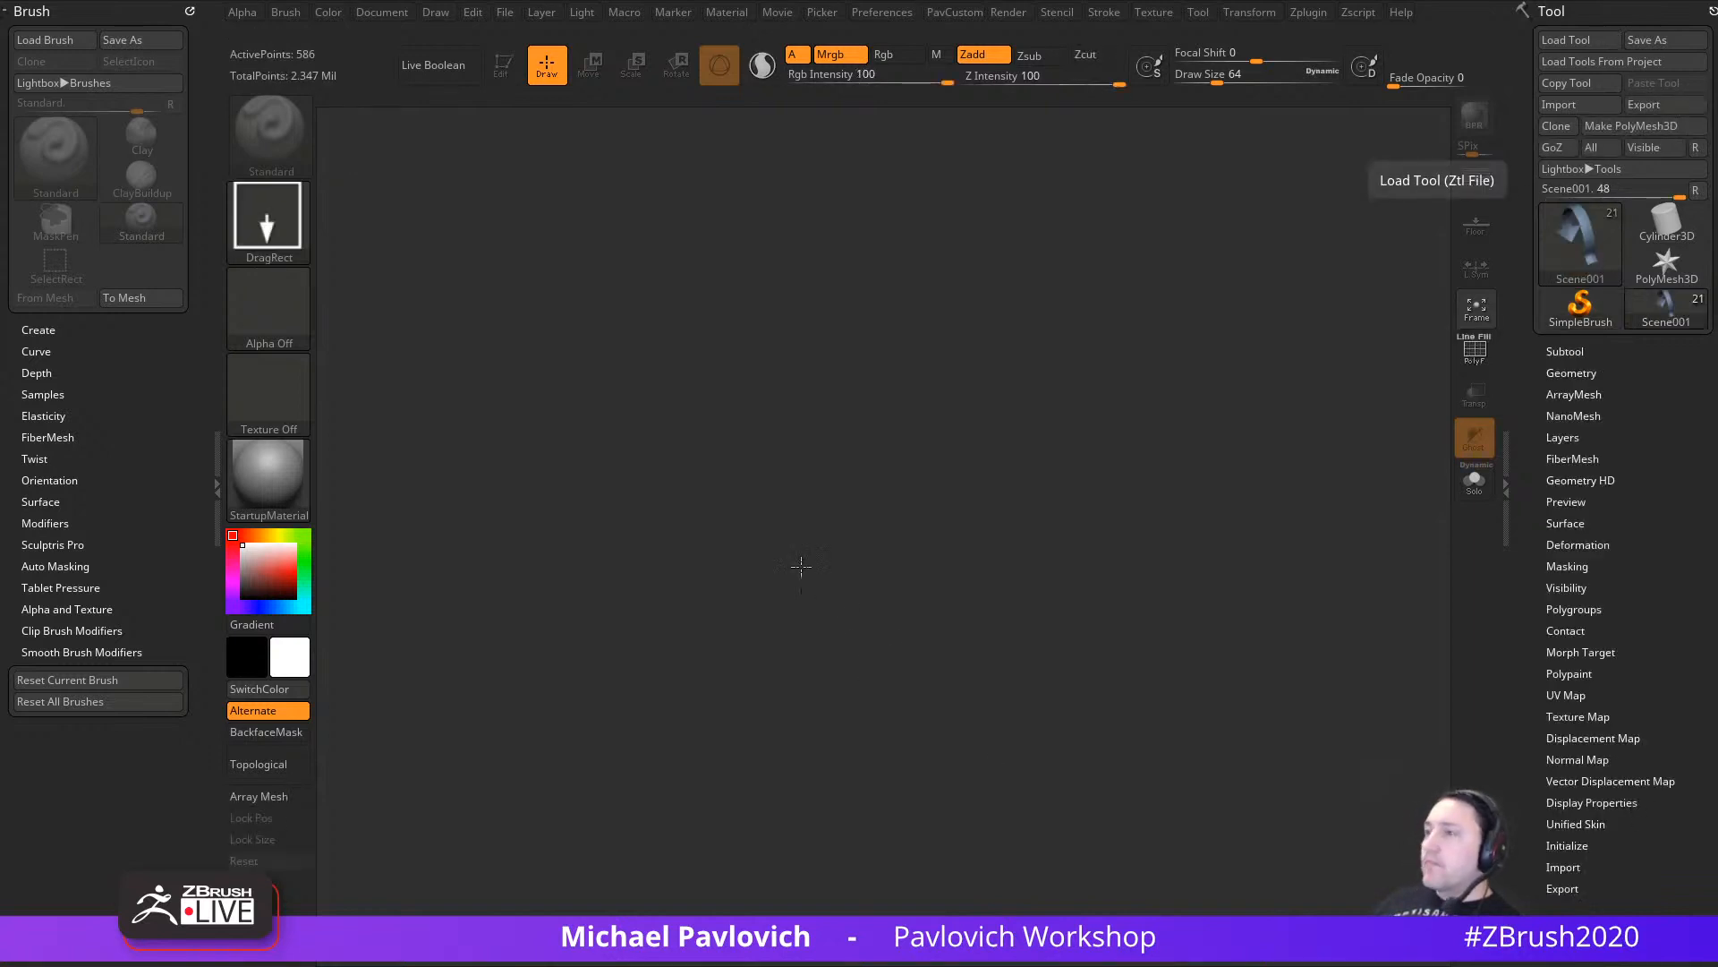
Step: Draw the character model on the canvas in Edit mode, face it to the front and make the head subtool active
drag(801, 566, 890, 582)
click(501, 64)
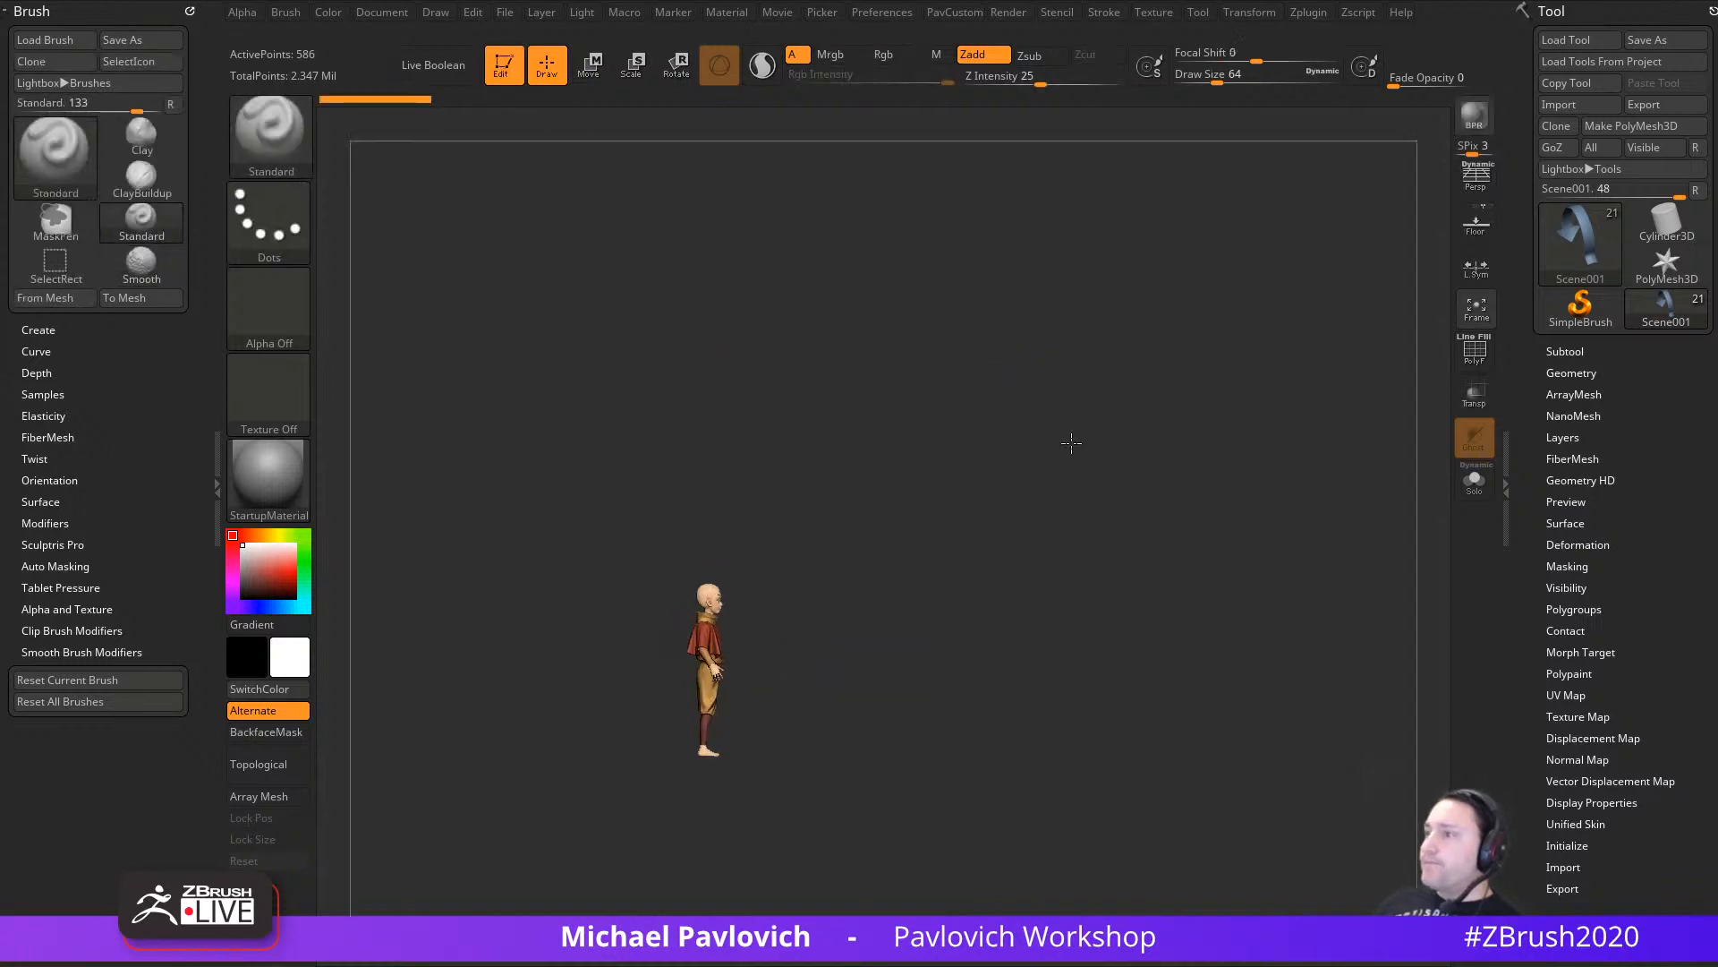
ctrl+right_drag(1071, 443, 1061, 573)
shift+right_drag(1060, 573, 1024, 614)
key(s)
click(981, 610)
alt+click(1153, 664)
mouse_move(1204, 591)
shift+right_down()
mouse_move(1260, 655)
mouse_move(1039, 222)
shift+right_up()
ctrl+right_drag(1040, 222, 1166, 315)
Step: Open the Subtool list and set its Visible Count to 10
click(1567, 351)
drag(1516, 363, 1516, 210)
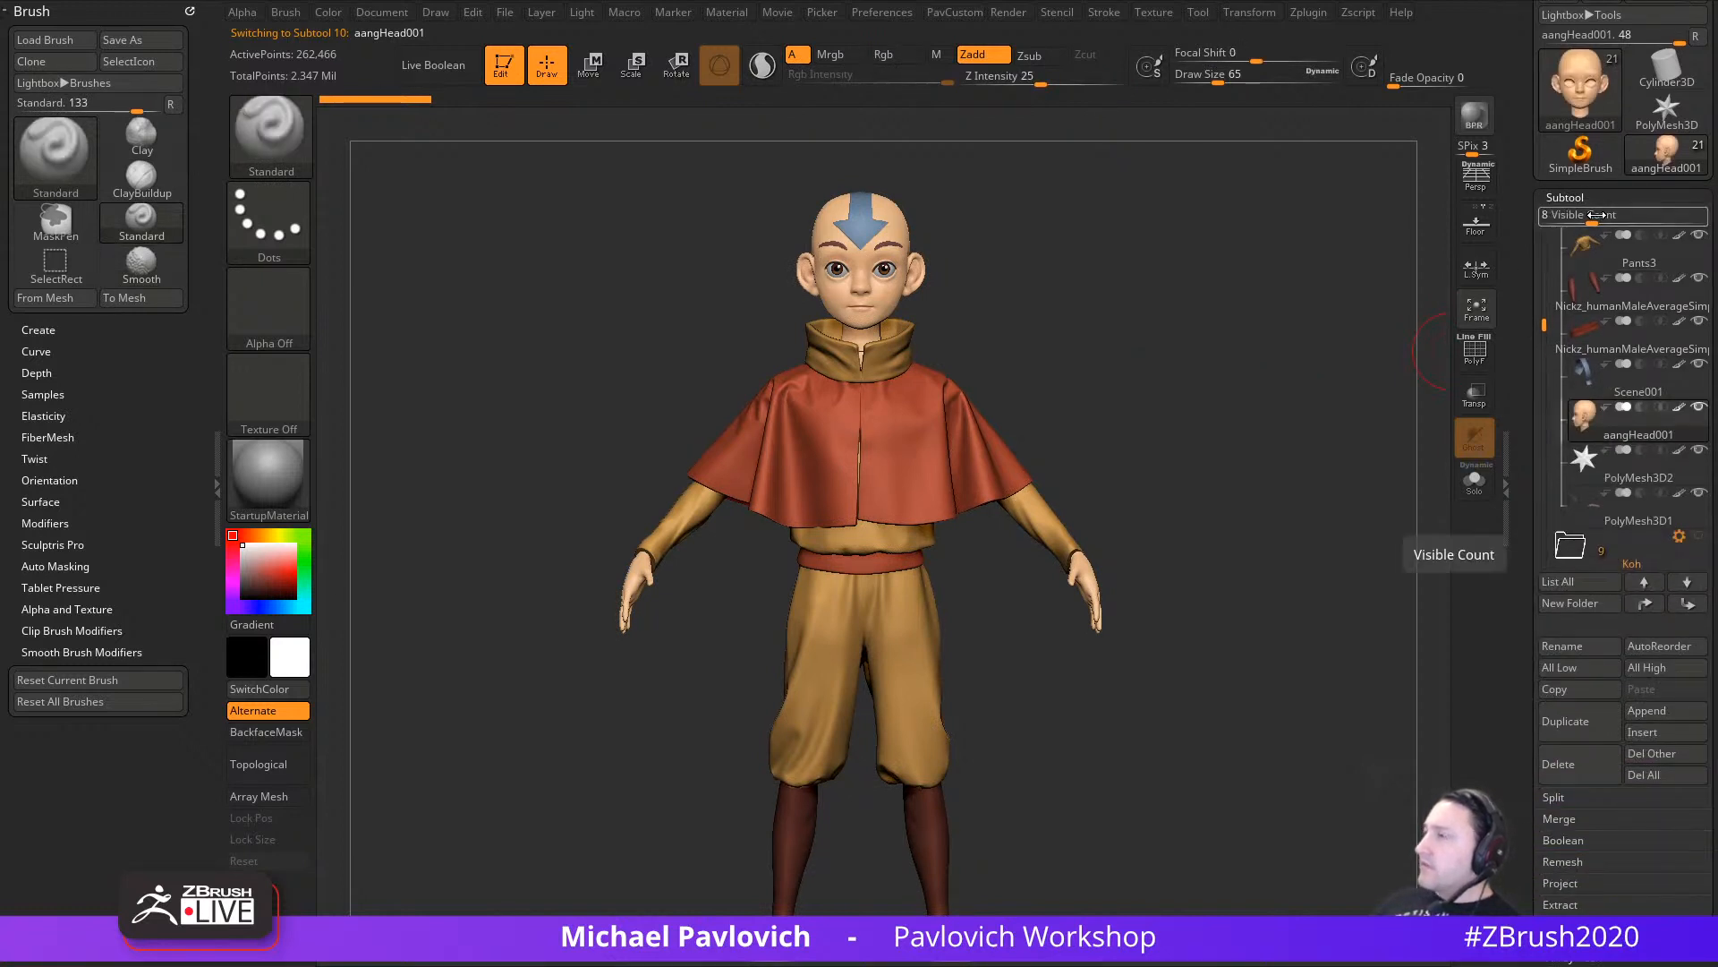
drag(1579, 217, 1604, 216)
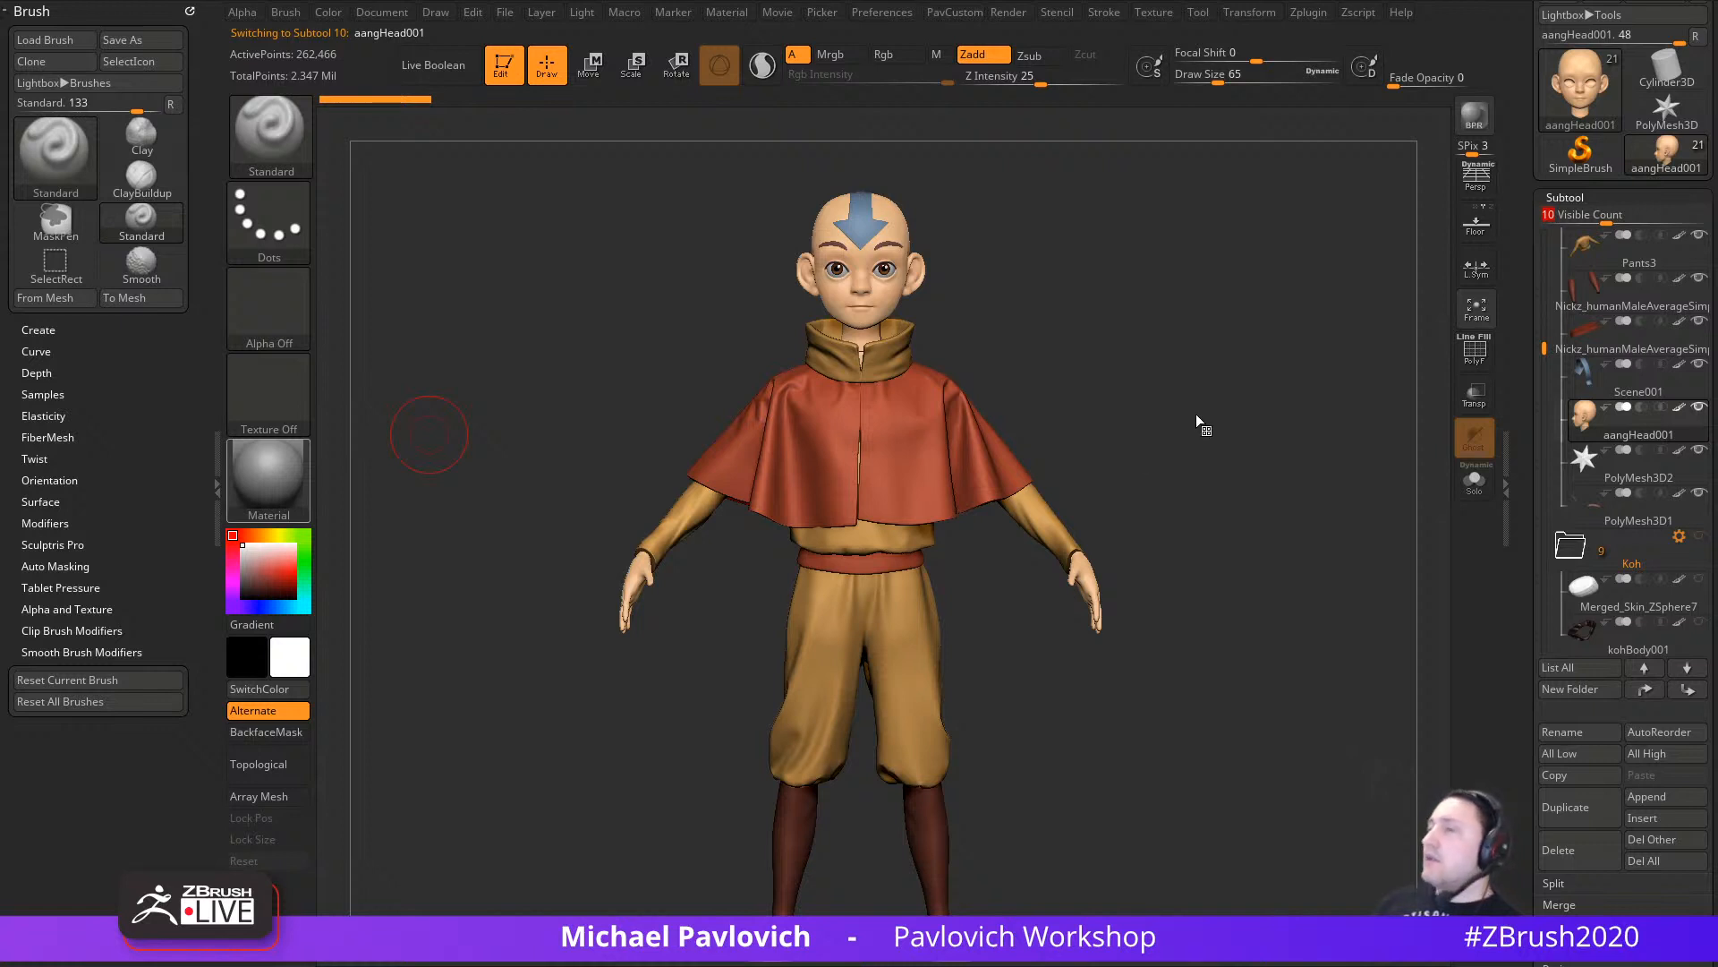
Step: Browse down the subtool list to the Koh folder and select the Merged_Skin_ZSphere7 subtool
right_drag(1115, 295, 1099, 303)
key(s)
drag(1099, 302, 1088, 303)
ctrl+right_drag(1088, 303, 1192, 330)
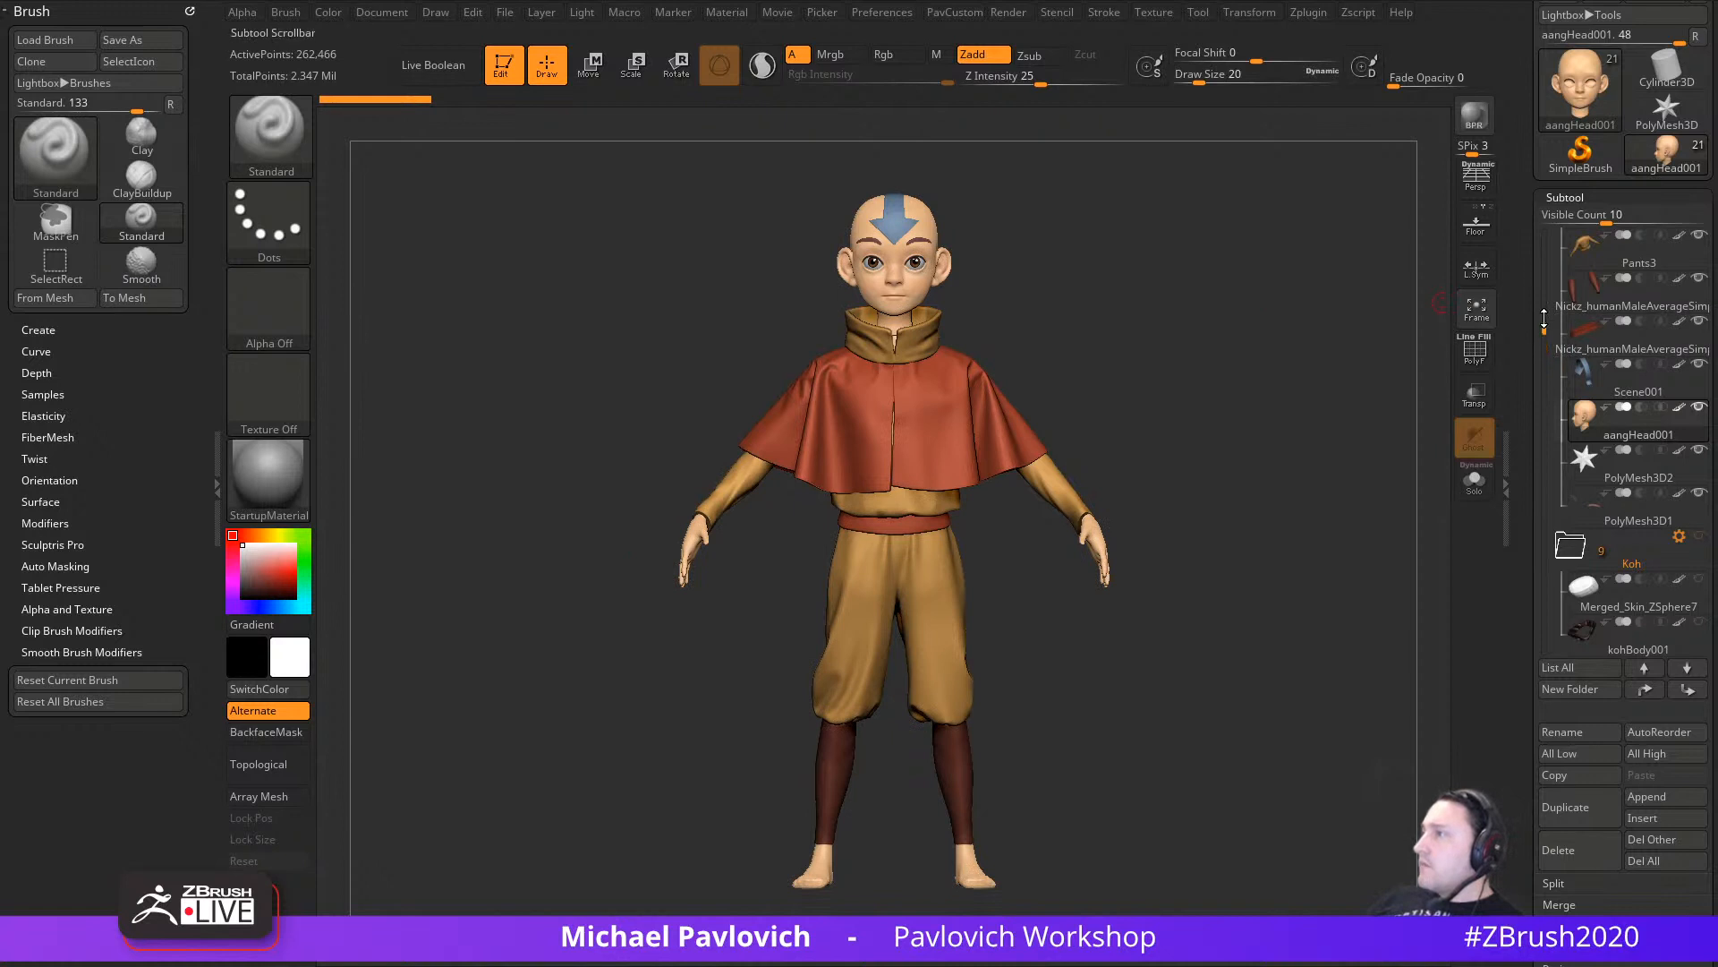
drag(1545, 347, 1544, 427)
click(1630, 263)
click(1633, 462)
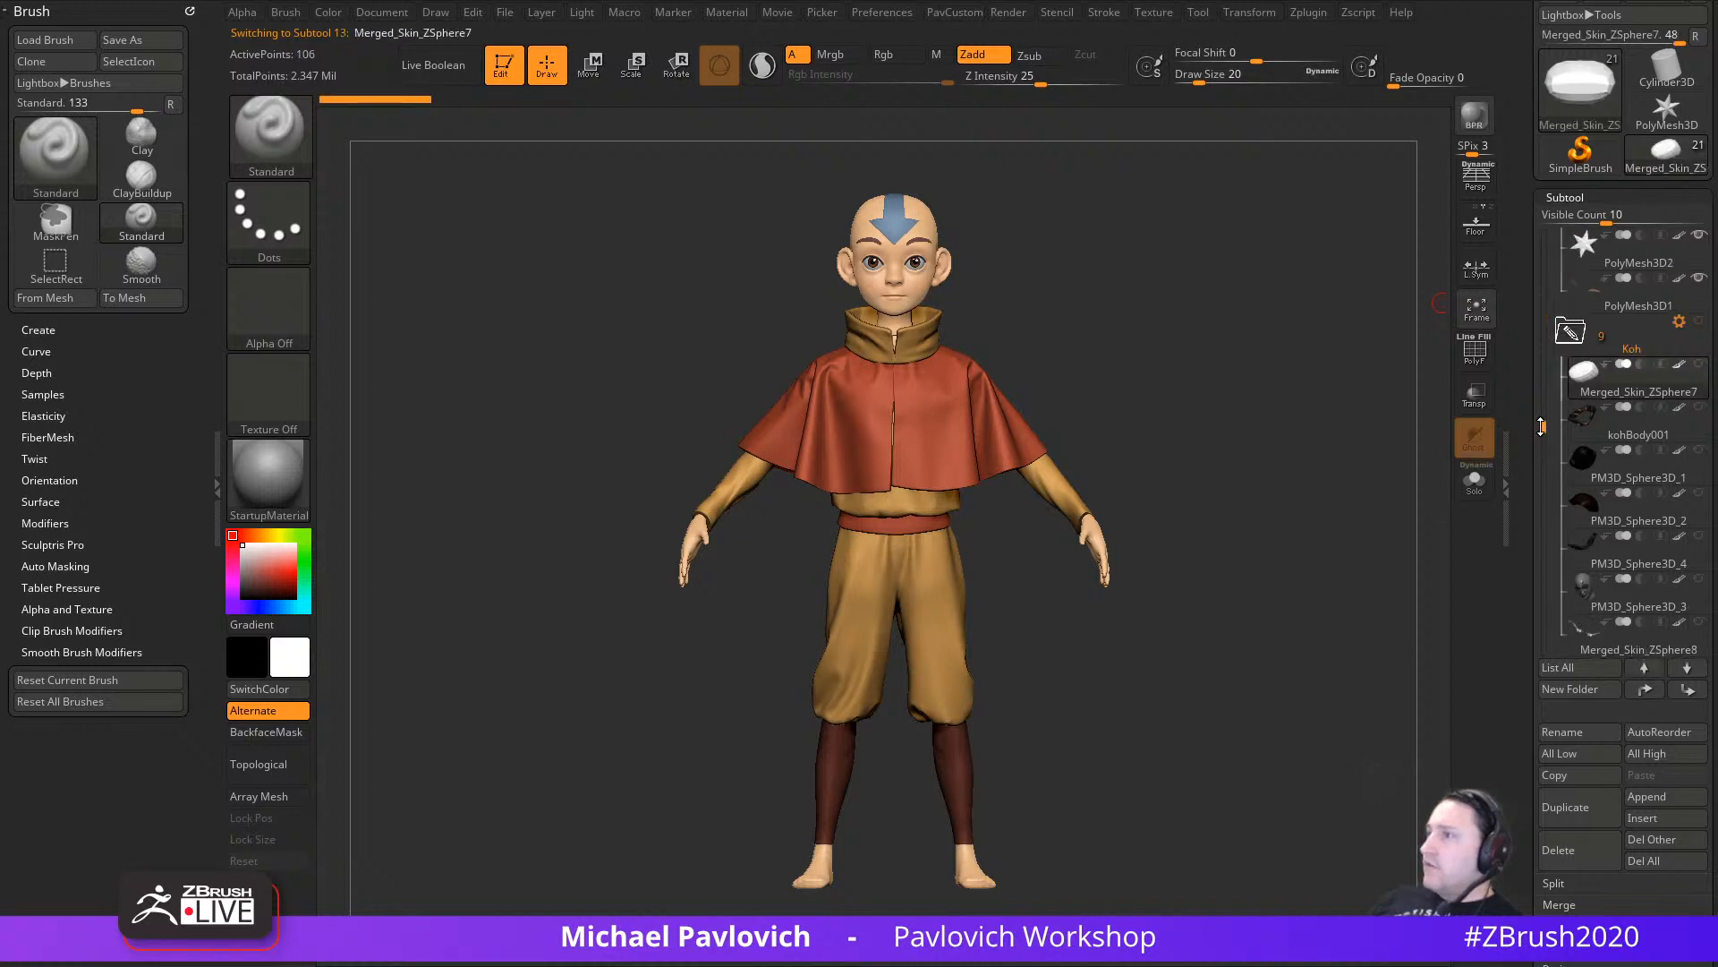
Step: Make the character's head, aangHead001, the active subtool again
mouse_move(1216, 389)
right_down()
mouse_move(1220, 416)
mouse_move(1189, 422)
mouse_move(1211, 395)
right_up()
key(s)
click(1200, 414)
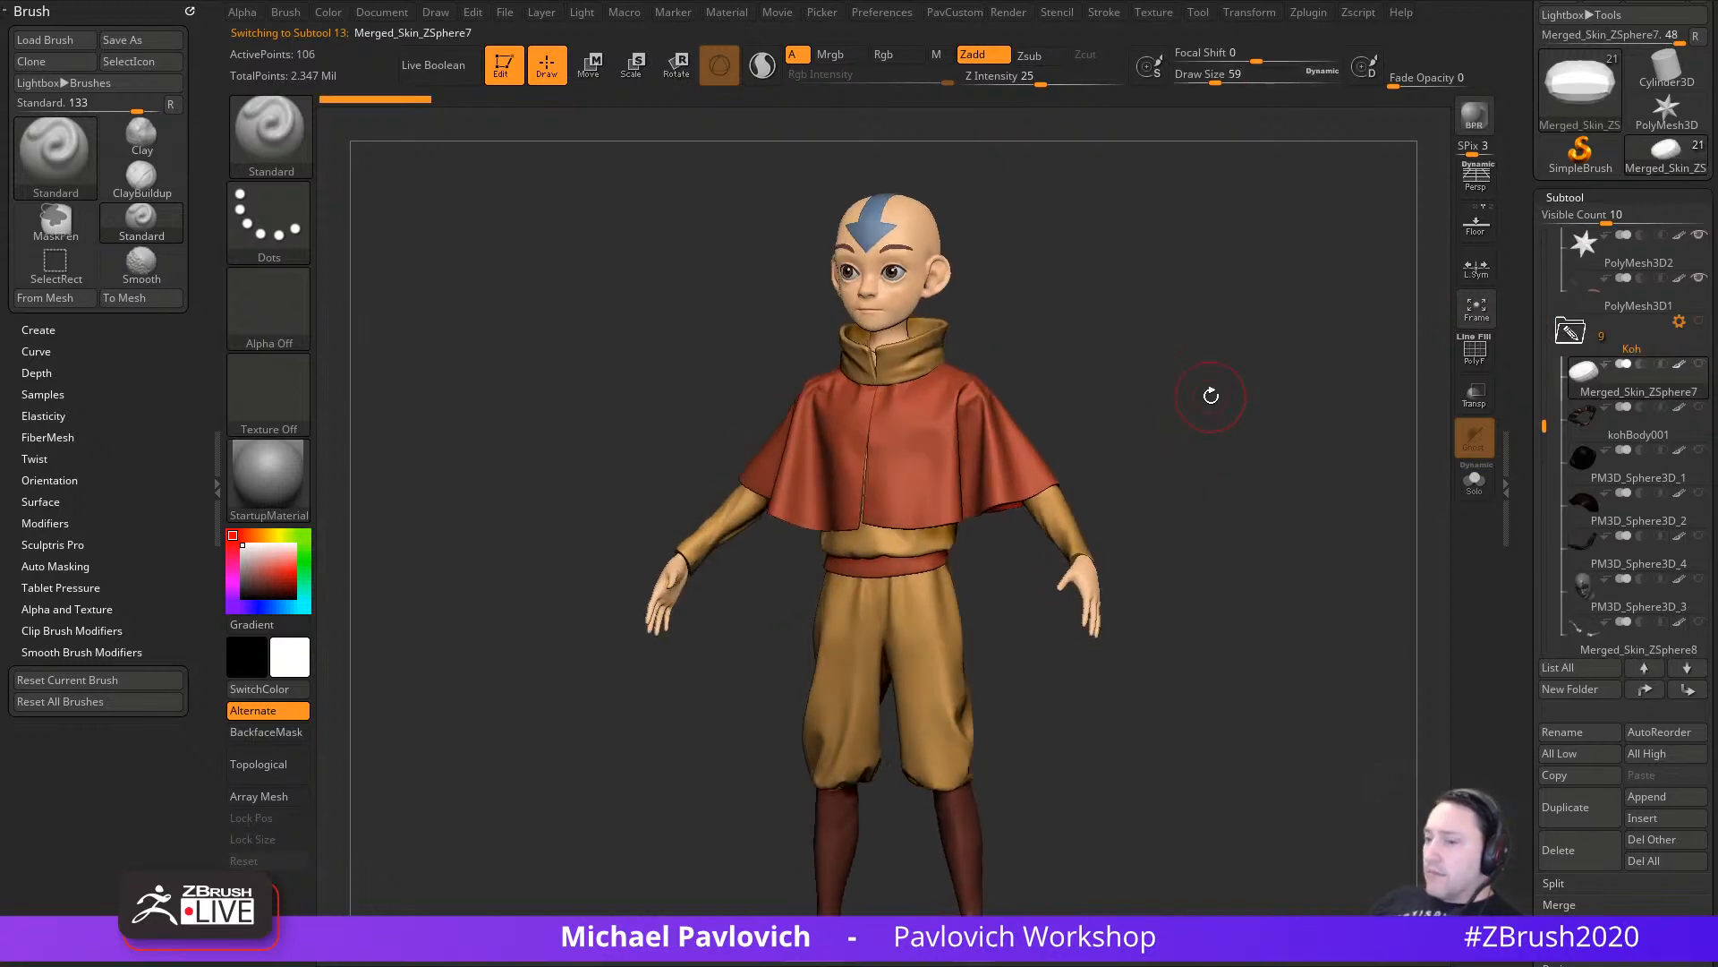
key(s)
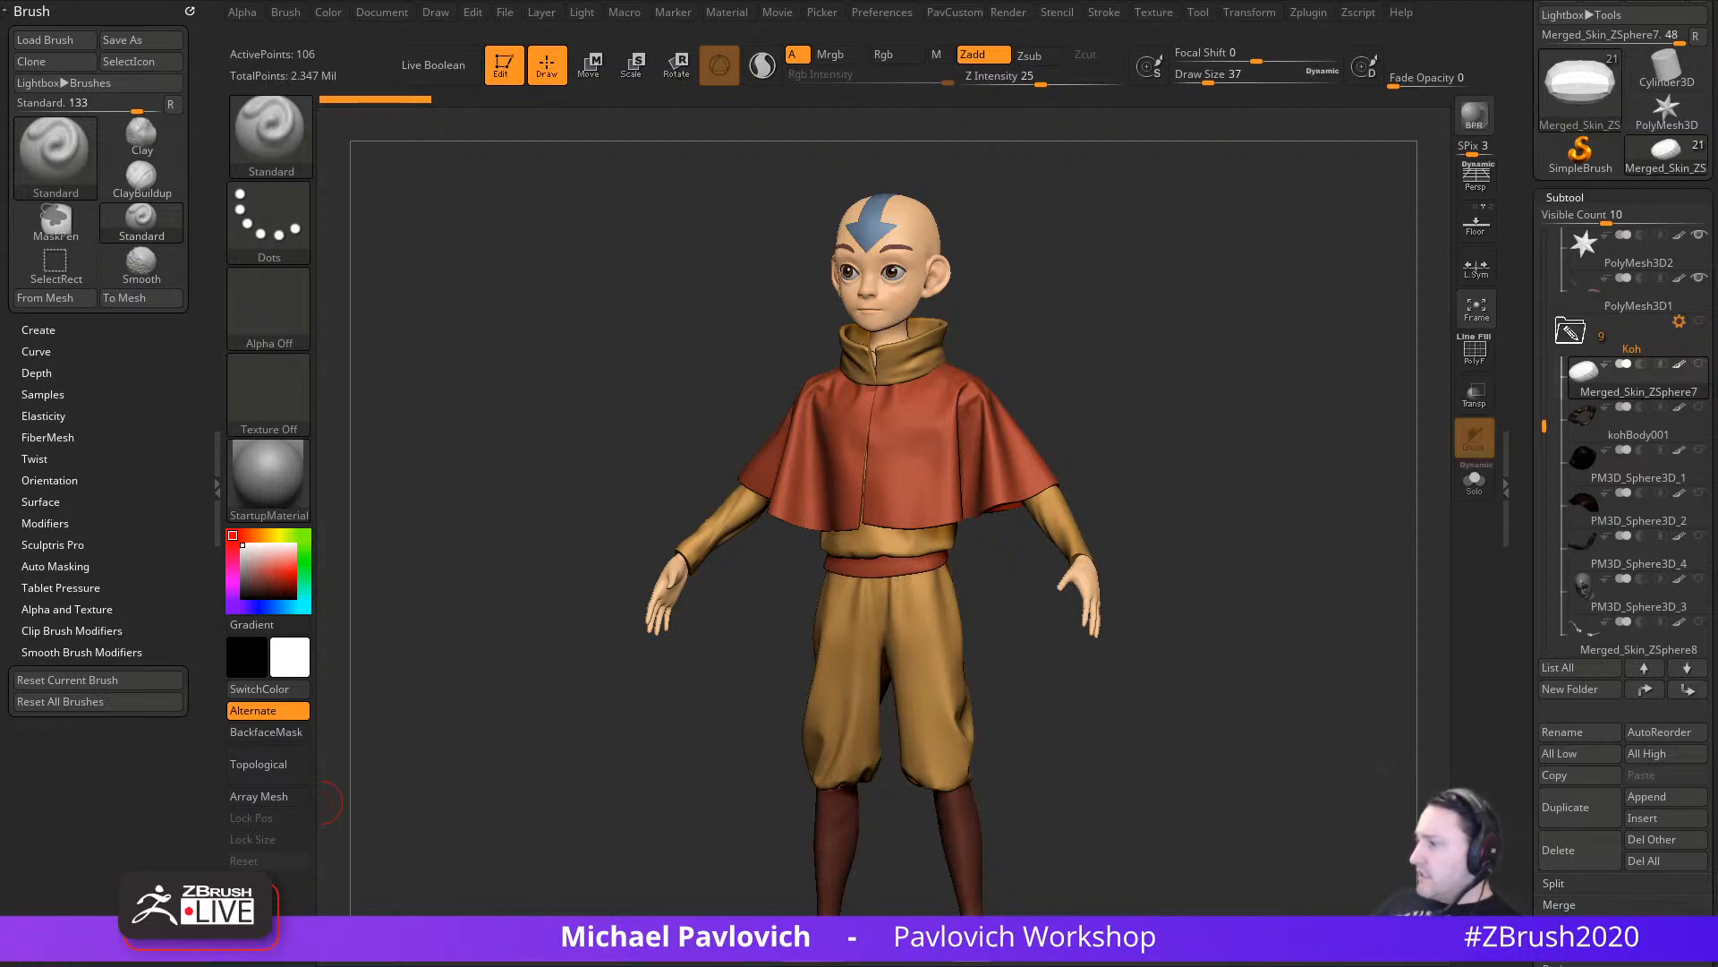
mouse_move(1144, 341)
shift+mouse_down()
mouse_move(1197, 372)
mouse_move(1168, 401)
shift+mouse_up()
key(s)
click(1164, 402)
alt+click(913, 260)
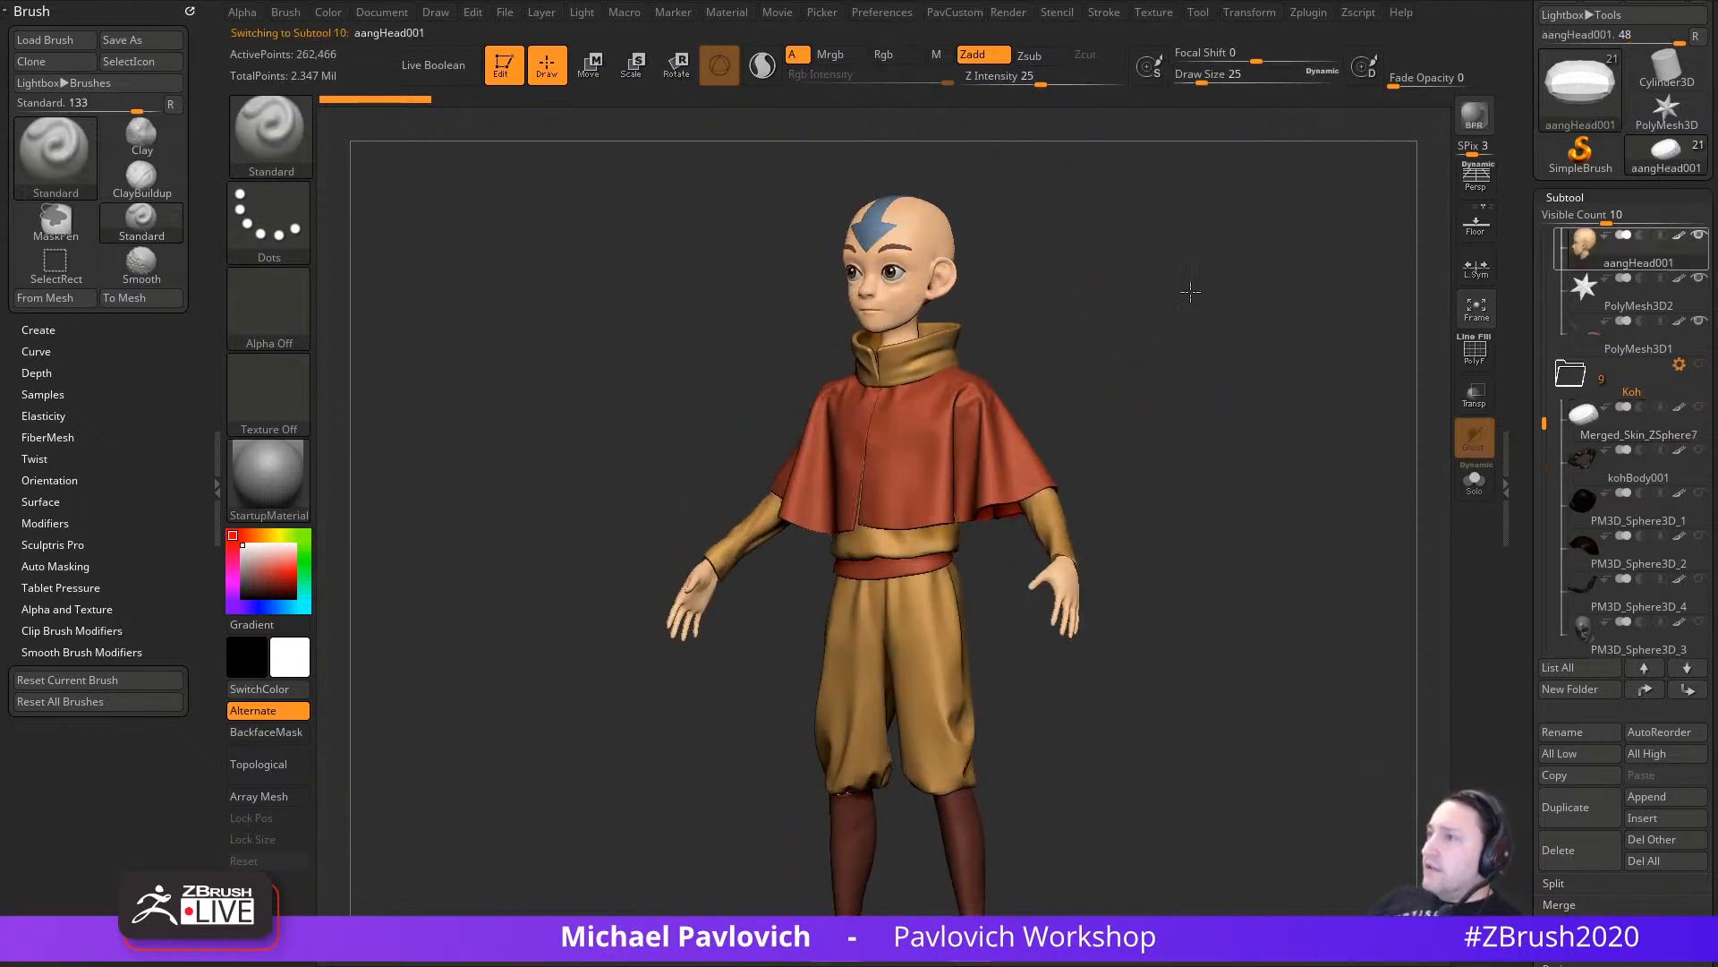
Step: Isolate the head subtool with Solo and frame it in the view
drag(1190, 292, 949, 412)
alt+drag(948, 411, 1120, 318)
alt+drag(1232, 177, 1087, 336)
drag(1087, 336, 1240, 352)
drag(1543, 419, 1540, 312)
key(f)
mouse_move(1244, 433)
shift+mouse_down()
mouse_move(1272, 457)
mouse_move(1200, 442)
mouse_move(1214, 481)
mouse_move(1347, 451)
shift+mouse_up()
click(1474, 479)
key(f)
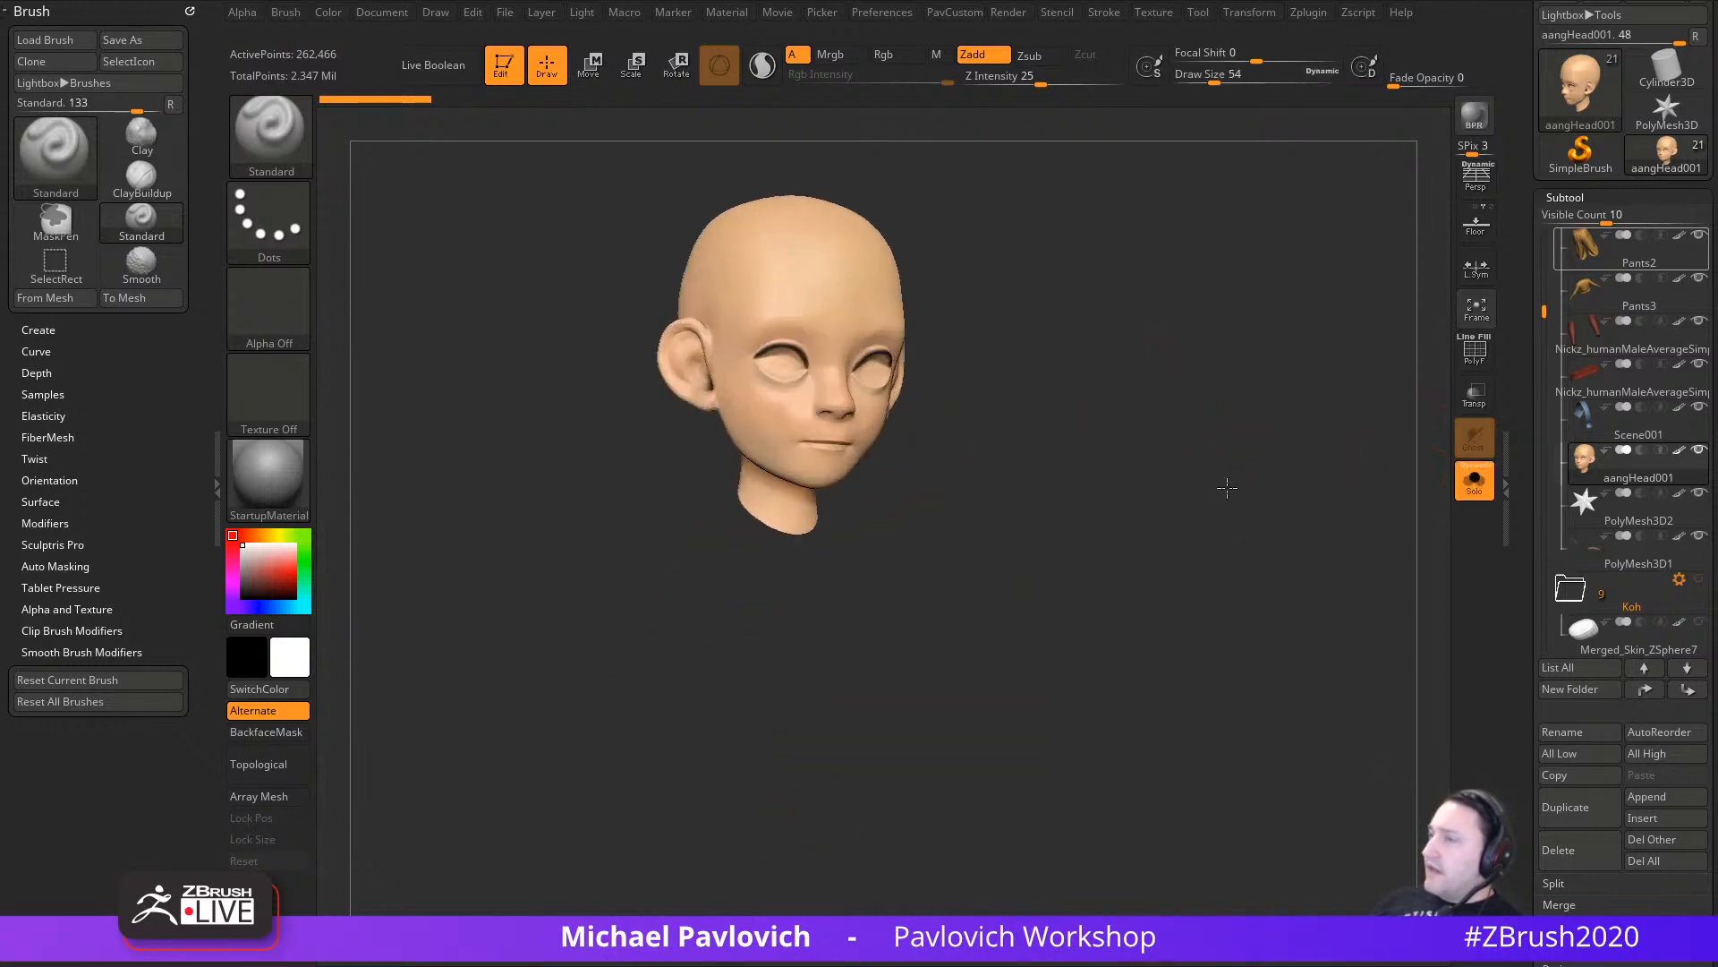
Step: Inspect the isolated head's wireframe and polygroups with PolyFrame, and turn PolyFrame and Solo back off
key(f)
click(1468, 368)
mouse_move(1380, 367)
mouse_down()
mouse_move(1212, 438)
mouse_move(1101, 447)
mouse_up()
key(s)
drag(1100, 448, 1071, 448)
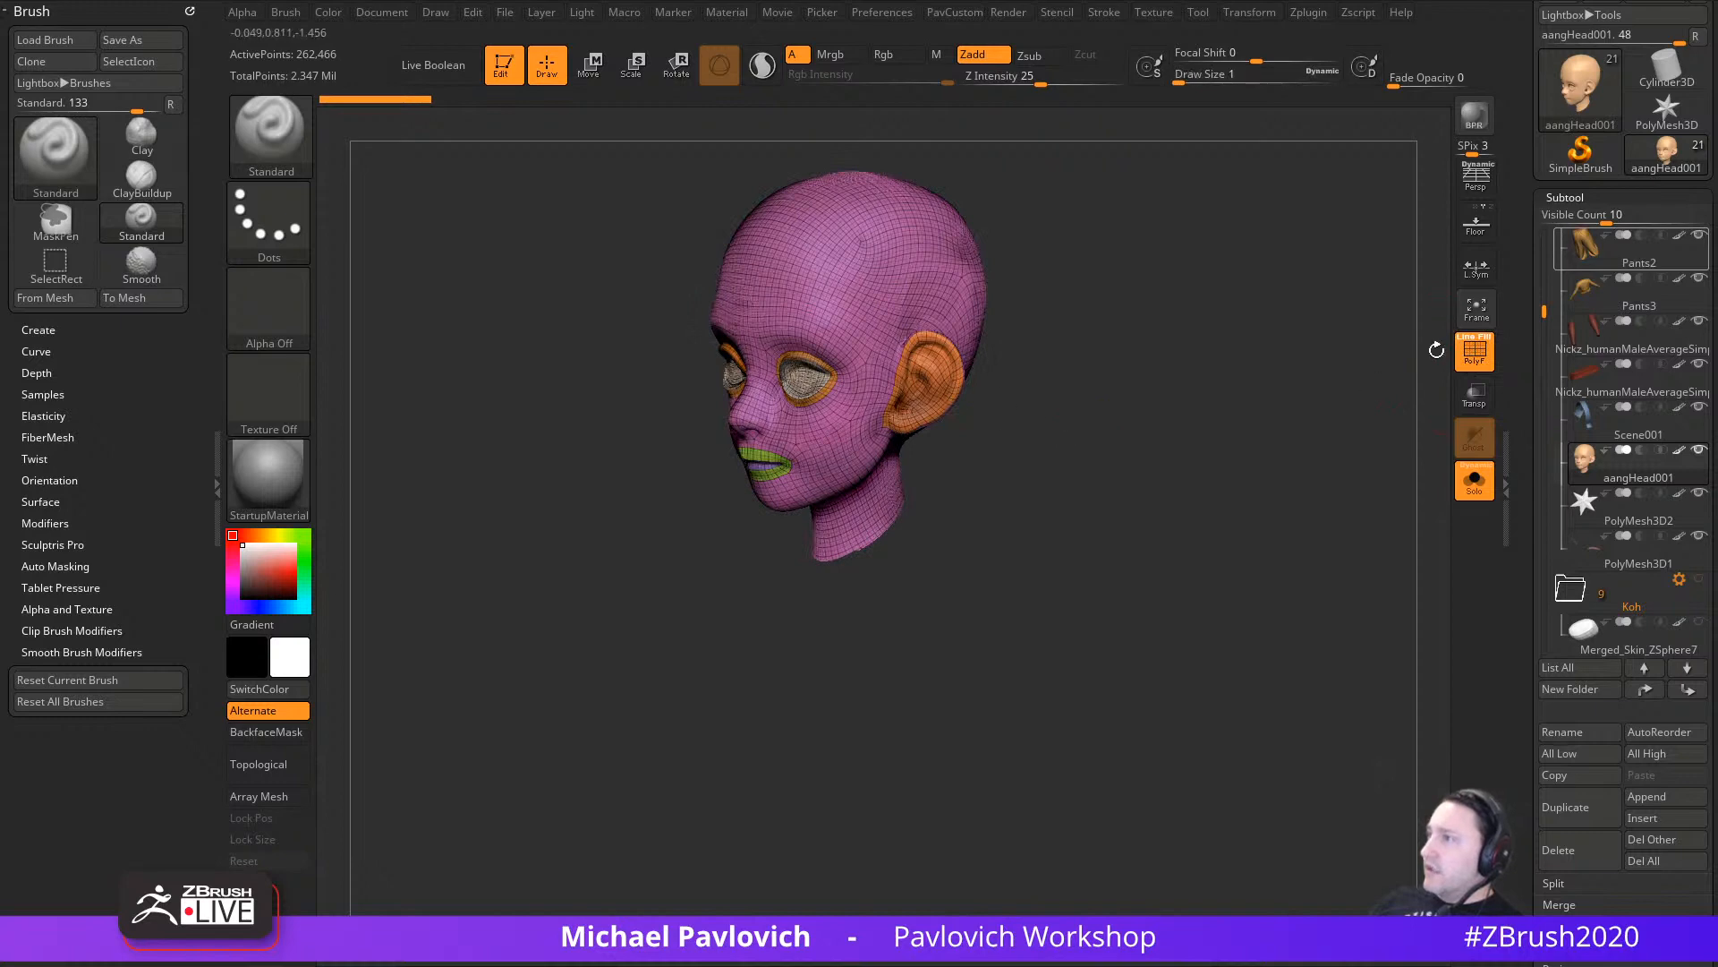
click(1474, 349)
click(1474, 479)
Step: Hide the red cape, the yellow shirt and the collar subtools
mouse_move(1262, 463)
mouse_down()
mouse_move(1315, 399)
mouse_move(1169, 528)
mouse_move(1219, 525)
mouse_move(1158, 322)
mouse_move(1186, 360)
mouse_move(1346, 304)
mouse_move(1359, 272)
mouse_up()
key(s)
click(1173, 360)
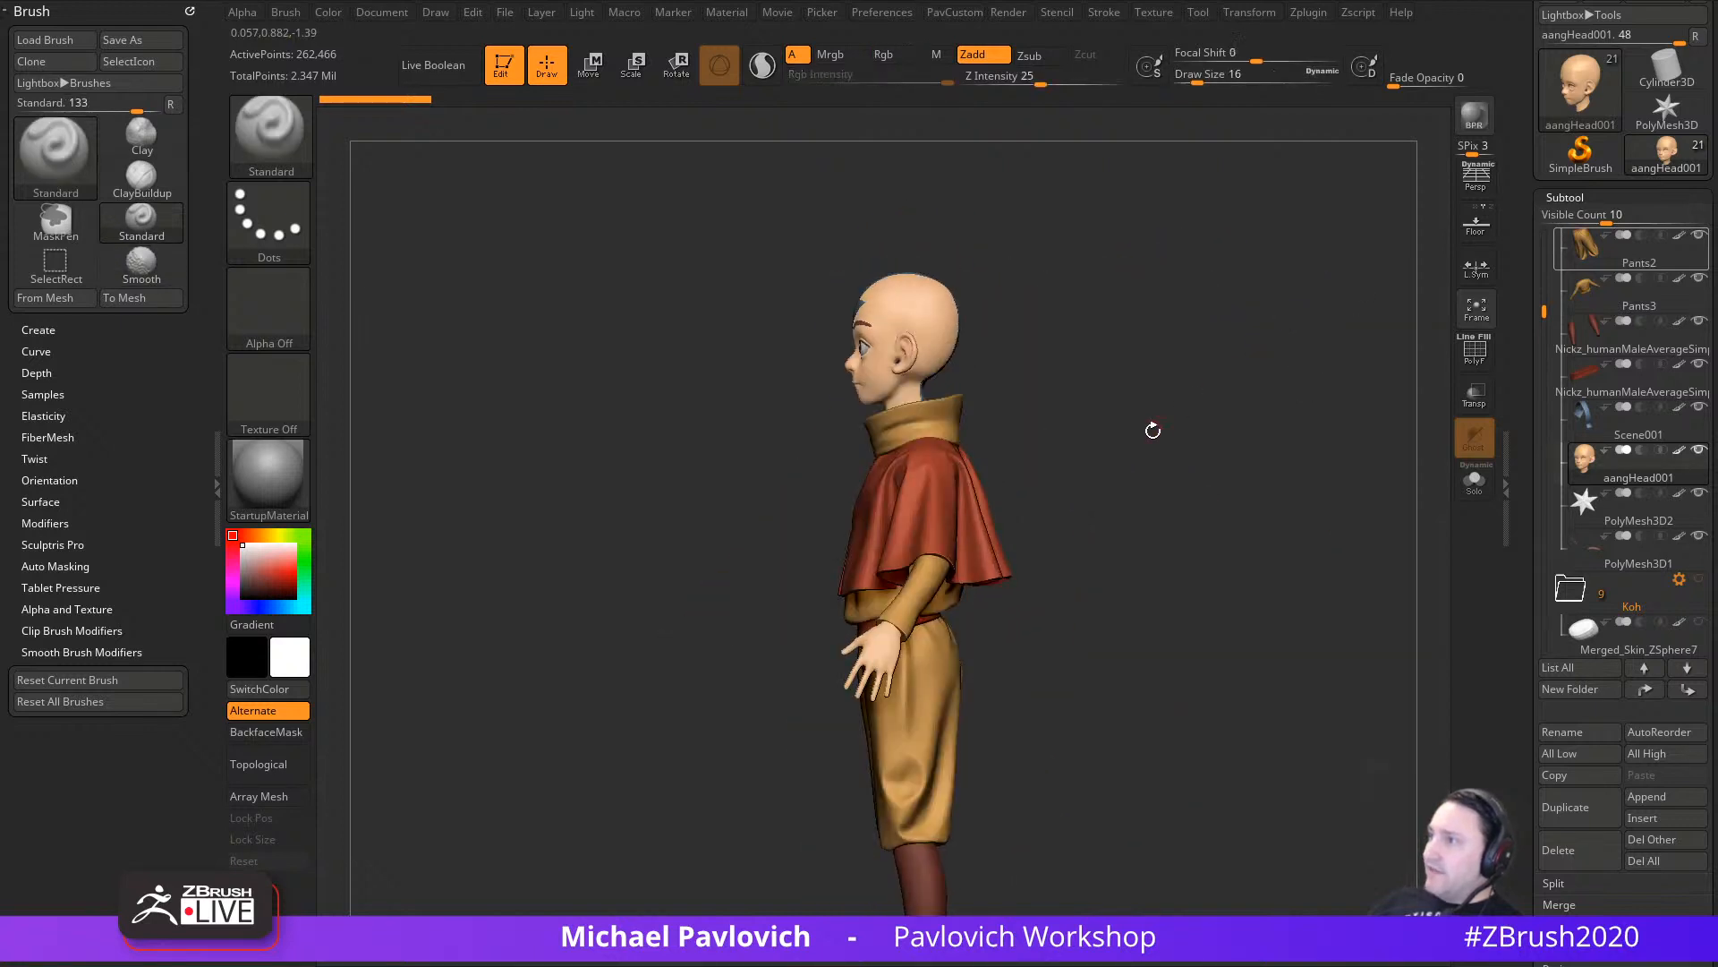
key(s)
click(1158, 433)
drag(1167, 447, 1271, 458)
alt+click(951, 519)
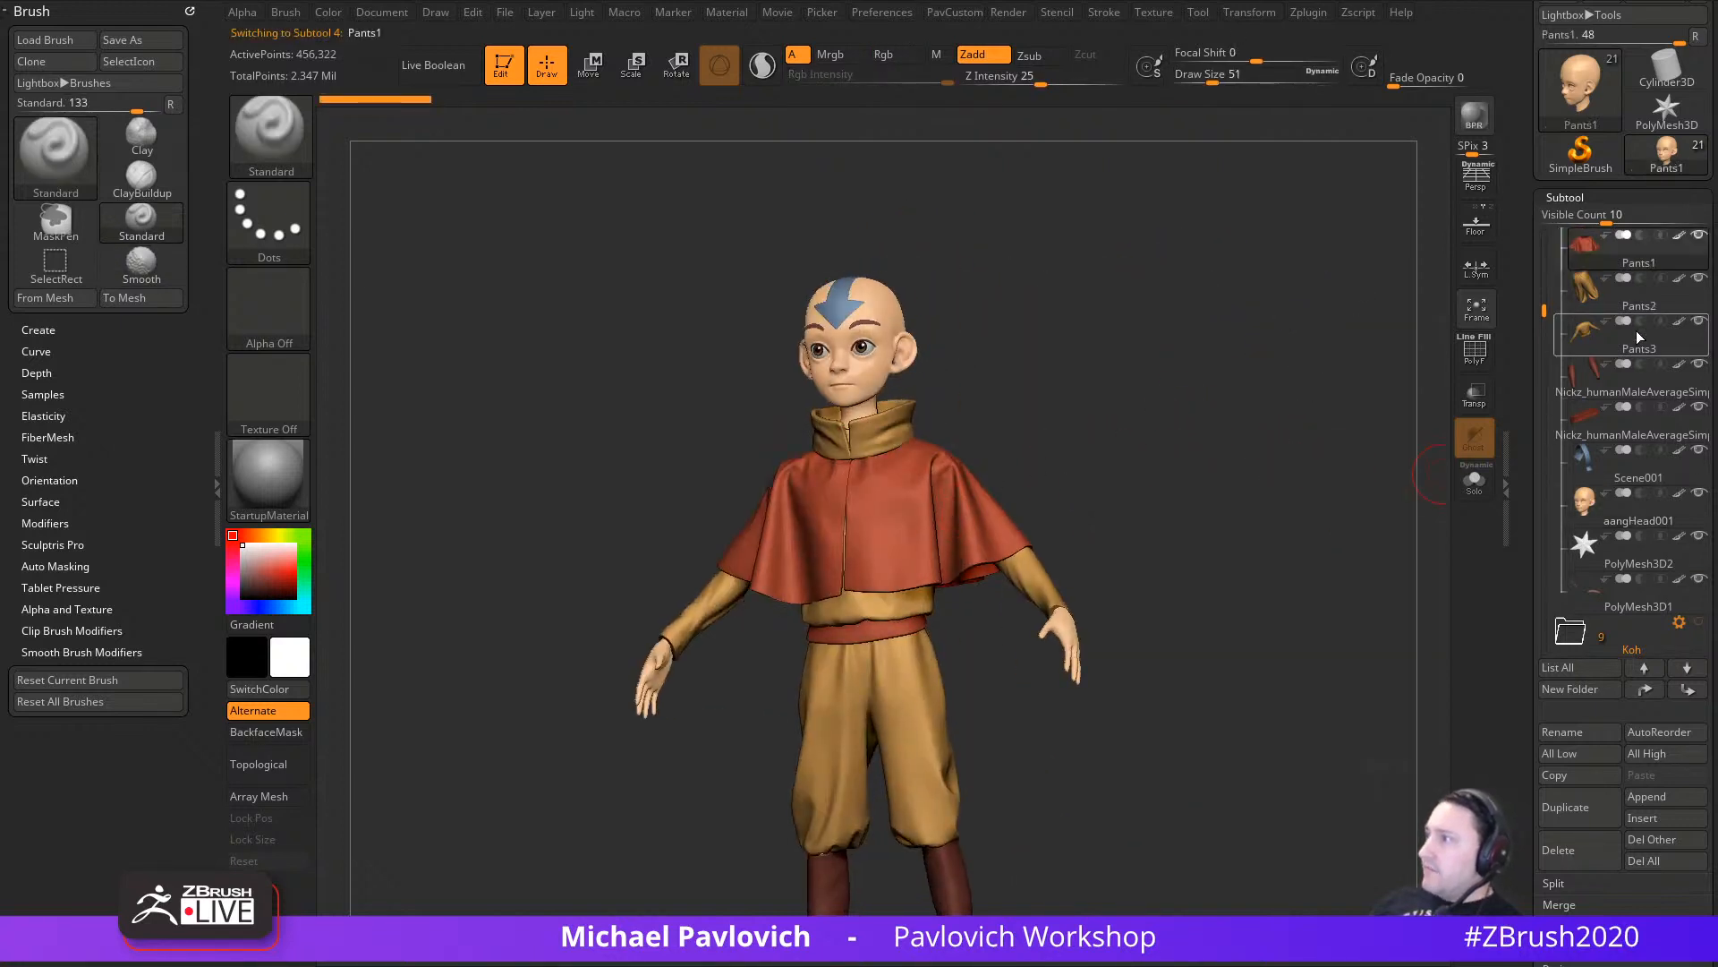
alt+click(915, 611)
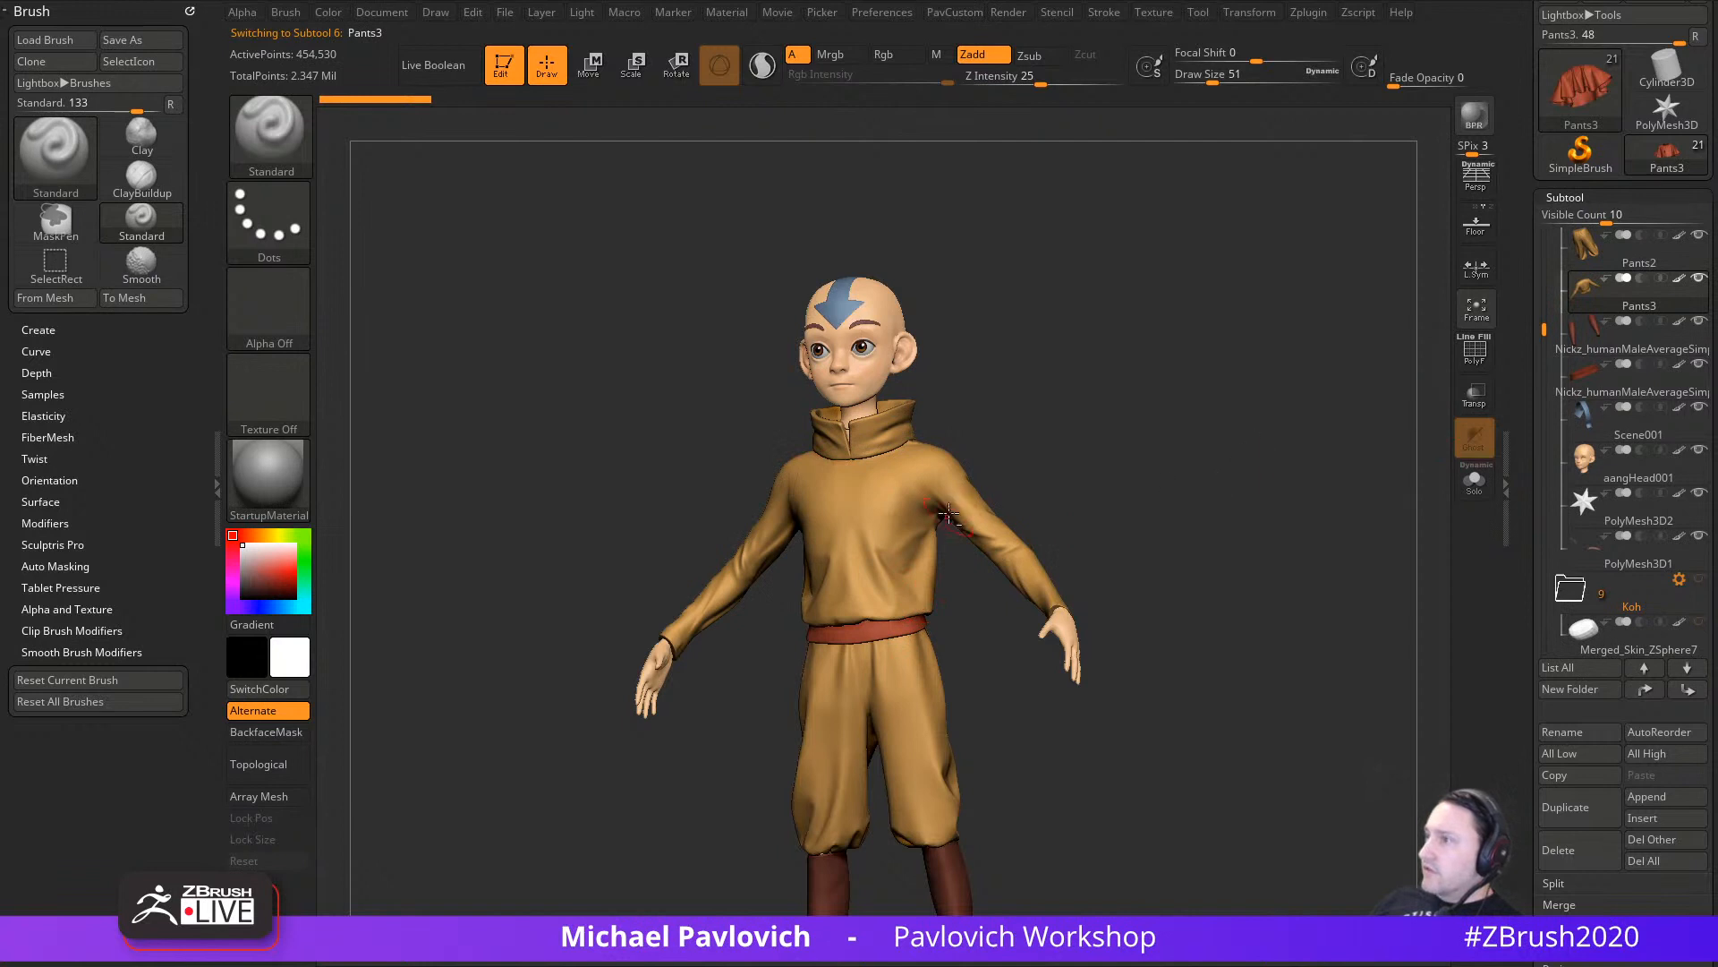
shift+click(1579, 301)
alt+click(861, 440)
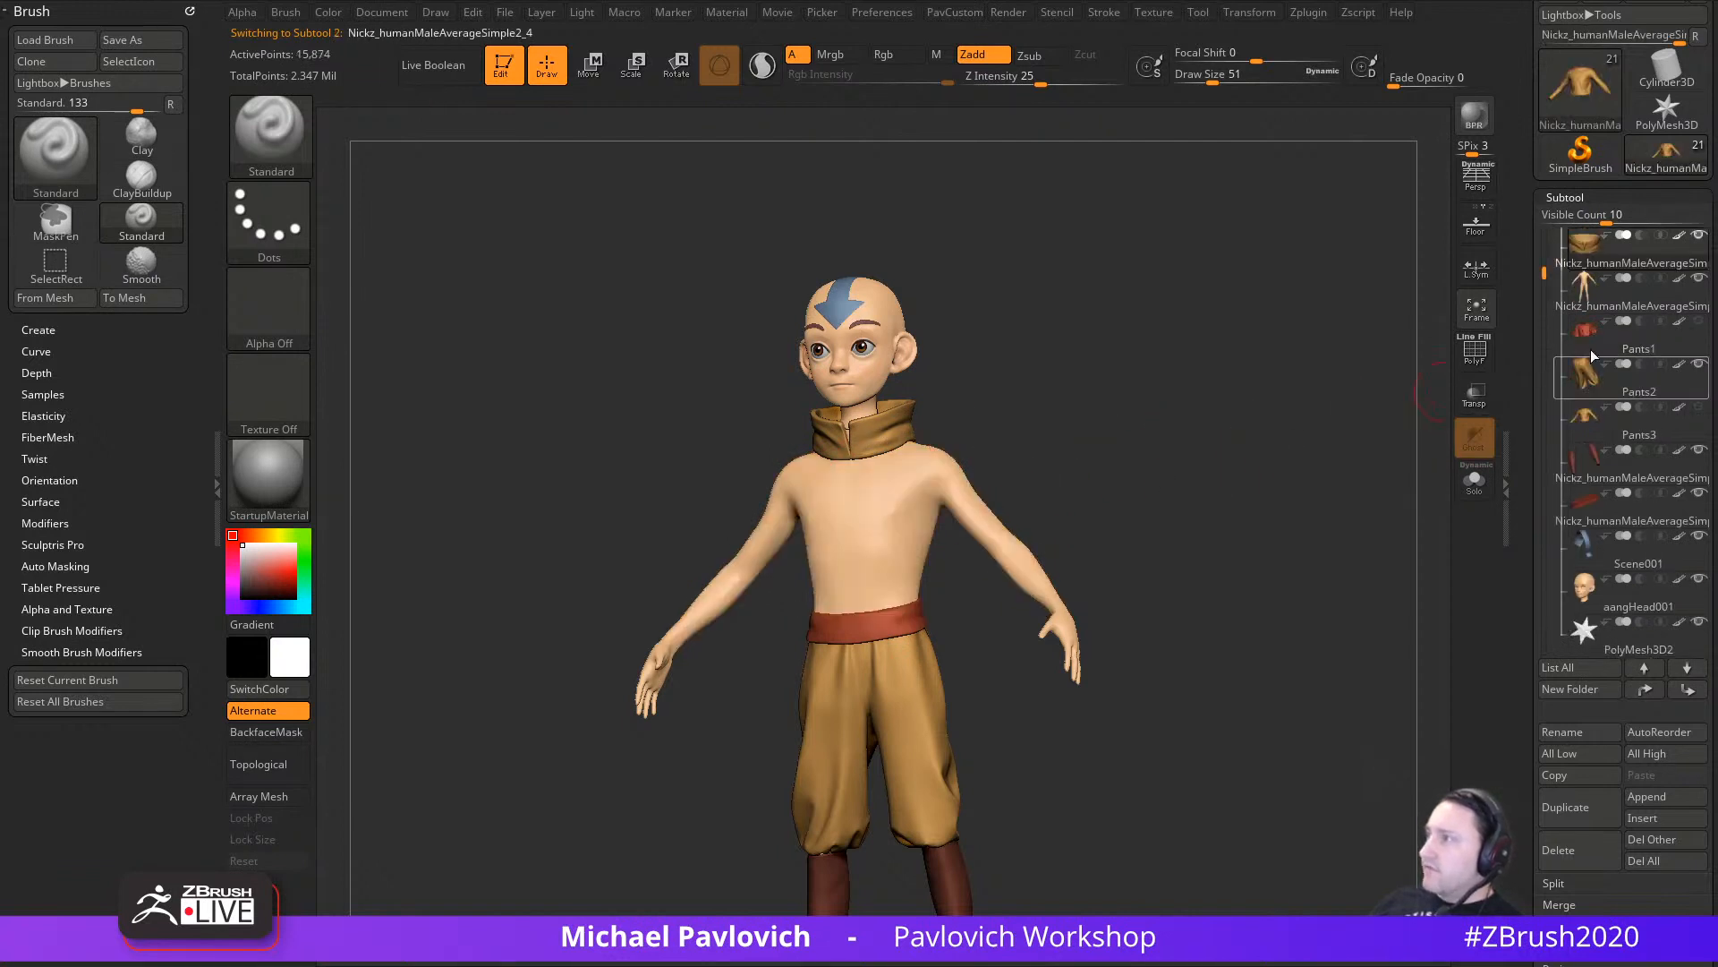
shift+click(1699, 235)
Step: Select the body subtool and move it to the top of the subtool list, above the AangFace folder
alt+click(902, 667)
mouse_move(1235, 427)
mouse_down()
mouse_move(1389, 427)
mouse_move(1026, 459)
mouse_move(1149, 464)
mouse_move(1186, 429)
mouse_move(1131, 471)
mouse_move(1024, 487)
mouse_move(1218, 434)
mouse_move(1174, 433)
mouse_move(1167, 476)
mouse_up()
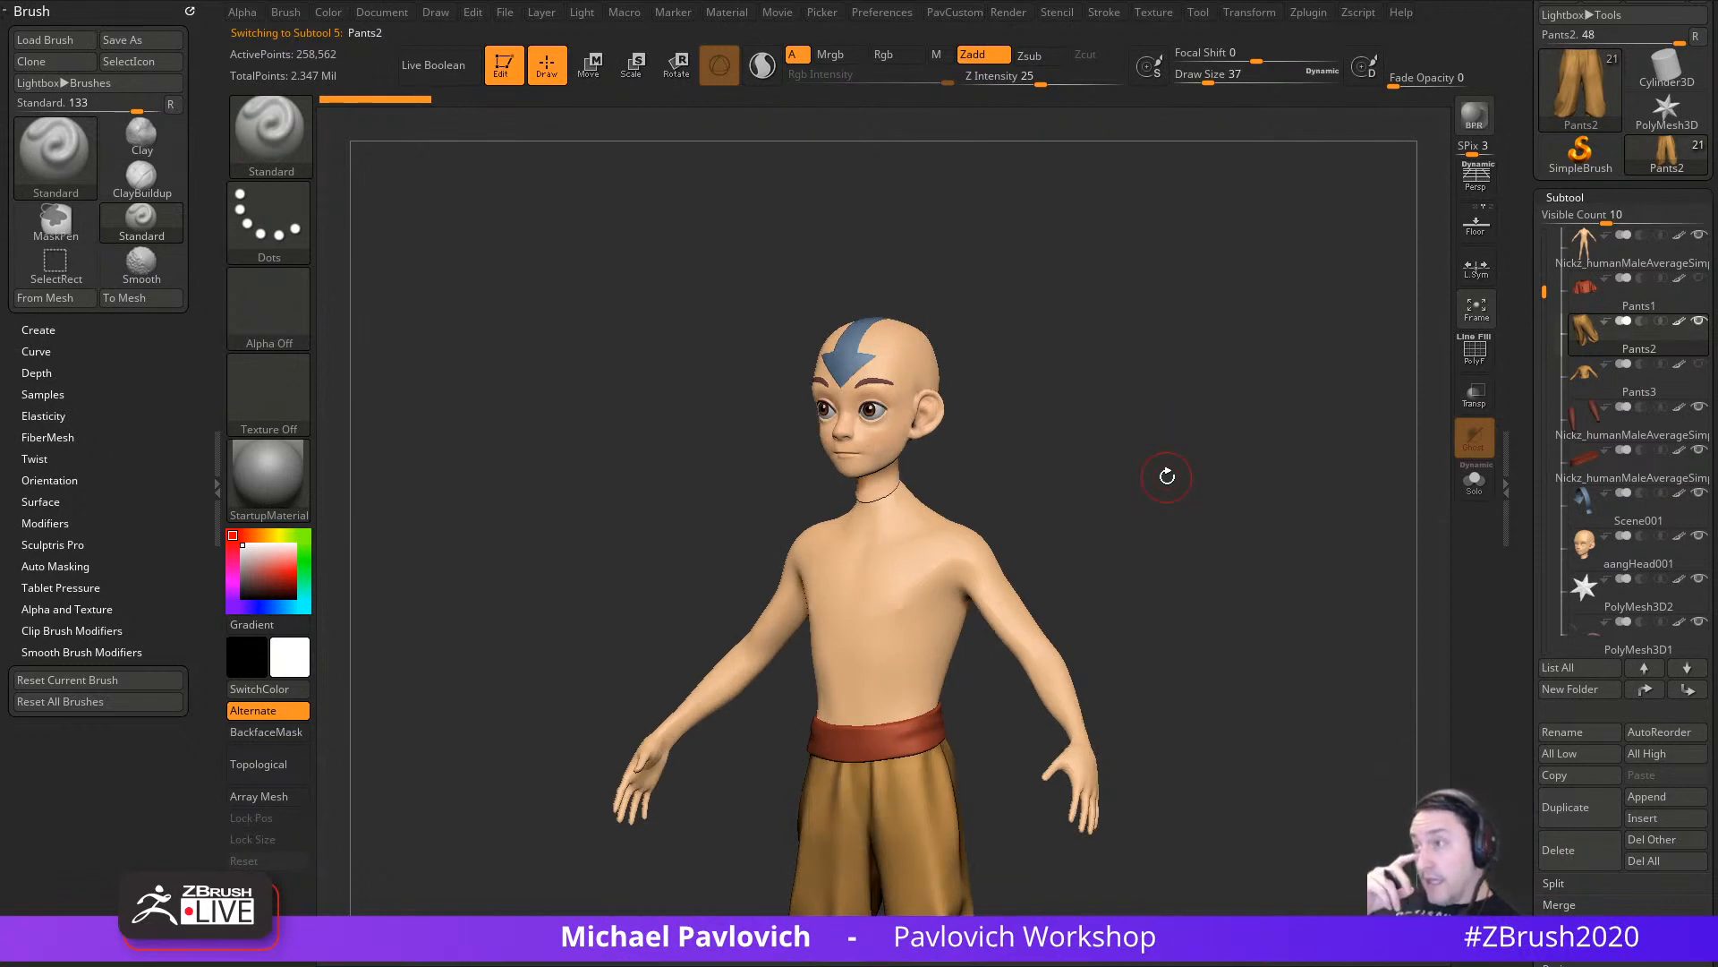
mouse_move(1167, 476)
mouse_down()
mouse_move(1227, 364)
mouse_move(1195, 490)
mouse_move(1155, 495)
mouse_up()
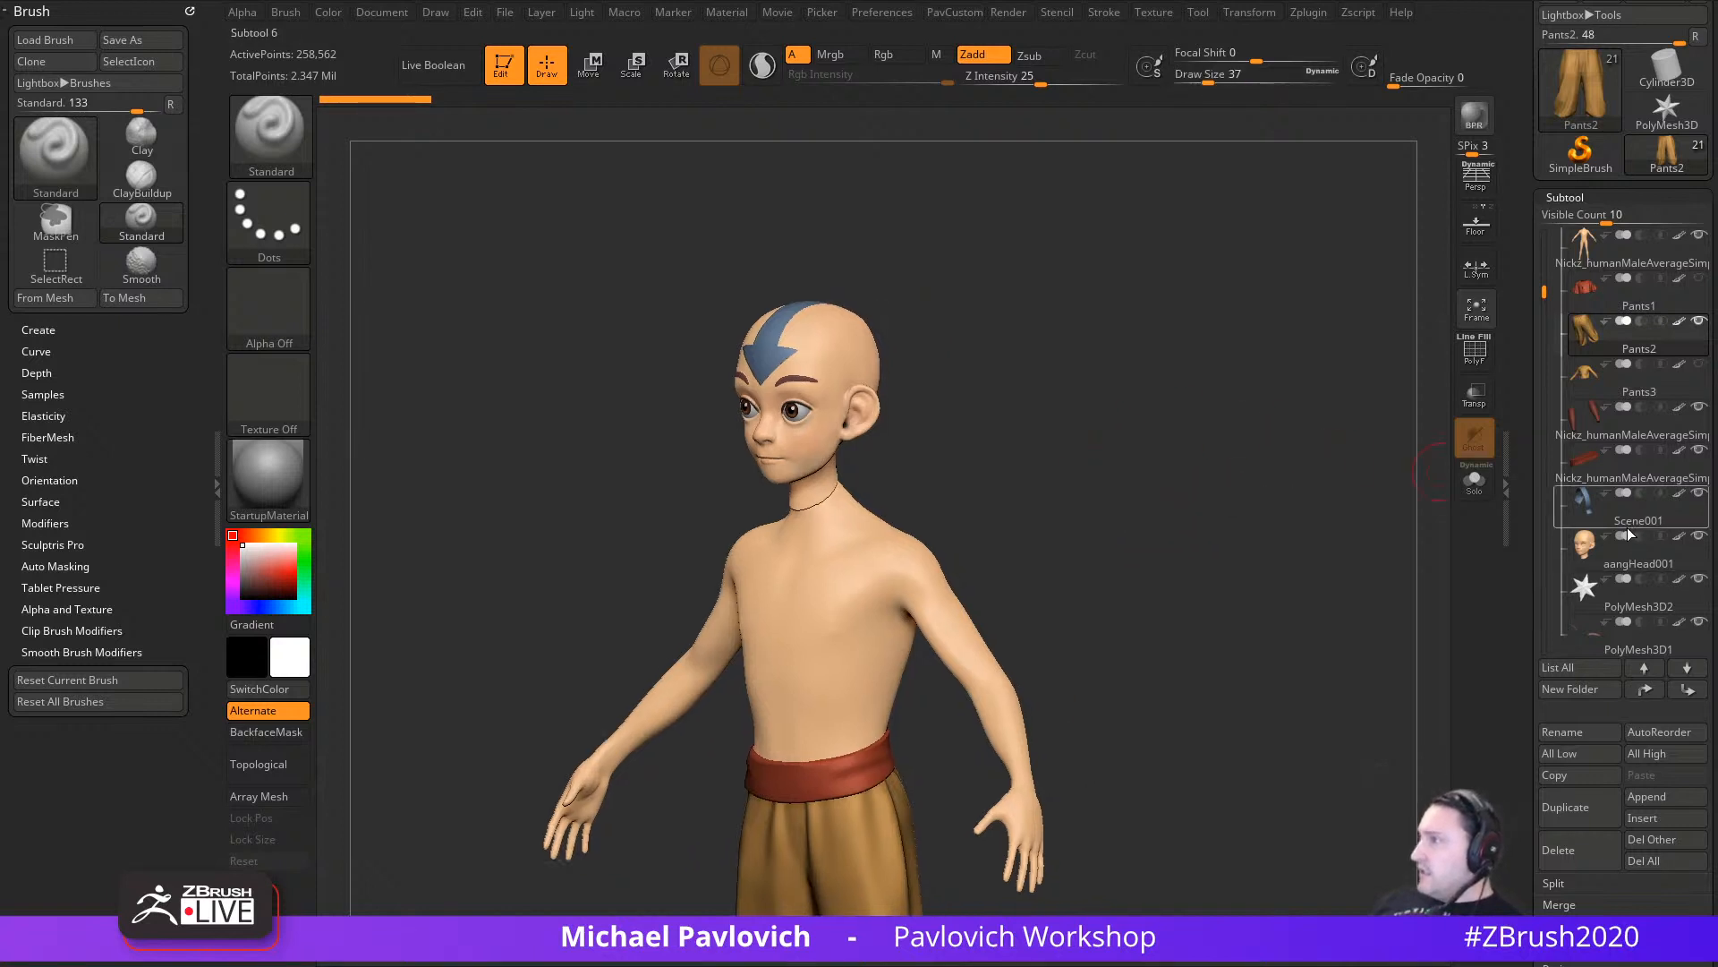
click(1599, 257)
drag(1544, 291, 1546, 221)
click(1562, 247)
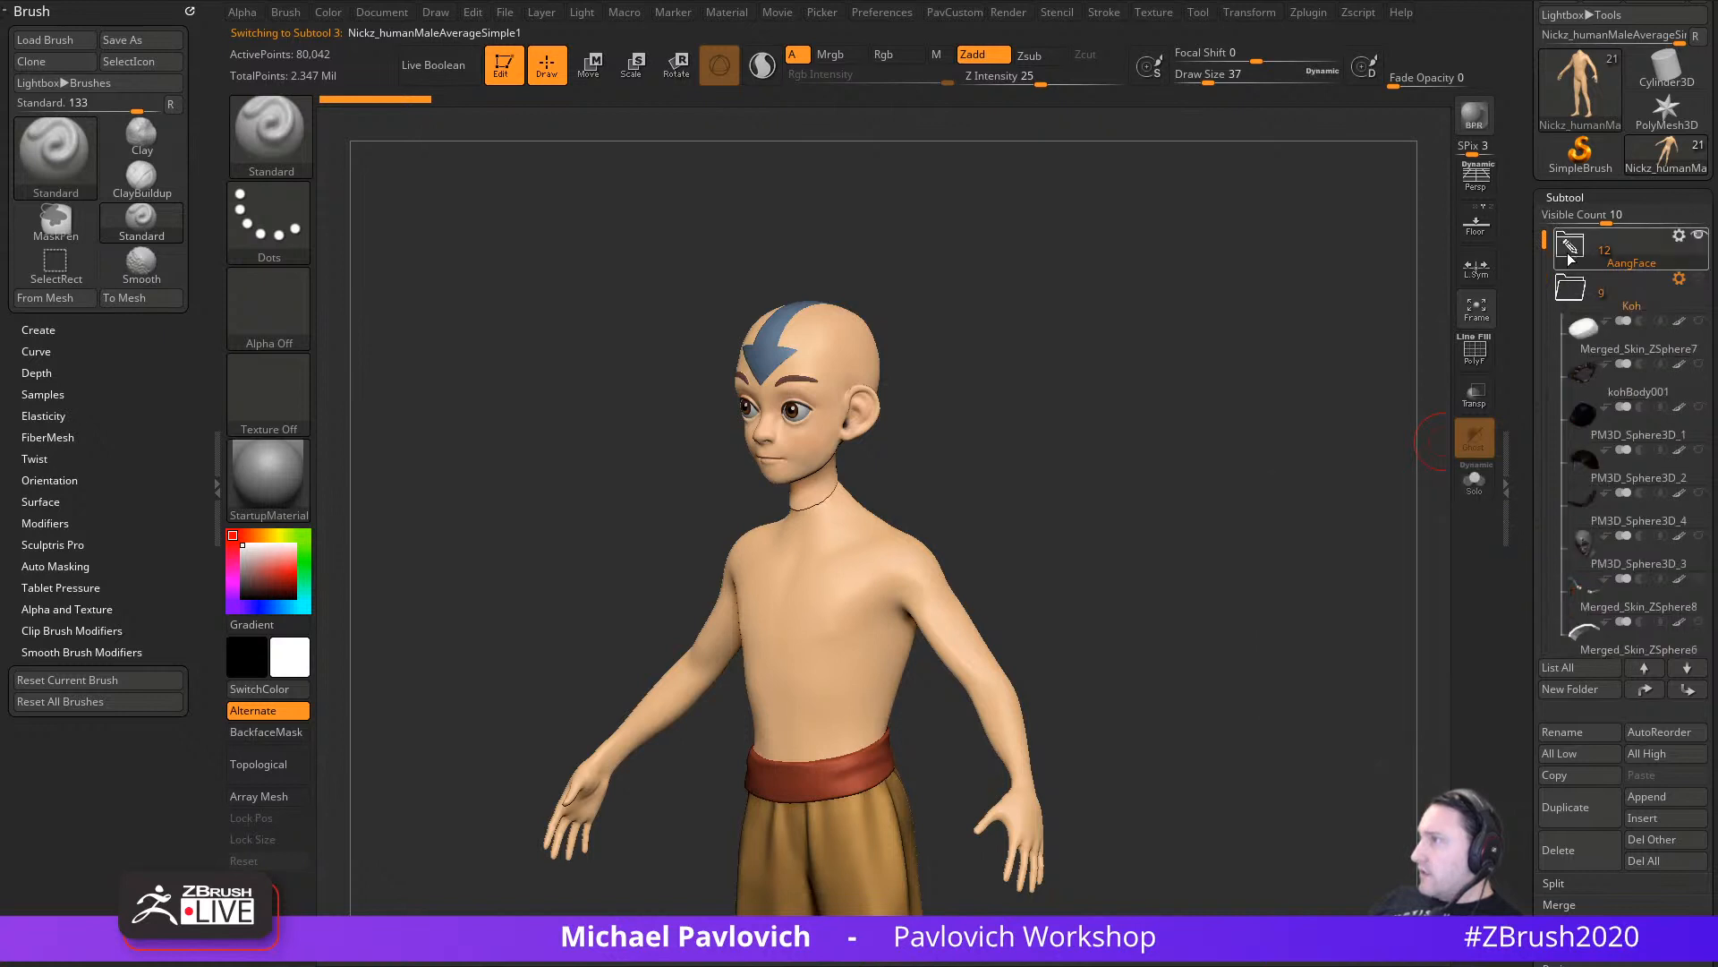
click(1559, 249)
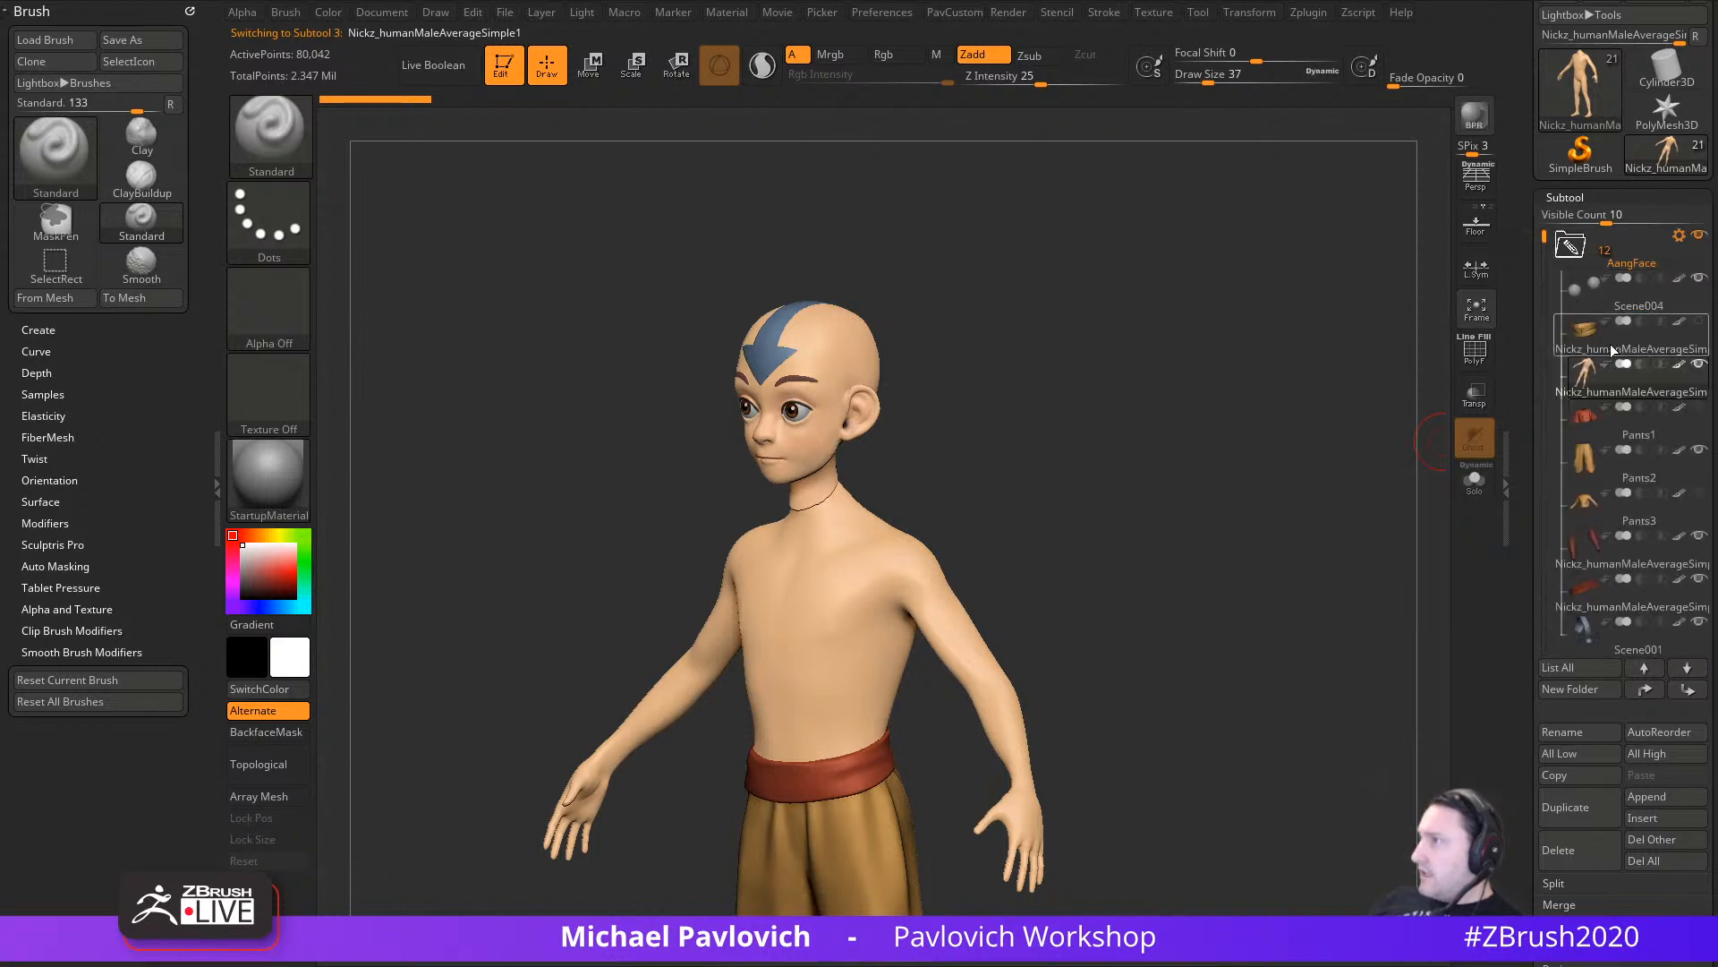
mouse_move(1602, 526)
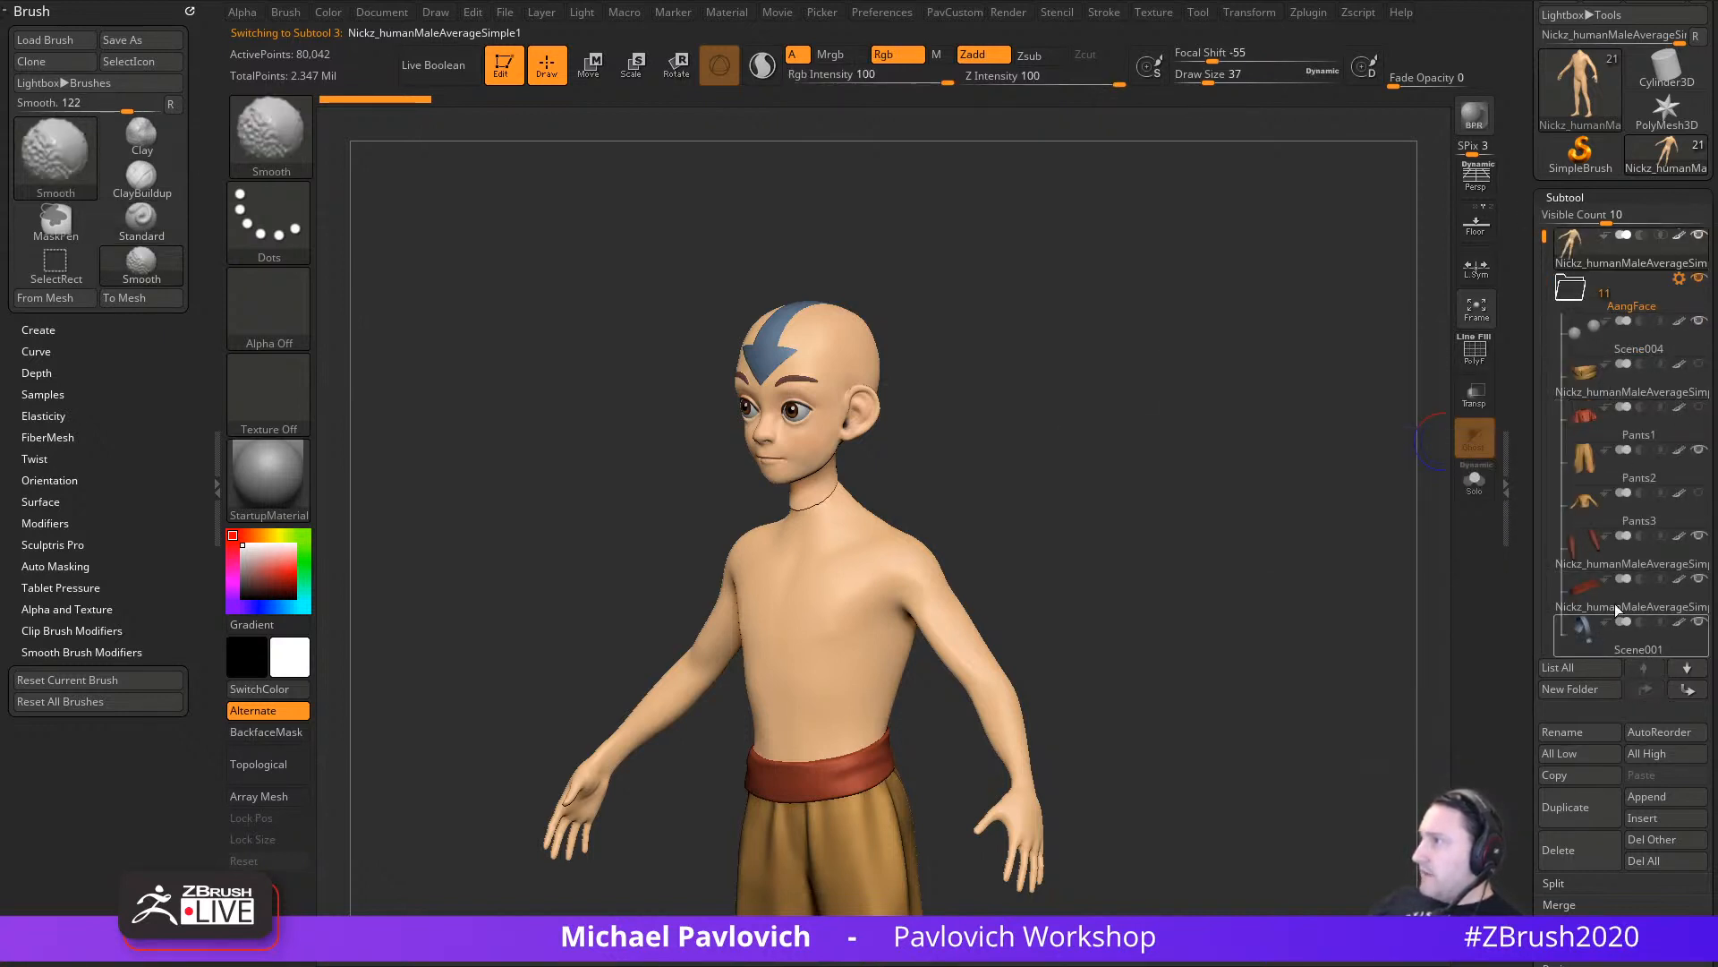
Step: Select the aangHead001 subtool and move it to the top of the subtool list
drag(1541, 234, 1543, 362)
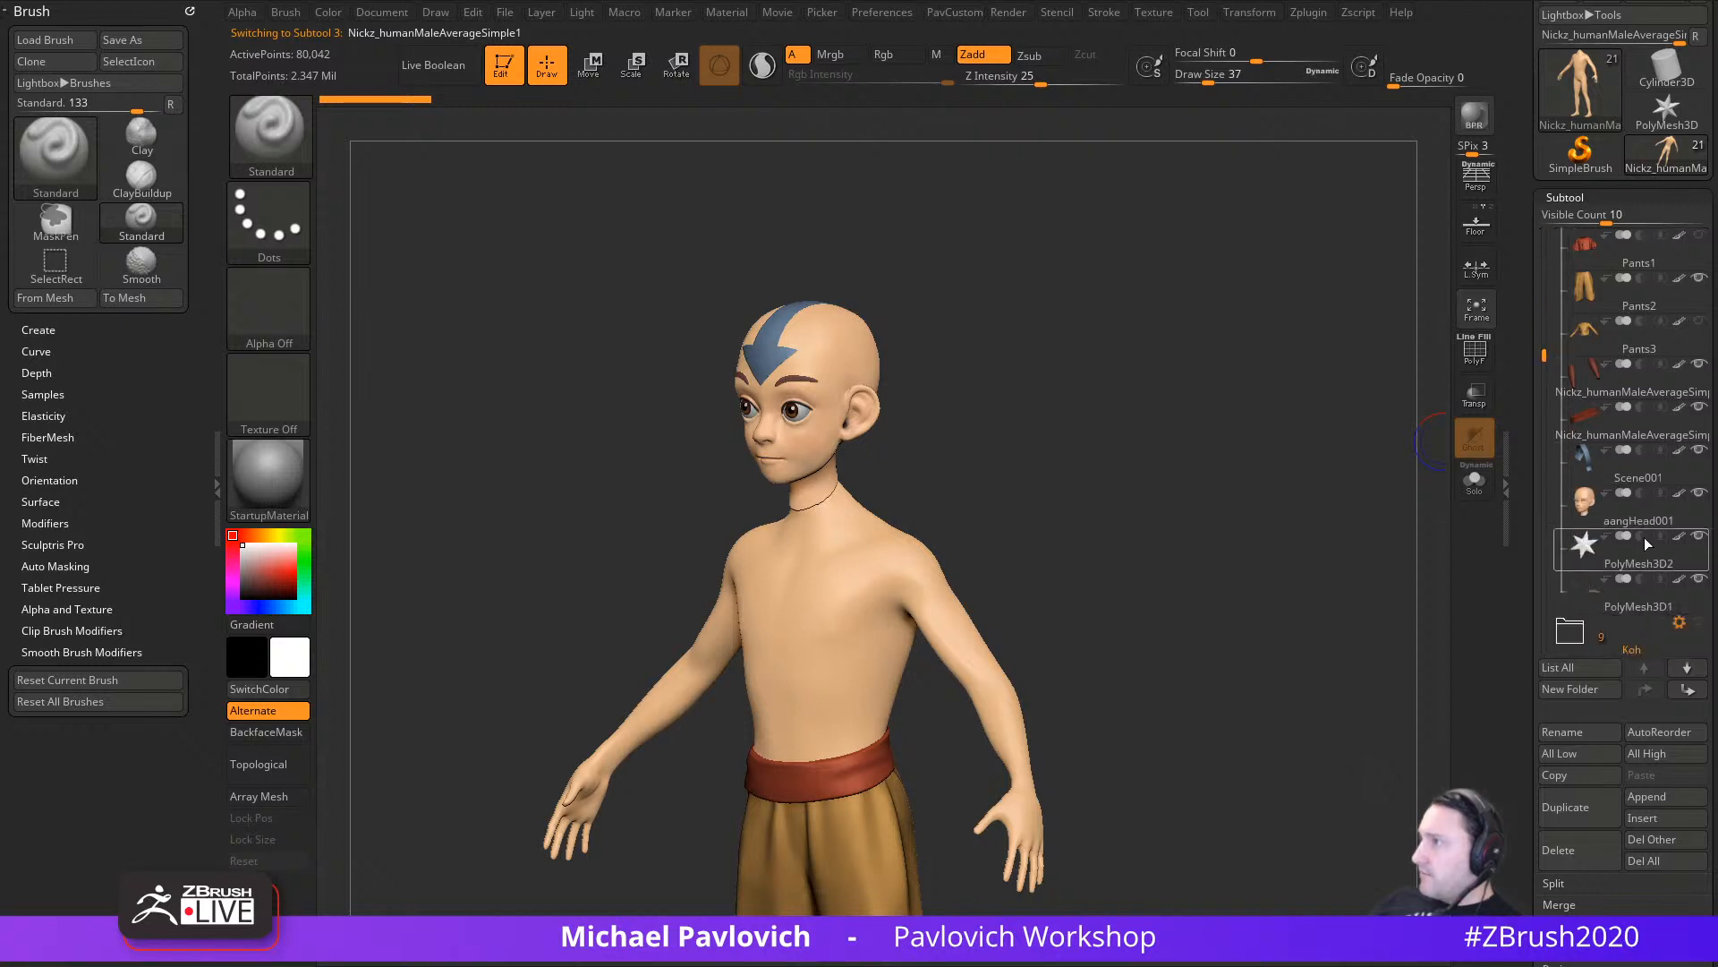
click(1641, 524)
key(shift)
click(1644, 689)
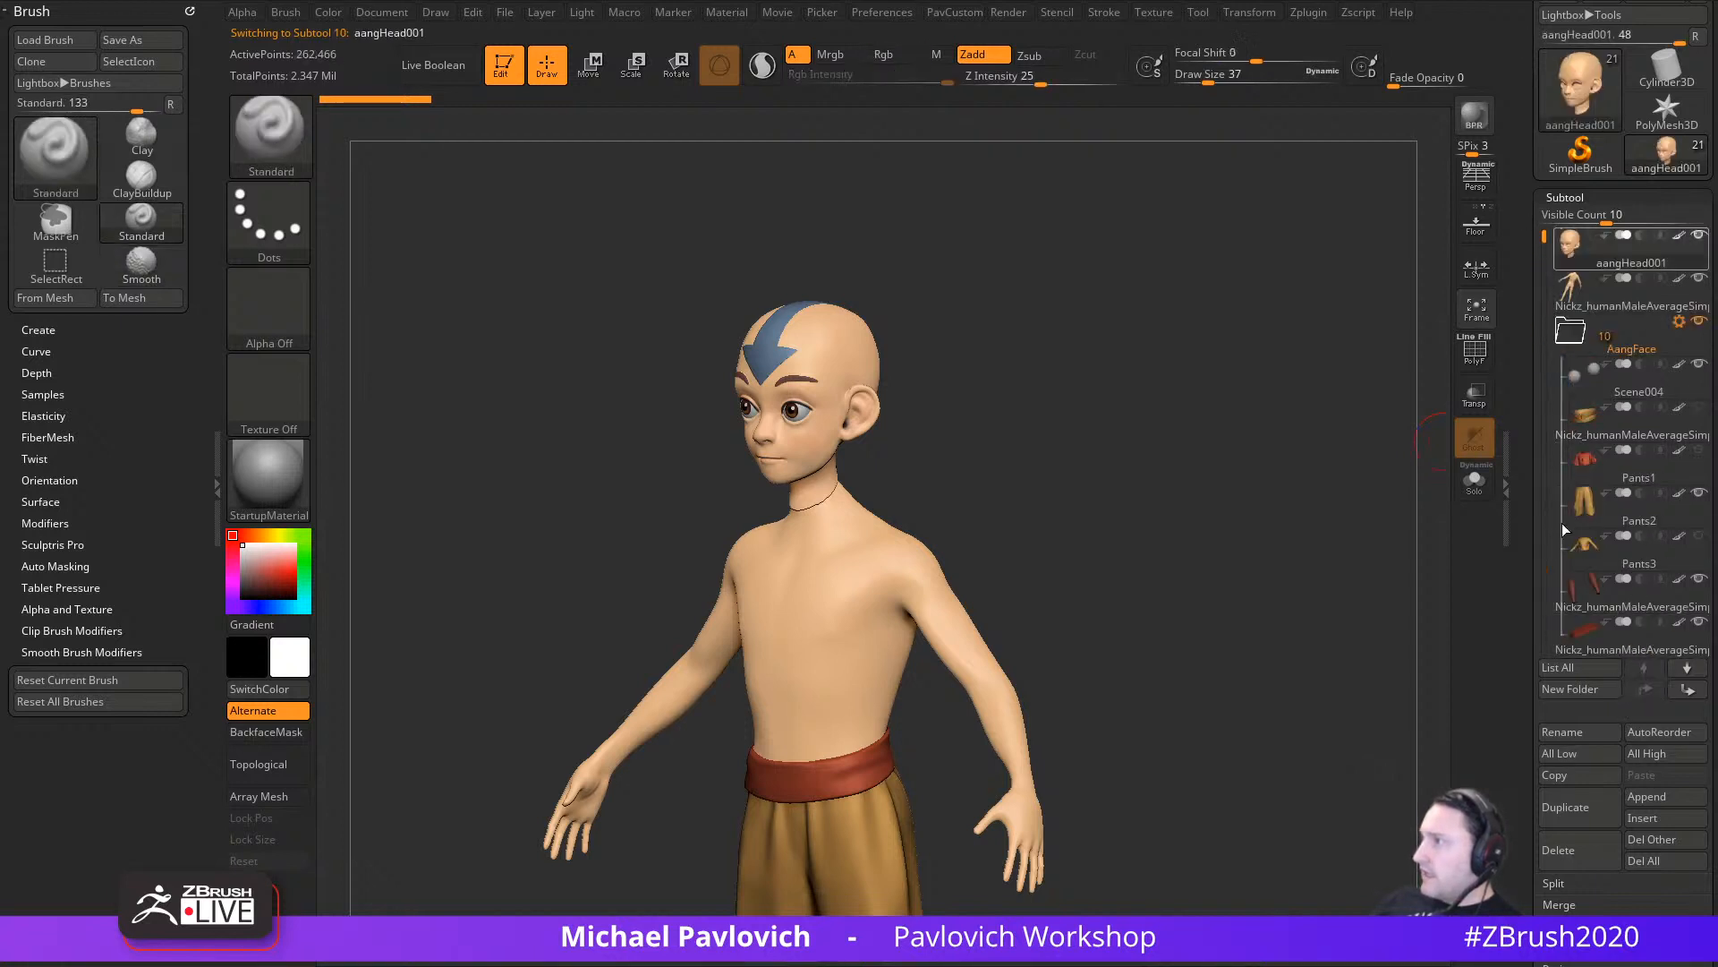
Step: Hide the remaining AangFace parts so only the head and body subtools are shown
click(1699, 236)
click(1699, 277)
mouse_move(1170, 537)
mouse_down()
mouse_move(1278, 550)
mouse_move(1259, 487)
mouse_move(1203, 532)
mouse_move(1210, 511)
mouse_move(1243, 515)
mouse_move(1199, 541)
mouse_move(1163, 515)
mouse_move(1101, 380)
mouse_move(1212, 399)
mouse_move(1182, 429)
mouse_move(1166, 552)
mouse_move(1120, 539)
mouse_up()
key(s)
key(s)
click(1194, 572)
key(s)
key(s)
click(1111, 543)
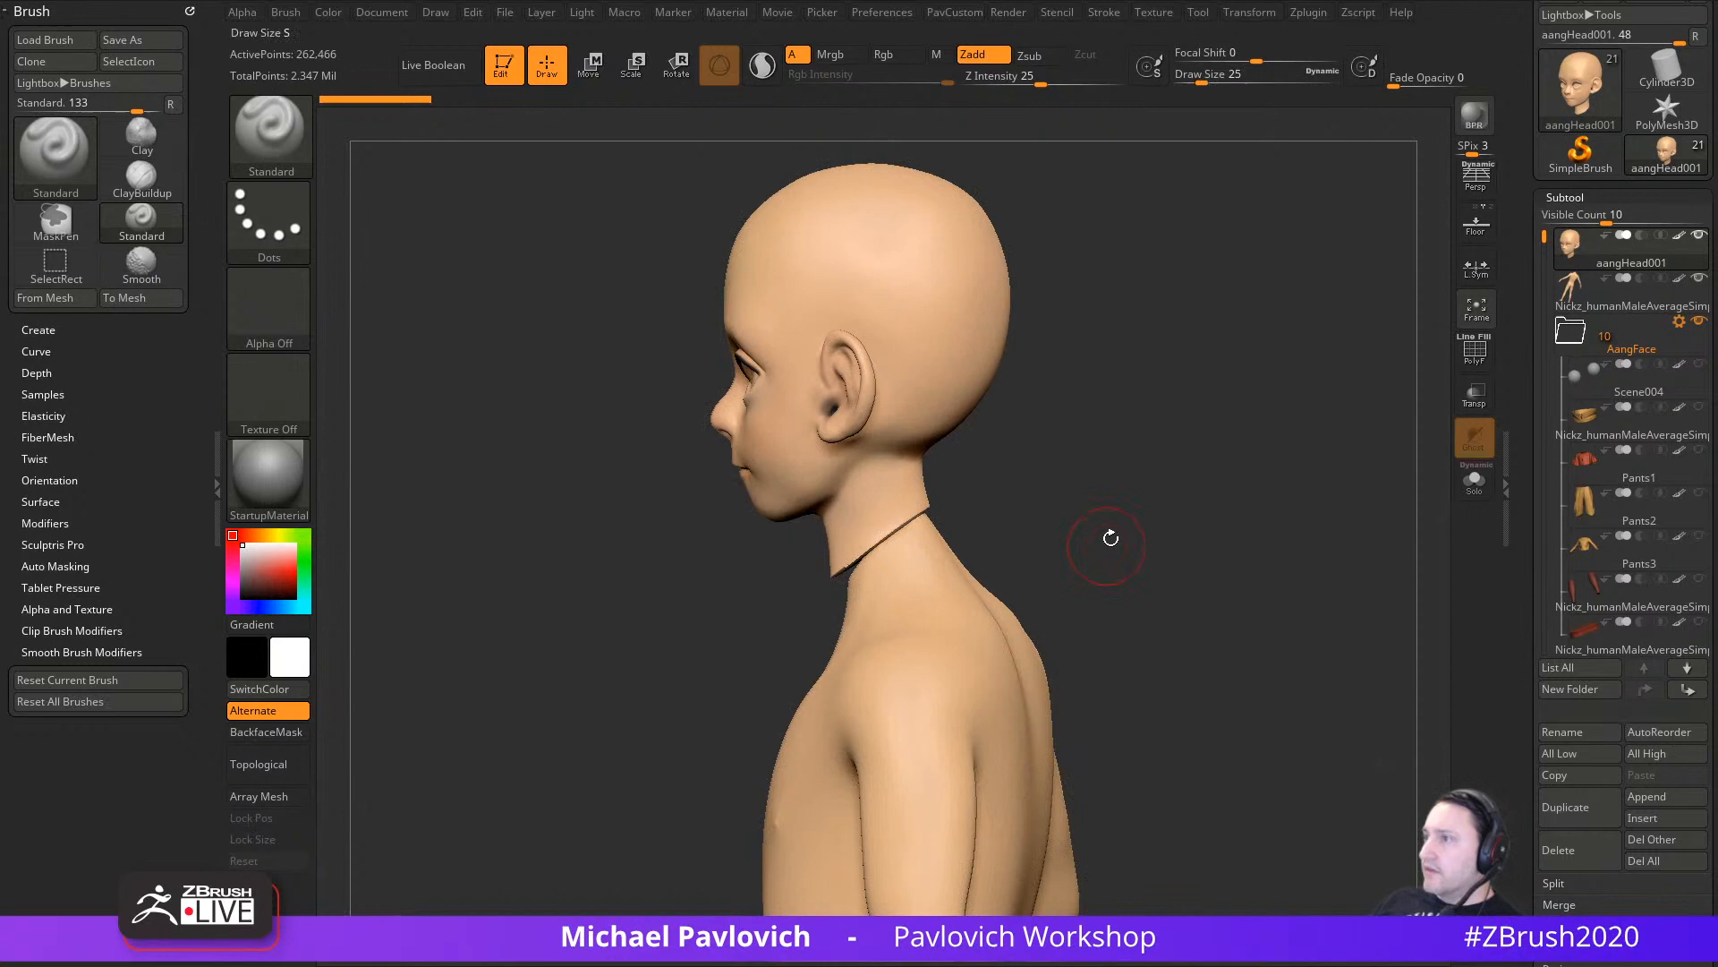
Step: Examine the head's wireframe with PolyFrame and the seam where its neck meets the body
click(1475, 352)
mouse_move(1195, 412)
alt+mouse_down()
mouse_move(1181, 471)
mouse_move(1235, 456)
mouse_move(1202, 438)
mouse_move(1190, 499)
mouse_move(1243, 464)
mouse_move(1215, 474)
alt+mouse_up()
key(s)
click(1173, 502)
key(s)
click(1177, 499)
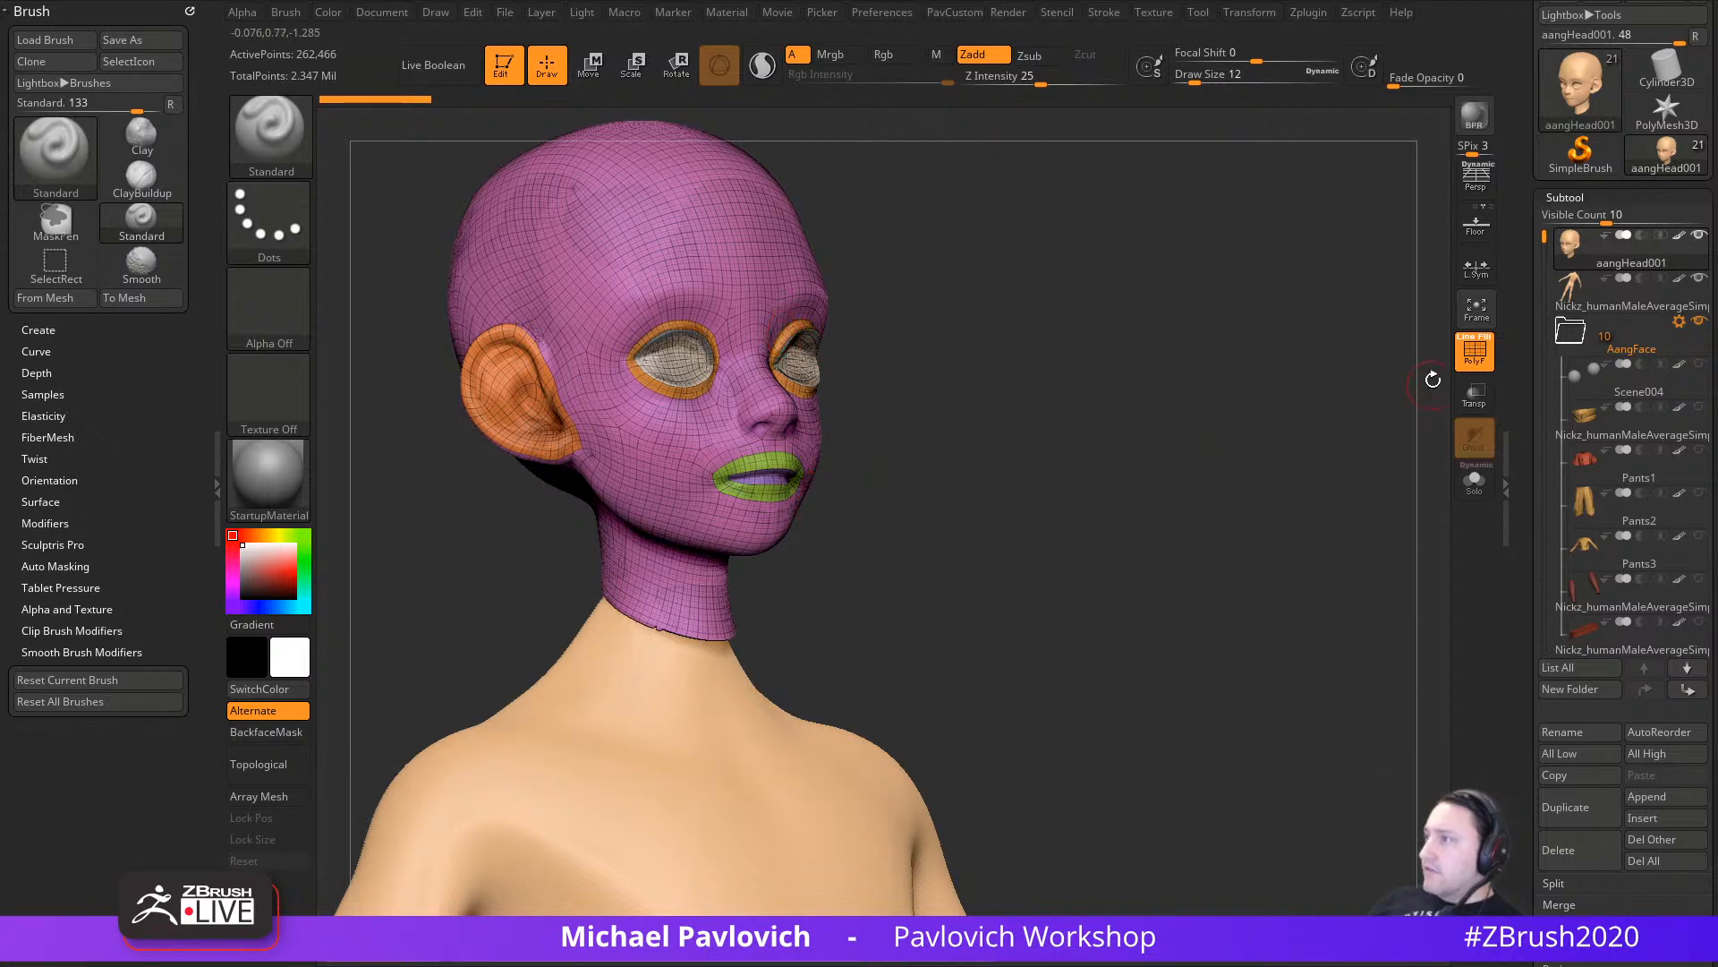
click(1473, 353)
alt+drag(1212, 399, 1113, 567)
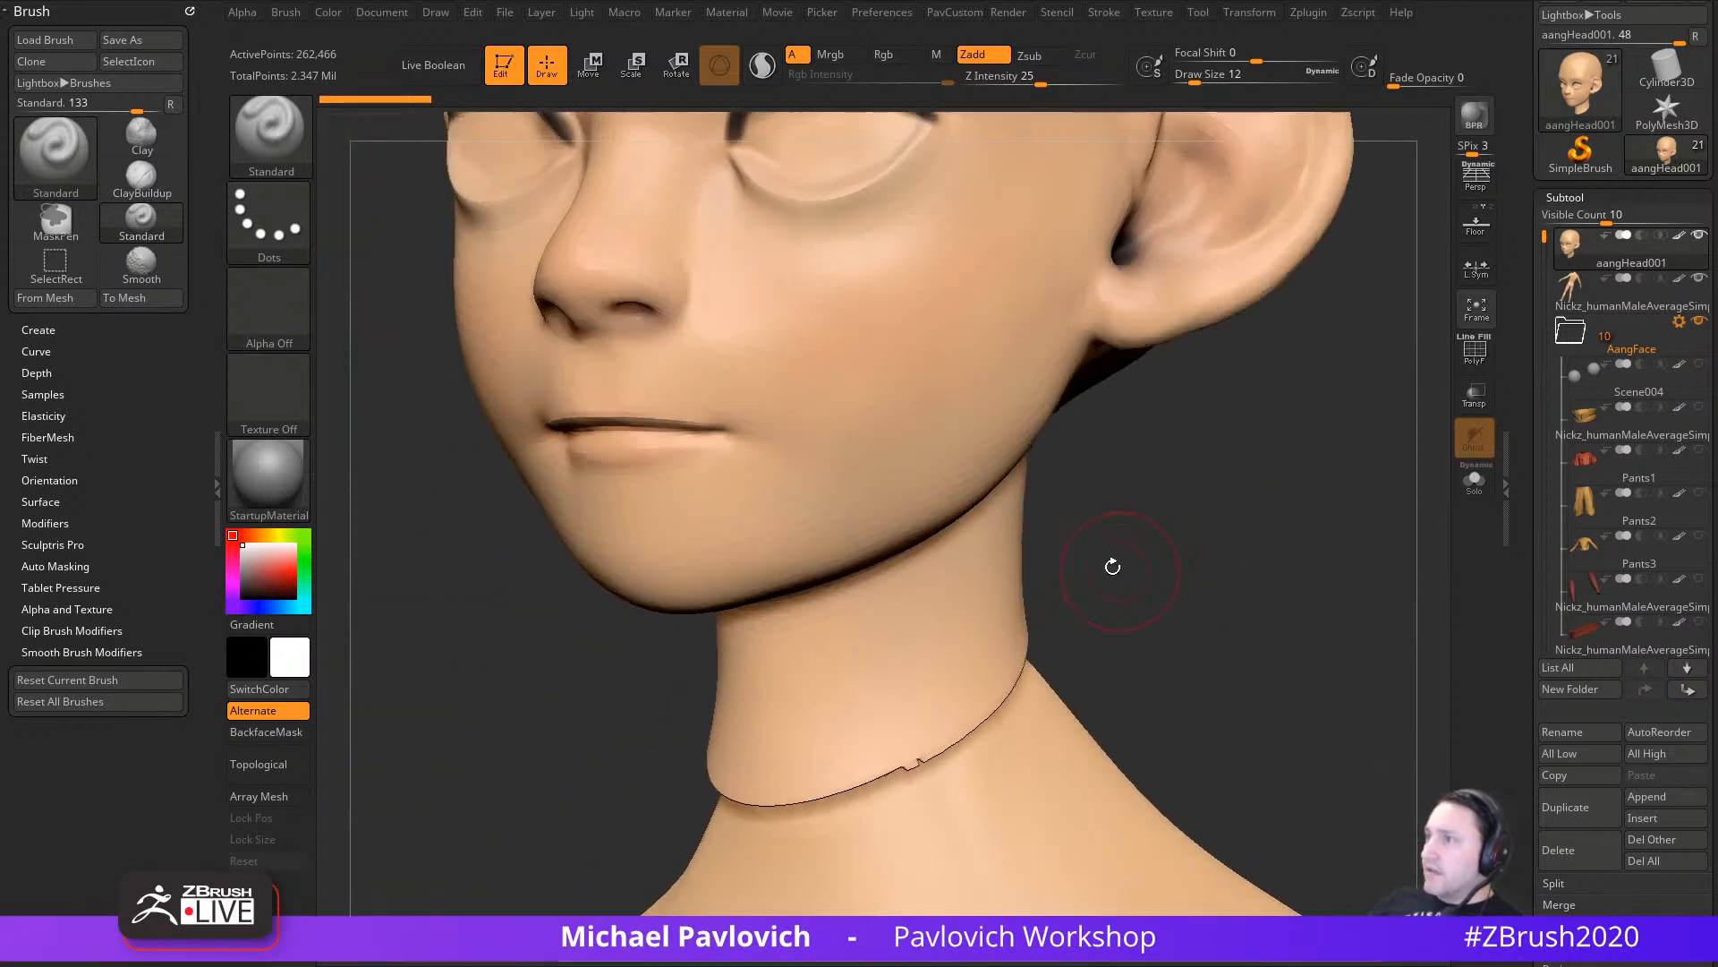
key(s)
click(1218, 481)
alt+drag(1224, 474, 1253, 573)
Step: Turn on PolyFrame and lower the head to subdivision level 1 in the Geometry settings
click(1475, 356)
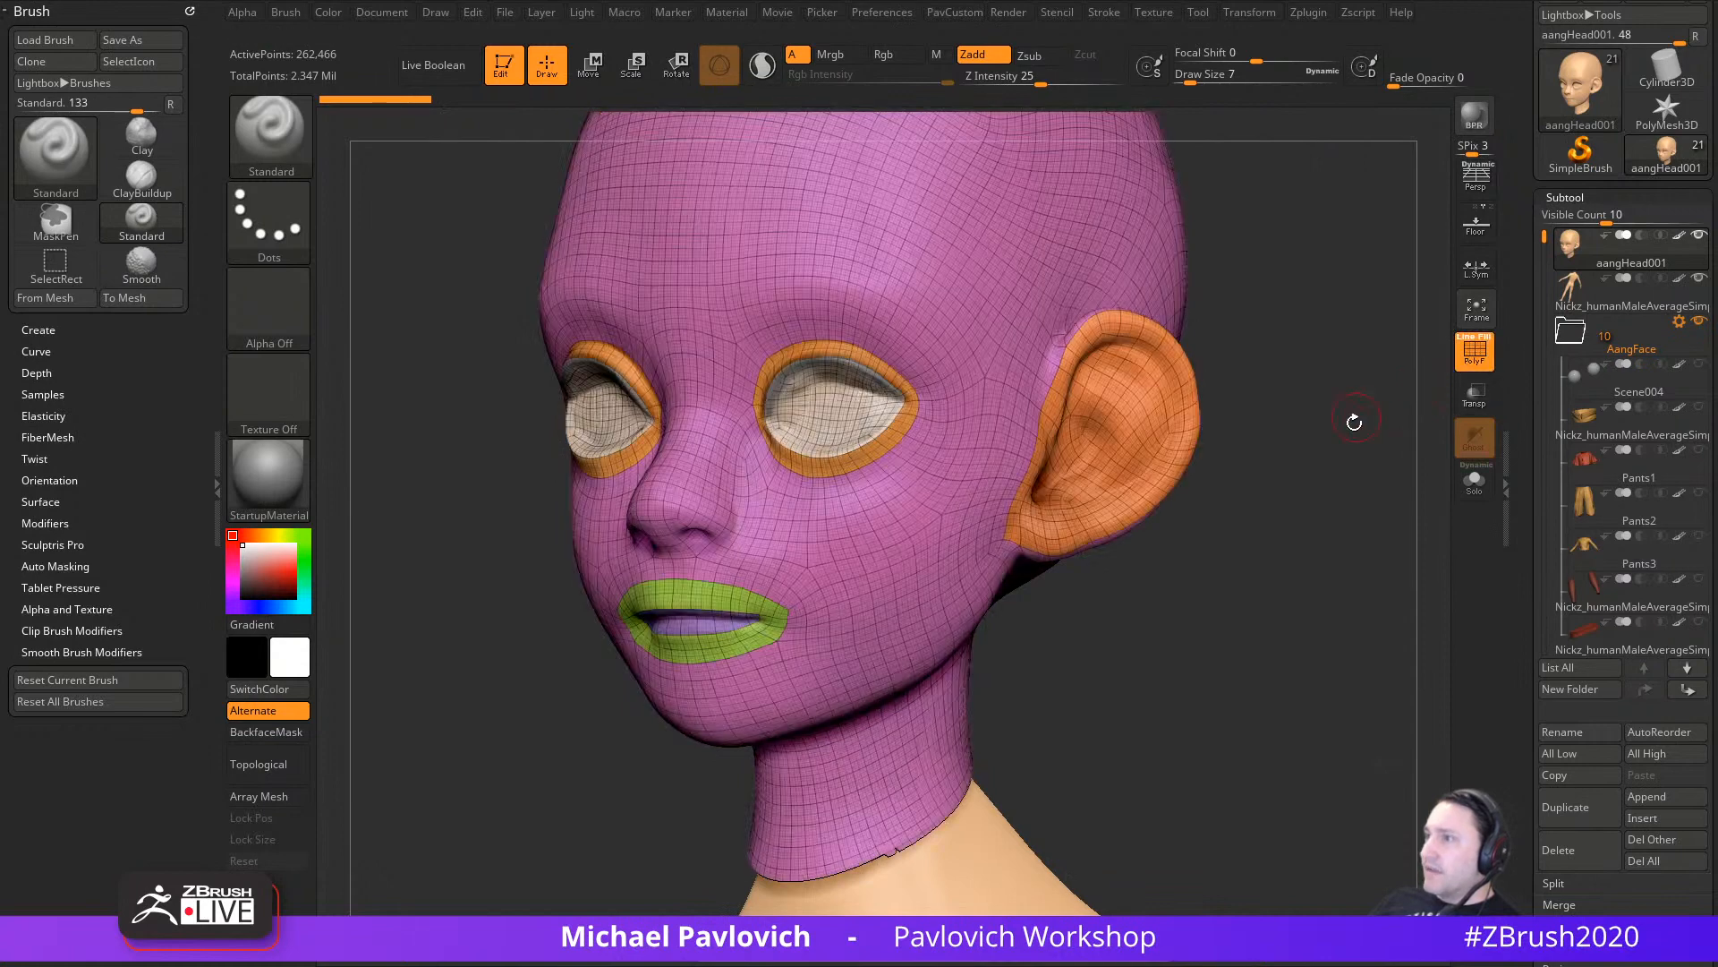
drag(1354, 421, 1304, 453)
key(s)
click(1273, 473)
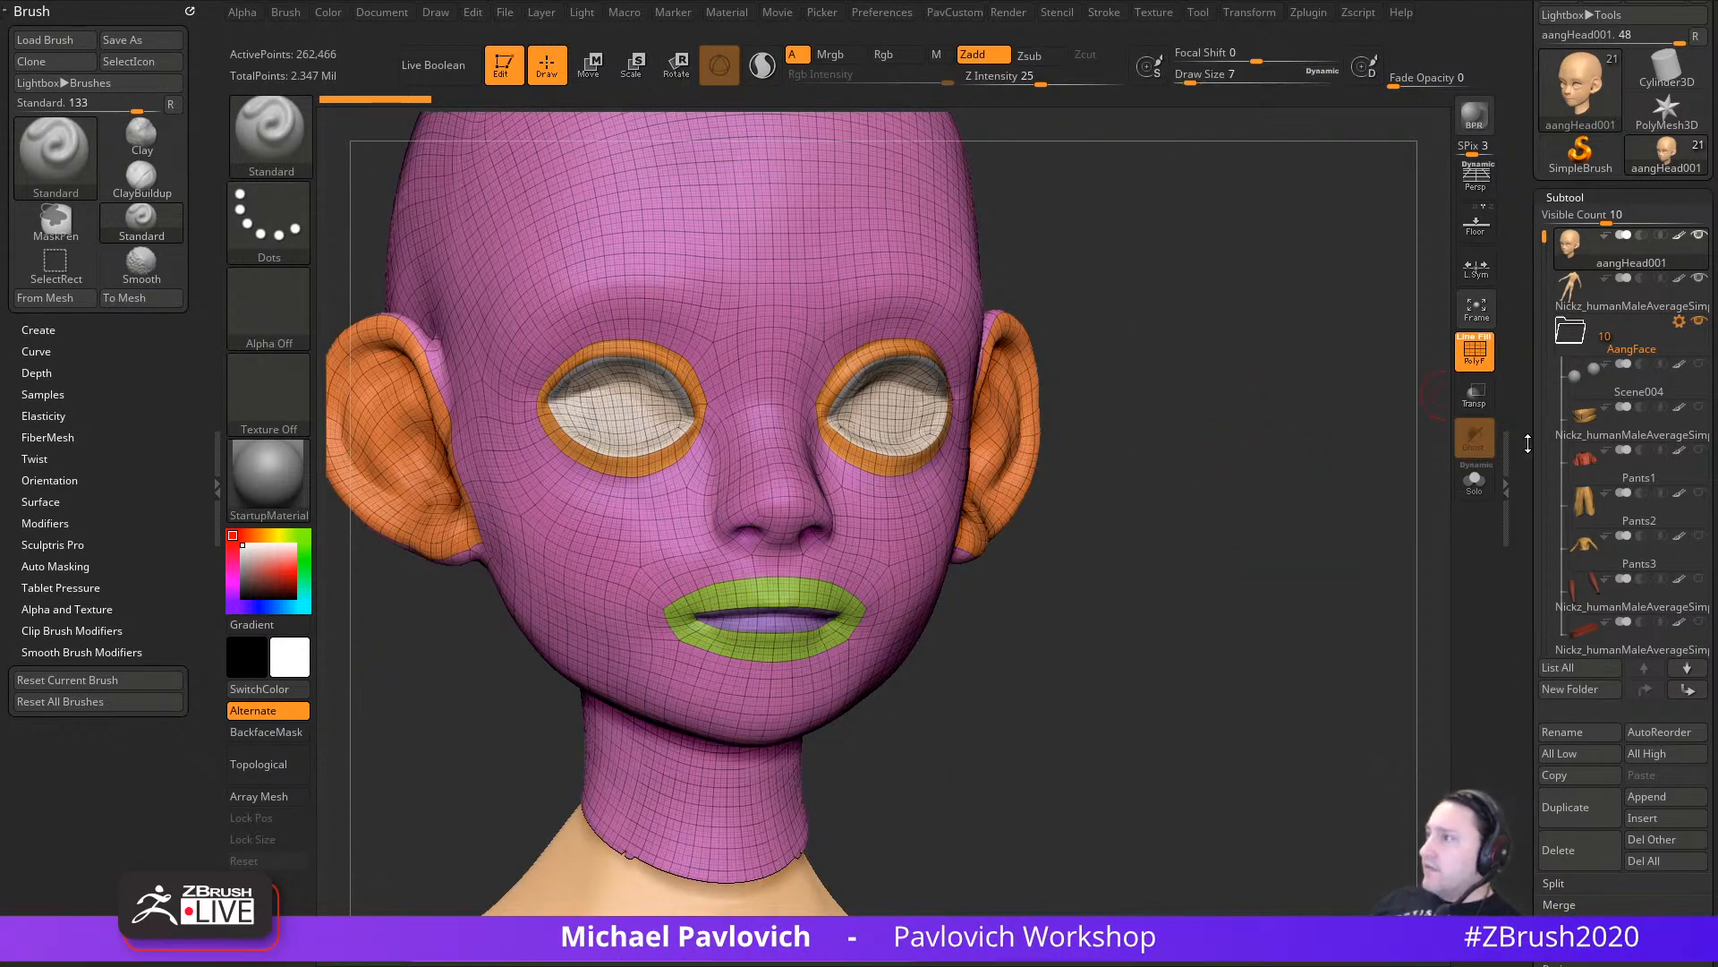
drag(1527, 445, 1528, 288)
click(1587, 560)
click(1558, 606)
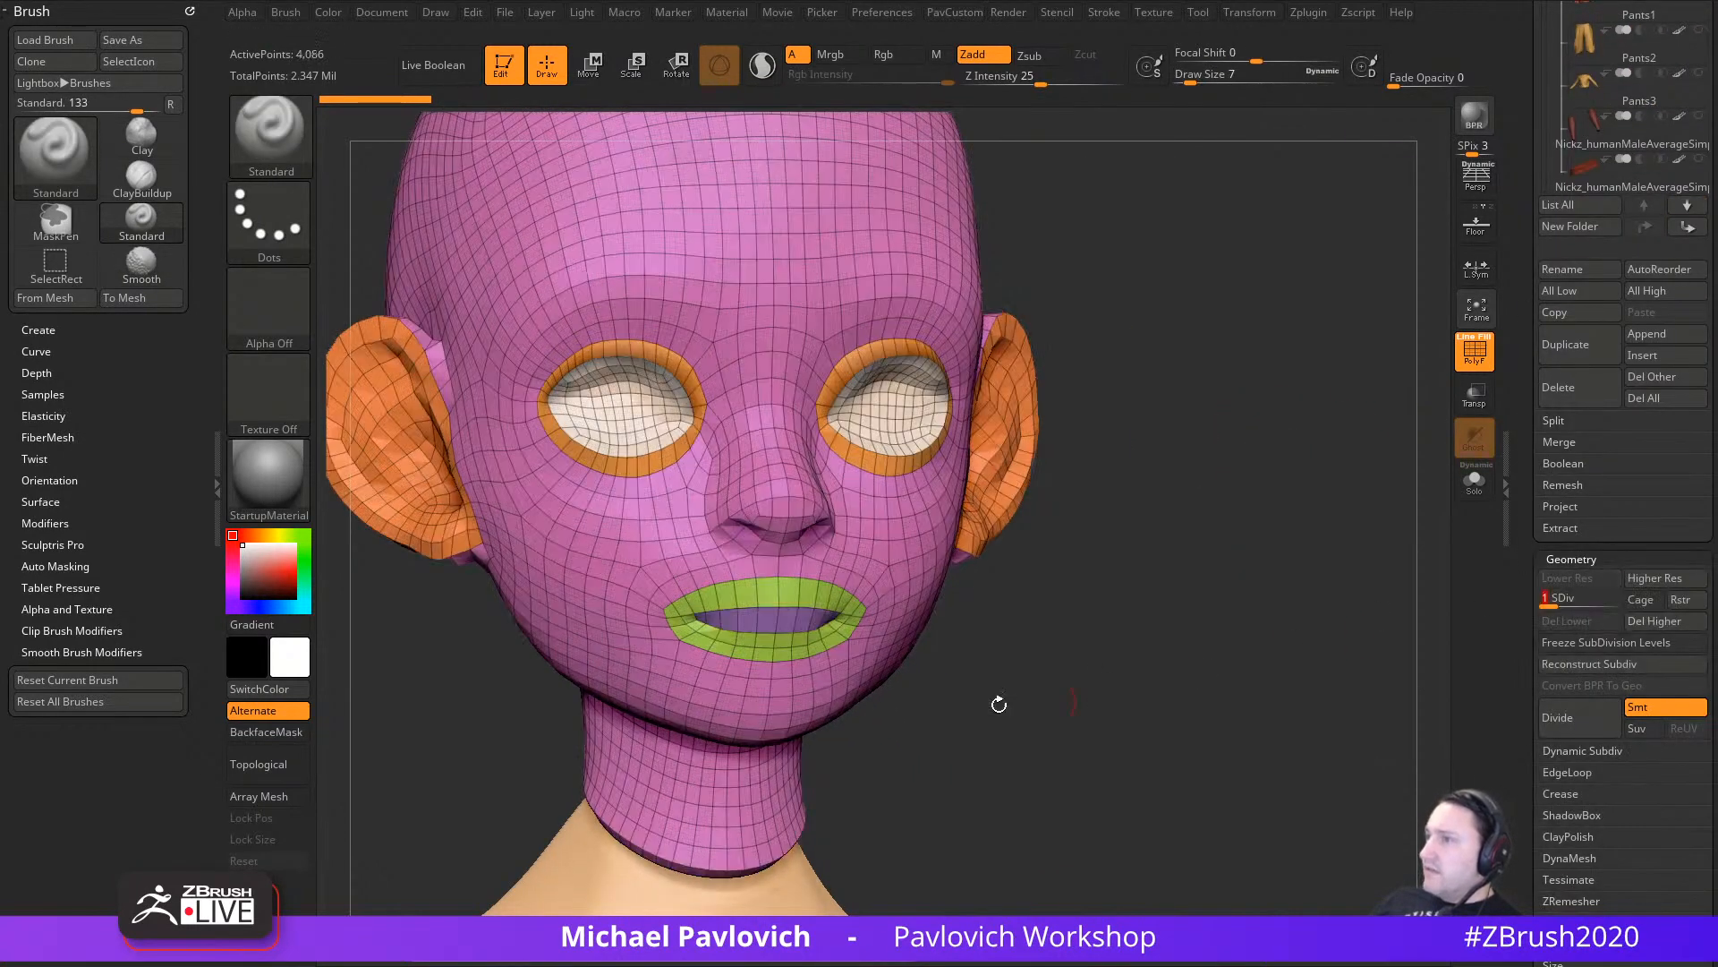
Step: Examine the head's lowest-level topology from several angles and in relation to the full body
mouse_move(1283, 580)
mouse_down()
mouse_move(1259, 582)
mouse_move(1254, 545)
mouse_move(1166, 587)
mouse_up()
key(s)
click(1174, 588)
drag(1251, 546, 823, 542)
drag(1145, 531, 1013, 567)
key(s)
click(1119, 569)
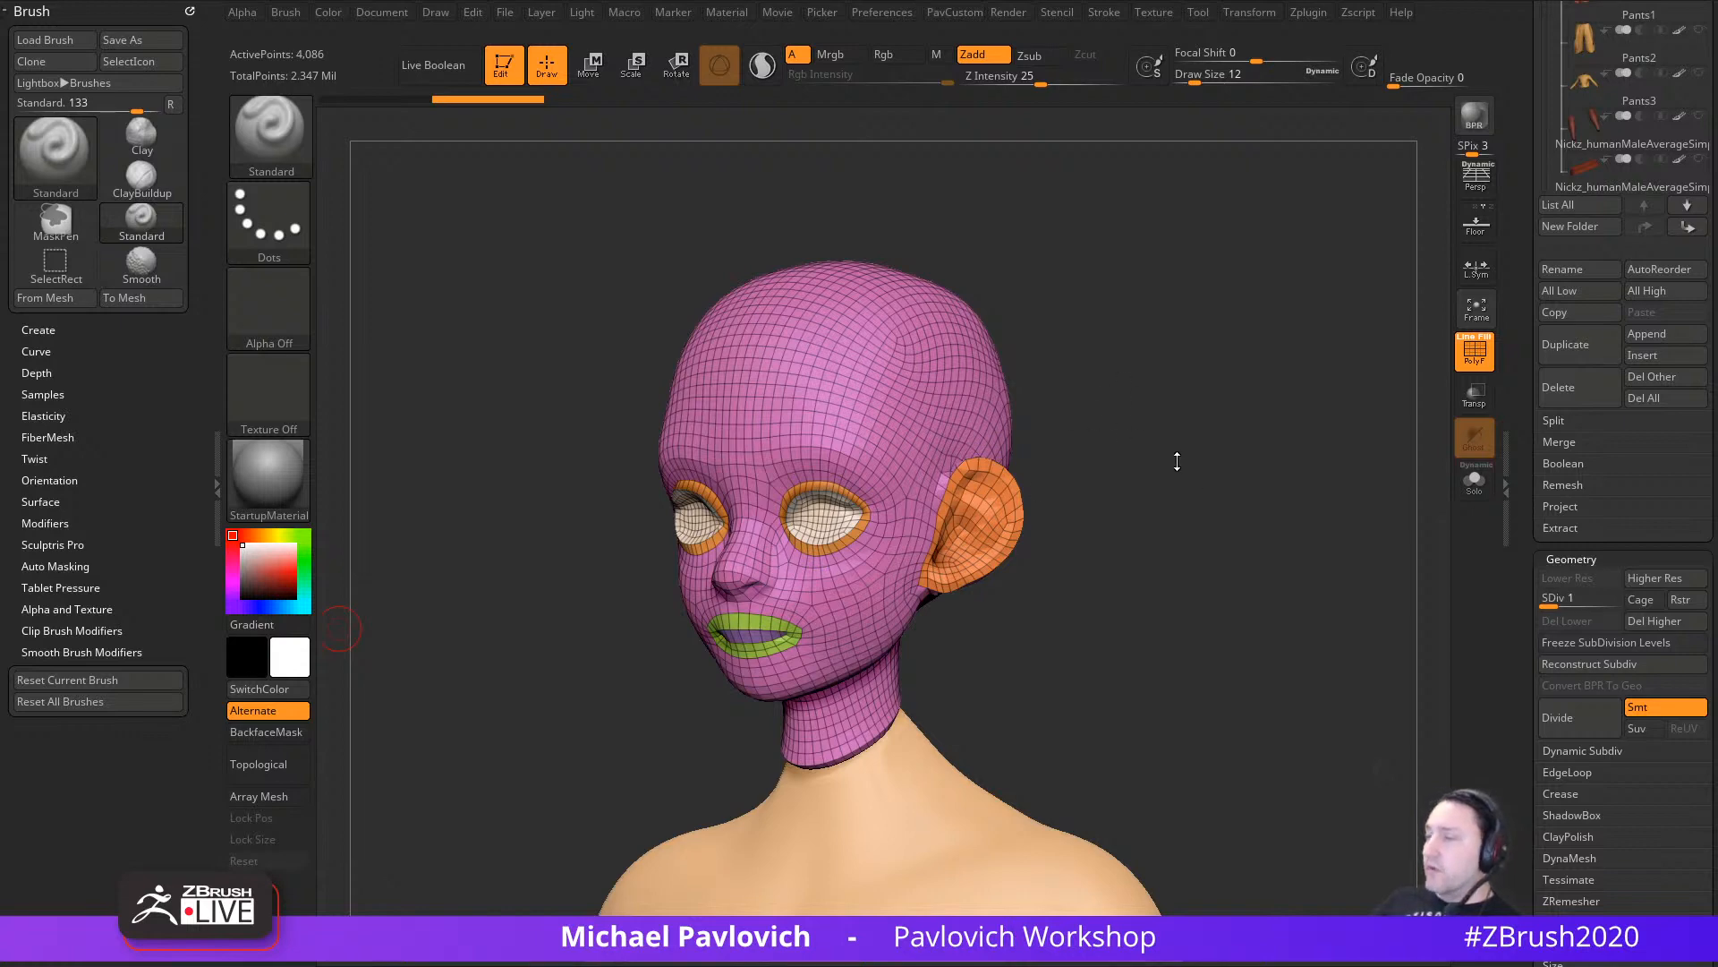
mouse_move(1181, 517)
mouse_down()
mouse_move(1132, 632)
mouse_move(1168, 680)
mouse_move(1198, 603)
mouse_move(1235, 567)
mouse_move(1264, 575)
mouse_move(1197, 606)
mouse_move(1212, 603)
mouse_move(1183, 593)
mouse_move(1255, 601)
mouse_move(1189, 517)
mouse_move(1012, 587)
mouse_move(1193, 555)
mouse_move(1131, 602)
mouse_move(1182, 499)
mouse_move(855, 383)
mouse_up()
key(s)
key(s)
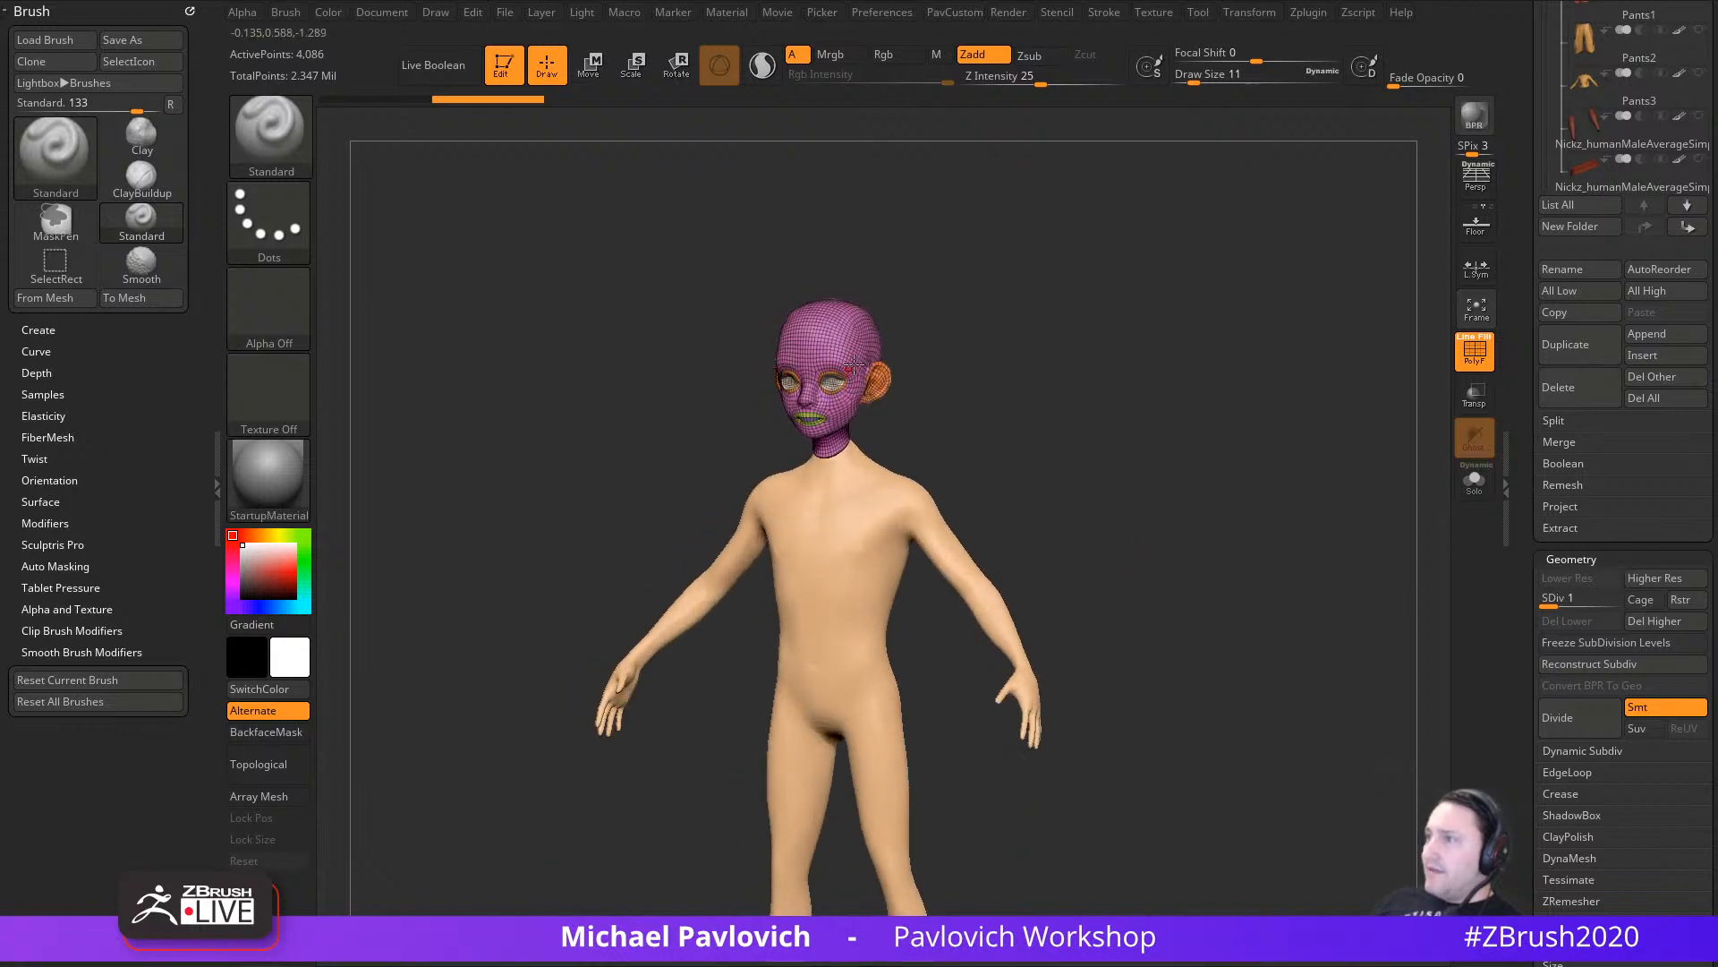
key(s)
drag(950, 446, 968, 446)
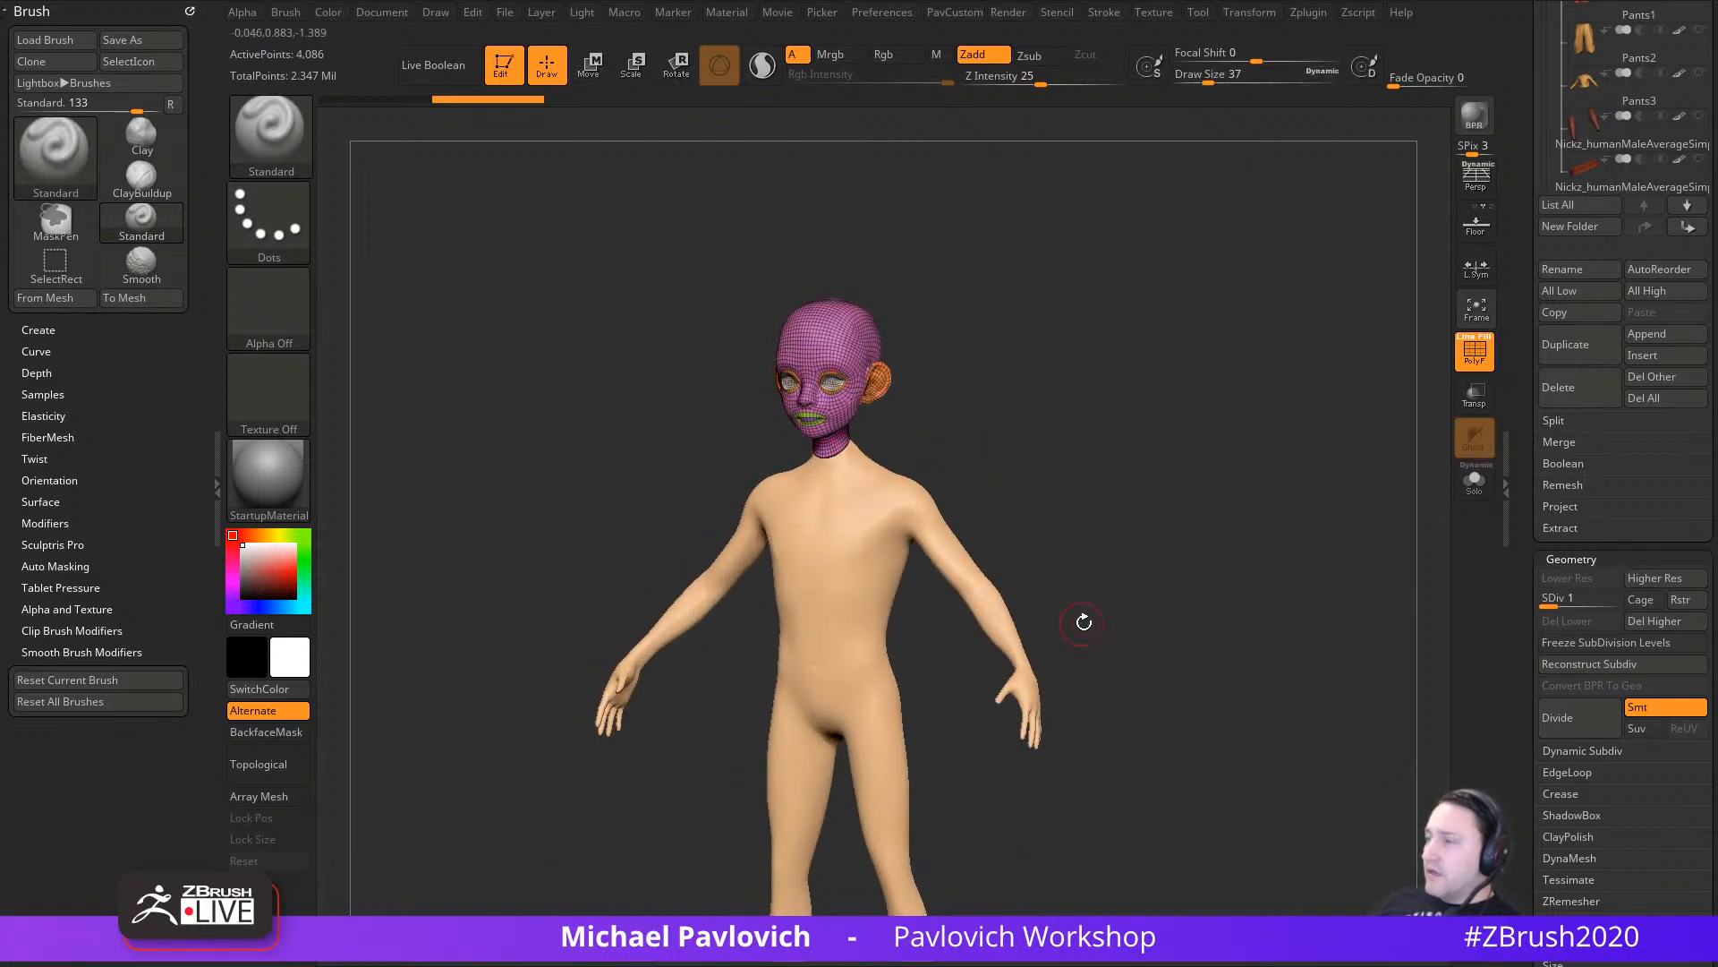
Step: Make the body subtool active and lower it to subdivision level 1
alt+click(890, 506)
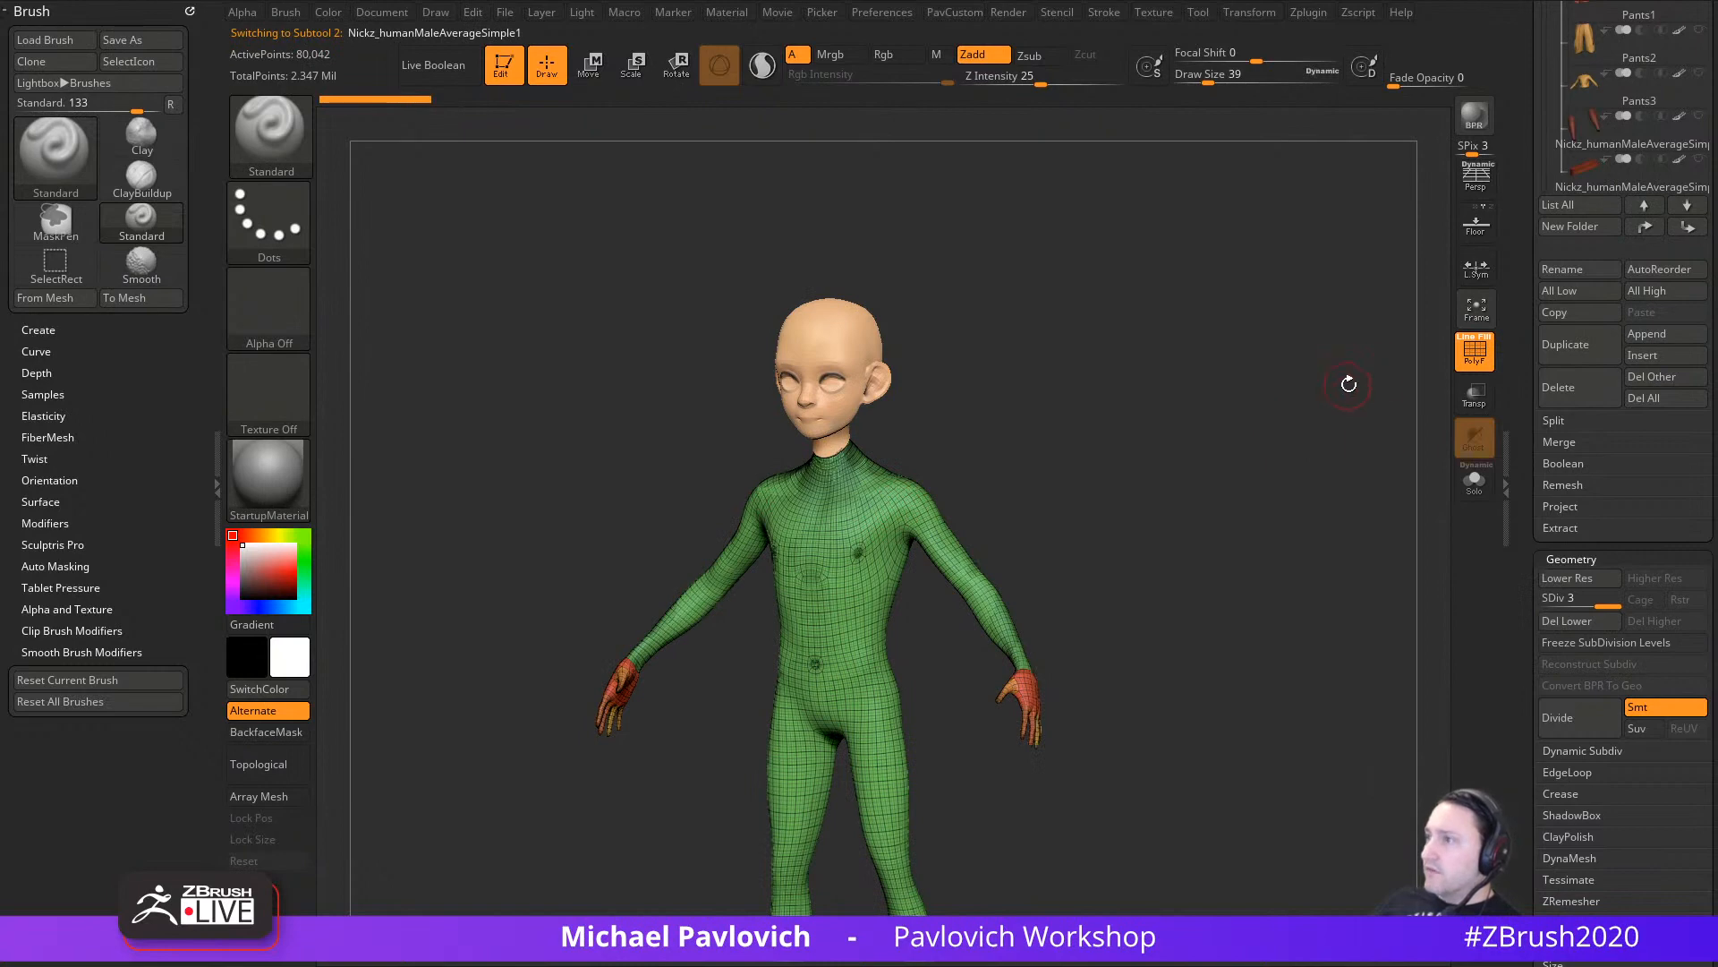
alt+drag(1349, 384, 1339, 479)
click(1556, 599)
drag(1150, 515, 1114, 457)
Step: Check the base human meshes in the Lightbox tool library and examine the body's wireframe from the side and front
key(comma)
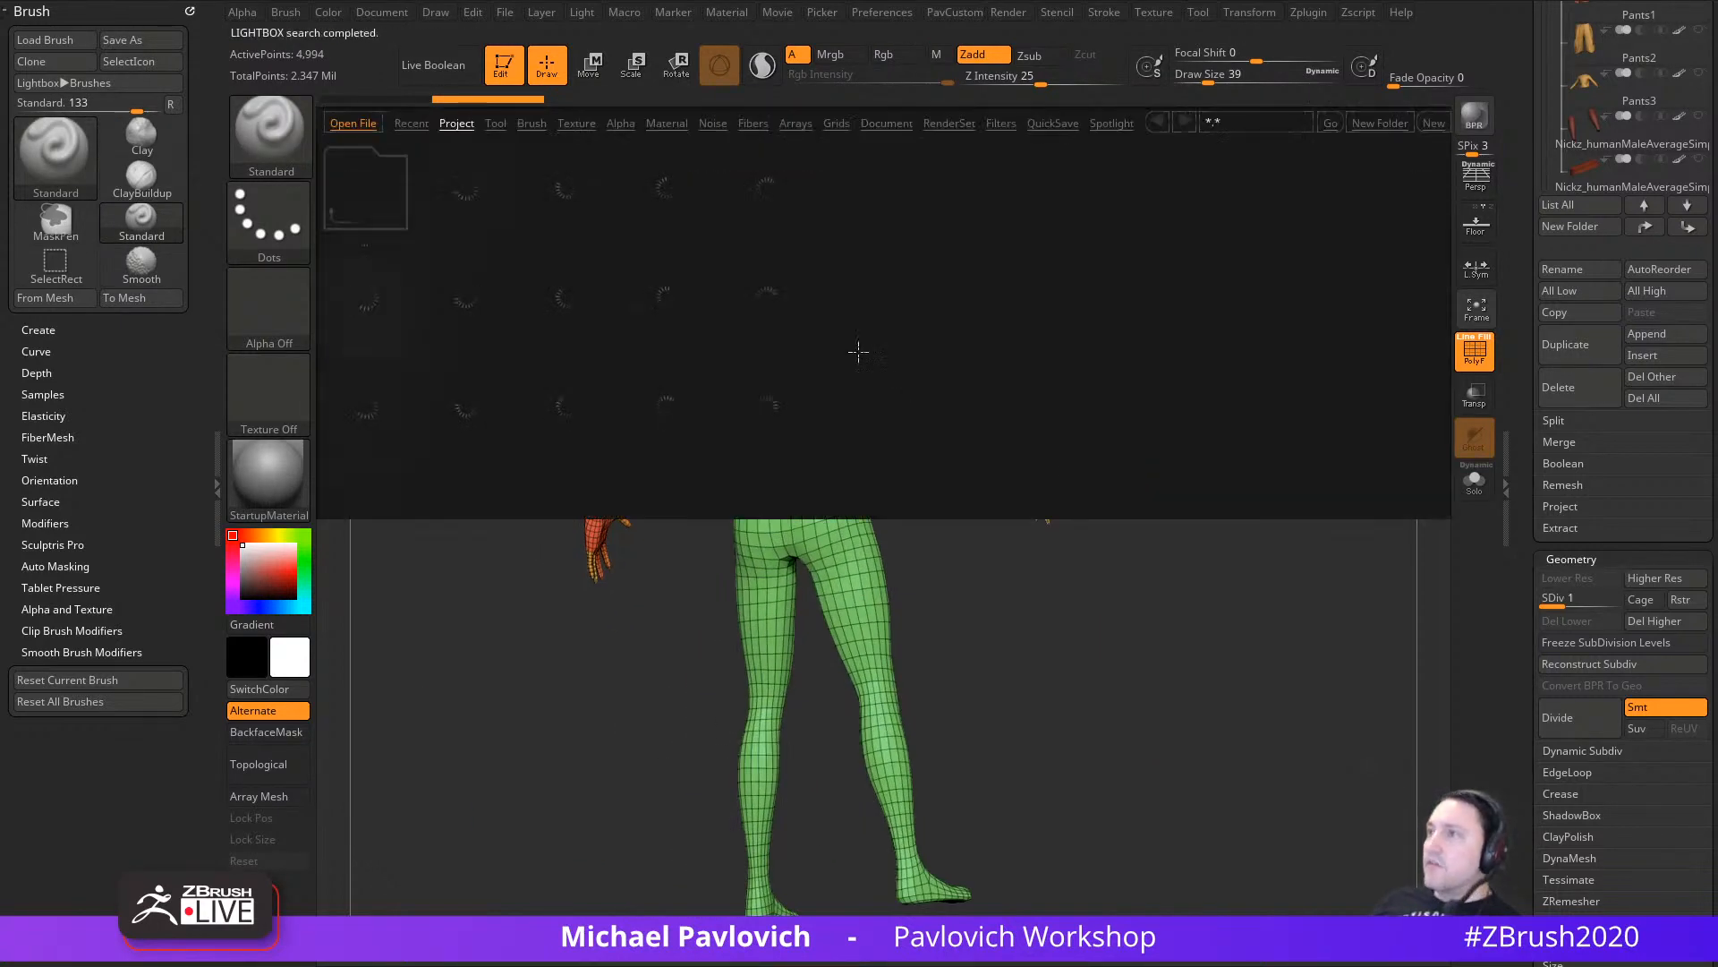
click(495, 124)
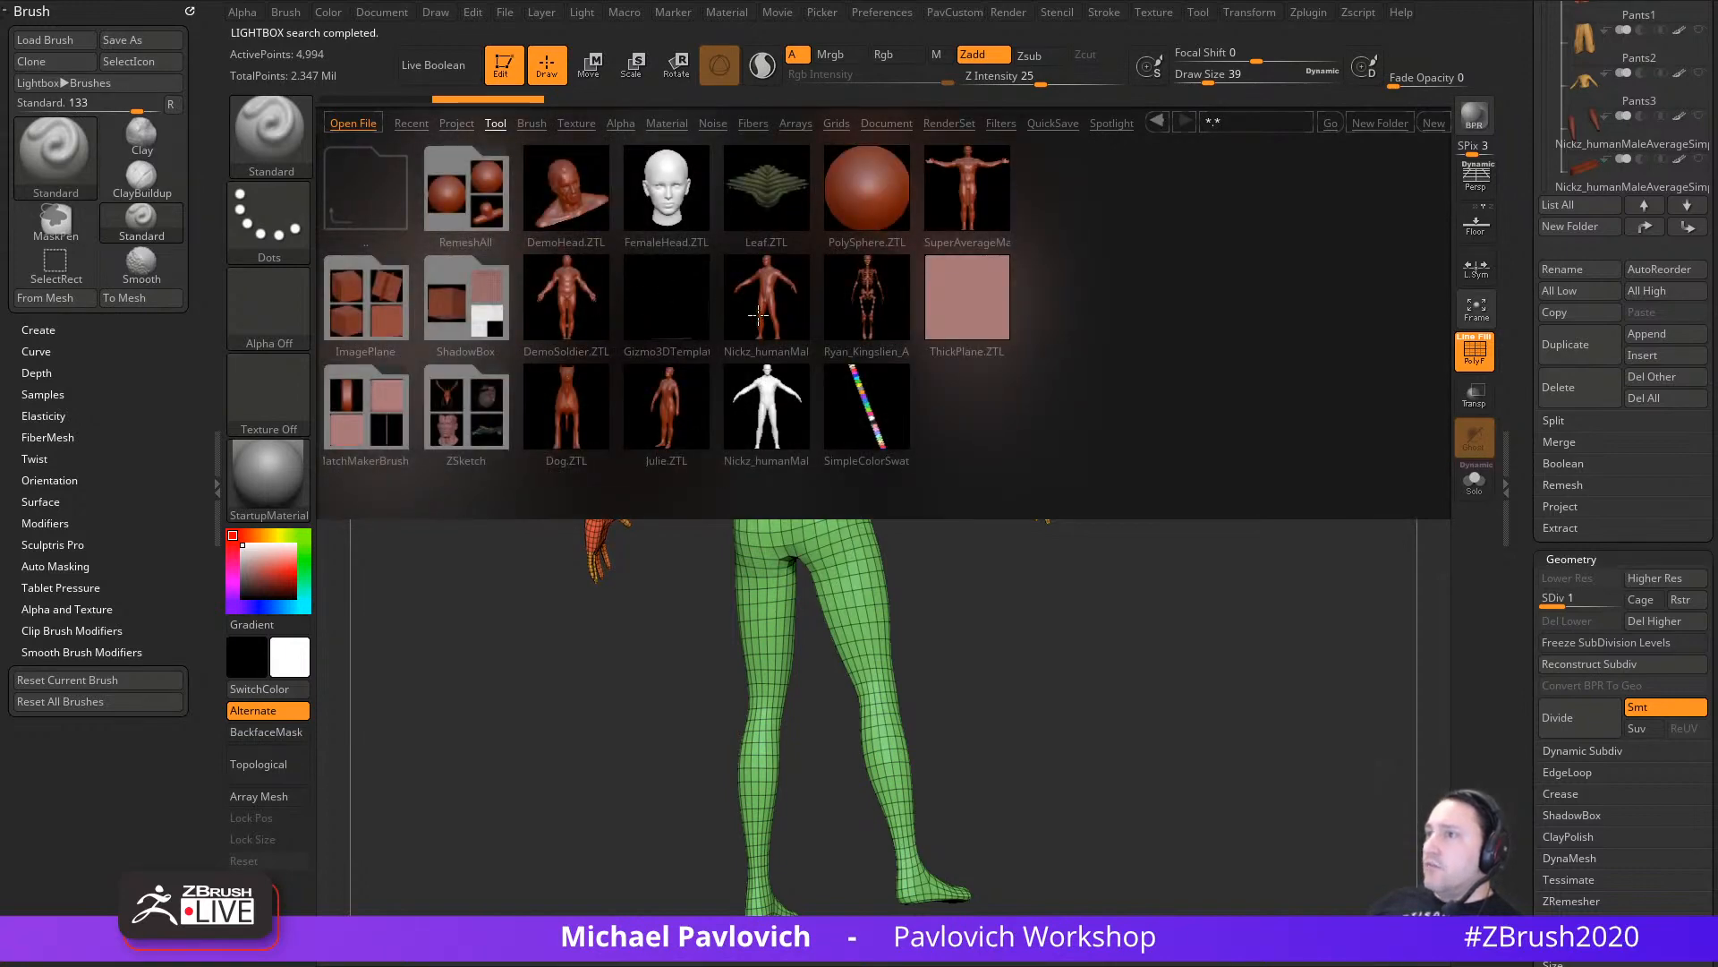
key(comma)
shift+drag(1295, 476, 1179, 491)
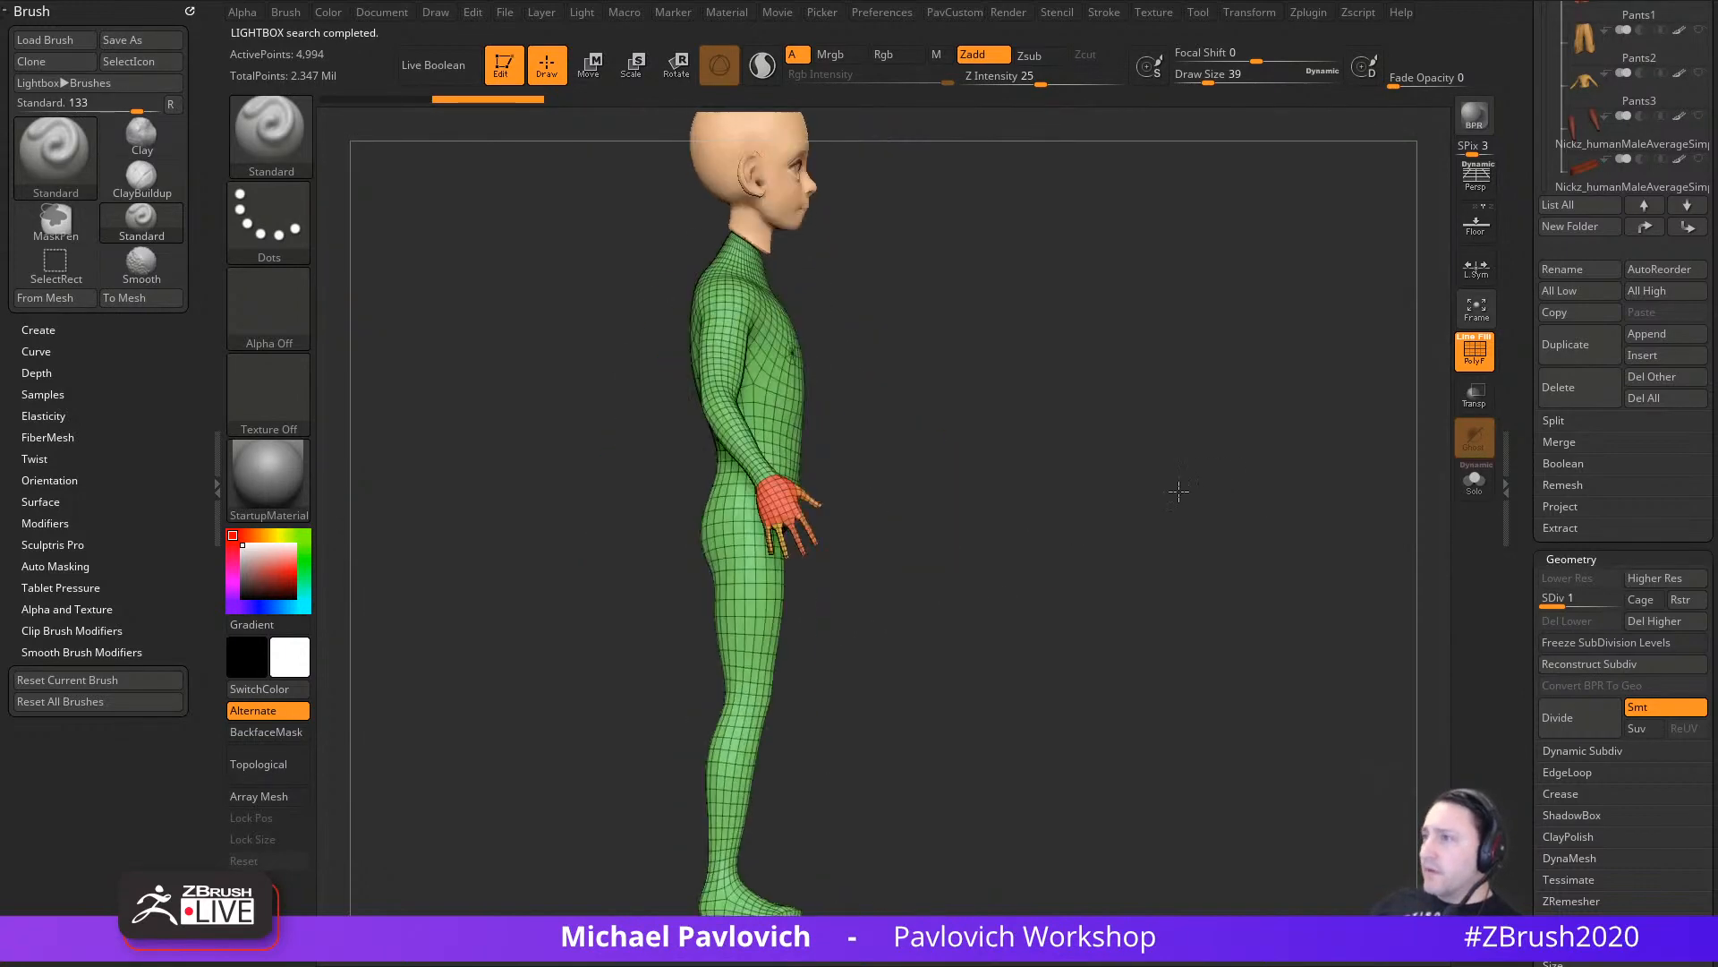
alt+drag(1208, 409, 1172, 425)
alt+drag(1217, 403, 1214, 548)
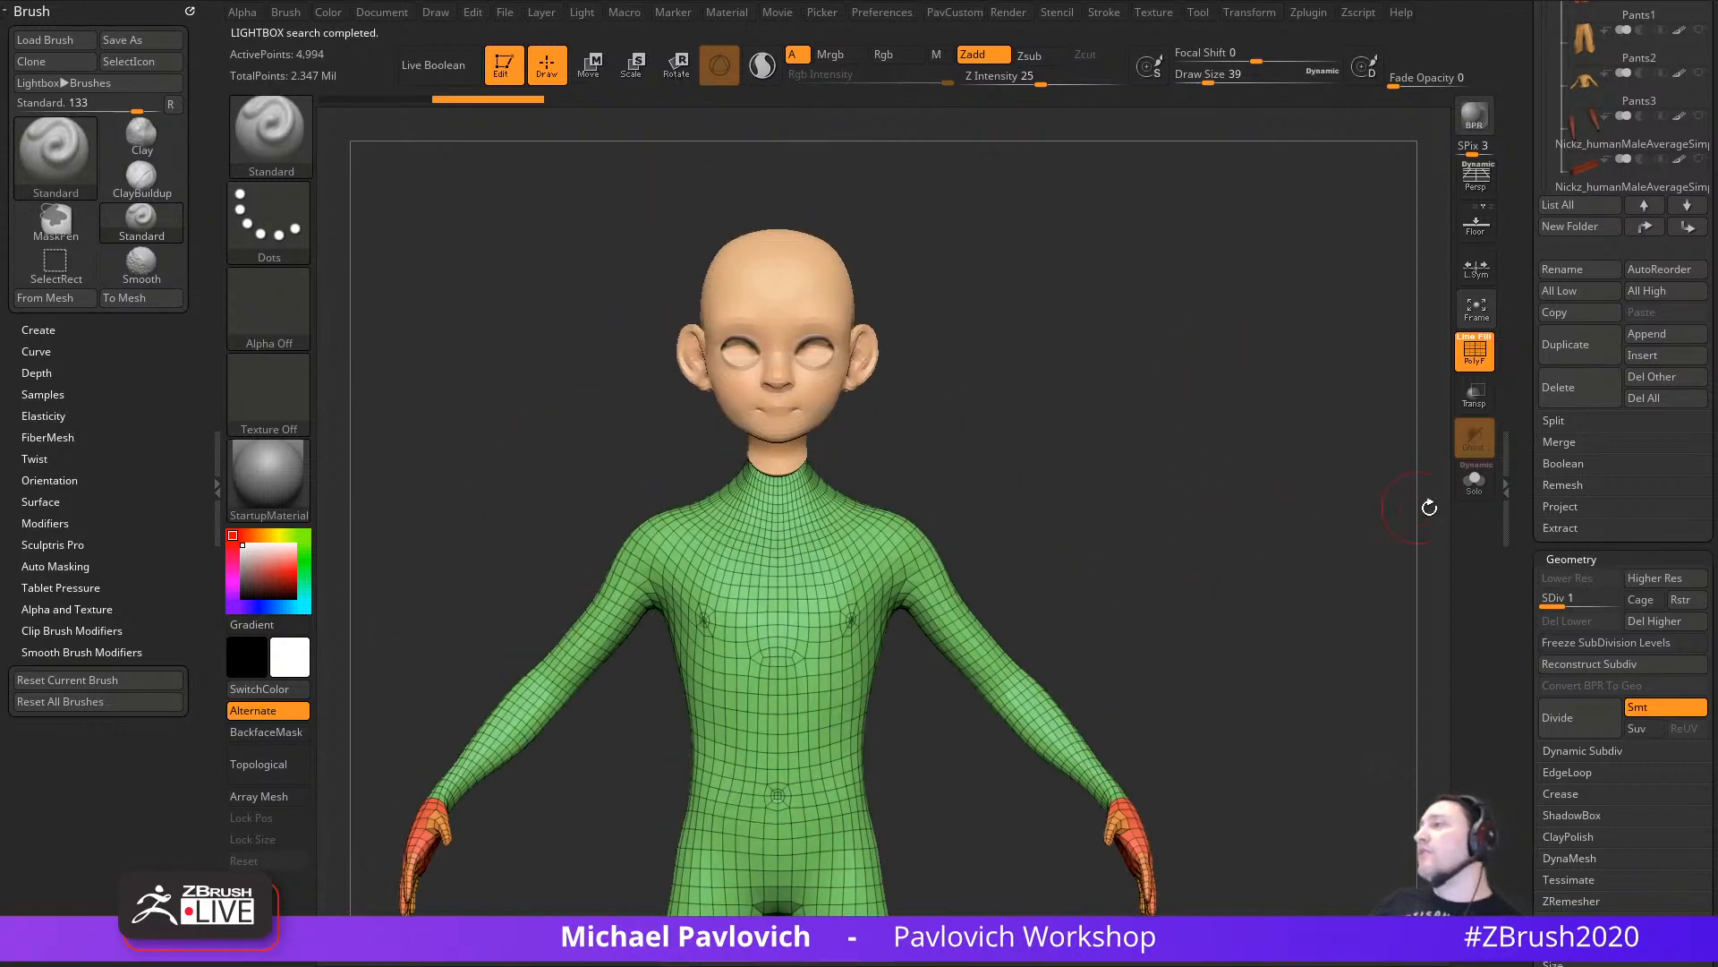
Step: Raise the body to subdivision level 3 and the head to level 4, and view both at an angle
drag(1584, 592, 1615, 593)
alt+click(822, 311)
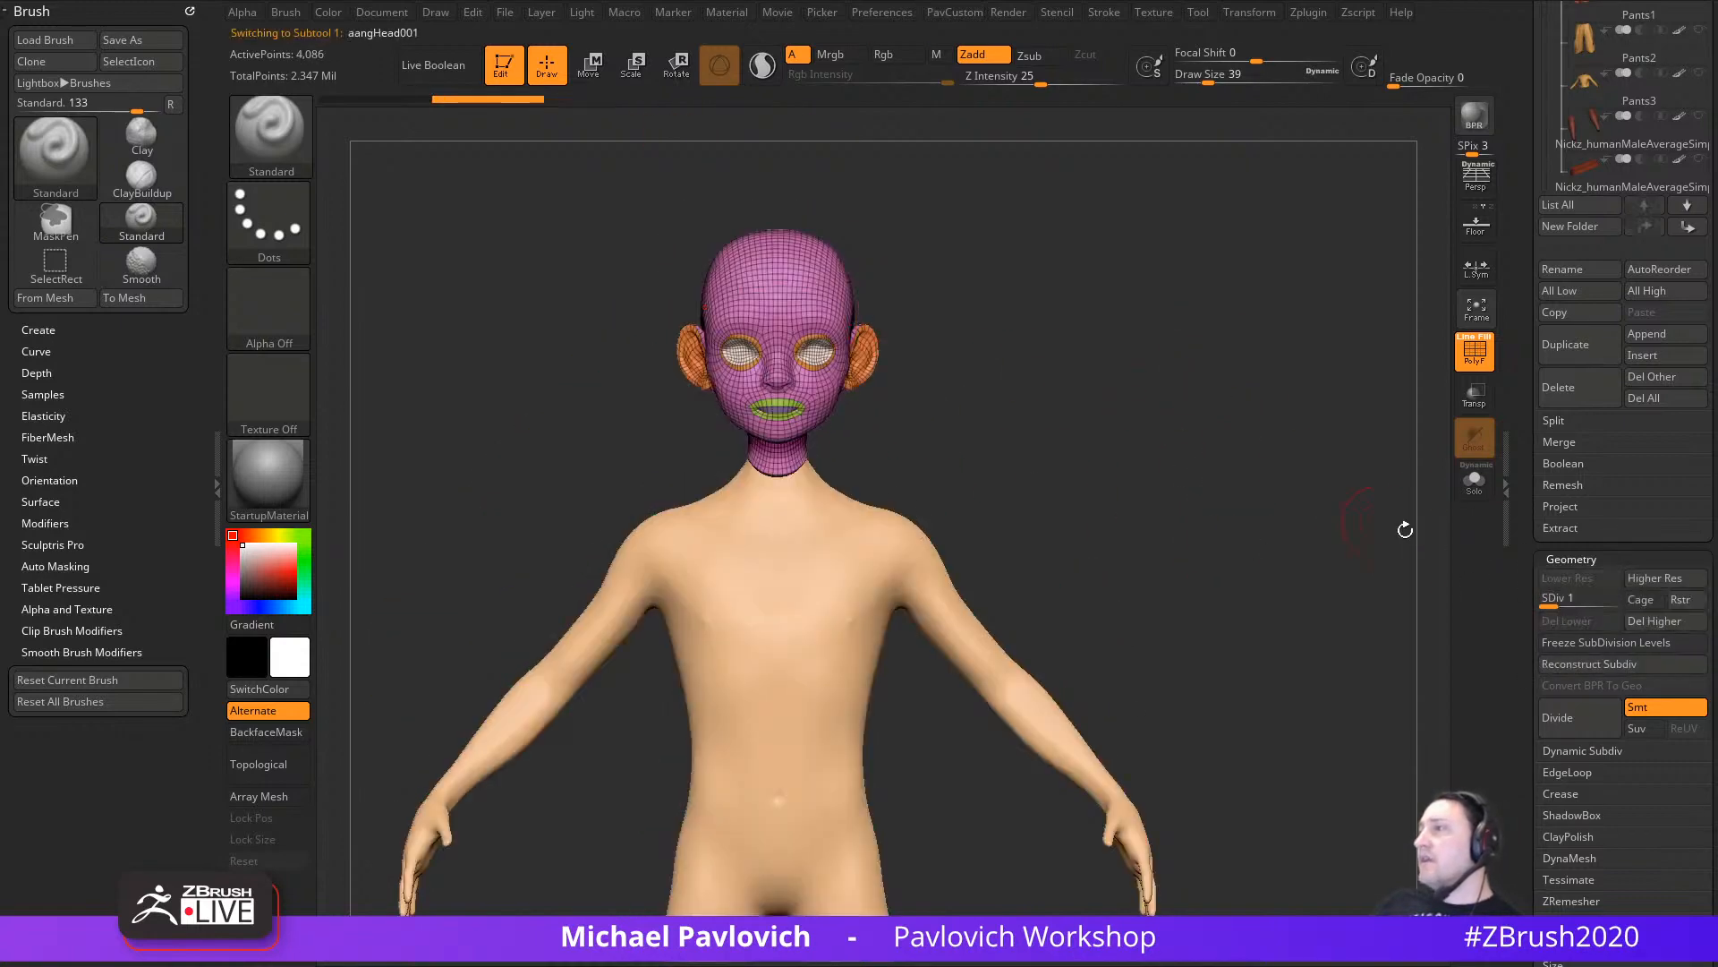
key(s)
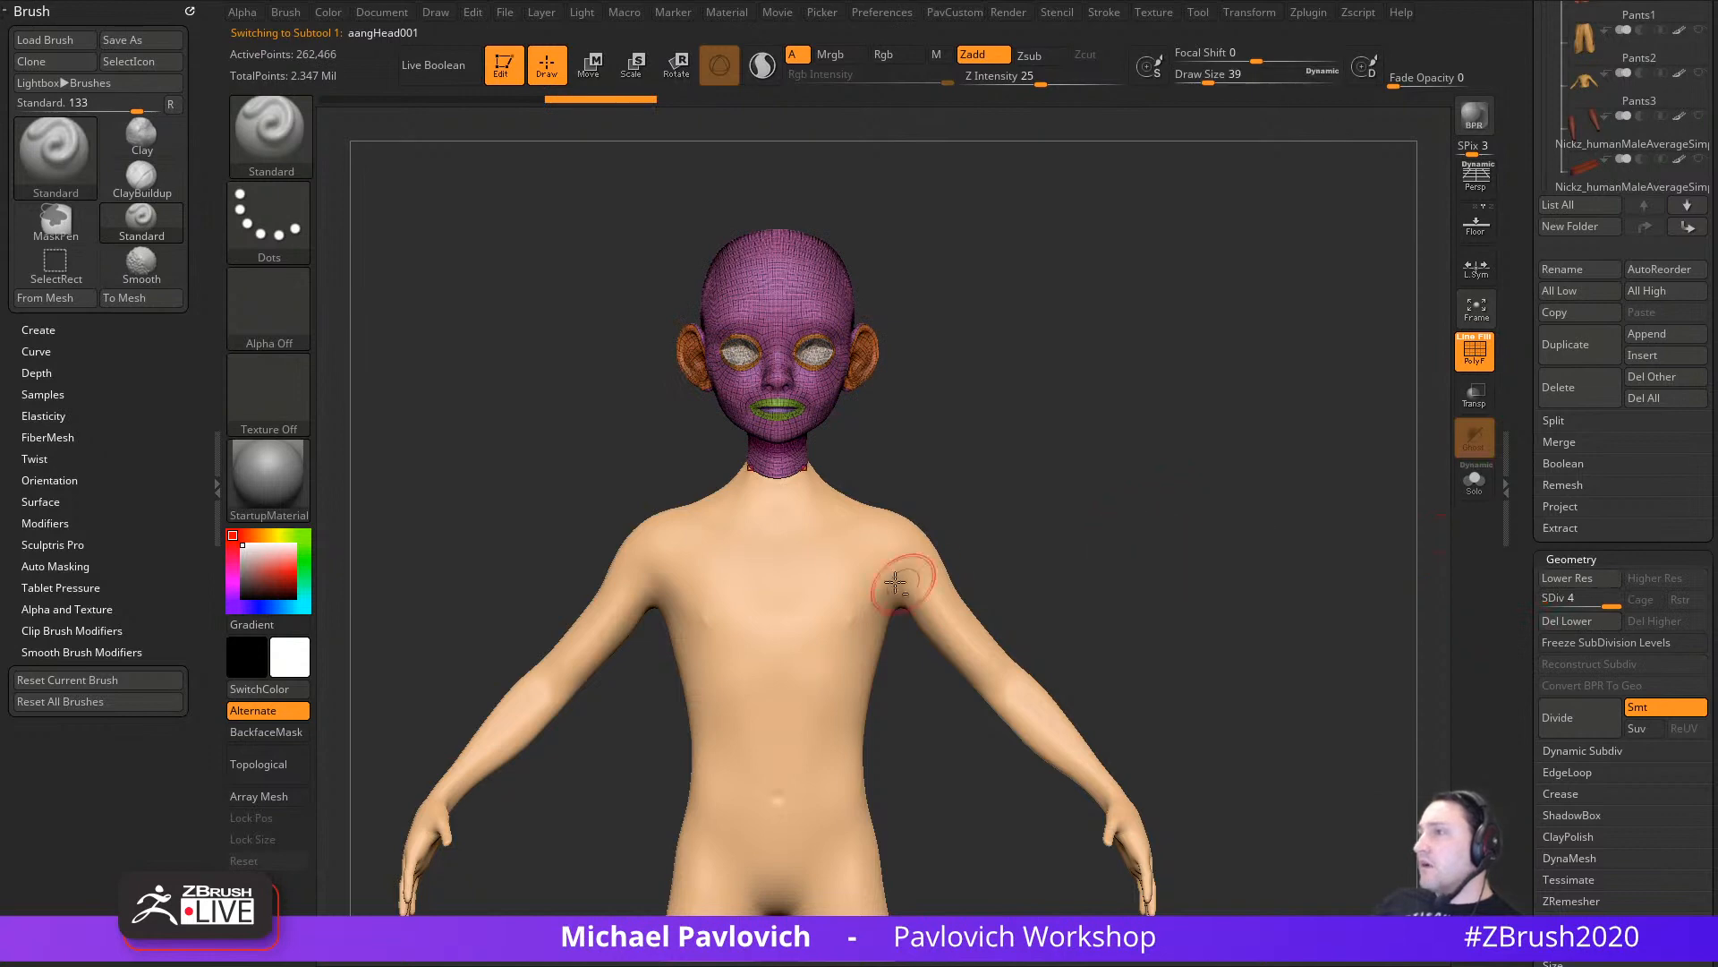
alt+click(890, 577)
drag(1177, 534, 1210, 529)
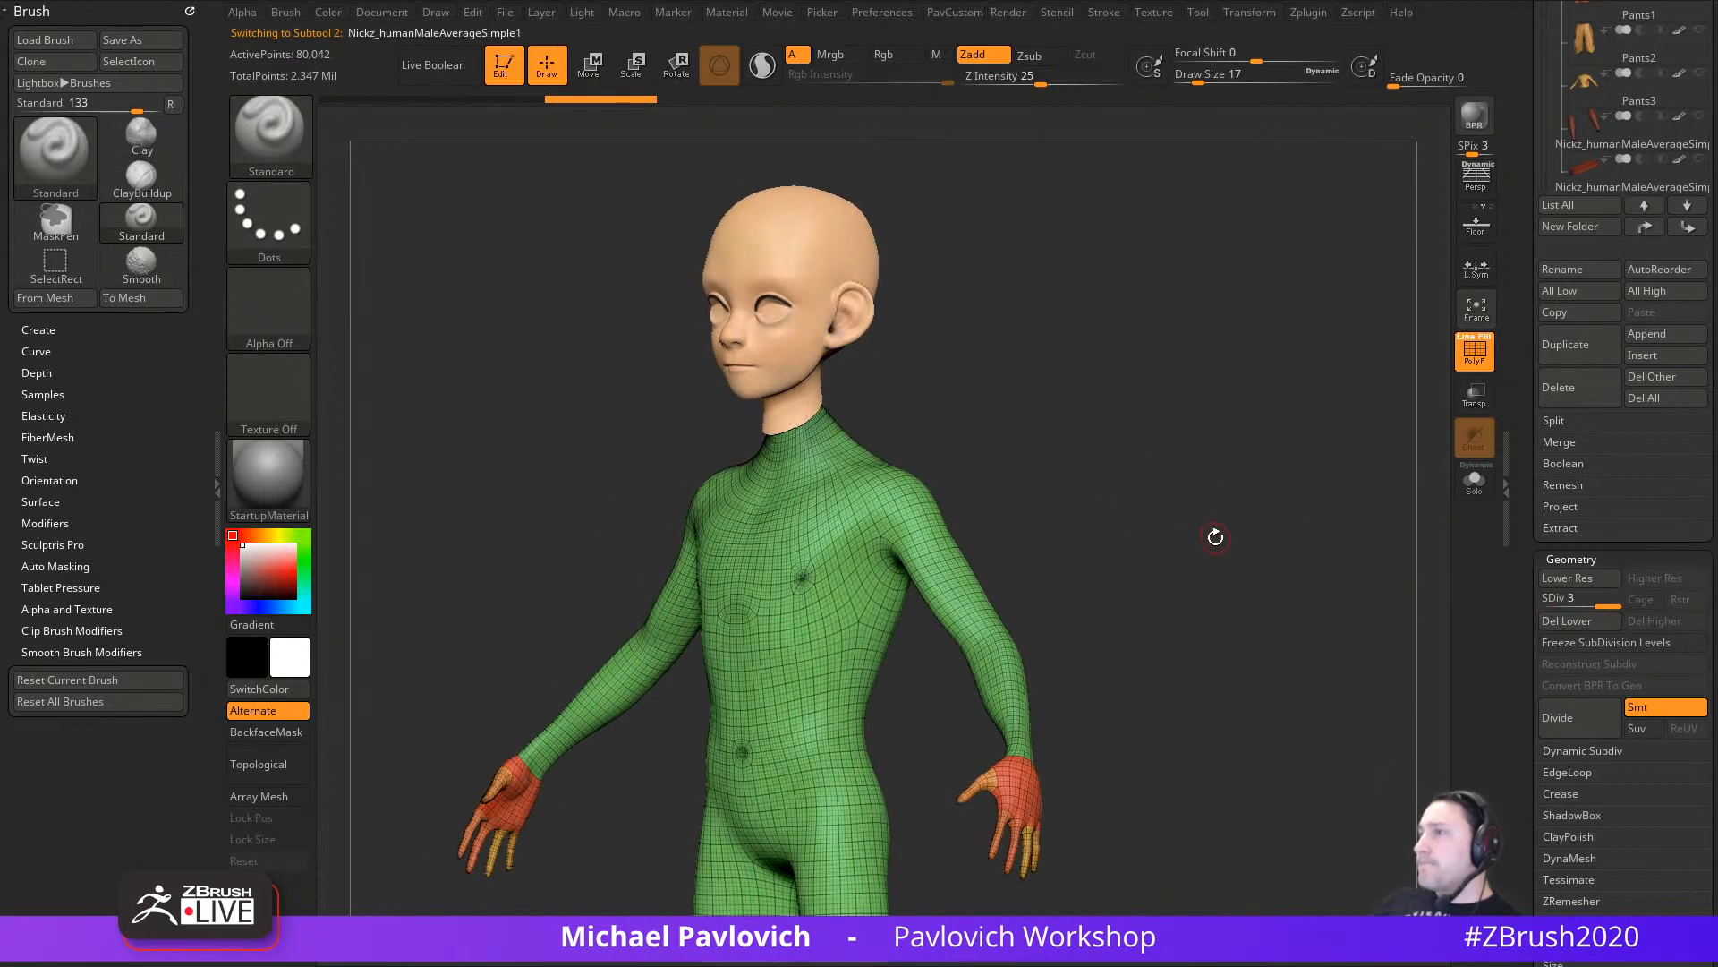
Step: Lower the body and head to subdivision level 1 and compare their wireframes around the neck seam
drag(1550, 599, 1329, 576)
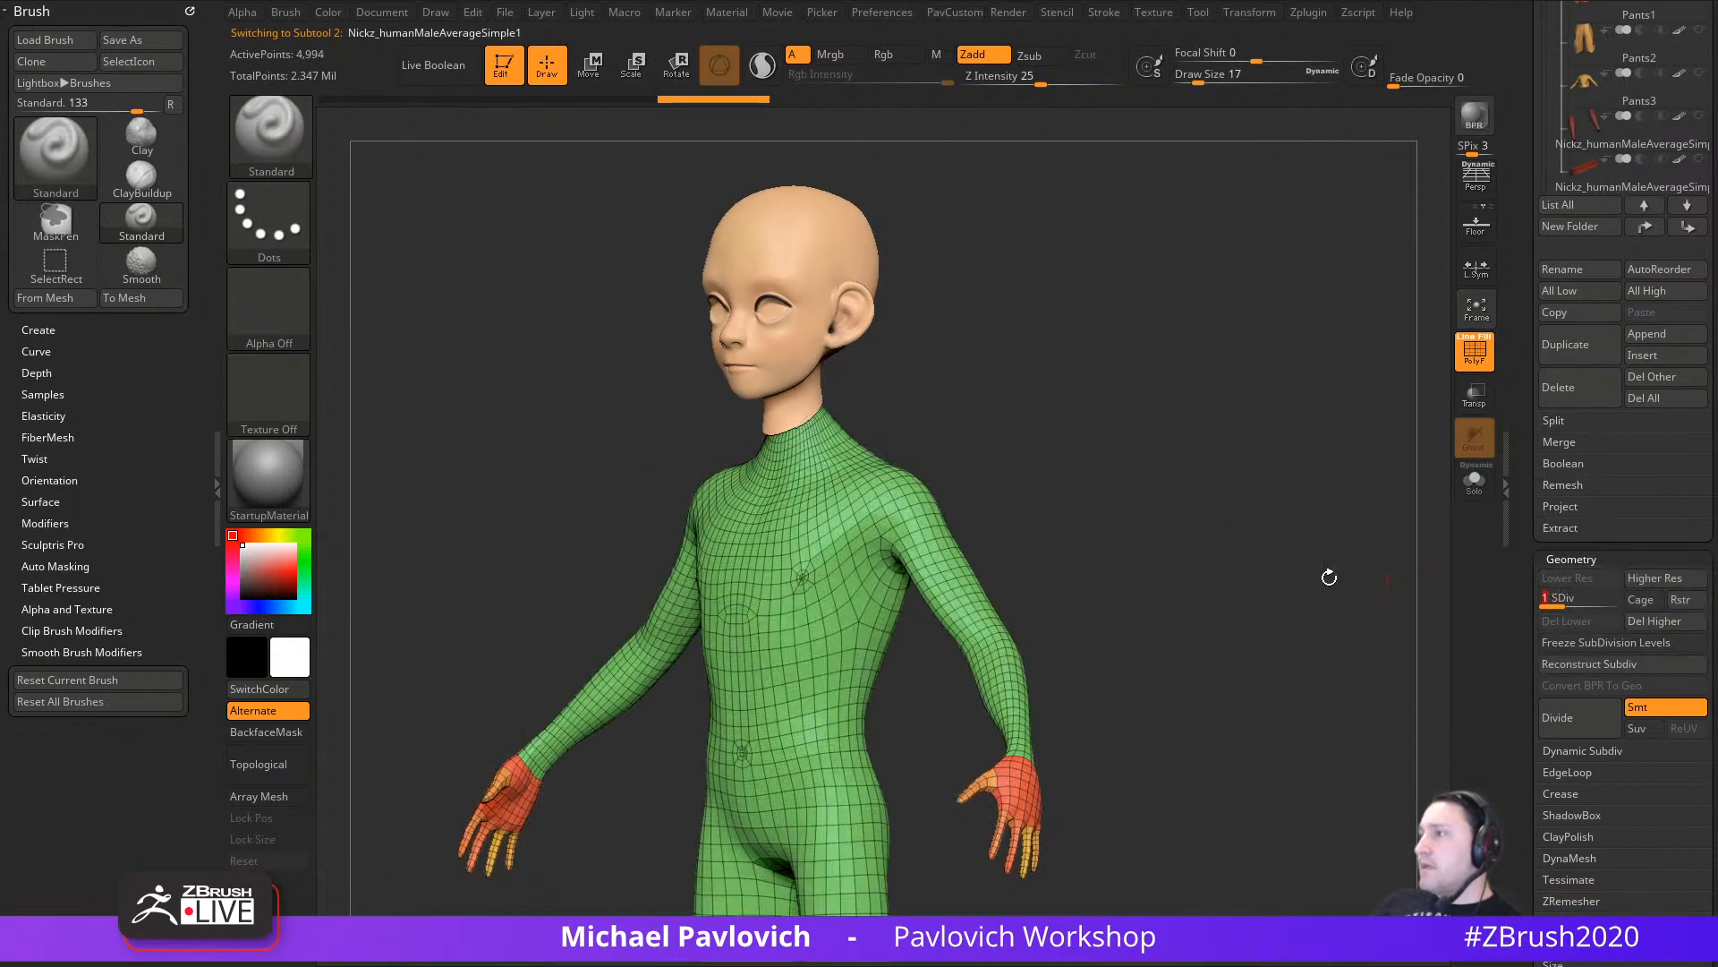
alt+click(843, 298)
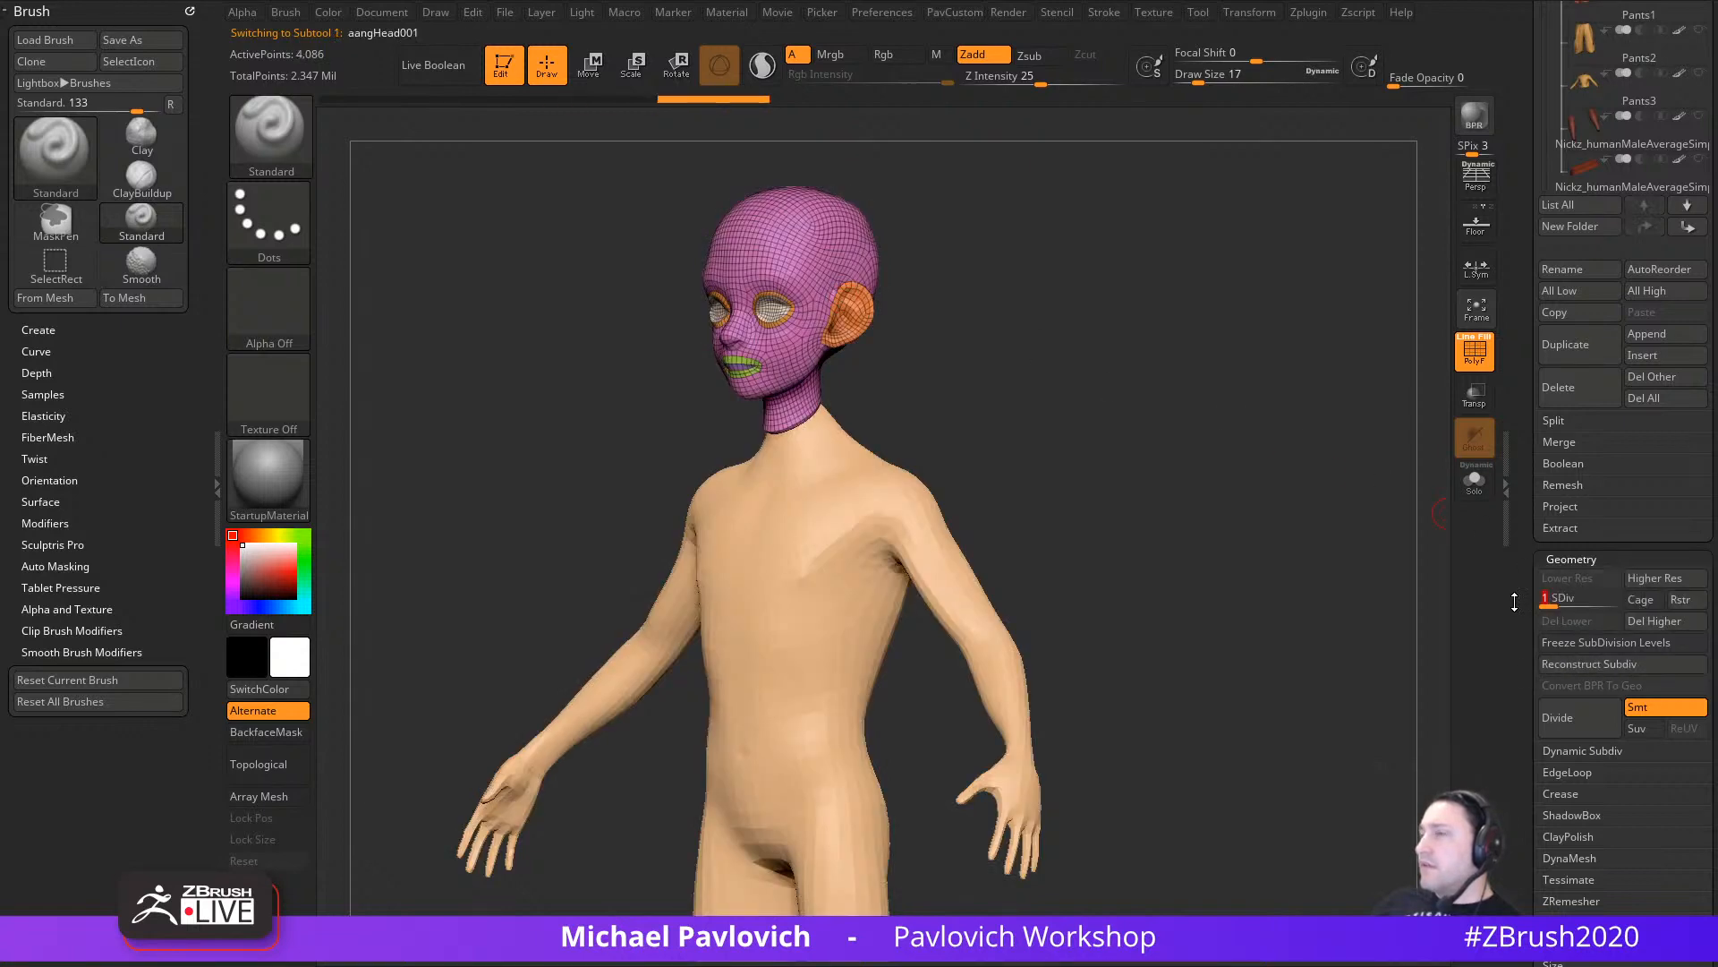
alt+click(824, 483)
alt+click(800, 404)
alt+click(835, 462)
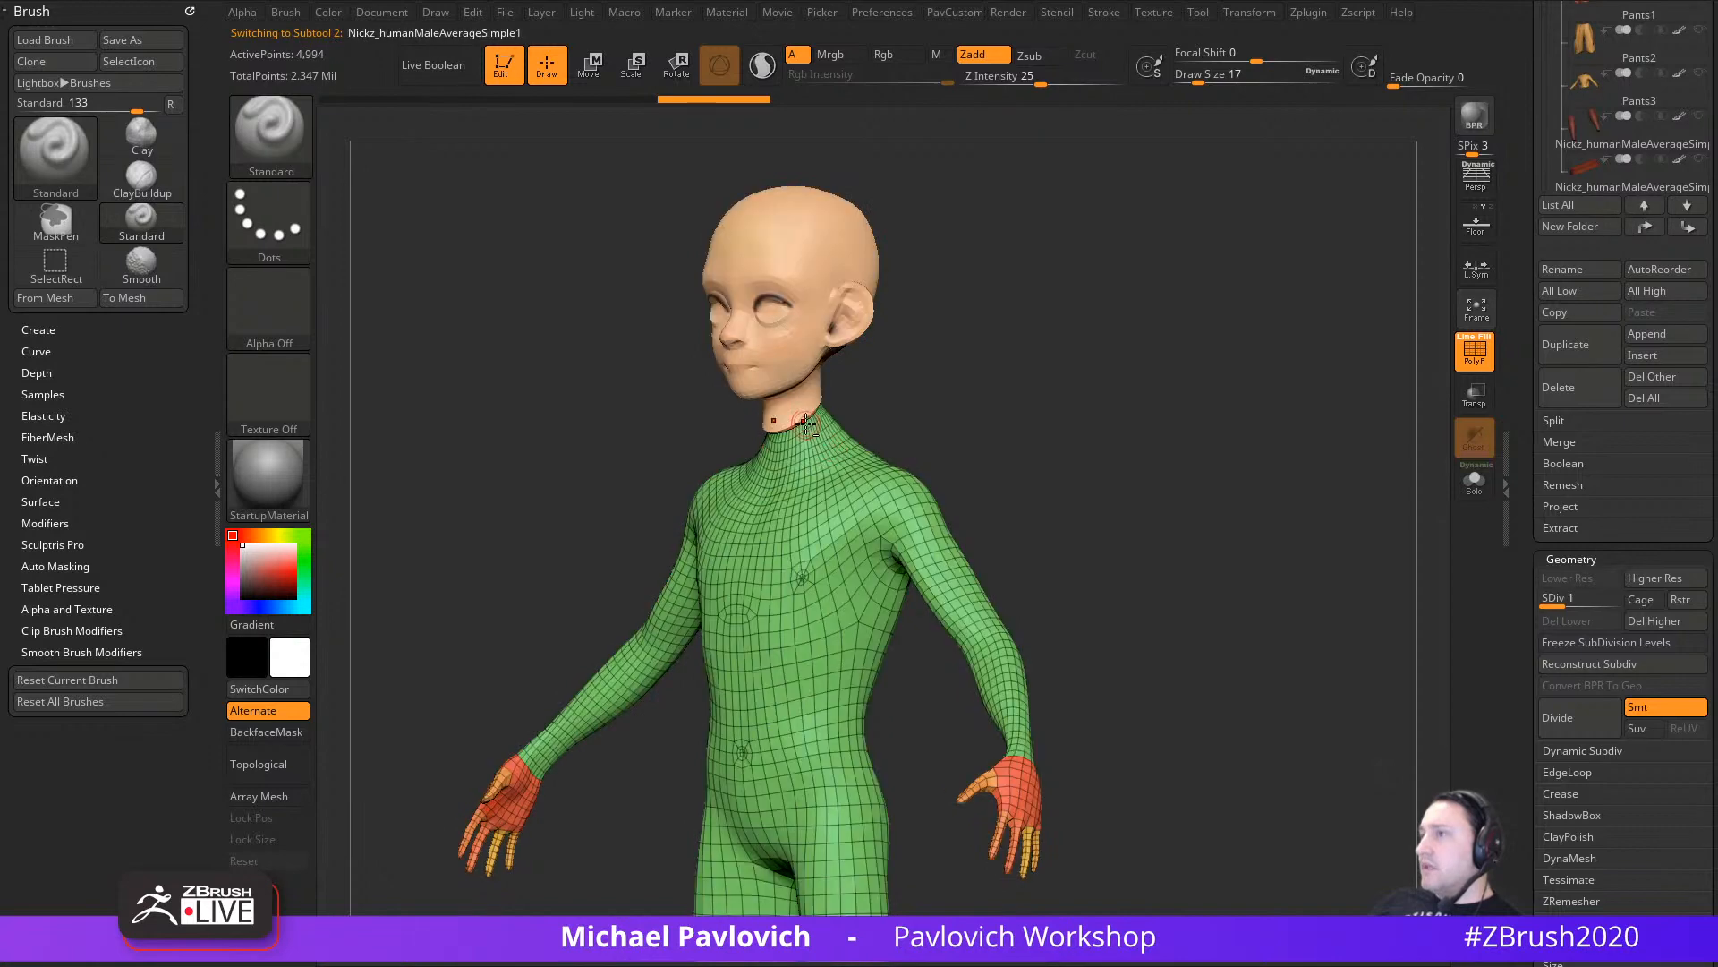
alt+click(802, 419)
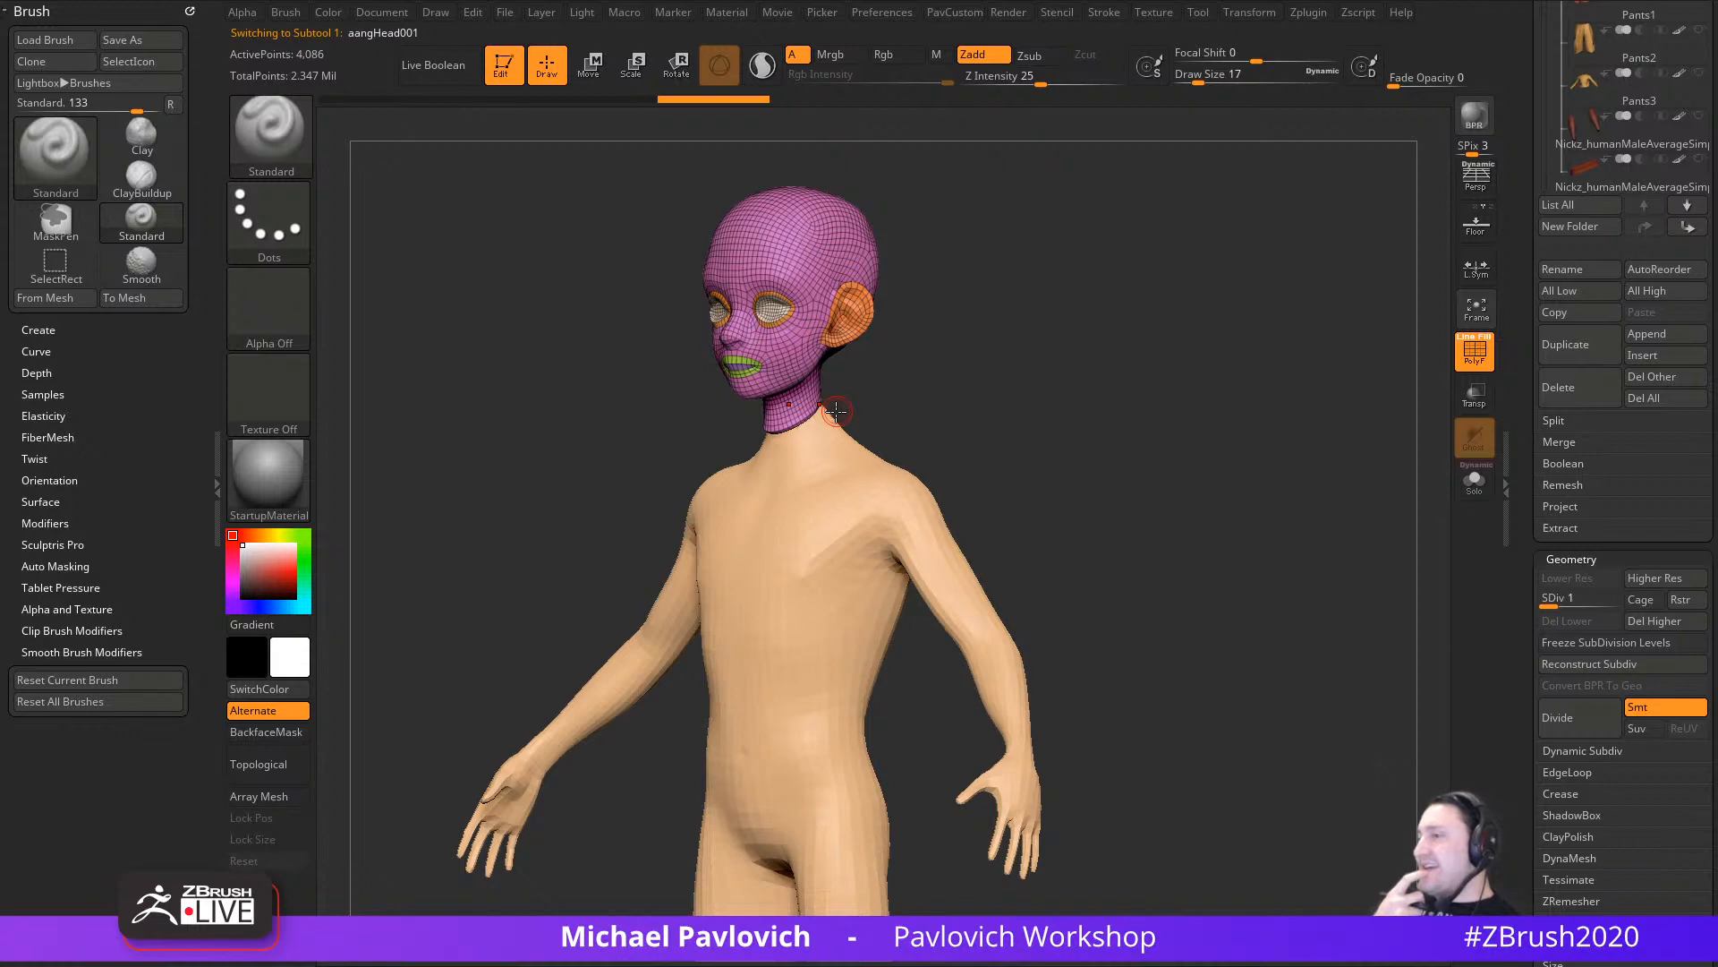
Step: Raise the head to subdivision level 4, turn off PolyFrame and examine the neck's lower edge in profile
mouse_move(1085, 465)
alt+mouse_down()
mouse_move(1142, 541)
mouse_move(1060, 591)
mouse_move(1124, 632)
mouse_move(1113, 604)
alt+mouse_up()
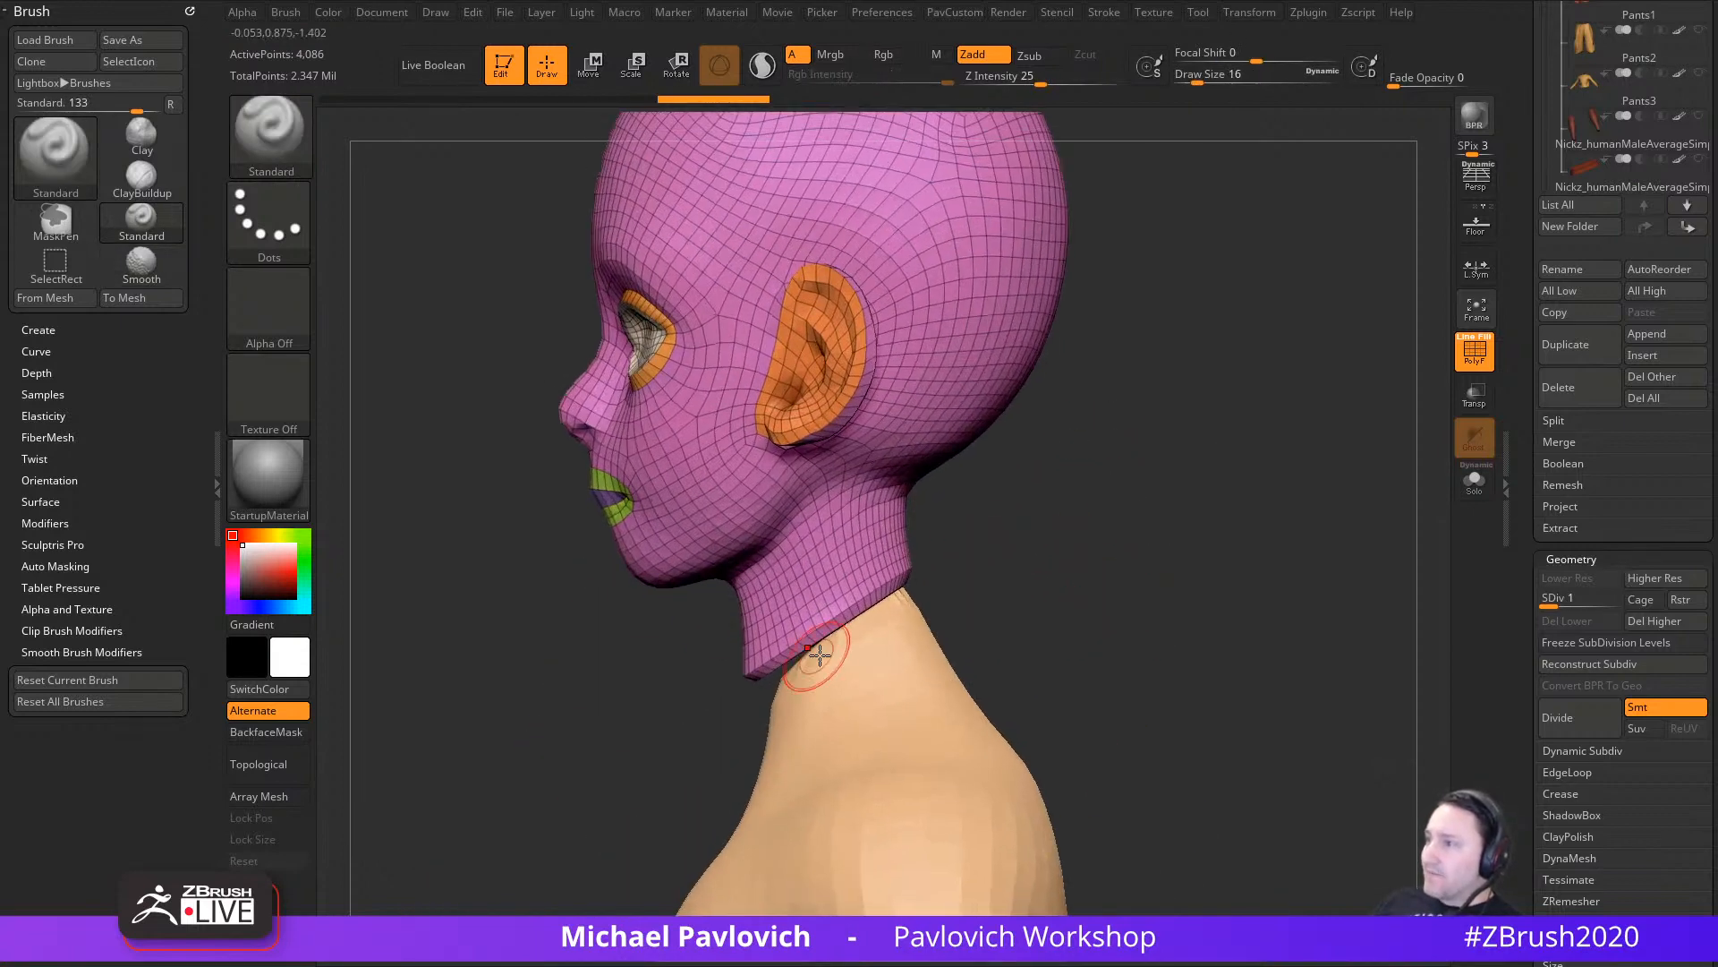
alt+drag(1145, 519, 1195, 579)
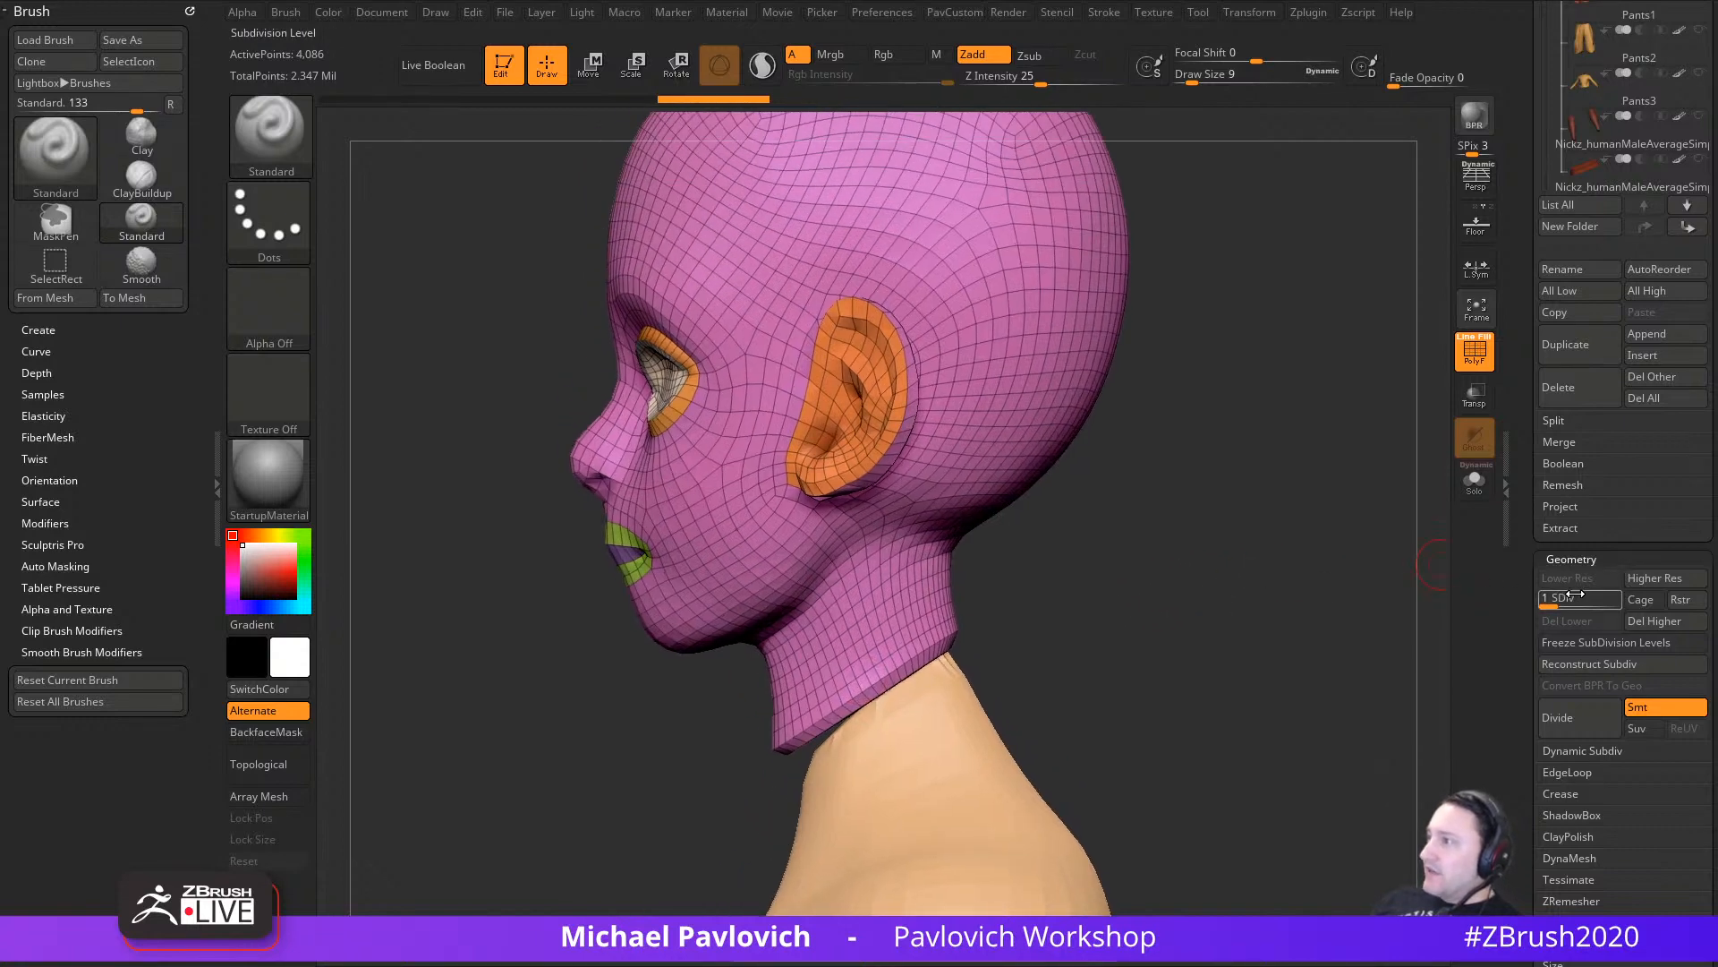
click(1612, 603)
key(shift+f)
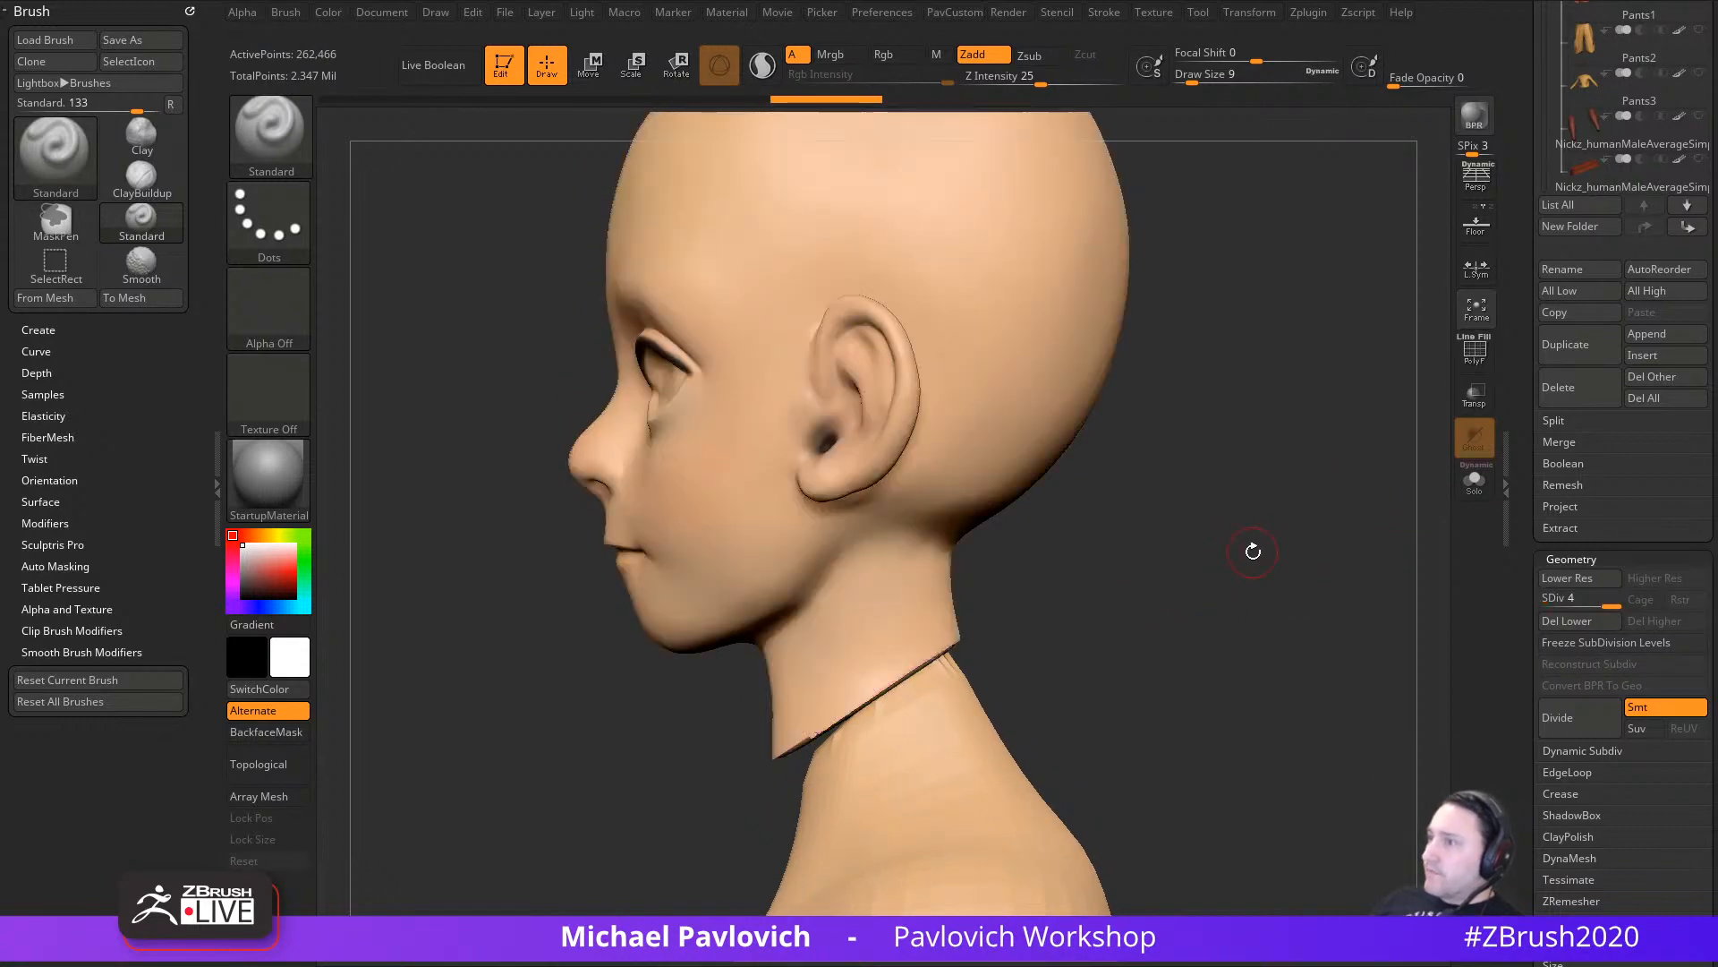
drag(1250, 548, 1352, 547)
drag(1303, 557, 1382, 555)
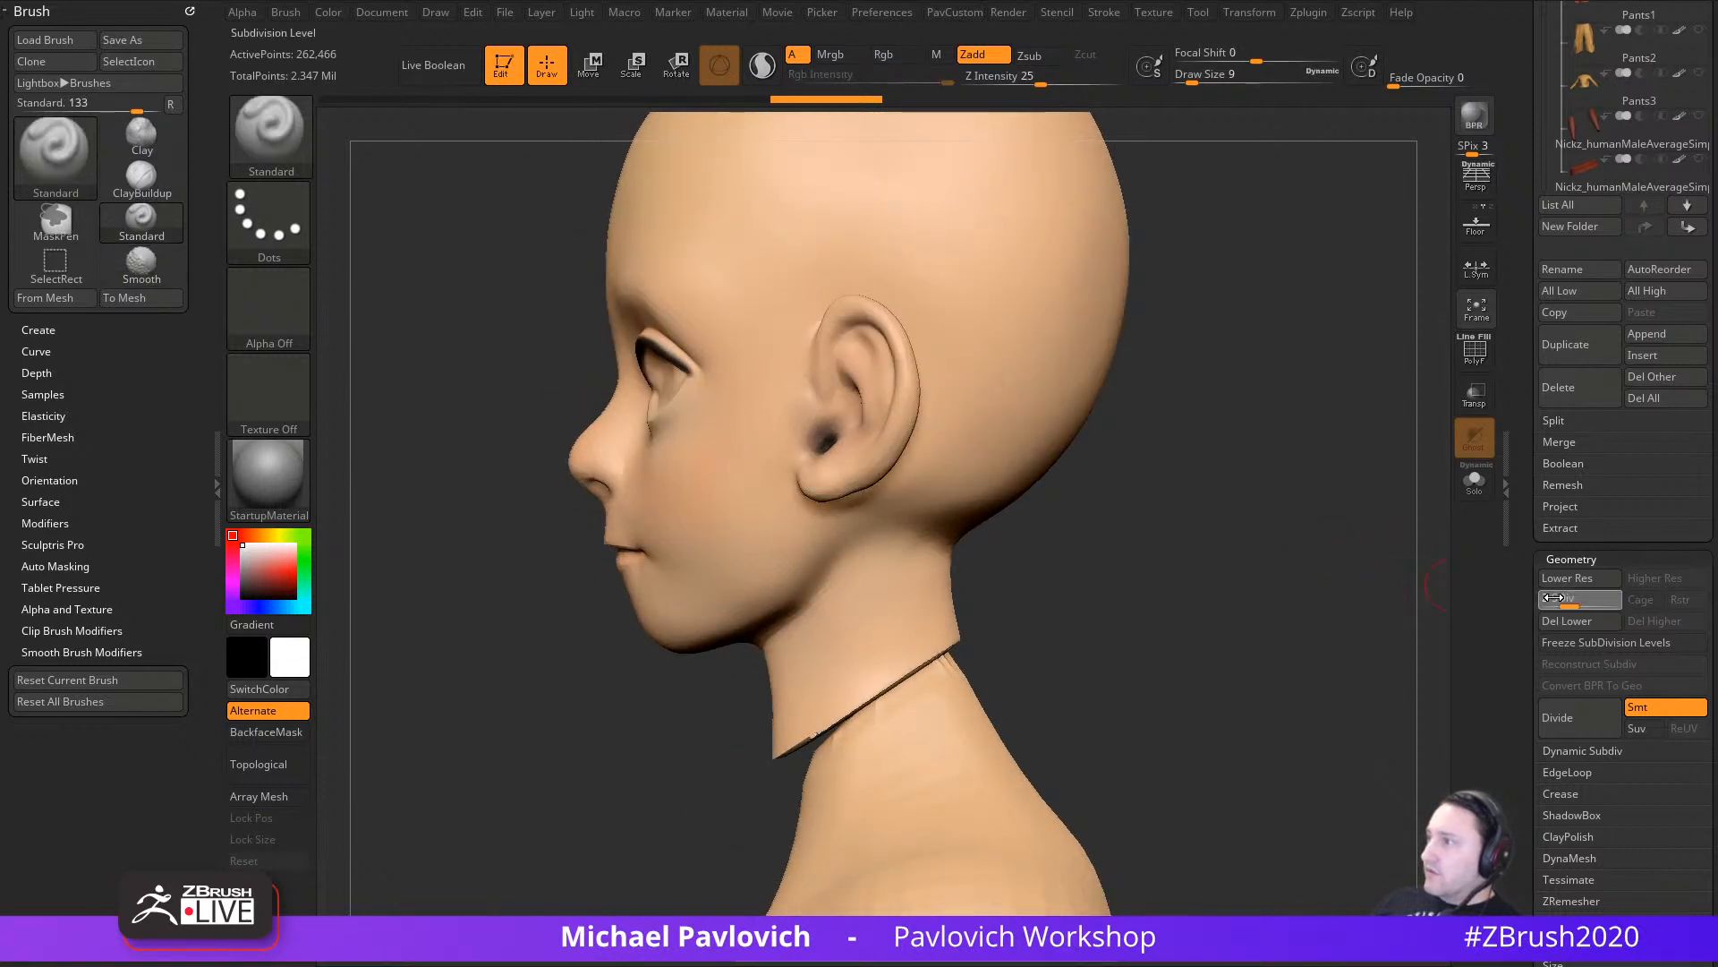
Step: Return the head to subdivision level 1 and show it in Solo mode with PolyFrame on
drag(1553, 598, 1310, 597)
click(1475, 479)
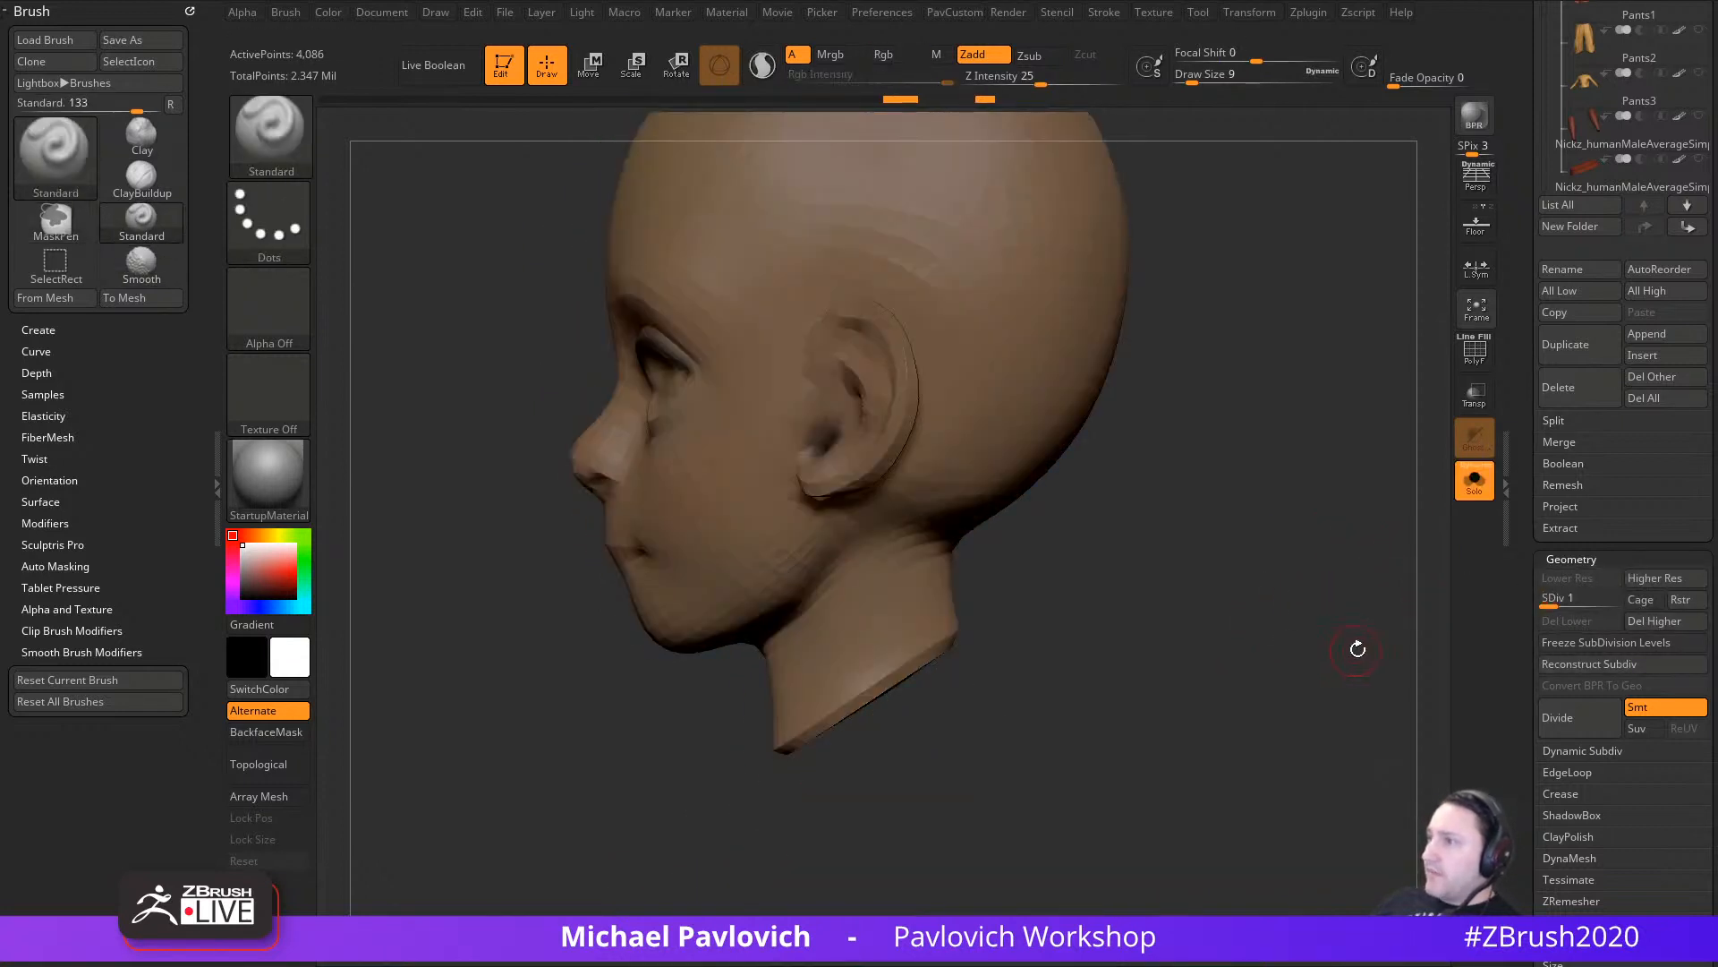
drag(1275, 565, 1316, 486)
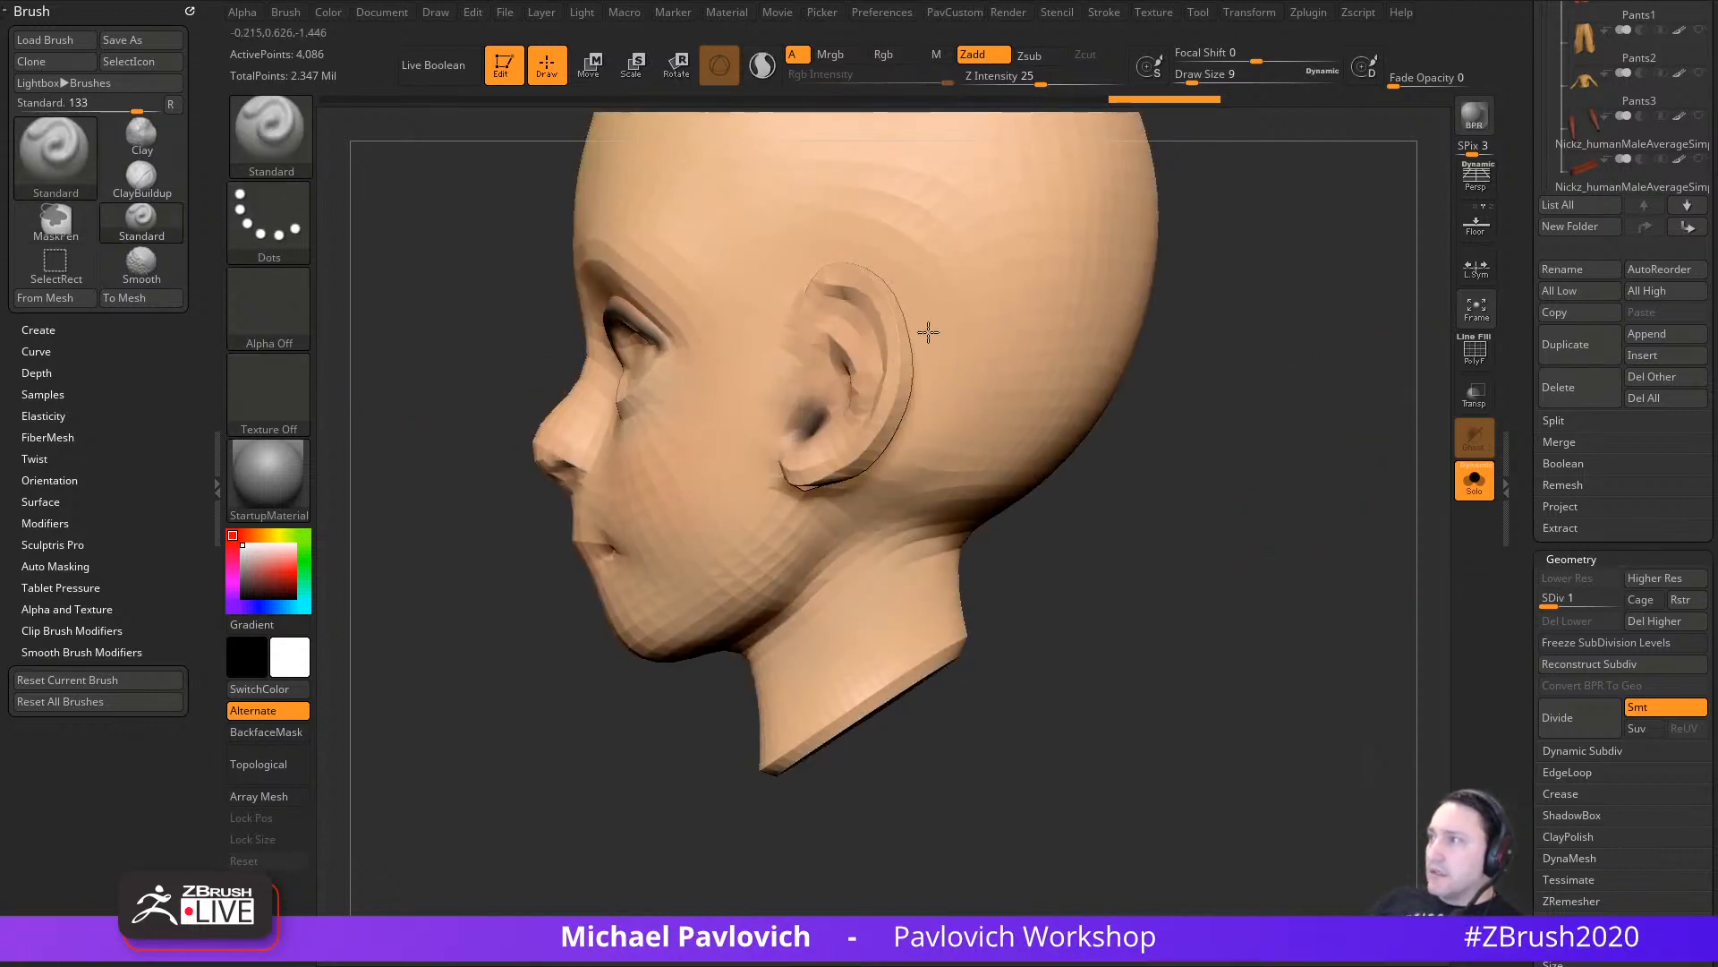
click(1475, 349)
Step: Hide the cap and edge faces at the base of the neck with the SelectLasso brush
ctrl+shift+click(269, 134)
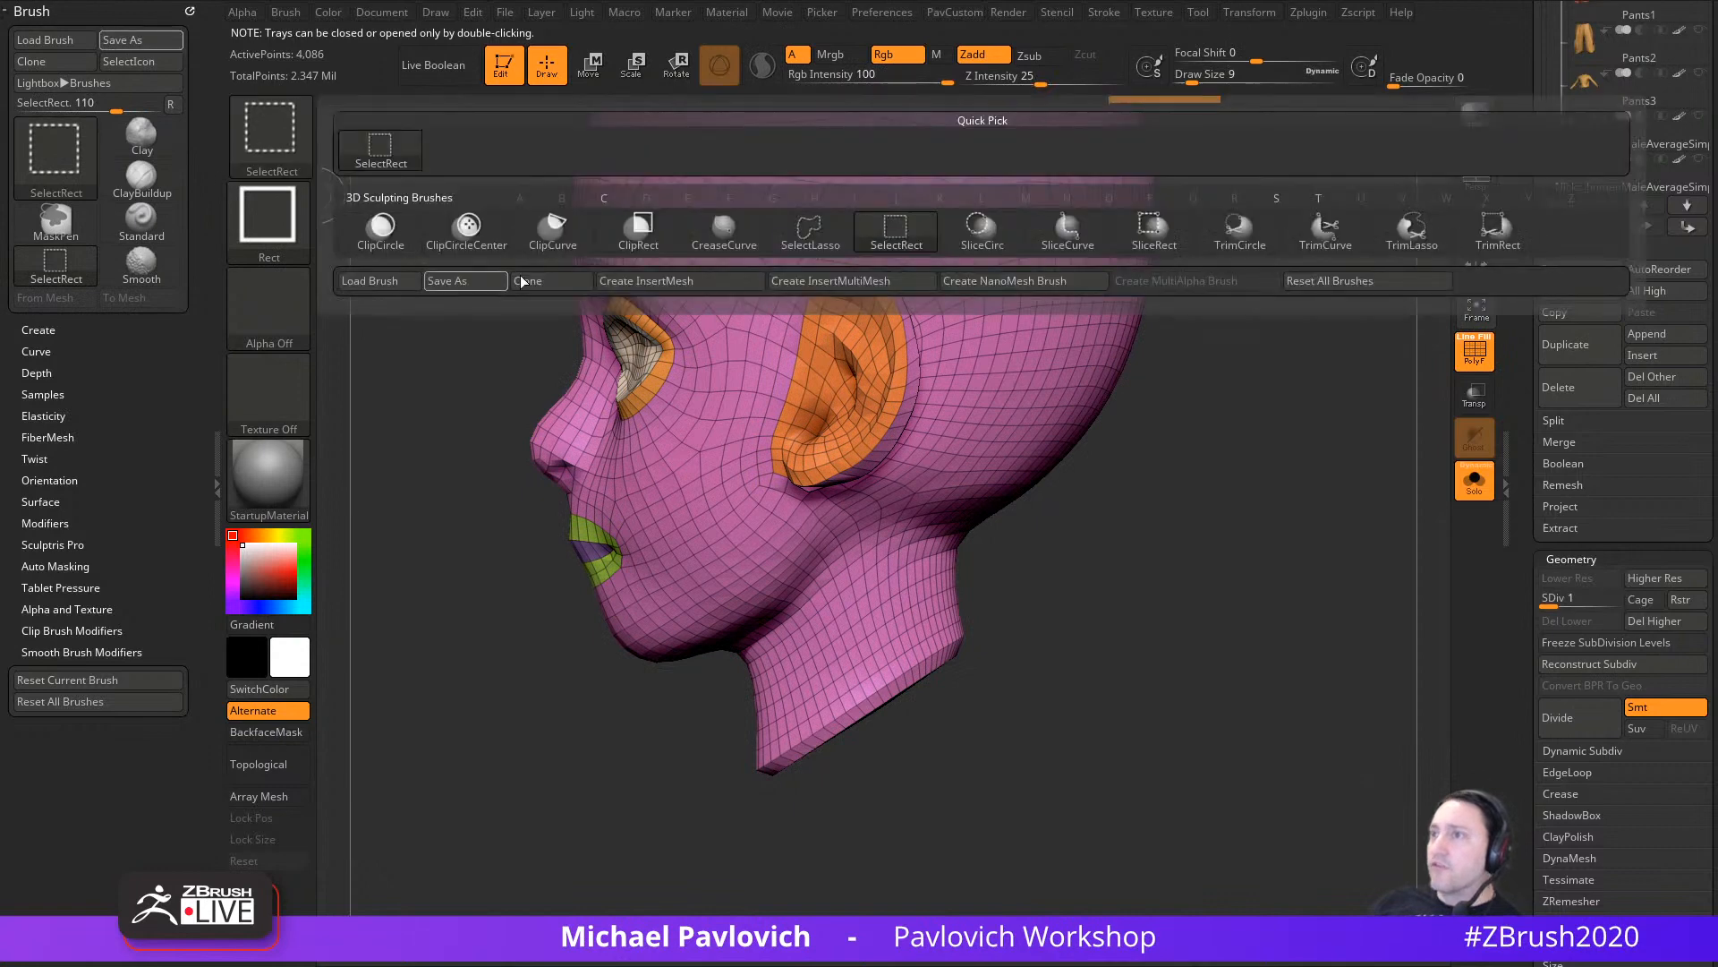
click(810, 231)
mouse_move(1181, 602)
alt+mouse_down()
mouse_move(1166, 549)
mouse_move(1136, 541)
alt+mouse_up()
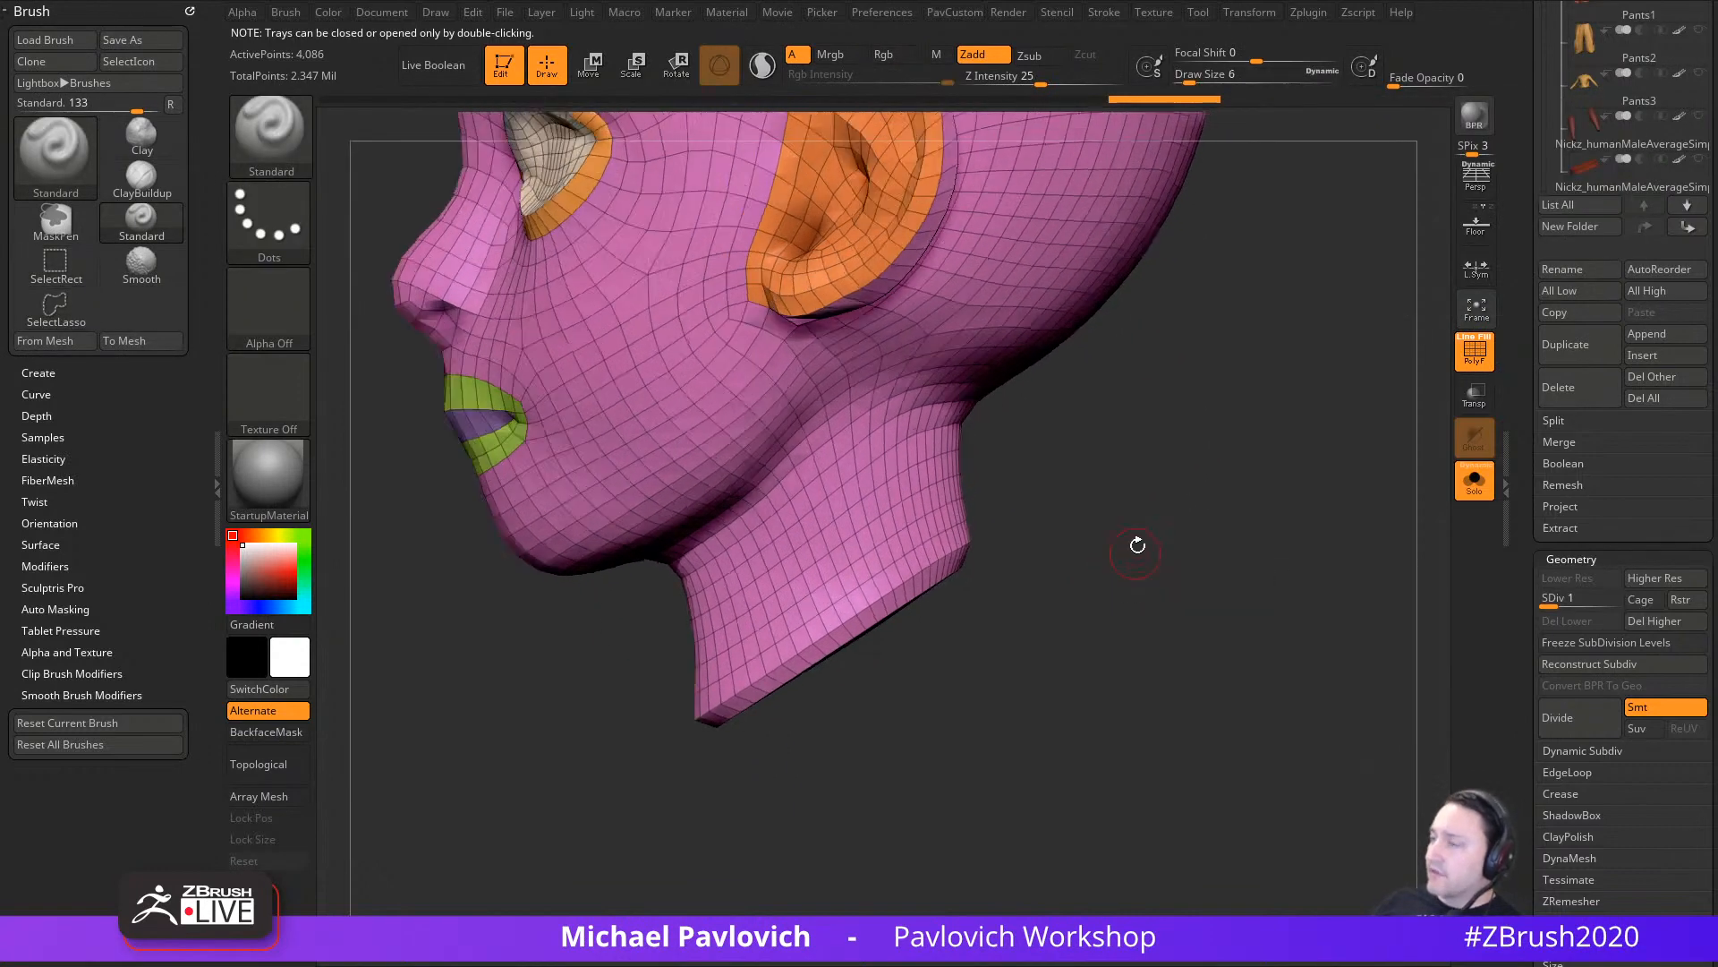
mouse_move(1240, 573)
mouse_down()
mouse_move(1220, 568)
mouse_move(1295, 511)
mouse_move(1251, 591)
mouse_move(1191, 519)
mouse_up()
ctrl+shift+click(902, 716)
drag(1074, 662, 1272, 629)
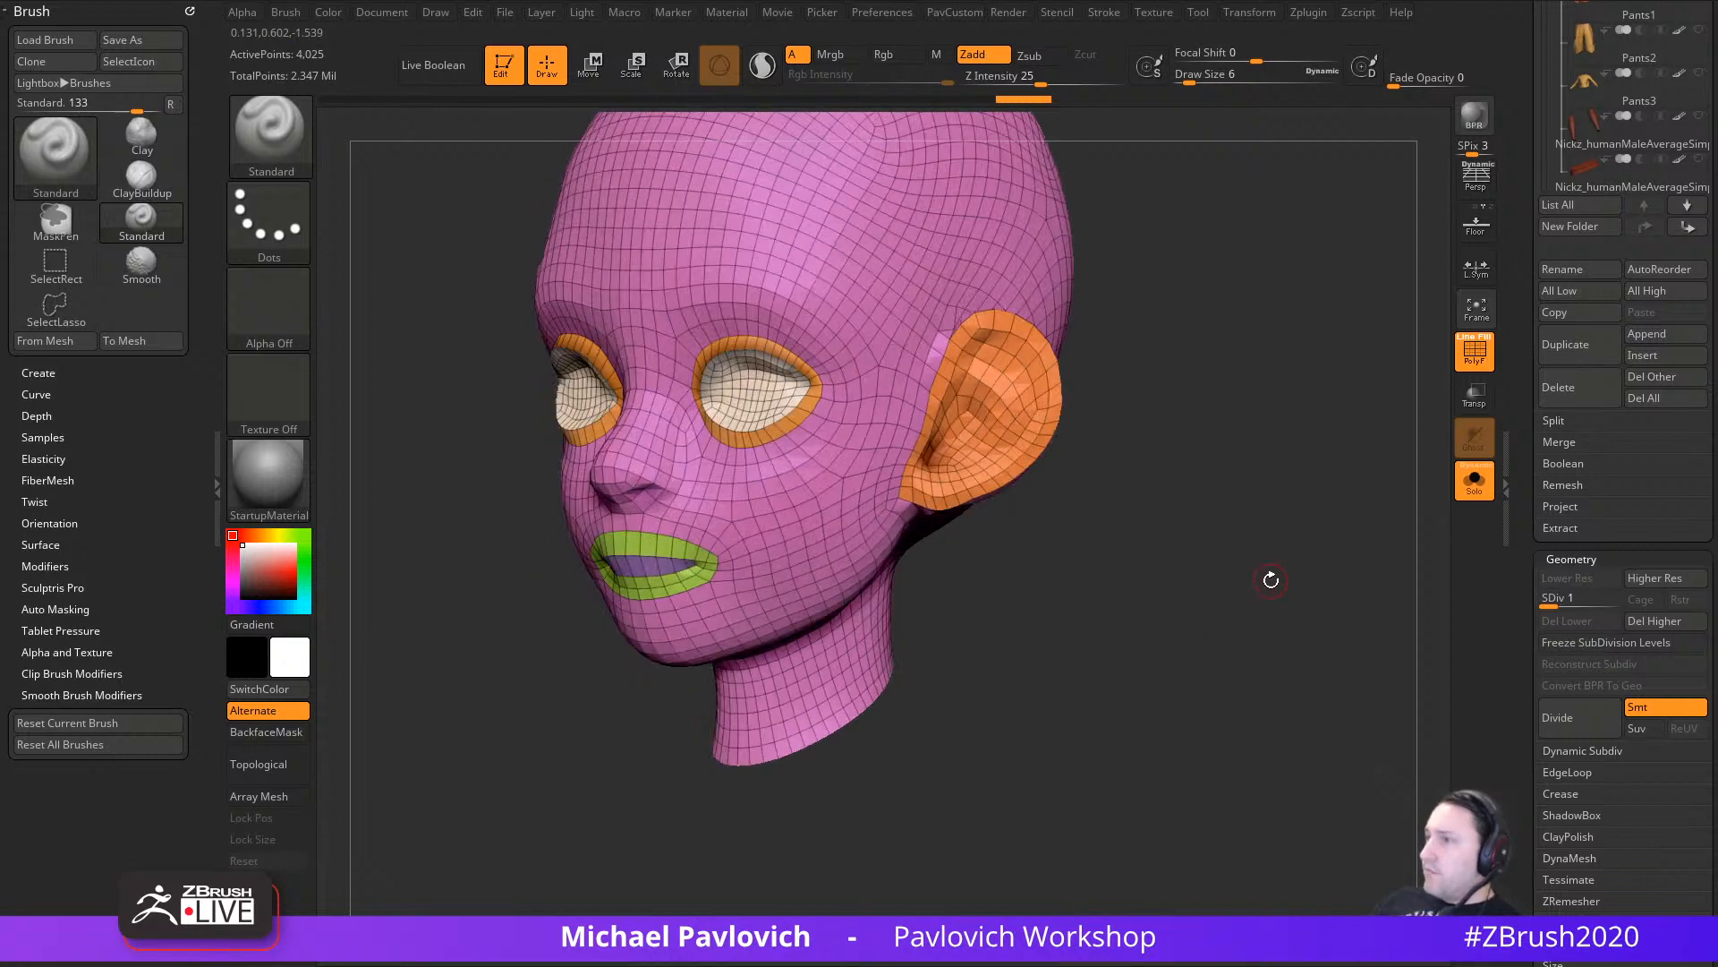
Step: Delete the hidden neck cap geometry and view the head at subdivision level 4 without PolyFrame
key(space)
click(1222, 346)
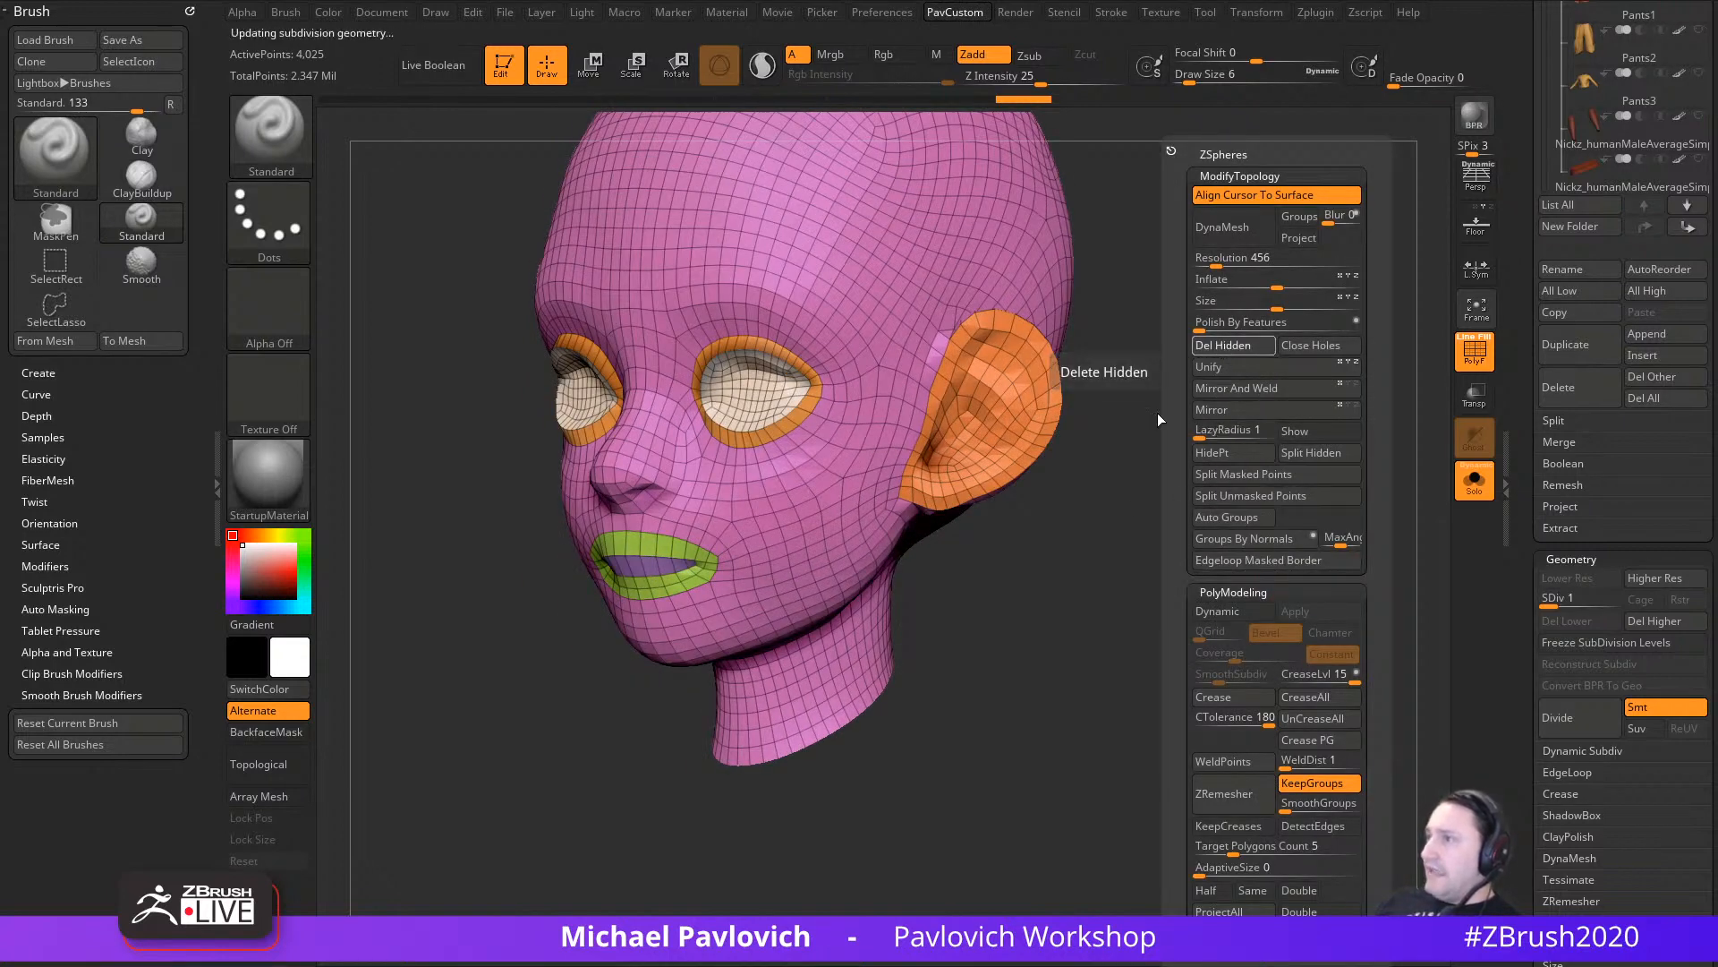
click(1612, 597)
click(1481, 365)
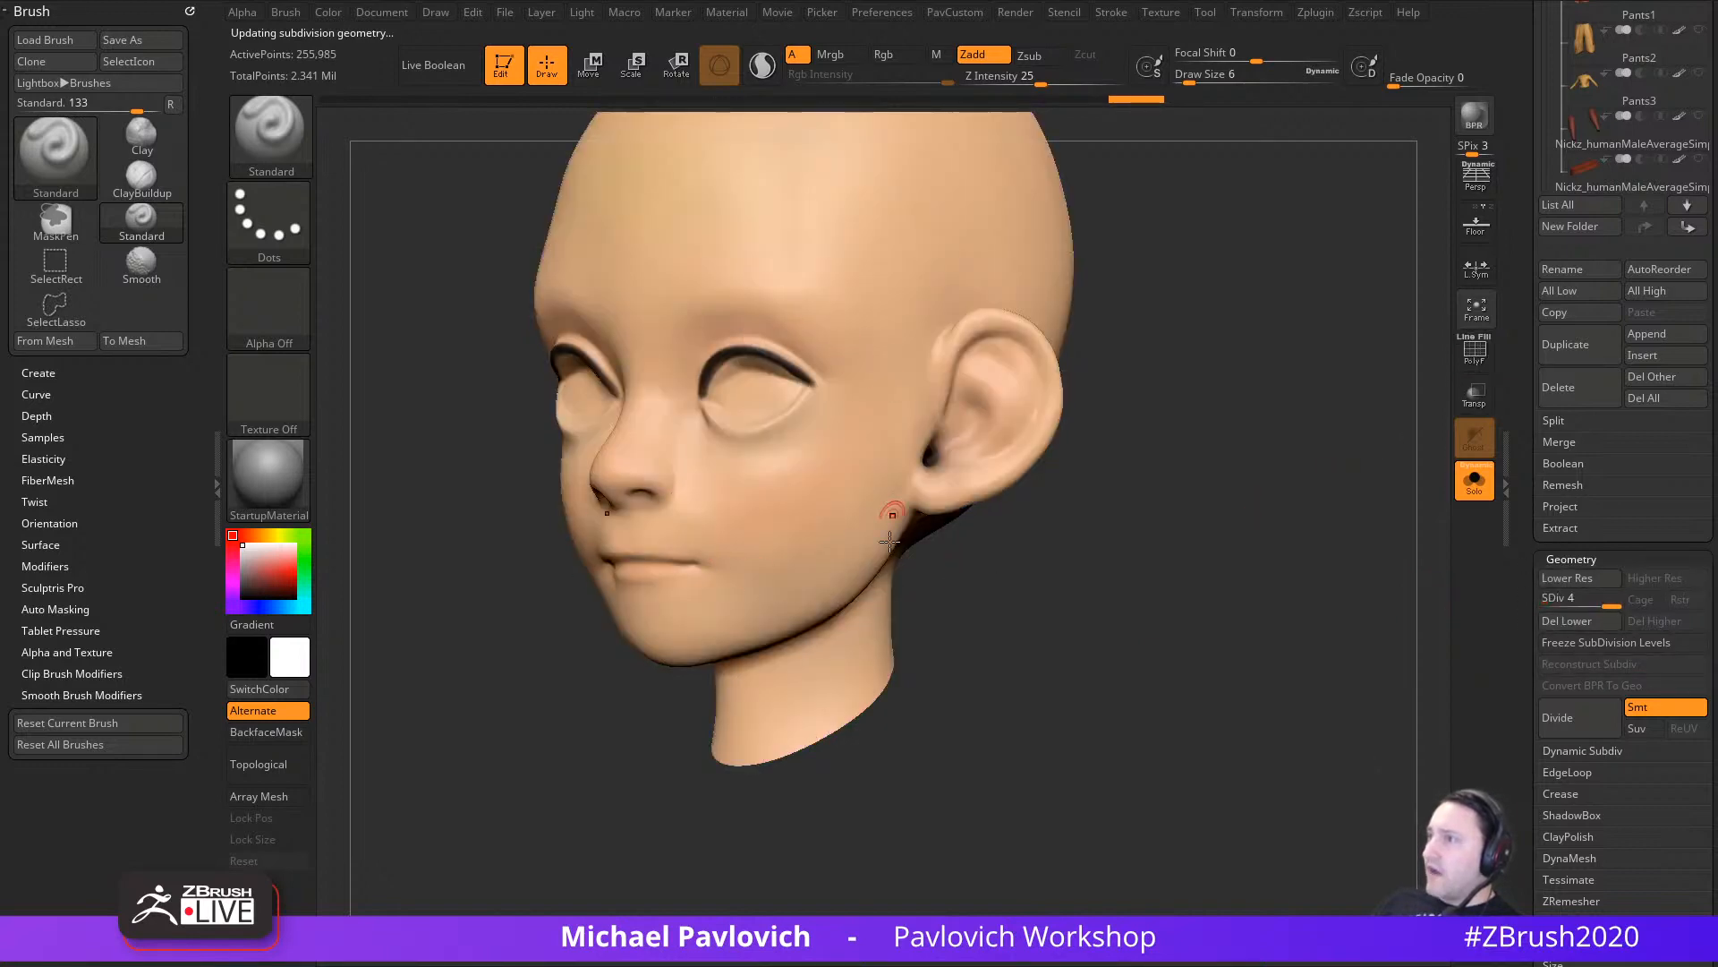
Step: Undo the neck cap deletion and inspect the cap's faces and polygroups in isolation at subdivision level 1
key(shift+d)
key(shift+d)
key(shift+d)
drag(1269, 644, 1329, 563)
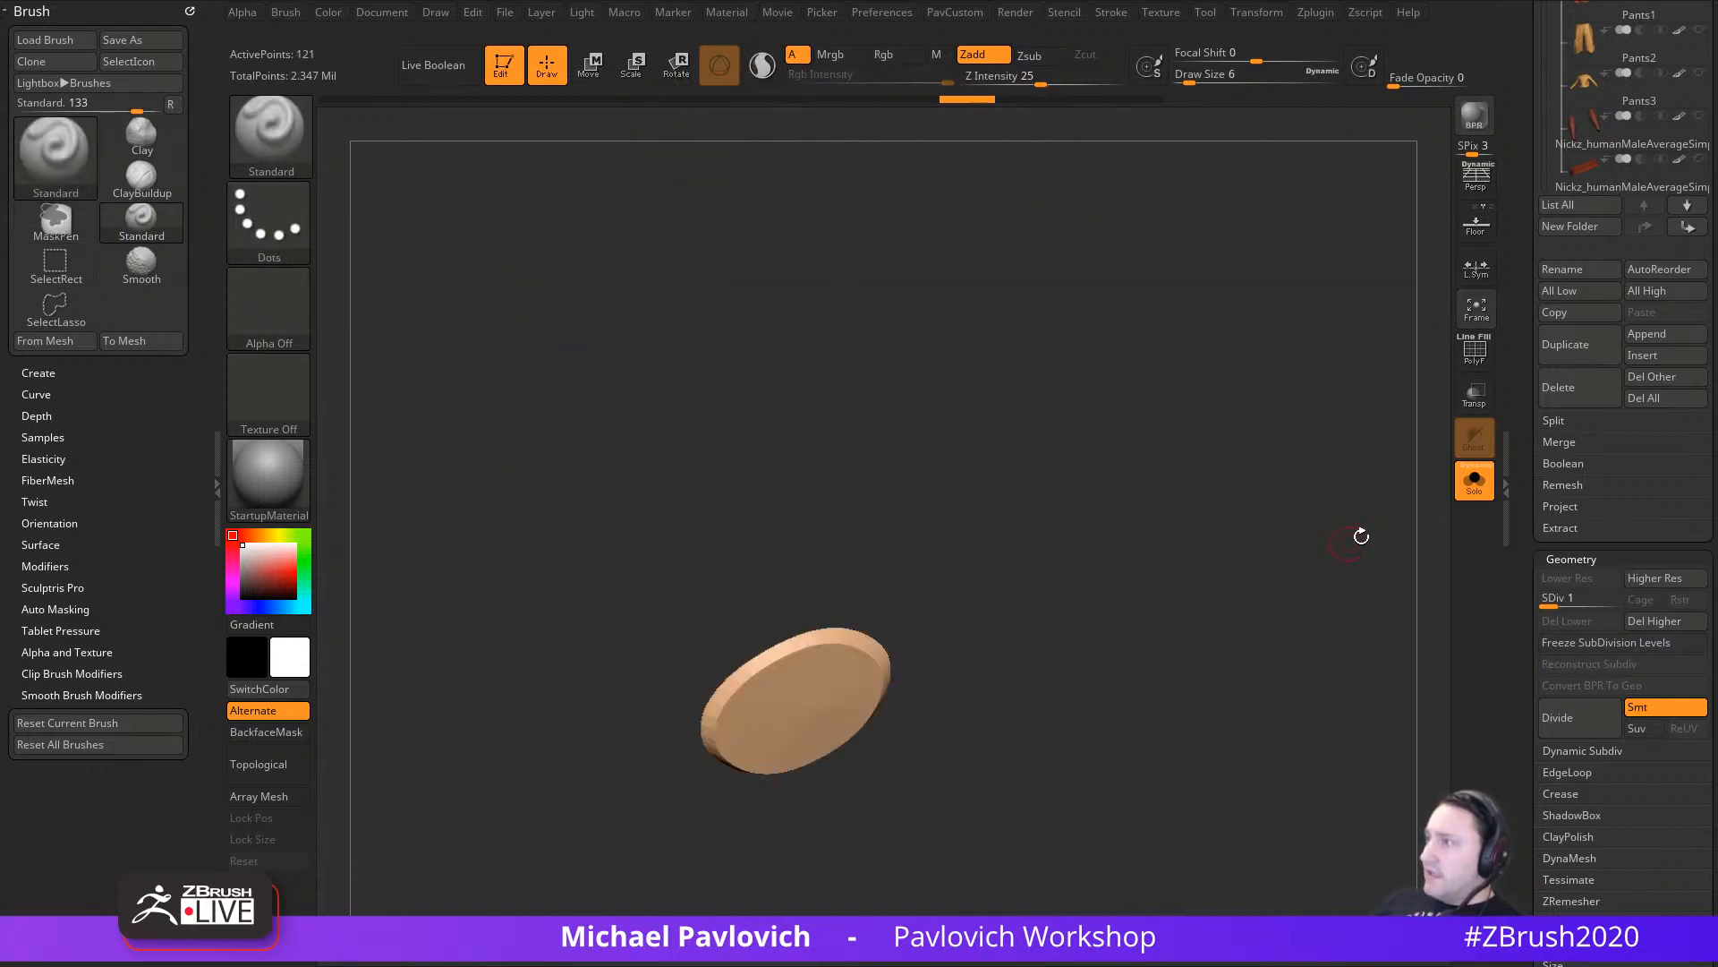
ctrl+shift+click(1250, 562)
ctrl+shift+click(826, 709)
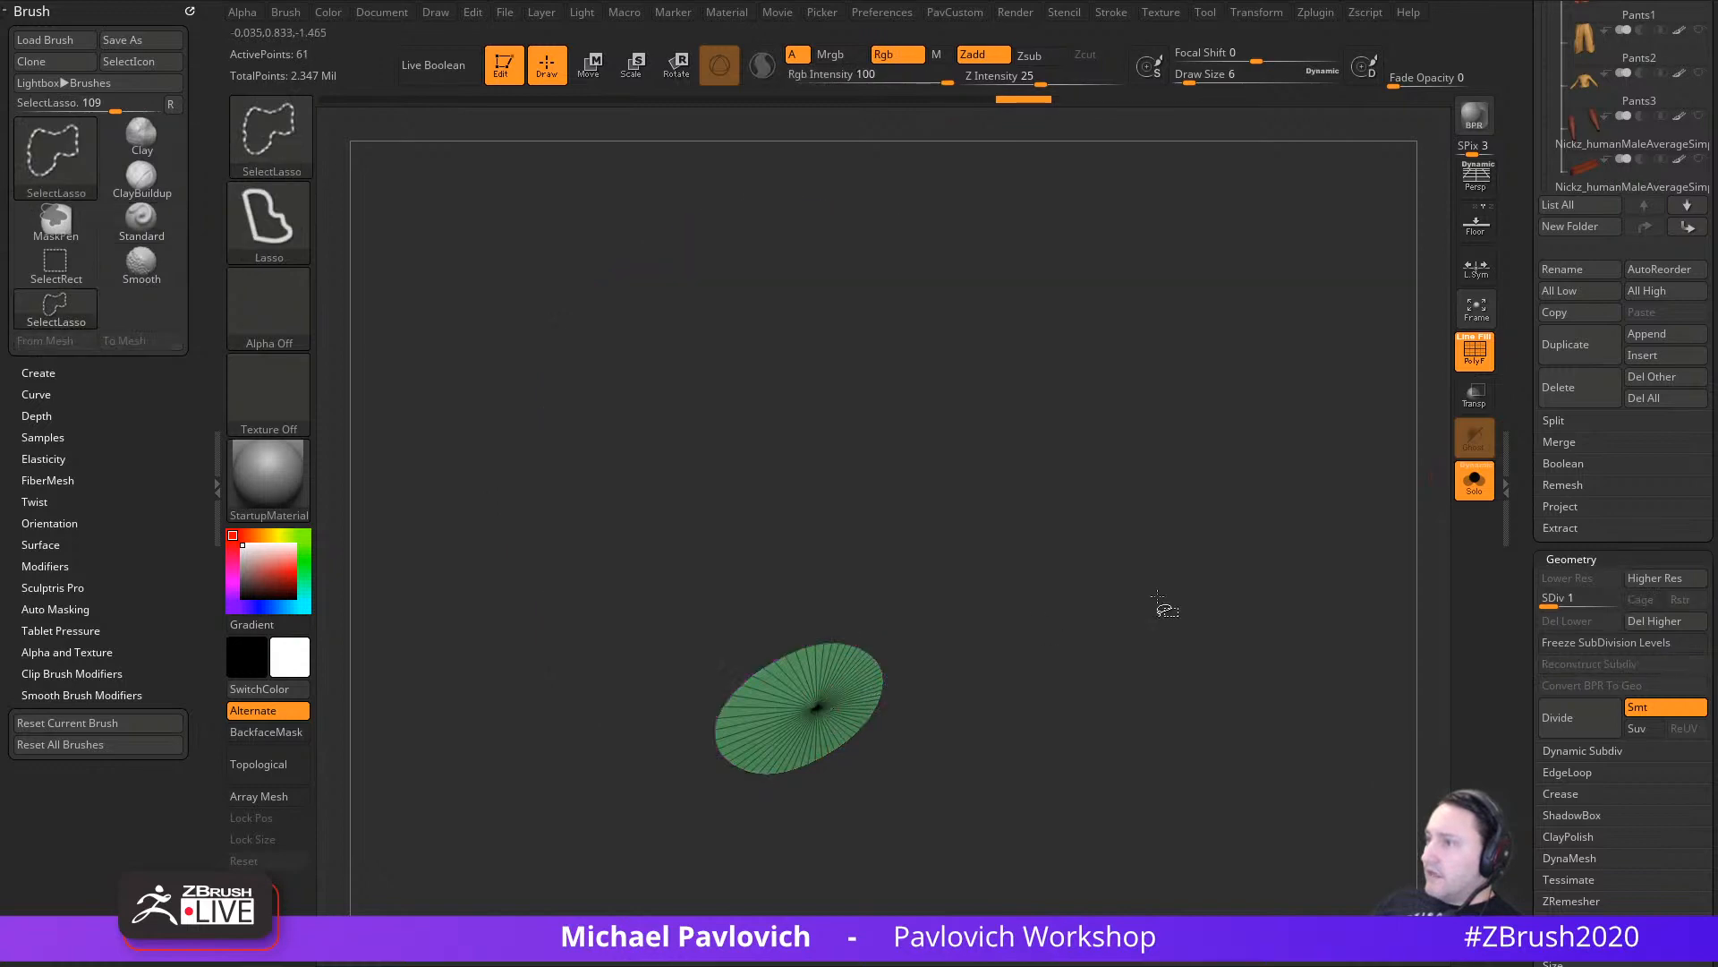
ctrl+shift+click(1254, 573)
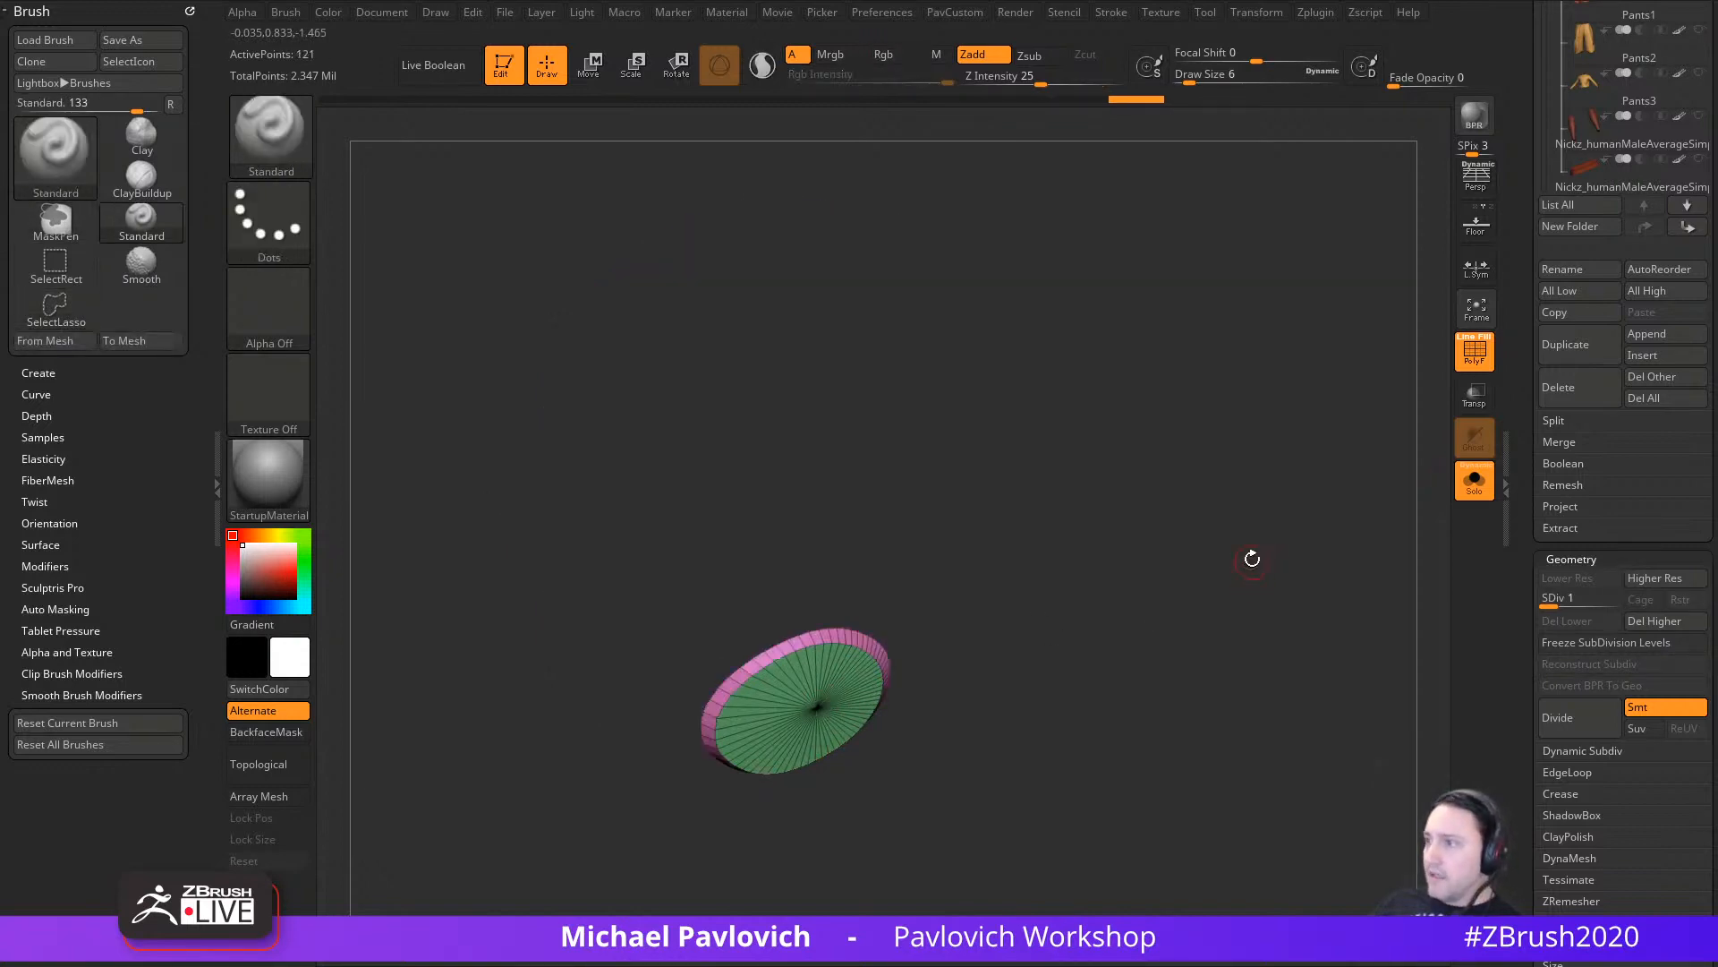
Step: Invert the visibility to show the head without its neck cap and mask the visible mesh
ctrl+shift+drag(1244, 516, 1343, 698)
ctrl+click(1300, 648)
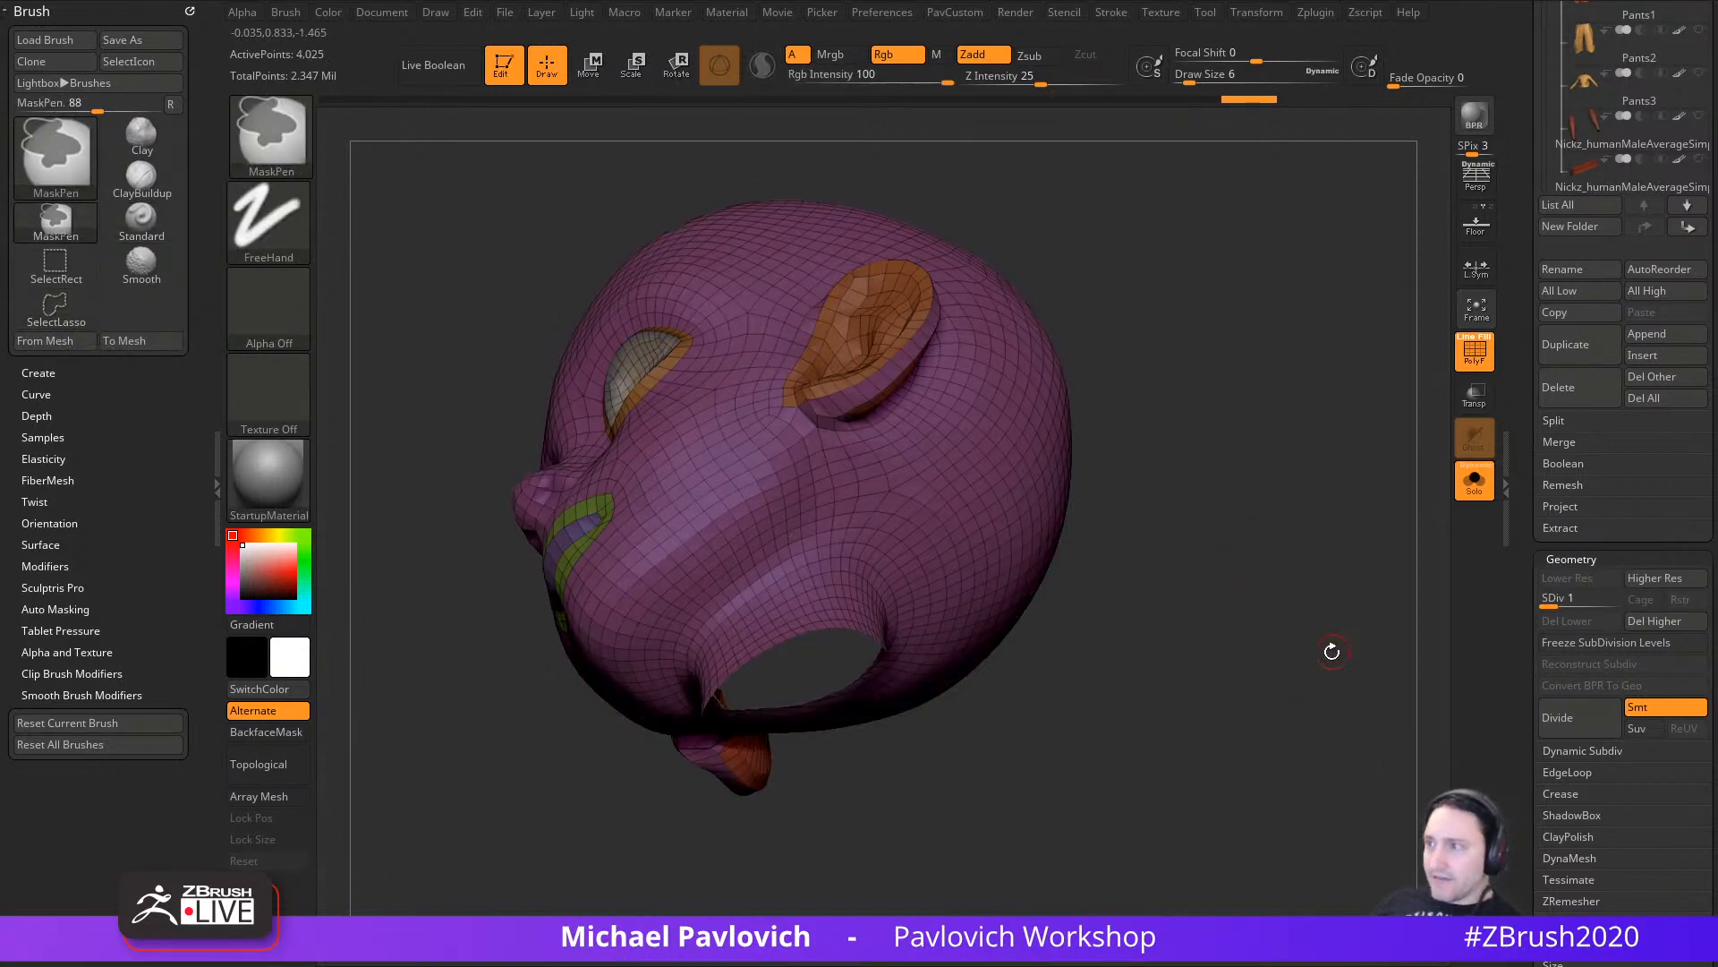
ctrl+shift+click(1316, 624)
key(ctrl+z)
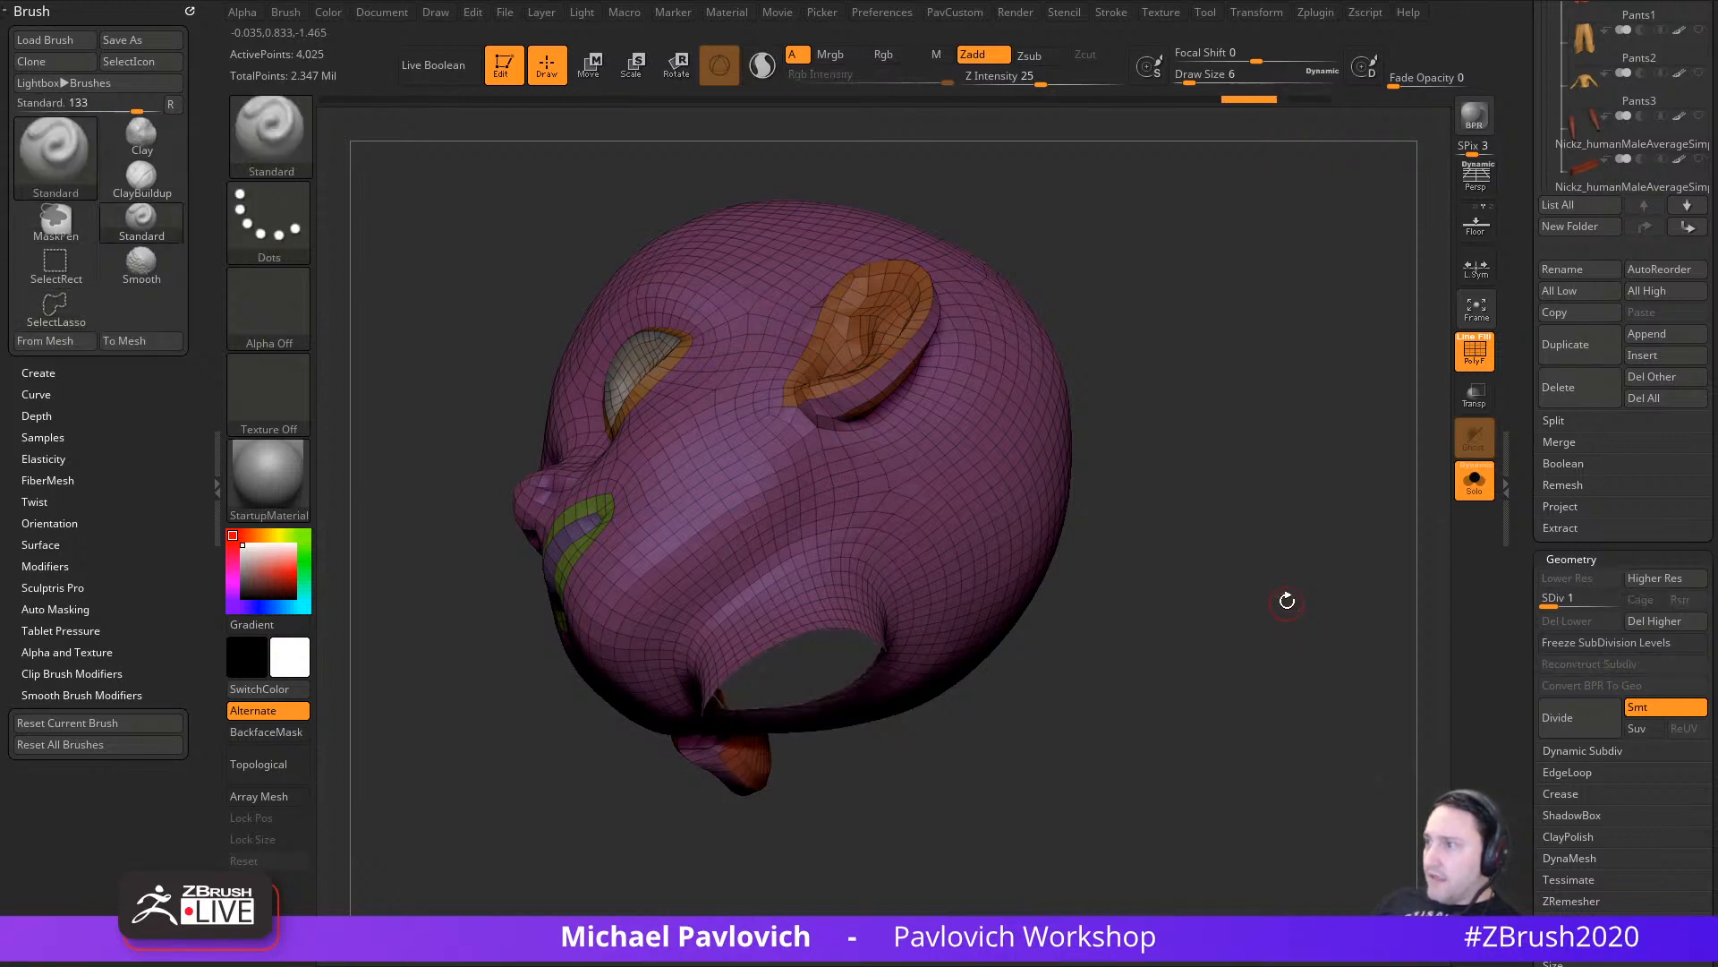
Step: Try deleting the hidden neck cap at subdivision level 1 and undo the deletion
key(grave)
click(1229, 347)
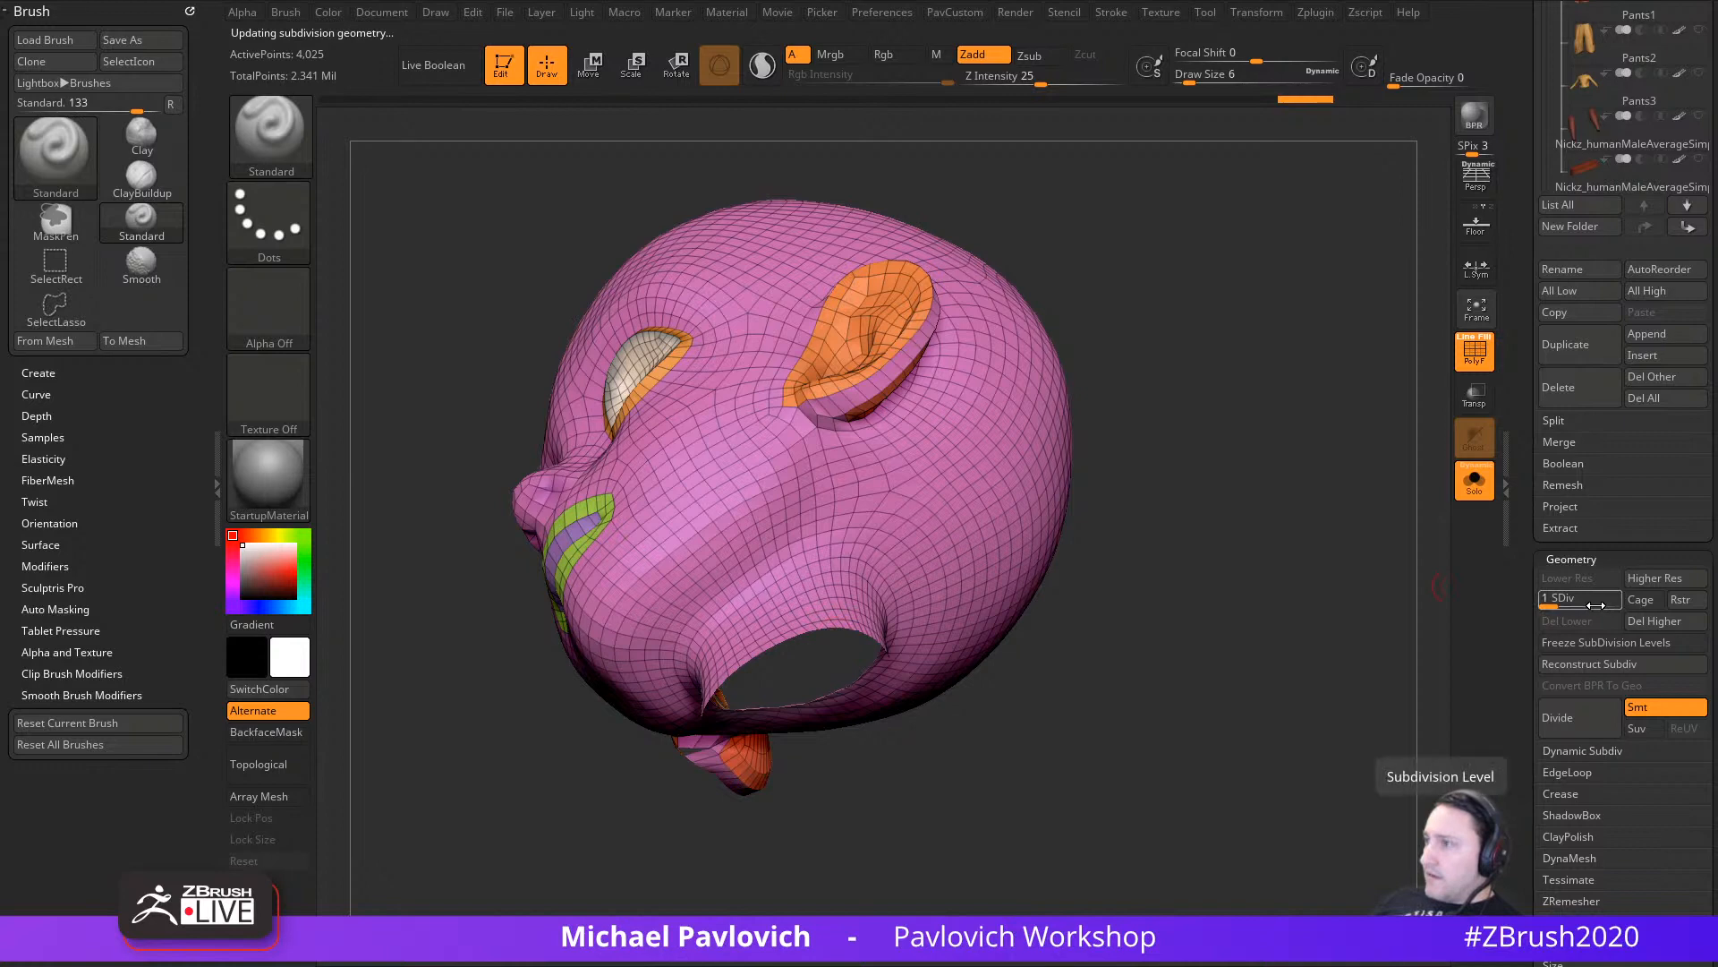
key(ctrl+z)
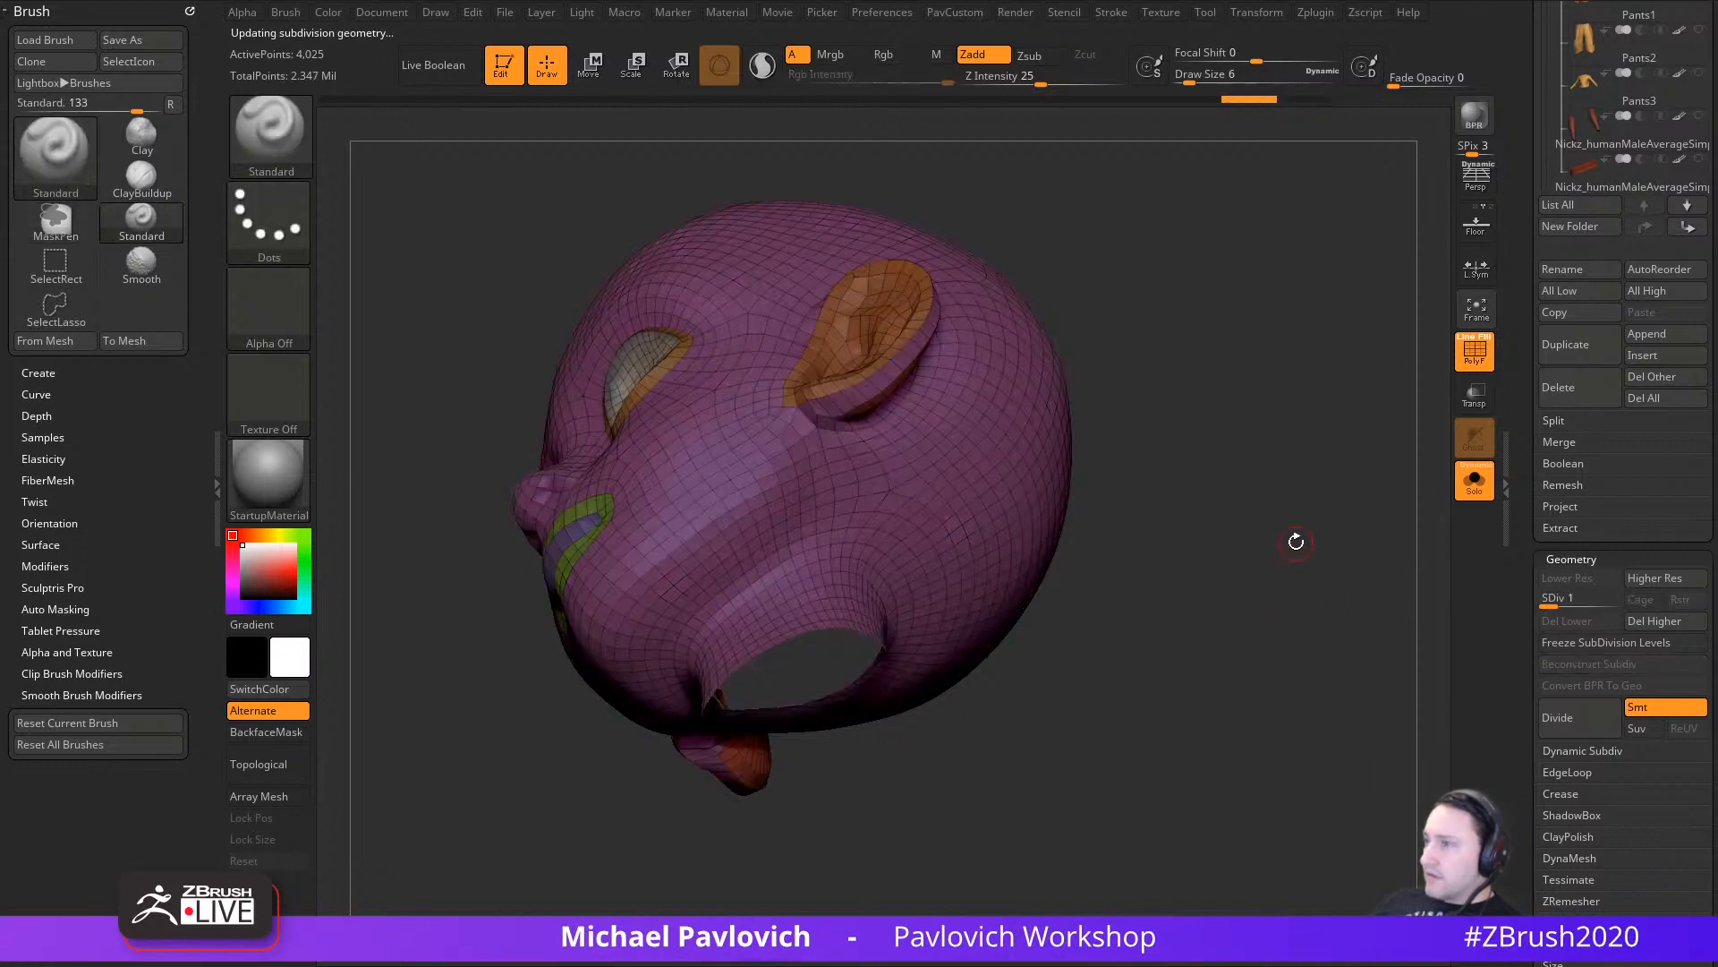
Step: At subdivision level 4, delete the head's lower subdivision levels and remove the hidden neck cap geometry
click(1603, 597)
key(space)
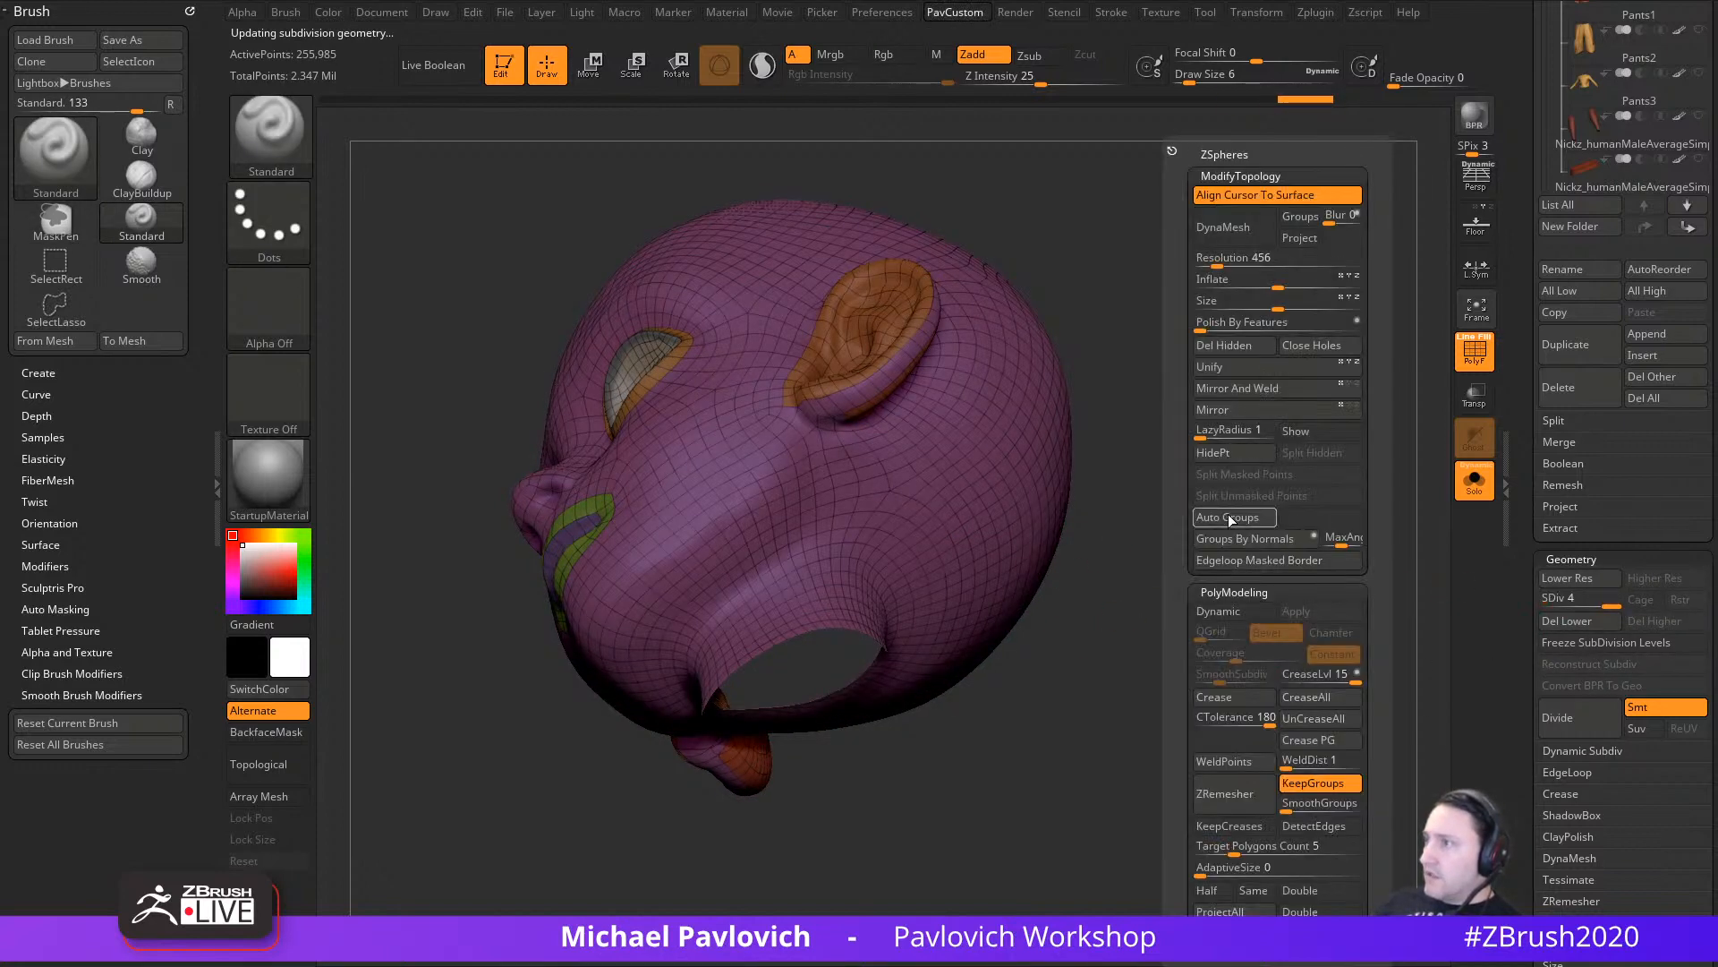
click(1226, 348)
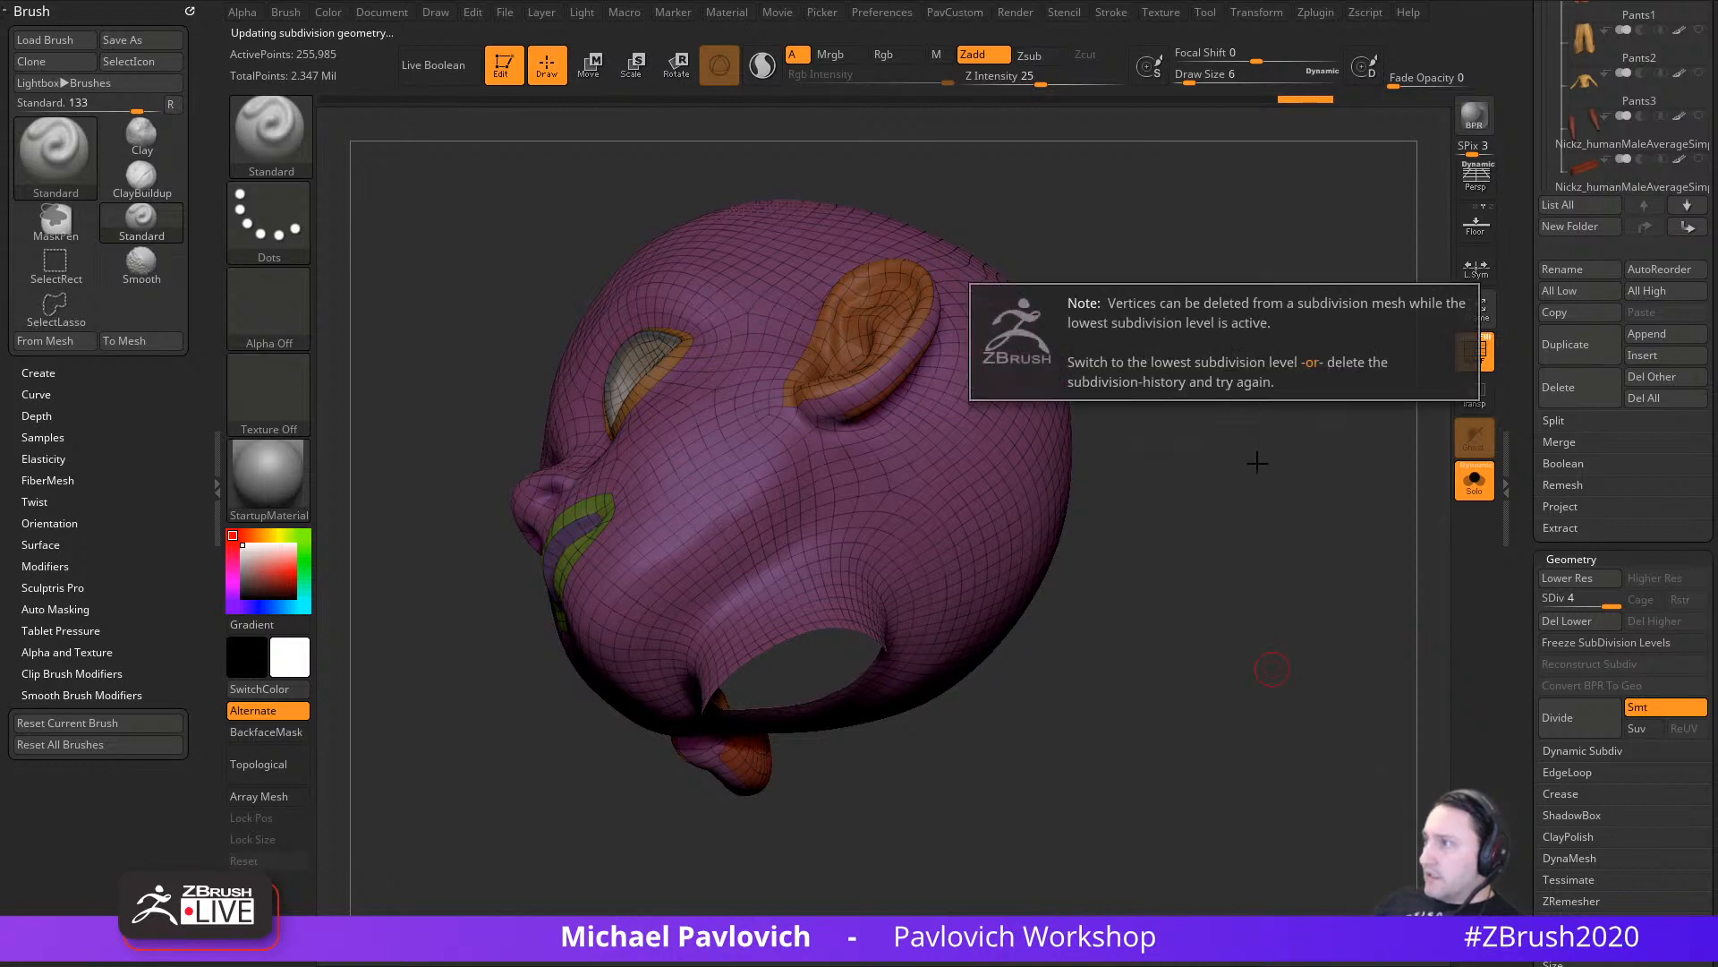
click(1618, 620)
key(space)
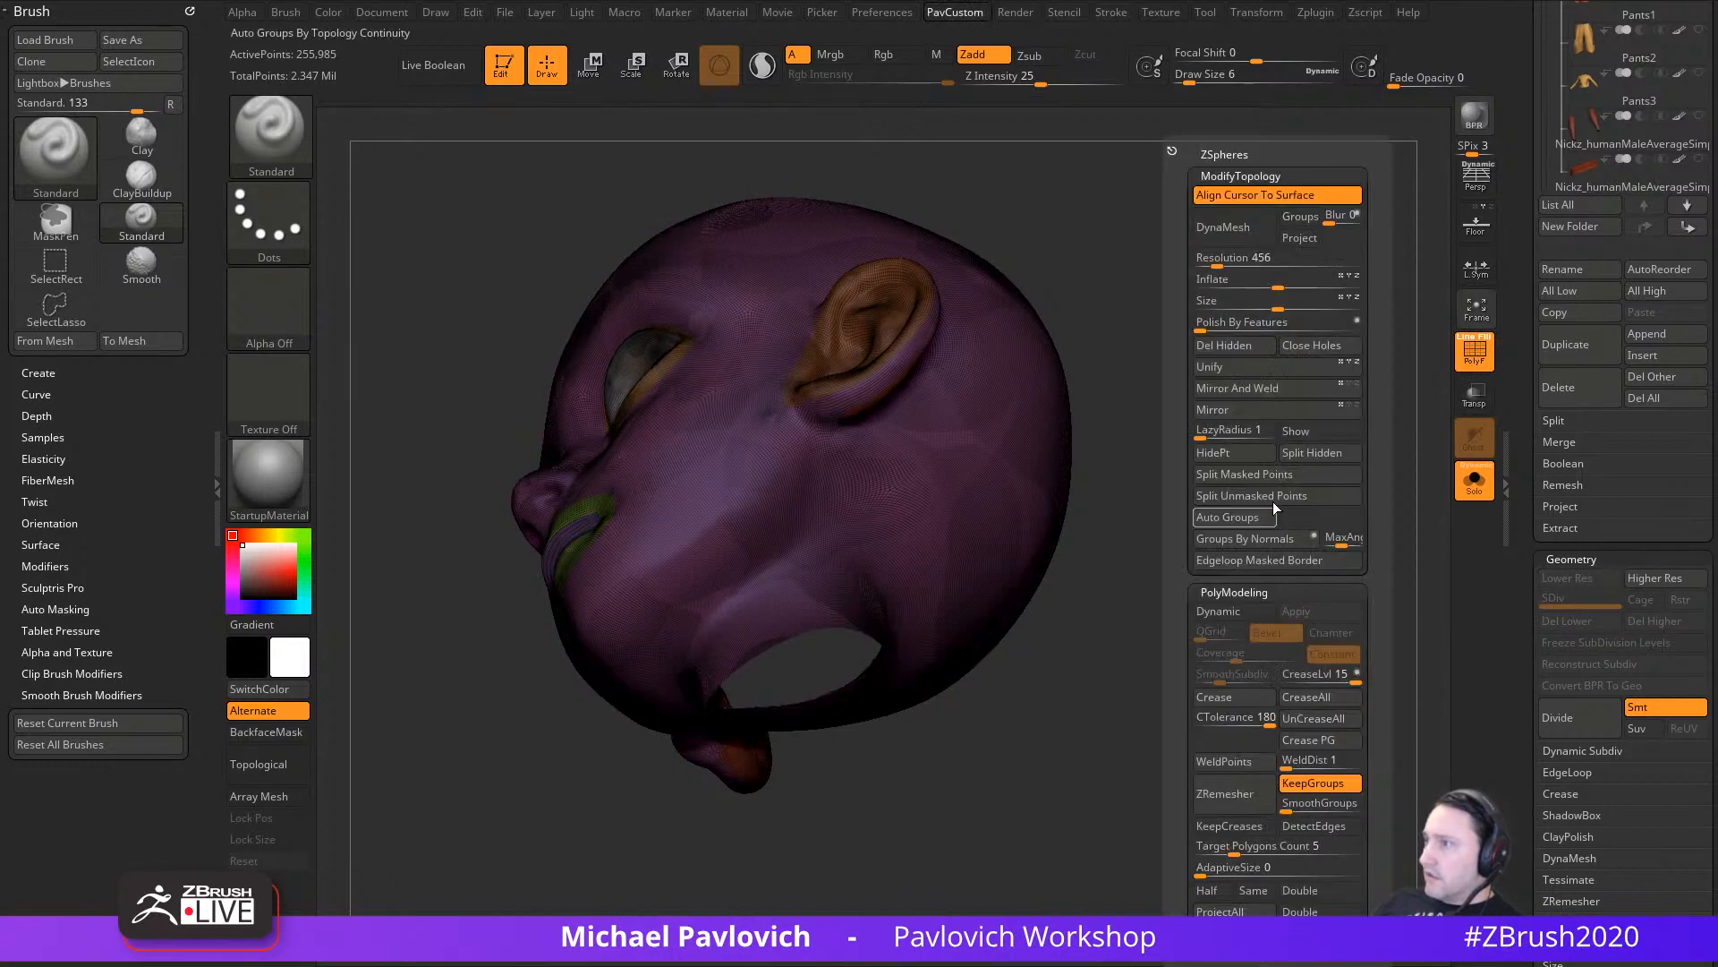
Step: Rebuild the head's lower levels with Reconstruct Subdiv and display subdivision level 4 without PolyFrame
click(1609, 663)
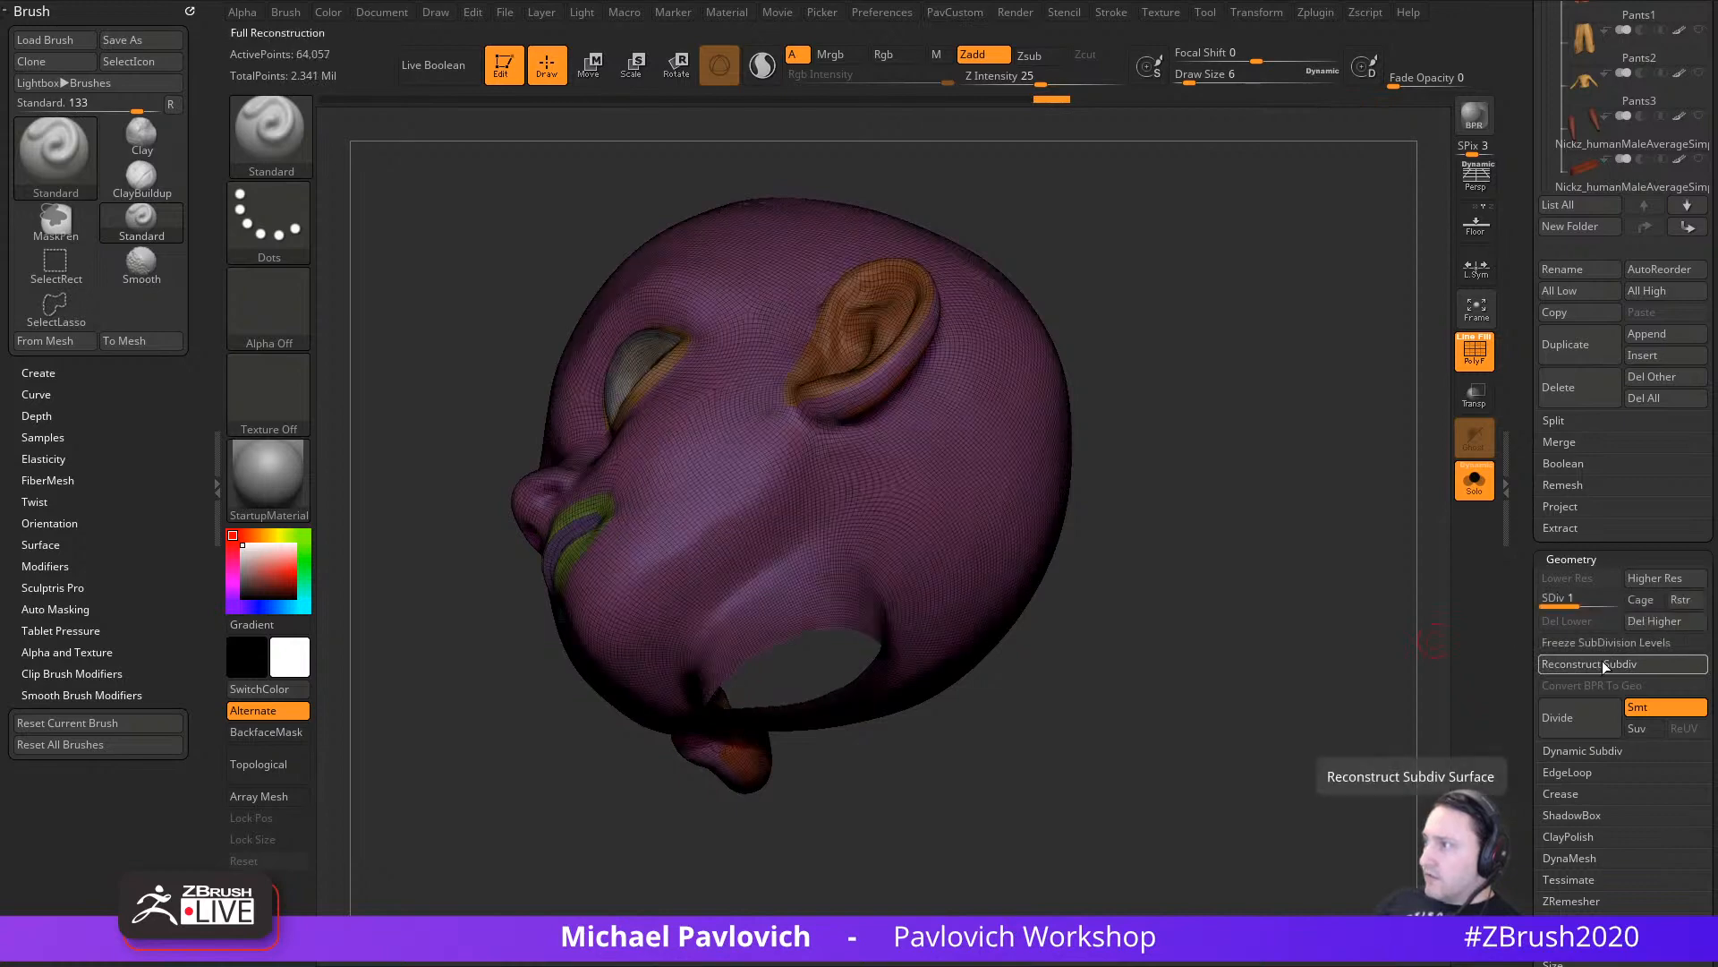
drag(1323, 671, 1434, 646)
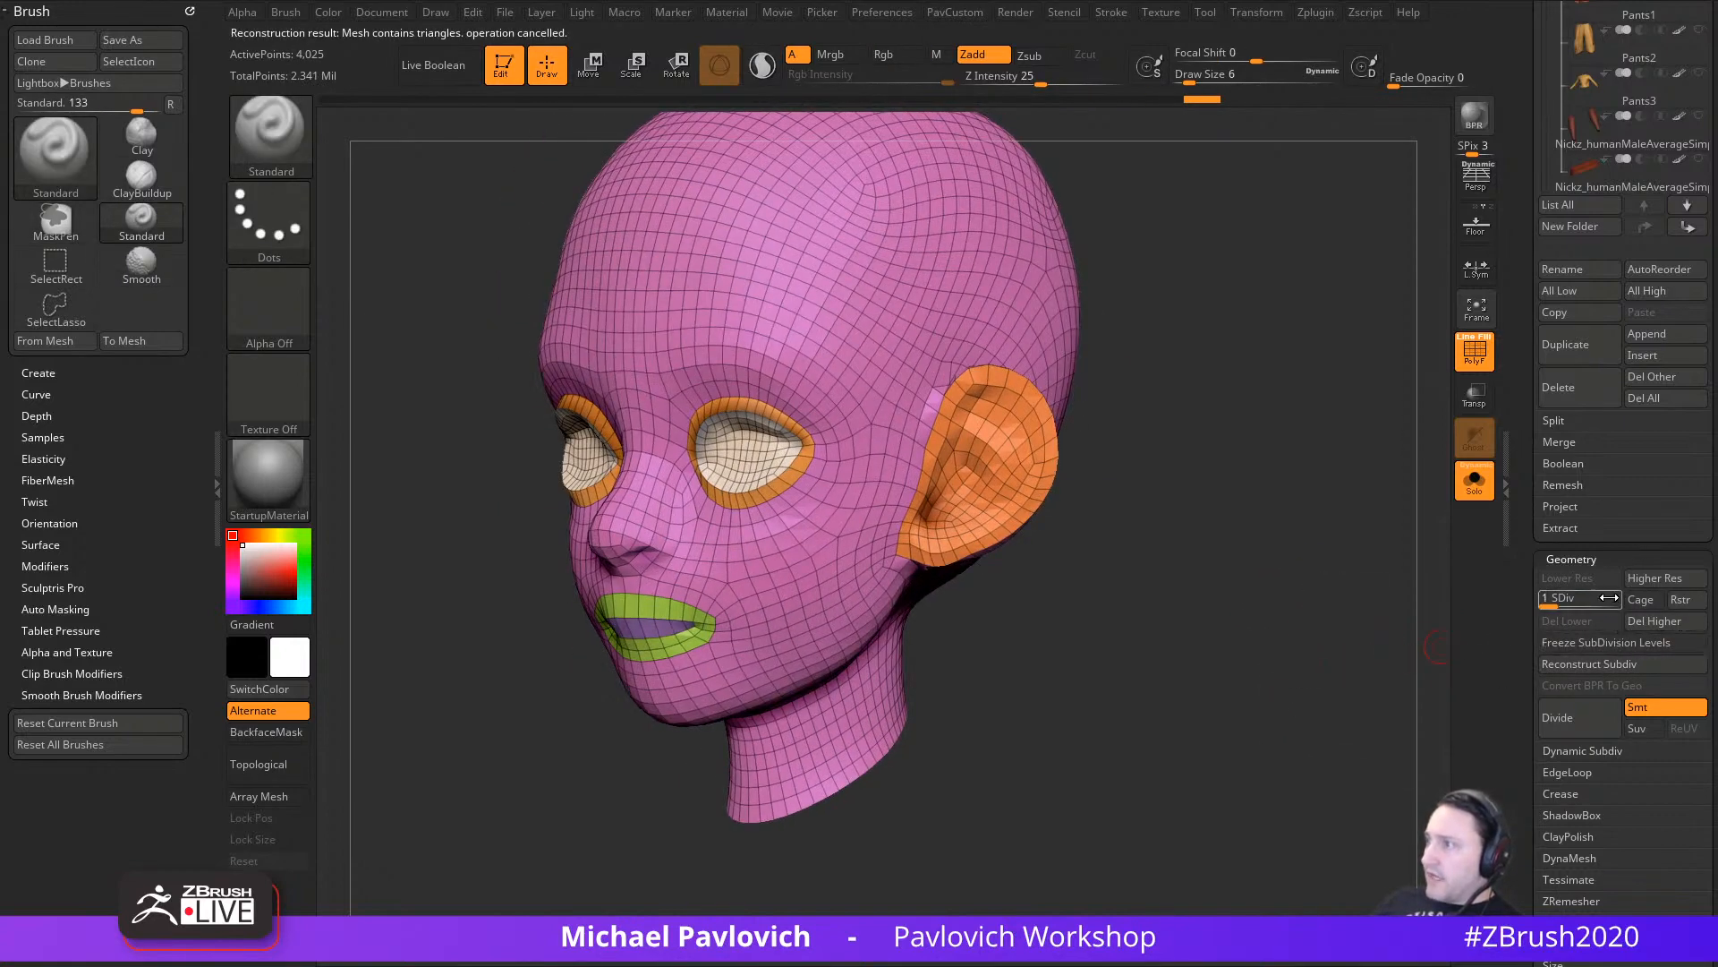
click(1609, 597)
key(shift+f)
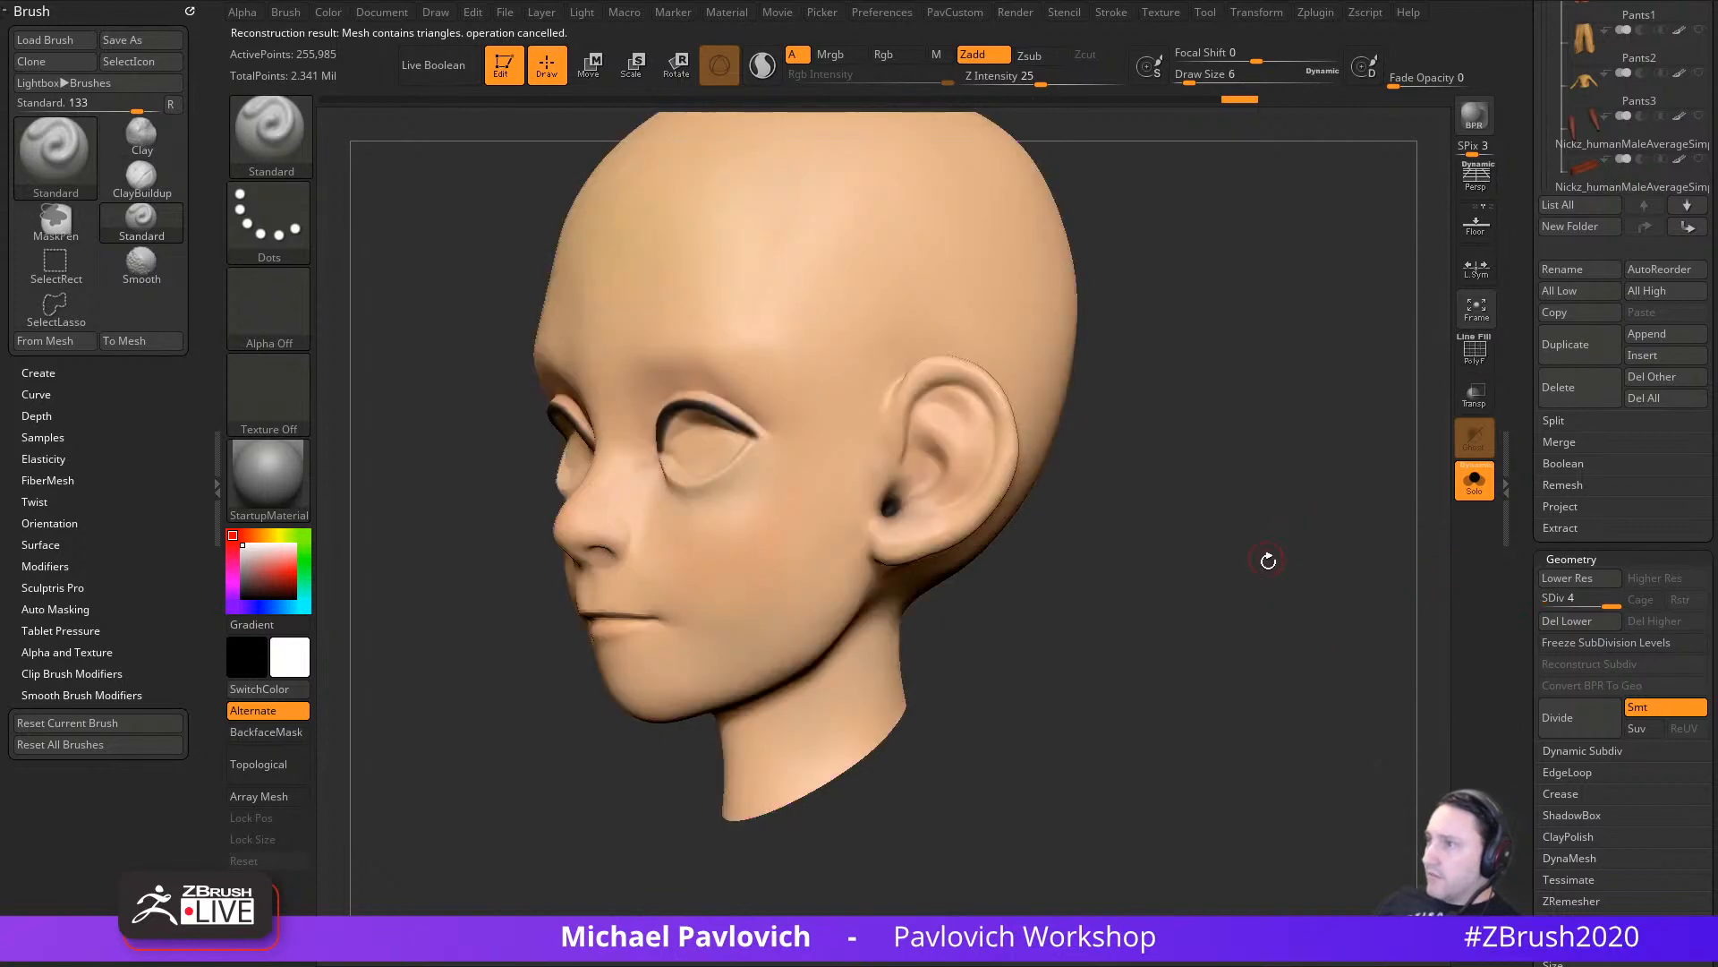
Step: Inspect the open neck from several angles and return the head to subdivision level 1 with PolyFrame on
drag(1269, 560, 963, 660)
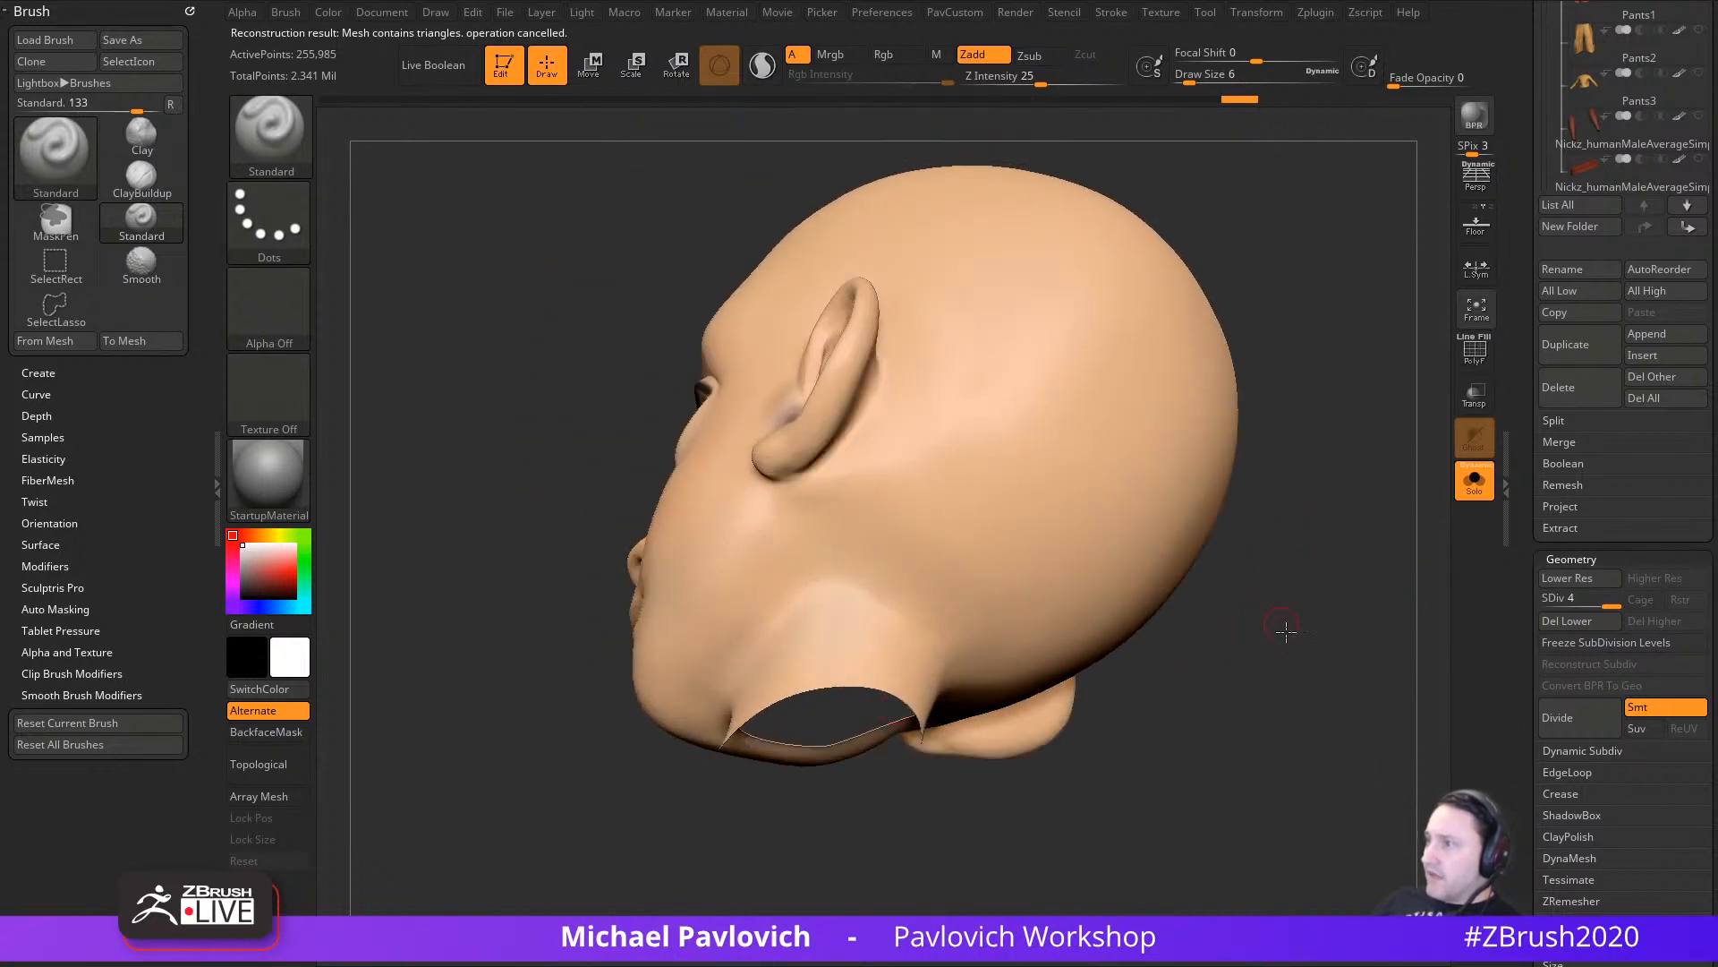
drag(1286, 632, 1512, 606)
shift+drag(1262, 672, 1246, 676)
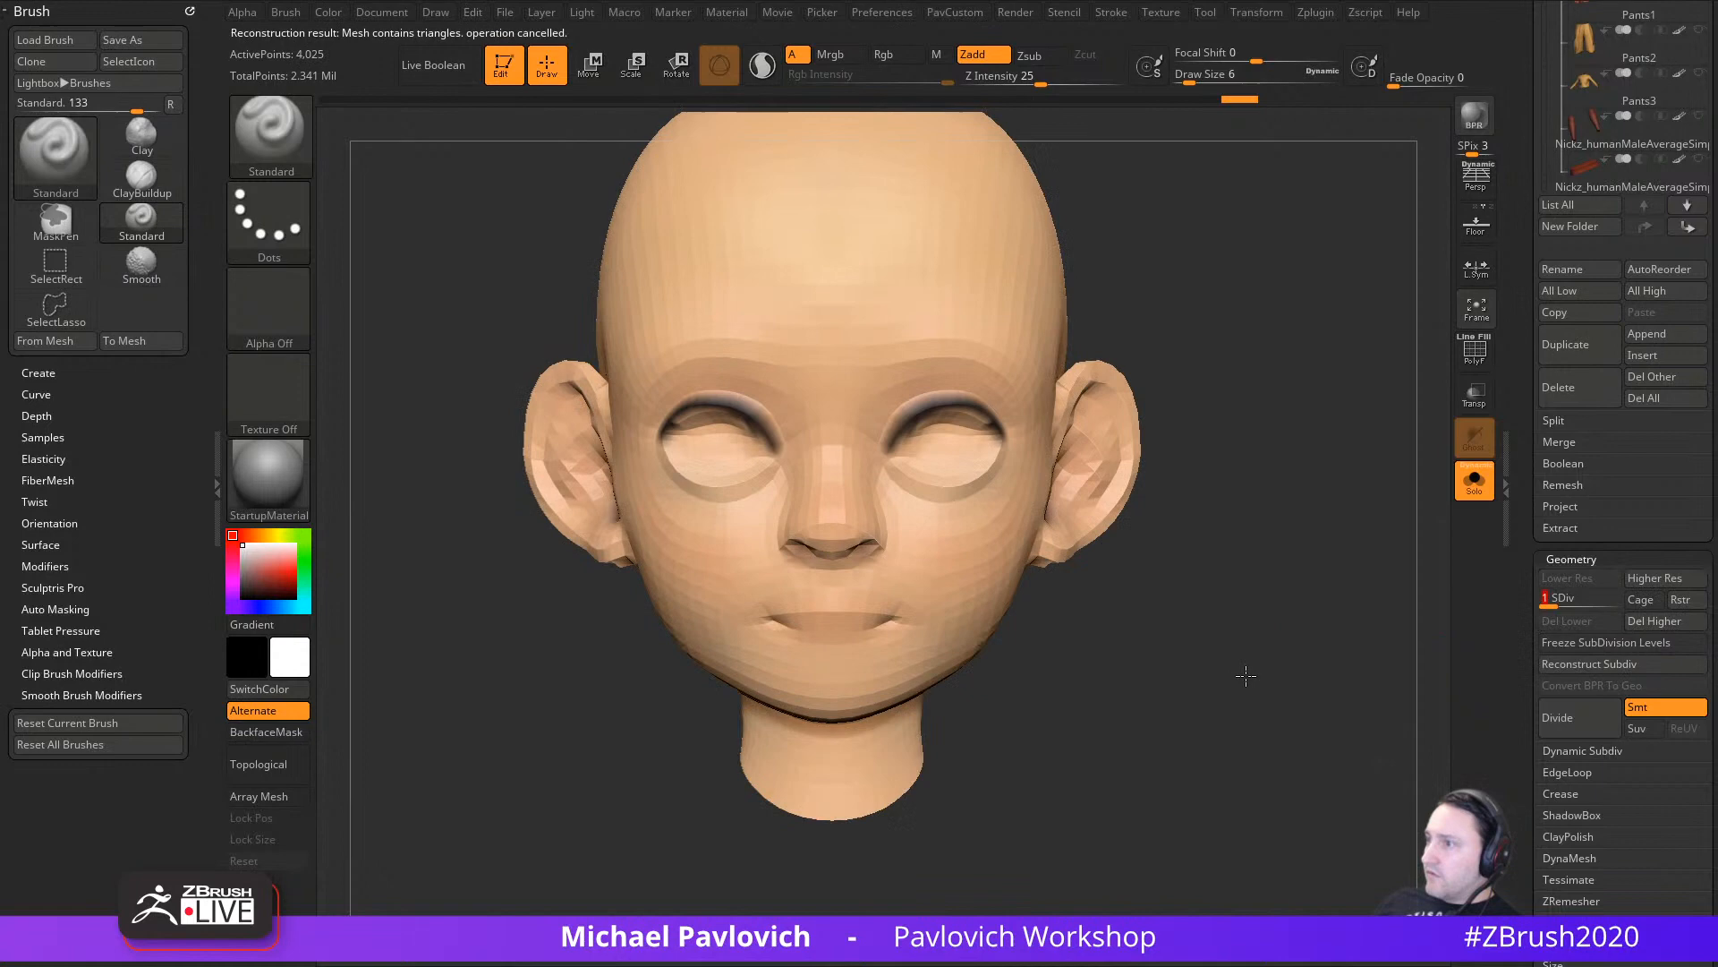
click(1477, 351)
drag(1270, 561, 914, 619)
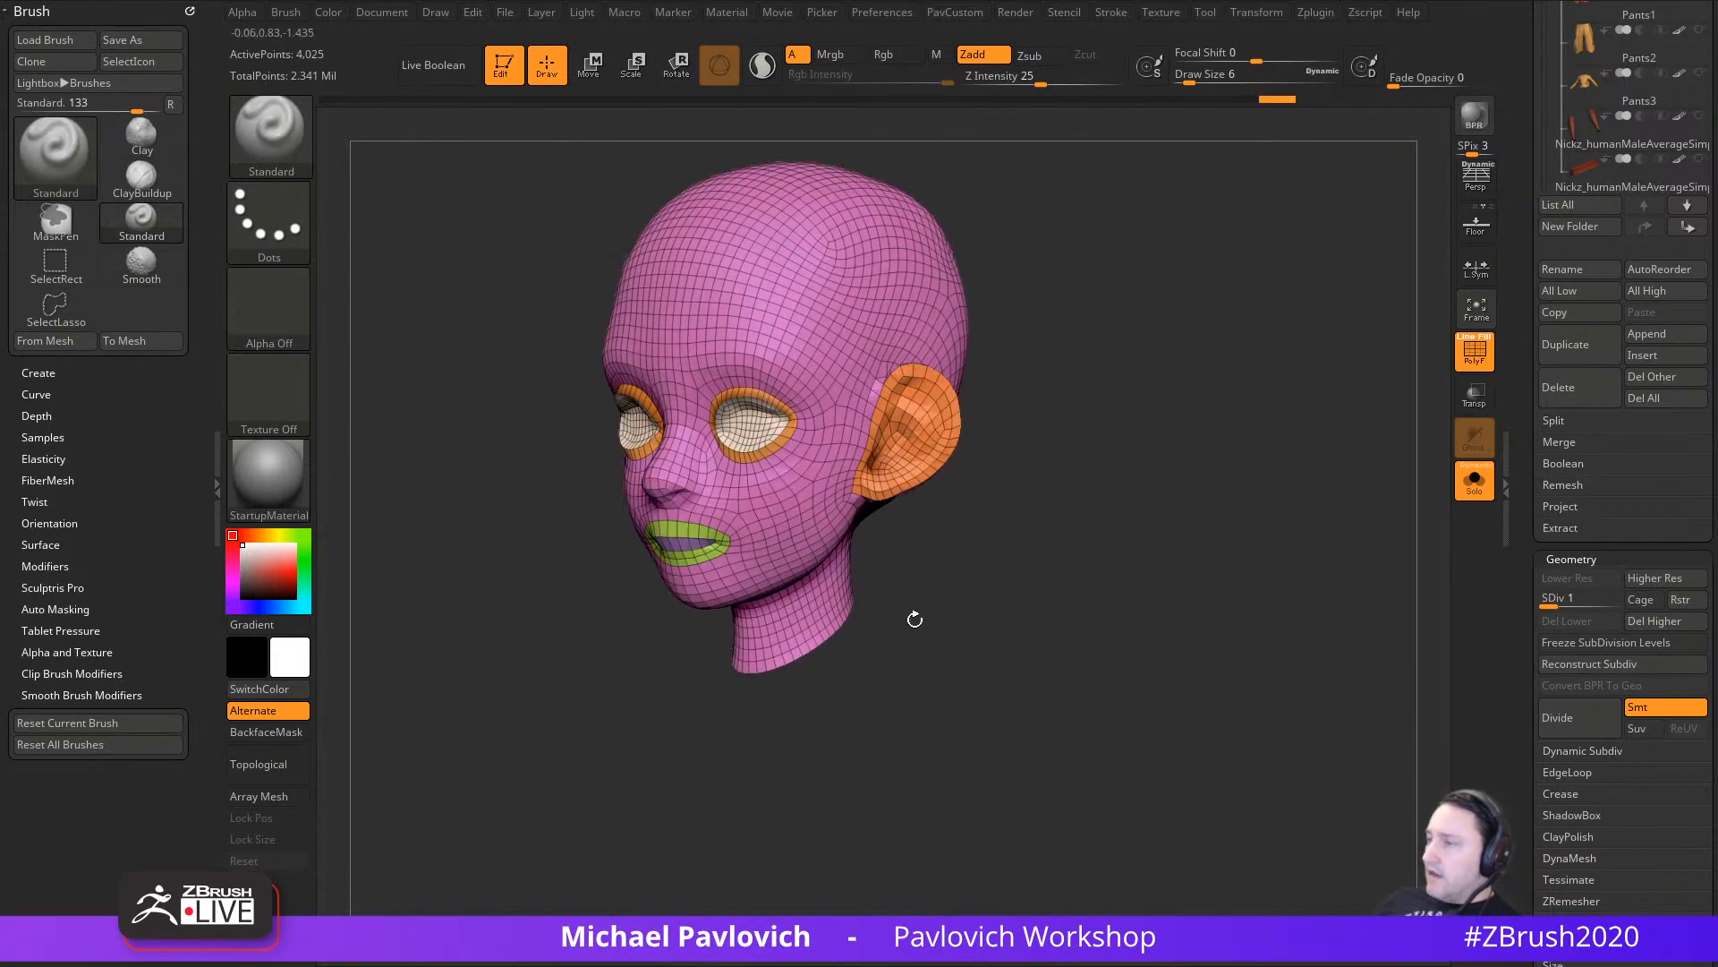
Step: Turn off Solo mode, make the body subtool active and raise it to subdivision level 3
click(1487, 497)
mouse_move(1168, 607)
shift+mouse_down()
mouse_move(1092, 614)
mouse_move(1100, 659)
mouse_move(1220, 702)
mouse_move(1235, 621)
mouse_move(1125, 641)
mouse_move(1139, 614)
mouse_move(1117, 617)
shift+mouse_up()
alt+click(854, 723)
key(s)
mouse_move(1117, 618)
mouse_down()
mouse_move(1149, 635)
mouse_move(1284, 632)
mouse_move(1135, 643)
mouse_move(1084, 554)
mouse_move(1329, 548)
mouse_up()
key(s)
key(s)
drag(1577, 604, 1611, 604)
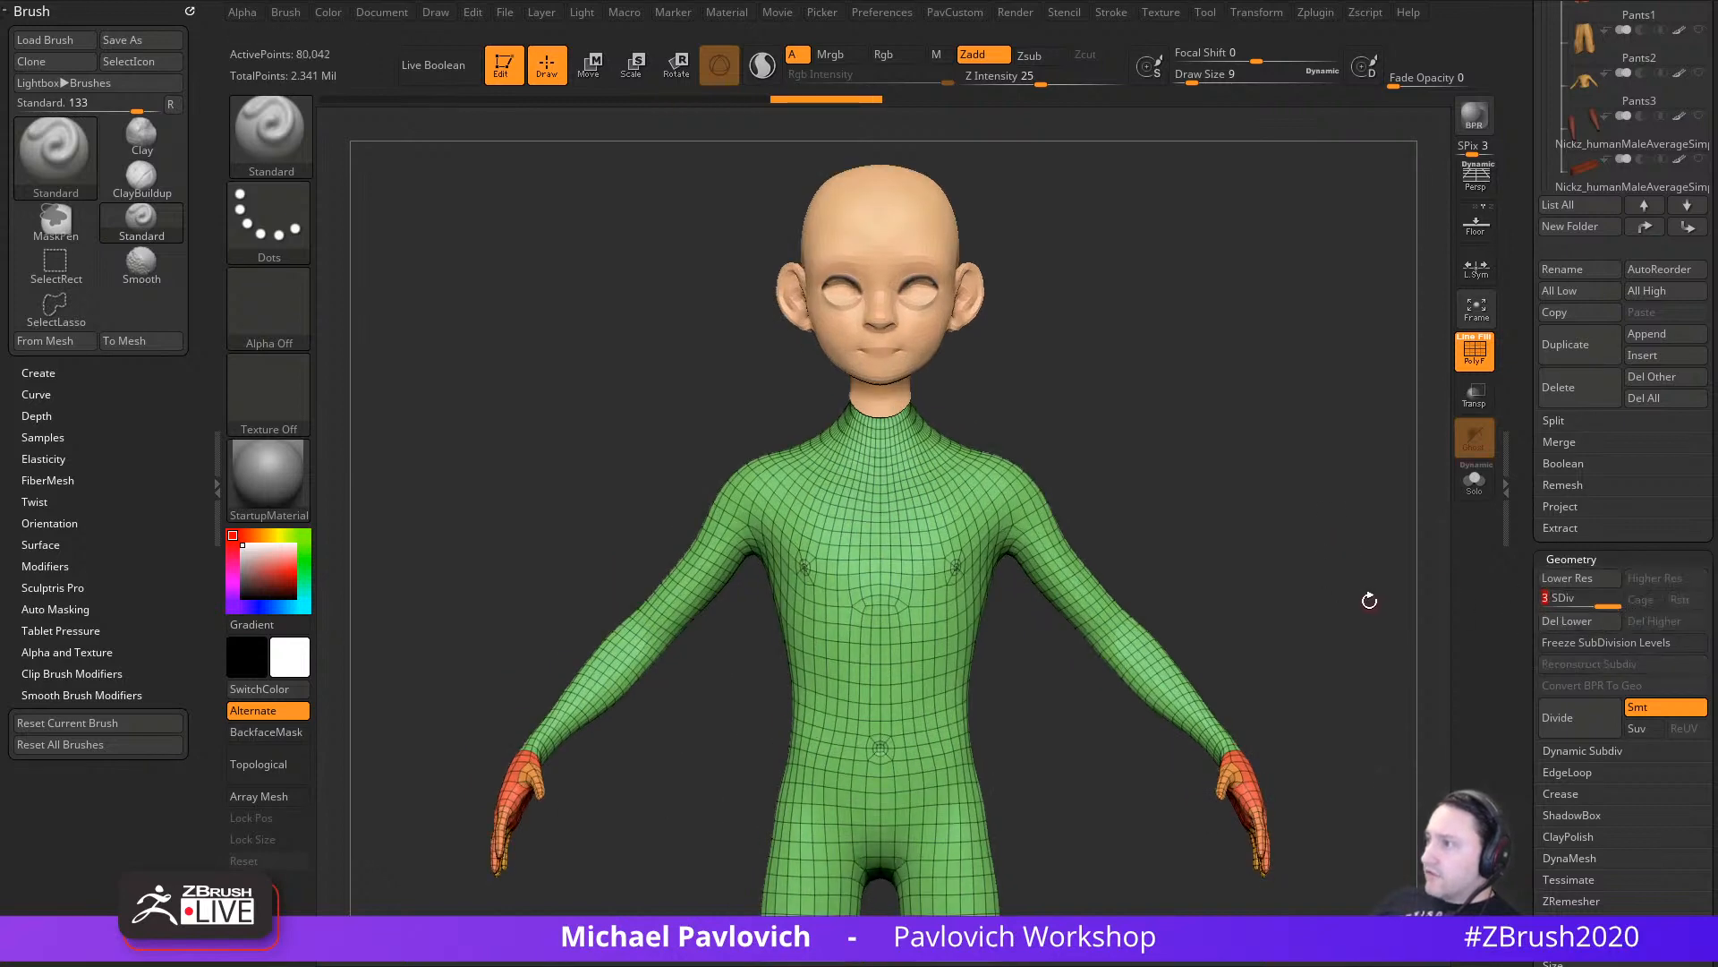
Step: Lower the body subtool to subdivision level 1 and view the neck joint from the side
drag(1366, 598, 864, 436)
alt+drag(1042, 297, 1079, 601)
key(s)
mouse_move(1079, 602)
mouse_down()
mouse_move(1104, 602)
mouse_move(1083, 598)
mouse_move(1085, 618)
mouse_up()
drag(1085, 618, 1112, 606)
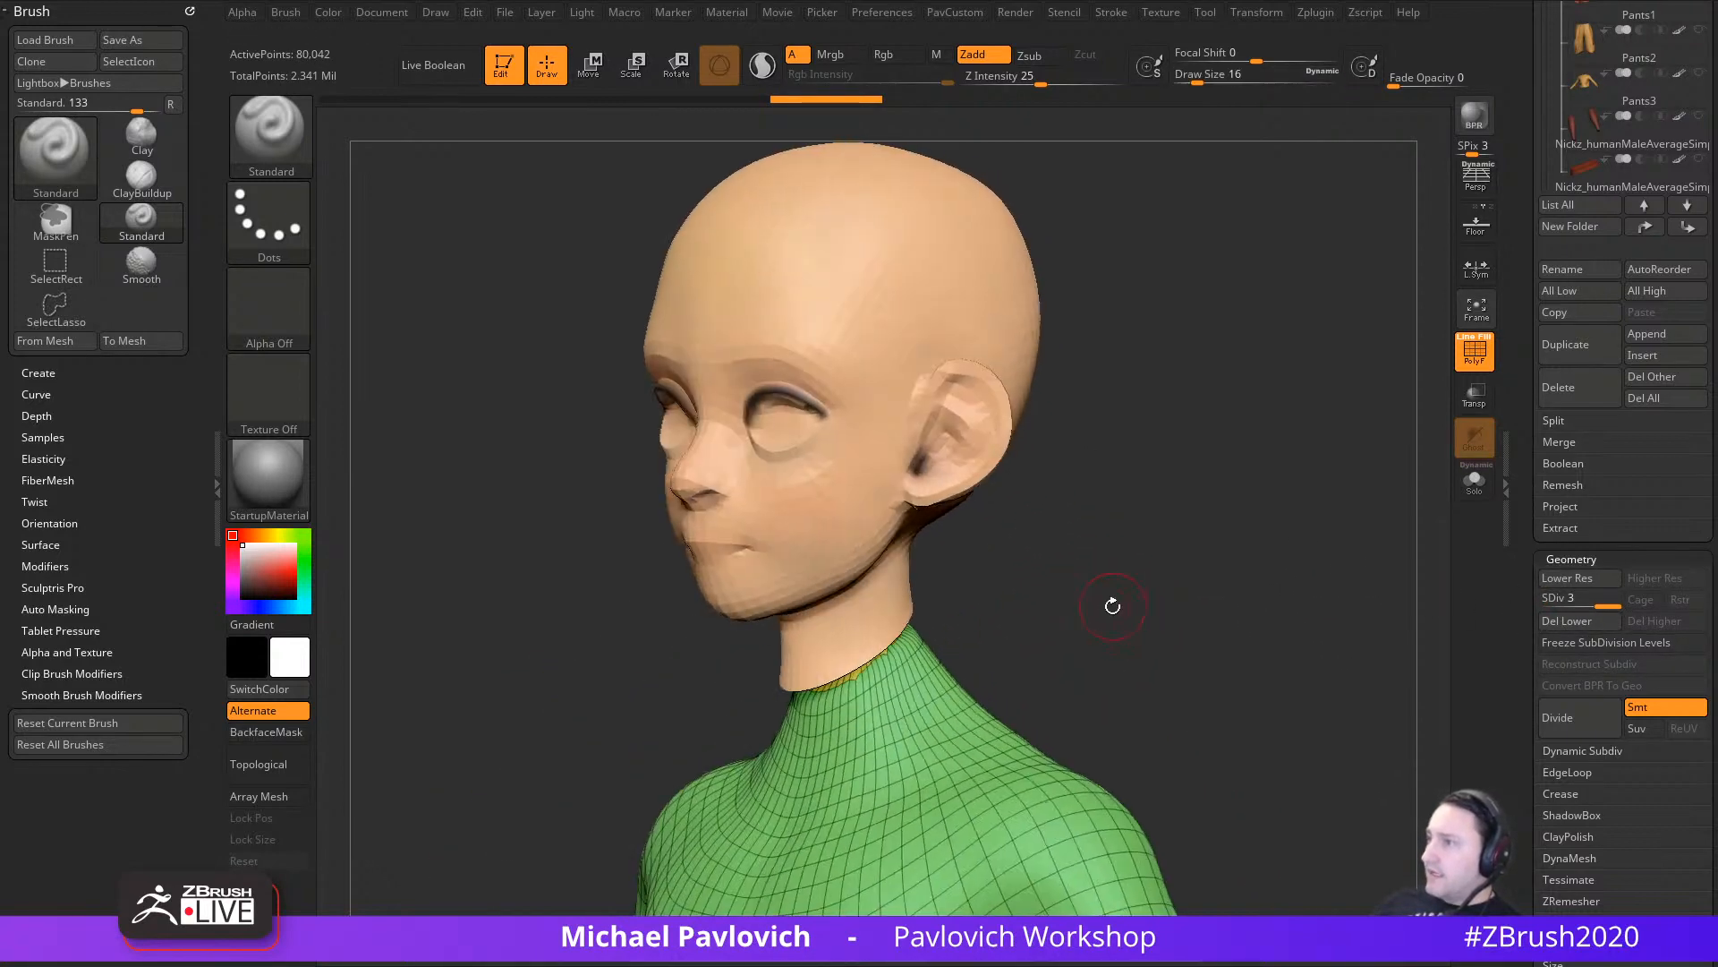
click(1554, 604)
mouse_move(1305, 626)
alt+mouse_down()
mouse_move(1331, 644)
mouse_move(1297, 657)
mouse_move(1308, 633)
mouse_move(1280, 628)
alt+mouse_up()
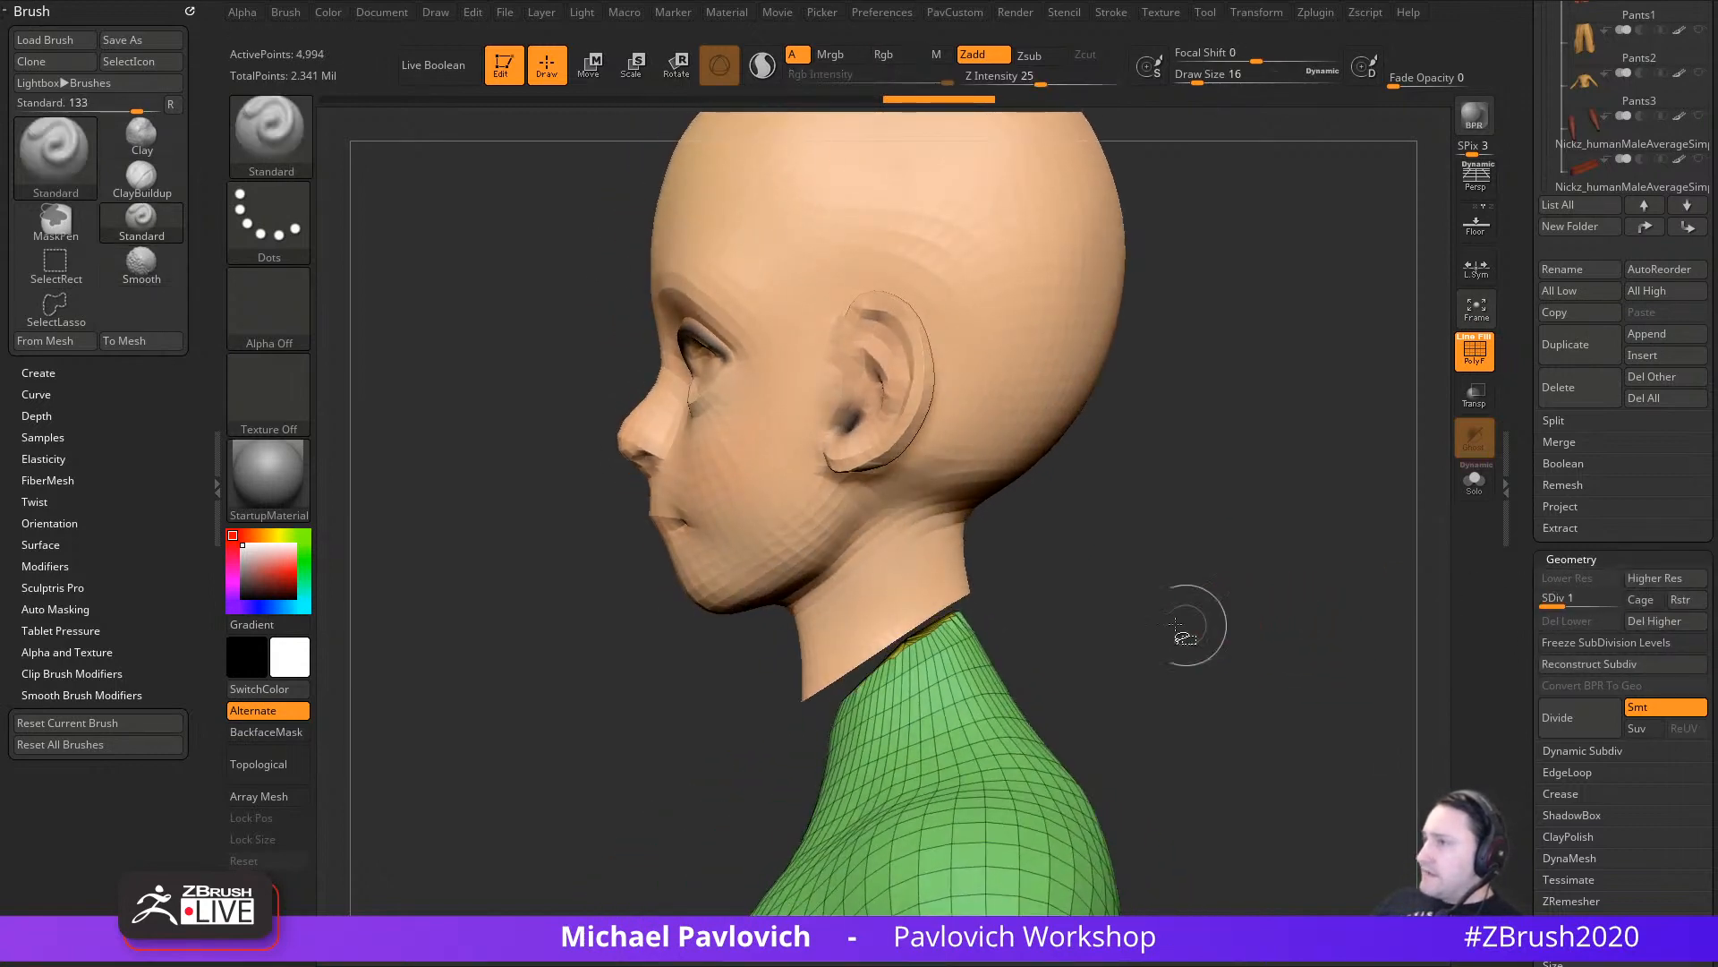
Step: Isolate the body's yellow neck cap in Solo mode, invert visibility to hide the cap, and turn Solo off
click(1475, 489)
drag(1323, 522, 1374, 551)
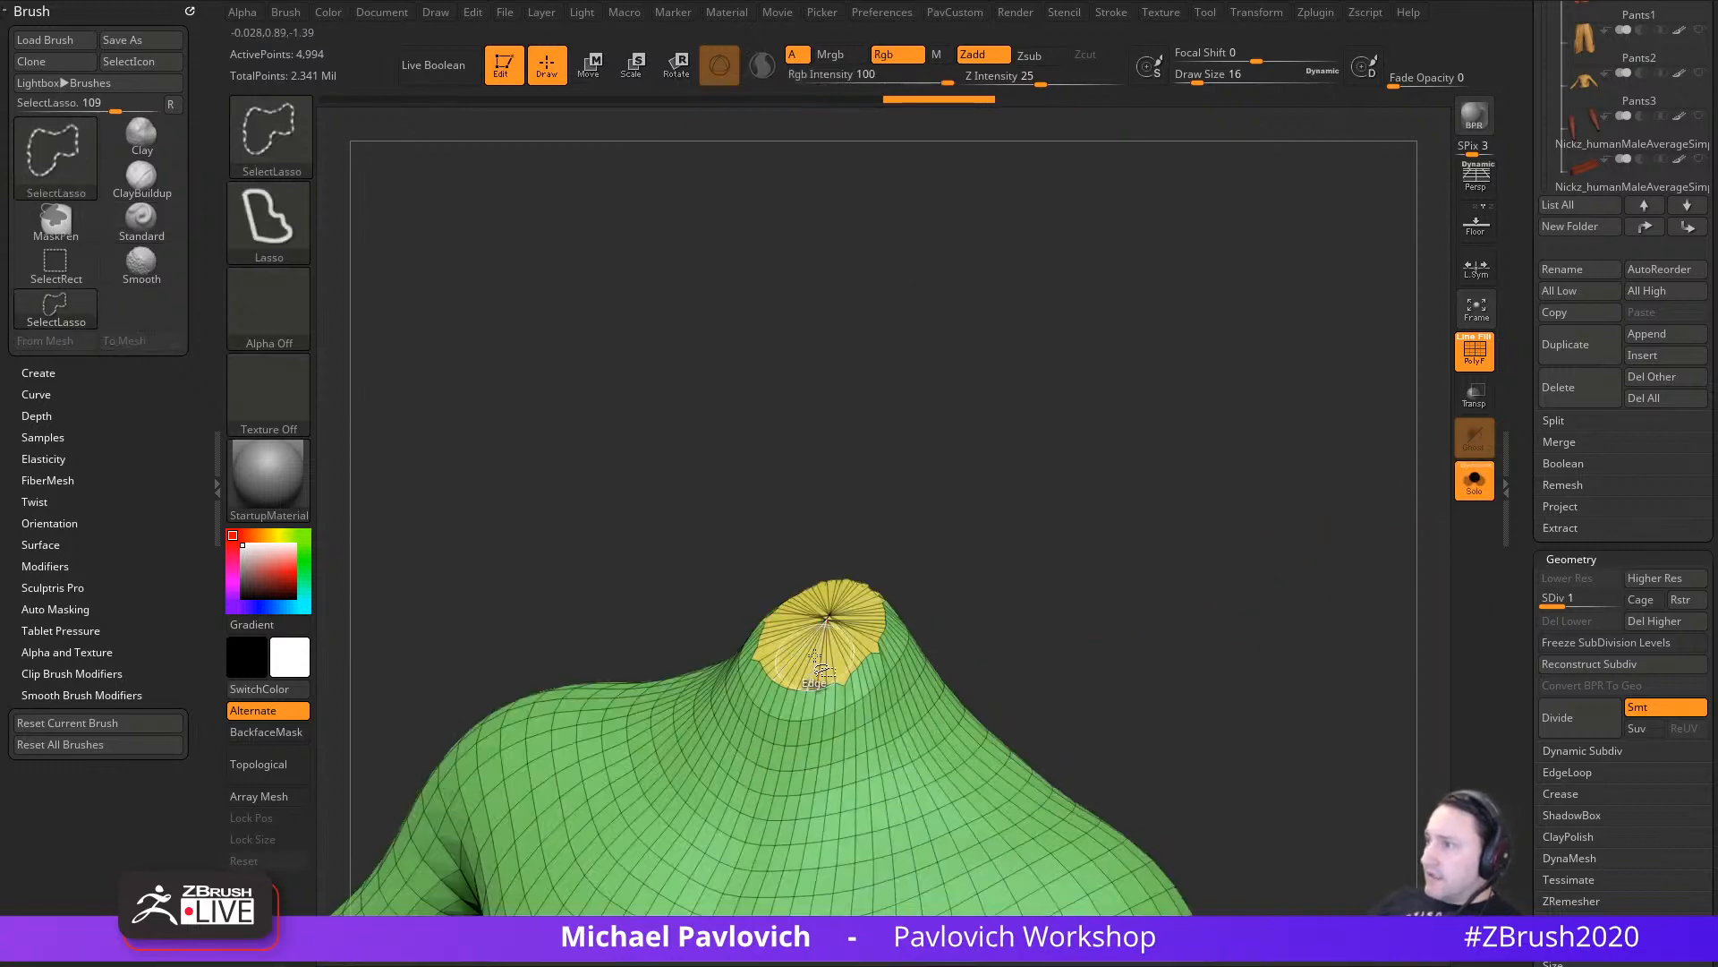
ctrl+shift+click(833, 618)
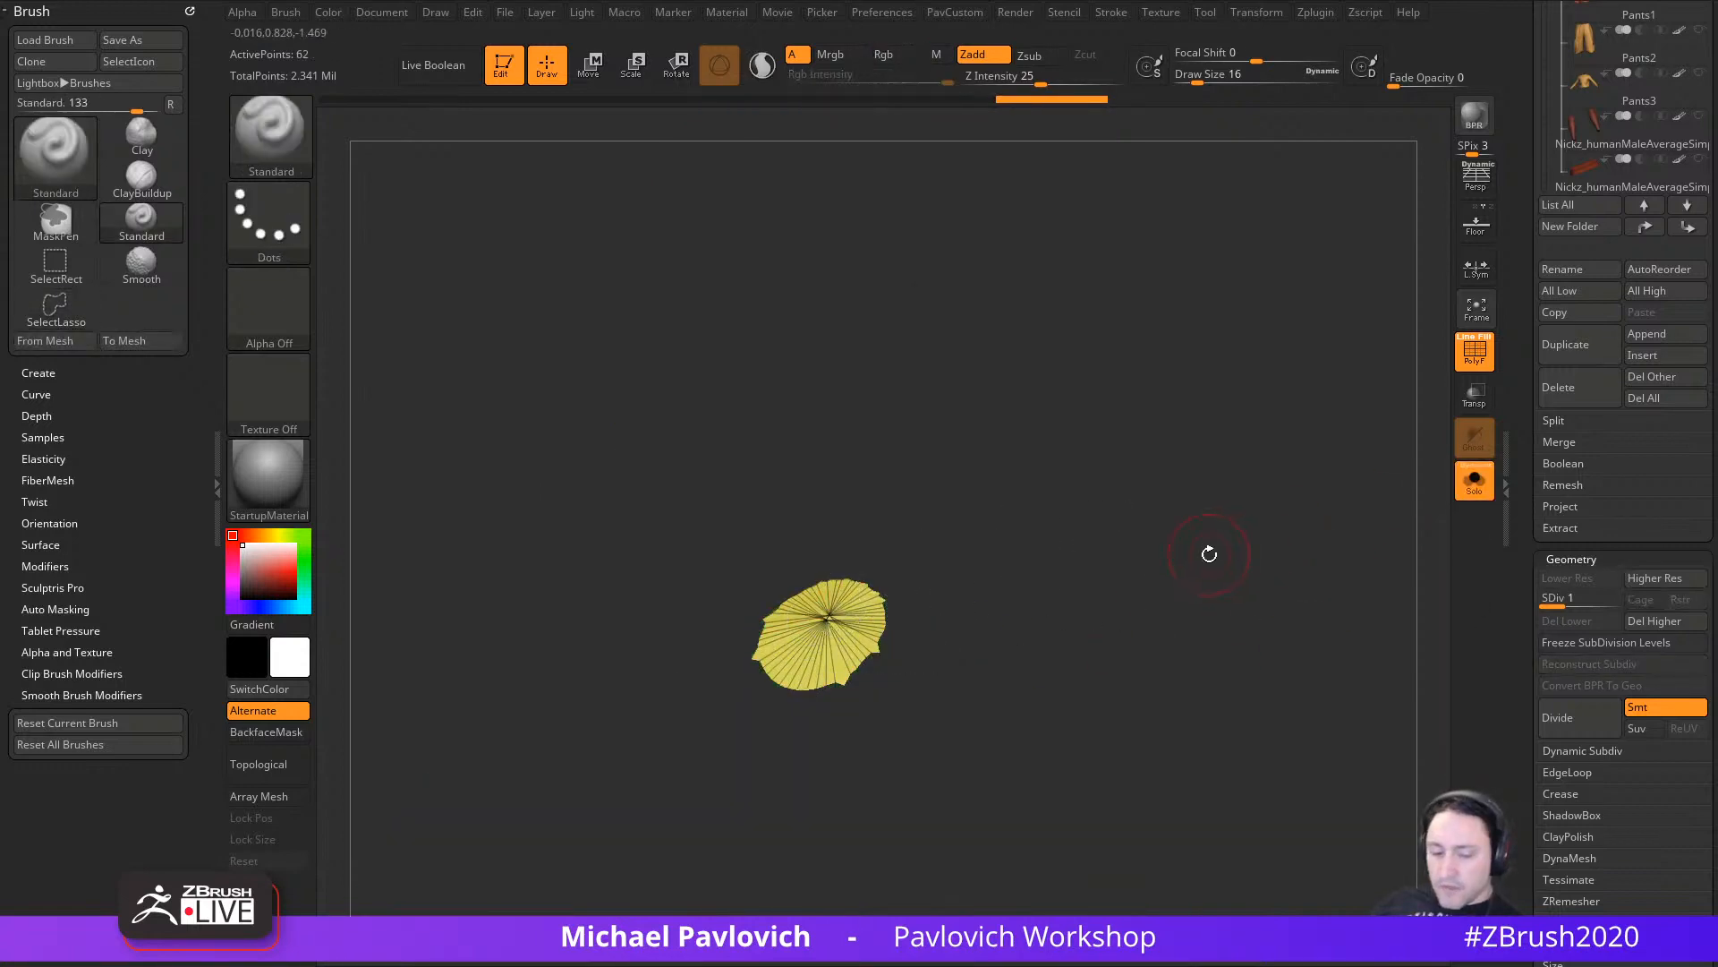
ctrl+shift+click(1208, 564)
drag(1228, 583, 1367, 534)
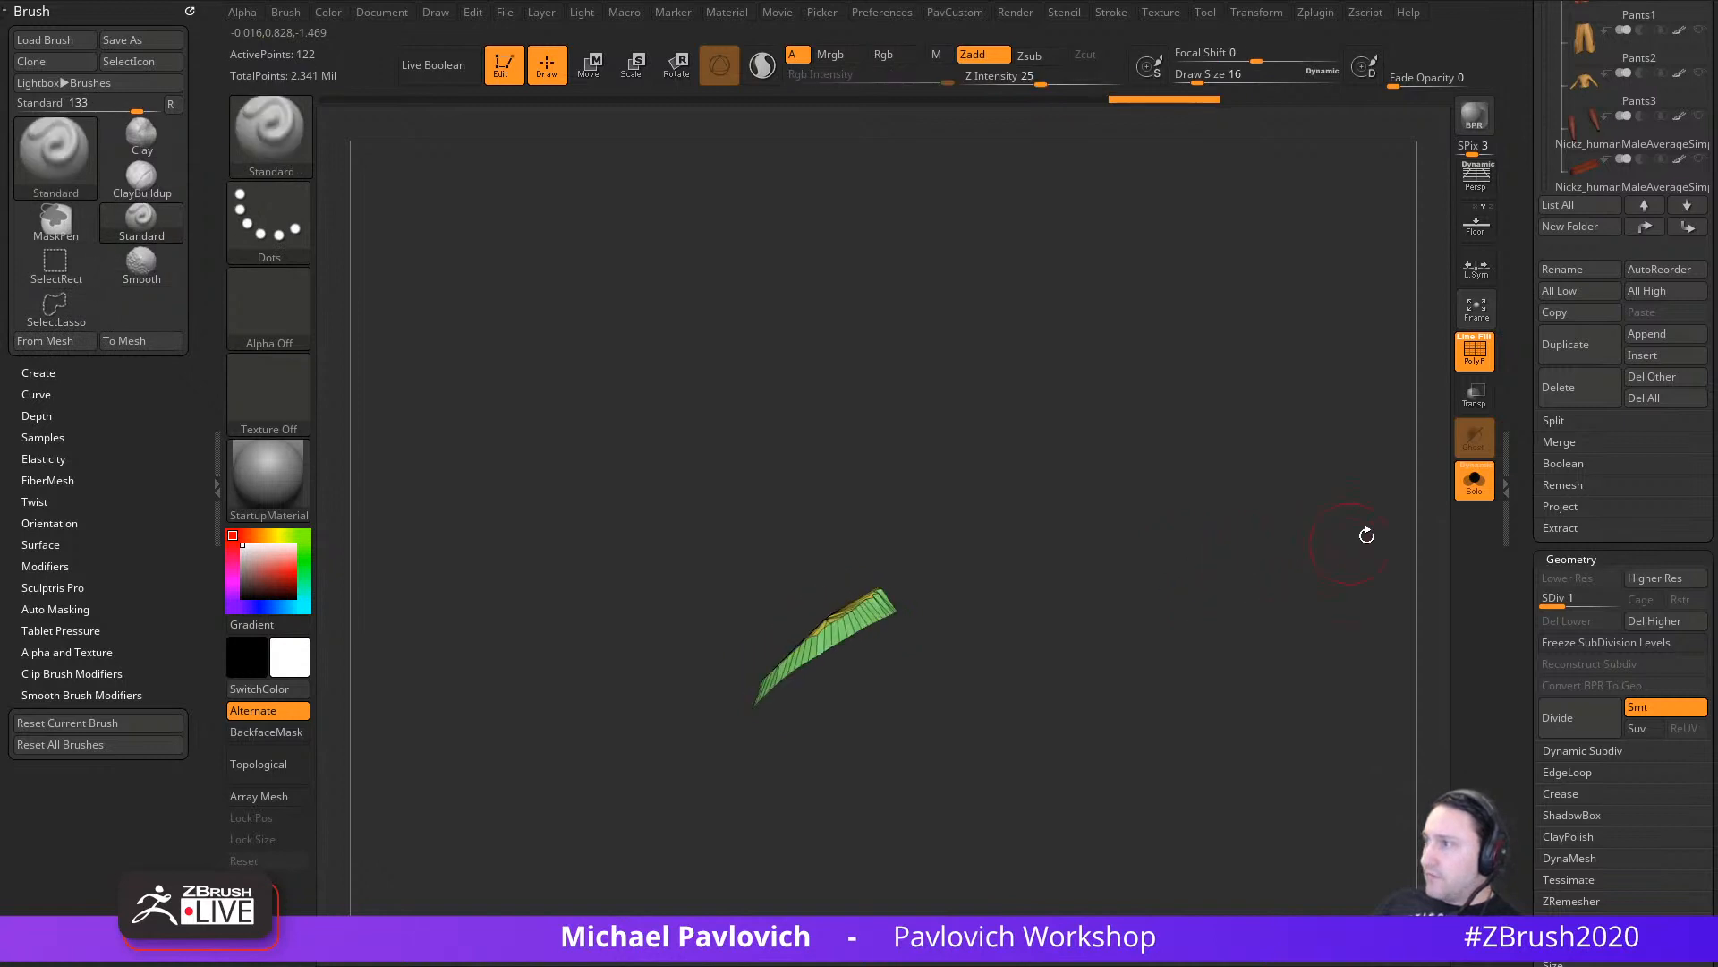
click(1457, 486)
drag(1435, 475, 1275, 541)
ctrl+shift+click(1324, 620)
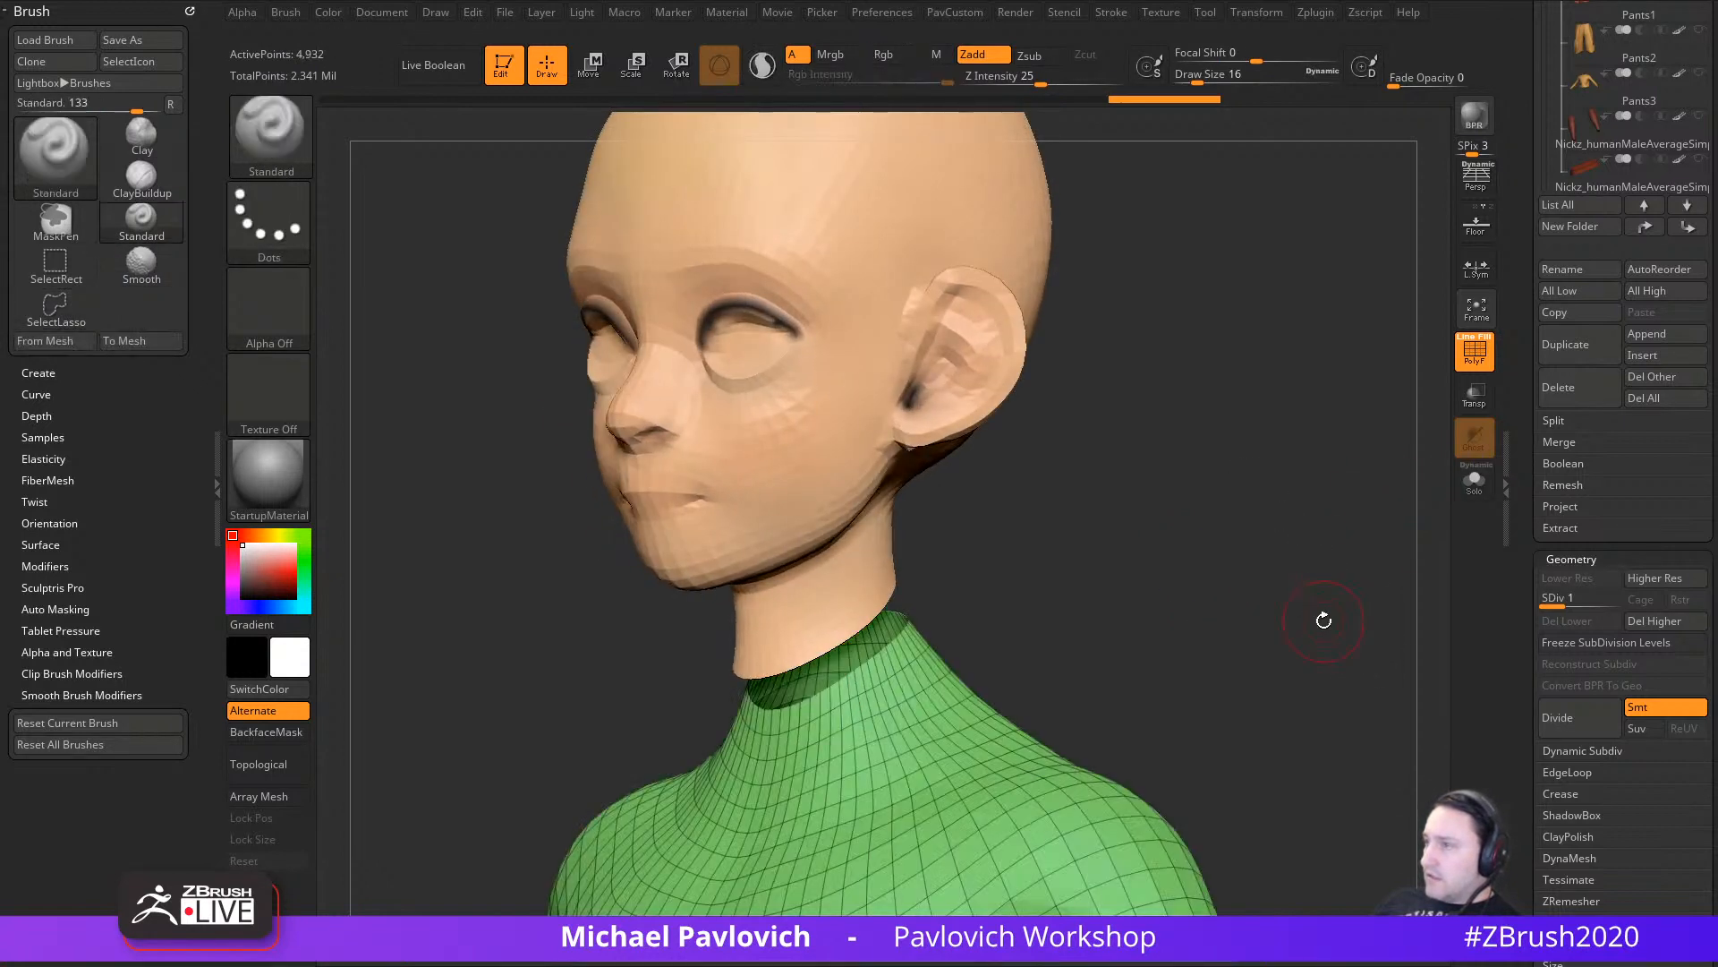
Step: At subdivision level 3, delete the body's lower subdivision levels and remove the hidden neck cap geometry
alt+drag(1323, 620, 1264, 541)
click(1616, 597)
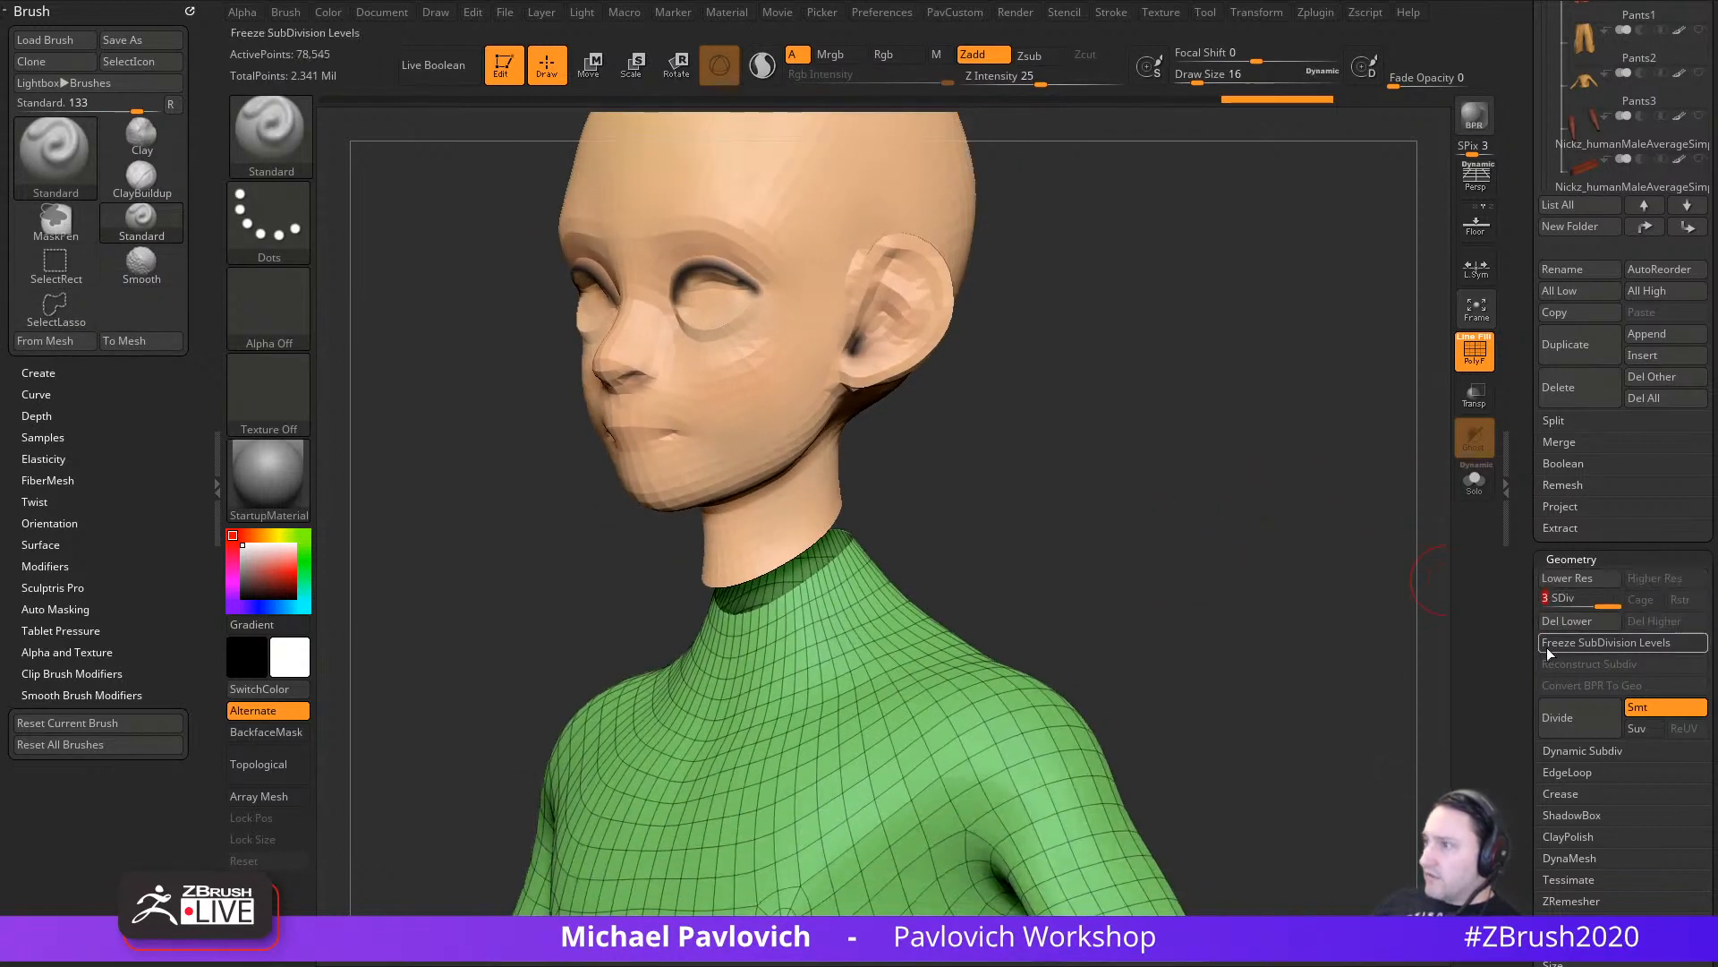
ctrl+click(1336, 549)
key(2)
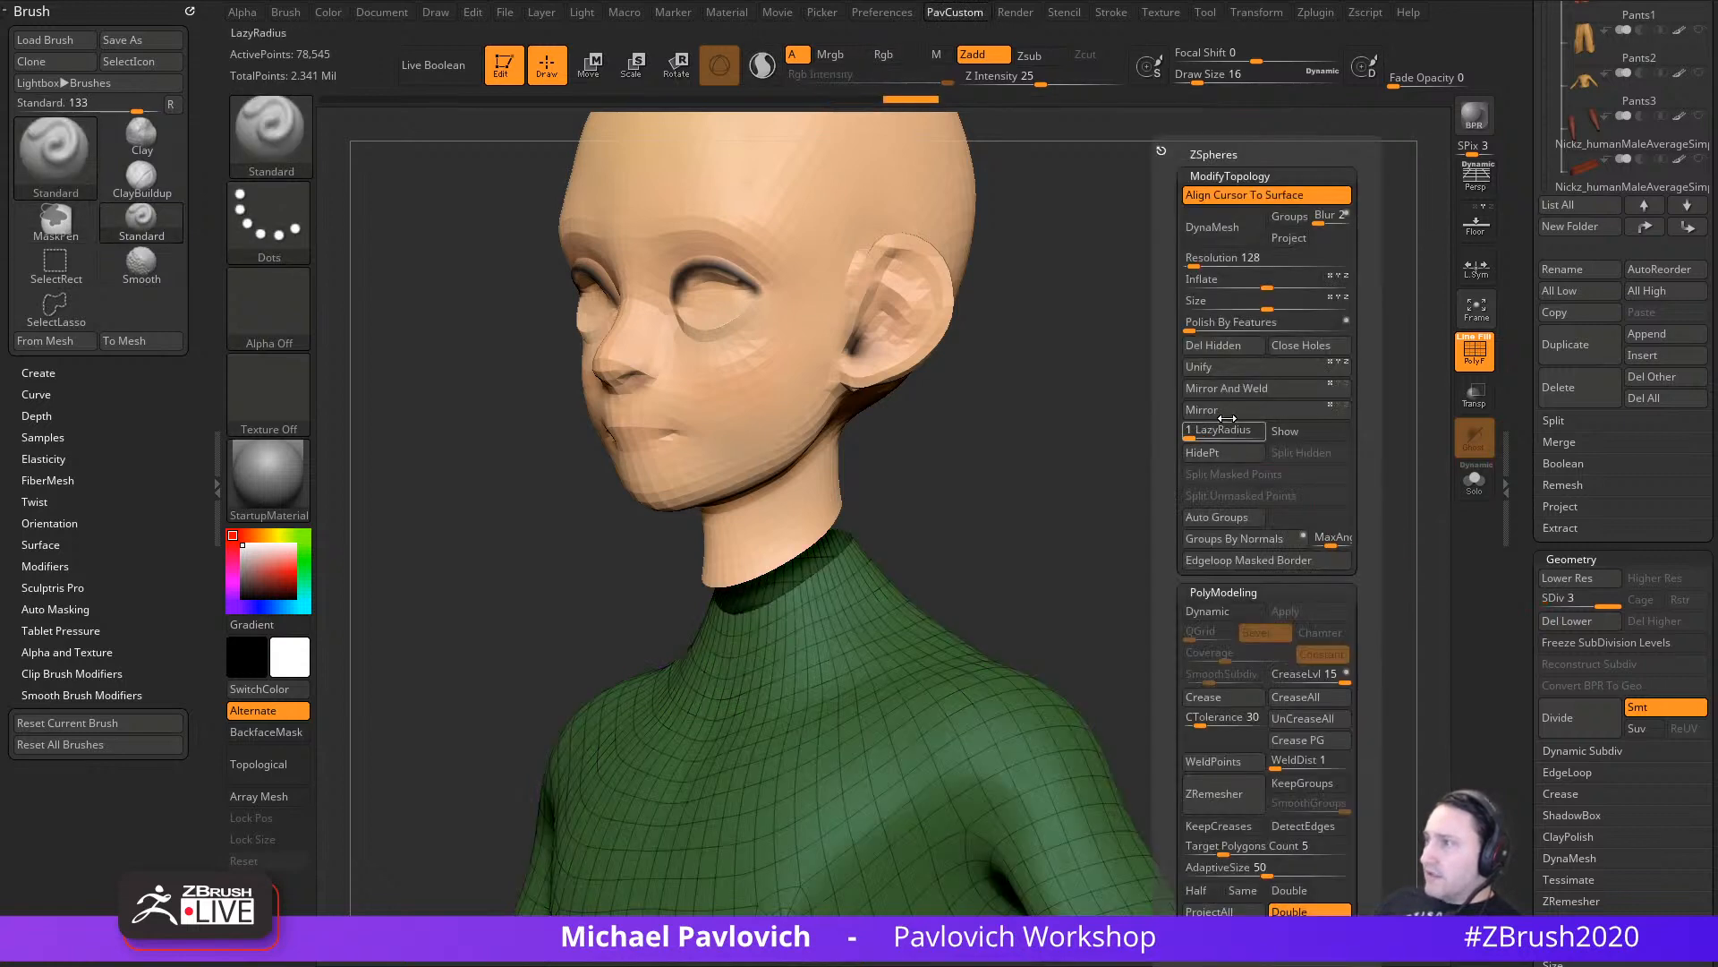
click(1210, 346)
key(2)
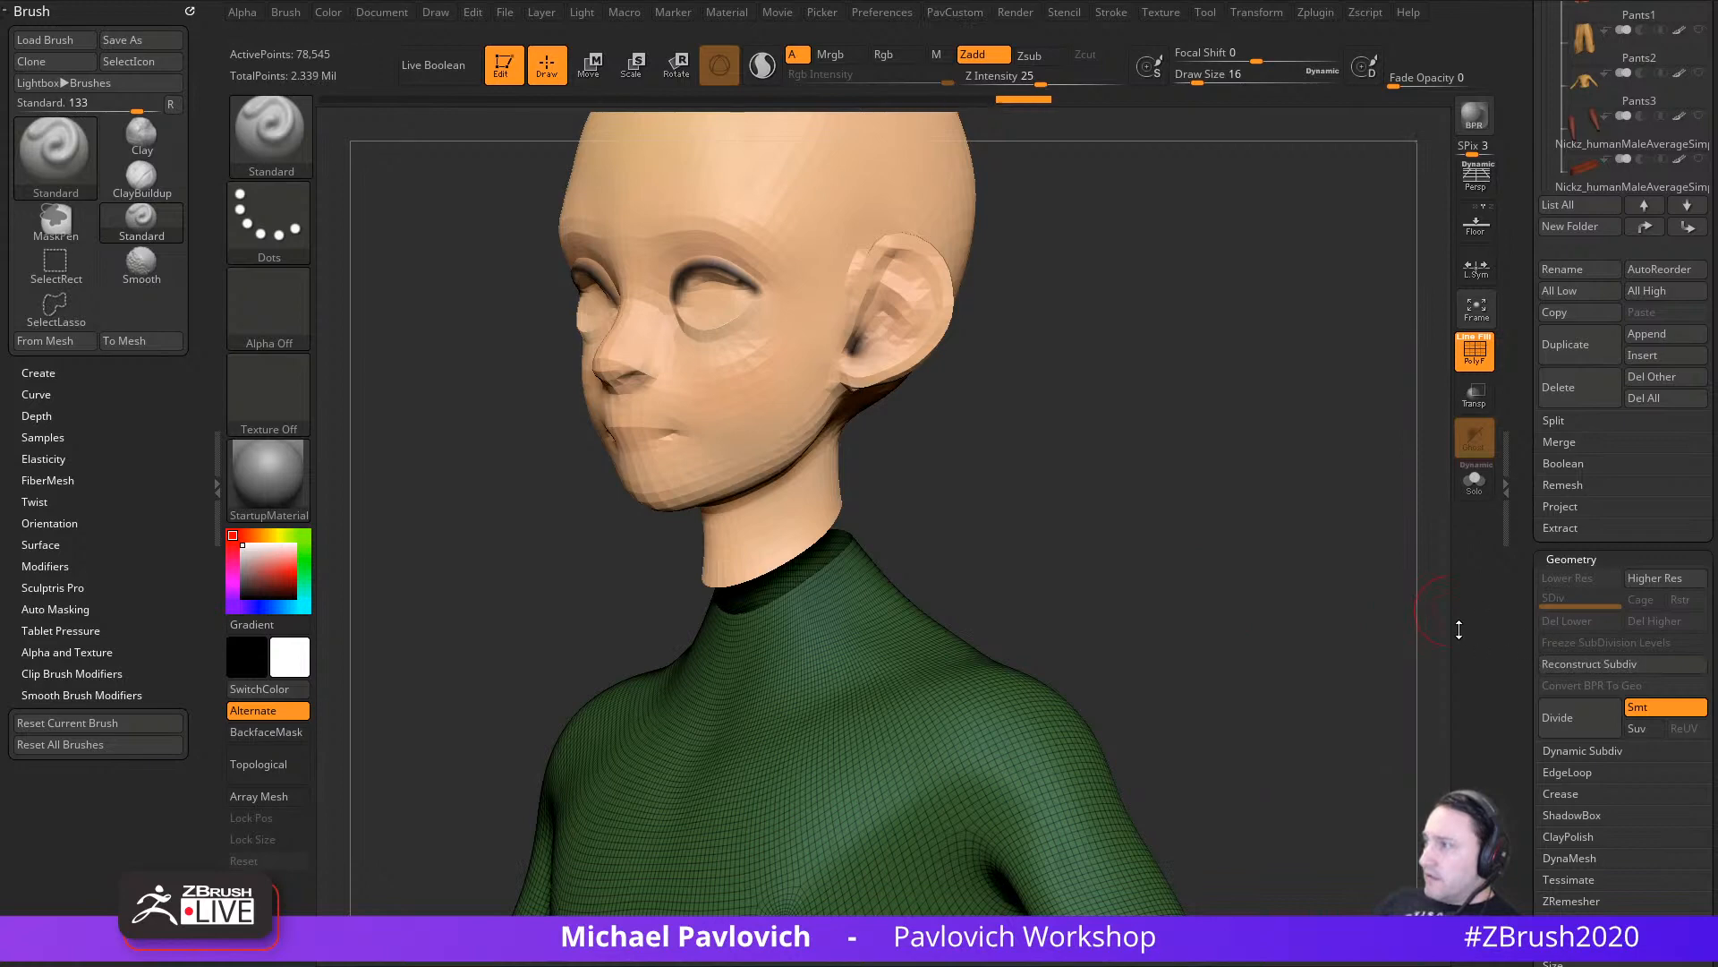
Step: Rebuild the body's lower levels with Reconstruct Subdiv, return to level 3 and divide to subdivision level 4
click(1568, 665)
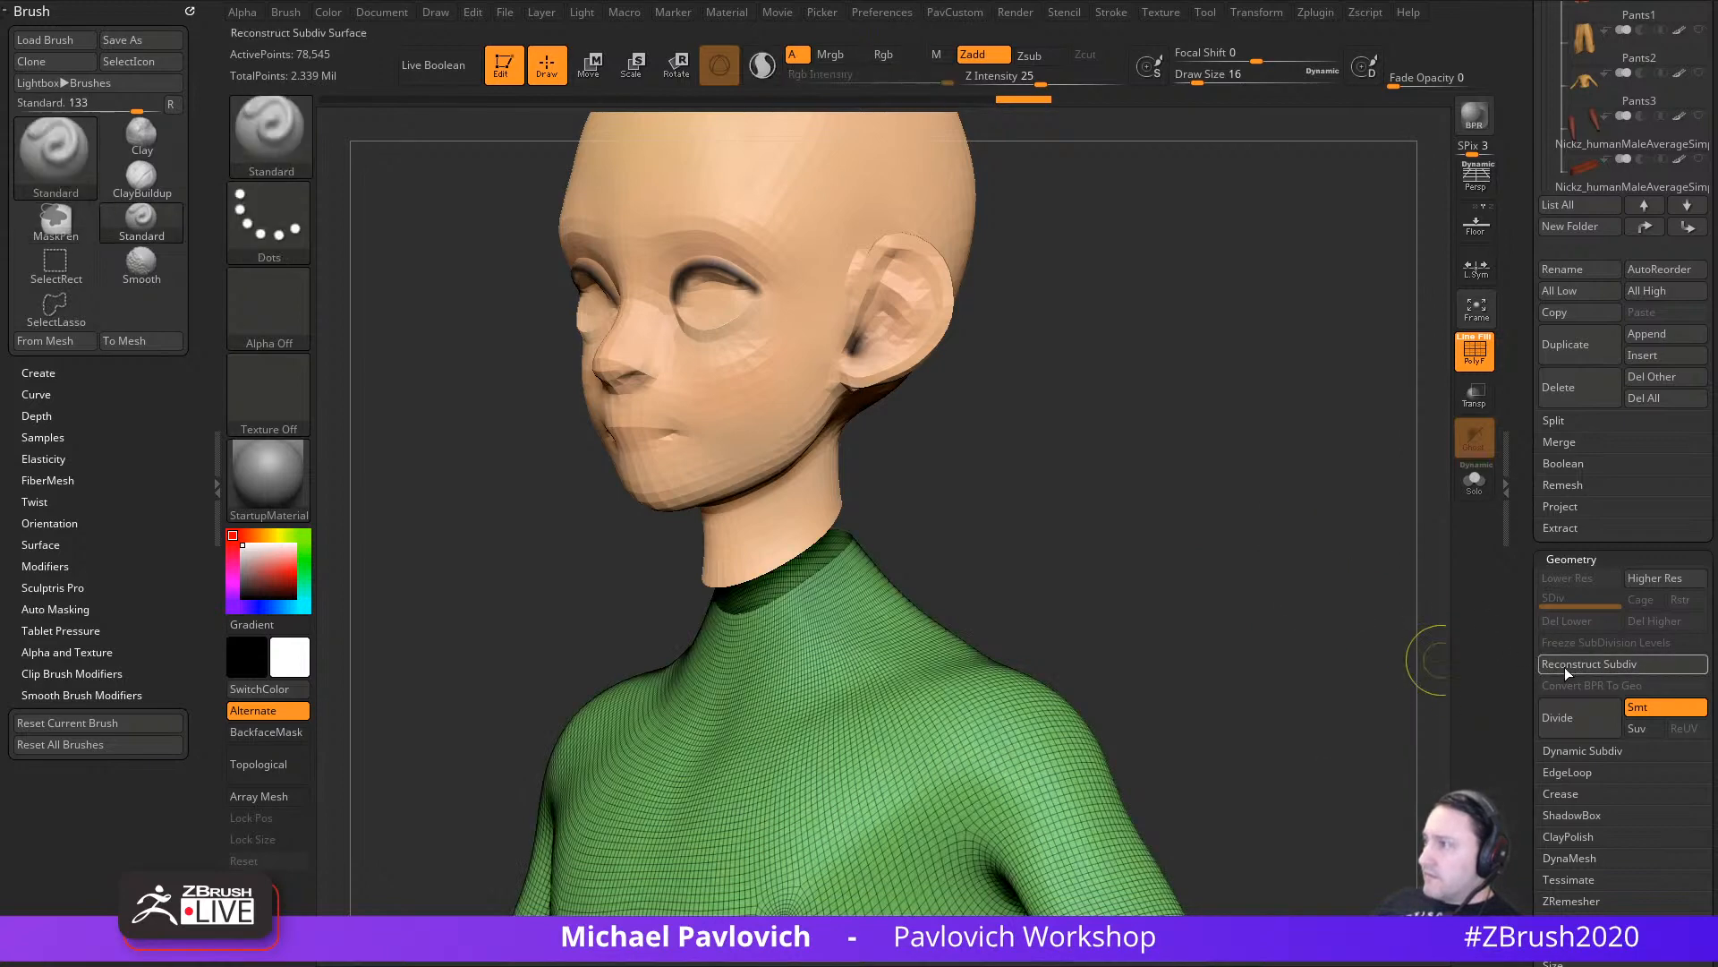
click(1572, 665)
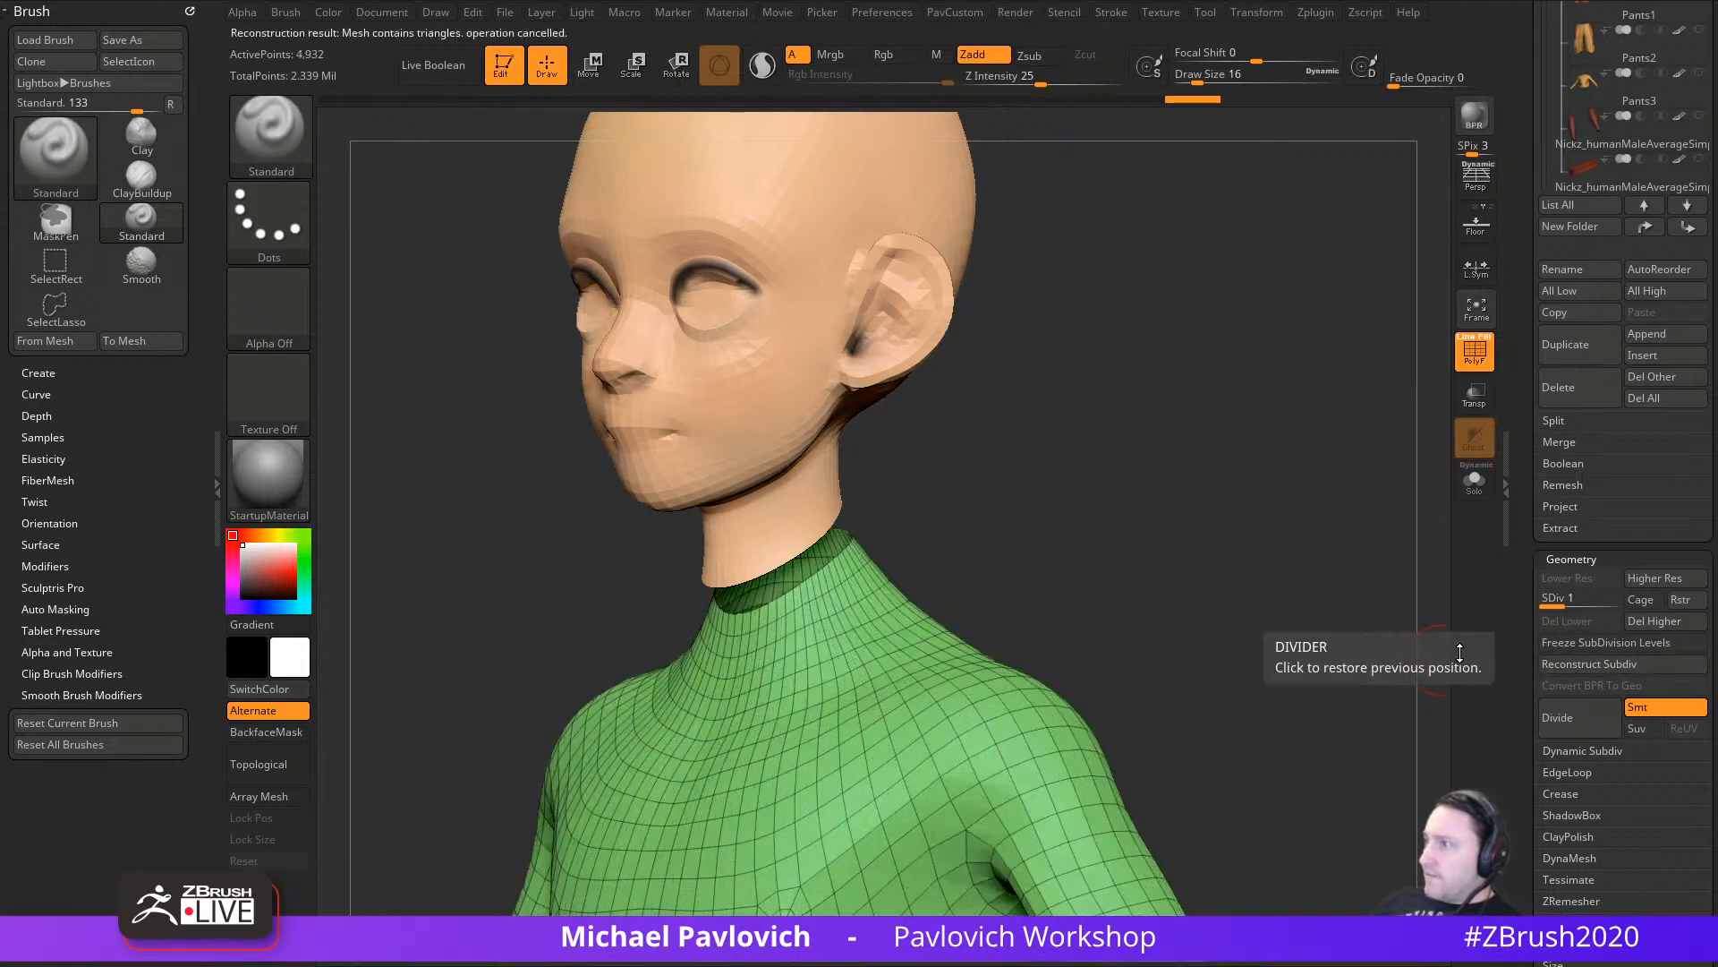
drag(1601, 607, 1628, 620)
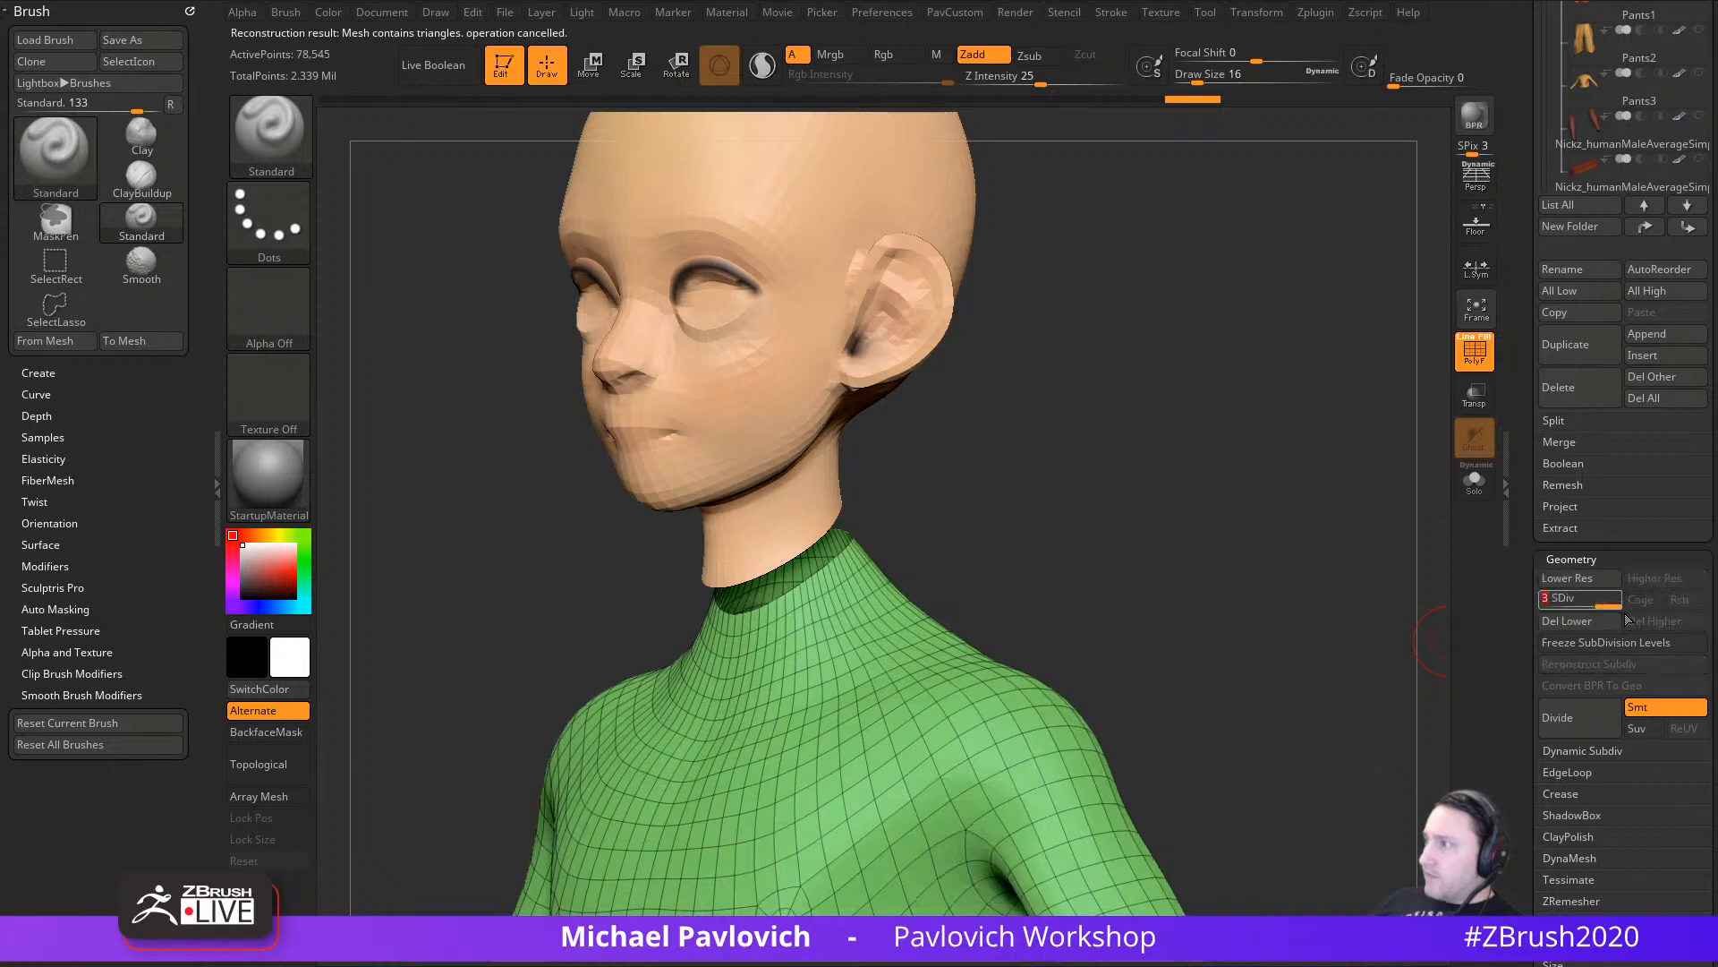
click(1569, 727)
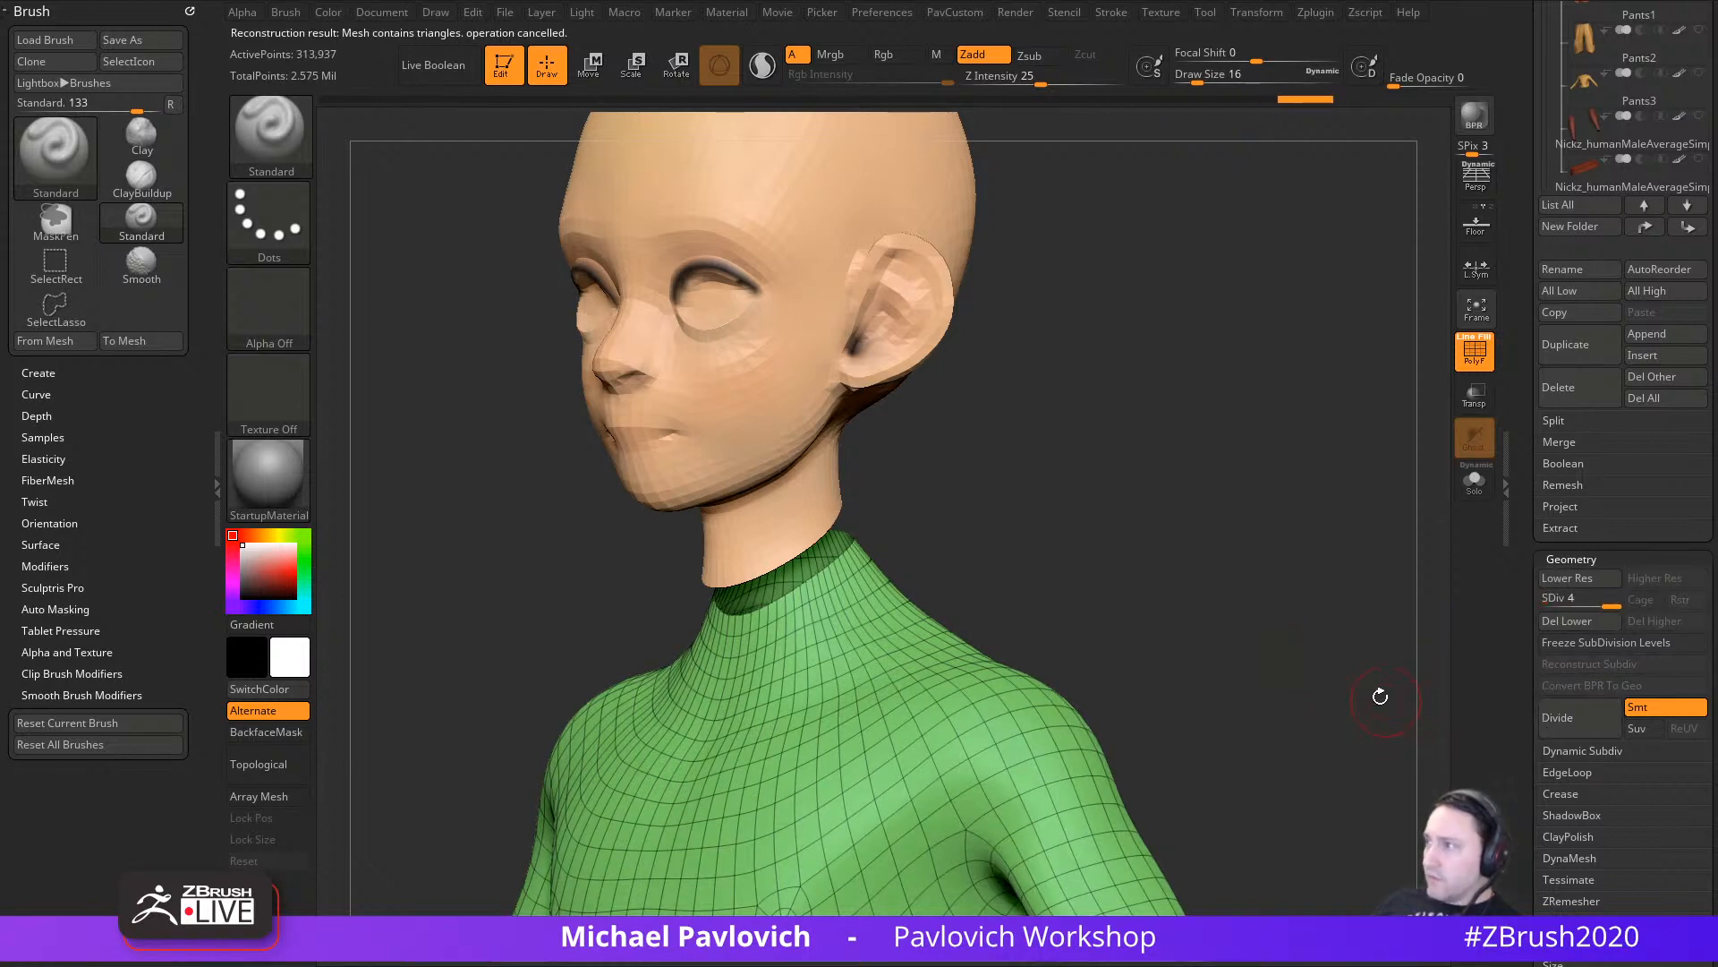
Step: Compare the head and body subtools at subdivision levels 1 and 4, leaving both at level 4
shift+drag(1349, 668, 1396, 671)
alt+click(918, 402)
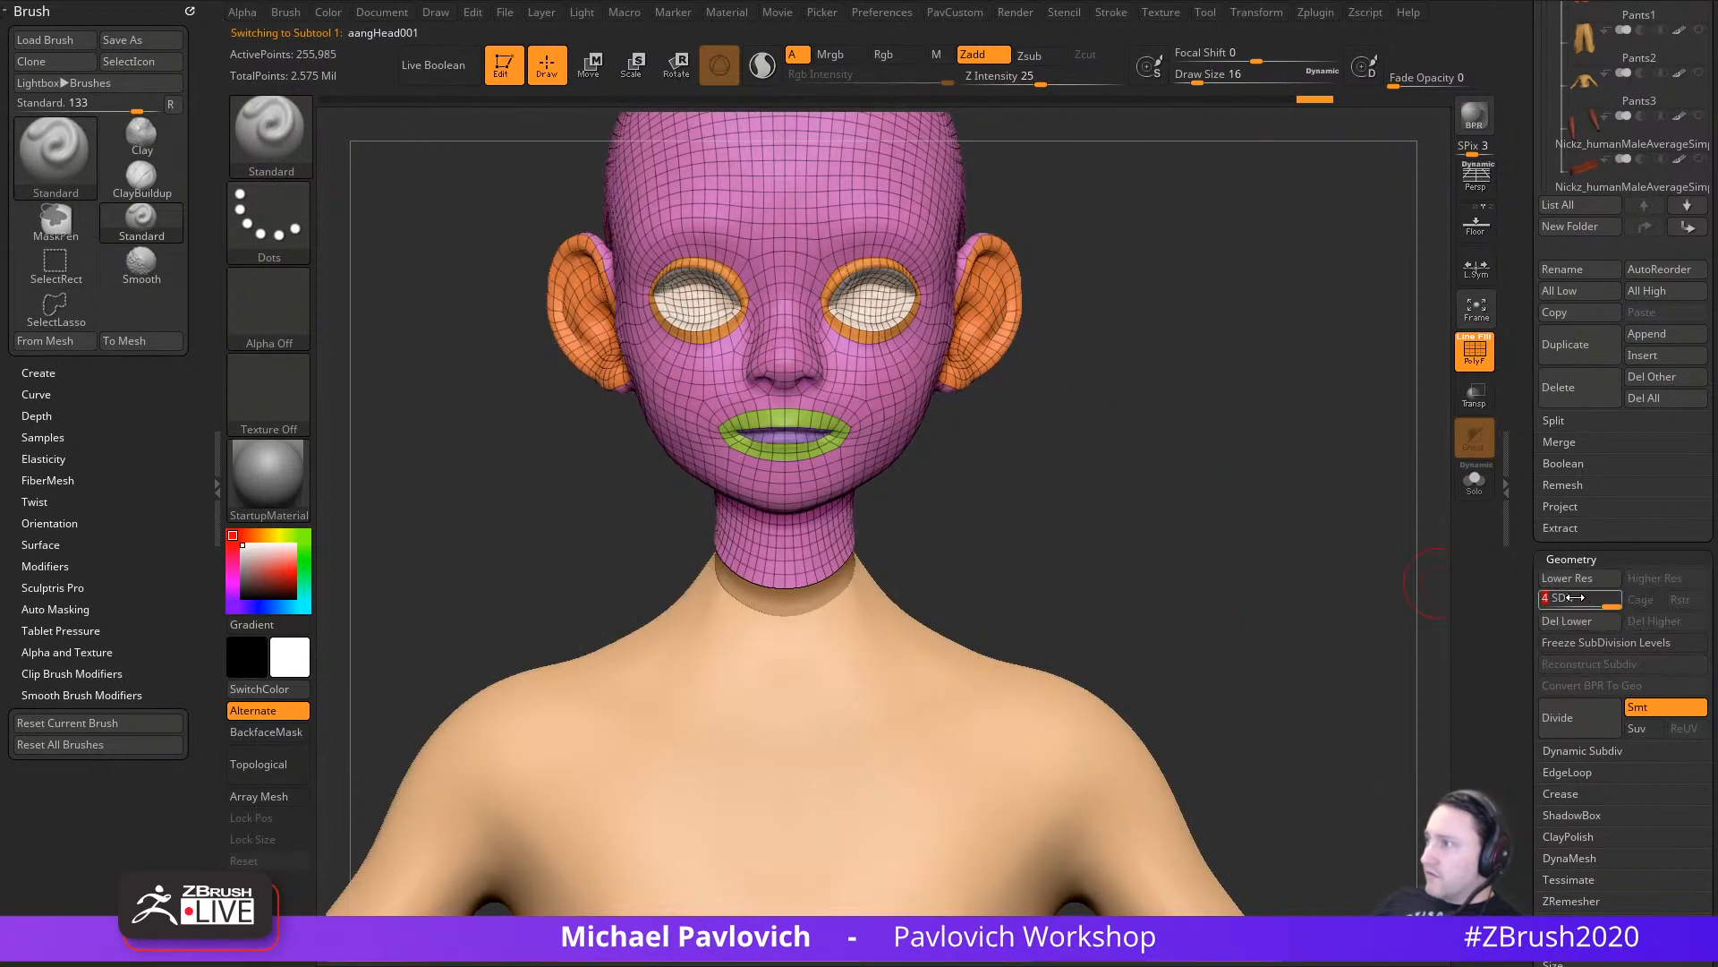
alt+click(1131, 693)
key(shift+d)
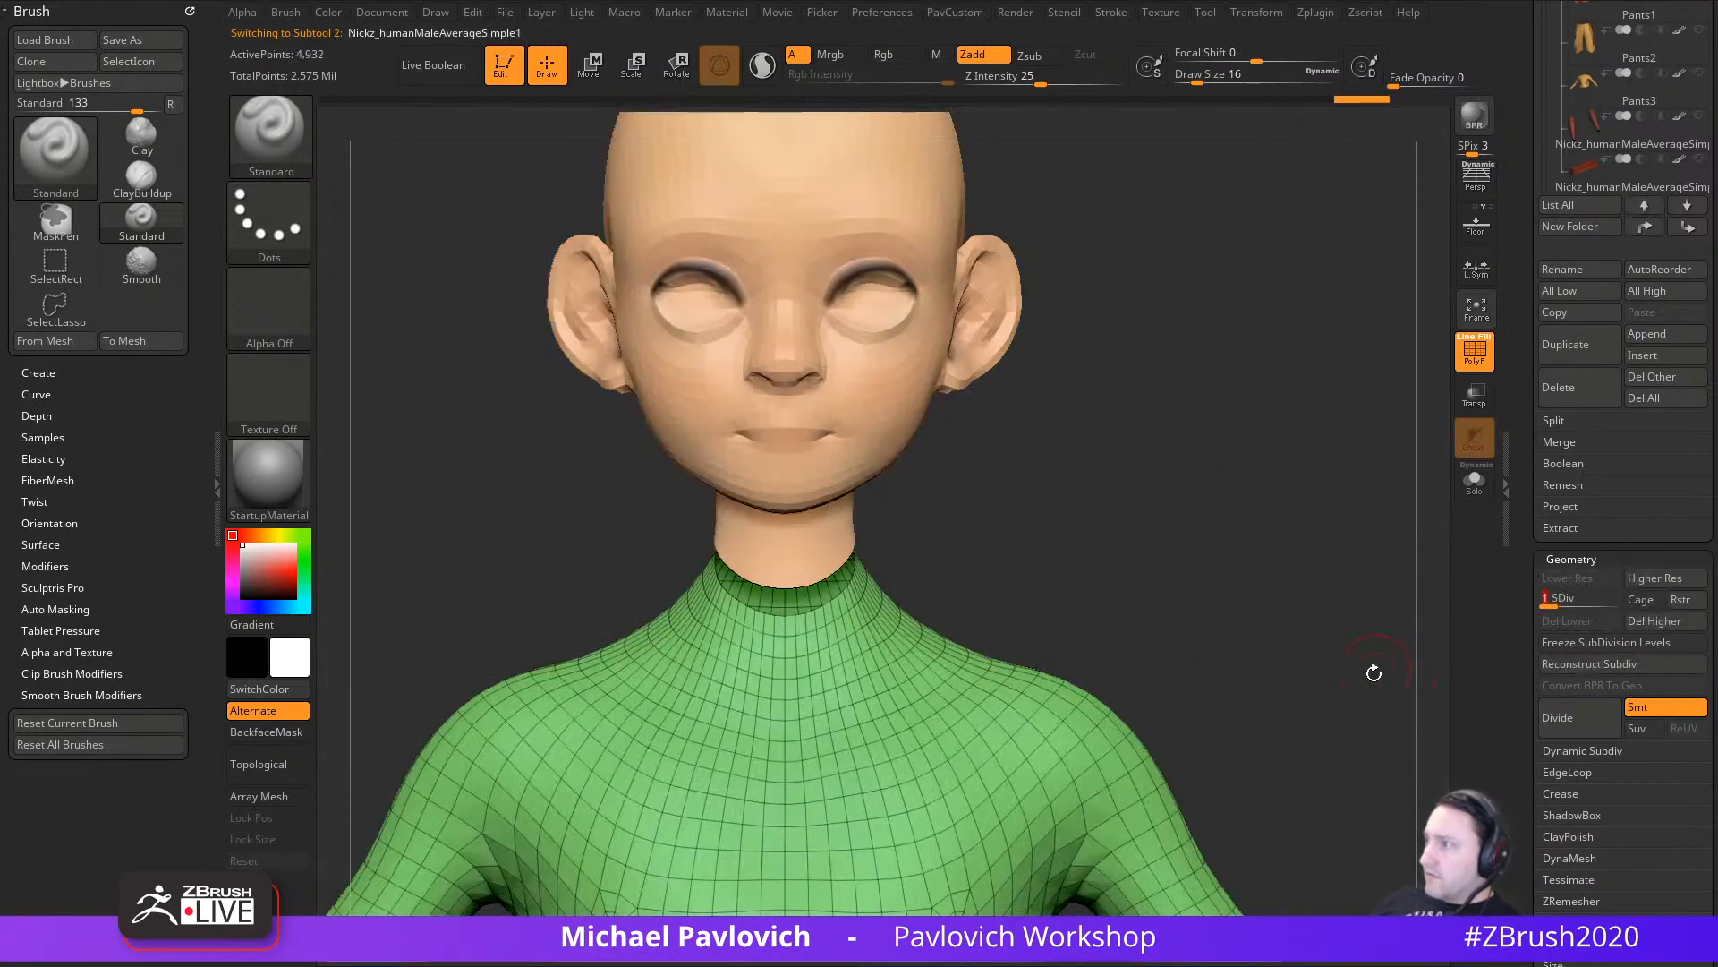
mouse_move(1327, 664)
mouse_down()
mouse_move(1388, 663)
mouse_move(1277, 675)
mouse_move(1323, 666)
mouse_move(1212, 660)
mouse_move(1300, 654)
mouse_up()
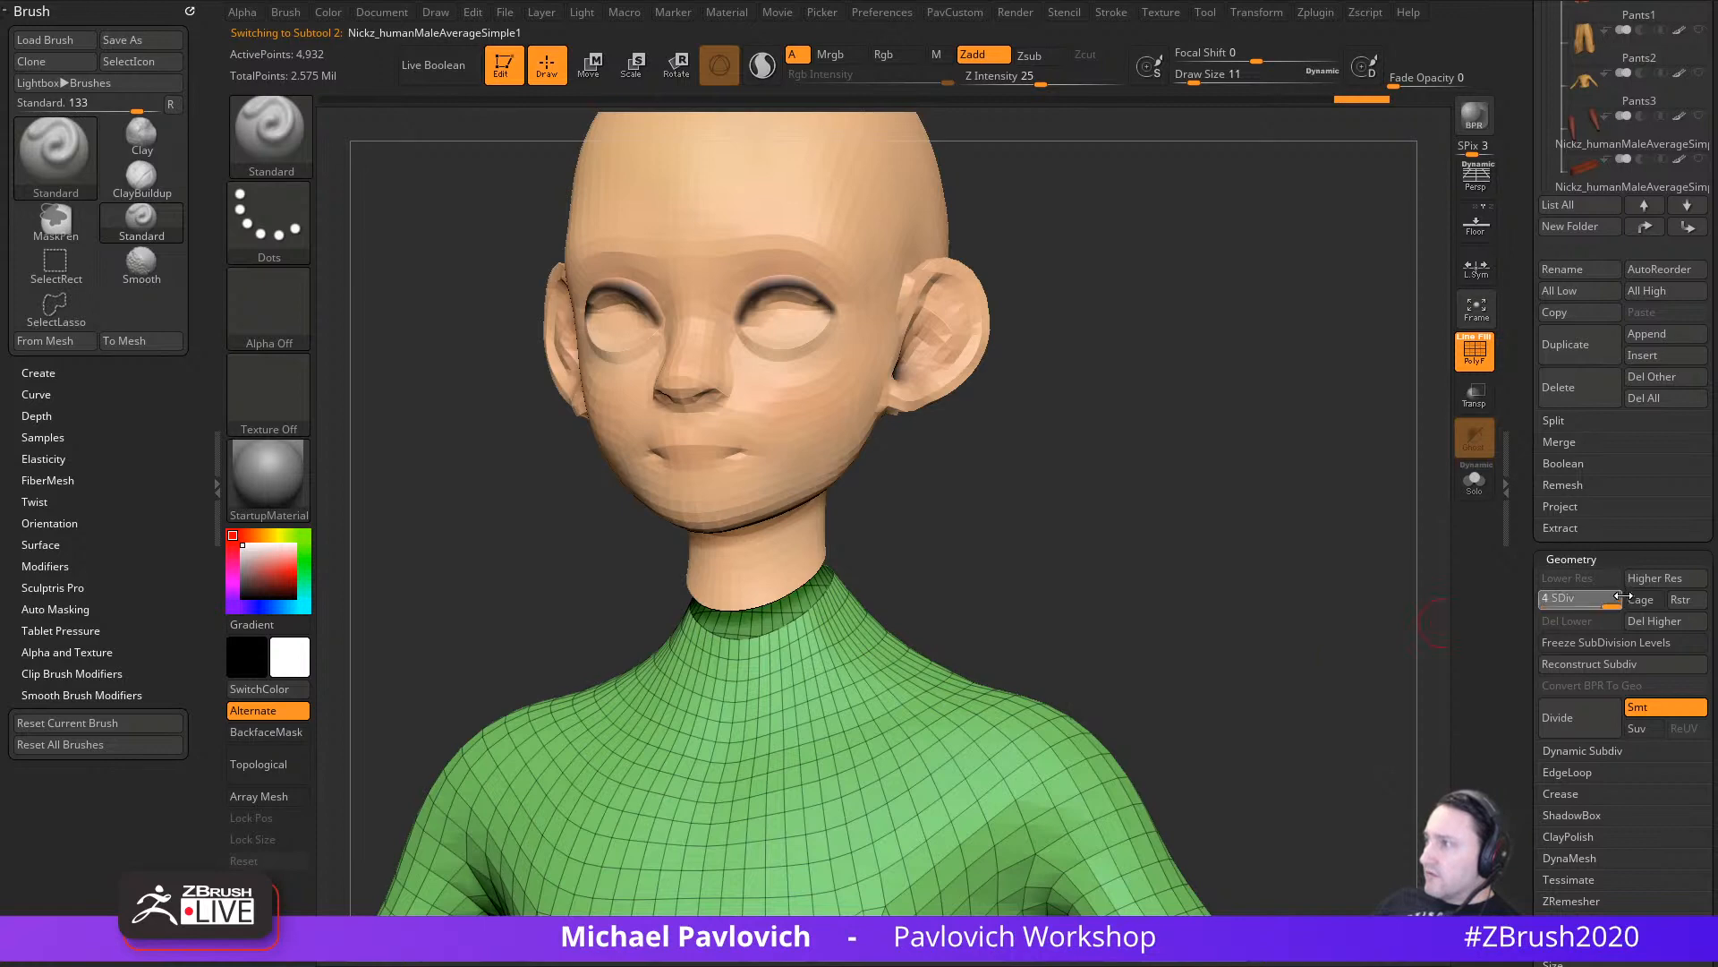
drag(1623, 595, 1625, 595)
drag(1517, 559, 1523, 669)
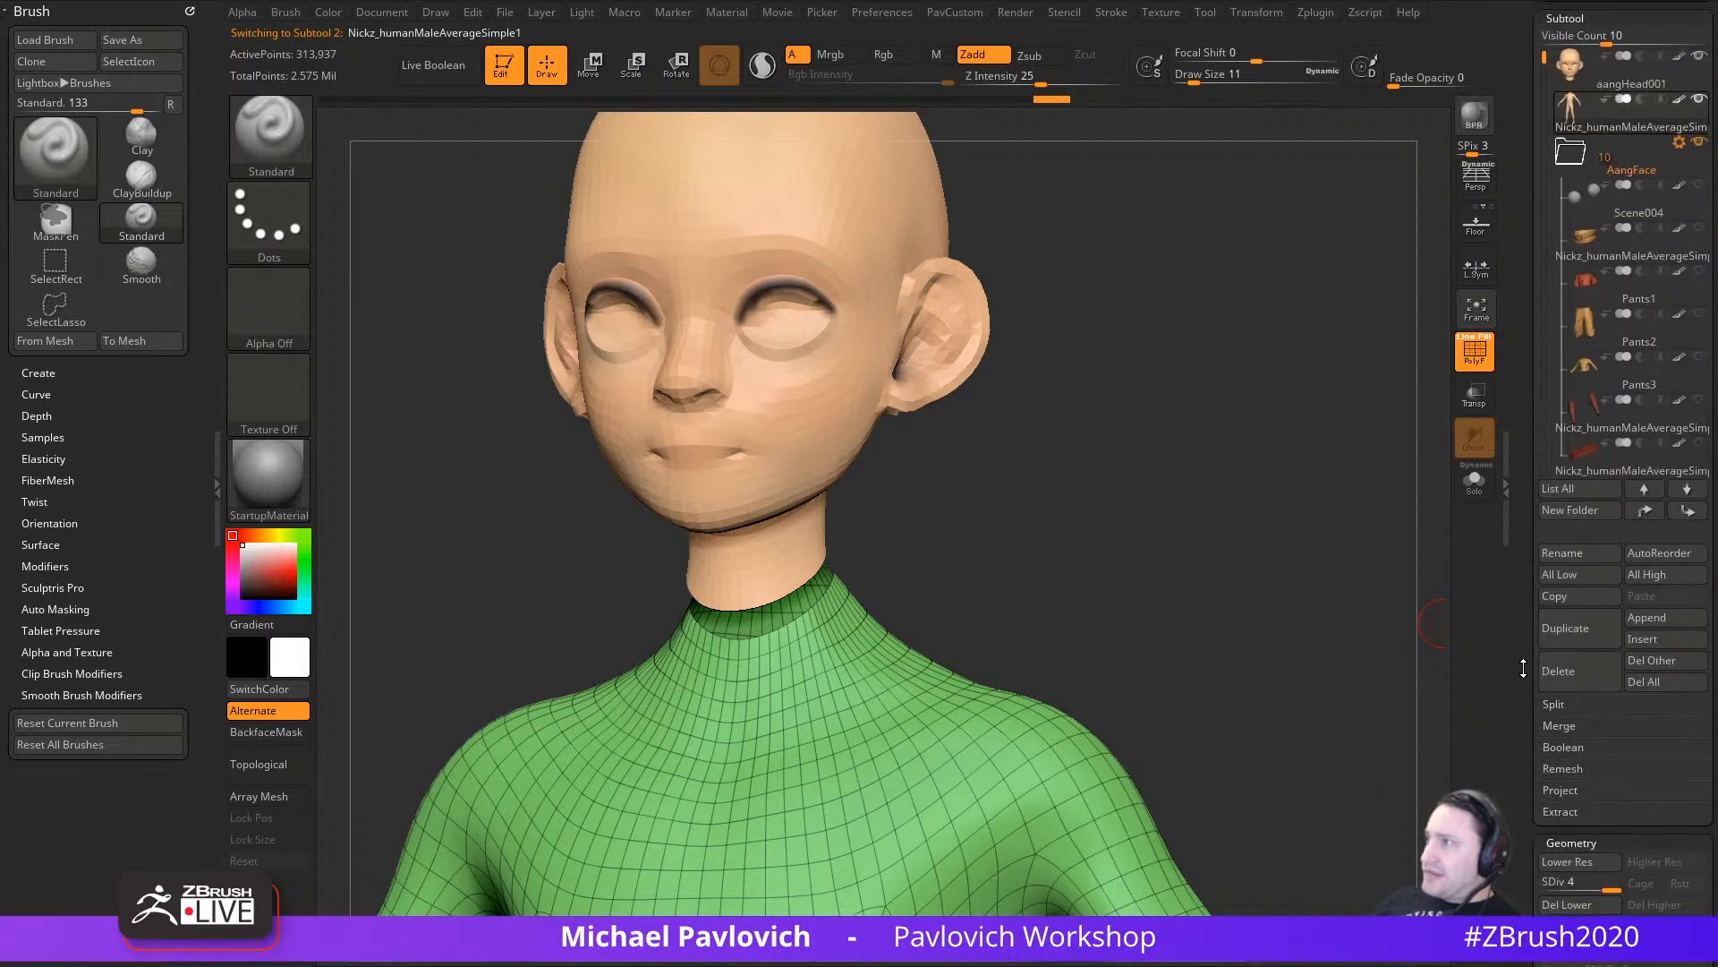
click(1607, 85)
scroll(1597, 736, down, 3)
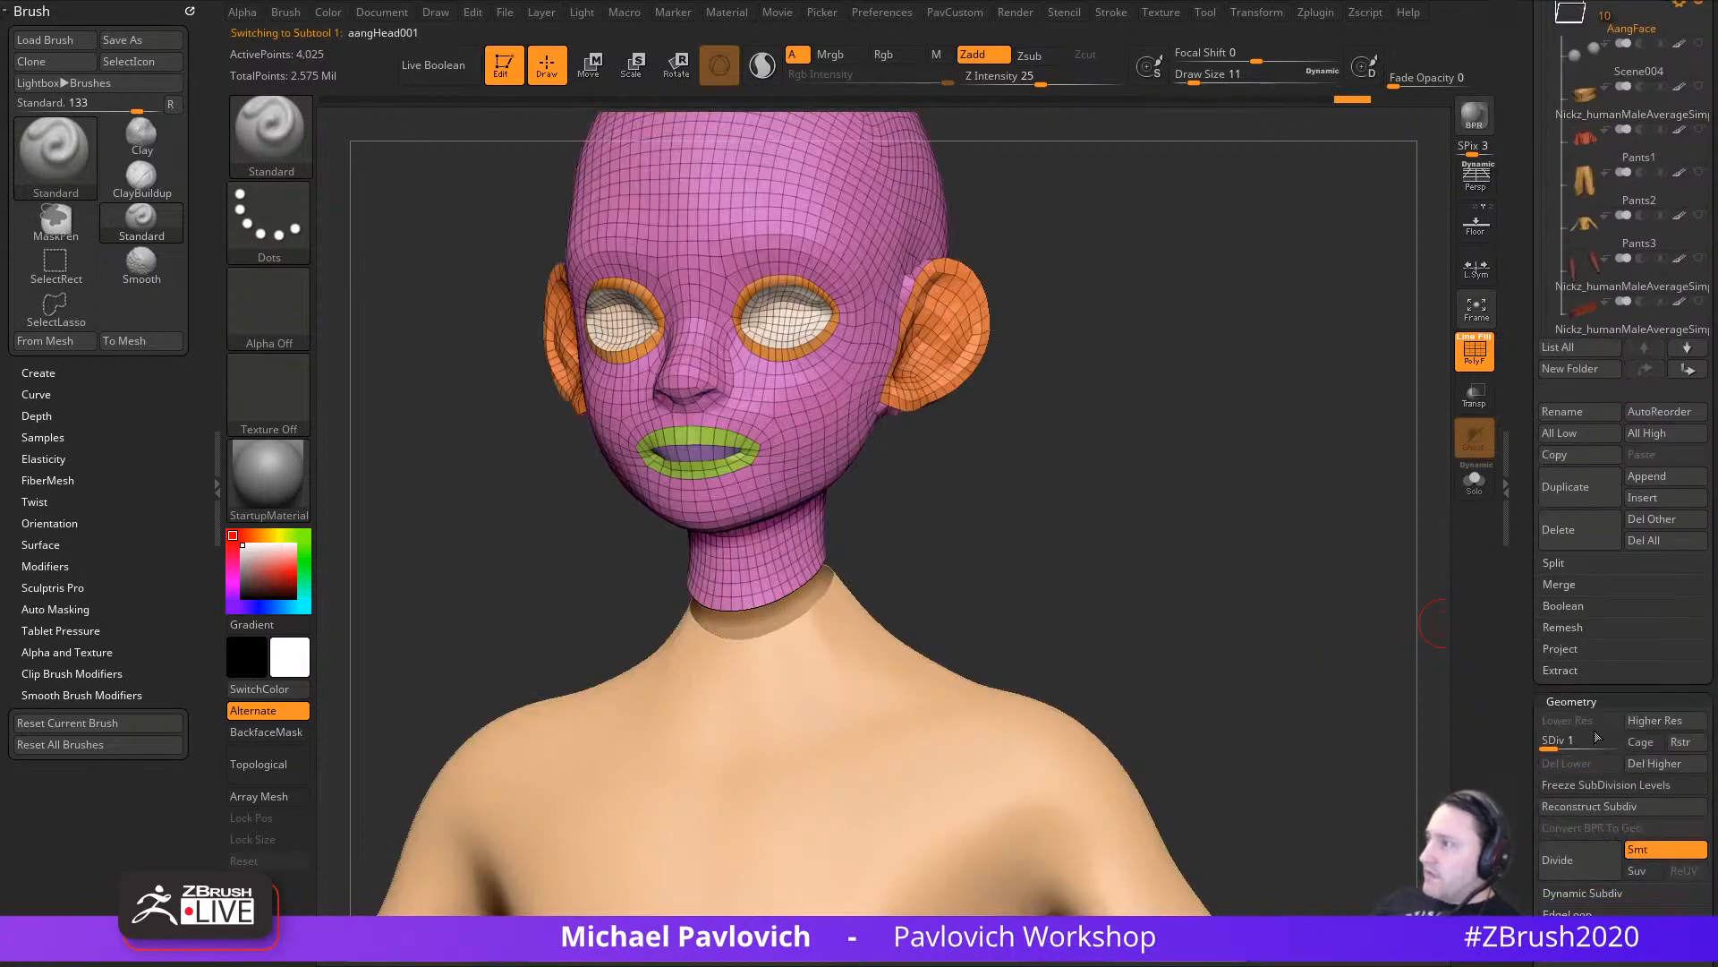
drag(1611, 739, 1613, 739)
scroll(1563, 411, up, 3)
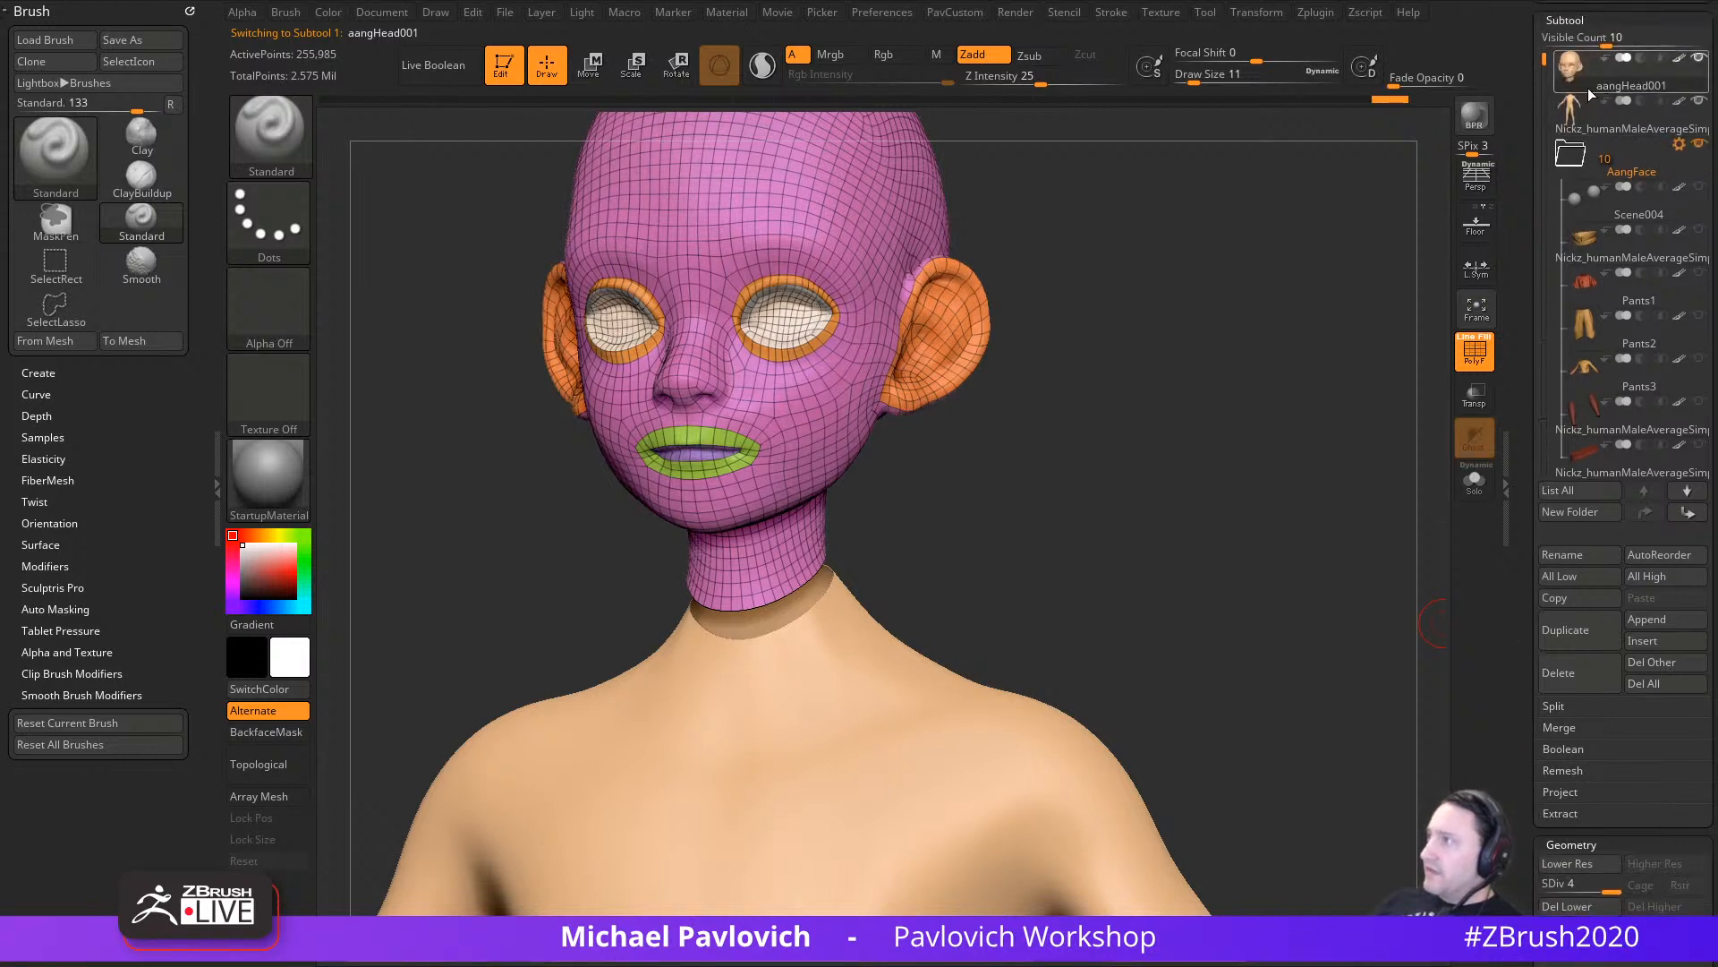
Step: Merge the head subtool down into the body subtool and accept the non-undoable operation
key(s)
drag(1177, 522, 1166, 575)
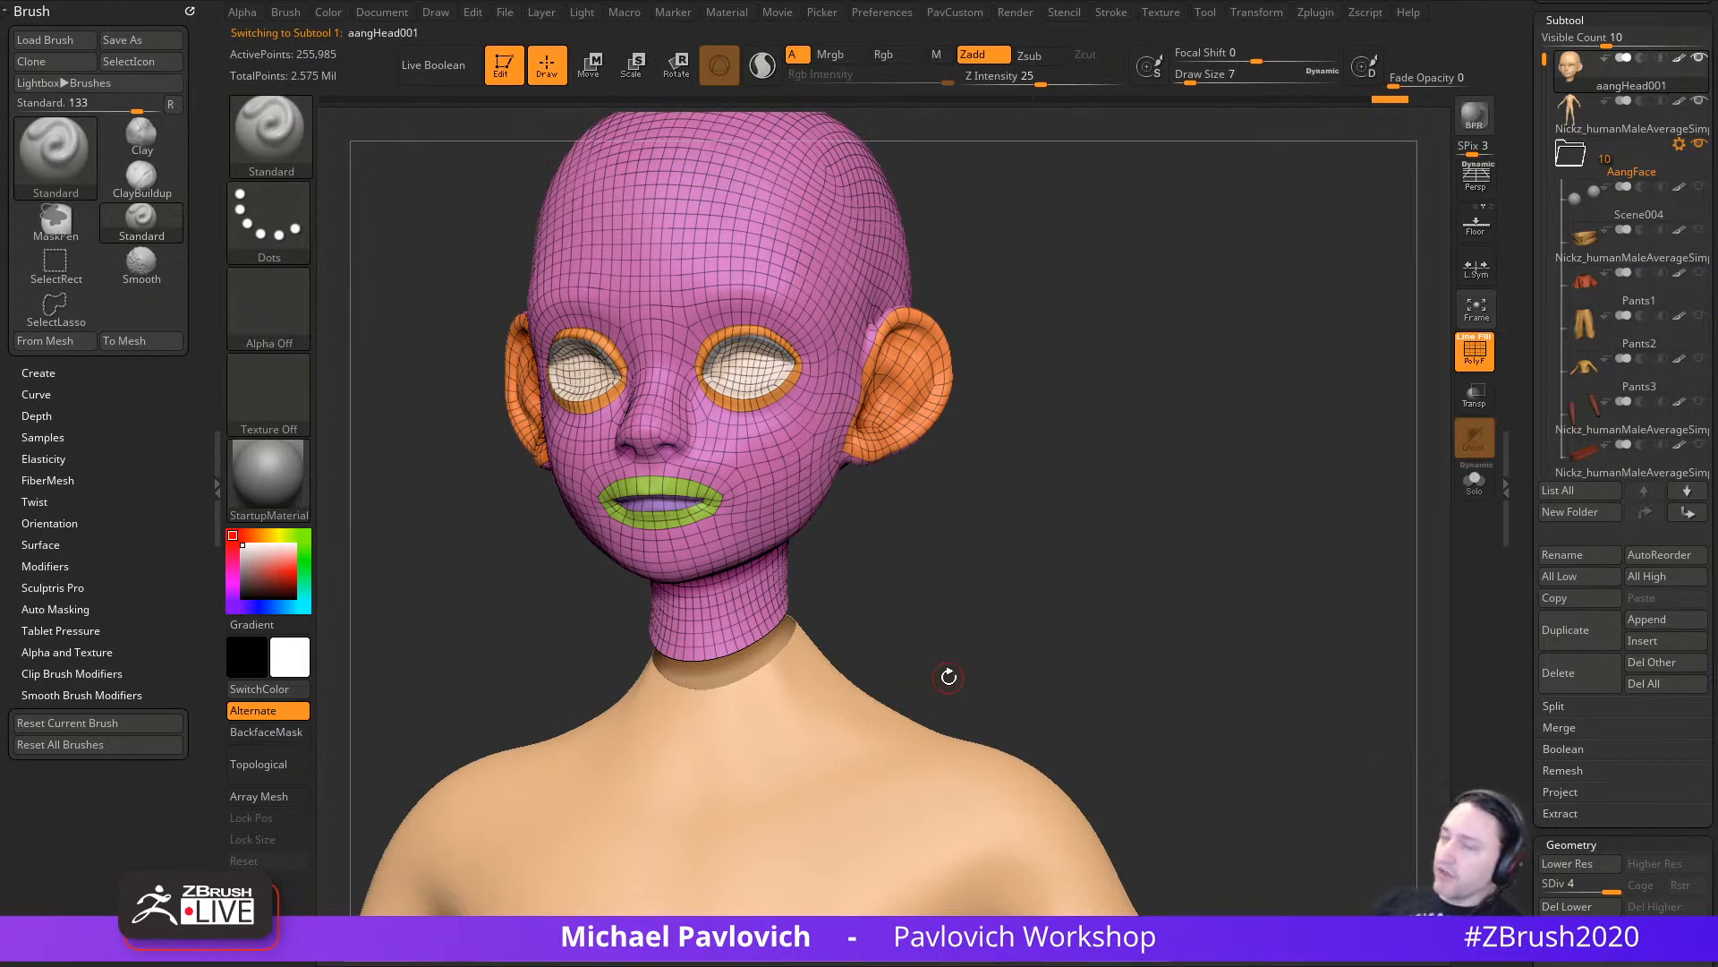
drag(1135, 568, 713, 499)
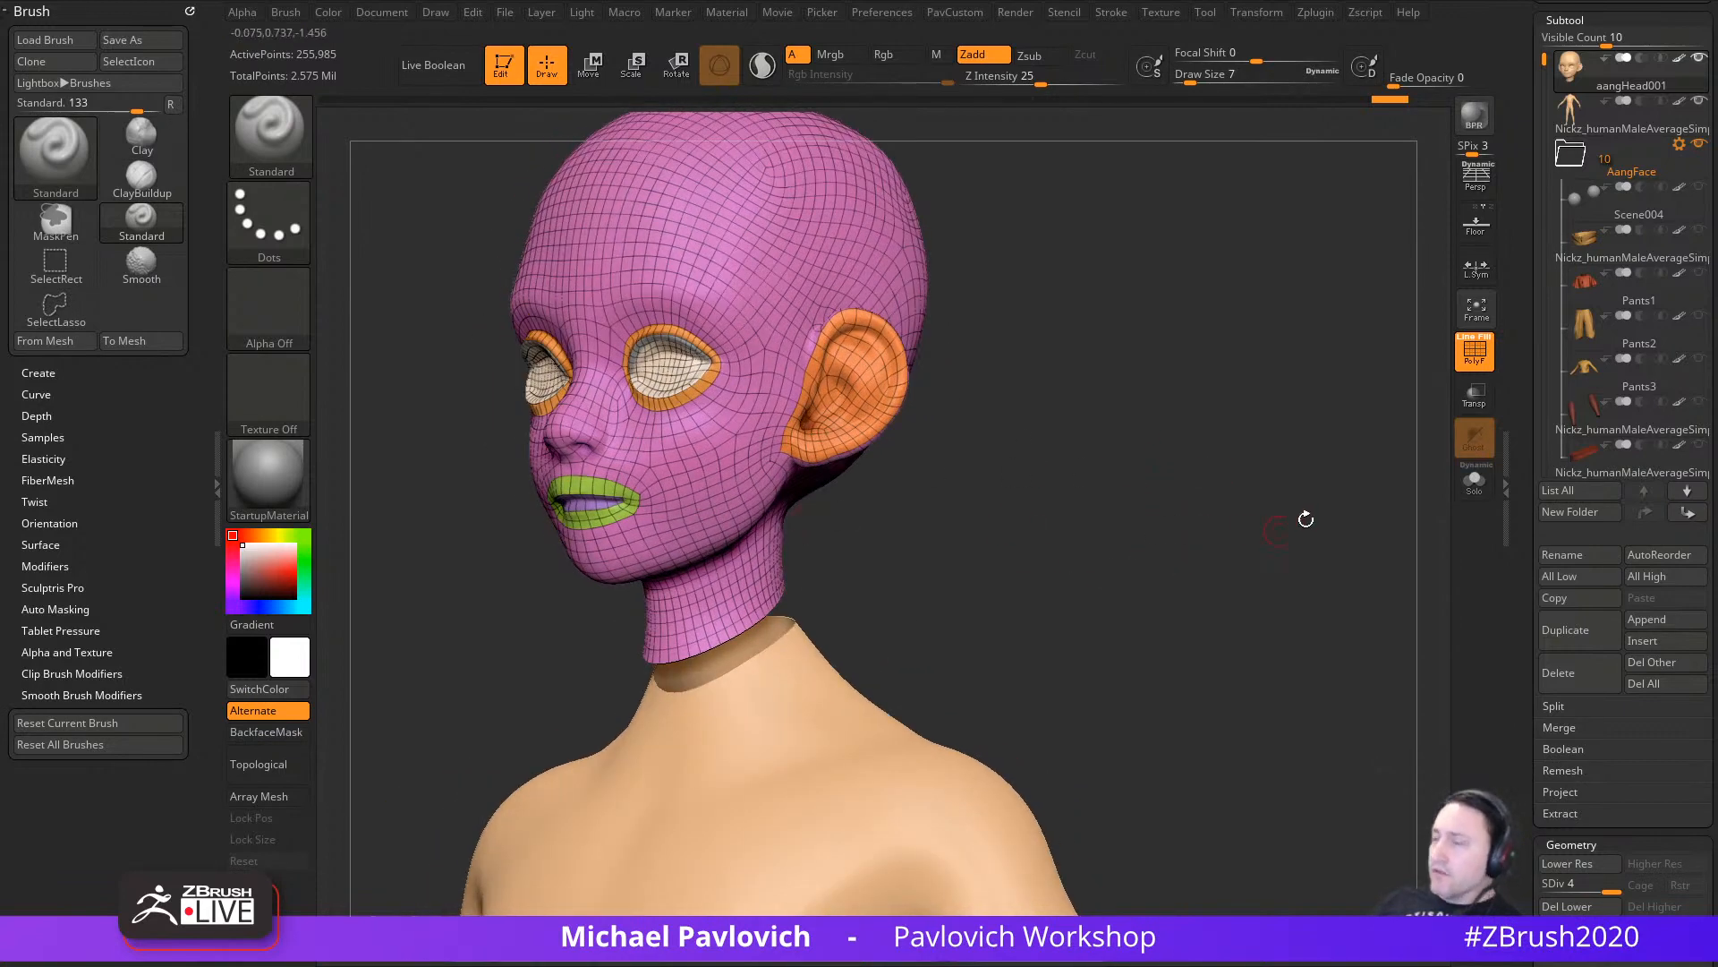
drag(1527, 515, 1529, 586)
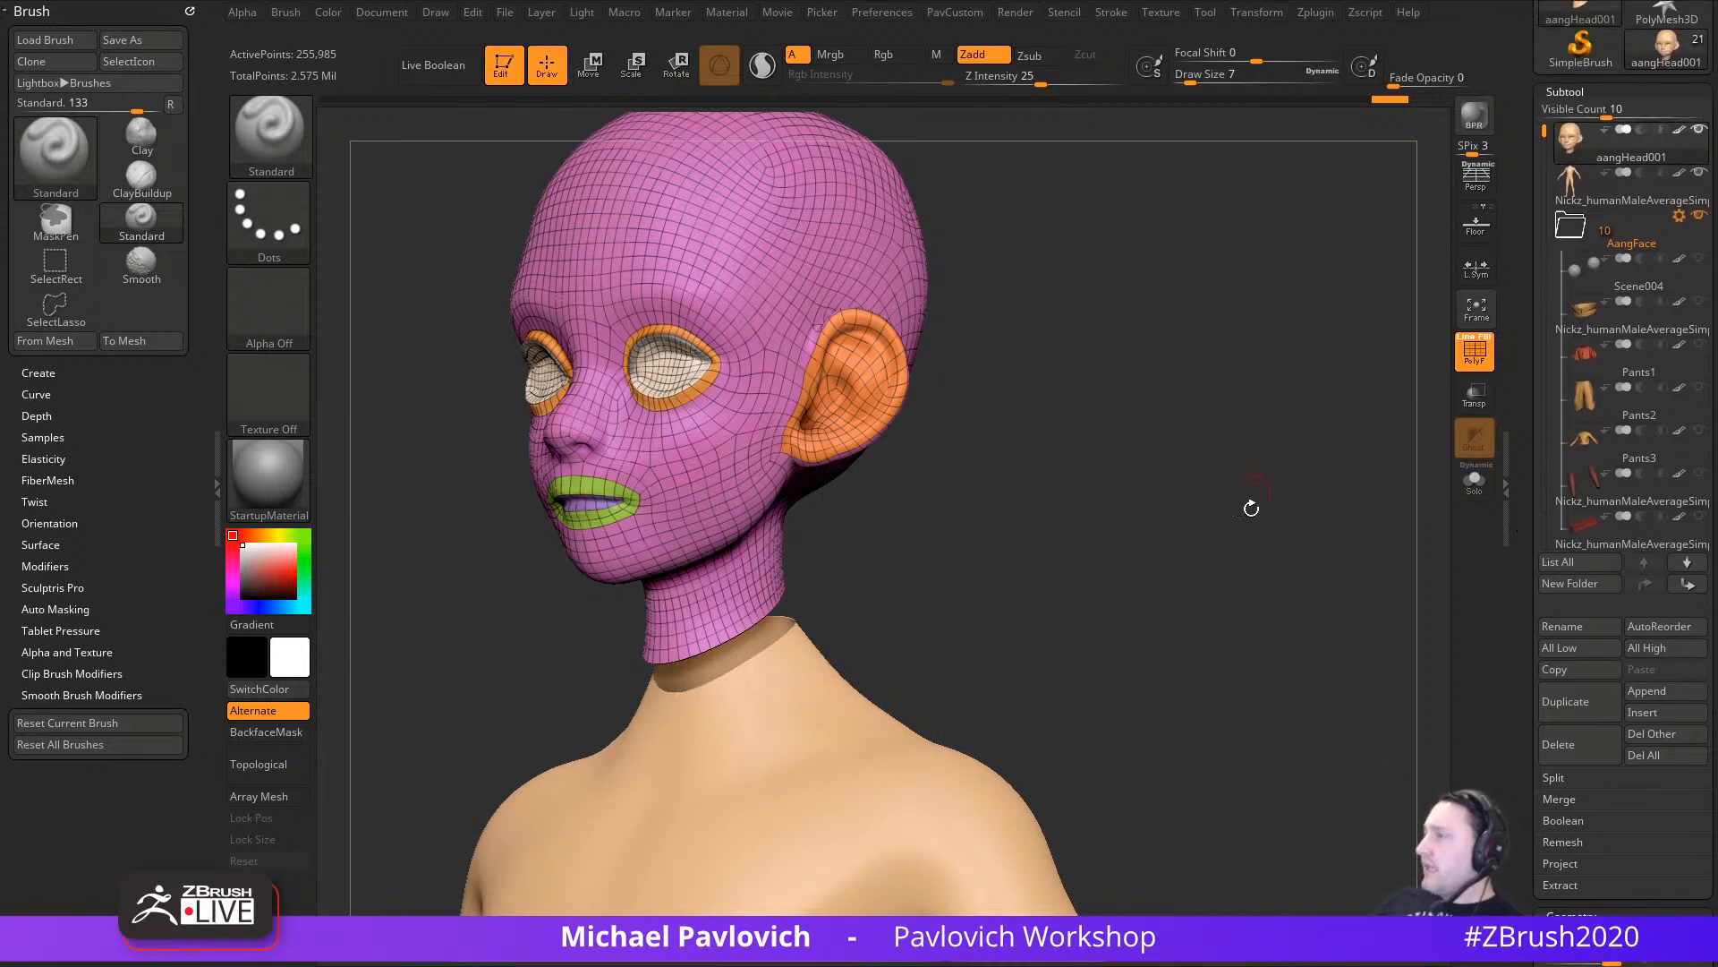
drag(1522, 736, 1524, 497)
key(shift)
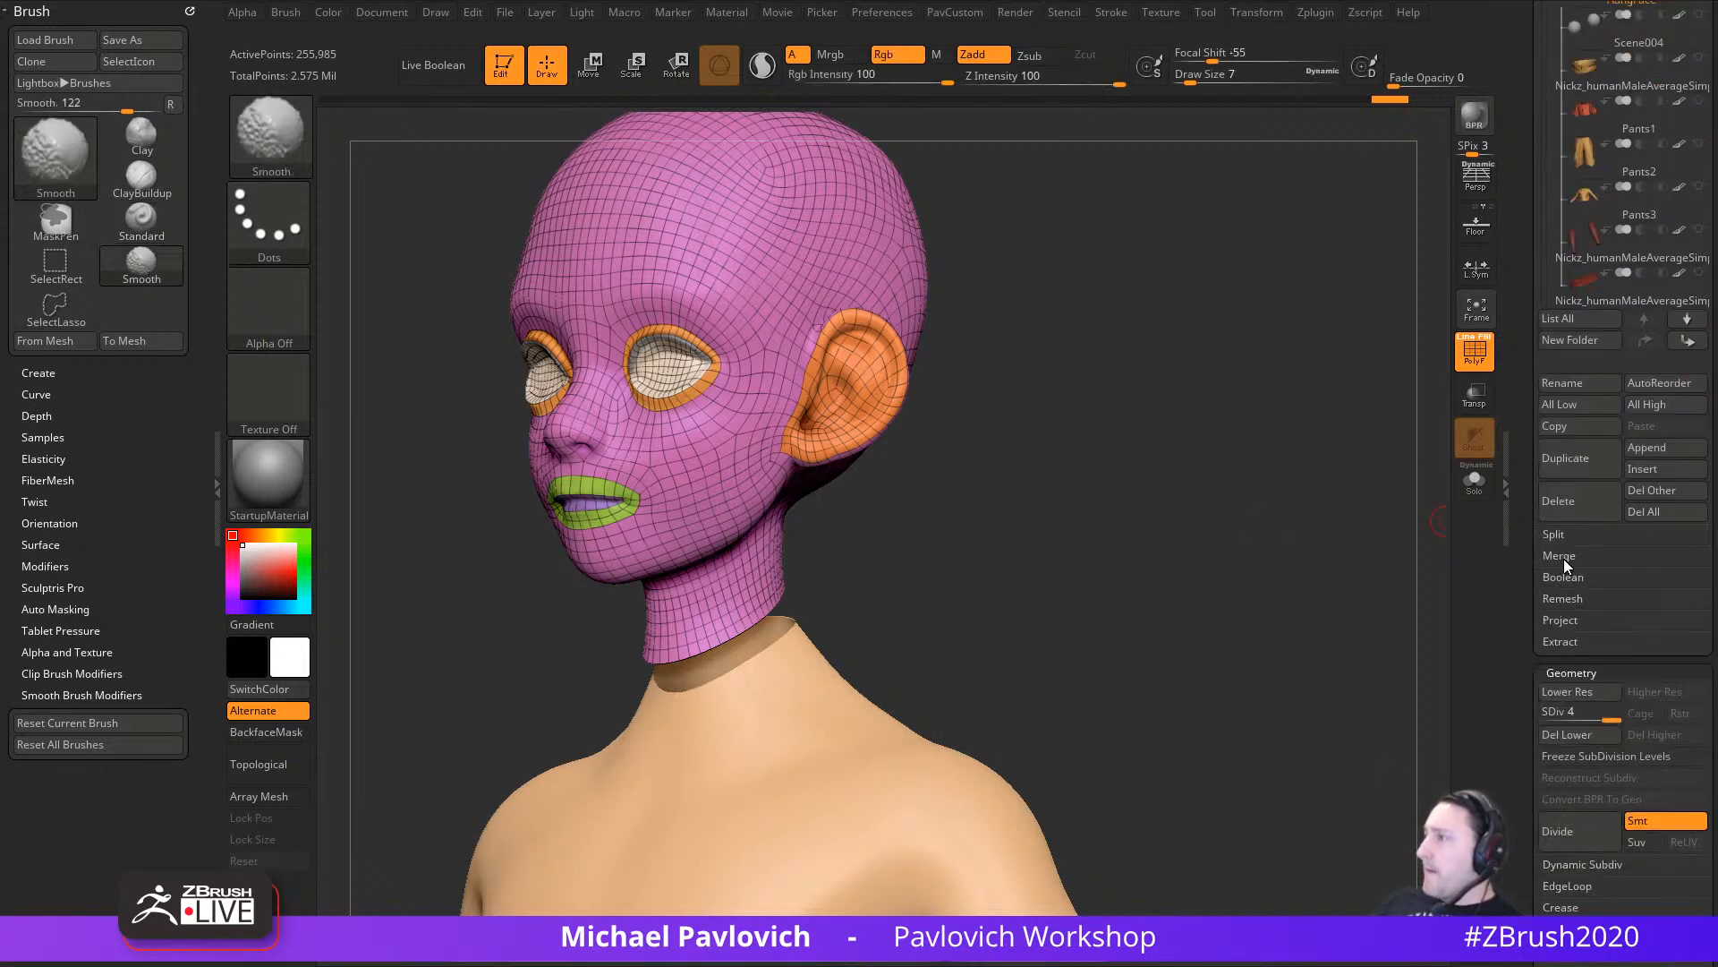
click(1564, 559)
click(1571, 577)
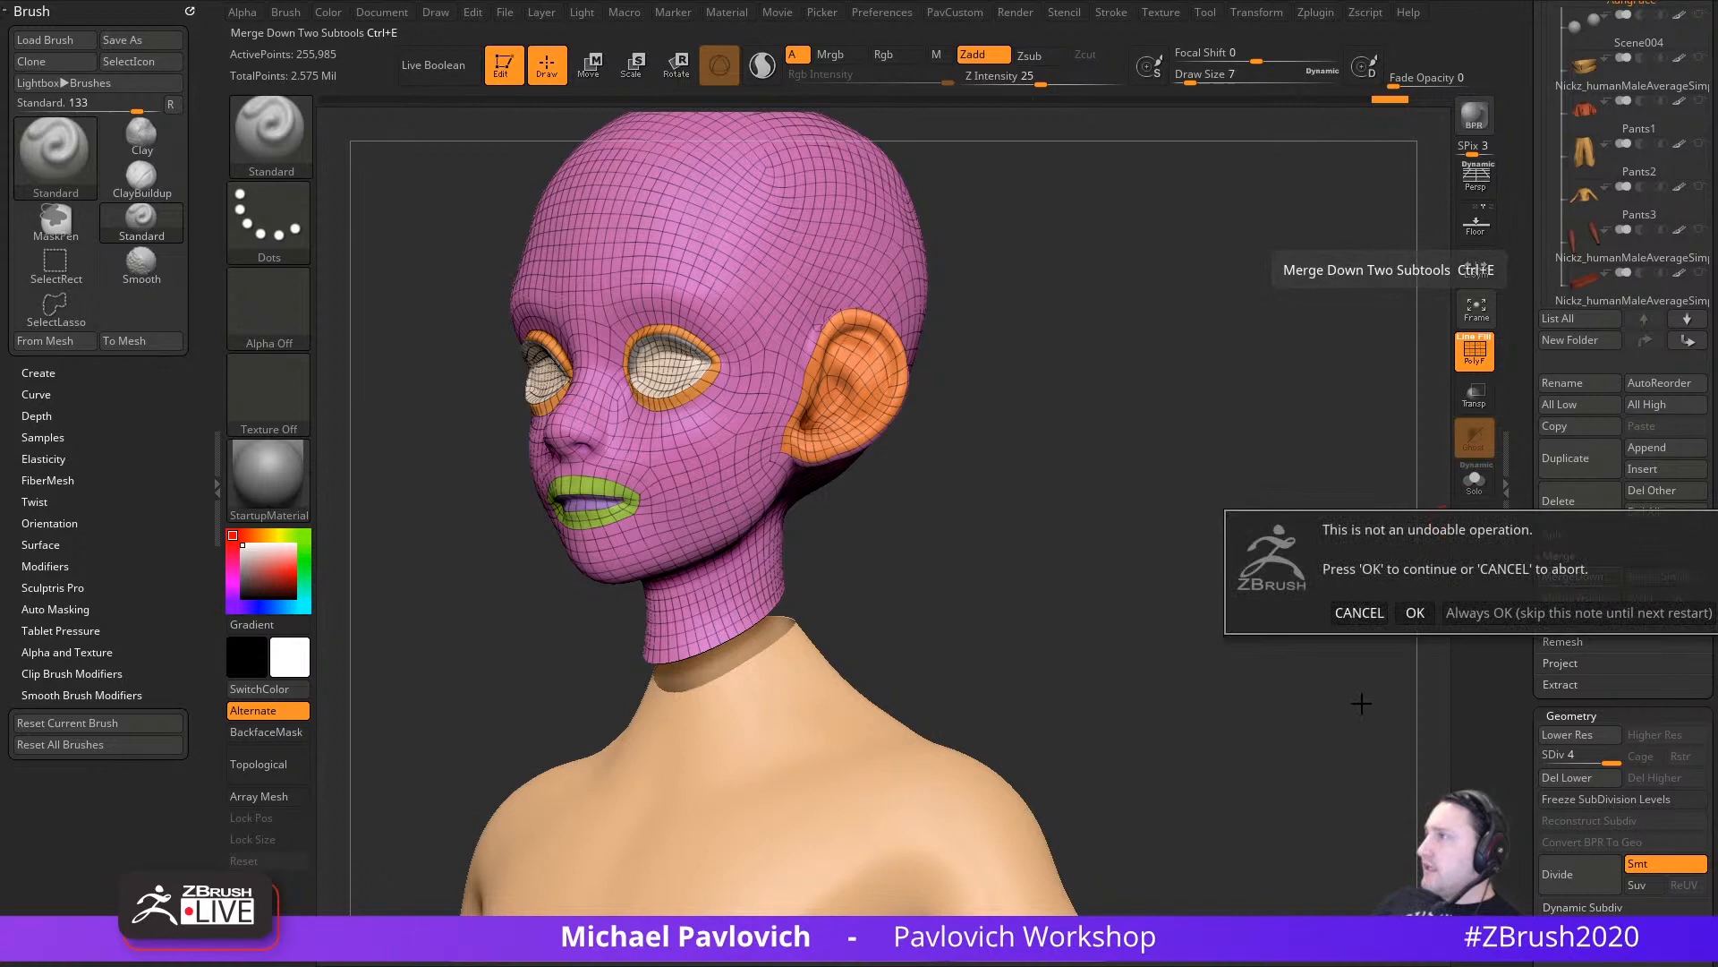
click(1472, 610)
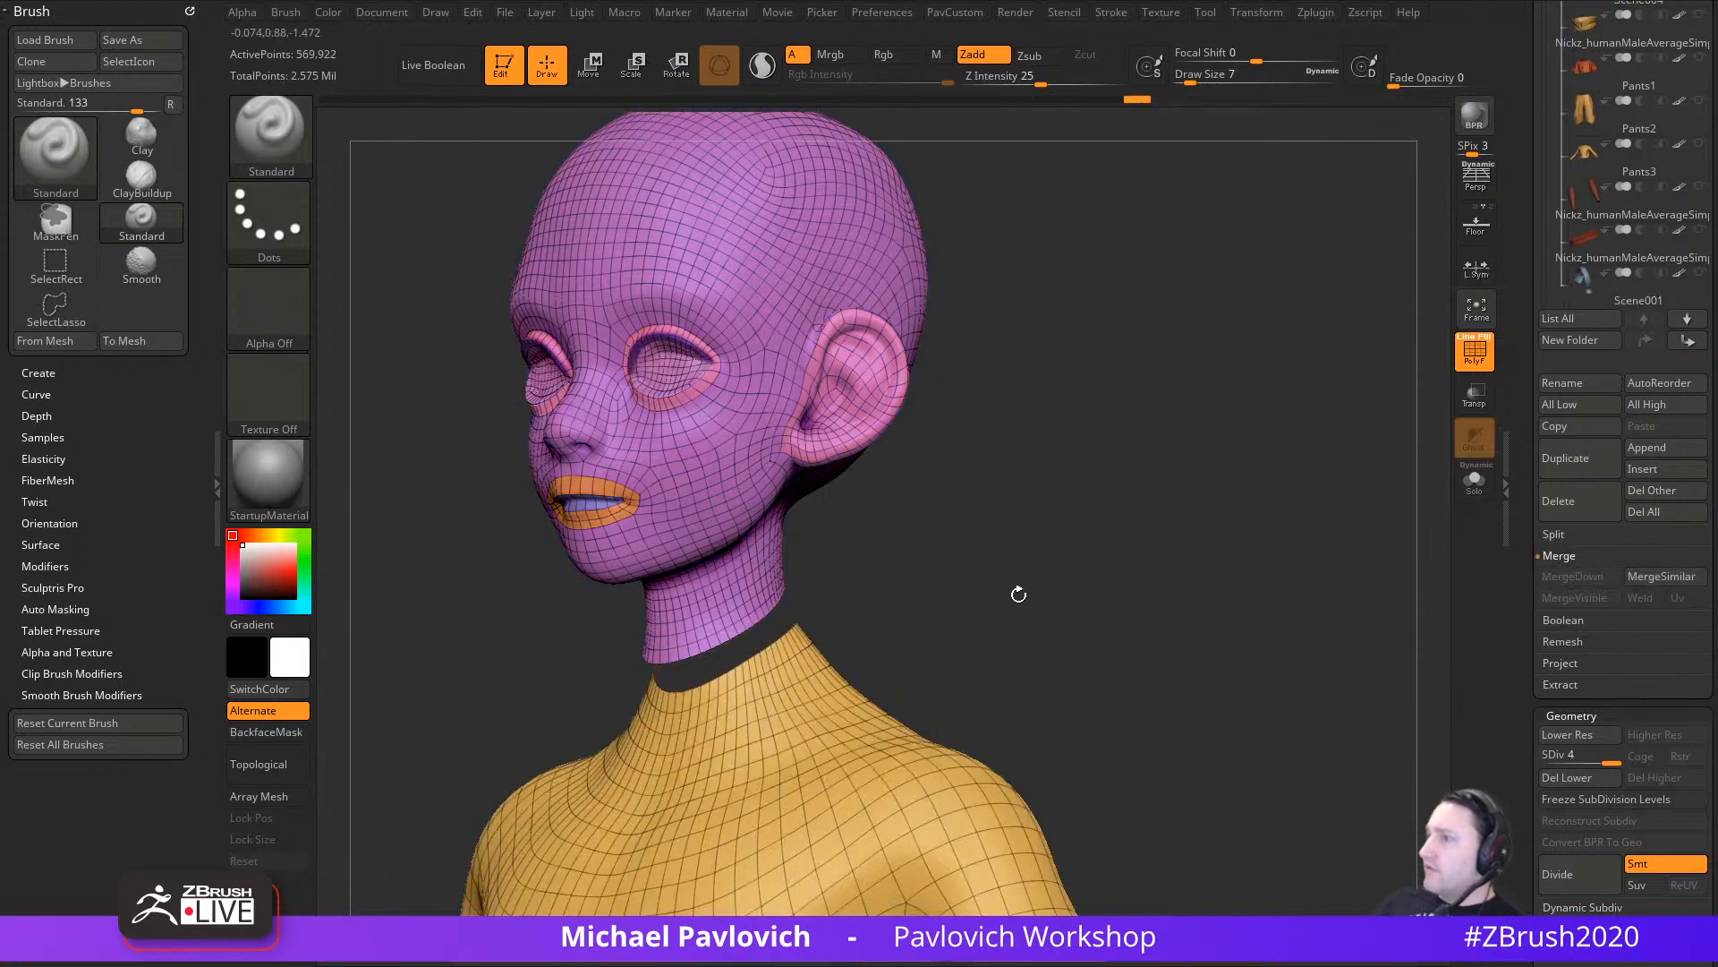
Step: Inspect the merged mesh and its neck gap at subdivision level 1, returning to level 4
drag(1018, 595, 1432, 676)
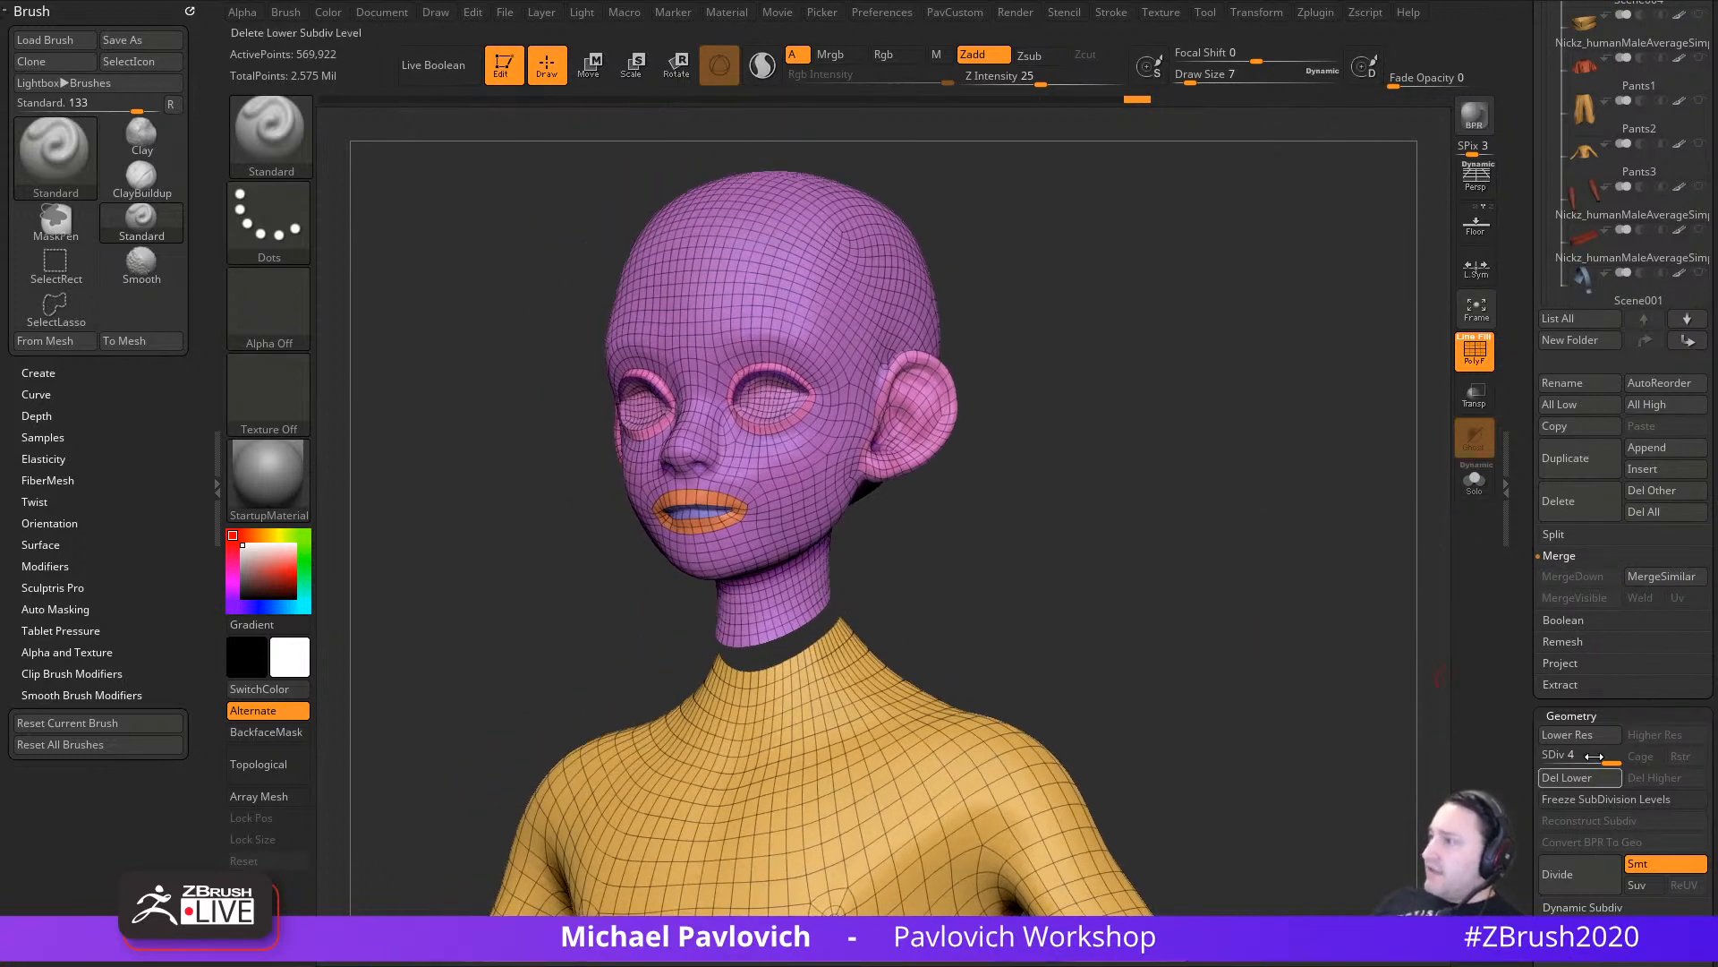
click(1549, 781)
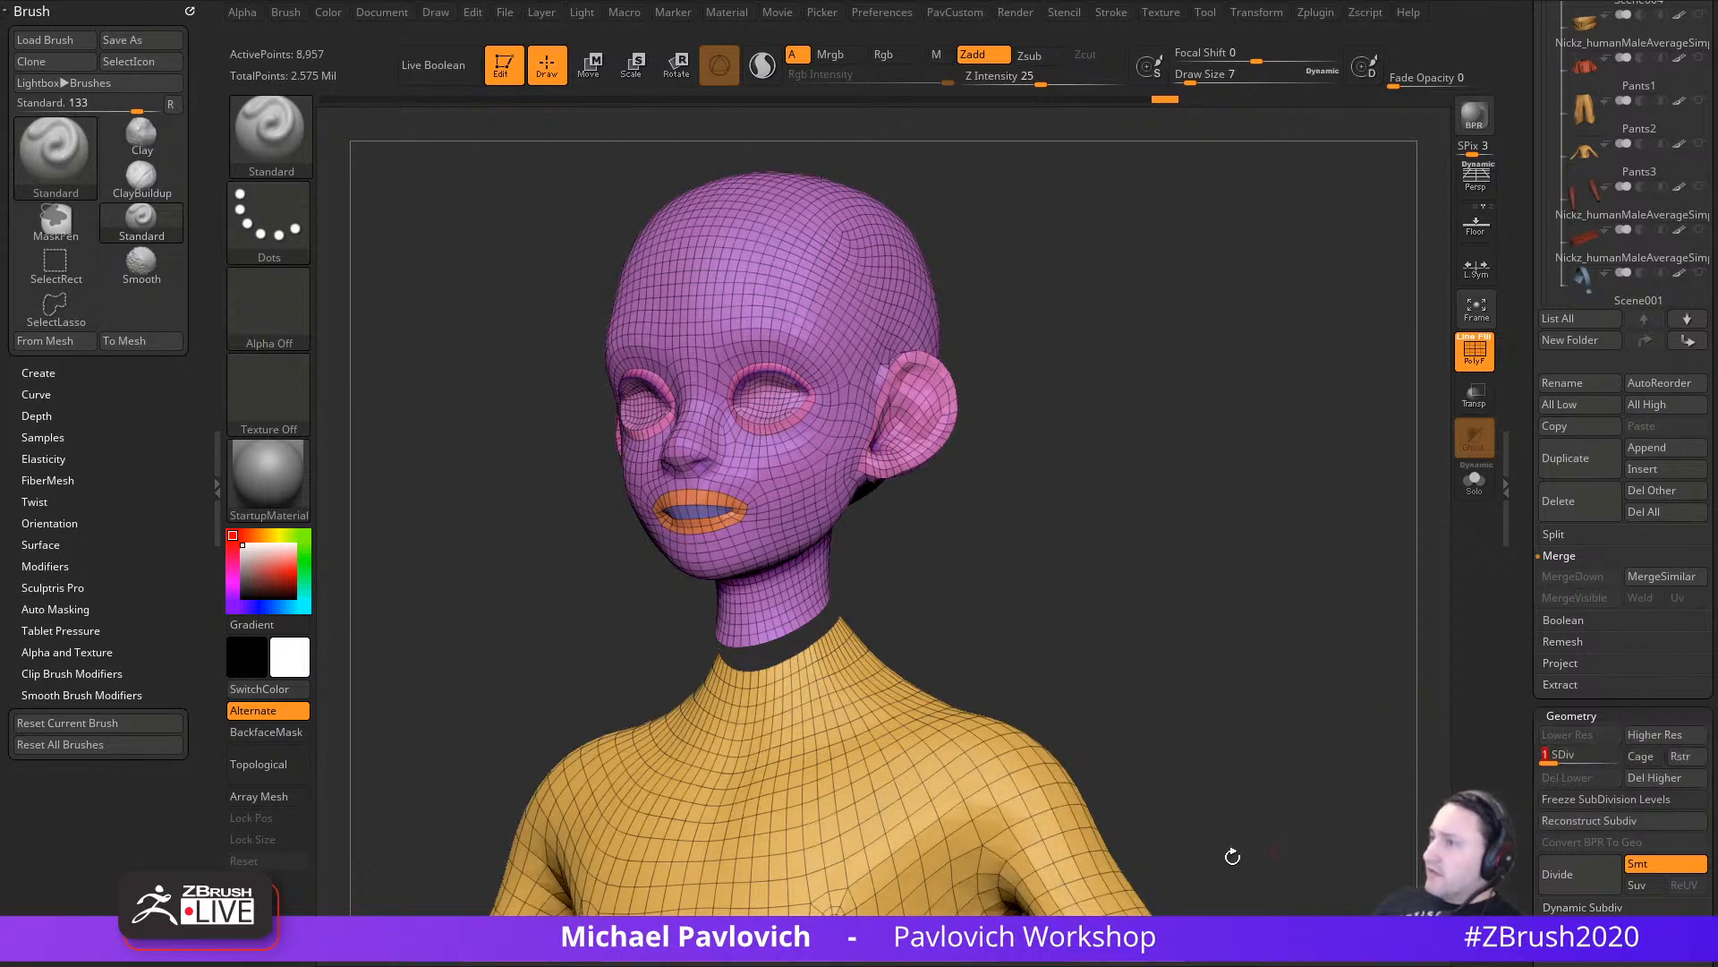
mouse_move(1233, 856)
shift+mouse_down()
mouse_move(1281, 684)
mouse_move(1231, 698)
shift+mouse_up()
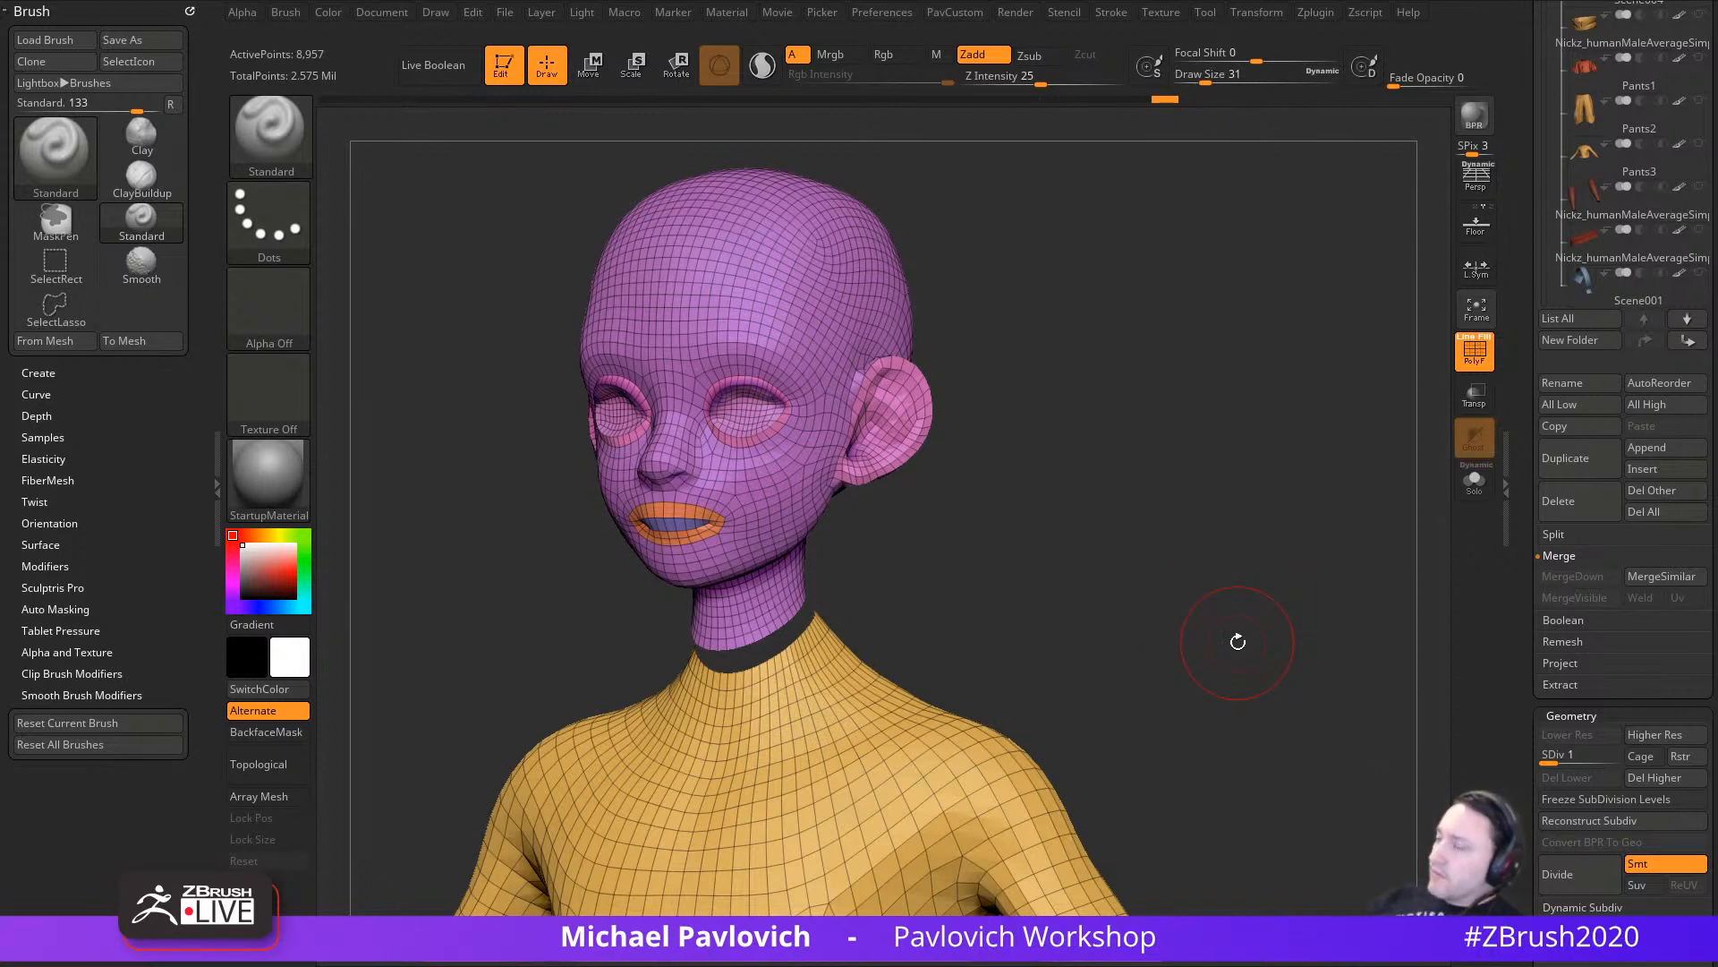
drag(1235, 626, 1152, 555)
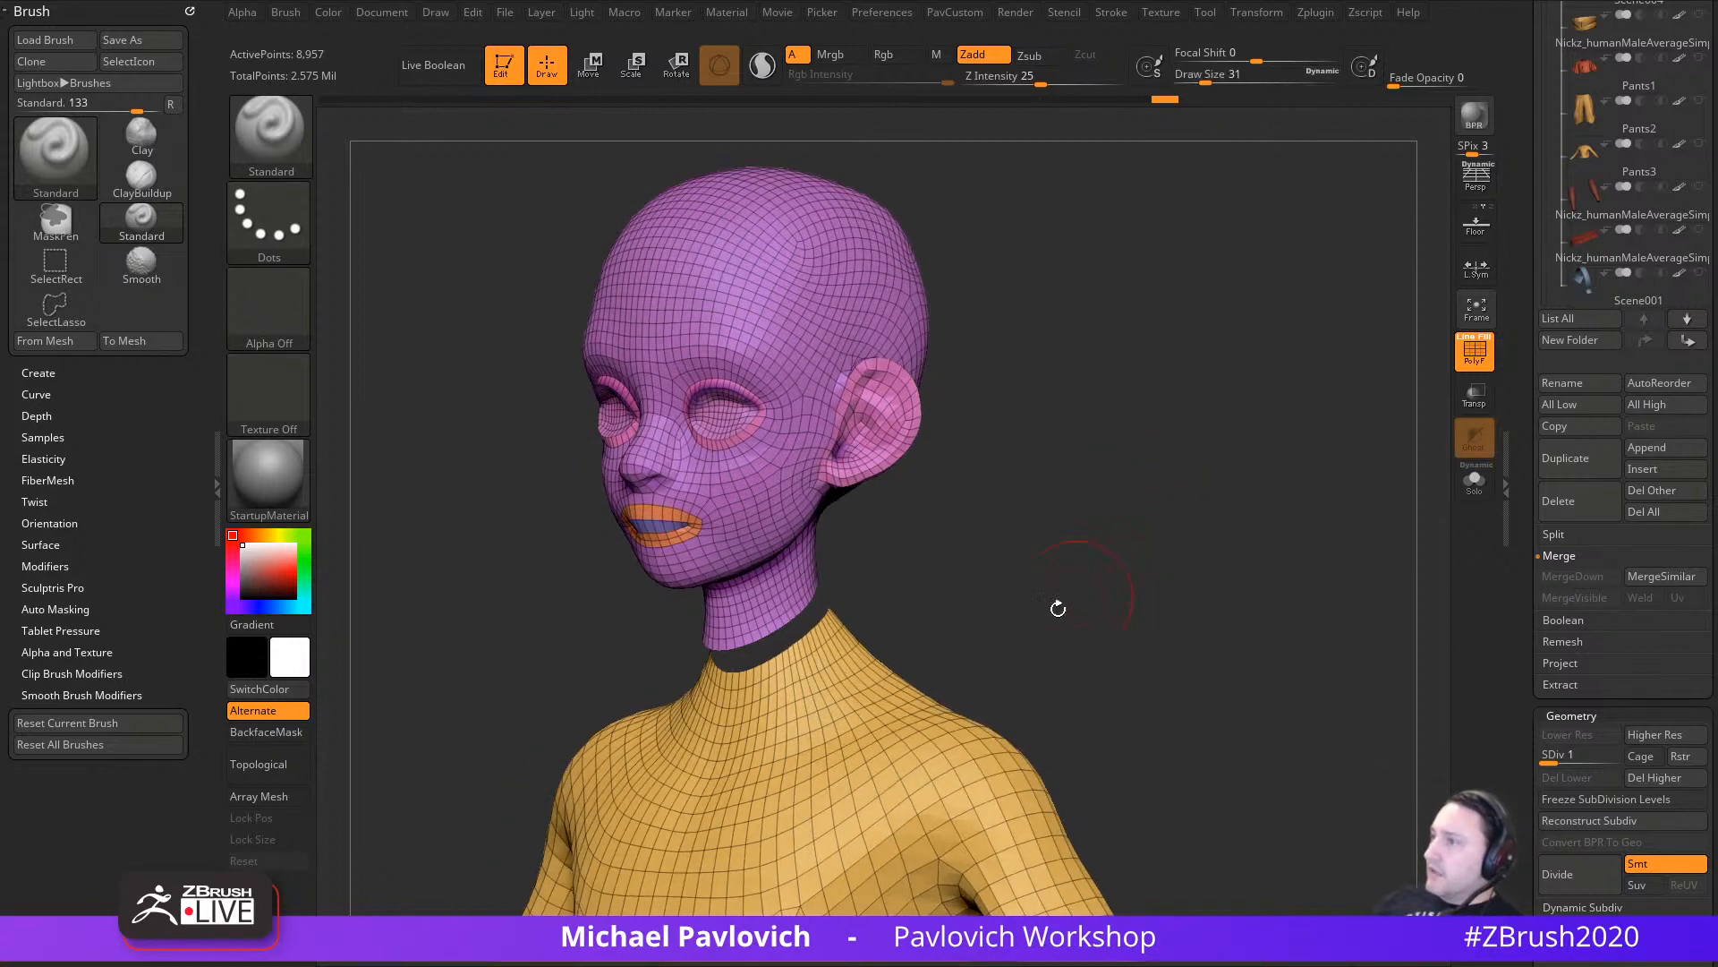
drag(1059, 606, 1042, 562)
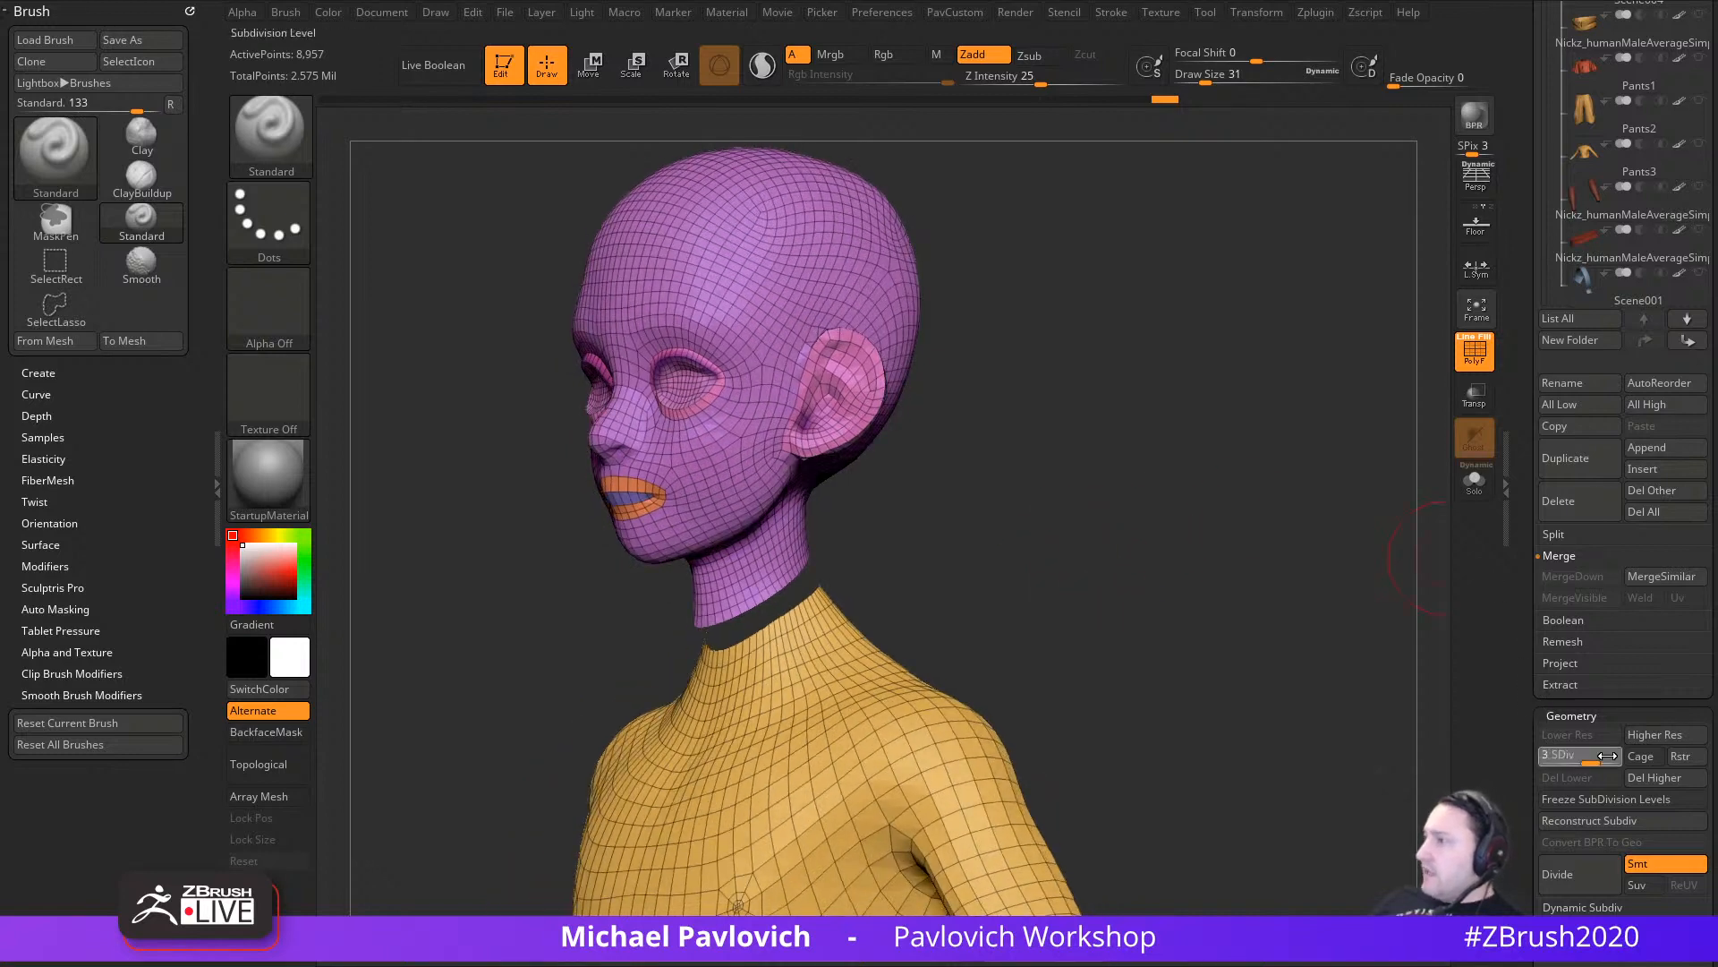
drag(1608, 756, 1619, 756)
mouse_move(1250, 606)
mouse_down()
mouse_move(1197, 621)
mouse_move(1260, 623)
mouse_move(1235, 663)
mouse_move(1265, 664)
mouse_up()
key(s)
click(1257, 624)
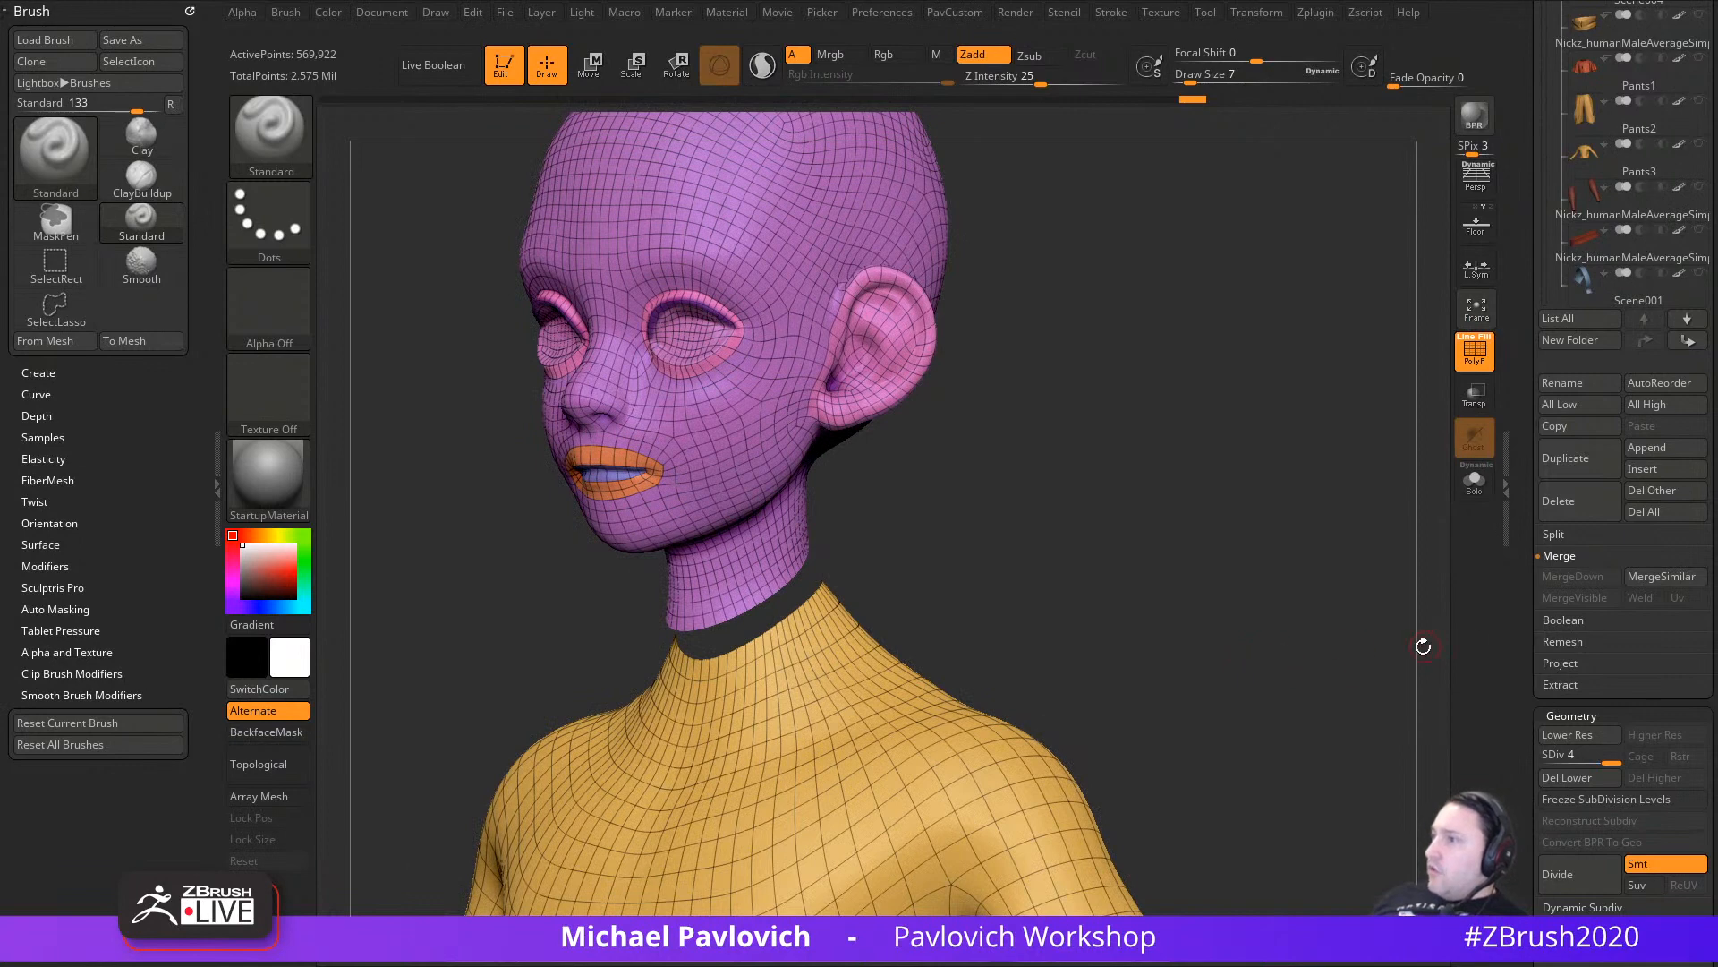
Step: Enable Freeze SubDivision Levels on the merged mesh and focus on the gap between head and body
drag(1522, 653, 1510, 545)
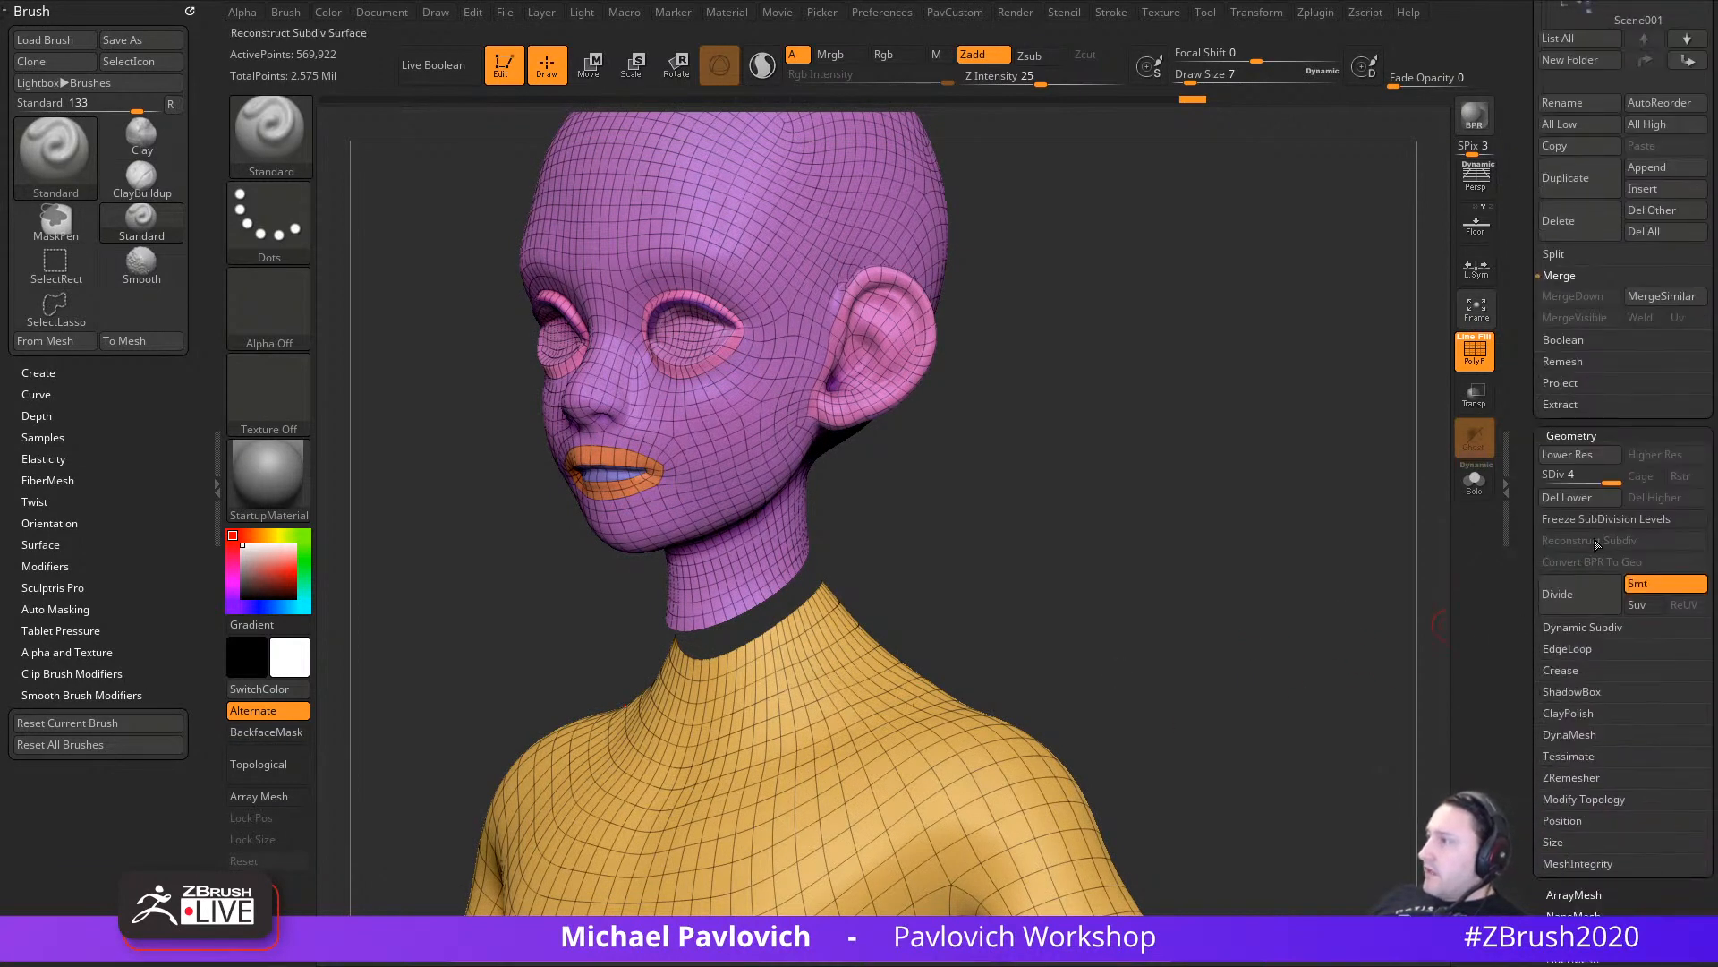
click(1577, 519)
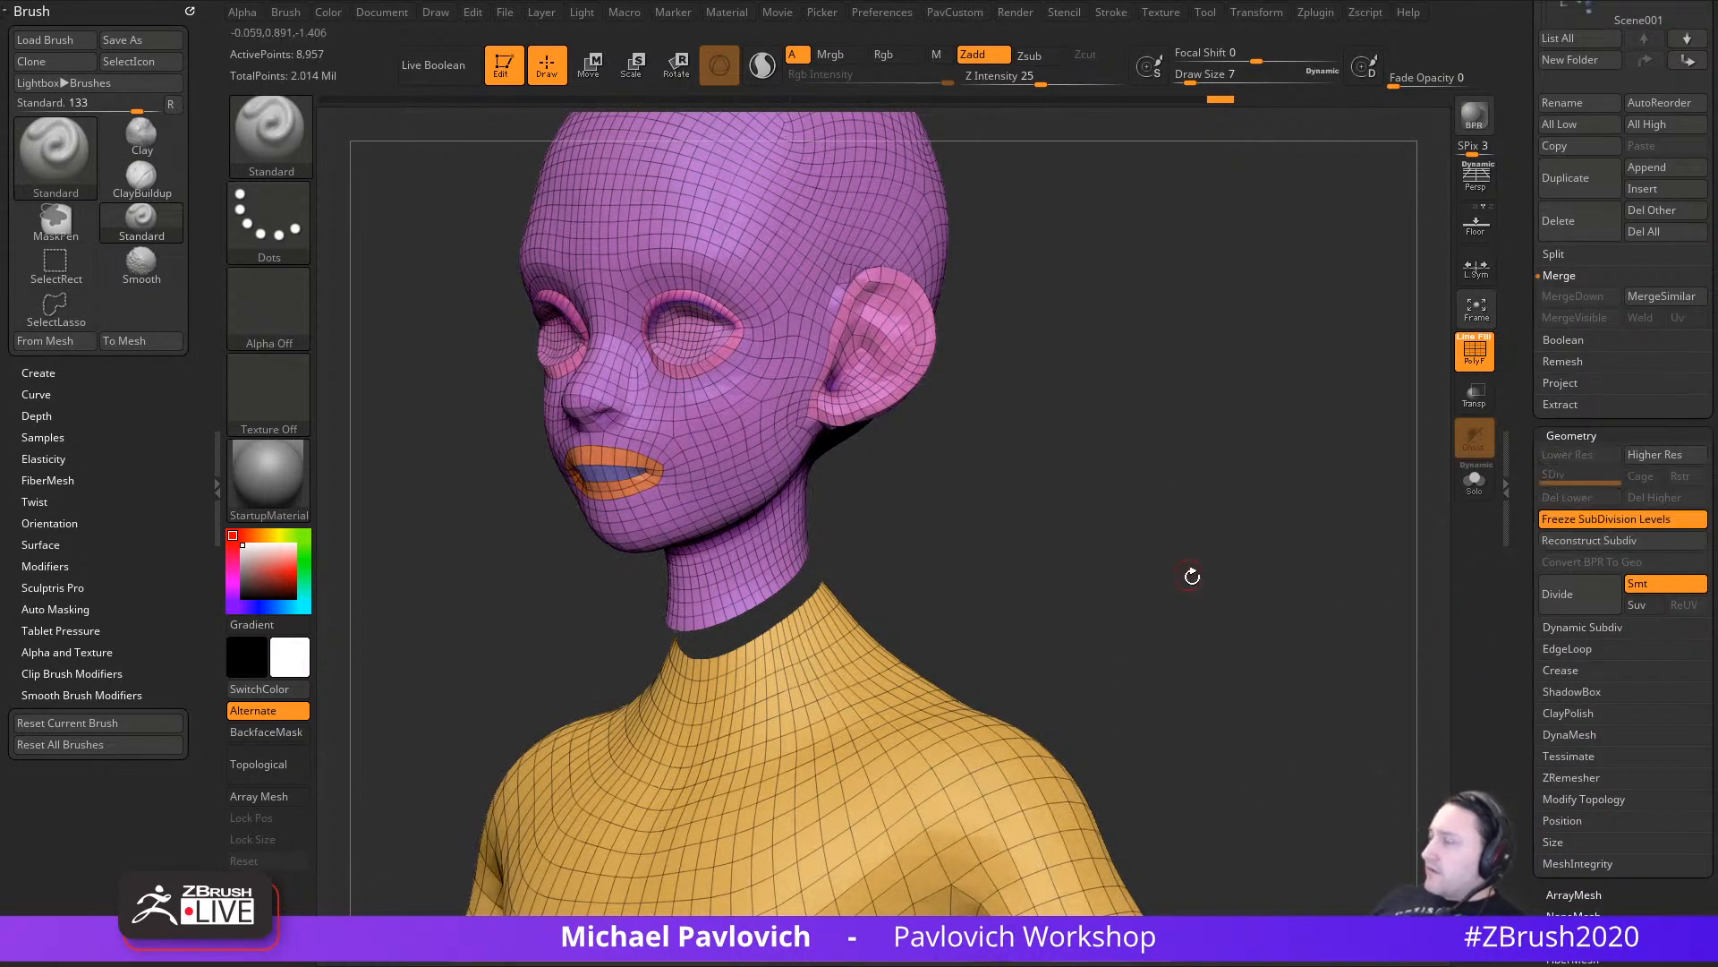
drag(1192, 576, 1172, 658)
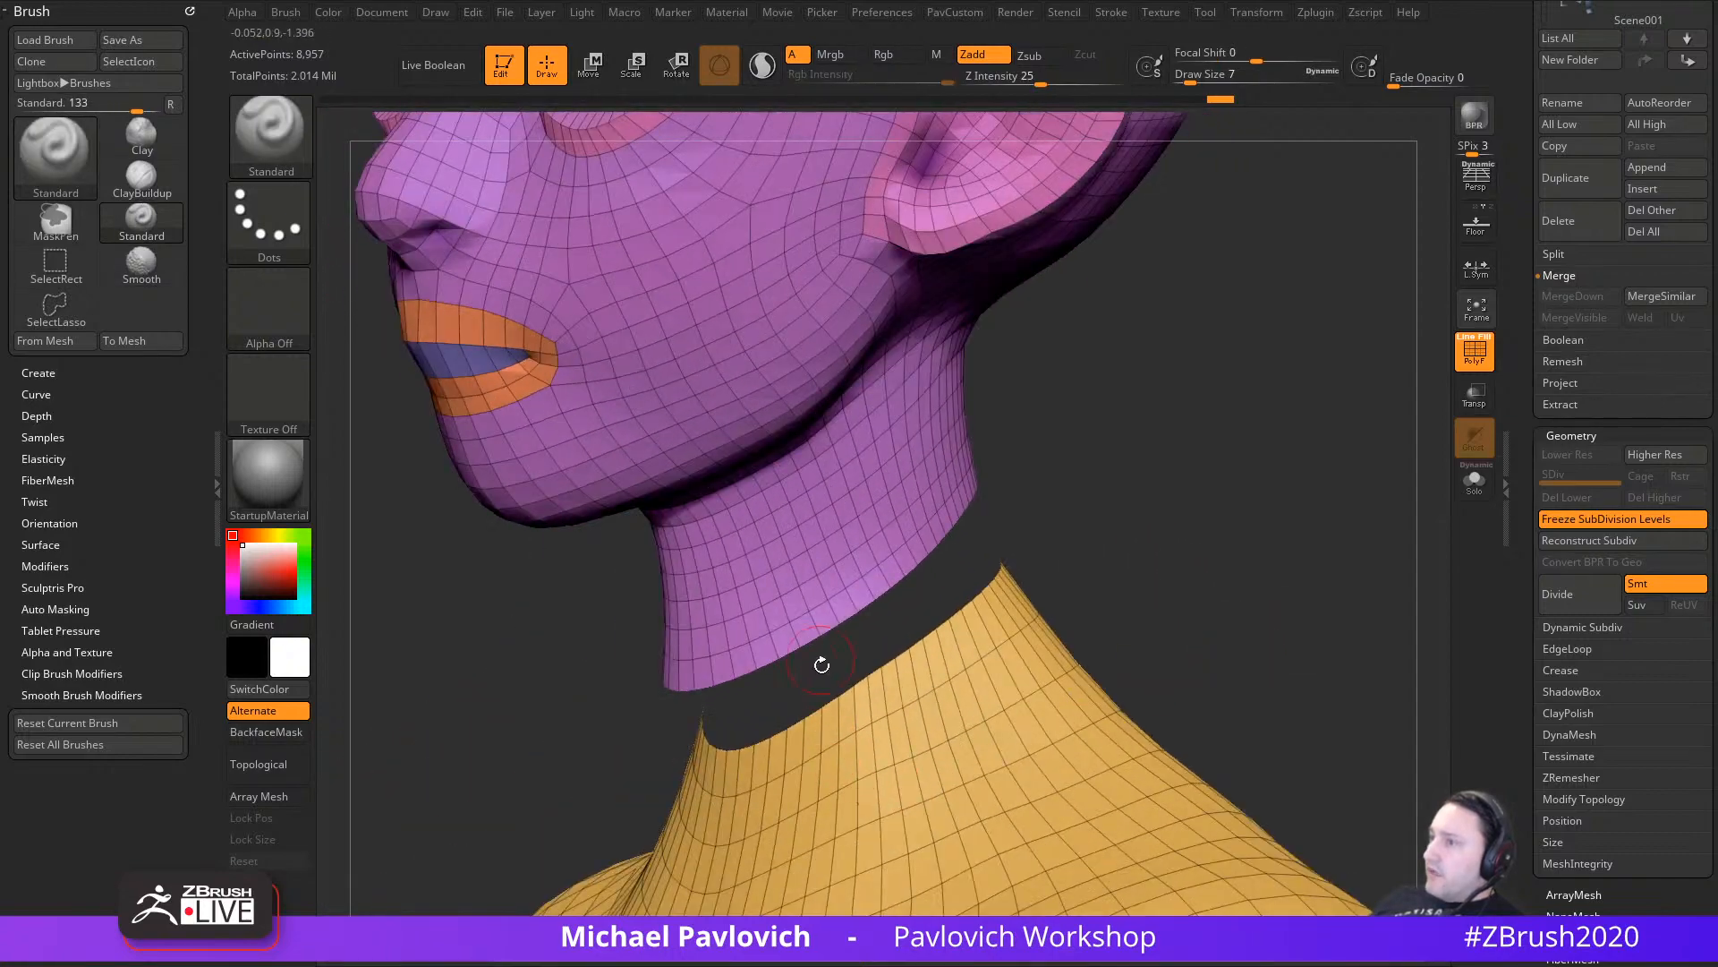
Step: Frame the neck gap from the front and activate the ZModeler brush
mouse_move(1296, 523)
mouse_down()
mouse_move(1308, 535)
mouse_move(1243, 588)
mouse_up()
key(s)
key(b)
key(z)
key(m)
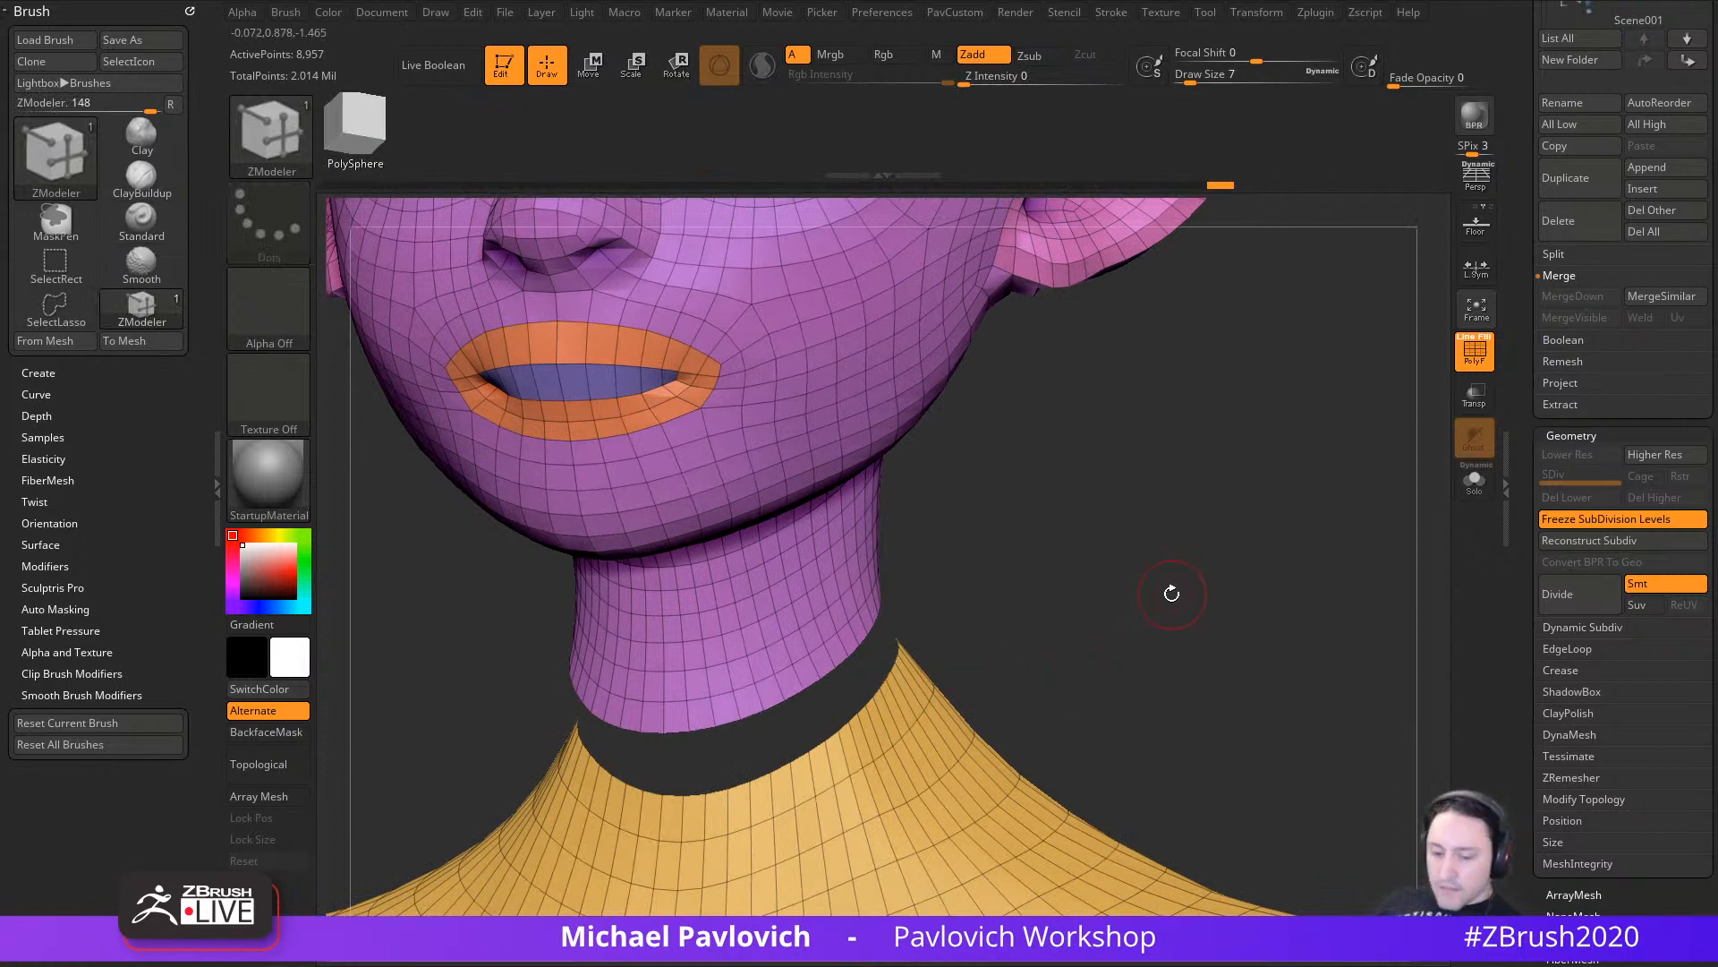
Step: Select the CurveBridge brush and frame the mesh's open borders with curves, including the two neck edges
key(b)
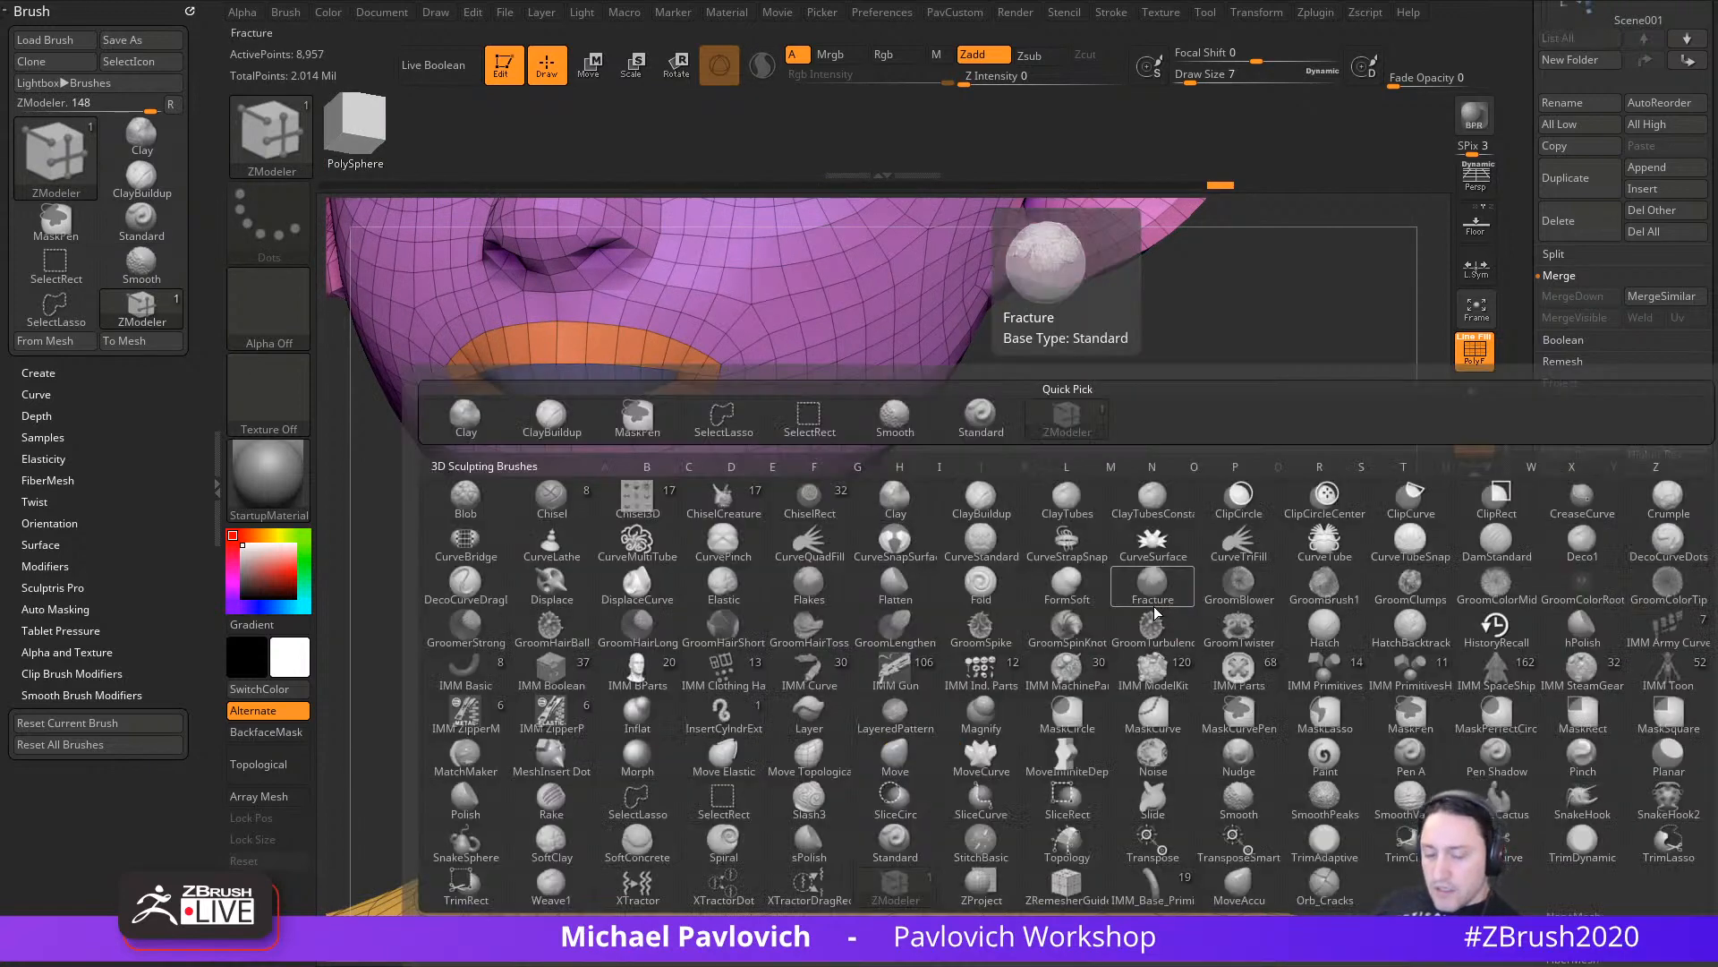
key(c)
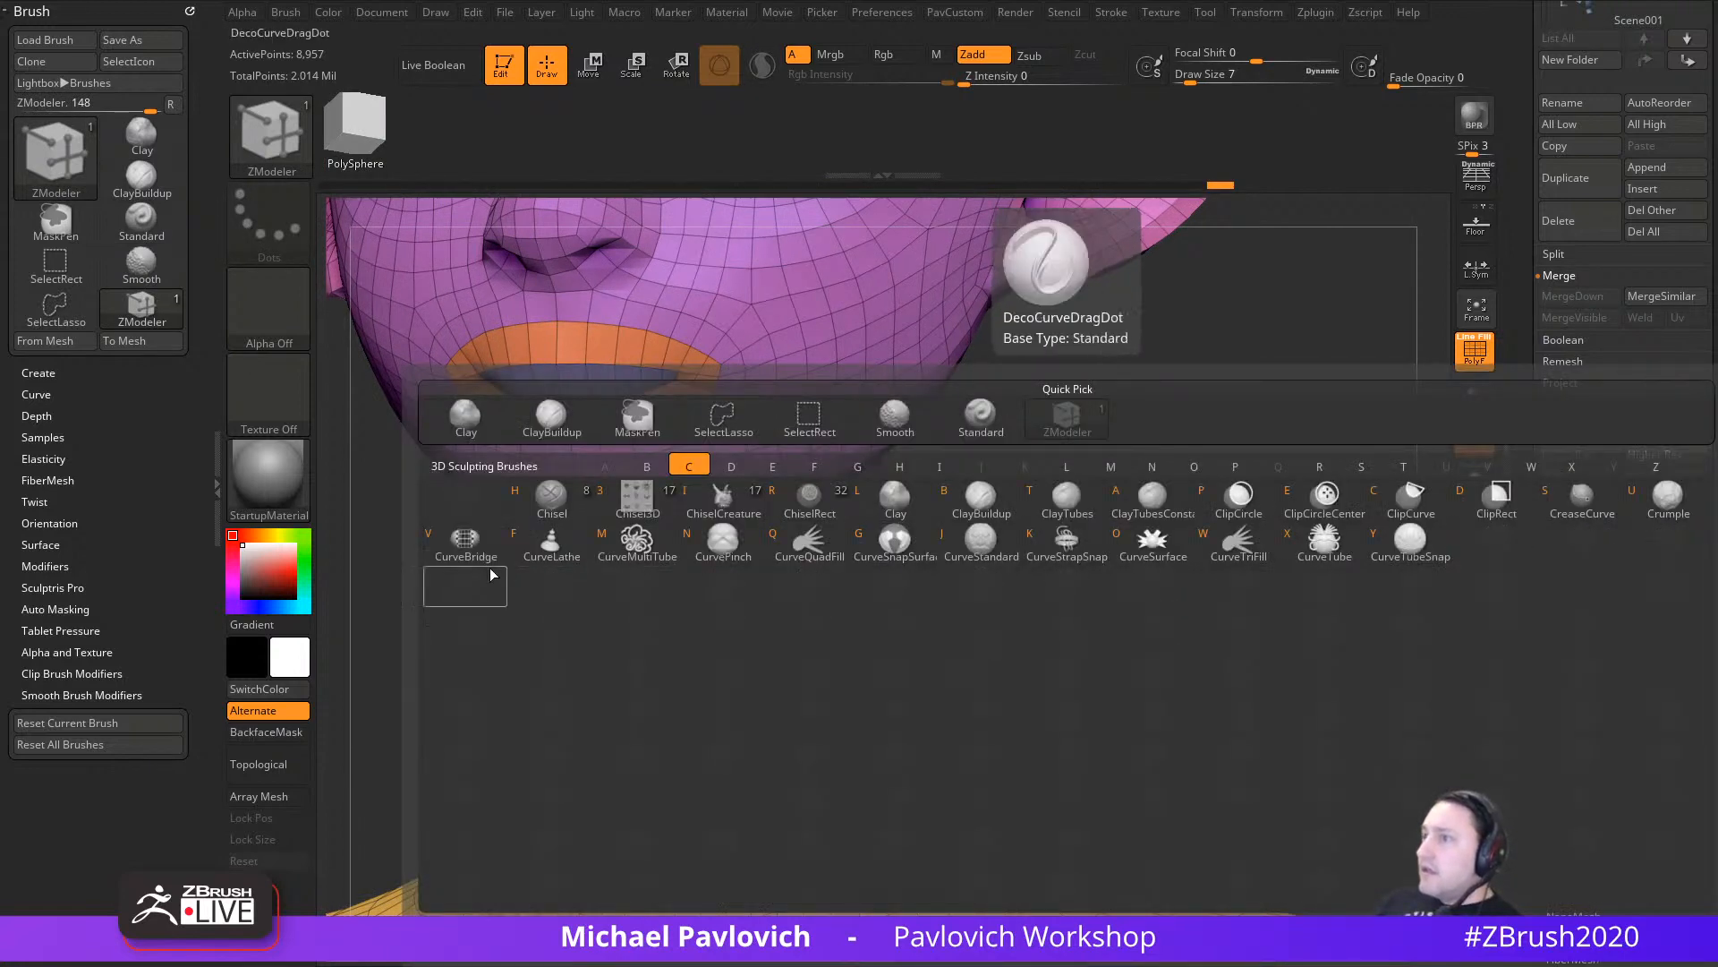
key(v)
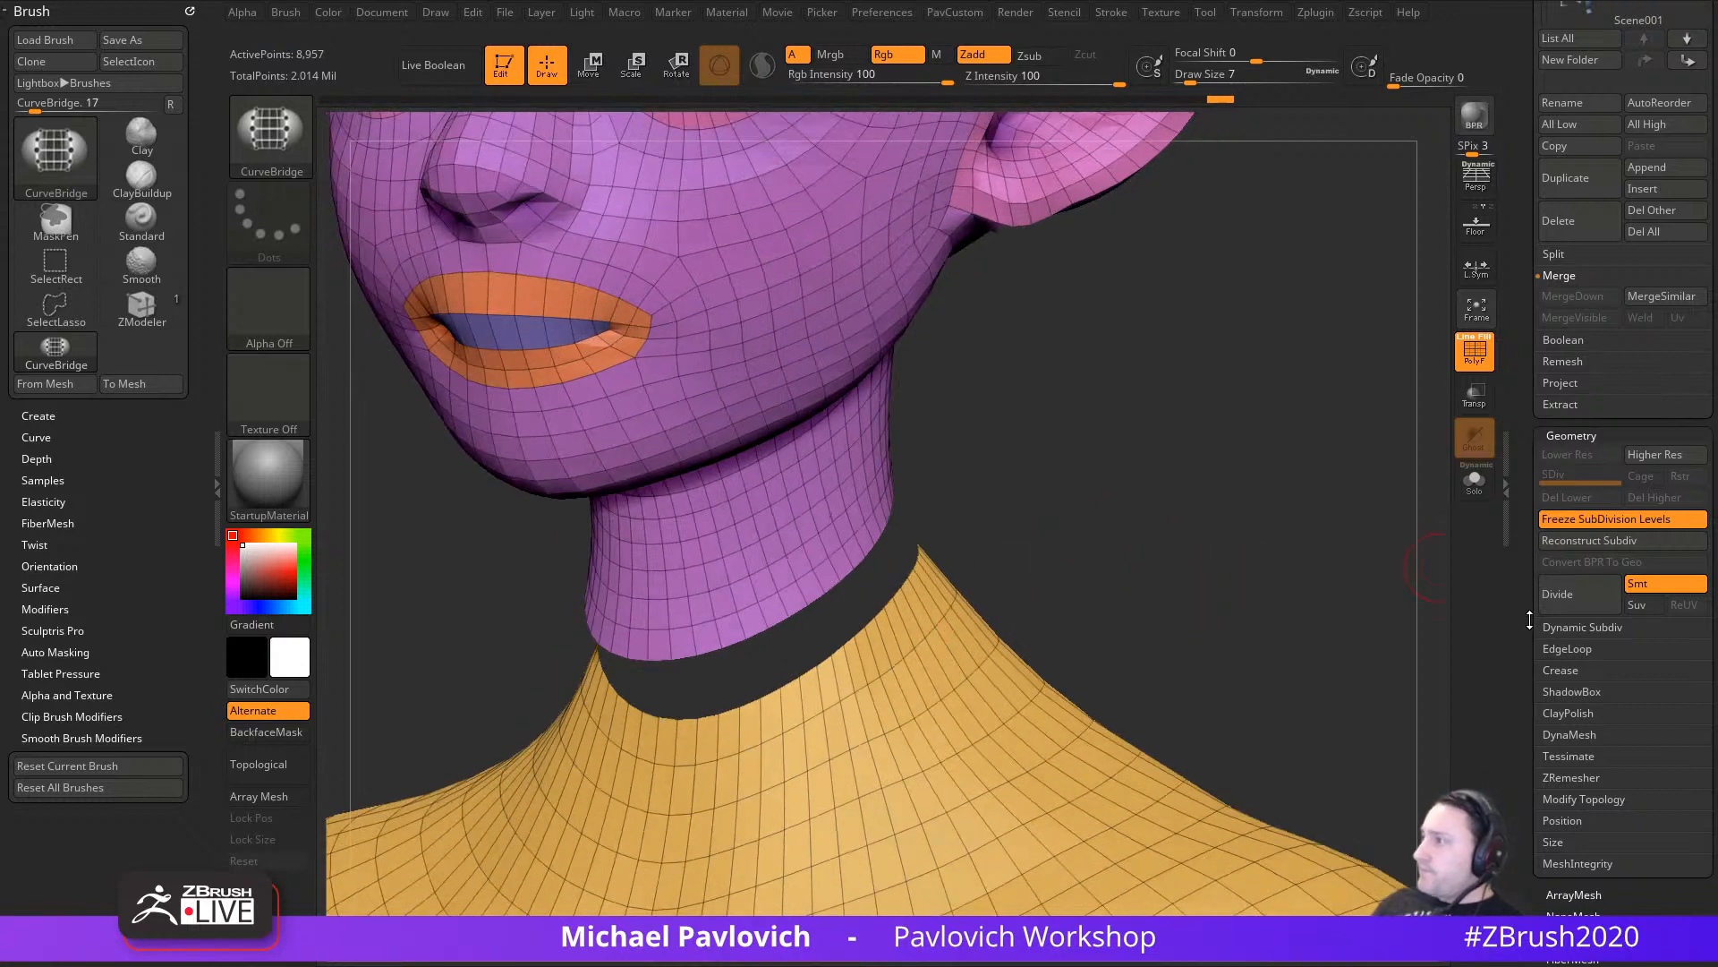
drag(1530, 619, 1522, 472)
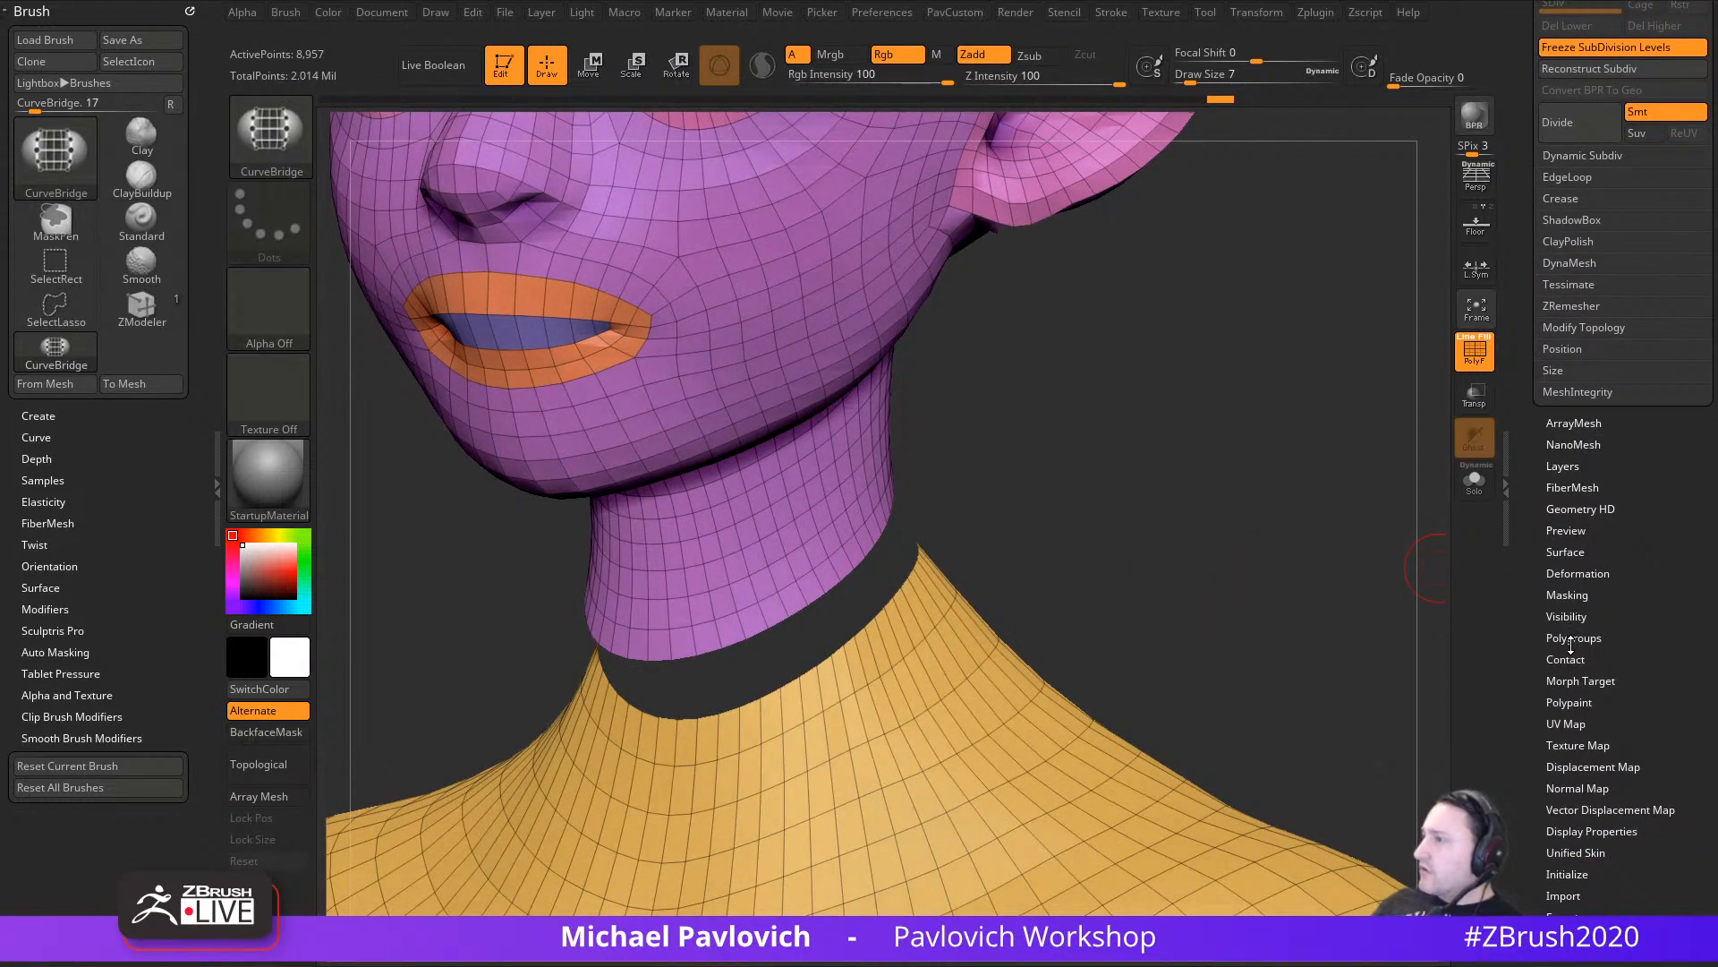
click(1110, 13)
click(1168, 391)
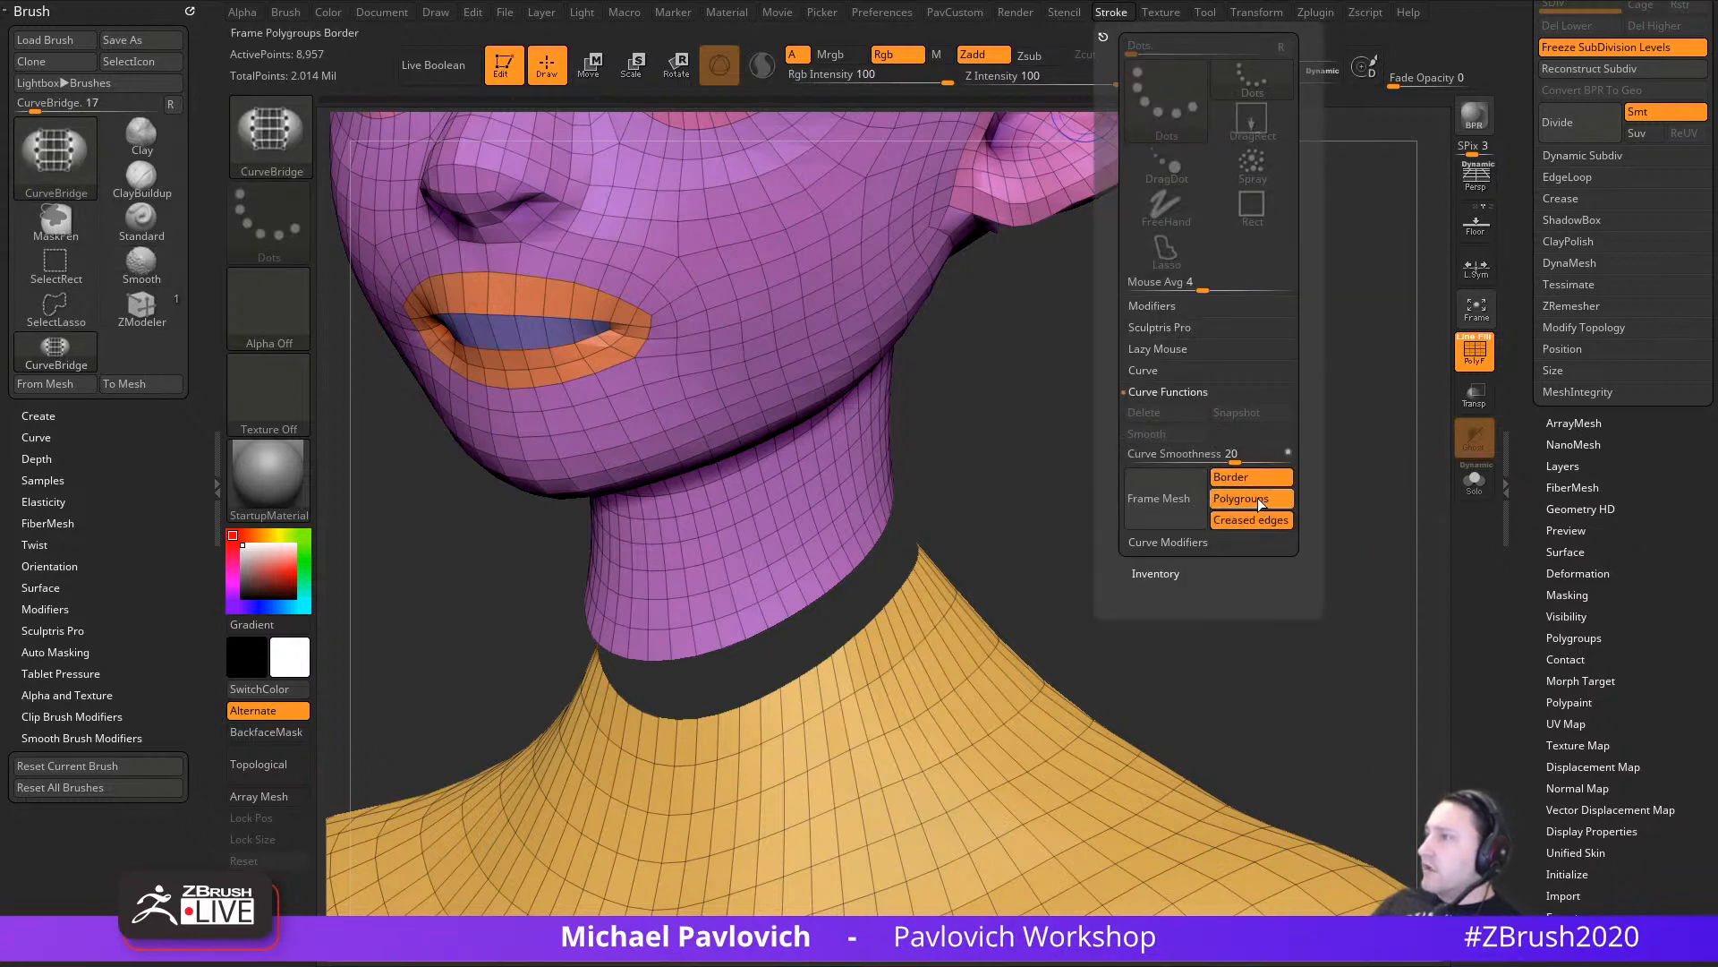
Step: Try to bridge the head's and body's framed neck border curves with the CurveBridge brush
drag(1080, 554, 1079, 598)
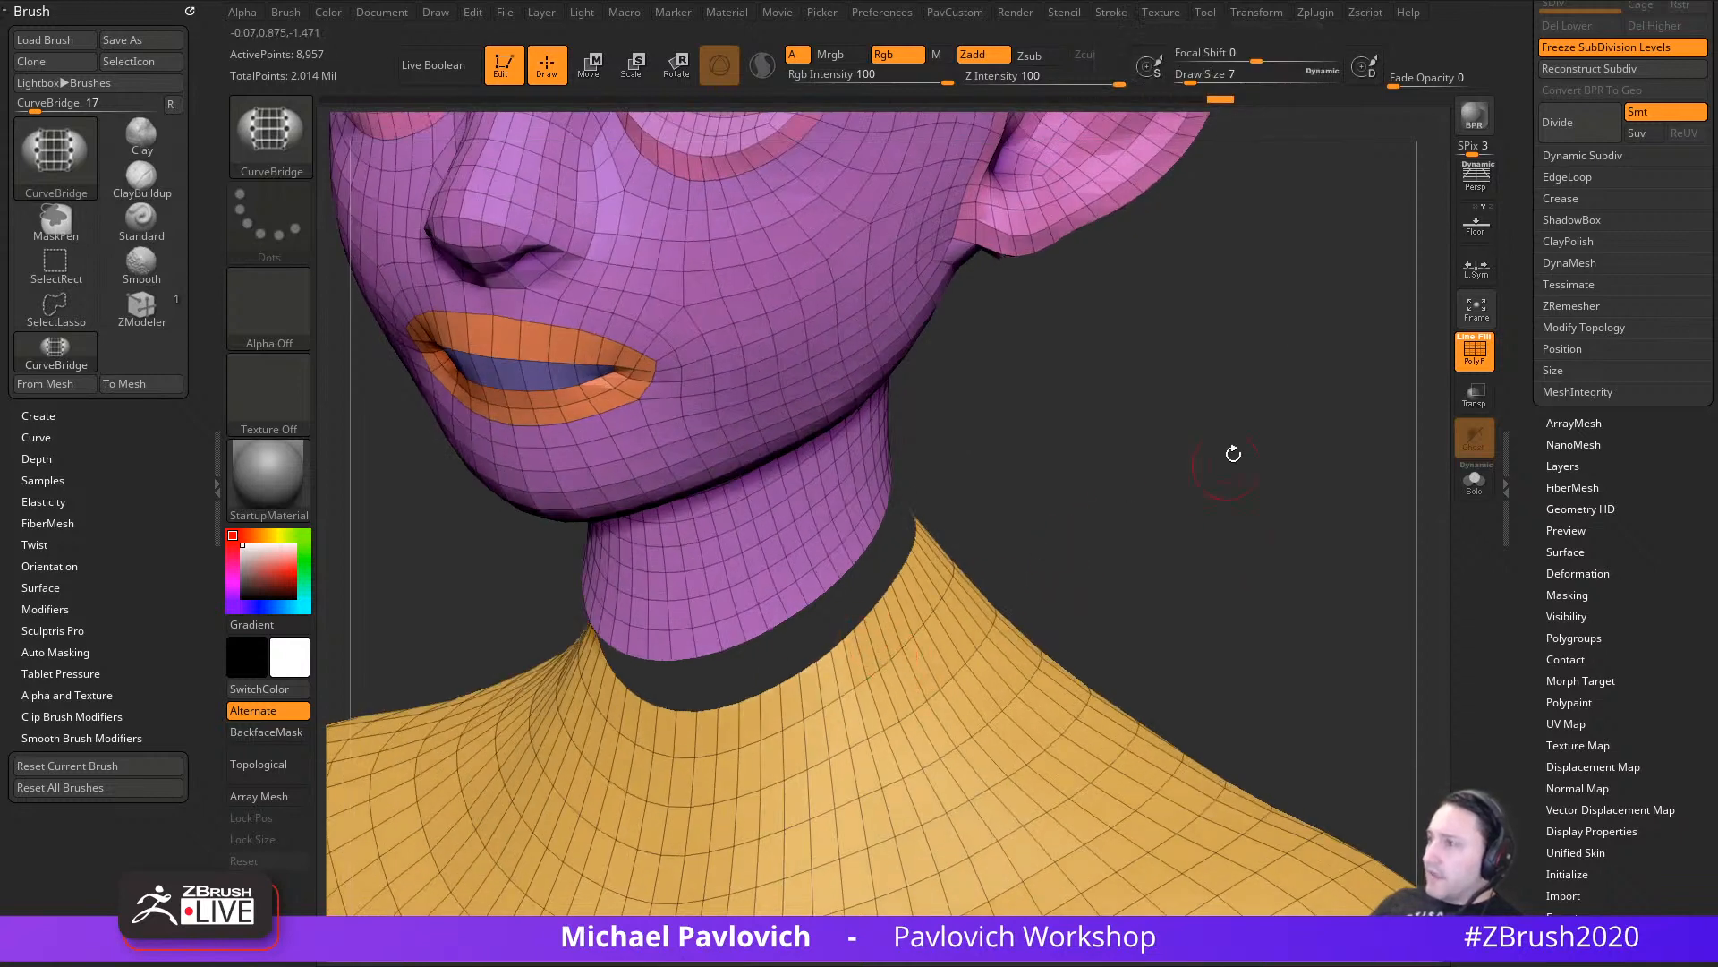
ctrl+click(1089, 584)
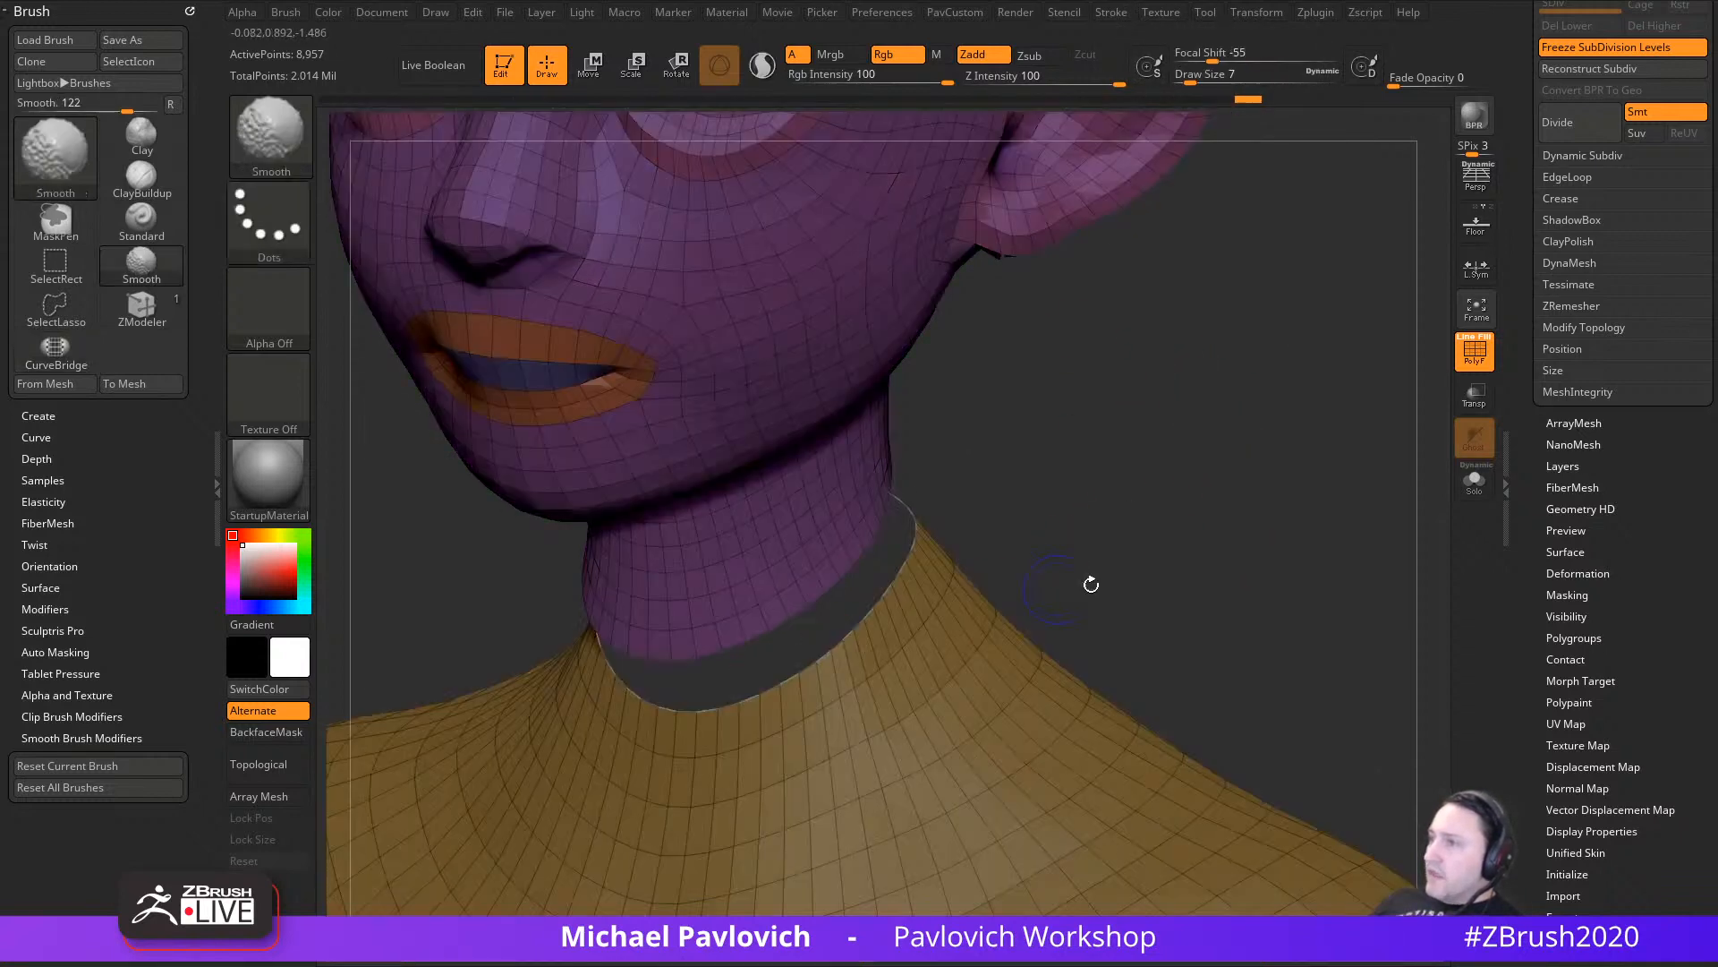
drag(1174, 556, 1154, 494)
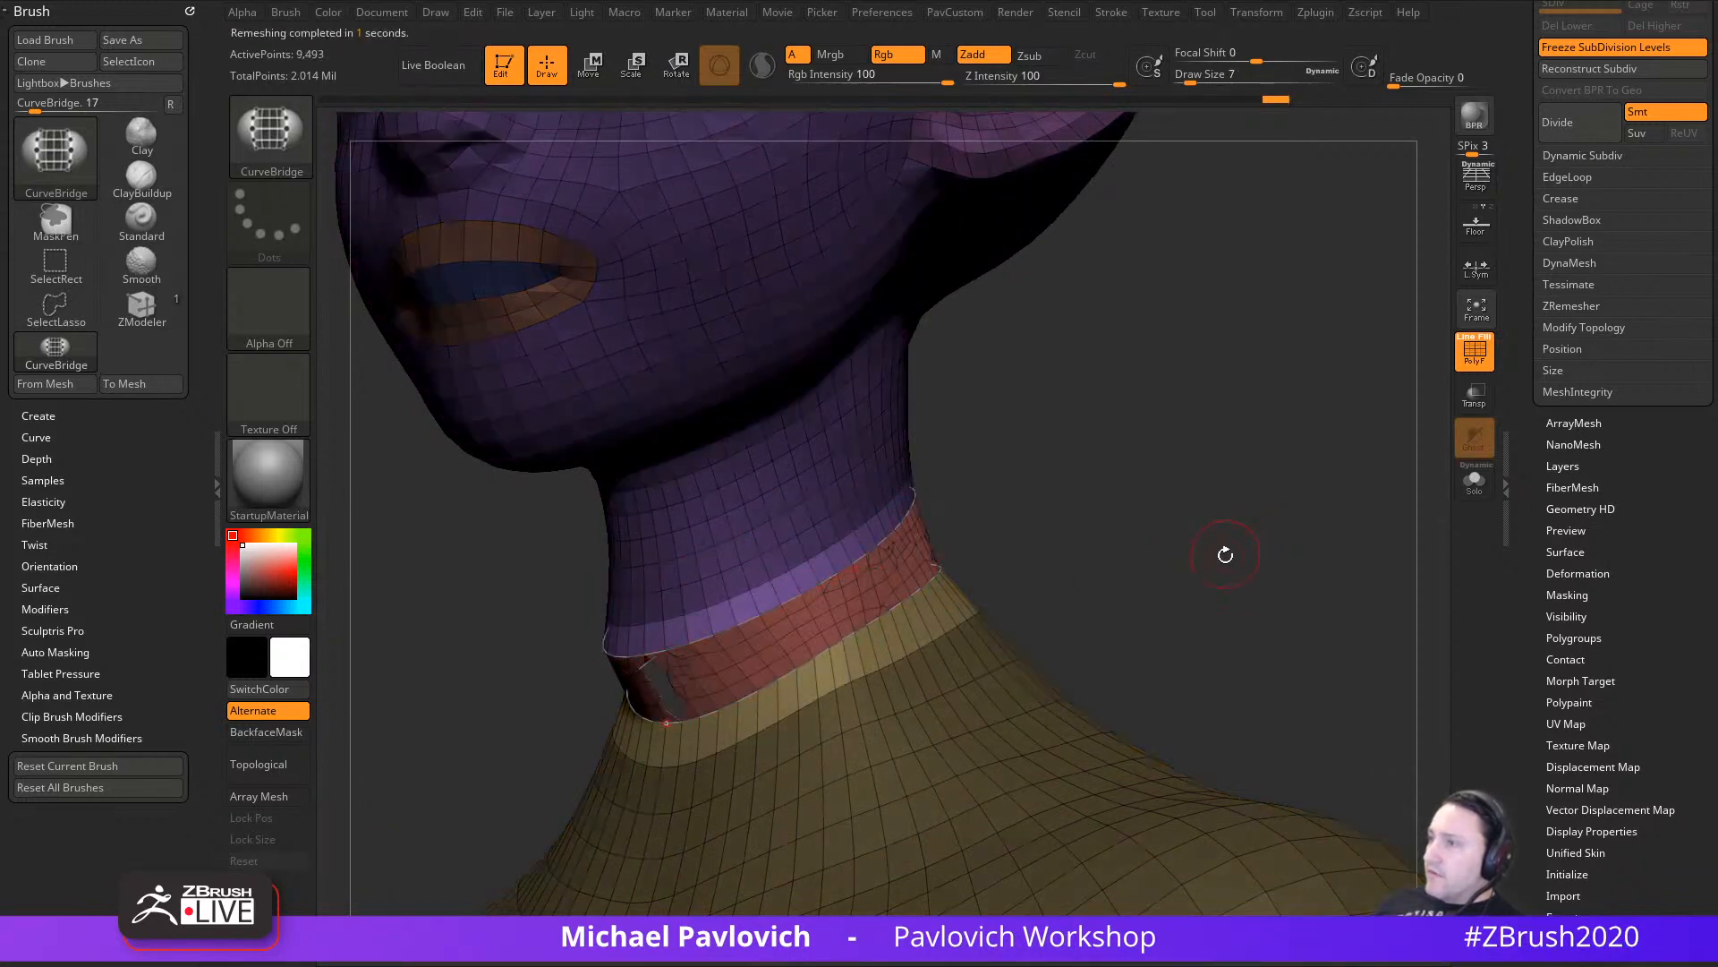
drag(1225, 555, 1271, 588)
Step: Undo the curve bridge and the border curves around the neck
key(ctrl+z)
key(ctrl+z)
key(ctrl+z)
key(ctrl+z)
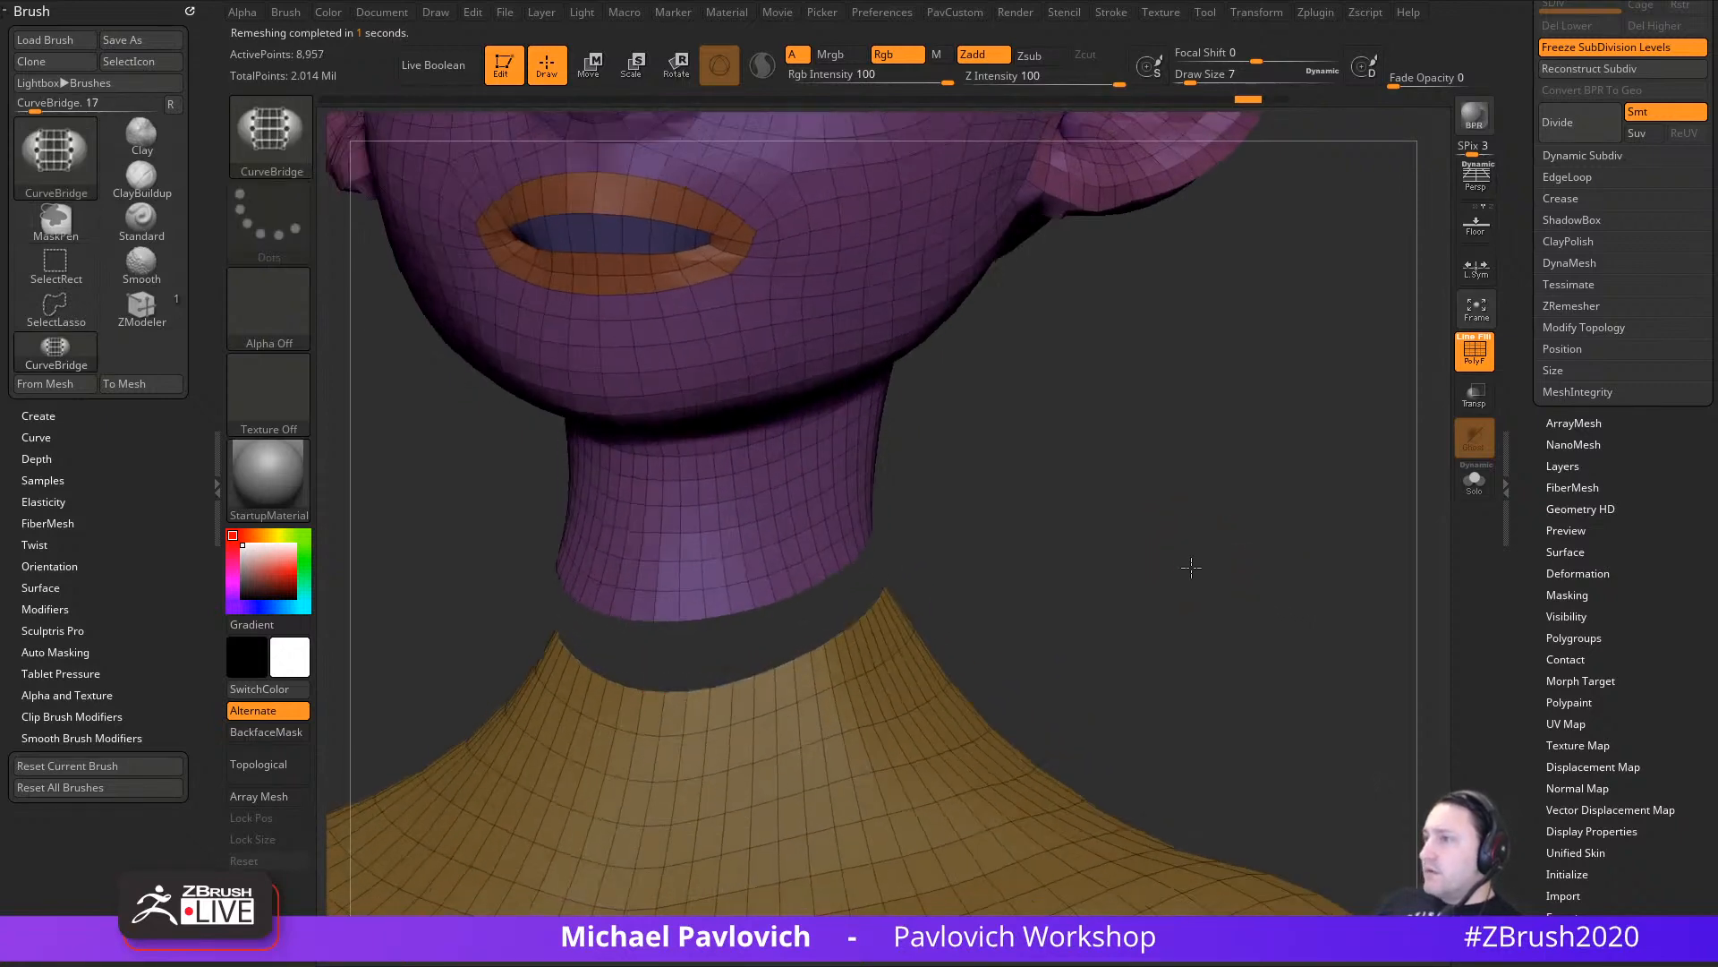
Step: Switch to the Standard brush and clear the remaining mask from the merged mesh
mouse_move(1209, 563)
mouse_down()
mouse_move(1122, 579)
mouse_move(1170, 548)
mouse_move(1217, 549)
mouse_up()
key(b)
key(s)
key(t)
key(s)
click(1119, 583)
drag(1091, 547, 786, 654)
drag(1280, 537, 1164, 572)
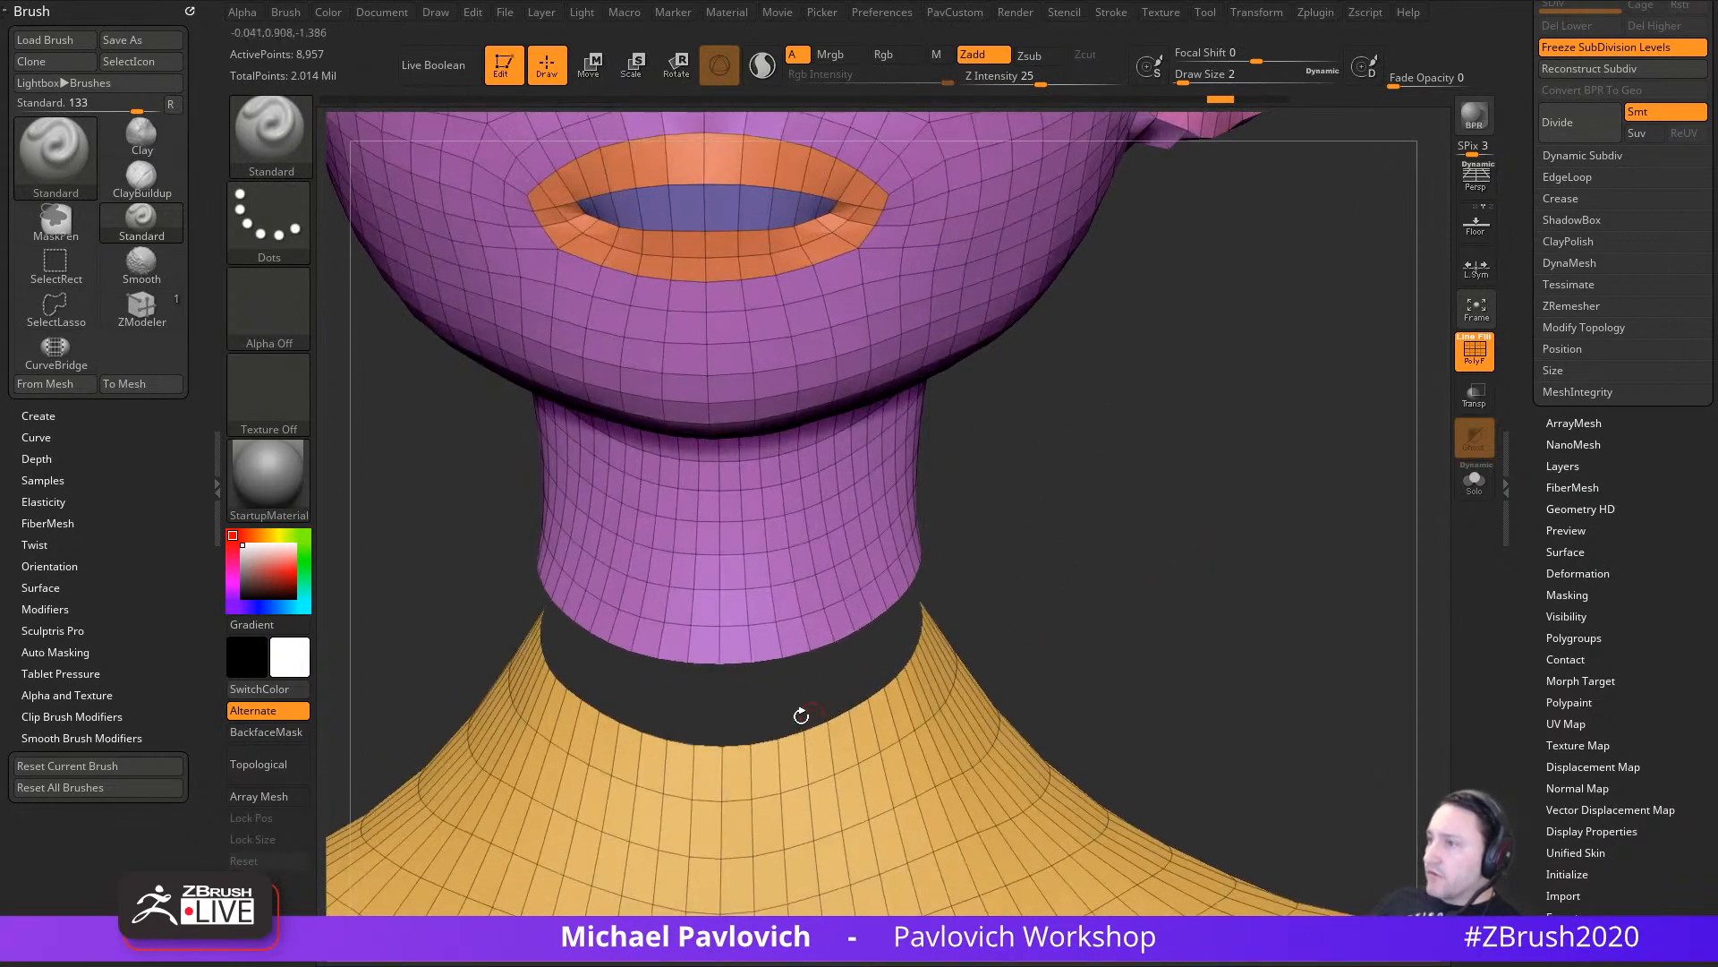
Step: With ZModeler's Bridge action targeting Edges, bridge the body's front centre neck edge to the matching head edge
key(b)
key(z)
key(m)
key(space)
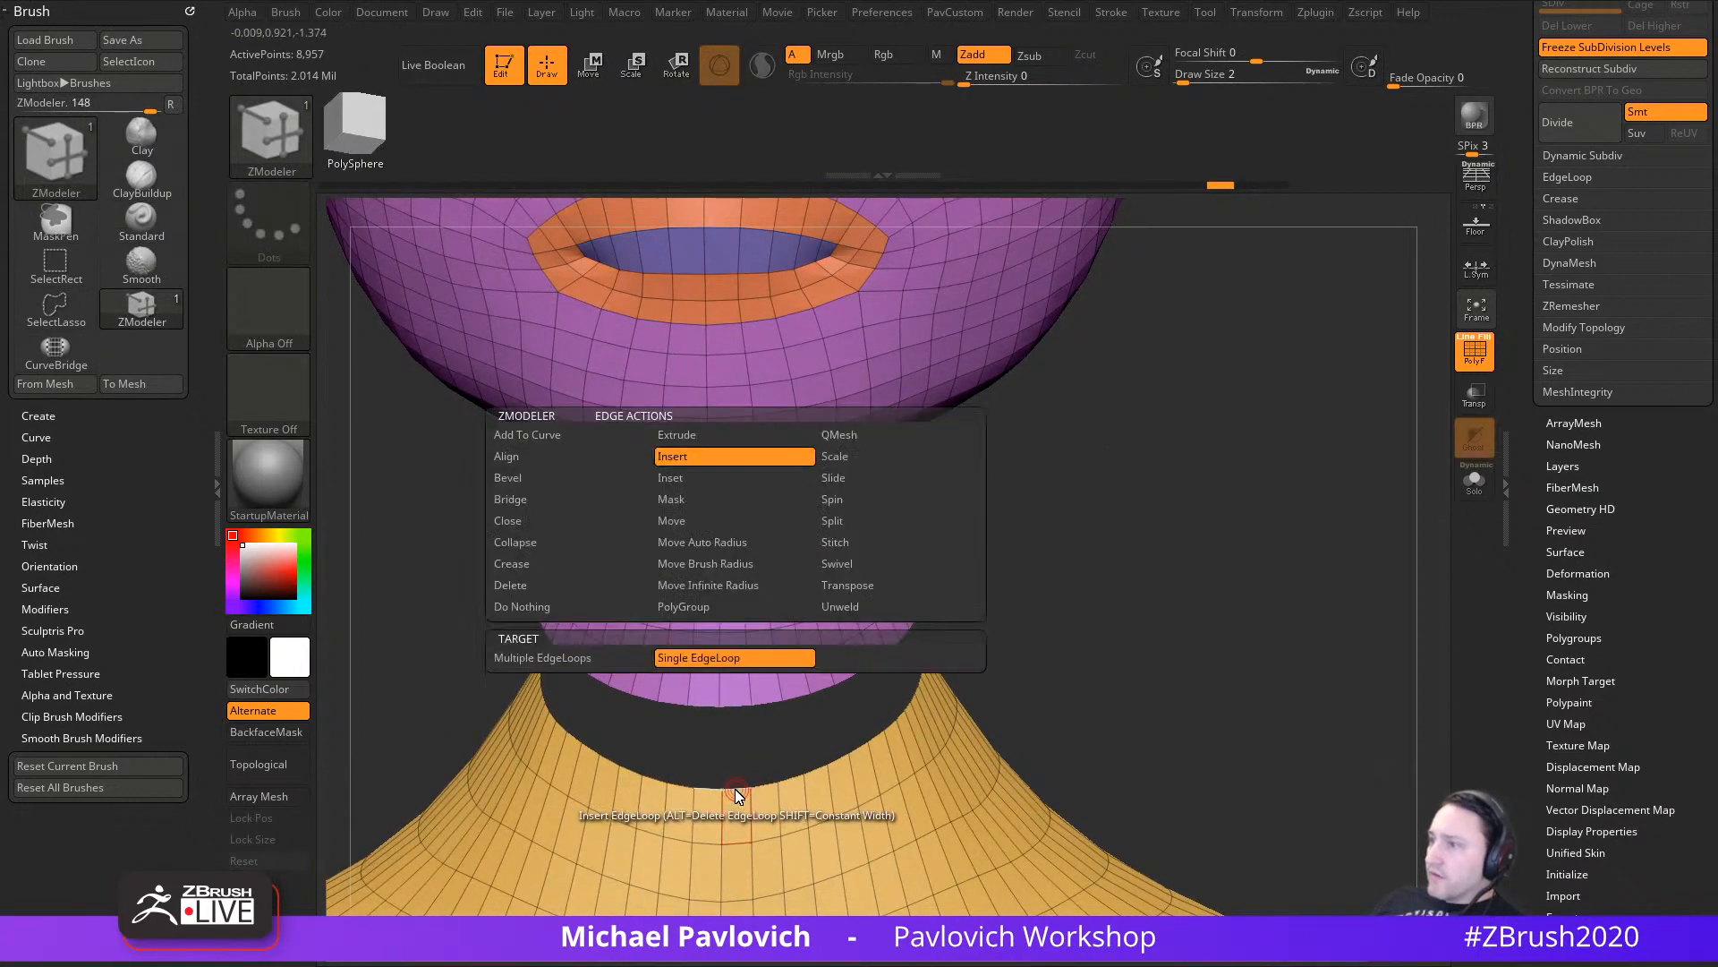
click(548, 520)
key(b)
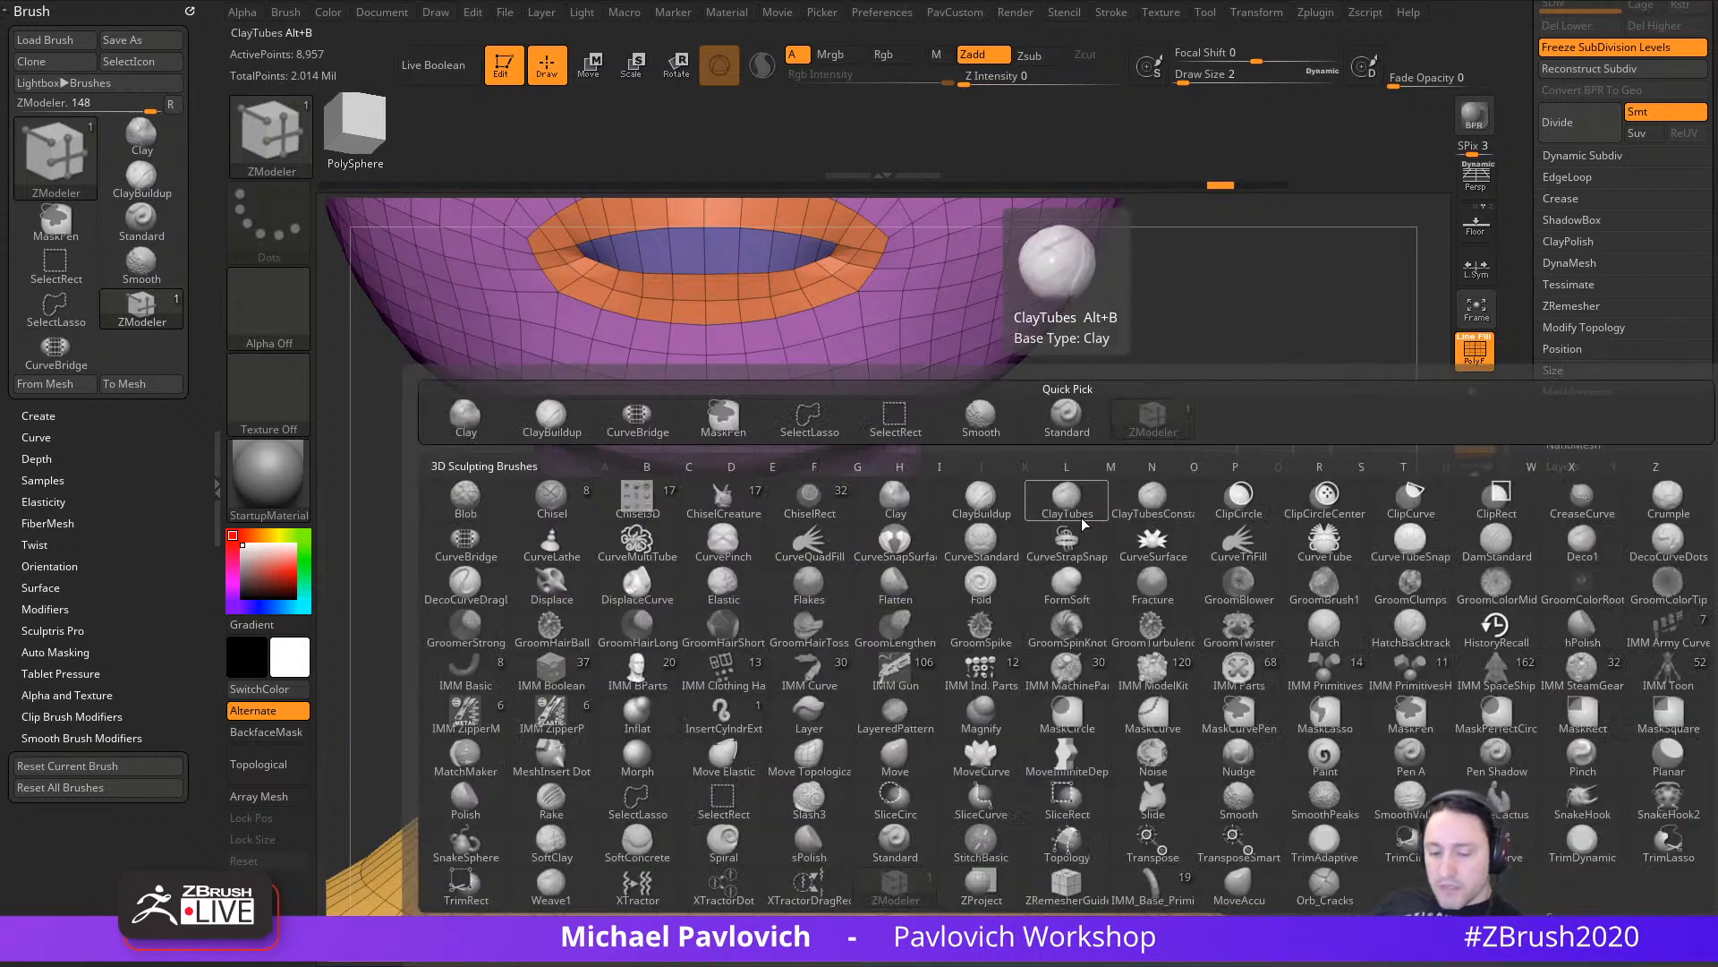
key(z)
key(m)
alt+drag(1178, 560, 1169, 541)
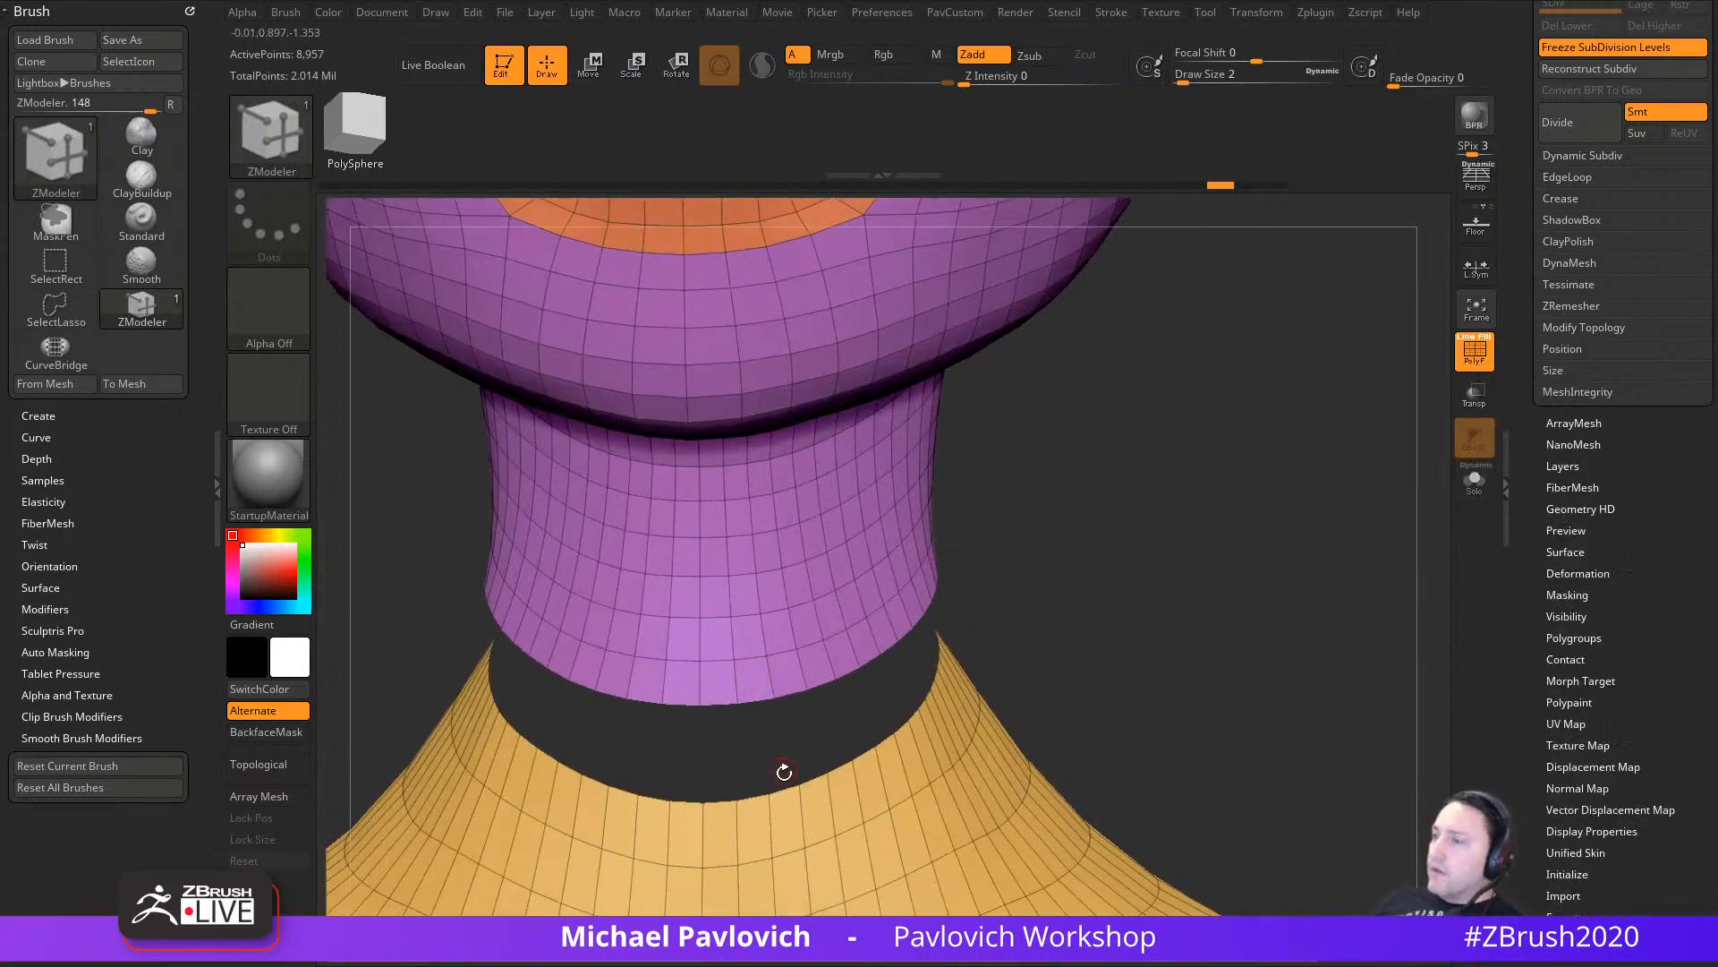
click(719, 803)
click(715, 706)
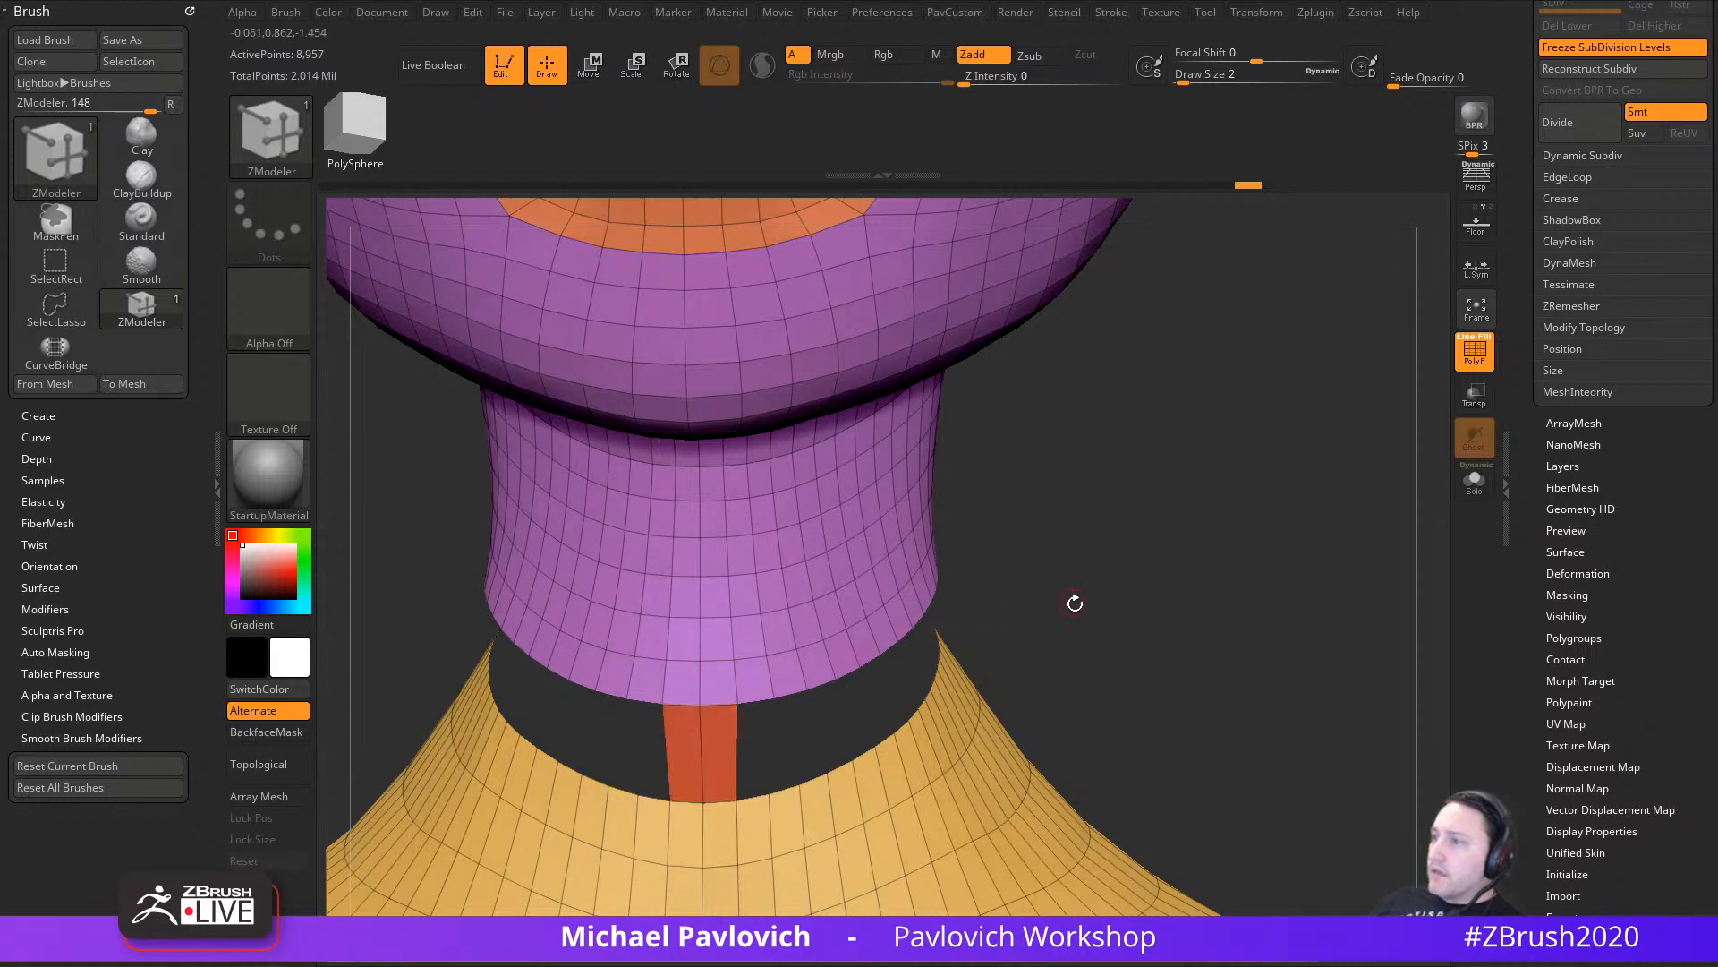
Step: Bridge the next pairs of head and body edges outward from the front centre of the neck
drag(1074, 603, 785, 781)
click(756, 702)
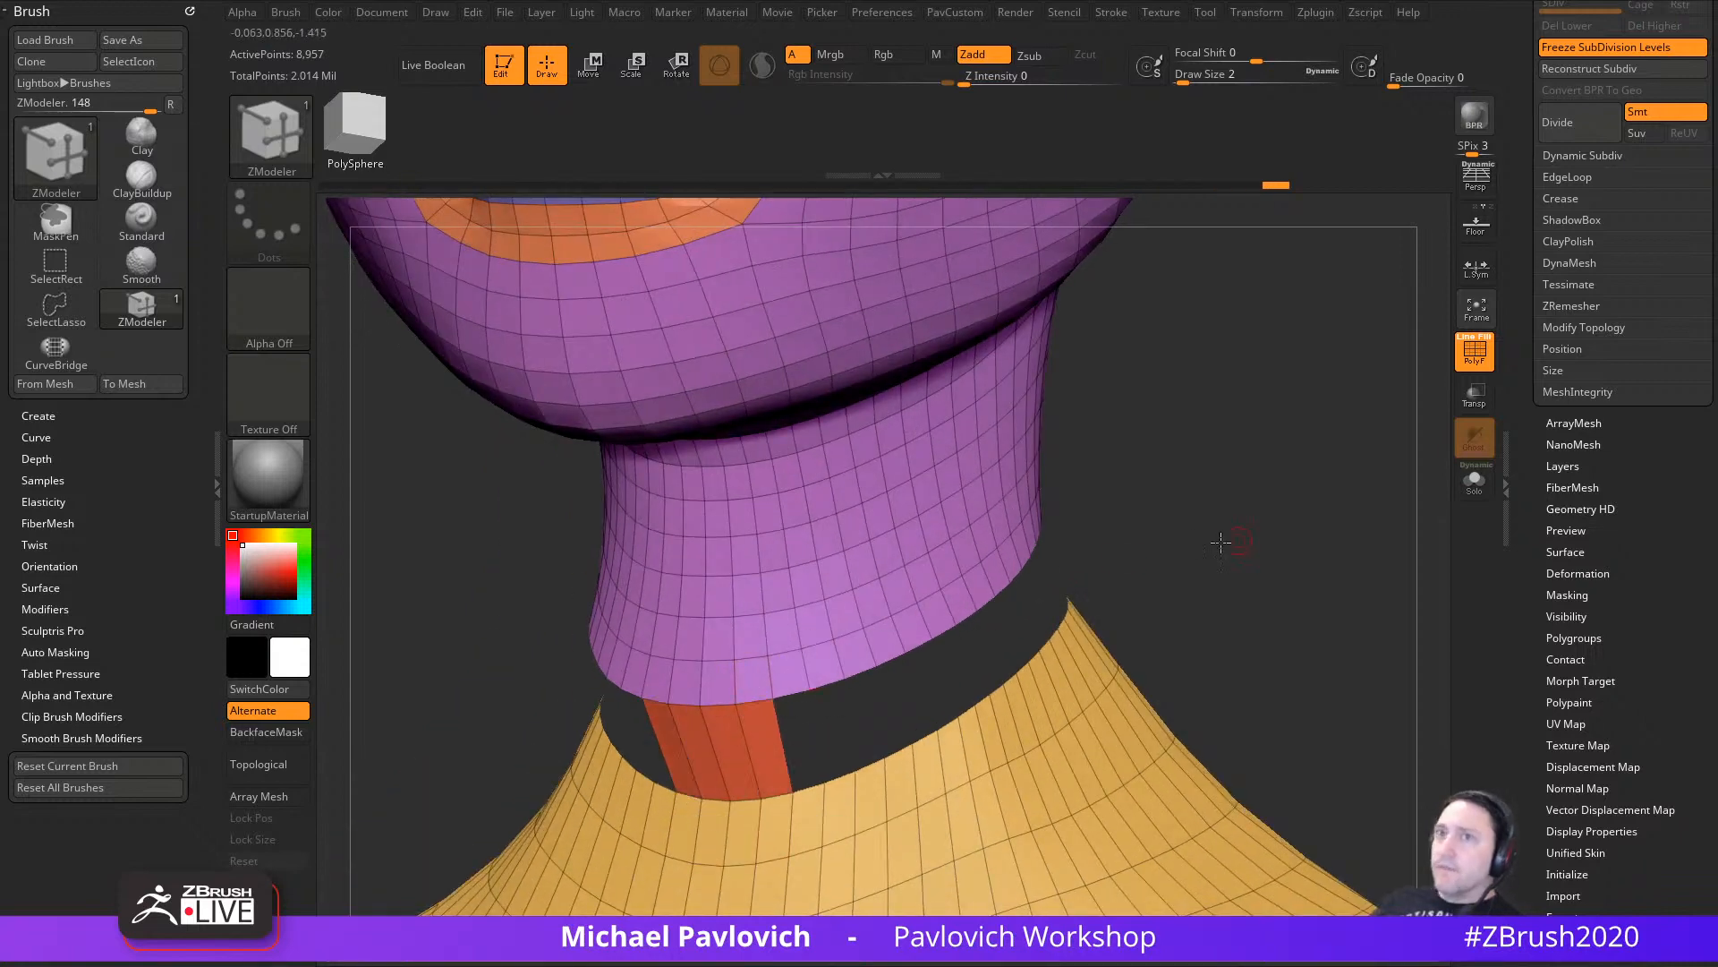
drag(1229, 541, 1192, 544)
click(762, 794)
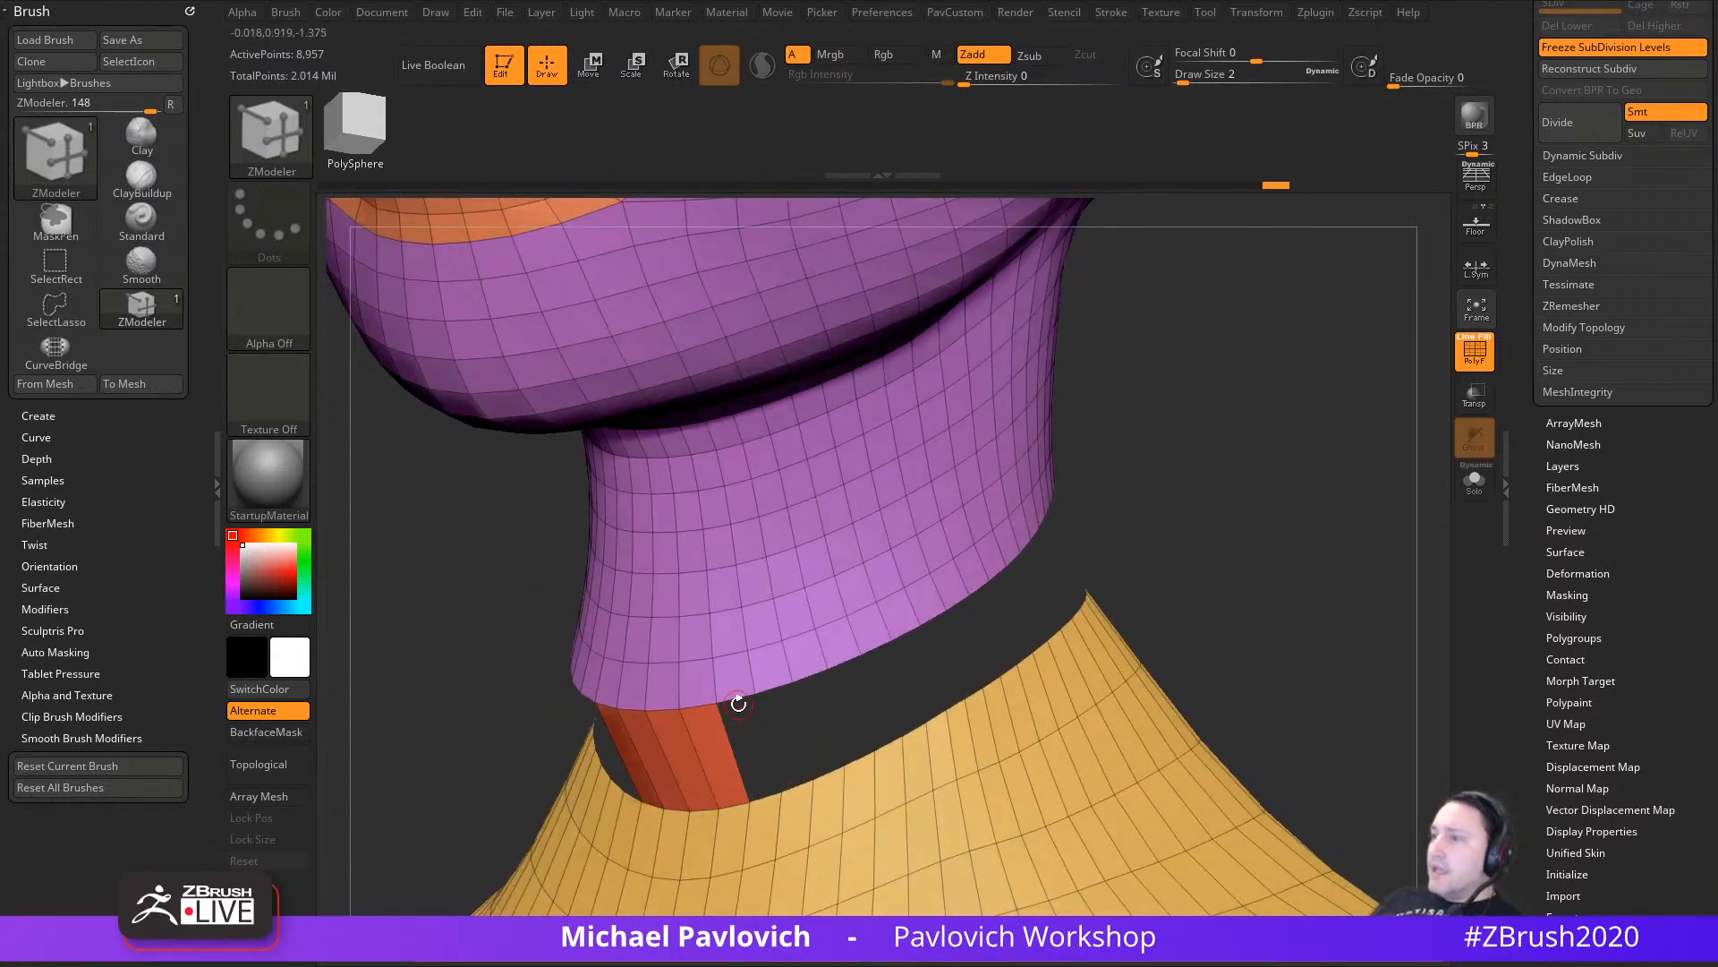
drag(1051, 556, 798, 752)
mouse_move(1219, 537)
mouse_down()
mouse_move(1293, 531)
mouse_move(1226, 534)
mouse_up()
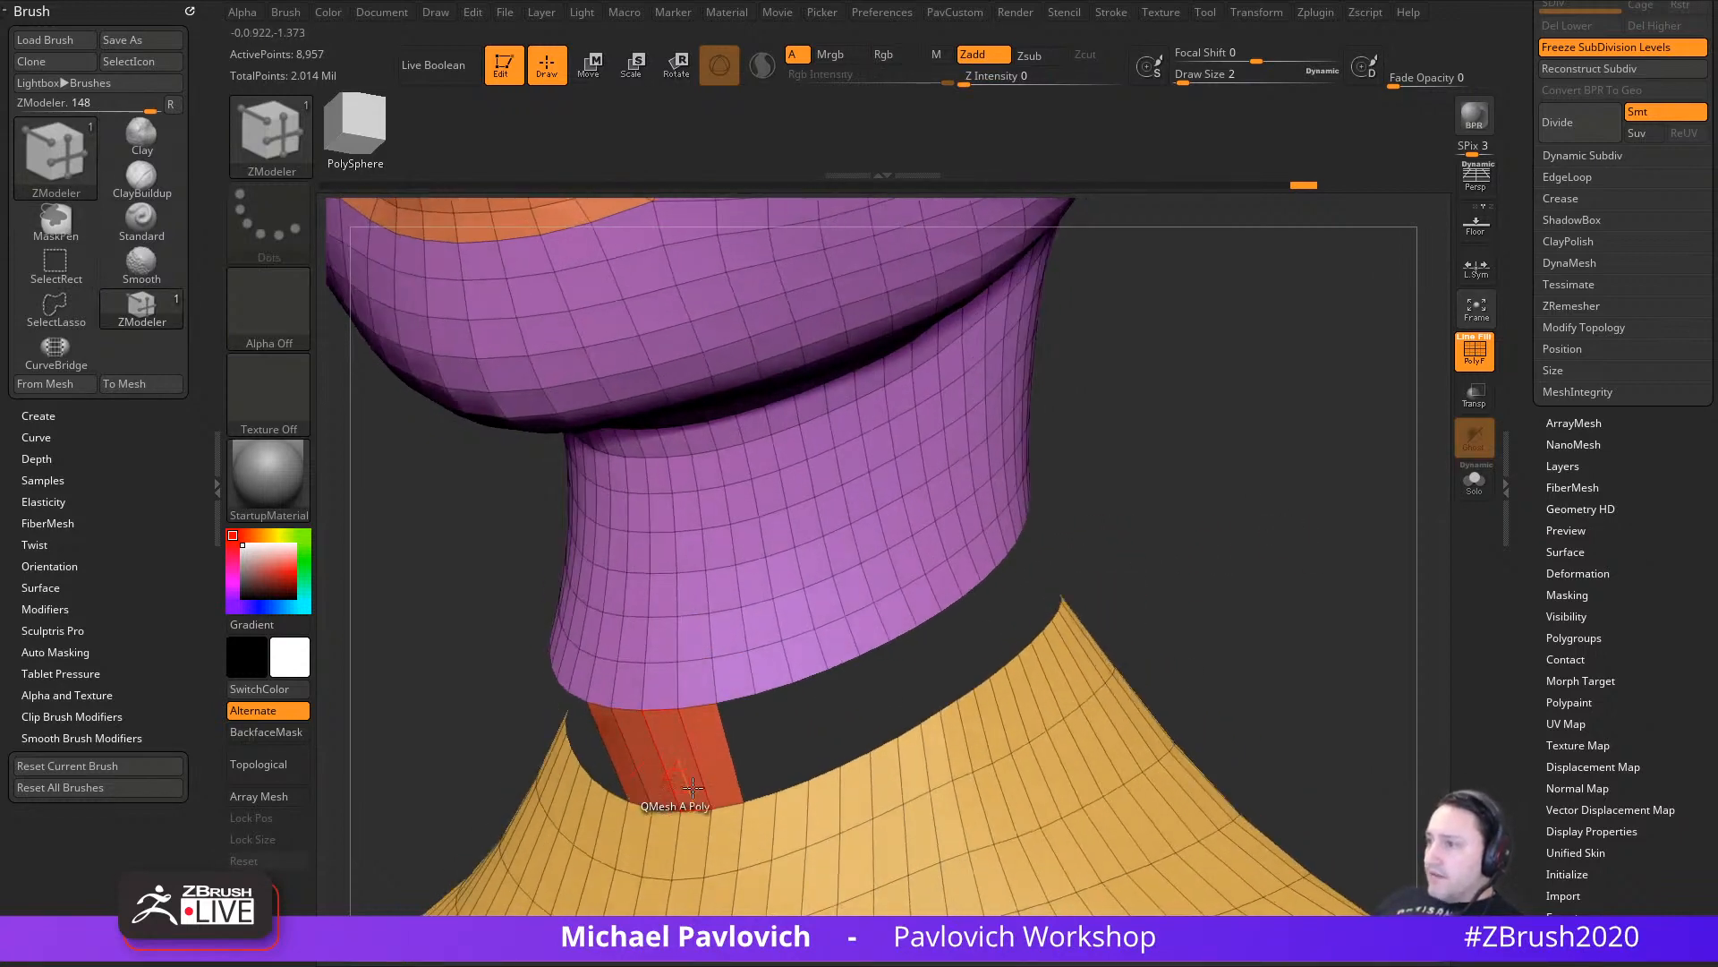
drag(1179, 658, 1214, 542)
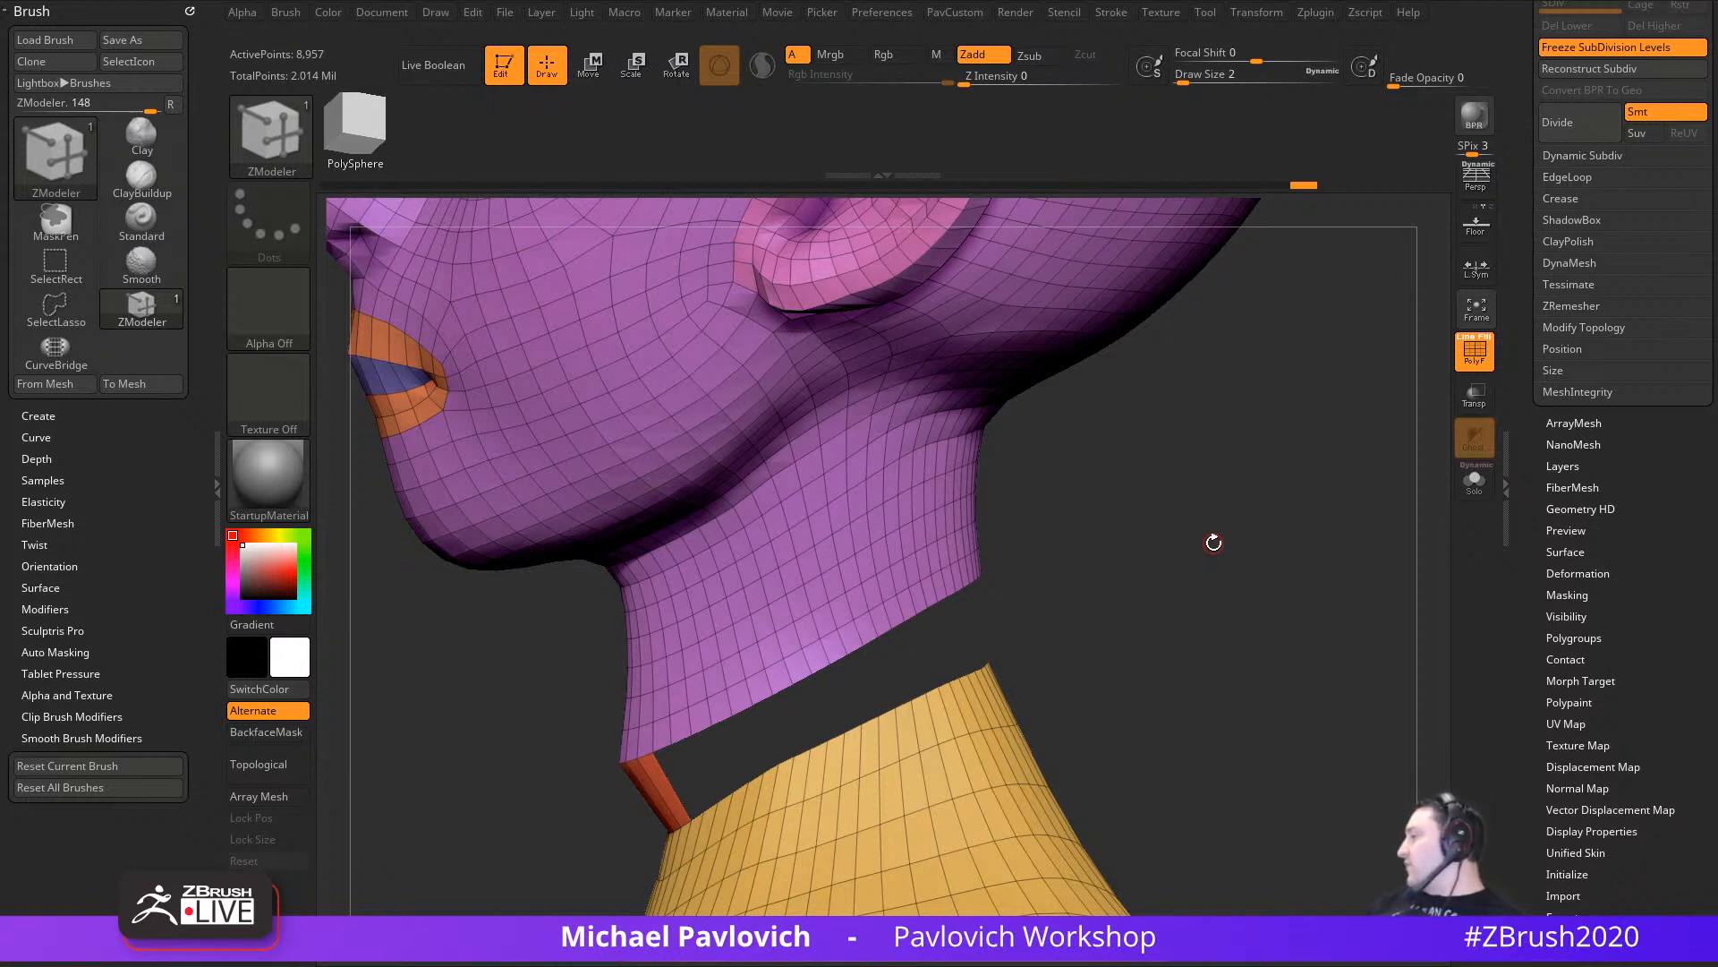
drag(1226, 541, 1257, 579)
drag(1156, 522, 1114, 534)
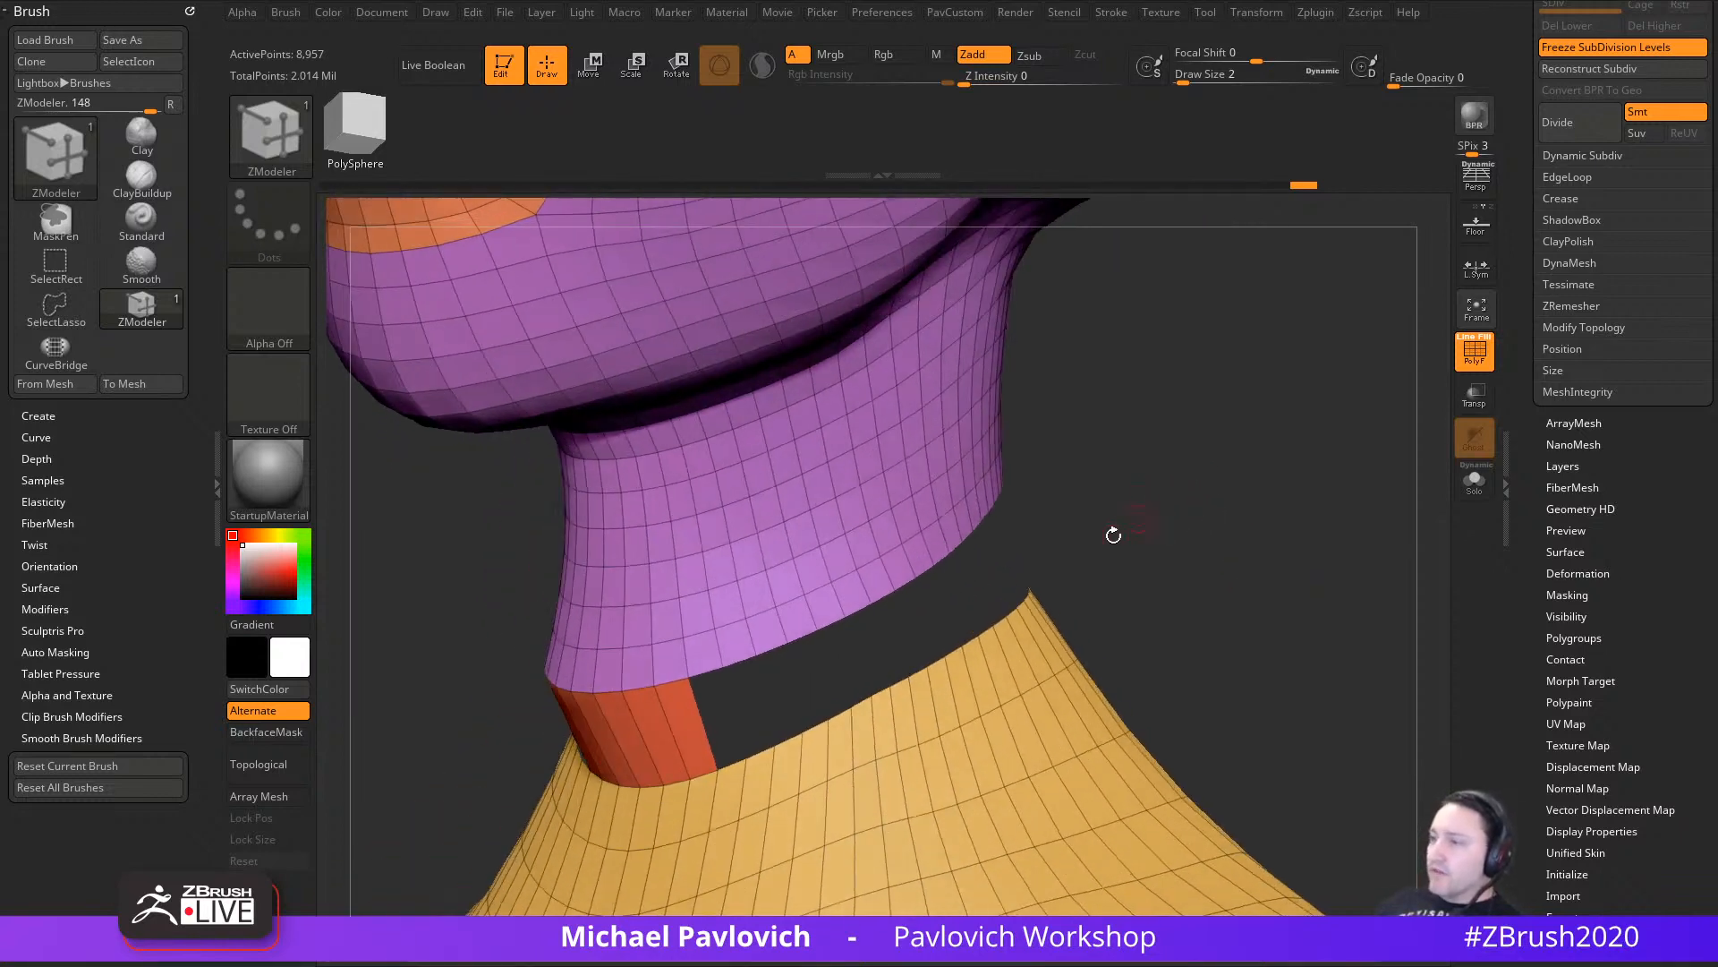
Step: Set ZModeler's point action to Stitch and stitch points on the body's neck border to the head's neck border
key(space)
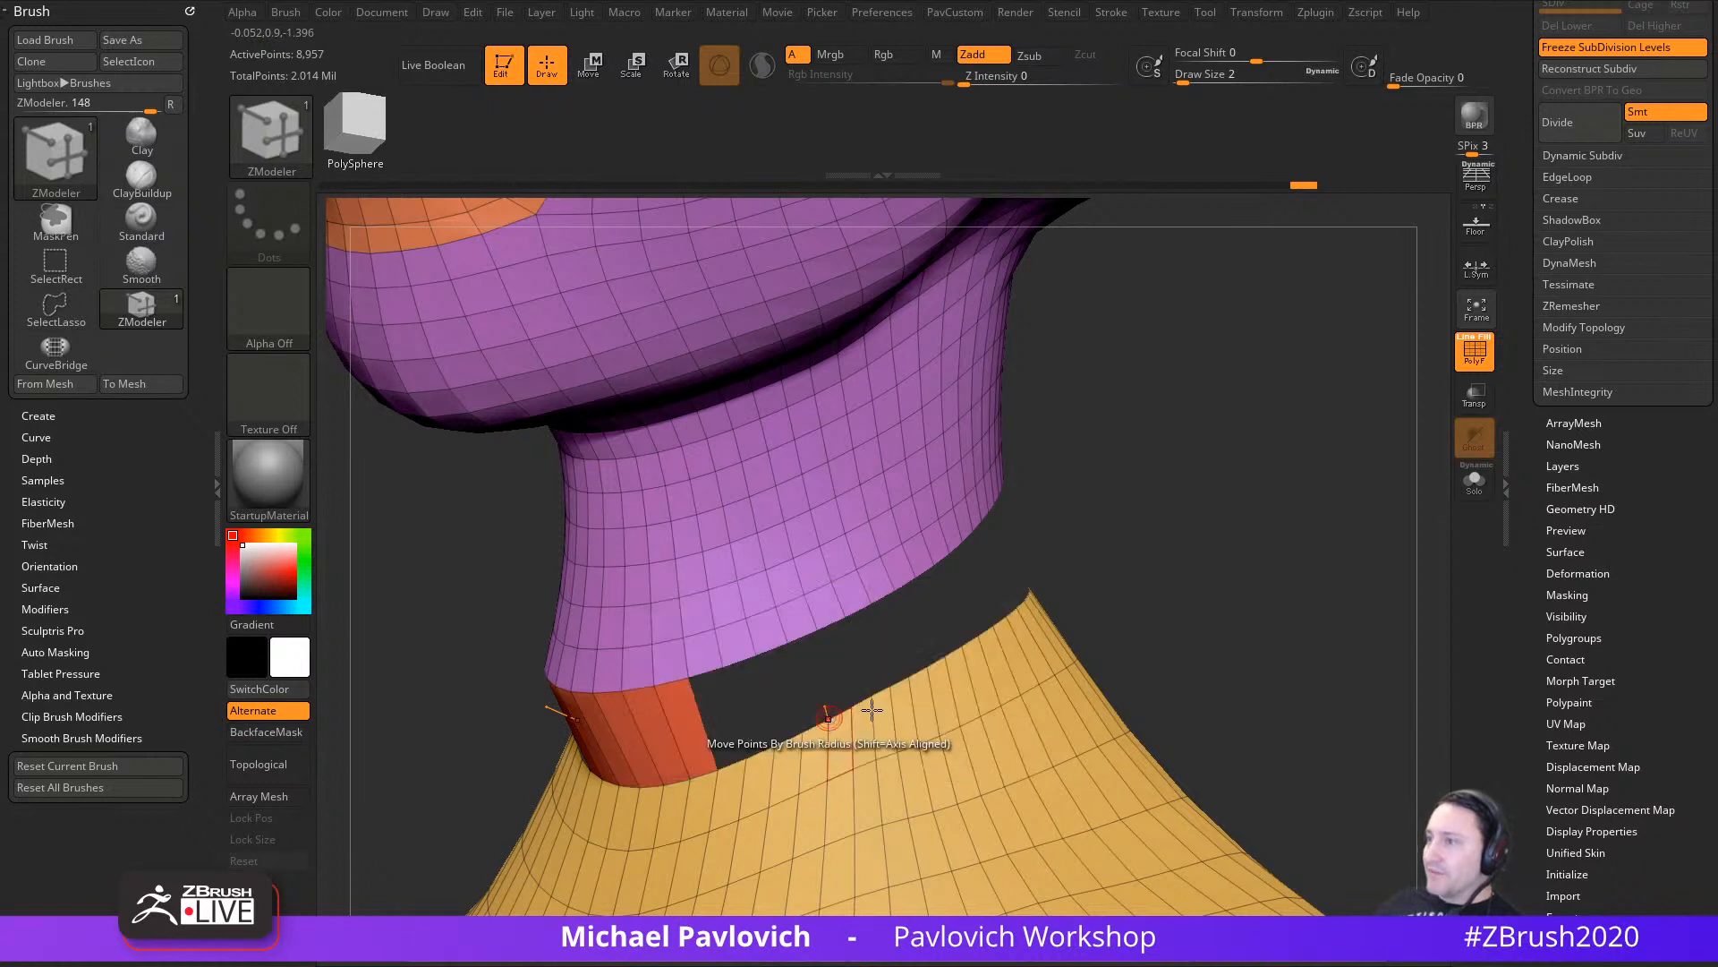
drag(1302, 601, 1328, 597)
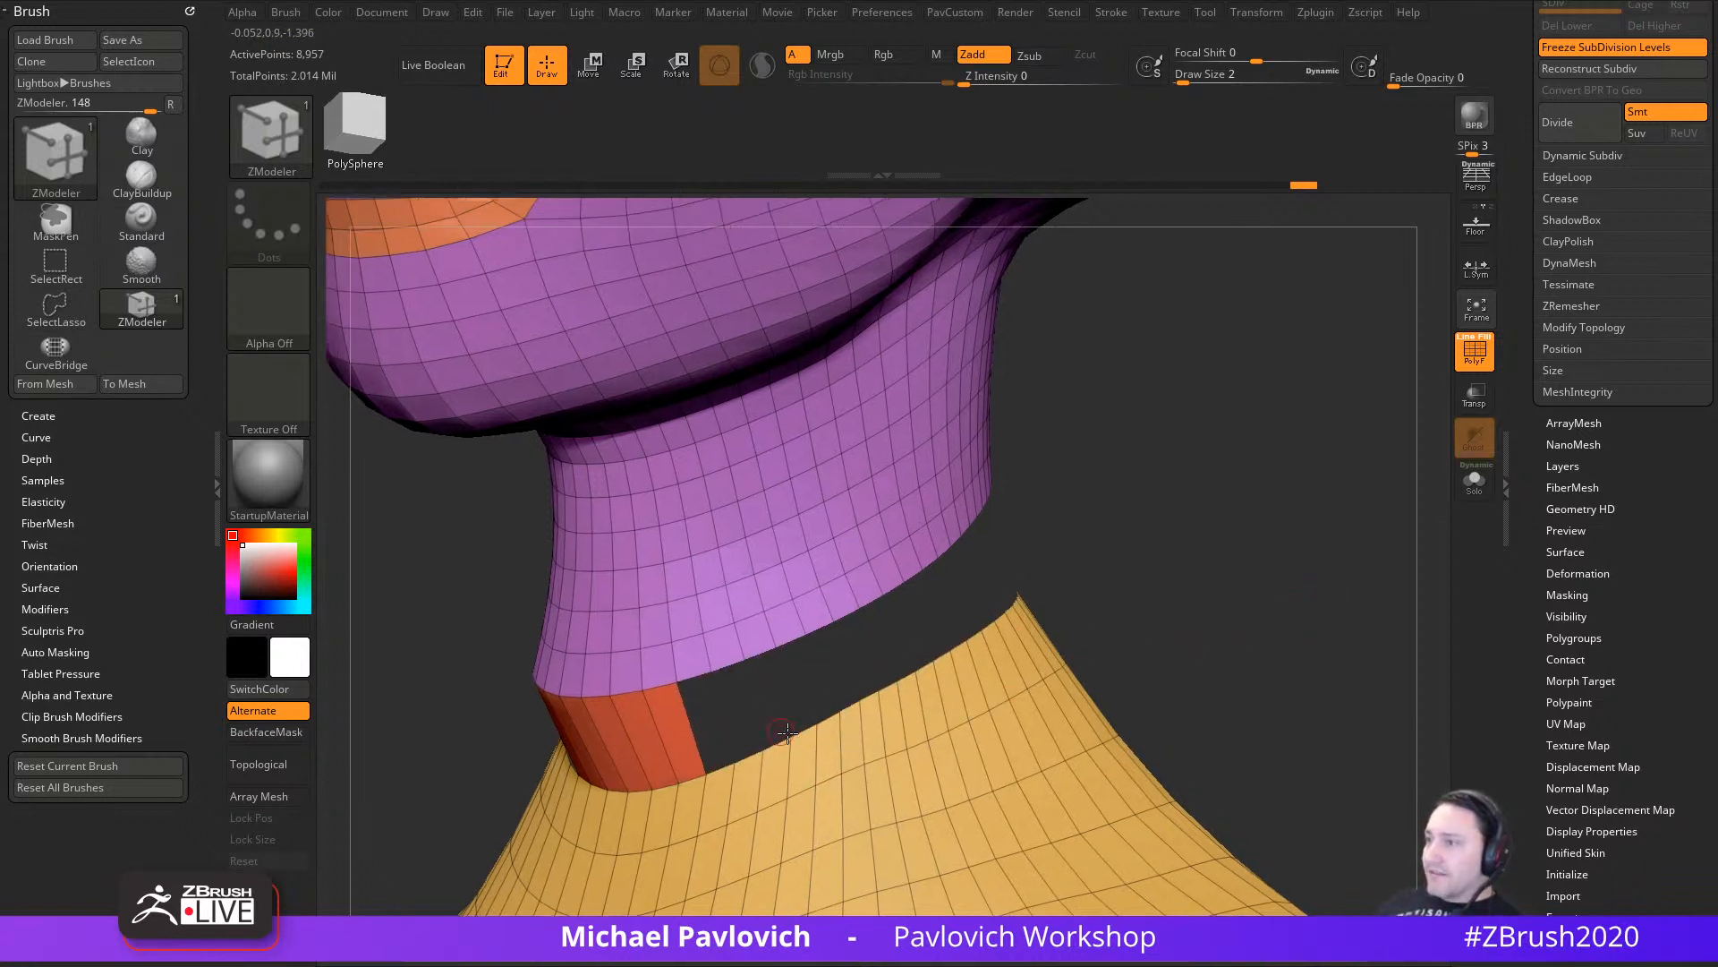
key(space)
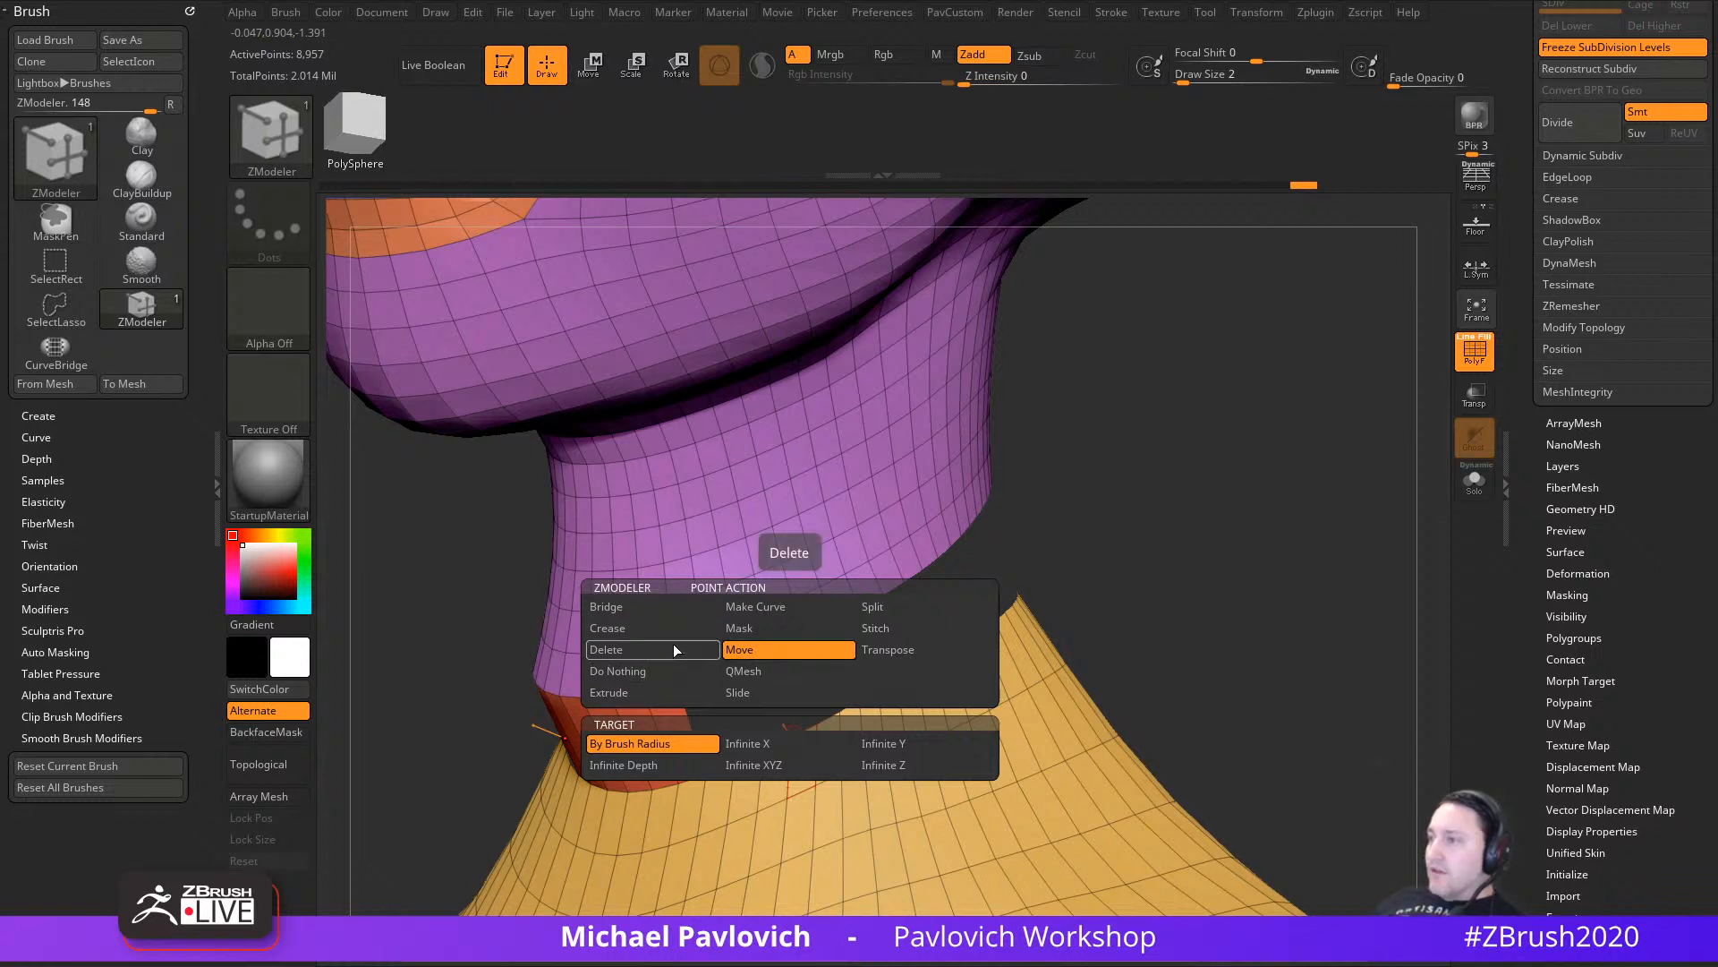
key(space)
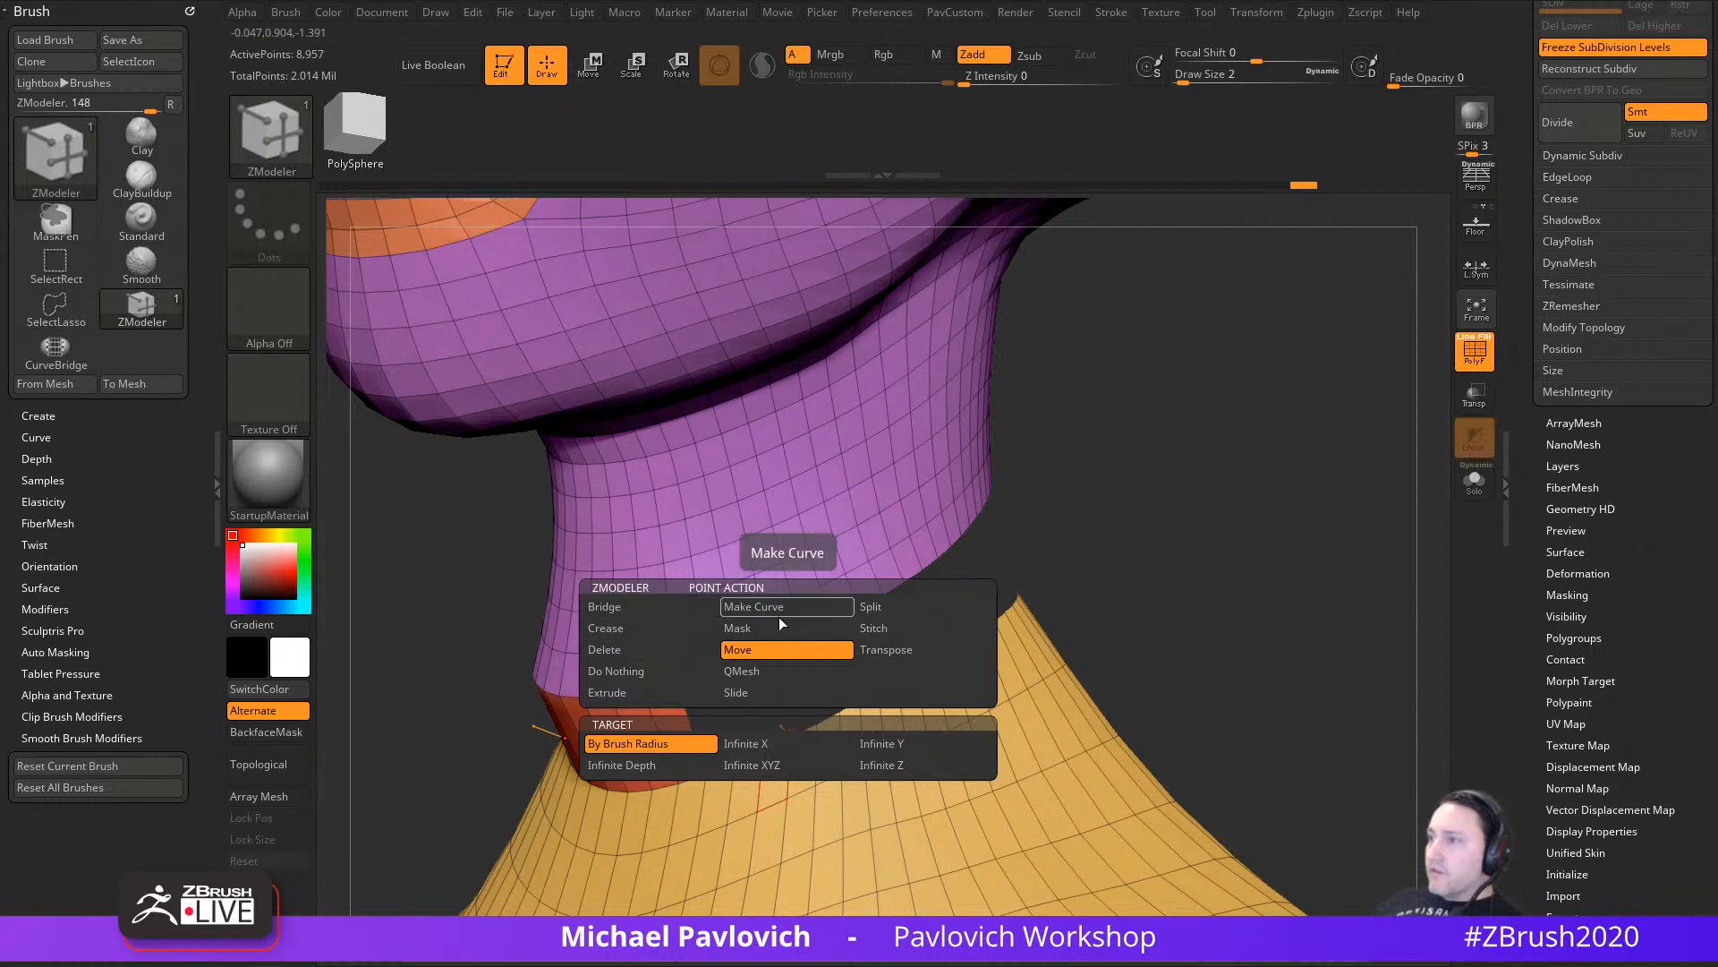
click(879, 627)
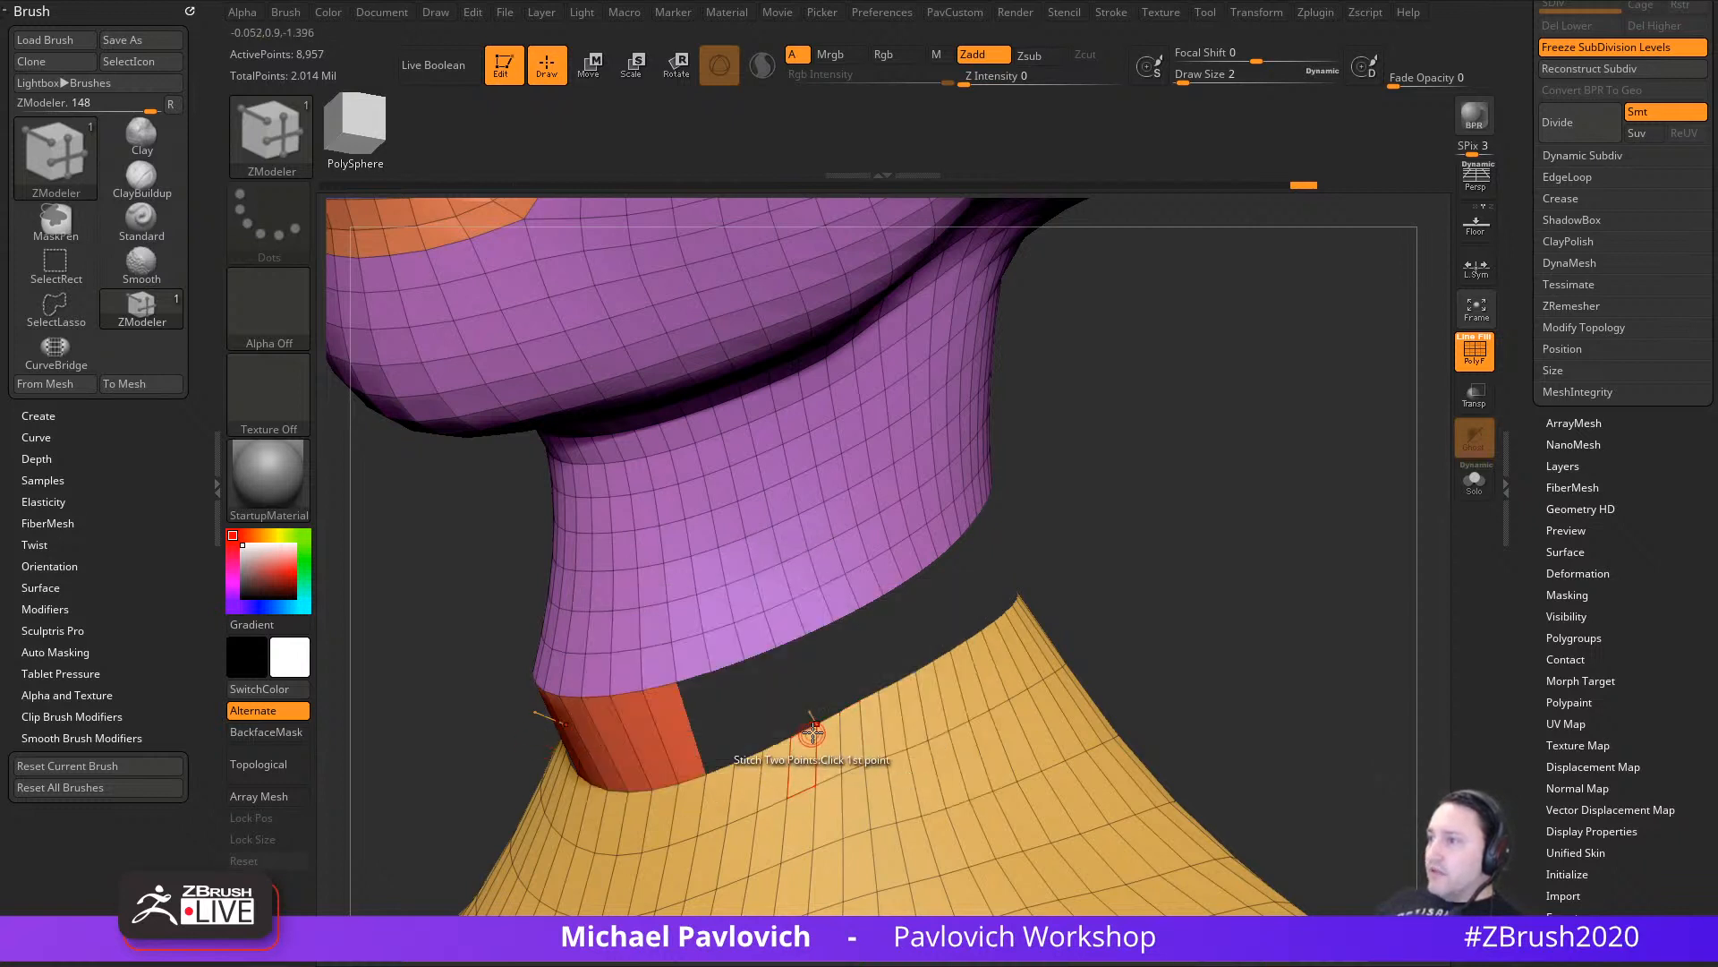
click(781, 651)
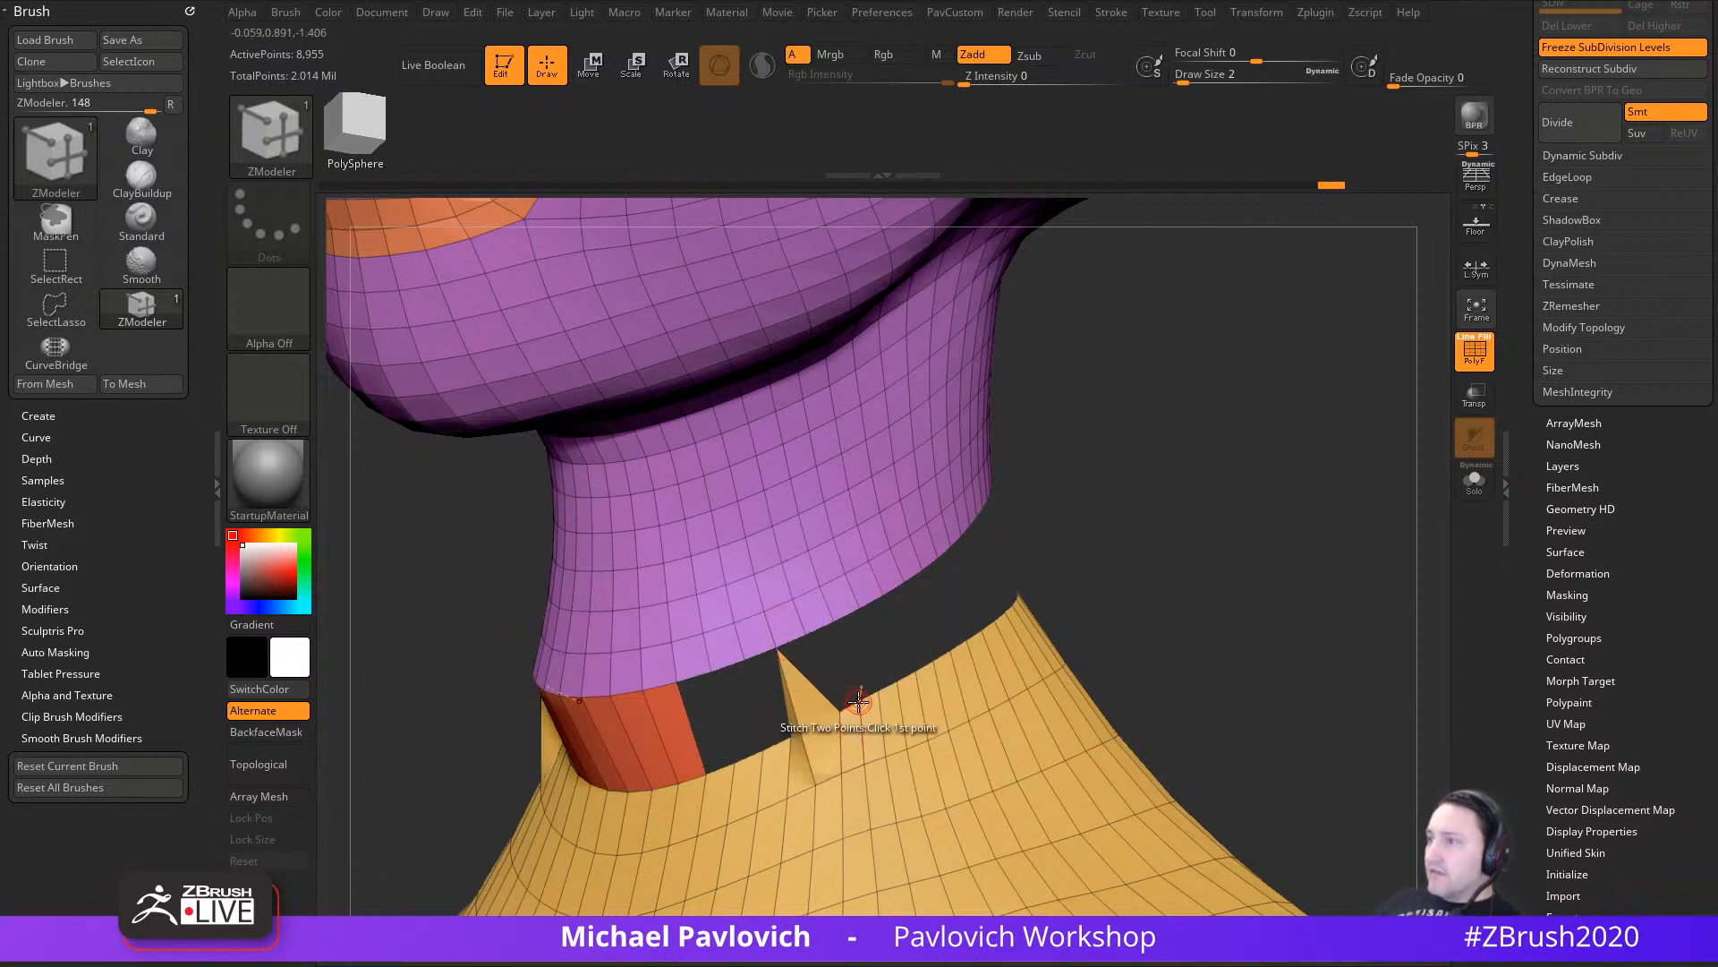
drag(1124, 636, 1158, 641)
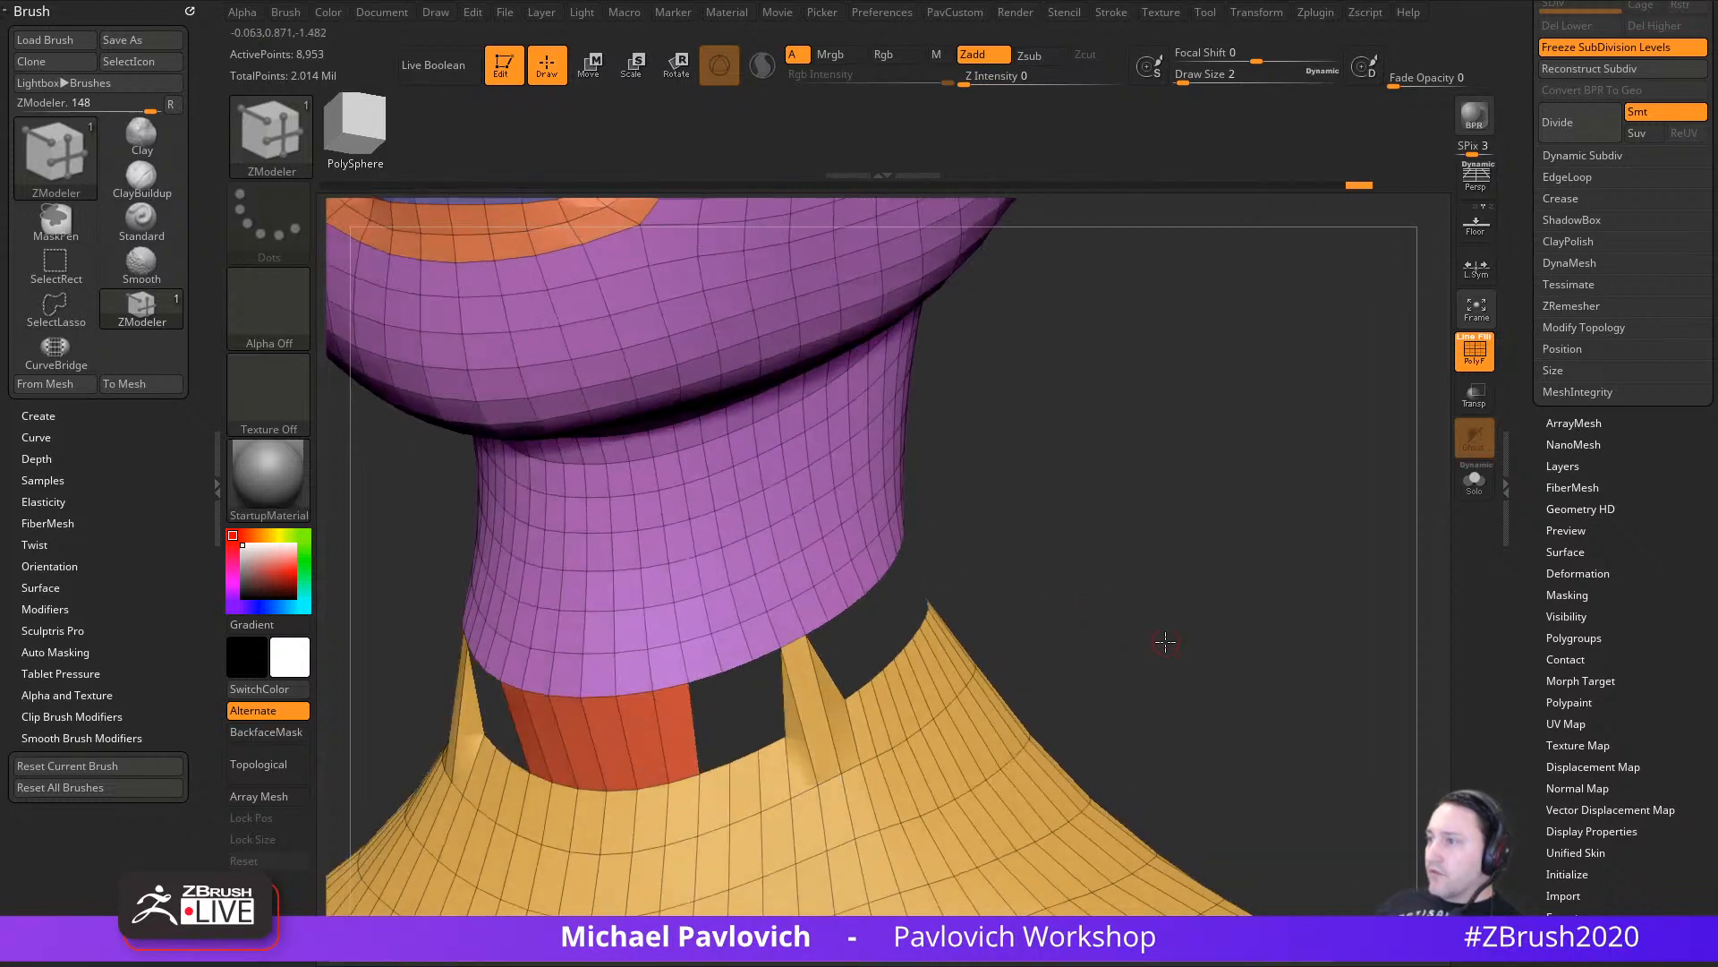
Step: Undo the point stitches and revert the history to before the neck edges were bridged
key(ctrl+z)
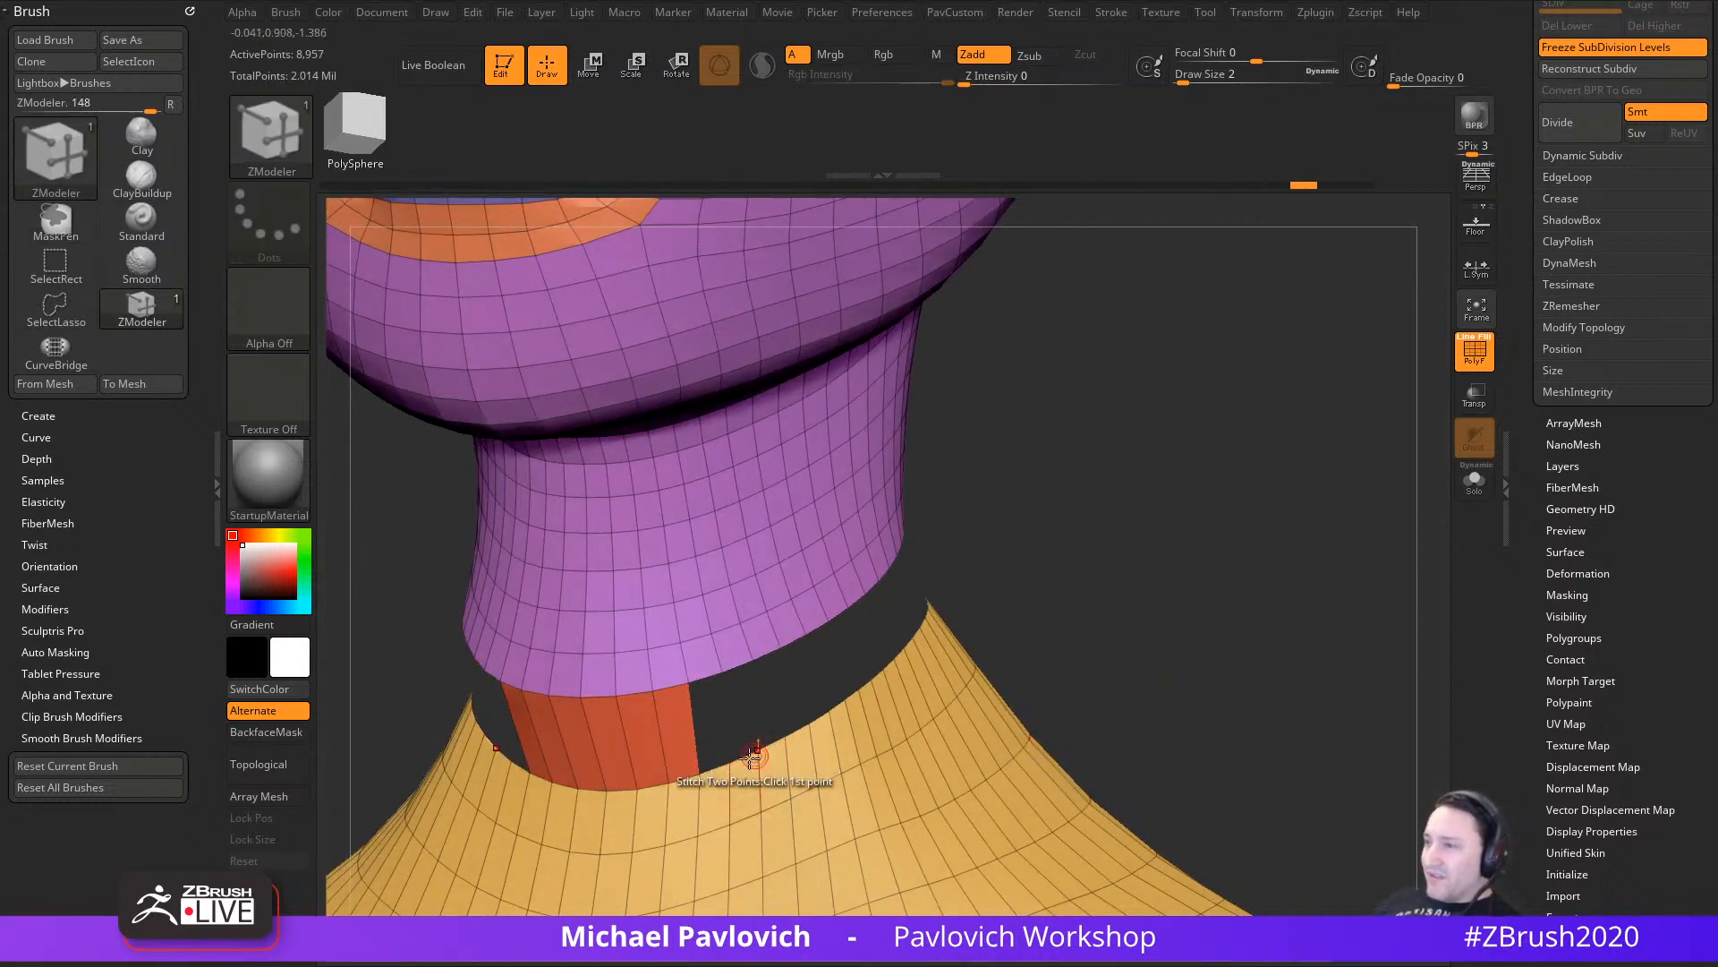
alt+drag(1056, 617, 1063, 472)
mouse_move(1222, 569)
mouse_down()
mouse_move(1038, 584)
mouse_move(1226, 574)
mouse_up()
key(ctrl)
ctrl+right_drag(1156, 538, 1098, 819)
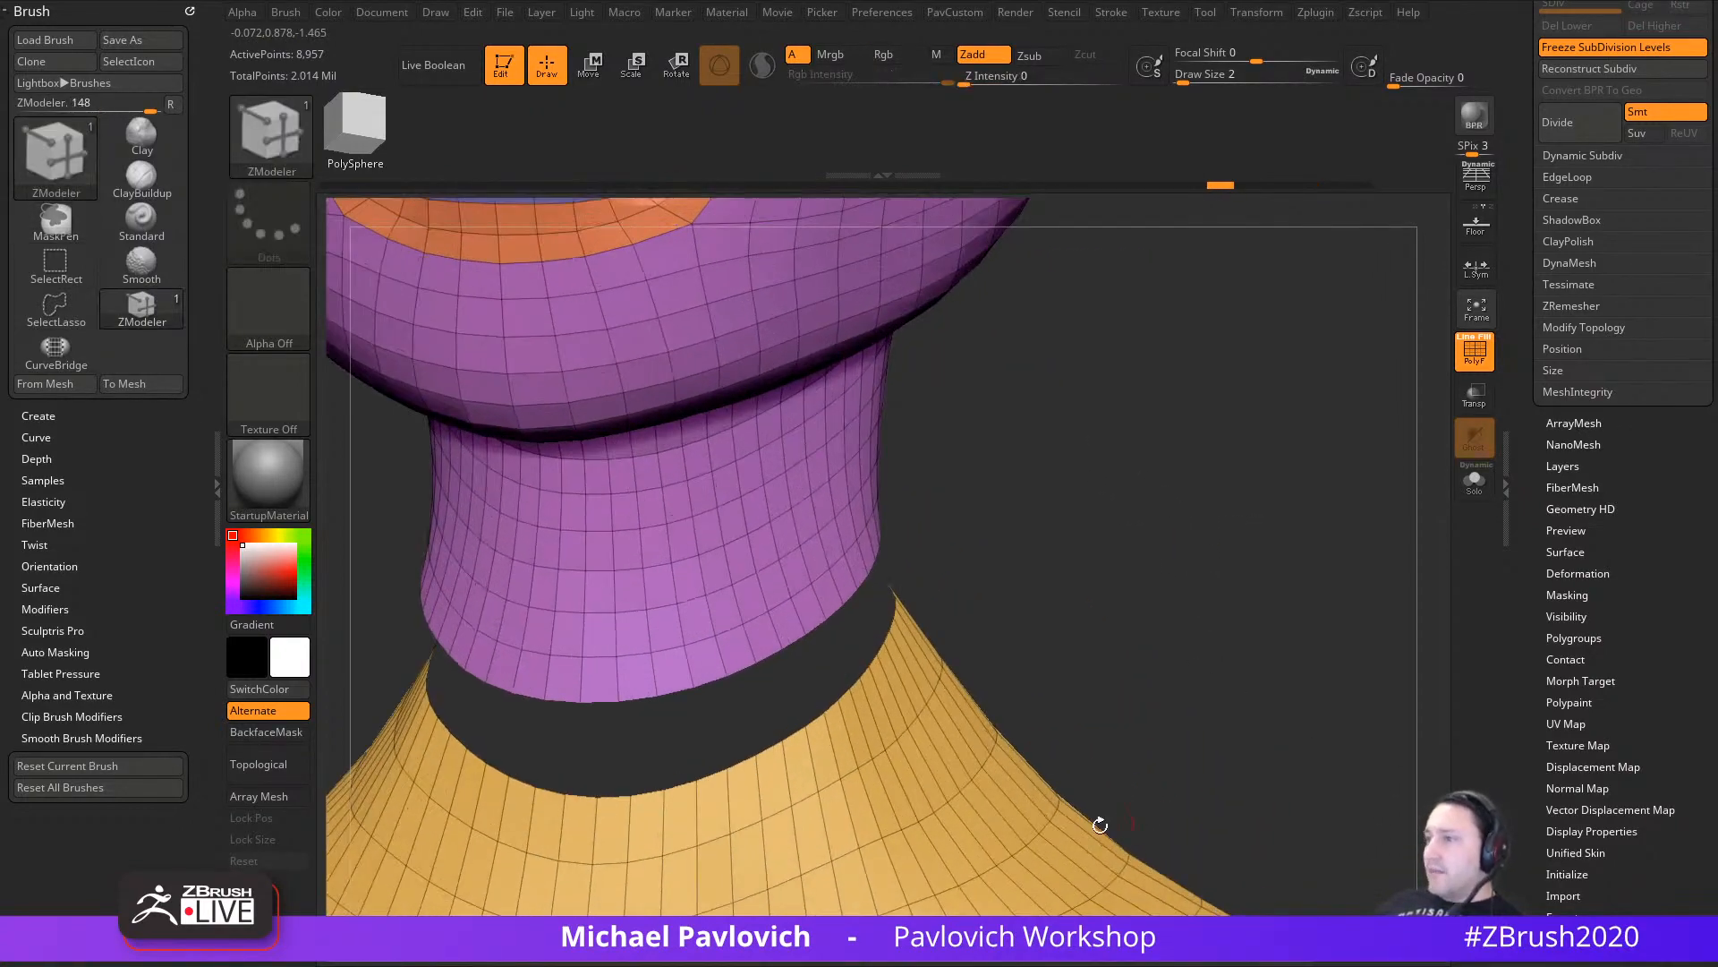
key(space)
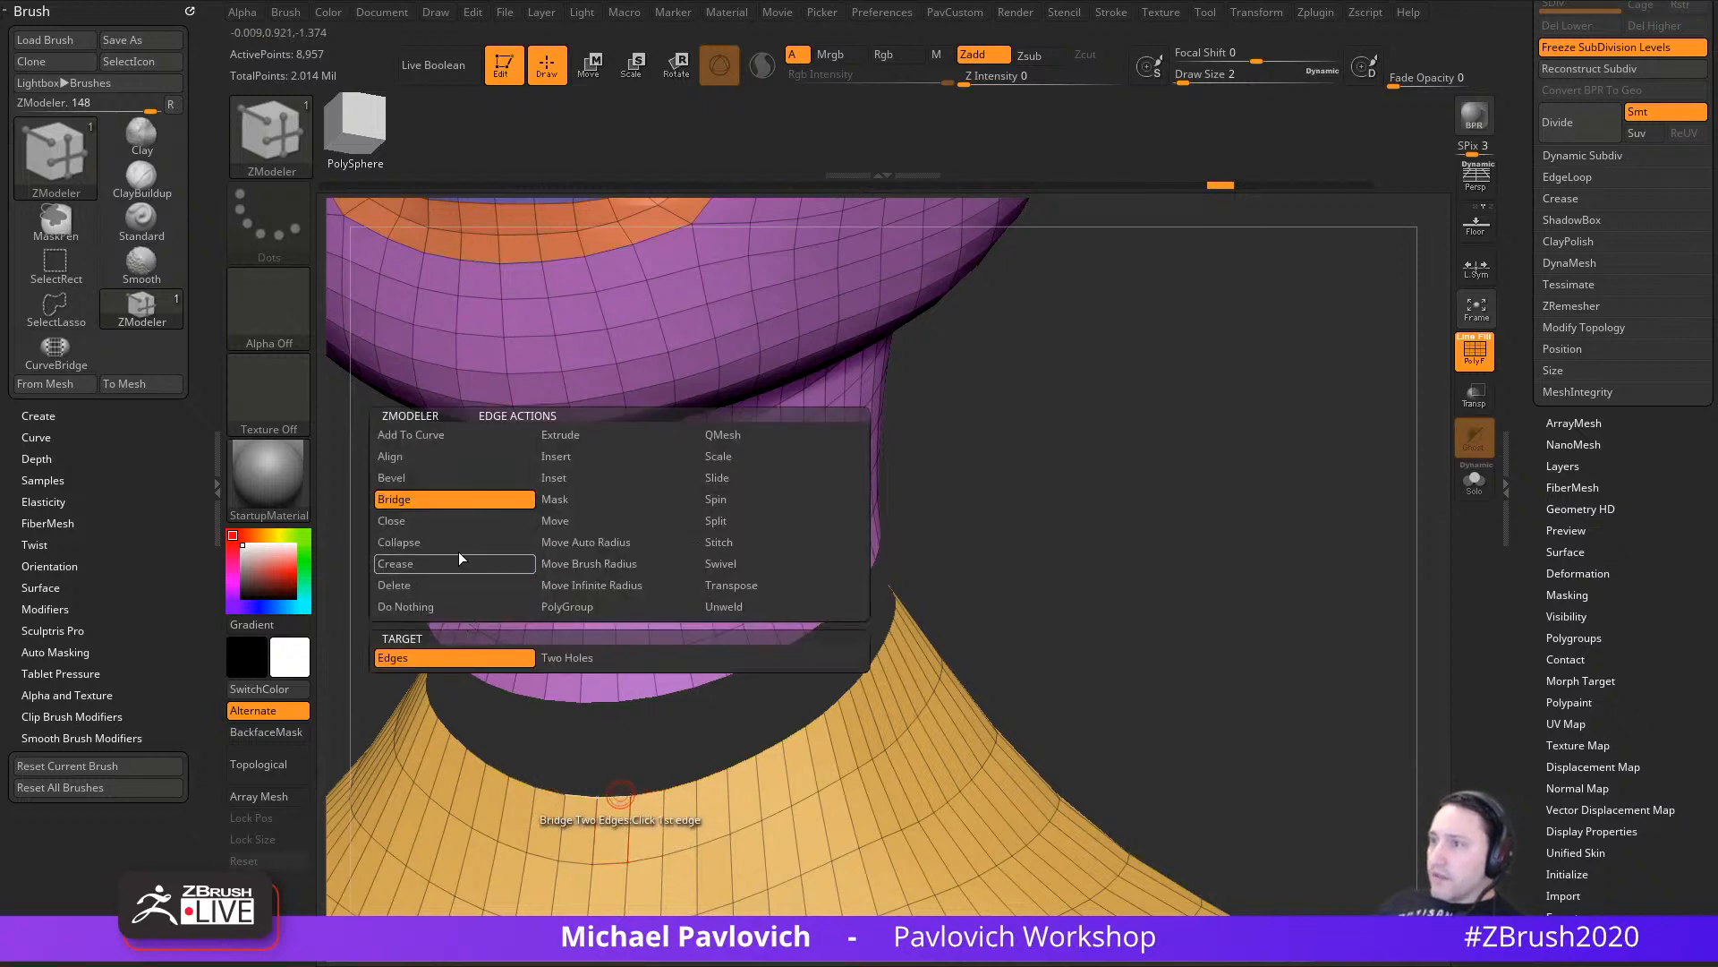
click(456, 519)
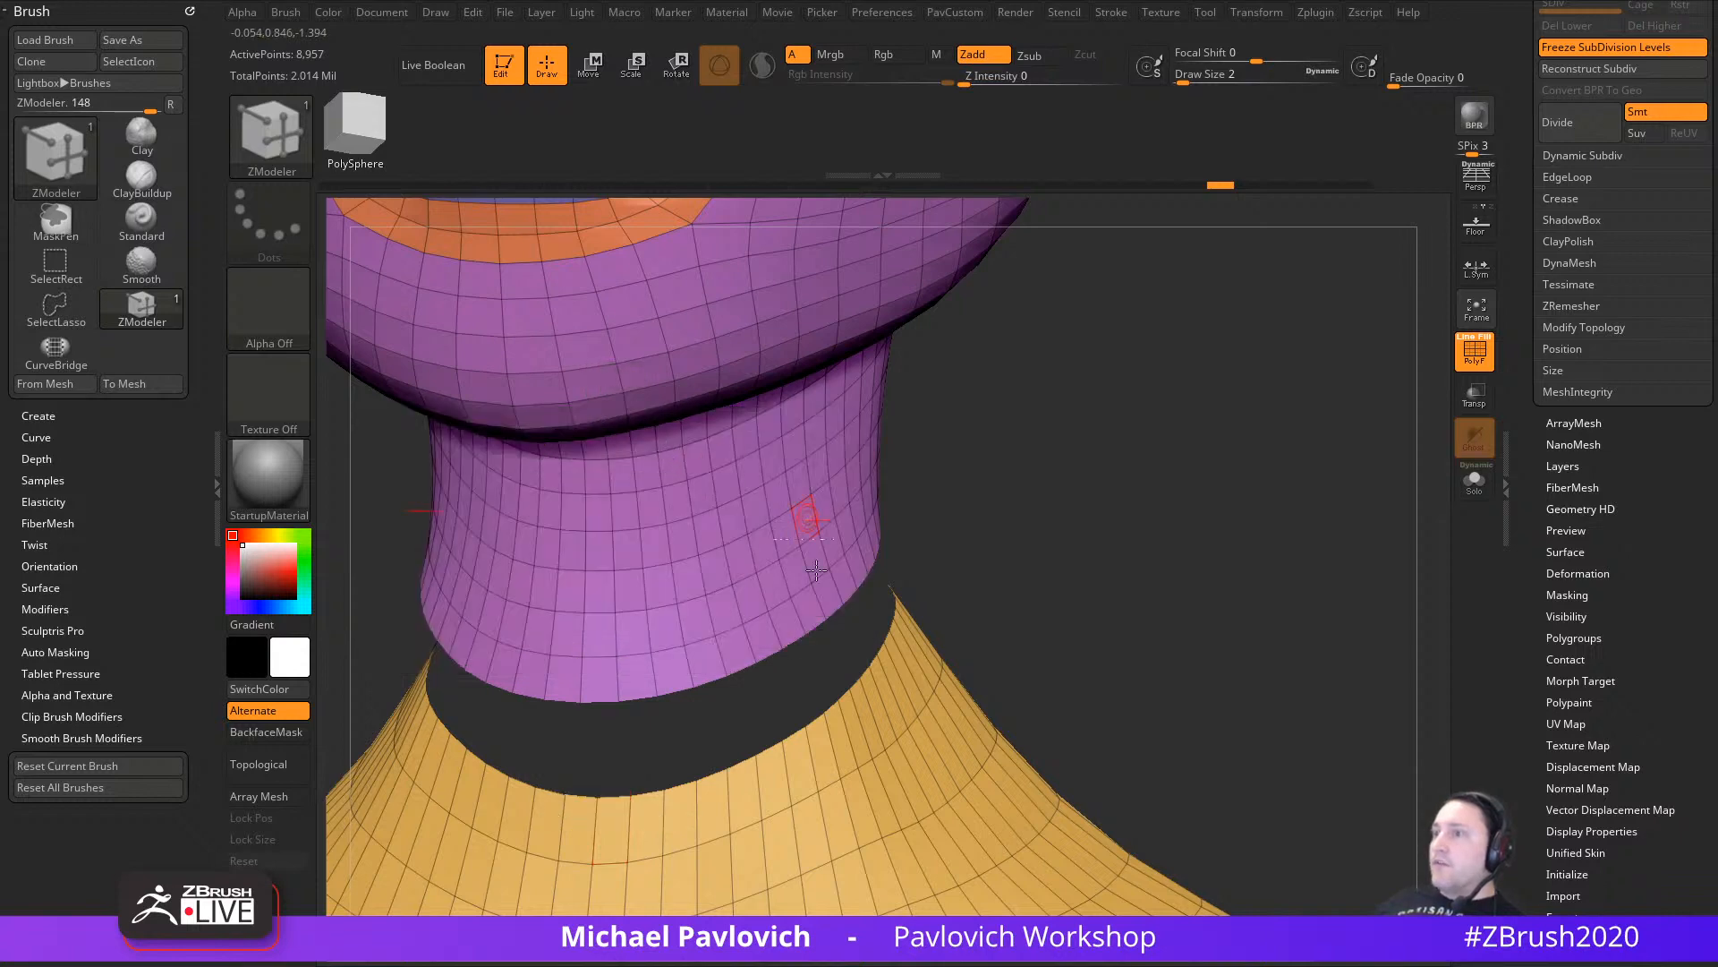
key(space)
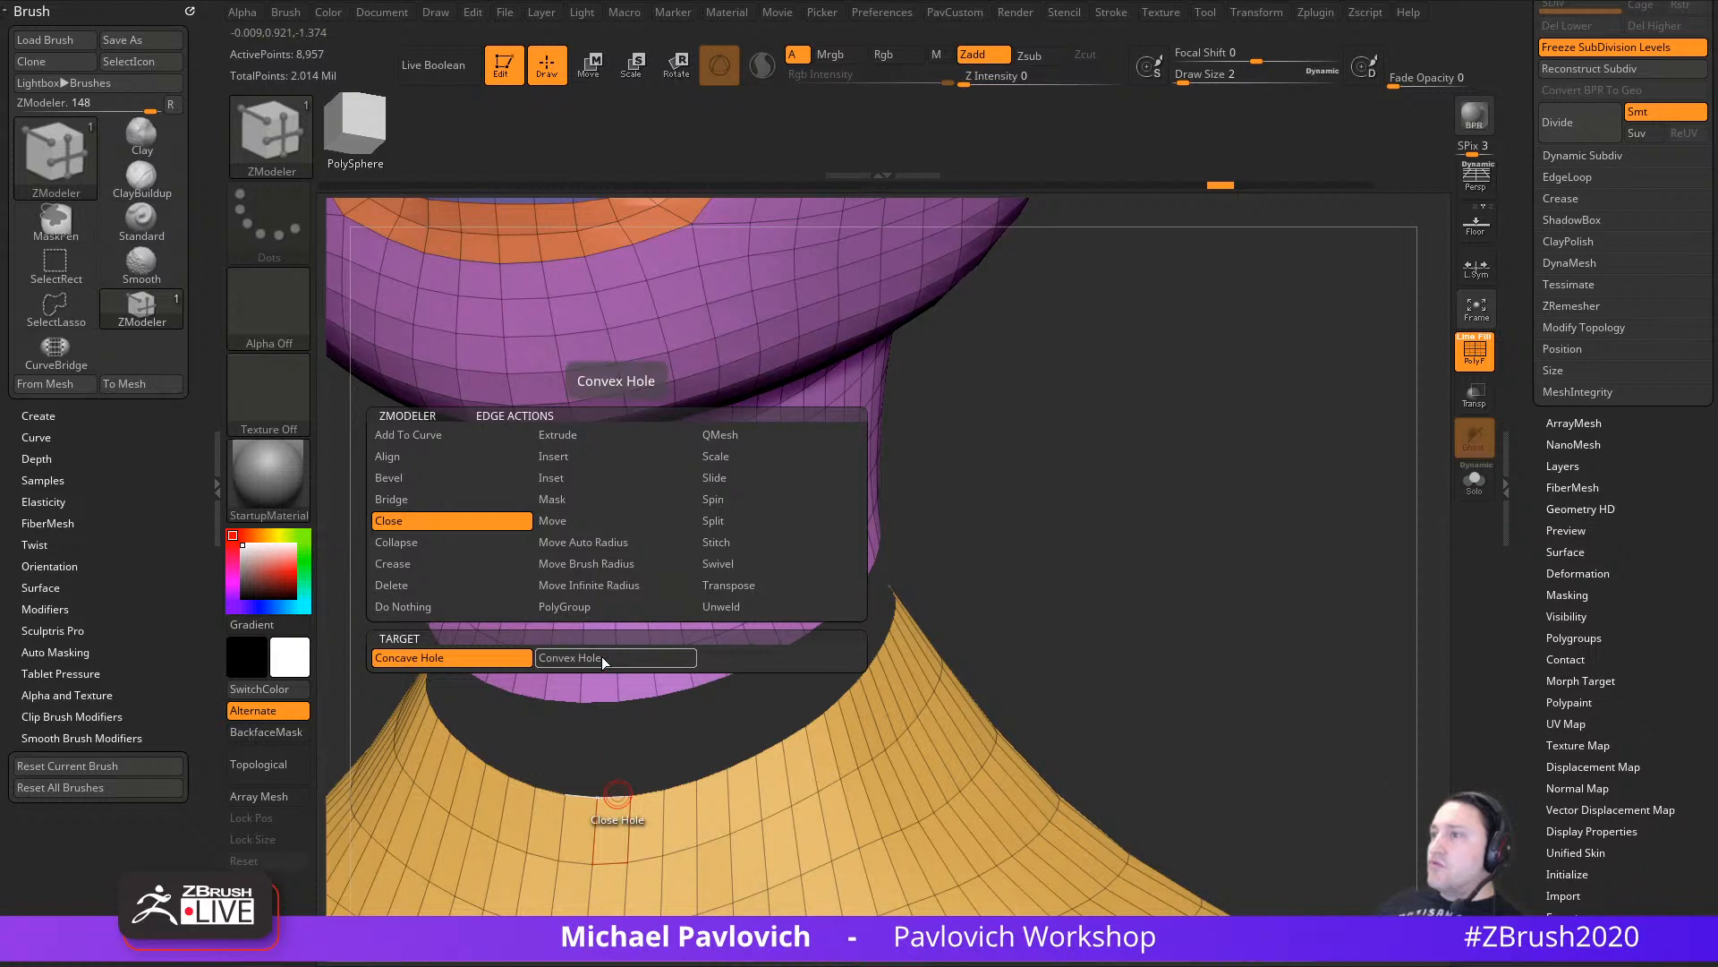
click(716, 541)
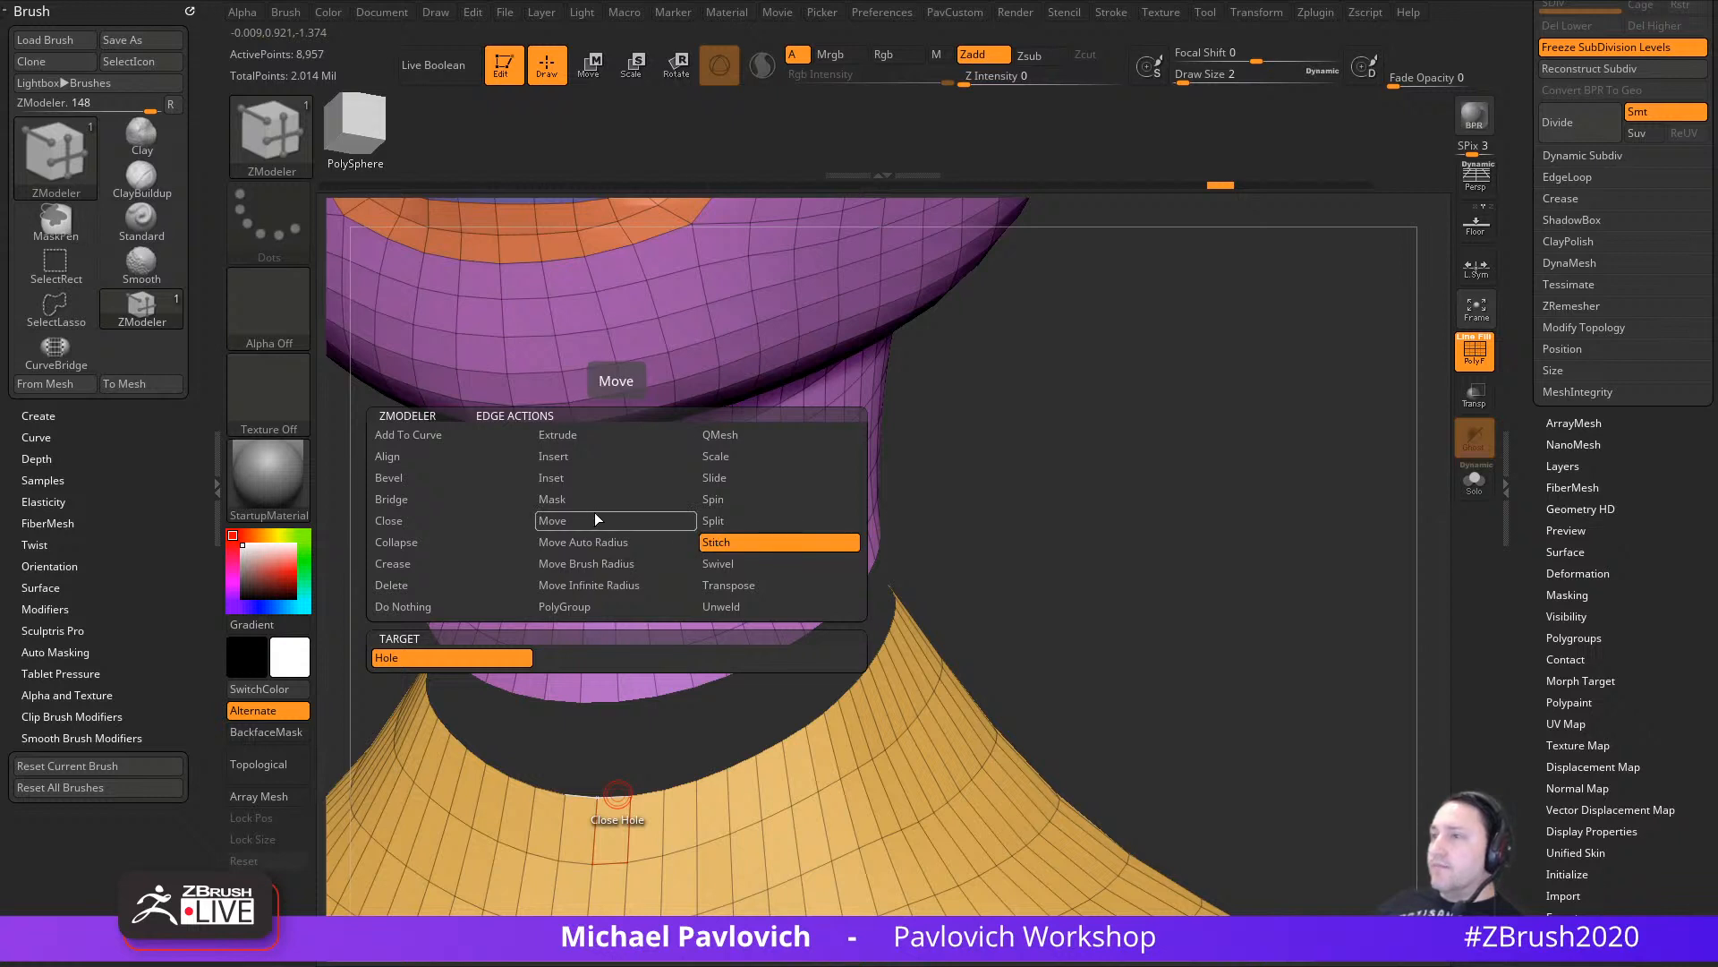
Step: Set ZModeler's edge action to Bridge with the Two Holes target and bridge the body's neck opening to the head's
click(414, 499)
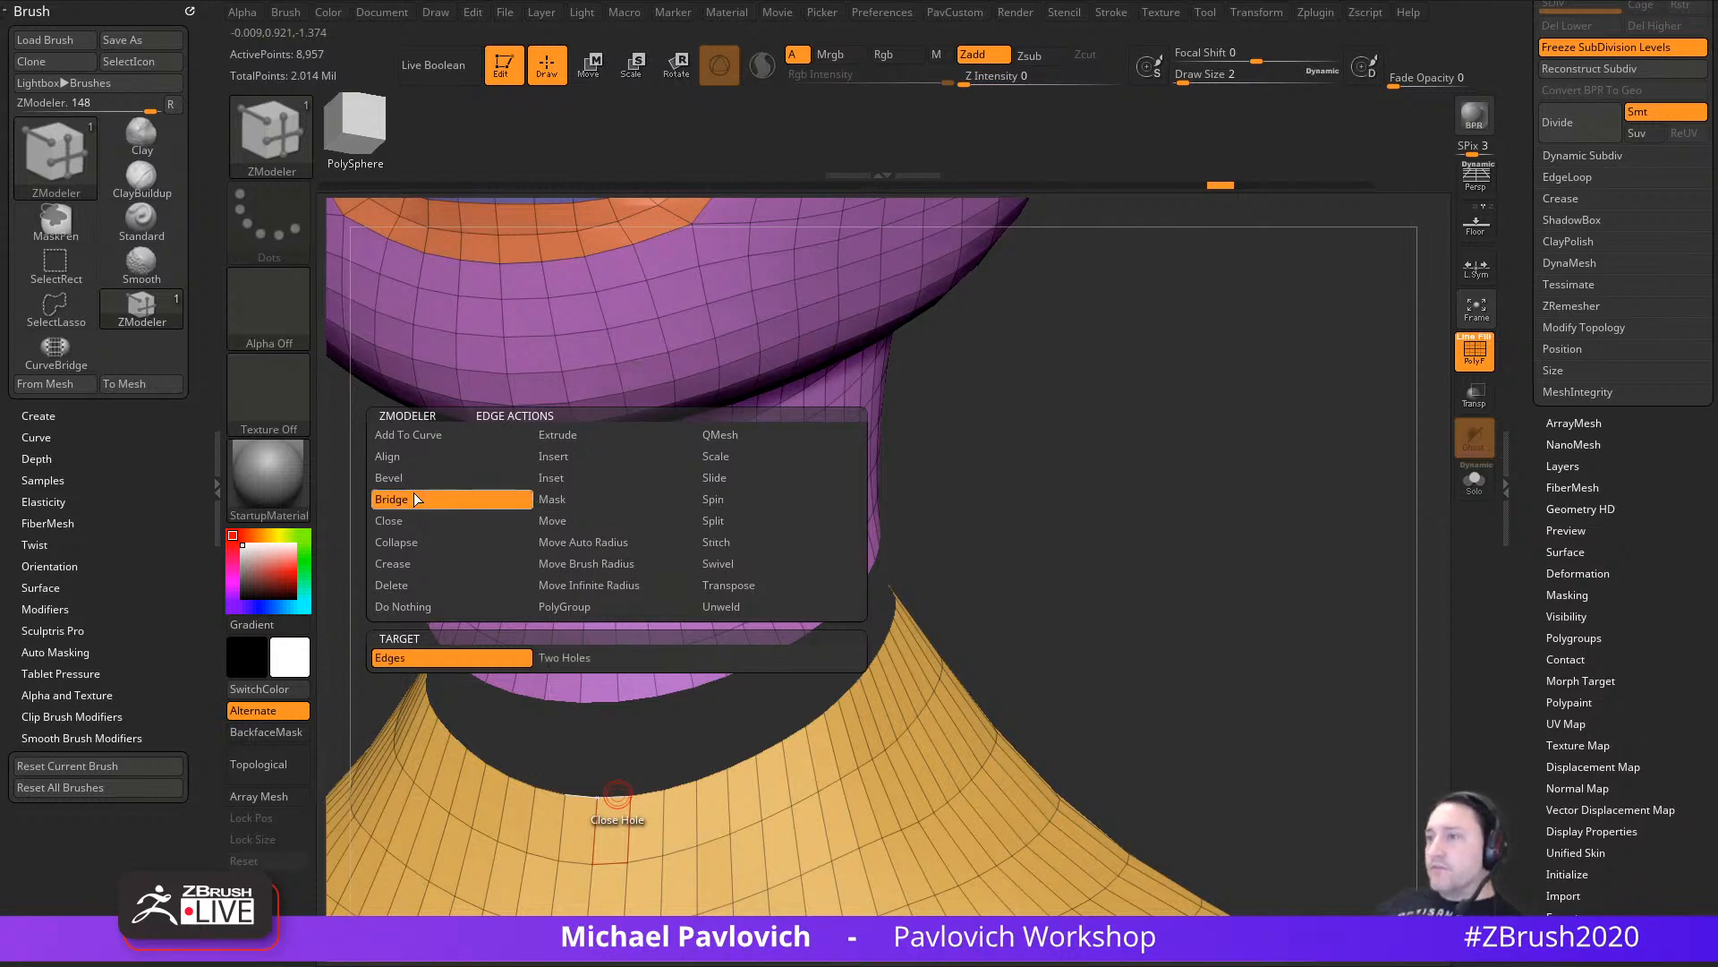
click(564, 660)
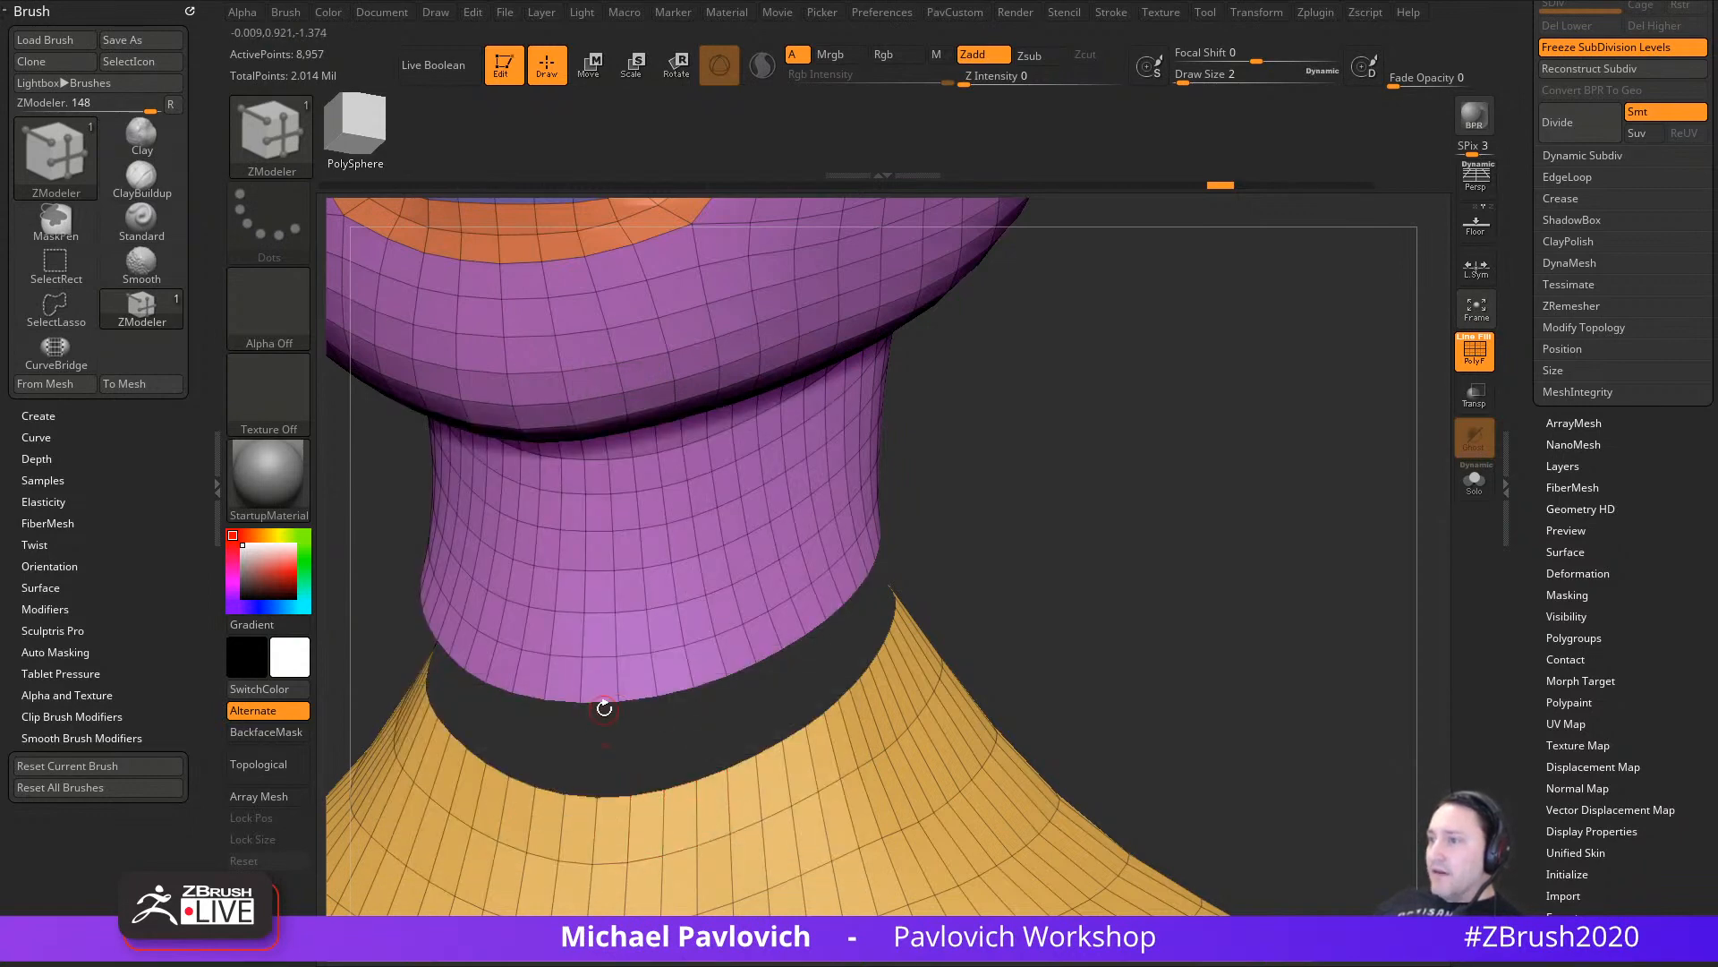
click(605, 707)
mouse_move(1145, 586)
mouse_down()
mouse_move(971, 555)
mouse_move(1085, 543)
mouse_move(1113, 582)
mouse_up()
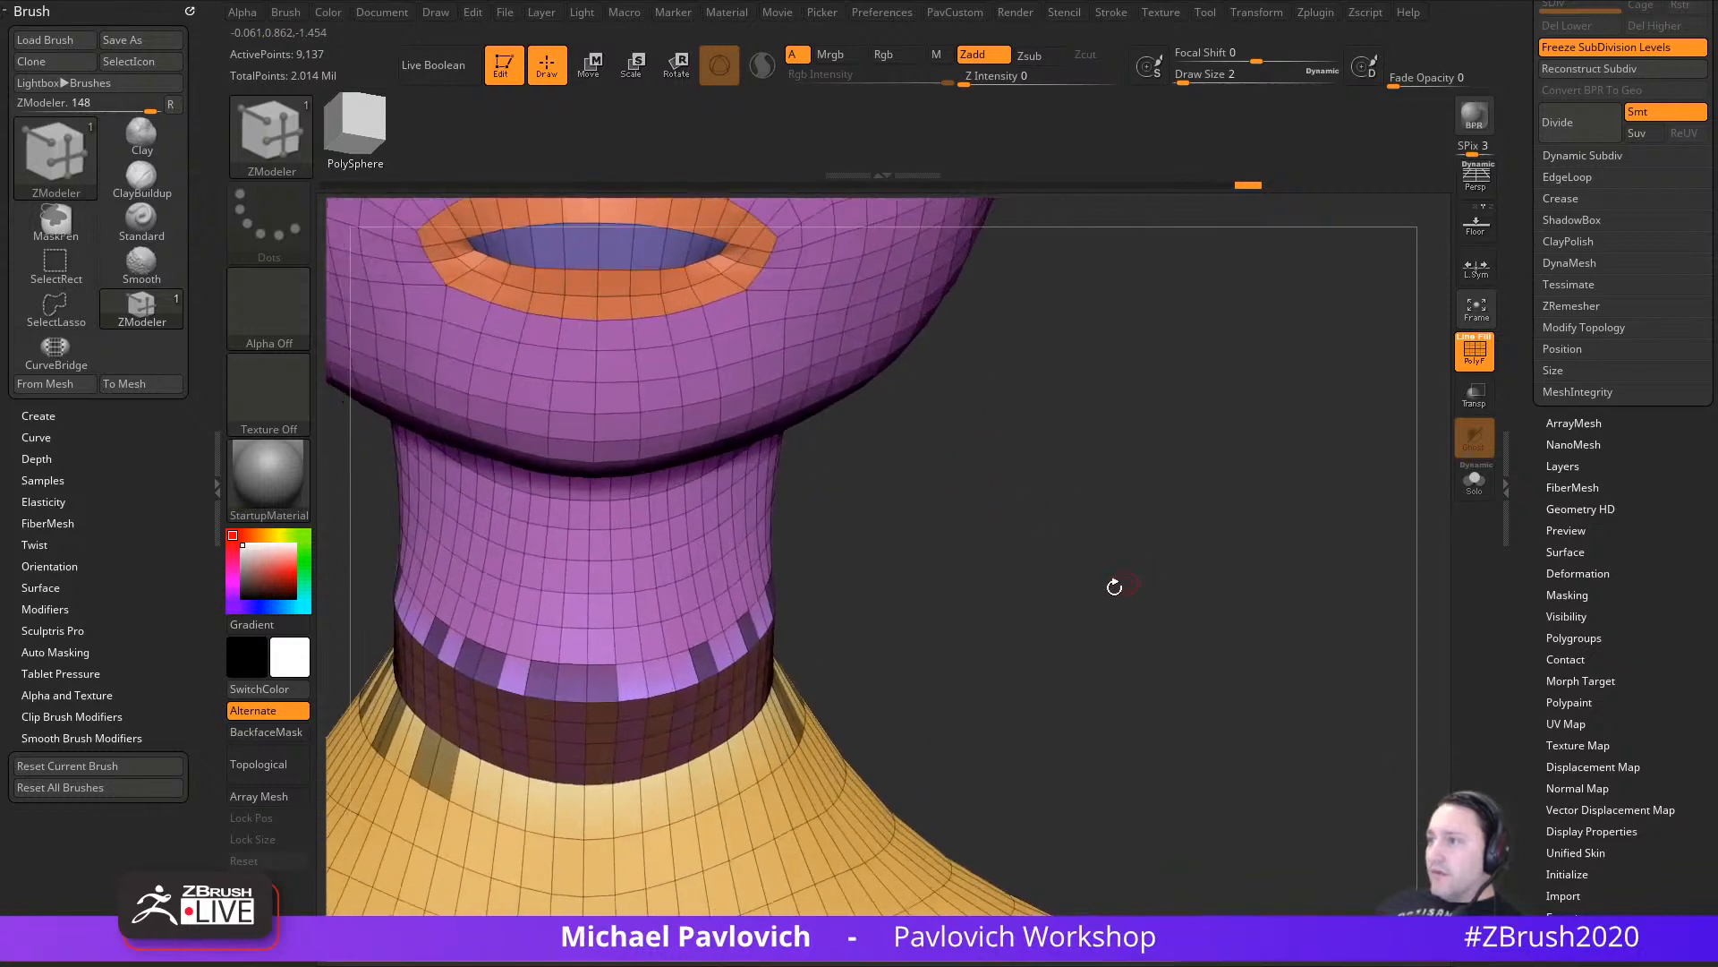
Step: Undo the last bridge and bridge the body's neck opening to the head's again with the Two Holes target
key(ctrl+z)
click(601, 784)
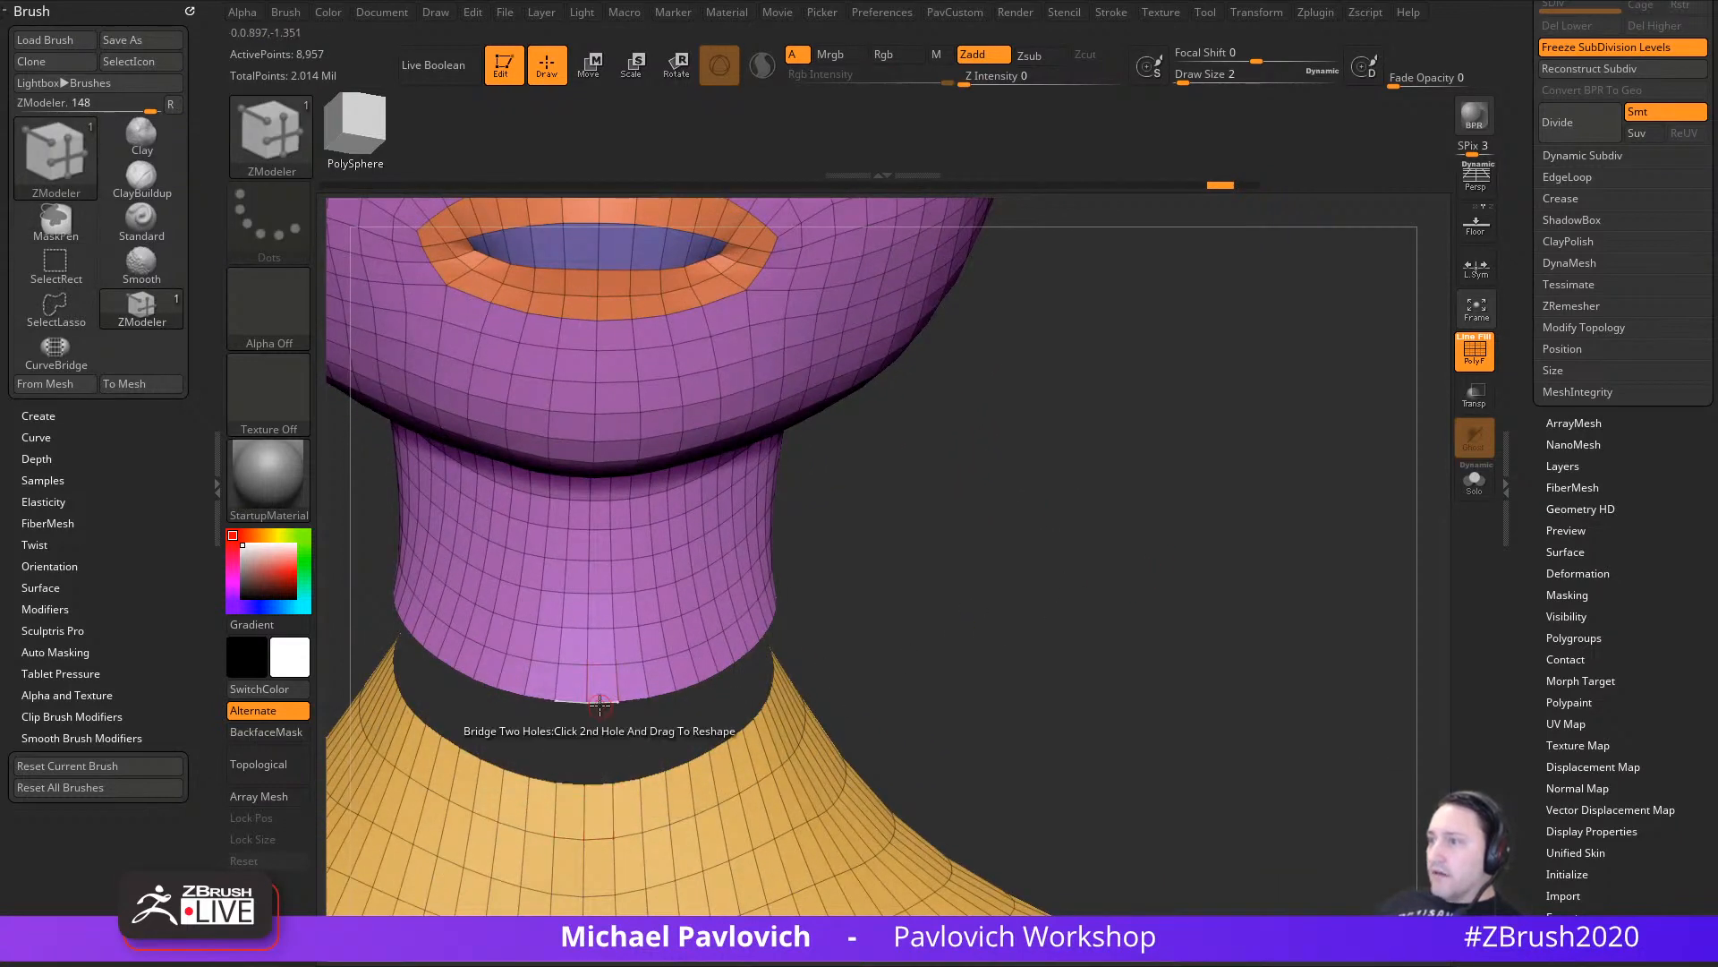
click(601, 707)
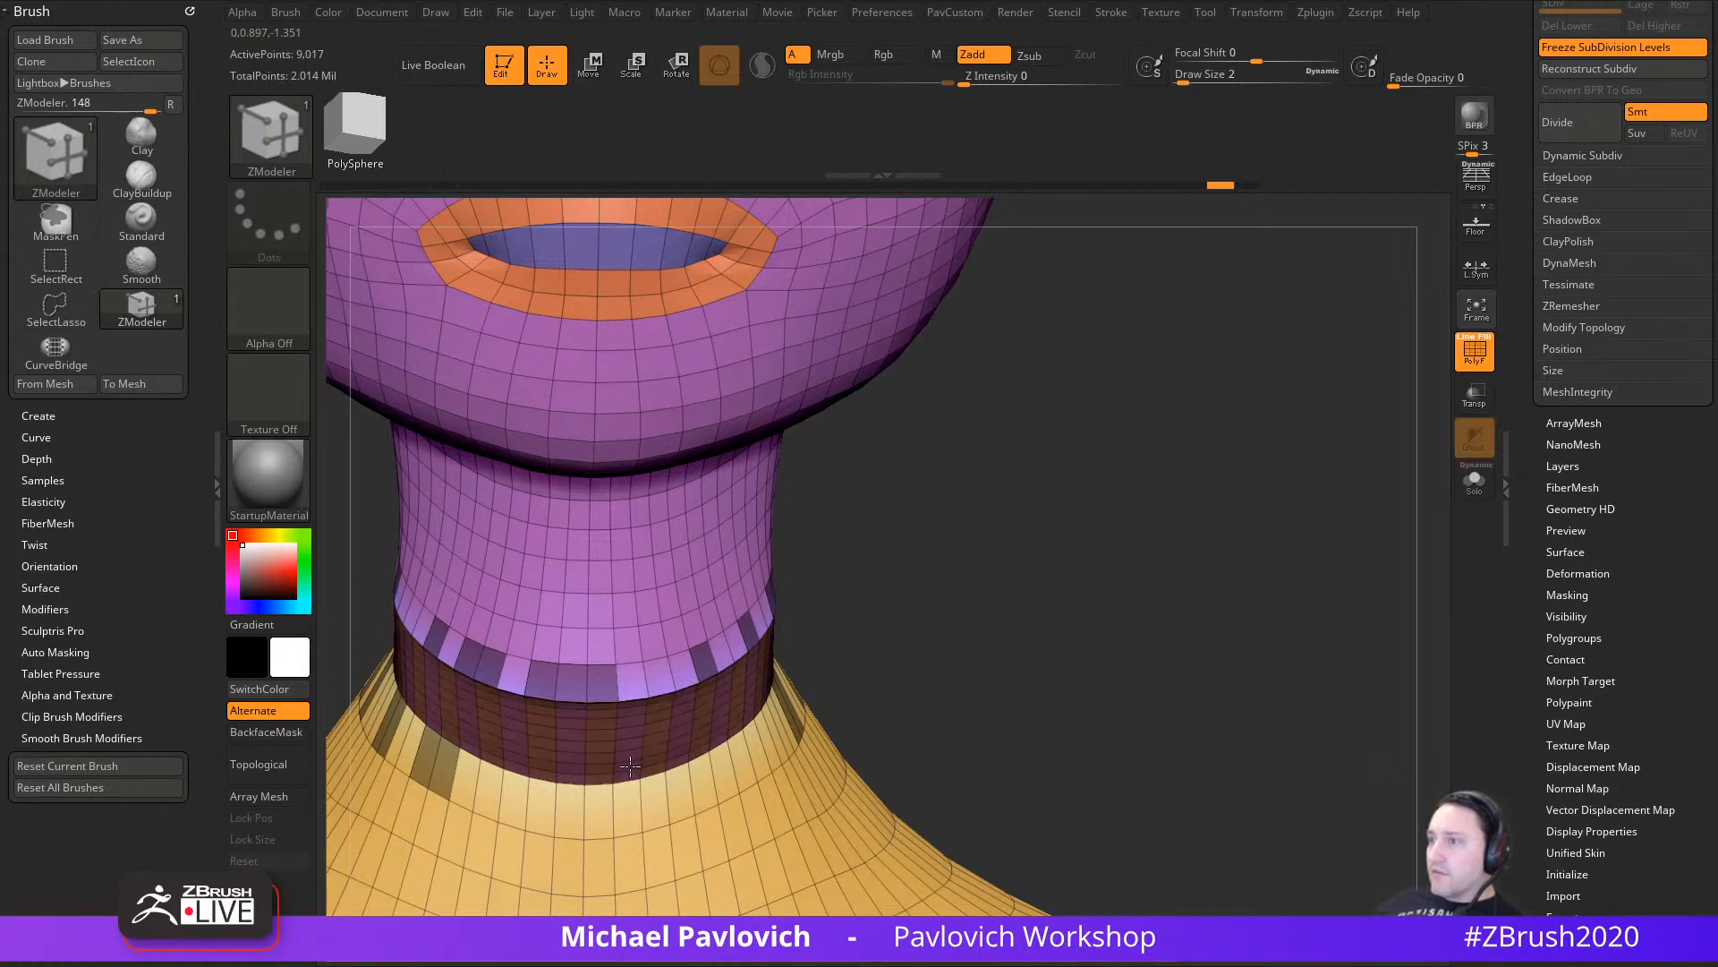
Step: Set ZModeler's edge action to Insert and remove the extra edge loop around the middle of the neck bridge
drag(1002, 652, 1071, 520)
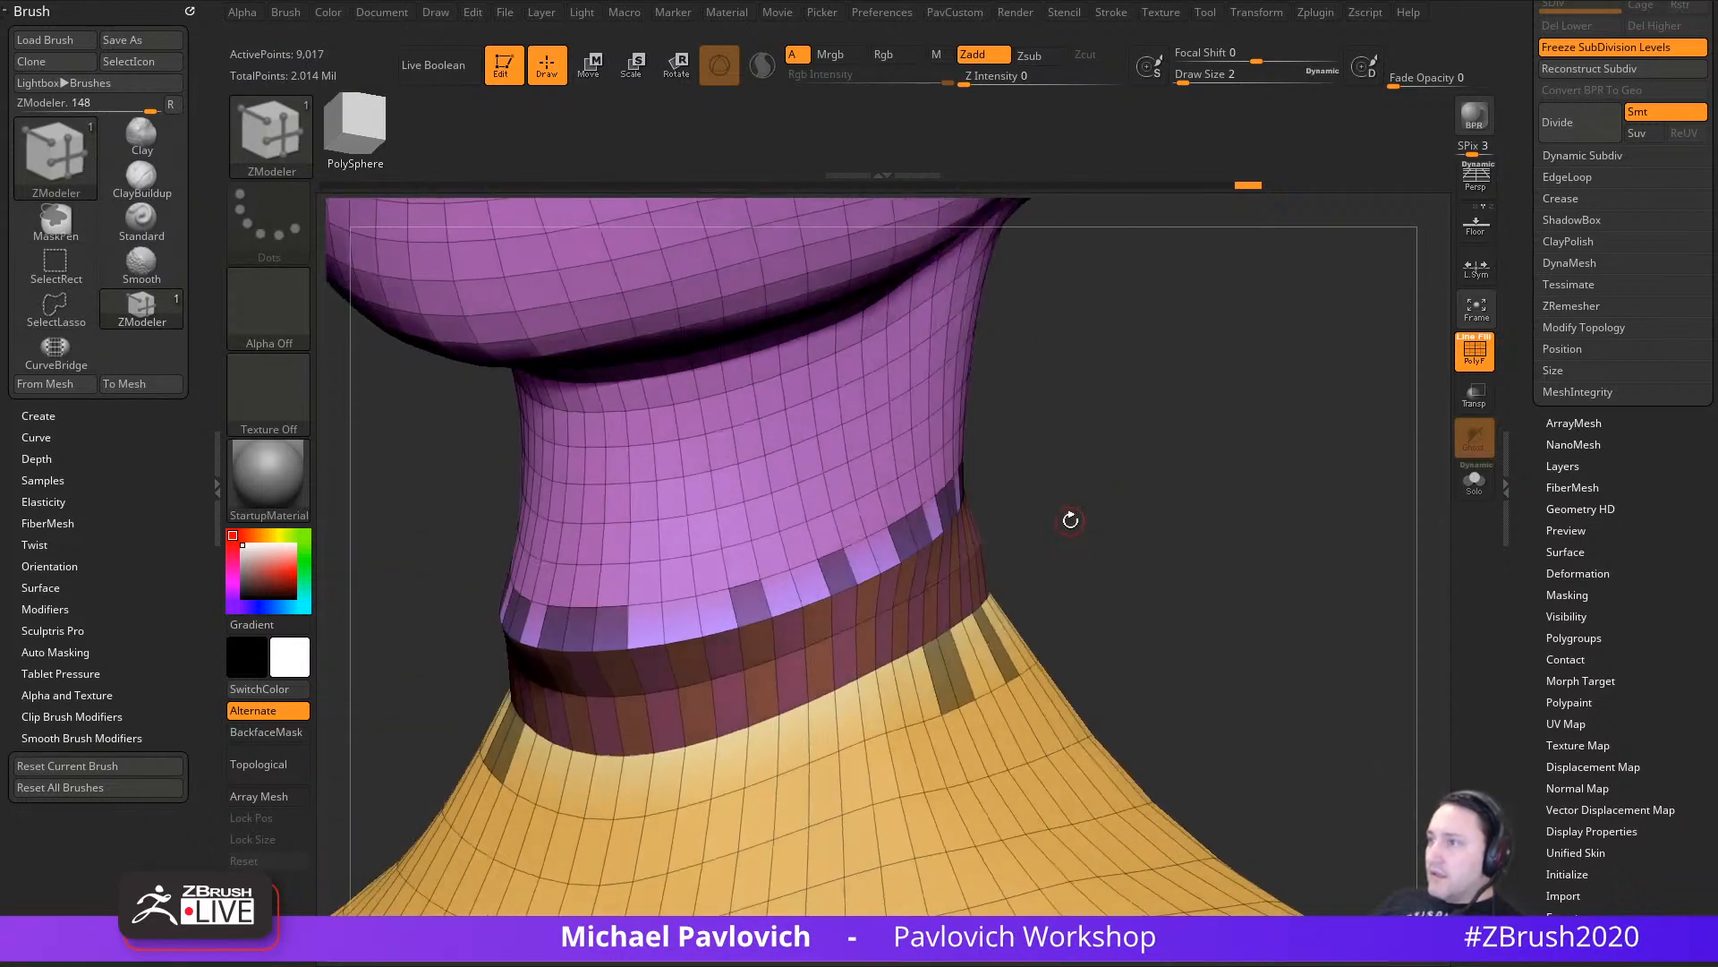
key(space)
click(782, 458)
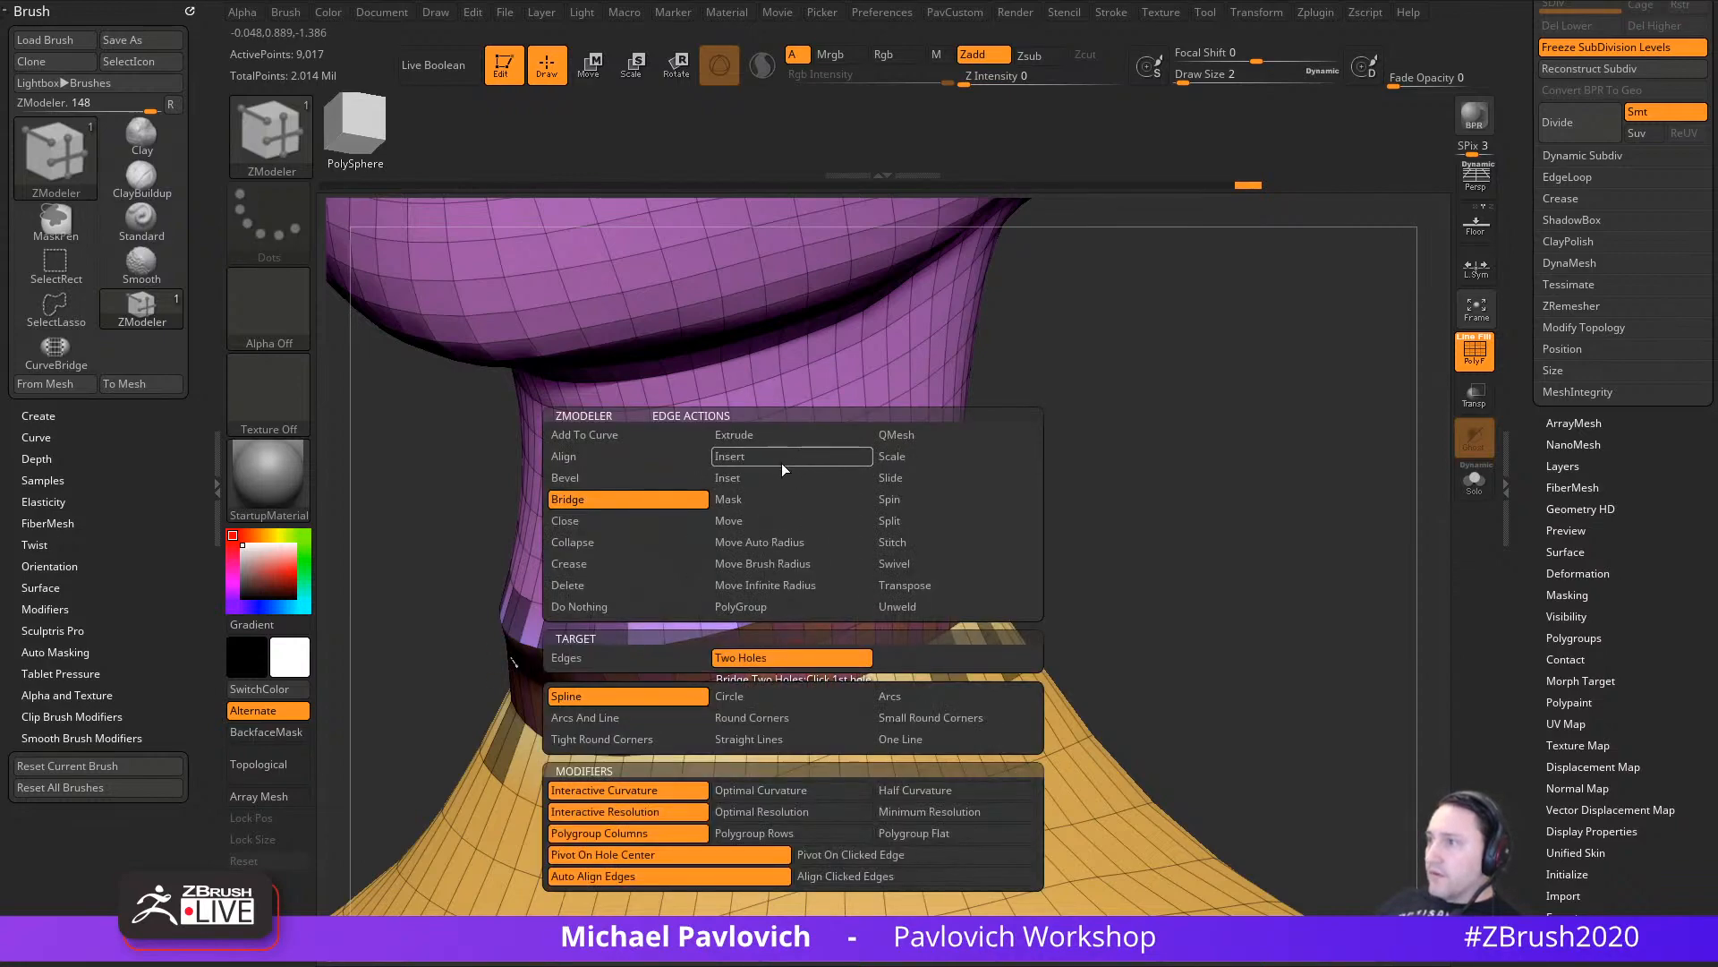
alt+click(790, 657)
Step: Choose the Standard brush and the SkinShade4 material, and fill the model with it using only the material channel
drag(1140, 602, 1131, 564)
mouse_move(1091, 477)
mouse_down()
mouse_move(1003, 519)
mouse_move(1016, 487)
mouse_move(1029, 551)
mouse_up()
key(s)
key(b)
key(s)
key(t)
key(s)
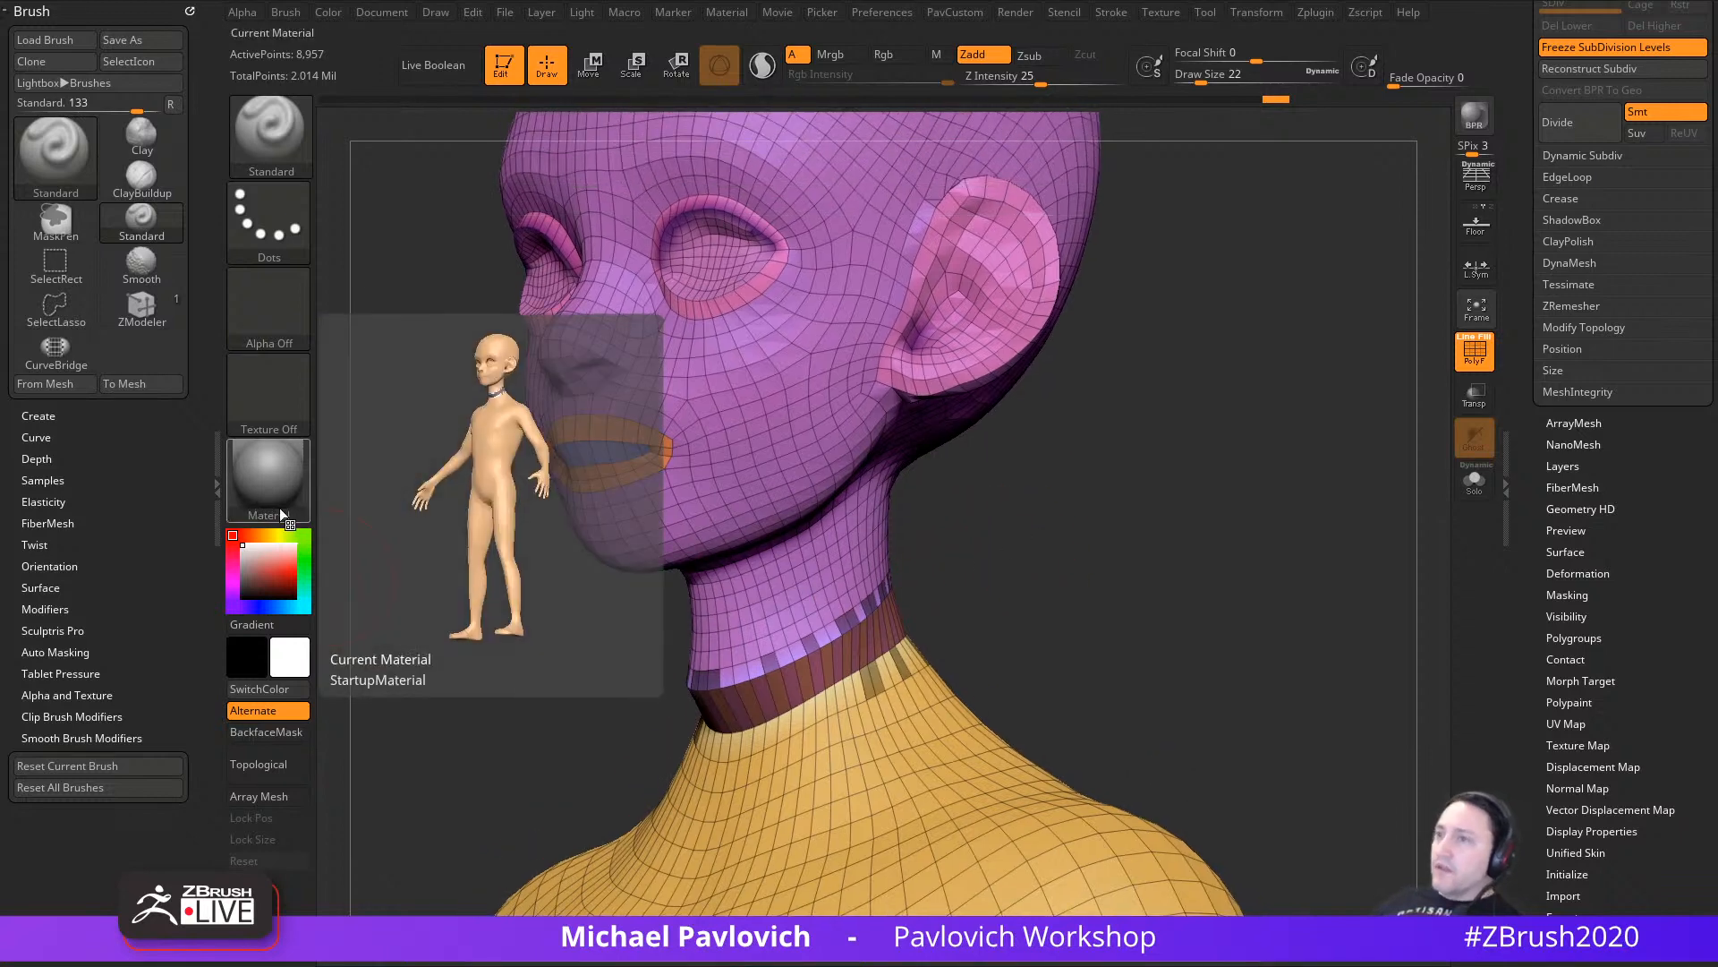
drag(292, 487, 748, 394)
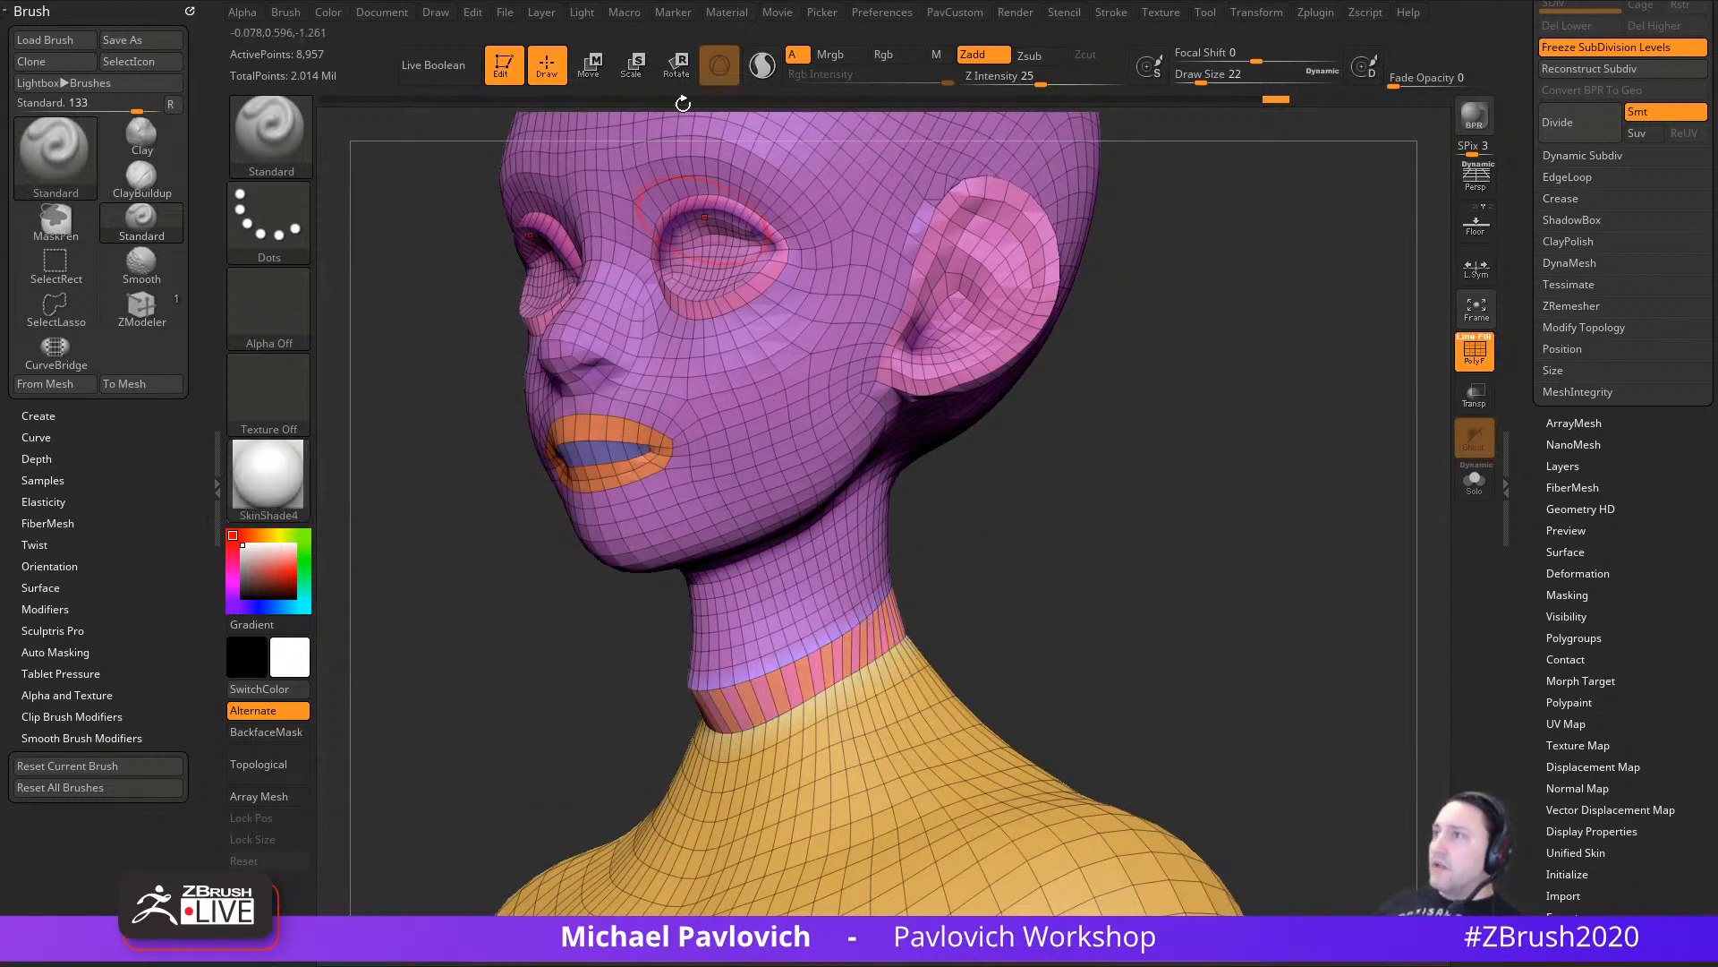
click(326, 12)
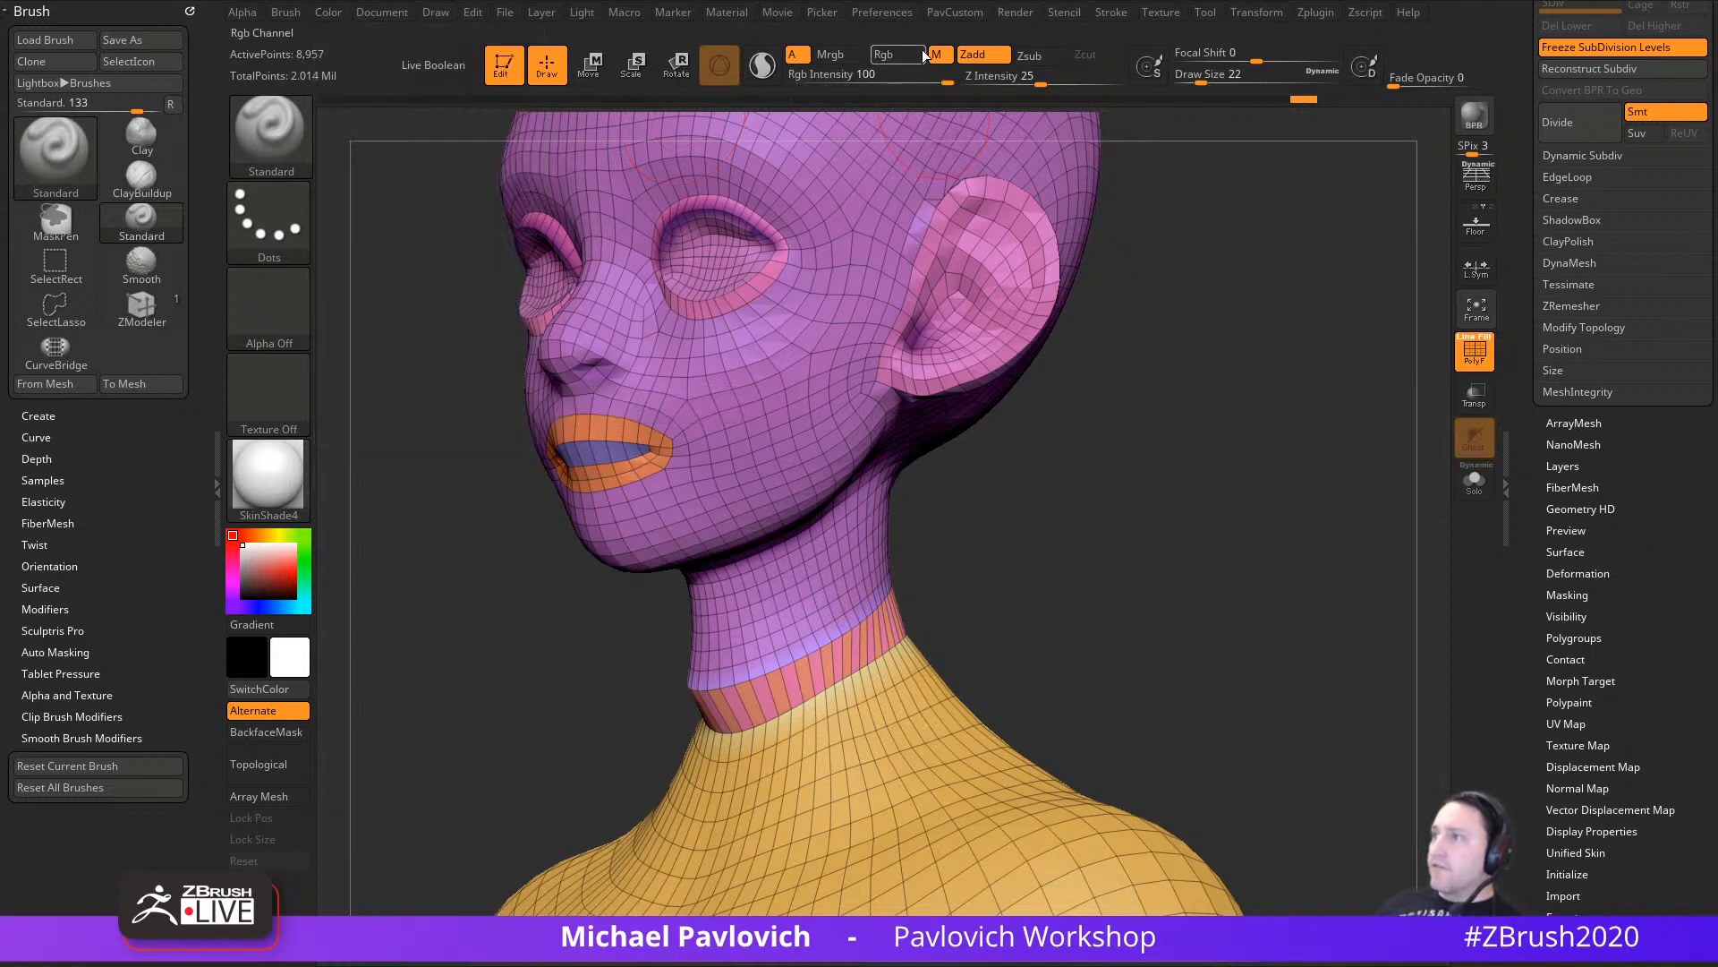
Step: Isolate the head and neck-bridge polygroups, combine them into one polygroup and show the whole model again
mouse_move(1119, 573)
mouse_down()
mouse_move(1220, 578)
mouse_move(1145, 587)
mouse_move(1165, 506)
mouse_up()
key(s)
click(1122, 541)
ctrl+shift+click(735, 642)
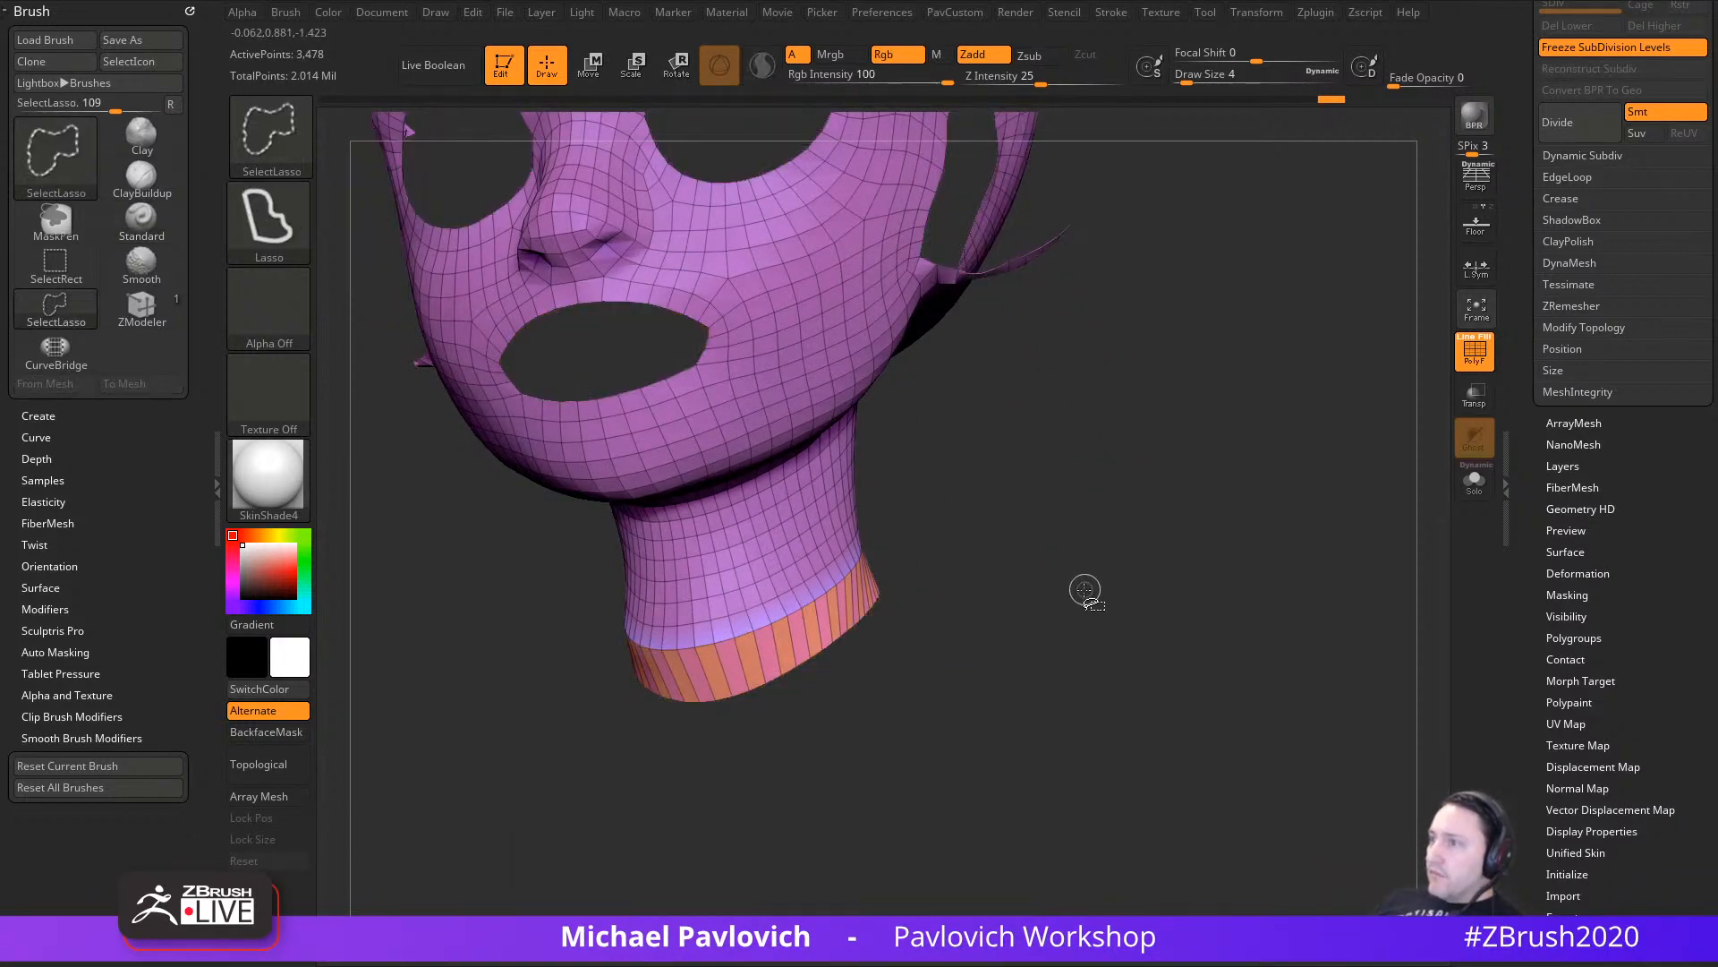
key(ctrl+w)
ctrl+shift+click(1242, 555)
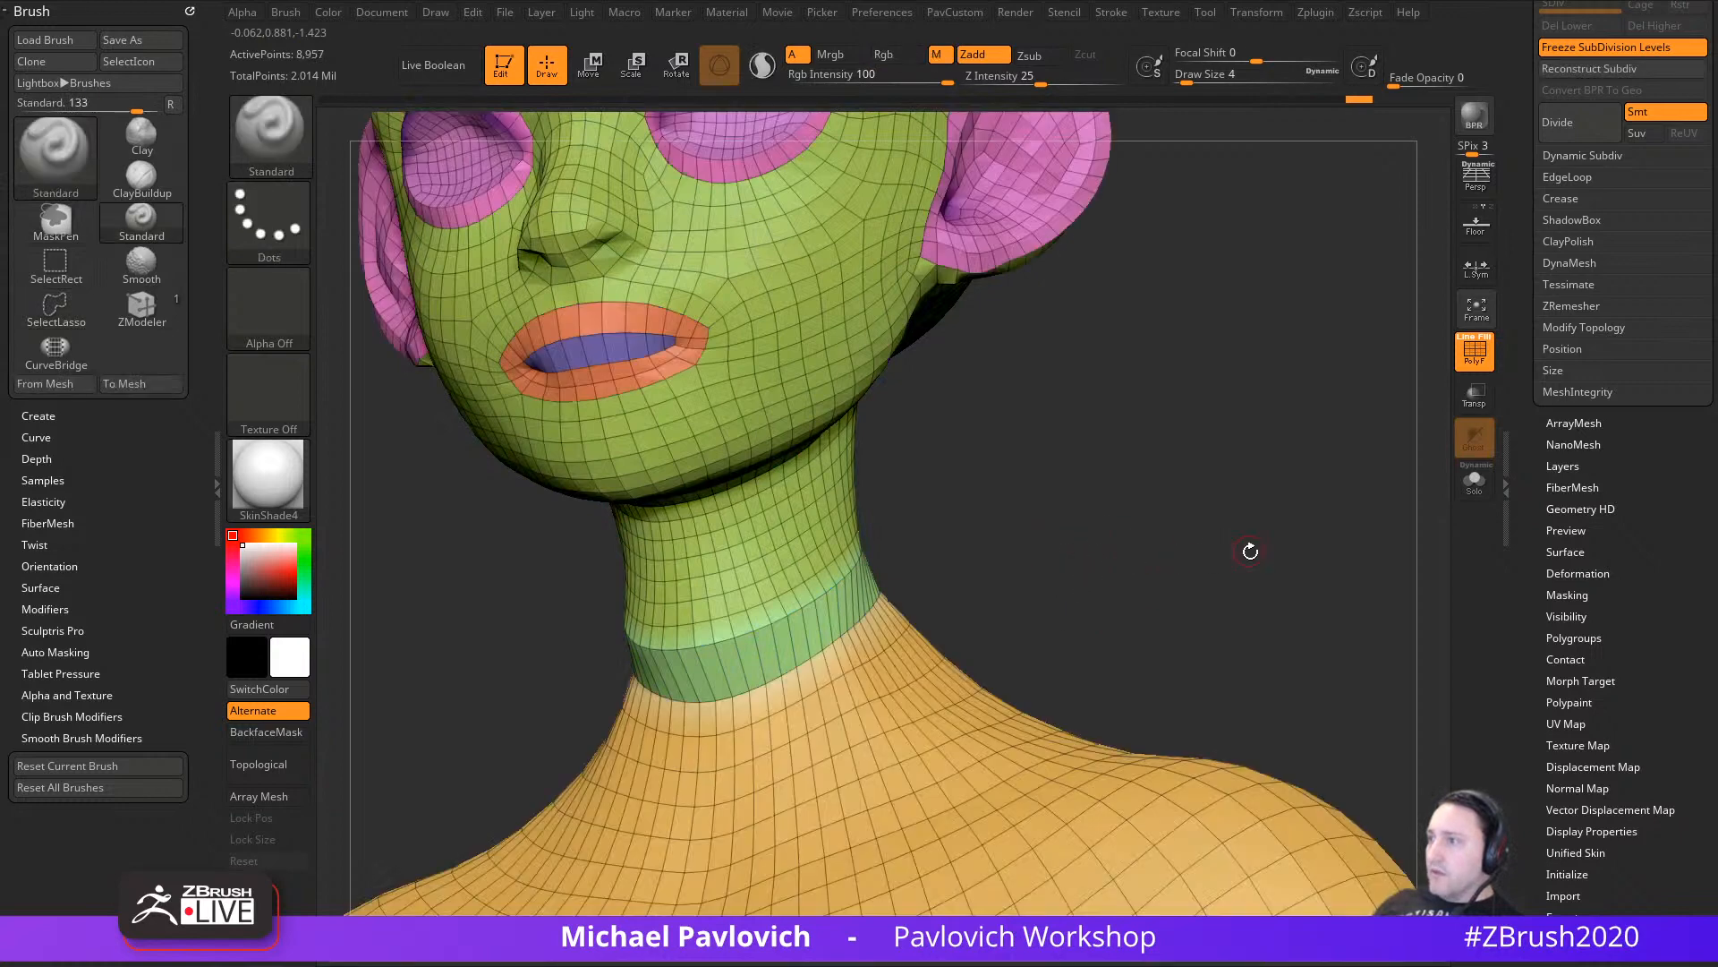
drag(1250, 553, 1208, 559)
key(ctrl+z)
key(ctrl+z)
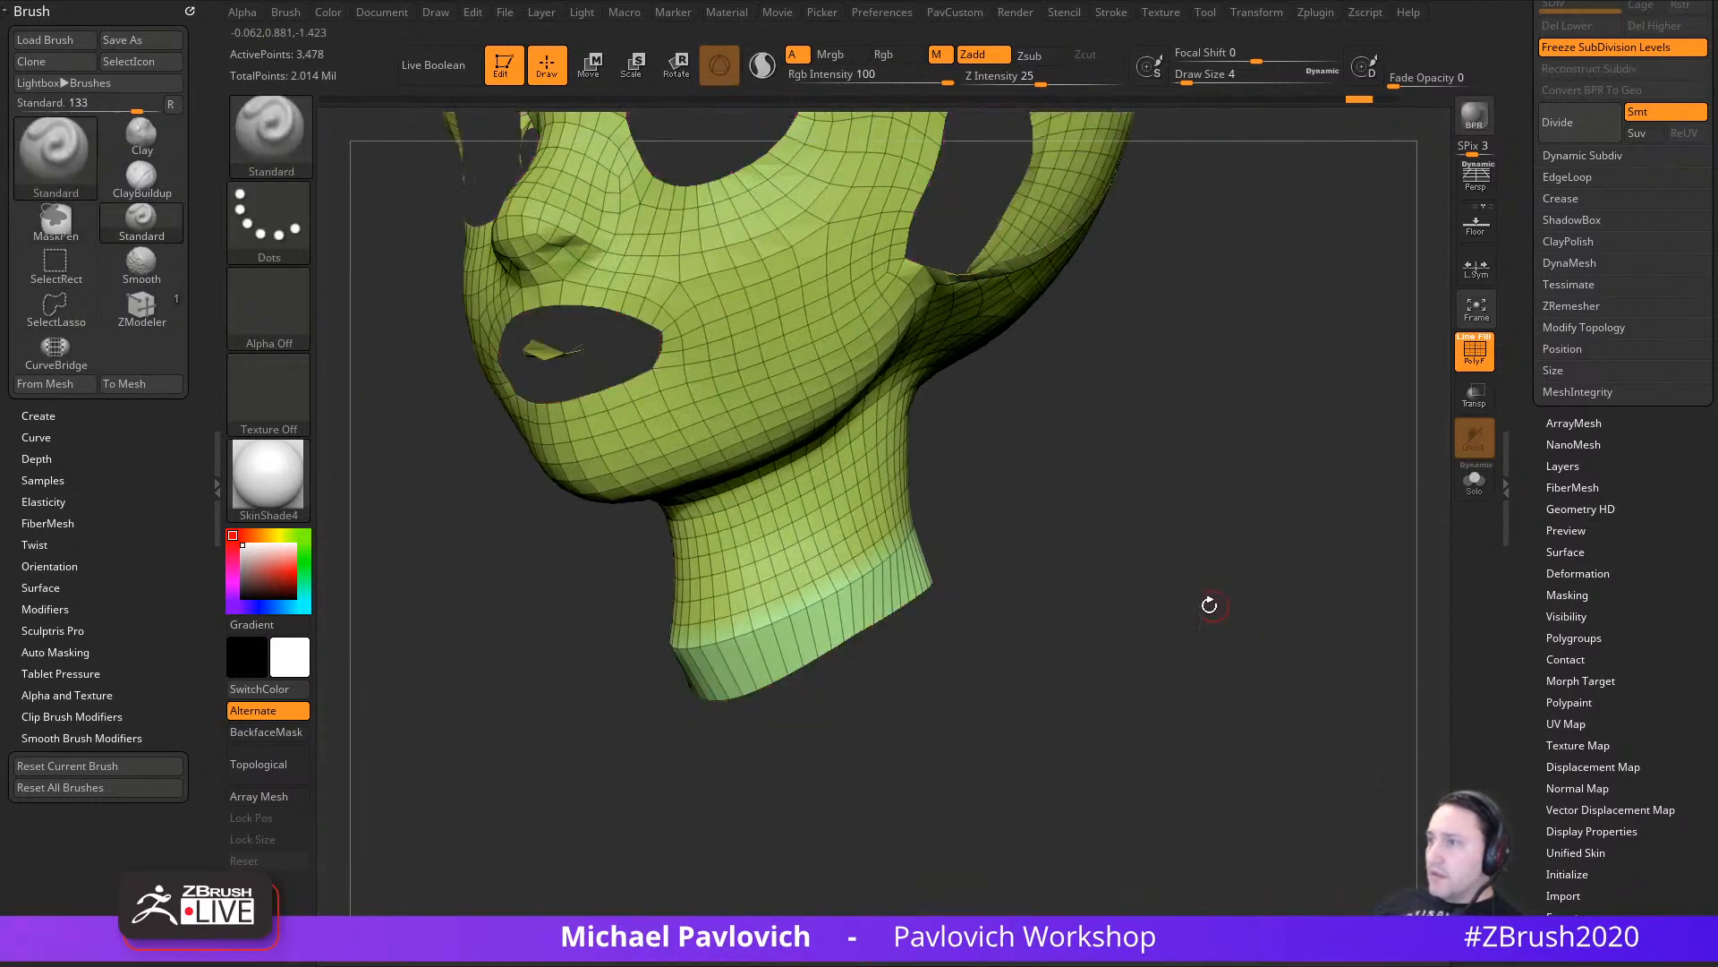
ctrl+shift+click(834, 613)
ctrl+shift+click(1155, 552)
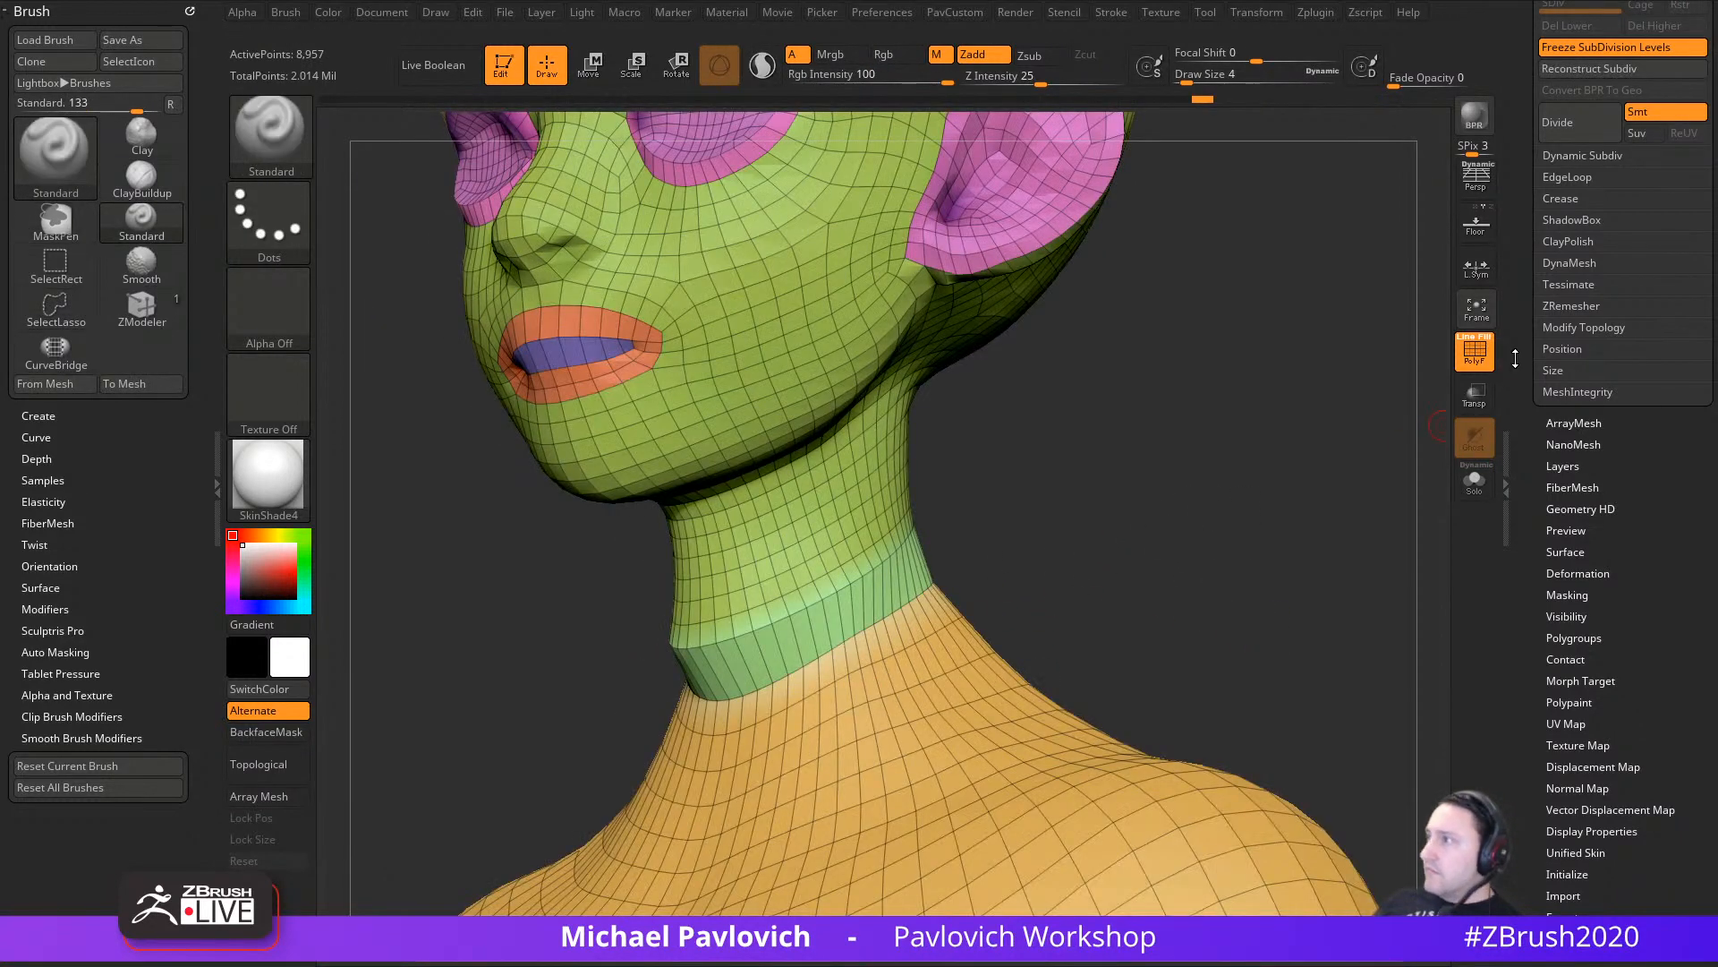
Step: Hide the polyframe and turn off the painted colour display for the aangHead001 subtool
click(1475, 353)
drag(1516, 364, 1527, 692)
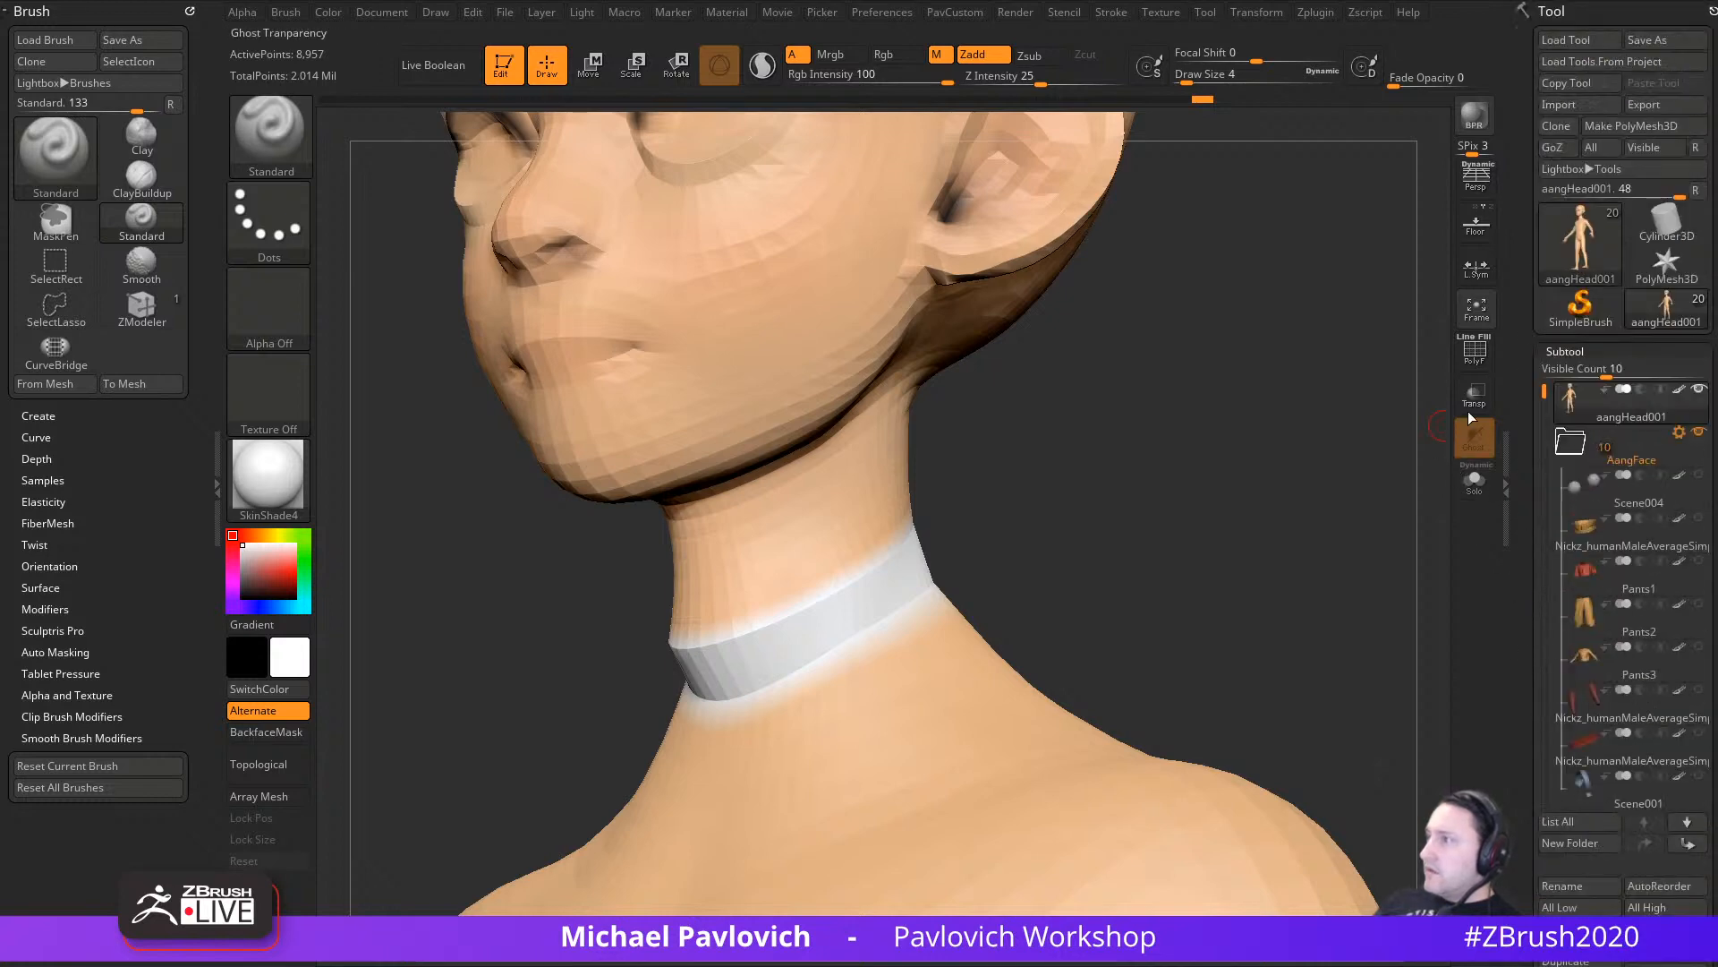
click(1679, 393)
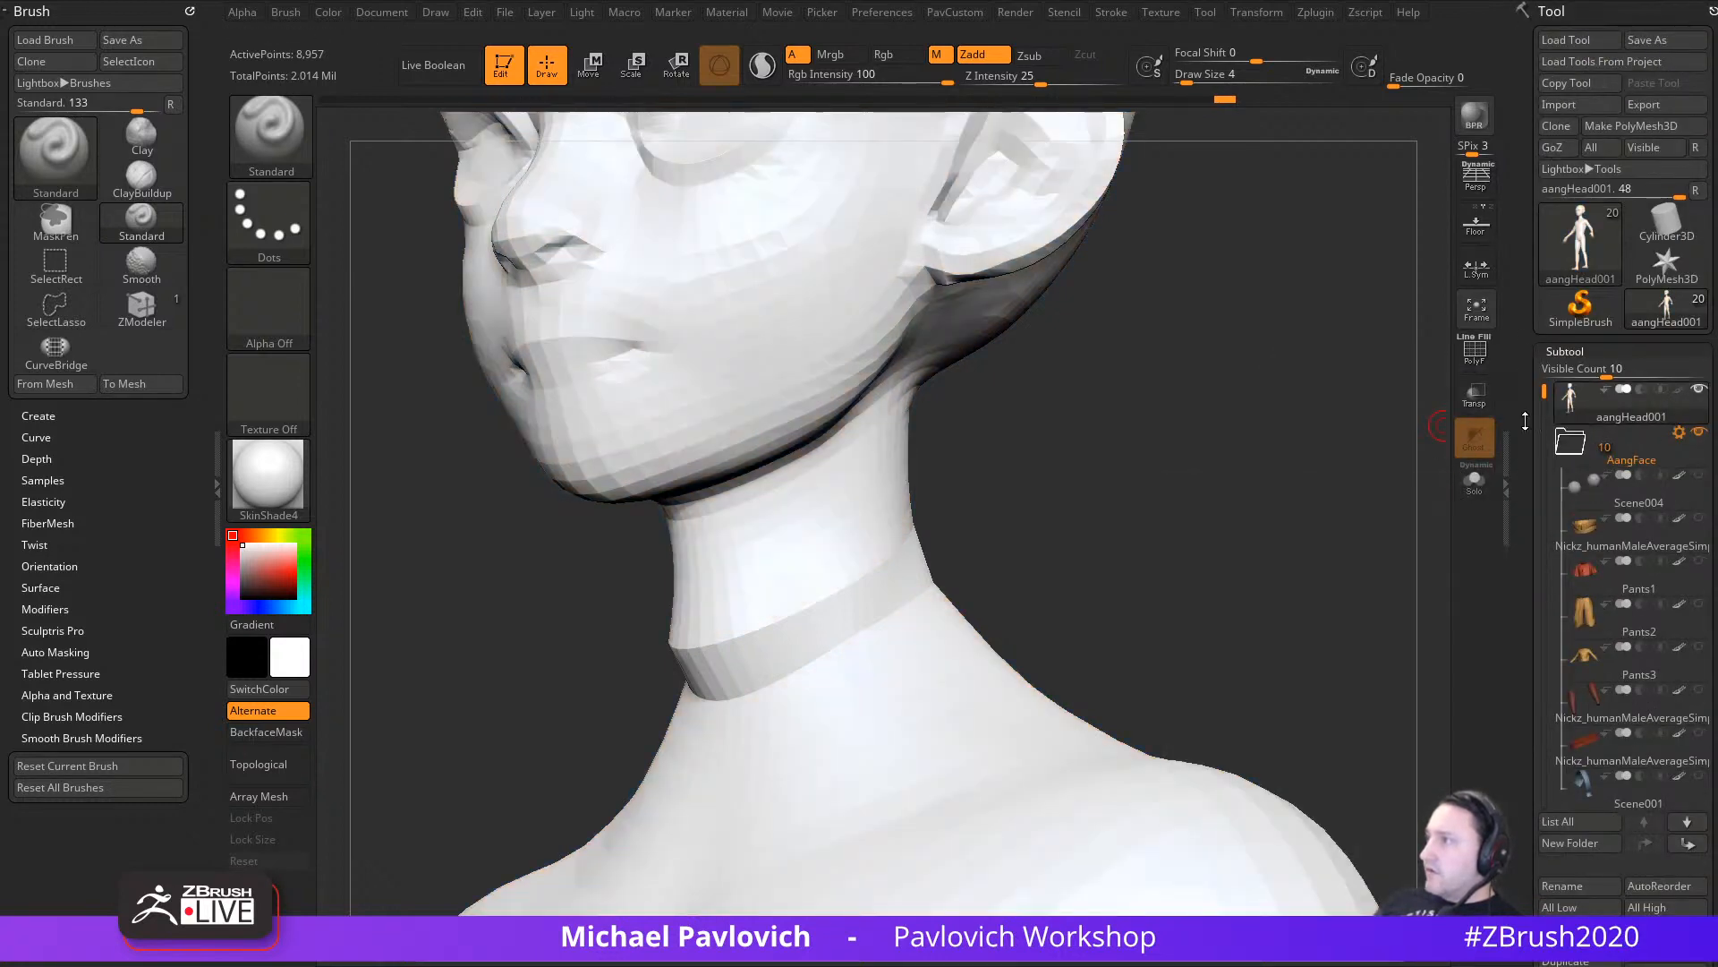
Step: Show the polyframe and smooth the bridged seam all the way around the neck at draw size 11
click(1475, 351)
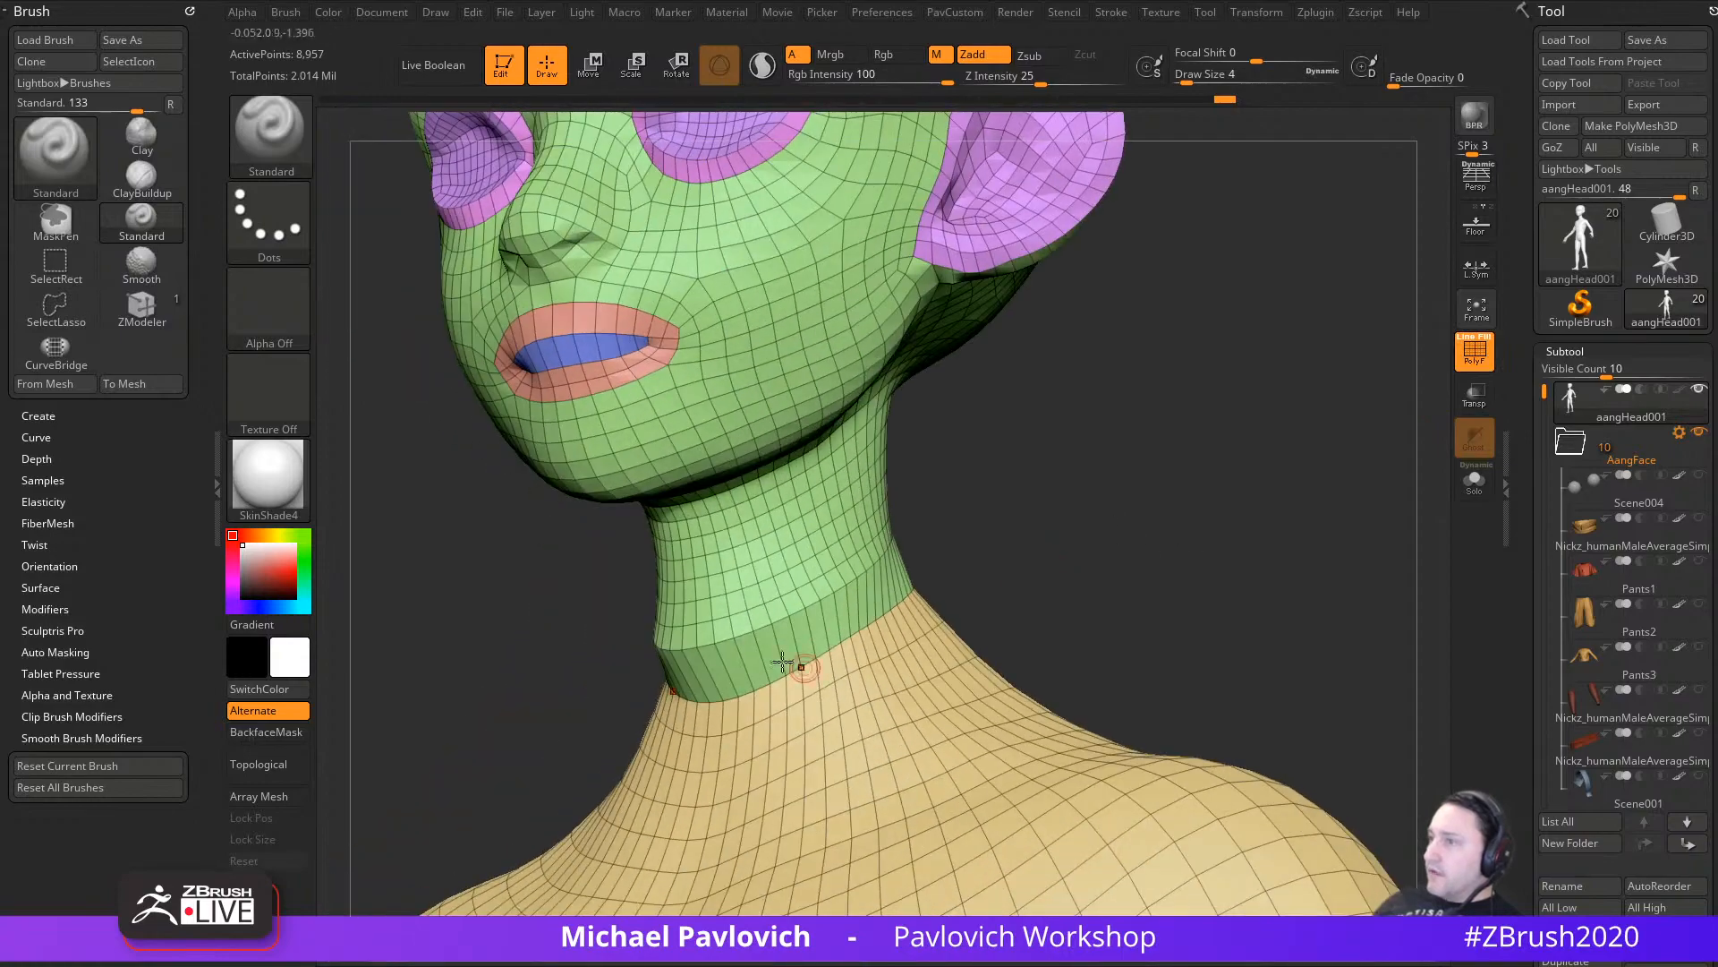
mouse_move(1092, 580)
mouse_down()
mouse_move(1232, 568)
mouse_move(1200, 587)
mouse_move(1185, 529)
mouse_move(999, 574)
mouse_move(1170, 564)
mouse_move(1119, 631)
mouse_up()
drag(1118, 631, 1038, 613)
key(s)
alt+drag(954, 516, 970, 581)
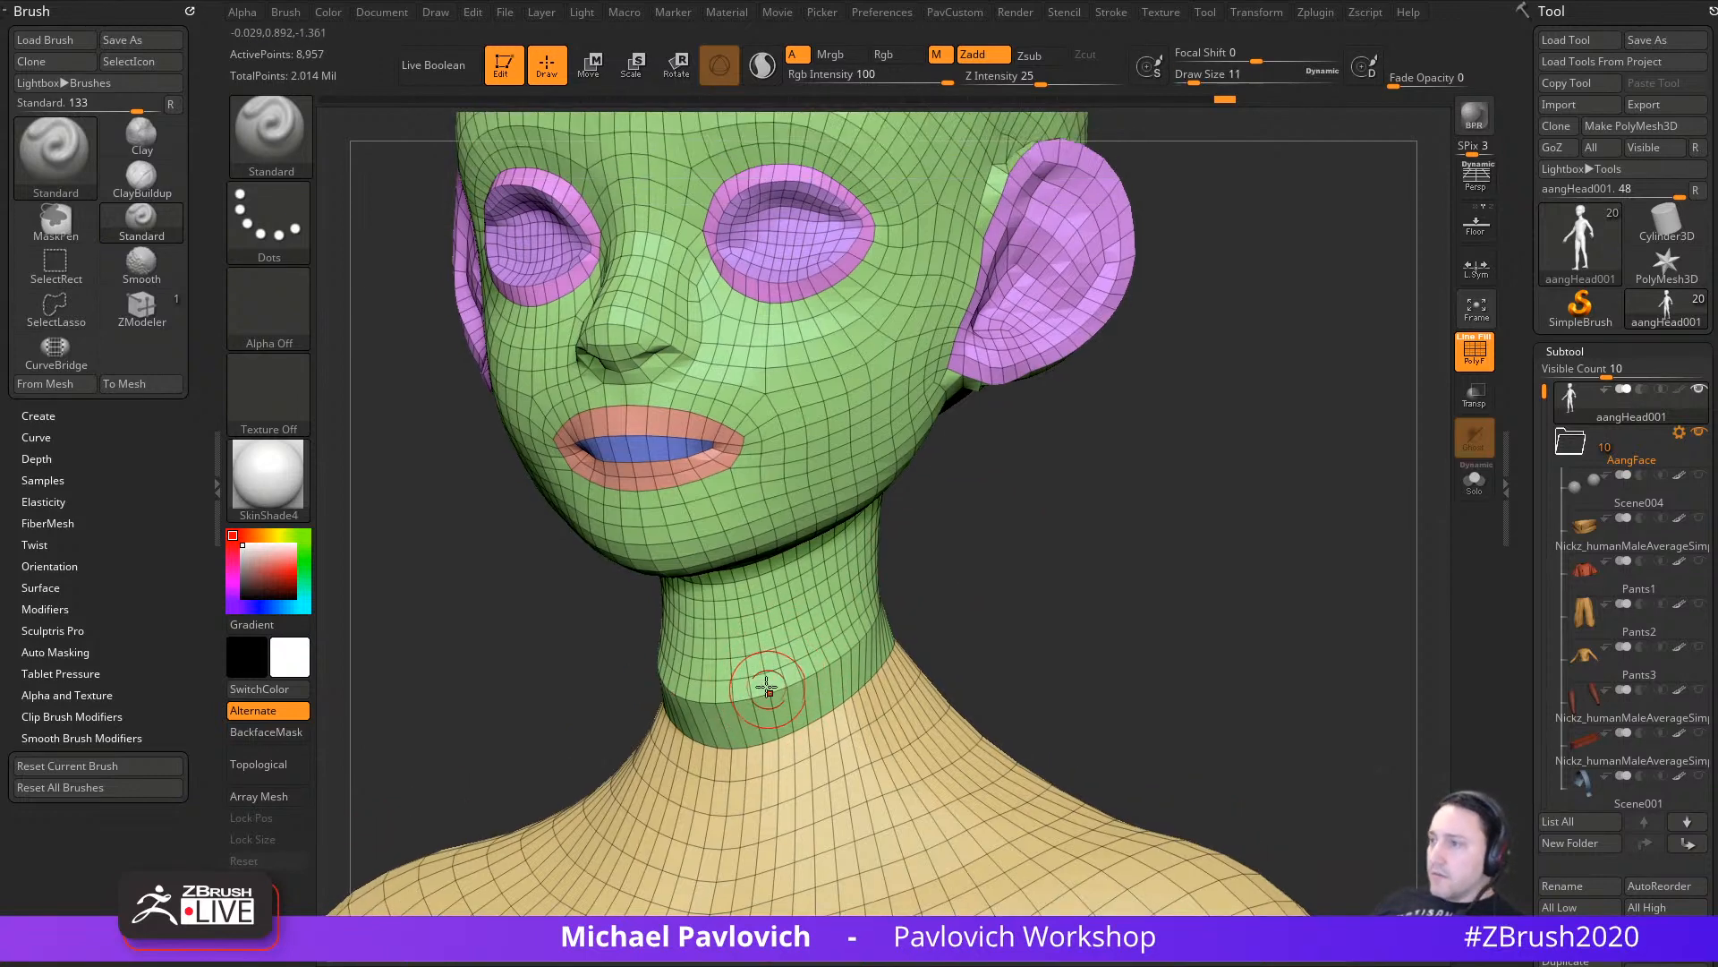
shift+drag(707, 701, 787, 691)
drag(1042, 575, 926, 571)
shift+drag(801, 685, 895, 627)
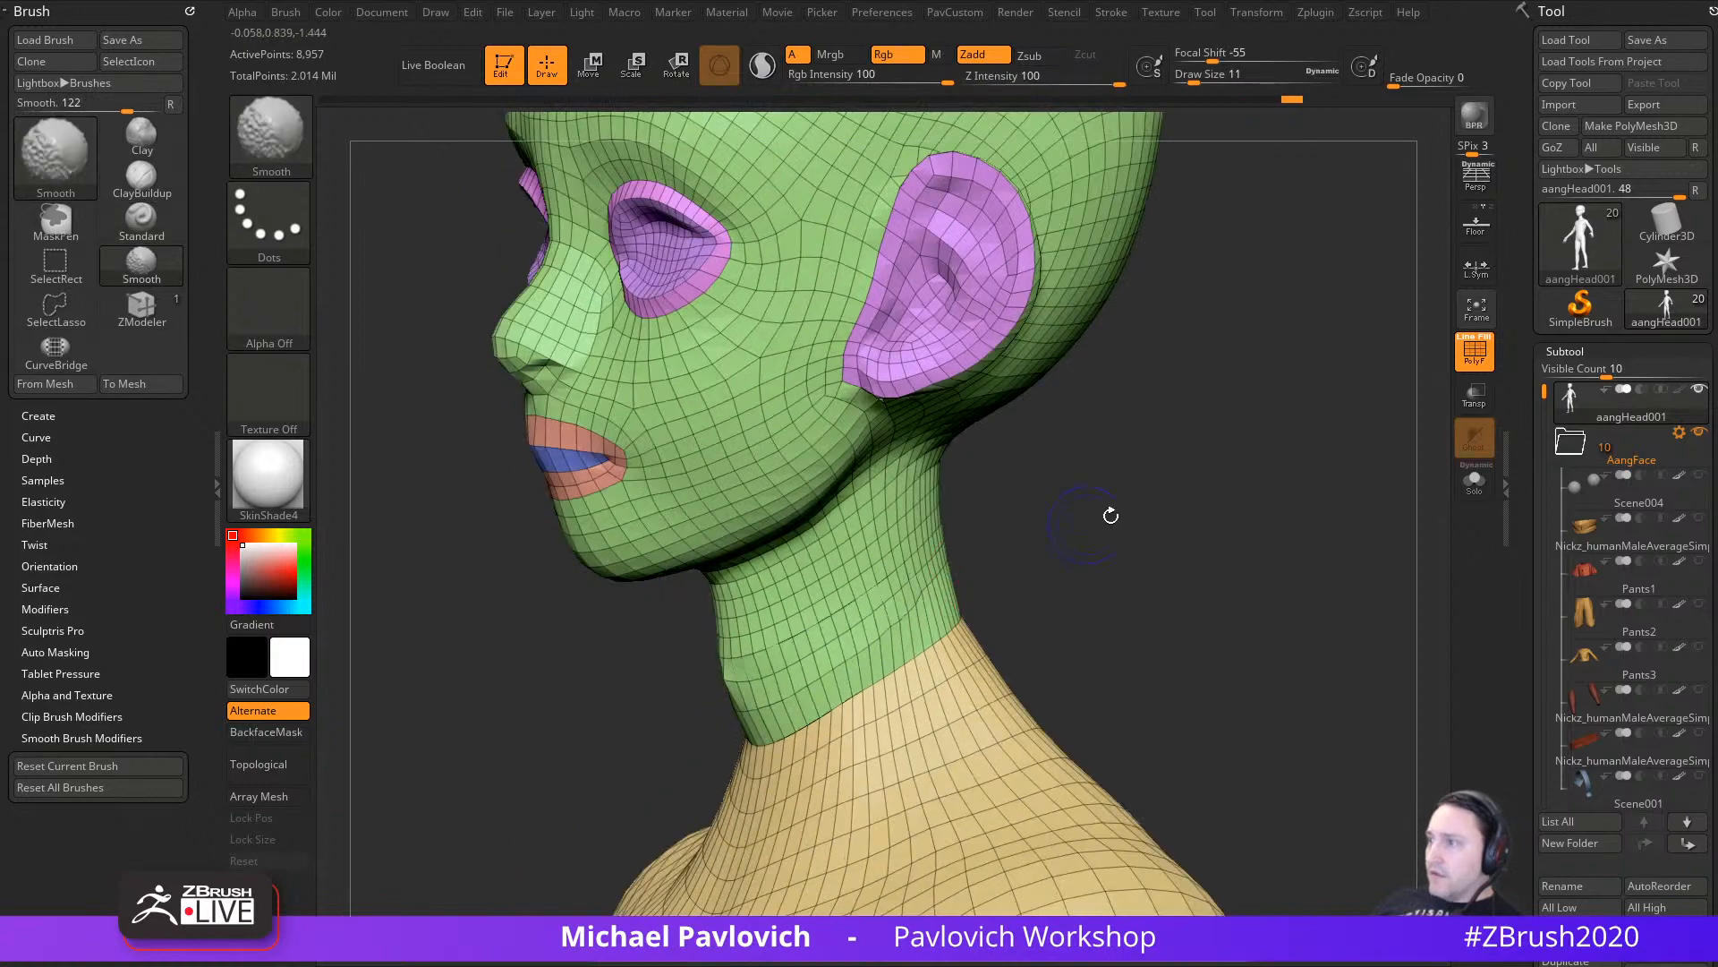
drag(1111, 516, 1029, 527)
shift+drag(814, 660, 931, 581)
drag(959, 556, 1028, 548)
drag(949, 617, 1030, 618)
shift+drag(716, 684, 797, 675)
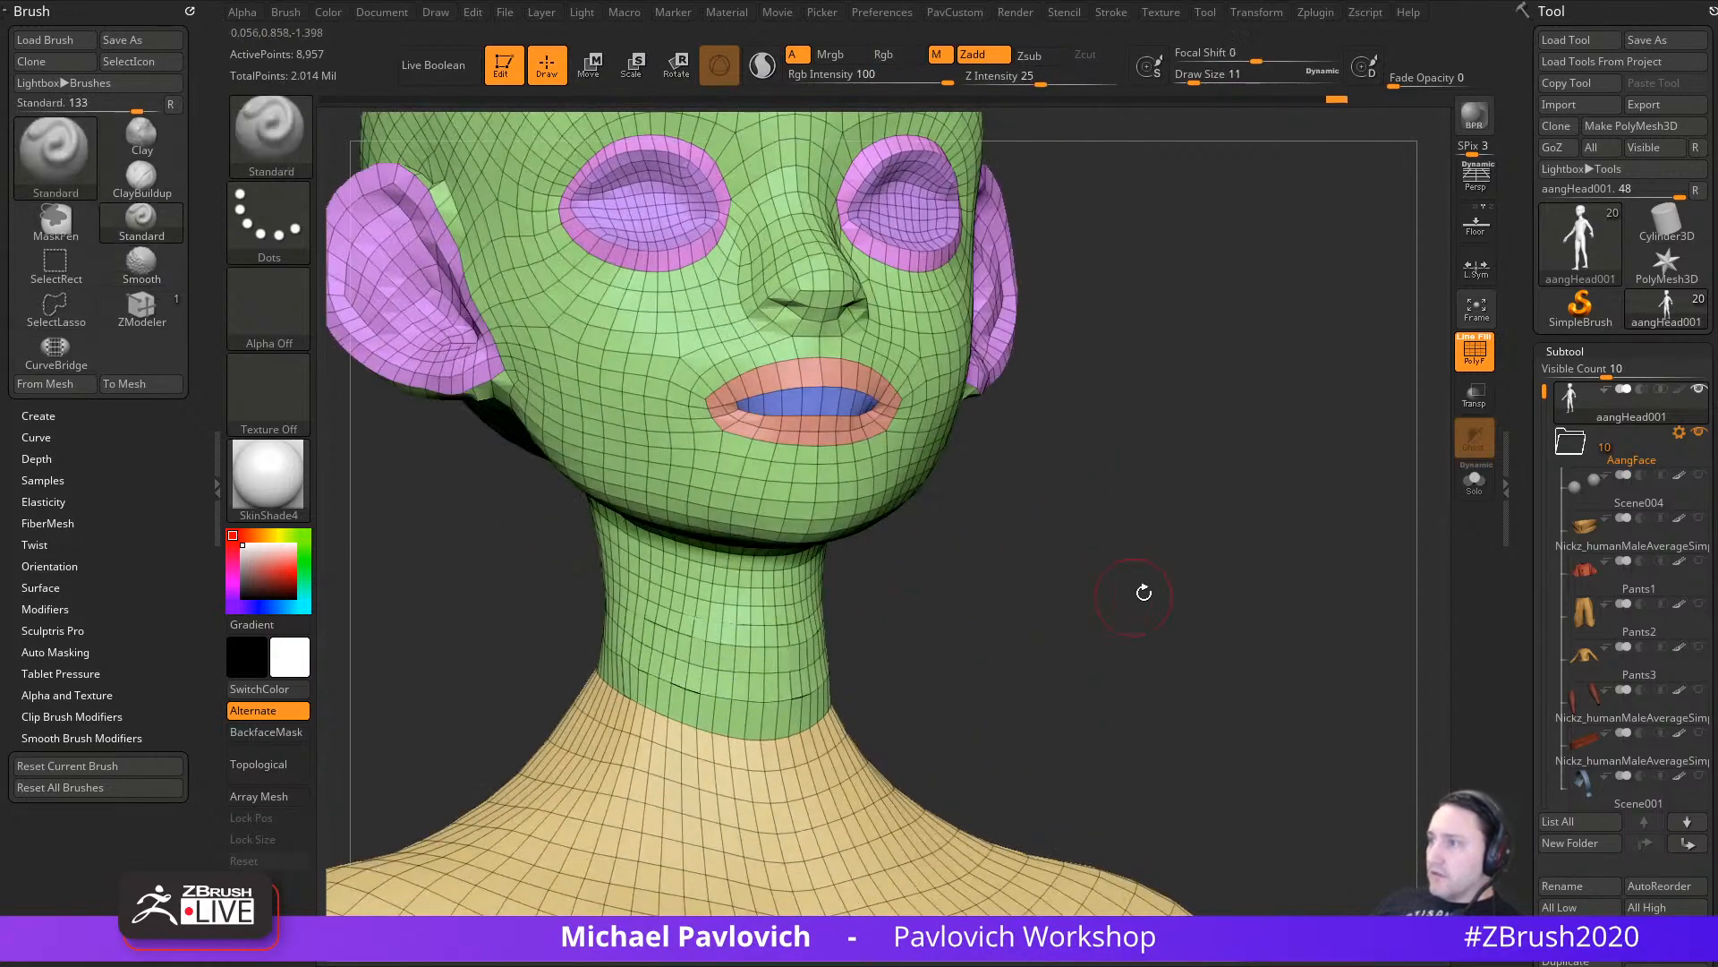
drag(1143, 593, 1002, 590)
shift+drag(771, 710, 707, 707)
Step: Hide the polyframe and turn off Freeze SubDivision Levels to restore the mesh's higher levels
shift+drag(1116, 560, 1164, 572)
alt+drag(1164, 573, 1437, 555)
click(1479, 367)
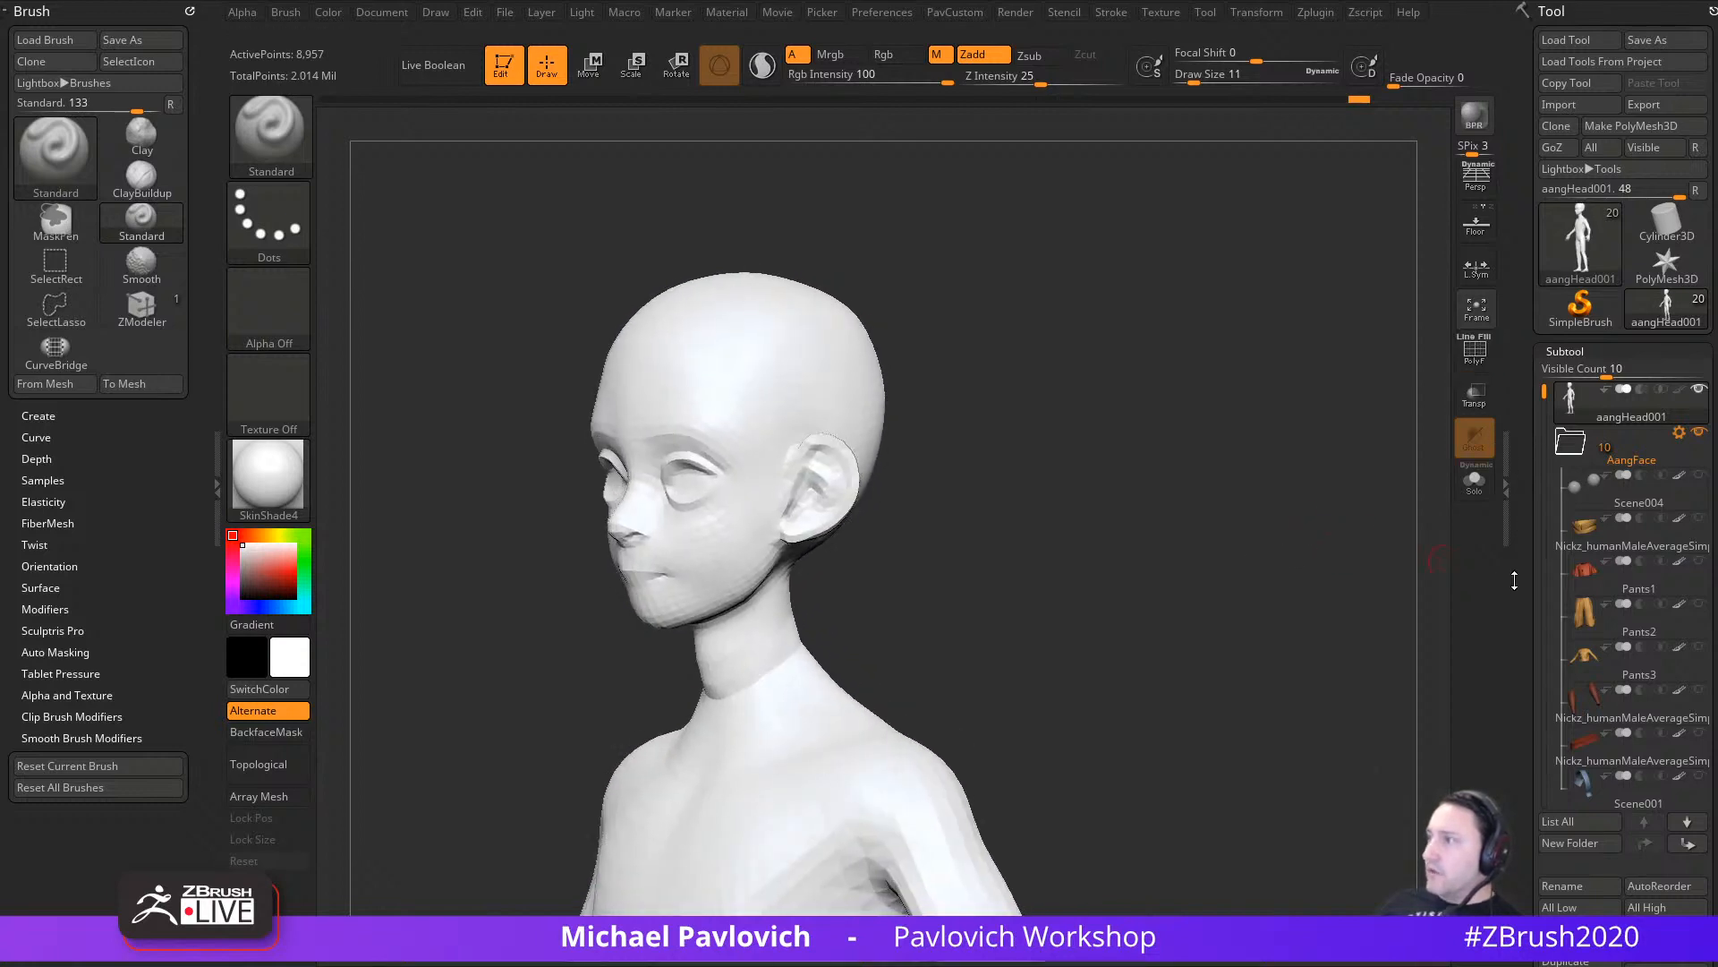
scroll(1501, 385, down, 10)
scroll(1501, 385, down, 3)
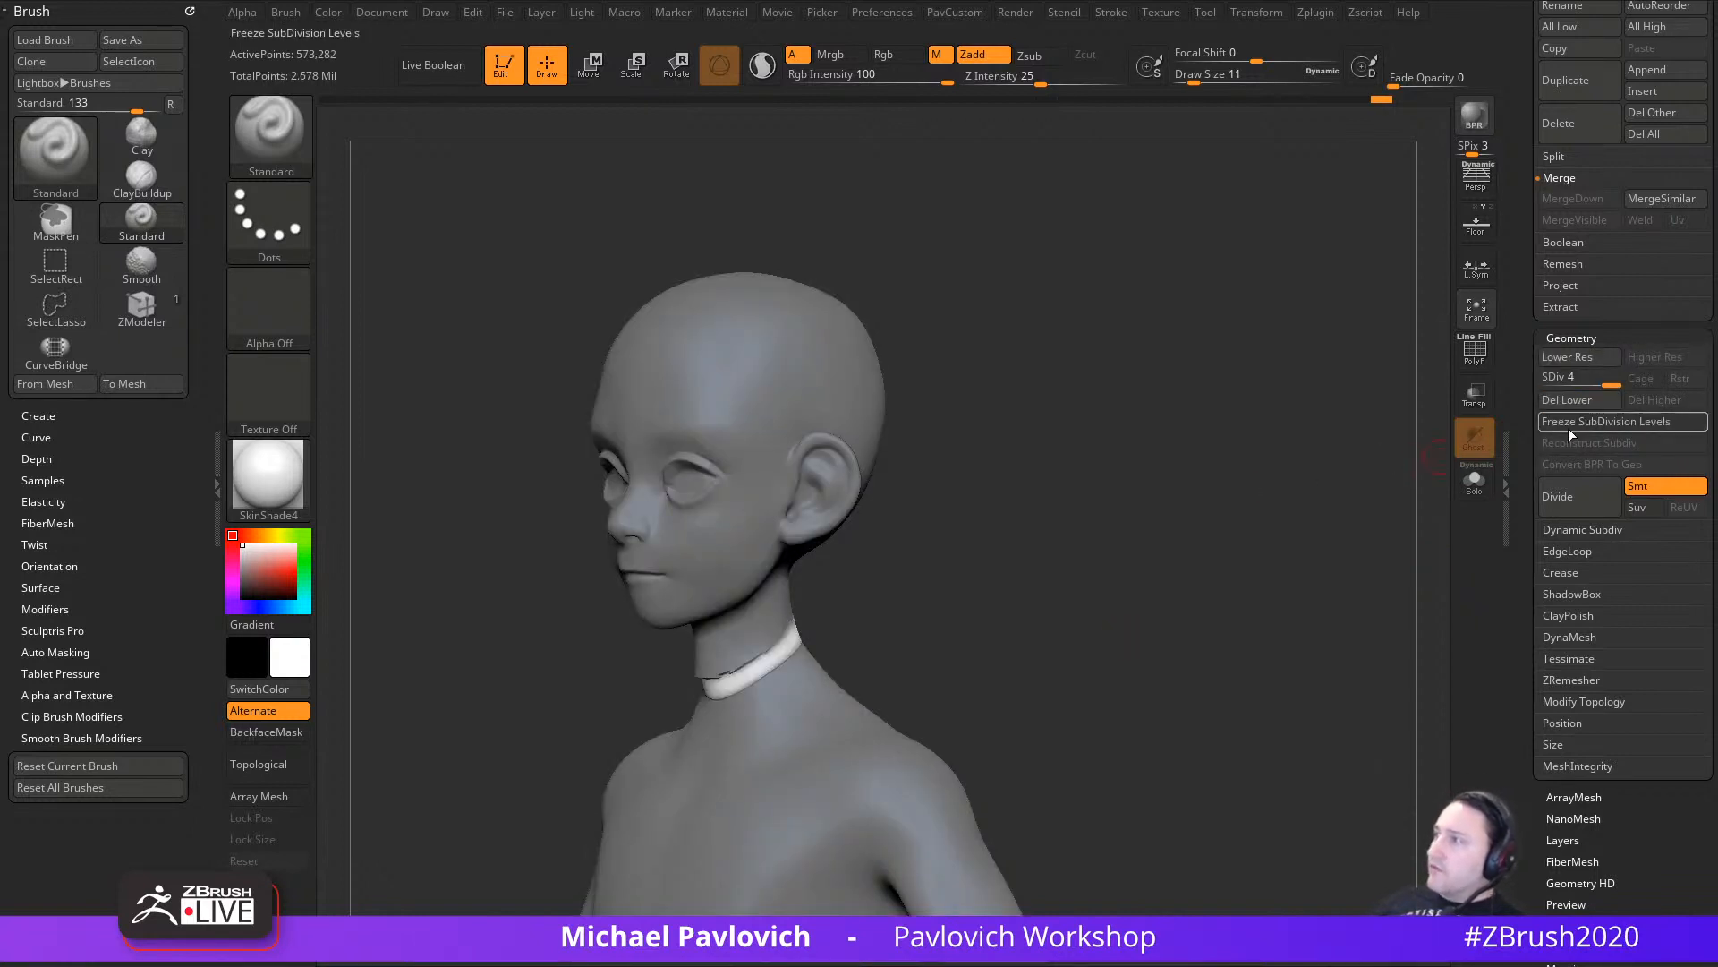
Step: Show the polyframe, set the subdivision level to 1 and clear the mask from the head and body
mouse_move(1288, 524)
mouse_down()
mouse_move(1331, 522)
mouse_move(1251, 528)
mouse_move(1205, 558)
mouse_move(1280, 560)
mouse_up()
alt+drag(996, 539, 1056, 662)
mouse_move(1092, 631)
mouse_down()
mouse_move(1029, 636)
mouse_move(1181, 599)
mouse_up()
key(s)
click(1473, 351)
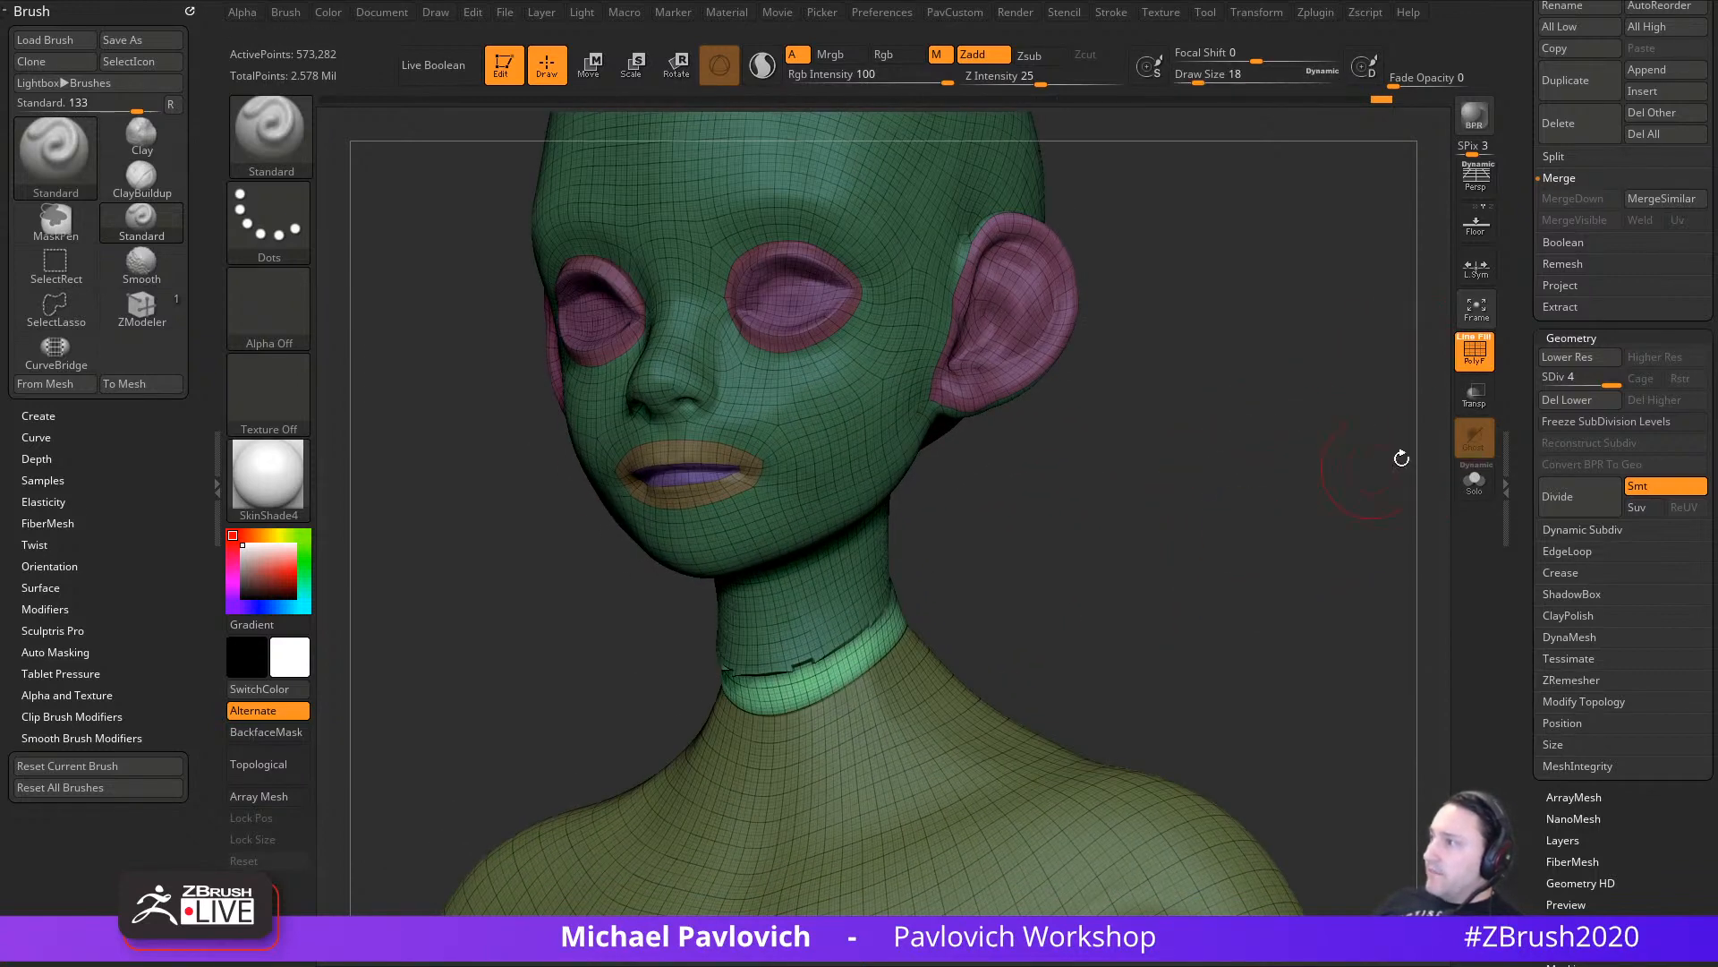
drag(1570, 378, 1535, 379)
ctrl+click(1159, 554)
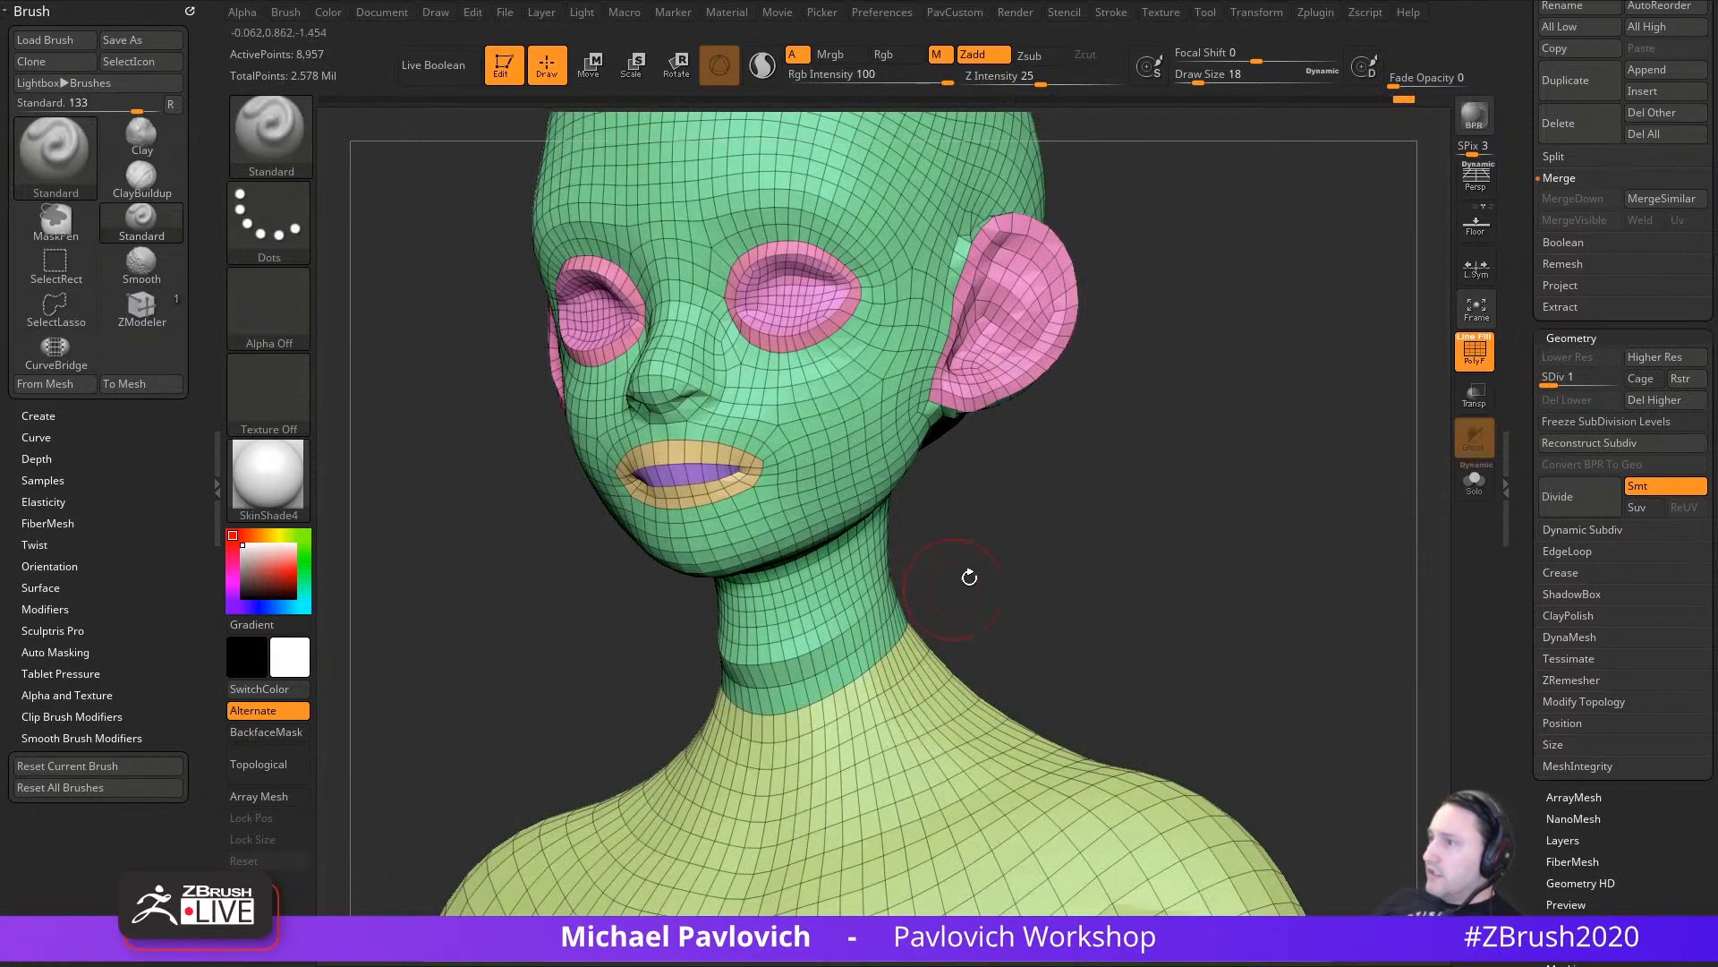
Step: Smooth the stepped seam around the neck on the lowest subdivision level at draw size 18
drag(970, 576, 1065, 571)
shift+drag(693, 674, 805, 671)
drag(1039, 580, 935, 577)
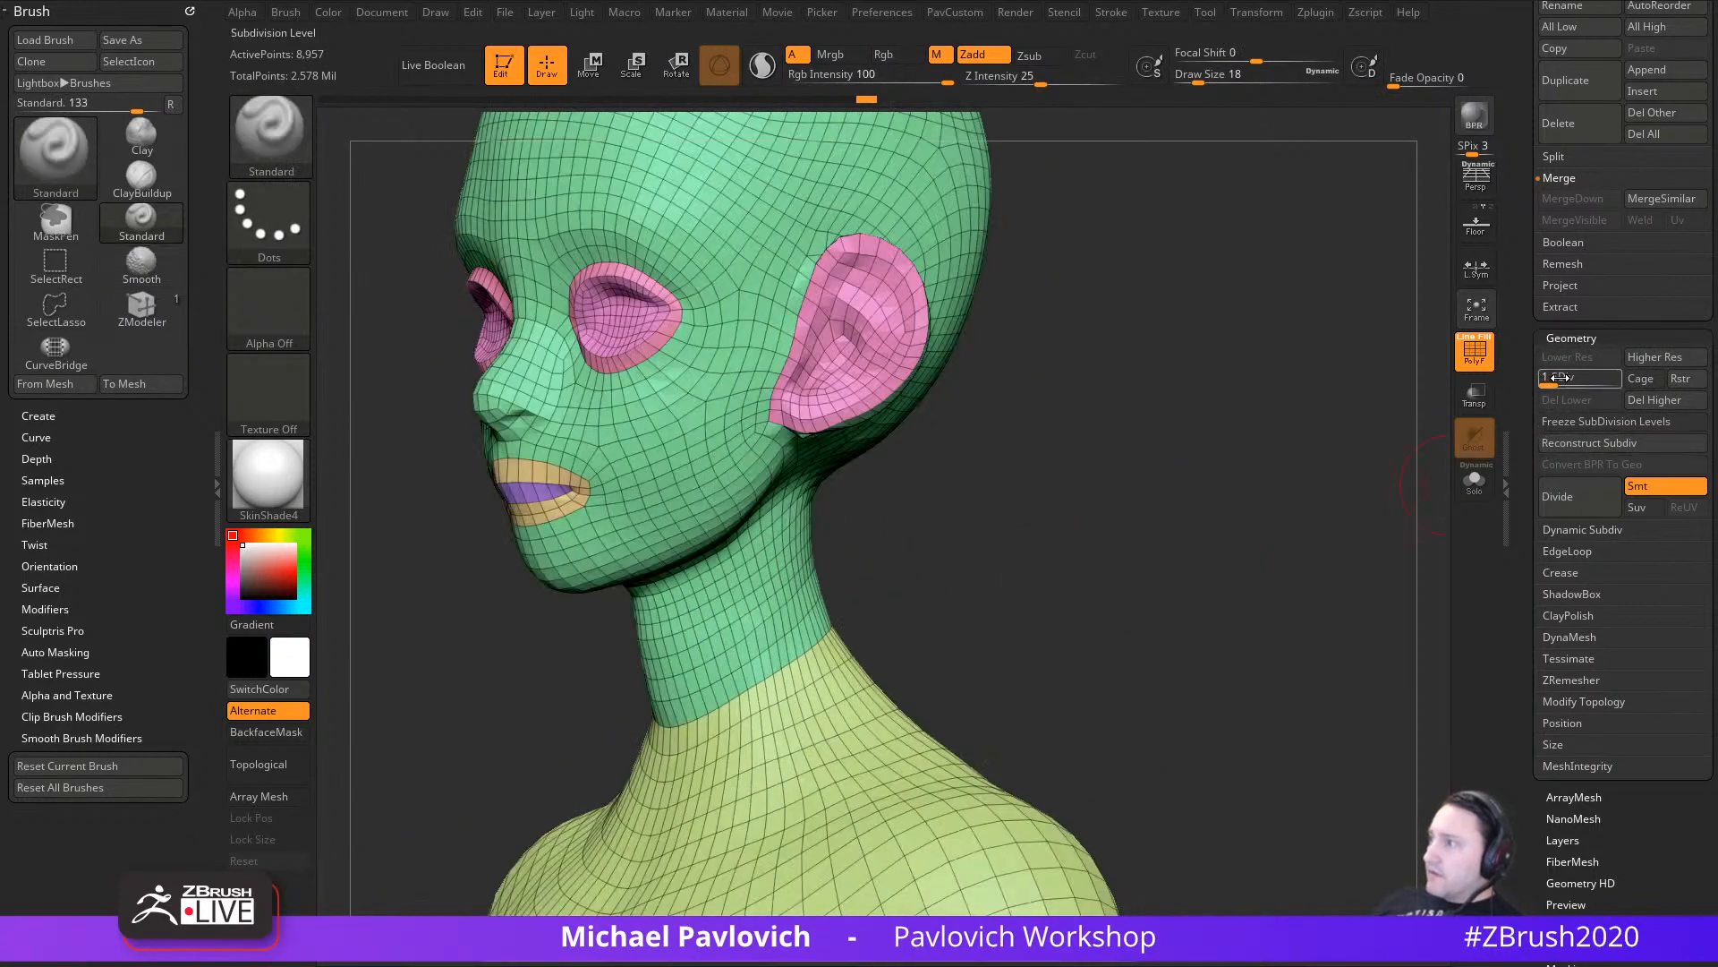
Step: Raise the subdivision level through 3 to 4 and smooth the neck seam where head and body meet
click(1592, 443)
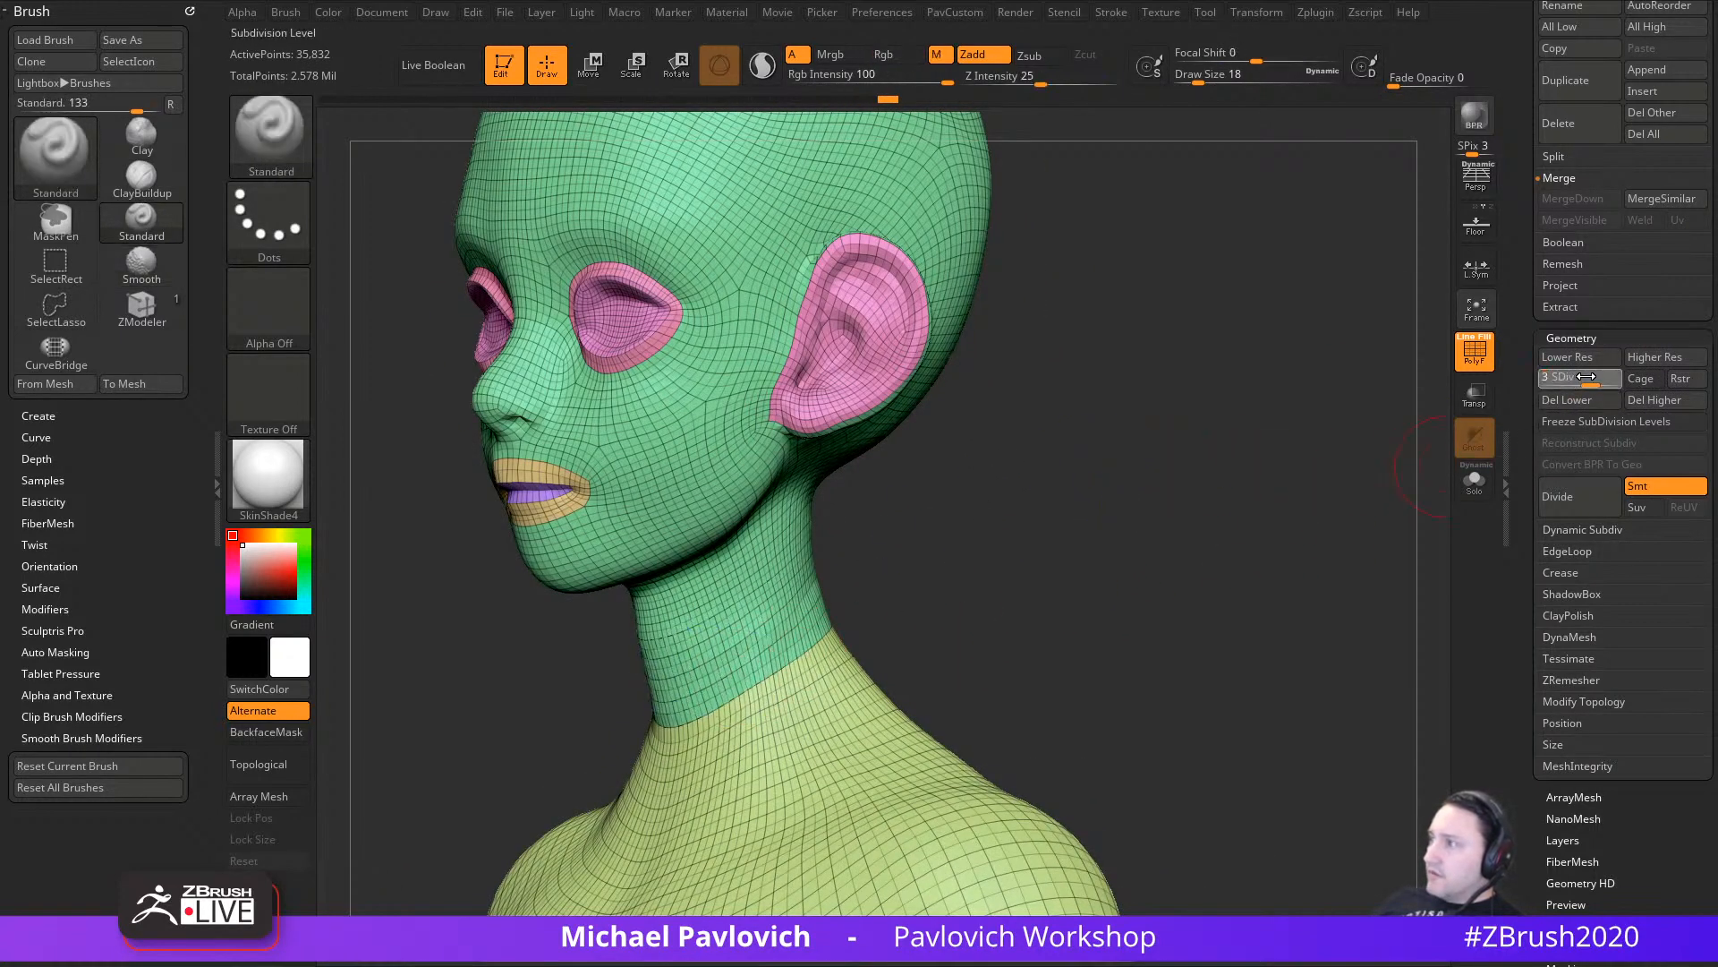
drag(1585, 377, 1587, 377)
drag(900, 543, 1139, 520)
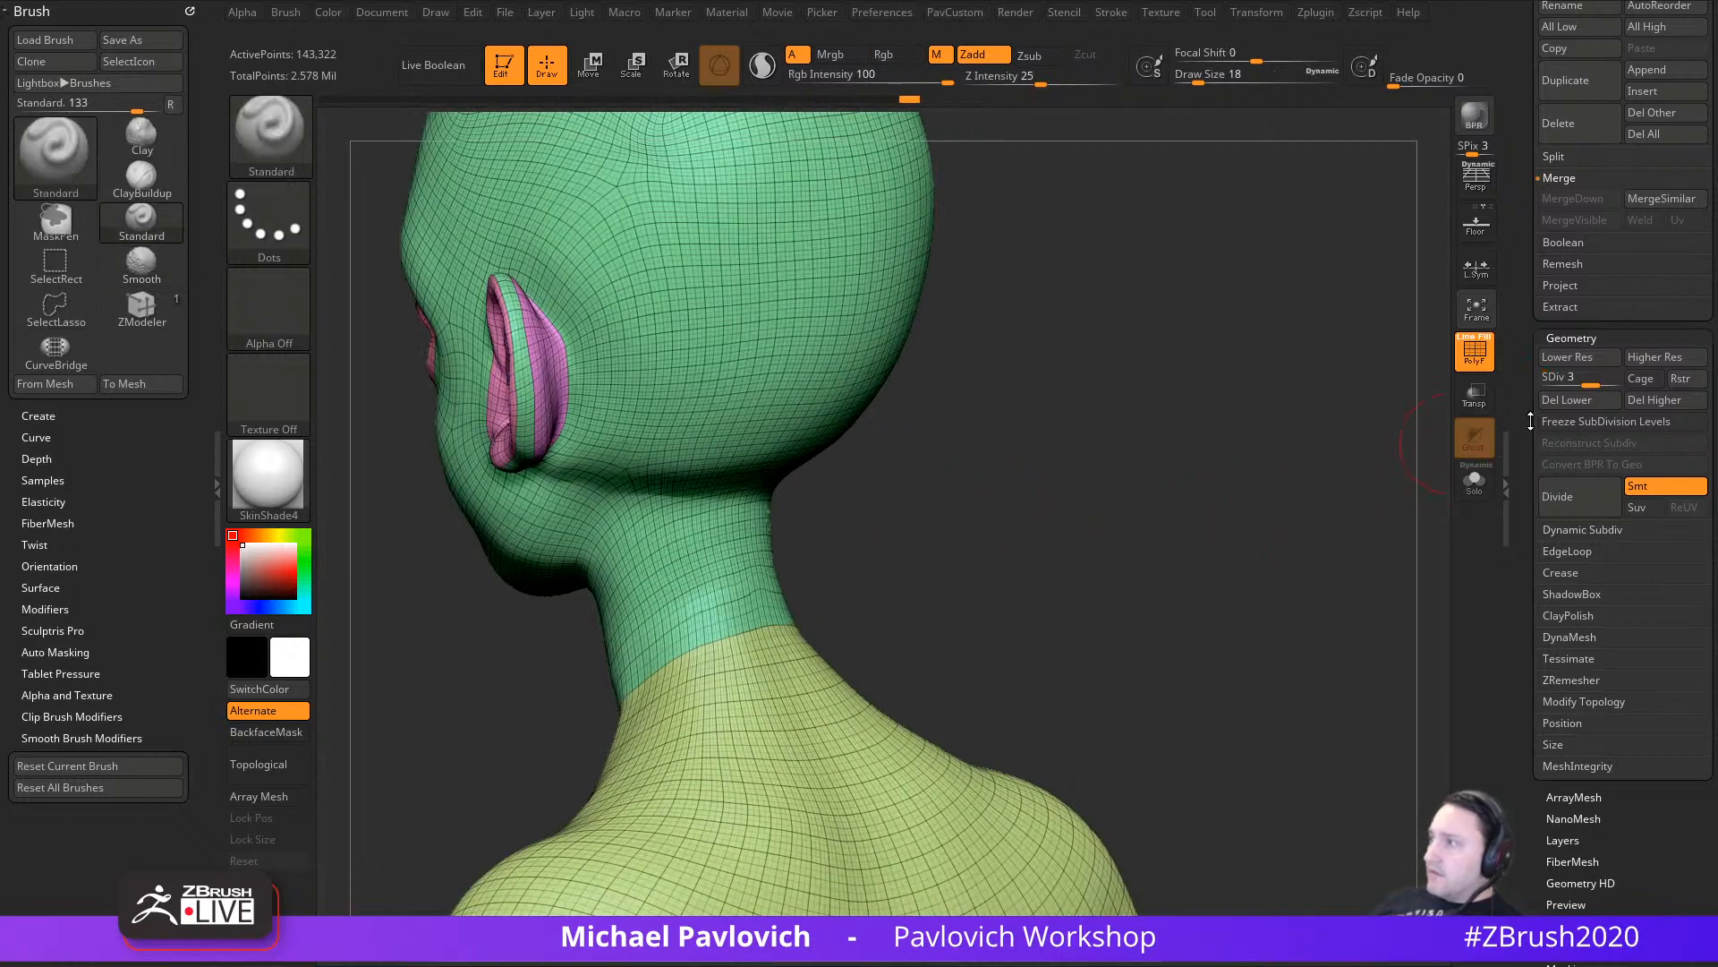
click(1607, 378)
drag(1244, 524, 993, 546)
mouse_move(662, 683)
shift+mouse_down()
mouse_move(733, 646)
mouse_move(709, 676)
shift+mouse_up()
mouse_move(1059, 510)
mouse_down()
mouse_move(978, 529)
mouse_move(1262, 519)
mouse_up()
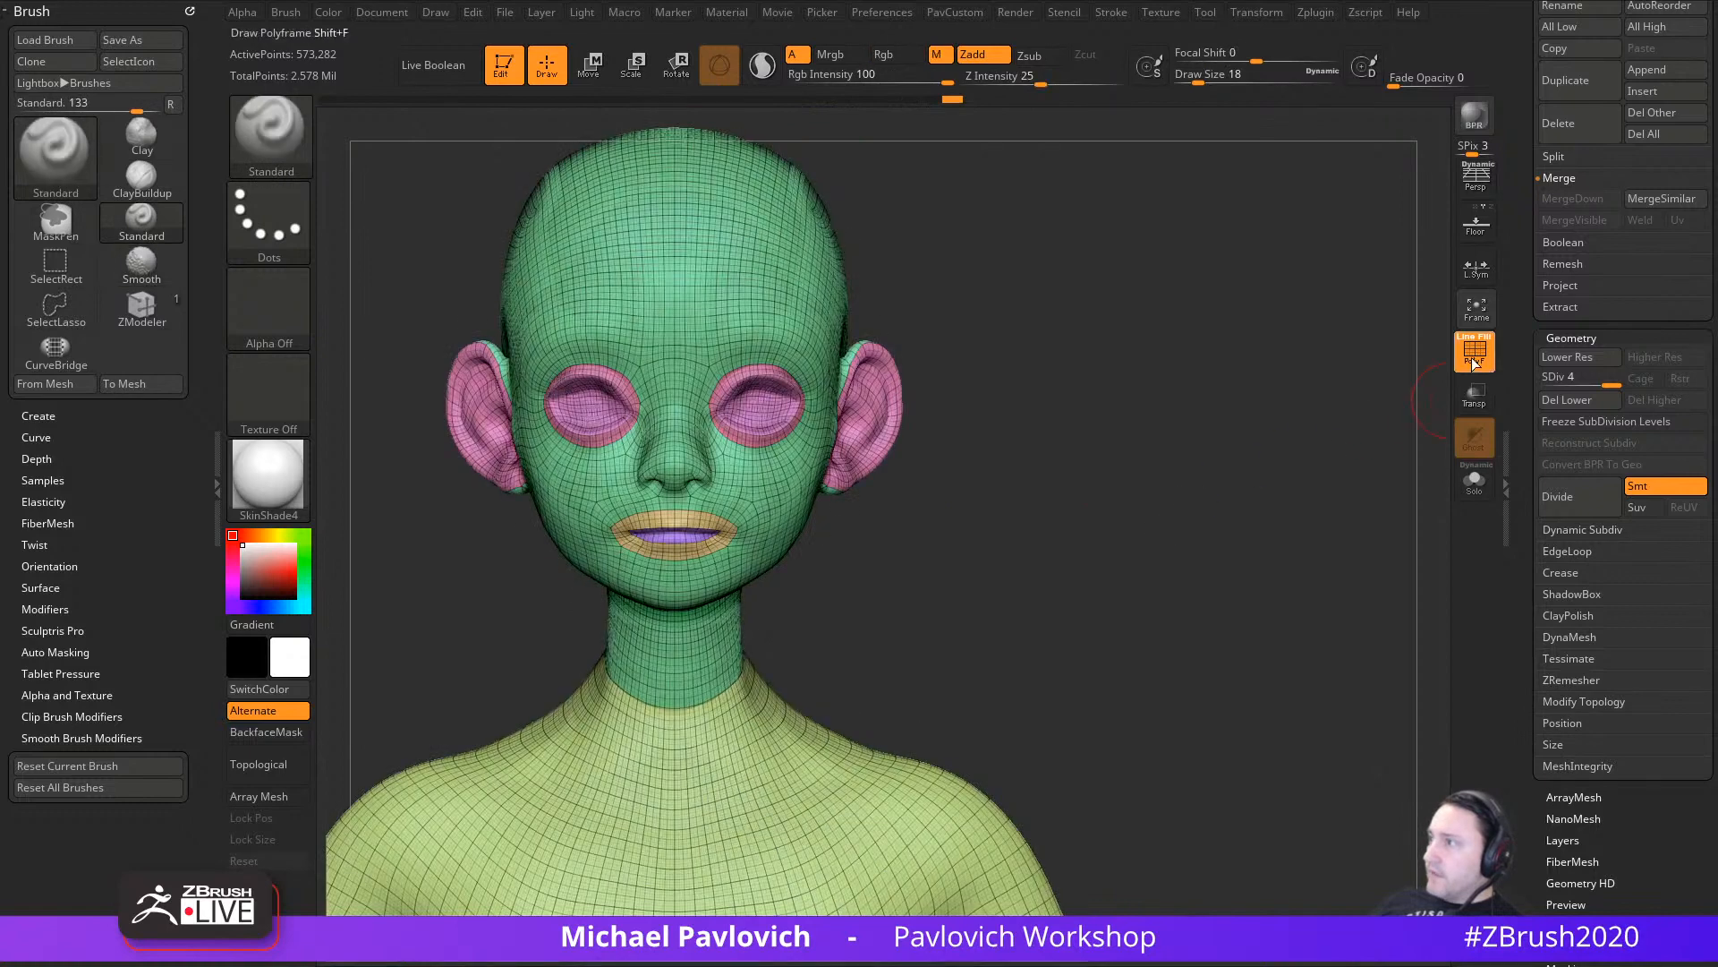
Step: Hide the polyframe and smooth the remaining neck seam around the front, sides and back at subdivision level 4
click(1475, 356)
drag(983, 595, 713, 707)
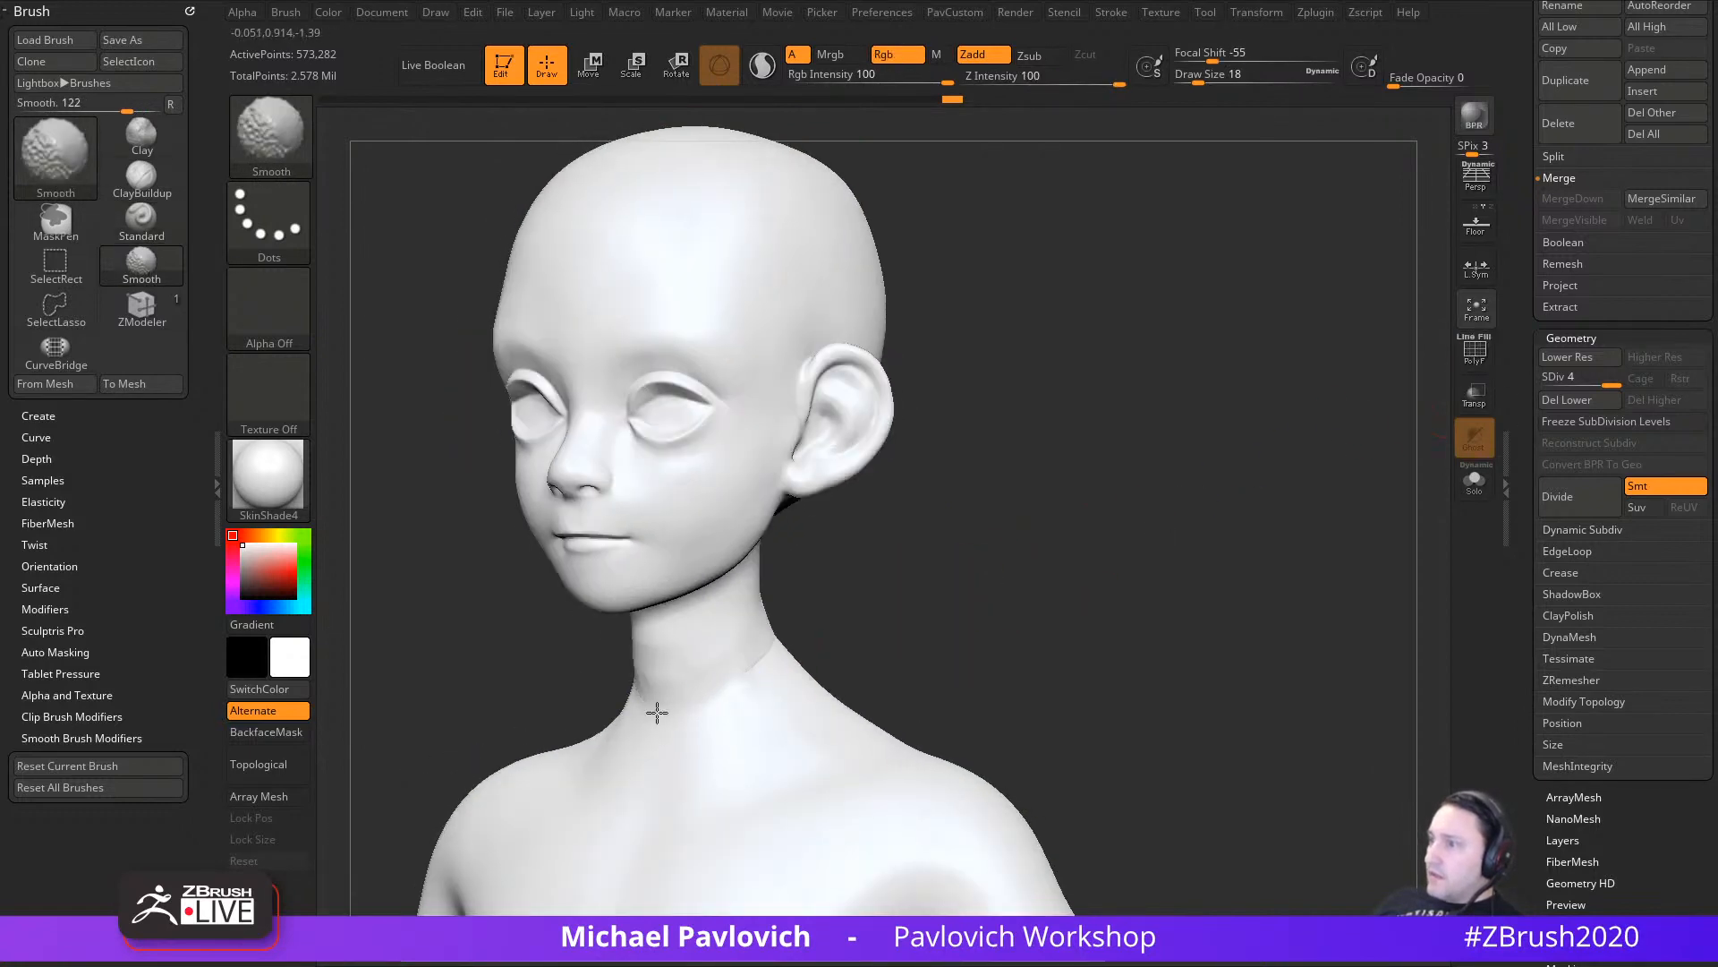
drag(1021, 582, 767, 636)
drag(985, 537, 797, 617)
mouse_move(949, 483)
mouse_down()
mouse_move(1128, 447)
mouse_move(734, 604)
mouse_move(902, 607)
mouse_up()
drag(1110, 546, 973, 567)
shift+drag(729, 611, 893, 620)
drag(1020, 572, 913, 587)
drag(988, 517, 913, 617)
mouse_move(1074, 582)
alt+mouse_down()
mouse_move(1124, 457)
mouse_move(1074, 564)
mouse_move(967, 568)
alt+mouse_up()
mouse_move(1202, 523)
mouse_down()
mouse_move(1159, 602)
mouse_move(1126, 608)
mouse_up()
Step: Choose the Move brush, set its draw size to 39 and nudge the side contour of the neck from behind
key(b)
key(m)
key(v)
key(grave)
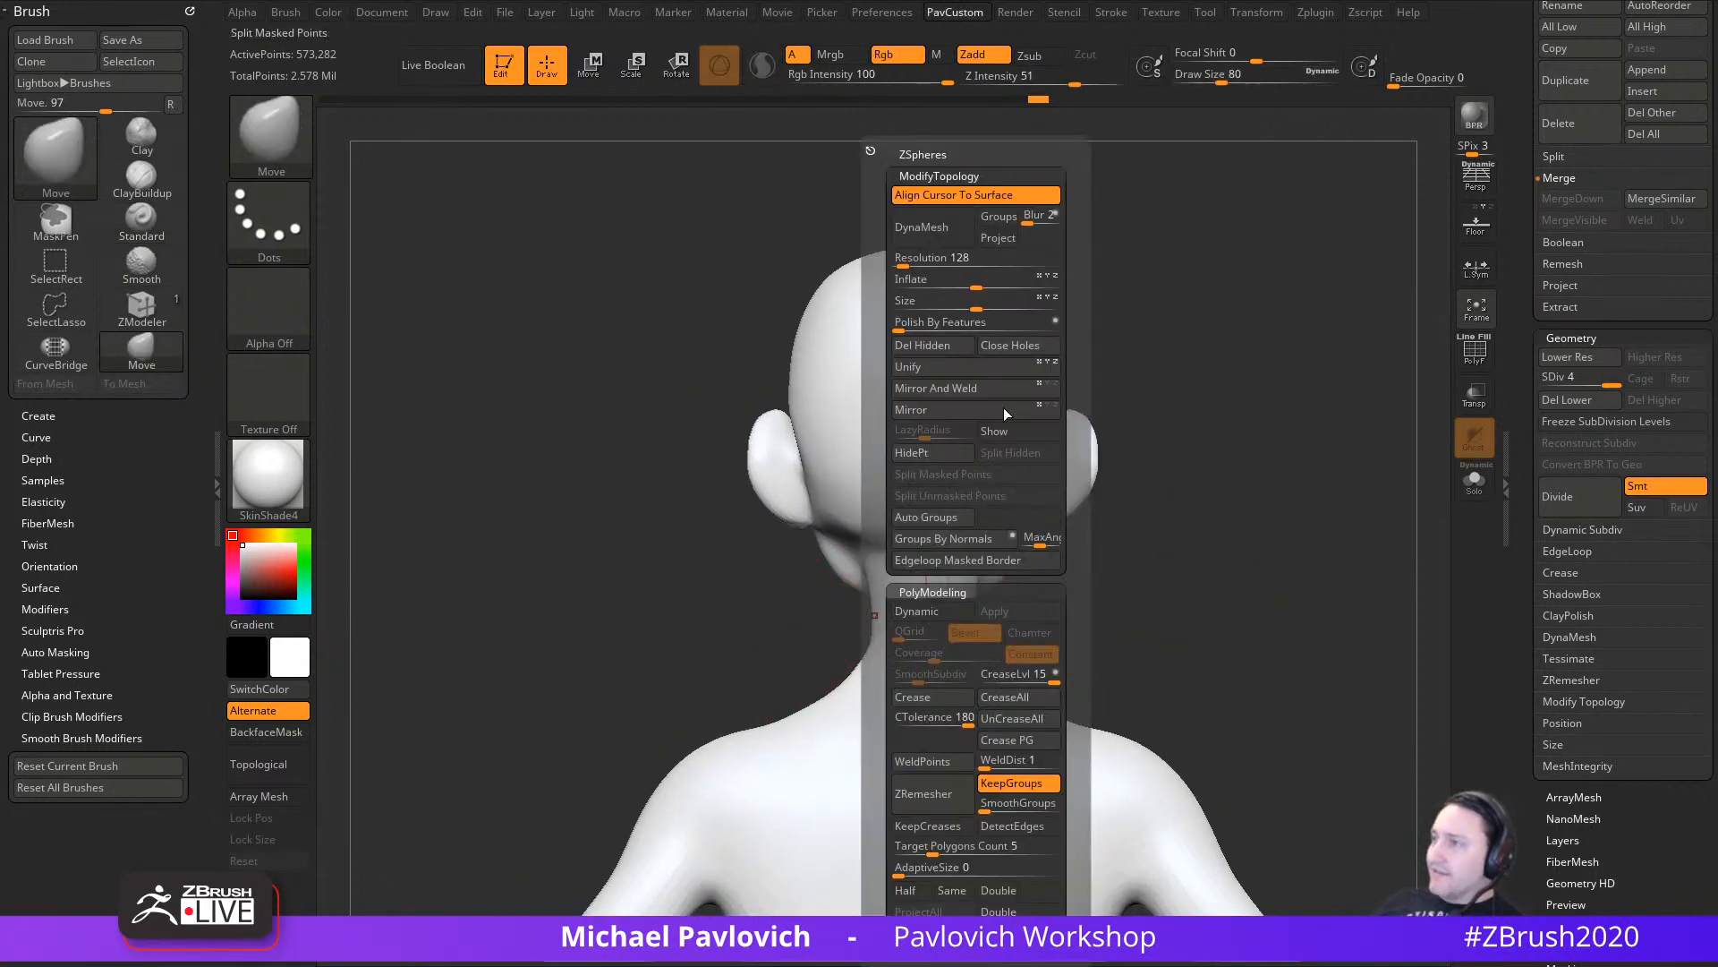
key(s)
drag(883, 658, 868, 651)
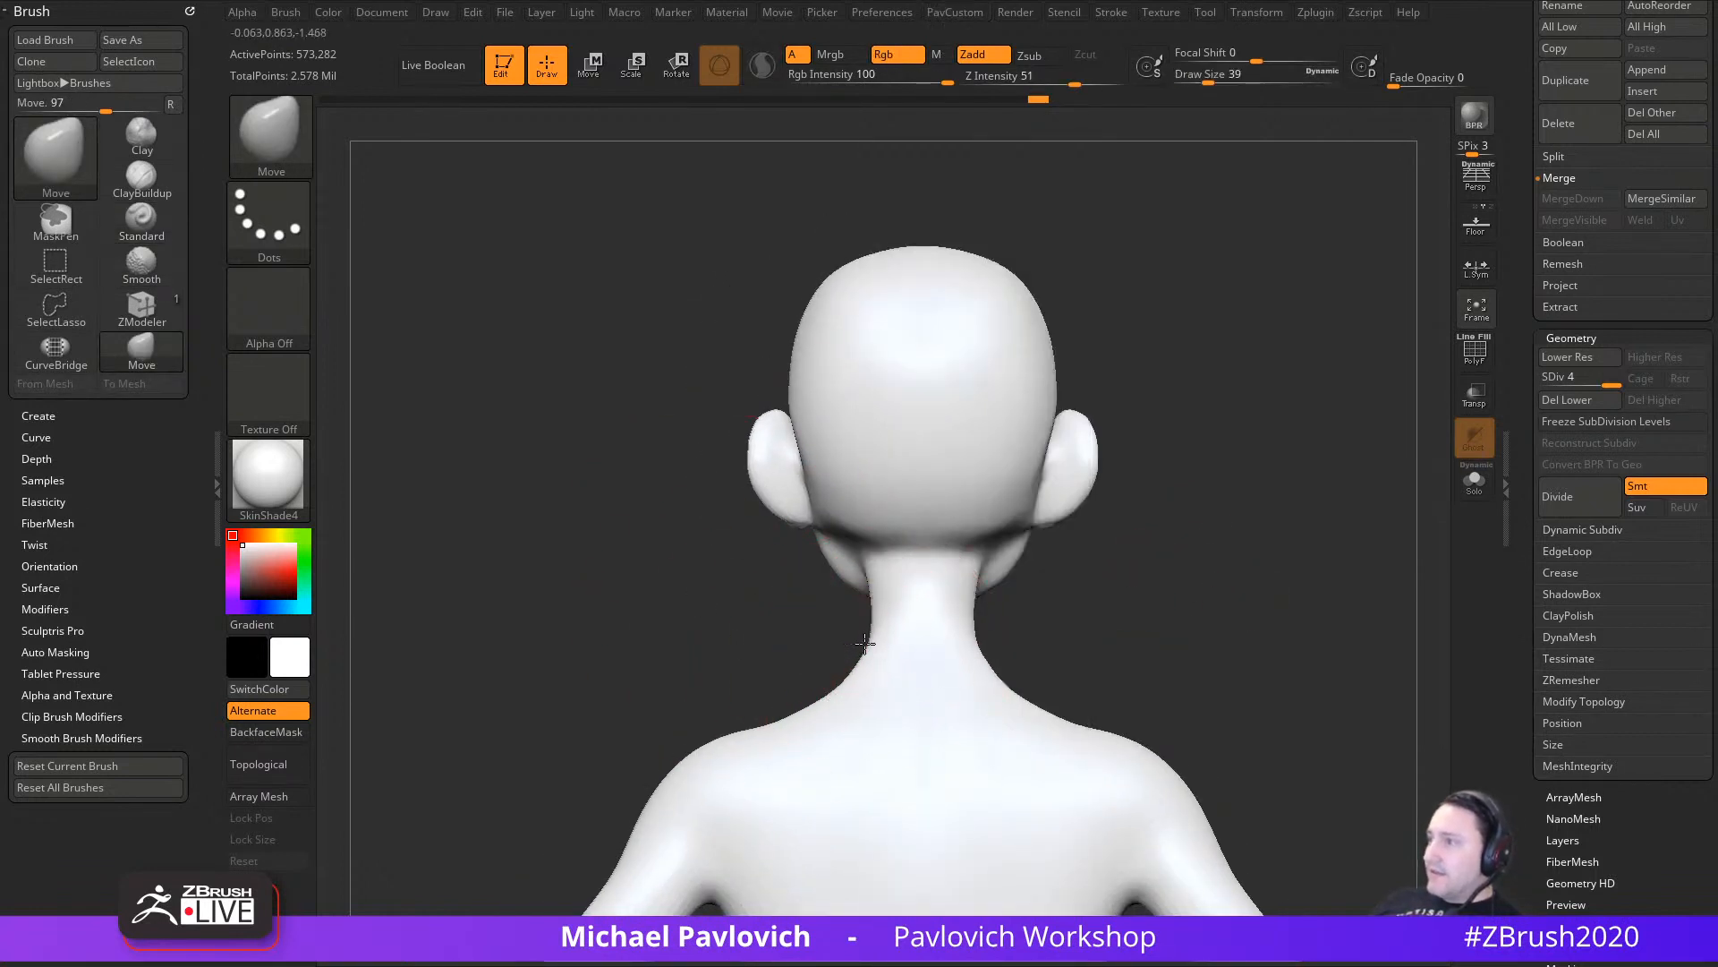
Step: Set the subdivision level to 3 and widen the neck with the Move brush from the back and front
drag(1594, 378, 1582, 378)
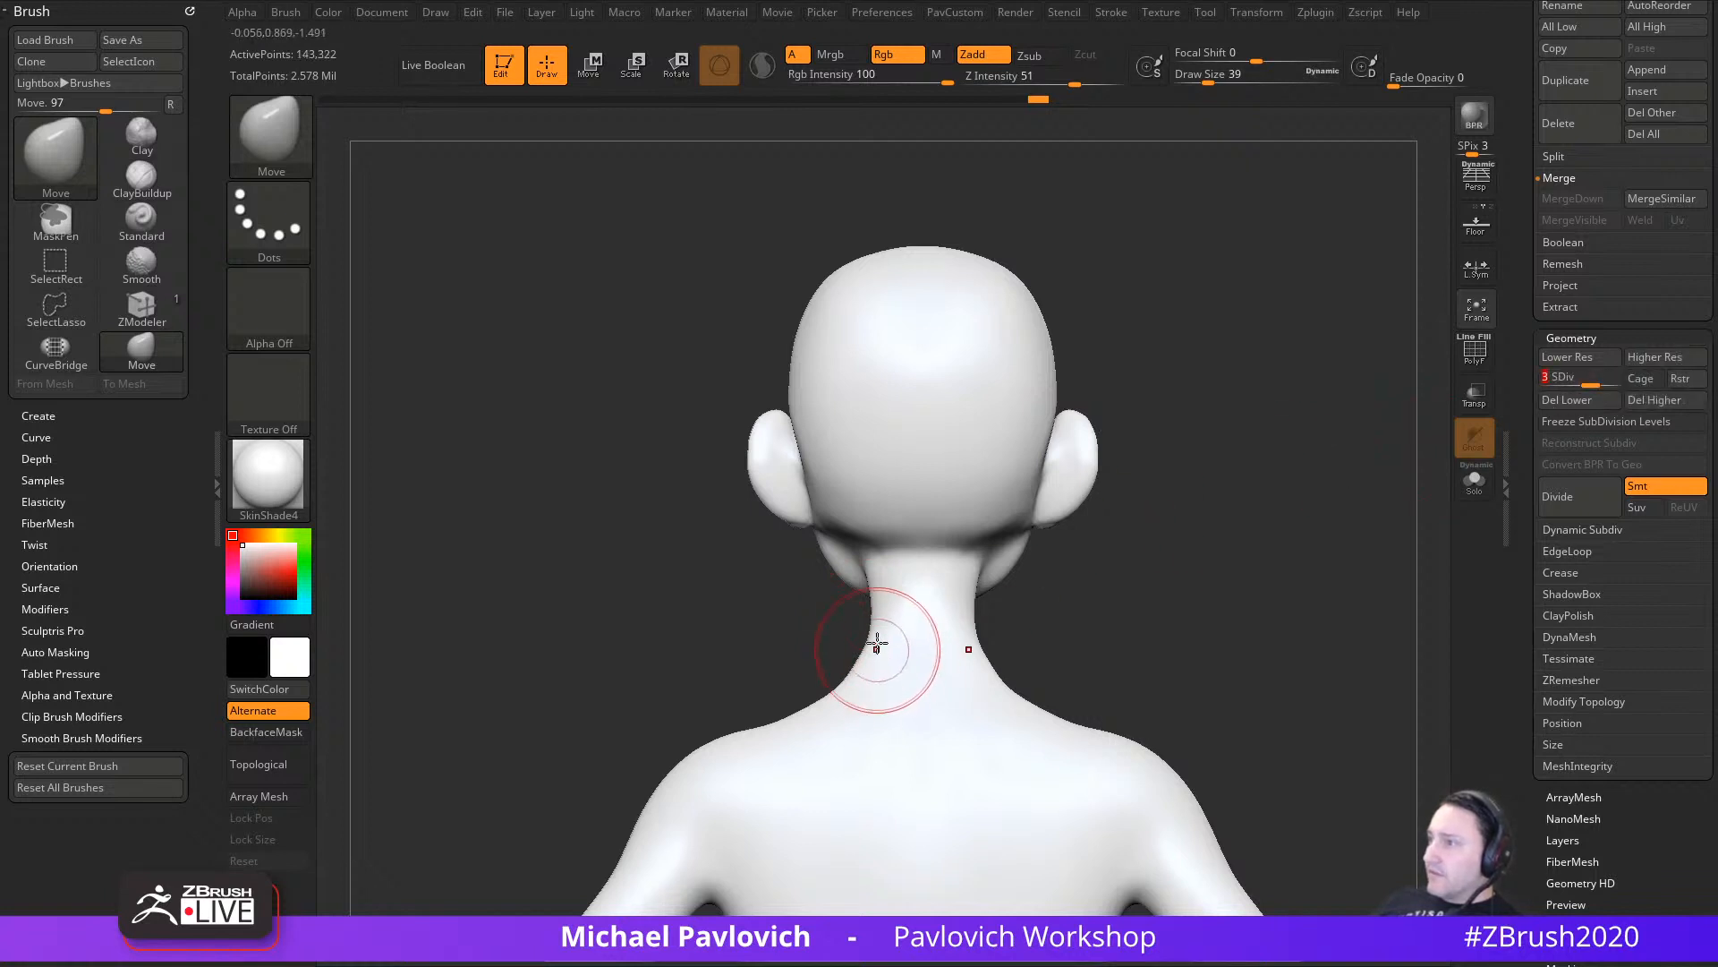
drag(871, 629, 873, 628)
shift+drag(1099, 580, 1261, 565)
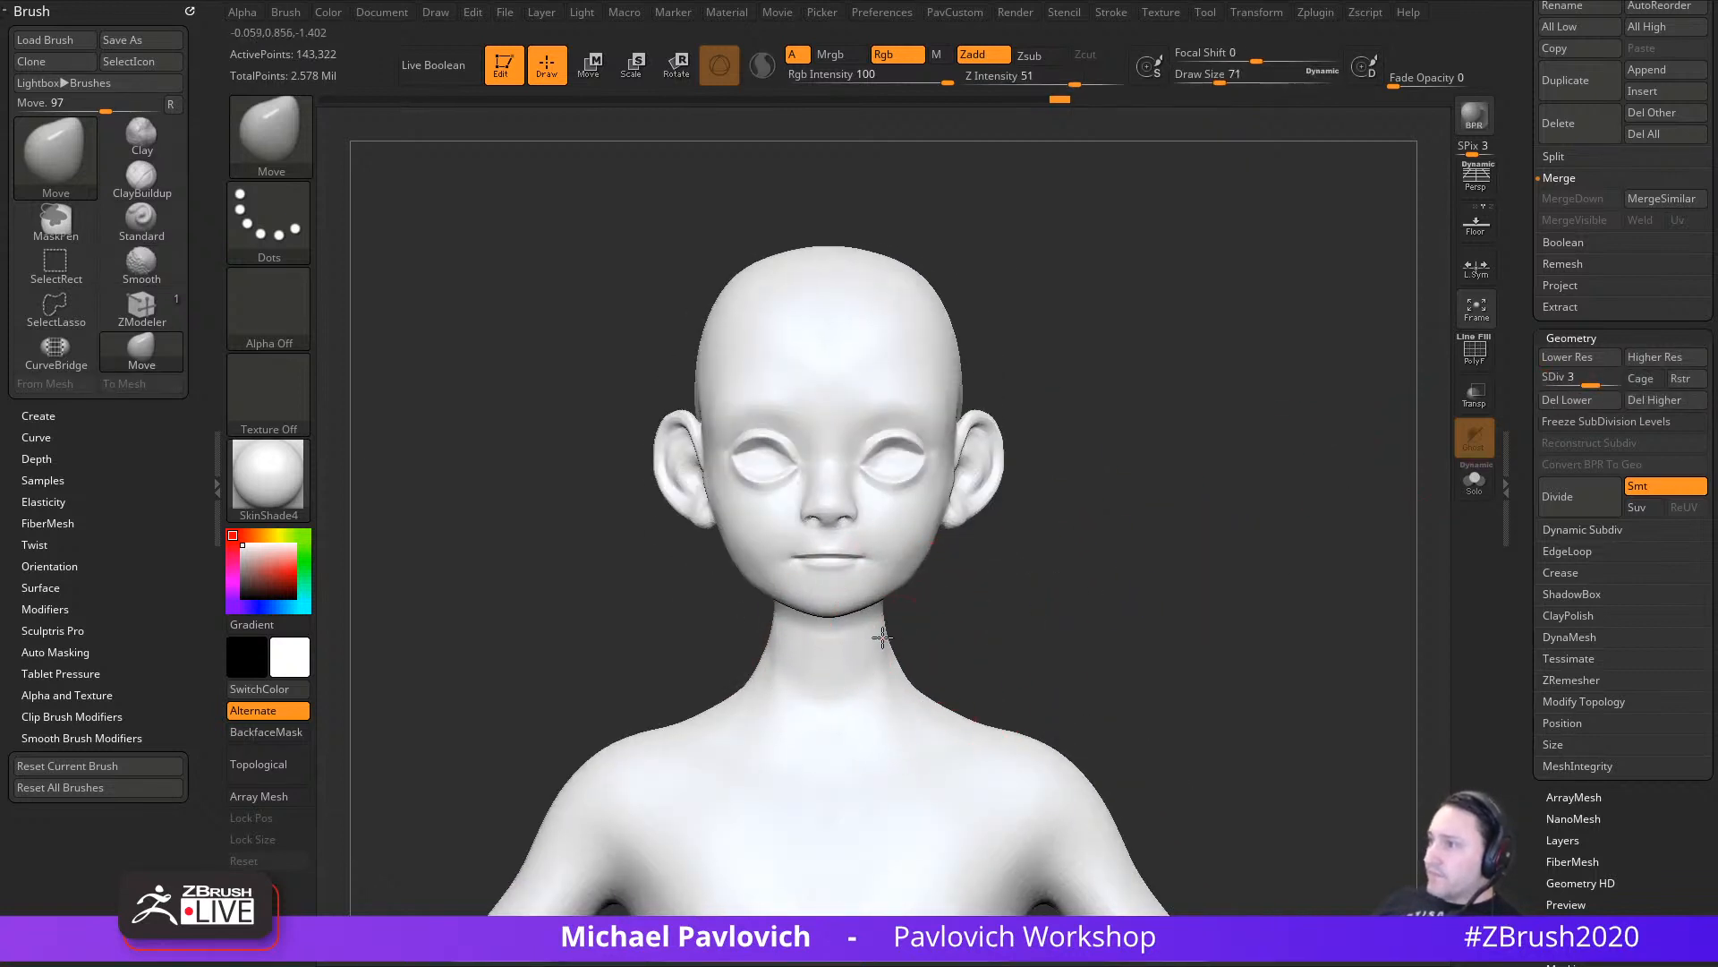
mouse_move(1077, 606)
mouse_down()
mouse_move(967, 583)
mouse_move(1078, 621)
mouse_move(889, 683)
mouse_up()
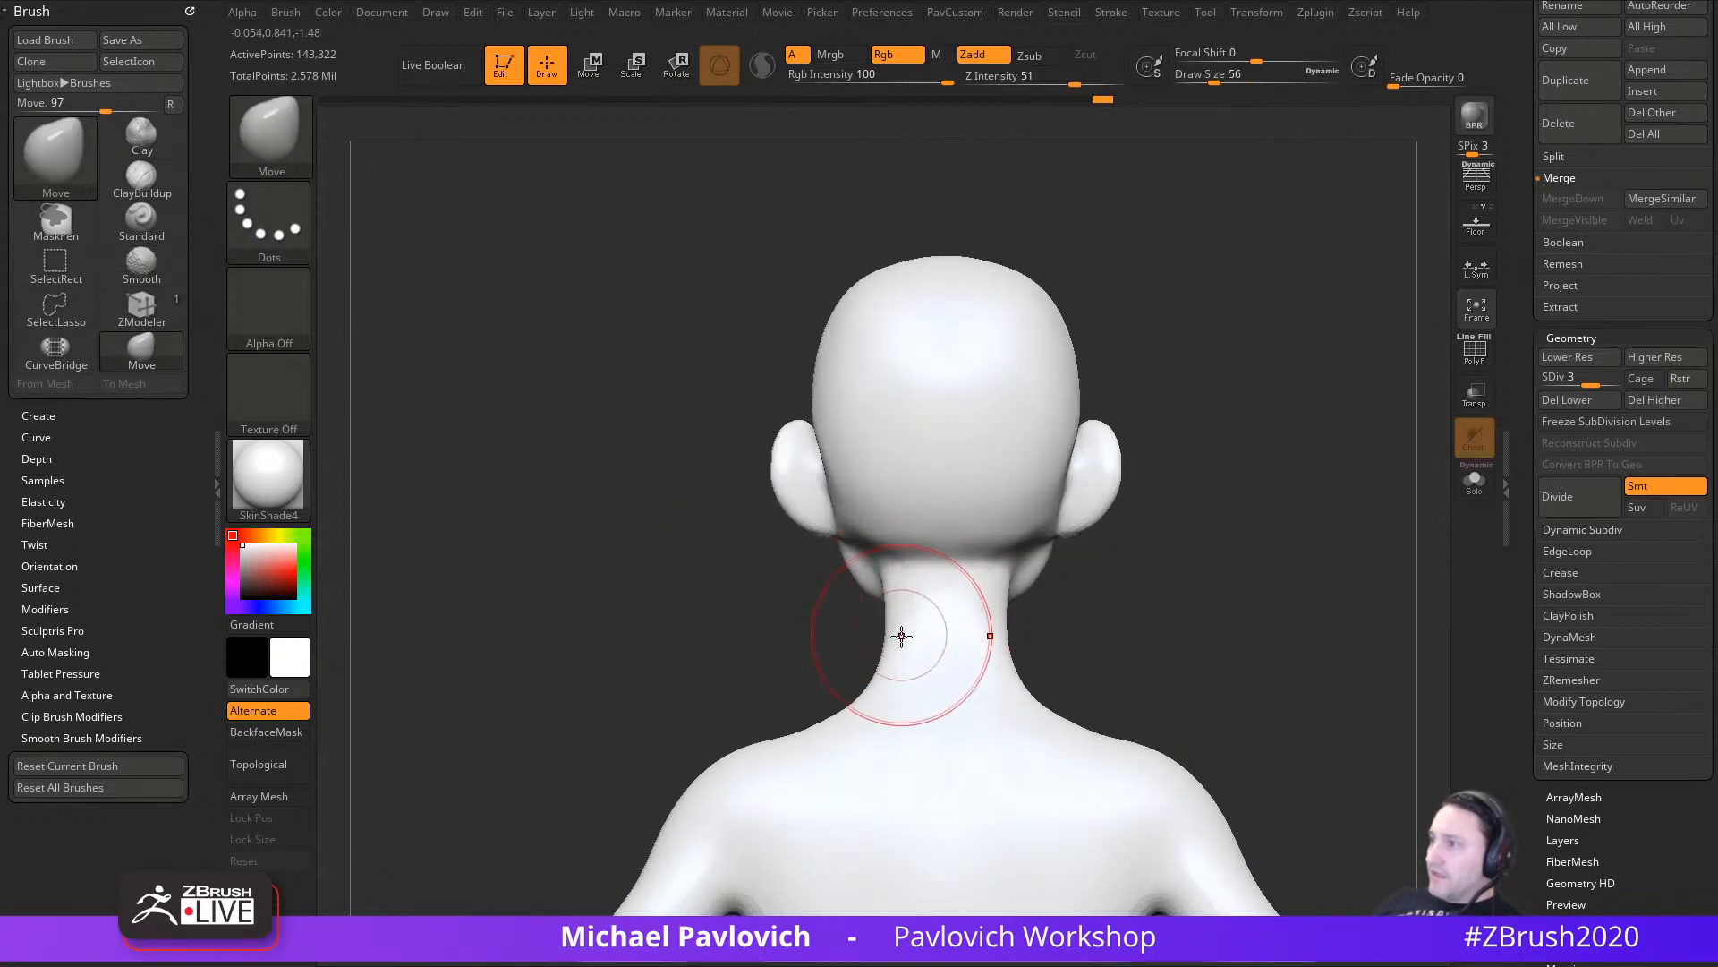
Step: Refine the neck's profile and the slope from the neck into the shoulders with the Move brush
shift+drag(1068, 598, 896, 643)
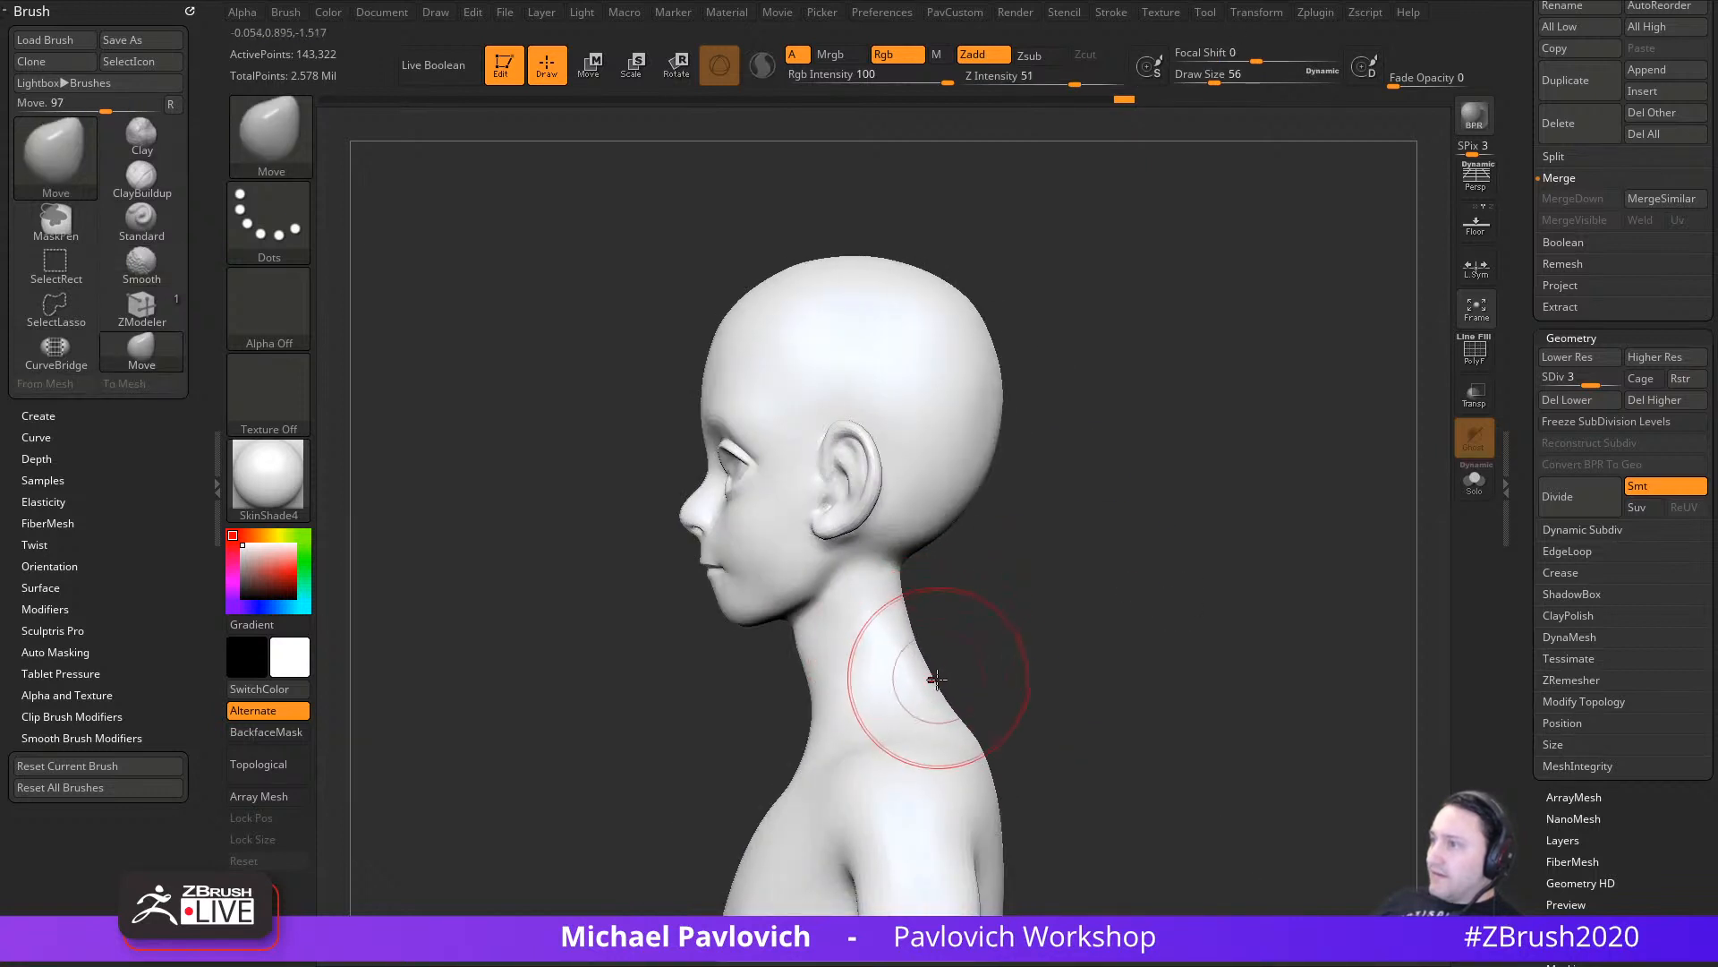
shift+drag(817, 702, 940, 671)
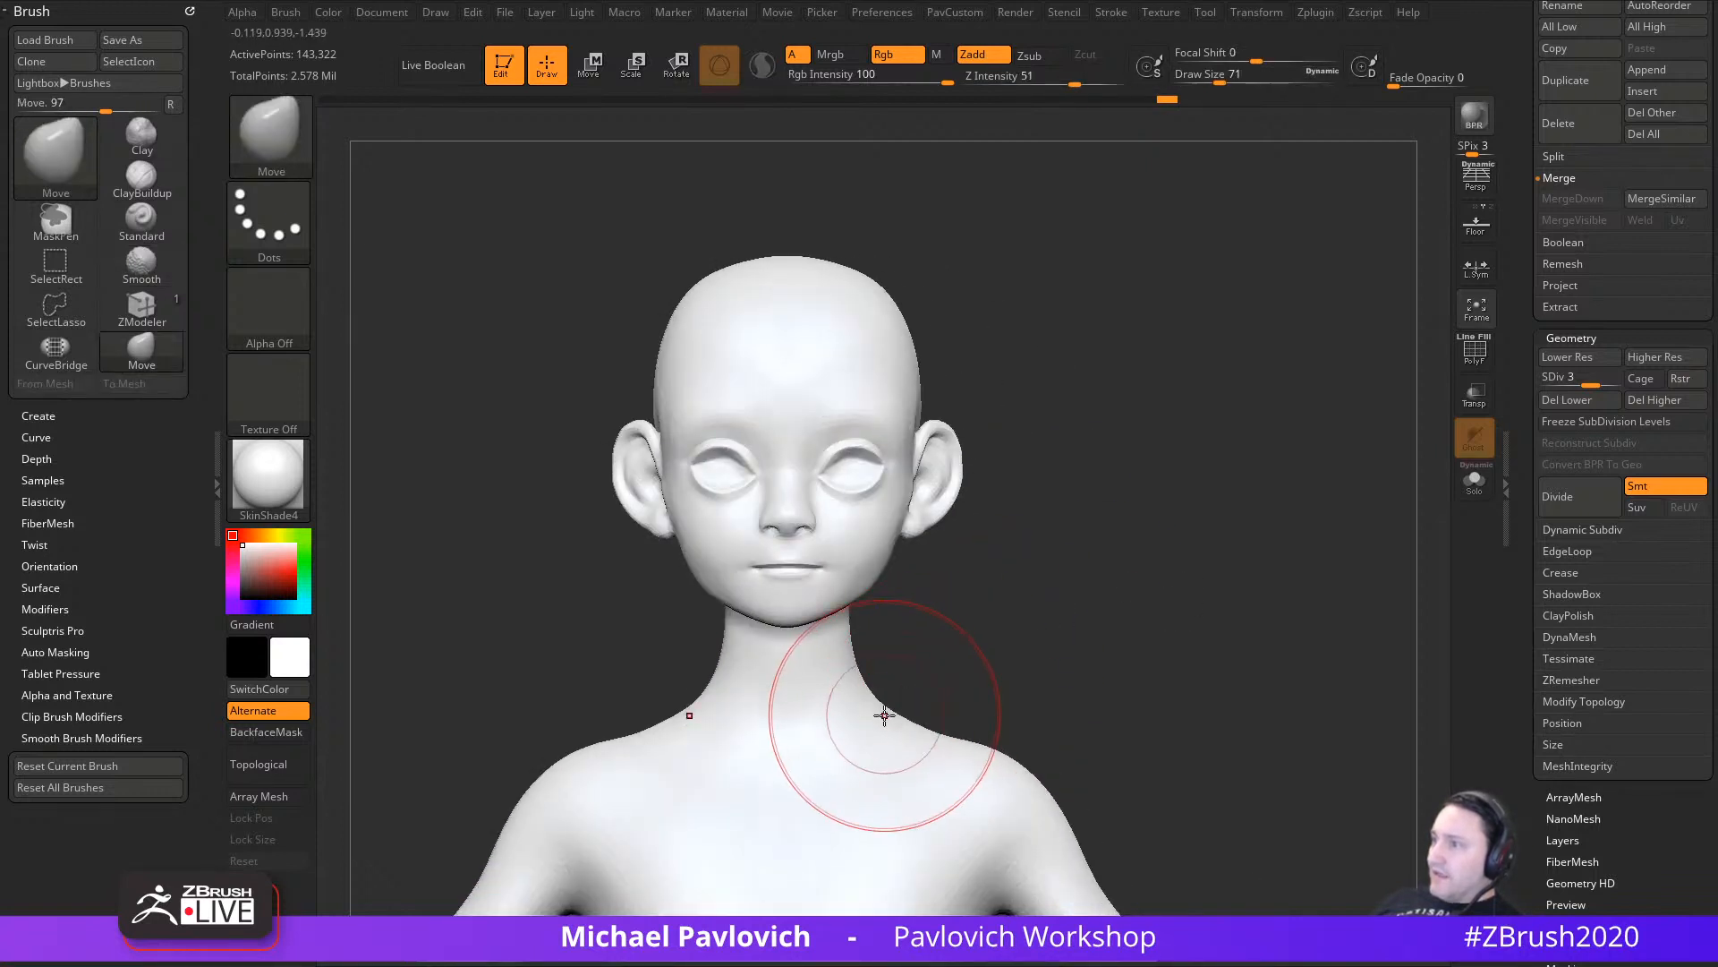
mouse_move(976, 729)
shift+mouse_down()
mouse_move(1086, 690)
mouse_move(1112, 707)
shift+mouse_up()
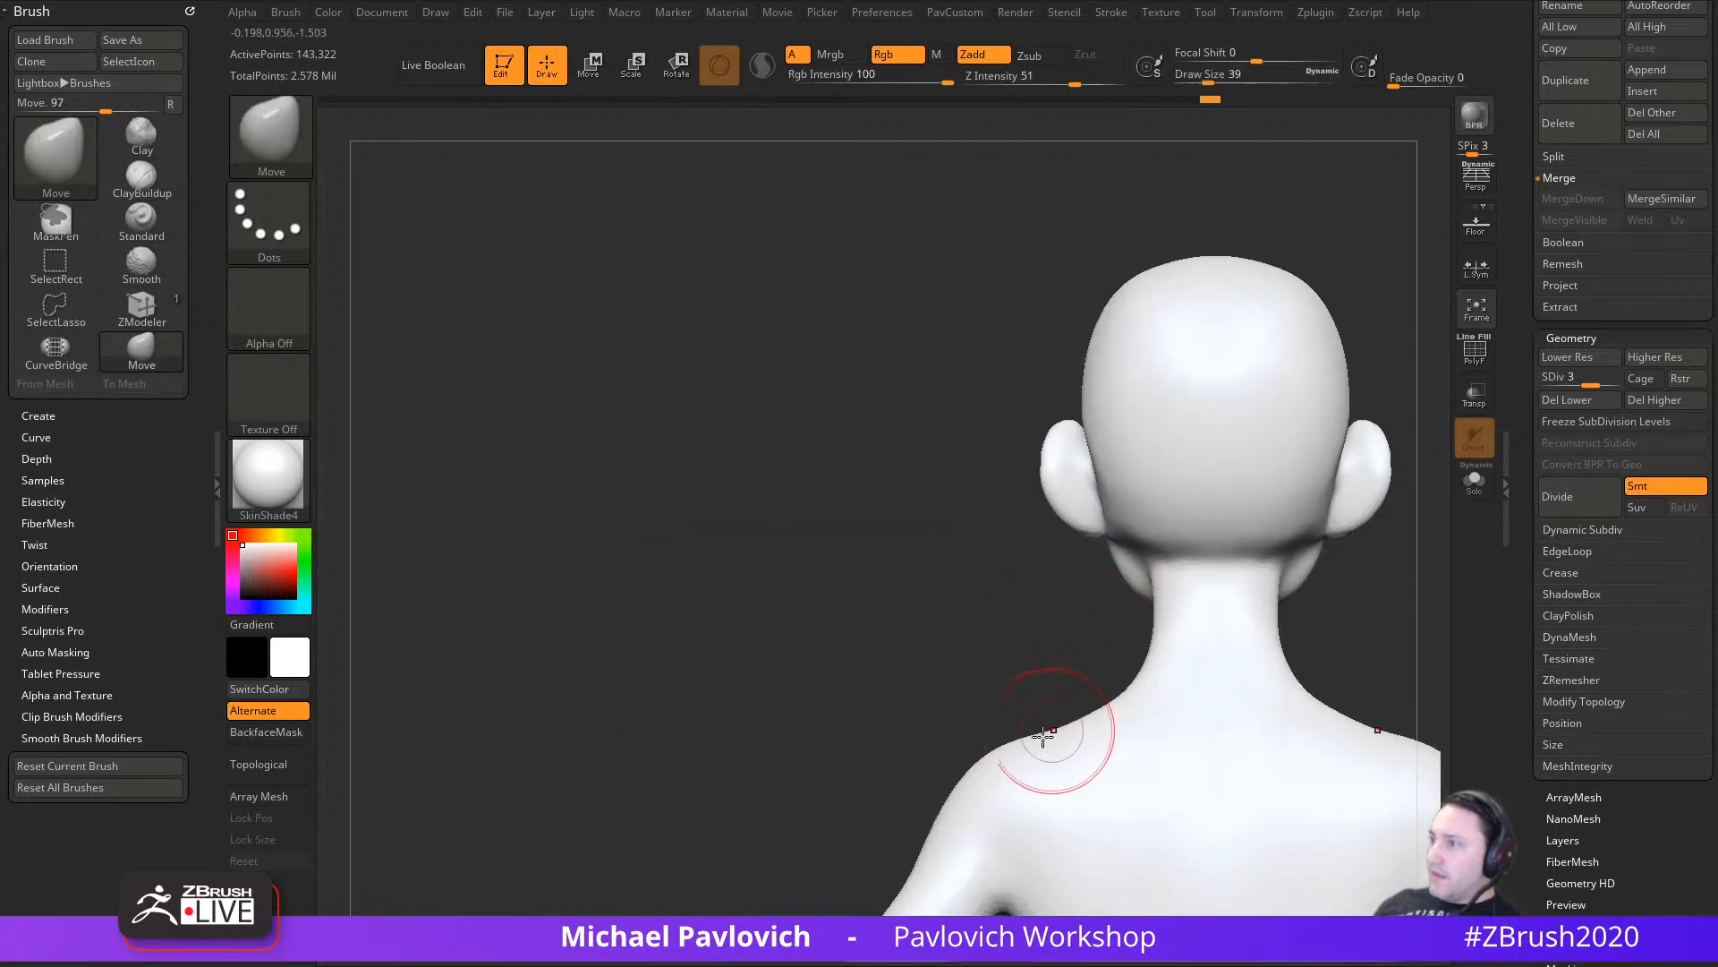
key(s)
drag(1005, 755, 1007, 756)
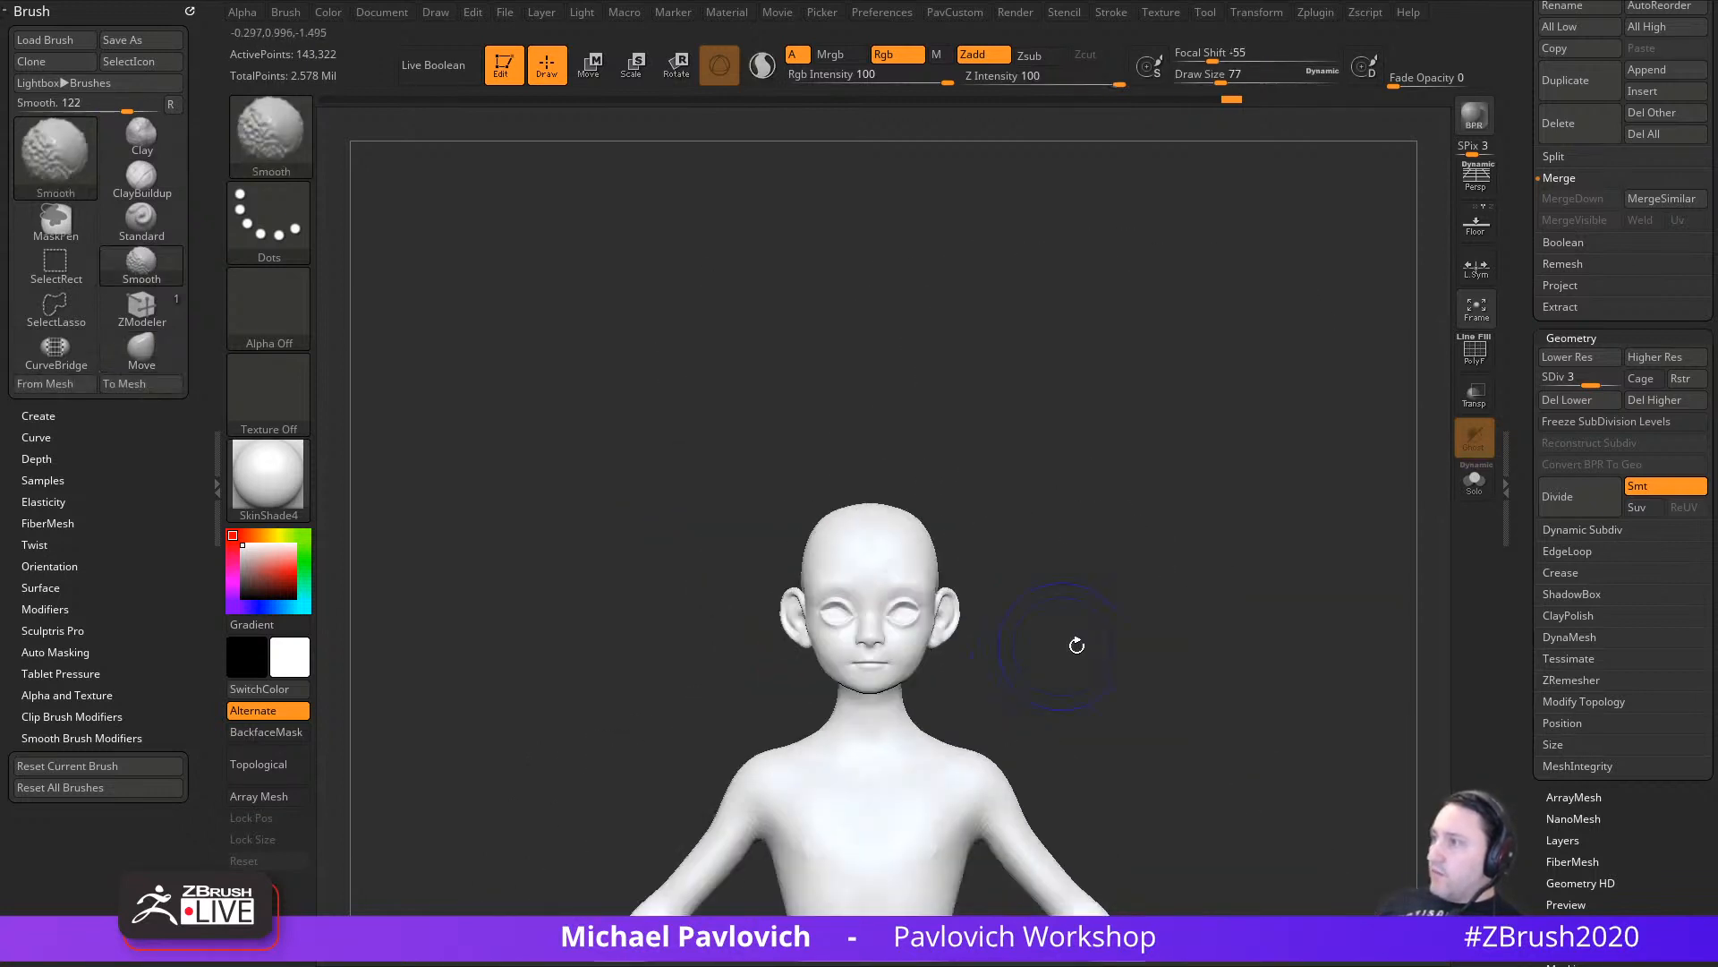
Step: Return aangHead001 to its highest subdivision level and turn on its polypaint display
mouse_move(1108, 691)
alt+mouse_down()
mouse_move(1039, 558)
mouse_move(1097, 492)
alt+mouse_up()
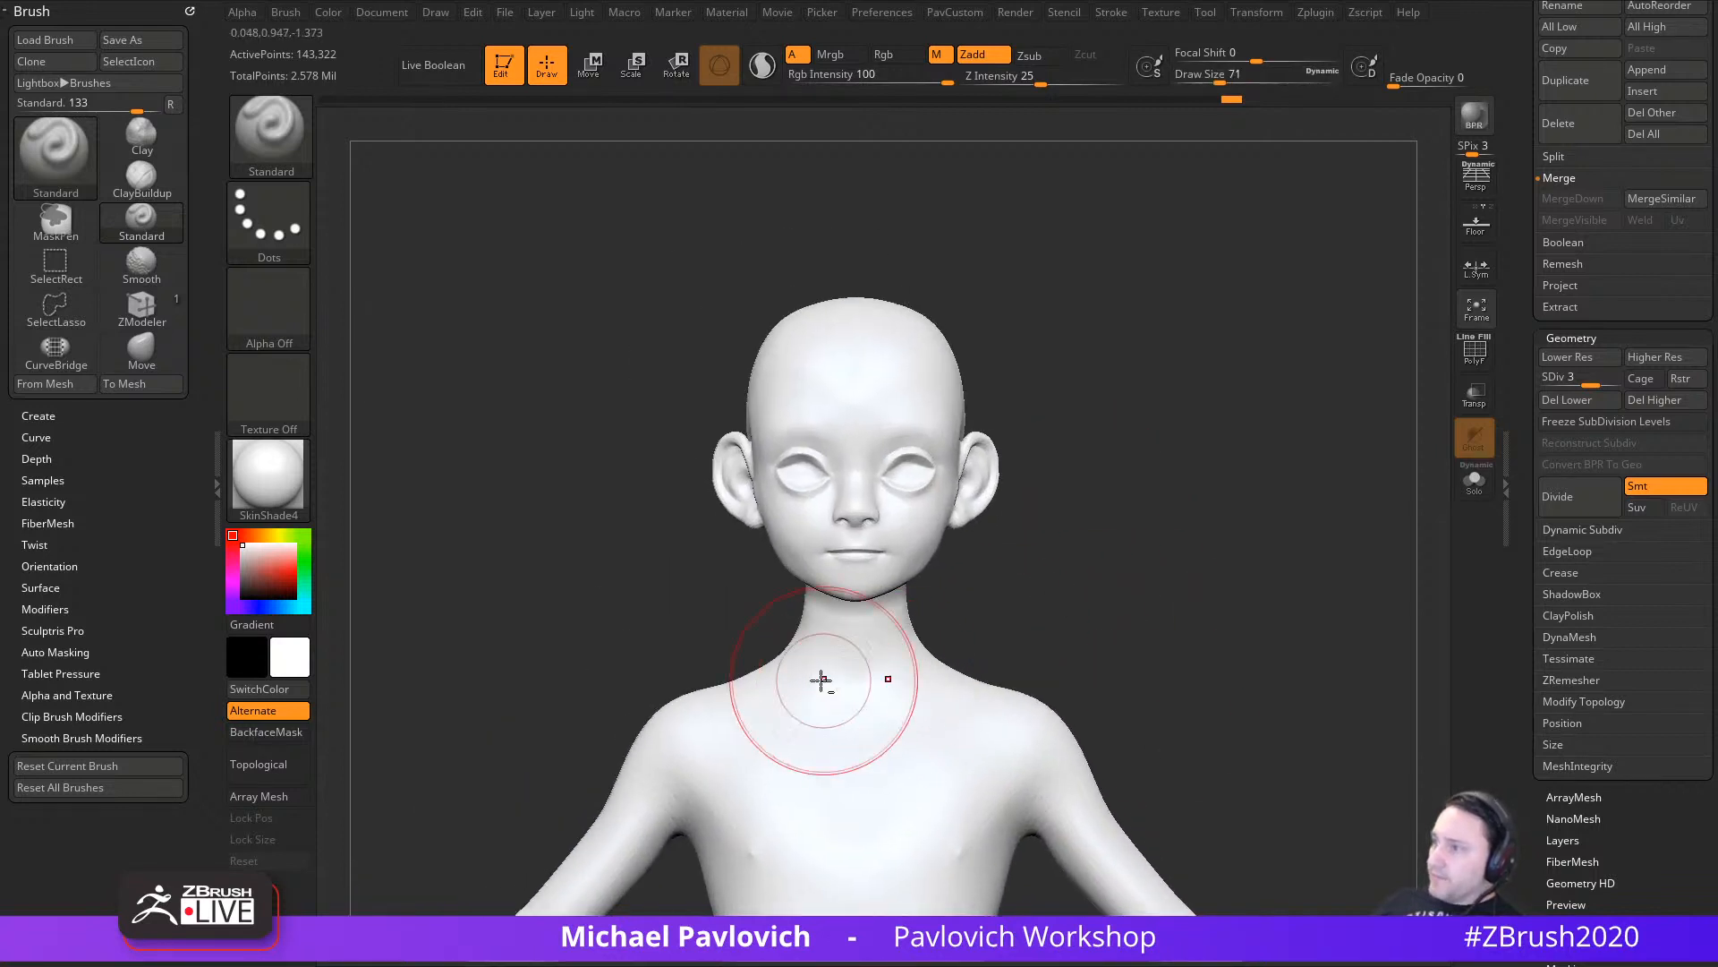
ctrl+right_drag(818, 630, 886, 537)
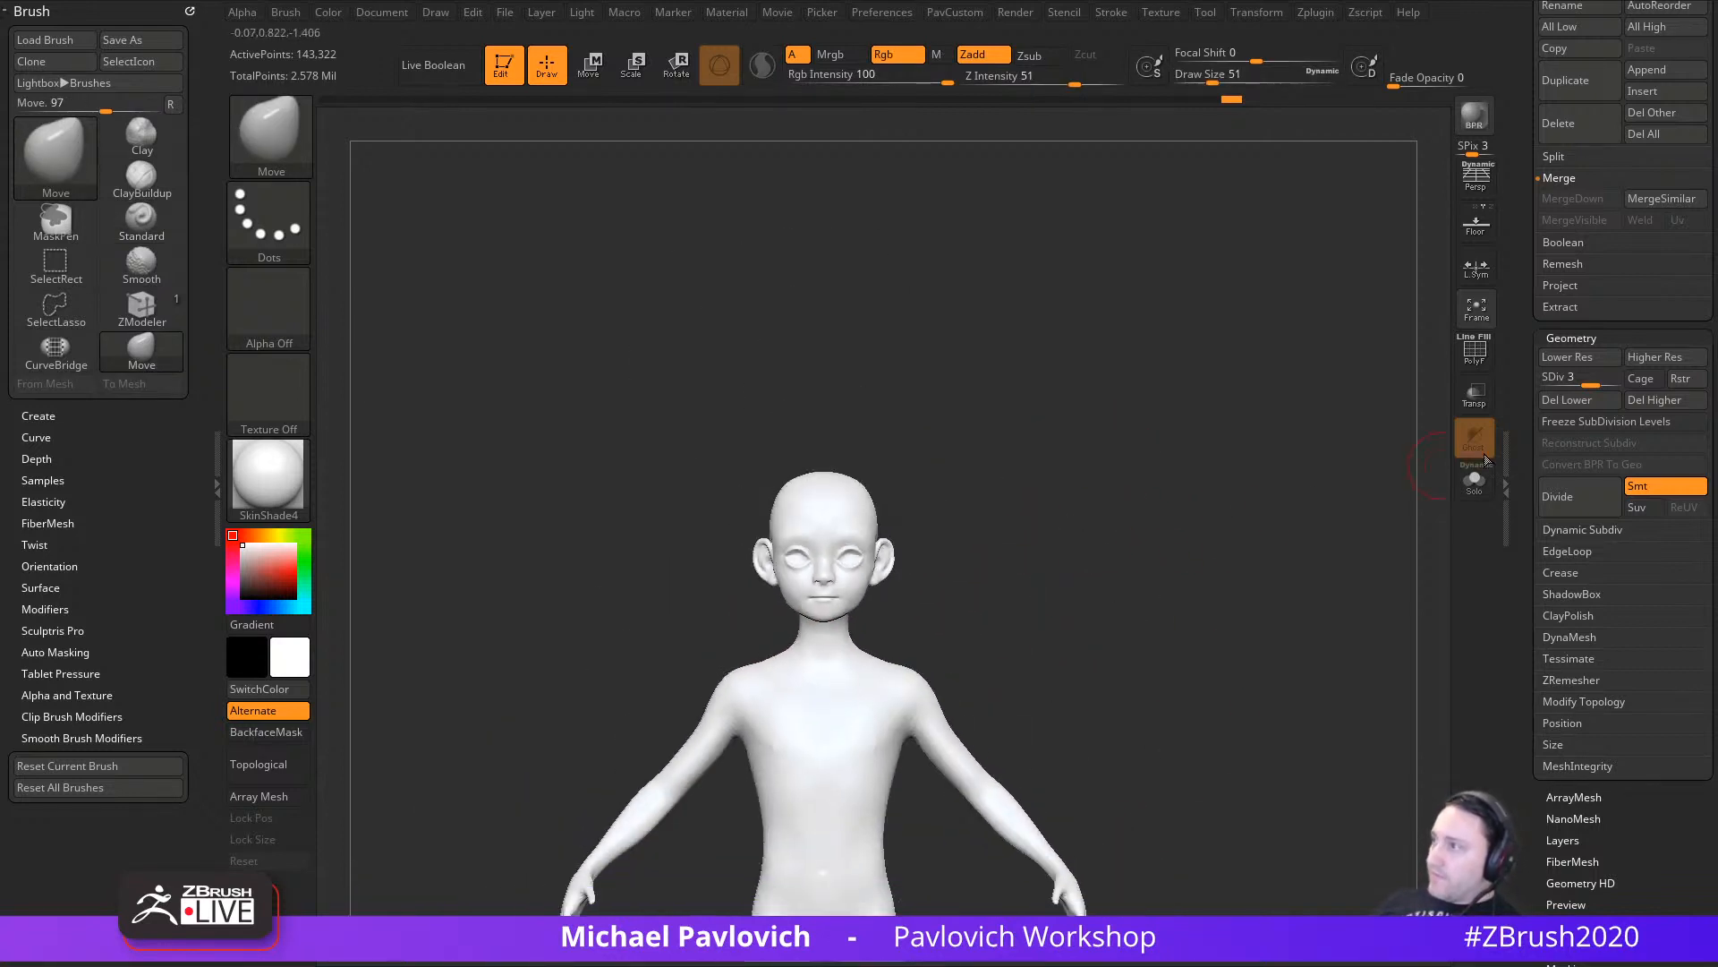
drag(1522, 398, 1556, 541)
click(1612, 469)
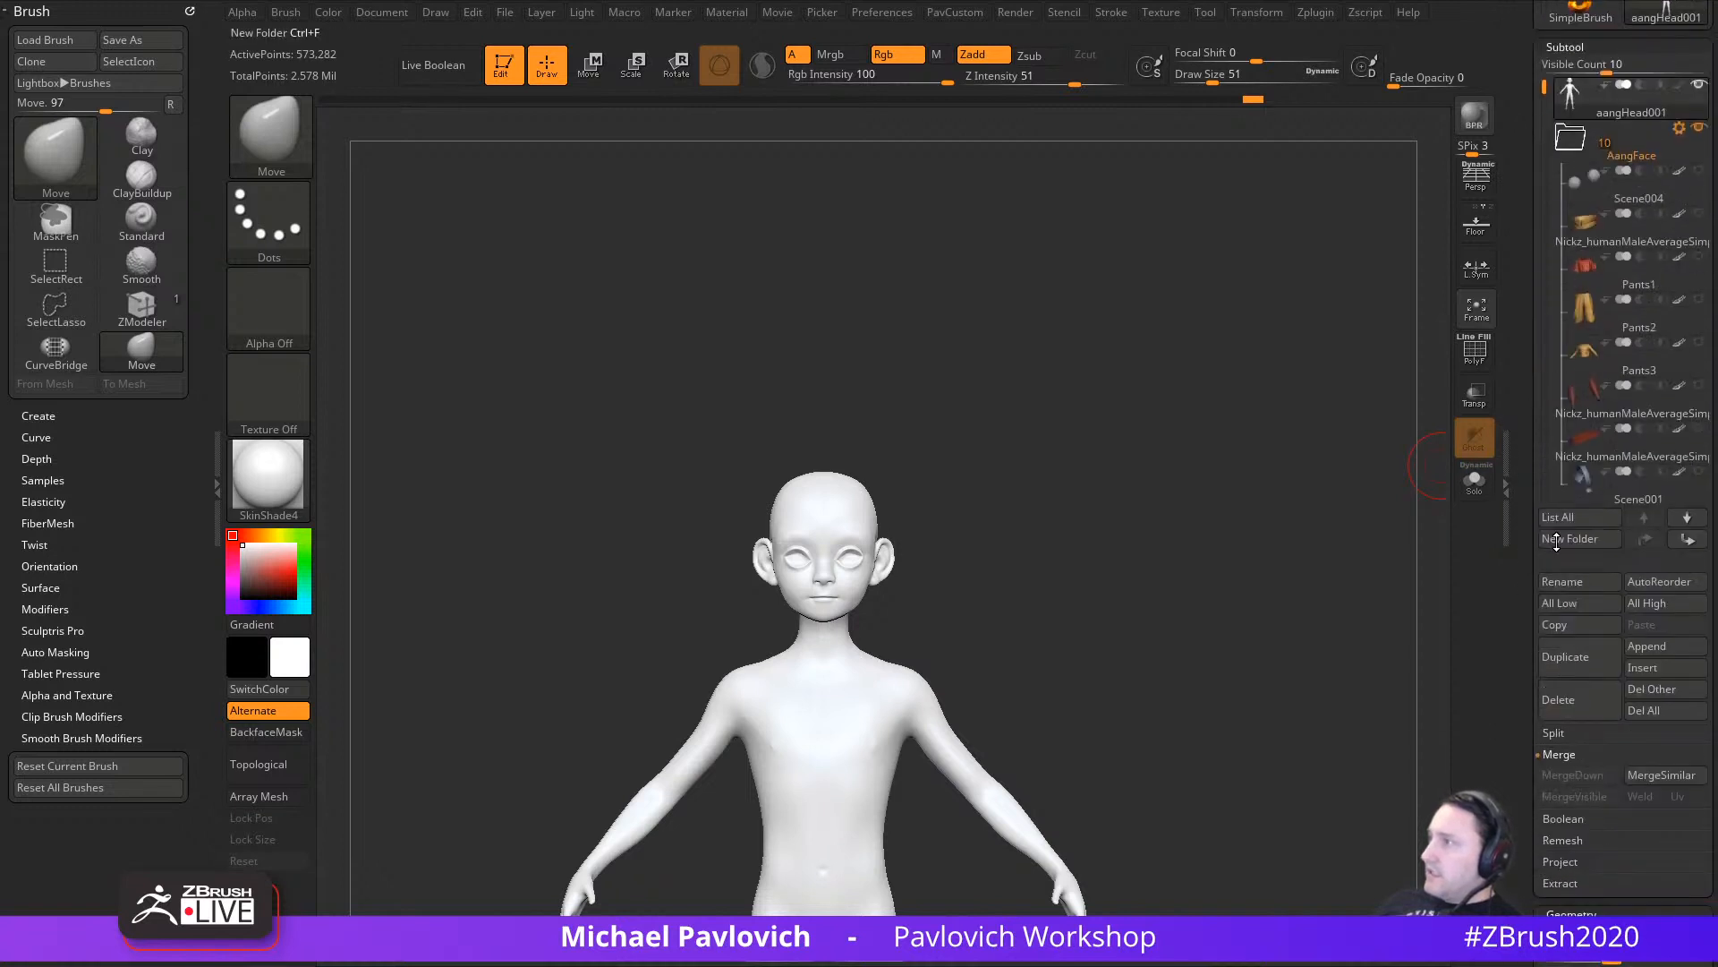
click(1679, 86)
Step: Choose the Standard brush at draw size 25, sample the skin colour and set it to Rgb without Zadd
mouse_move(1206, 489)
alt+mouse_down()
mouse_move(1189, 433)
mouse_move(1178, 533)
mouse_move(982, 601)
alt+mouse_up()
key(b)
key(s)
key(t)
key(s)
click(1165, 536)
key(c)
key(s)
click(997, 571)
key(s)
click(982, 570)
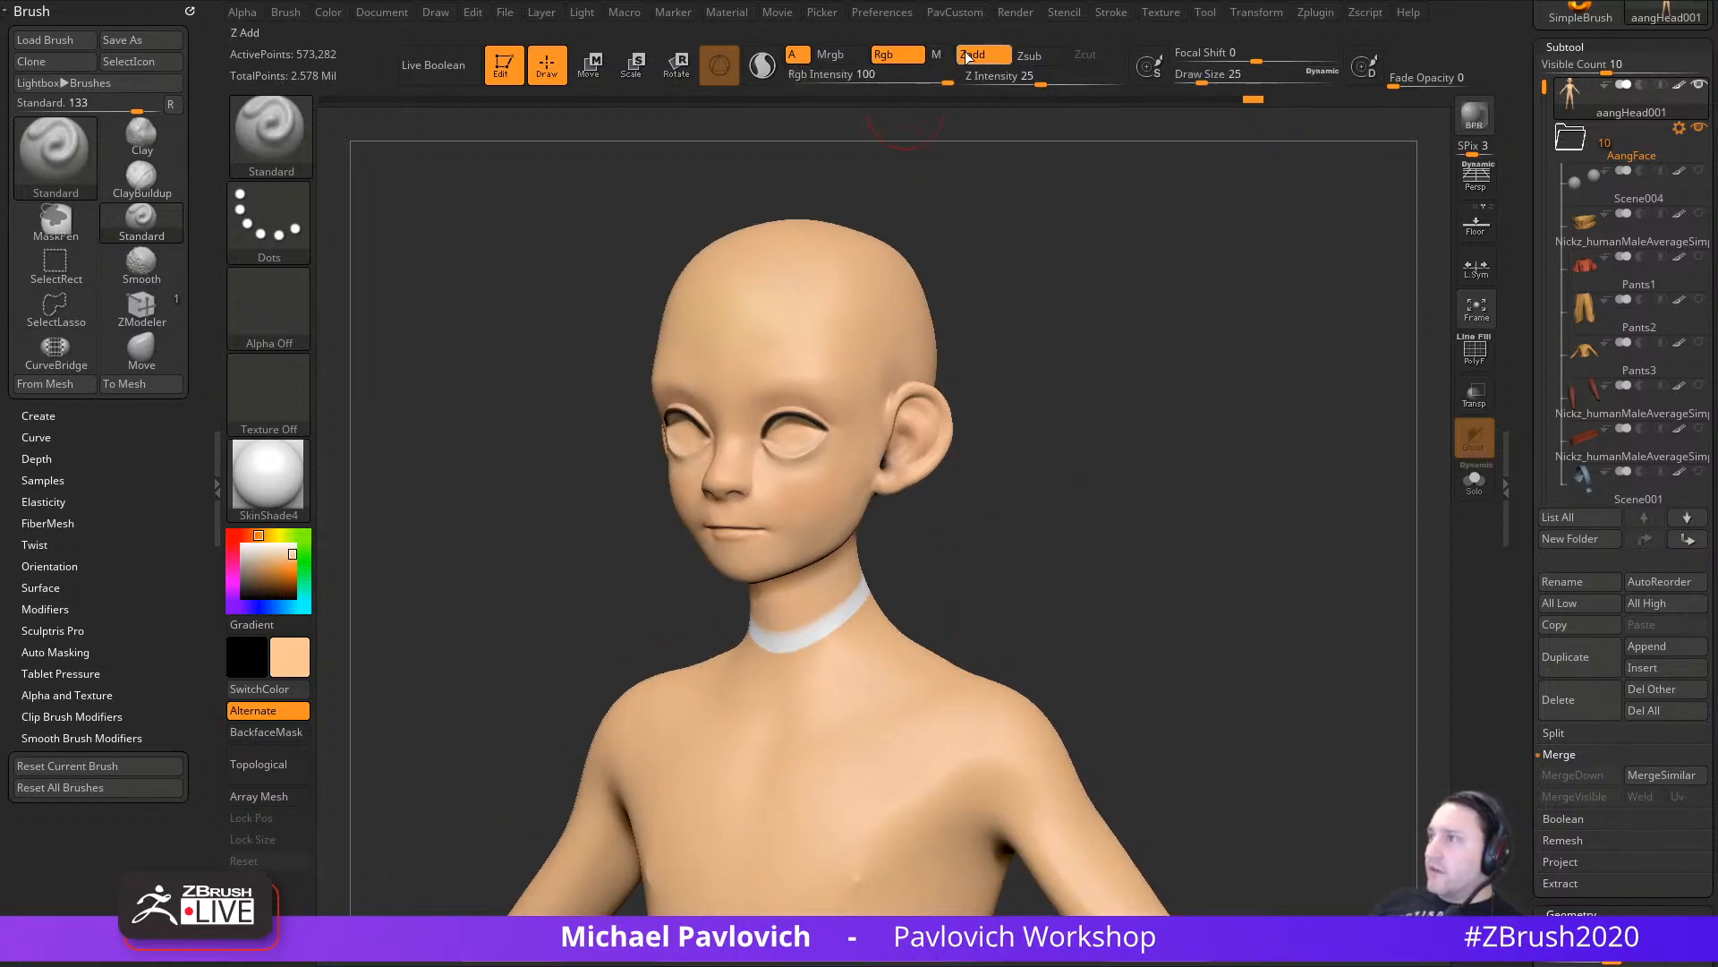
Step: Paint the white band around the neck with the sampled skin colour, from the front to the back
key(b)
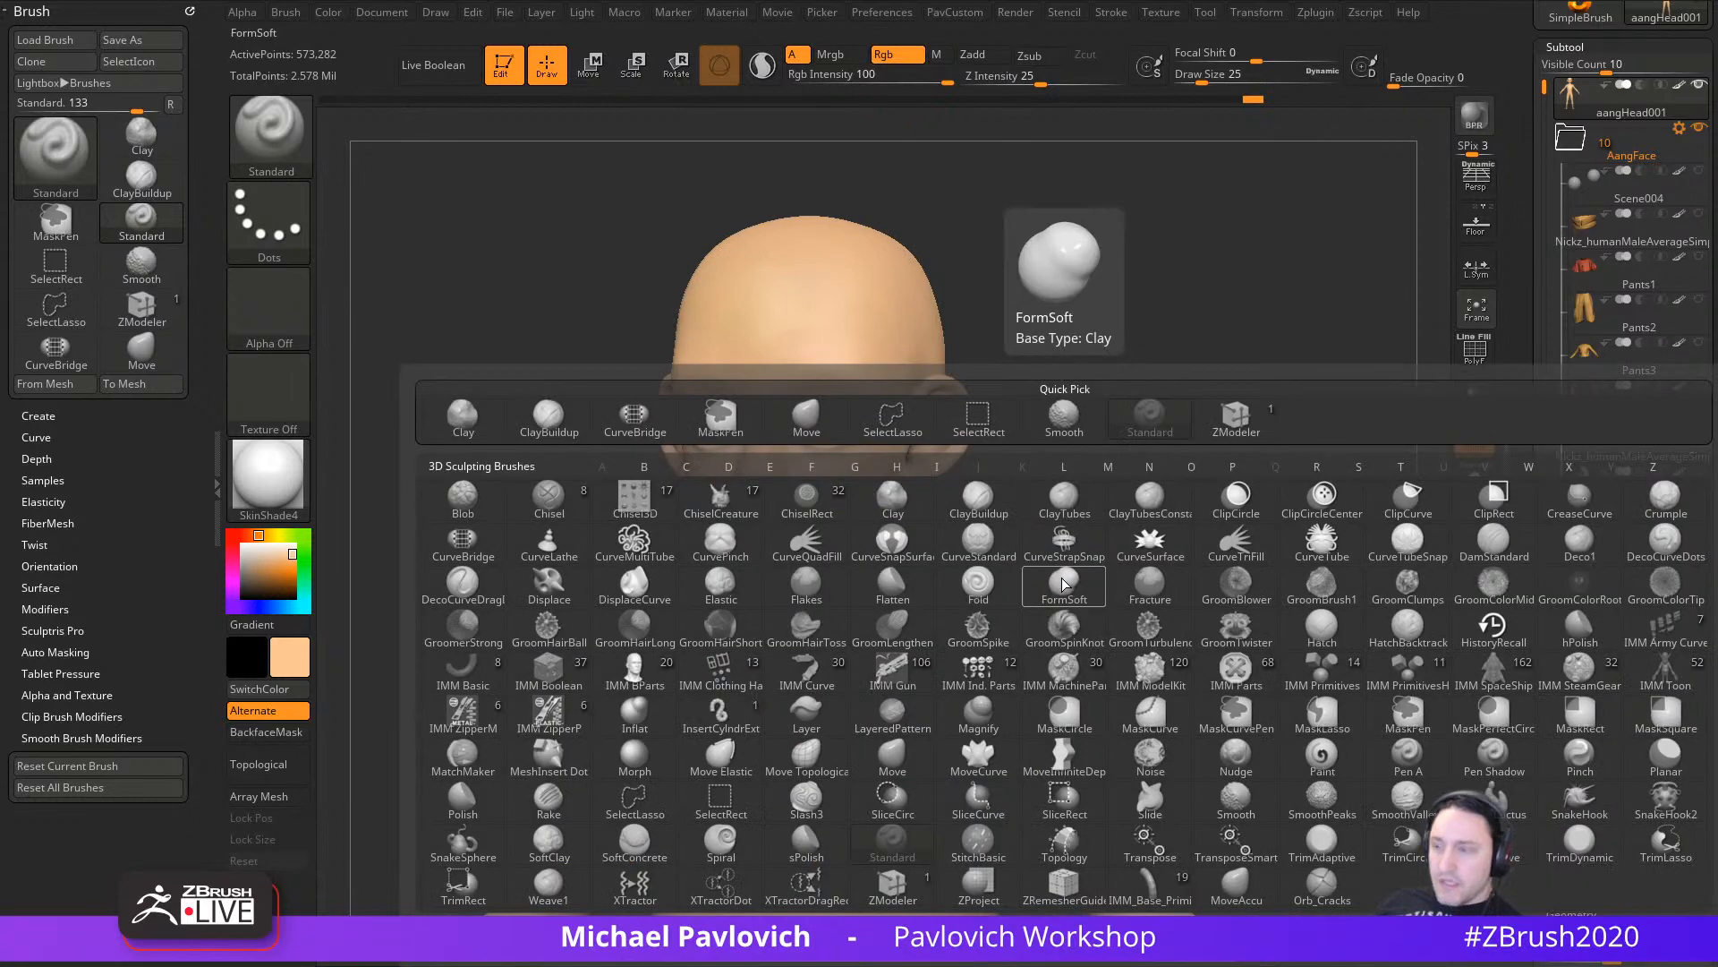
key(p)
key(a)
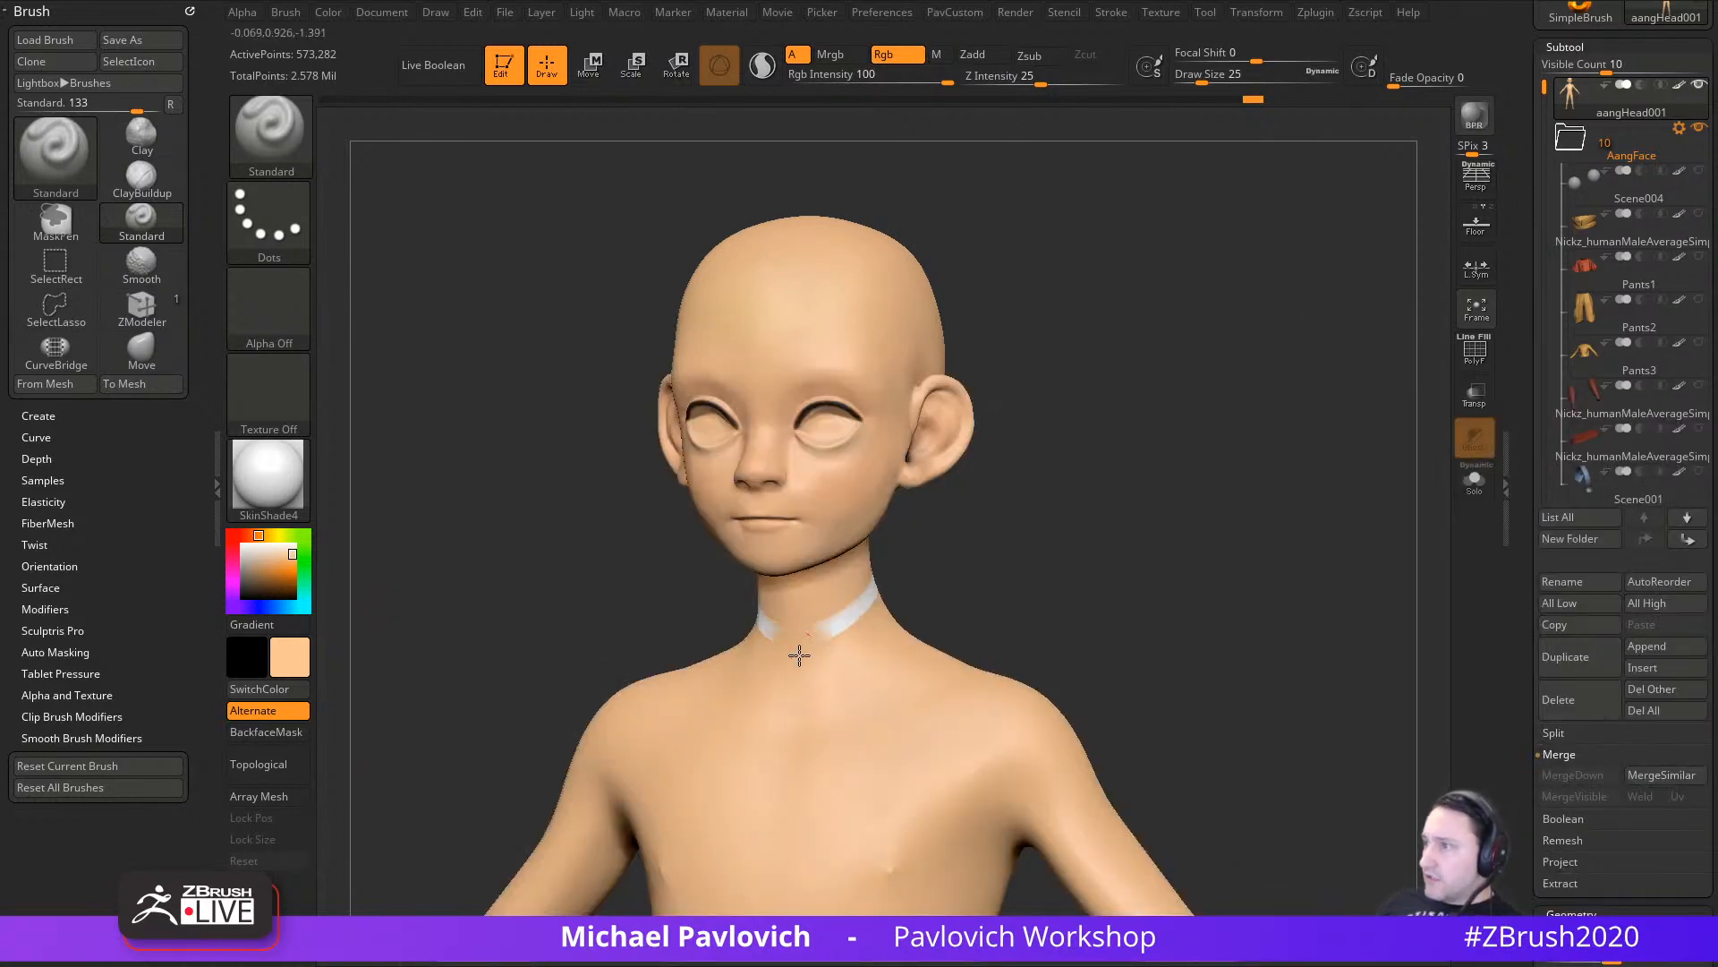
drag(837, 619, 875, 597)
drag(1020, 573, 921, 583)
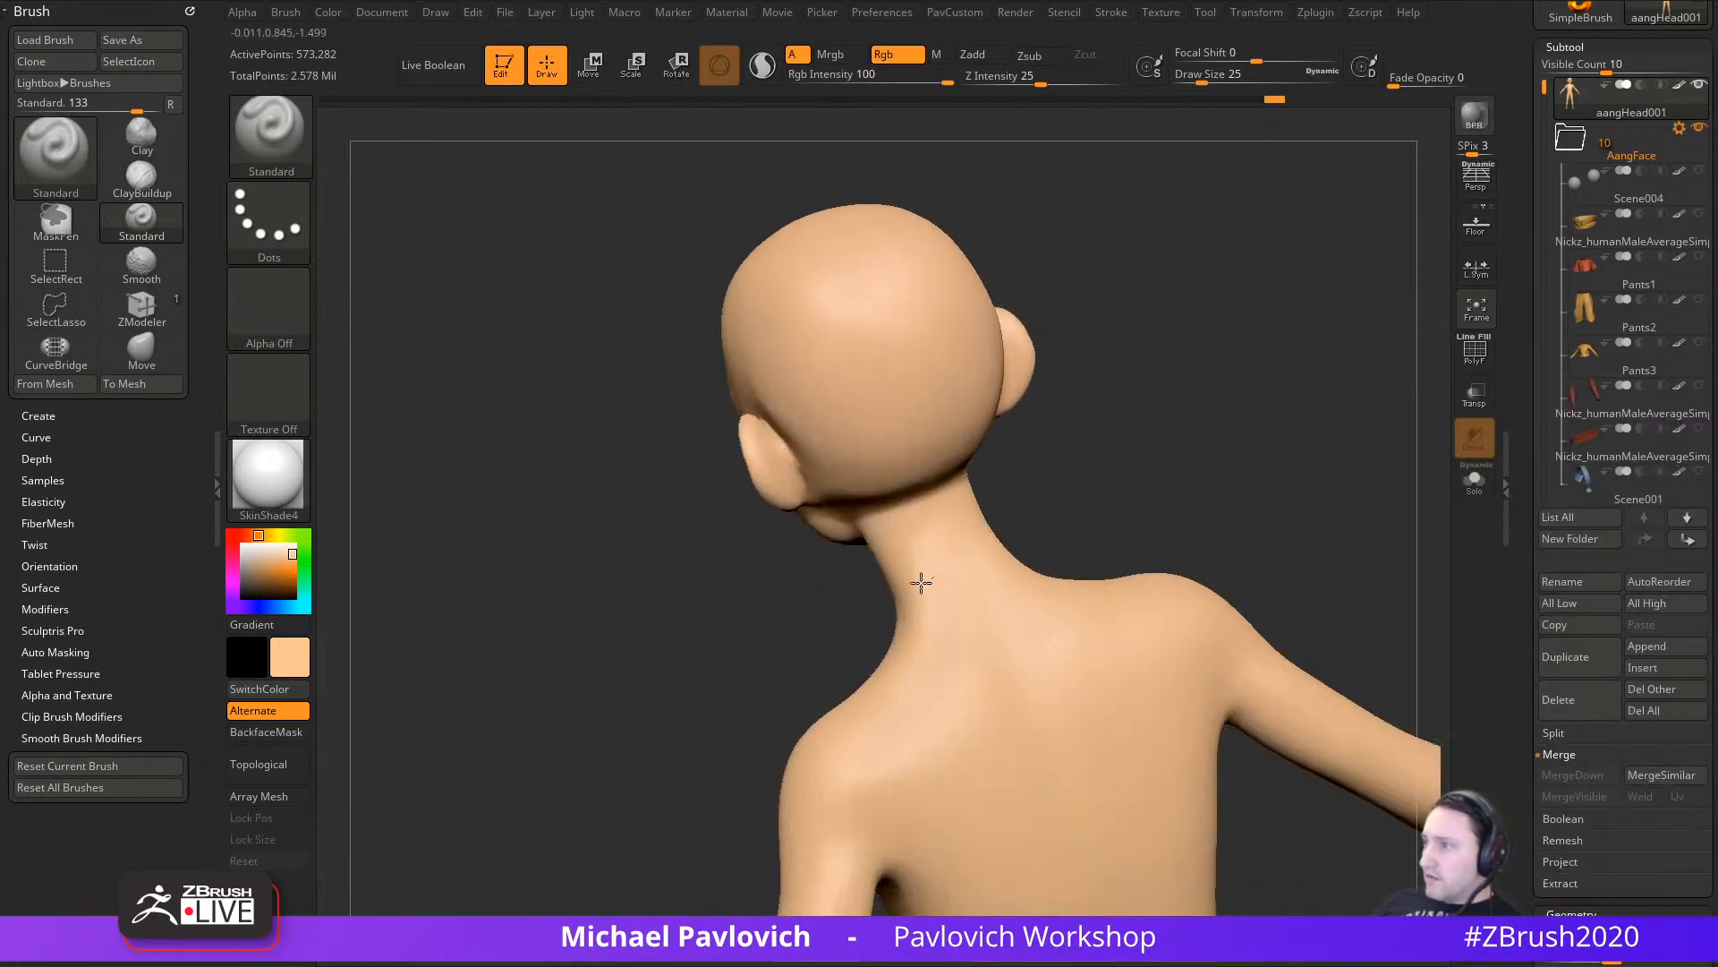
mouse_move(1054, 502)
alt+mouse_down()
mouse_move(1124, 448)
mouse_move(1239, 549)
mouse_move(1185, 482)
mouse_move(988, 591)
alt+mouse_up()
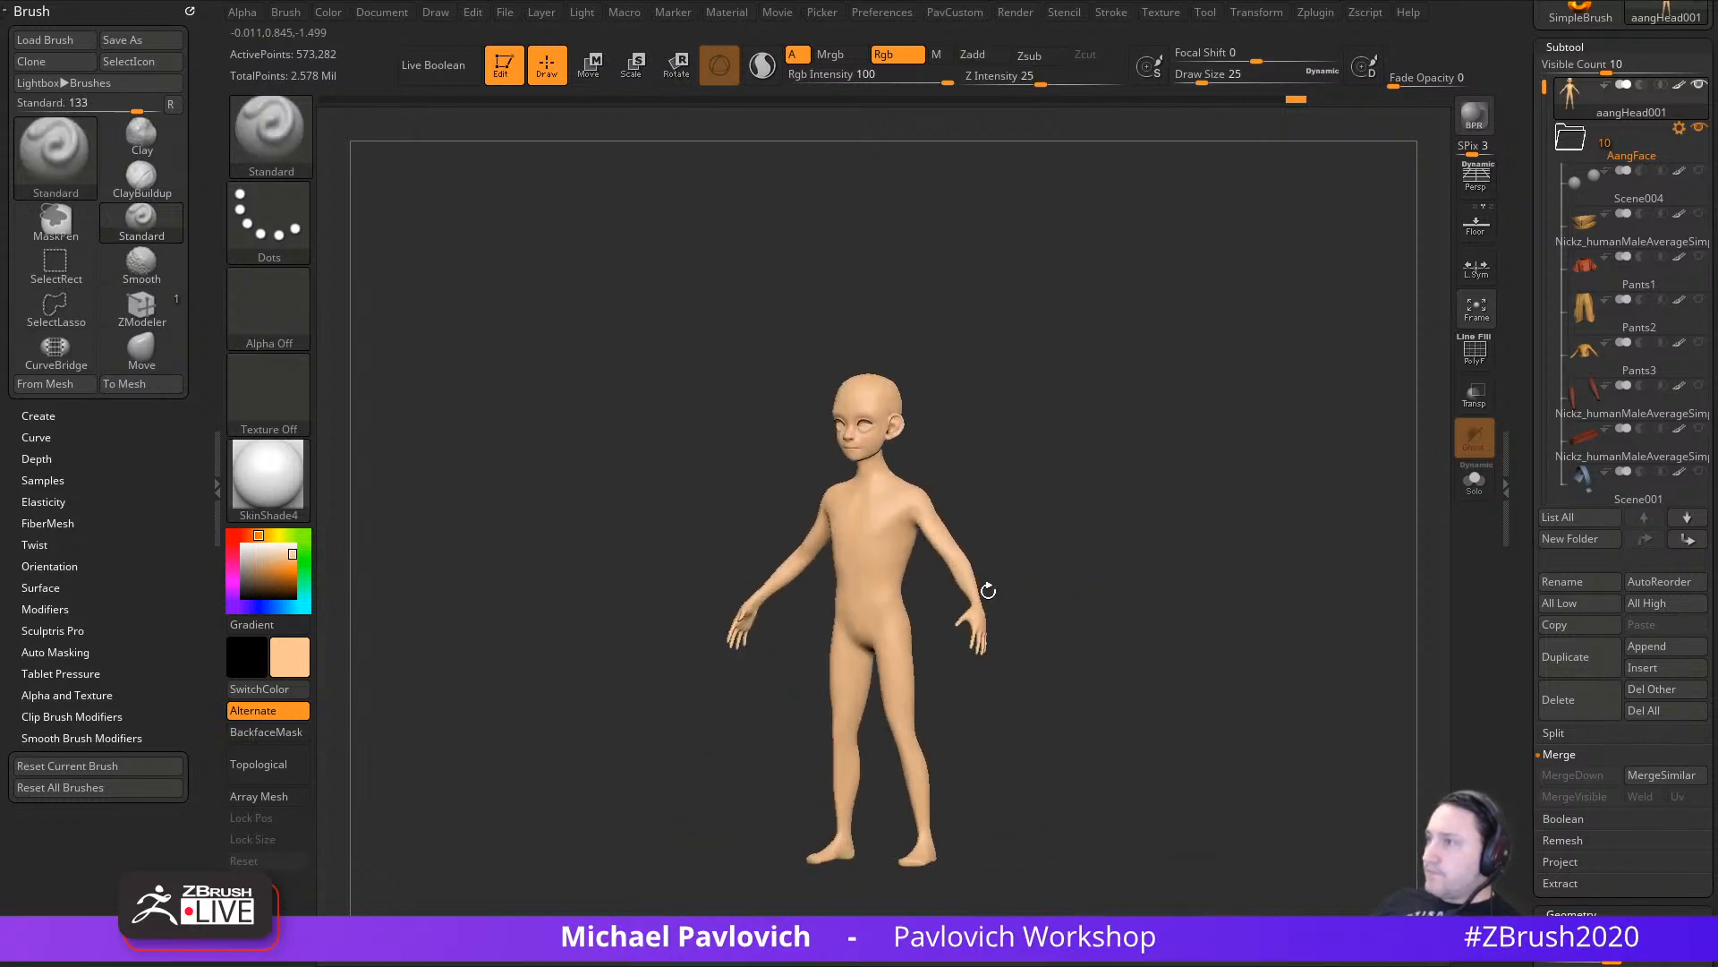
Step: Check the painted body from several sides and show all clothing and face subtools again
mouse_move(1113, 513)
mouse_down()
mouse_move(1135, 502)
mouse_move(1043, 498)
mouse_up()
key(s)
mouse_move(1076, 479)
alt+mouse_down()
mouse_move(1059, 525)
mouse_move(881, 493)
alt+mouse_up()
key(s)
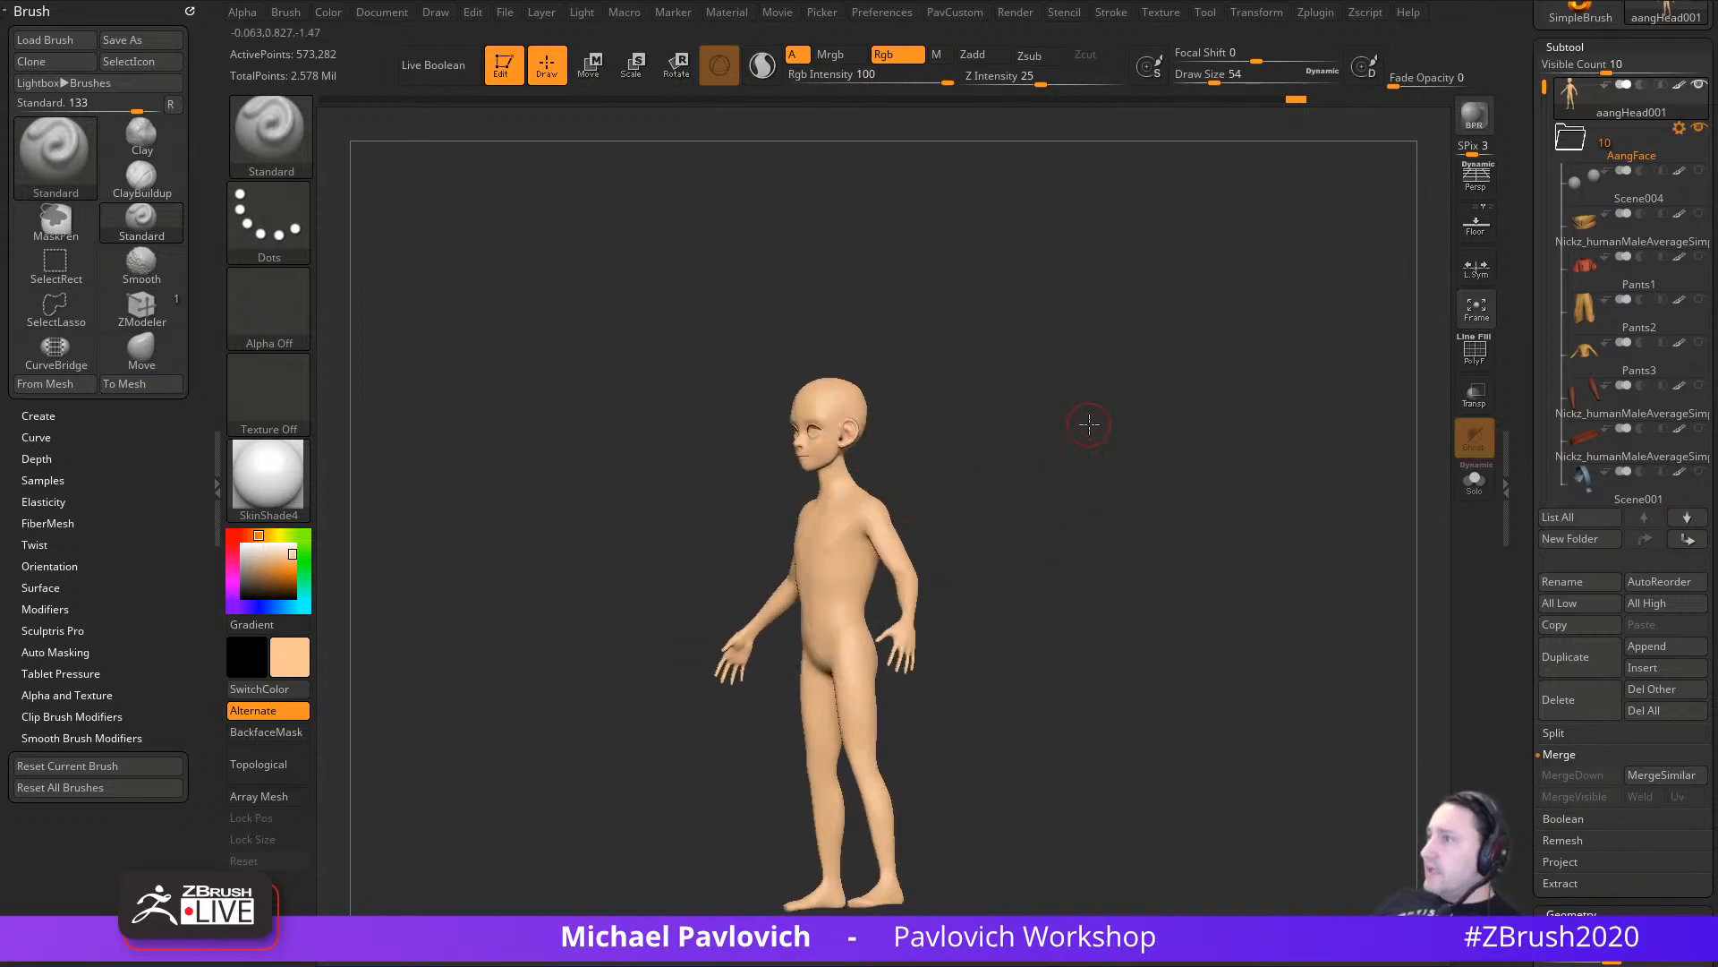
mouse_move(1089, 424)
mouse_down()
mouse_move(1182, 429)
mouse_move(1013, 394)
mouse_move(1082, 391)
mouse_move(1155, 483)
mouse_move(1160, 414)
mouse_move(1074, 510)
mouse_move(995, 550)
mouse_up()
shift+click(1698, 85)
Step: Adjust the body beneath the back of the cape with the Move brush at draw size 94
key(s)
key(b)
key(m)
key(v)
drag(1139, 487, 959, 537)
key(b)
key(s)
key(t)
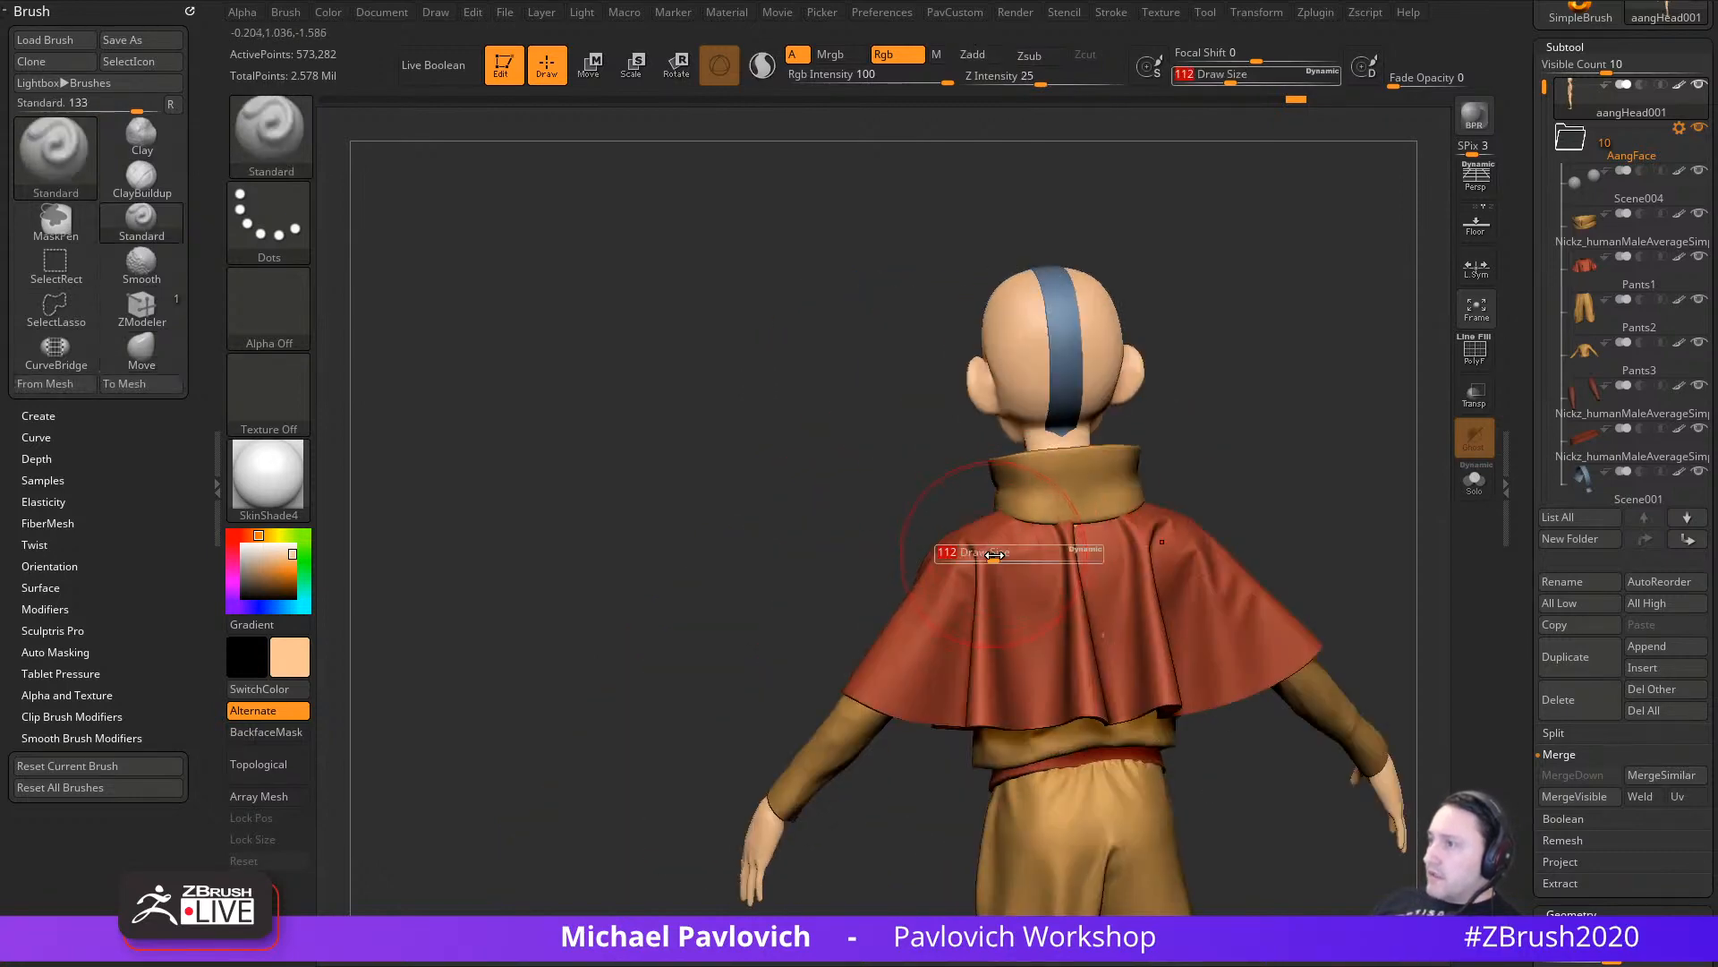
drag(1208, 583, 1245, 518)
drag(1197, 463, 1091, 541)
key(b)
key(m)
key(v)
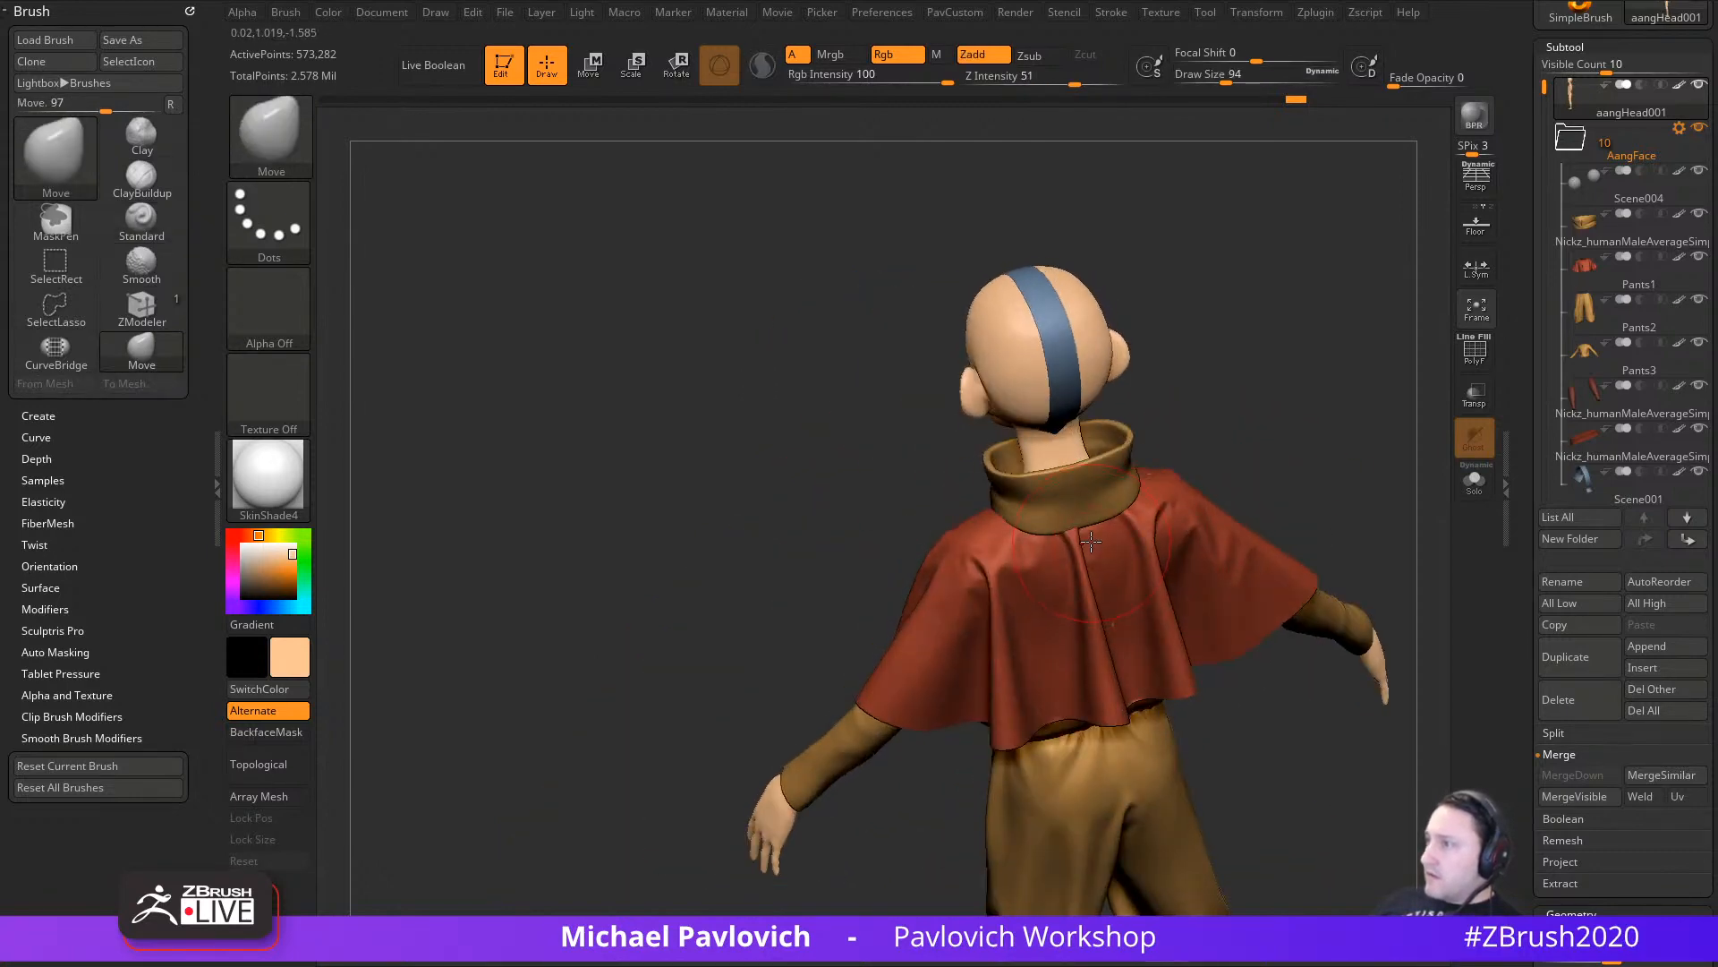
mouse_move(1226, 484)
mouse_down()
mouse_move(1247, 445)
mouse_move(1068, 546)
mouse_up()
key(b)
key(s)
key(t)
Step: Select the red cape subtool and adjust its back below the collar with the Move brush at draw size 59
alt+click(1173, 528)
key(b)
key(m)
key(v)
drag(1164, 448, 1003, 587)
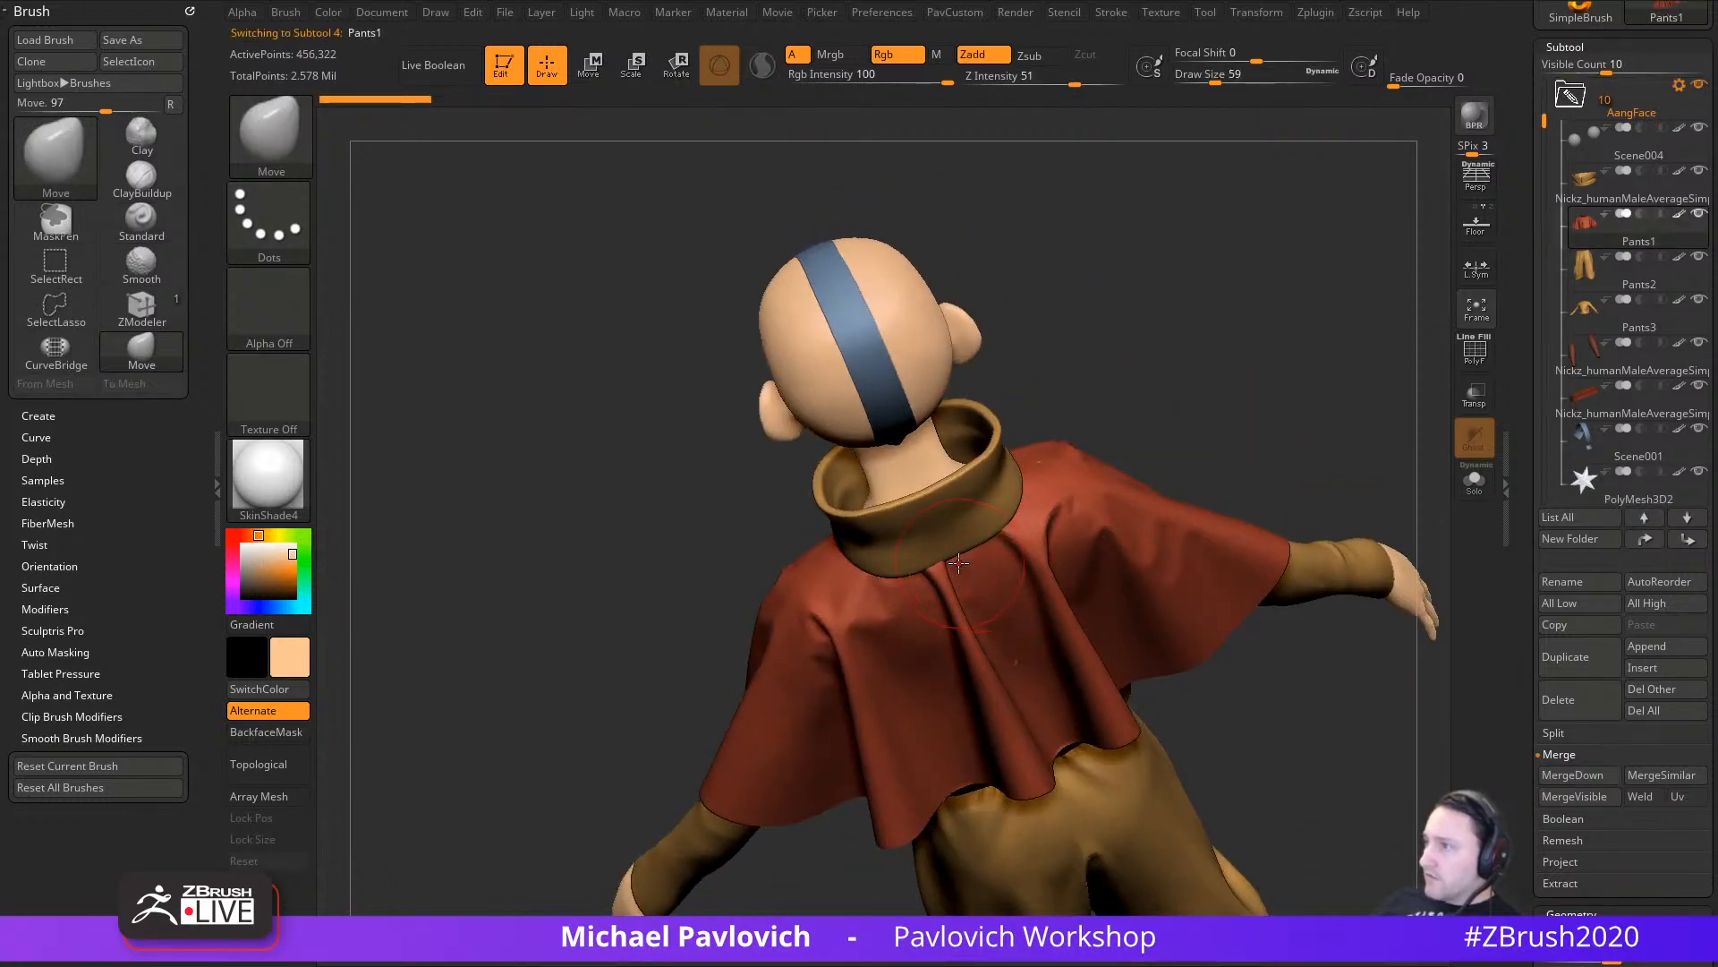
mouse_move(1176, 426)
mouse_down()
mouse_move(1052, 466)
mouse_move(1247, 441)
mouse_move(1031, 662)
mouse_up()
mouse_move(1267, 495)
shift+mouse_down()
mouse_move(1276, 454)
mouse_move(1281, 502)
mouse_move(1263, 457)
mouse_move(1208, 510)
mouse_move(1262, 513)
shift+mouse_up()
Step: Switch to the Standard brush at draw size 23 and examine the dressed character from the front
key(b)
key(s)
key(t)
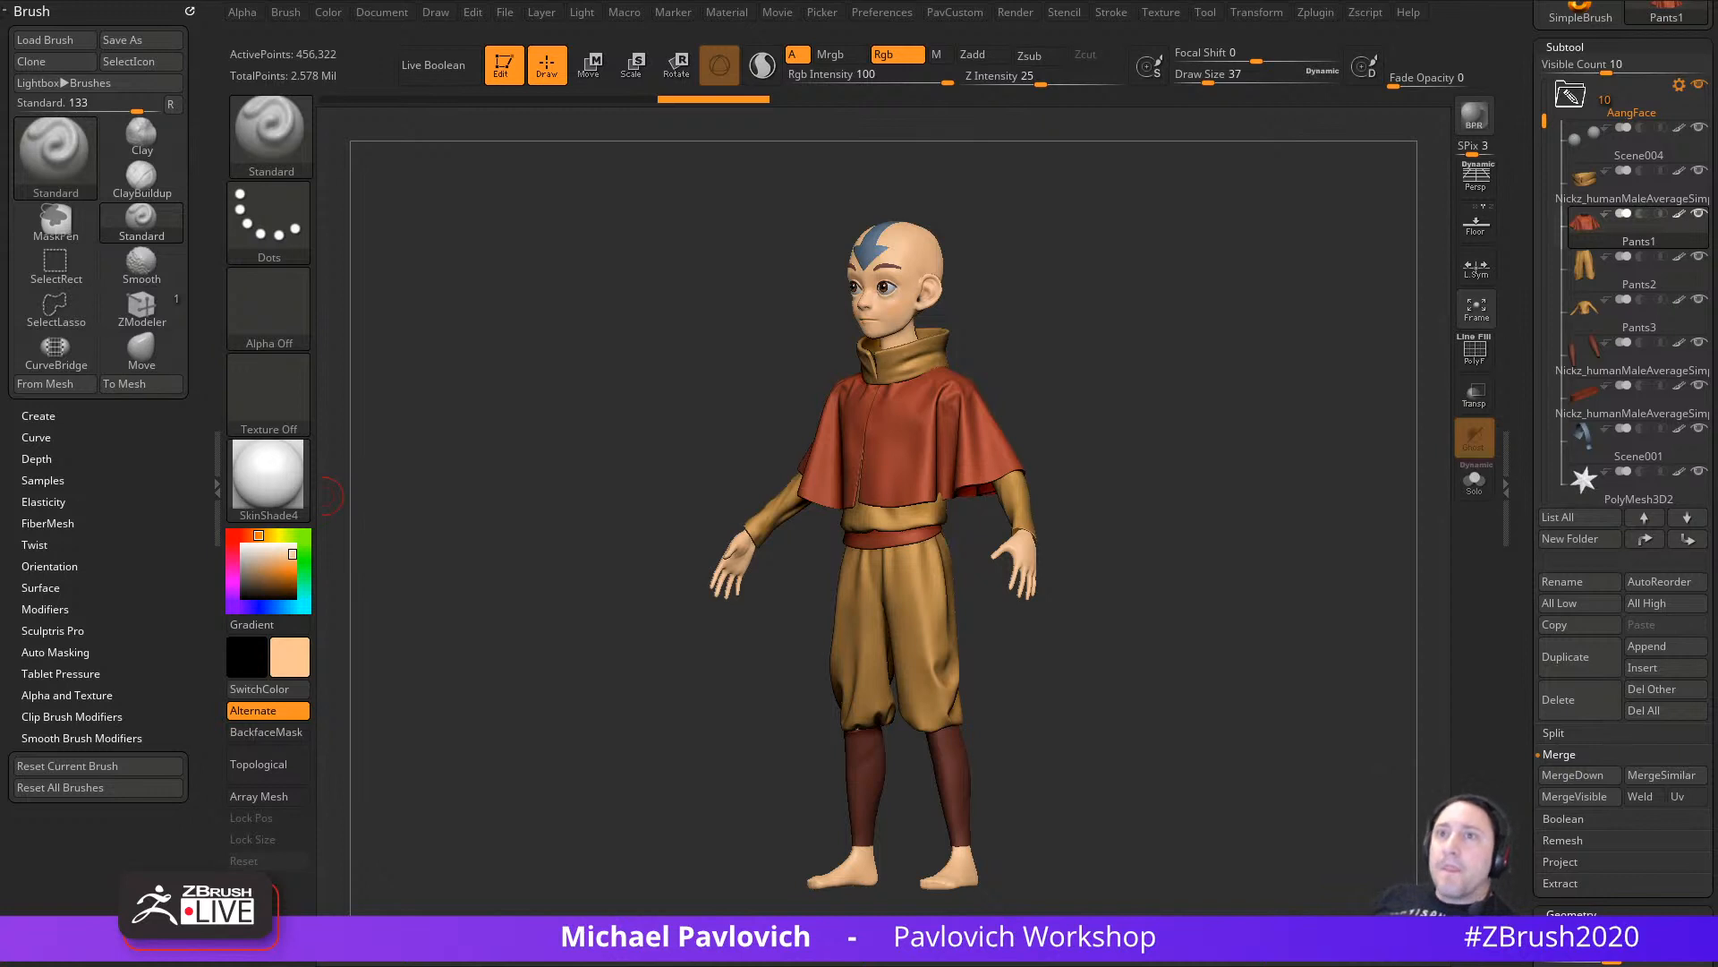
drag(1204, 411, 1205, 435)
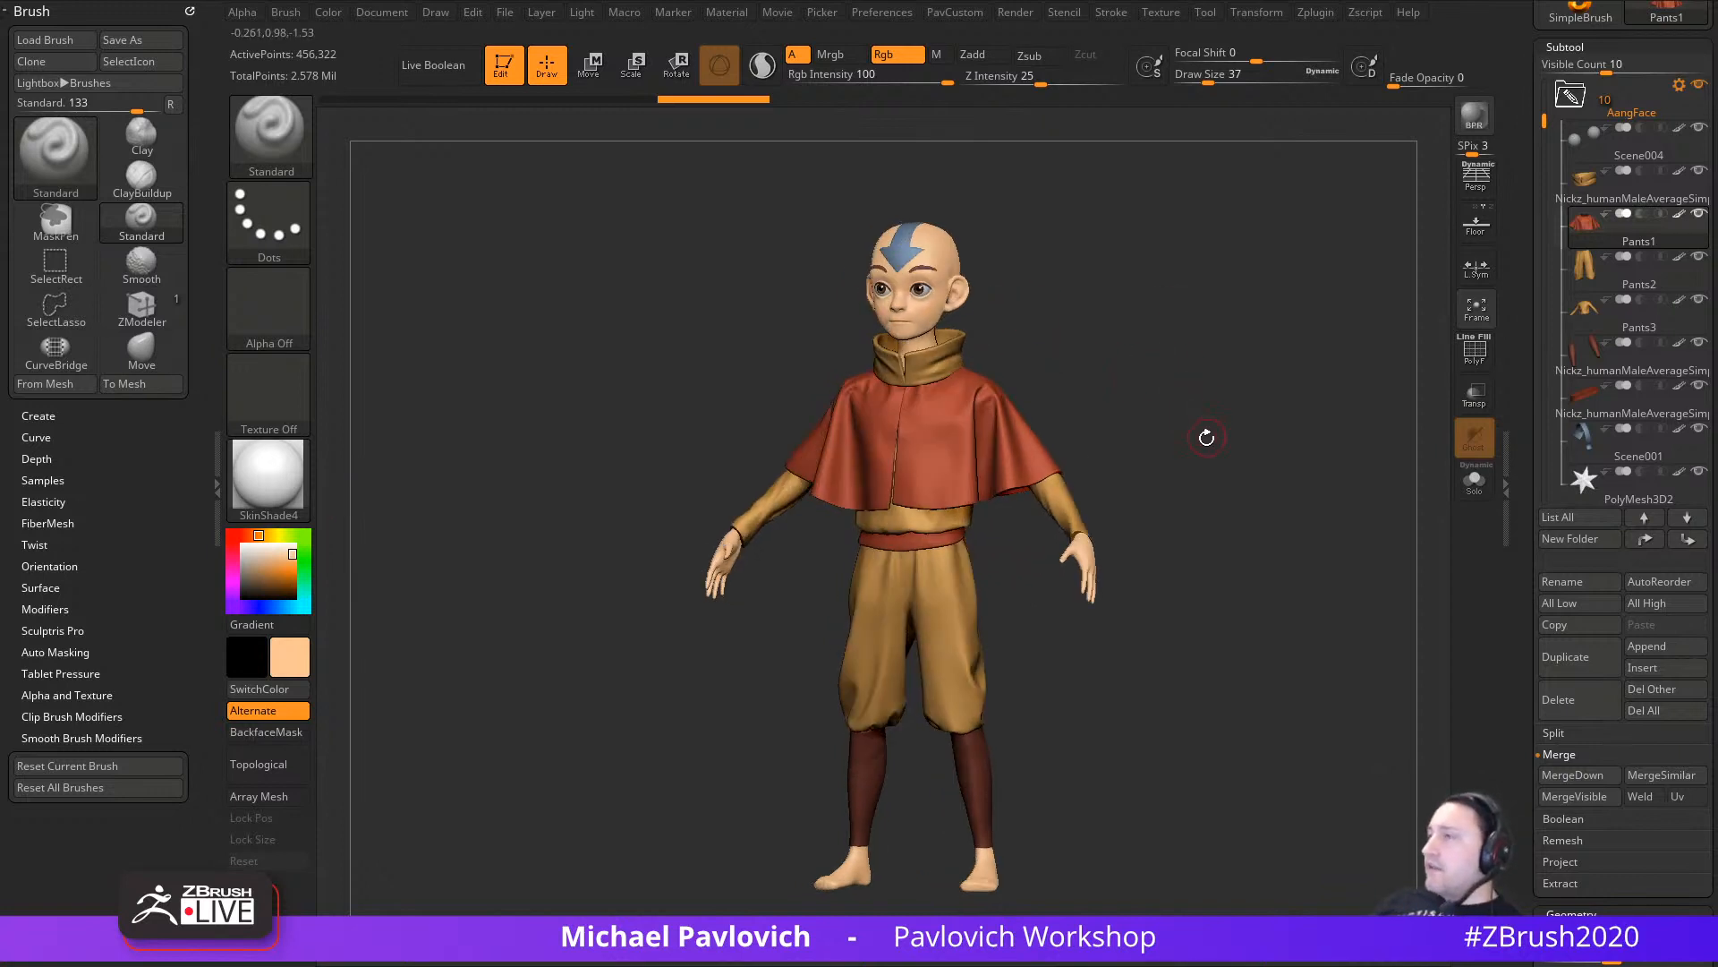
mouse_move(1210, 376)
alt+mouse_down()
mouse_move(1227, 399)
mouse_move(1200, 447)
alt+mouse_up()
key(s)
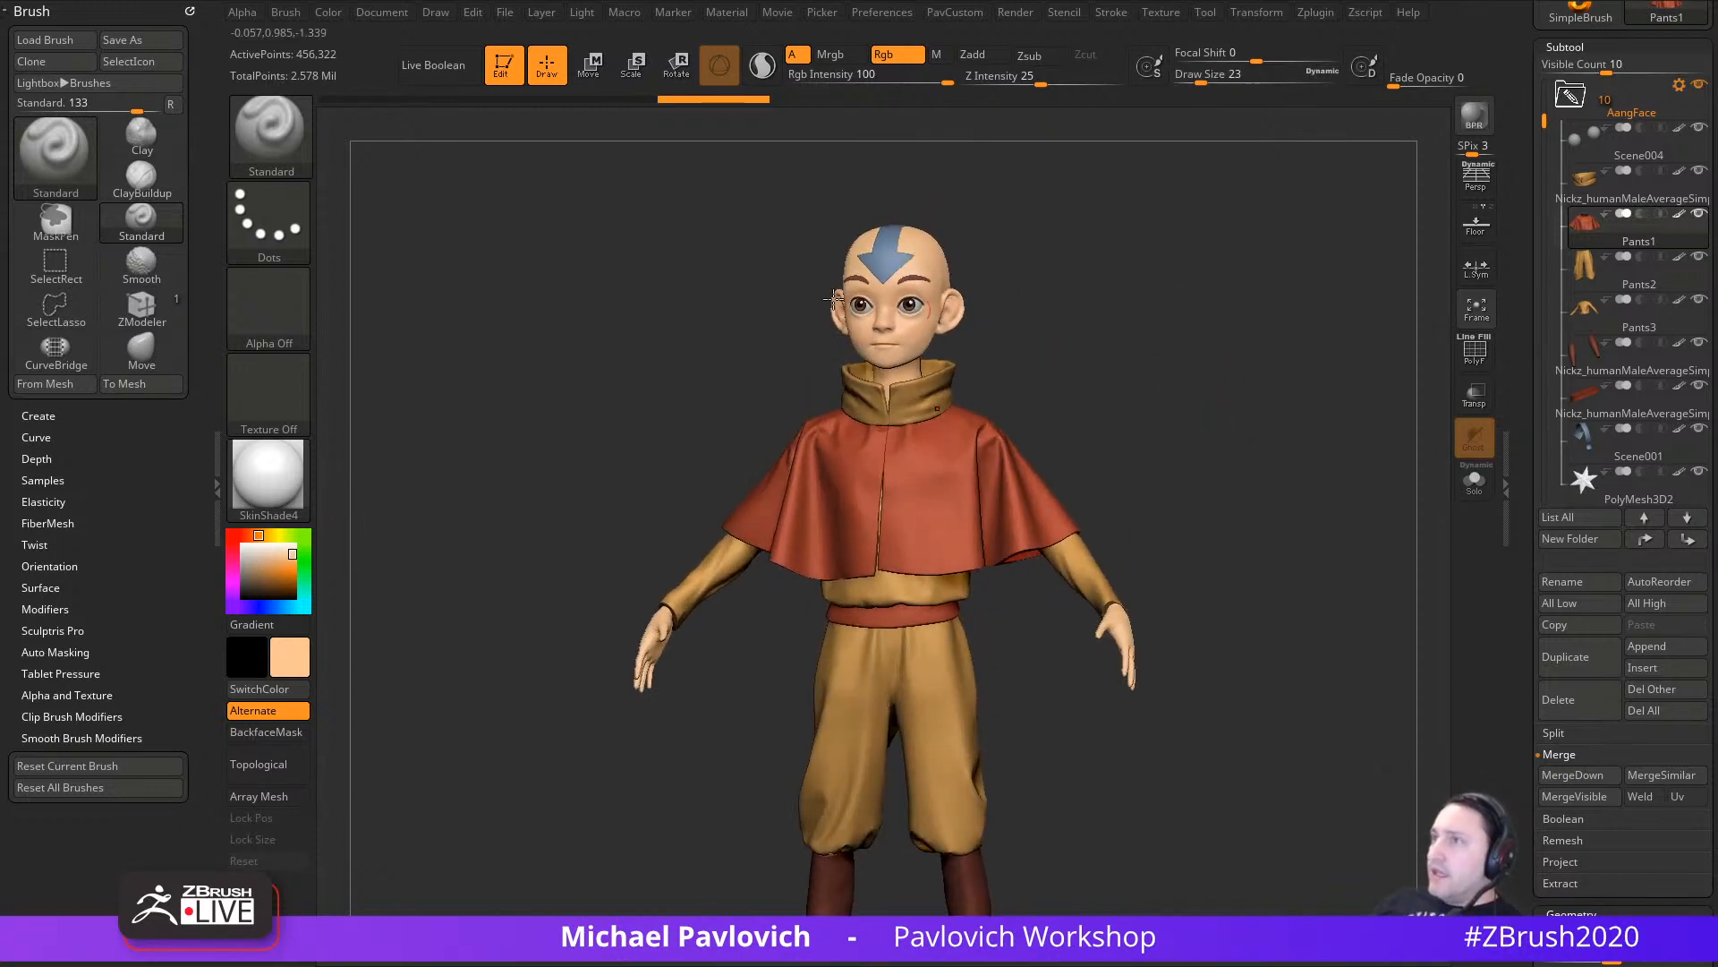
Step: Clear the canvas, draw a Cylinder3D on it and put the cylinder into edit mode
click(504, 72)
click(552, 119)
key(ctrl+n)
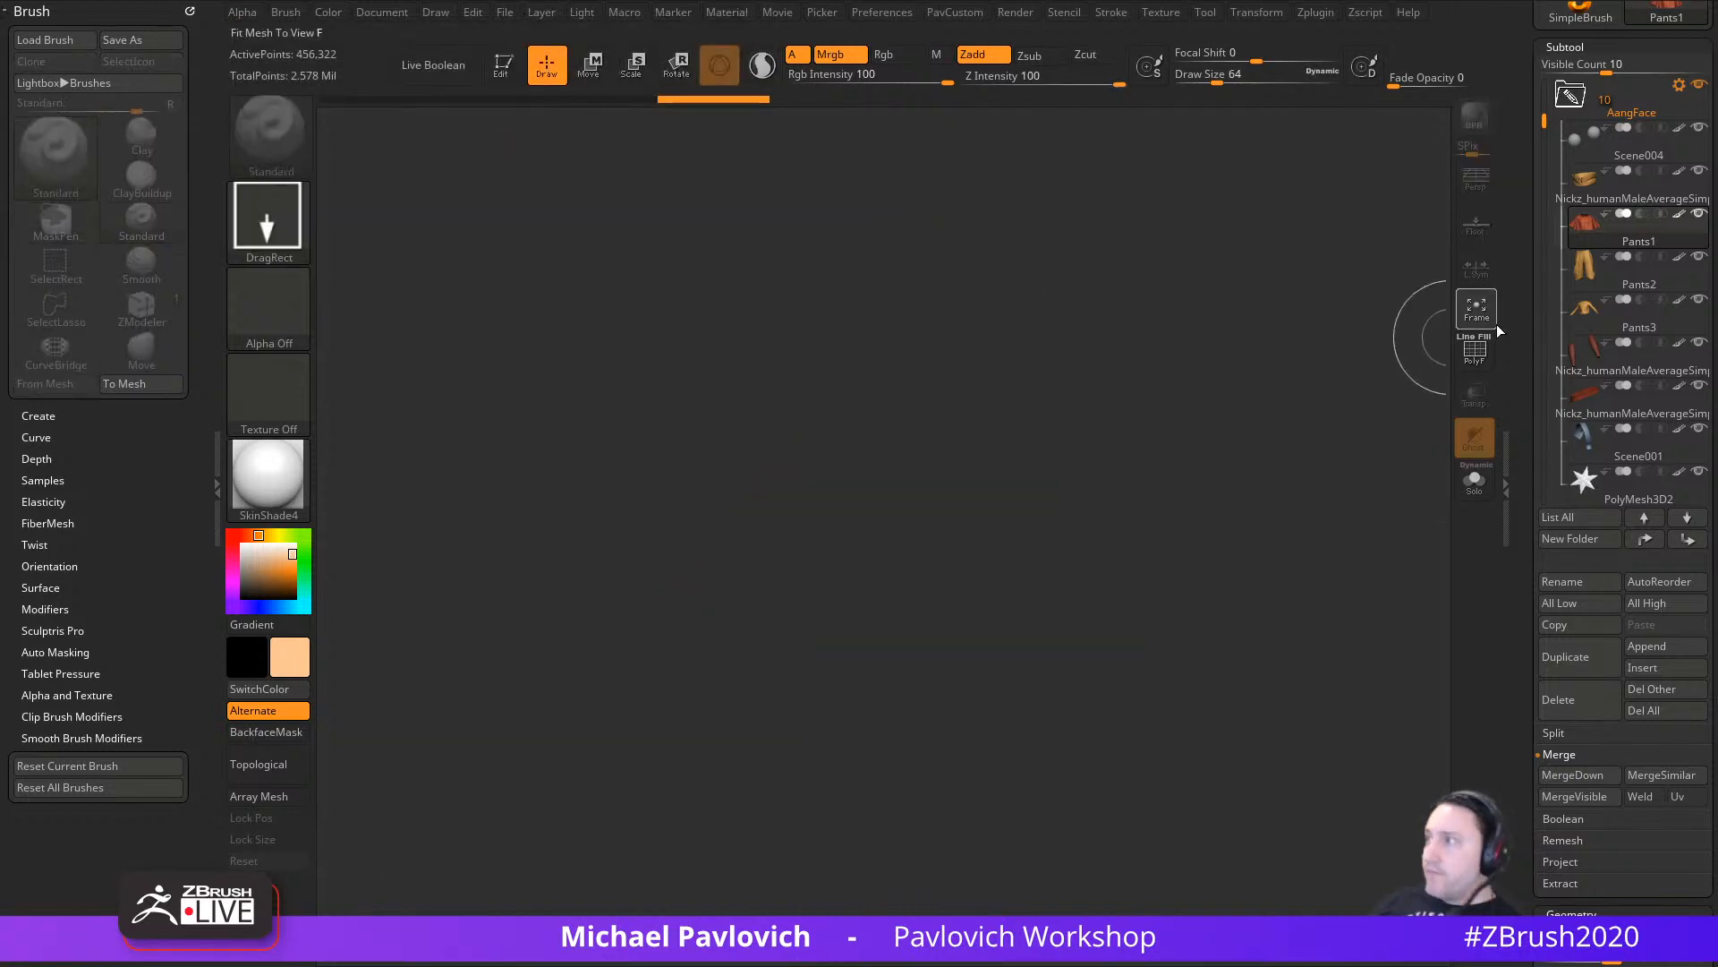
click(1660, 224)
drag(740, 564, 537, 146)
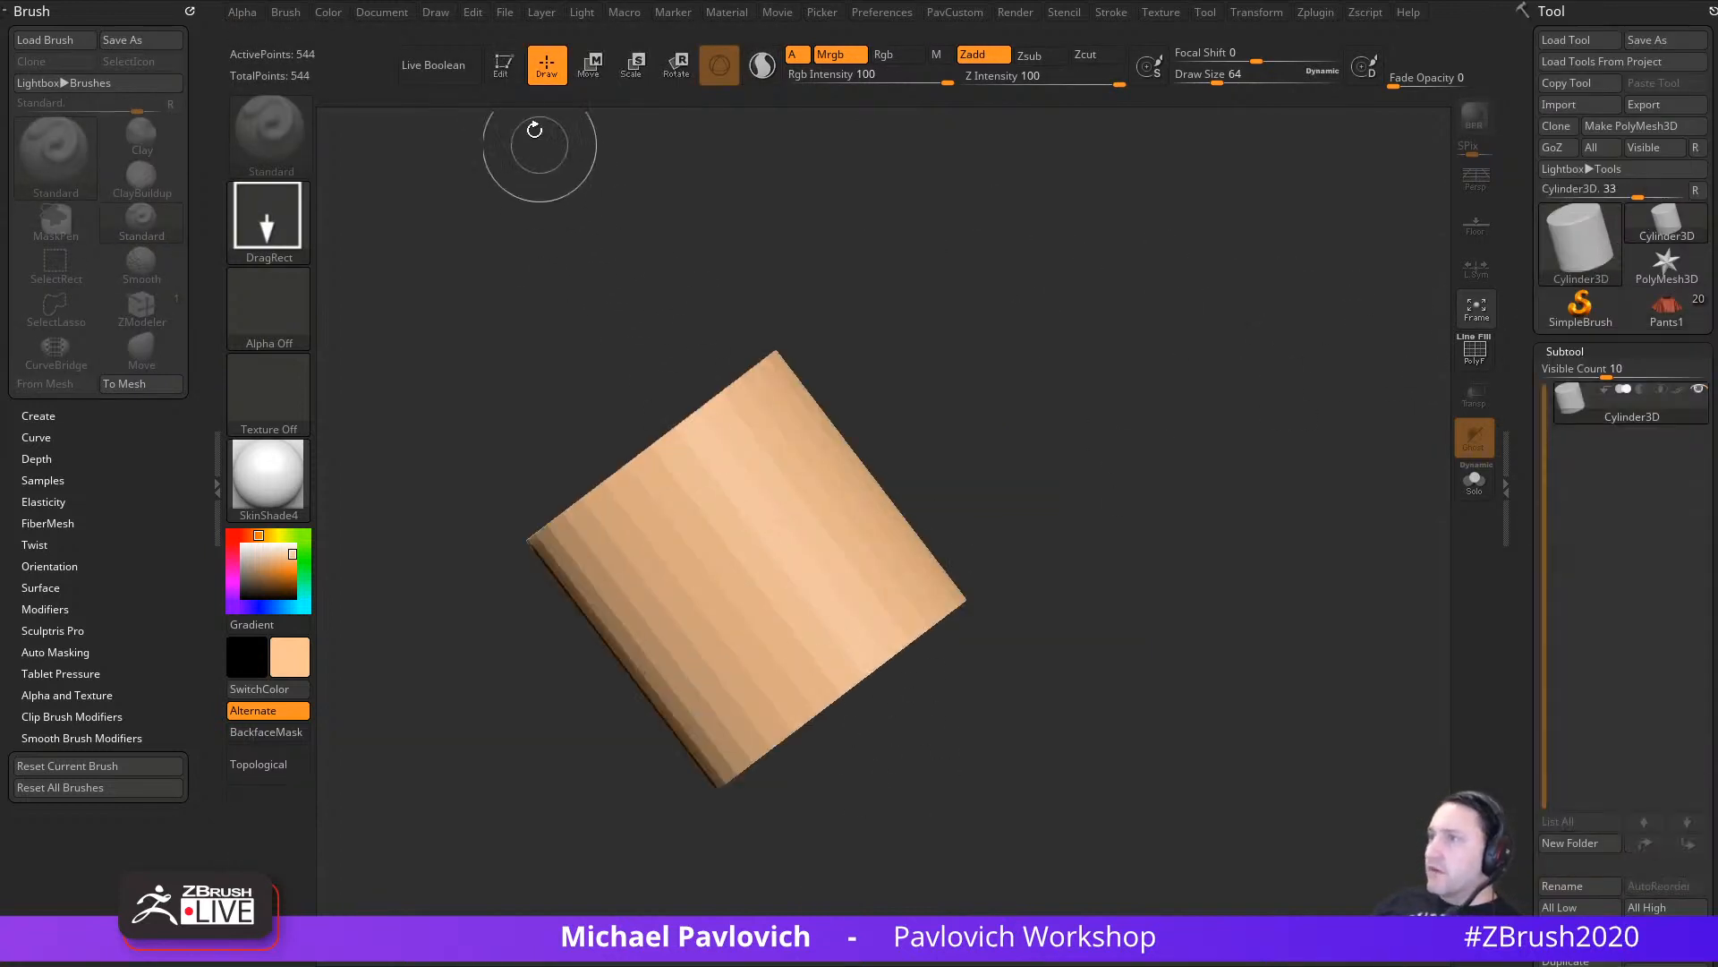
key(t)
Step: Give the cylinder a white colour and StartupMaterial, and convert it to a PolyMesh3D with the polyframe shown
drag(269, 573, 243, 545)
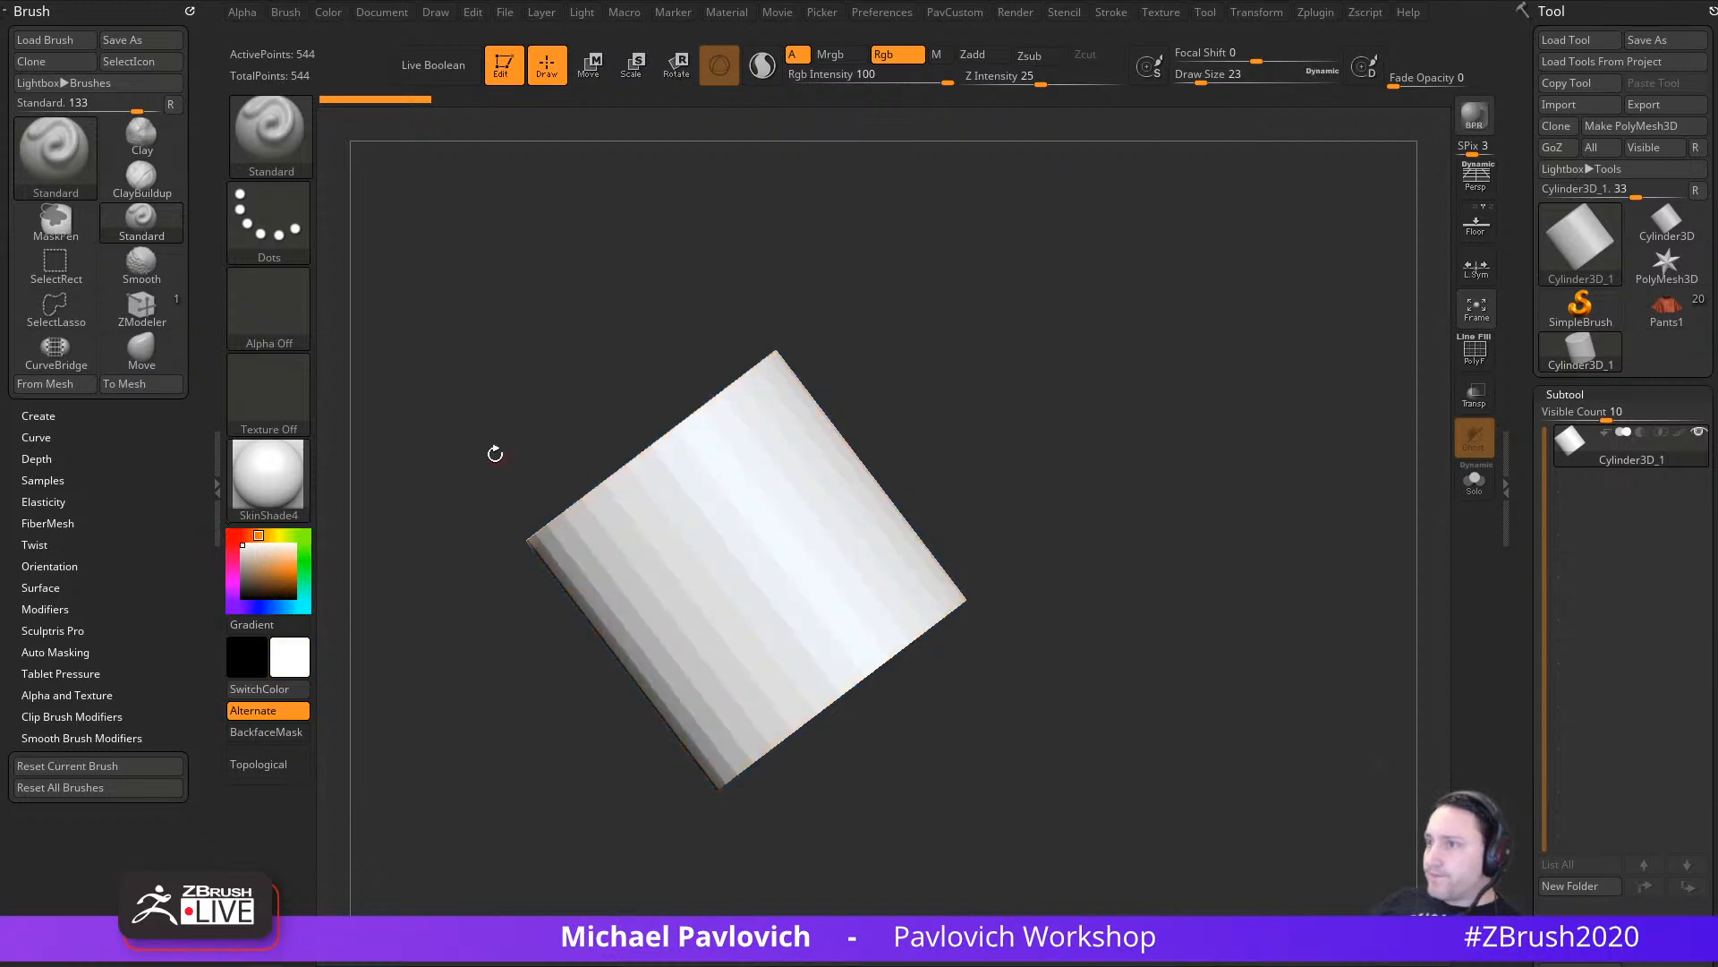
click(380, 418)
shift+drag(853, 338, 948, 314)
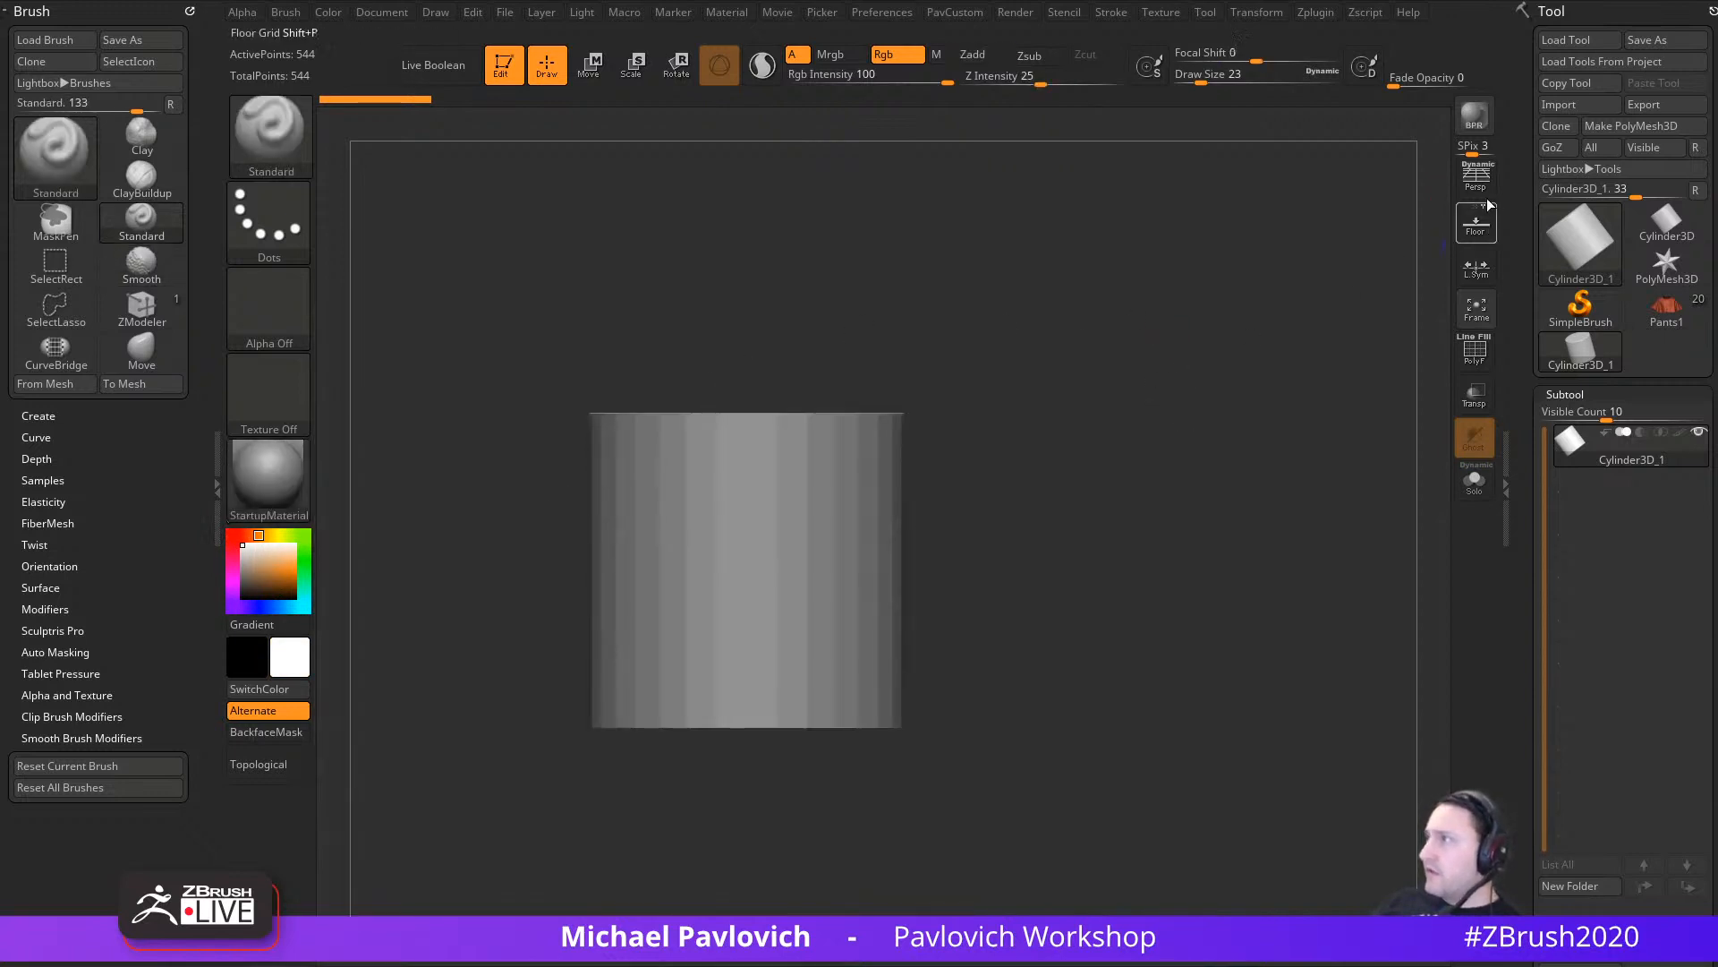
click(1631, 125)
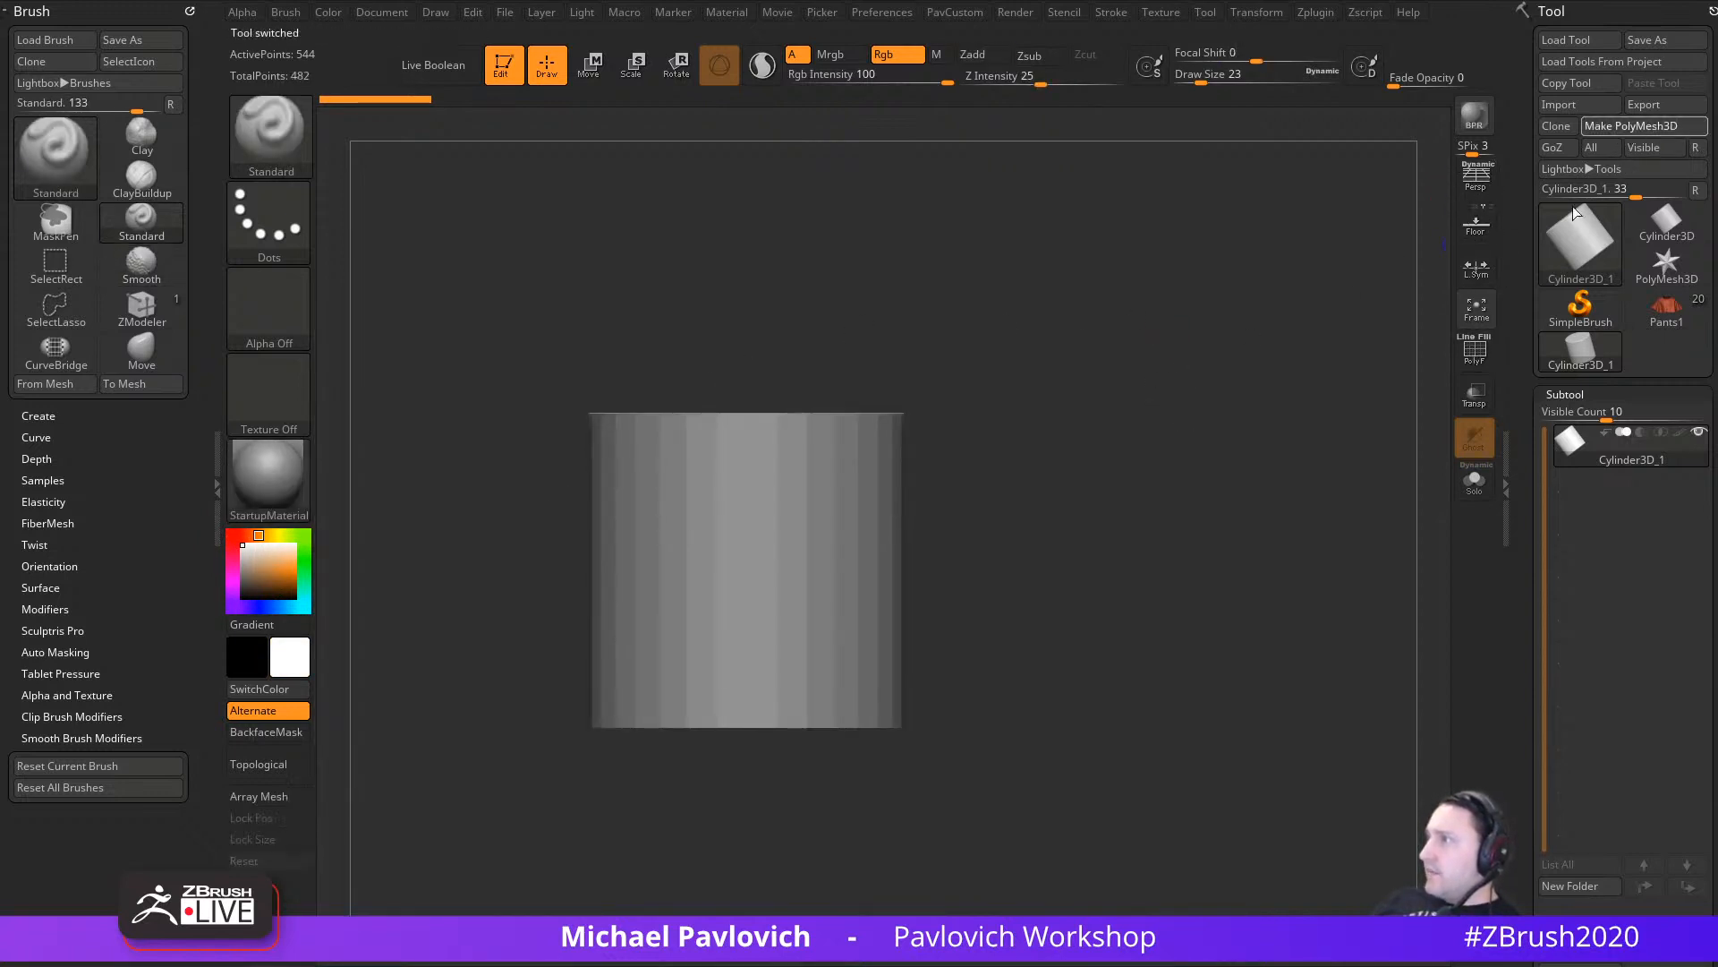
key(shift+f)
Step: Duplicate the cylinder within the same mesh and place the copy beside the original
key(w)
ctrl+drag(697, 540, 1097, 417)
mouse_move(1294, 422)
alt+mouse_down()
mouse_move(1212, 437)
mouse_move(1278, 386)
mouse_move(1287, 430)
alt+mouse_up()
mouse_move(1287, 430)
mouse_down()
mouse_move(1298, 493)
mouse_move(1210, 387)
mouse_up()
Step: Choose the ZModeler brush, set its polygon action to Delete and cut a small opening in each cylinder's side
key(q)
key(b)
key(z)
key(m)
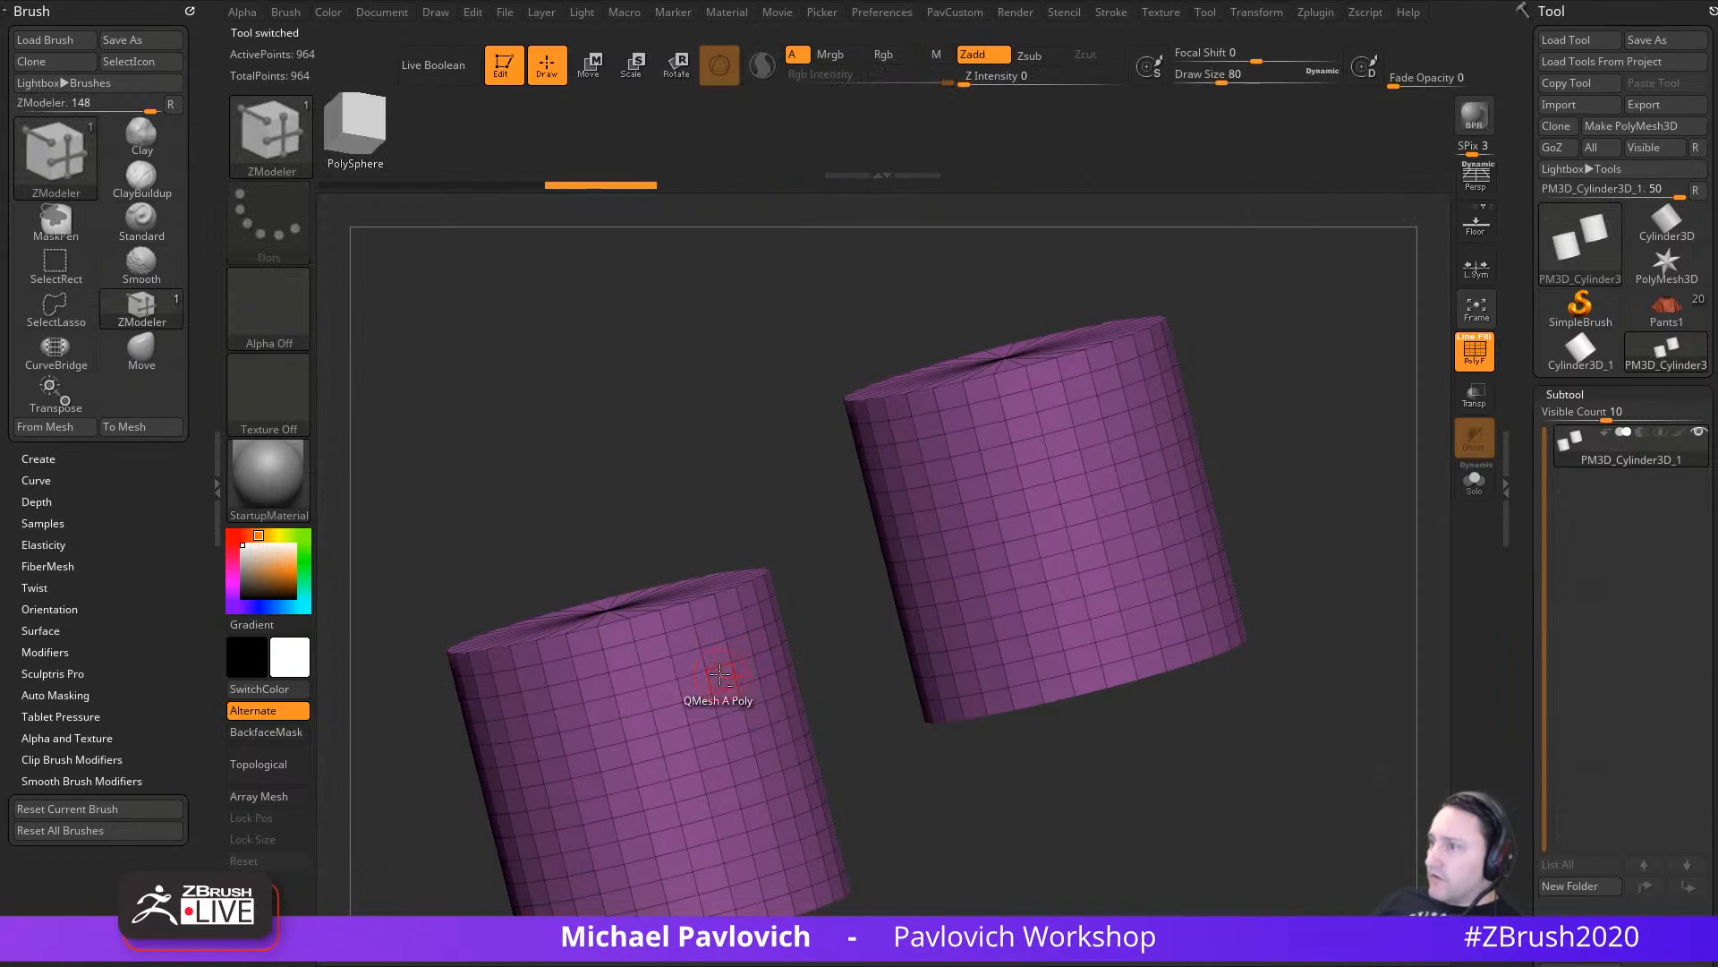
key(ctrl+z)
mouse_move(727, 682)
alt+mouse_down()
mouse_move(754, 698)
mouse_move(747, 671)
alt+mouse_up()
drag(827, 623, 913, 595)
mouse_move(887, 522)
alt+mouse_down()
mouse_move(887, 542)
mouse_move(917, 532)
alt+mouse_up()
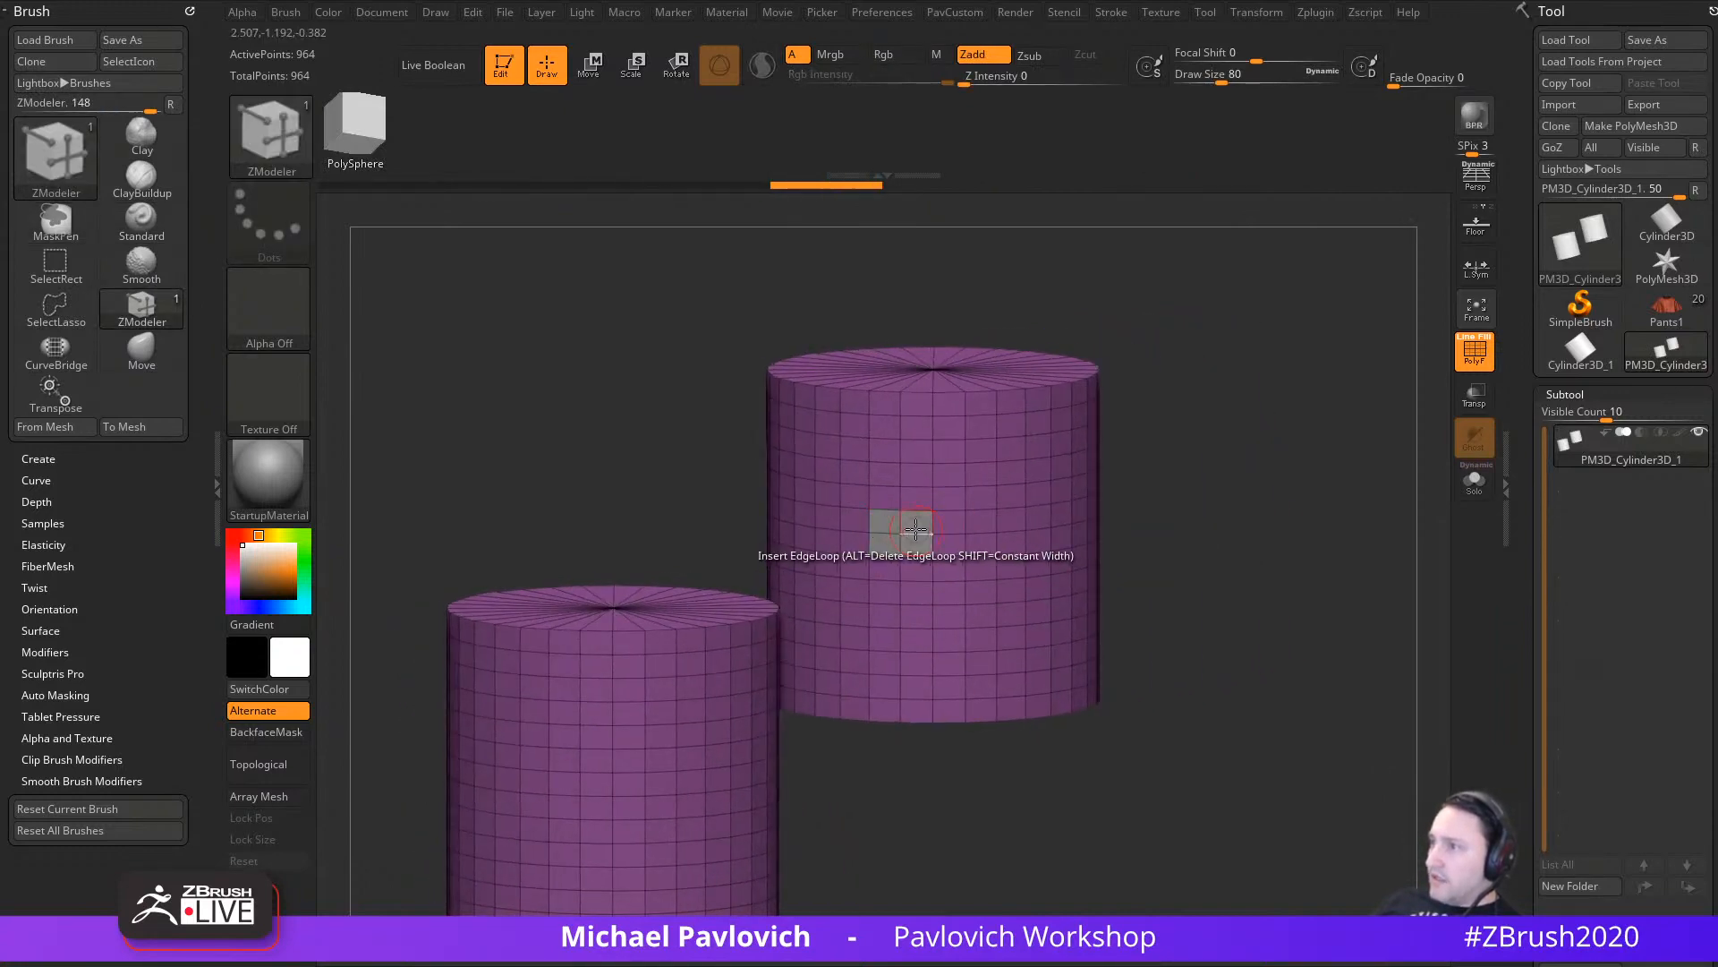
key(space)
click(707, 329)
click(917, 526)
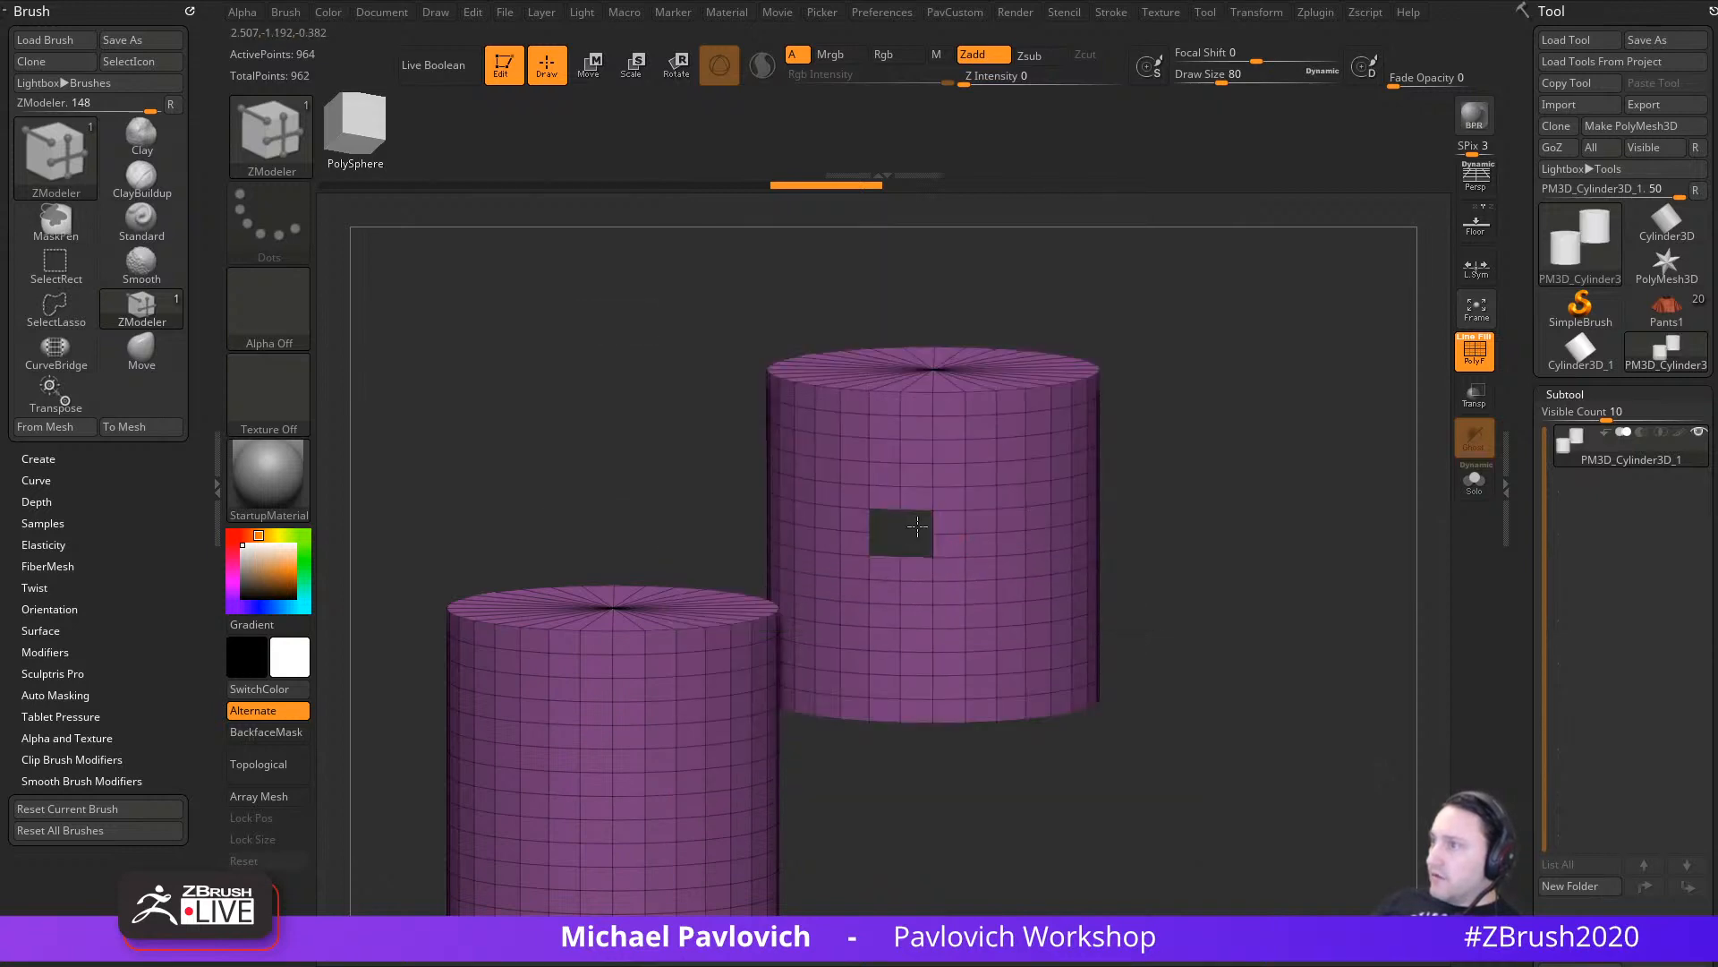
Step: Set the ZModeler edge action to Bridge with the Two Holes target and try it on the cylinder openings
key(space)
click(712, 497)
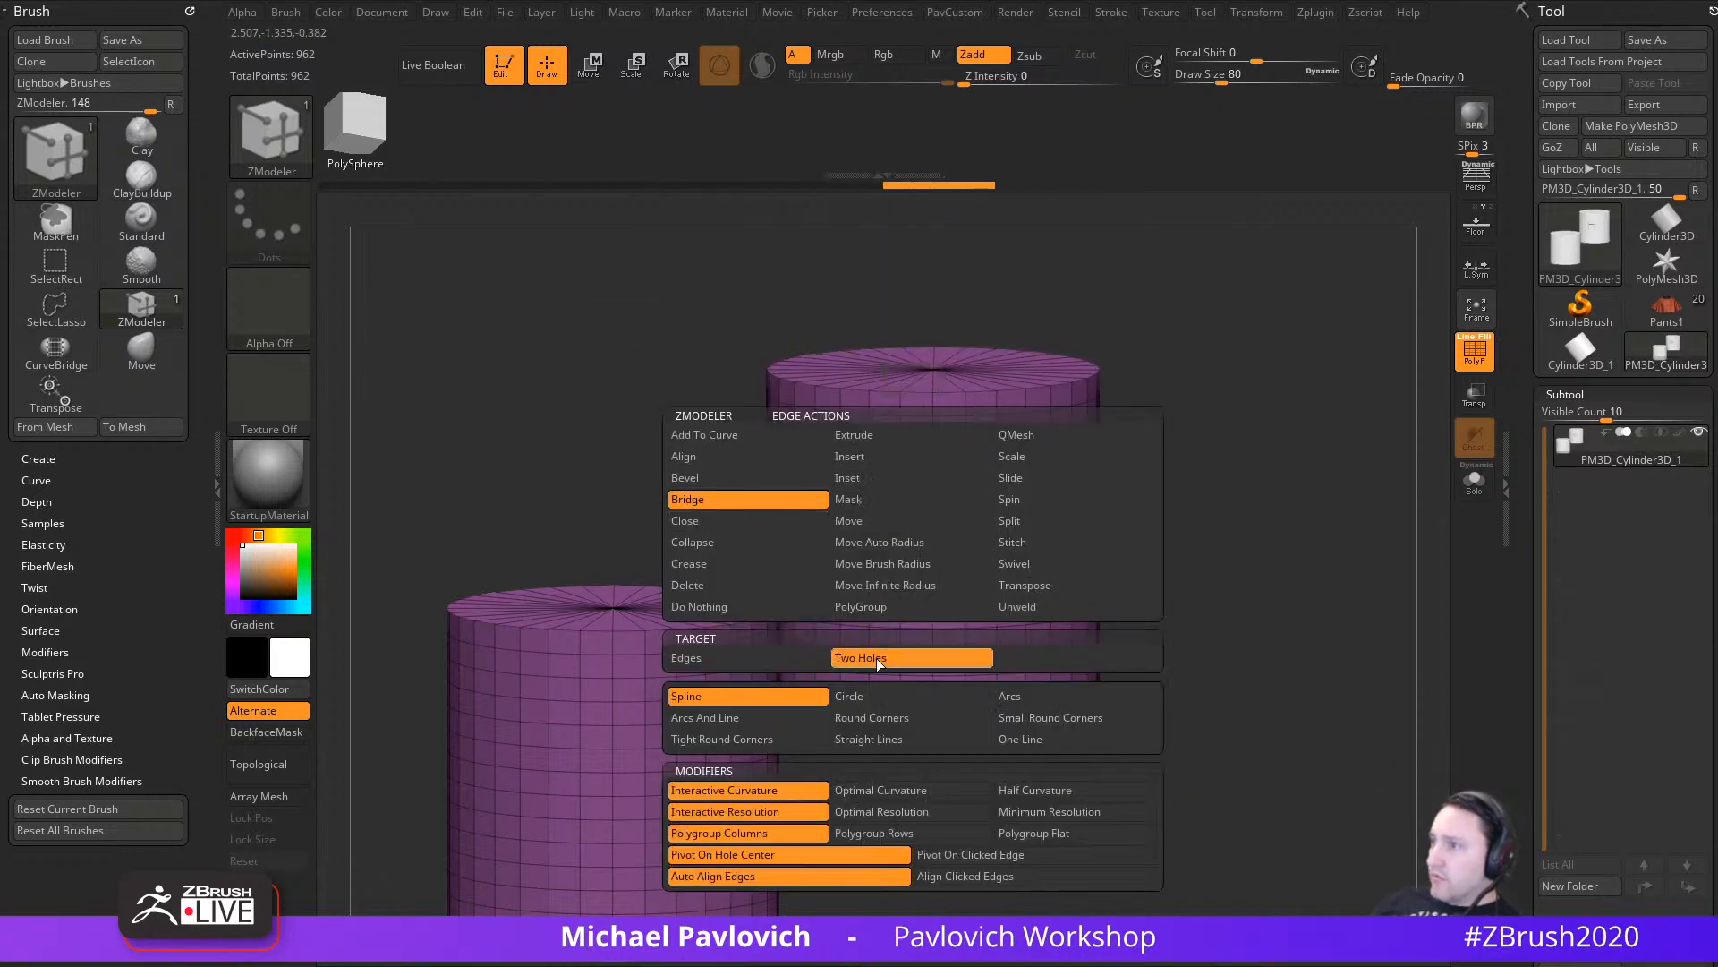
click(868, 658)
click(918, 512)
right_drag(967, 498, 791, 624)
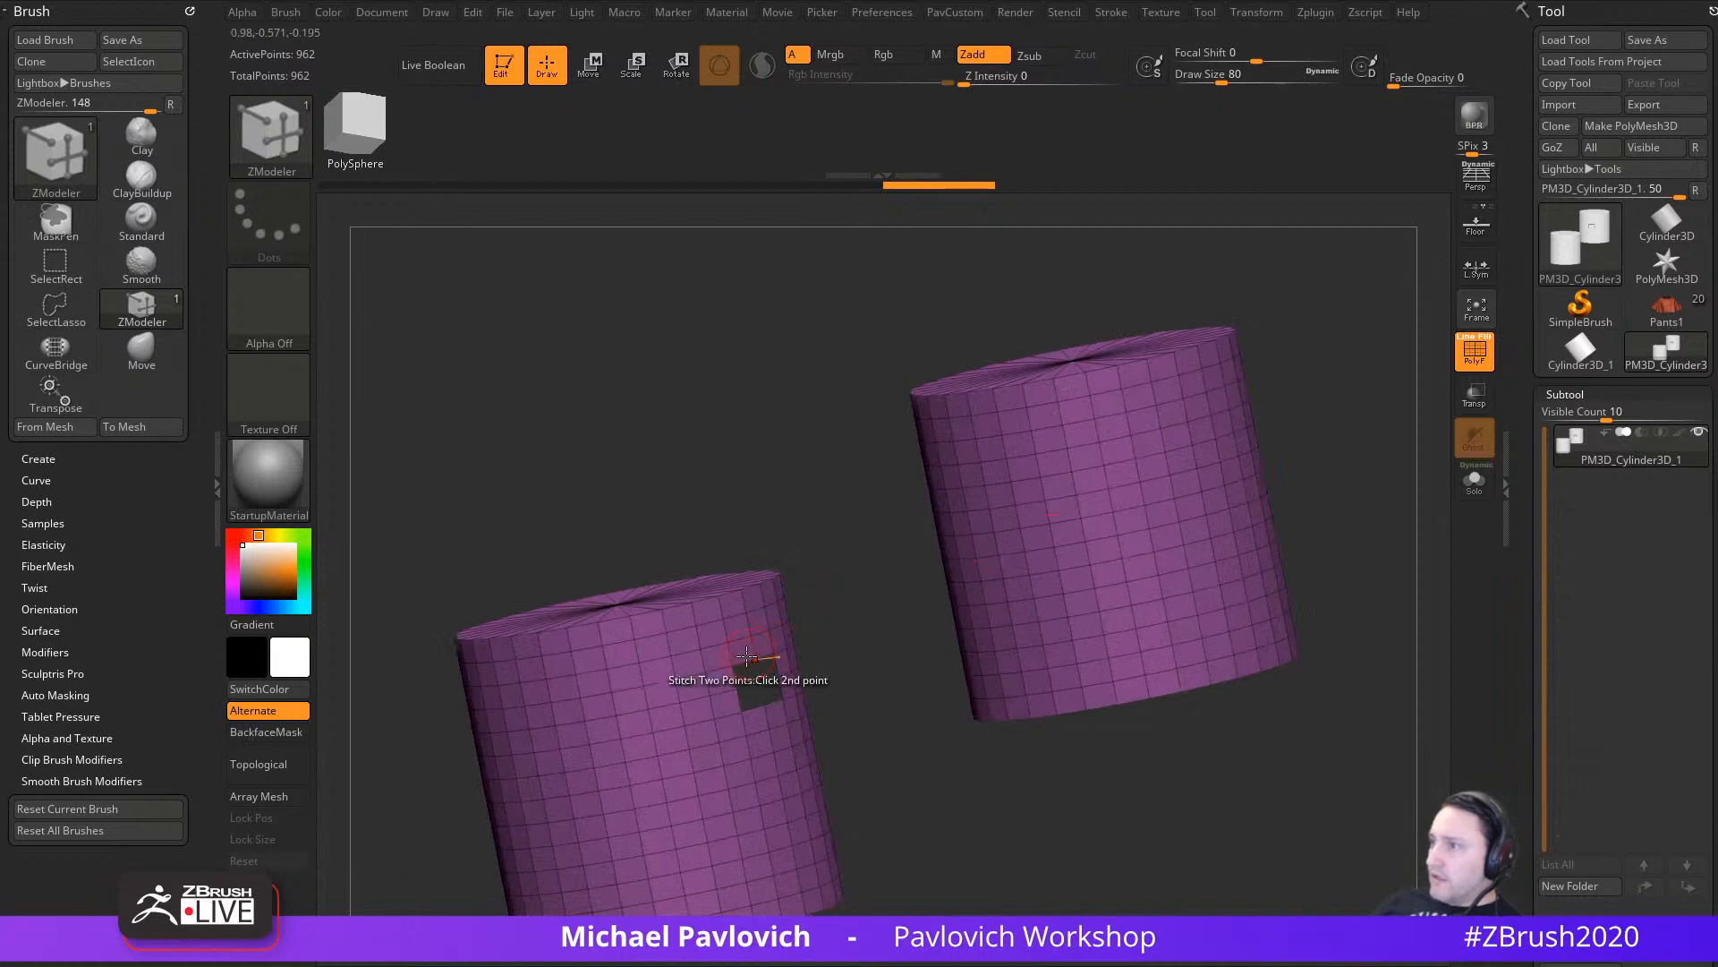
drag(758, 685, 958, 750)
right_drag(959, 751, 1013, 703)
key(ctrl+z)
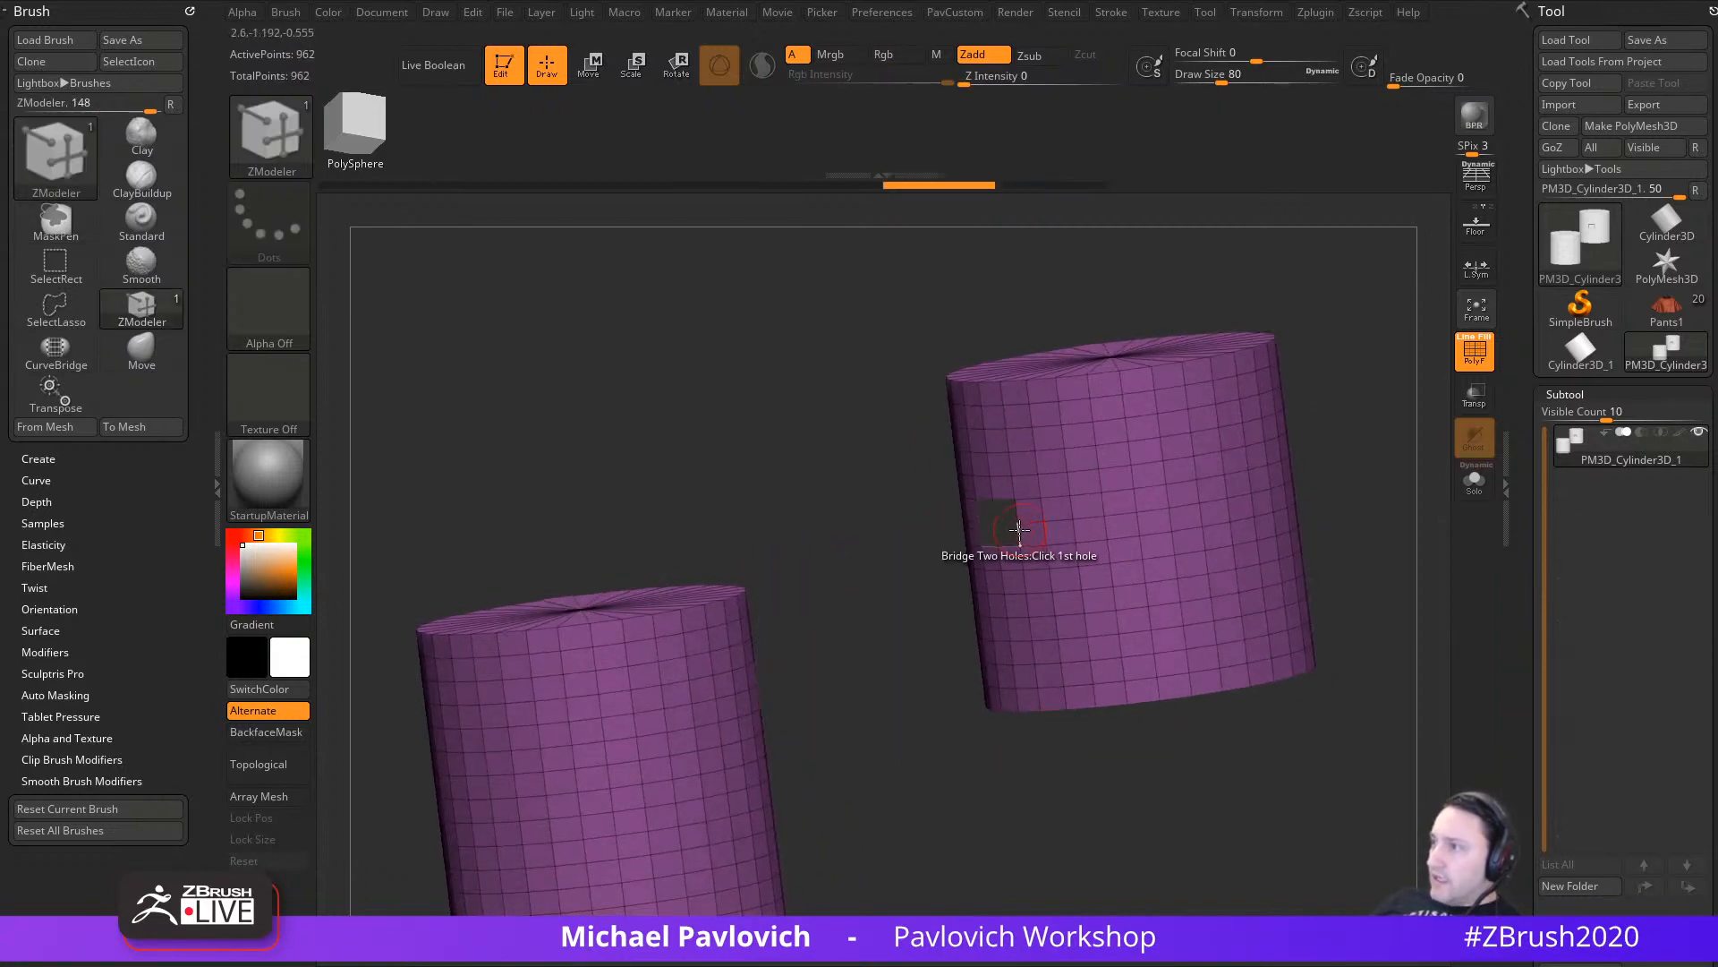
Step: Review the edge bridge options and widen the second cylinder's opening by deleting the neighbouring polygon
key(space)
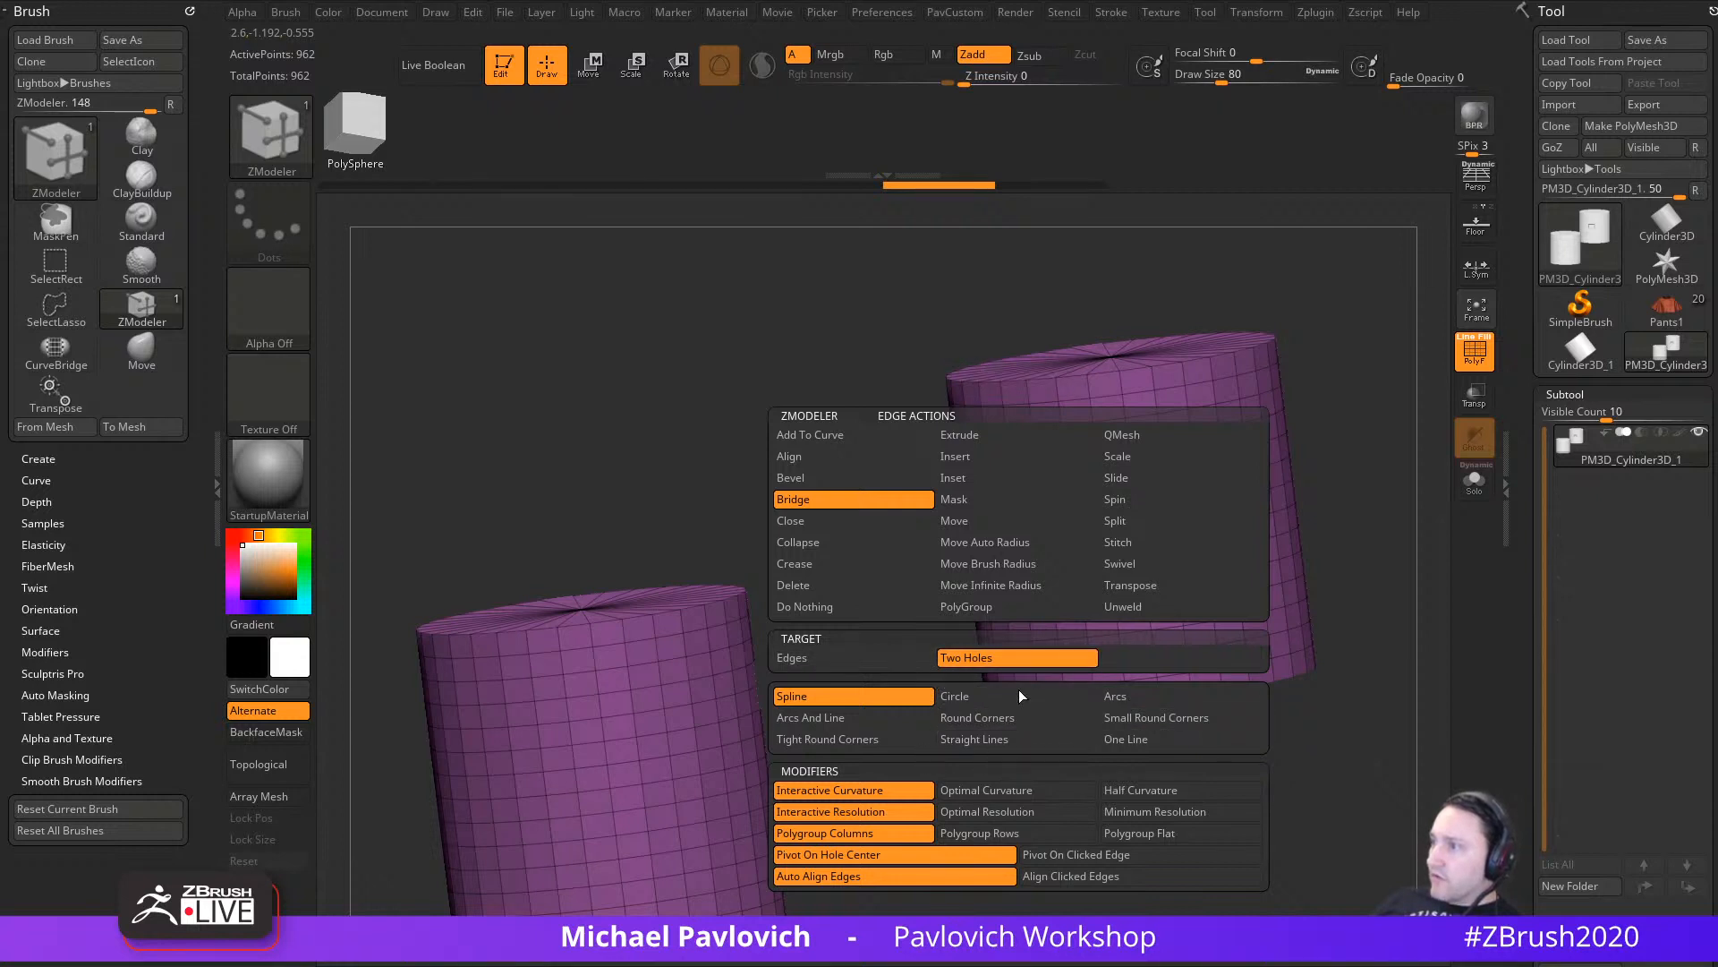
click(915, 743)
drag(983, 727, 1064, 580)
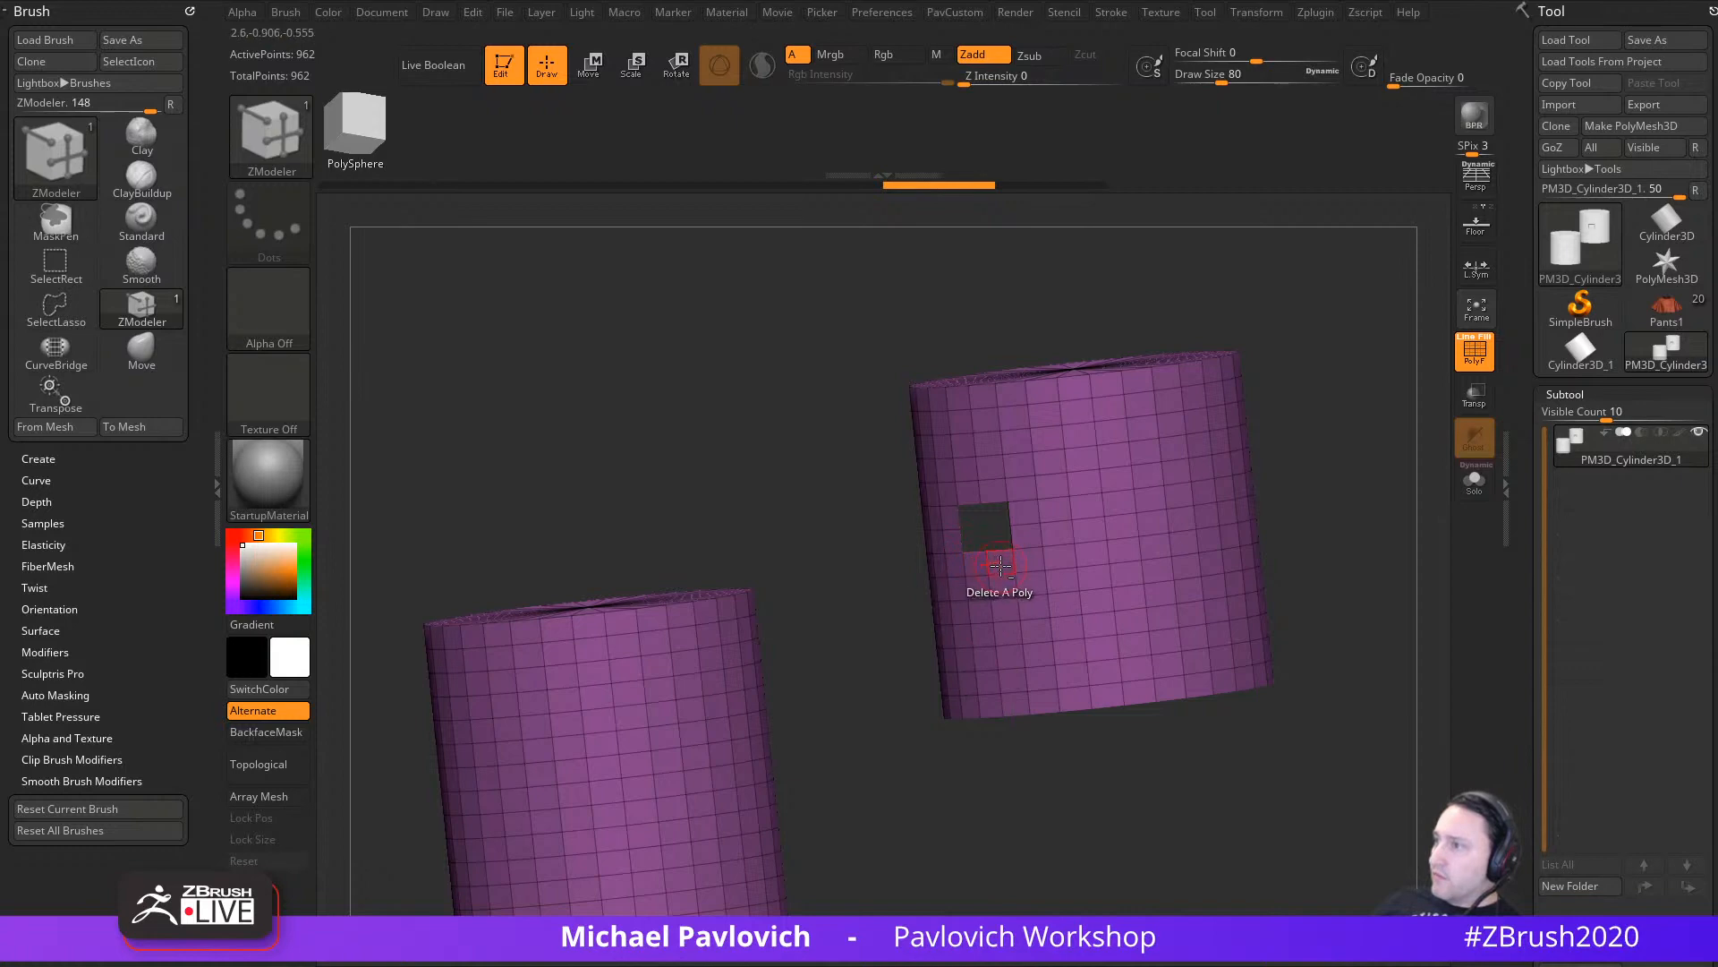
click(1027, 512)
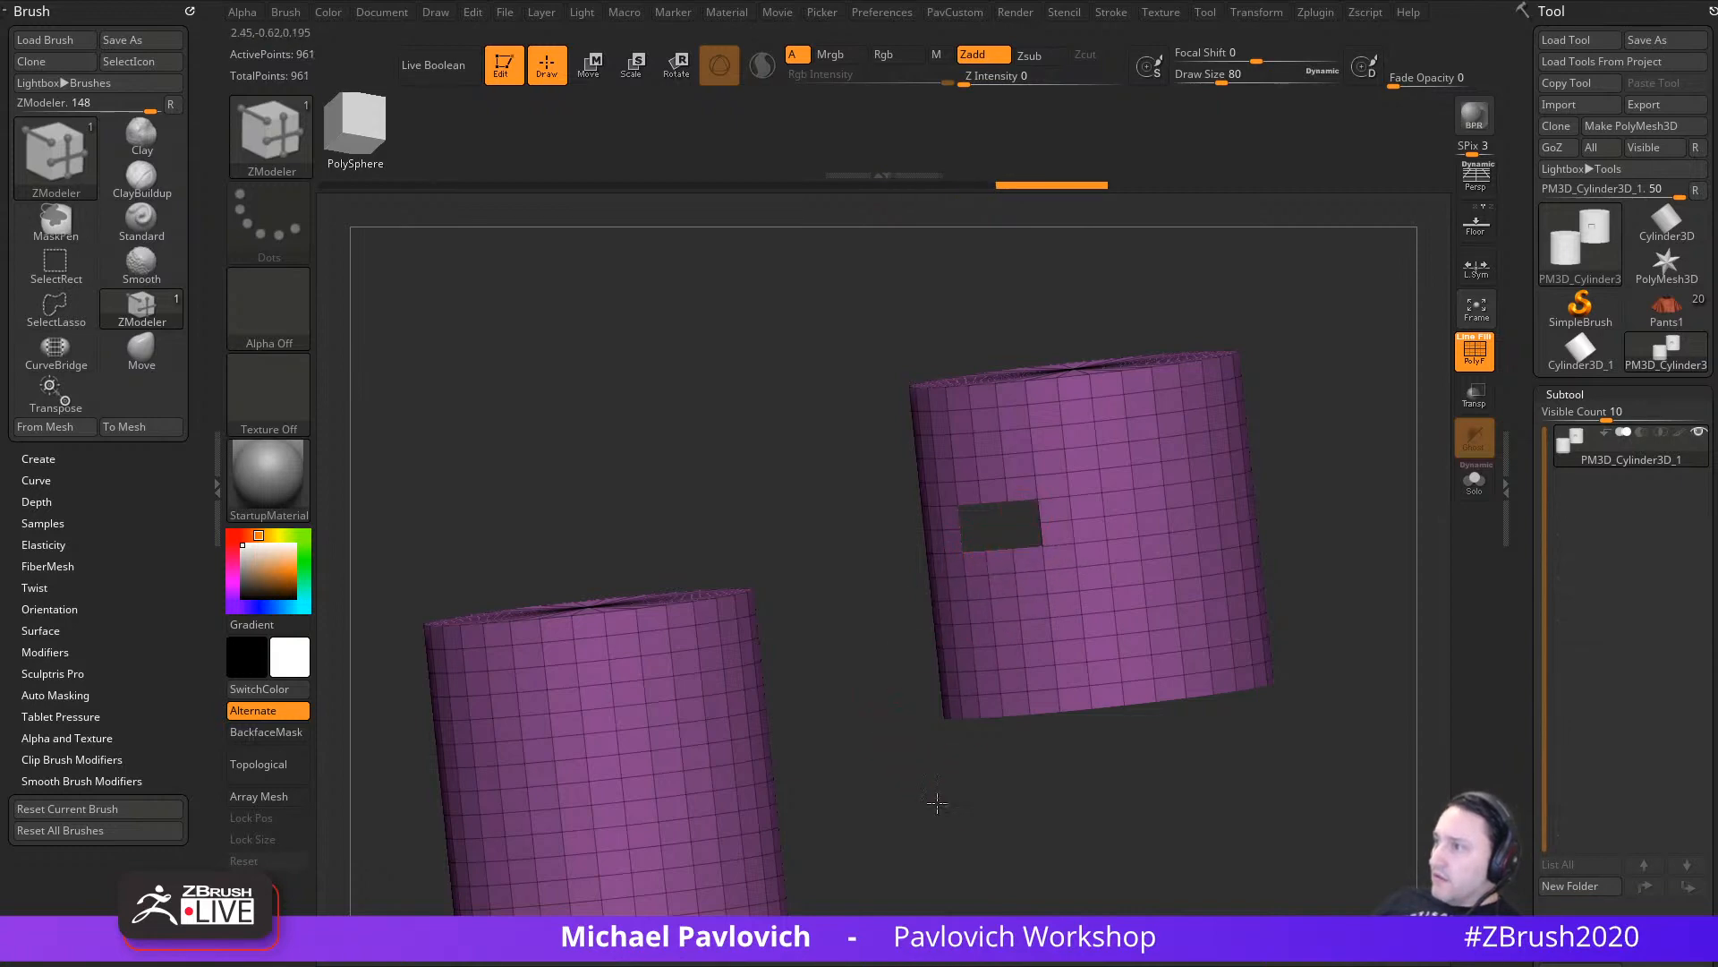
Step: Bridge the two differently sized openings between the cylinders and check the connection from several angles
drag(938, 803, 871, 797)
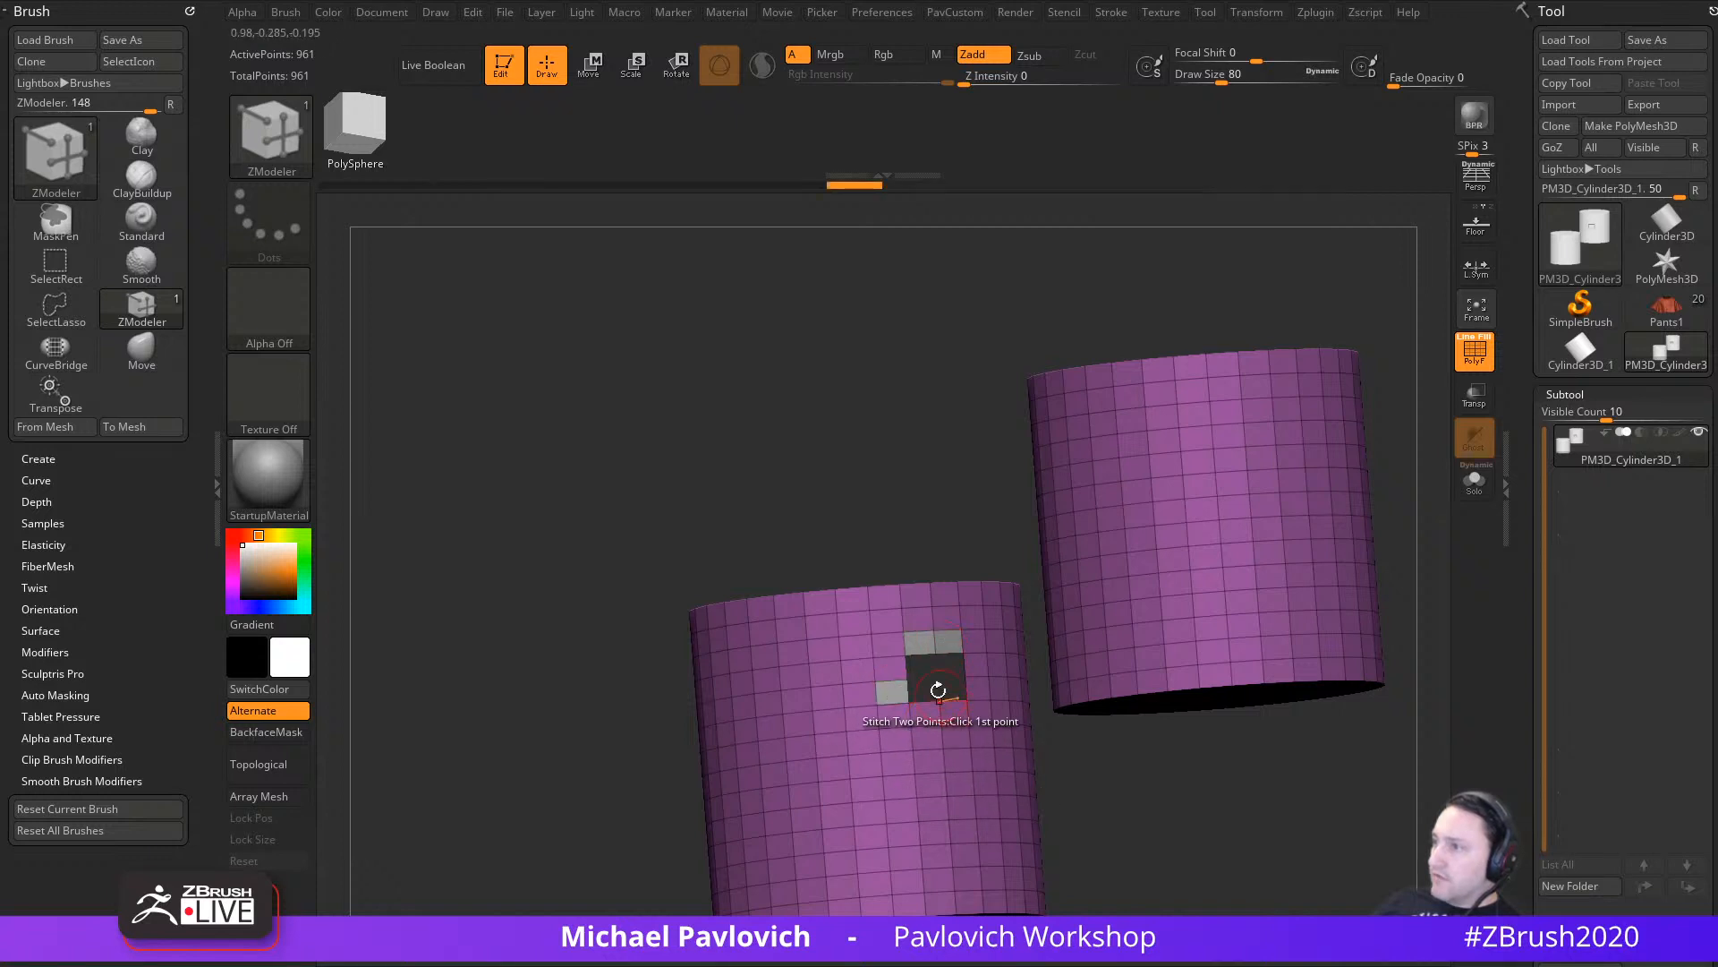
click(935, 716)
drag(935, 716, 1056, 698)
drag(1150, 535, 1149, 641)
drag(1114, 806, 1207, 803)
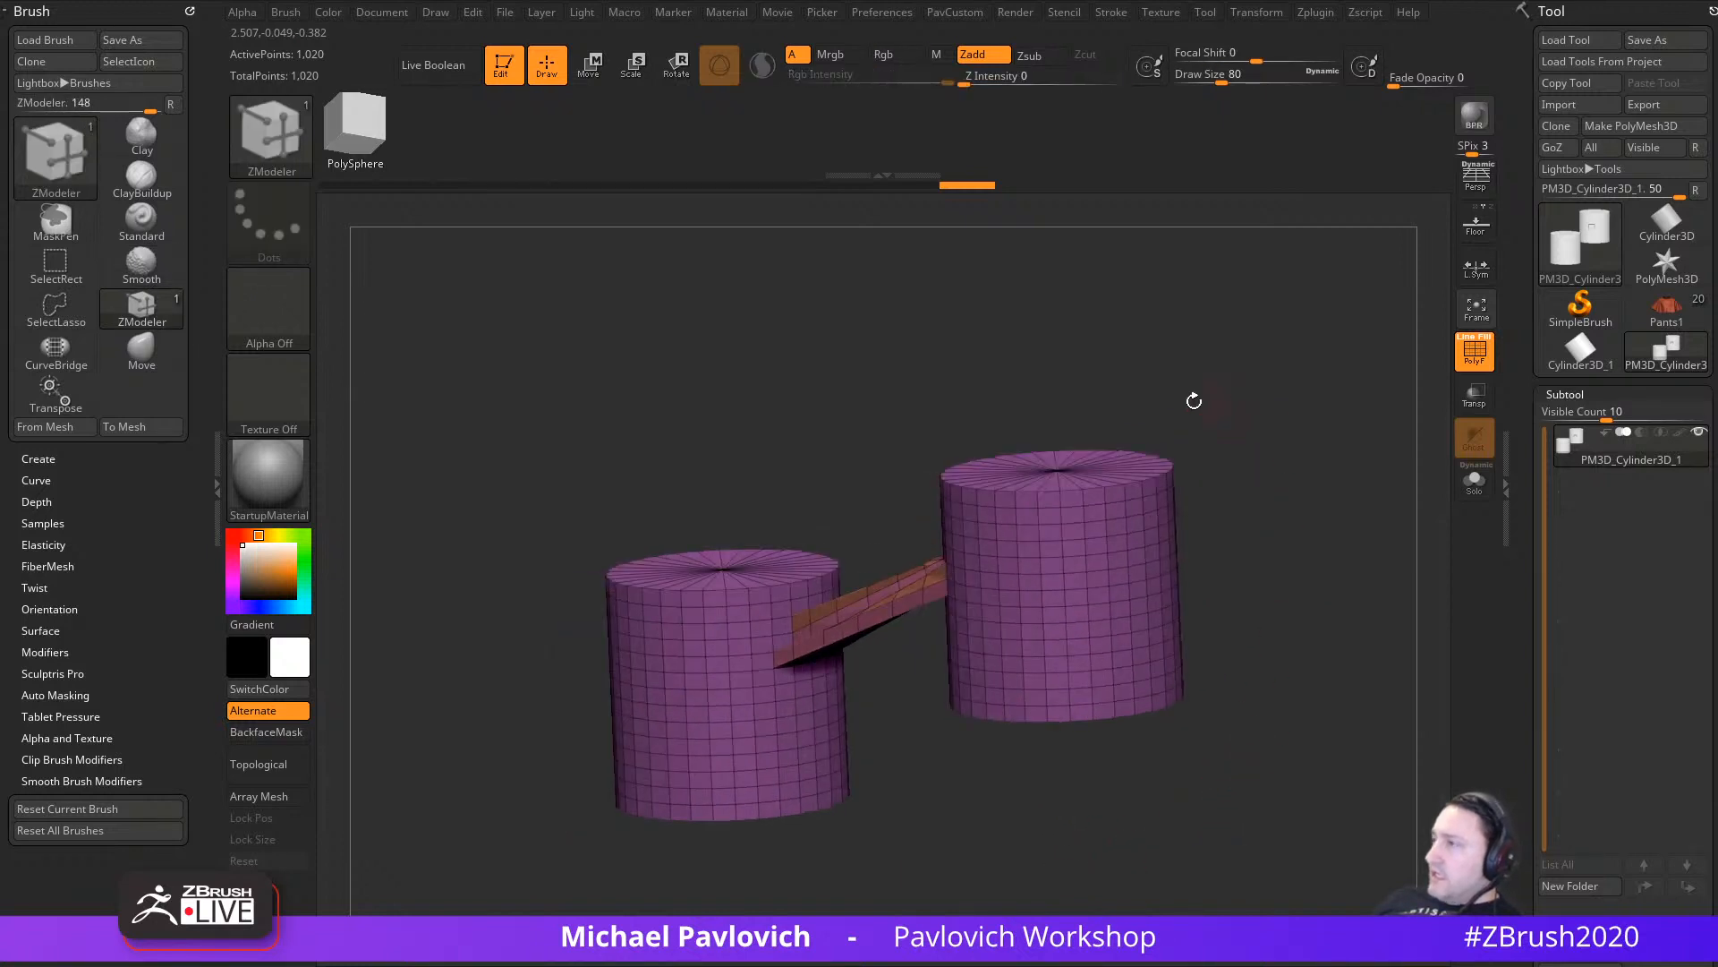
key(s)
click(1326, 617)
alt+drag(1335, 599, 1303, 617)
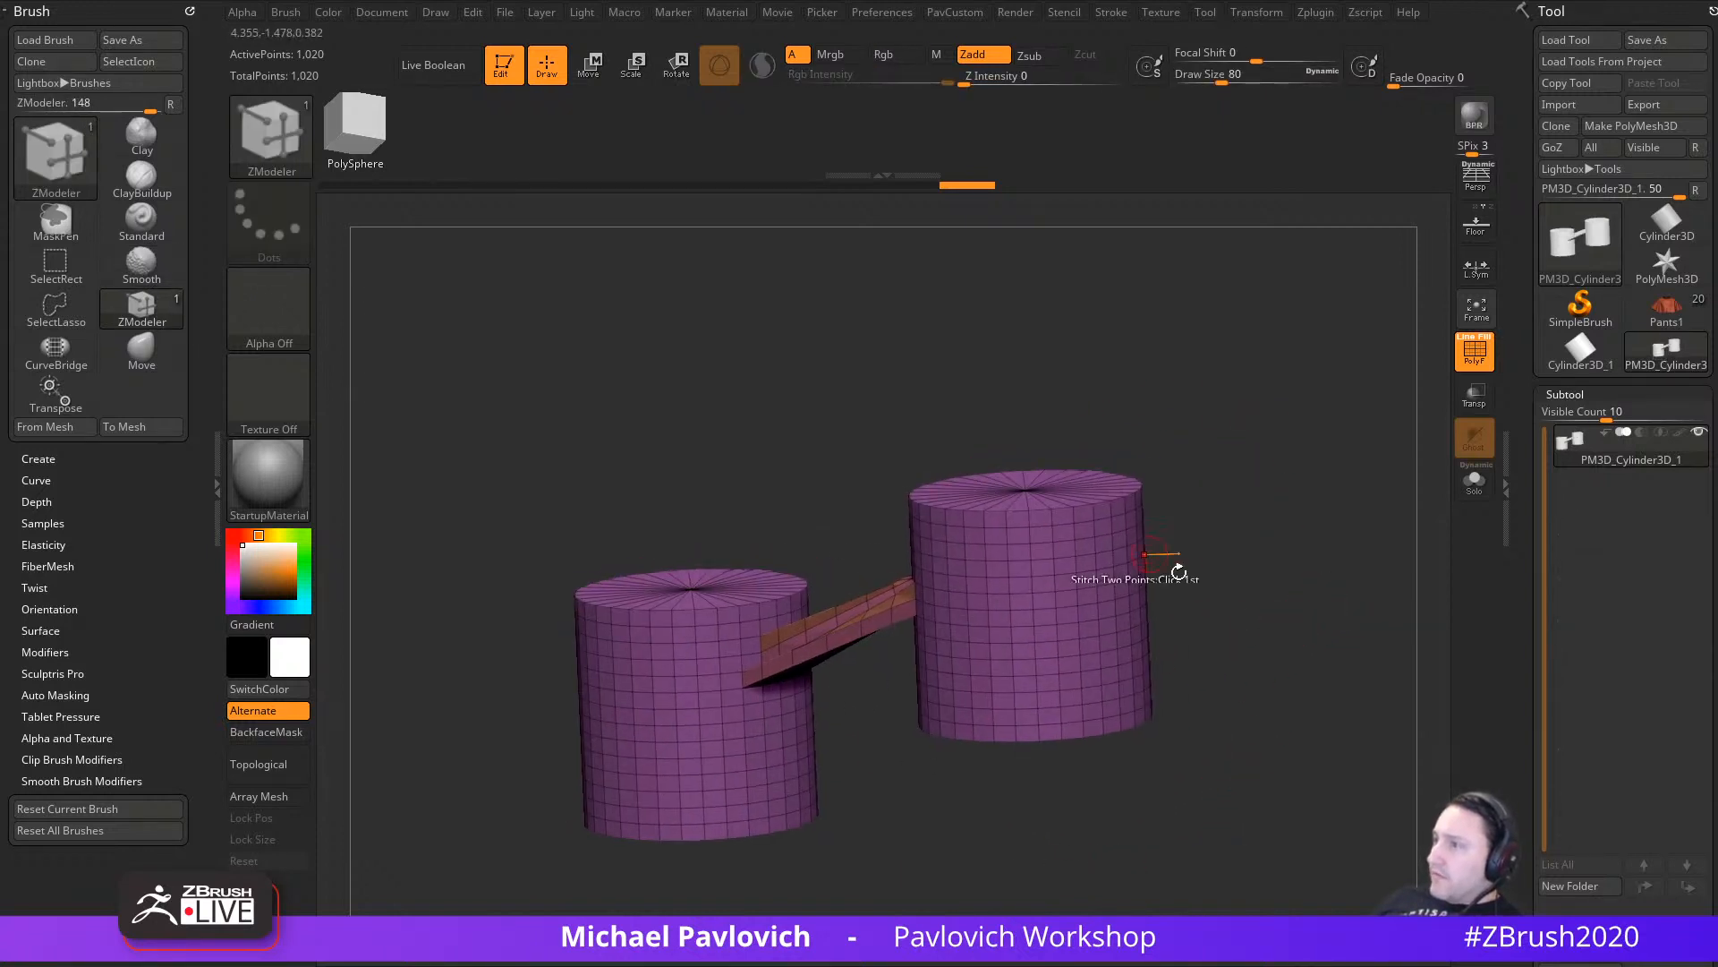
drag(1178, 571, 1318, 581)
Step: Delete the bridged cylinder subtool and accept the deletion
drag(1521, 657, 1522, 500)
click(1568, 886)
click(1378, 936)
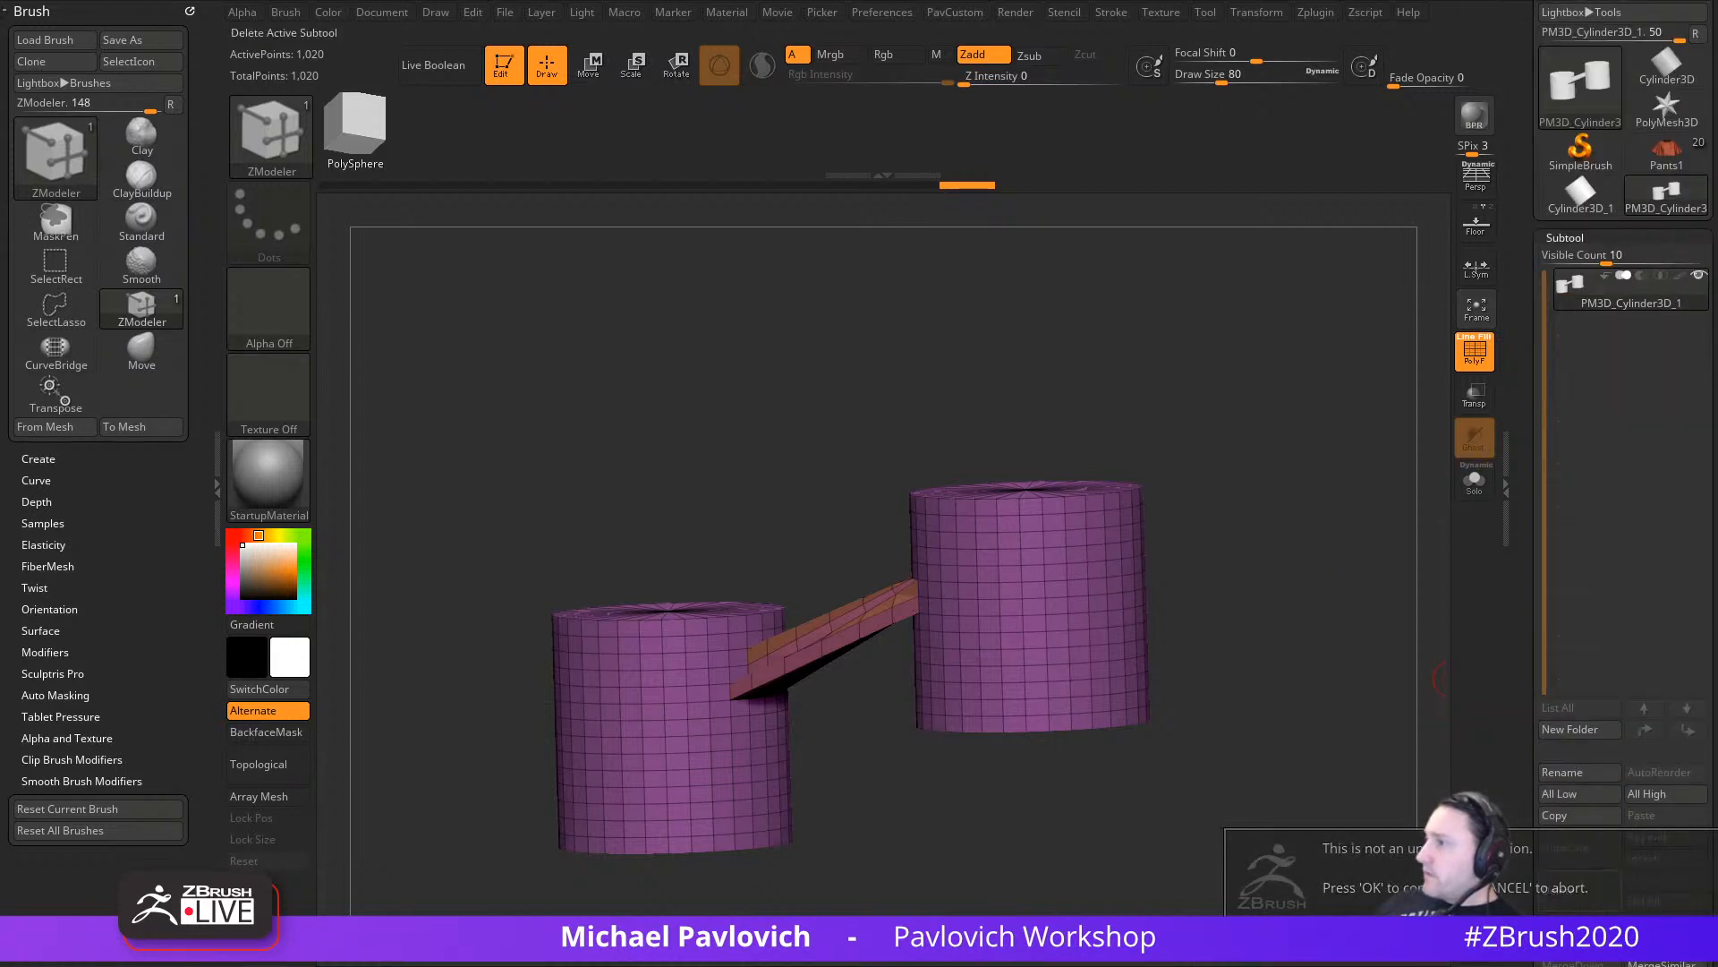
Step: Switch back to the Pants1 character tool, frame it in the view and hide the polyframe
click(1667, 153)
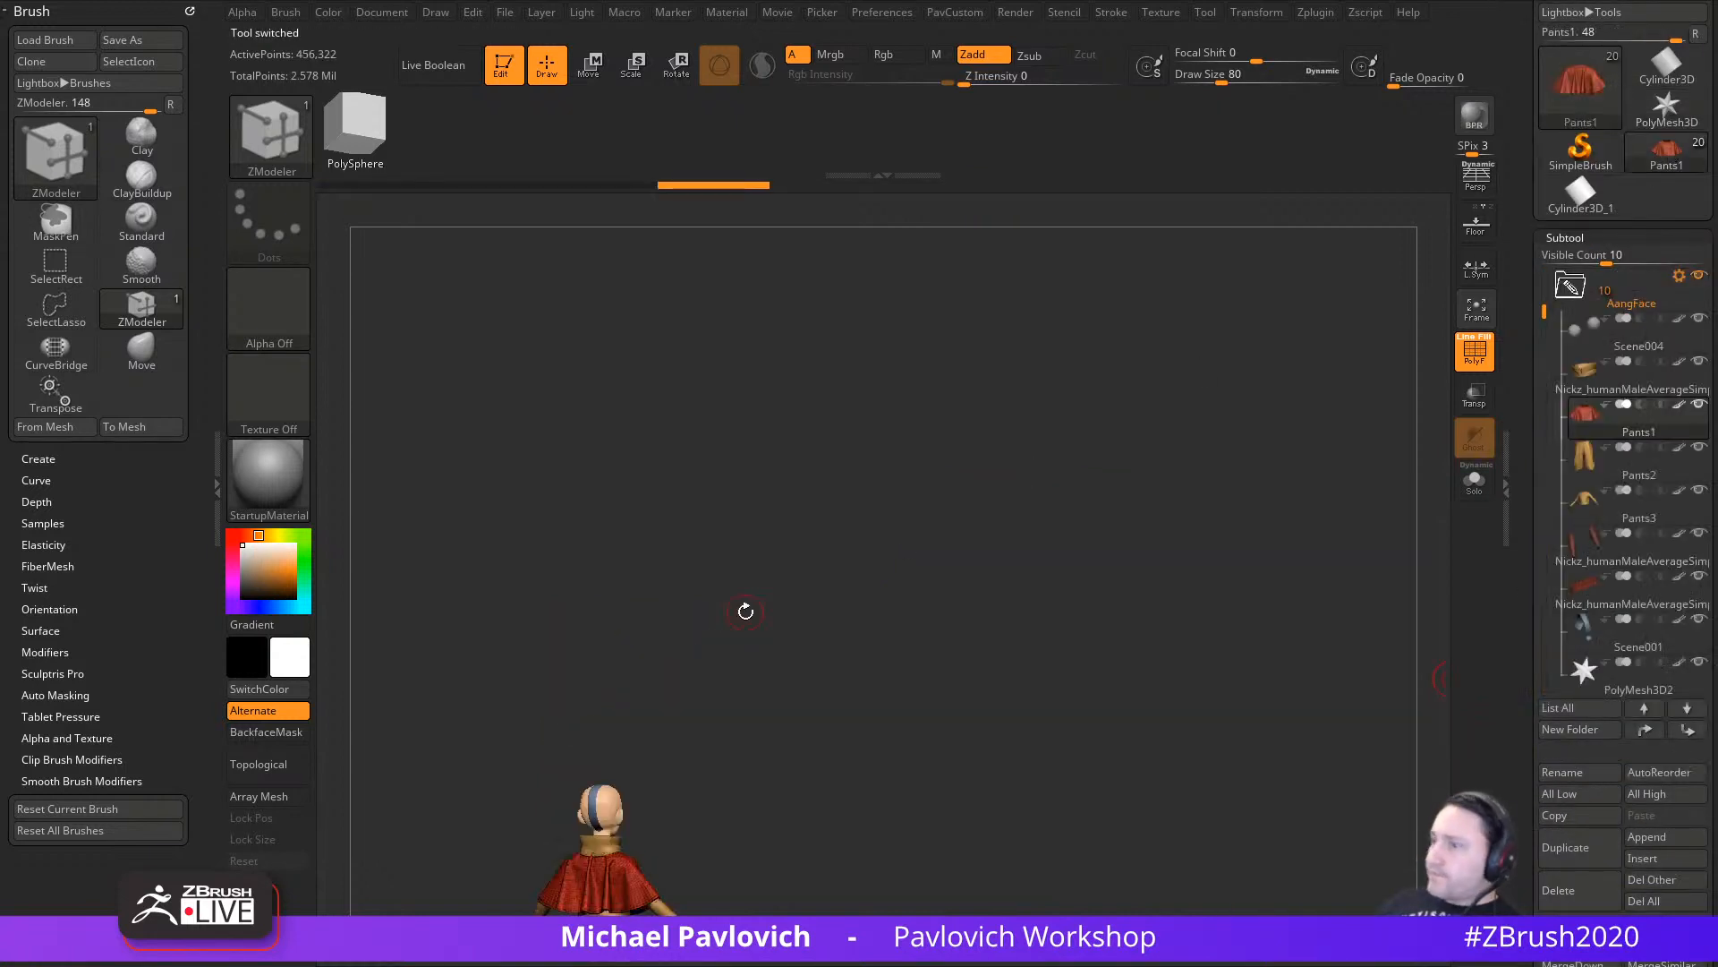
key(f)
key(shift+f)
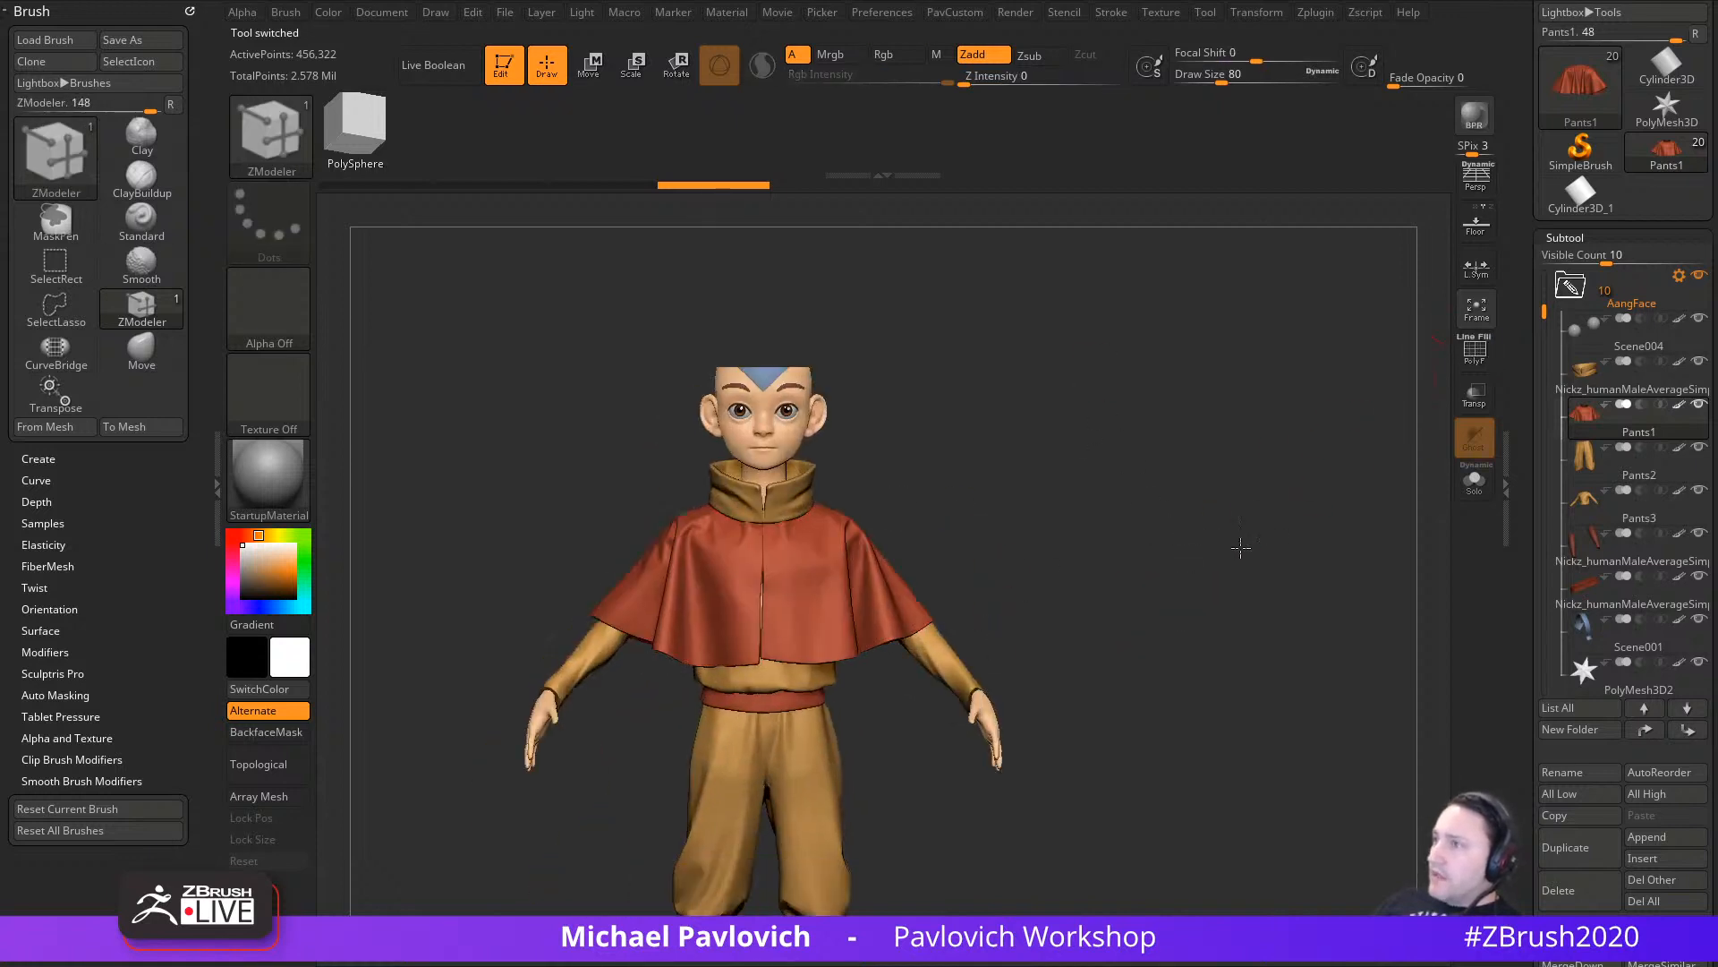
Step: Switch to the Standard brush, select the Pants2 subtool and turn on the polyframe
mouse_move(1241, 547)
mouse_down()
mouse_move(1199, 548)
mouse_move(945, 677)
mouse_up()
key(b)
key(s)
key(t)
alt+click(835, 687)
alt+drag(1318, 525, 1335, 480)
click(1475, 360)
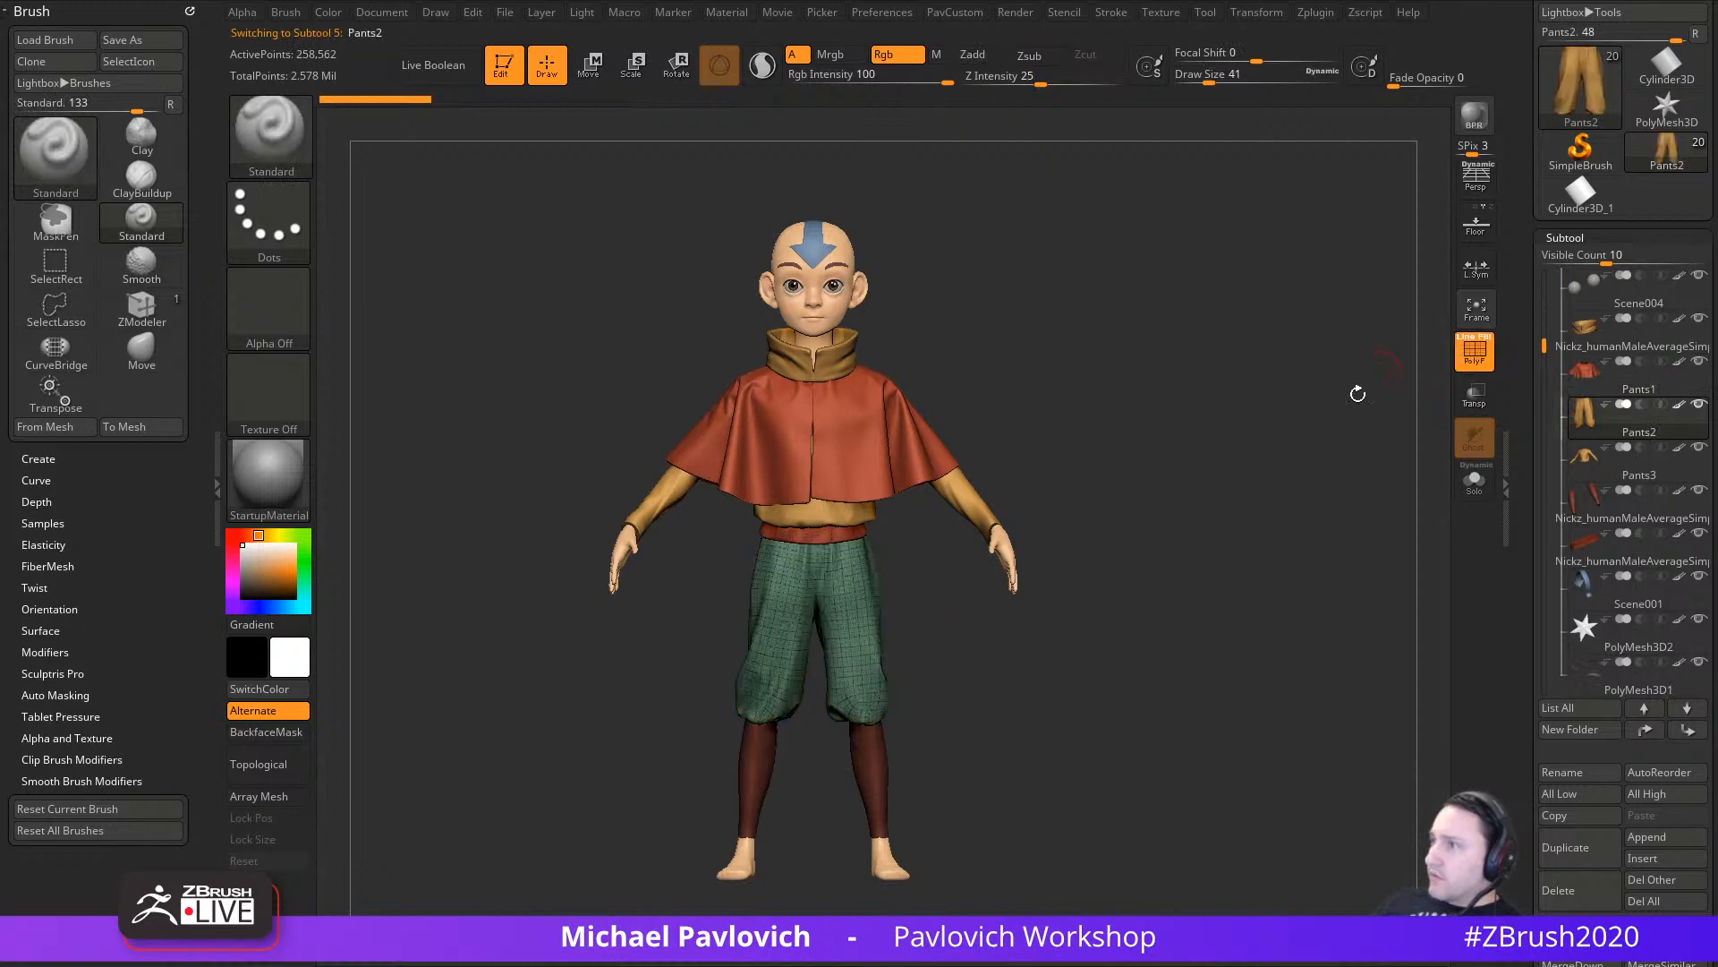
Step: Select the lower-leg wraps subtool, preview it at subdivision level 1 and return it to its highest level
mouse_move(1335, 414)
mouse_down()
mouse_move(1254, 475)
mouse_move(1257, 494)
mouse_up()
key(s)
drag(1253, 497, 1250, 497)
mouse_move(1225, 624)
alt+mouse_down()
mouse_move(1212, 552)
mouse_move(1237, 563)
alt+mouse_up()
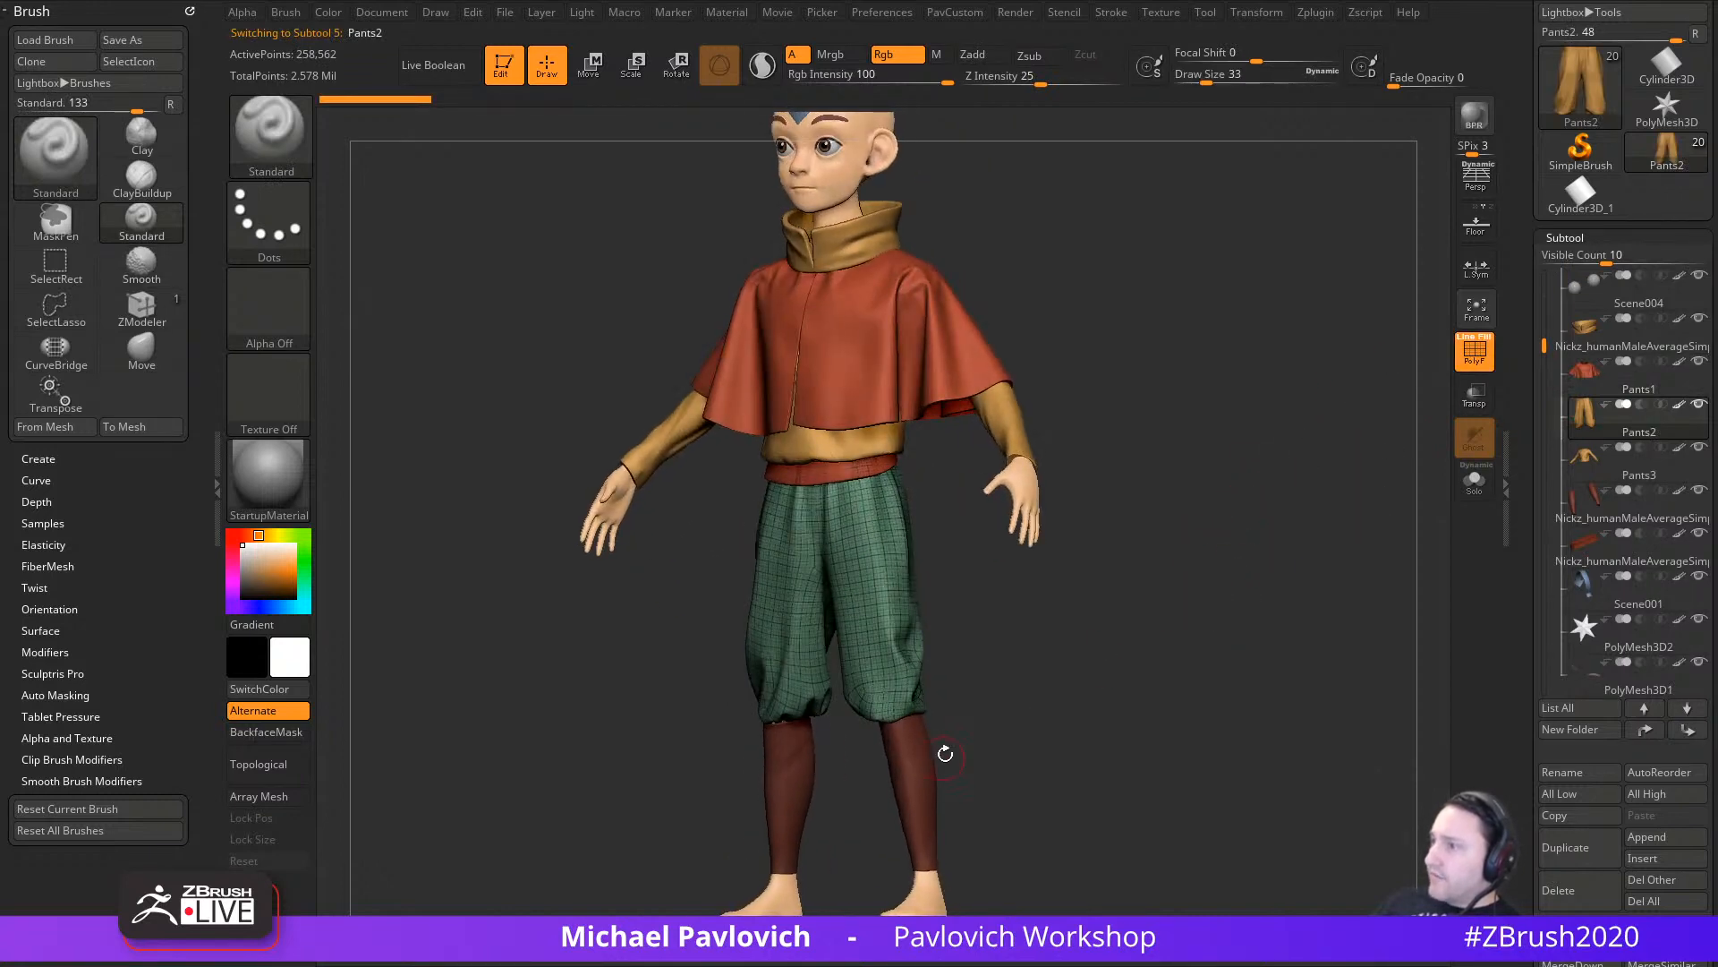
alt+click(945, 754)
drag(1082, 706, 1359, 601)
scroll(1521, 609, down, 5)
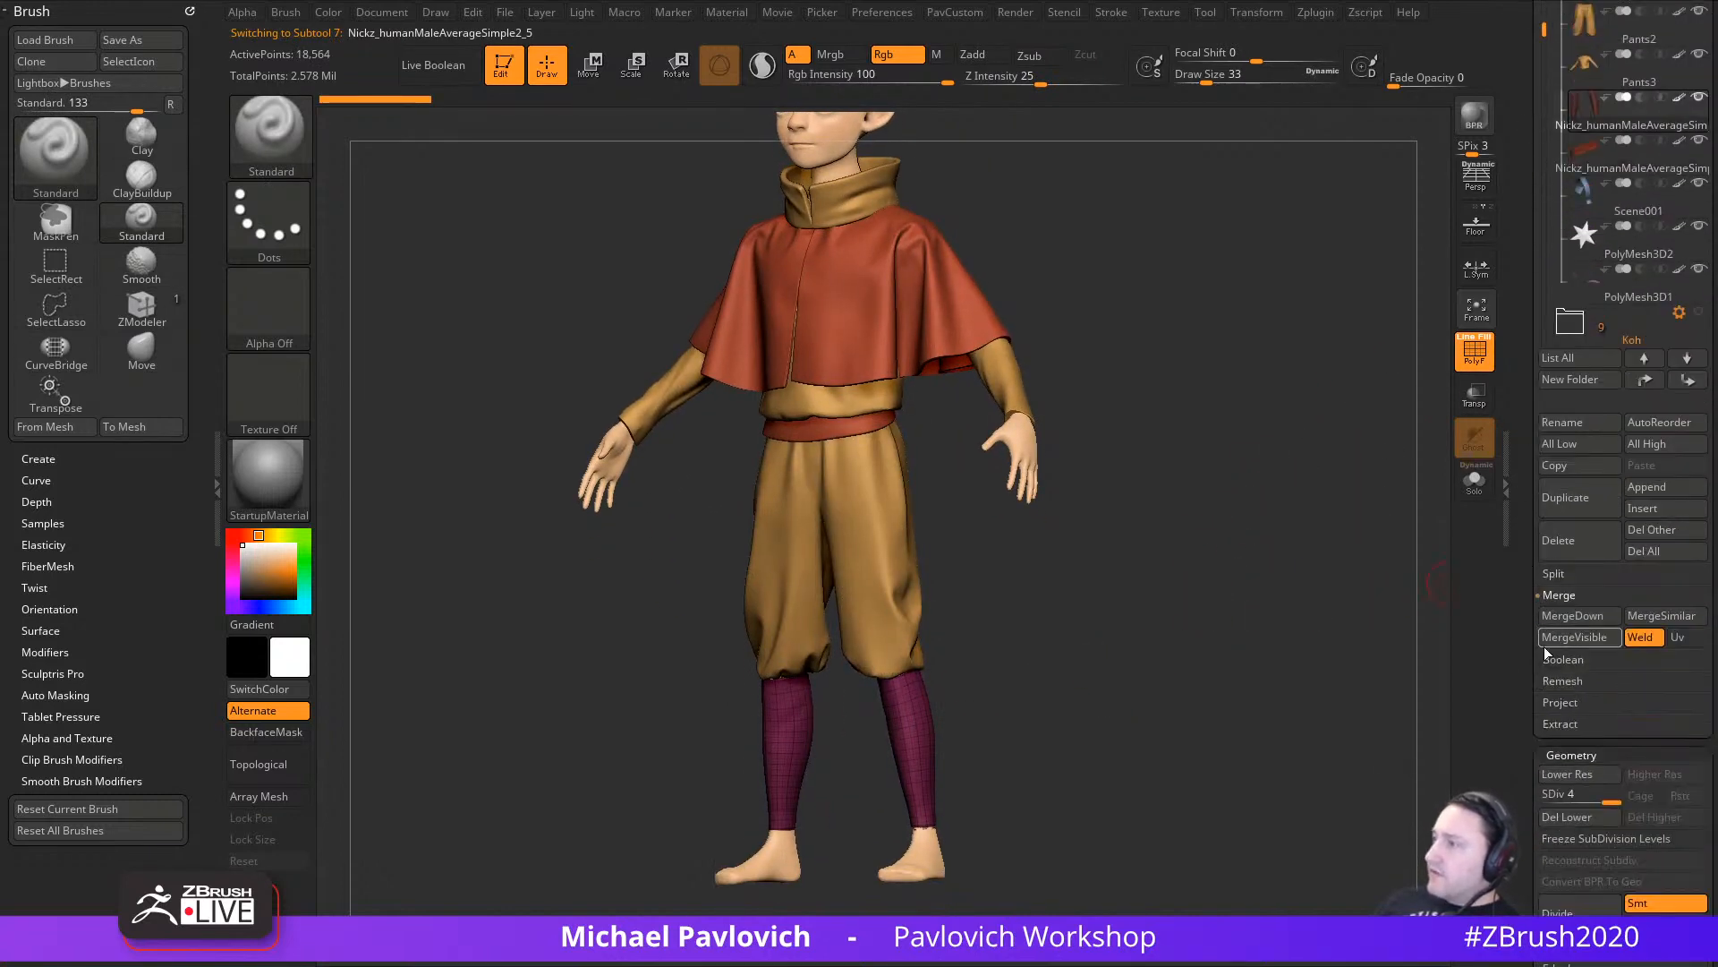
drag(1557, 793, 1509, 785)
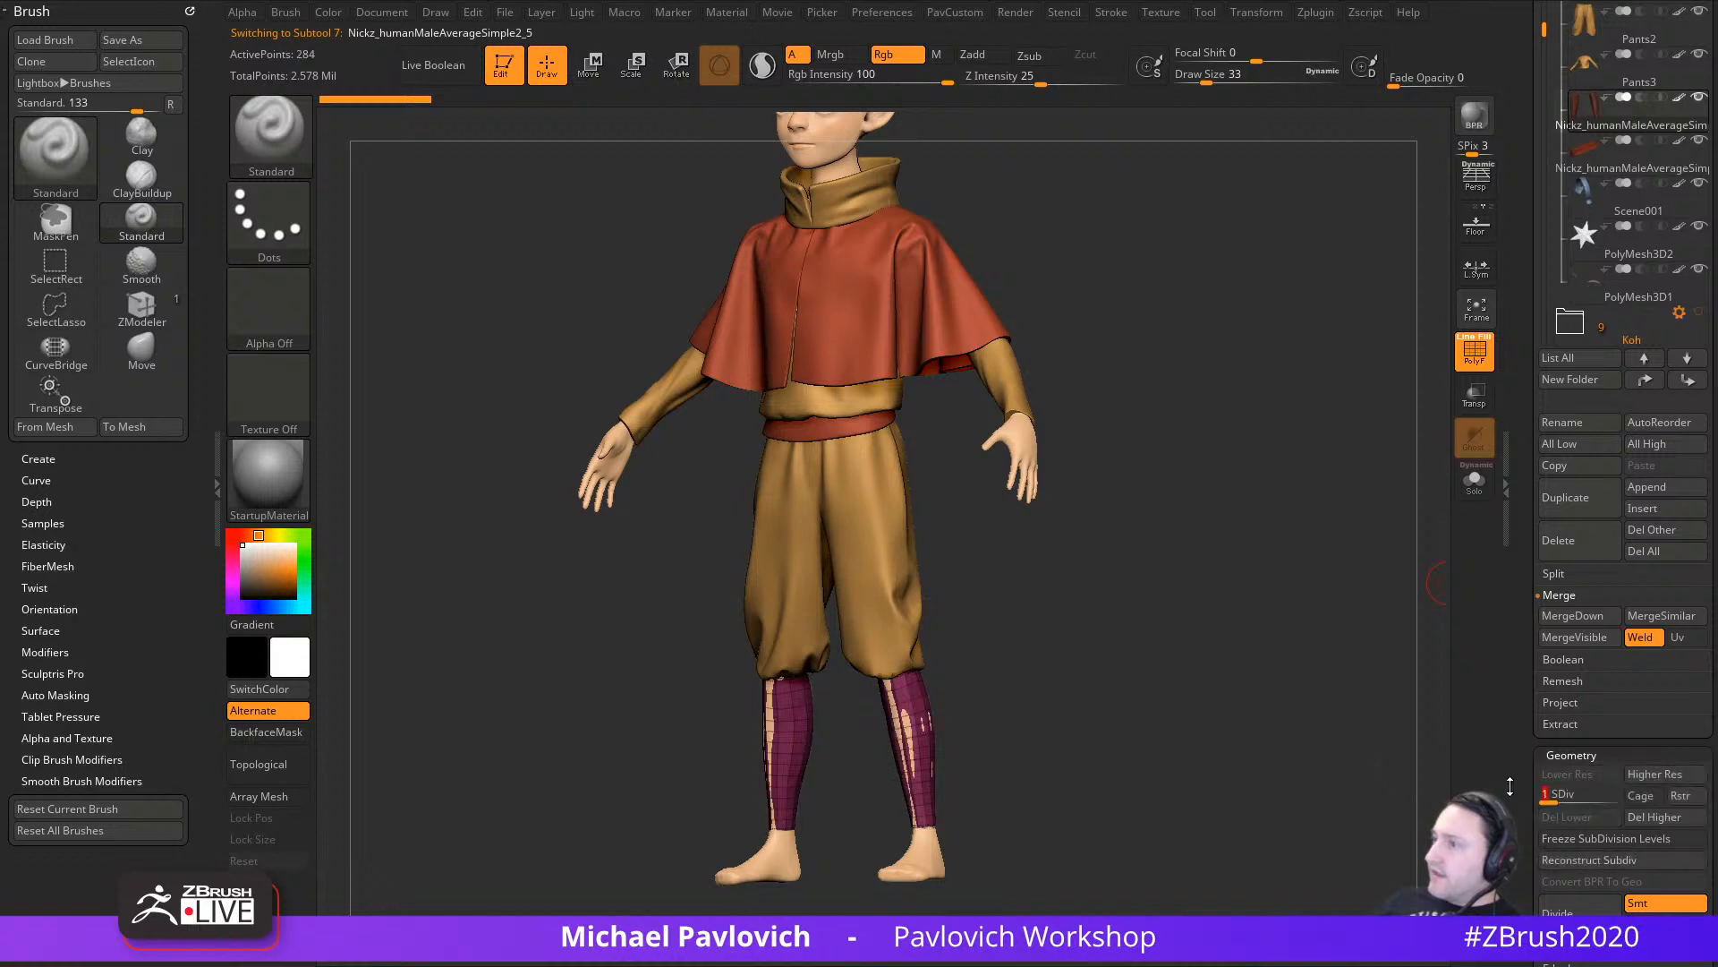
click(1600, 791)
Step: Select the body, Pants3 shirt and collar subtools in turn to examine their wireframes
alt+drag(1210, 548, 1236, 660)
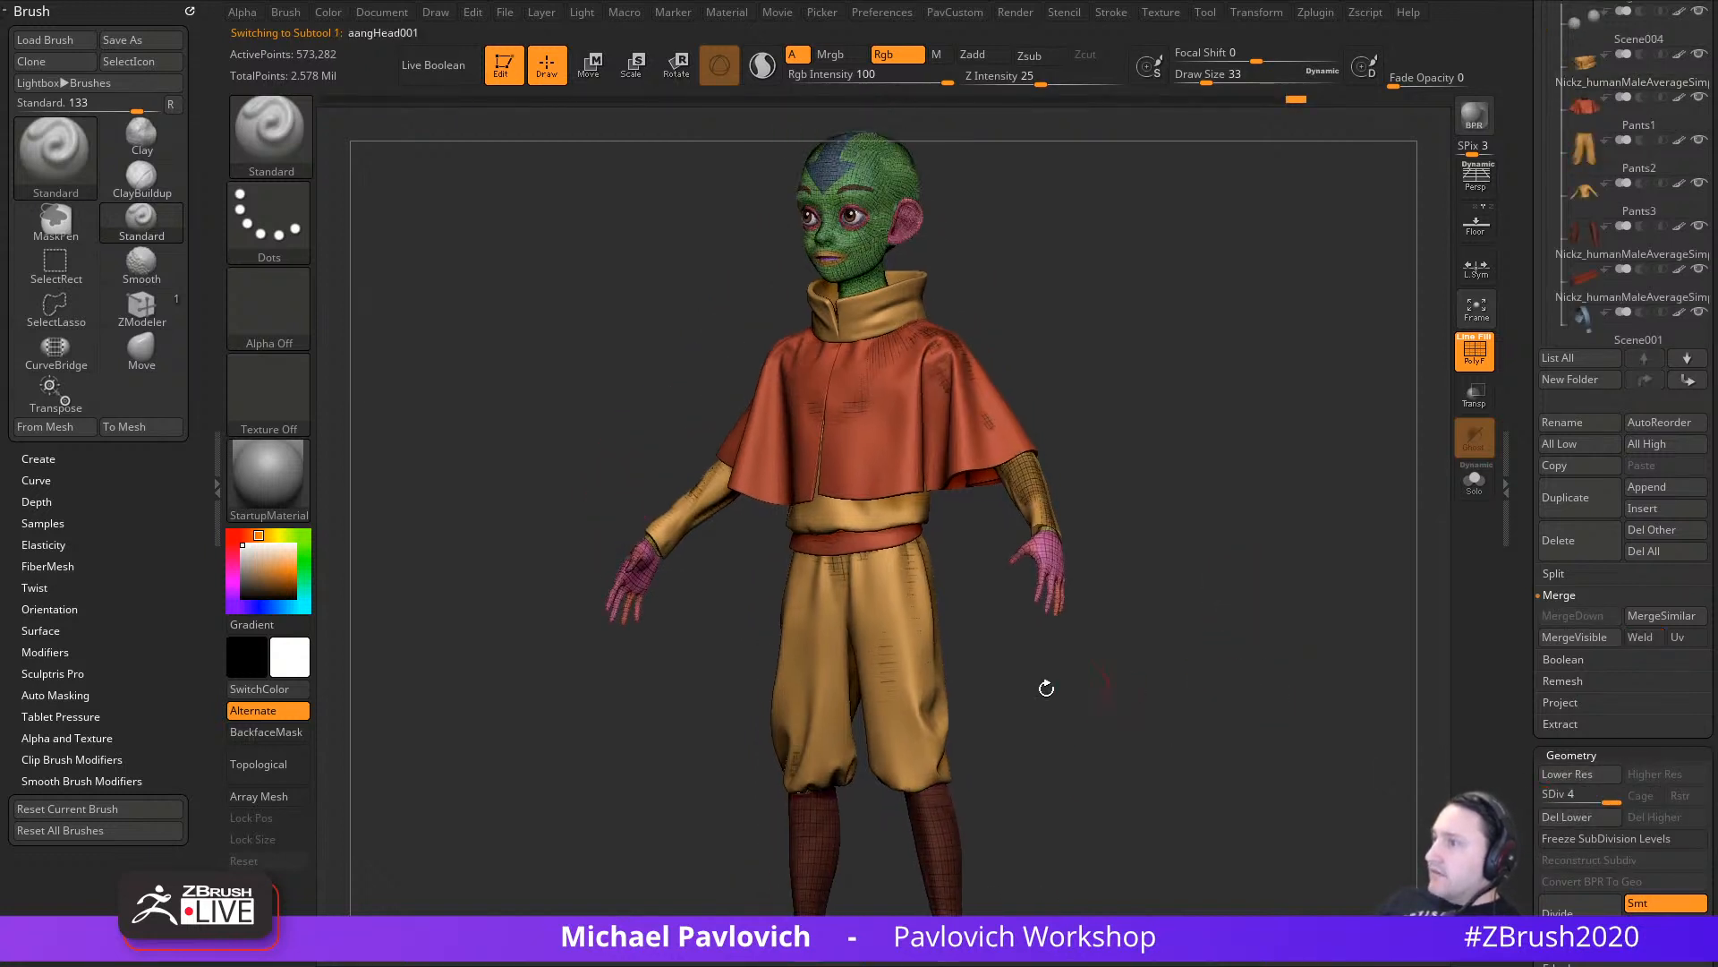
alt+click(910, 649)
alt+drag(1224, 489, 1231, 609)
alt+click(1038, 619)
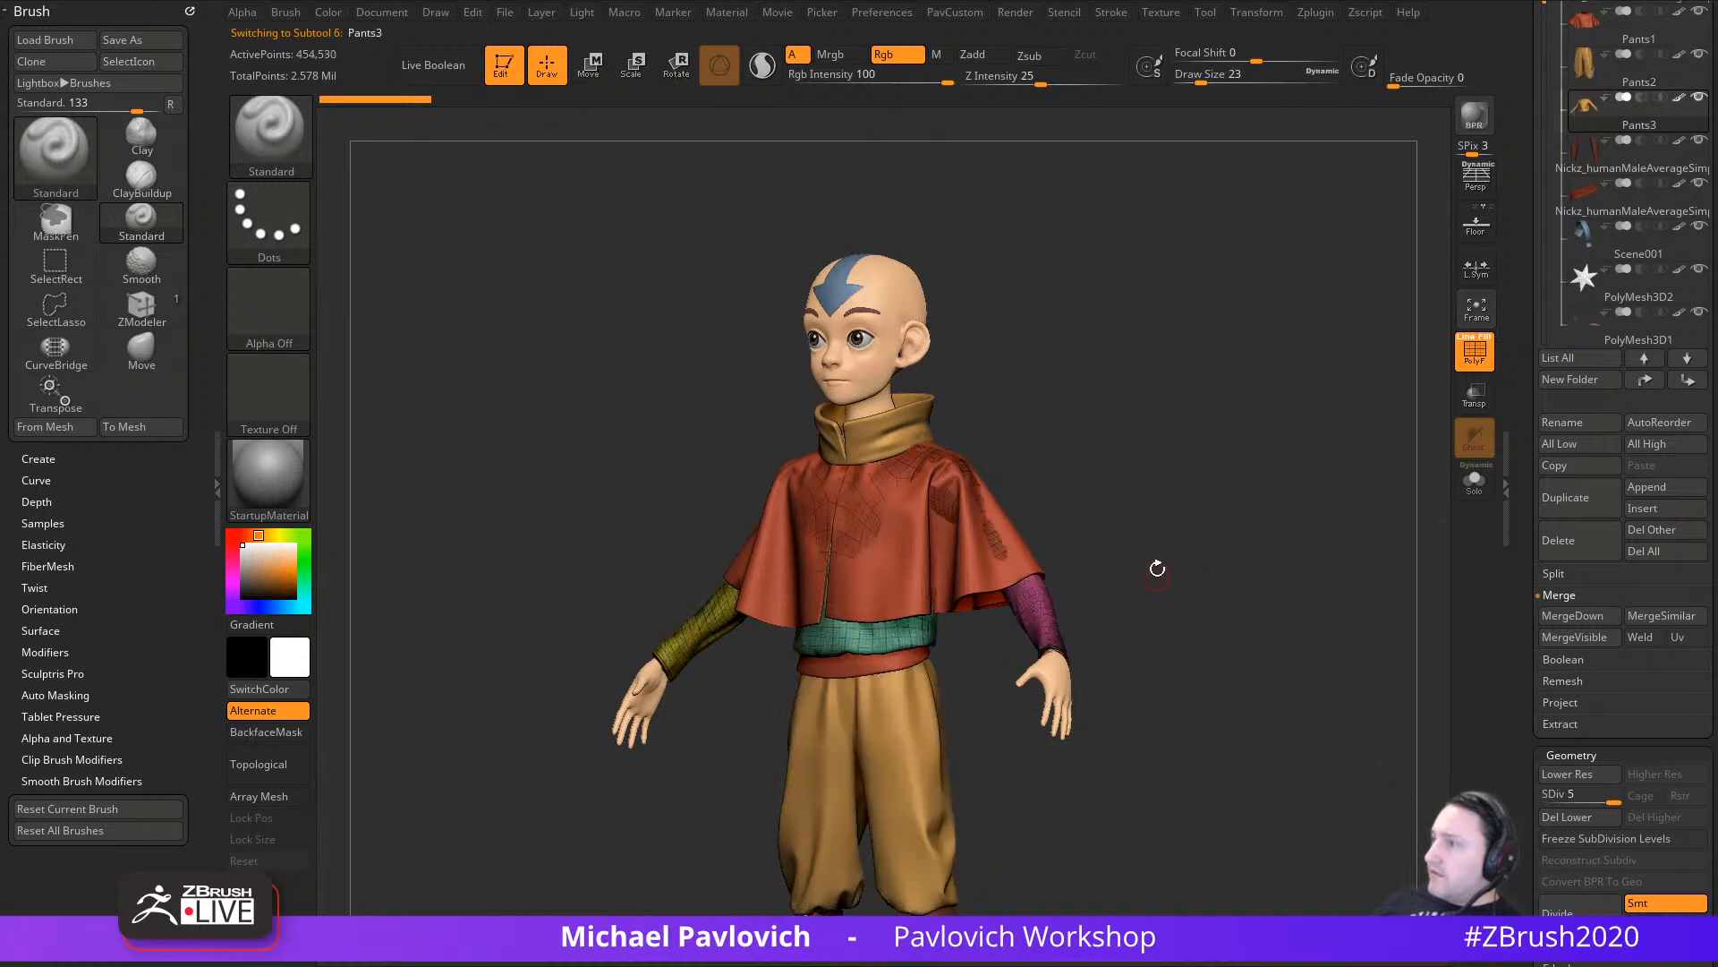
alt+drag(1159, 509, 1096, 608)
alt+click(944, 677)
alt+click(928, 597)
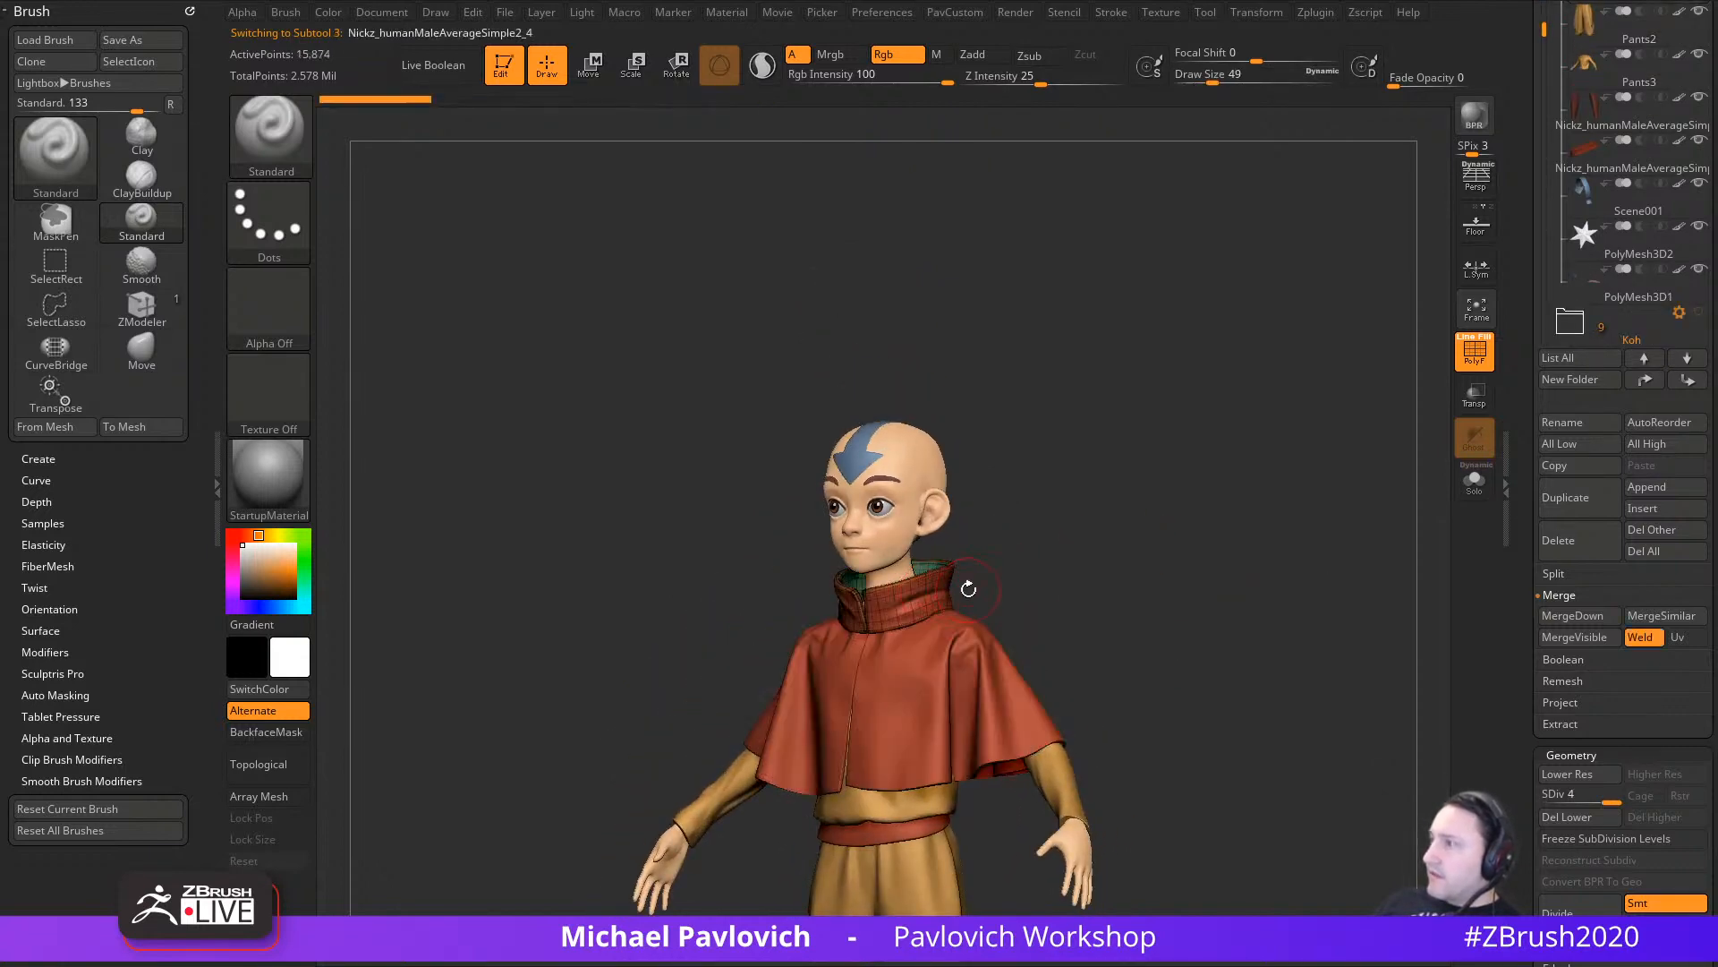
Step: Select the eyebrows subtool and activate Dynamic Subdiv on it, accepting this choice for every prompt until restart
drag(989, 584, 1153, 690)
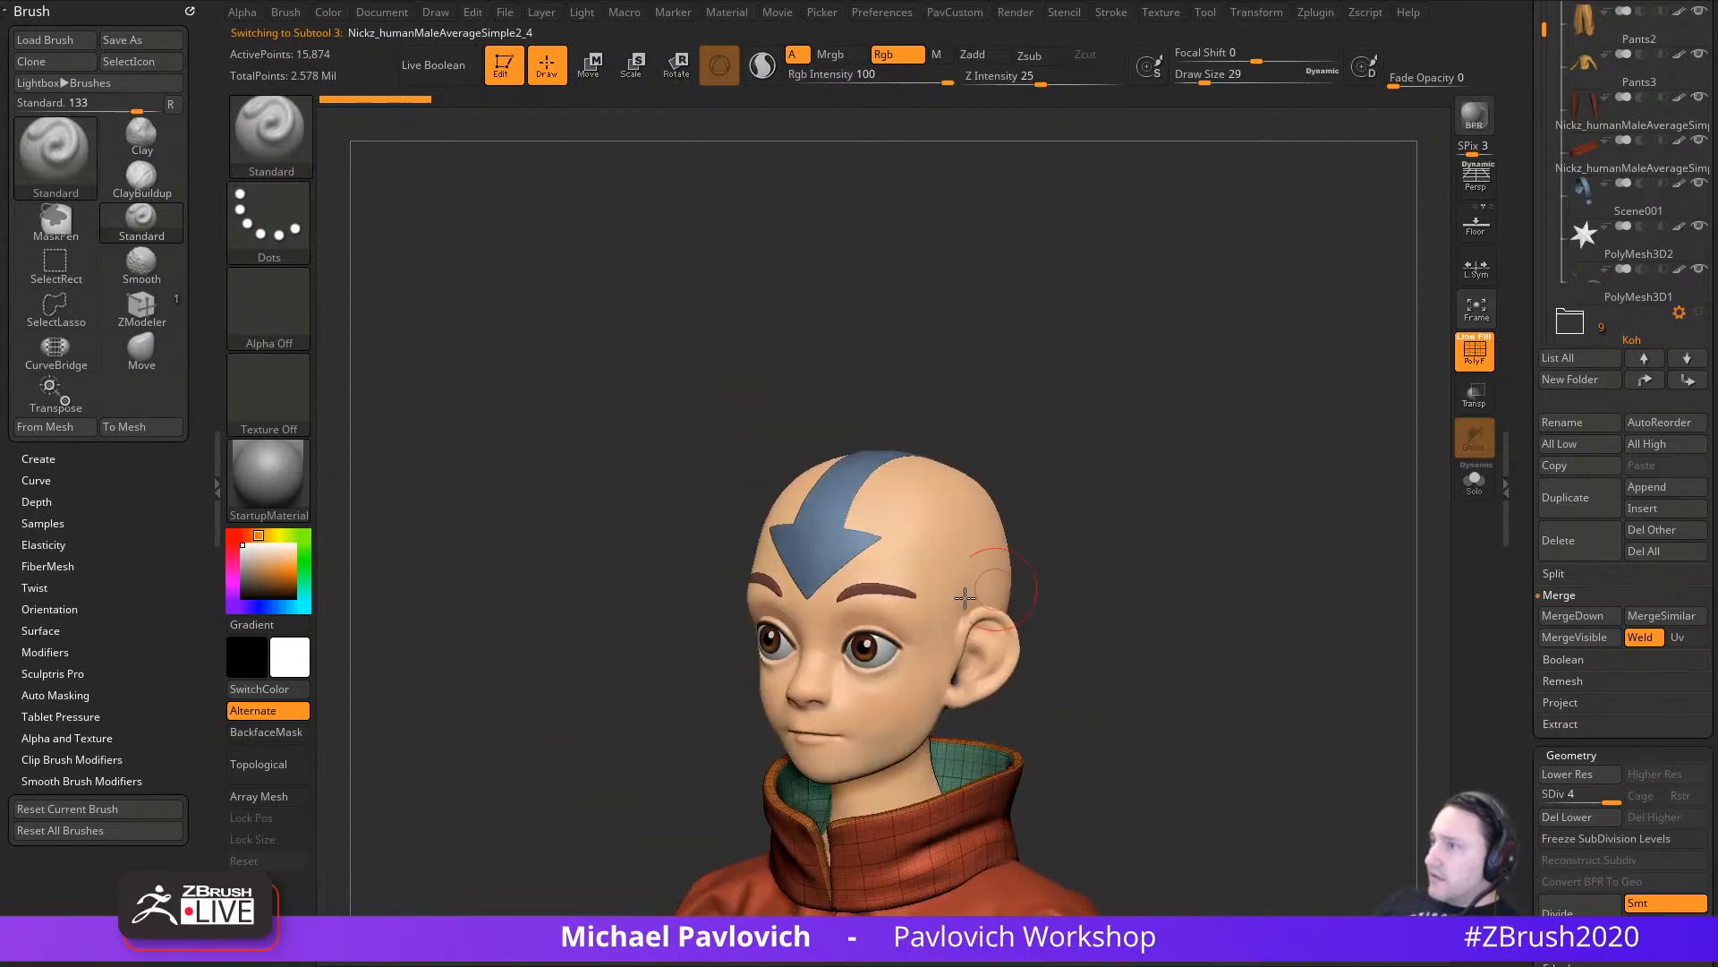
alt+click(879, 584)
drag(1180, 571, 1238, 568)
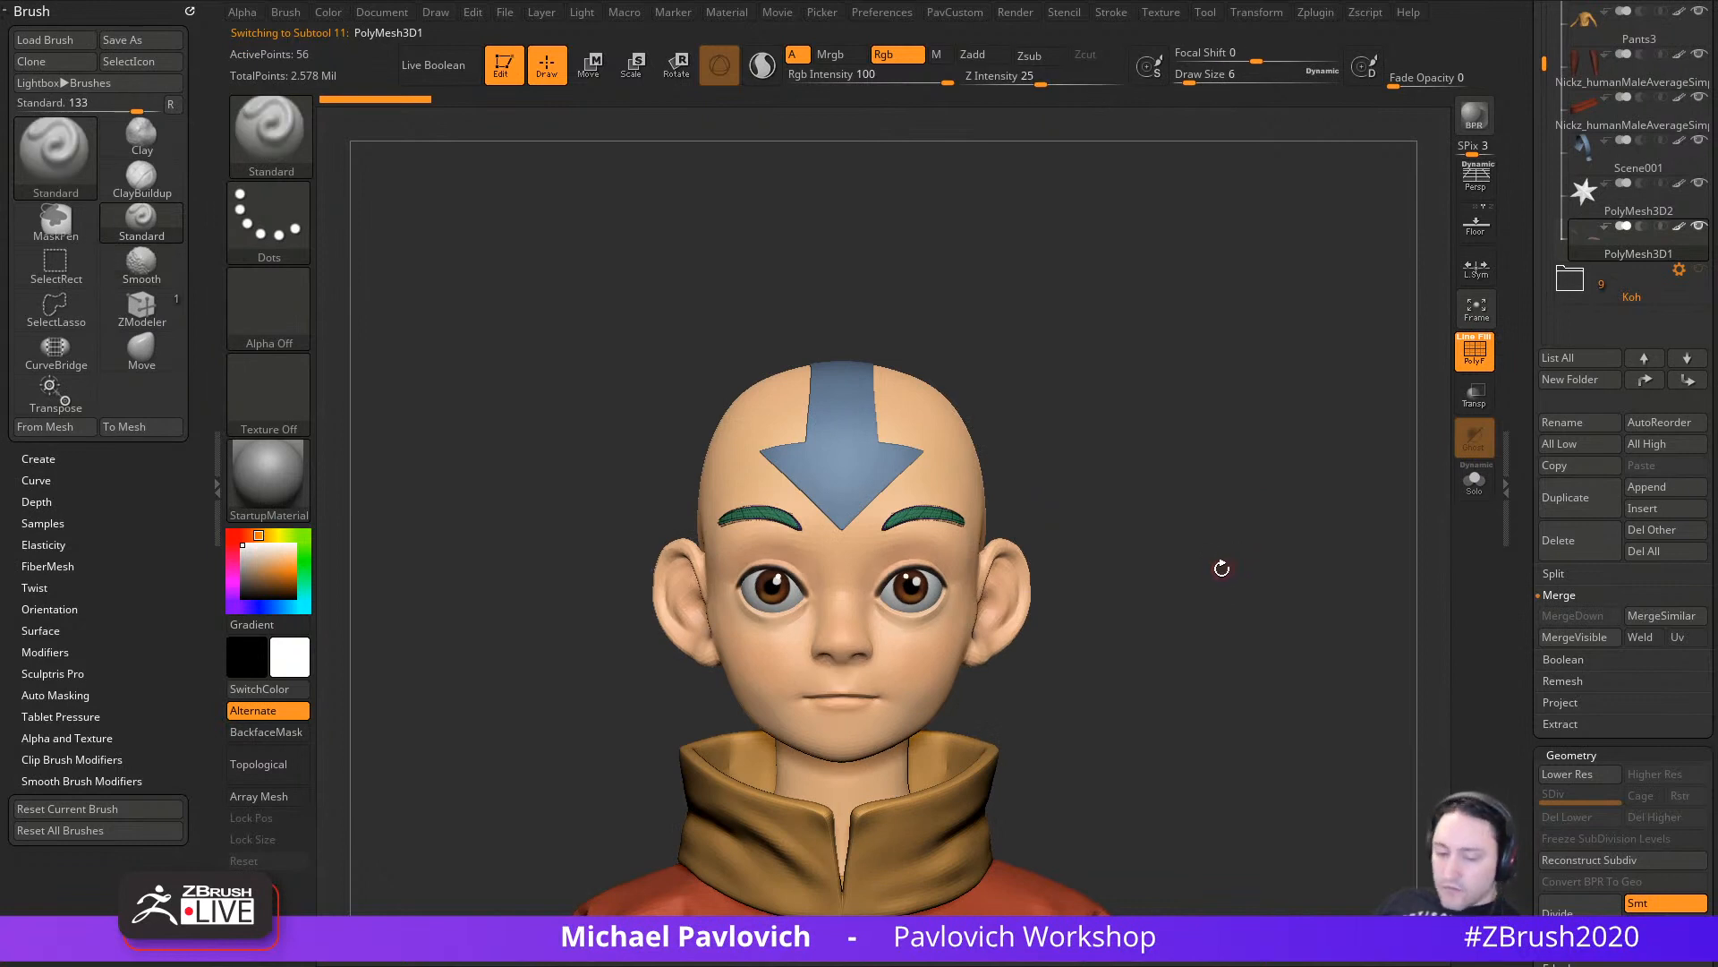
key(d)
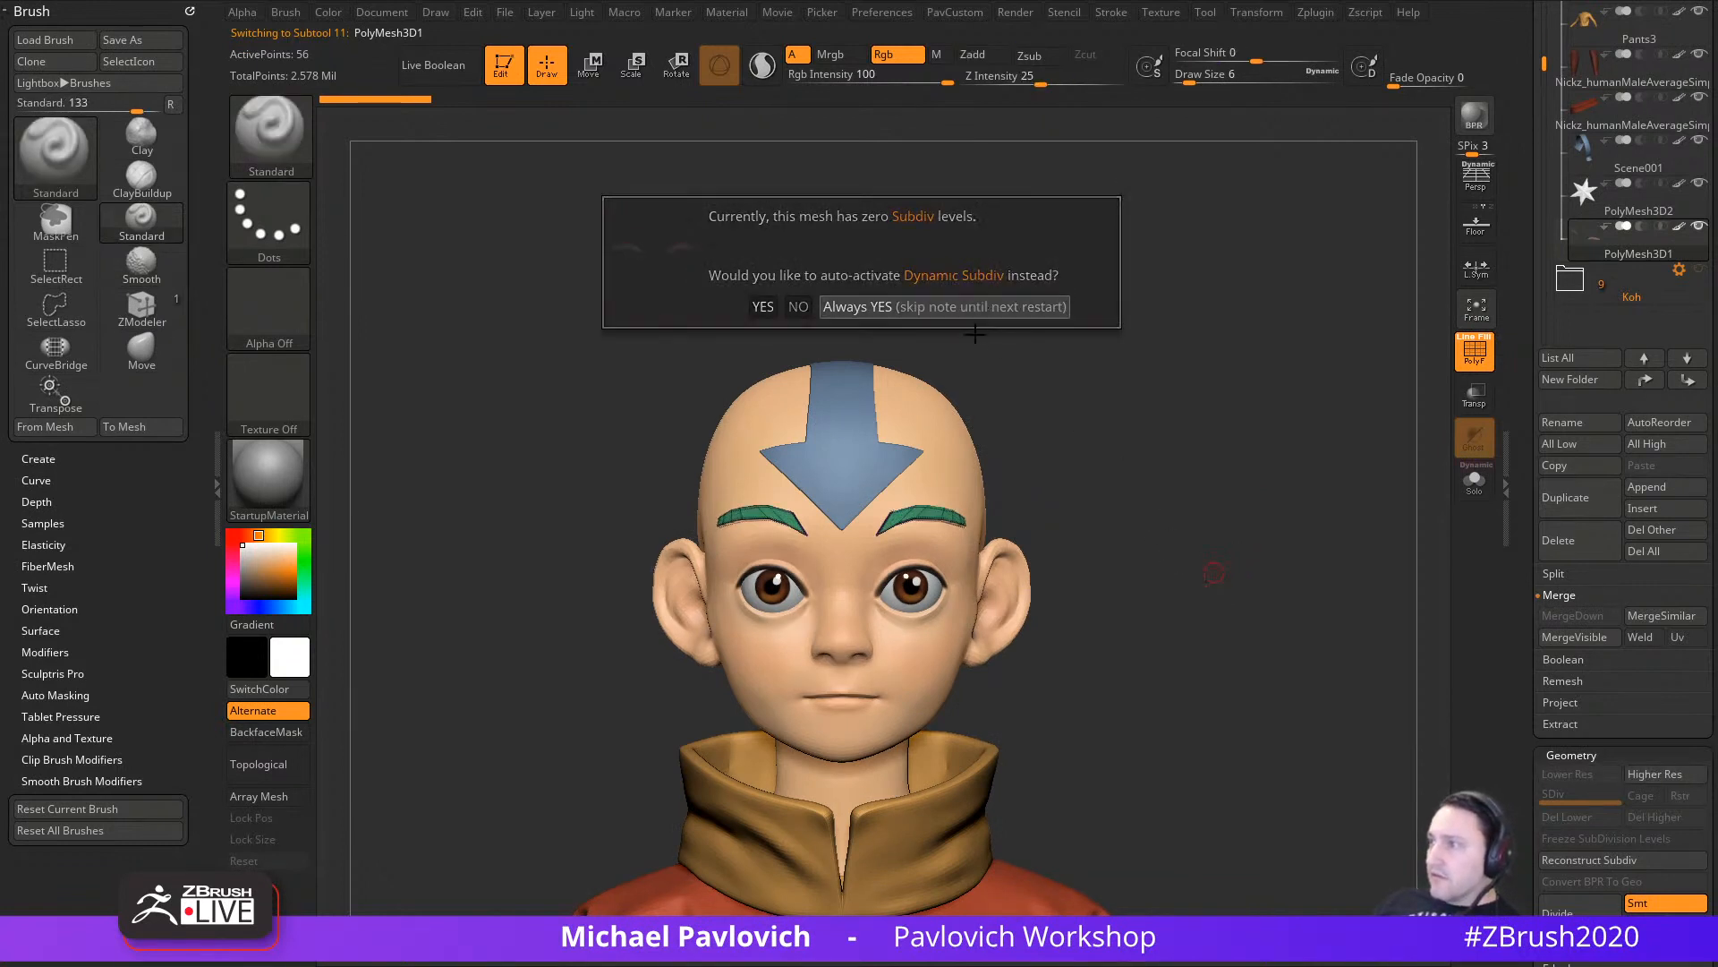
click(975, 313)
Step: Select the forehead arrow subtool and examine its wireframe close up on the head
alt+click(842, 476)
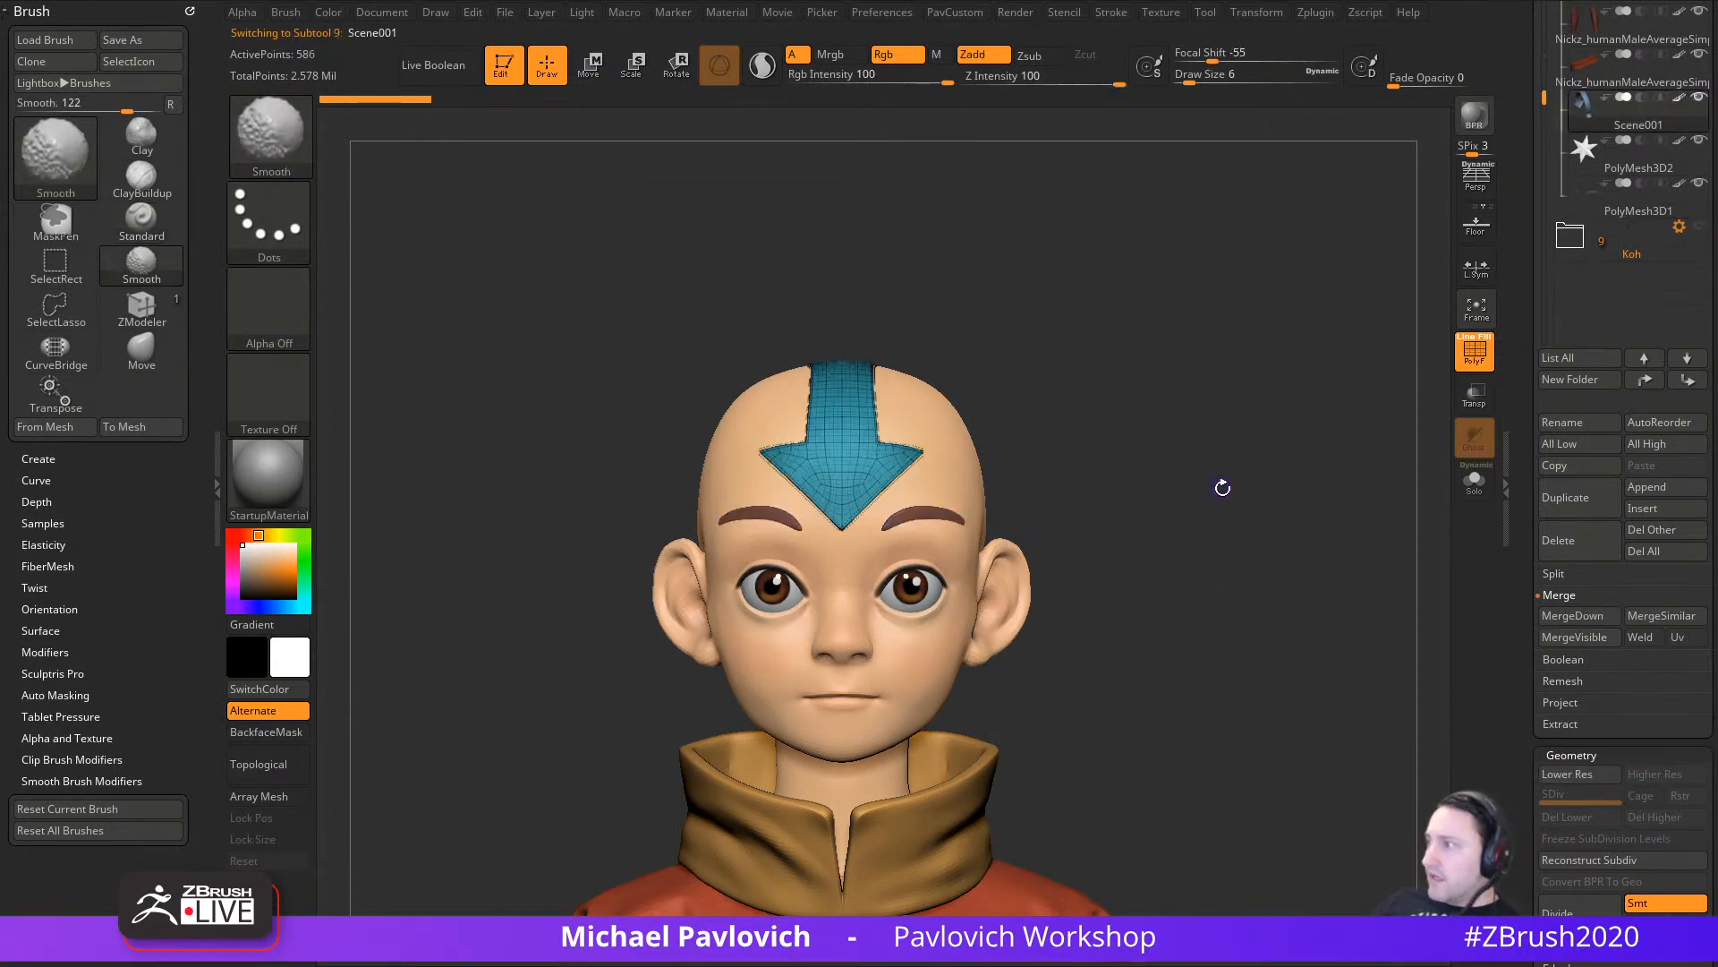
key(s)
drag(1223, 487, 1178, 537)
mouse_move(1289, 606)
alt+mouse_down()
mouse_move(1232, 556)
mouse_move(918, 533)
alt+mouse_up()
Step: Paint over the dark ear opening on the aangHead001 subtool with sampled skin colour, with the polyframe hidden
key(c)
alt+right_drag(1061, 527, 1016, 523)
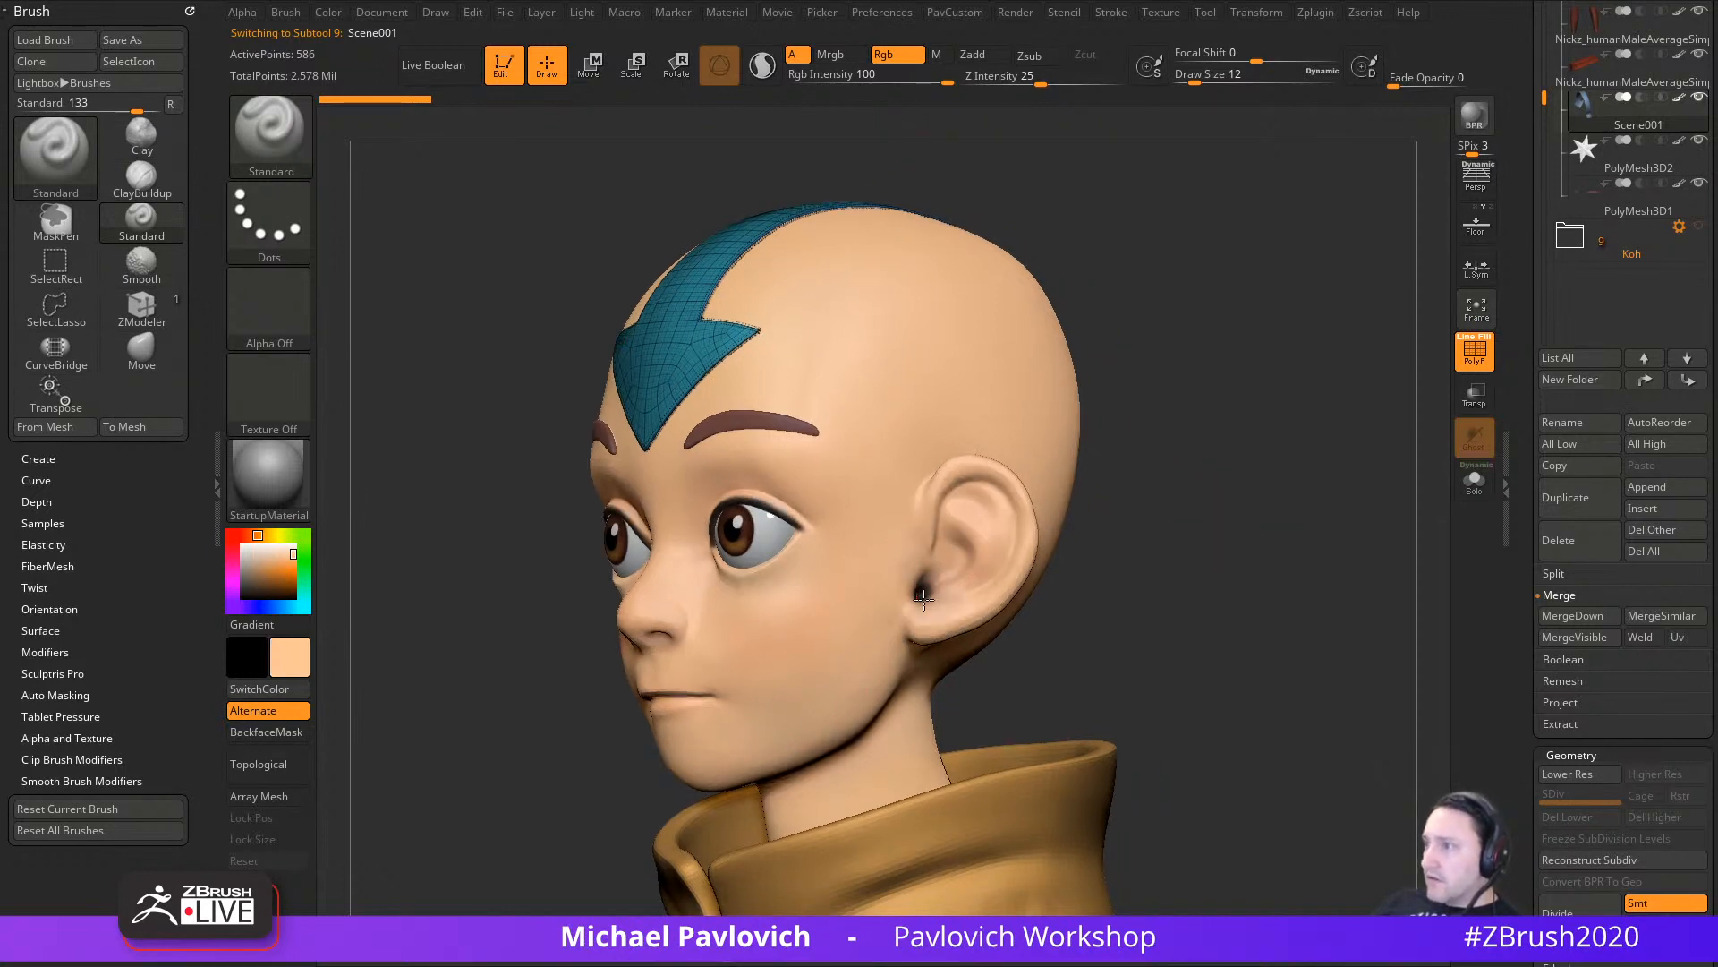
alt+click(1007, 577)
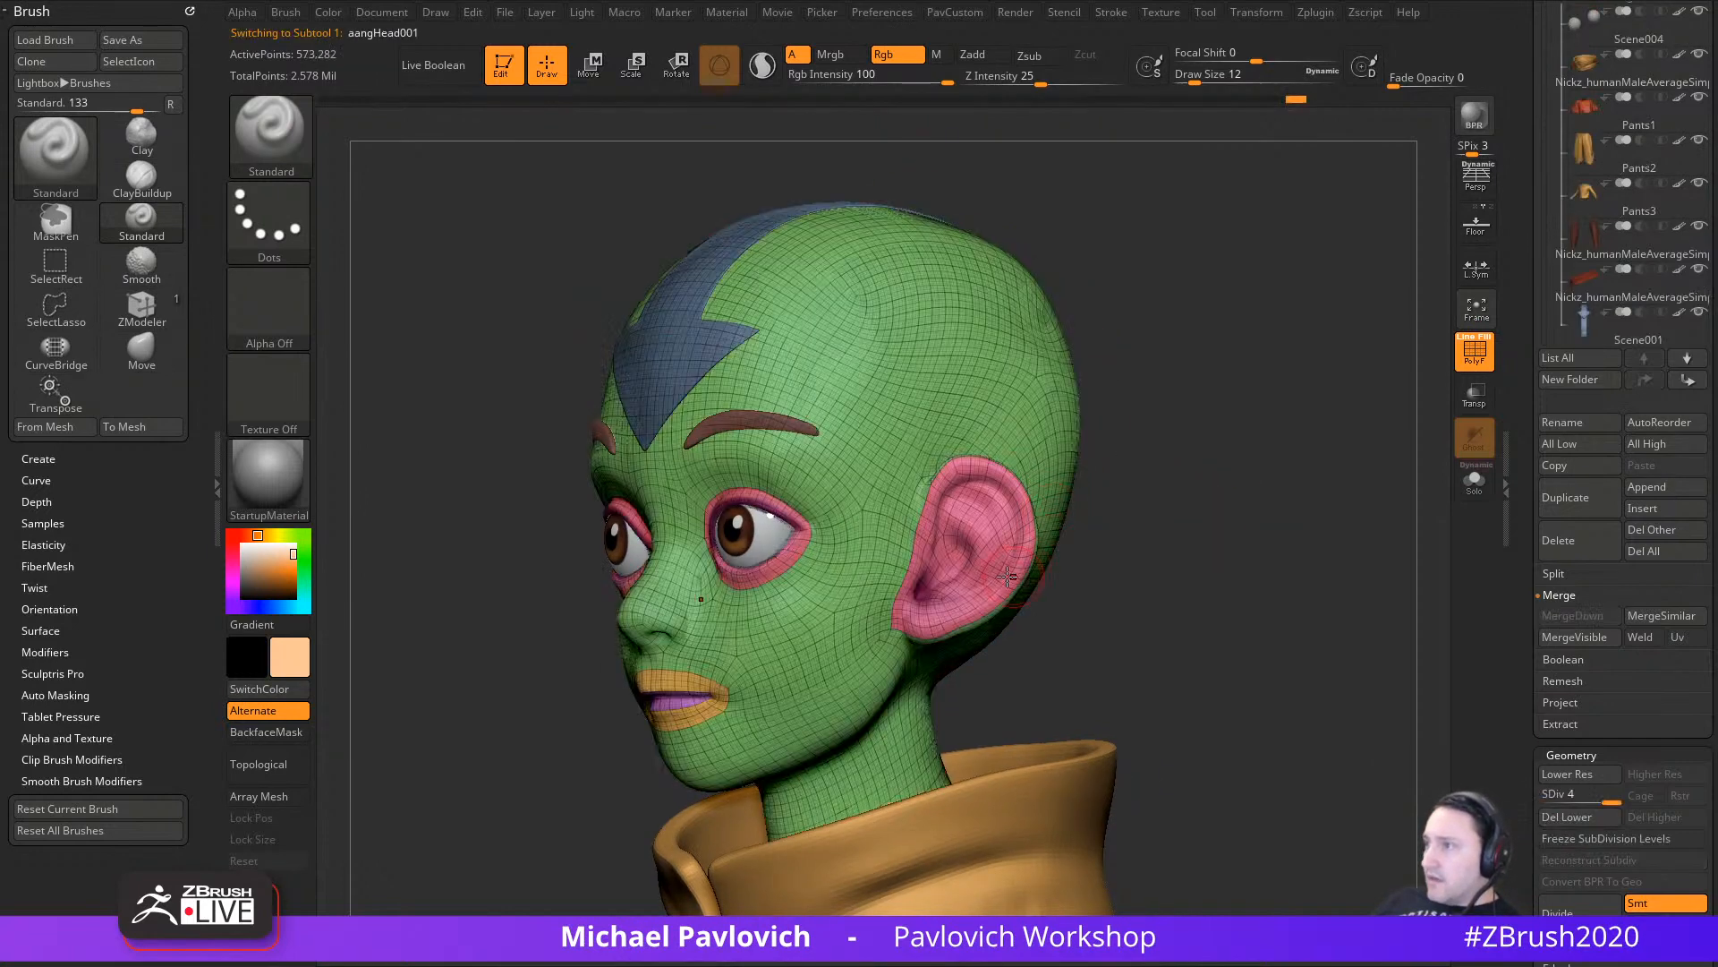
click(1487, 354)
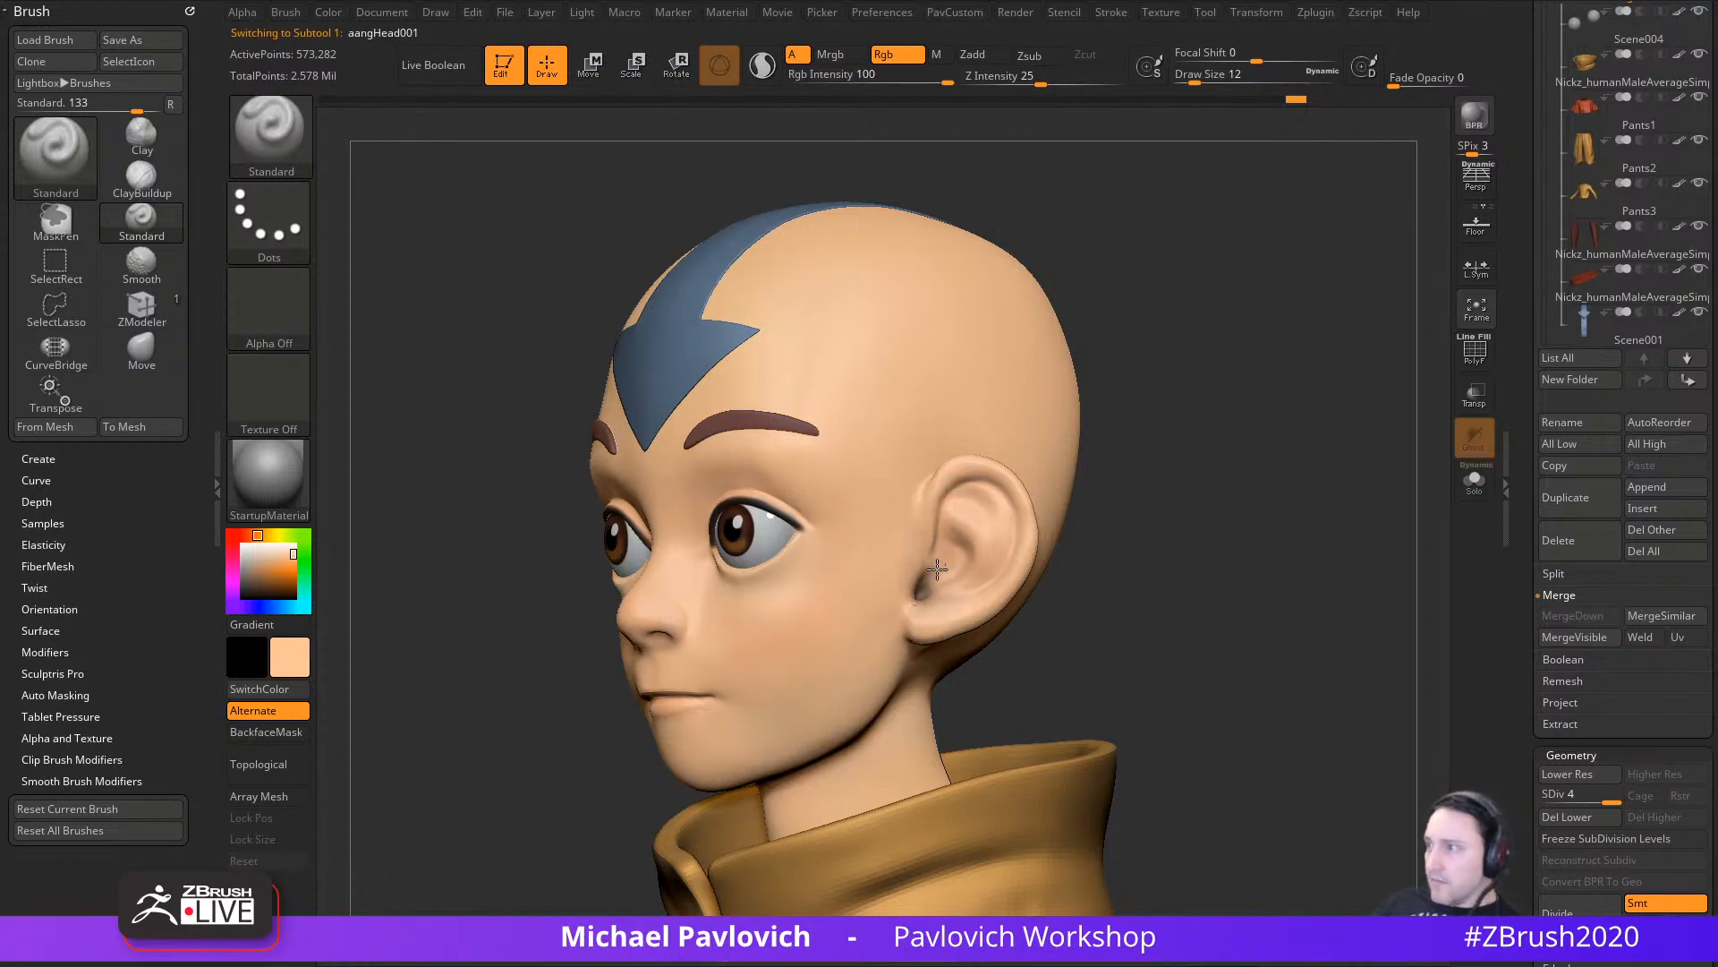
drag(1170, 475, 945, 573)
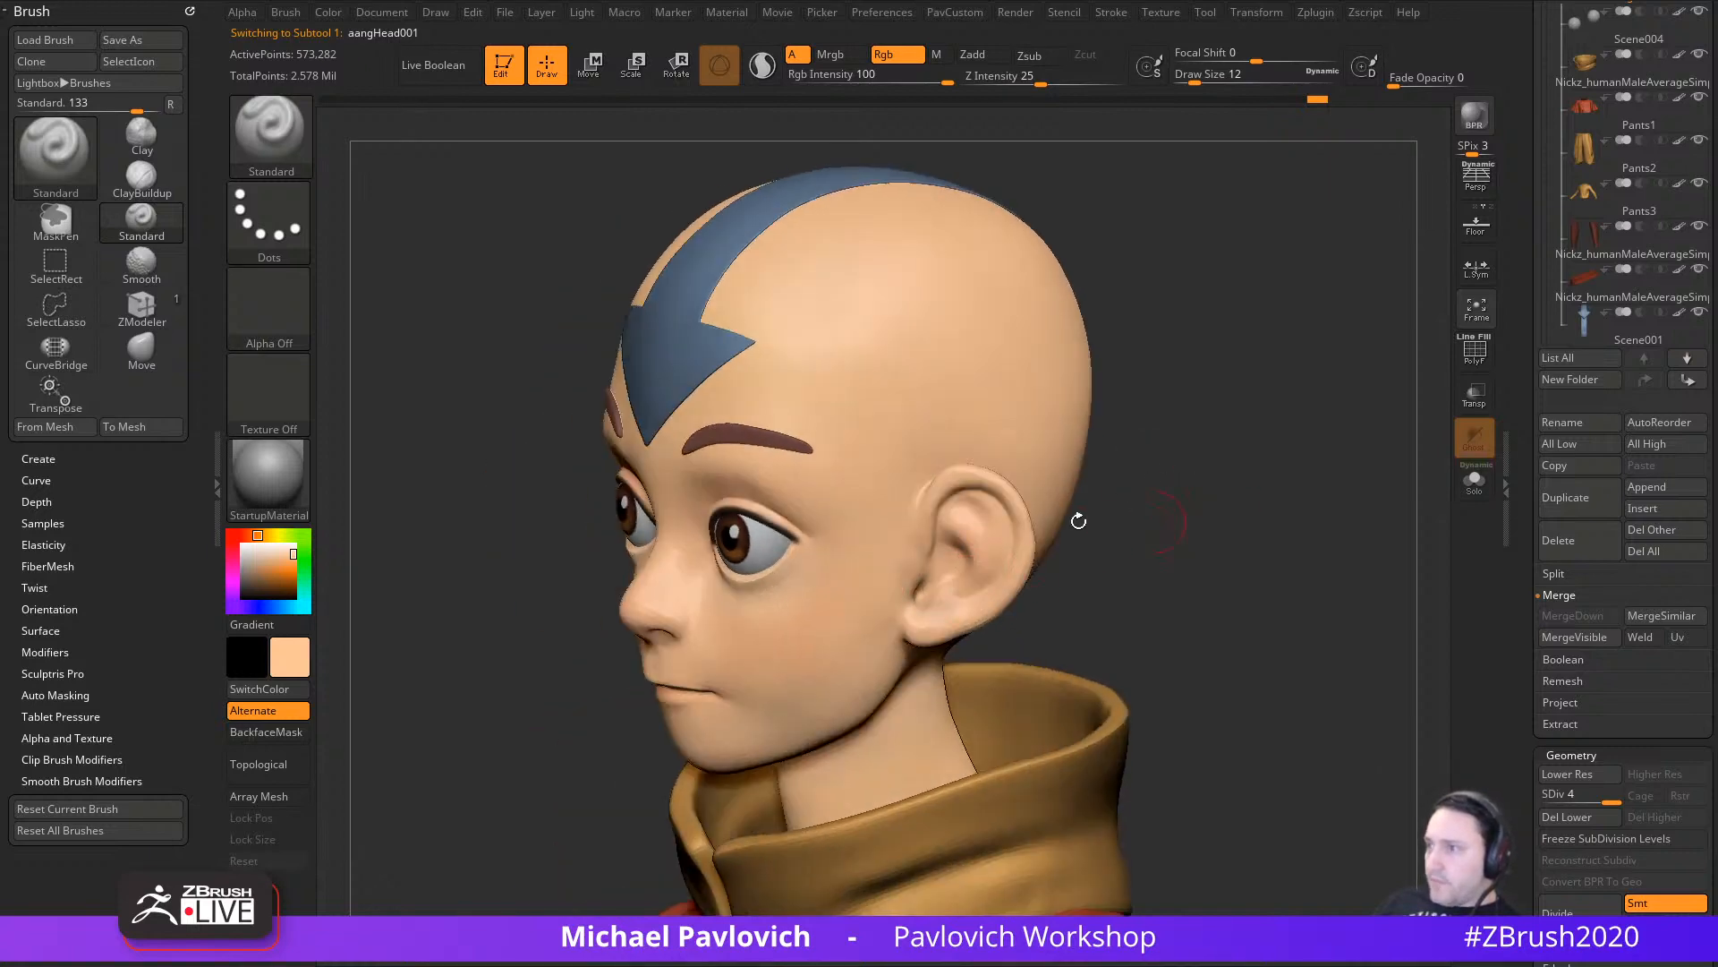
Step: Choose a dark reddish-brown colour and paint the ear opening on the head with it
click(289, 572)
click(250, 535)
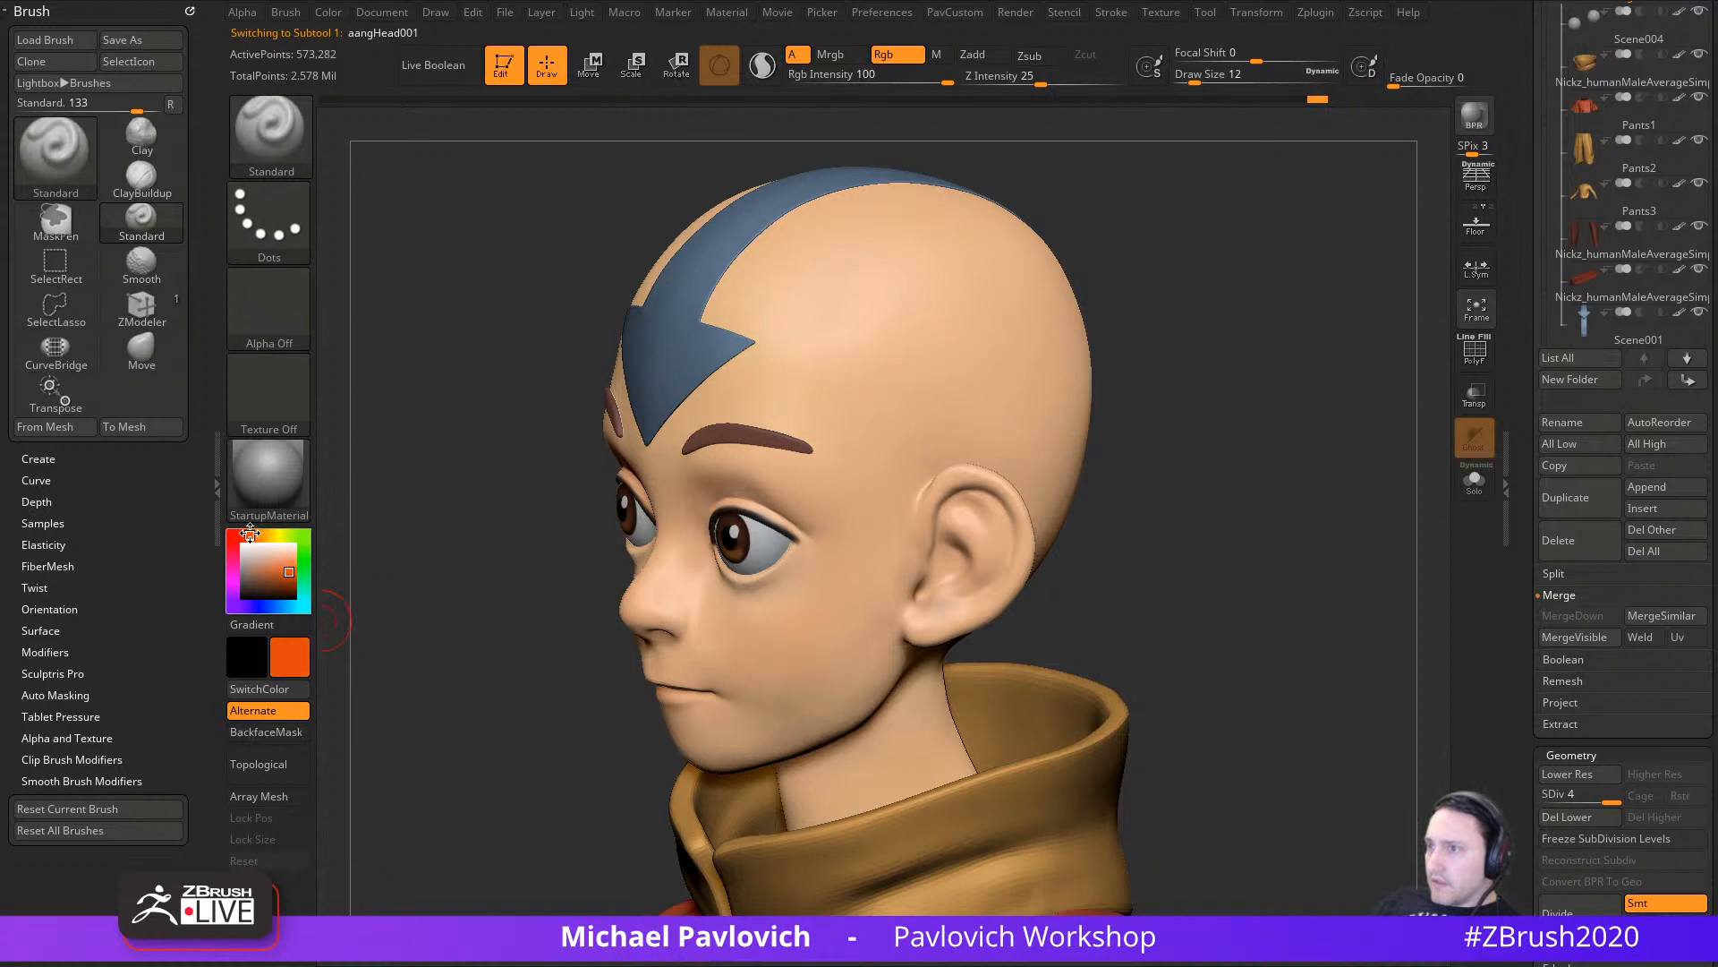
drag(1154, 502, 1089, 516)
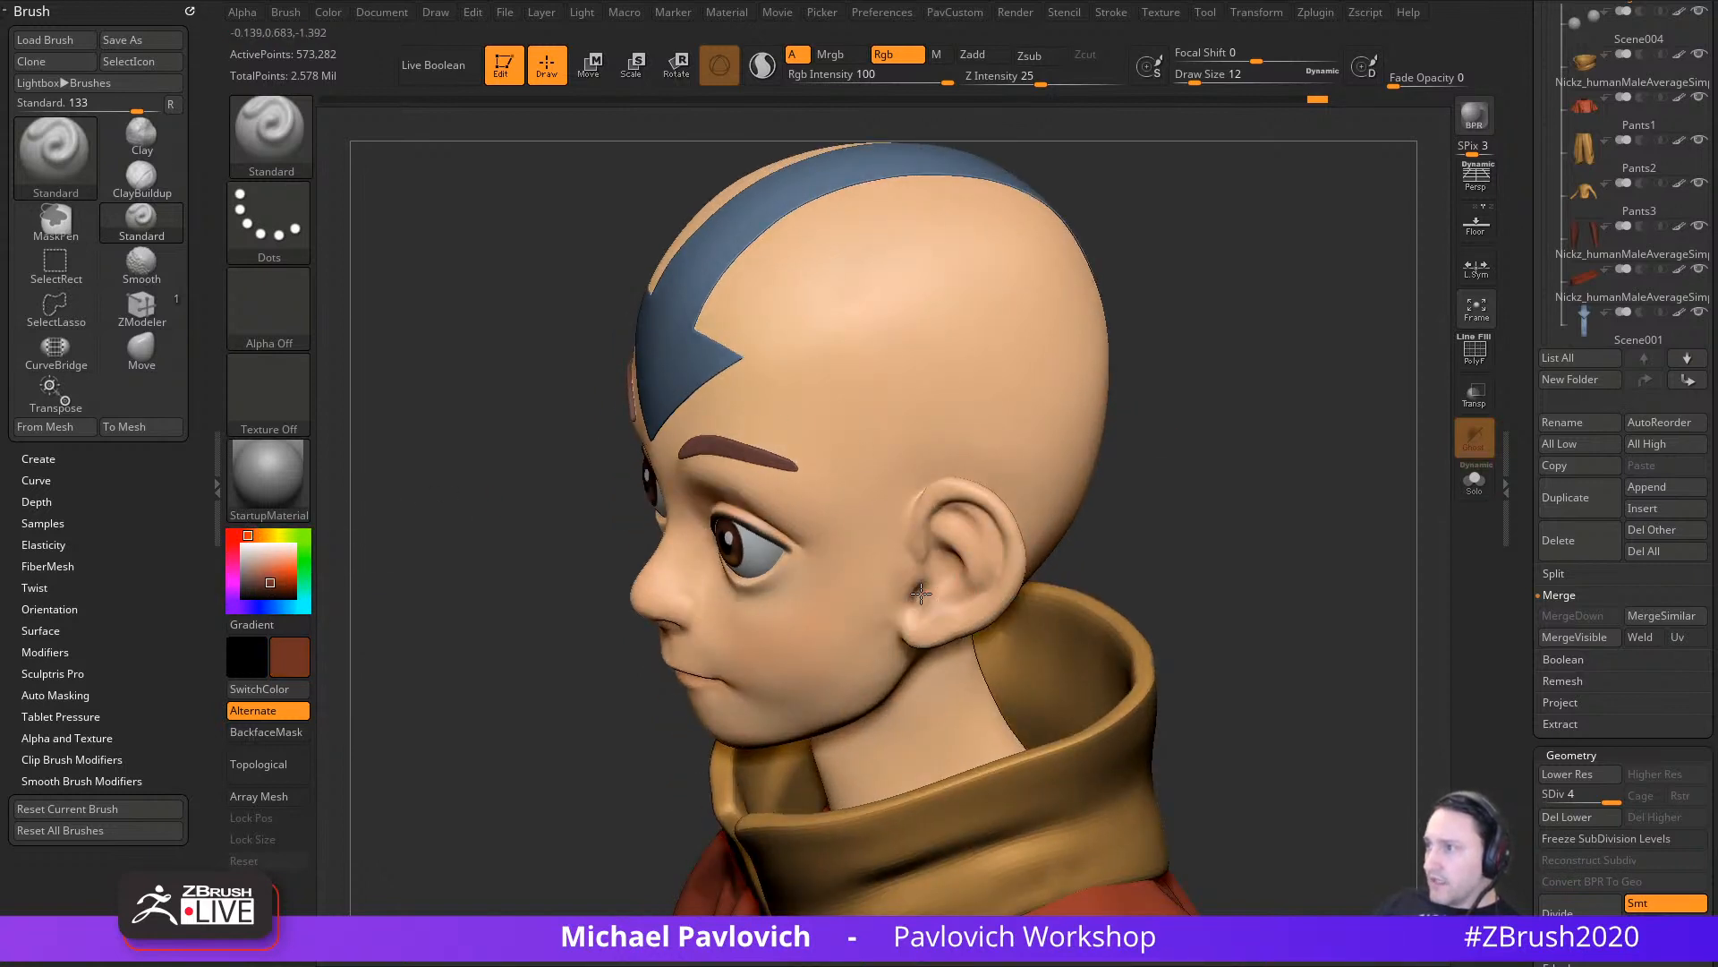
key(space)
click(1051, 434)
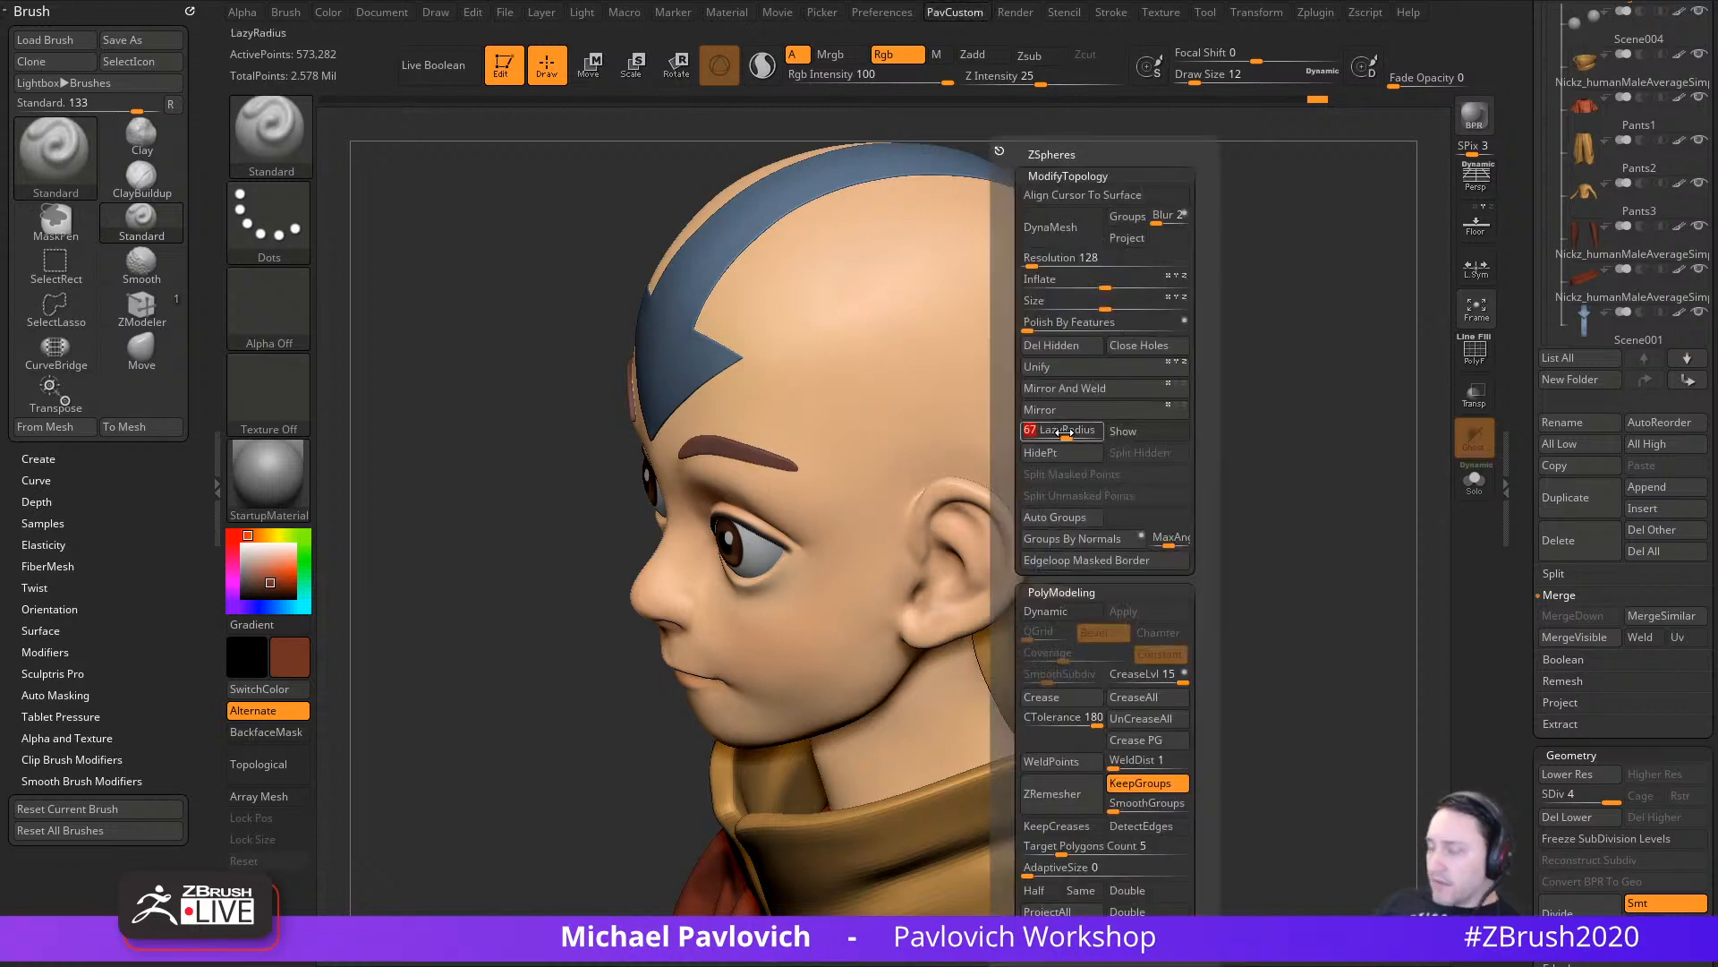
drag(1135, 491, 1200, 510)
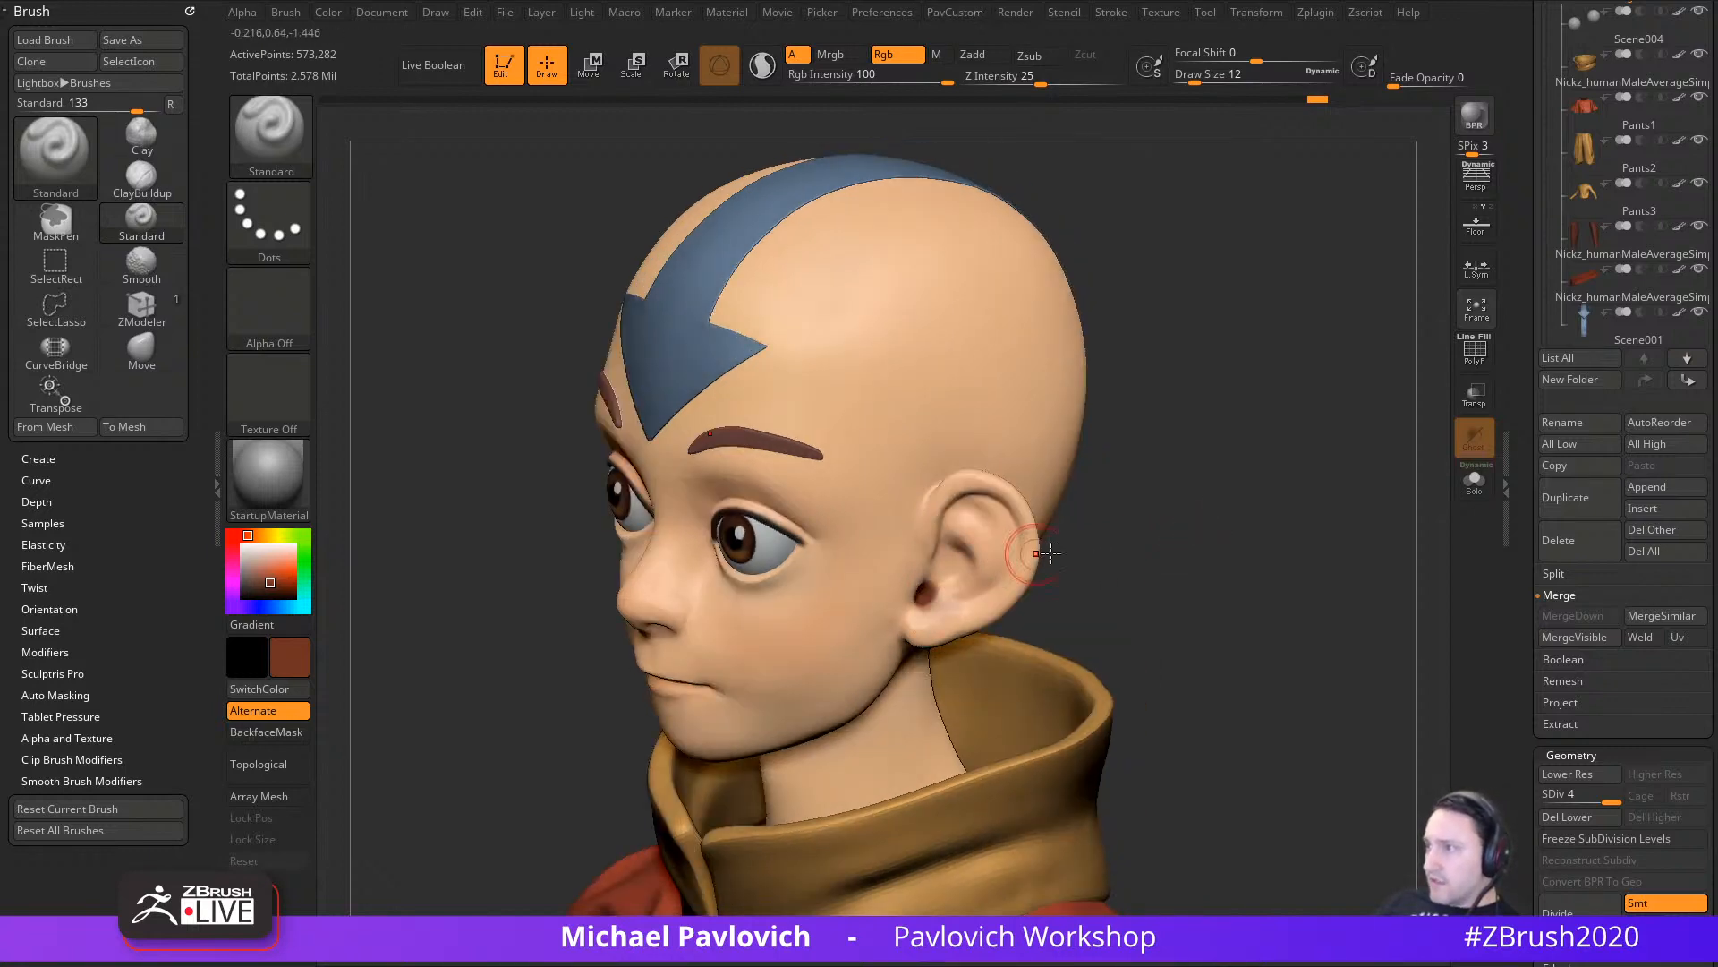
Step: Paint softer reddish-brown shading in the ear opening at an Rgb Intensity of 30
mouse_move(1146, 443)
mouse_down()
mouse_move(926, 591)
mouse_move(935, 564)
mouse_up()
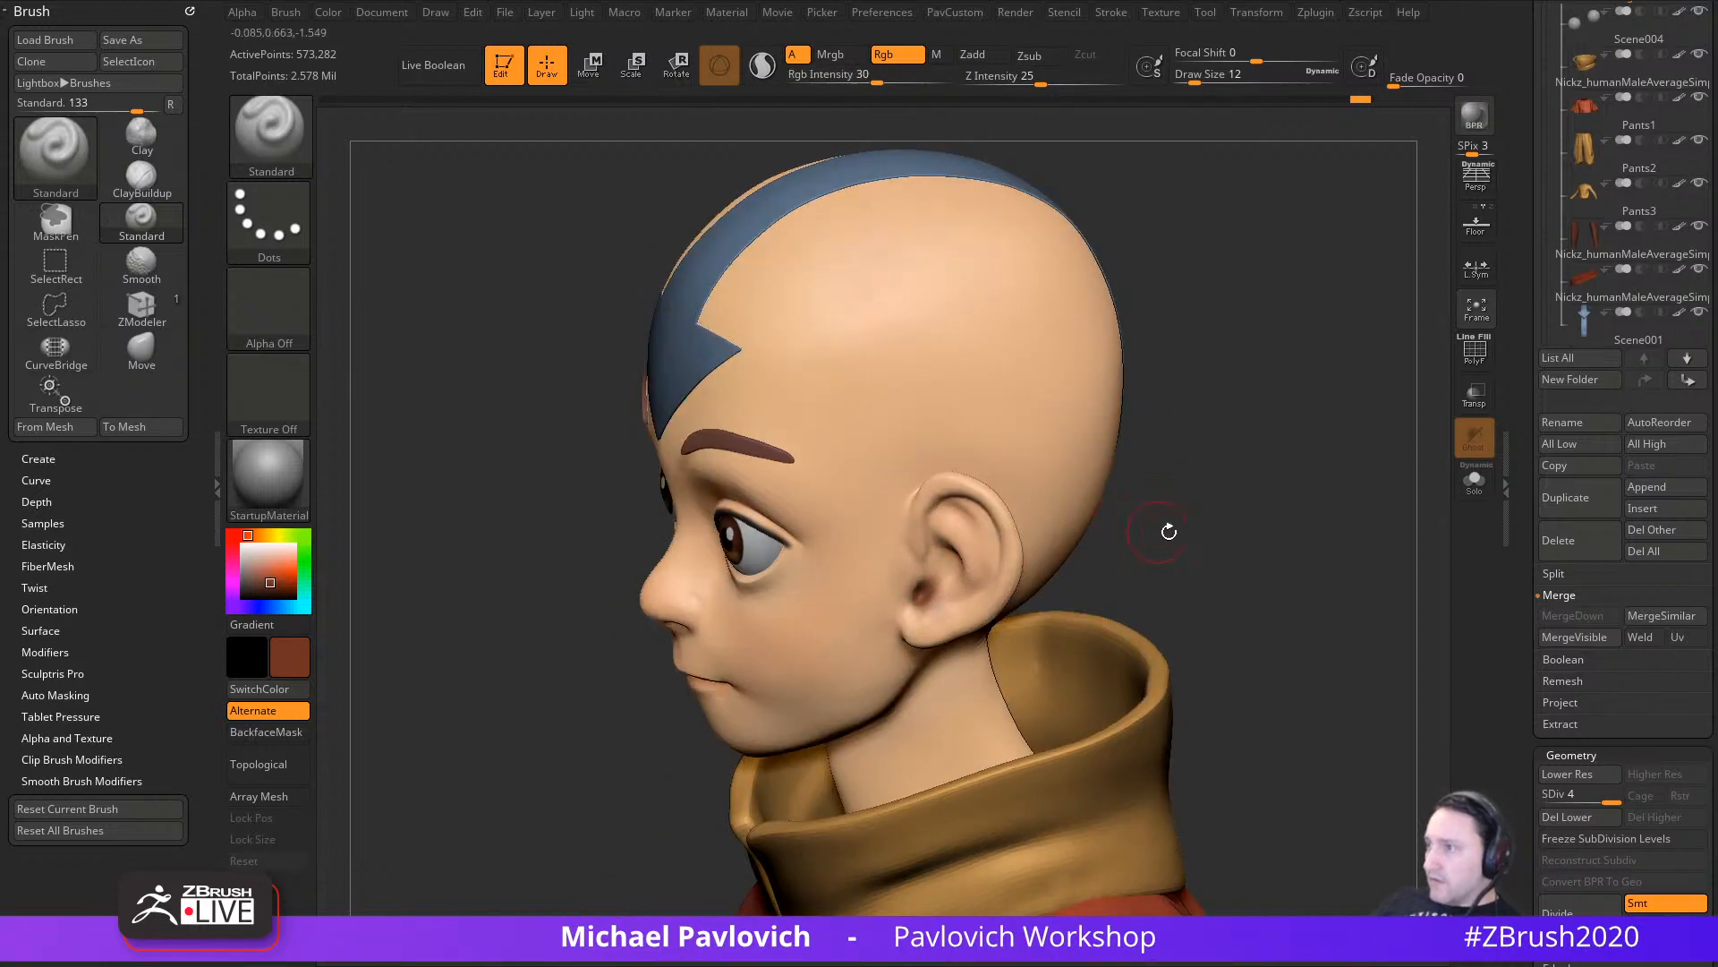
drag(1170, 529, 1226, 533)
drag(941, 587, 958, 605)
mouse_move(1129, 515)
mouse_down()
mouse_move(1197, 522)
mouse_move(1212, 551)
mouse_move(1147, 541)
mouse_up()
key(s)
key(s)
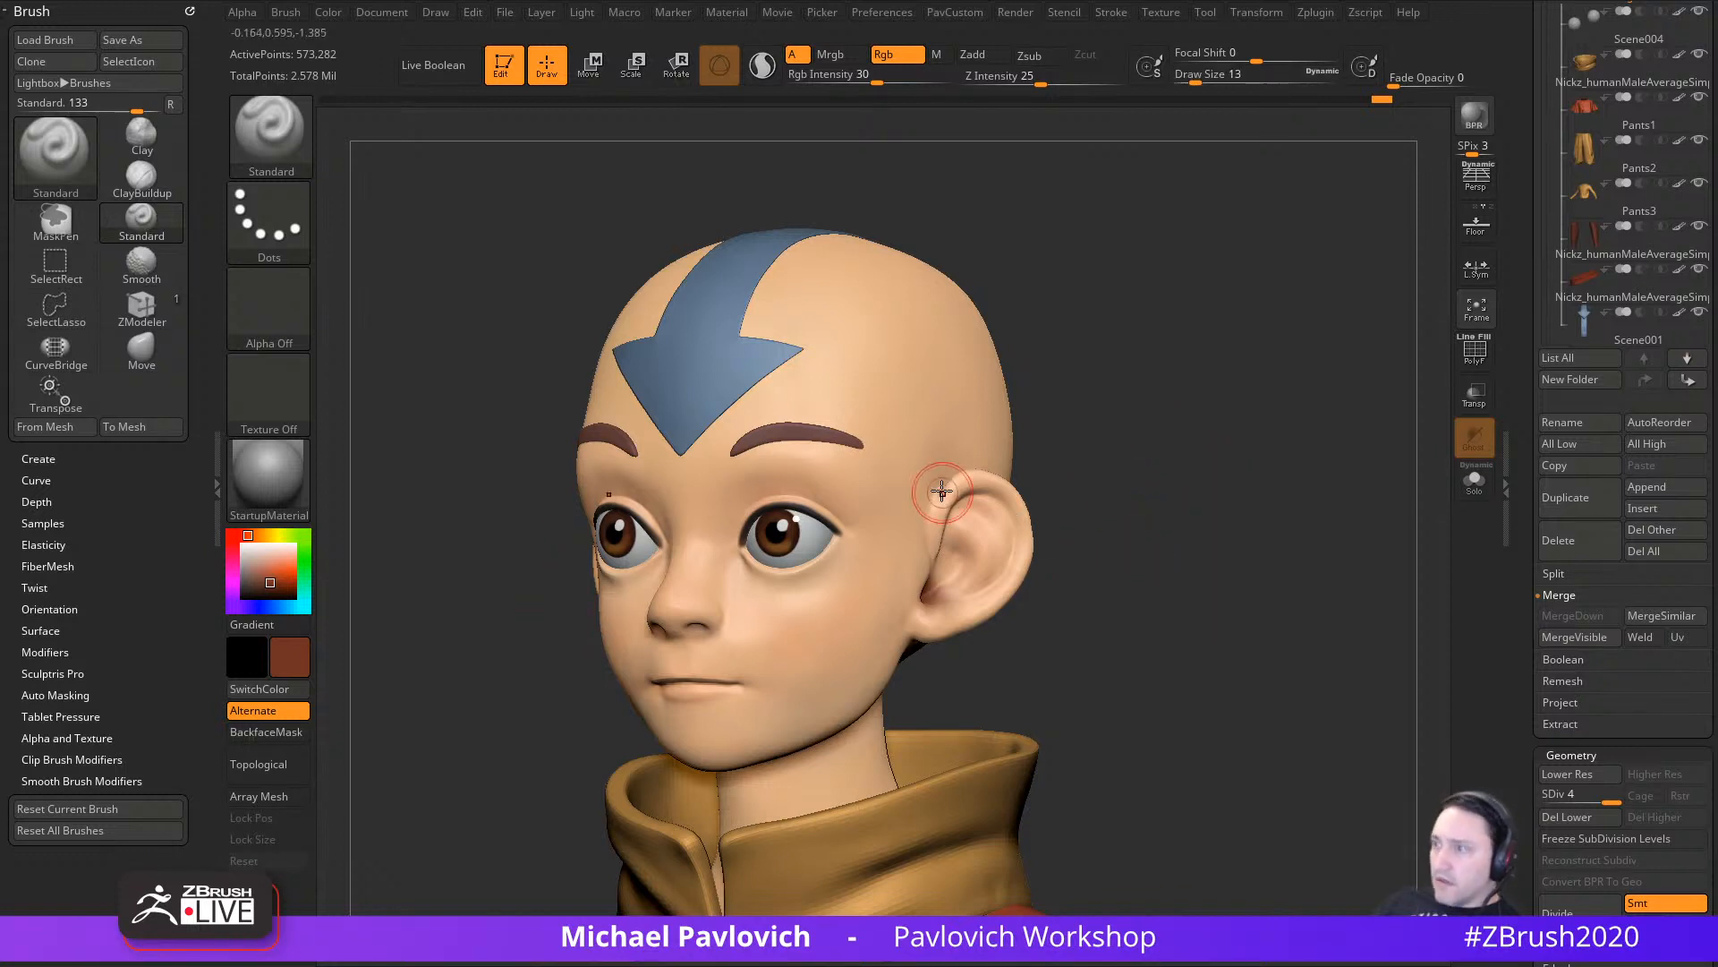
Step: Sample the skin colour and blend the lower ear shading with it
key(c)
drag(1136, 465, 1074, 470)
drag(949, 618, 923, 629)
drag(1074, 537, 1128, 537)
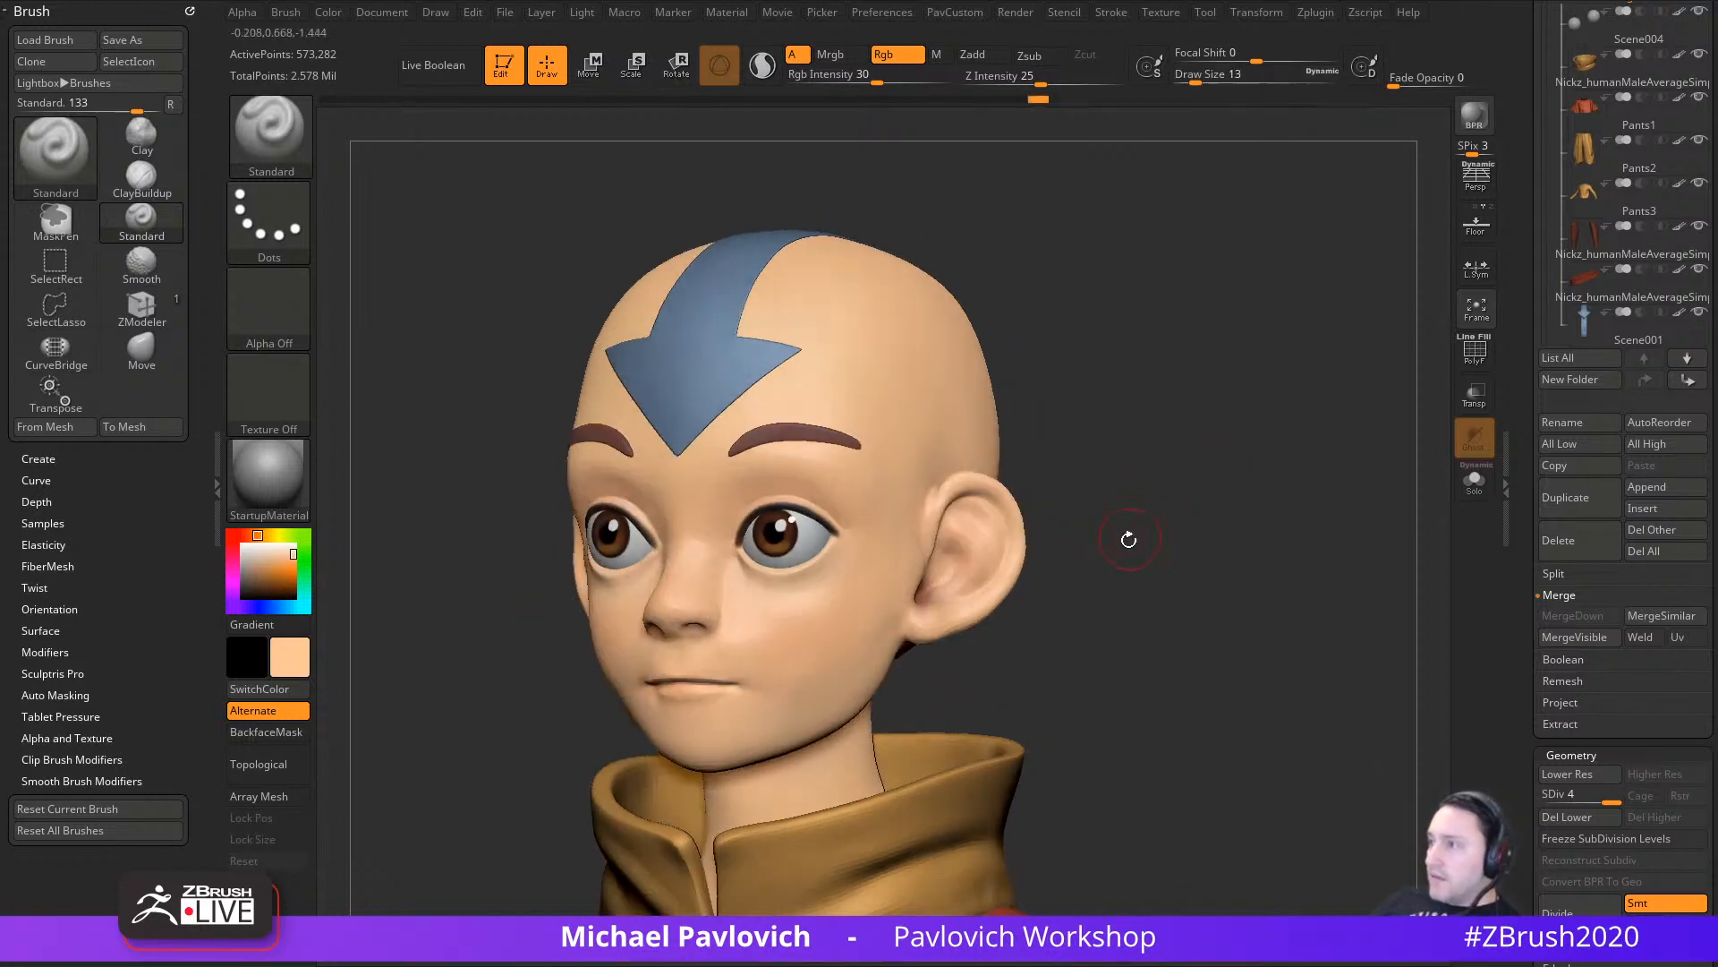
Step: Tint the ear lightly with a red colour at Rgb Intensity 9, using a draw size of about 30
drag(256, 536, 277, 576)
click(283, 574)
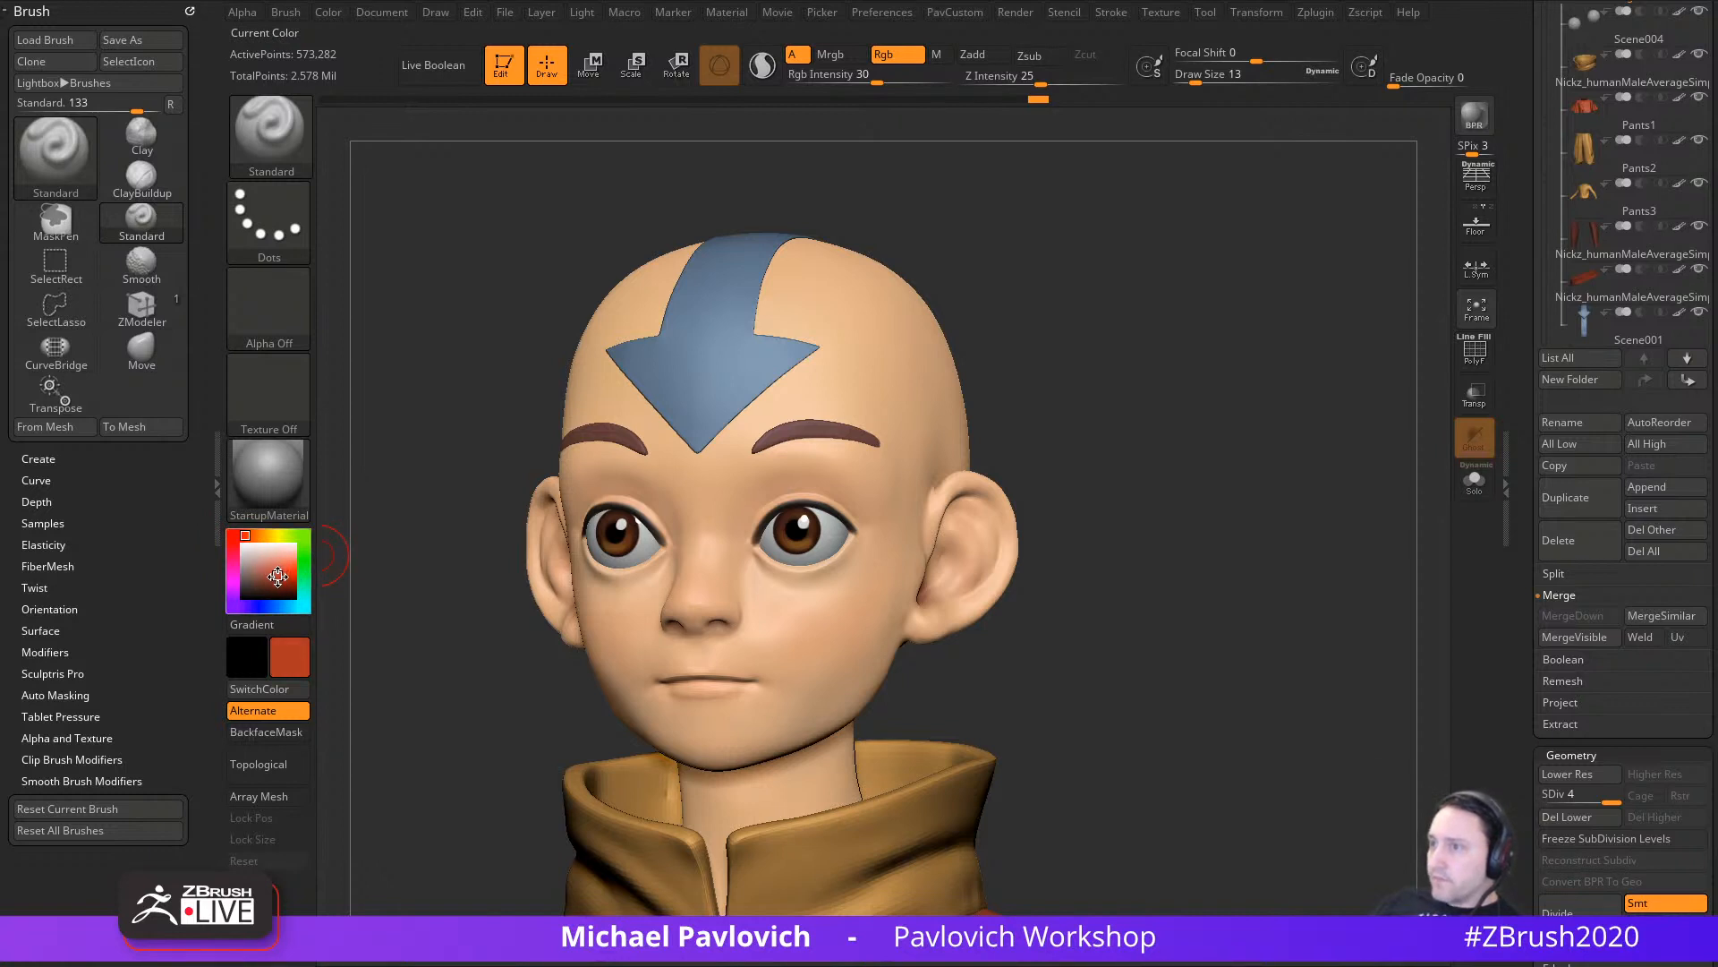
drag(877, 81, 855, 81)
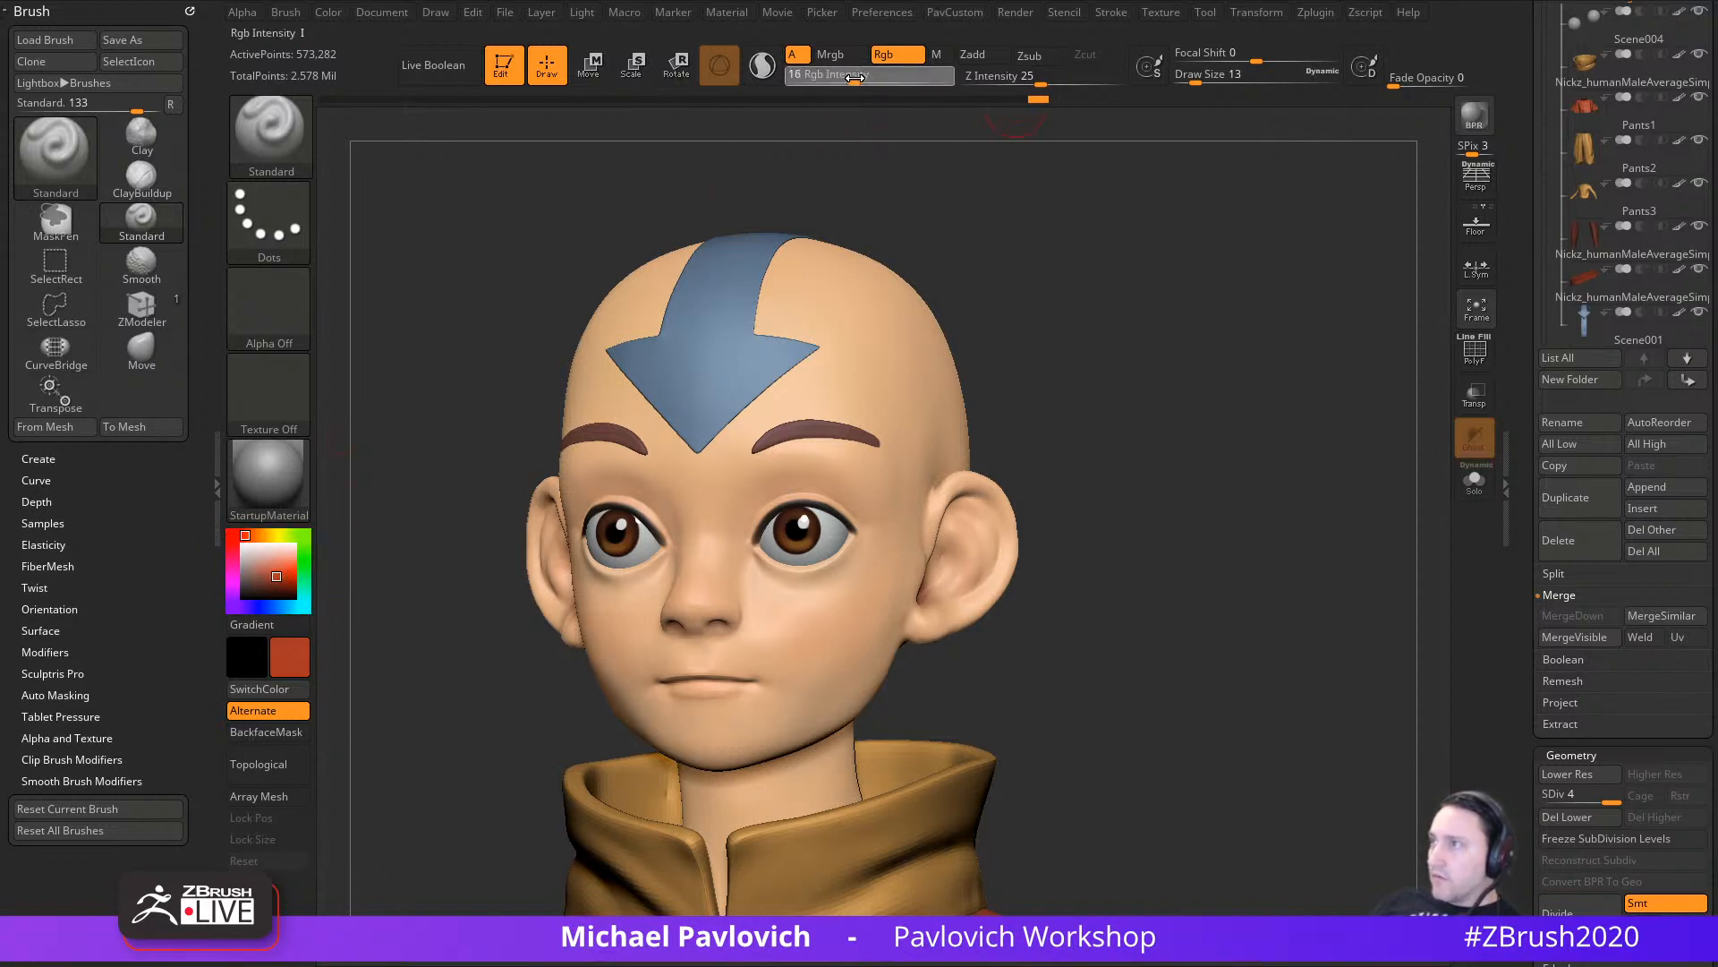
click(839, 82)
key(s)
click(1008, 534)
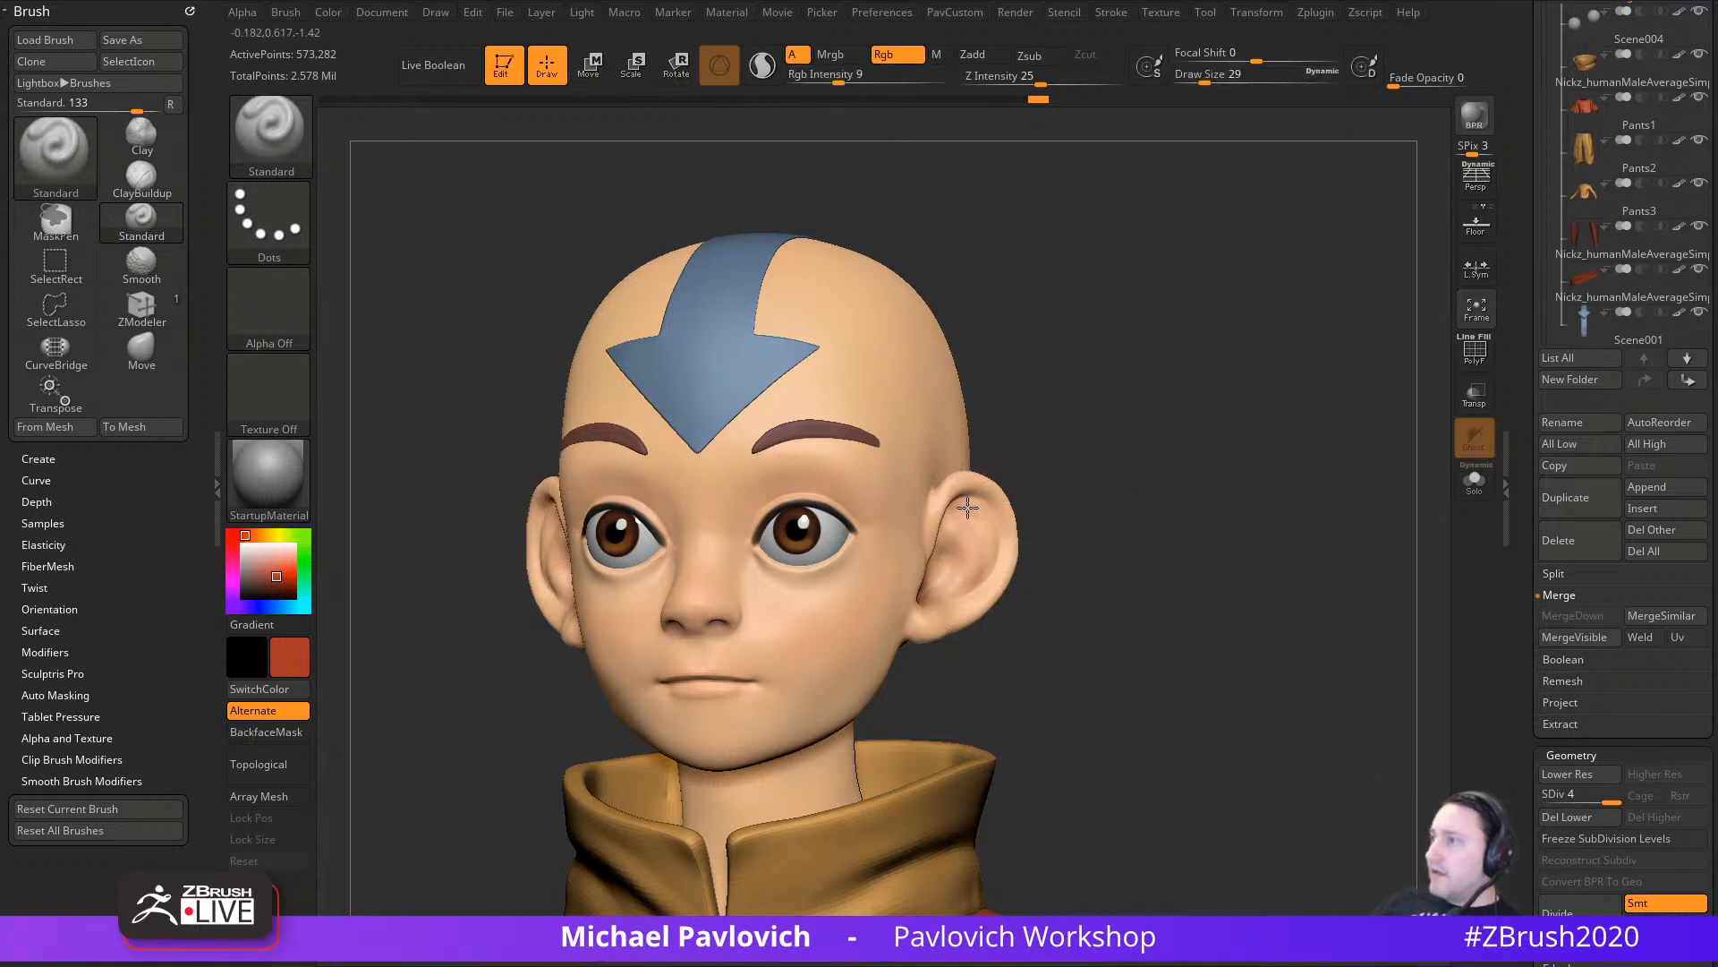
drag(970, 523, 964, 595)
mouse_move(1066, 537)
alt+mouse_down()
mouse_move(1072, 508)
mouse_move(1135, 491)
mouse_move(1156, 452)
alt+mouse_up()
key(s)
click(1040, 570)
key(s)
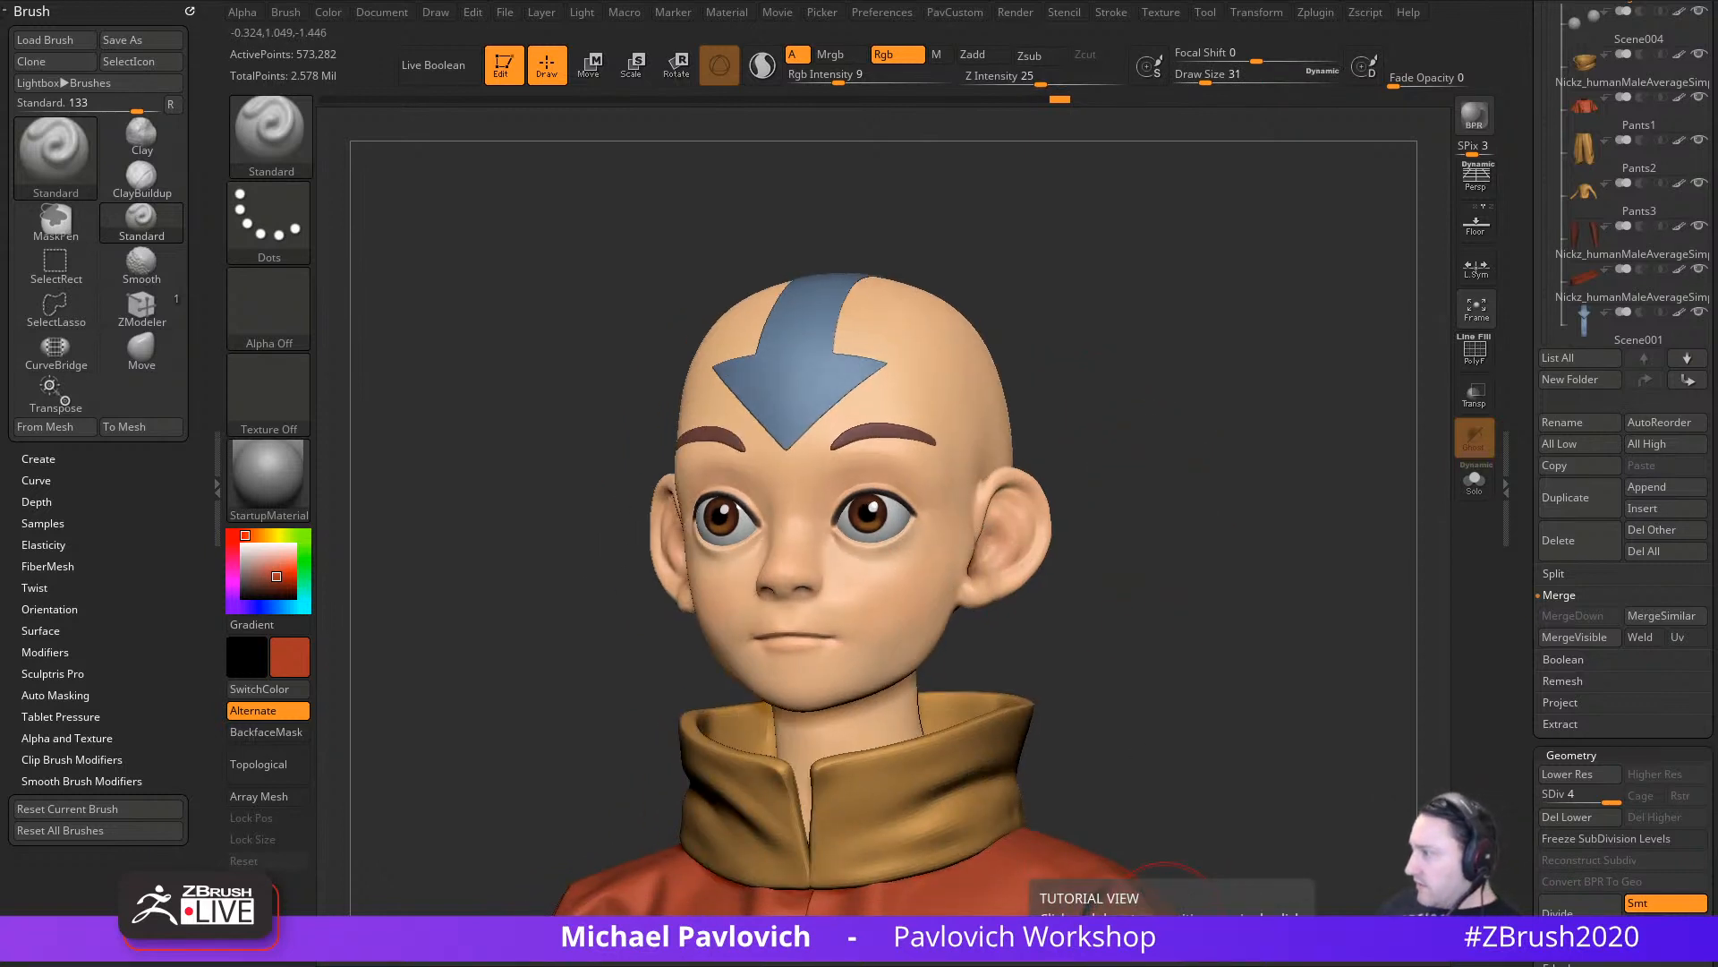
Step: Bring up the reference image of the centipede-like creature facing Aang, examine it and put it away
drag(0, 235, 0, 234)
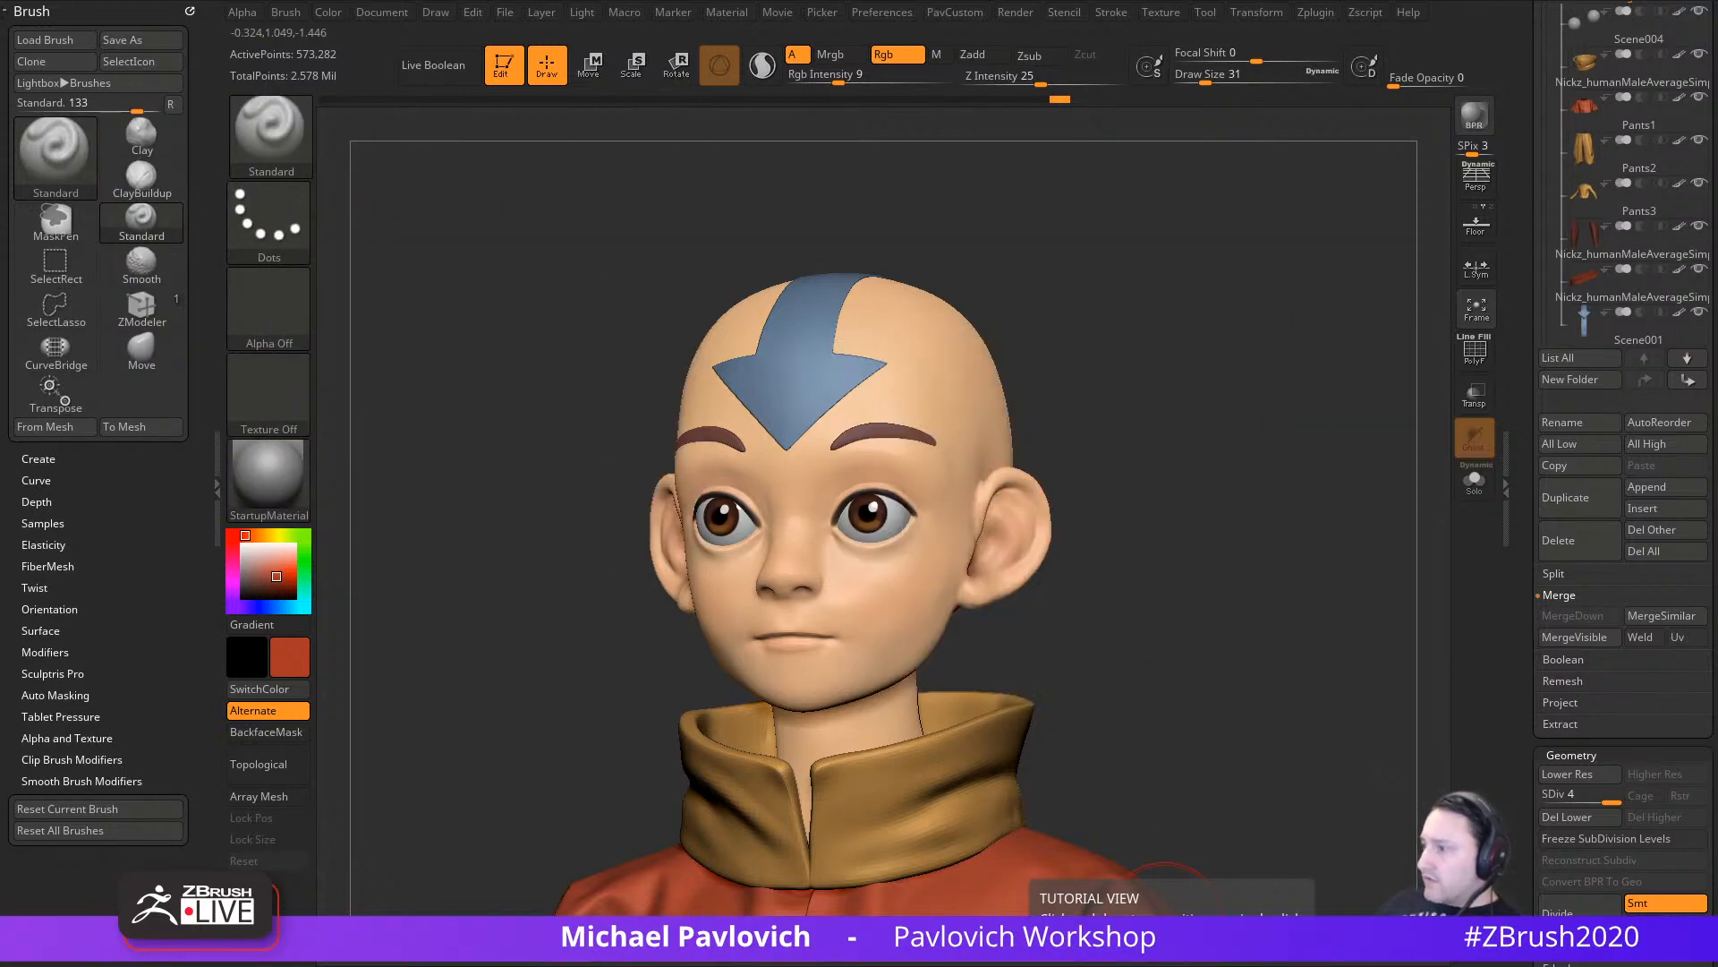
drag(904, 966, 726, 549)
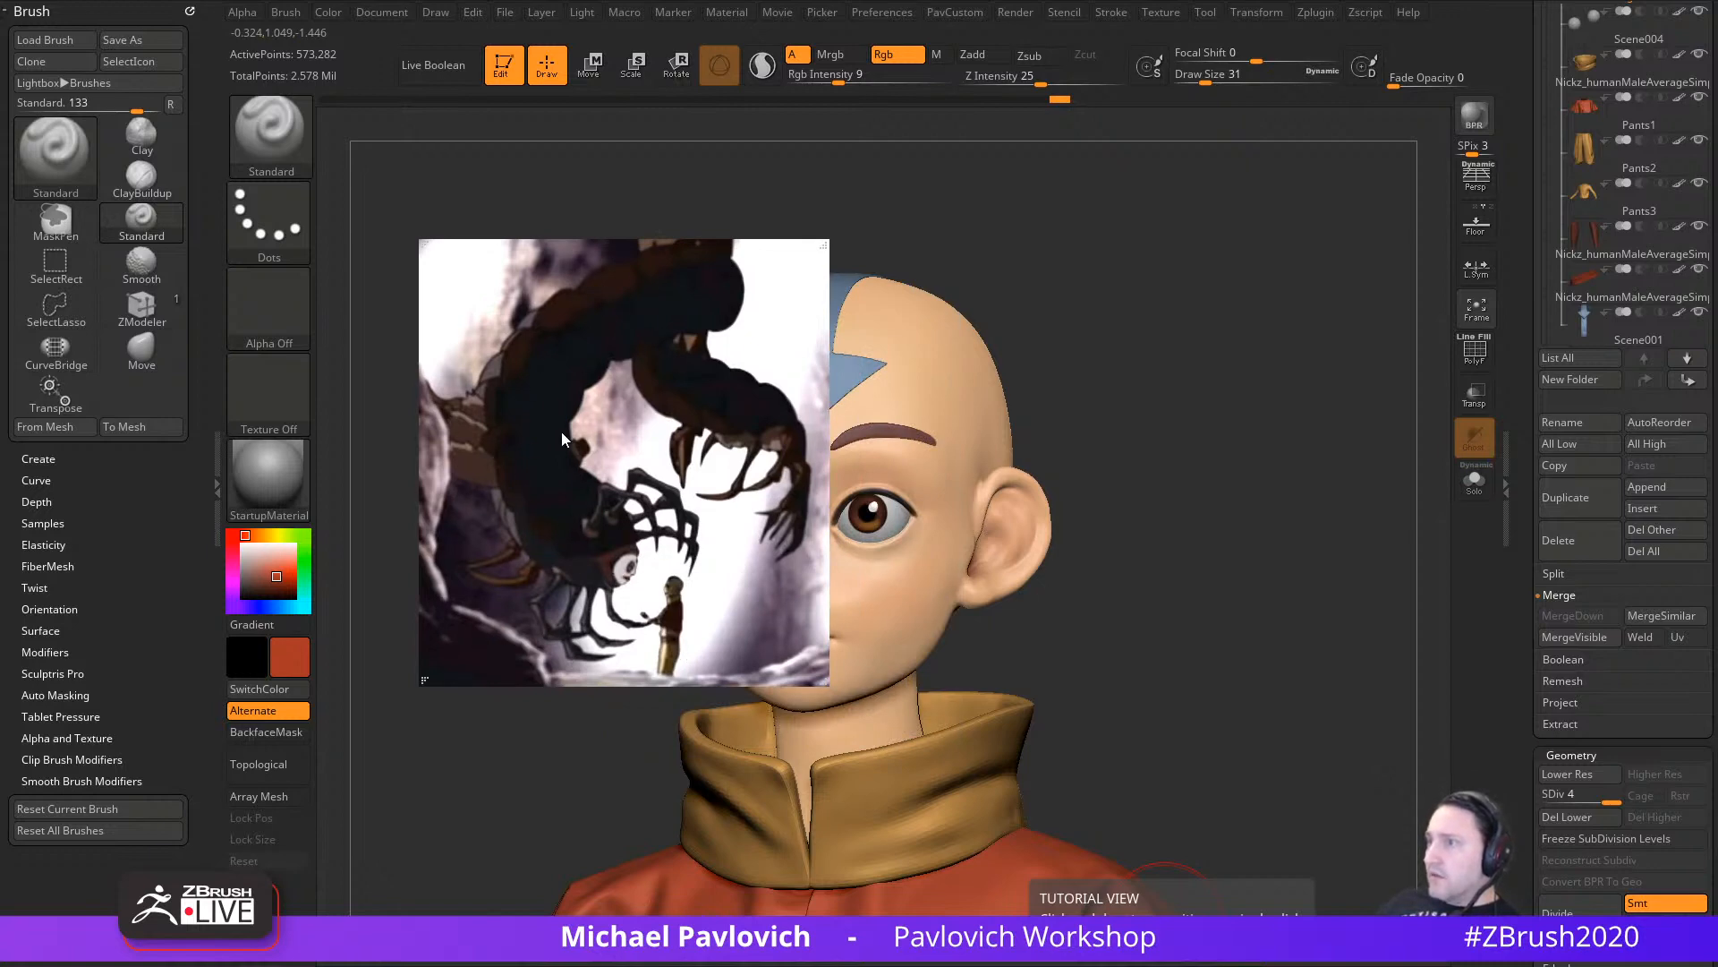
drag(561, 432, 1034, 966)
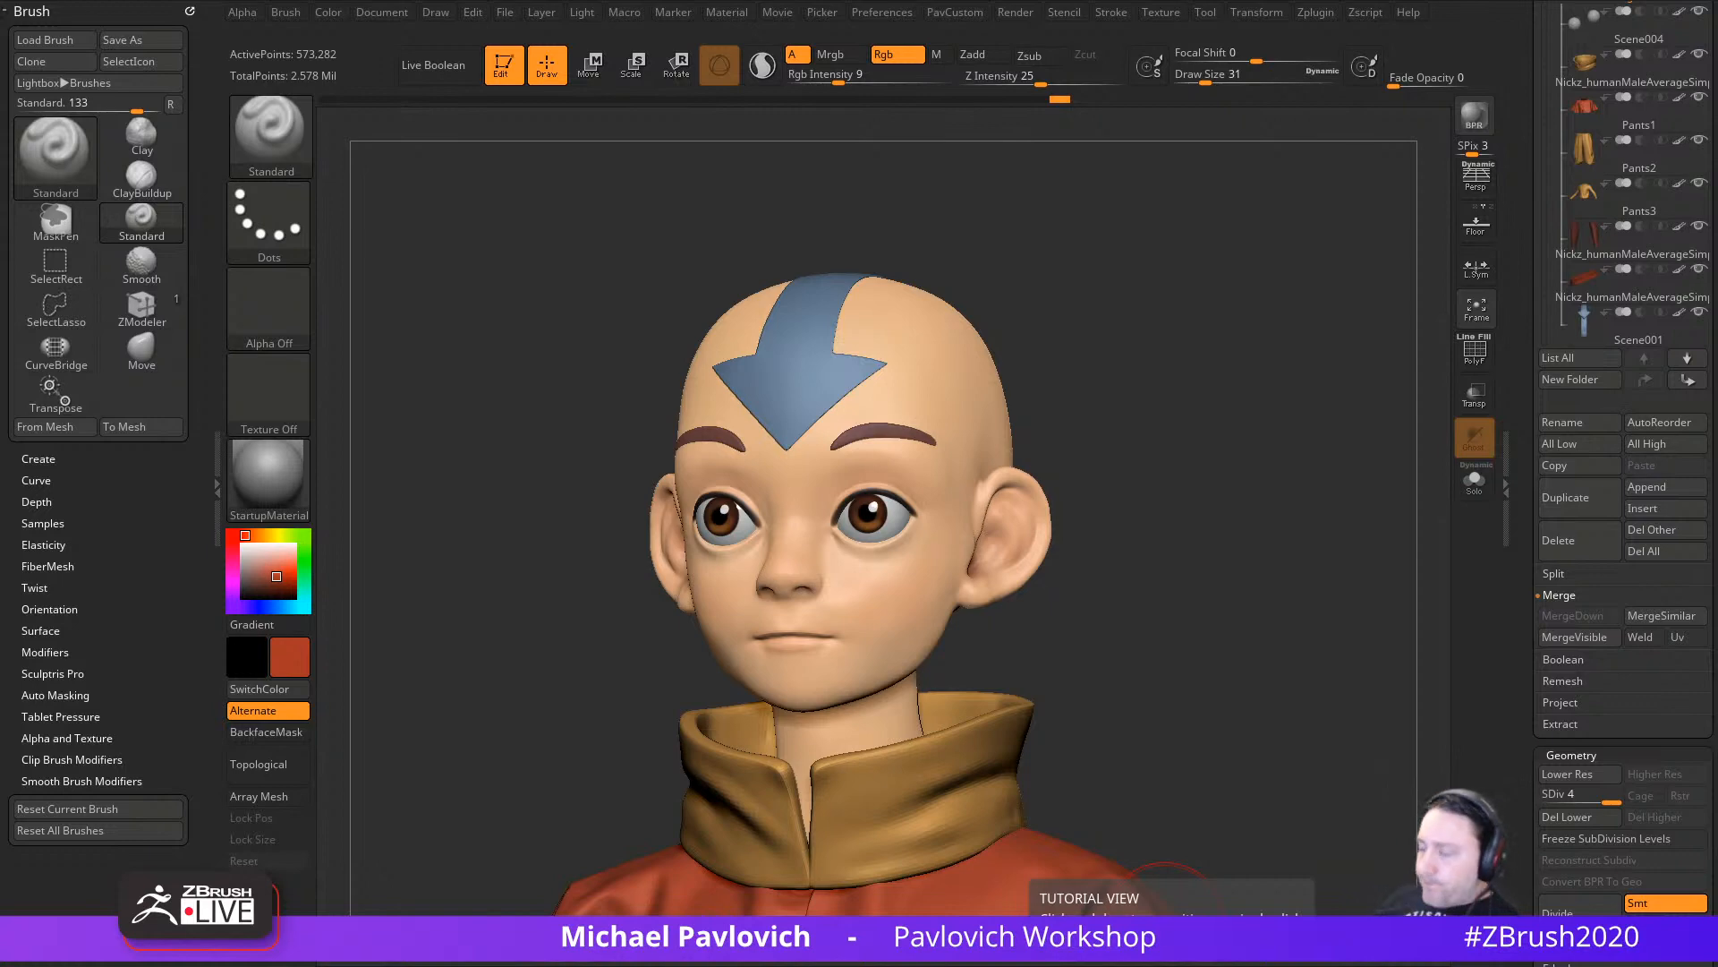
Step: Fit the whole Aang figure in view and collapse the AangFace subtool folder
mouse_move(1223, 479)
mouse_down()
mouse_move(1289, 497)
mouse_move(1232, 564)
mouse_move(1270, 582)
mouse_move(1178, 564)
mouse_move(1196, 544)
mouse_up()
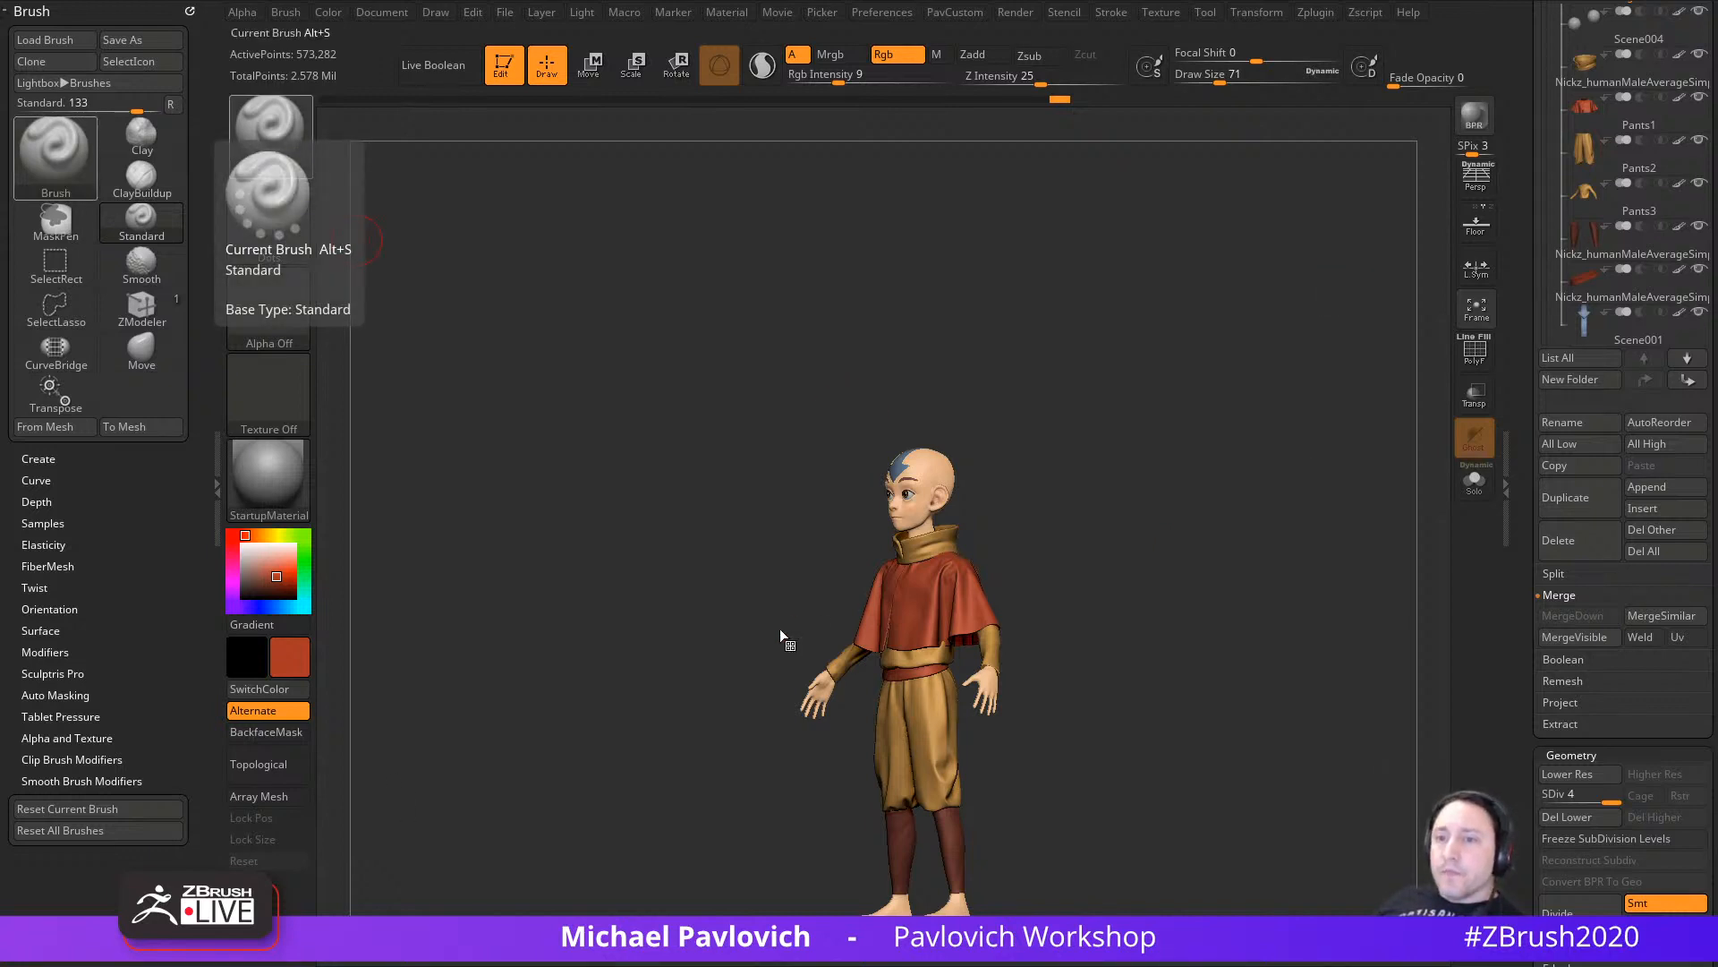
drag(1142, 475, 1412, 337)
drag(1533, 92, 1532, 598)
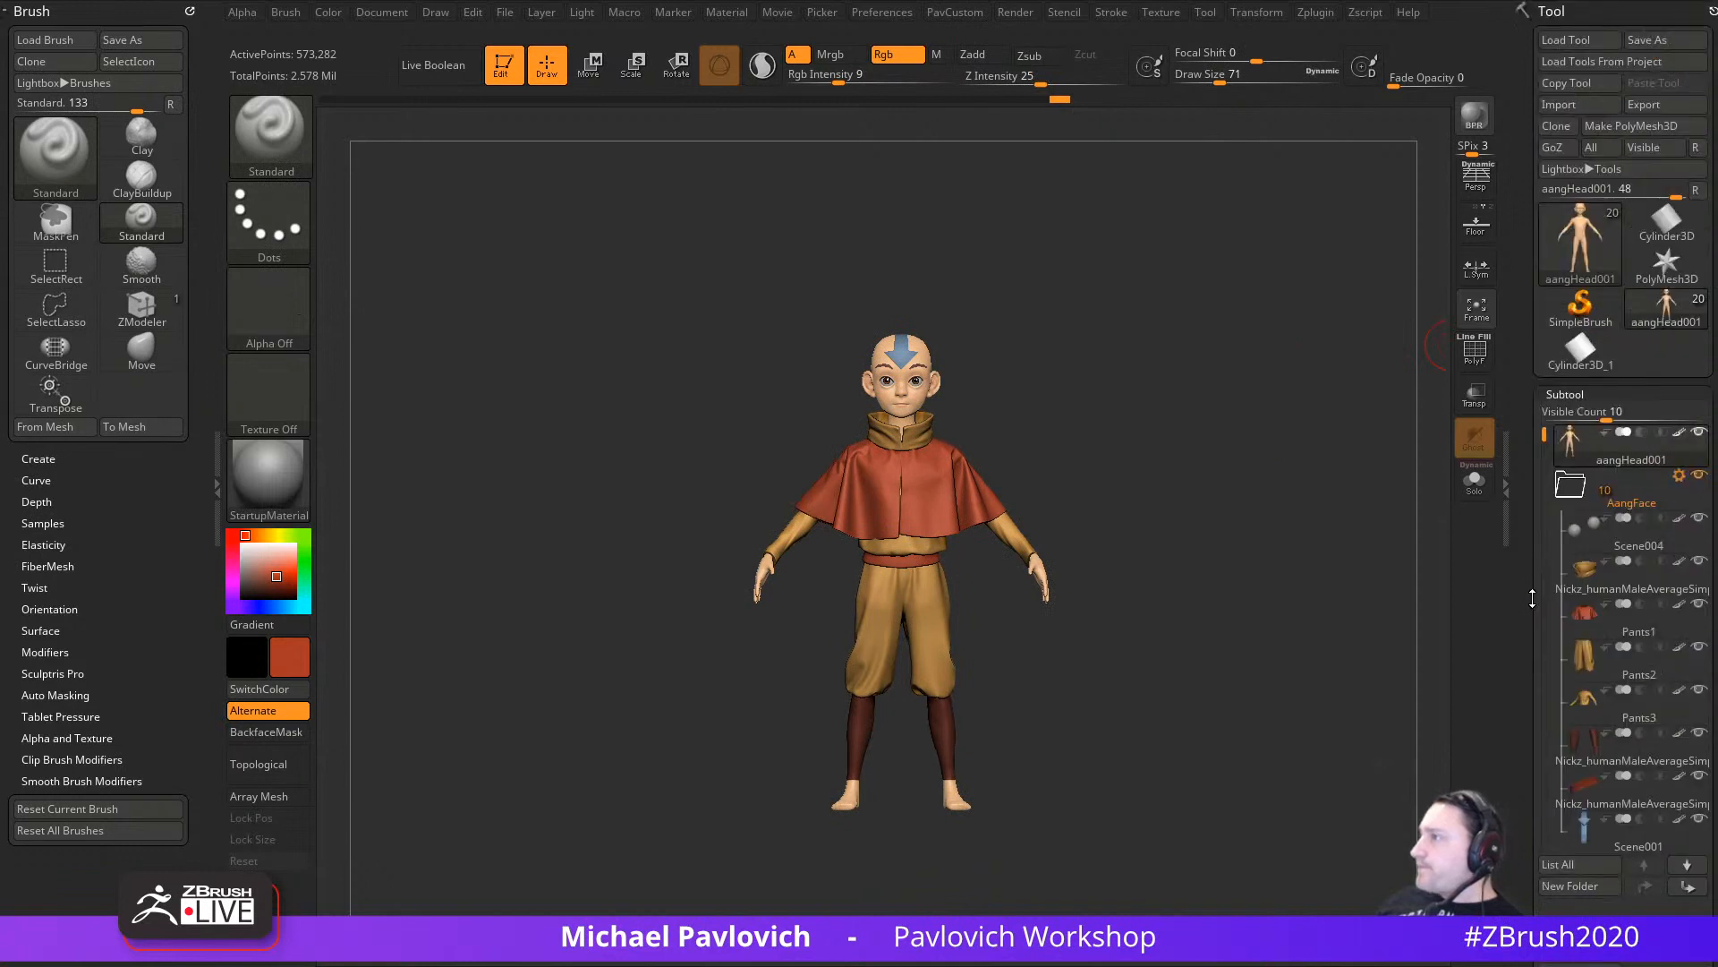
drag(1625, 457, 1577, 484)
click(1571, 442)
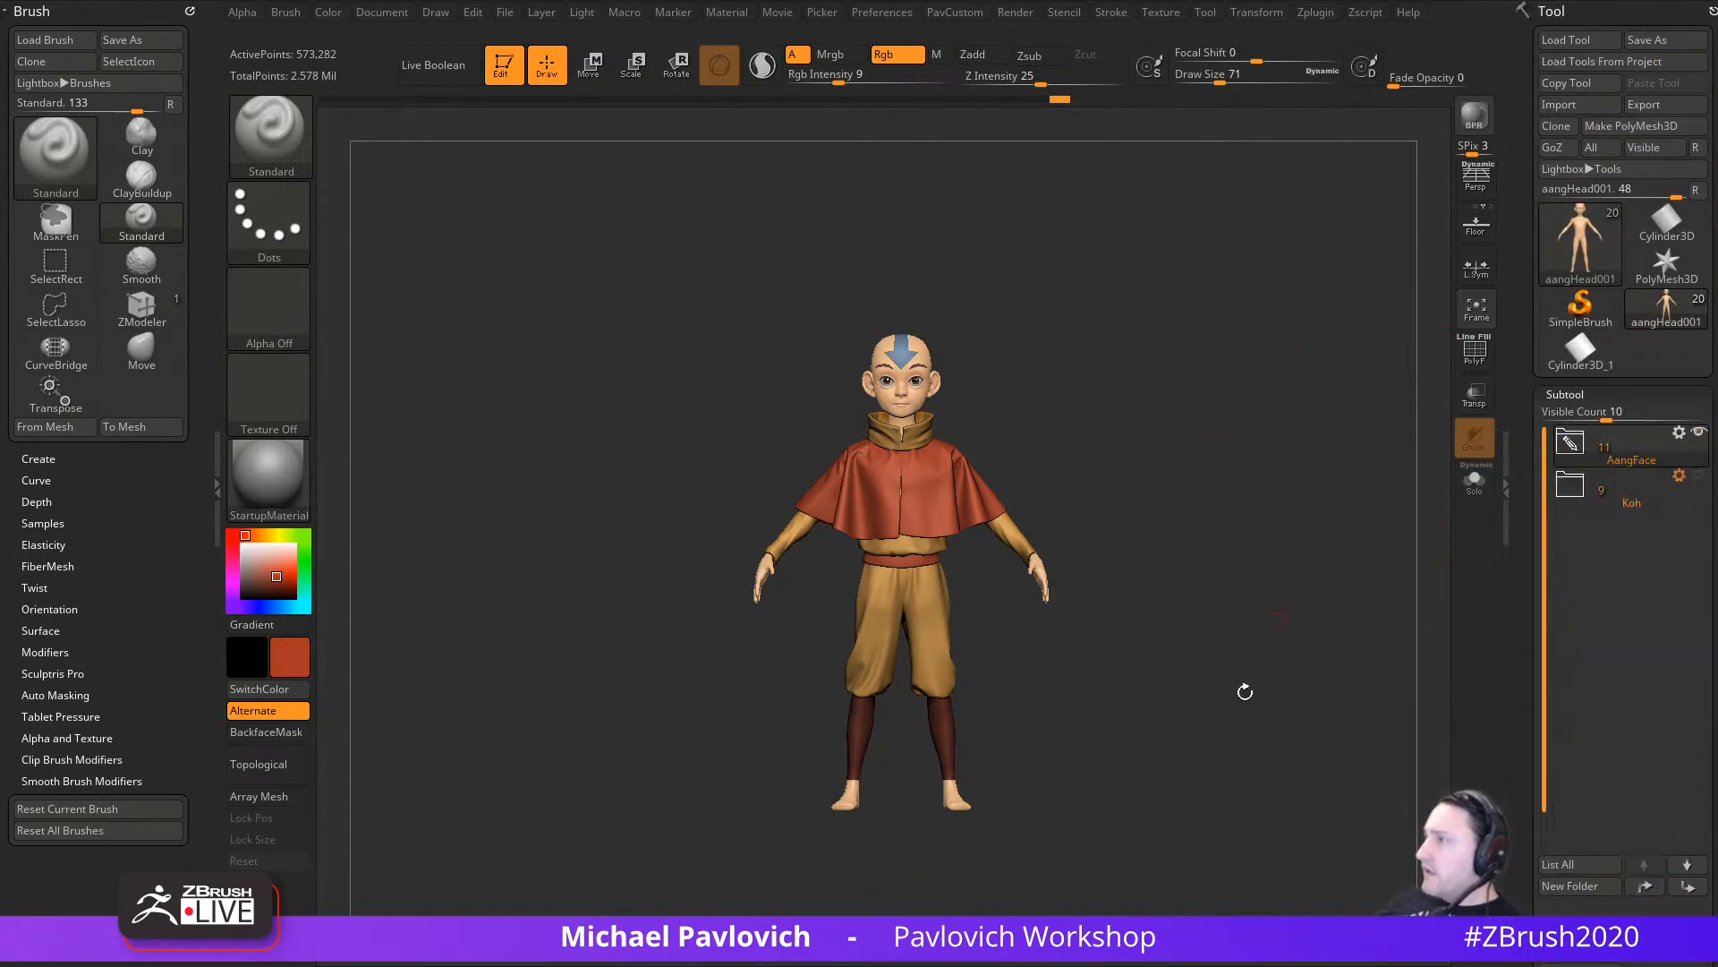
Step: Make the Koh folder visible, view the creature behind Aang and expand the folder's subtool list
drag(1244, 690, 1192, 662)
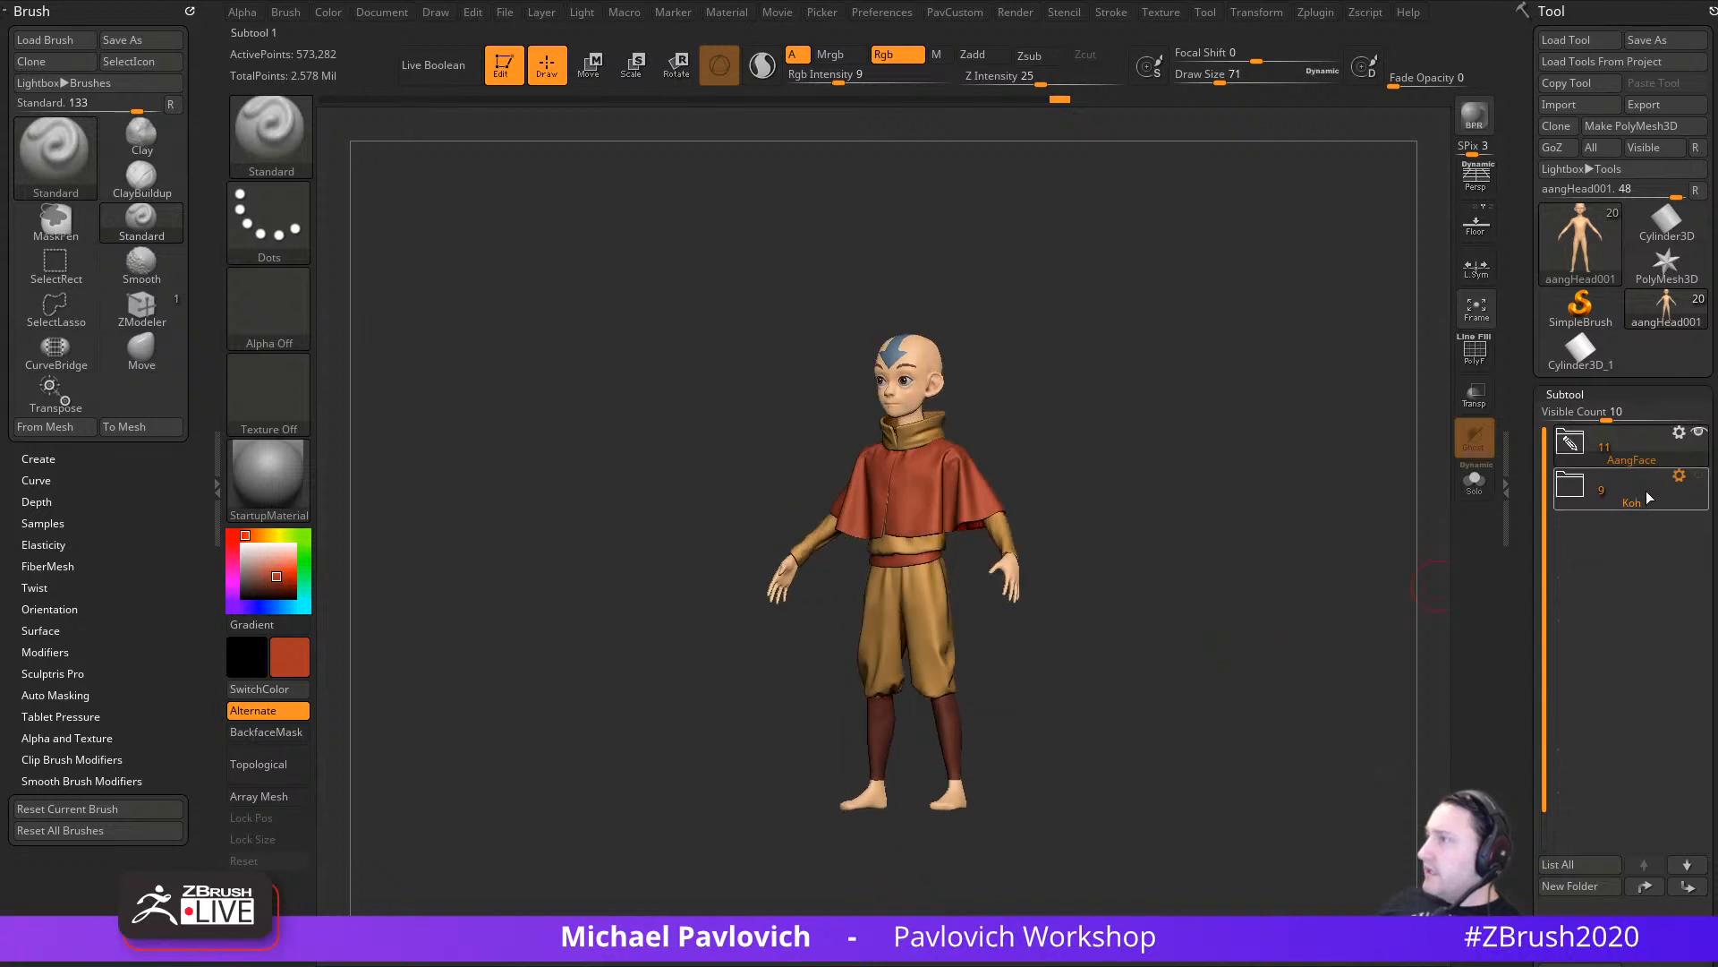
click(1699, 476)
drag(1196, 499, 1396, 524)
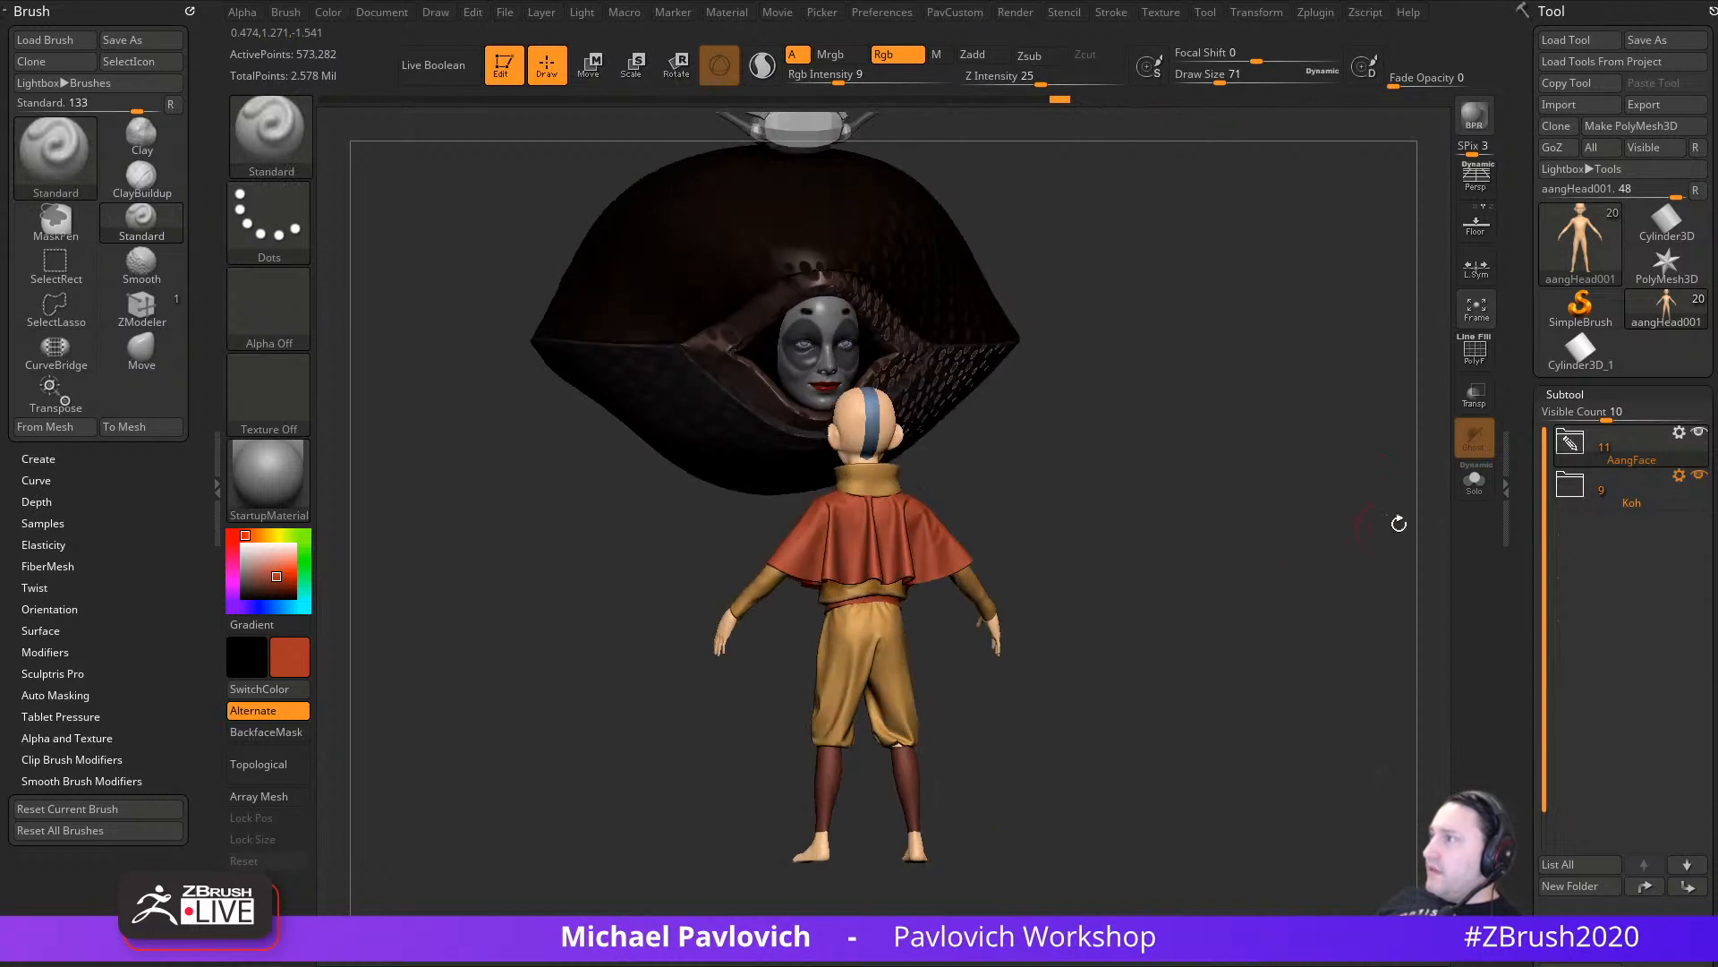
click(1570, 488)
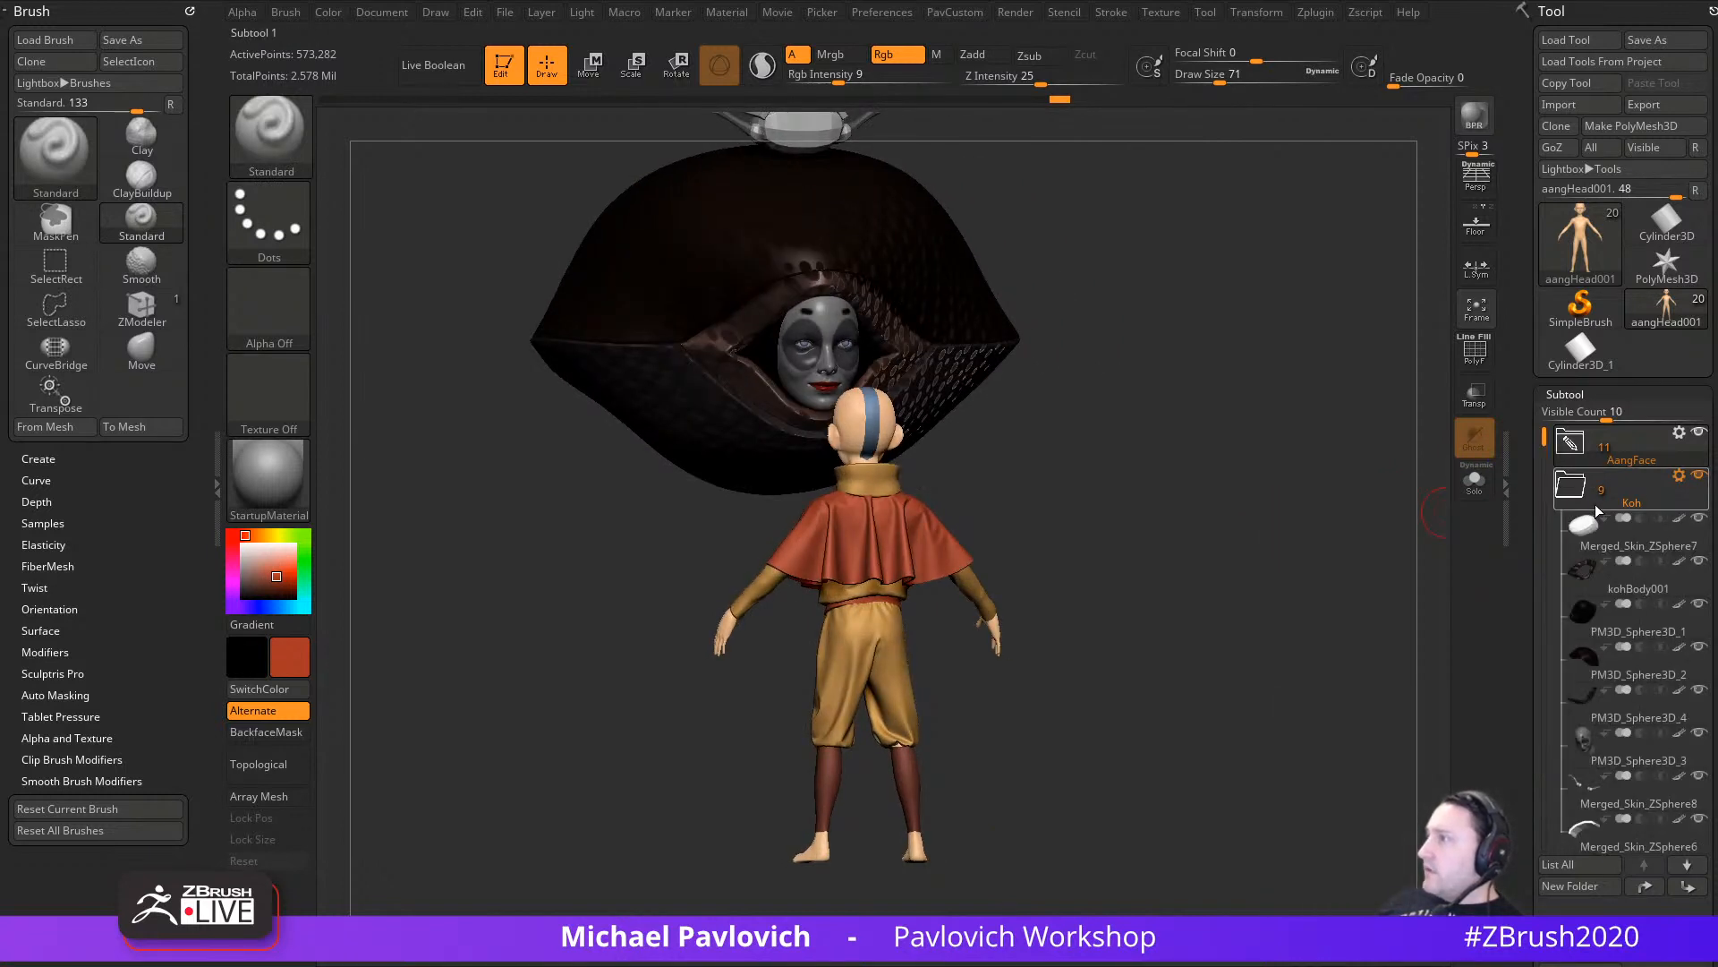
Step: Turn off the polypaint display on all subtools, set the active colour to white and view Koh and Aang from the side
shift+click(1679, 518)
drag(1397, 488, 1182, 475)
drag(251, 563, 240, 543)
alt+drag(1086, 620, 1180, 655)
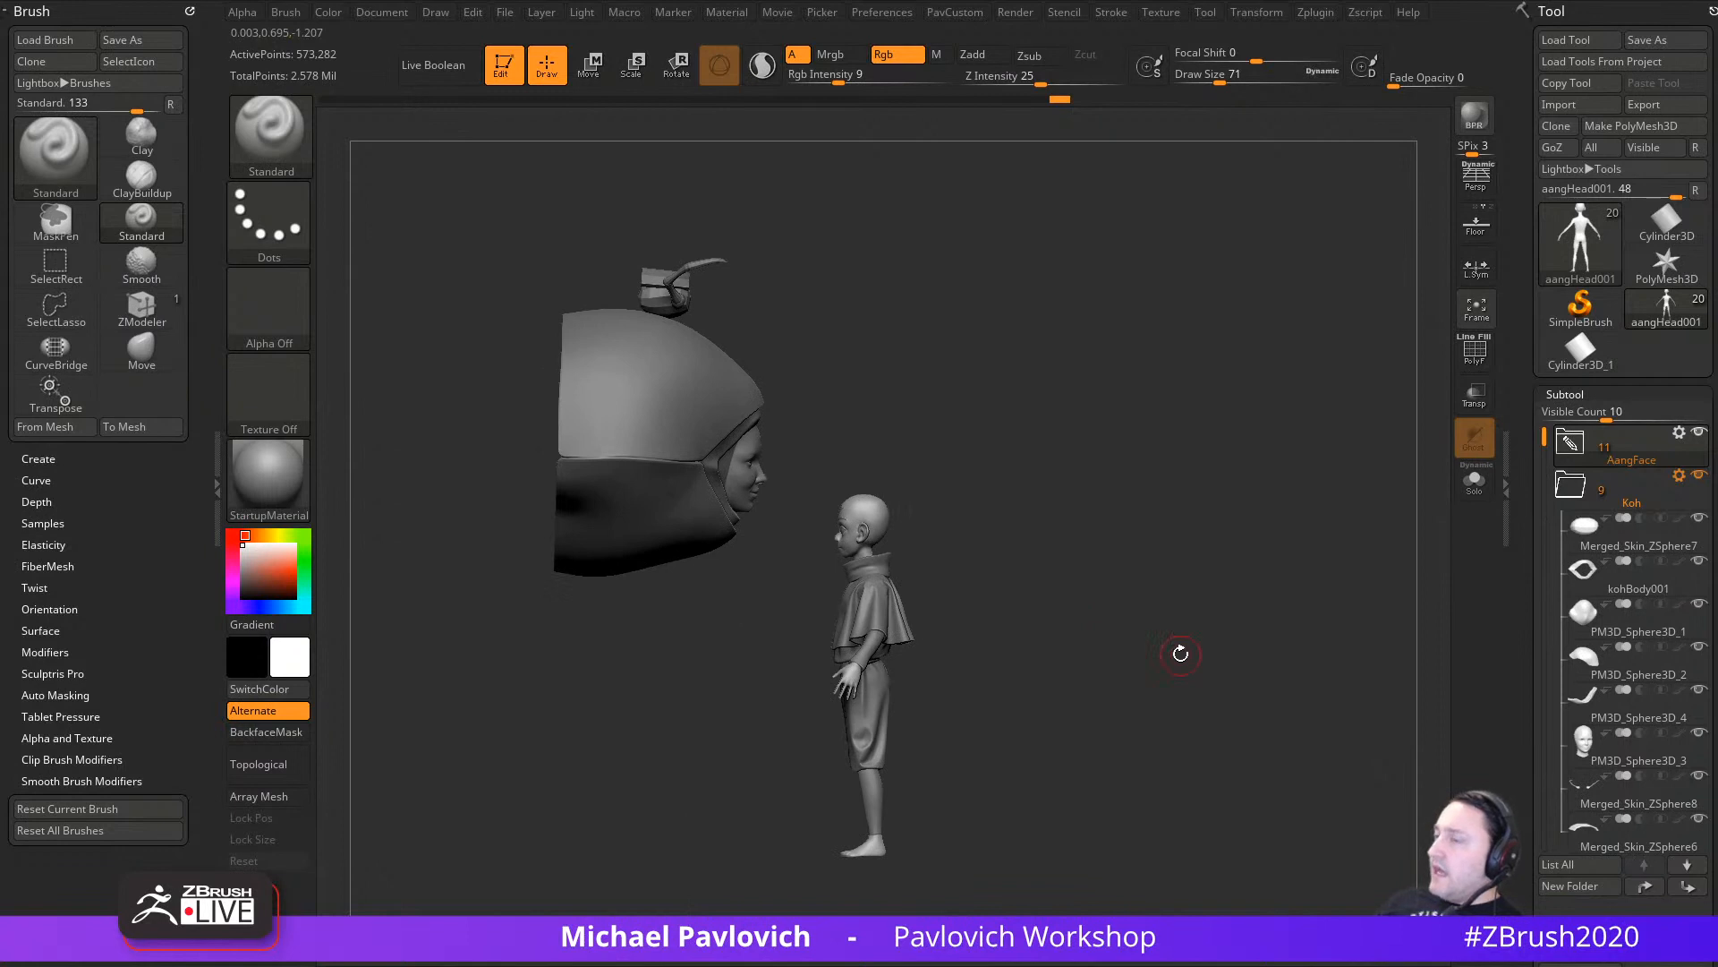
mouse_move(965, 474)
mouse_down()
mouse_move(1061, 489)
mouse_move(983, 490)
mouse_up()
key(s)
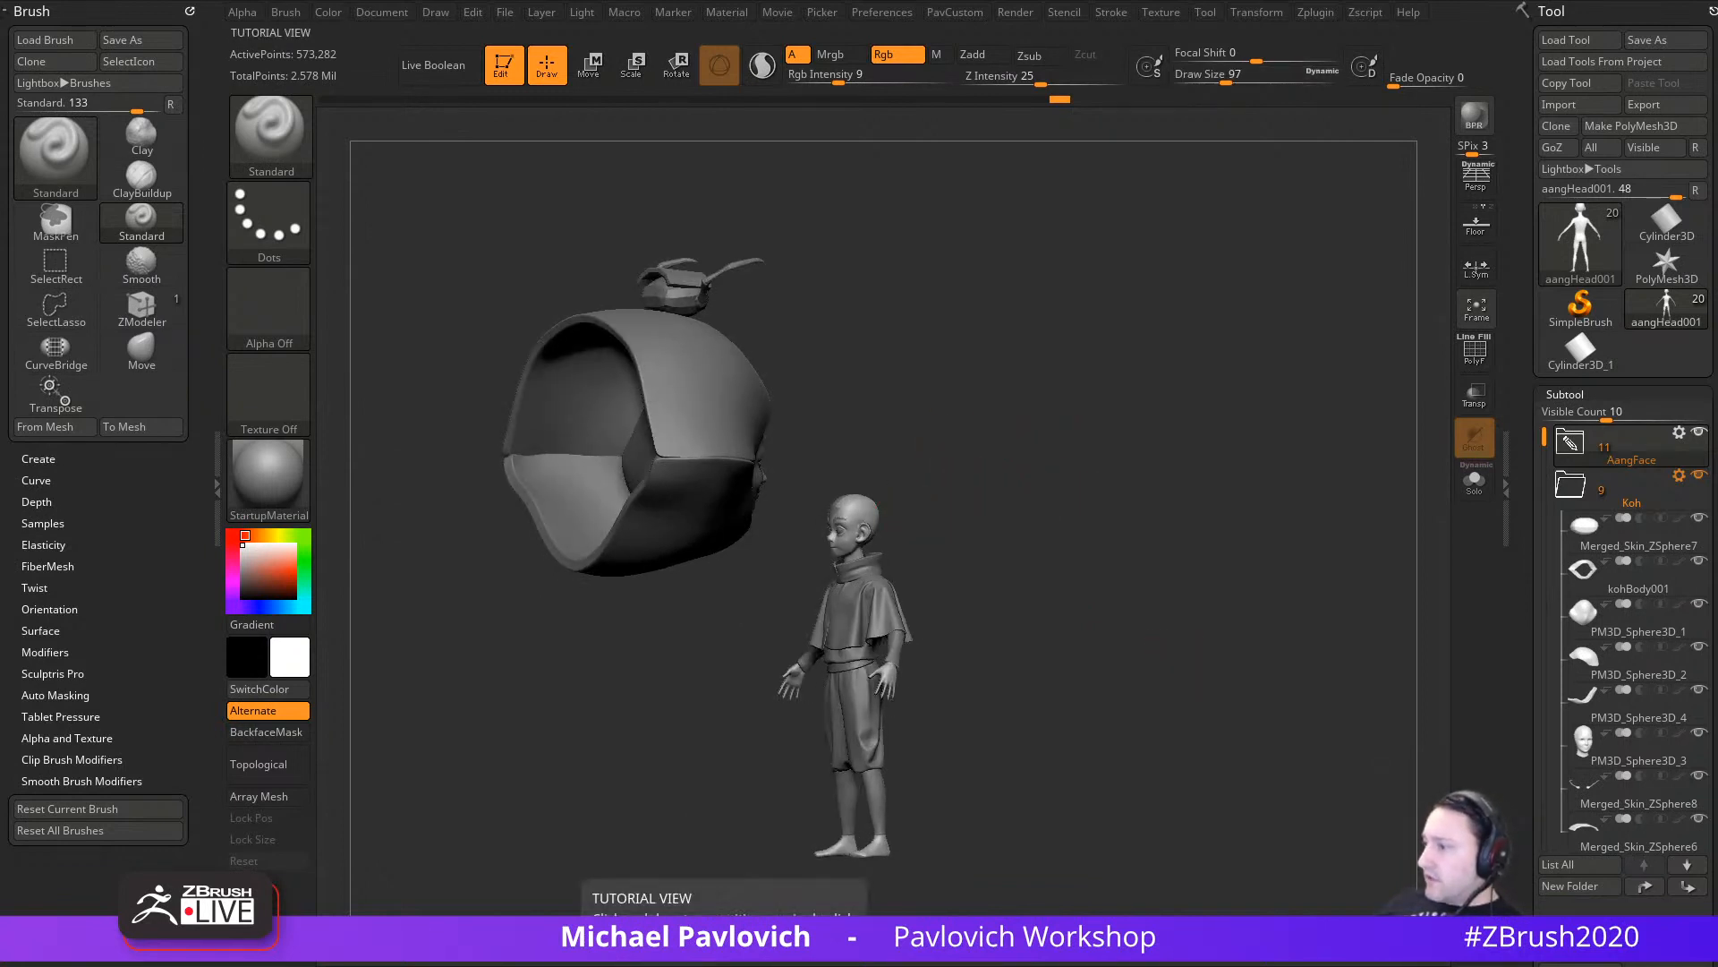
Step: Compare the models with the reference image of Koh leaning over Aang, put the image away and return to the side view
click(627, 950)
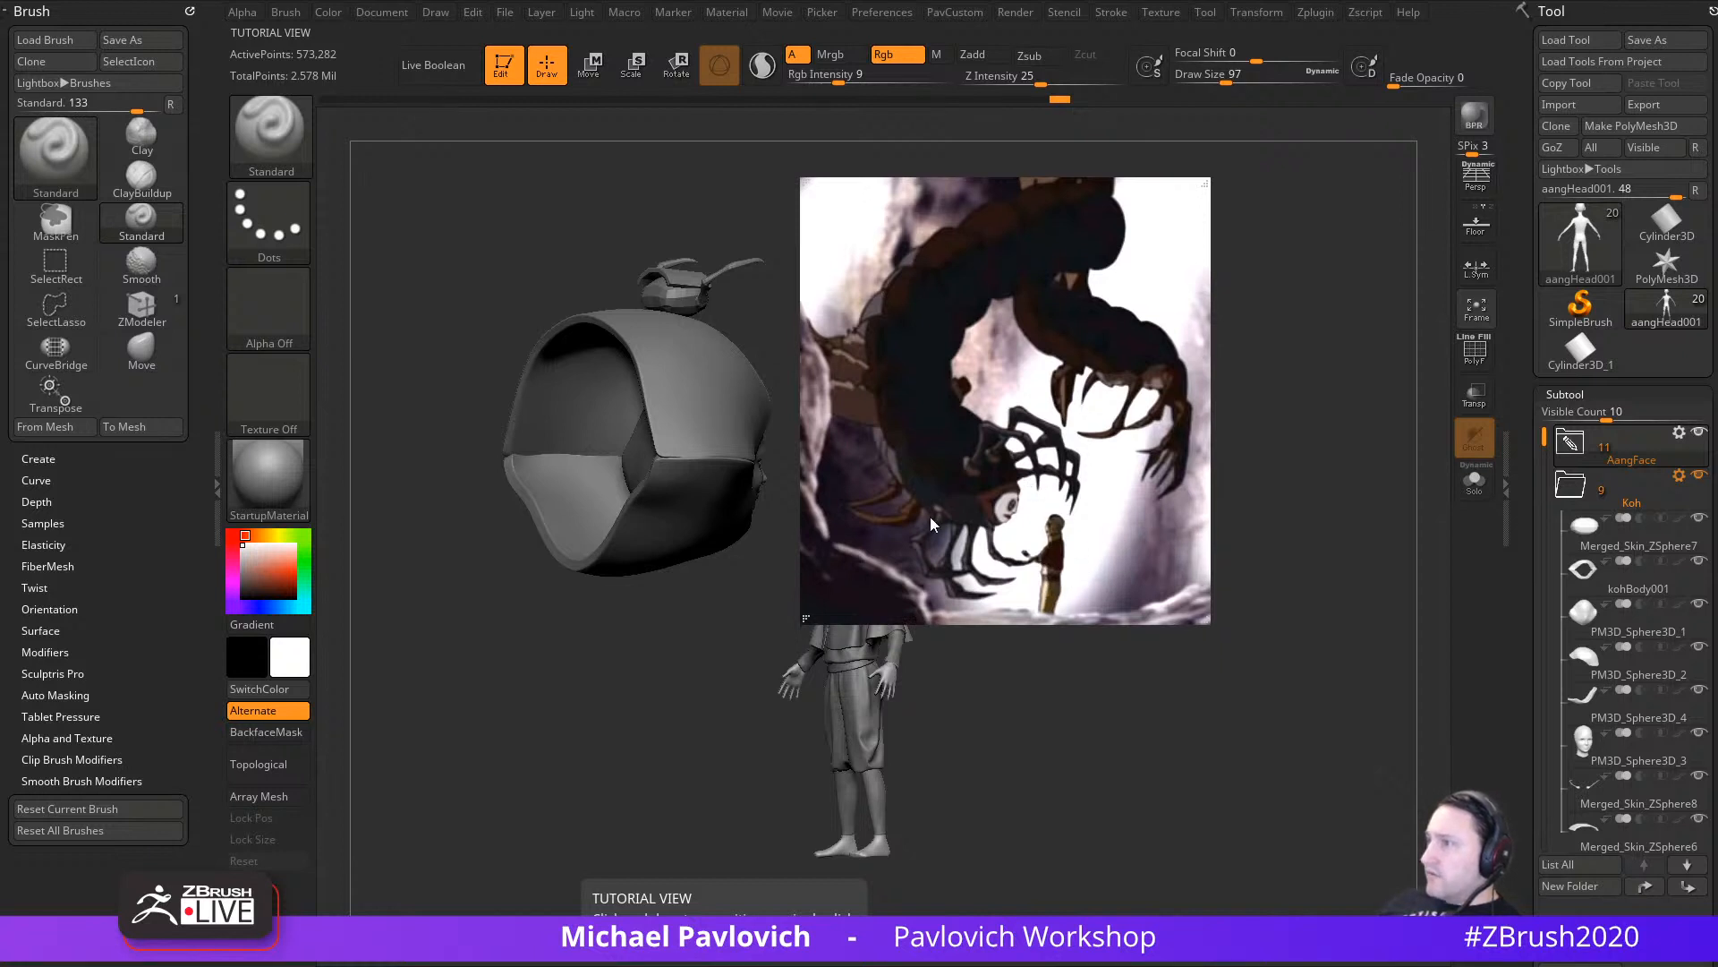
right_drag(1099, 380, 1229, 966)
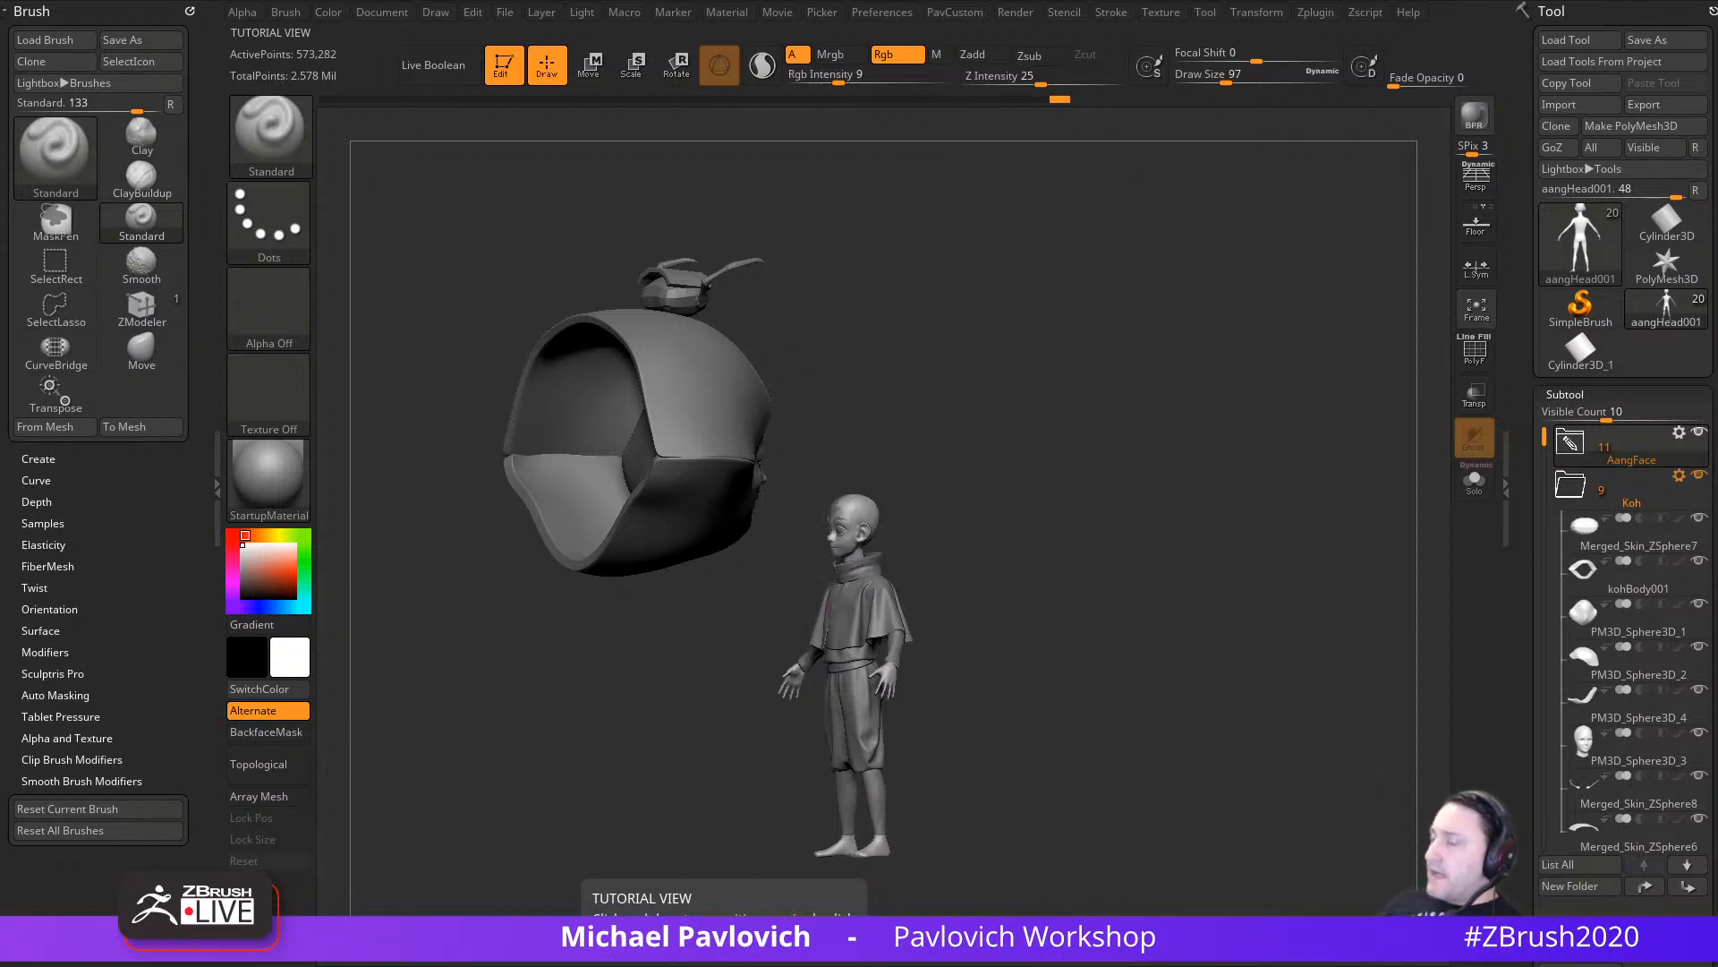
mouse_move(1056, 423)
mouse_down()
mouse_move(1074, 341)
mouse_move(1038, 372)
mouse_up()
key(s)
mouse_move(947, 399)
mouse_down()
mouse_move(970, 394)
mouse_move(939, 404)
mouse_up()
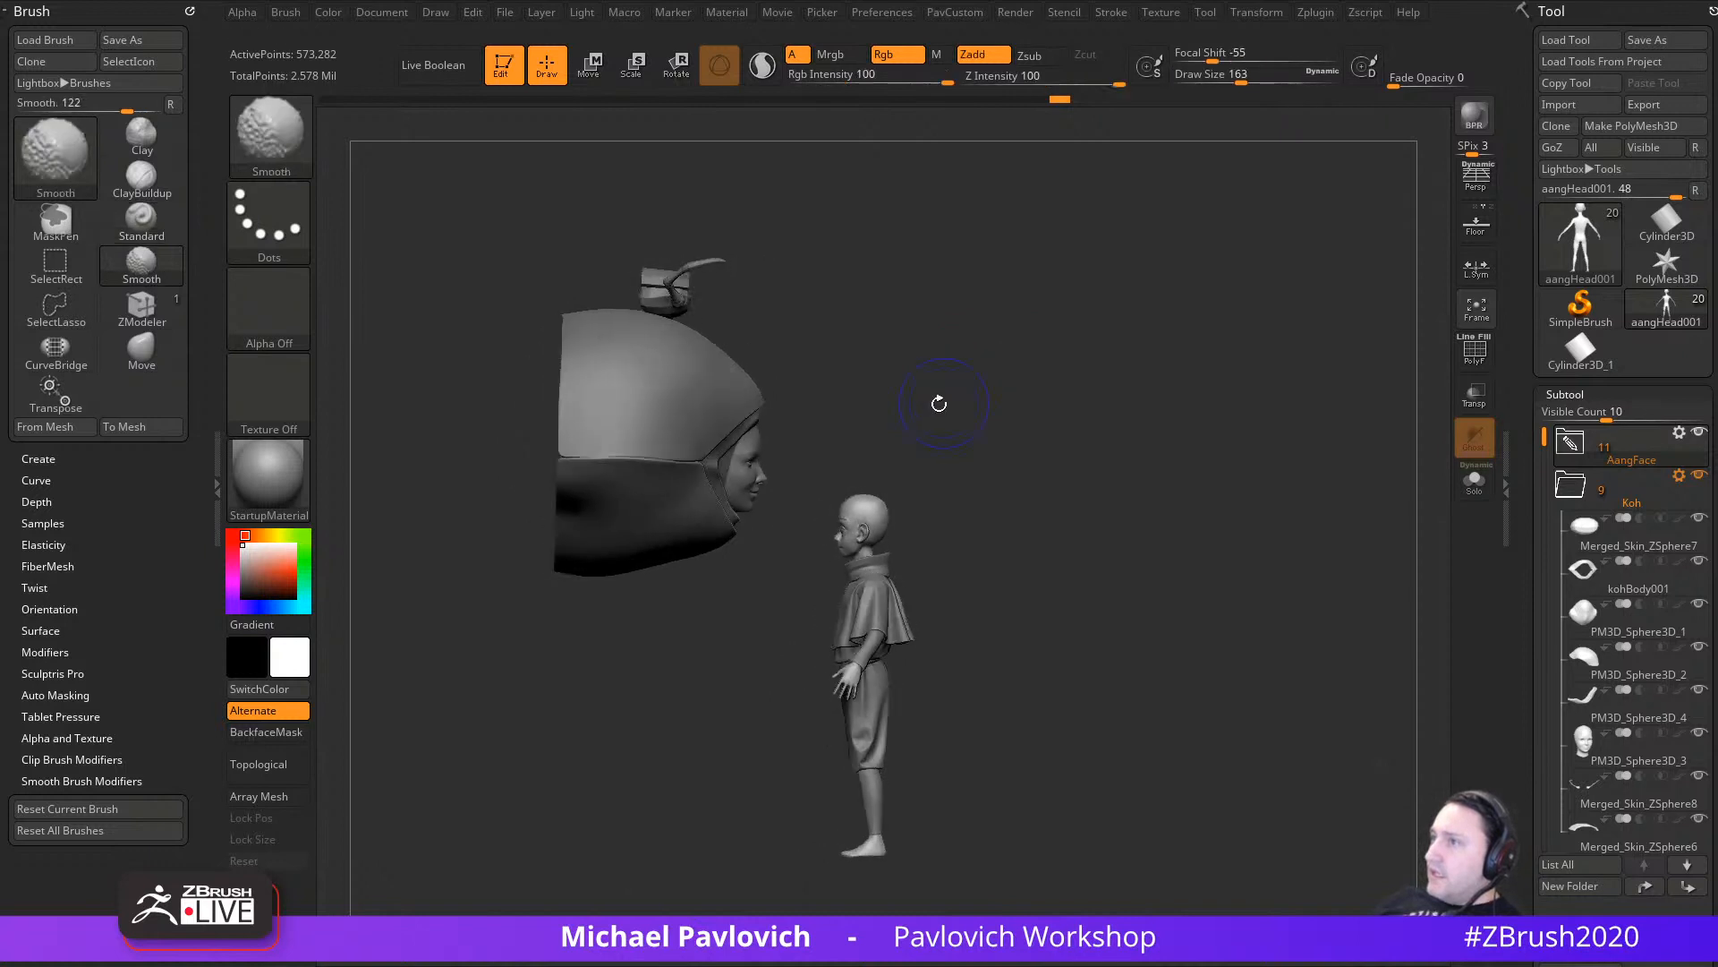
Step: Inspect Koh's head pieces by selecting them one after another, finishing with the upper head shell PM3D_Sphere3D_2 in side view
alt+click(641, 404)
shift+drag(1023, 337, 829, 372)
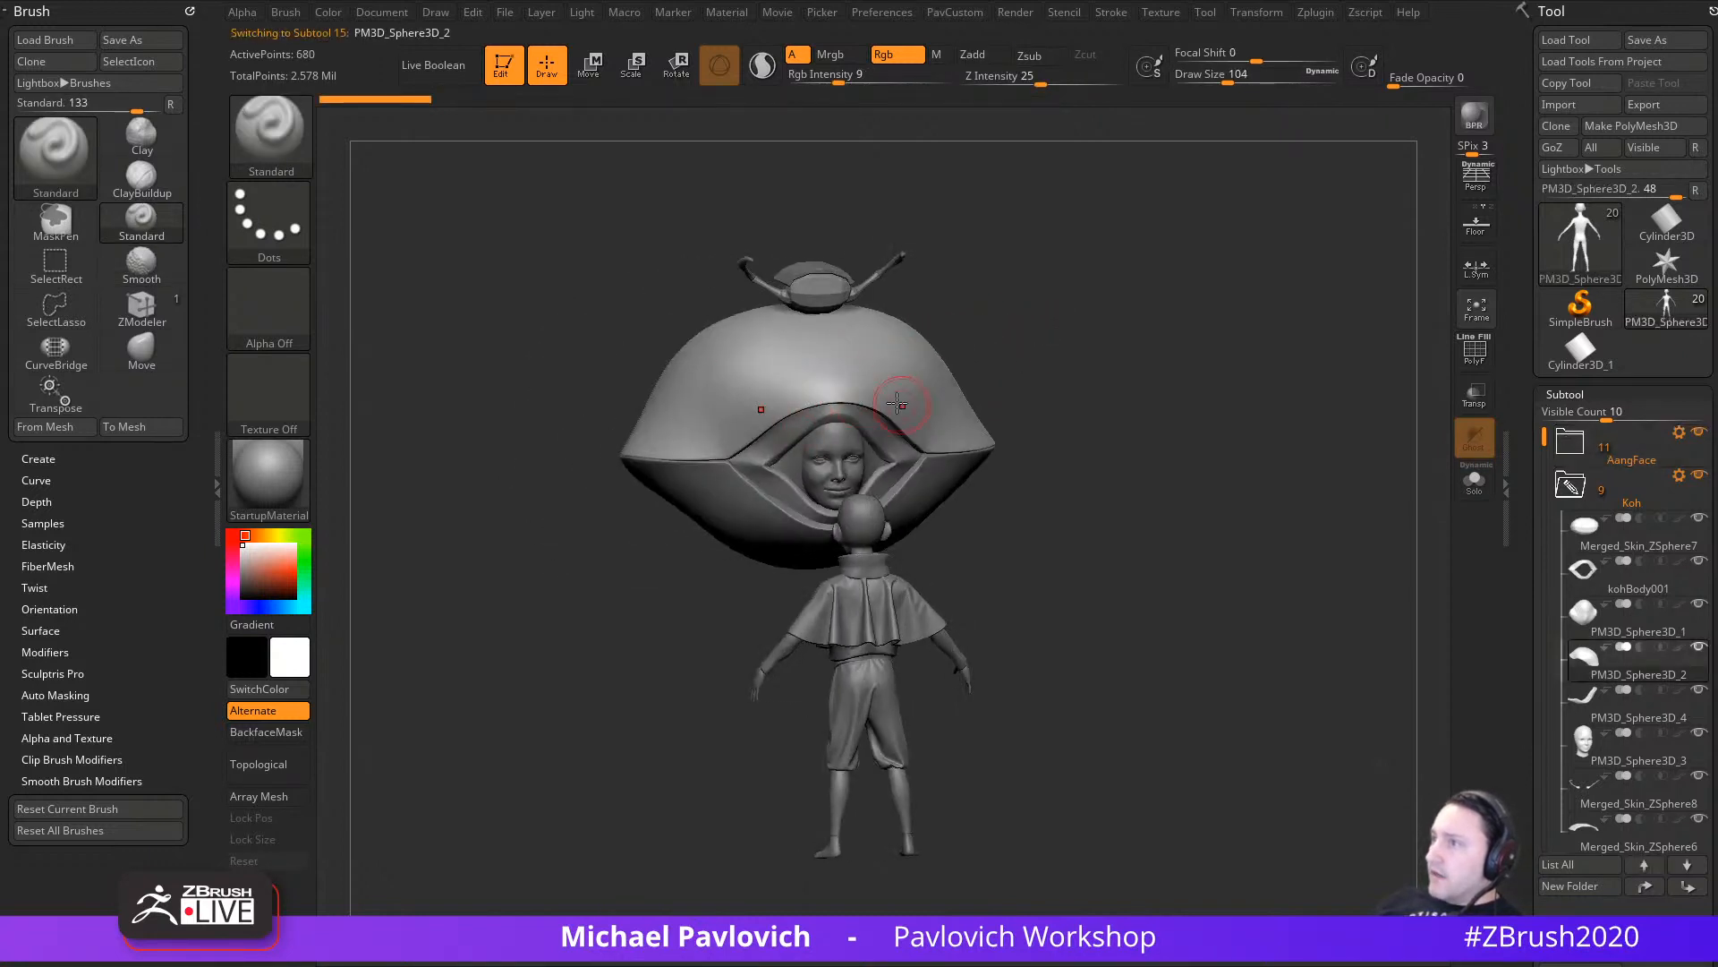
alt+click(904, 432)
alt+click(829, 458)
drag(1038, 376, 893, 360)
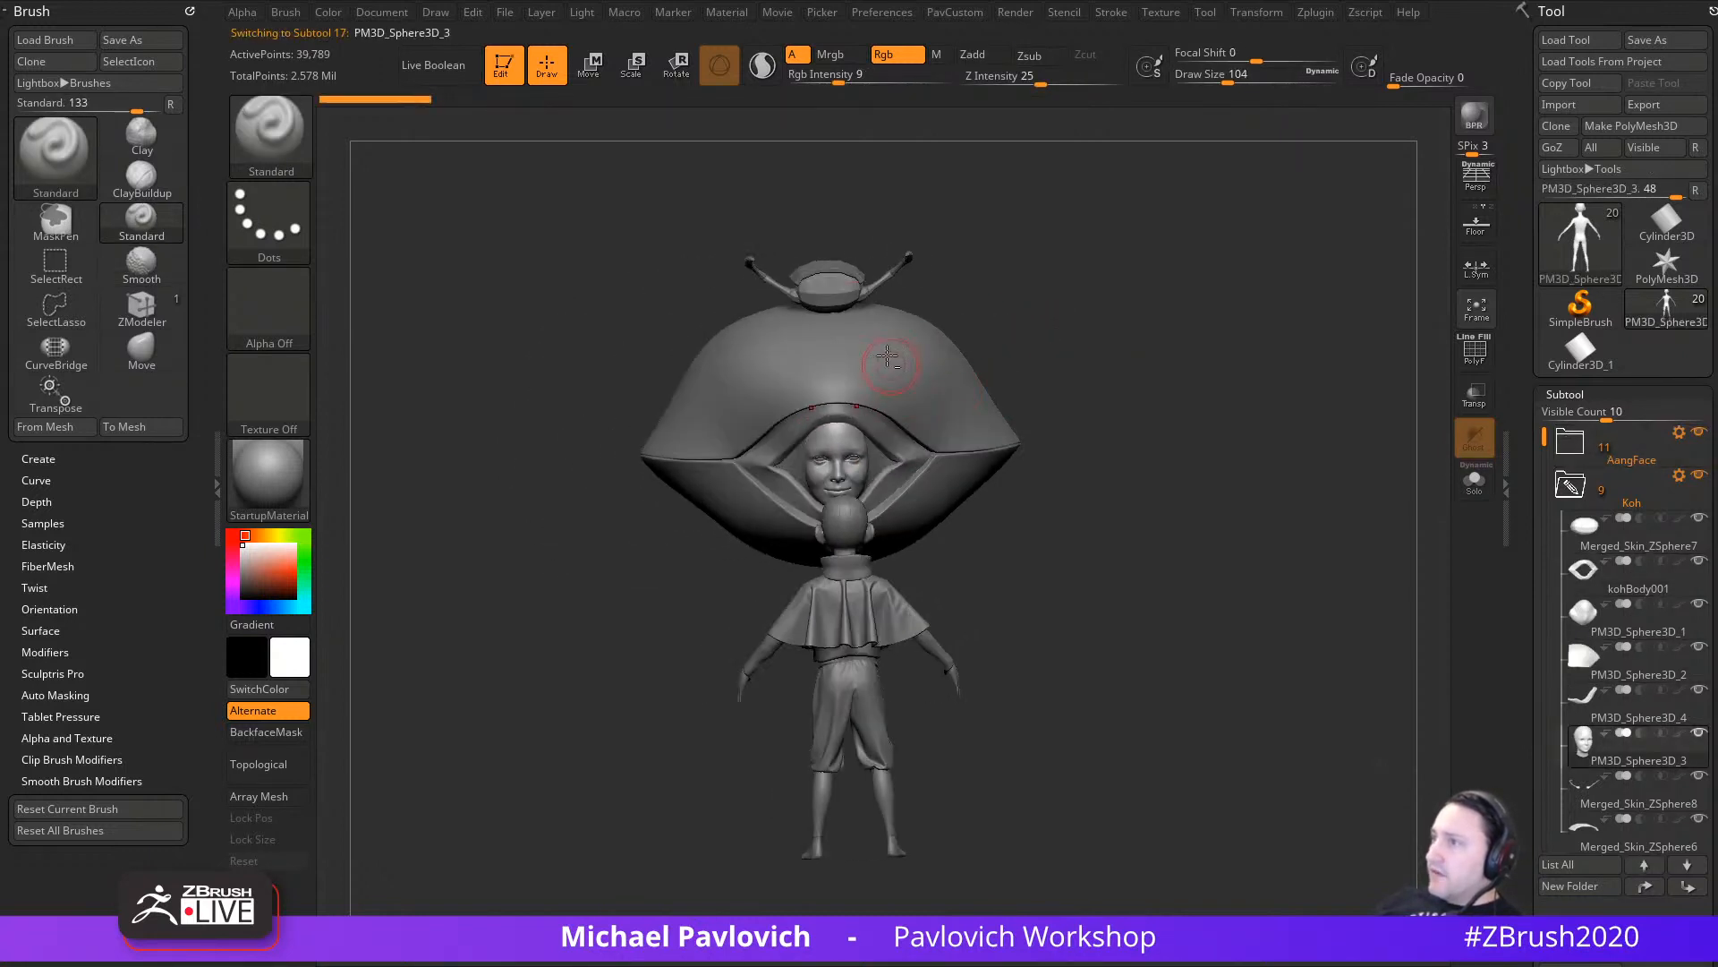
alt+click(845, 291)
drag(1057, 431, 958, 337)
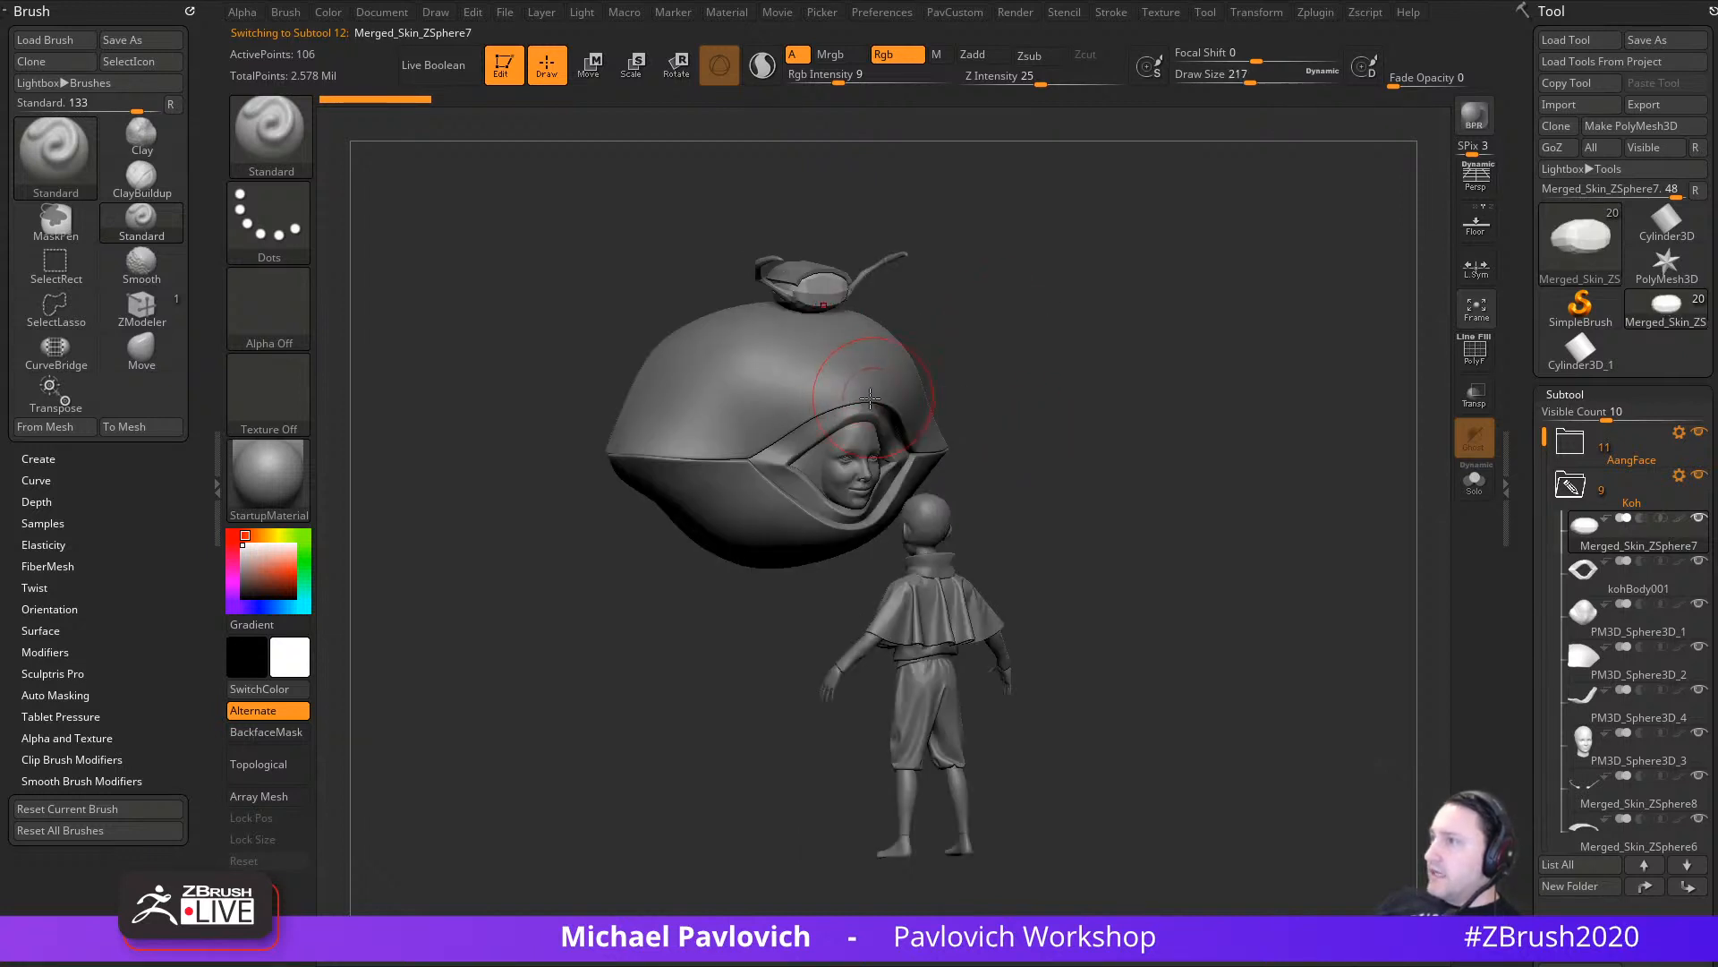
alt+click(770, 557)
mouse_move(1031, 395)
alt+mouse_down()
mouse_move(1009, 430)
mouse_move(1010, 378)
alt+mouse_up()
mouse_move(1010, 378)
shift+mouse_down()
mouse_move(1047, 399)
mouse_move(992, 418)
mouse_move(1007, 409)
shift+mouse_up()
key(s)
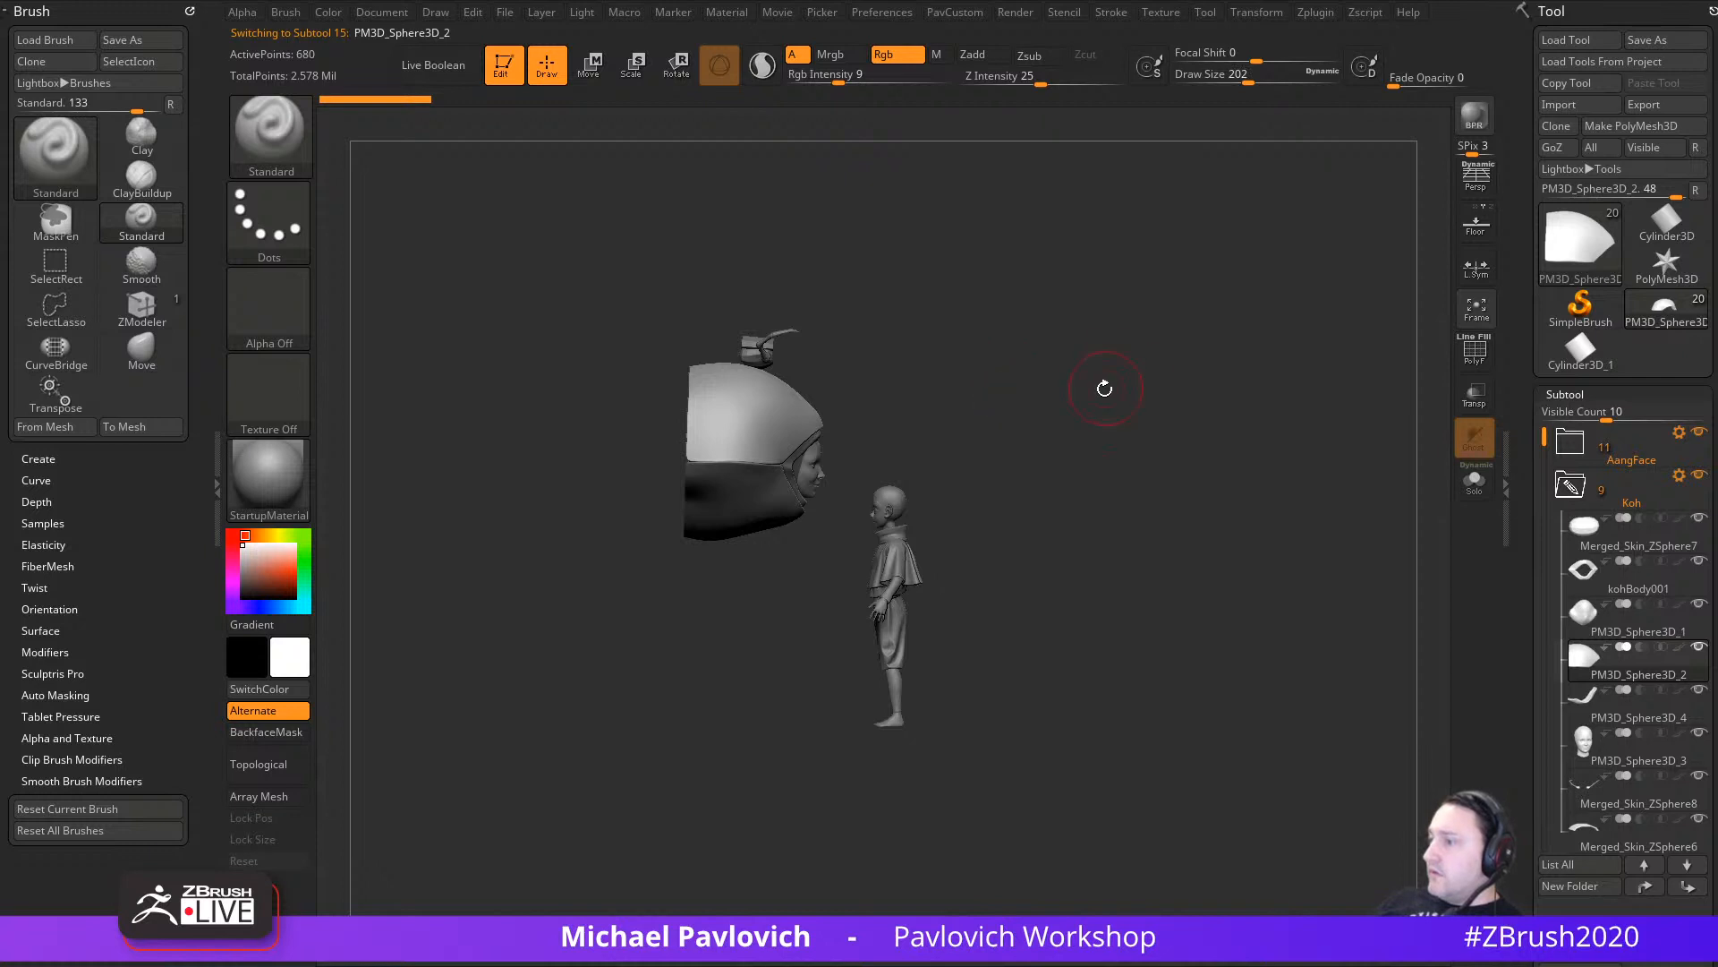
alt+drag(1105, 388, 1090, 412)
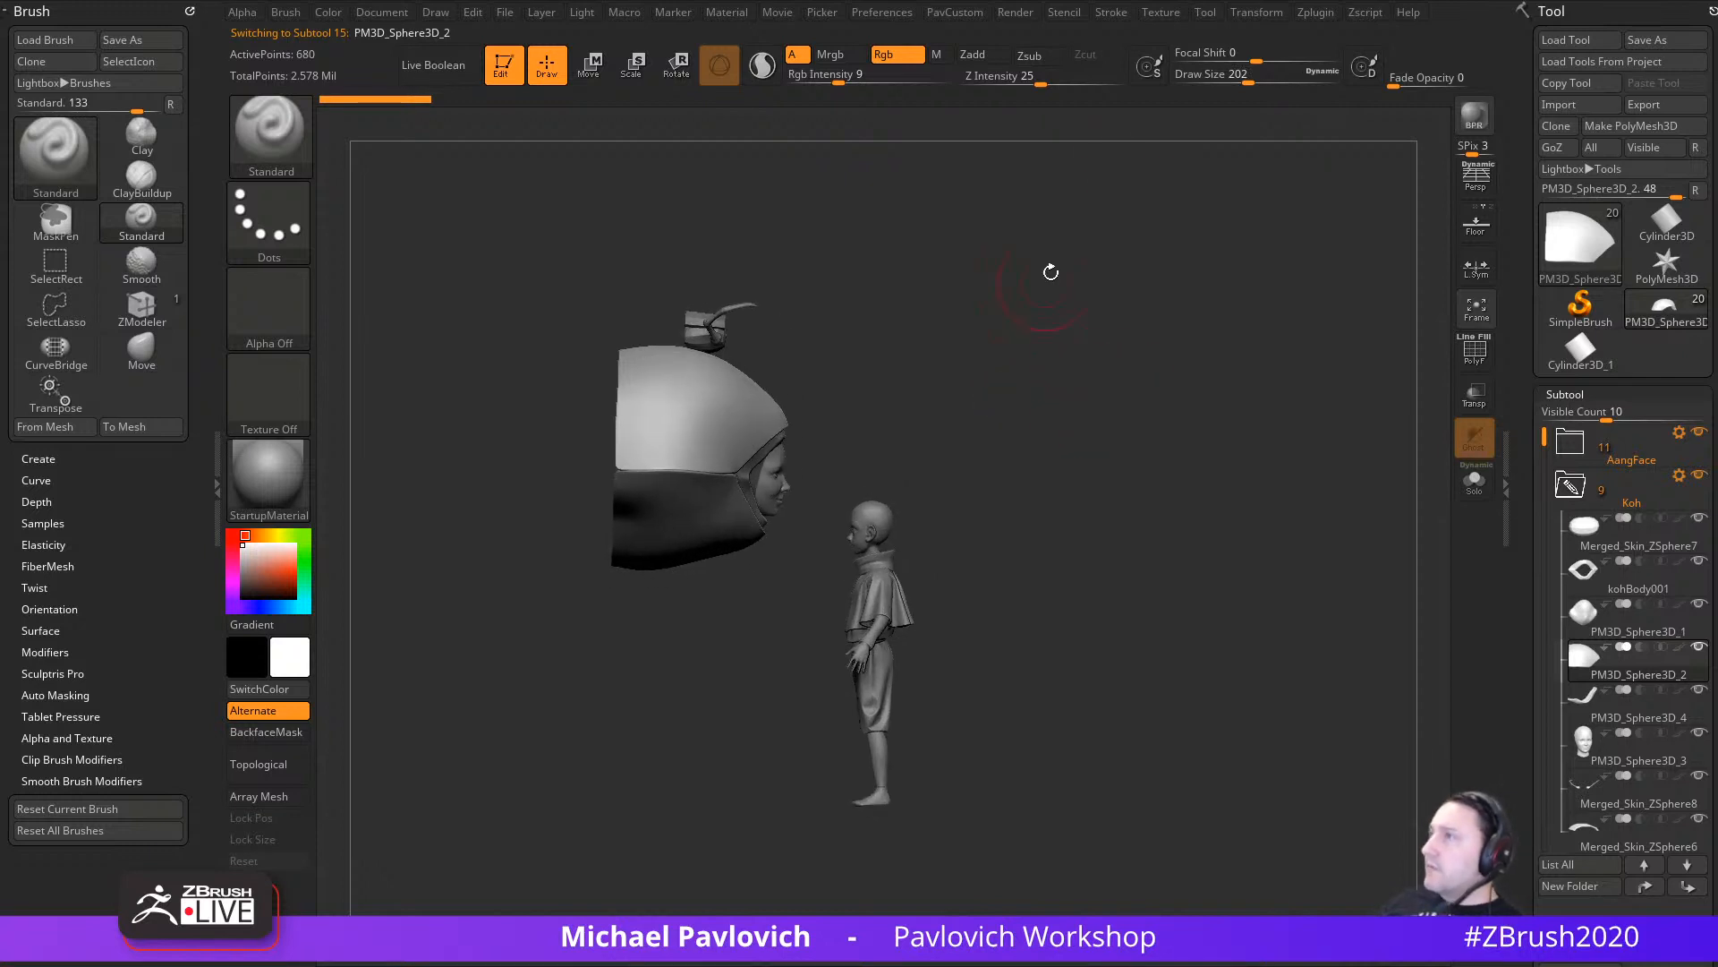
Step: Add the koh14 texture to Spotlight as a reference overlay
click(1164, 15)
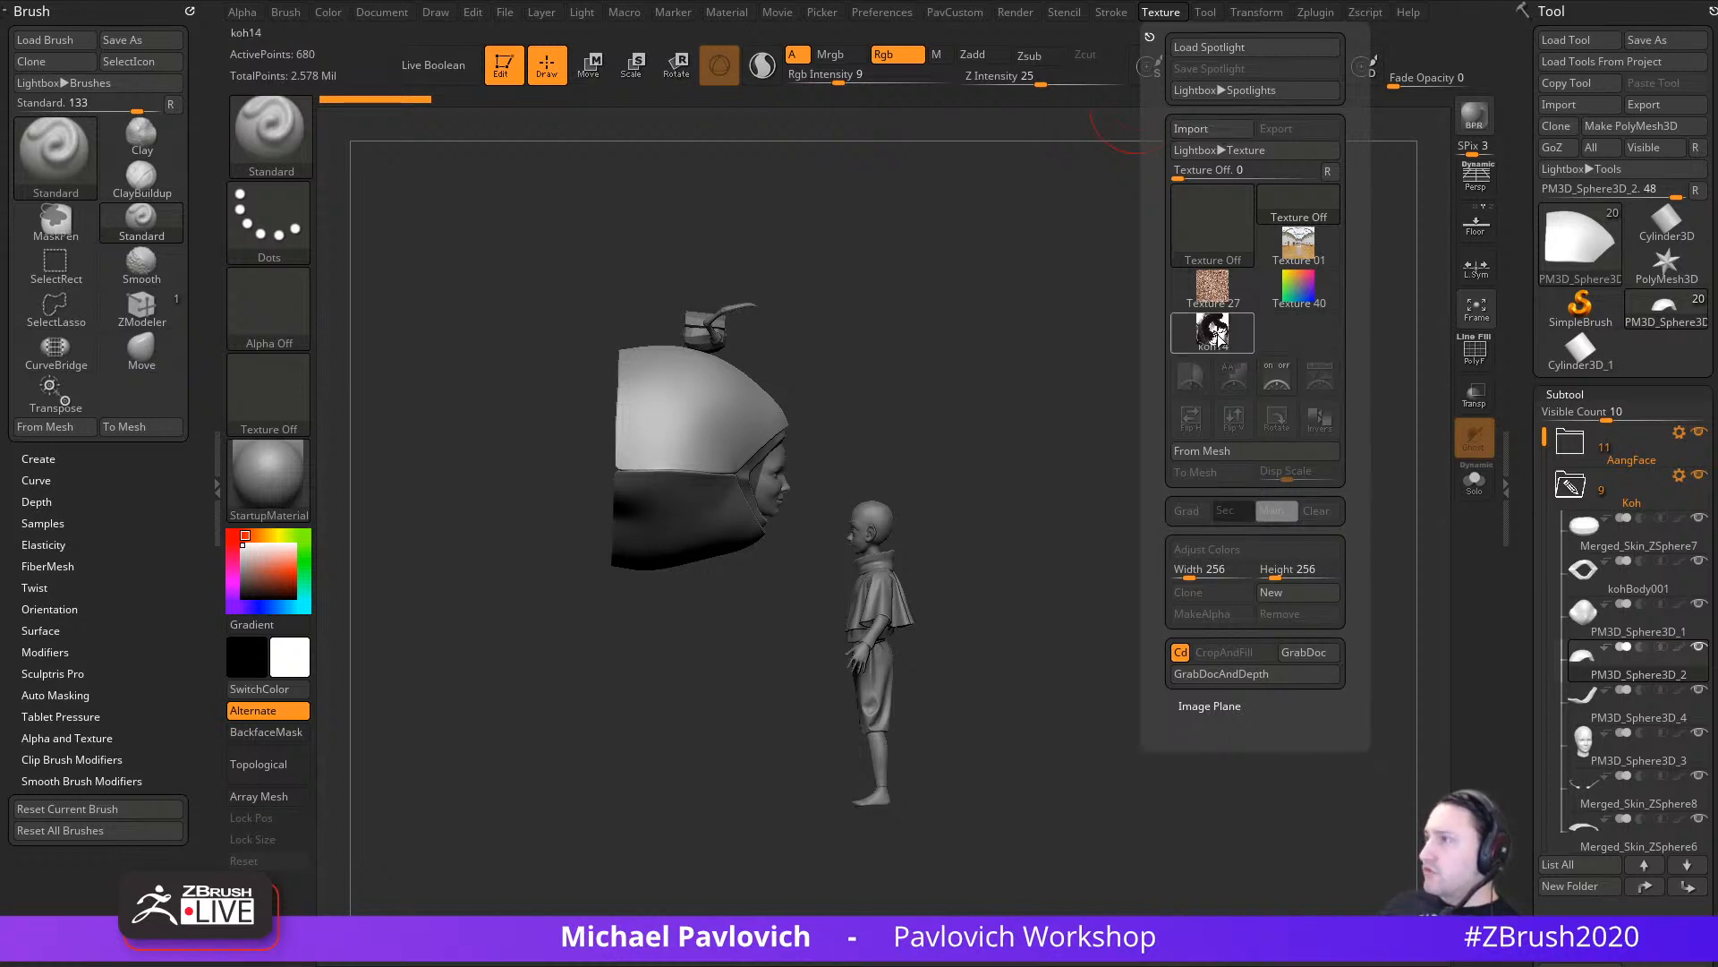
click(1210, 332)
click(1318, 382)
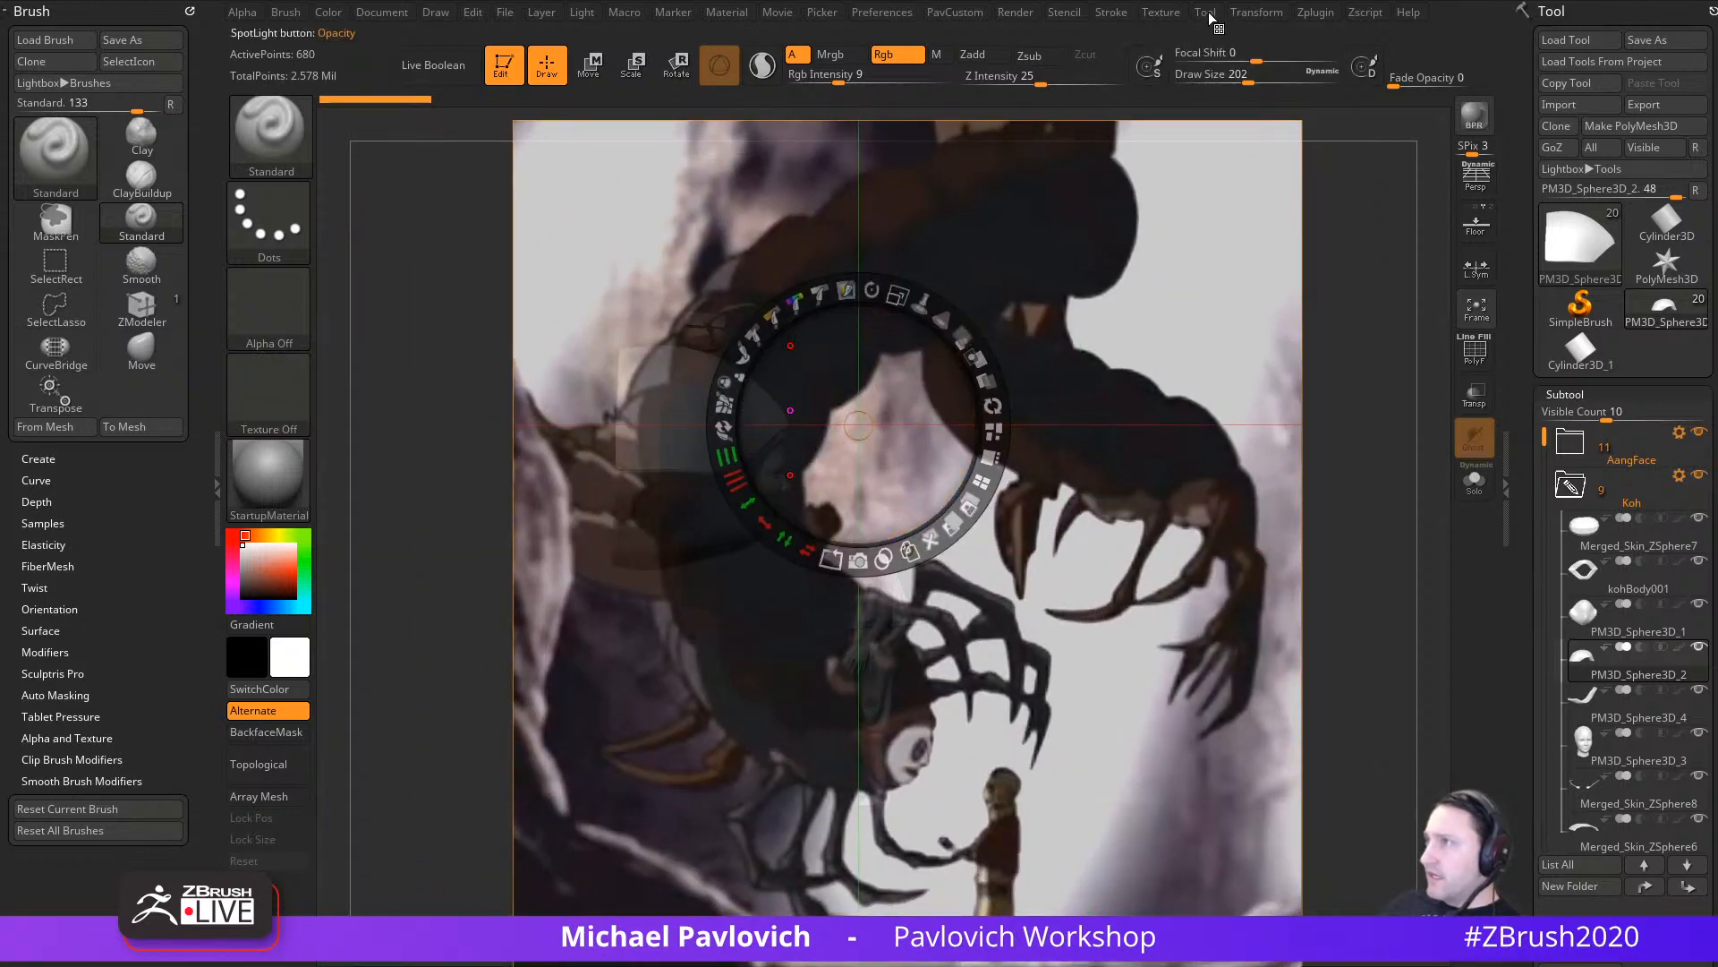
click(1157, 12)
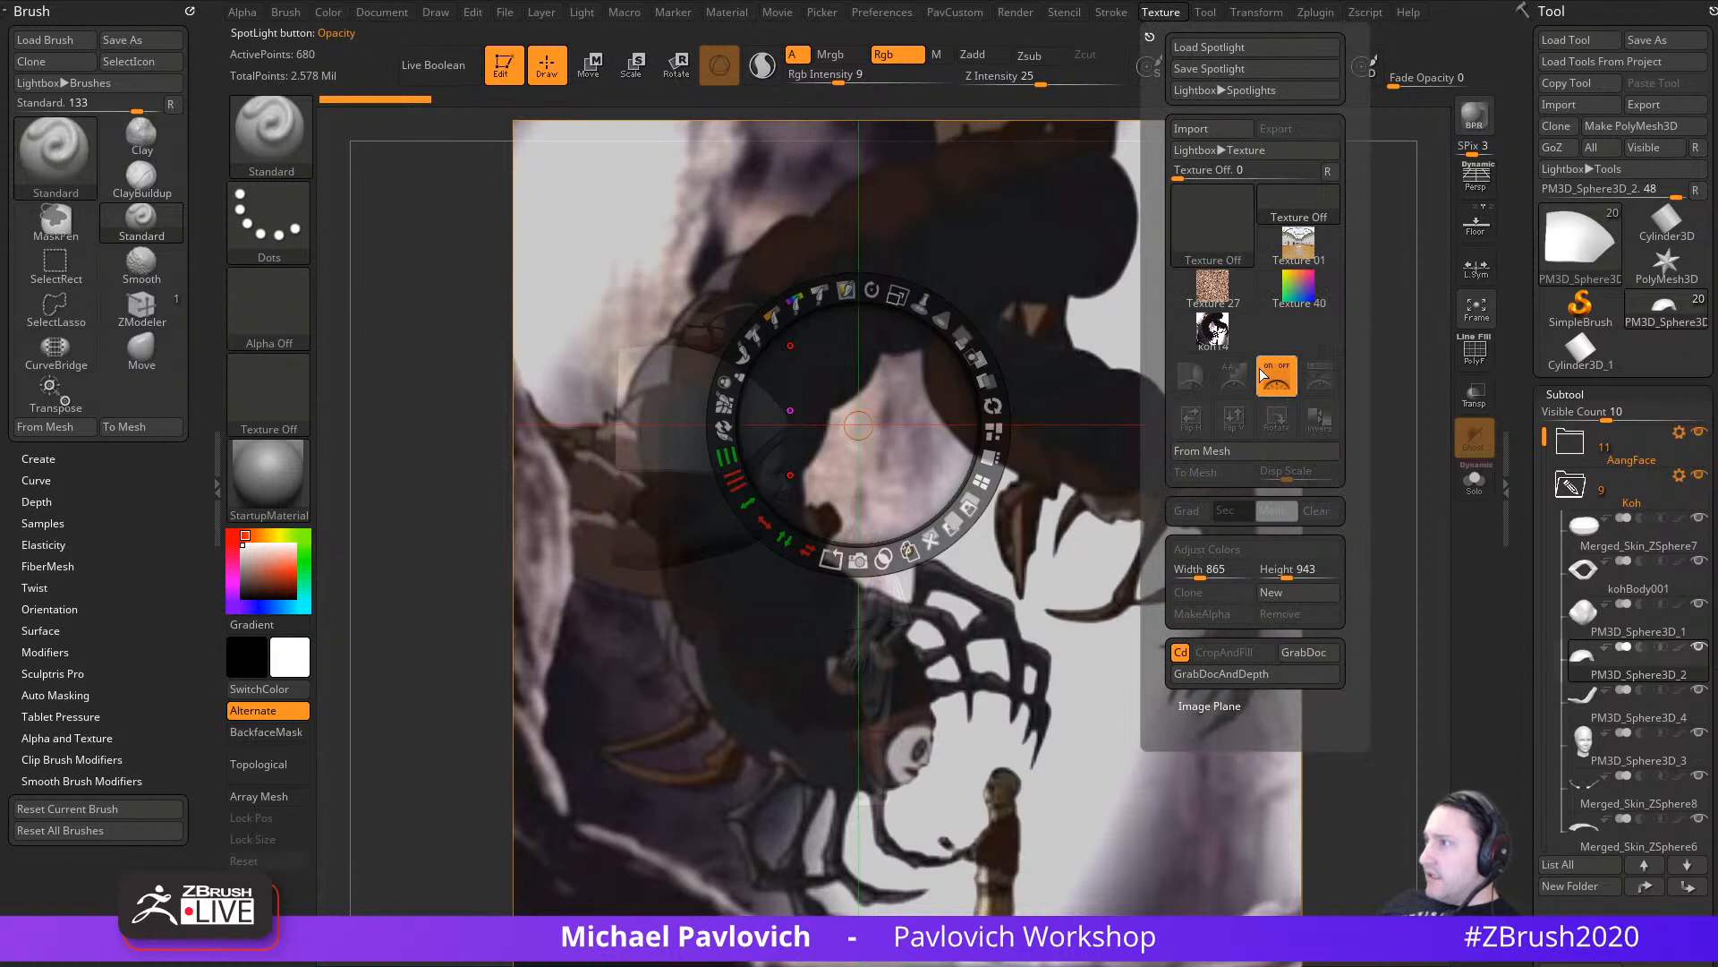
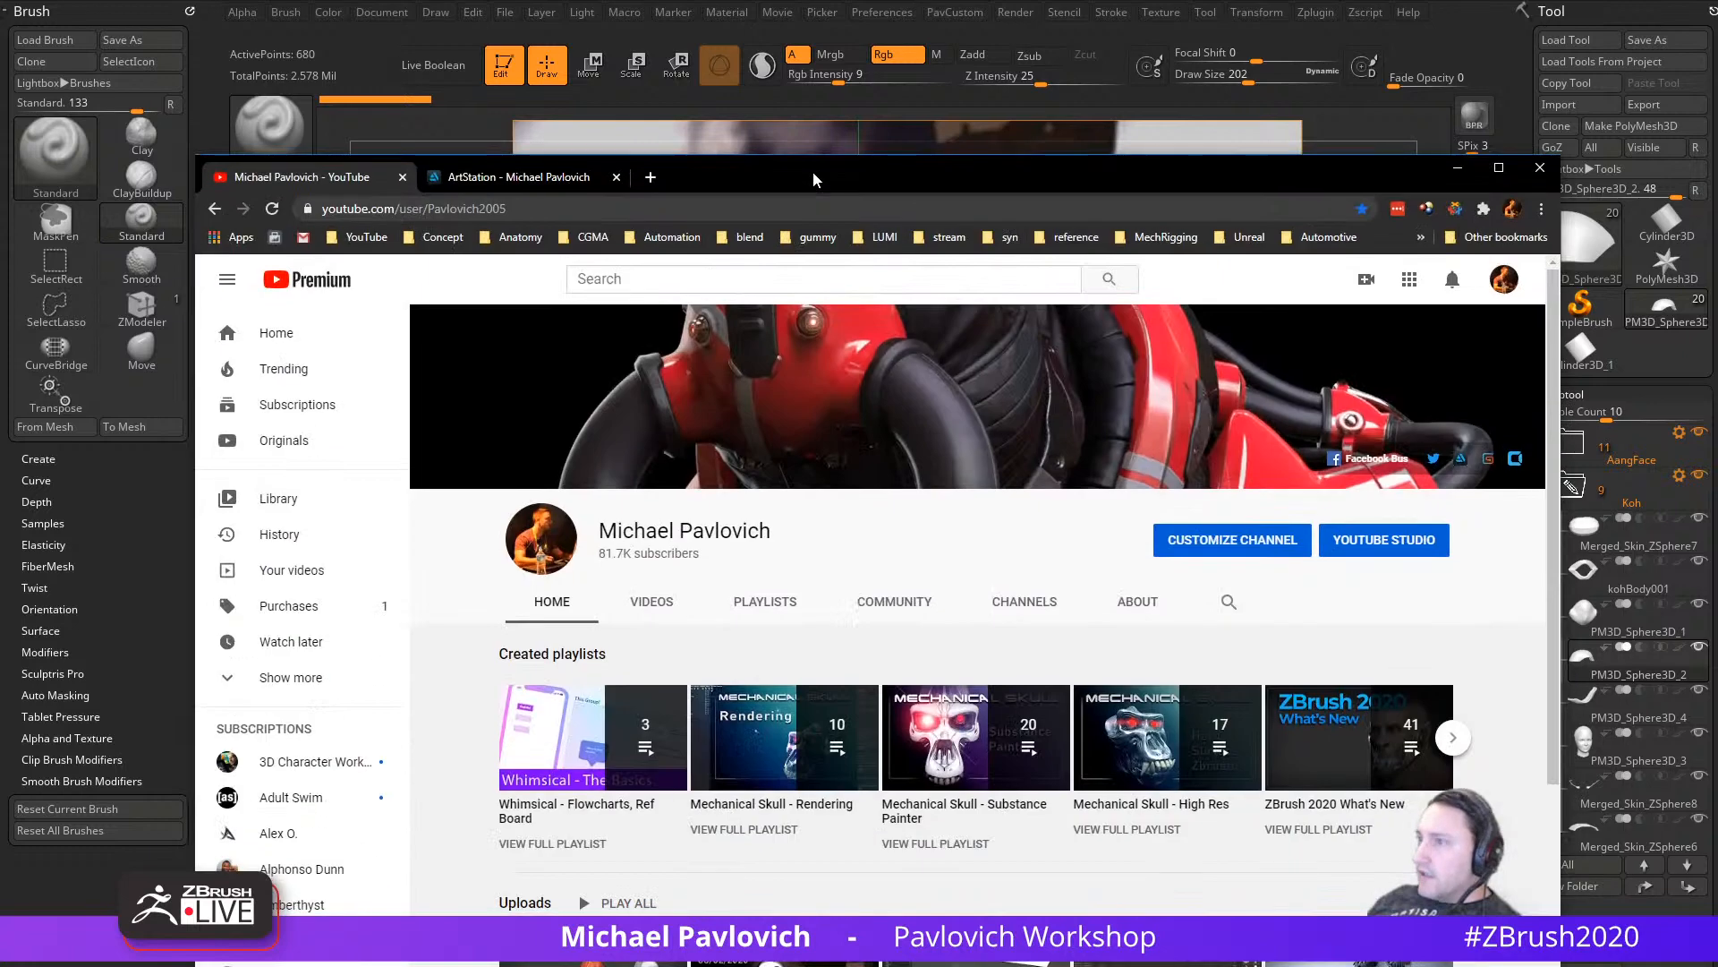
Step: Switch to the browser, open the YouTube channel's playlists and look through the "NEW Intro to ZBrush - ZBrush for Ideation" playlist
drag(815, 175, 847, 1)
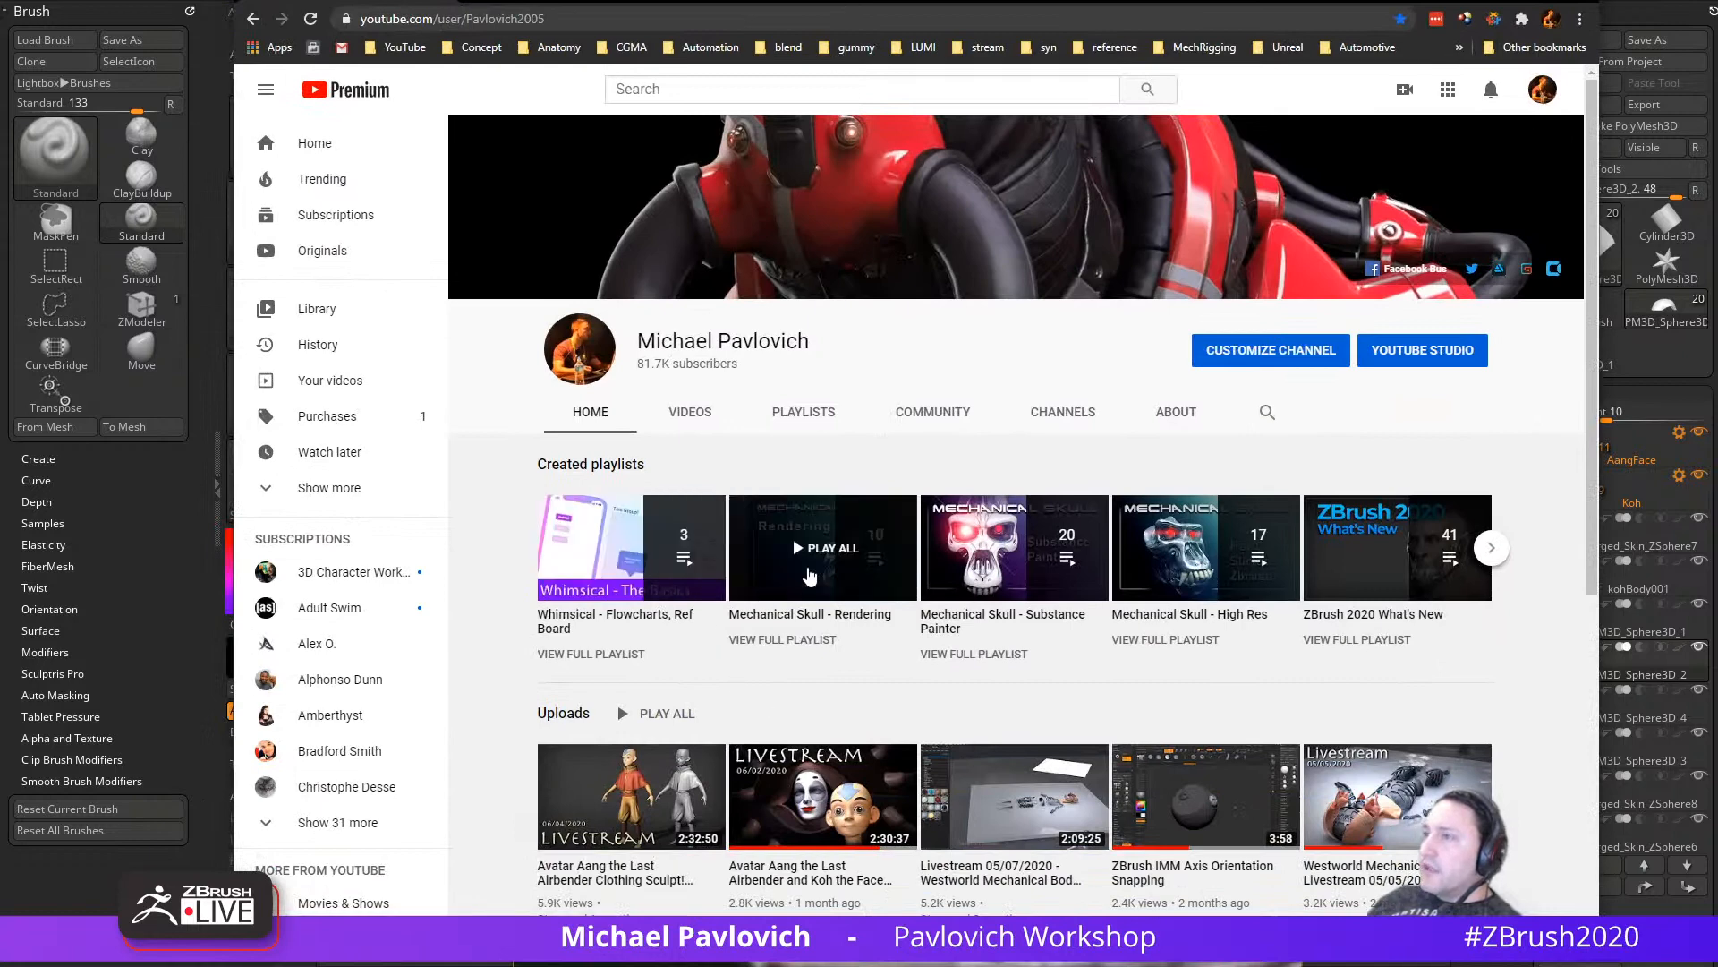
click(797, 416)
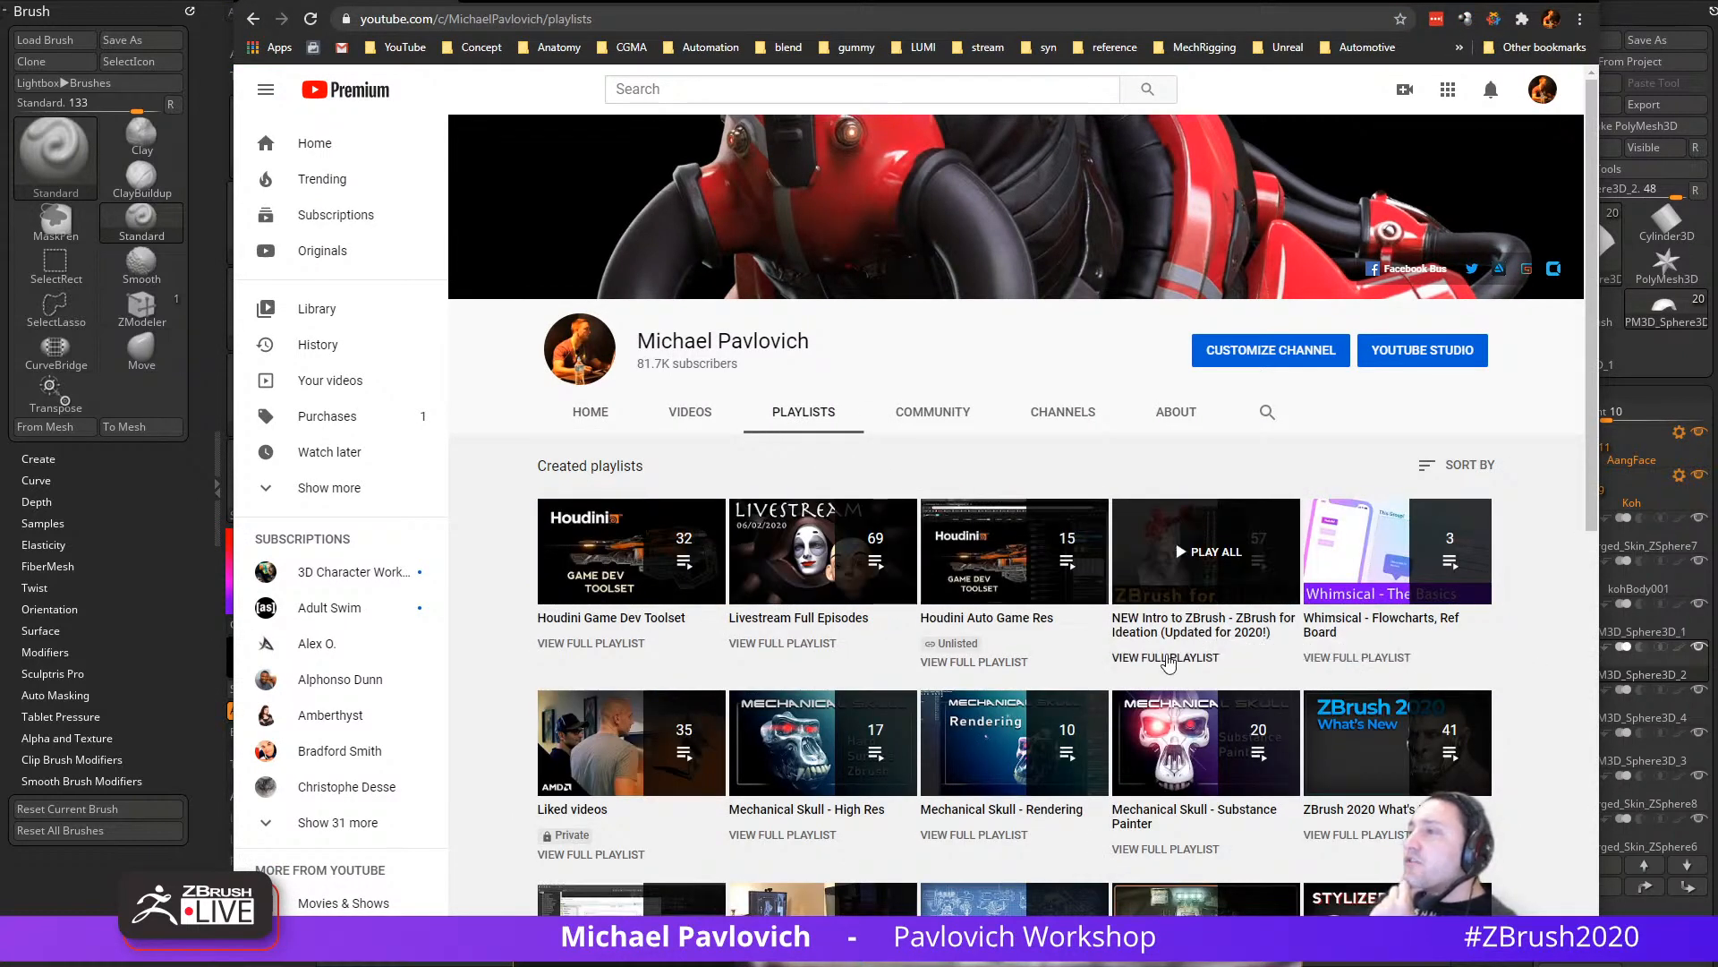
click(1168, 659)
scroll(1065, 283, down, 20)
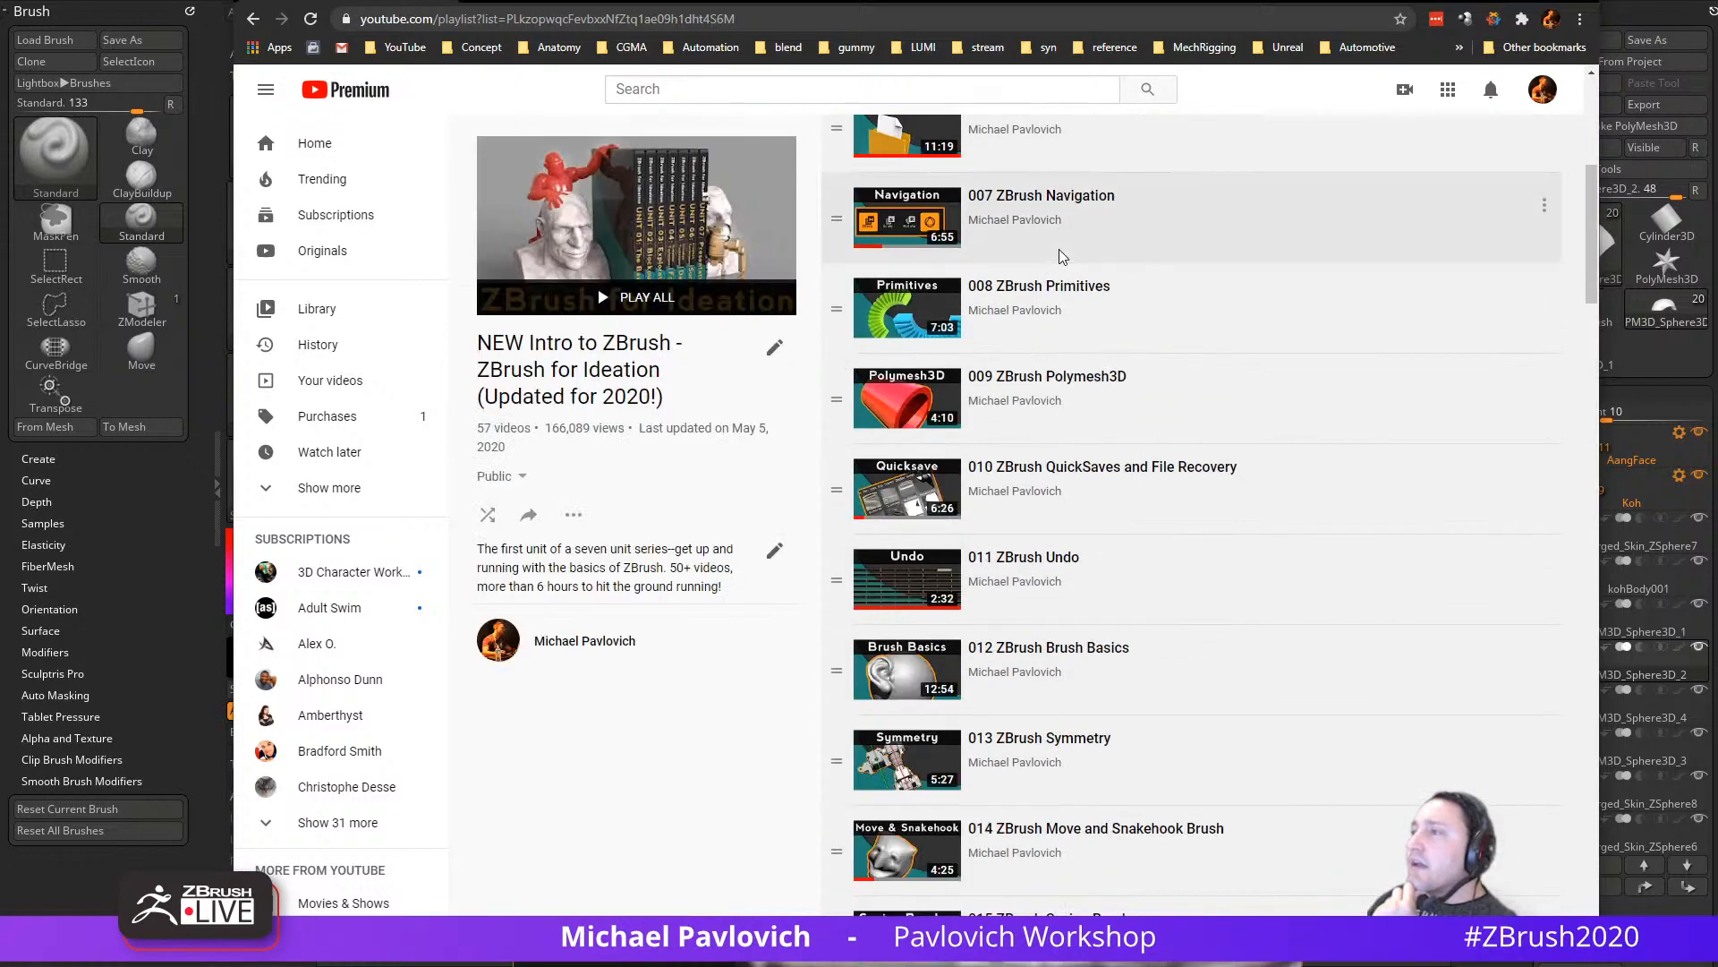
scroll(1065, 283, down, 10)
scroll(1065, 283, up, 20)
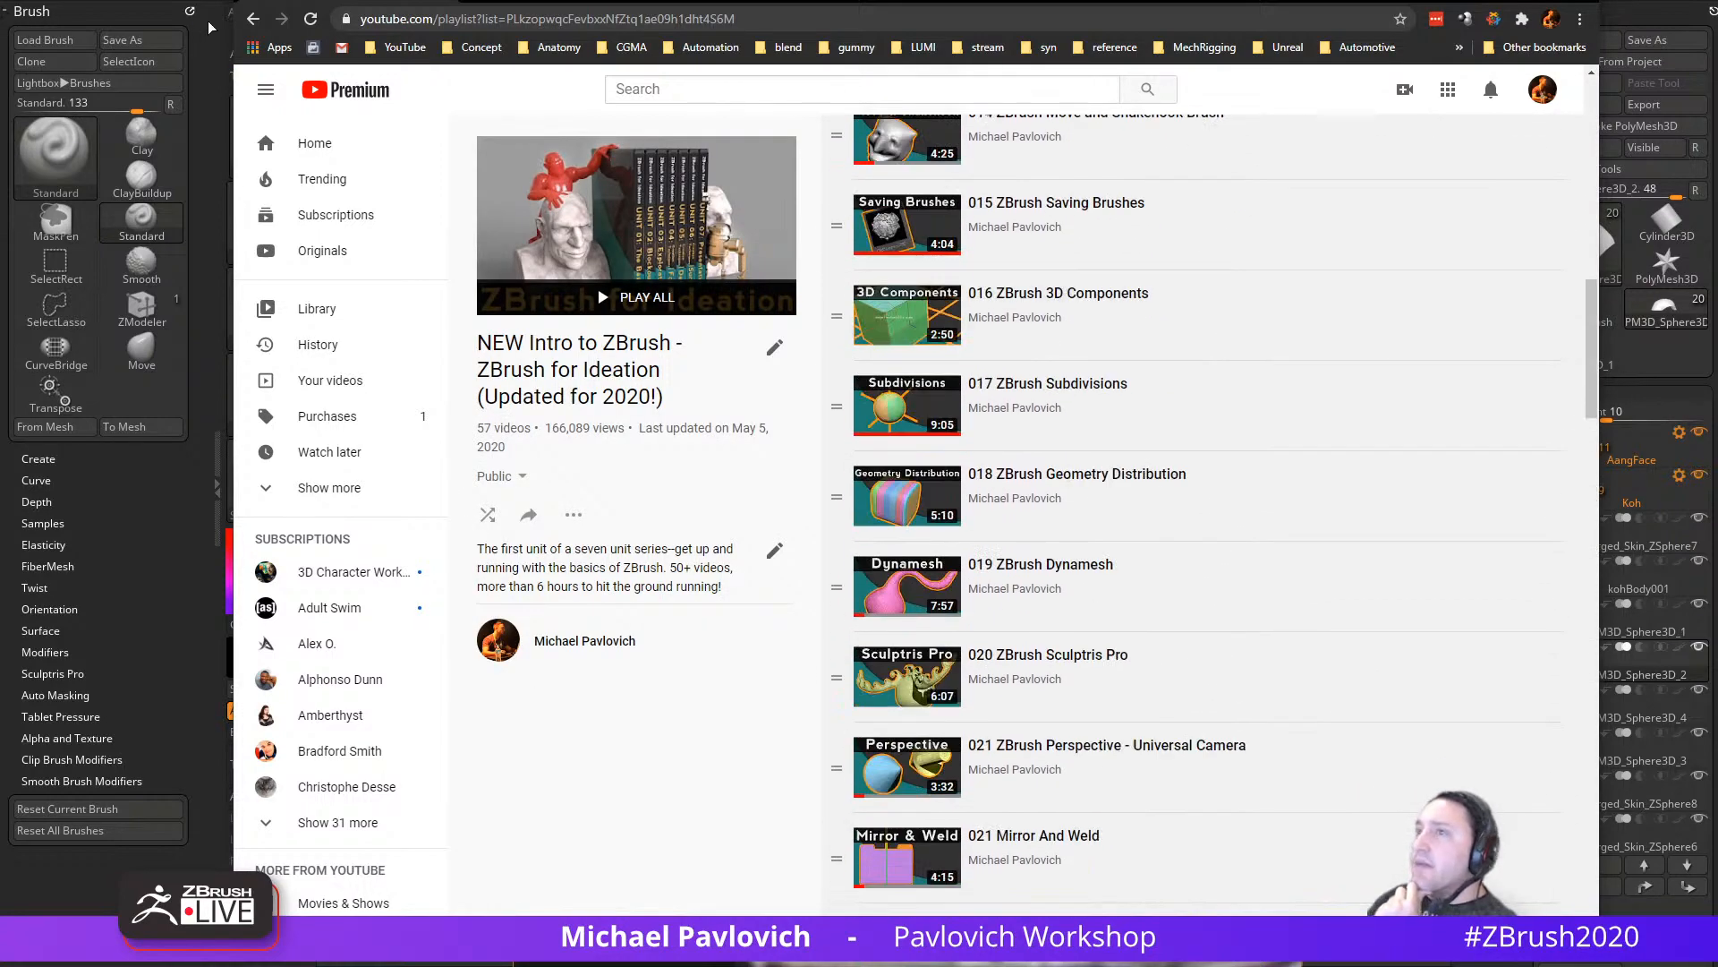
Step: Return to the channel's playlists page and select its web address
click(253, 20)
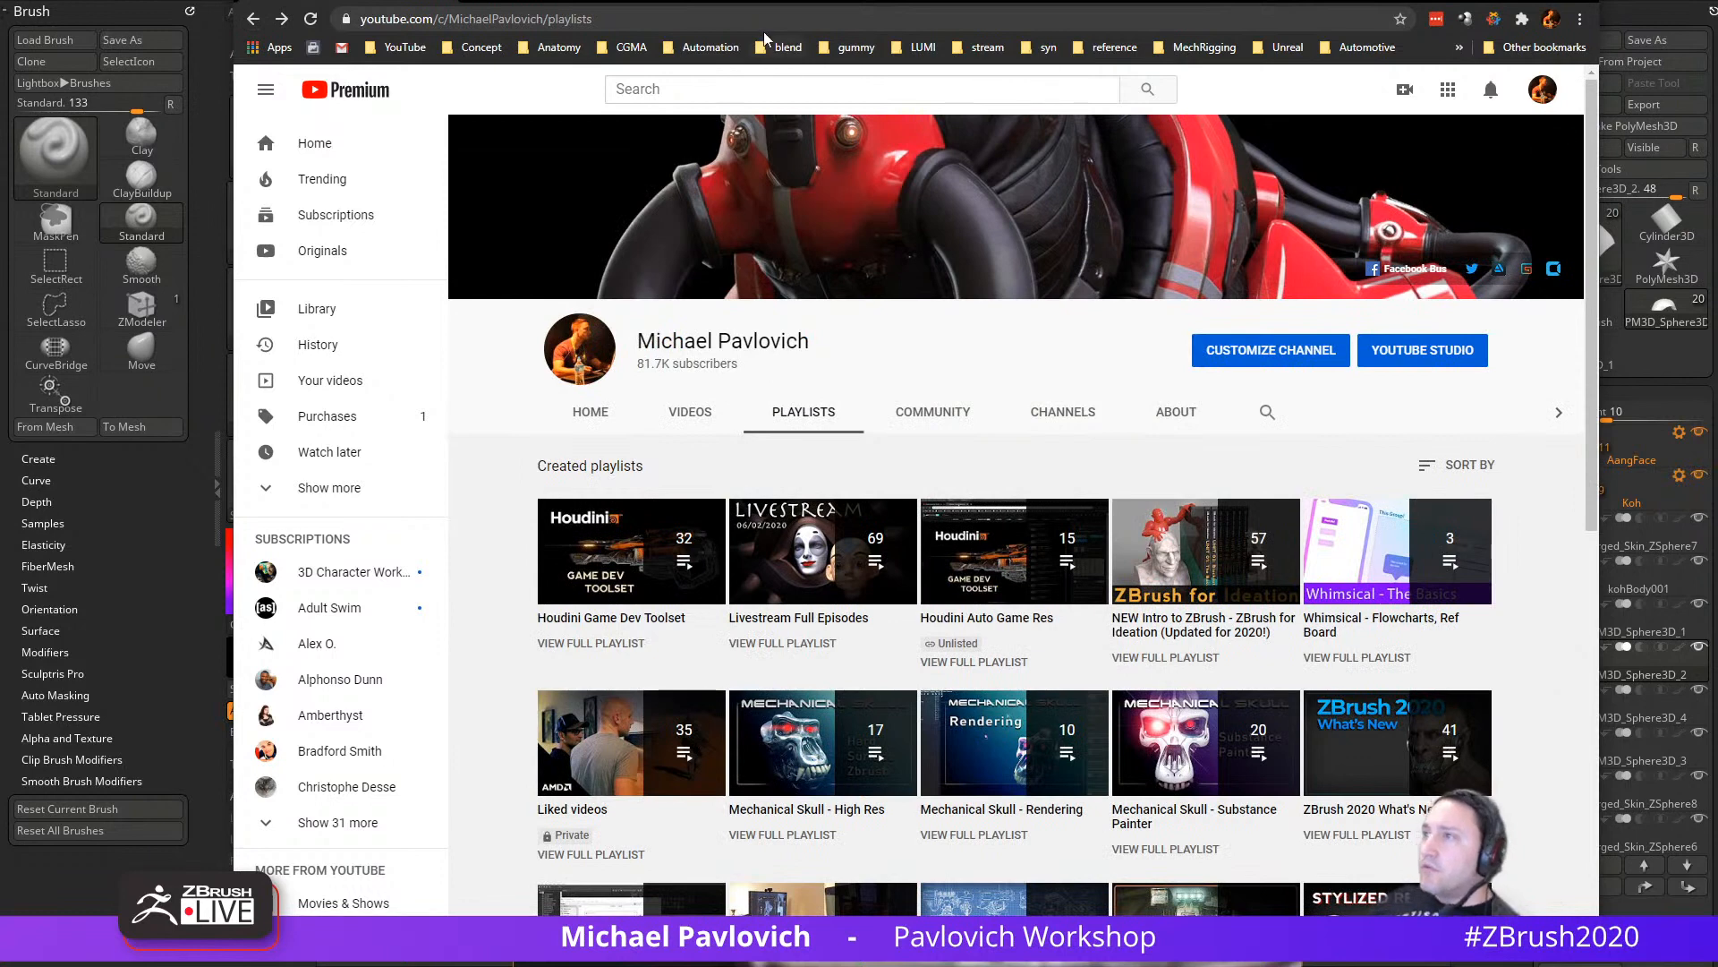
click(779, 11)
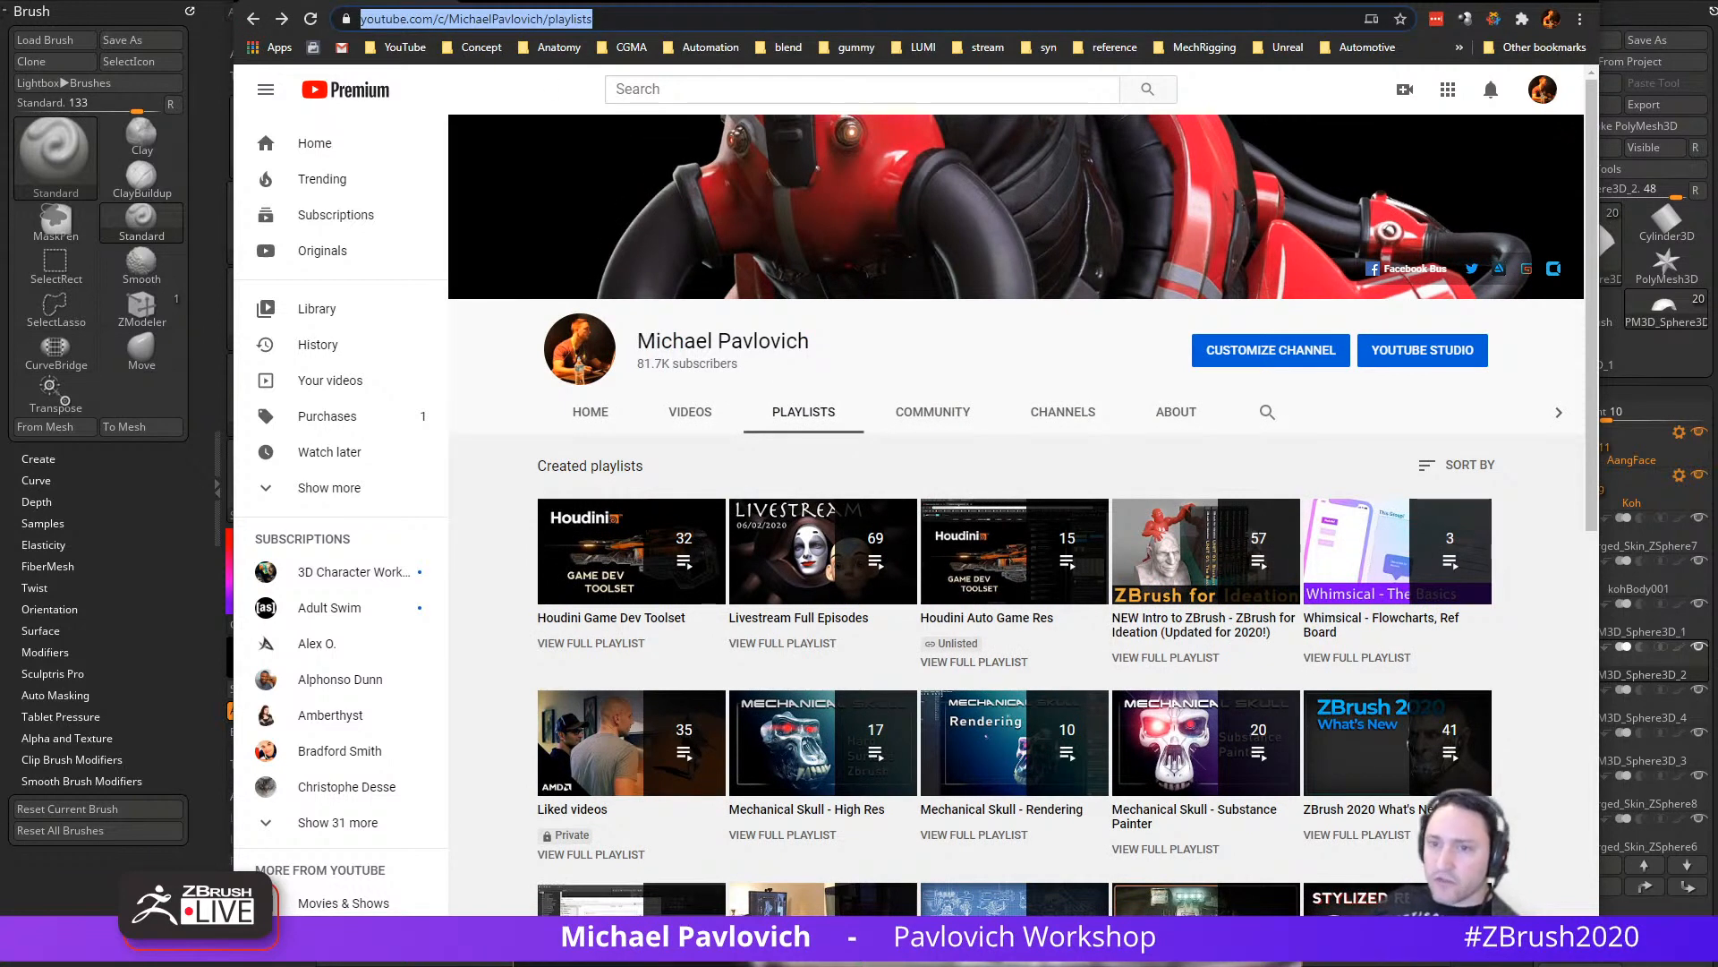
key(alt+Tab)
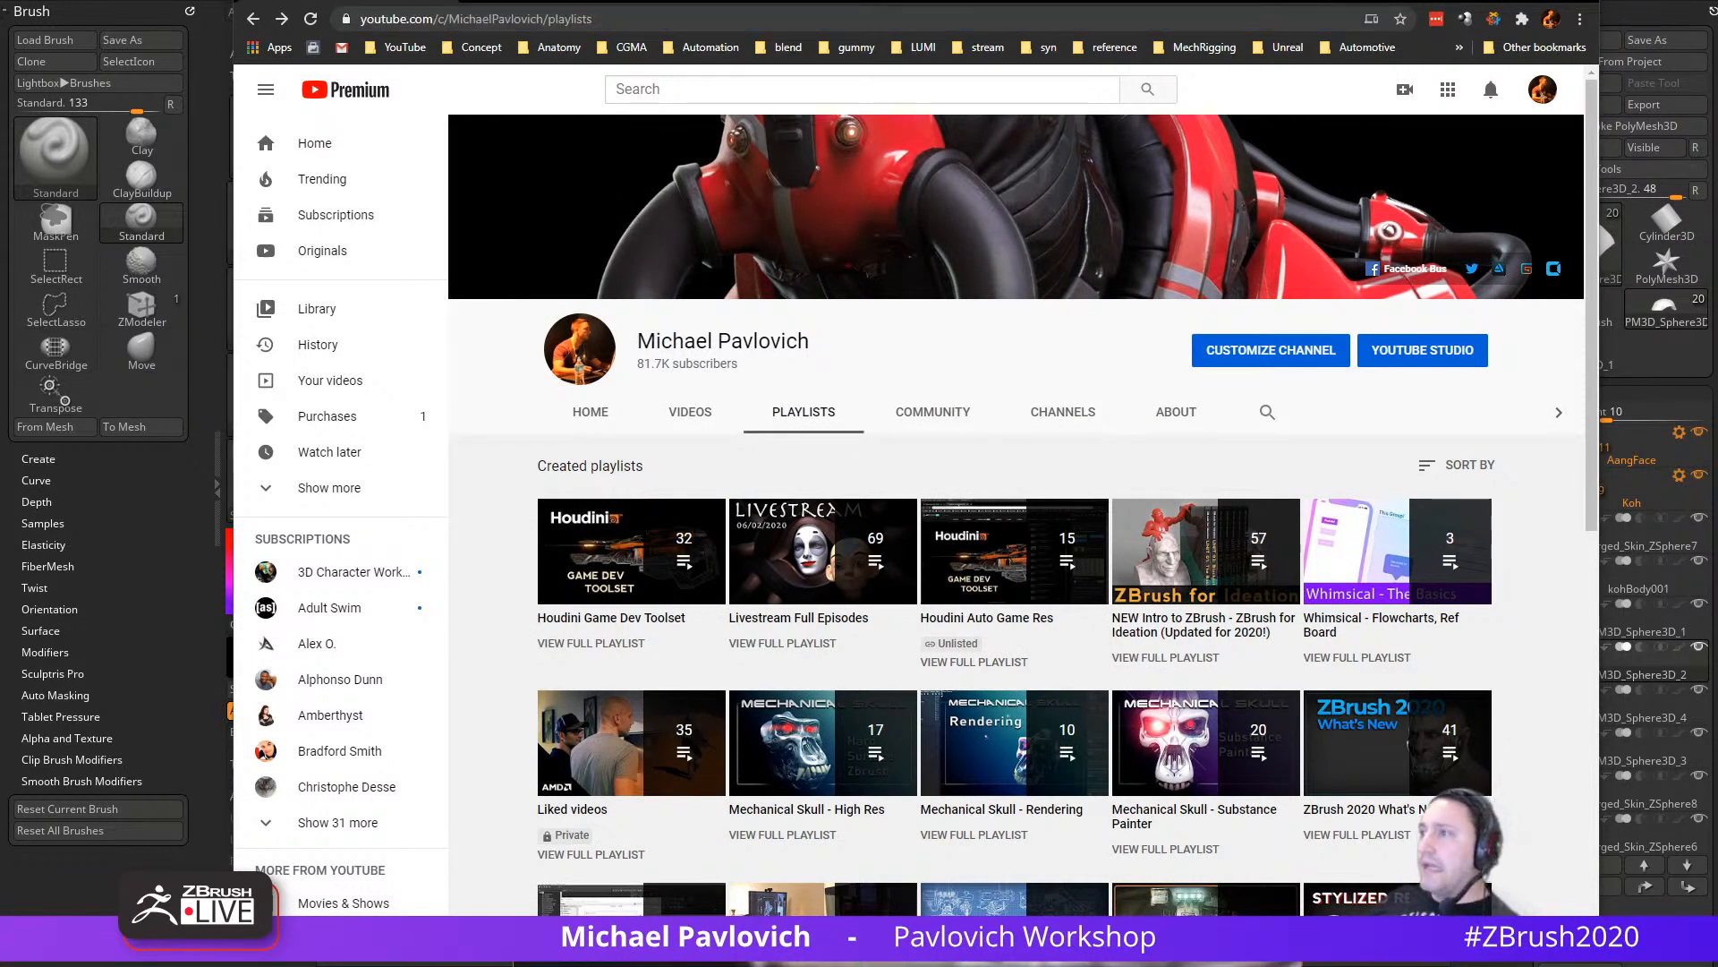
Step: Open the ArtStation portfolio page, browse its project thumbnails and select the page's web address
click(586, 1)
scroll(837, 522, down, 1)
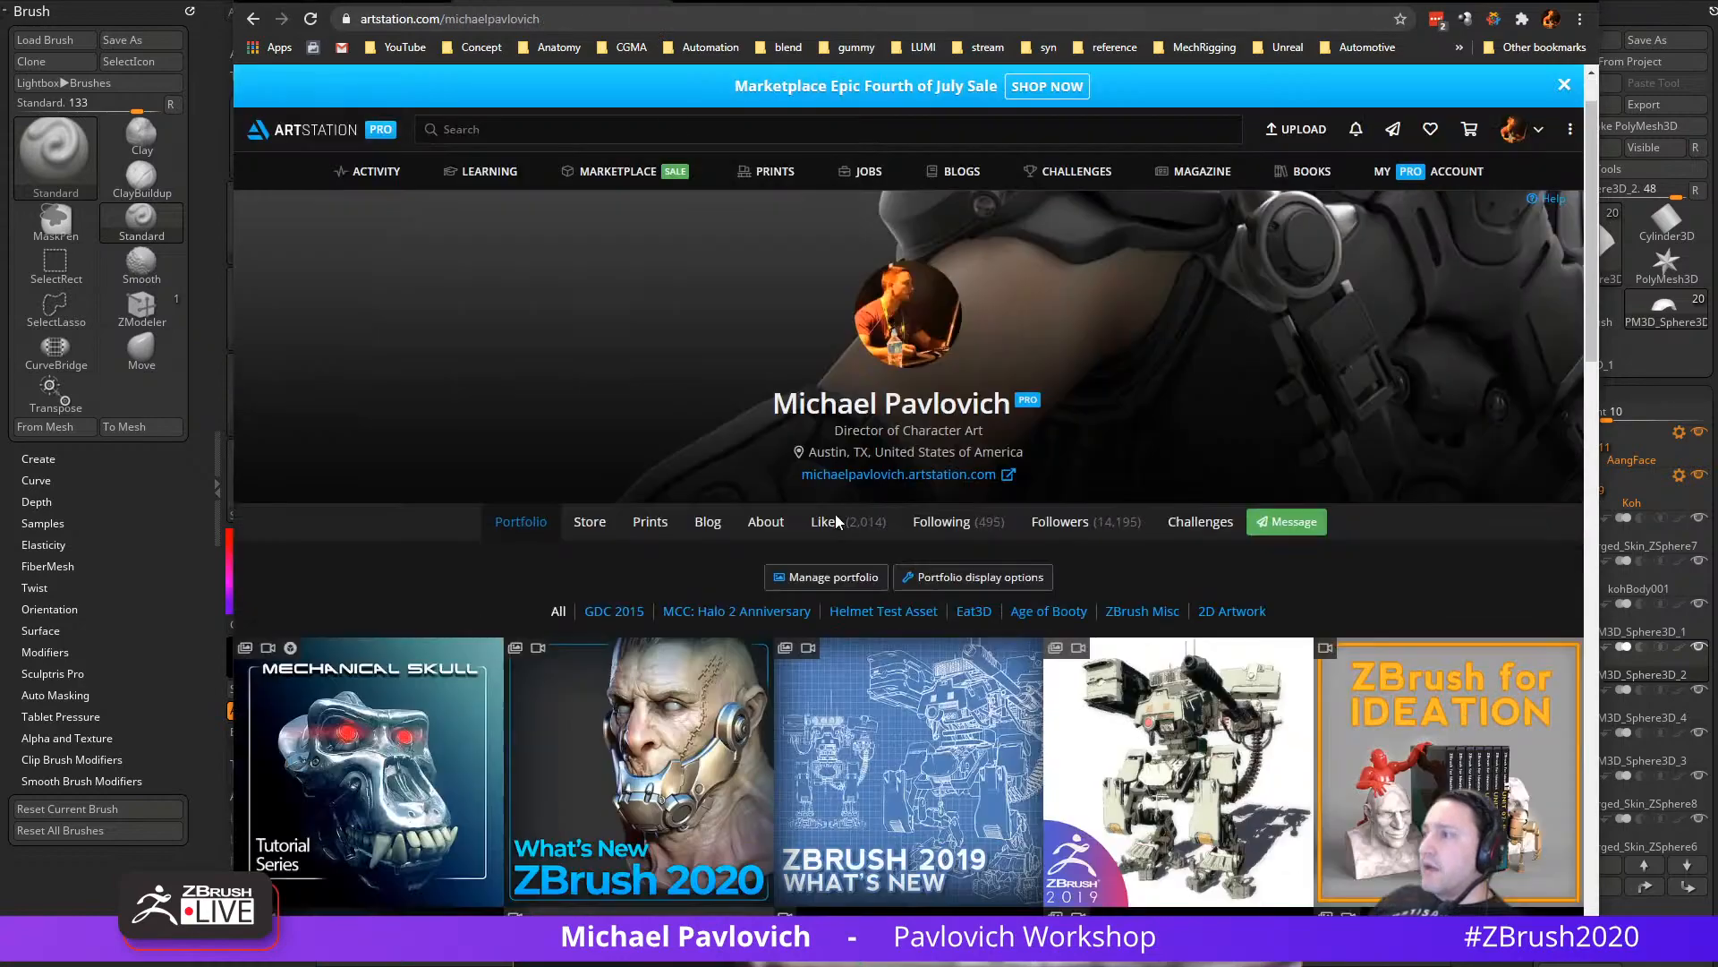
scroll(838, 522, down, 8)
scroll(837, 522, up, 4)
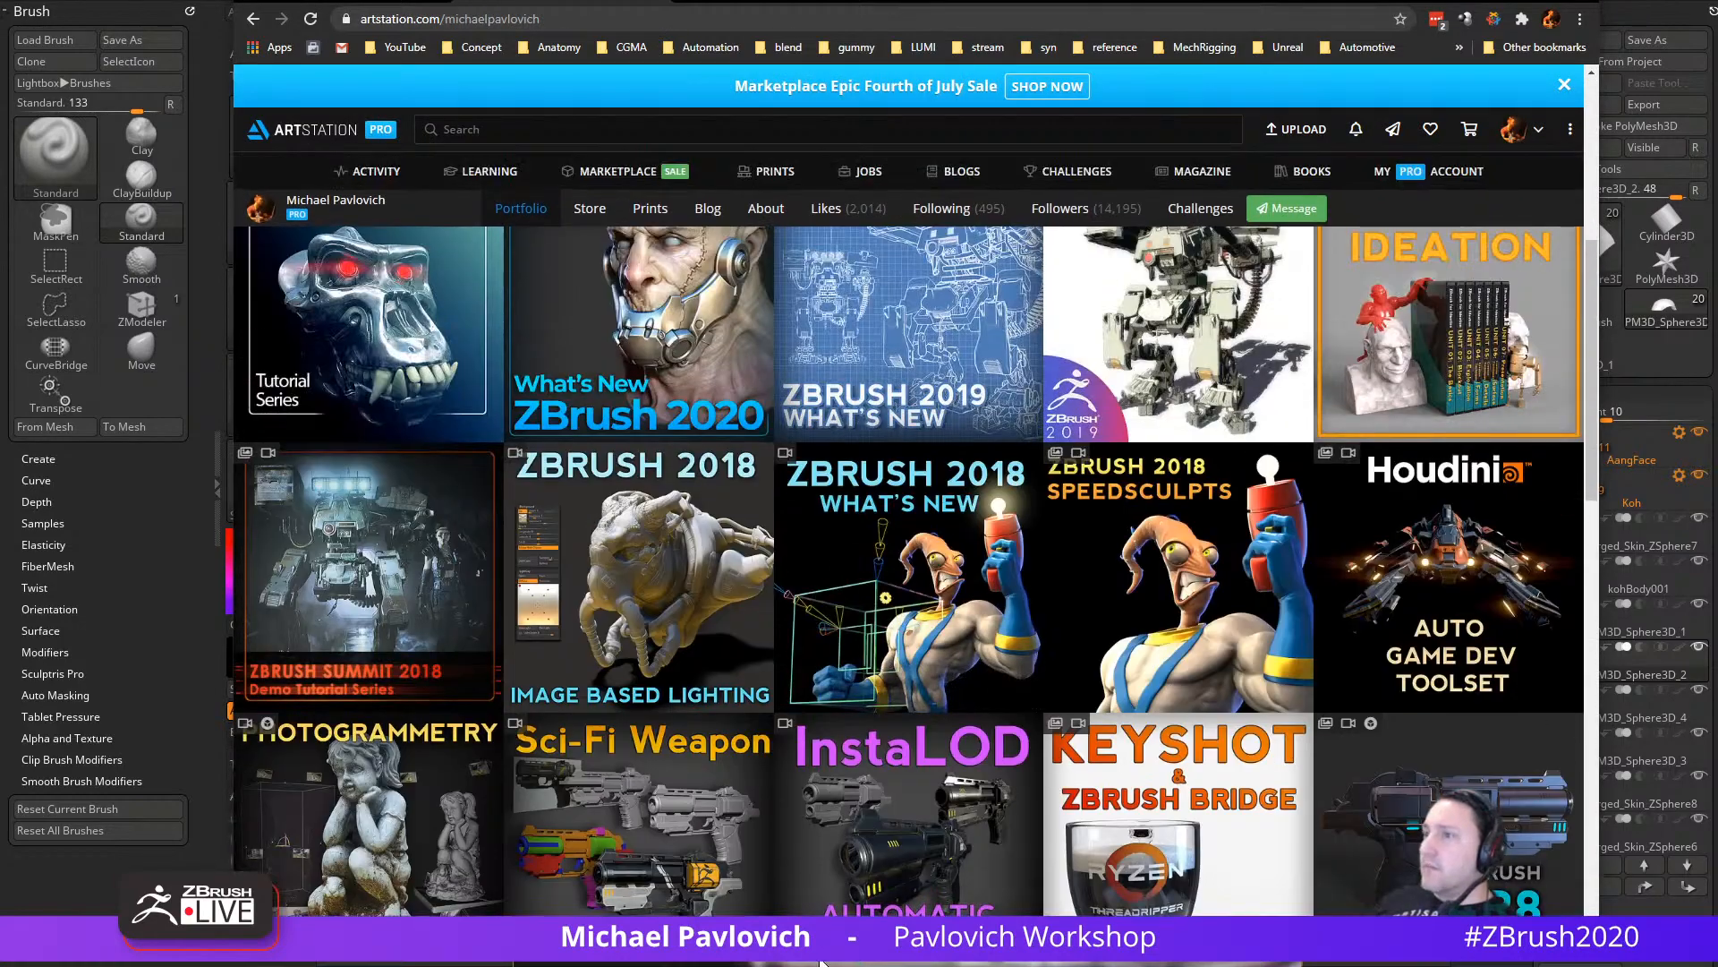
scroll(993, 499, down, 3)
scroll(994, 499, up, 2)
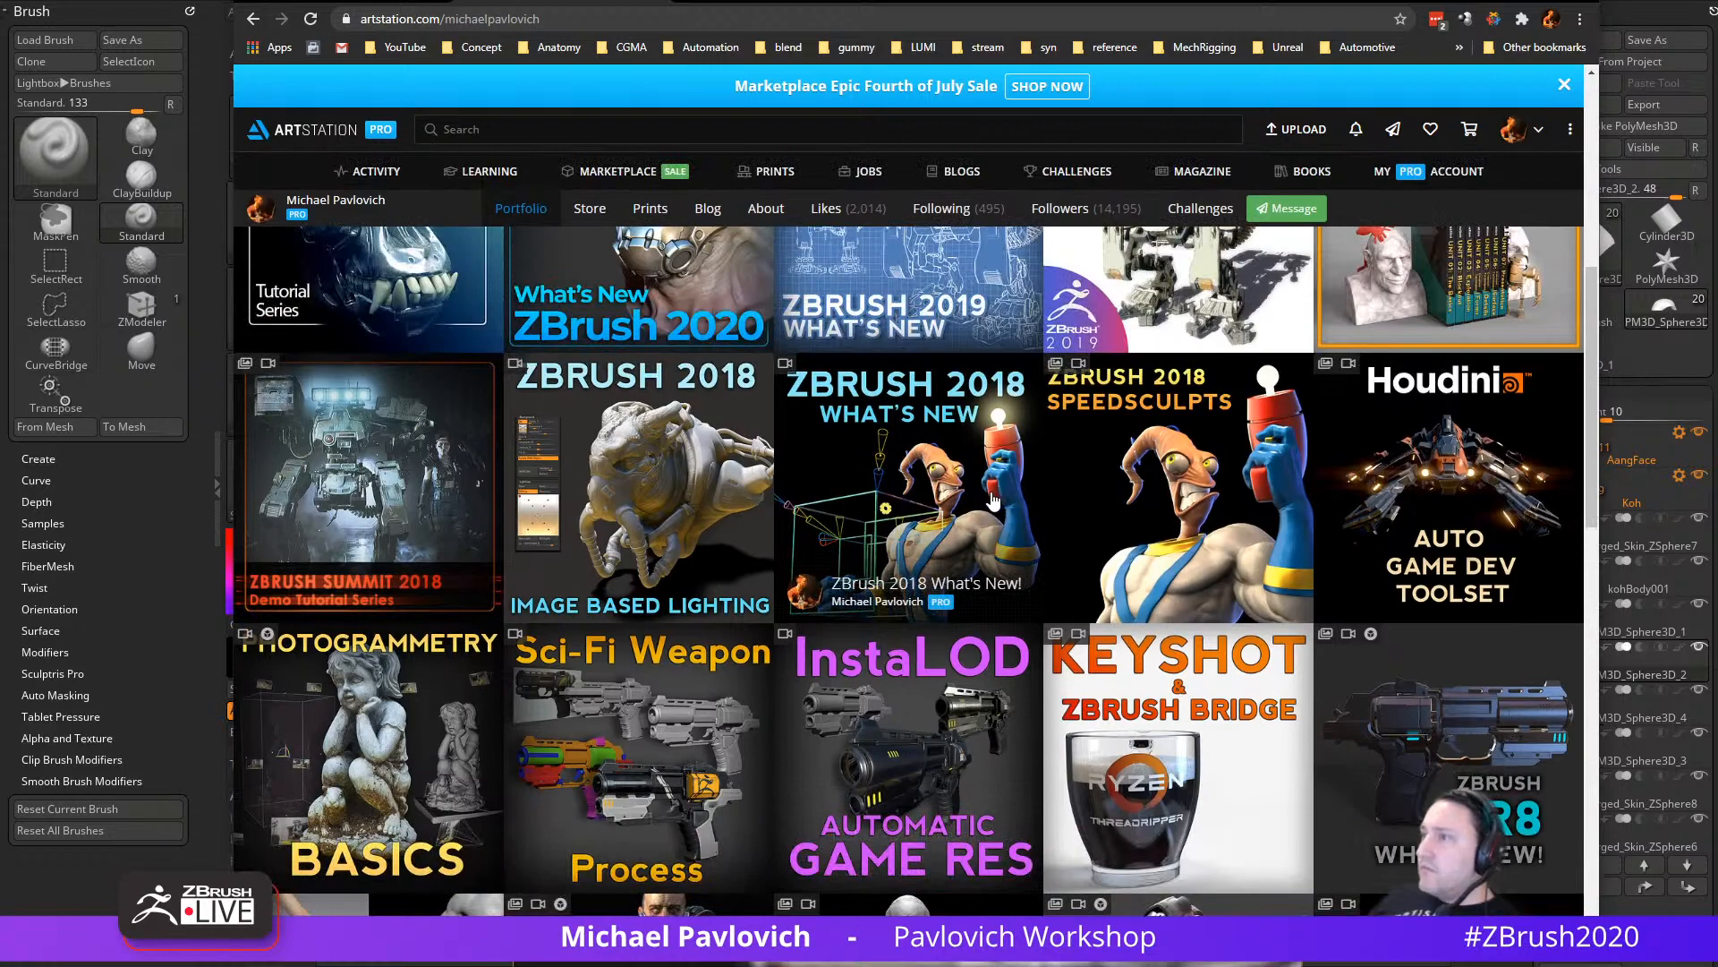
scroll(926, 528, down, 4)
scroll(531, 81, up, 9)
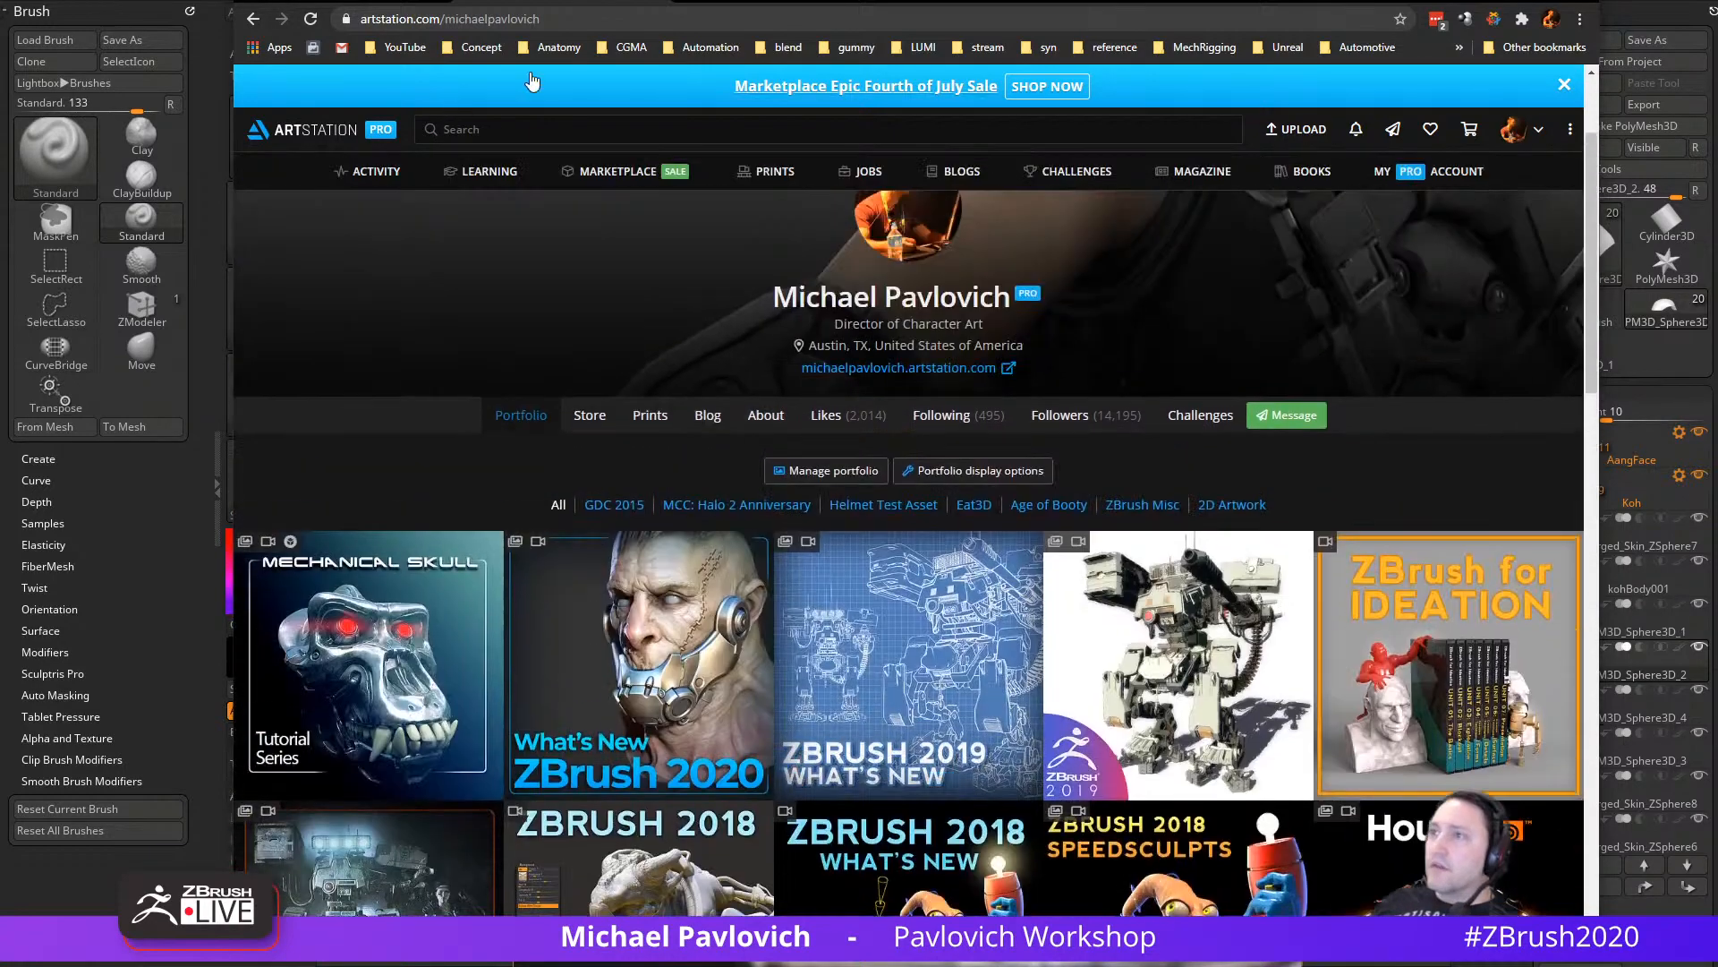
click(587, 19)
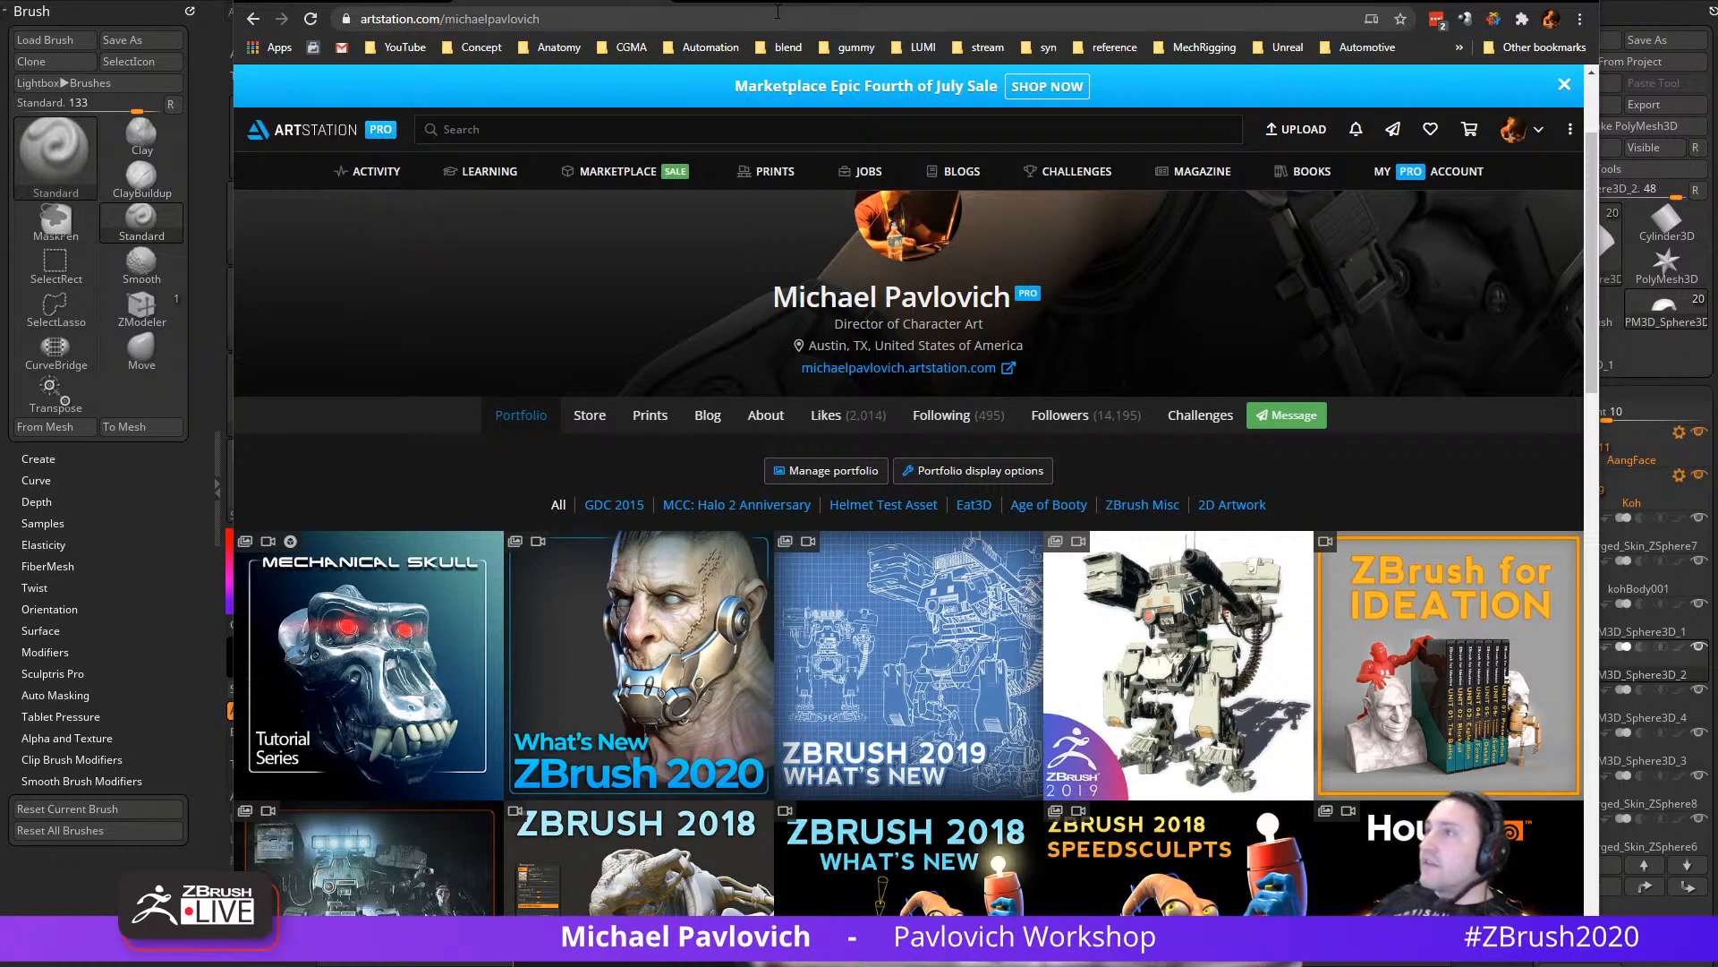
Step: View the YouTube playlist of past ZBrushLIVE workshop broadcasts in the browser and return to ZBrush
key(alt+Tab)
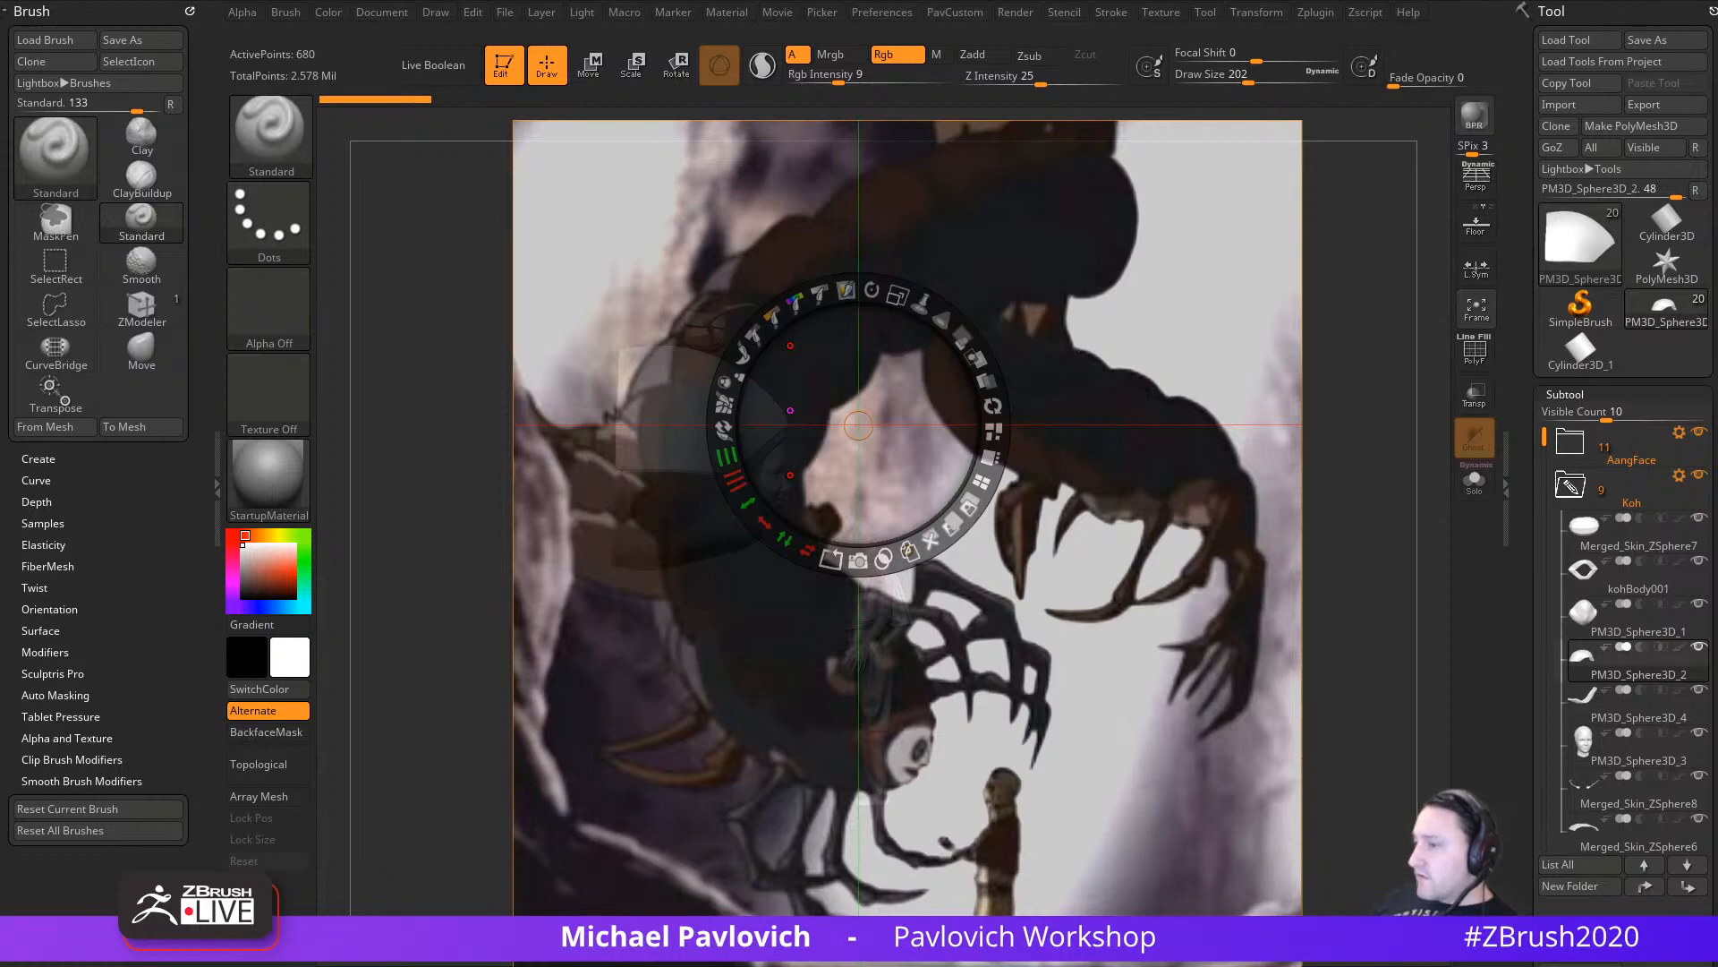
key(alt+Tab)
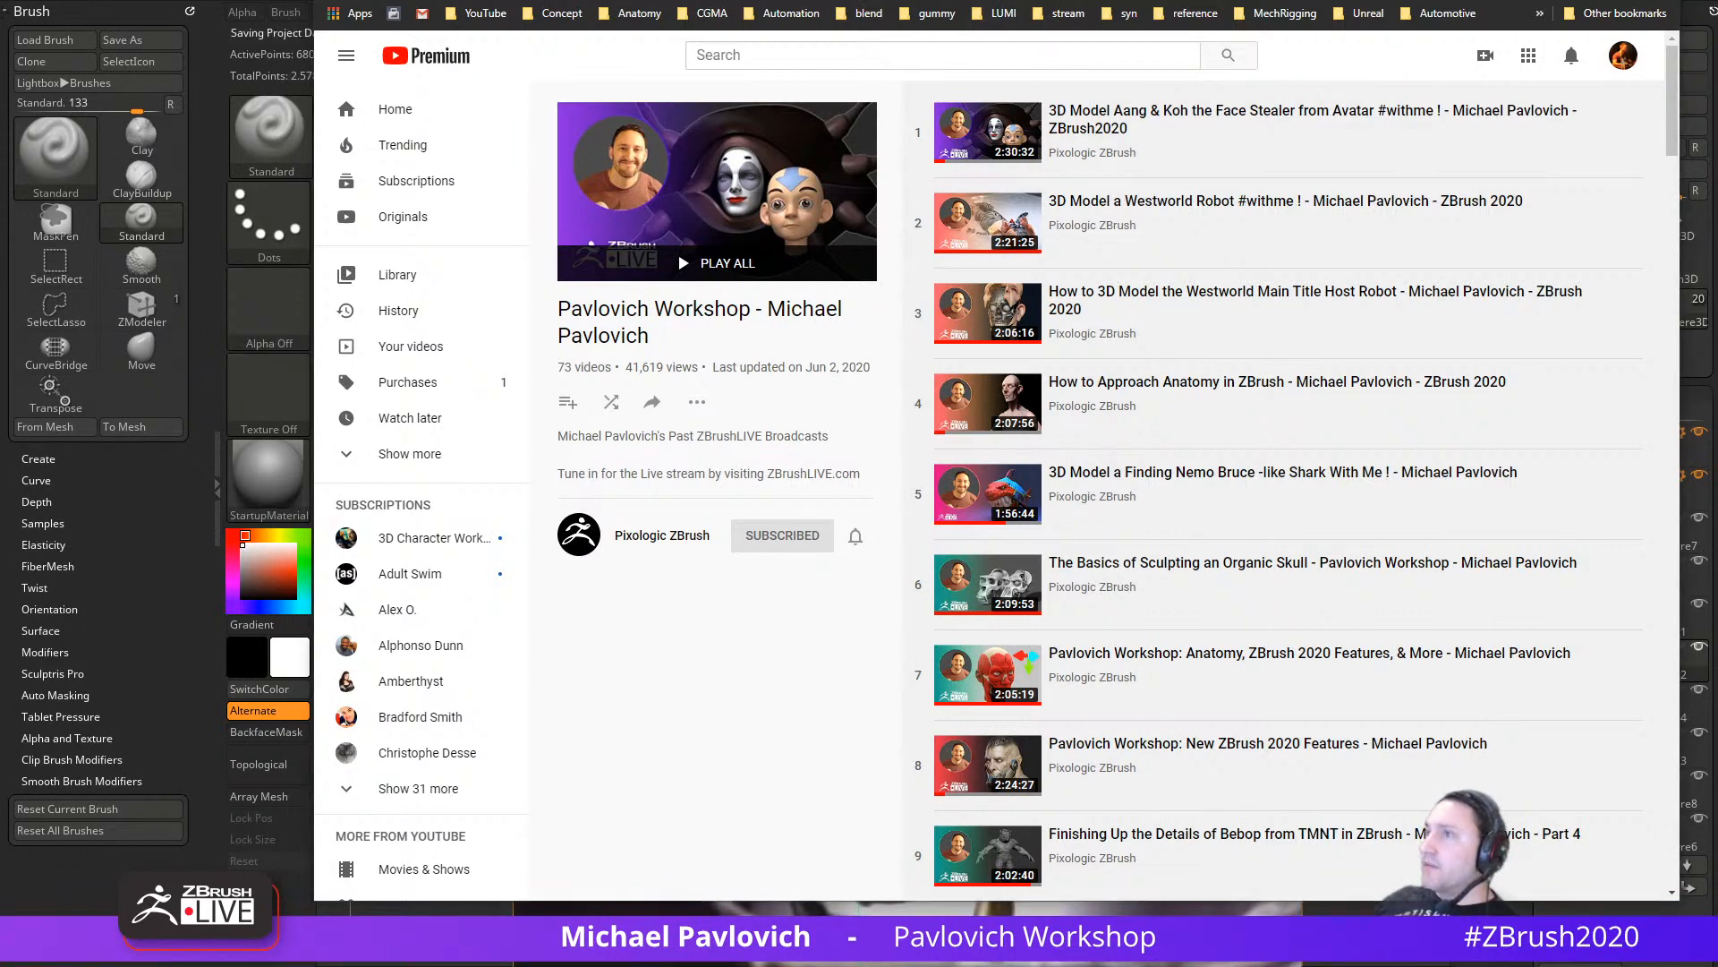
key(alt+Tab)
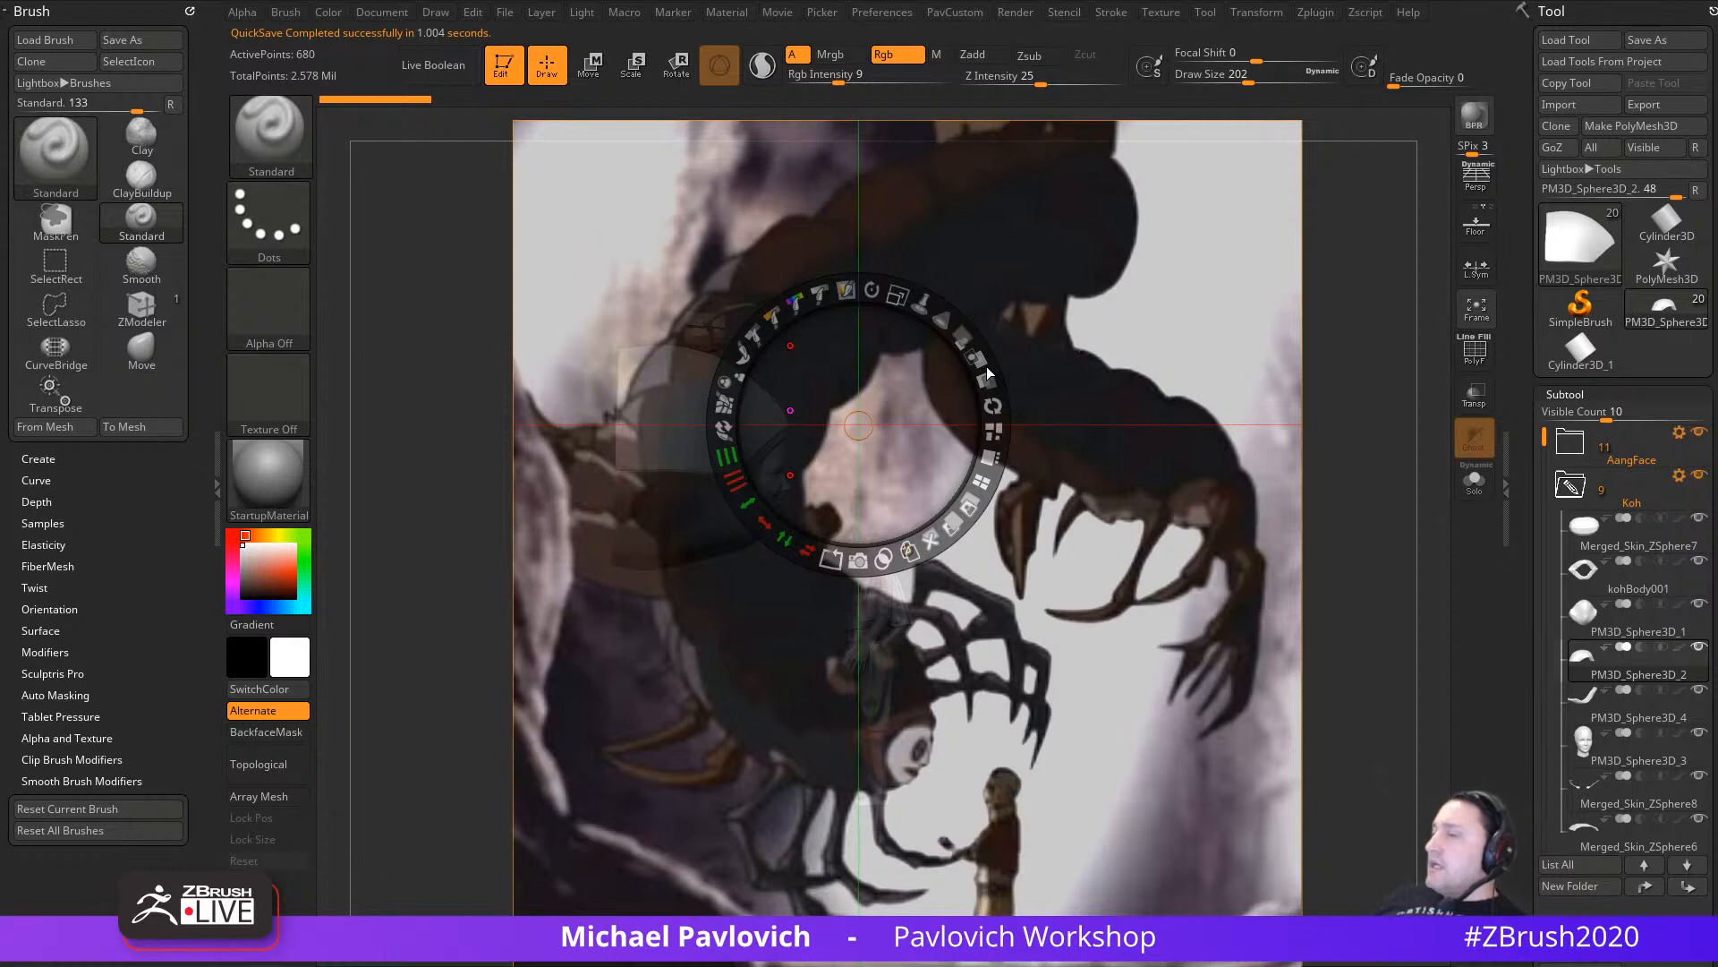
Step: Lower the opacity of the koh14 overlay, shrink it slightly and leave Spotlight editing
drag(966, 345, 875, 287)
drag(1067, 309, 1044, 313)
key(z)
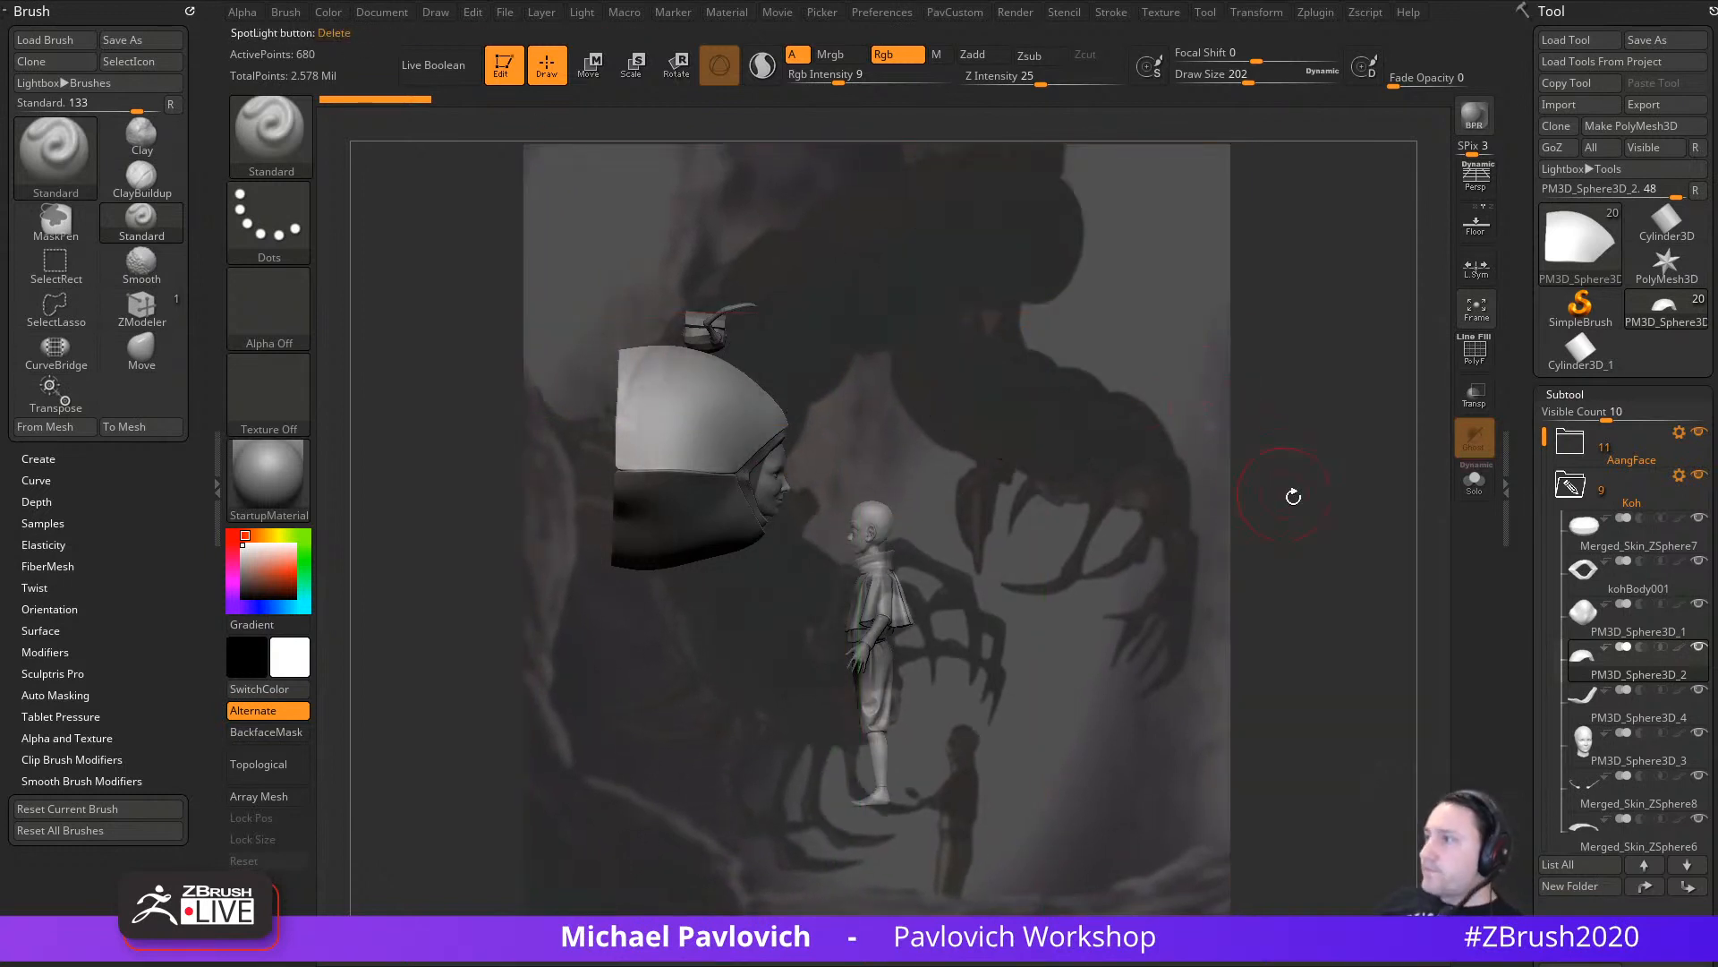
Step: Align the side view of Koh and Aang with the reference overlay, placing Aang over his painted figure
drag(1293, 495, 1417, 605)
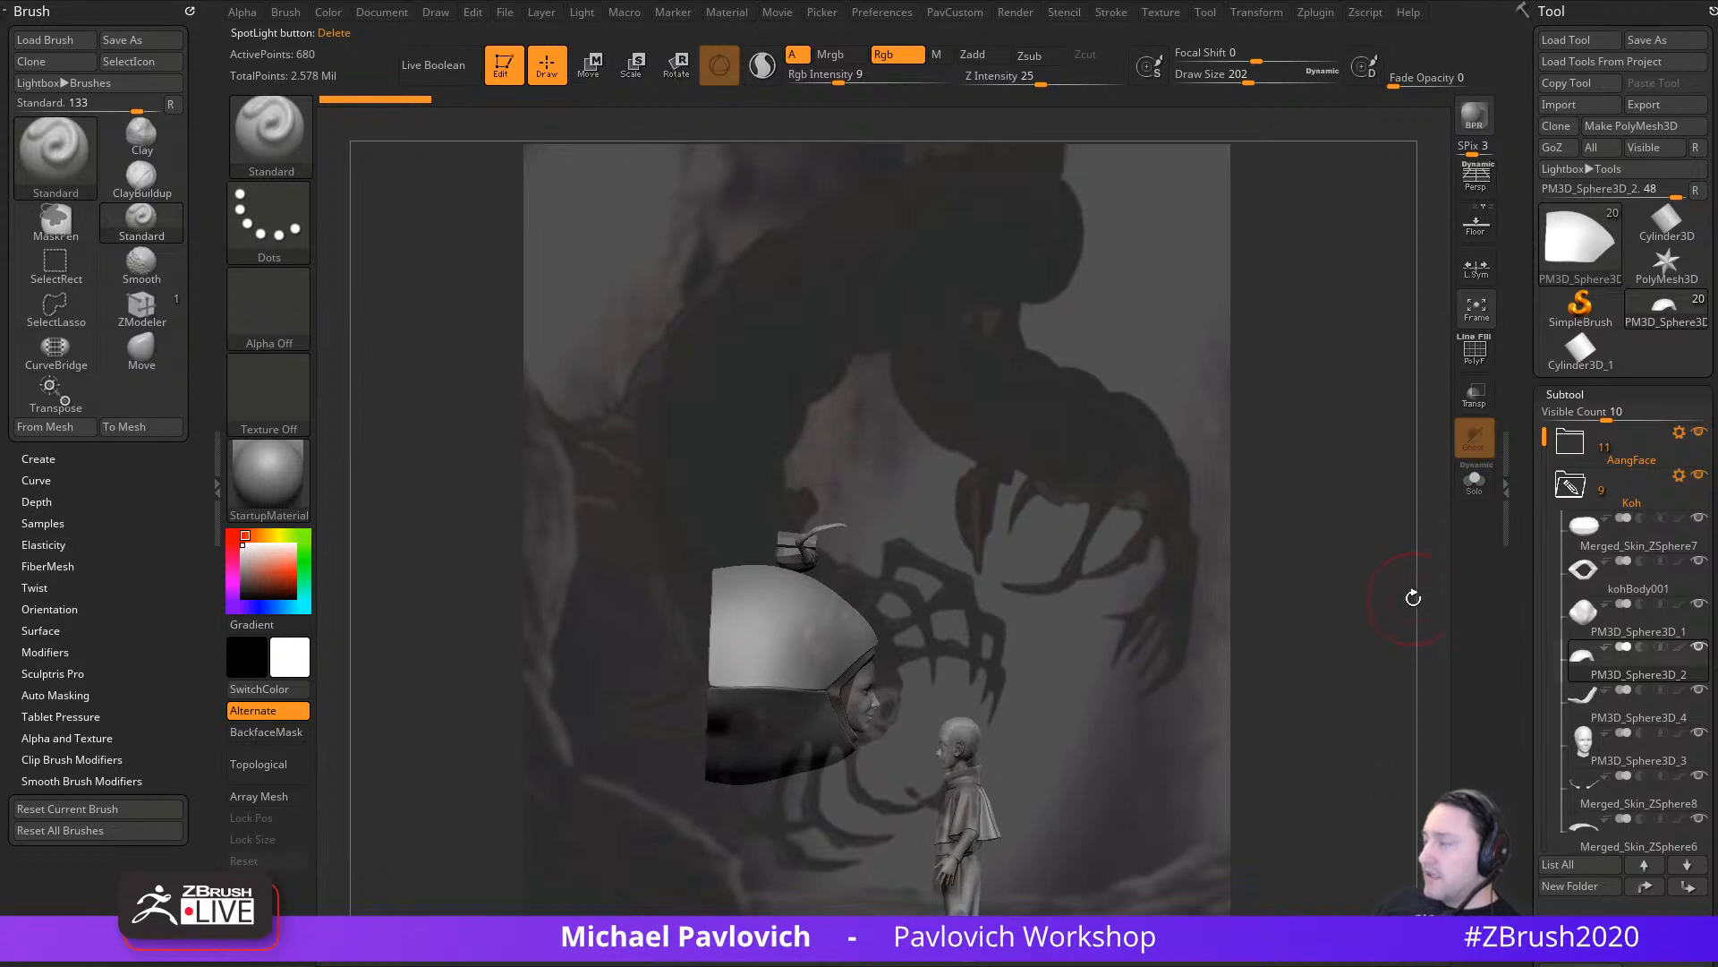
mouse_move(1304, 641)
mouse_down()
mouse_move(1323, 639)
mouse_move(1306, 640)
mouse_up()
key(s)
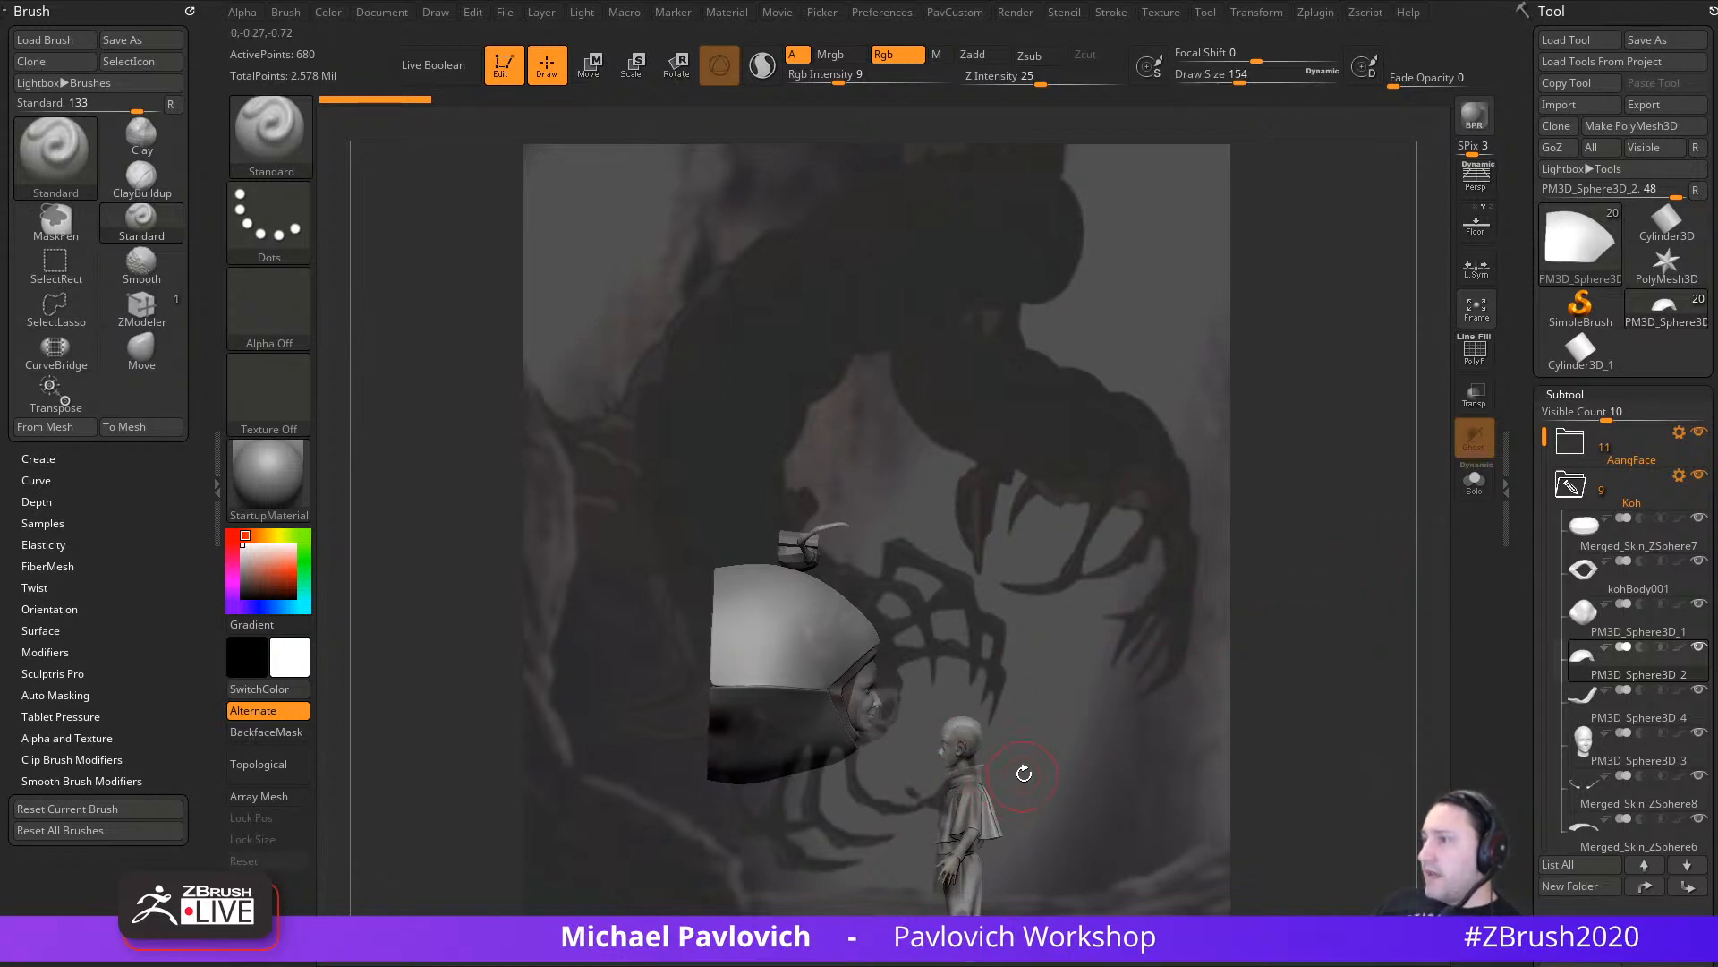
key(s)
drag(1023, 776, 1011, 776)
drag(1319, 652, 1345, 645)
key(s)
key(s)
key(s)
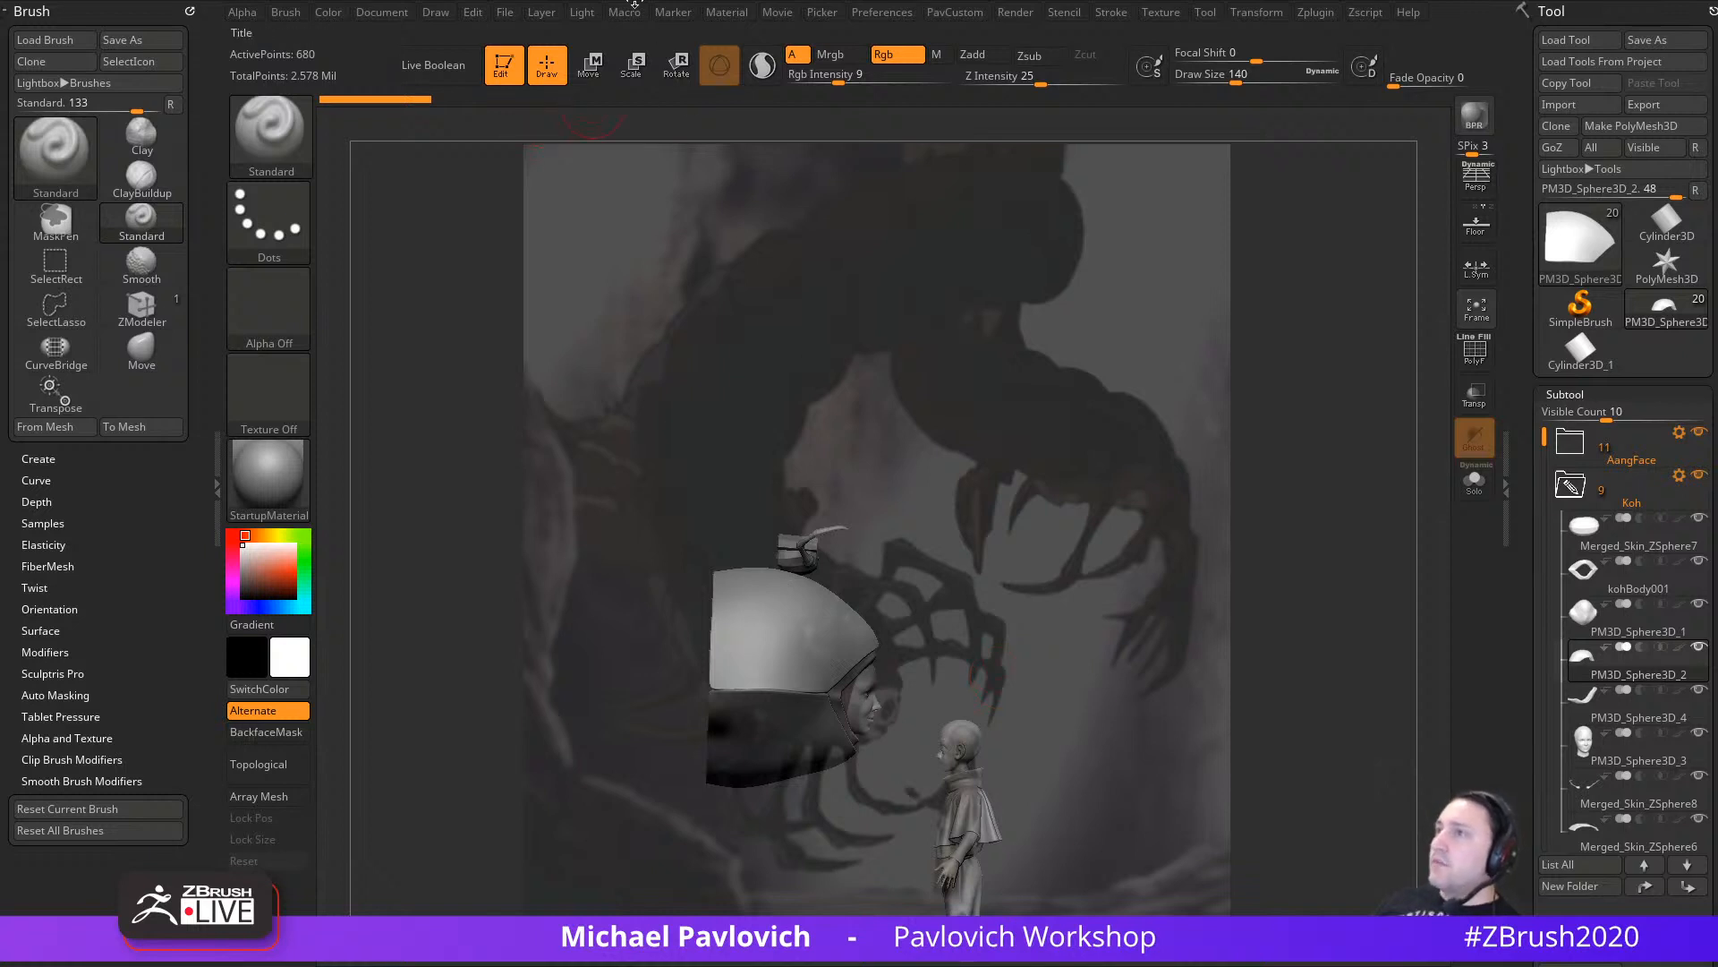
Step: Show the movie TimeLine above the canvas
click(778, 12)
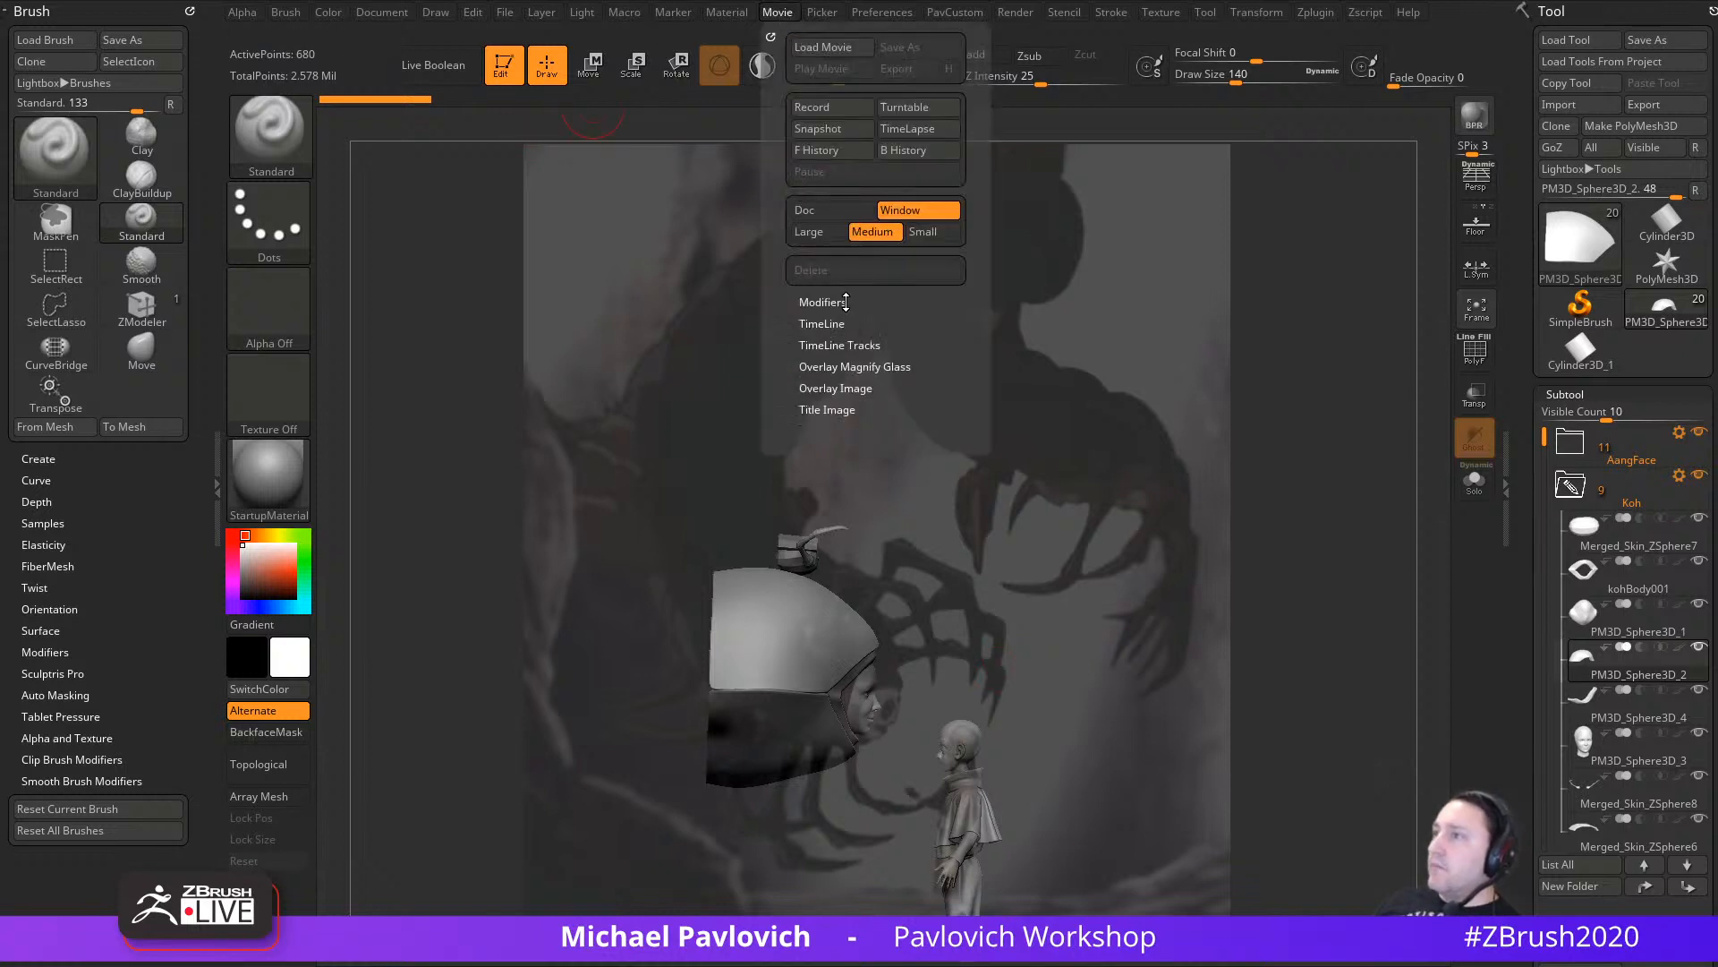
click(828, 323)
click(840, 362)
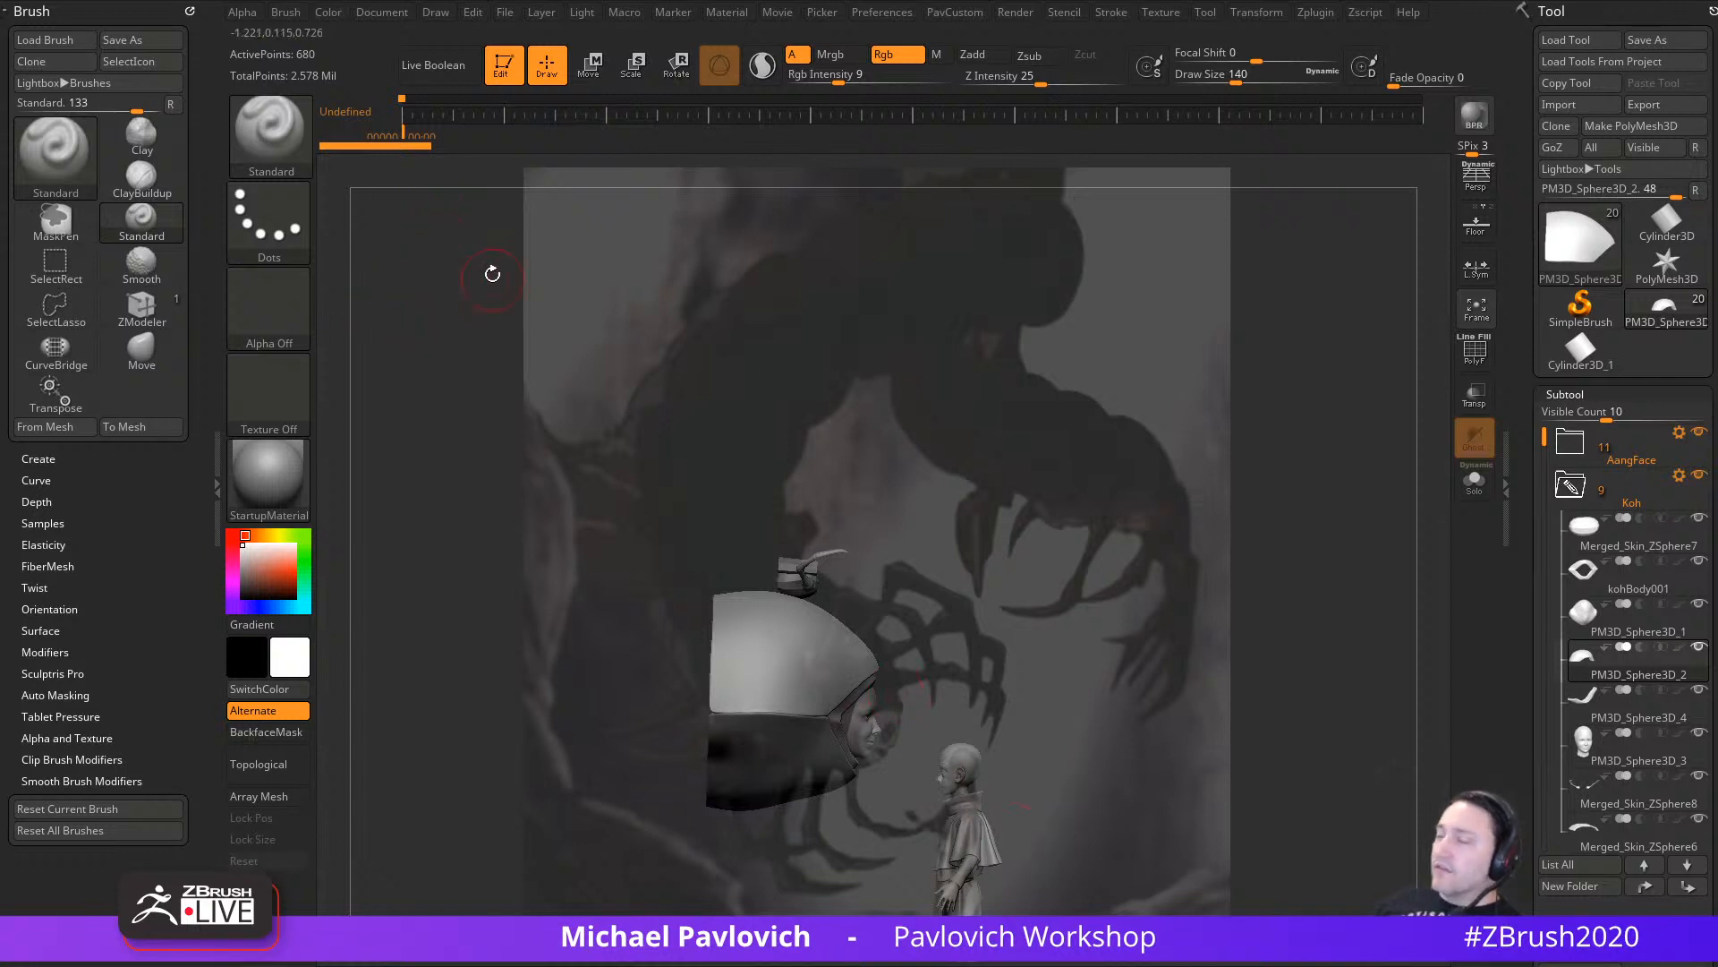
Step: Store the aligned side view as a camera keyframe on the timeline, orbit away and scrub back to the keyframe
click(503, 113)
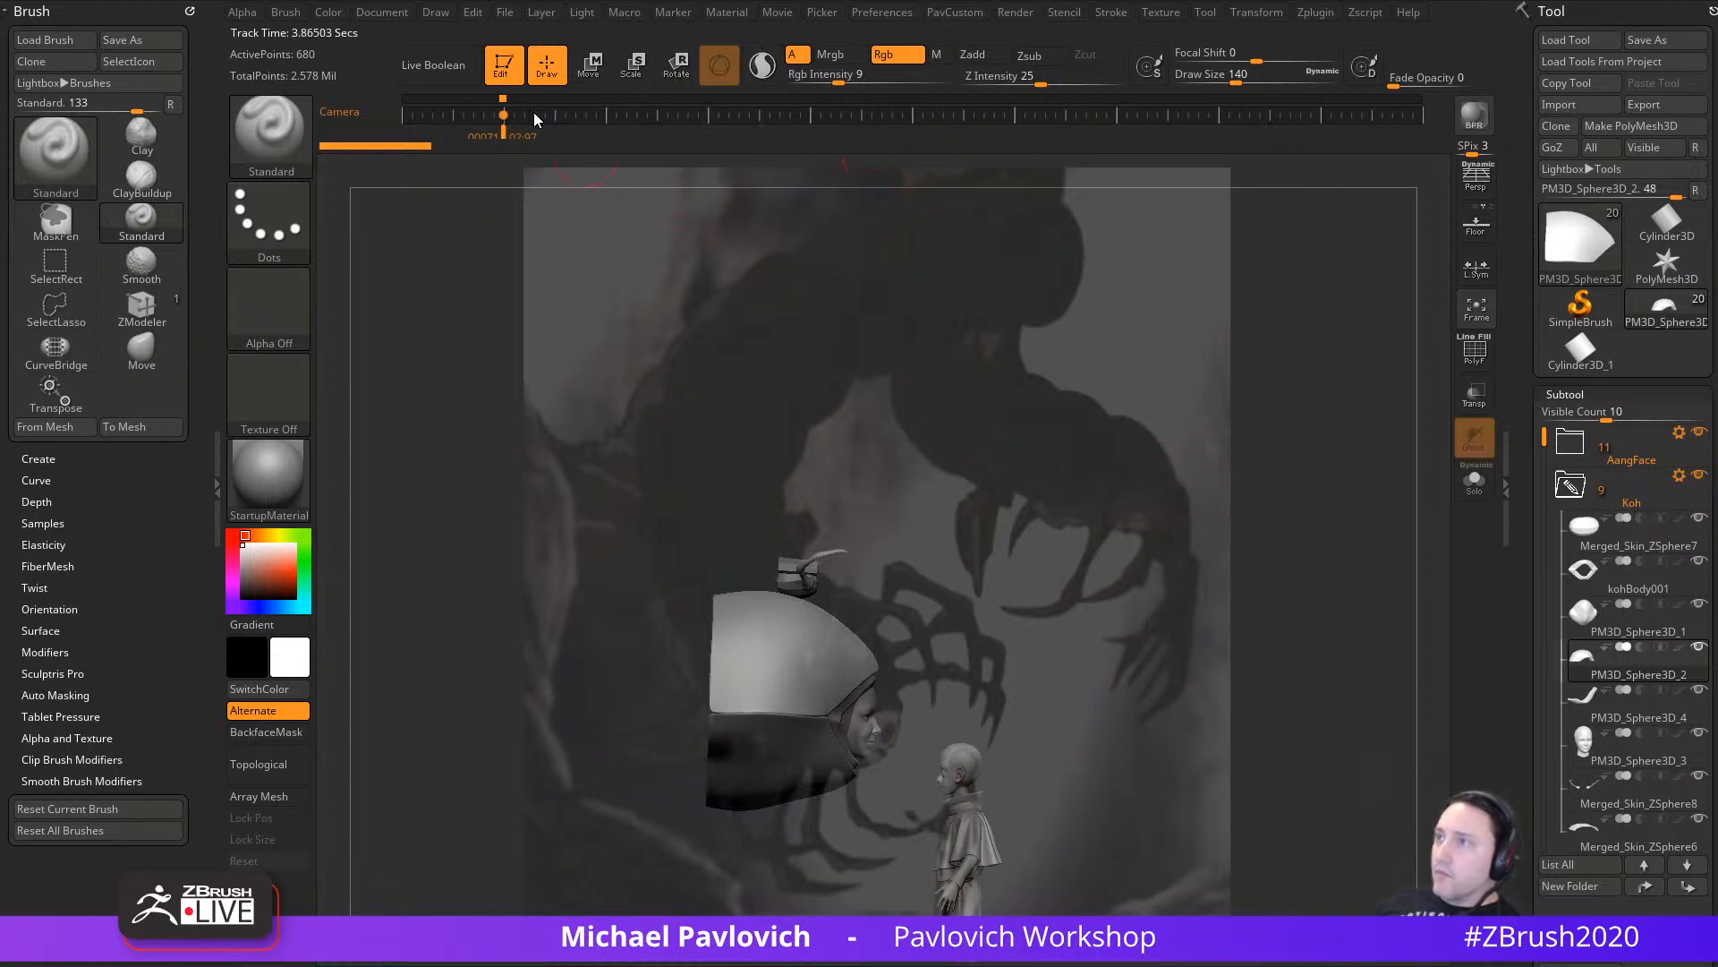
drag(504, 132, 711, 160)
drag(1319, 495, 1001, 411)
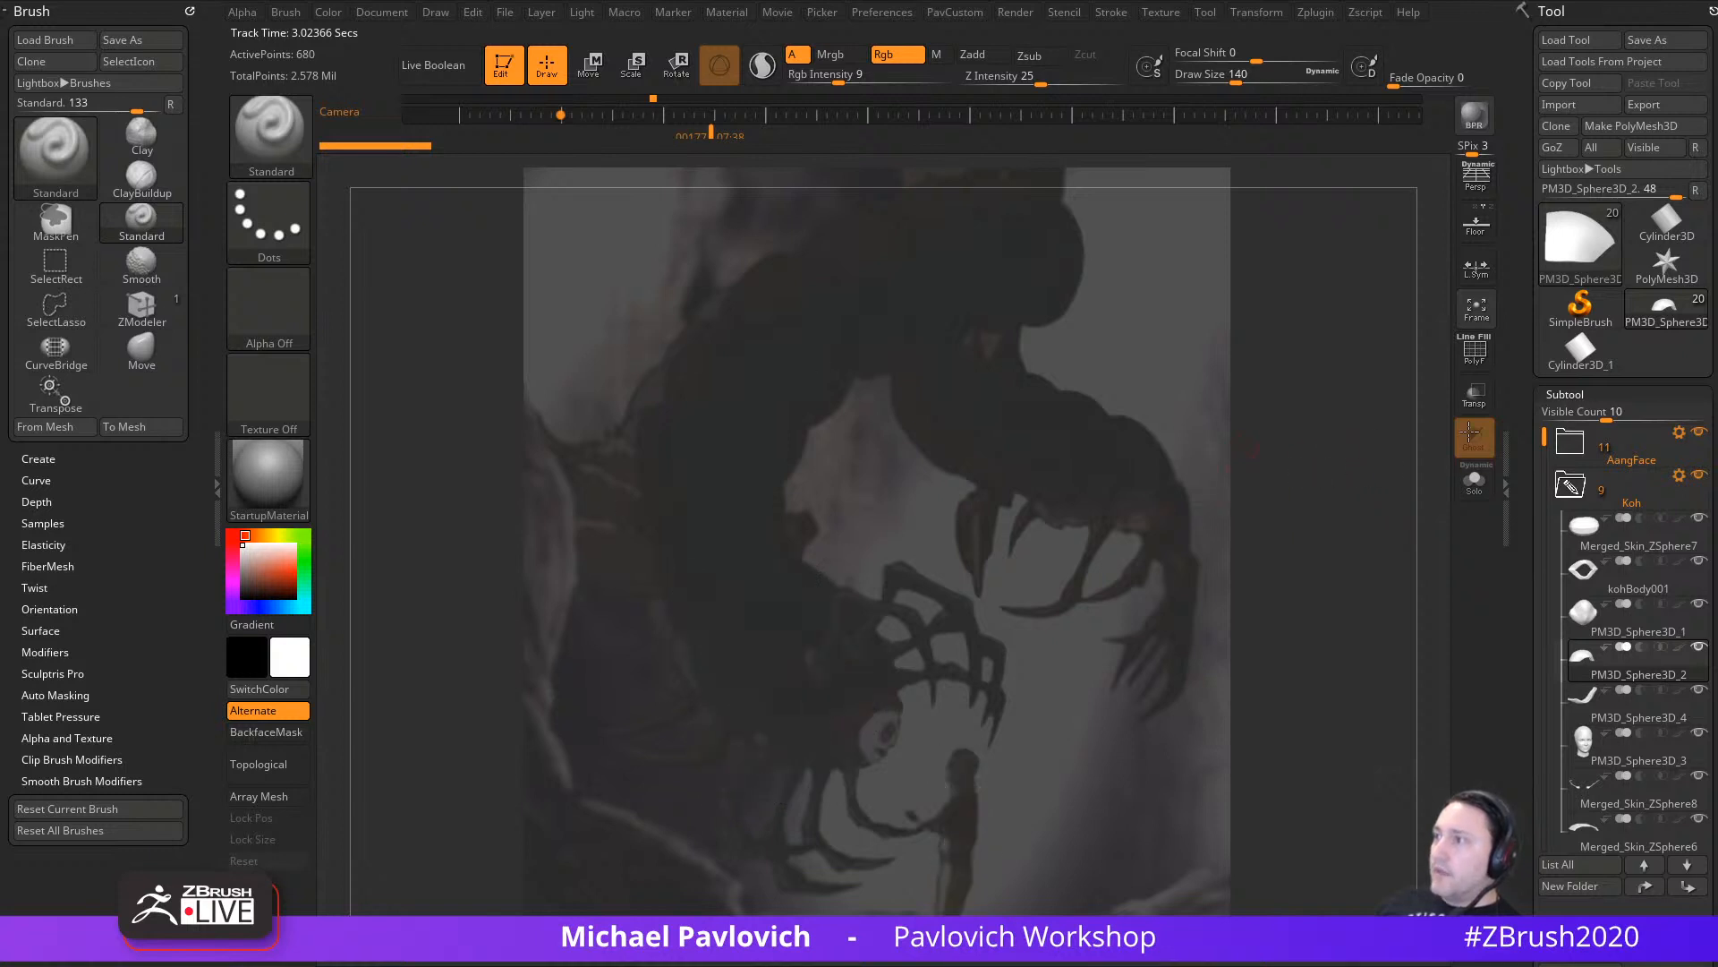
drag(1469, 432, 1346, 462)
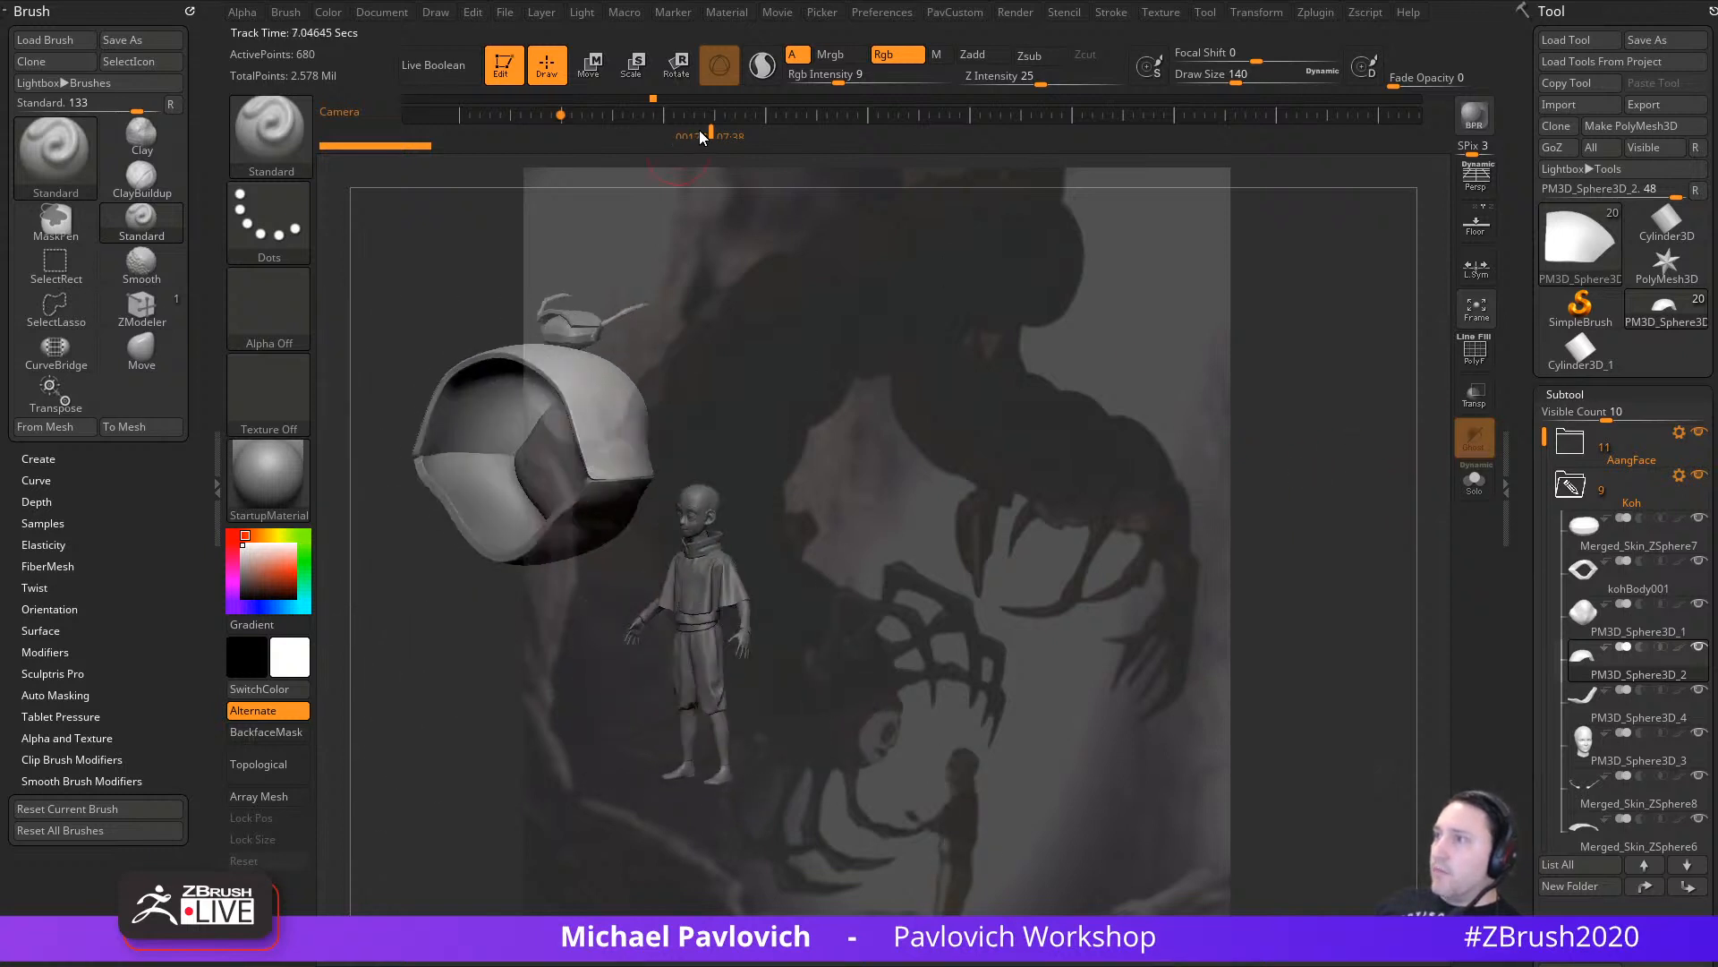
click(683, 131)
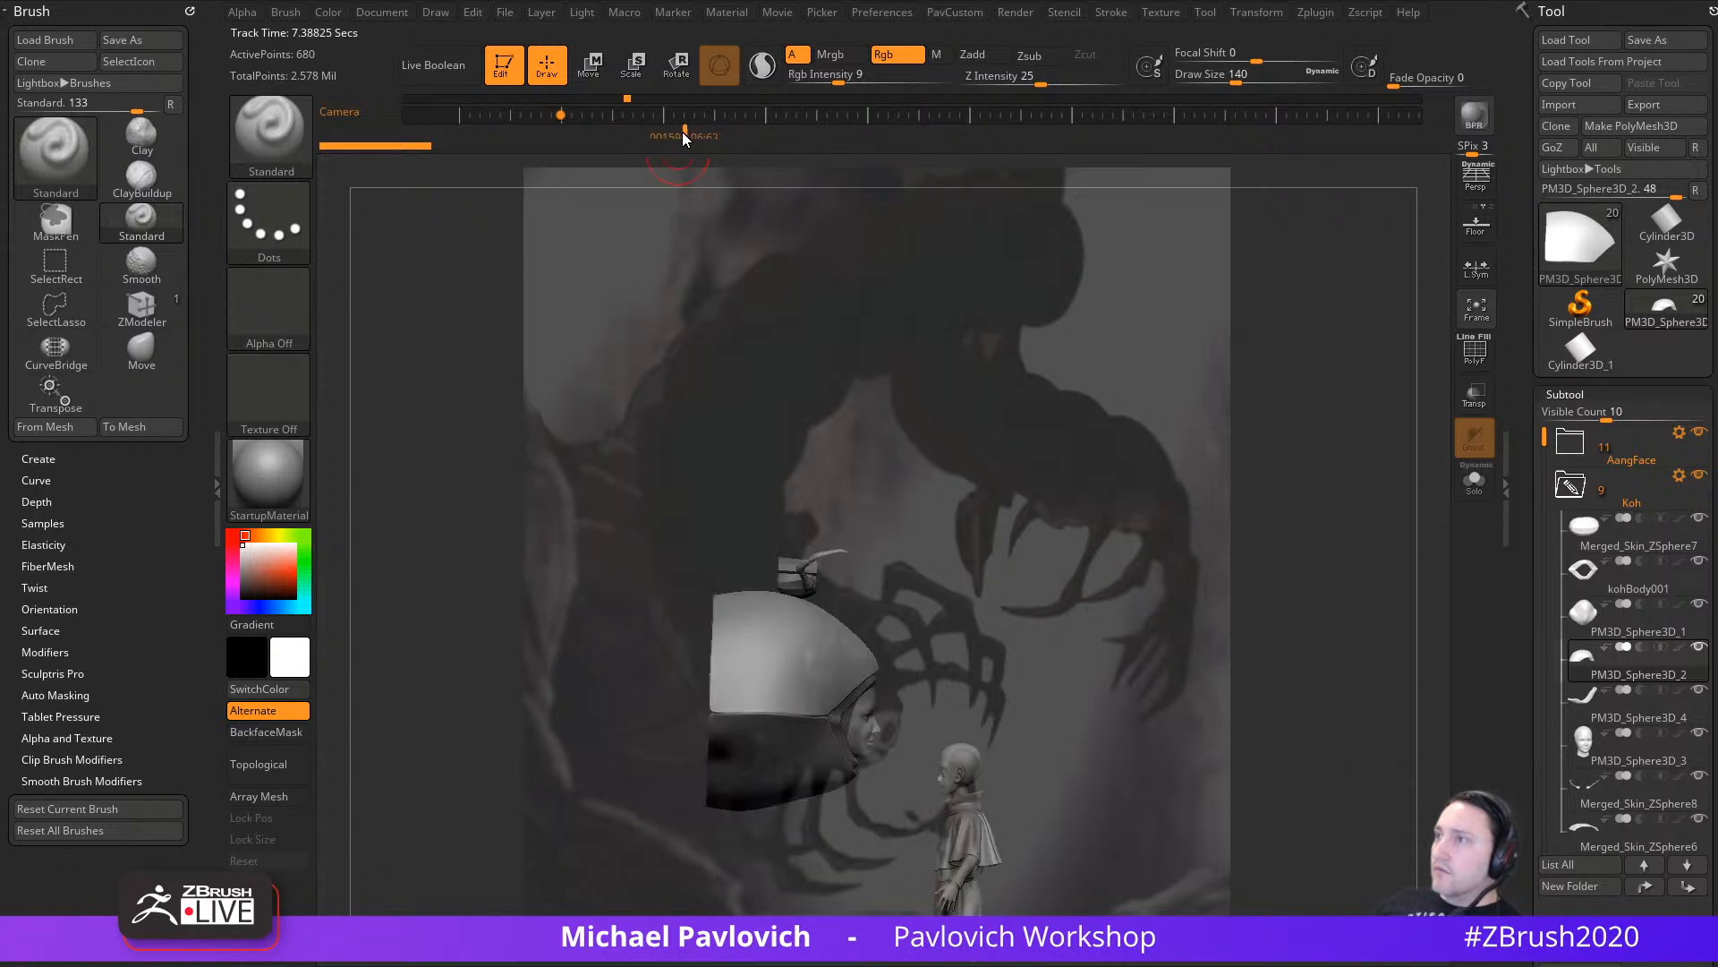
click(560, 127)
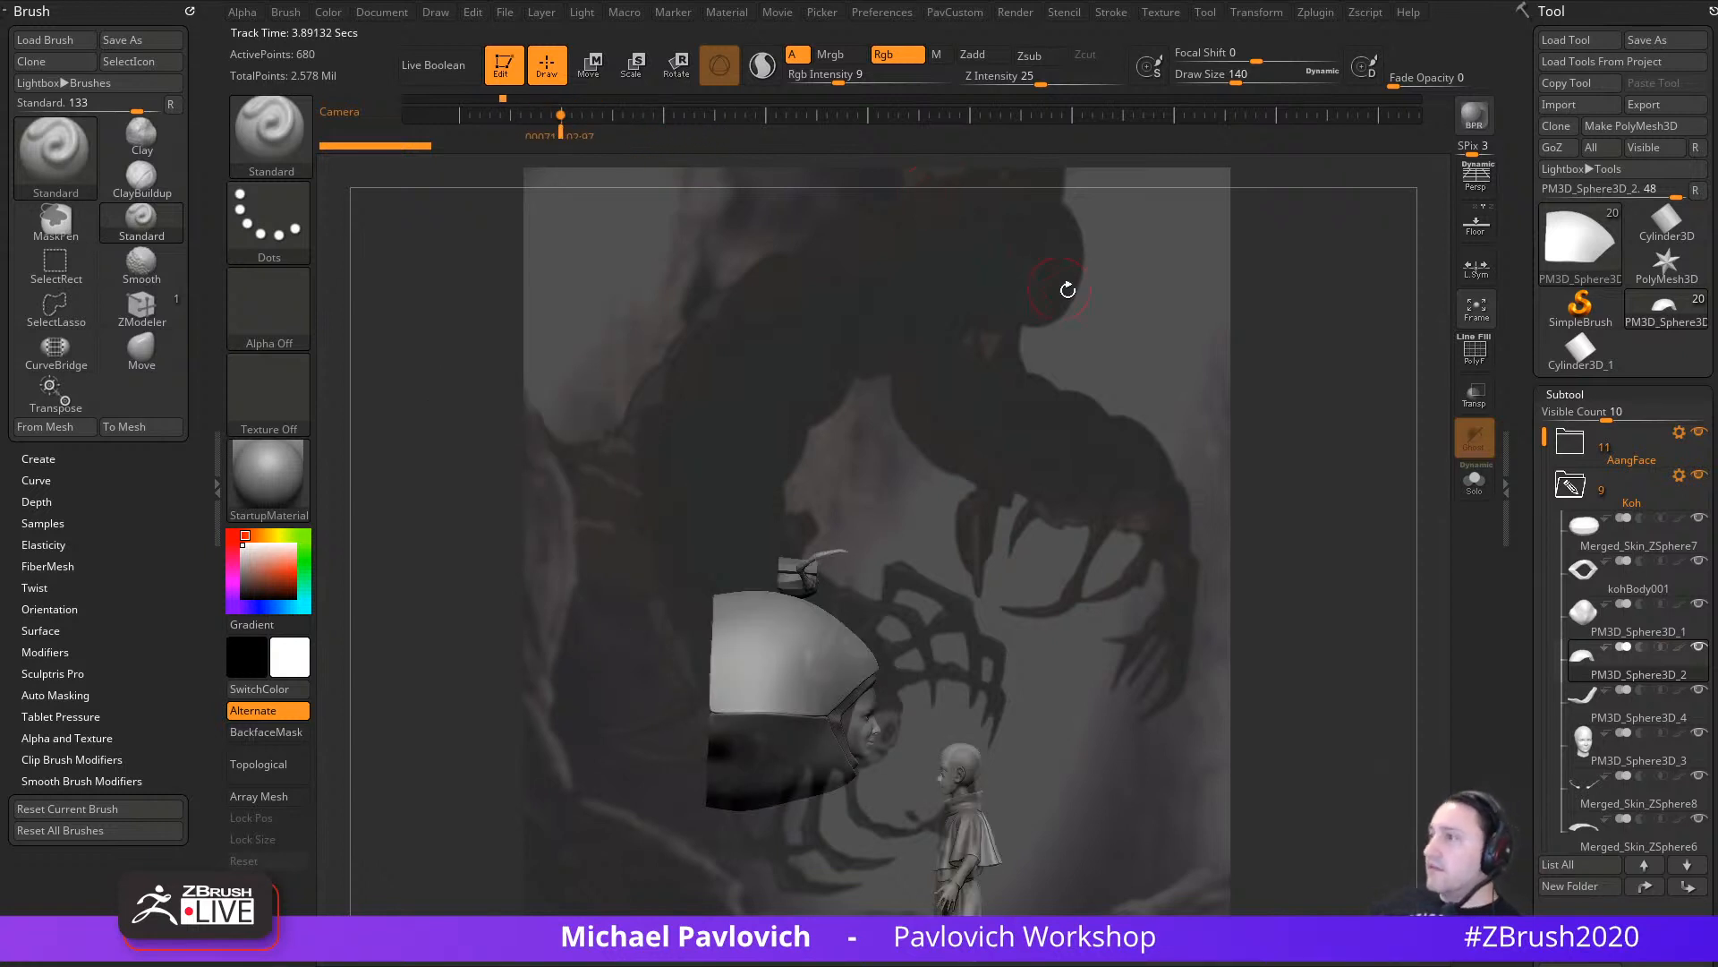
Step: Hide the movie TimeLine above the canvas
drag(1235, 468, 1294, 470)
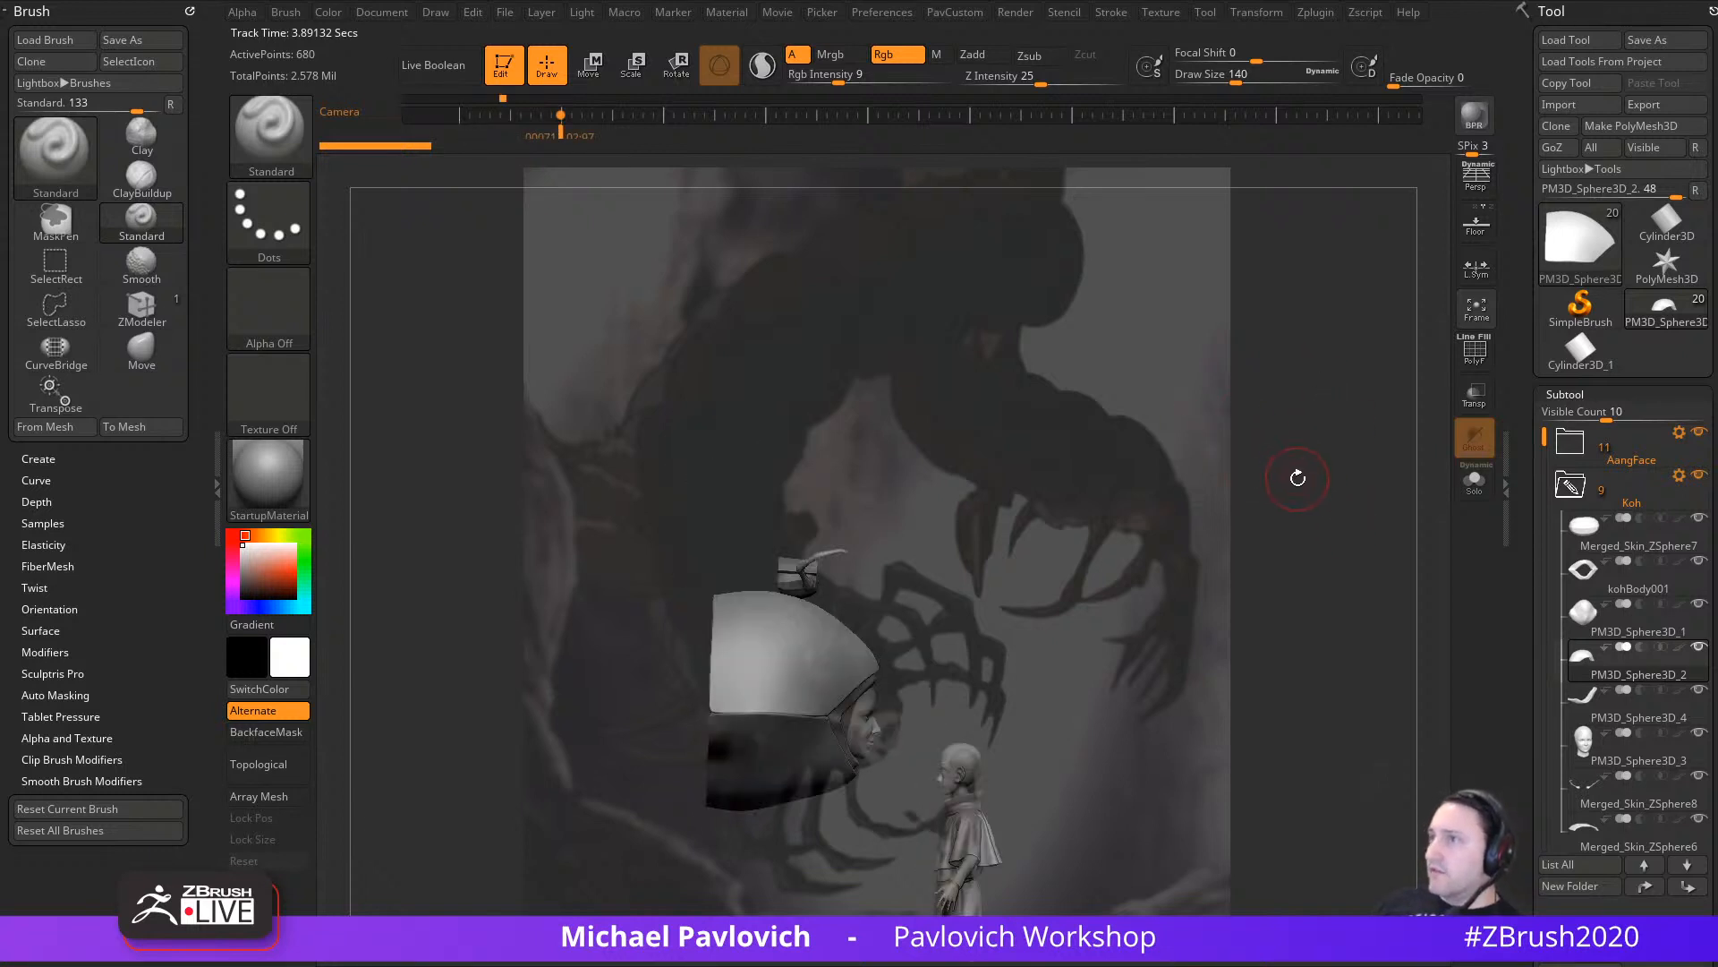
key(grave)
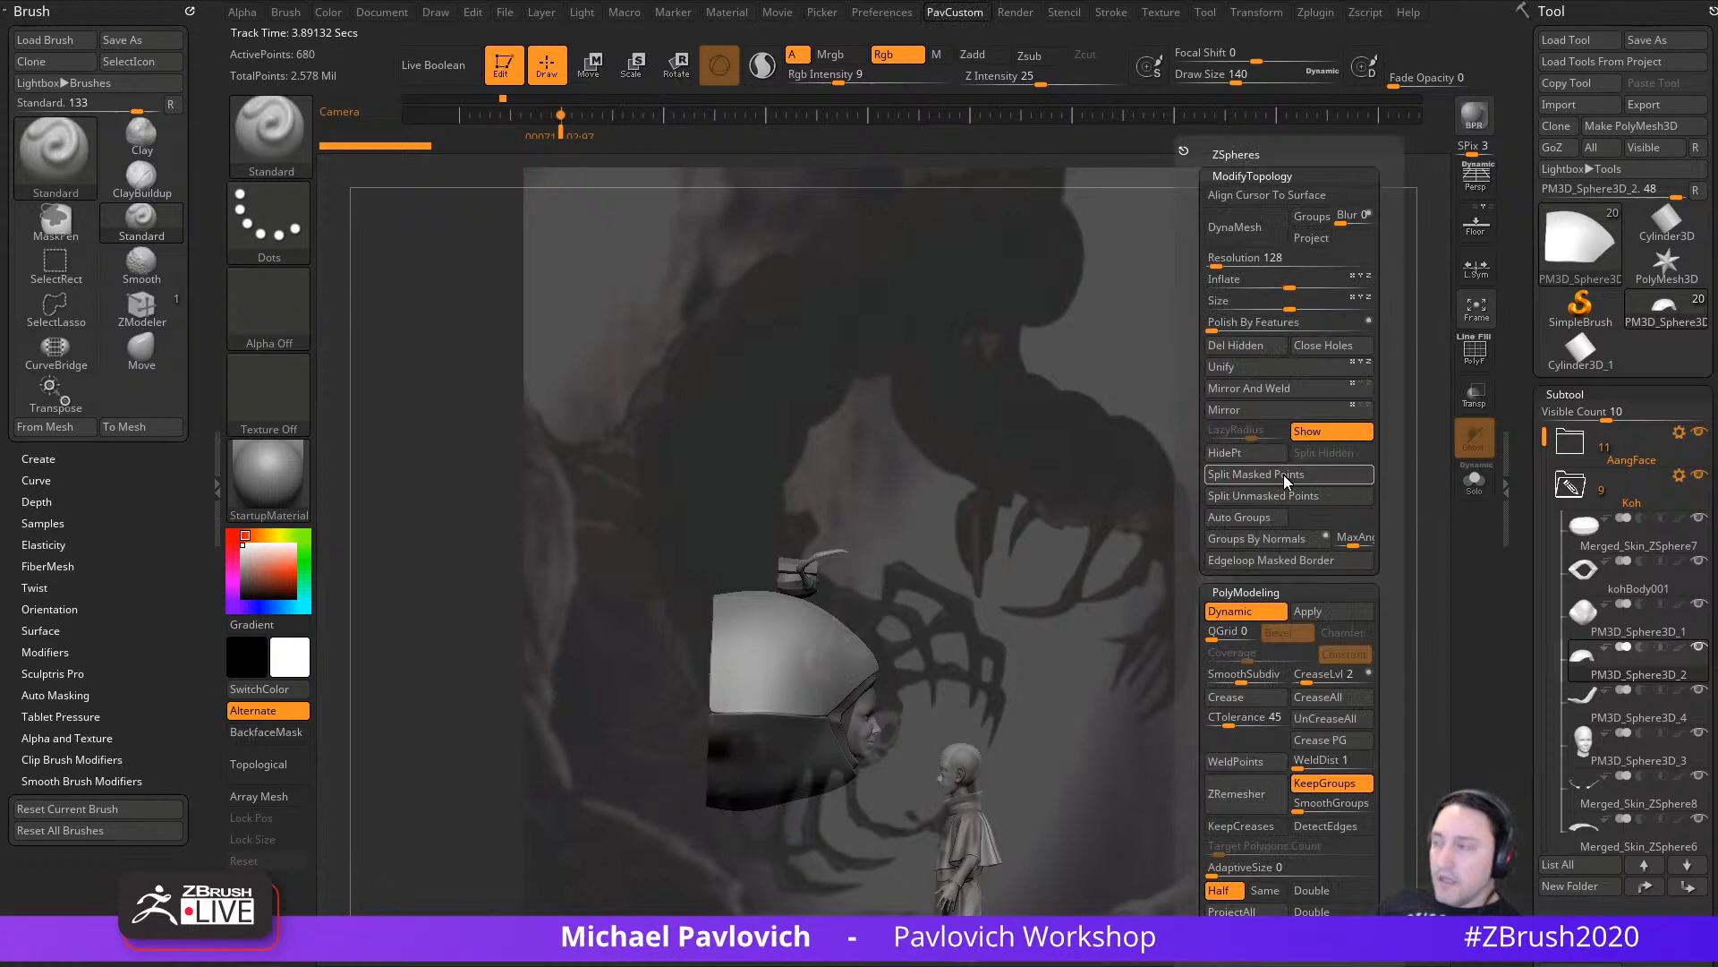
click(1330, 431)
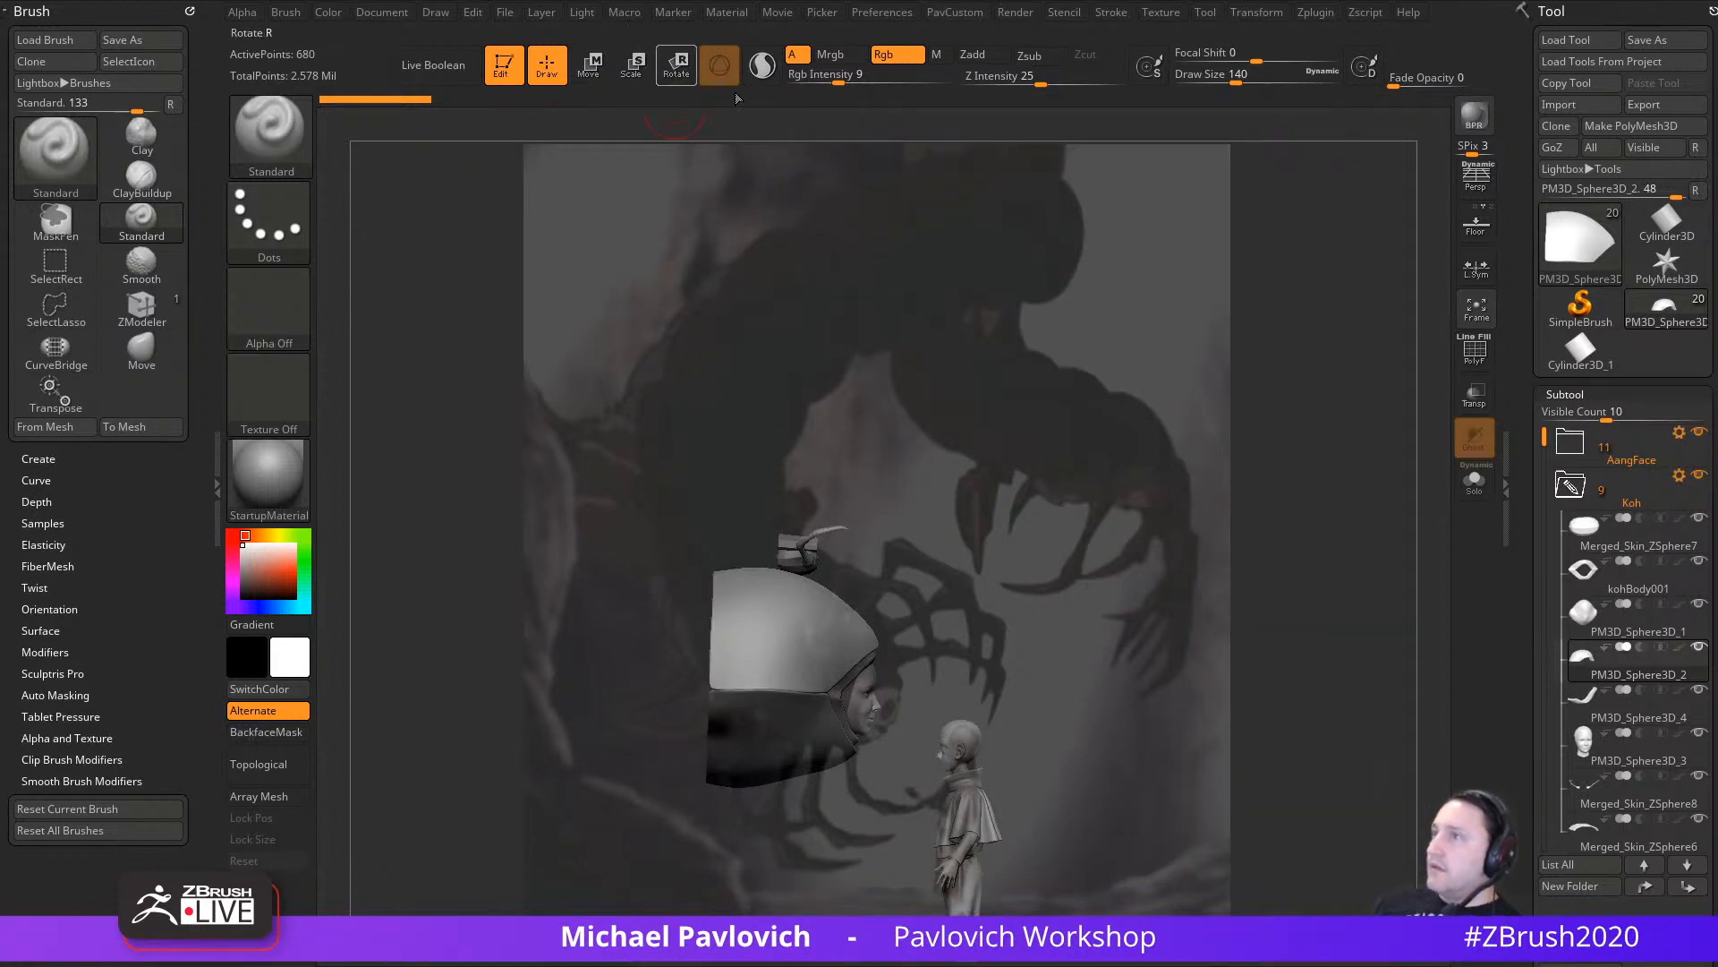
key(grave)
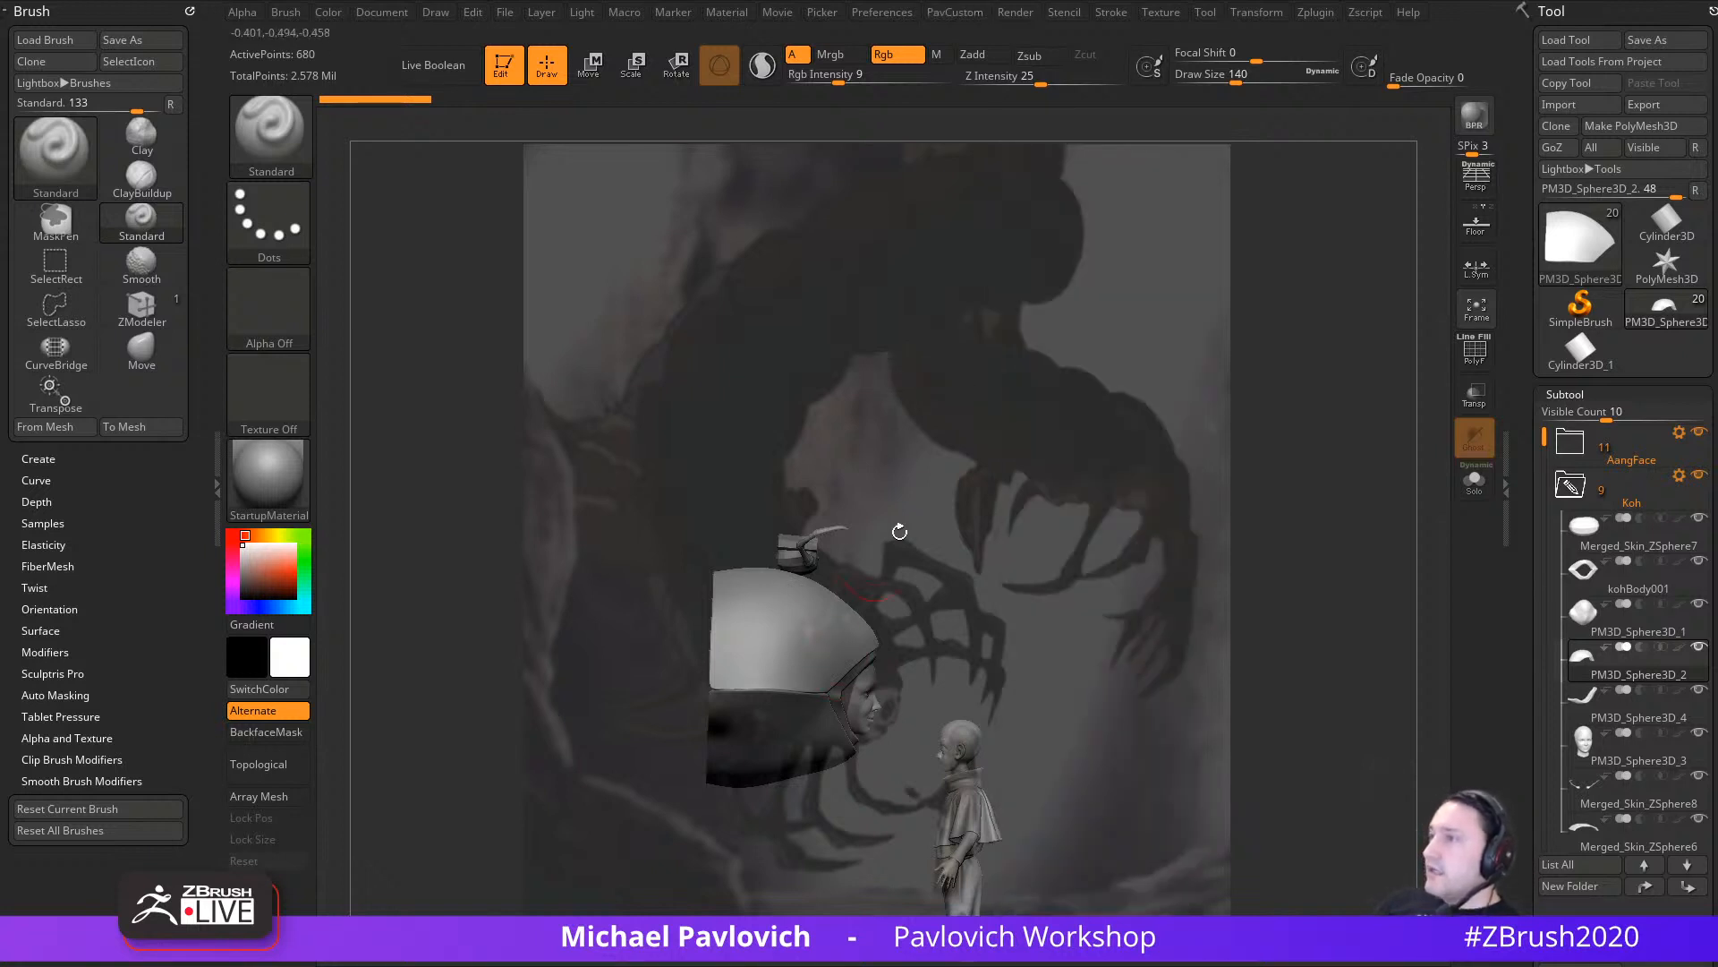
key(s)
alt+drag(1274, 591, 1265, 572)
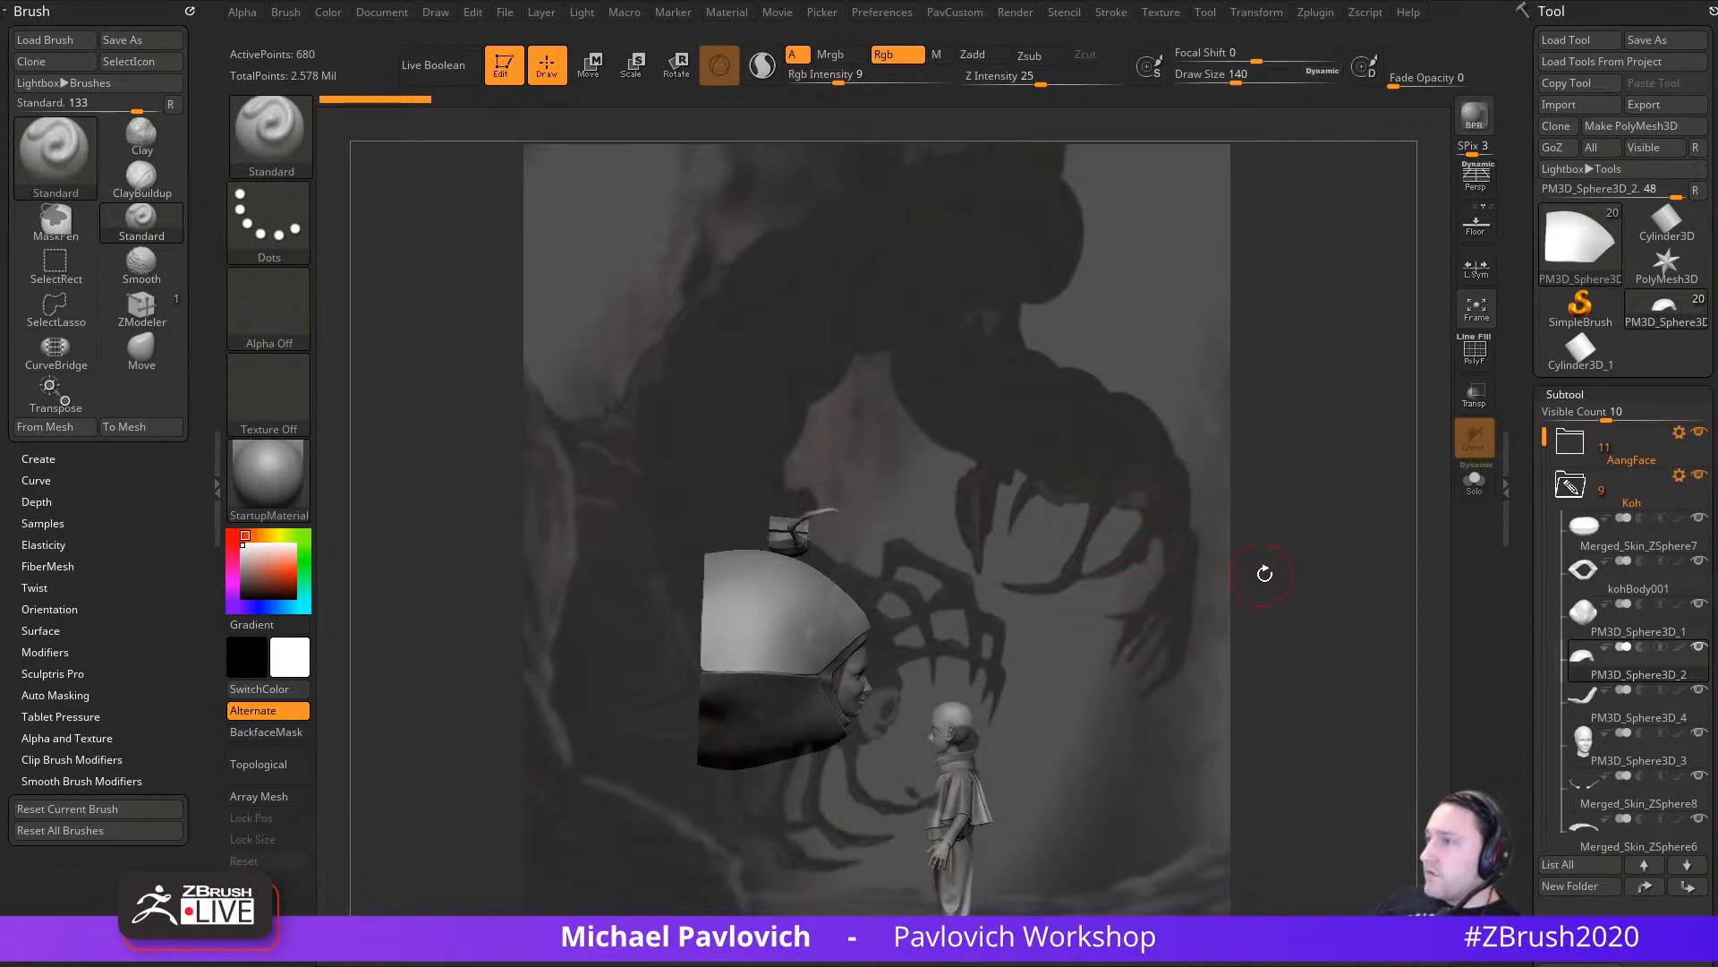
key(ctrl+z)
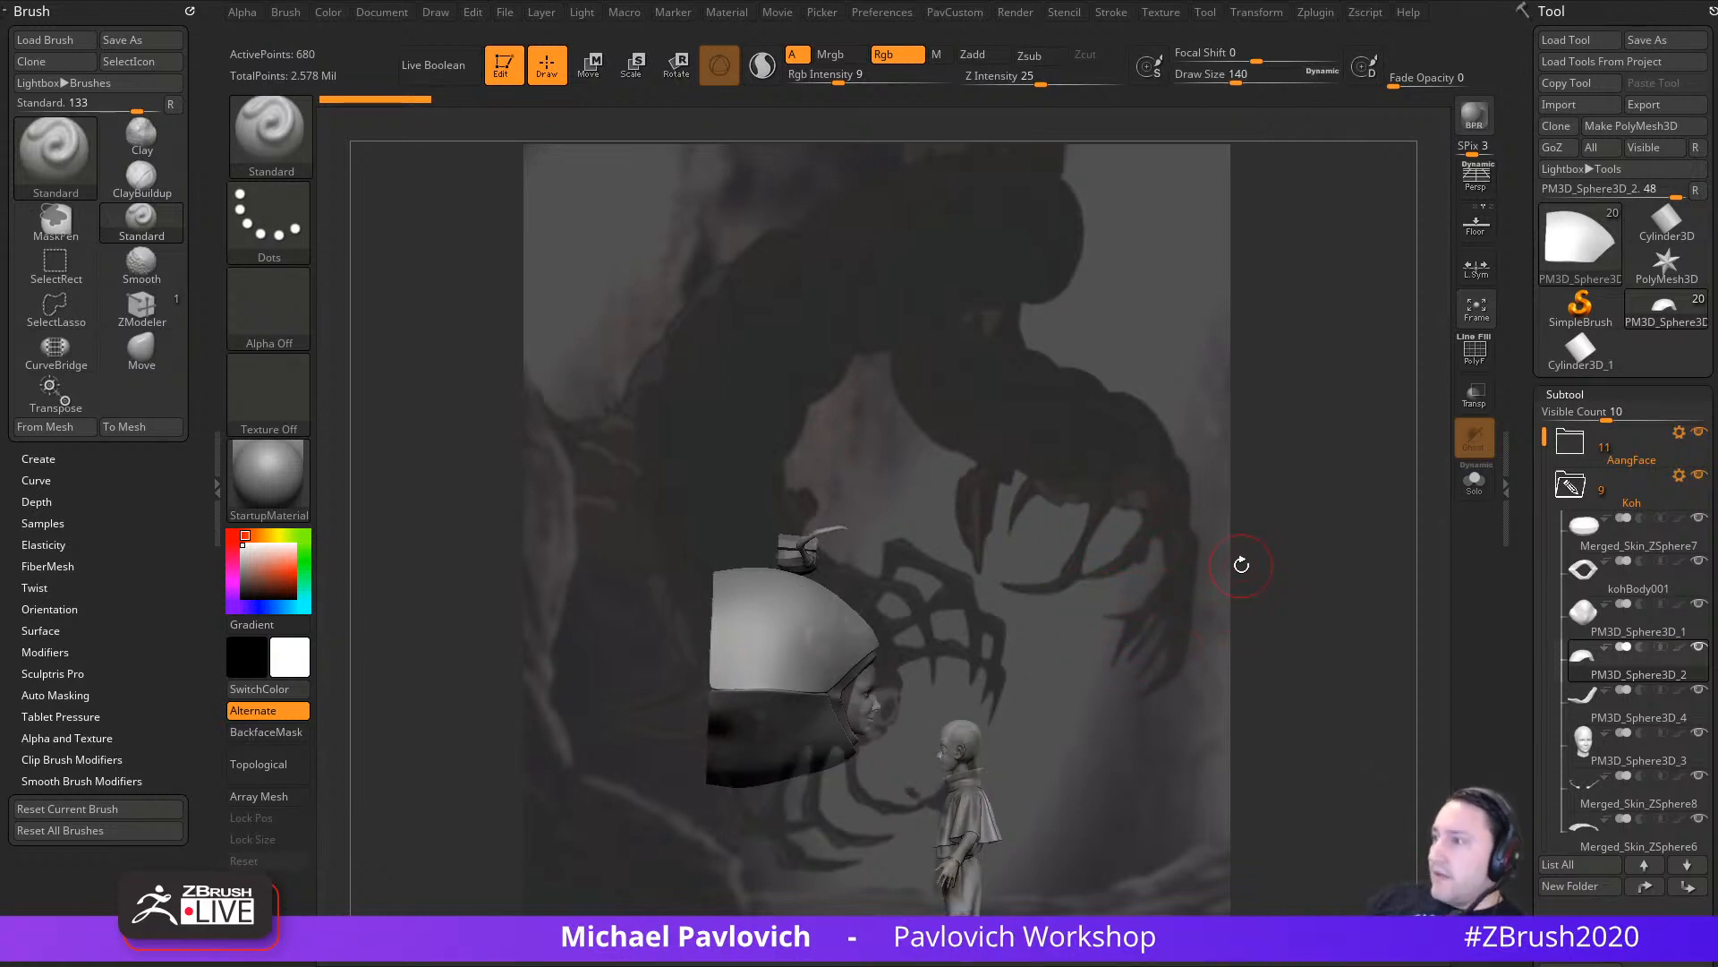
Step: Save the movie timeline as a ZMO file in the Koh Reference folder
click(775, 13)
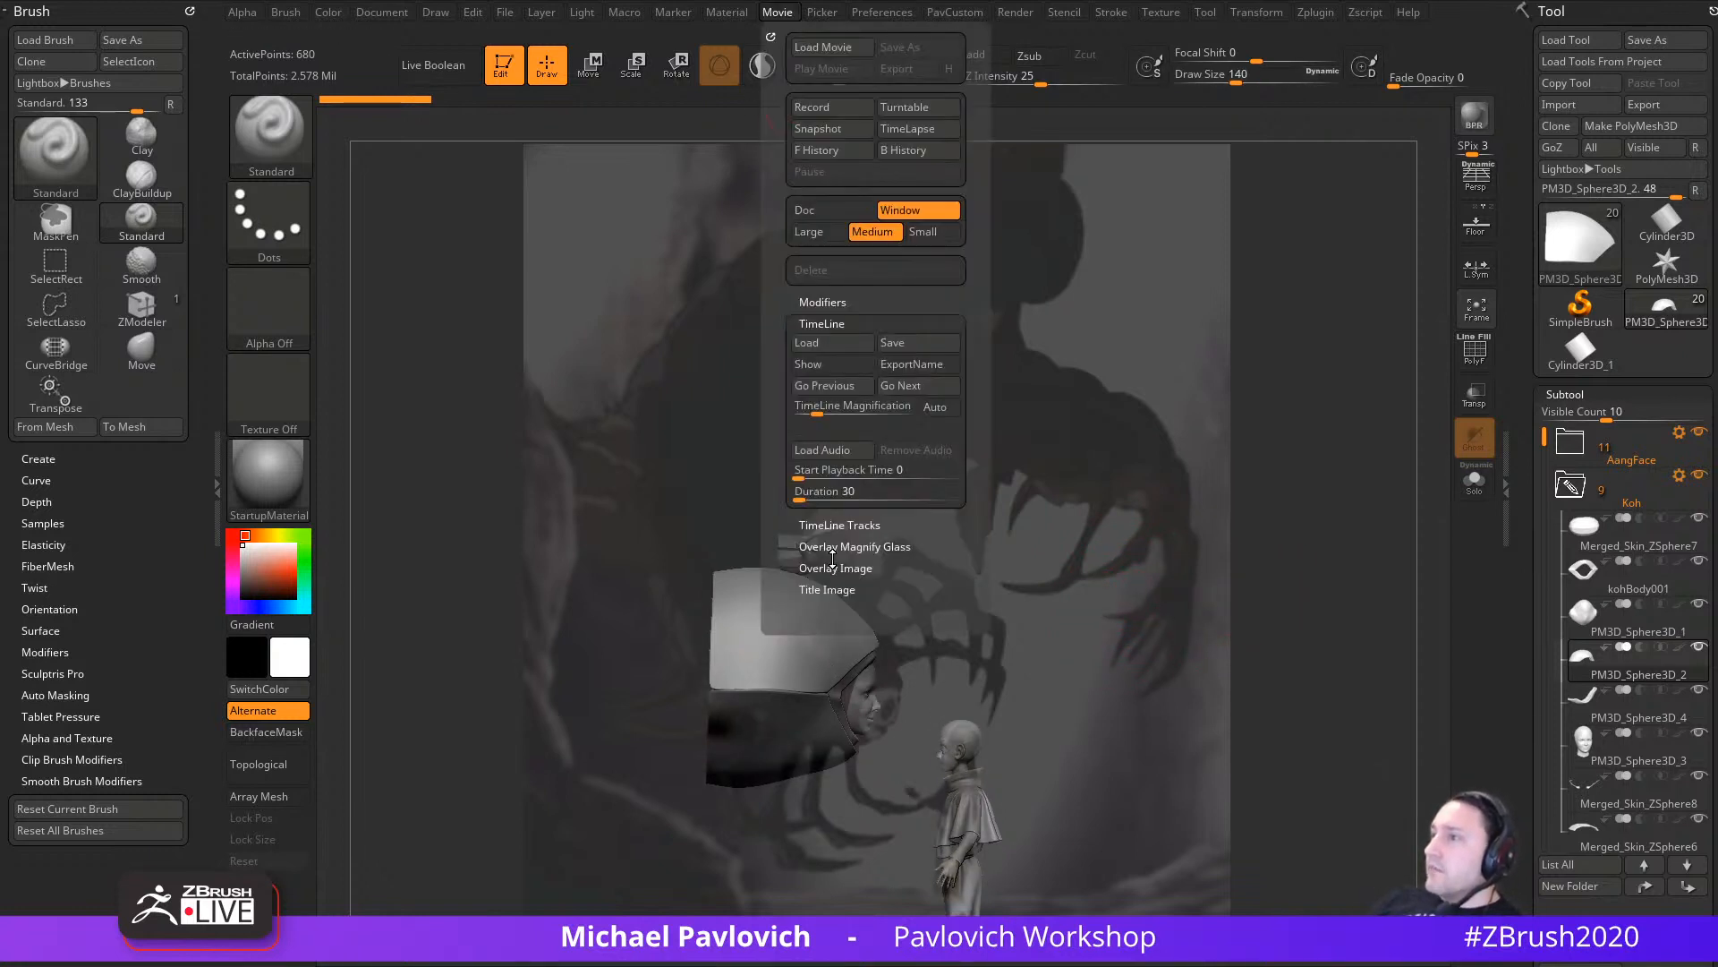
click(918, 342)
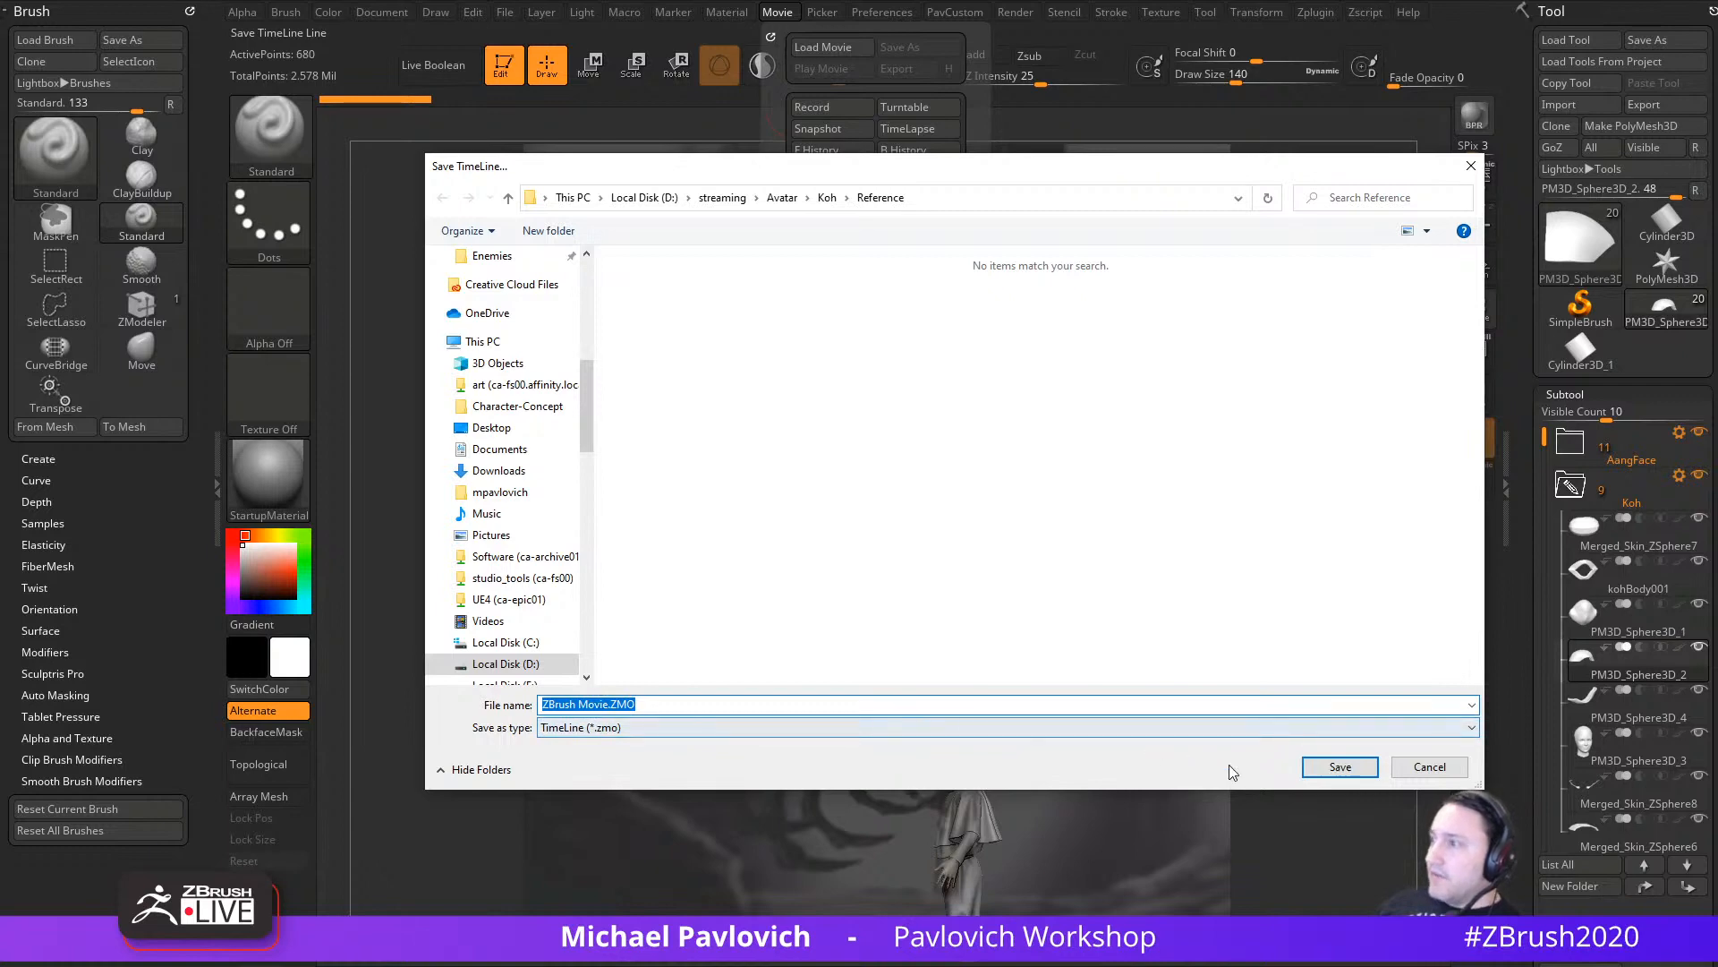
click(1340, 767)
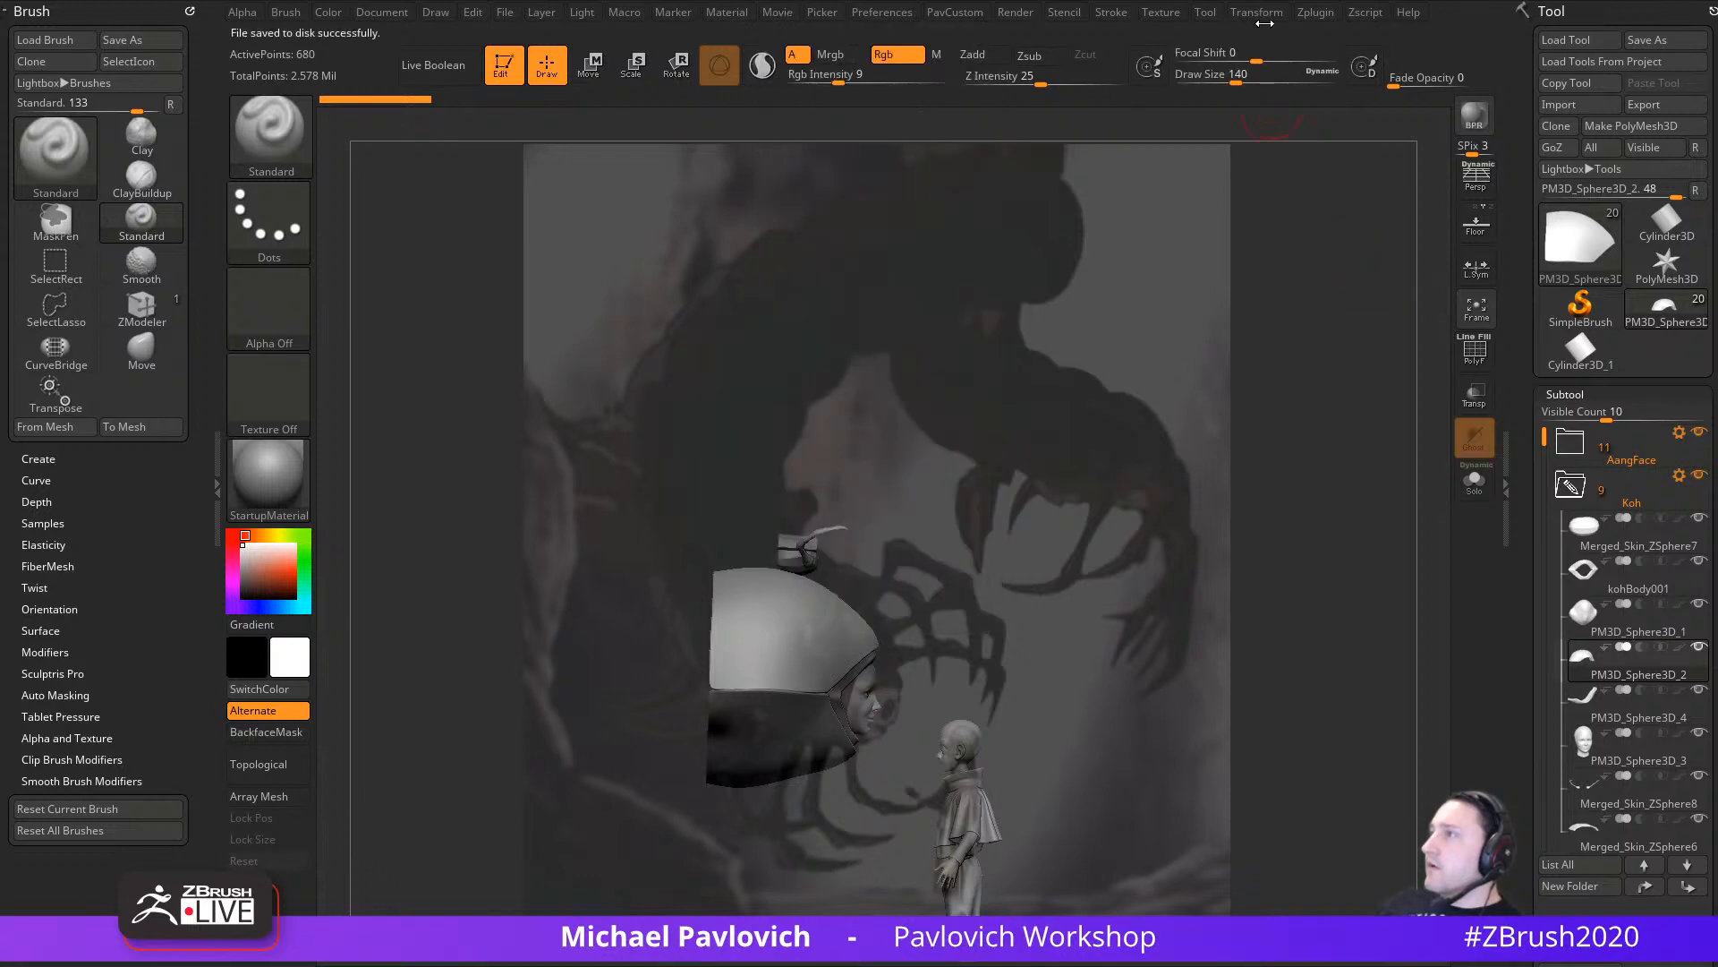
Step: Save the Spotlight setup as a ZSL file in the Koh Reference folder
click(1164, 14)
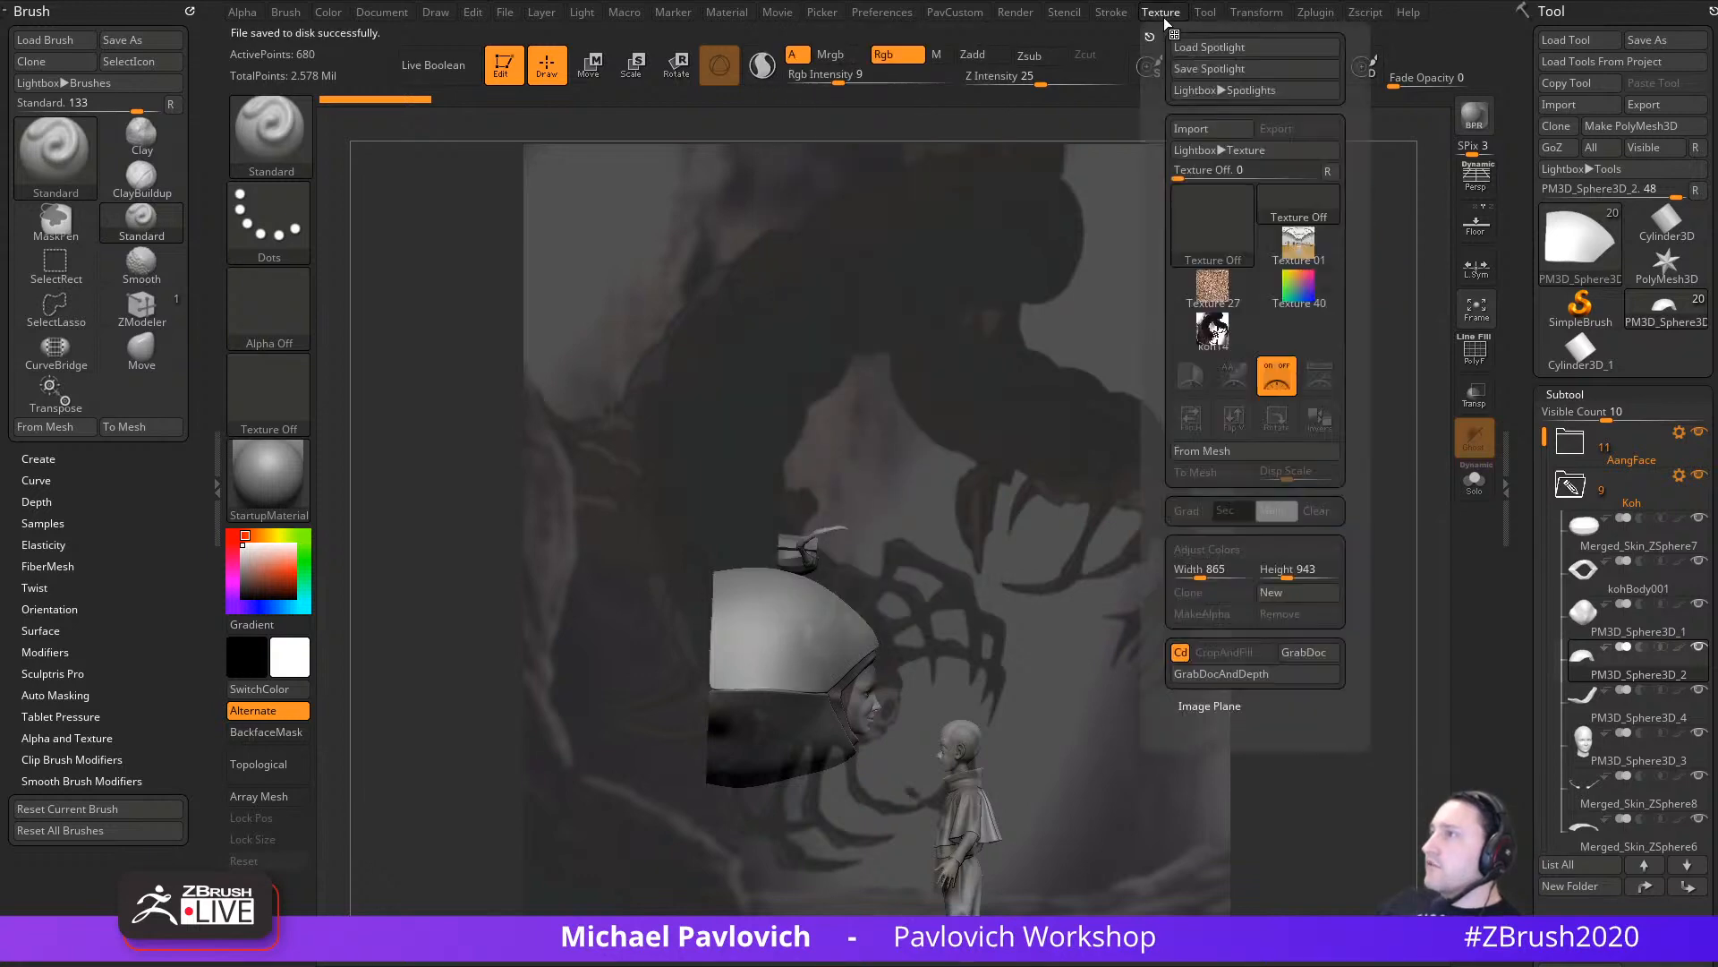
click(1215, 68)
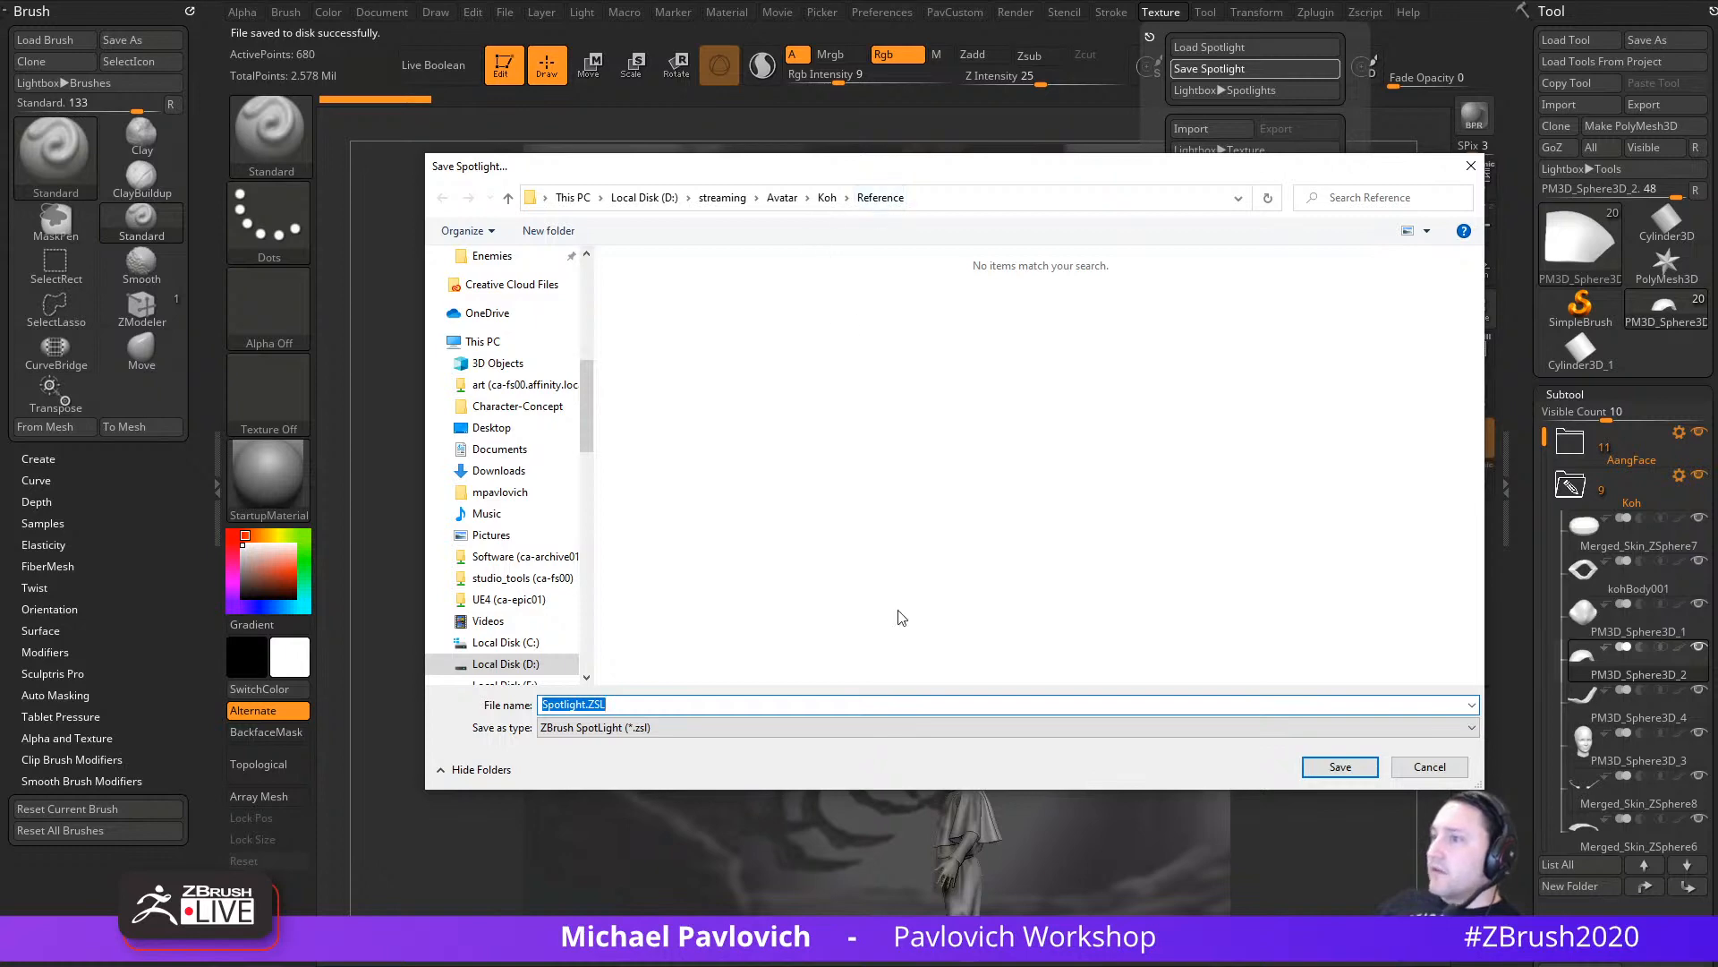
click(1340, 767)
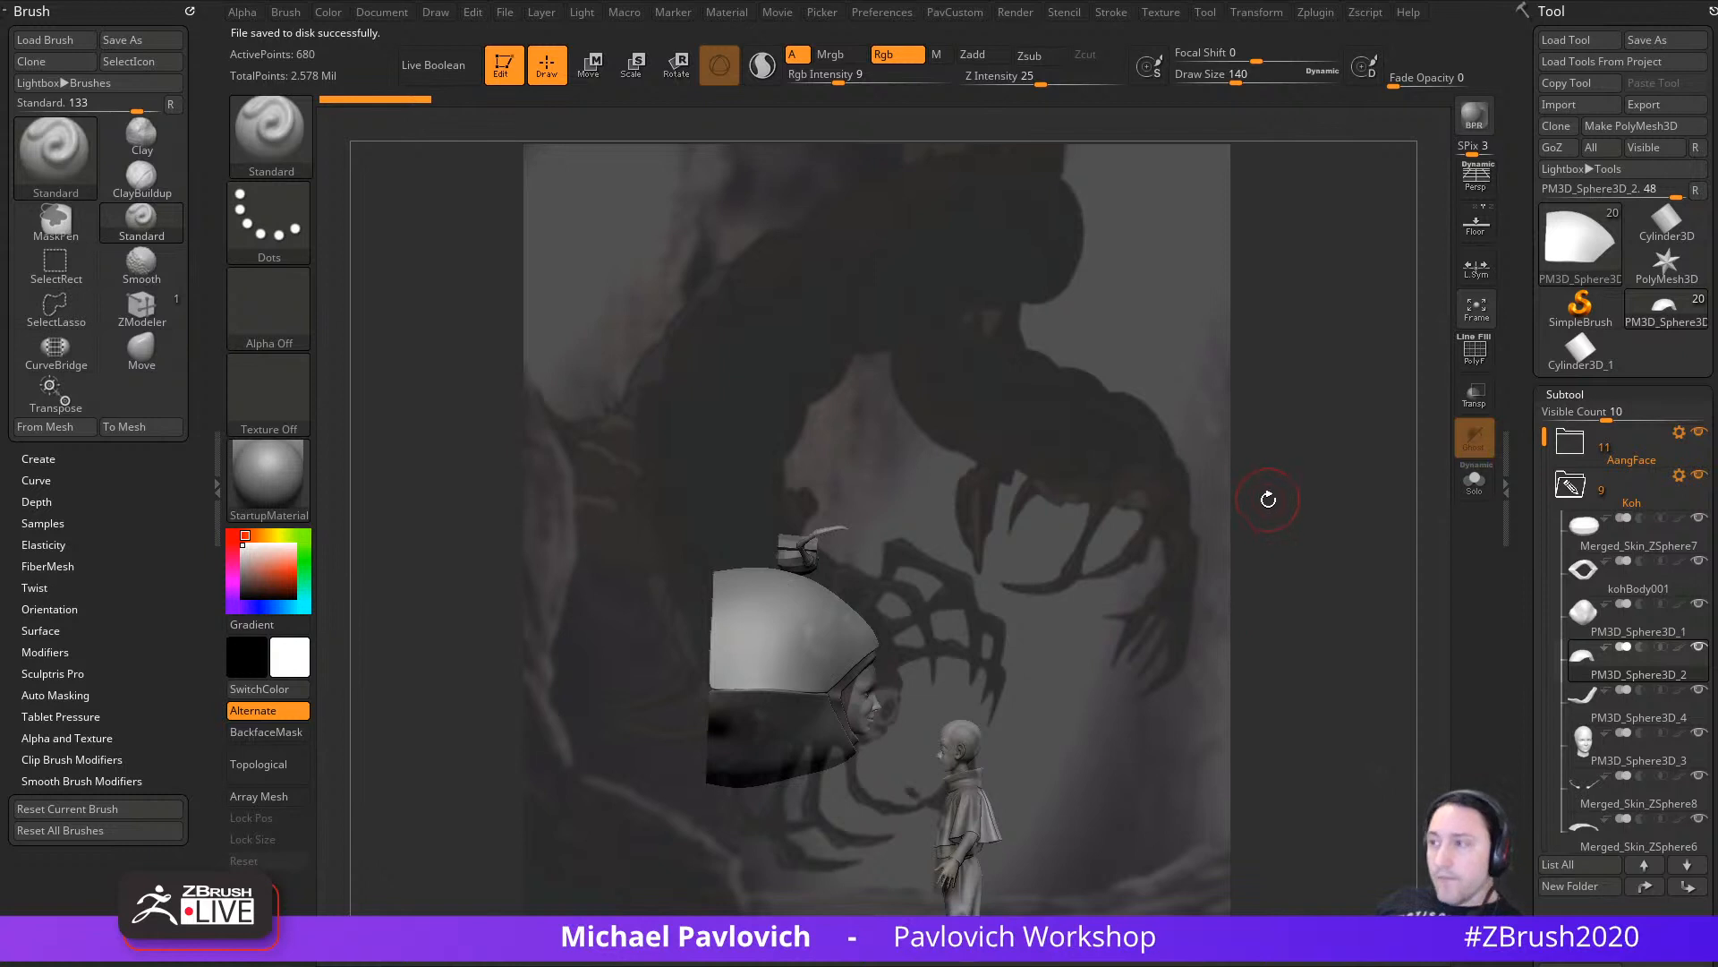
Step: Select all of Koh's parts with Aang excluded and move and tilt the head down toward Aang to follow the overlay
key(w)
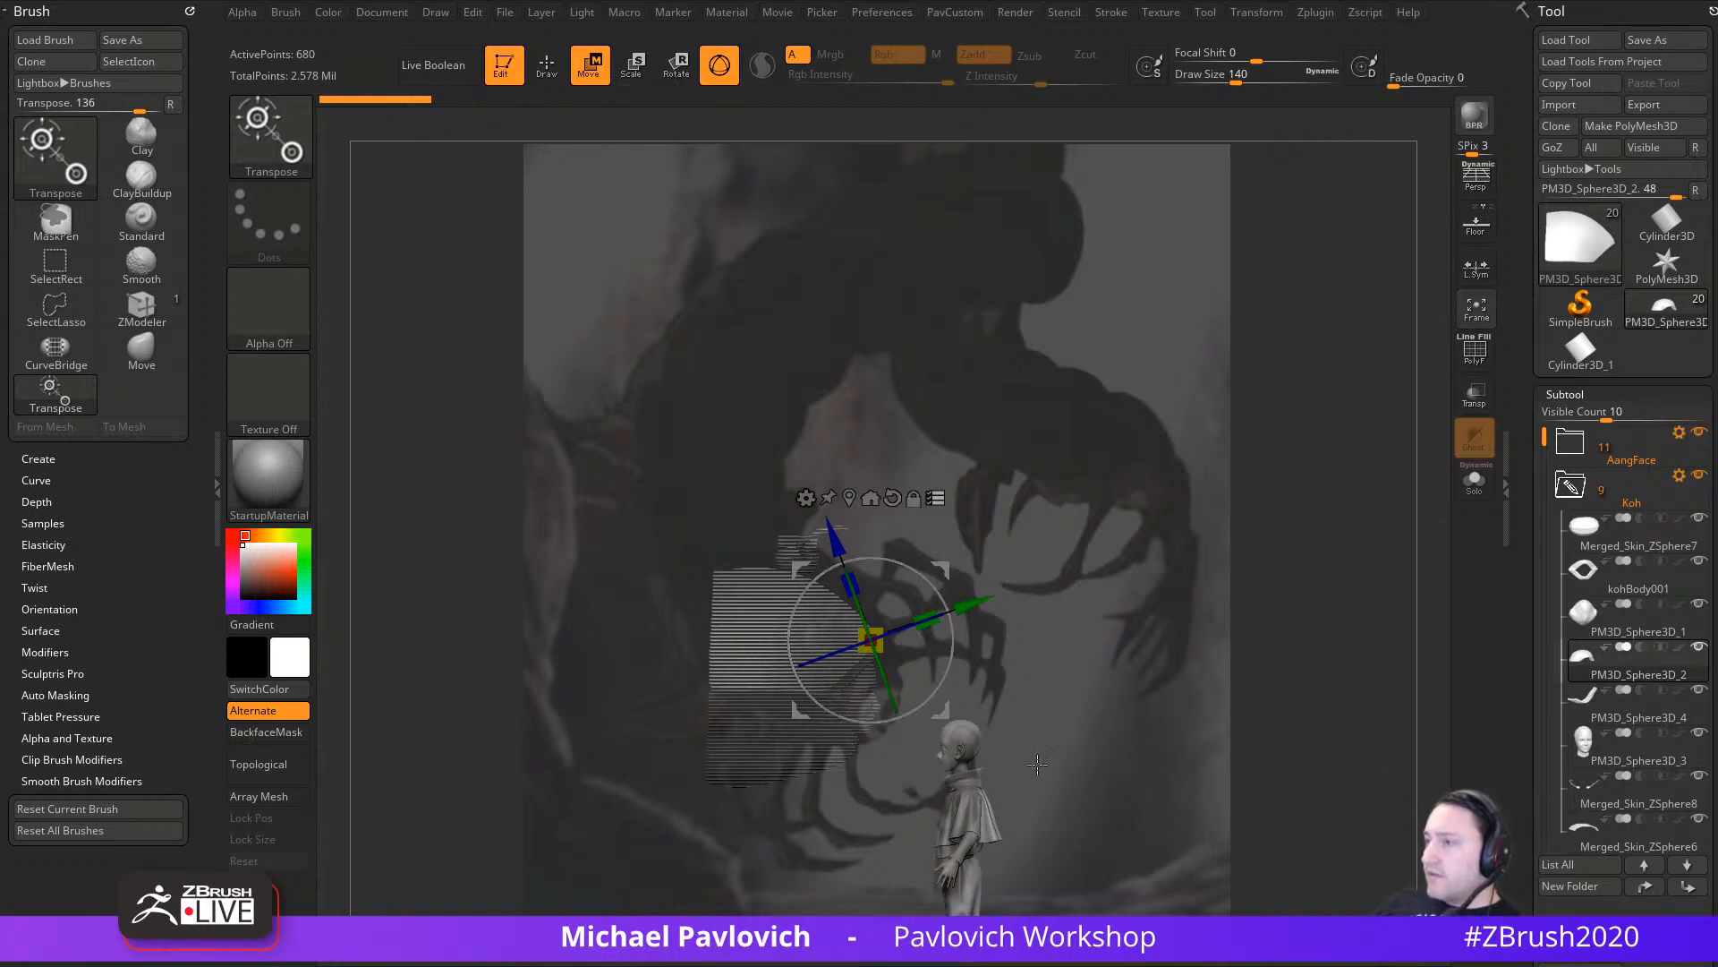
ctrl+shift+click(1389, 658)
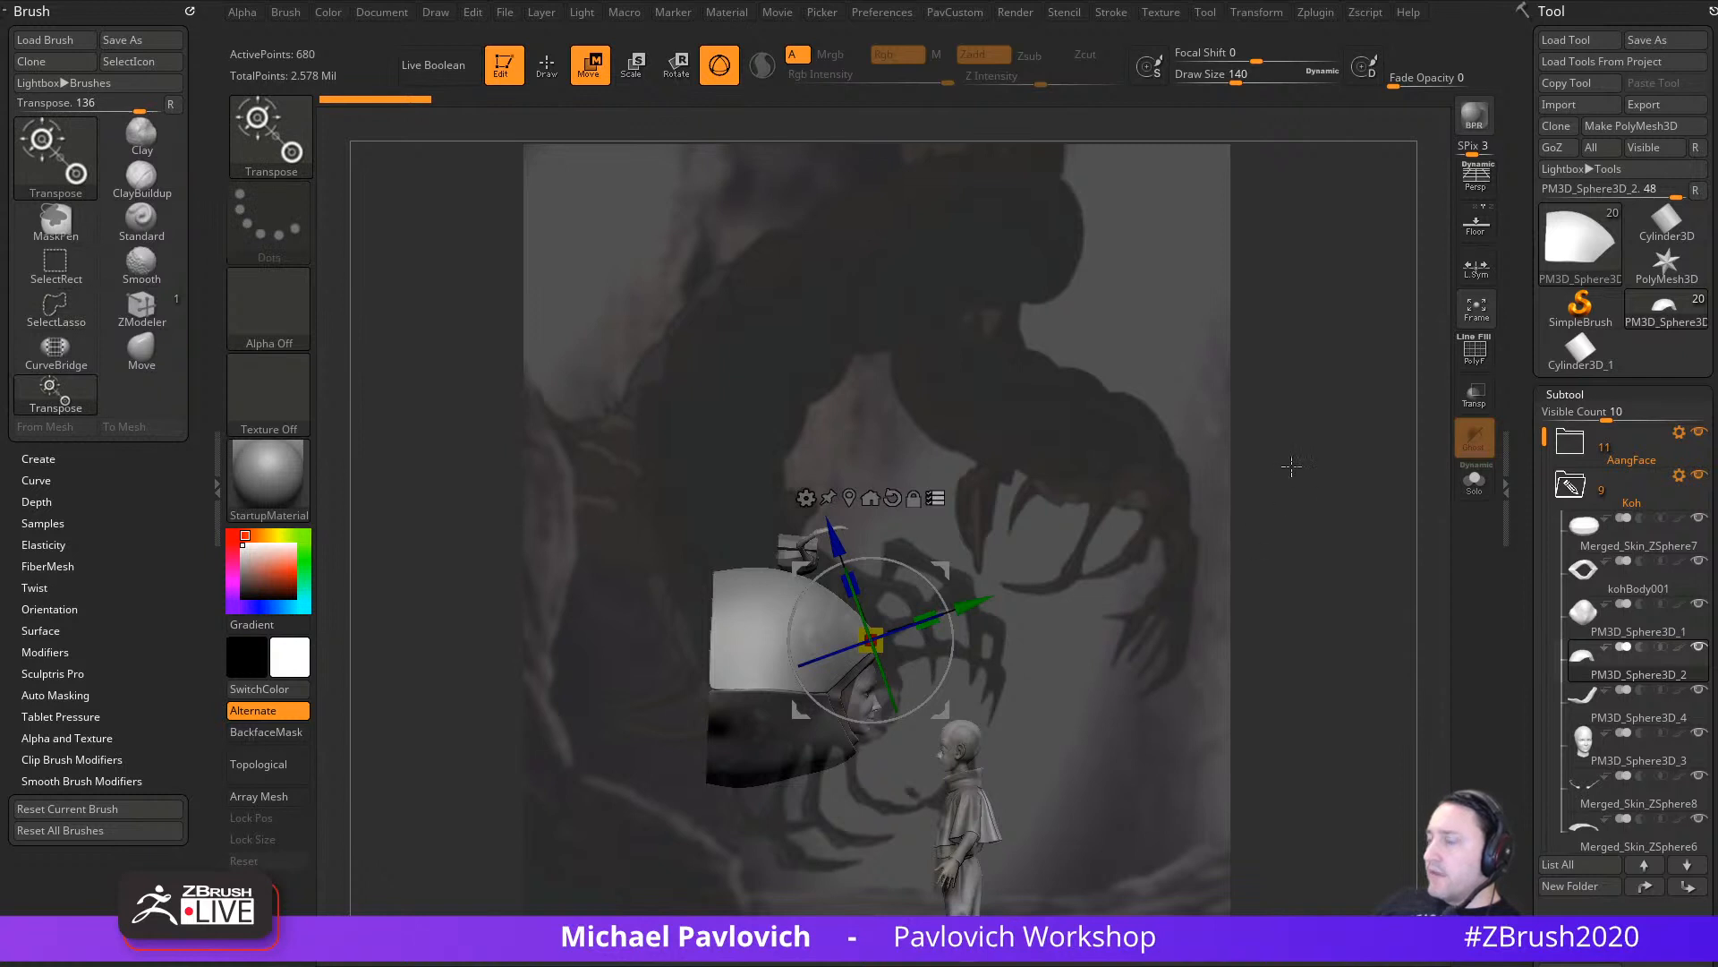
ctrl+shift+click(299, 112)
ctrl+shift+click(465, 152)
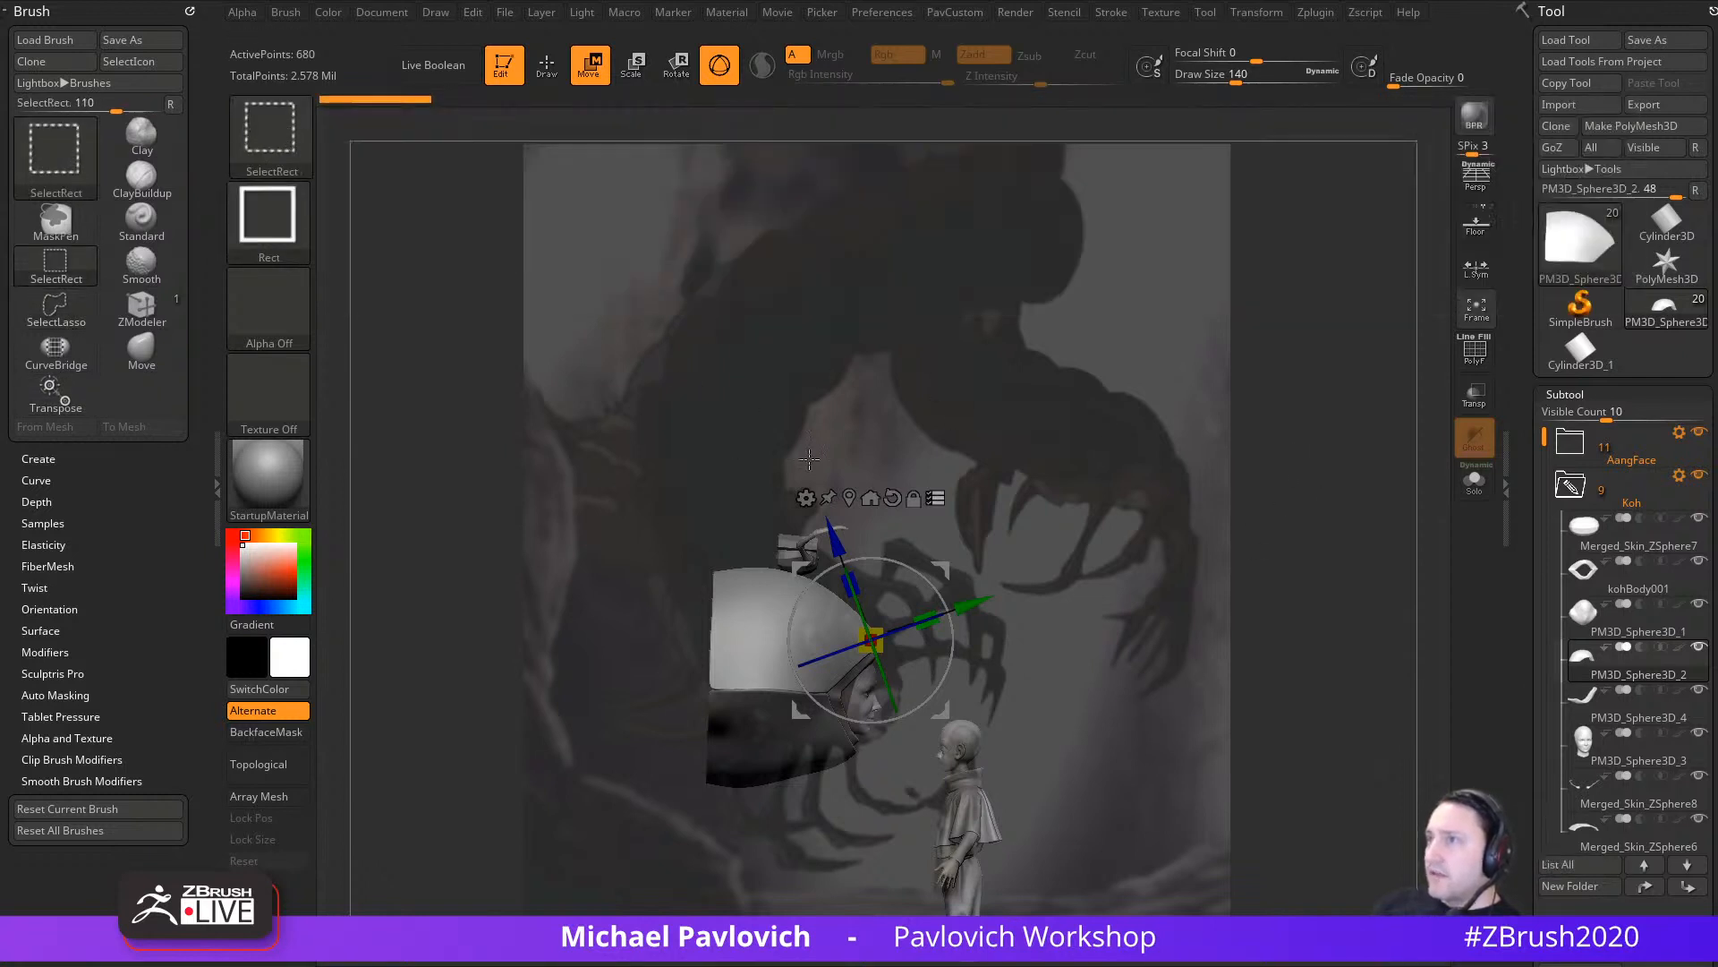
ctrl+shift+drag(1310, 456, 1343, 554)
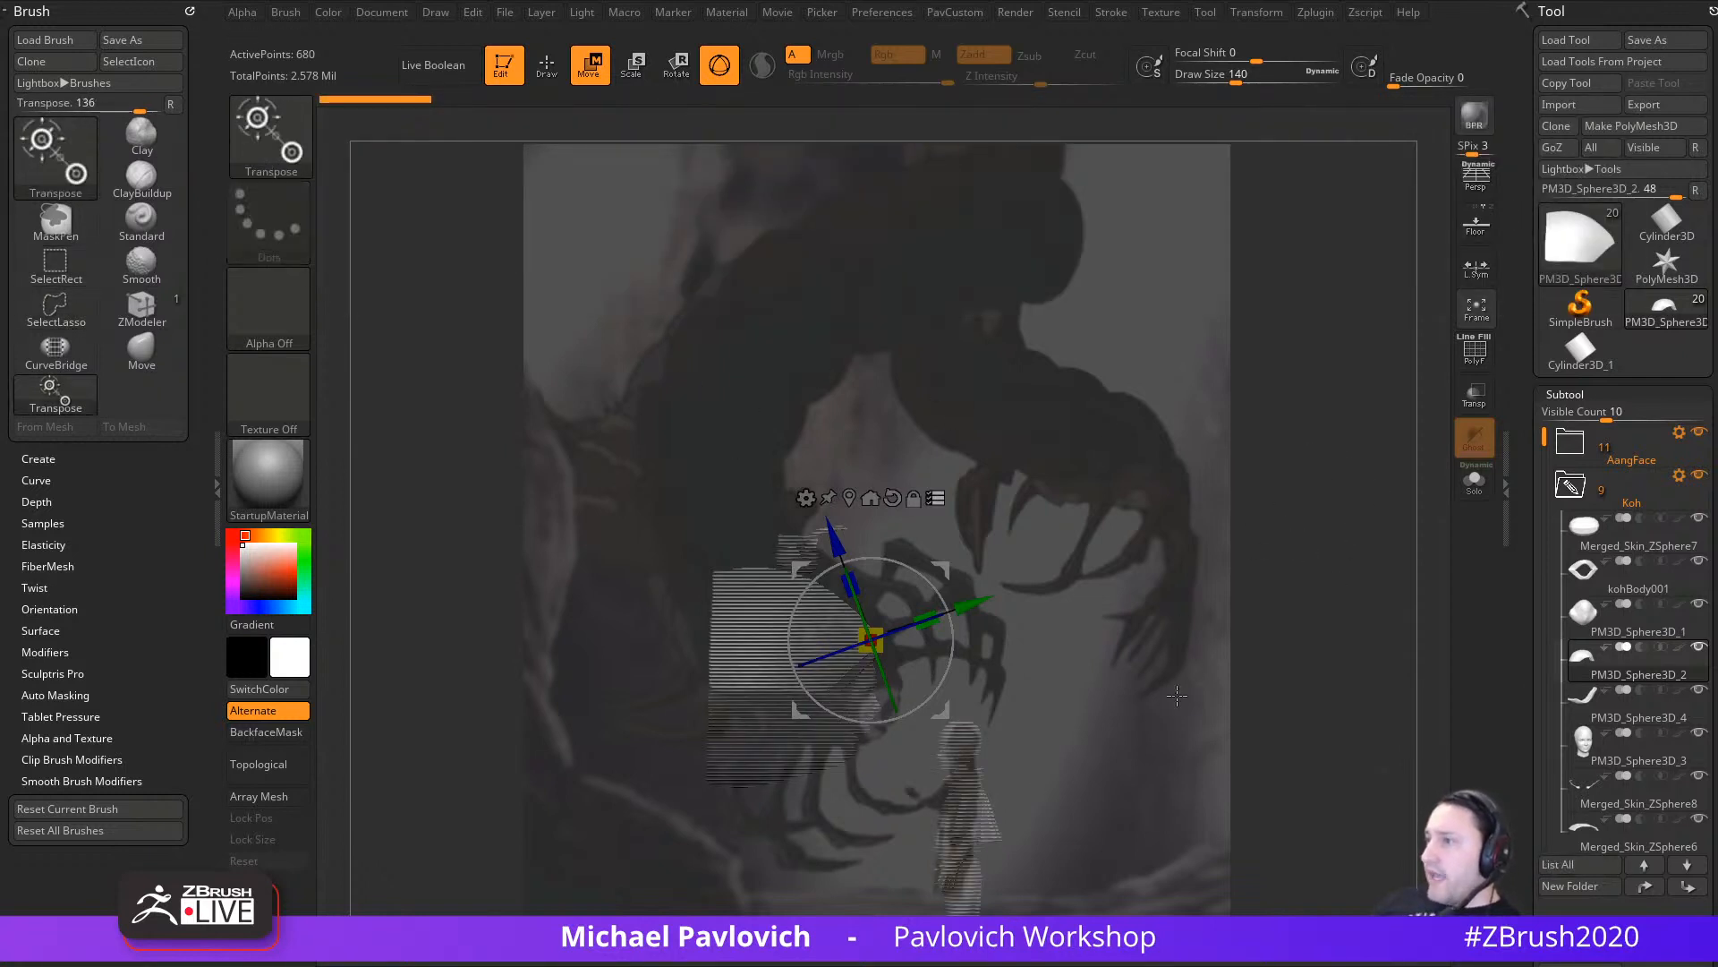
ctrl+shift+drag(574, 380, 906, 814)
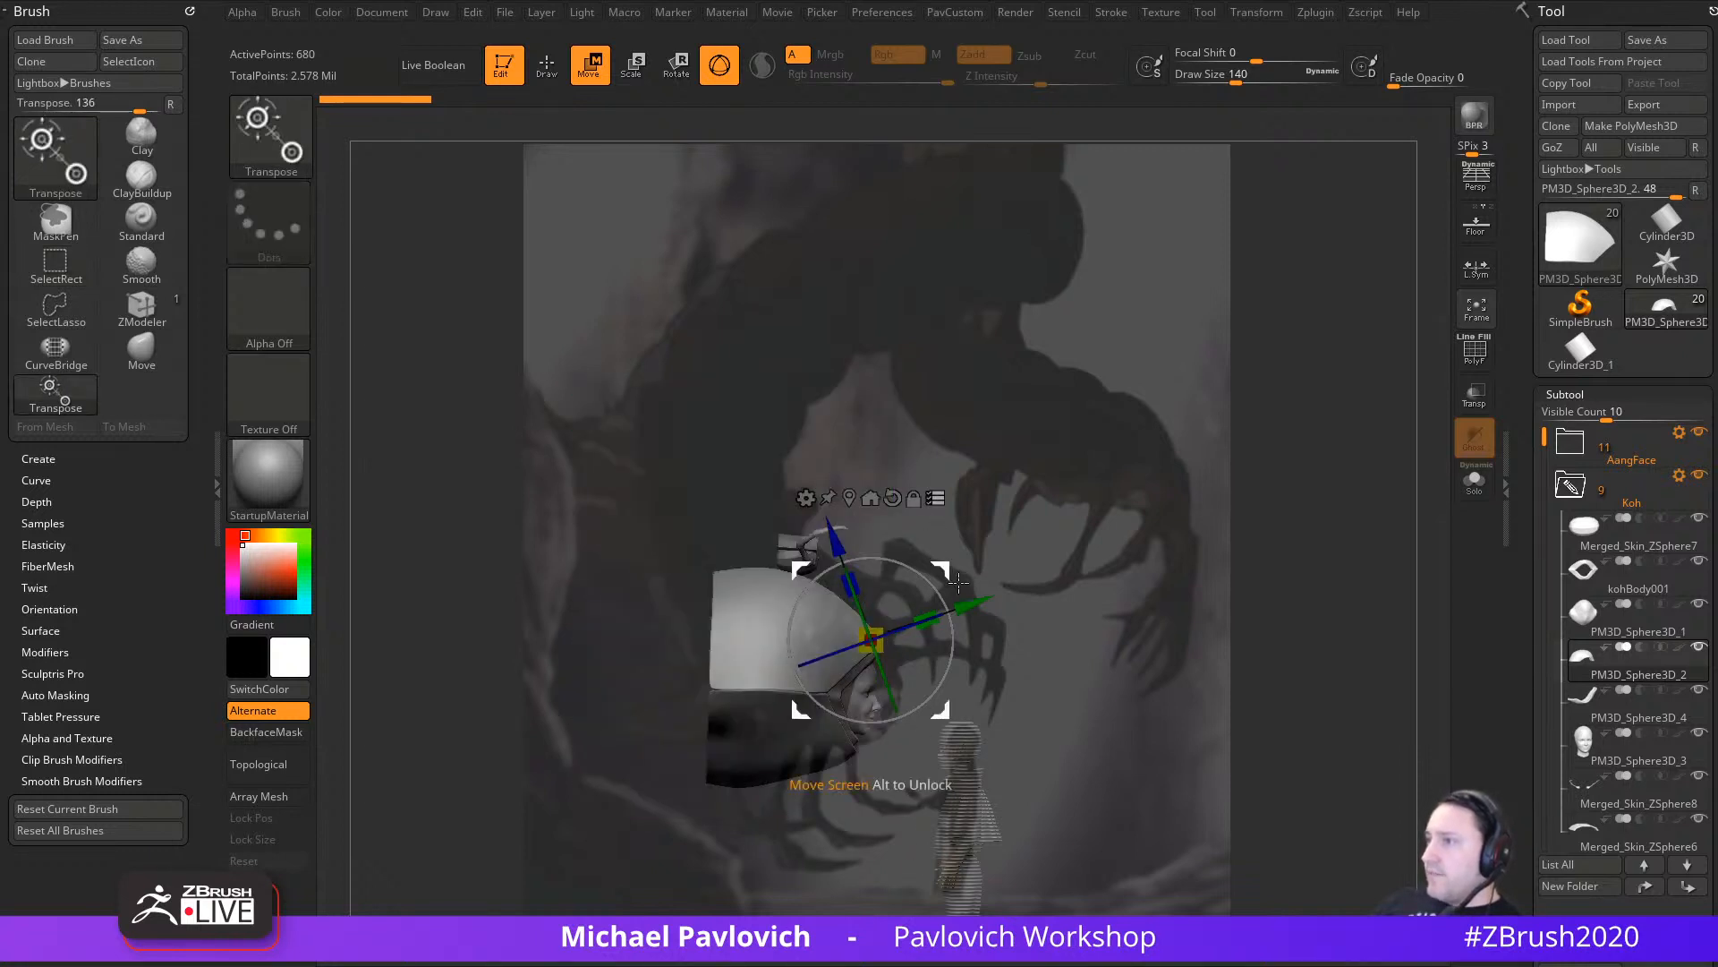
drag(949, 577, 985, 597)
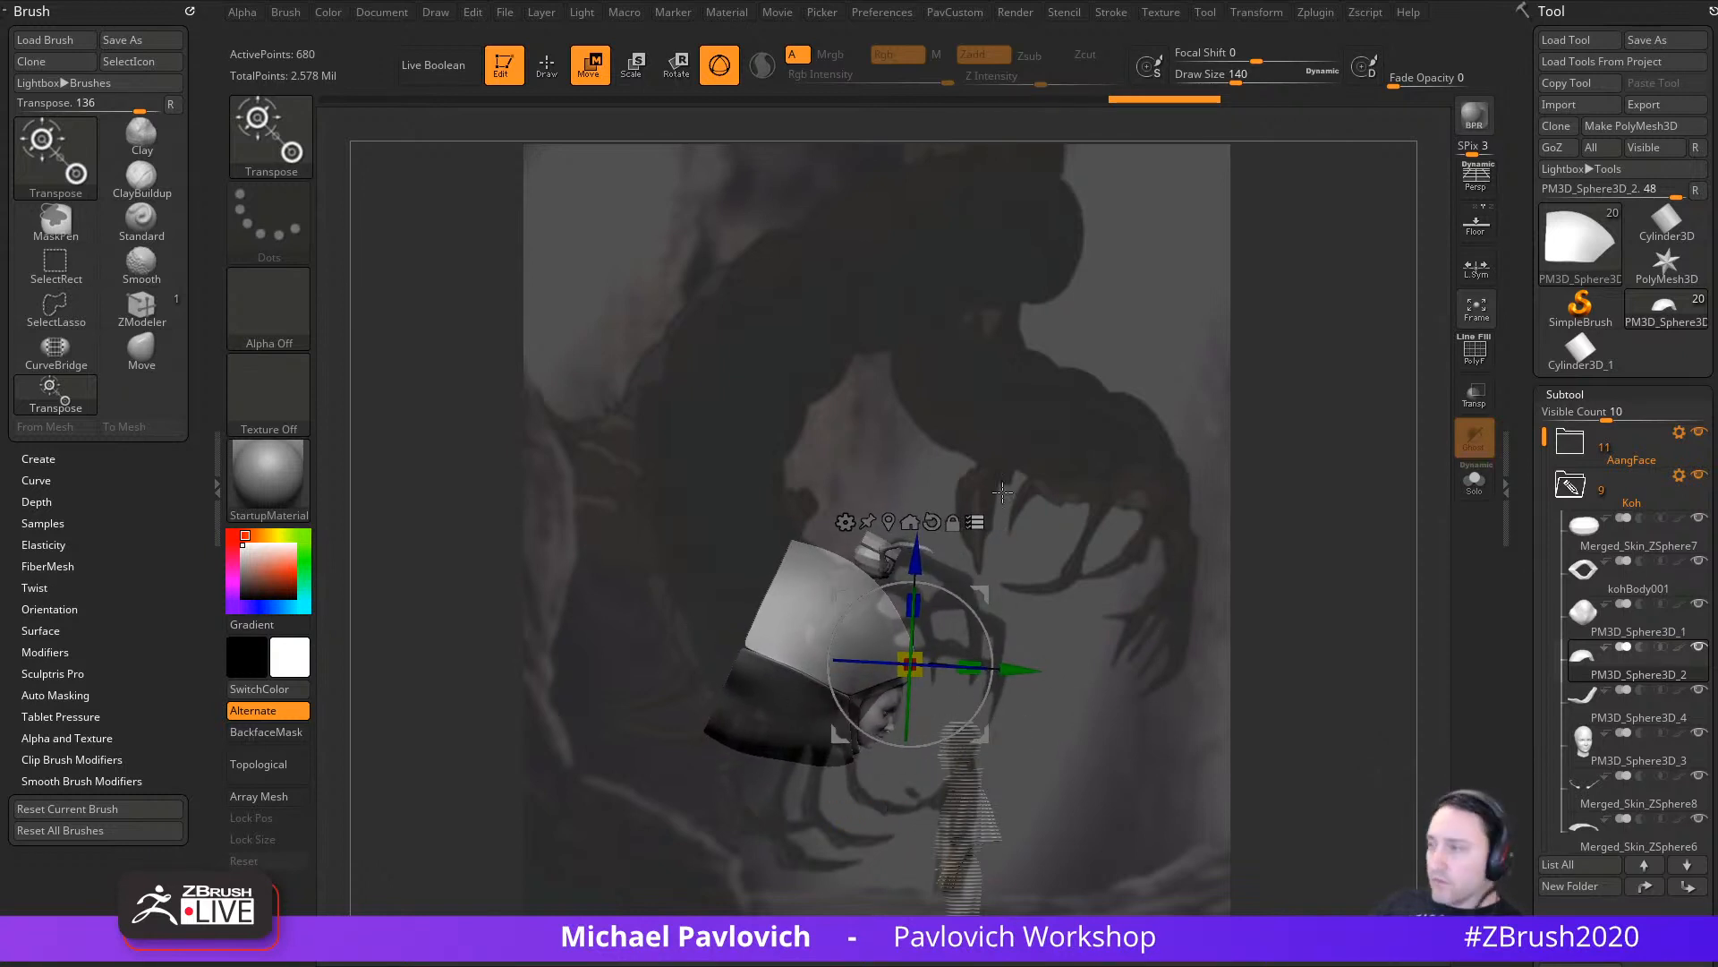
click(976, 522)
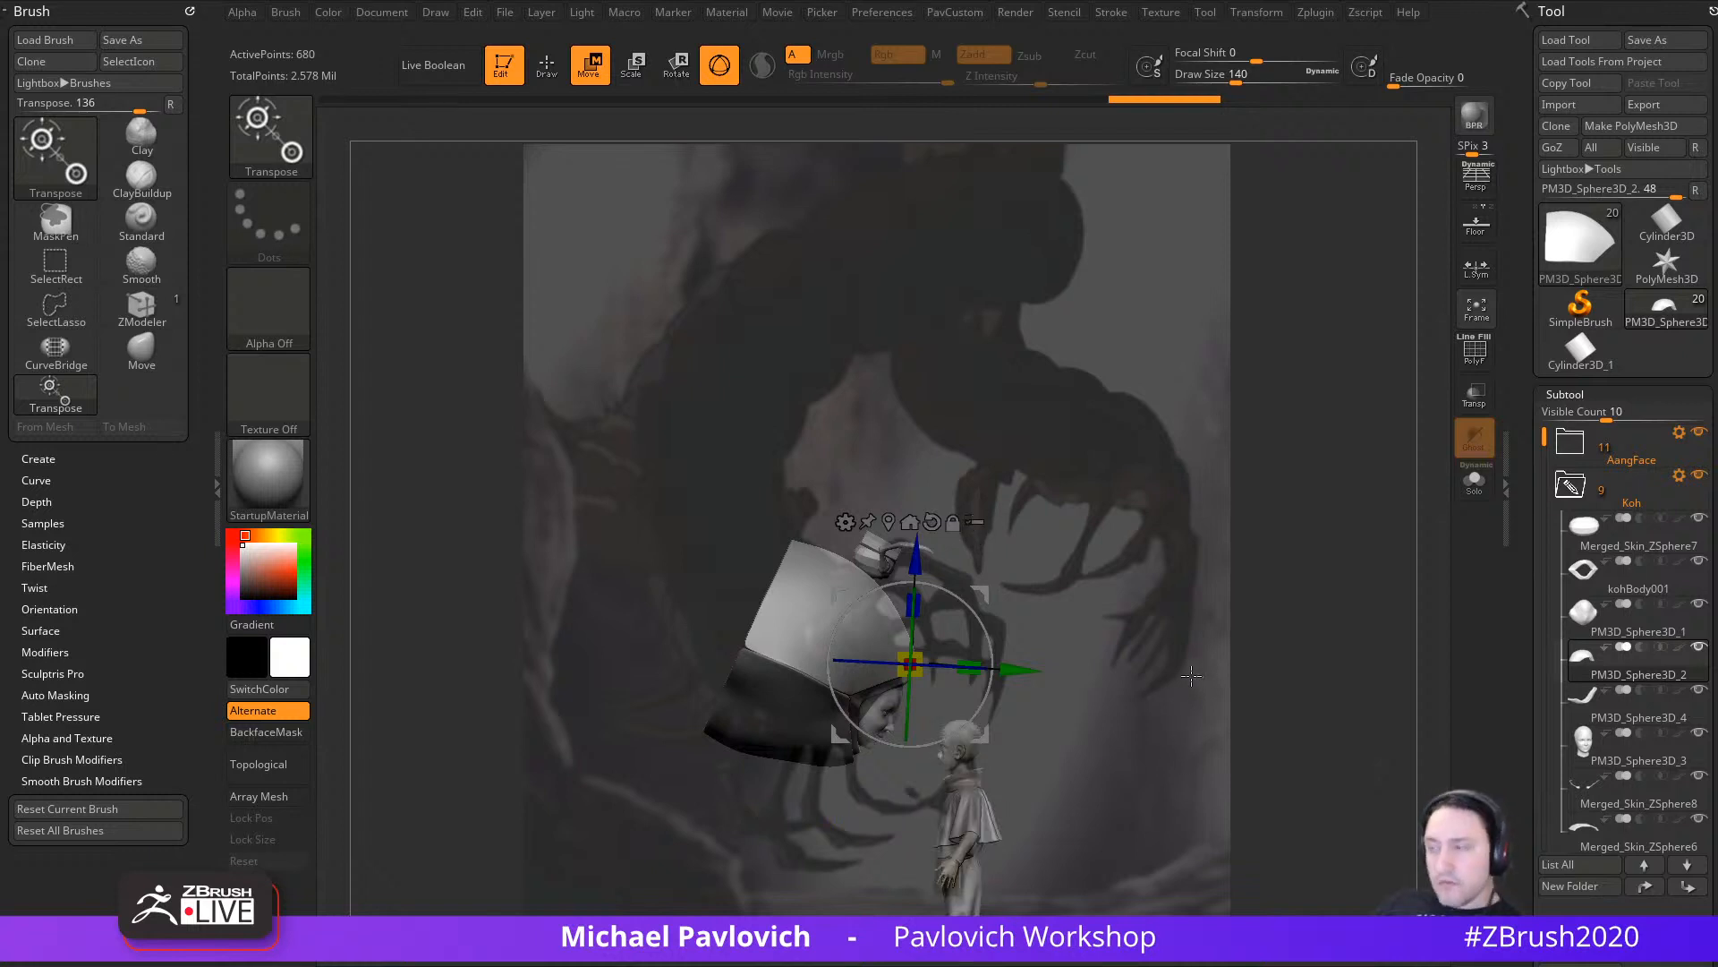
Step: Move the Spotlight dial to the overlay's right edge, leave Spotlight editing and hide the reference overlay
key(shift+z)
key(shift+z)
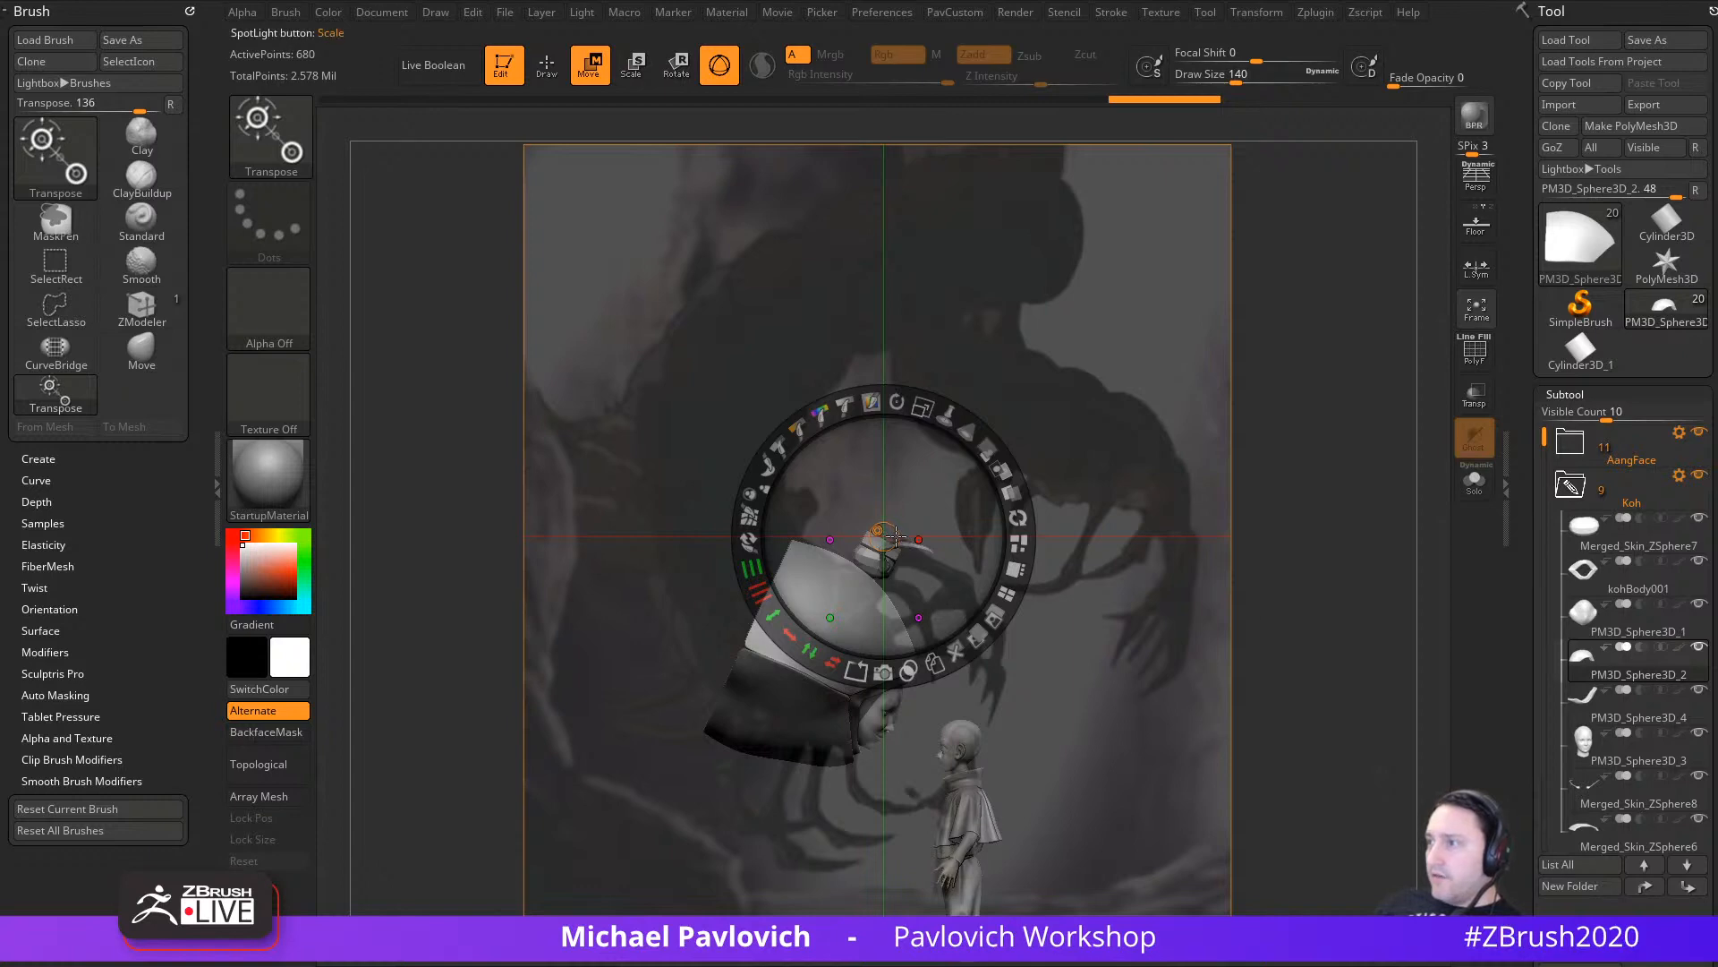
drag(885, 531, 1248, 514)
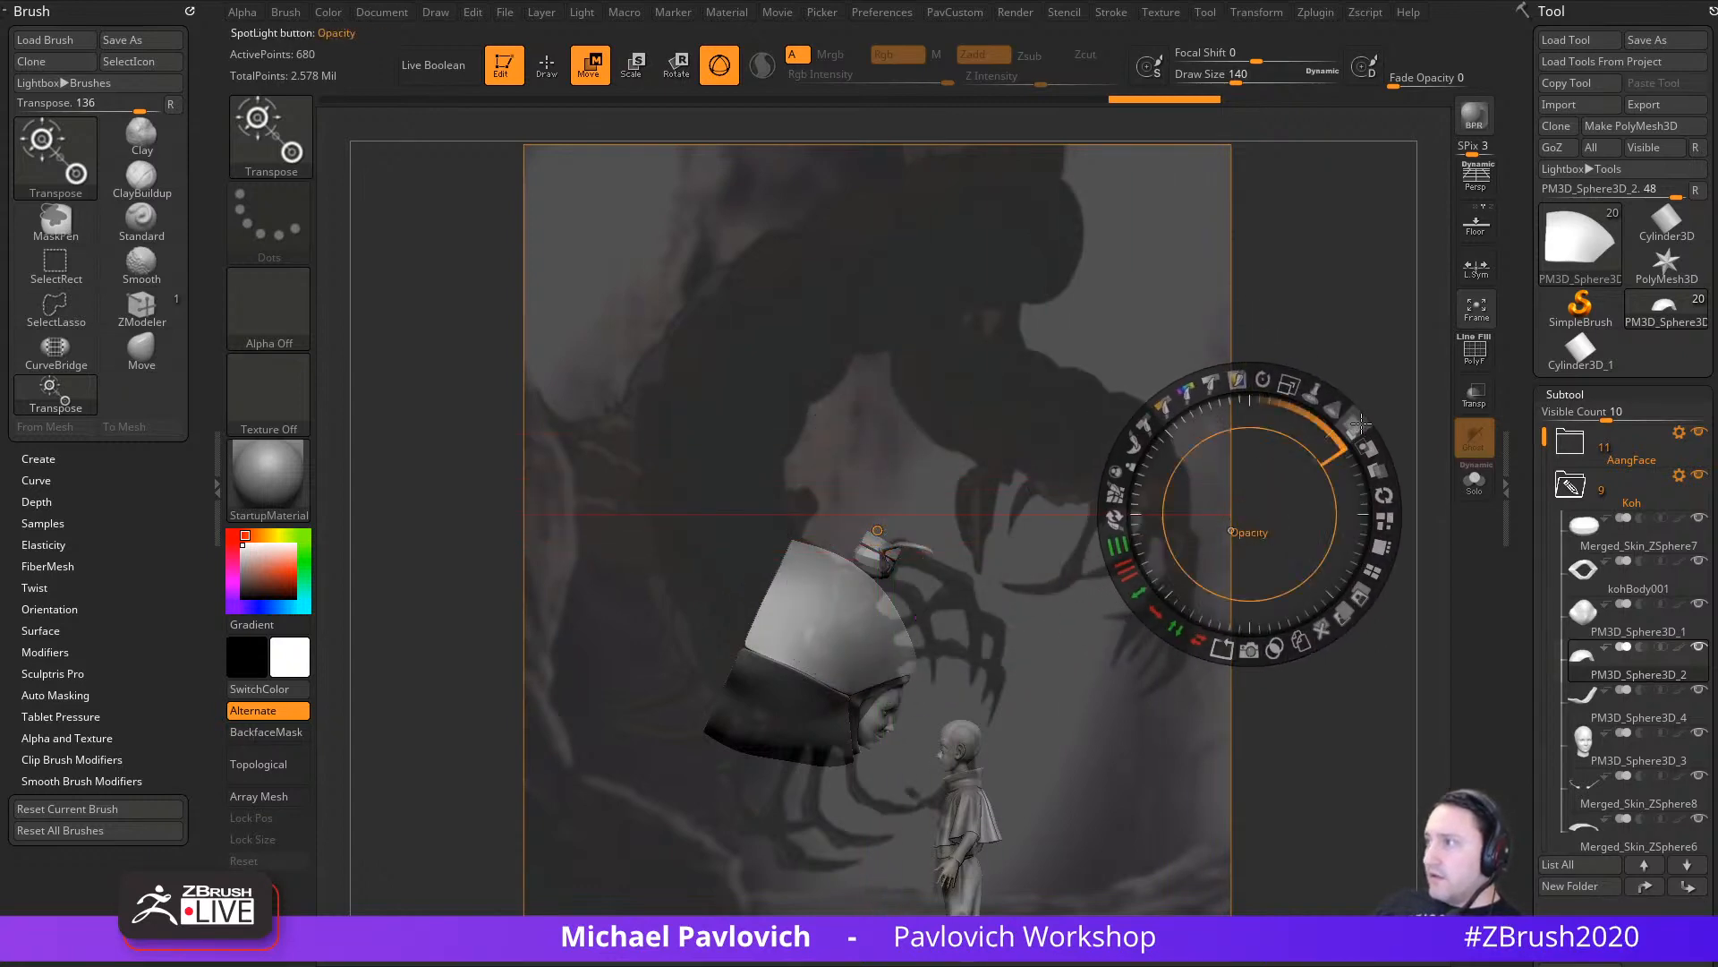
drag(1332, 398, 1335, 605)
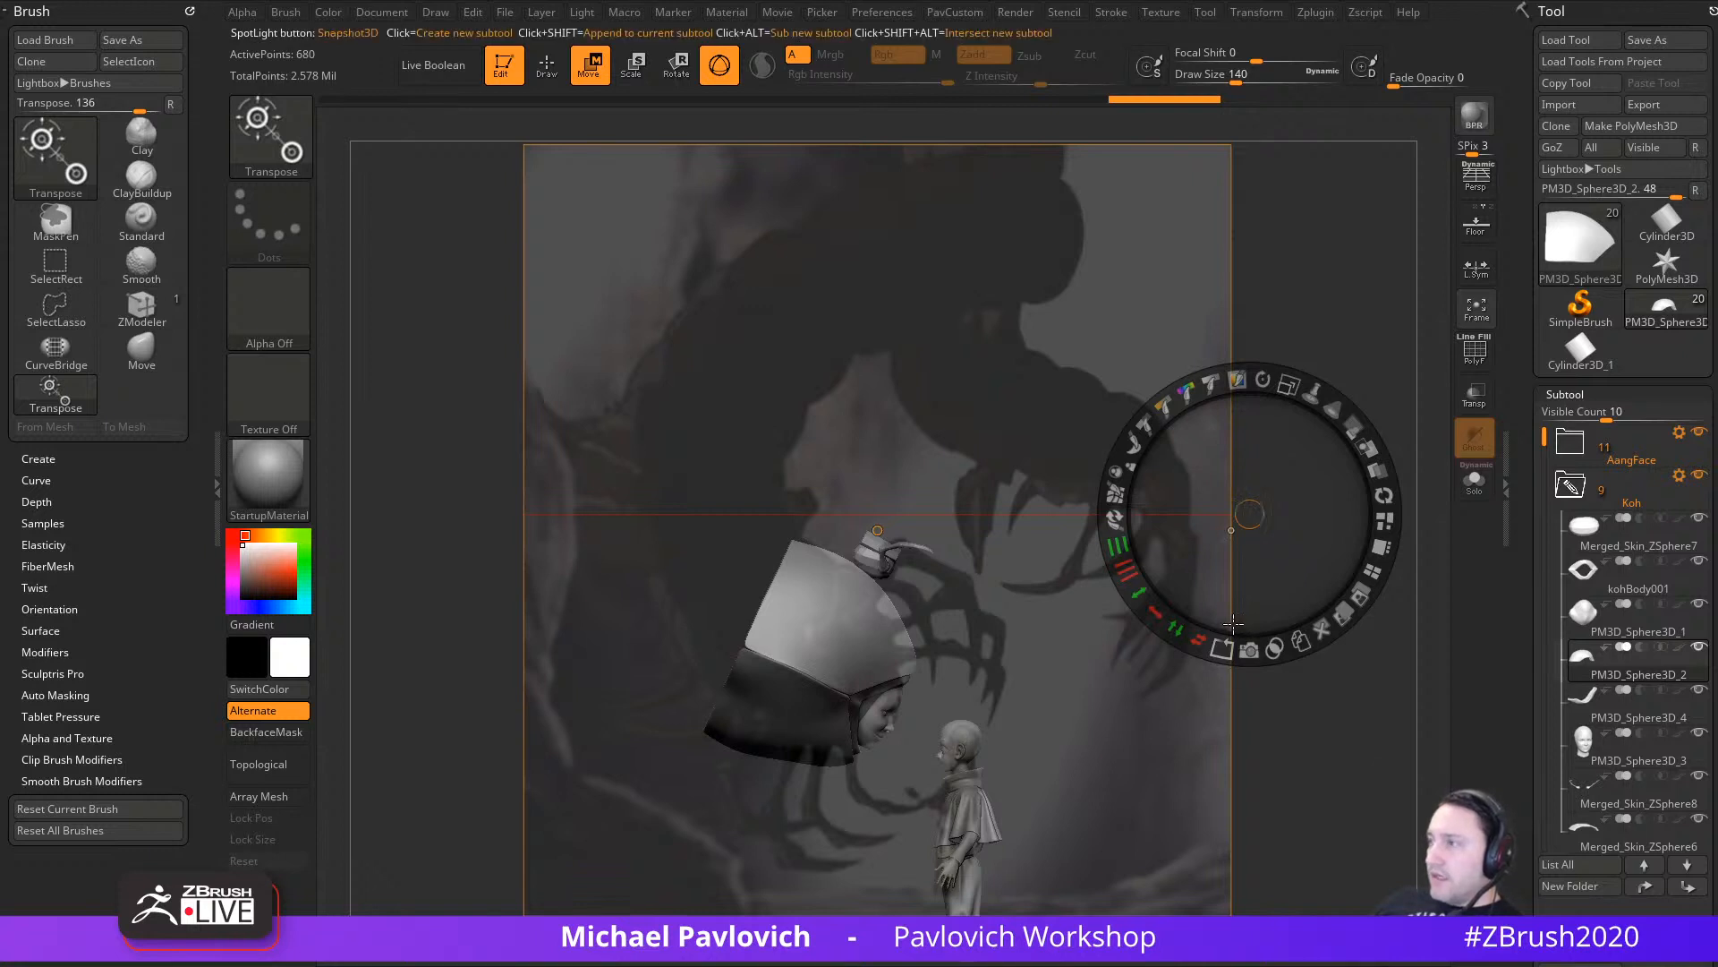
key(shift+z)
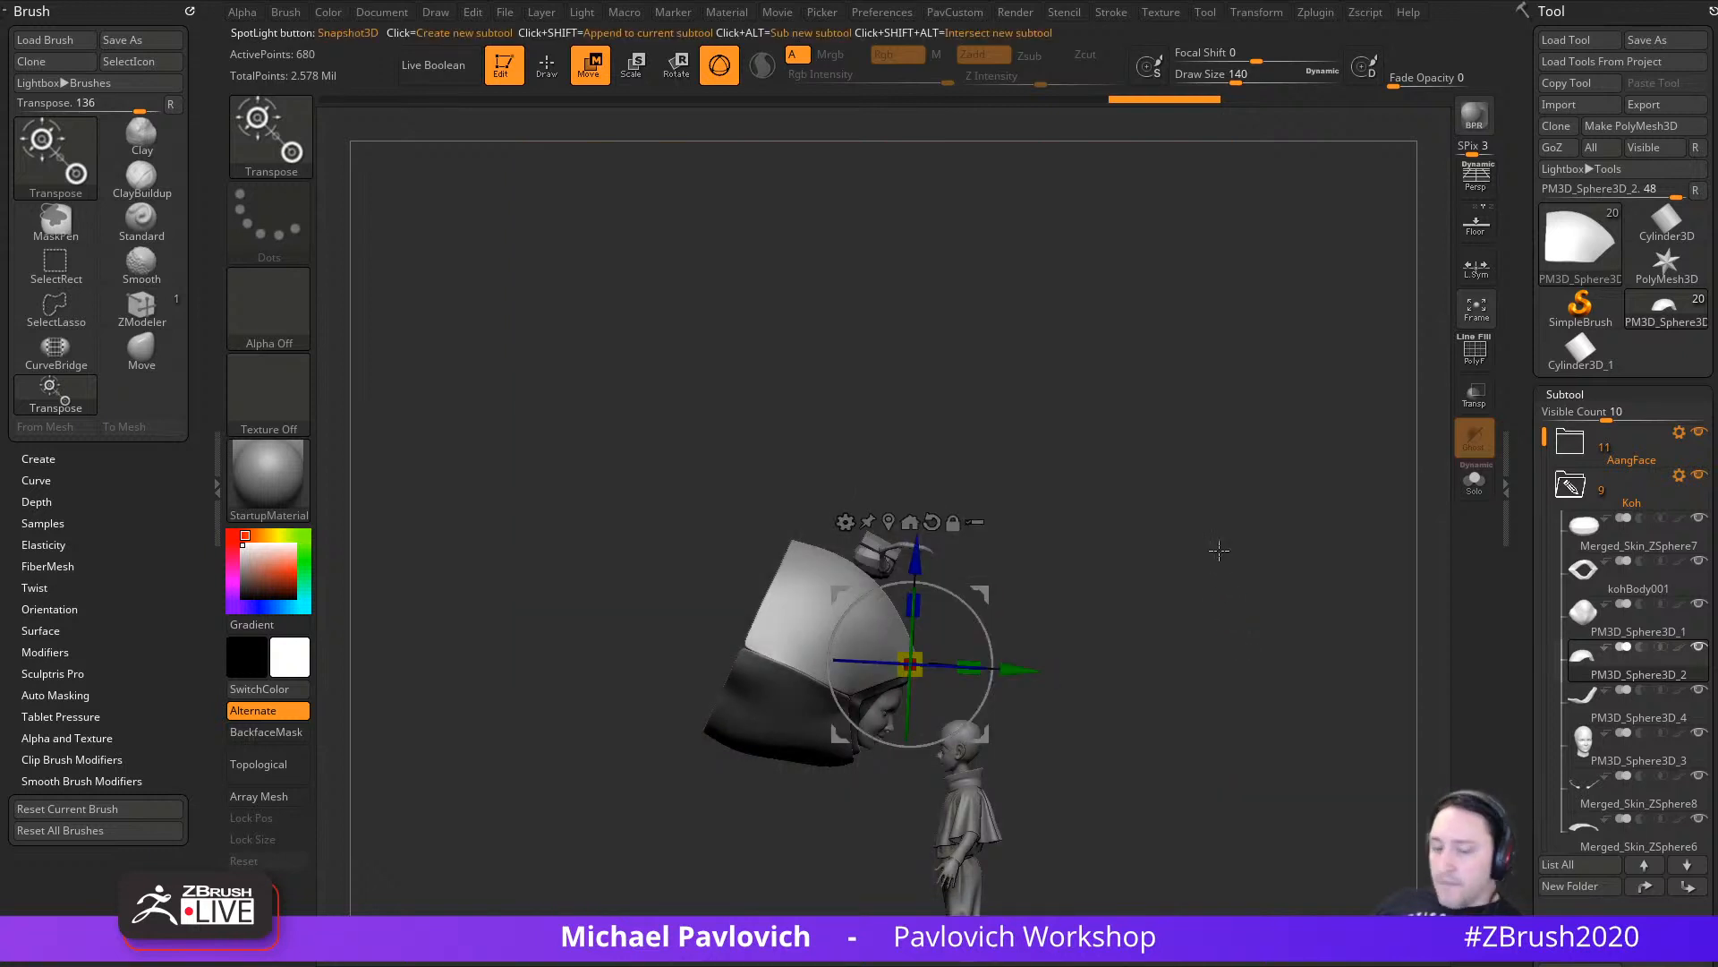
key(shift+z)
key(z)
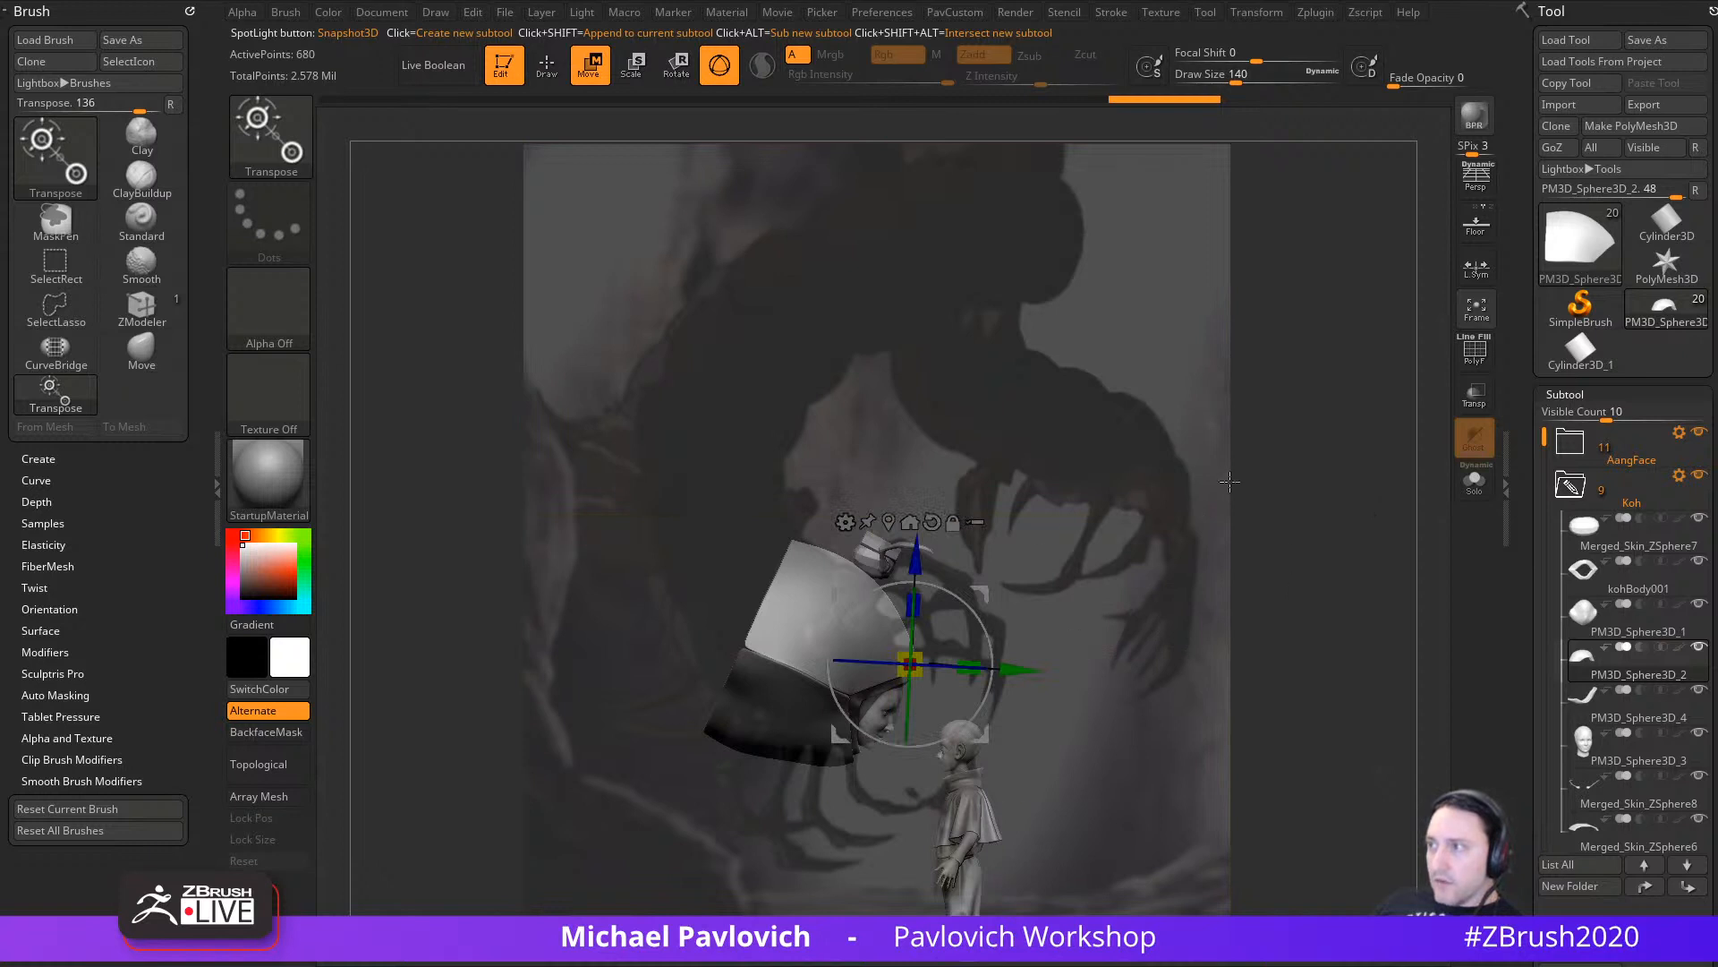
key(shift+z)
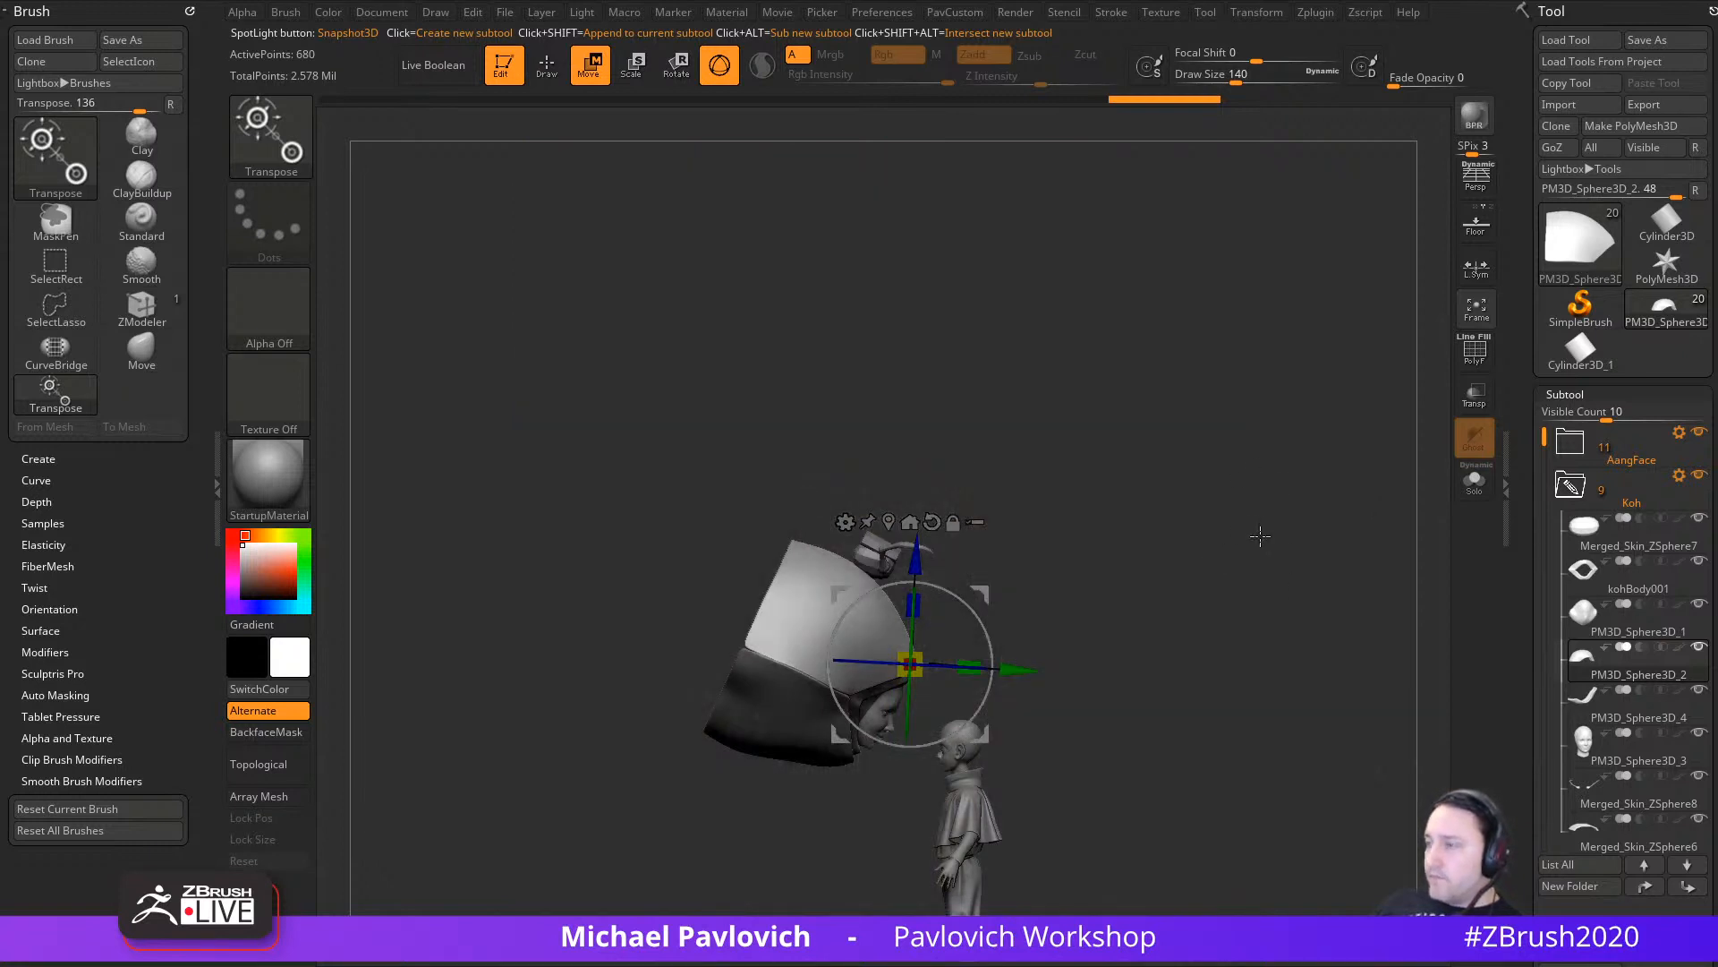
Step: Return to Draw mode with a draw size of 80 and frame Koh's head and Aang more closely
key(q)
mouse_move(1275, 544)
mouse_down()
mouse_move(1212, 567)
mouse_move(1227, 629)
mouse_move(1270, 572)
mouse_move(1354, 603)
mouse_move(1301, 503)
mouse_move(1282, 548)
mouse_up()
key(s)
click(1246, 551)
mouse_move(1264, 340)
alt+mouse_down()
mouse_move(1301, 617)
mouse_move(1265, 606)
alt+mouse_up()
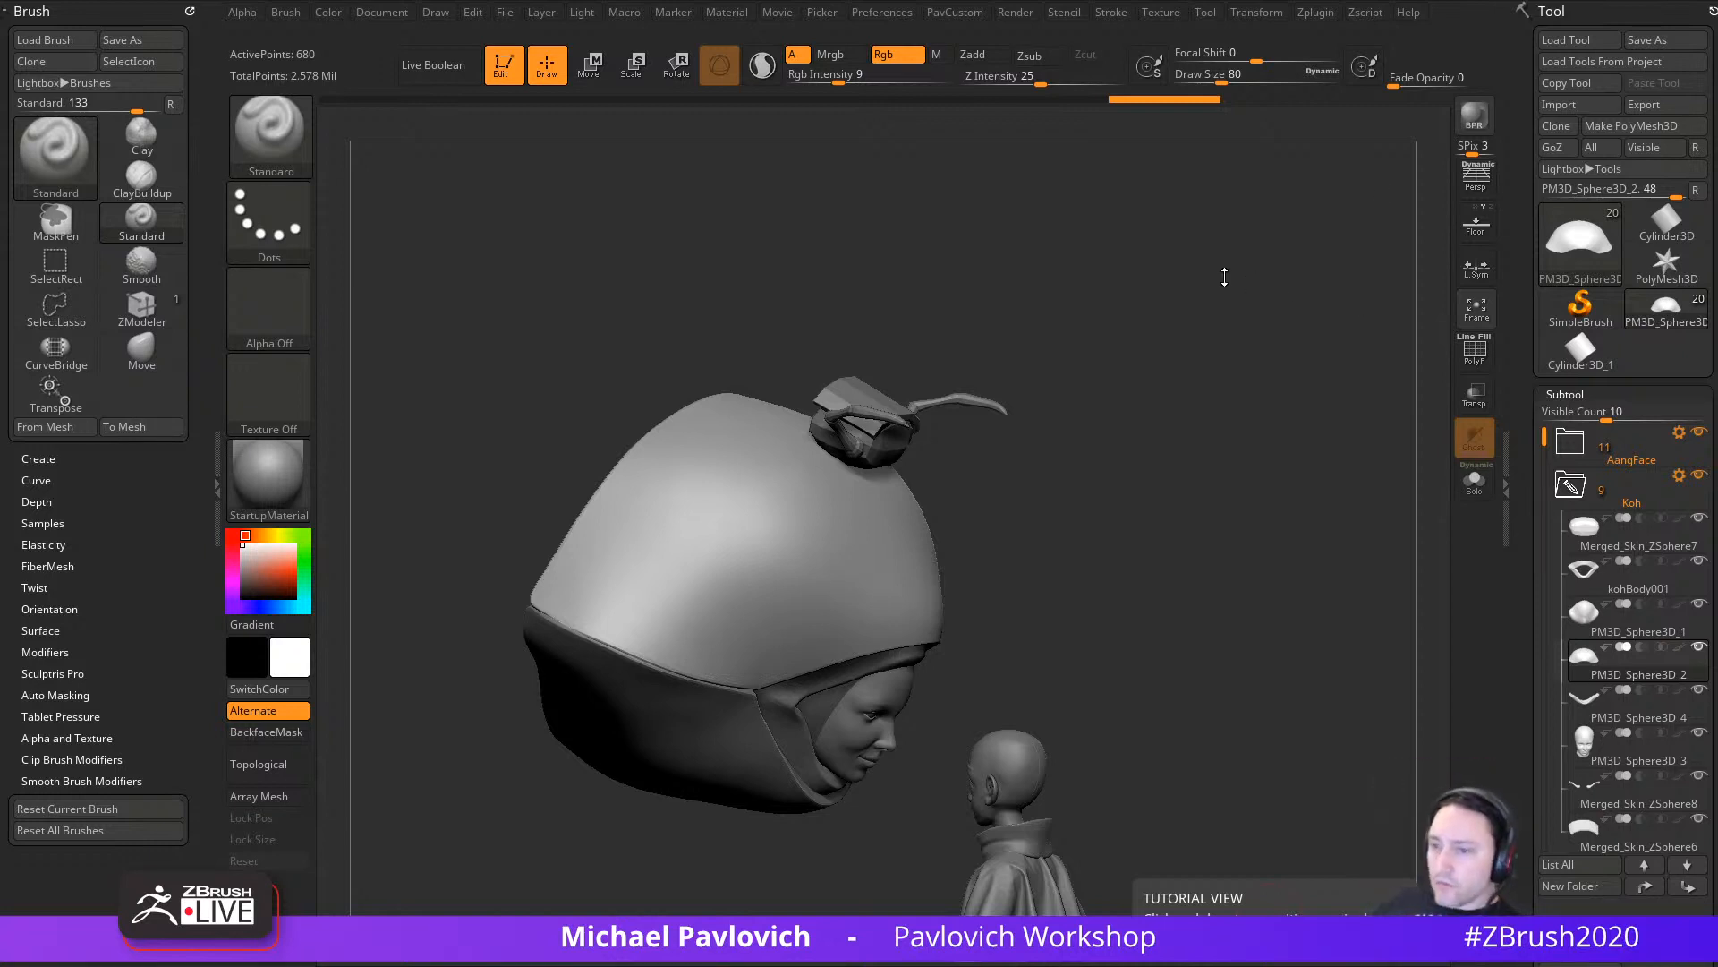
Step: View the Gumroad page of the Kuadro reference image viewer for Windows in the browser and return to ZBrush
mouse_move(166, 965)
mouse_down()
mouse_move(598, 449)
mouse_move(166, 965)
mouse_up()
drag(501, 966, 948, 499)
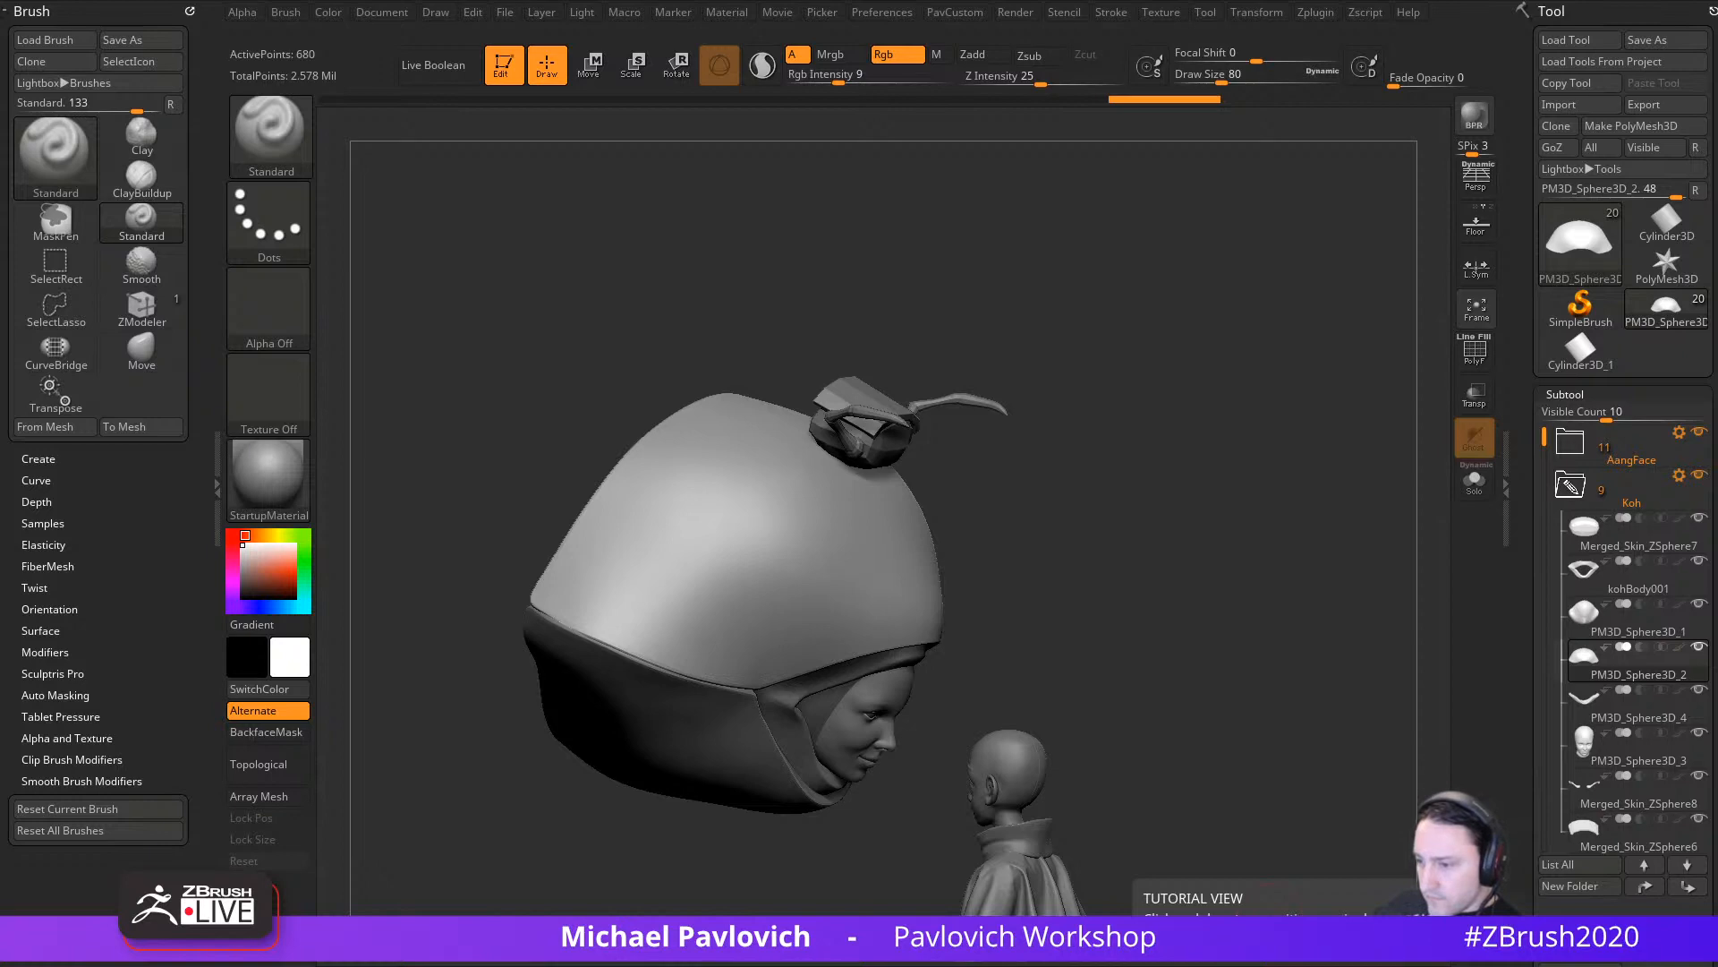
drag(1226, 965, 1228, 9)
scroll(799, 584, down, 8)
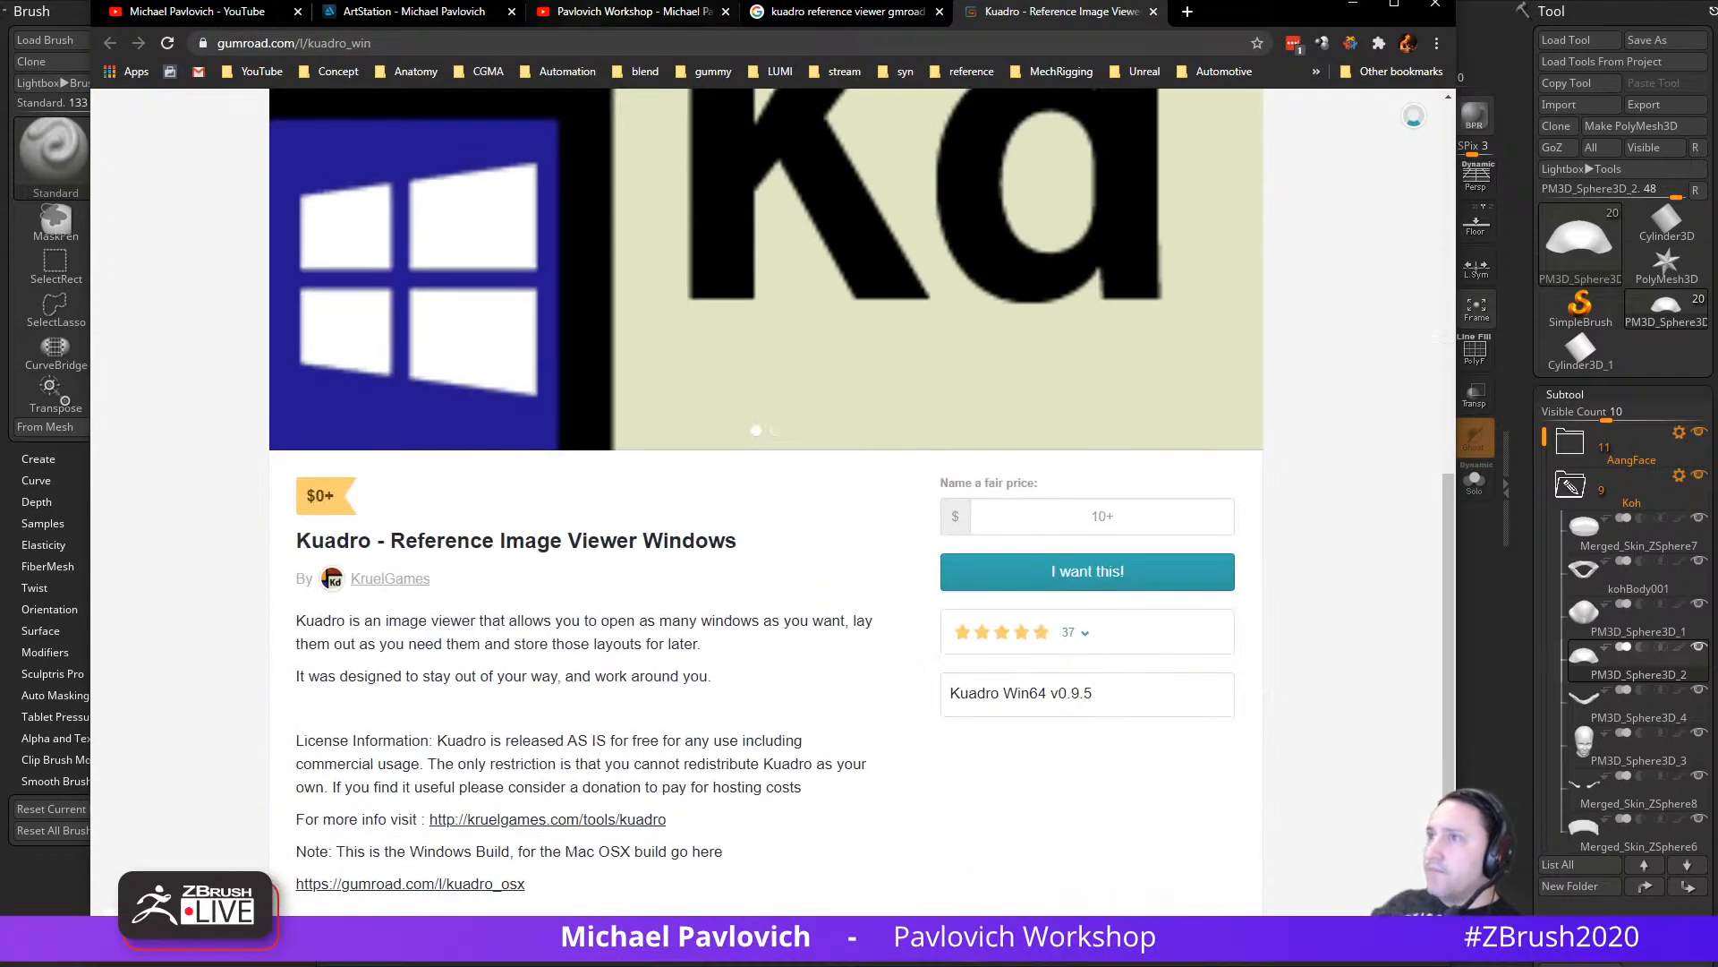
click(618, 44)
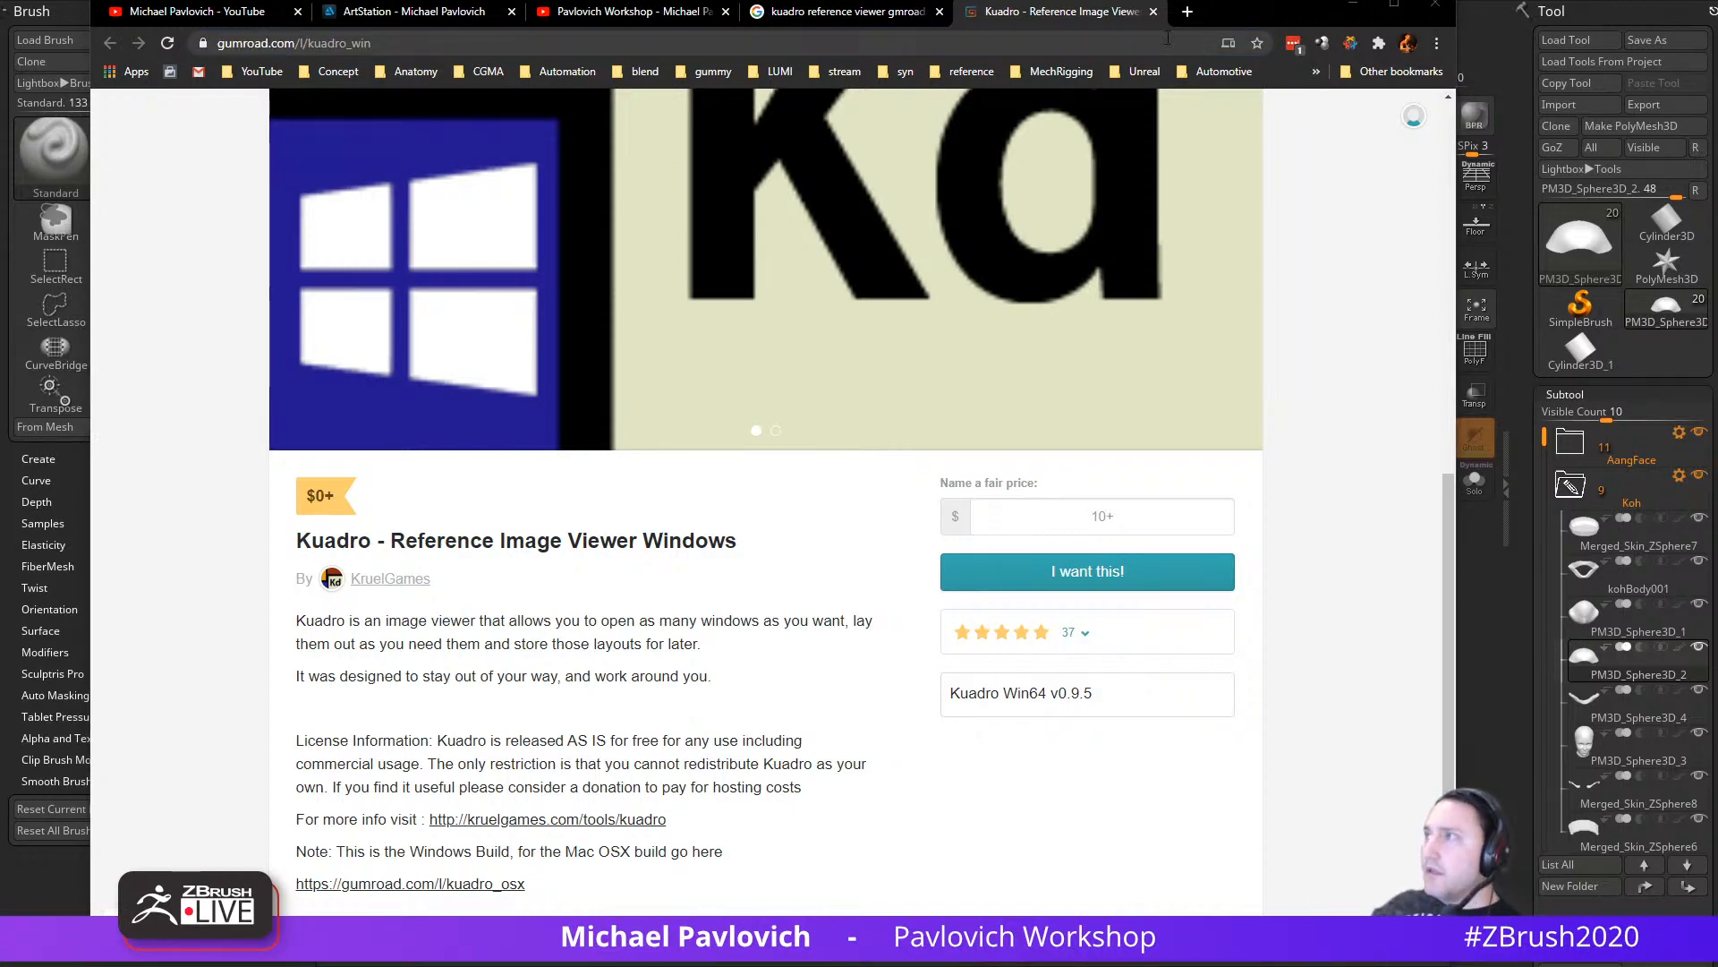
drag(1219, 14, 1279, 962)
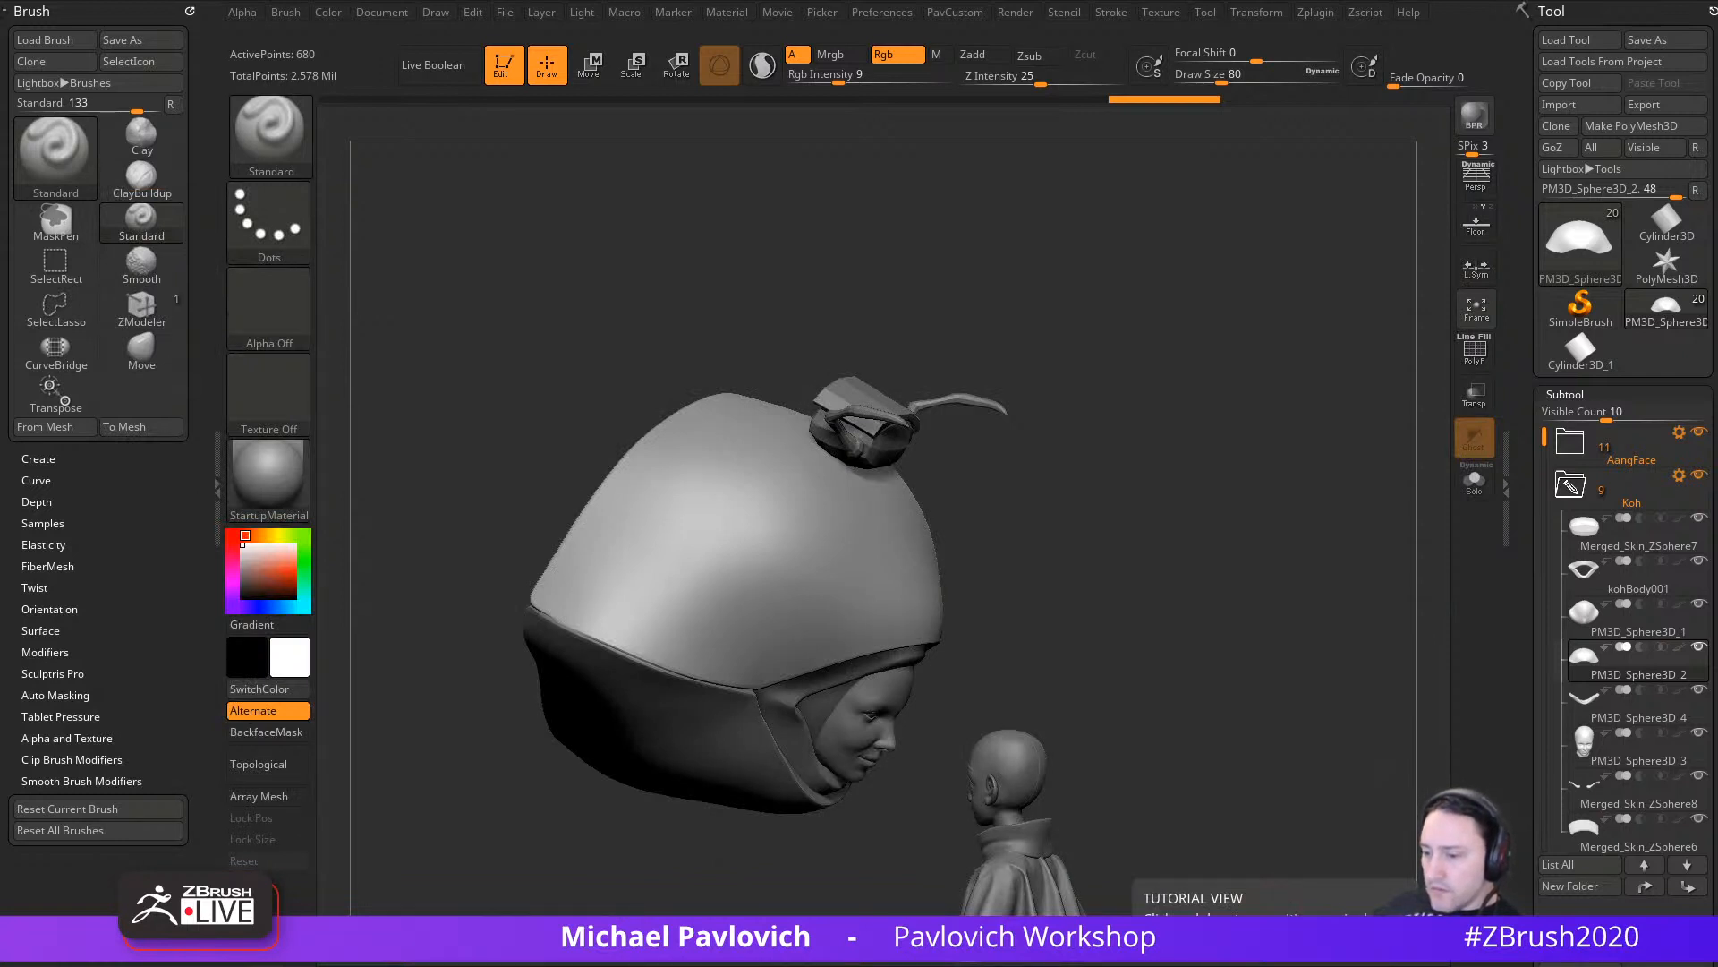
Step: Set the draw size to 41, pick a part of the ornament on Koh's head and turn on the wireframe and polygroup display
shift+drag(1190, 454, 1113, 441)
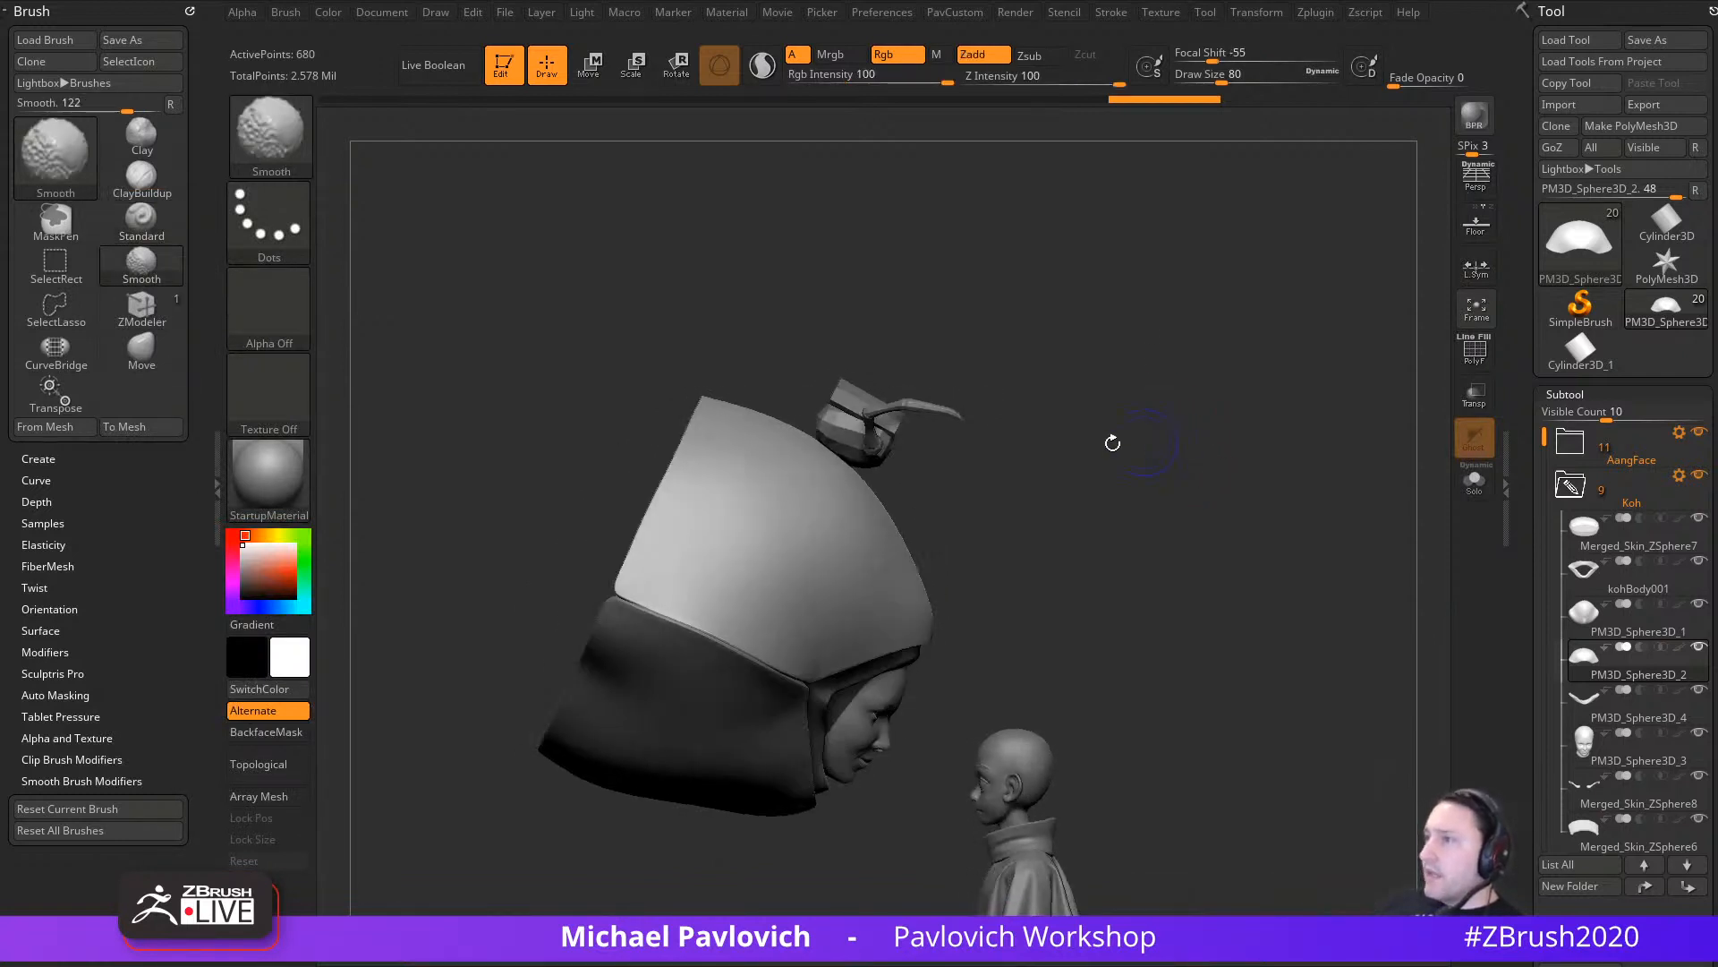
key(s)
click(958, 474)
alt+click(875, 445)
shift+drag(1215, 430, 797, 421)
click(1468, 356)
Step: Select the head ornament's parts in turn up to the antennae subtool, return to a side view and set the draw size to 90
alt+click(746, 395)
drag(875, 357, 1124, 303)
alt+click(663, 494)
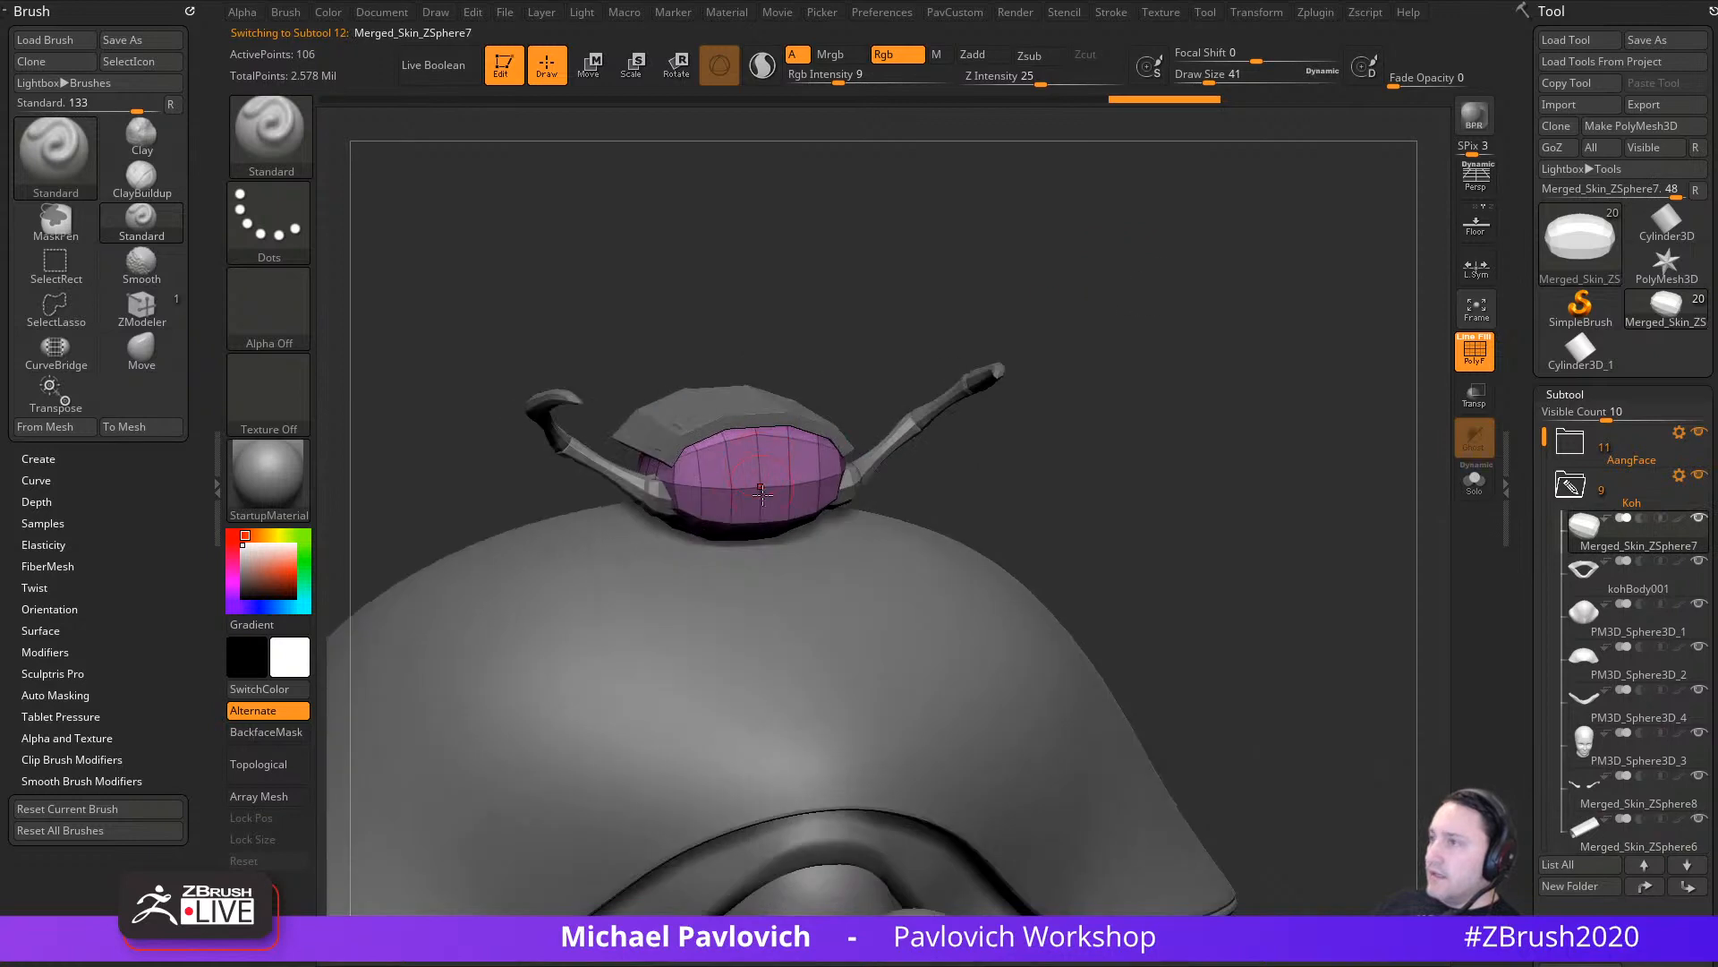
alt+click(883, 443)
mouse_move(1015, 416)
mouse_down()
mouse_move(1170, 411)
mouse_move(1235, 384)
mouse_move(1345, 441)
mouse_move(1316, 443)
mouse_up()
key(s)
mouse_move(1300, 445)
mouse_down()
mouse_move(1265, 456)
mouse_move(1252, 497)
mouse_up()
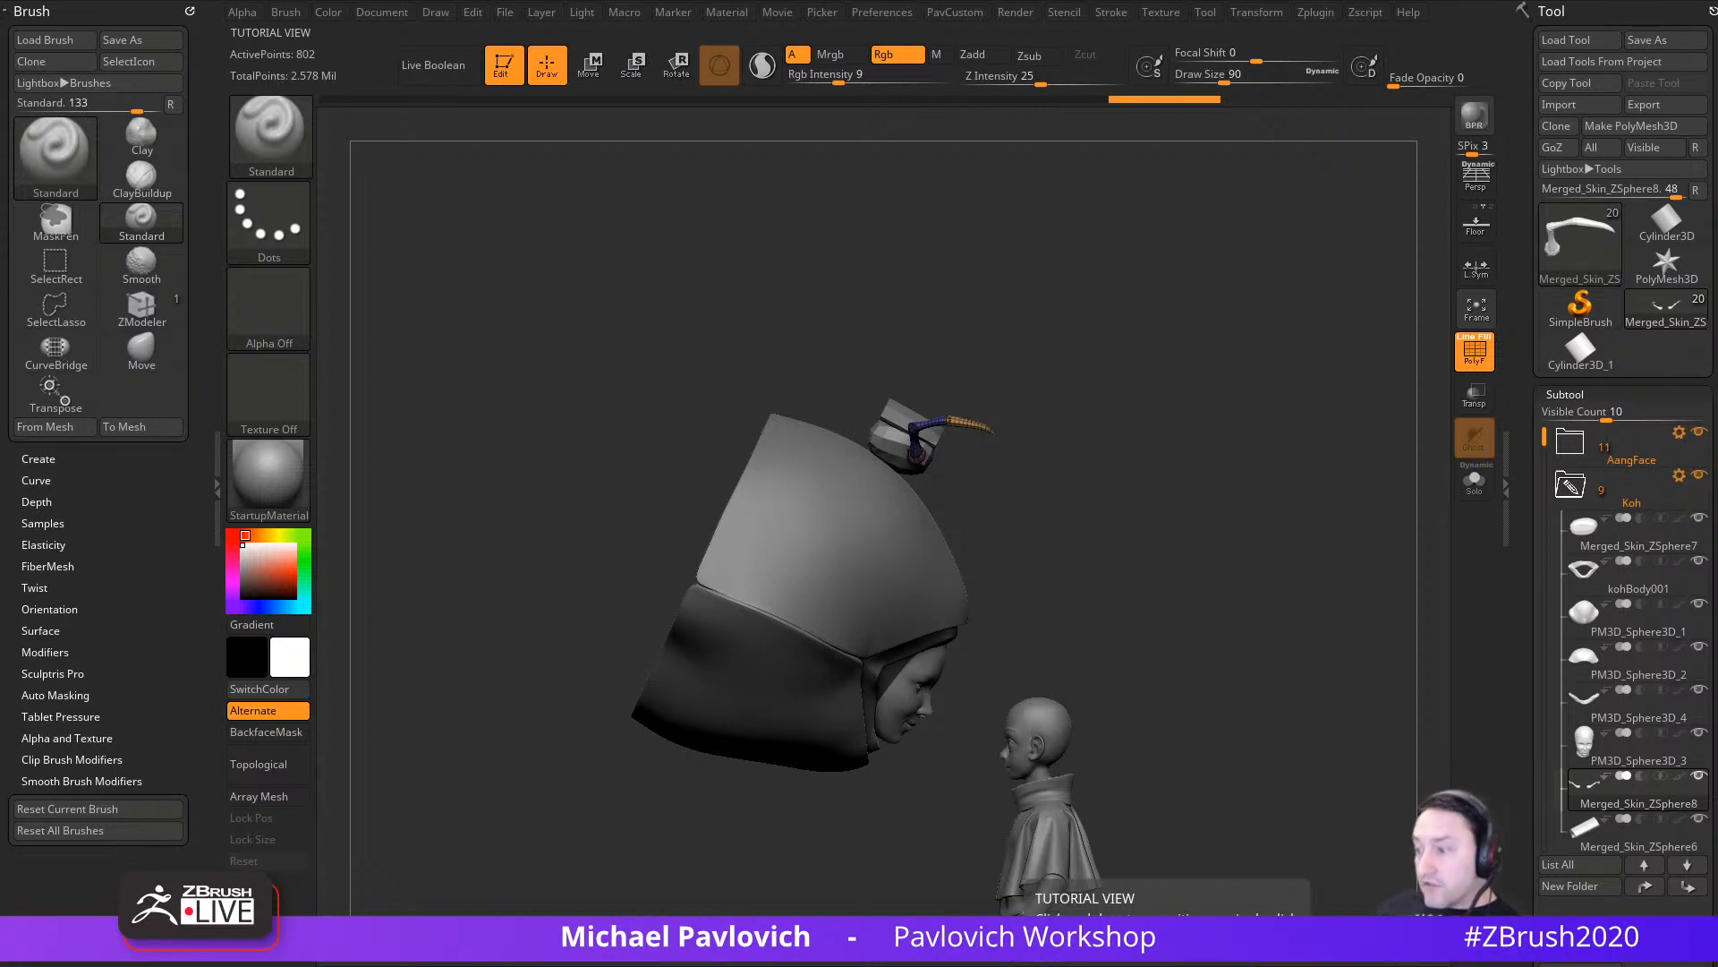
Step: Check the Koh reference image, show the reference overlay again, reposition the figures' view over it and set the draw size to 101
right_drag(1056, 965, 402, 350)
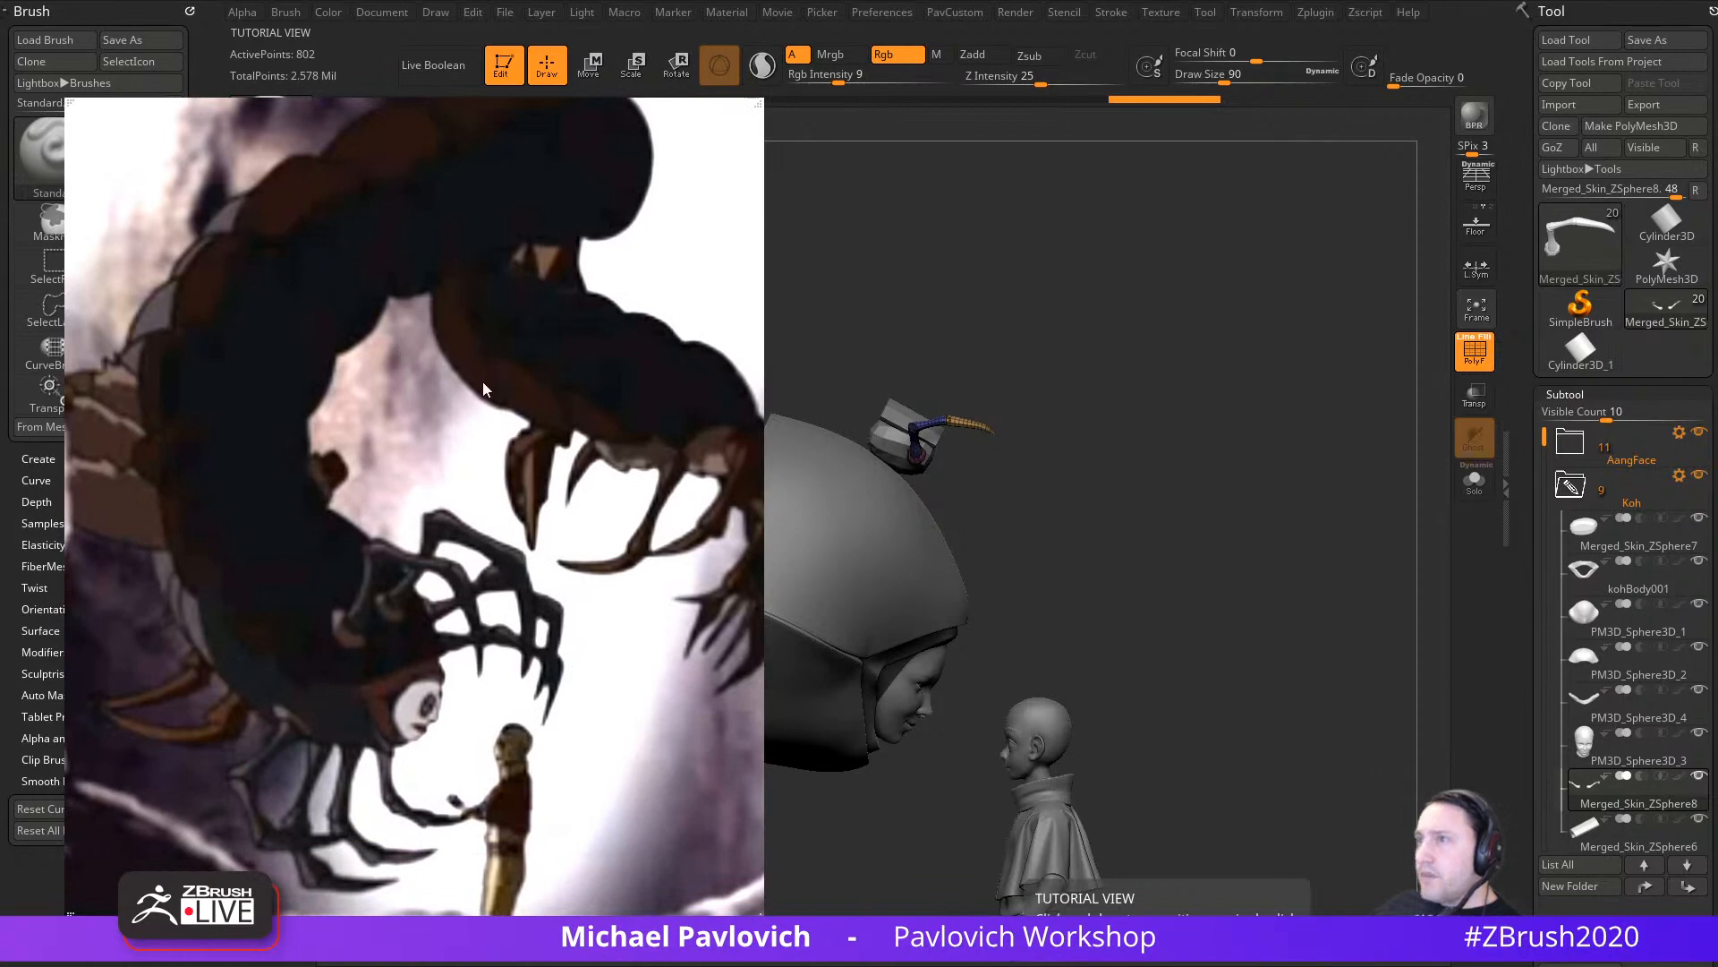
right_drag(579, 222, 770, 965)
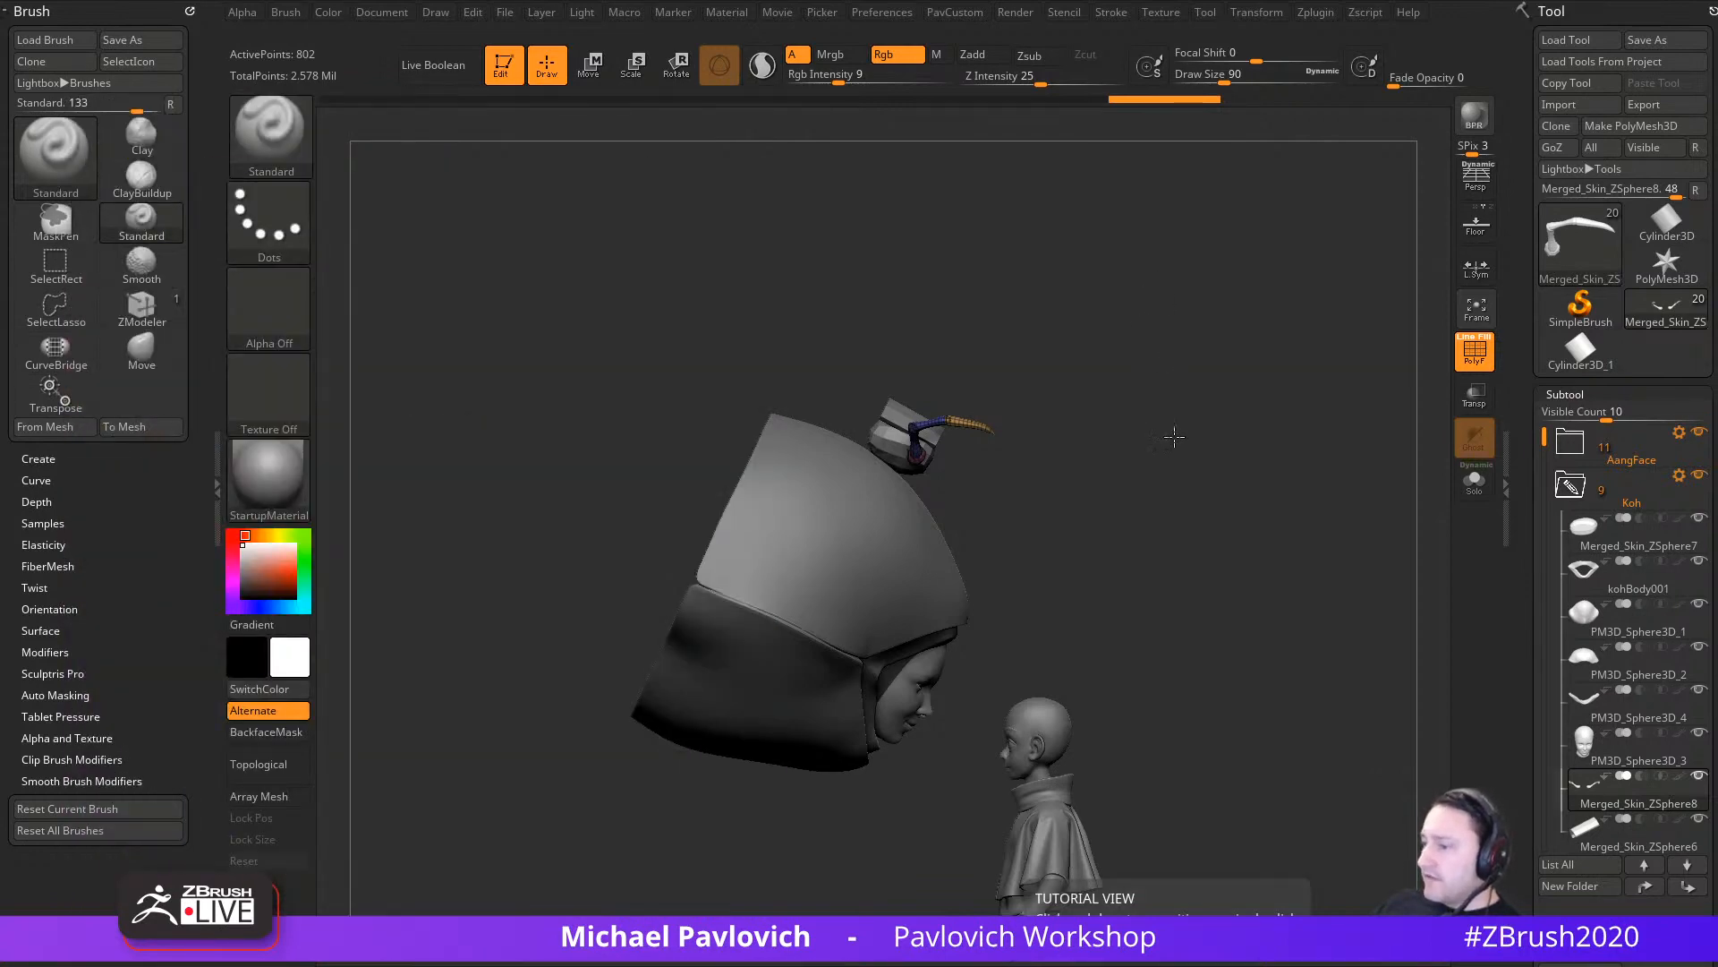
mouse_move(1174, 436)
mouse_down()
mouse_move(1182, 415)
mouse_move(1212, 468)
mouse_move(1162, 414)
mouse_move(1175, 418)
mouse_up()
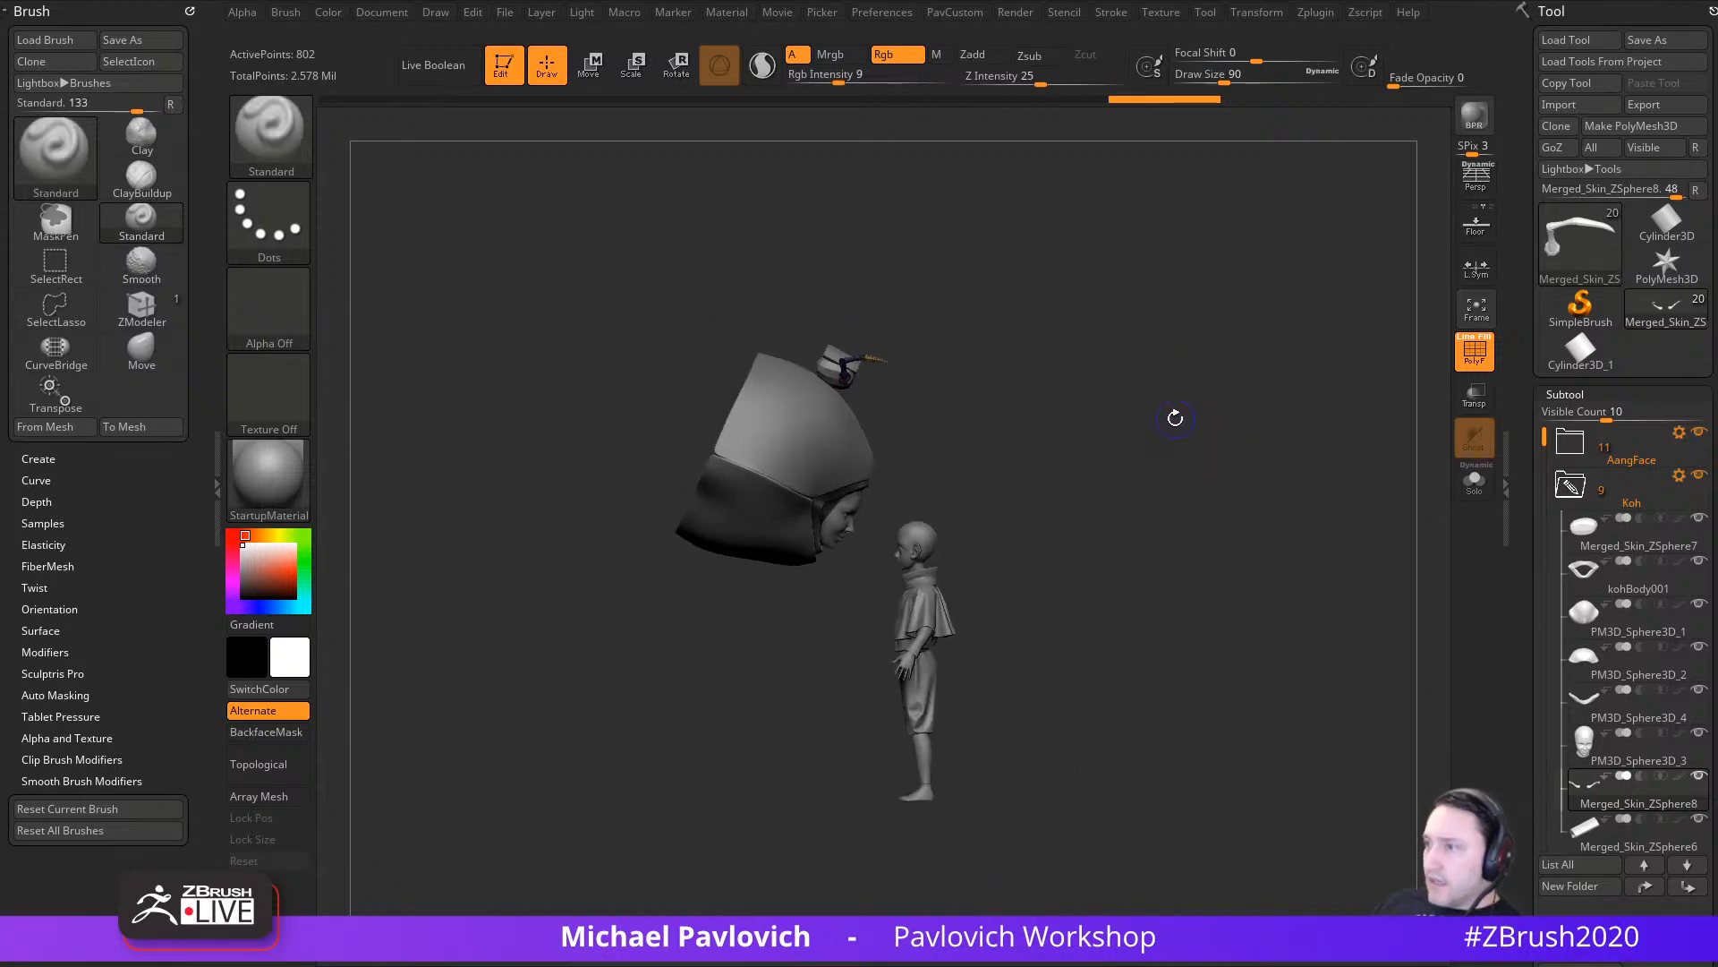
key(shift+z)
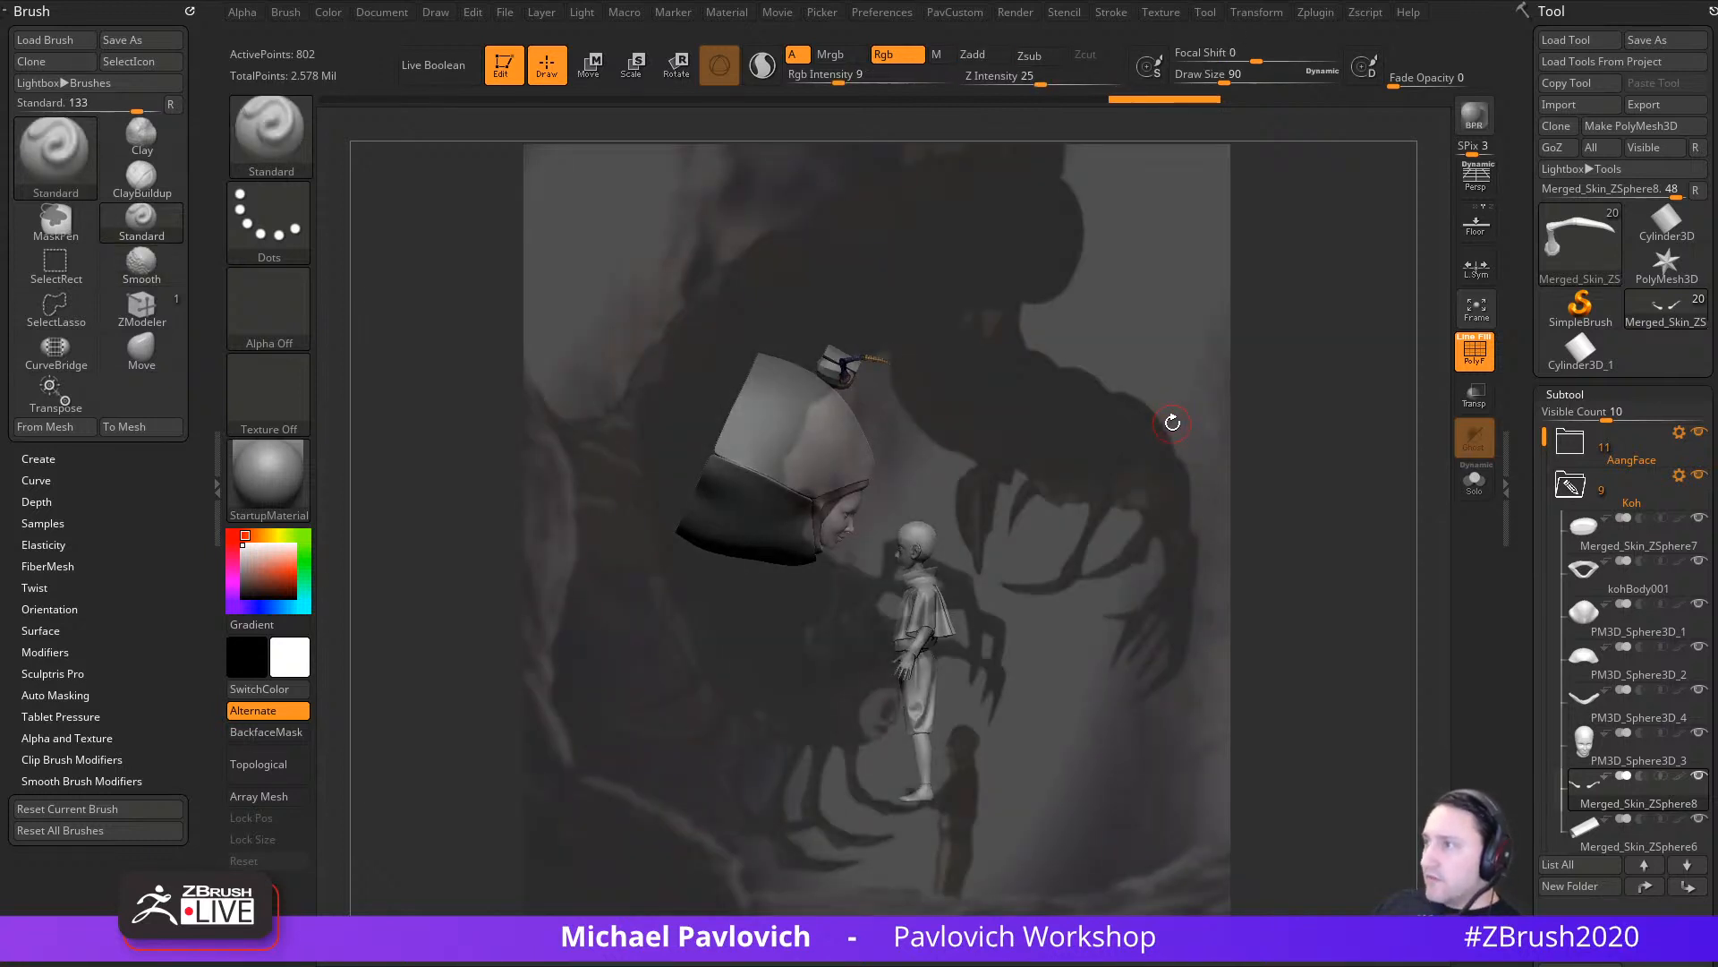
alt+click(1229, 407)
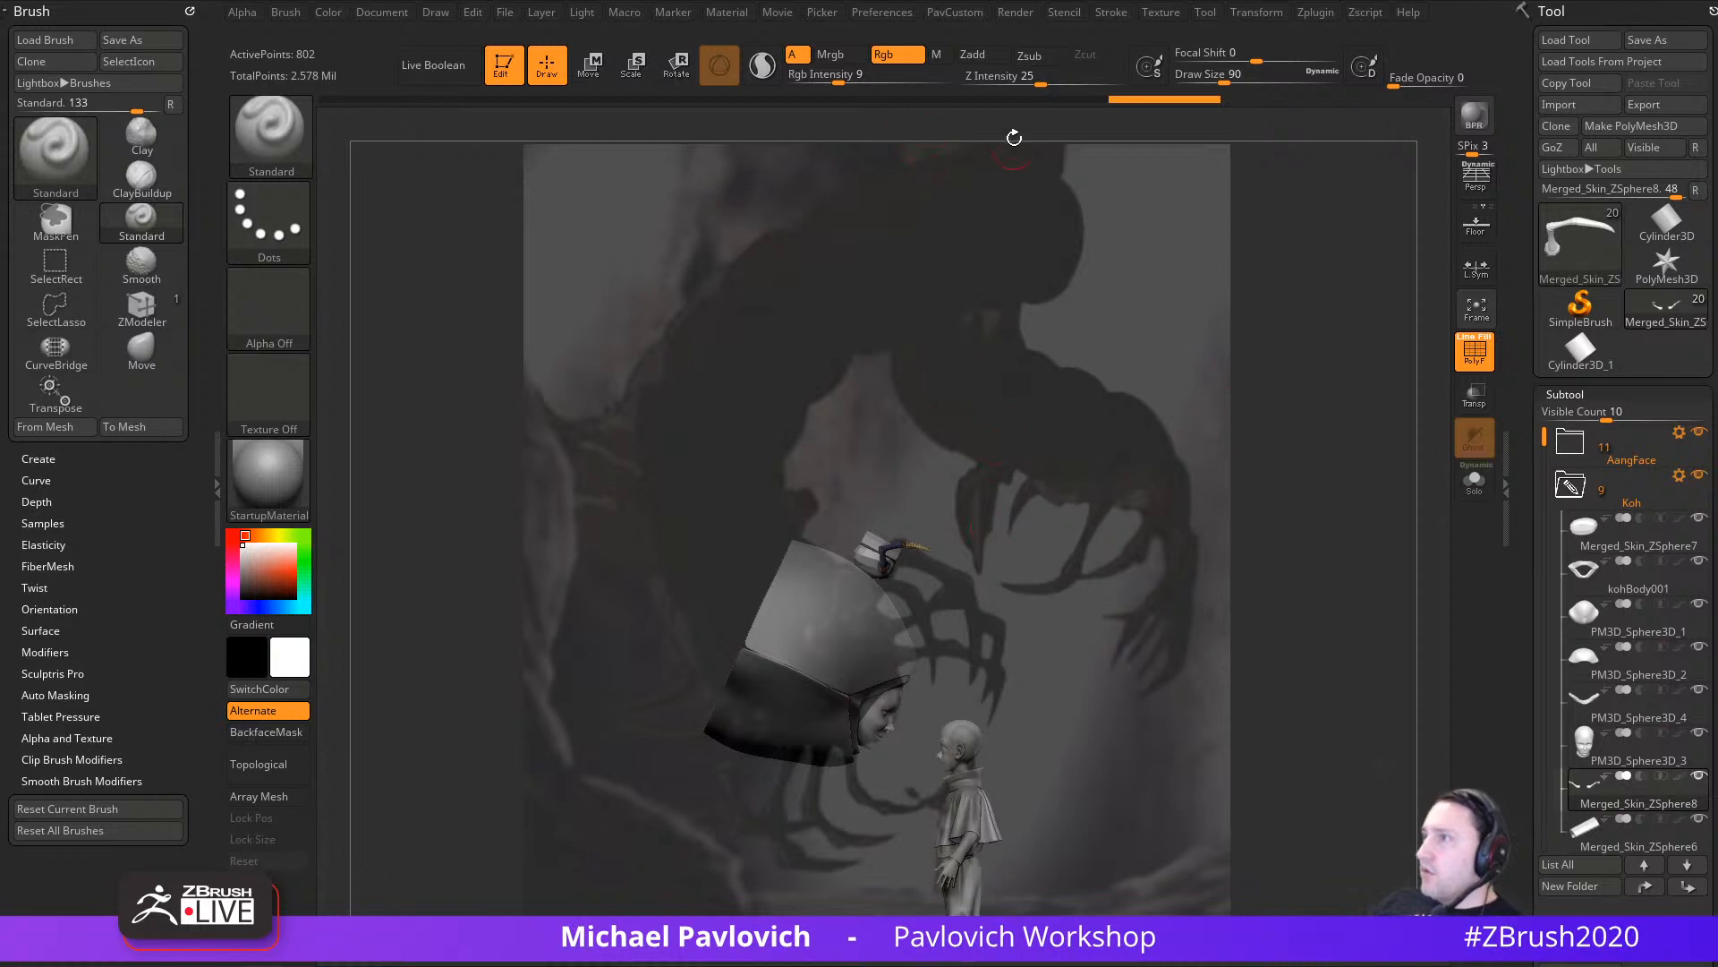
key(s)
click(1302, 498)
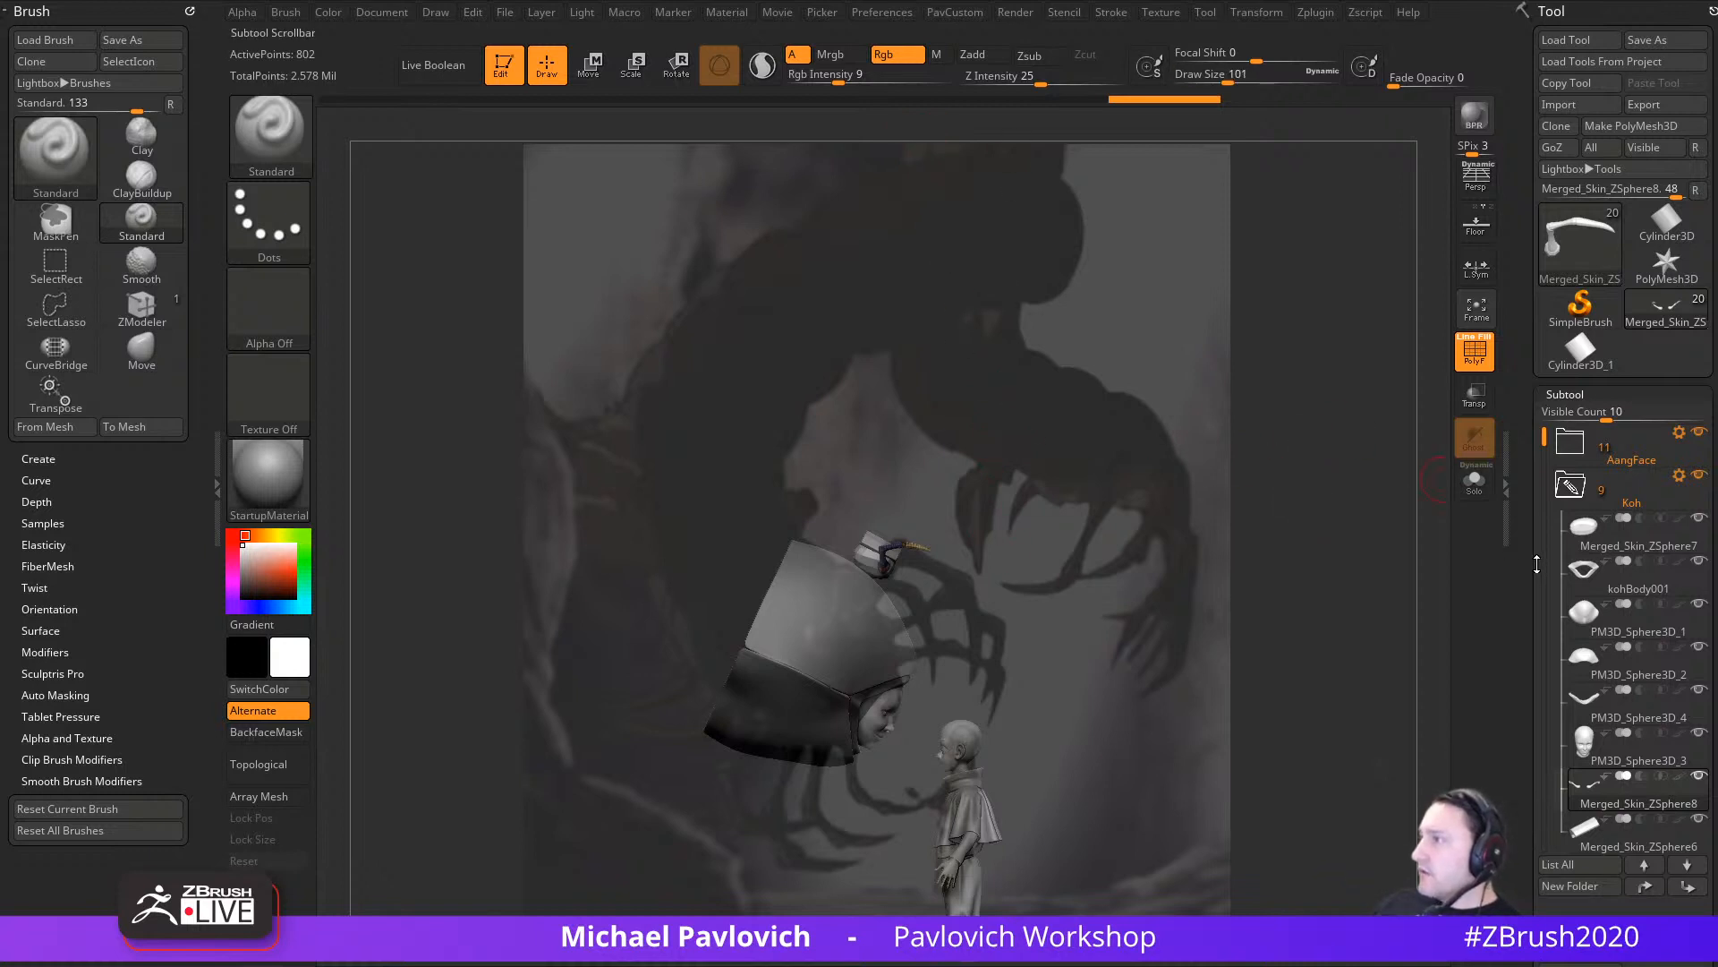
Step: Collapse the Koh folder, append a Cone3D subtool and select it
drag(1537, 564, 1536, 460)
click(1570, 383)
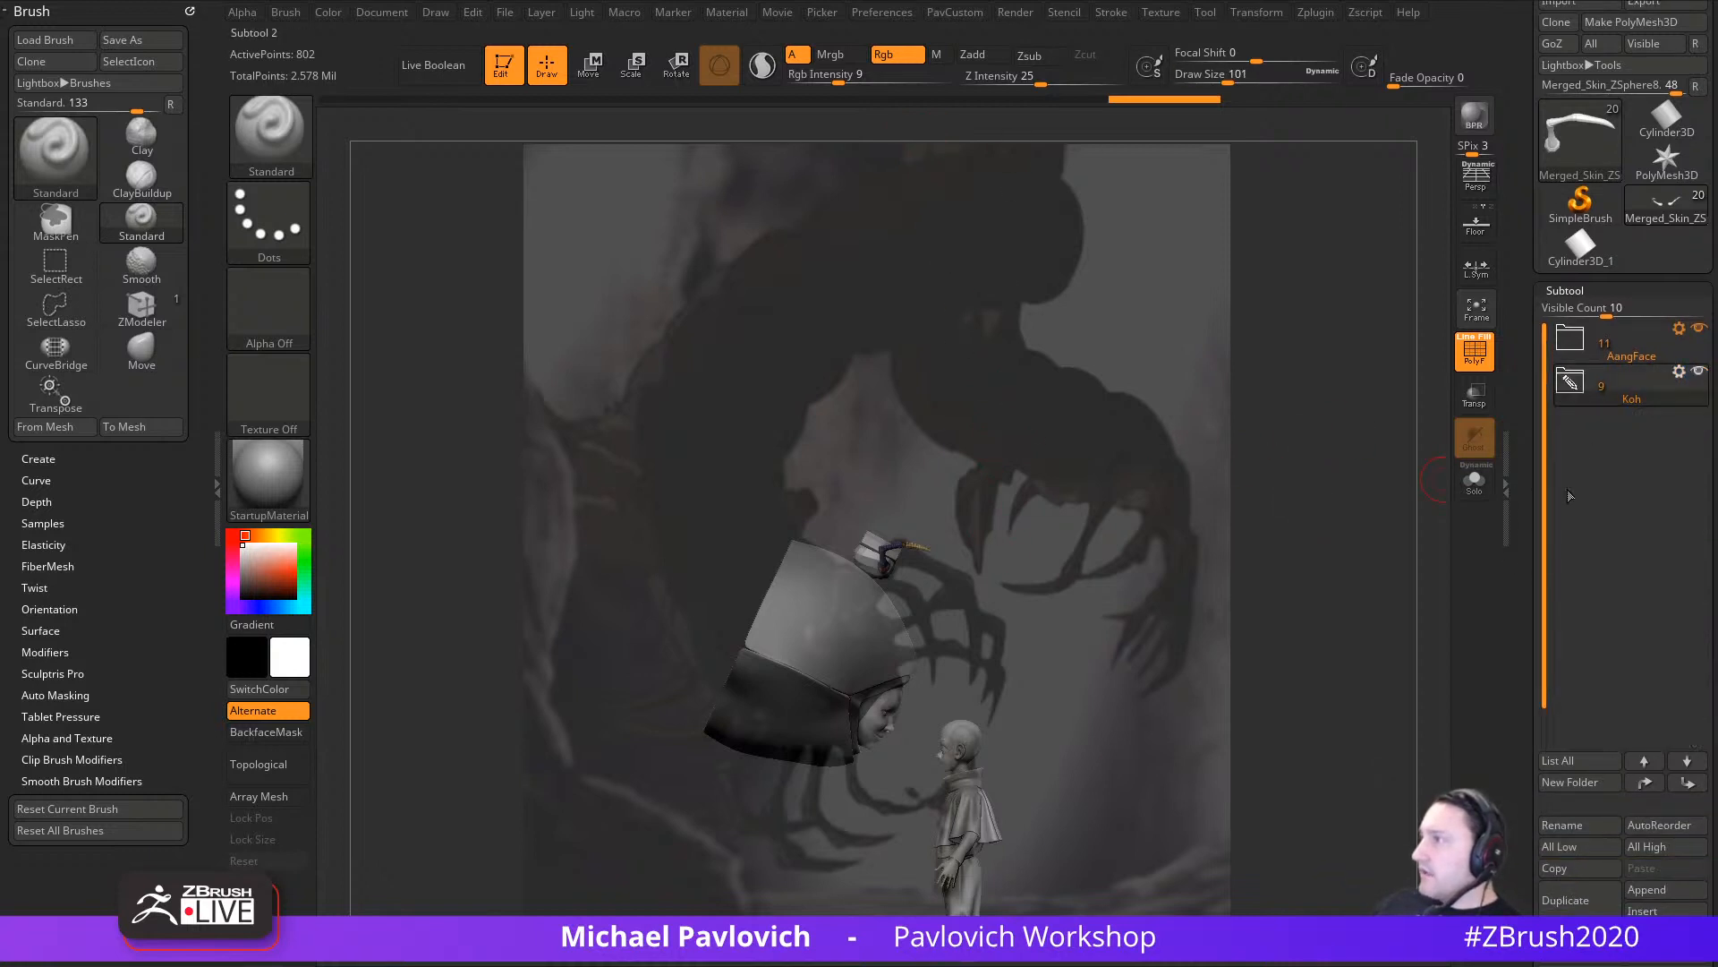
click(1654, 890)
click(1634, 892)
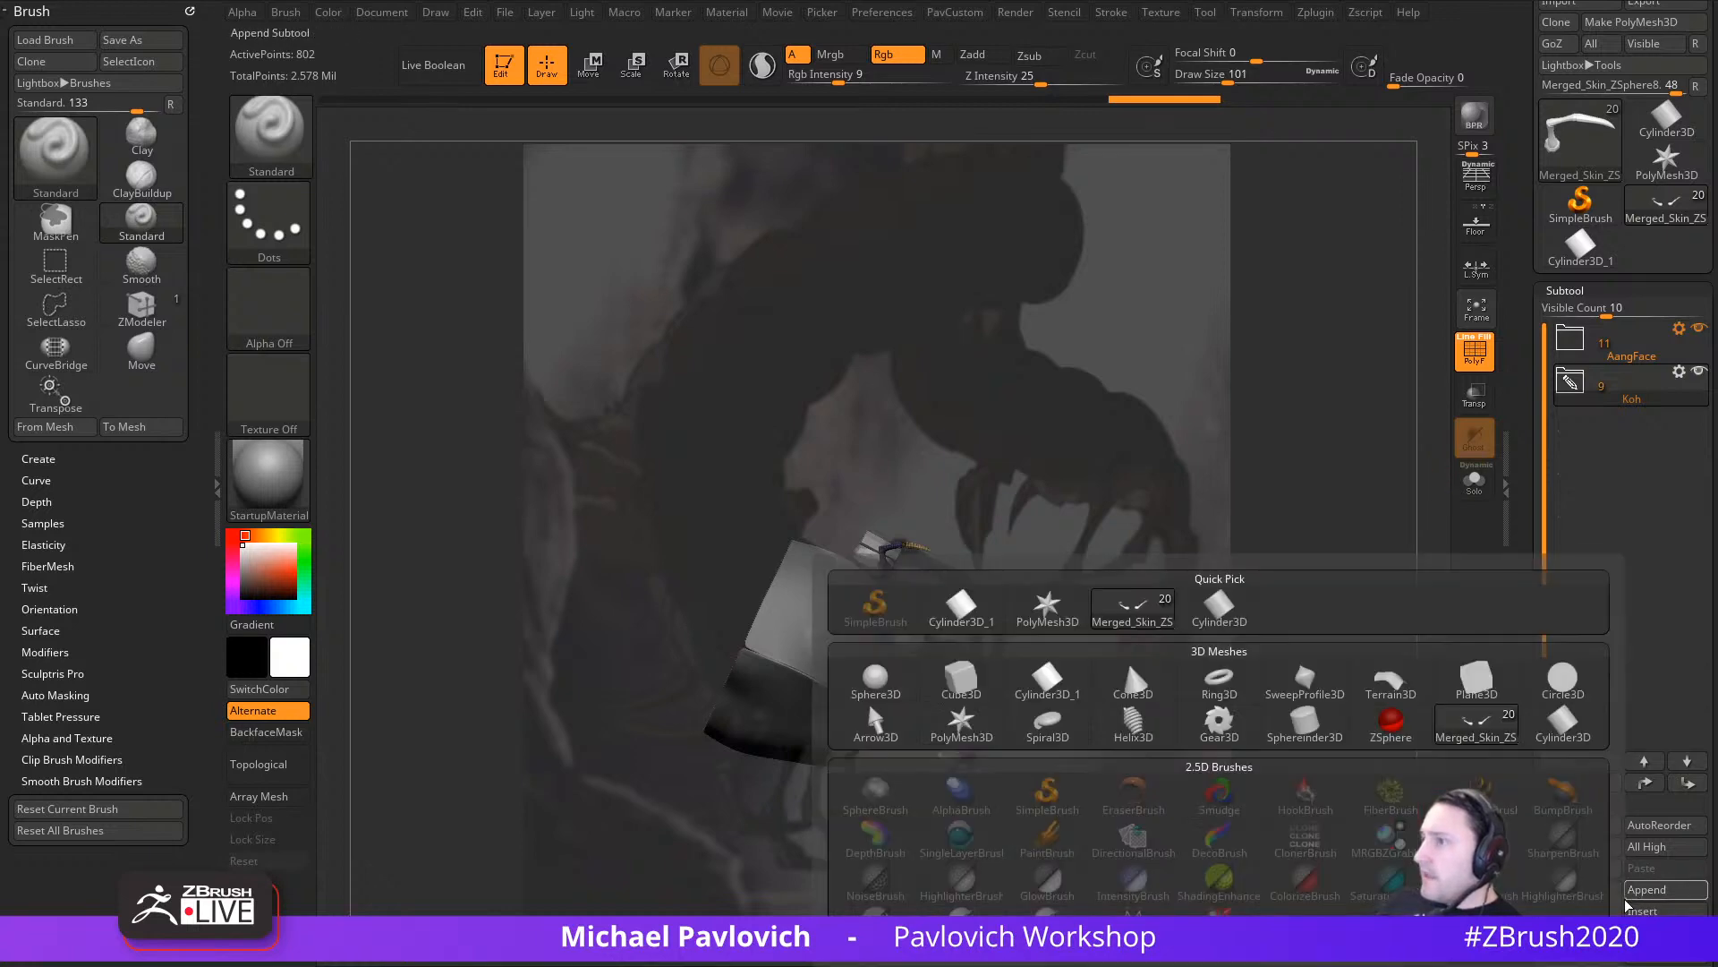
click(1133, 682)
click(1602, 452)
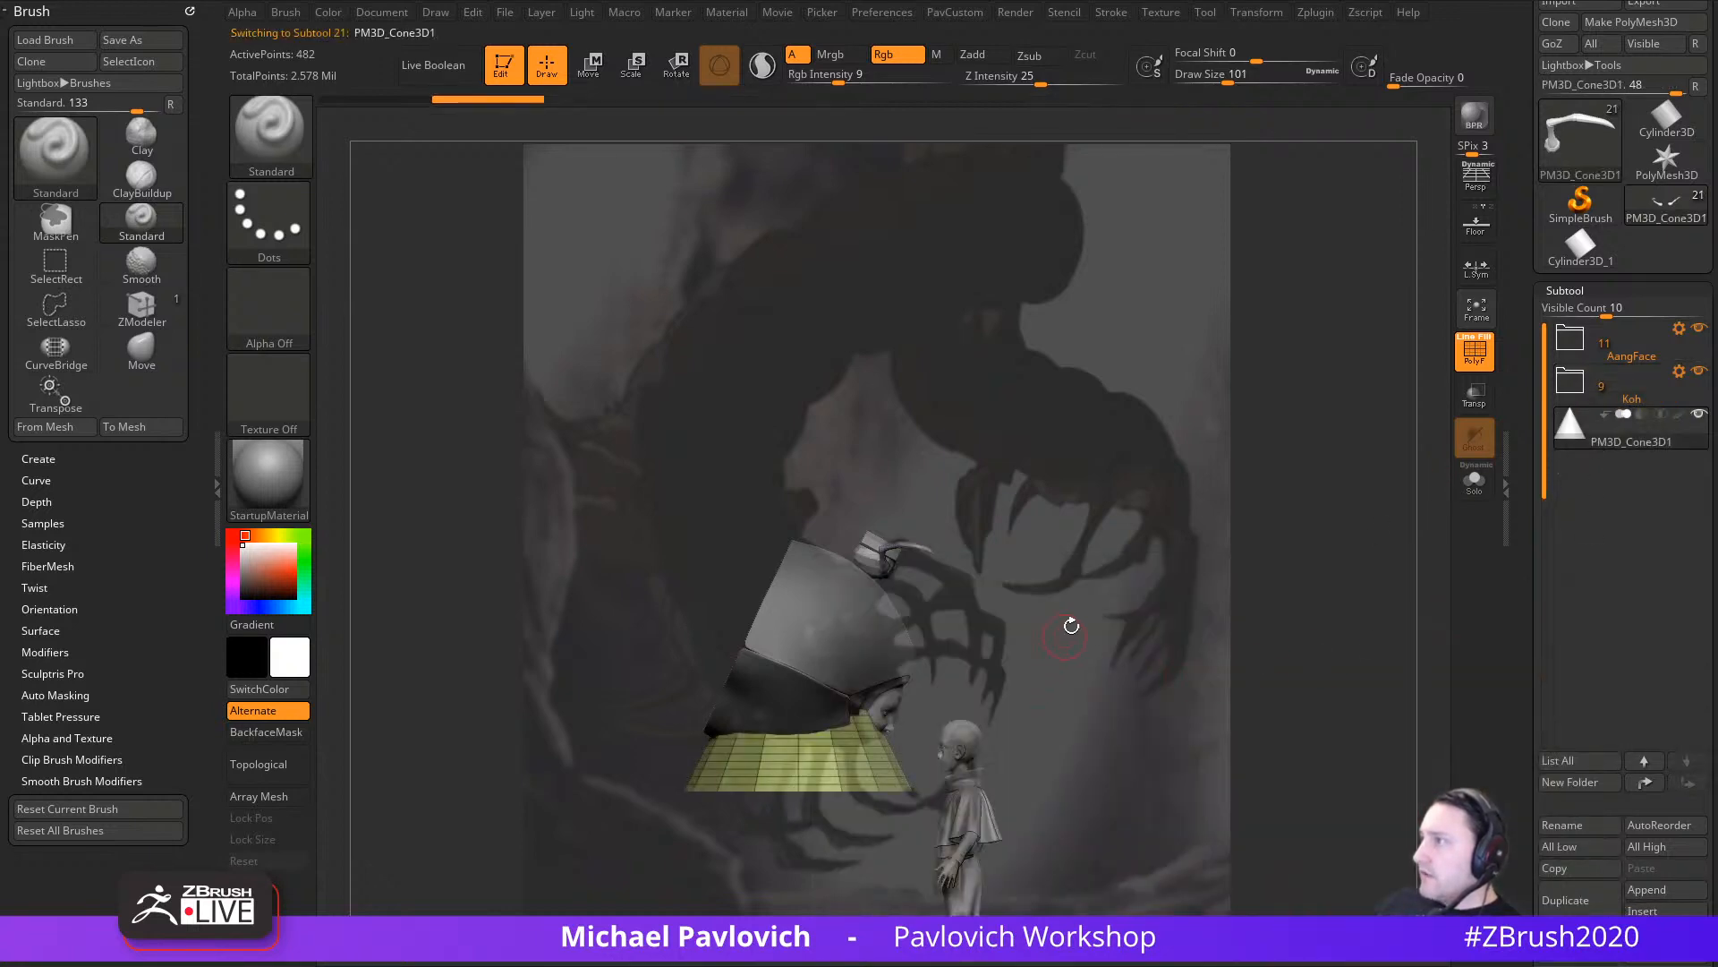
Step: Flip the cone 180 degrees, place it above the characters, and stretch and narrow it into a long downward spike
key(w)
drag(832, 602, 696, 882)
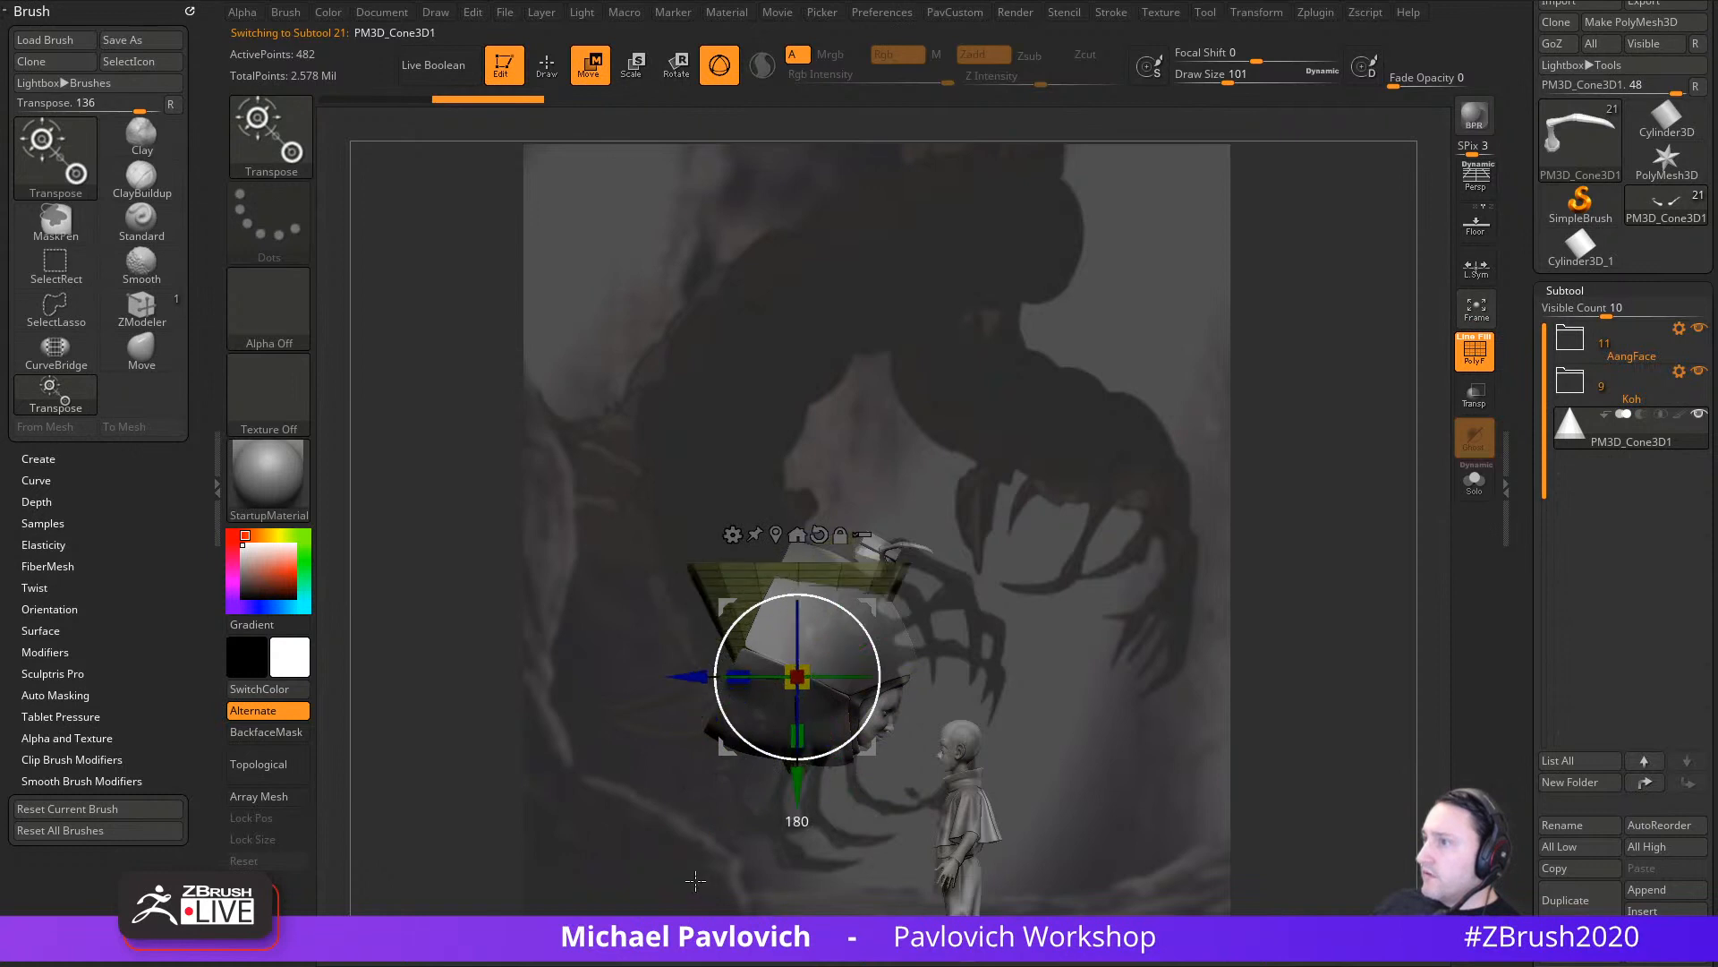
drag(880, 604, 1063, 294)
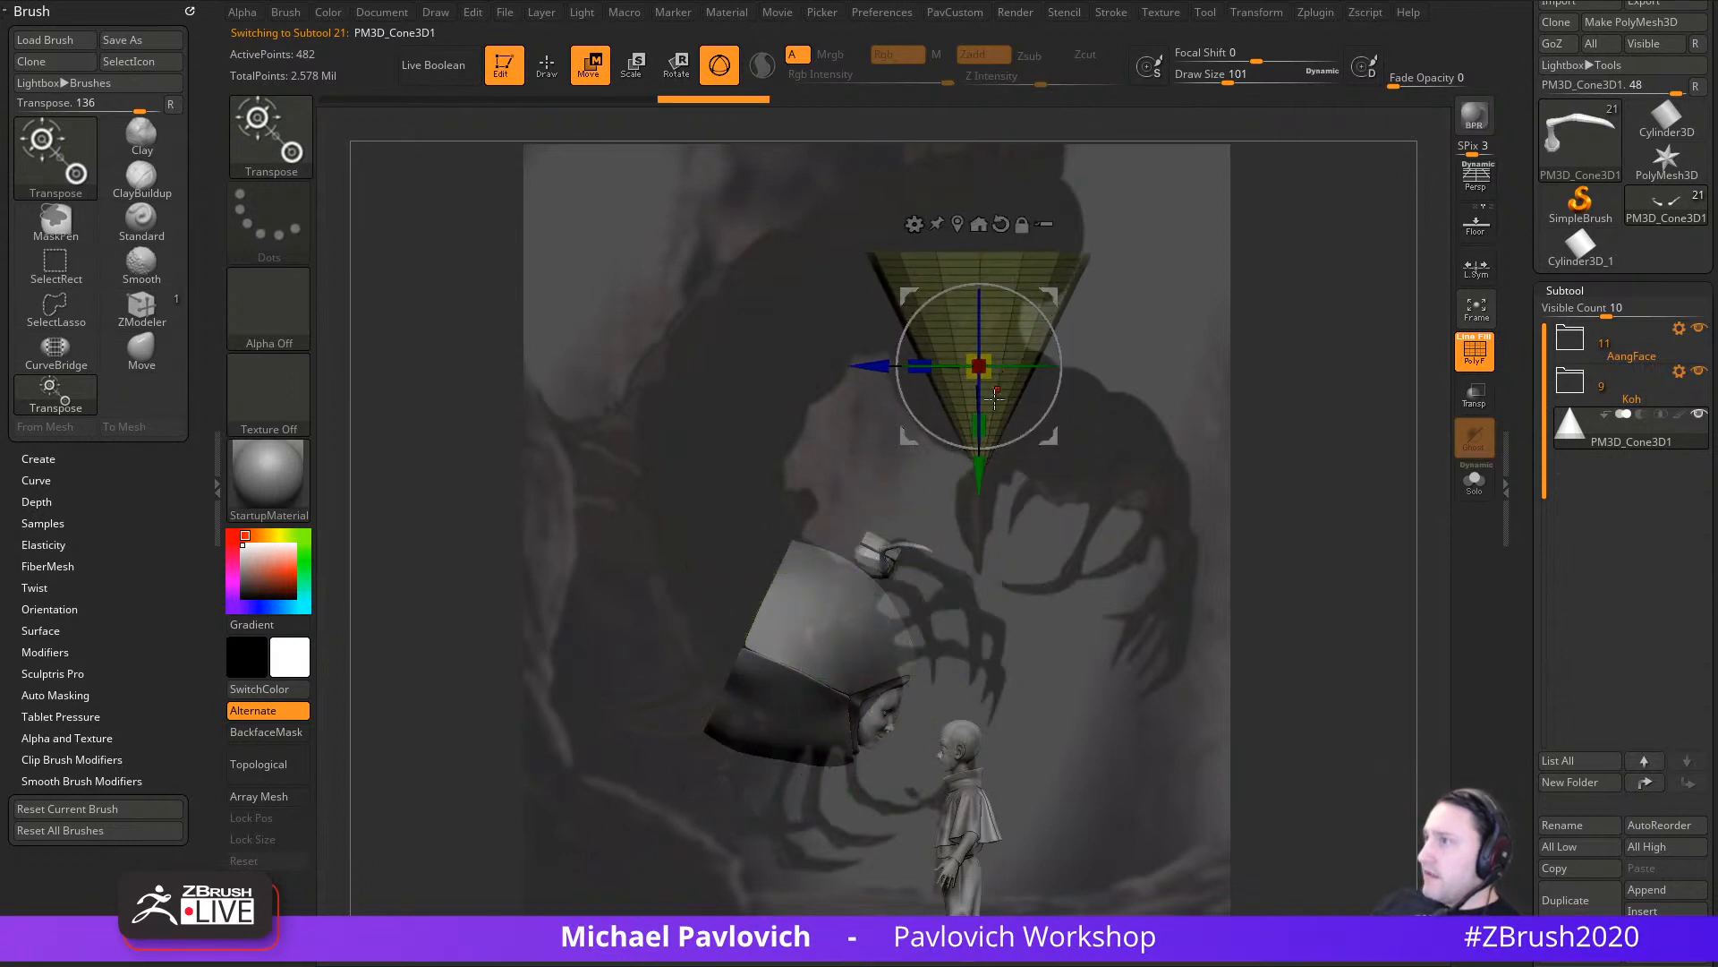
drag(979, 425, 990, 528)
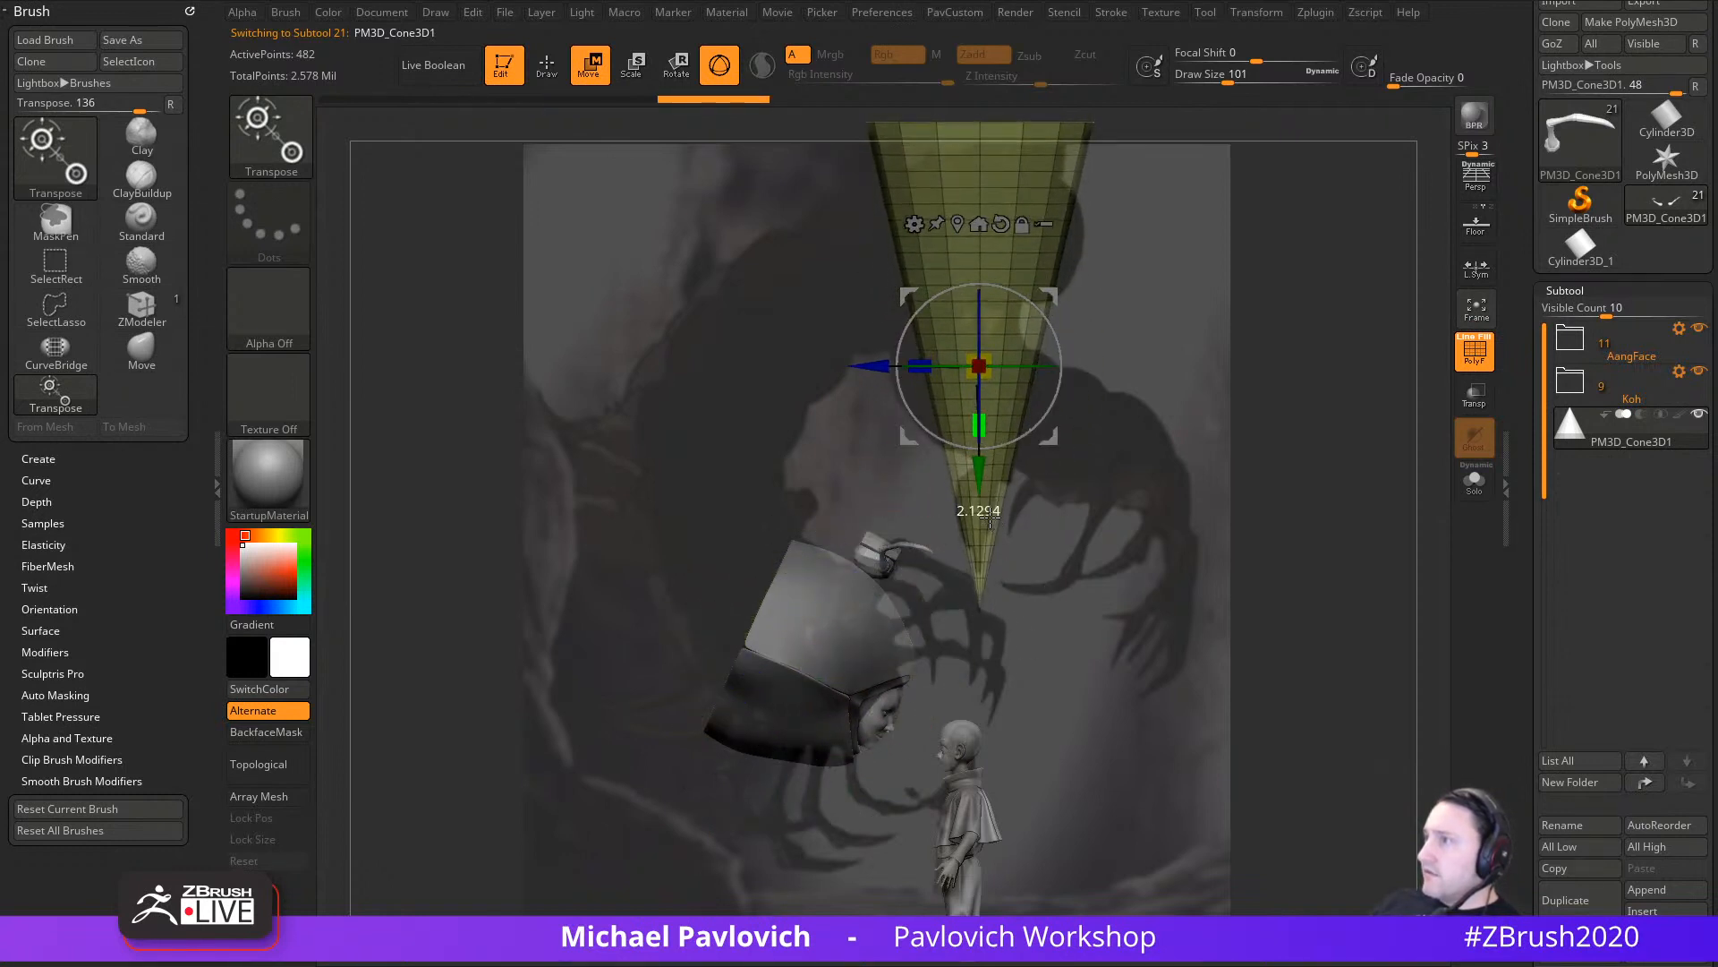
drag(978, 367, 971, 375)
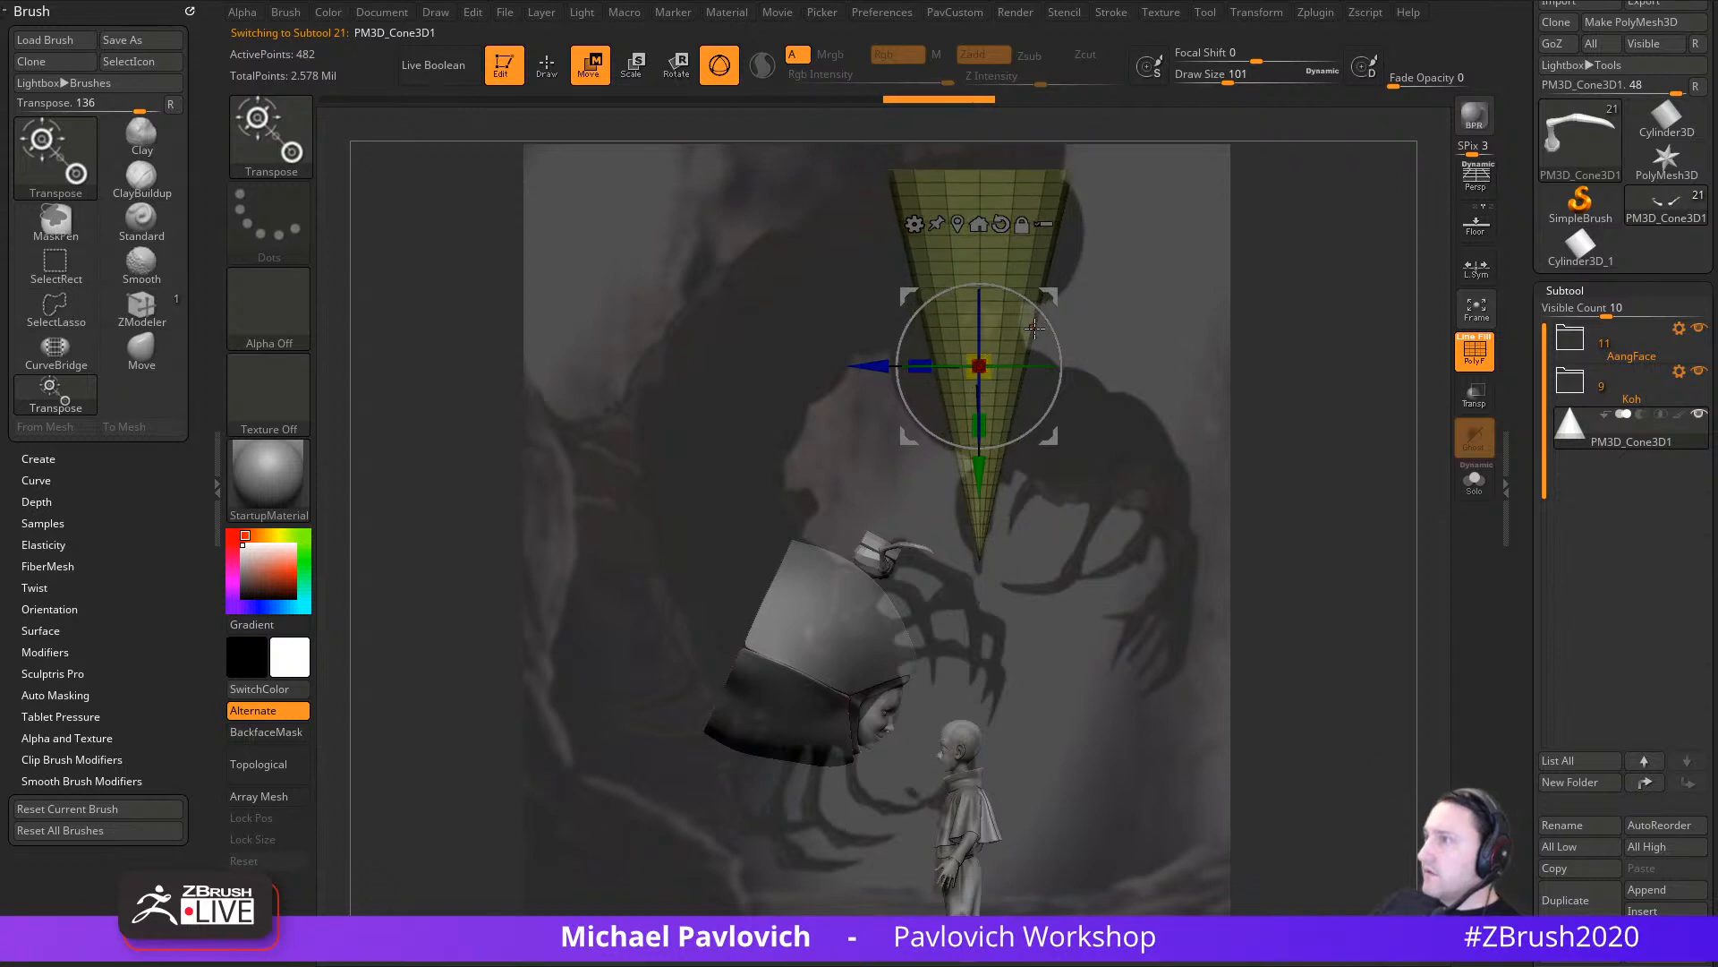
drag(1048, 436, 976, 447)
drag(1047, 276, 1052, 275)
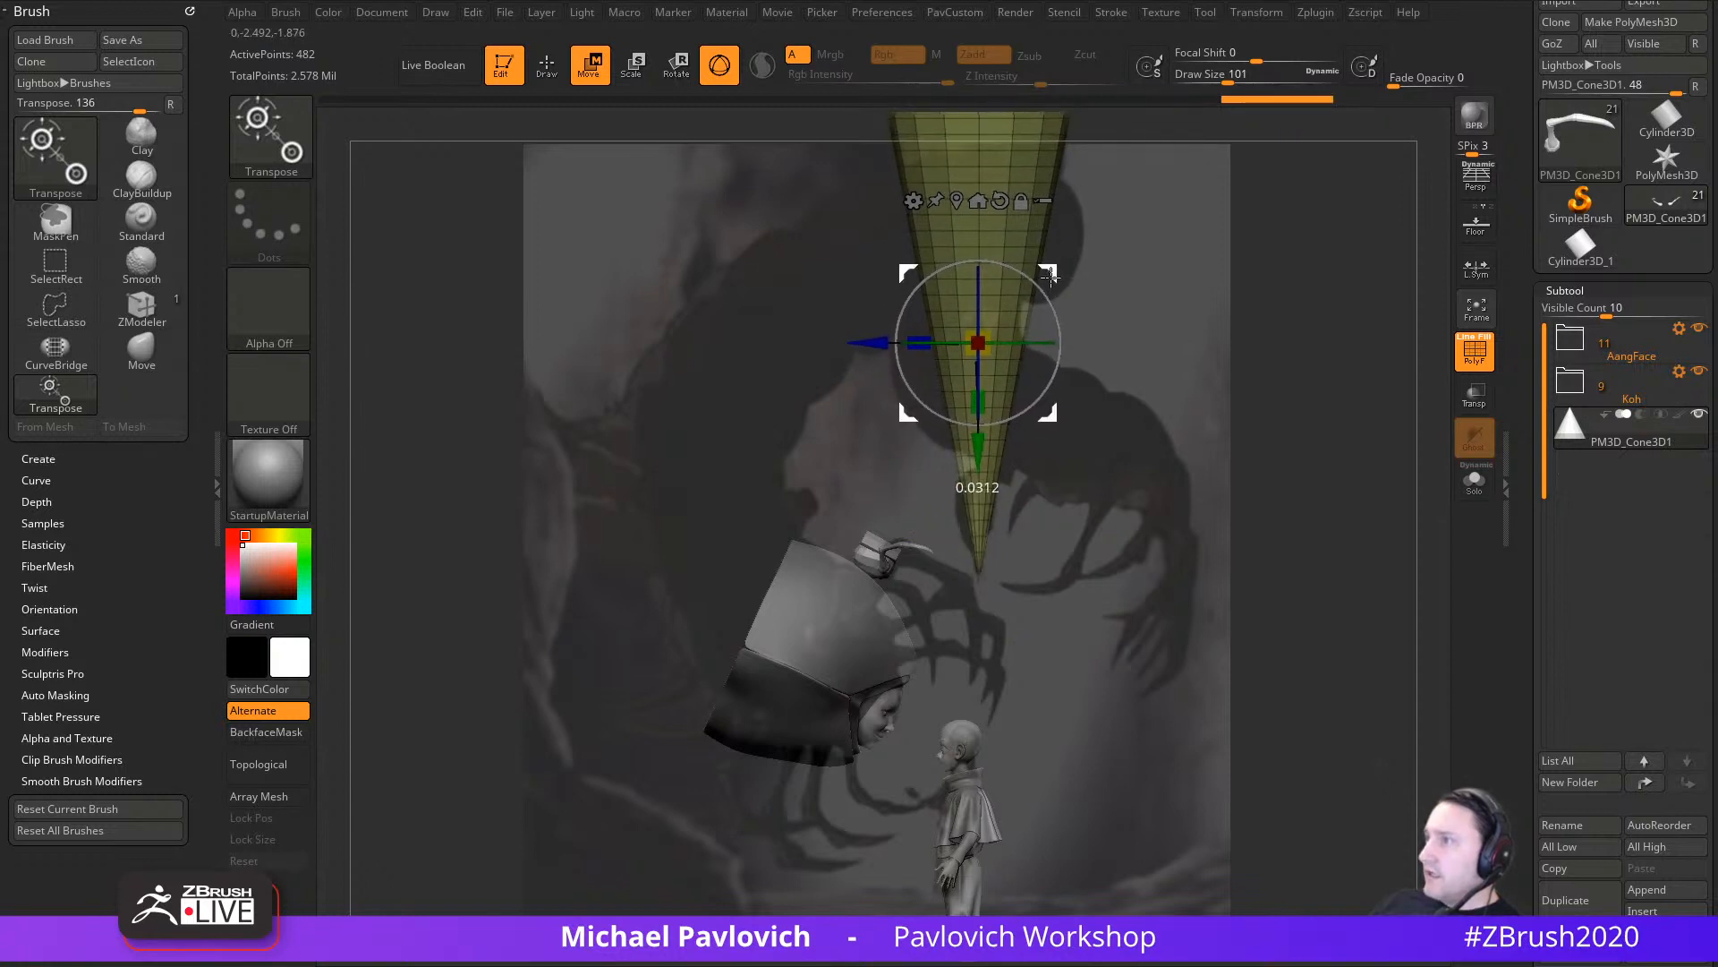
key(q)
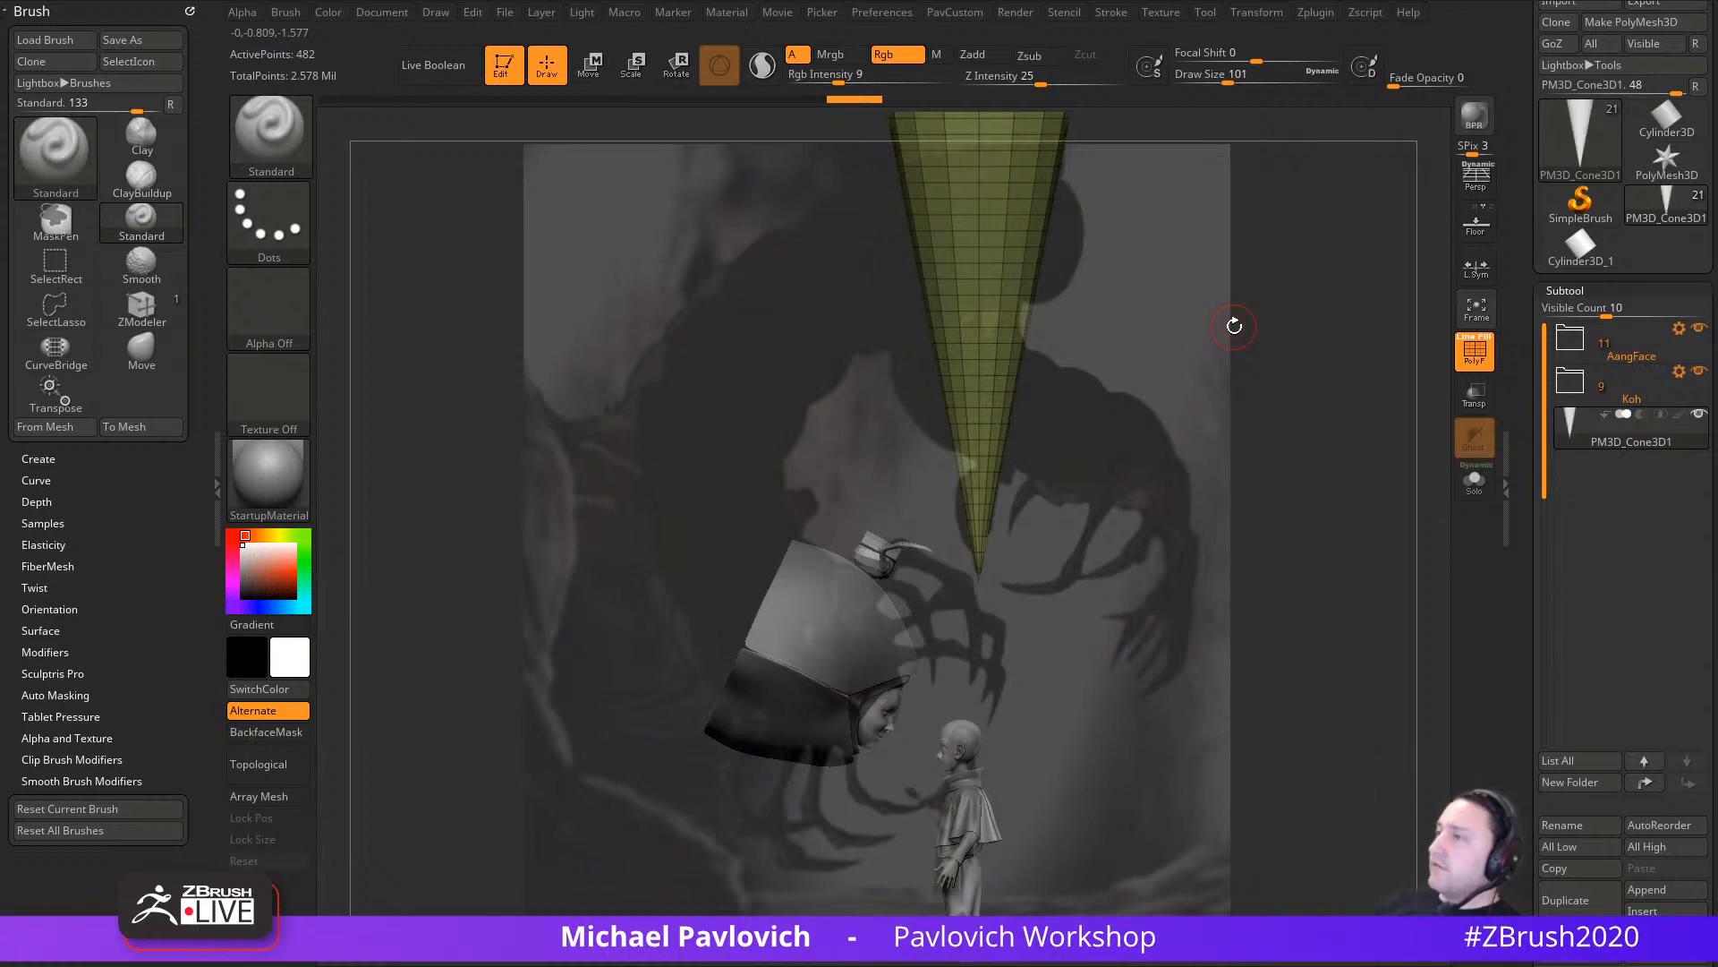
Step: Set the draw size to 132
key(s)
mouse_move(1293, 447)
mouse_down()
mouse_move(1278, 447)
mouse_move(1284, 422)
mouse_move(1248, 423)
mouse_up()
key(s)
key(s)
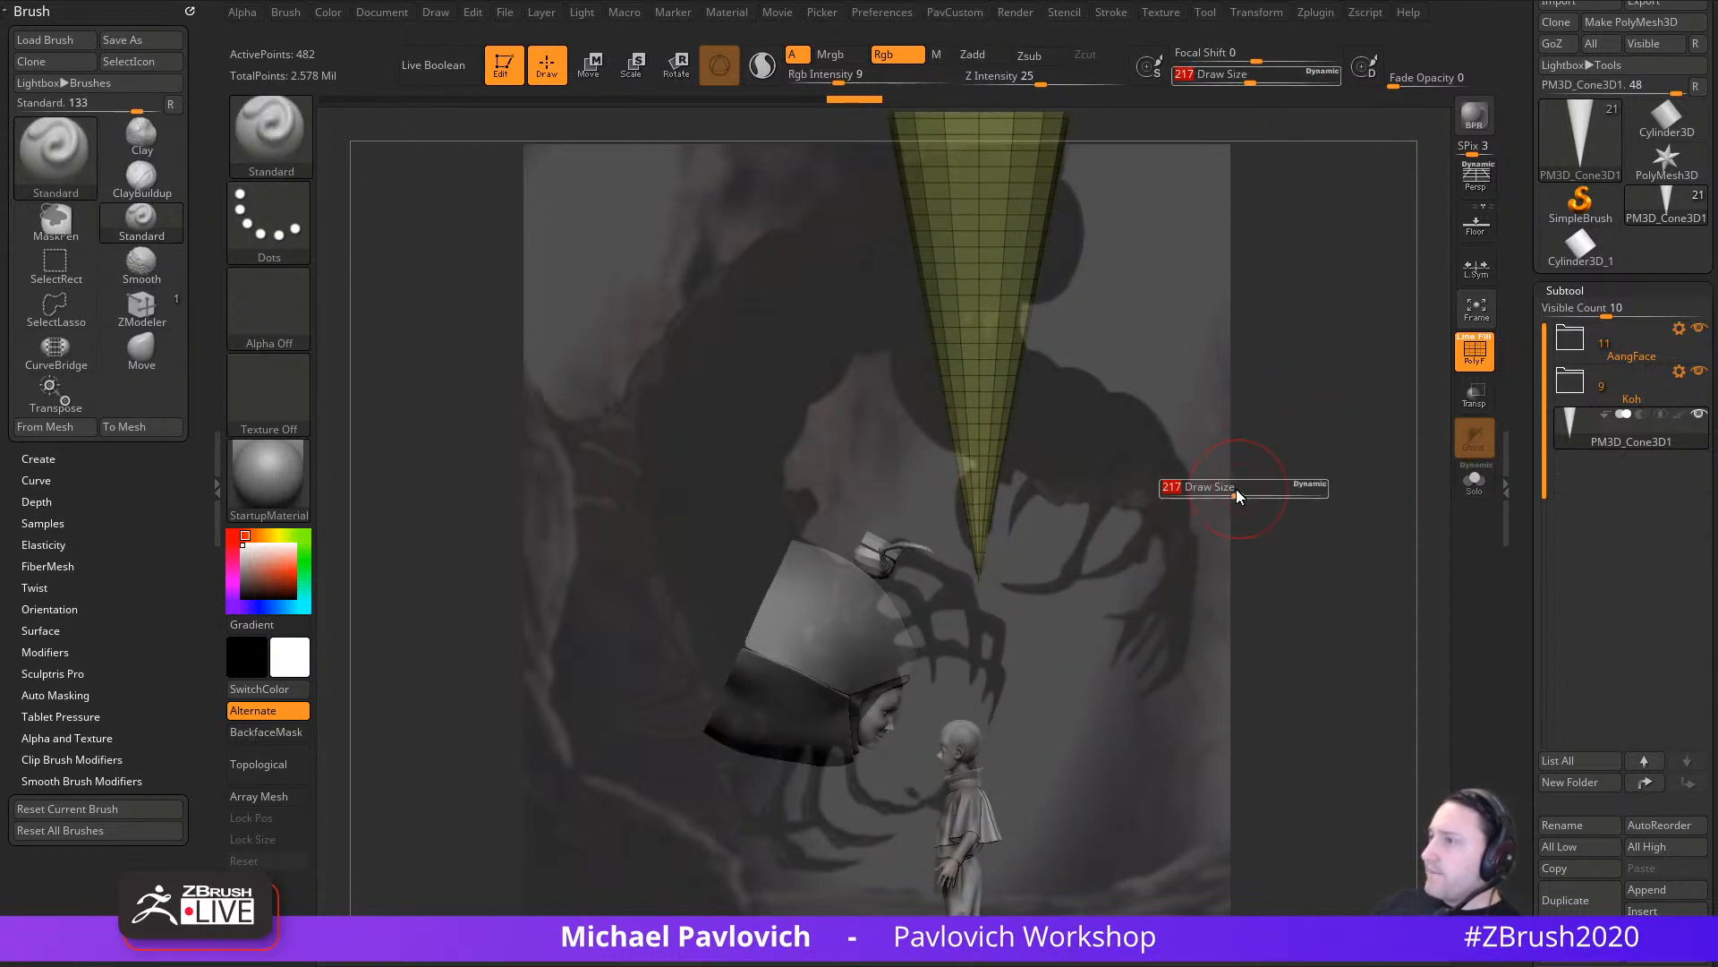
drag(1239, 494, 1223, 494)
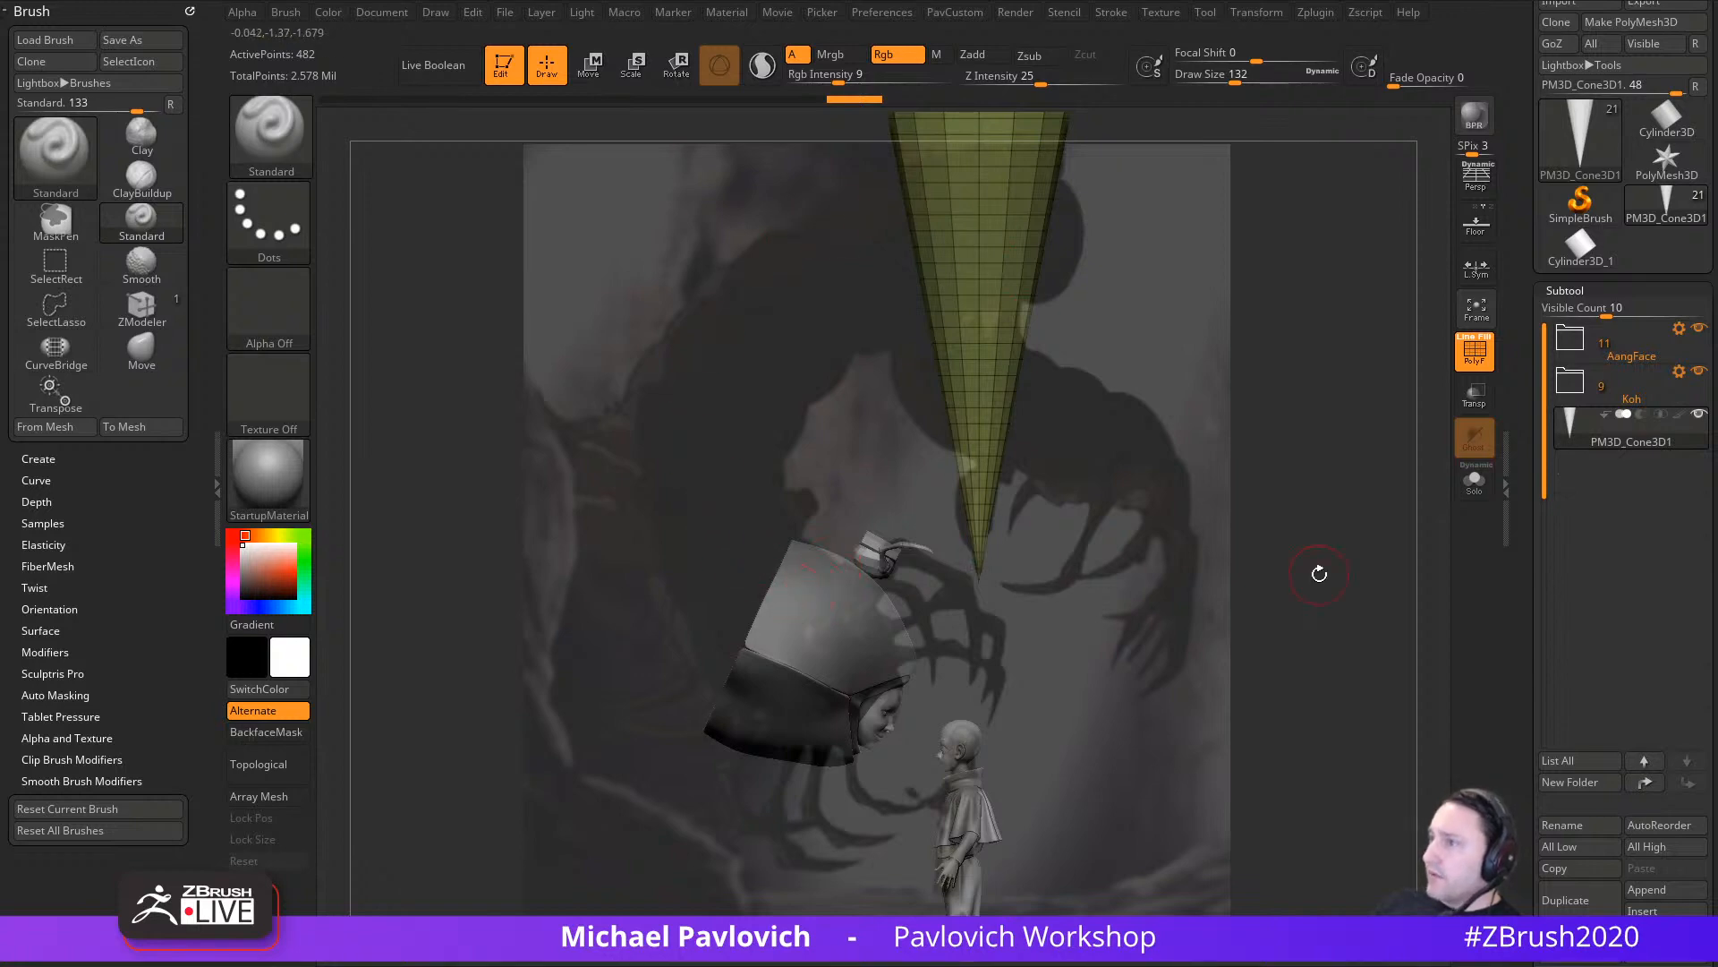
Step: Adjust the reference overlay's Spotlight opacity so both the drawing and the models show, leave Spotlight editing and activate Move mode
key(z)
drag(1363, 442, 1299, 606)
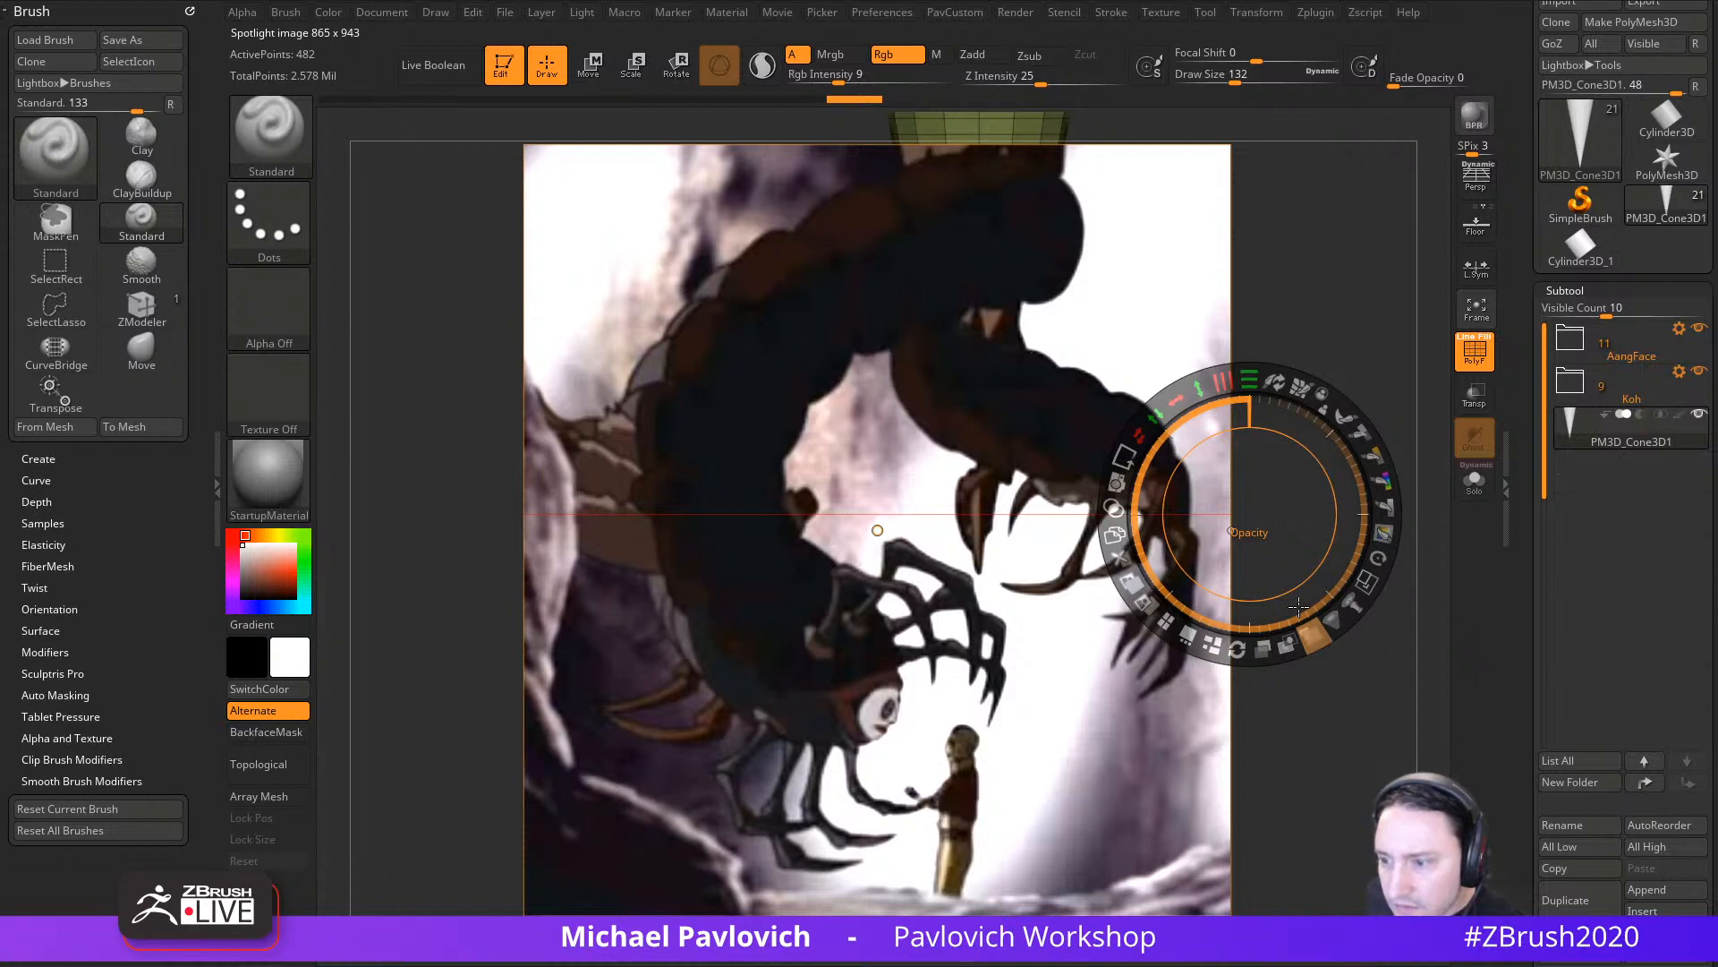
drag(1299, 606, 1295, 545)
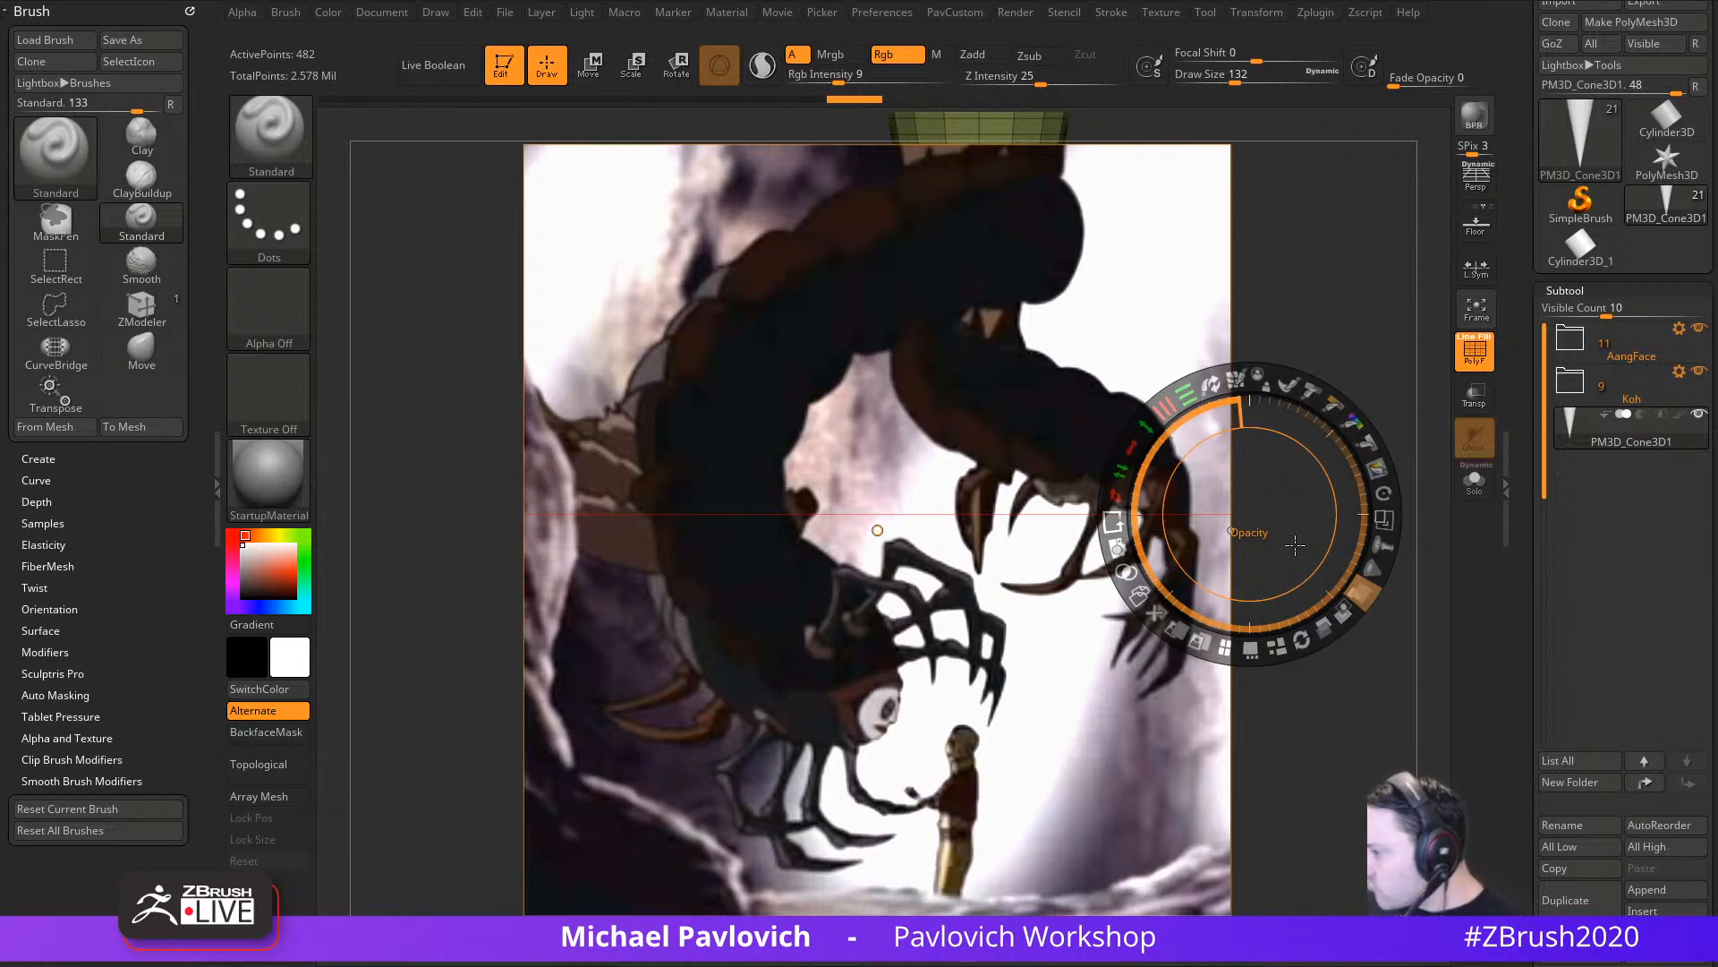
drag(1295, 545, 1301, 479)
key(w)
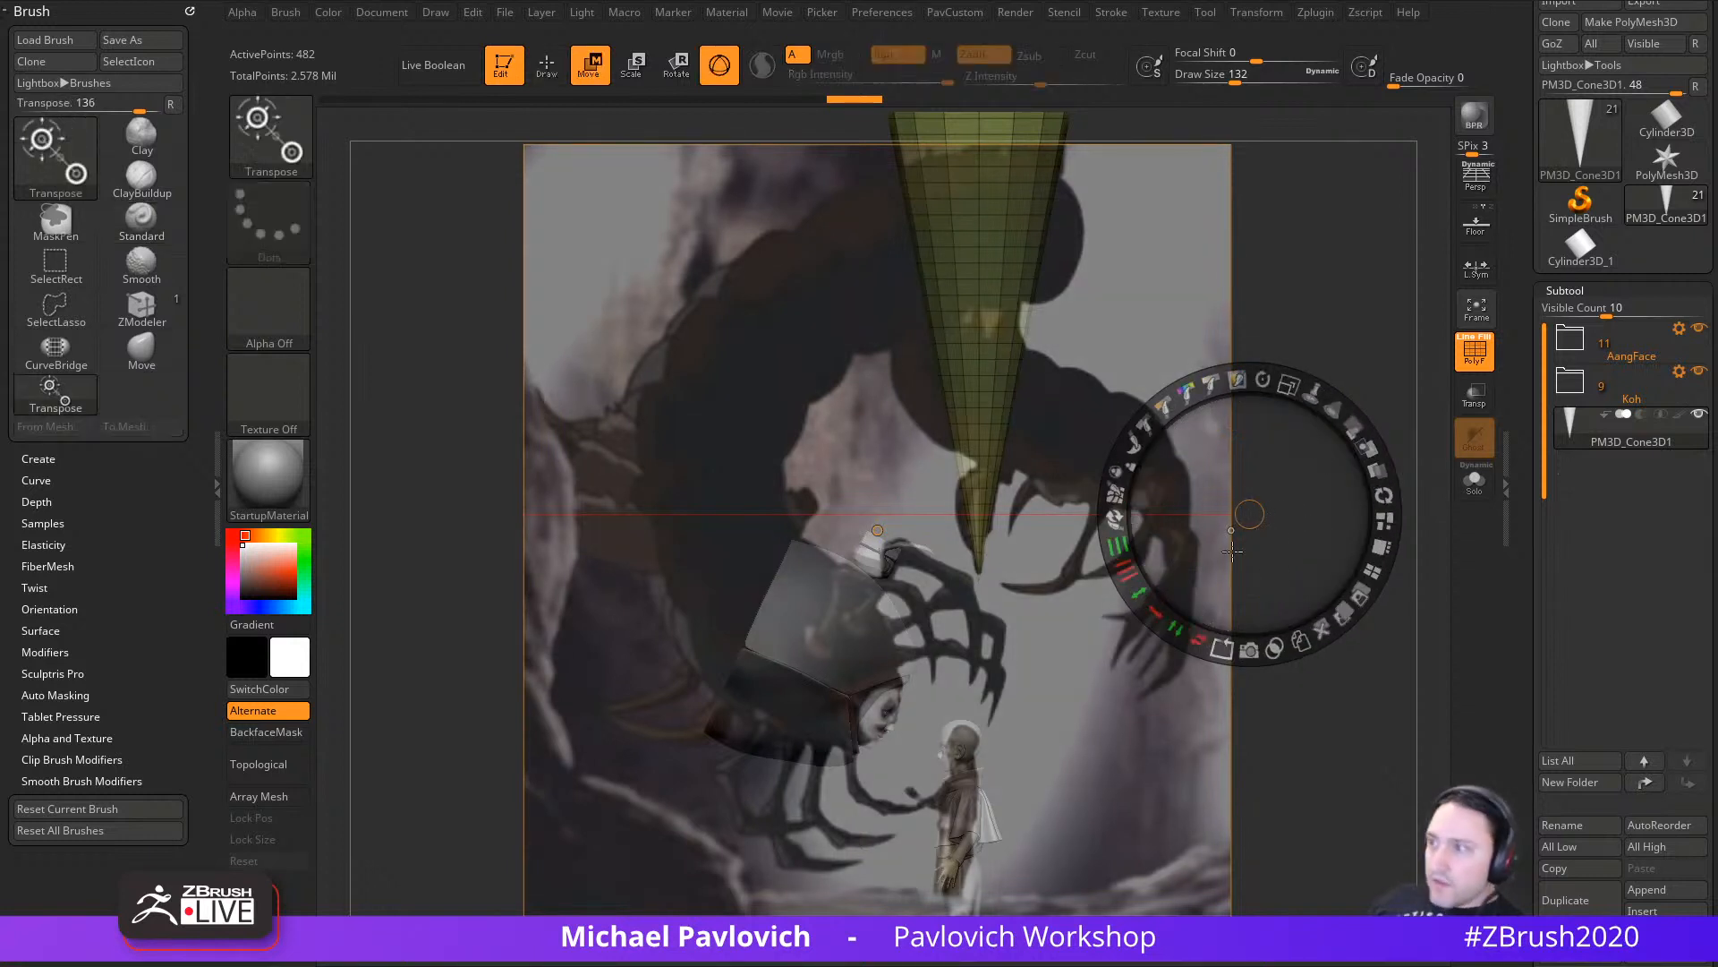
key(z)
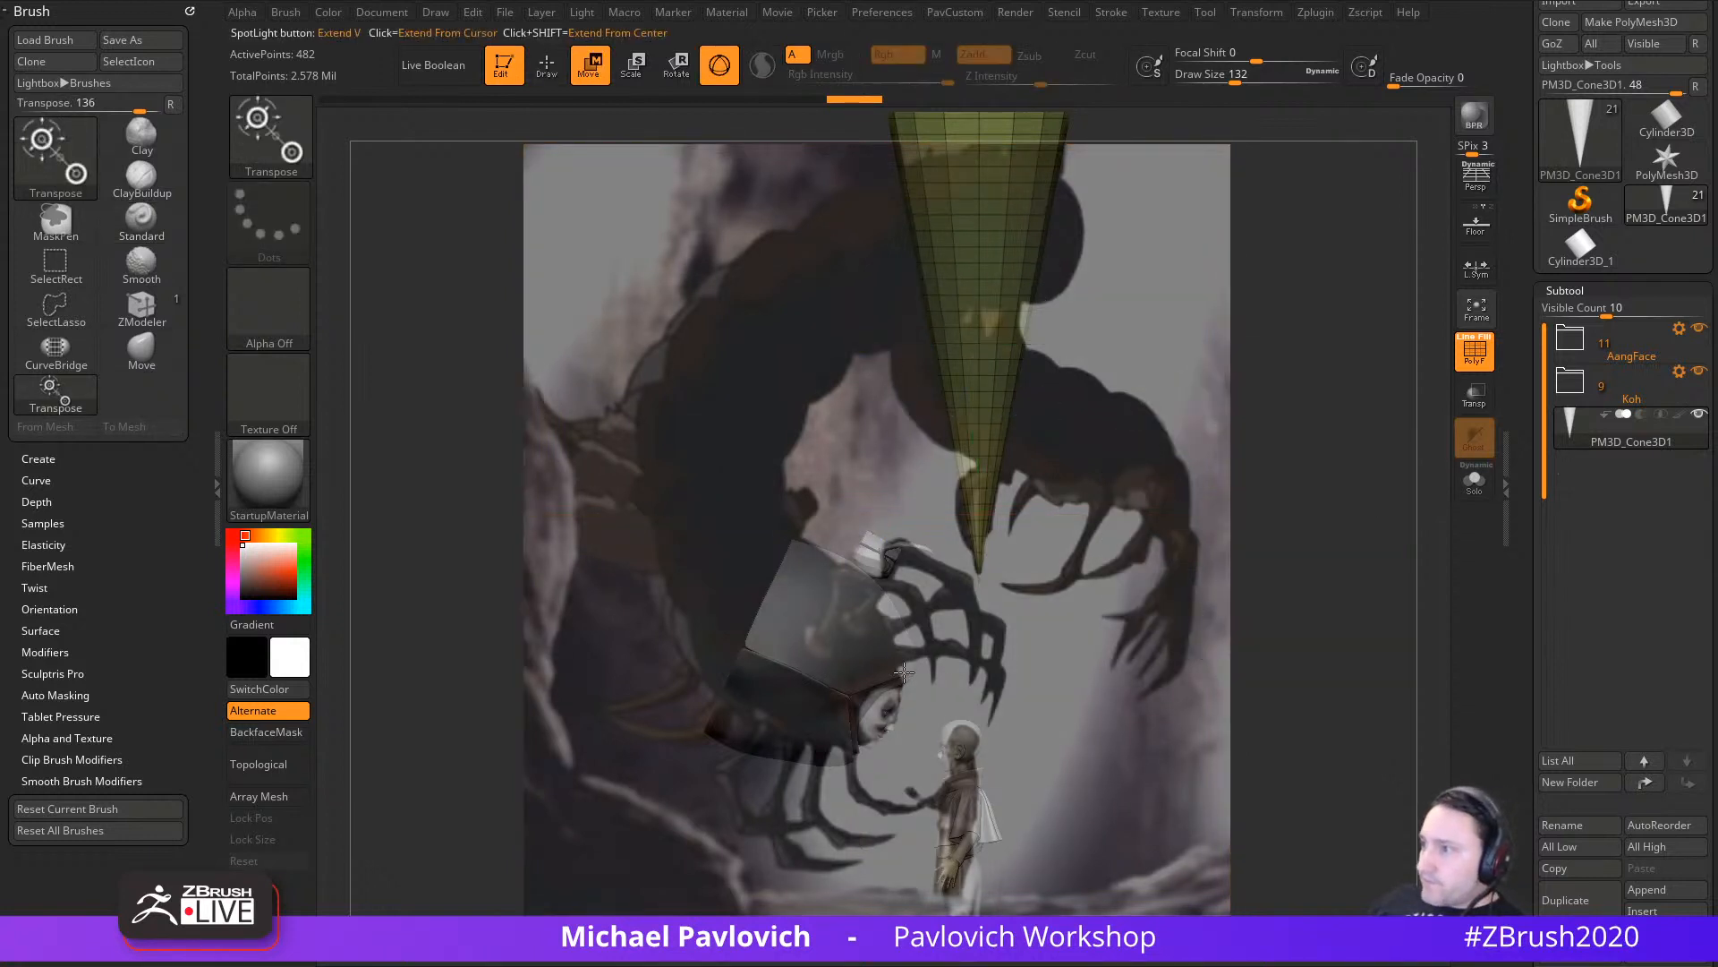
Step: Shorten the upper and lower shells of Koh's head with the gizmo, resetting its orientation for the lower one, and return to Draw mode
alt+click(911, 673)
drag(990, 656, 958, 677)
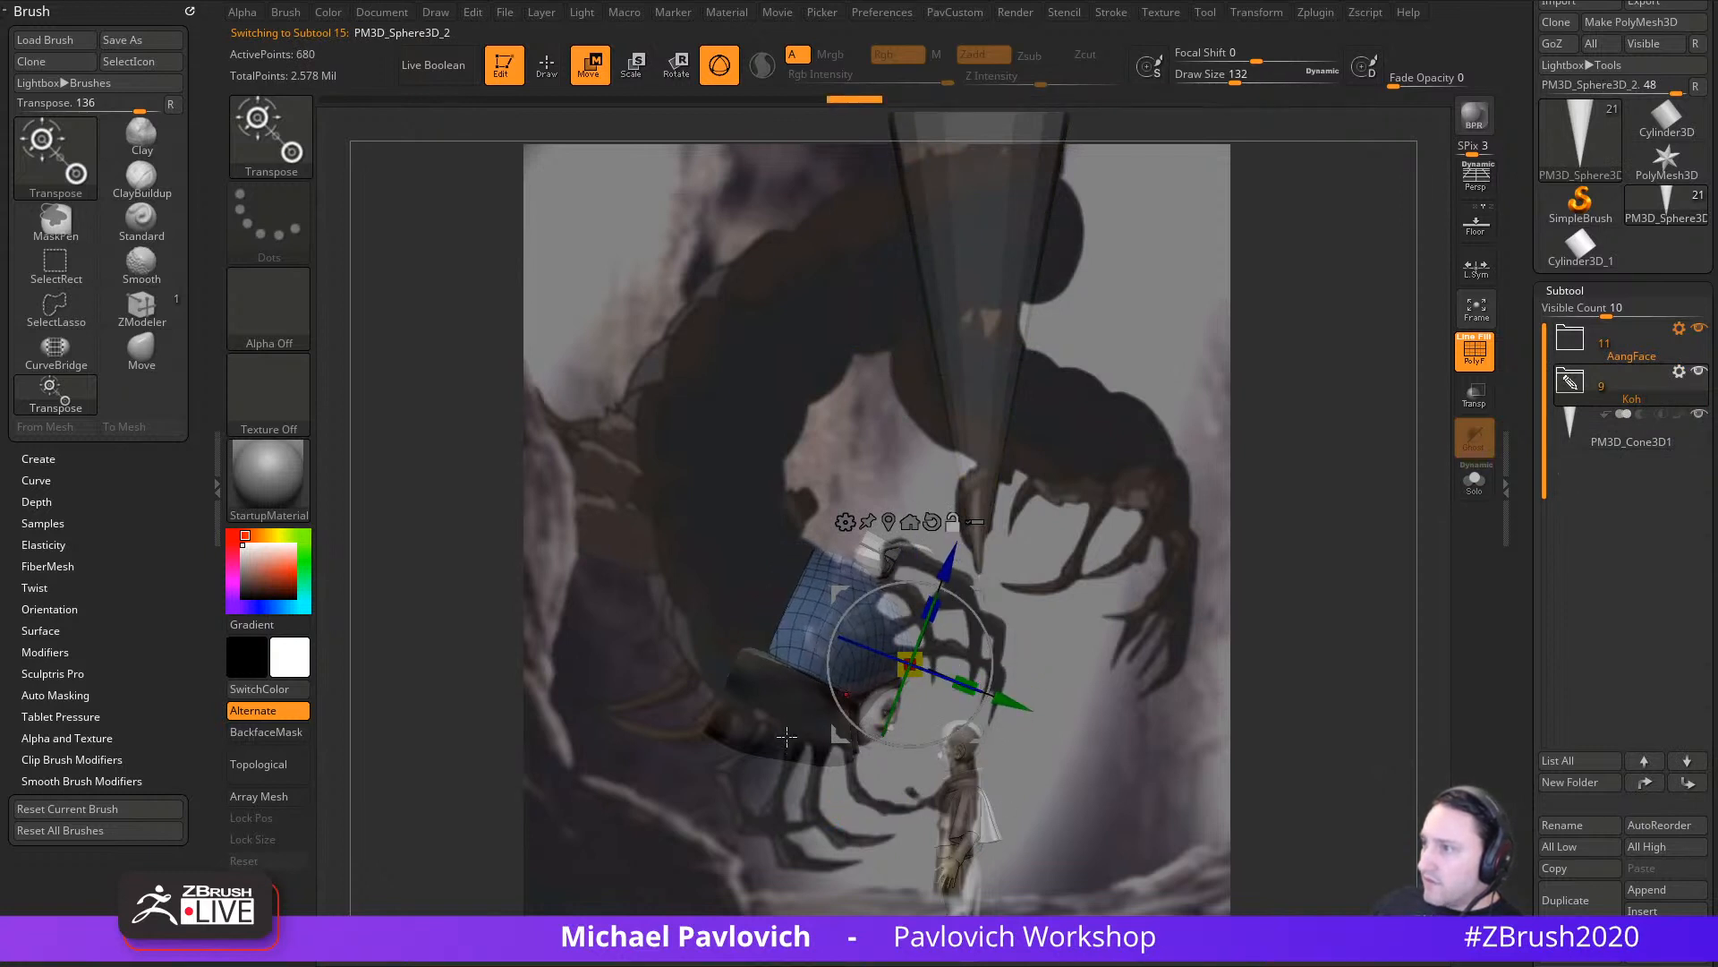
alt+click(793, 732)
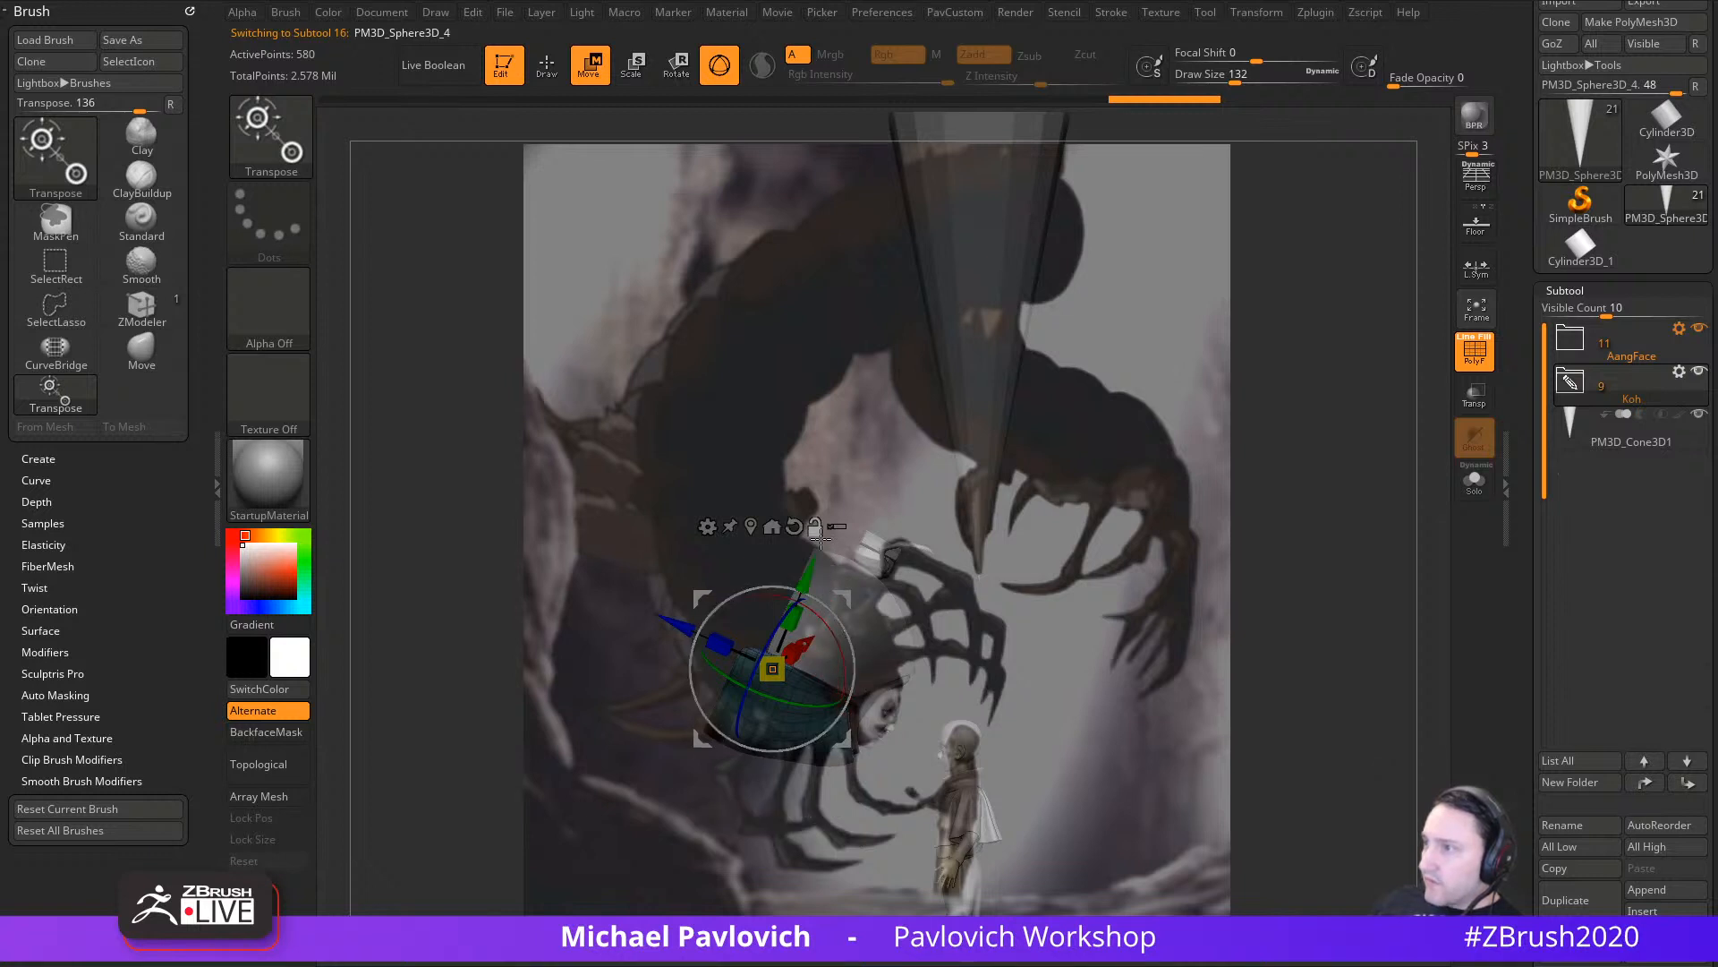
alt+click(794, 527)
alt+drag(846, 597, 896, 781)
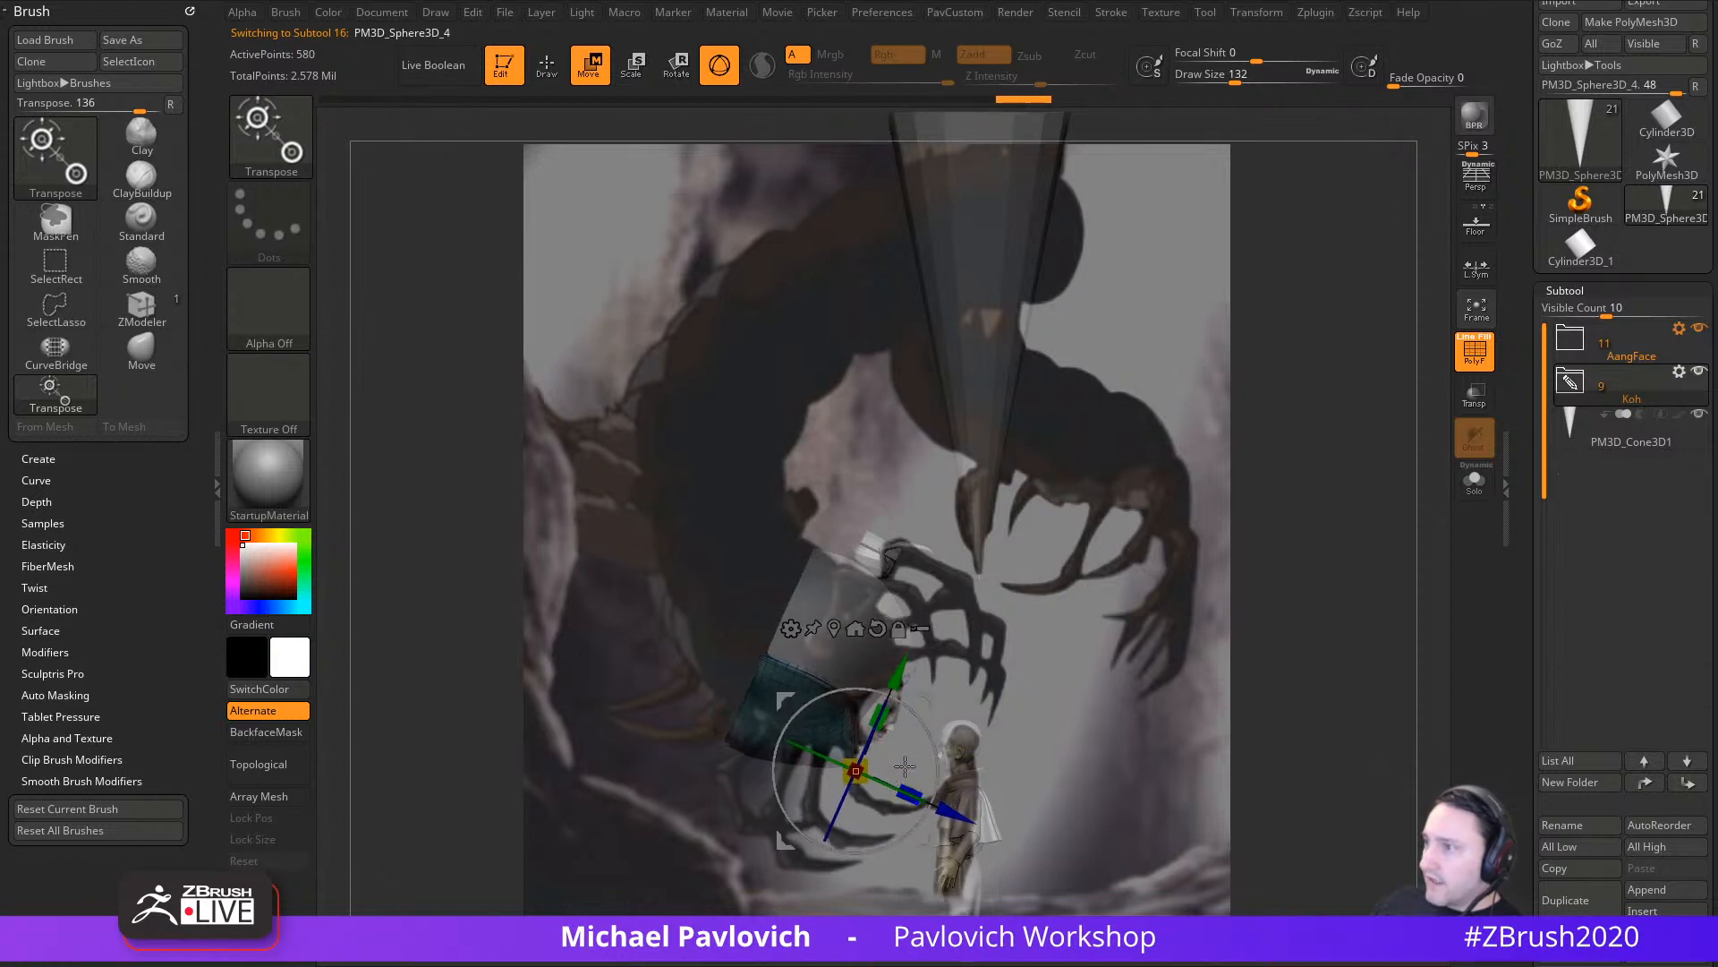
key(q)
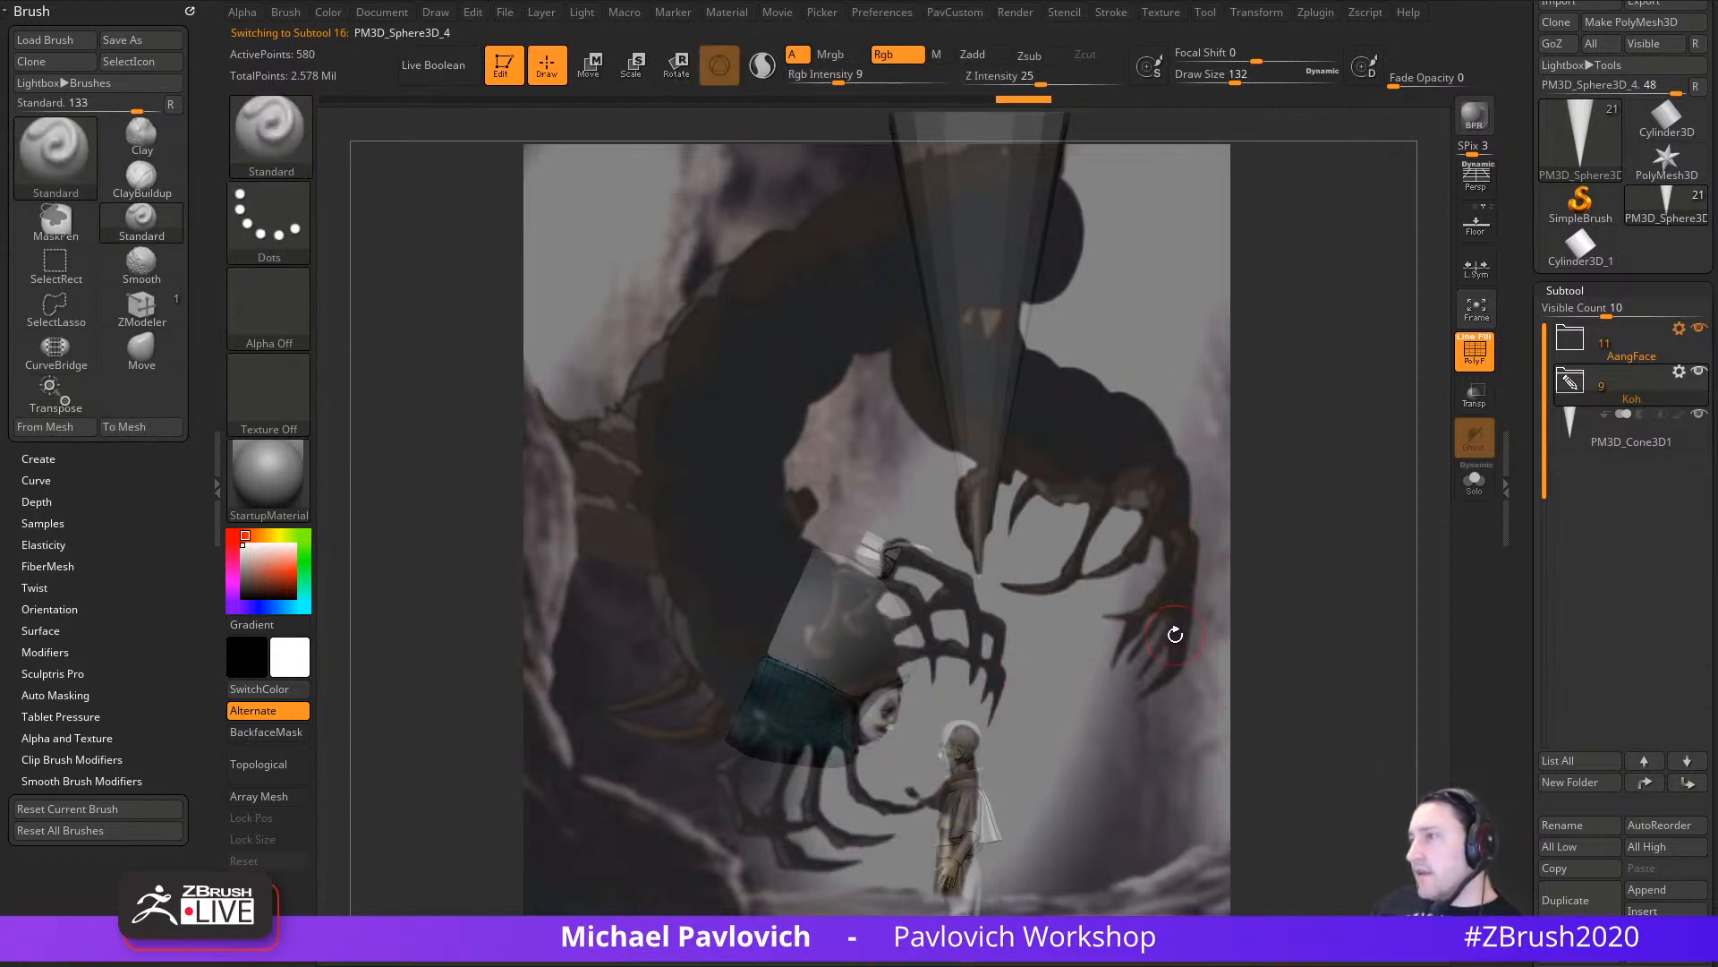
Step: Try to reconstruct a lower subdivision level for the lower head shell and switch it to its lowest level
drag(1524, 617, 1522, 402)
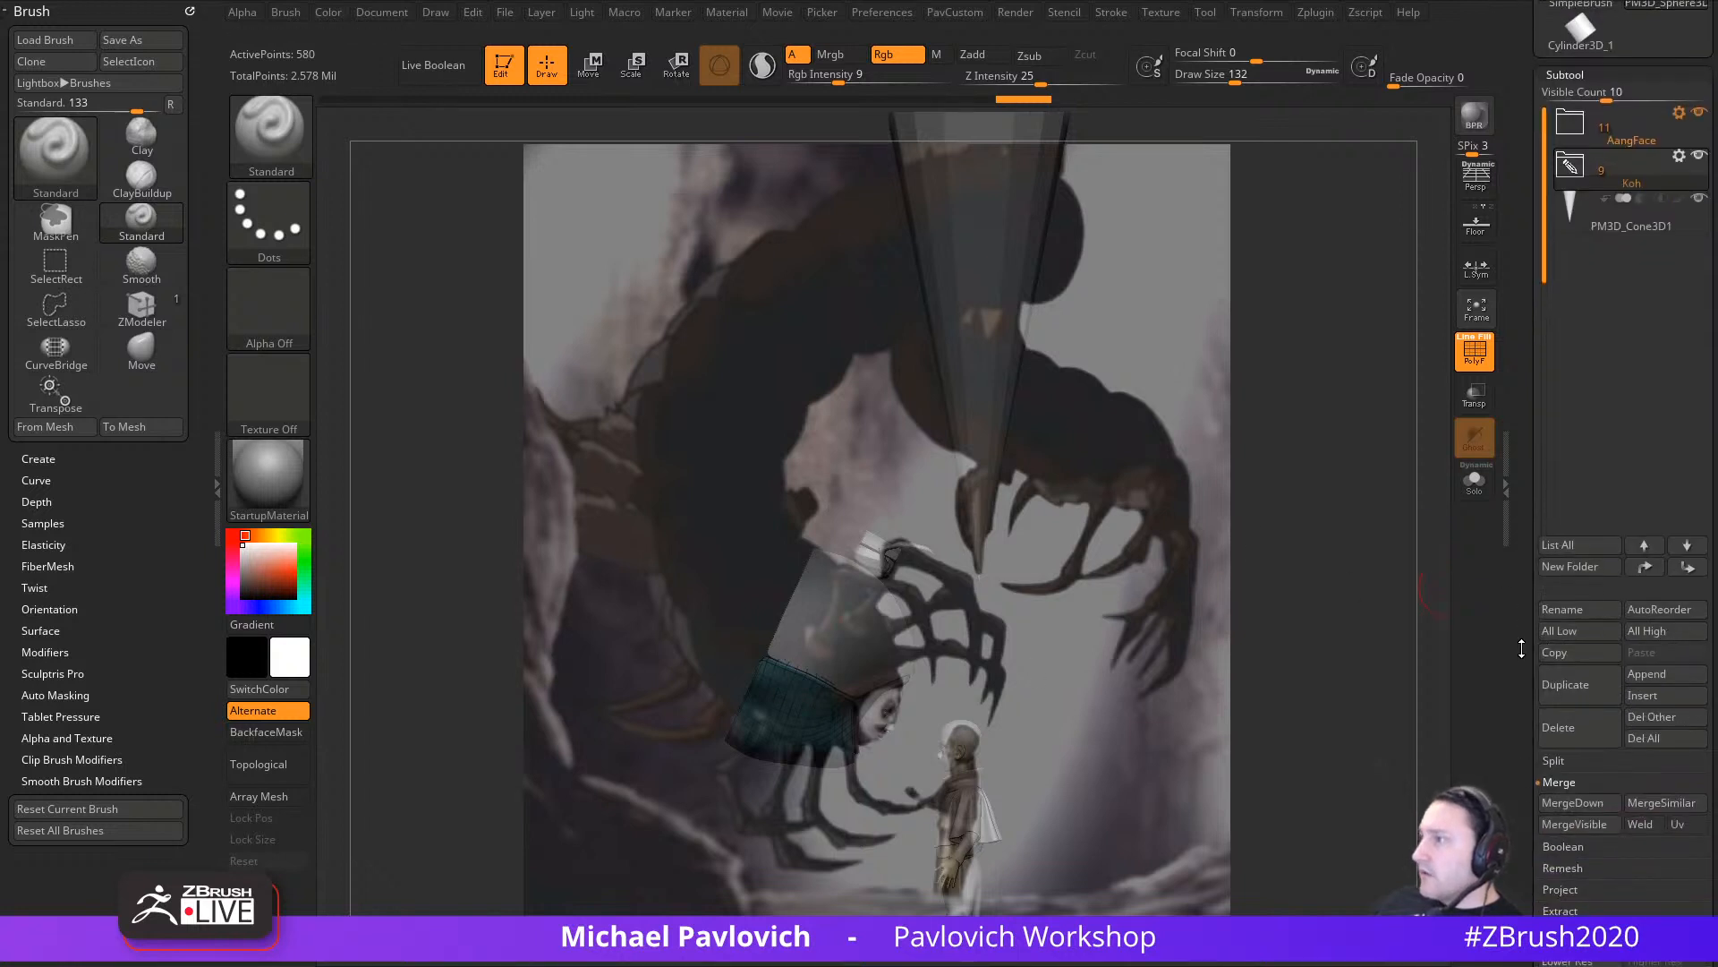
scroll(1557, 680, down, 3)
click(1571, 849)
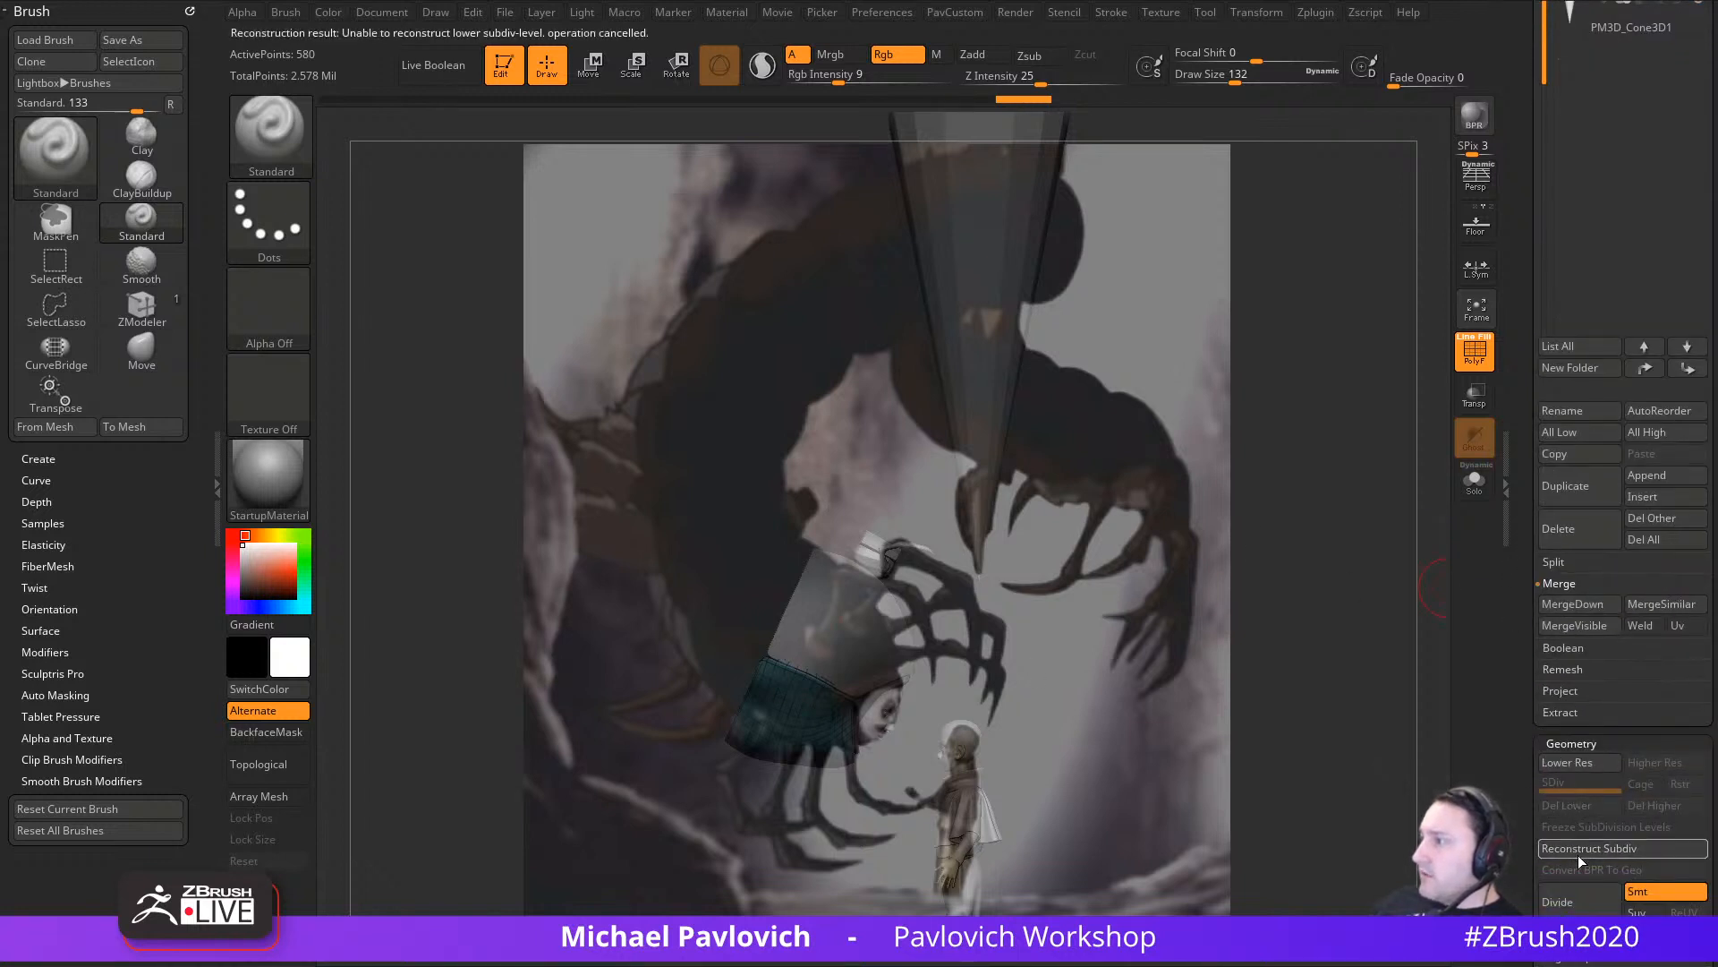
key(shift+d)
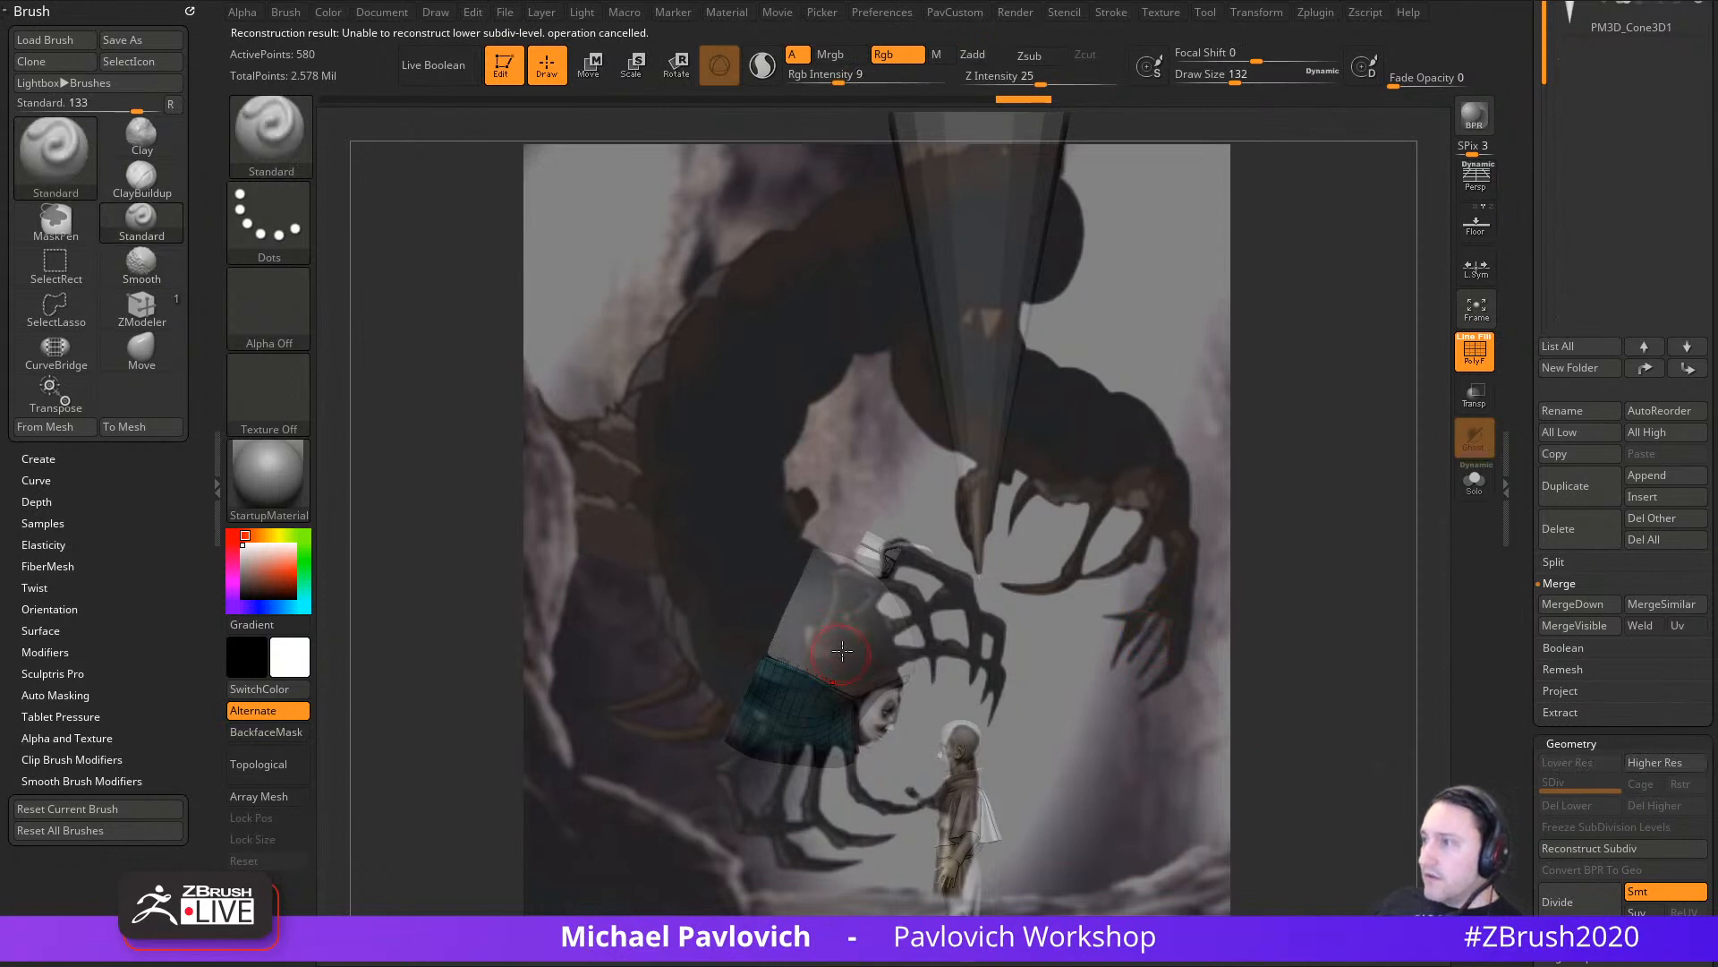
Step: Select the upper head shell, choose the Move brush with a draw size of 550 and reshape the shell further with the gizmo
alt+click(842, 651)
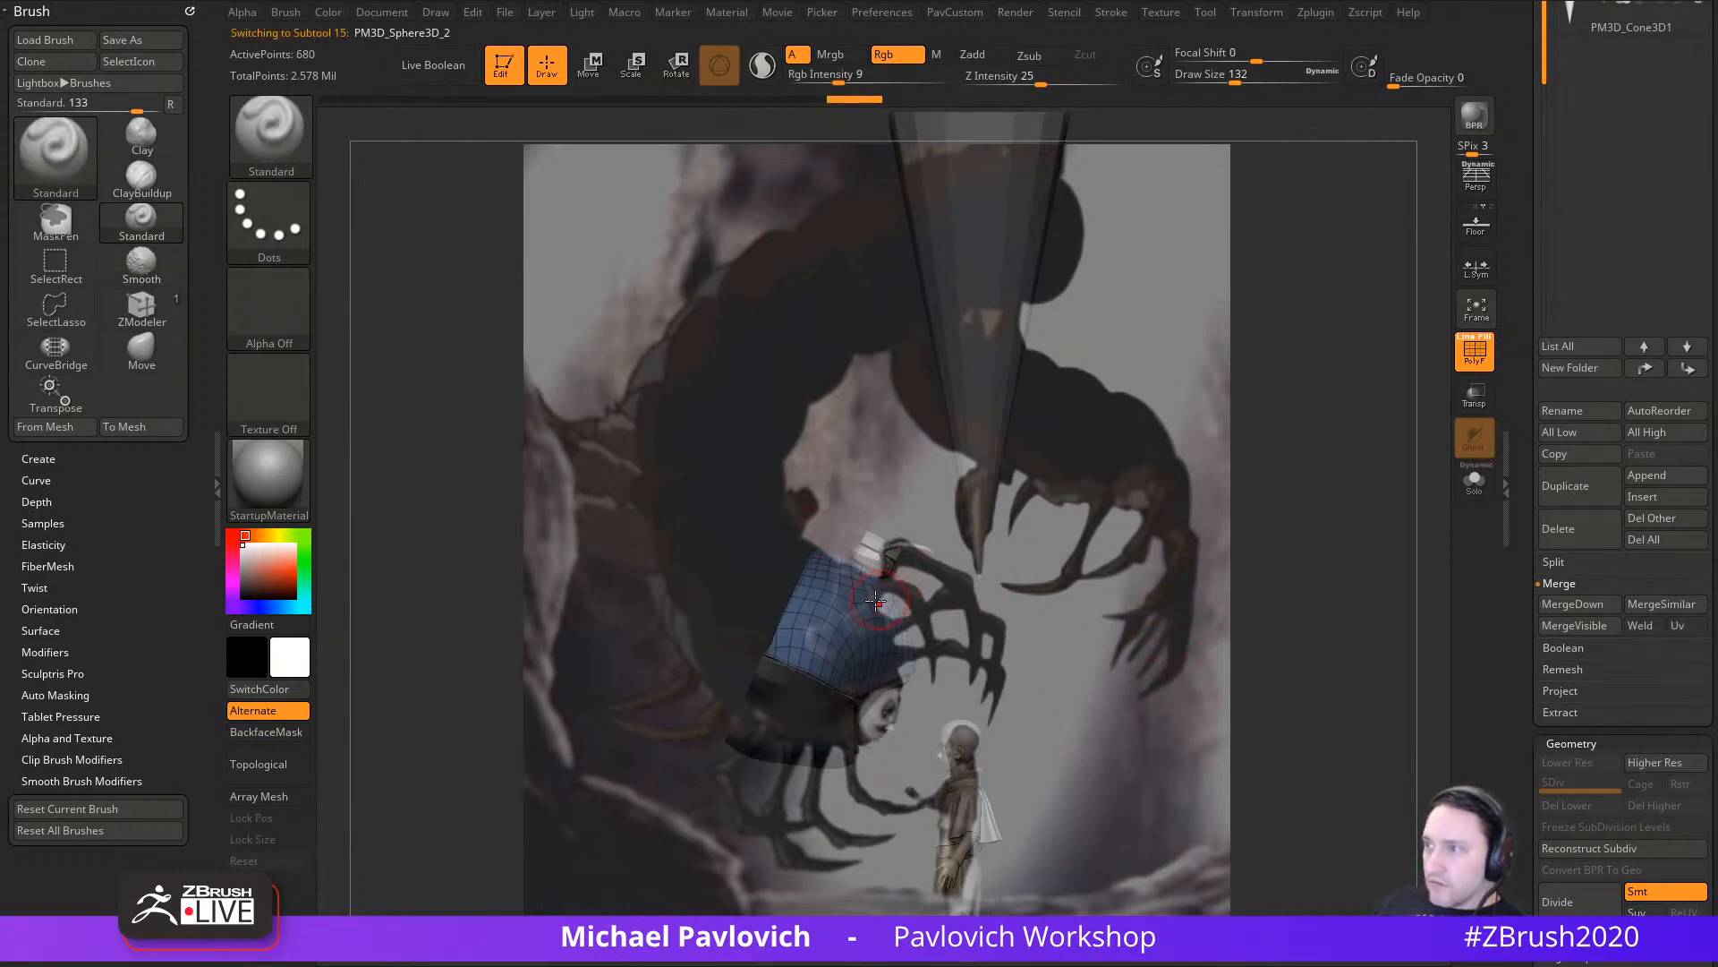
key(b)
key(m)
key(v)
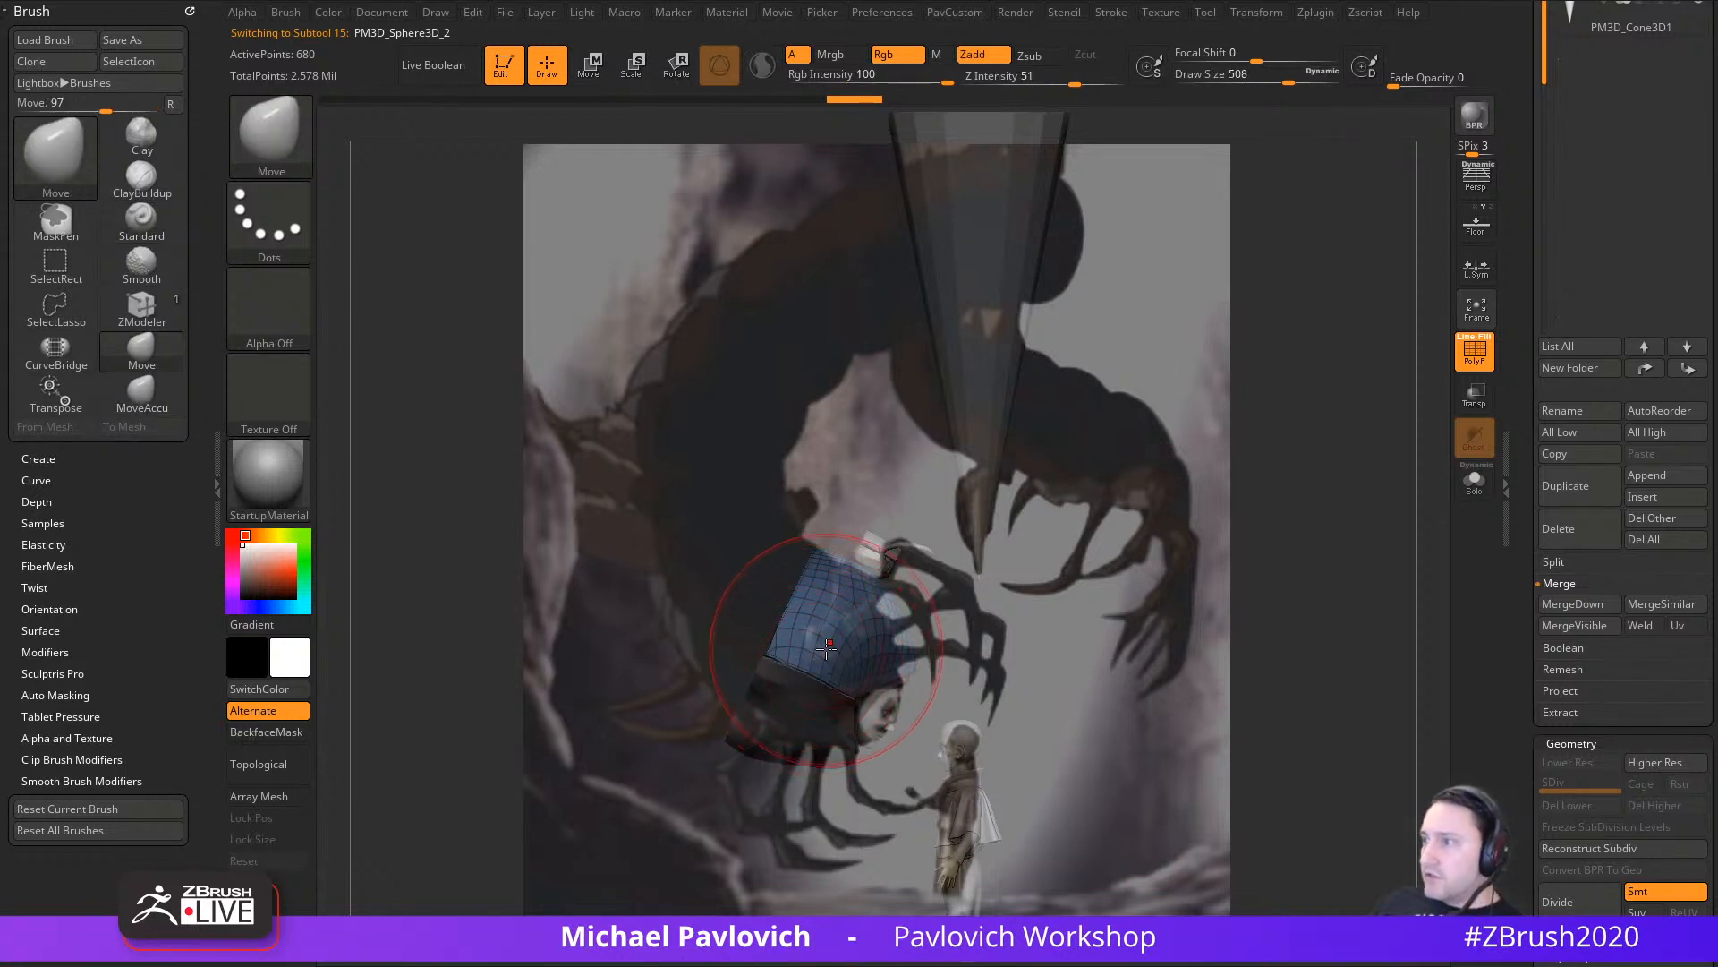
key(s)
drag(805, 646, 825, 637)
key(w)
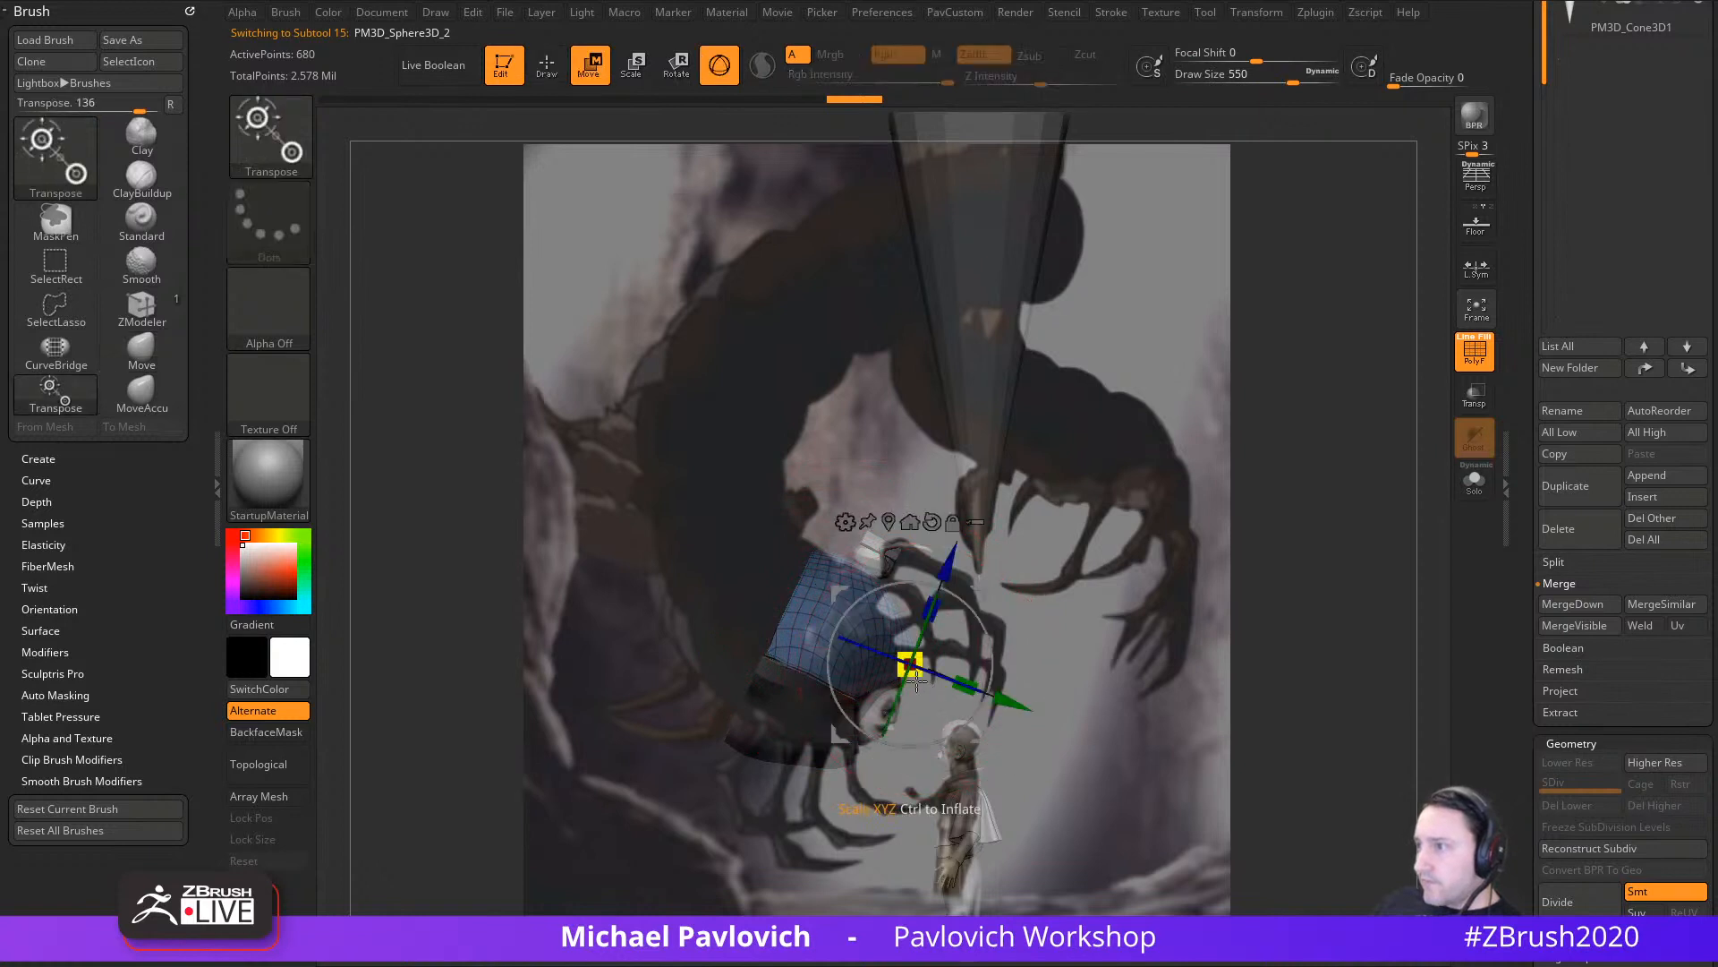
drag(984, 646, 840, 667)
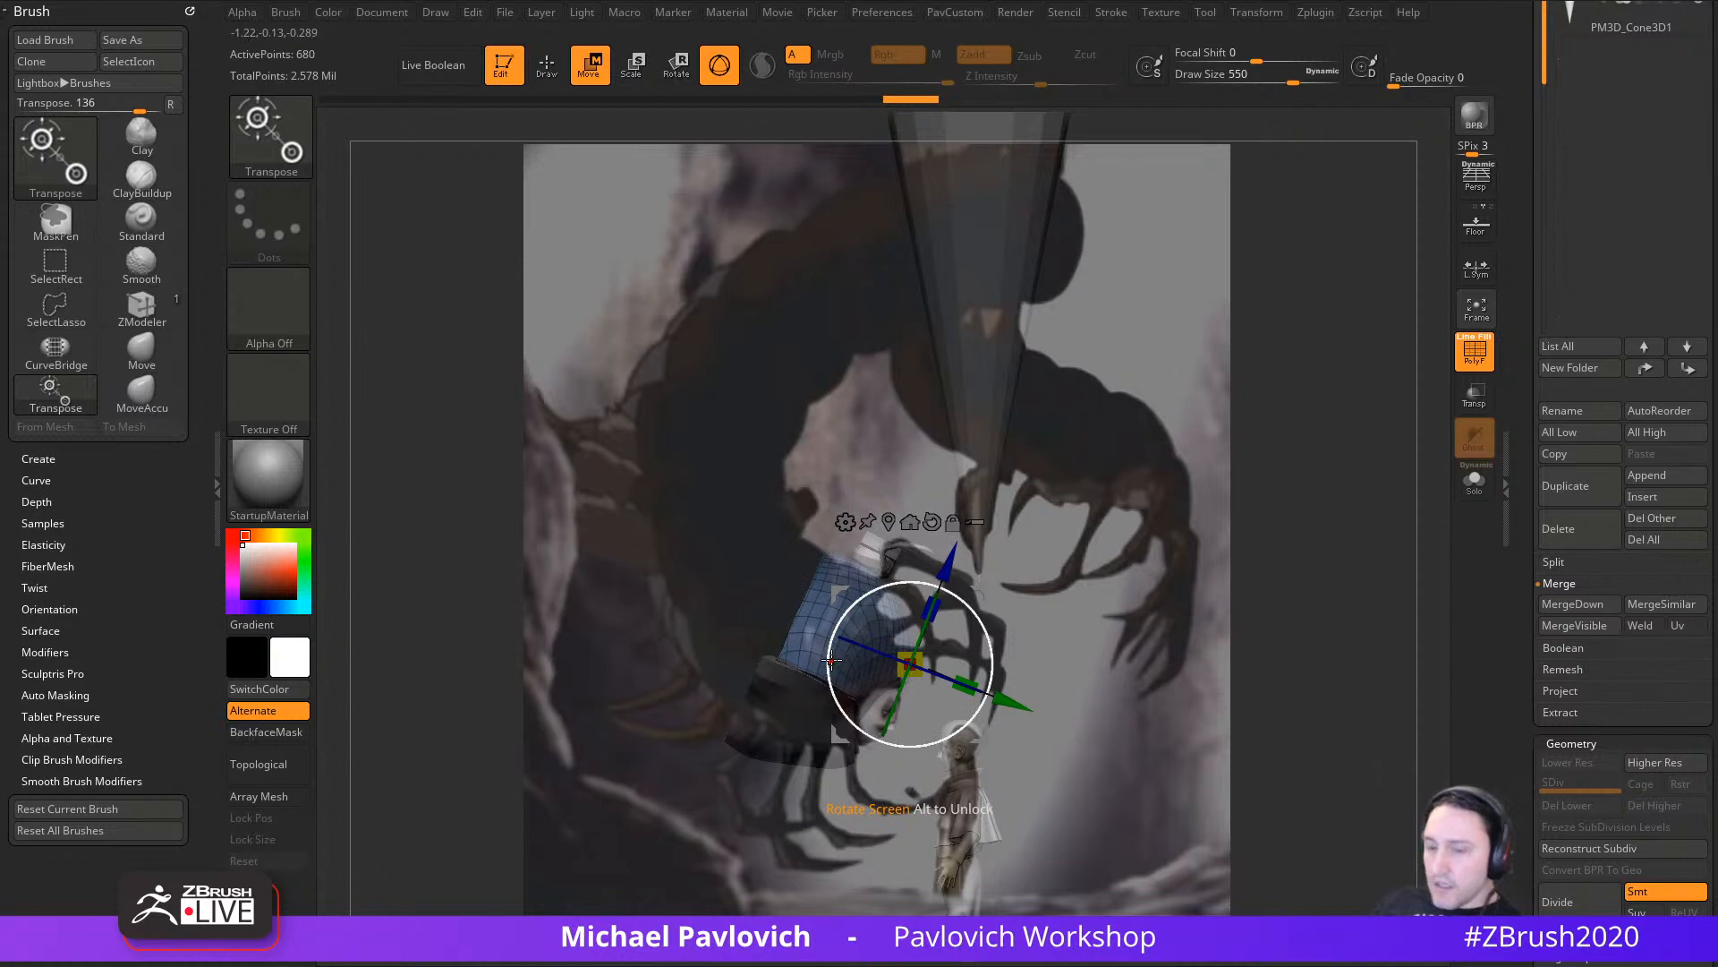
Step: Return to Draw mode and reshape the upper shell of Koh's head with the MoveAccu brush at a draw size of 533
key(q)
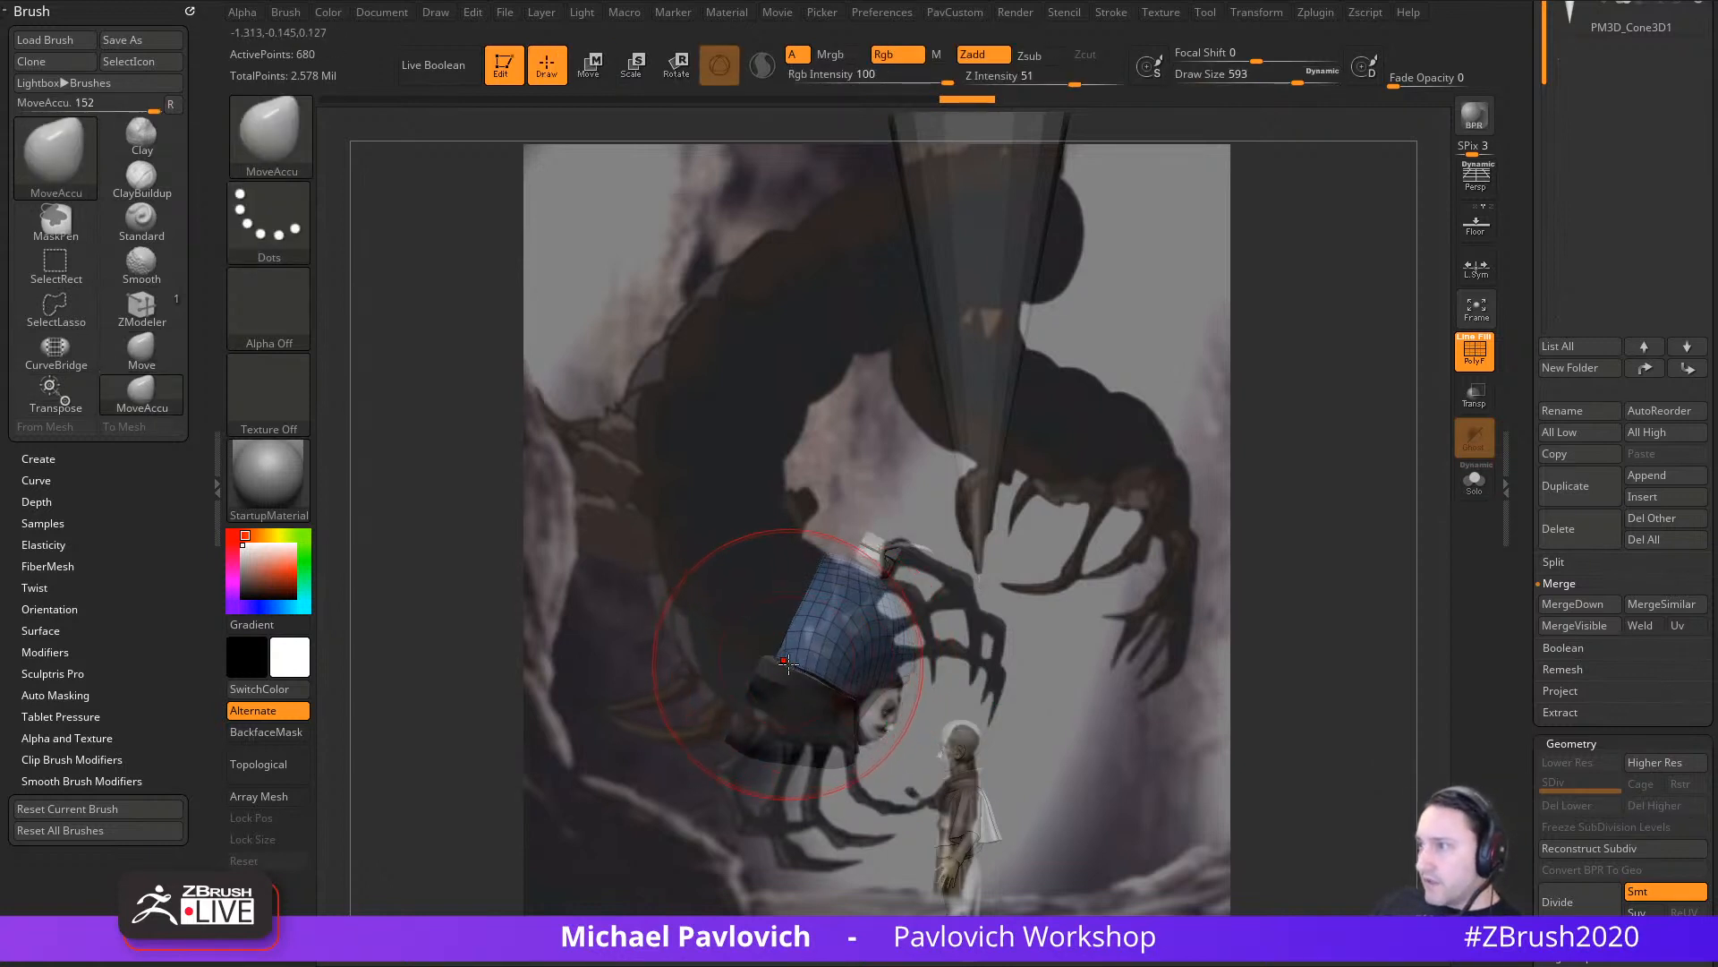
key(s)
drag(787, 663, 755, 653)
key(])
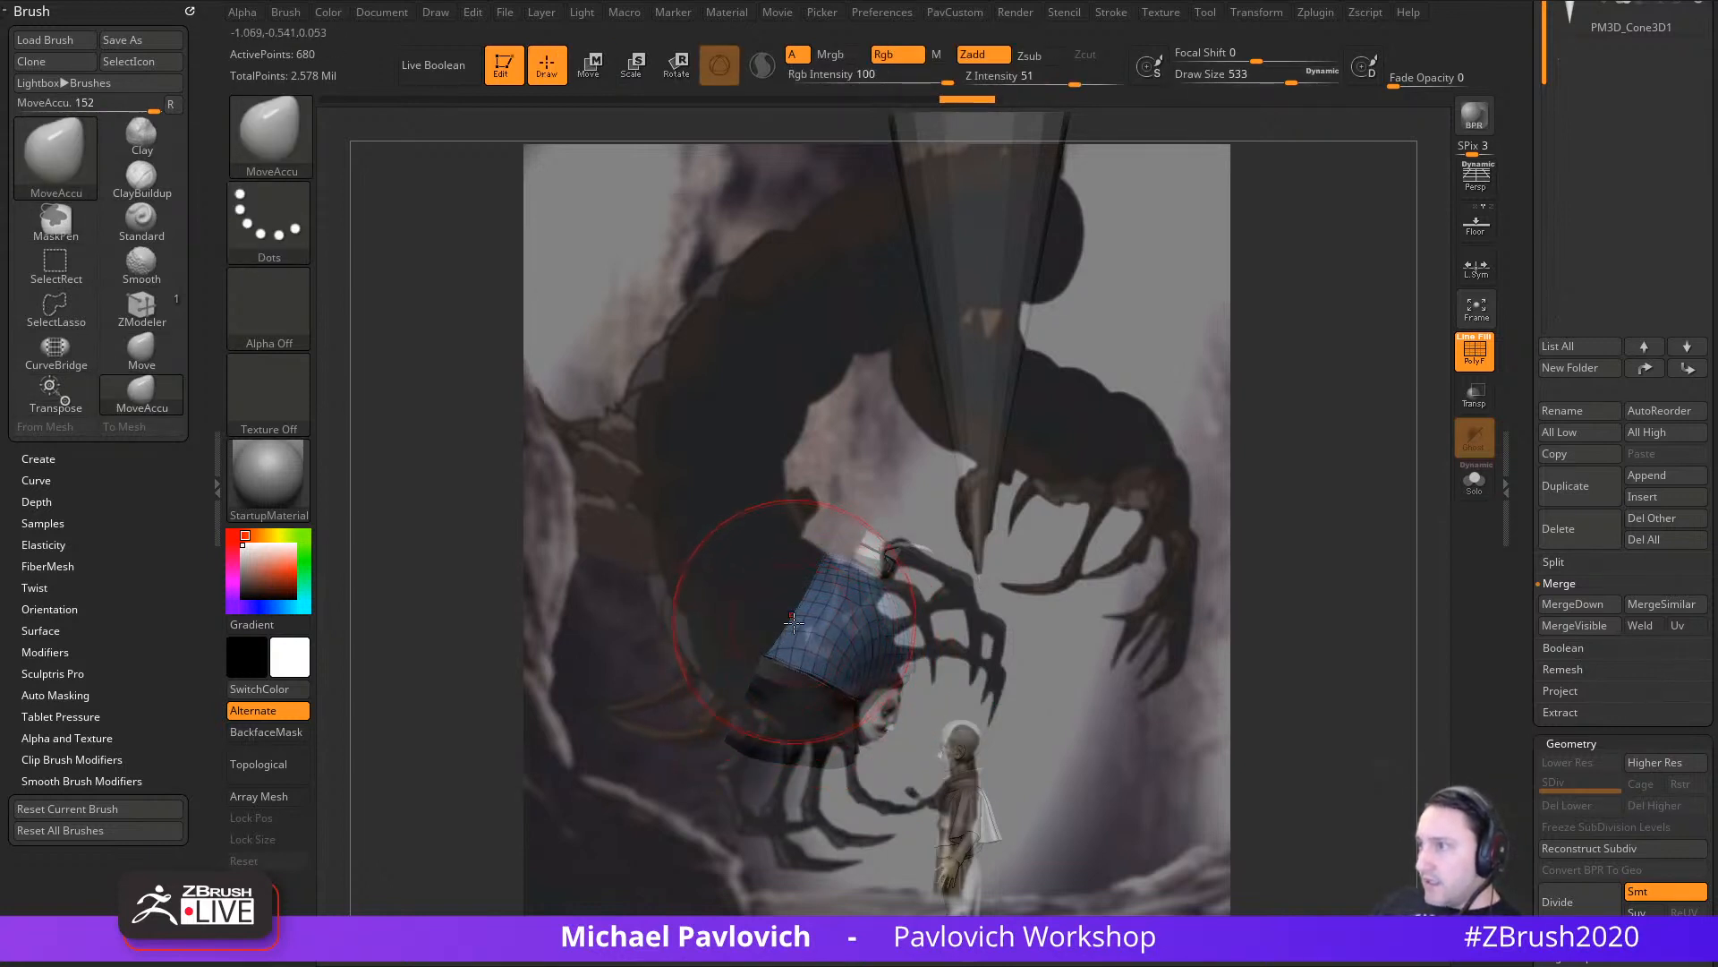
mouse_move(826, 569)
mouse_down()
mouse_move(845, 560)
mouse_move(892, 586)
mouse_up()
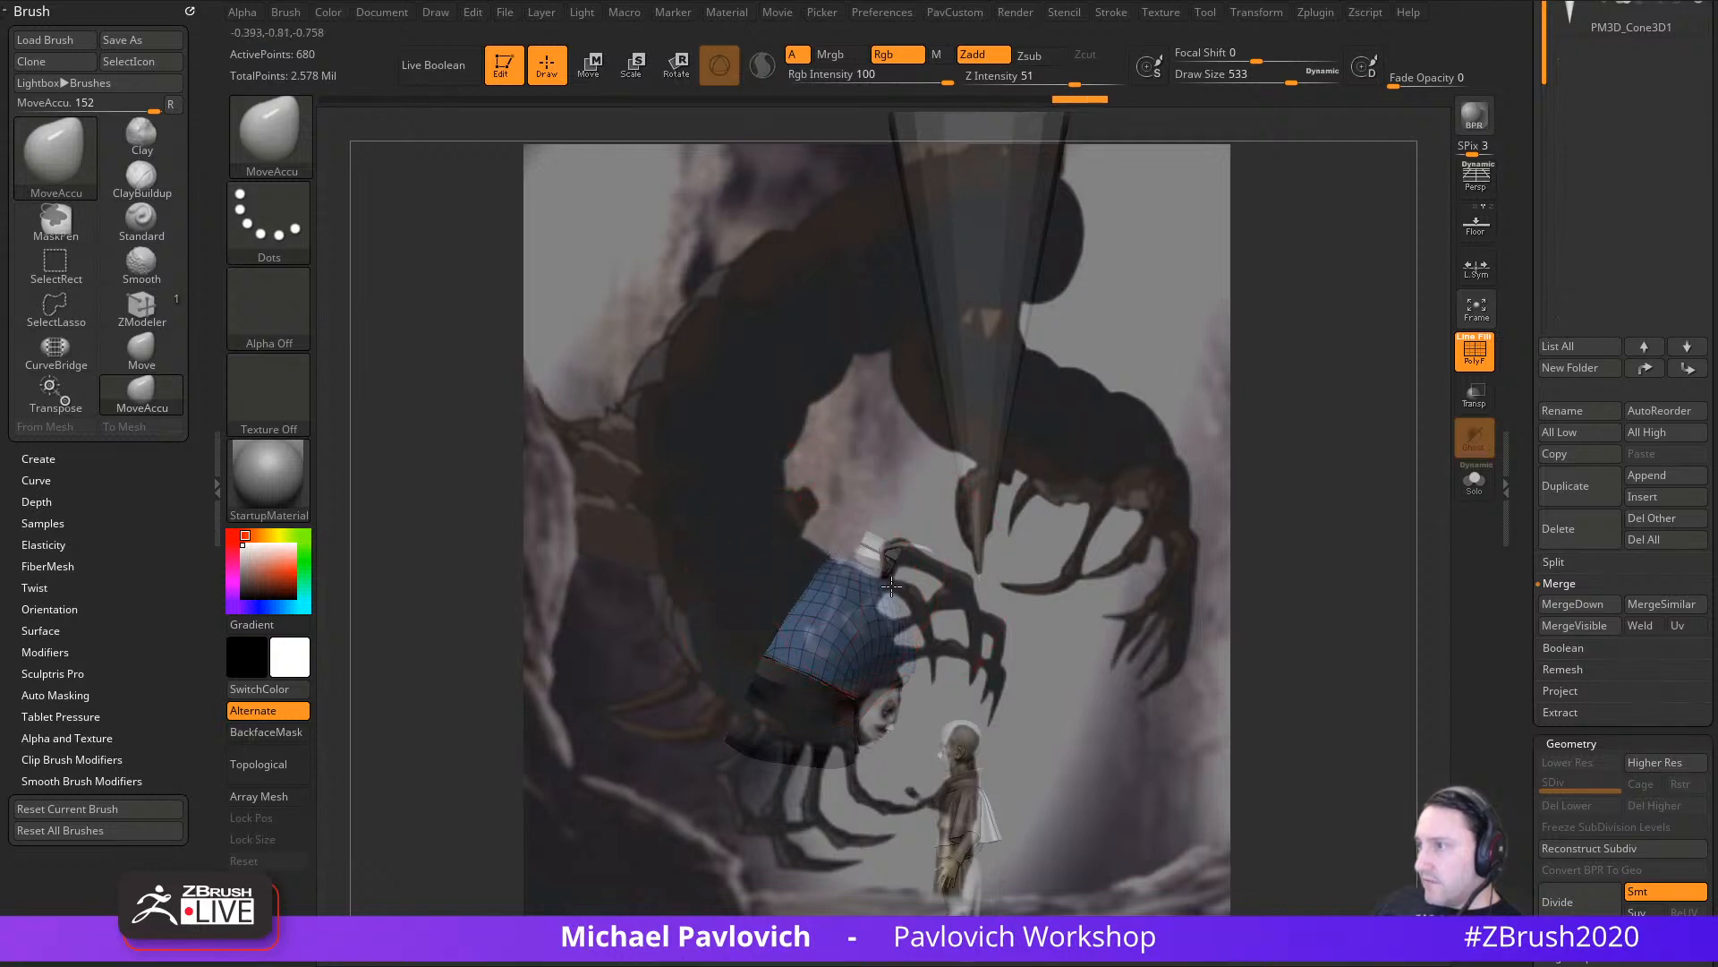
Step: Select the lower head shell, enlarge the MoveAccu draw size to 648, try nudging the shell's underside and undo the last change
alt+click(768, 691)
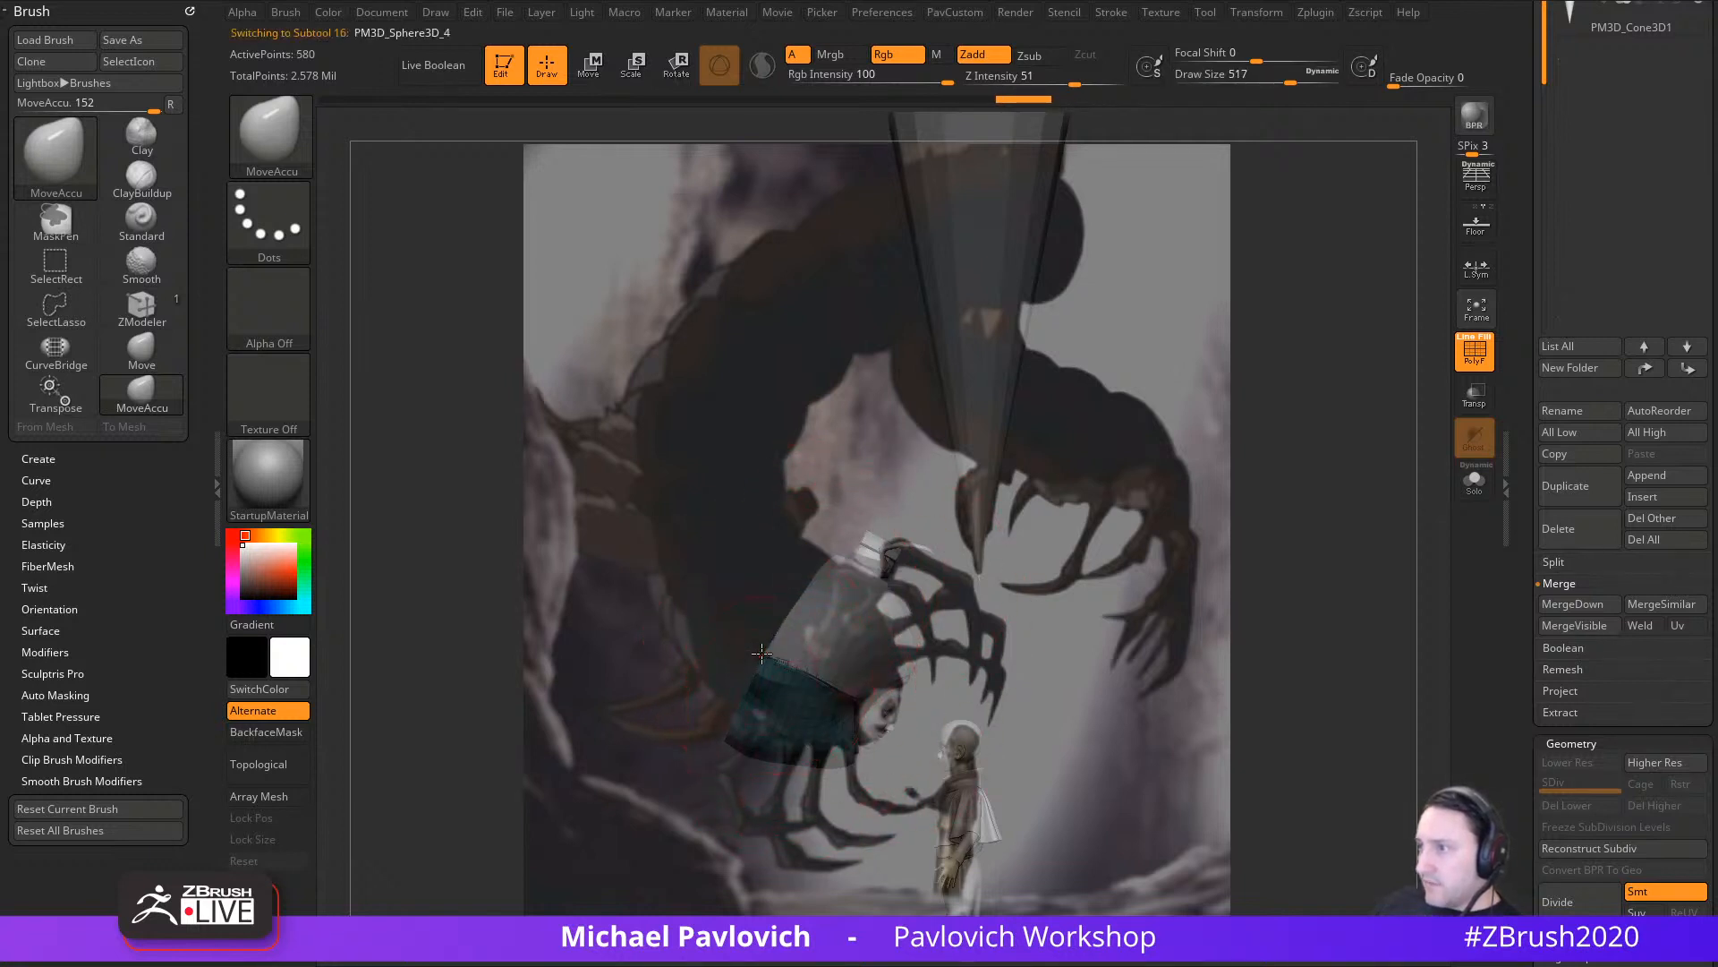
key(])
key(])
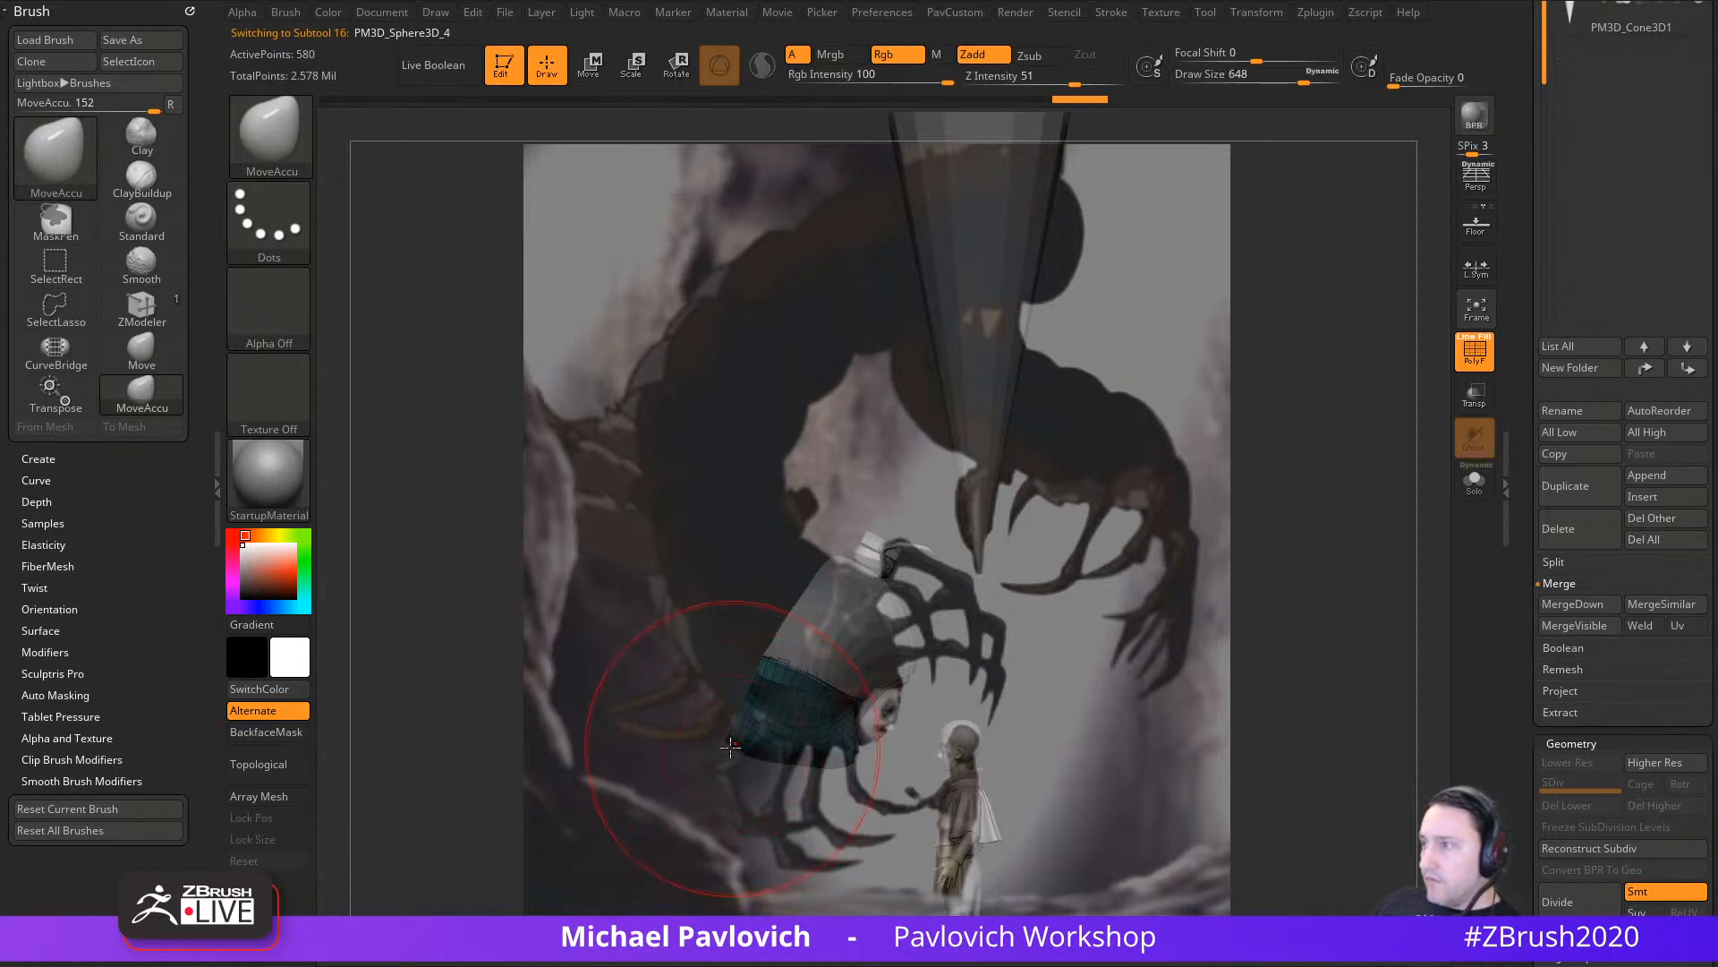
drag(767, 751, 771, 754)
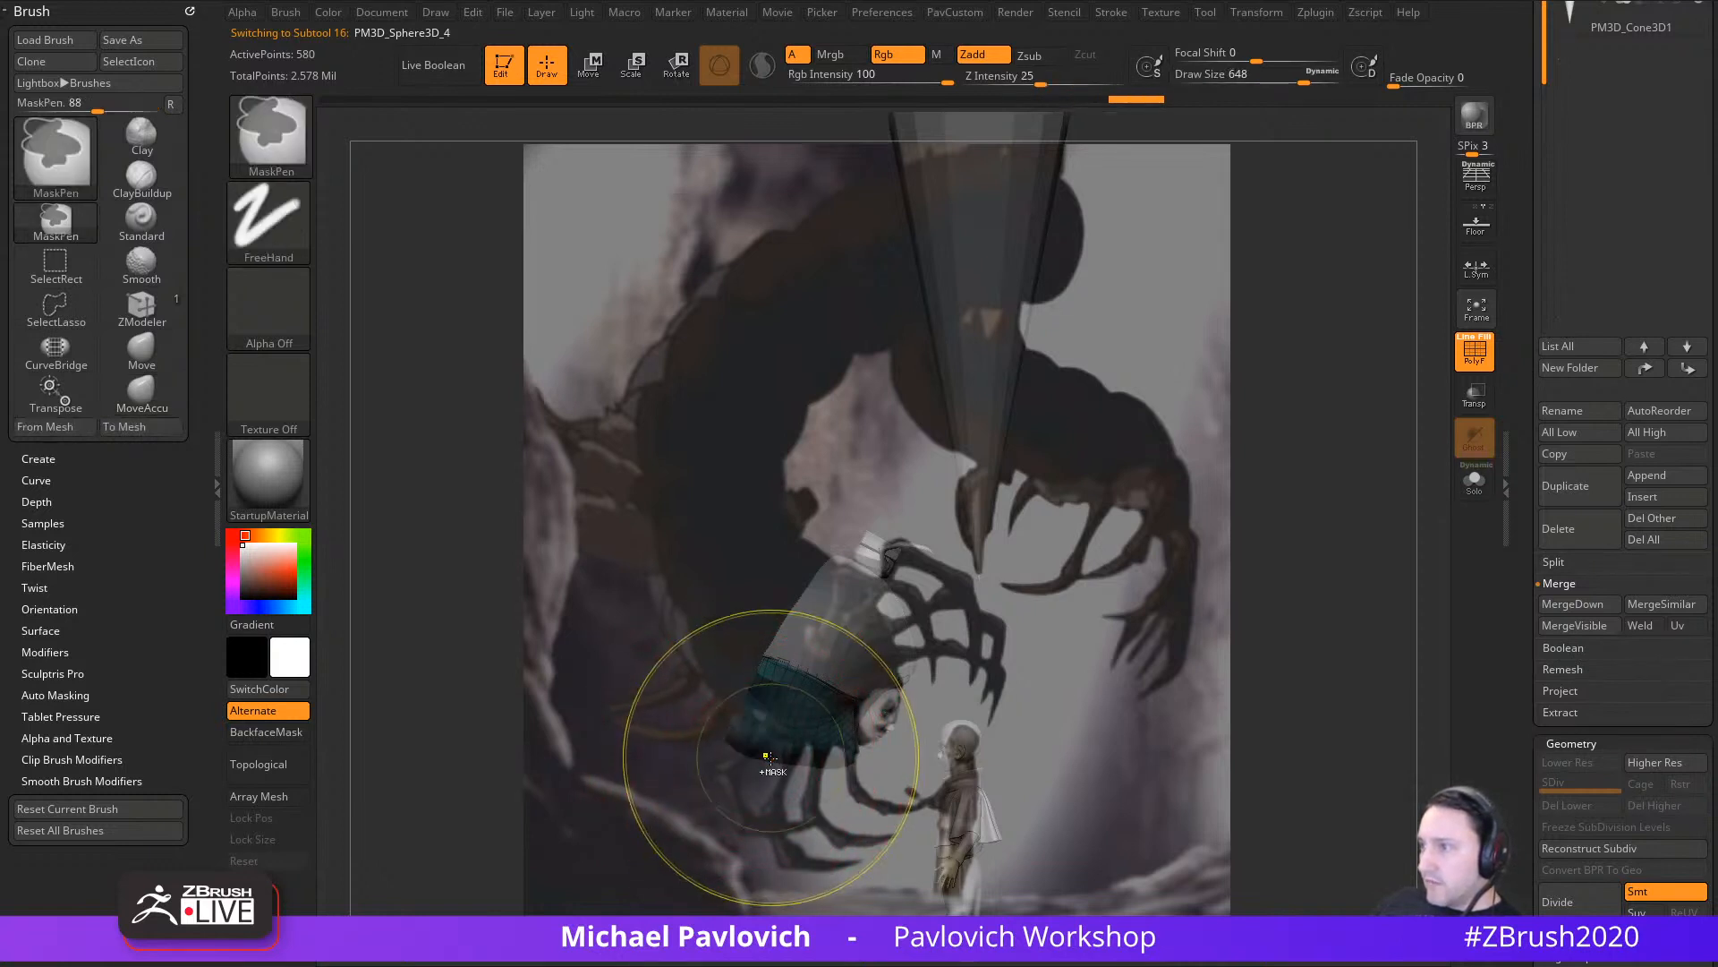
key(ctrl+z)
Step: Switch the masking brush to MaskLasso, clear any mask on the lower head shell and hide the Spotlight reference overlay
ctrl+drag(997, 851, 830, 665)
ctrl+click(290, 148)
click(638, 228)
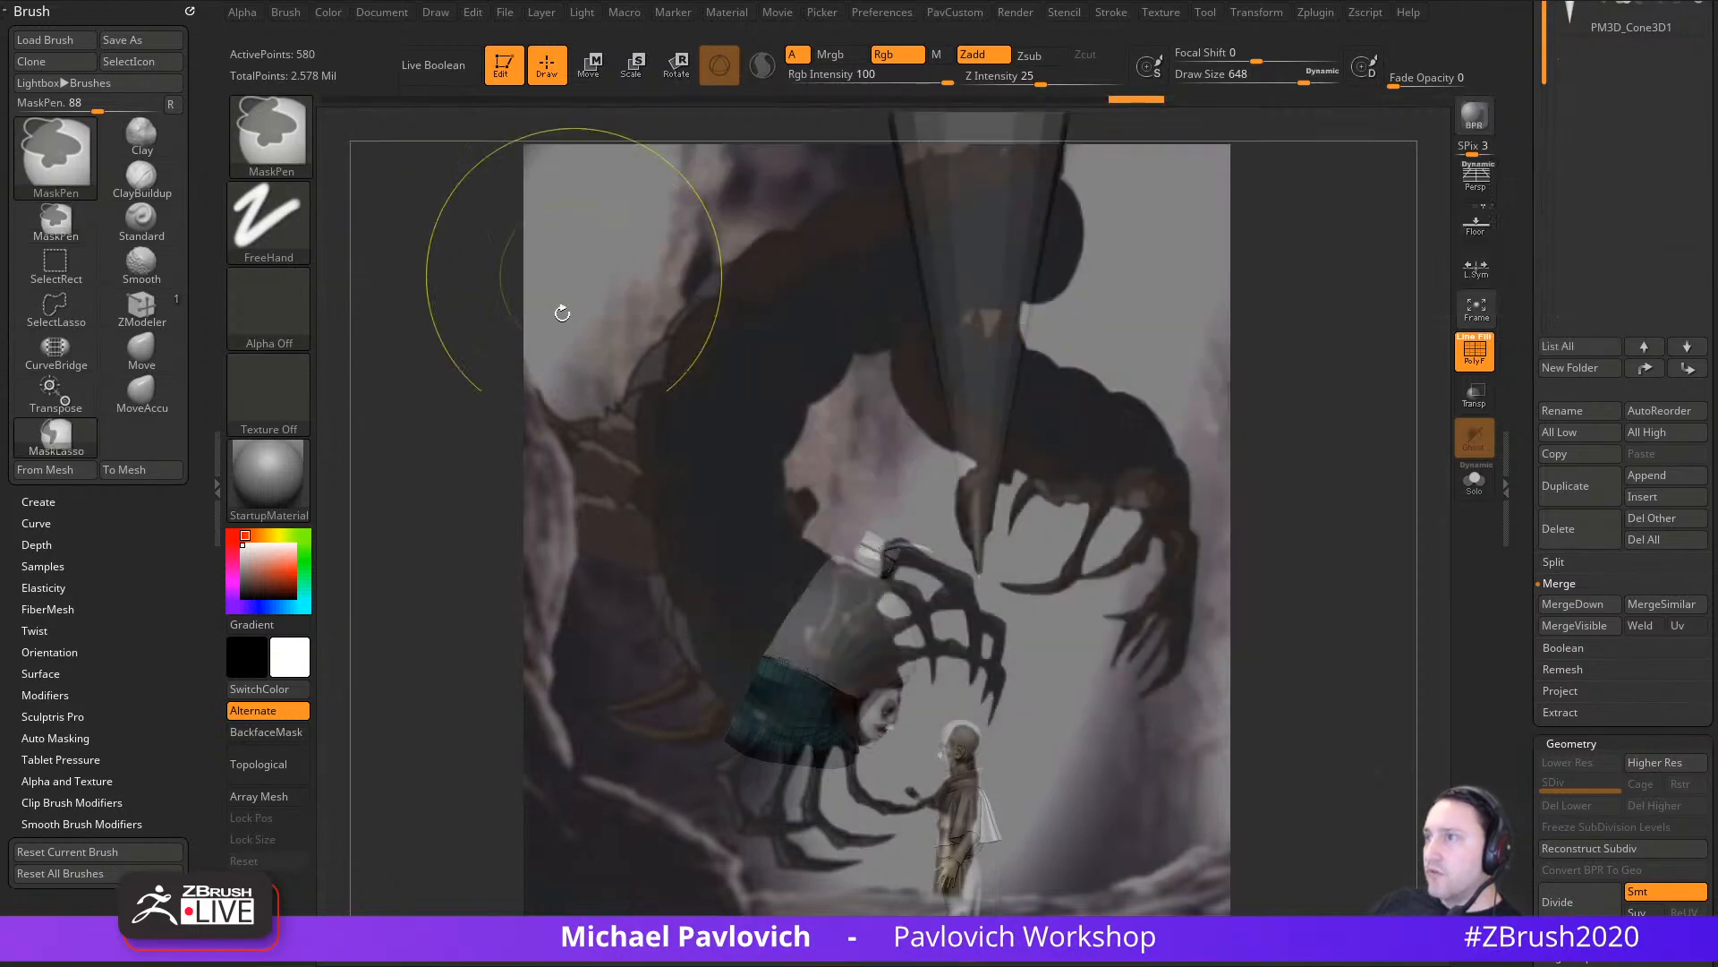
mouse_move(1306, 630)
ctrl+mouse_down()
mouse_move(867, 617)
mouse_move(913, 927)
mouse_move(1298, 805)
ctrl+mouse_up()
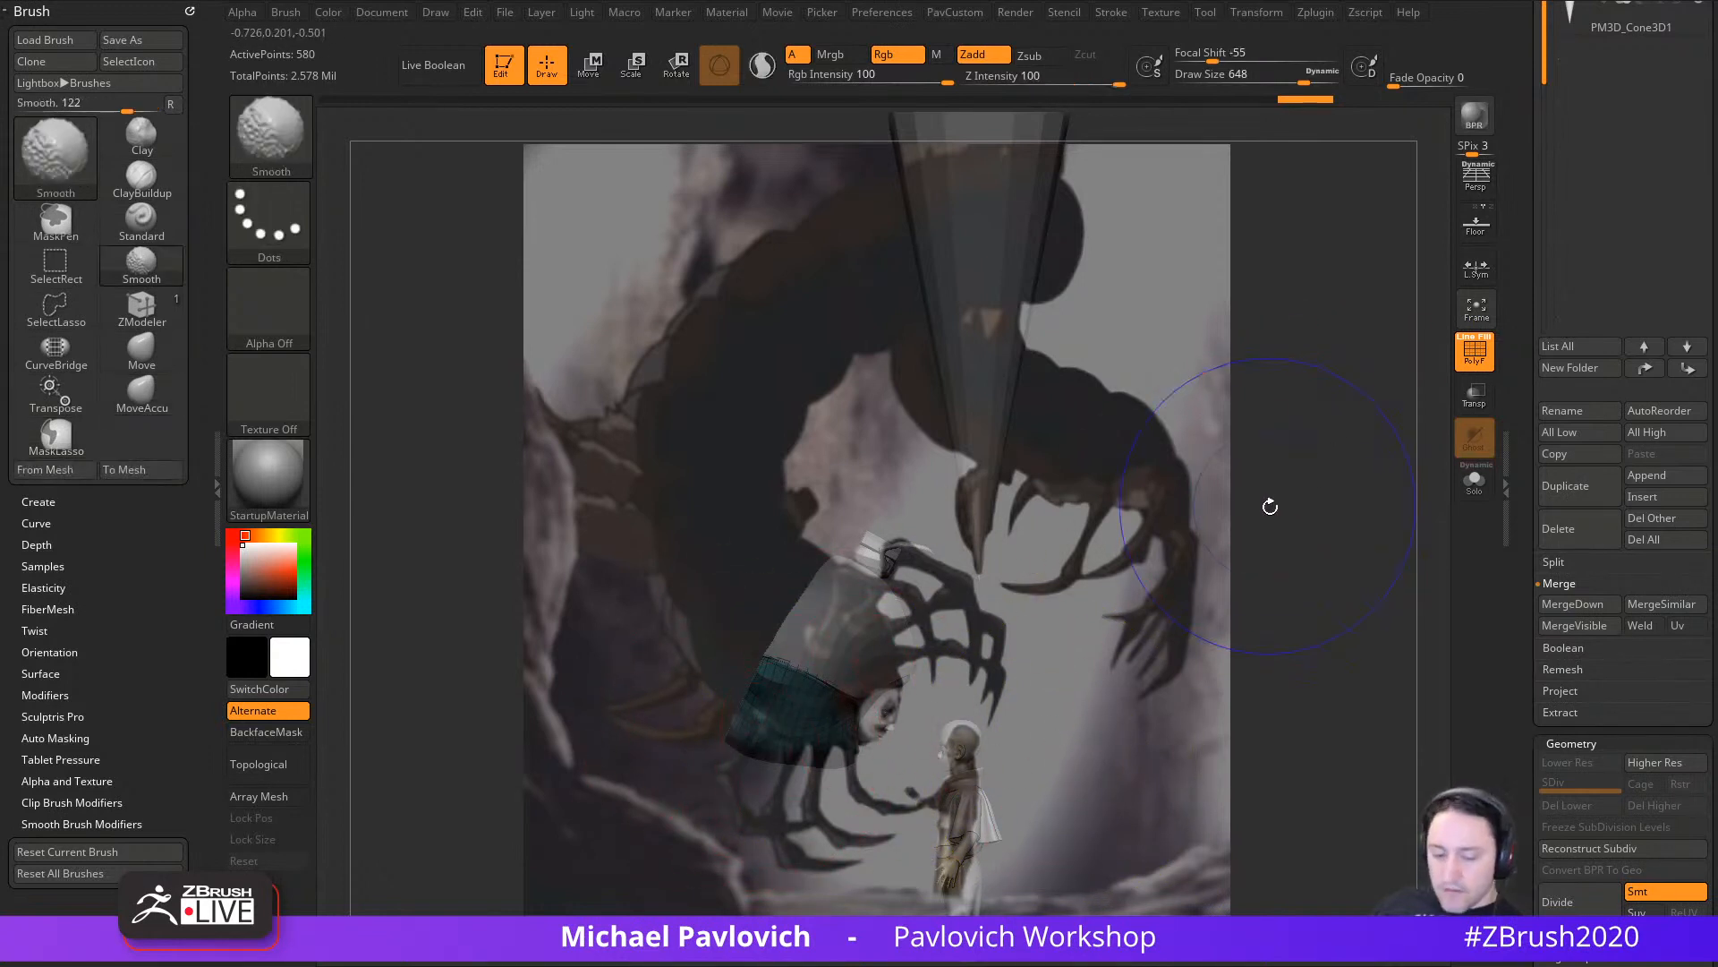
key(shift+z)
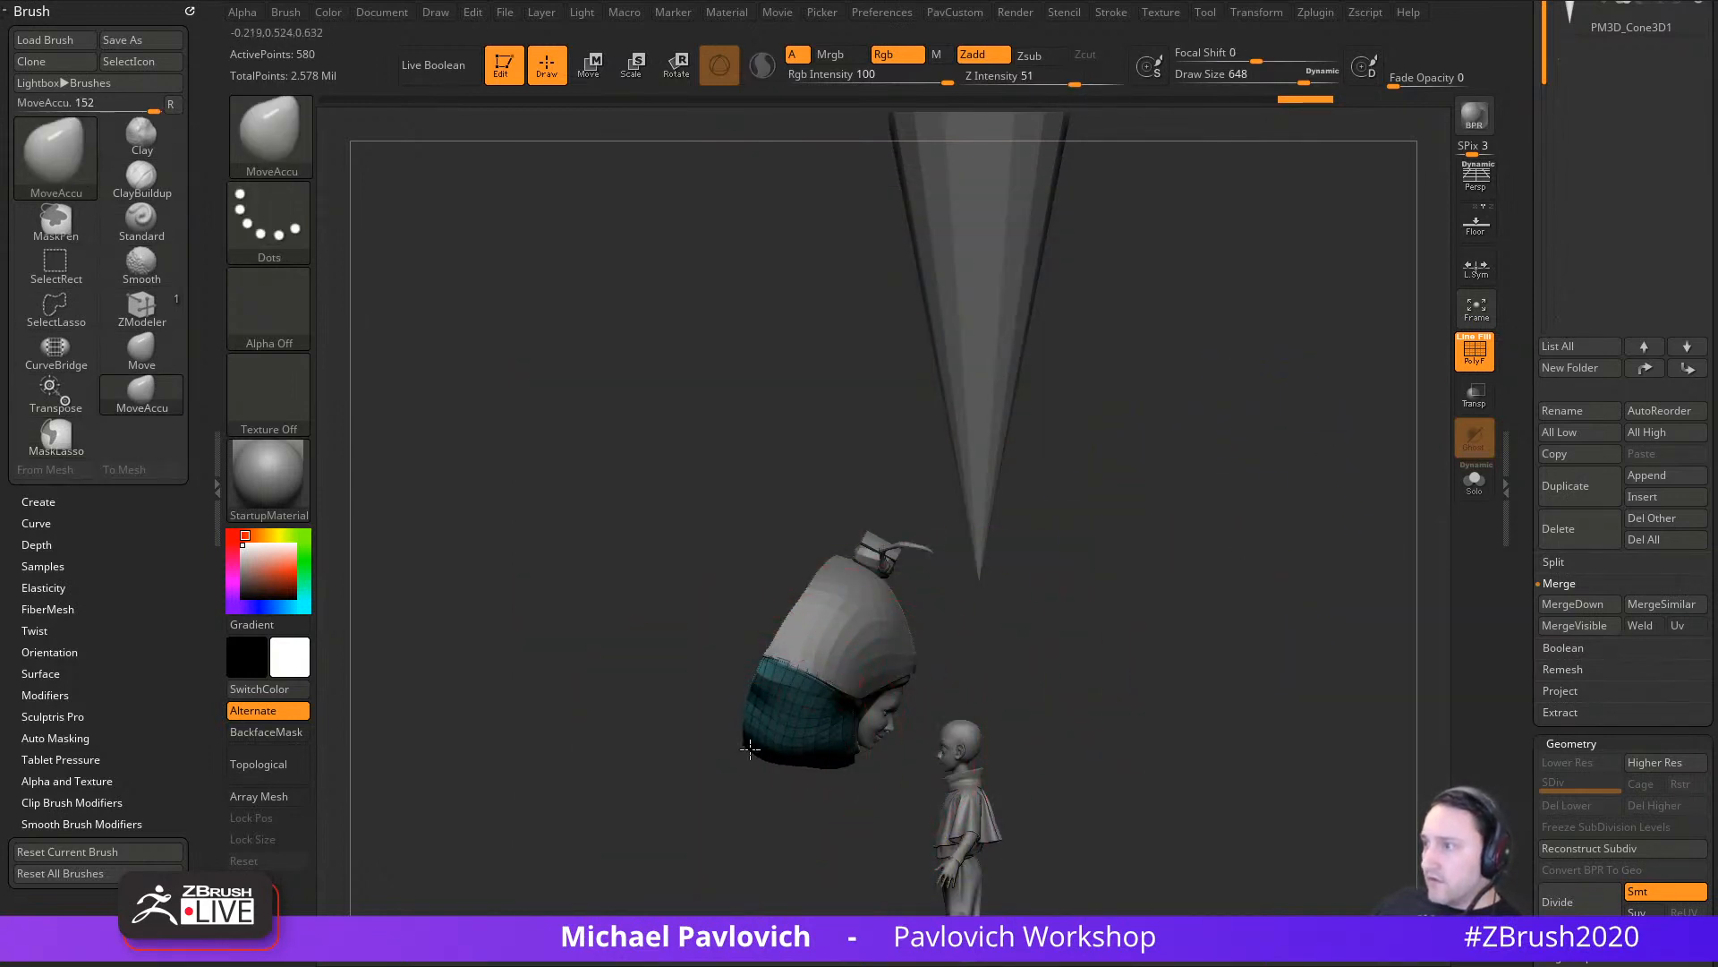
Step: Reshape the back and lower edge of the large head's lower hood with the MoveAccu brush, adjusting the draw size between strokes
drag(750, 748, 777, 756)
right_drag(769, 784, 787, 733)
key(s)
drag(788, 732, 755, 734)
right_drag(757, 759, 777, 769)
key(s)
mouse_move(777, 770)
mouse_down()
mouse_move(752, 759)
mouse_move(768, 741)
mouse_up()
key(b)
key(m)
key(v)
key(s)
key(s)
mouse_move(756, 743)
right_down()
mouse_move(884, 705)
mouse_move(1035, 713)
mouse_move(1020, 709)
mouse_move(1120, 679)
mouse_move(1074, 678)
mouse_move(1088, 671)
right_up()
Step: Switch to the Standard brush and make the upper hood shell, PM3D_Sphere3D_2, the active subtool
key(b)
key(s)
key(t)
alt+click(846, 617)
right_drag(1092, 604, 1207, 590)
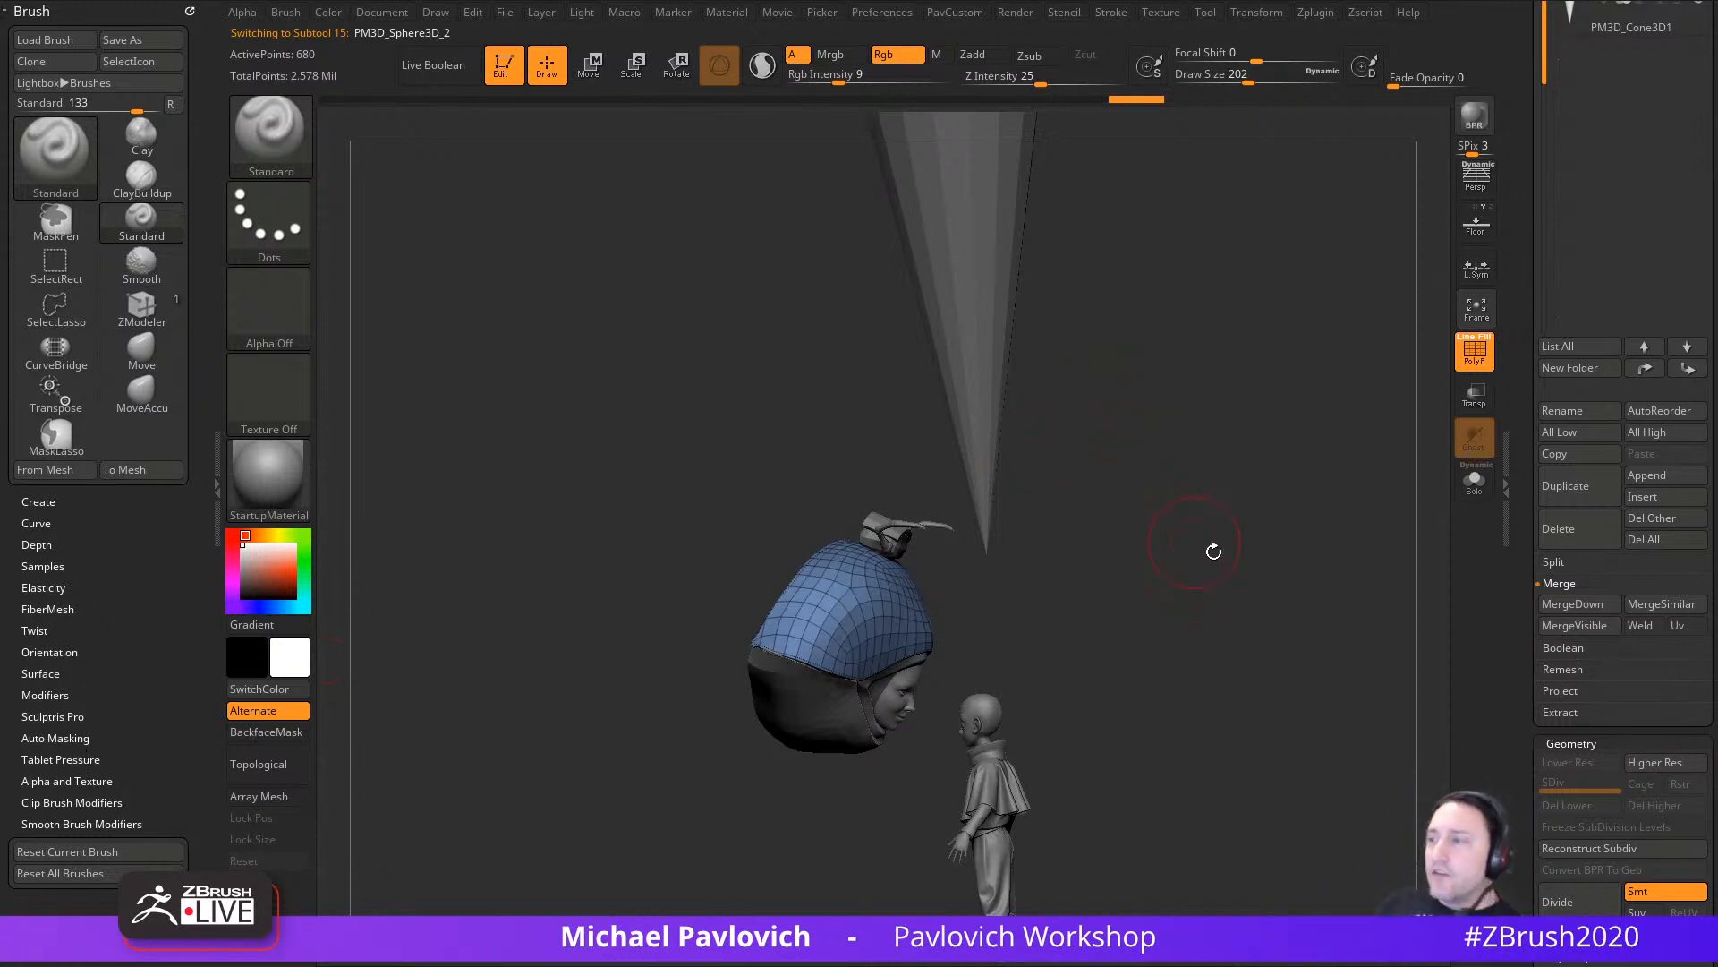
Step: Turn off the PolyFrame display and set the draw size to 124
click(1475, 352)
drag(1528, 366, 1523, 631)
right_drag(1300, 604, 1209, 643)
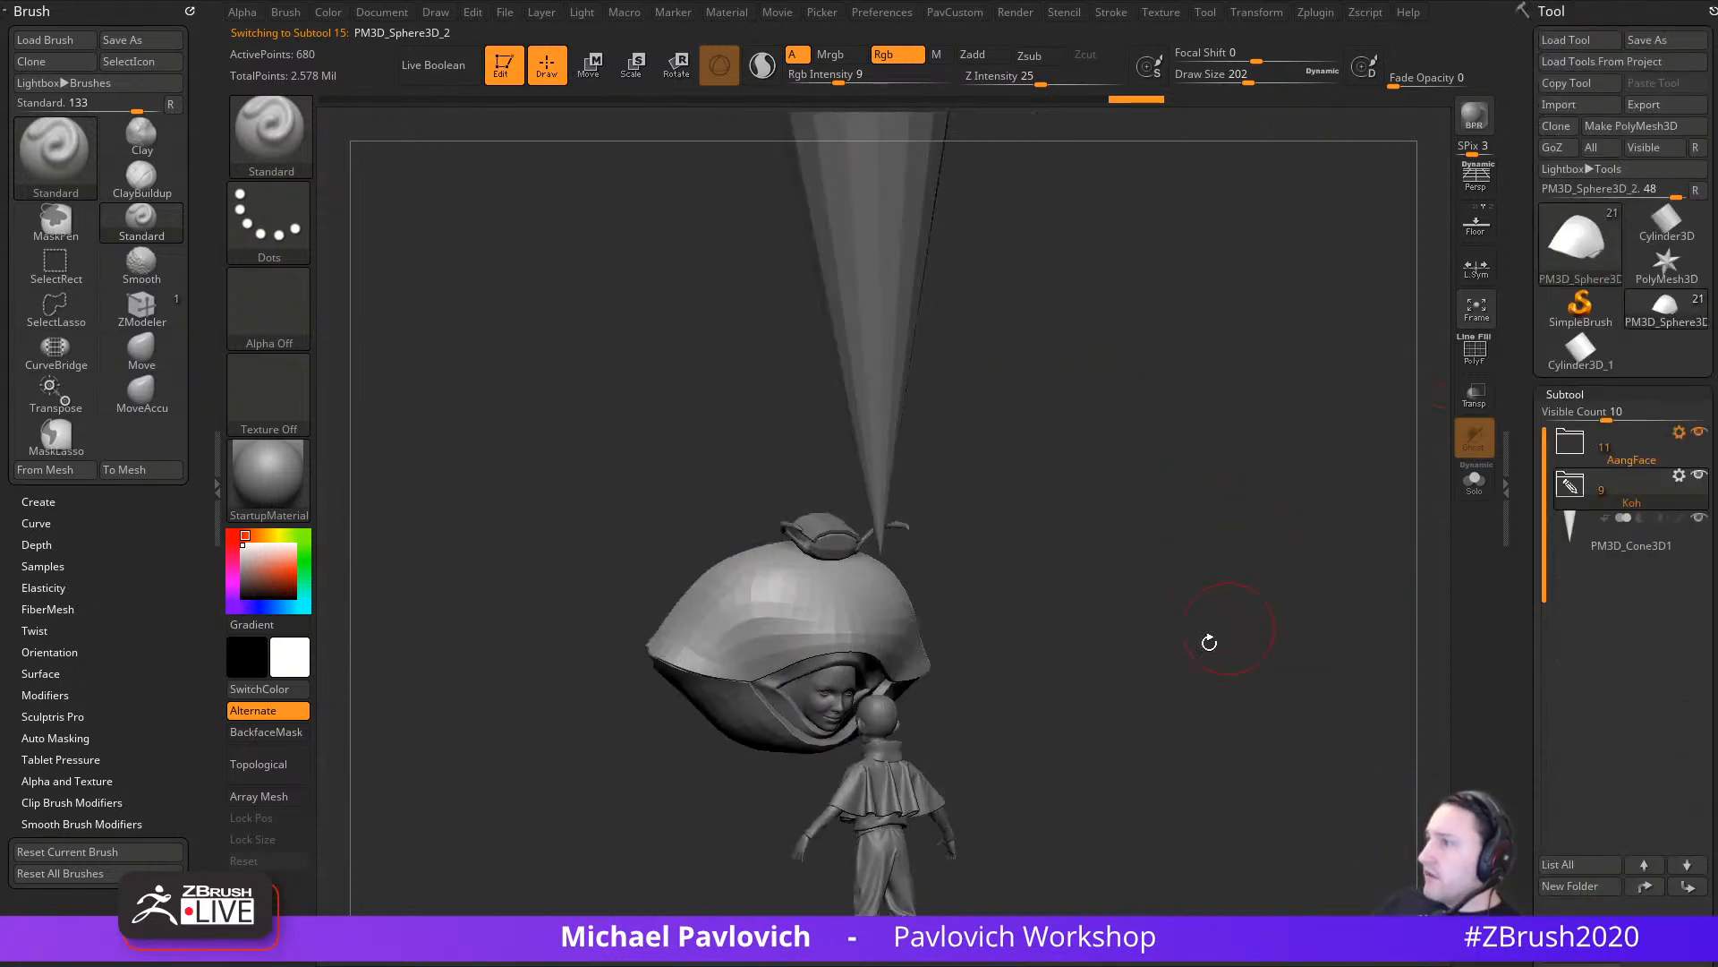
key(s)
drag(969, 711, 958, 710)
right_drag(1251, 591, 1428, 521)
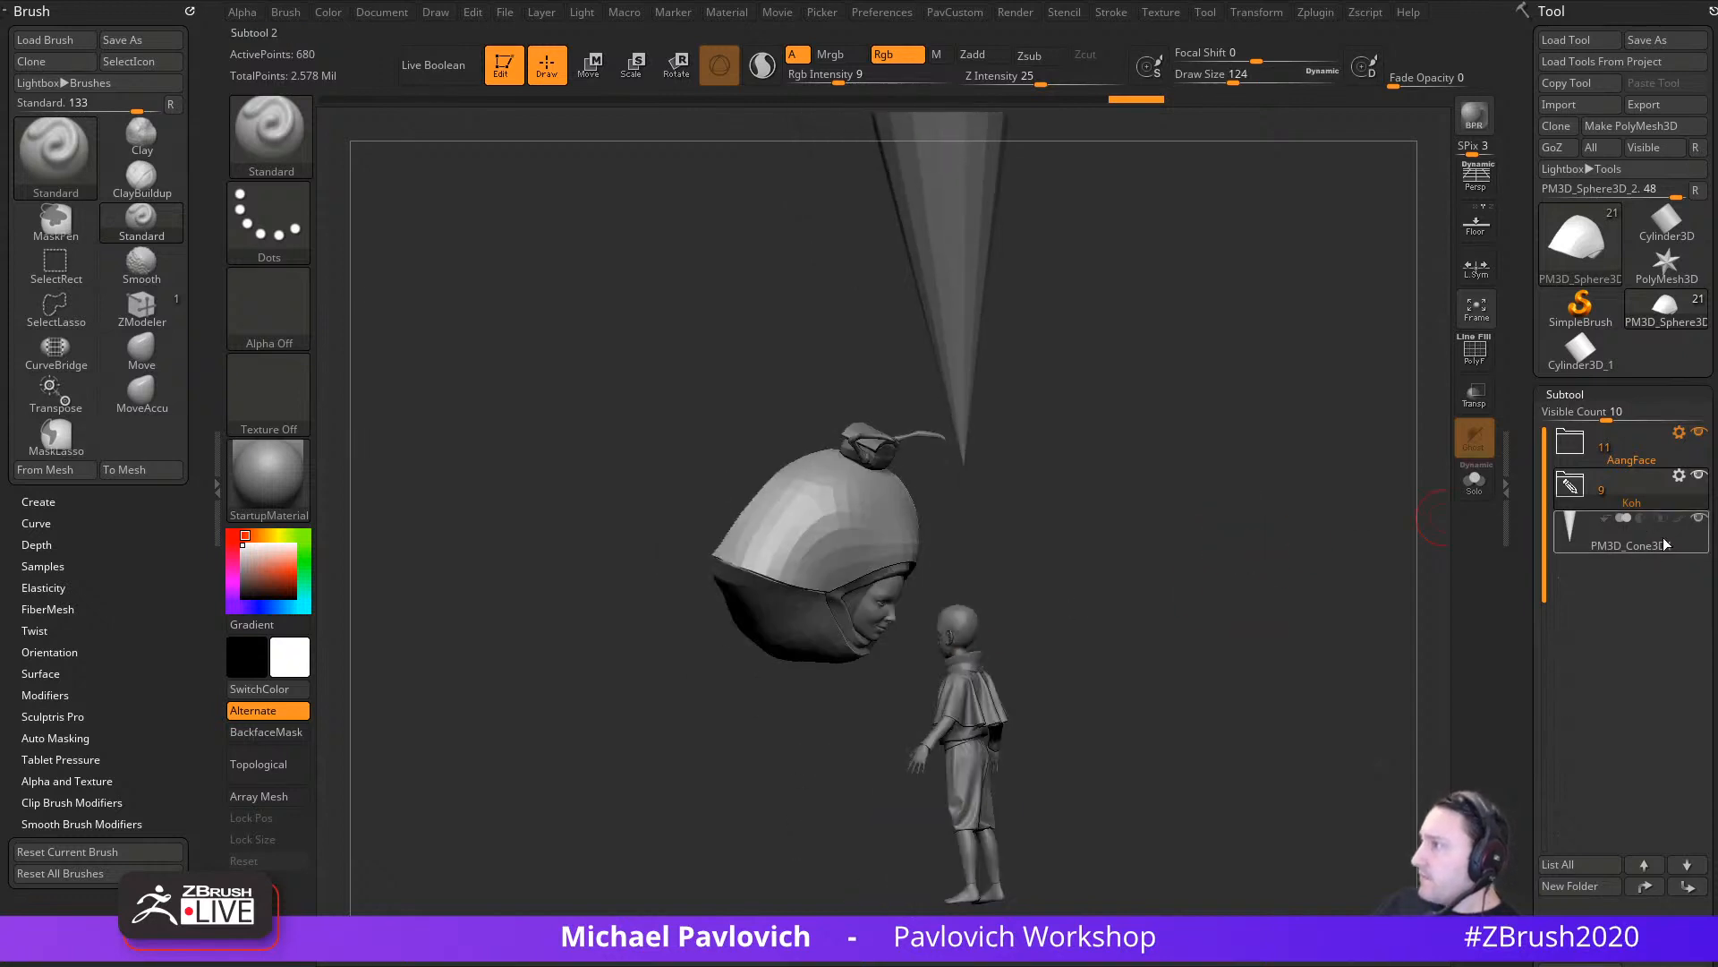
Step: Turn on the polypaint display for all subtools at once
click(1680, 520)
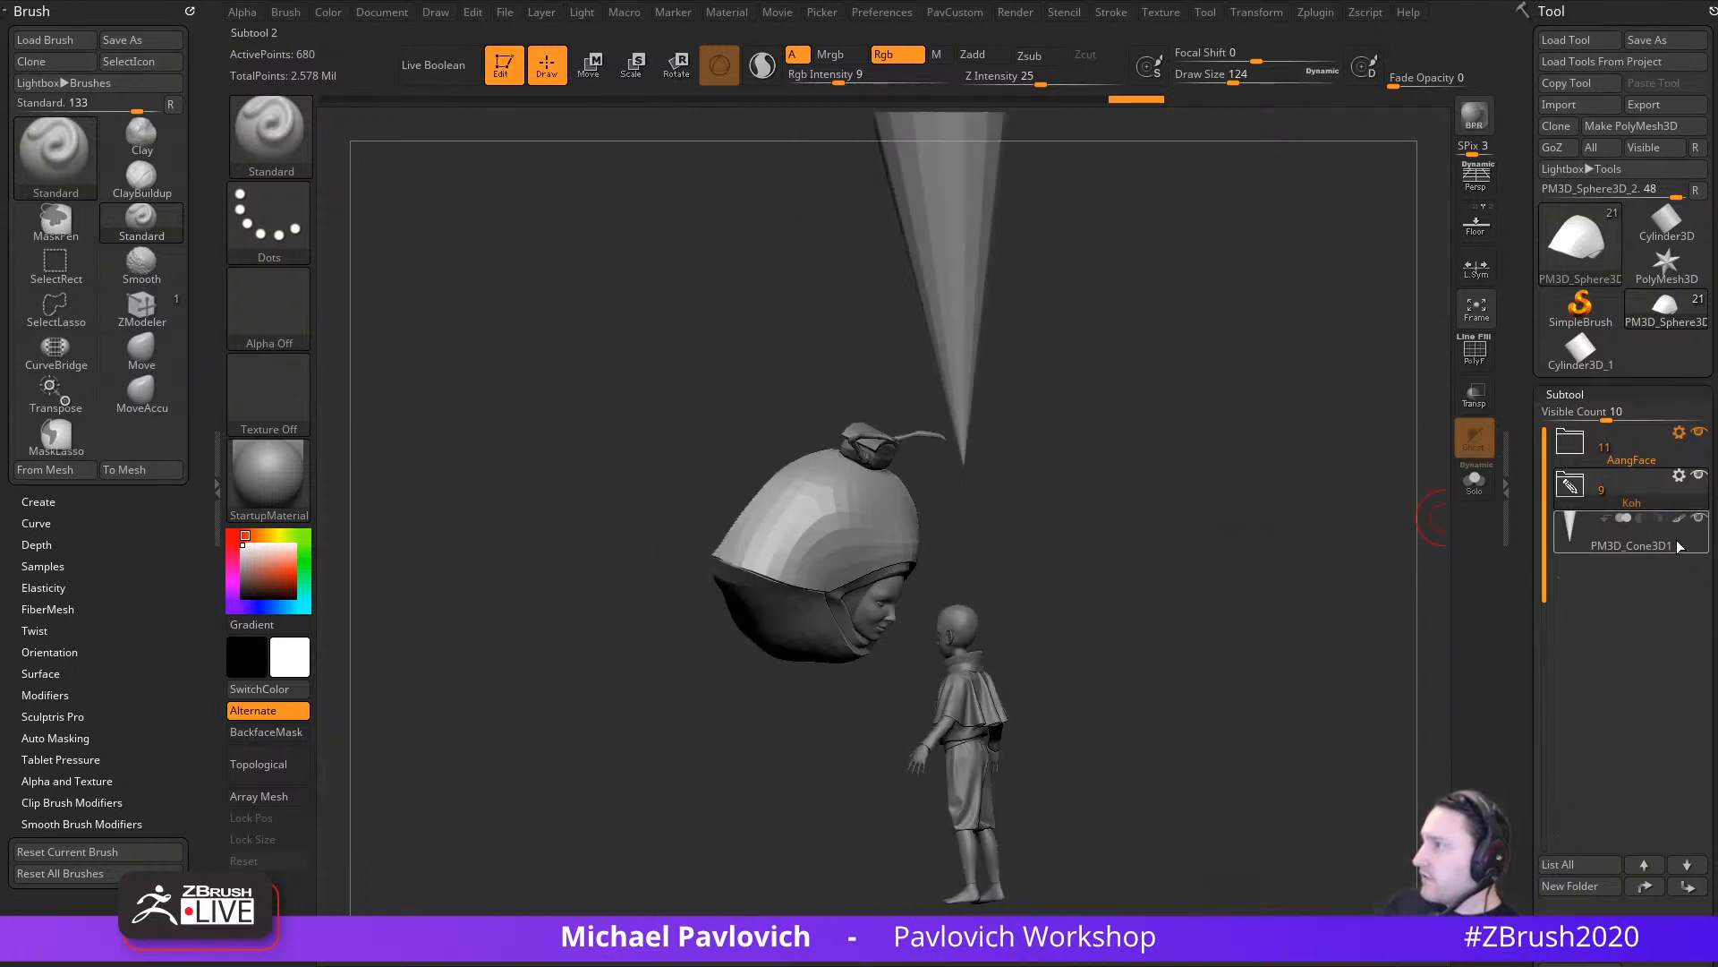
alt+right_drag(1345, 544, 1311, 630)
mouse_move(1229, 482)
mouse_down()
mouse_move(1133, 456)
mouse_move(1151, 441)
mouse_move(1048, 426)
mouse_up()
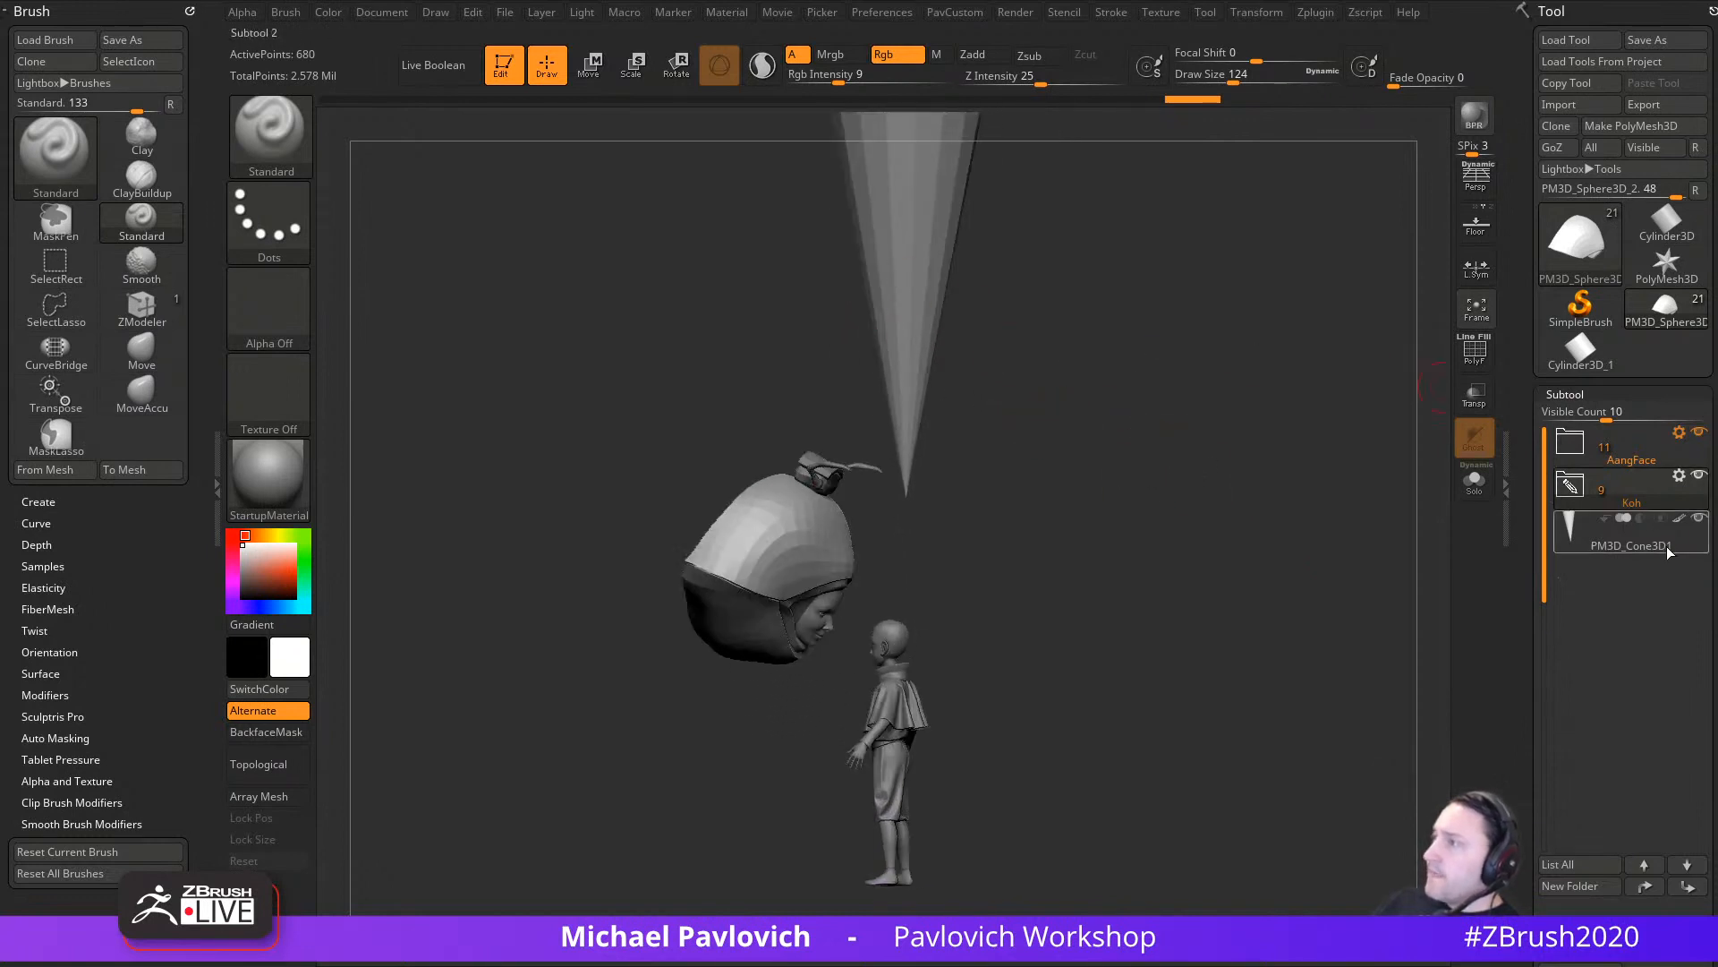
key(shift)
shift+click(1679, 519)
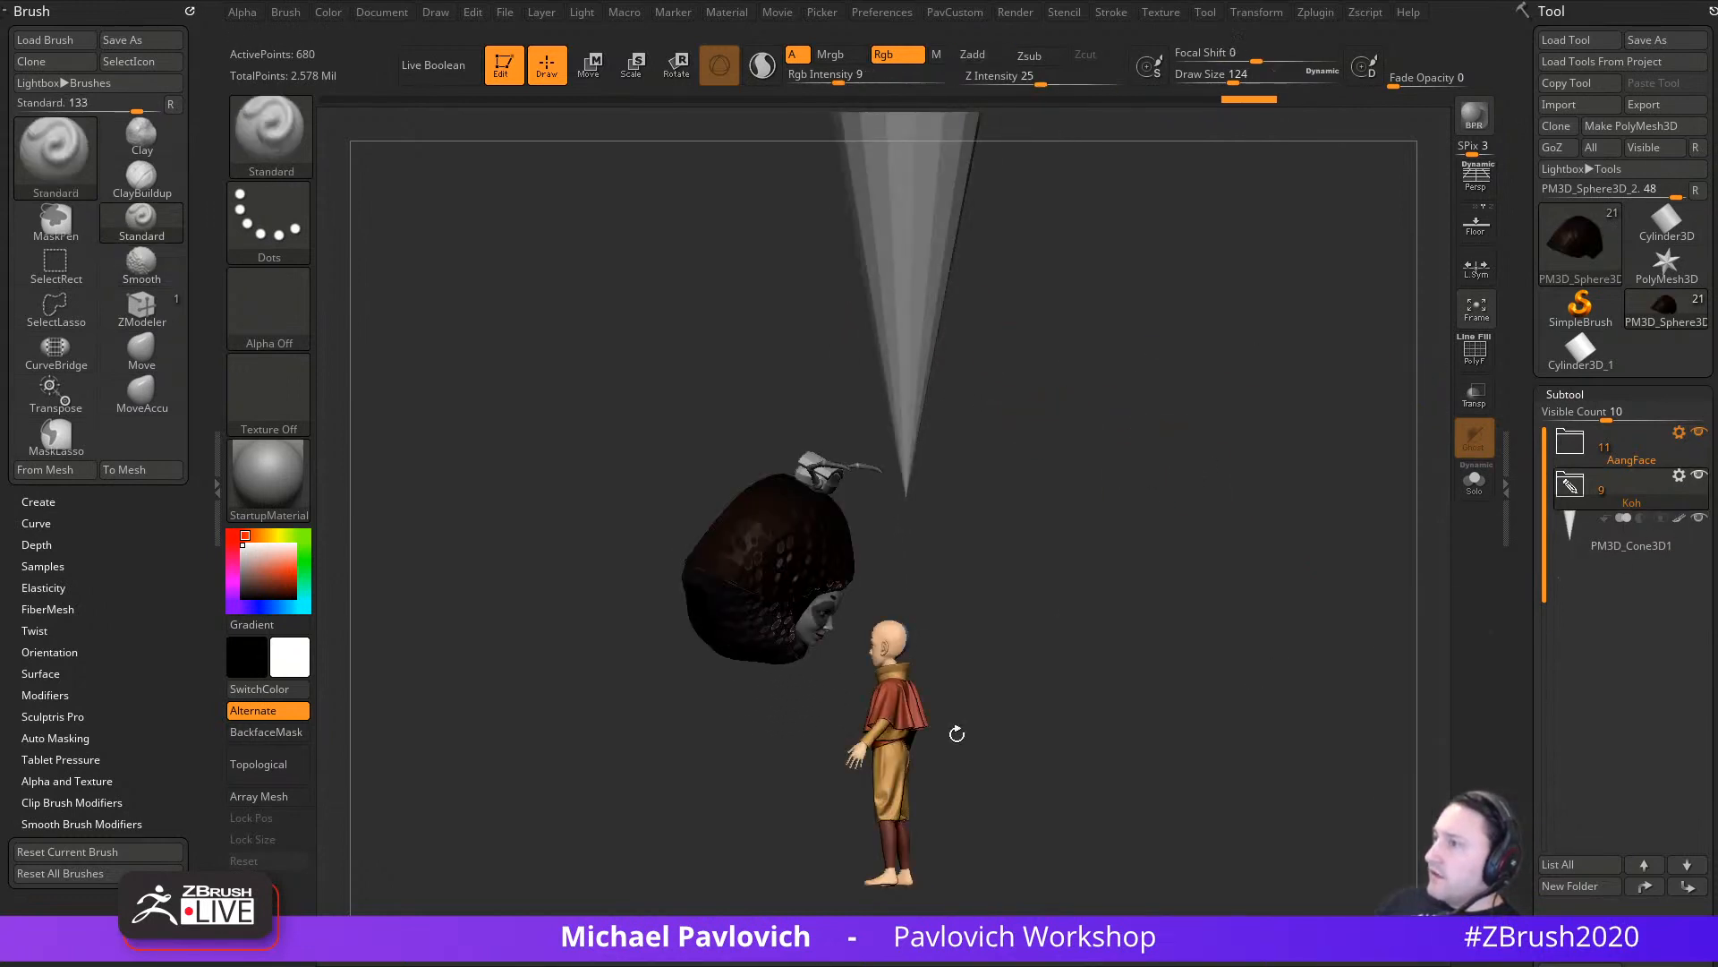
mouse_move(955, 729)
mouse_down()
mouse_move(1149, 597)
mouse_move(1020, 606)
mouse_move(1199, 596)
mouse_up()
key(shift)
Step: Expand the Koh folder and turn off Colorize for the upper hood subtool PM3D_Sphere3D_2
click(1573, 486)
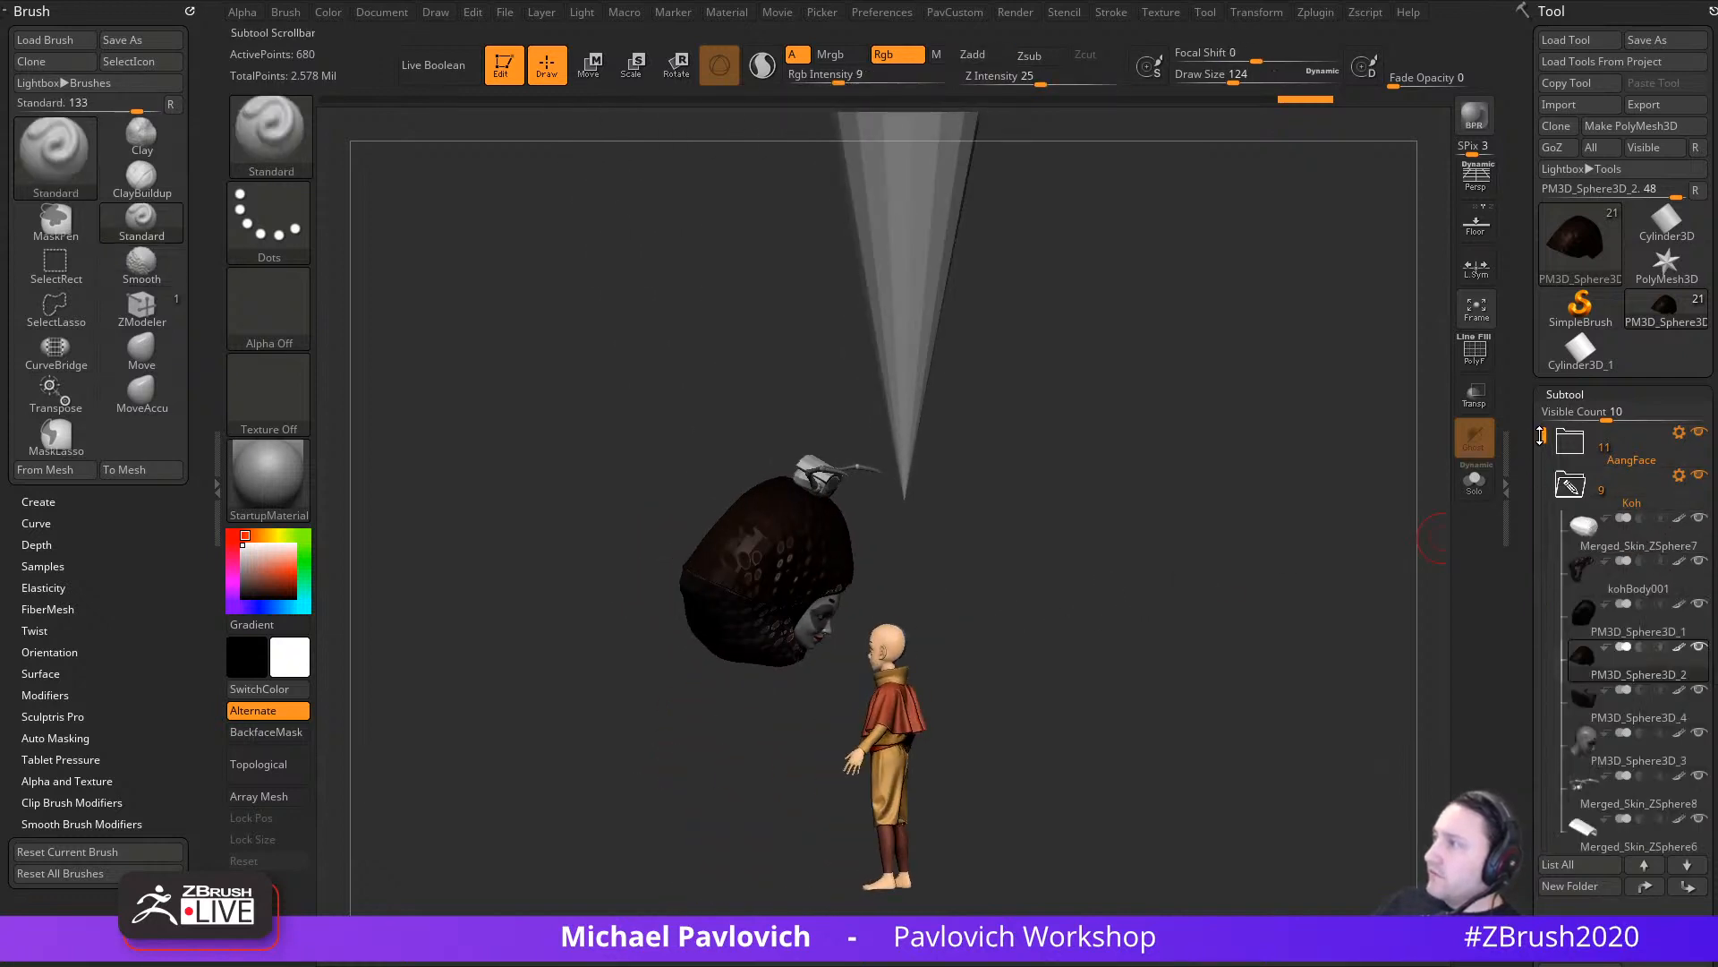
drag(1543, 491, 1543, 549)
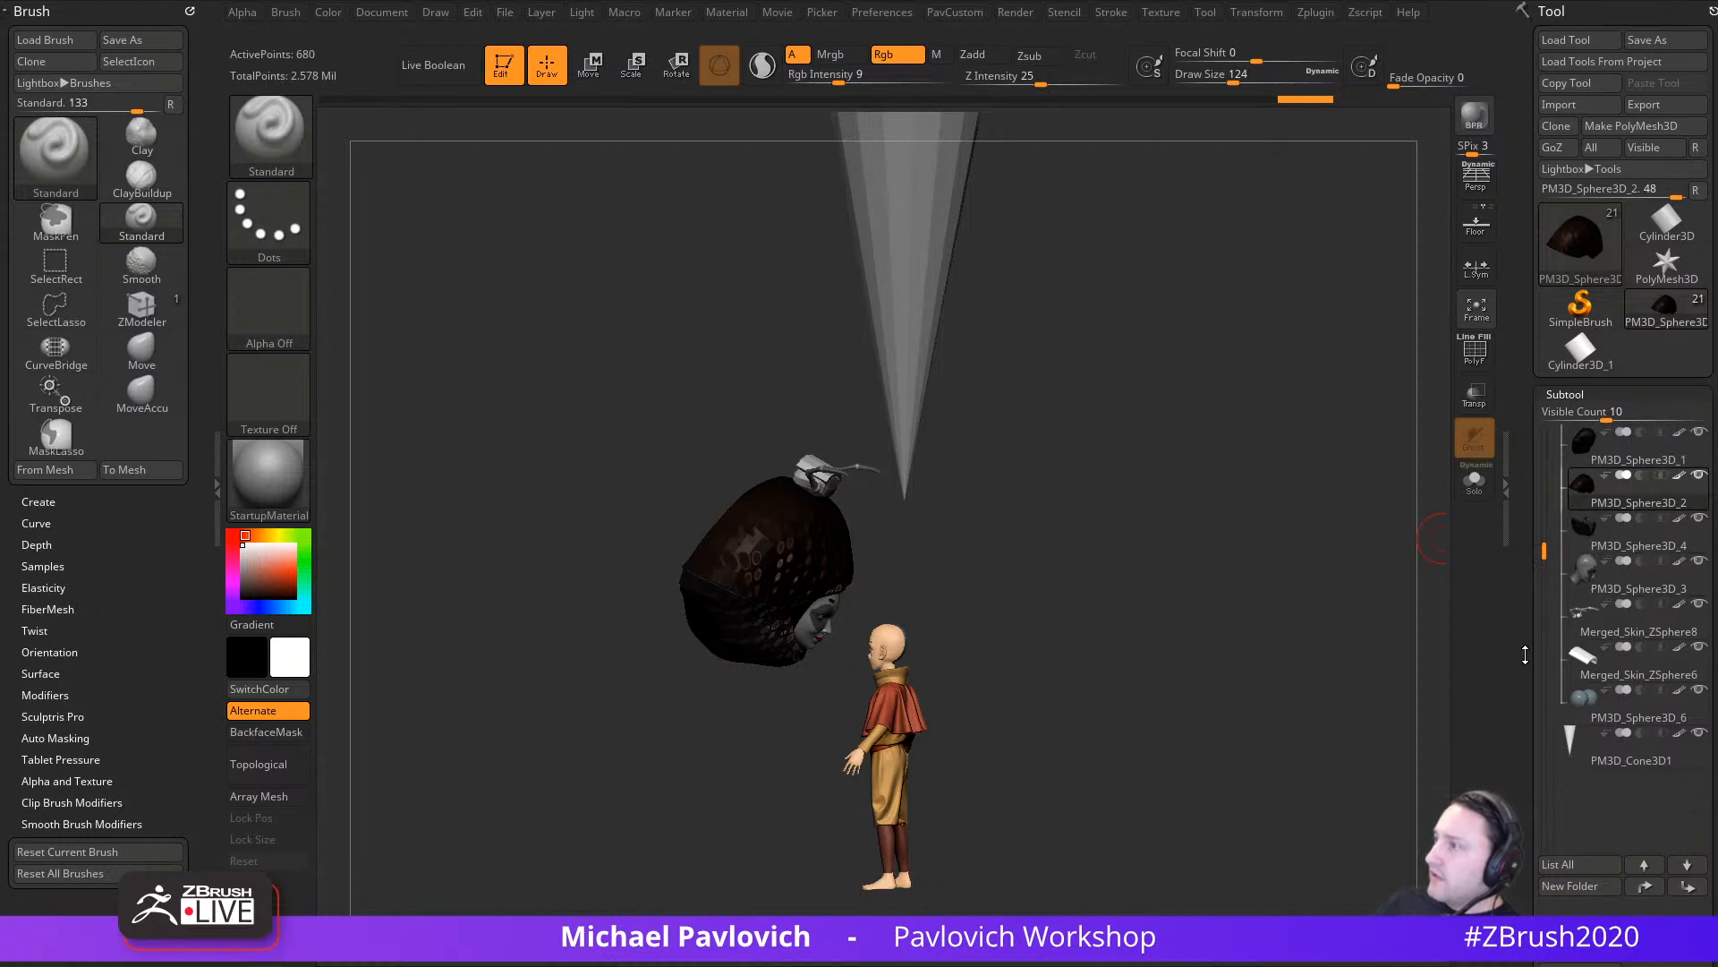
mouse_move(1523, 653)
mouse_down()
mouse_move(1516, 18)
mouse_move(1534, 598)
mouse_move(1534, 501)
mouse_up()
key(shift)
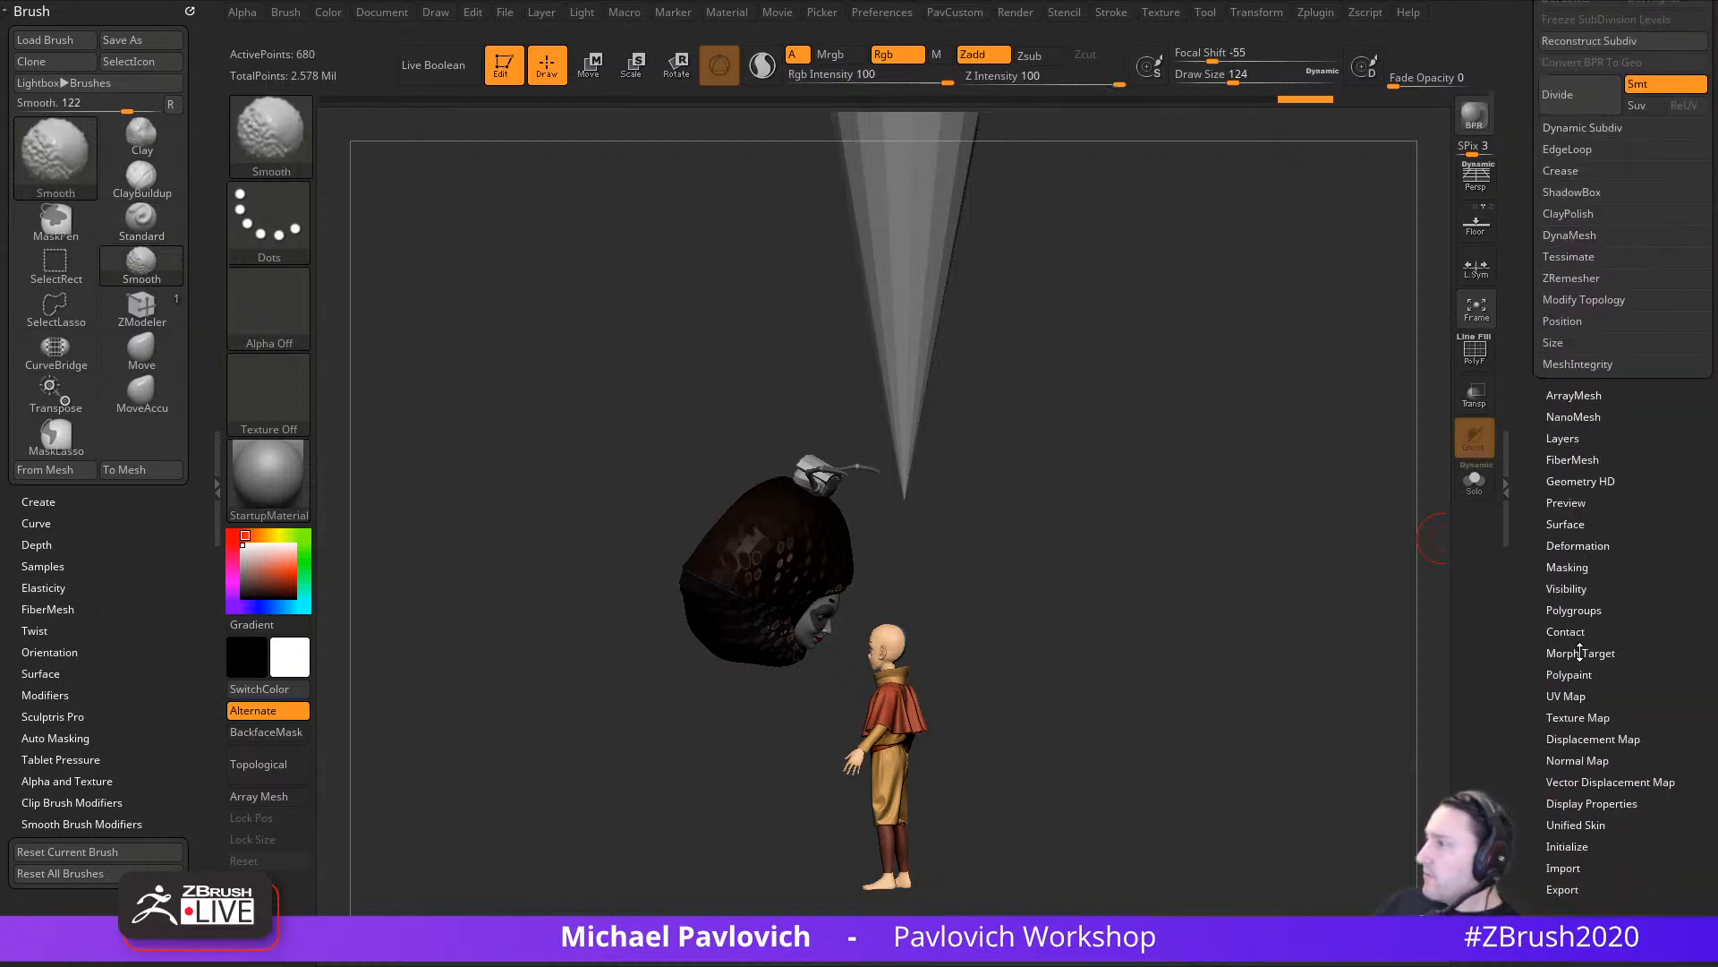
click(1571, 673)
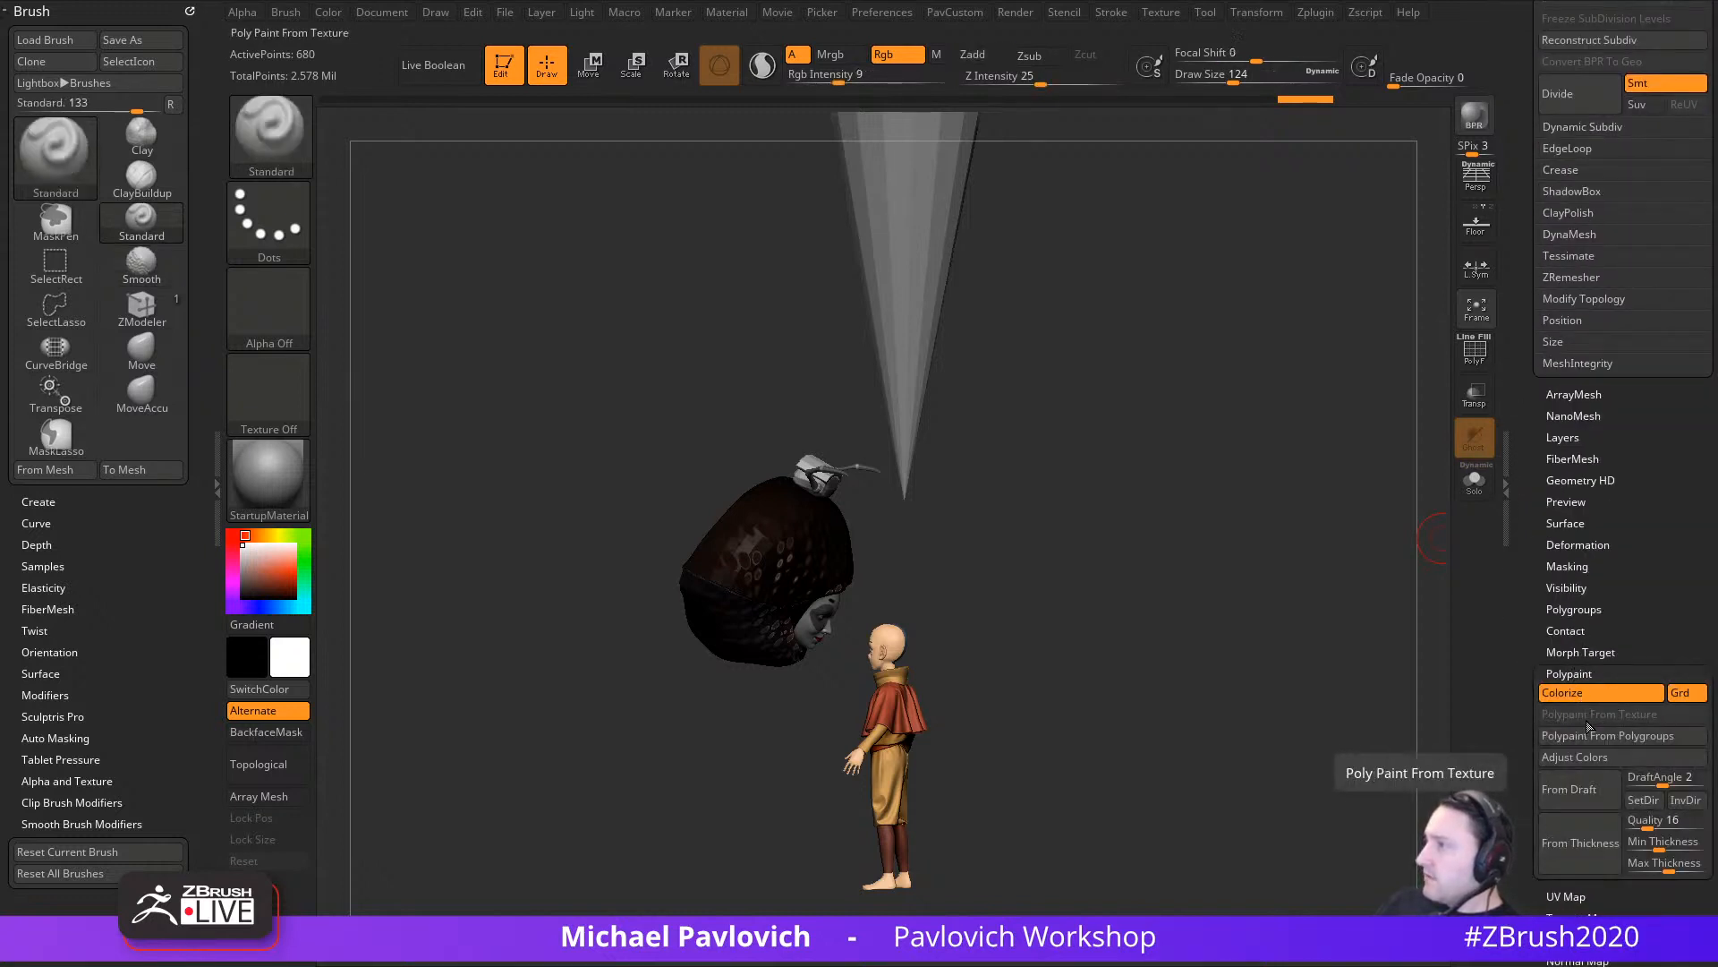
click(1584, 713)
click(1580, 697)
Step: Turn off the polypaint display for all subtools at once
drag(1534, 578, 1540, 837)
click(1662, 604)
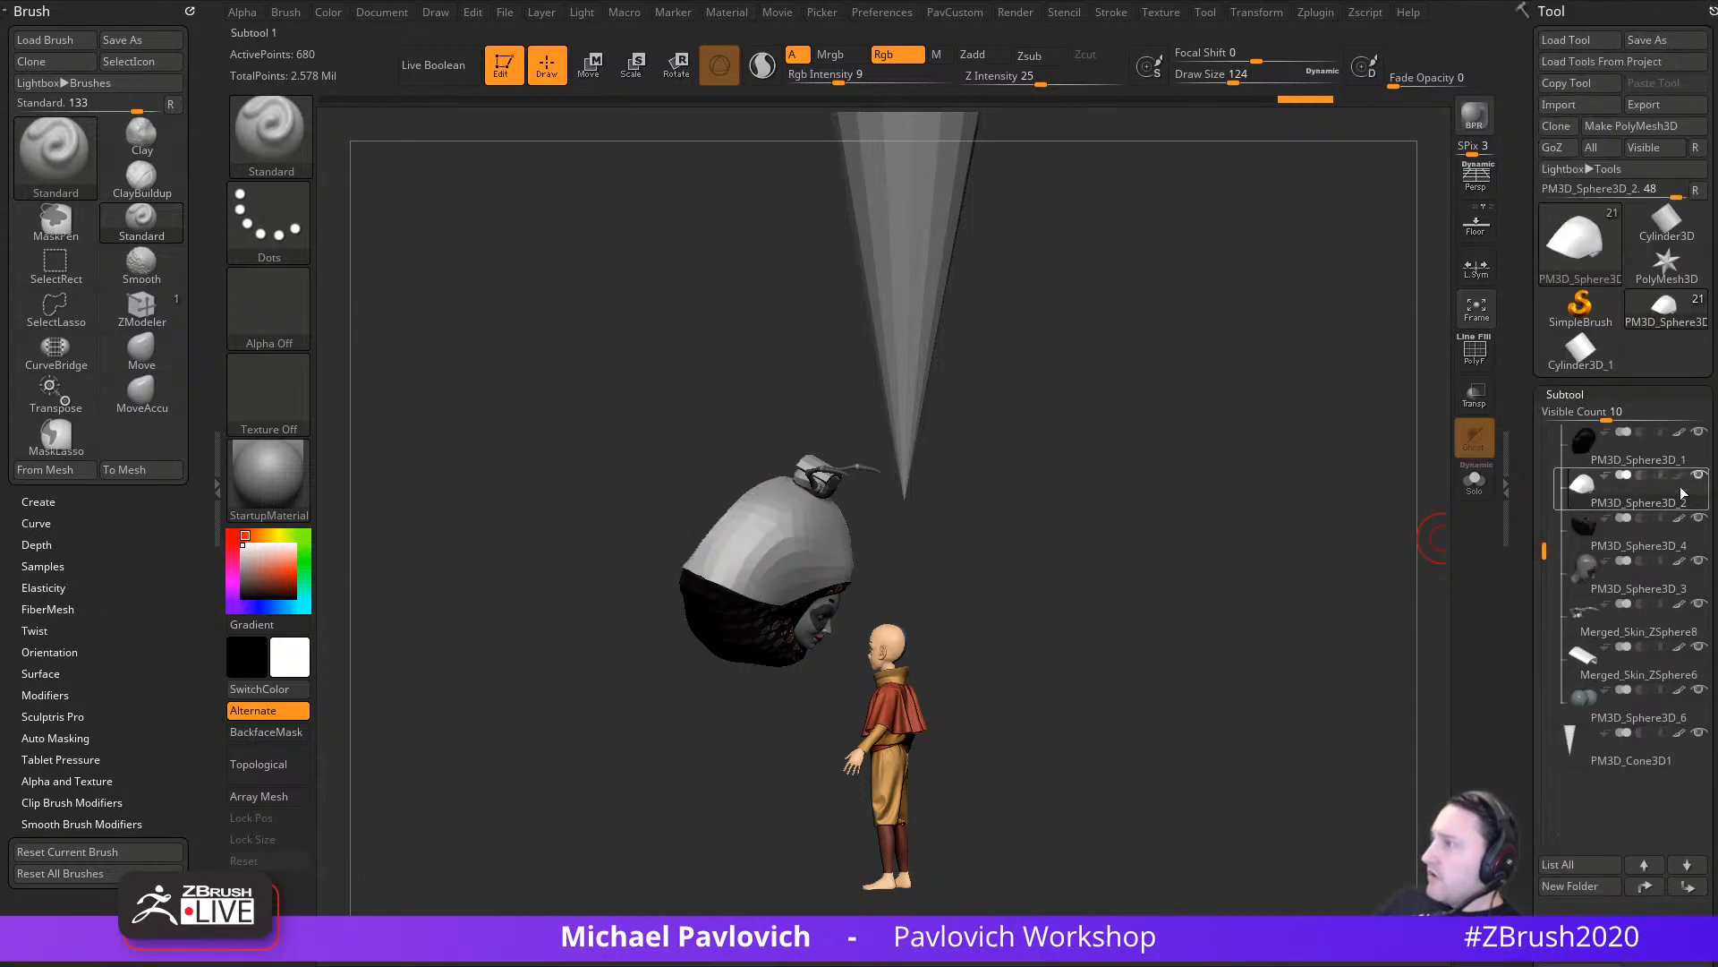
shift+click(1679, 477)
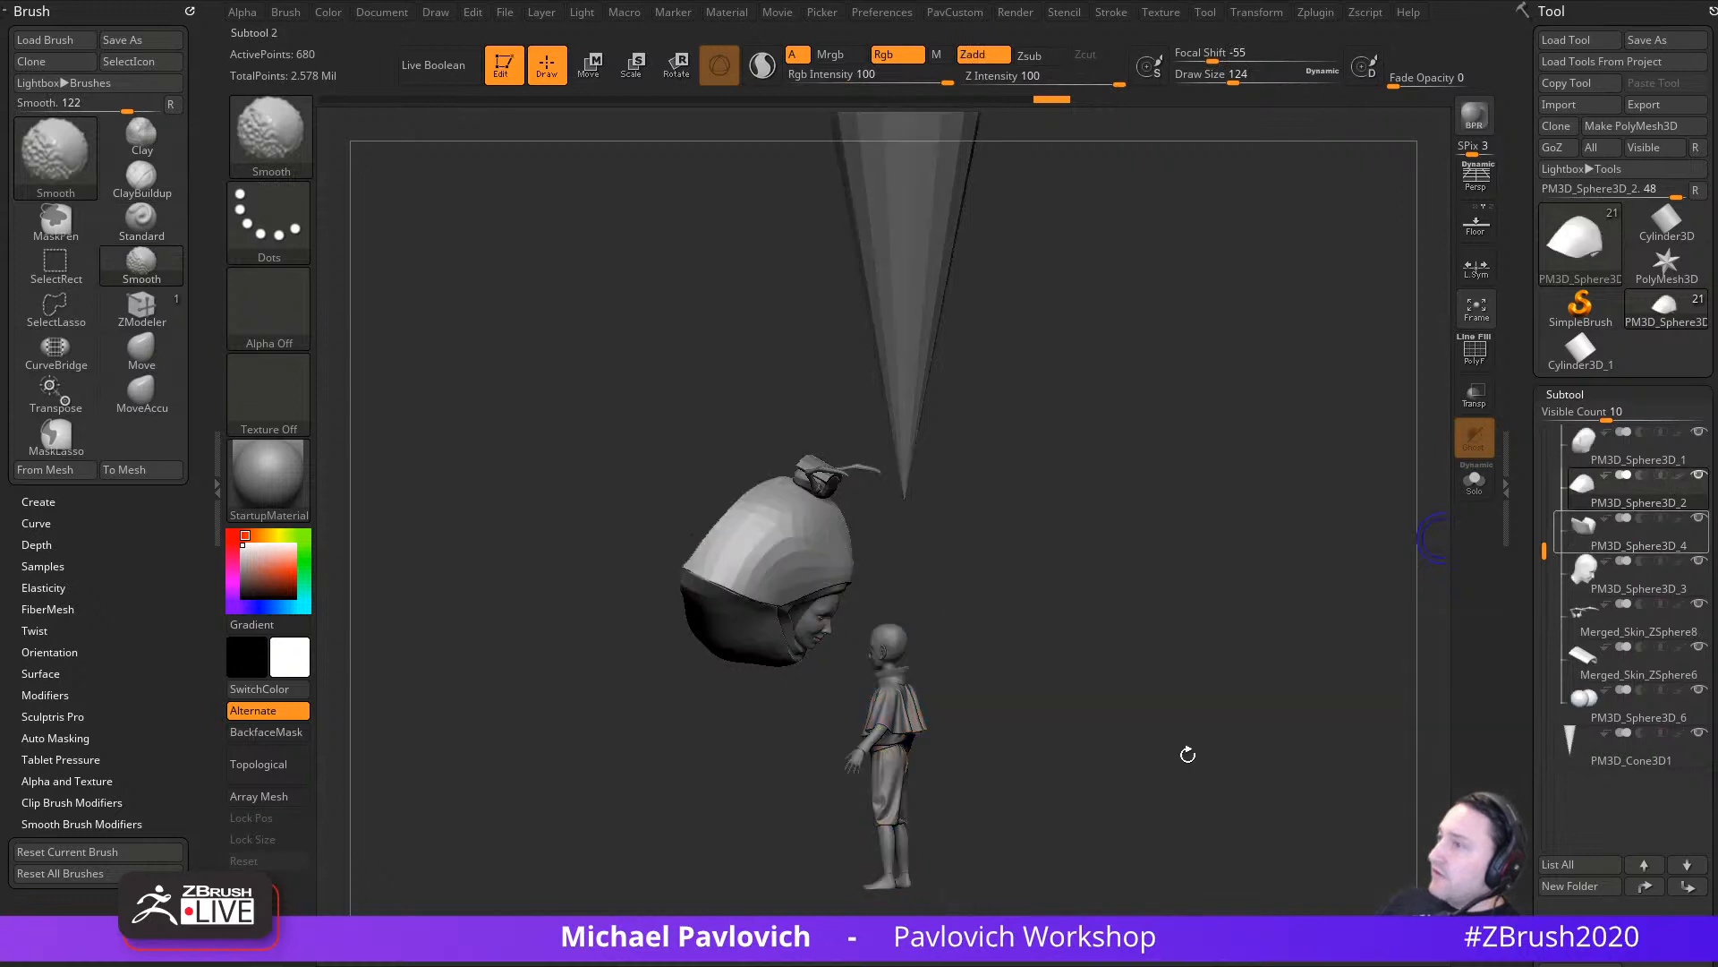
drag(993, 696, 1263, 553)
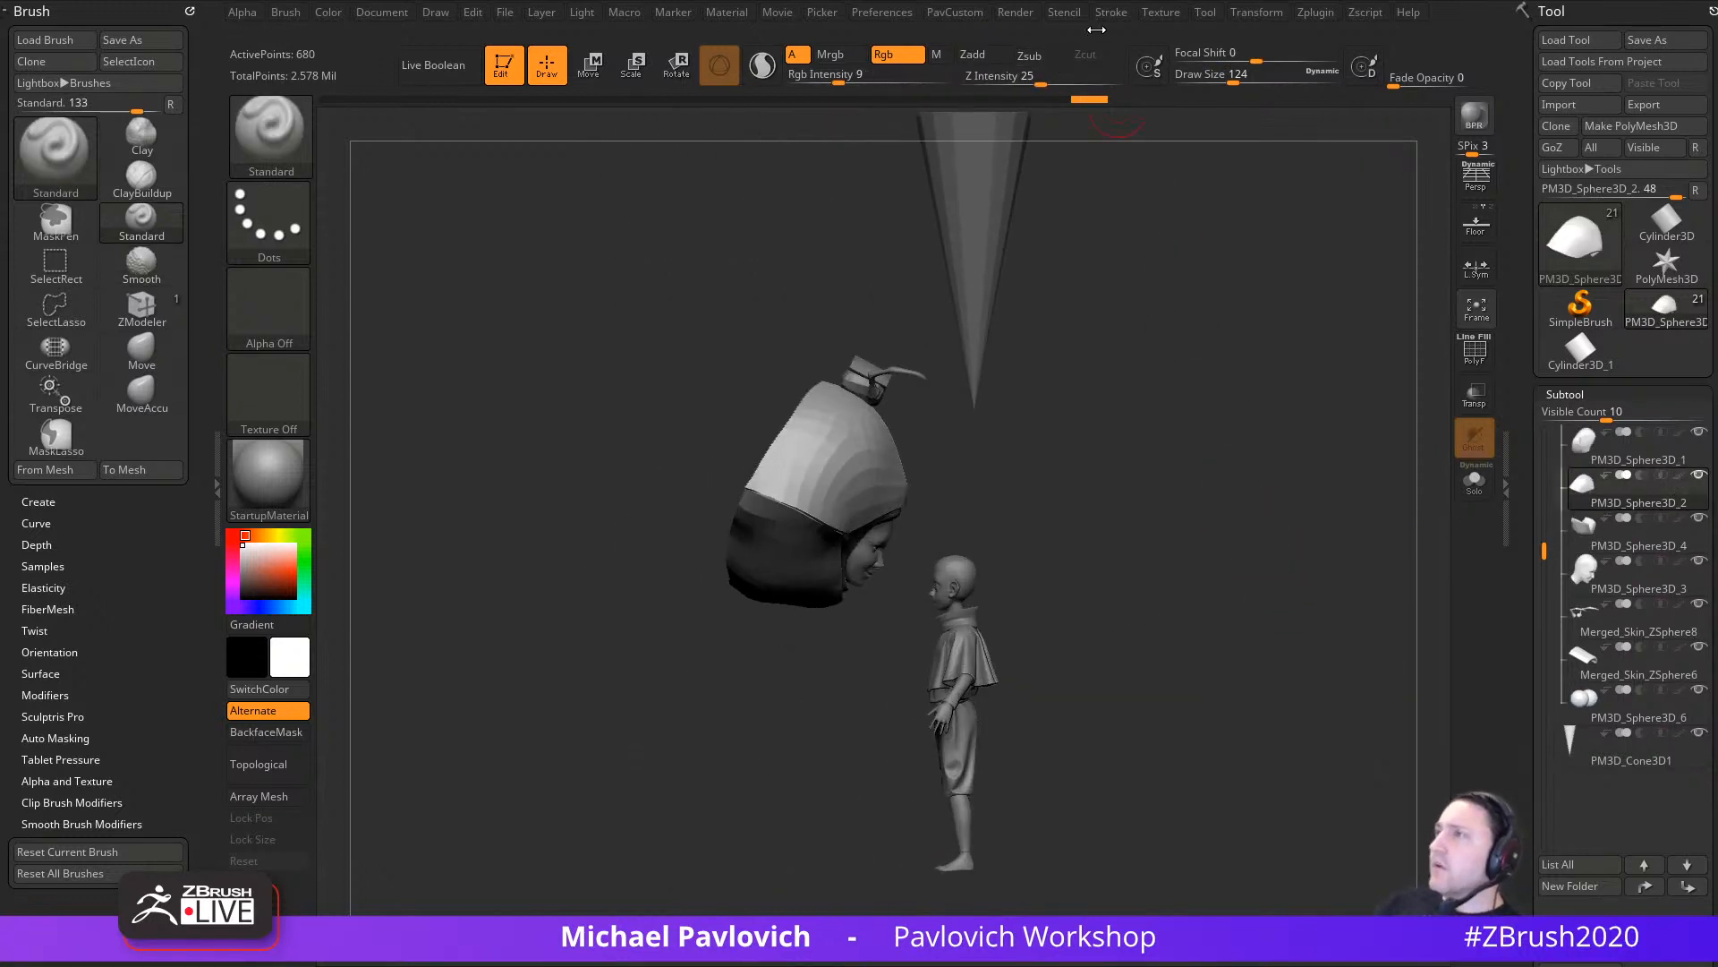
Step: Look at SubTool Master's Fill options for the visible subtools and cancel without filling
click(1327, 14)
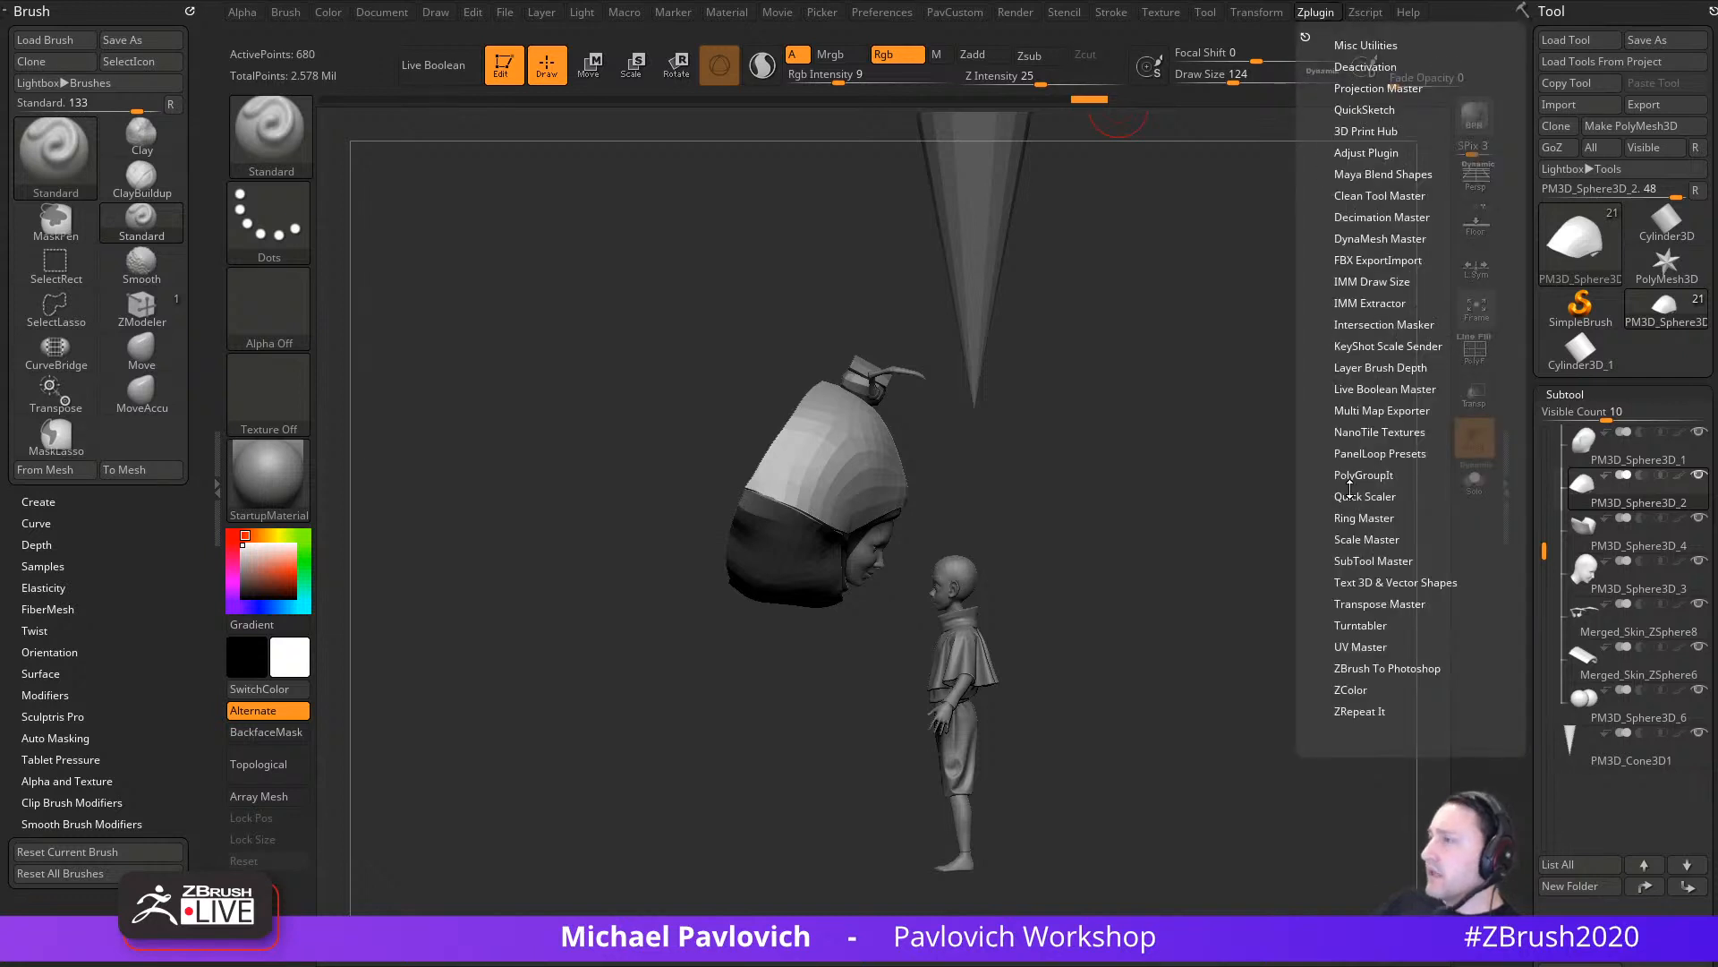
click(1373, 561)
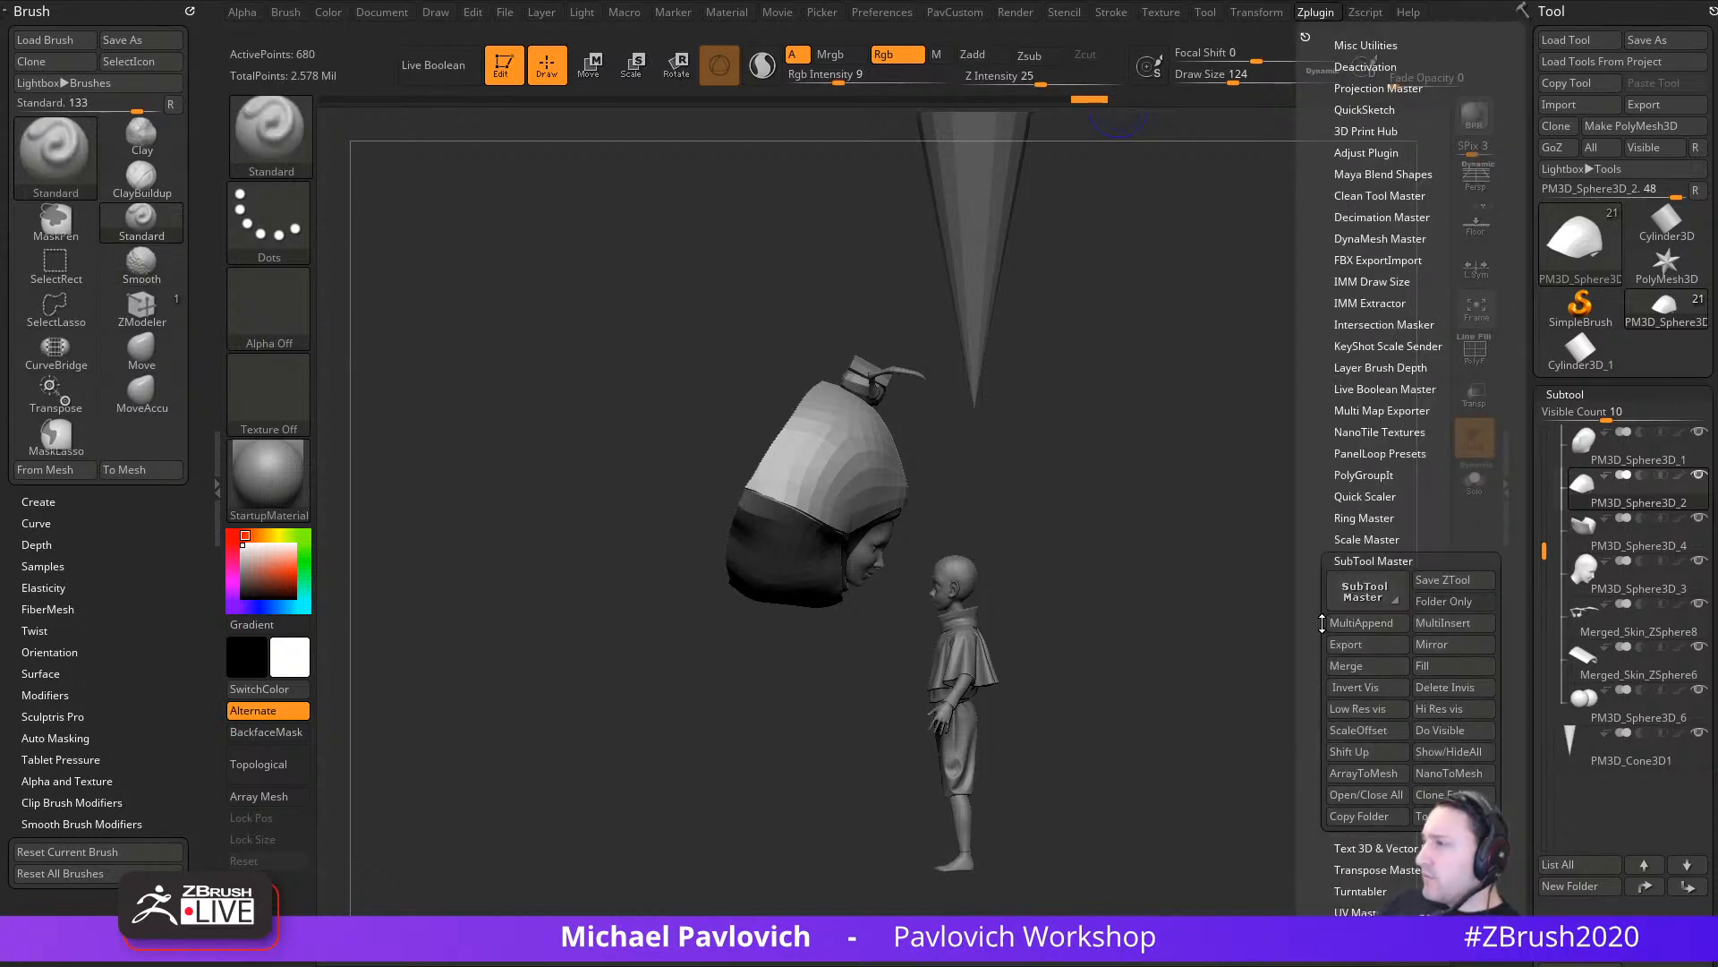
click(1432, 666)
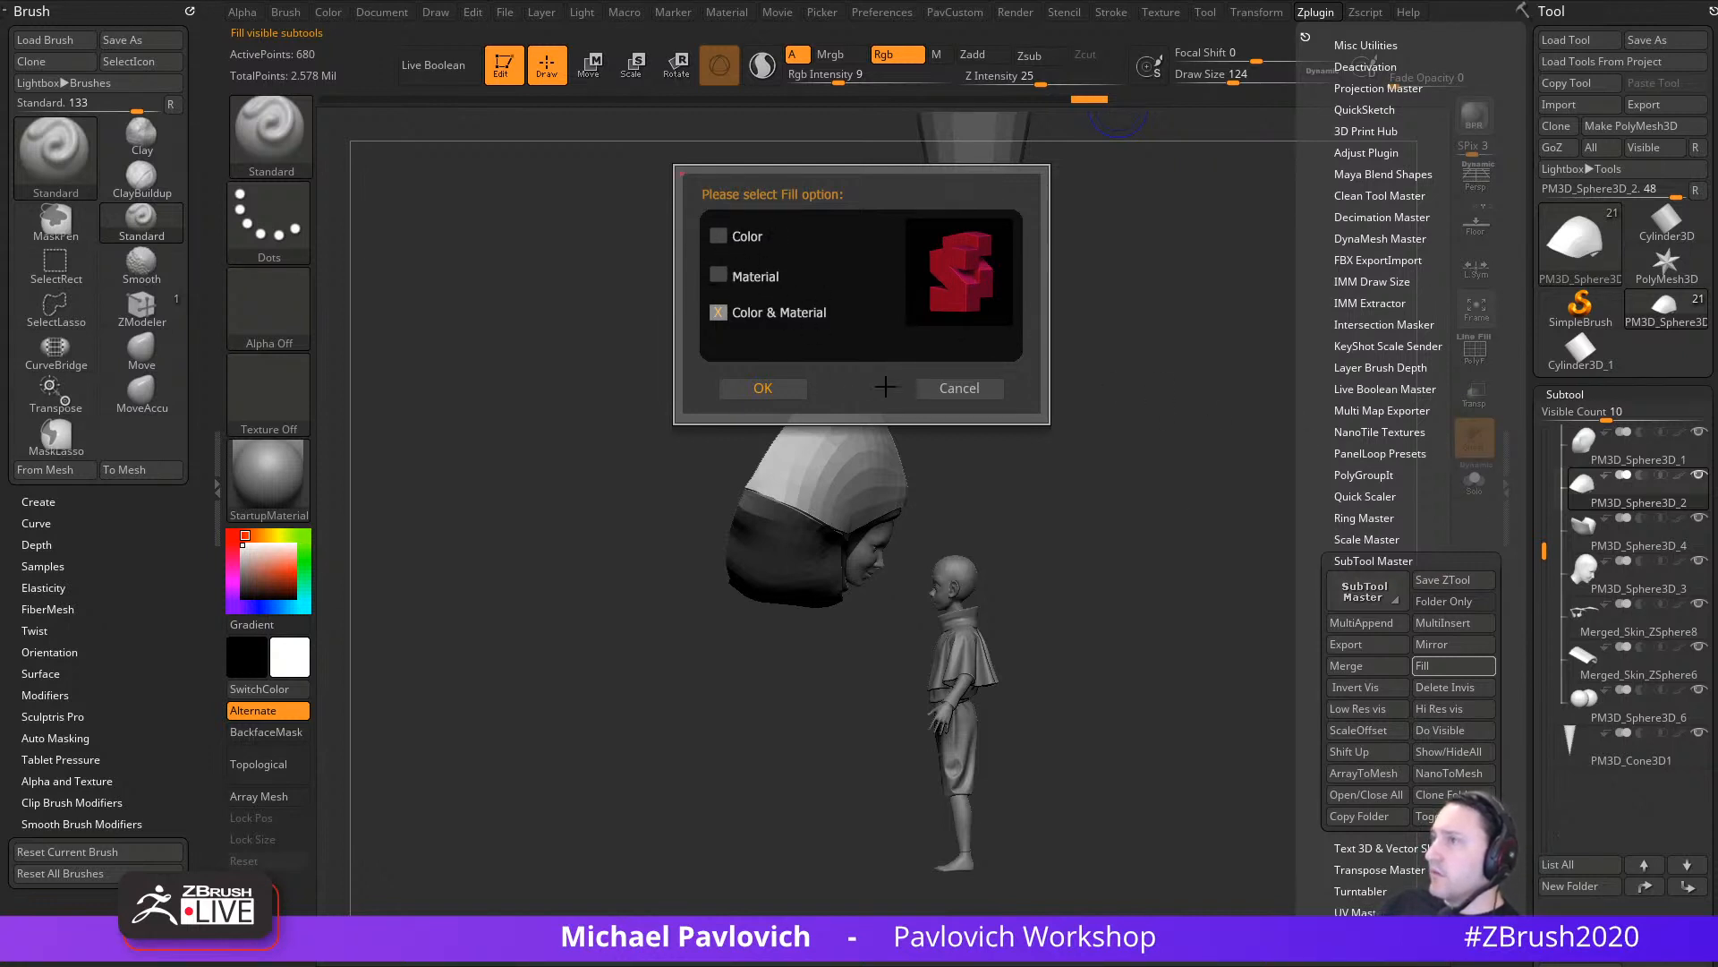
click(959, 387)
Step: Make the boy's head, aangHead001, the active subtool and set the draw size to 65
alt+drag(1235, 648, 1219, 604)
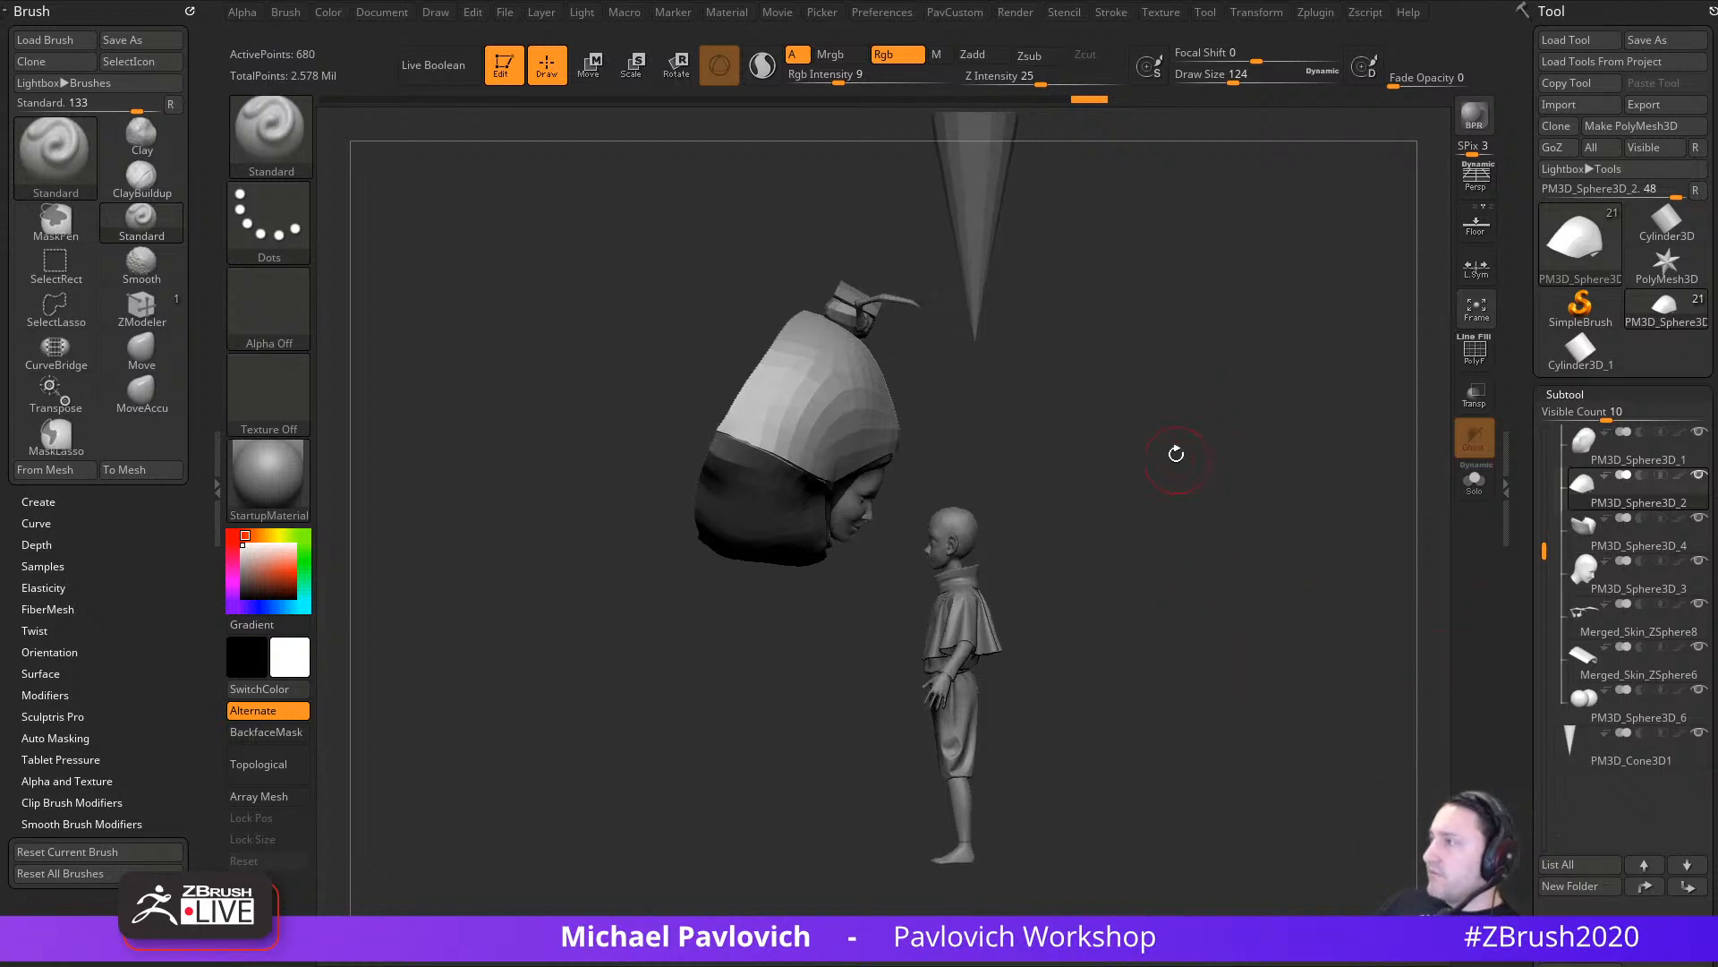
alt+drag(1178, 453, 1193, 479)
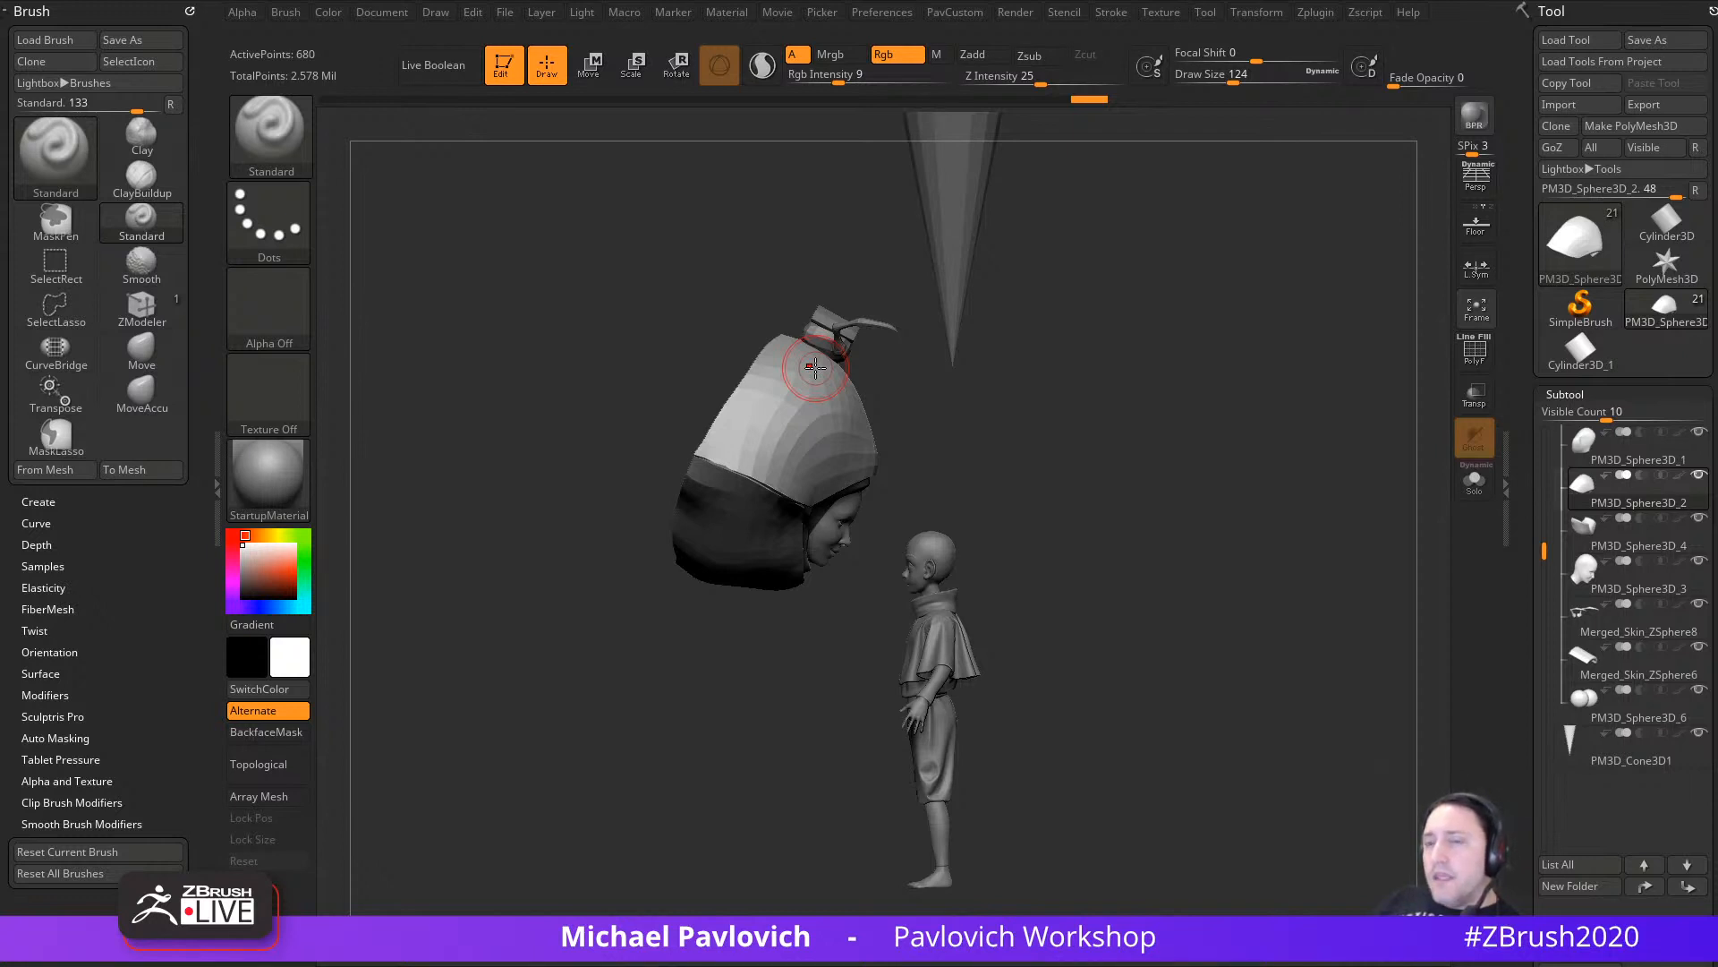
mouse_move(1098, 462)
mouse_down()
mouse_move(1094, 535)
mouse_move(1133, 491)
mouse_move(1173, 519)
mouse_up()
alt+click(855, 562)
key(s)
click(1018, 539)
Step: Set all subtools to their lowest subdivision level
scroll(1542, 535, down, 10)
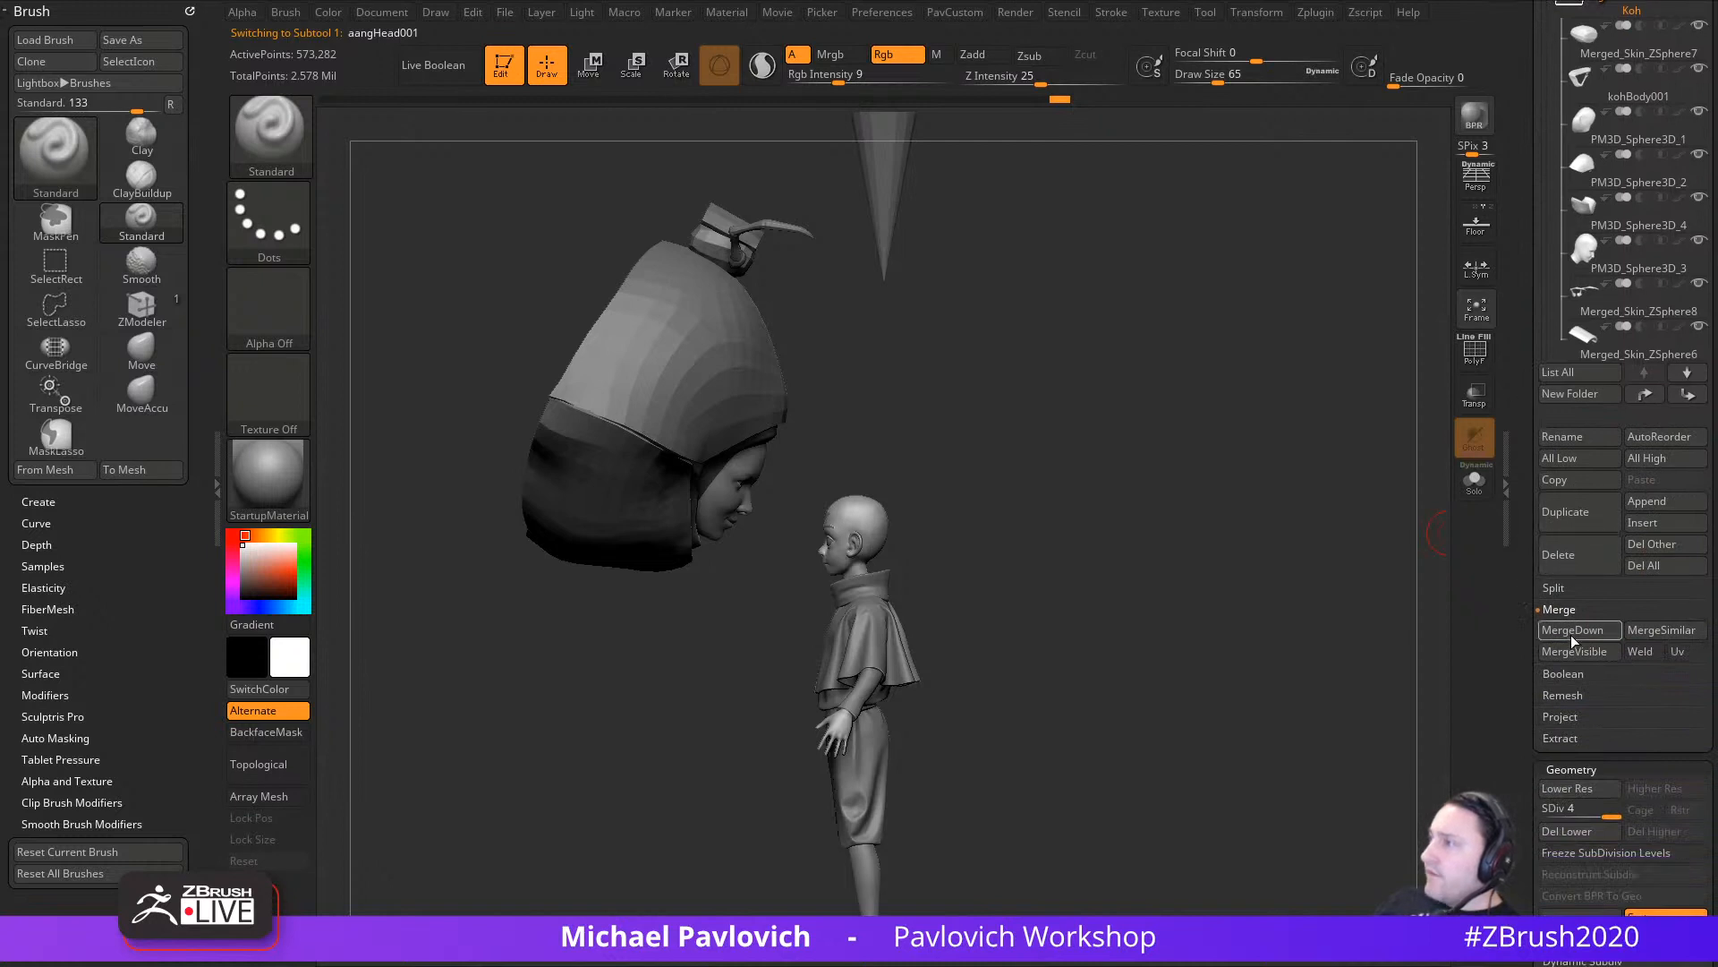
scroll(1547, 611, down, 1)
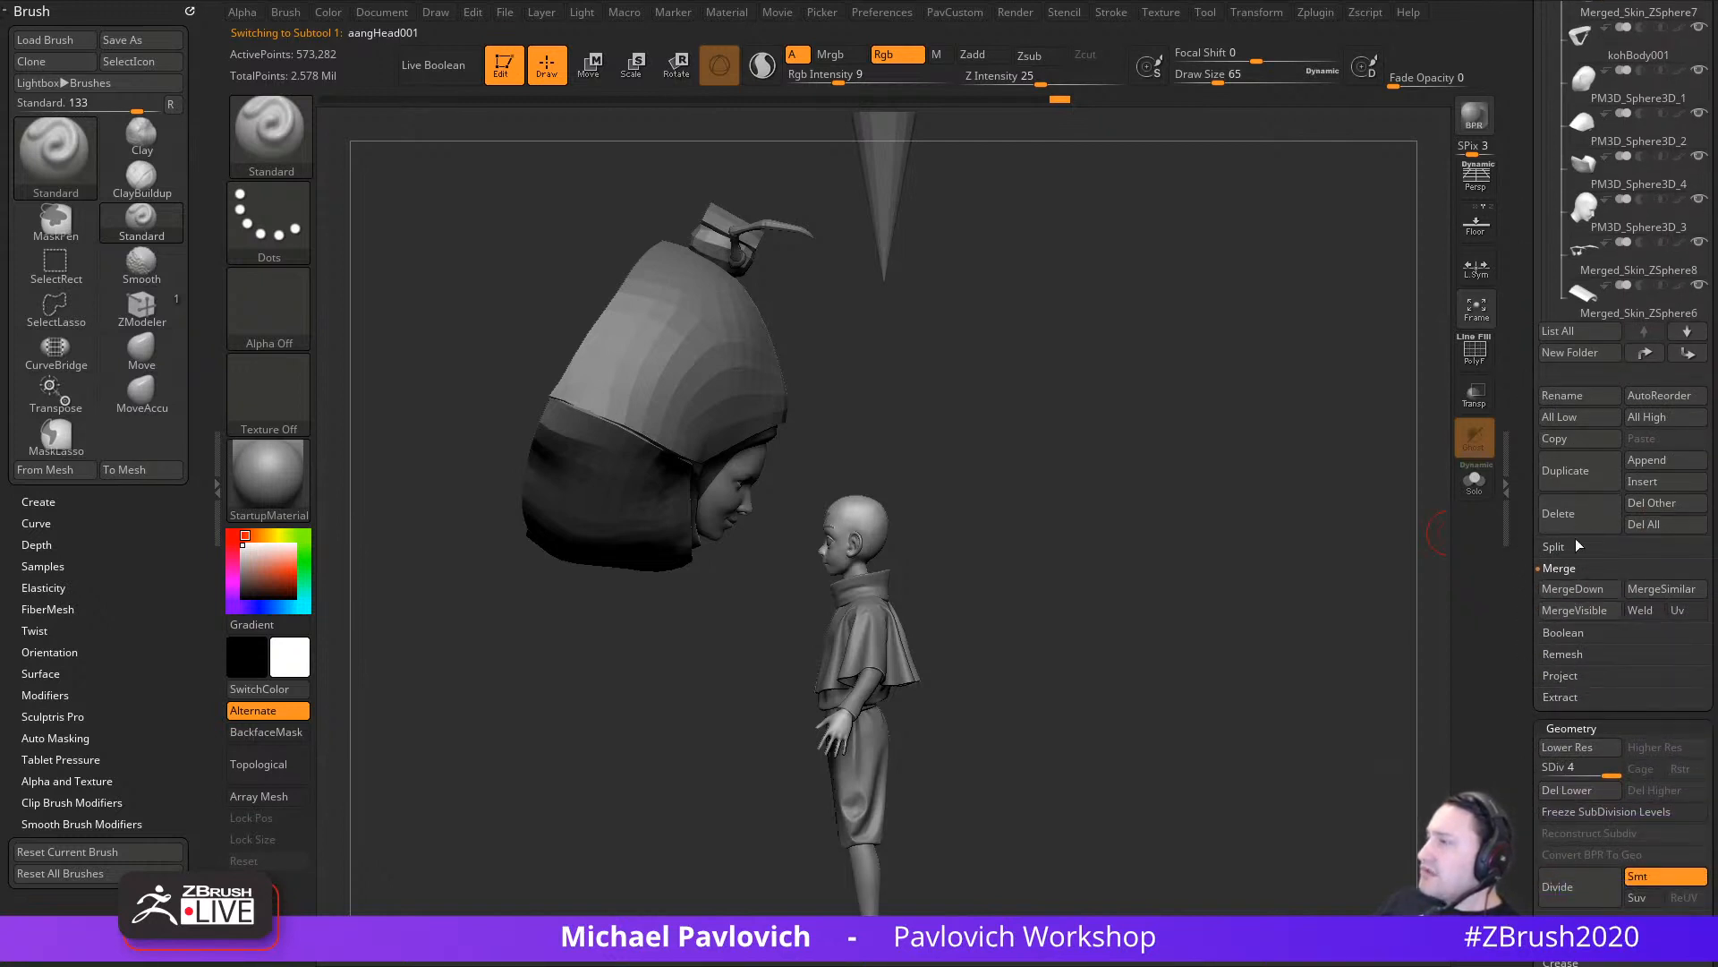
click(1562, 416)
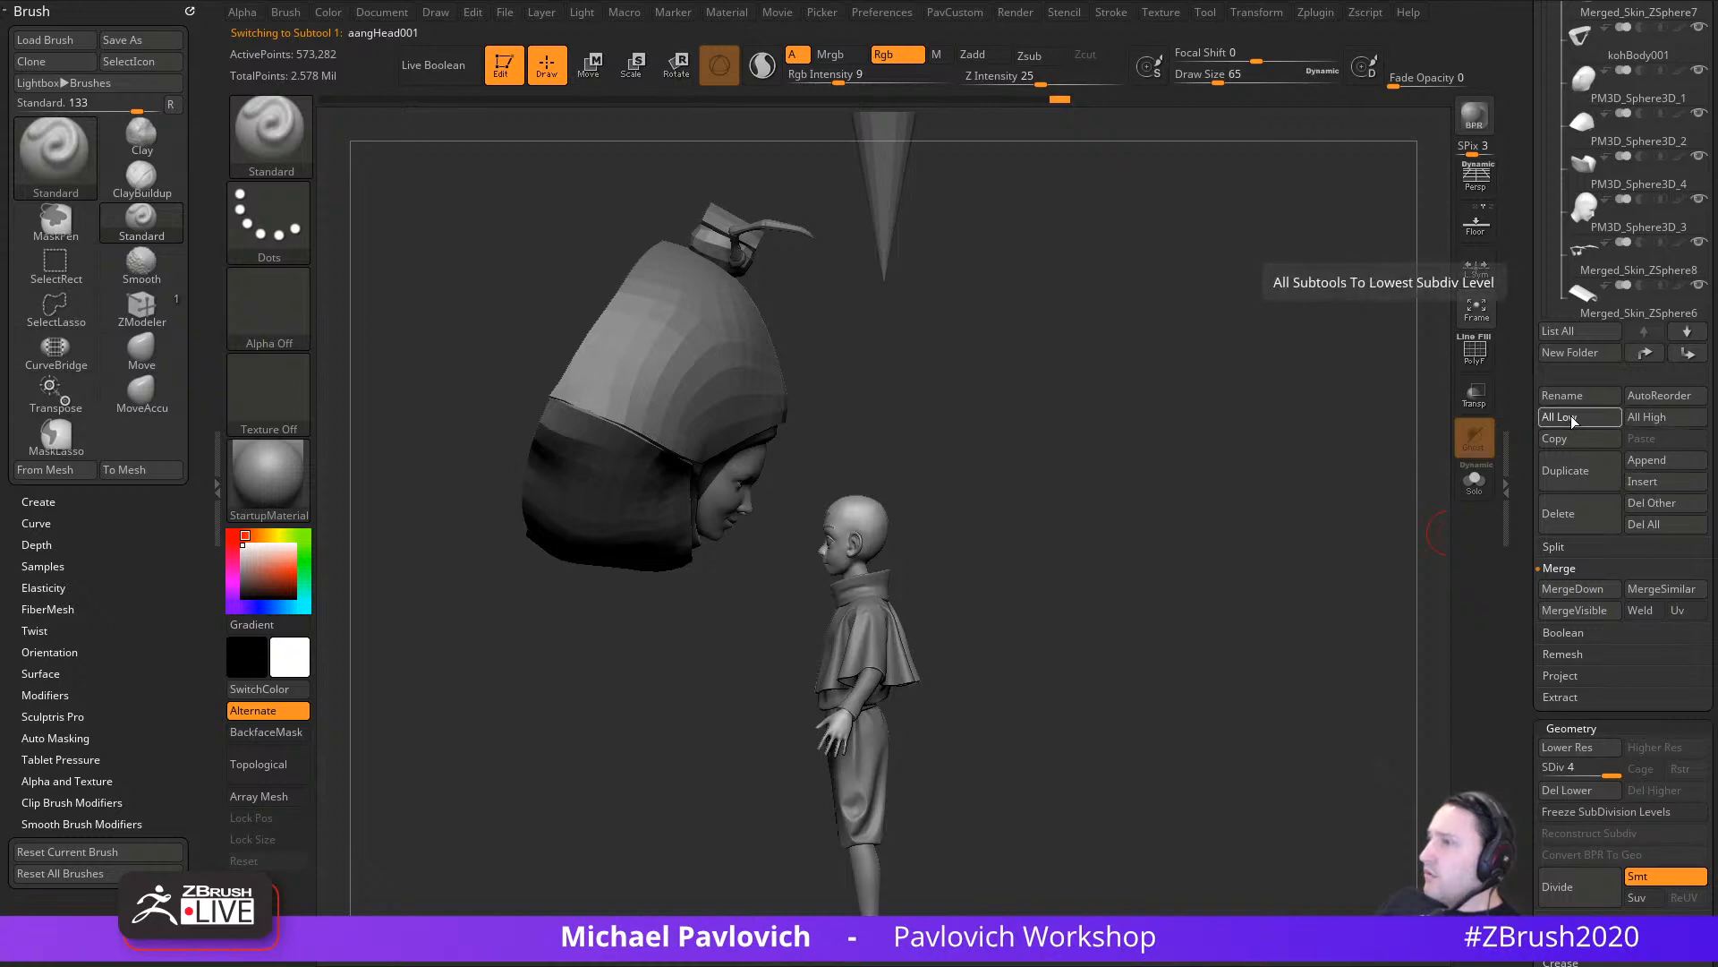
alt+drag(1263, 601, 1396, 483)
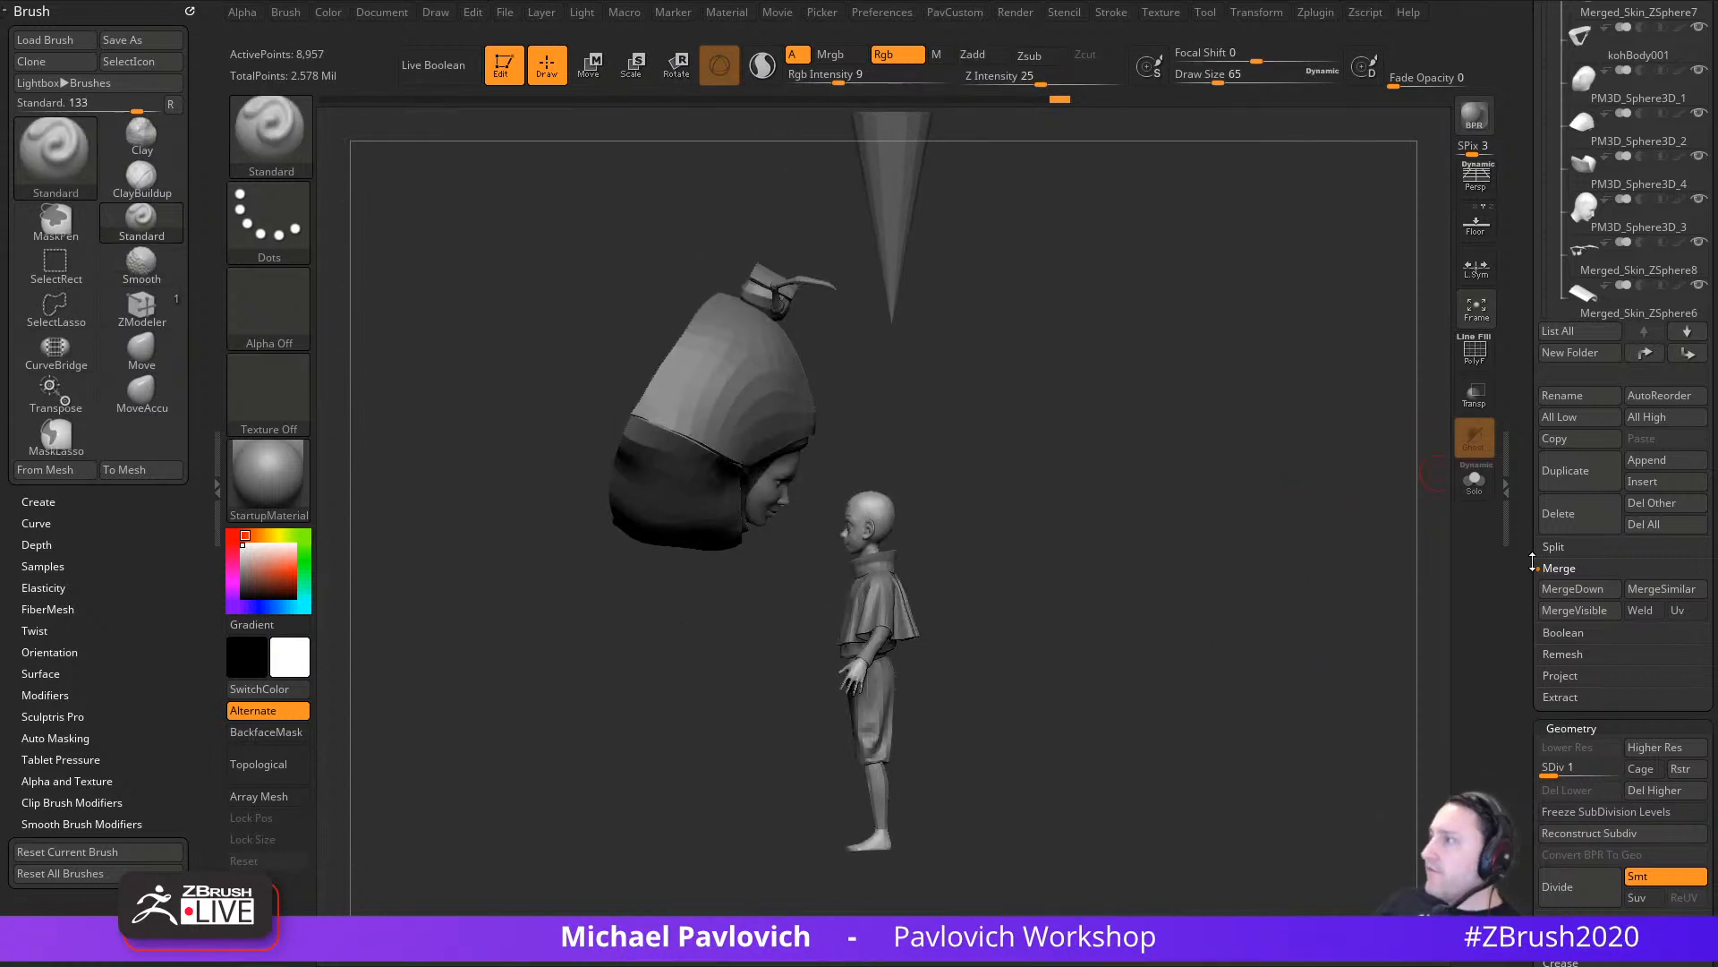
Step: Merge the visible low-resolution subtools into one new tool, switch to it and inspect it with PolyFrame on
click(1565, 610)
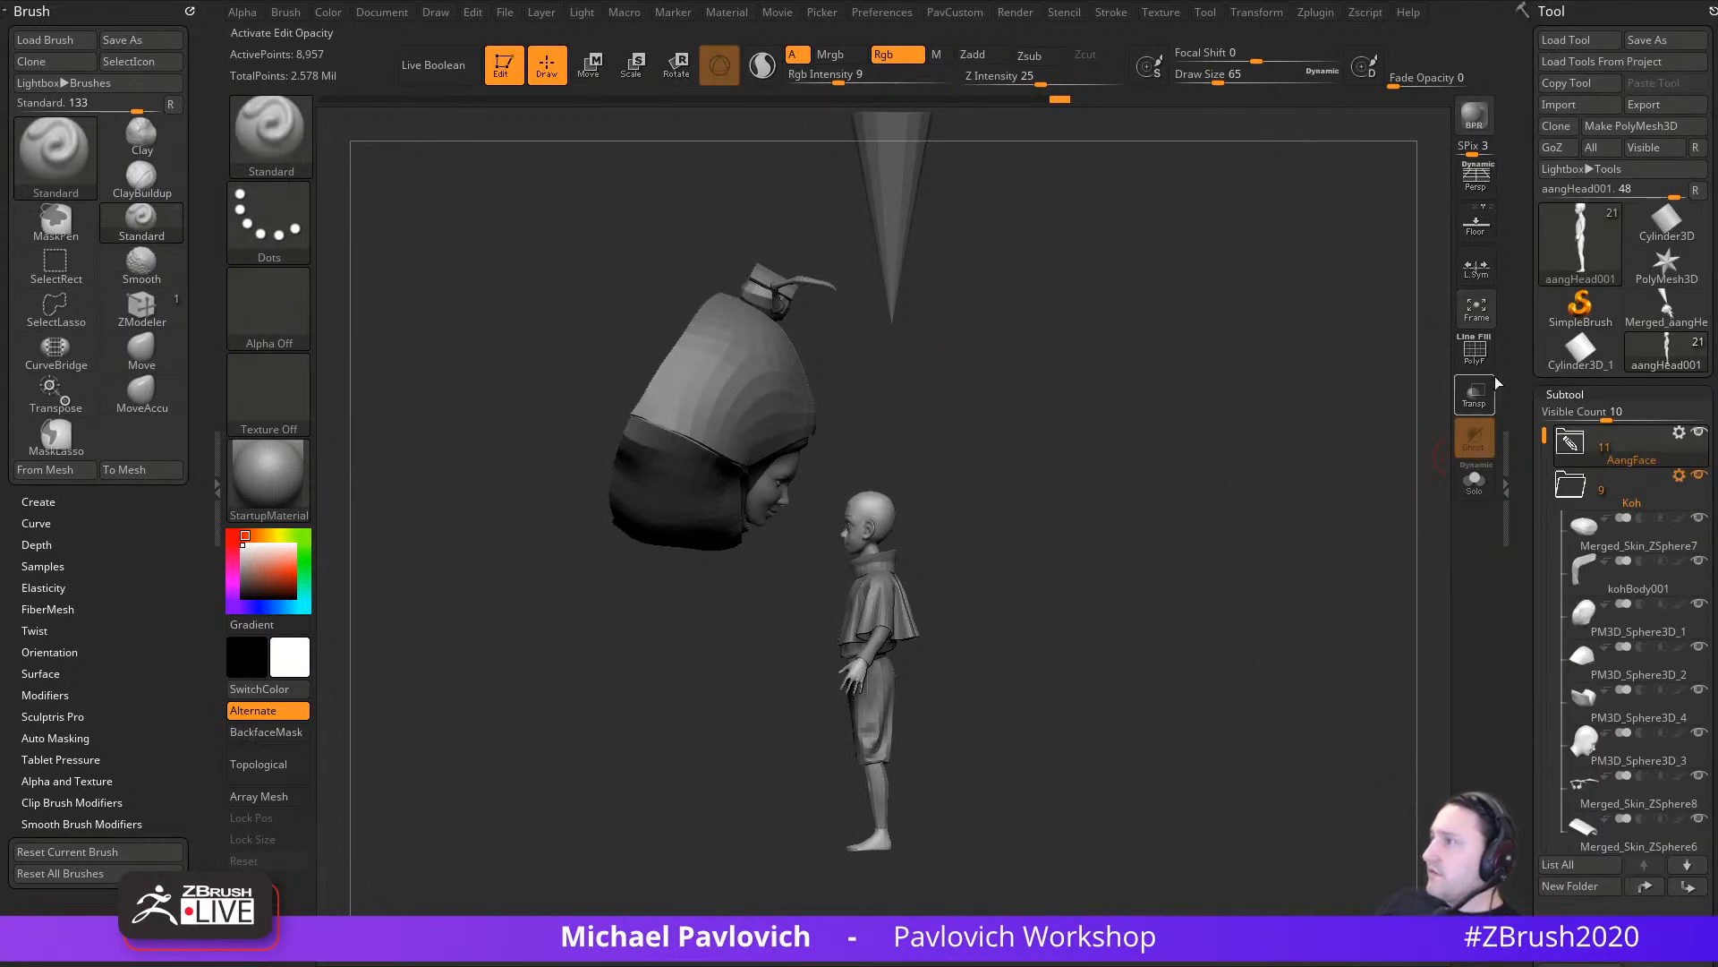
click(1667, 304)
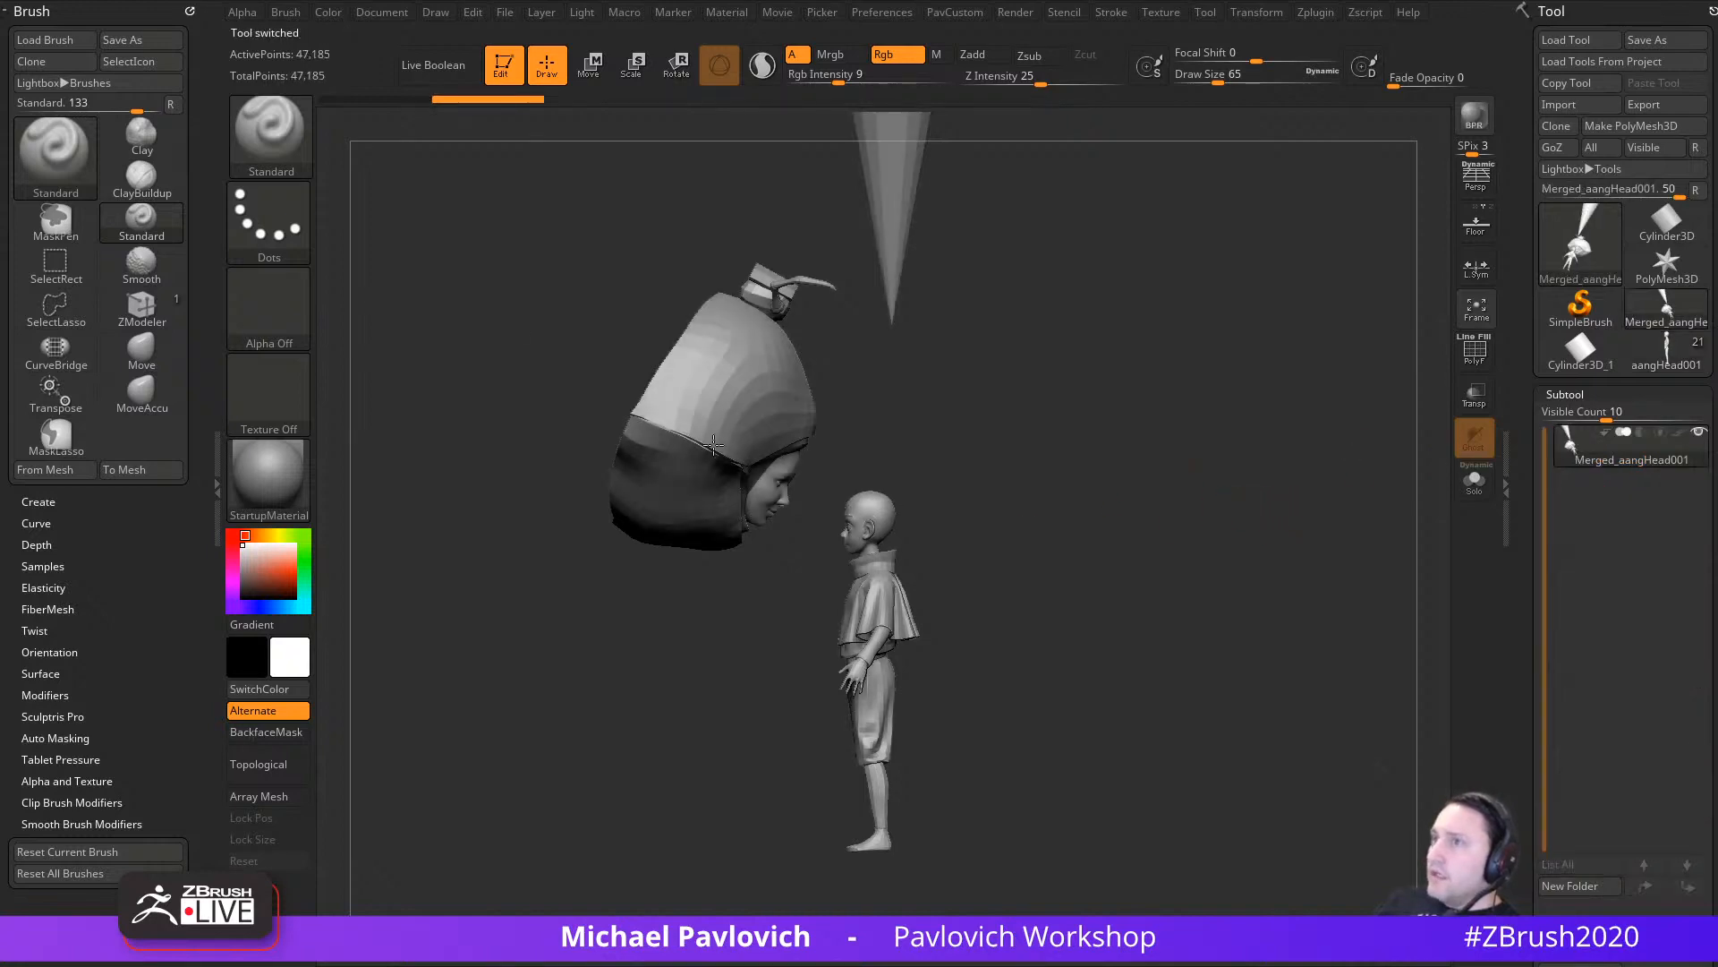
drag(1282, 543, 1236, 441)
click(1474, 358)
mouse_move(1236, 442)
alt+mouse_down()
mouse_move(1290, 540)
mouse_move(1182, 597)
mouse_move(1305, 639)
mouse_move(1174, 455)
mouse_move(1186, 521)
mouse_move(1170, 524)
mouse_move(1285, 512)
mouse_move(1253, 465)
alt+mouse_up()
key(s)
mouse_move(1253, 466)
mouse_down()
mouse_move(1193, 518)
mouse_move(1138, 532)
mouse_move(1252, 503)
mouse_up()
key(s)
key(s)
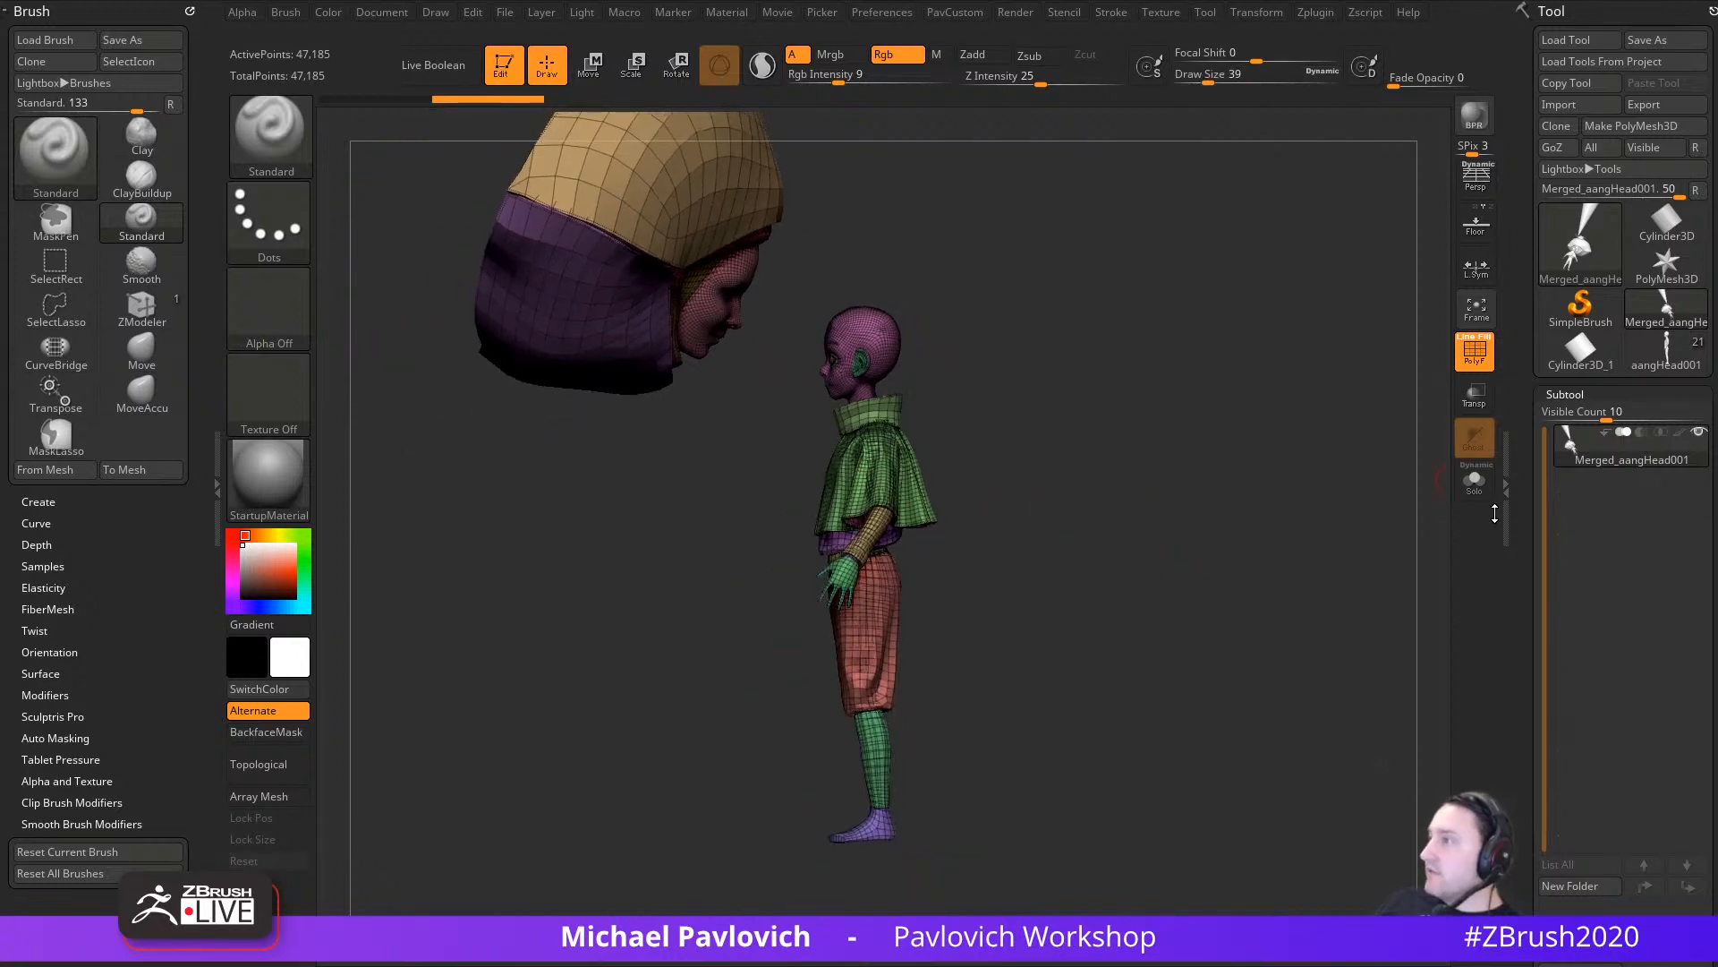
Step: Delete the low-resolution merged tool and return to the aangHead001 tool
drag(1526, 542, 1519, 426)
click(1569, 753)
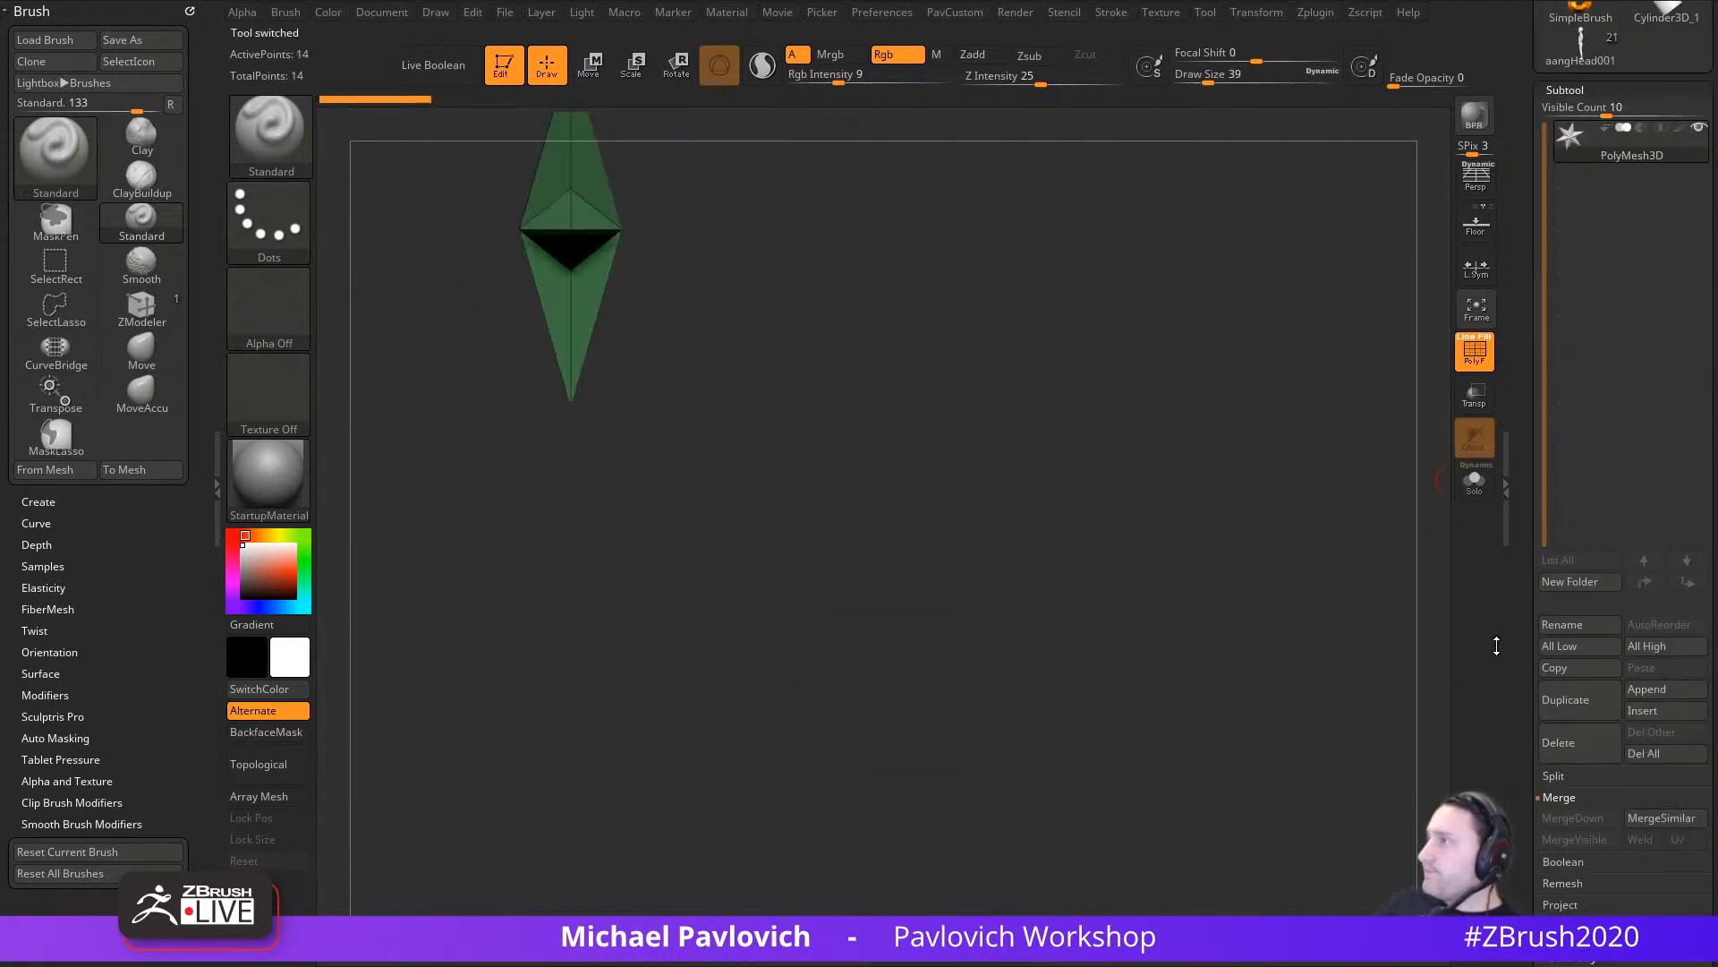
drag(1510, 623, 1533, 799)
click(1600, 360)
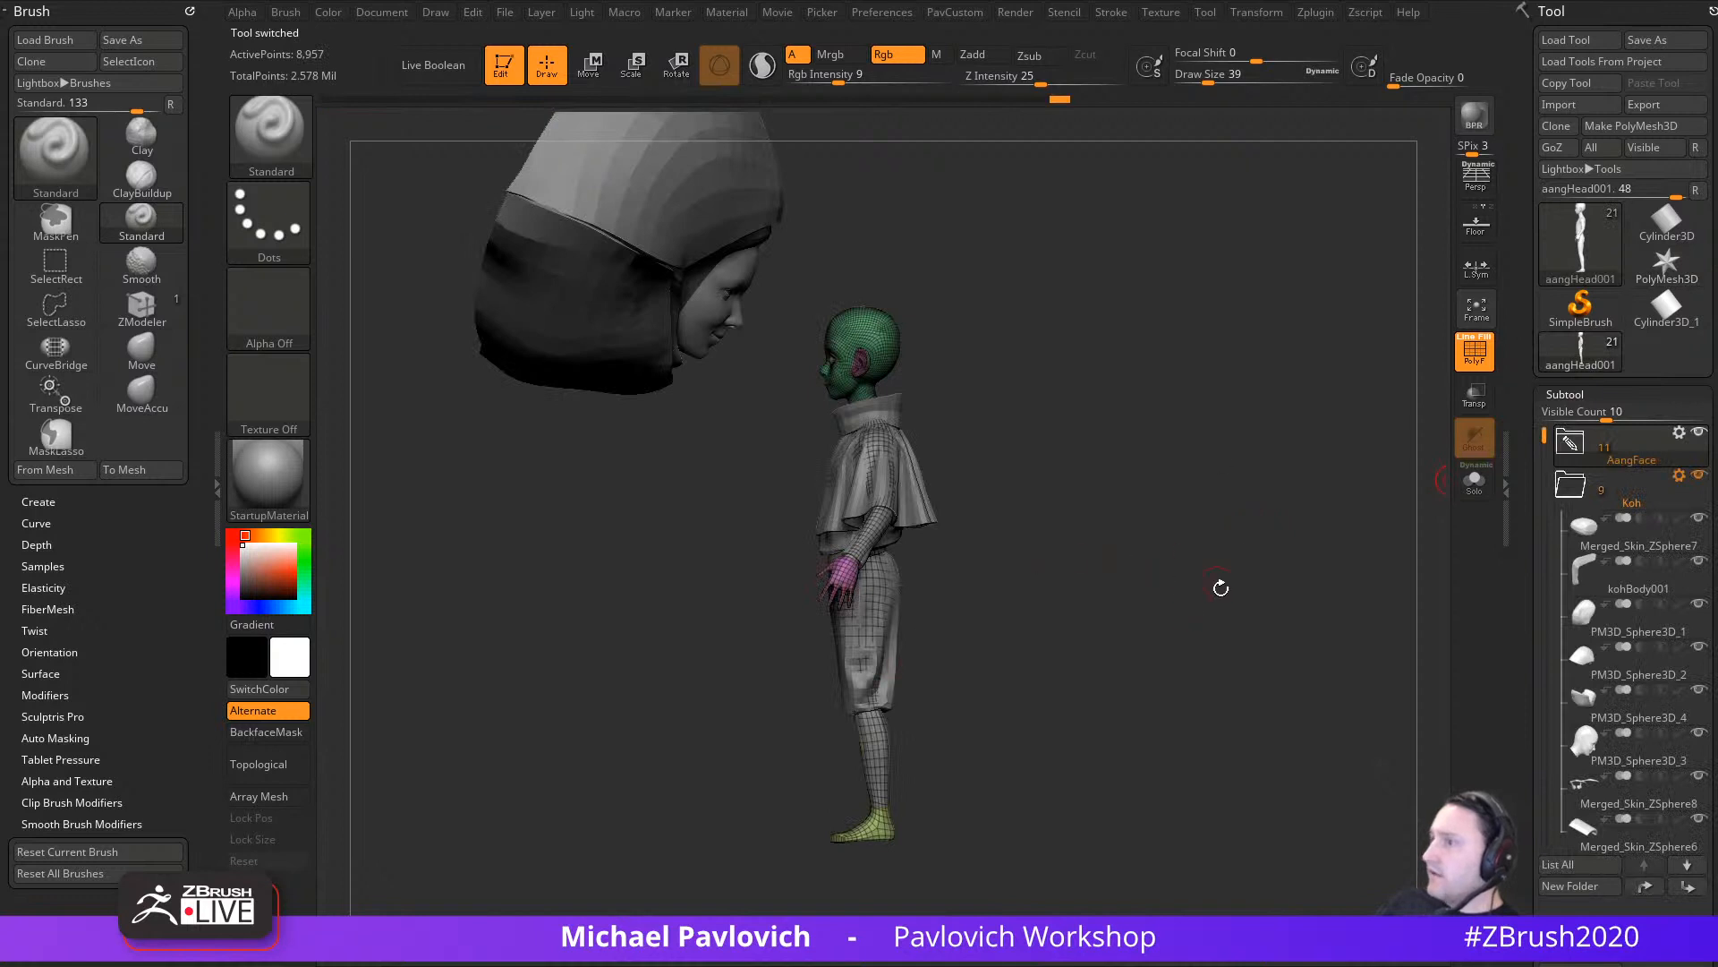
Step: Set the draw size to 65 and raise all subtools to their highest subdivision level
alt+drag(1104, 590, 1100, 633)
key(s)
mouse_move(1091, 527)
mouse_down()
mouse_move(1117, 525)
mouse_move(1084, 526)
mouse_up()
key(s)
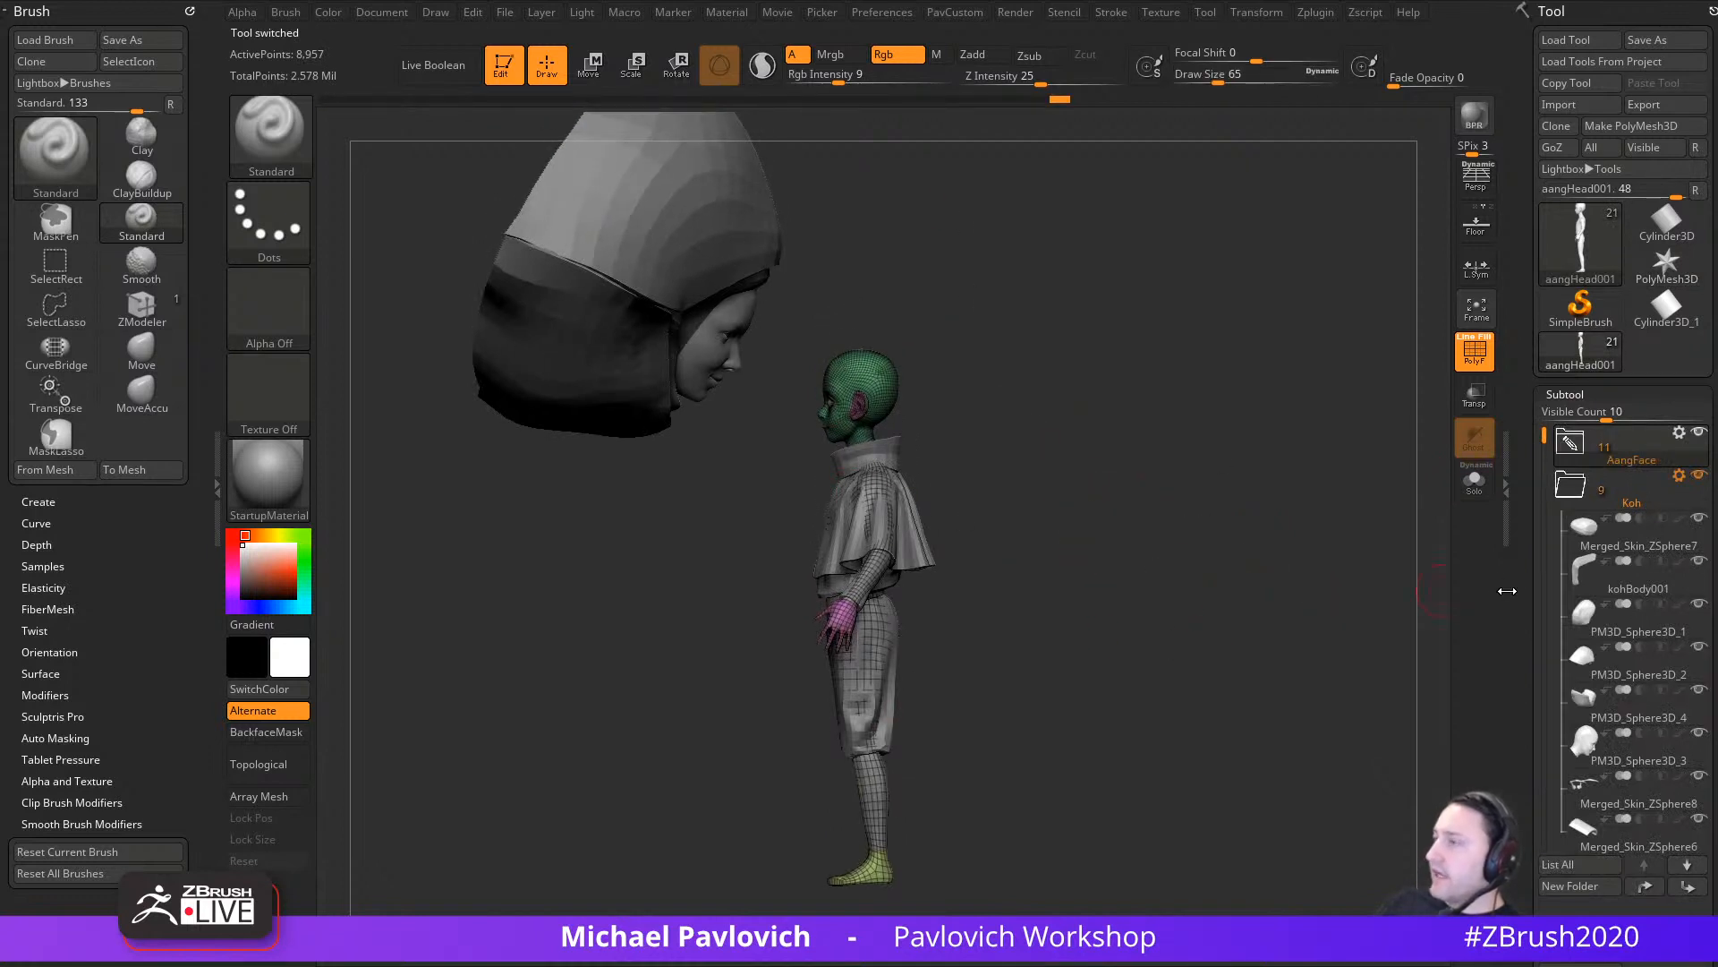
drag(1522, 580, 1521, 82)
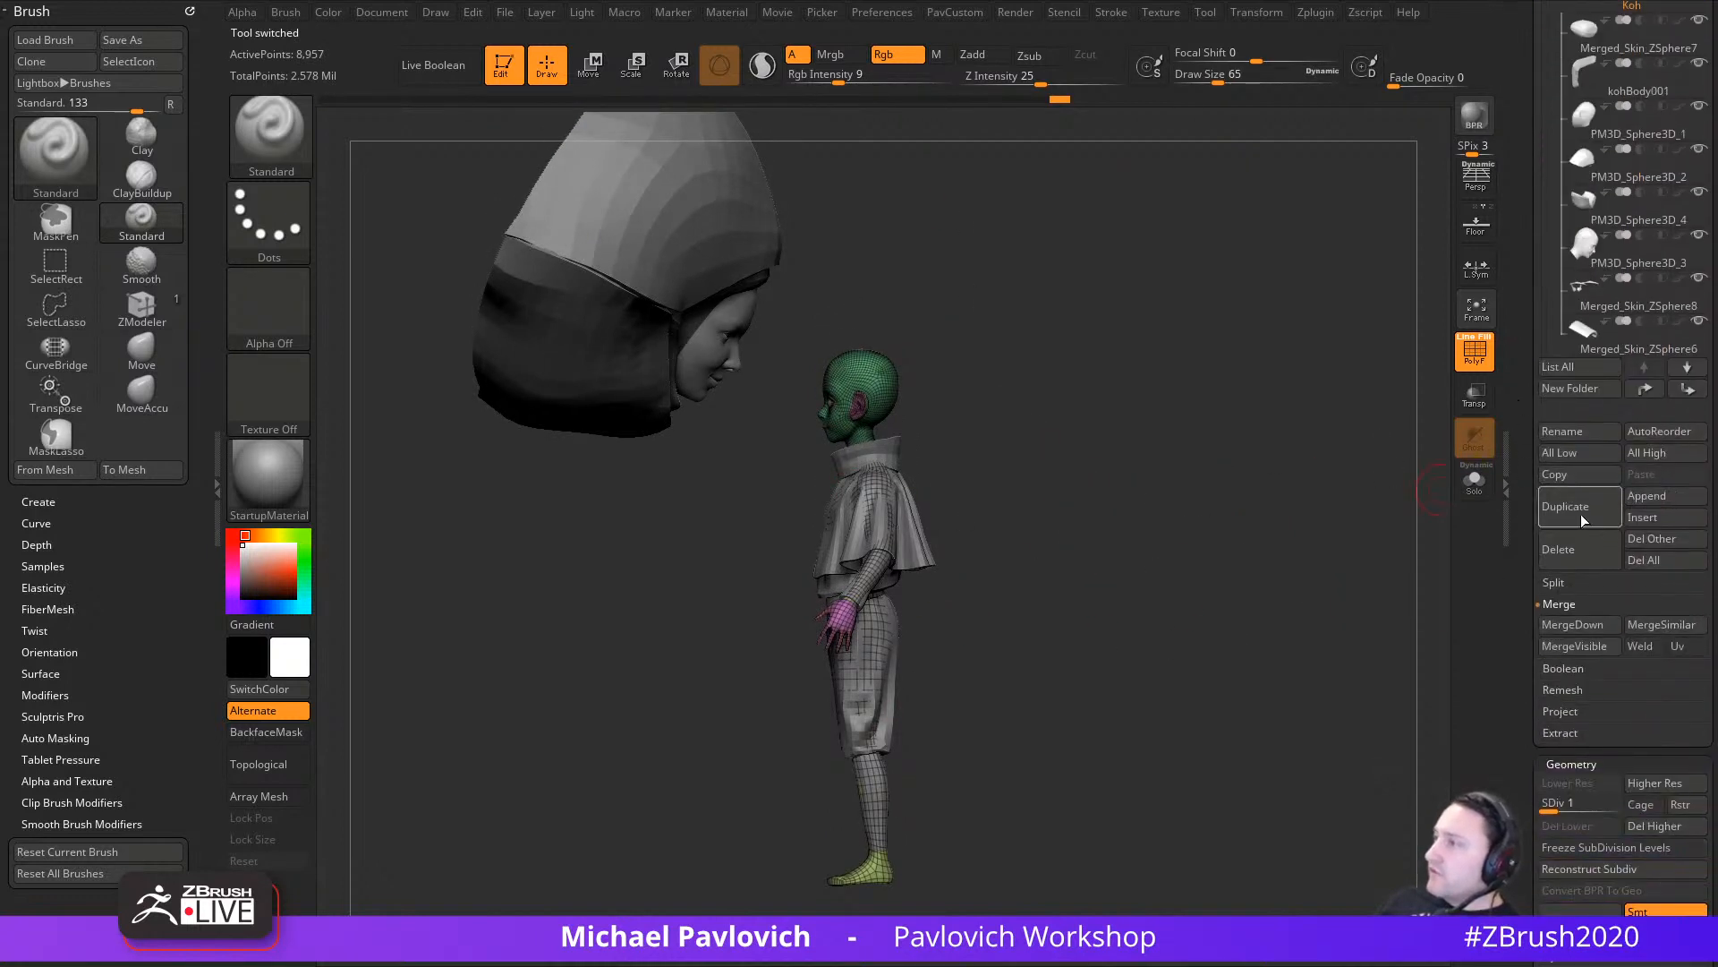
click(1647, 455)
Step: Merge the visible high-resolution subtools into one new tool, switch to it and turn PolyFrame off after inspecting it
drag(1517, 488, 1527, 745)
click(1562, 692)
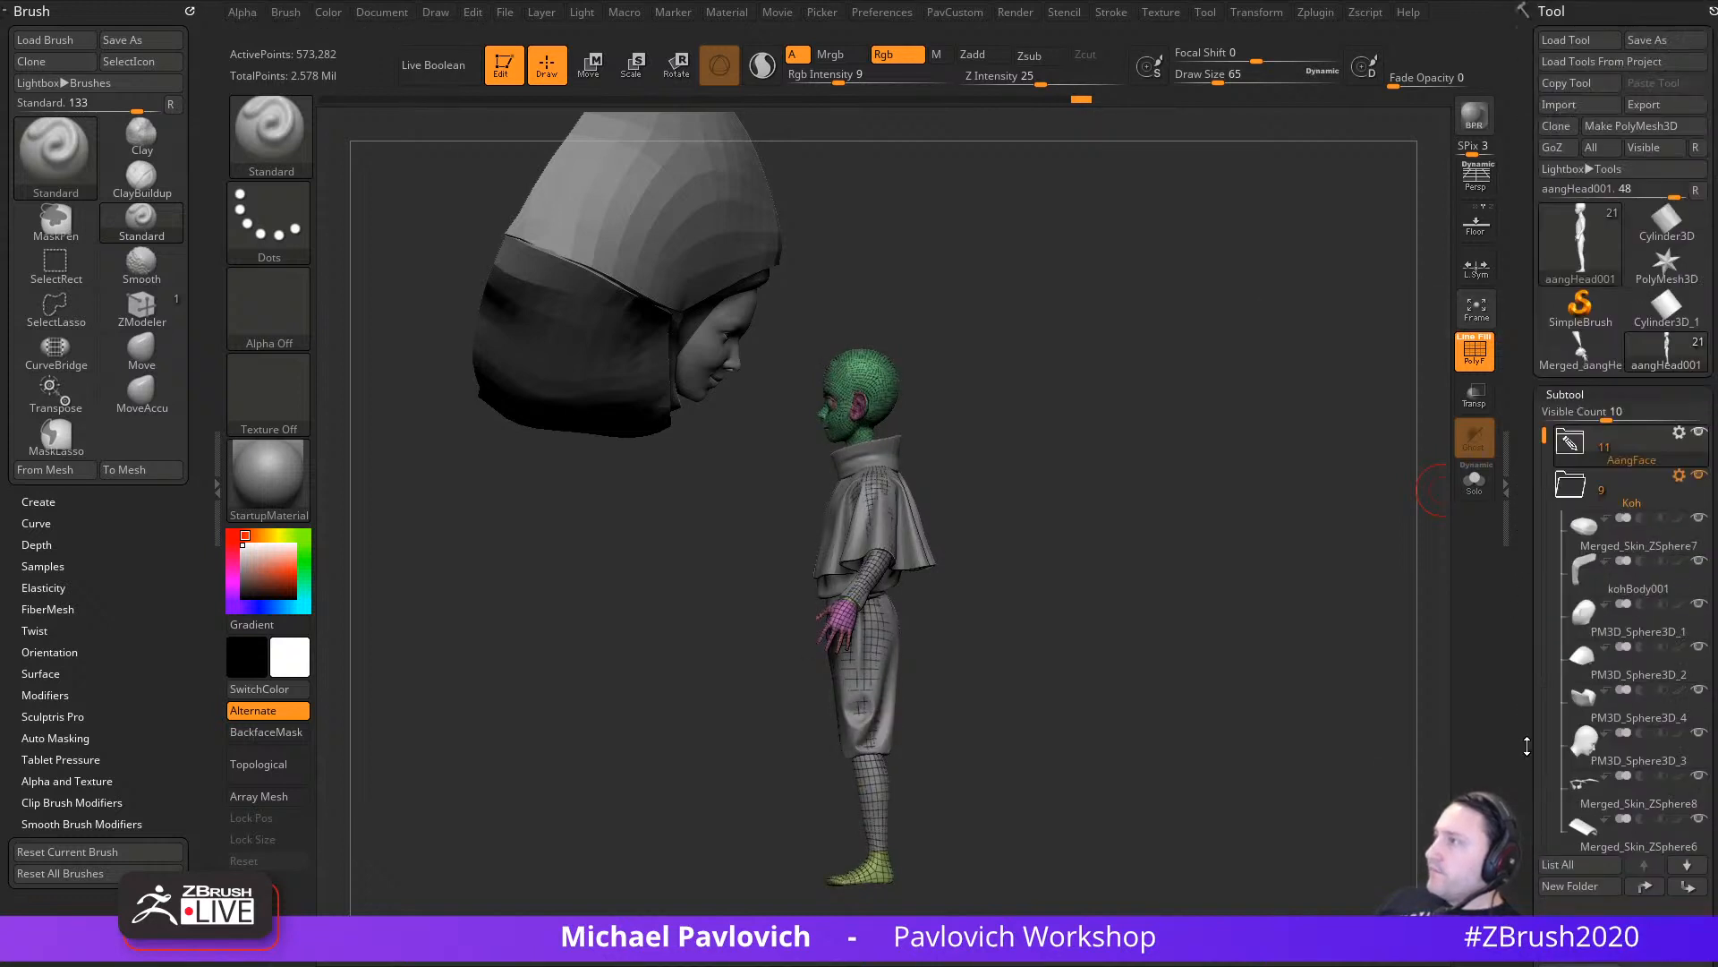
click(1580, 354)
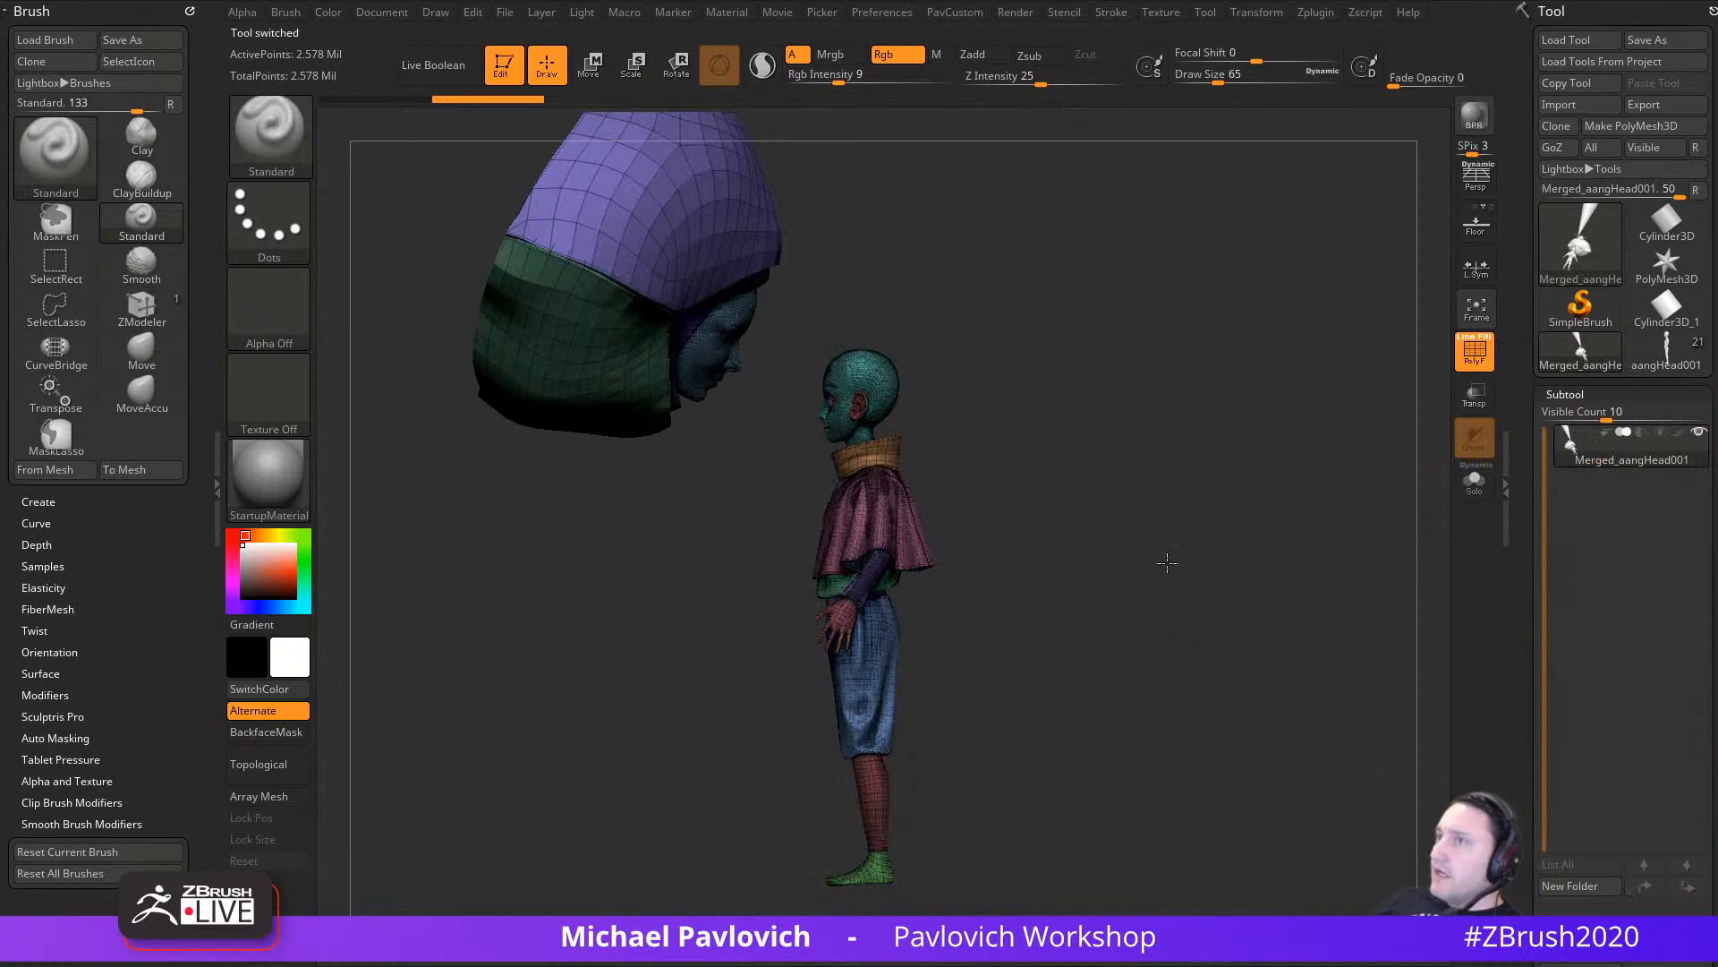
alt+drag(1167, 562, 1247, 606)
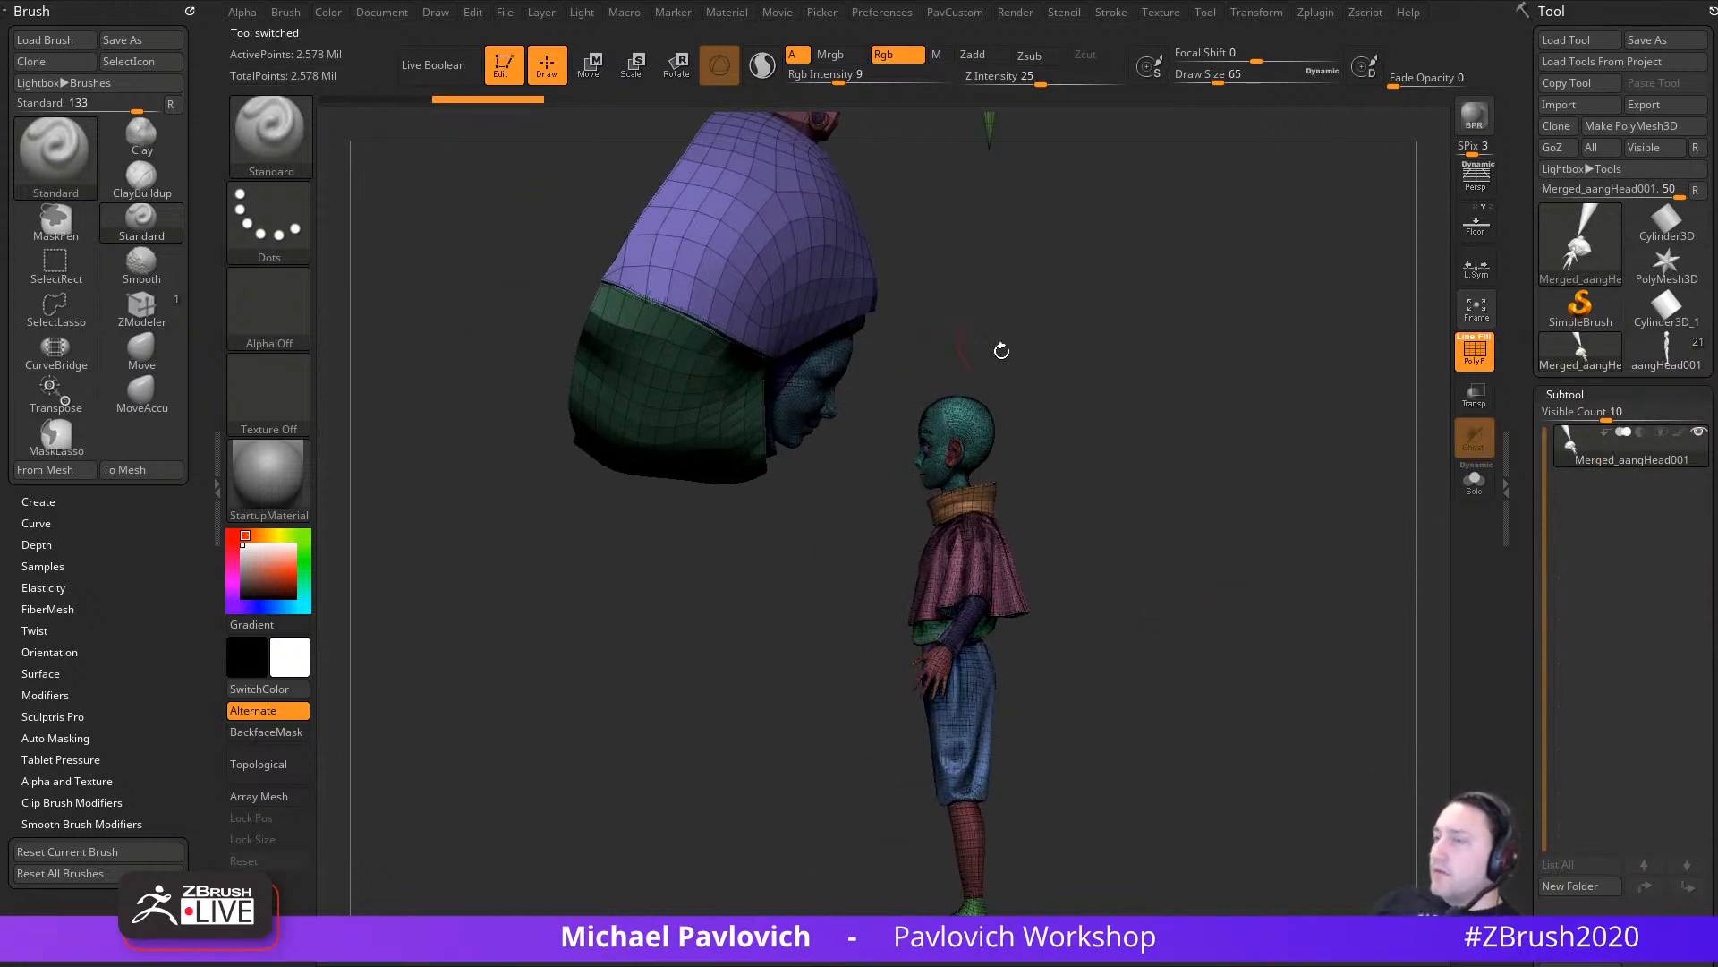
drag(1001, 350, 1400, 376)
click(1459, 360)
mouse_move(1316, 411)
mouse_down()
mouse_move(1289, 491)
mouse_move(1333, 515)
mouse_move(1239, 533)
mouse_move(1185, 514)
mouse_move(1267, 492)
mouse_move(1246, 465)
mouse_up()
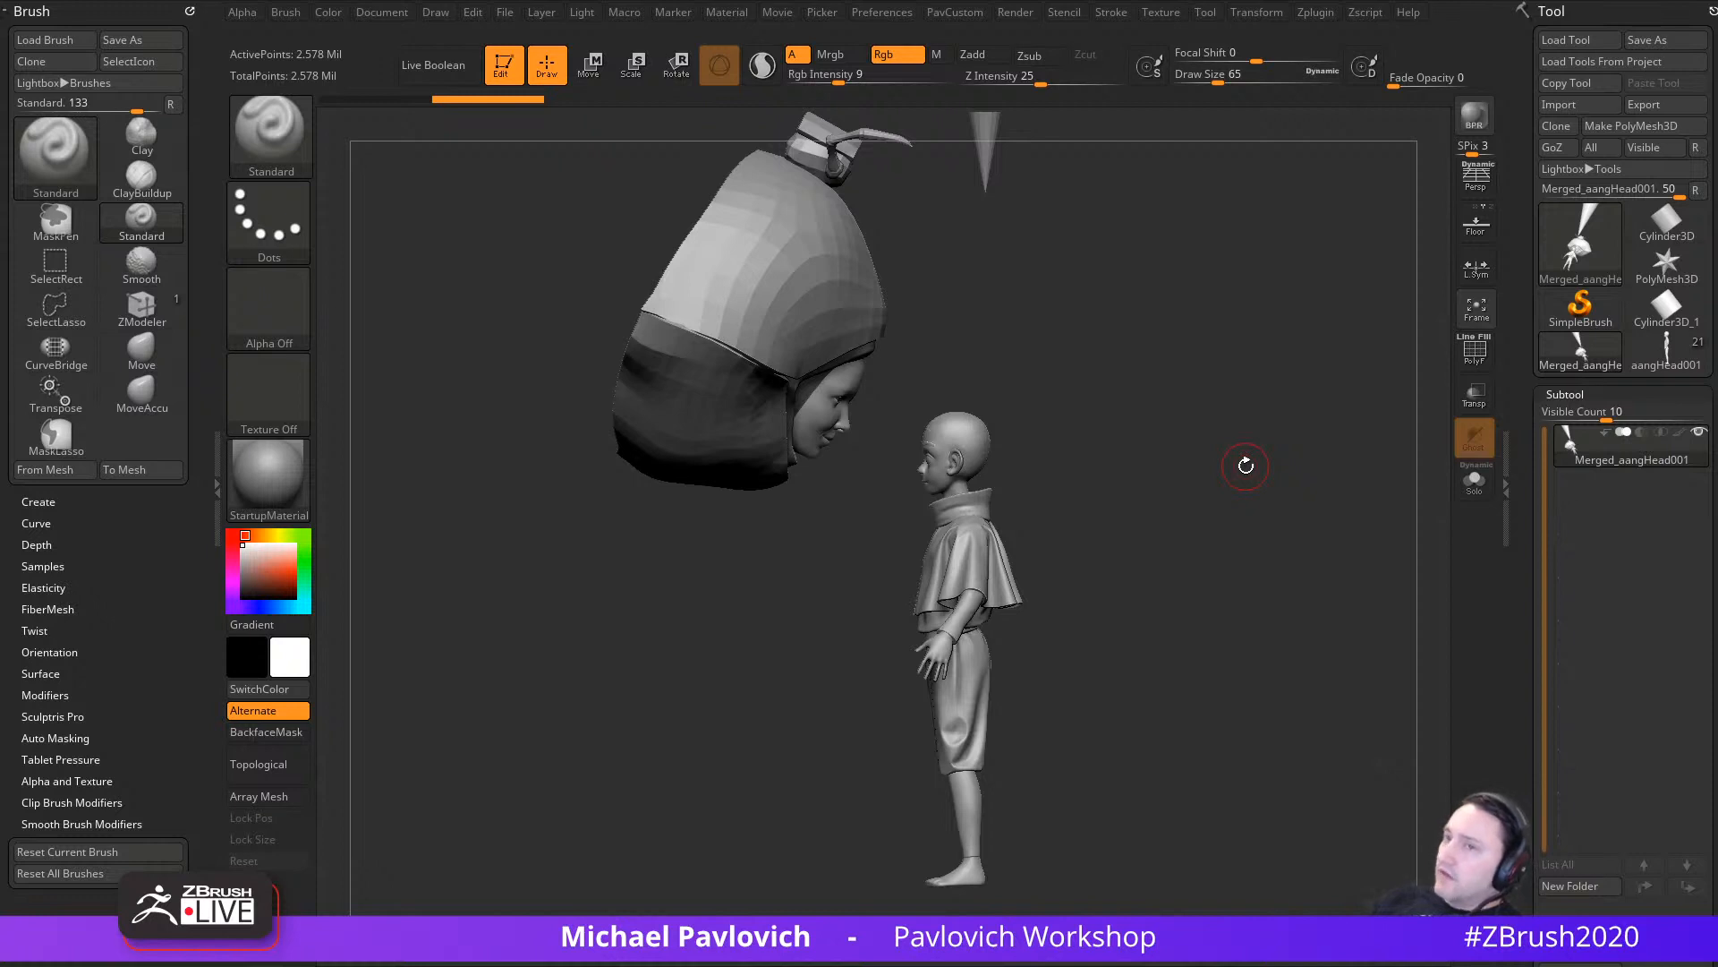
Step: Delete the high-resolution merged tool and return to the aangHead001 tool
scroll(1580, 887, down, 3)
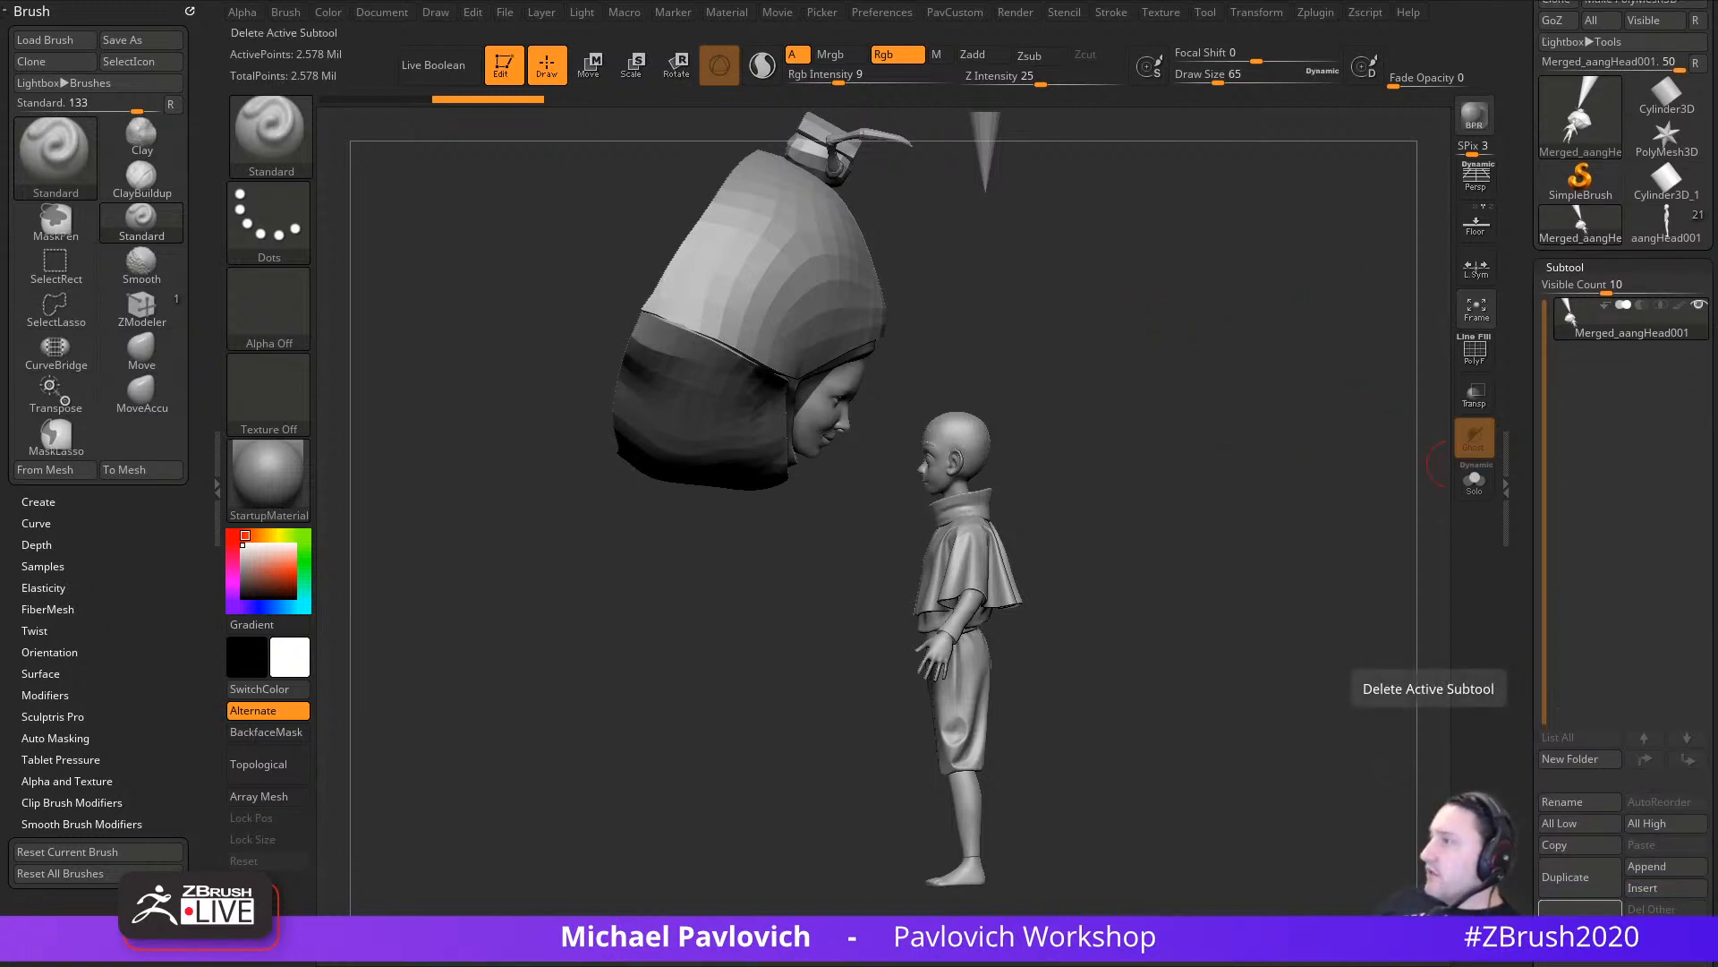
click(1580, 917)
click(1581, 222)
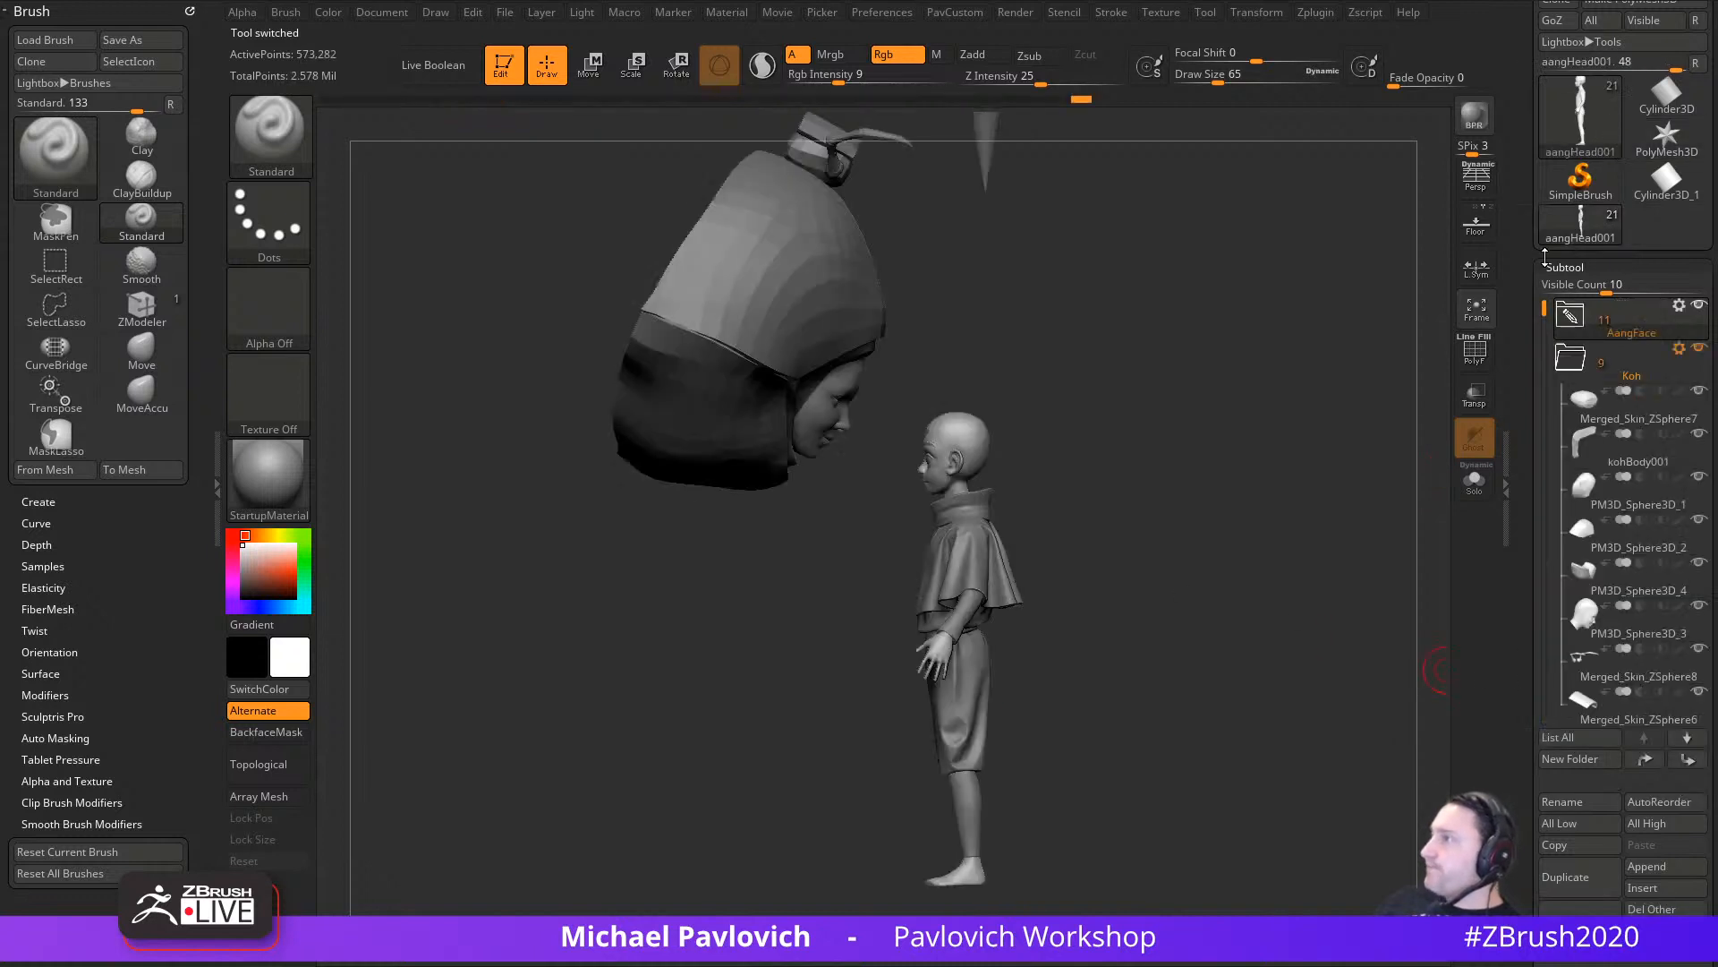
Step: Open the UV Map creation options of the current tool and look through the available UV layouts
drag(1522, 625, 1519, 358)
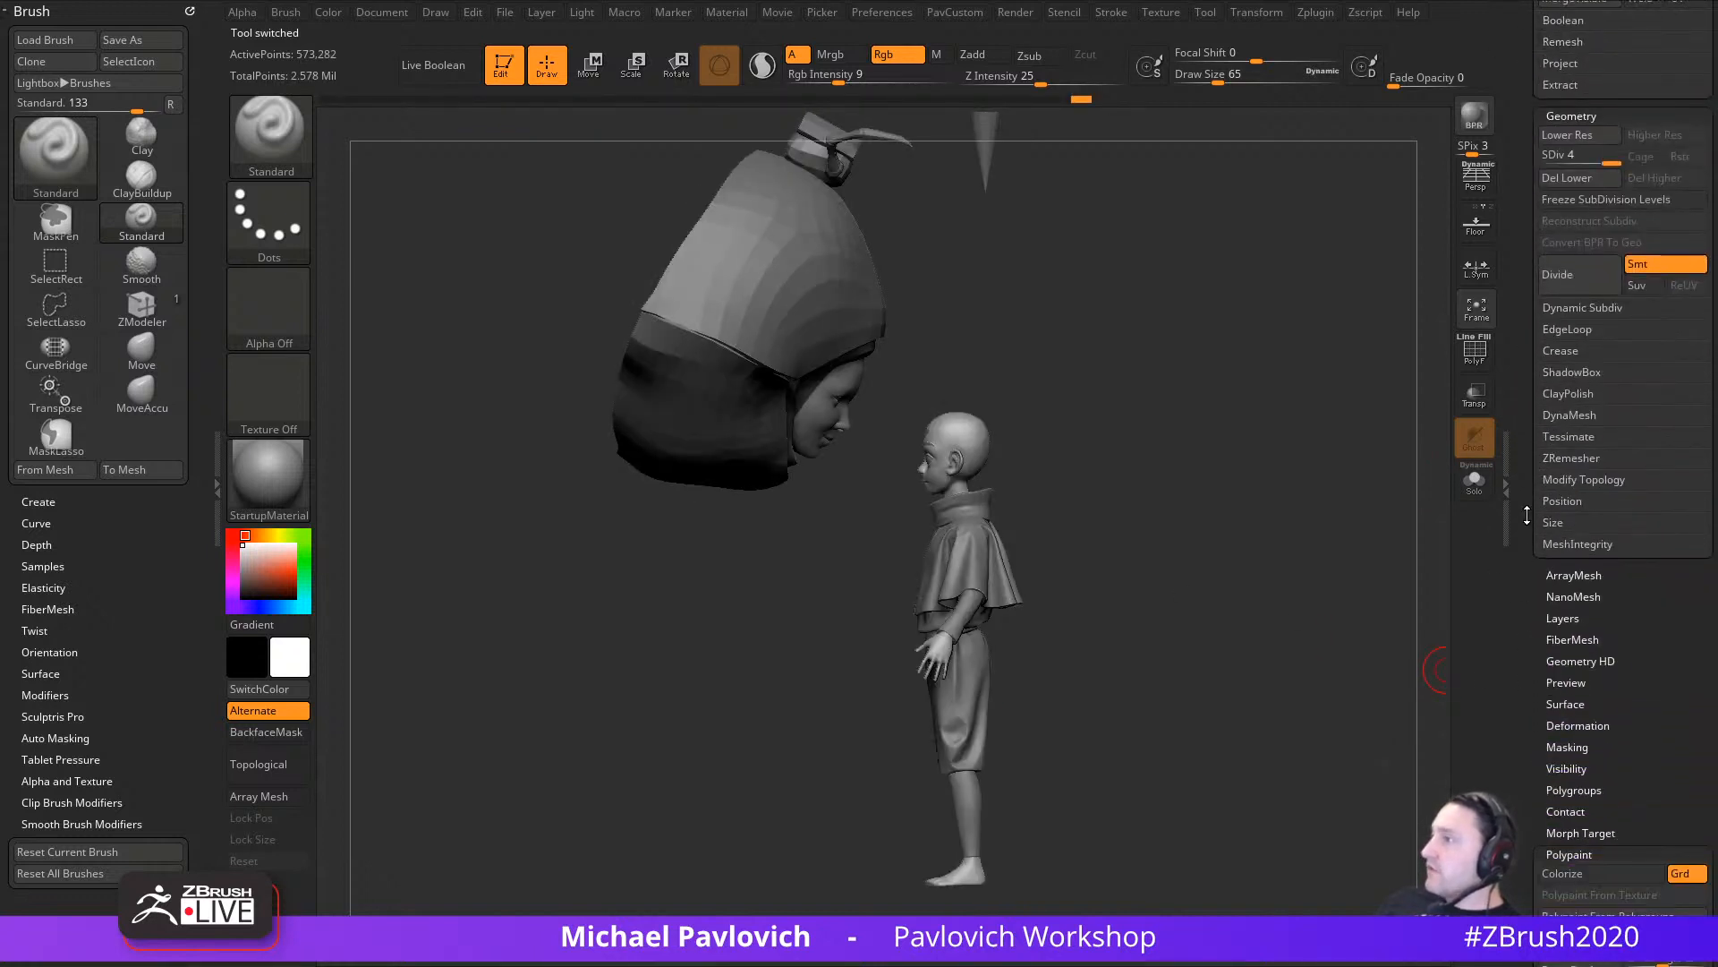
drag(1523, 514, 1519, 387)
click(1566, 641)
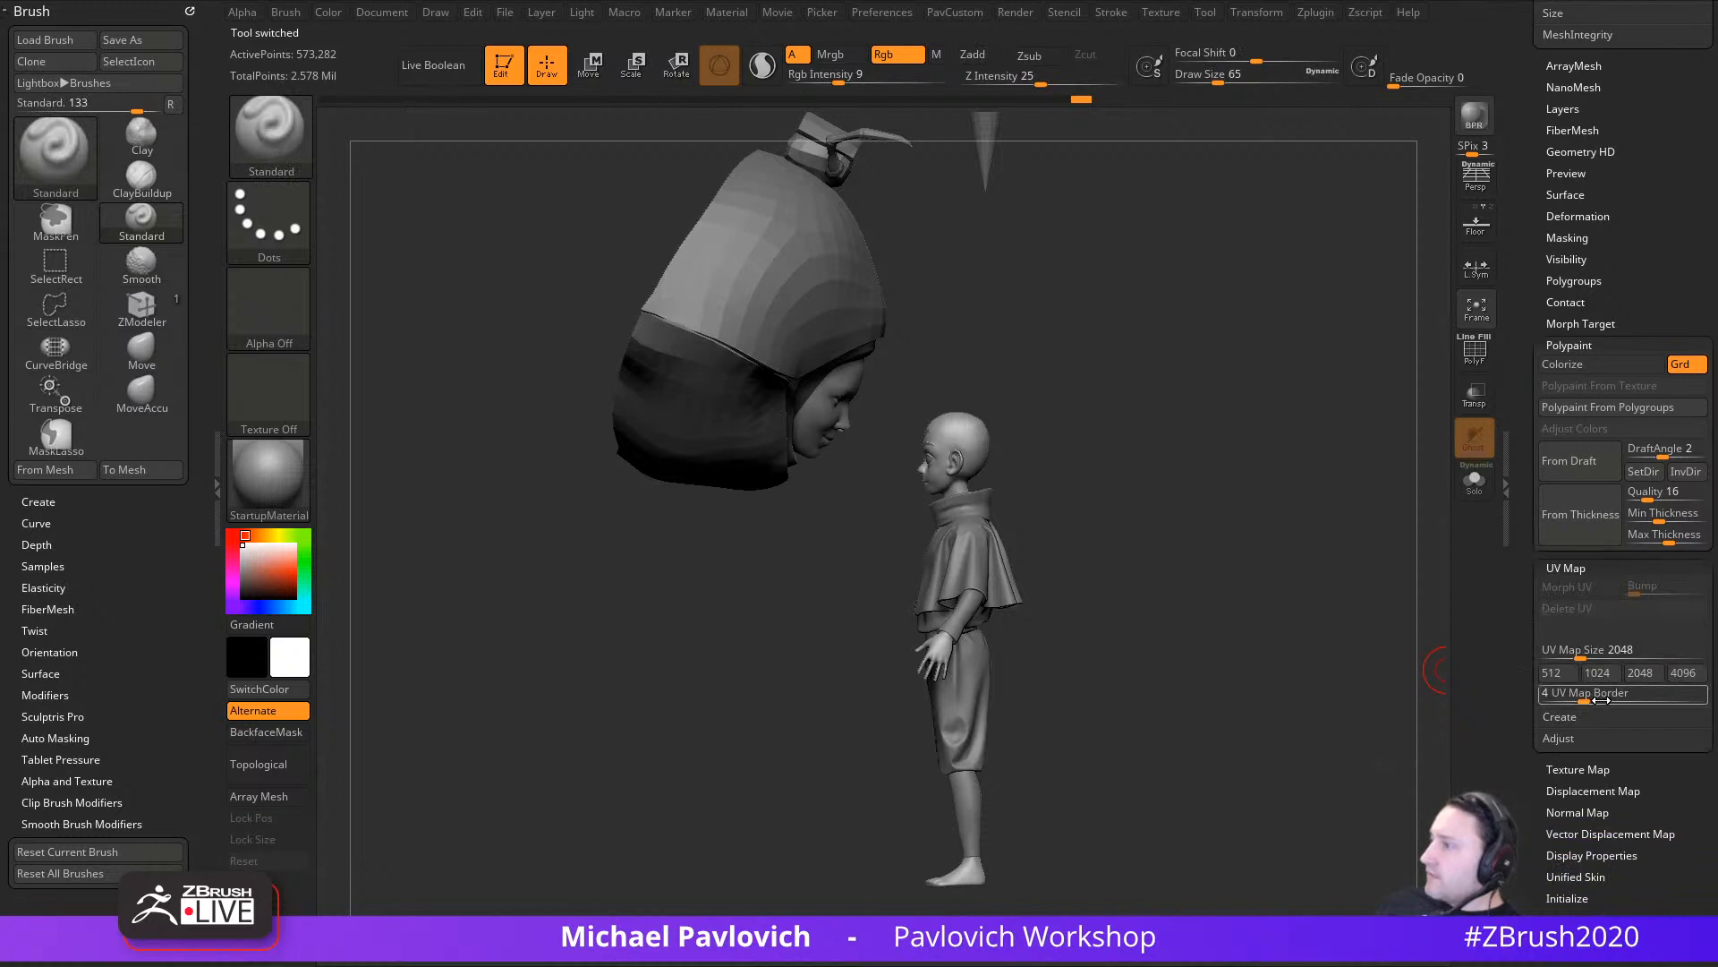
click(1565, 717)
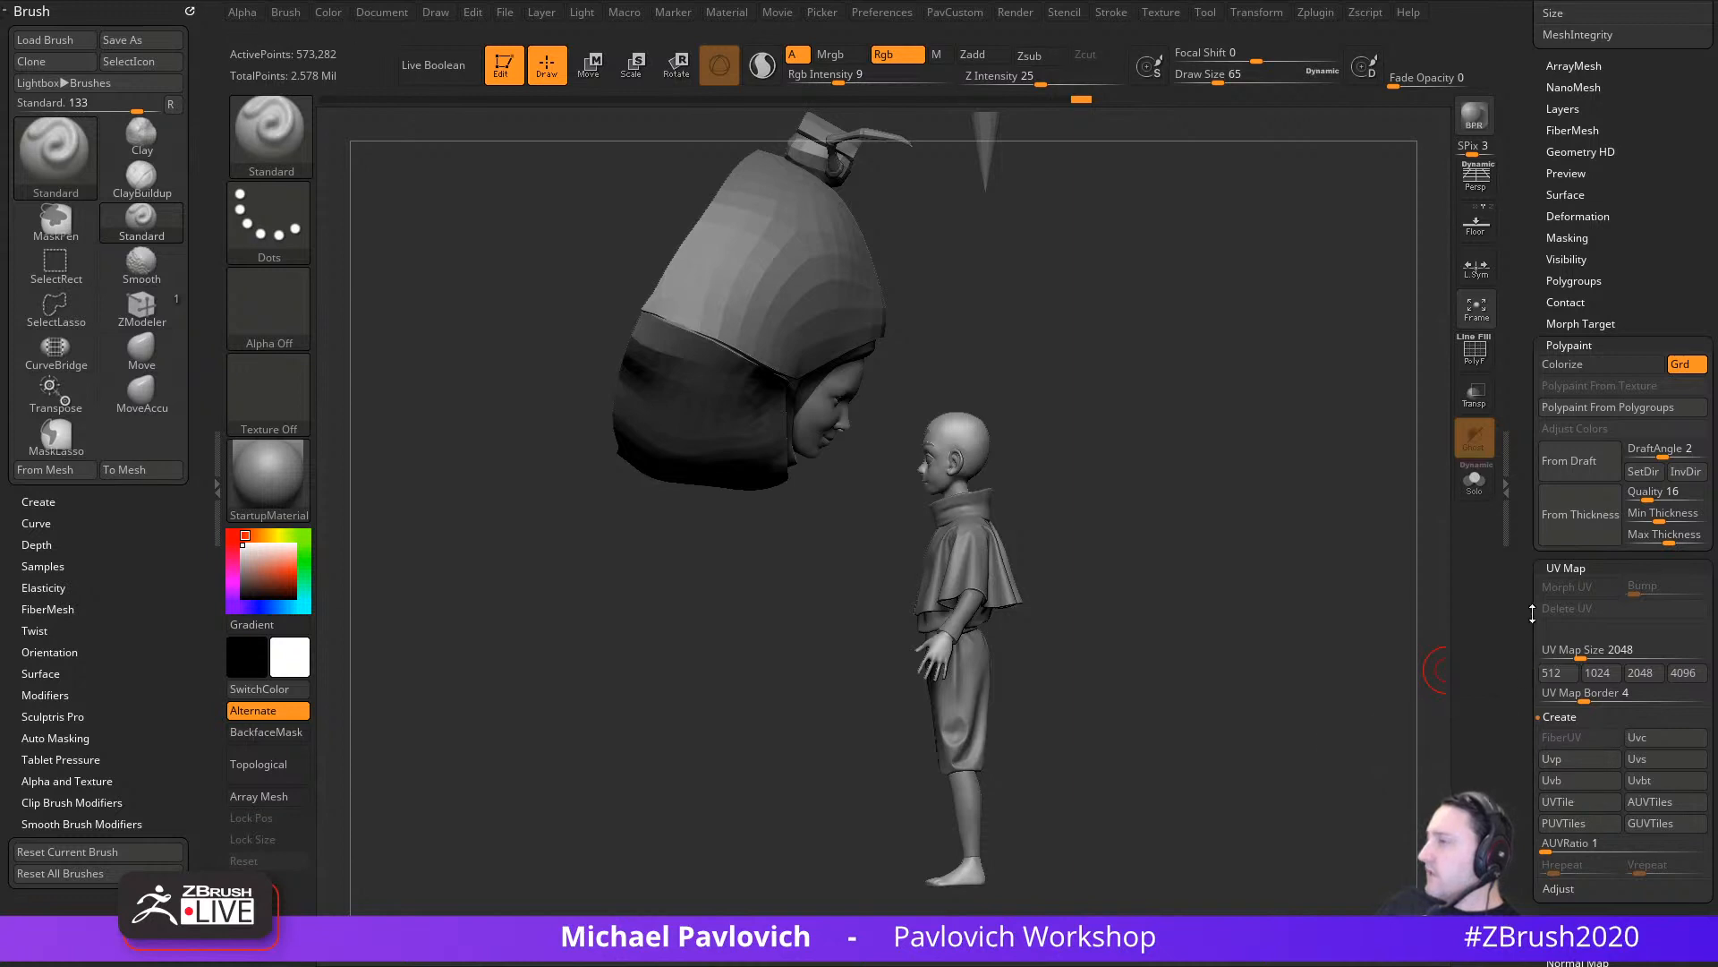
drag(1533, 613, 1527, 817)
drag(1524, 713, 1517, 886)
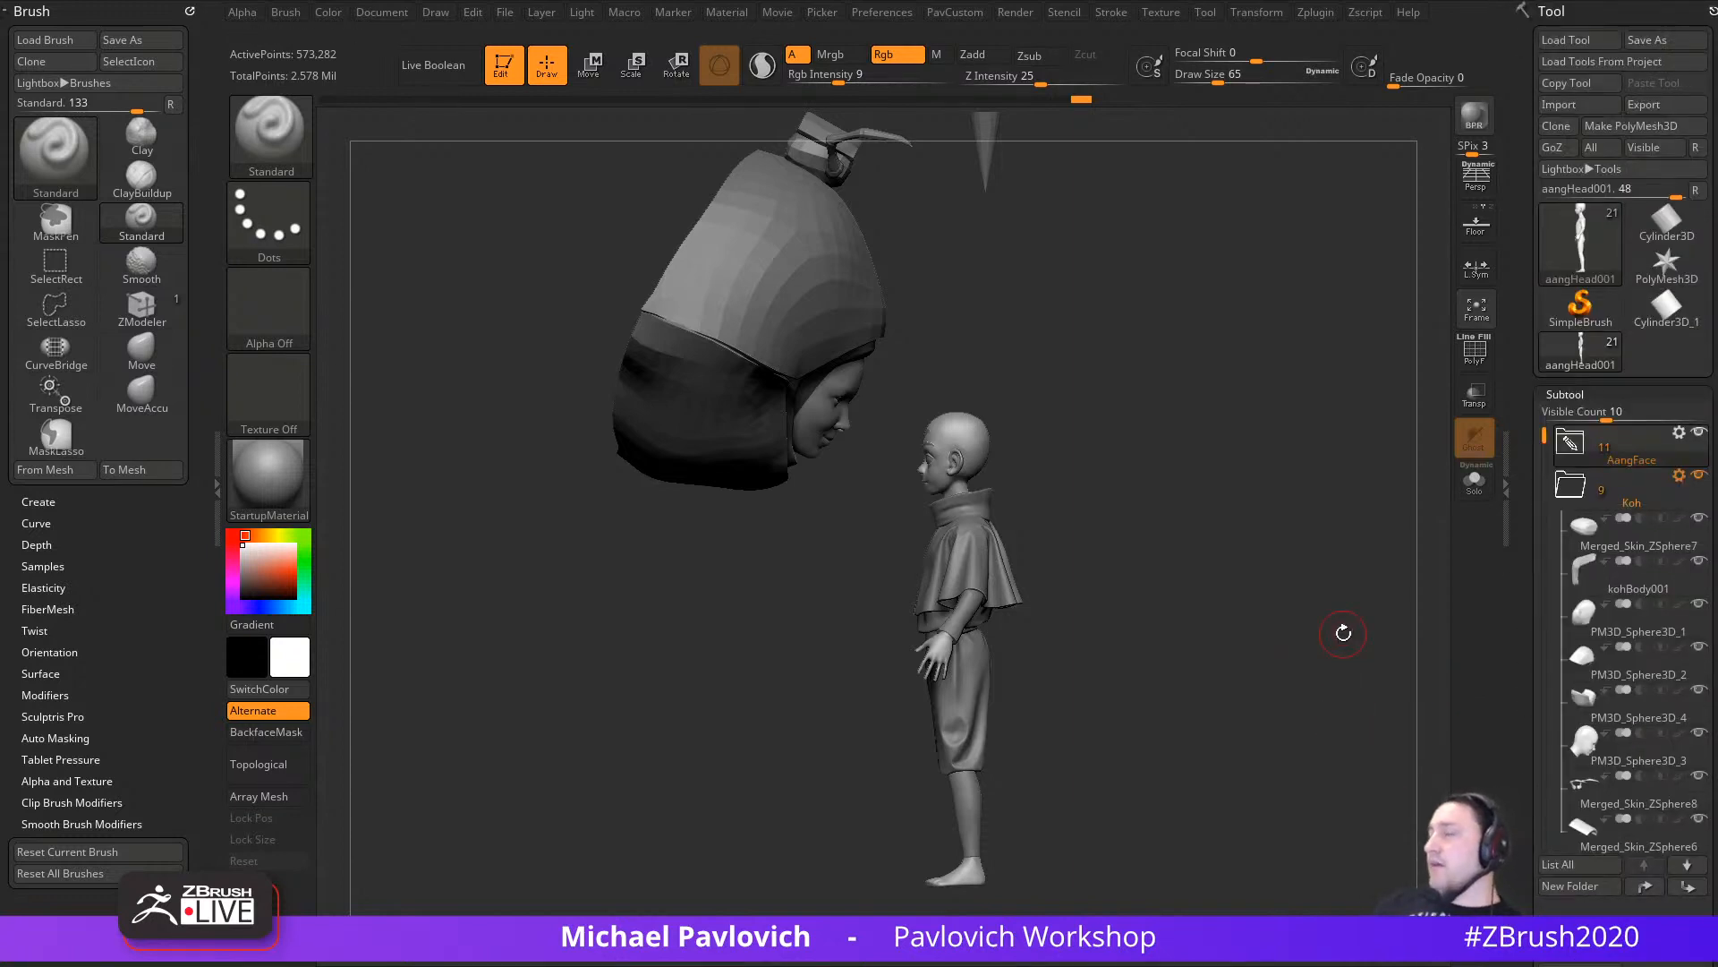
Step: Set the draw size to 68 and reframe the Koh and Aang figures
key(s)
drag(1148, 528, 1144, 527)
key(s)
alt+drag(1166, 509, 1151, 526)
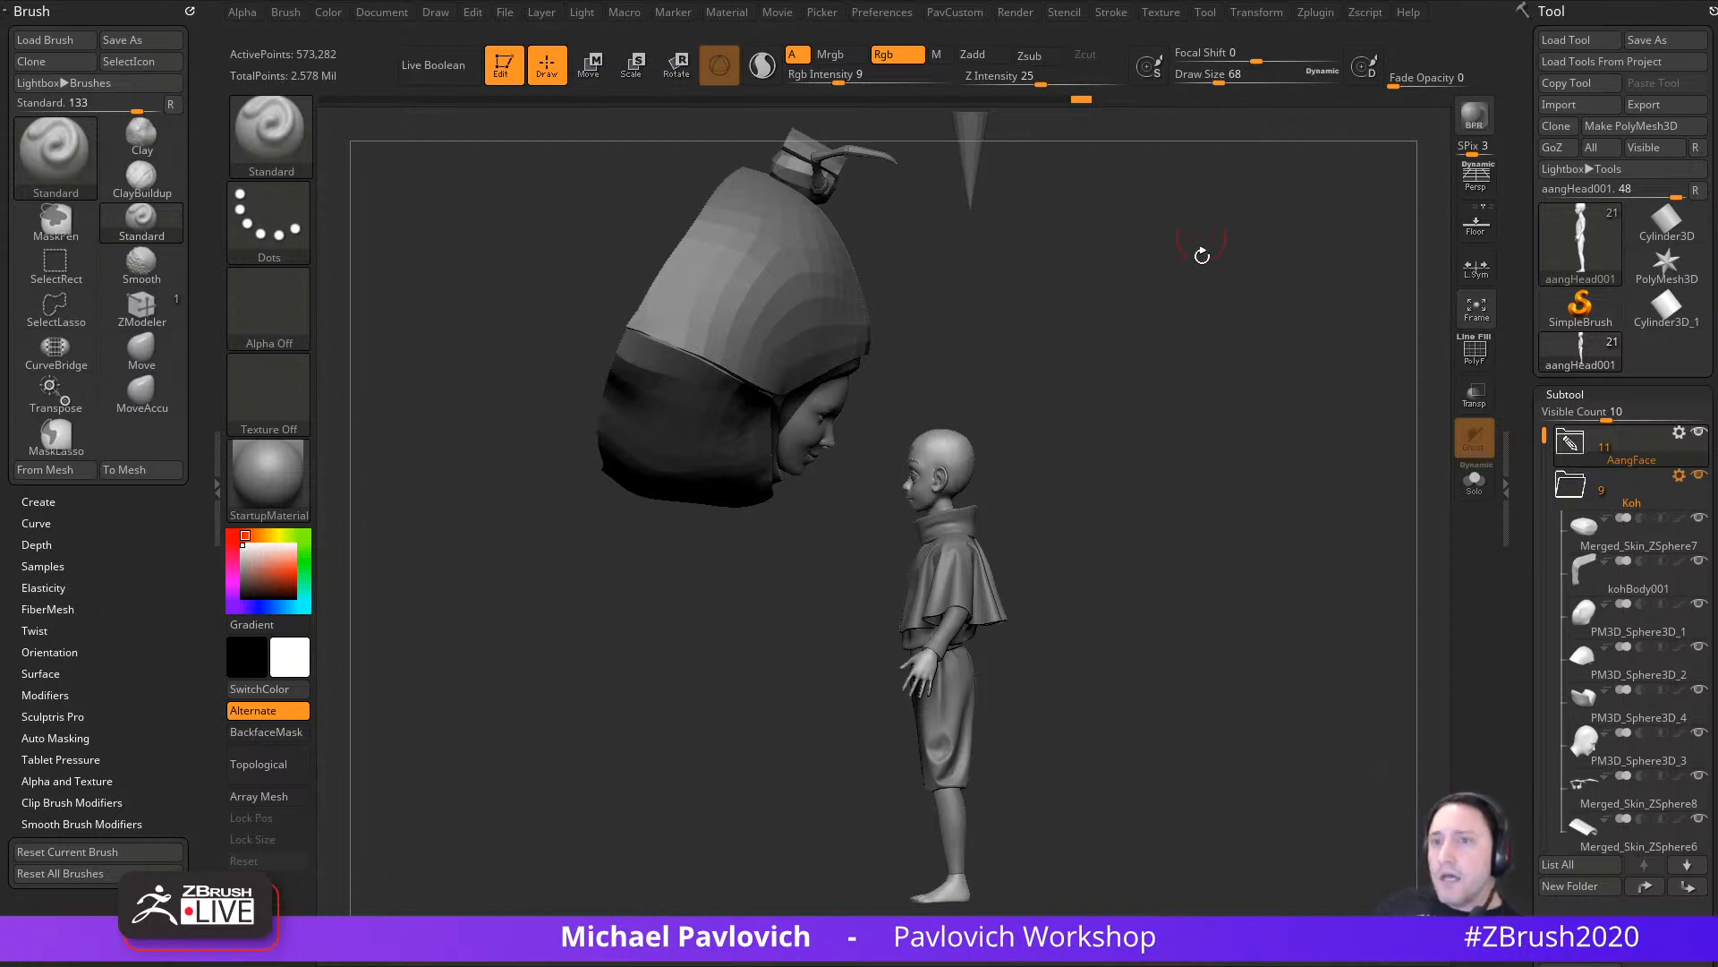
Step: Toggle Spotlight and leave its reference image and control wheel displayed over the figures
drag(1202, 258, 1161, 412)
key(shift+z)
key(shift+z)
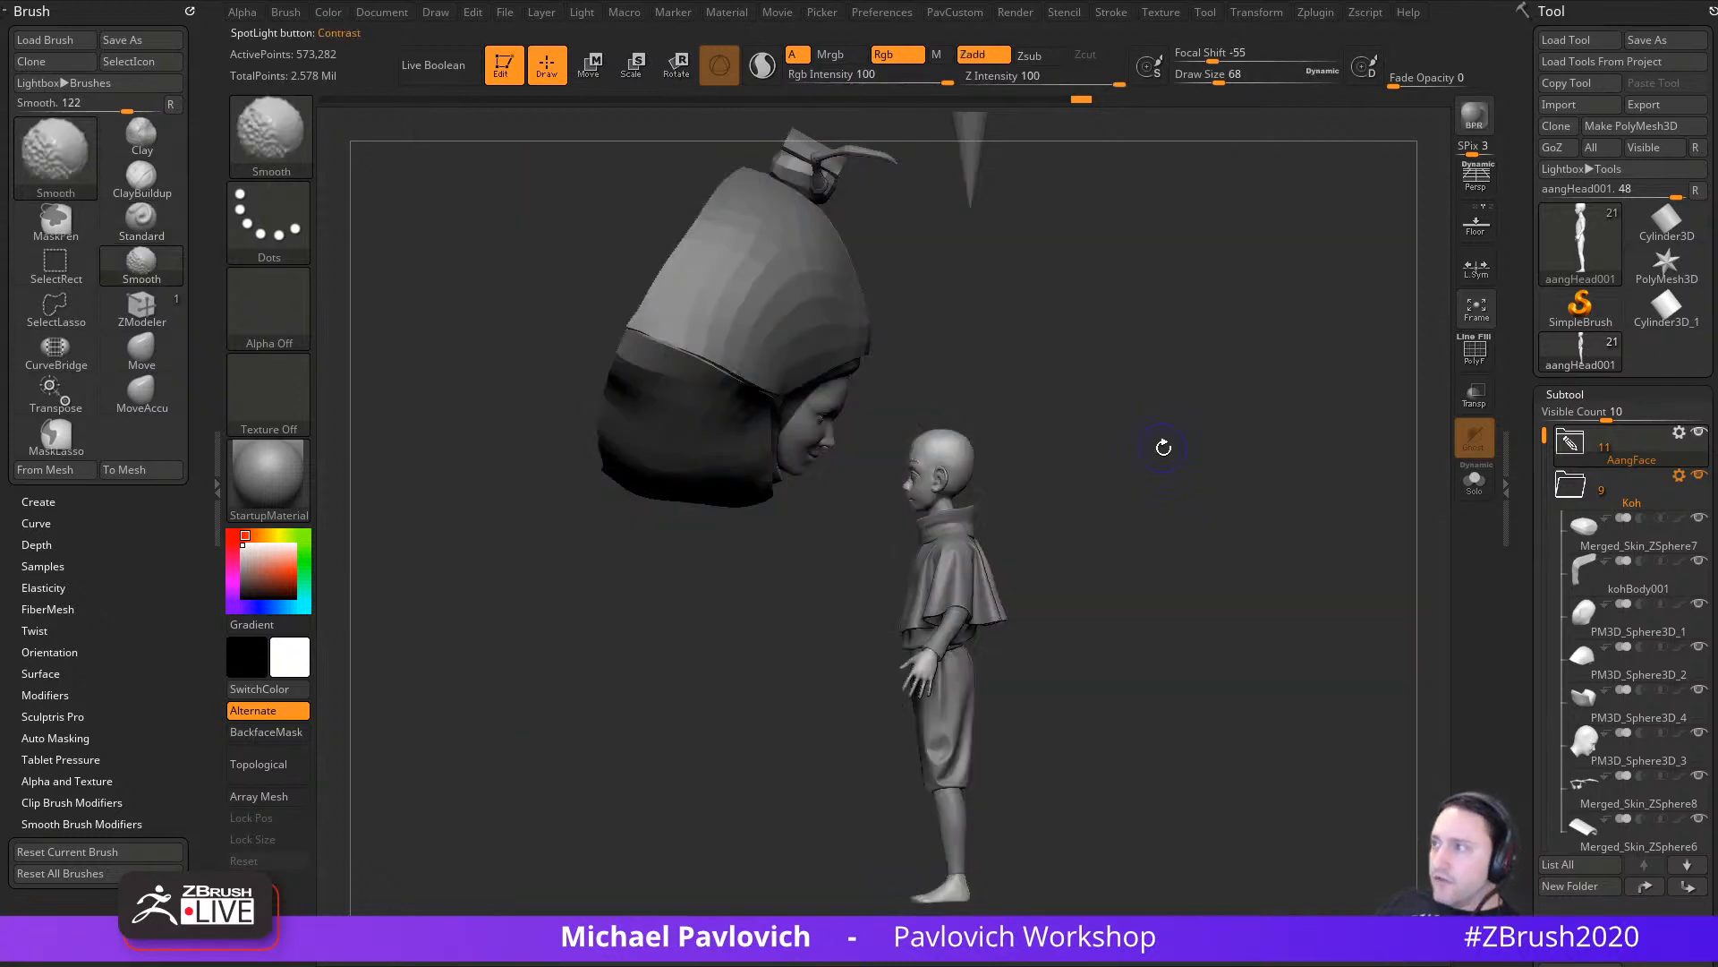
key(shift+z)
key(z)
key(z)
key(shift+z)
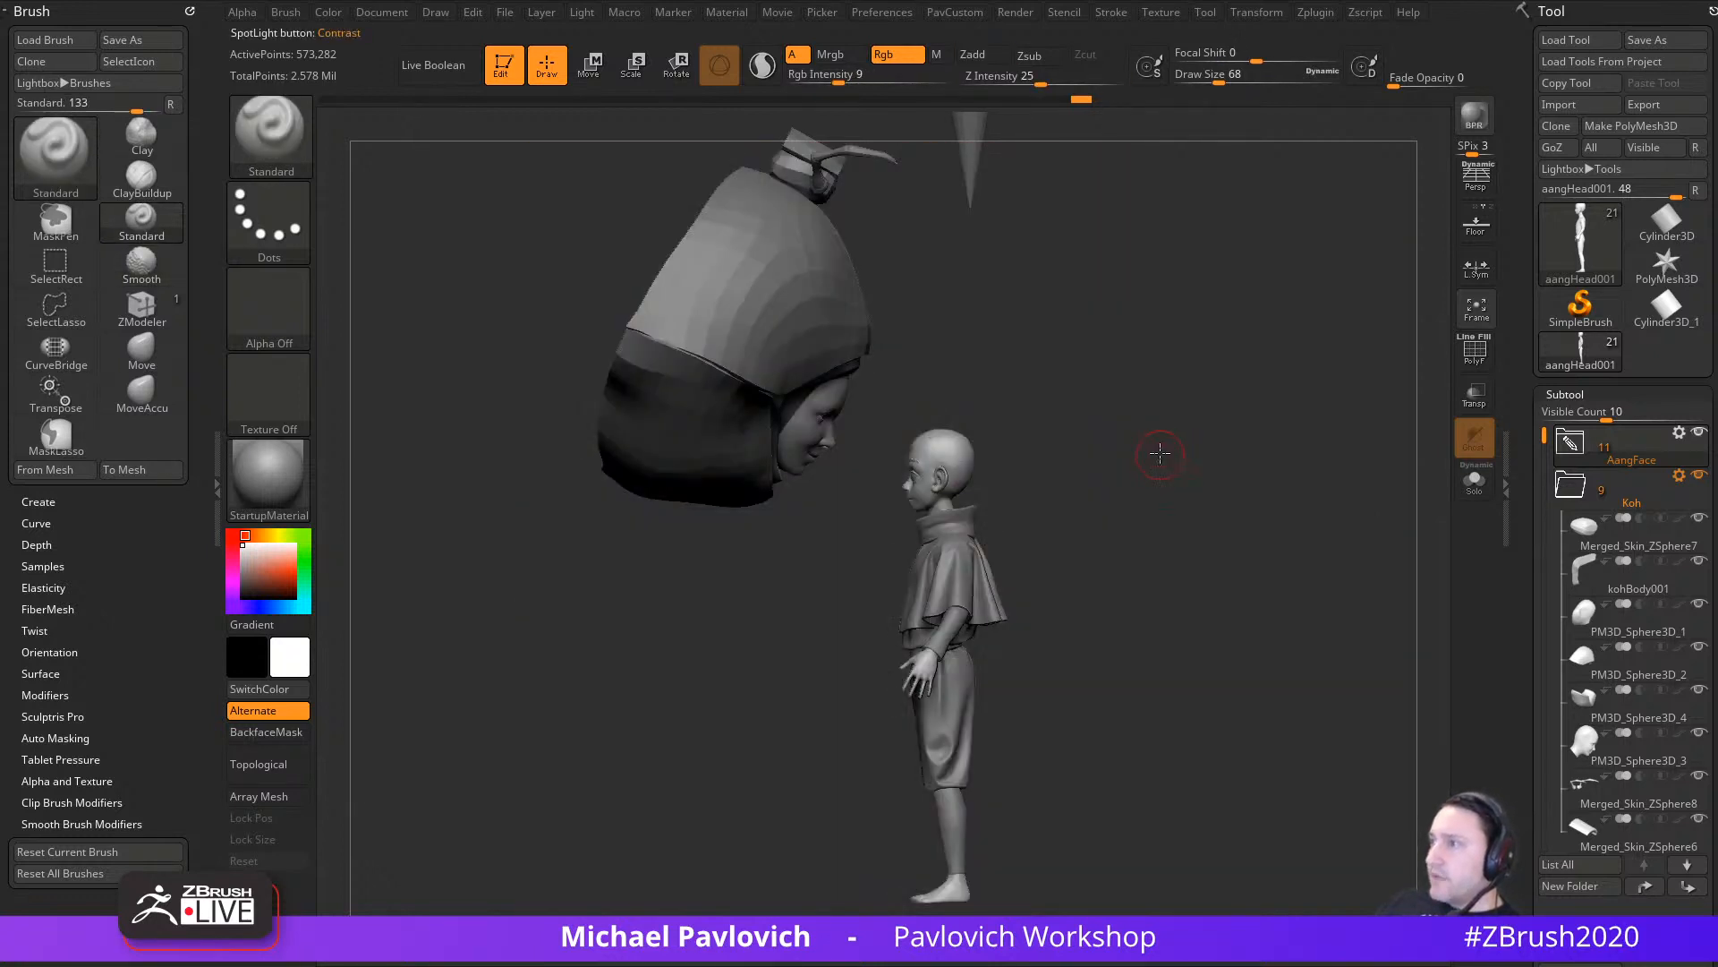
key(shift+z)
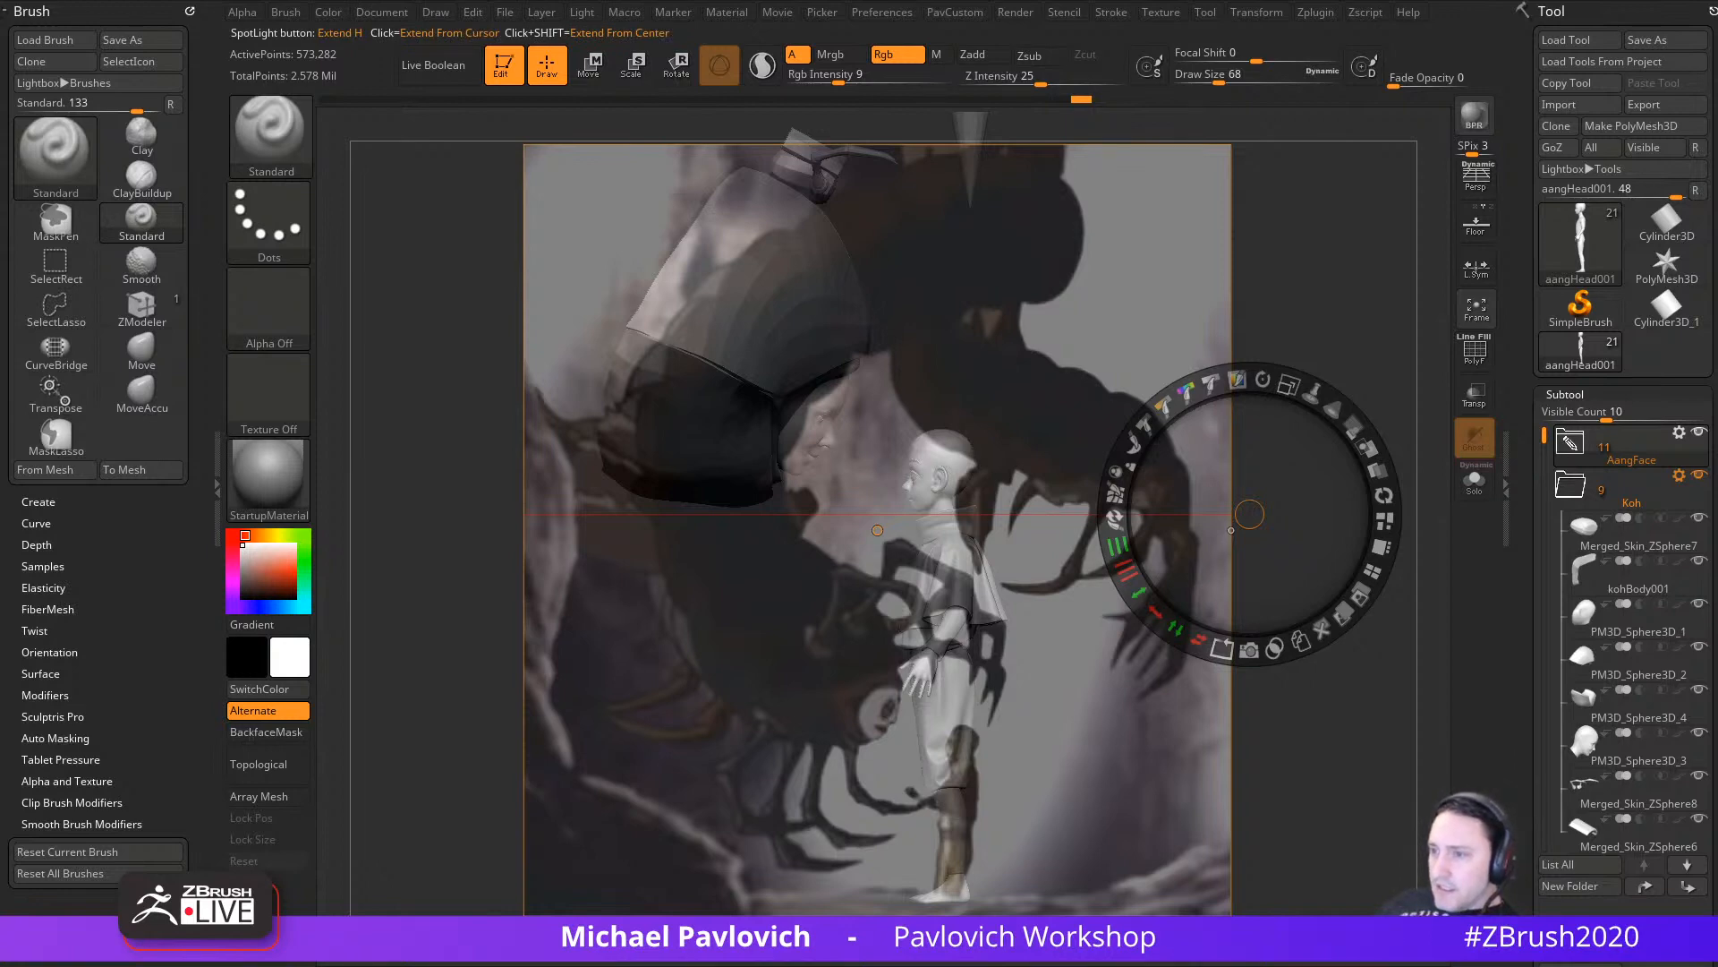
Step: Switch to the web browser, open the ZBrush 2018 What's New artwork on ArtStation and look through its video playlist
key(alt+Tab)
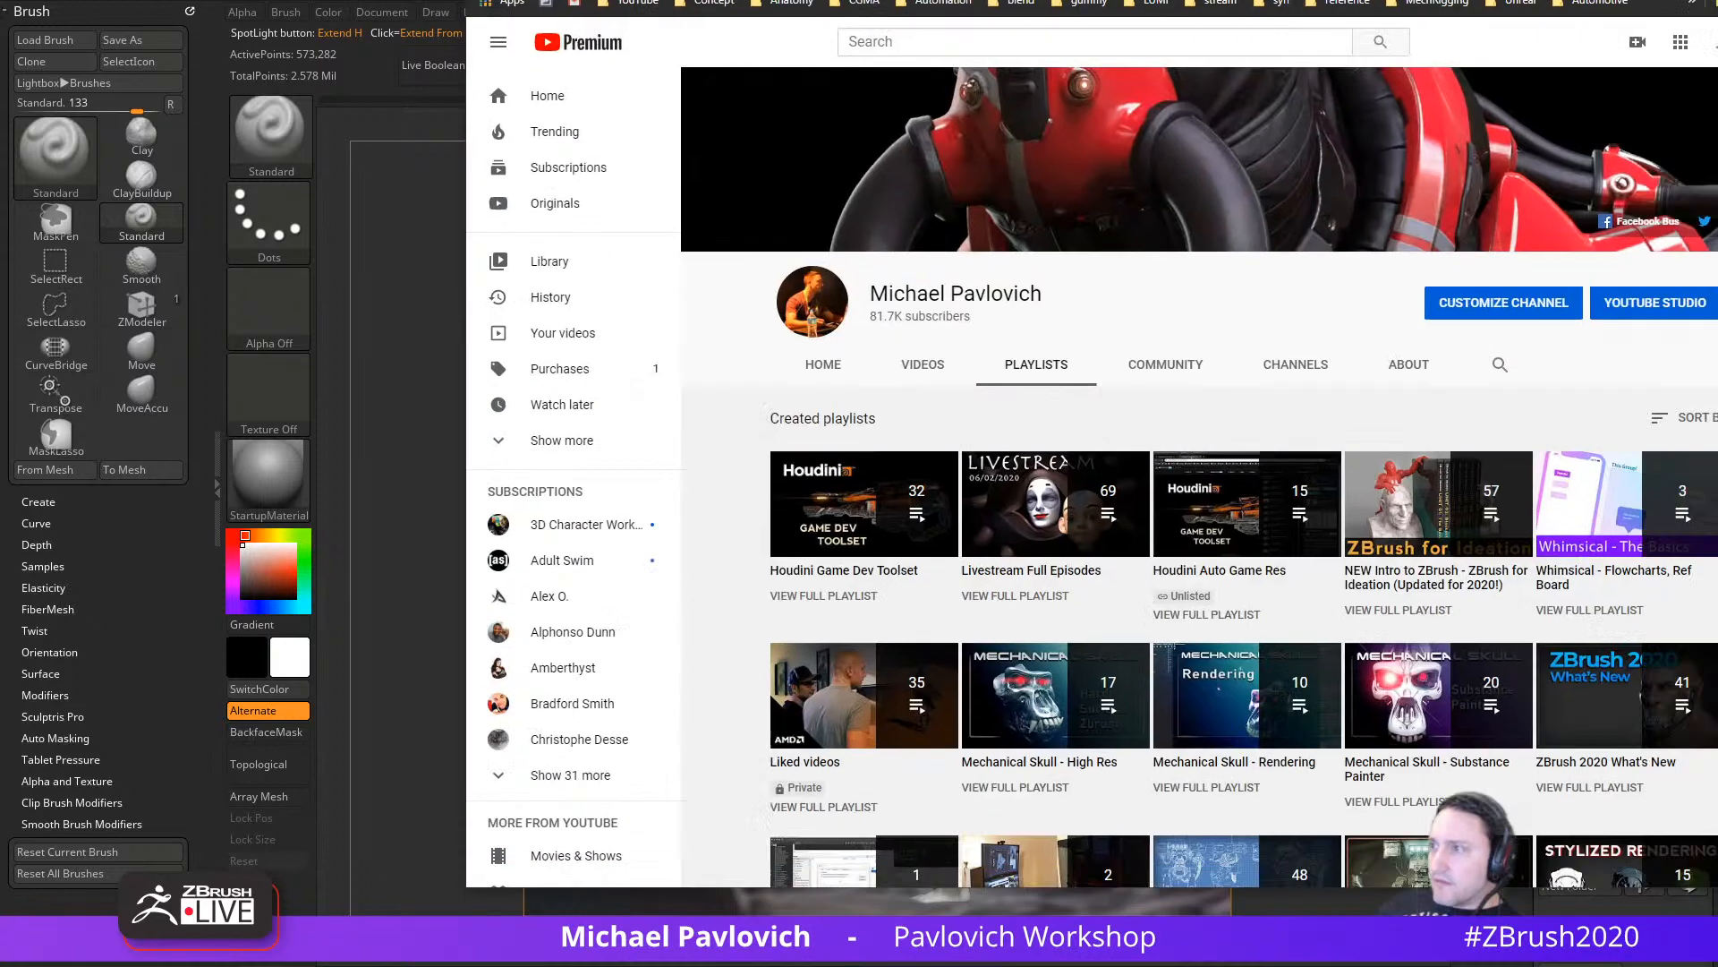
key(ctrl+Tab)
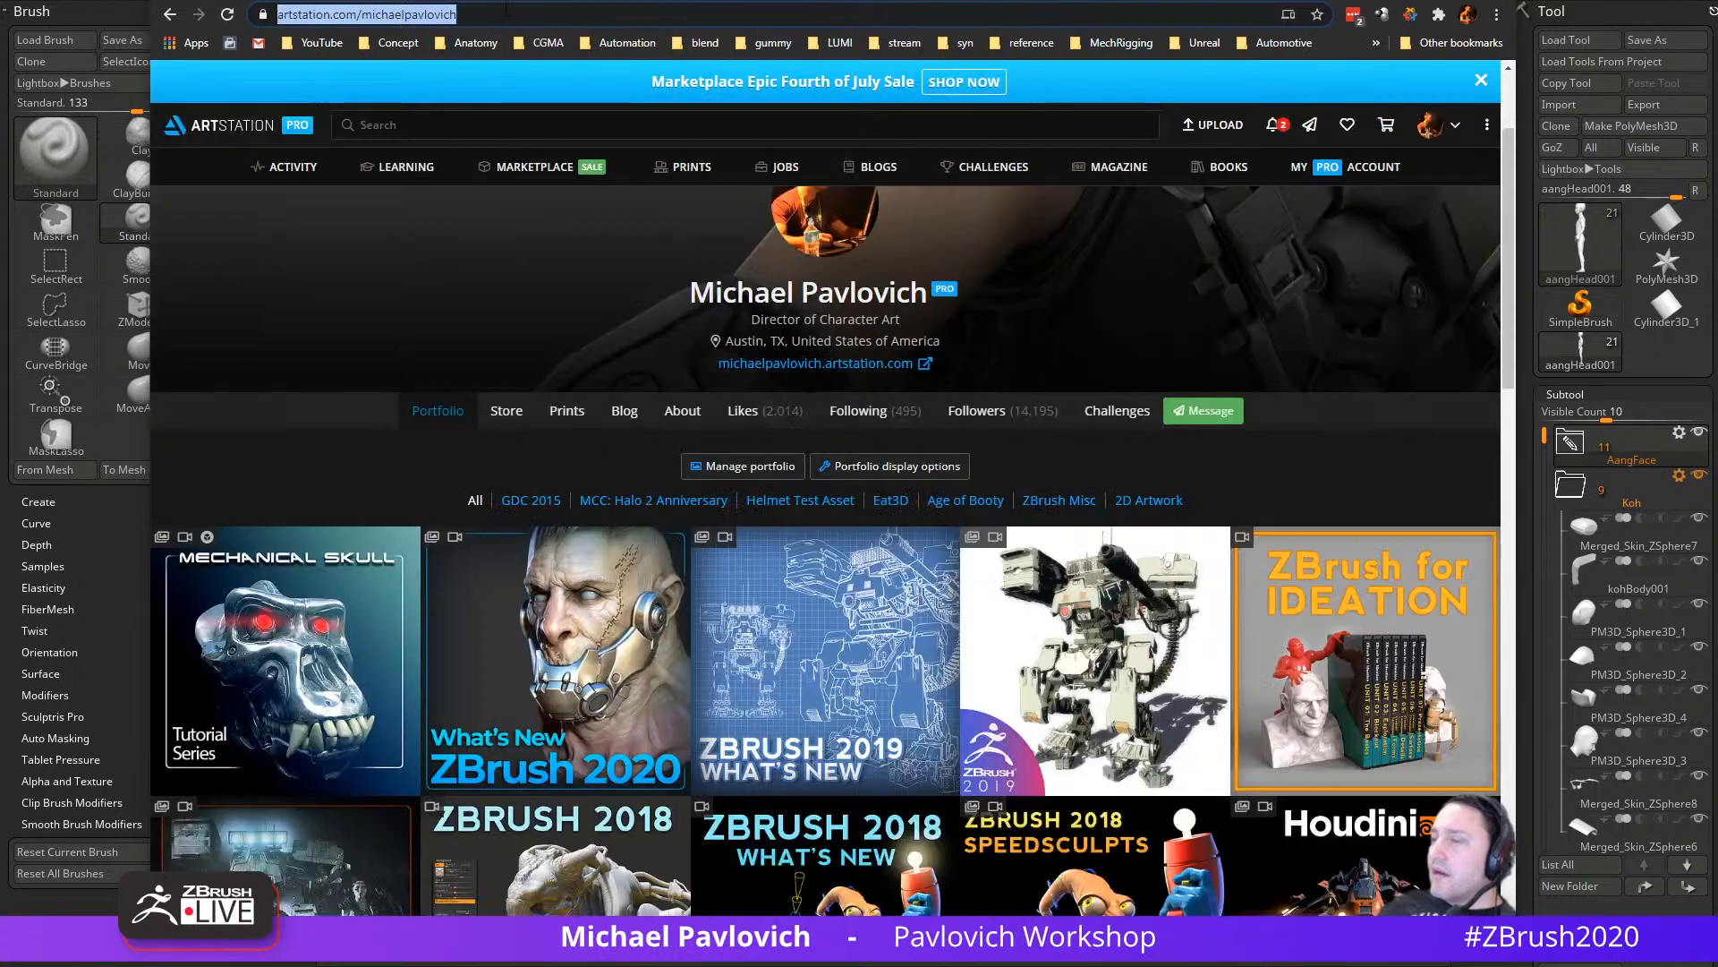
scroll(614, 432, down, 3)
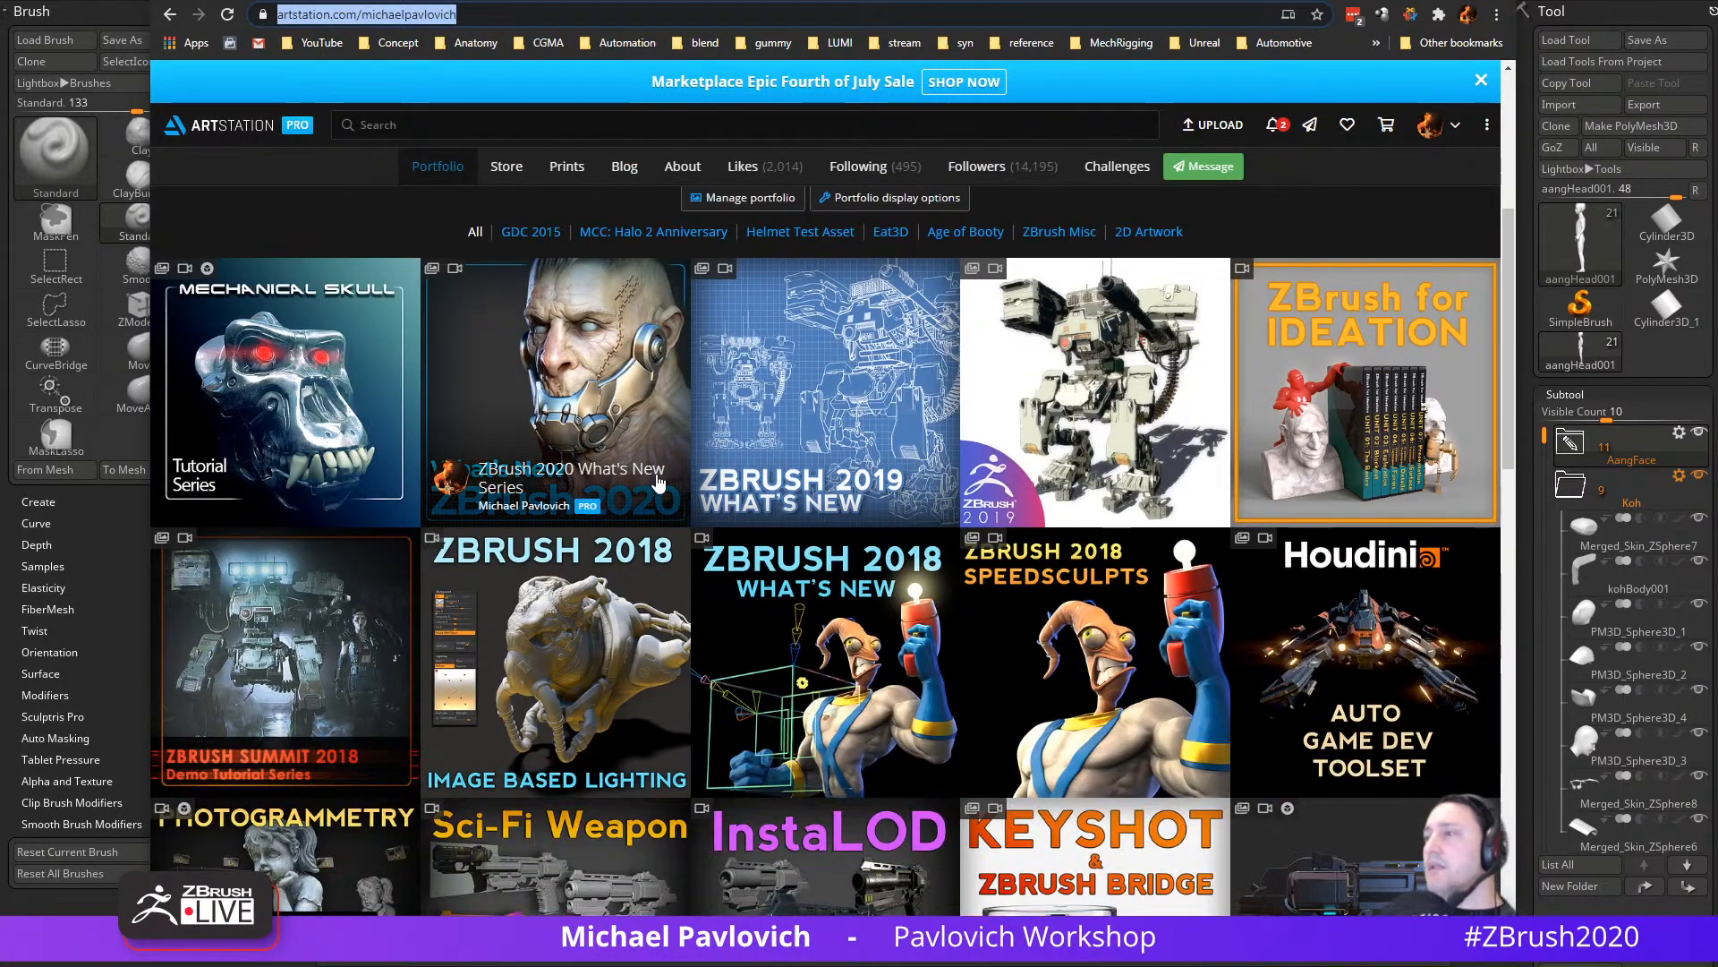
click(873, 602)
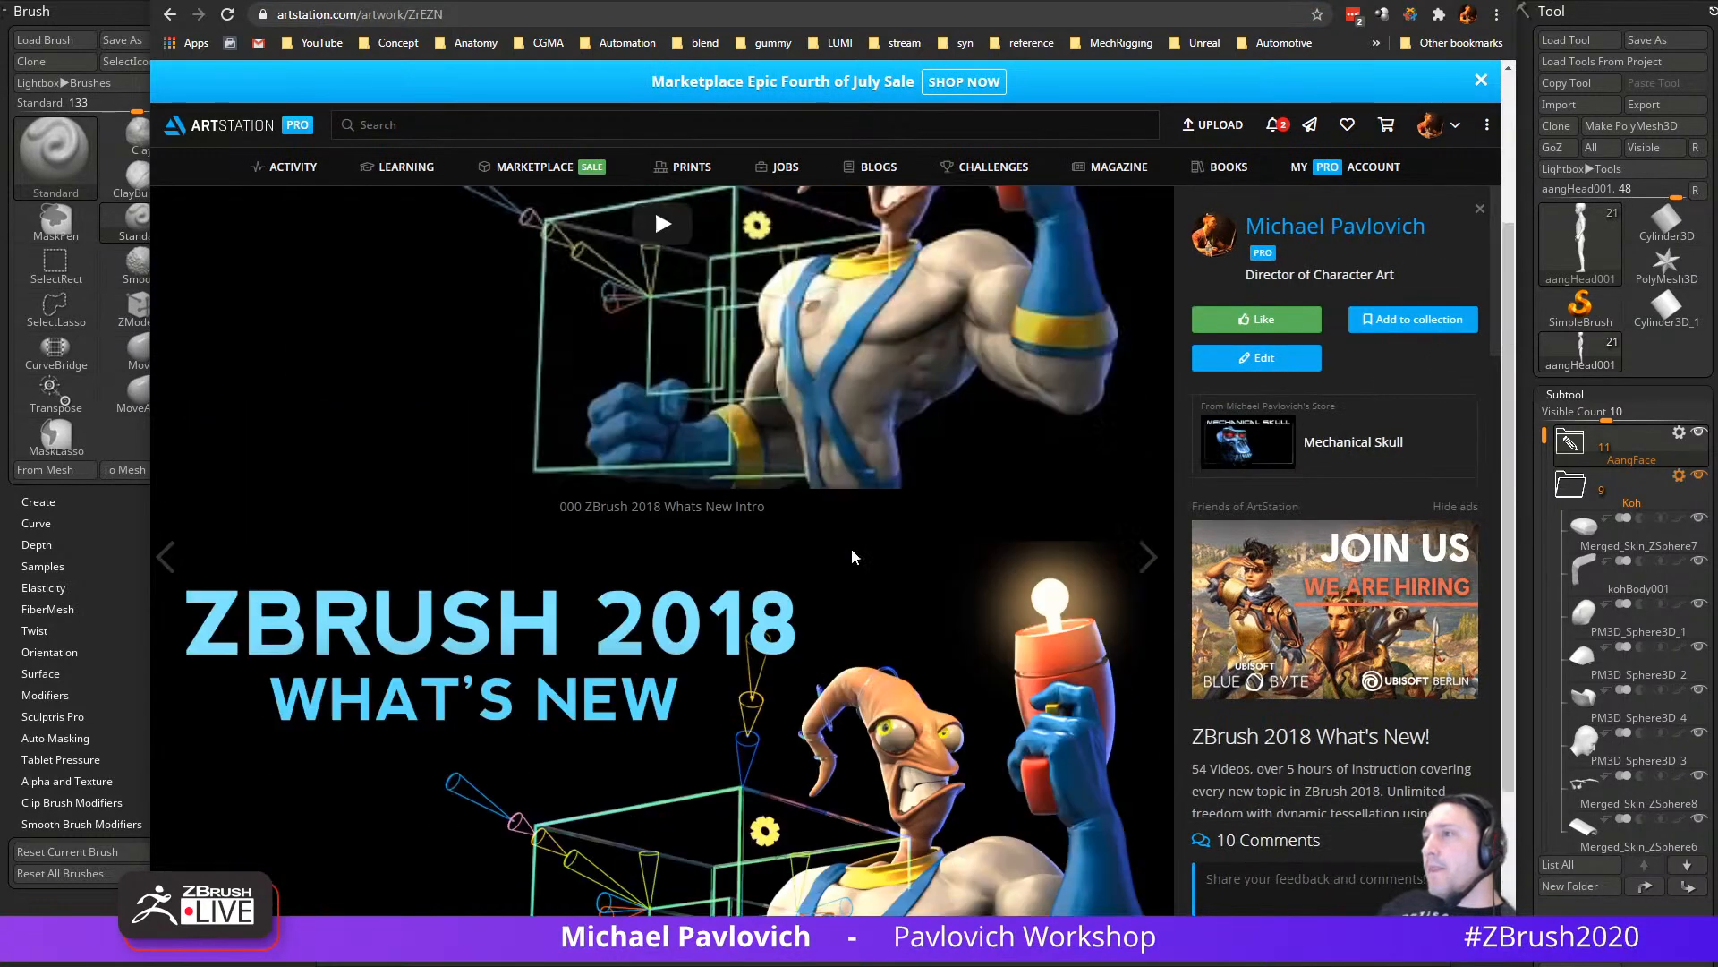
click(1090, 213)
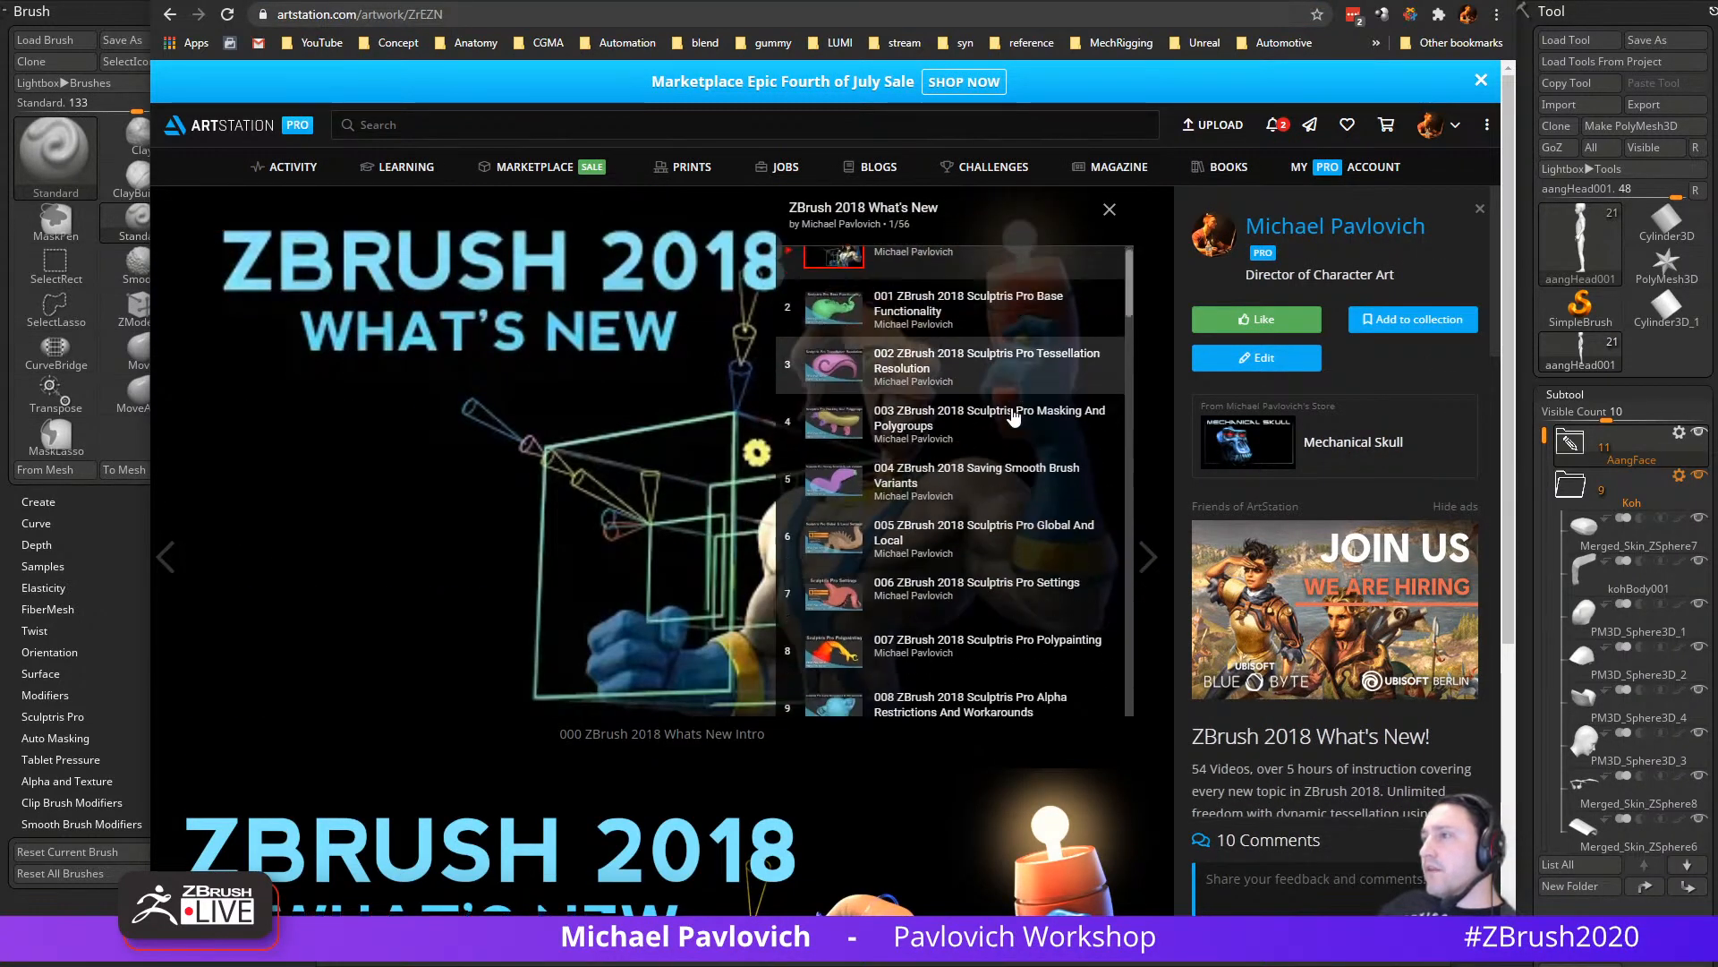
scroll(1014, 417, down, 5)
scroll(1014, 417, down, 12)
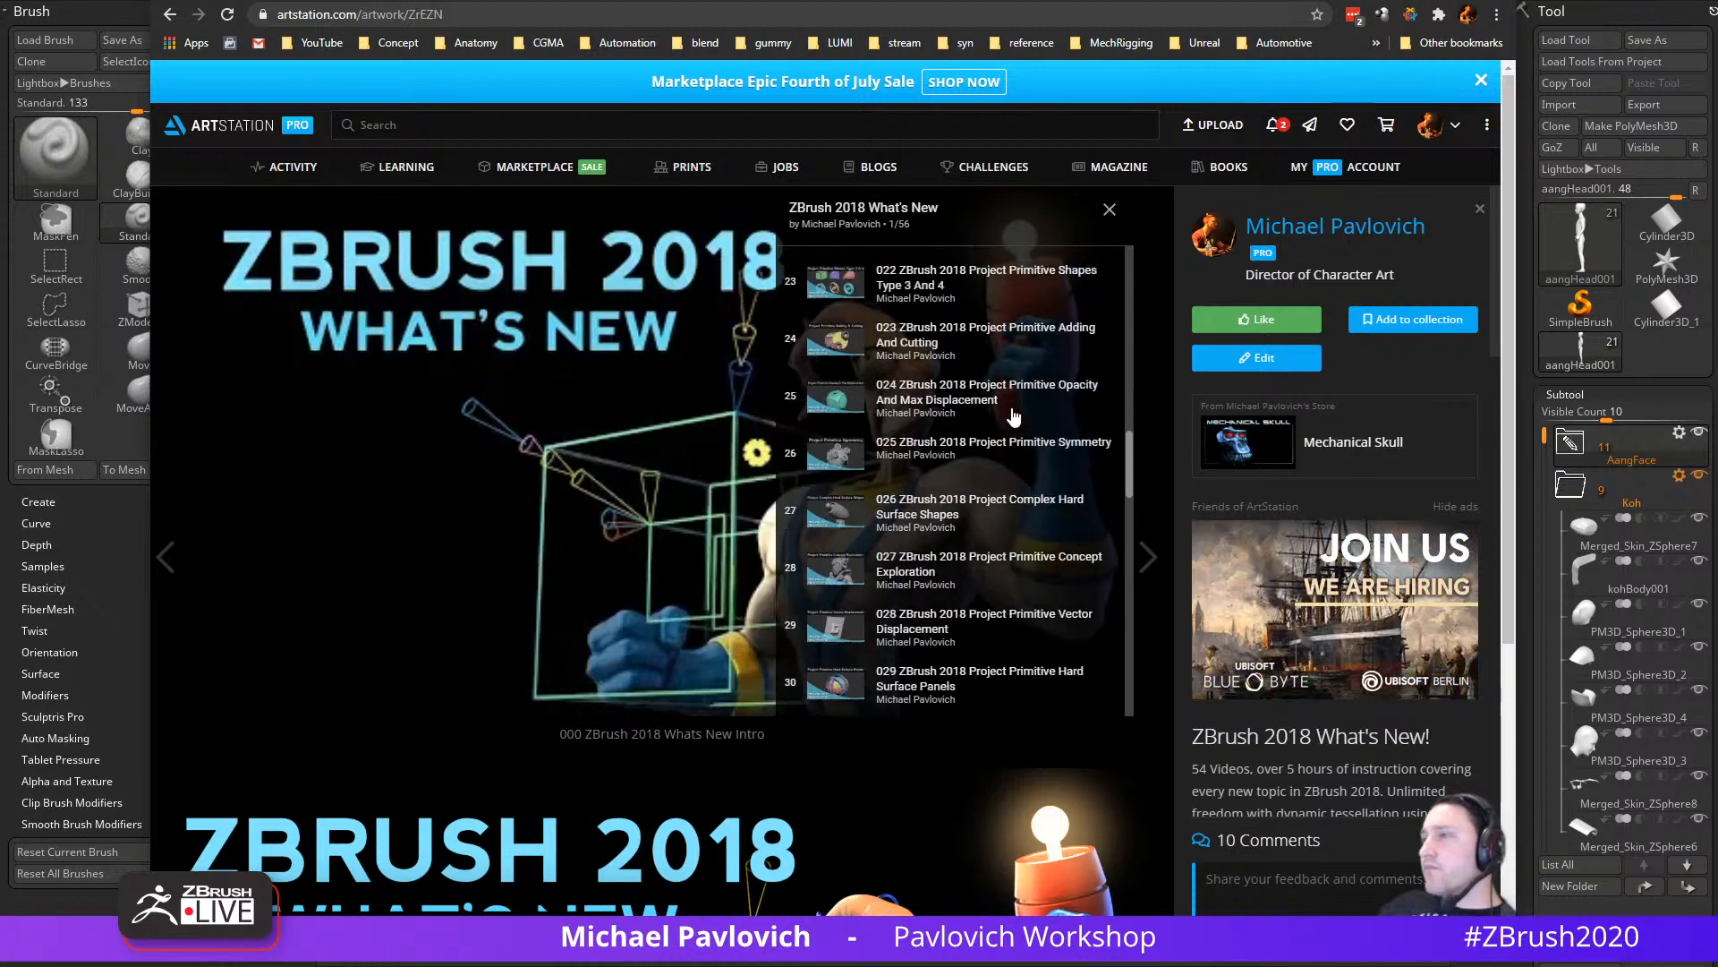
scroll(1014, 417, down, 3)
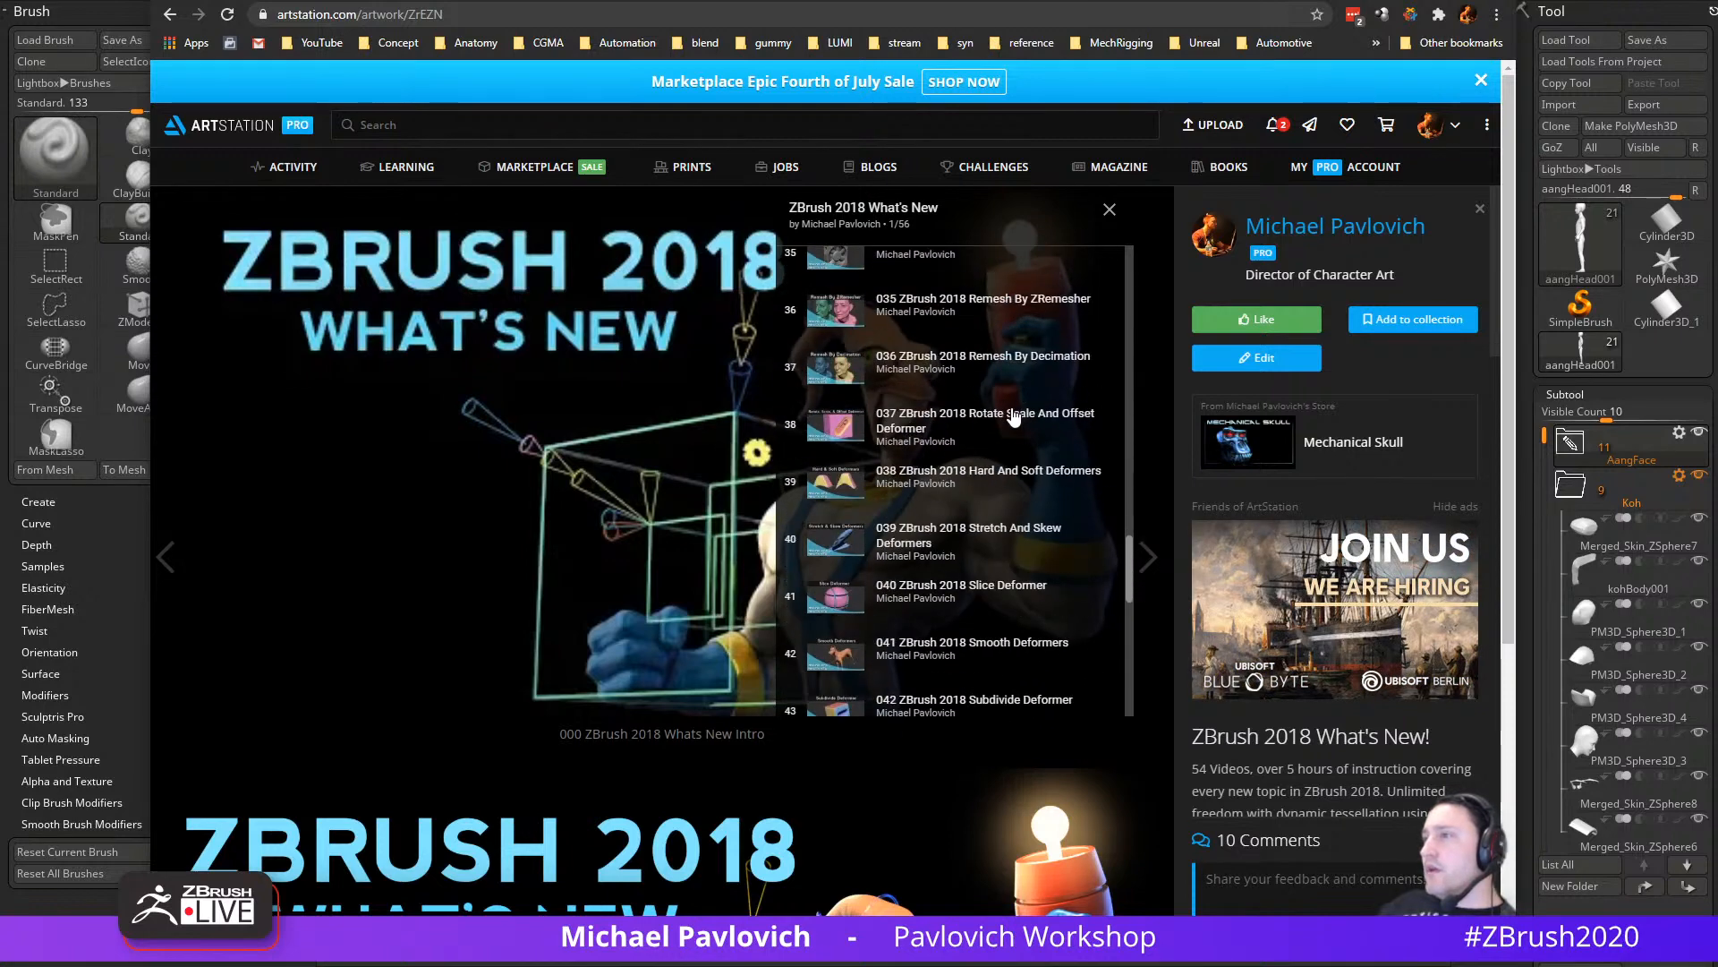
scroll(1014, 417, down, 13)
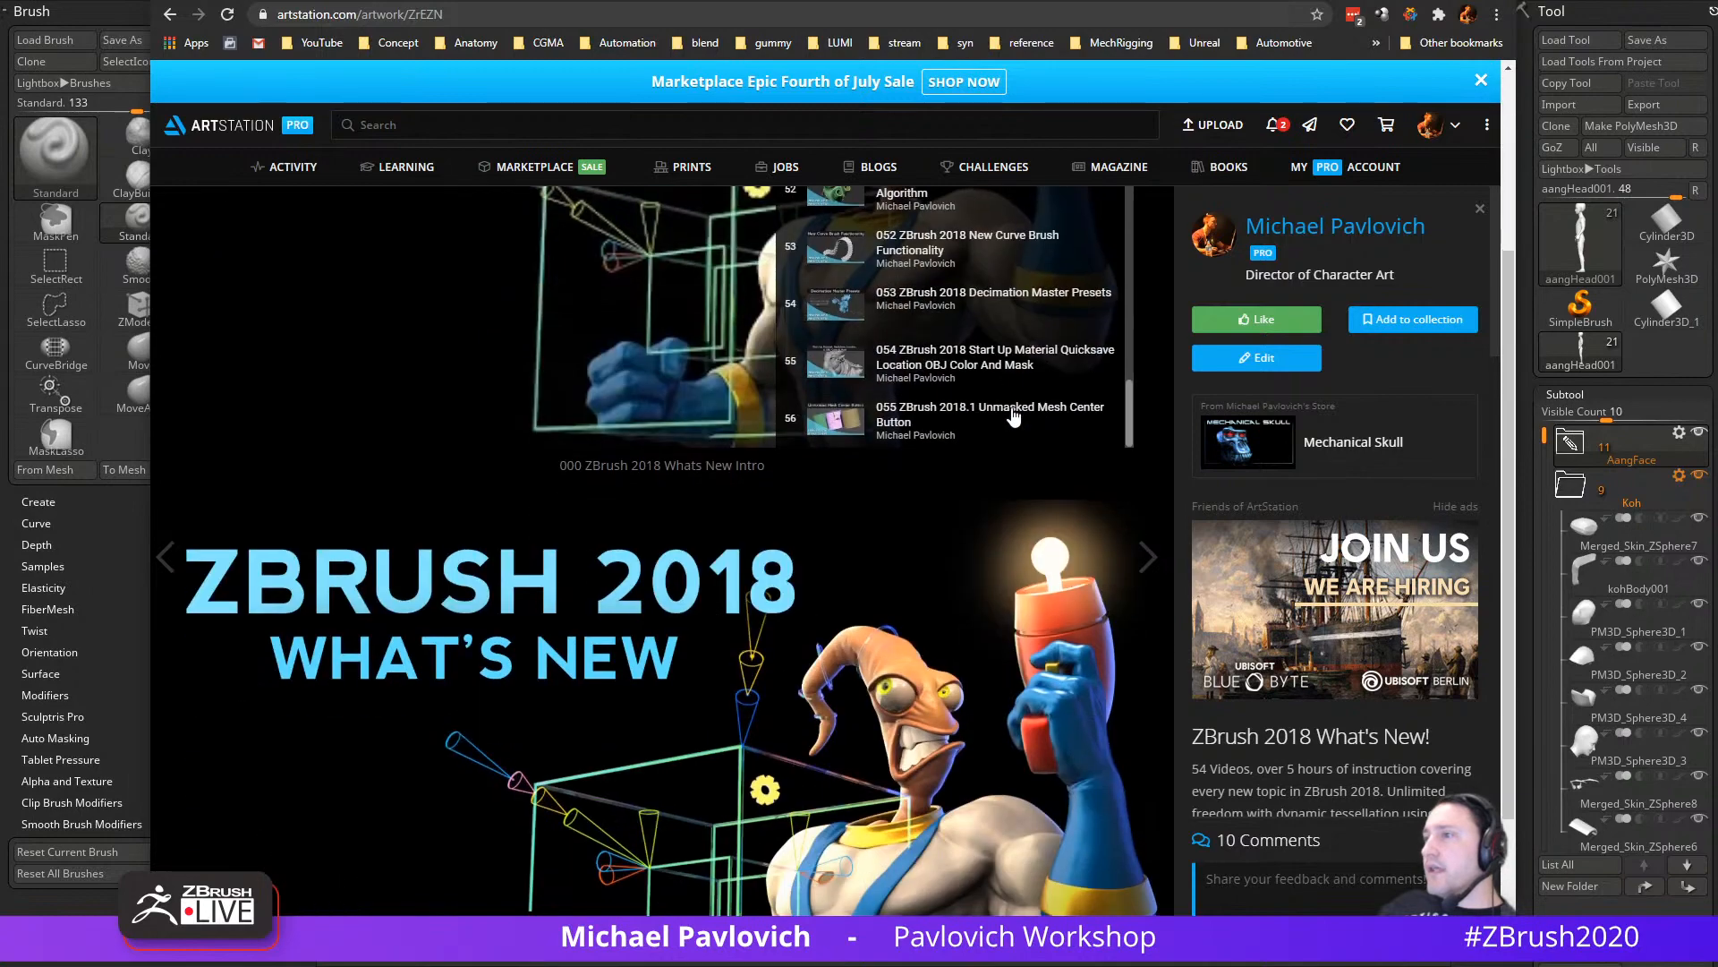
Step: Return to the ArtStation portfolio, open the ZBrush 2019 What's New artwork and look through its video playlist
click(169, 15)
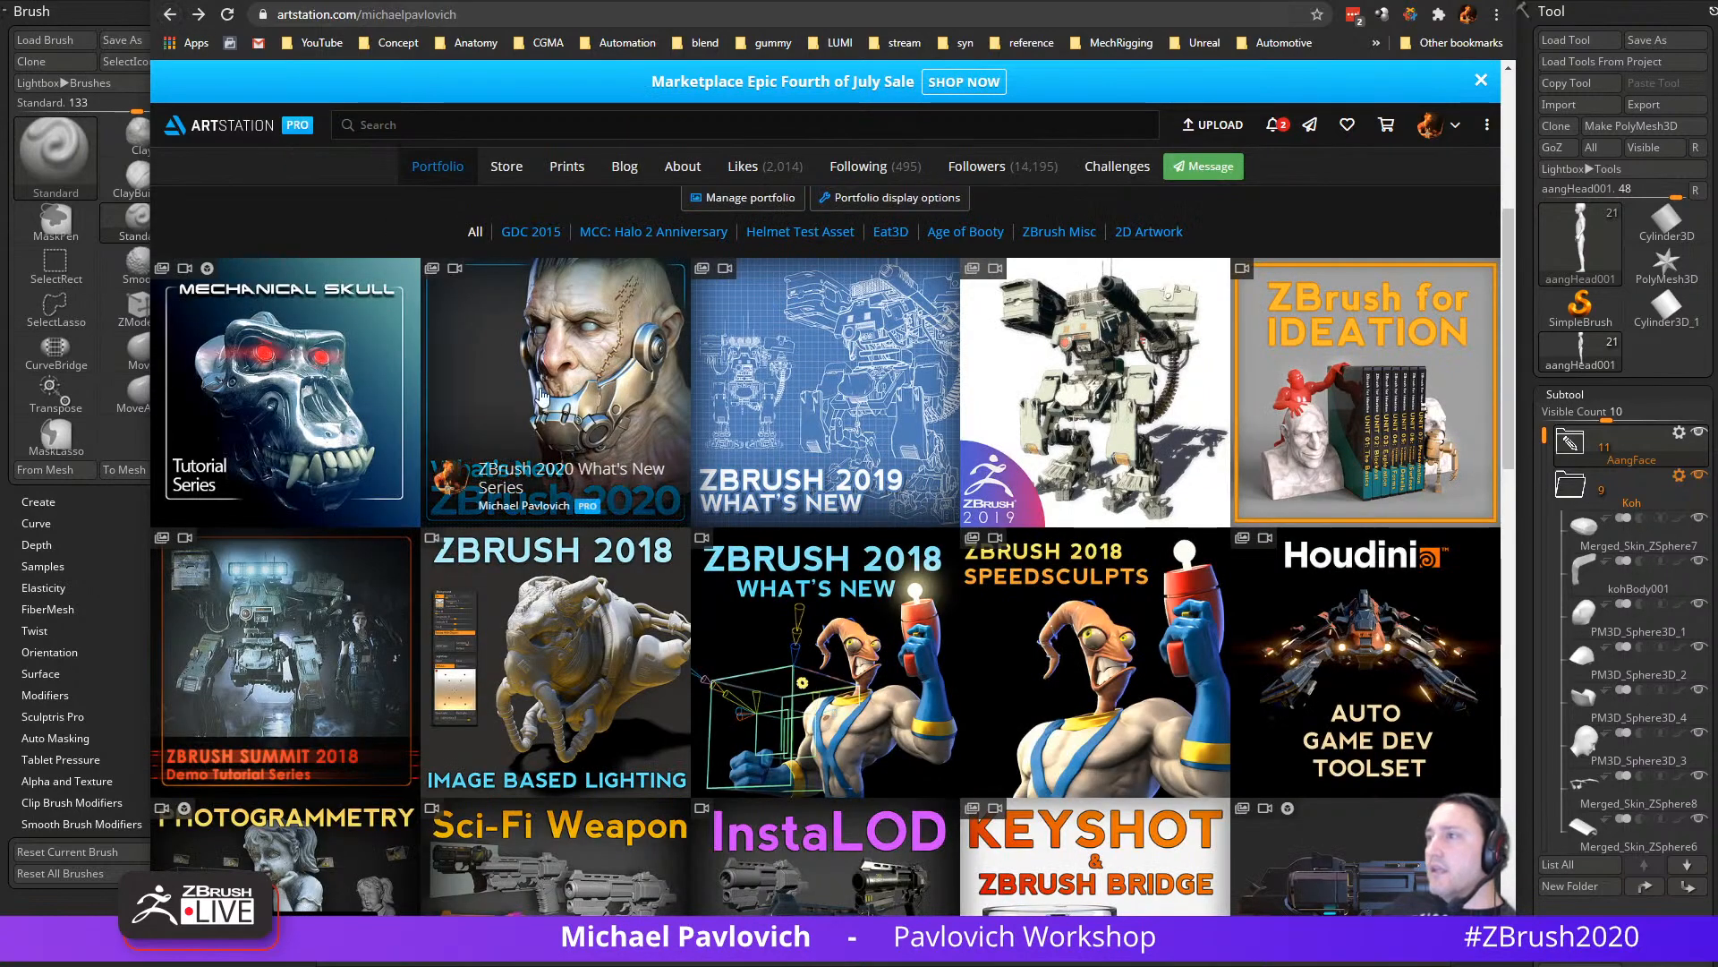
click(810, 412)
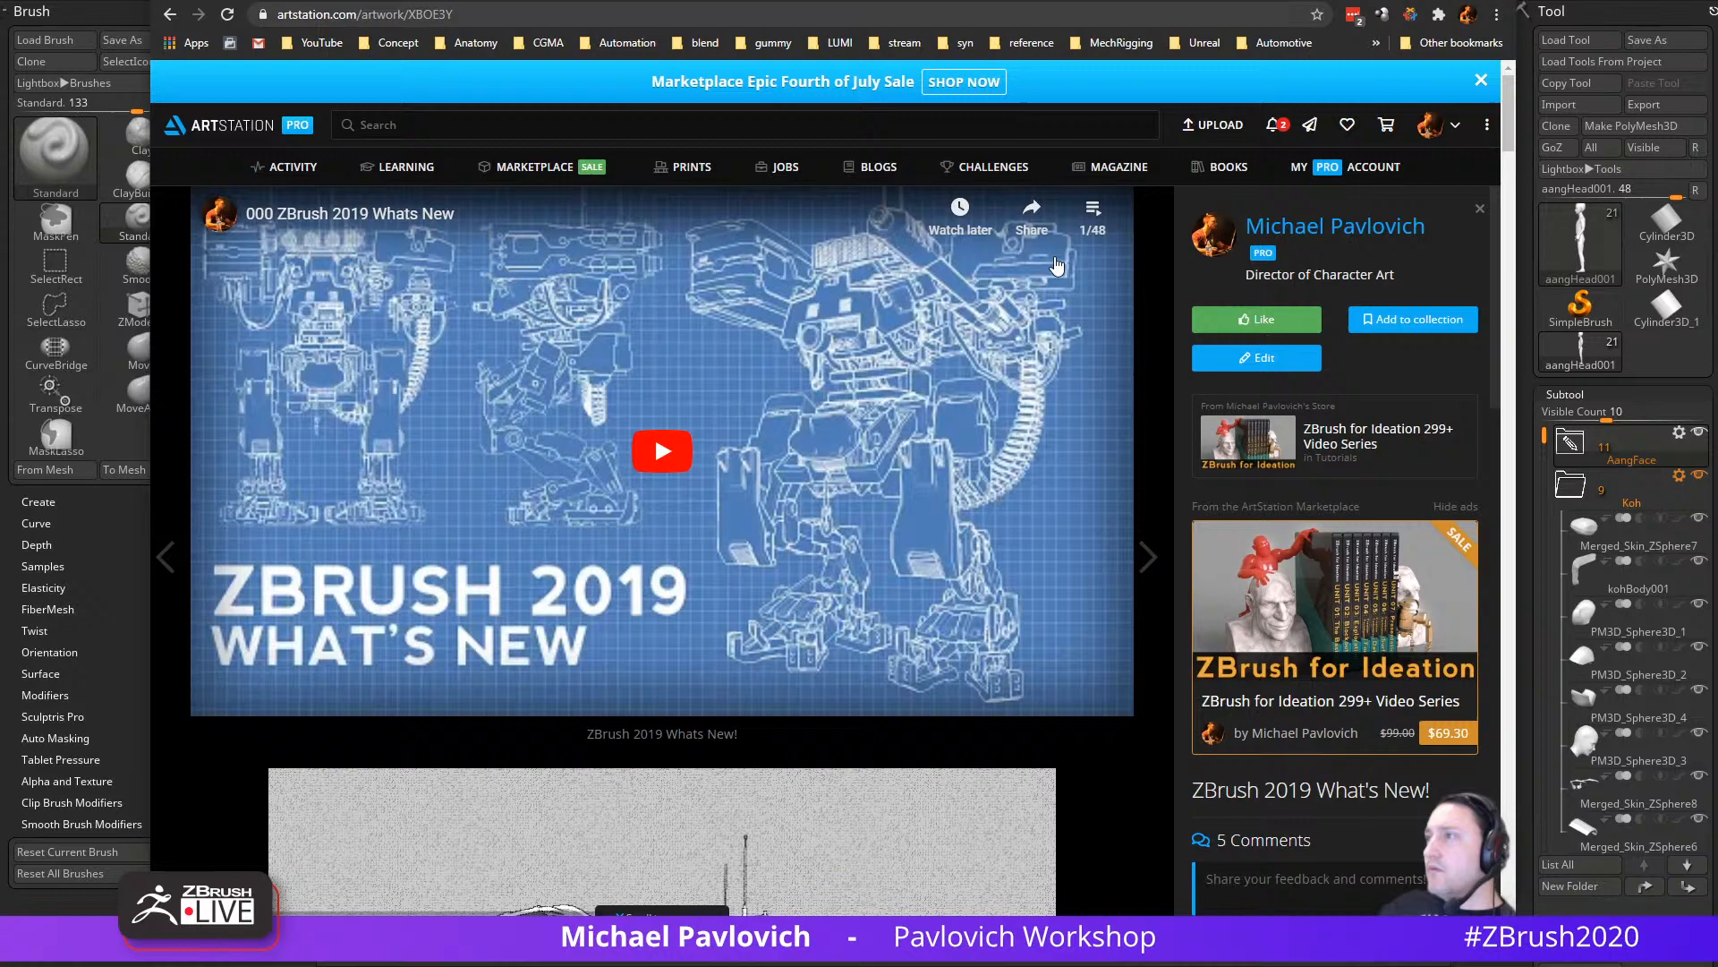
click(1093, 215)
scroll(980, 428, down, 5)
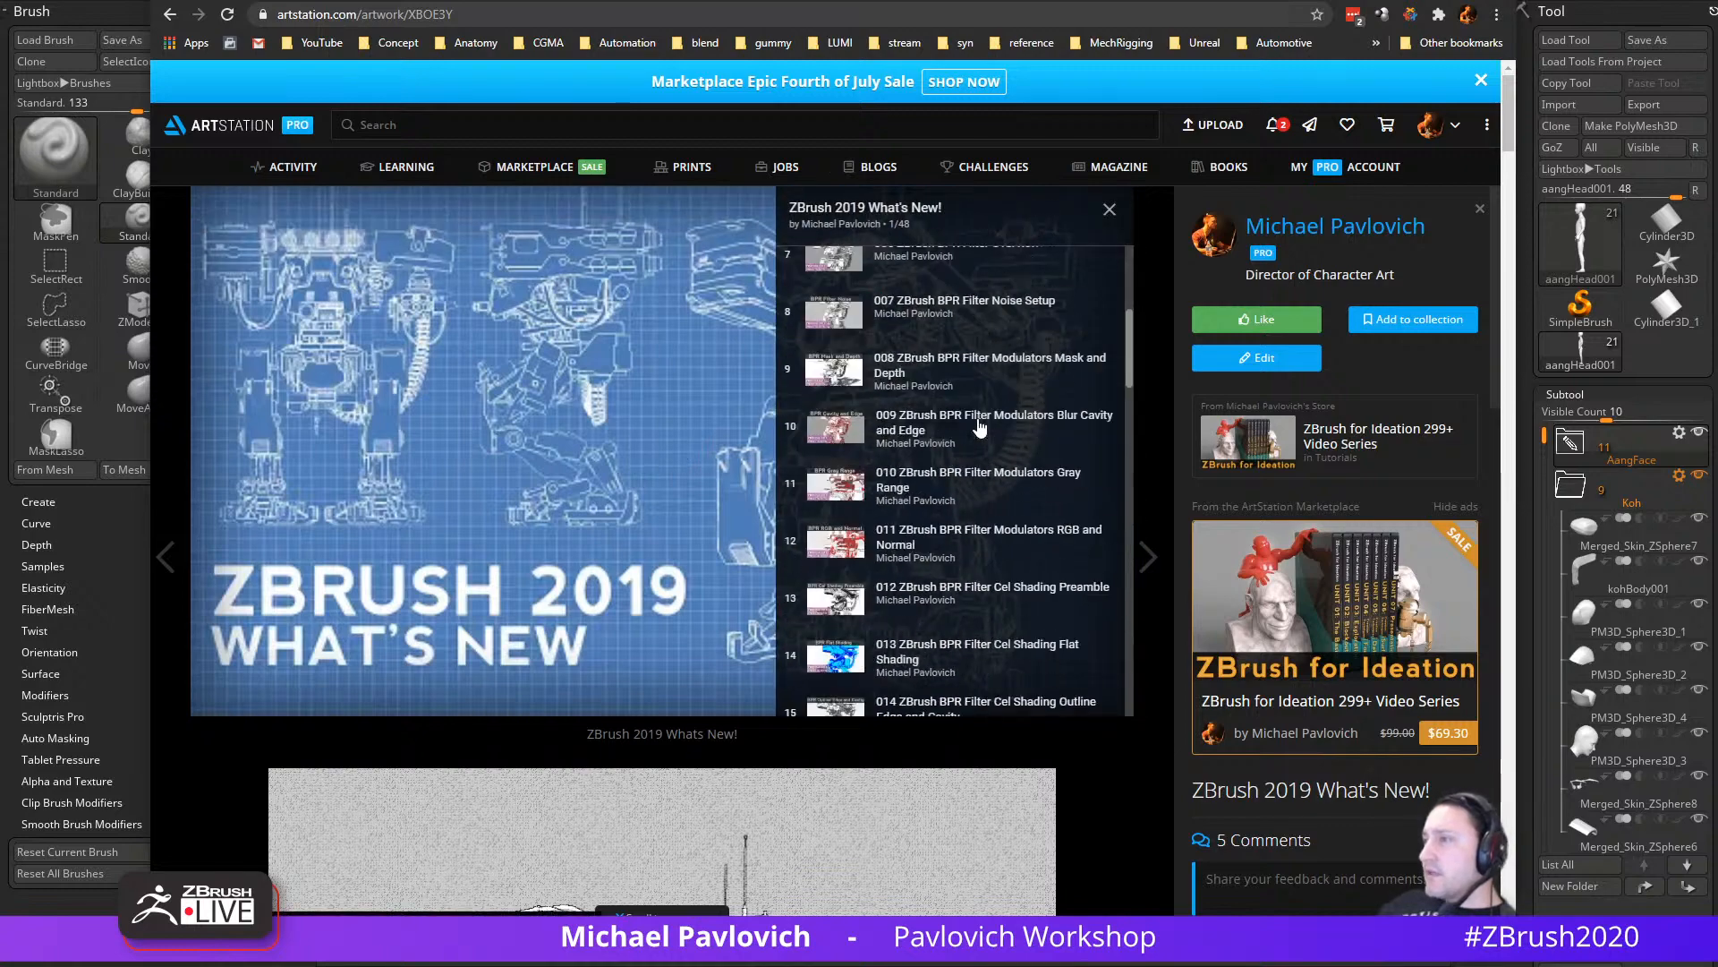
scroll(980, 428, down, 10)
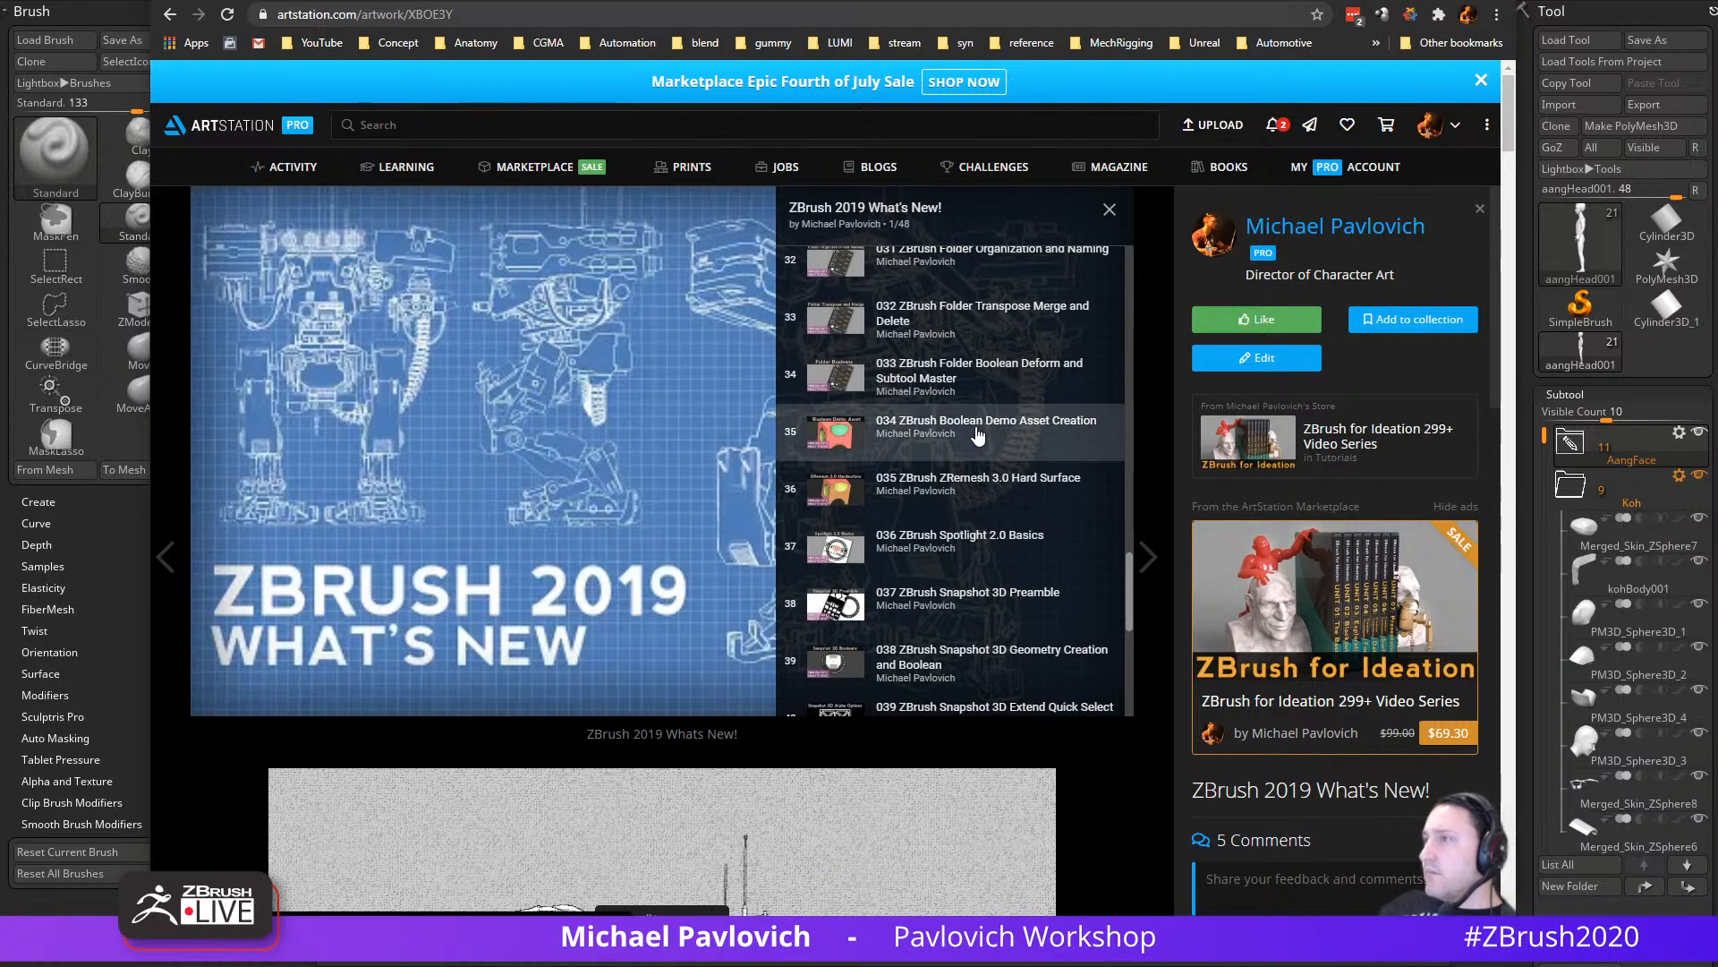
scroll(980, 430, down, 2)
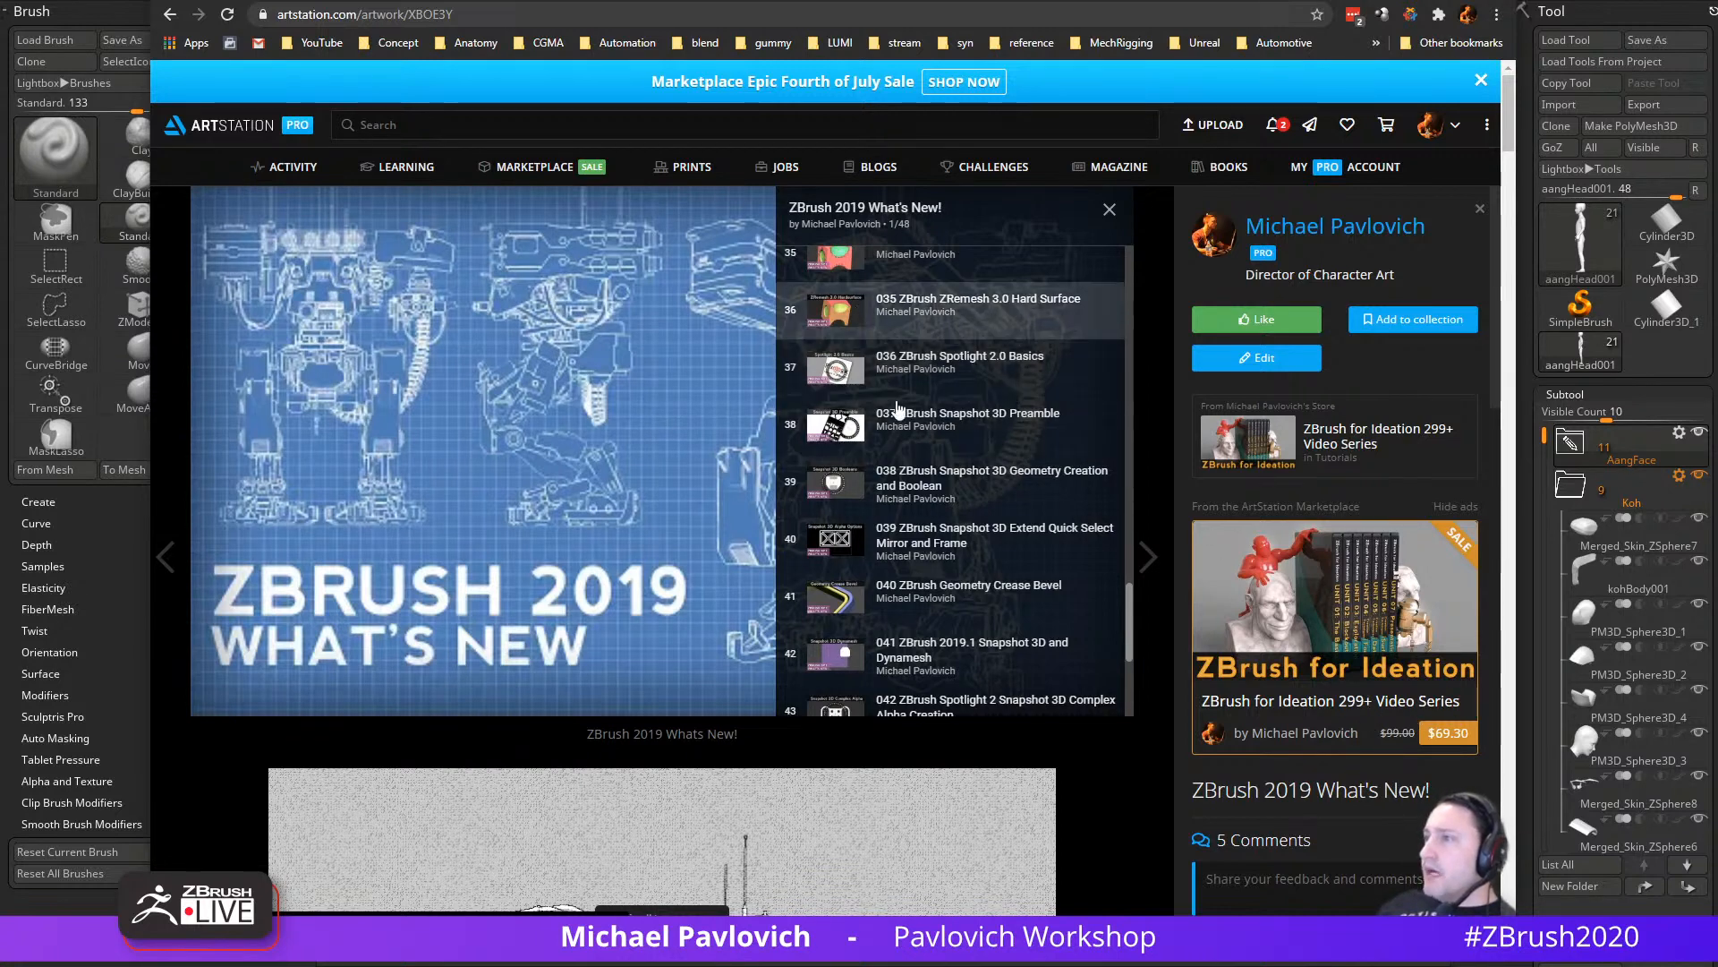
scroll(948, 447, up, 20)
scroll(931, 477, up, 1)
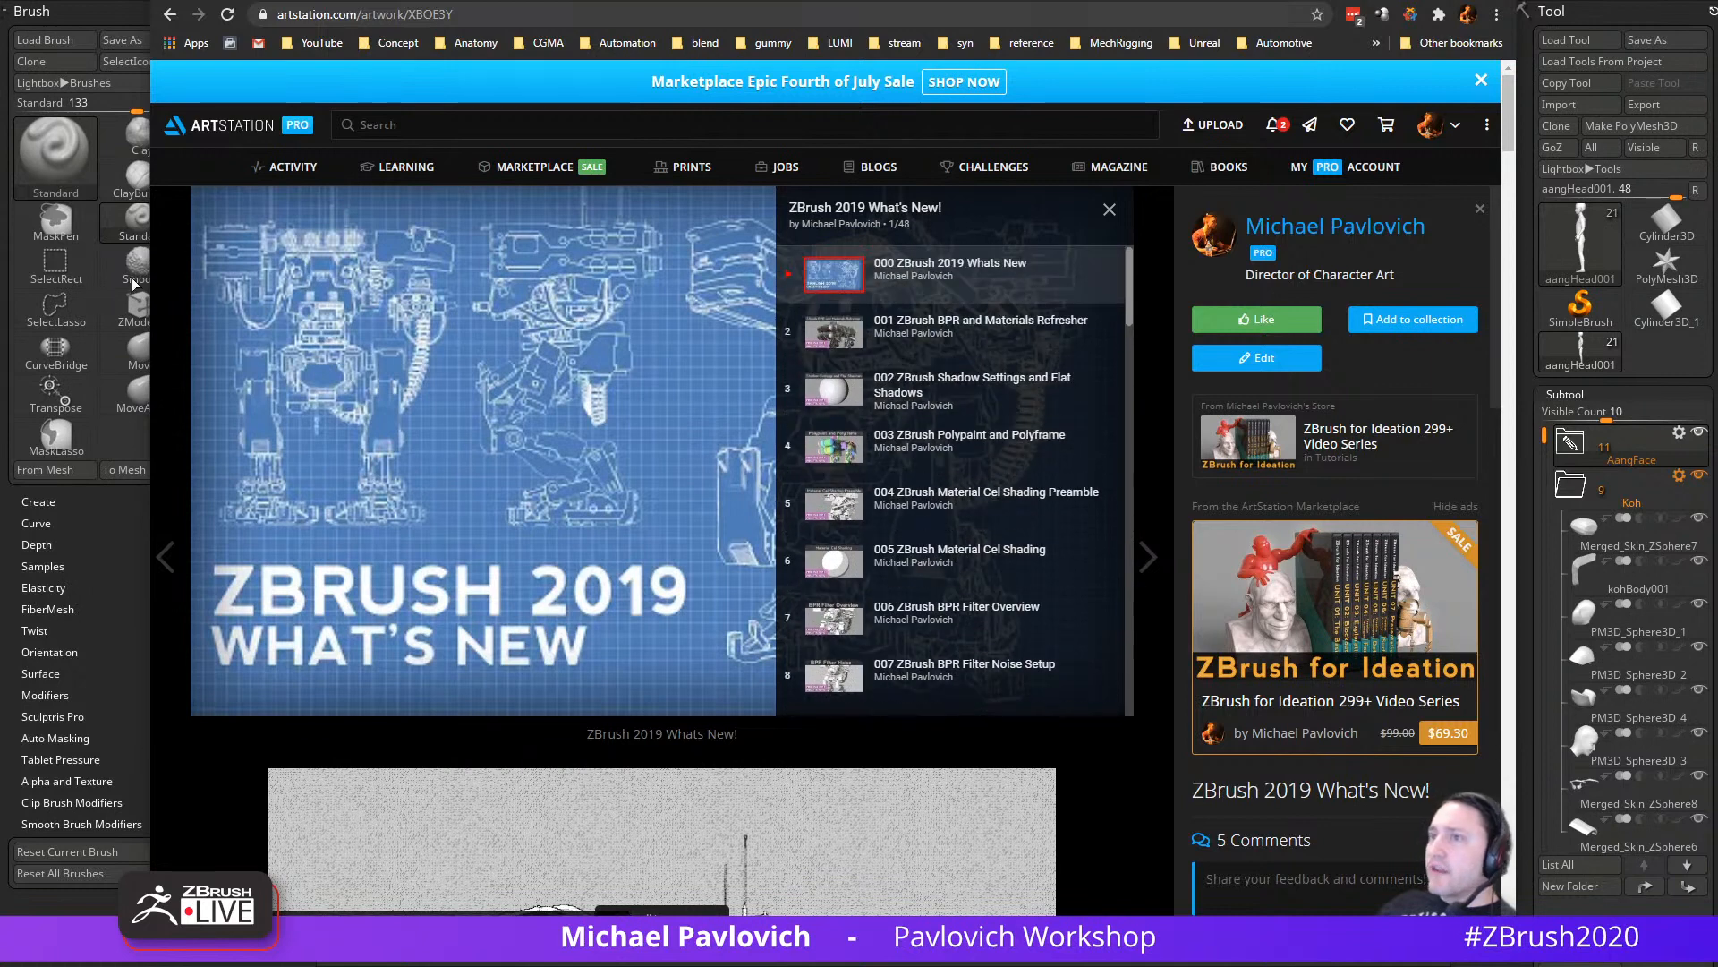
Step: Select the web address of the ZBrush 2019 What's New artwork and return to ZBrush
click(441, 15)
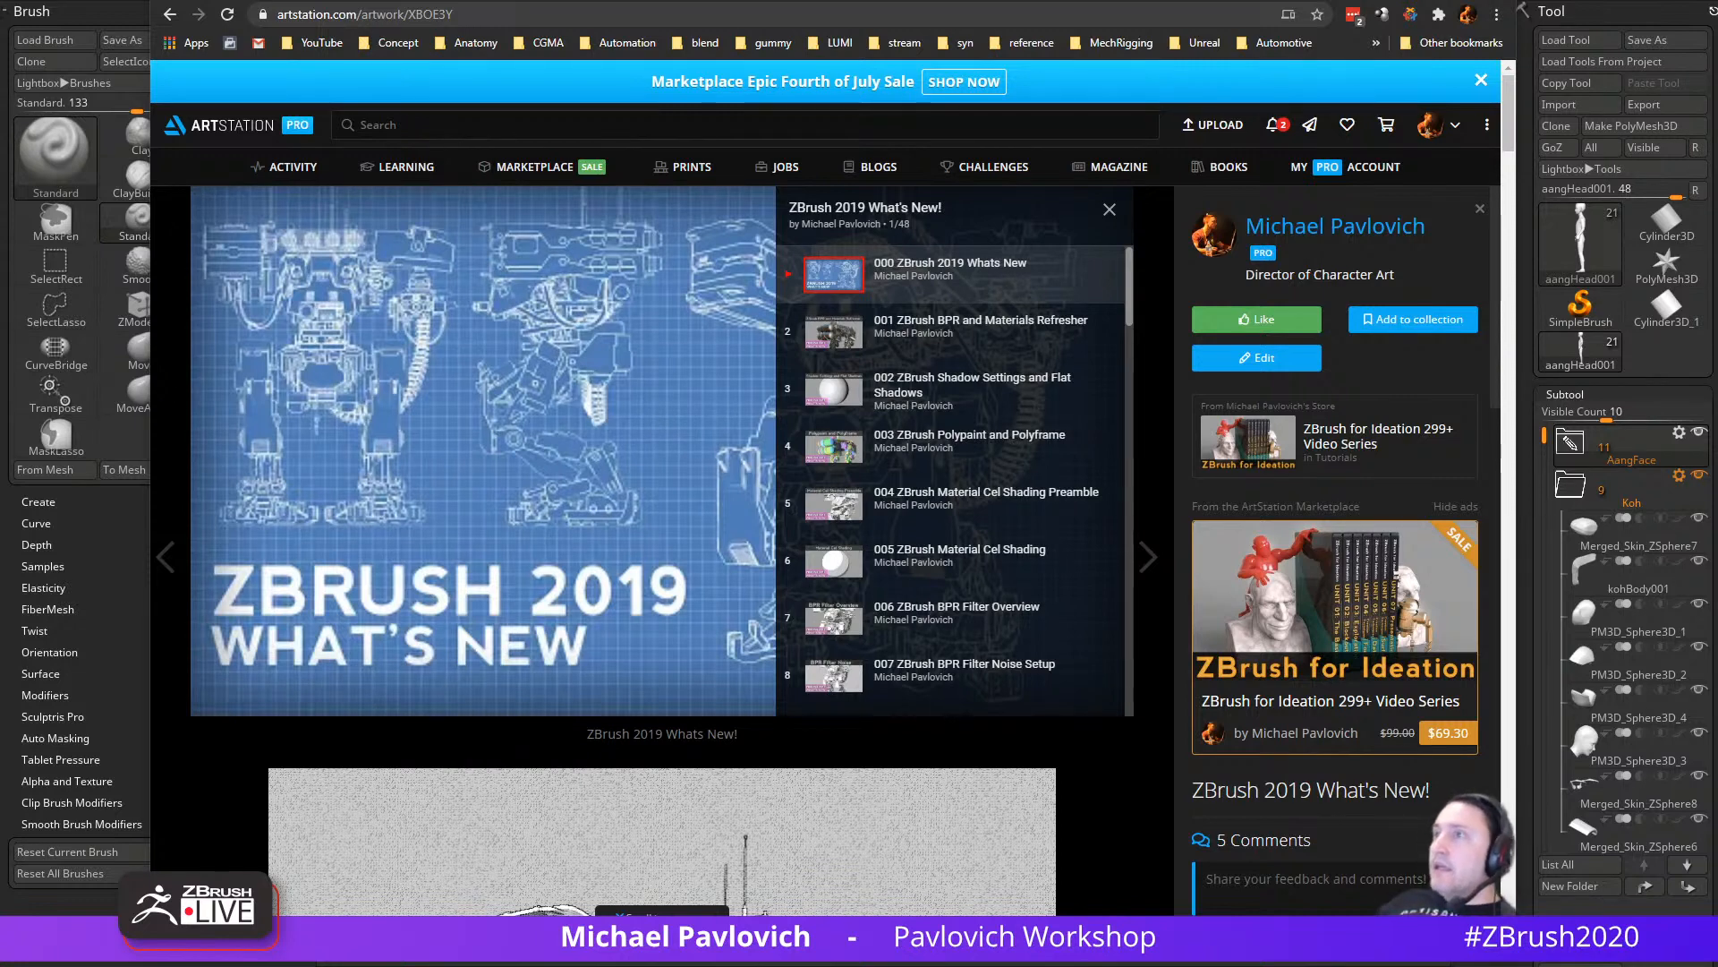
click(265, 8)
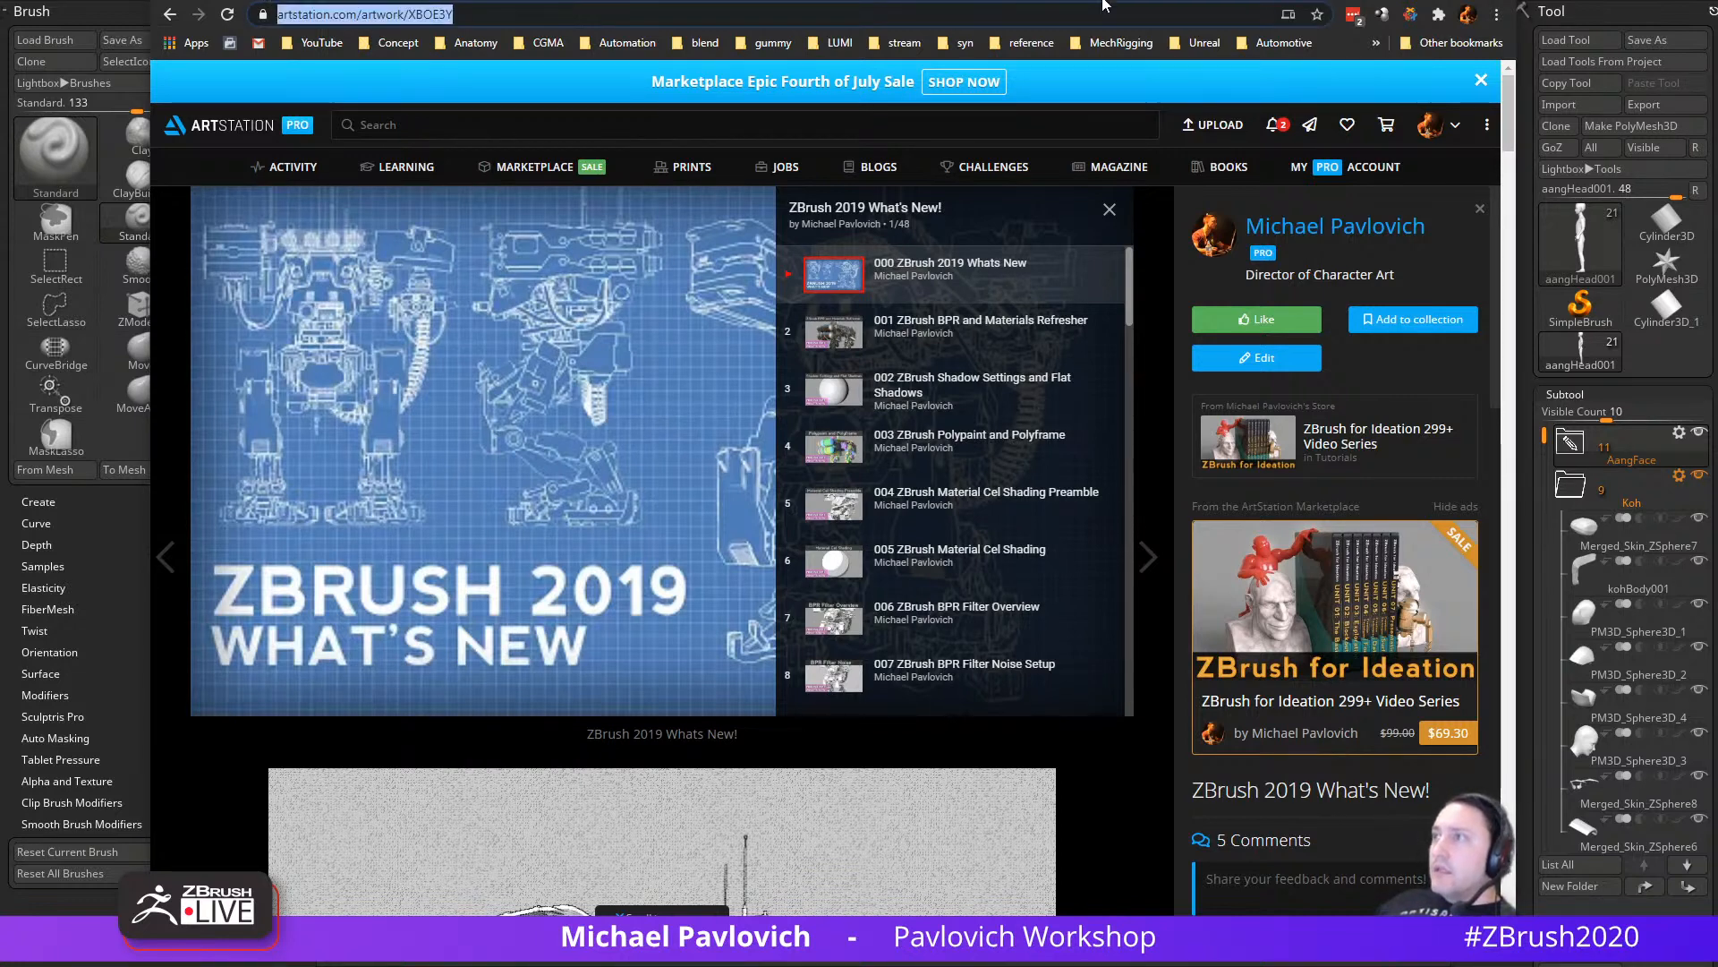
click(1398, 0)
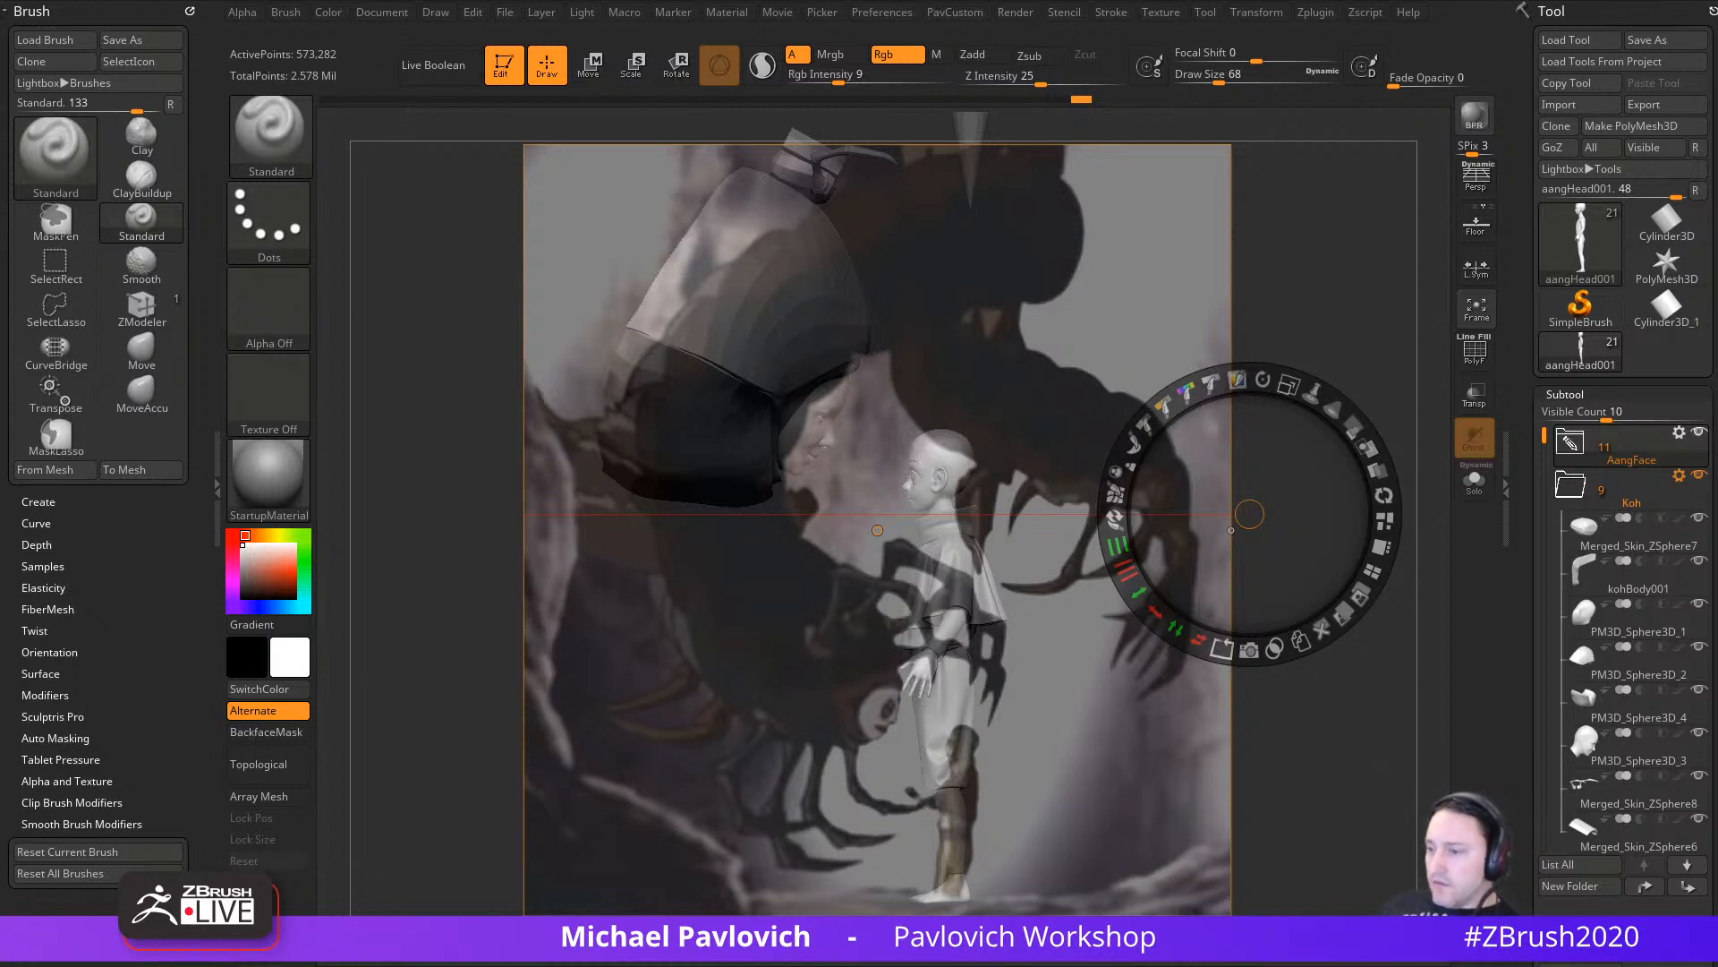
Step: Reposition the browser window and look through the Pixologic ZBrush workshop playlist on YouTube
drag(1074, 0, 1251, 22)
scroll(1092, 322, down, 6)
scroll(1092, 322, up, 6)
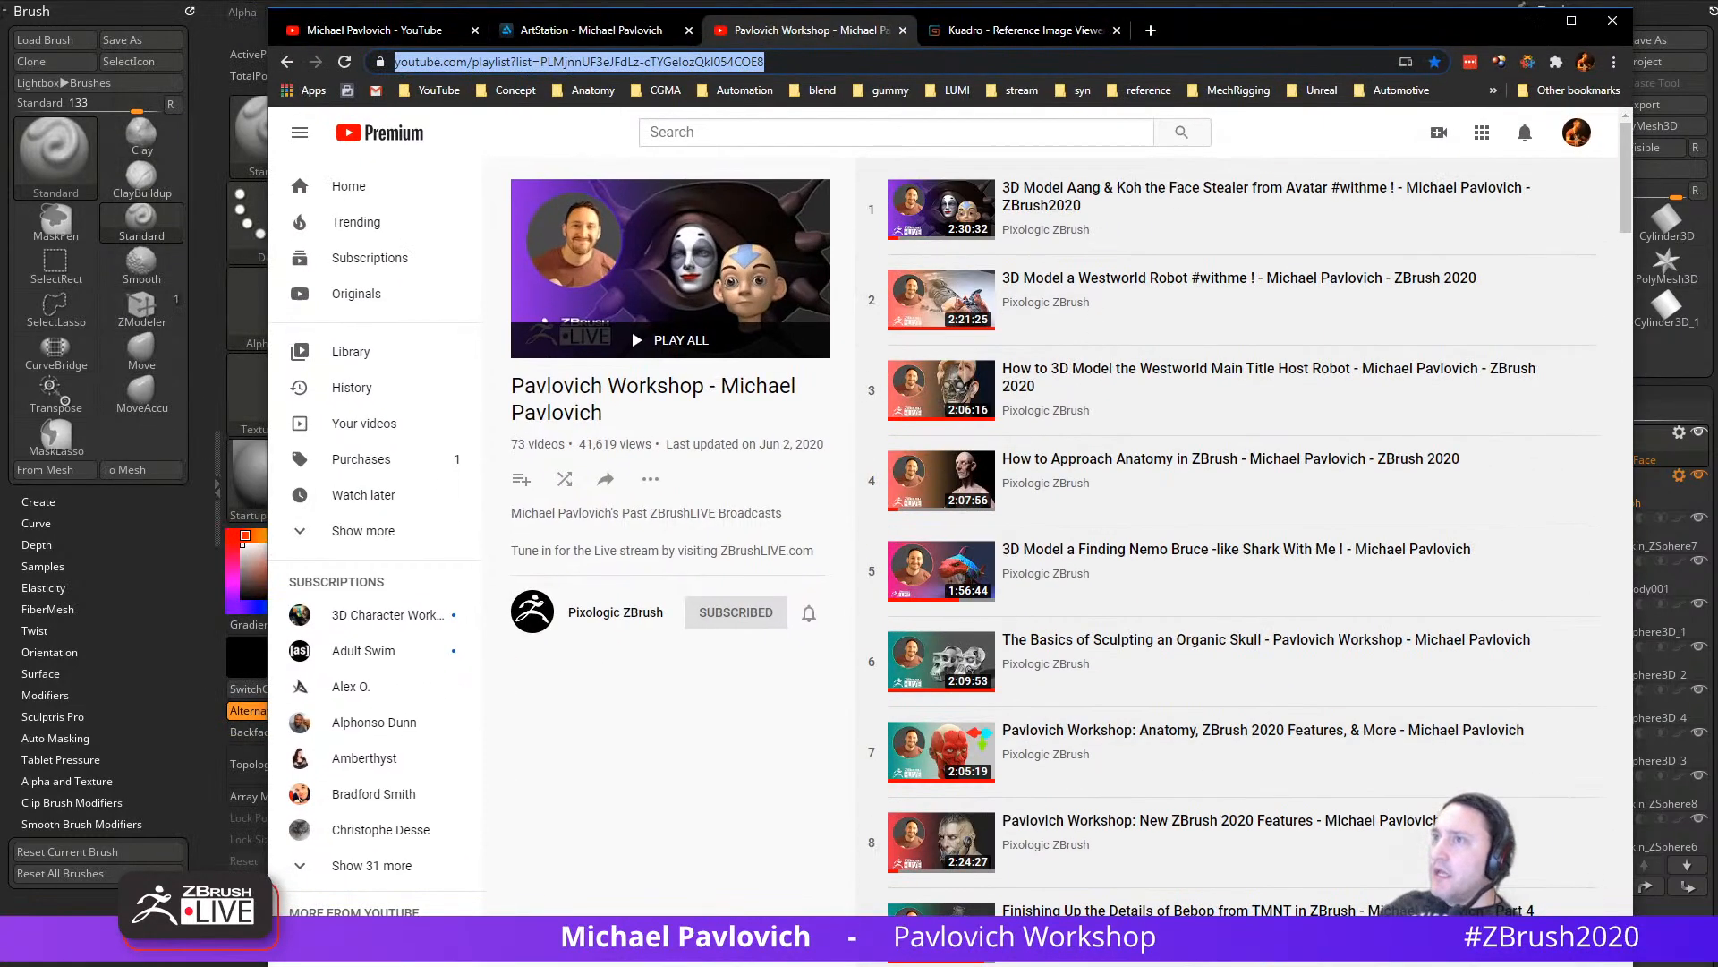
Step: Open the Livestream Full Episodes playlist from the YouTube channel's playlists and look through its episodes
click(354, 30)
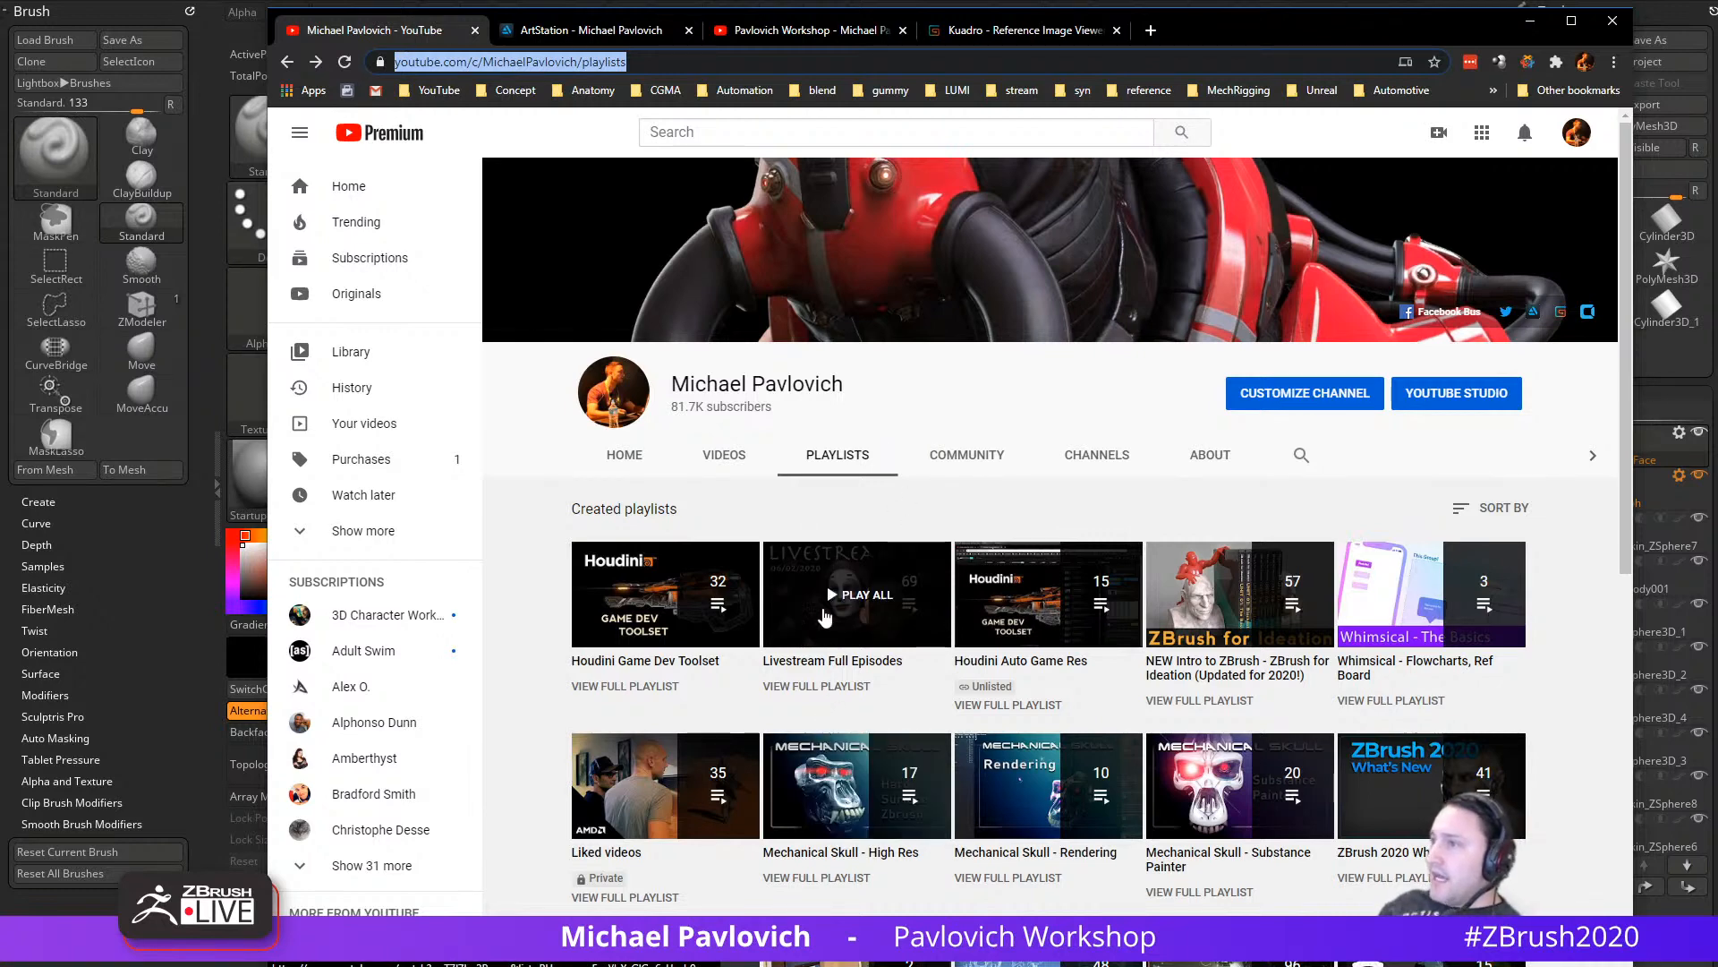
scroll(824, 616, down, 4)
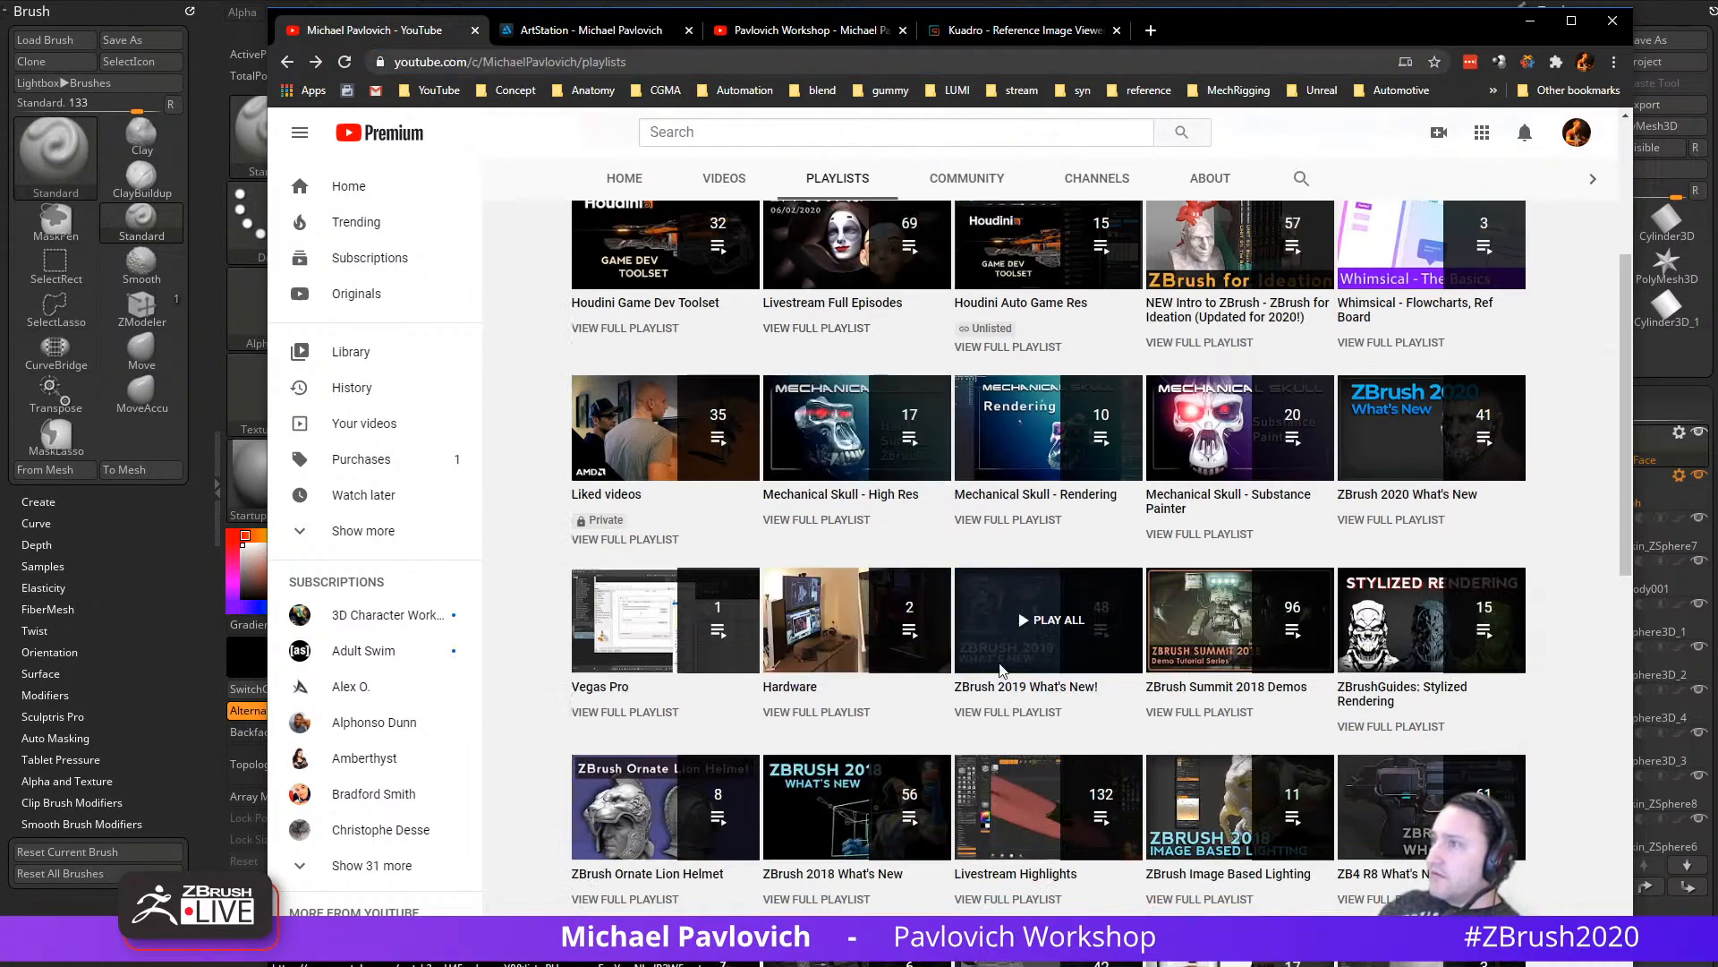
click(866, 330)
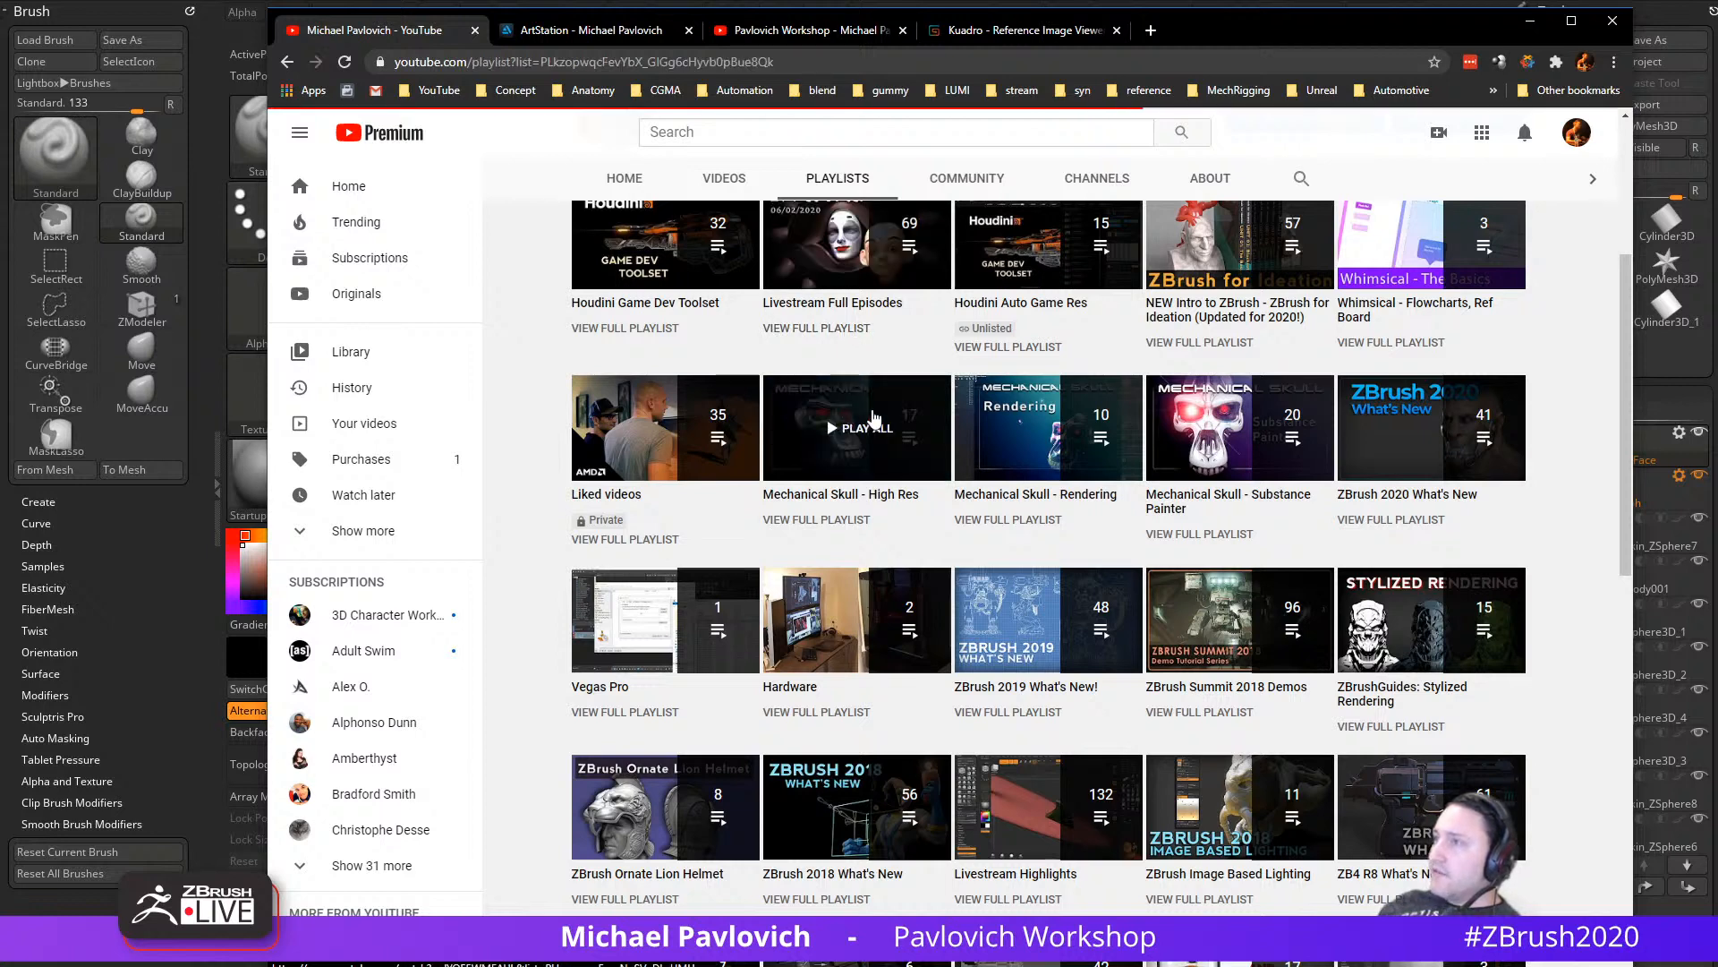
scroll(1018, 474, down, 1)
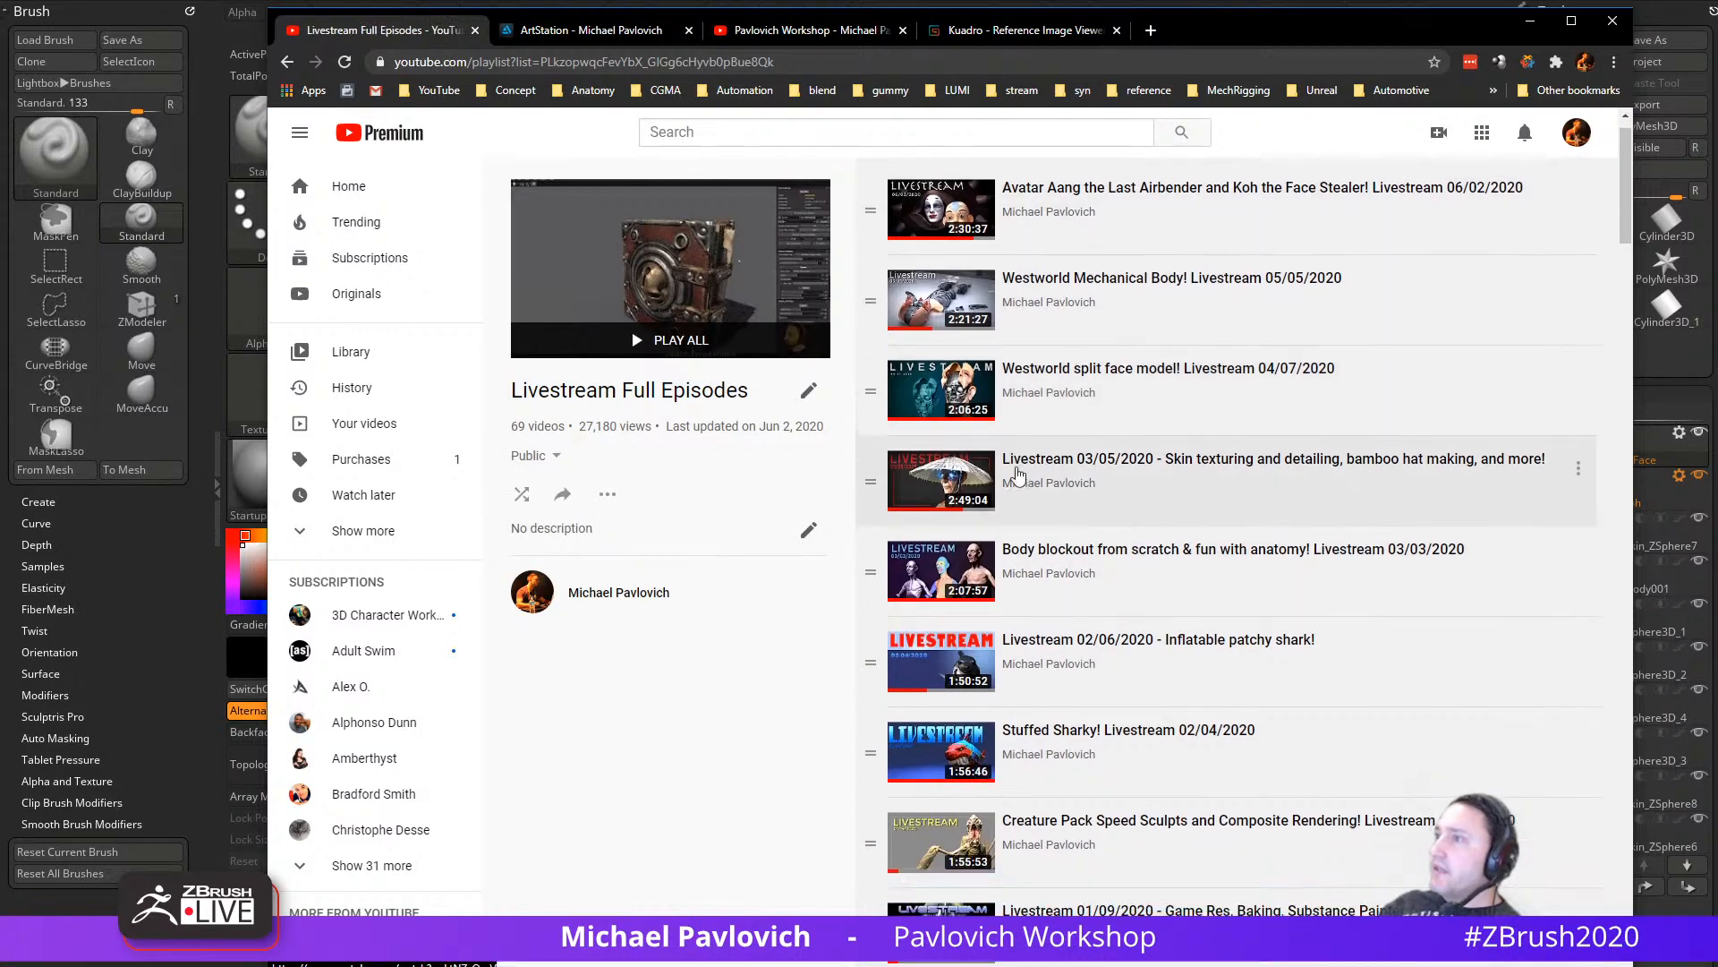
scroll(1018, 474, down, 3)
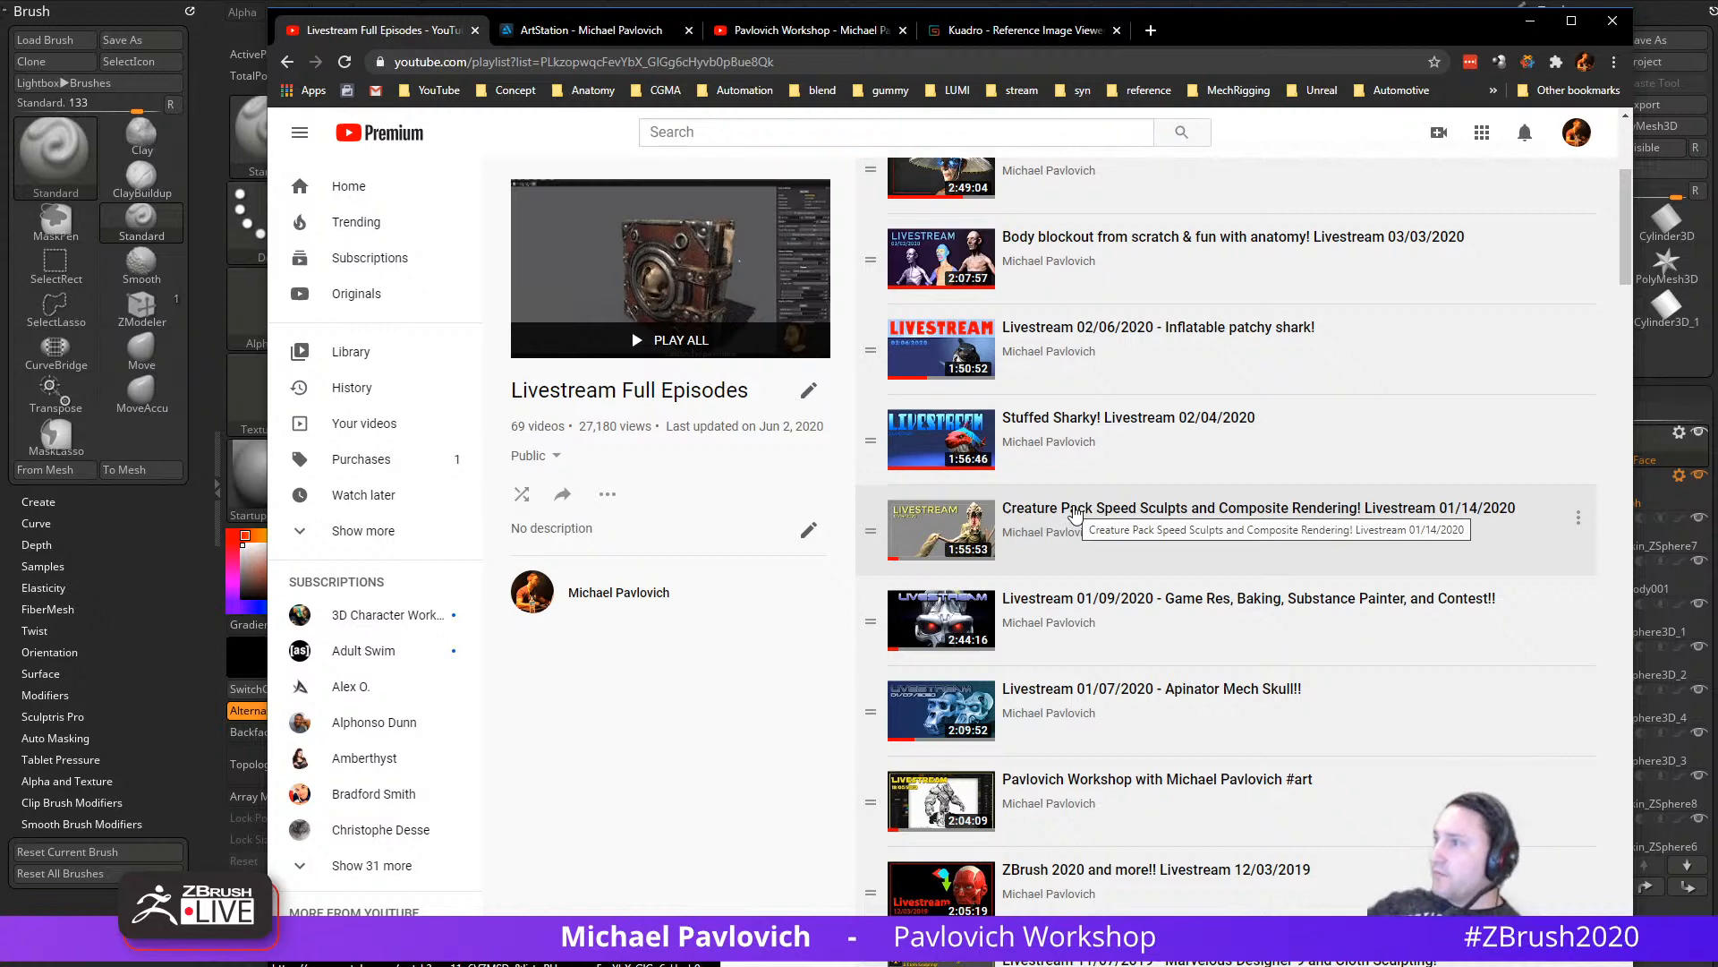
scroll(1074, 515, up, 4)
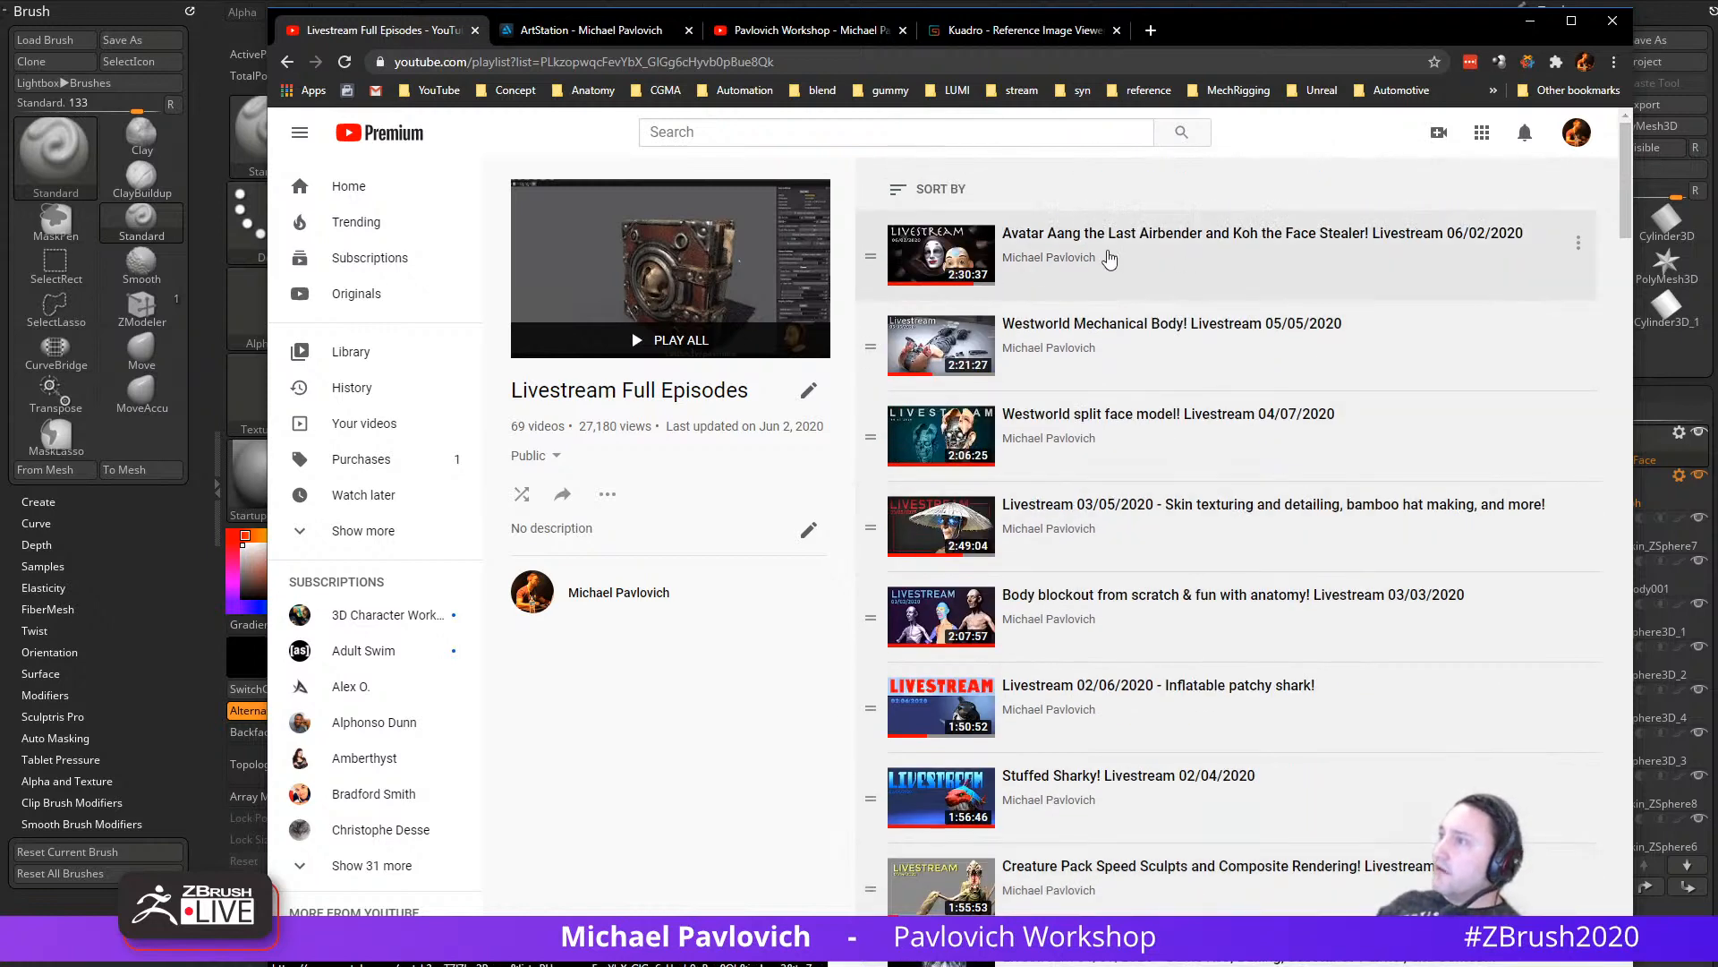
Step: Select the web address of the Livestream Full Episodes playlist and go back to the channel's playlists page
click(836, 63)
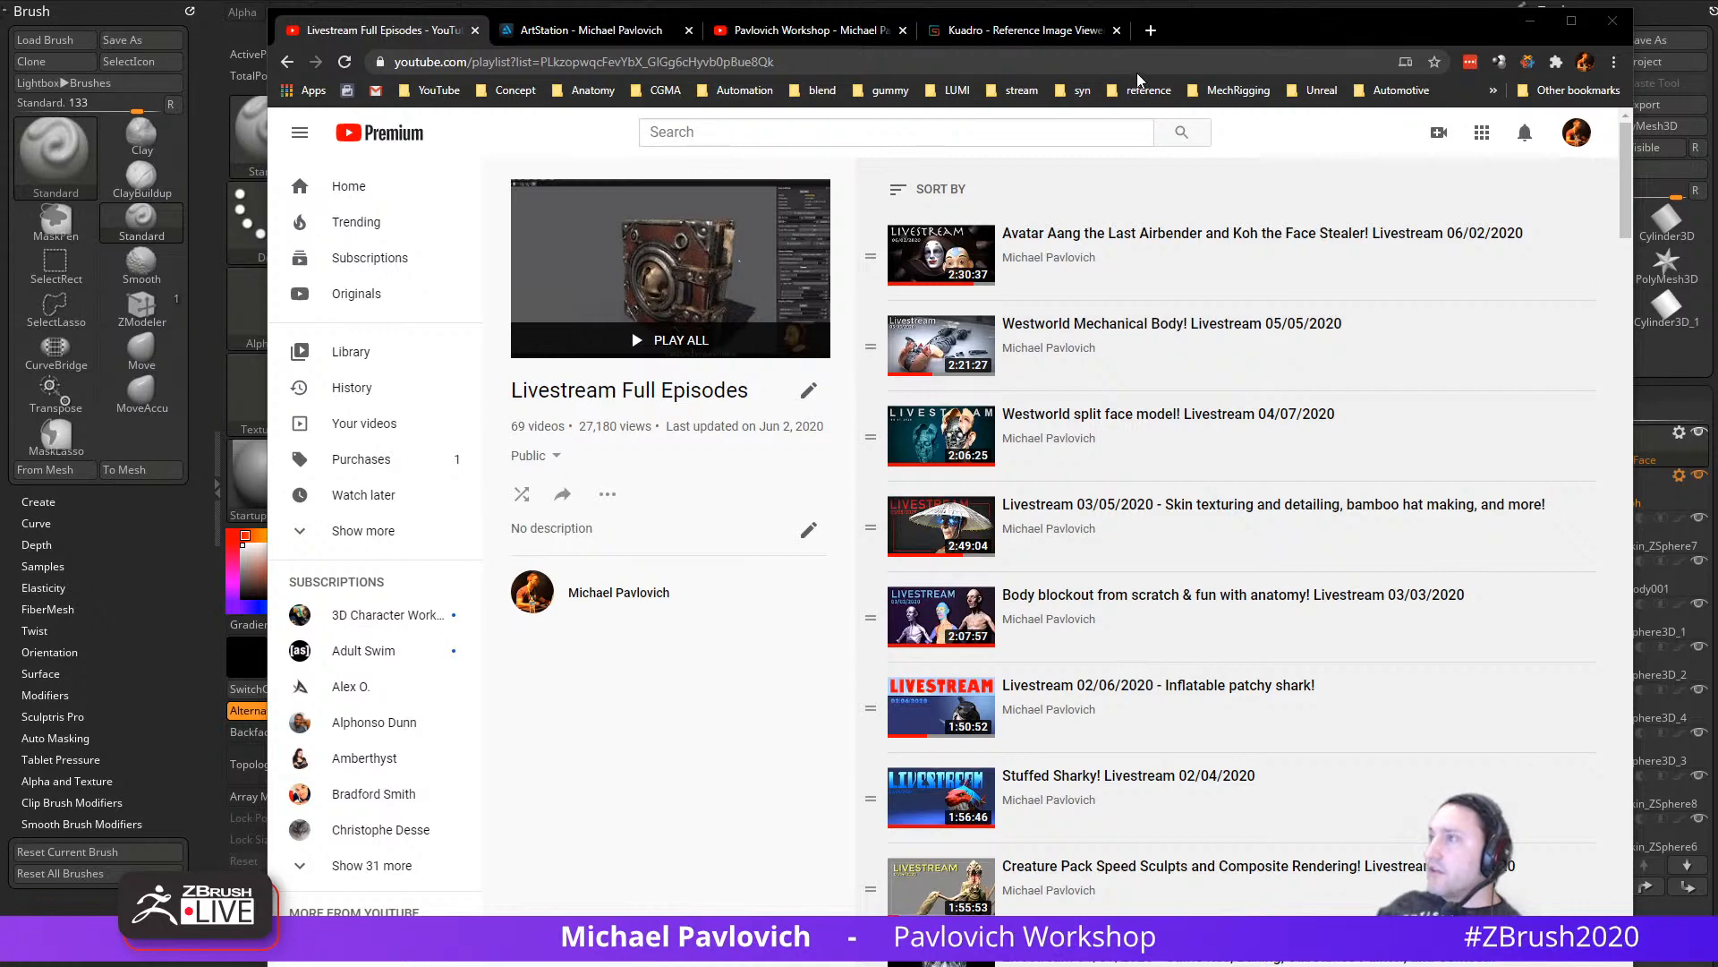
click(745, 40)
click(385, 30)
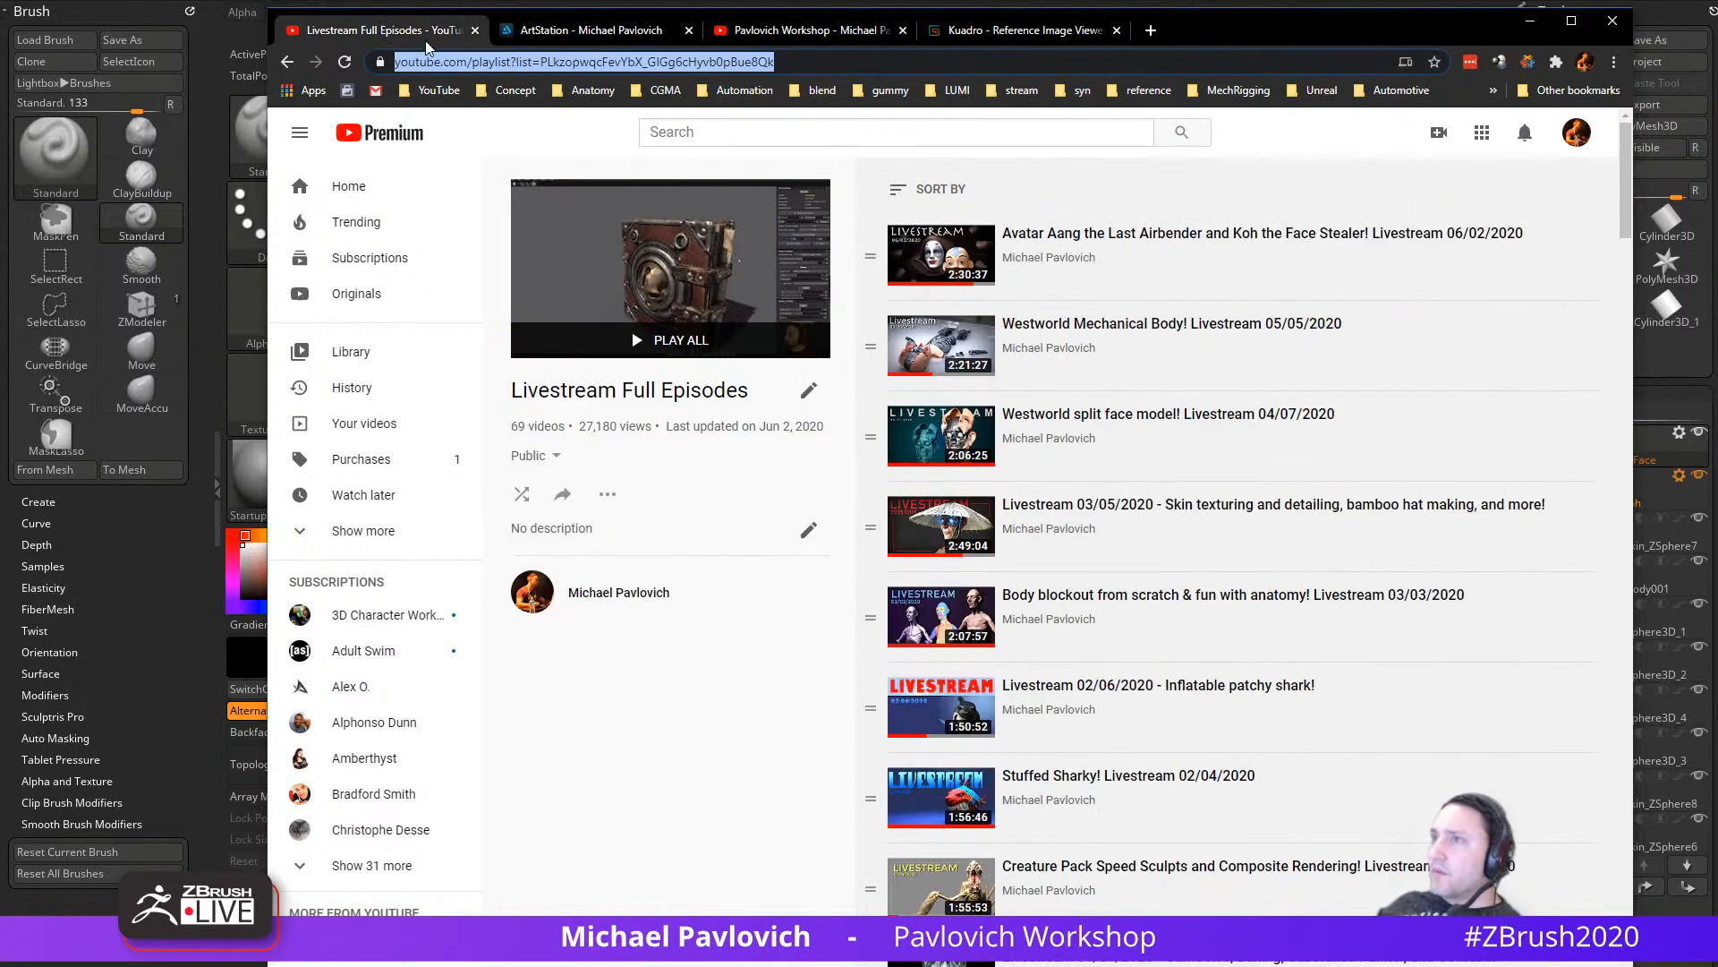
click(287, 62)
scroll(1248, 667, up, 3)
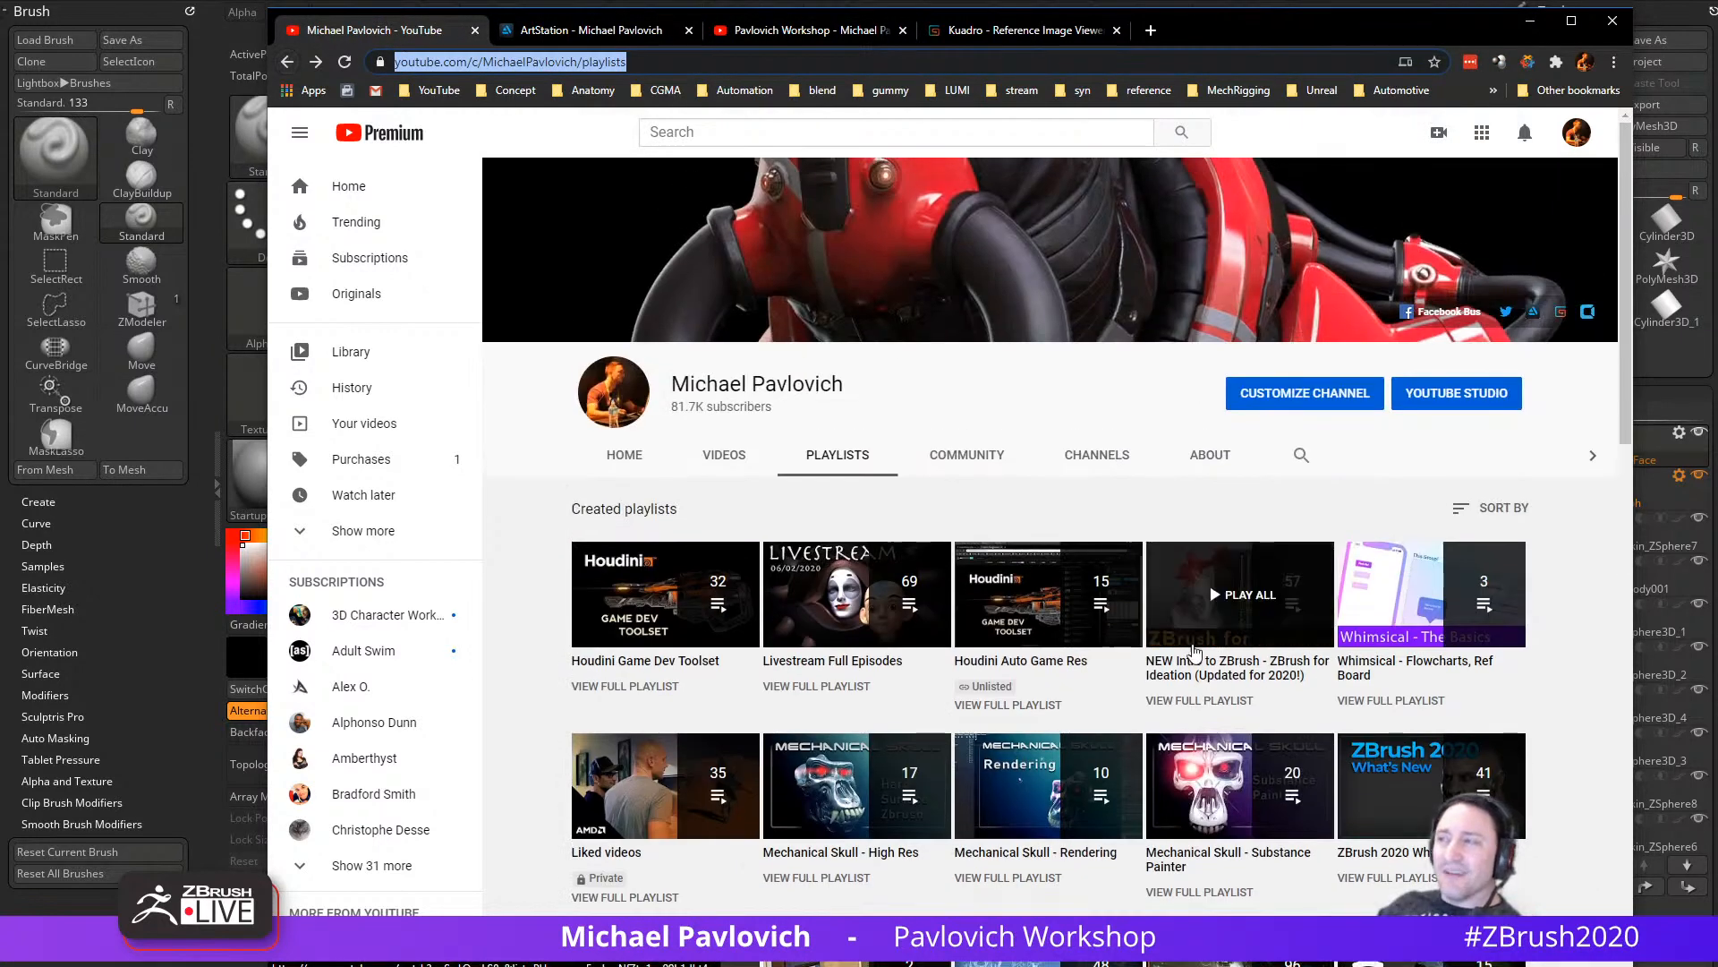
Step: Look through the channel's created ZBrush playlists in the browser, bring up the list again, and return to ZBrush
scroll(1235, 582, down, 3)
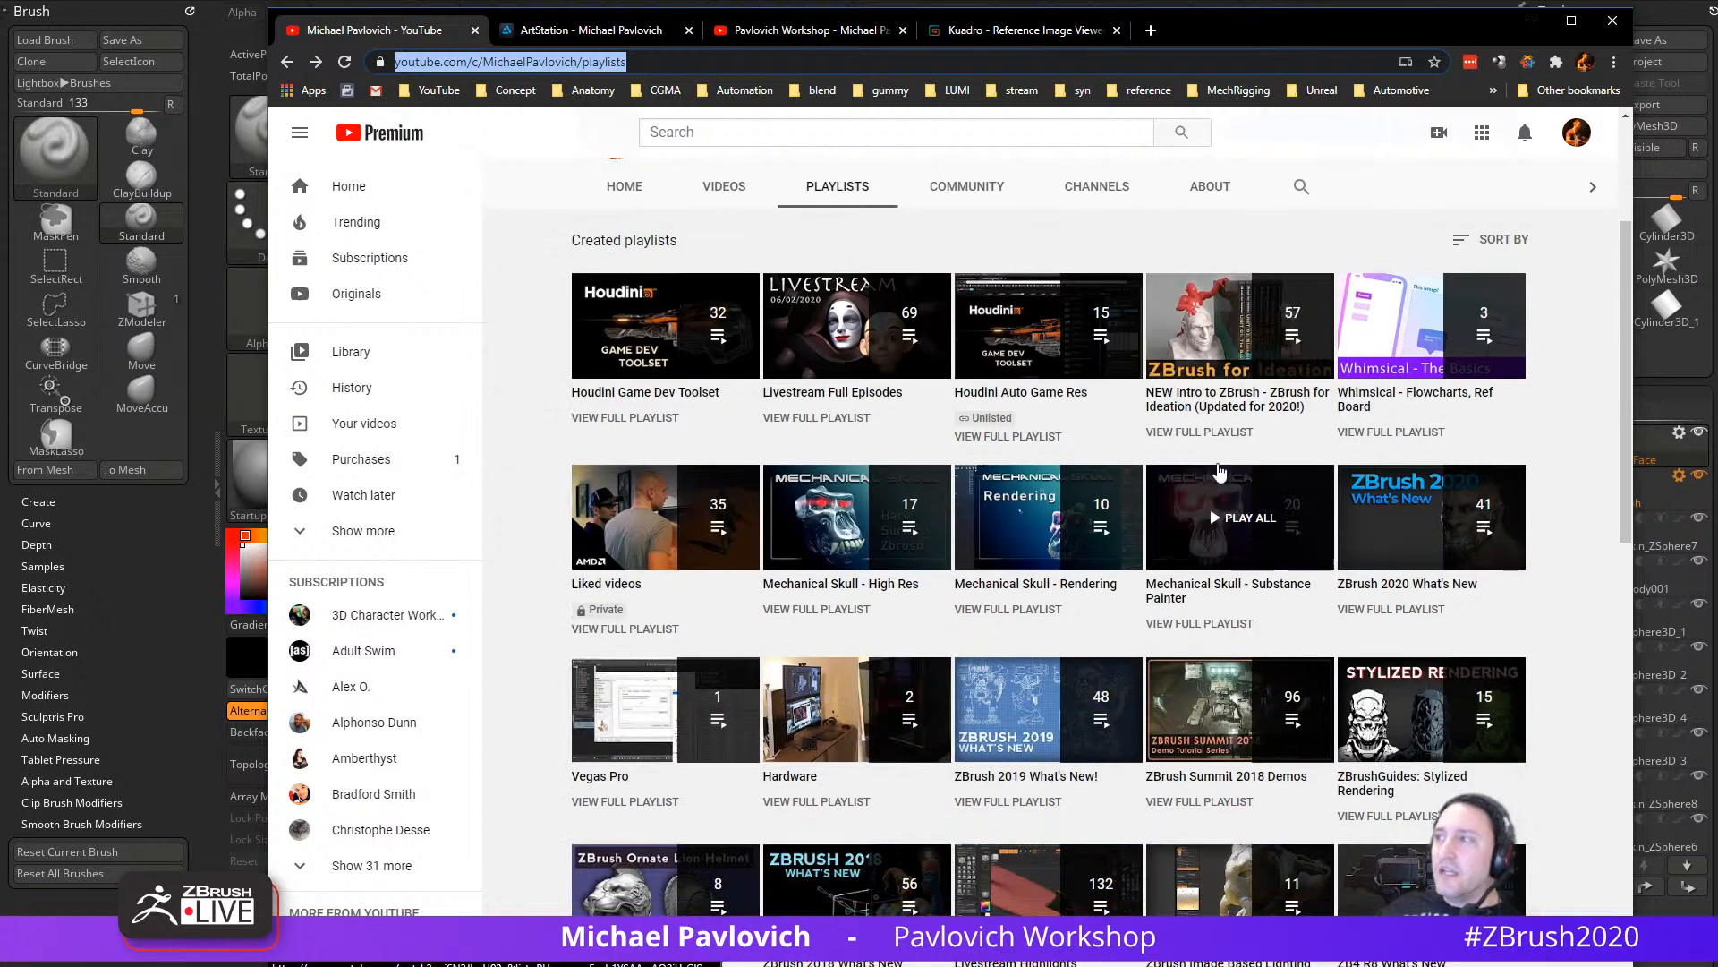
scroll(1206, 409, down, 3)
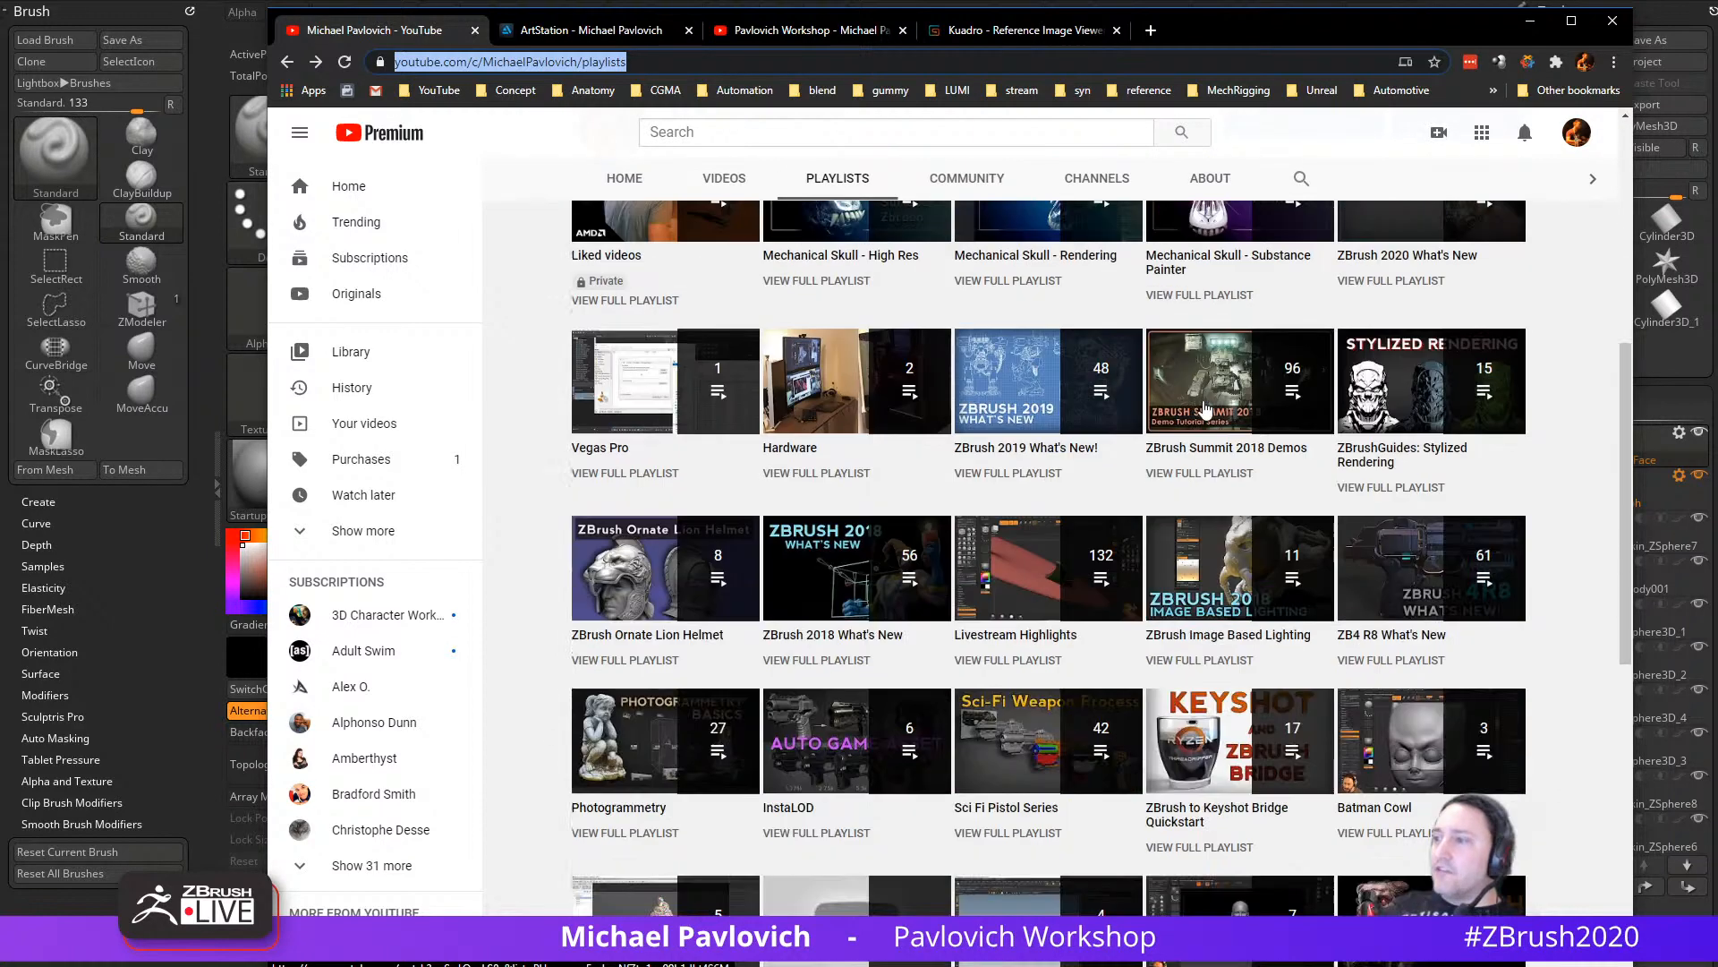
scroll(1205, 409, down, 5)
scroll(1029, 514, down, 3)
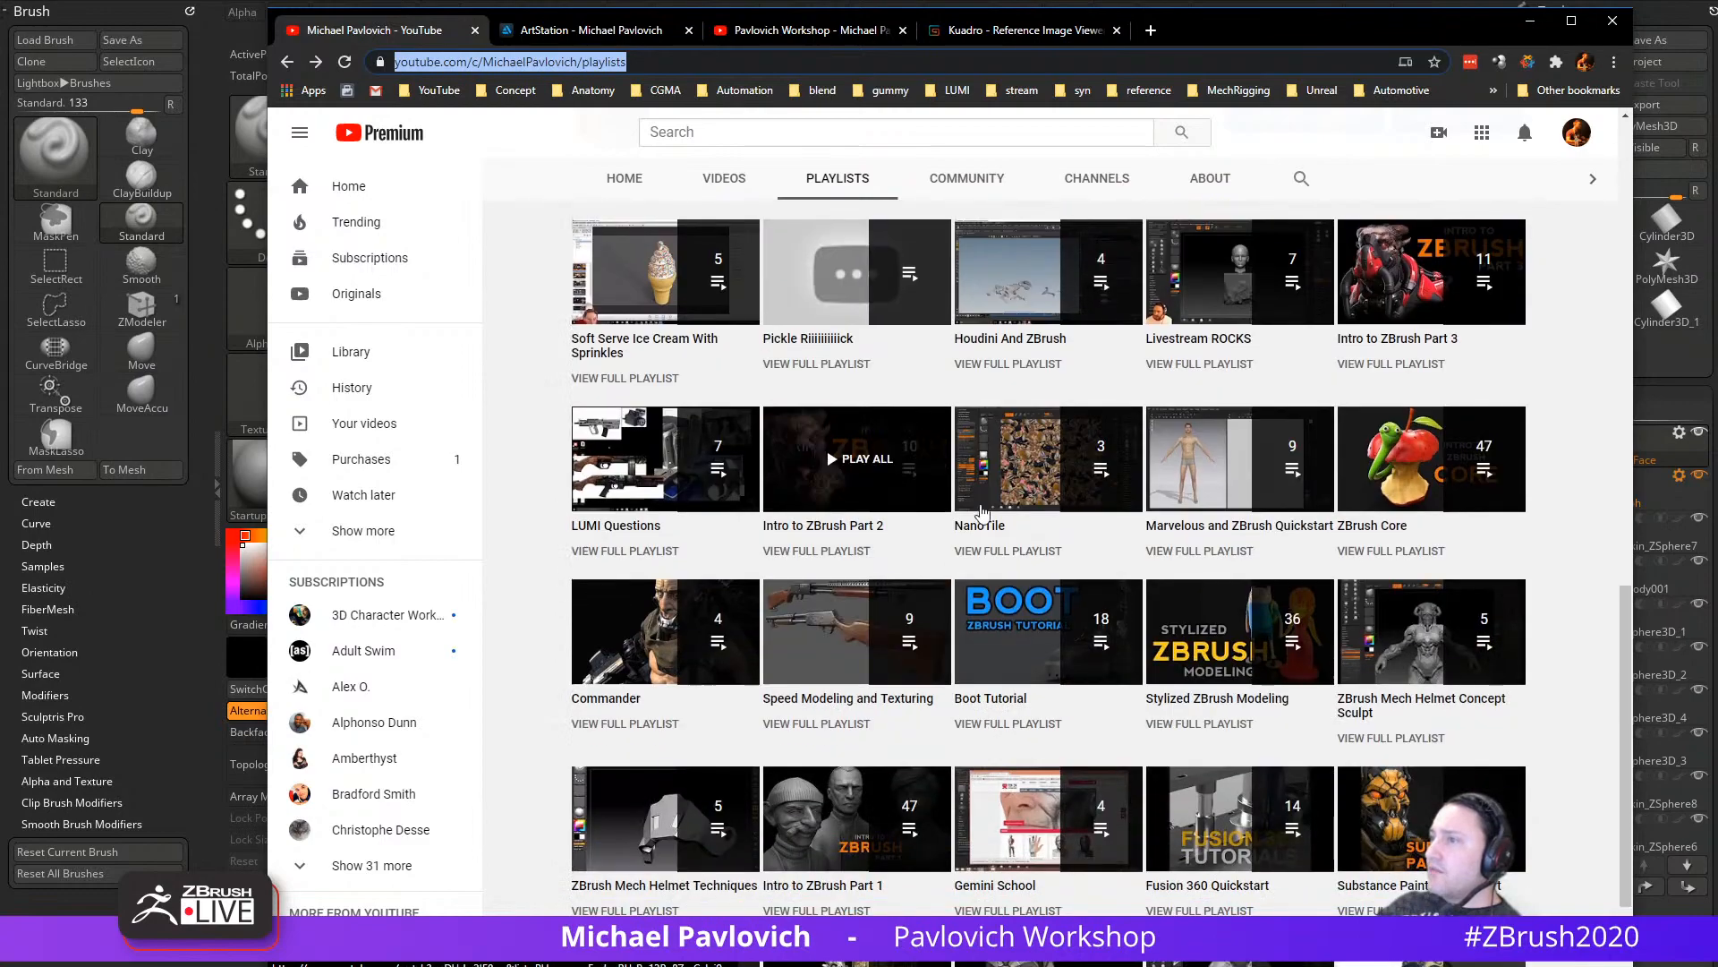
scroll(1201, 679, up, 12)
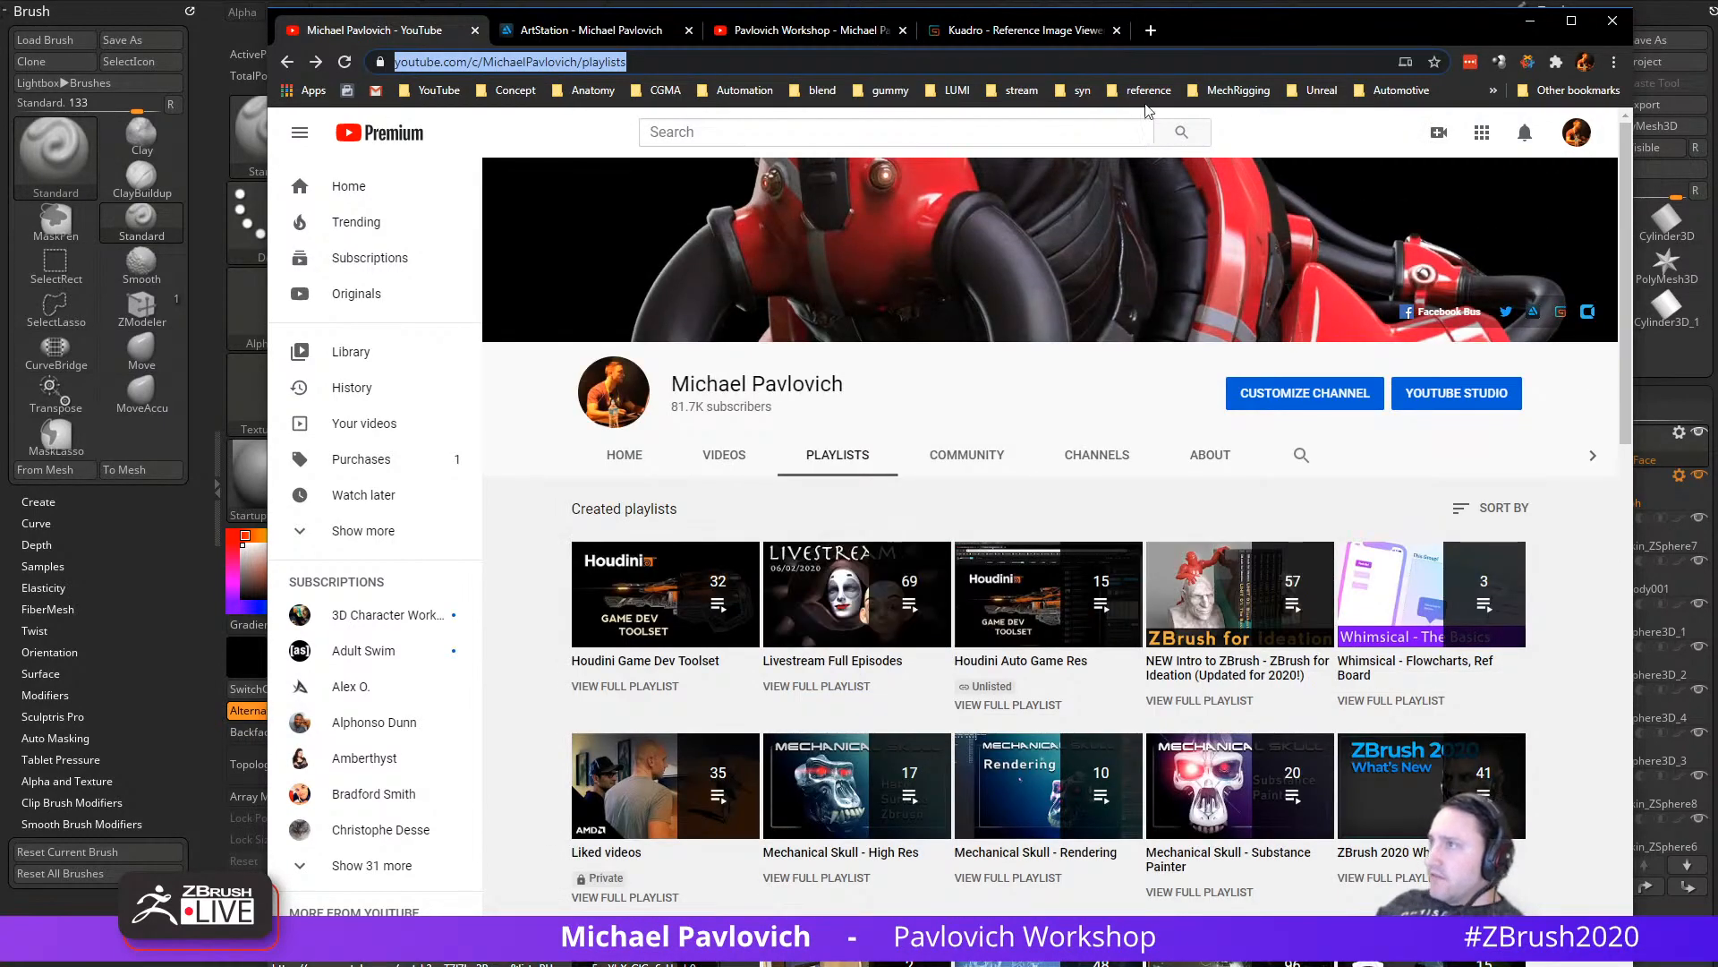
key(alt+Tab)
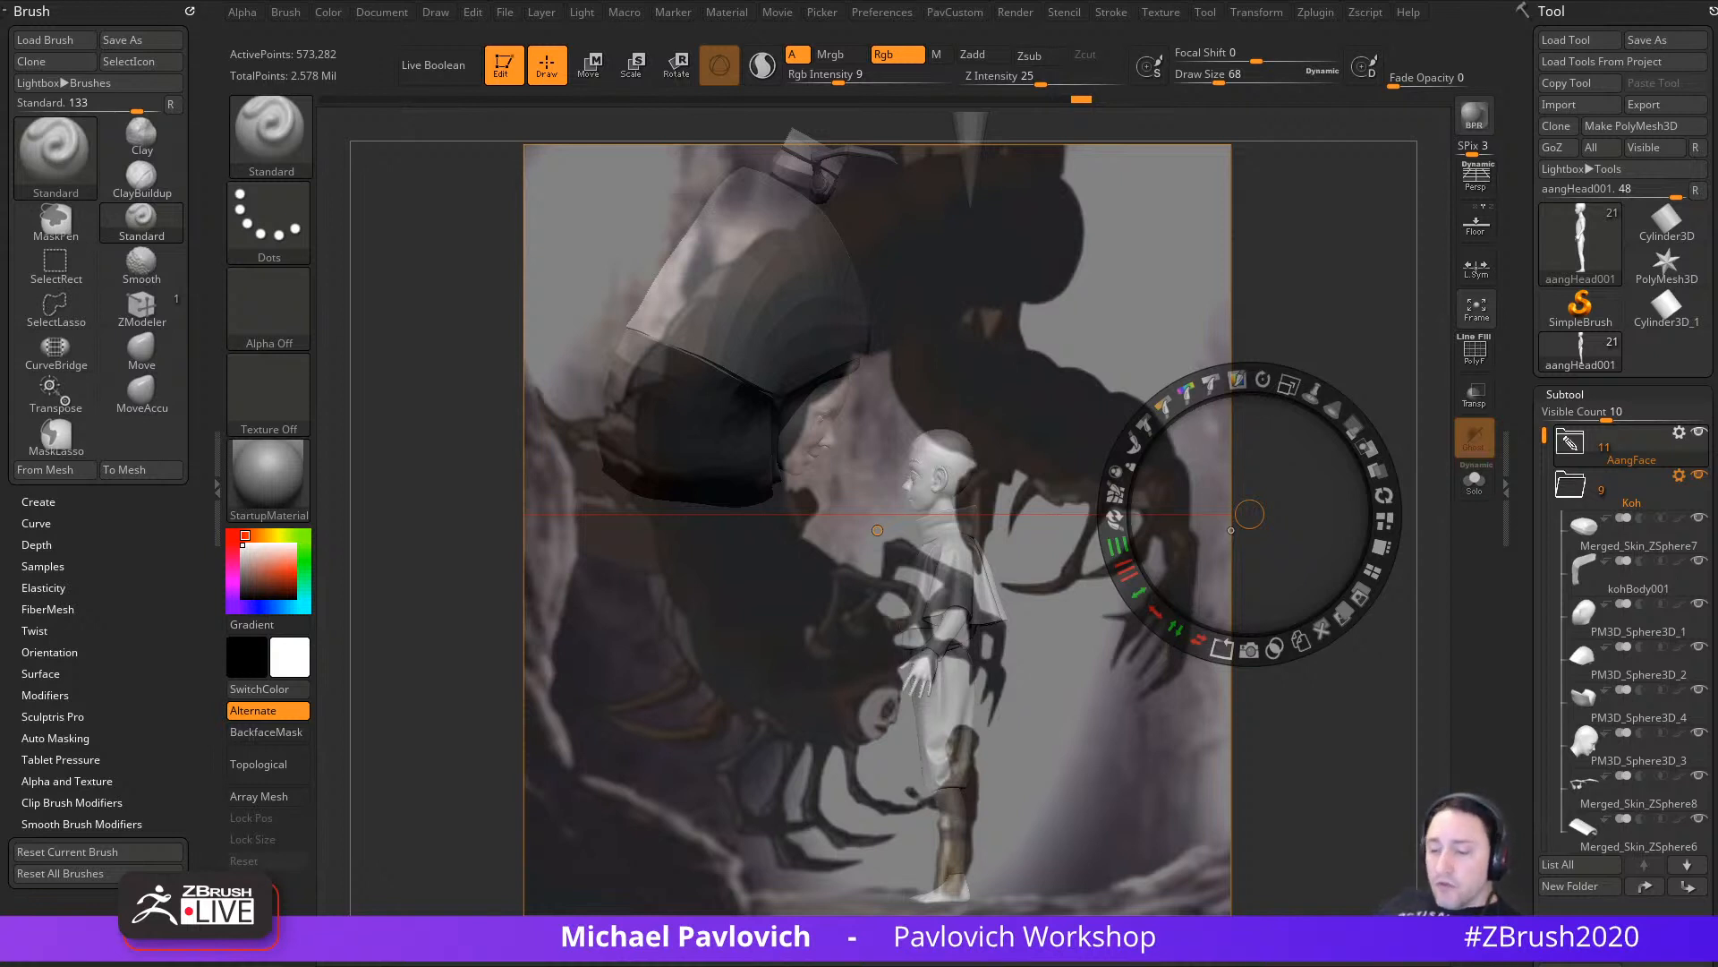
key(alt+Tab)
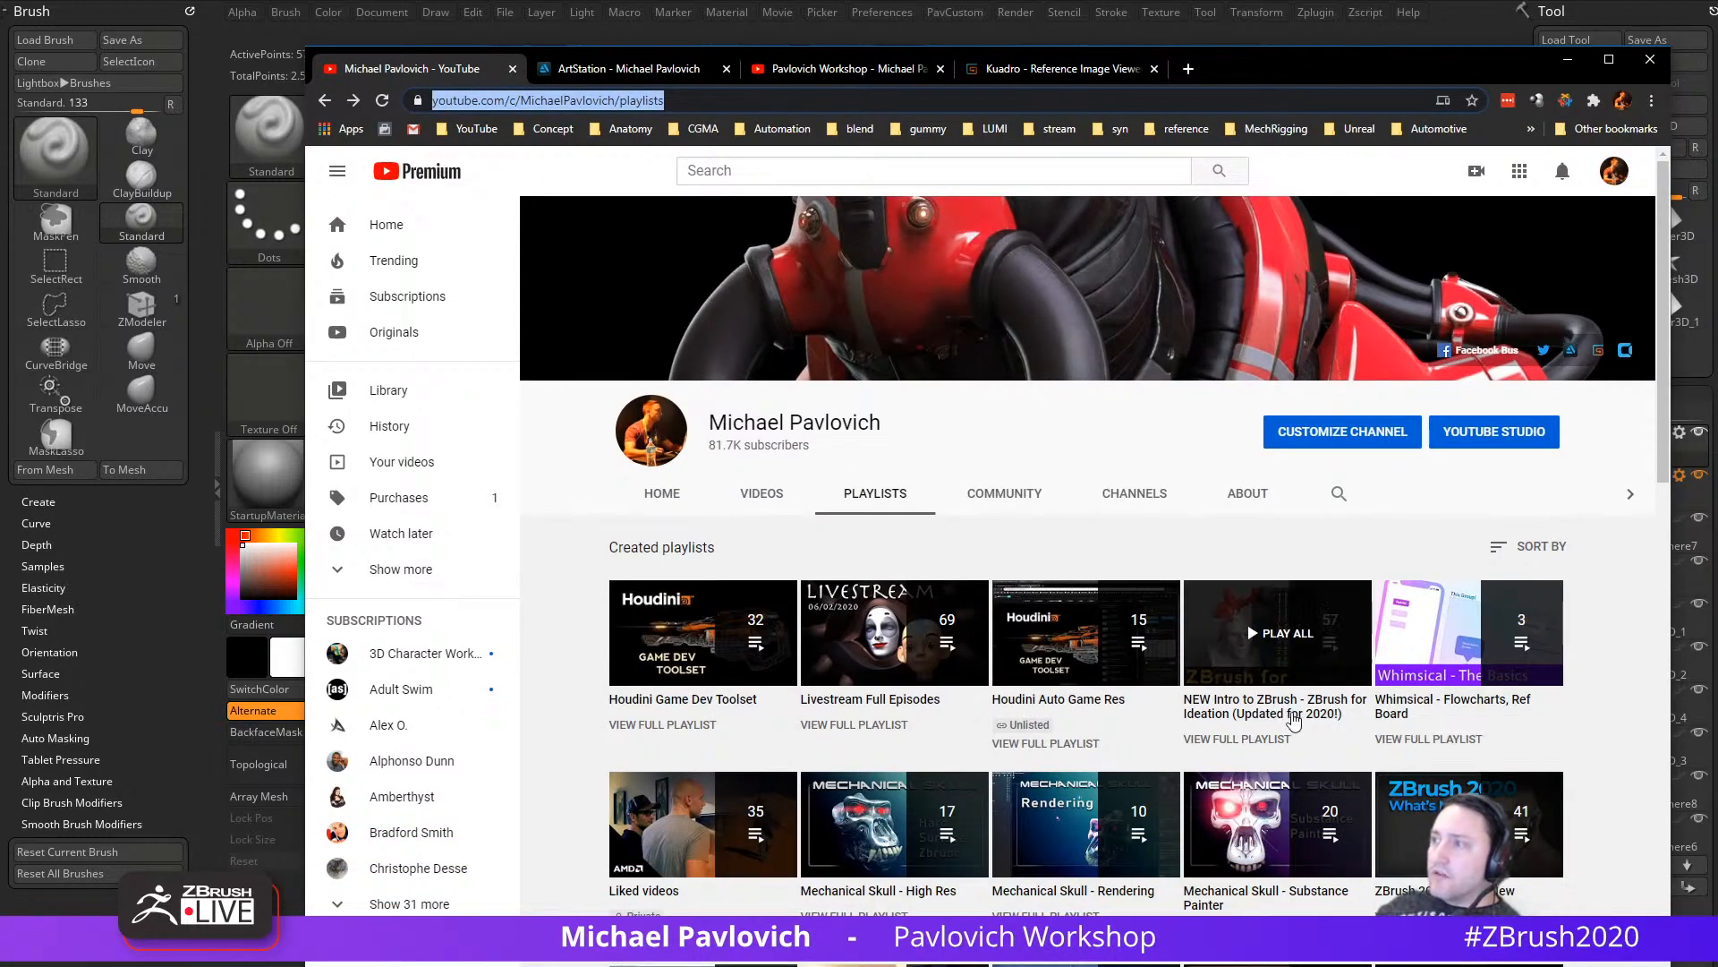
scroll(1154, 664, down, 3)
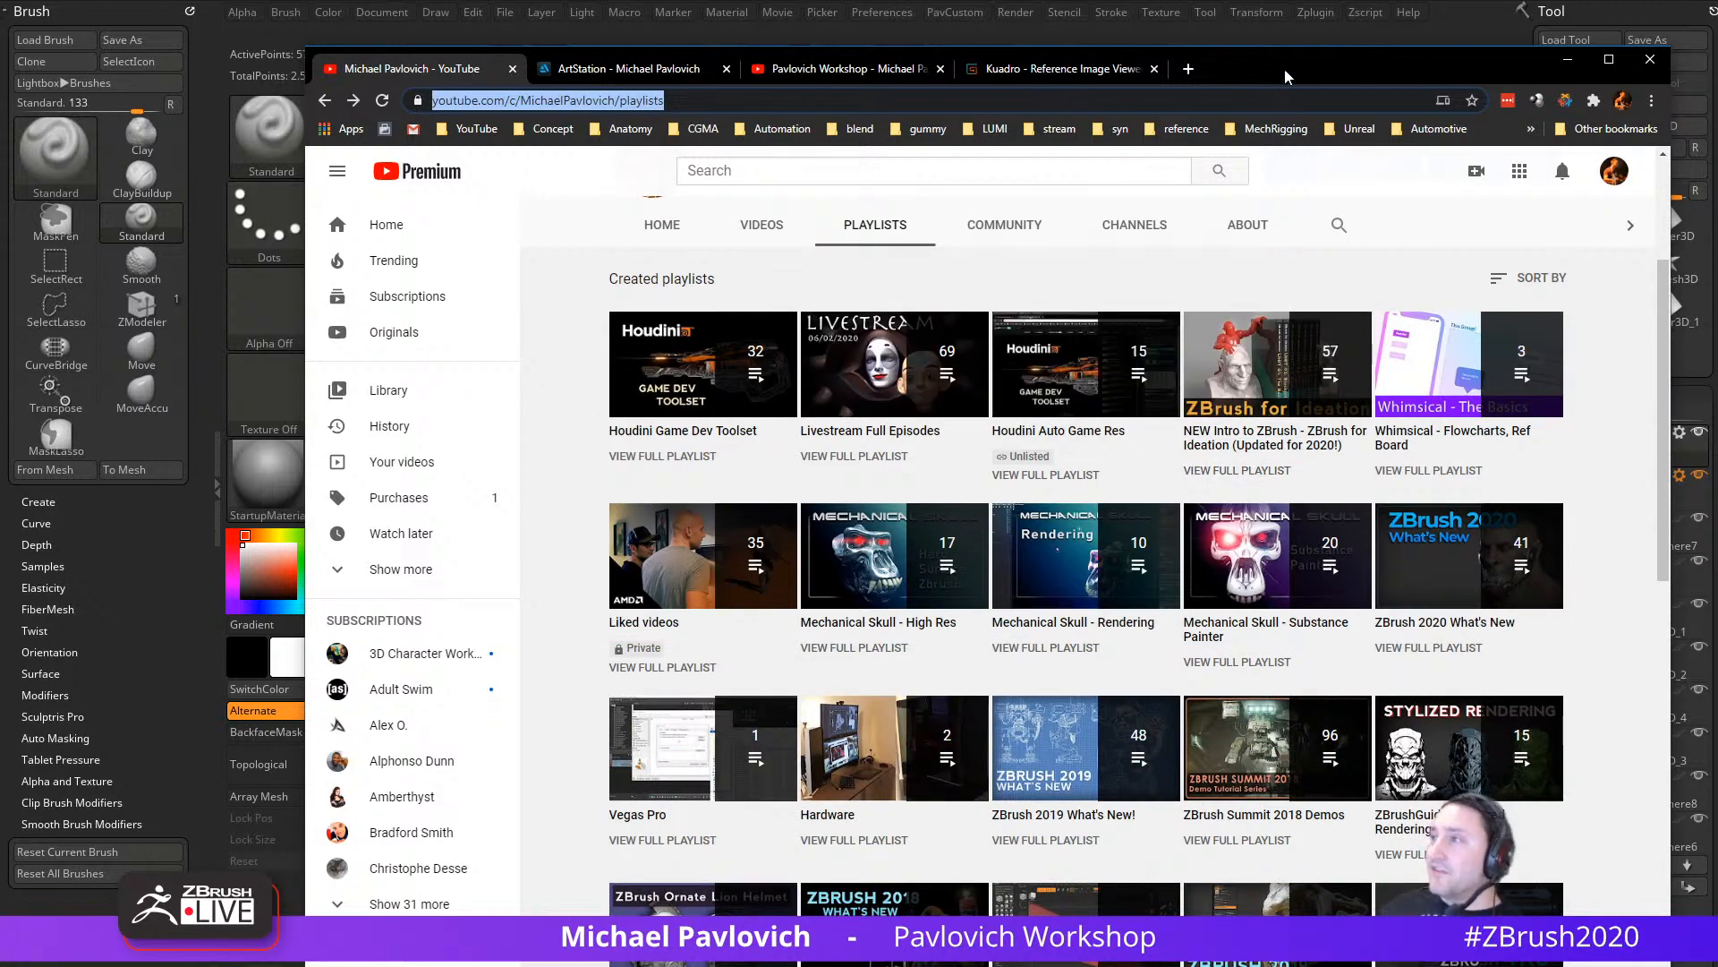
key(alt+Tab)
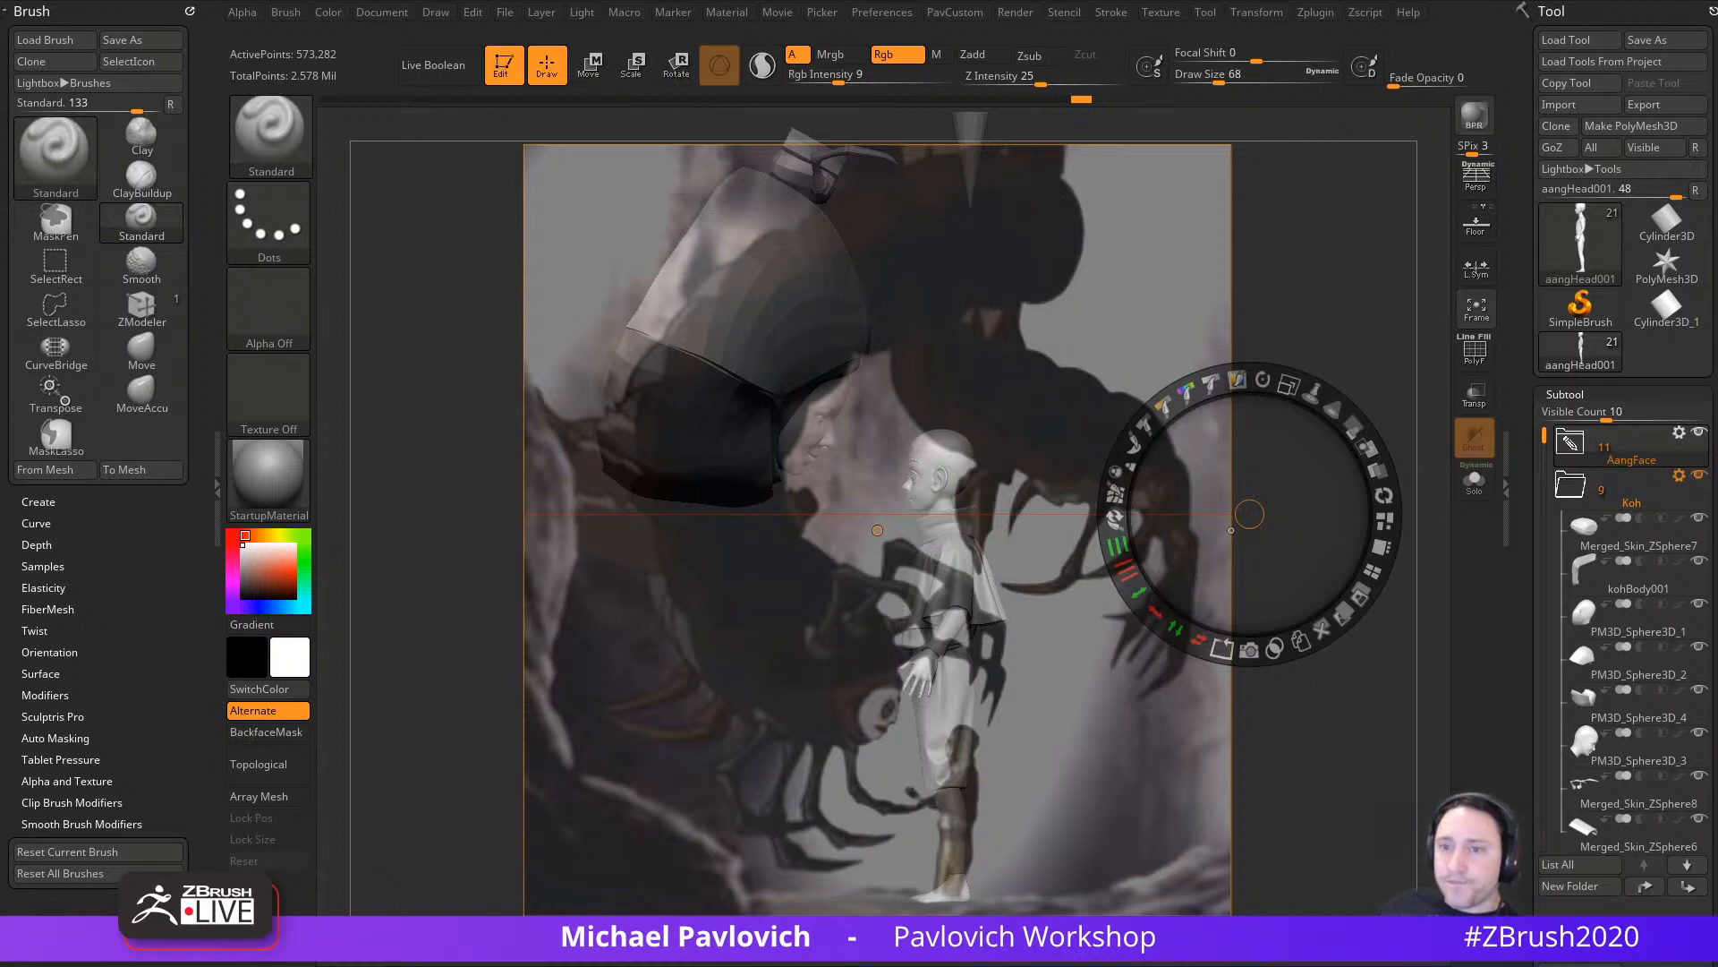
Step: Leave Spotlight editing with the reference still shown and set the Standard brush's draw size to 94
key(z)
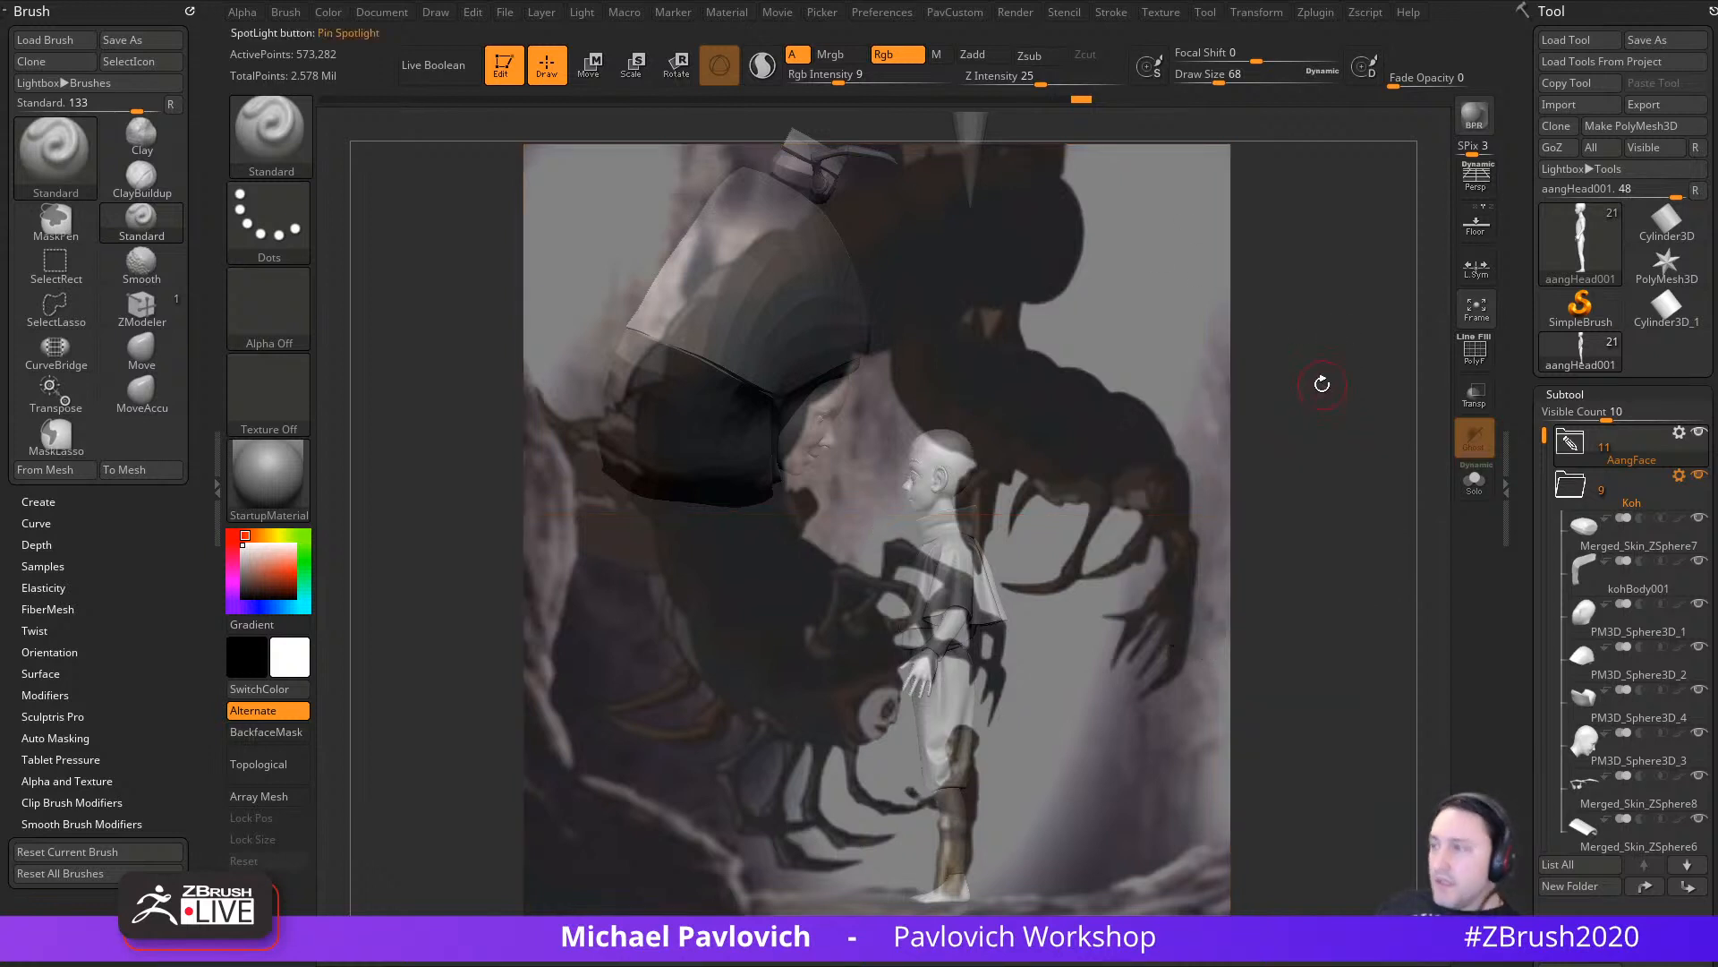
key(s)
drag(1244, 518, 1271, 514)
key(s)
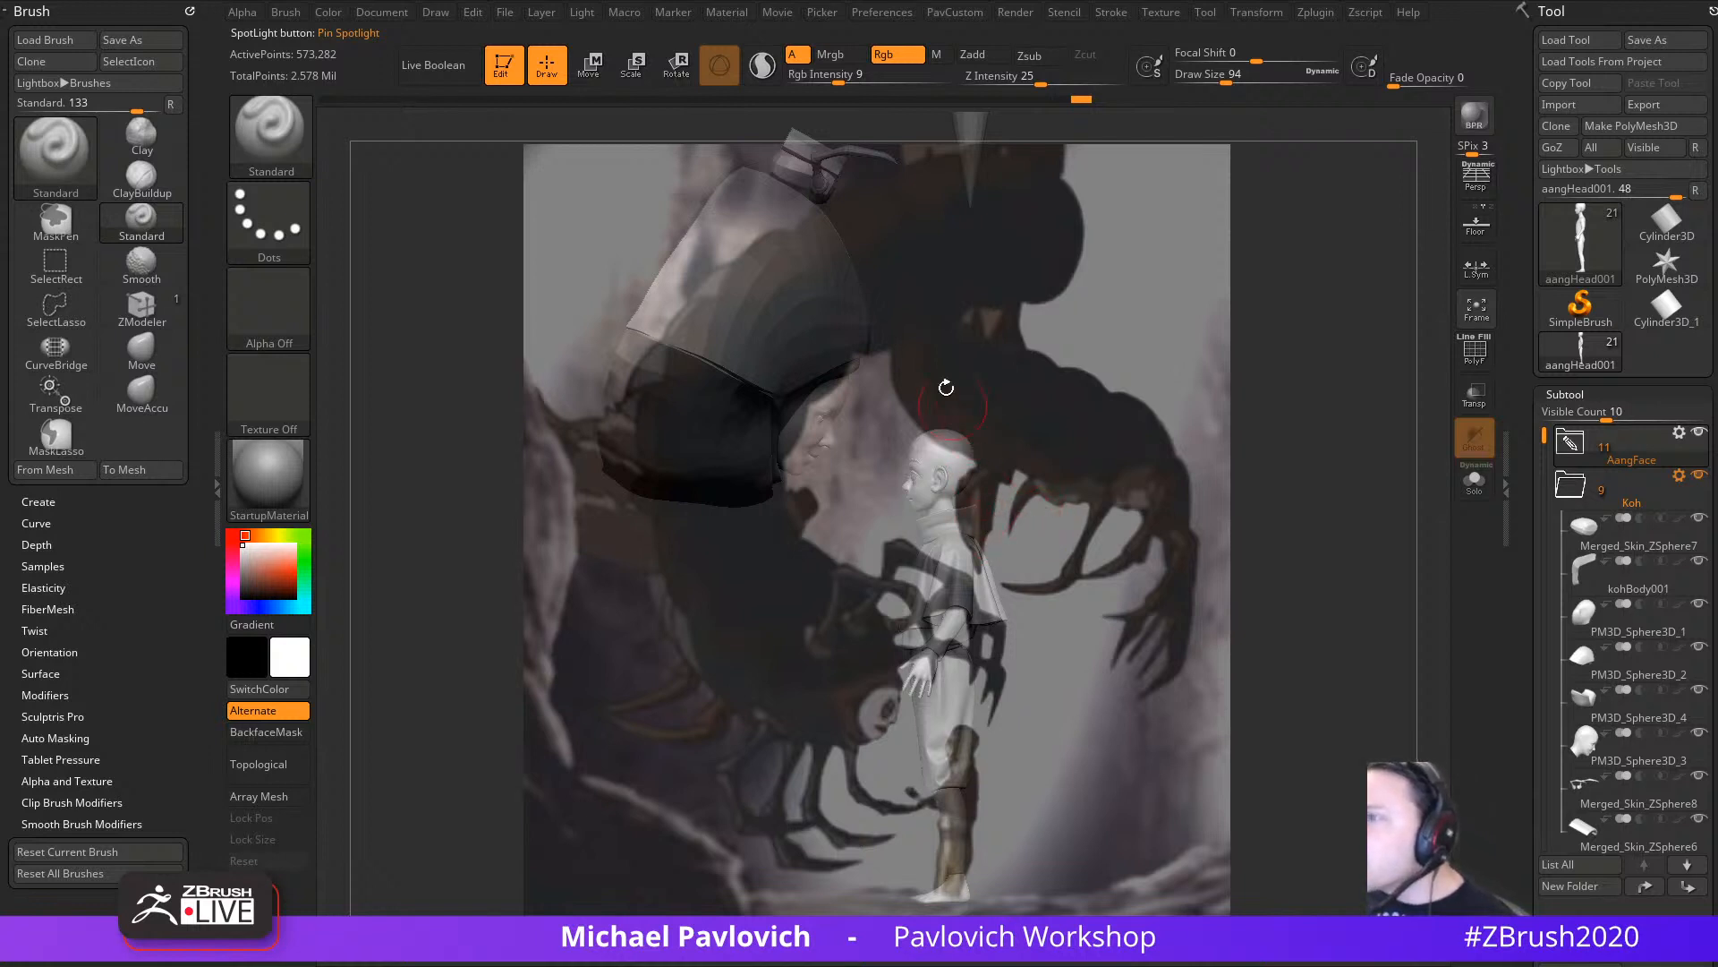
Step: Select Koh's upper head shell and pull its rear lower edge outward with the Move brush
key(b)
key(m)
key(v)
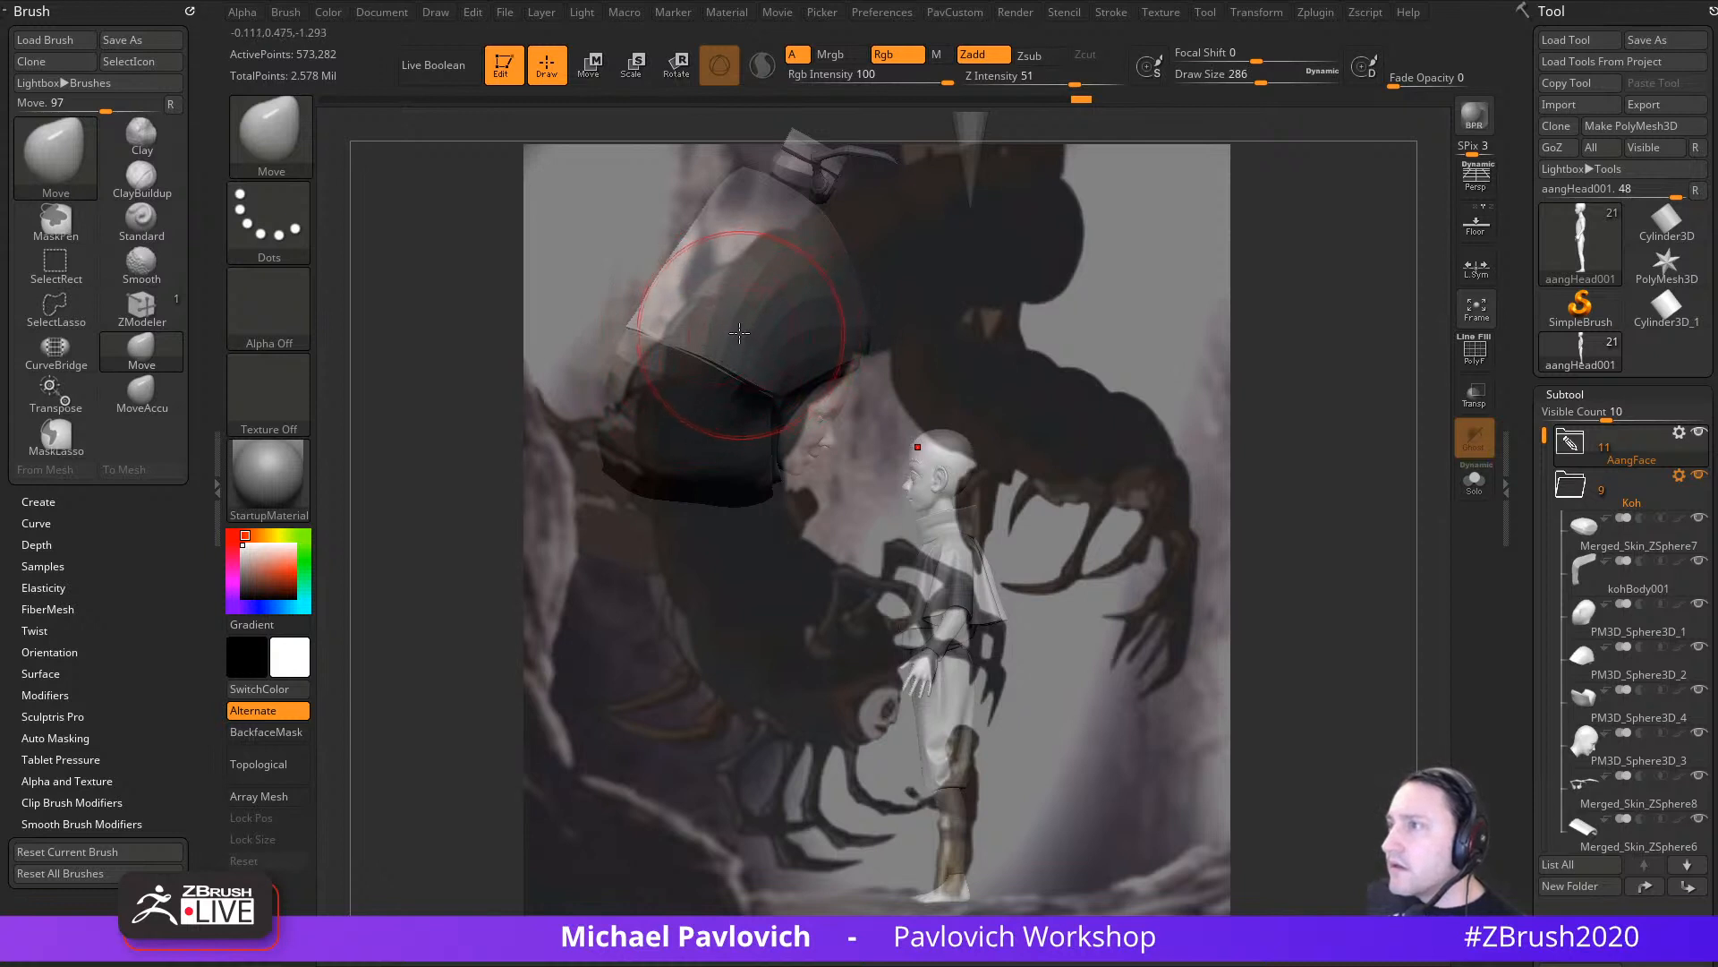
alt+click(746, 347)
drag(712, 351, 662, 333)
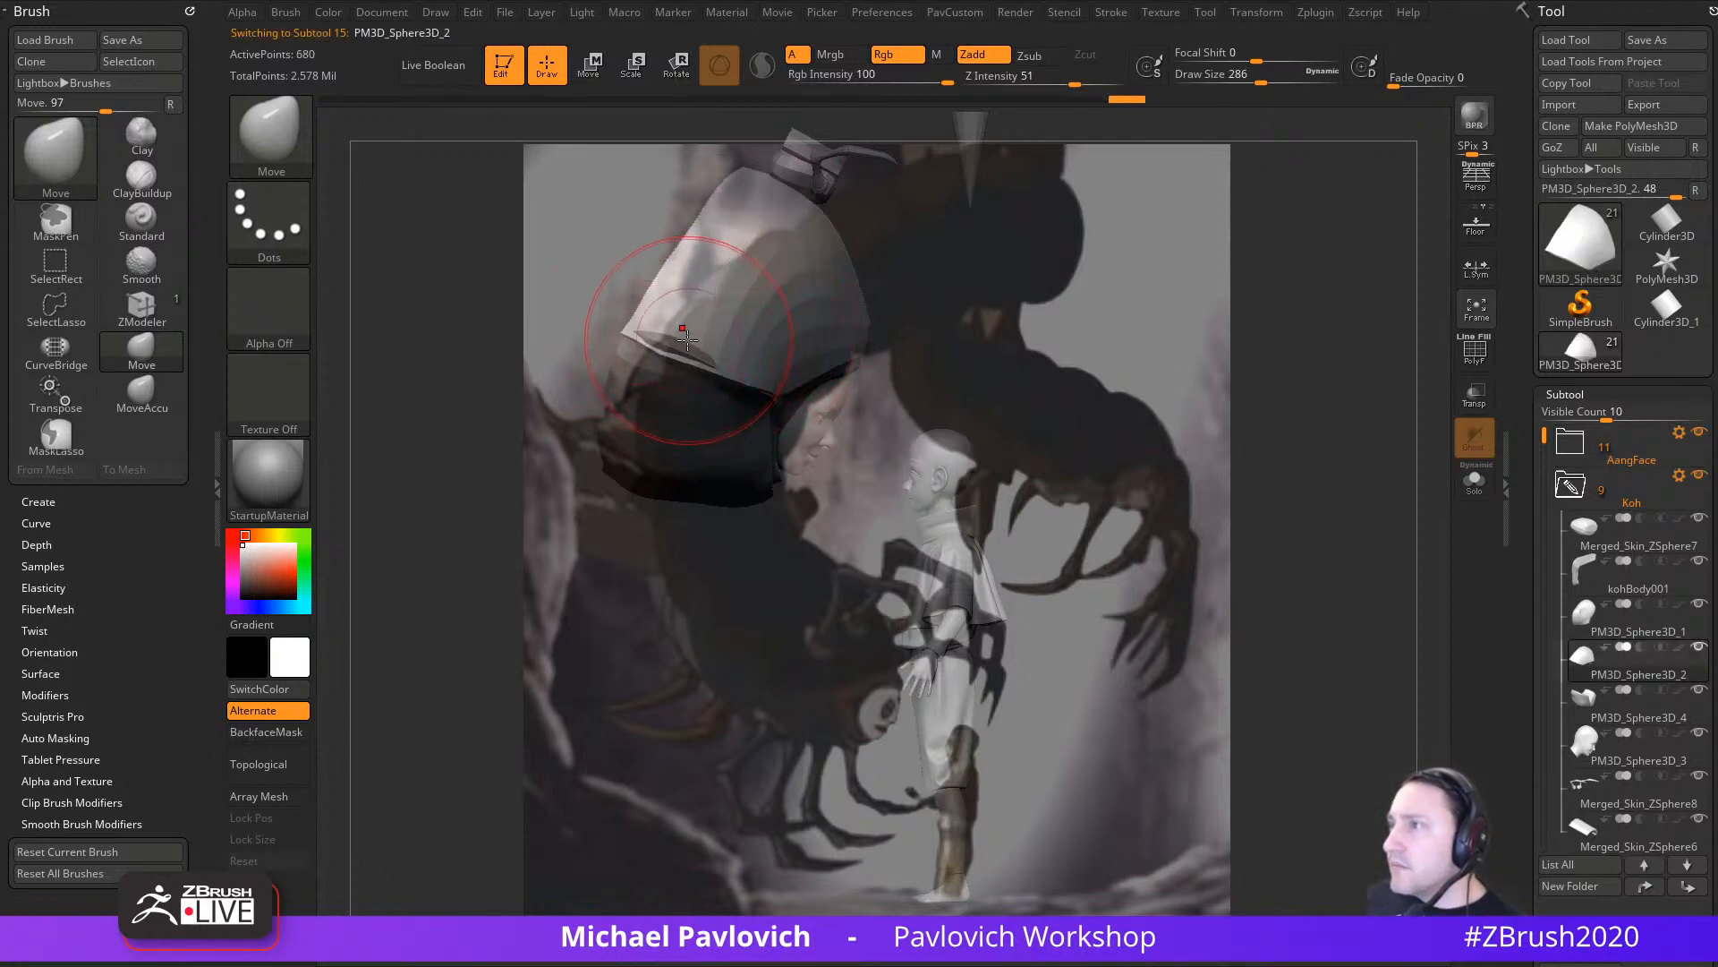
Step: Round out the back of Koh's upper head shell with the MoveAccu brush
key(b)
key(m)
key(a)
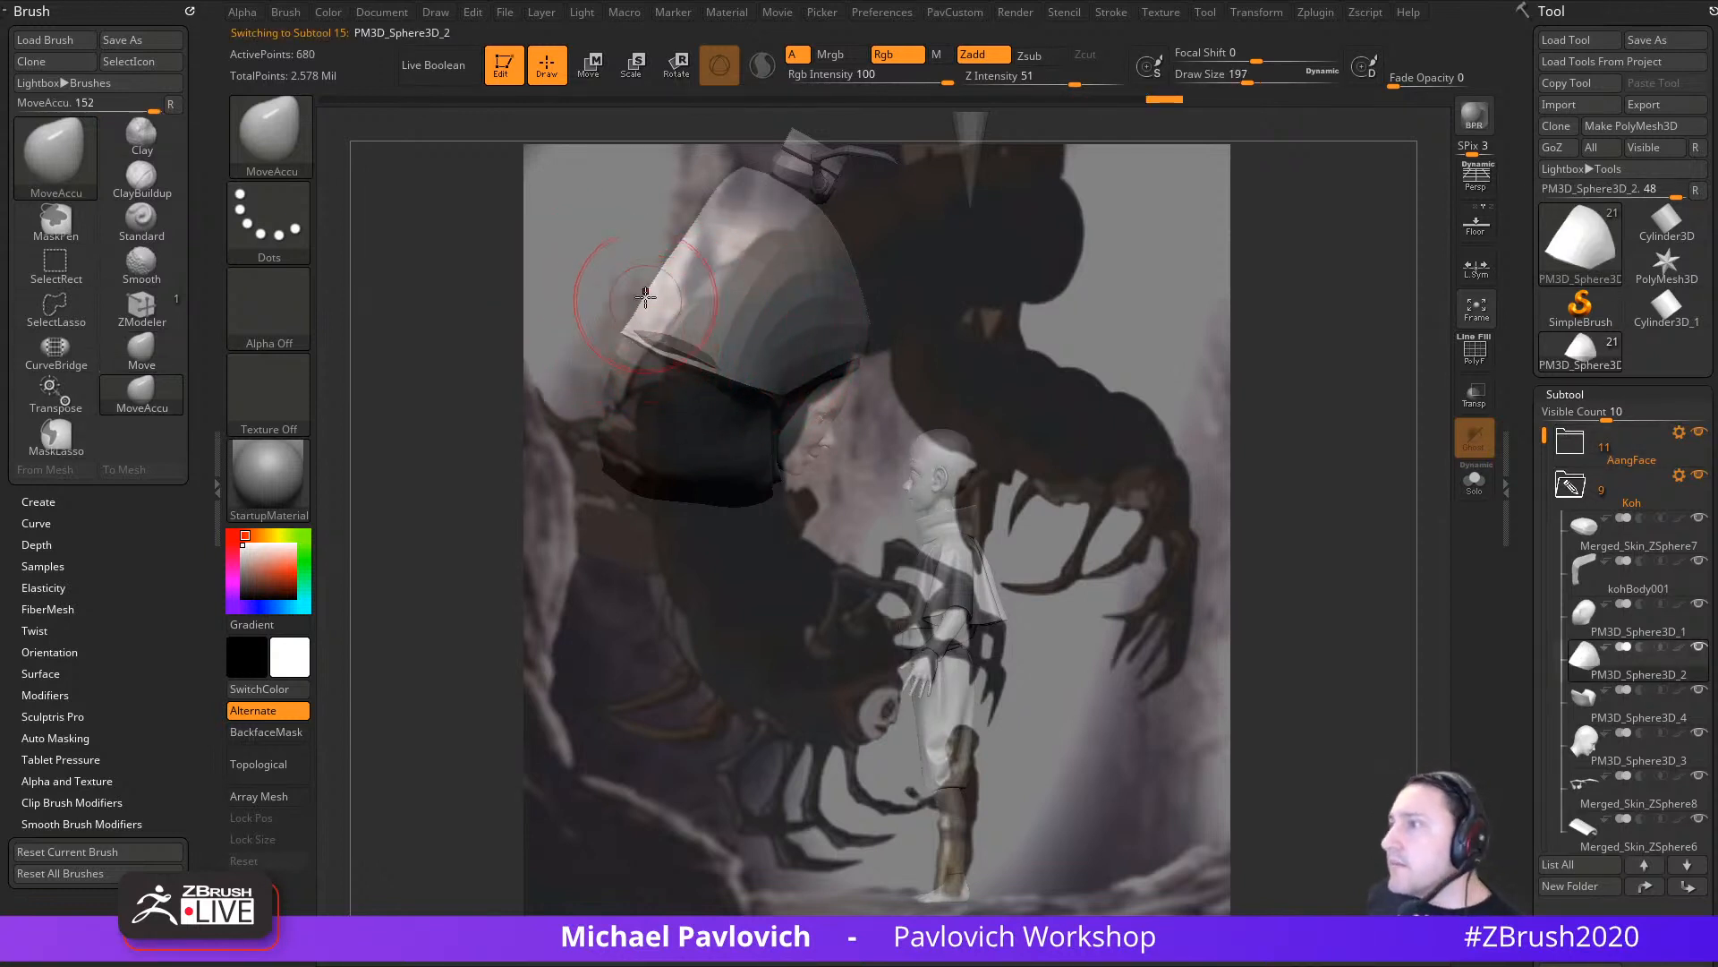
drag(636, 301, 646, 256)
key(s)
drag(623, 330, 694, 229)
Step: Select Koh's lower head shell and pull its side corner inward with the Move brush
alt+click(664, 453)
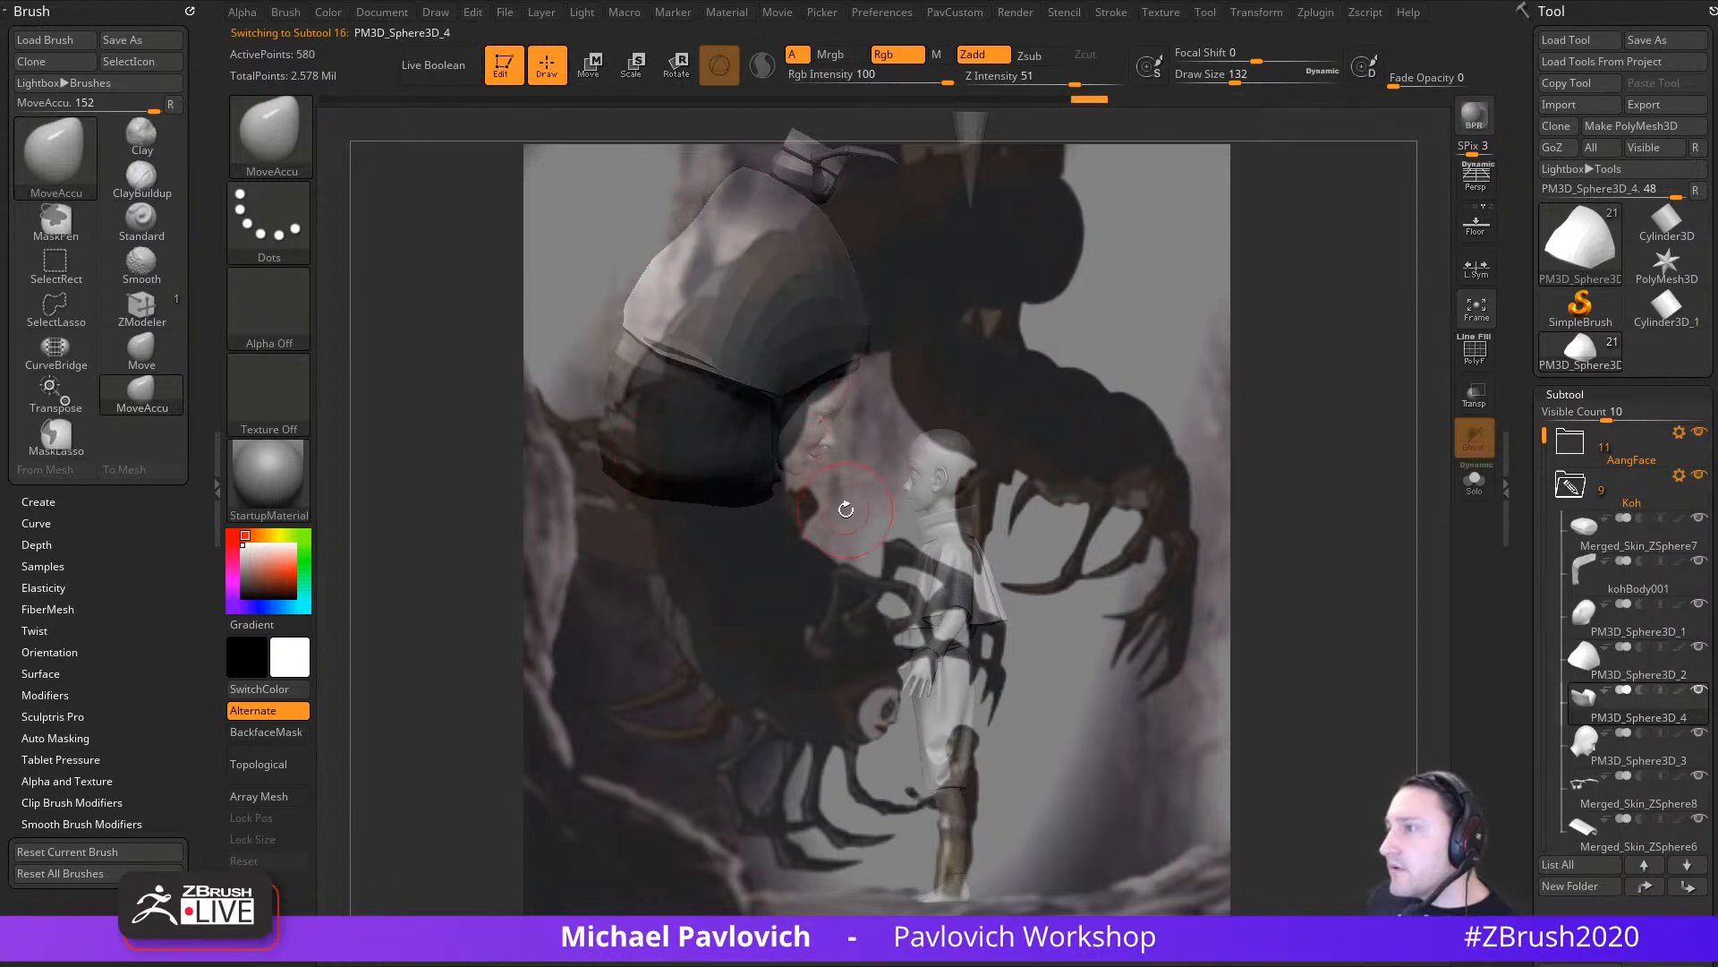
drag(1040, 348, 1120, 366)
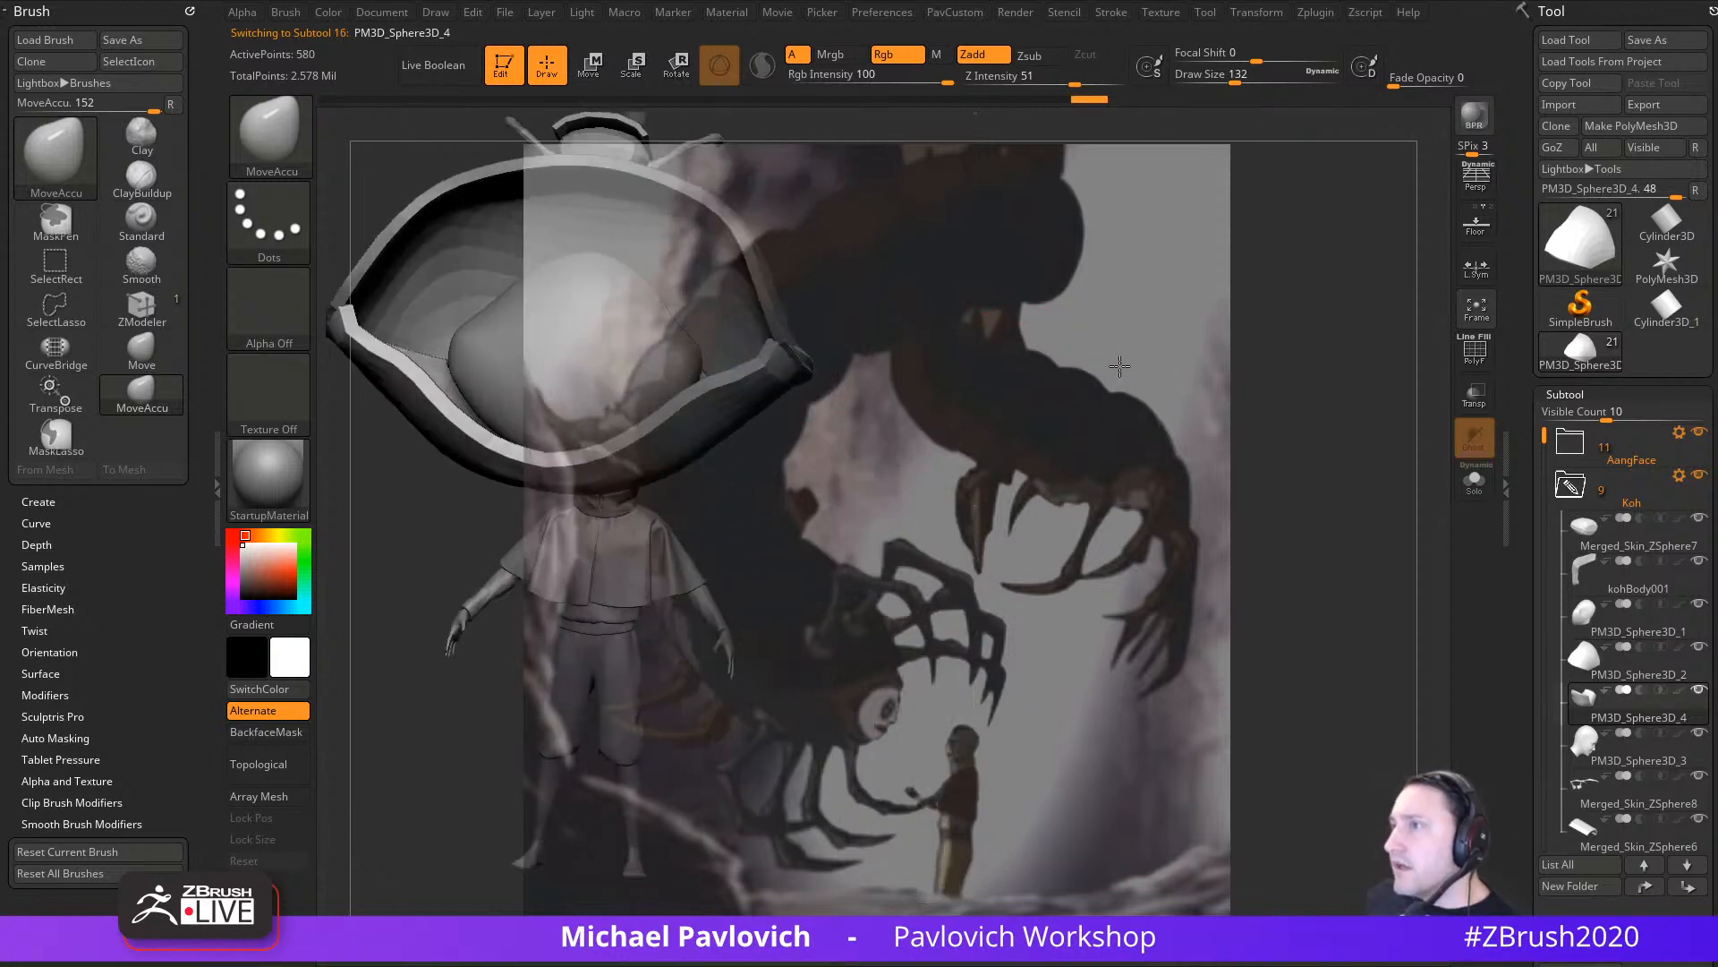
key(b)
key(m)
key(v)
drag(800, 385, 759, 368)
key(s)
drag(864, 374, 793, 374)
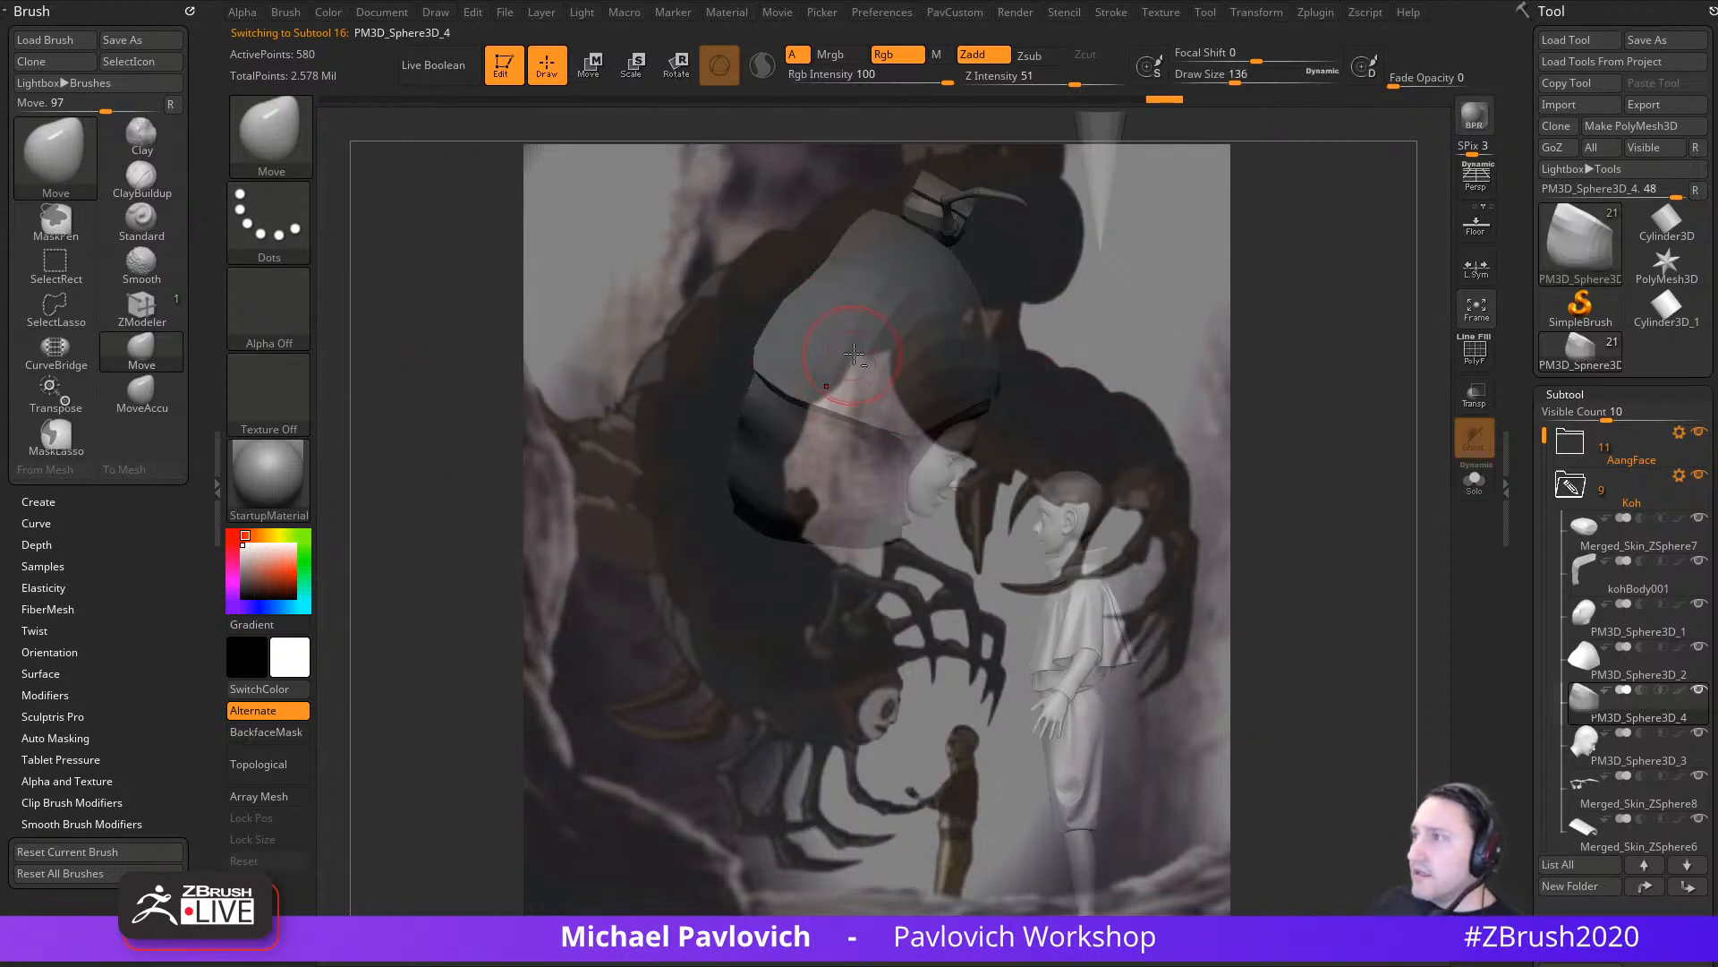
Step: Turn on dynamic subdivision for the upper head shell and set the crease level to 1 on both head shells
alt+click(1029, 327)
key(d)
key(grave)
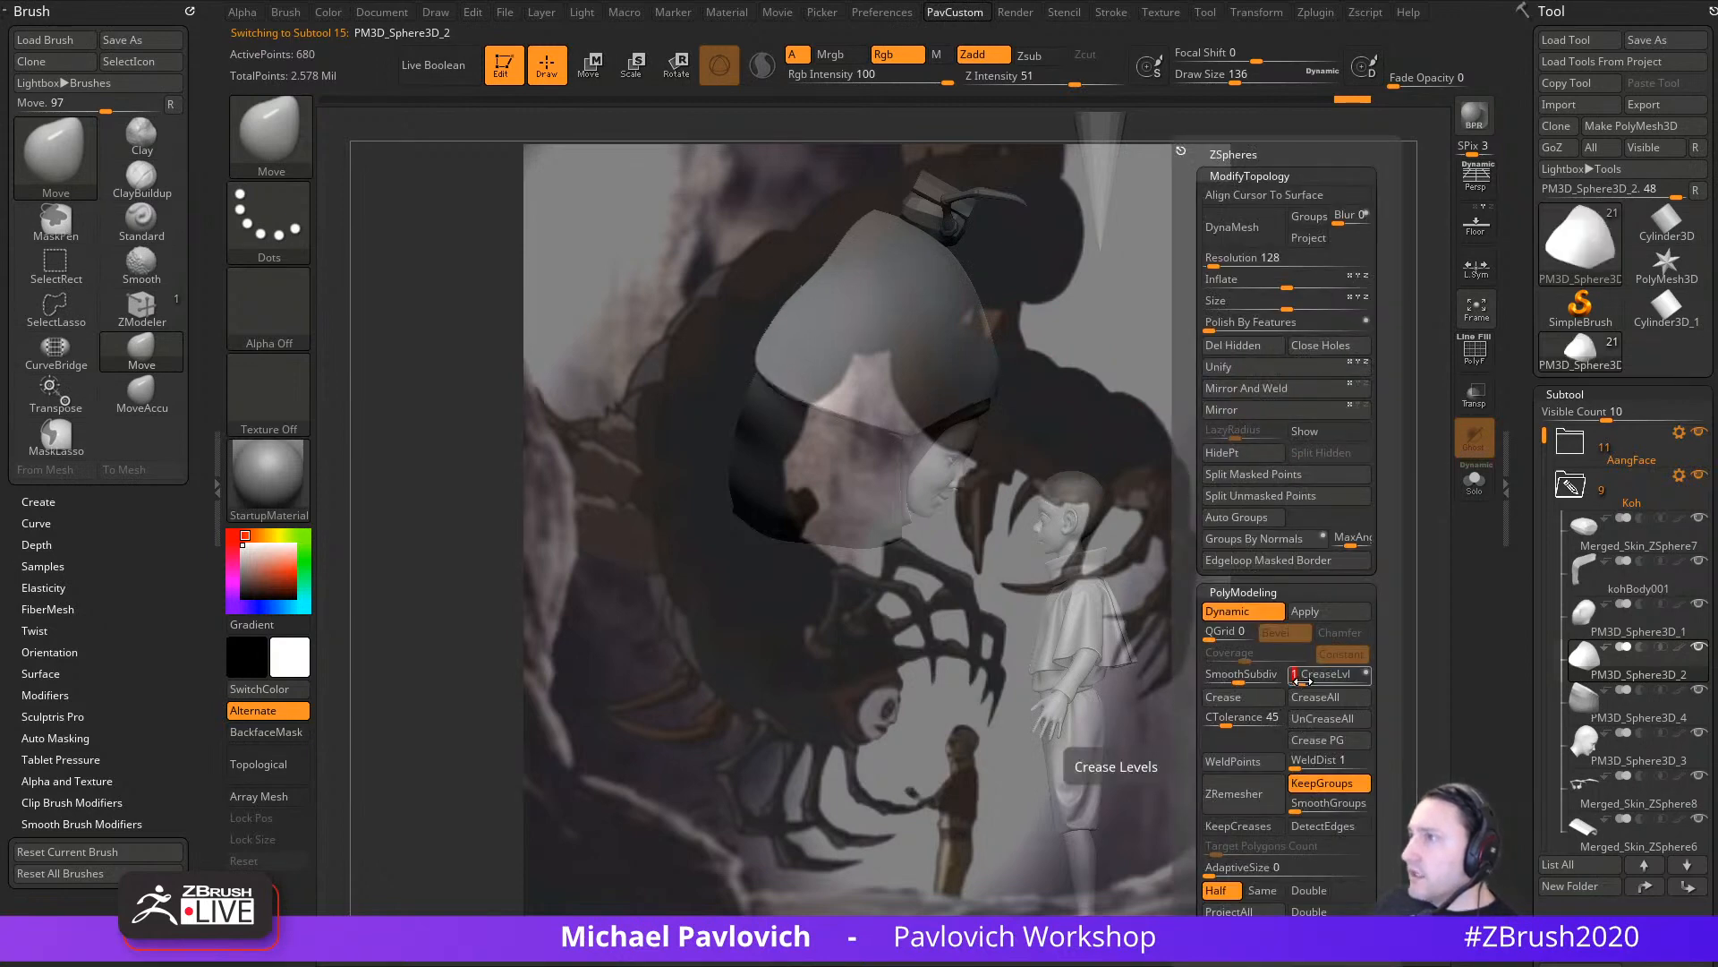
alt+click(819, 518)
key(grave)
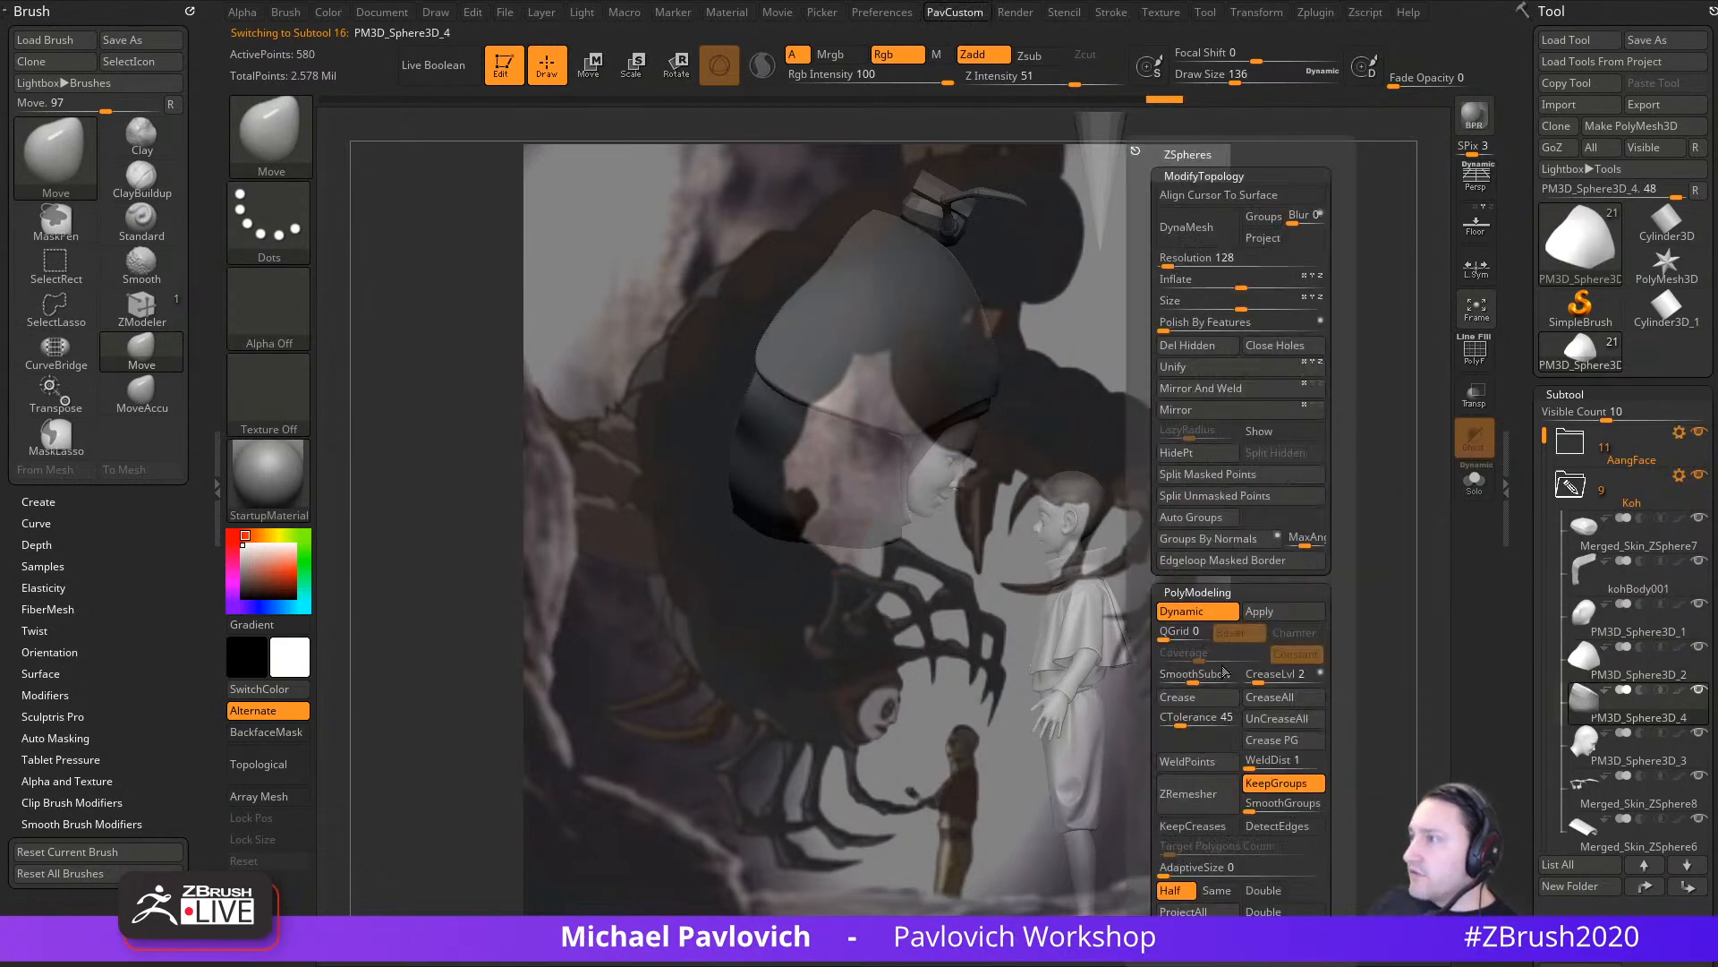
Step: Show the Dynamic Subdiv and Crease settings of the lower head shell
drag(1533, 650, 1515, 420)
click(1581, 521)
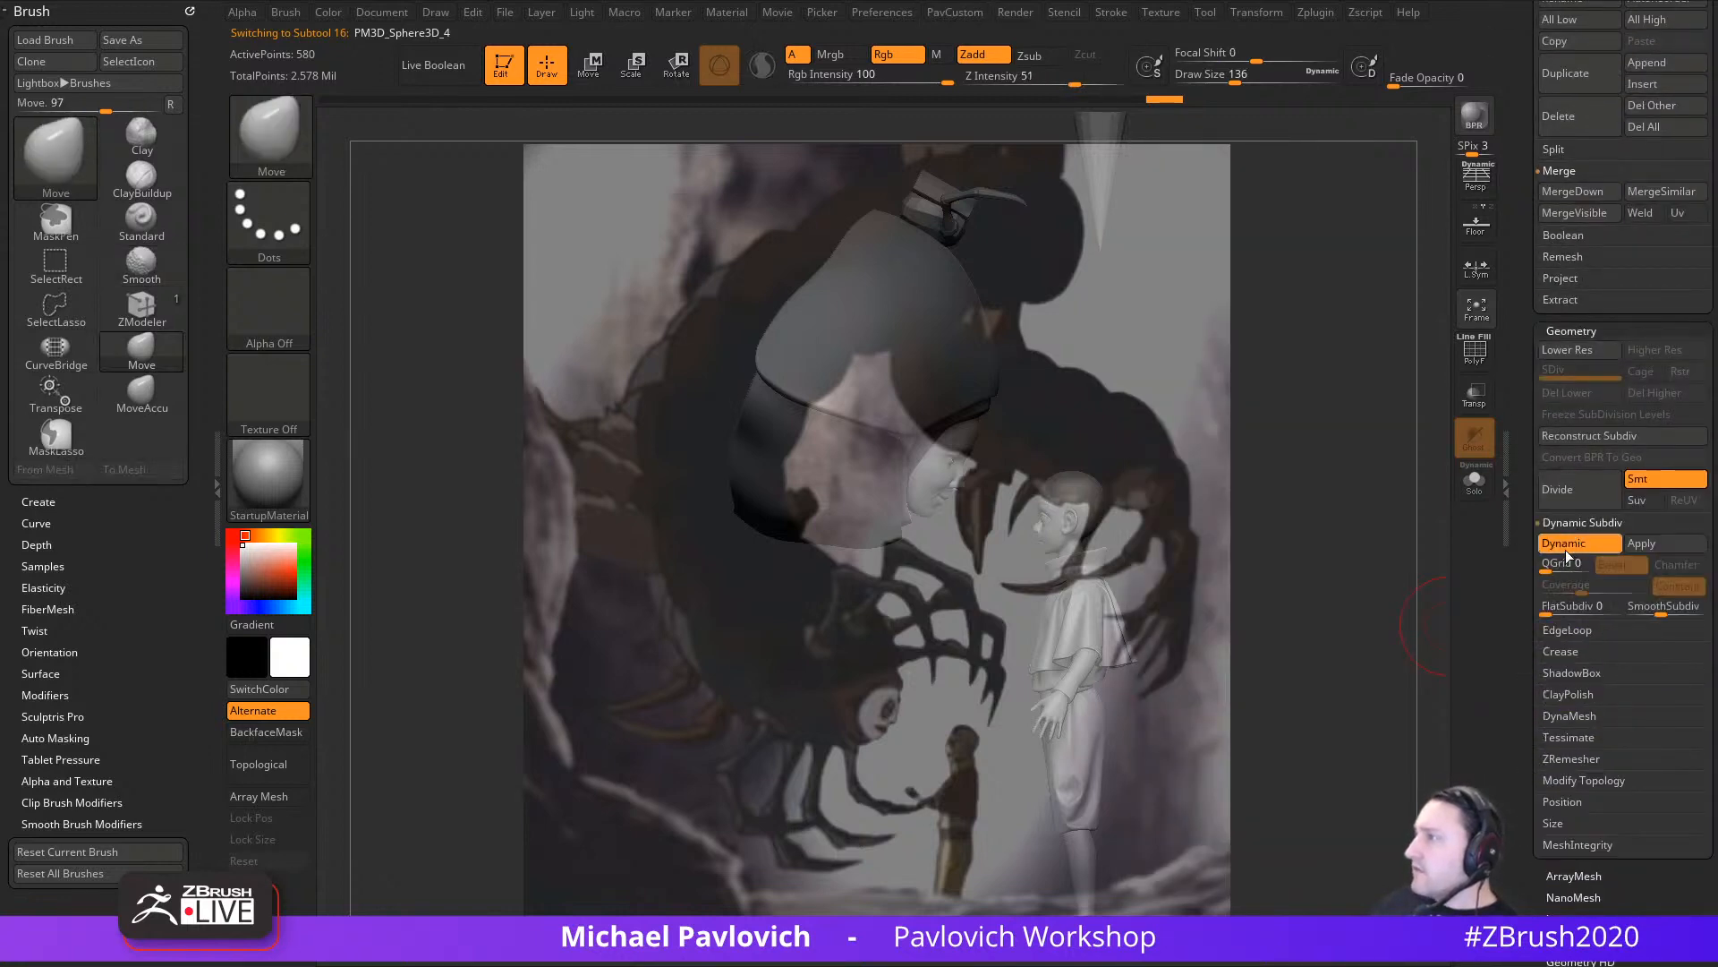
click(1561, 652)
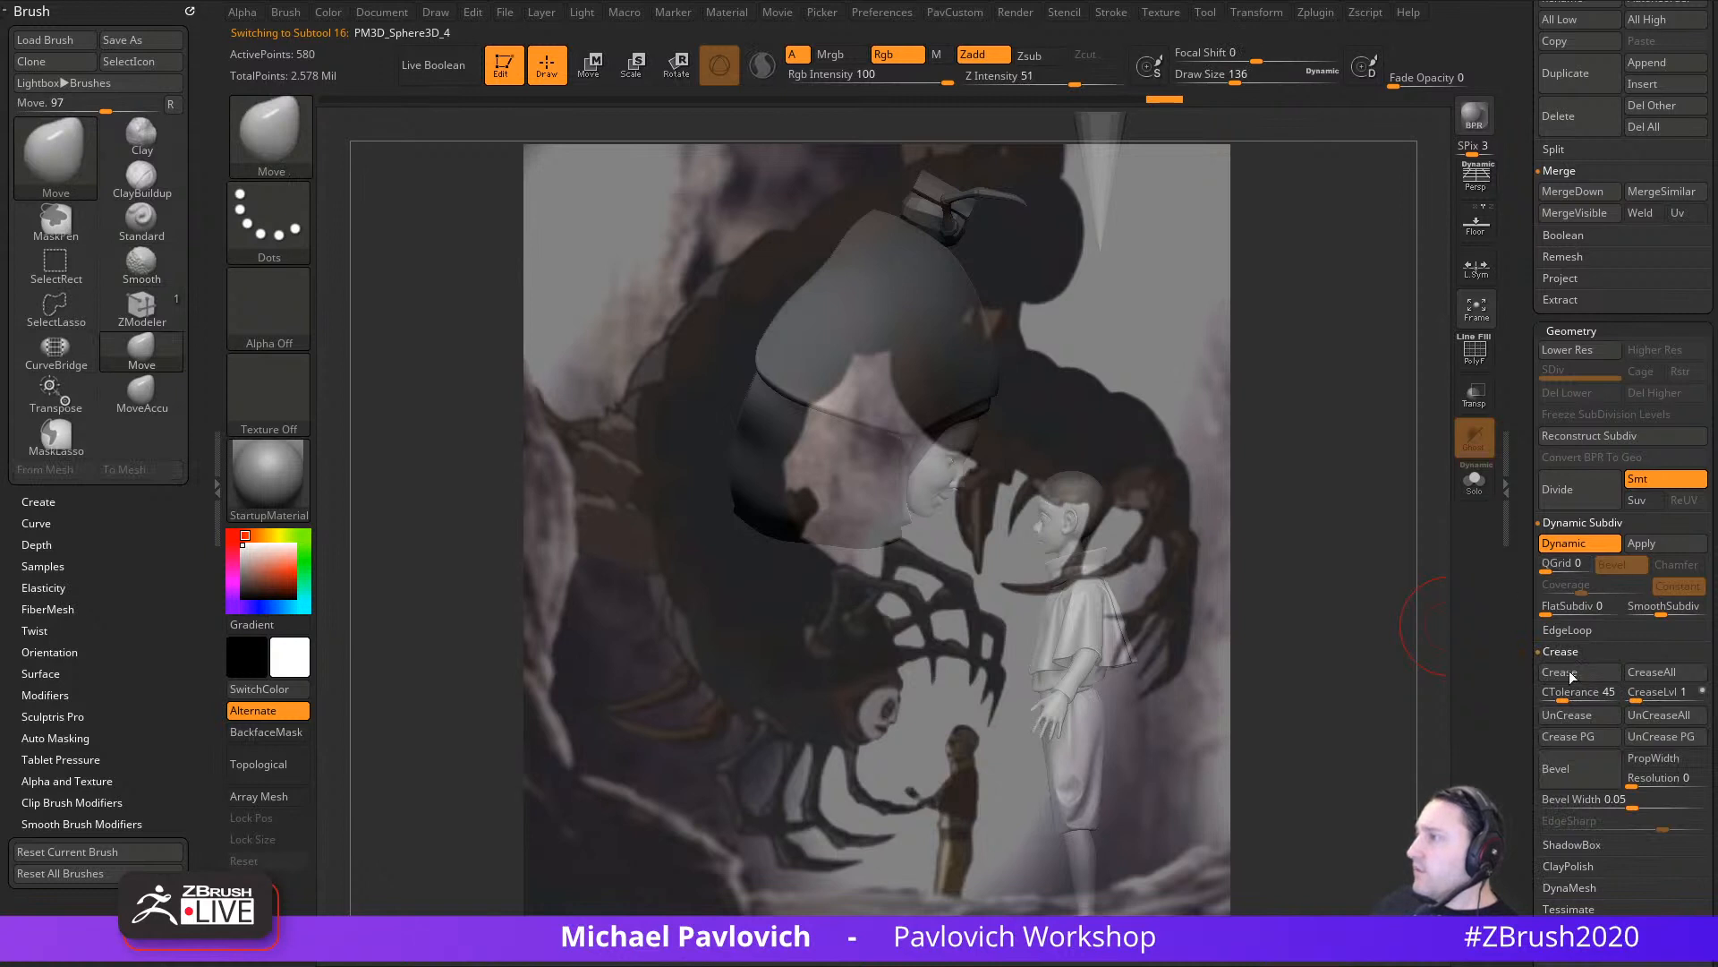
key(grave)
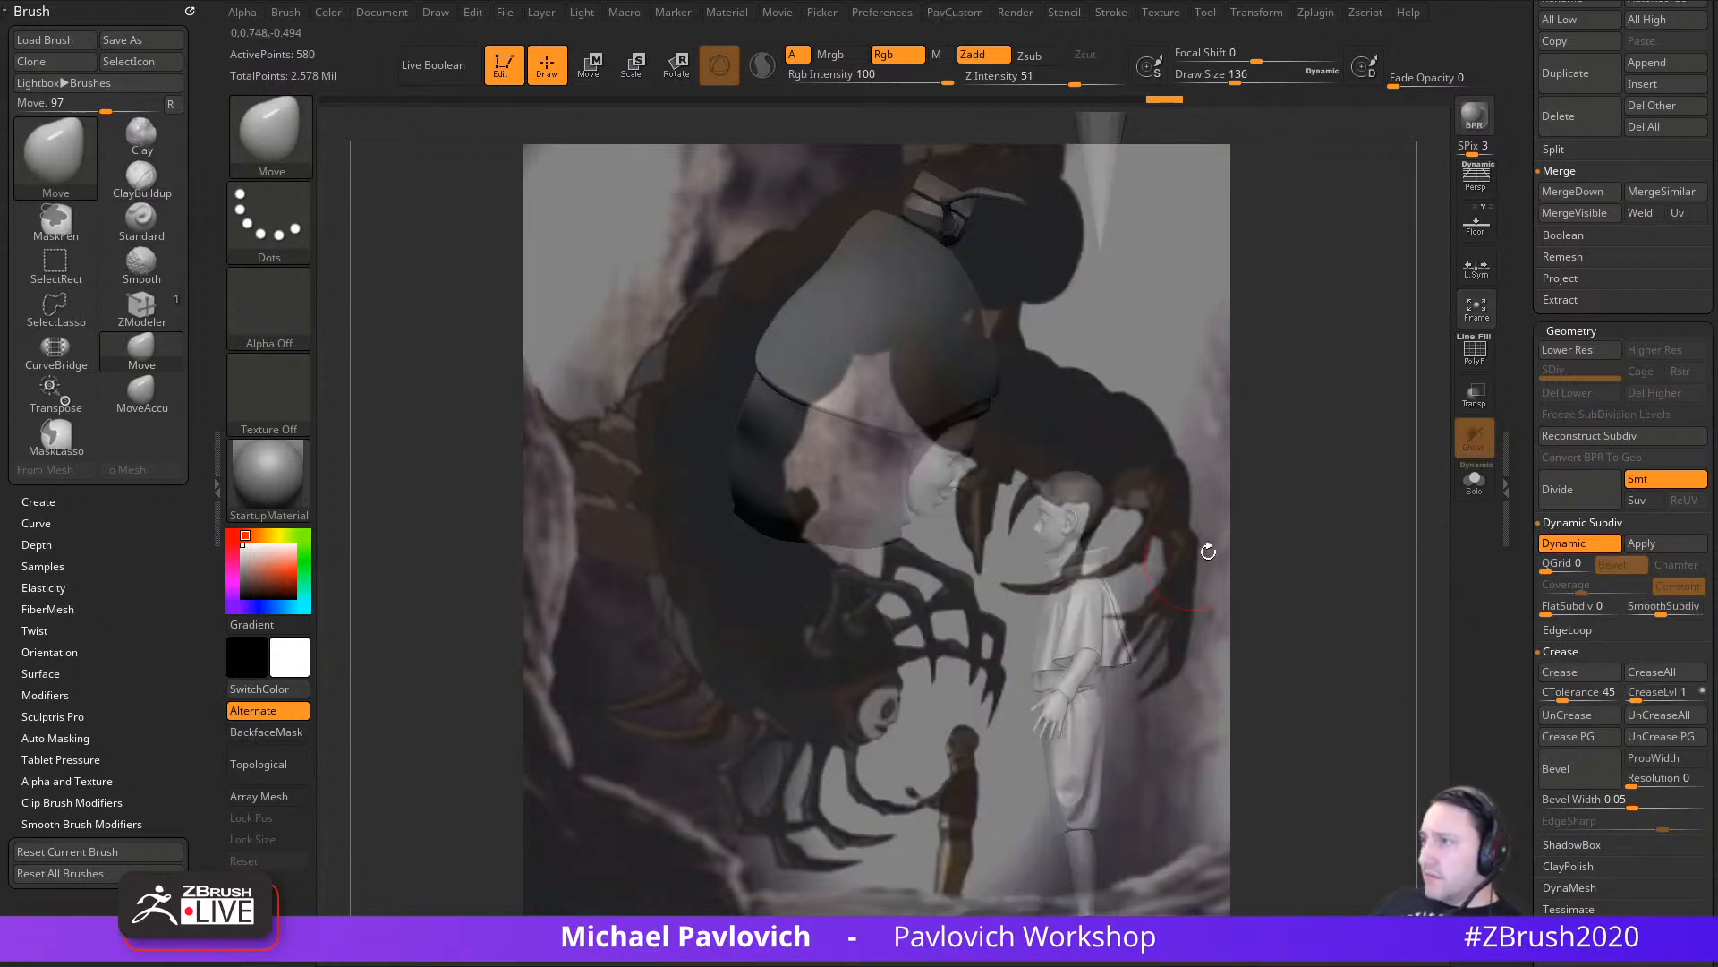
Step: Hide the Spotlight reference, check the lower head shell's polyframe, and turn off its dynamic subdivision
key(shift+z)
drag(1369, 491, 1175, 479)
click(1468, 354)
key(shift+d)
click(1466, 362)
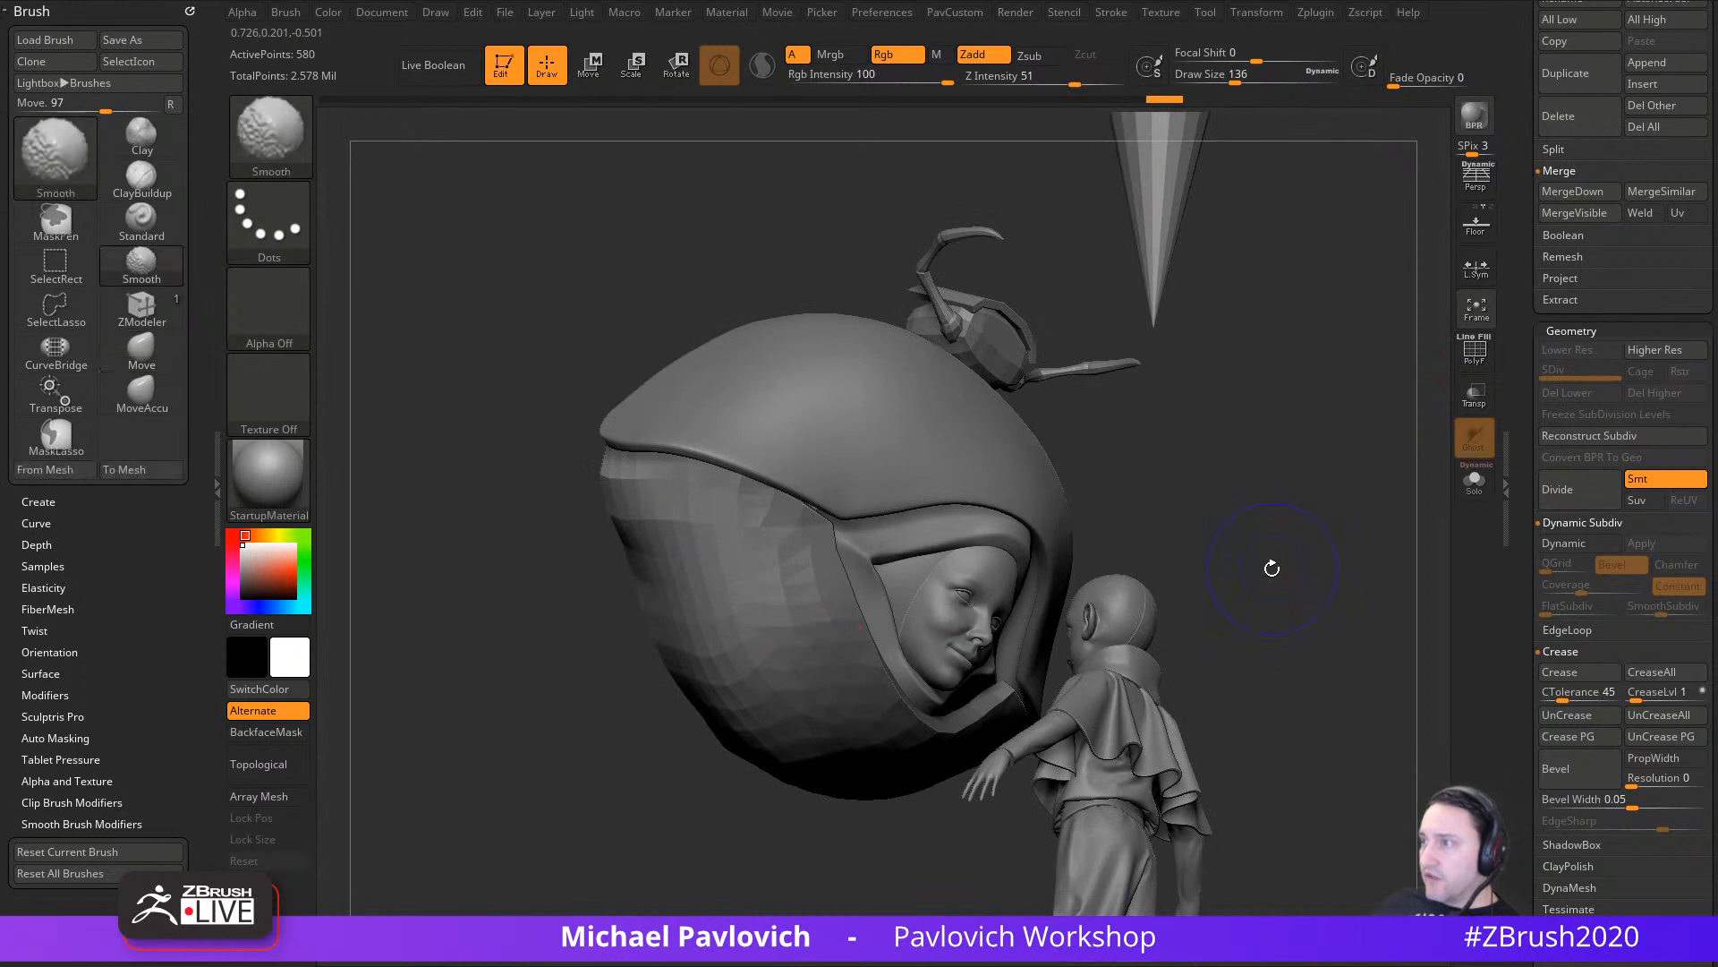
key(d)
key(shift+d)
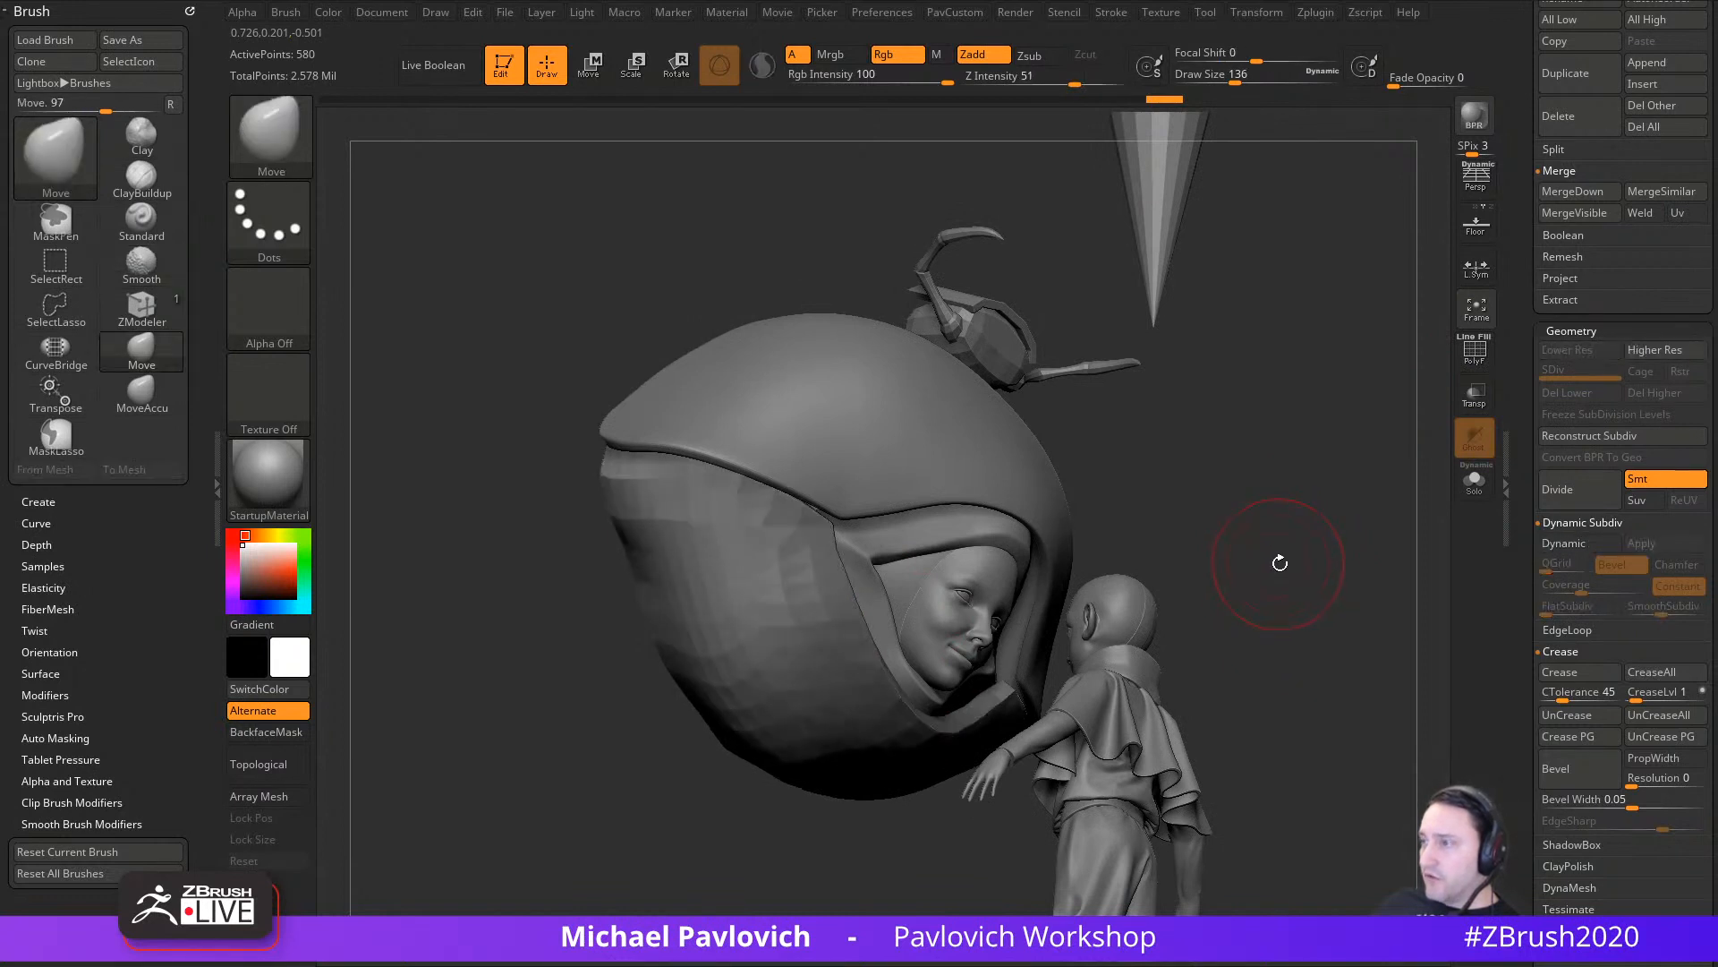
Step: Pull the lower head shell's side corner up toward the upper shell using MoveAccu at draw size 192
drag(1280, 562, 1088, 535)
key(4)
key([)
key([)
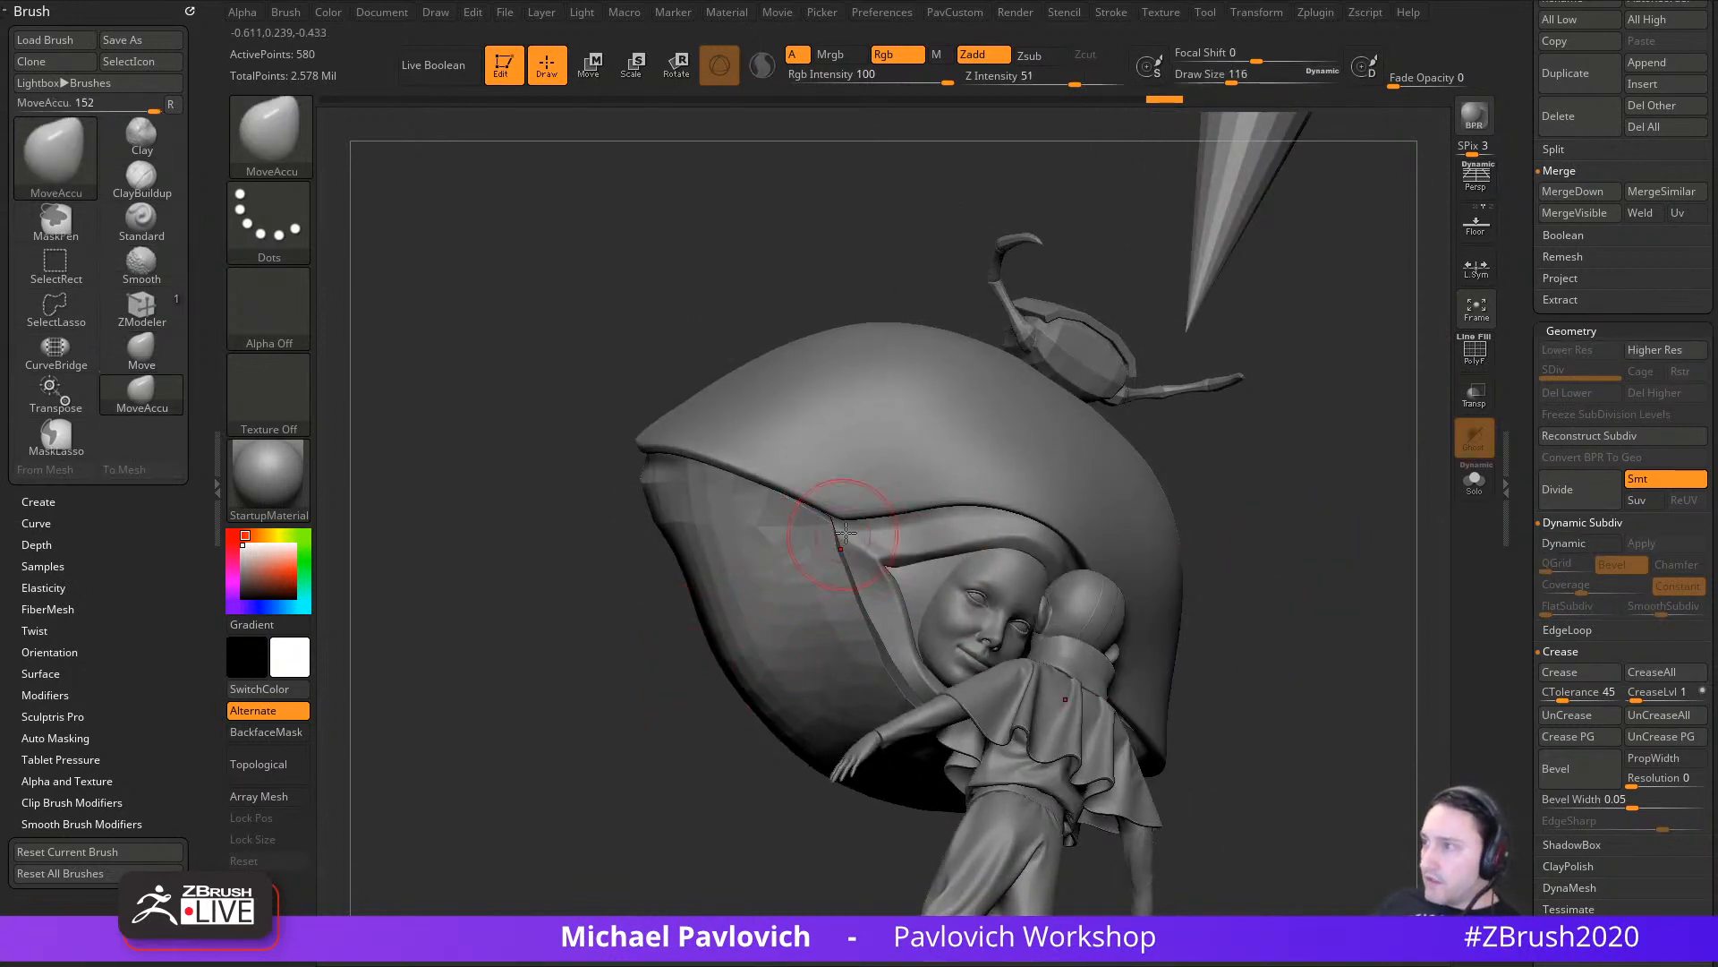
key(])
key(])
key(])
drag(845, 533, 840, 508)
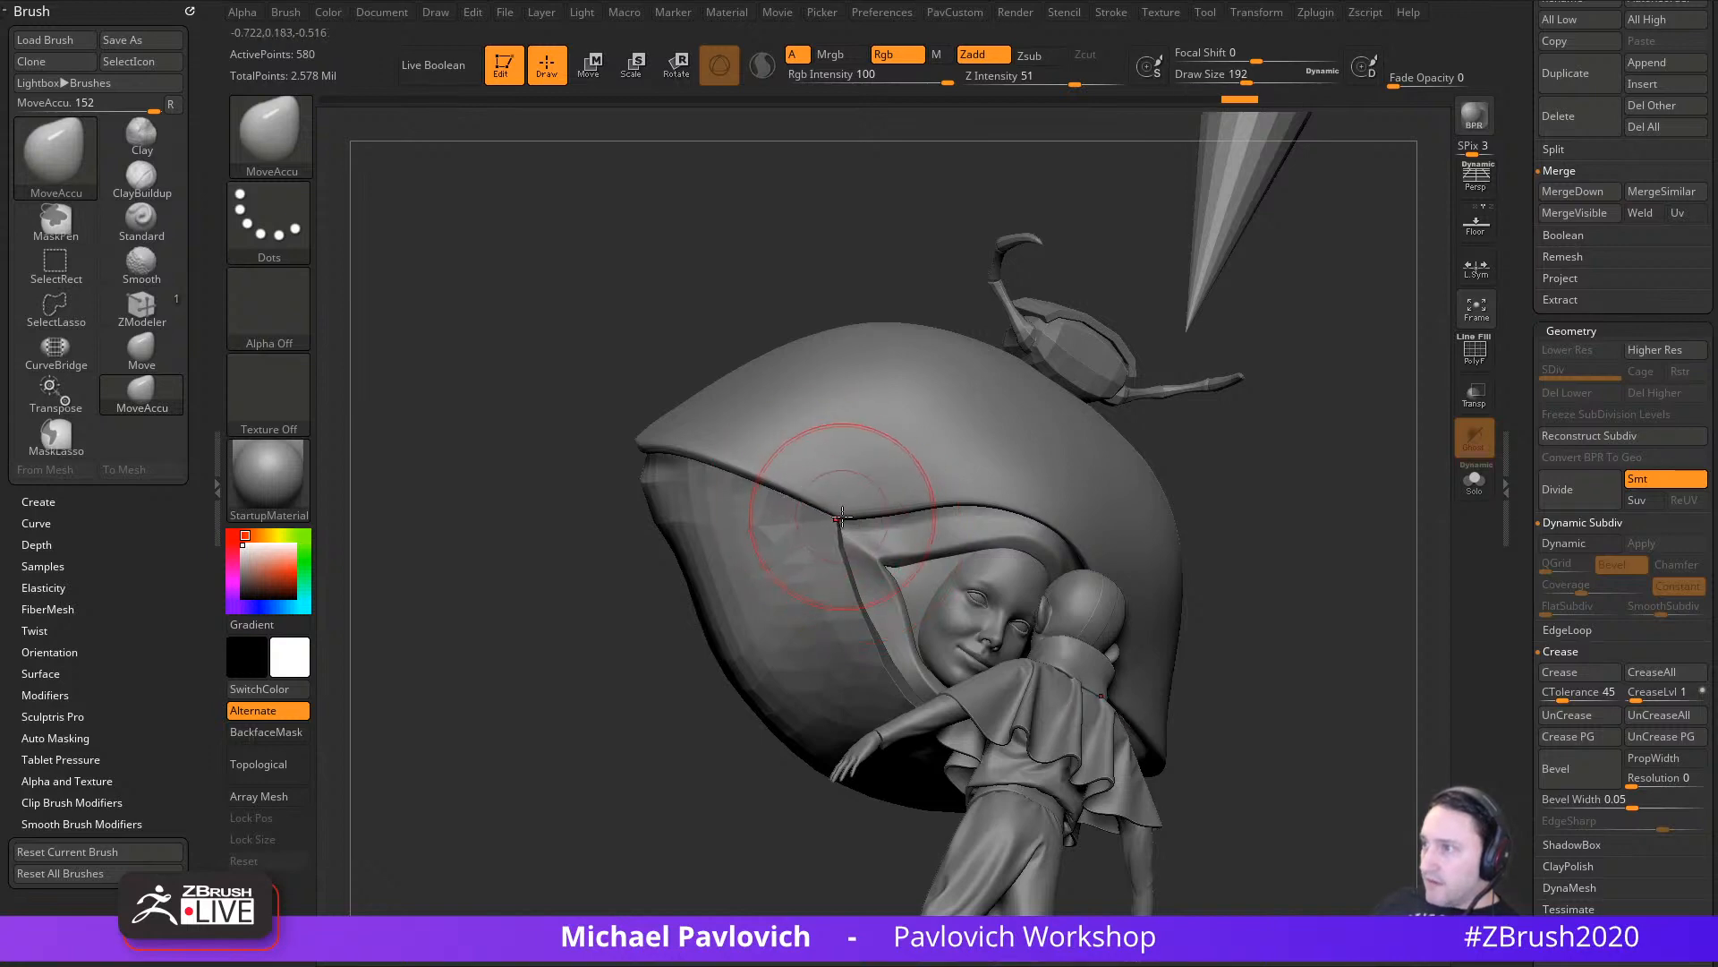
drag(618, 572, 689, 573)
Step: Select the small body piece on top of Koh's head with the Standard brush active and check its polyframe
alt+click(841, 469)
mouse_move(1258, 483)
mouse_down()
mouse_move(1115, 423)
mouse_move(1247, 511)
mouse_move(1324, 604)
mouse_up()
key(1)
mouse_move(1273, 546)
alt+mouse_down()
mouse_move(1214, 508)
mouse_move(1192, 569)
alt+mouse_up()
alt+click(933, 492)
alt+drag(1203, 469, 1295, 483)
key(shift+f)
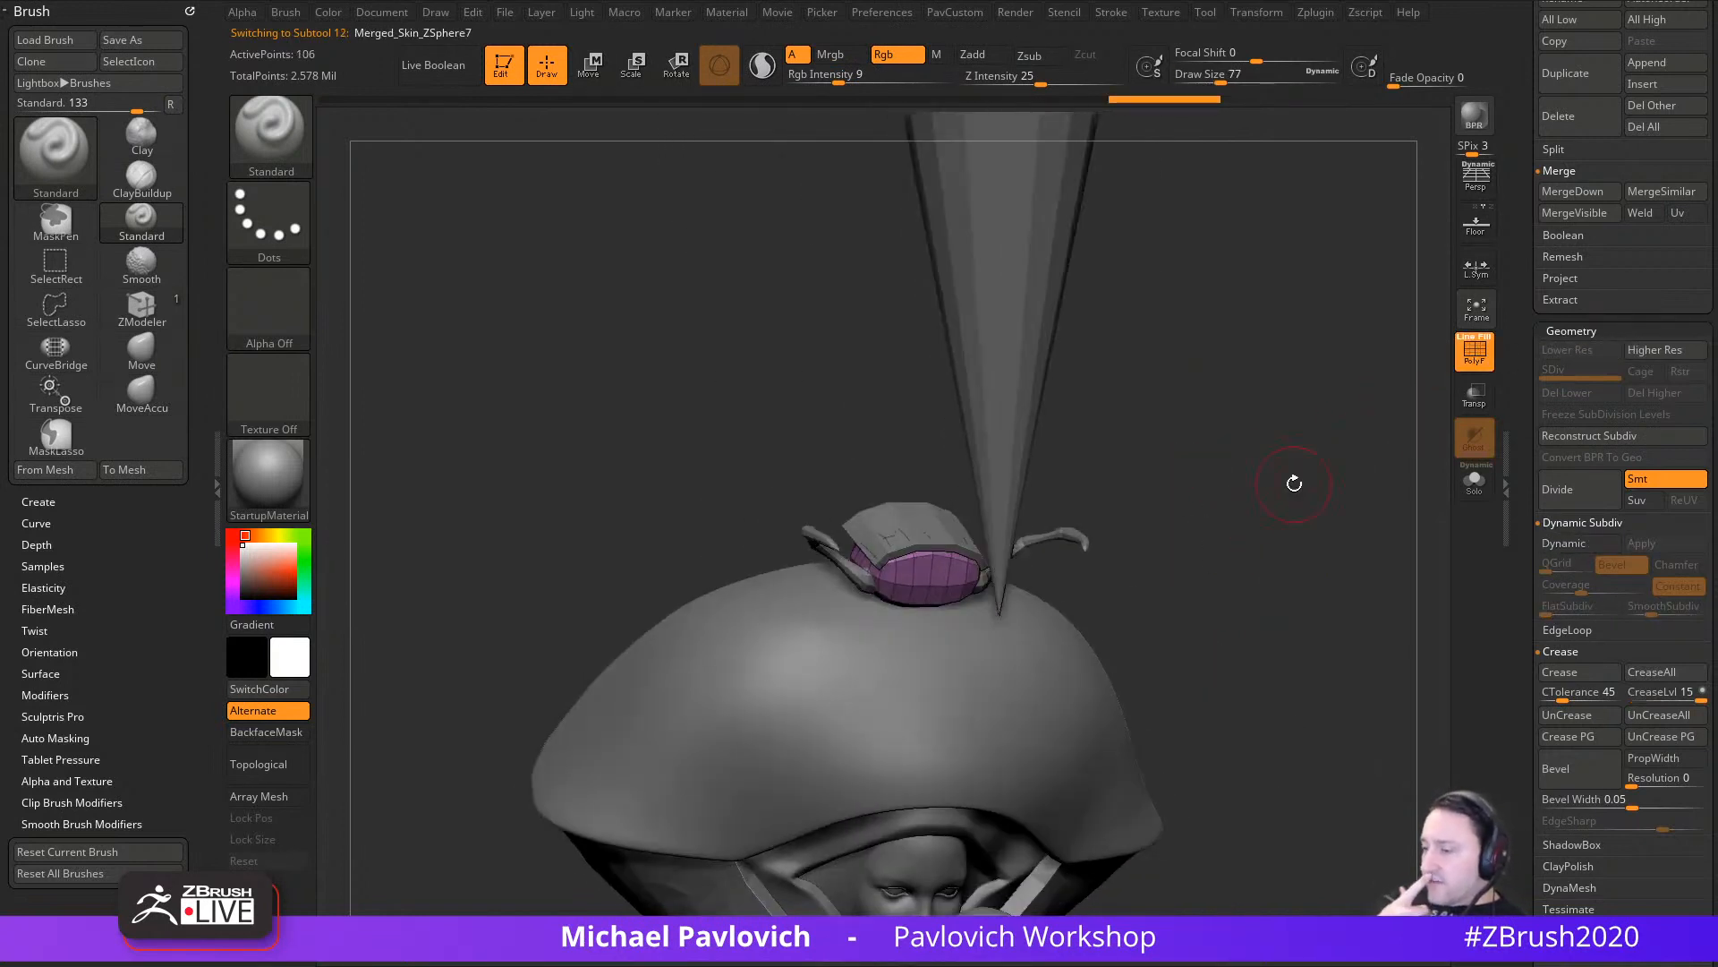
click(1468, 354)
Step: Show the Spotlight reference again with Koh and Aang lined up over it in profile, and set the draw size to 140
drag(1325, 429, 1241, 510)
drag(1241, 510, 1389, 431)
key(shift+z)
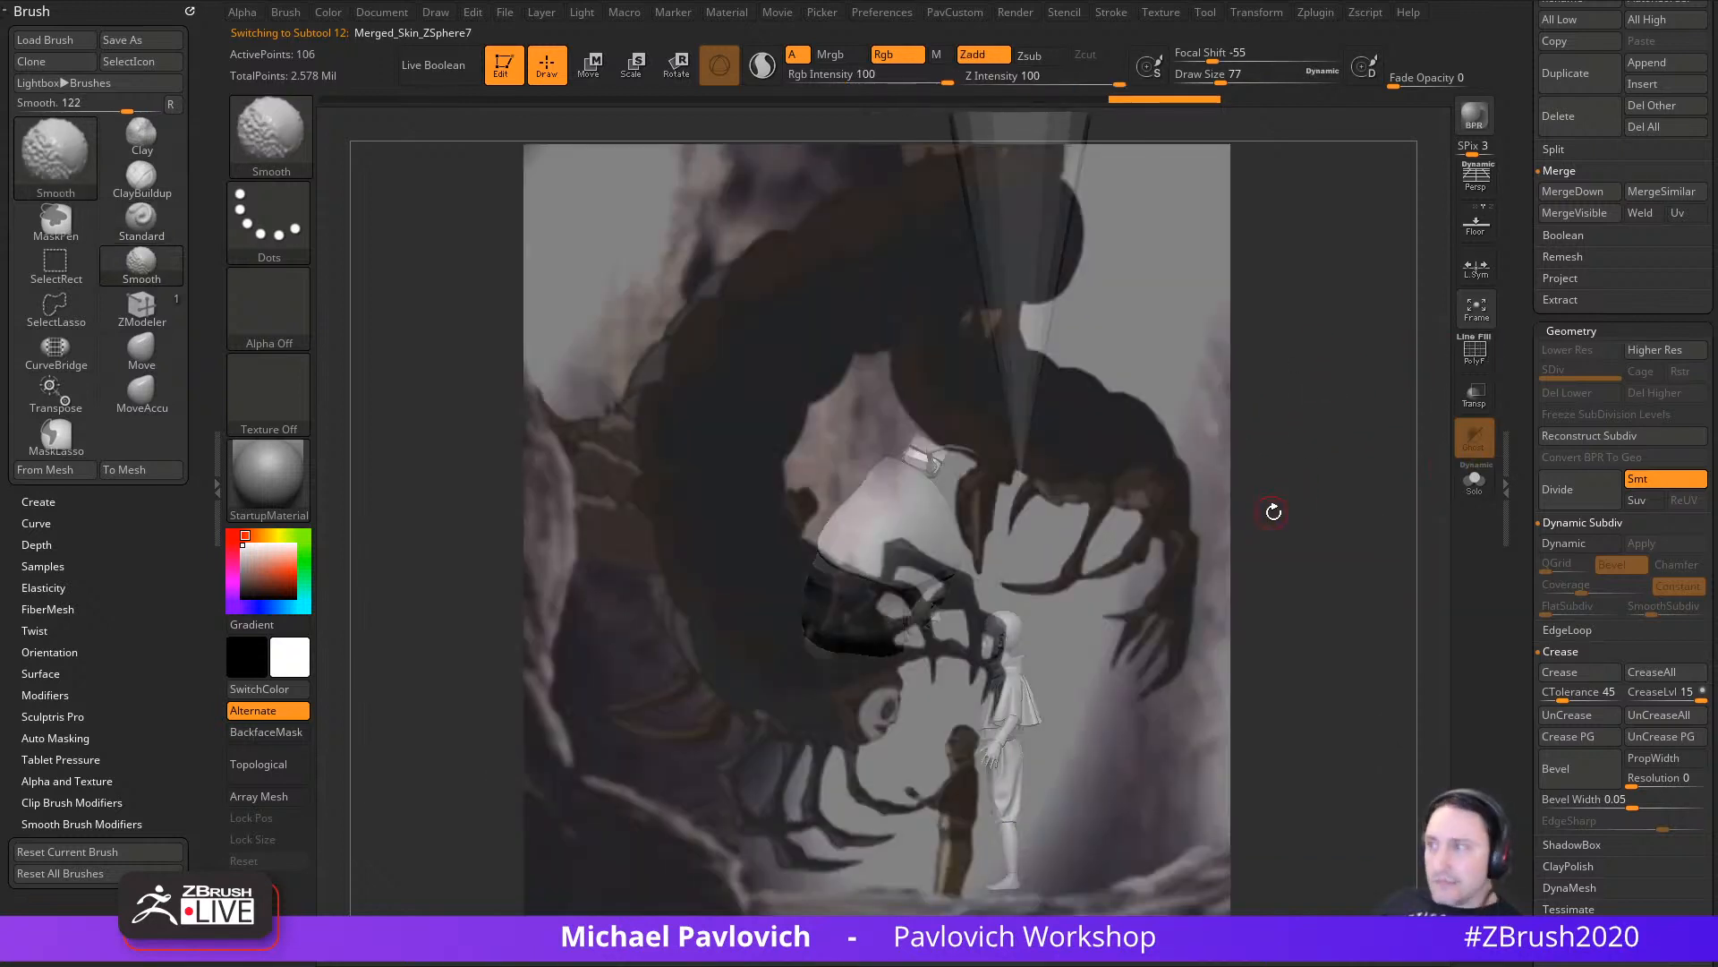
drag(1266, 499, 1270, 502)
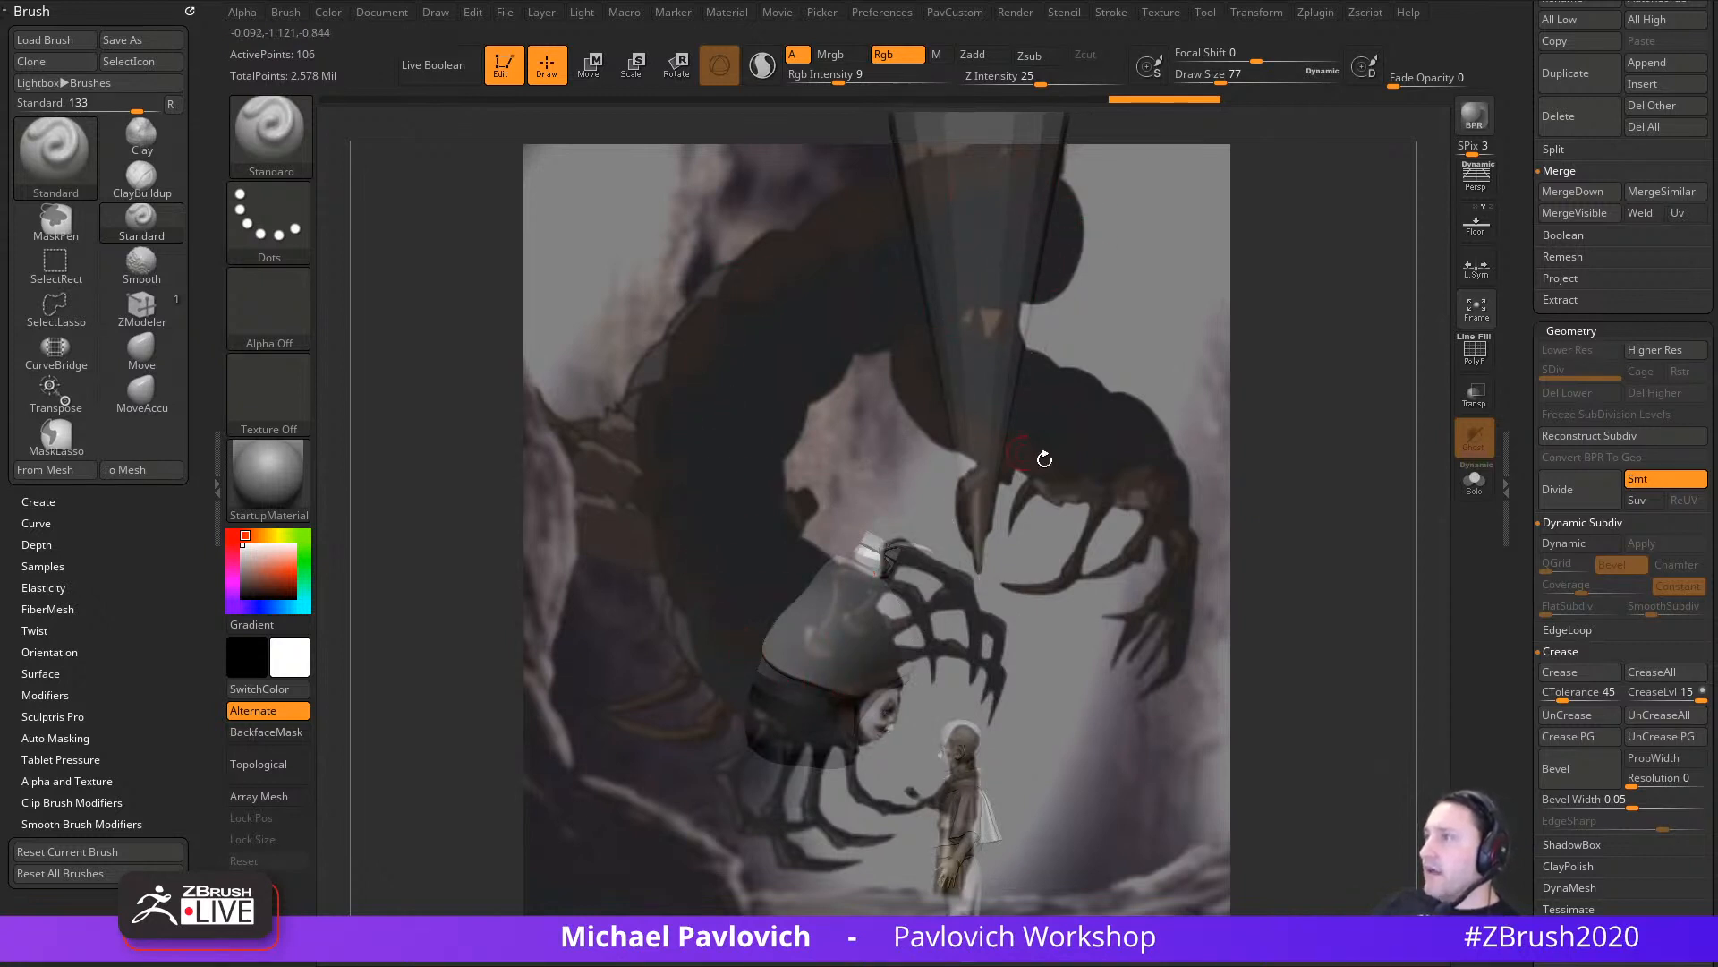
key(s)
key(s)
drag(1295, 565, 1311, 564)
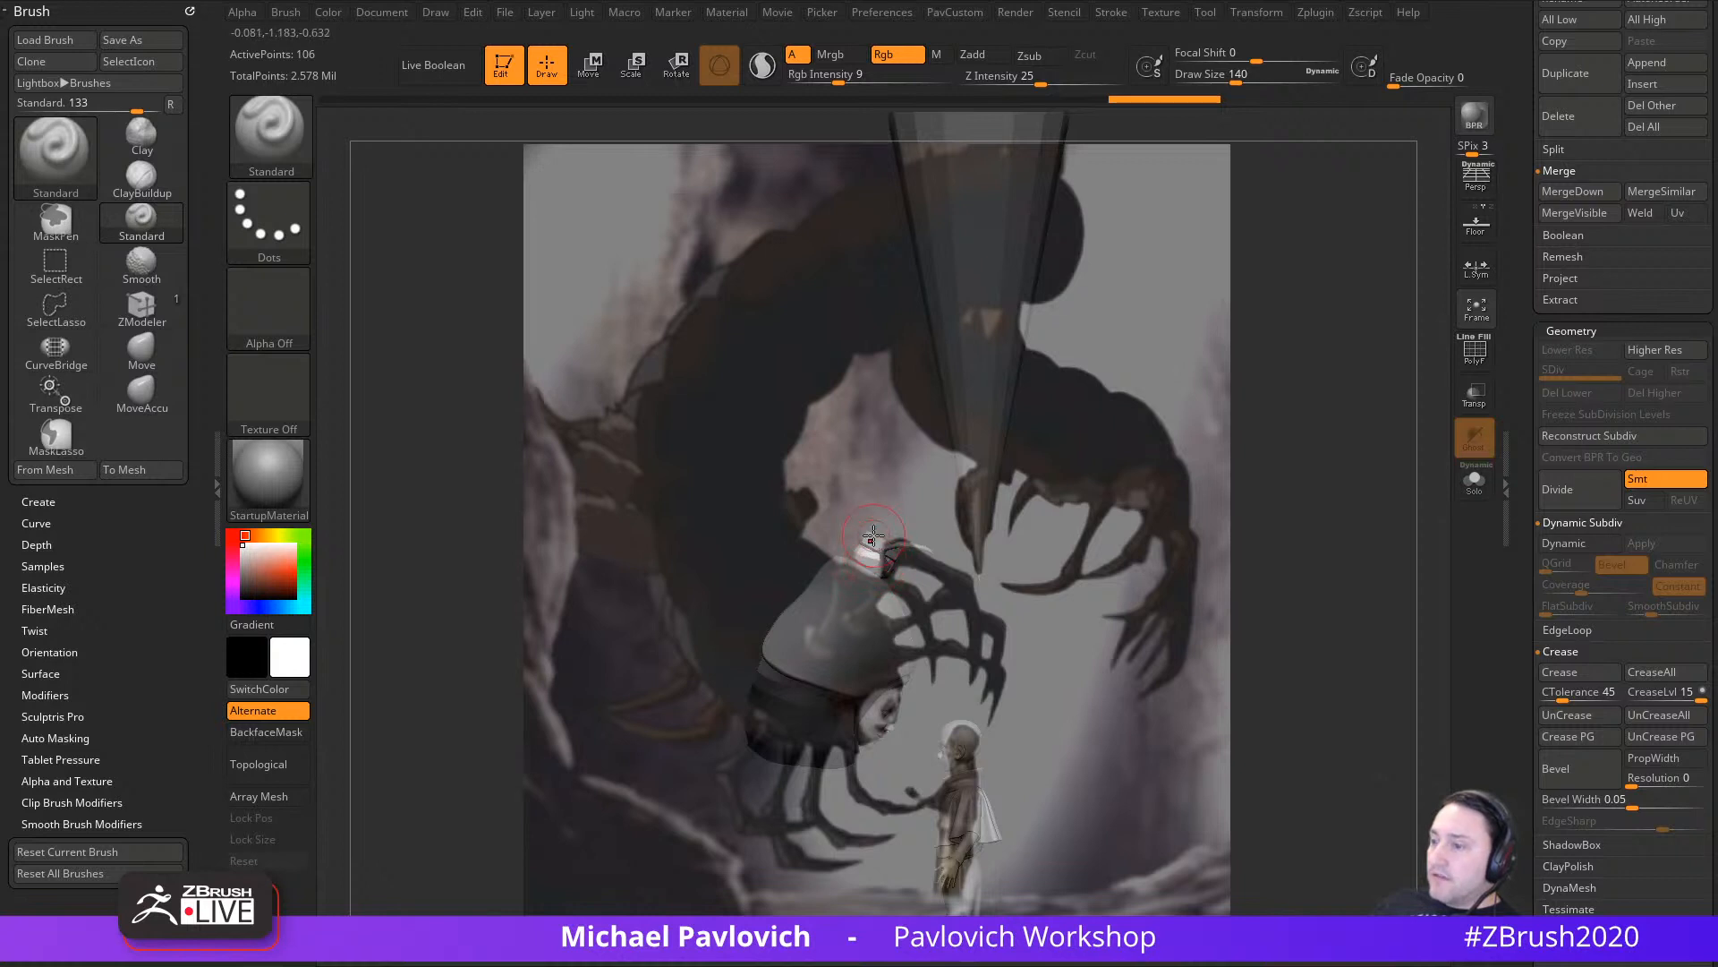
Step: Bring the reference image of Koh looming above Aang over the canvas, move it away, and set the draw size to 158
drag(698, 964, 828, 407)
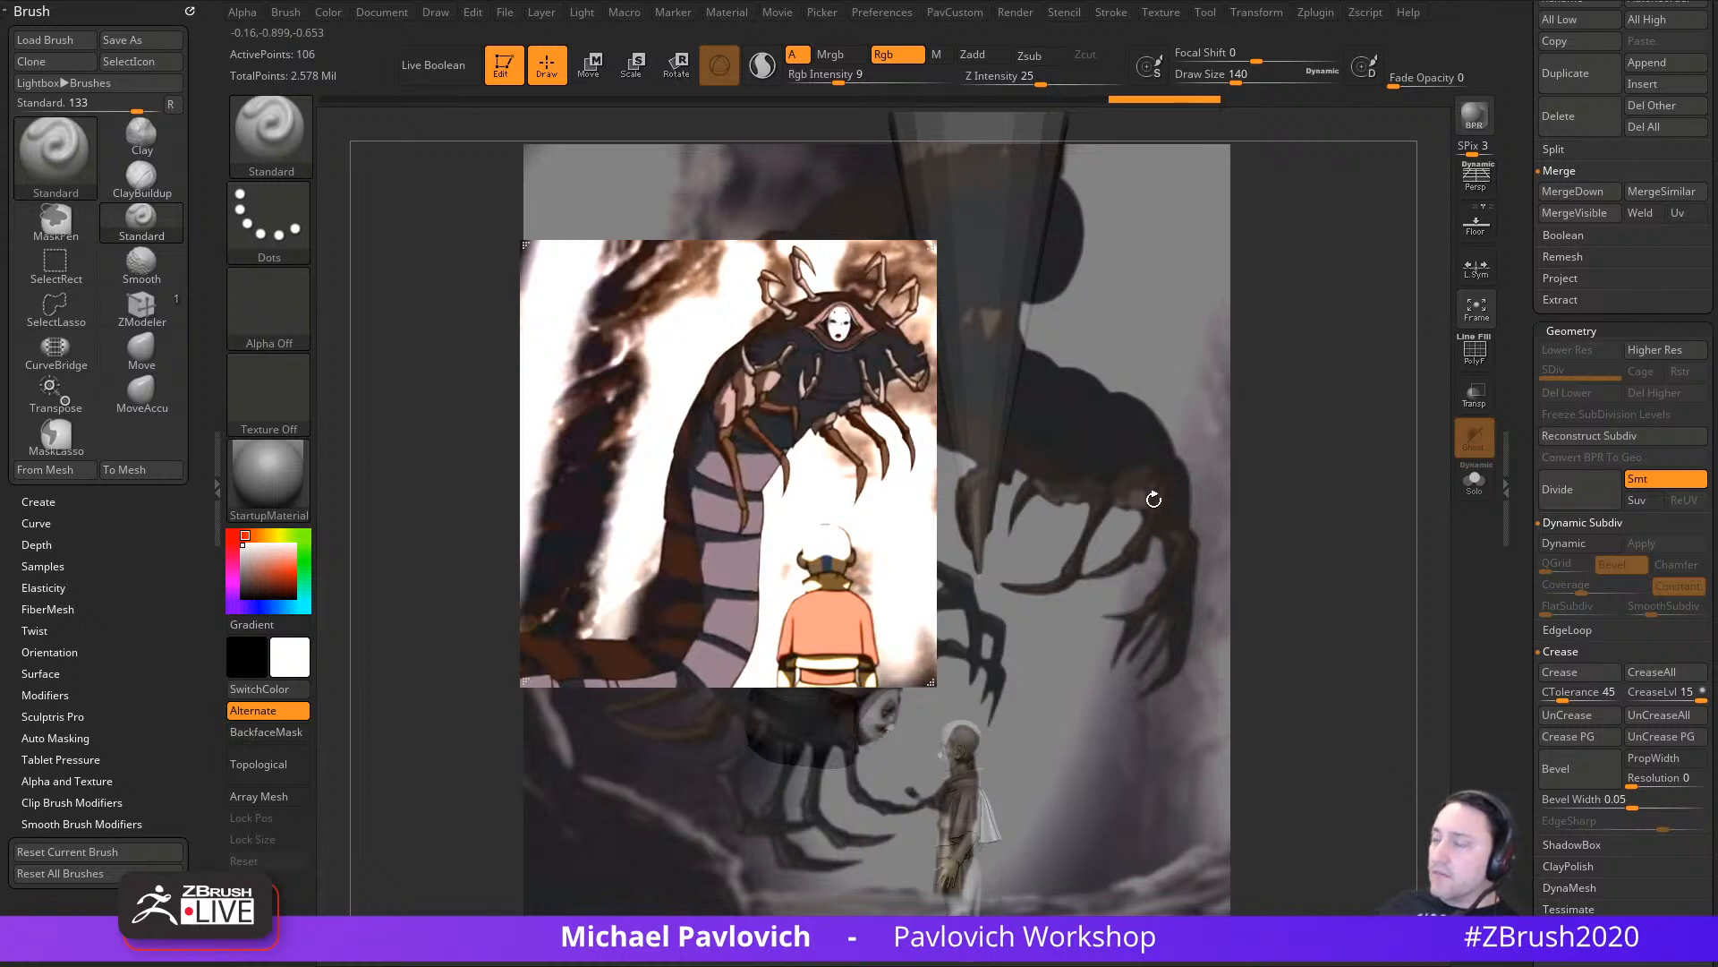
drag(844, 472, 837, 964)
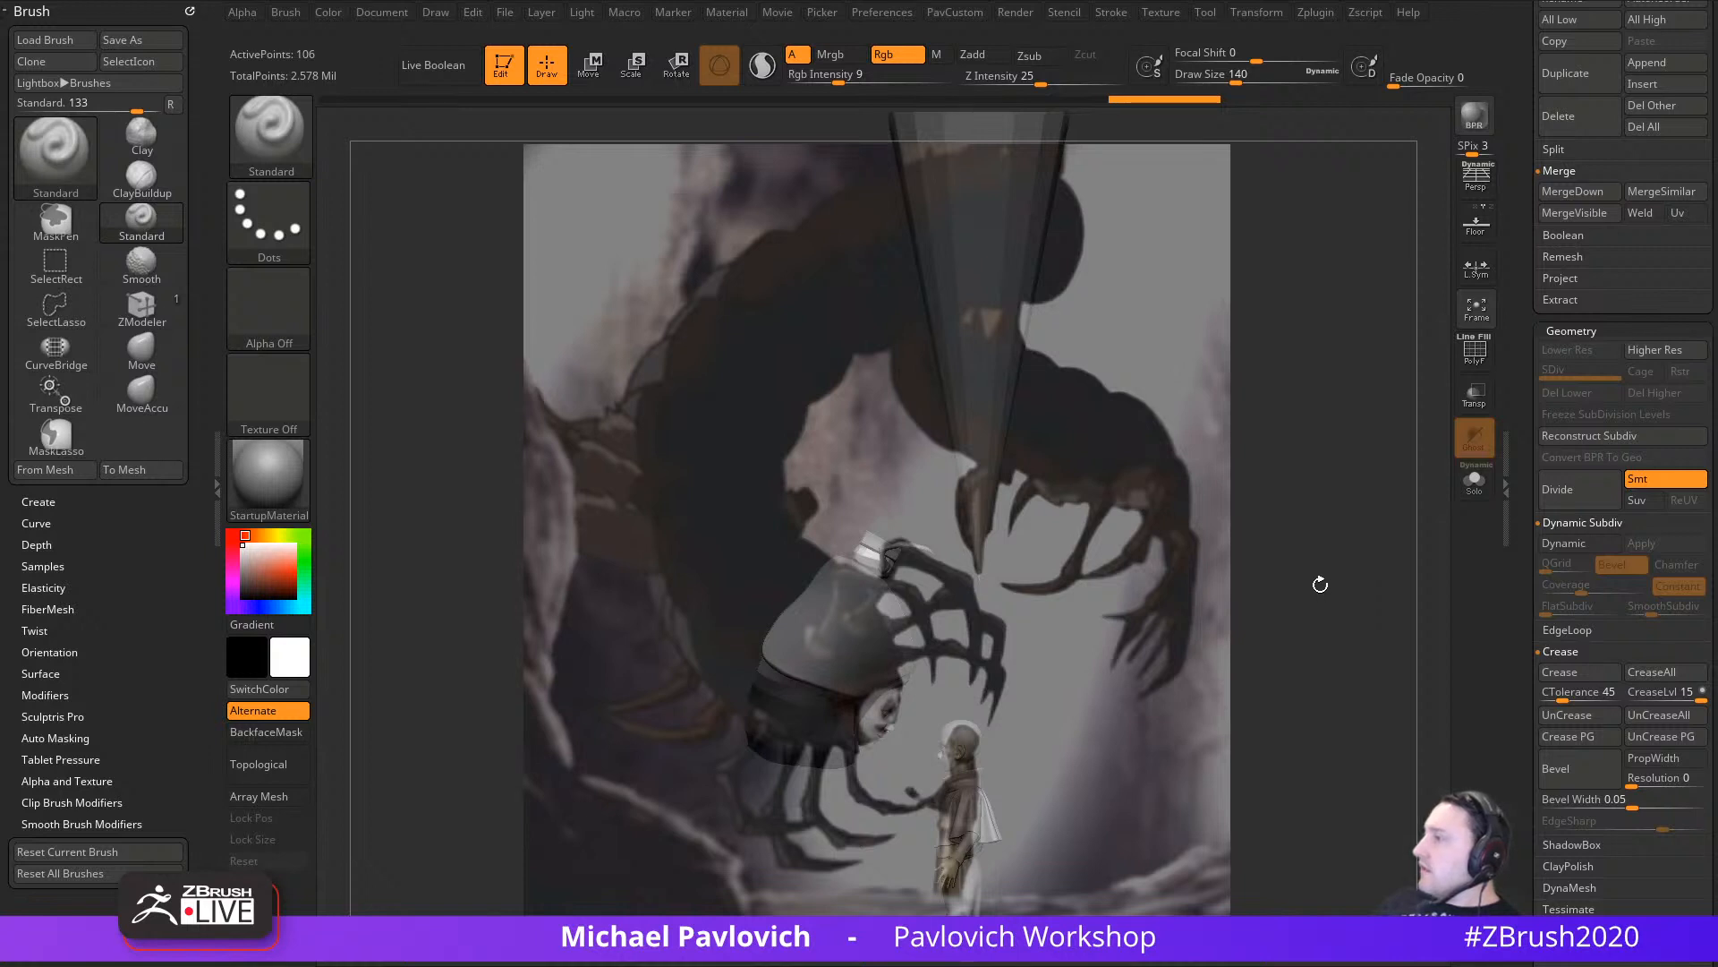
key(s)
click(1313, 555)
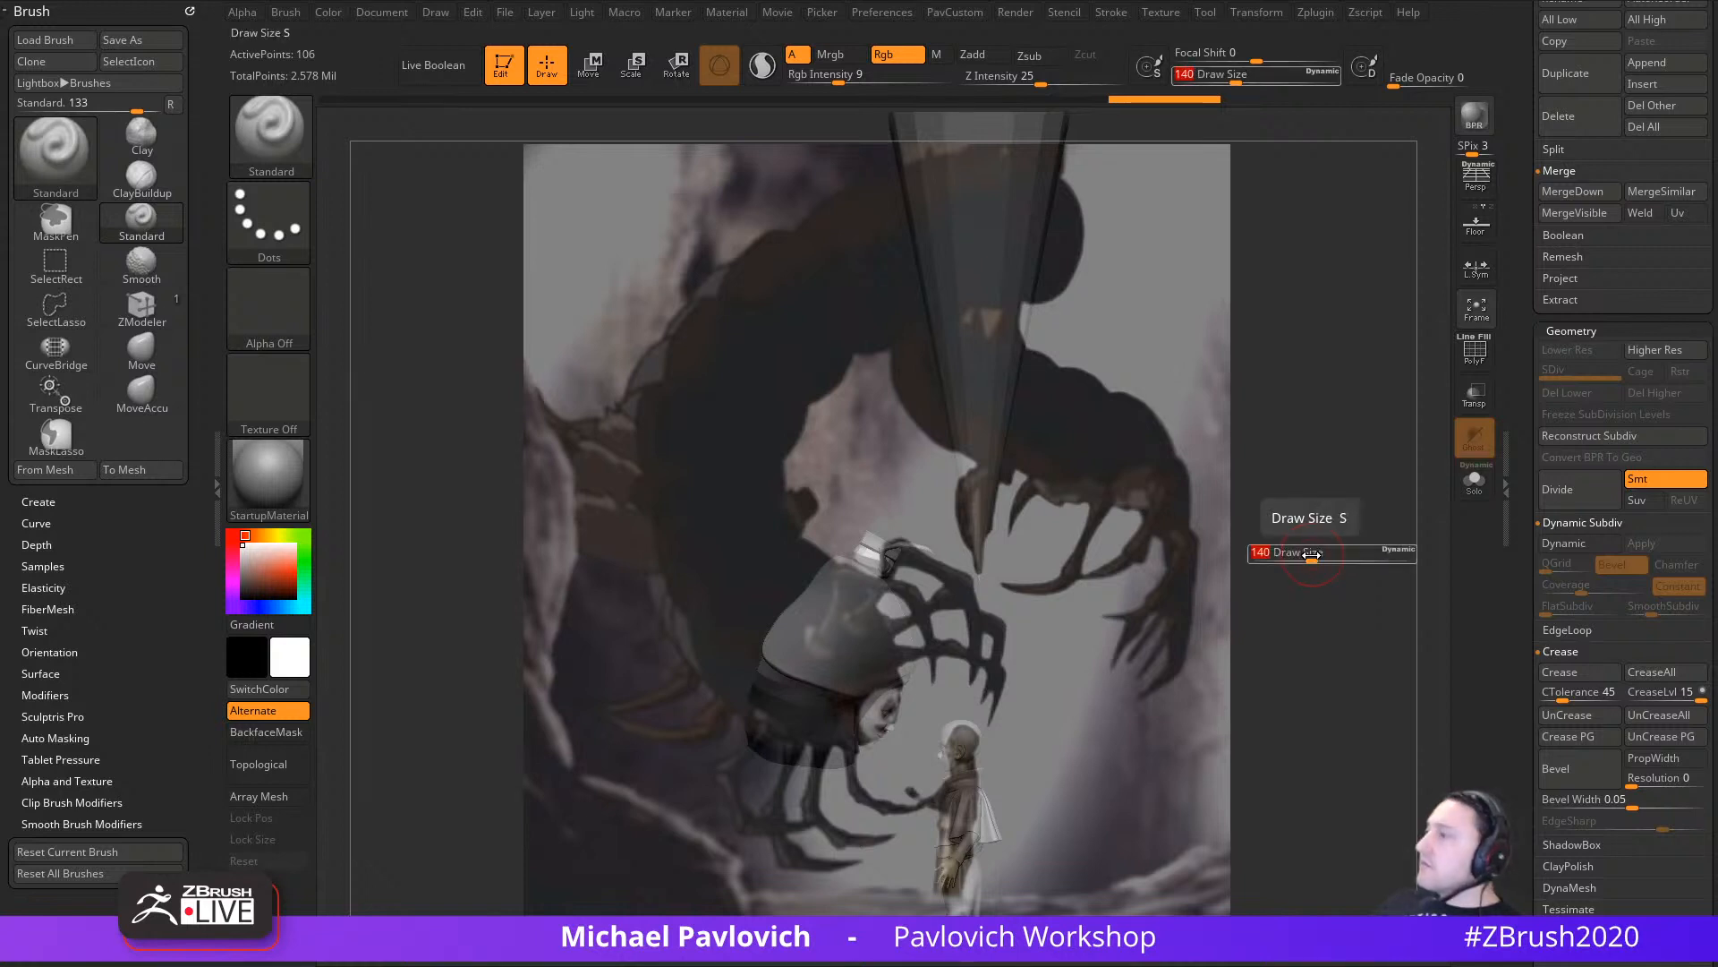
key(s)
drag(1306, 492, 1310, 492)
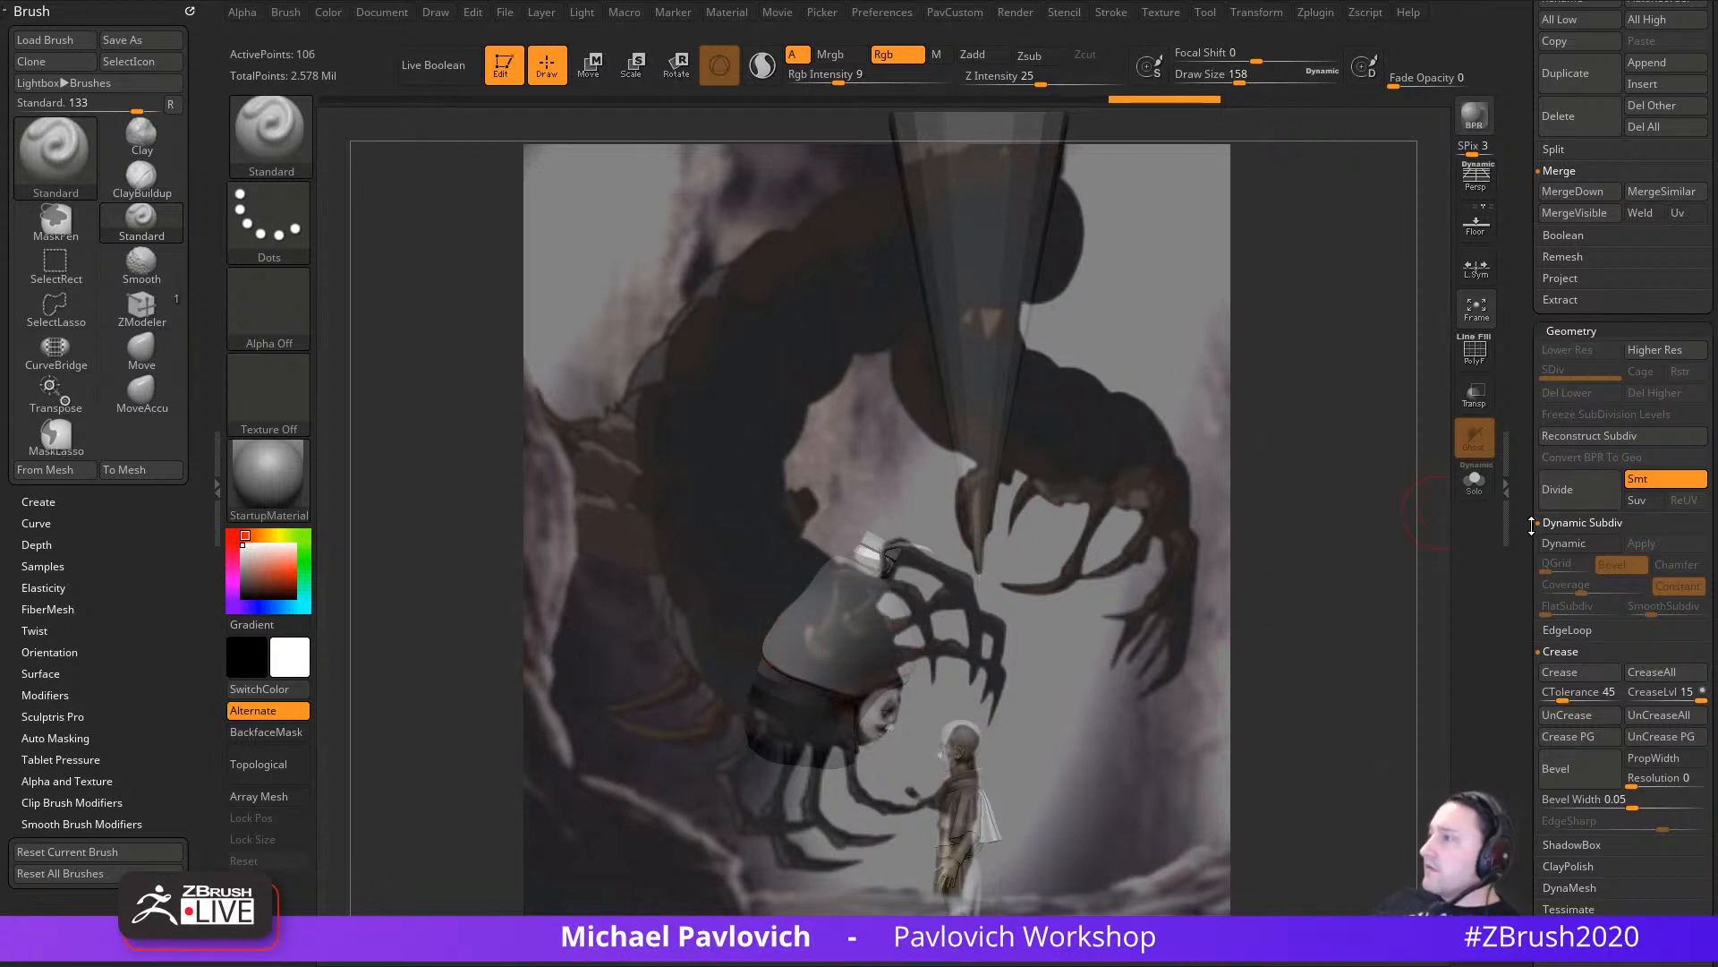
Step: Append a ZSphere as a new subtool in the Koh folder and make it the active subtool
drag(1532, 526, 1536, 758)
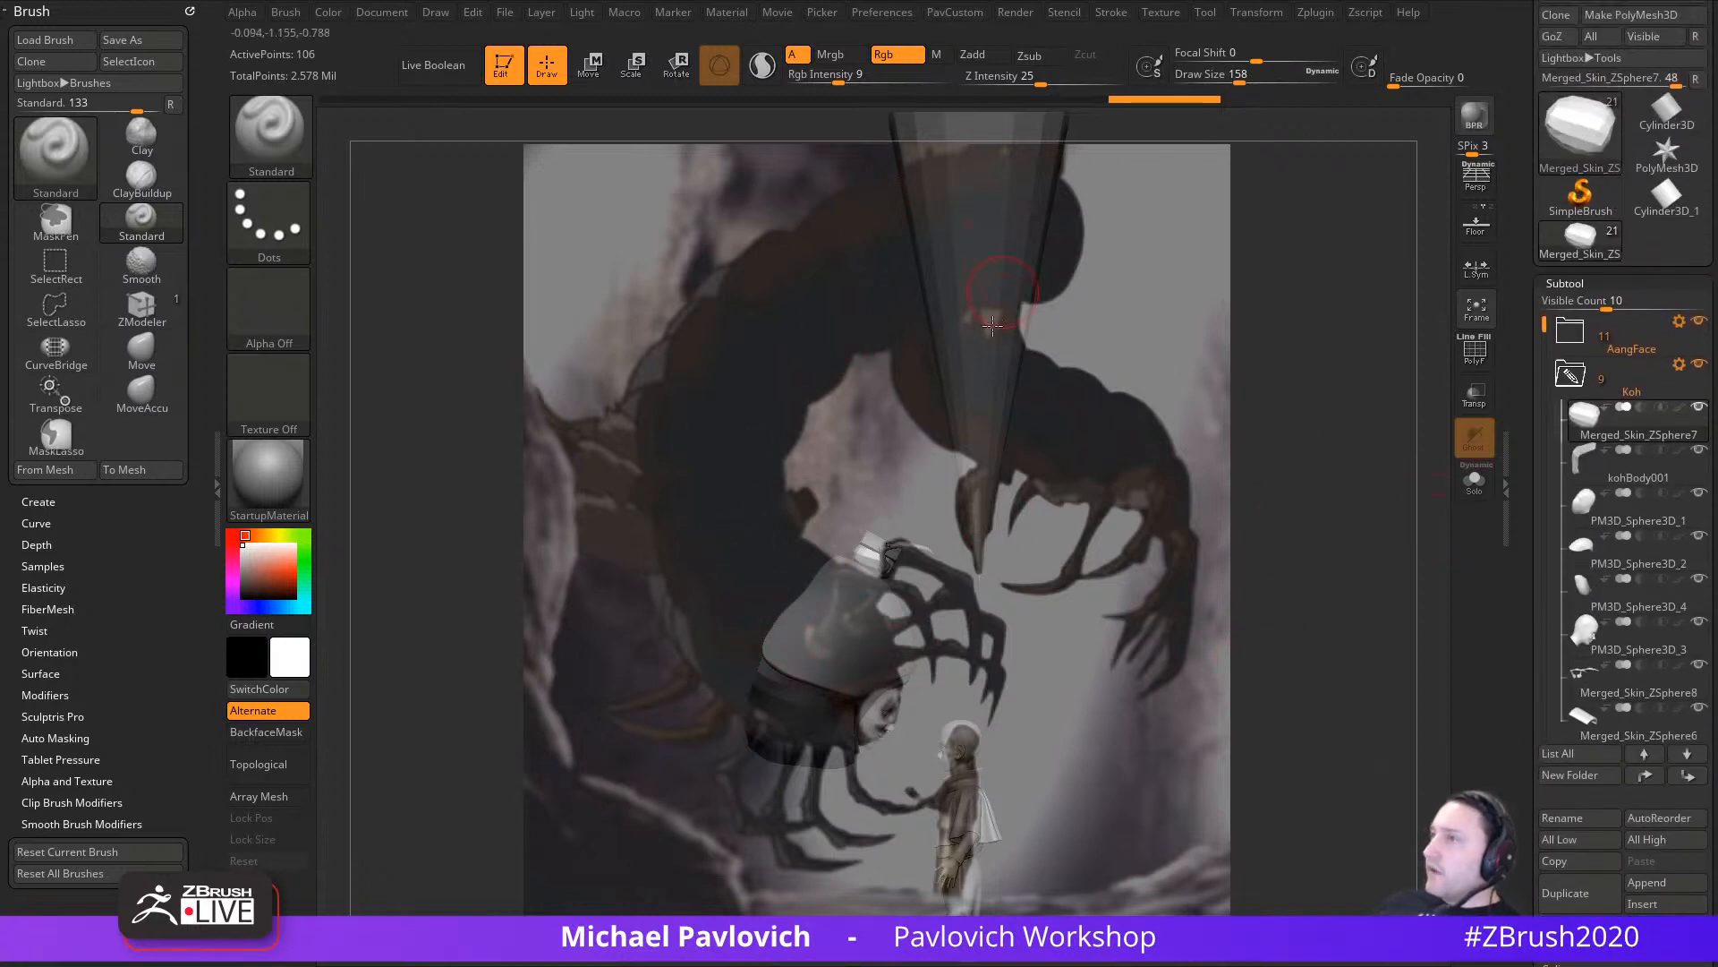
drag(1518, 645, 1518, 477)
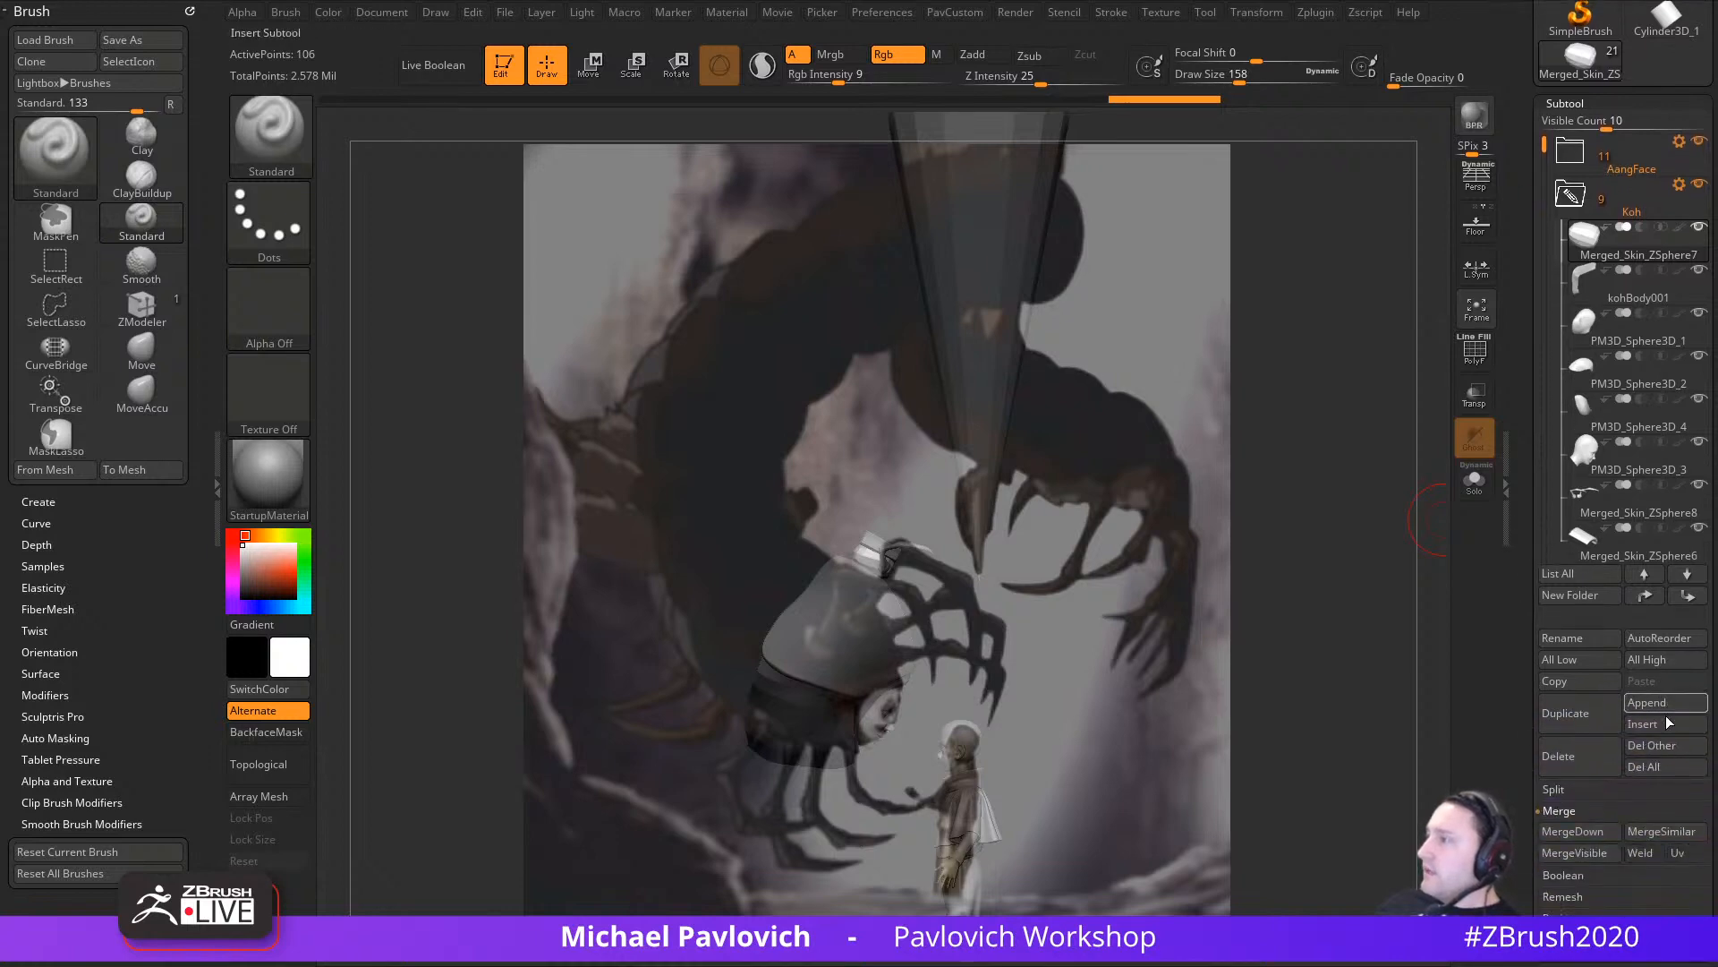
click(1652, 707)
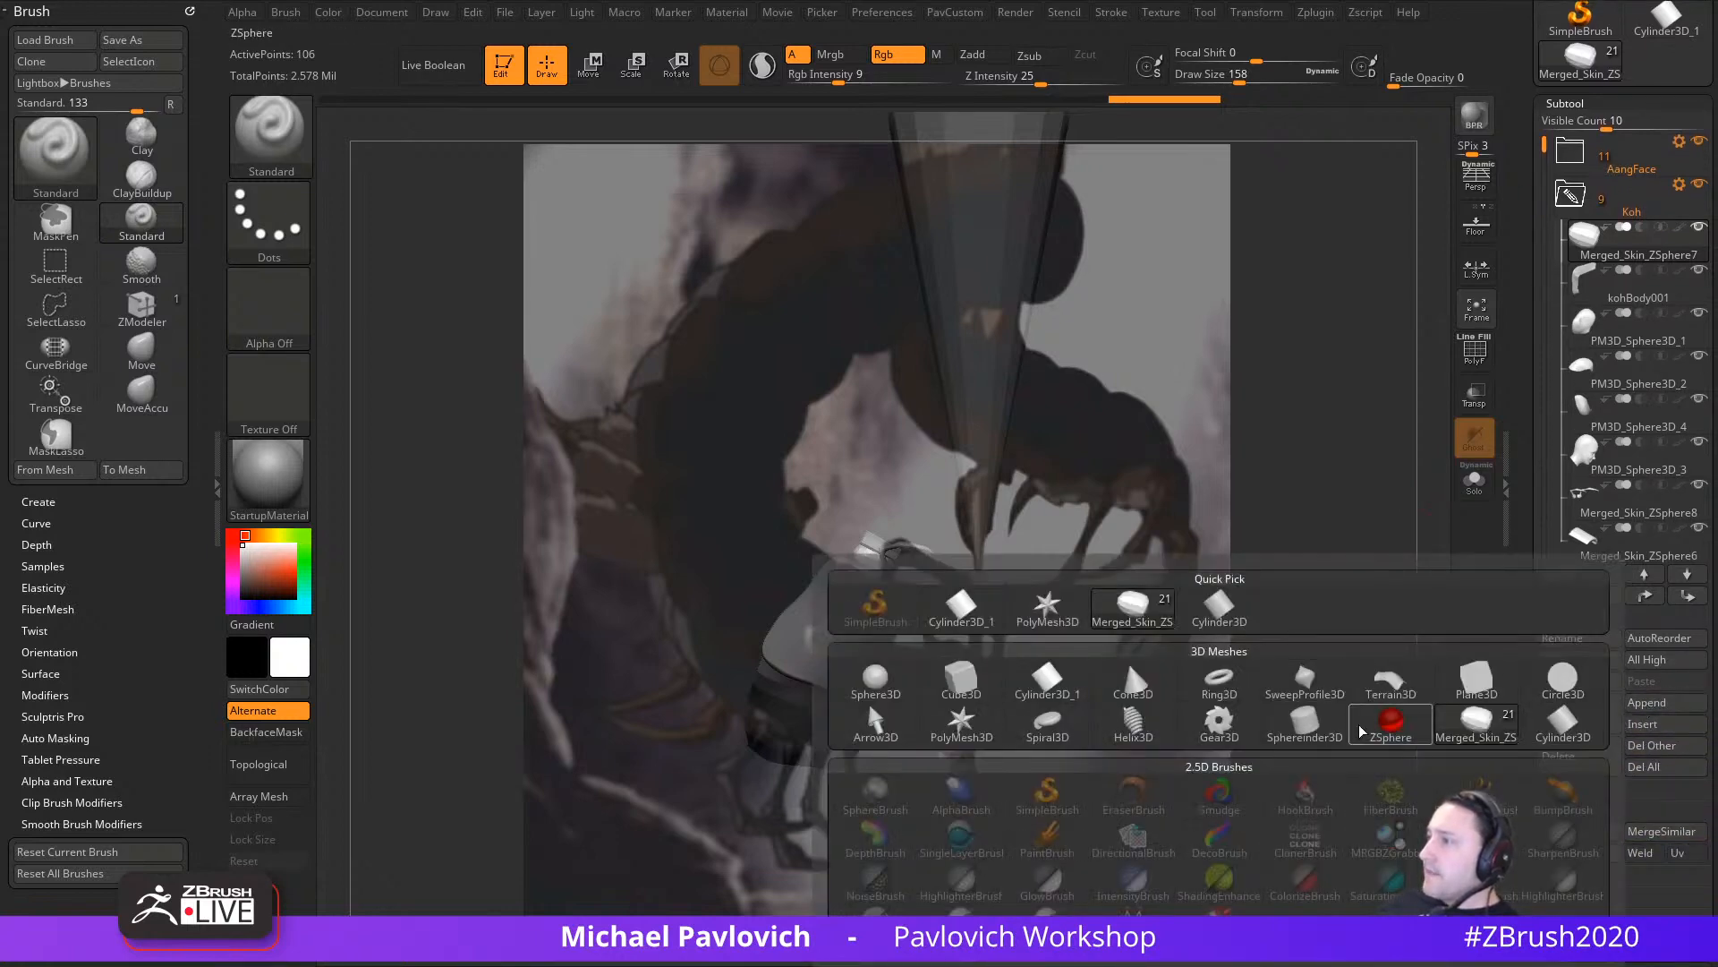
click(1388, 721)
drag(1376, 595, 1333, 588)
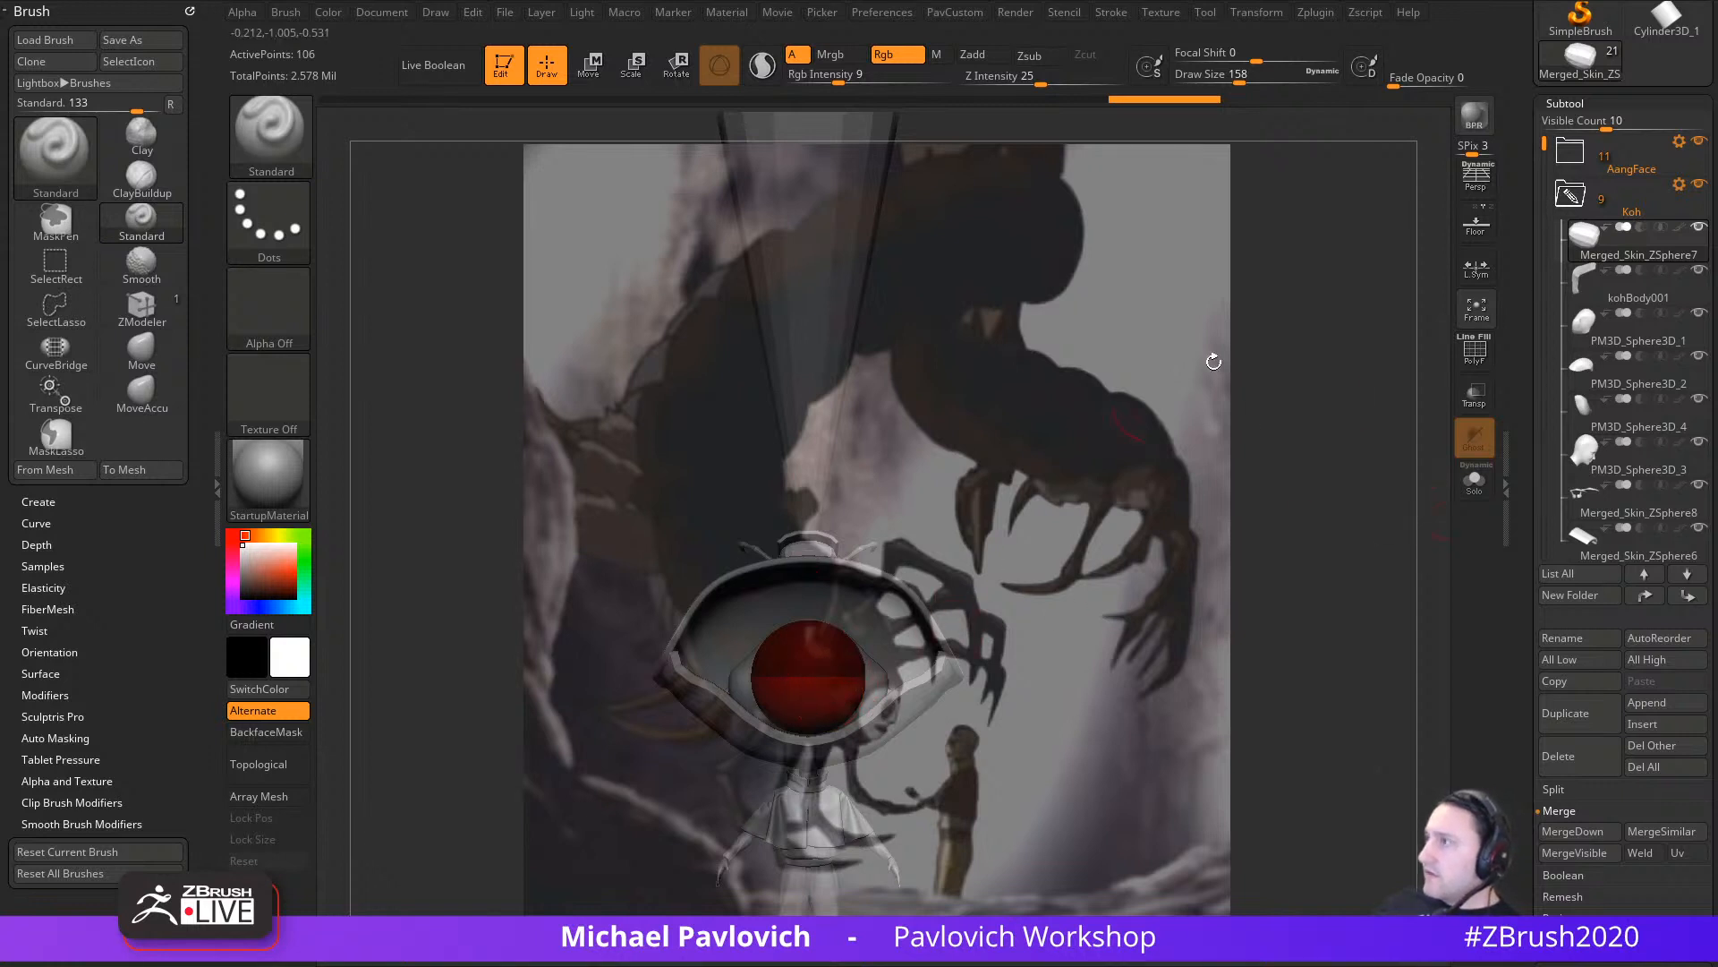
drag(1544, 145, 1543, 383)
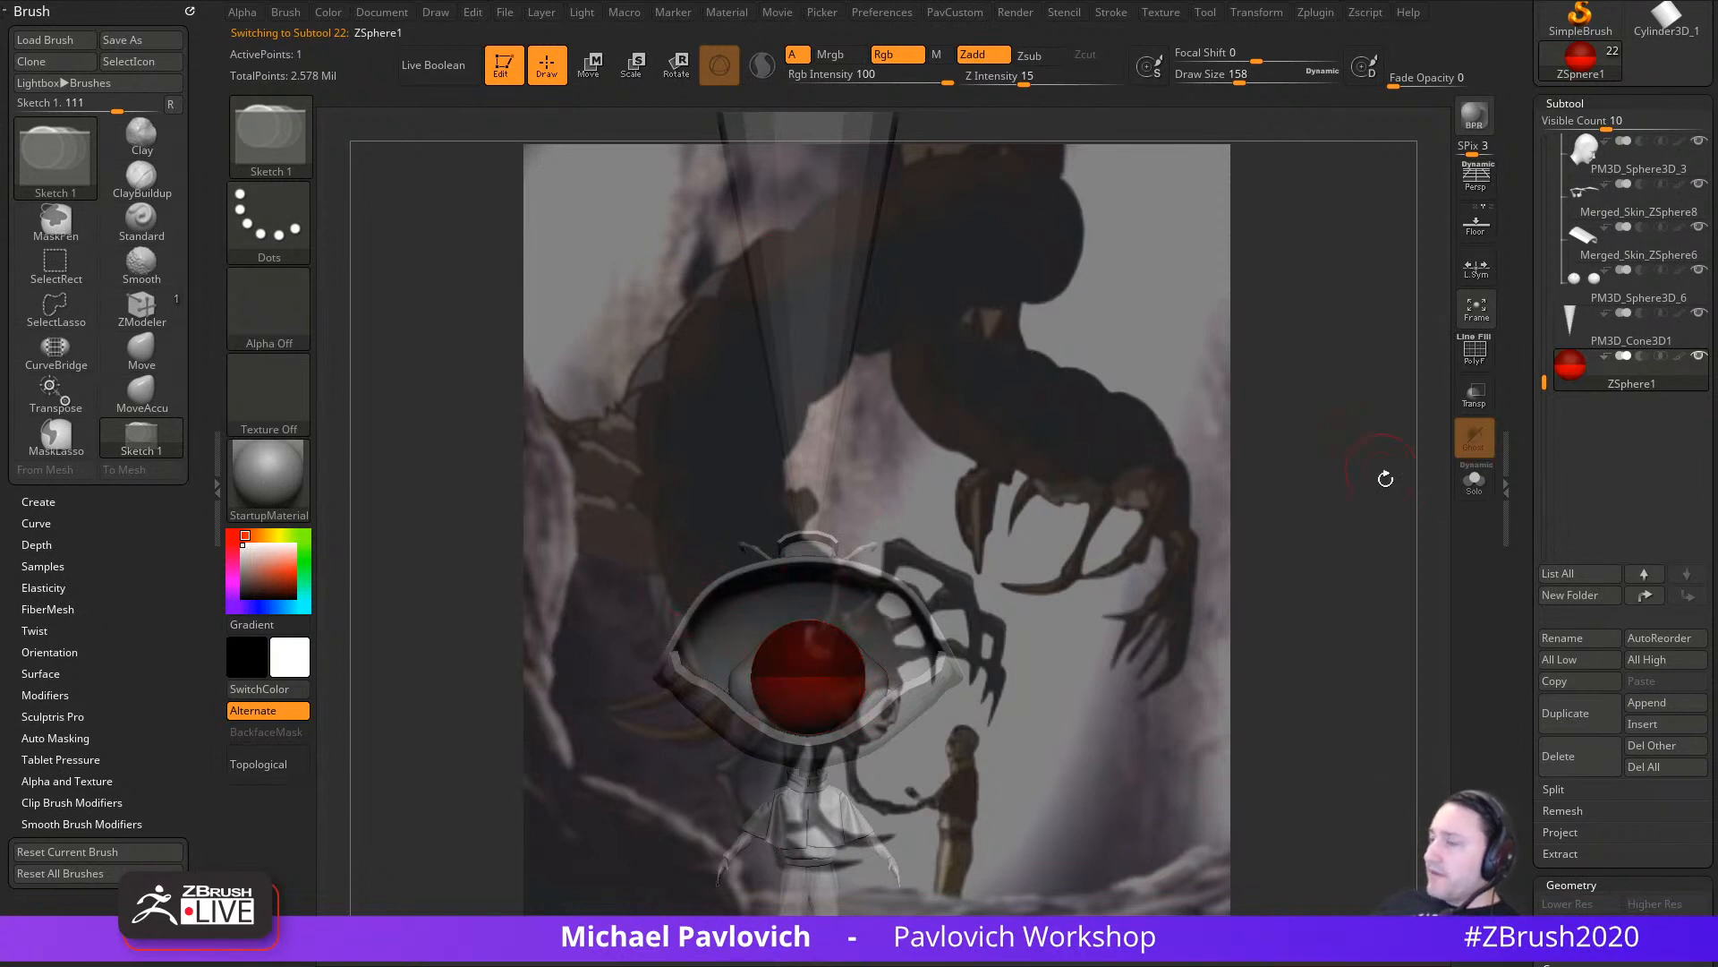
Step: Add a child ZSphere behind Koh's head and pull it upward over the reference's back to form the first body length
drag(1386, 478, 1269, 483)
mouse_move(636, 592)
mouse_down()
mouse_move(720, 619)
mouse_move(806, 690)
mouse_up()
shift+drag(949, 582, 1030, 586)
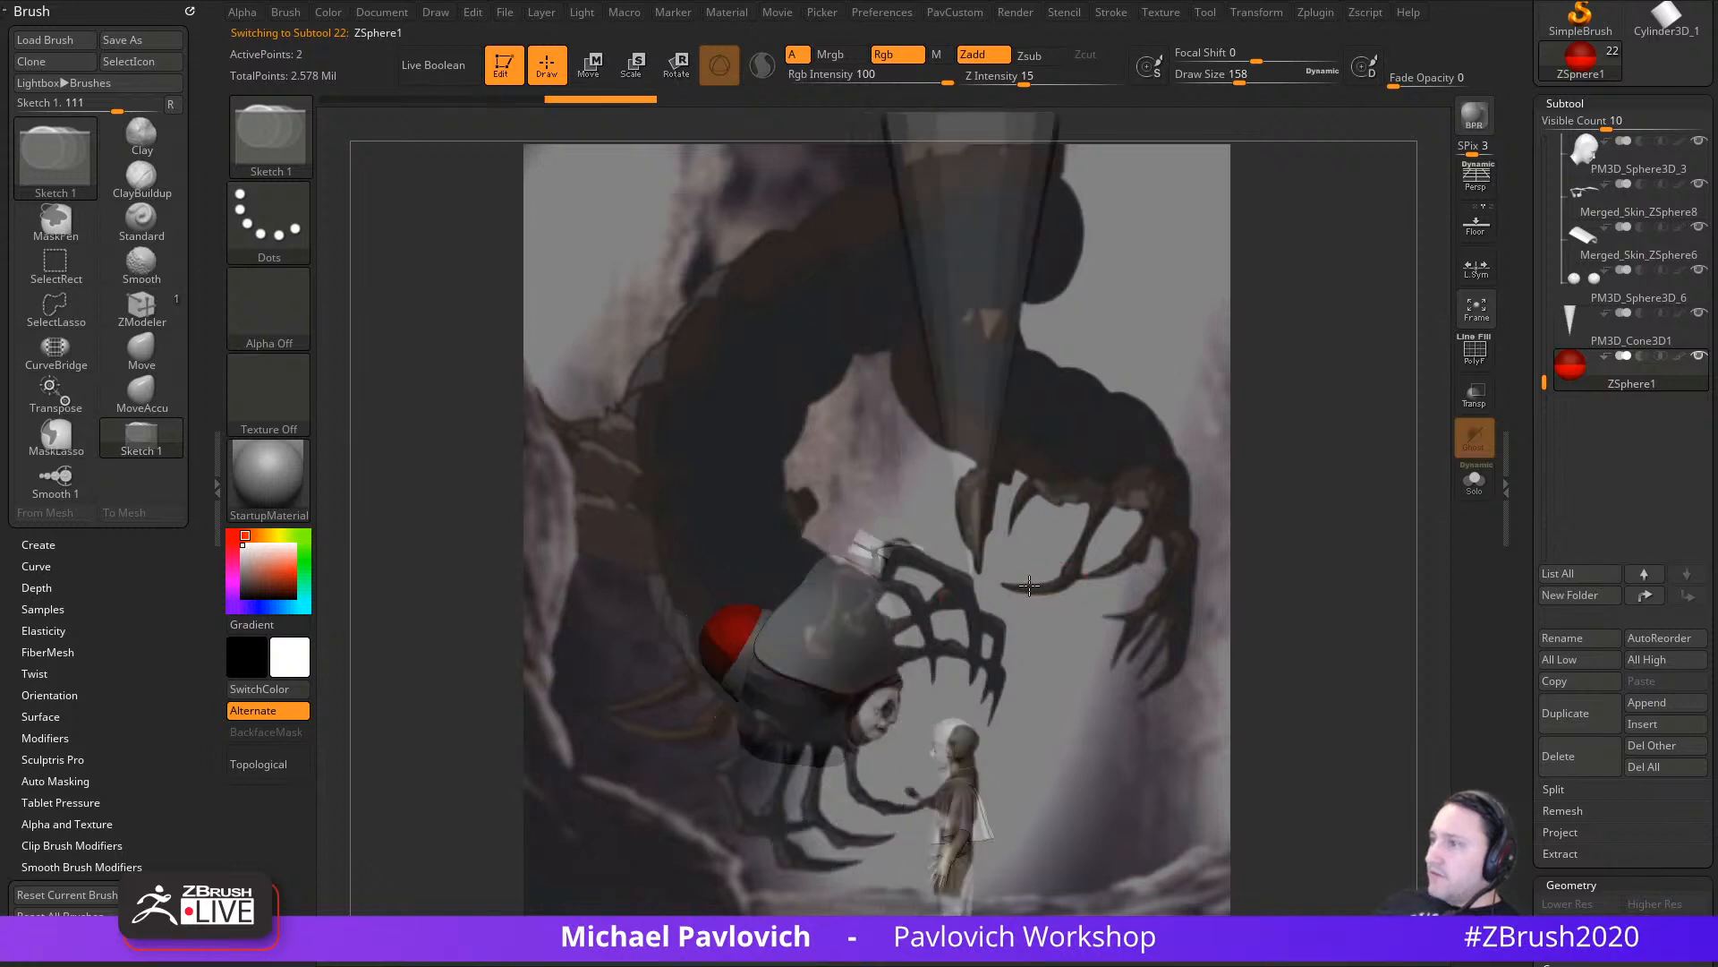
key(w)
mouse_move(738, 620)
mouse_down()
mouse_move(697, 563)
mouse_move(737, 284)
mouse_up()
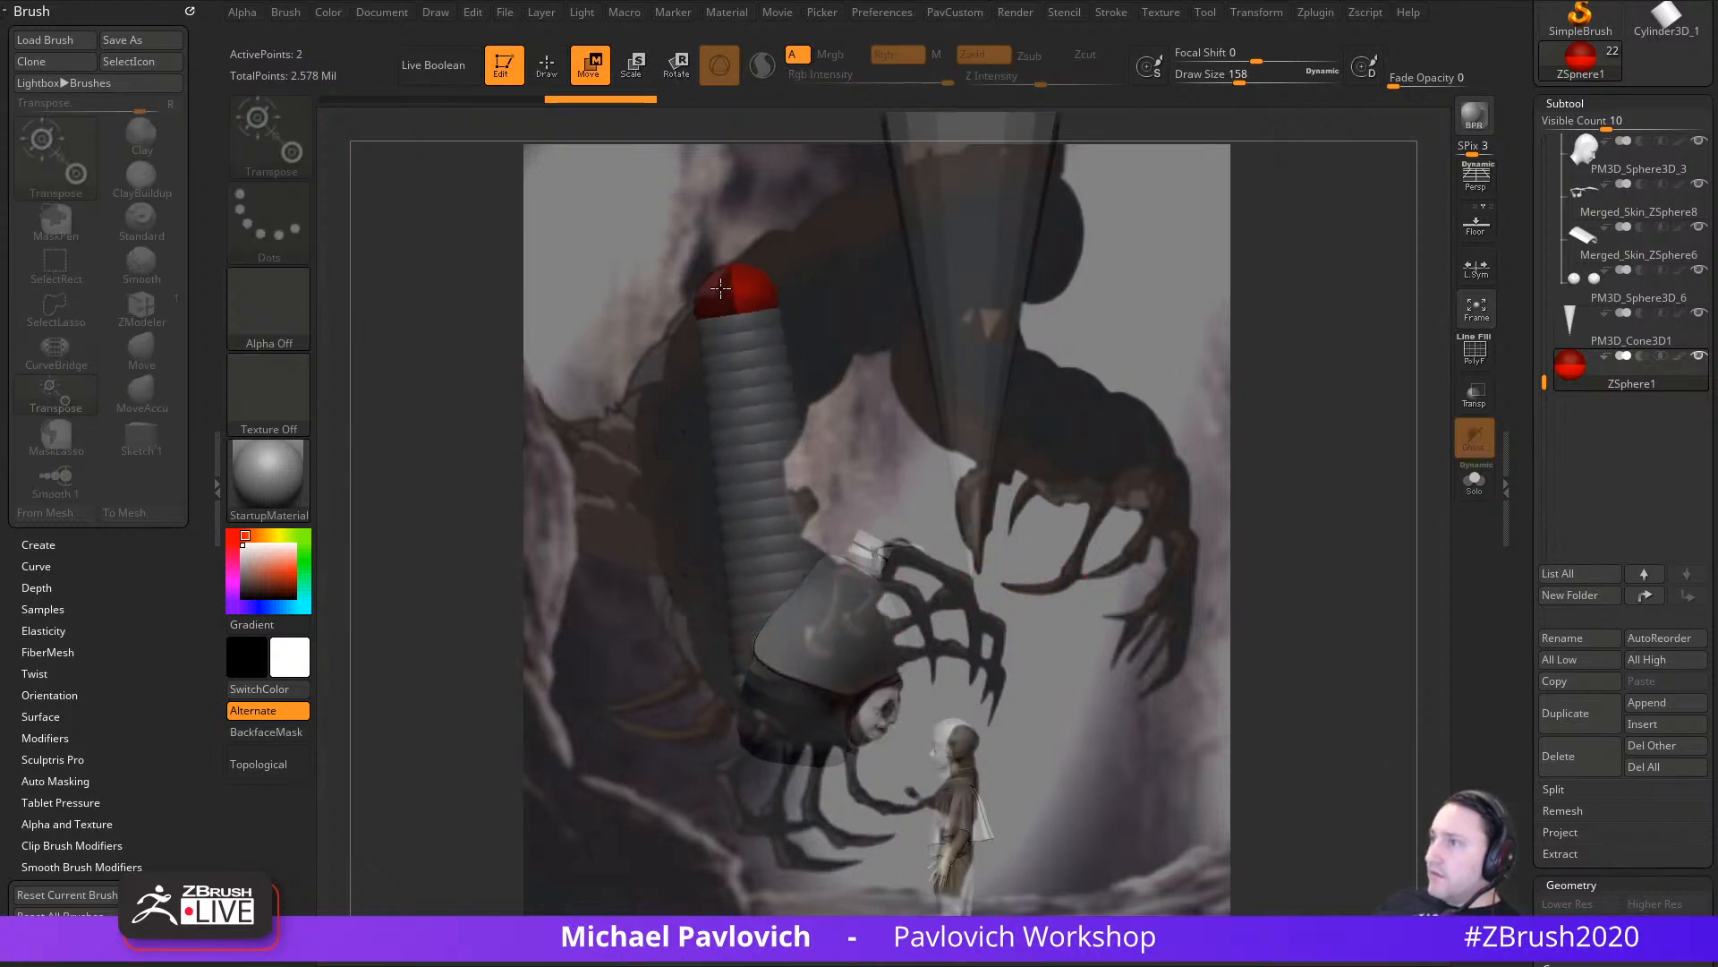
Step: Insert two joints in the ZSphere chain and move them outward to follow the back curve of Koh's body
key(q)
click(772, 512)
key(w)
mouse_move(769, 510)
mouse_down()
mouse_move(710, 563)
mouse_move(732, 586)
mouse_up()
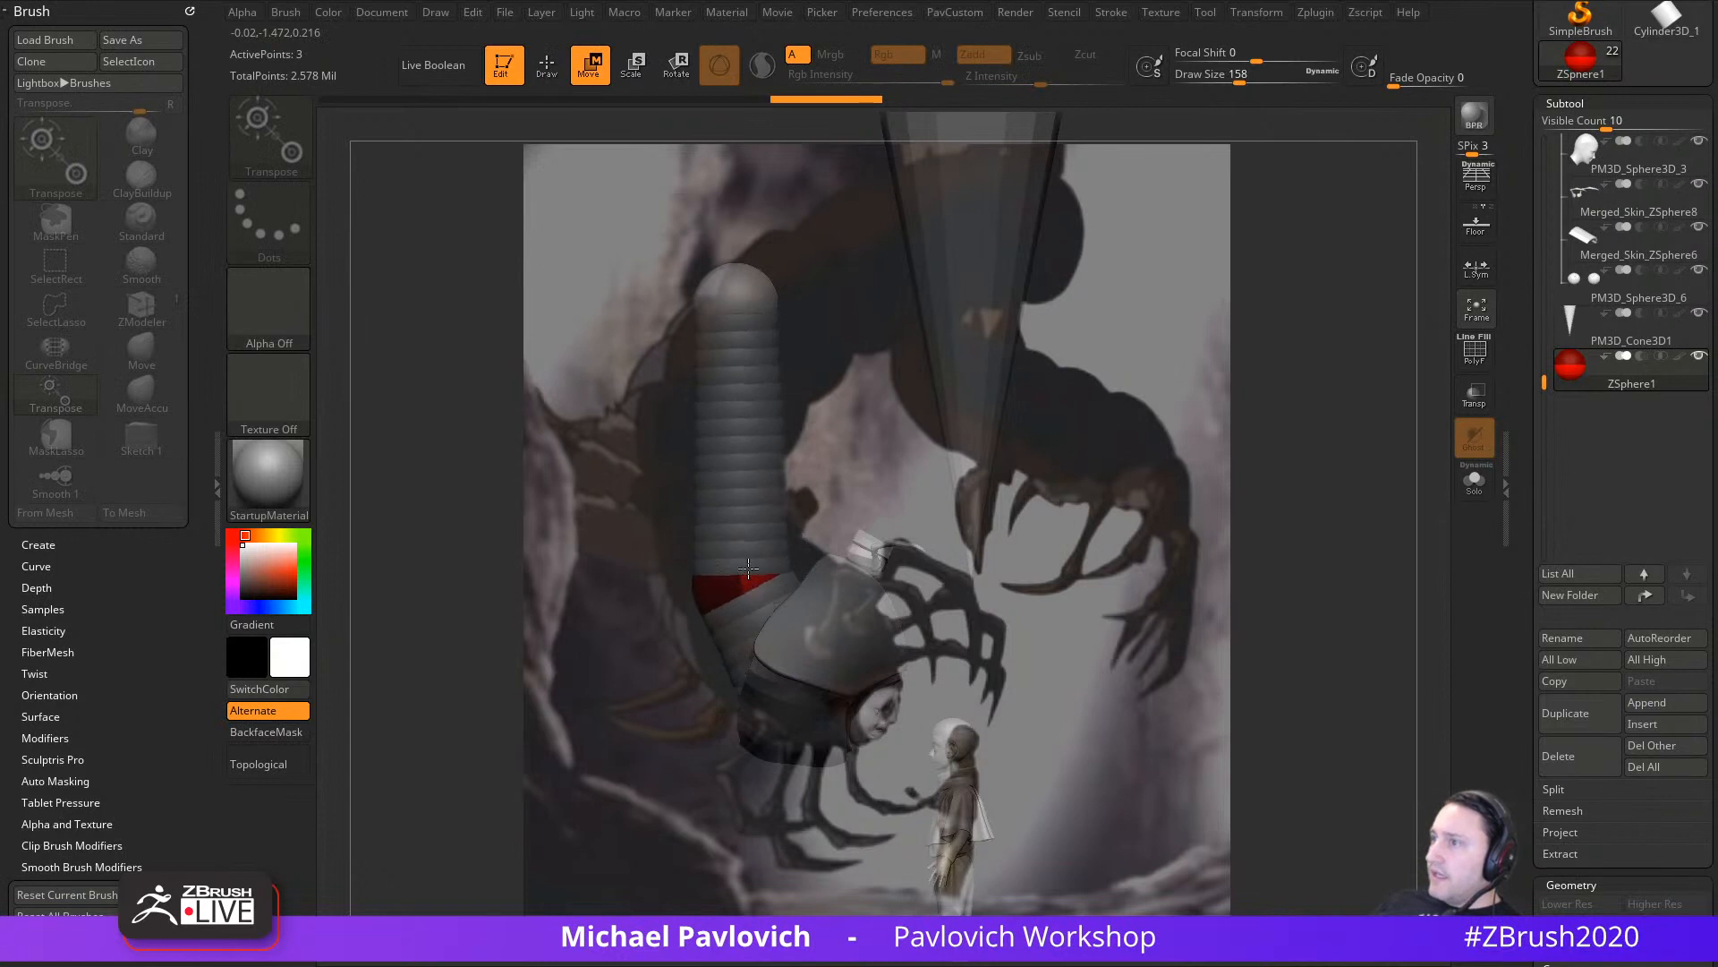
key(q)
click(735, 440)
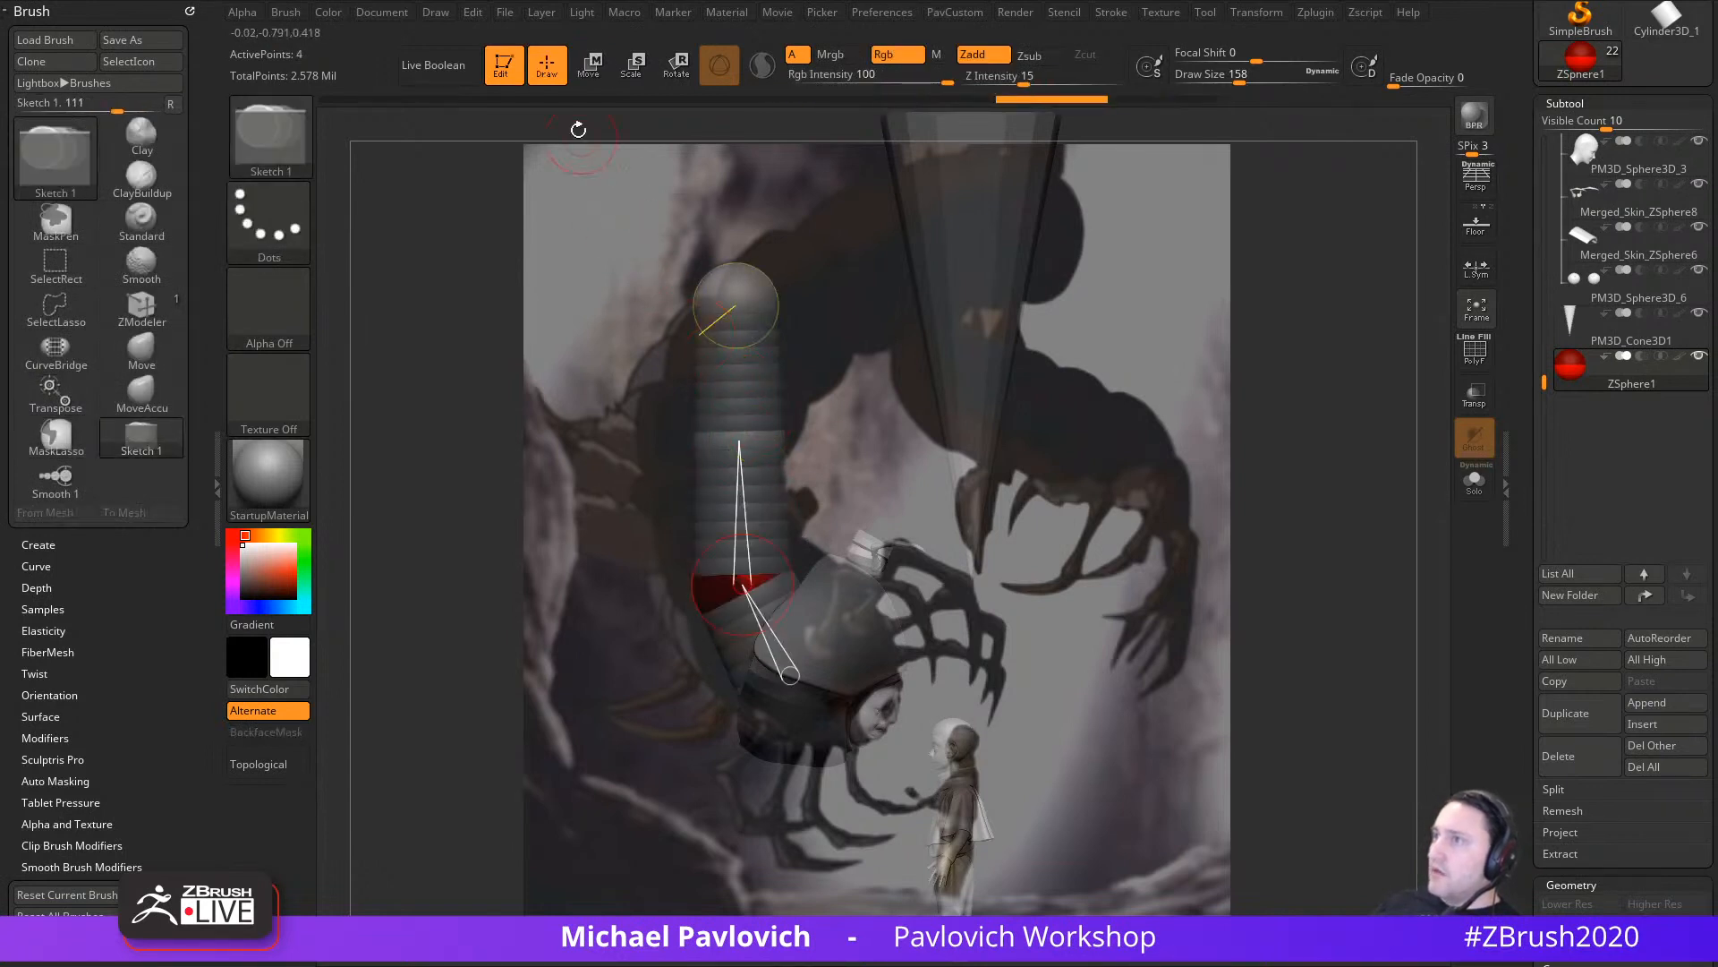
key(w)
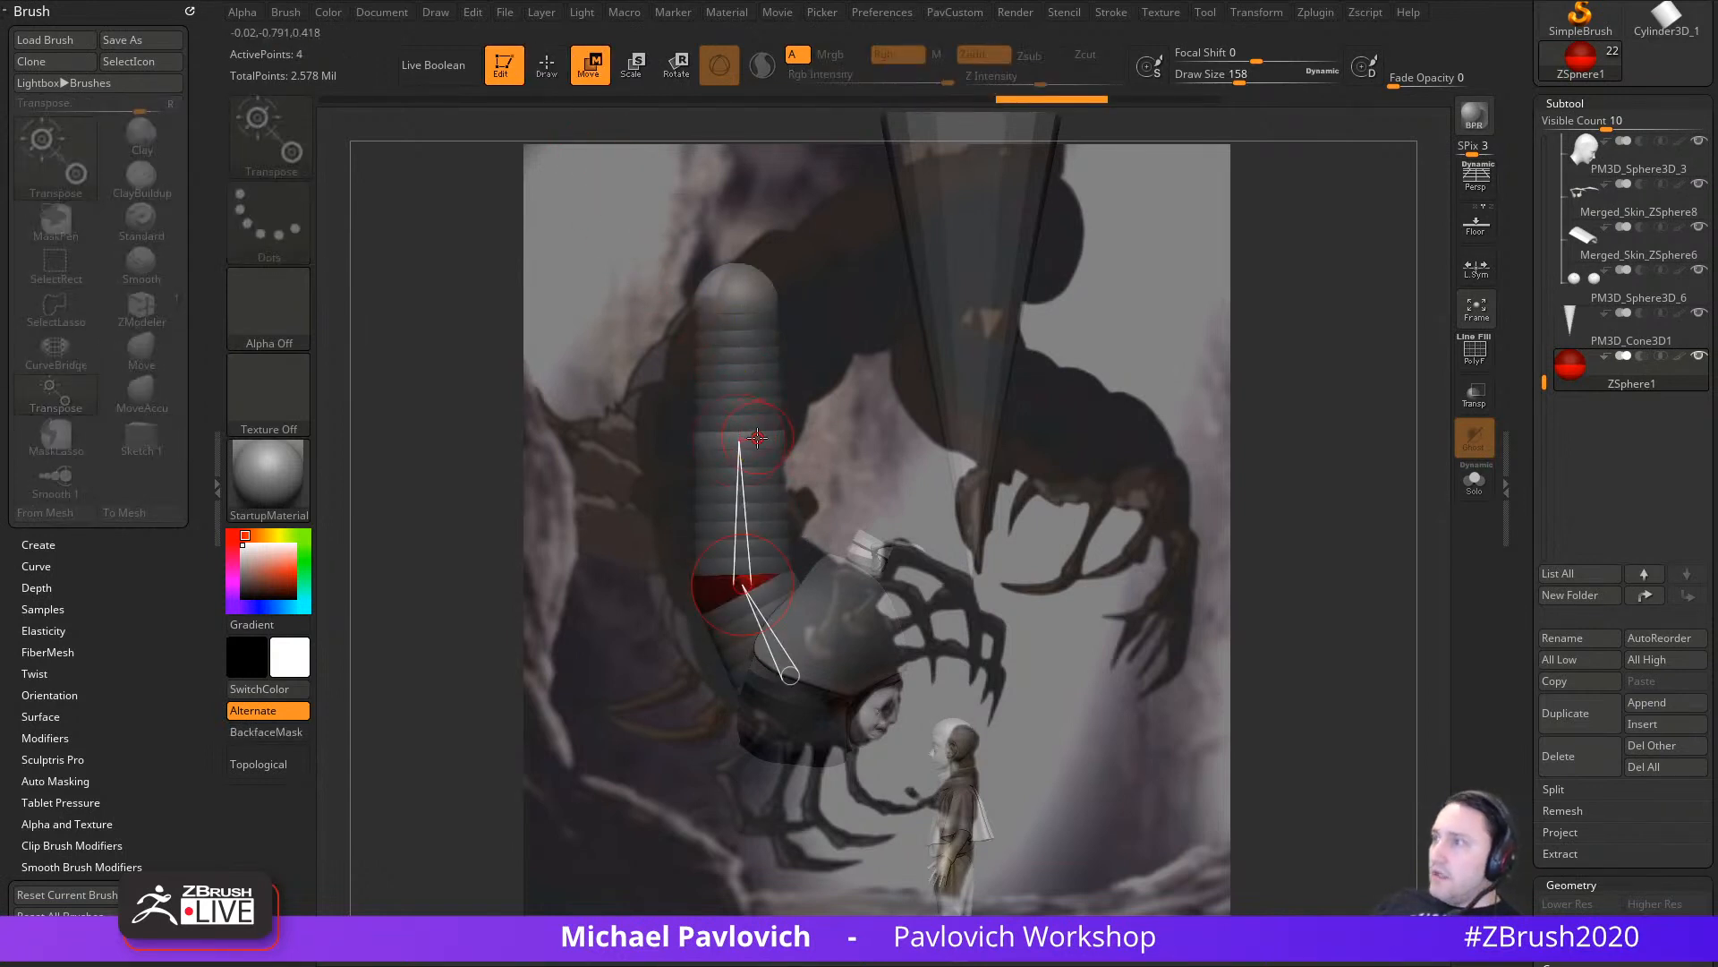
key(e)
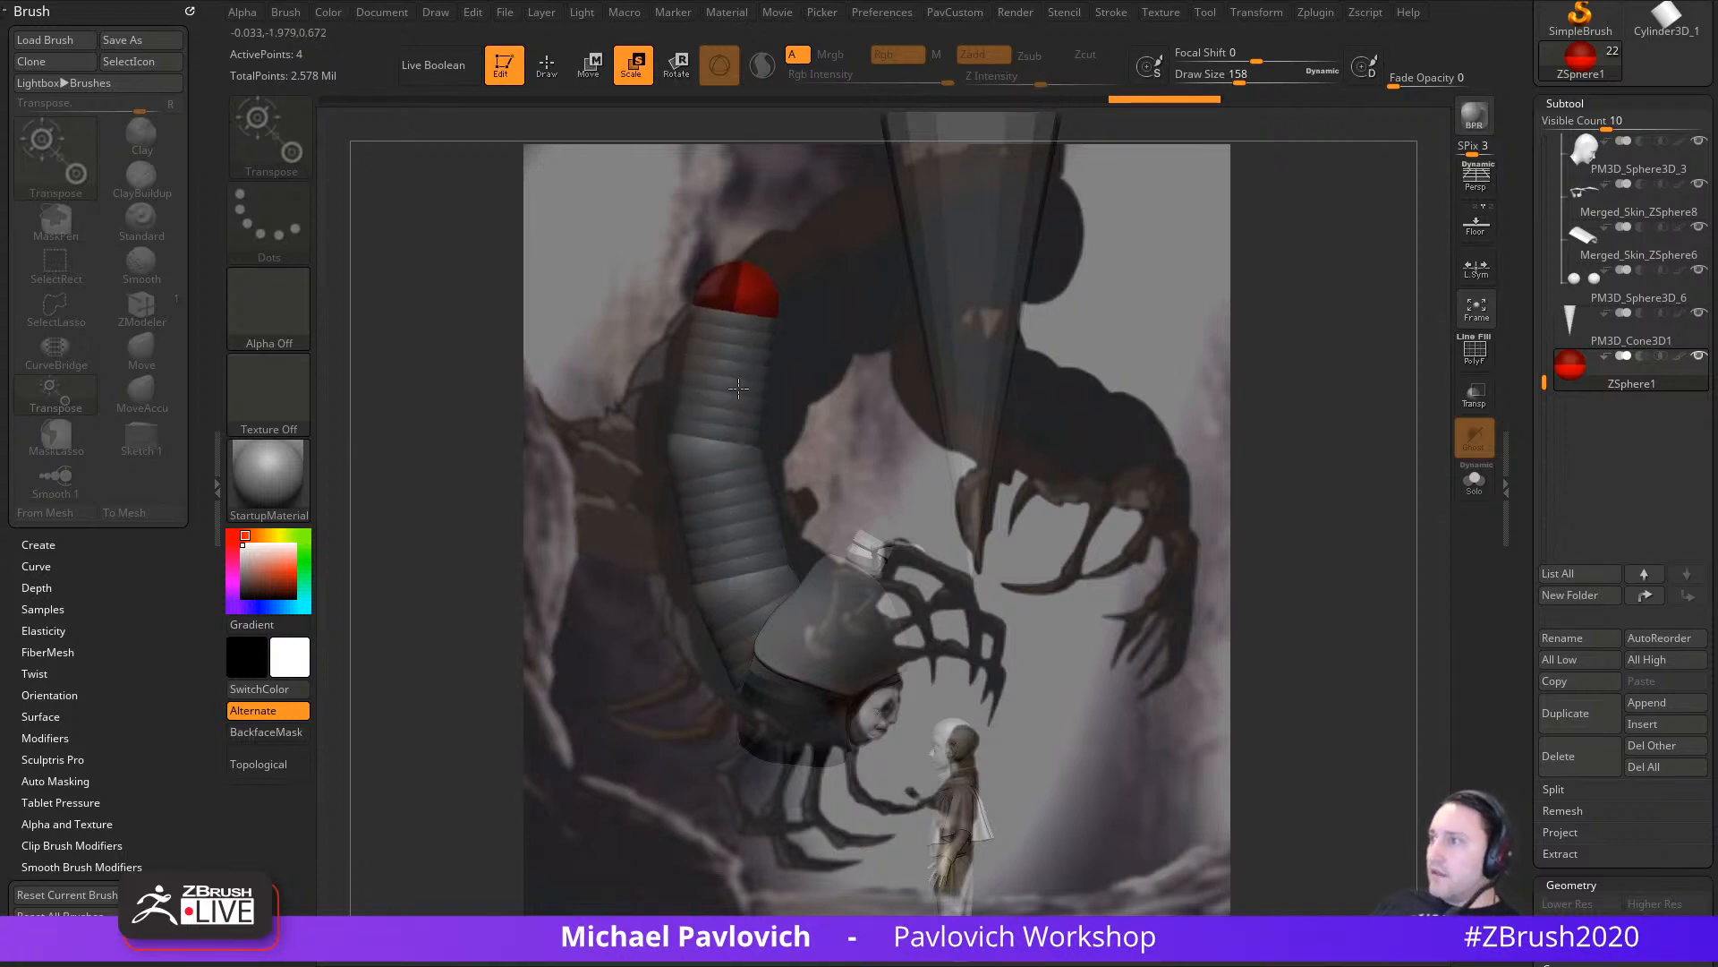
Step: Rotate the chain's upper segment toward the body's arch and nudge the joints to match the reference's back
key(r)
drag(739, 382, 759, 393)
mouse_move(733, 521)
mouse_down()
mouse_move(716, 526)
mouse_move(742, 520)
mouse_up()
key(w)
drag(742, 583, 725, 585)
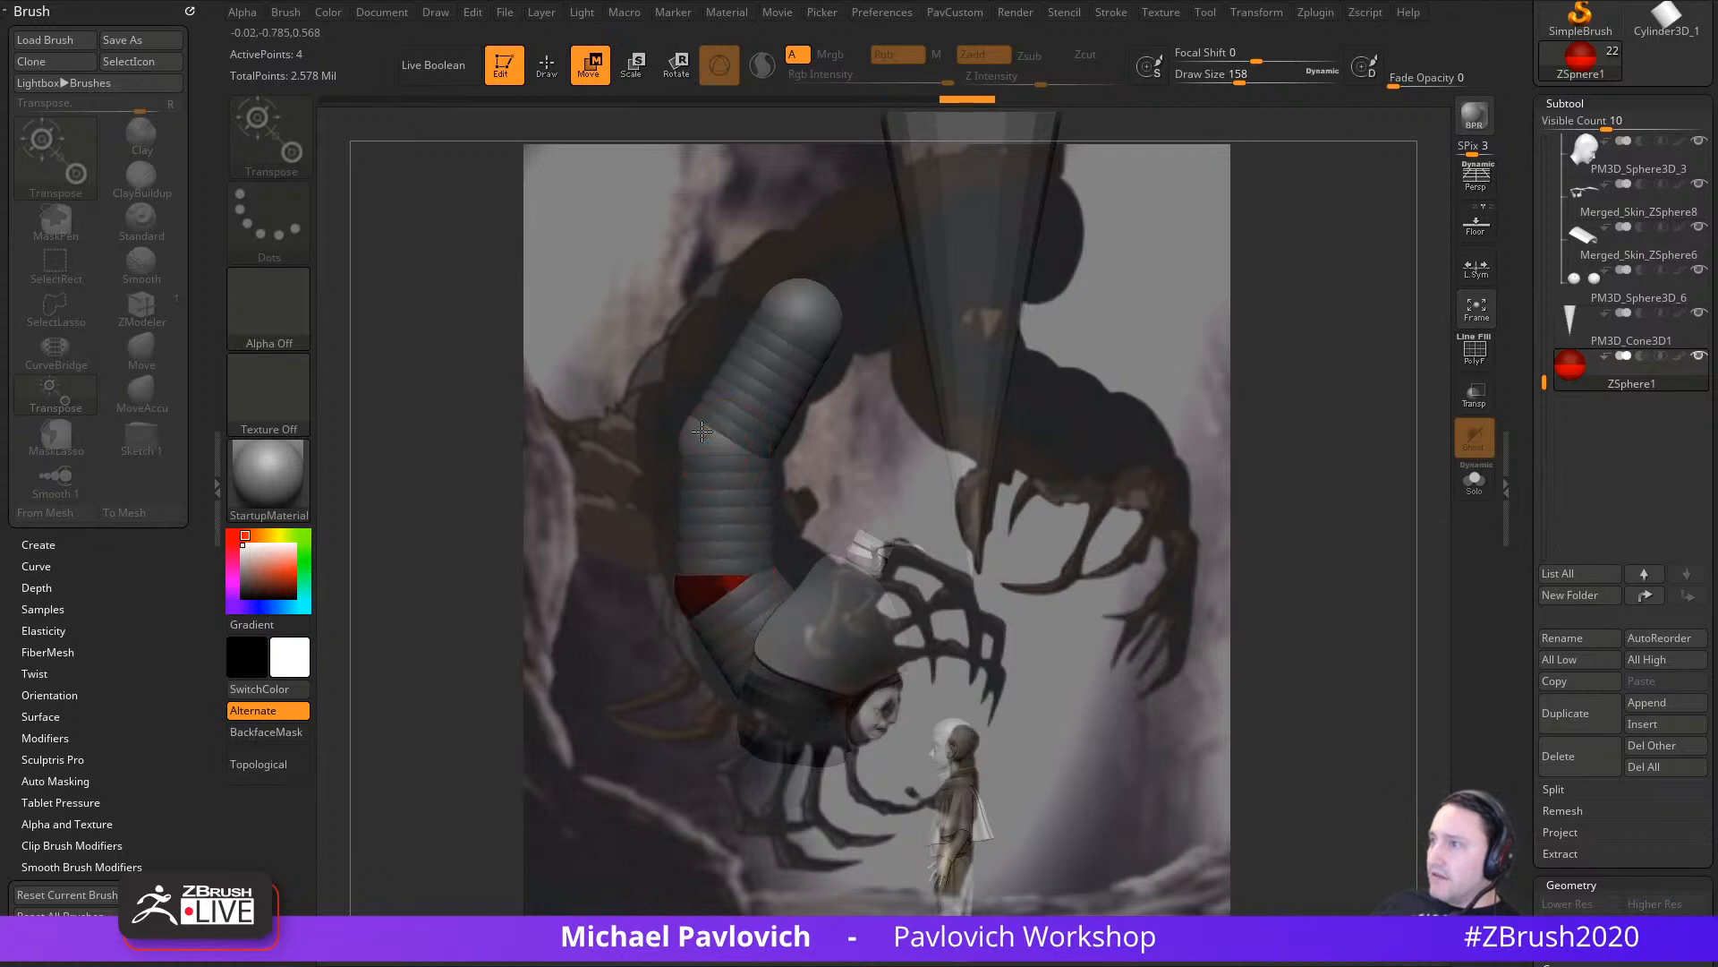
drag(725, 447, 710, 436)
drag(800, 322, 785, 315)
Step: Add a child ZSphere to the chain's upper end and pull it across to the tail end of the reference
key(q)
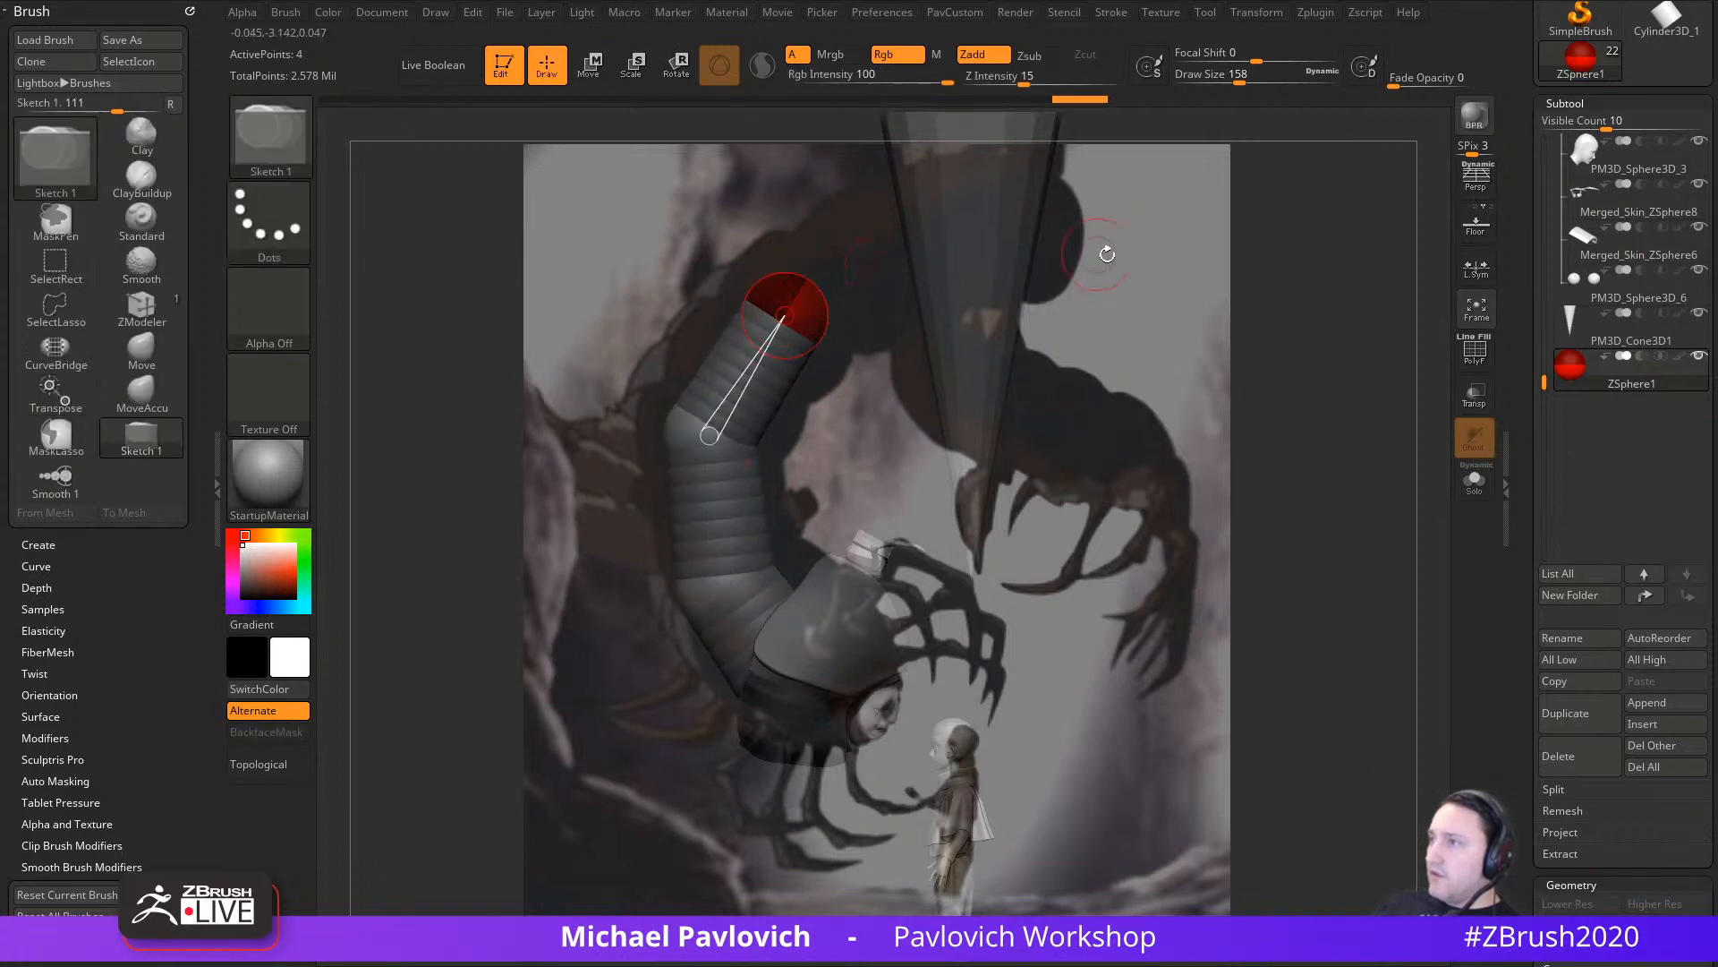
shift+drag(1107, 254, 1024, 286)
drag(797, 298, 819, 301)
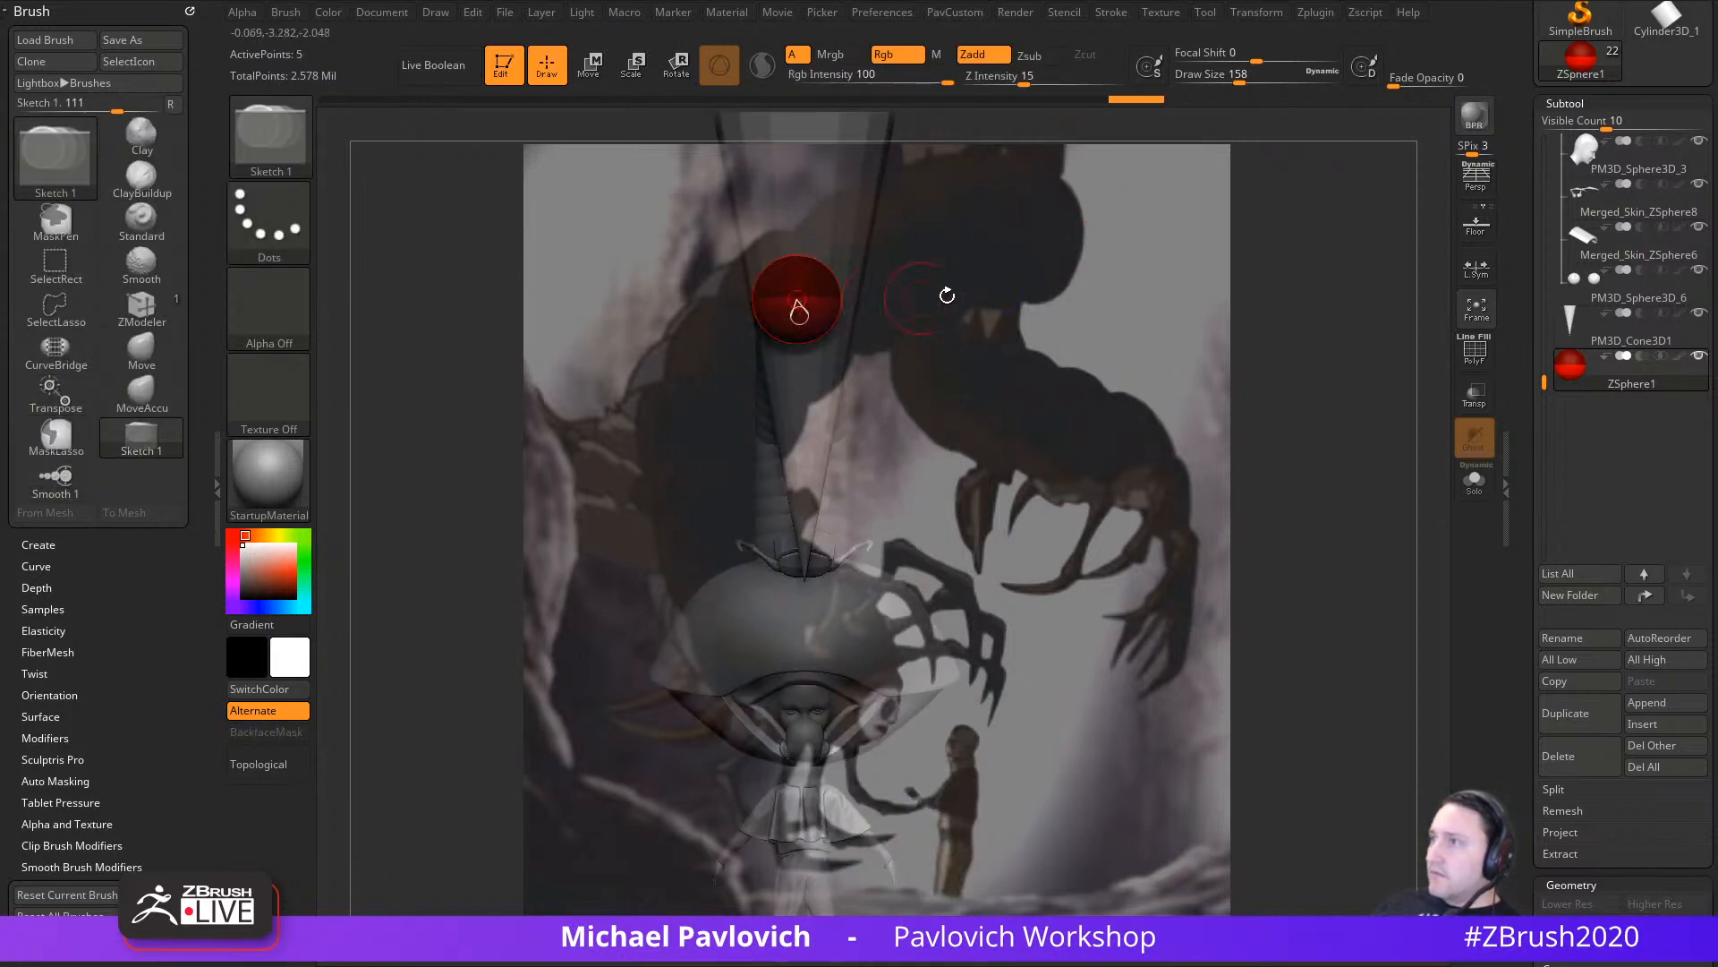
mouse_move(947, 295)
shift+mouse_down()
mouse_move(1030, 289)
mouse_move(1038, 243)
mouse_move(1035, 388)
mouse_move(1149, 499)
shift+mouse_up()
key(w)
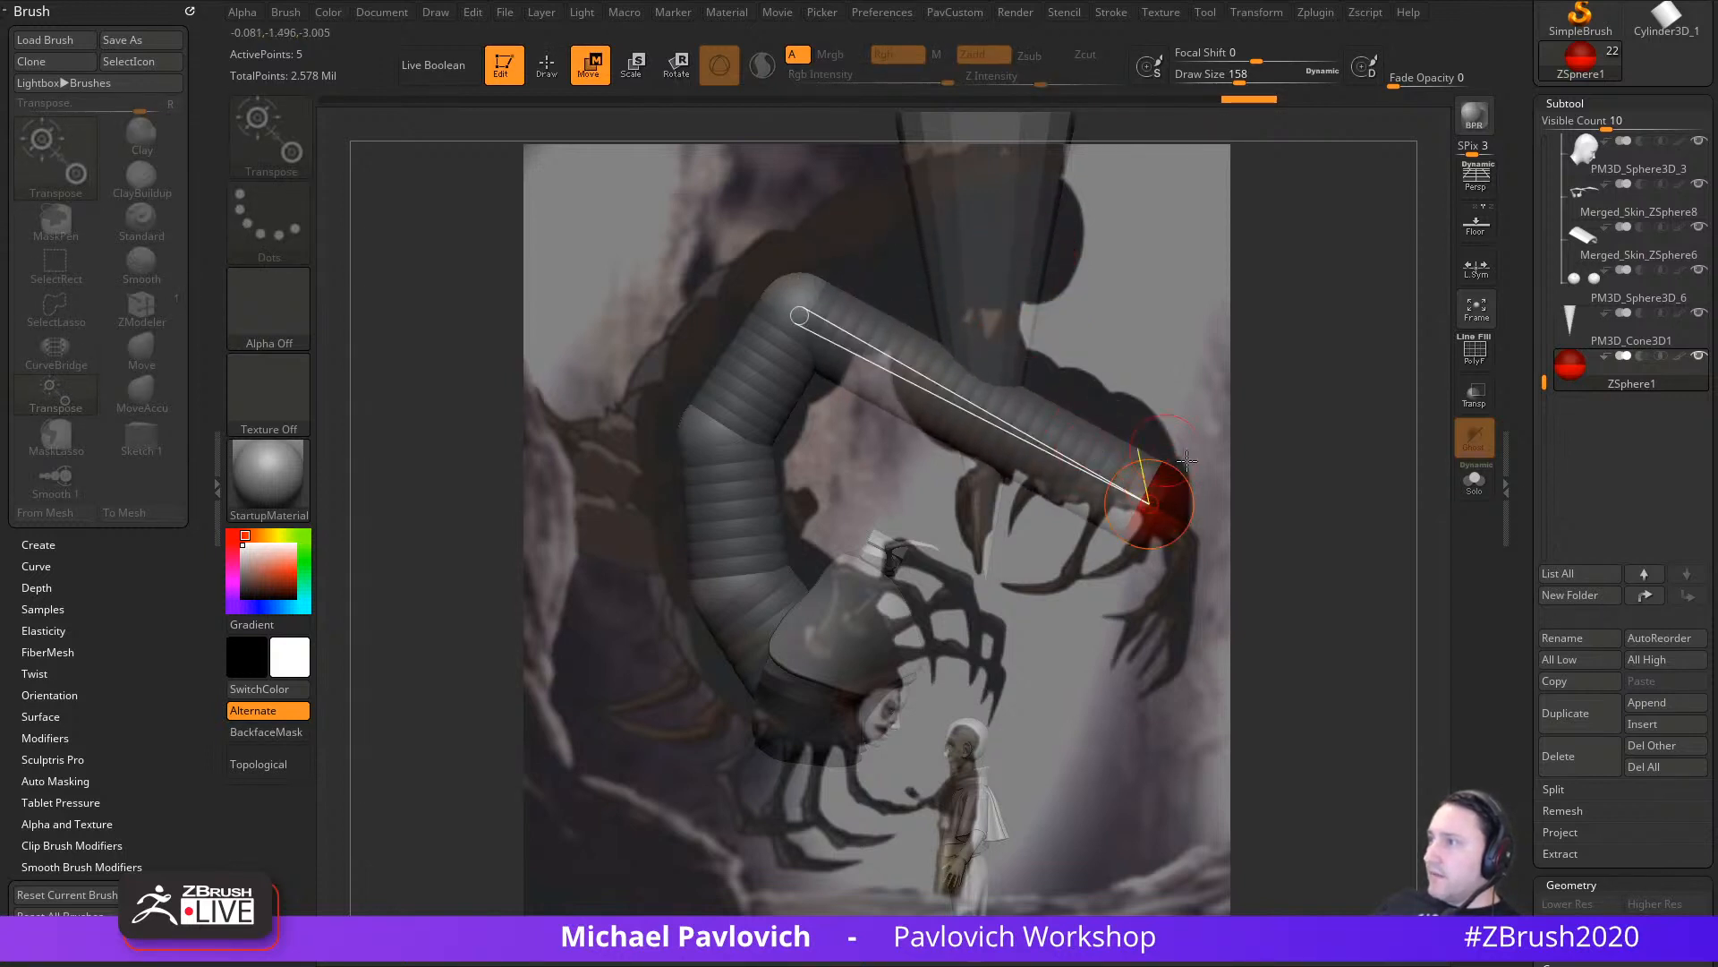
alt+drag(1337, 434, 1288, 454)
key(Right)
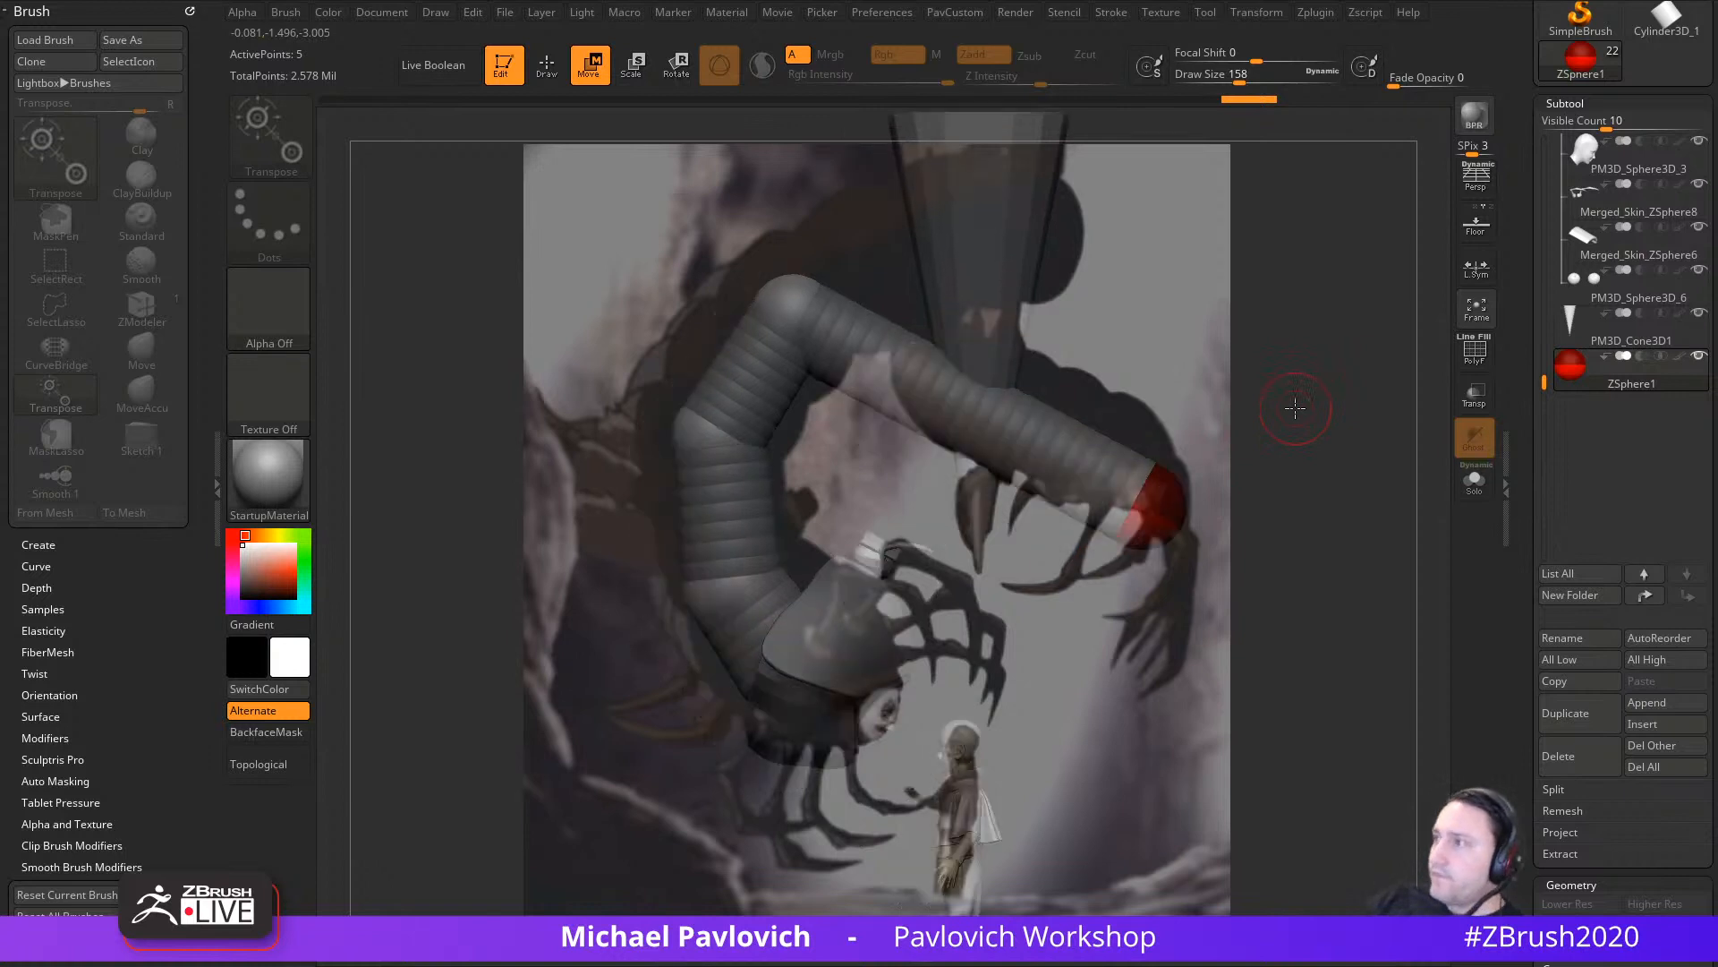
Step: Insert two joints in the long tail segment, raising one to the reference's upper bend and nudging the other along the tail
key(q)
click(1054, 457)
click(897, 369)
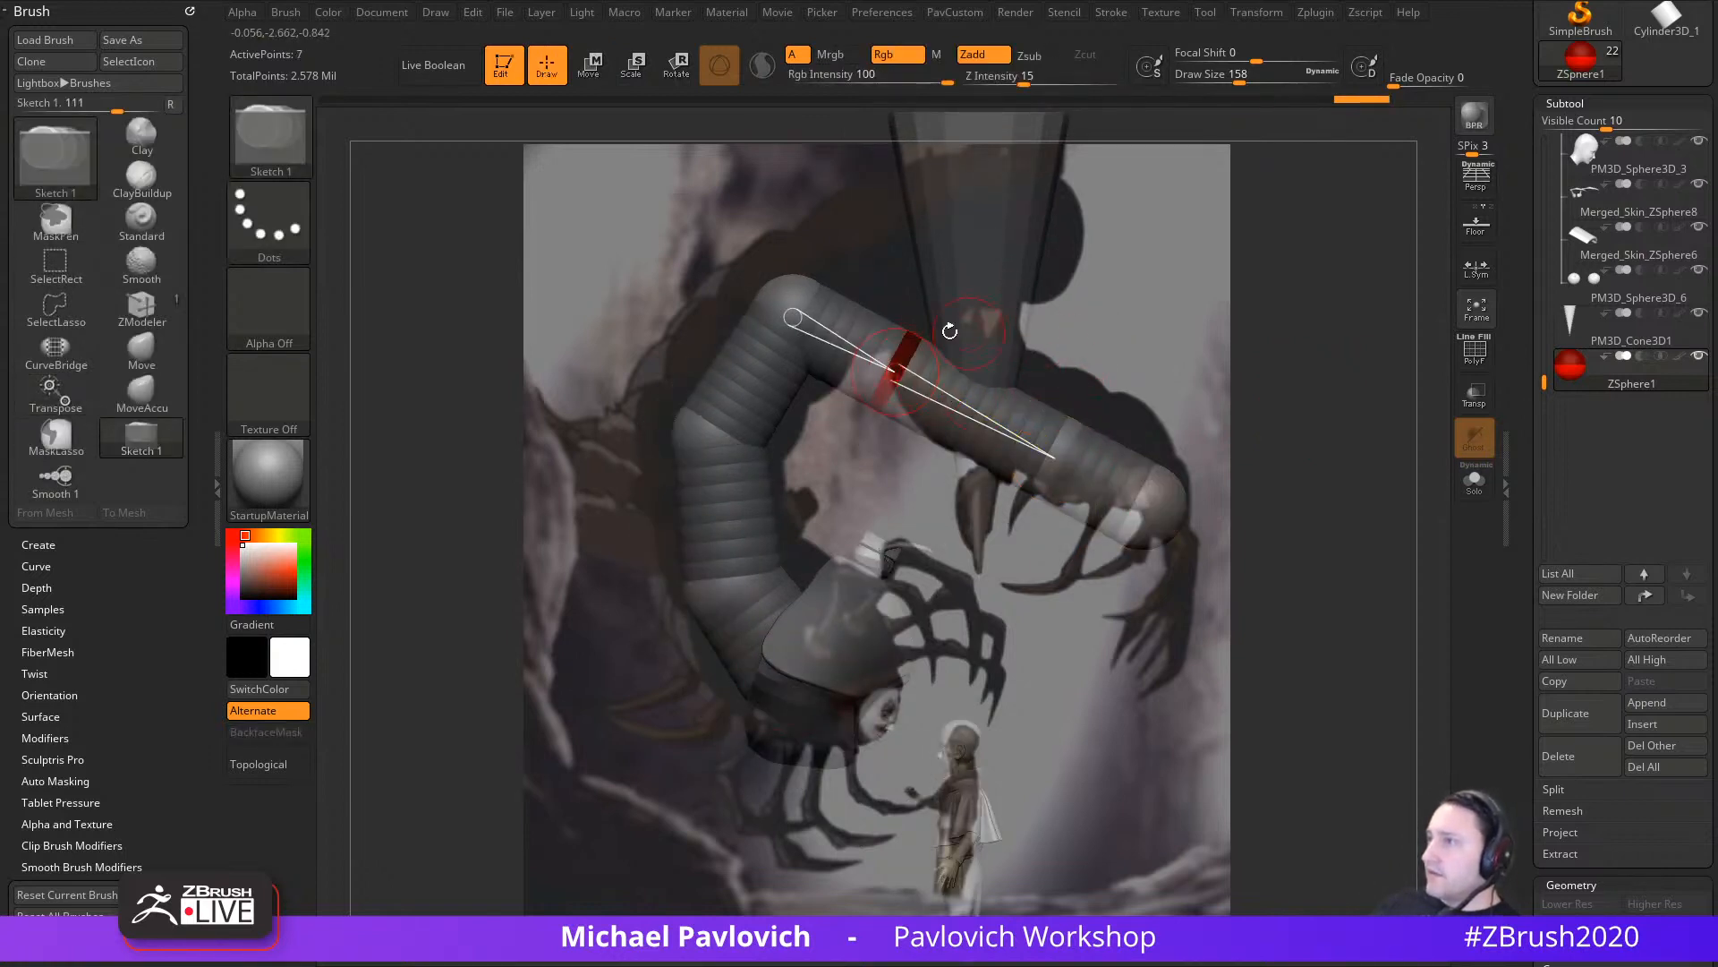
key(w)
drag(897, 364, 1038, 224)
mouse_move(1042, 458)
mouse_down()
mouse_move(1110, 450)
mouse_move(1067, 457)
mouse_up()
Step: Insert a joint between the upper bend and the tail and move it back to the inner bend of the reference
key(q)
click(1071, 364)
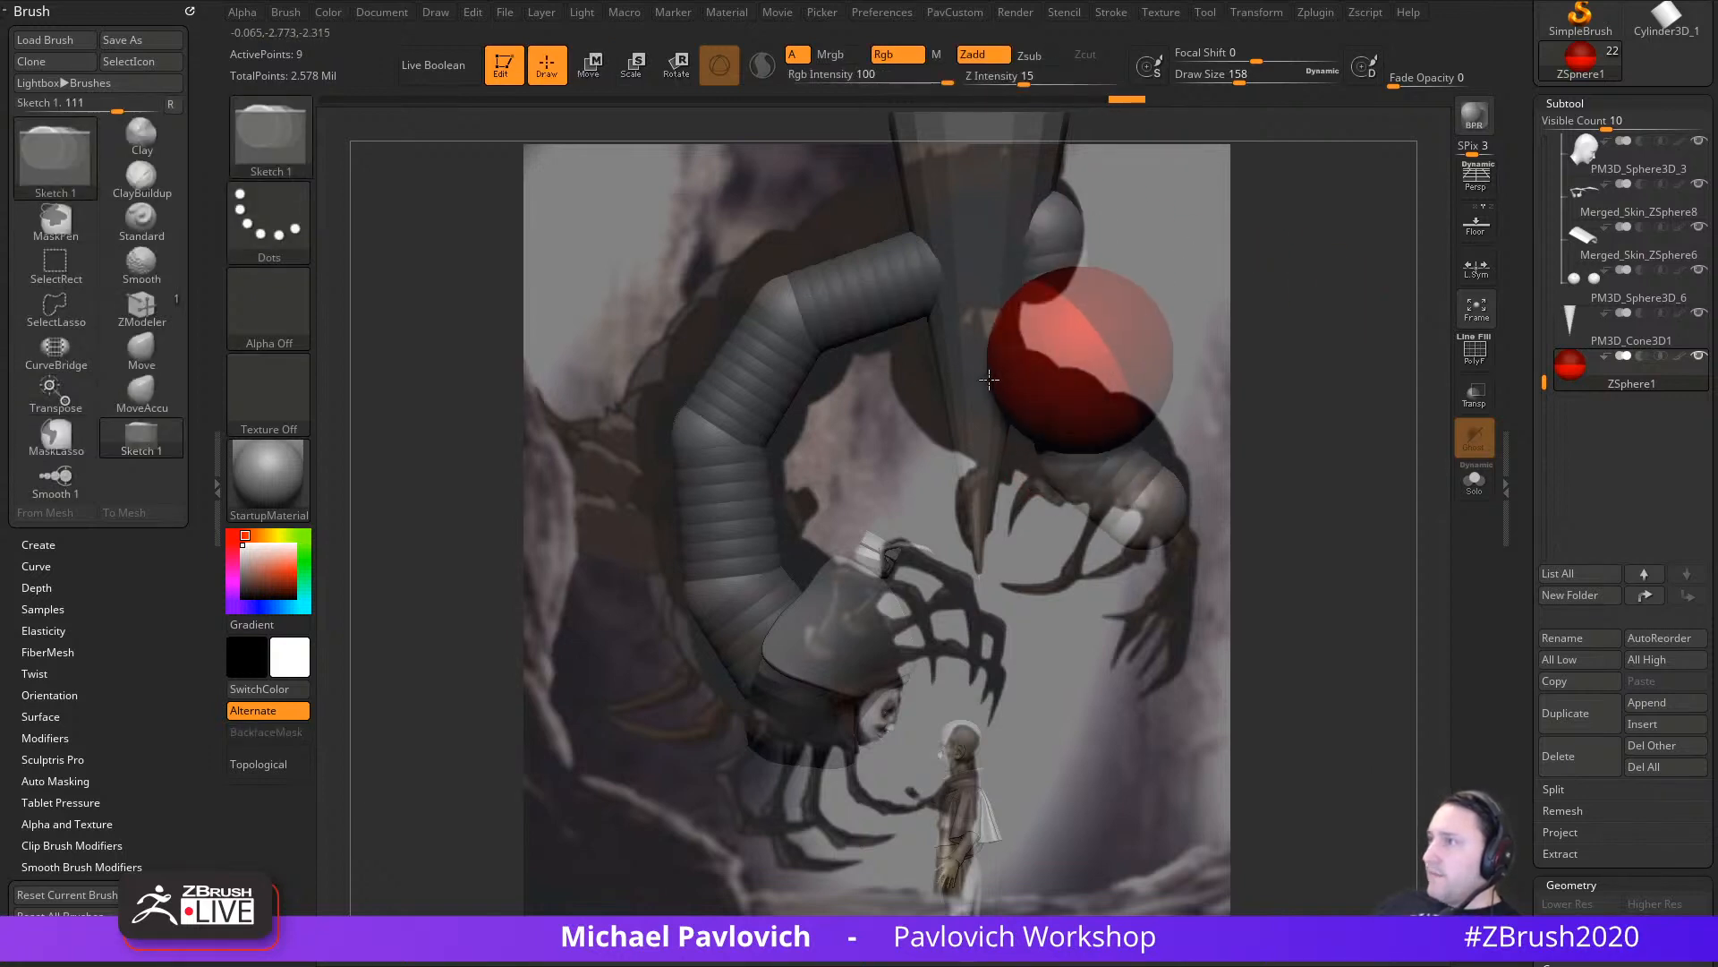
key(w)
drag(1072, 364, 956, 384)
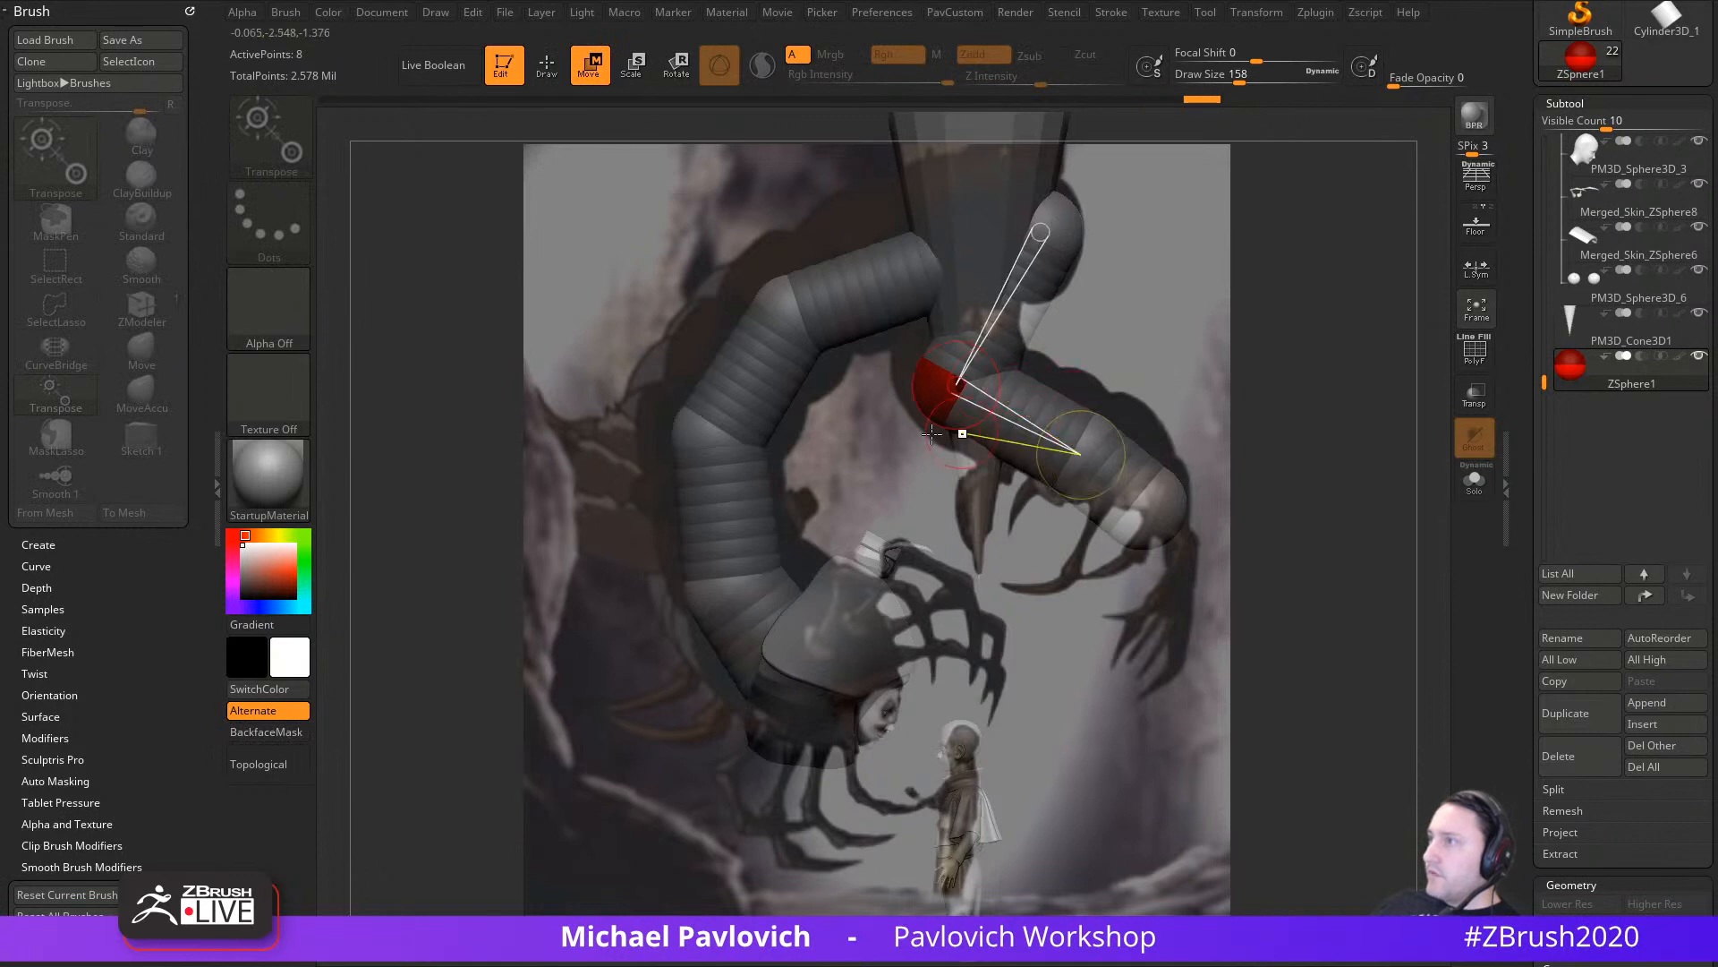
Step: Insert a joint in the upper arch segment, raise it to the reference, and adjust the joints down Koh's back
key(q)
click(887, 278)
key(w)
drag(888, 278, 904, 250)
drag(792, 315, 770, 285)
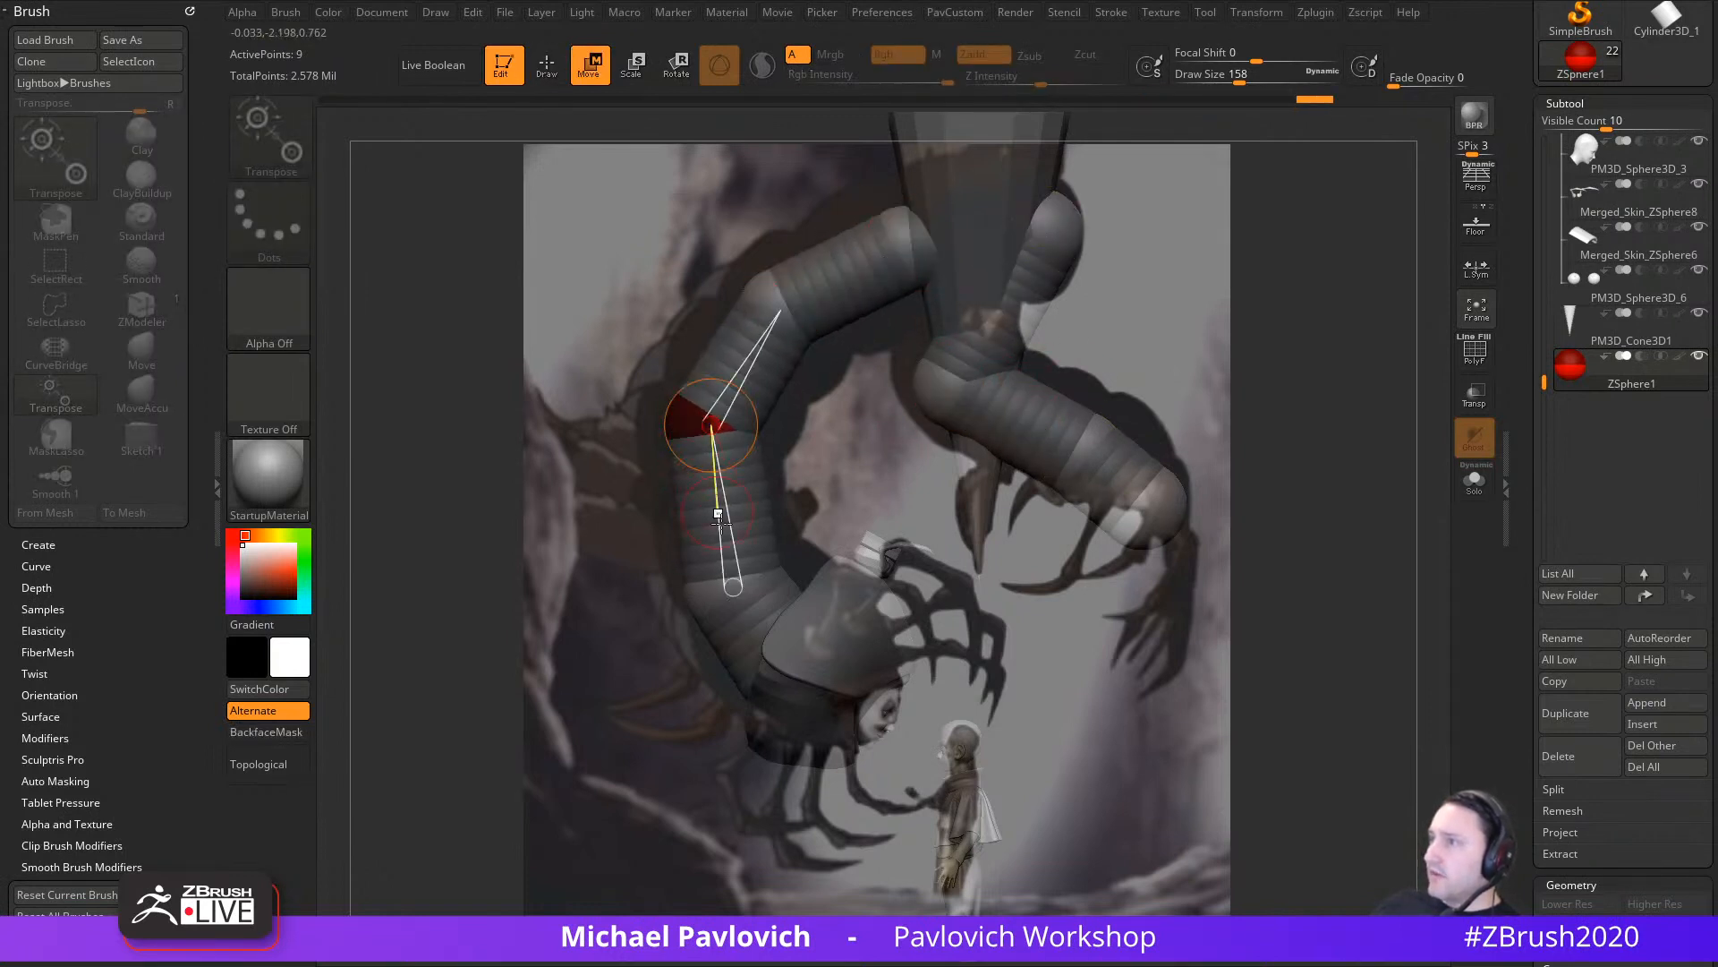
drag(707, 580, 697, 558)
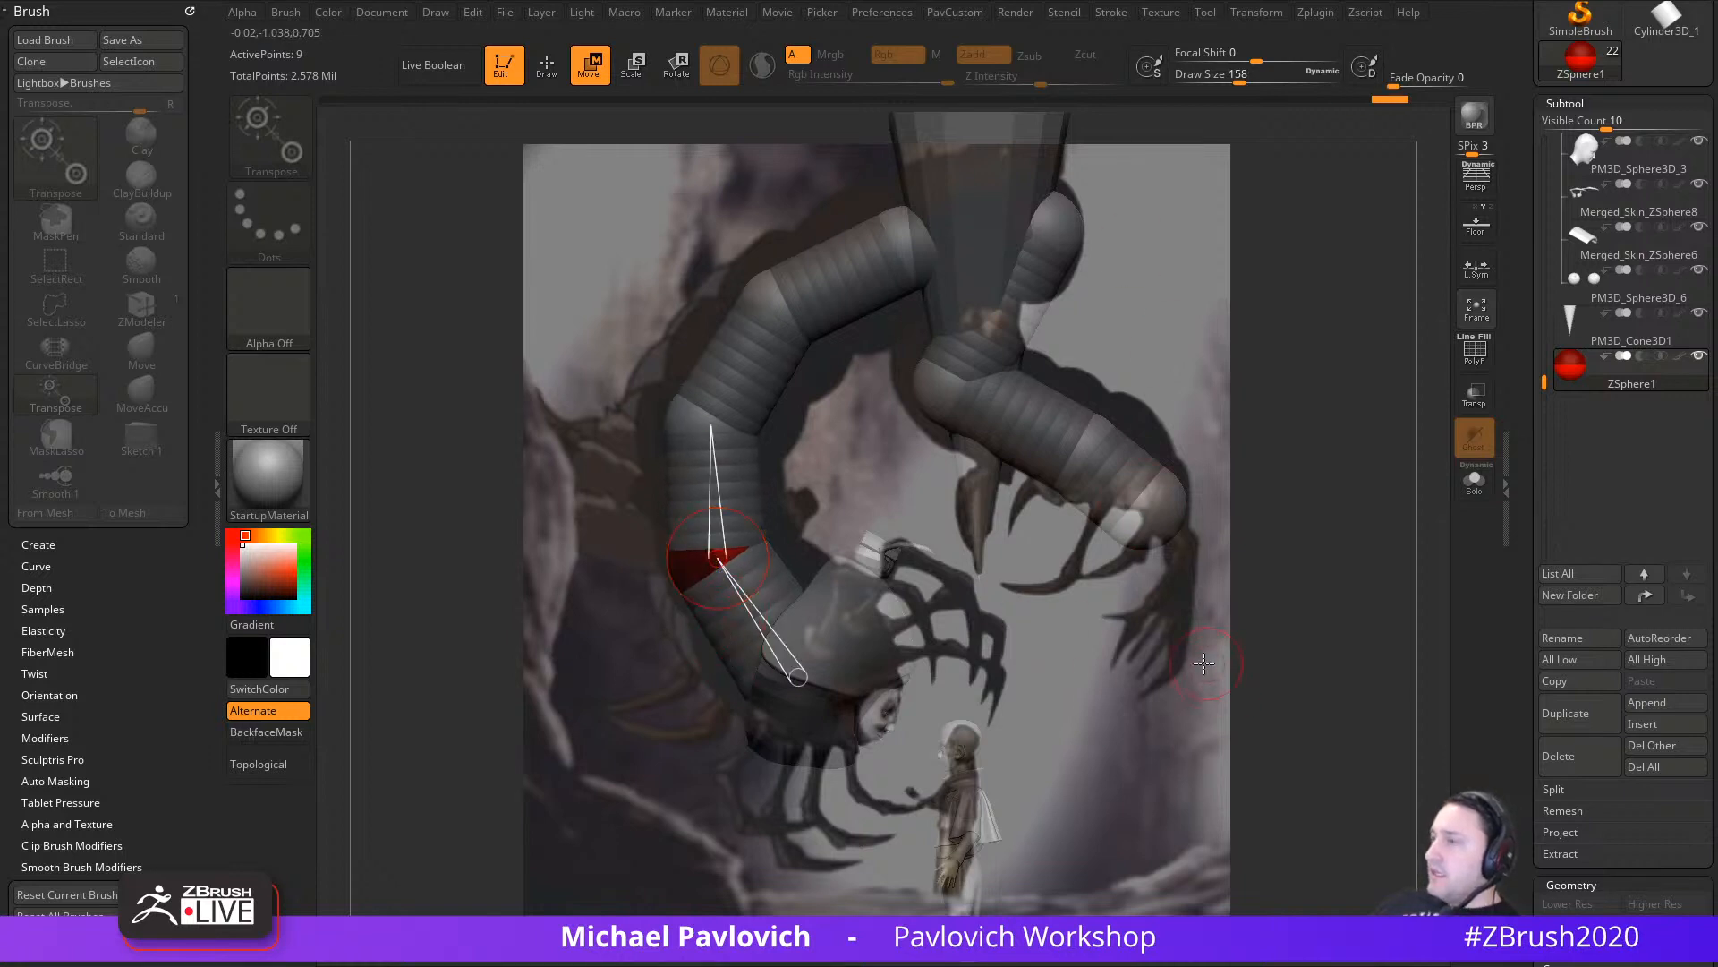
Step: Hide the Spotlight reference, turn on Transparency, and shift the body chain's upper arch joint sideways in the front view
key(shift+z)
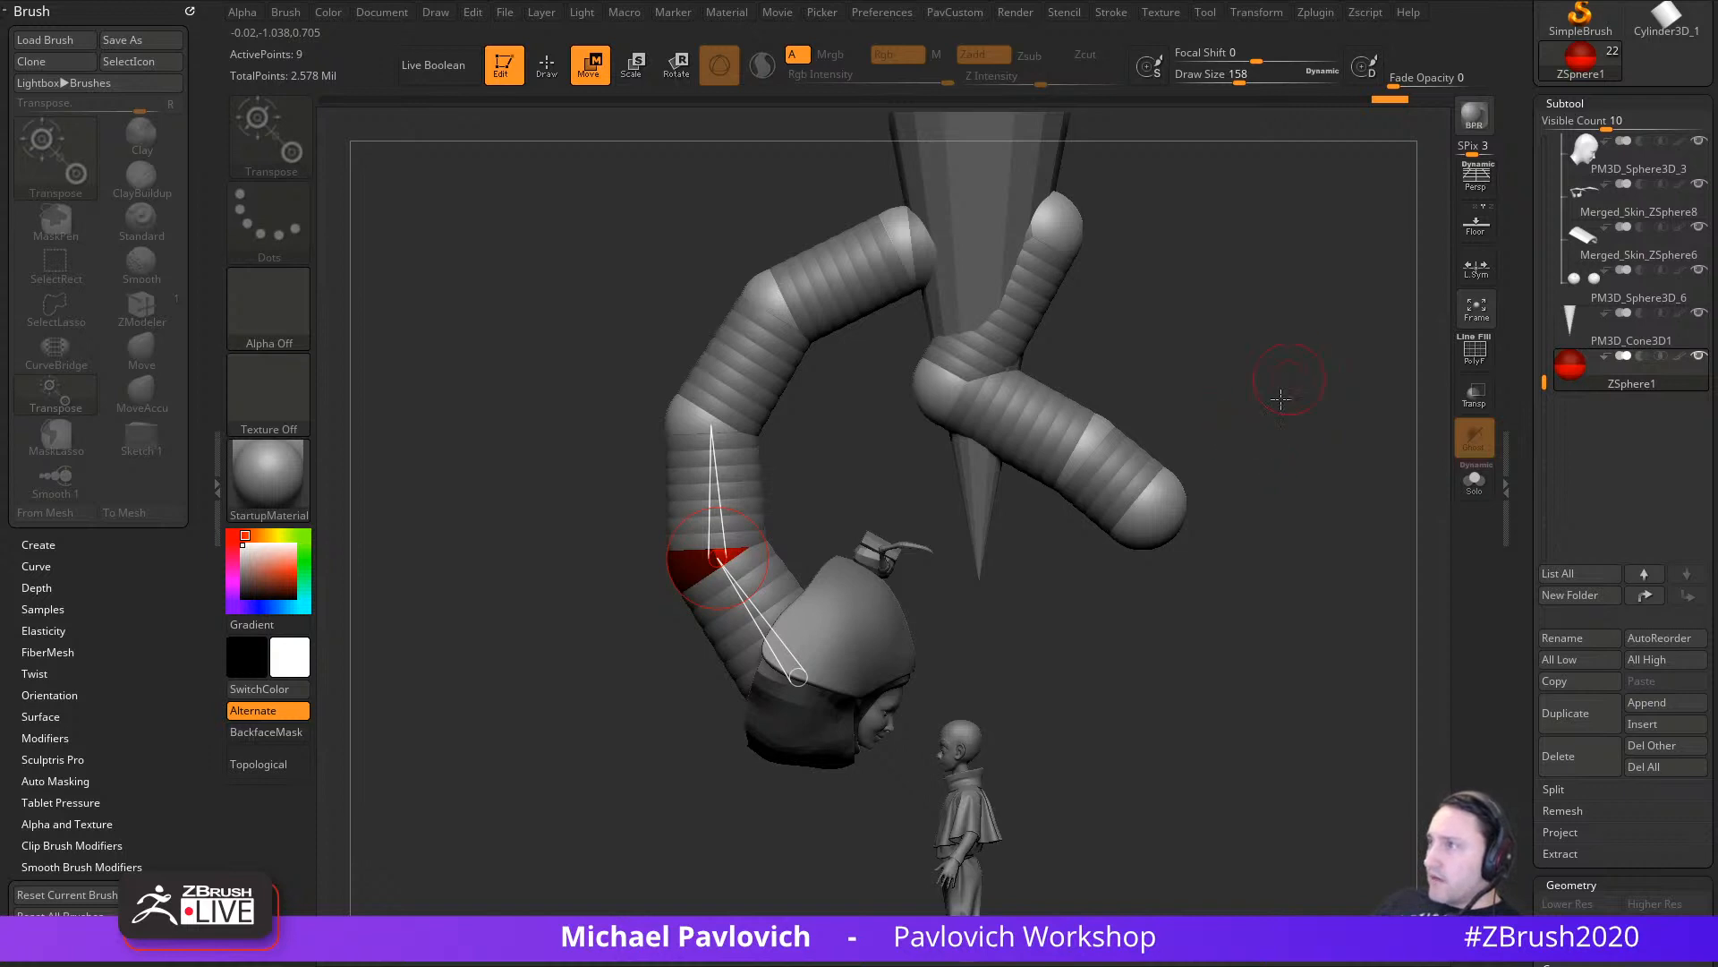
drag(1282, 399, 1315, 425)
click(1472, 396)
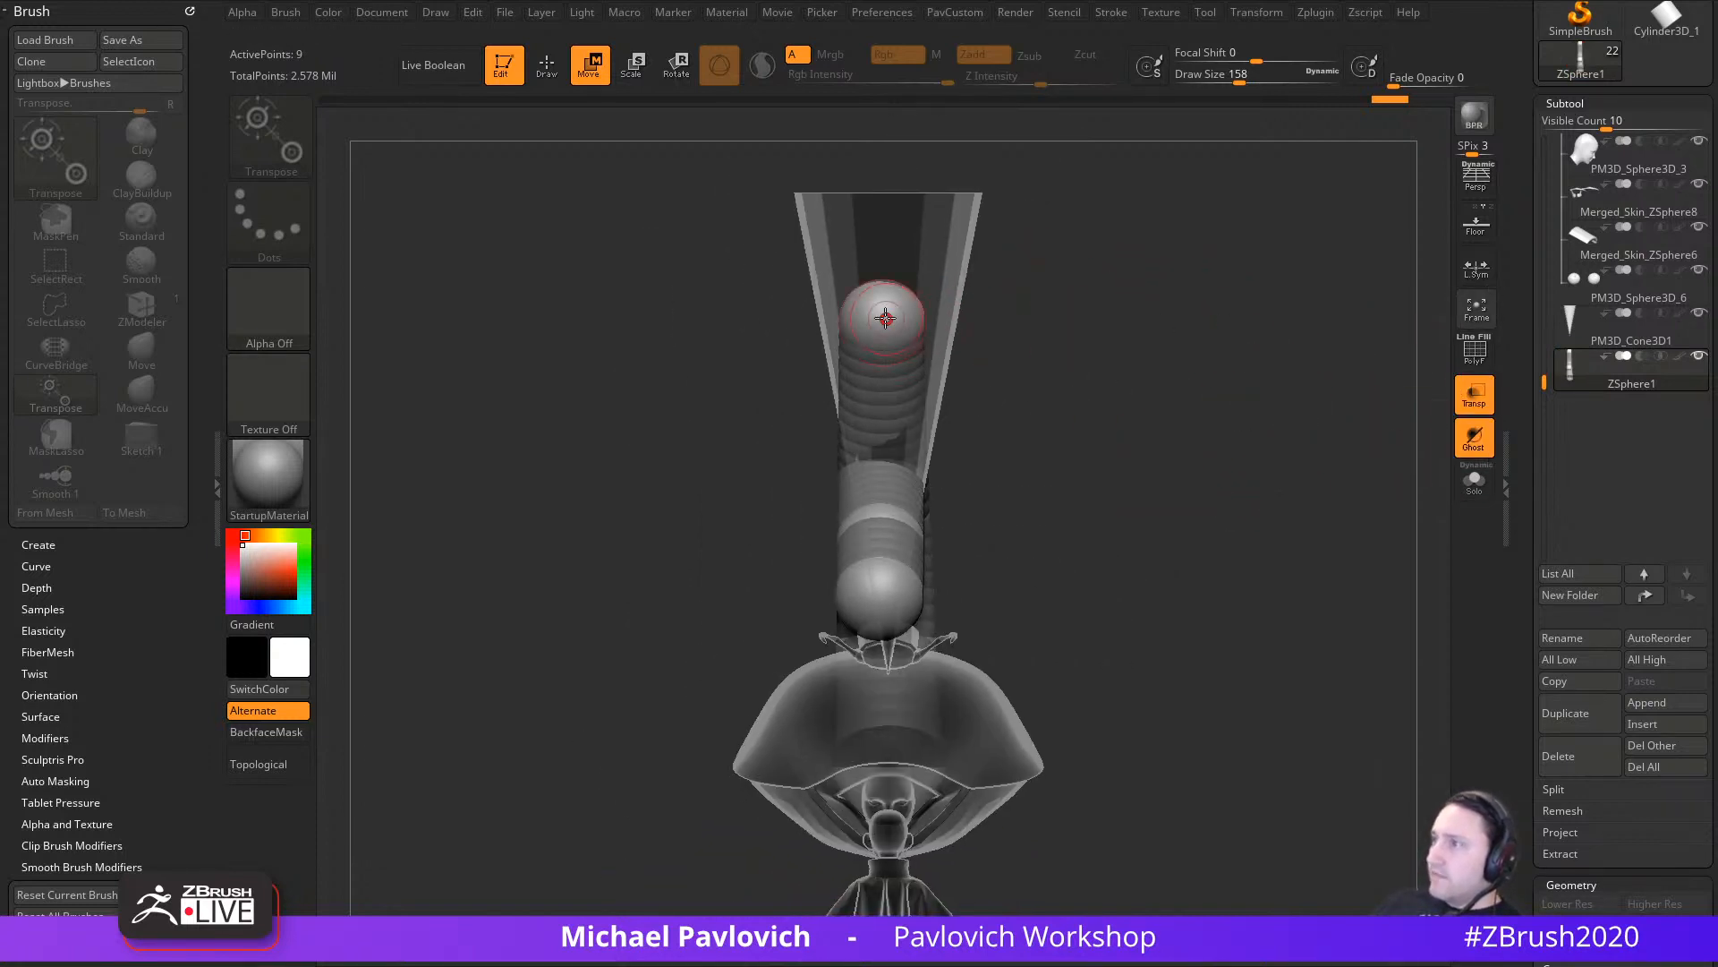
drag(885, 317, 844, 331)
shift+drag(1102, 380, 1196, 420)
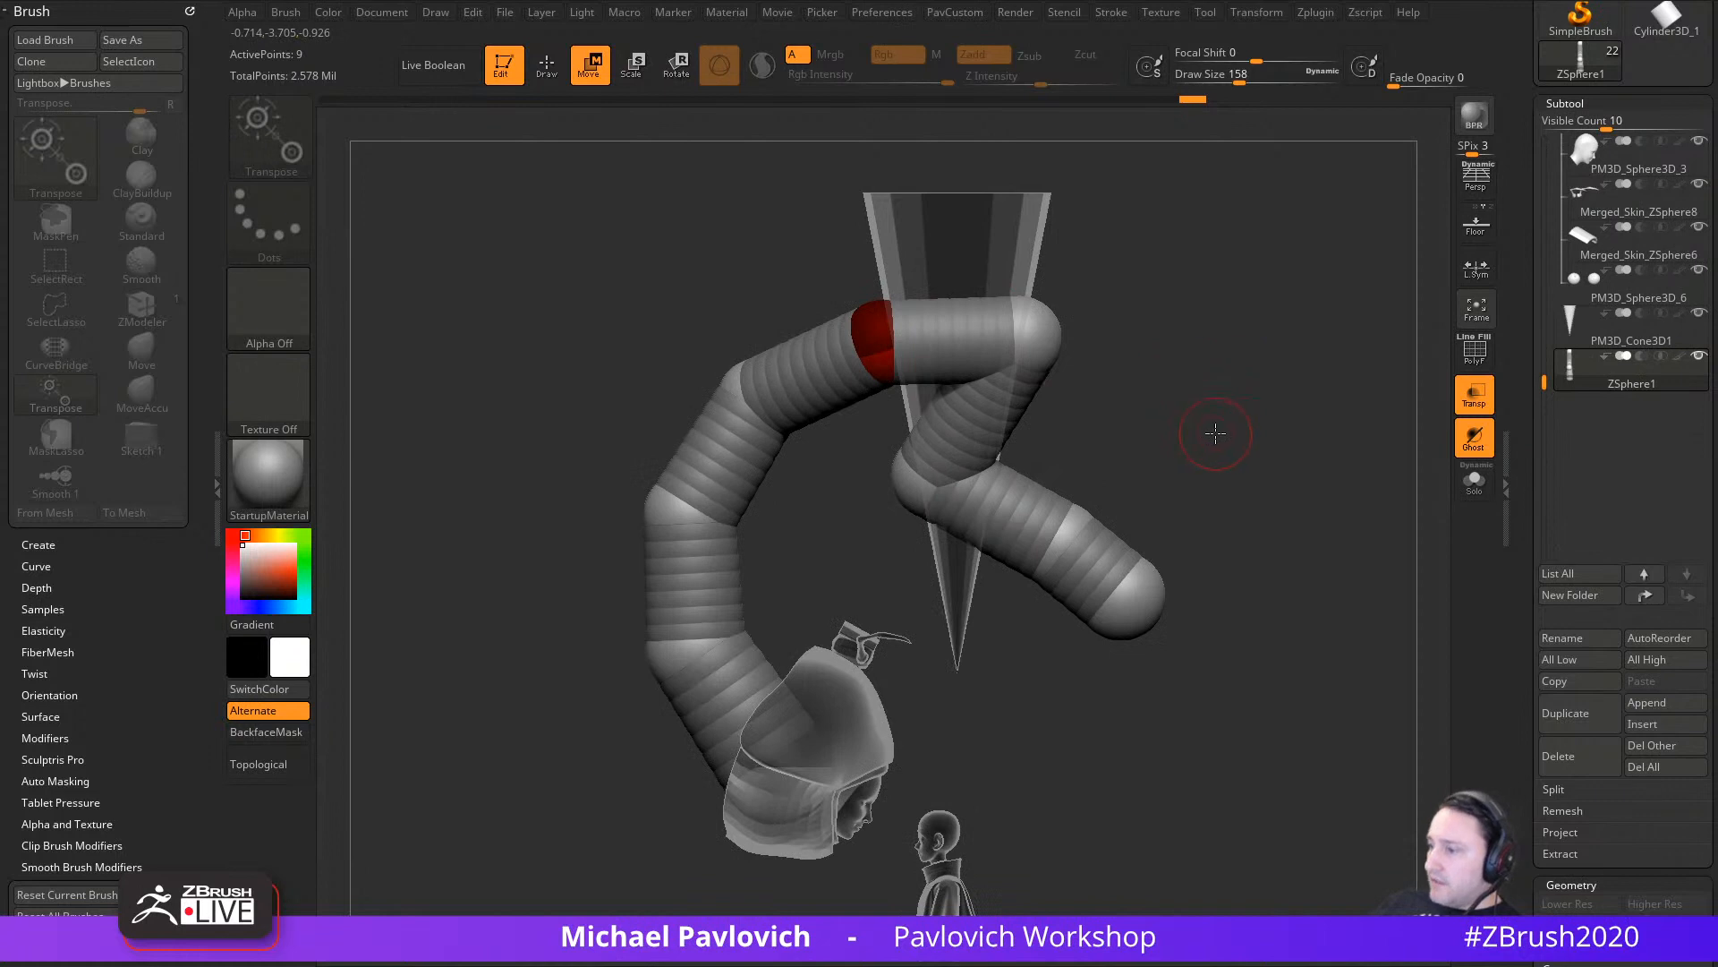
Step: Insert a joint in the segment below the upper bend, pull it out to the side, and adjust the coil's depth
mouse_move(1149, 356)
shift+mouse_down()
mouse_move(1077, 356)
mouse_move(1023, 411)
mouse_move(903, 403)
shift+mouse_up()
key(q)
click(799, 435)
key(w)
drag(780, 426, 936, 403)
shift+drag(1085, 384, 980, 394)
drag(779, 408, 733, 407)
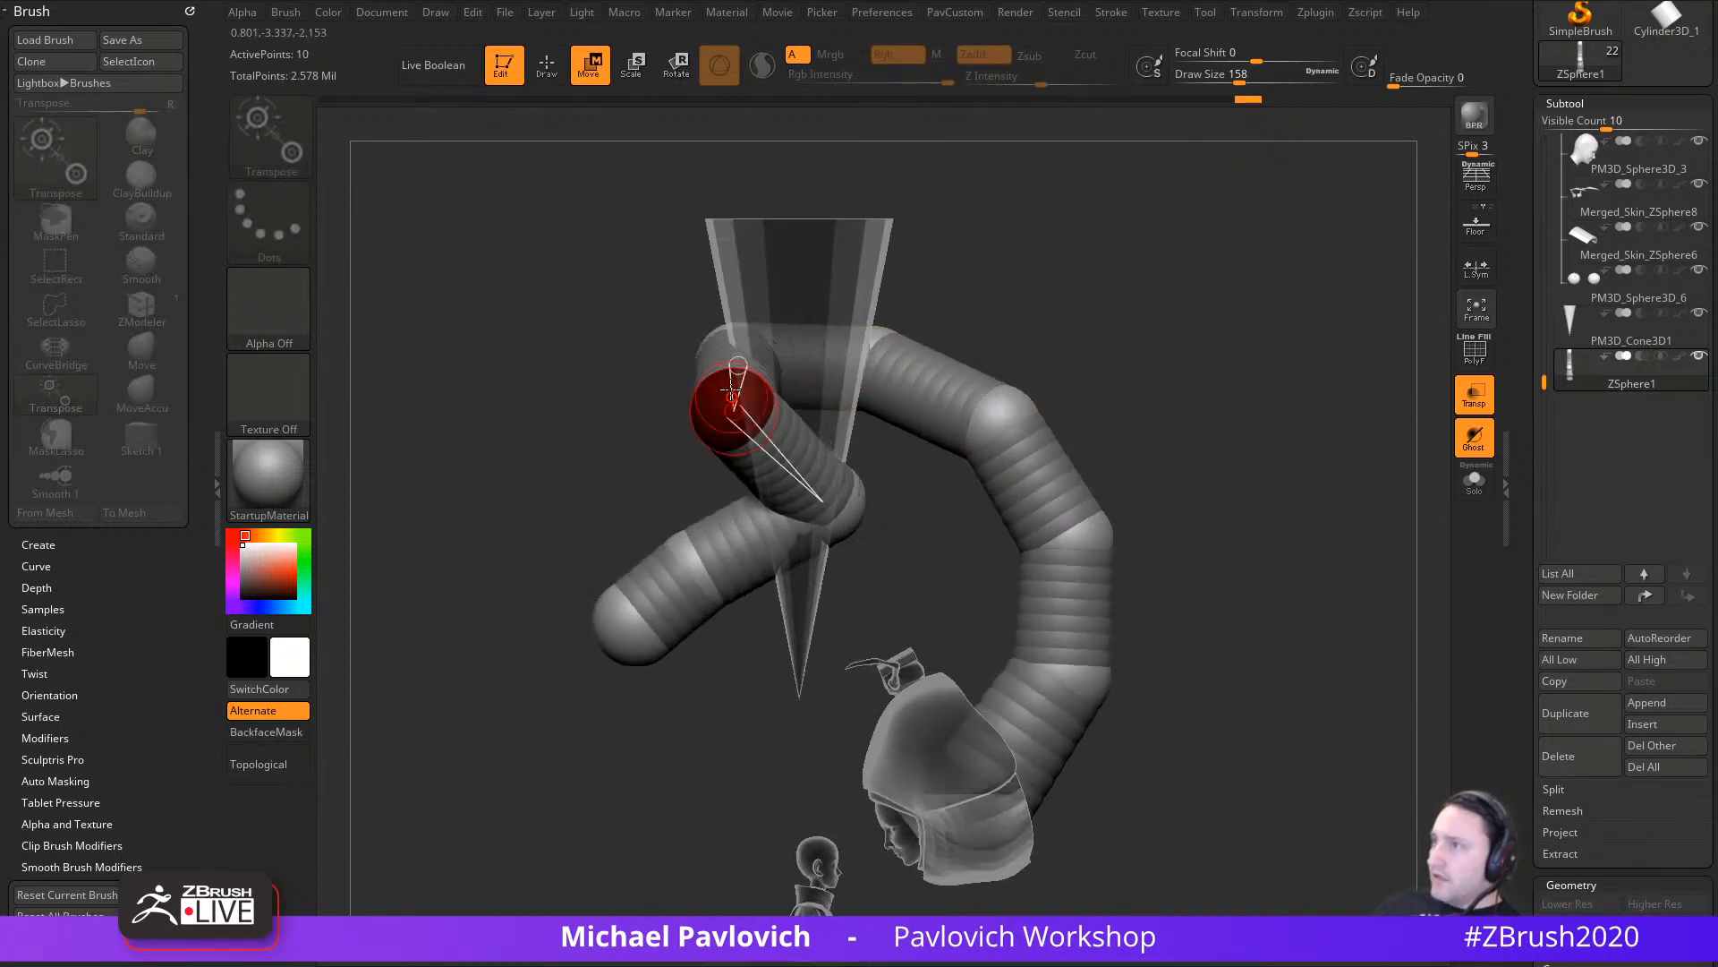
shift+drag(519, 403, 631, 394)
drag(948, 362, 971, 461)
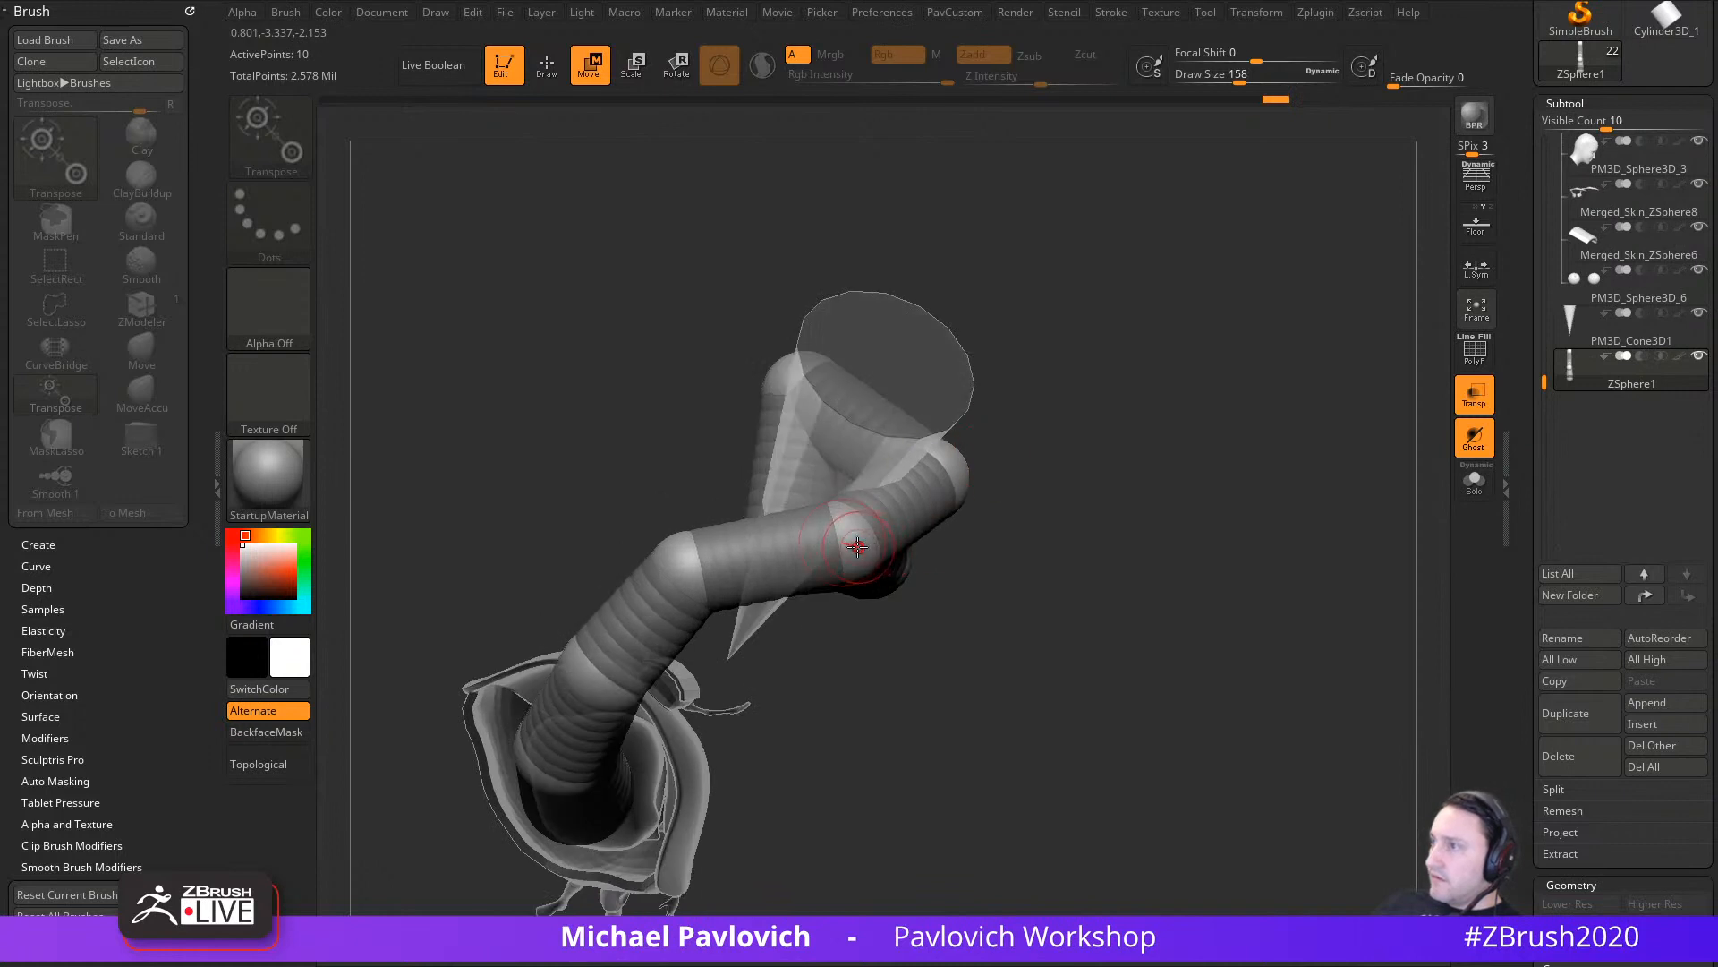
drag(859, 540, 878, 547)
Step: Insert another joint in the segment leading down to the inner bend and move it to curve that part of the coil
drag(1206, 427, 1039, 435)
key(q)
click(847, 494)
key(w)
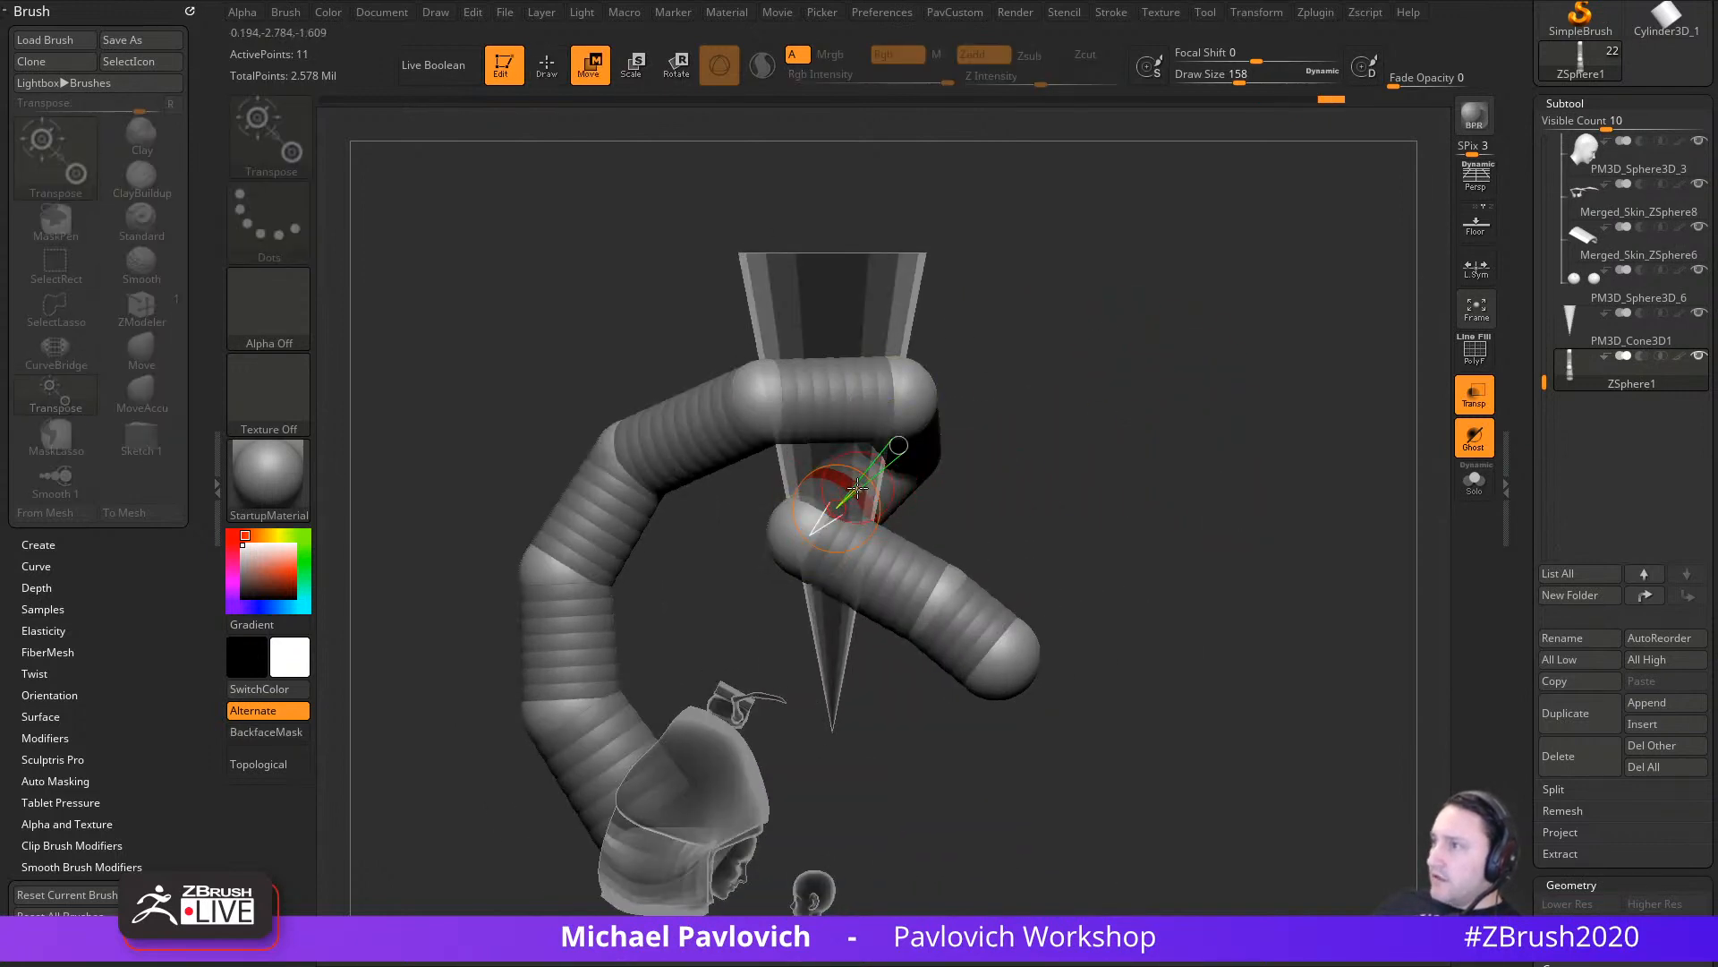
mouse_move(868, 467)
mouse_down()
mouse_move(826, 467)
mouse_move(864, 482)
mouse_up()
drag(1065, 448, 889, 471)
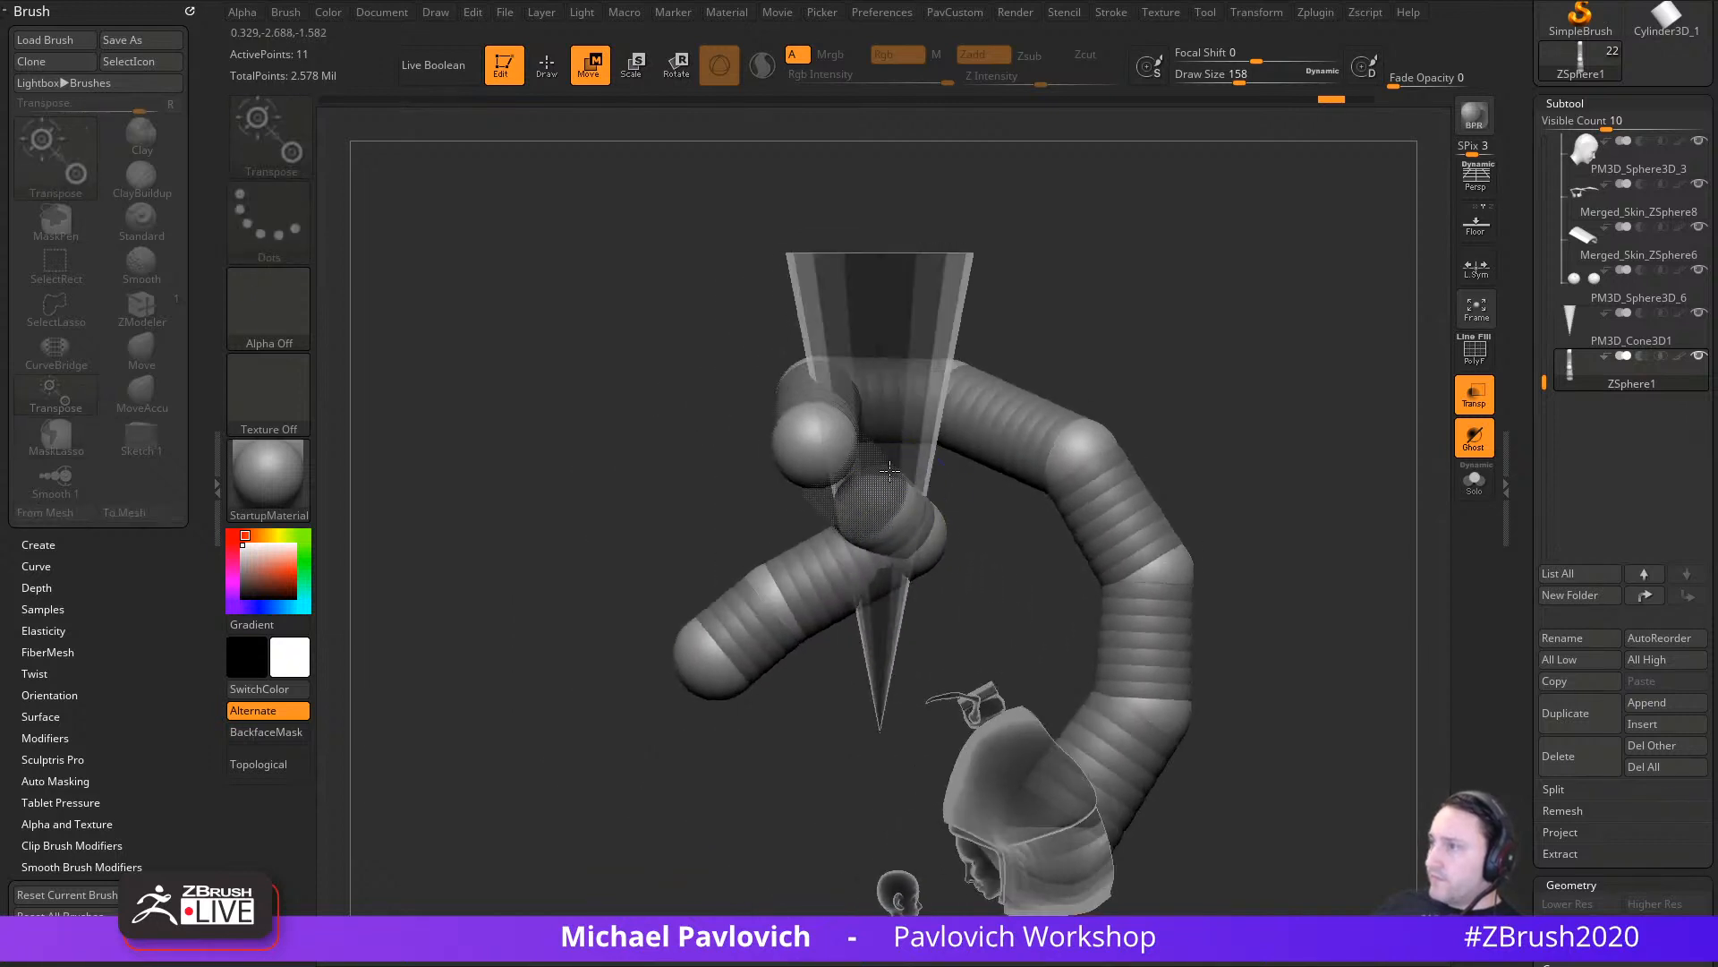
Step: Insert a joint midway along the coil's outer side segment, push it outward, and reposition the neighbouring joint
key(q)
mouse_move(1235, 411)
mouse_down()
mouse_move(1200, 361)
mouse_move(1104, 372)
mouse_move(1120, 430)
mouse_up()
click(775, 464)
key(w)
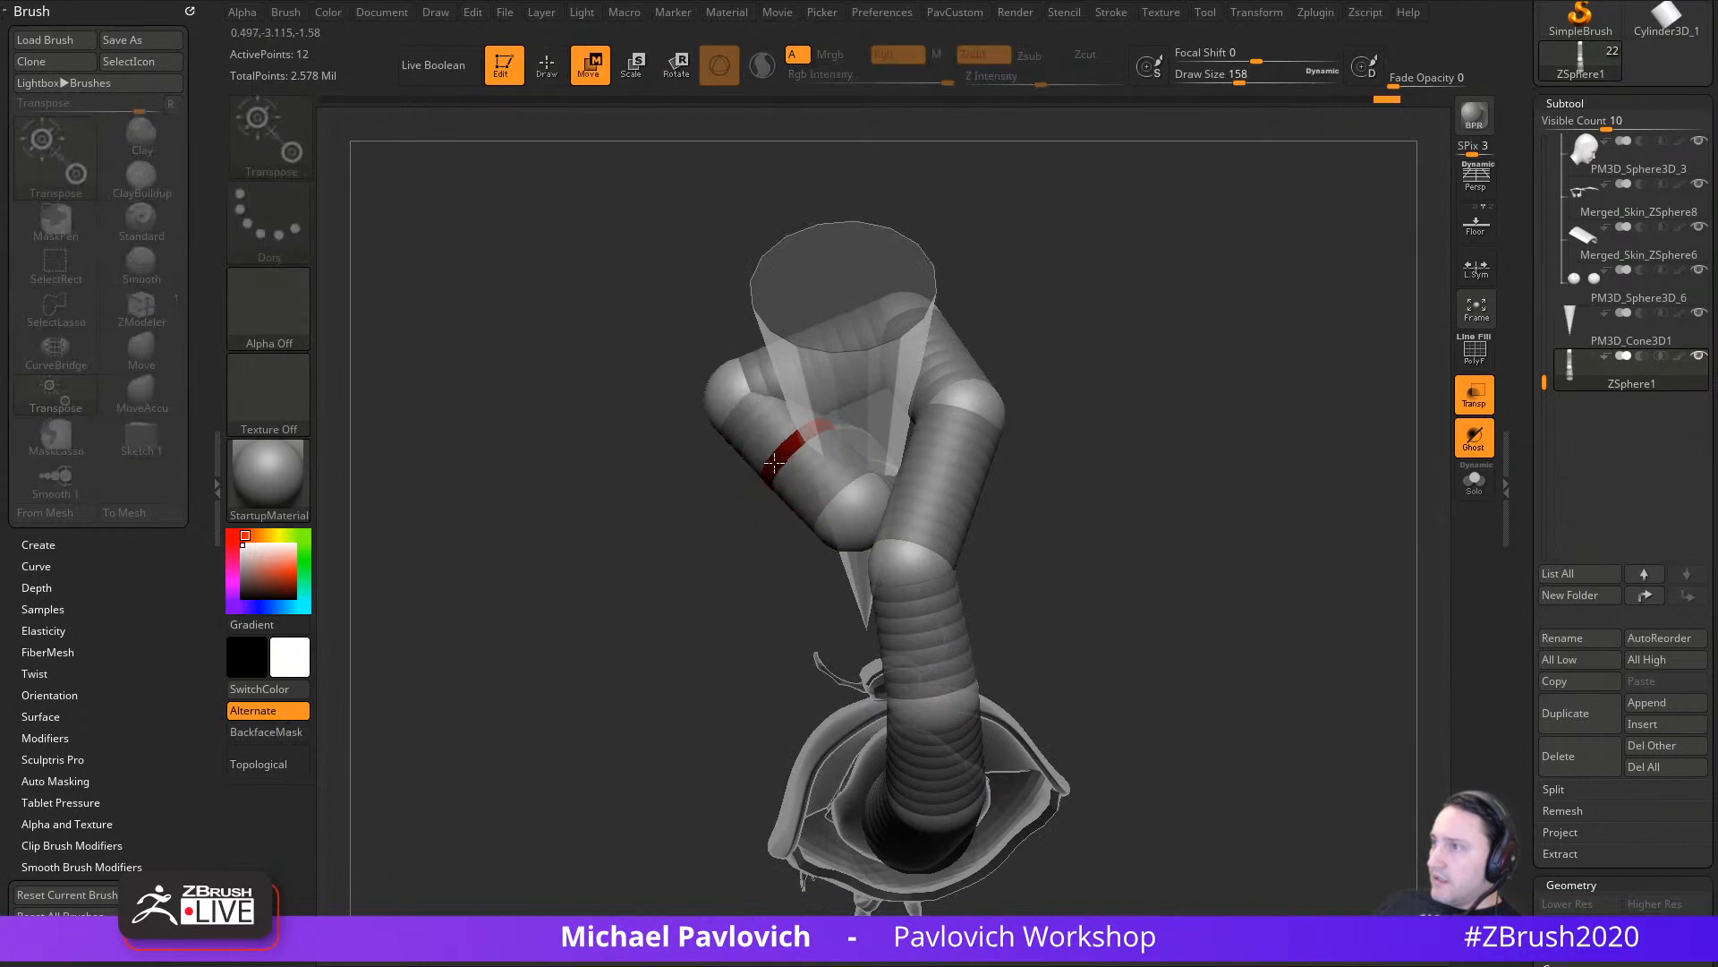
drag(777, 460, 746, 487)
drag(667, 573, 842, 537)
drag(972, 410, 833, 466)
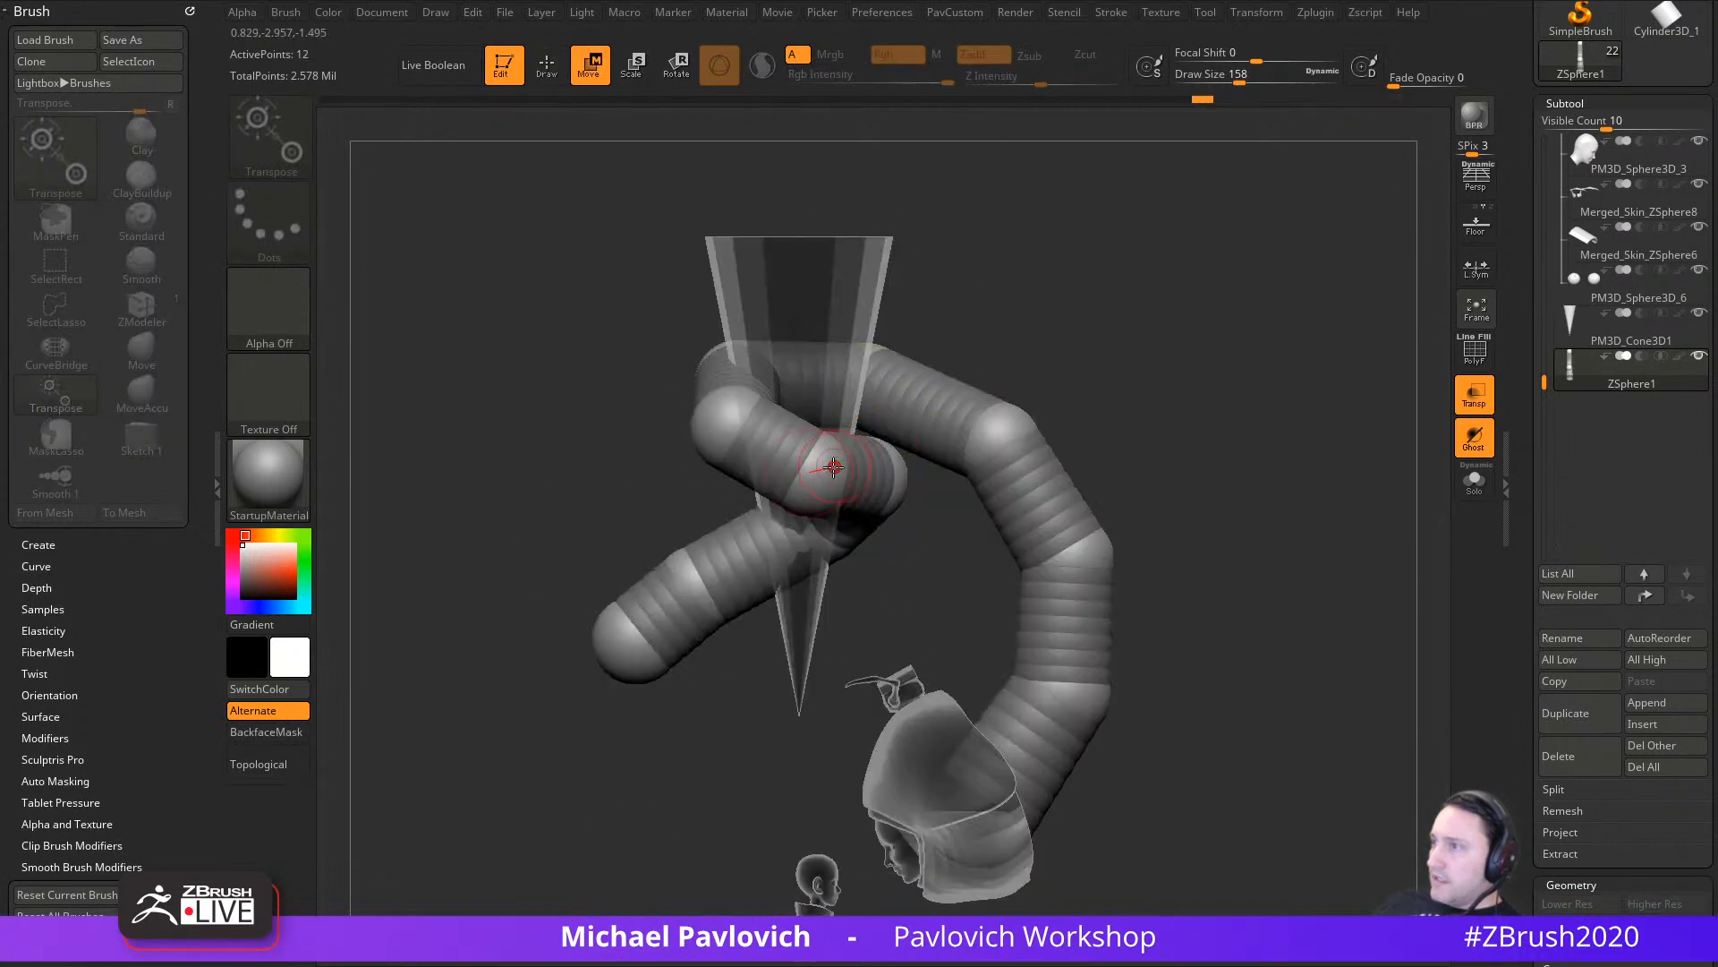
drag(734, 428, 713, 408)
Step: Insert a joint between the coil's two outer joints, pull it outward to round the loop, and review the body shape
key(q)
drag(582, 327, 703, 385)
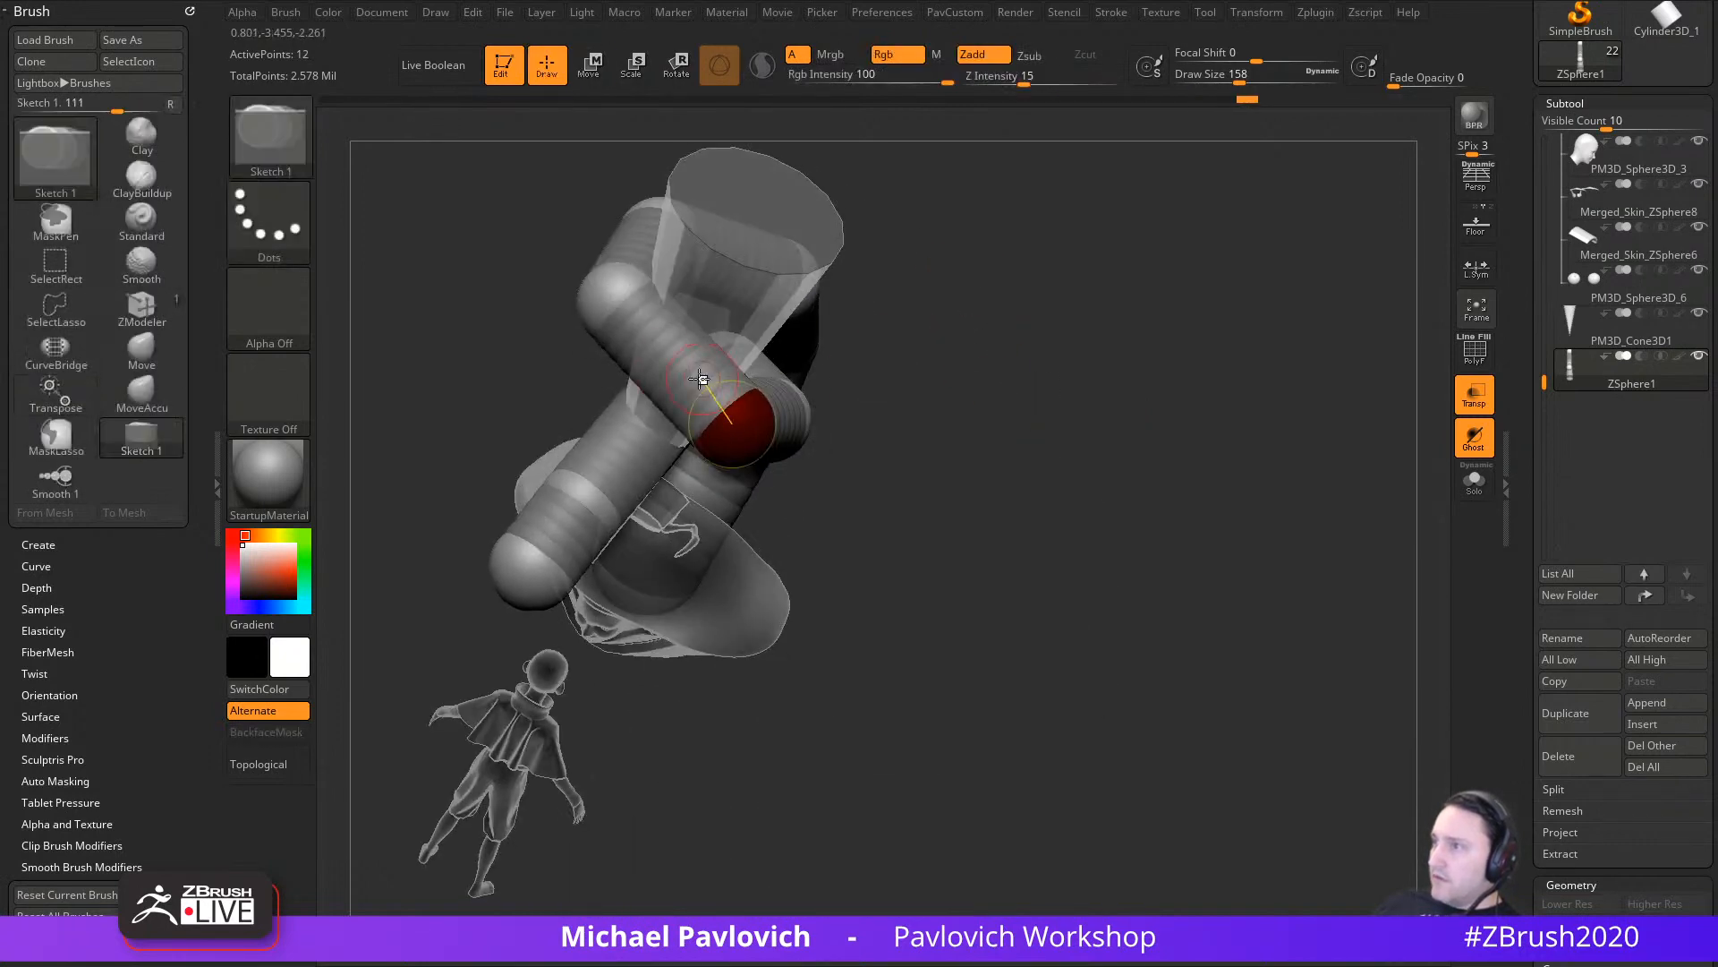
click(664, 351)
drag(919, 330, 806, 309)
key(w)
drag(661, 348, 611, 374)
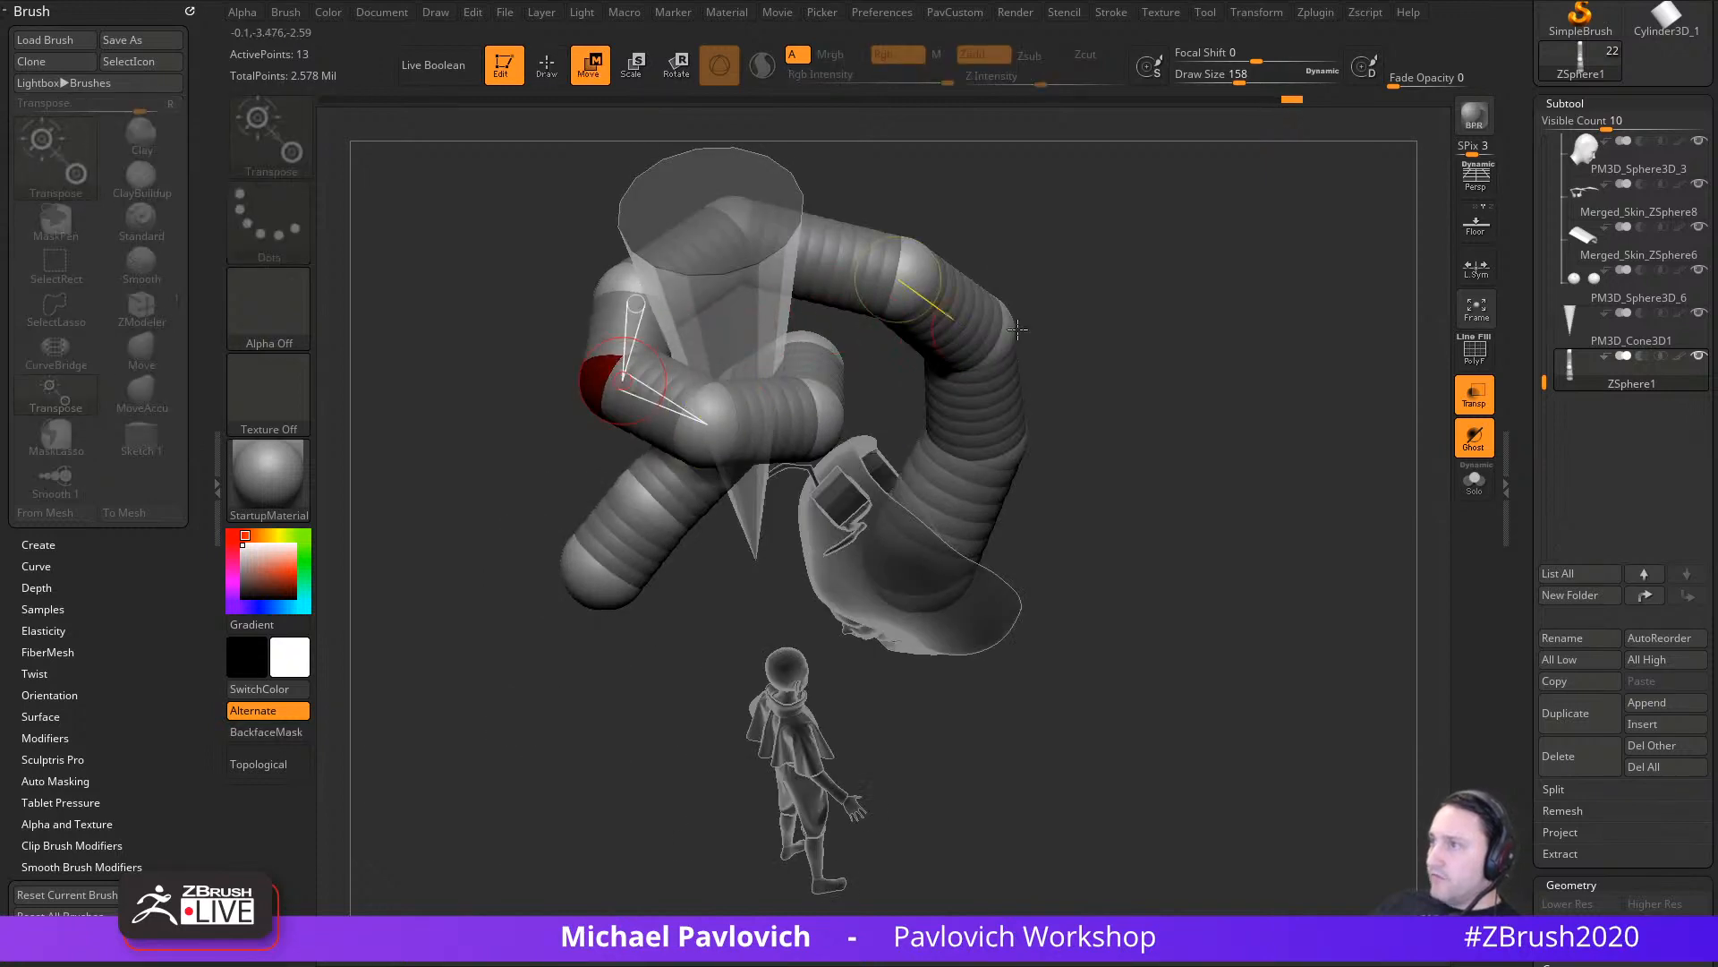
shift+drag(1020, 317, 824, 358)
drag(1173, 365, 939, 395)
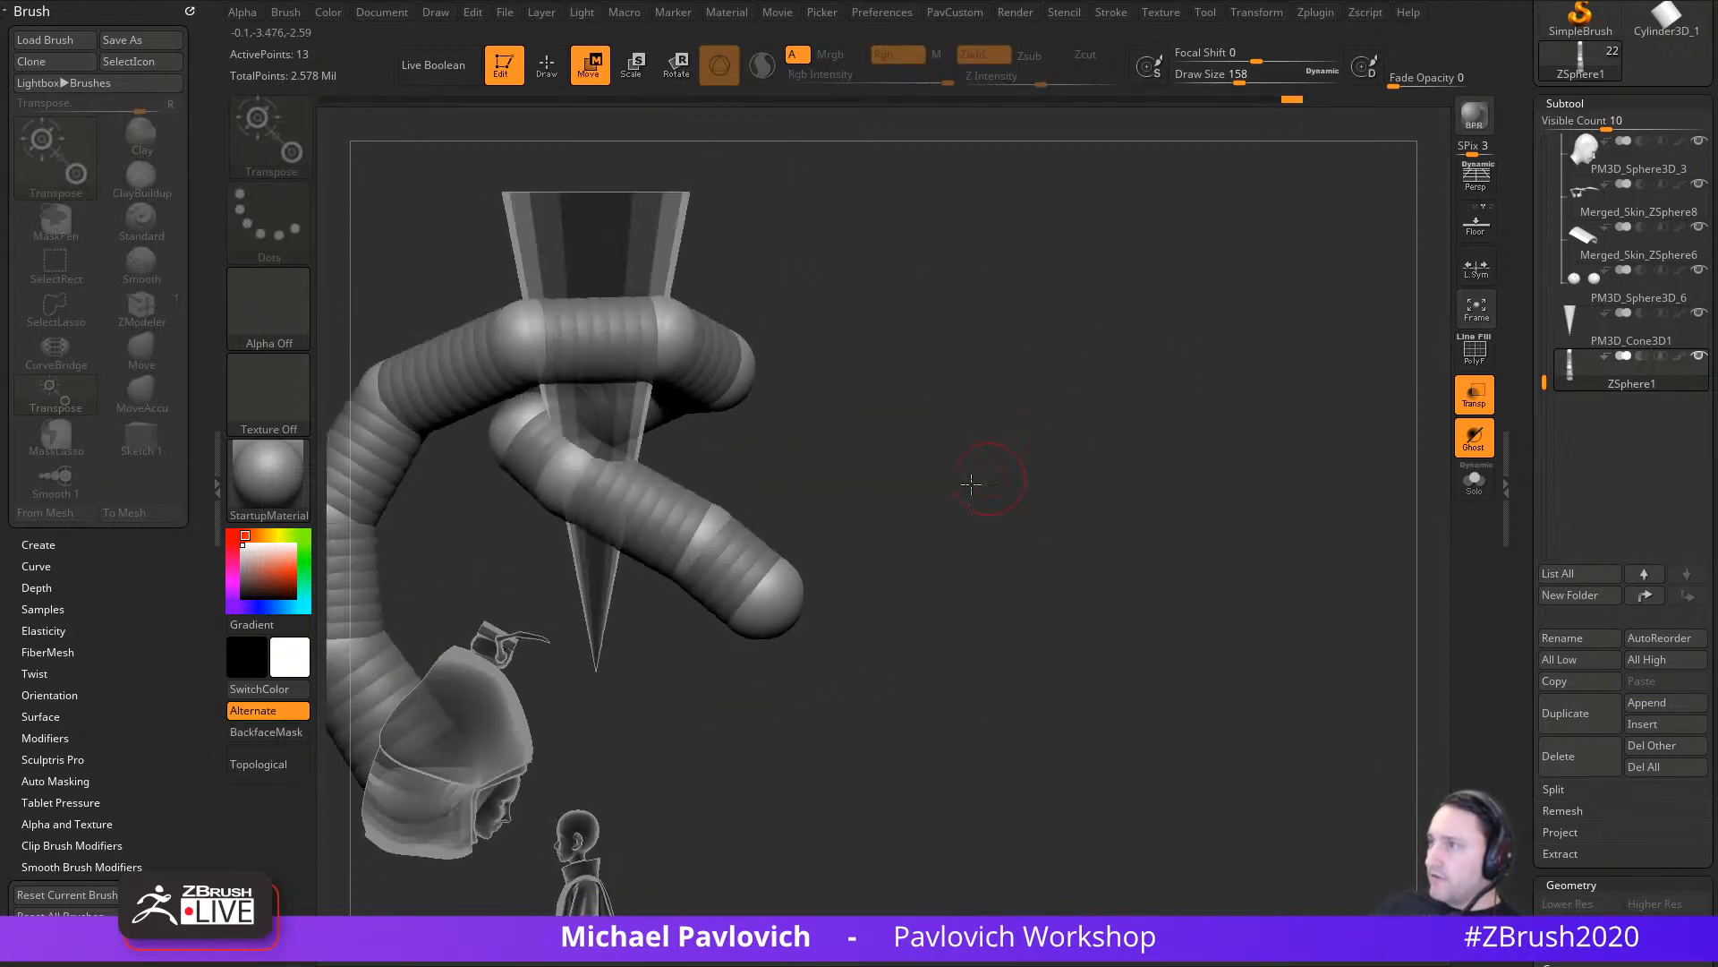
alt+drag(936, 533, 1105, 503)
alt+right_drag(776, 476, 758, 463)
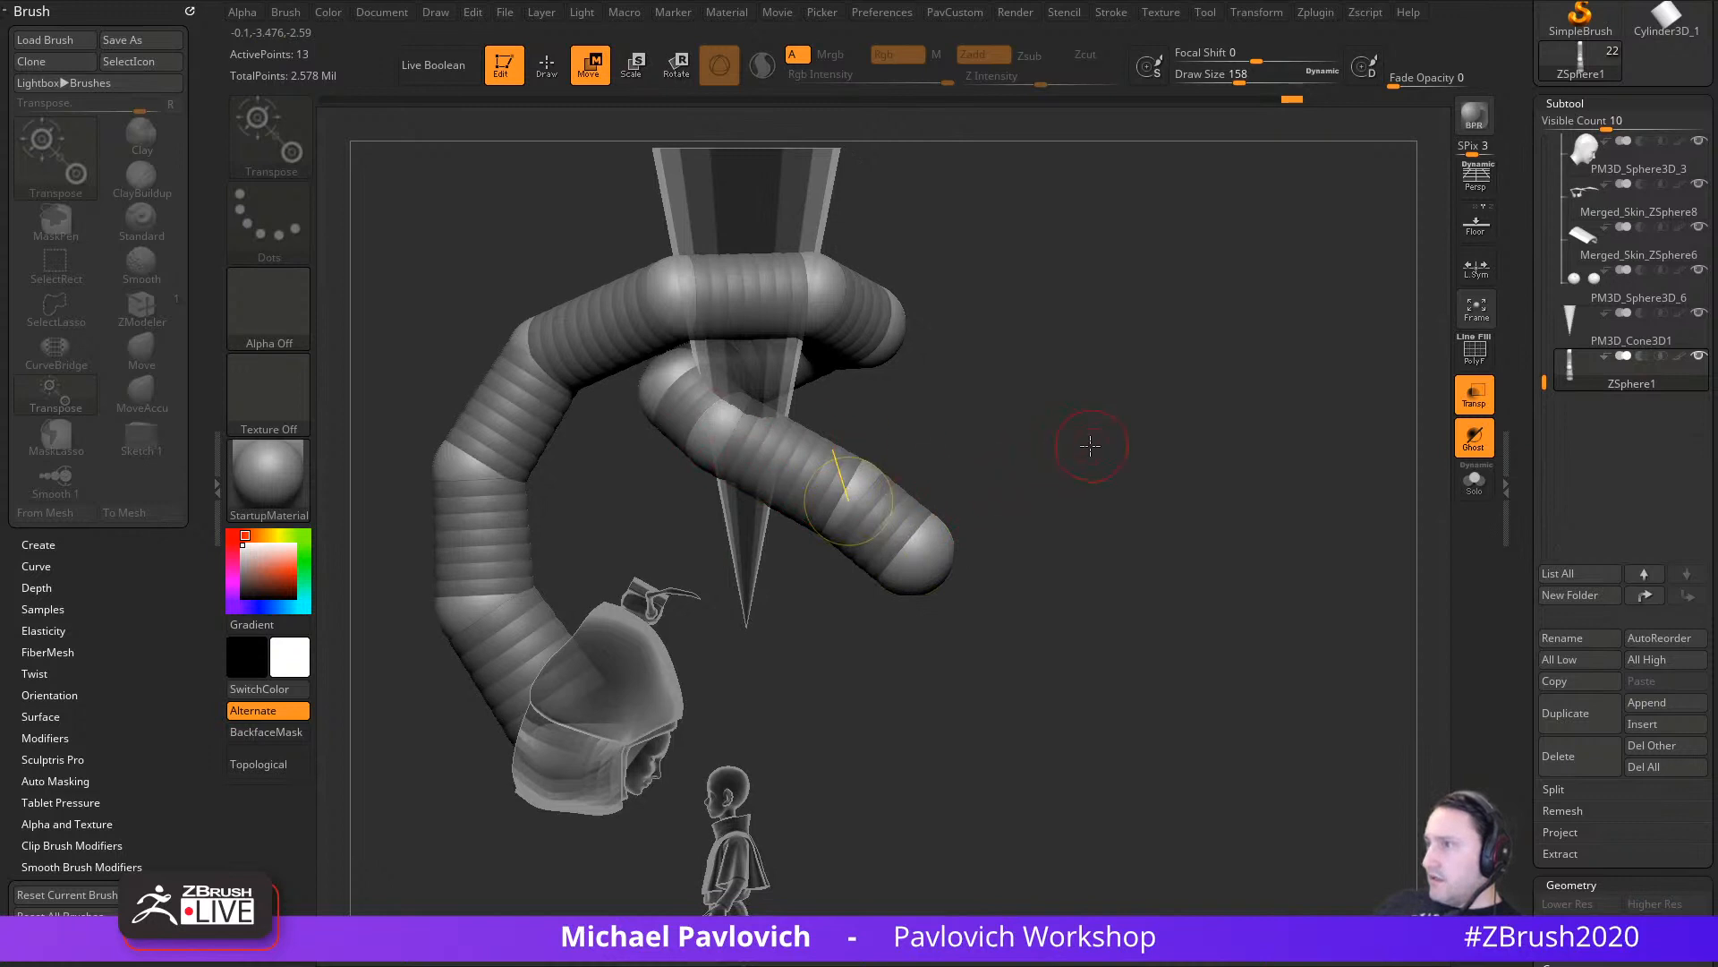
shift+drag(1090, 445, 1073, 430)
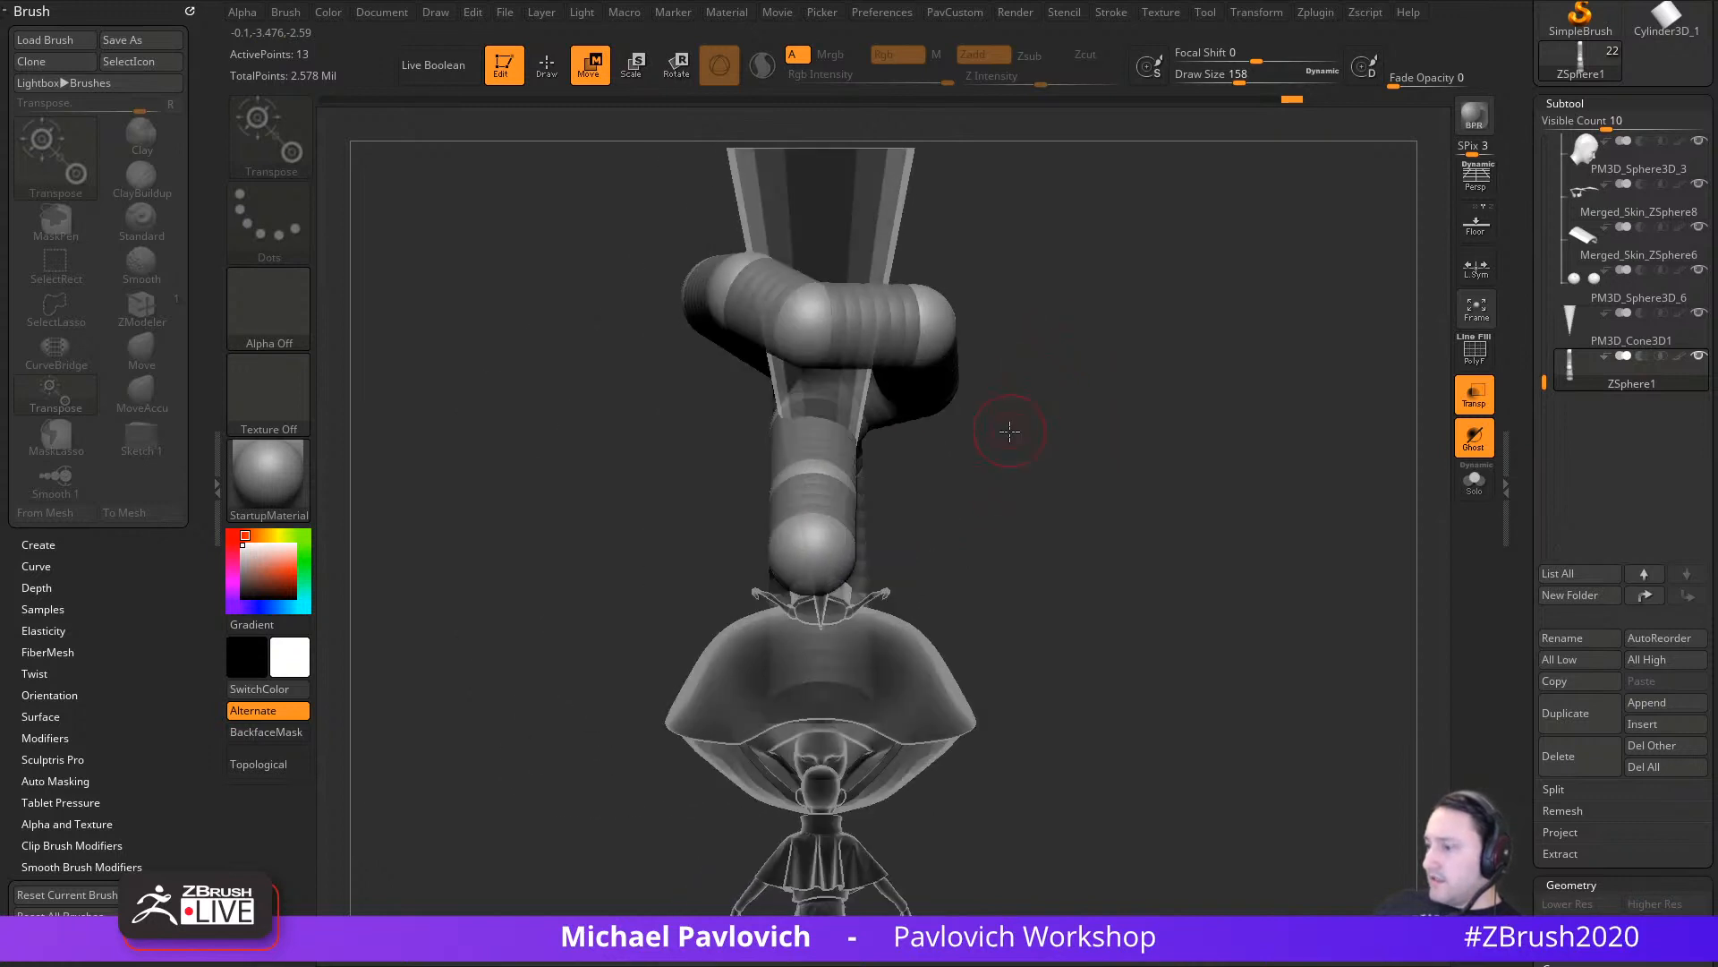
Step: Insert a joint near the tail end of the coil and reposition it to bend the tail downward
drag(990, 384, 877, 476)
mouse_move(1027, 474)
mouse_down()
mouse_move(1003, 420)
mouse_move(1101, 479)
mouse_up()
key(q)
mouse_move(1020, 535)
mouse_down()
mouse_move(958, 567)
mouse_move(985, 541)
mouse_move(1077, 537)
mouse_up()
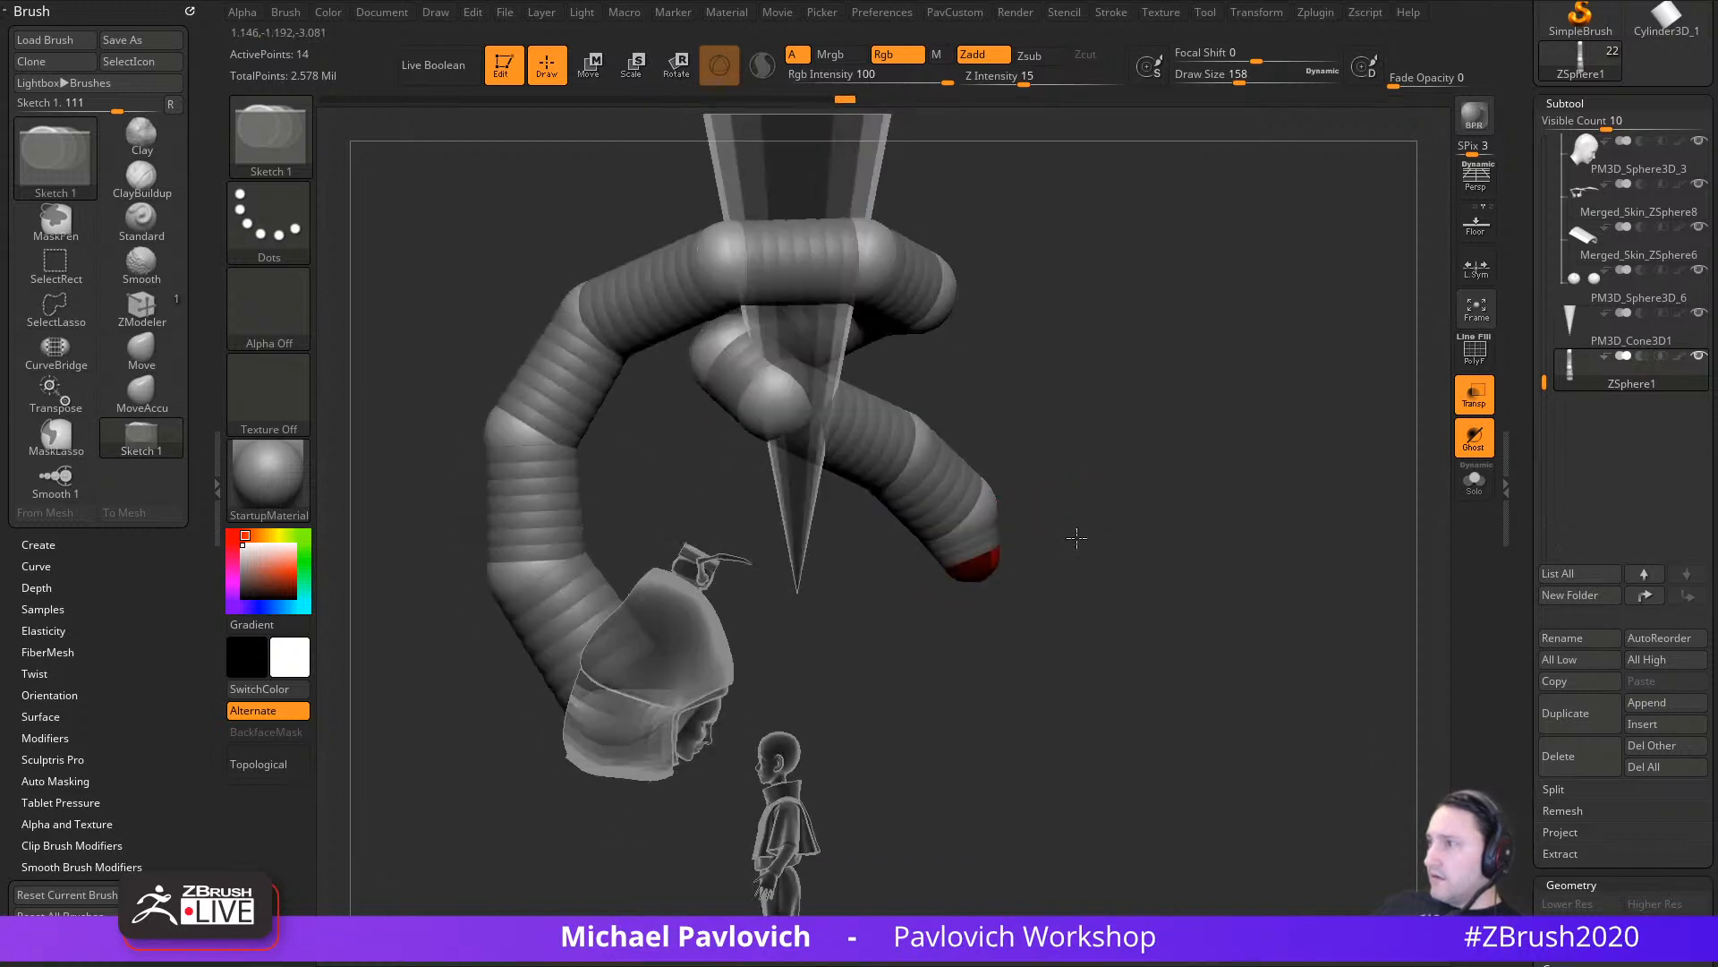
key(w)
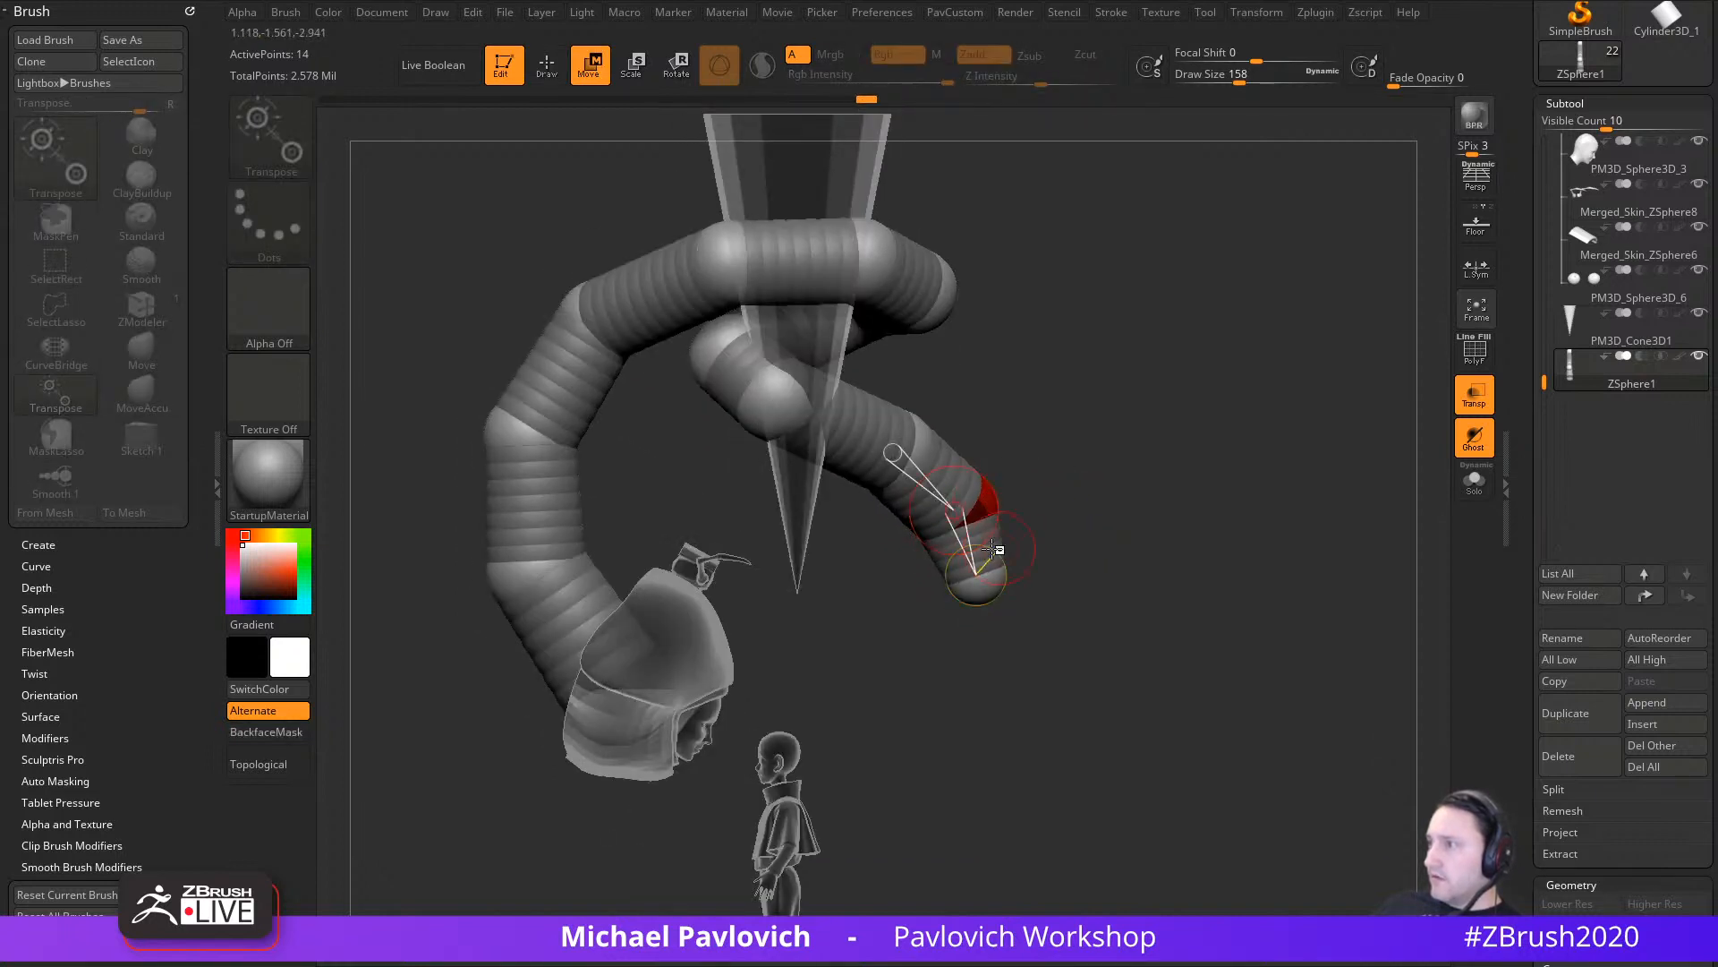
Step: Insert another joint in the tail section and move the neighbouring joint so the tail keeps curving around the cone
key(q)
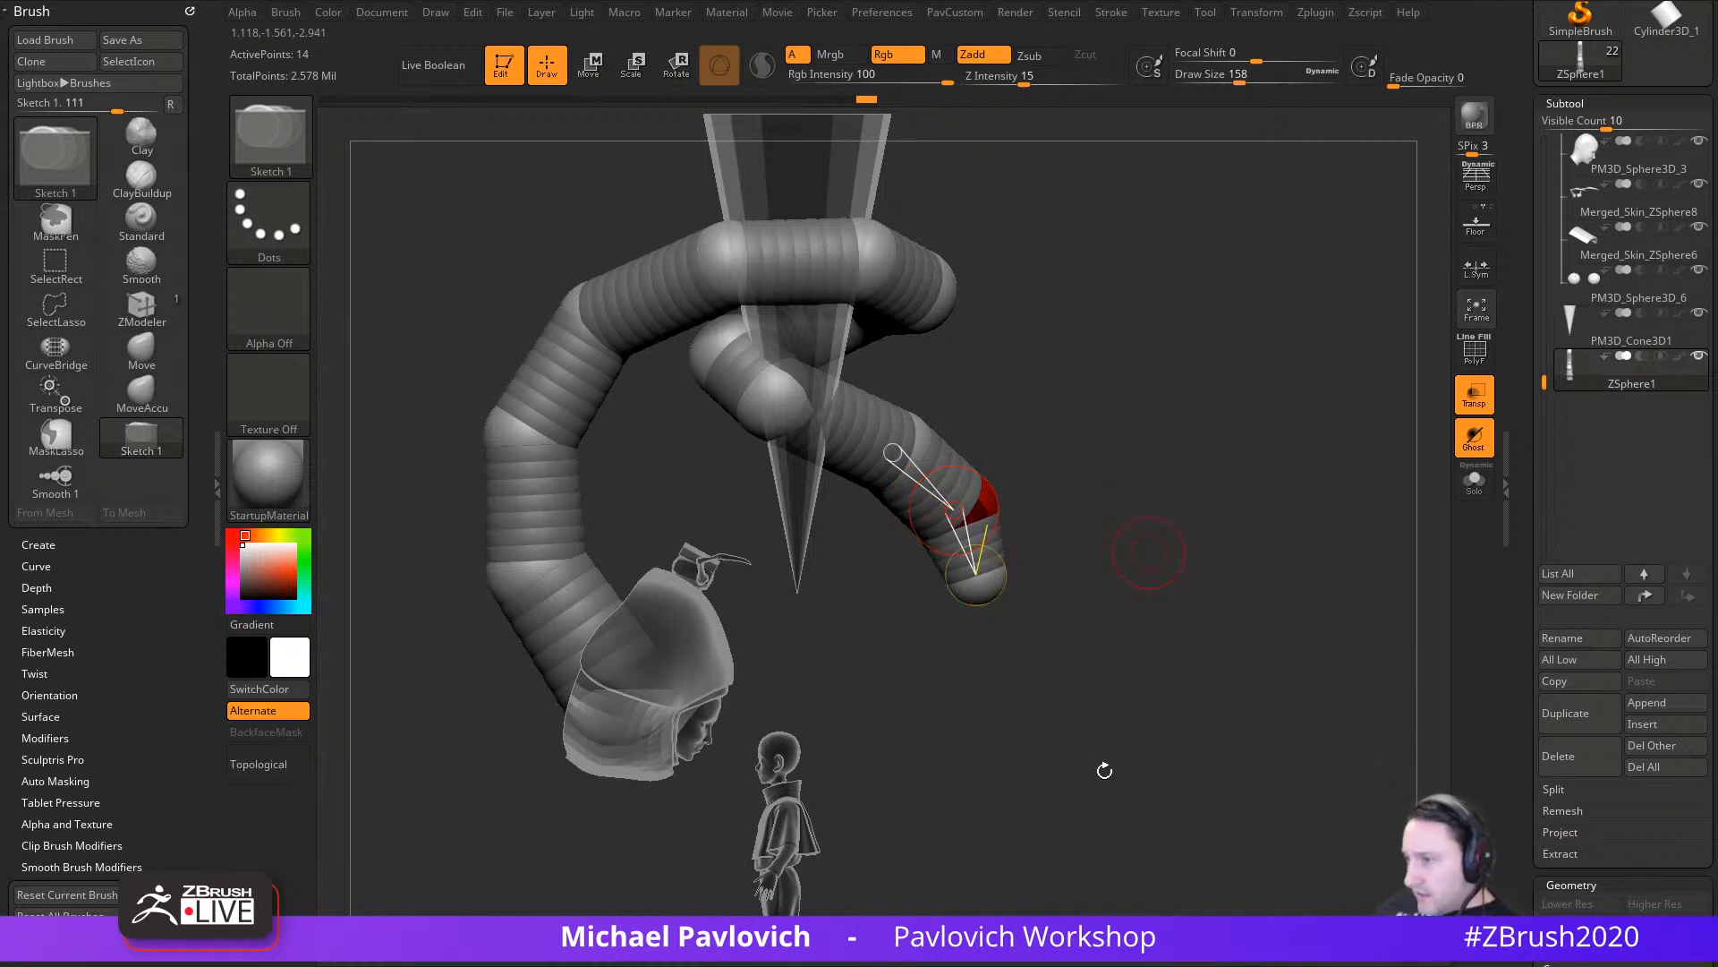
mouse_move(1021, 345)
mouse_down()
mouse_move(1092, 453)
mouse_move(1089, 491)
mouse_move(1074, 441)
mouse_move(1146, 461)
mouse_move(1118, 450)
mouse_move(1163, 408)
mouse_move(1396, 336)
mouse_move(1422, 350)
mouse_move(1056, 470)
mouse_up()
key(w)
drag(741, 570, 759, 553)
drag(949, 528, 1155, 501)
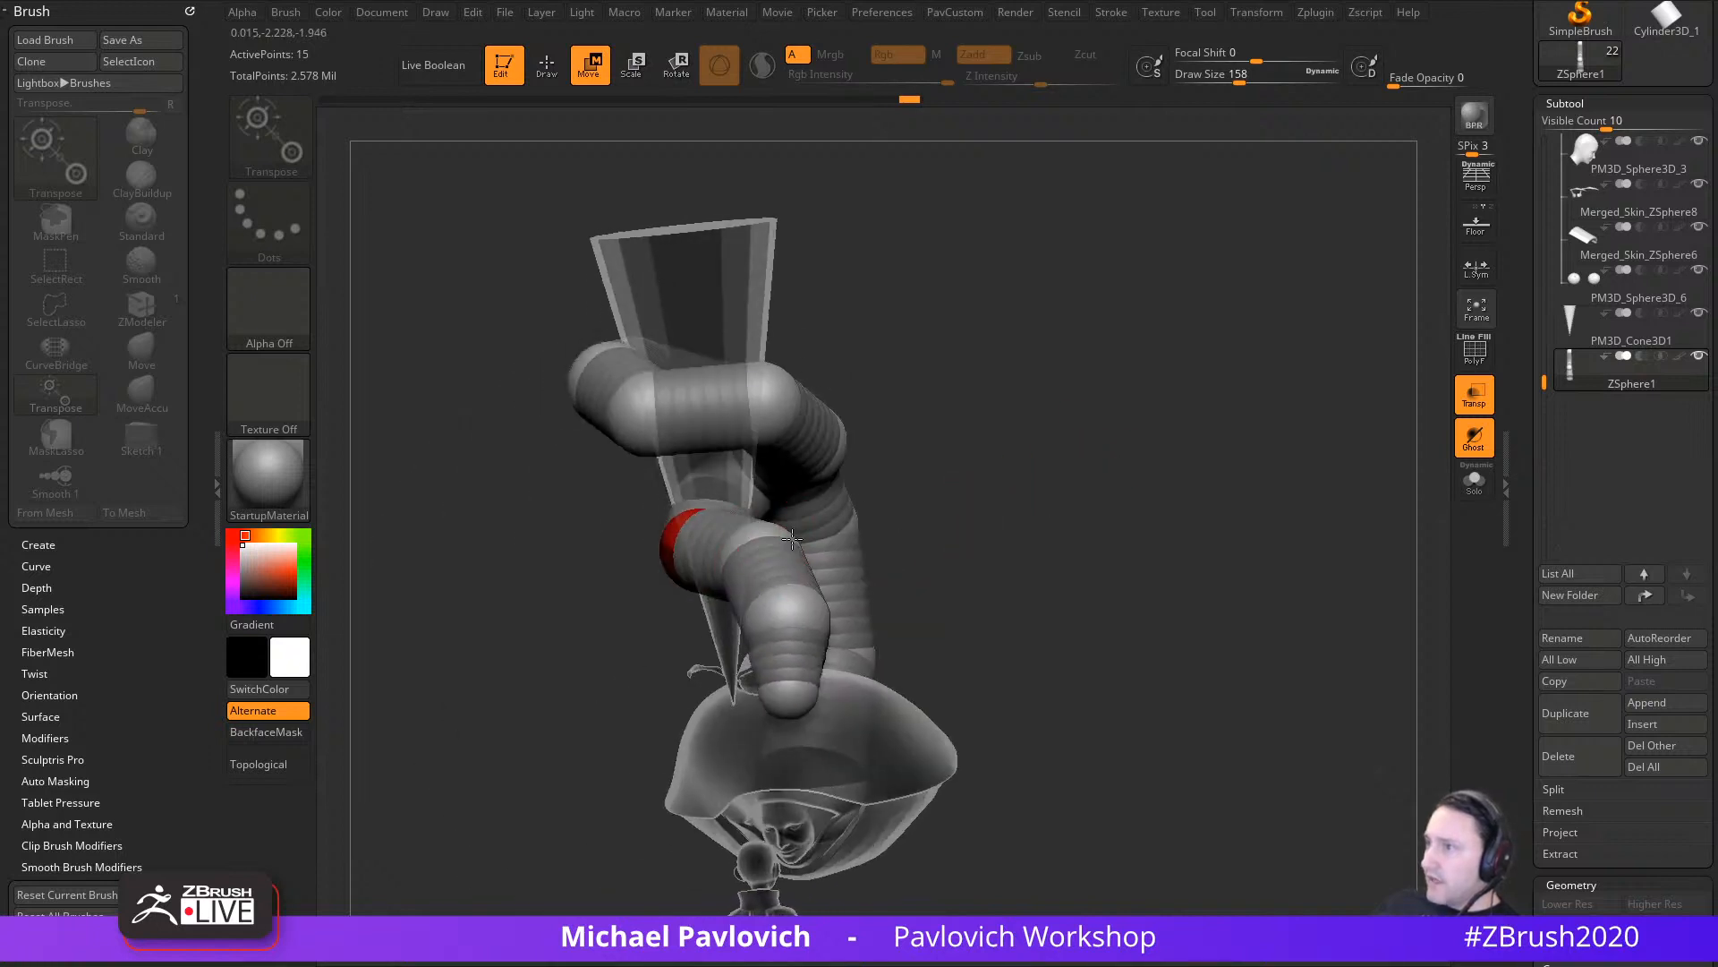
drag(675, 537, 689, 548)
mouse_move(1164, 447)
mouse_down()
mouse_move(998, 491)
mouse_move(1039, 429)
mouse_move(1140, 424)
mouse_up()
drag(1056, 474, 1167, 438)
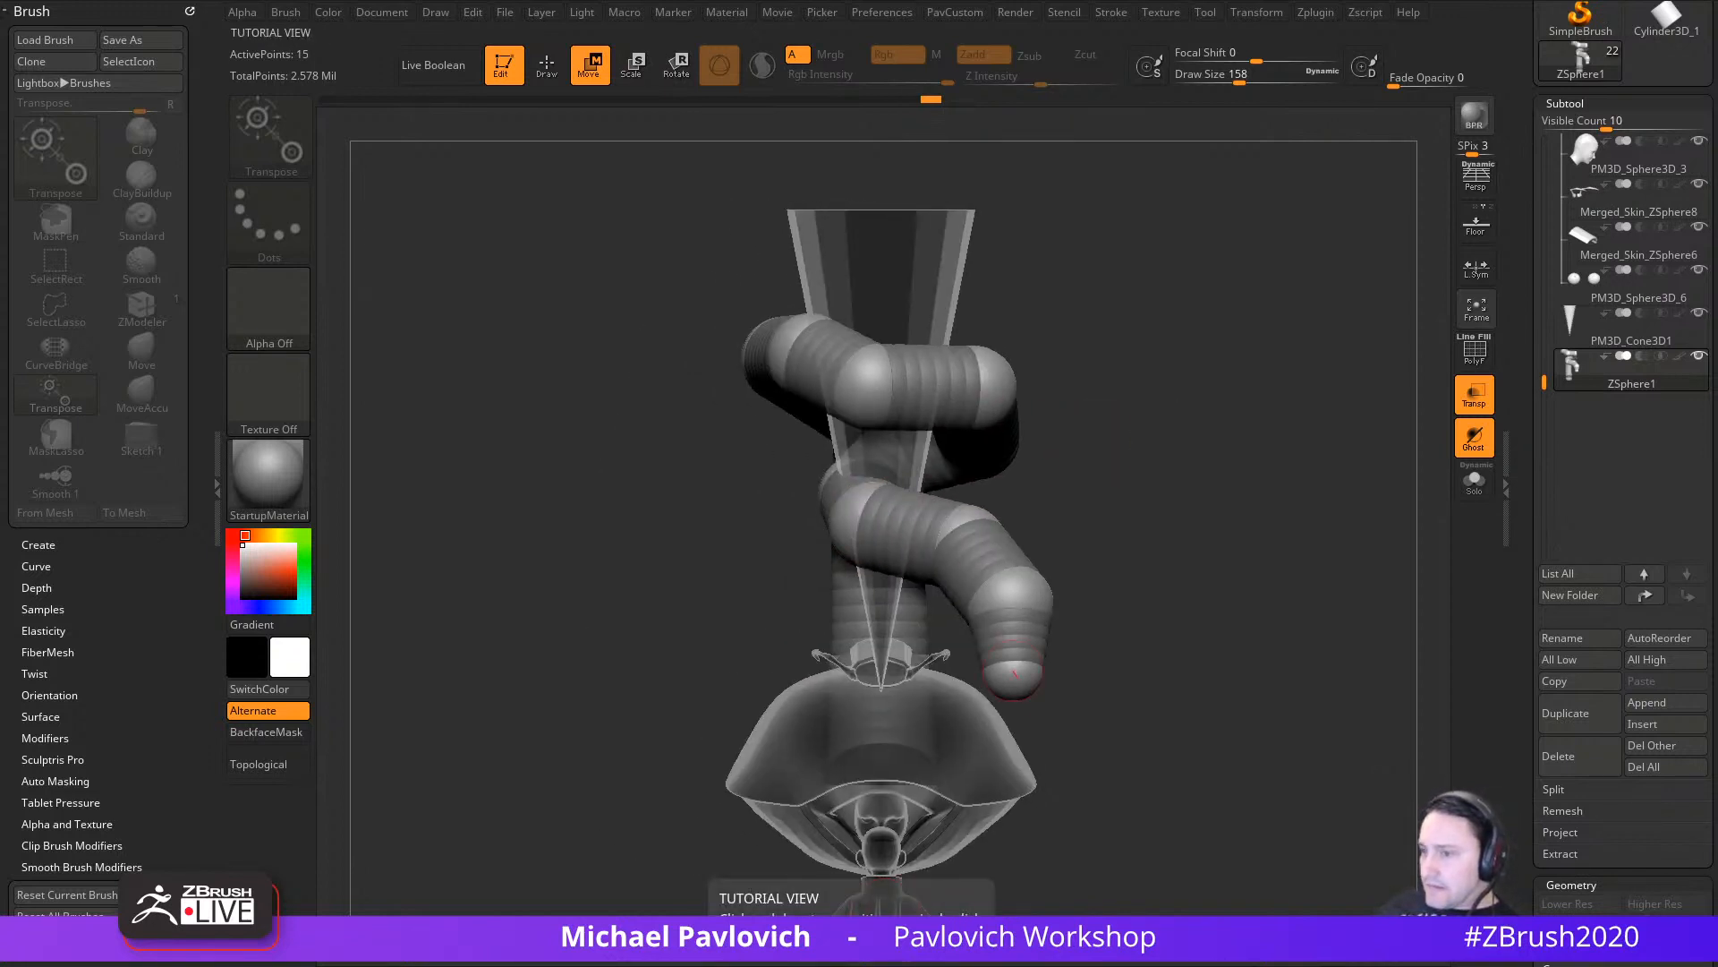
Step: Switch to the browser, search the YouTube channel for "zsphere rig" and open the ZSphere Posing Wings Feathers Topology livestream
key(alt+Tab)
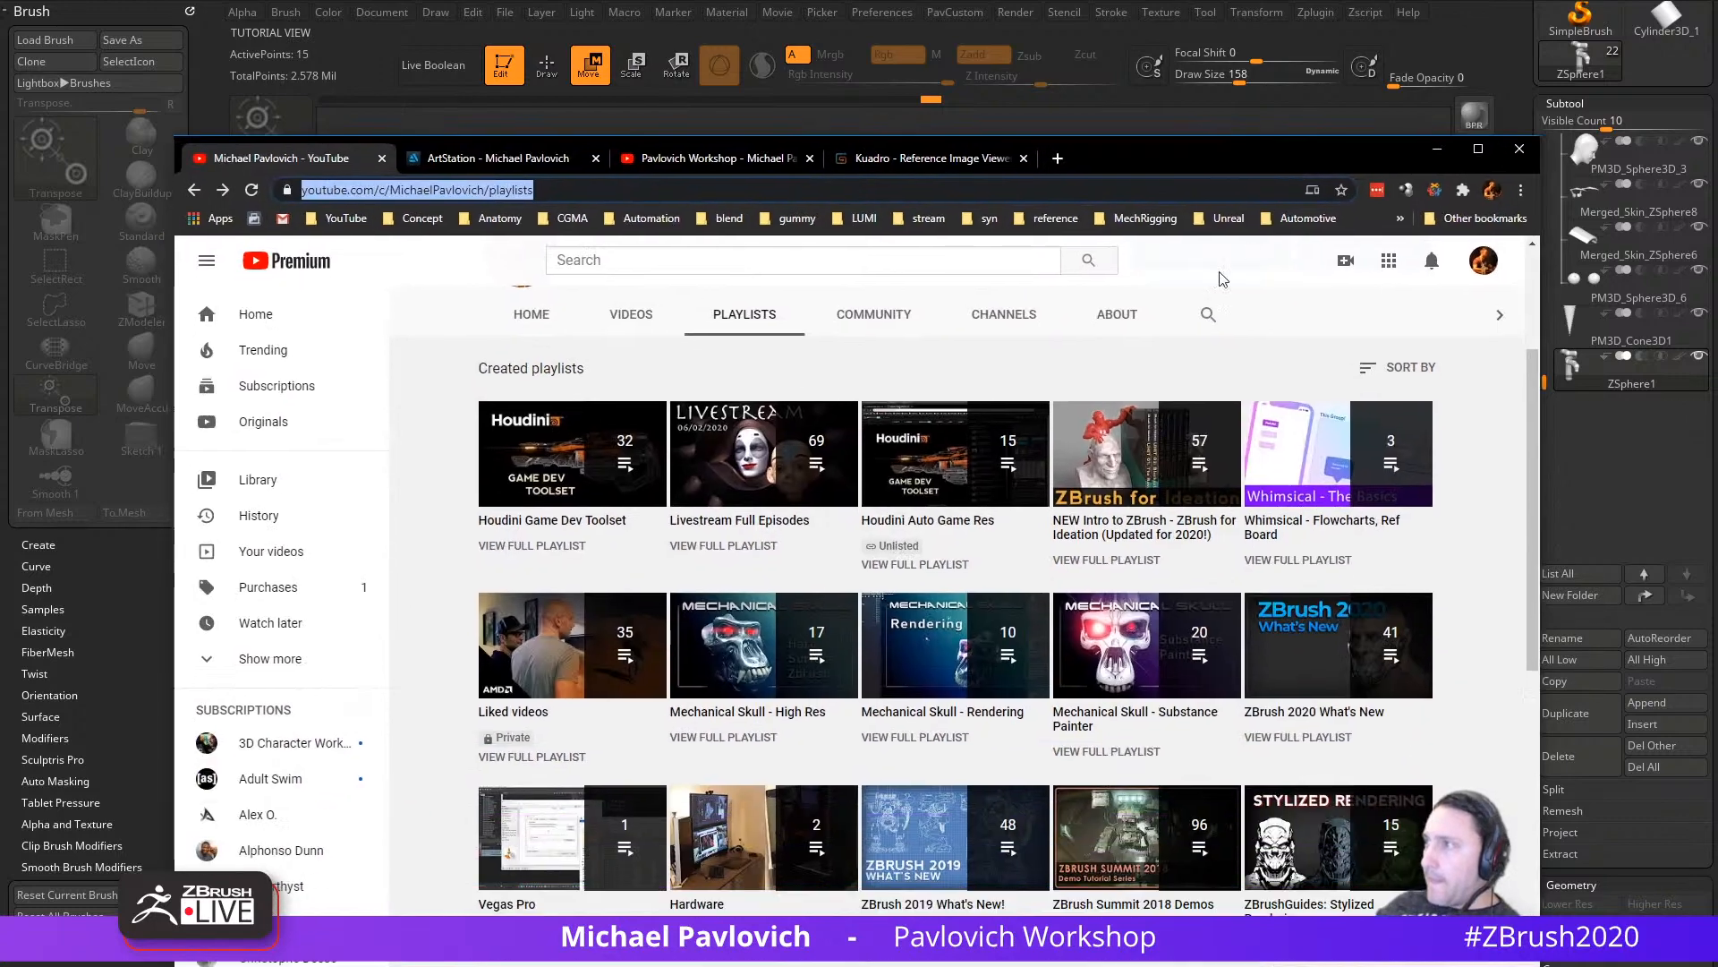
click(1208, 316)
text(zsphe)
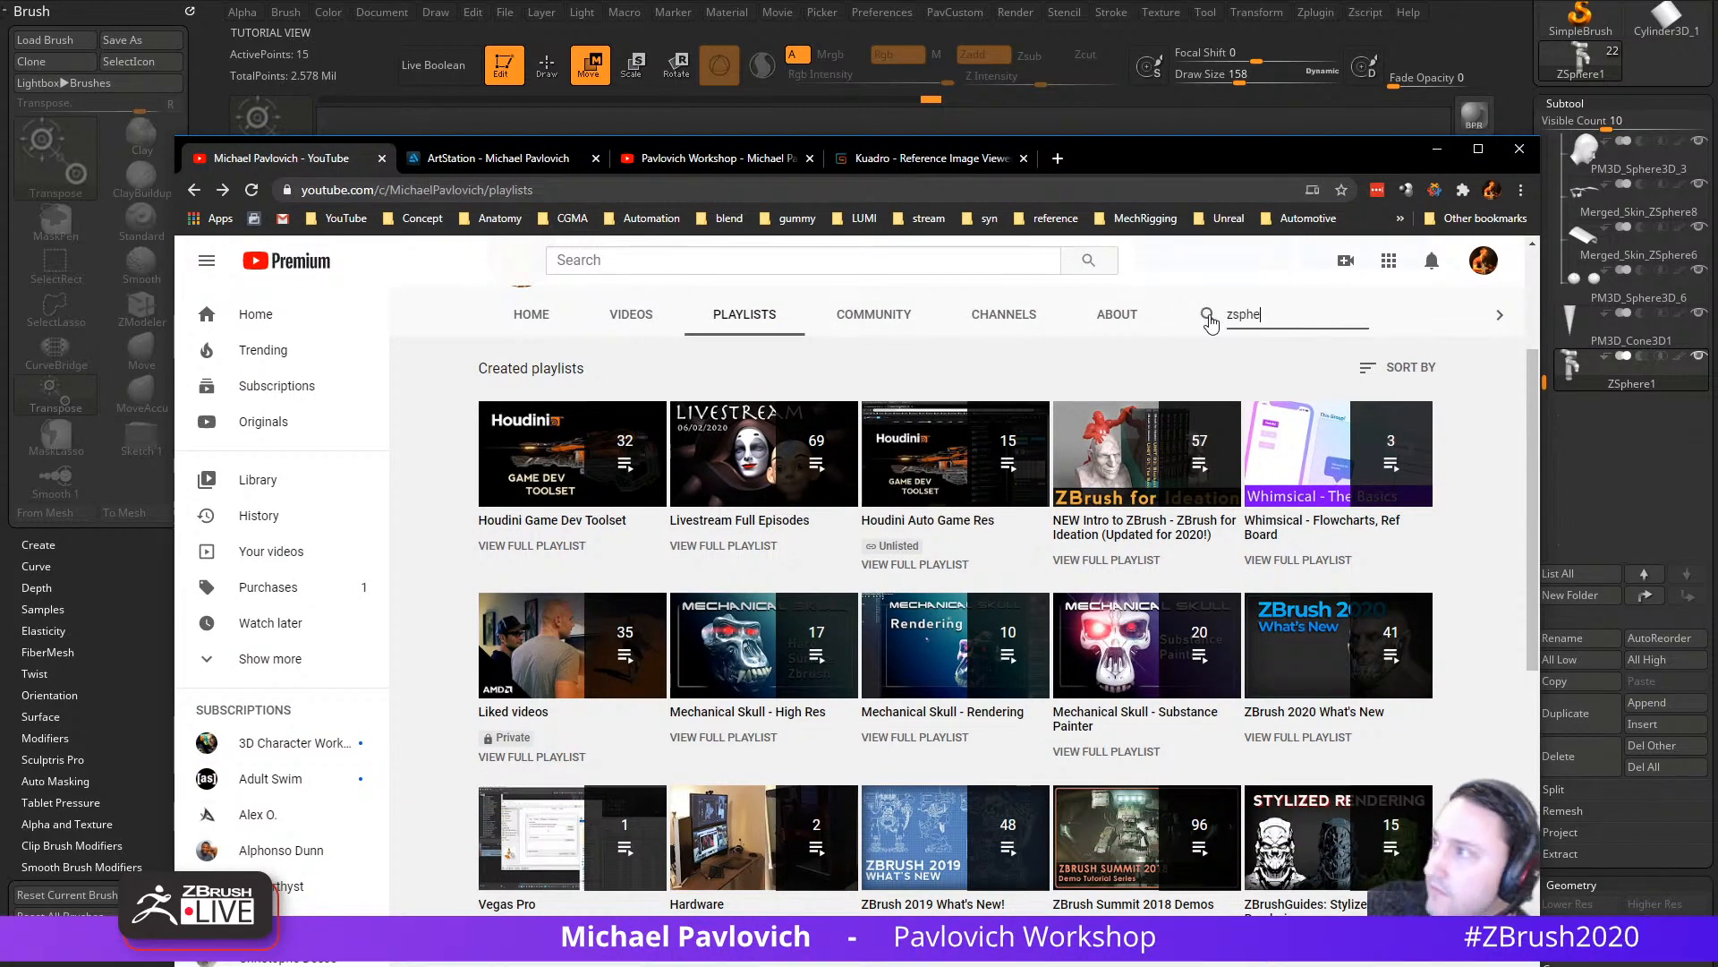
text(re rig)
key(Return)
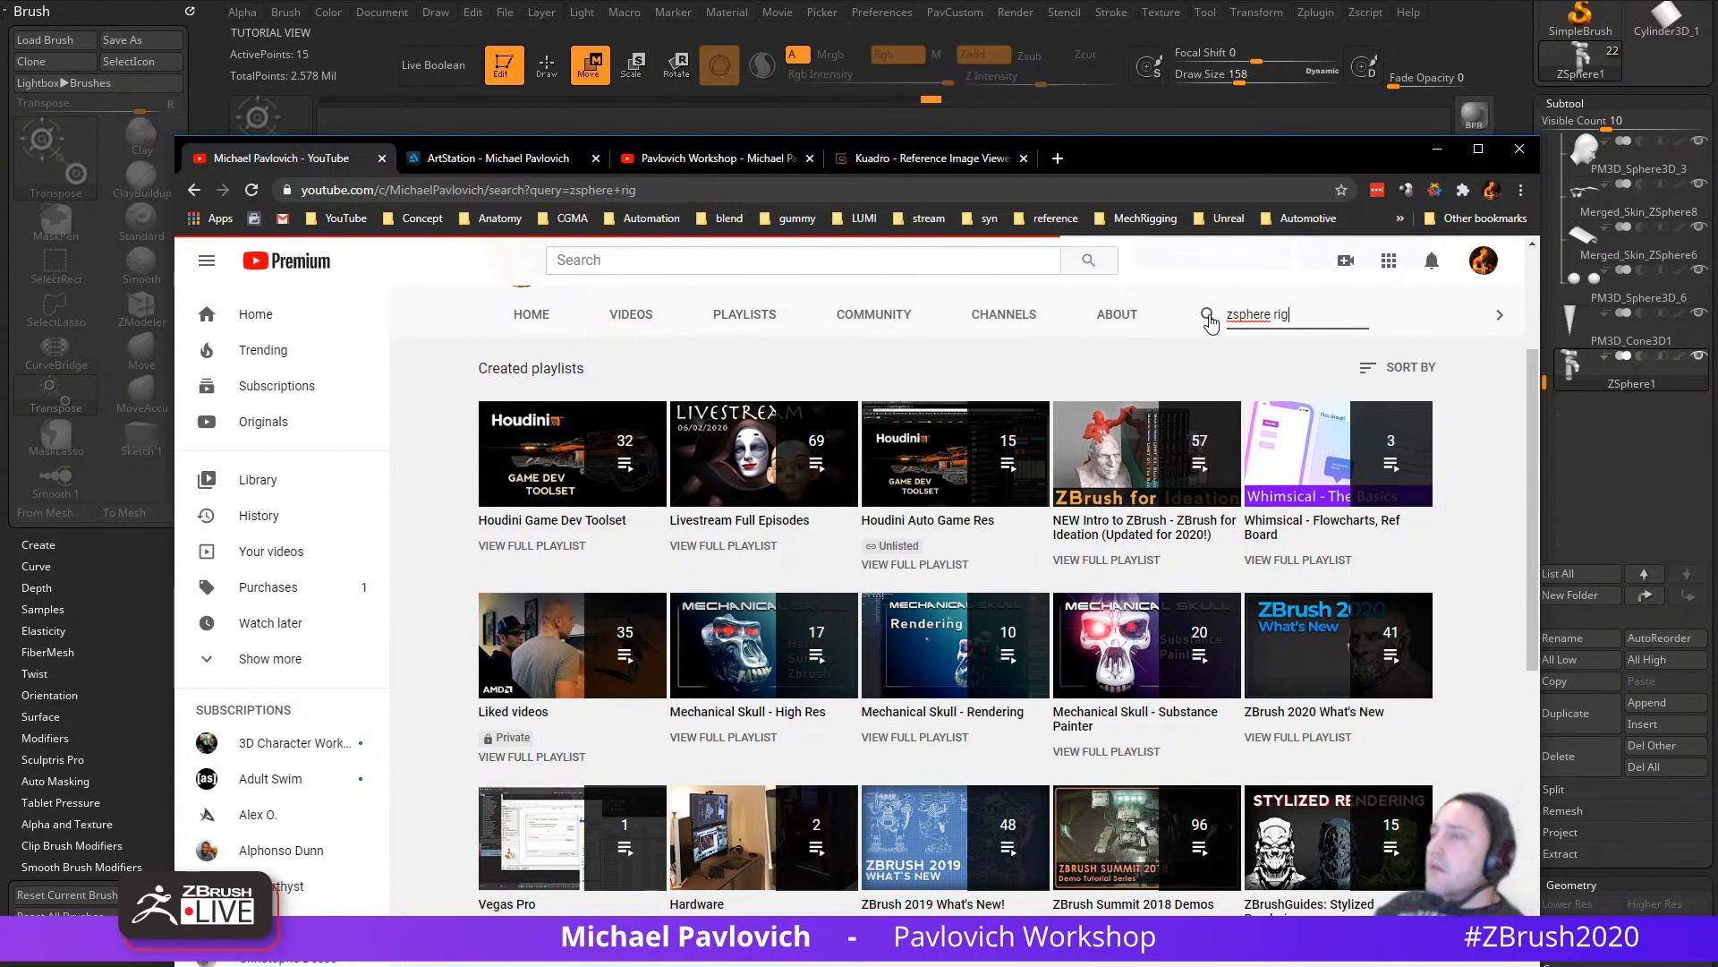
scroll(501, 626, down, 7)
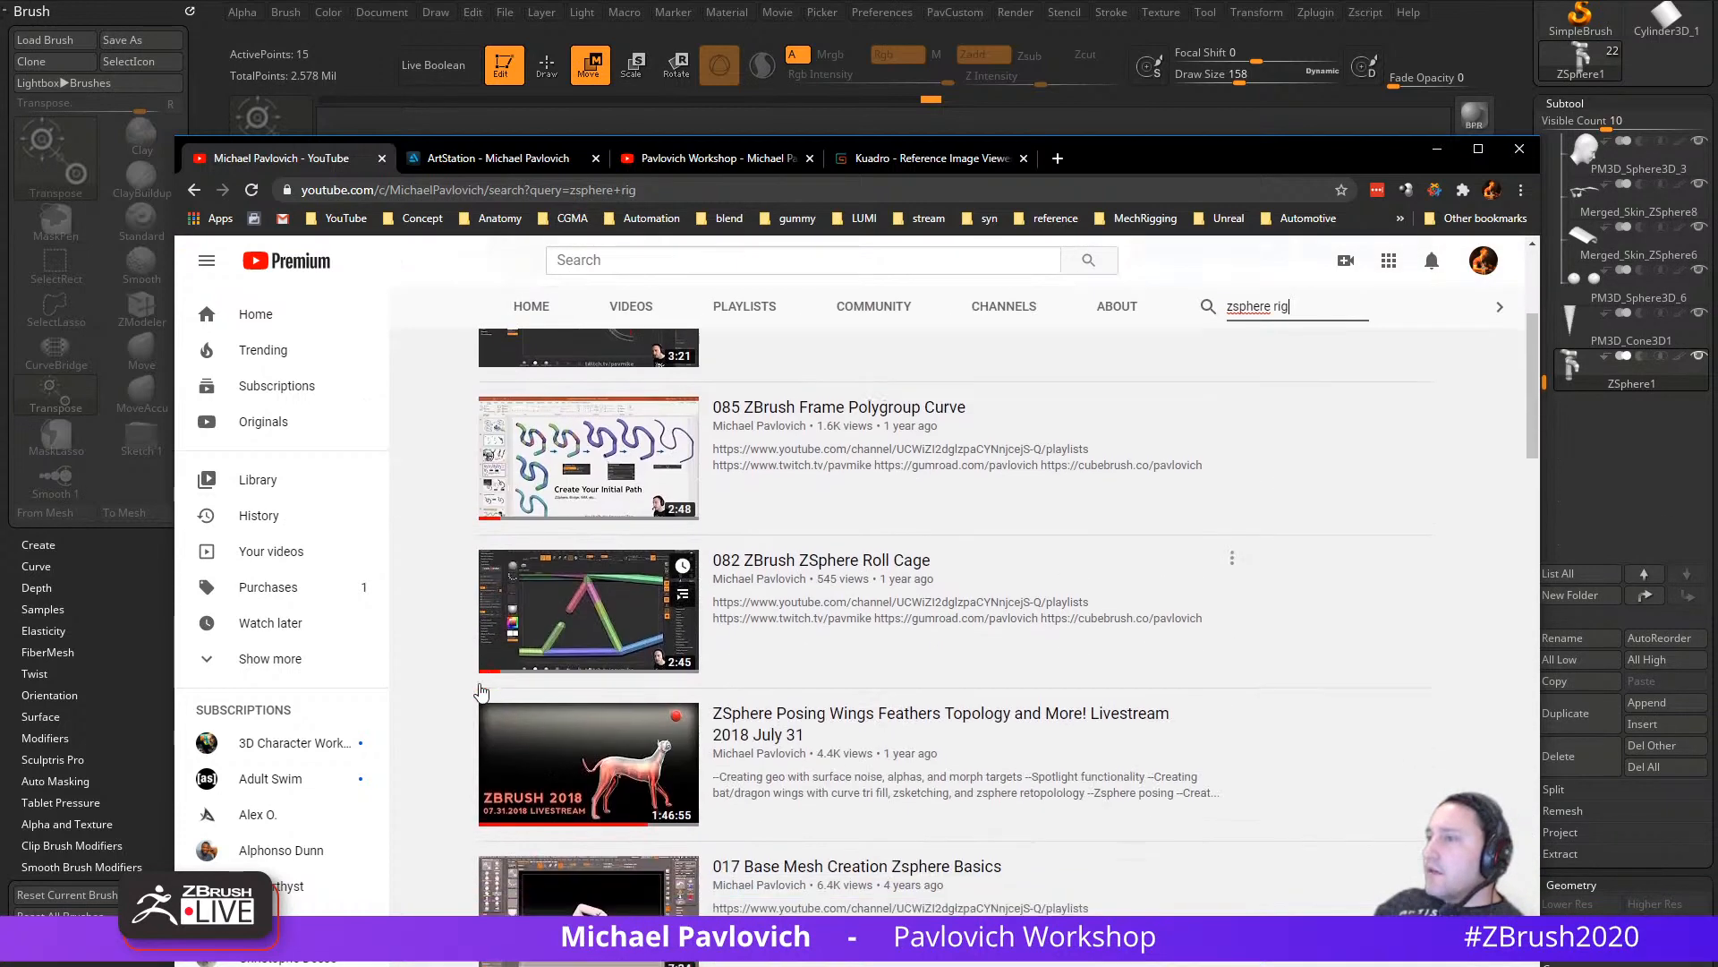
click(855, 467)
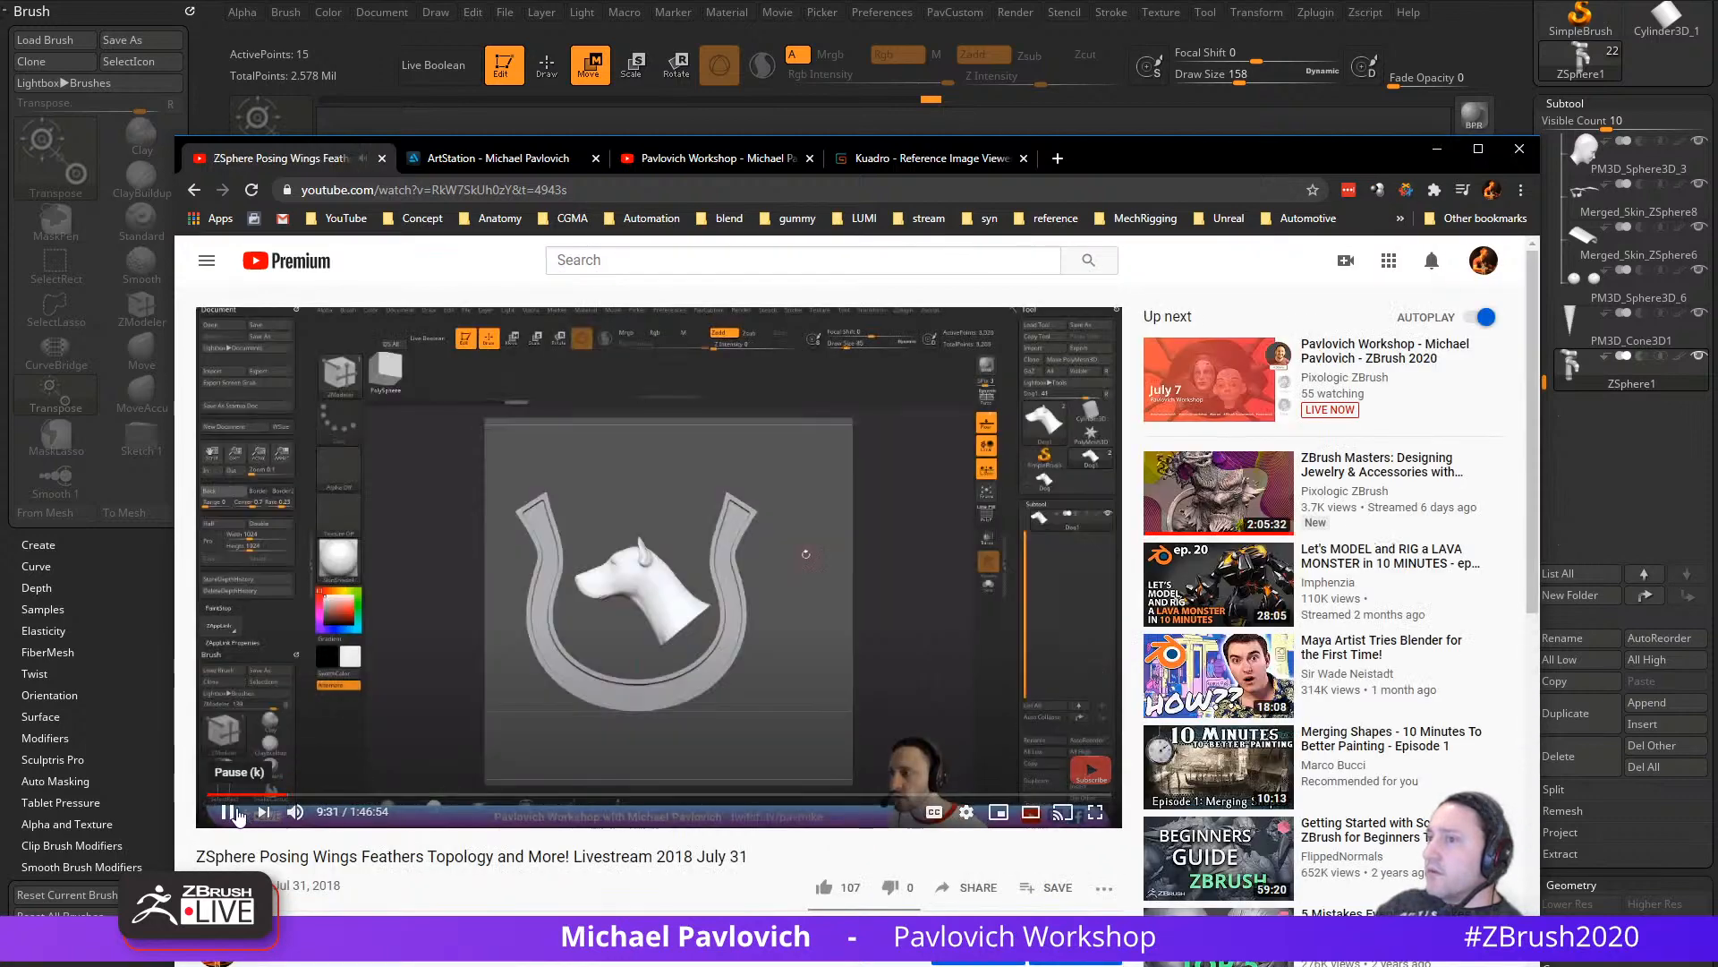
Step: Scrub through the livestream to locate the ZSphere posing demonstration with the dog figure, stopping at 41:58
click(227, 793)
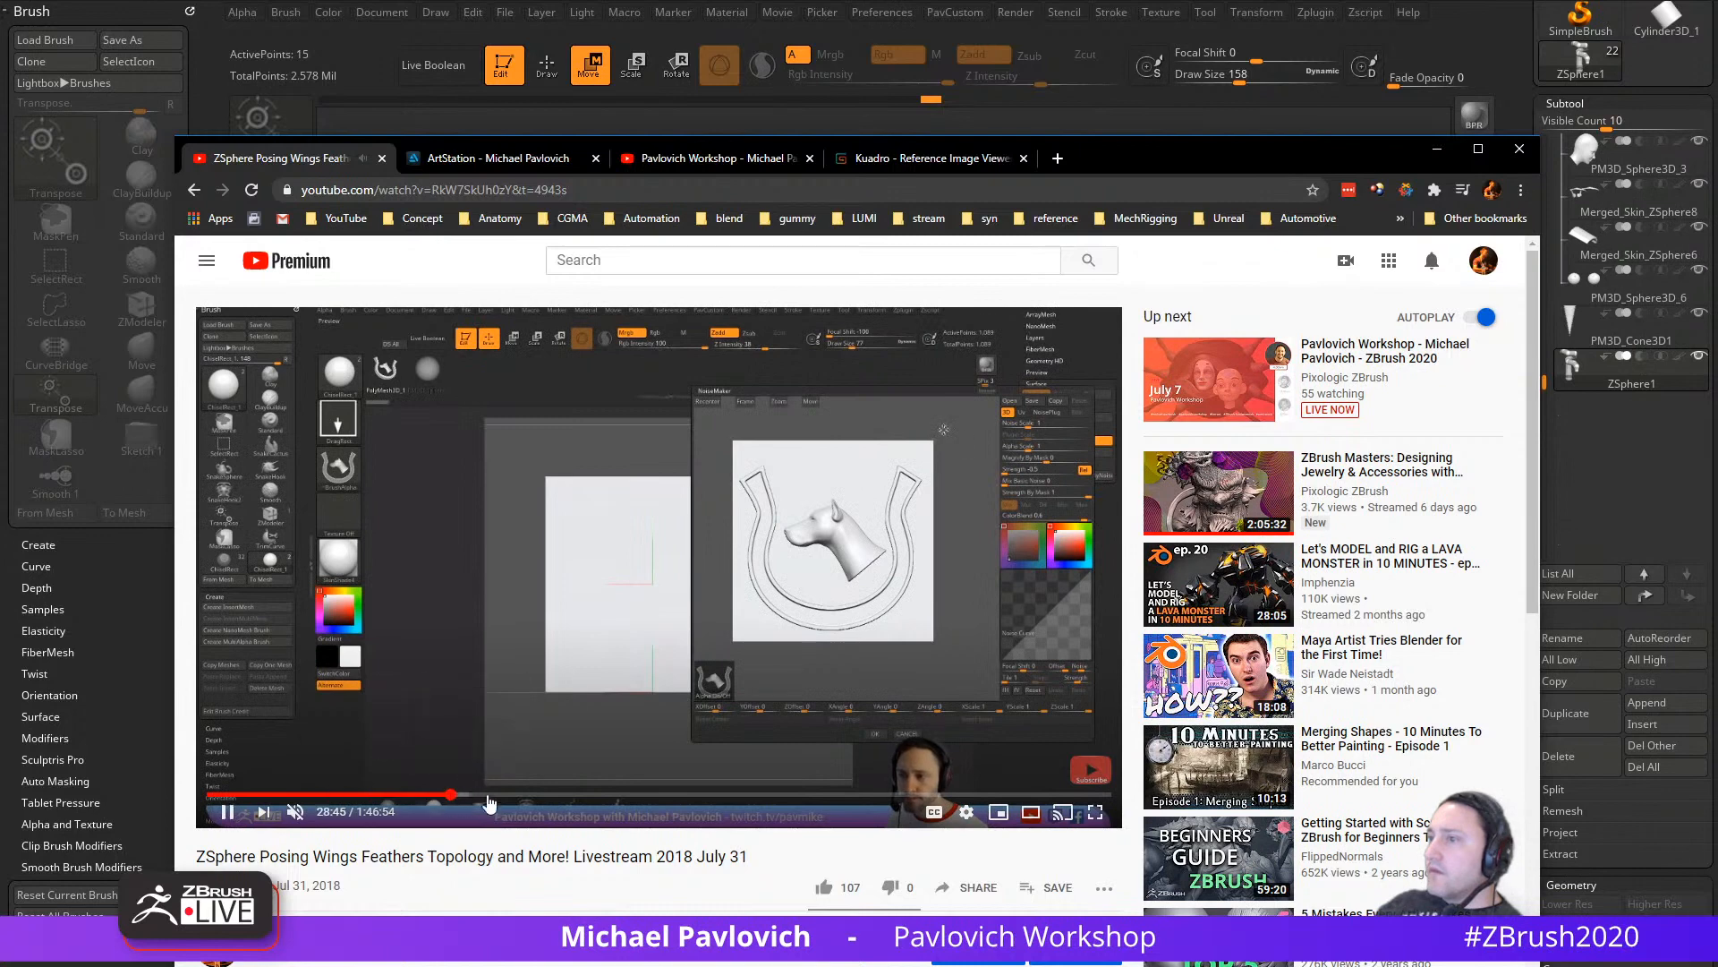
click(523, 796)
click(577, 796)
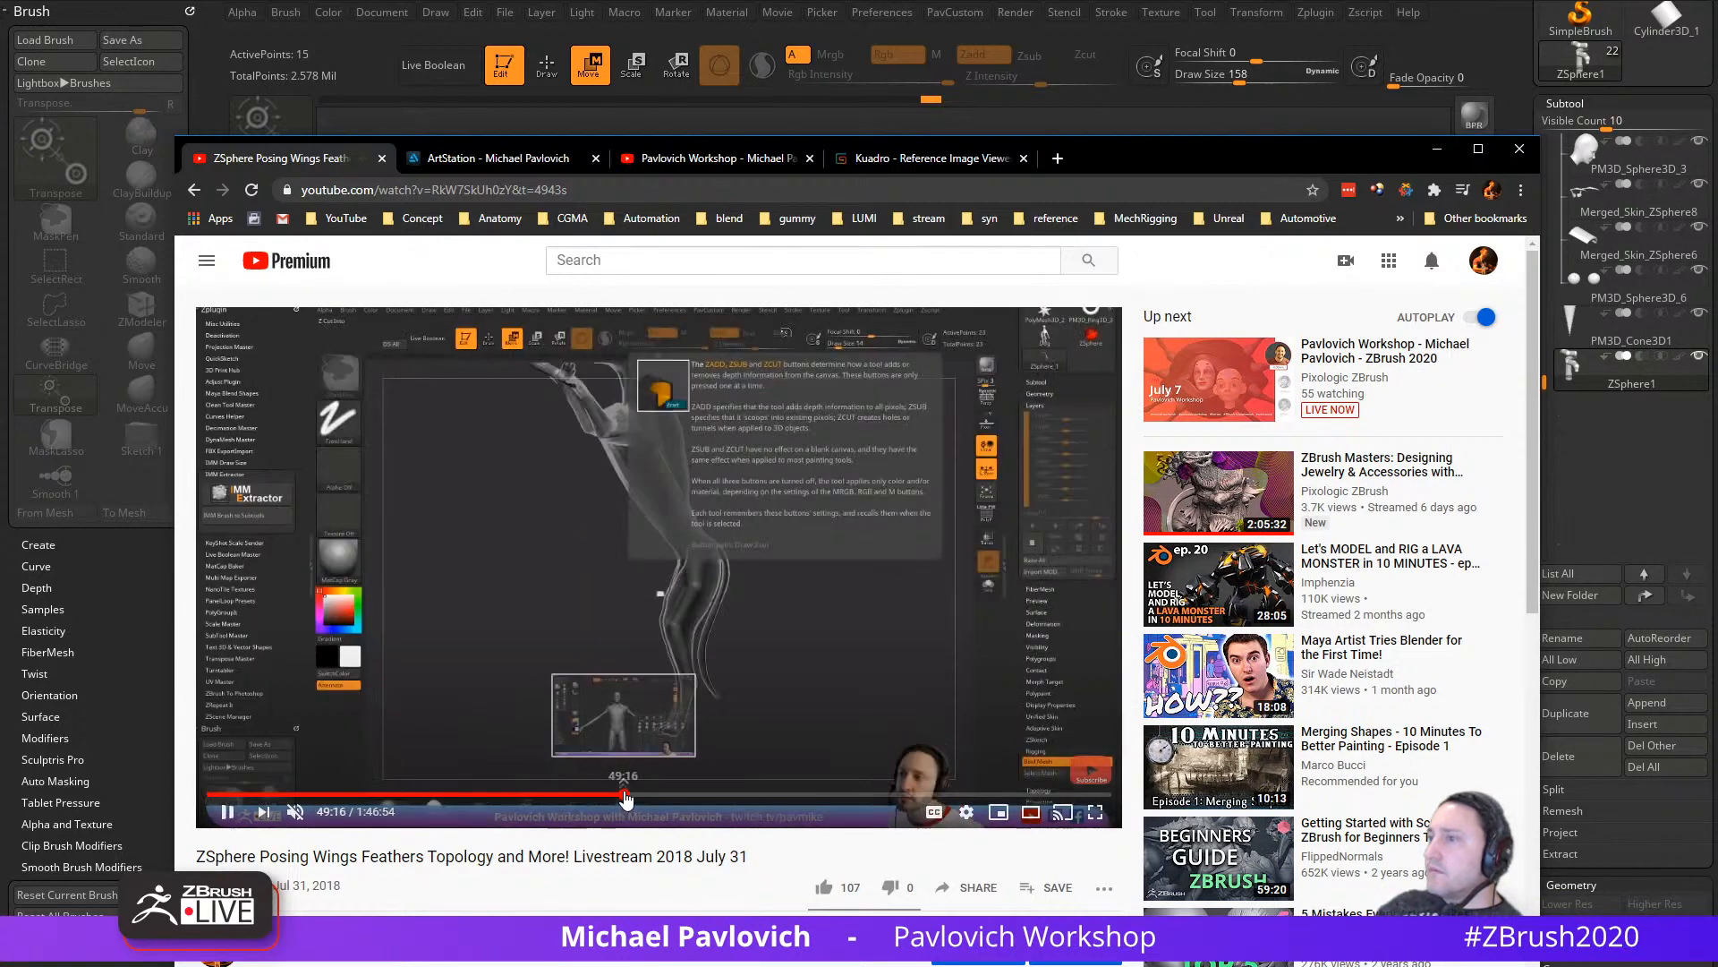
click(625, 795)
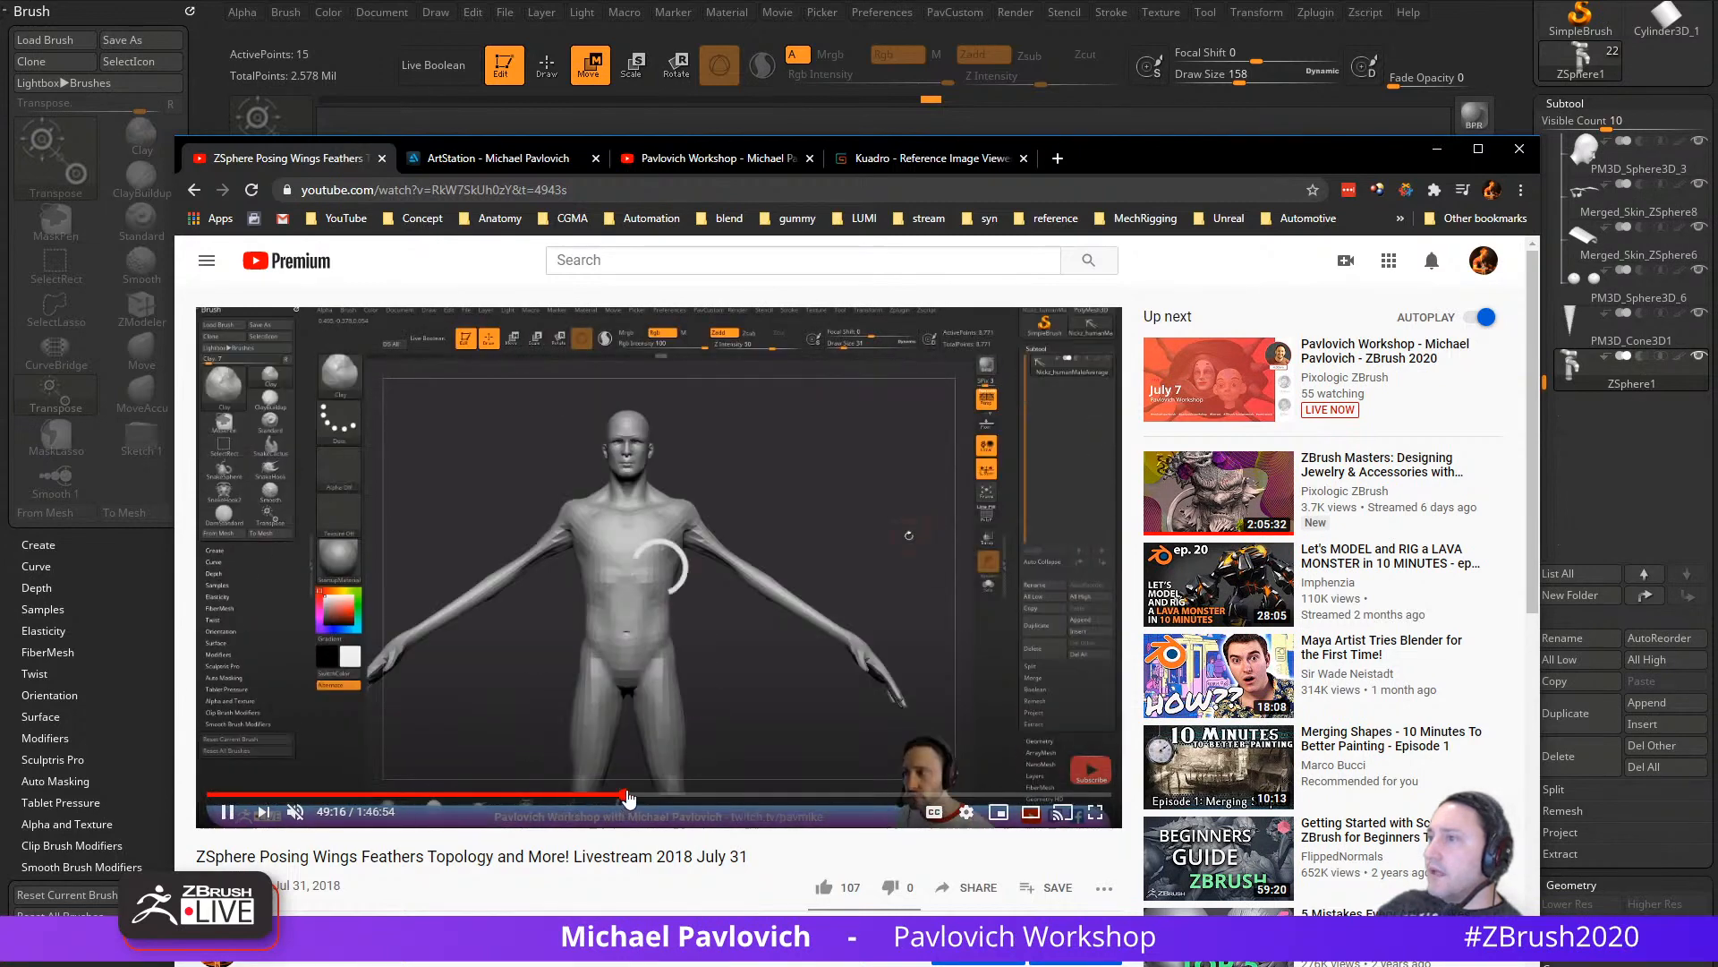
click(608, 794)
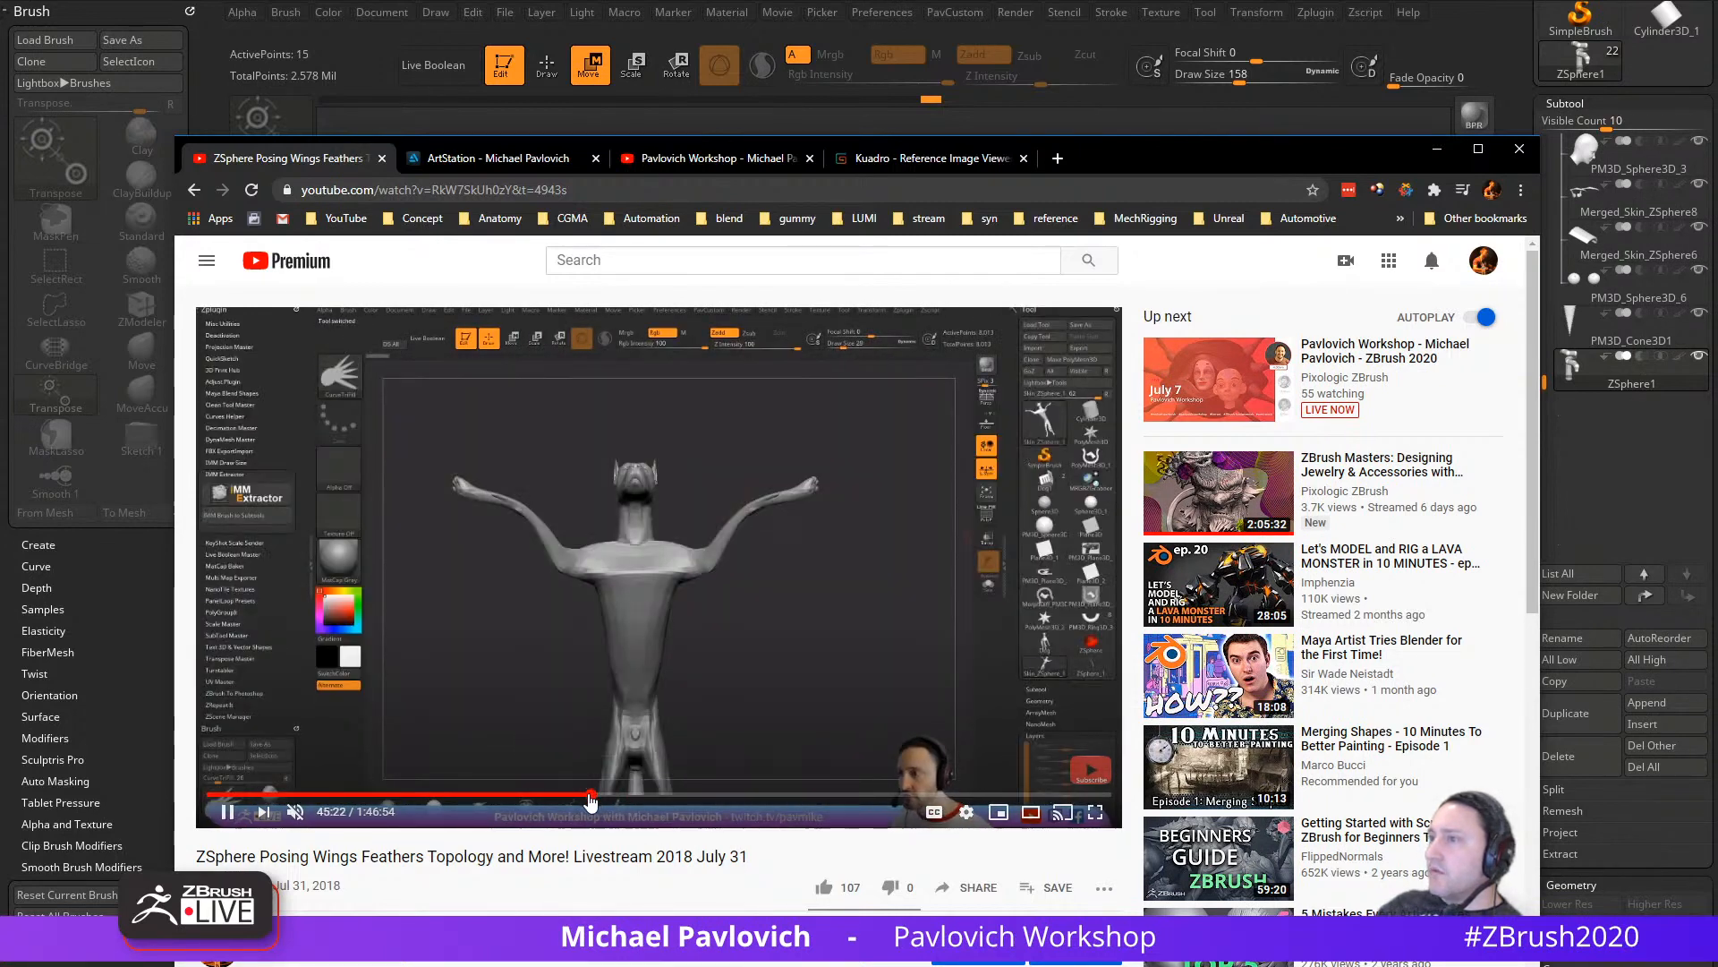
click(577, 796)
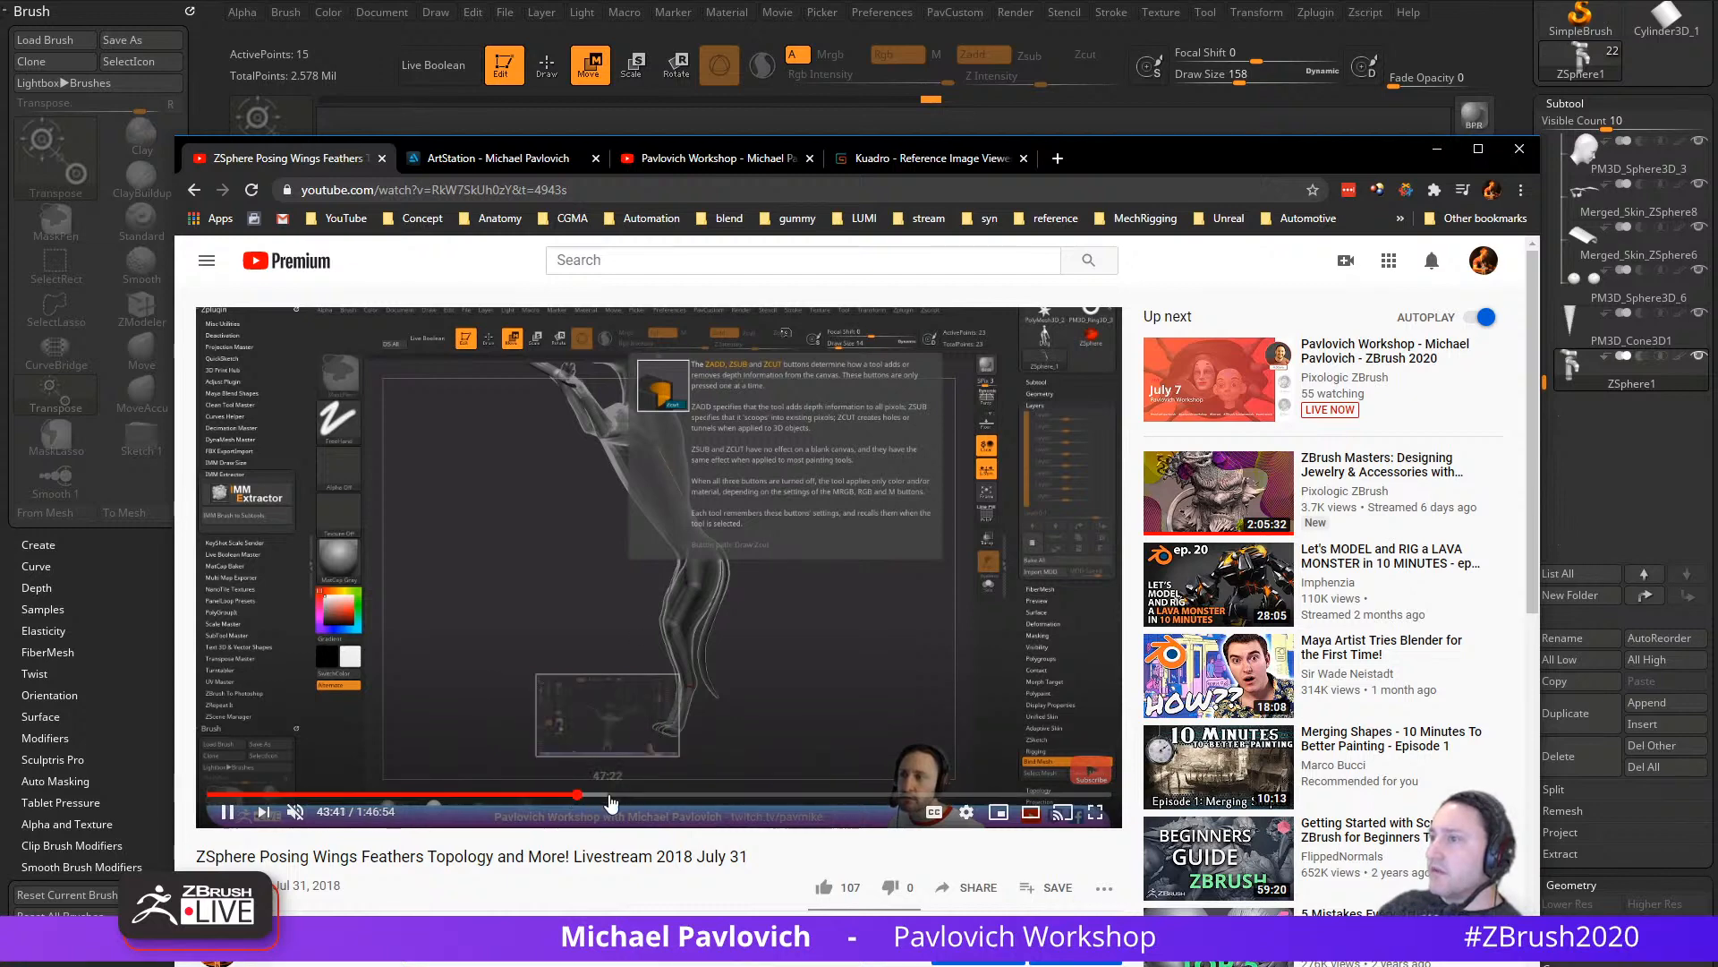
click(610, 795)
click(646, 795)
click(679, 795)
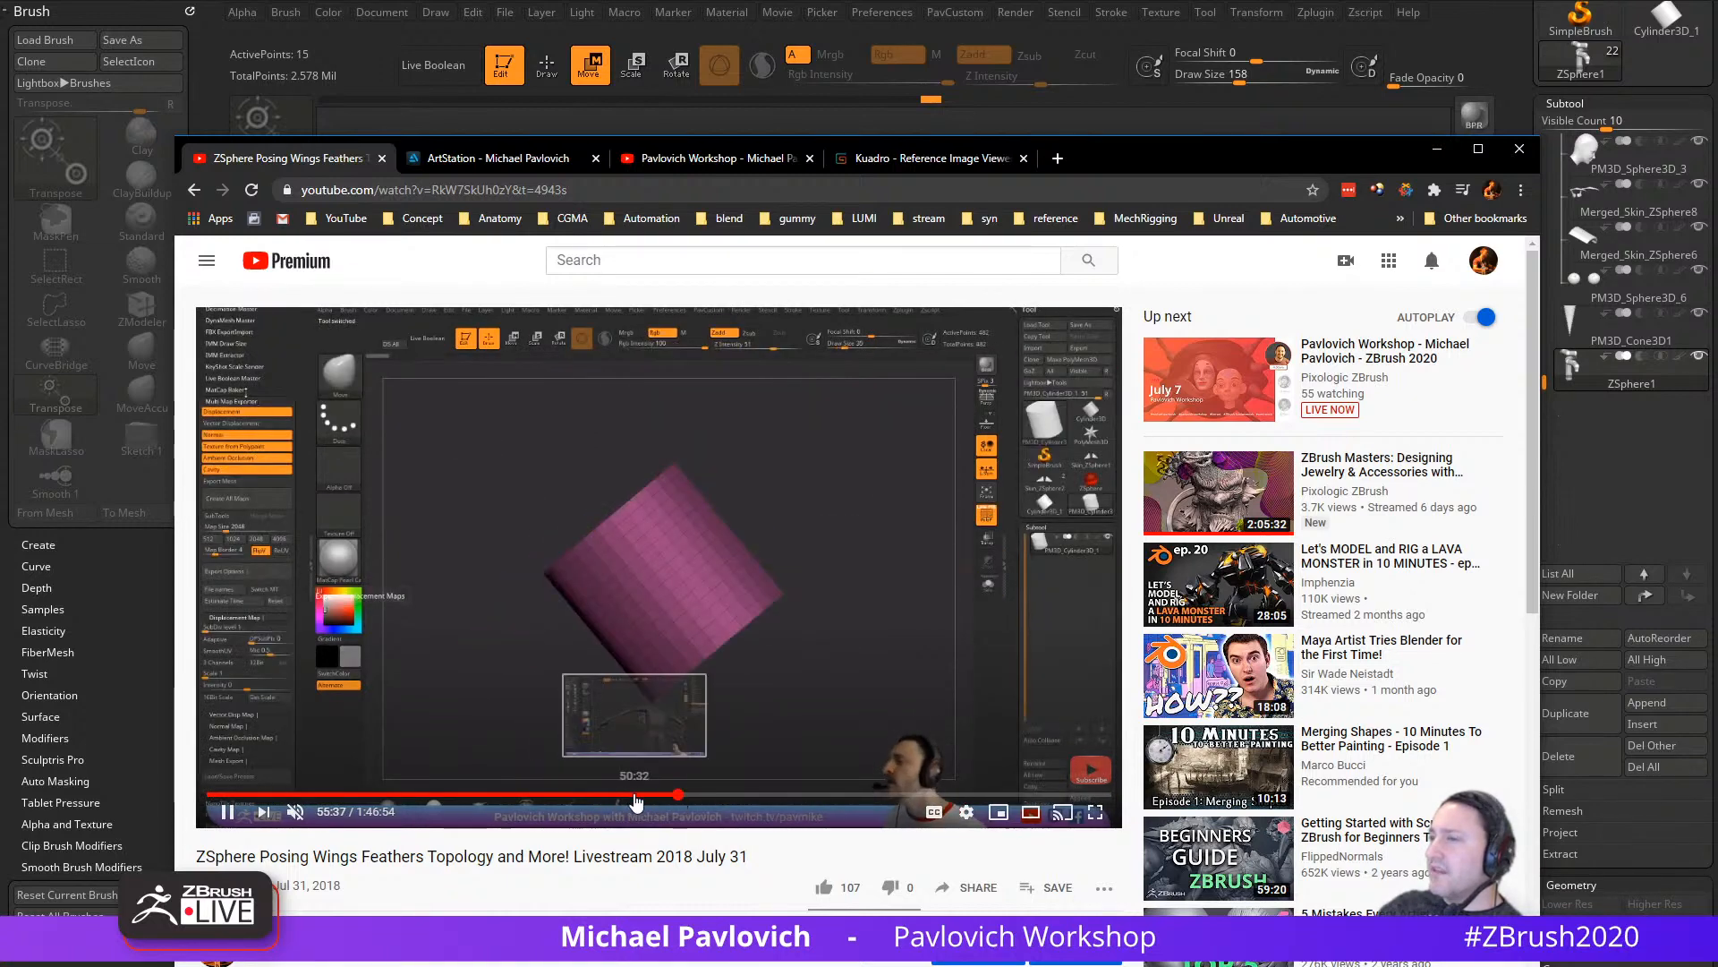
click(635, 796)
click(591, 796)
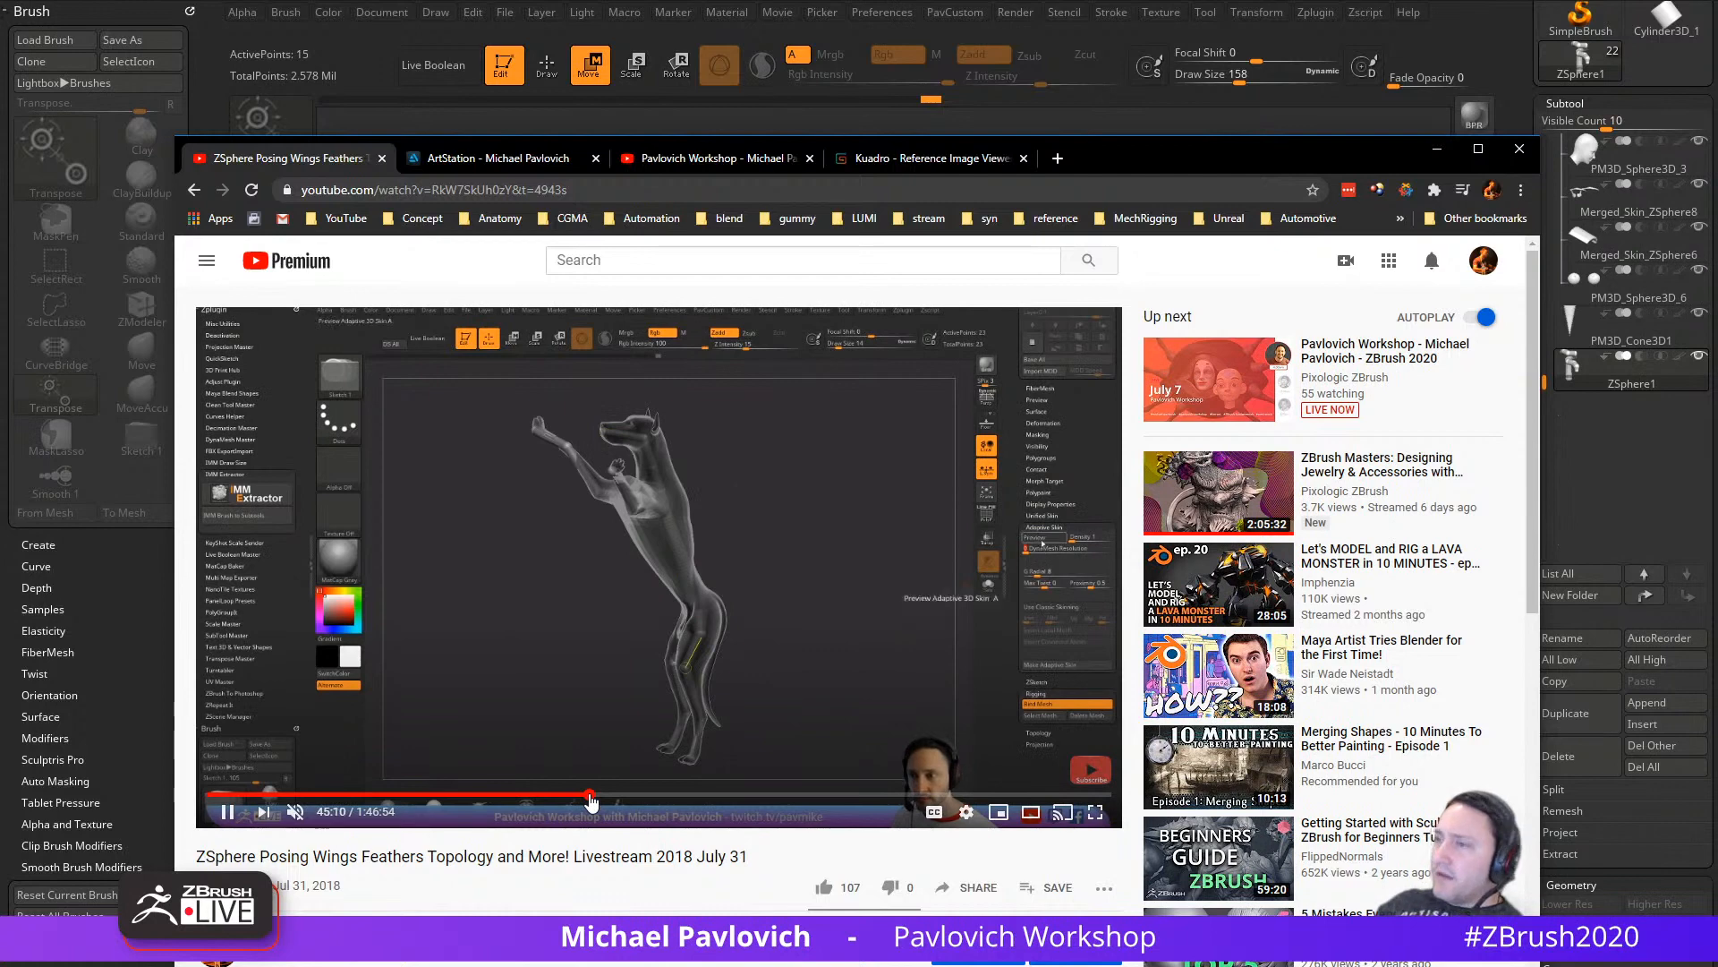
click(563, 796)
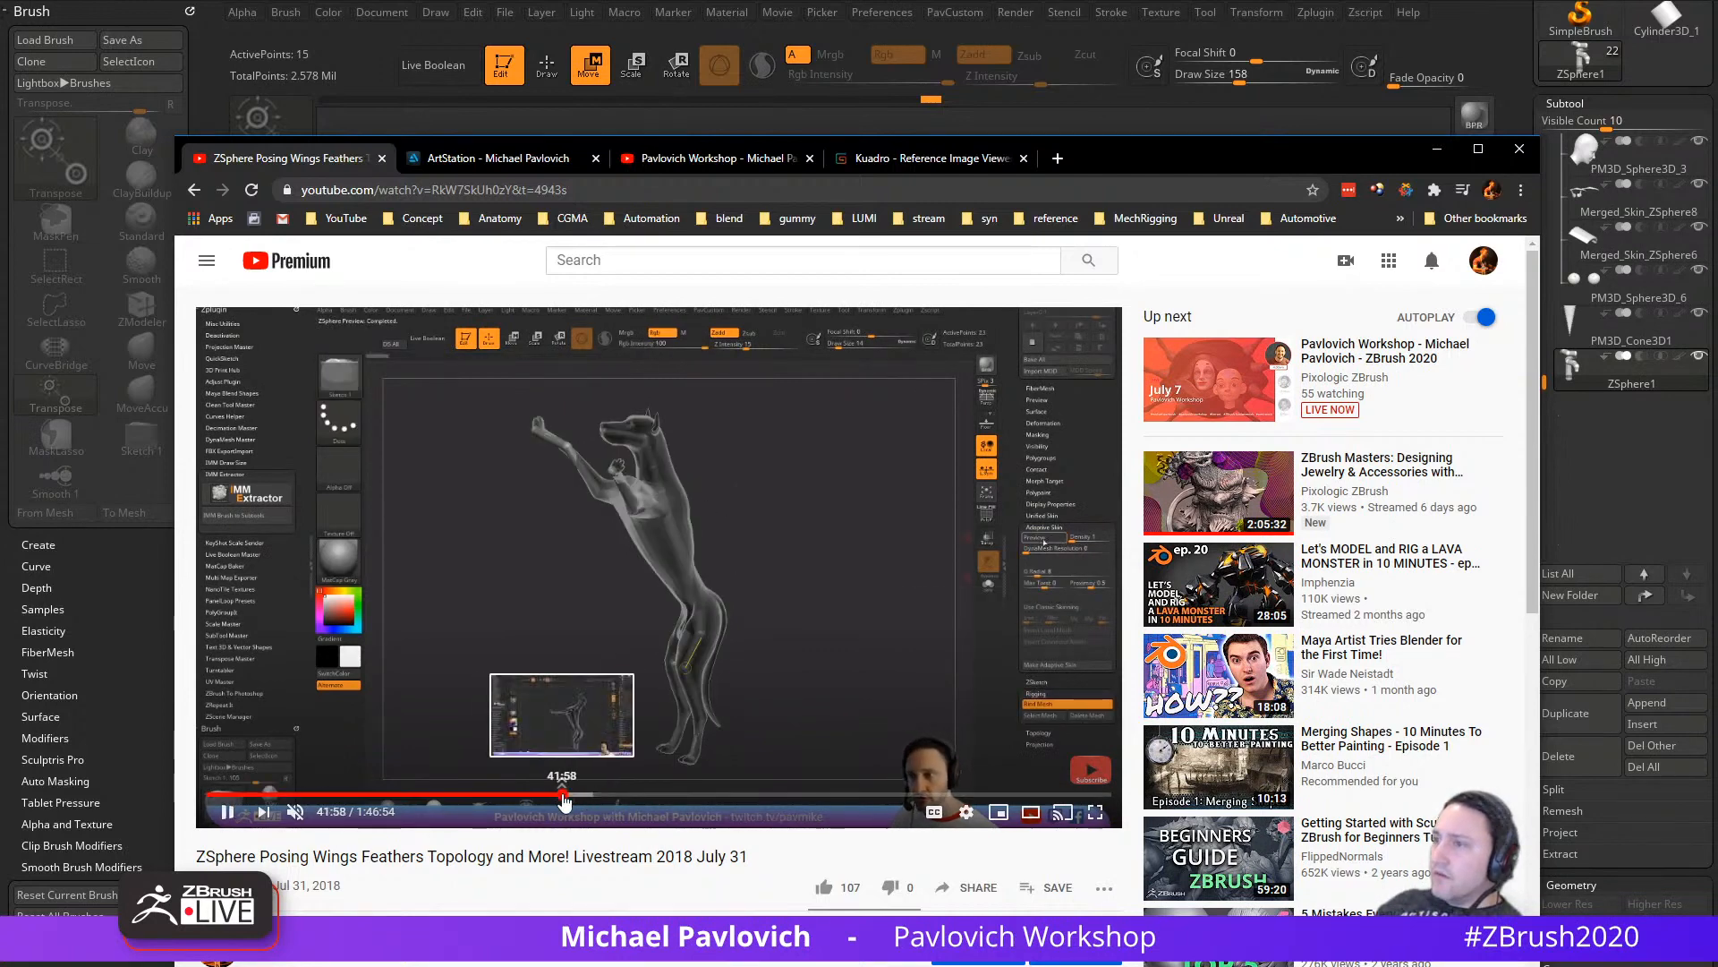
Step: Pause the video, select its web address, and return to ZBrush
click(224, 812)
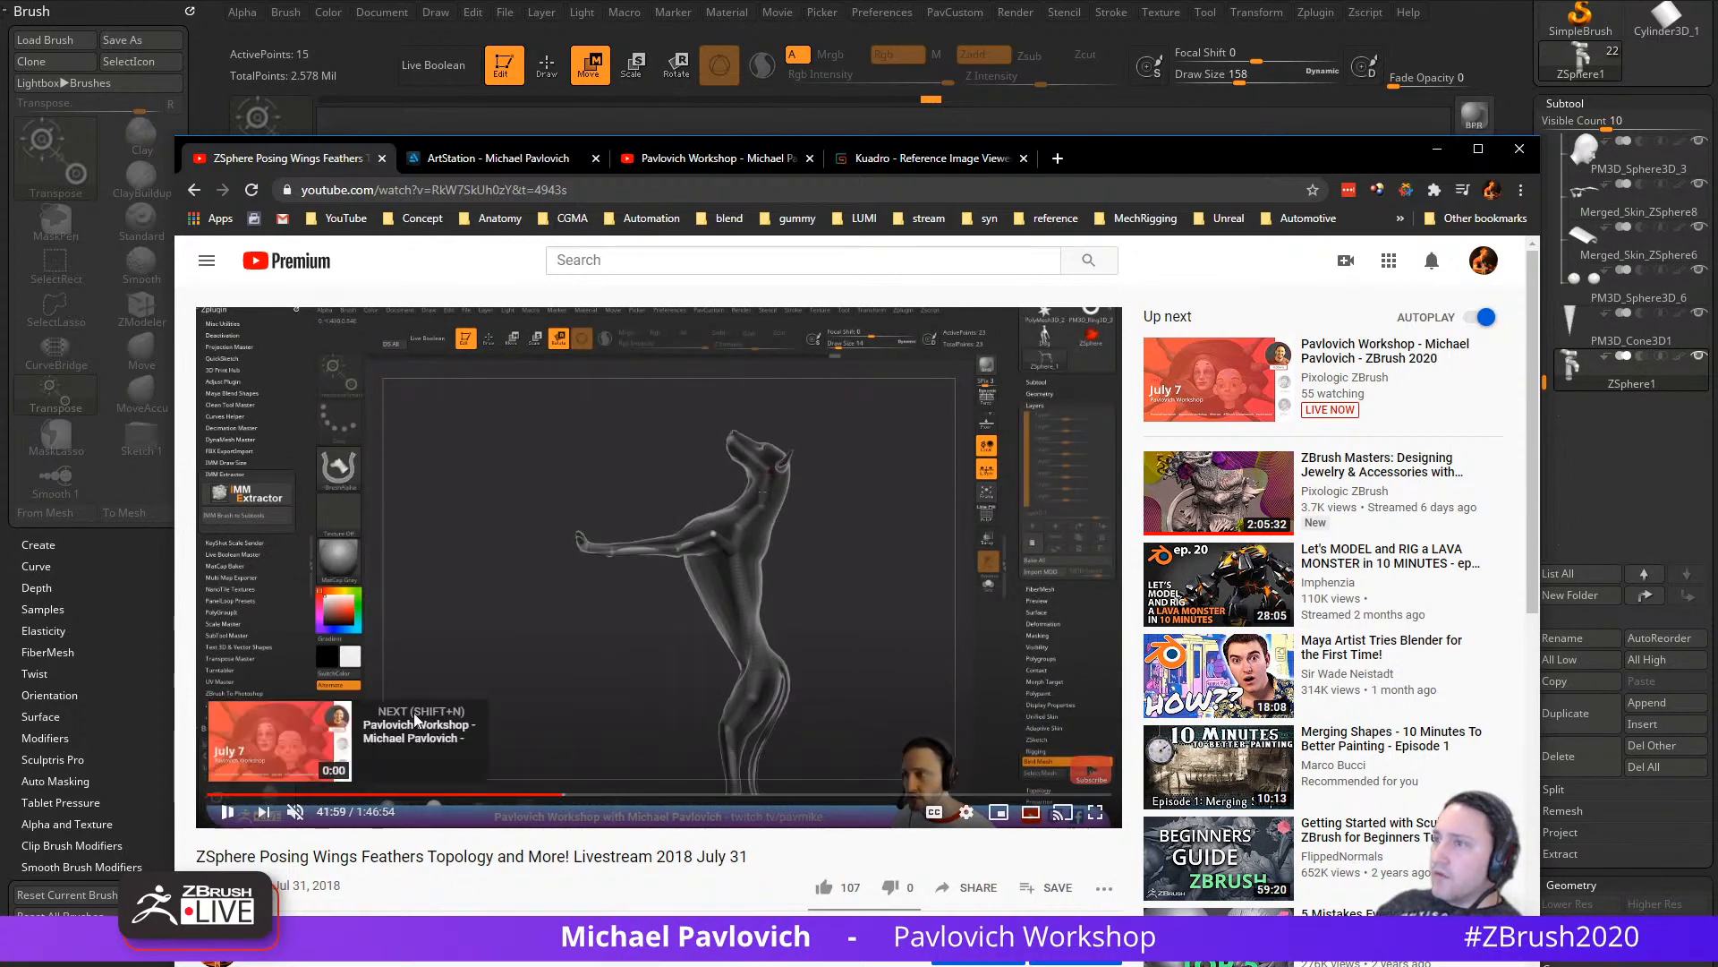
click(572, 190)
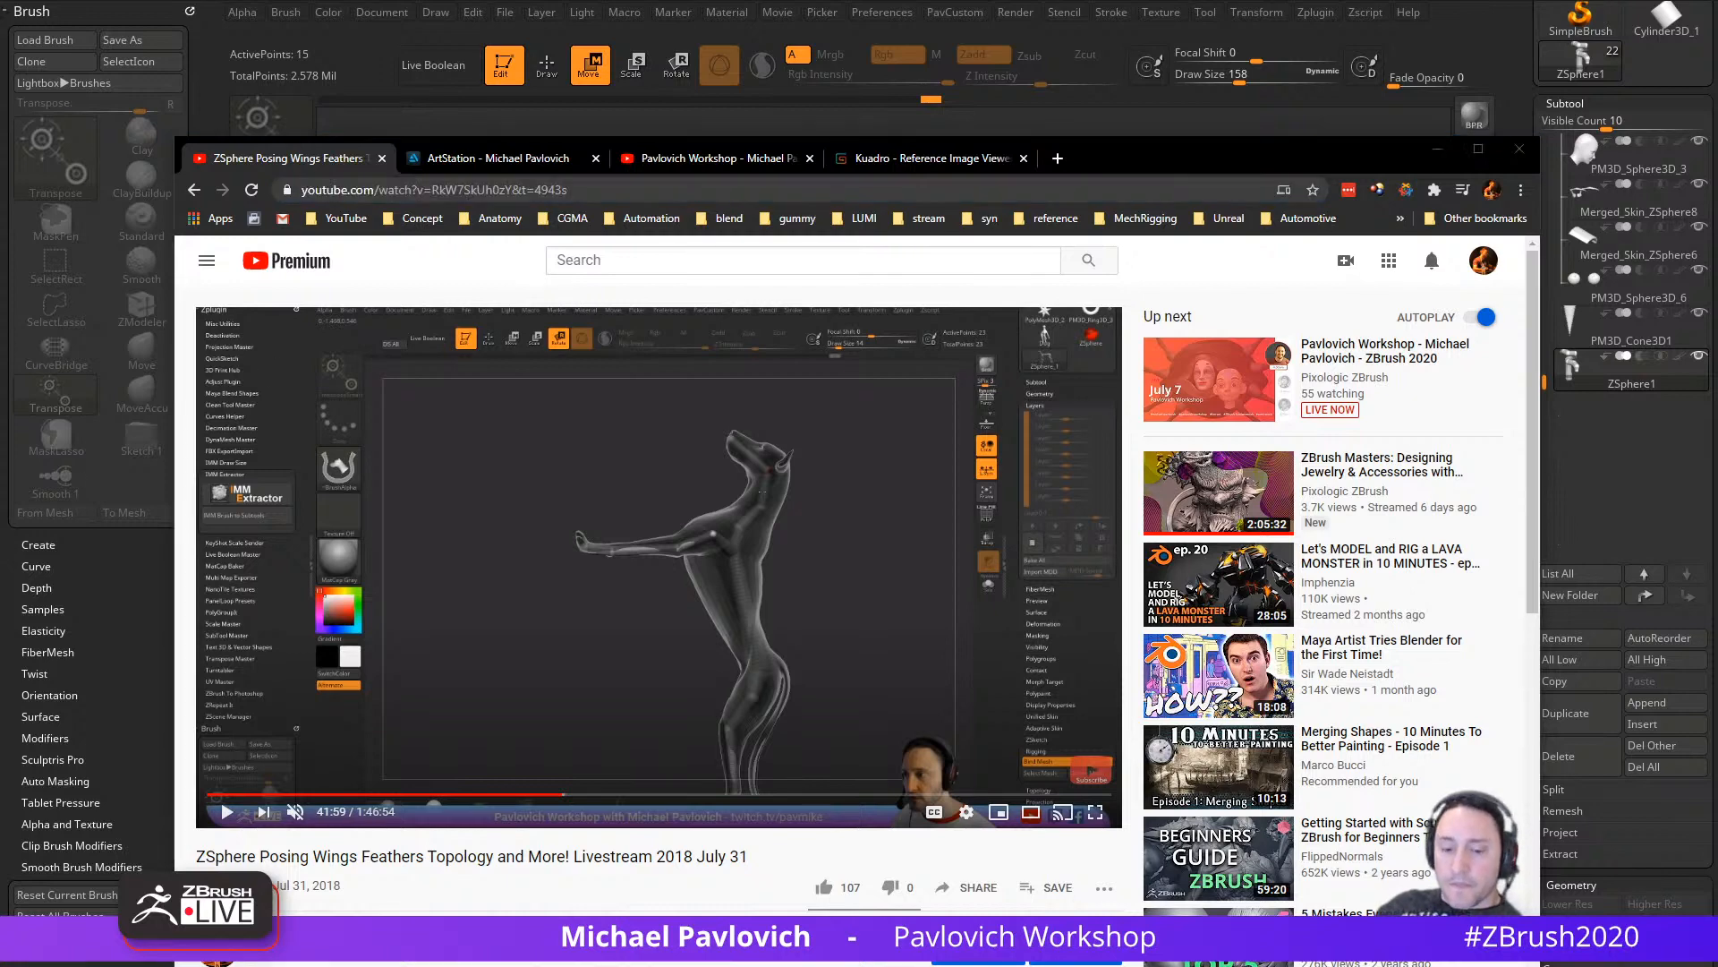
click(1437, 150)
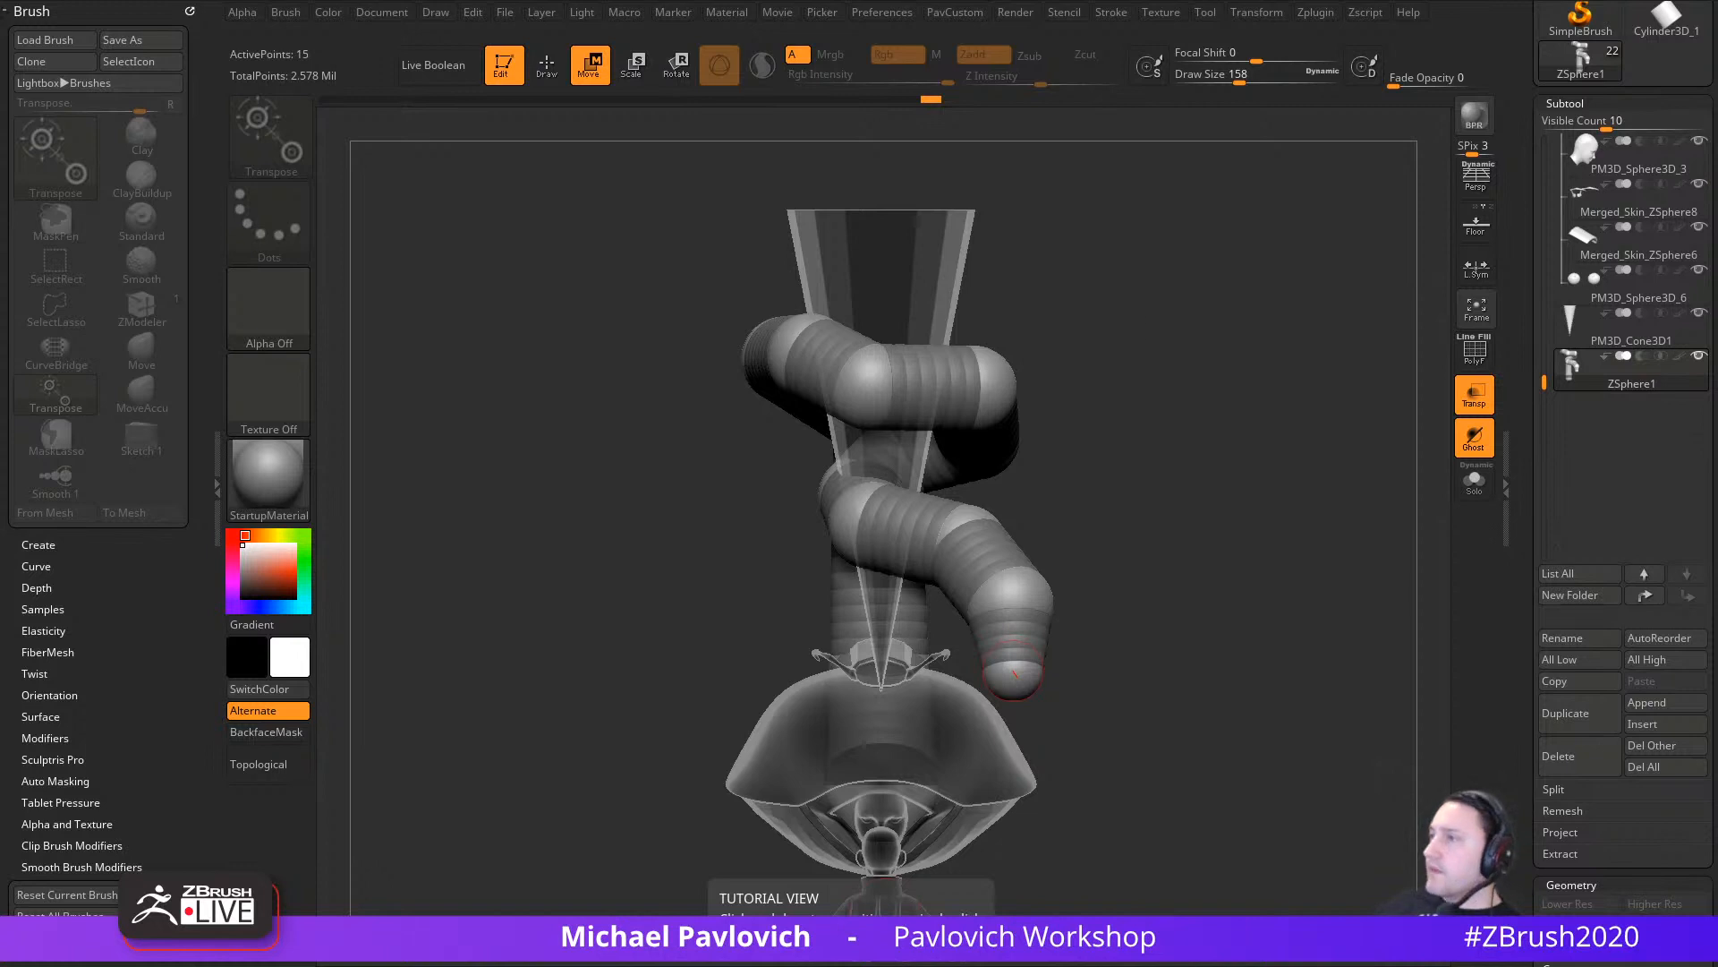
Step: Shift the joints of the body section rising behind Koh's head sideways into a gentle S-curve
drag(1206, 365, 1285, 458)
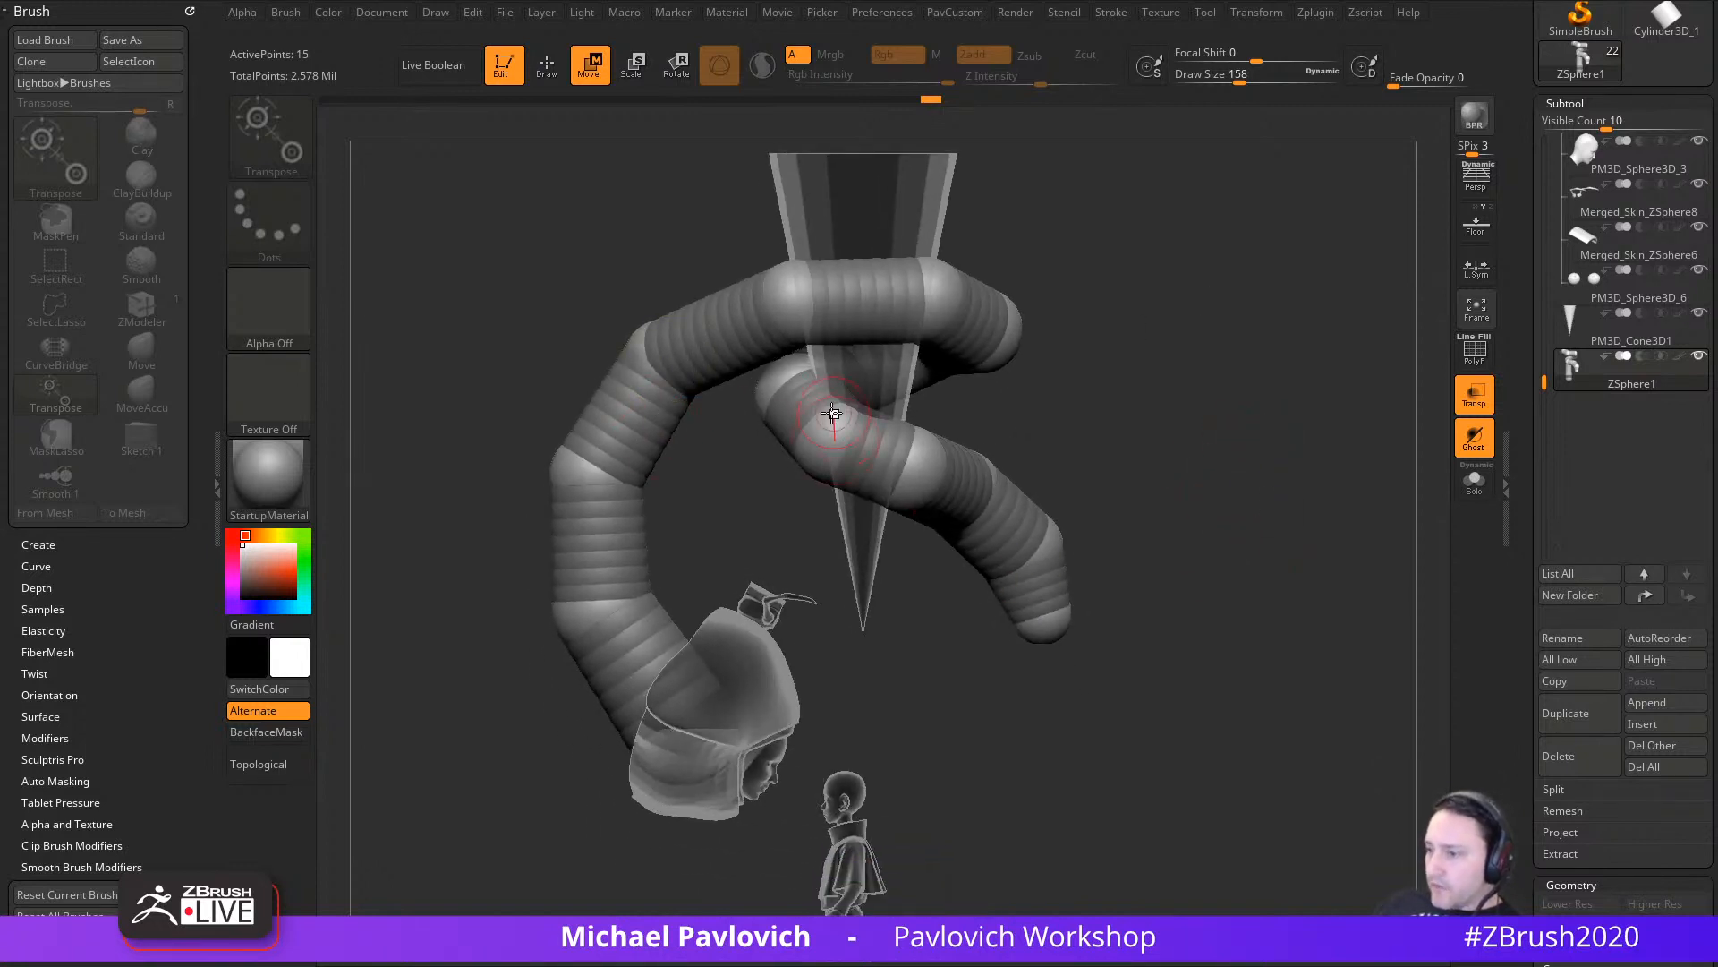
alt+drag(1094, 389, 1200, 472)
drag(912, 425, 874, 422)
drag(903, 304, 899, 297)
key(ctrl+z)
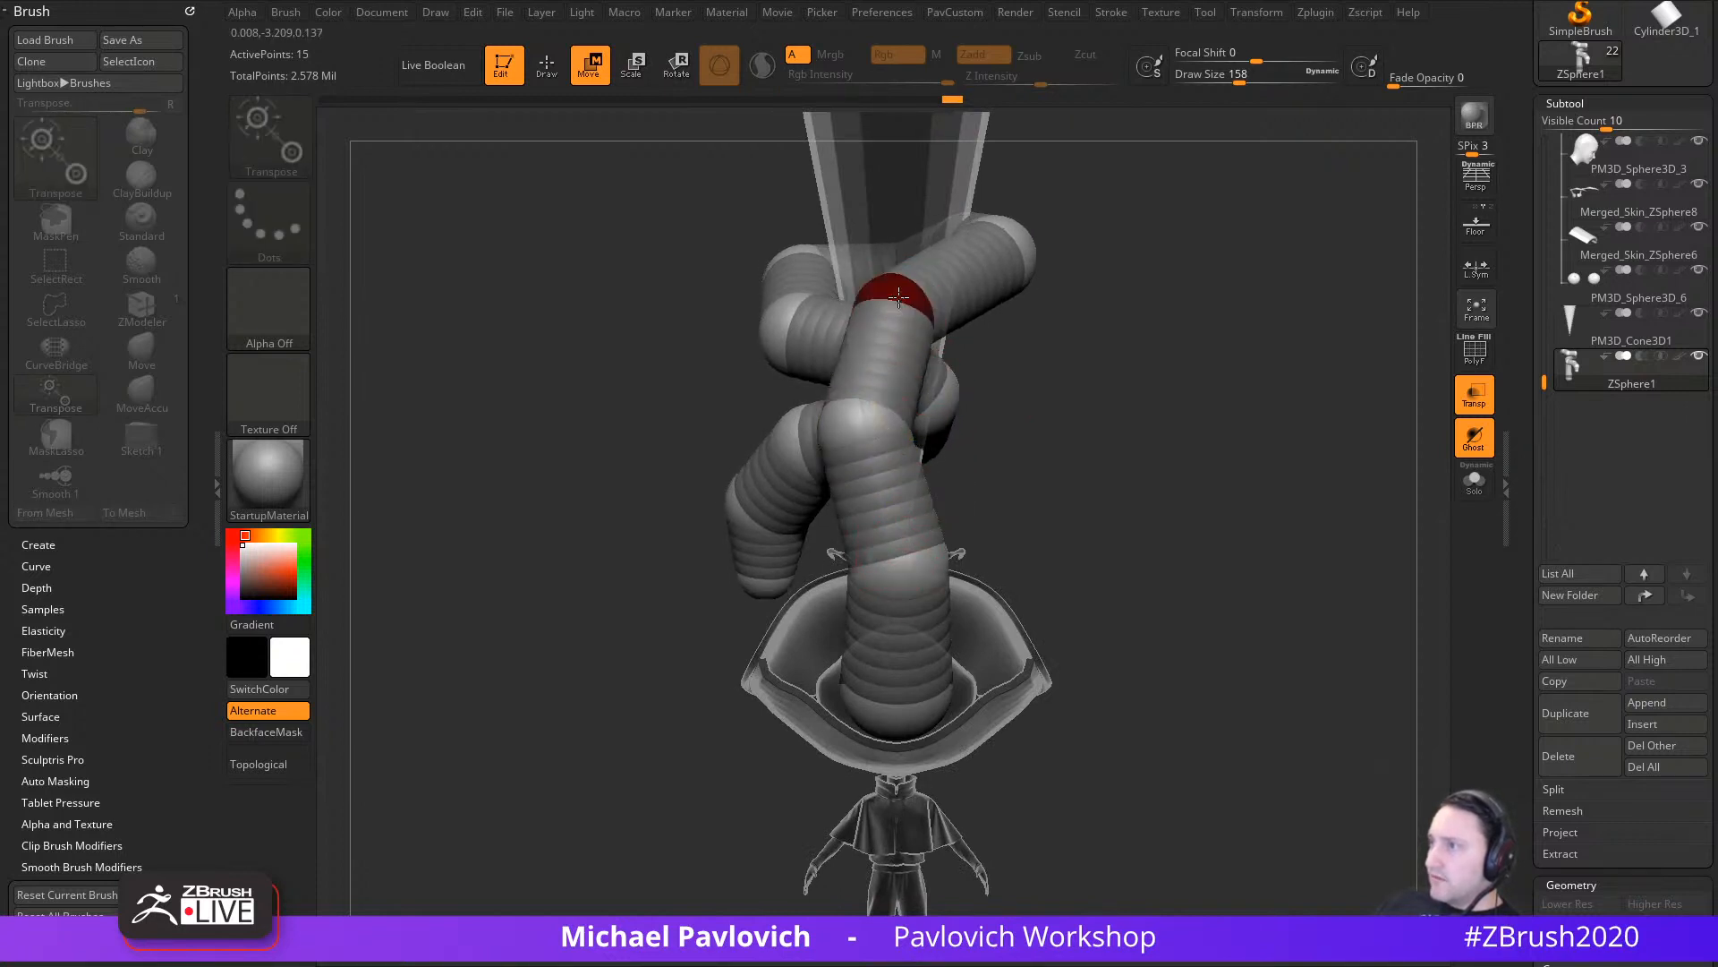
drag(907, 571, 917, 572)
drag(866, 429, 857, 423)
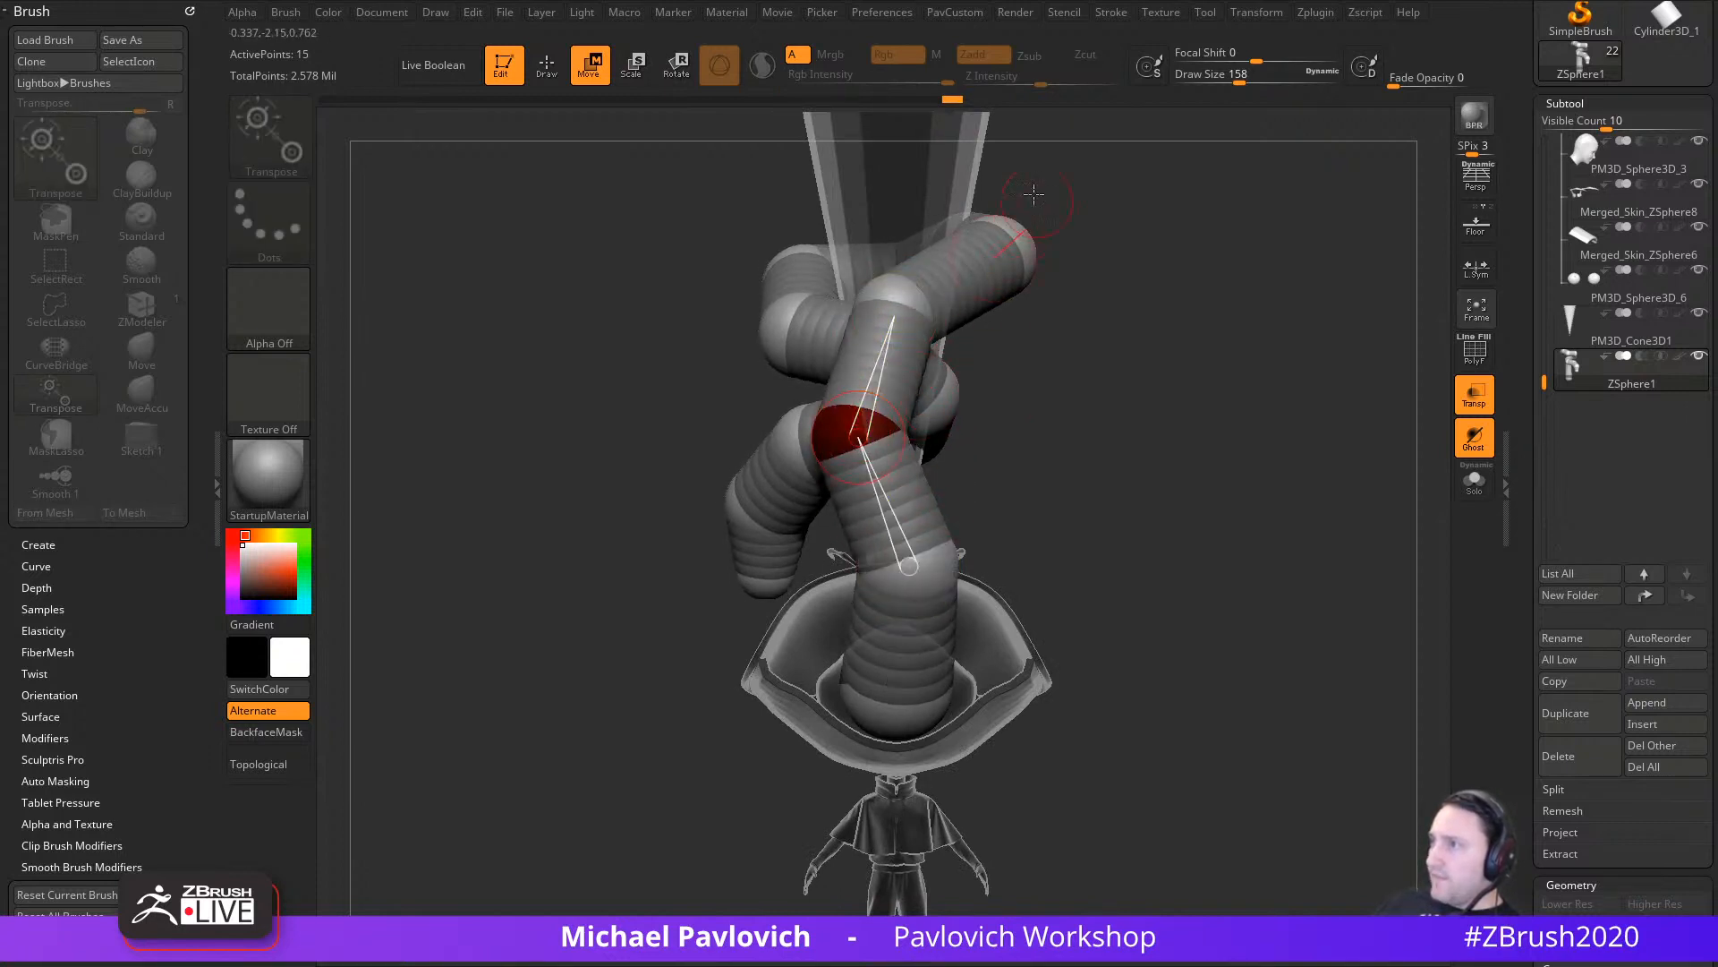
Step: Turn off subtool transparency and enable the thumbnail preview in silhouette mode to judge the pose
drag(1208, 567, 1016, 557)
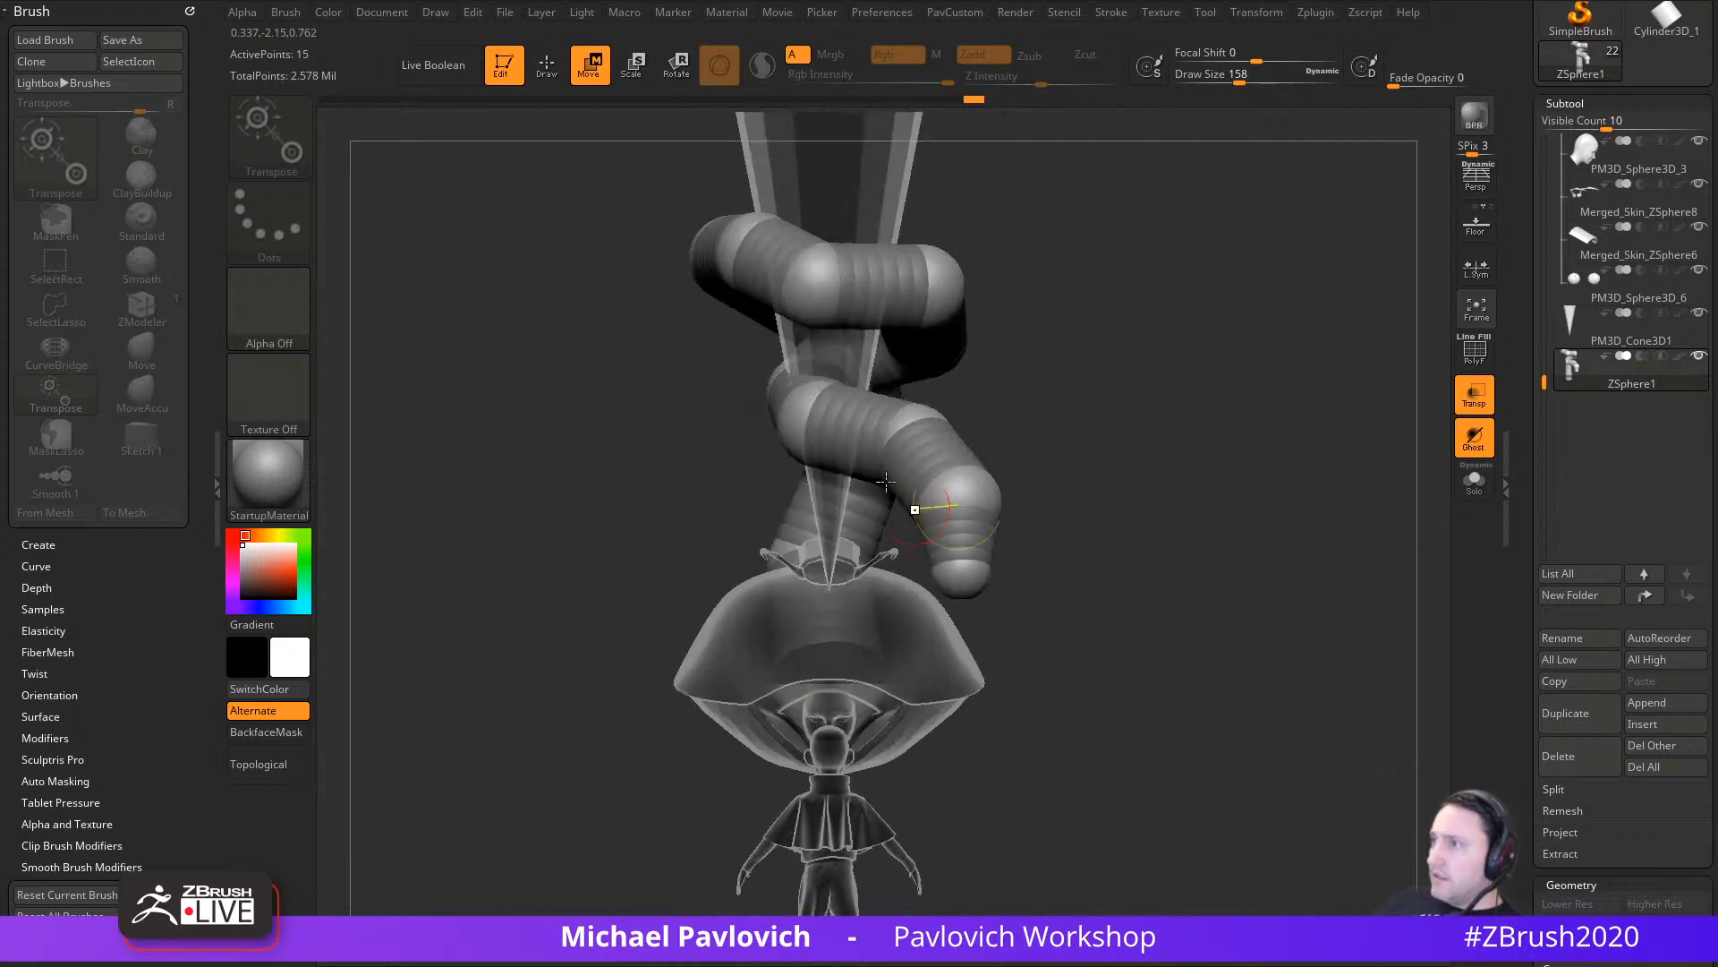
drag(1074, 466, 1021, 581)
click(1474, 394)
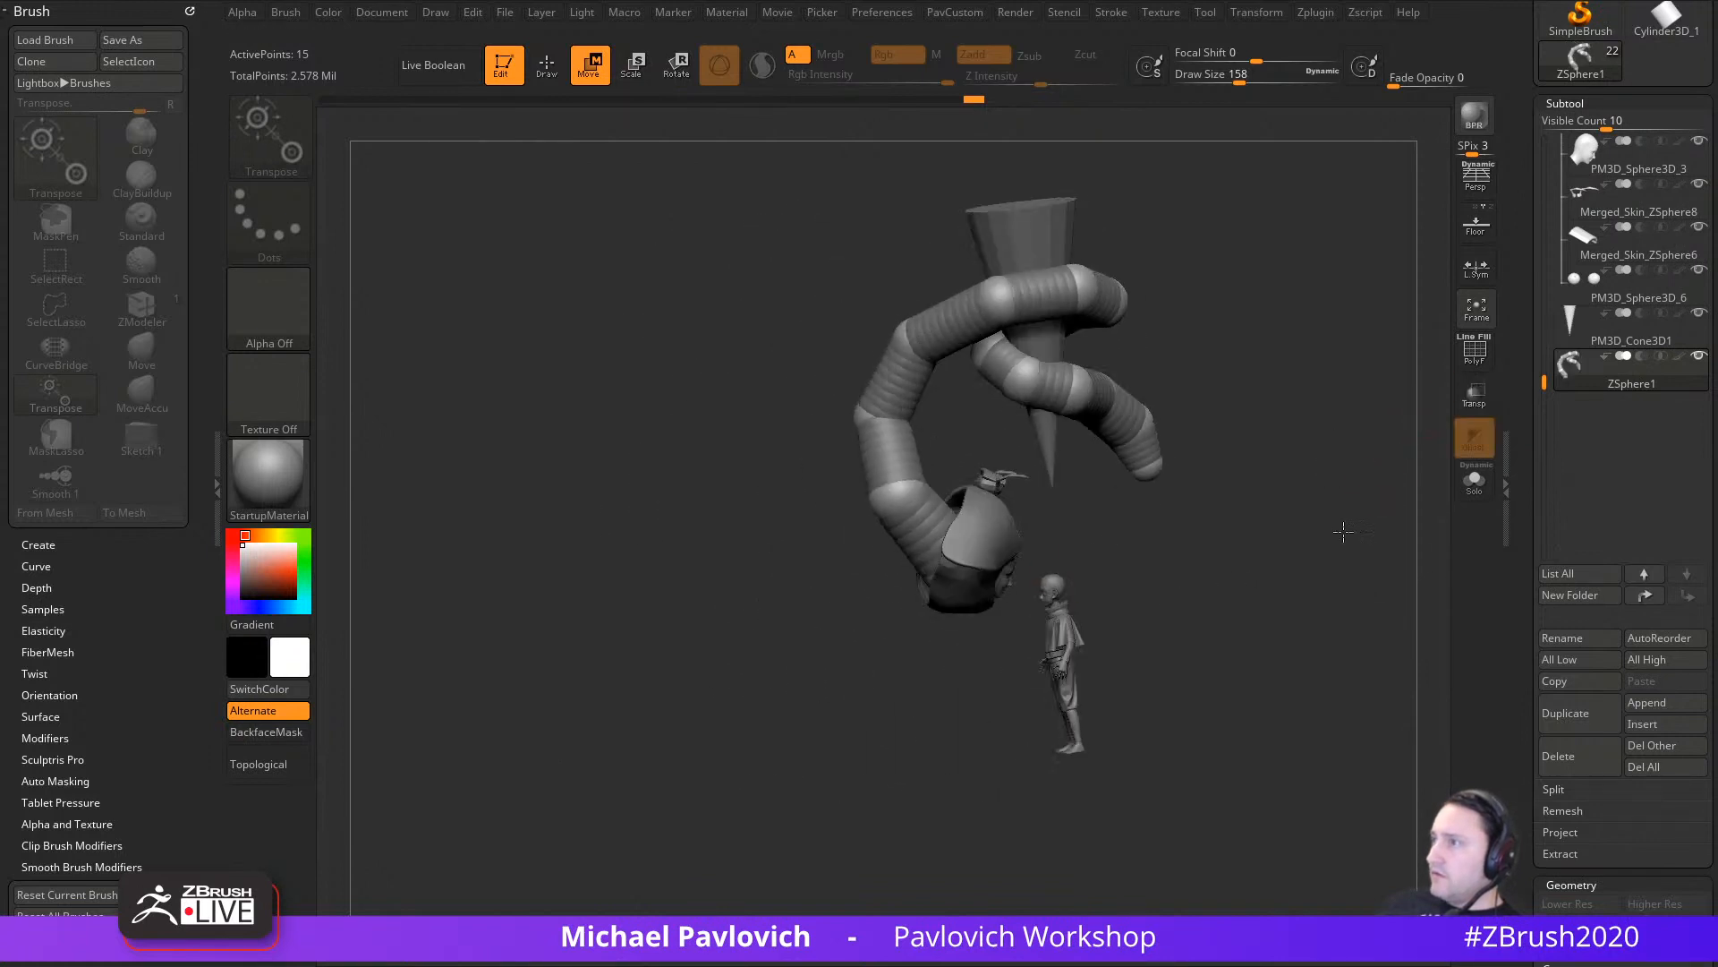
alt+drag(1347, 506, 1259, 540)
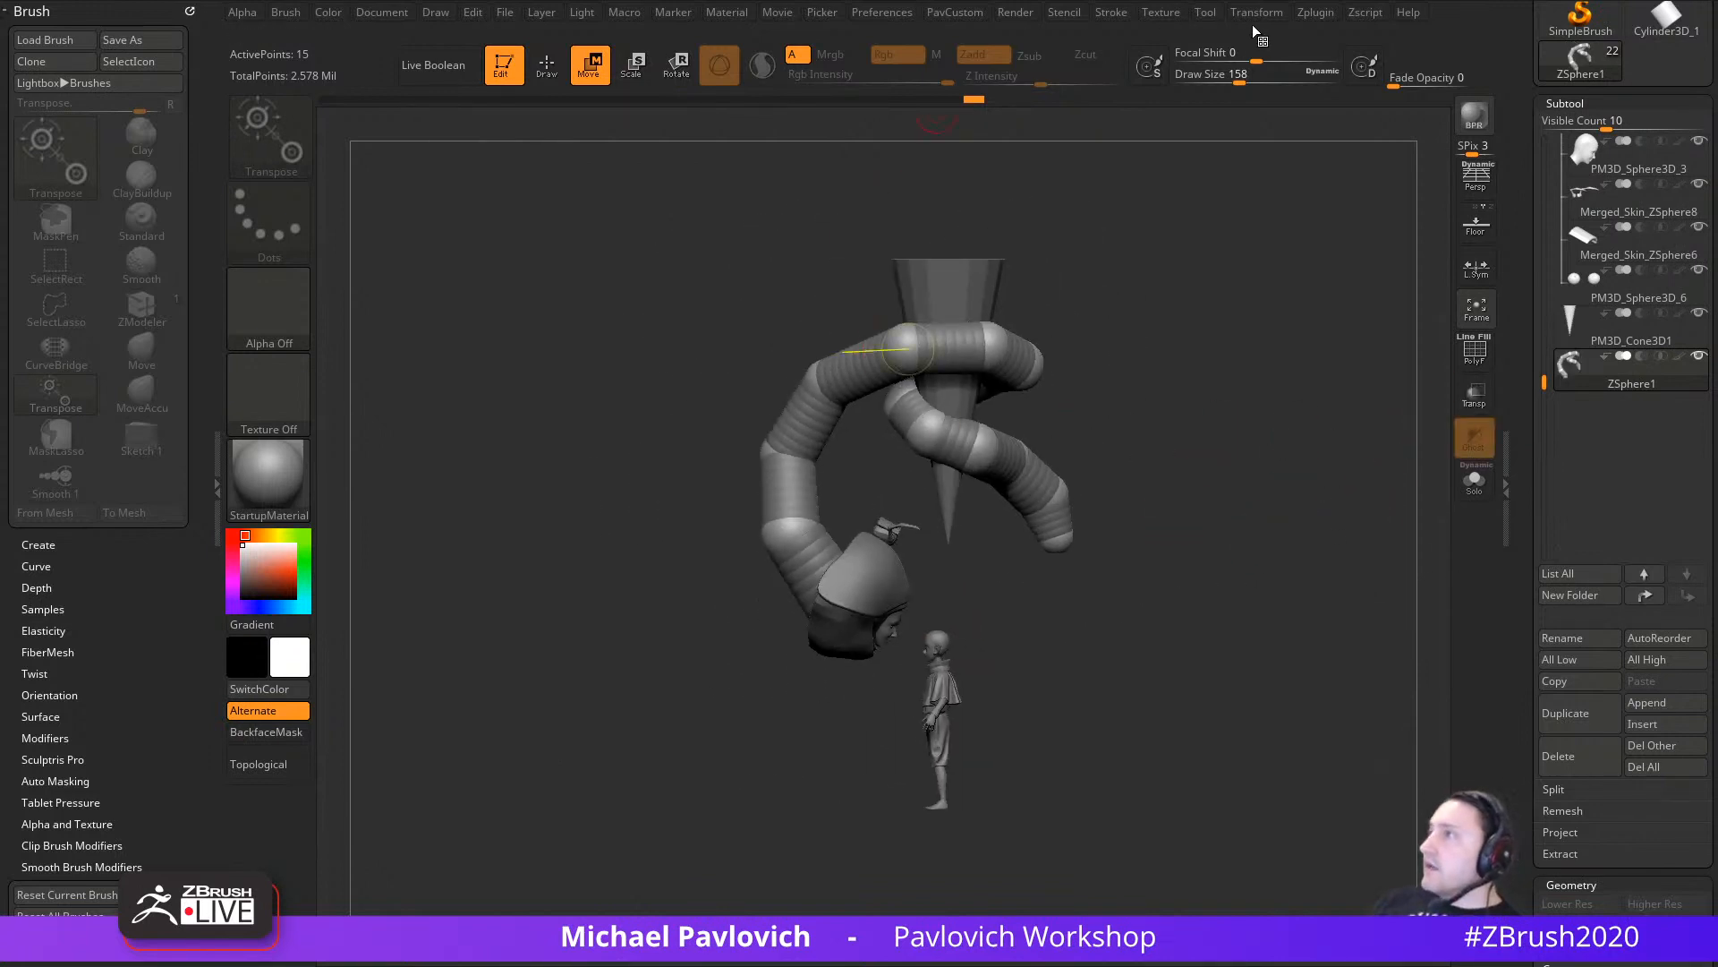
click(896, 13)
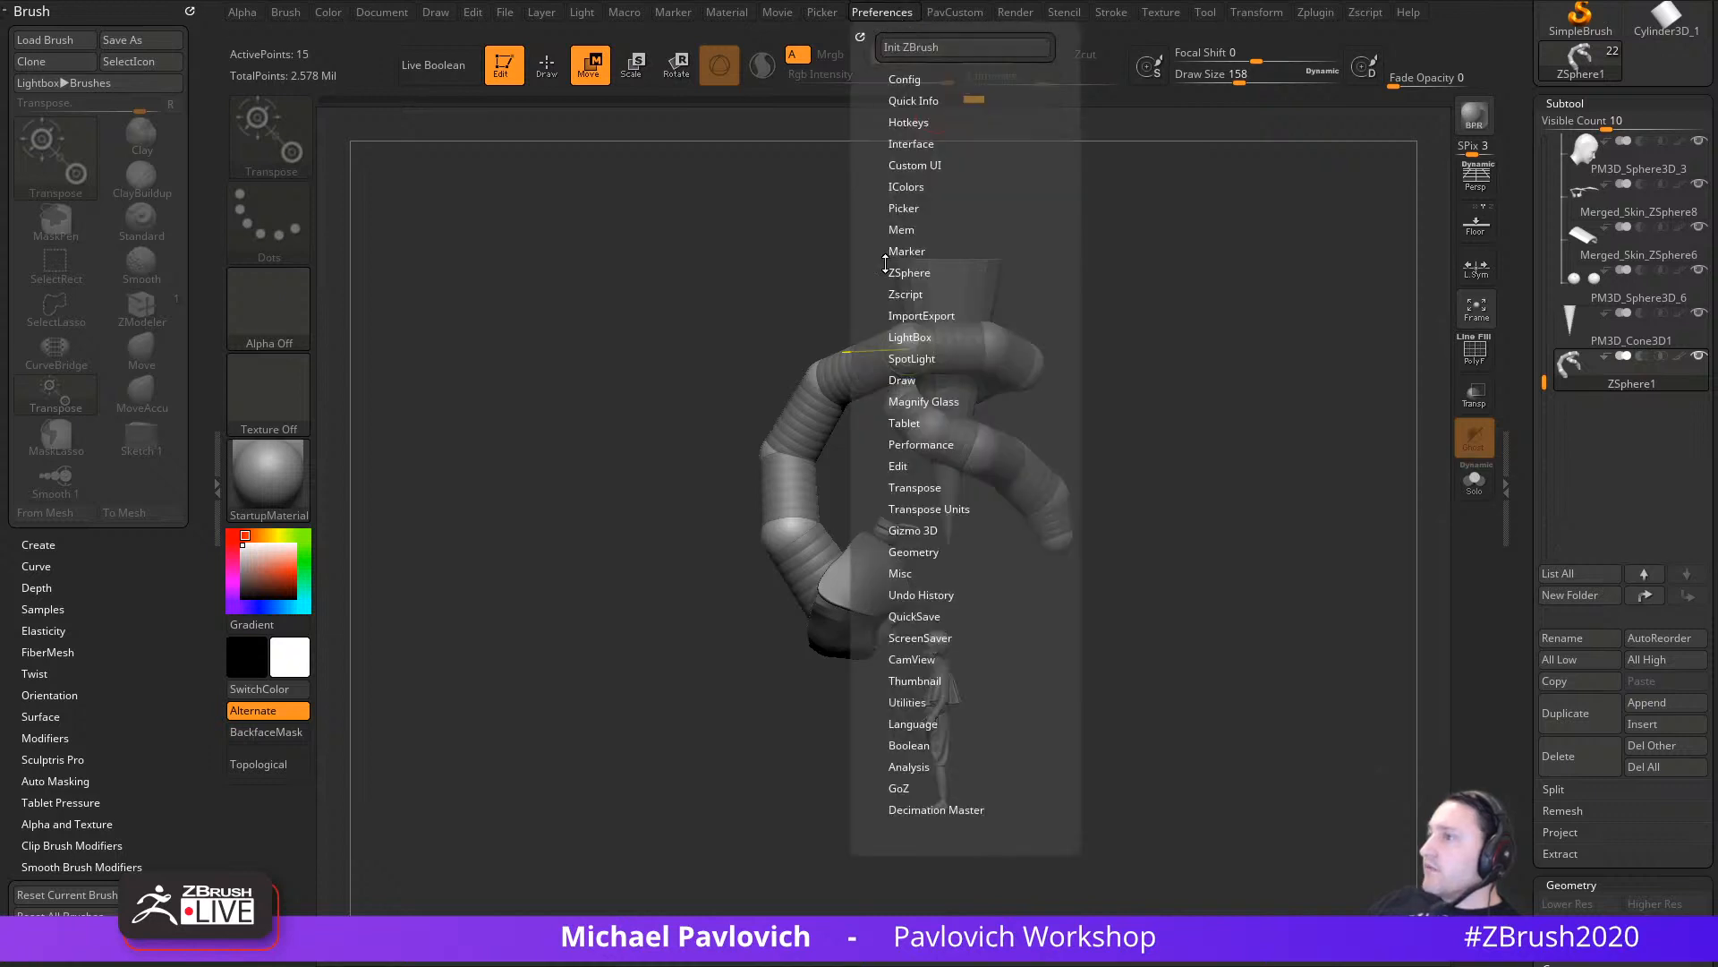
click(921, 698)
click(992, 698)
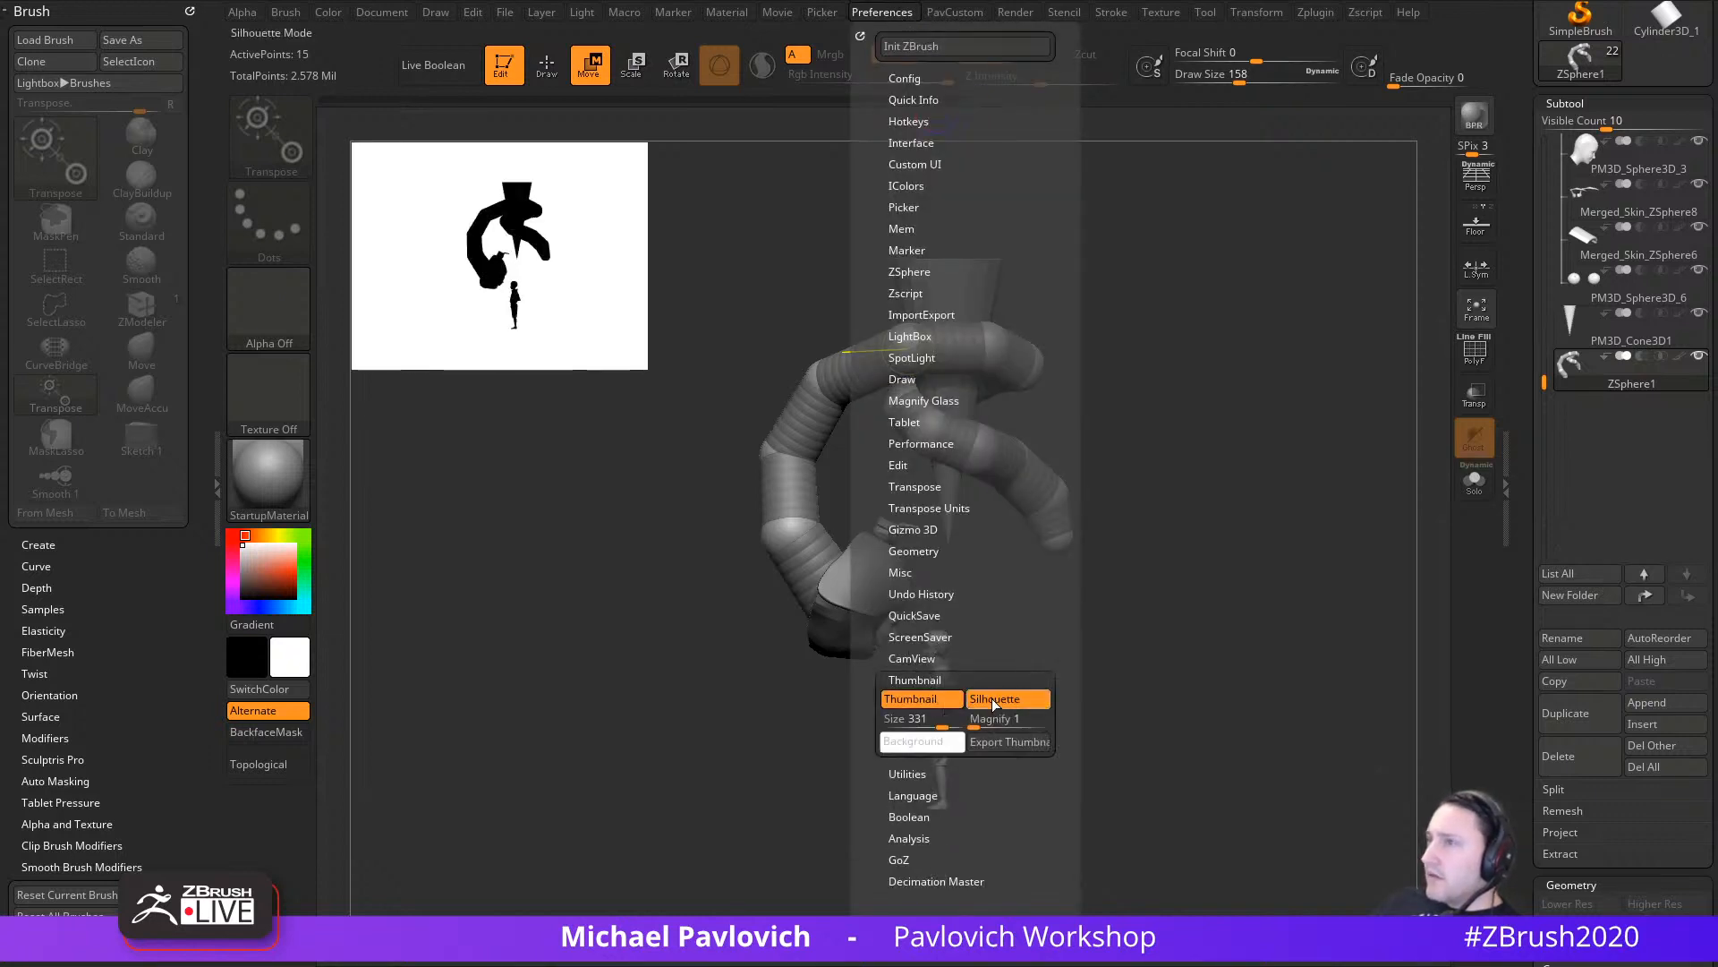
mouse_move(979, 543)
mouse_down()
mouse_move(1288, 549)
mouse_move(1254, 567)
mouse_move(1278, 581)
mouse_move(1208, 591)
mouse_move(1270, 575)
mouse_move(1288, 589)
mouse_move(1261, 592)
mouse_up()
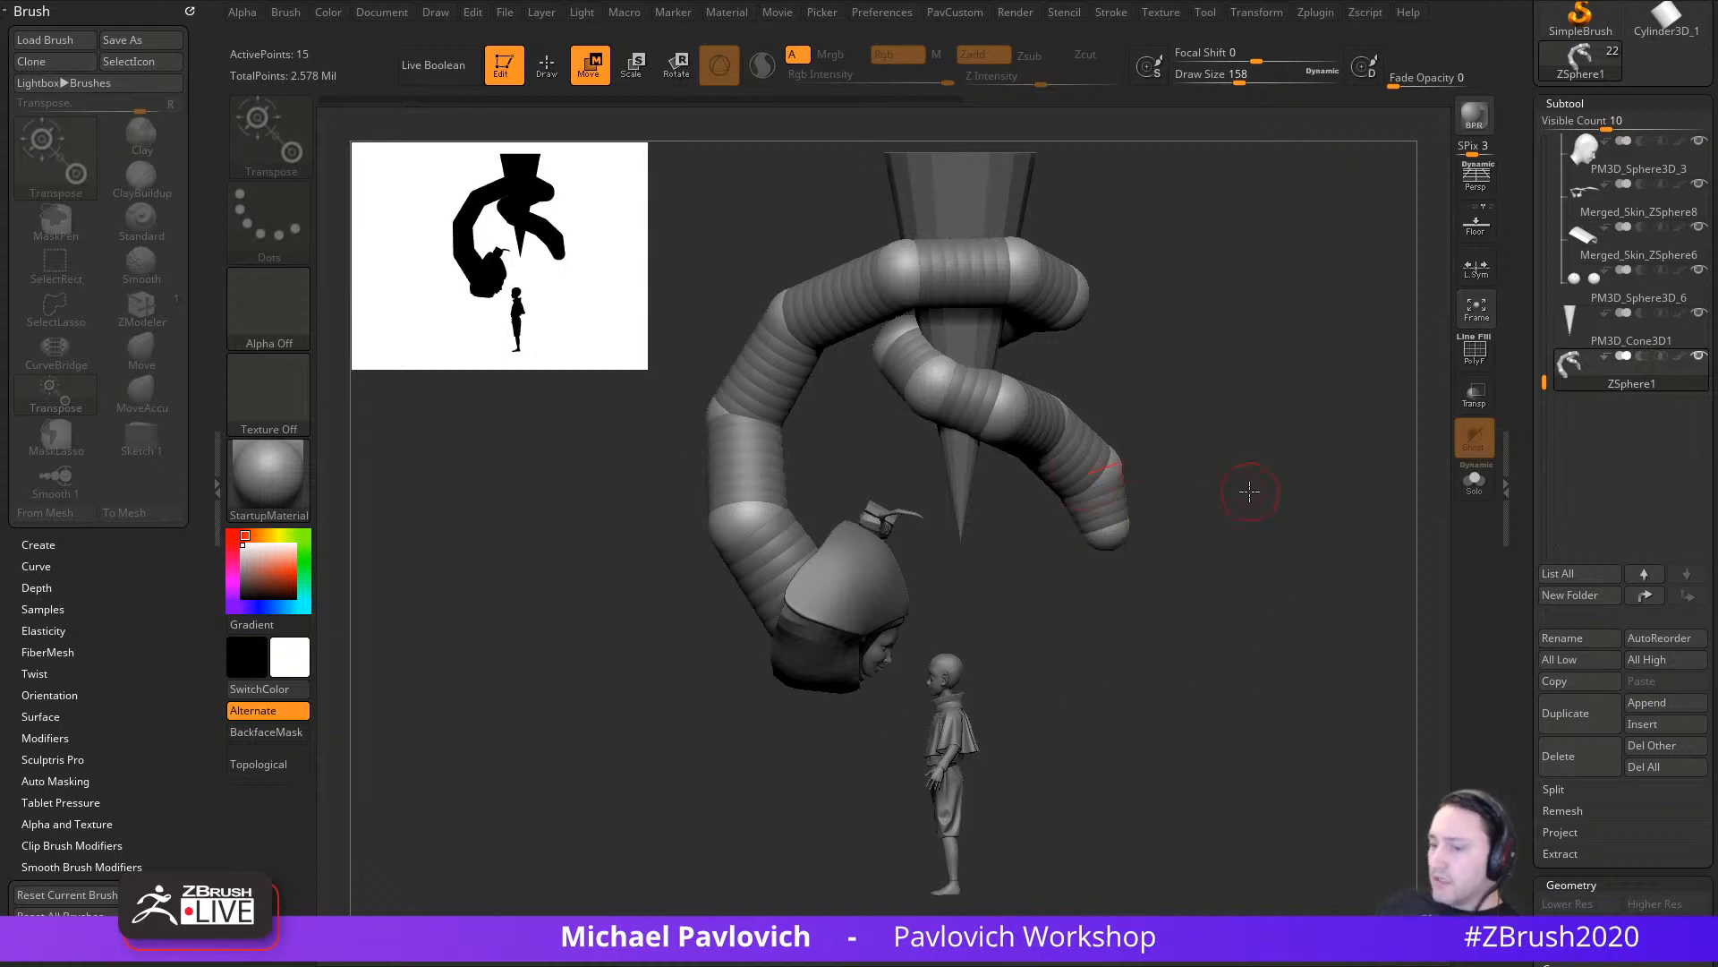
Step: Show the Spotlight reference and shift the joints along the top arc of Koh's body to match its outline
key(shift+z)
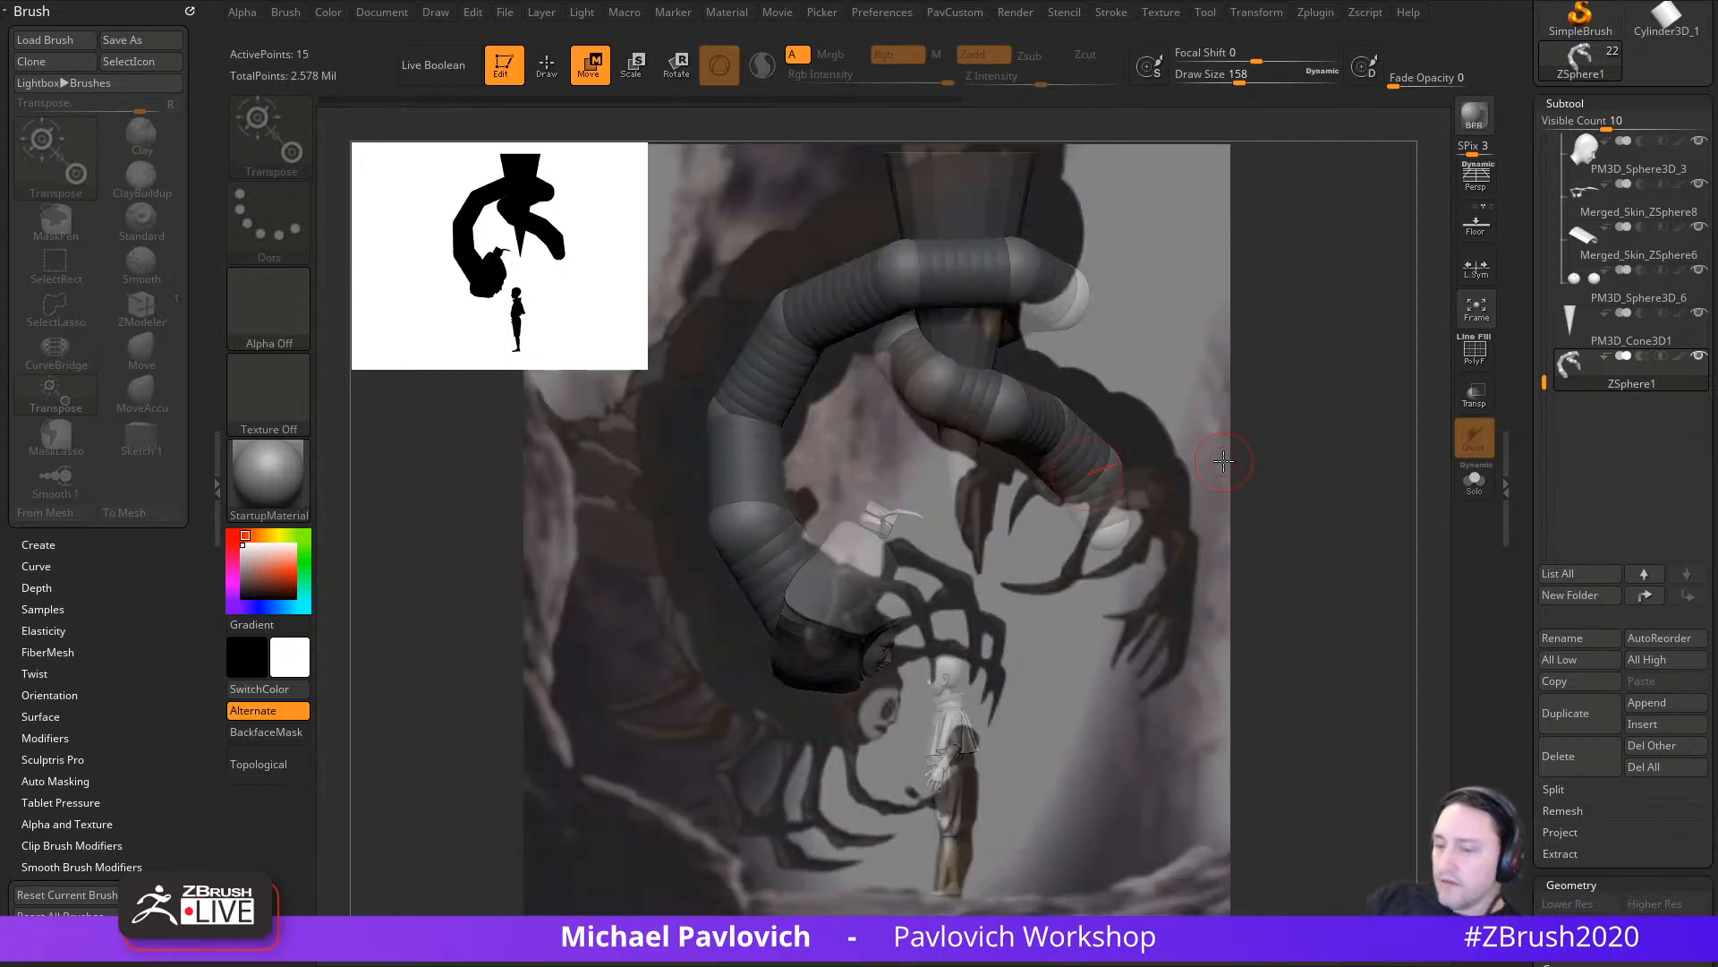
key(f)
drag(720, 549, 726, 543)
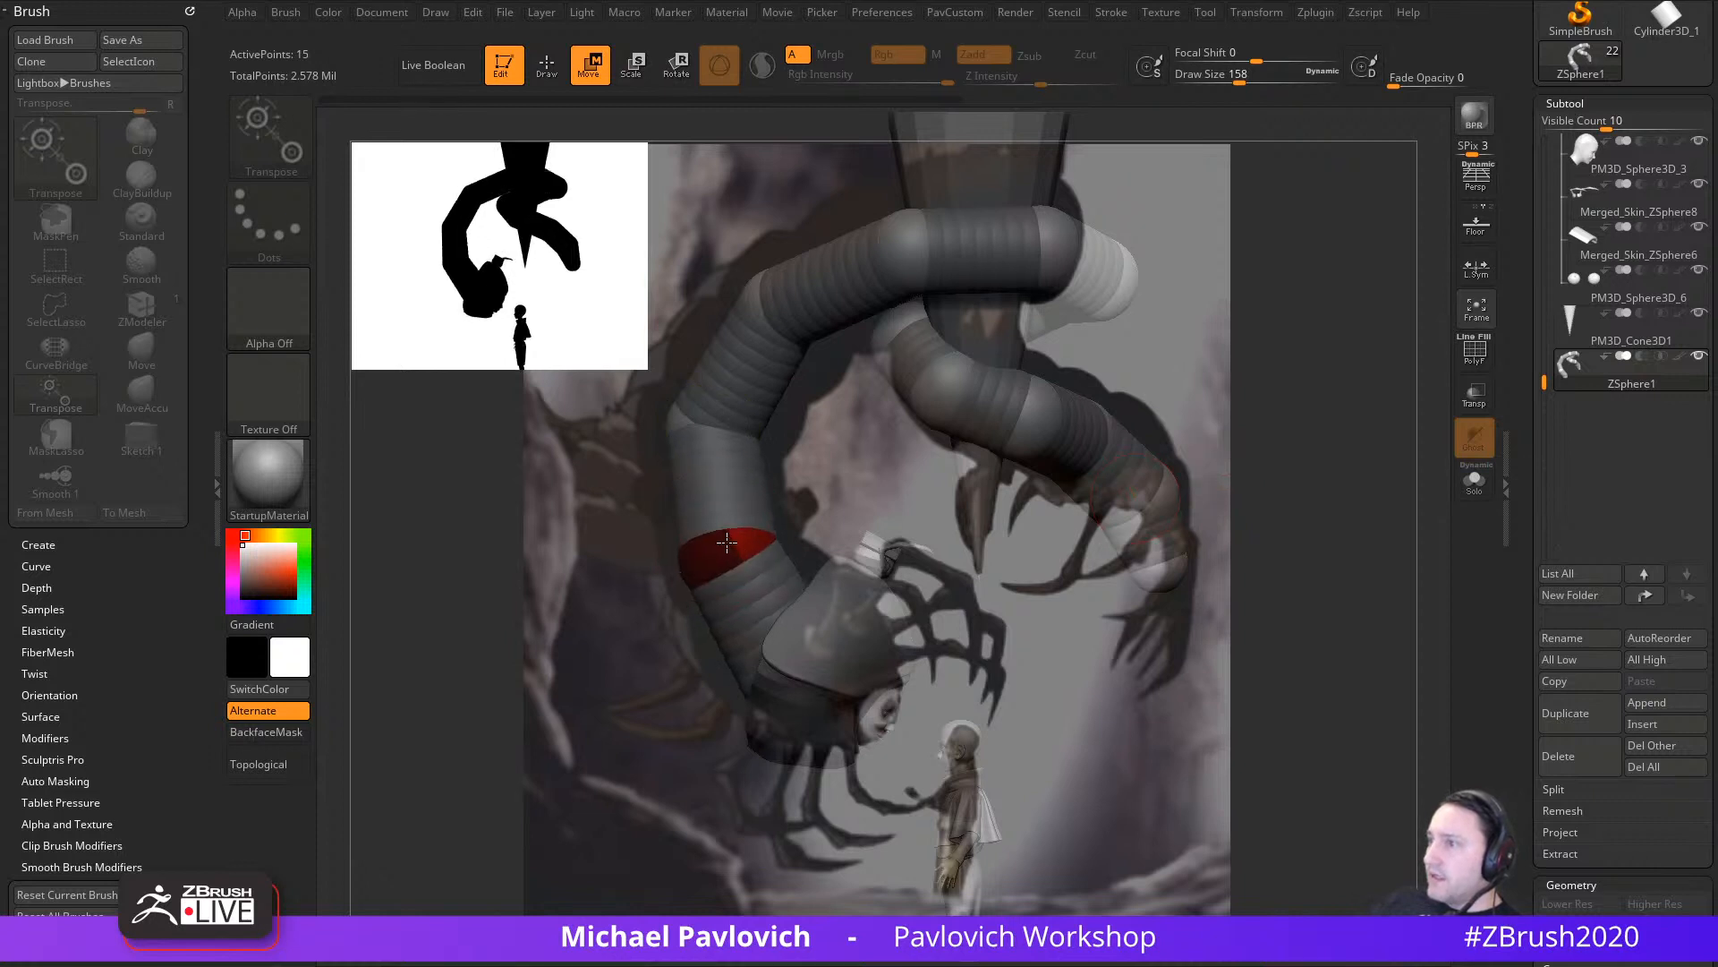
drag(908, 250, 908, 222)
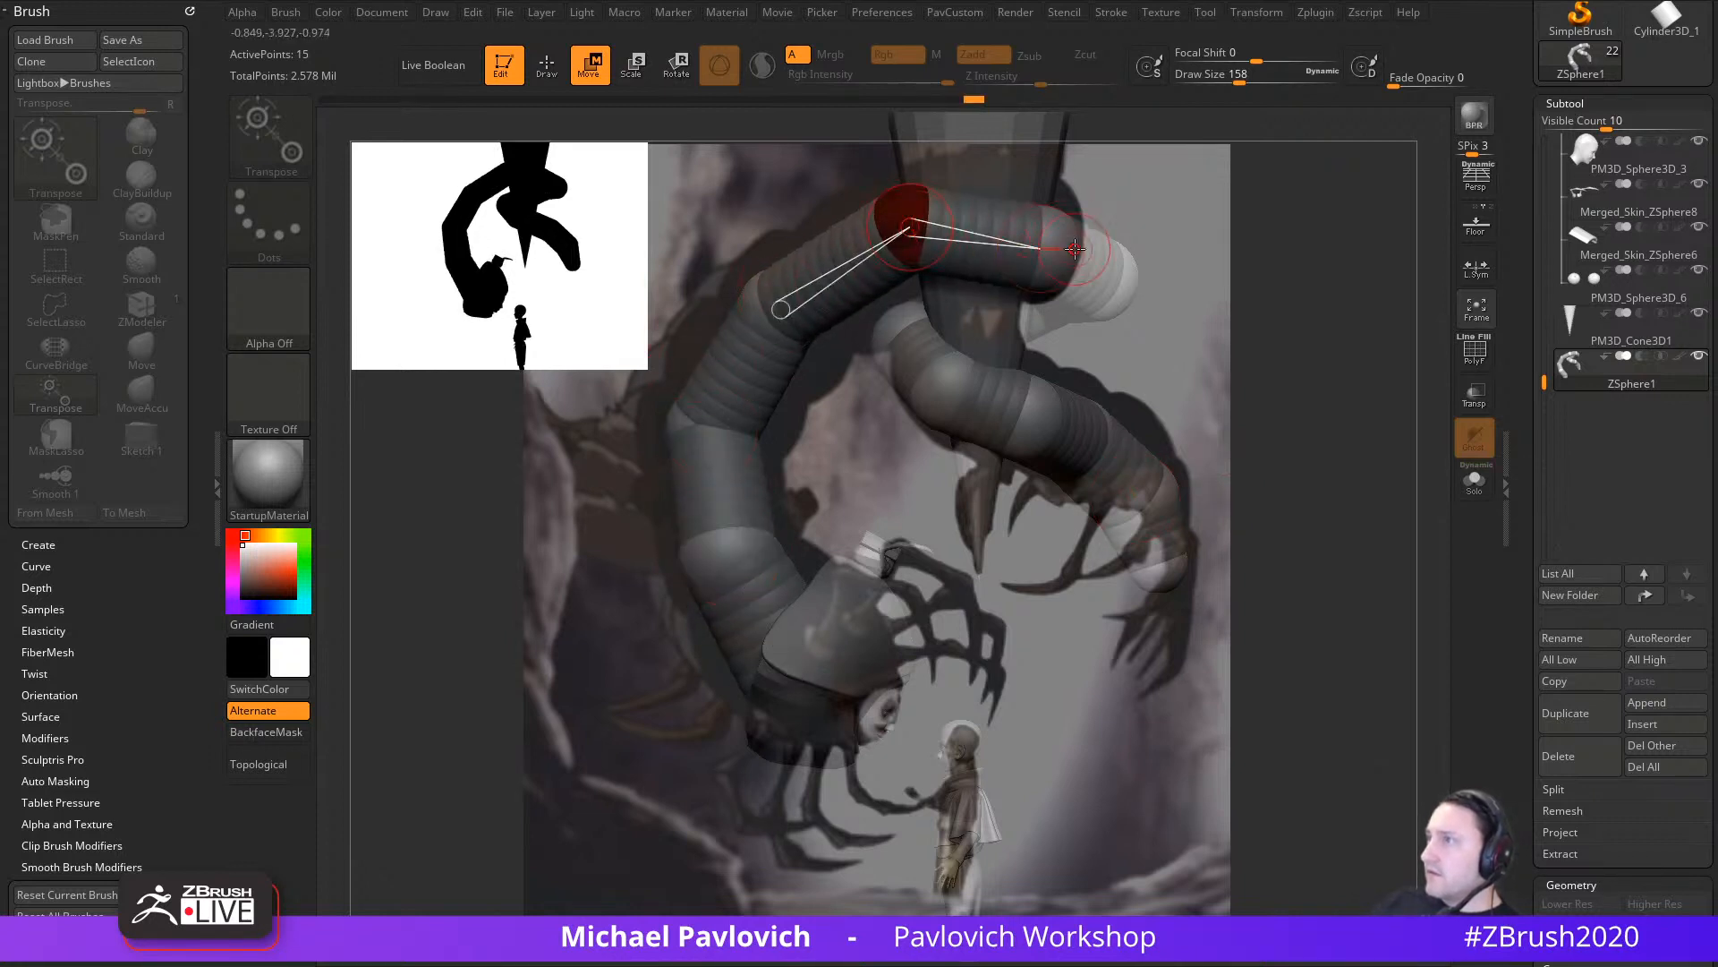
mouse_move(1061, 247)
mouse_down()
mouse_move(1065, 227)
mouse_move(1096, 267)
mouse_up()
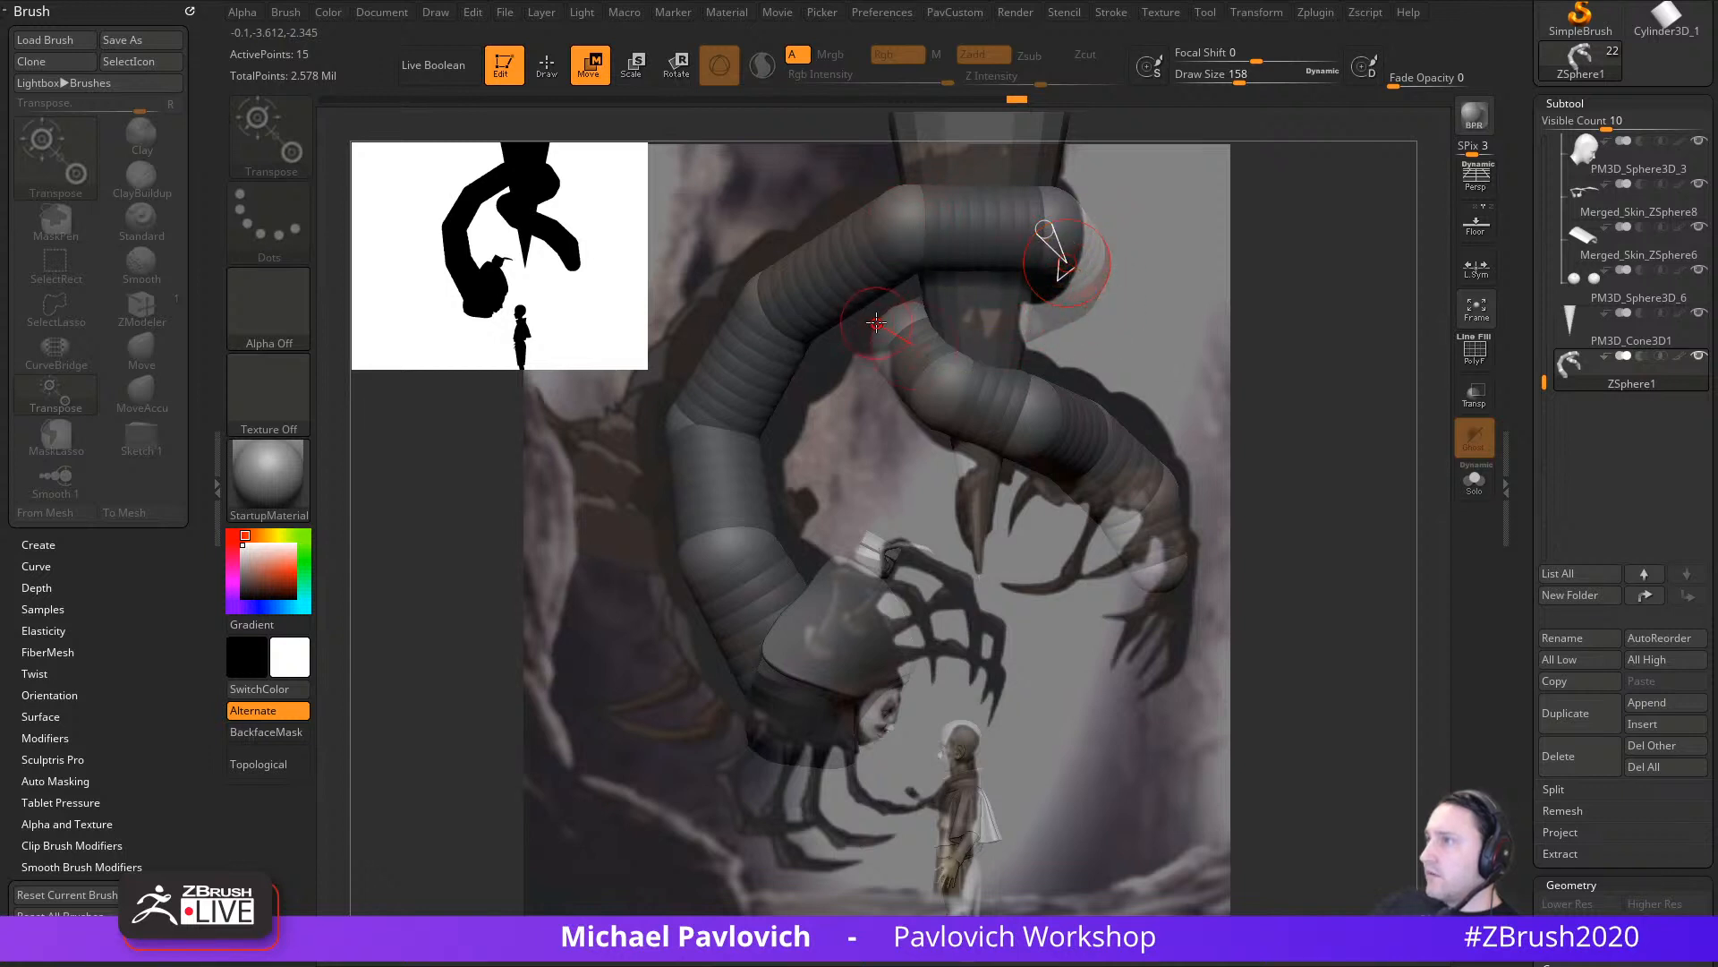
Step: Reposition the joints of Koh's inner coil and tail so they follow the tail curve in the reference
drag(909, 340, 899, 327)
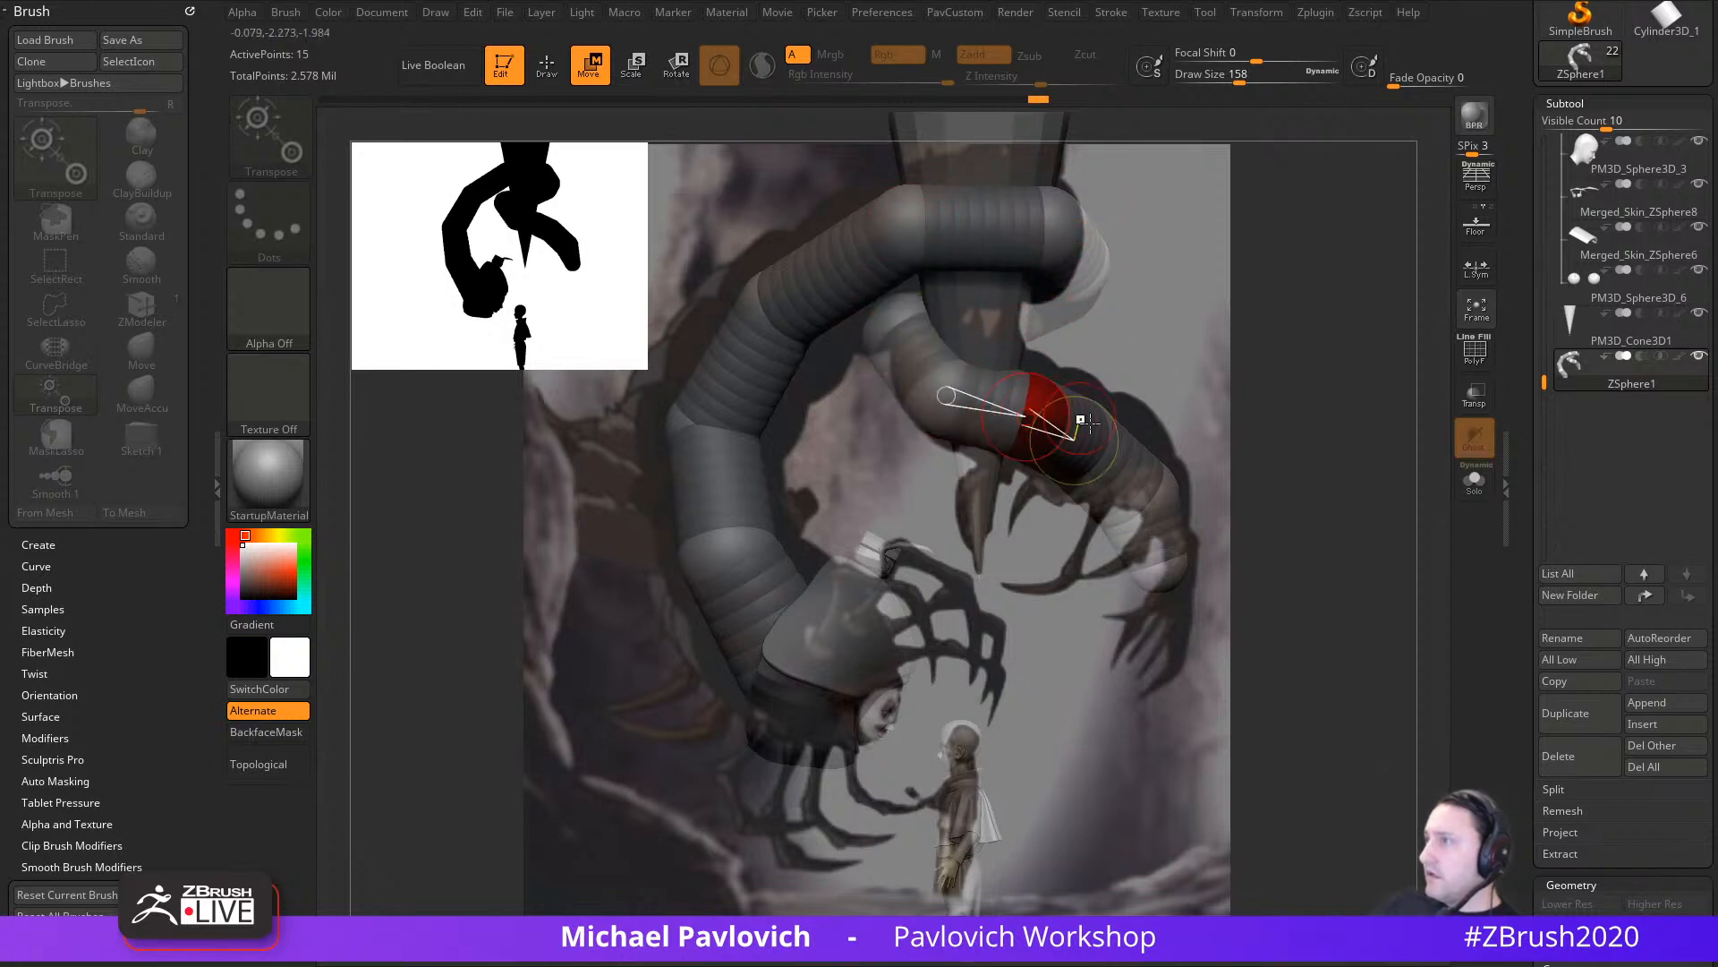
drag(1081, 420, 1183, 484)
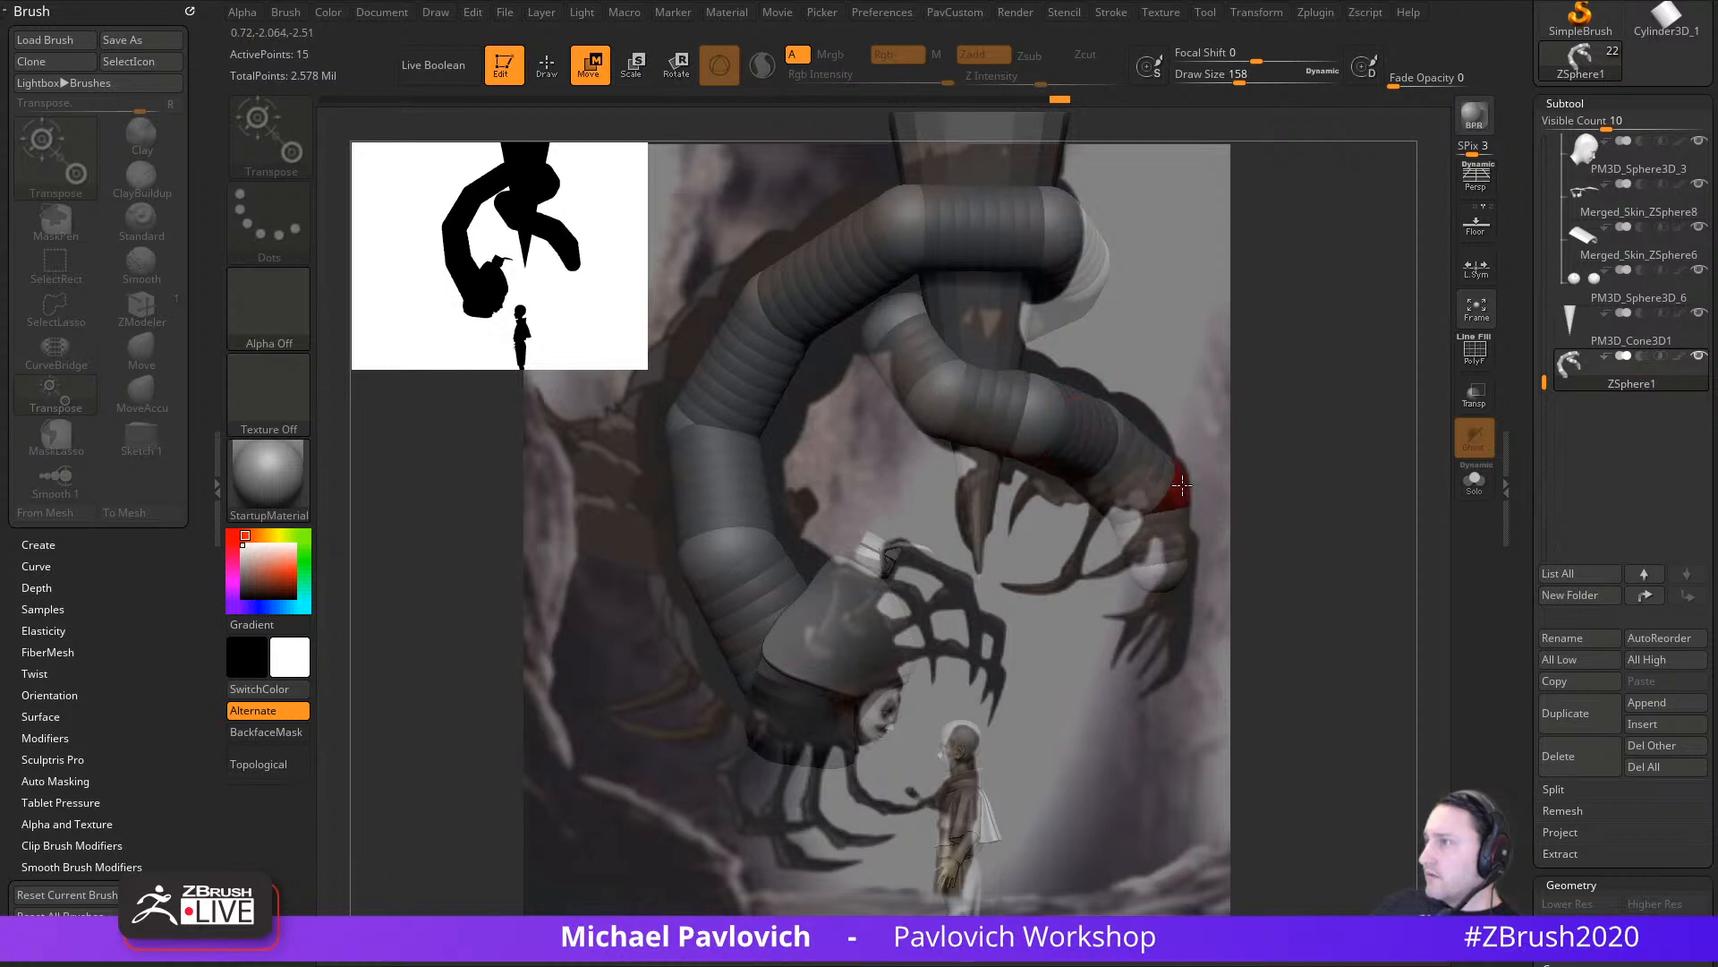
drag(1168, 570, 1179, 550)
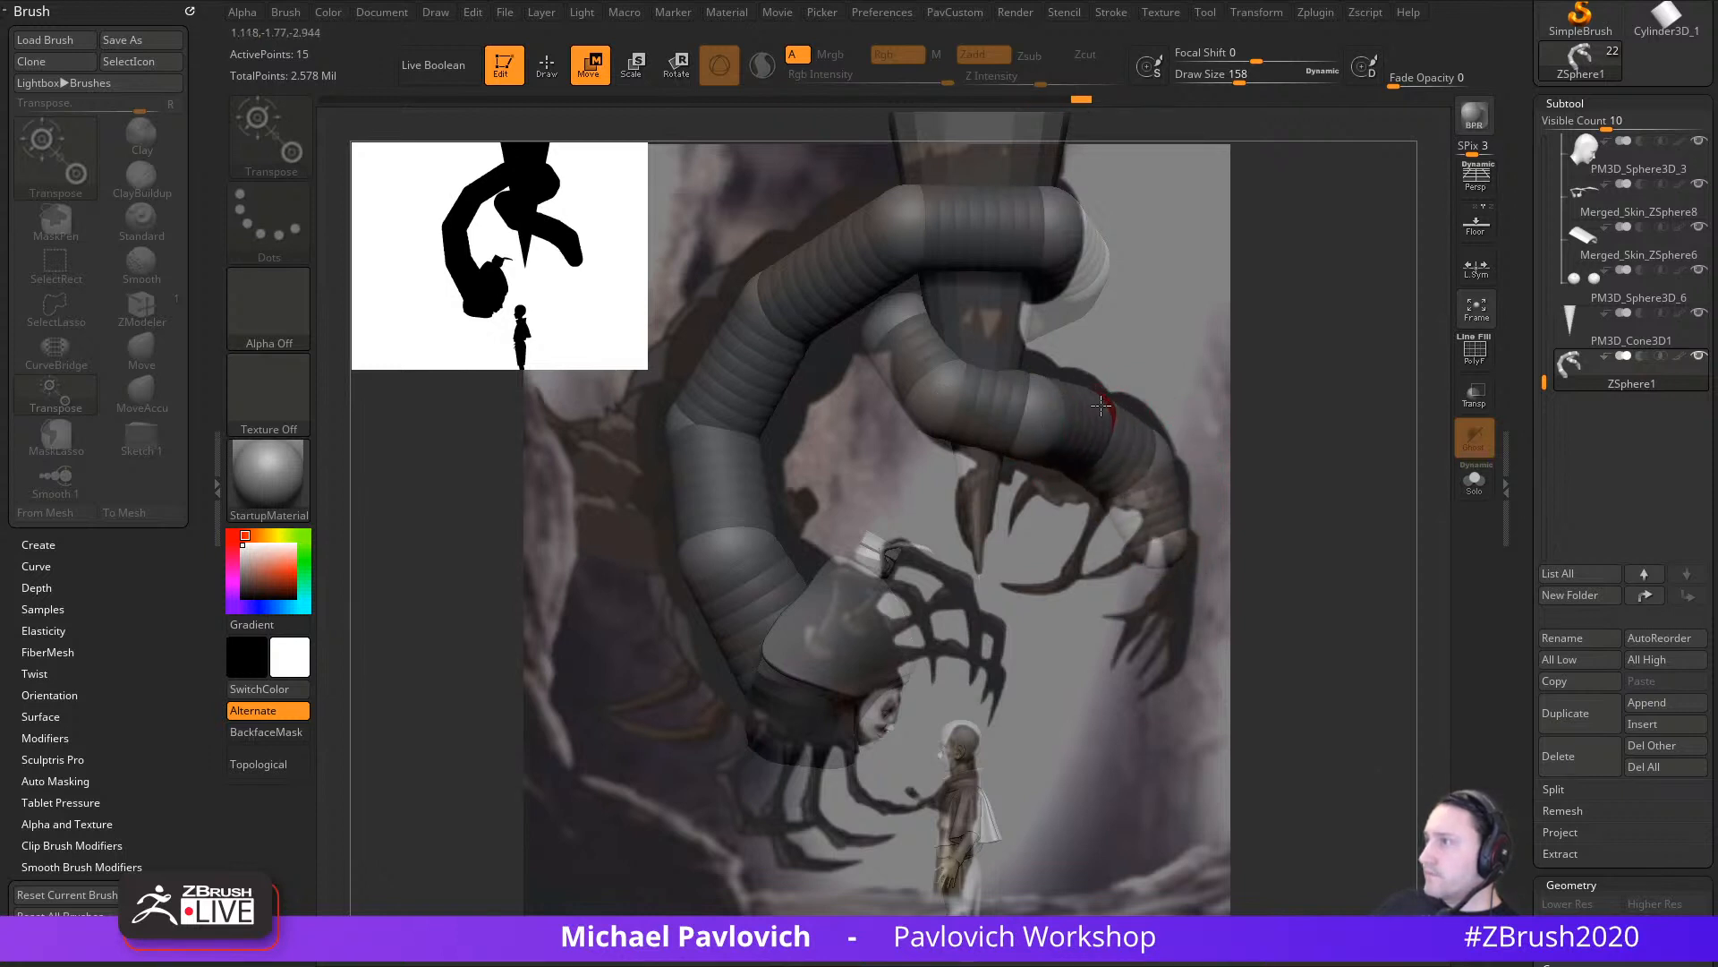
drag(1101, 405, 1103, 397)
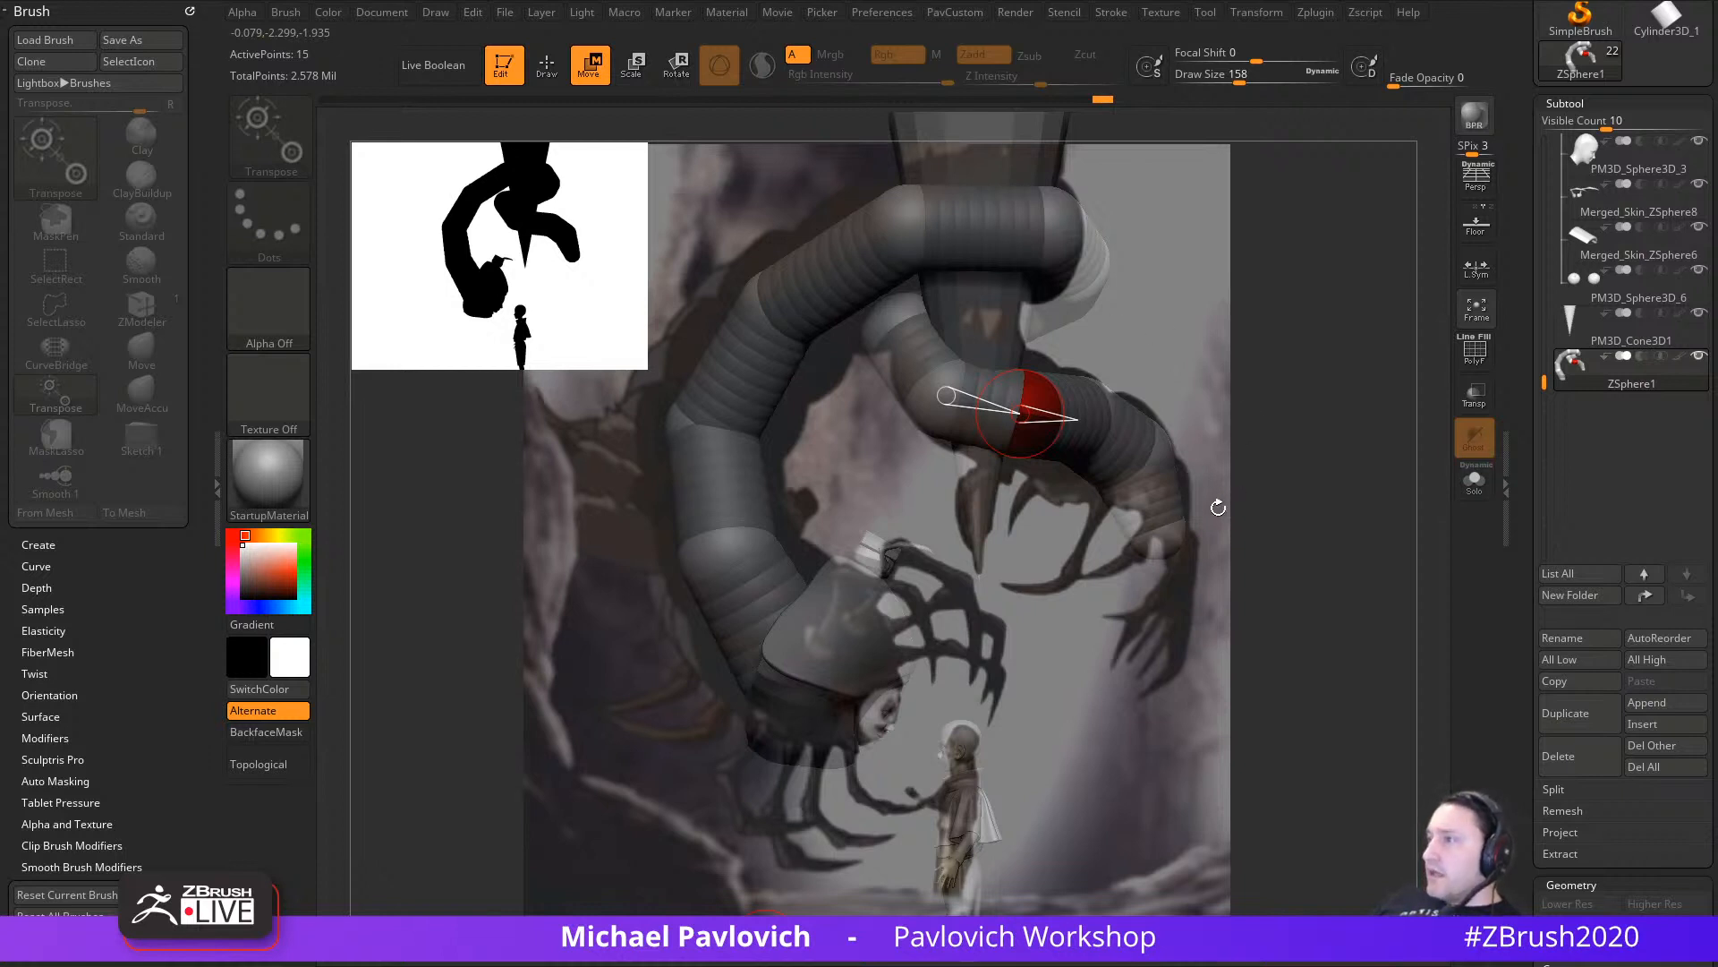
Step: Delete the ZSphere at the tail tip, adjust the remaining end joints to the reference, and set the draw size to 116
key(shift+a)
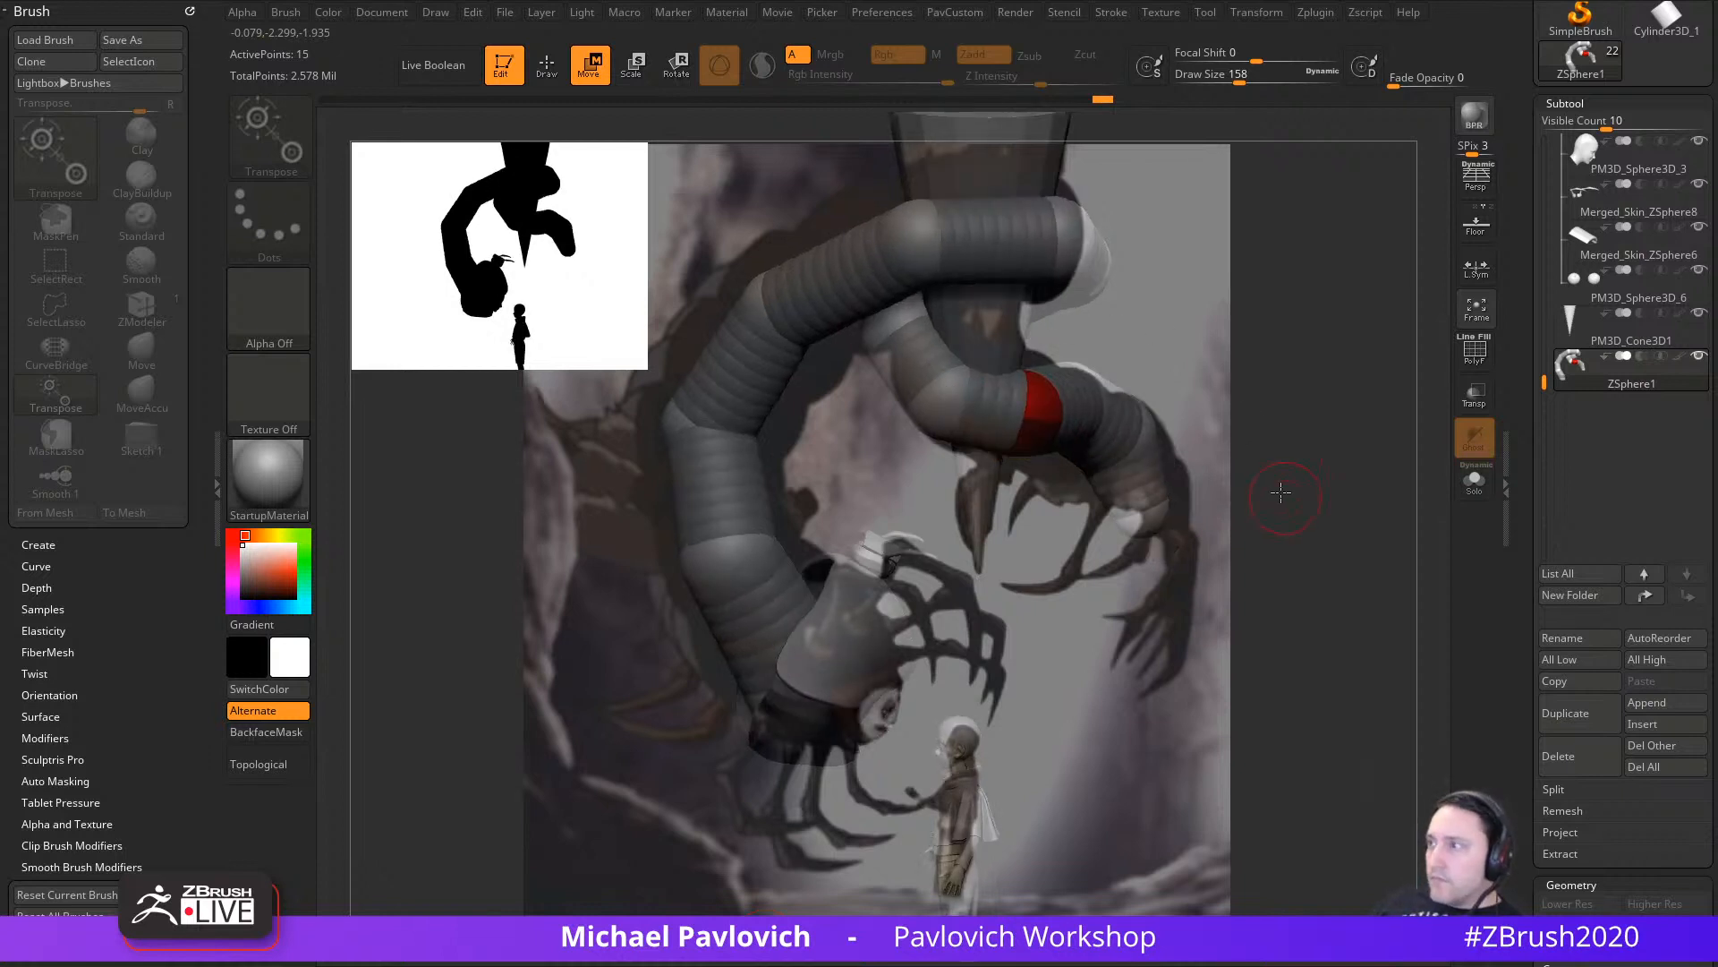
key(shift+a)
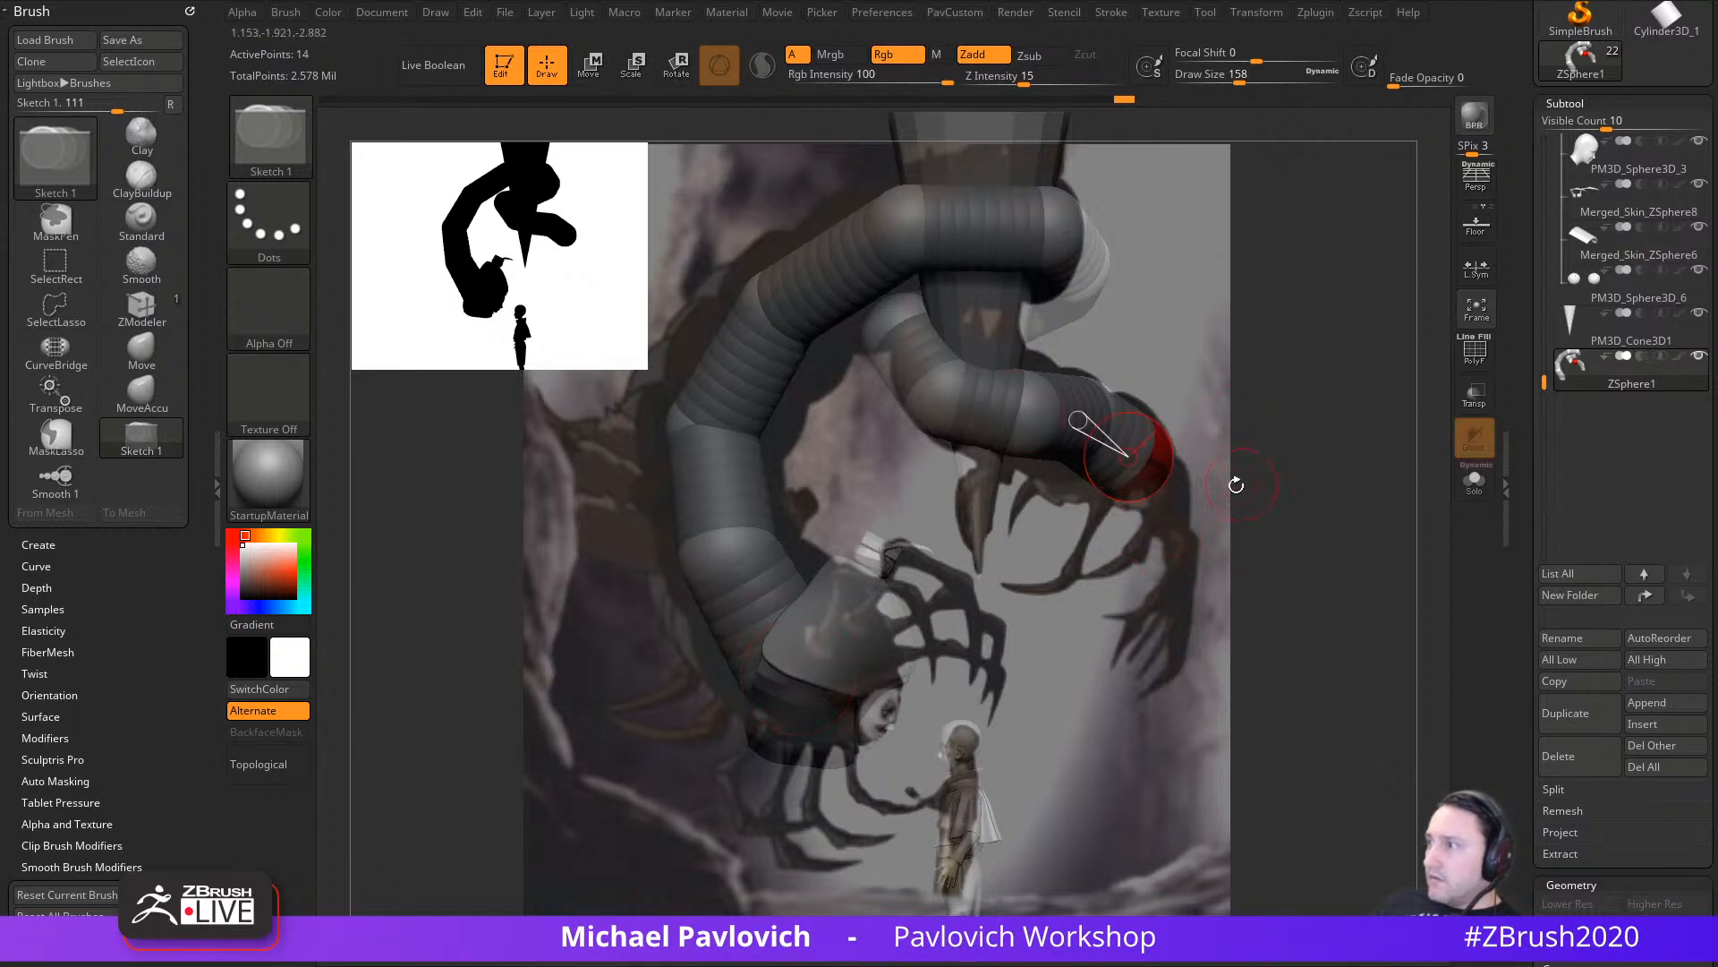
key(w)
drag(1158, 466, 1157, 460)
drag(1086, 408, 1024, 414)
key(q)
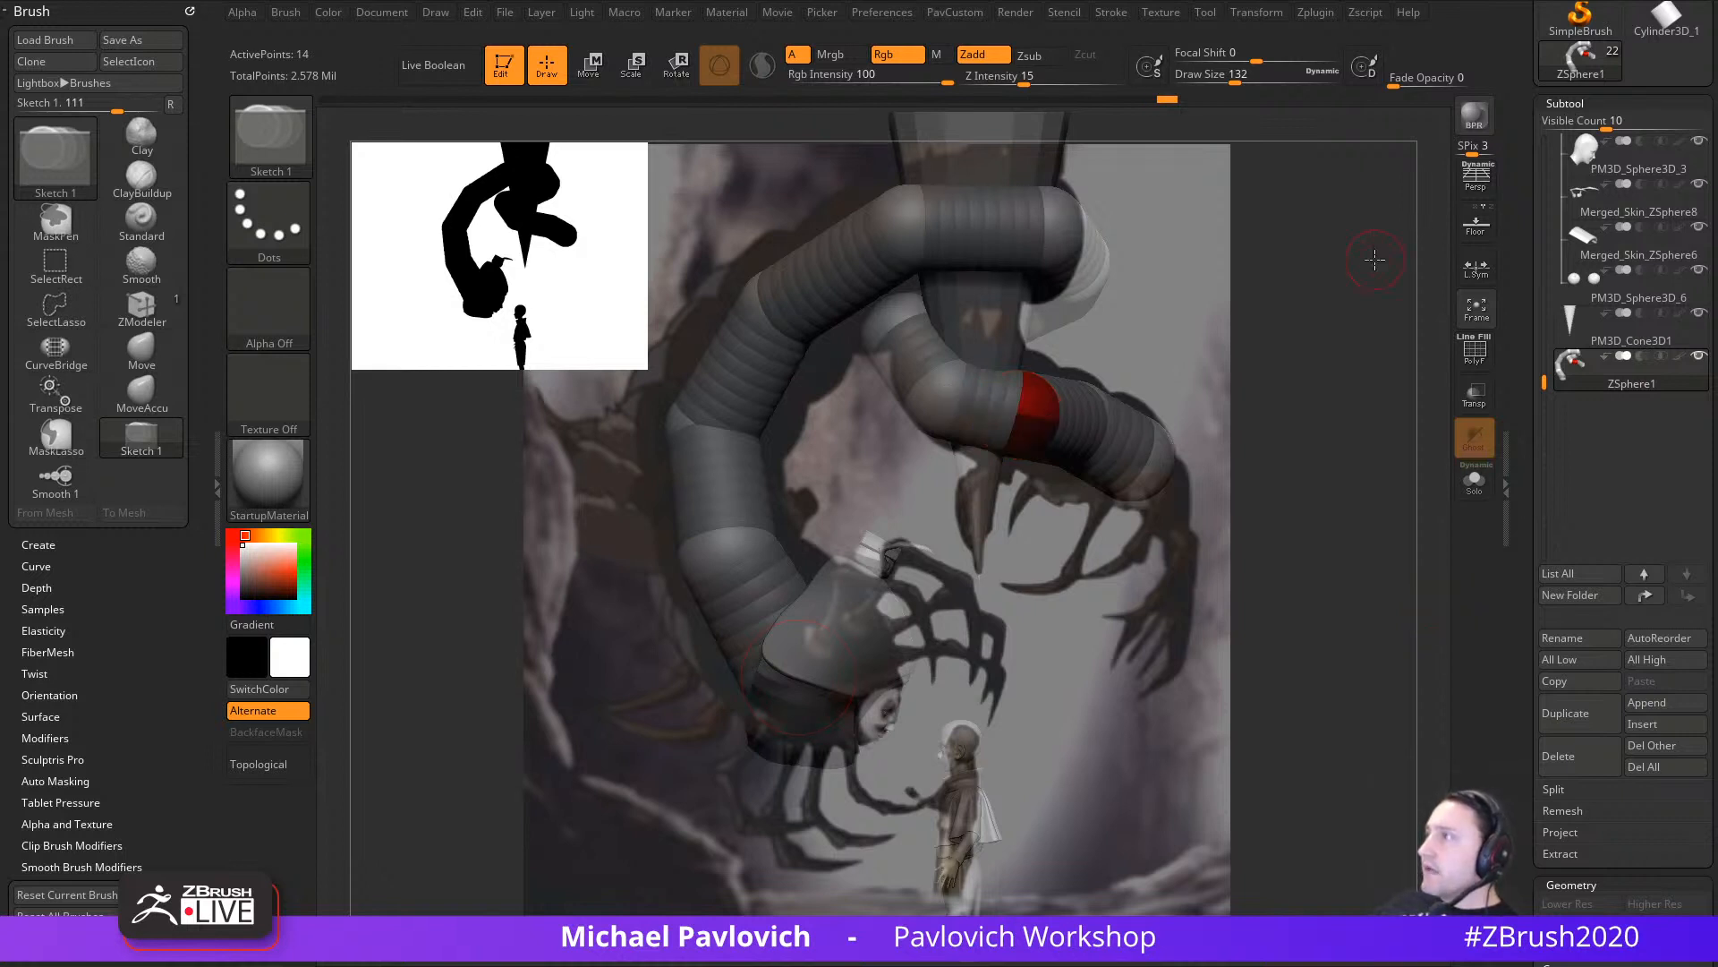
key(s)
click(1320, 463)
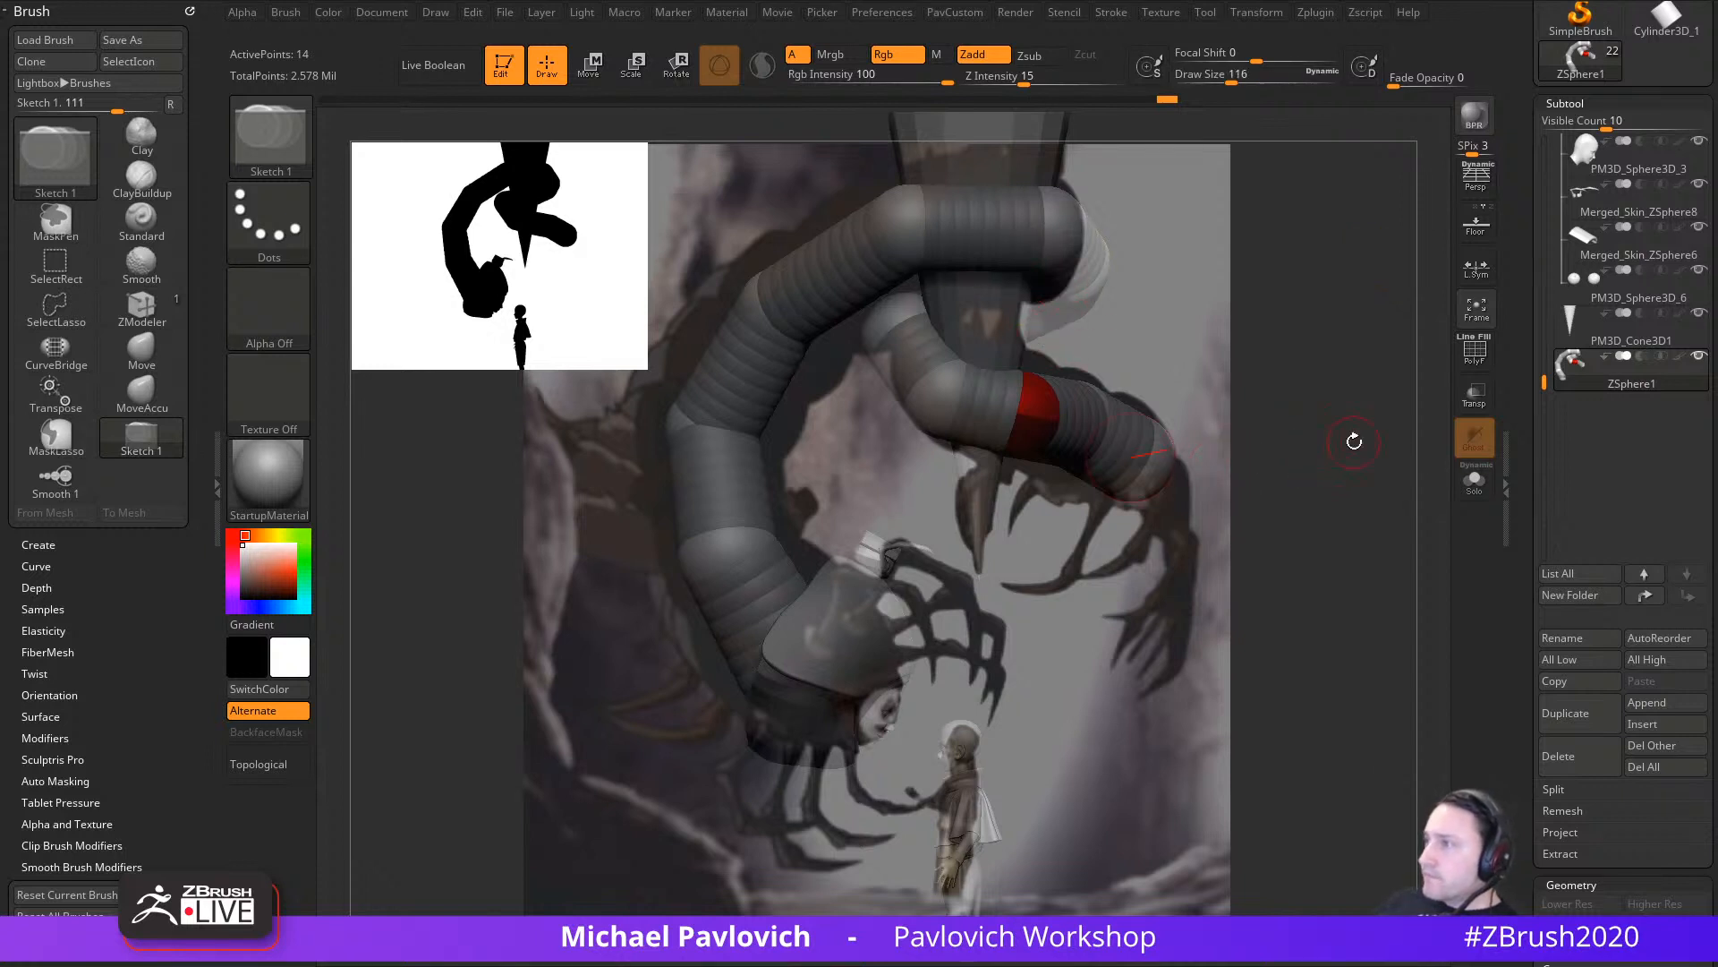
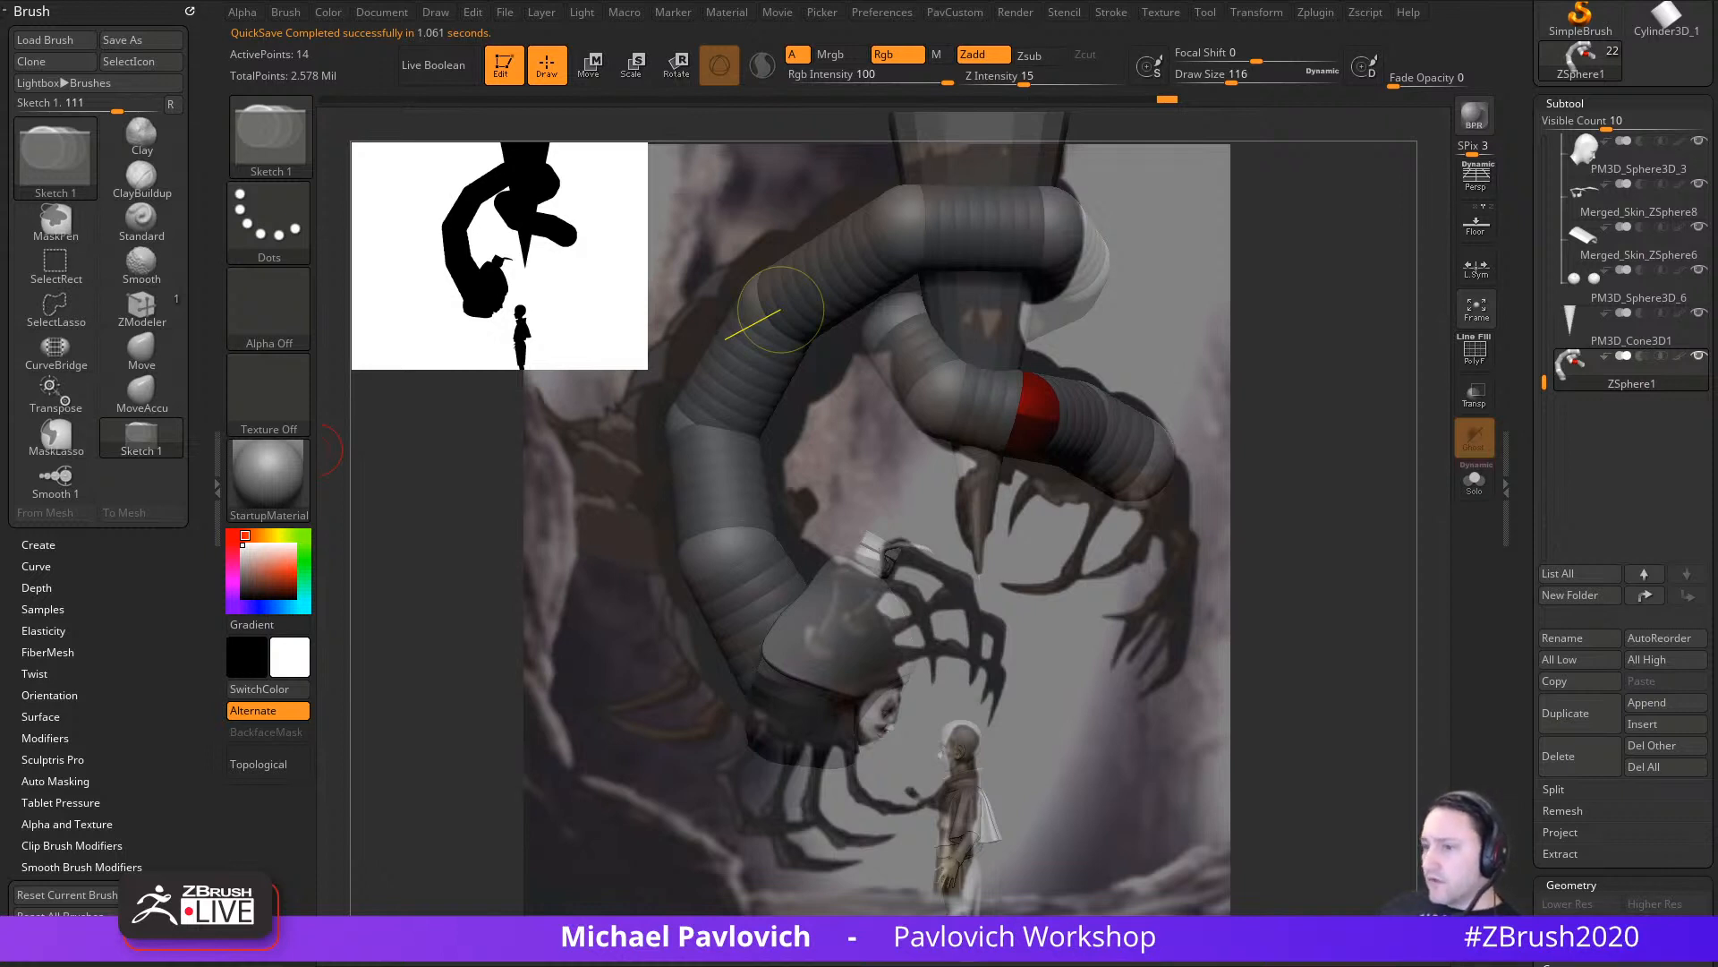
Step: Switch to the browser and go back to the YouTube channel's playlists page to start a search within the channel
key(alt+Tab)
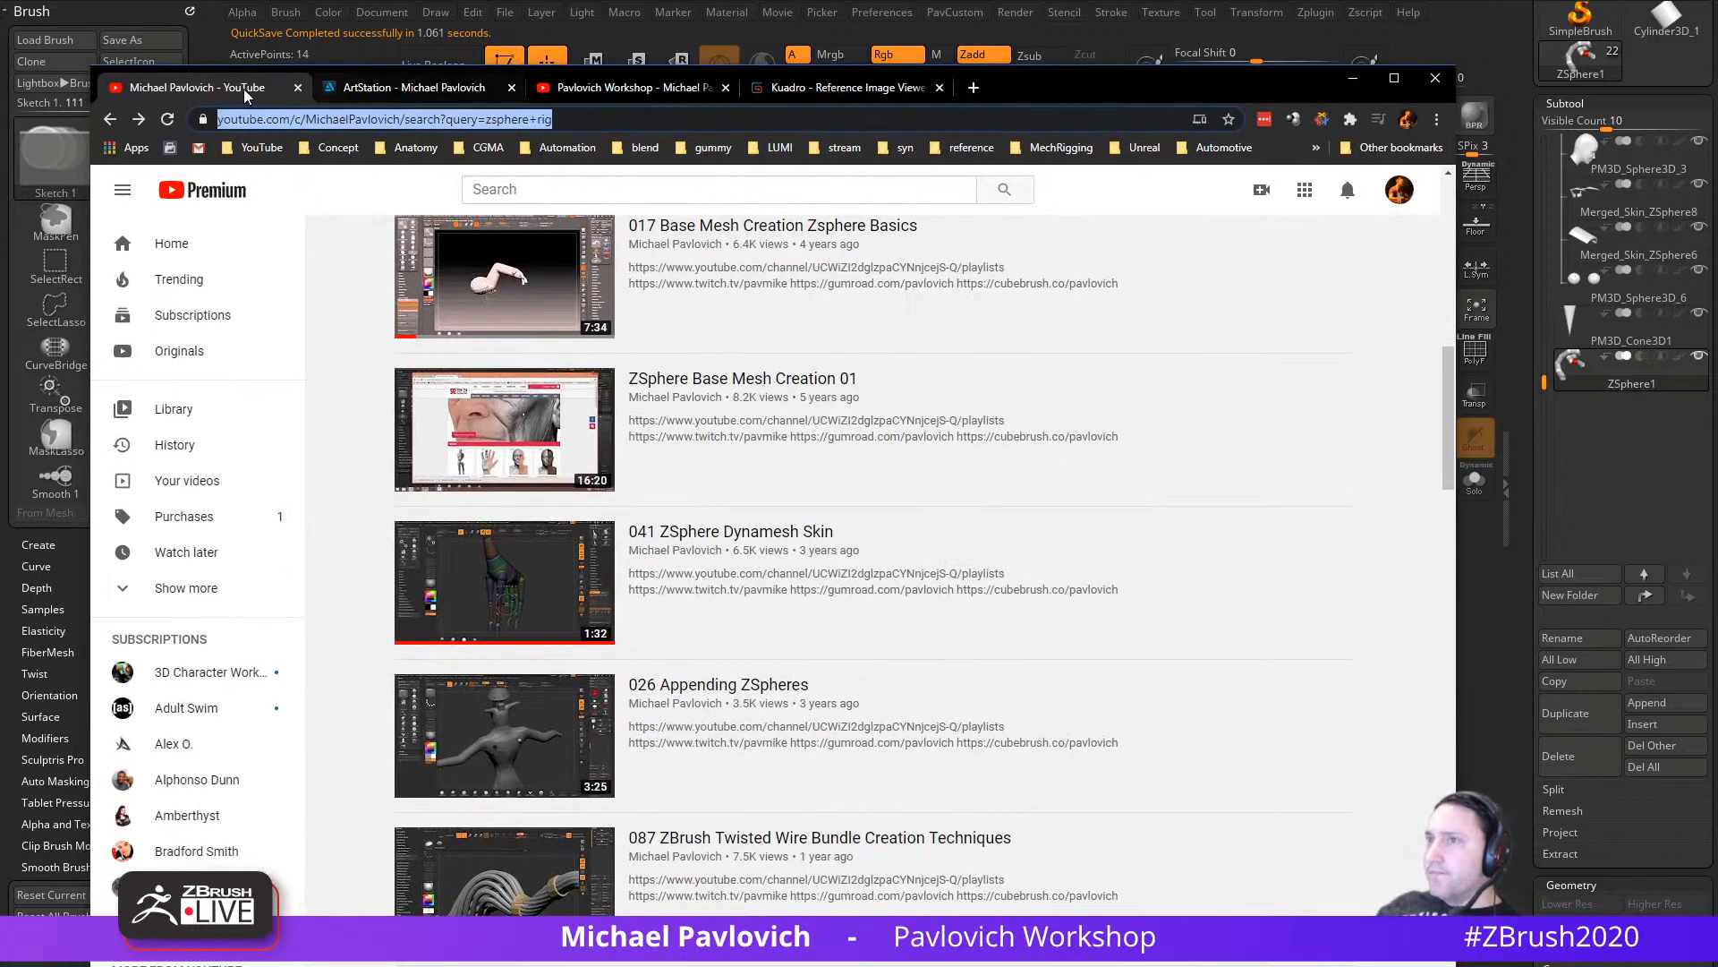
click(110, 119)
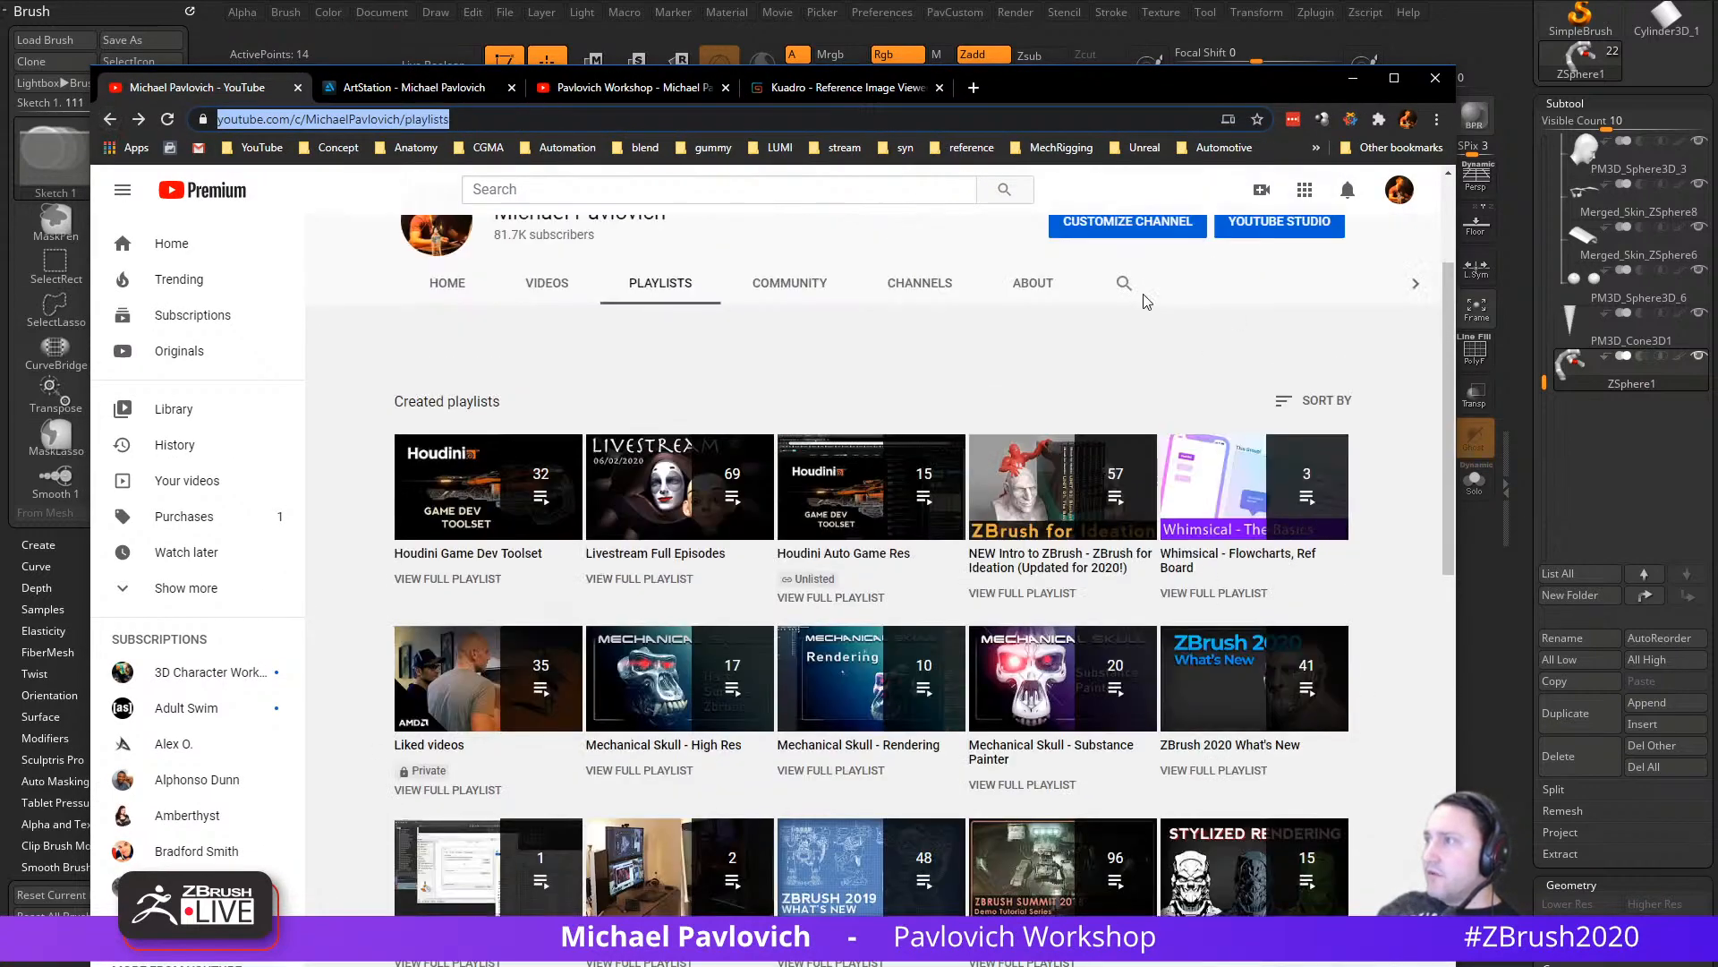
scroll(1143, 299, up, 3)
click(1124, 512)
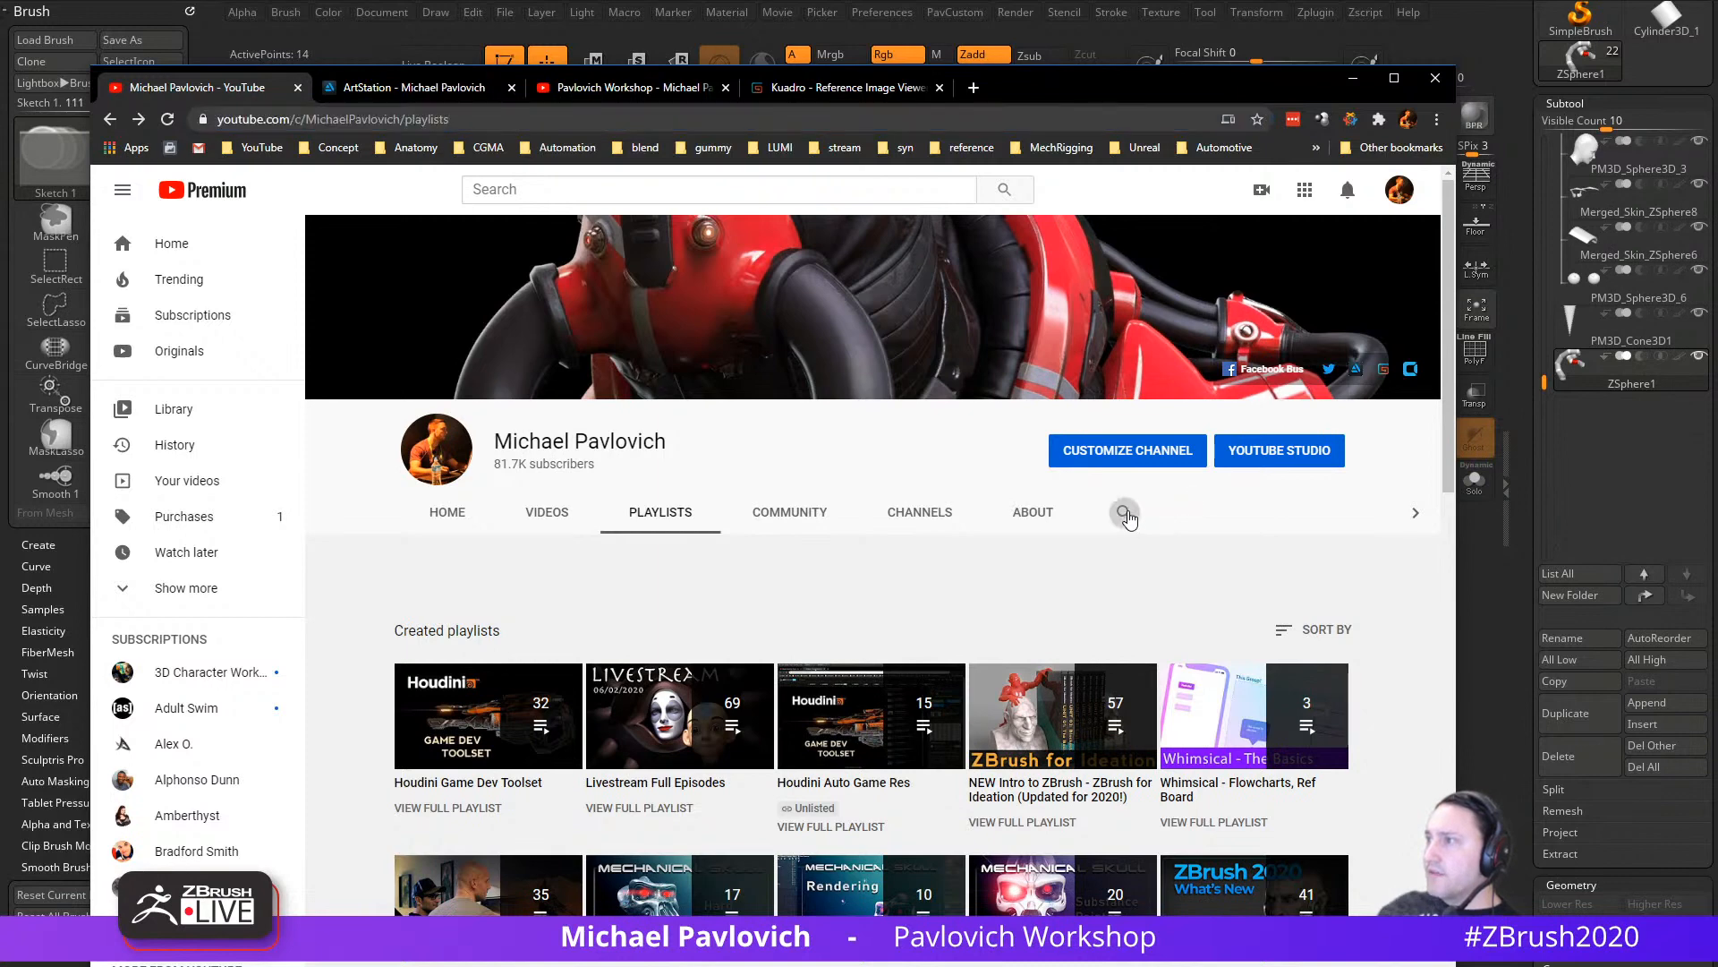
Step: Search the channel for "hair" and look through the resulting tutorials
text(zsphere rig)
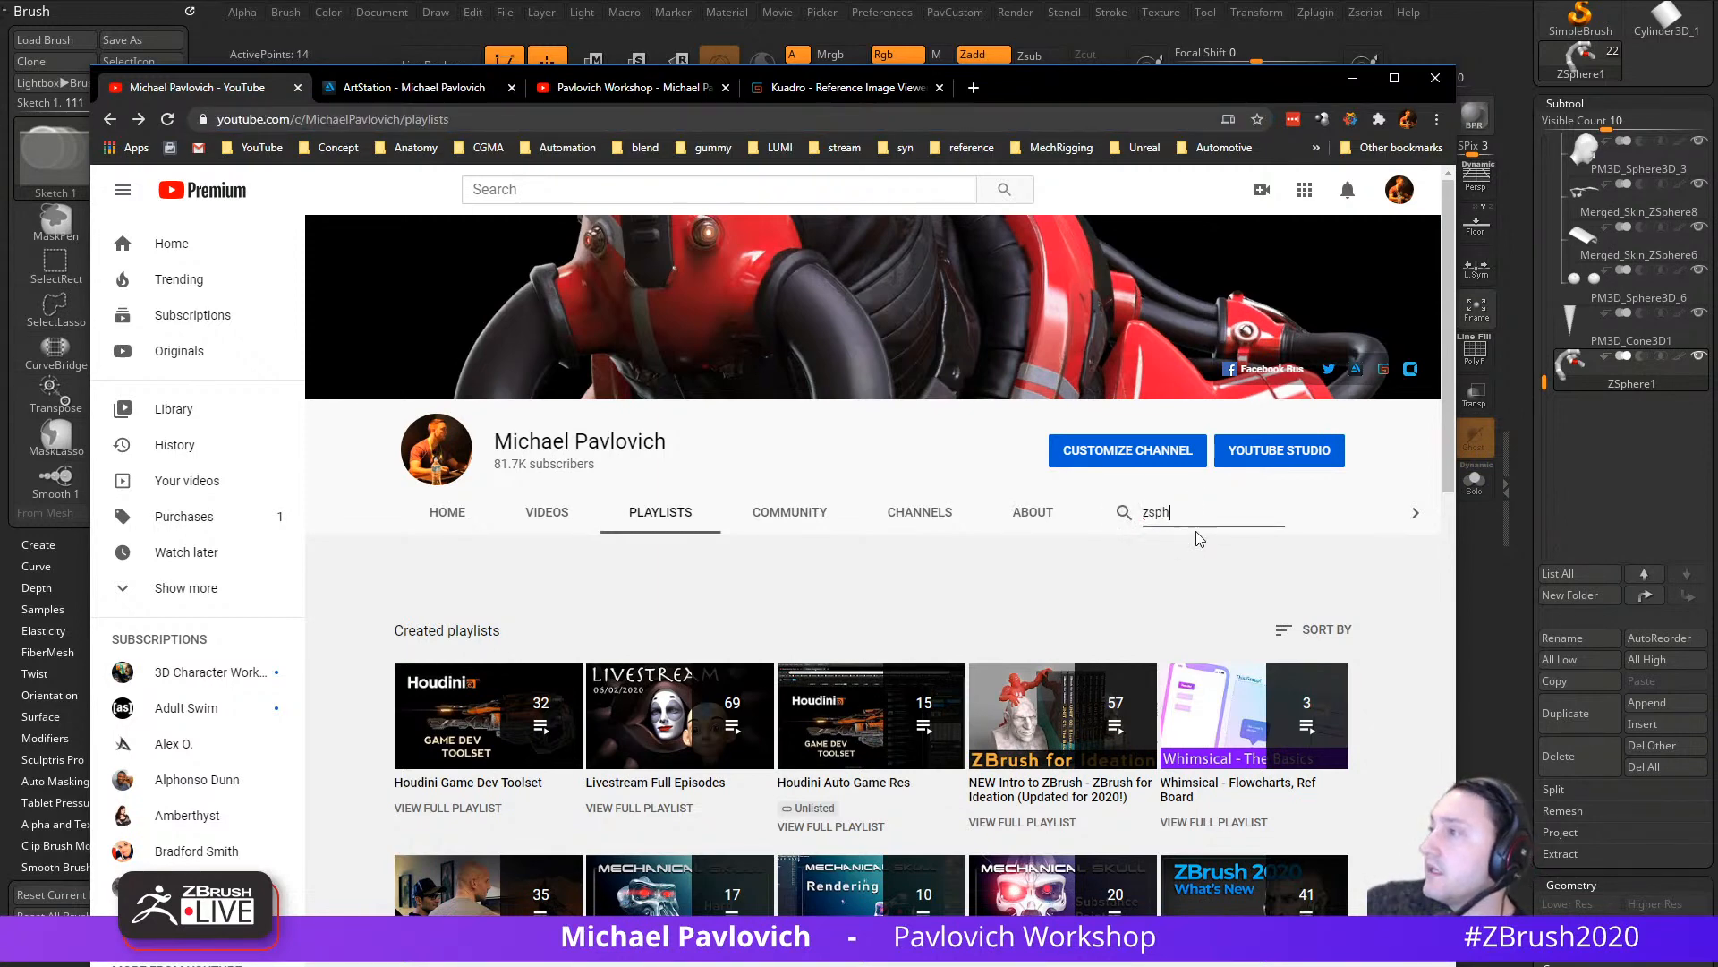
key(BackSpace)
key(BackSpace)
key(BackSpace)
key(BackSpace)
text(hair)
key(Return)
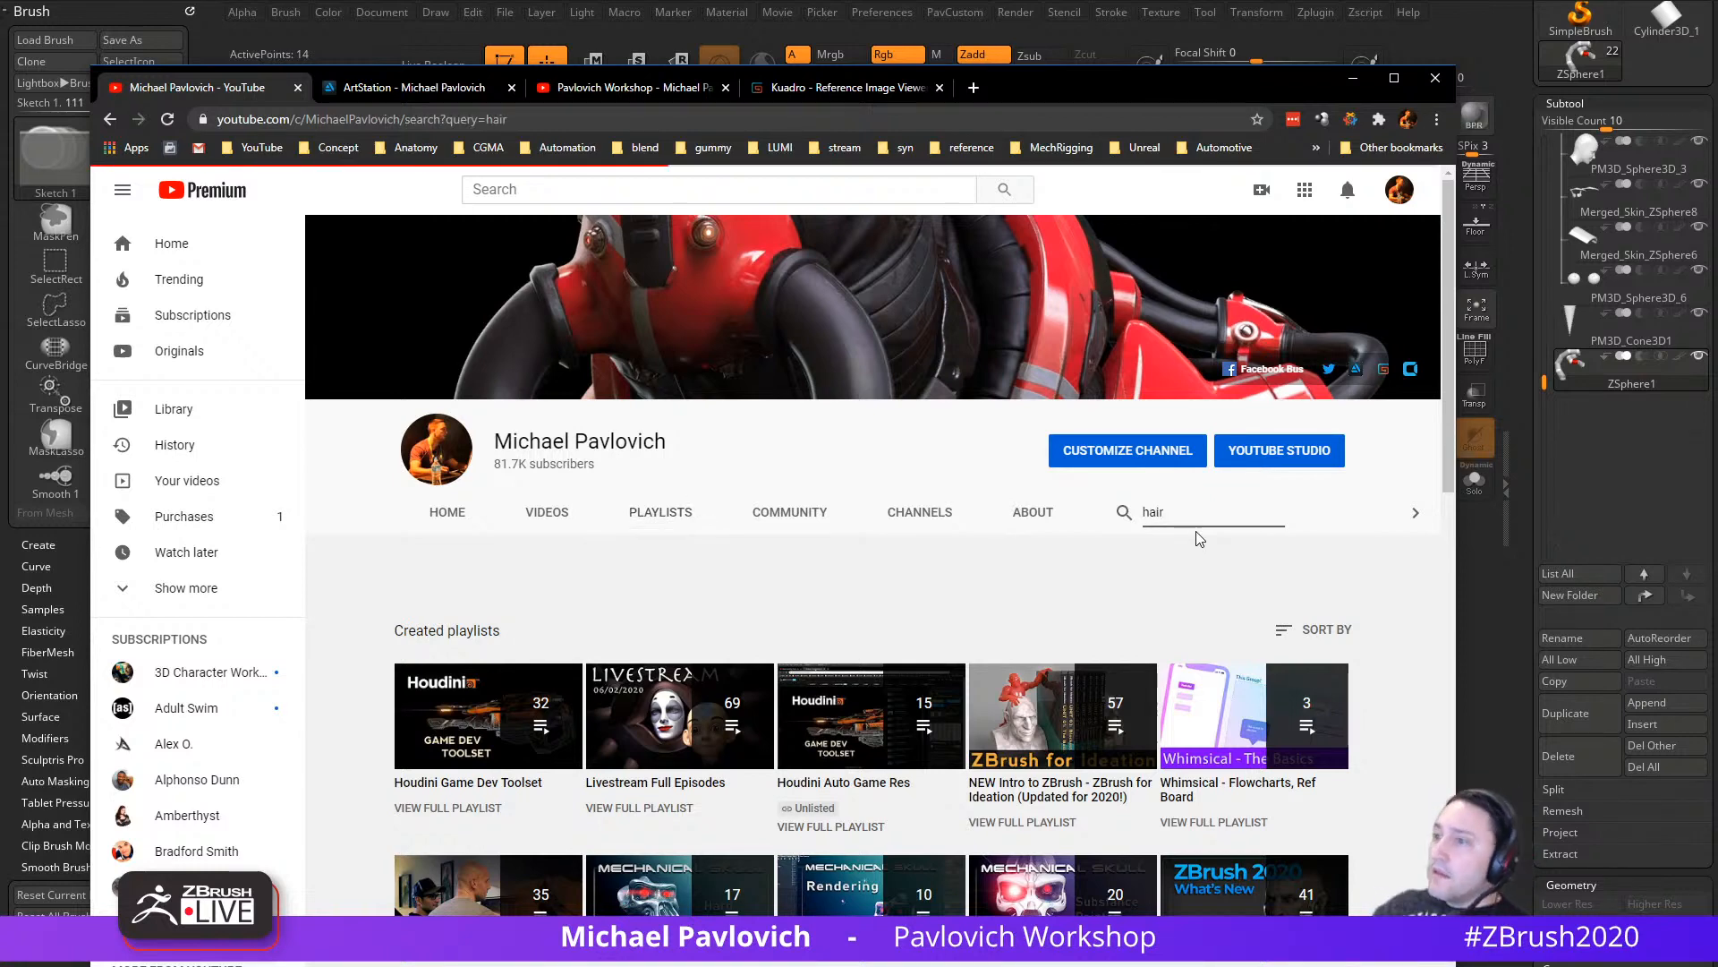
scroll(456, 627, down, 4)
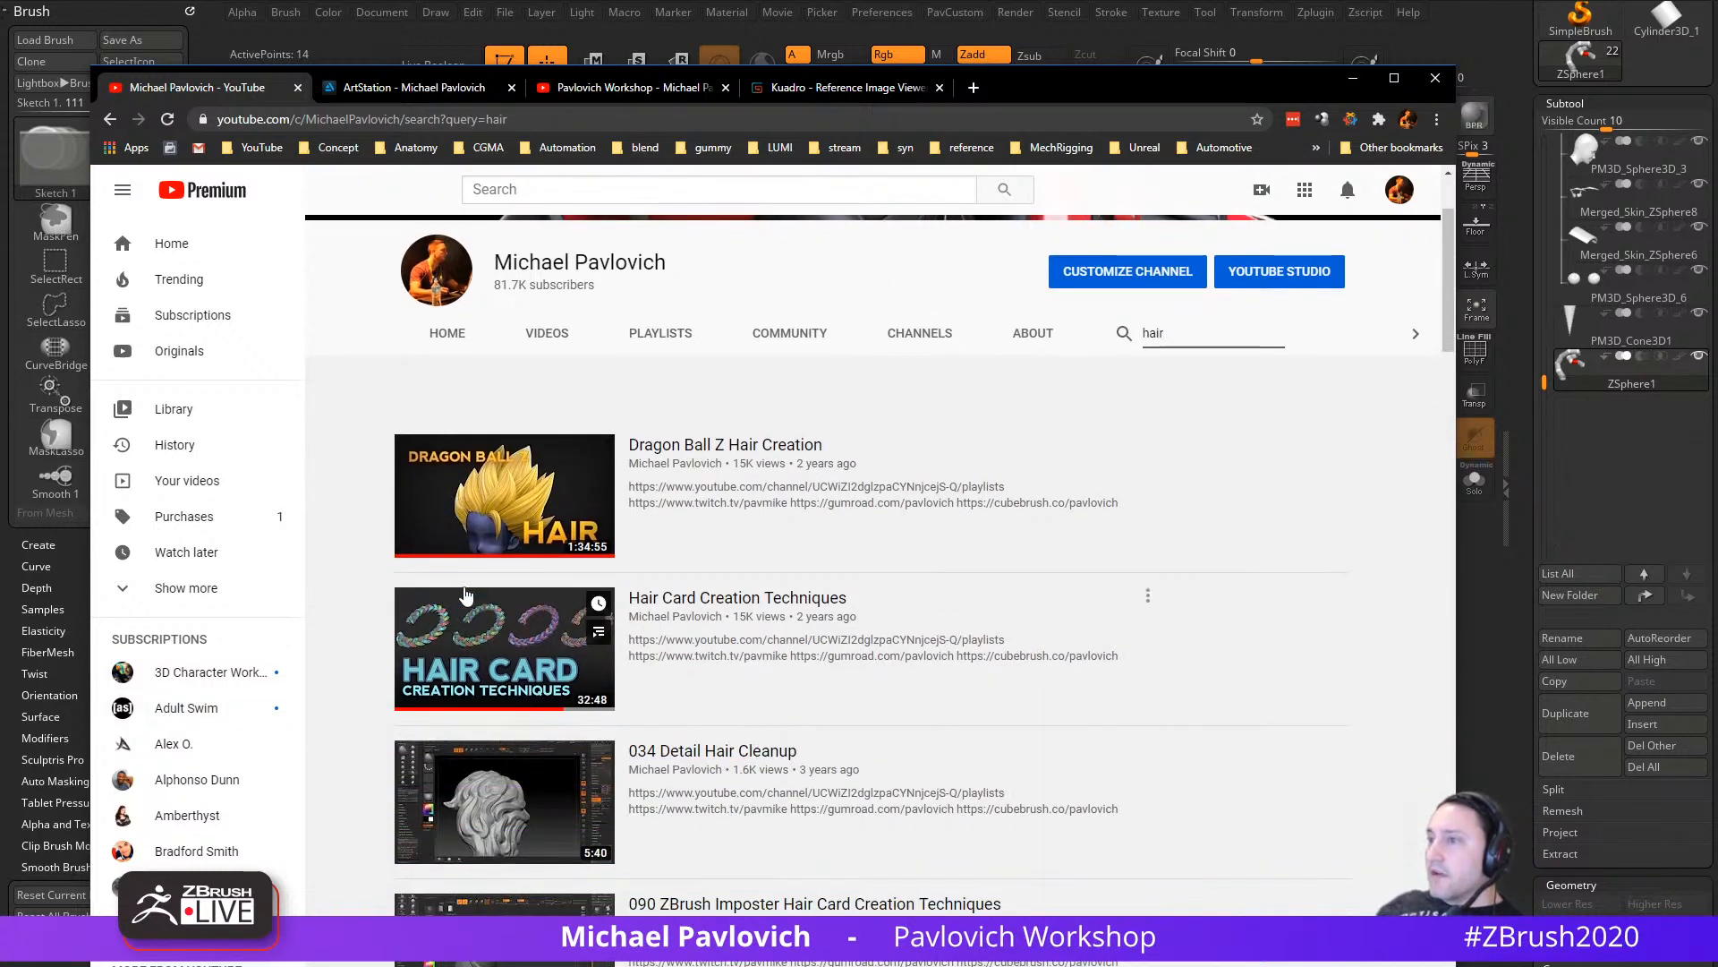
scroll(430, 546, down, 6)
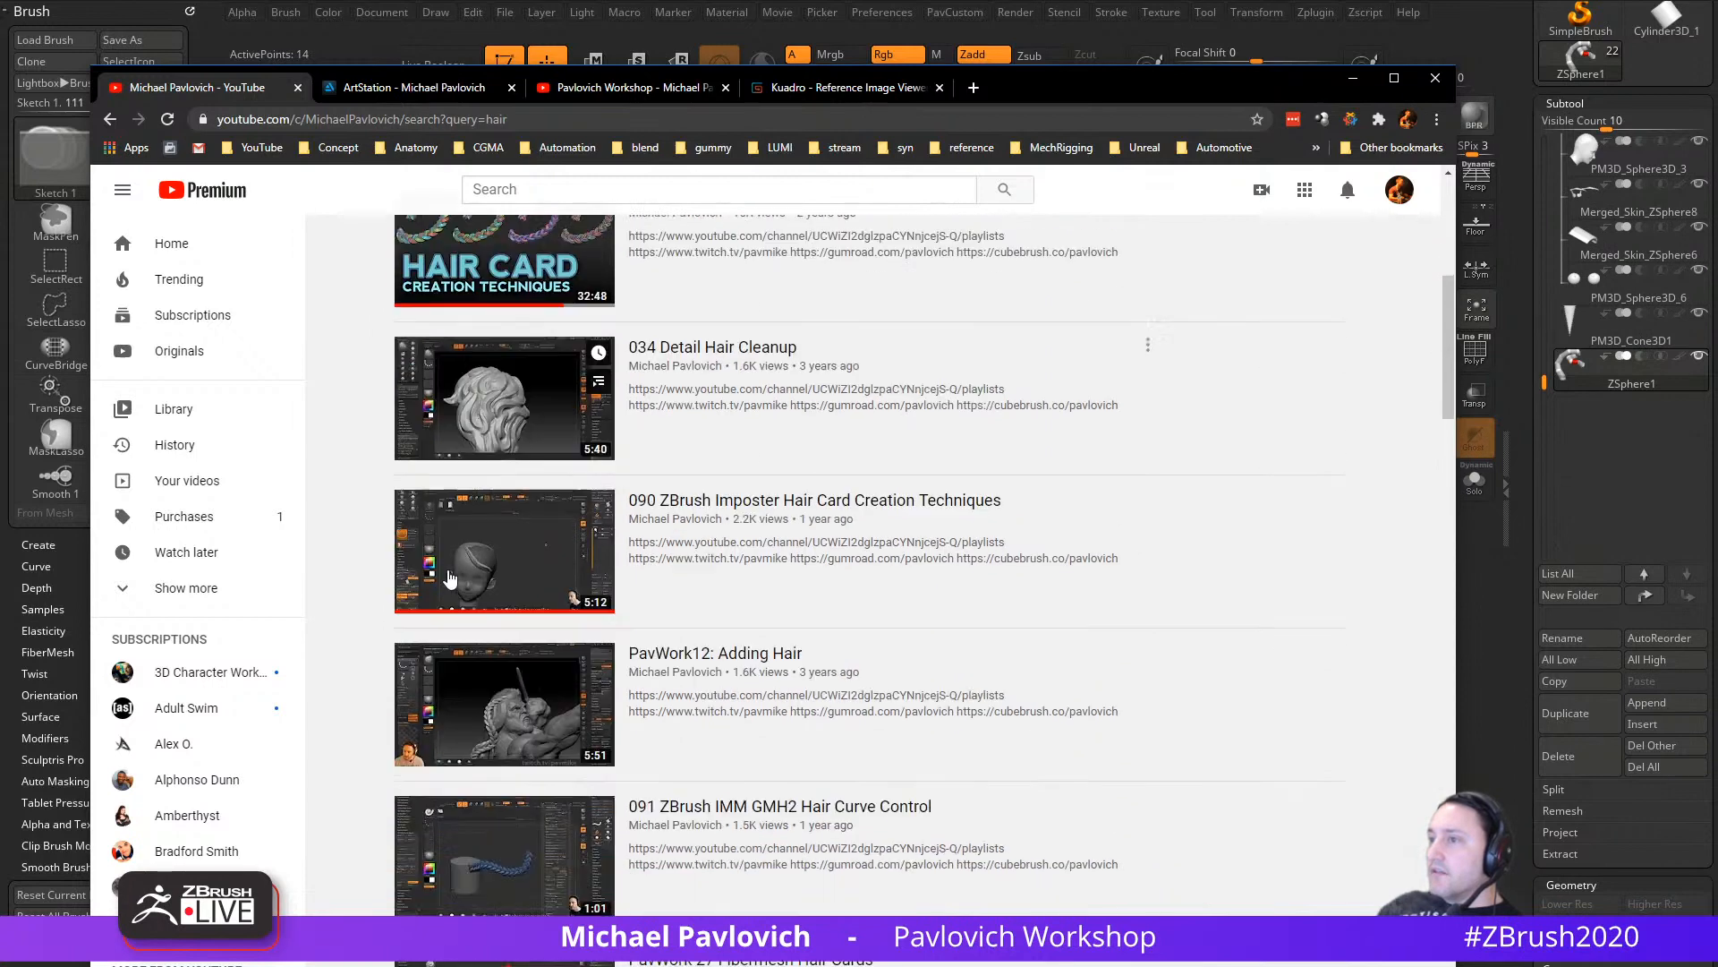
scroll(398, 583, up, 10)
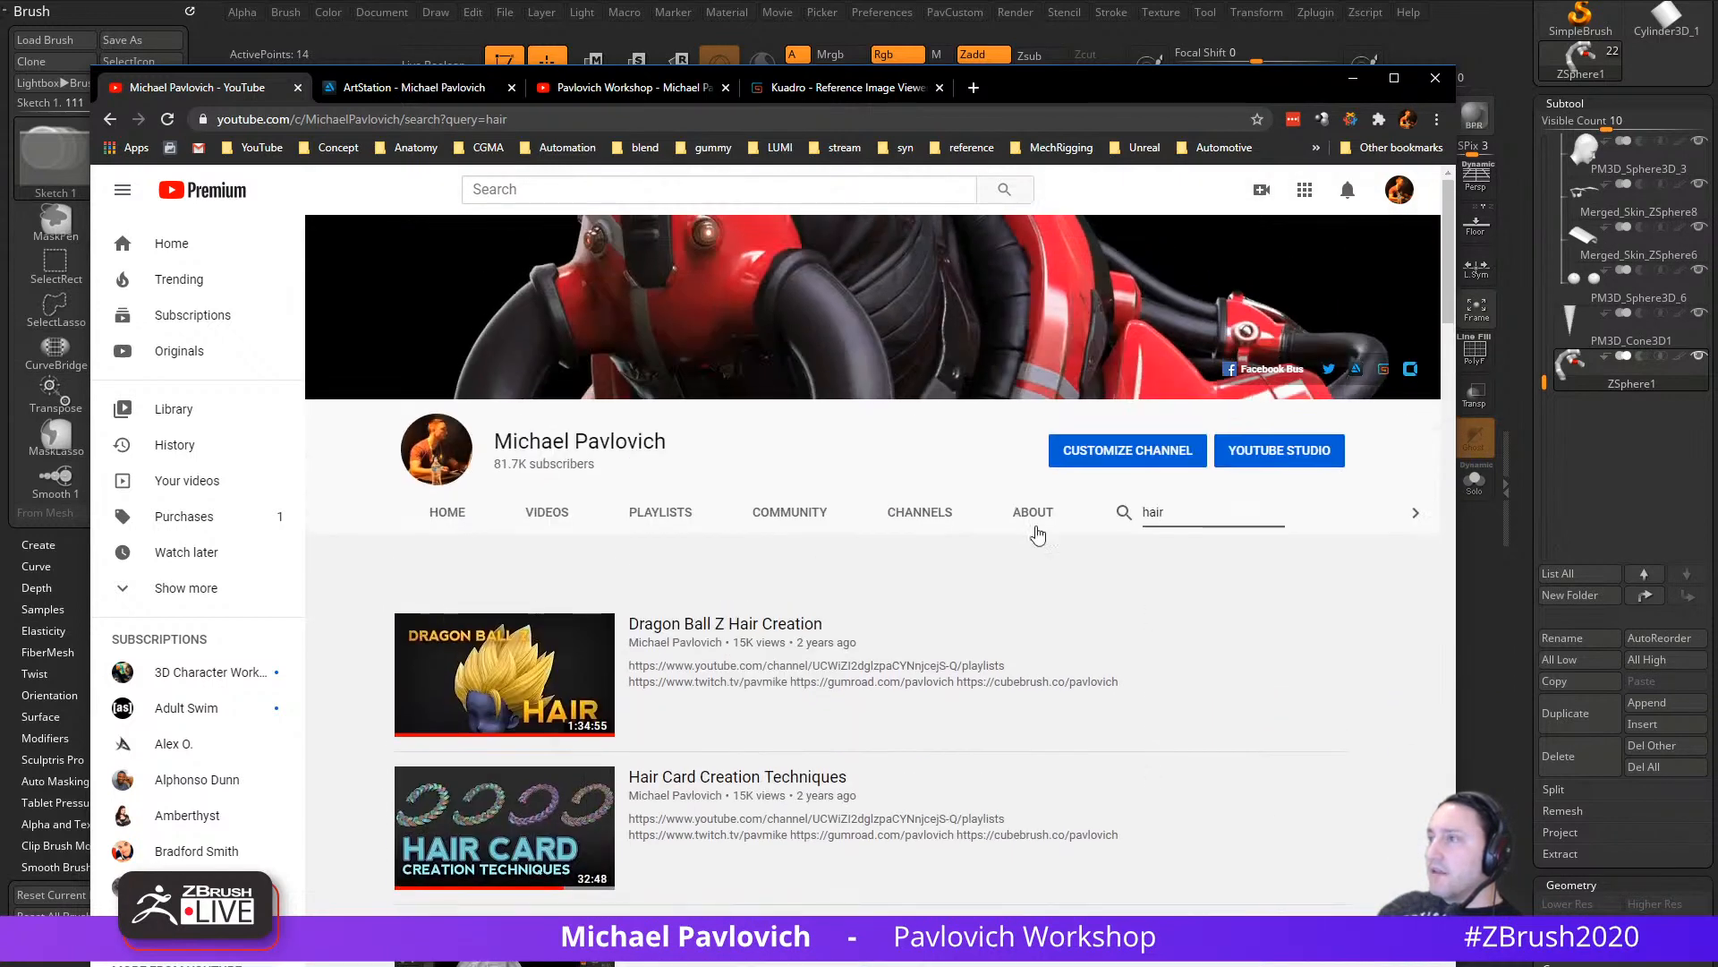
Step: Search the channel for "fiber", look through the resulting tutorials, and return to ZBrush
drag(1199, 512, 1081, 517)
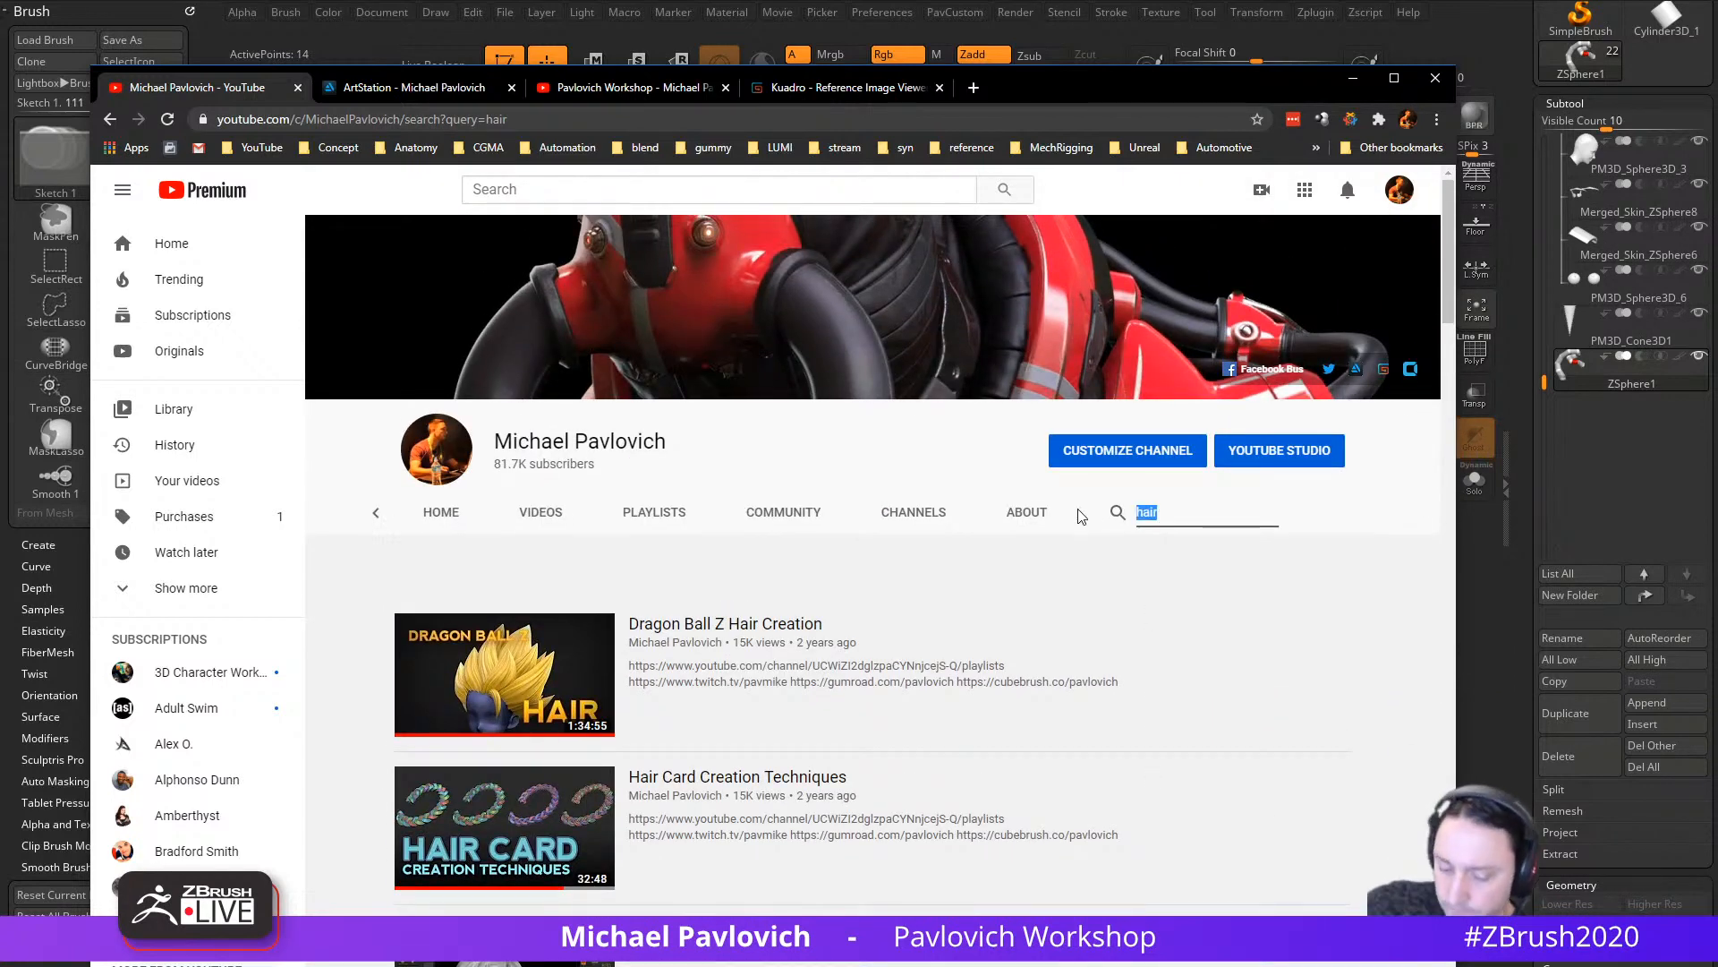
text(fibe)
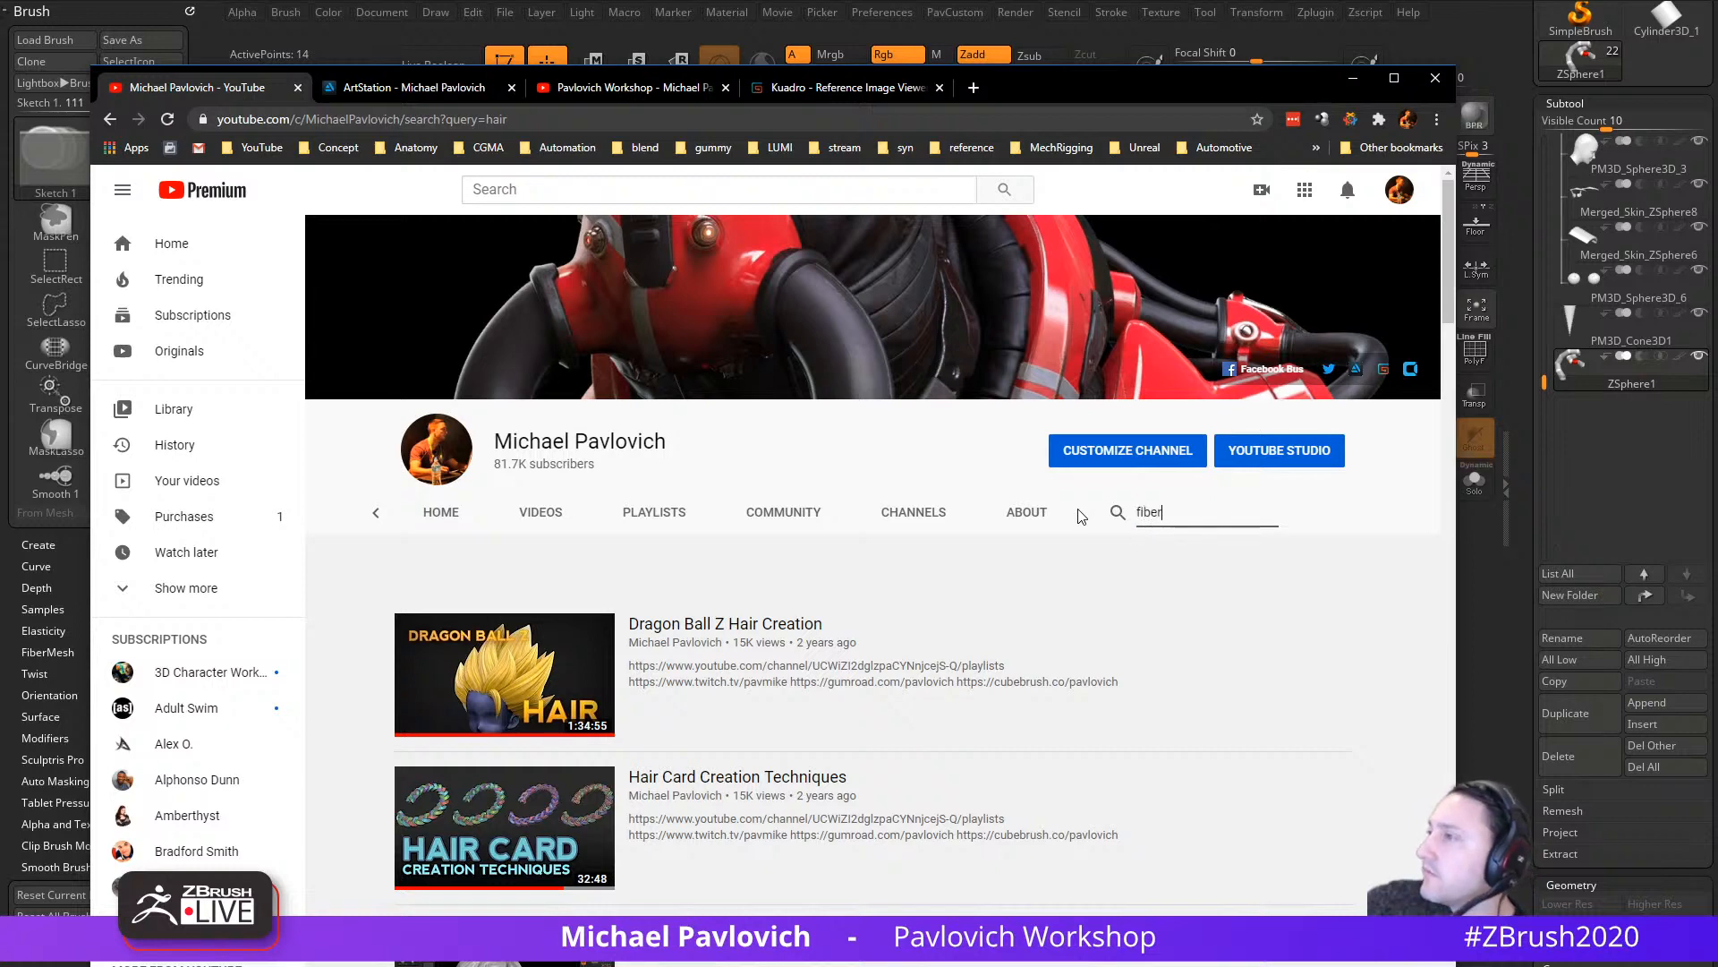
key(Return)
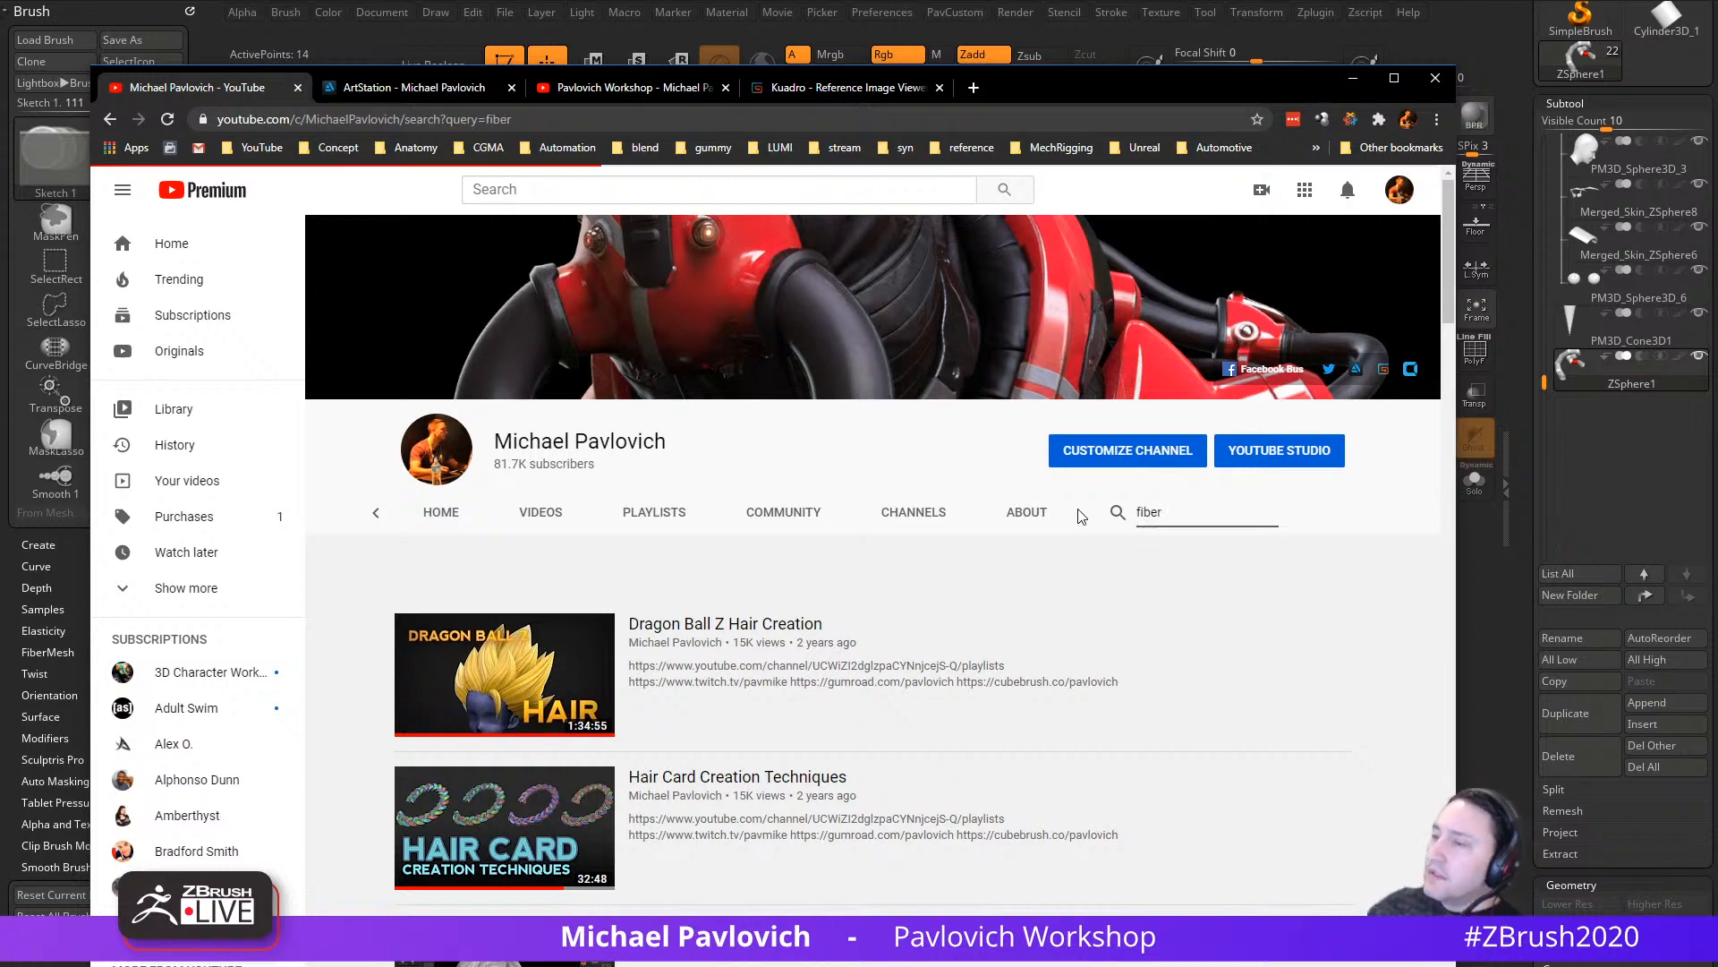
scroll(670, 662, down, 4)
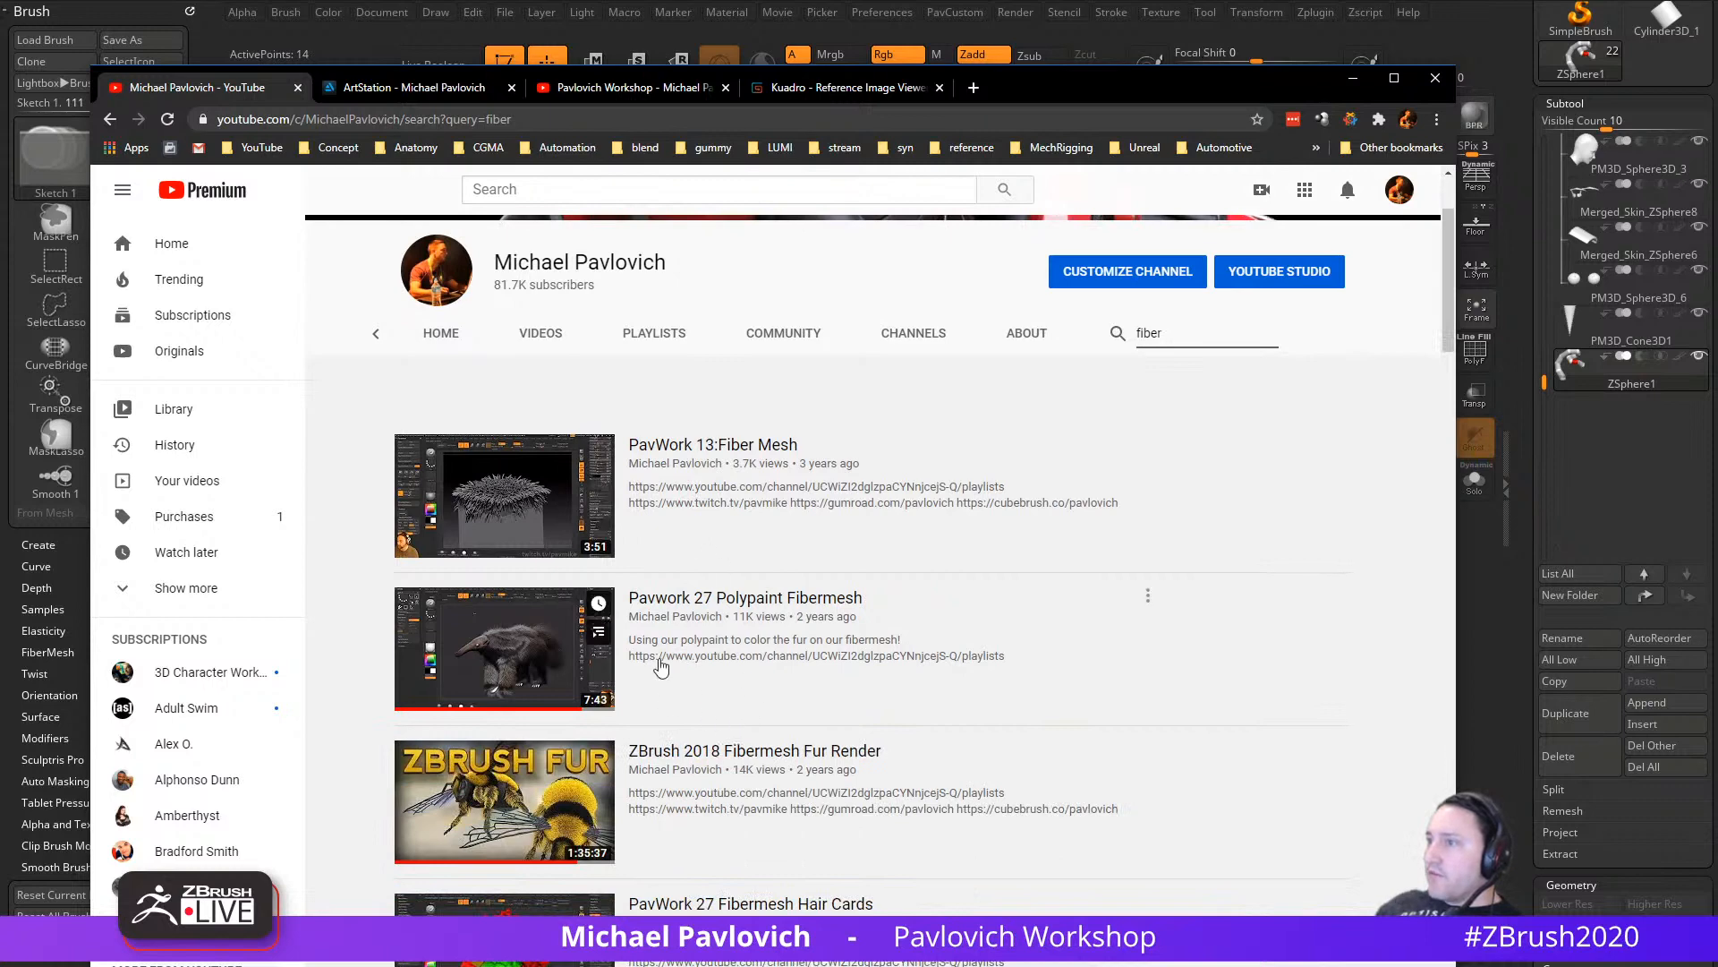
scroll(506, 632, down, 2)
scroll(543, 420, up, 6)
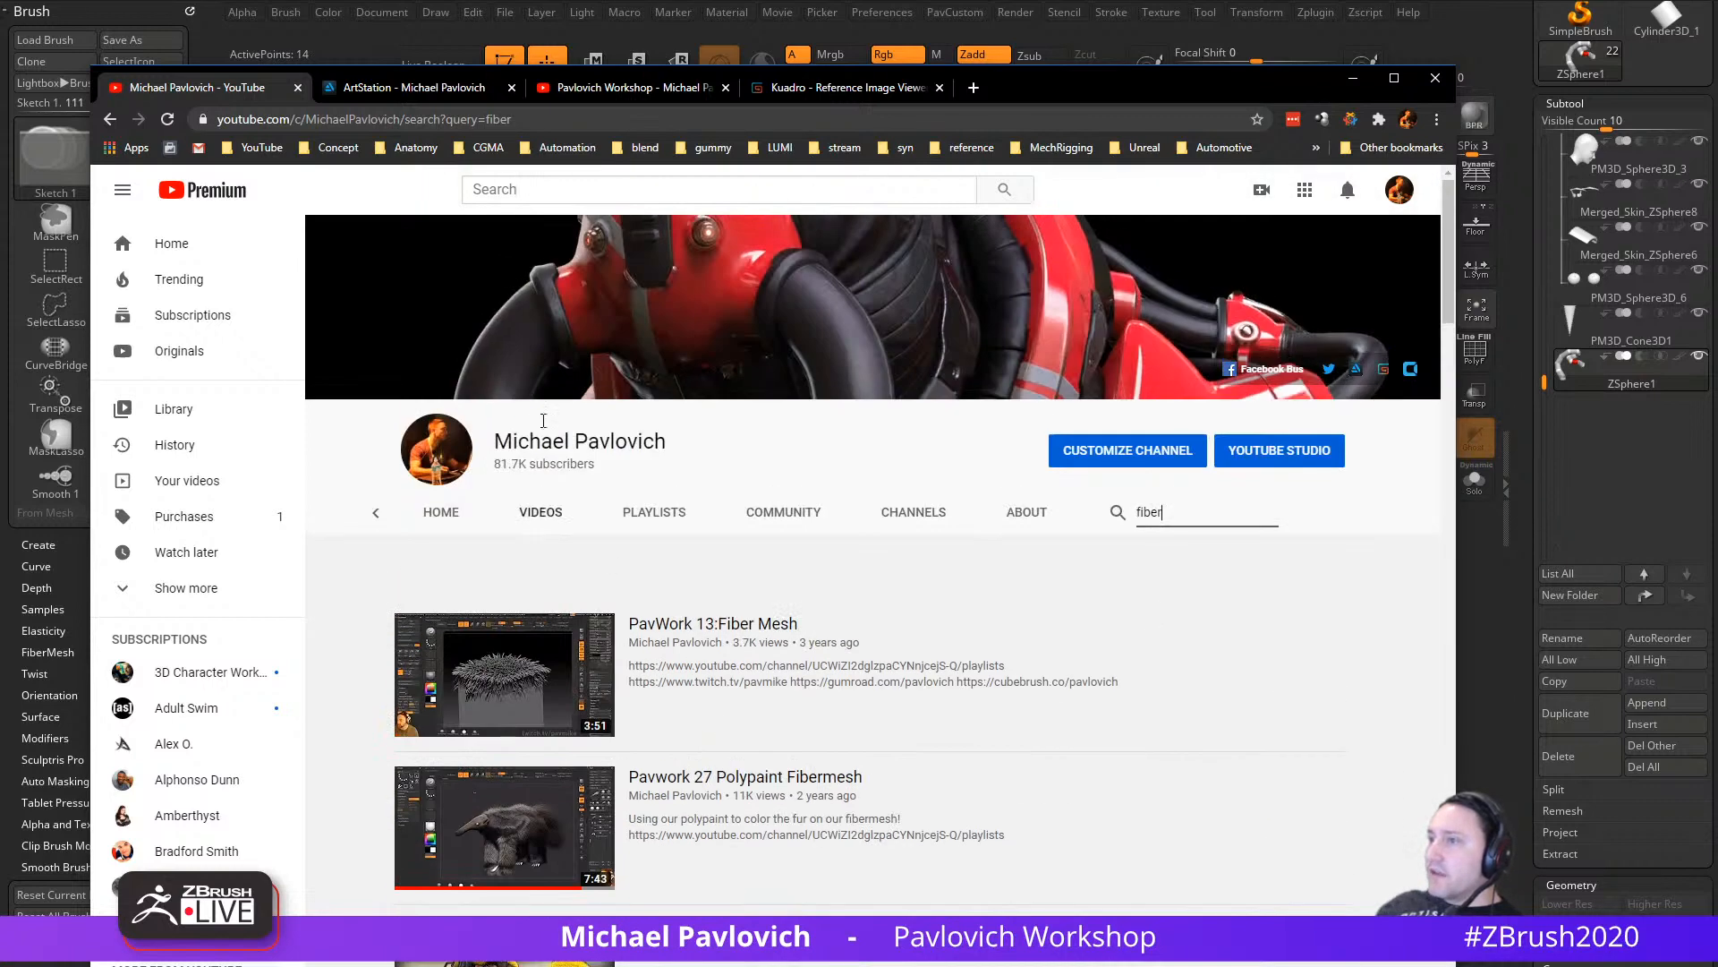
drag(1010, 95, 0, 107)
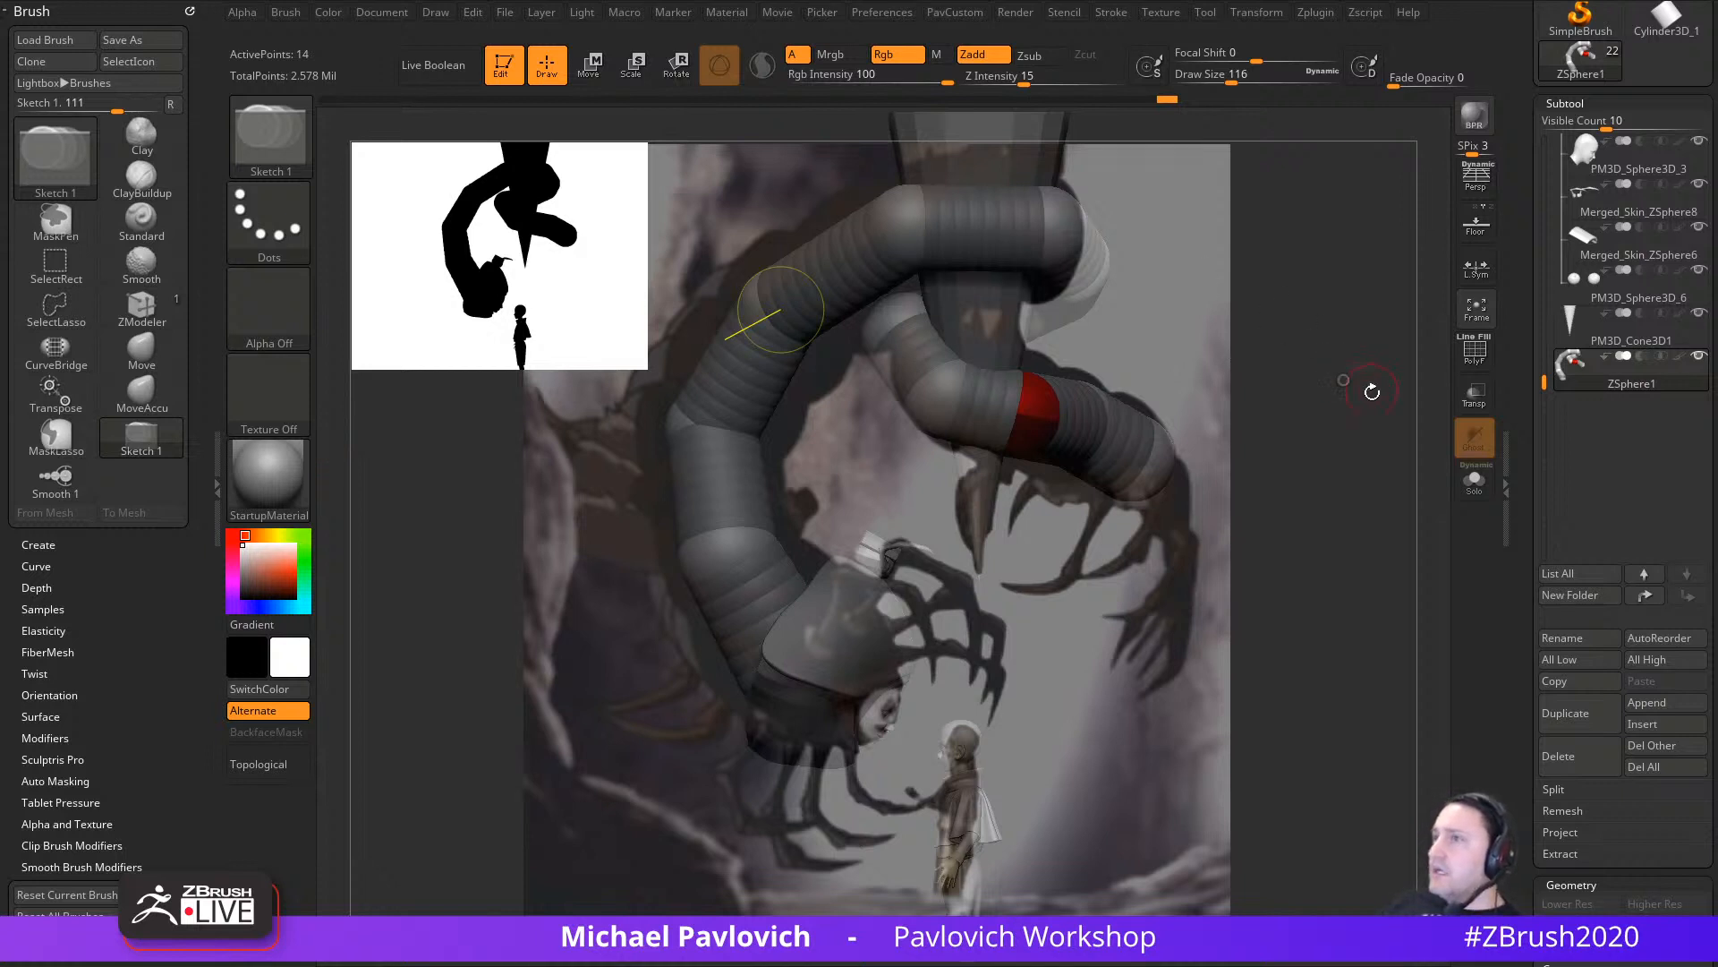
Step: Turn off the silhouette thumbnail preview in the preferences
click(884, 12)
click(910, 699)
click(914, 680)
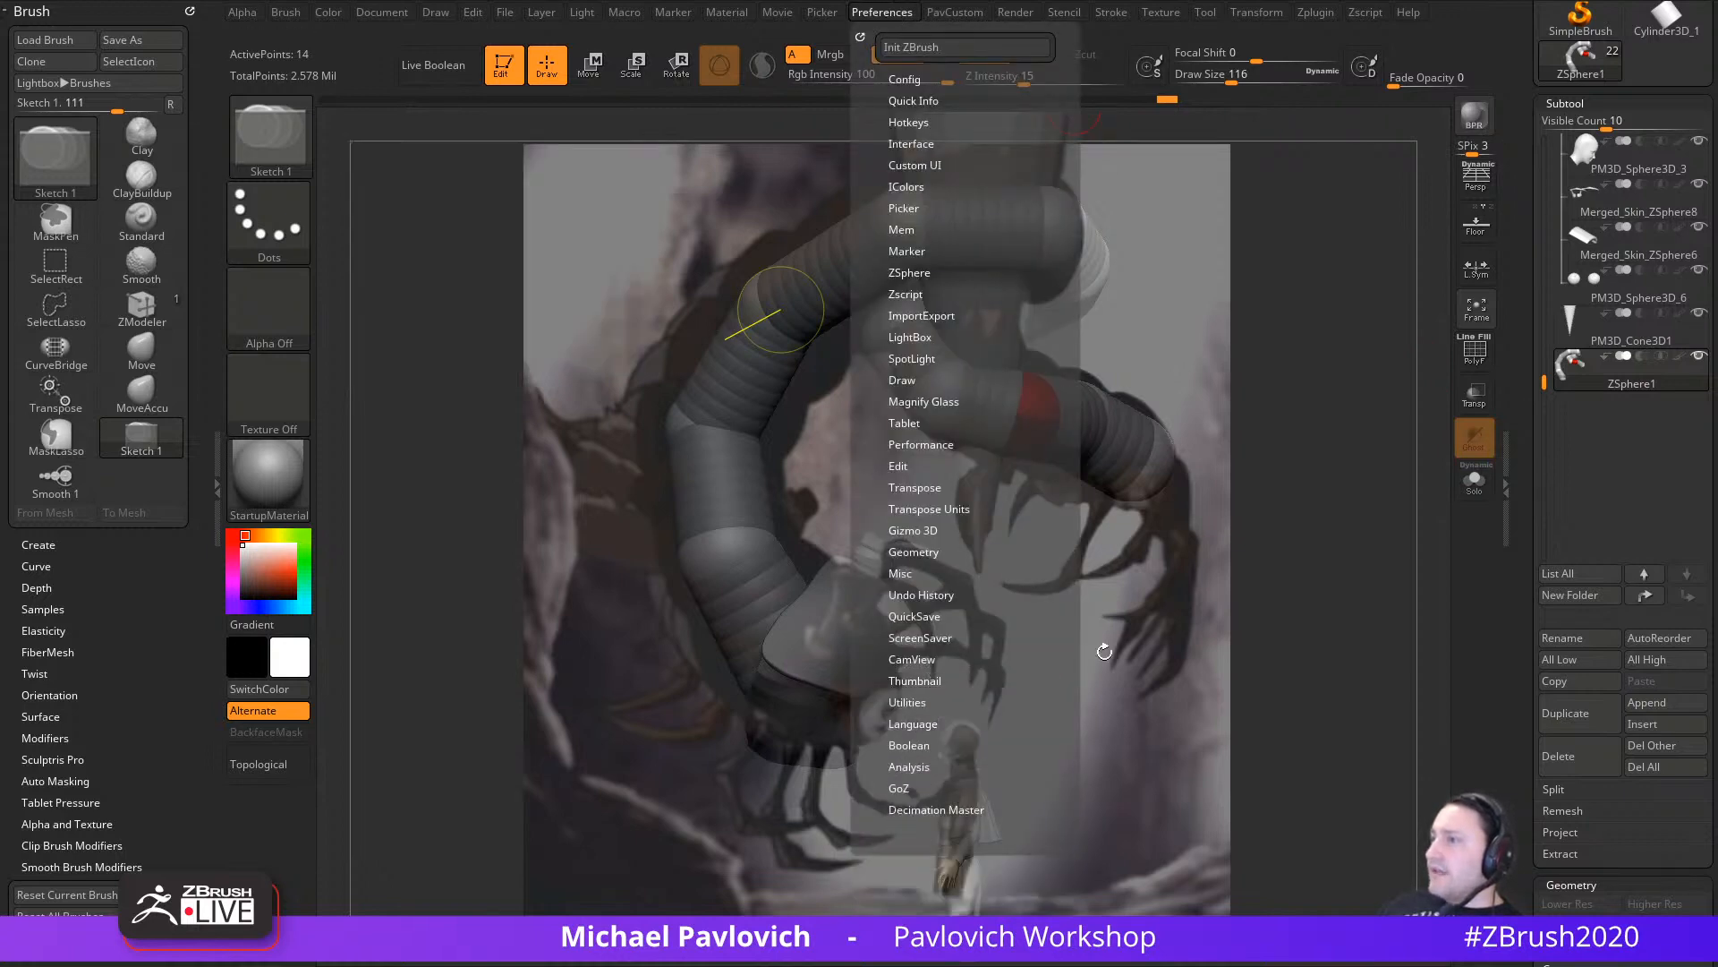
Step: Check Koh's coil from the front and from the side, and hide the Spotlight reference
drag(1361, 355, 1185, 295)
key(w)
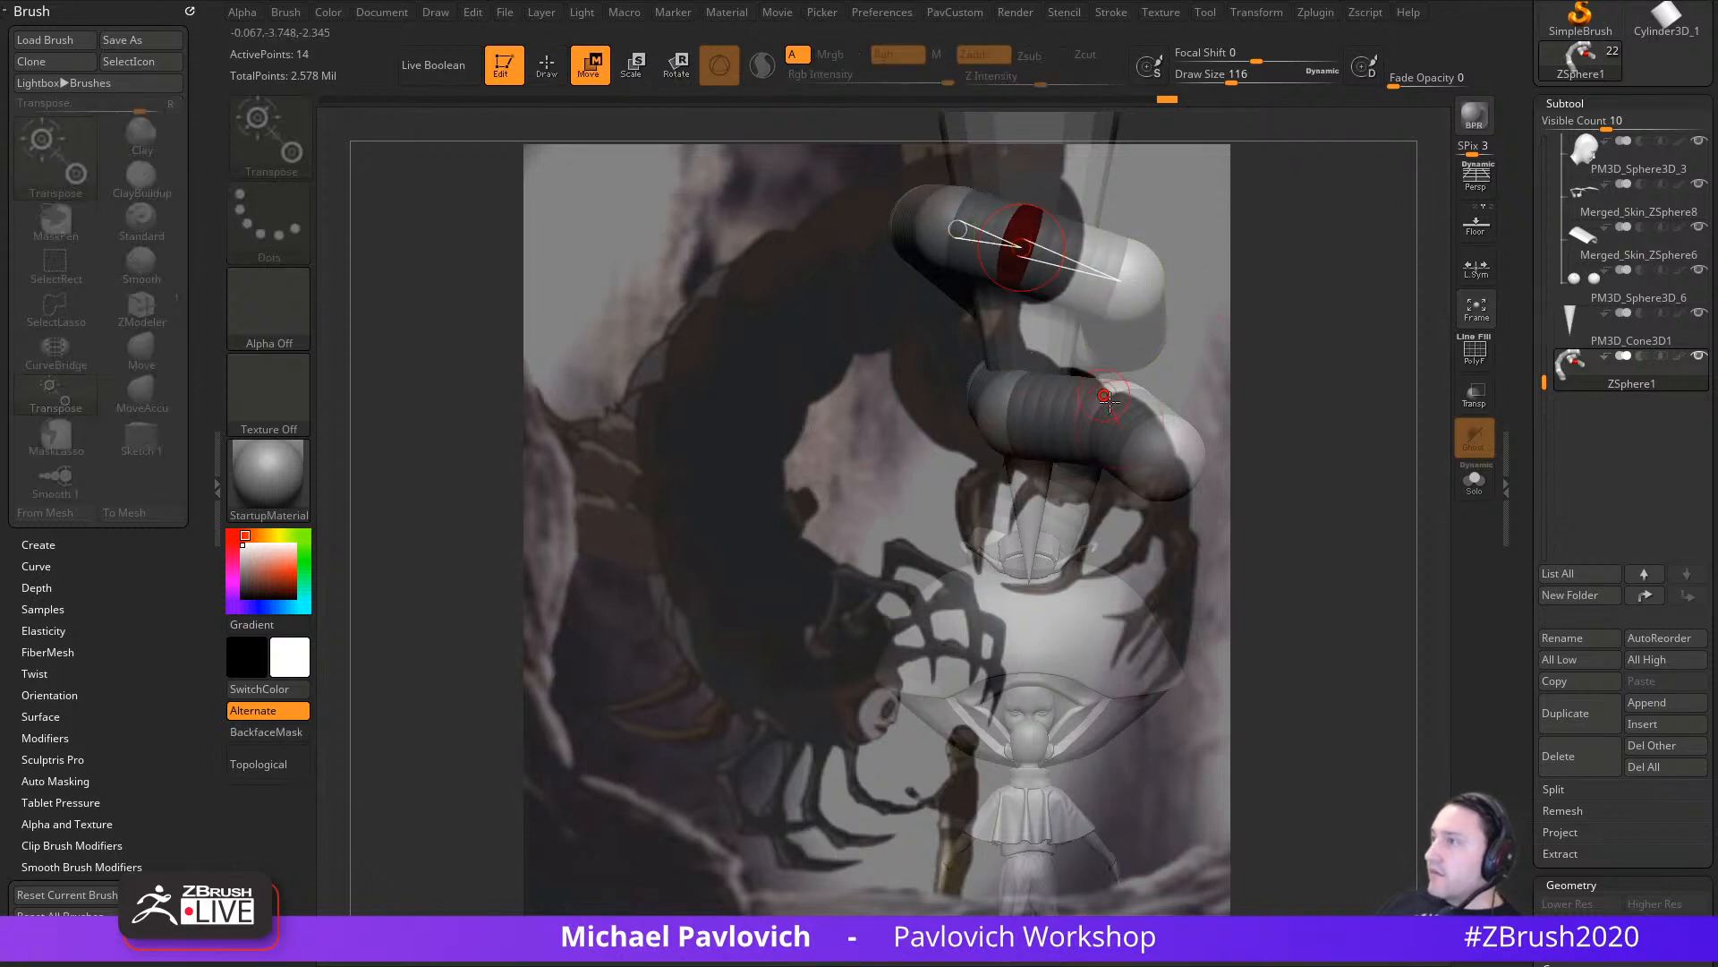
key(q)
drag(1325, 397, 1432, 394)
shift+drag(1263, 468, 1285, 472)
key(shift+z)
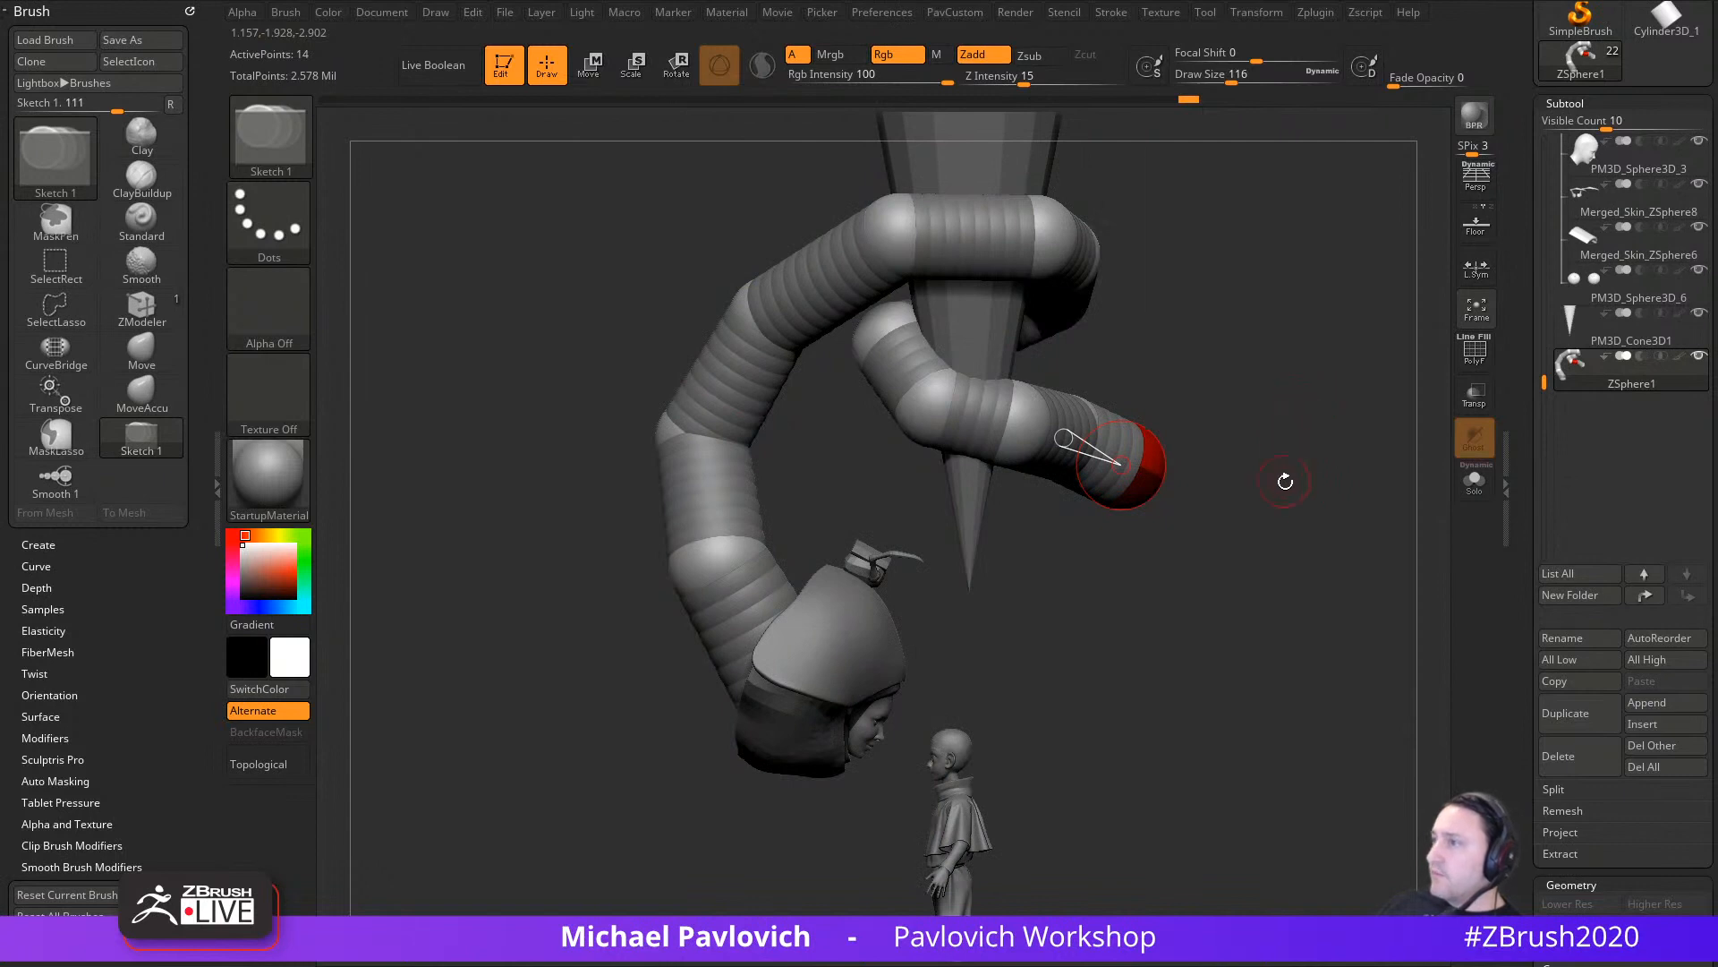
key(shift+z)
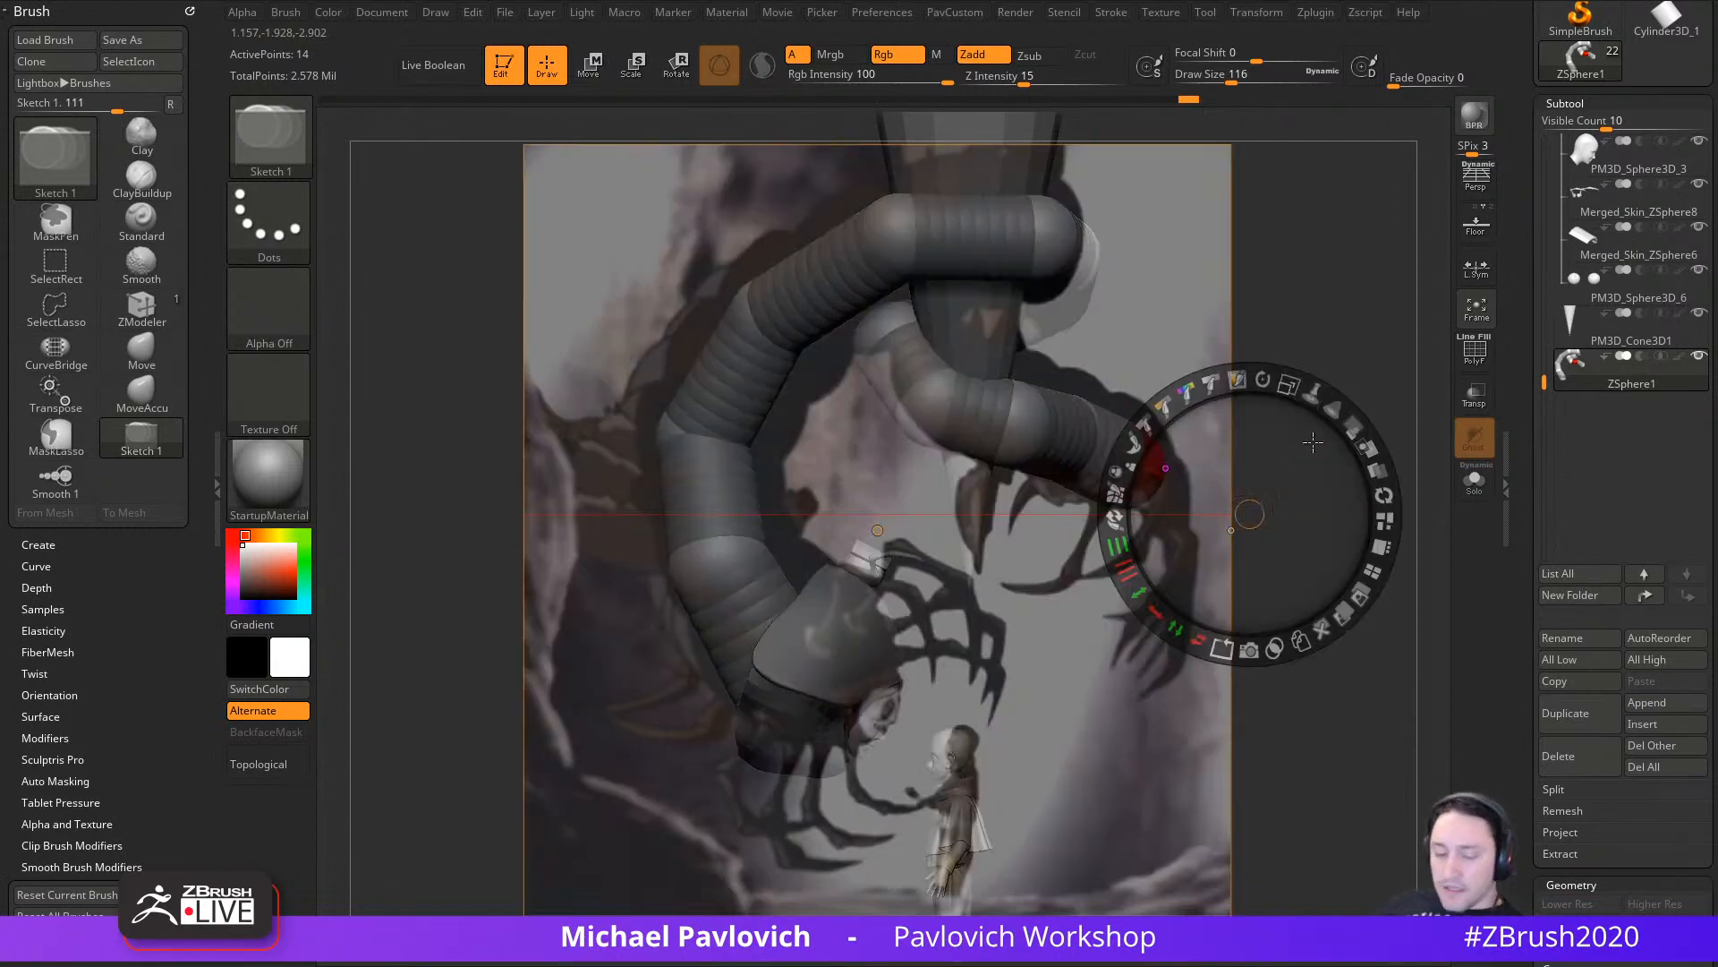
key(shift+z)
Step: Preview the ZSphere body as an adaptive skin and display its wireframe and polygroups with PolyFrame
key(a)
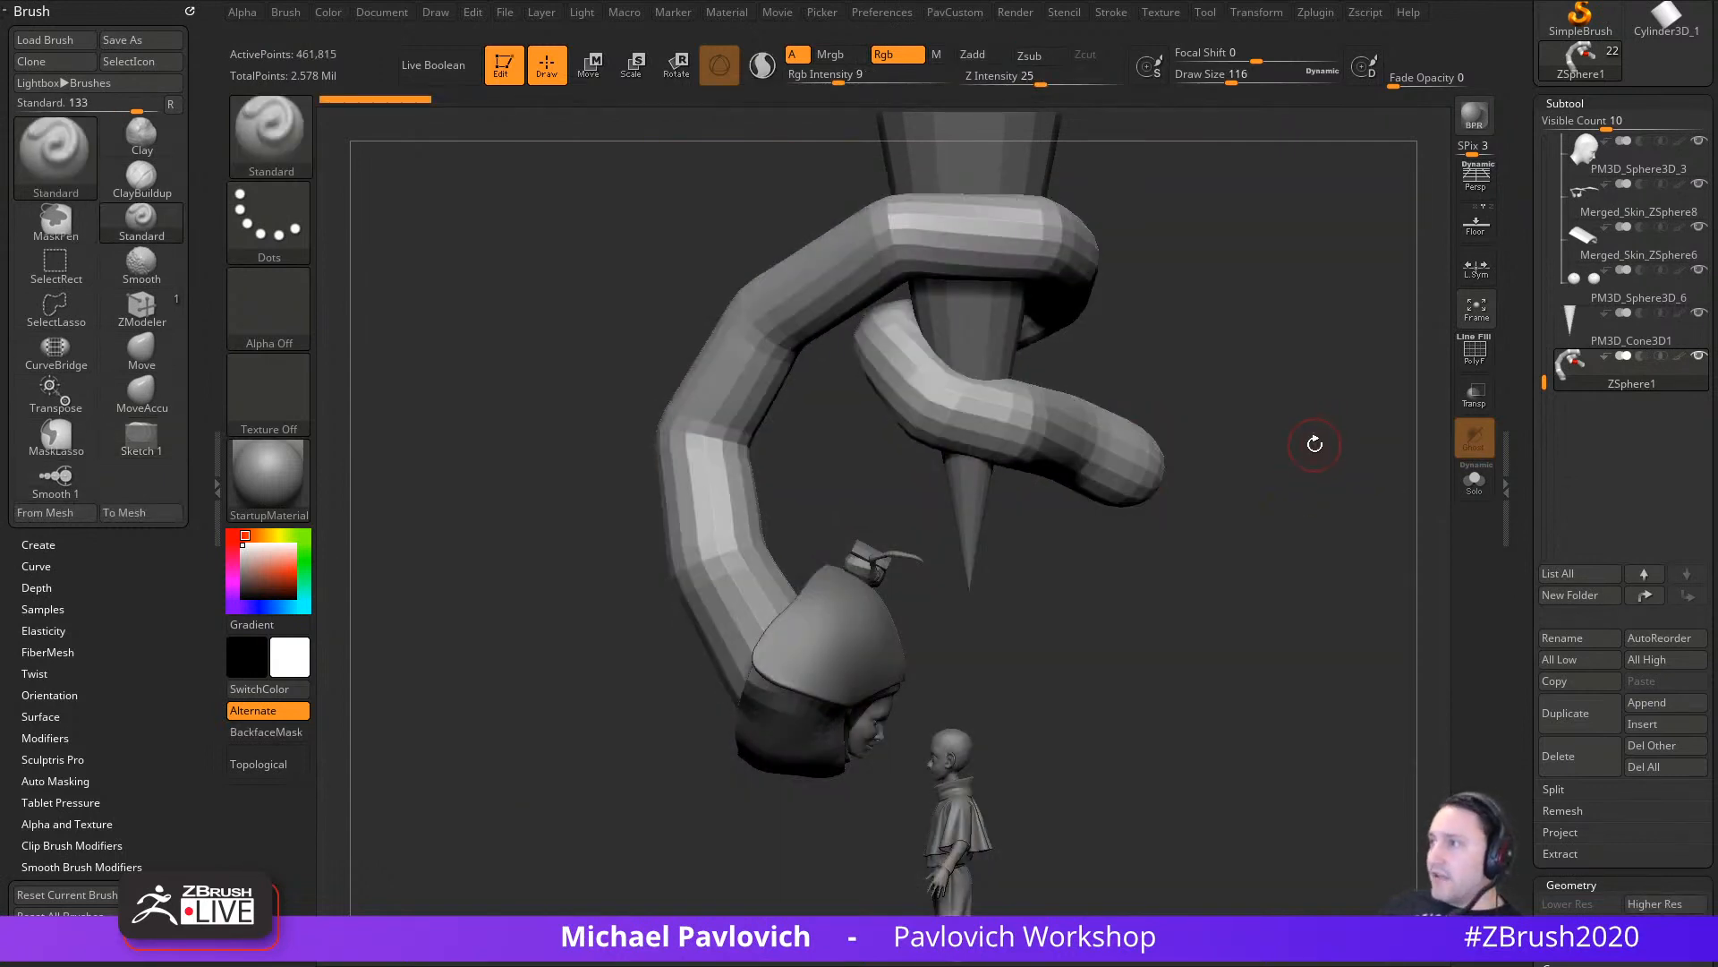
click(1476, 357)
mouse_move(1350, 483)
alt+mouse_down()
mouse_move(1281, 487)
mouse_move(1326, 434)
mouse_move(1269, 478)
mouse_move(1419, 491)
mouse_move(1332, 492)
alt+mouse_up()
Step: Compare the adaptive skin preview with the Spotlight reference and hide the reference
drag(1521, 601, 1522, 294)
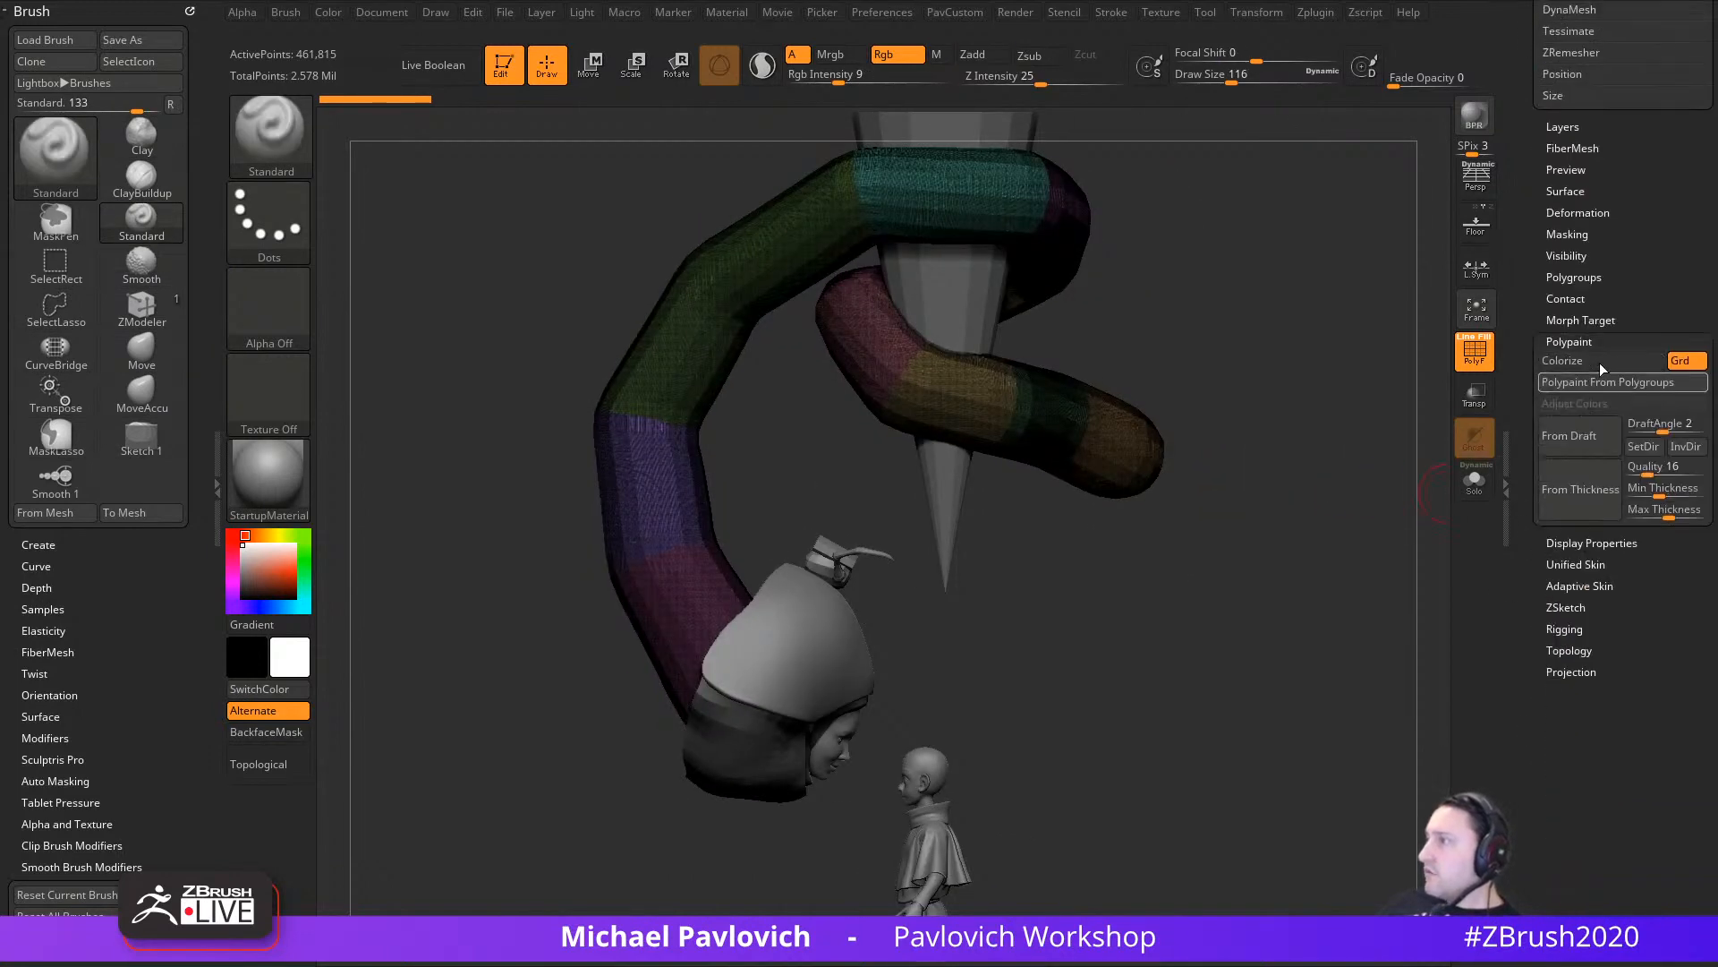
shift+click(1584, 337)
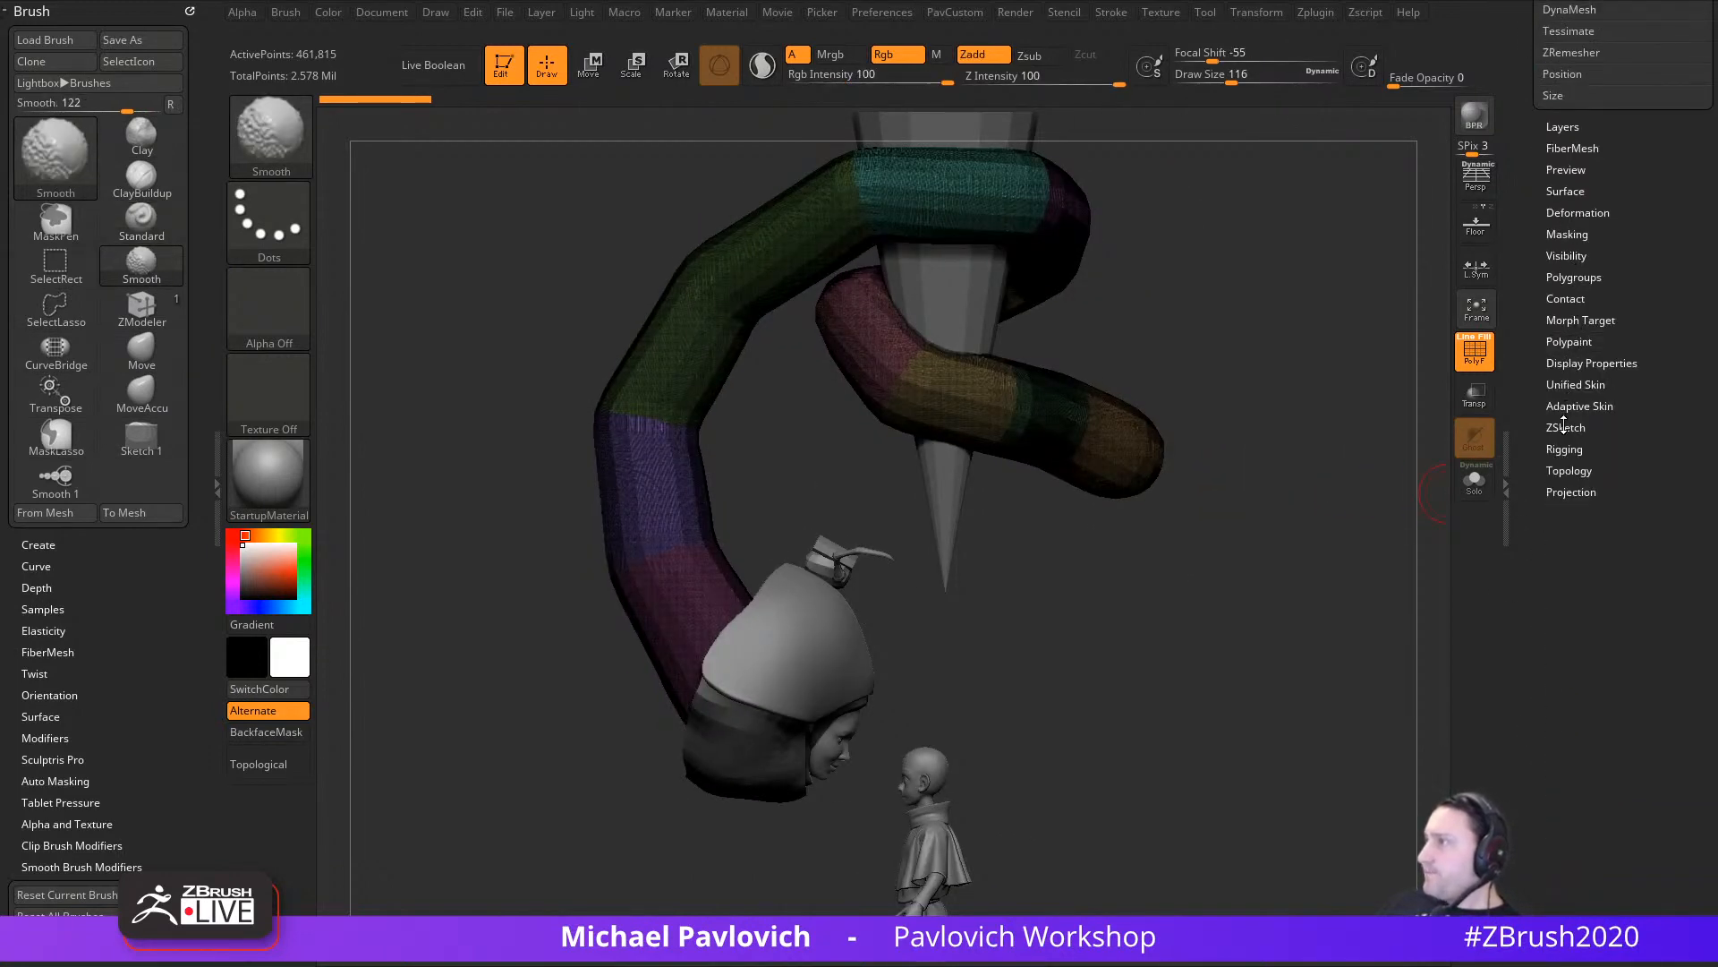
scroll(1564, 427, up, 10)
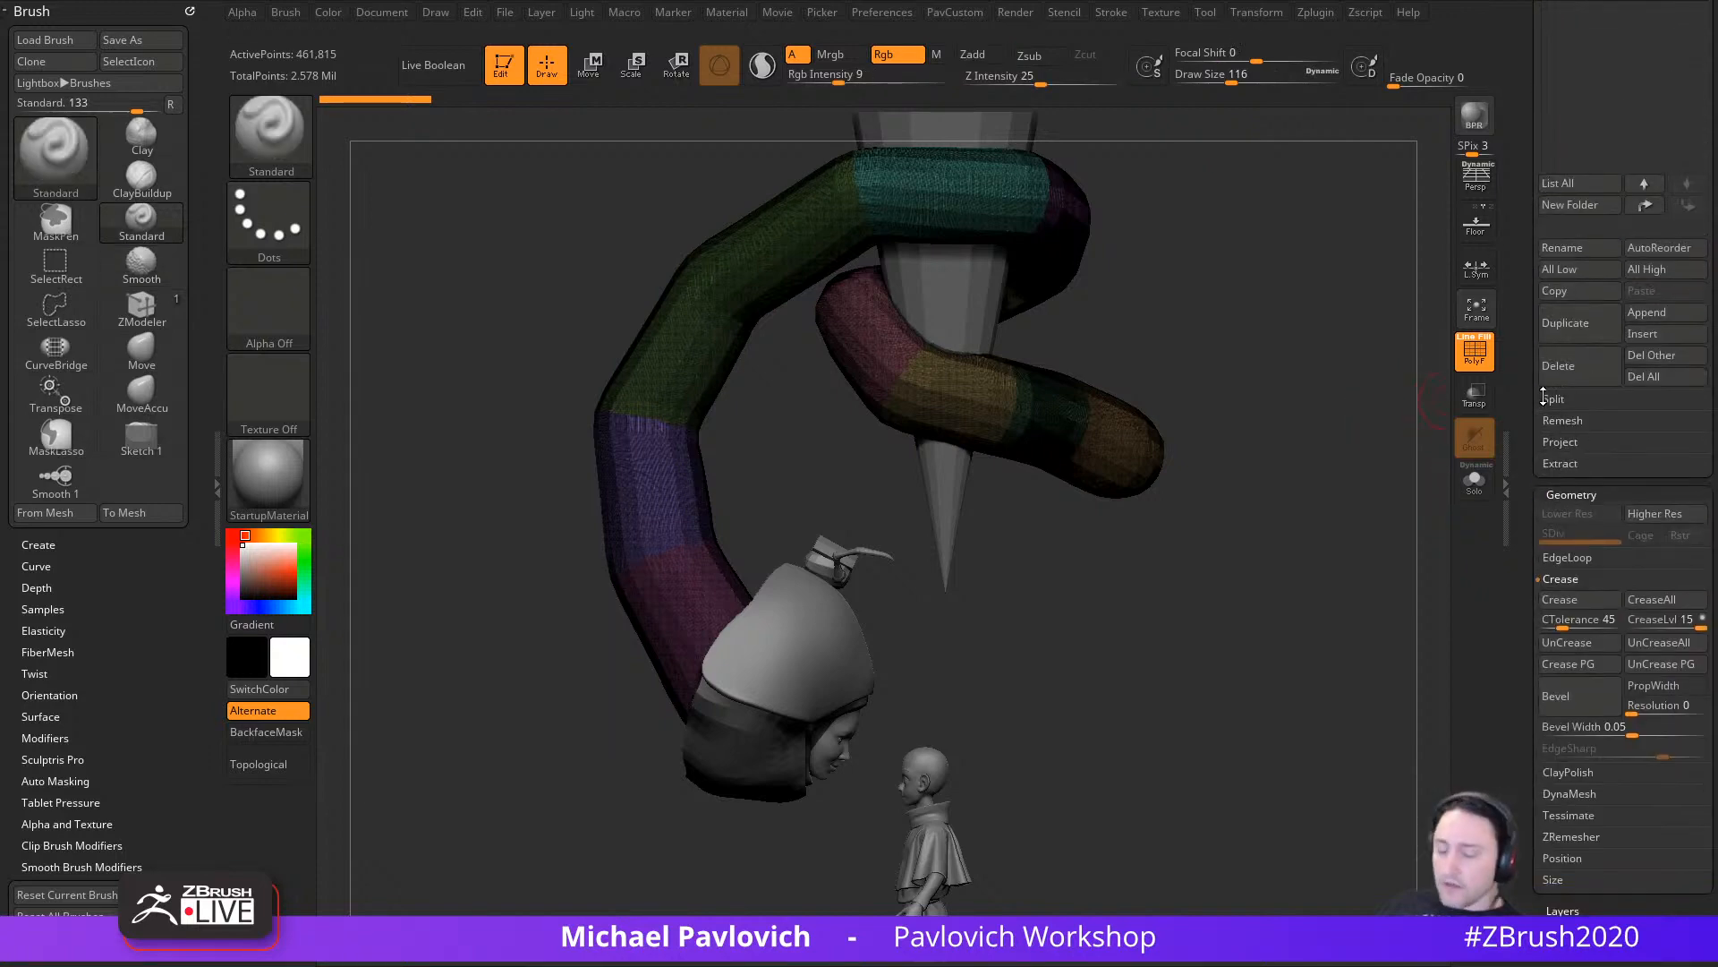
drag(1536, 376, 1545, 514)
key(shift+z)
key(z)
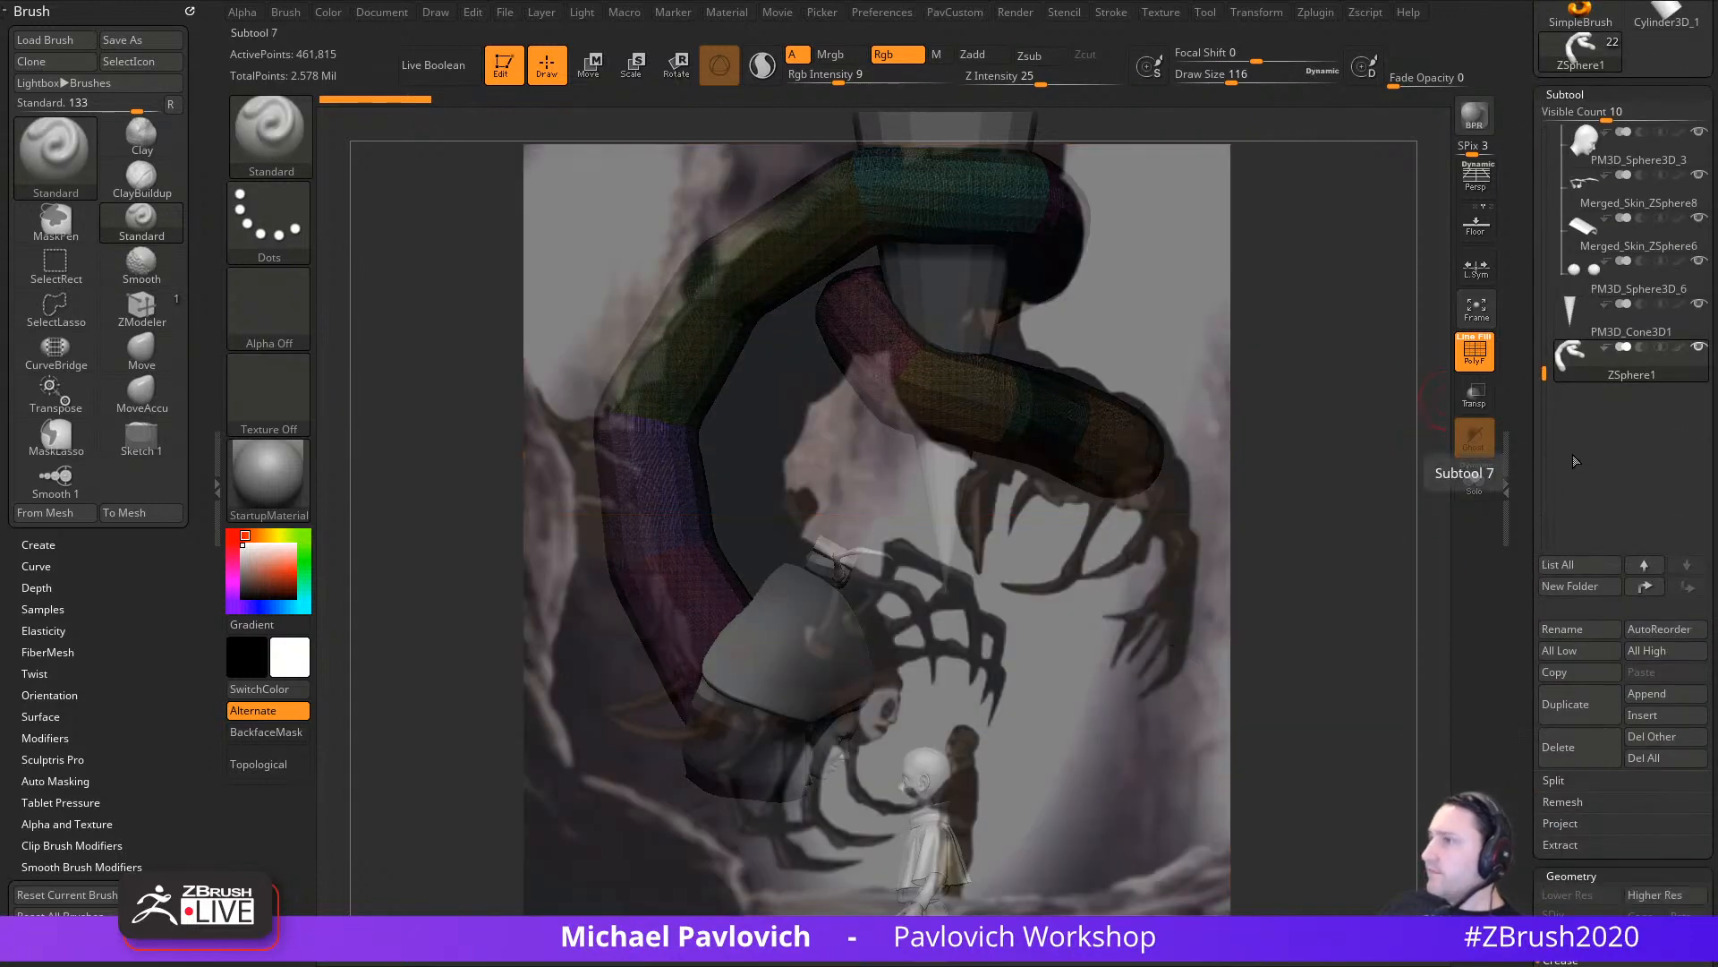
key(shift+z)
Step: Set the body's adaptive skin density to 1 and DynaMesh resolution to 0, and preview the skin
key(a)
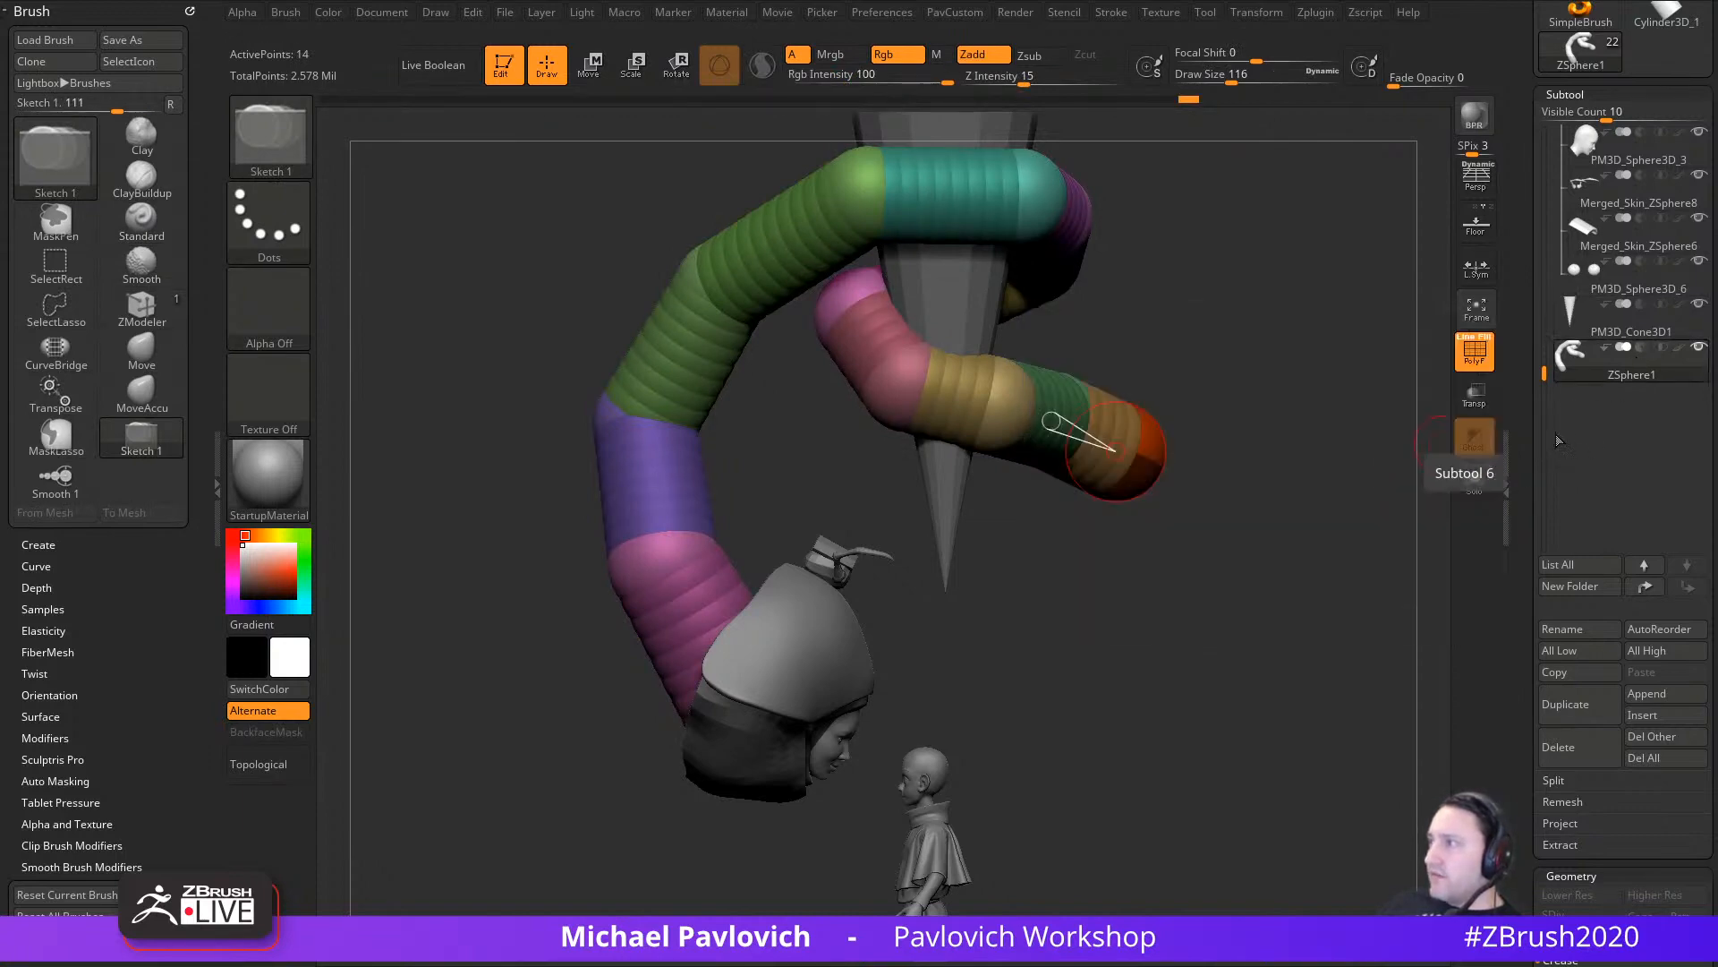
drag(1535, 493, 1547, 259)
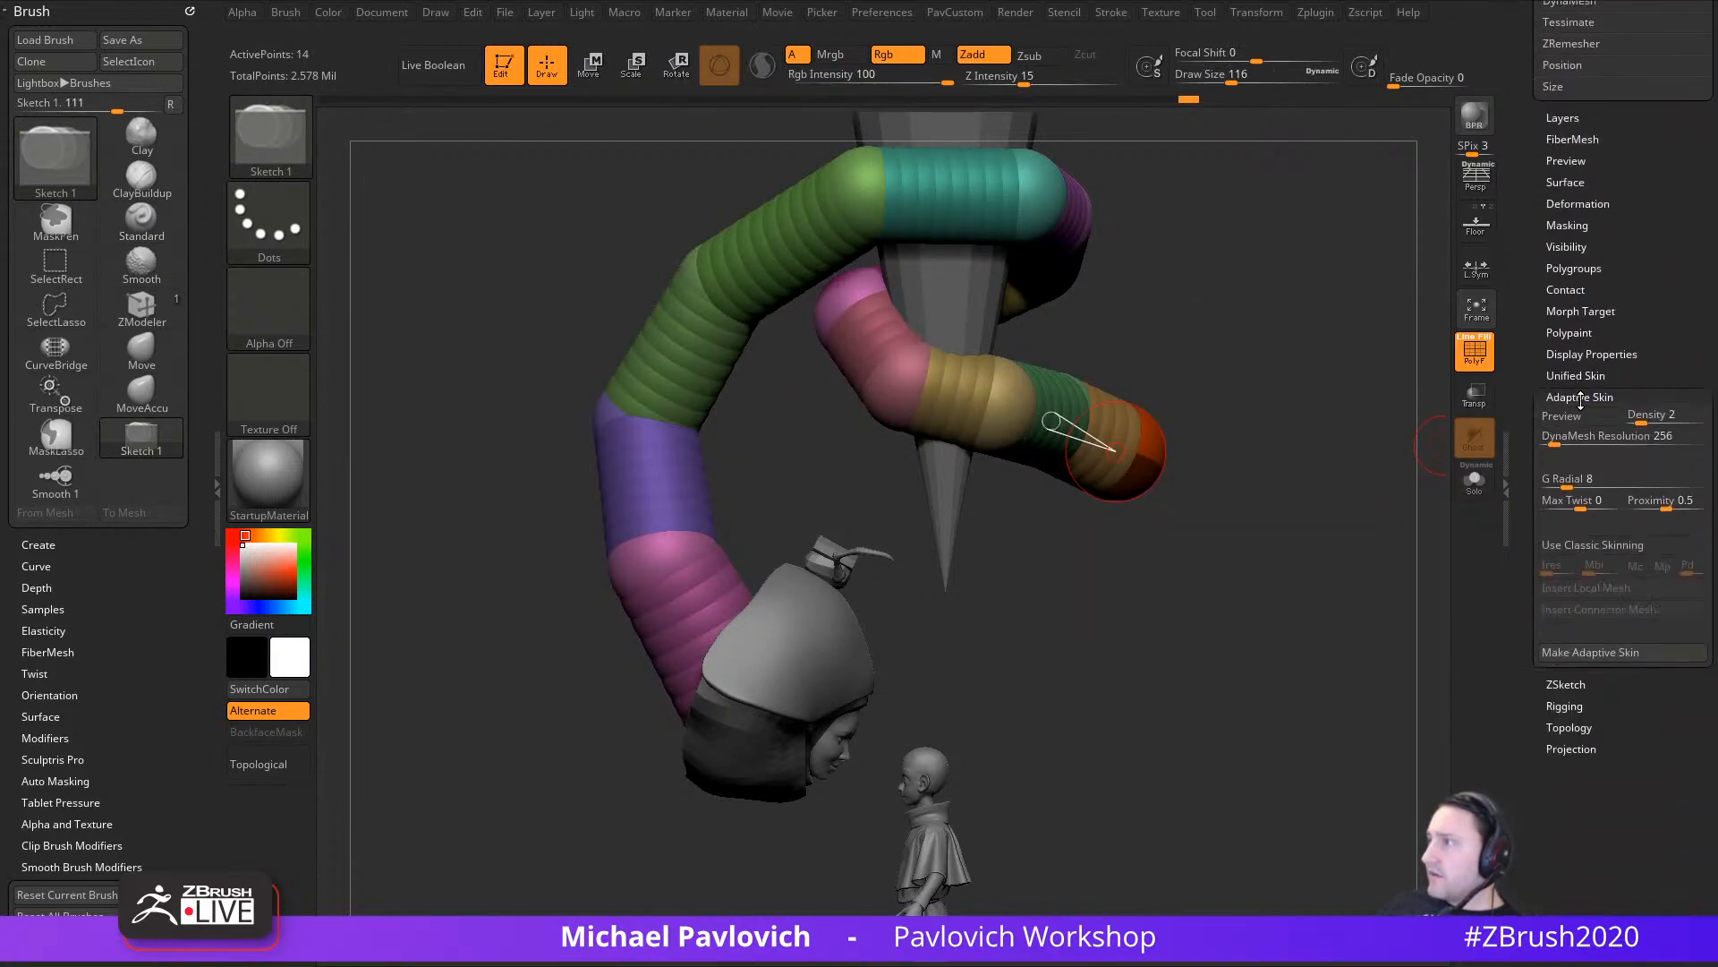
click(1630, 421)
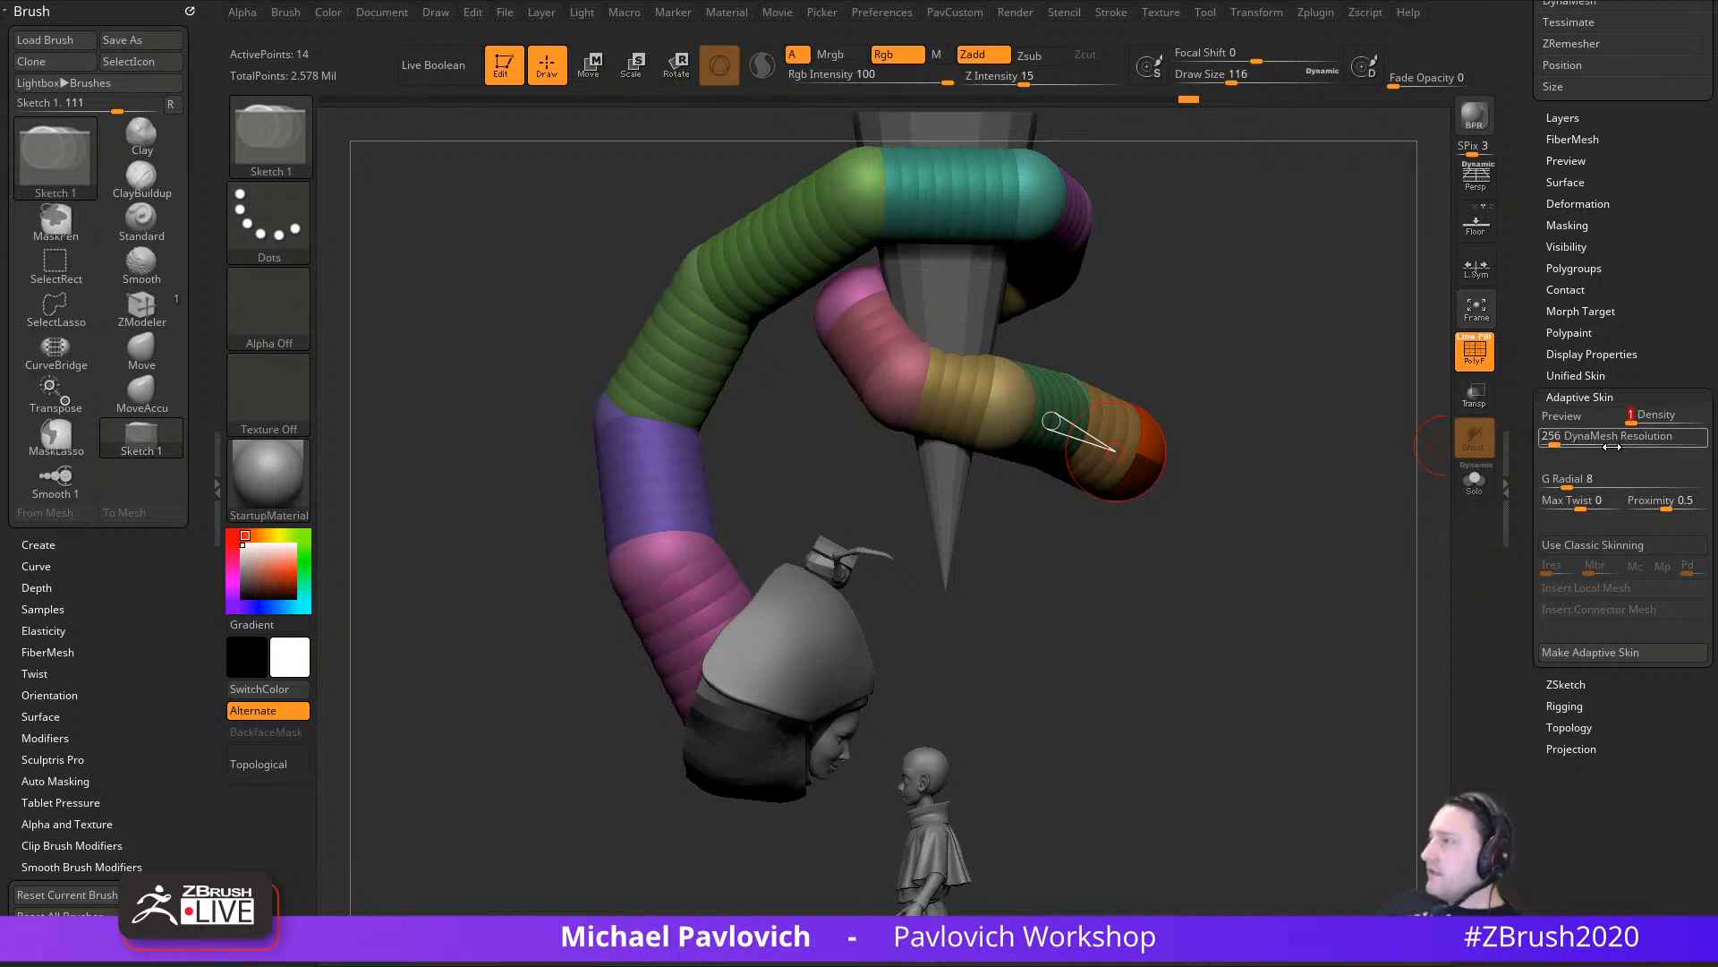
click(1544, 441)
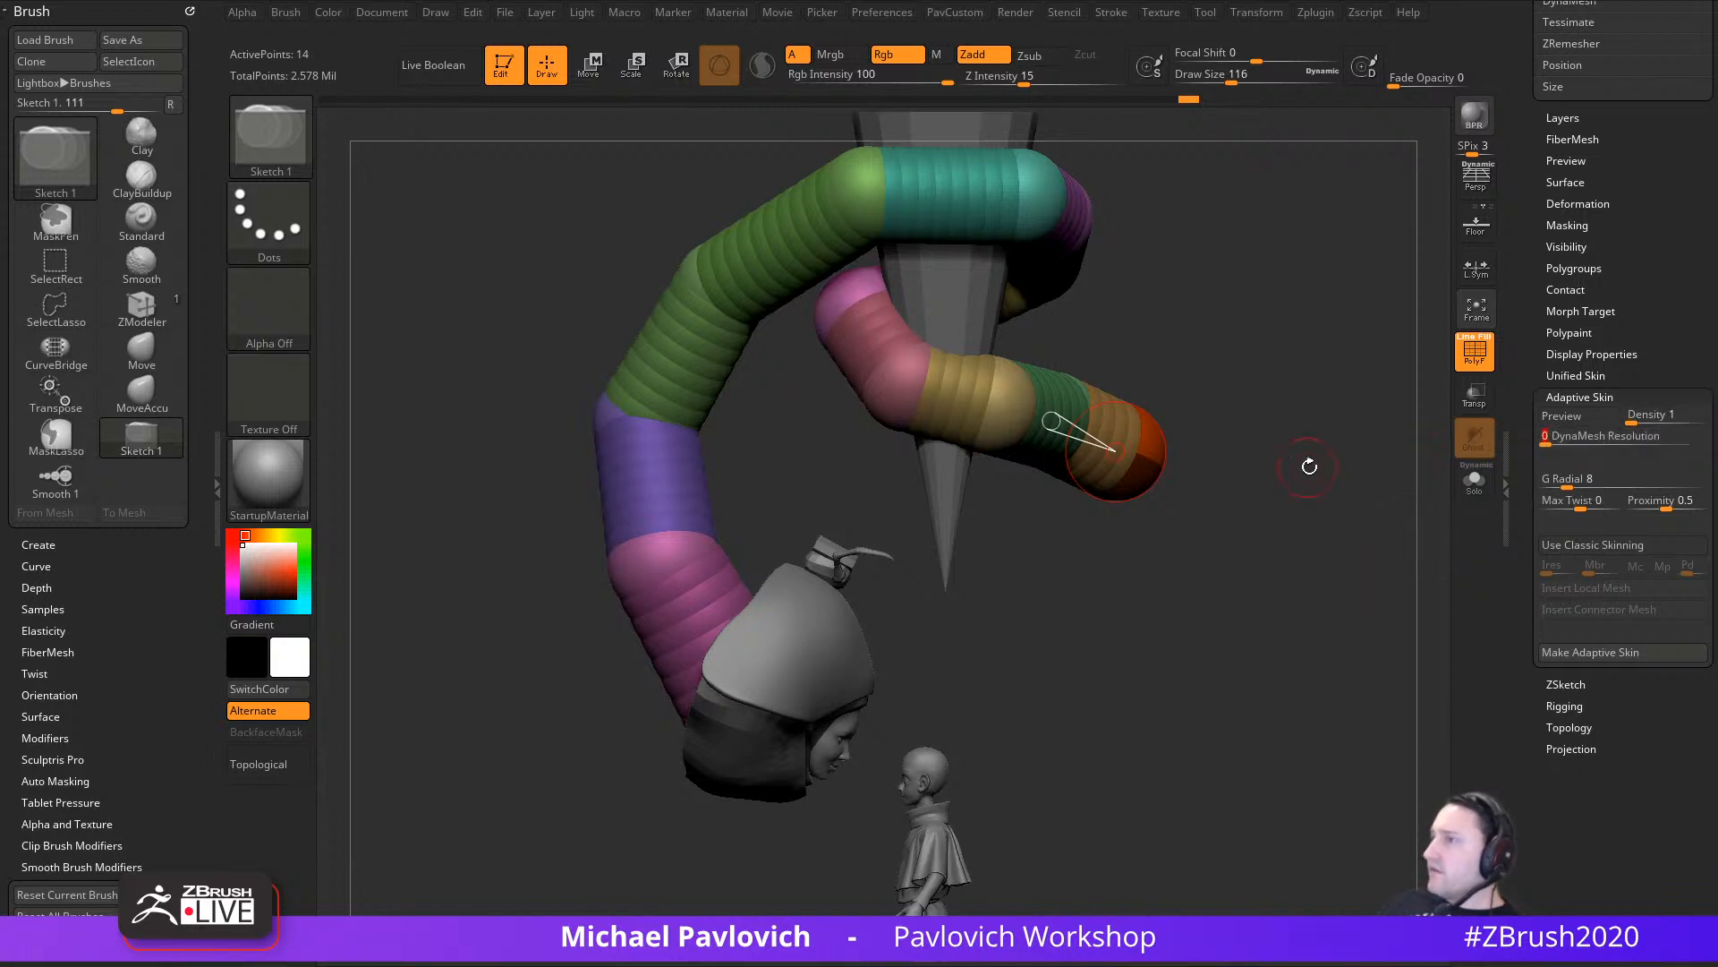
key(a)
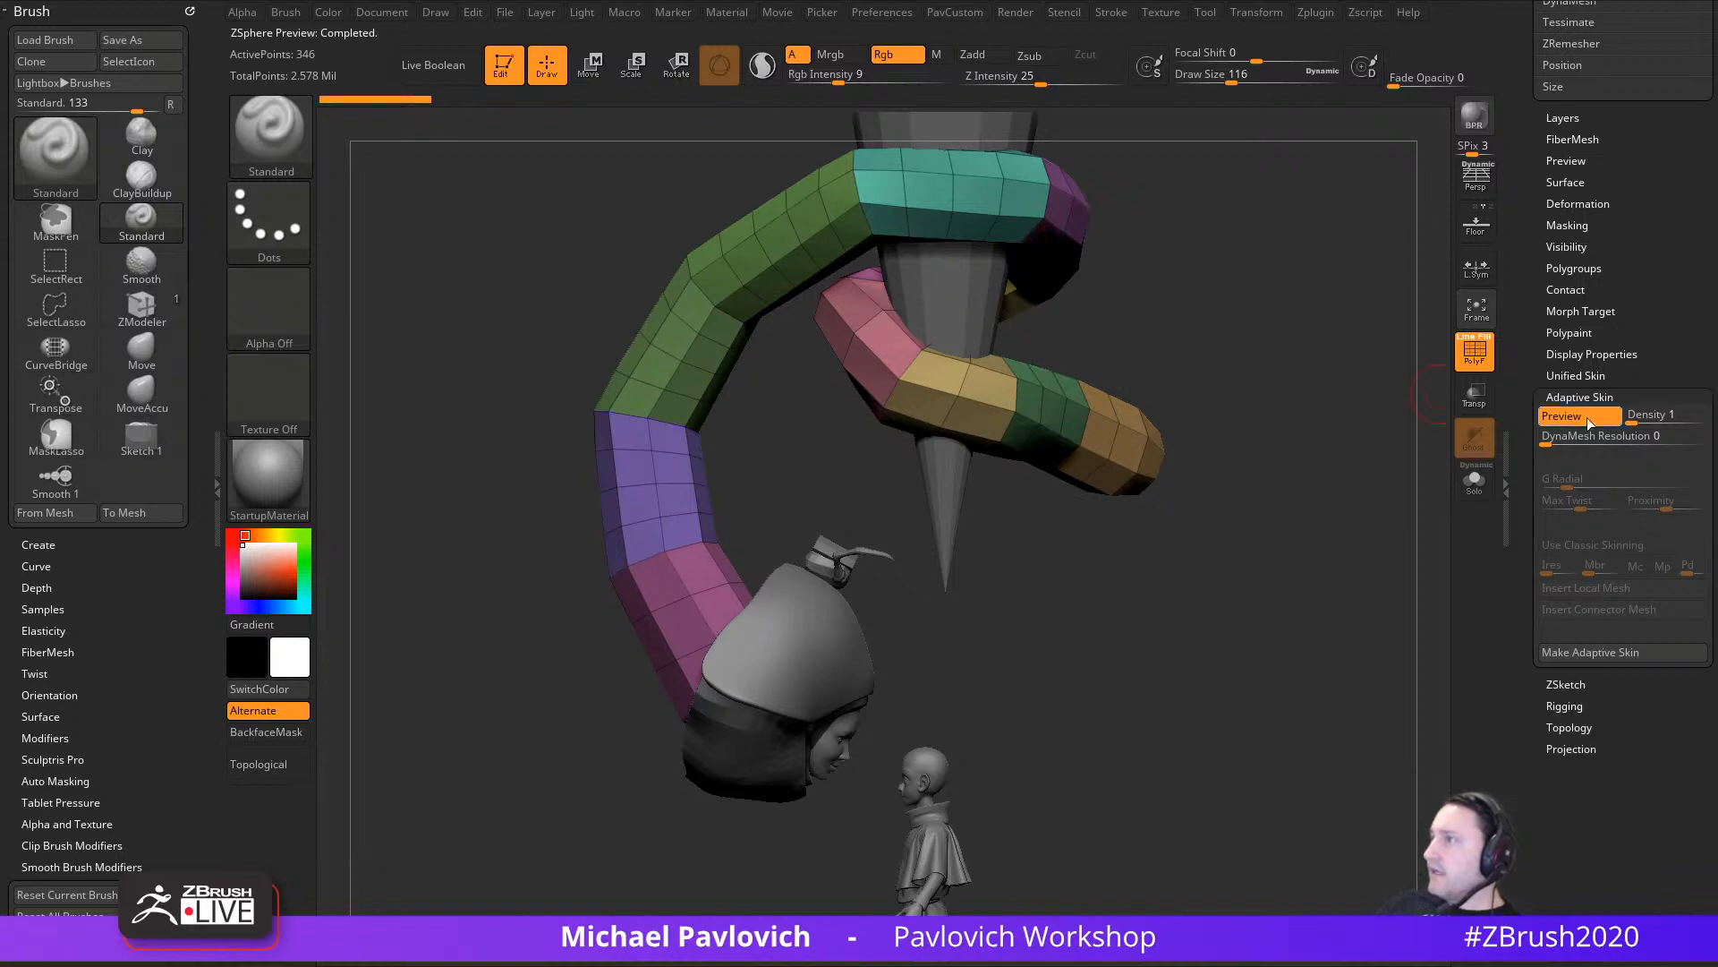
Step: Try an adaptive skin density of 2 on the body preview and return the density to 1
click(1641, 421)
key(a)
key(a)
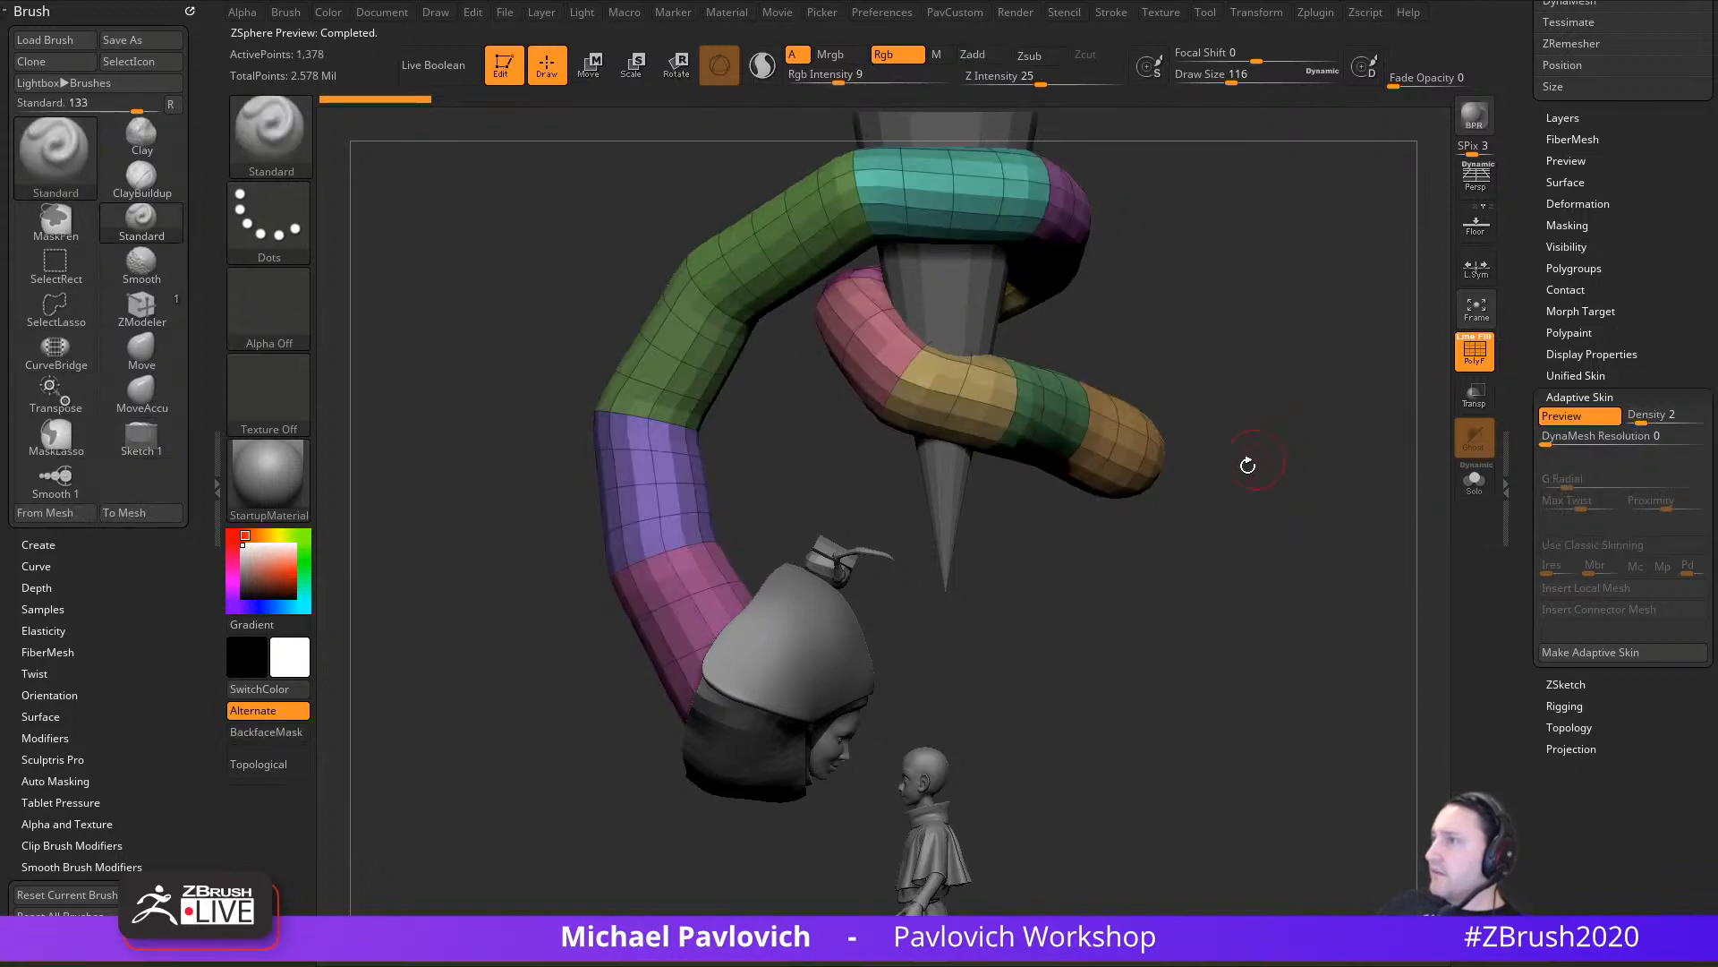
click(1632, 417)
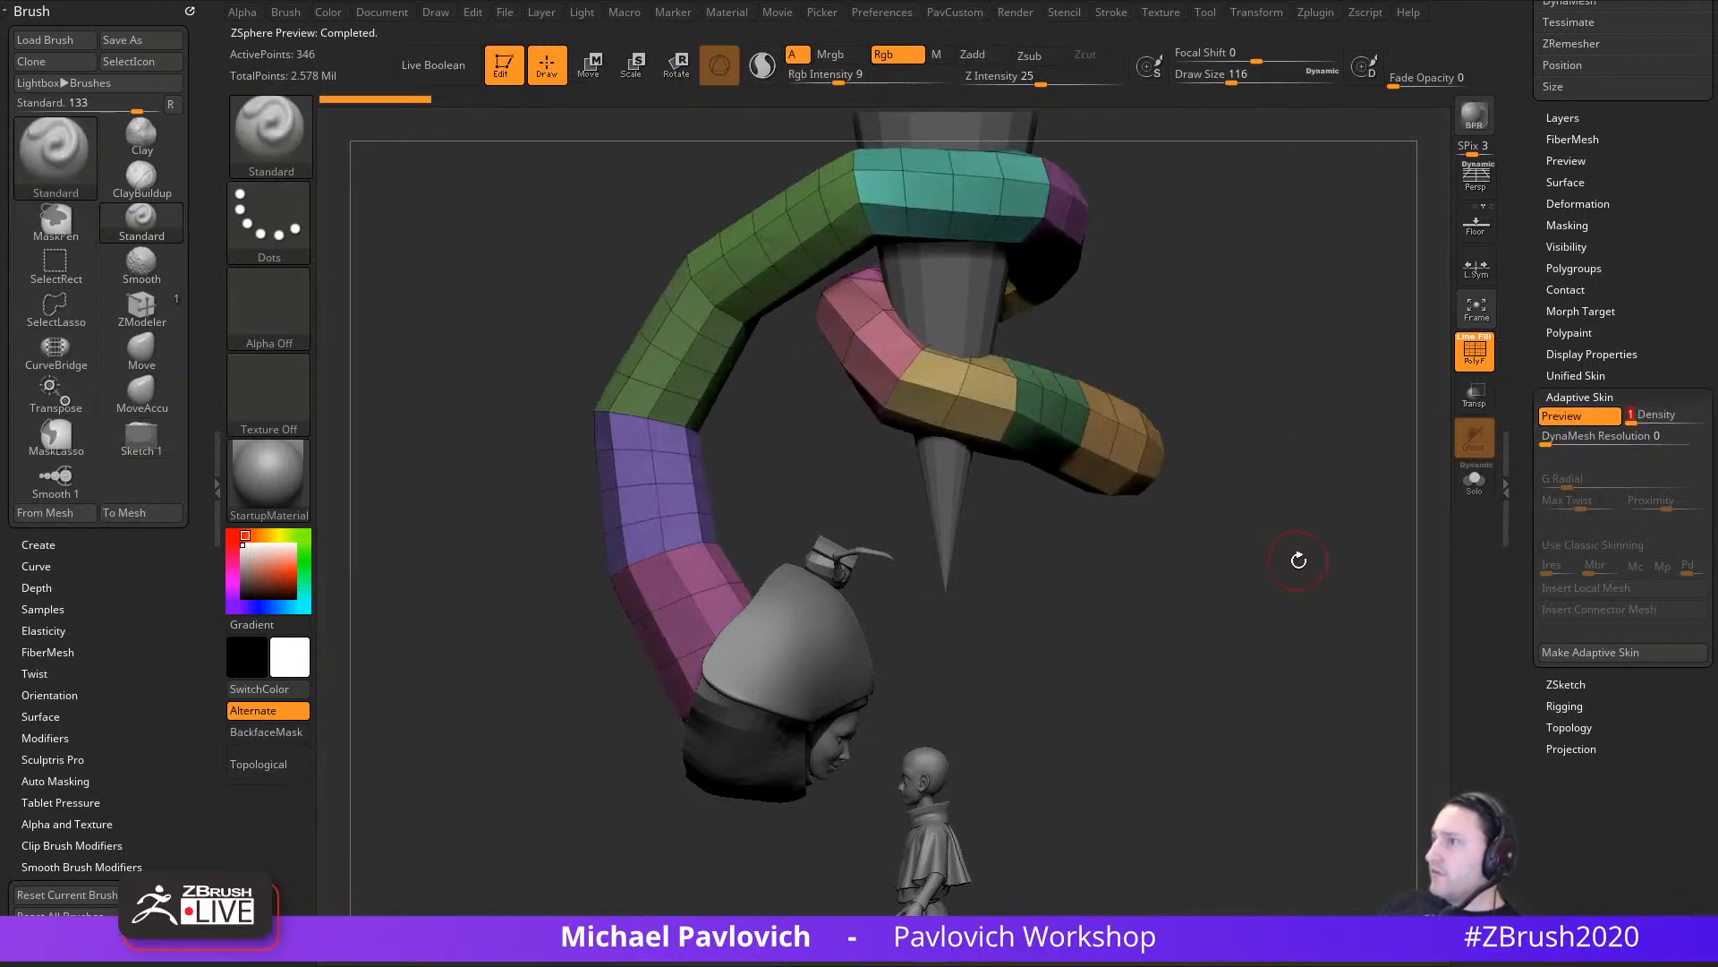
mouse_move(1300, 559)
mouse_down()
mouse_move(1206, 567)
mouse_move(1304, 564)
mouse_up()
drag(1226, 377, 1299, 452)
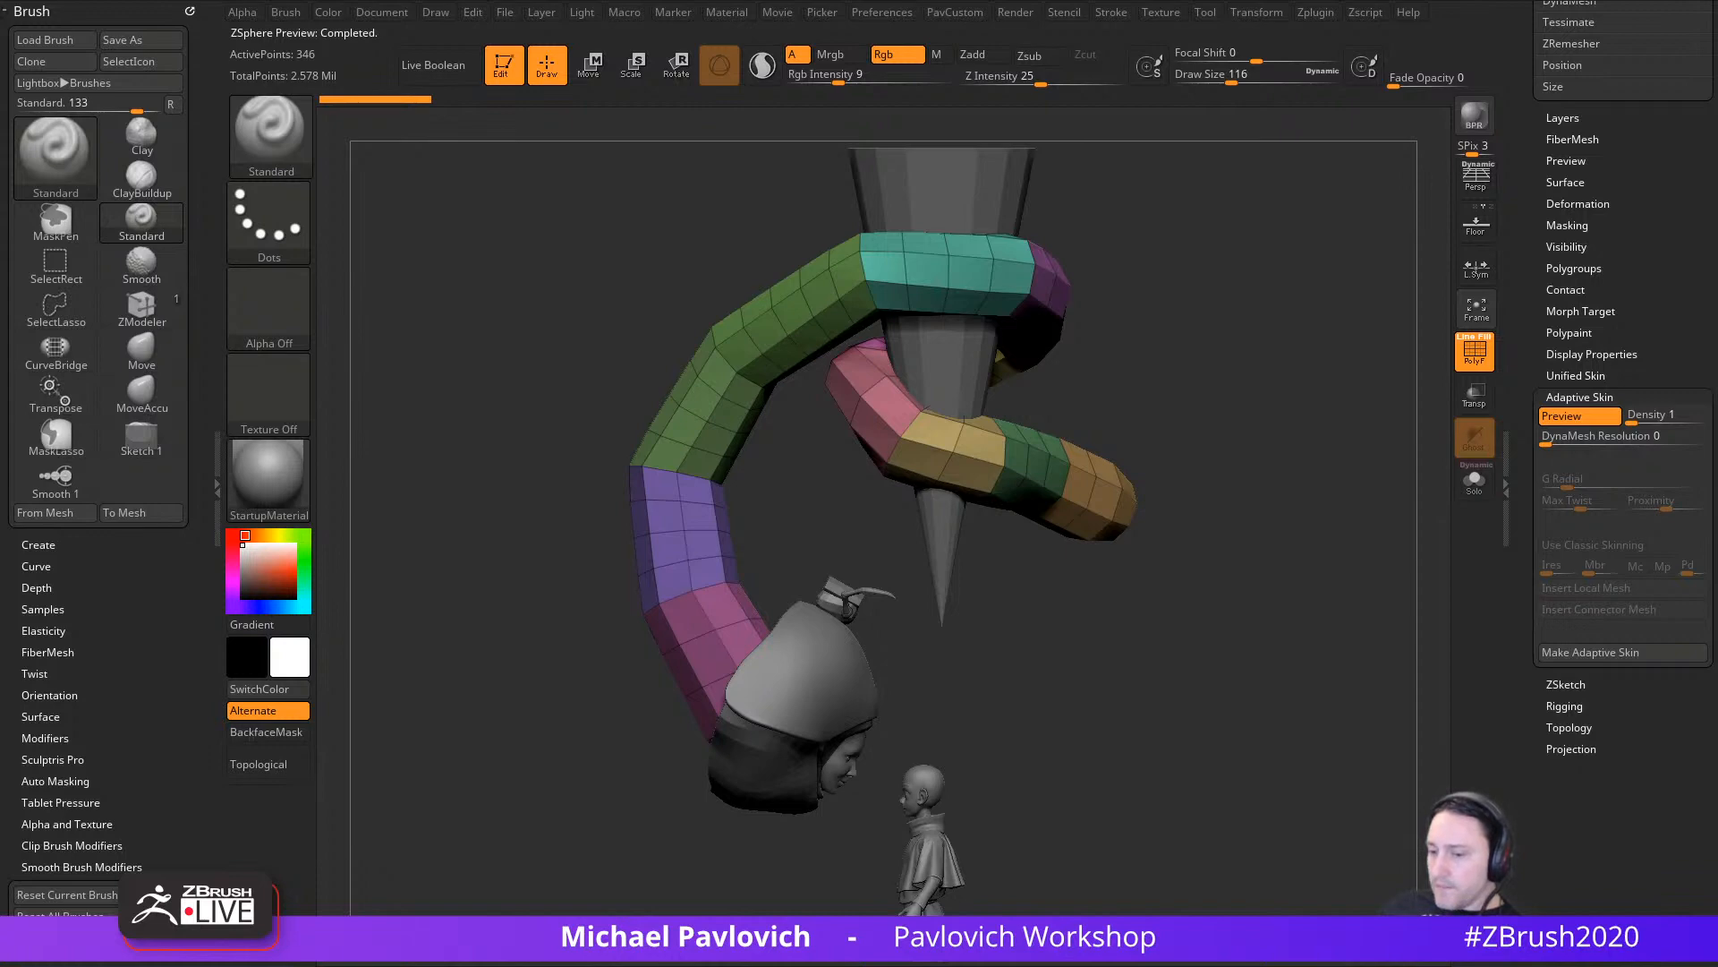
Step: Look through the ZBrush Summit 2018 Demos playlist on the ArtStation portfolio in the browser, and return to ZBrush
key(alt+Tab)
scroll(939, 631, down, 3)
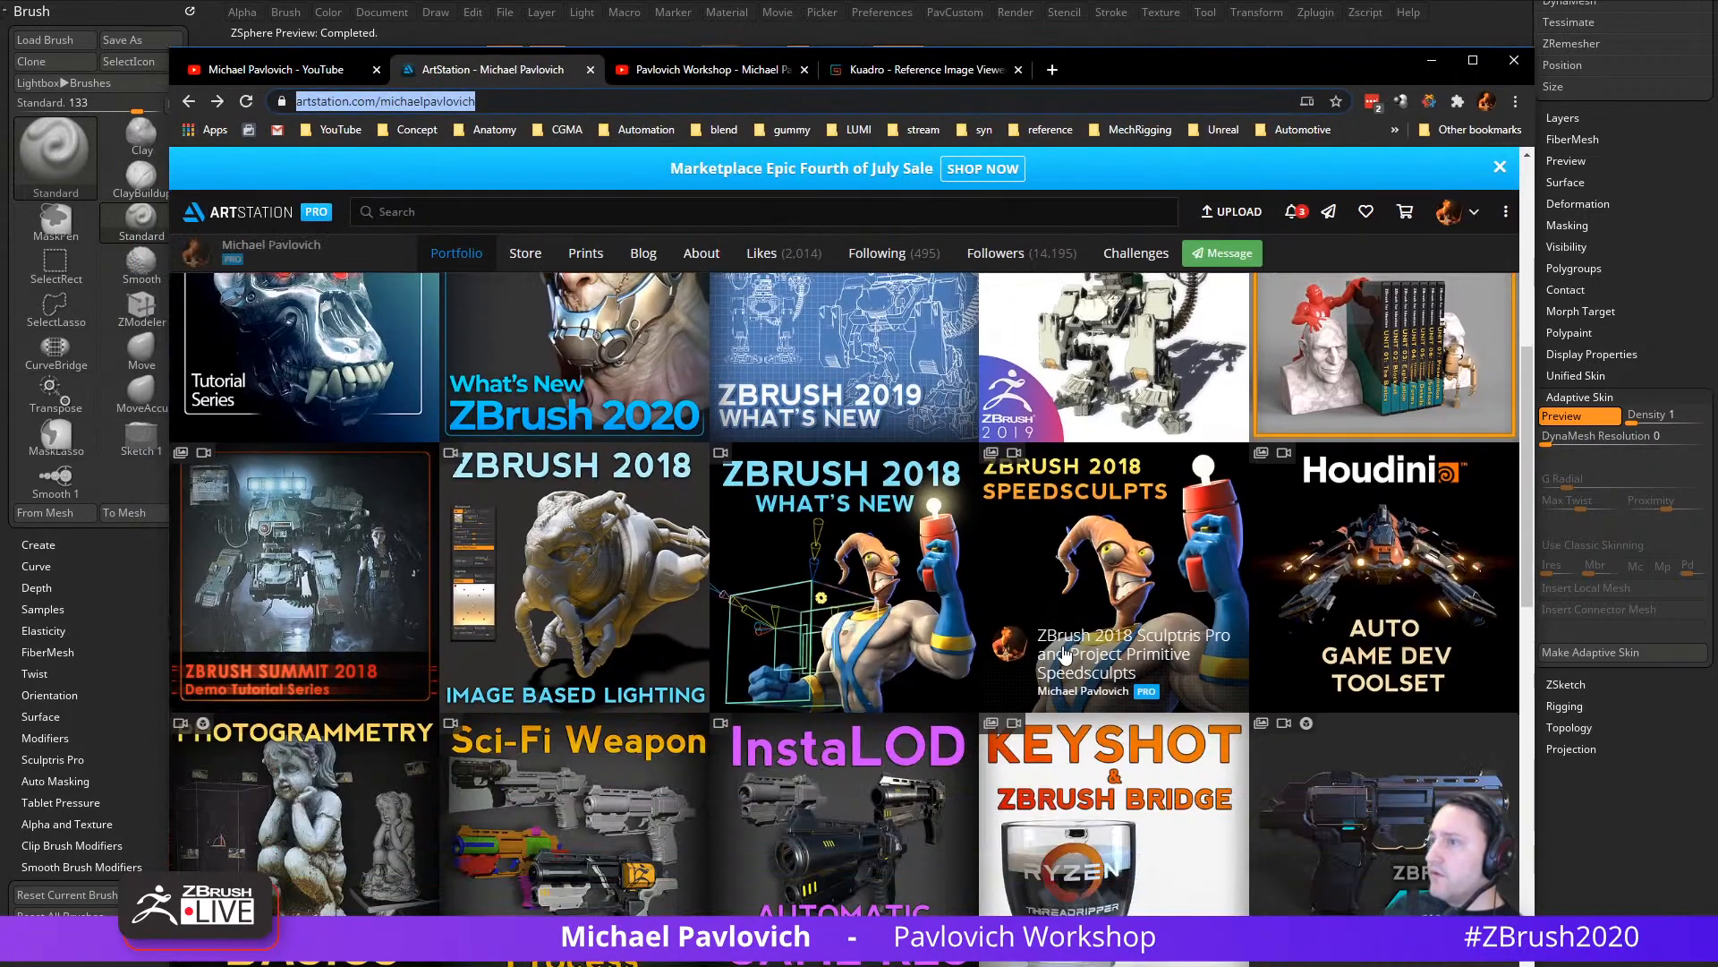
click(352, 567)
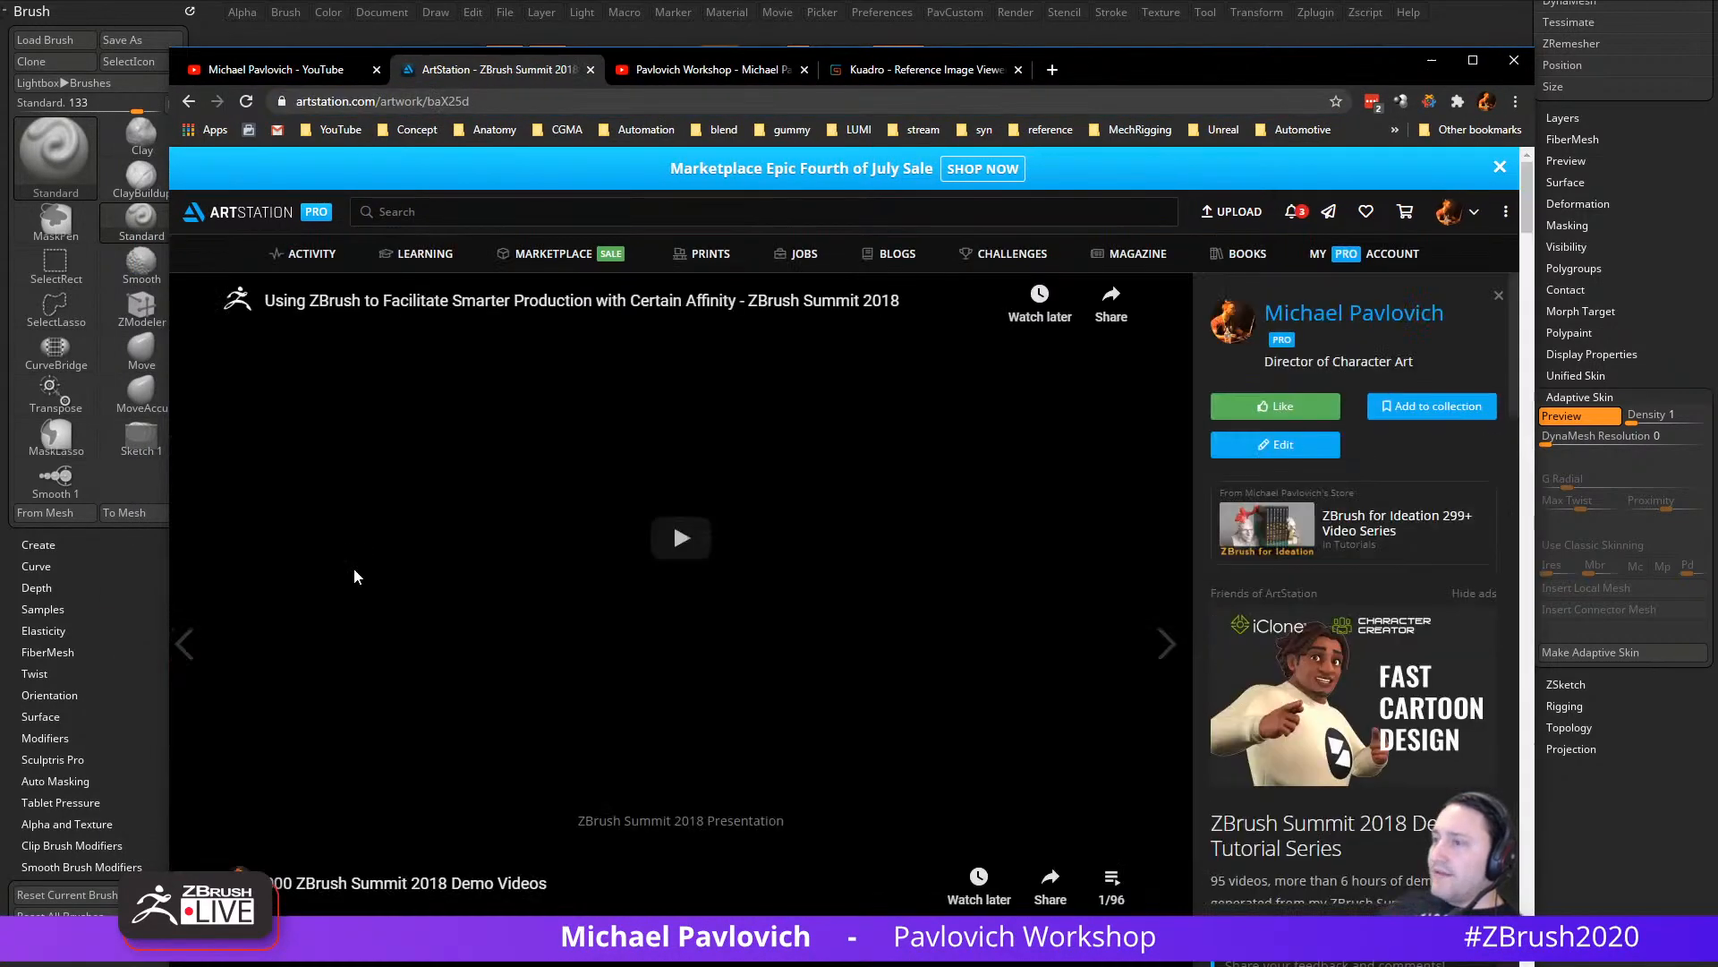
scroll(880, 367, down, 4)
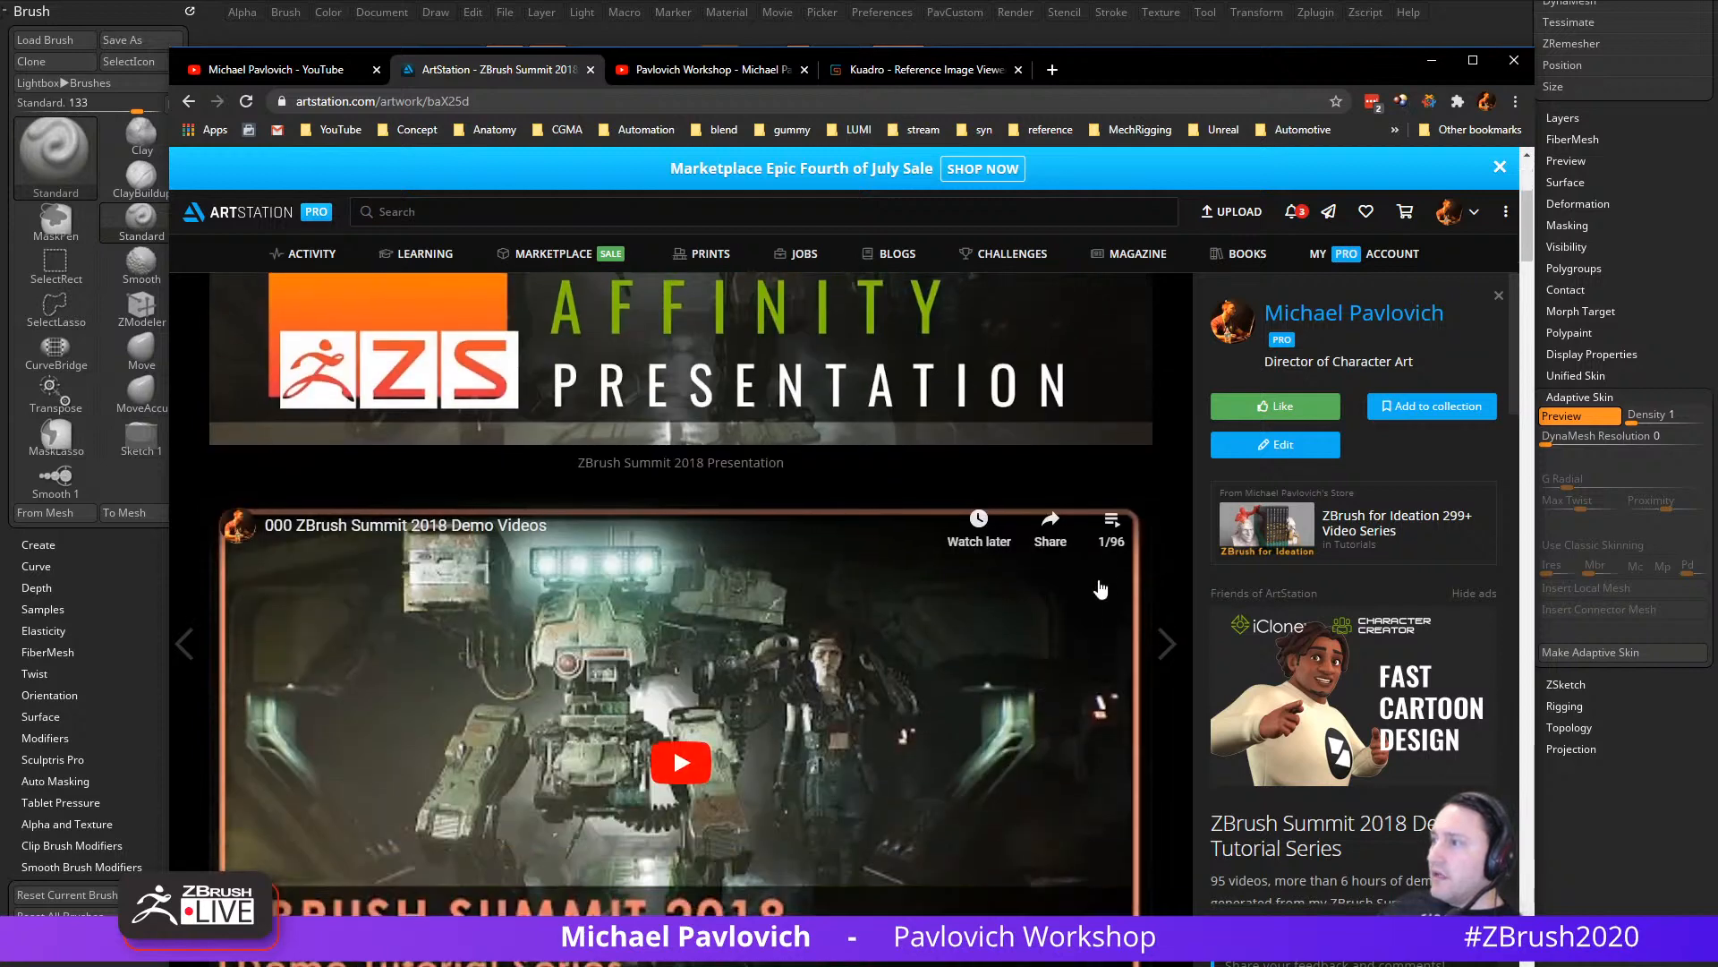
click(1114, 526)
scroll(1025, 716, down, 20)
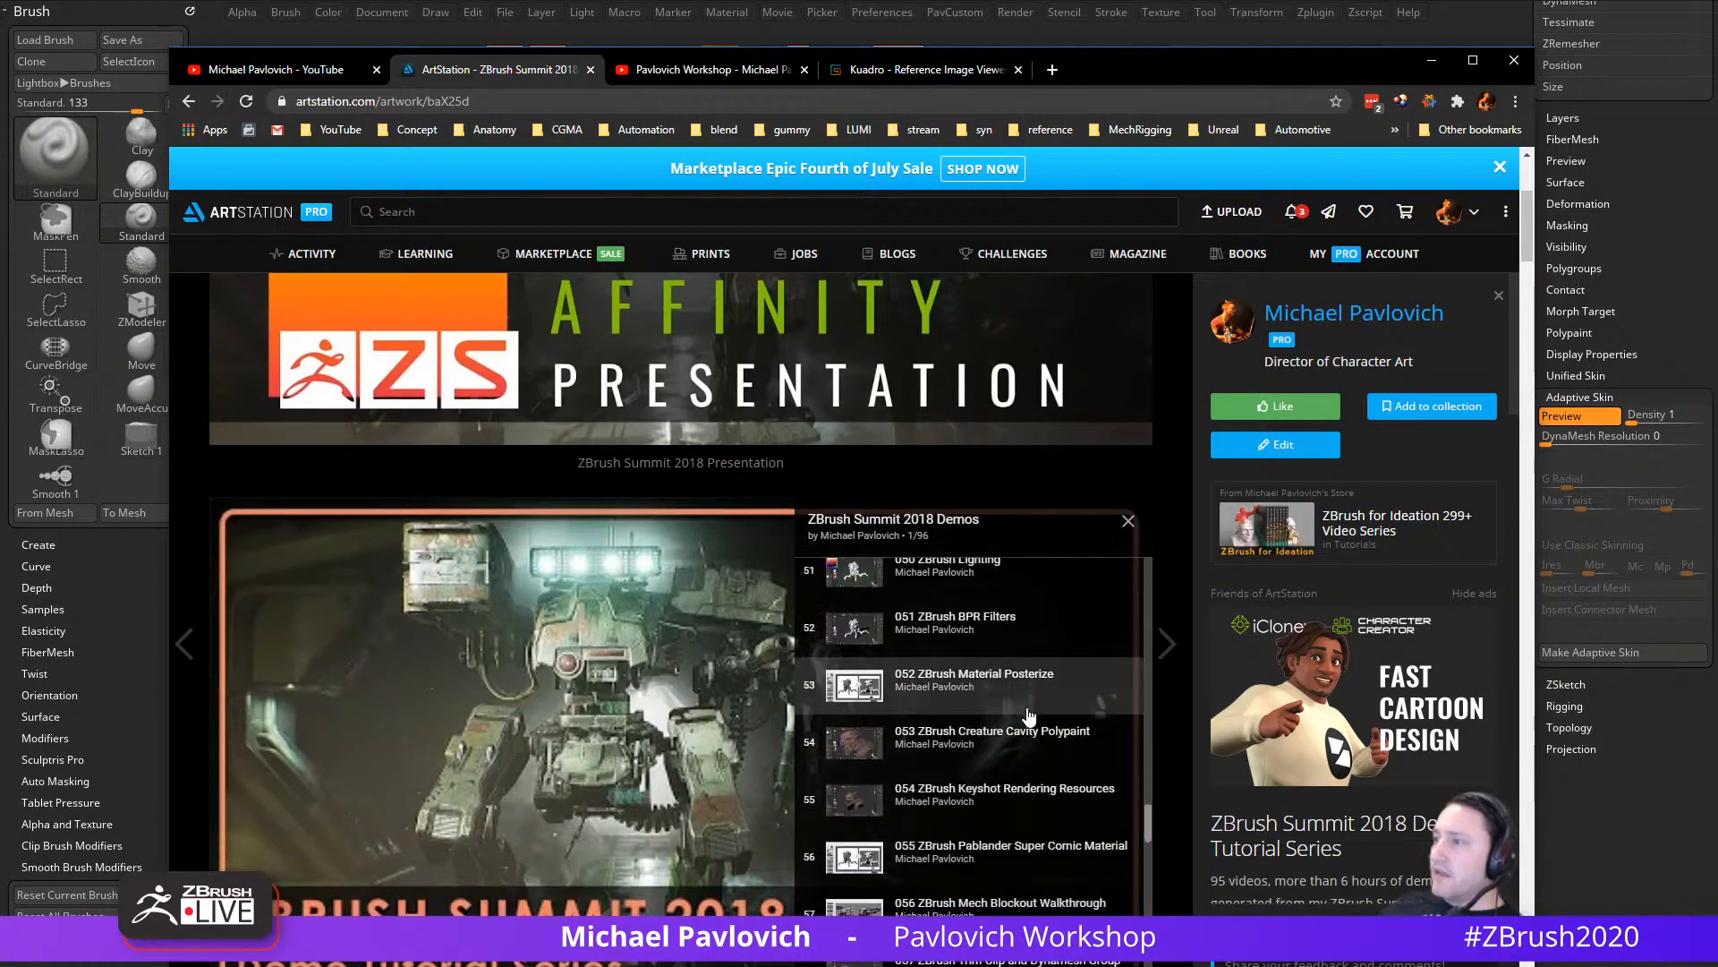
scroll(1025, 716, down, 9)
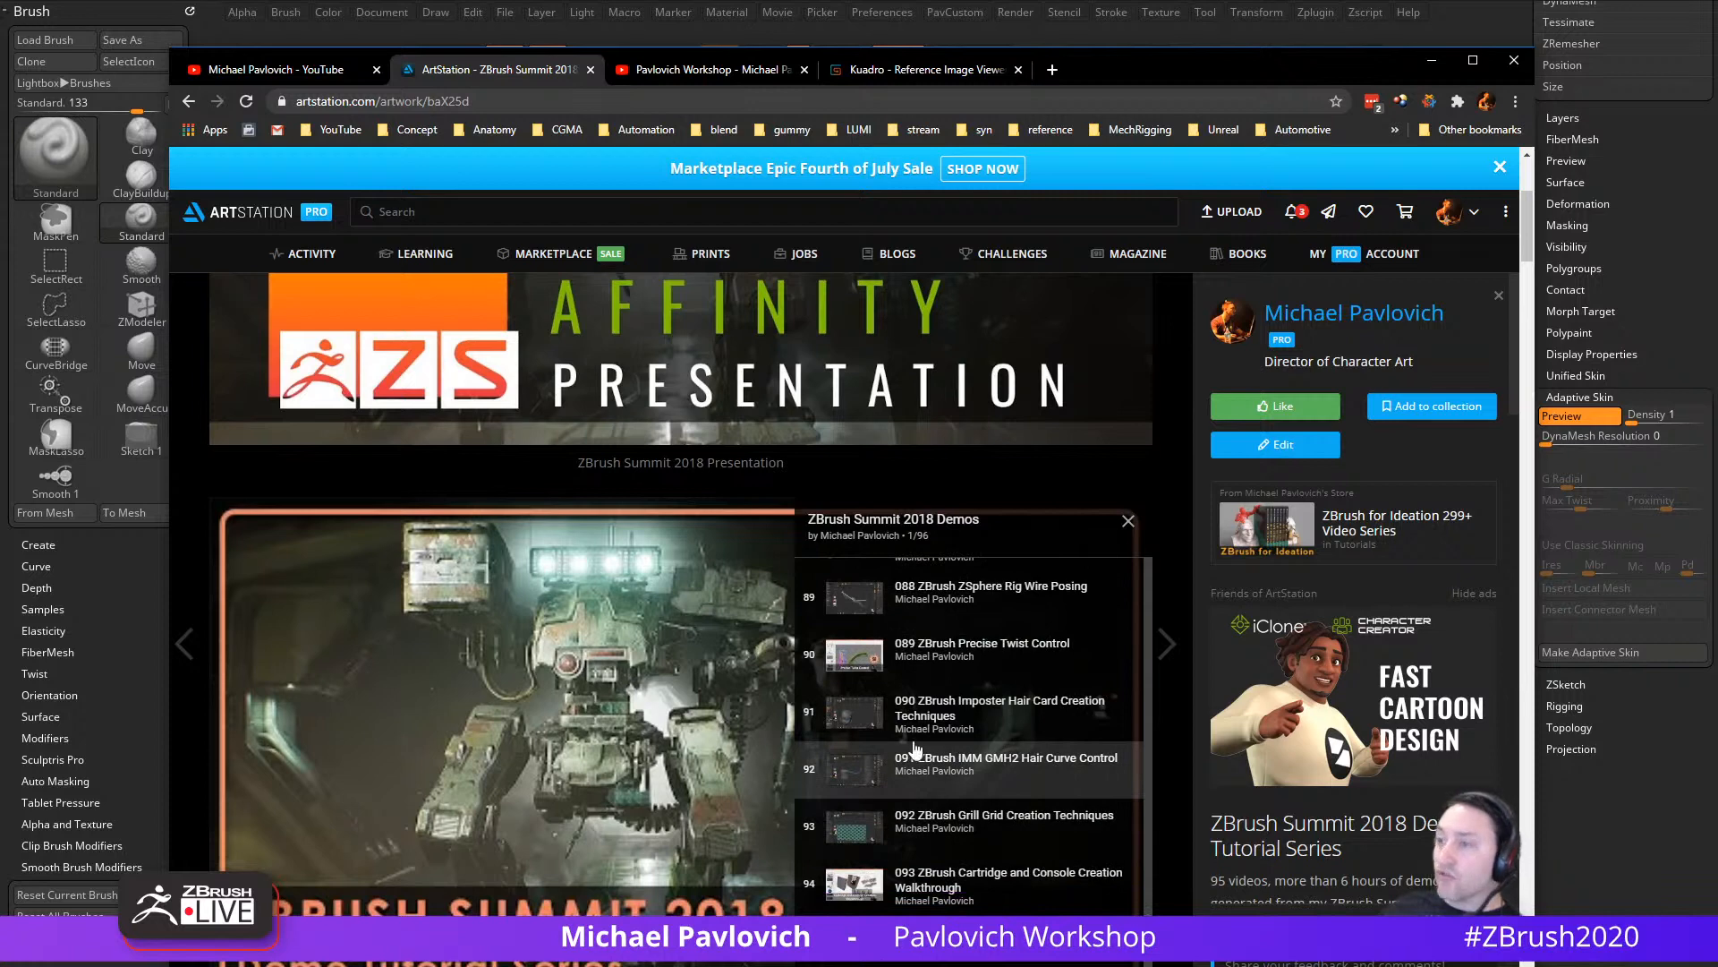
click(1129, 521)
drag(1084, 71, 1092, 965)
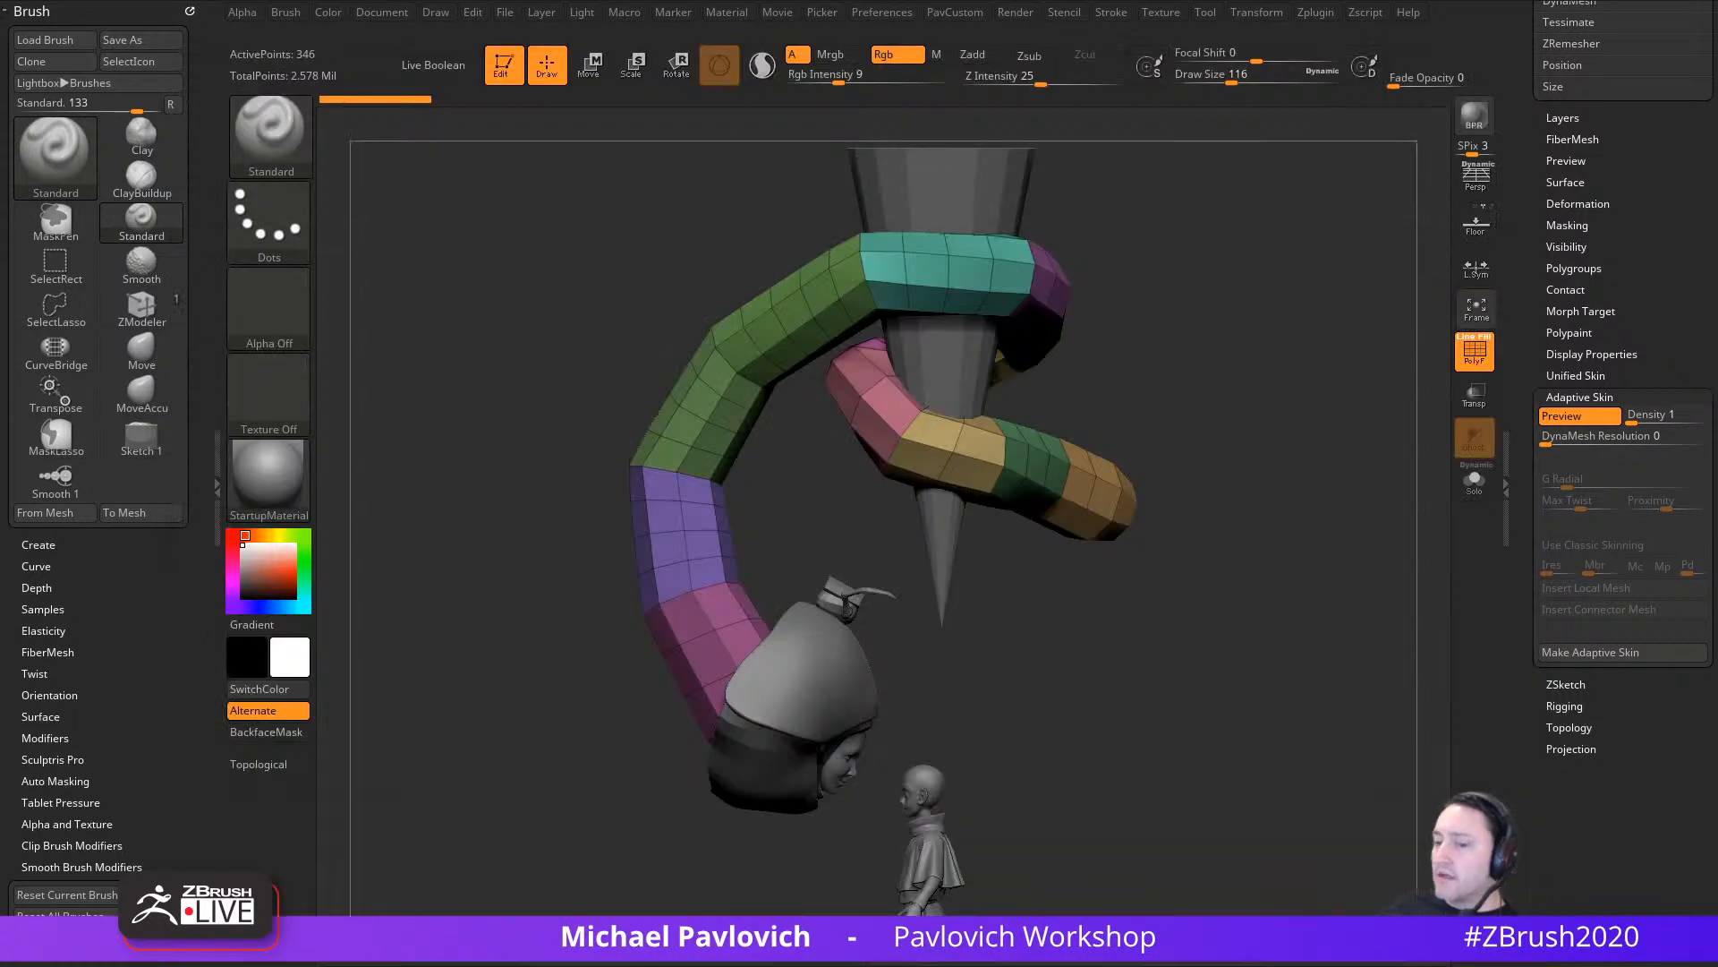
Step: Set the draw size to 154 and make an adaptive skin mesh from the ZSphere body
drag(1337, 399, 1253, 475)
key(s)
drag(1205, 537, 1252, 521)
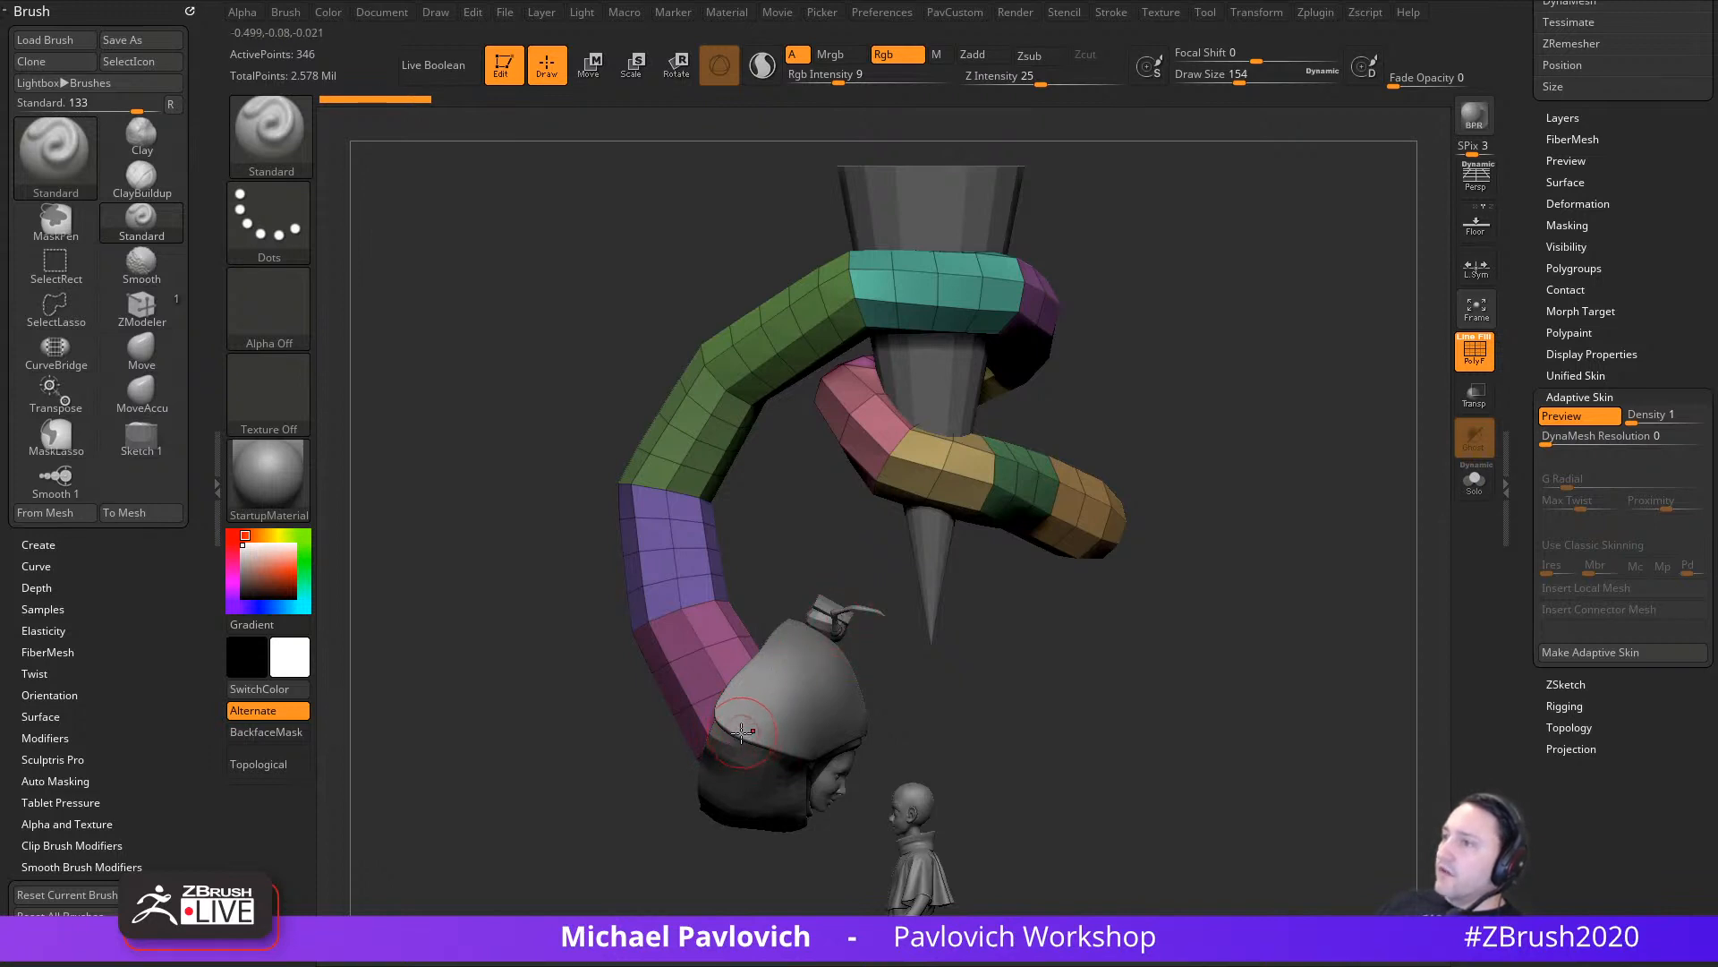
drag(1261, 535, 1297, 541)
drag(1522, 363, 1524, 841)
click(1584, 689)
scroll(1541, 339, up, 1)
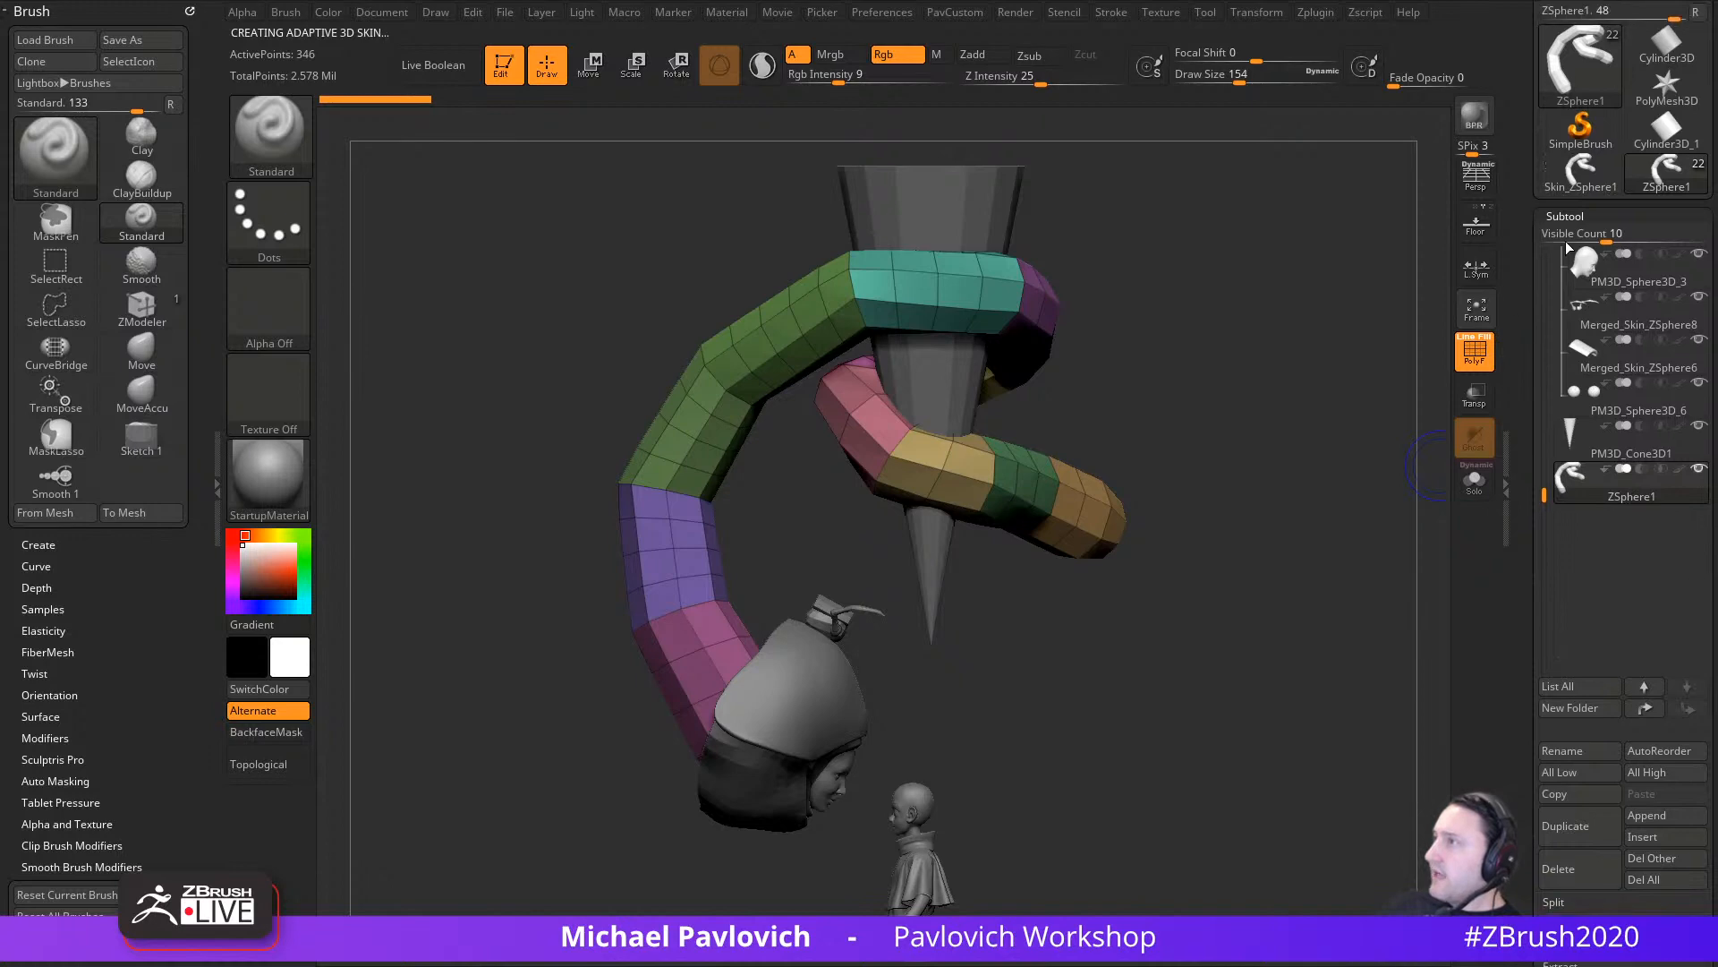
Step: Insert the Skin_ZSphere1 mesh as a new subtool below ZSphere1
mouse_move(1586, 182)
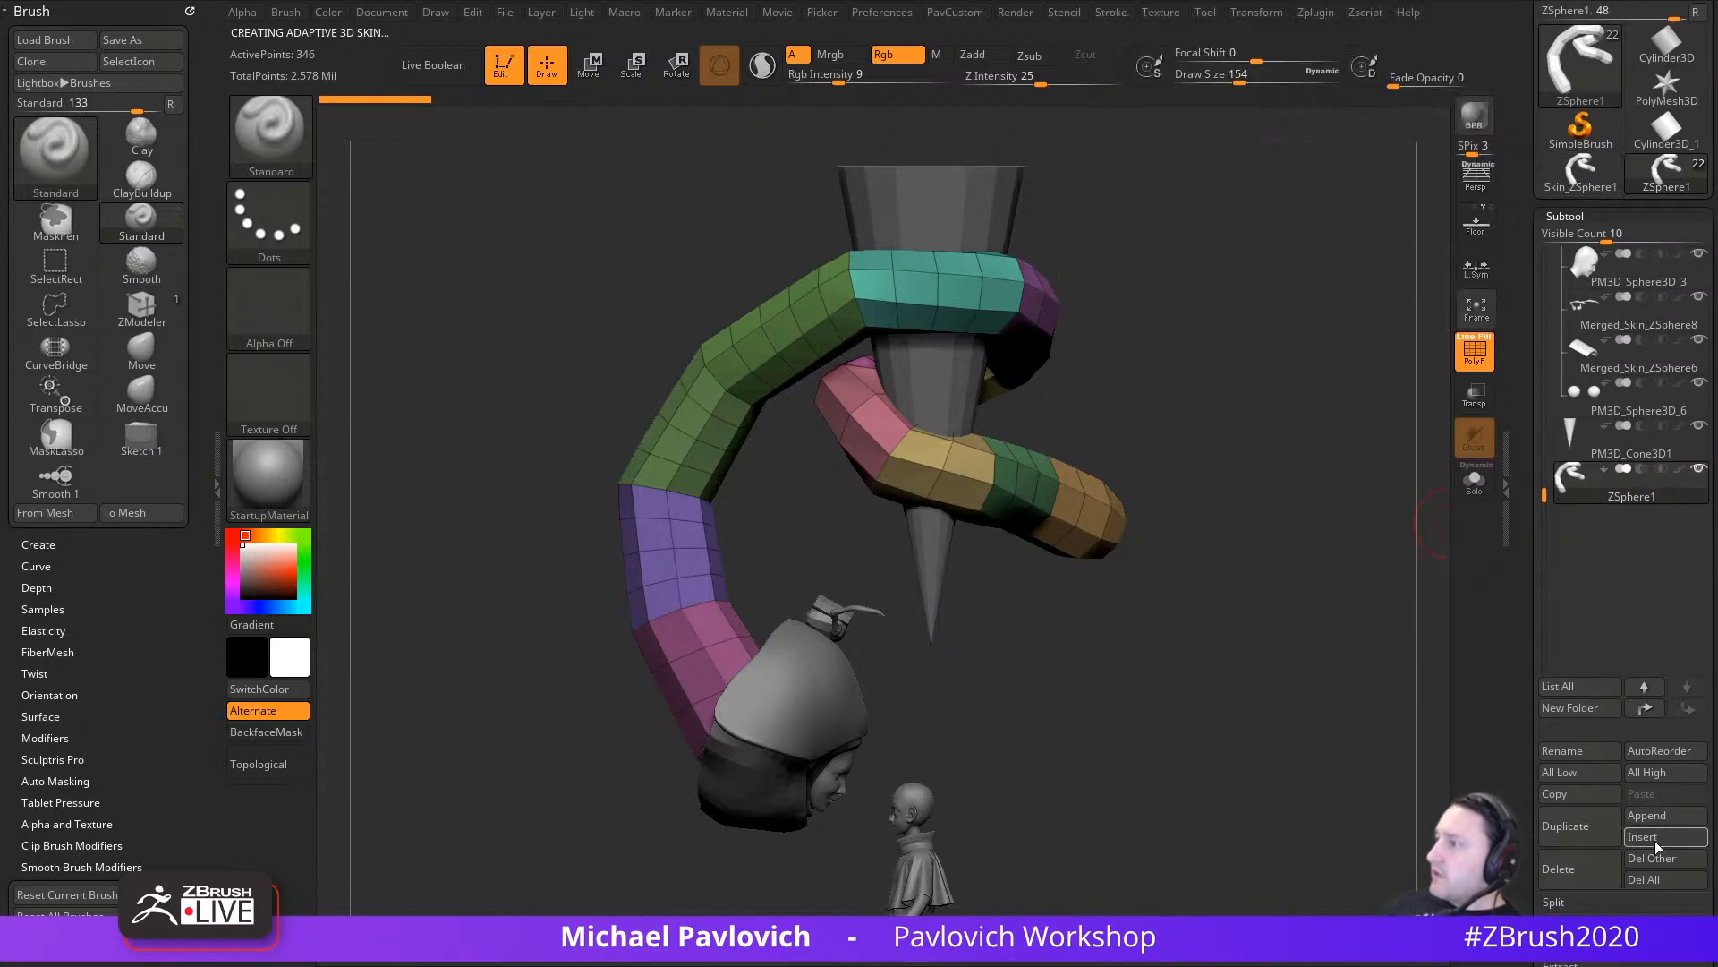
click(1647, 815)
click(1657, 838)
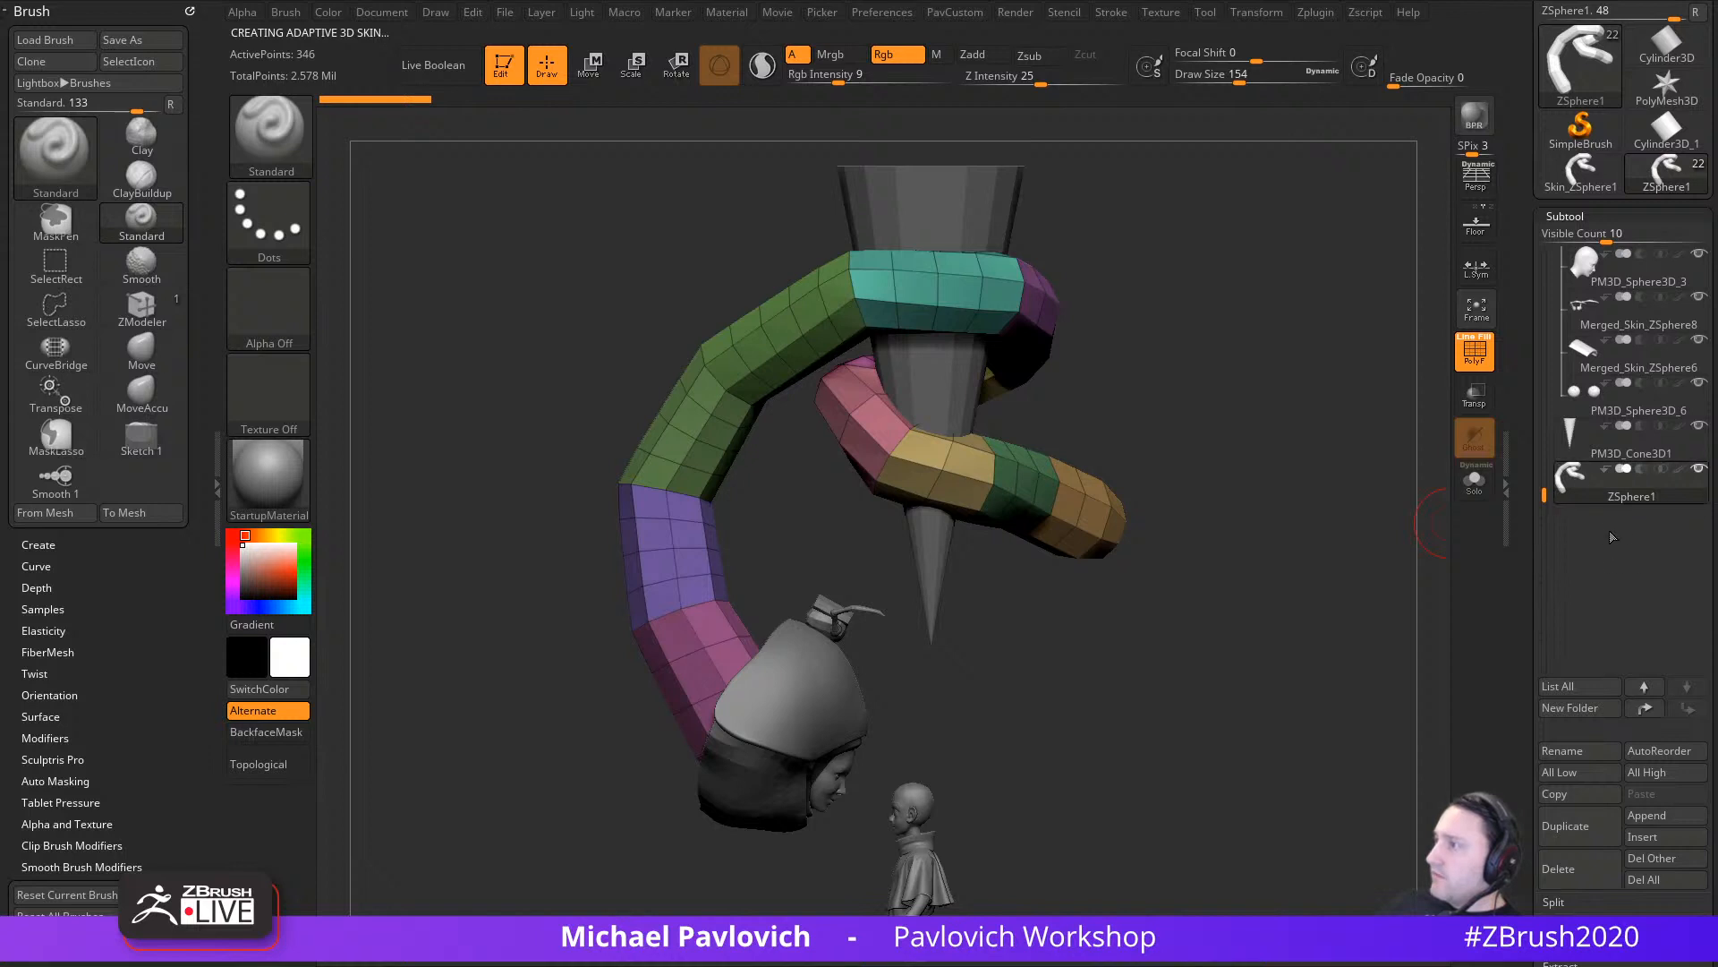
click(1645, 836)
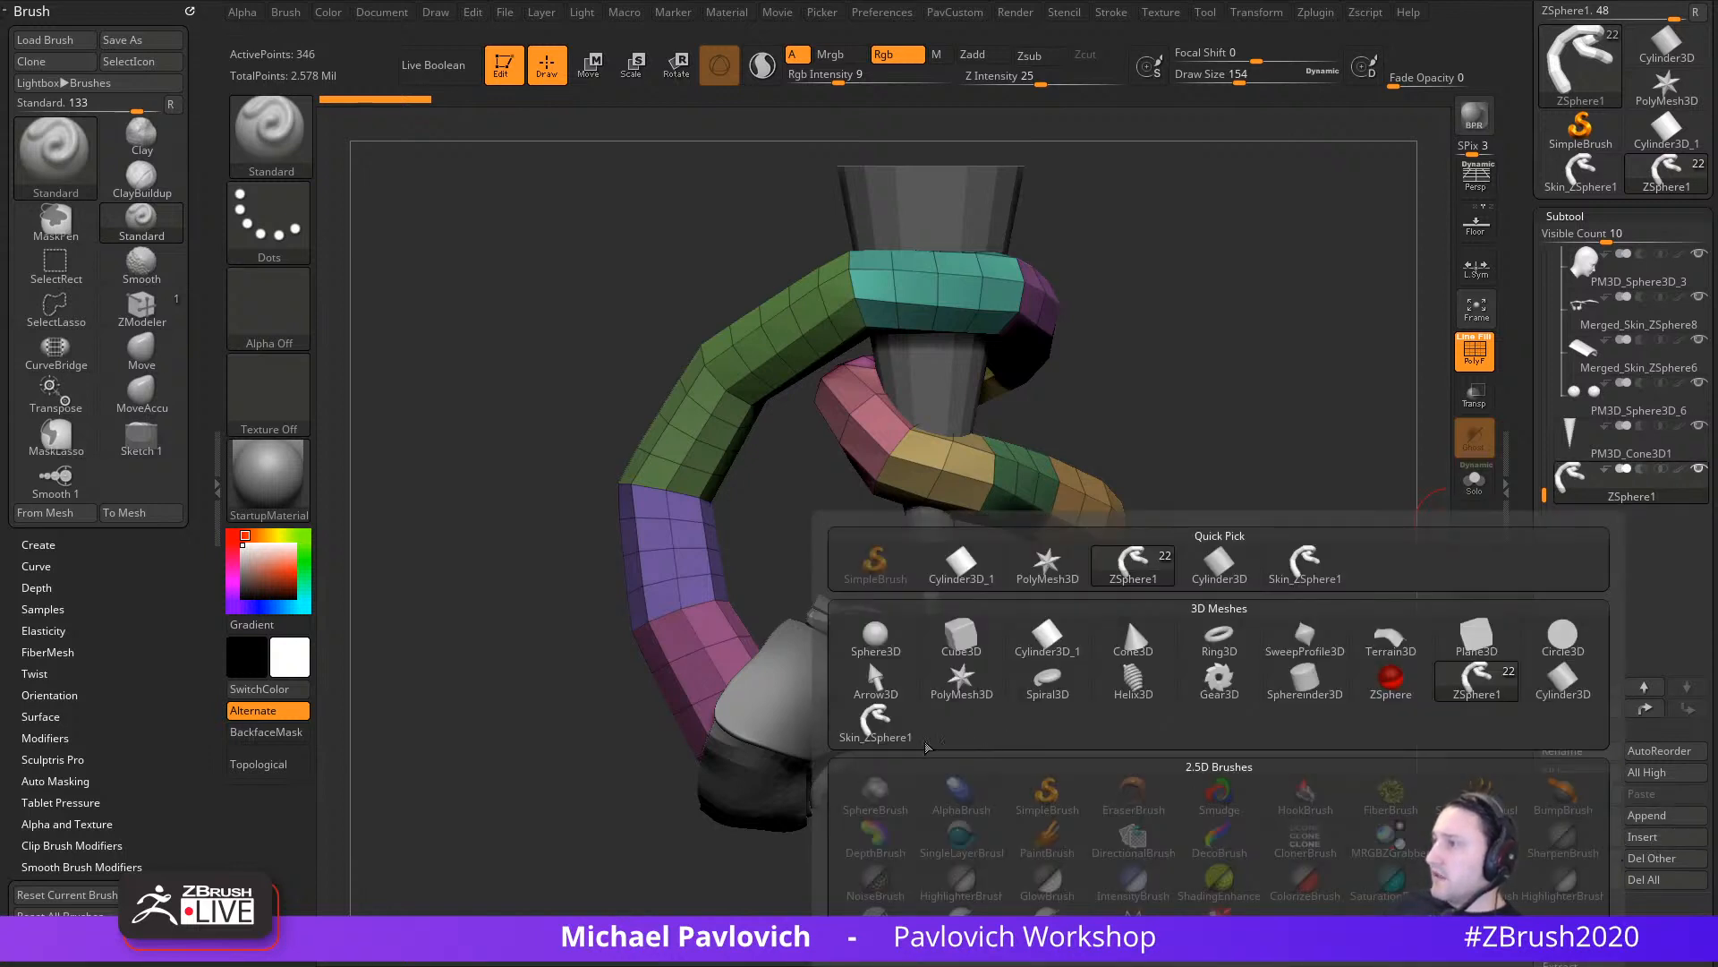
click(876, 721)
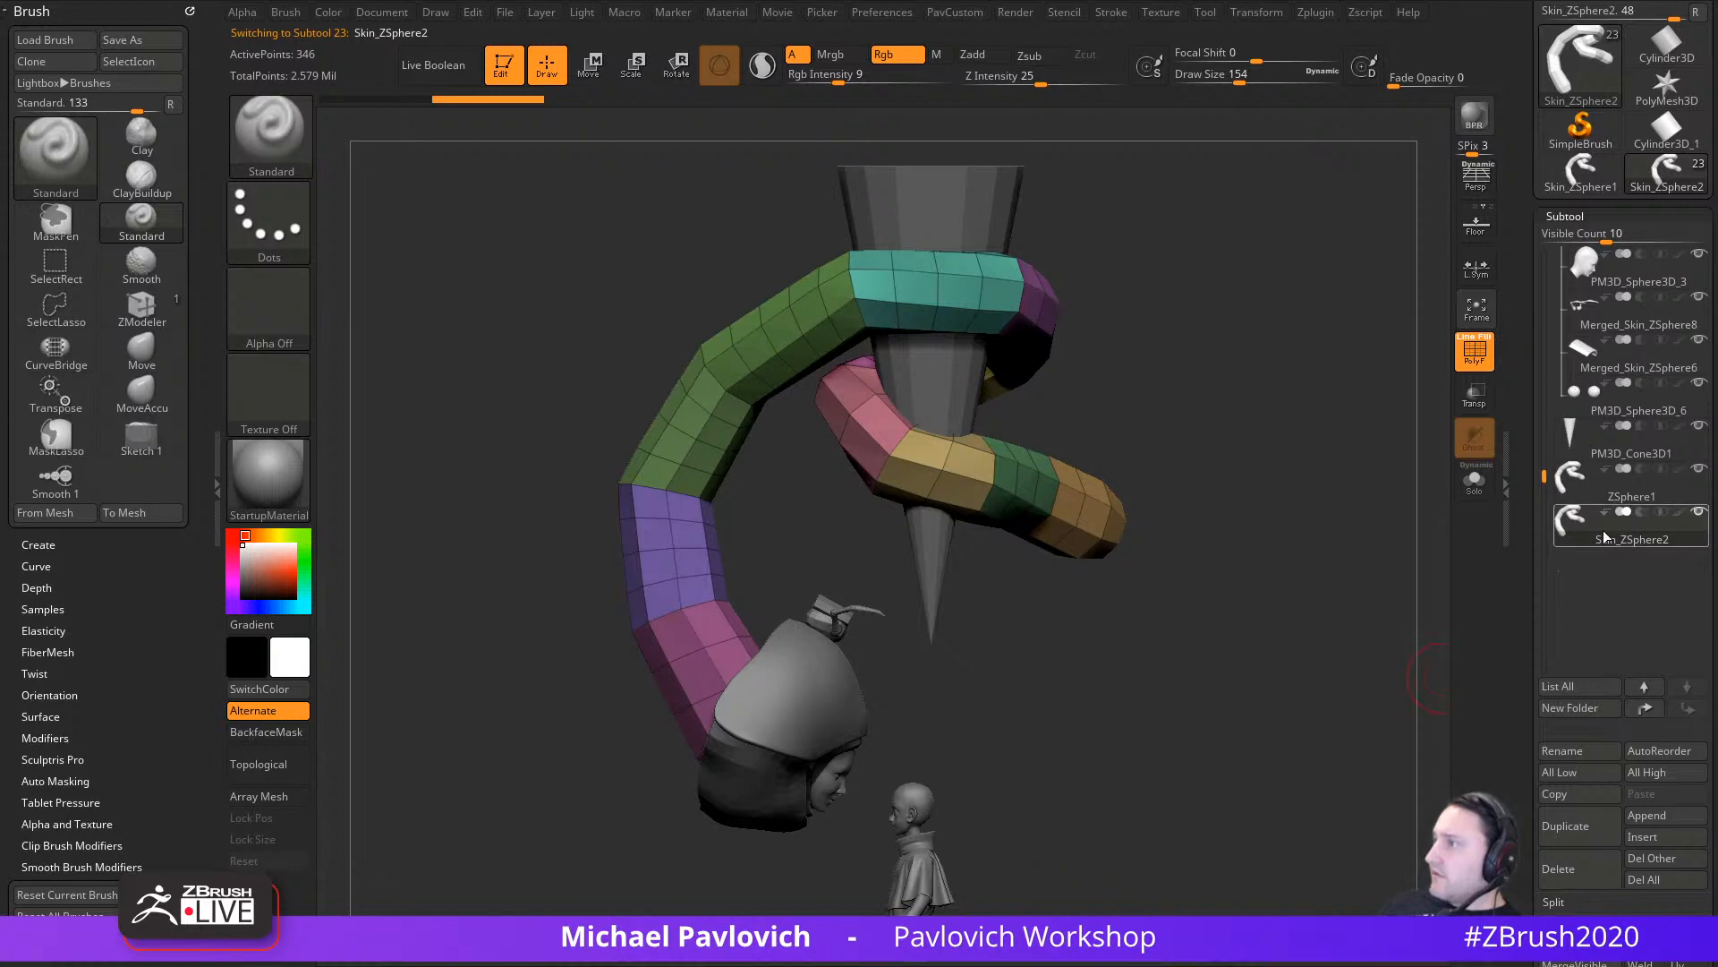
Step: Isolate the ZSphere1 subtool with Solo and switch its adaptive skin preview back to ZSpheres
mouse_move(1293, 573)
mouse_down()
mouse_move(1268, 599)
mouse_move(1294, 593)
mouse_up()
click(1633, 496)
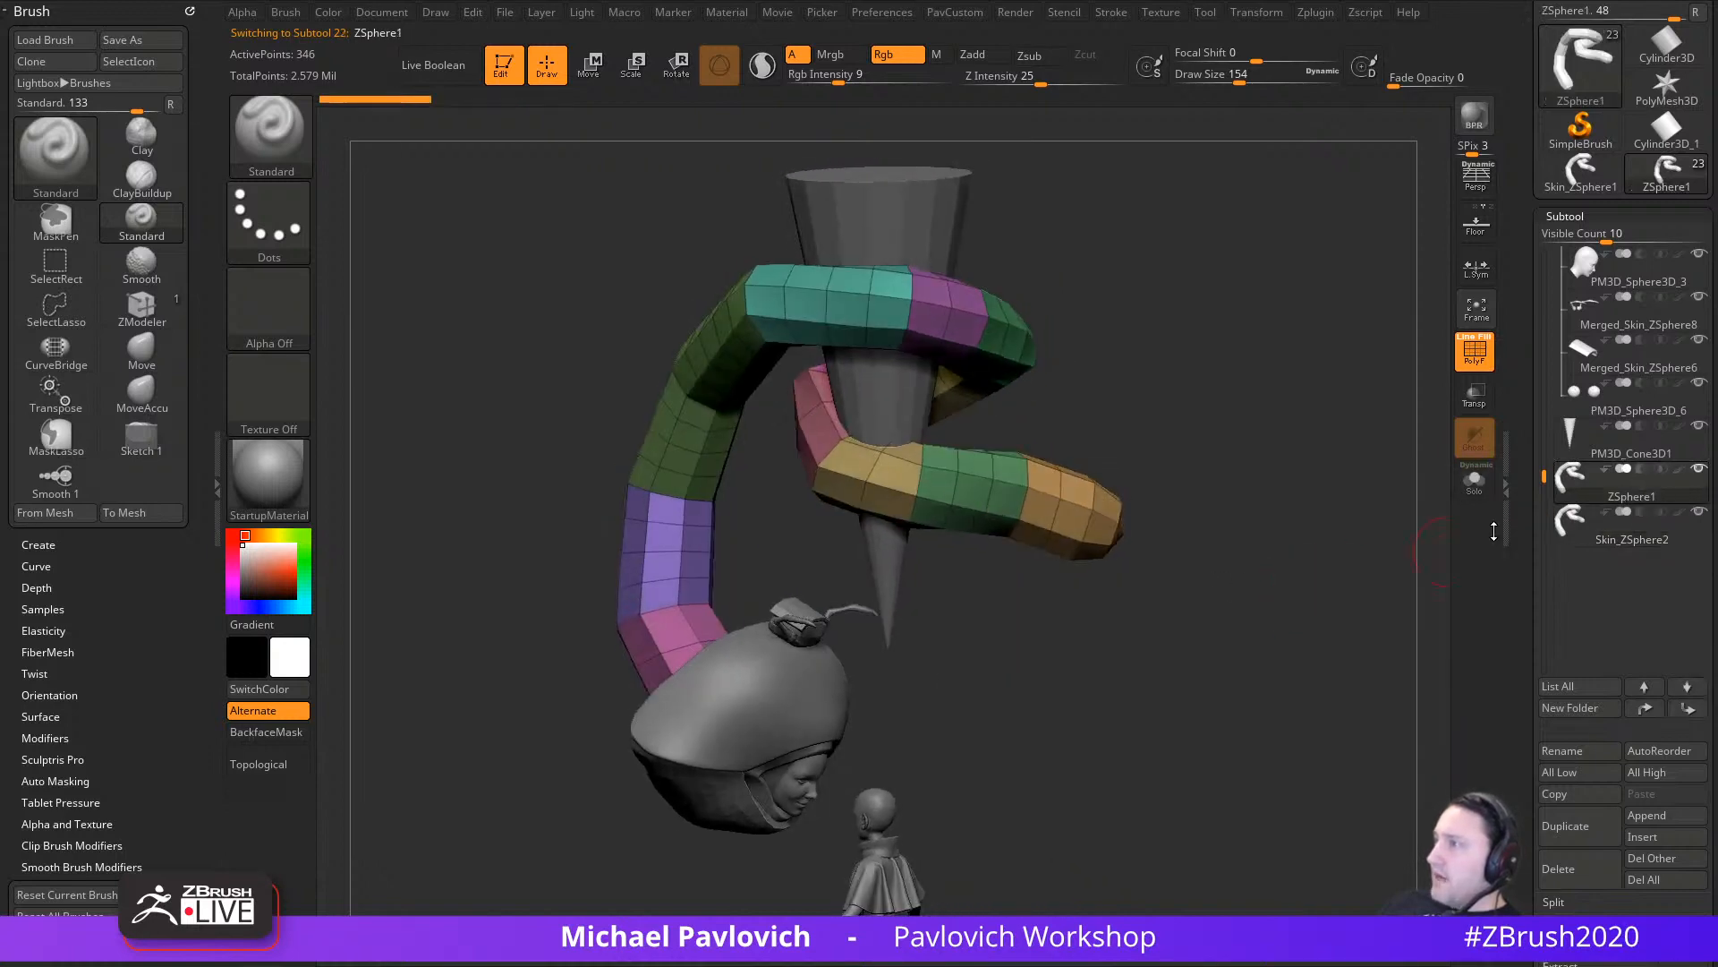
drag(1257, 648, 1400, 552)
click(1374, 575)
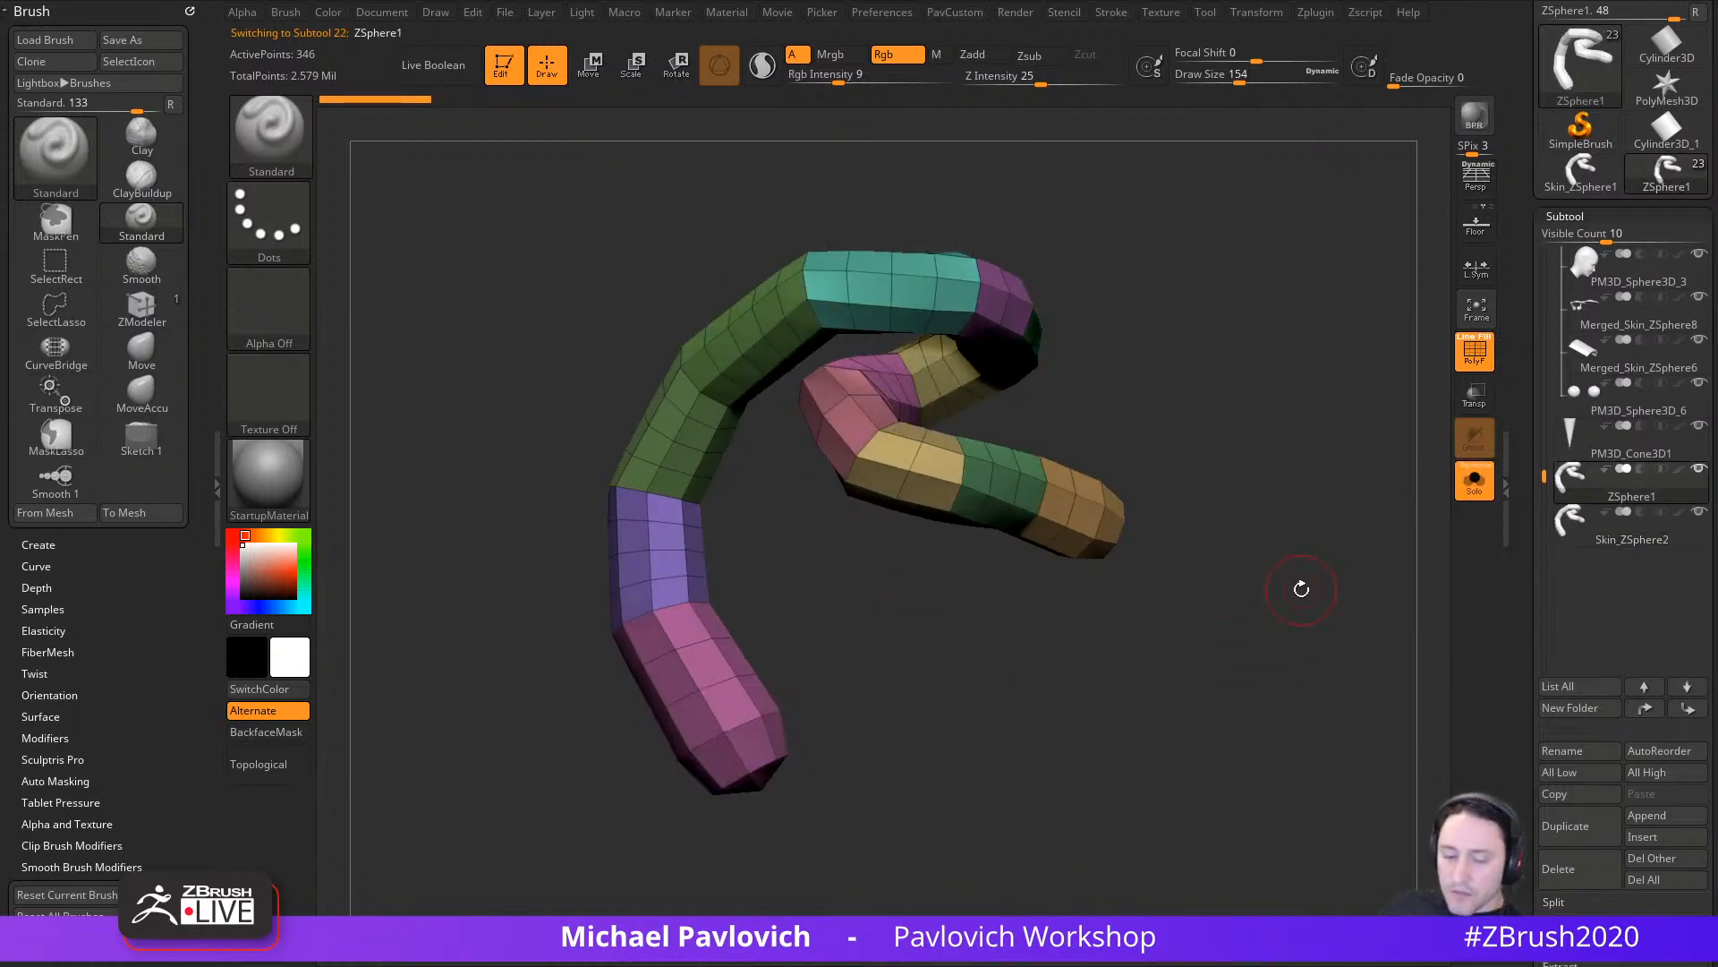
key(a)
key(a)
key(shift+a)
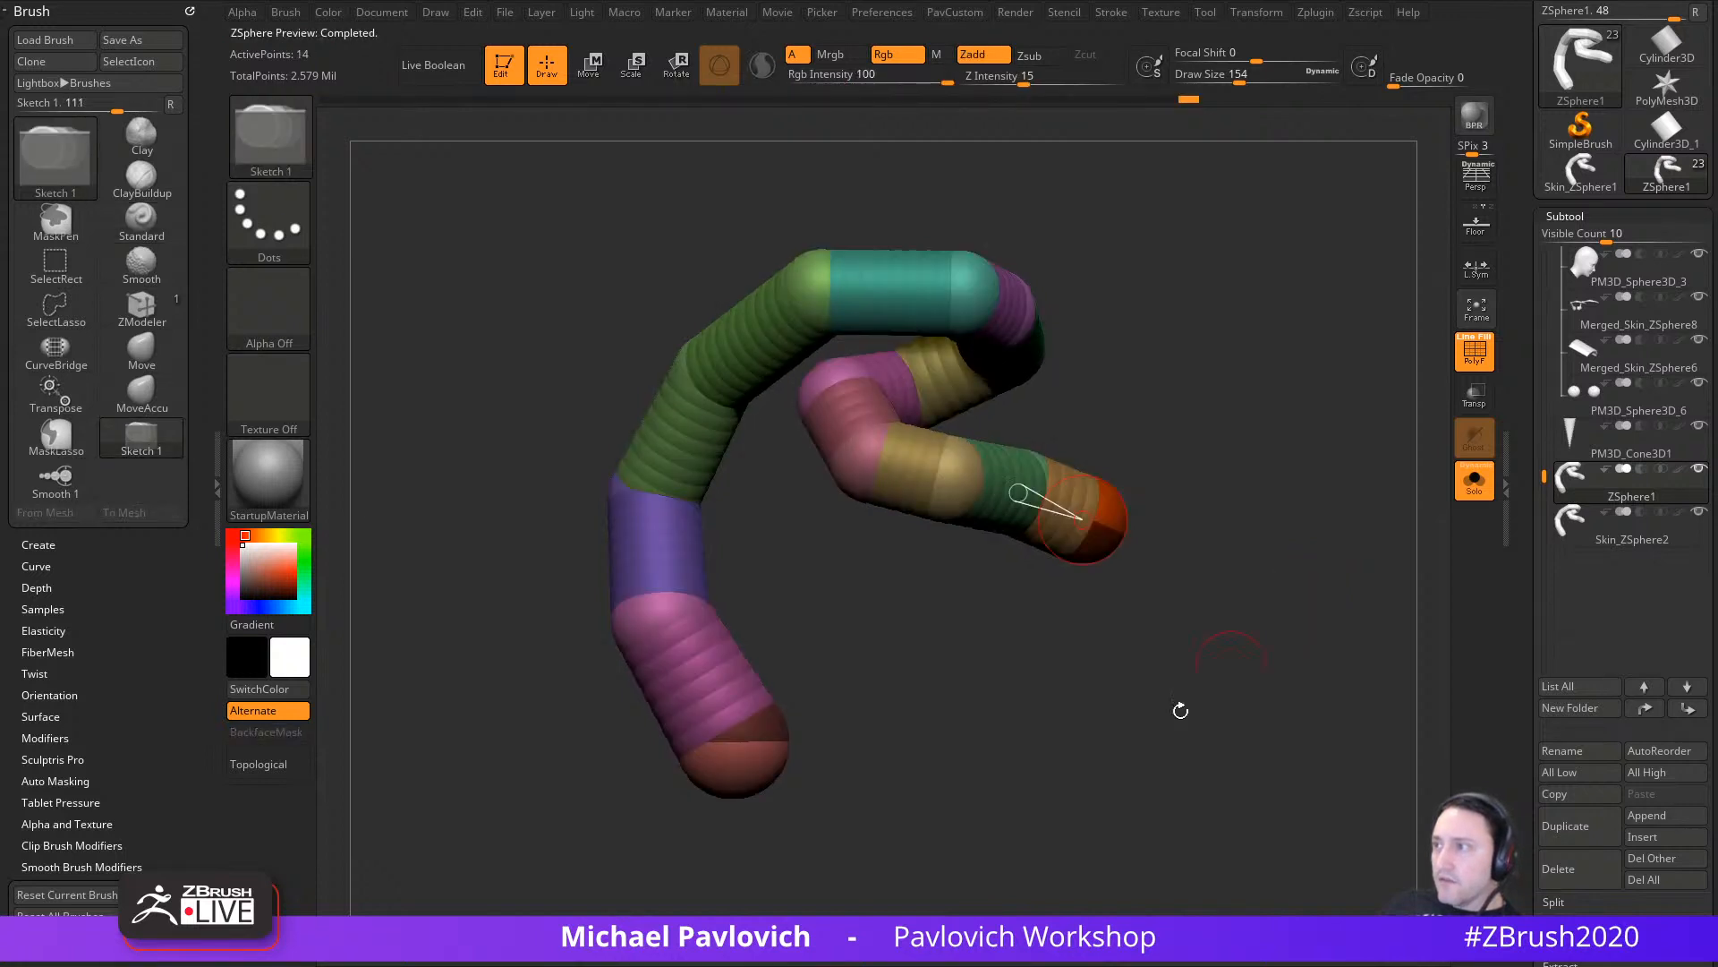
Step: Delete the original ZSphere1 subtool, keeping the Skin_ZSphere2 body mesh
click(1611, 528)
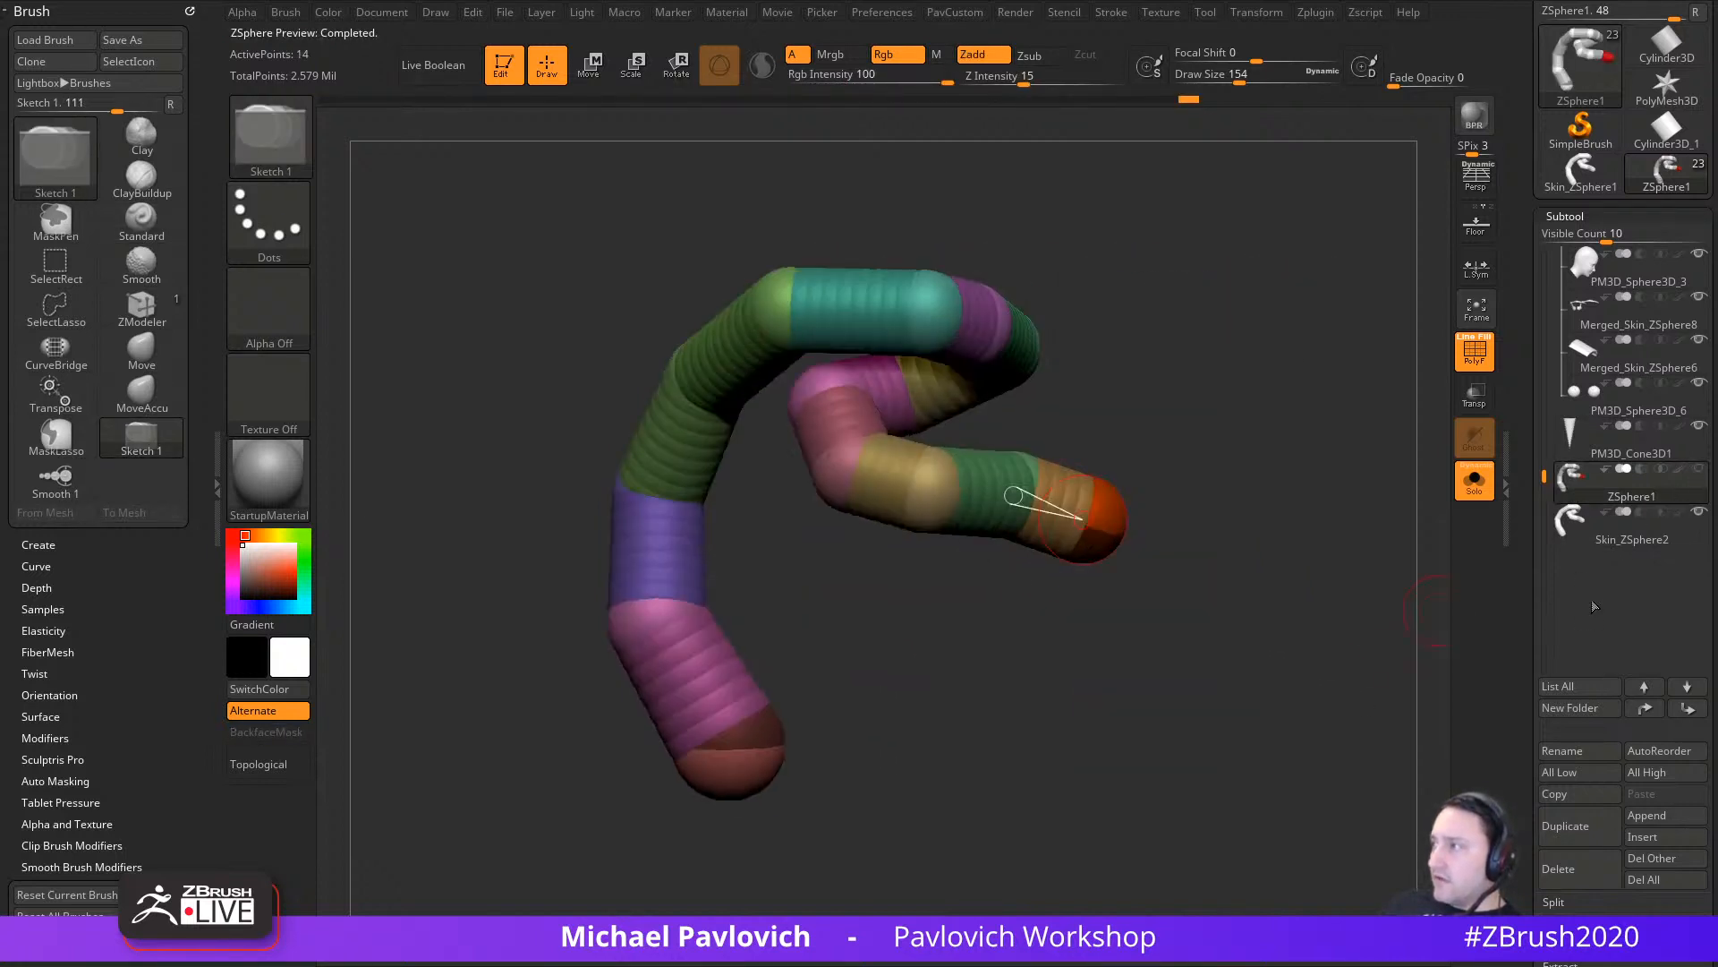
click(1611, 491)
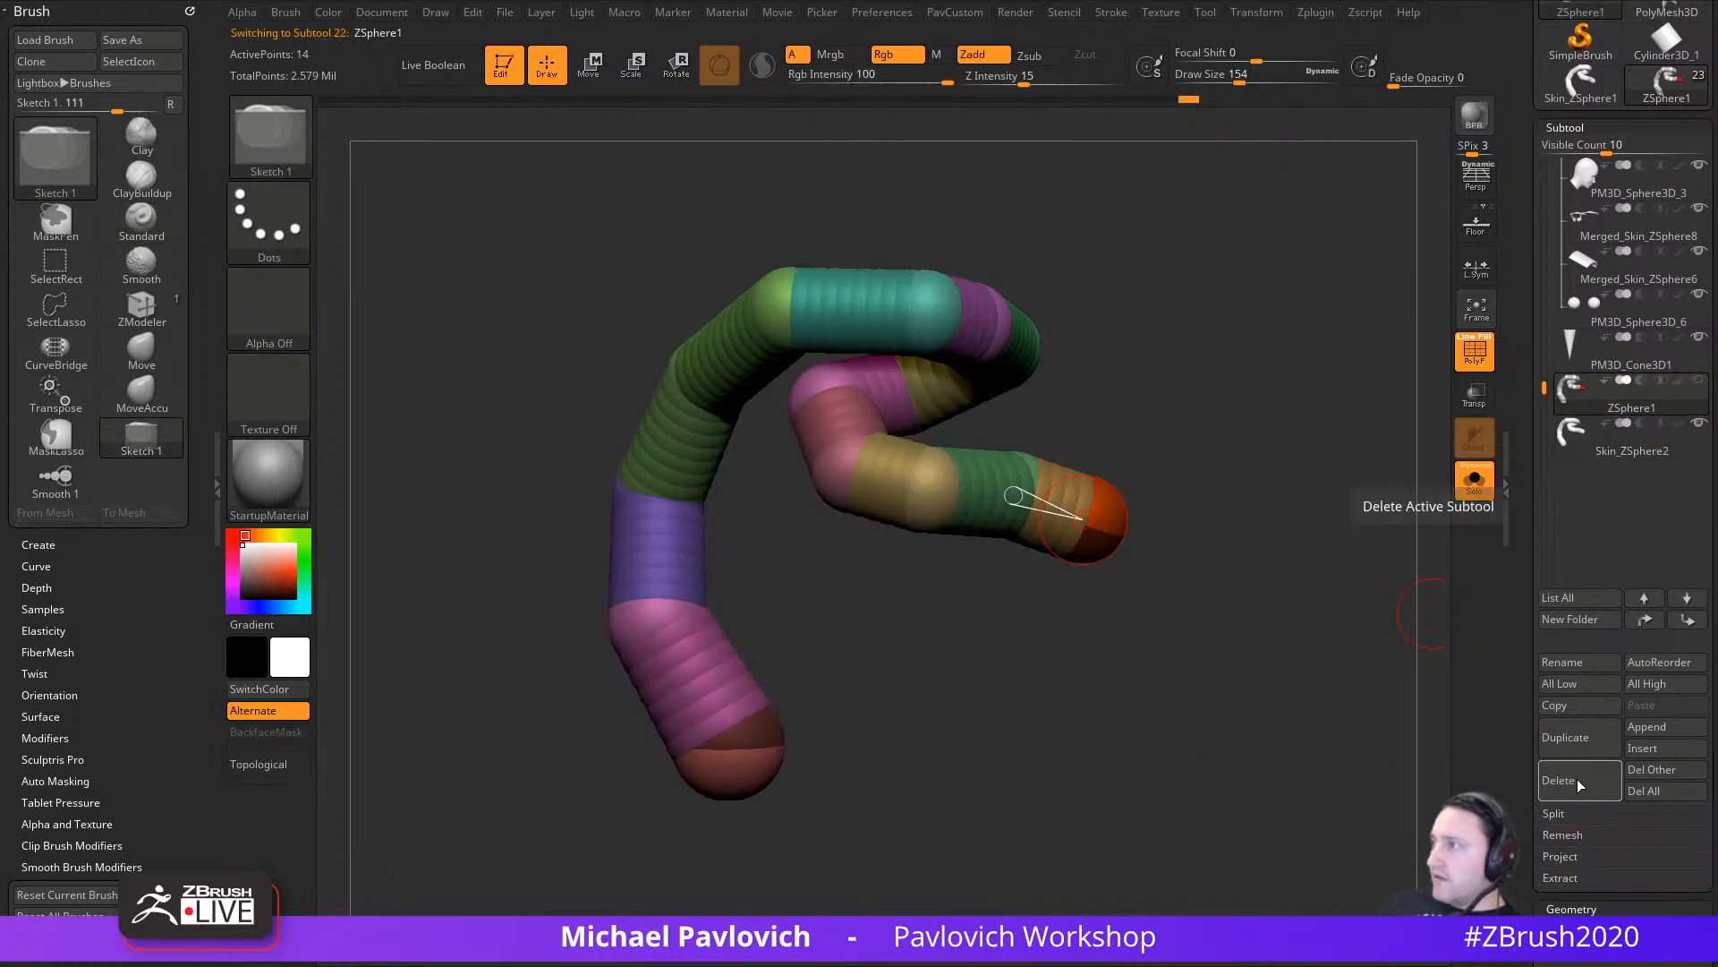
click(1581, 779)
mouse_move(1284, 676)
mouse_down()
mouse_move(1285, 660)
mouse_move(1377, 695)
mouse_move(1254, 644)
mouse_up()
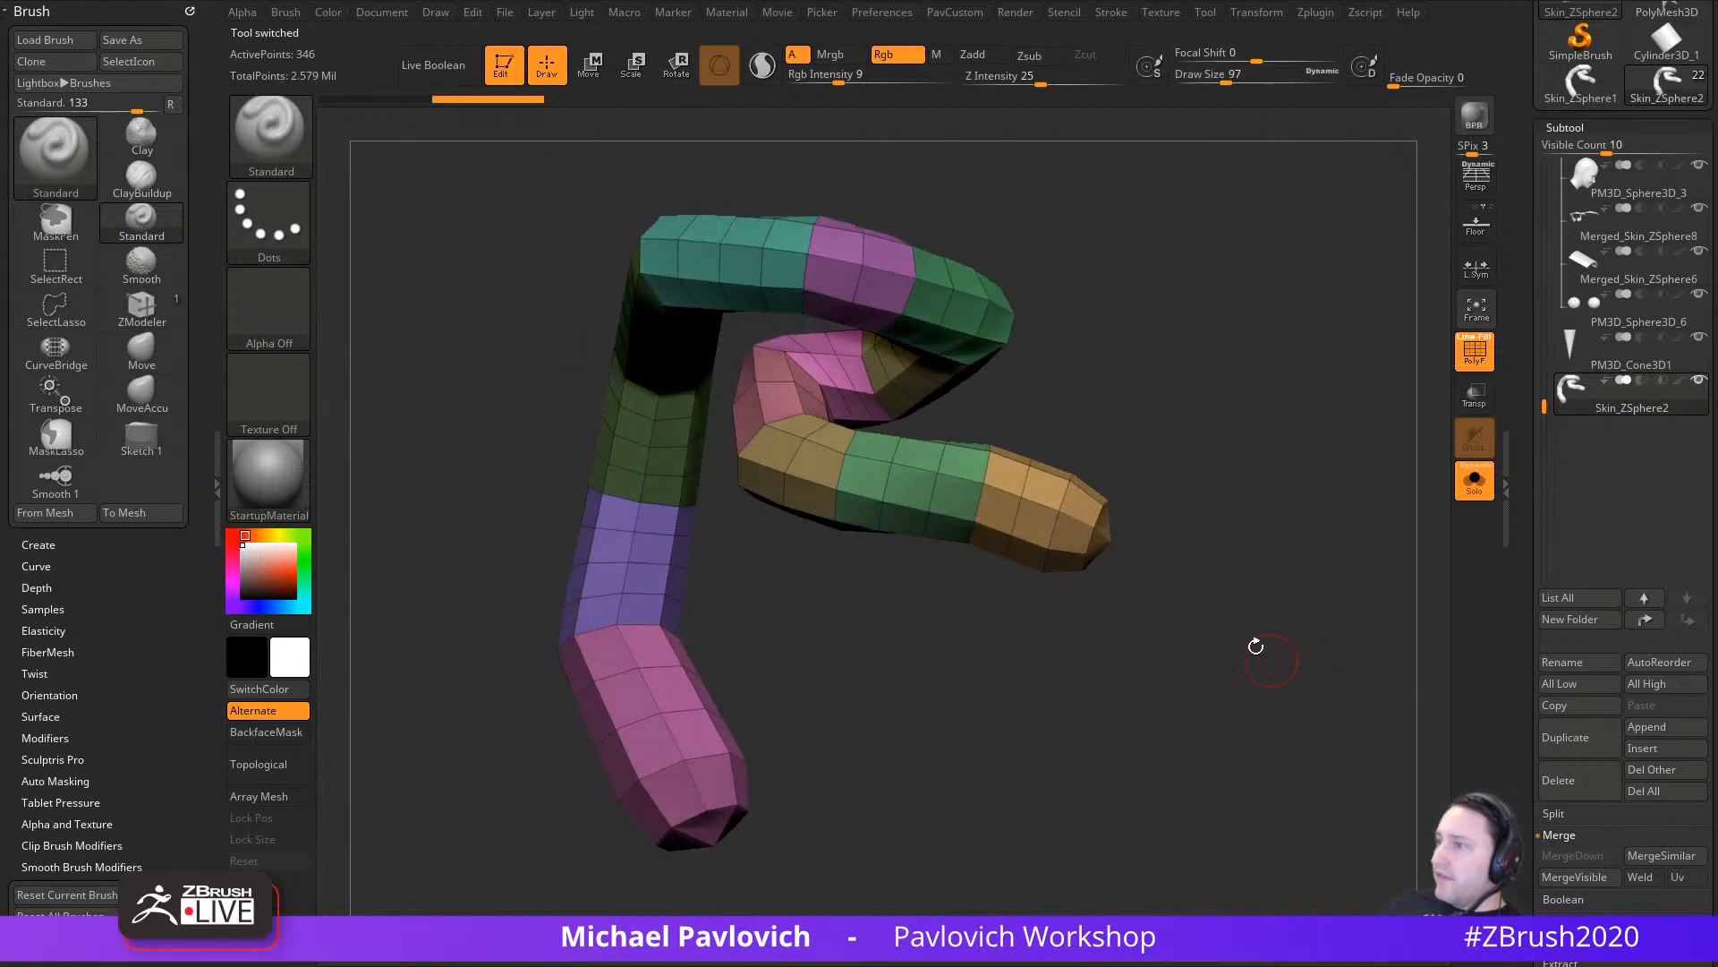
Step: Hide the pointed caps at both ends of the body mesh with SelectLasso and delete the hidden polygons
key(ctrl+shift)
click(305, 161)
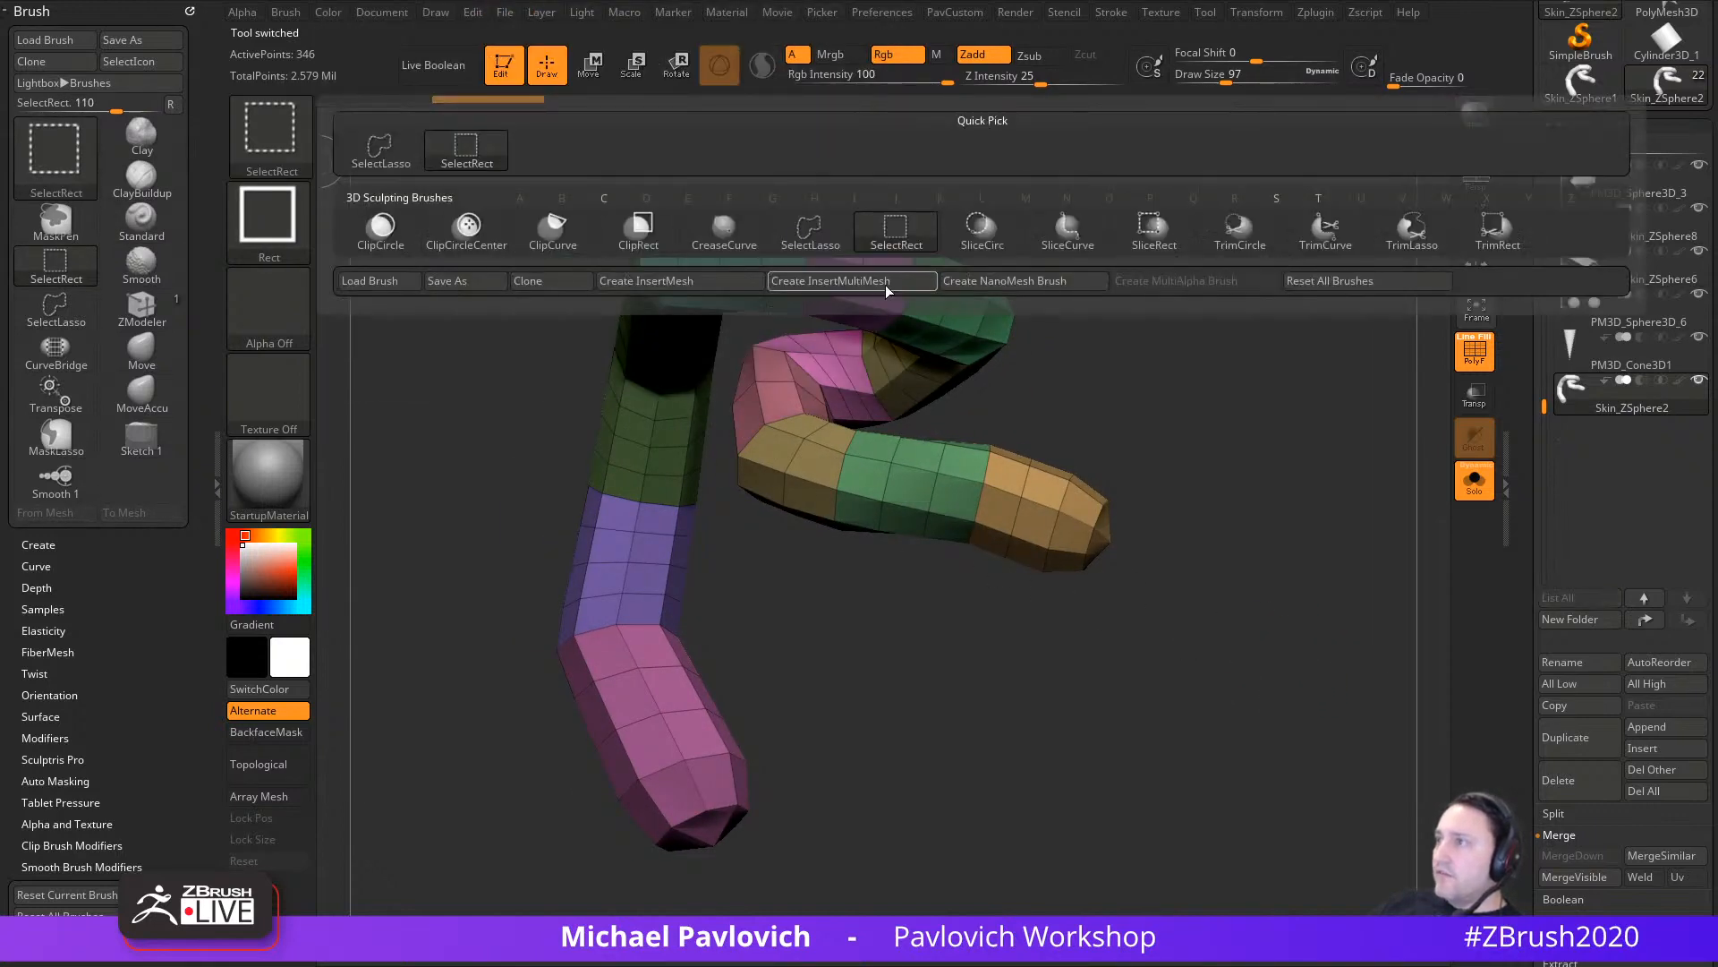
click(304, 153)
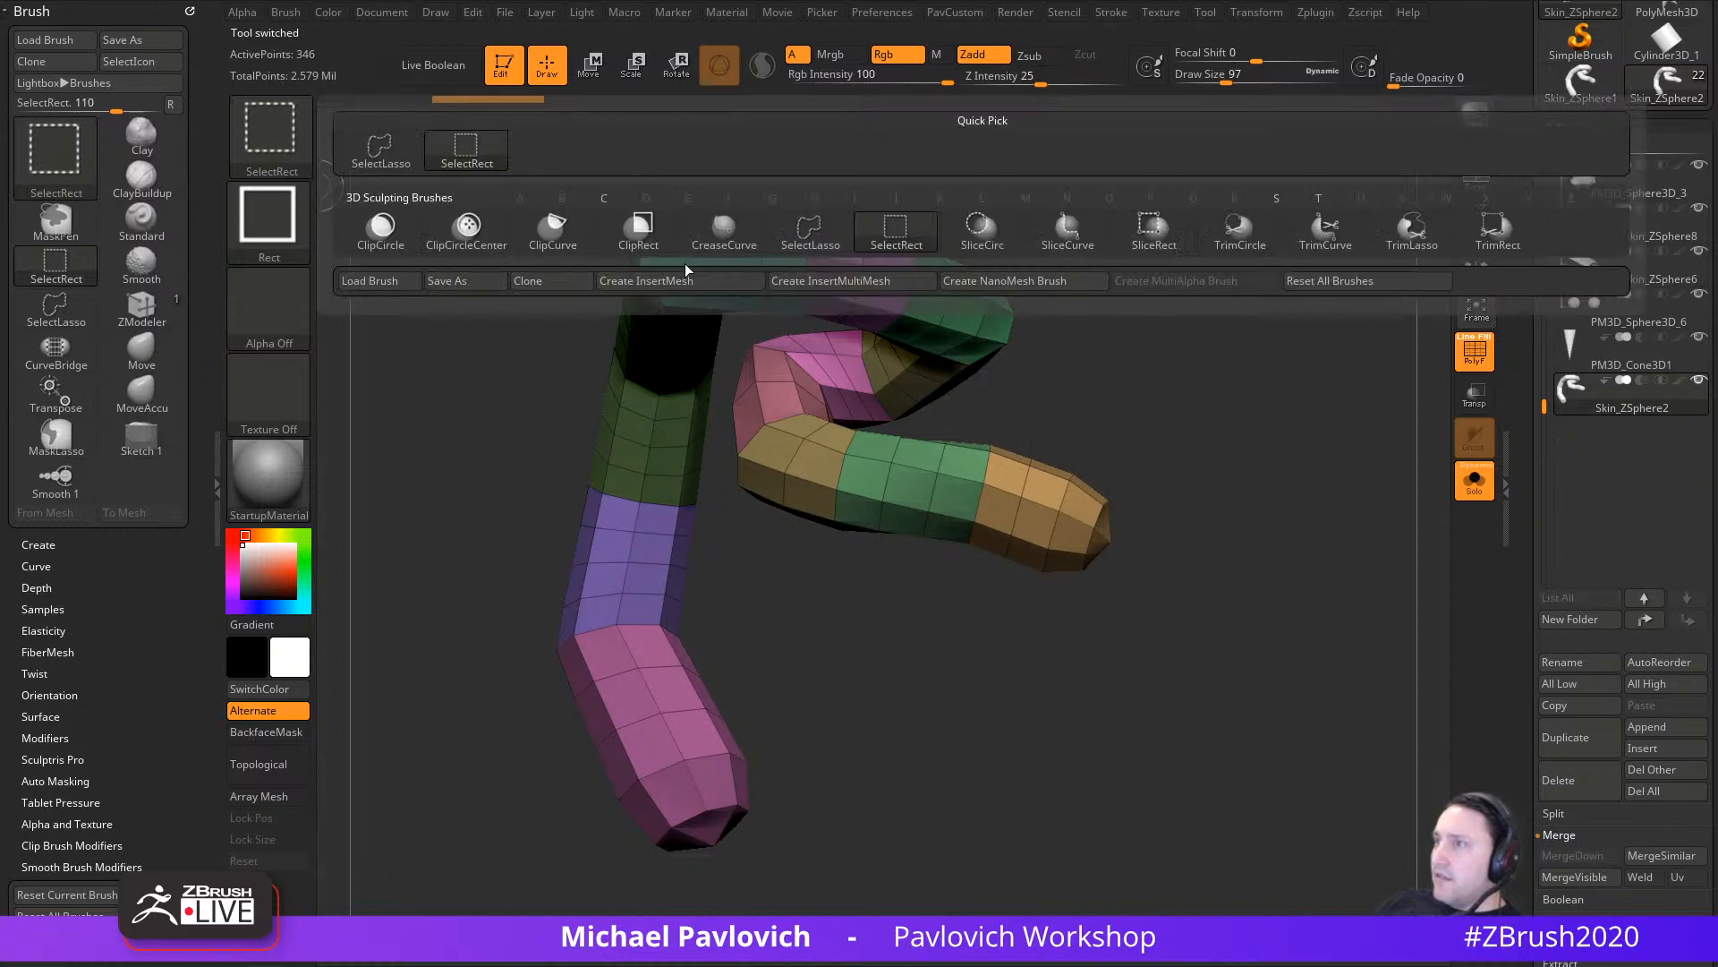
click(810, 231)
mouse_move(1135, 656)
ctrl+shift+mouse_down()
mouse_move(1141, 473)
mouse_move(1090, 528)
ctrl+shift+mouse_up()
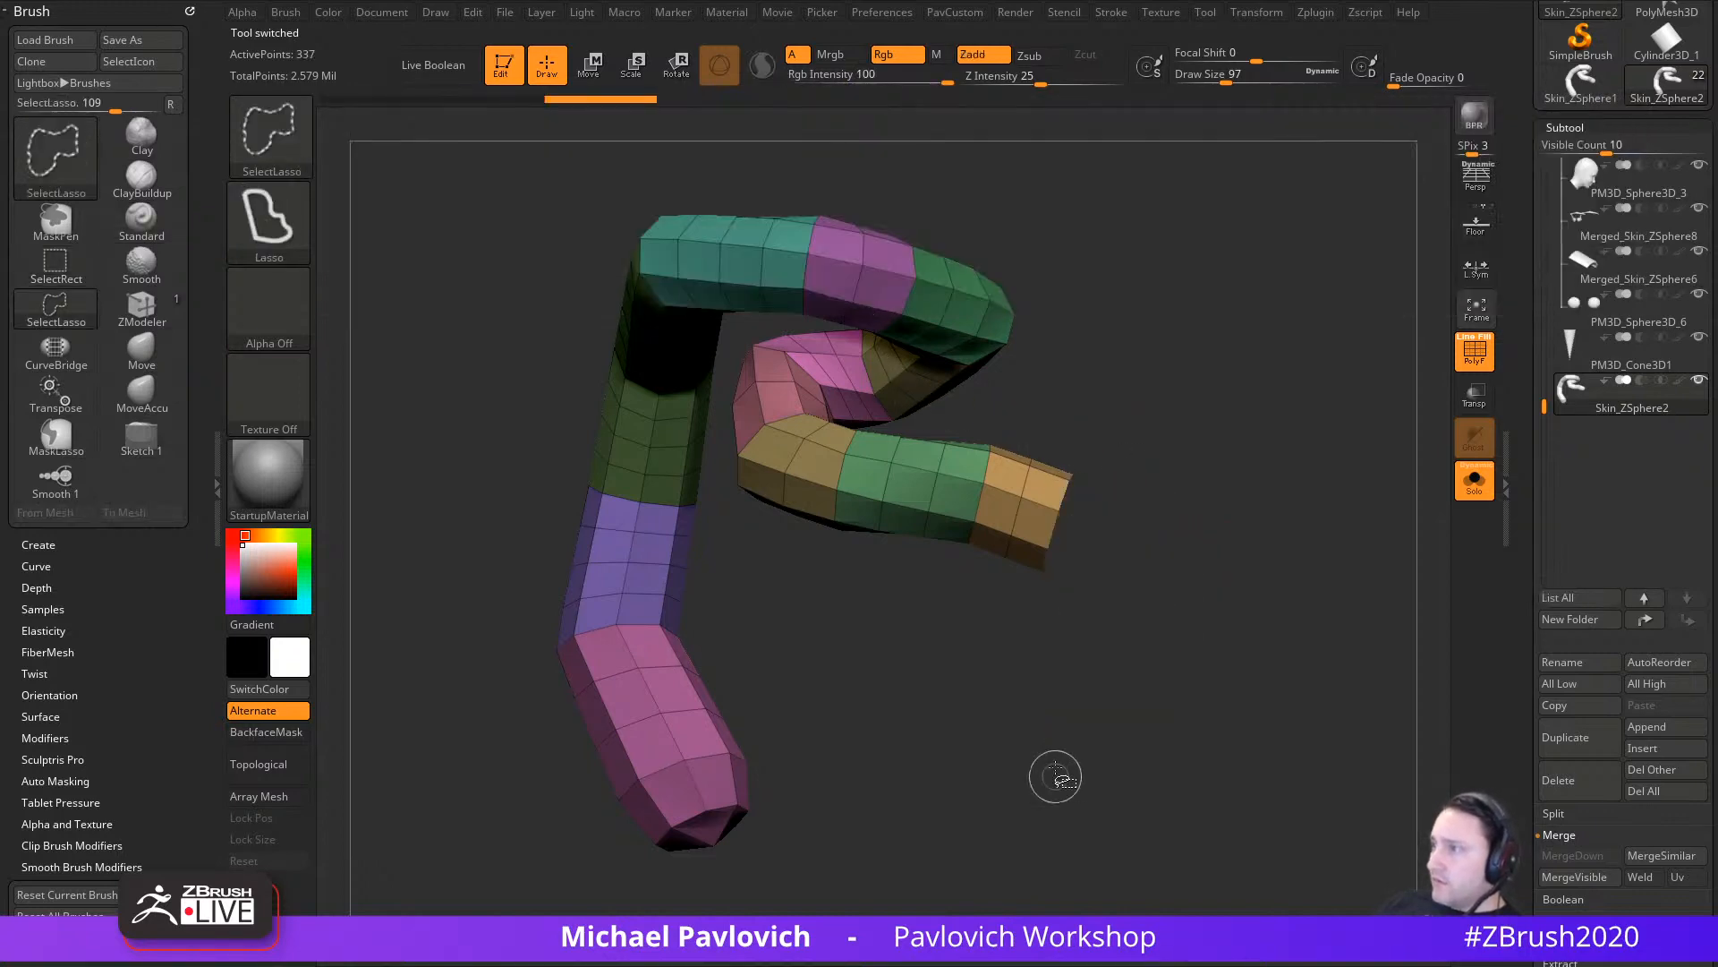
mouse_move(1063, 779)
mouse_down()
mouse_move(1093, 744)
mouse_move(1159, 729)
mouse_up()
mouse_move(779, 889)
ctrl+shift+mouse_down()
mouse_move(563, 842)
mouse_move(756, 799)
ctrl+shift+mouse_up()
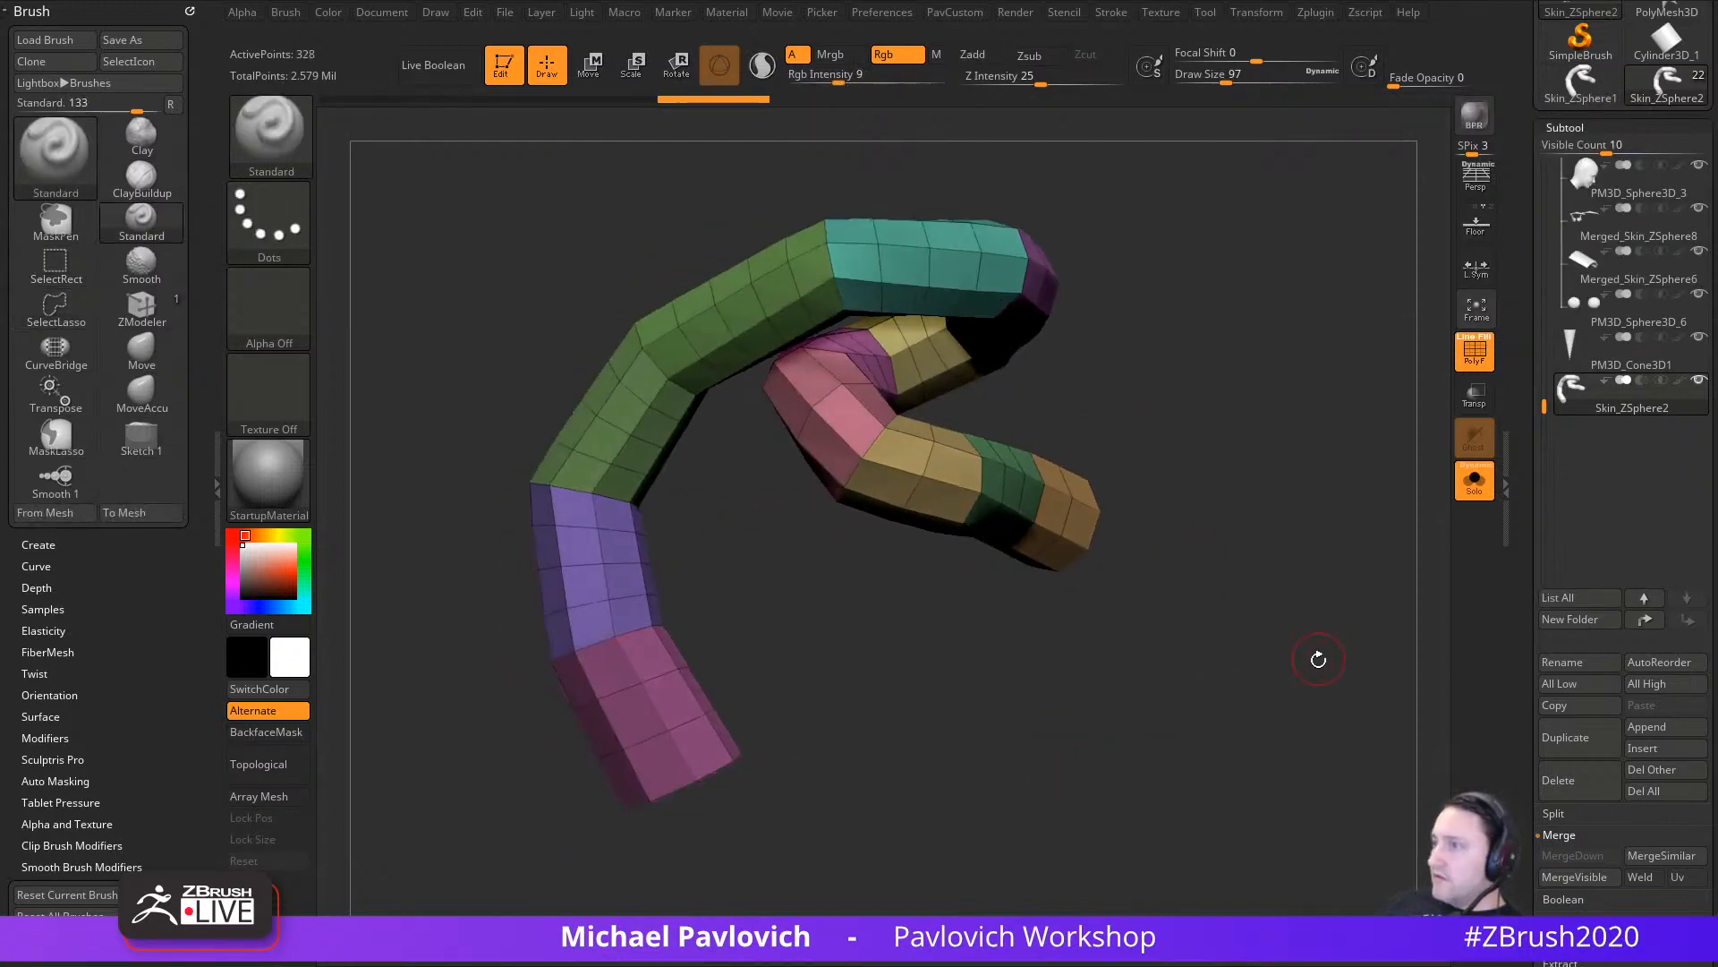
mouse_move(1318, 657)
mouse_down()
mouse_move(1130, 687)
mouse_move(1296, 650)
mouse_up()
key(2)
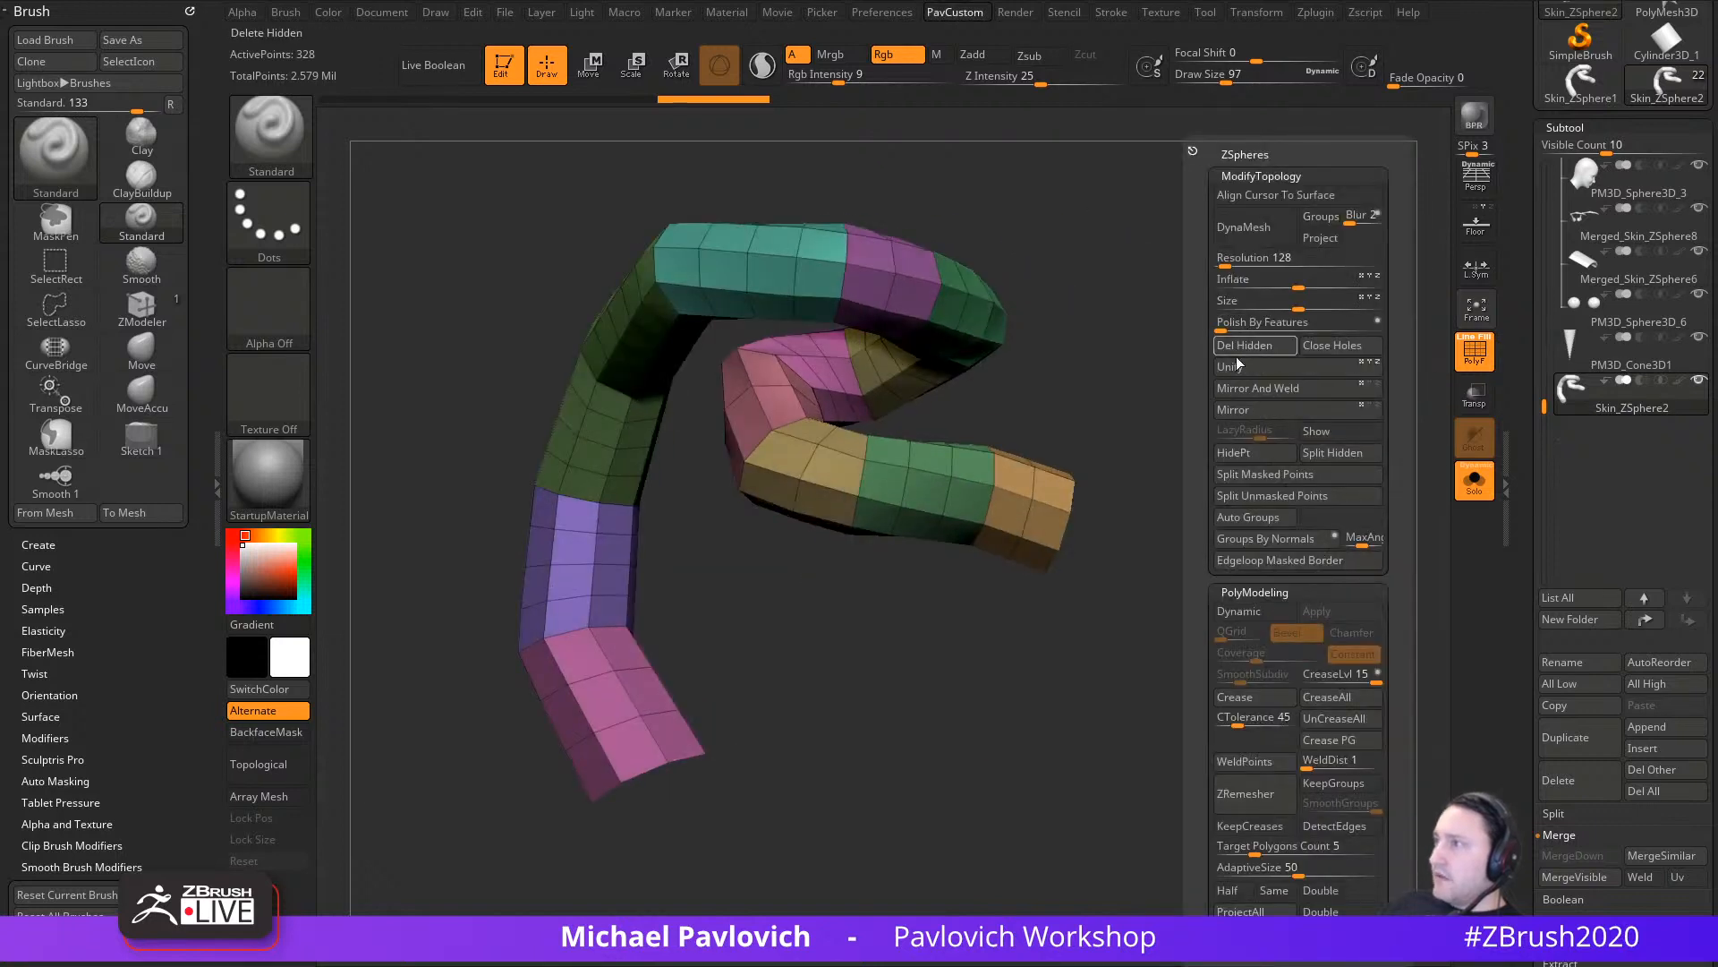
drag(1227, 594, 1267, 569)
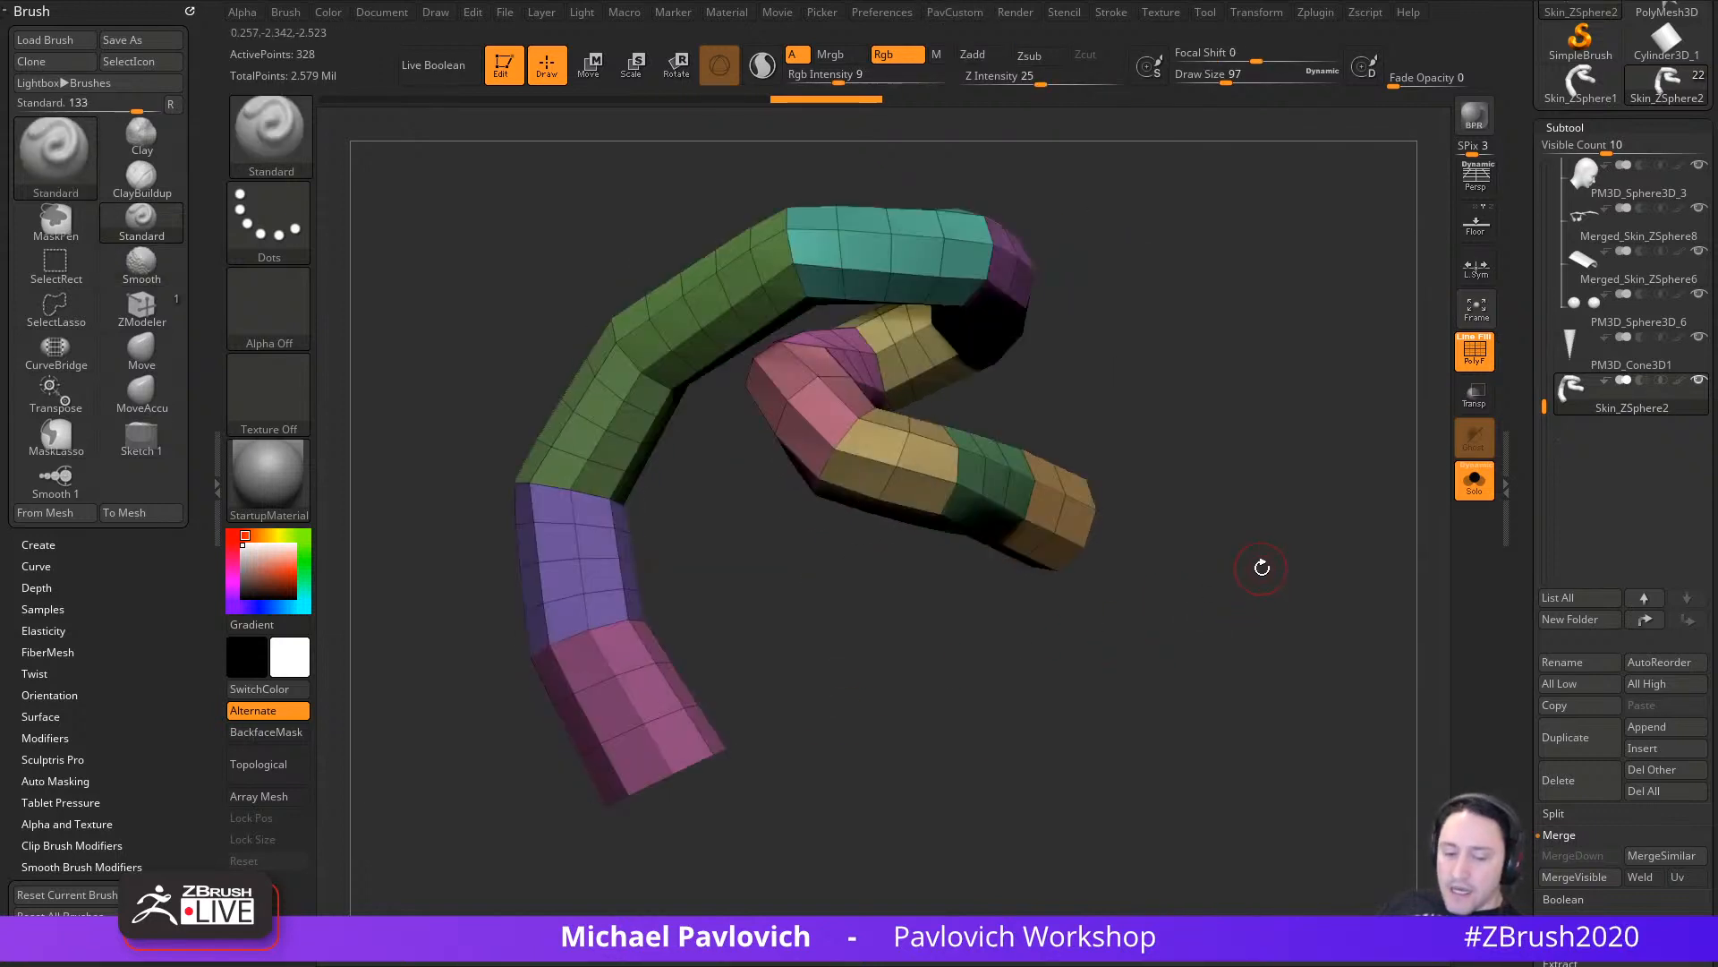
Step: Put the whole body into a single polygroup and set the ZModeler edge action to PolyGroup with the Polyloop target
key(ctrl)
drag(1312, 498, 1194, 534)
key(b)
key(z)
key(m)
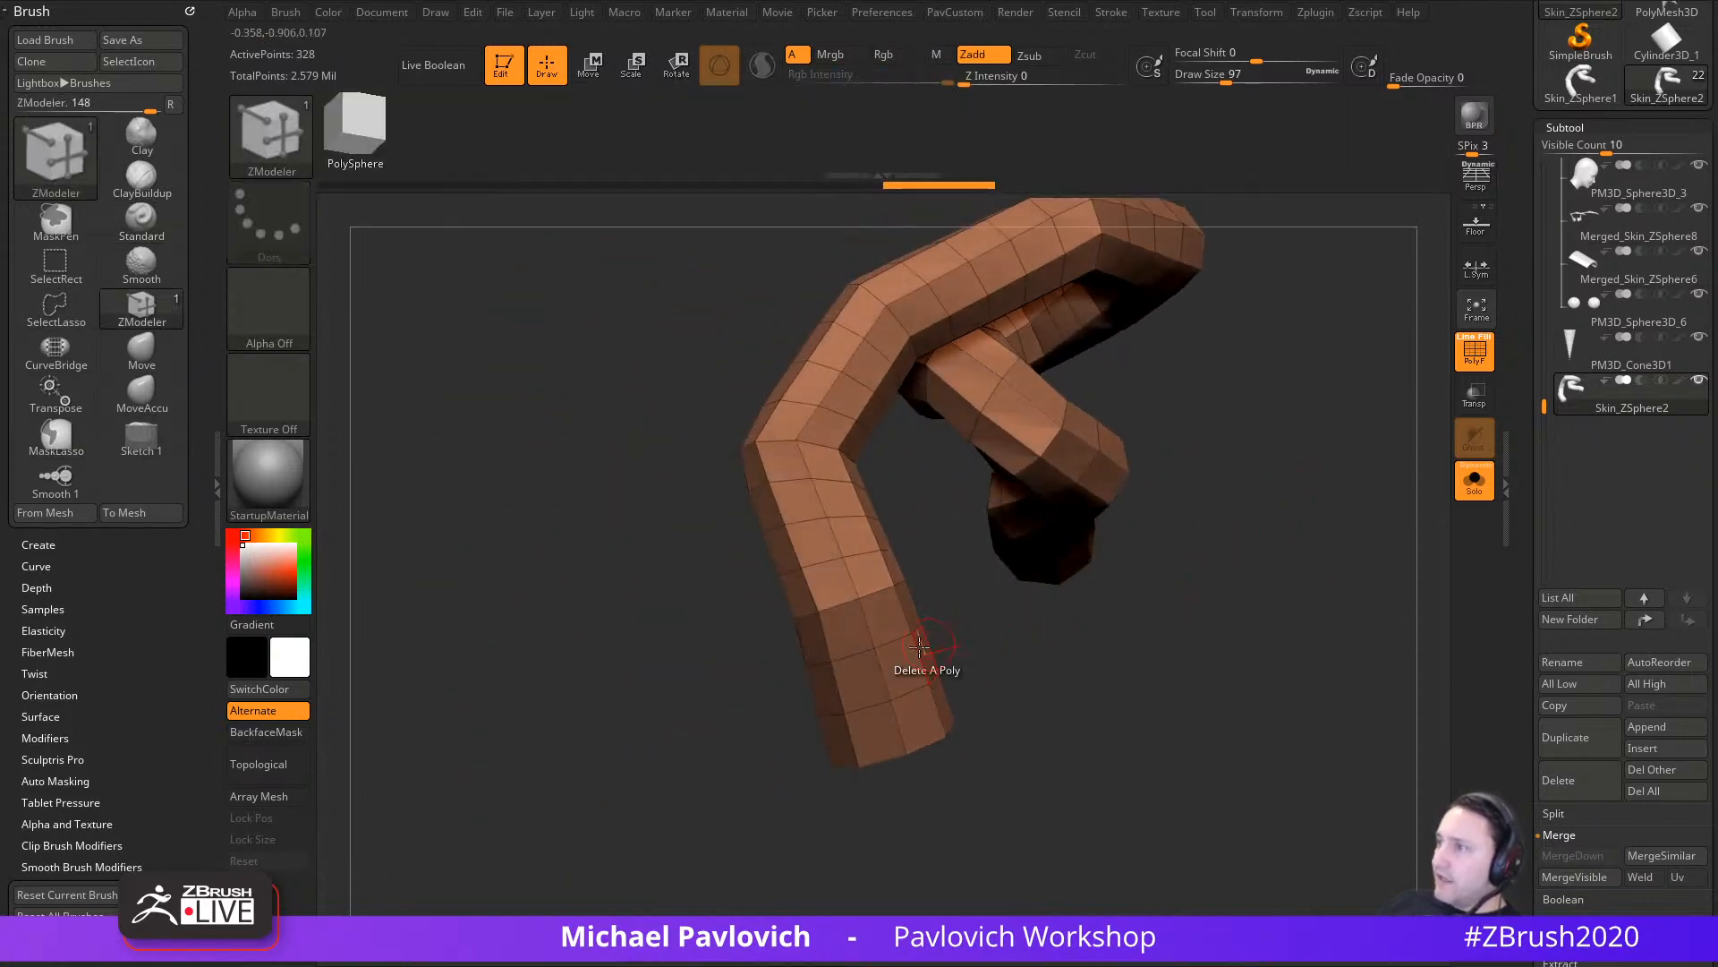
key(space)
key(space)
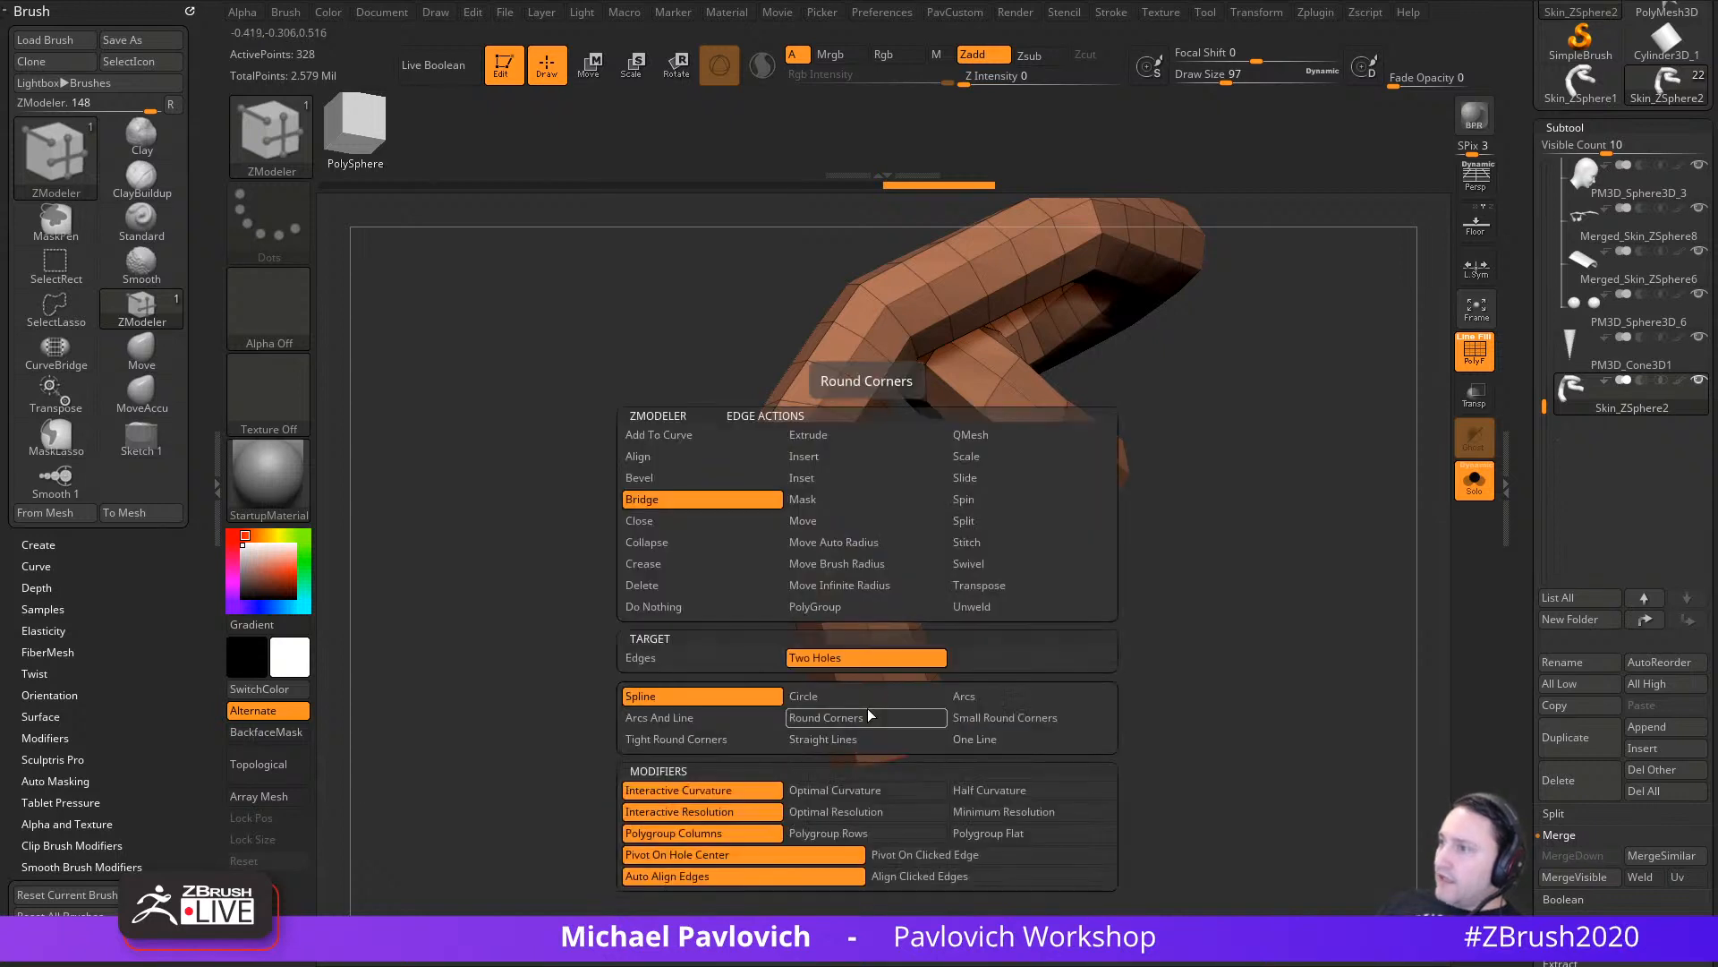
click(821, 609)
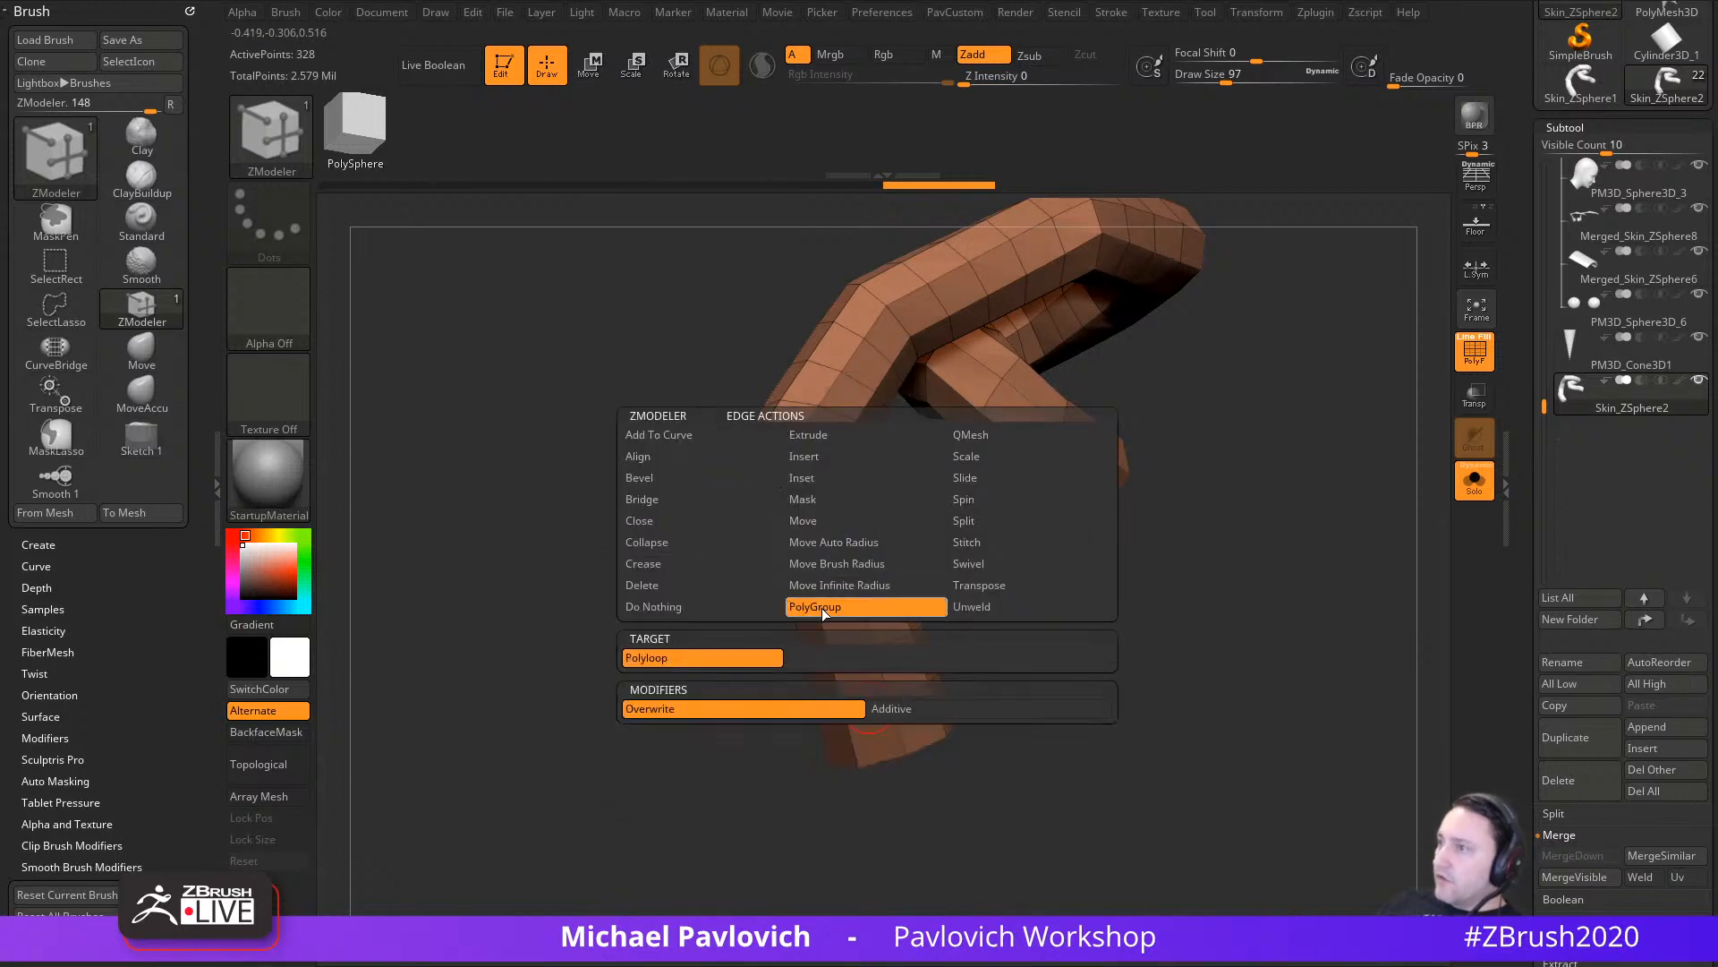
Step: Assign separate polygroups to two adjacent polyloops running lengthwise along the faceted body
click(870, 707)
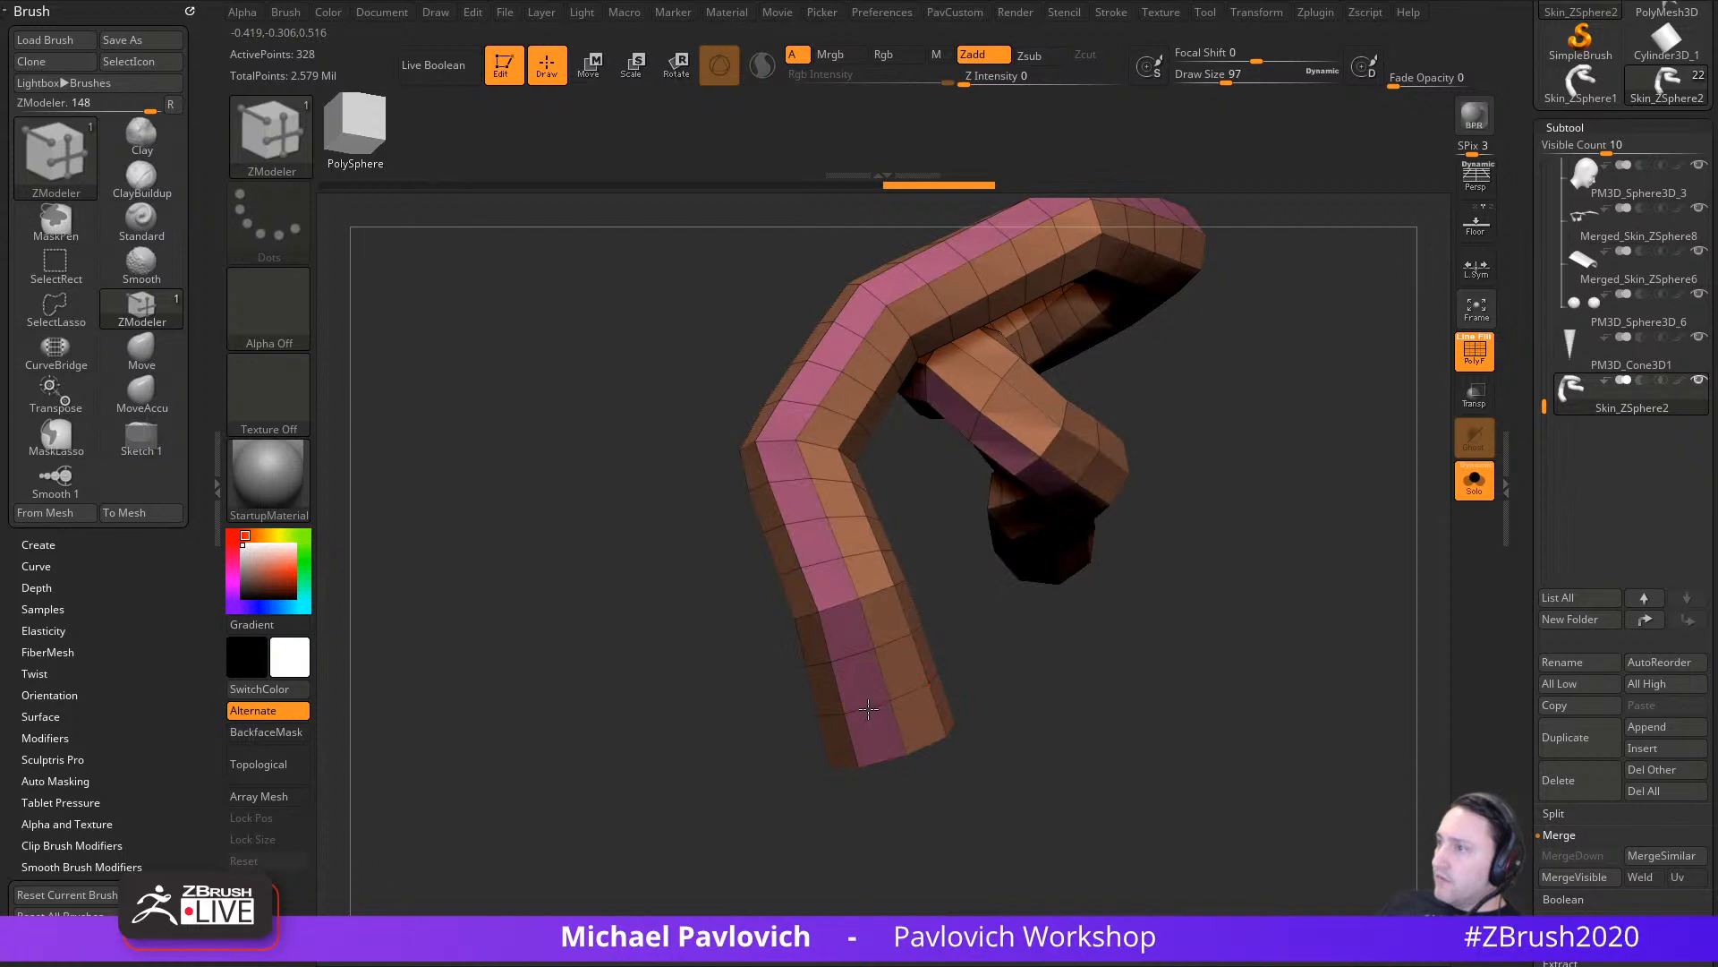
click(870, 707)
drag(1040, 660, 1102, 652)
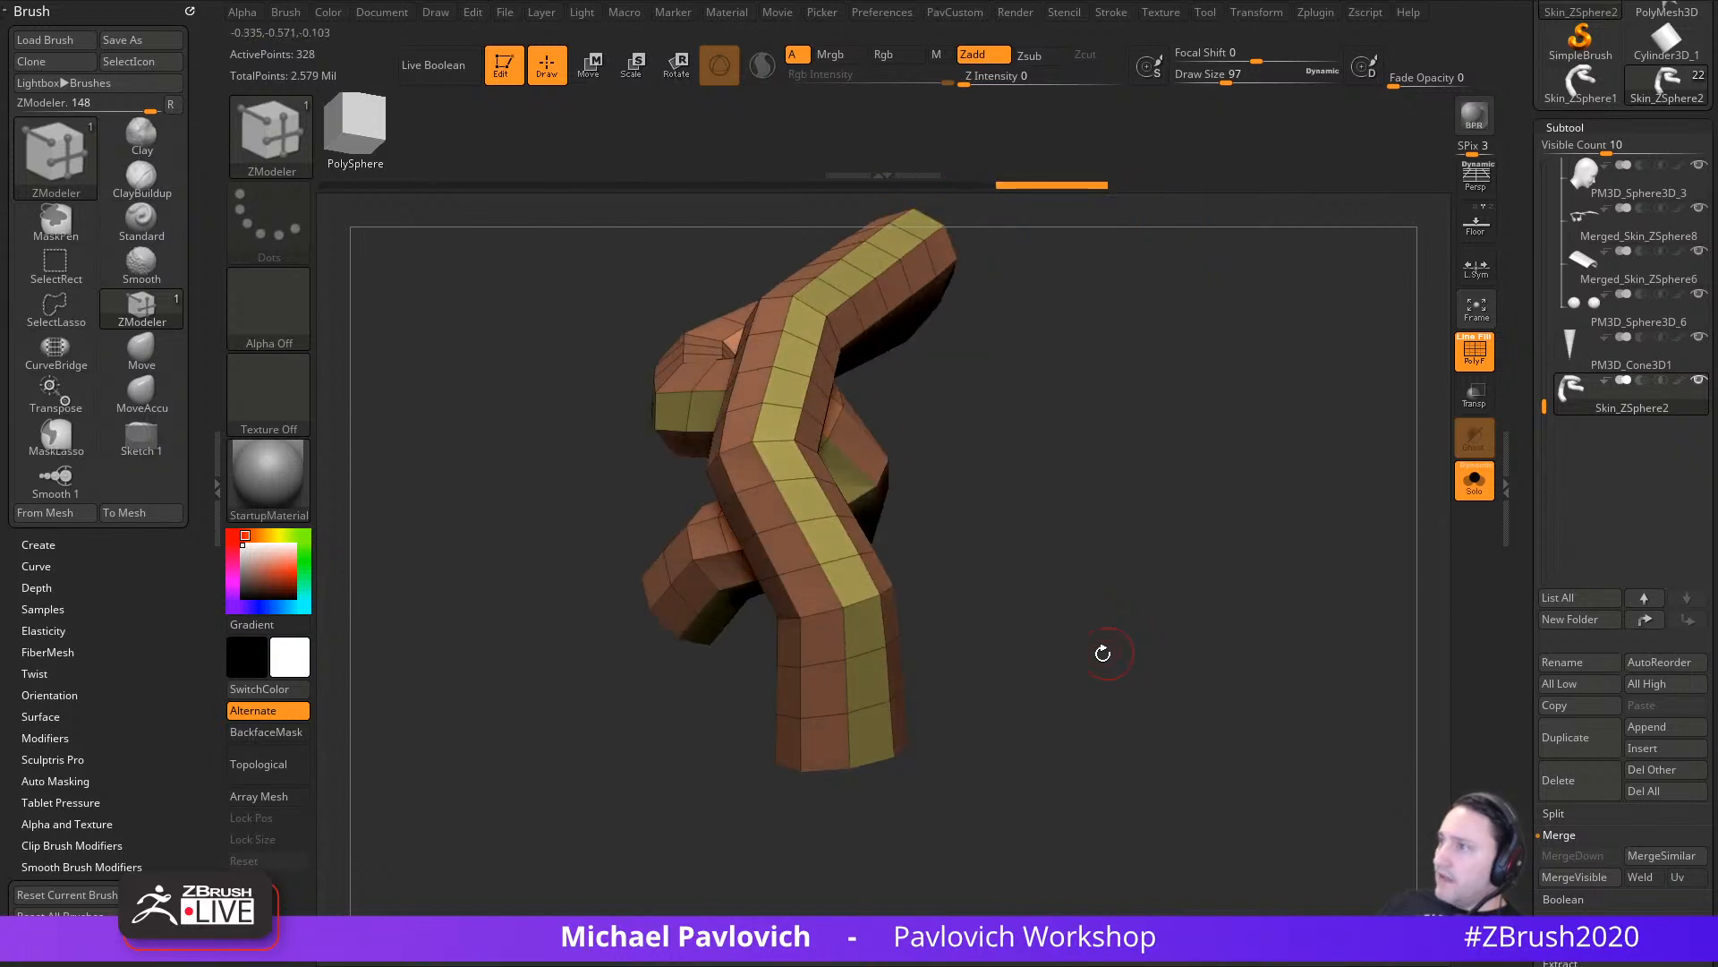
click(824, 668)
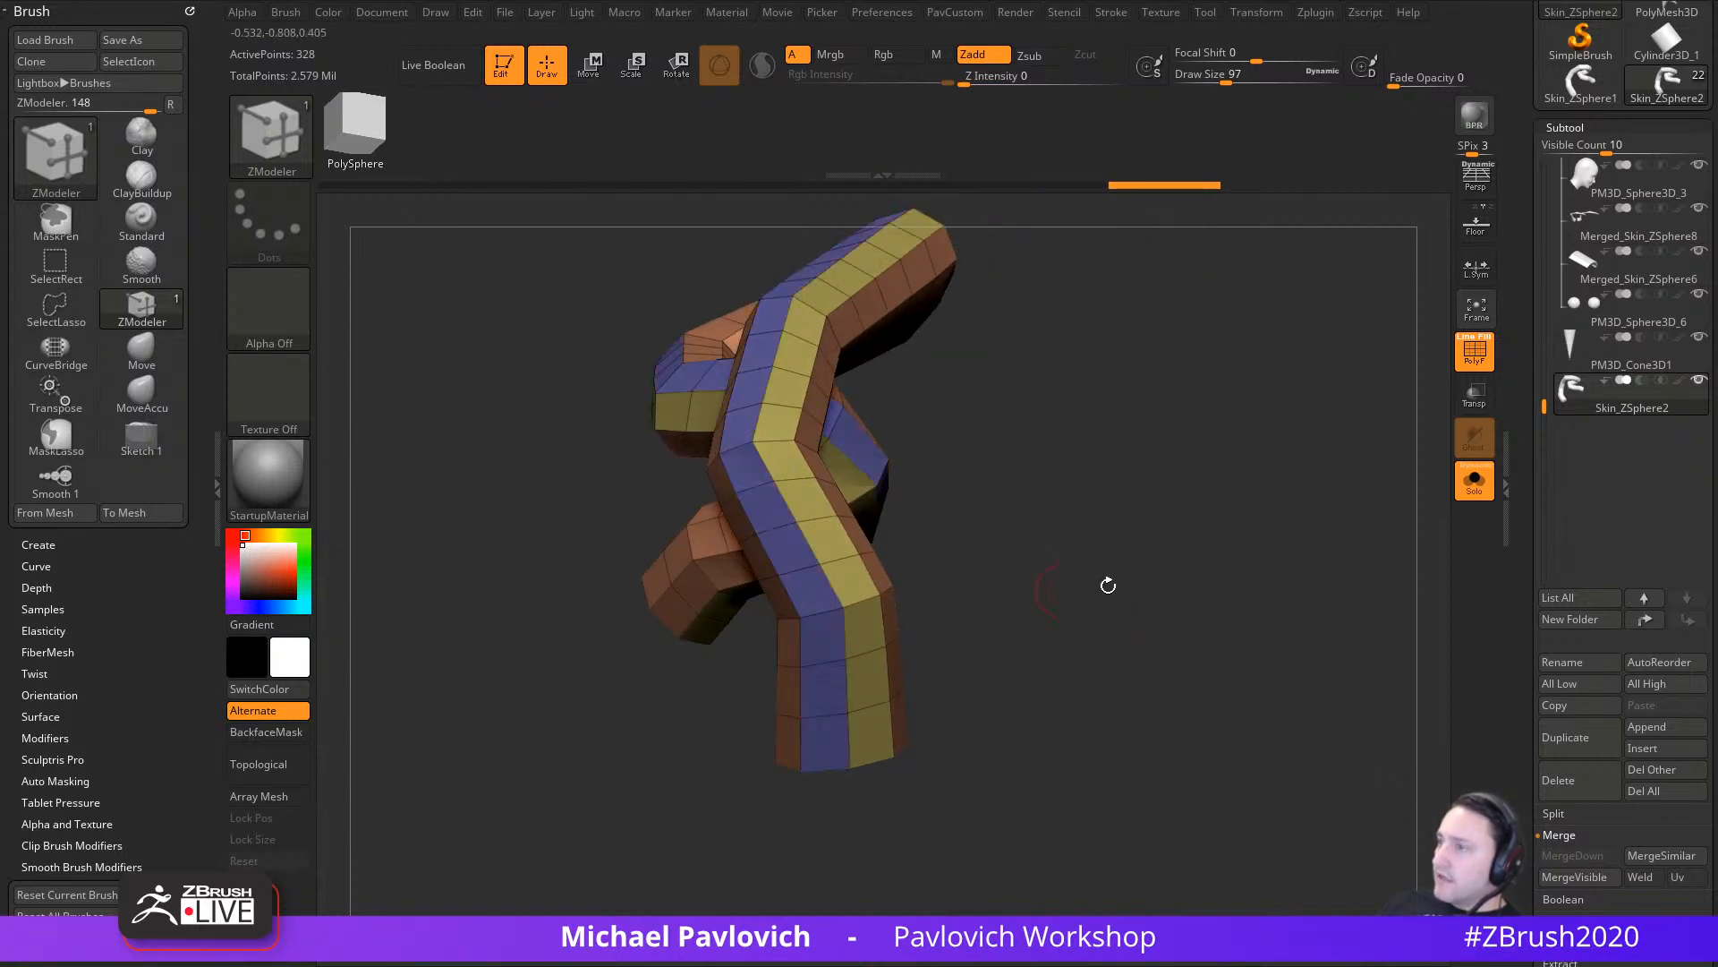
Step: Try isolating the two lengthwise strips and deleting the hidden rest of the body
ctrl+shift+click(846, 615)
drag(1297, 594, 1252, 675)
key(1)
click(1208, 413)
drag(1204, 447, 1210, 567)
key(1)
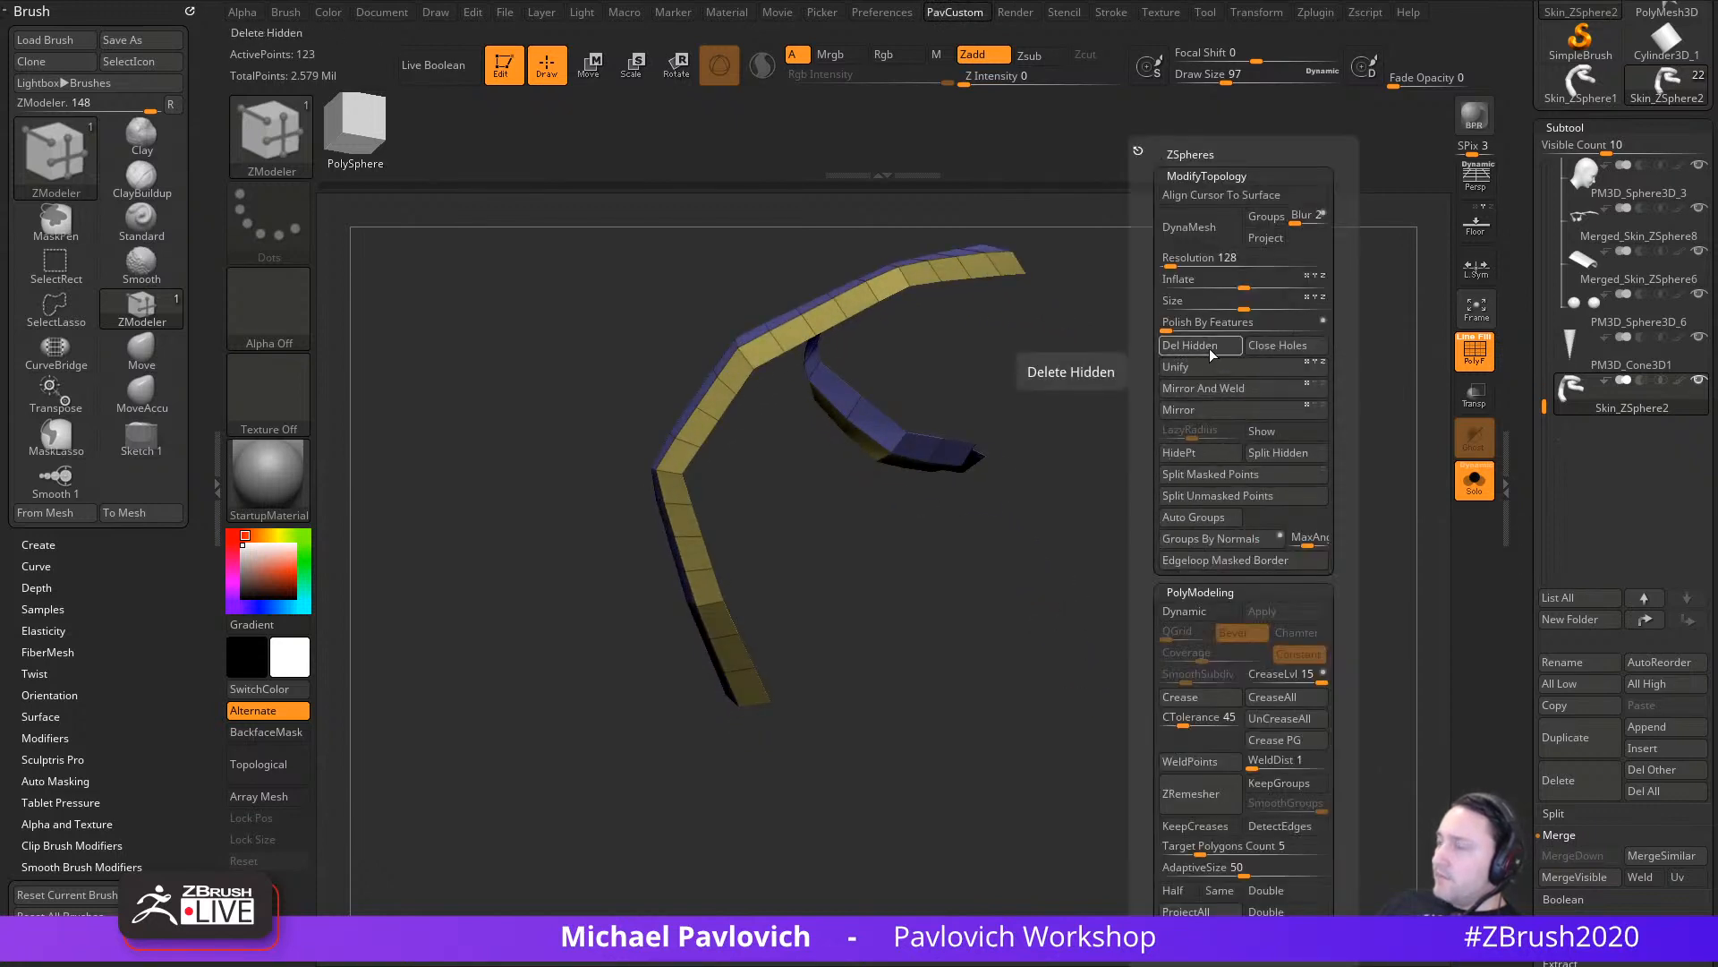
click(1185, 350)
key(ctrl+z)
Step: Merge the body's polygroups into one and smooth the mesh with Polish By Features
drag(1214, 549, 1246, 531)
key(ctrl+w)
key(1)
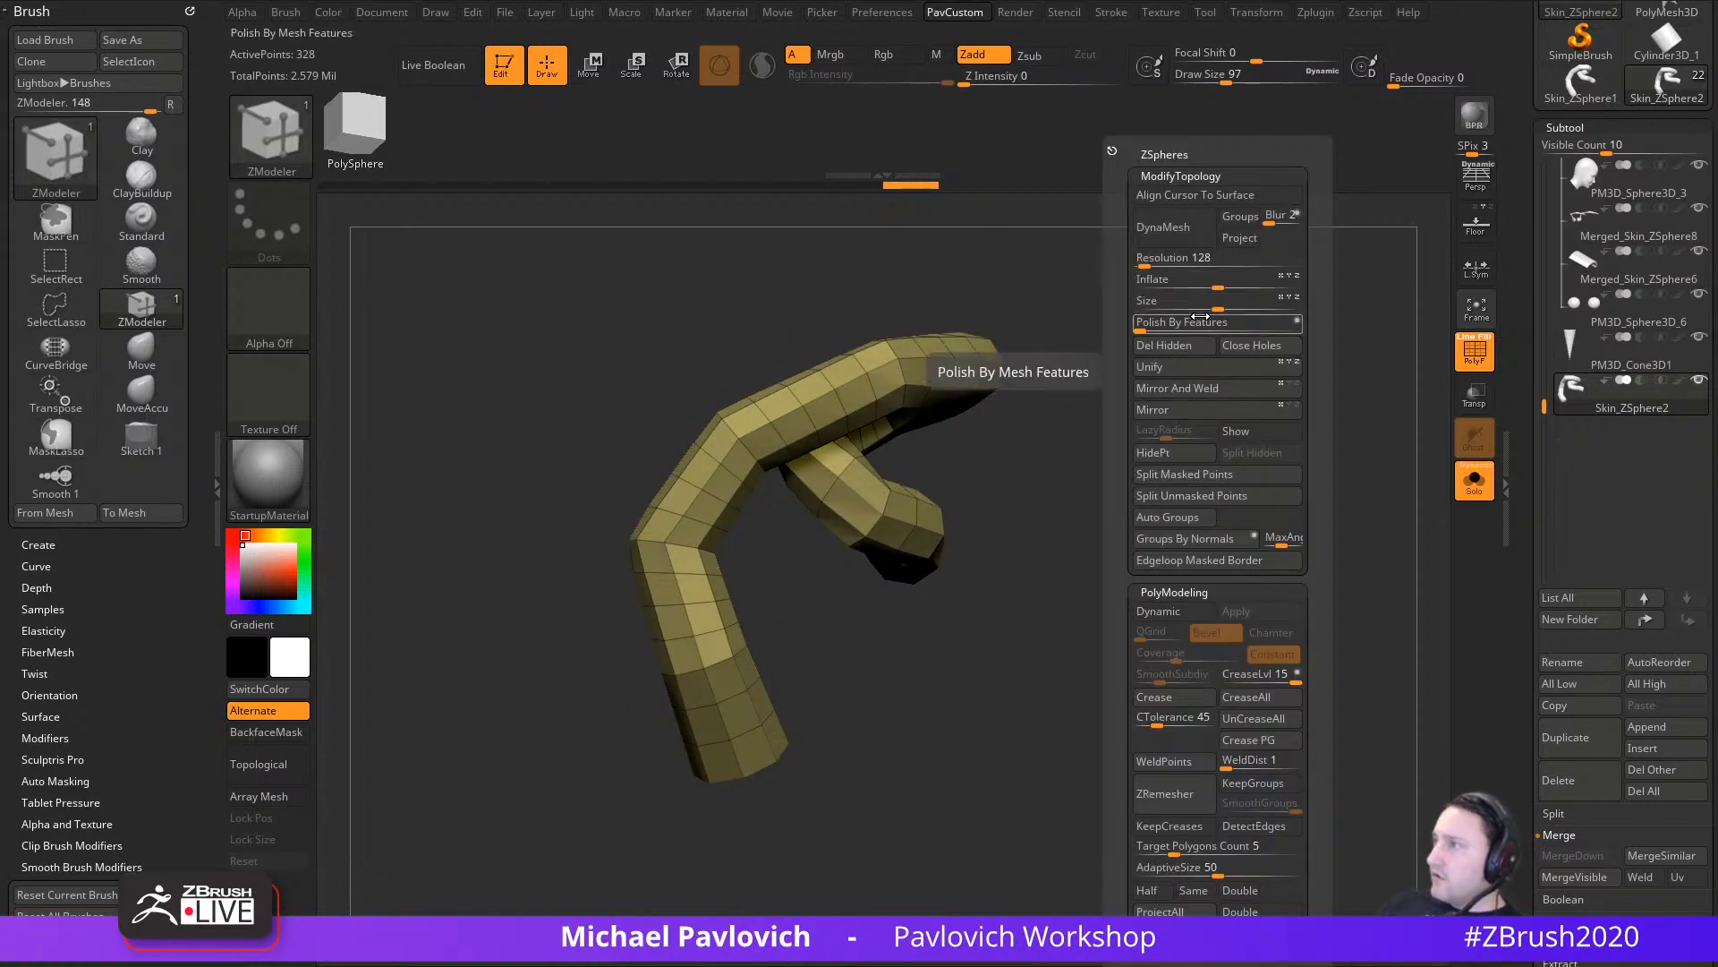
drag(1521, 421, 1511, 133)
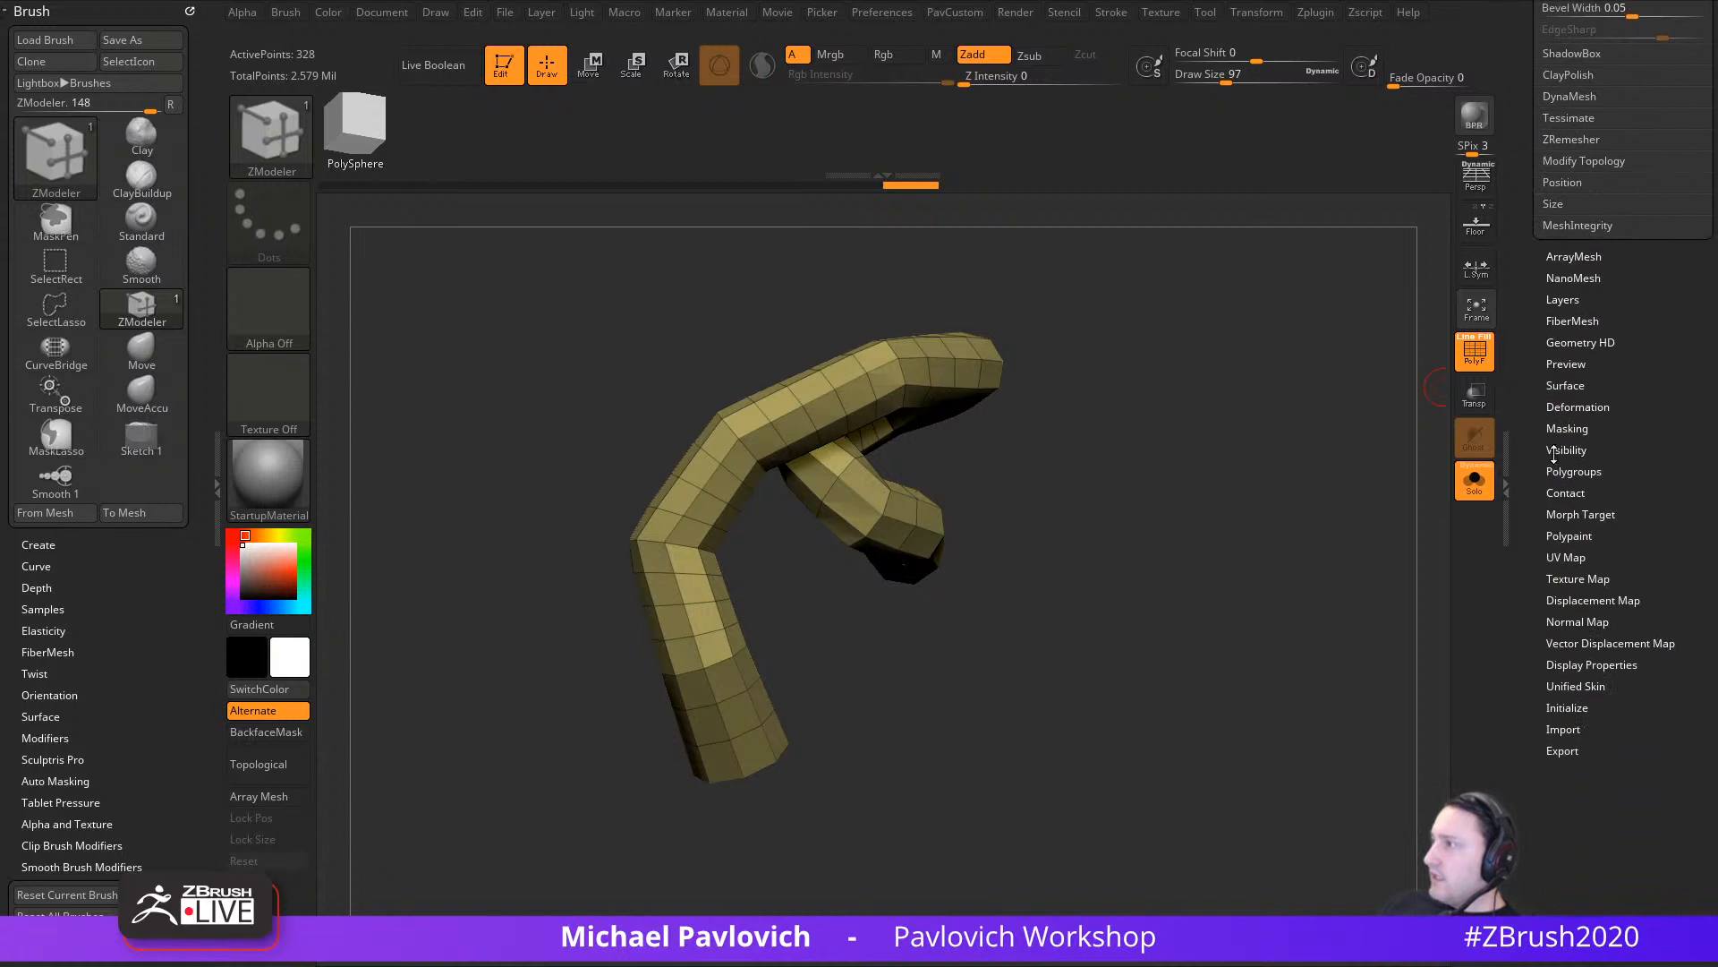
shift+click(1569, 410)
key(1)
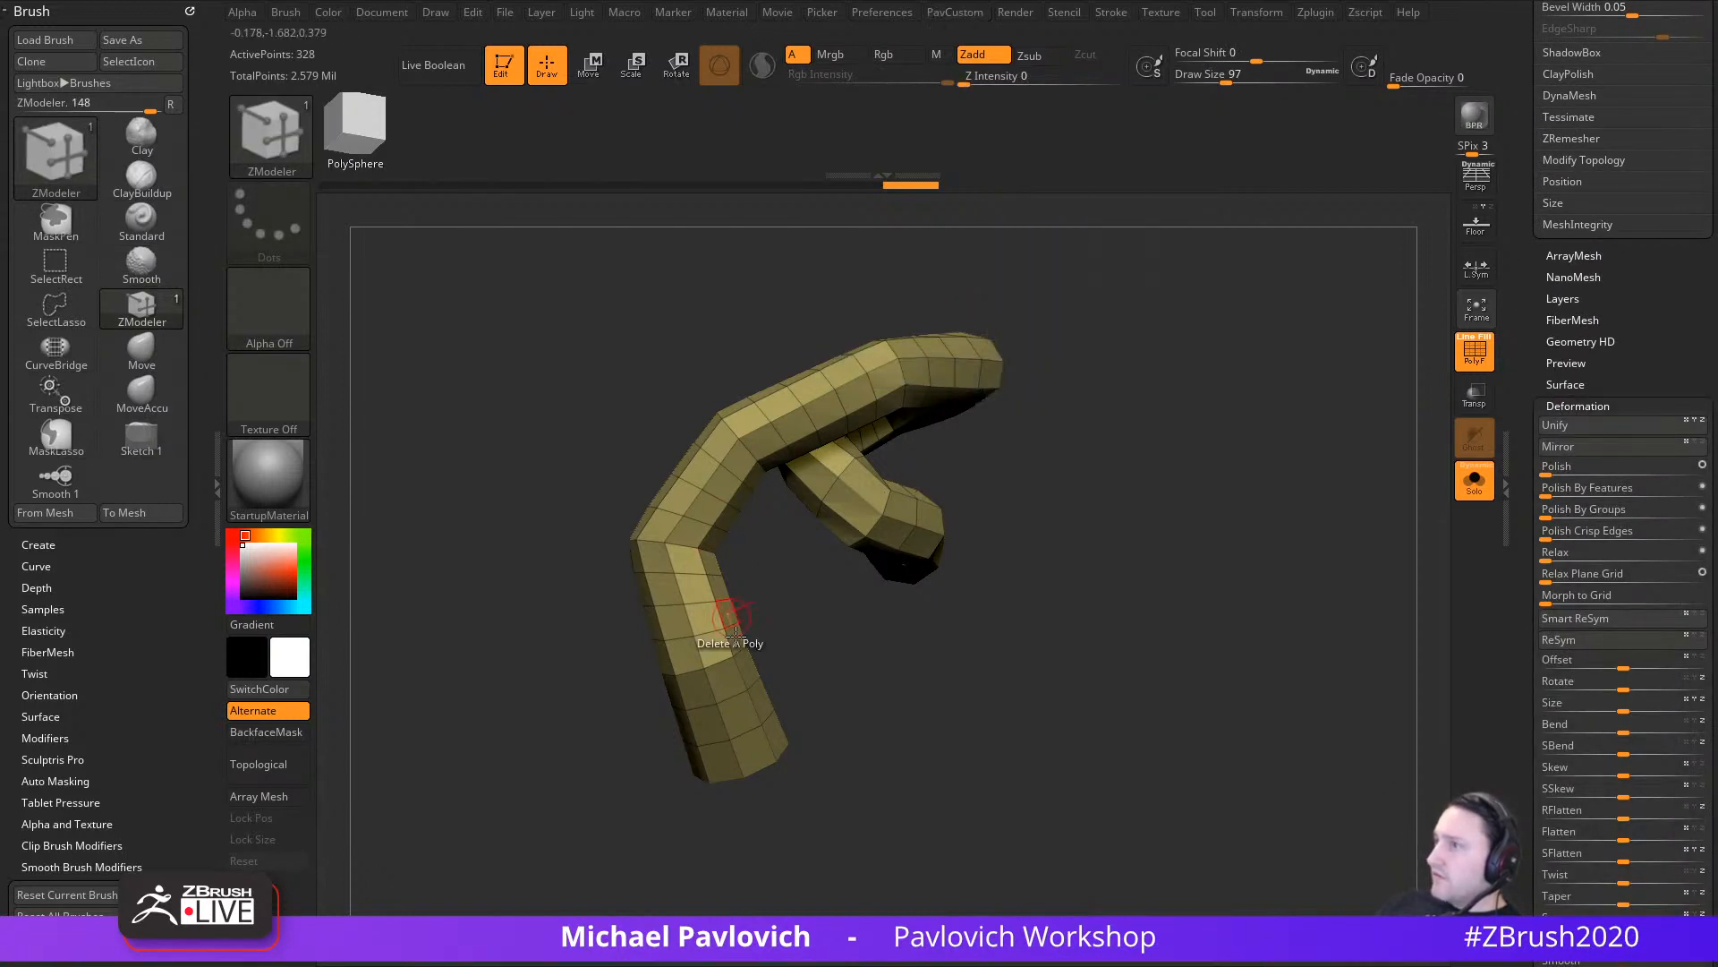
key(1)
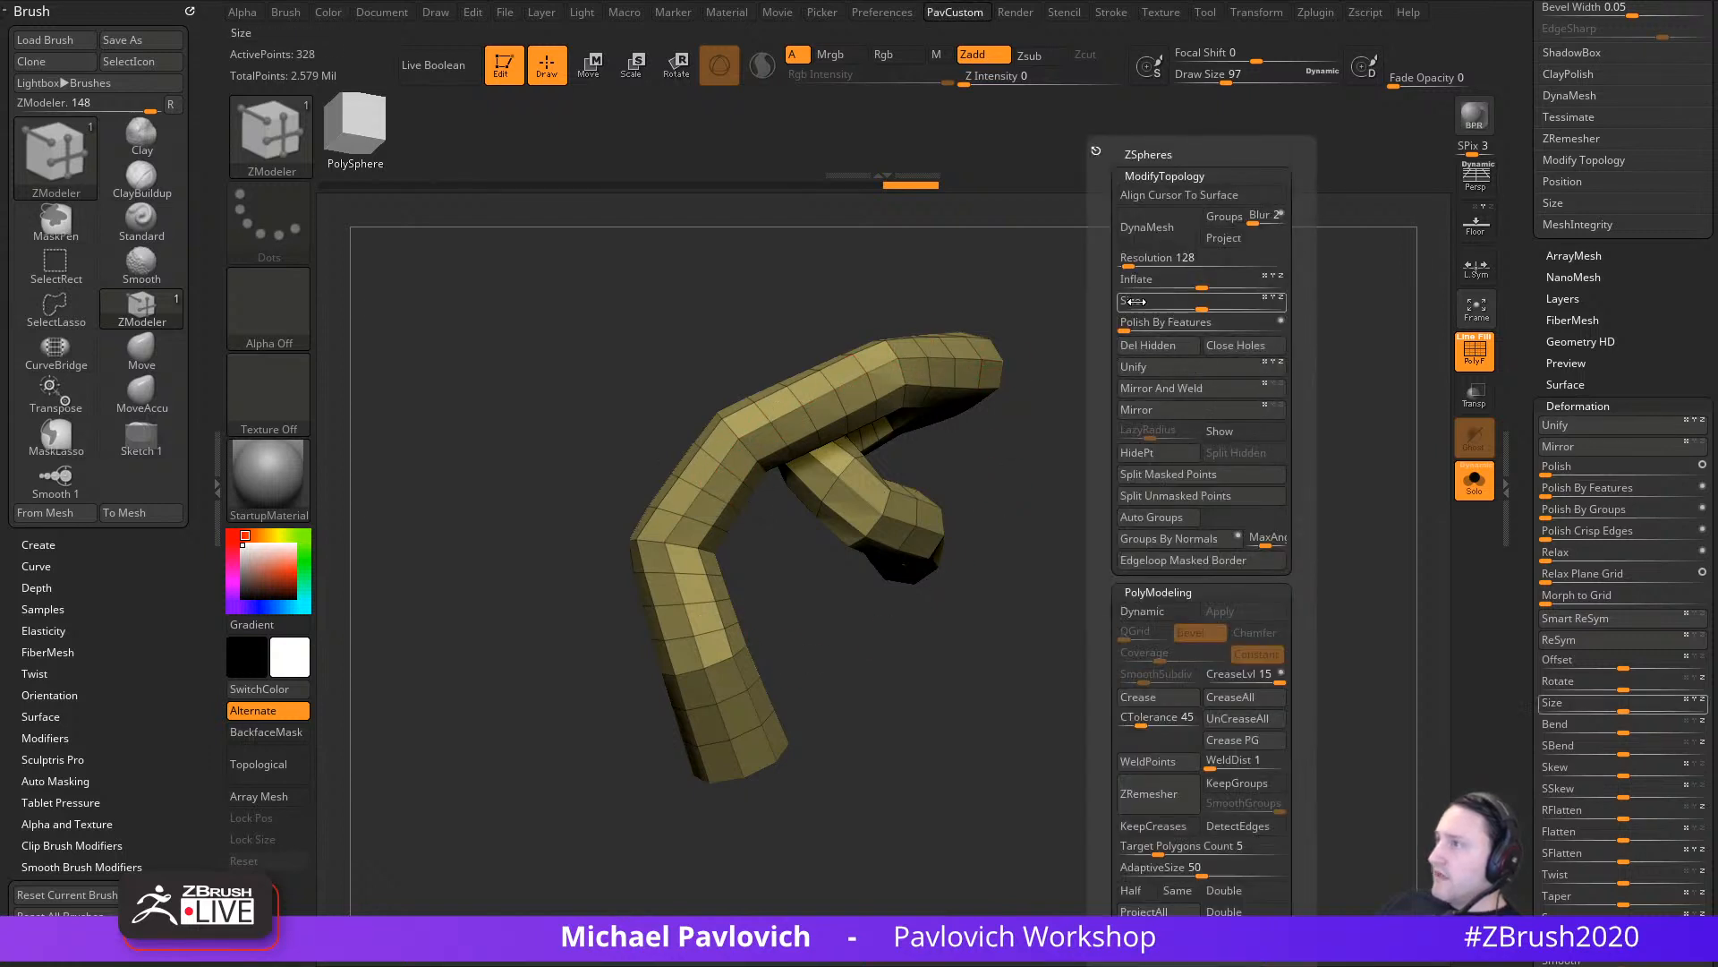
click(1125, 322)
click(1126, 323)
Step: Reshape the curves of the coiled body with the Move brush from several sides
drag(1103, 483, 948, 501)
key(b)
key(m)
key(v)
drag(654, 436, 639, 427)
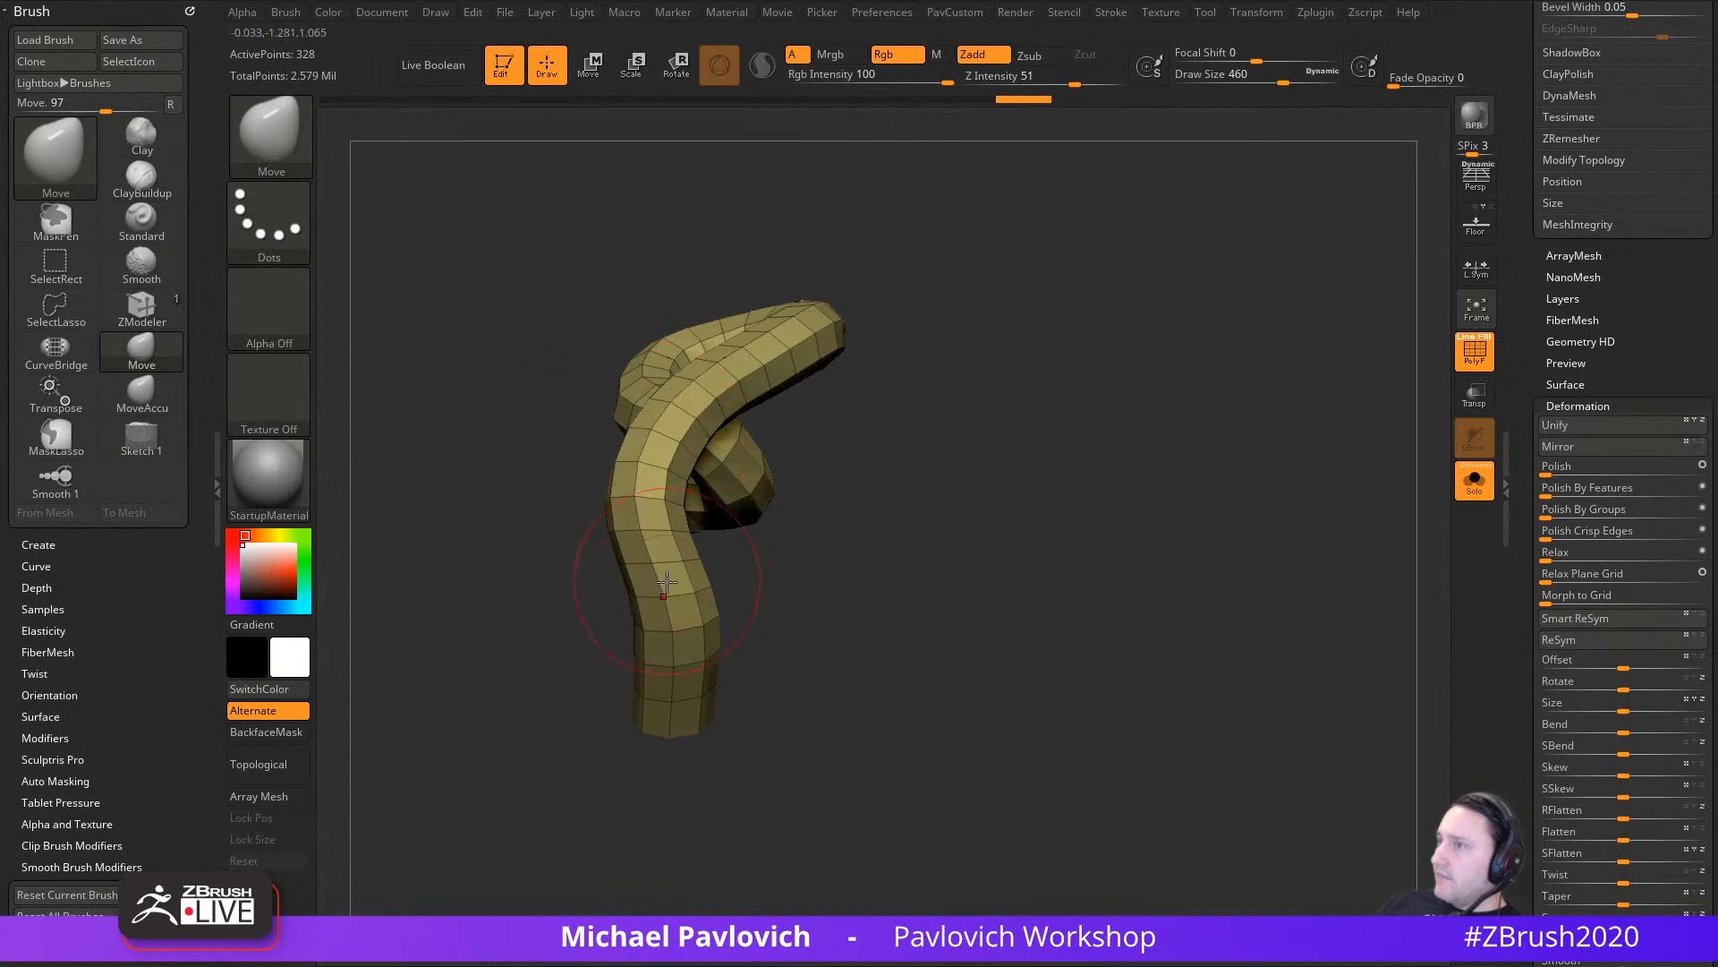
drag(817, 574, 736, 596)
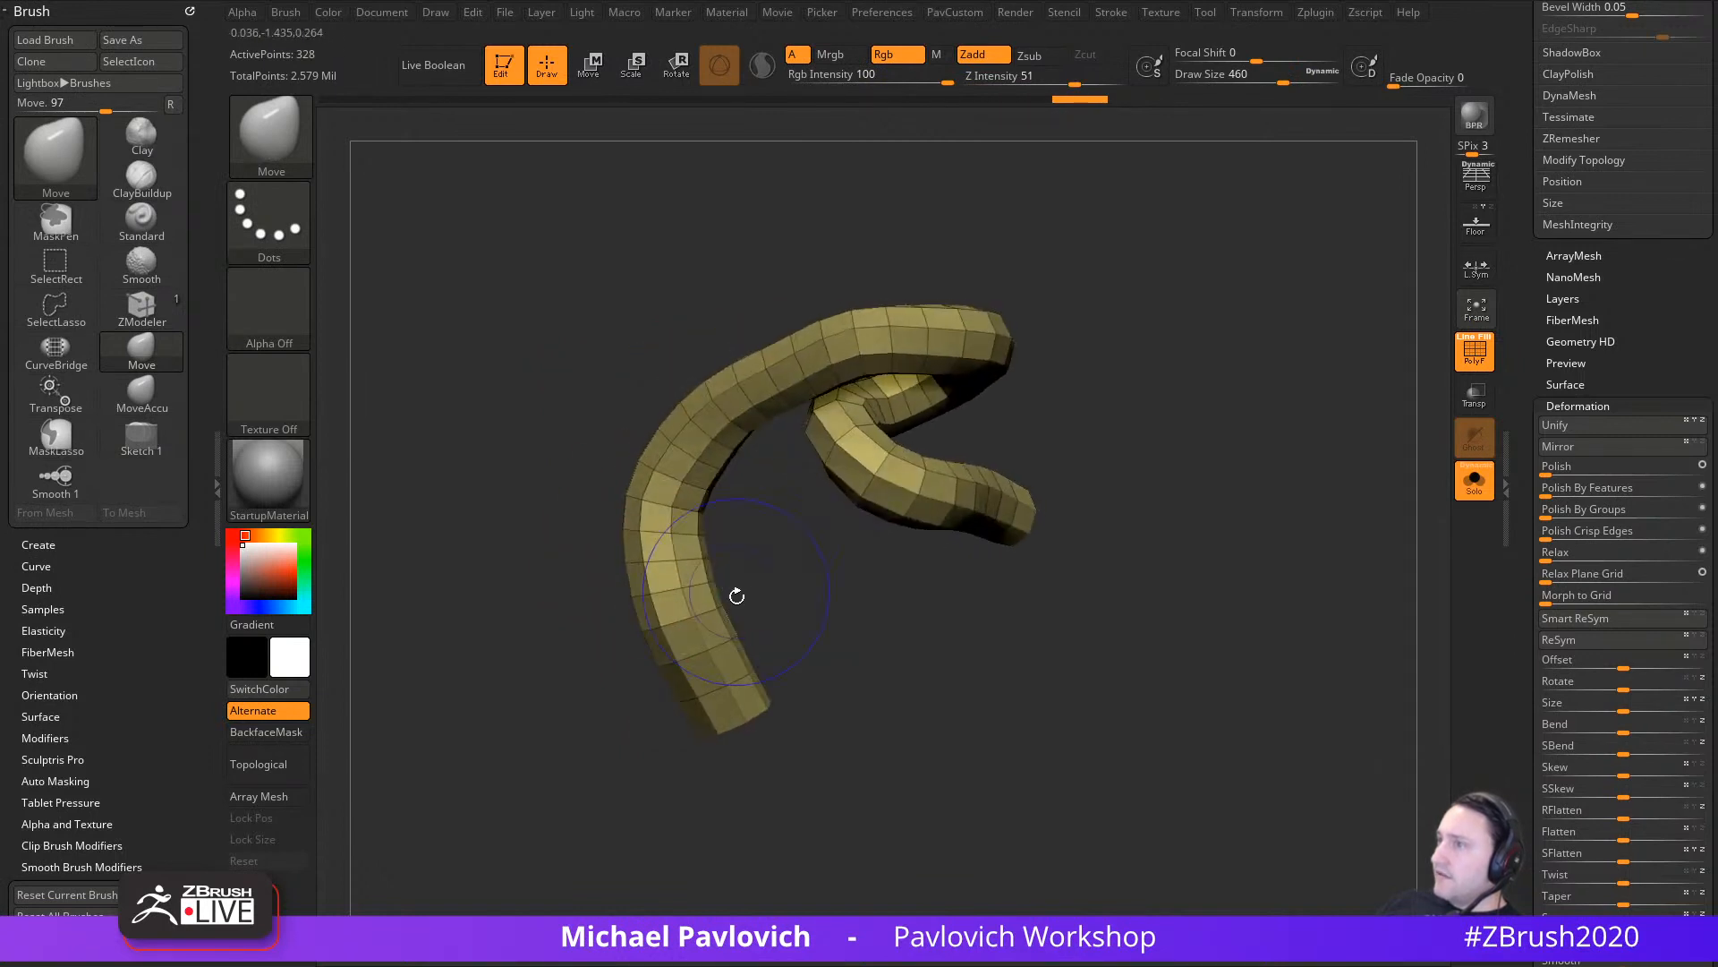
alt+drag(1110, 344, 1075, 424)
drag(739, 447, 731, 432)
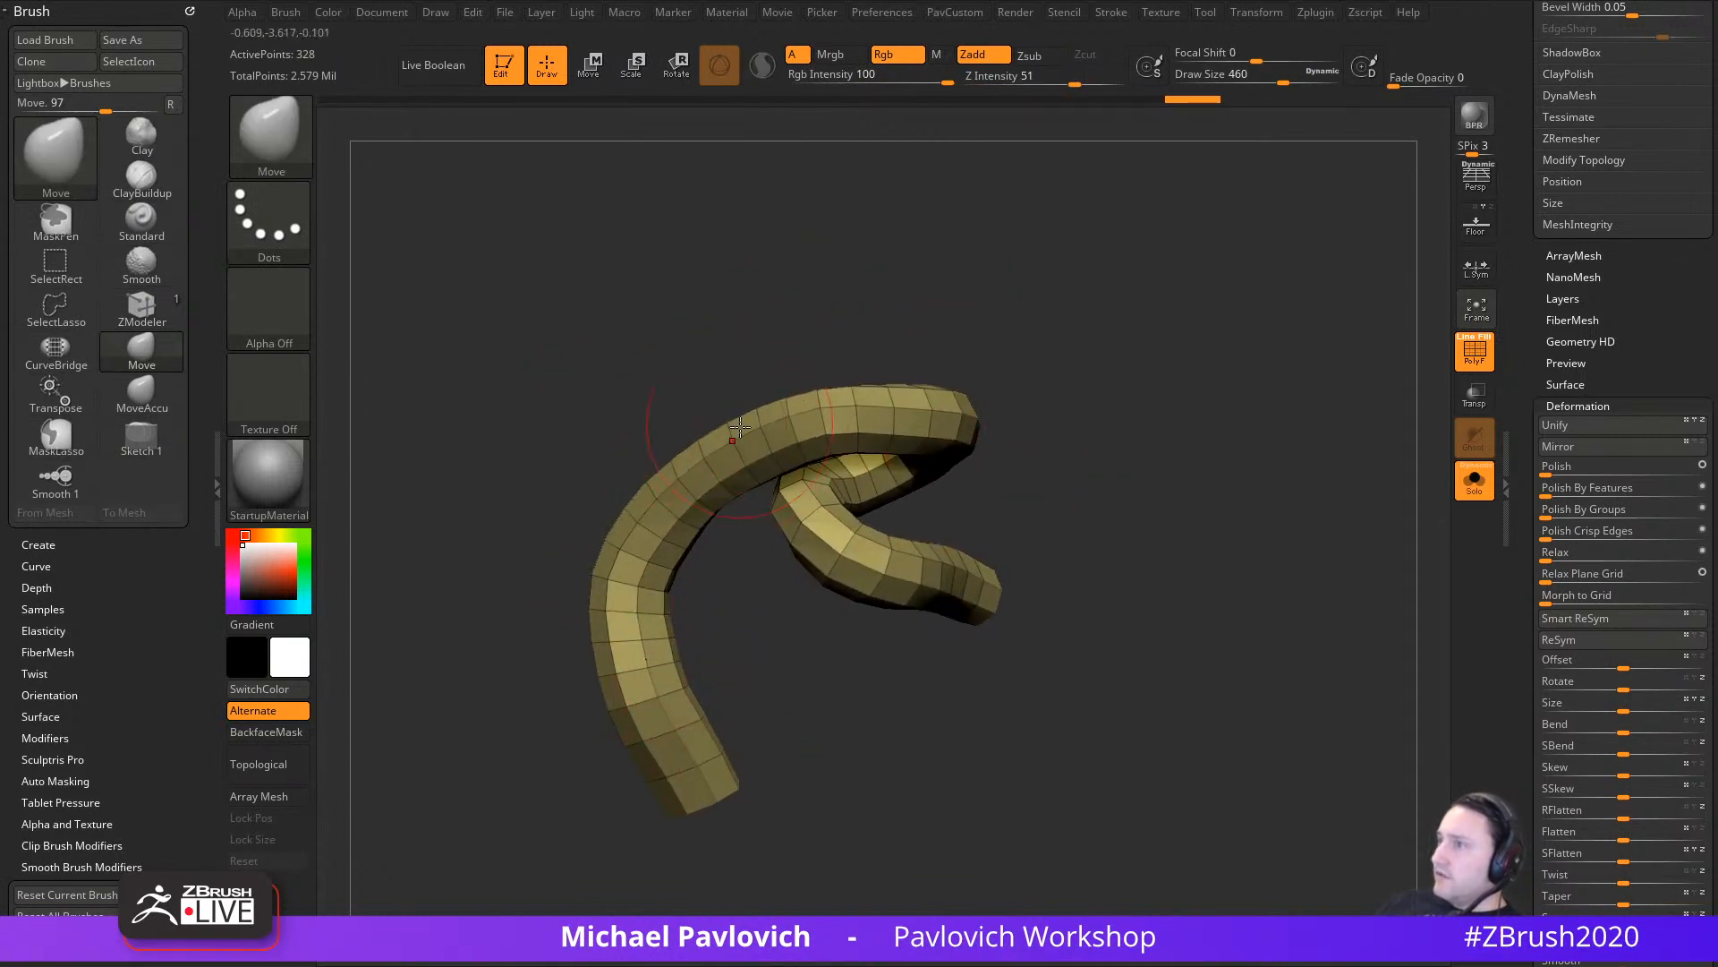
drag(1031, 410, 1010, 416)
drag(898, 395, 842, 399)
mouse_move(914, 348)
mouse_down()
mouse_move(862, 296)
mouse_move(837, 443)
mouse_up()
Step: Undo the last Move brush strokes on the body
key(ctrl+z)
key(ctrl+z)
key(ctrl+z)
key(ctrl+z)
key(ctrl+z)
key(ctrl+z)
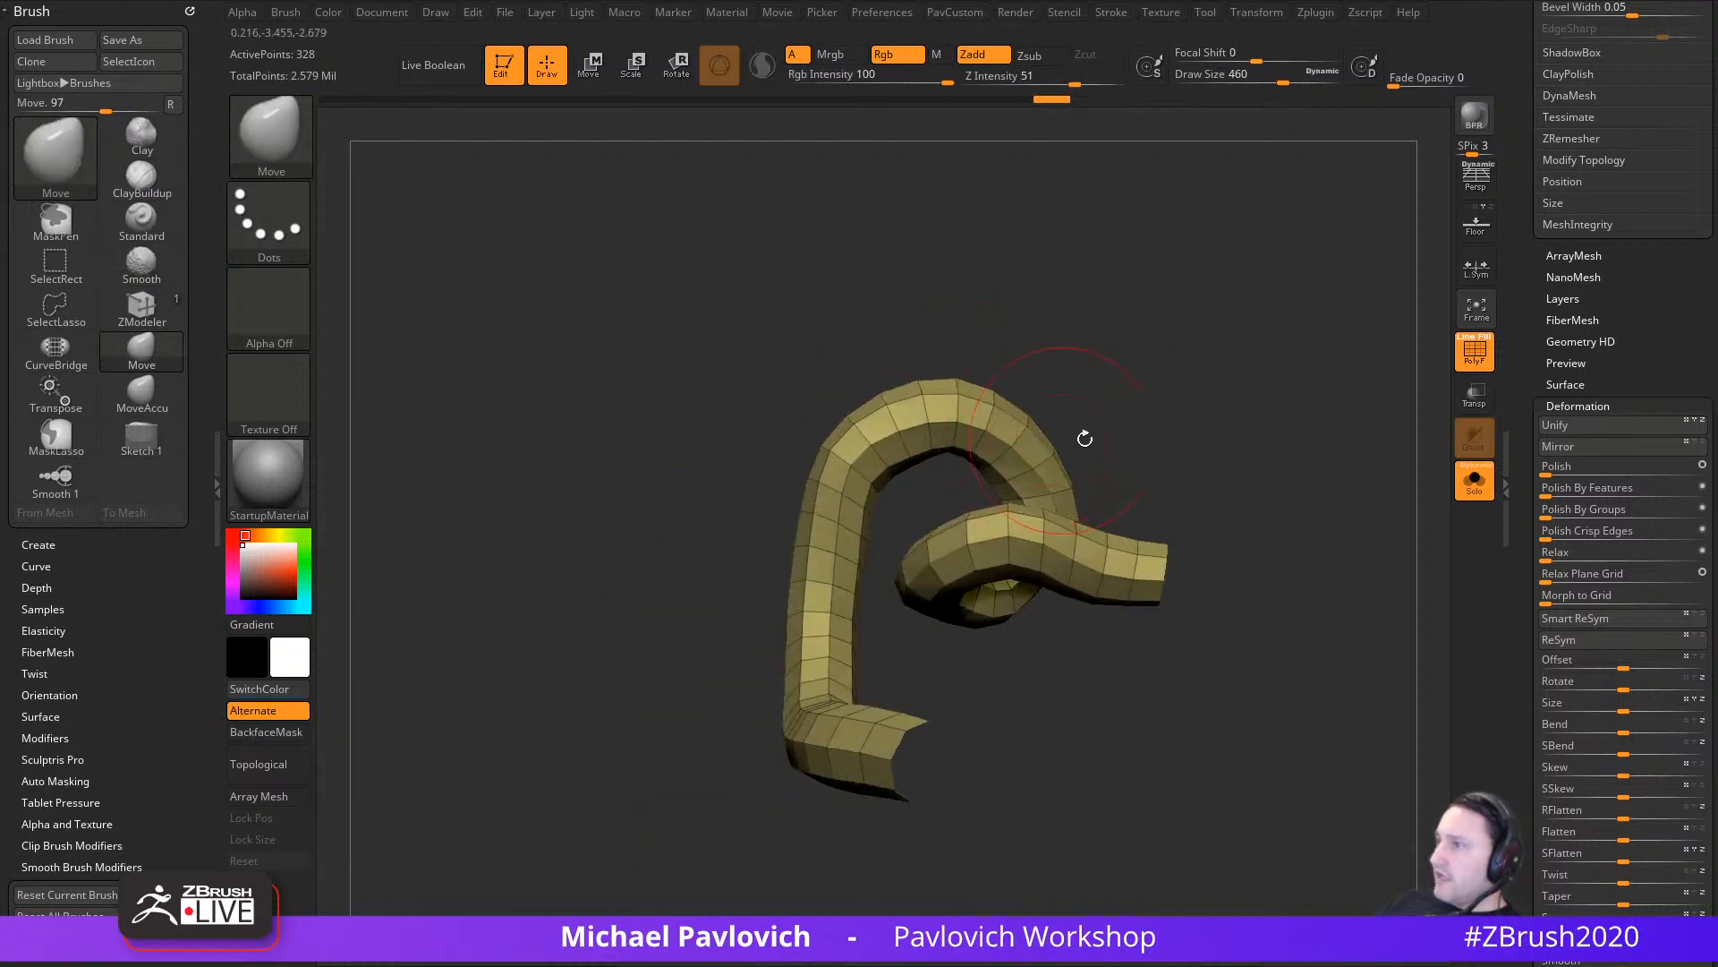
Step: Adjust the body's coils again with the Move brush, and turn off Solo to show the whole scene
drag(1164, 640, 1155, 617)
mouse_move(1203, 519)
mouse_down()
mouse_move(1292, 518)
mouse_move(1300, 468)
mouse_move(1346, 478)
mouse_move(1098, 374)
mouse_up()
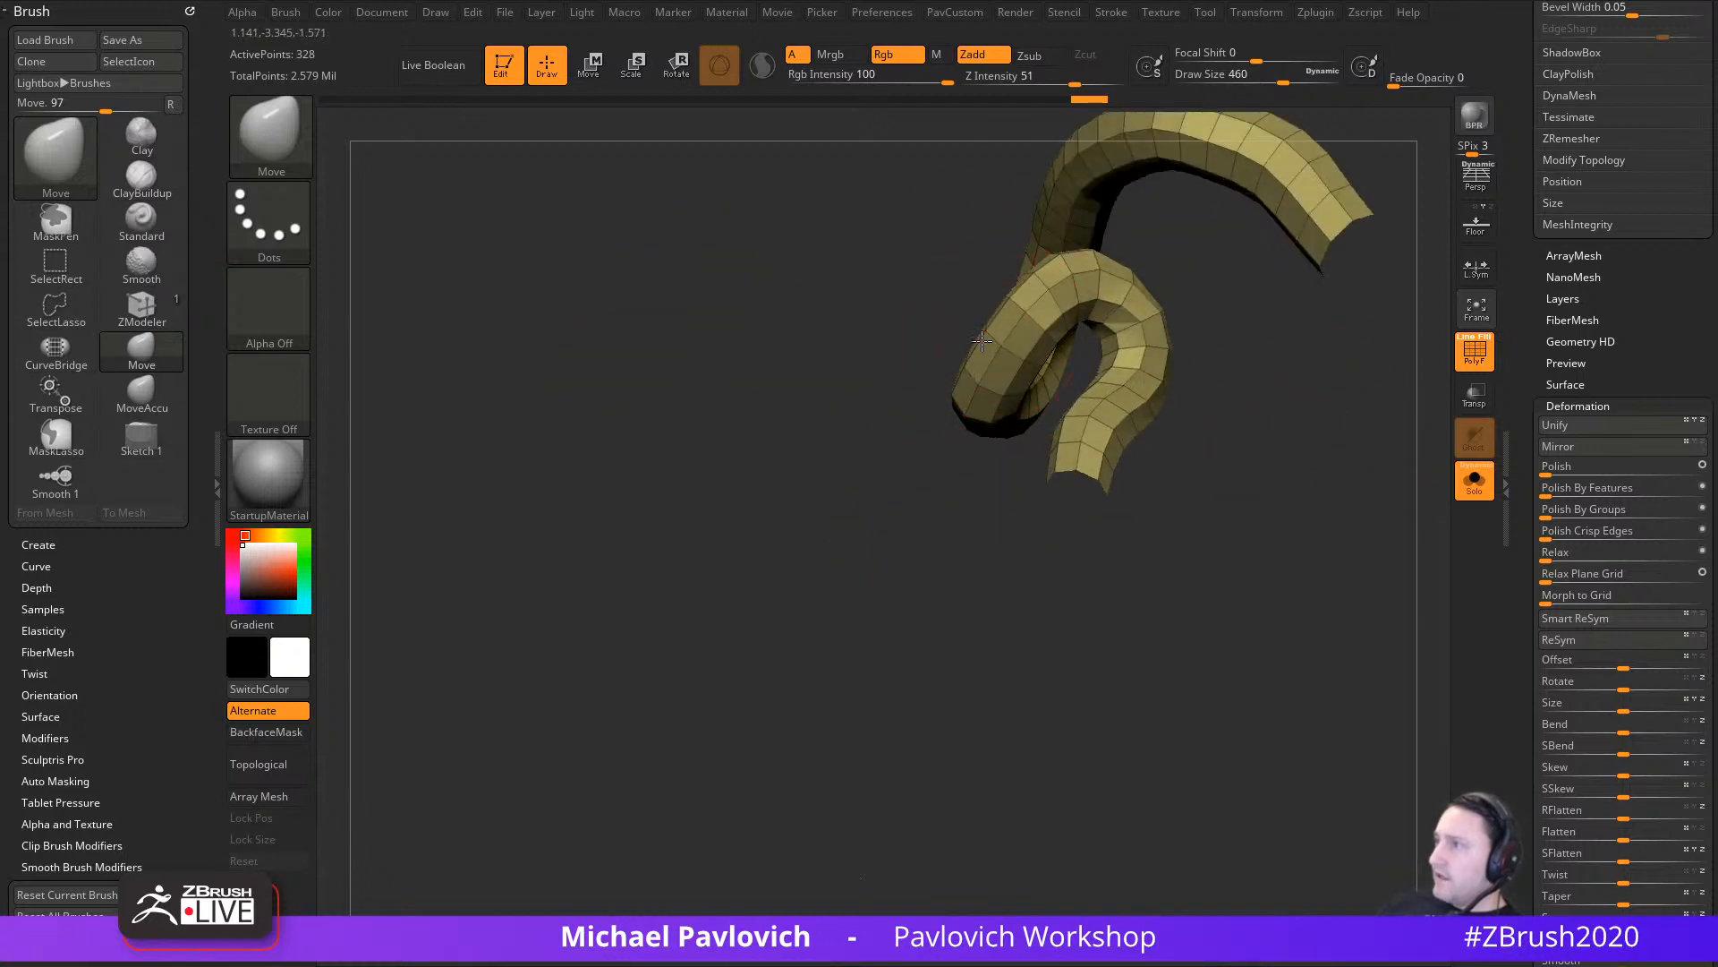
mouse_move(940, 364)
mouse_down()
mouse_move(1139, 388)
mouse_move(1033, 323)
mouse_move(948, 349)
mouse_move(1070, 234)
mouse_move(844, 303)
mouse_up()
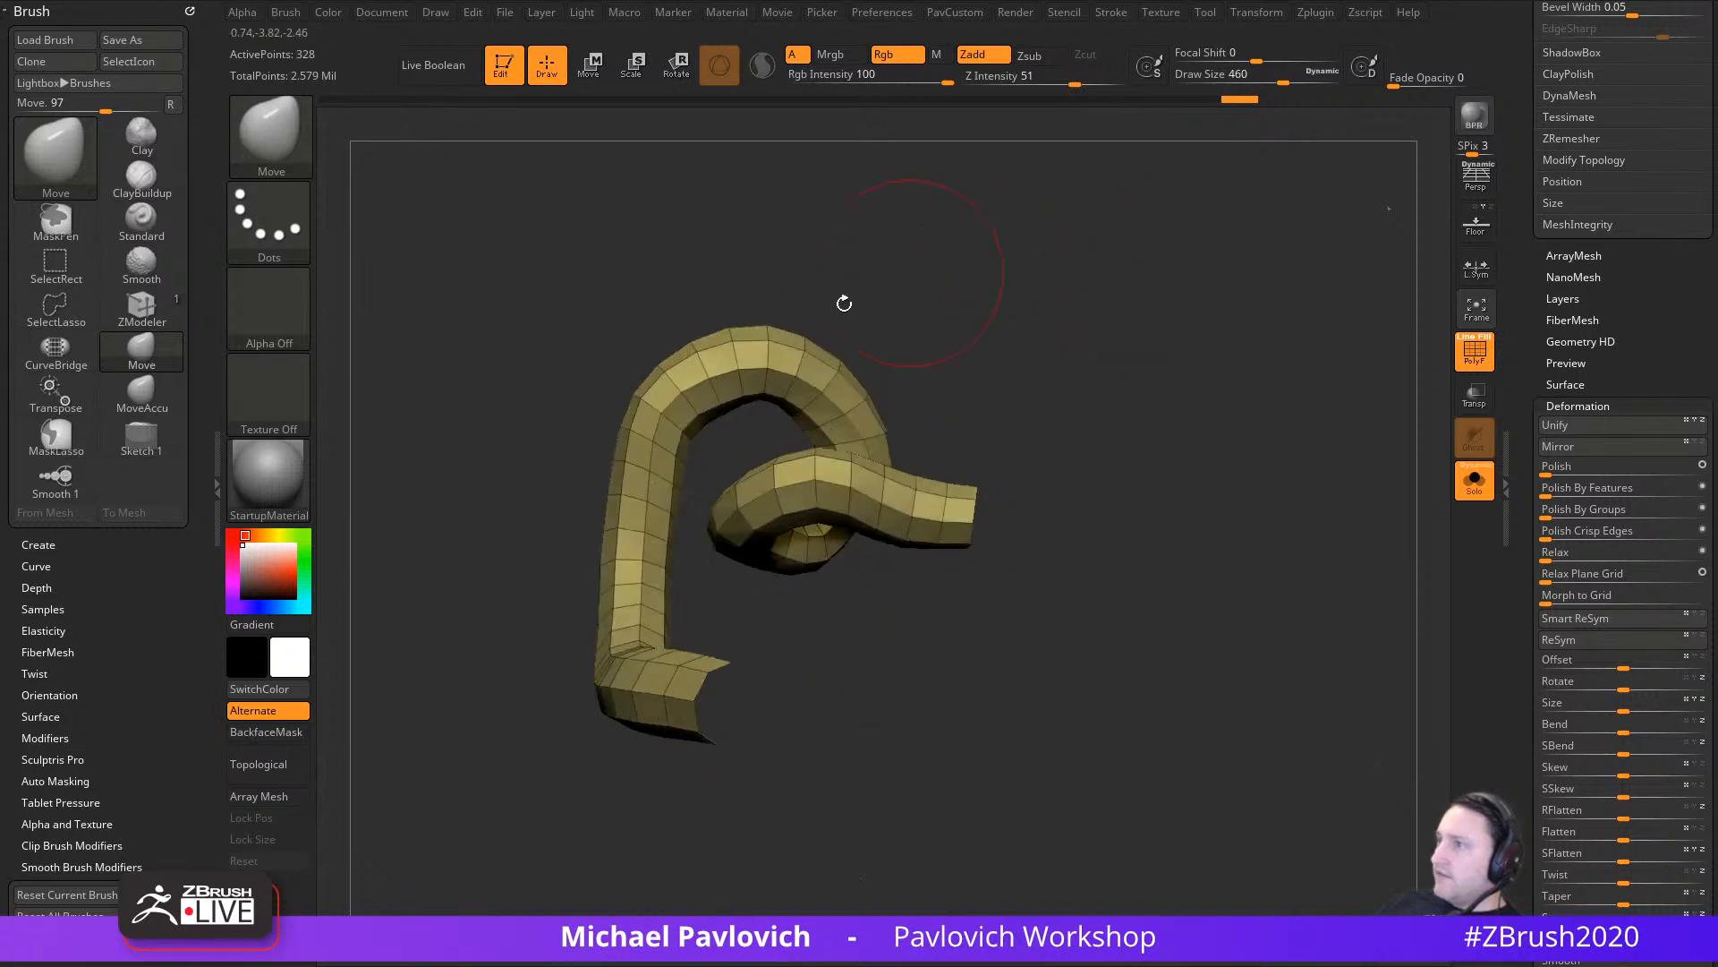
drag(618, 483, 611, 479)
mouse_move(1016, 420)
mouse_down()
mouse_move(1093, 395)
mouse_move(1442, 442)
mouse_up()
click(1474, 481)
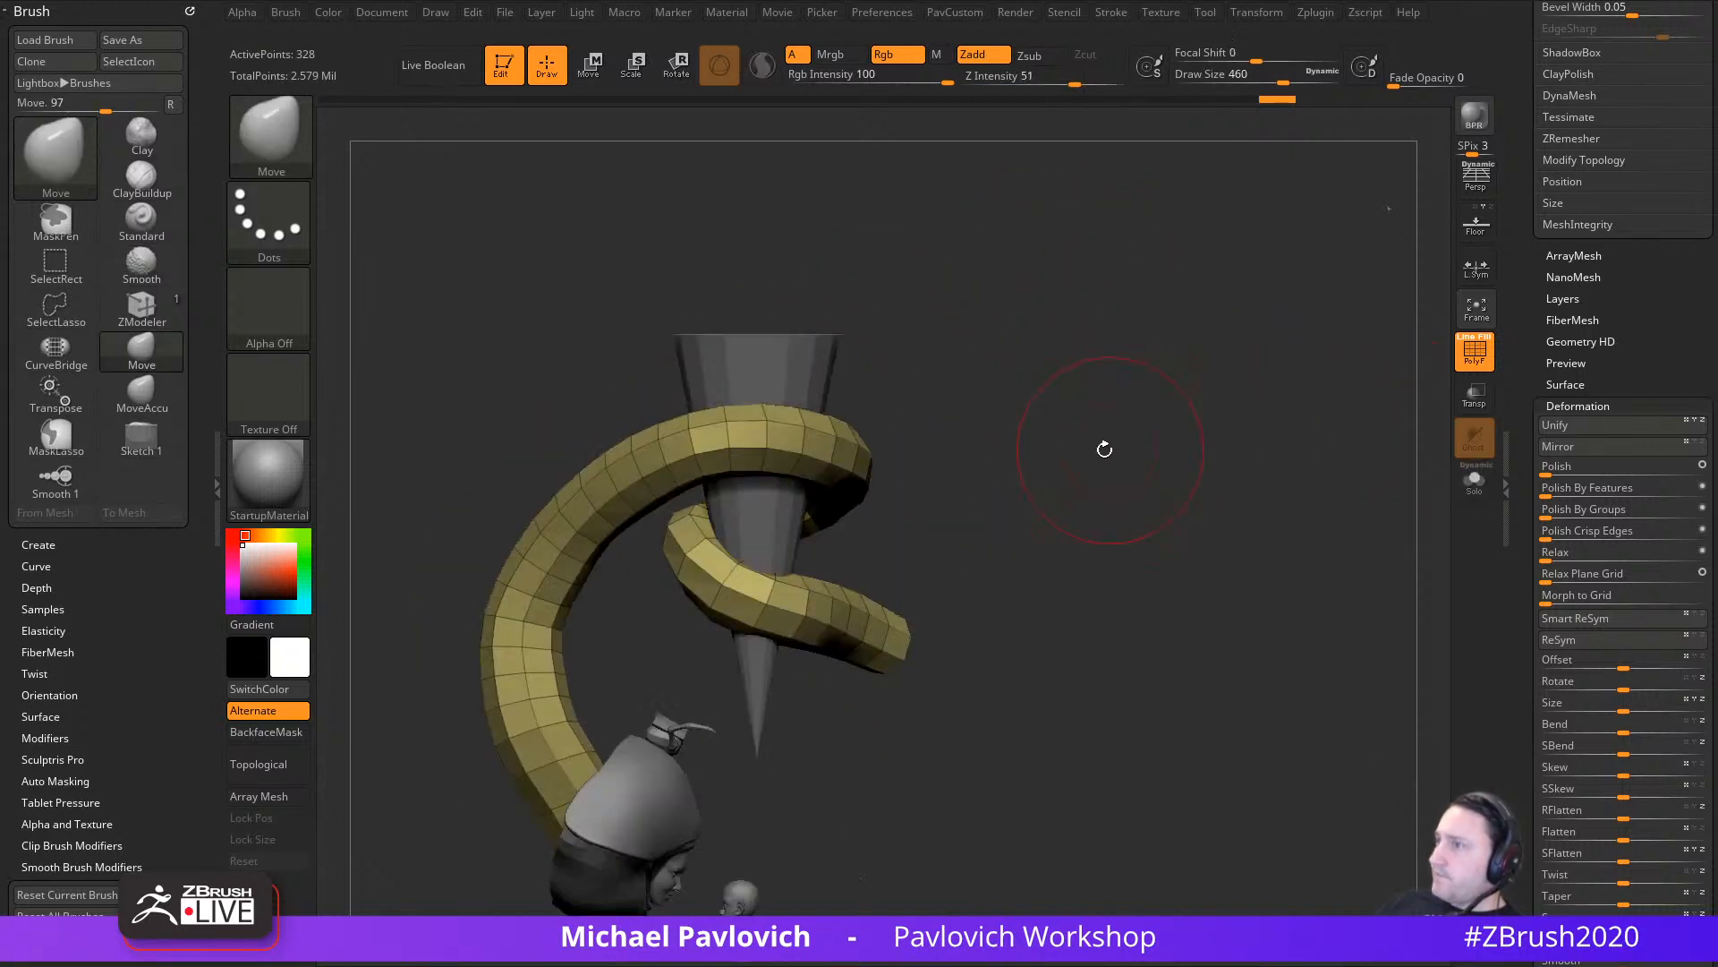
Step: Assign new polygroups to two adjacent lengthwise polyloops of the smoothed body with the ZModeler PolyGroup action
alt+drag(1104, 448, 1179, 427)
key(b)
key(s)
key(t)
key(s)
mouse_move(959, 361)
alt+mouse_down()
mouse_move(1319, 468)
mouse_move(1335, 518)
mouse_move(1193, 433)
alt+mouse_up()
key(b)
key(z)
key(m)
key(space)
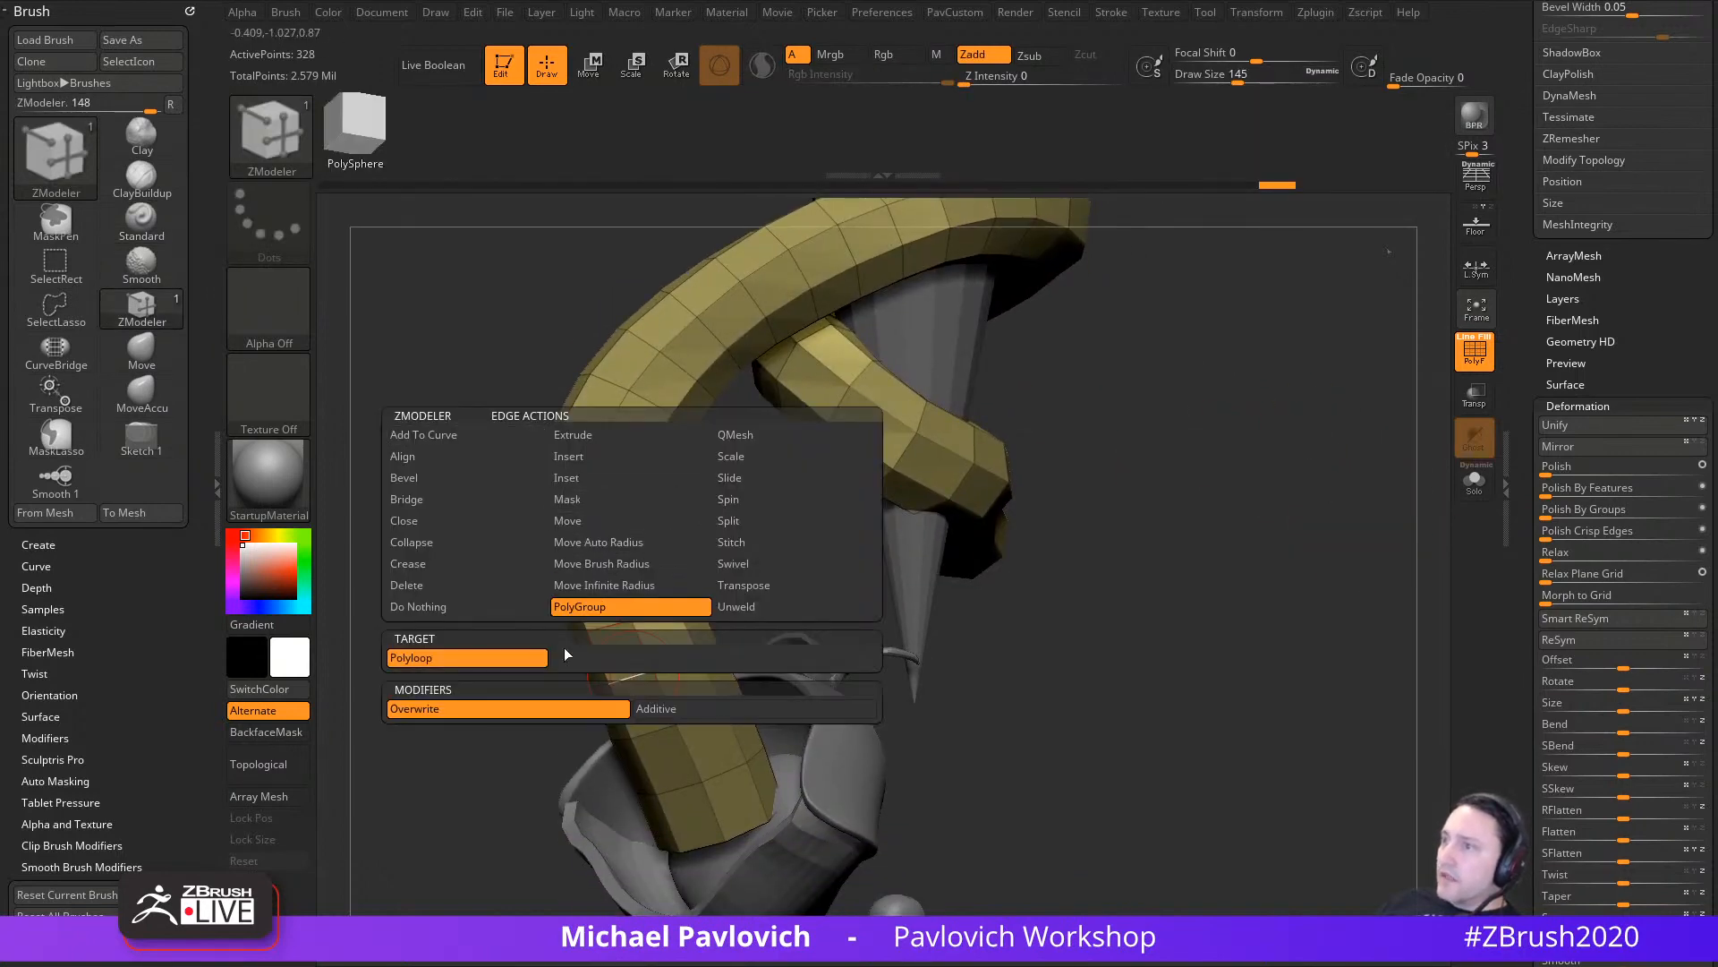
click(643, 693)
drag(873, 586, 1082, 560)
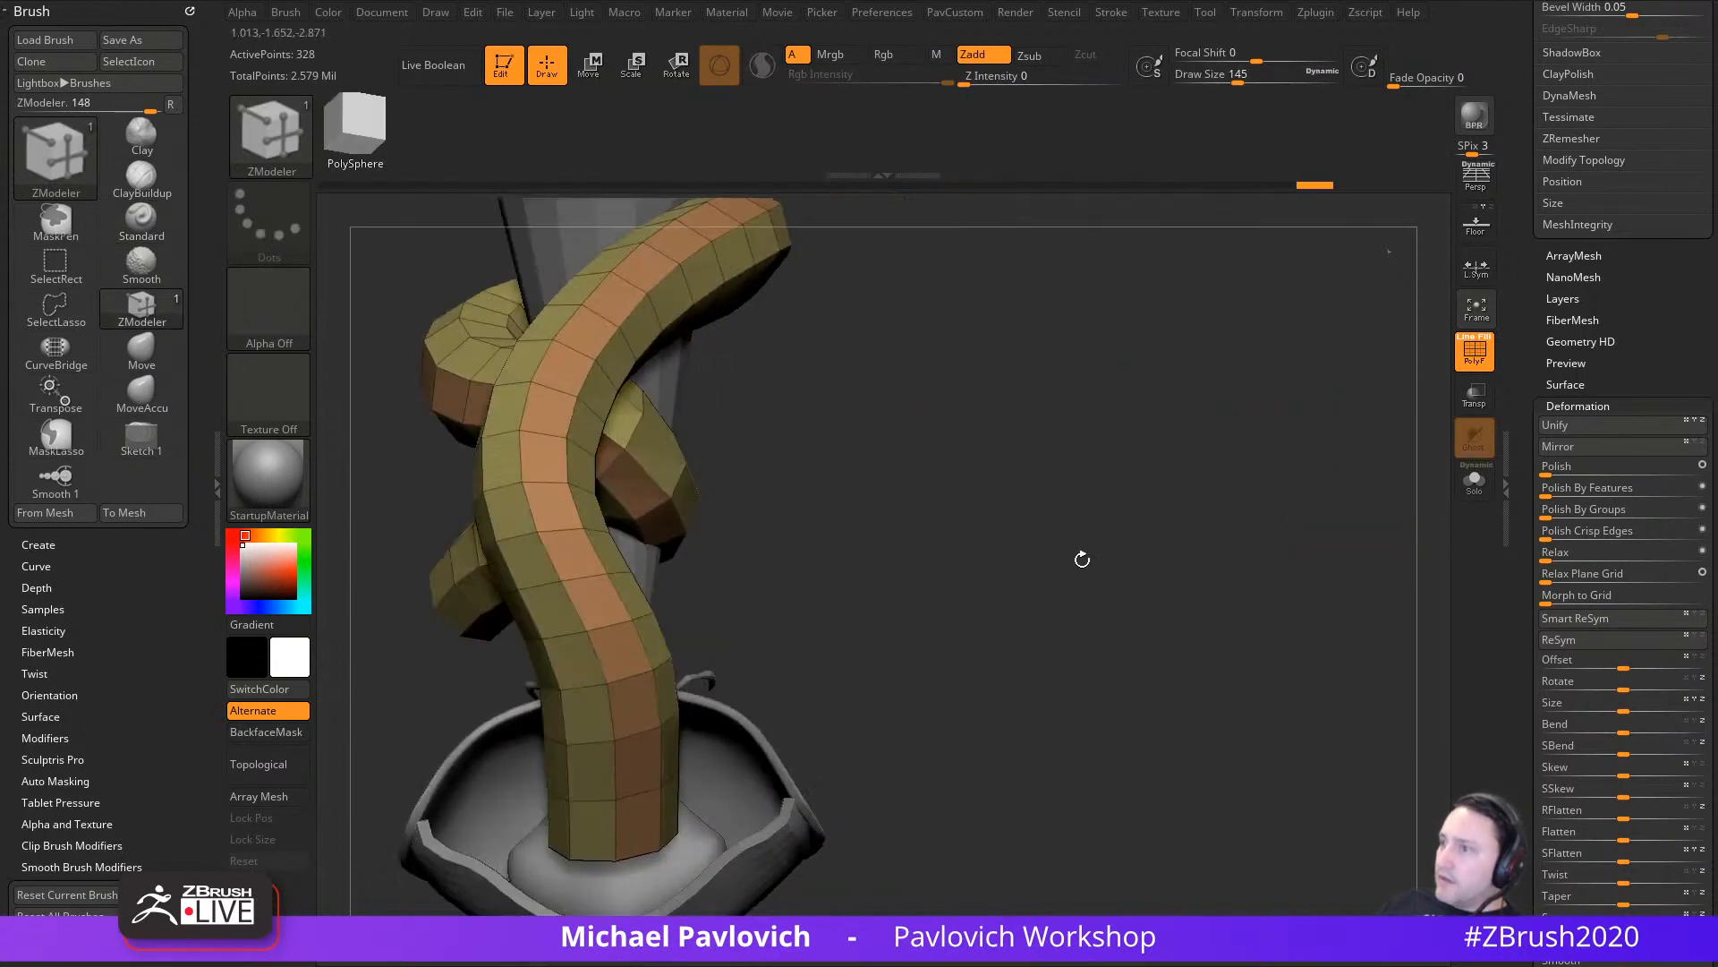
click(574, 687)
Step: Isolate the two lengthwise strips, delete the rest of the body mesh, and switch to the Standard brush
ctrl+shift+click(589, 636)
mouse_move(1190, 573)
alt+mouse_down()
mouse_move(1244, 491)
mouse_move(1210, 516)
mouse_move(1325, 517)
mouse_move(1239, 502)
mouse_move(1227, 583)
mouse_move(1189, 556)
mouse_move(902, 599)
alt+mouse_up()
key(3)
click(1185, 348)
key(b)
key(s)
key(t)
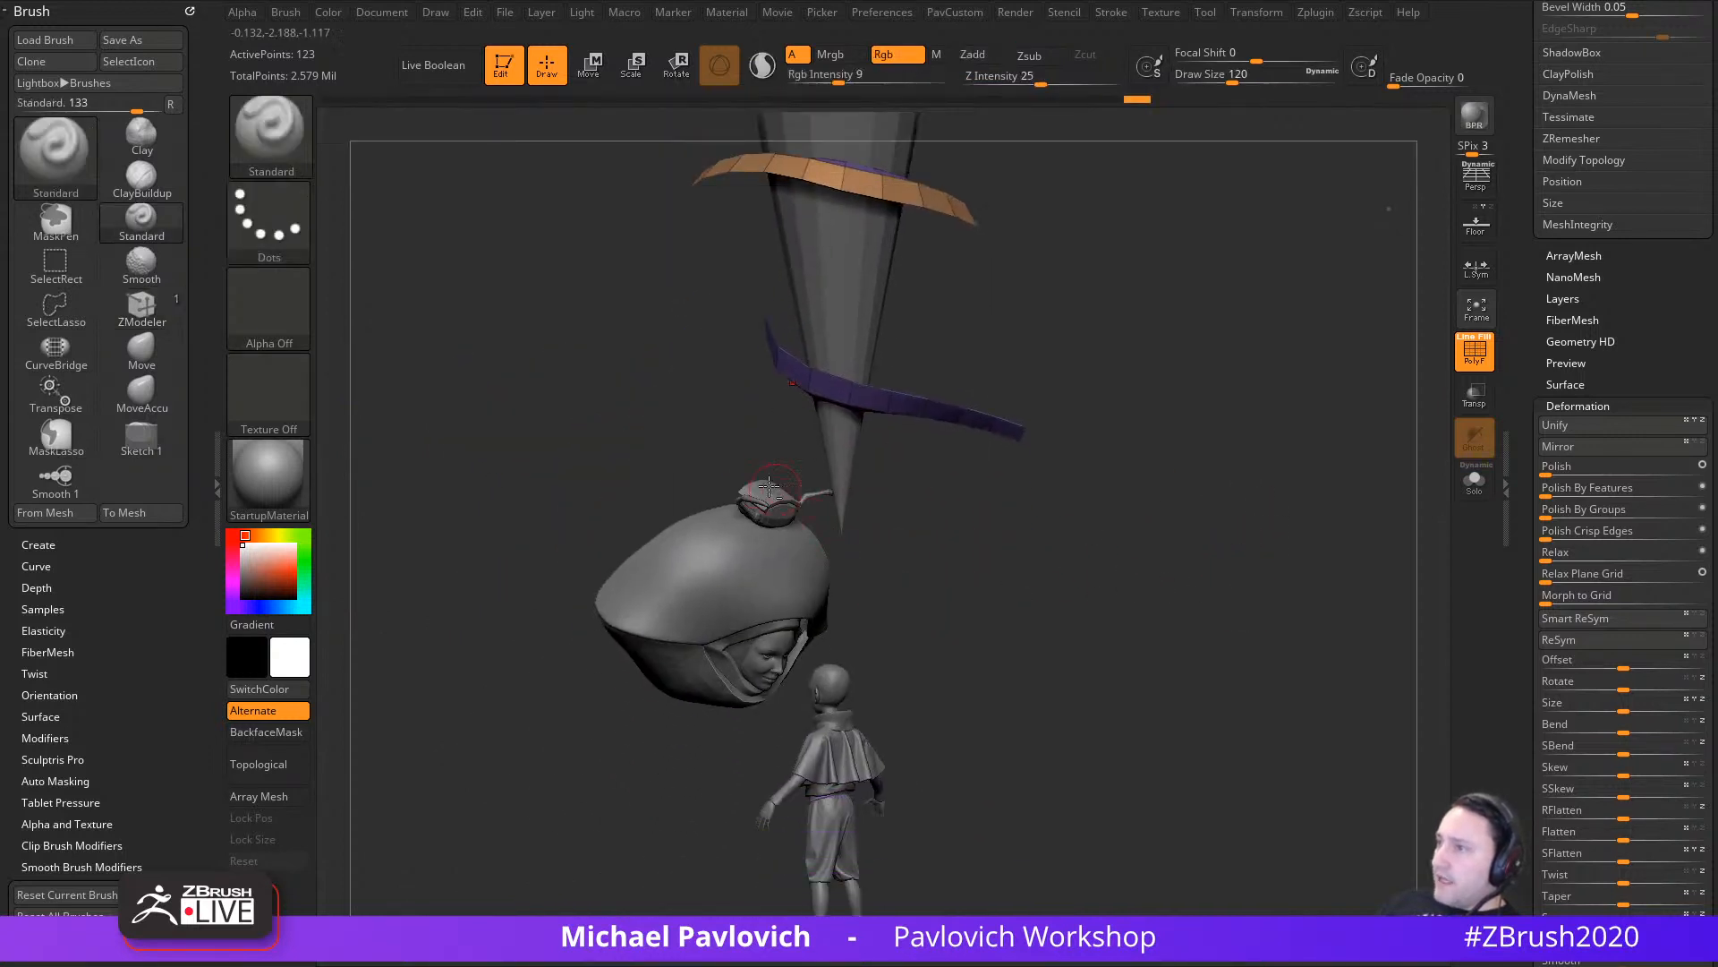
Step: Select the Merged_Skin_ZSphere6 plate on top of the hood, check it in Solo, and set the draw size to 56
alt+click(768, 486)
alt+drag(1185, 502, 1401, 522)
click(1473, 487)
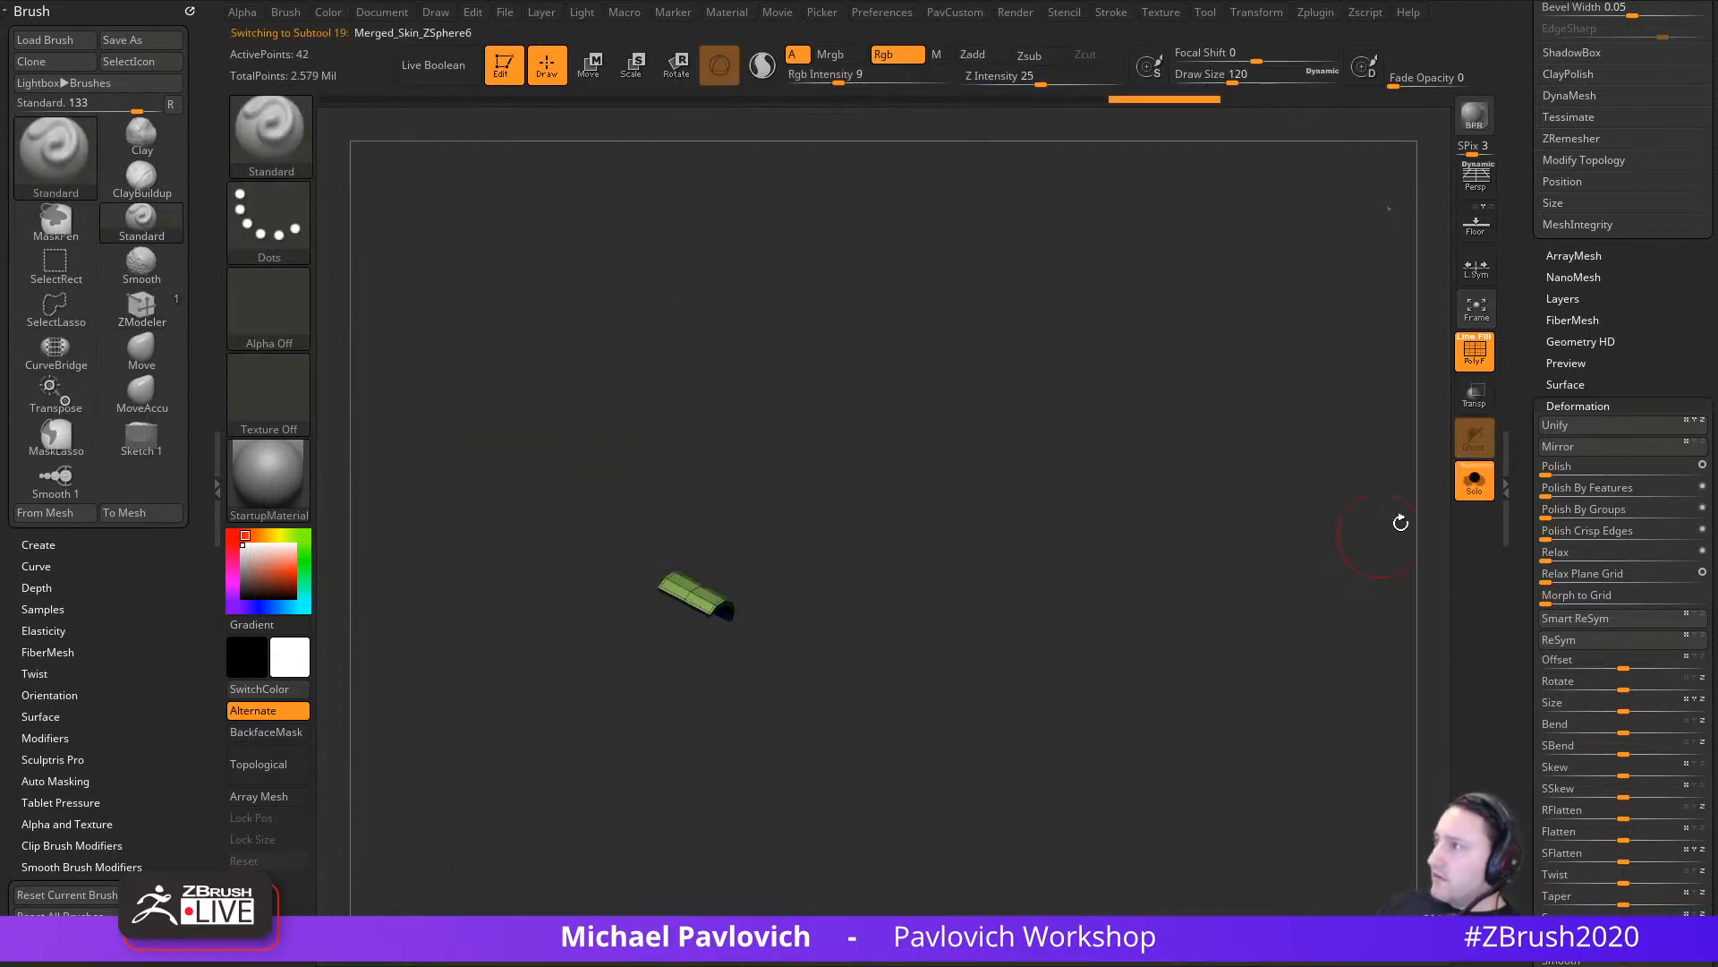
click(1474, 480)
scroll(1477, 730, up, 5)
key(s)
drag(1269, 601, 1251, 603)
drag(1533, 449, 1516, 587)
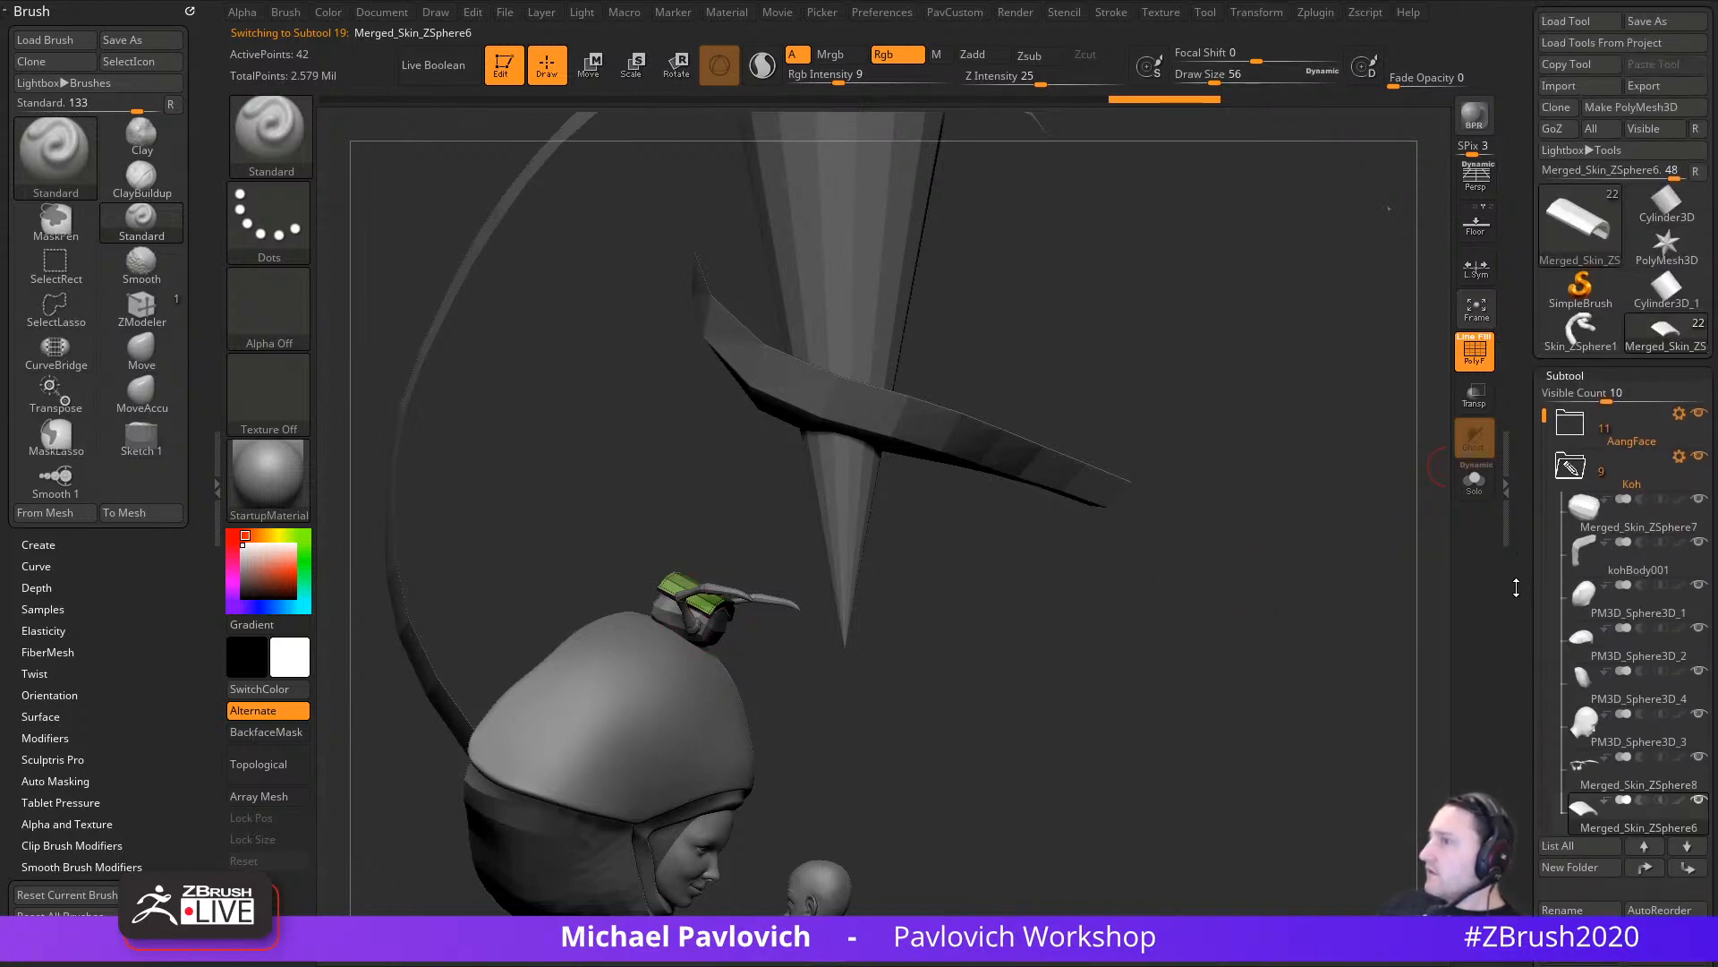
Step: Merge all visible subtools into a new tool and open the resulting Merged_Skin_ZSphere7
scroll(1611, 644, down, 8)
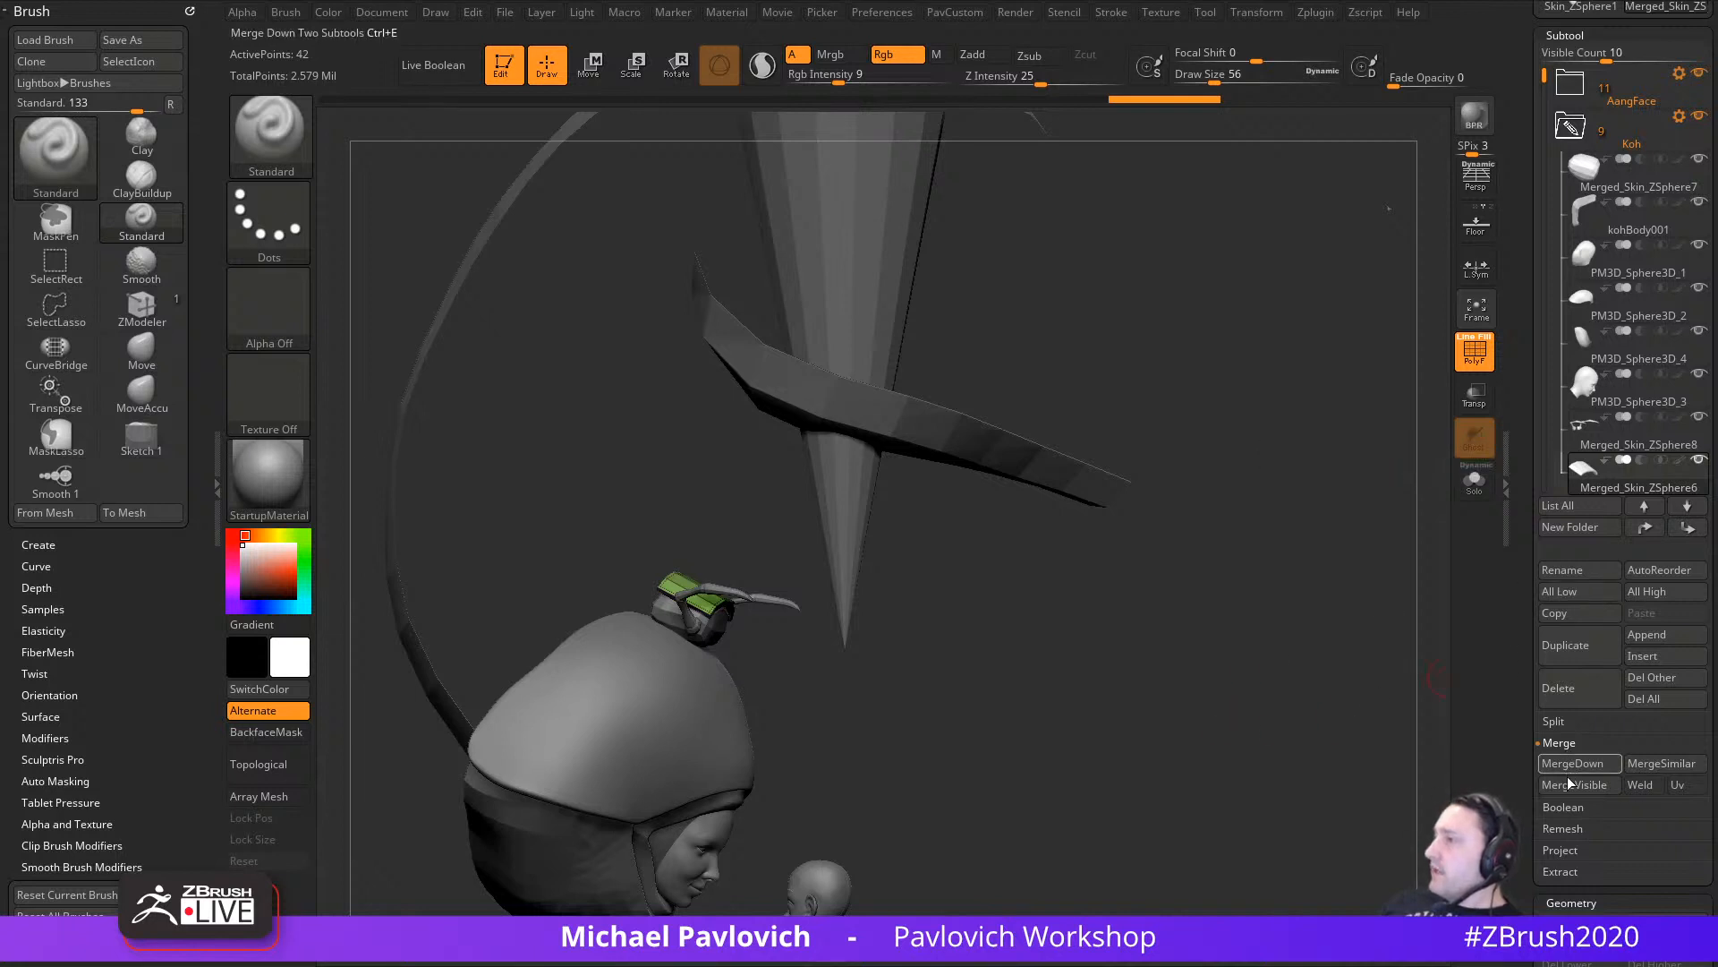
scroll(1548, 752, up, 5)
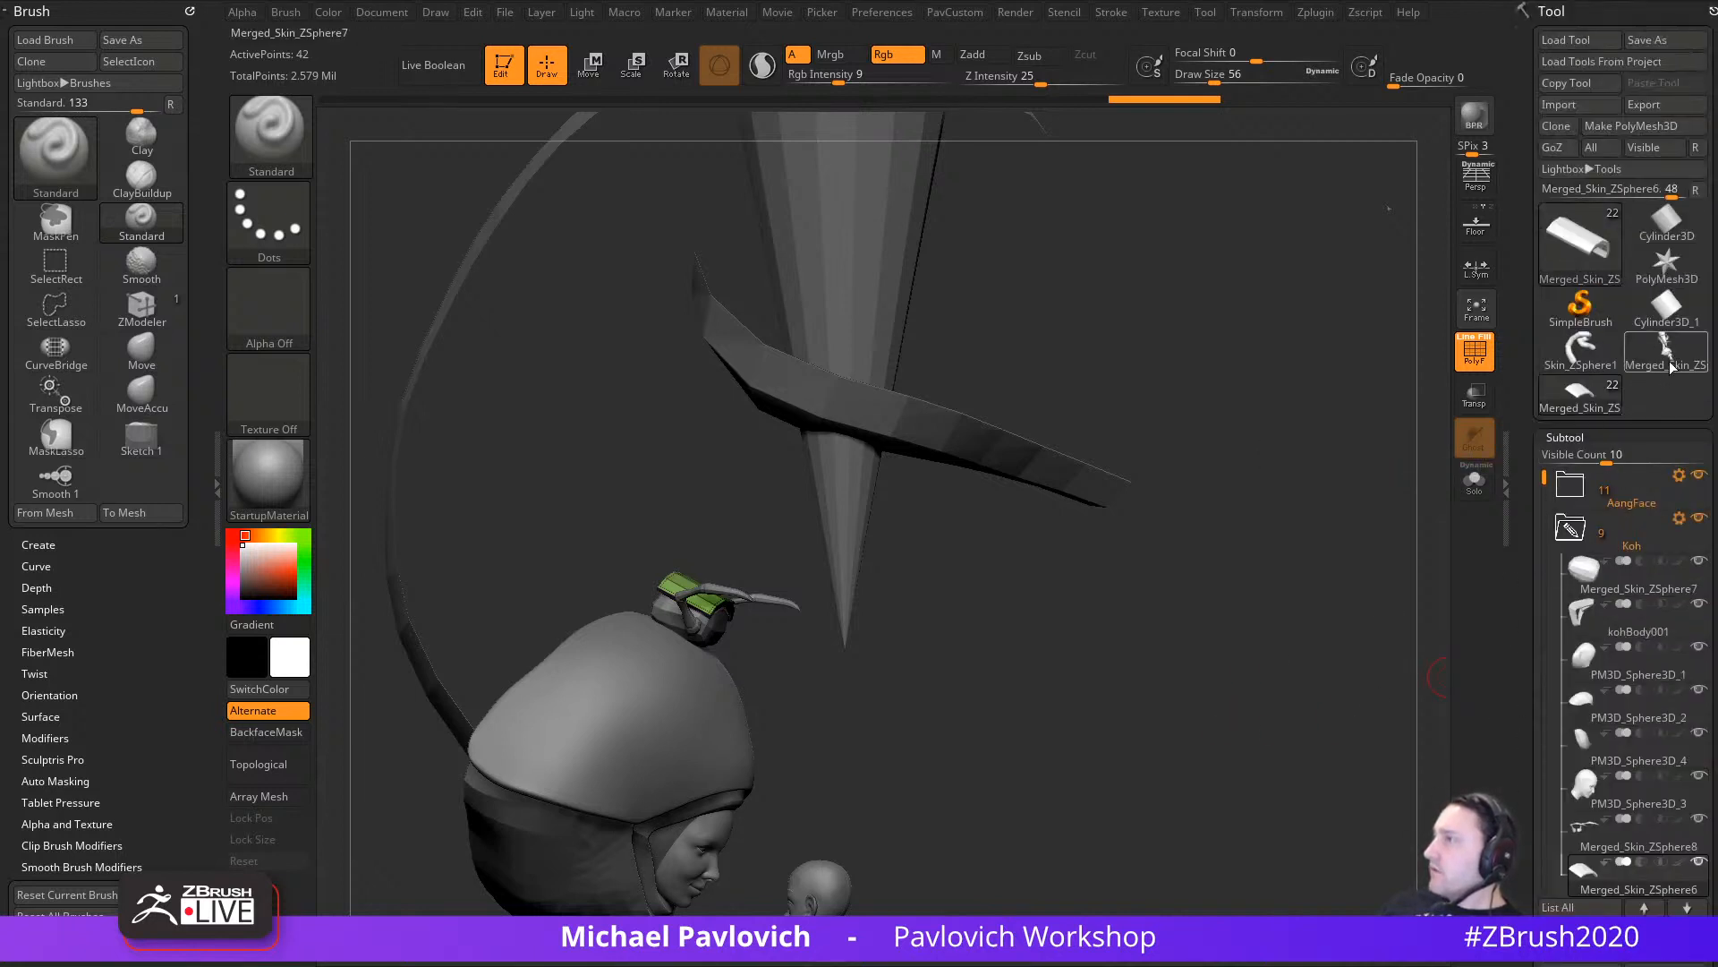
click(1586, 349)
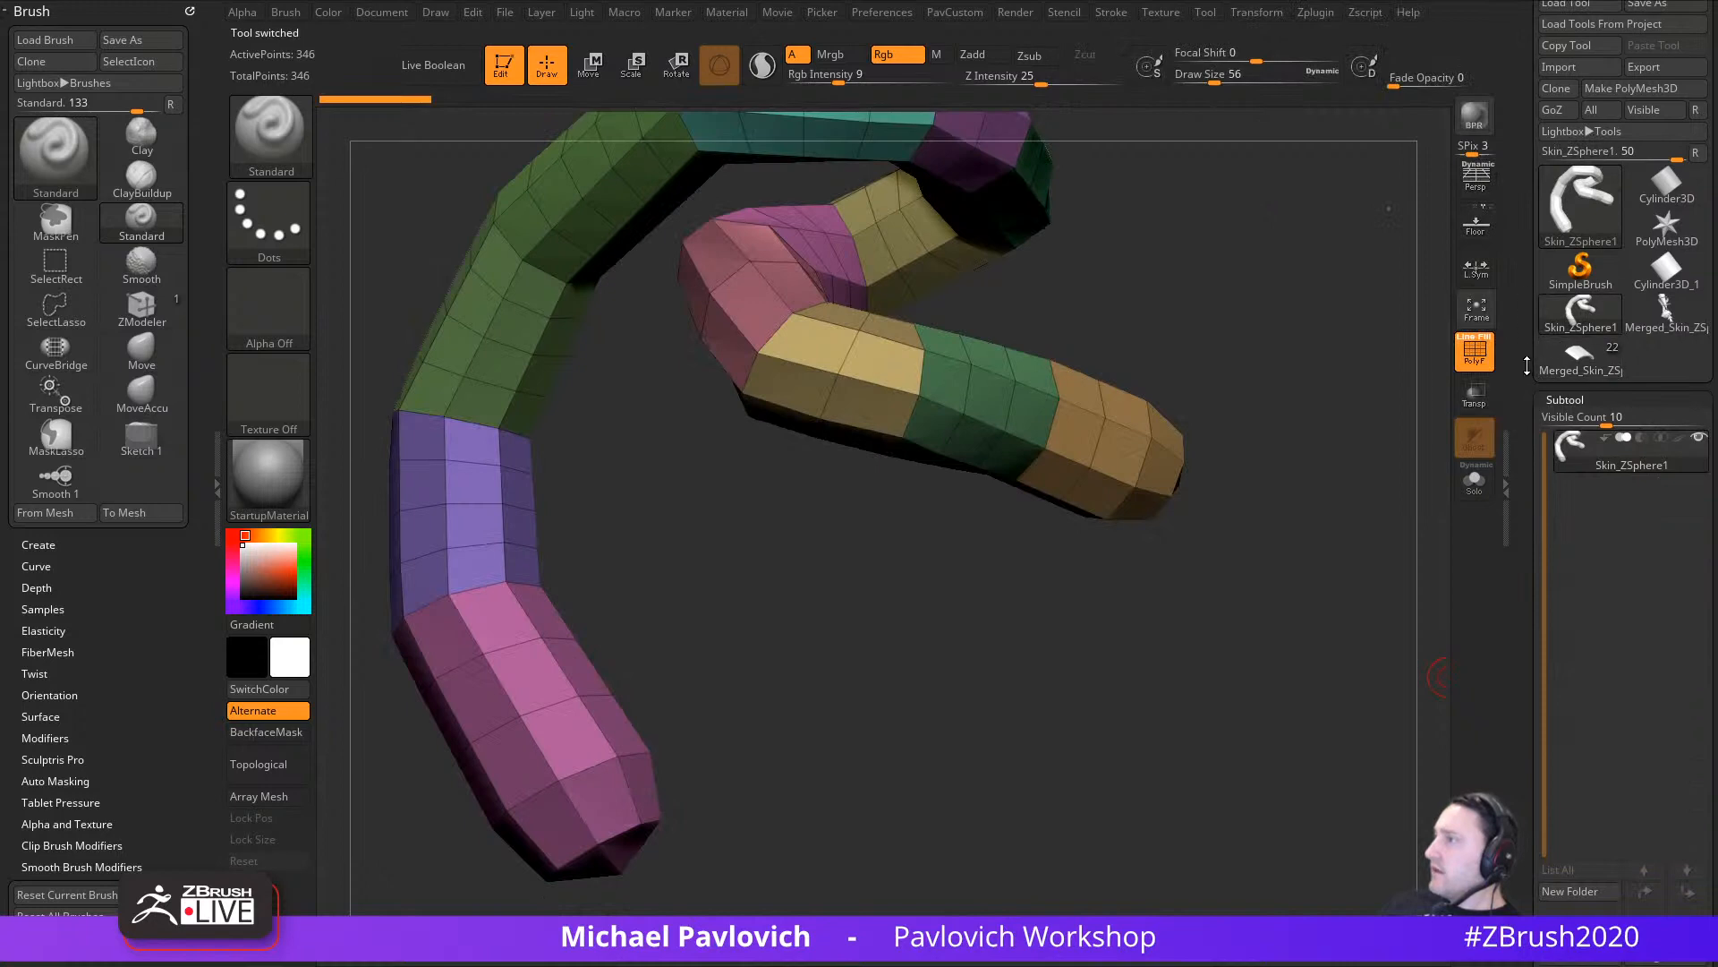
click(1695, 321)
Step: Isolate the small segment with its plate and legs on top of the hood, delete everything else, and frame it from the front
alt+right_drag(1278, 581, 1240, 562)
alt+right_drag(1066, 234, 1017, 491)
mouse_move(1042, 495)
ctrl+shift+mouse_down()
mouse_move(771, 333)
mouse_move(904, 524)
ctrl+shift+mouse_up()
key(ctrl+shift+a)
key(1)
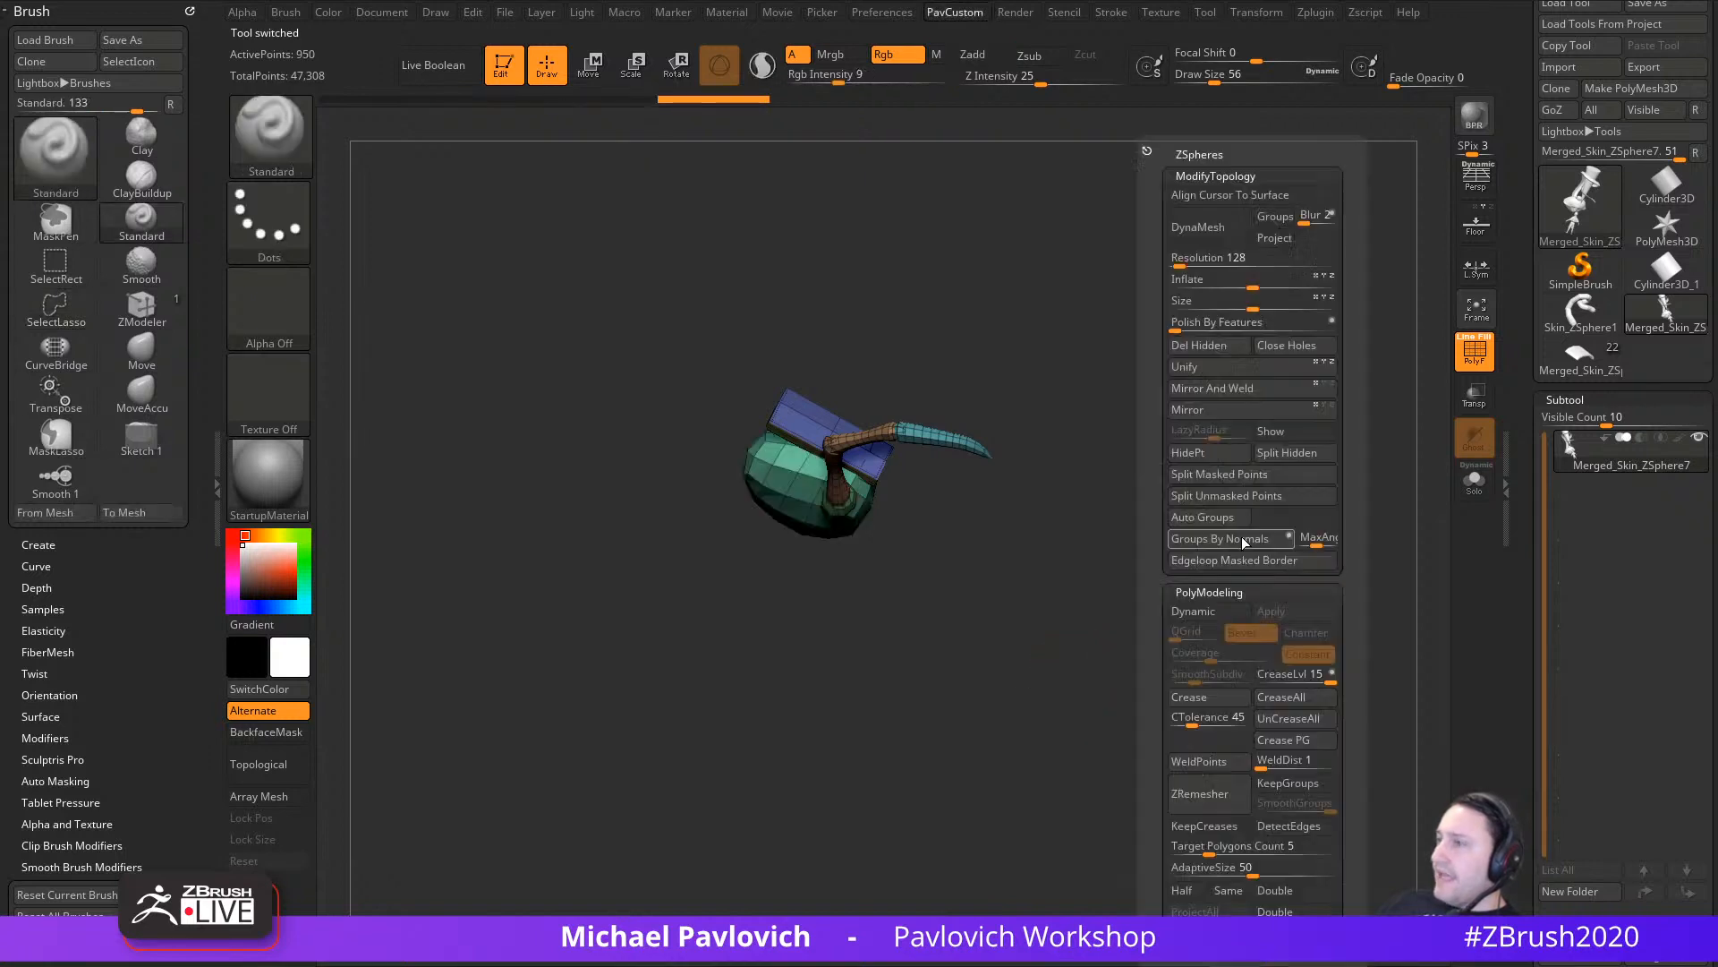
click(1241, 346)
right_drag(1235, 538, 1197, 572)
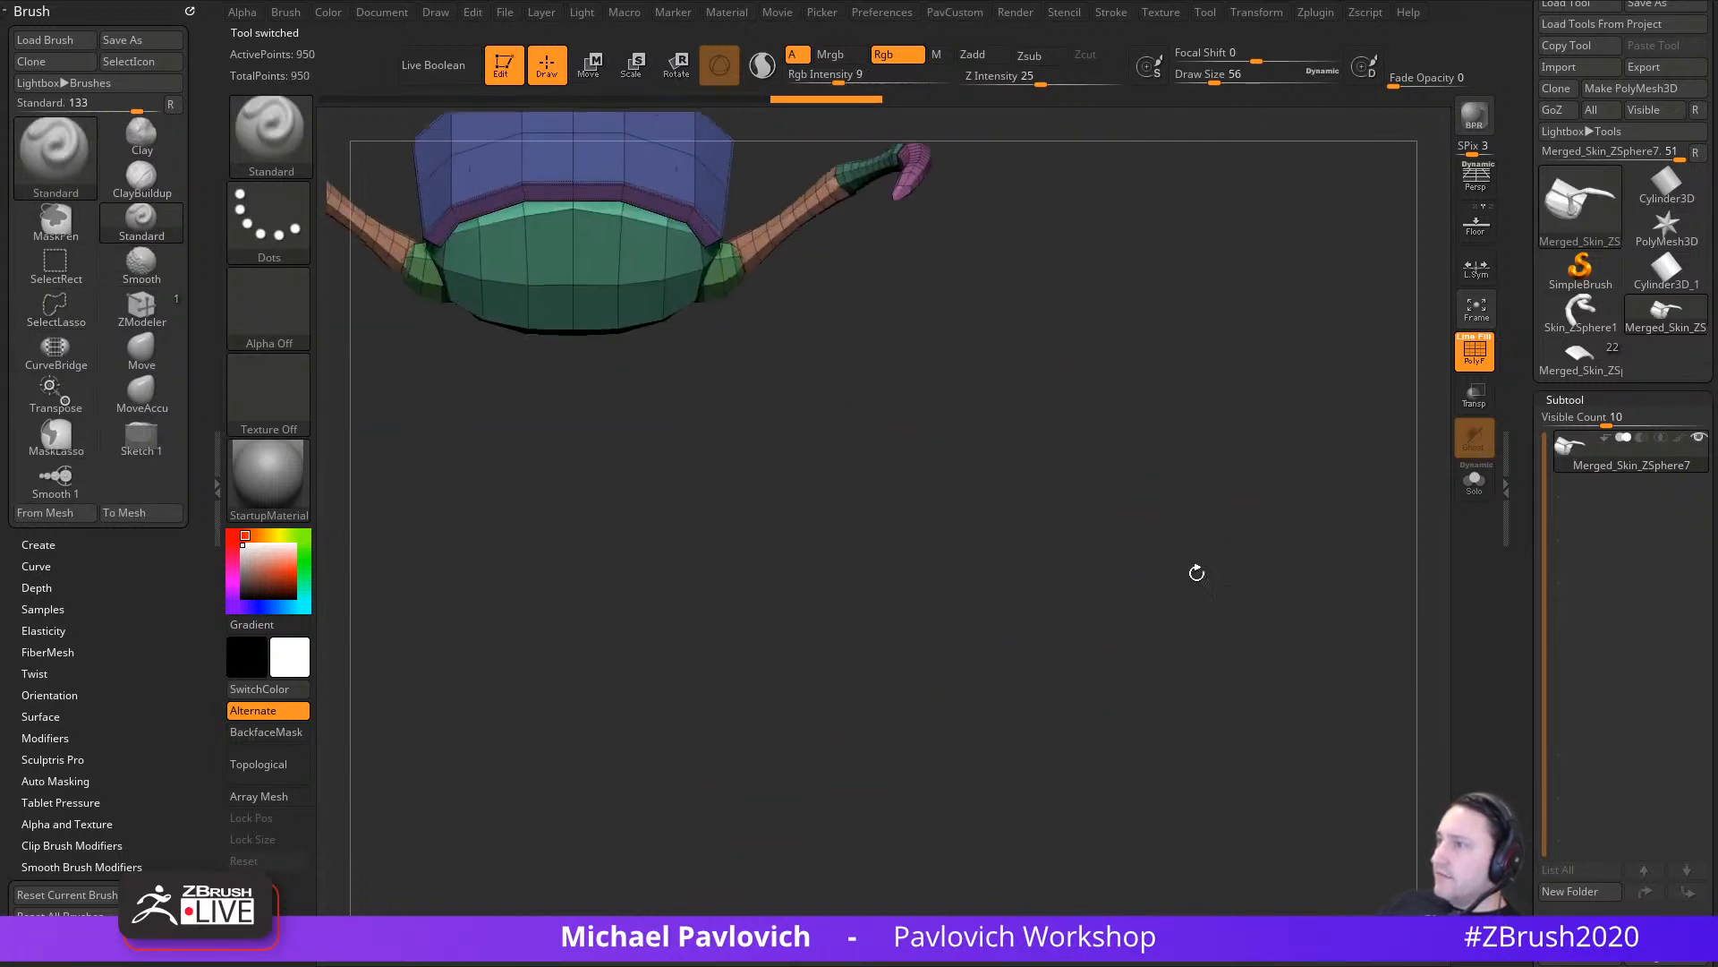
key(f)
alt+right_drag(796, 396, 825, 554)
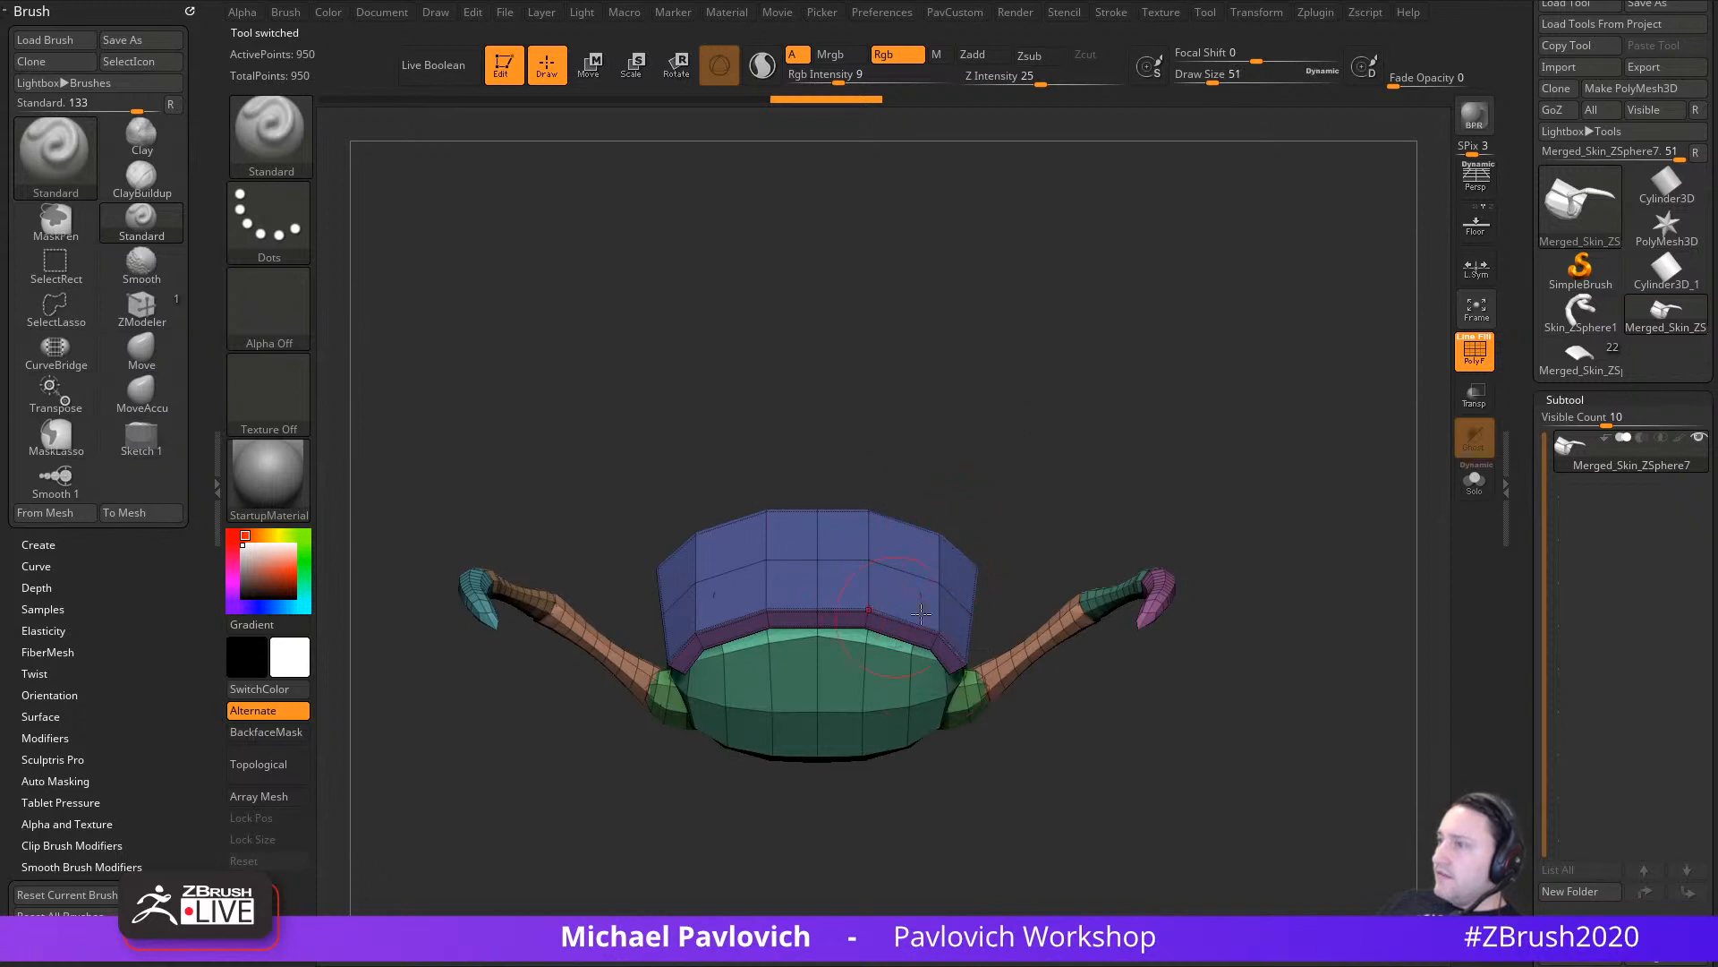
Step: Set the Standard brush's draw size to 17 and face the segment from the front
right_drag(1072, 450, 892, 504)
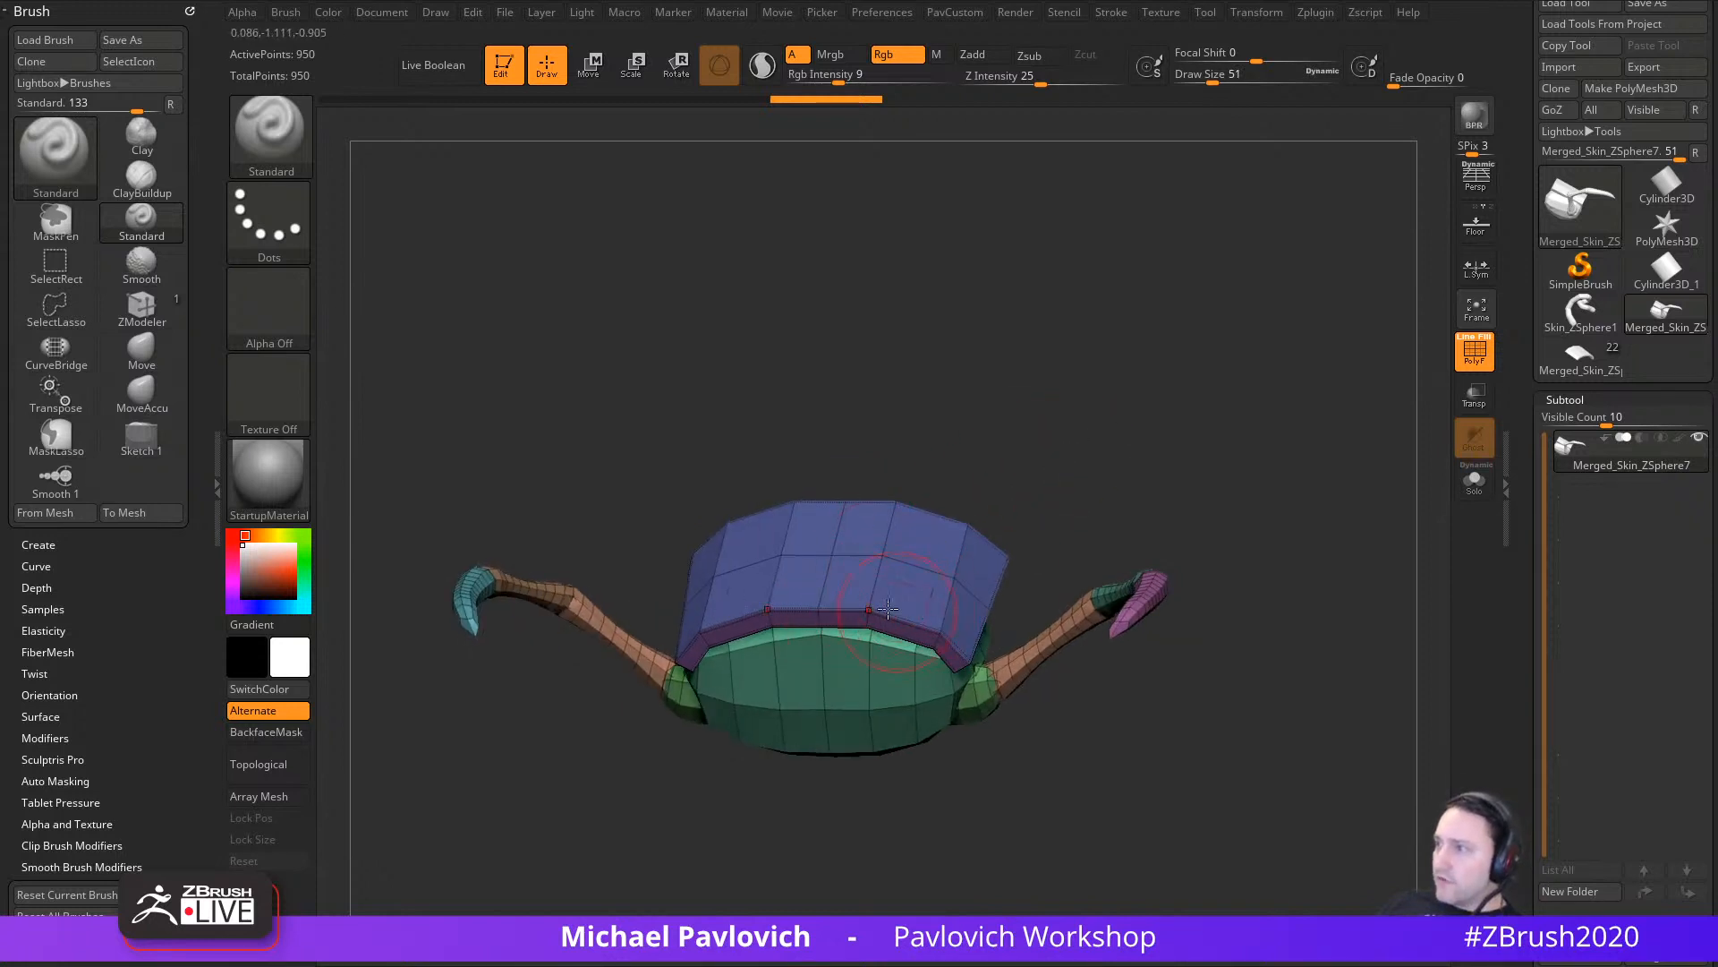
right_drag(887, 608, 1431, 314)
click(1483, 235)
click(1476, 223)
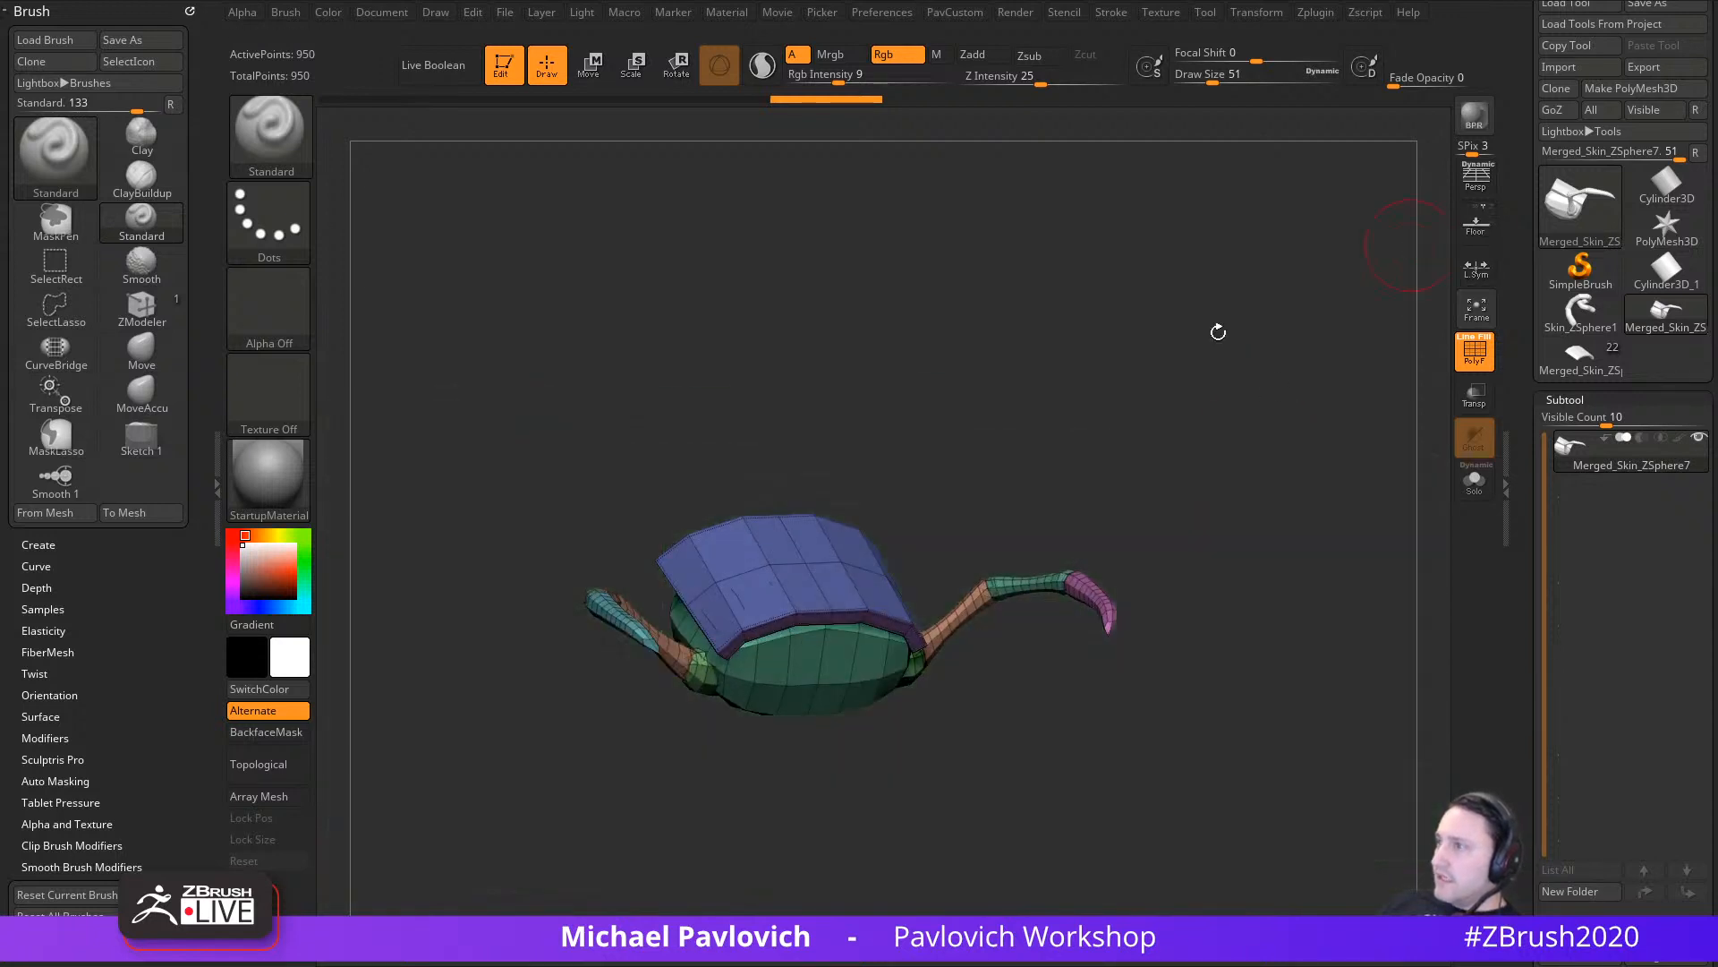
mouse_move(1216, 330)
right_down()
mouse_move(1185, 391)
mouse_move(1216, 430)
mouse_move(1197, 437)
mouse_move(1188, 417)
right_up()
key(s)
click(1202, 433)
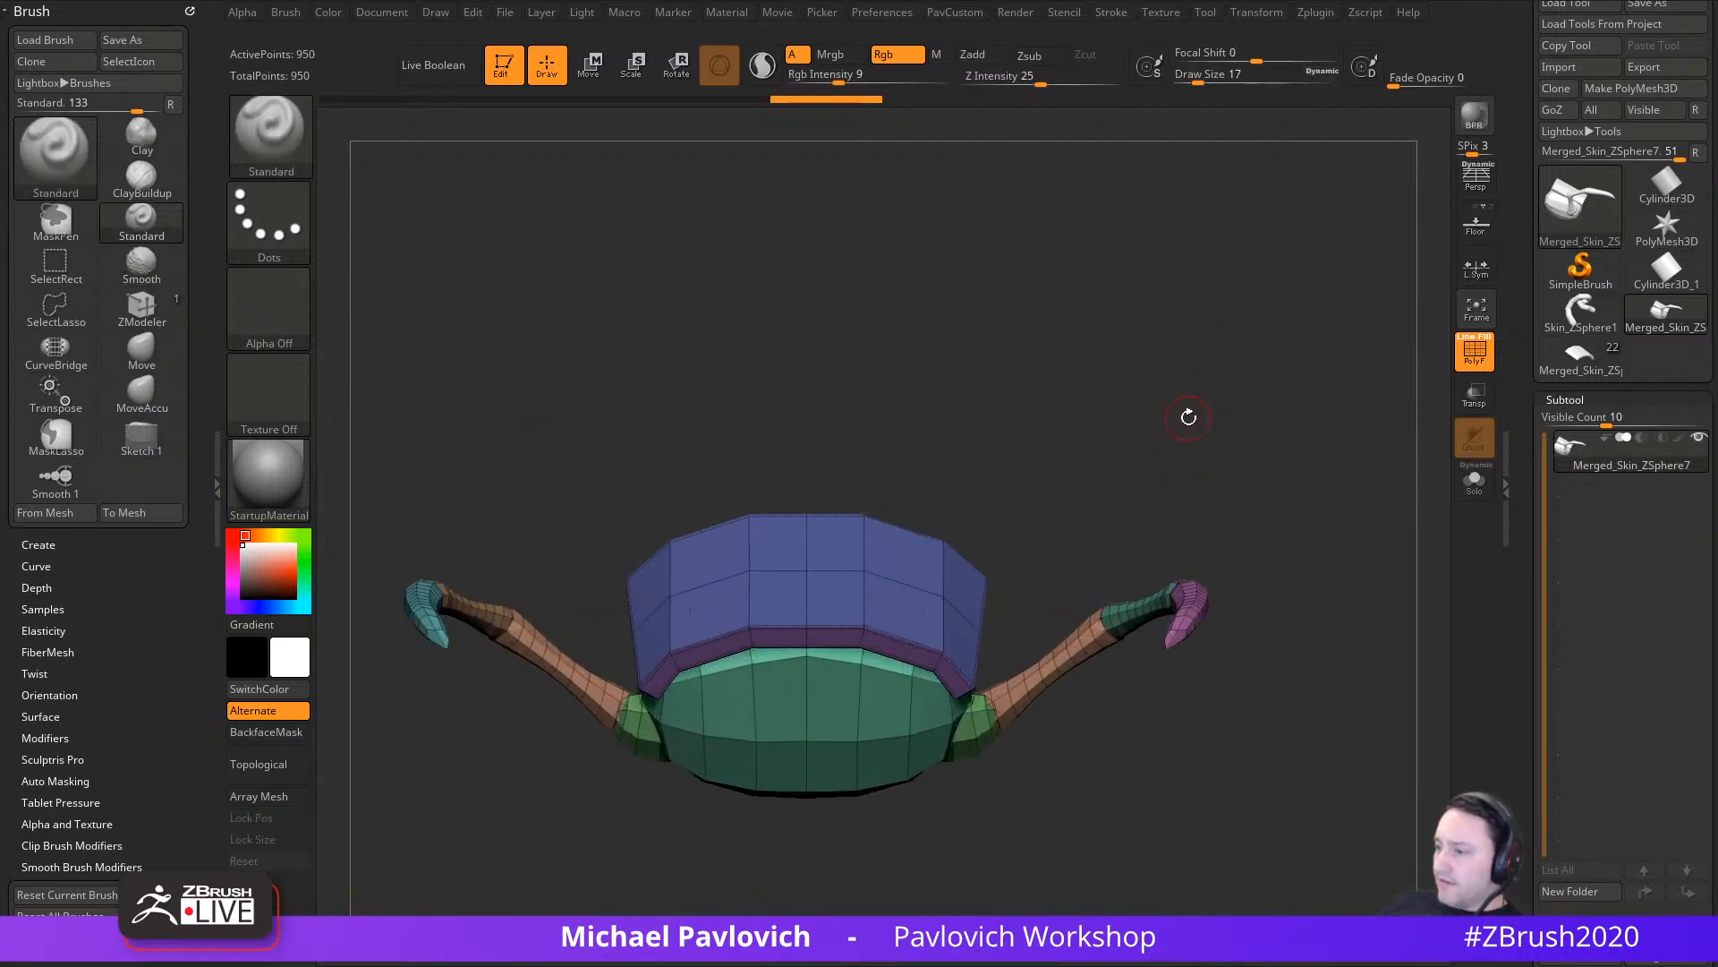
mouse_move(1134, 328)
right_down()
mouse_move(1273, 394)
mouse_move(1254, 411)
mouse_move(1097, 395)
mouse_move(1181, 388)
right_up()
alt+right_drag(1235, 482, 1208, 426)
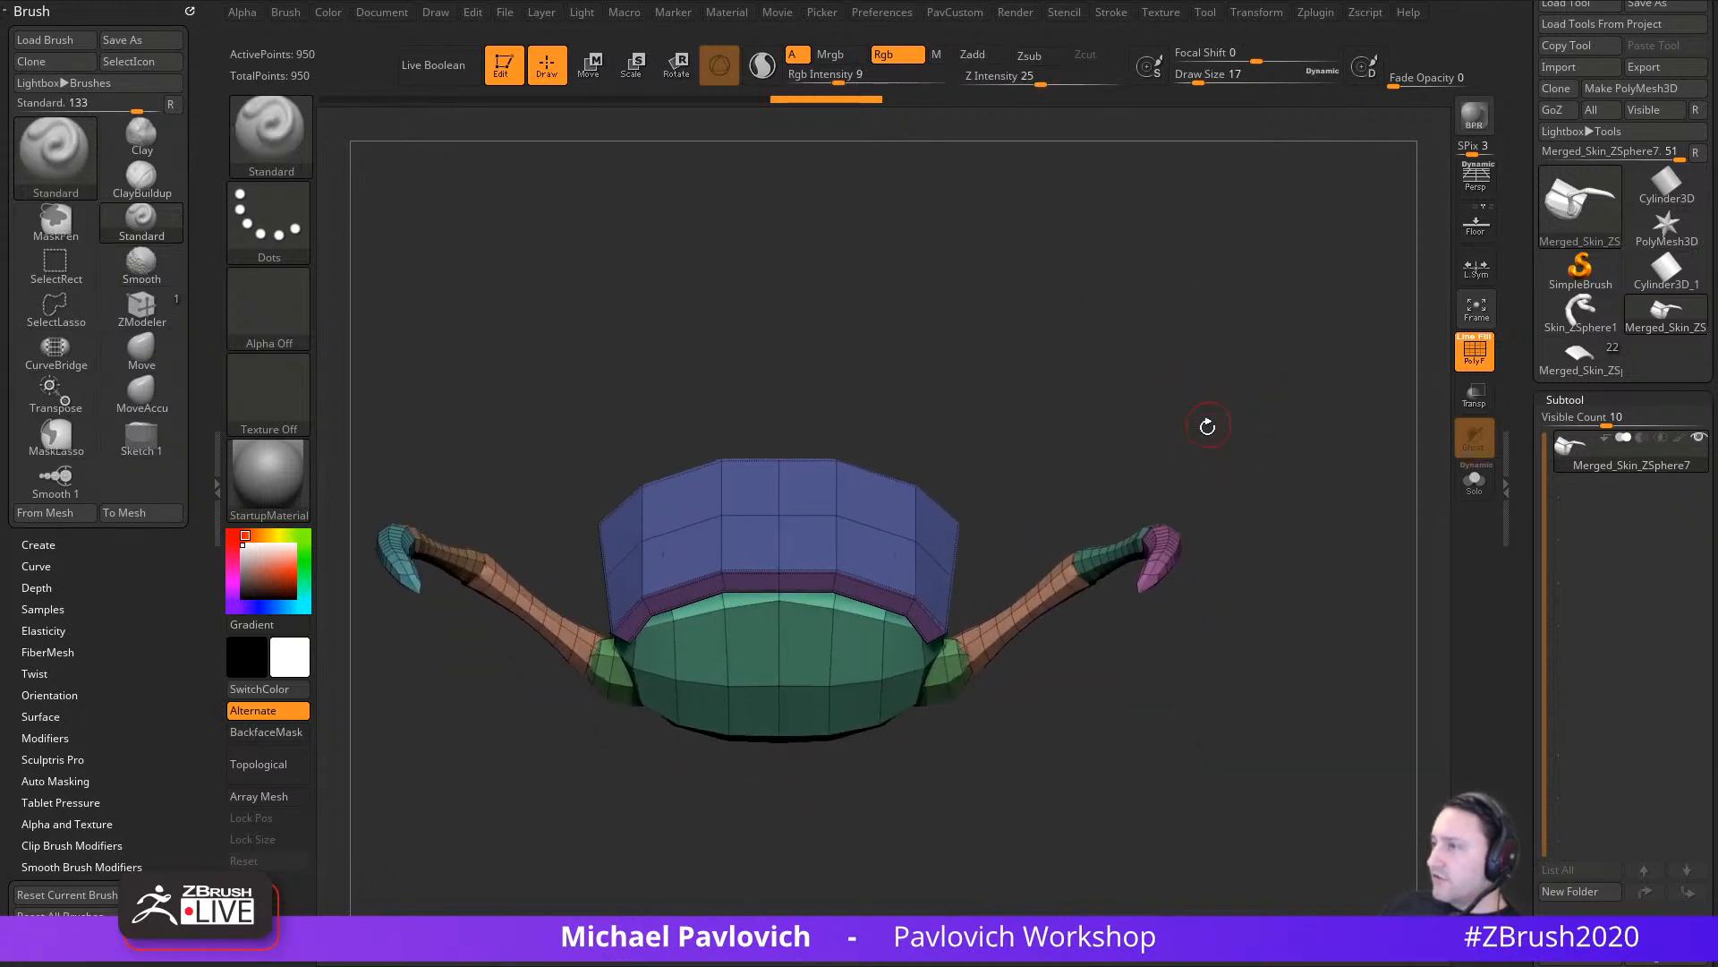
Step: Rotate the segment with Transpose in side view until its top plate lies level
right_drag(890, 483, 1235, 449)
key(w)
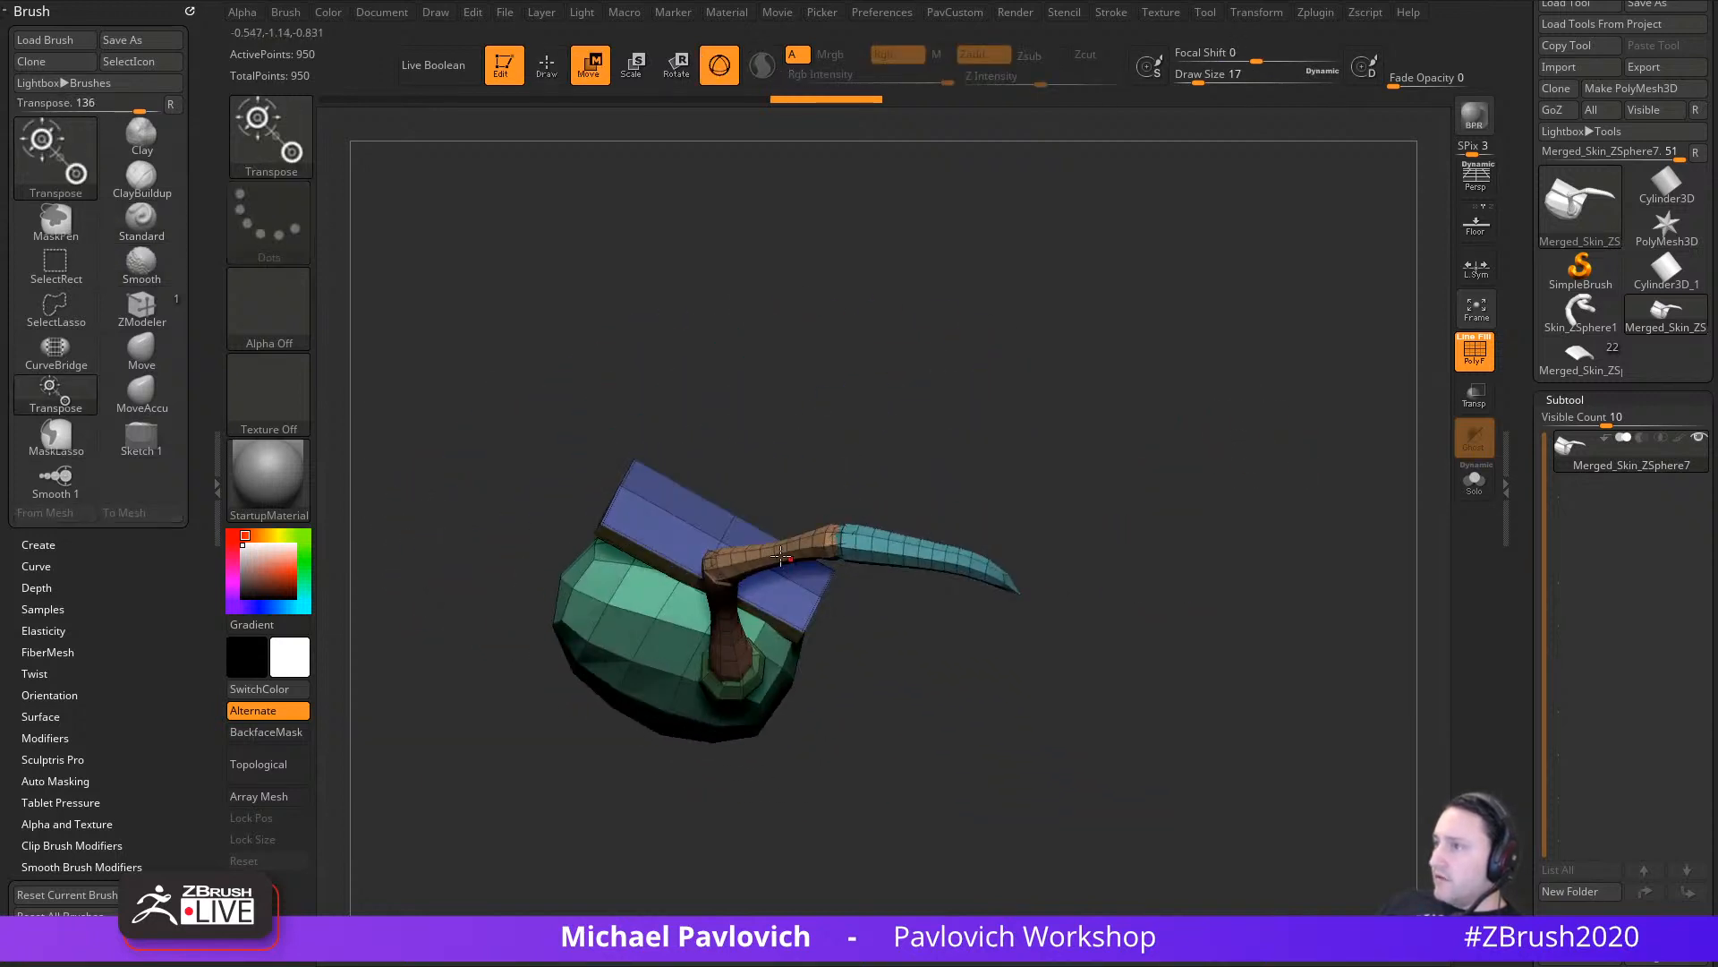
drag(725, 598, 727, 537)
key(q)
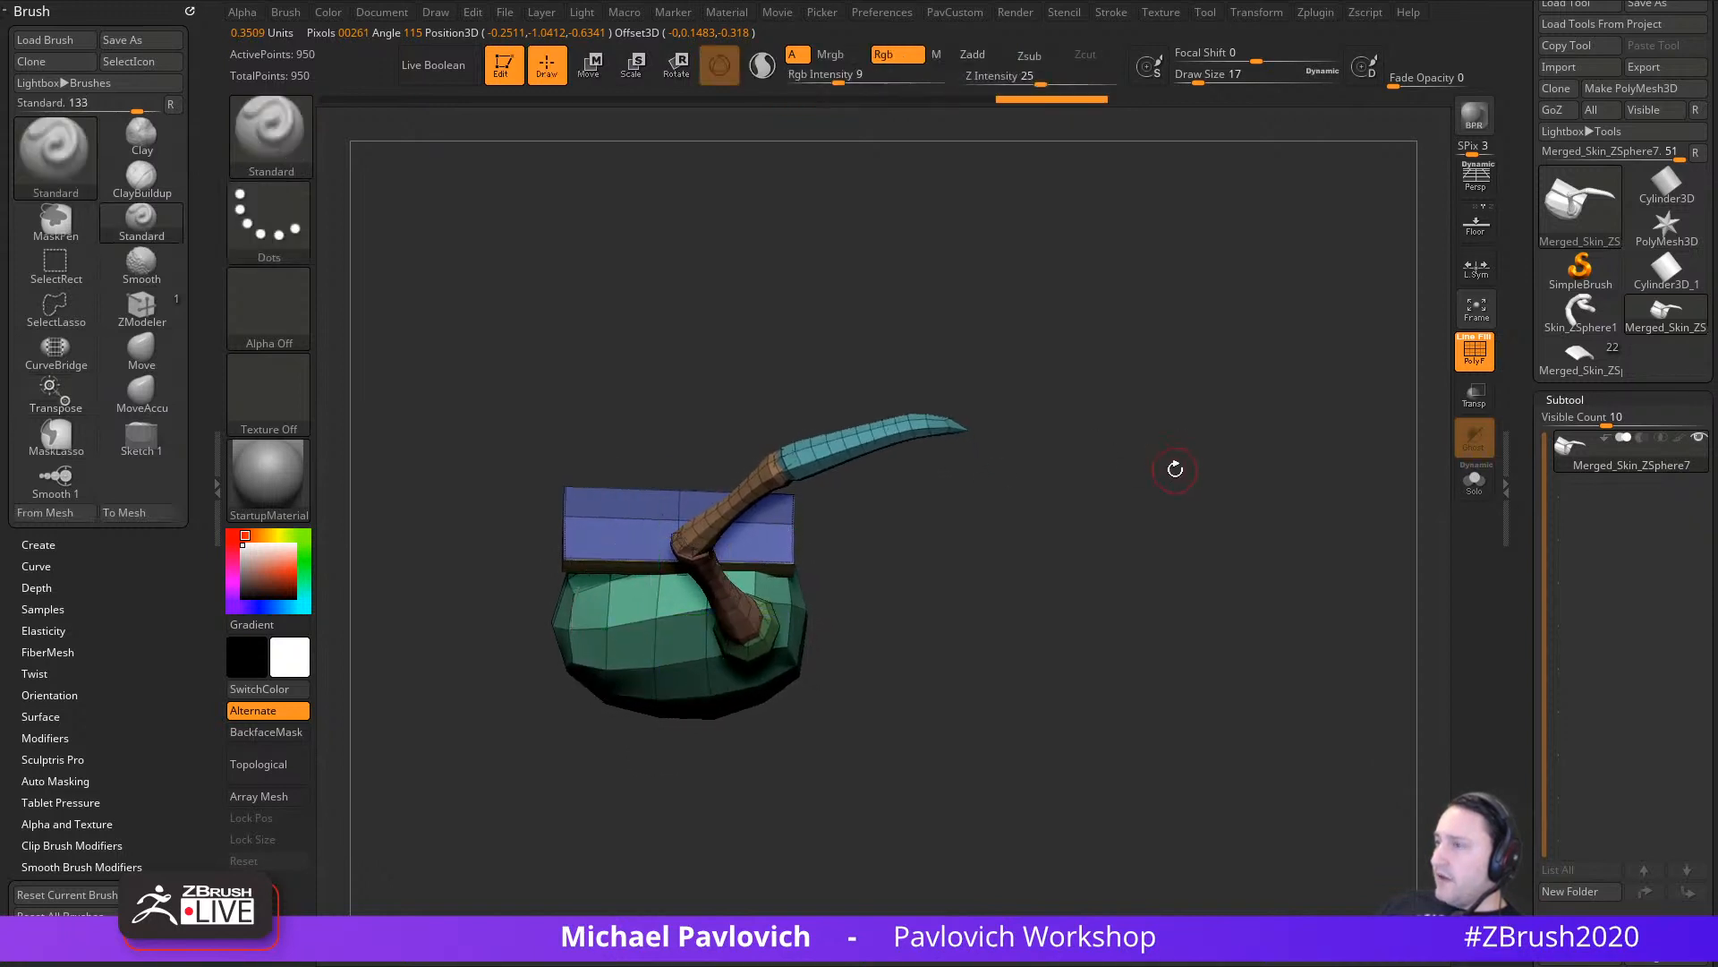
mouse_move(1170, 468)
right_down()
mouse_move(1200, 460)
mouse_move(1216, 482)
mouse_move(1182, 384)
mouse_move(1164, 417)
right_up()
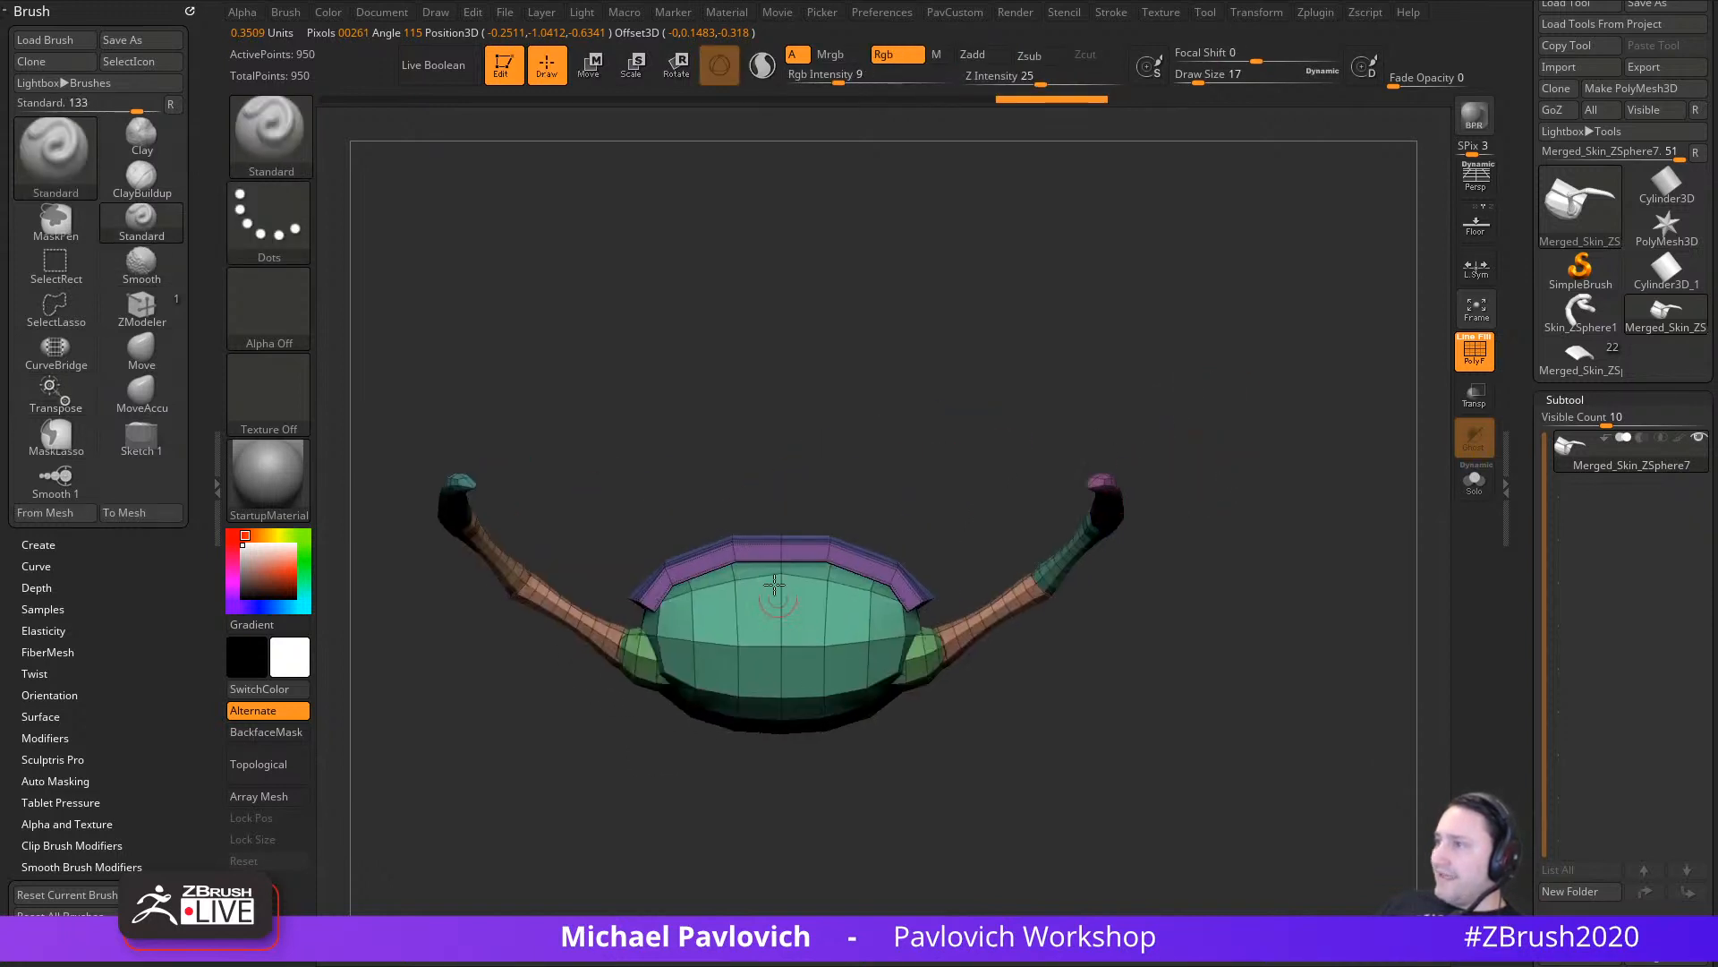
Step: Create a new InsertMesh brush from the segment as seen from above, with the leg tips facing up
right_drag(883, 732, 1109, 717)
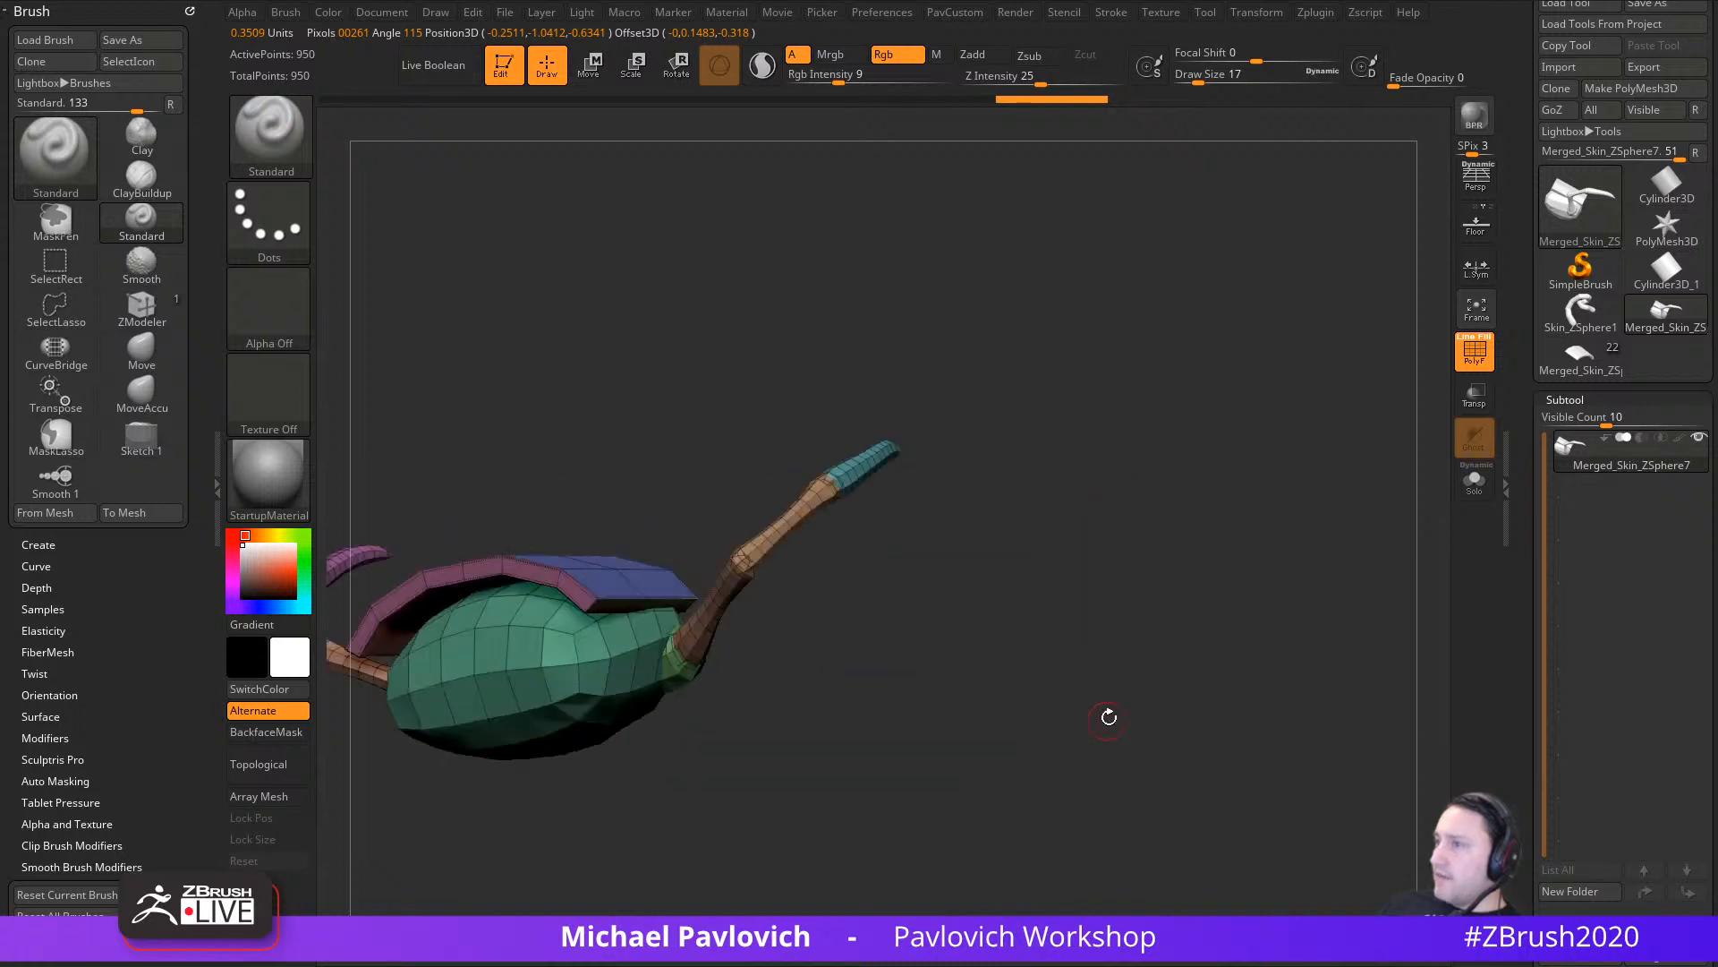
right_drag(1048, 635, 1249, 579)
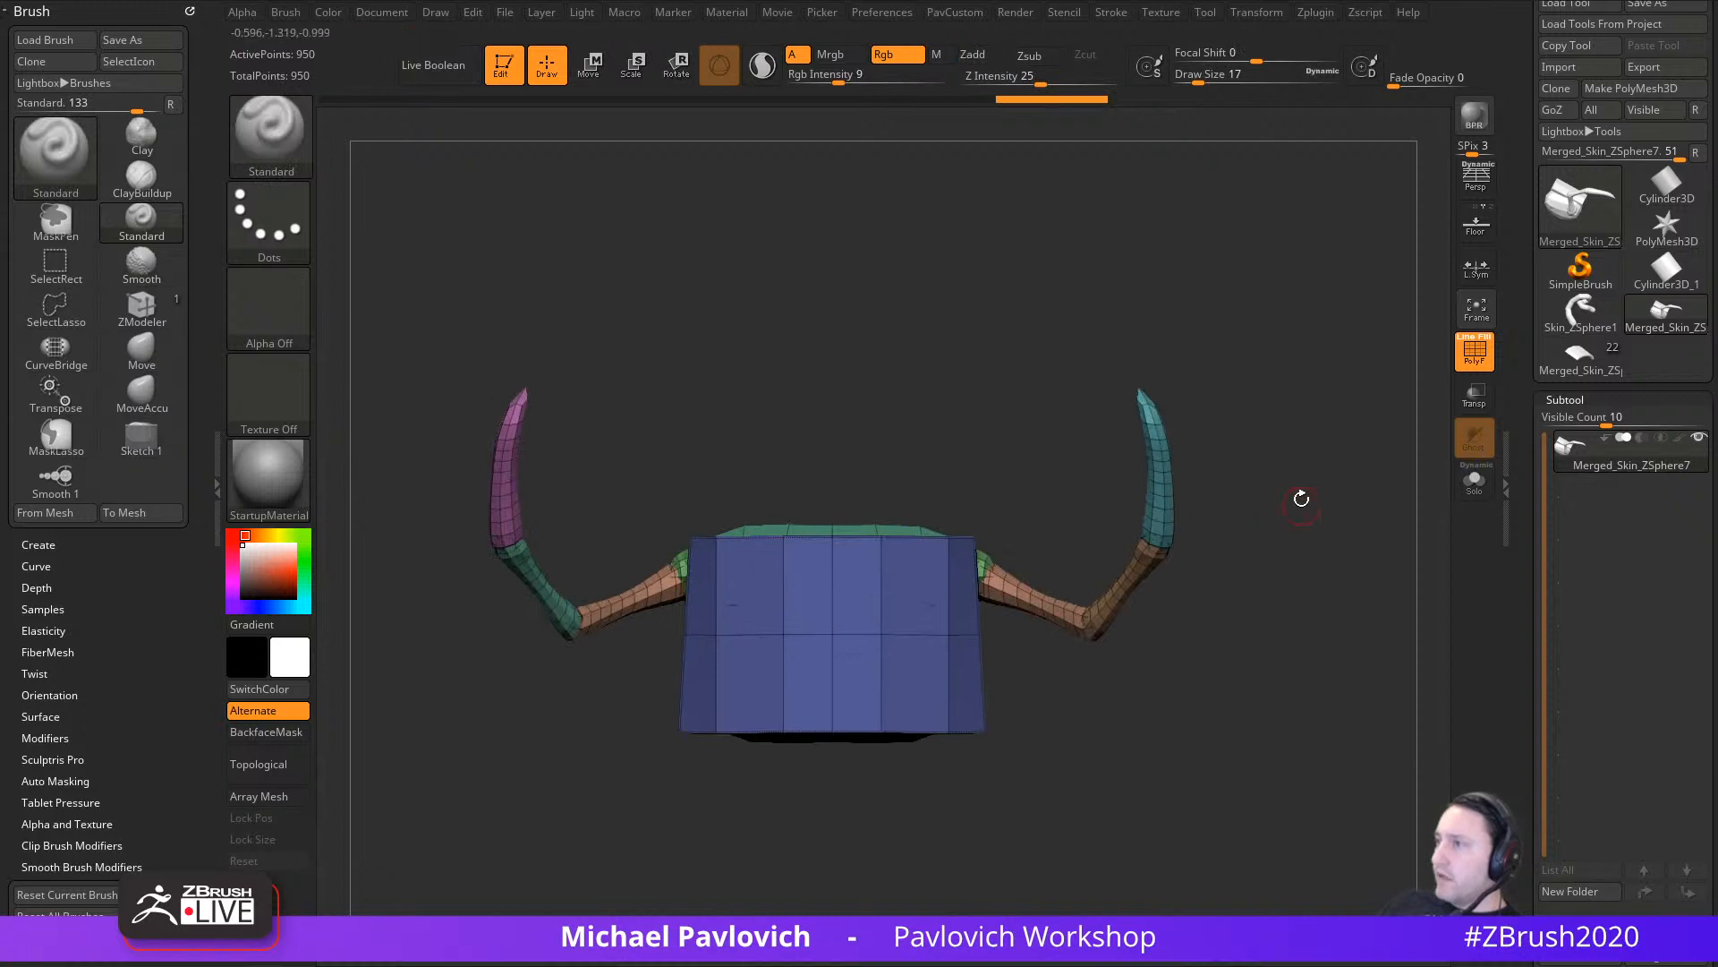
alt+right_drag(1302, 499, 1308, 545)
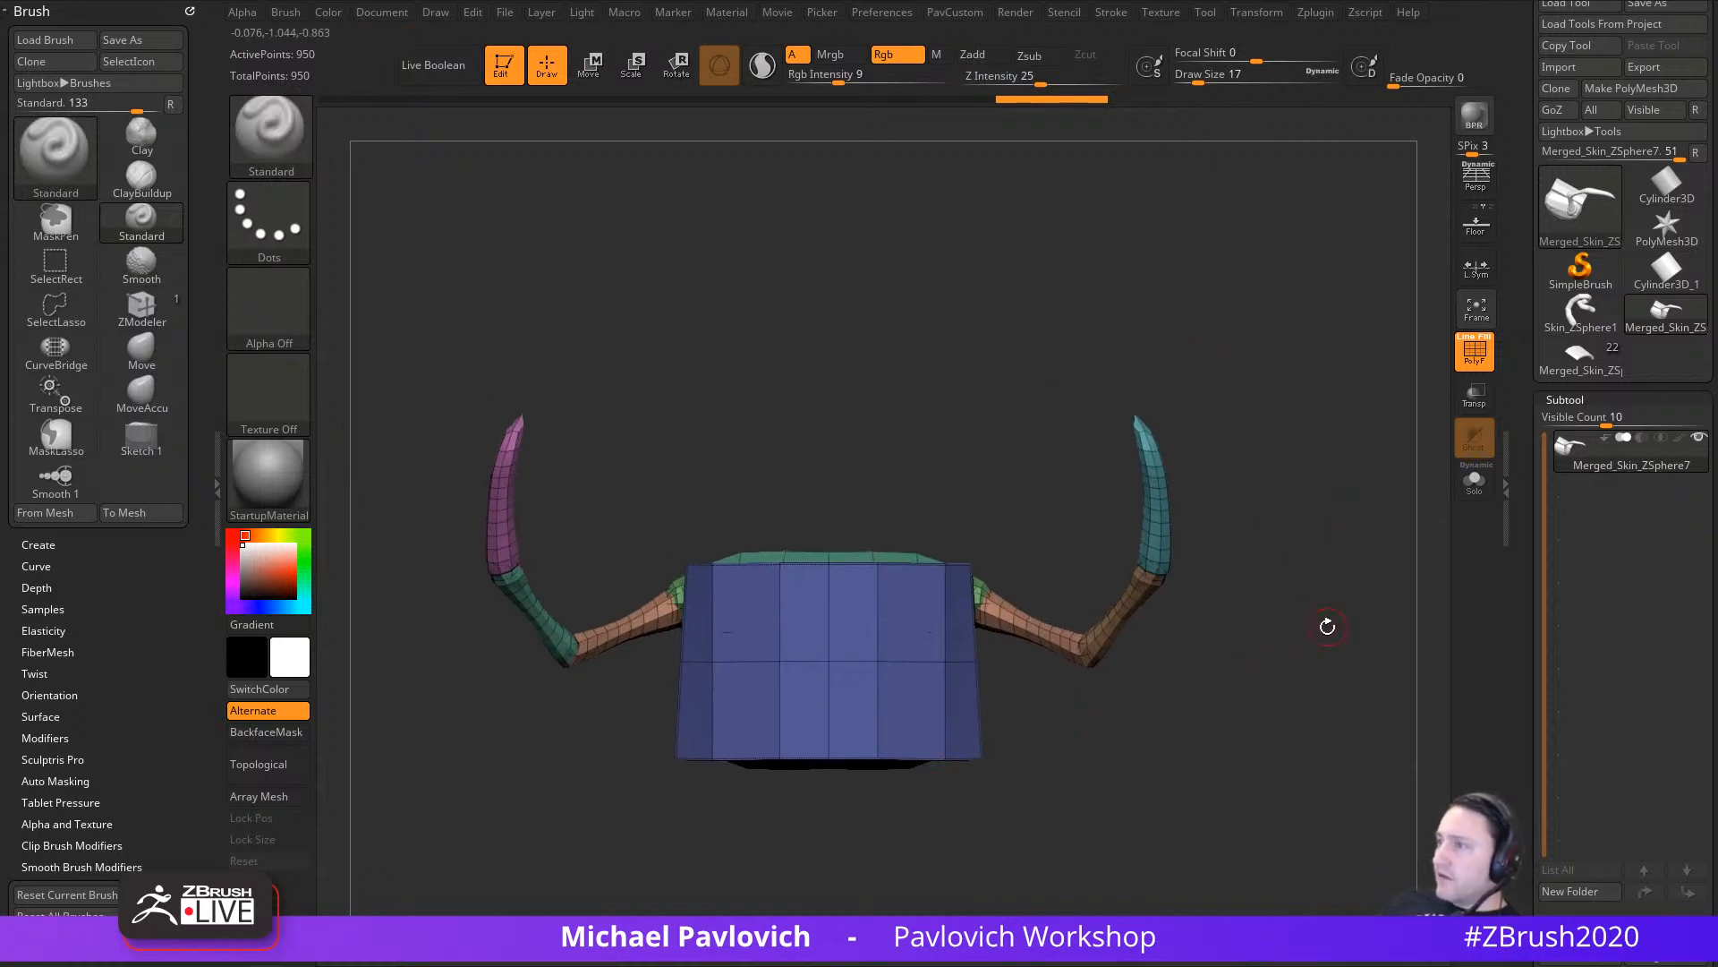
key(b)
click(810, 929)
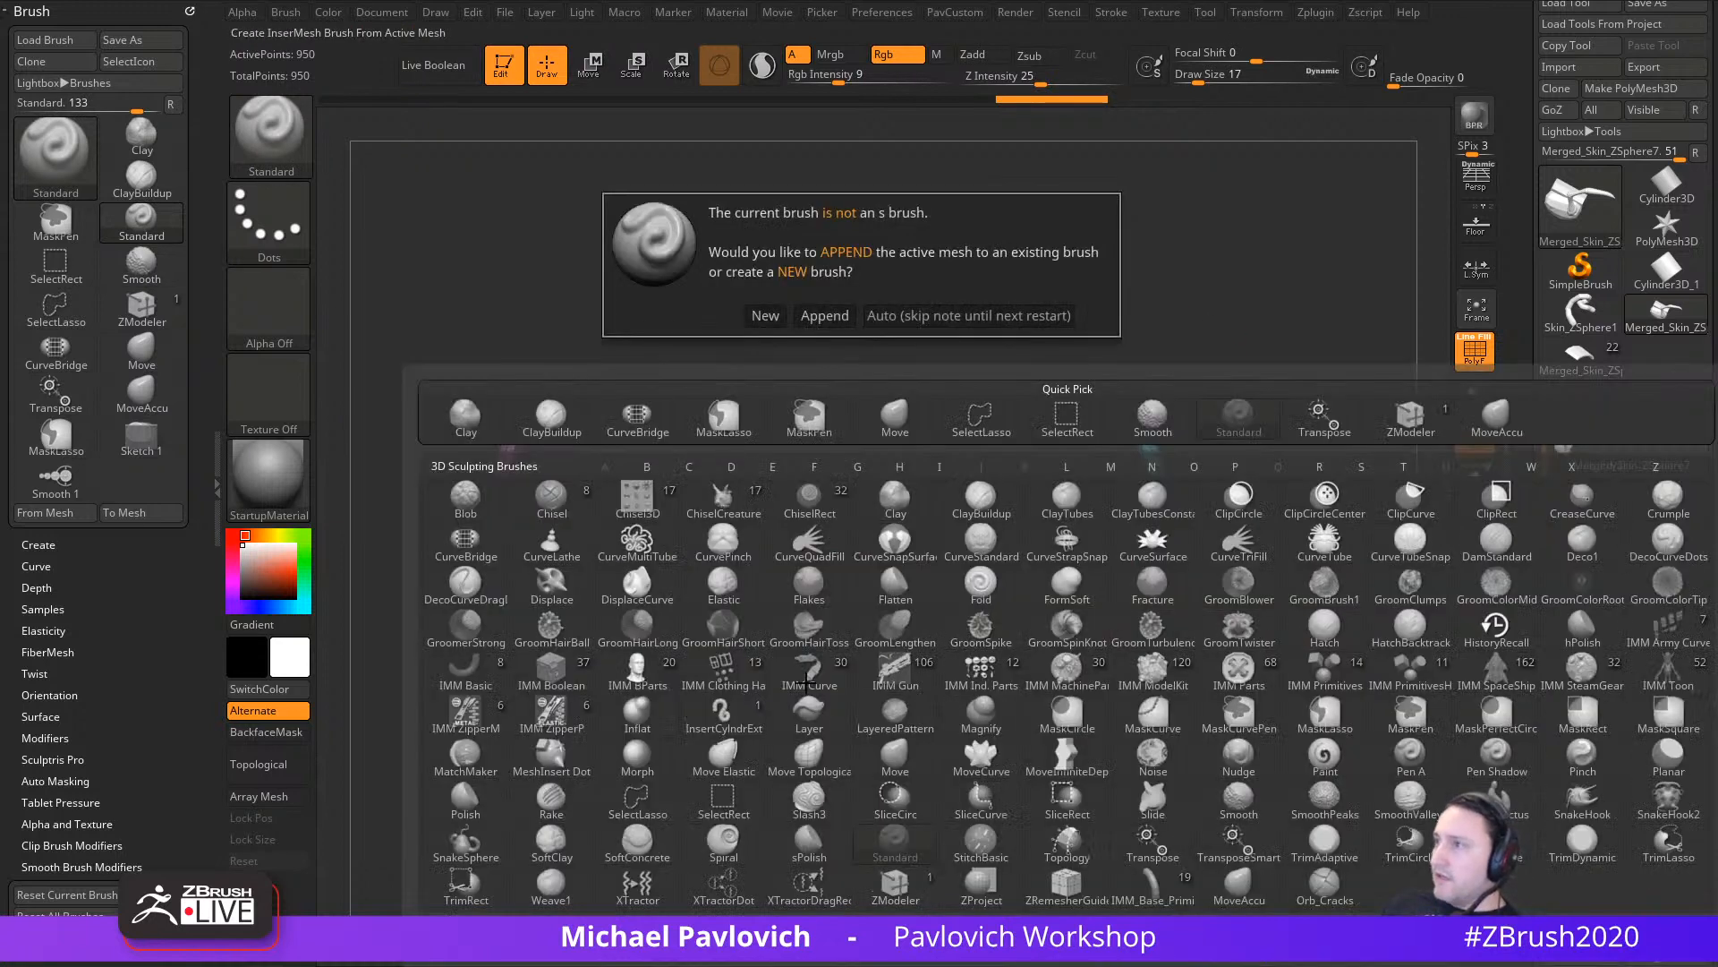
click(765, 316)
Step: Turn the segment so its leg tips face down and append it to the current InsertMesh brush
drag(1301, 633, 1096, 315)
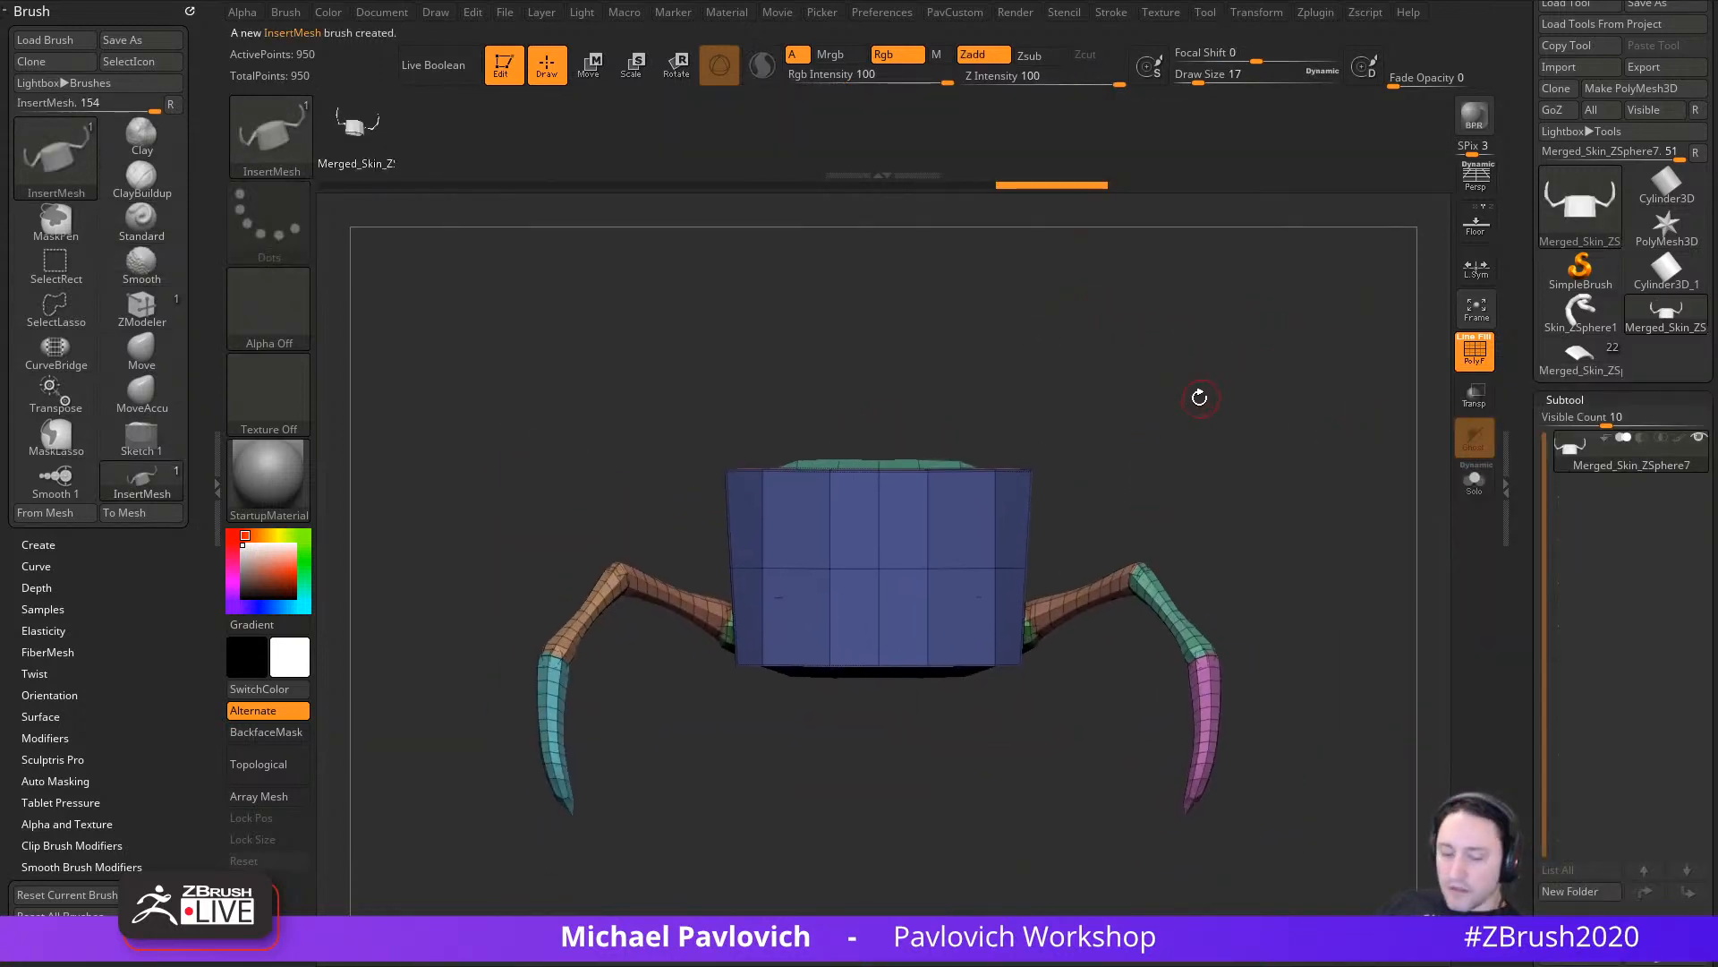
key(b)
click(810, 929)
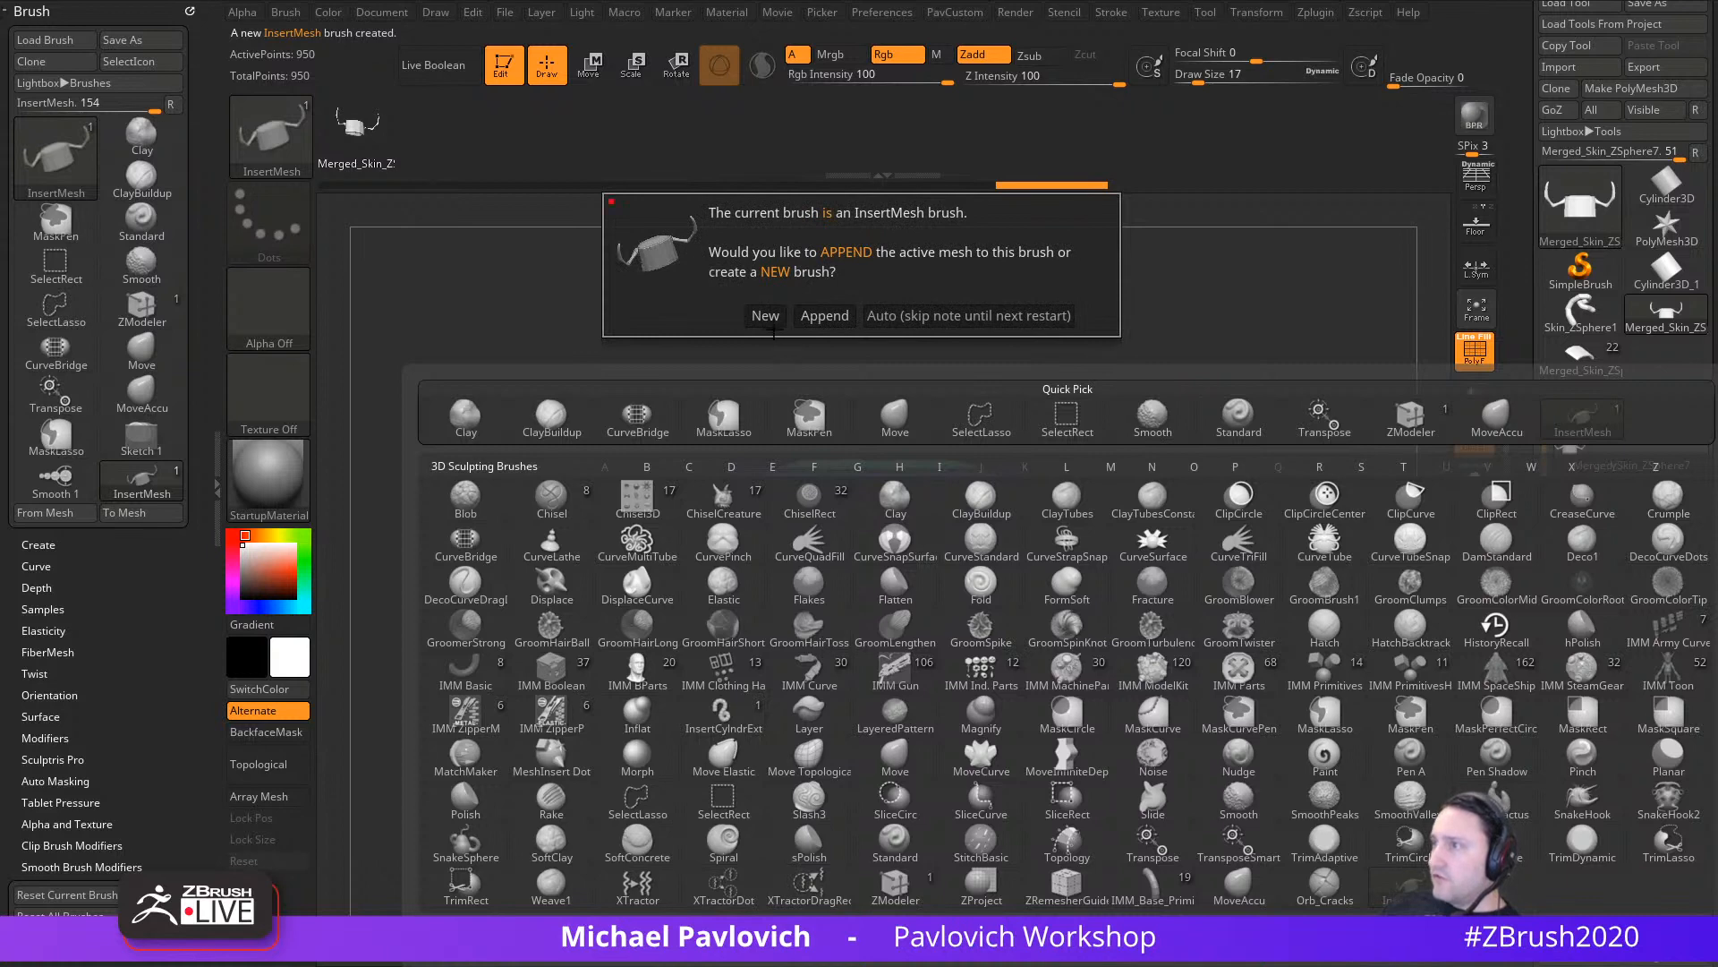
click(798, 316)
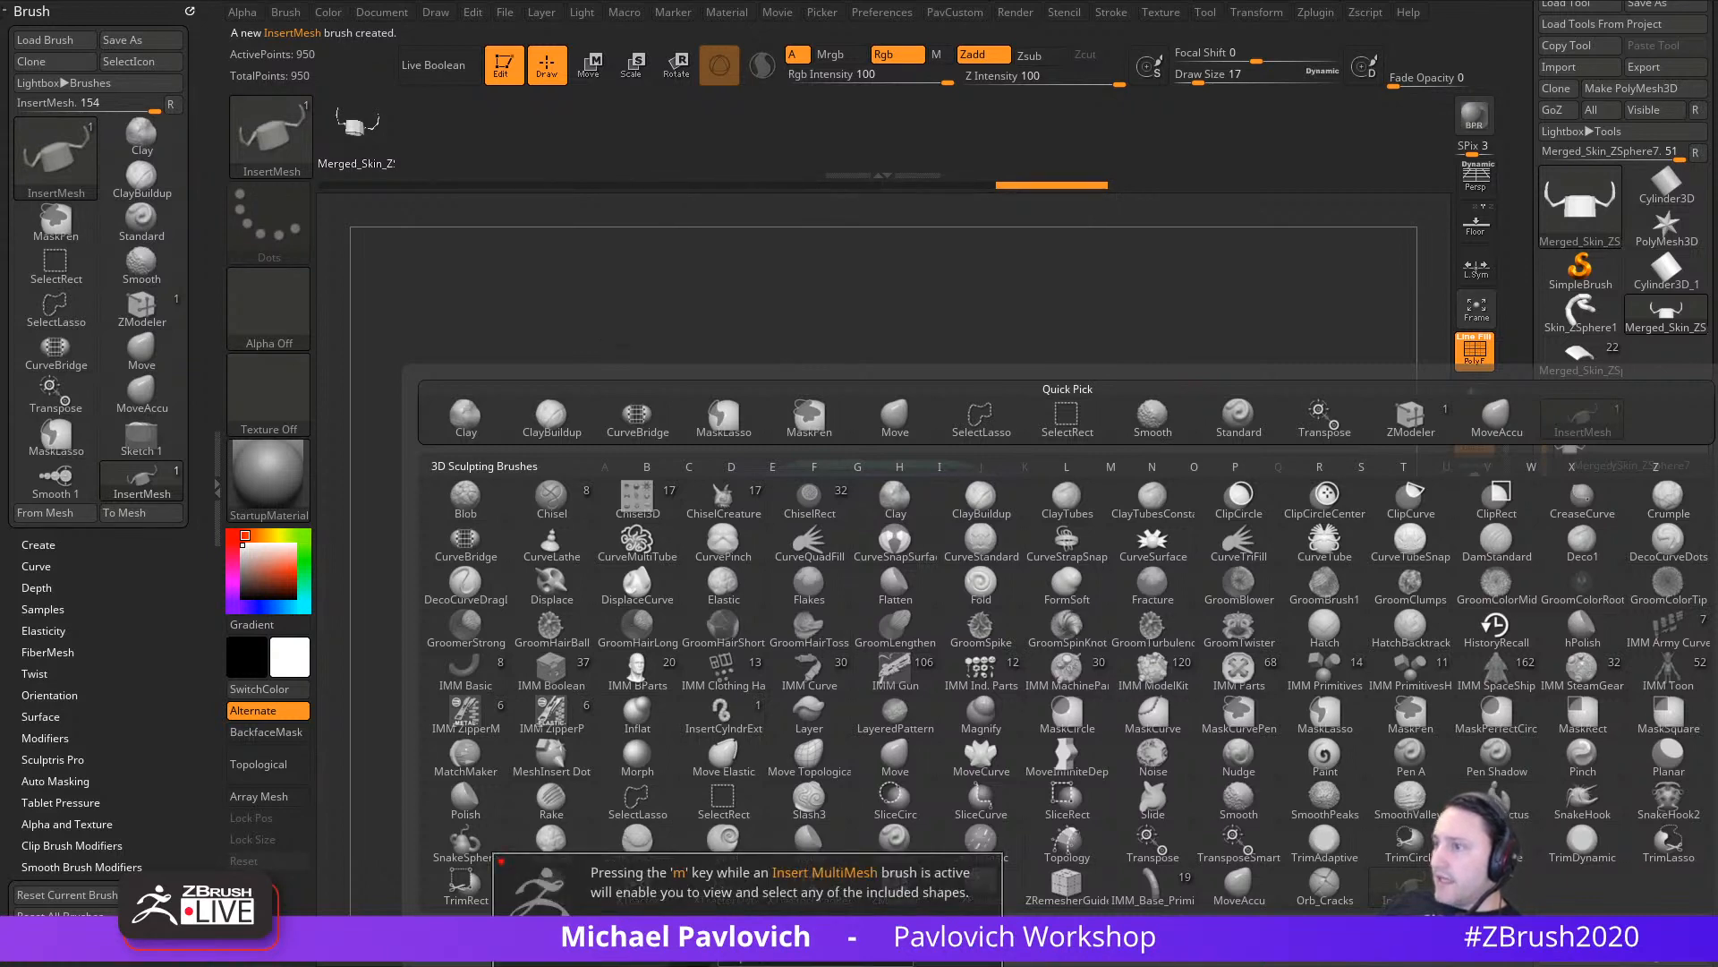
Step: Try inserting copies of the appended segment on the plate, and undo the insertions
alt+drag(1230, 398, 1257, 517)
drag(1265, 521, 1221, 470)
drag(833, 549, 1005, 586)
drag(952, 515, 1058, 613)
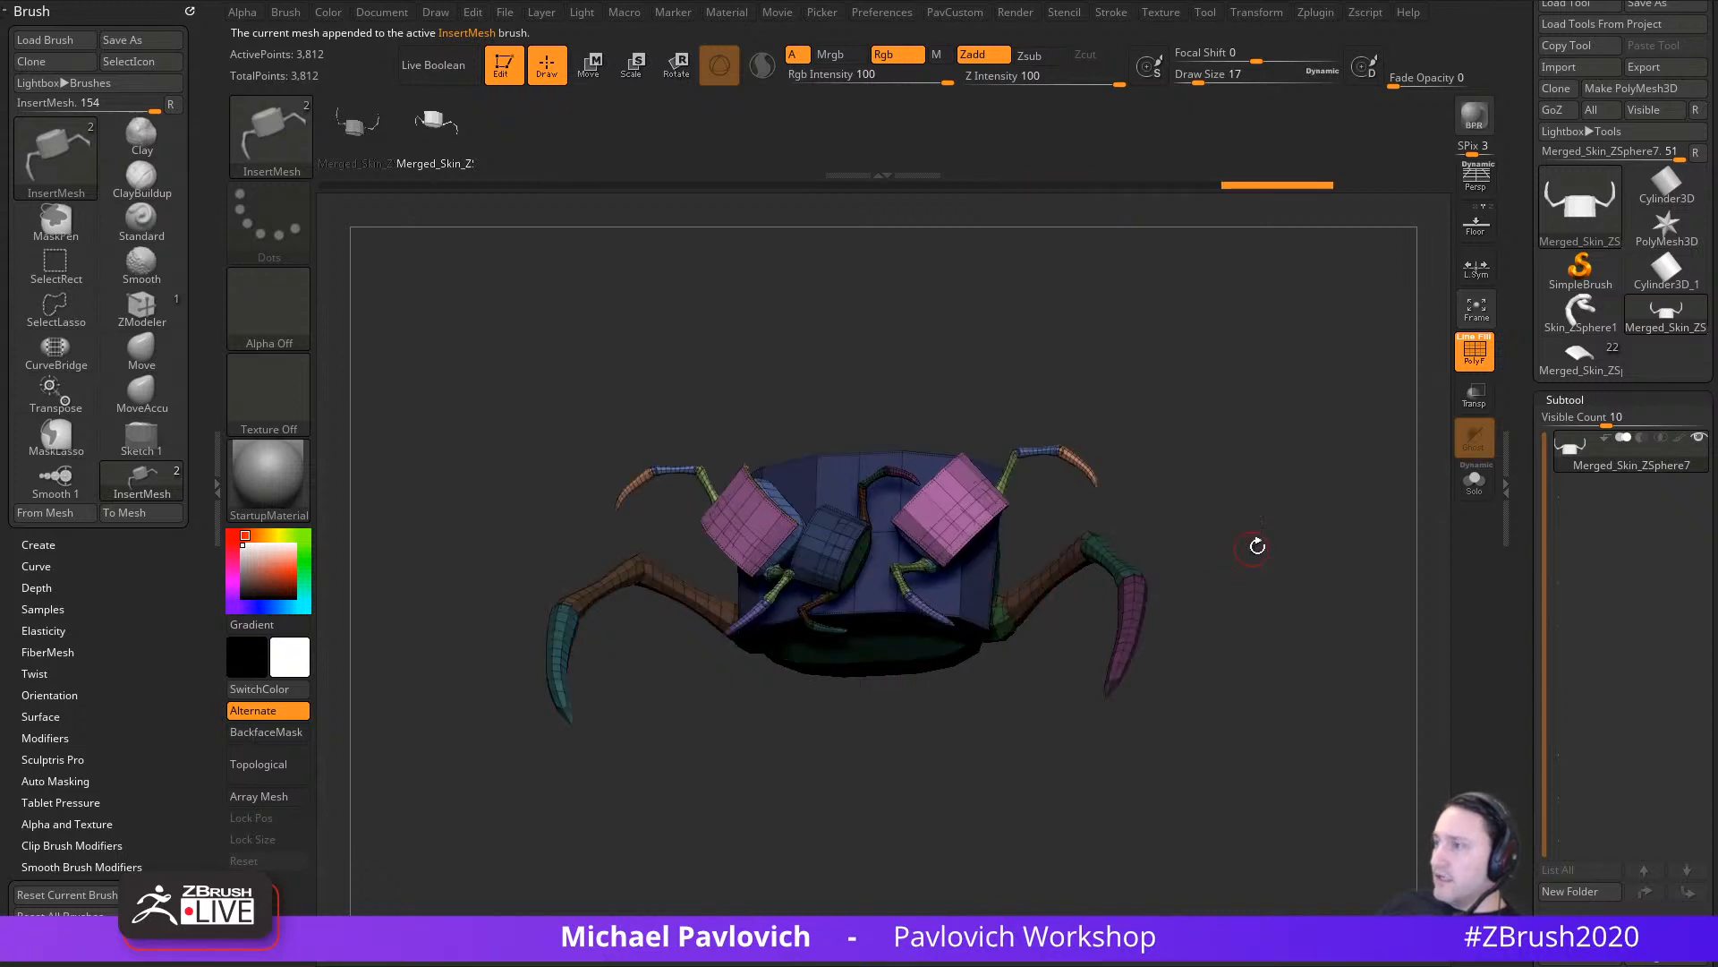
drag(1257, 546, 1281, 495)
key(ctrl+z)
key(ctrl+z)
Step: Try inserting the first segment variant on the plate, undo it, and choose from the InsertMesh brush's mesh variants
click(360, 128)
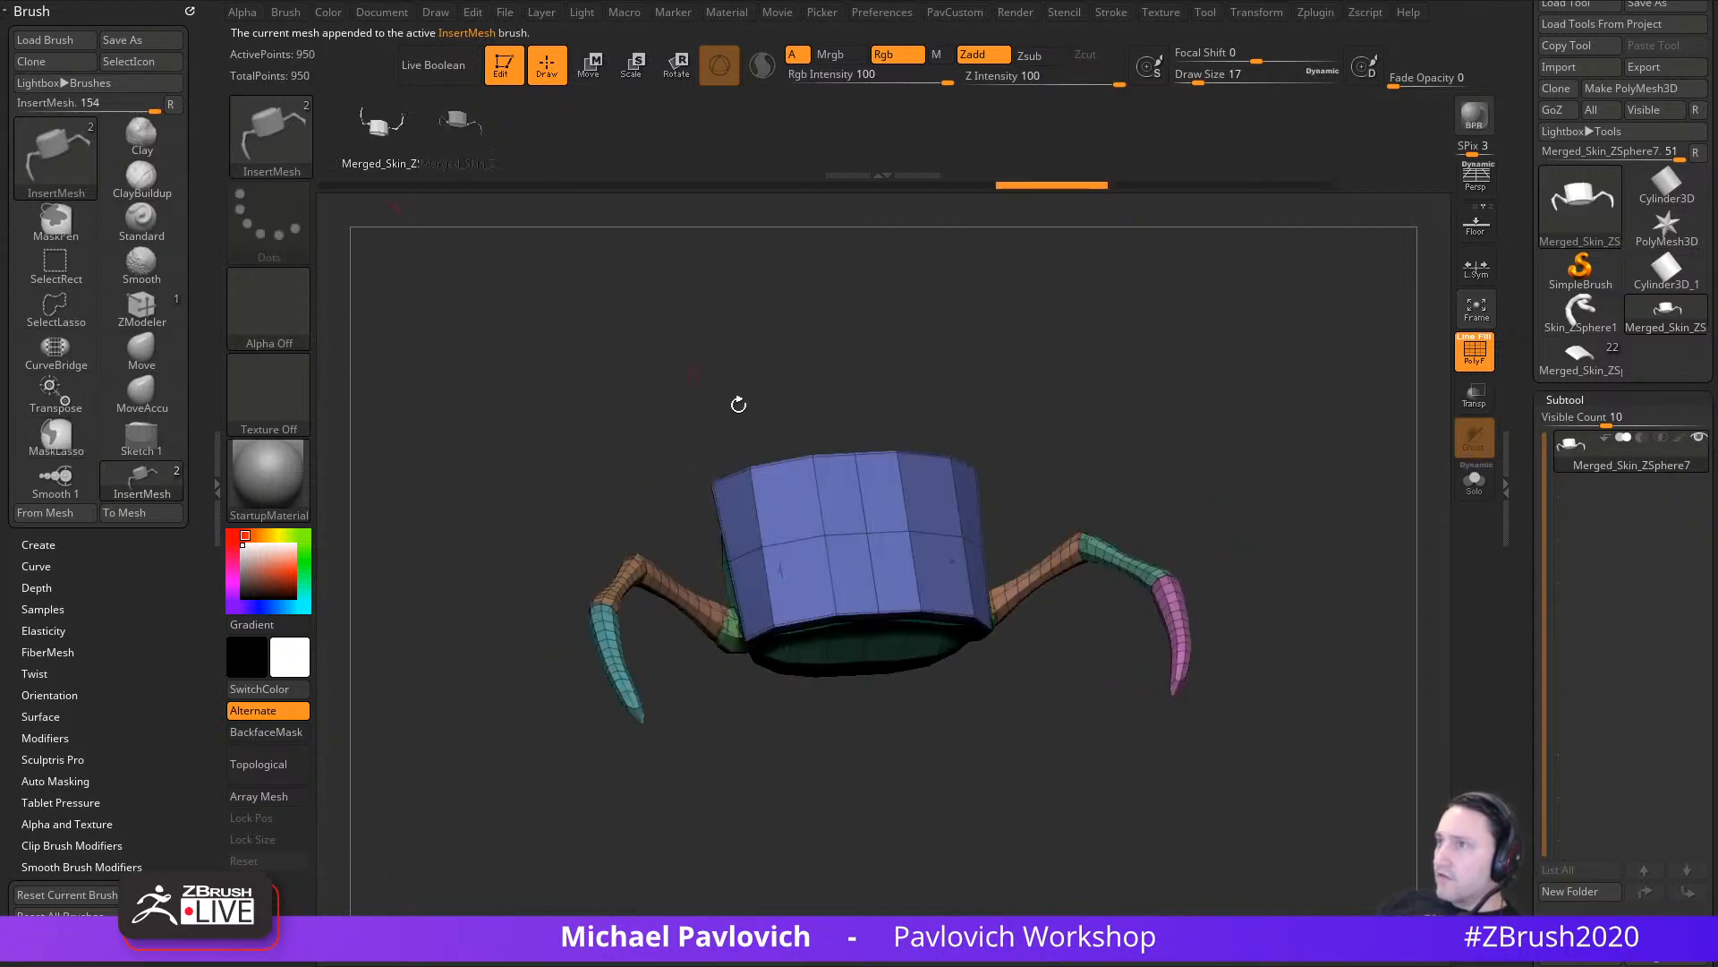
drag(926, 545, 1016, 591)
drag(944, 596, 1057, 638)
key(ctrl+z)
key(ctrl+z)
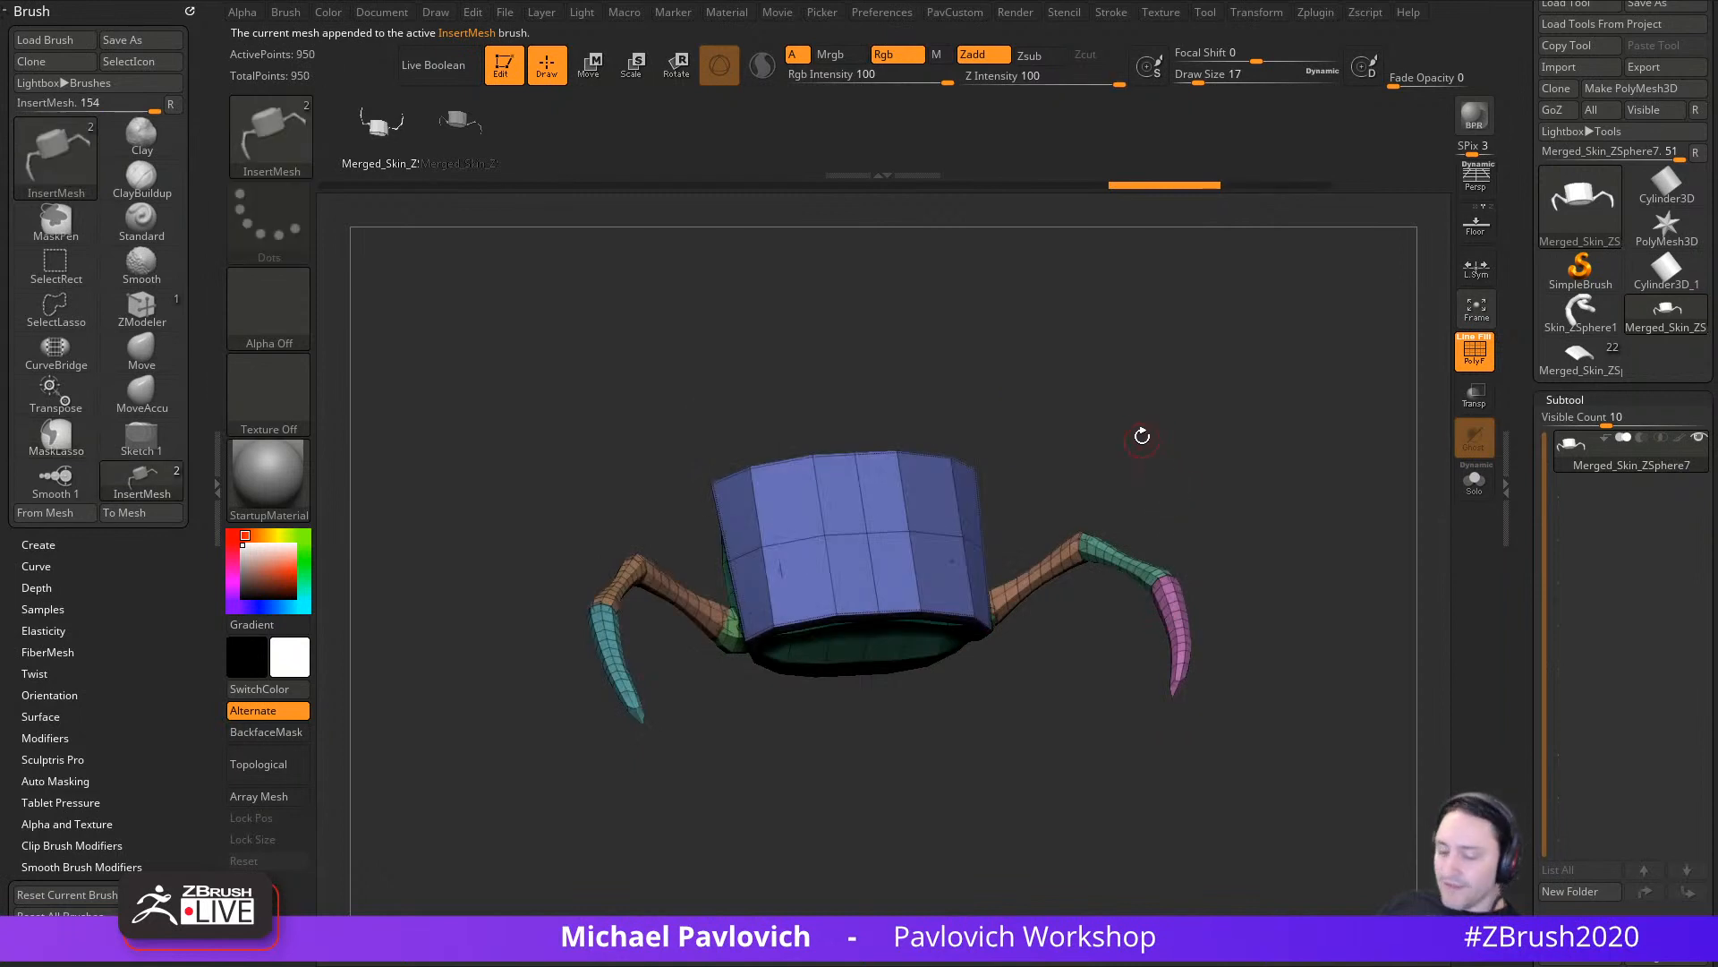
key(m)
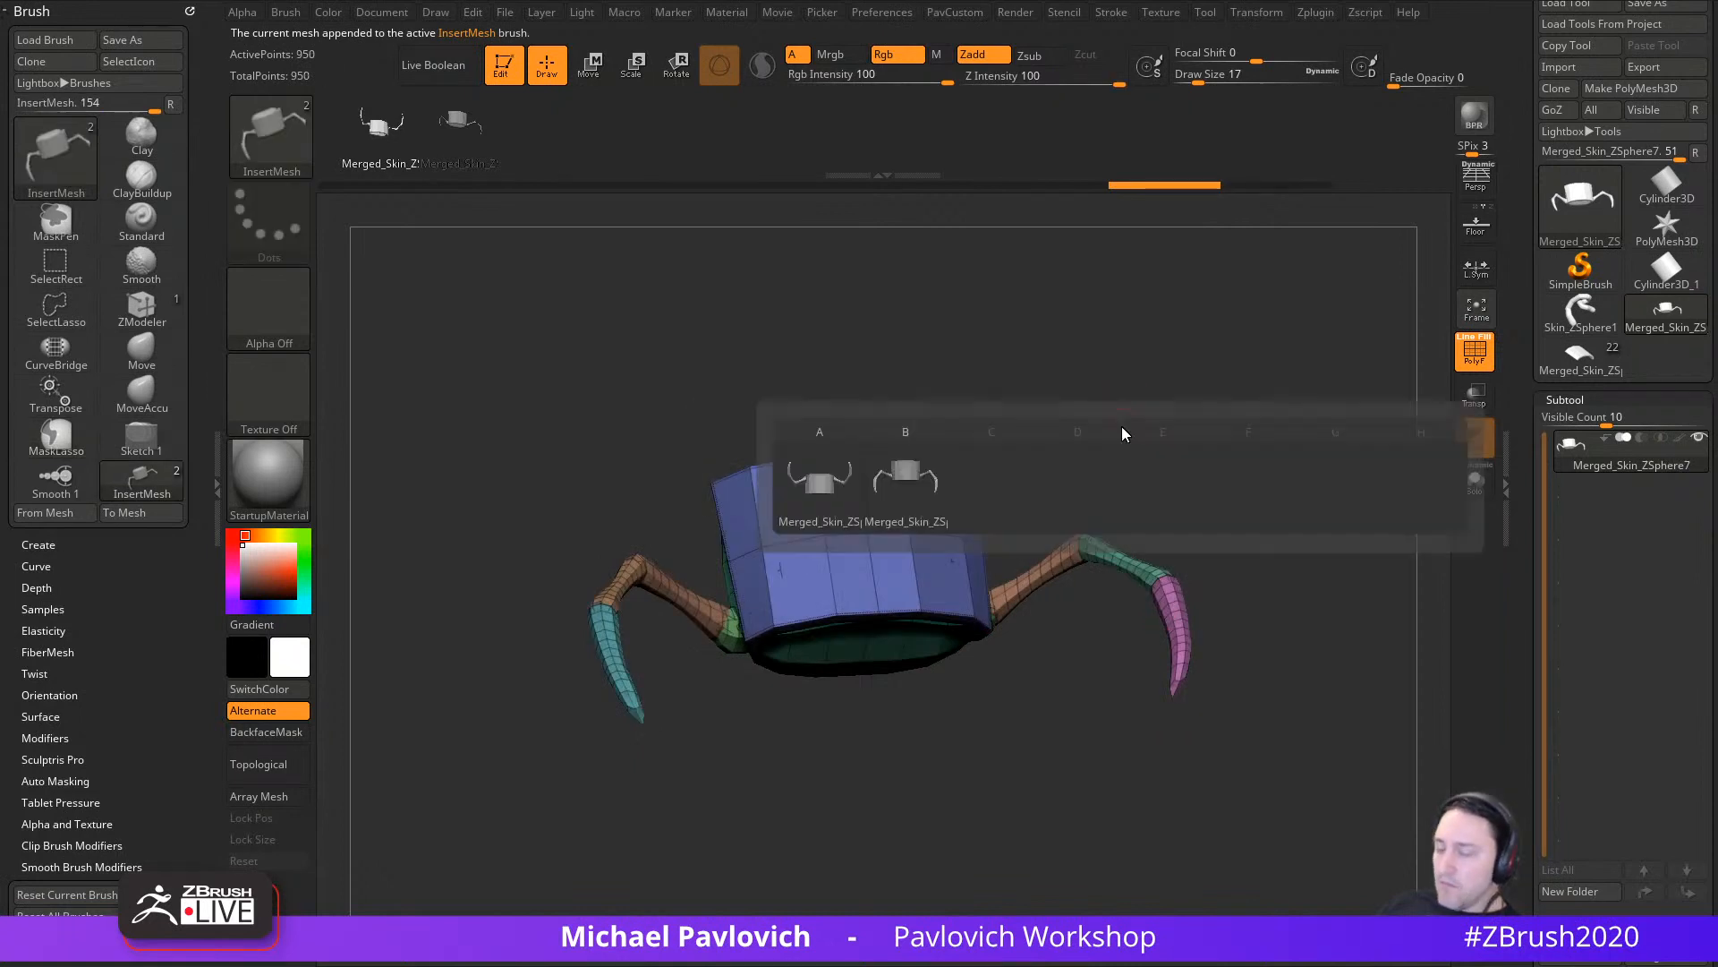
click(881, 502)
alt+drag(1301, 511, 1219, 682)
Step: Switch to the Standard brush and enable Curve Mode for its stroke
key(b)
key(s)
key(t)
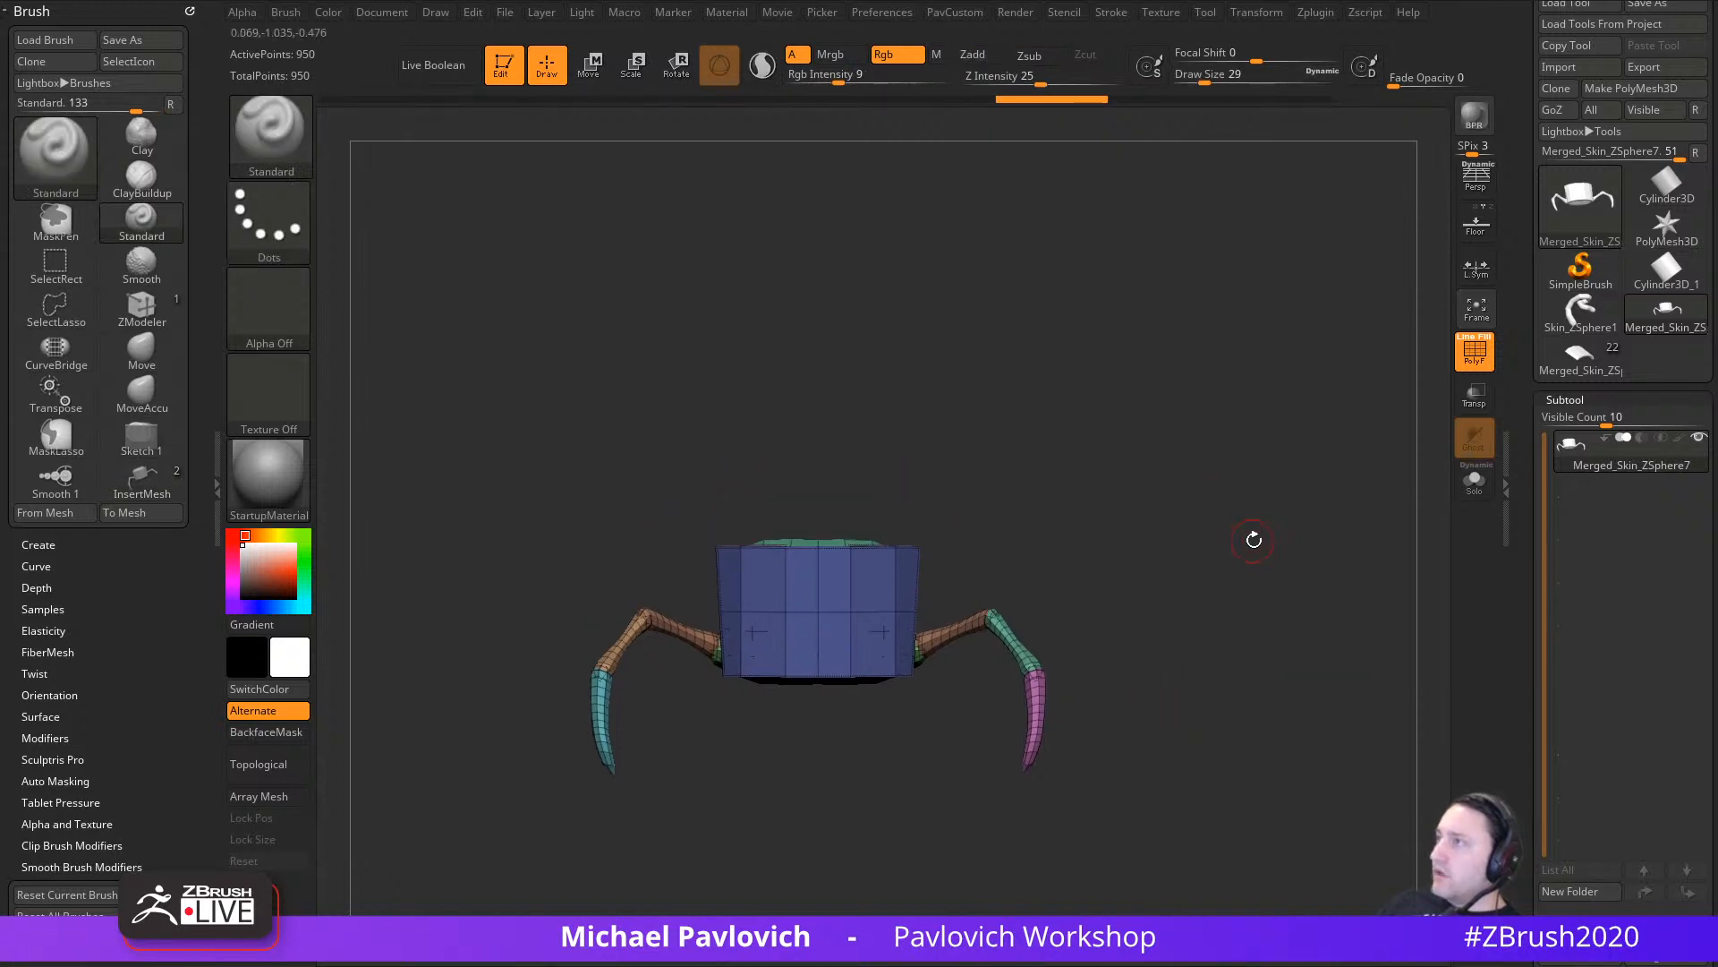
alt+drag(1254, 540, 1161, 511)
click(1111, 11)
key(shift)
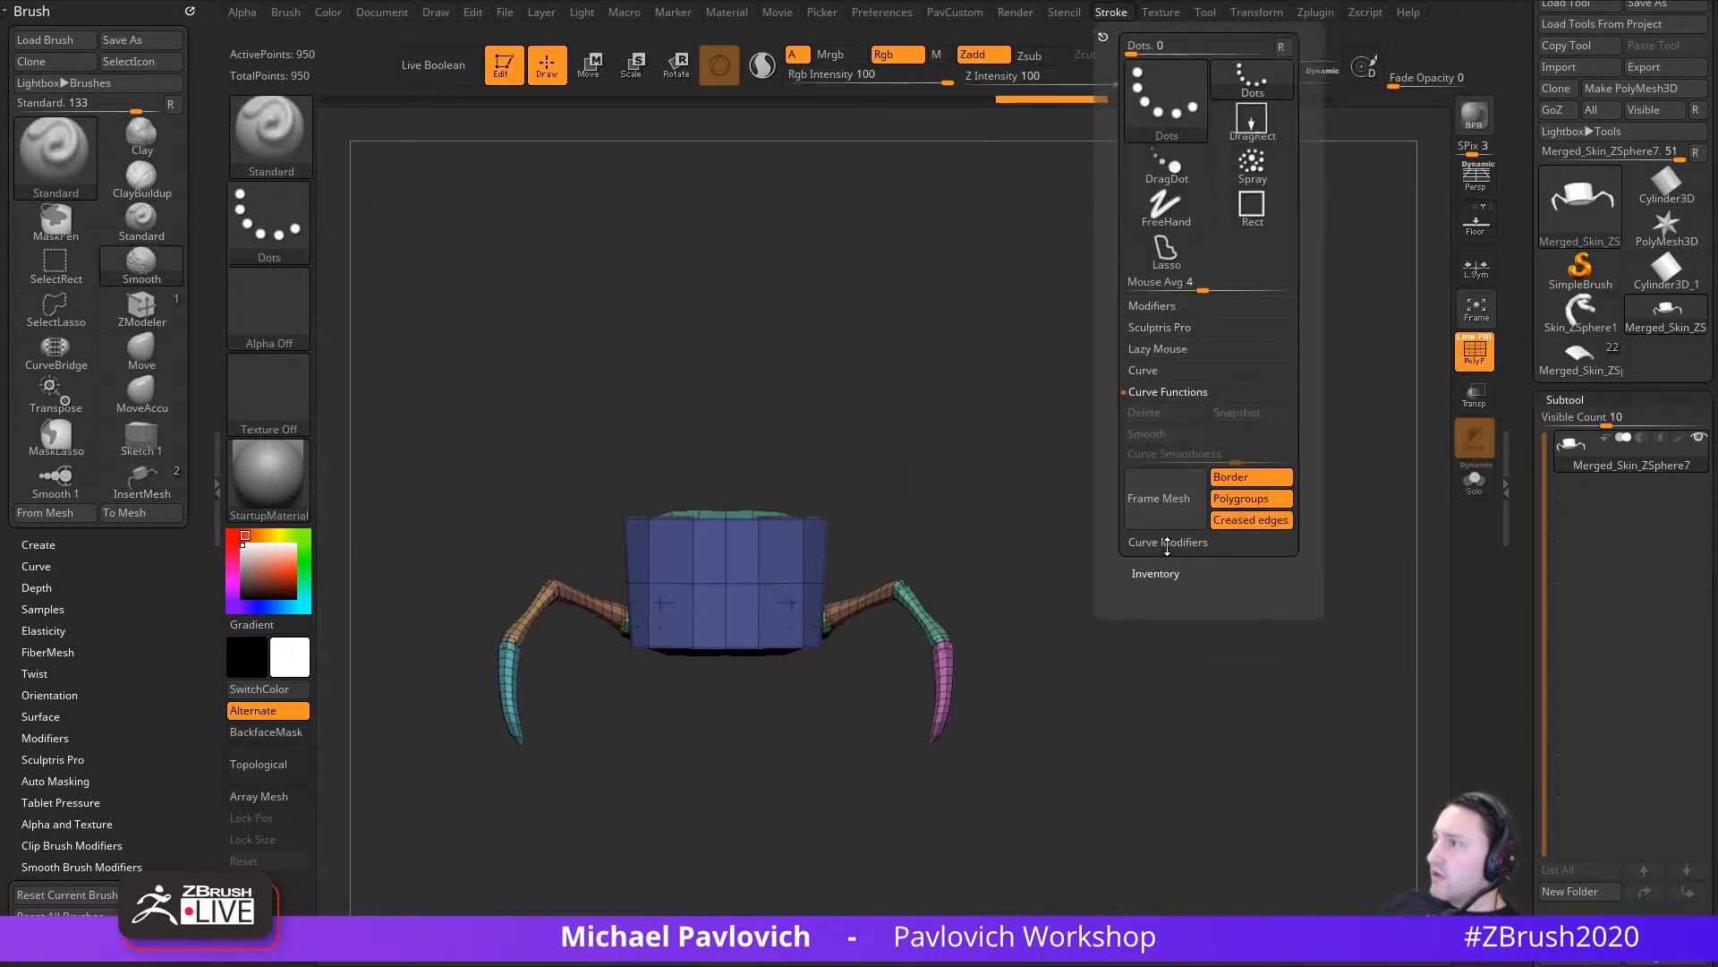
click(1162, 374)
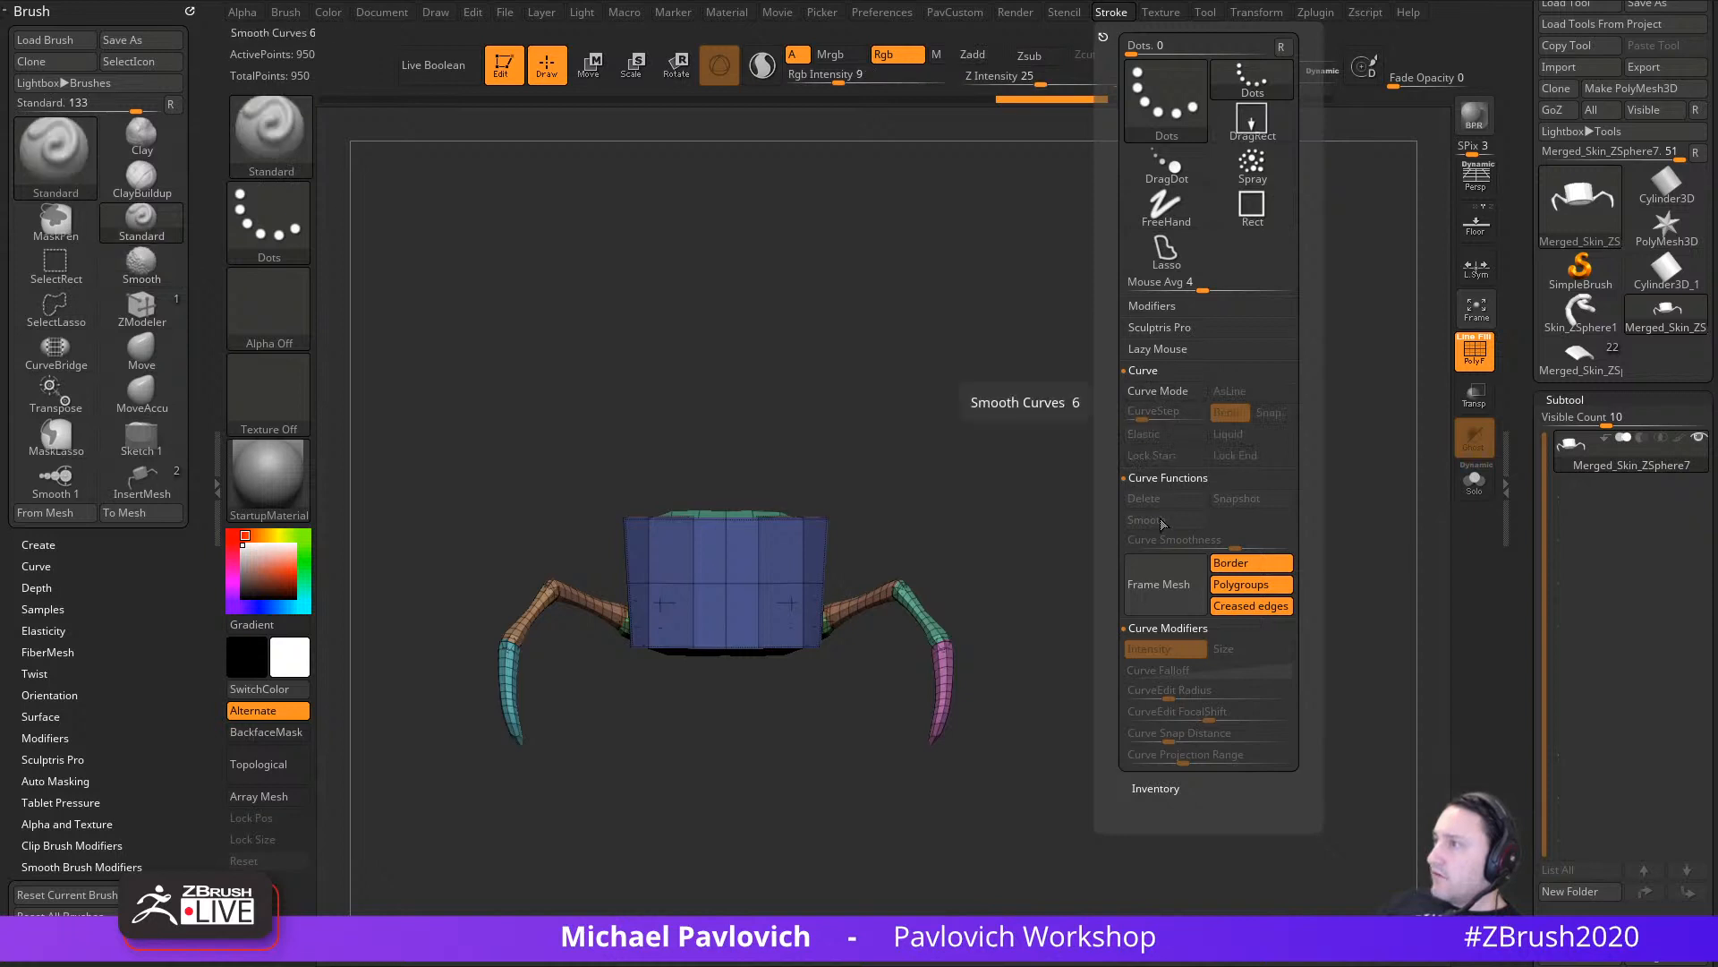
click(1158, 392)
alt+drag(997, 482, 889, 545)
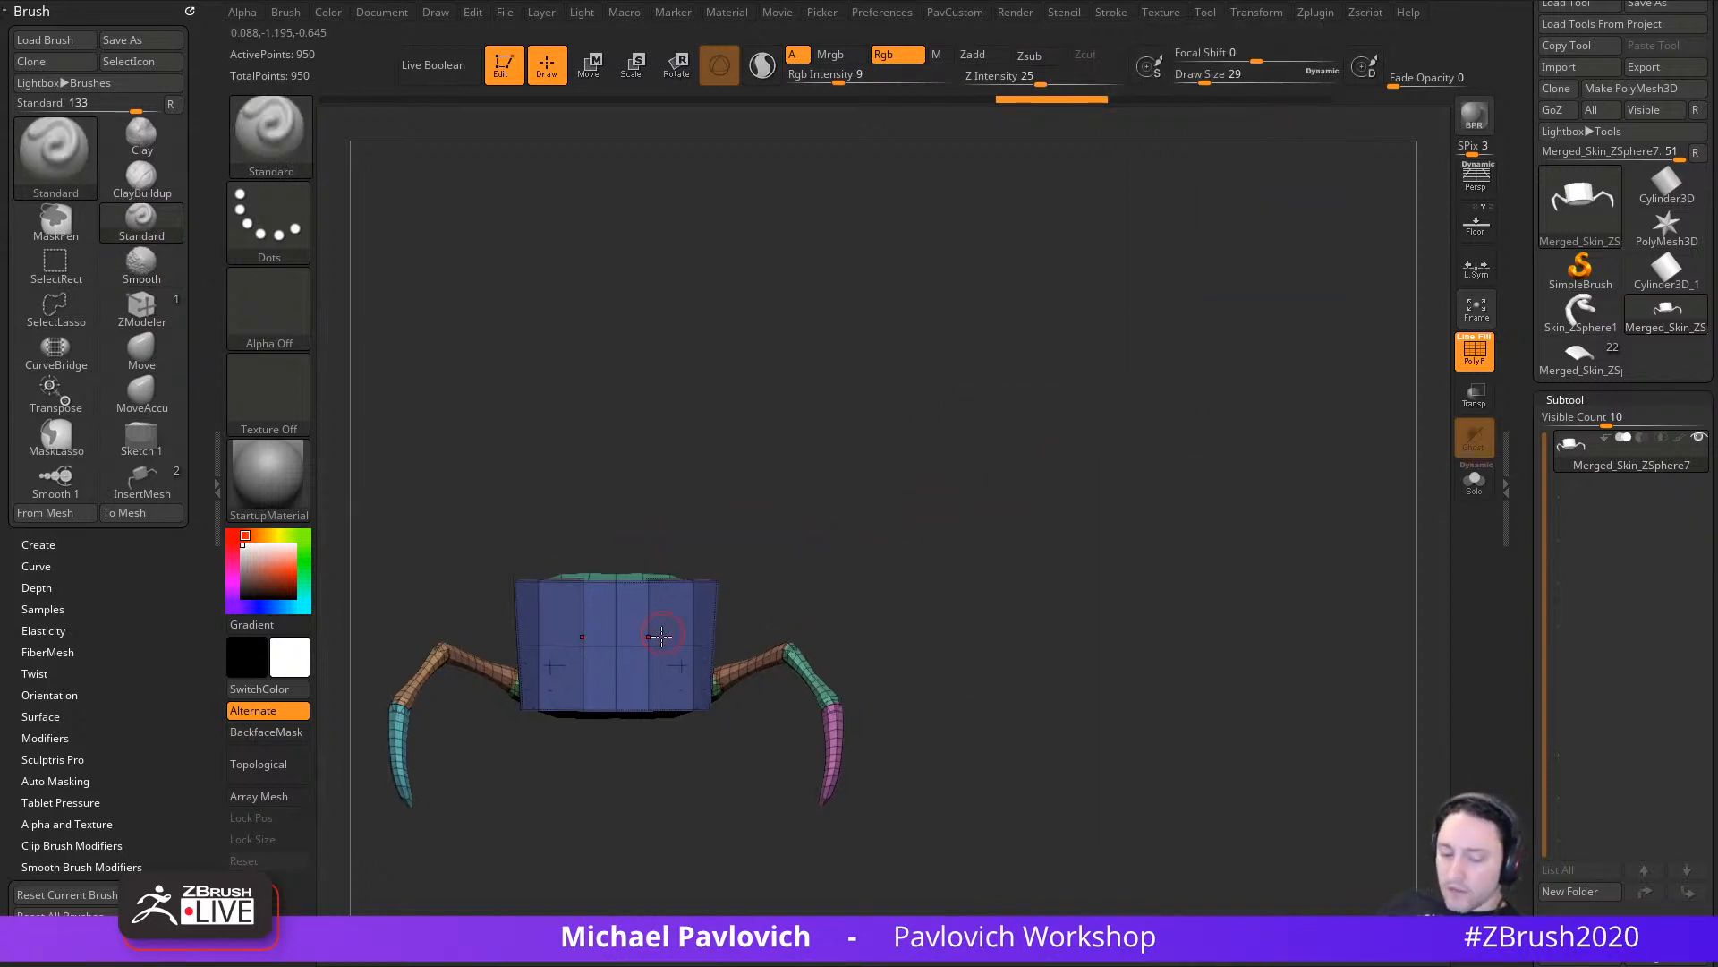
Step: Draw a test curve from the plate out into empty space, remove it, and set the draw size to 187
drag(659, 645, 1108, 289)
key(bracketright)
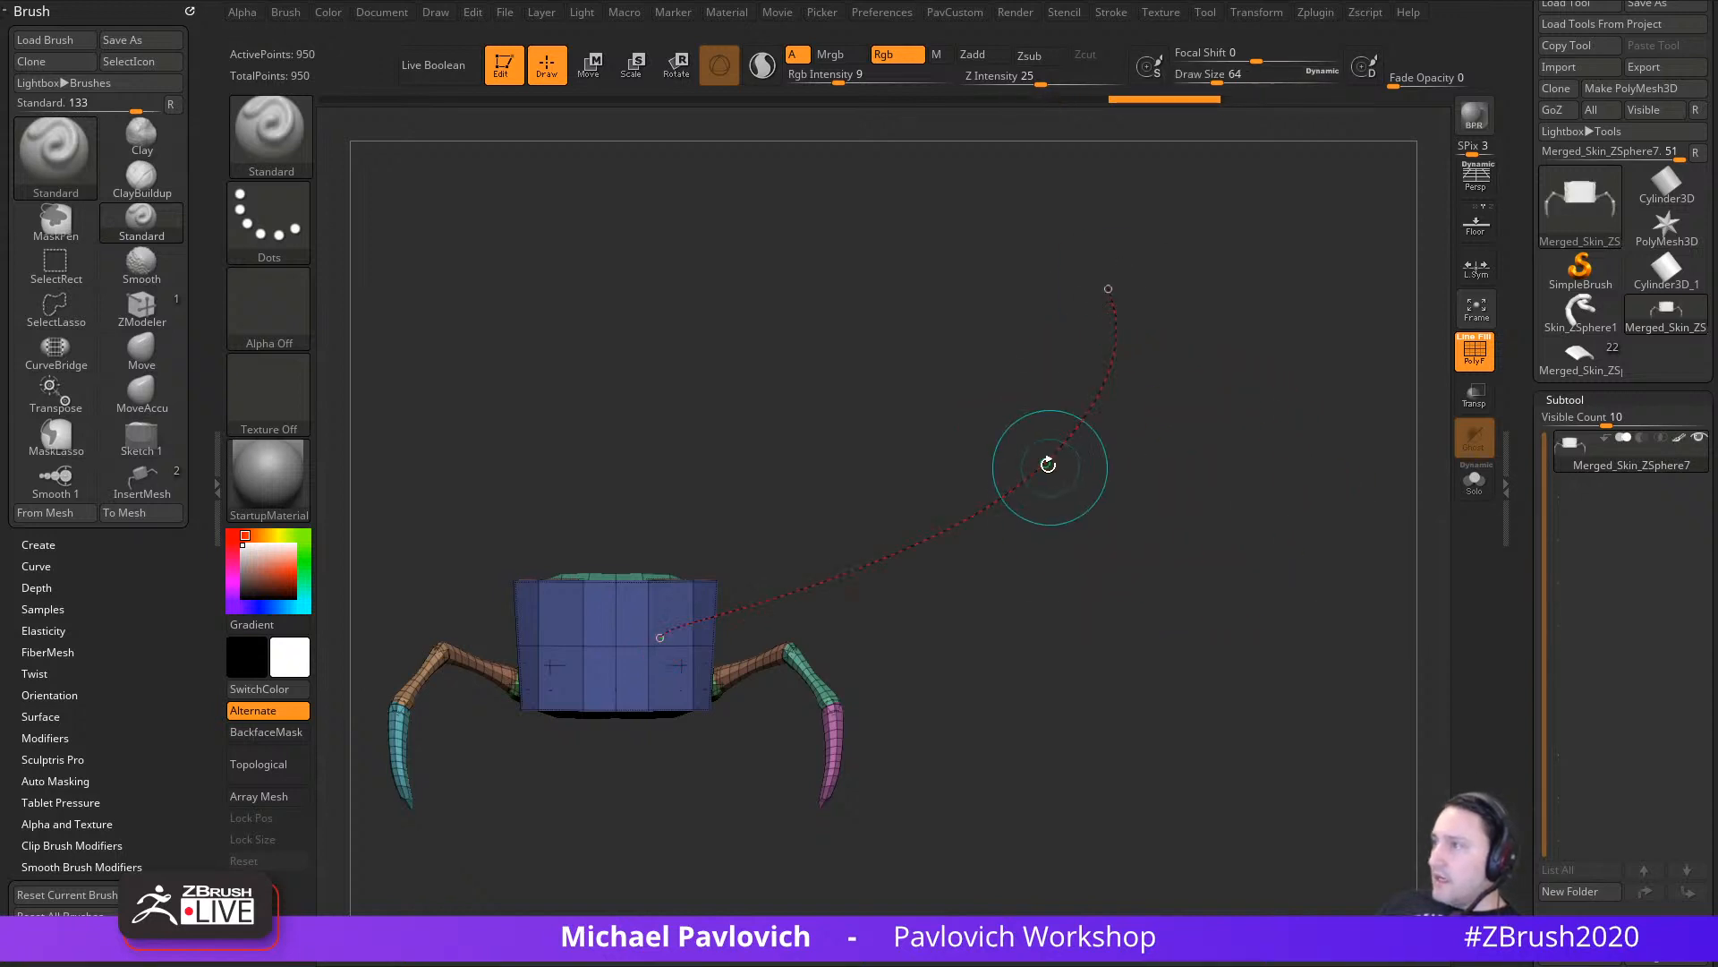
click(1051, 464)
click(1199, 505)
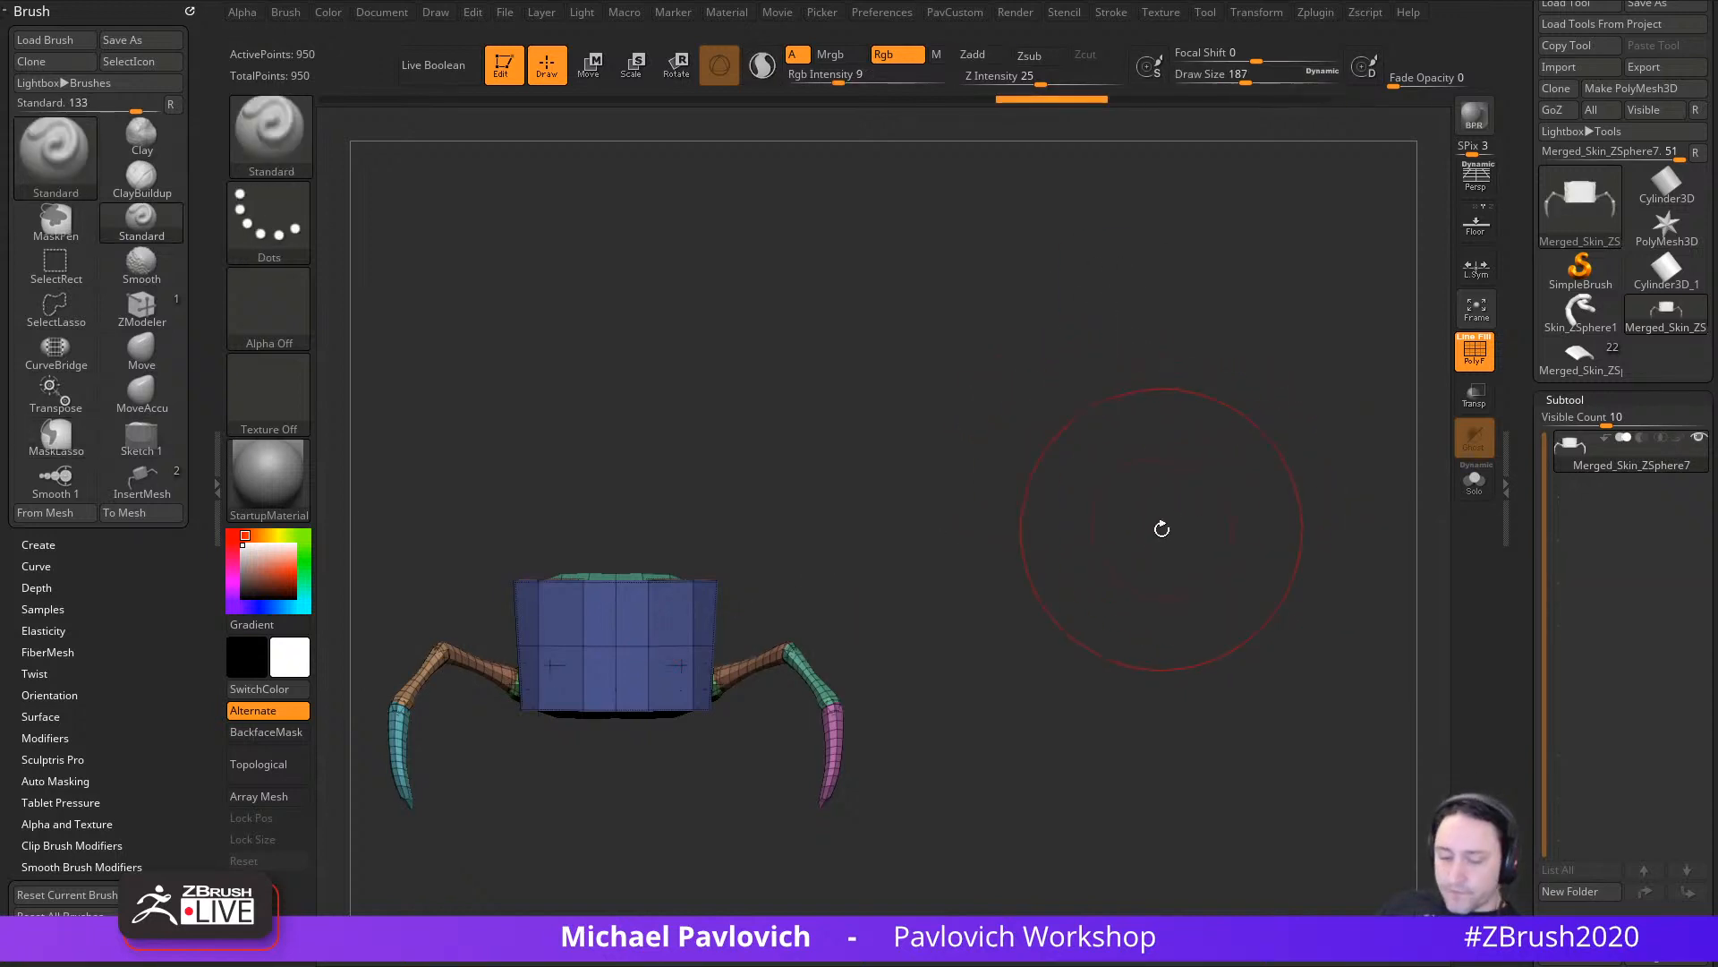
Step: Compare the stroke curve settings of the InsertMesh brush with those of the Standard brush
key(b)
click(1408, 885)
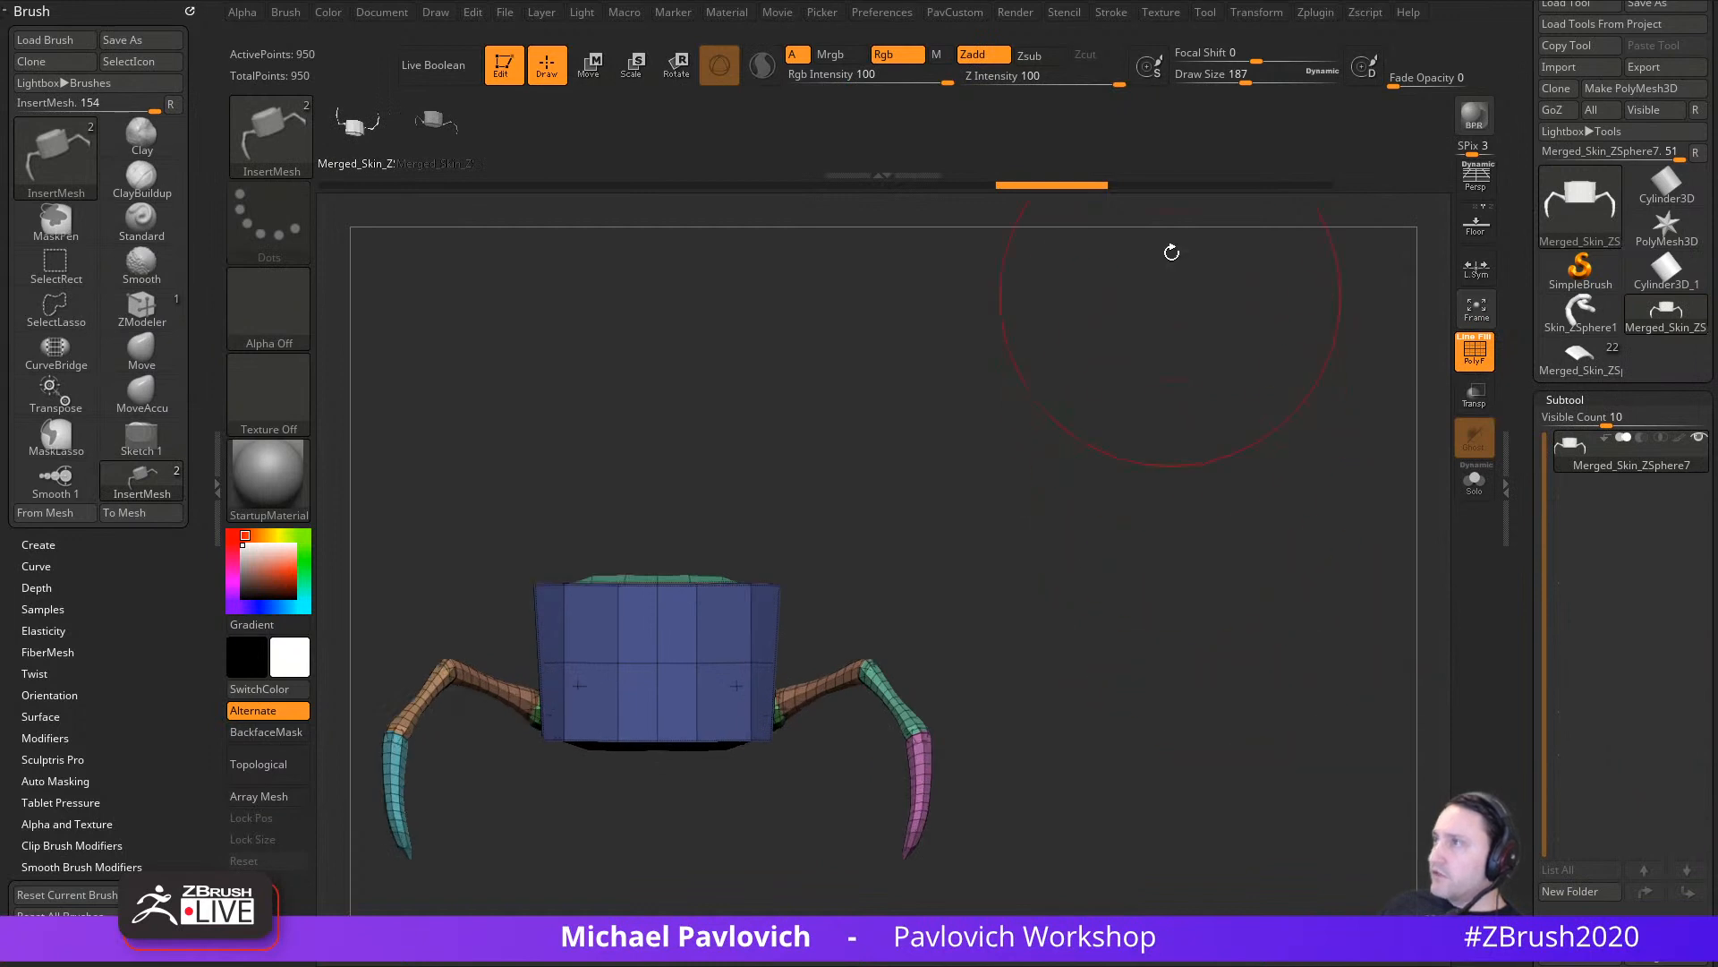
click(1113, 13)
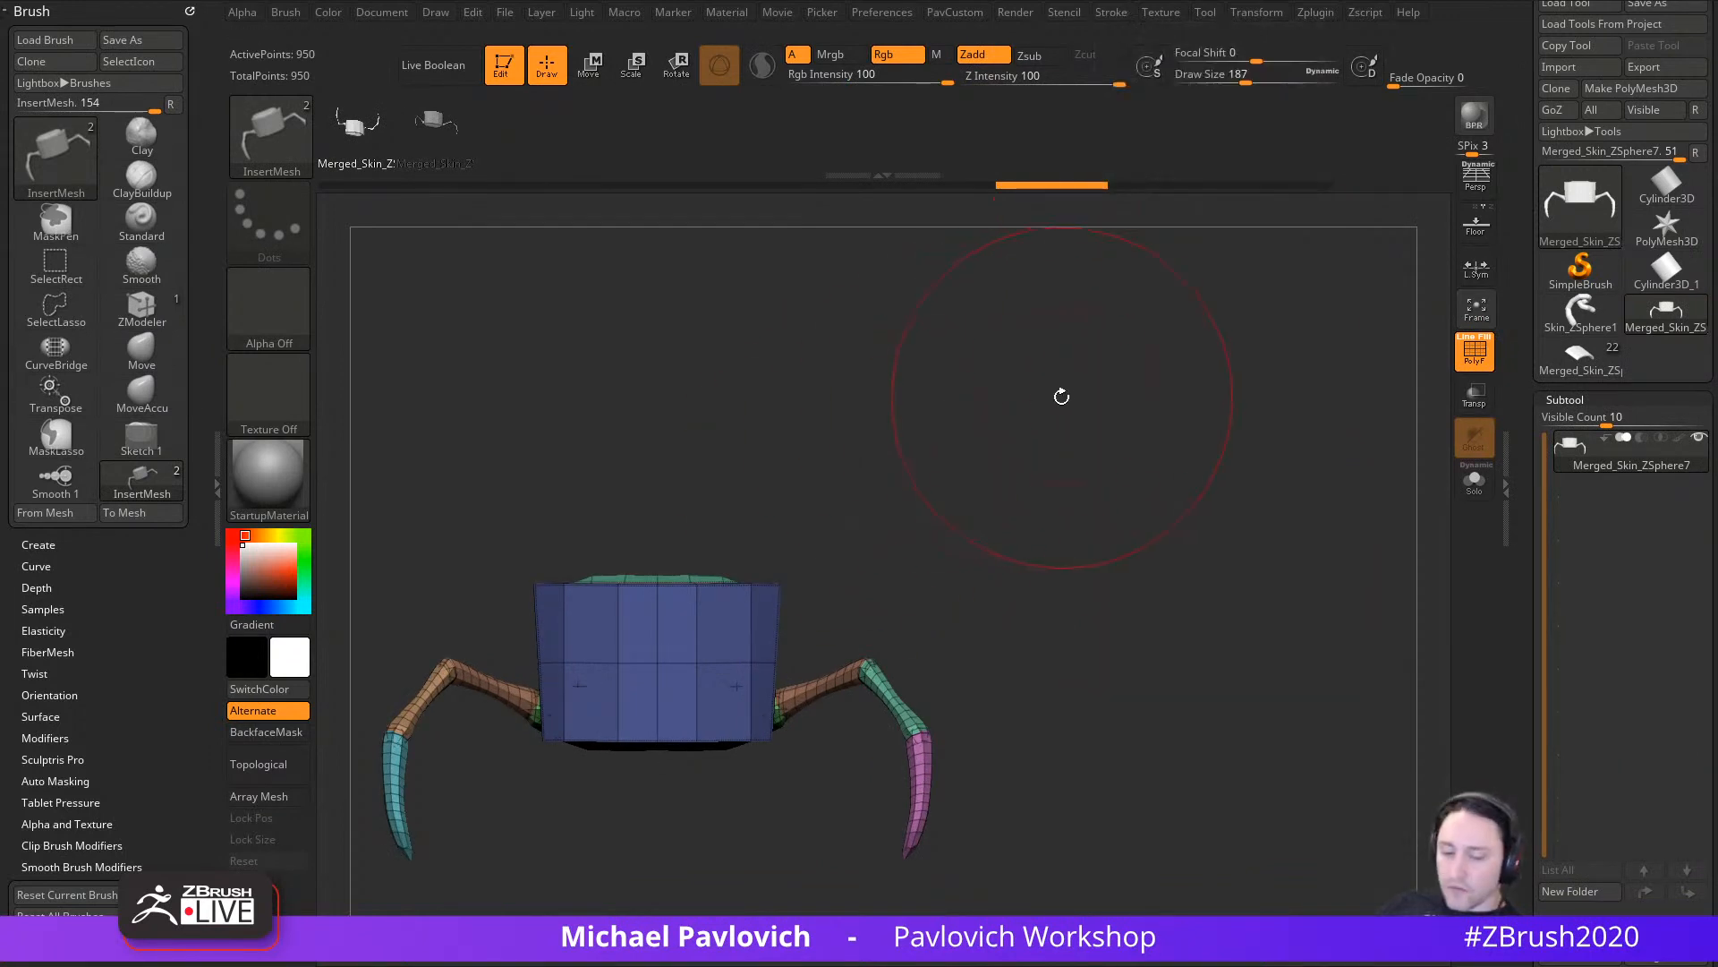
key(b)
key(s)
key(t)
click(1112, 13)
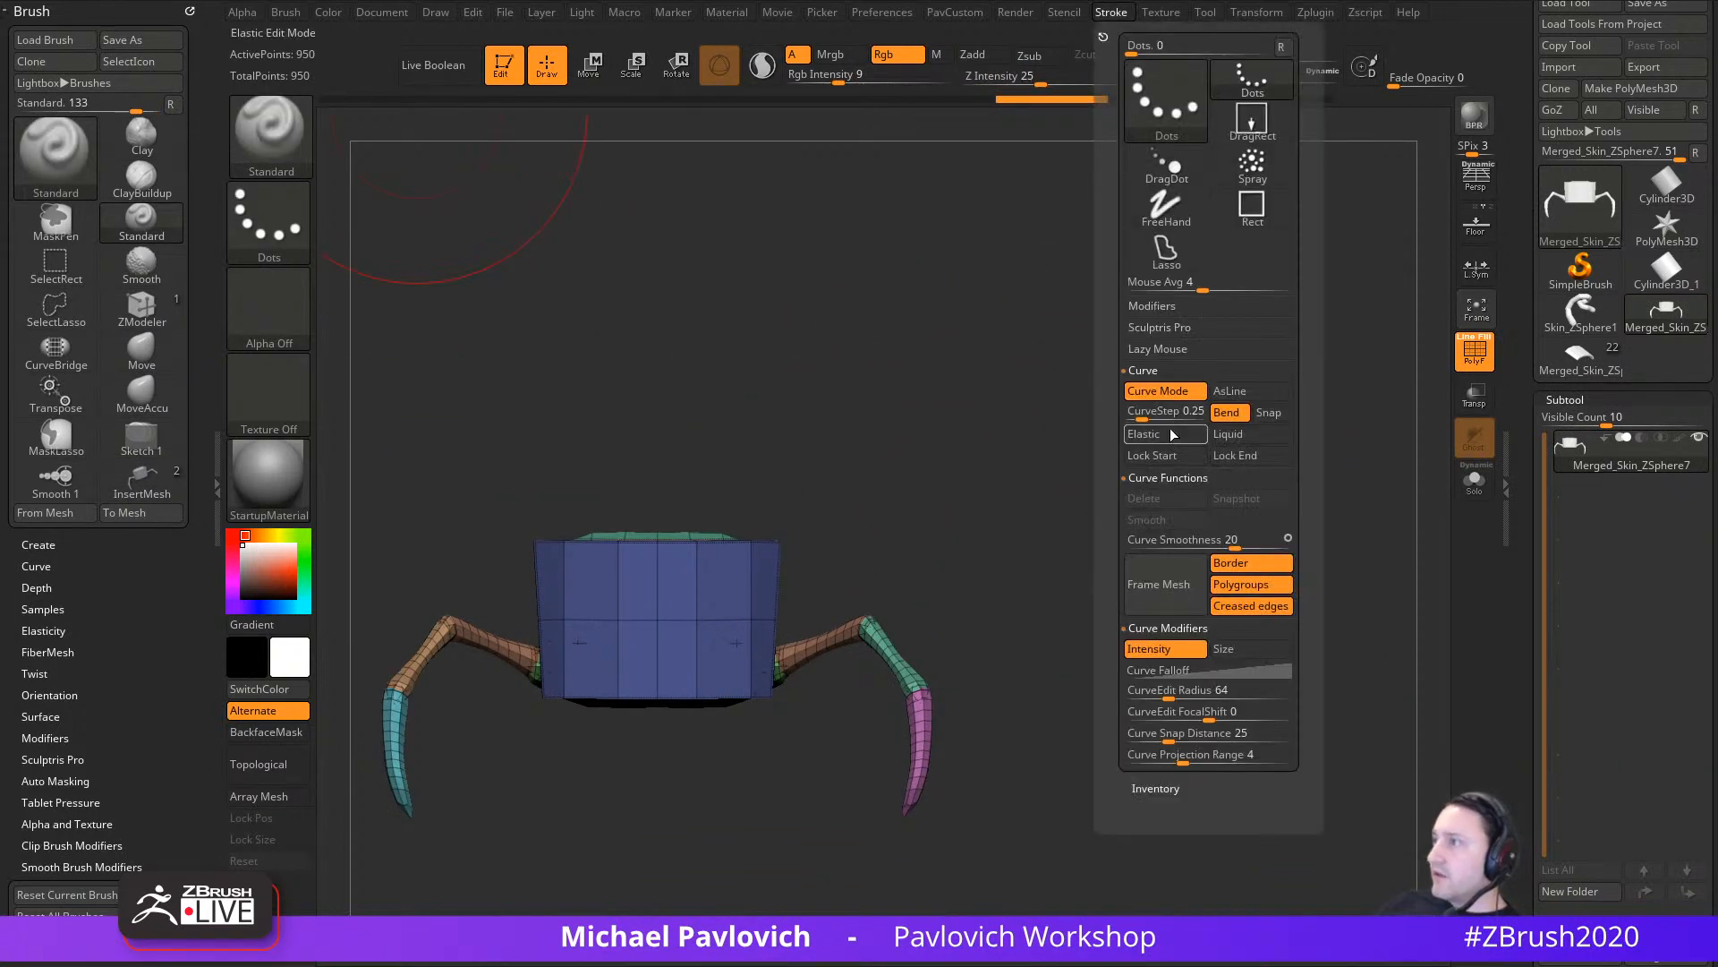
Step: Return to the InsertMesh brush and enable Curve Mode for its stroke
key(b)
key(i)
key(m)
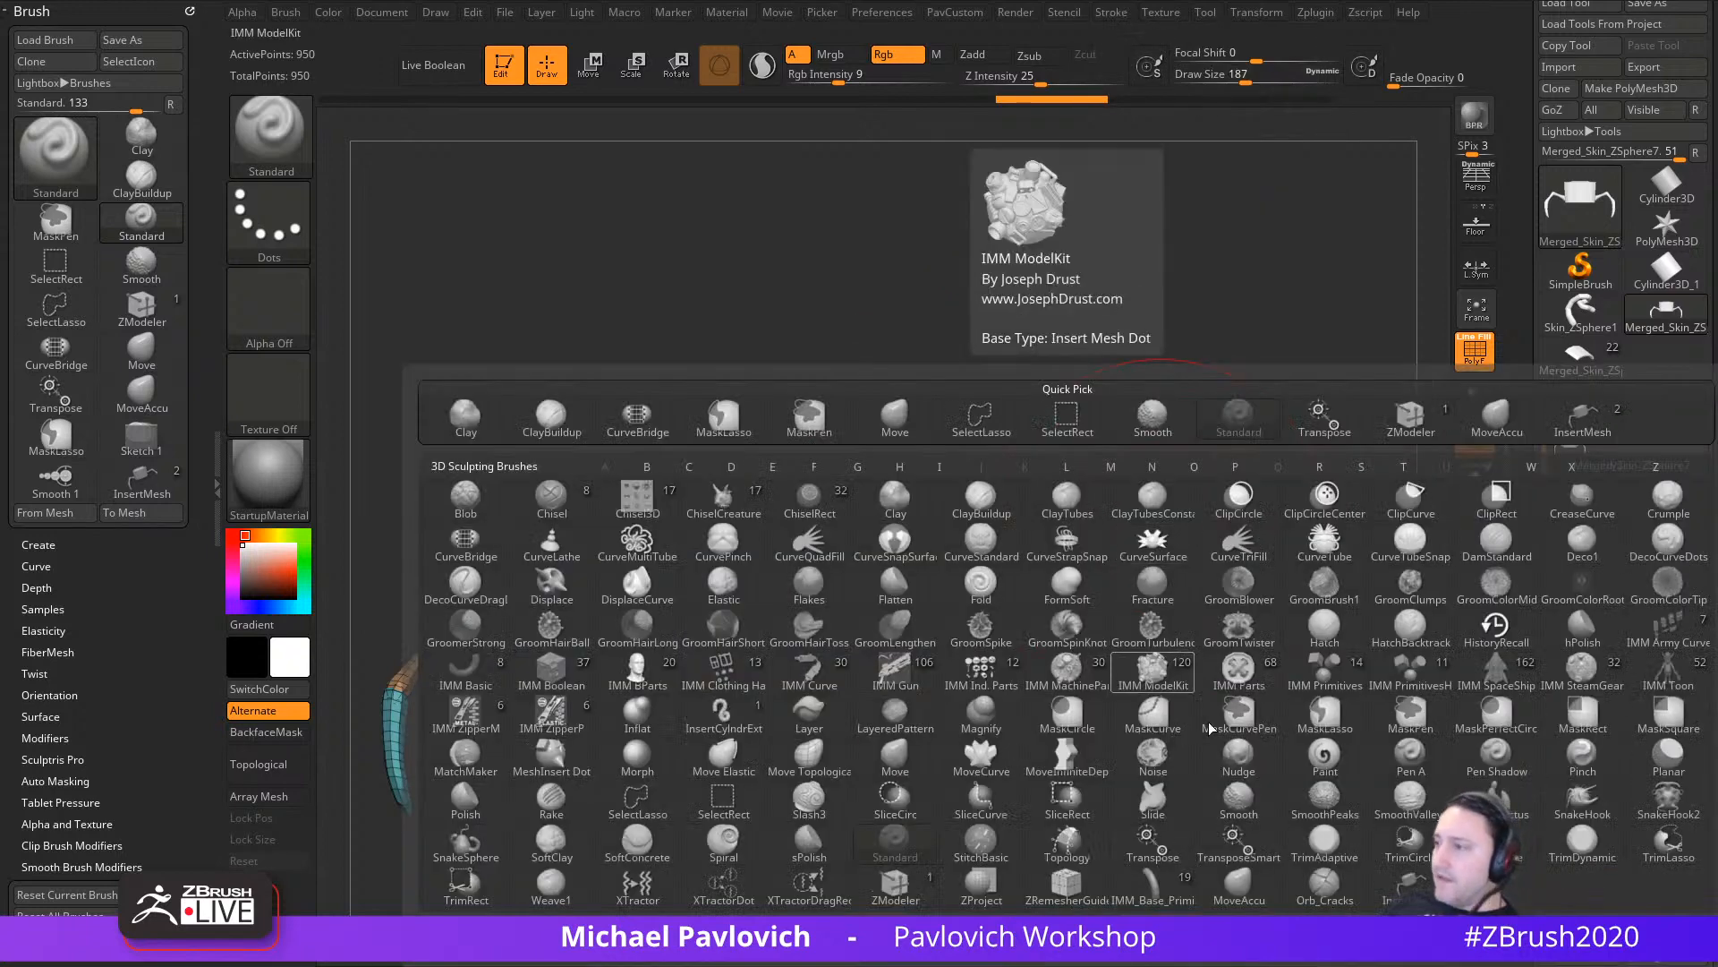
click(1111, 13)
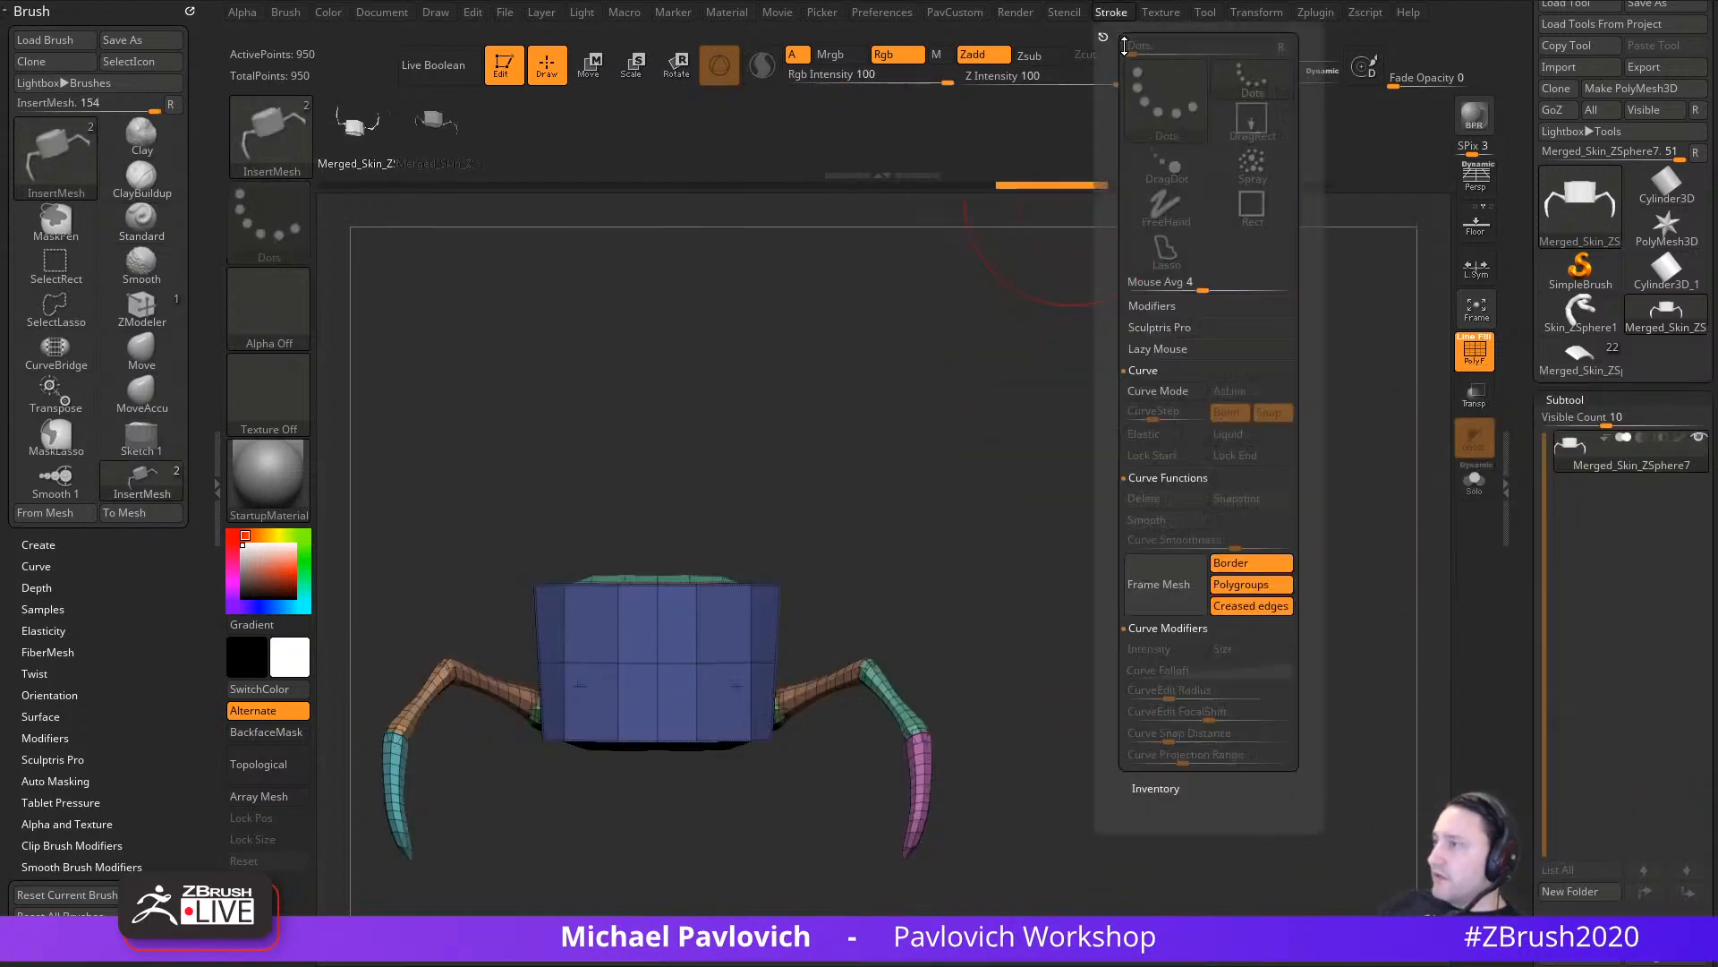
click(1174, 399)
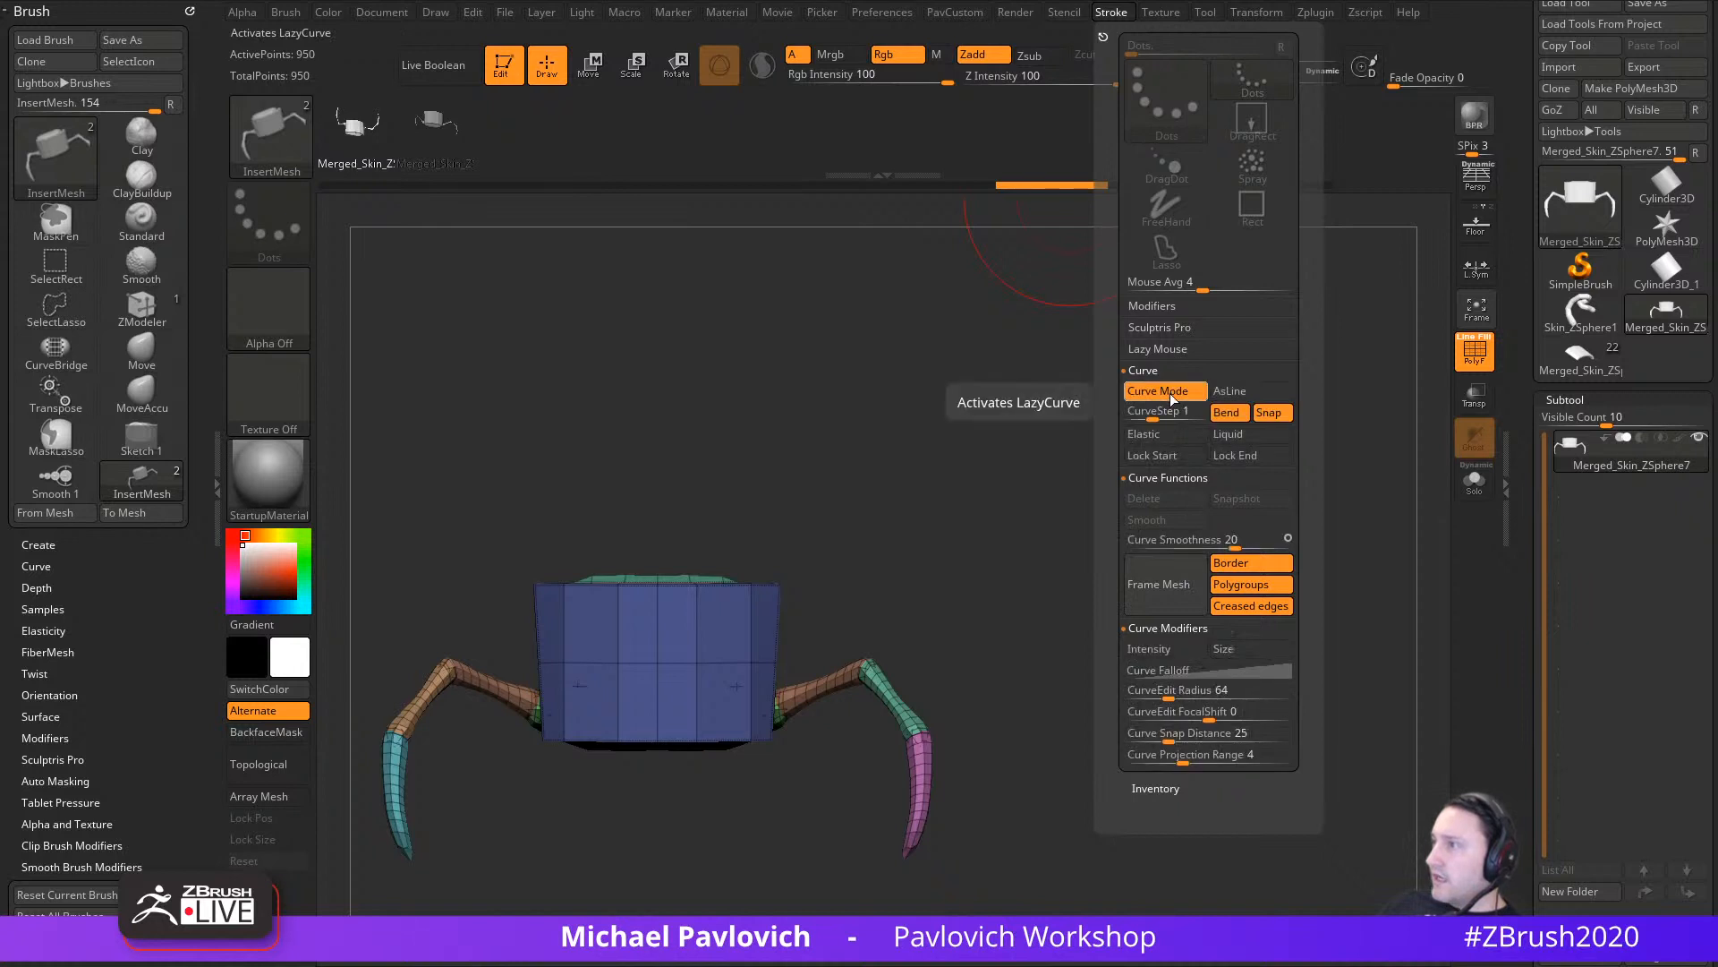
Step: Set the draw size to 145 and draw a curve of repeated legged segments from the plate into empty space
alt+drag(975, 510, 945, 533)
key(s)
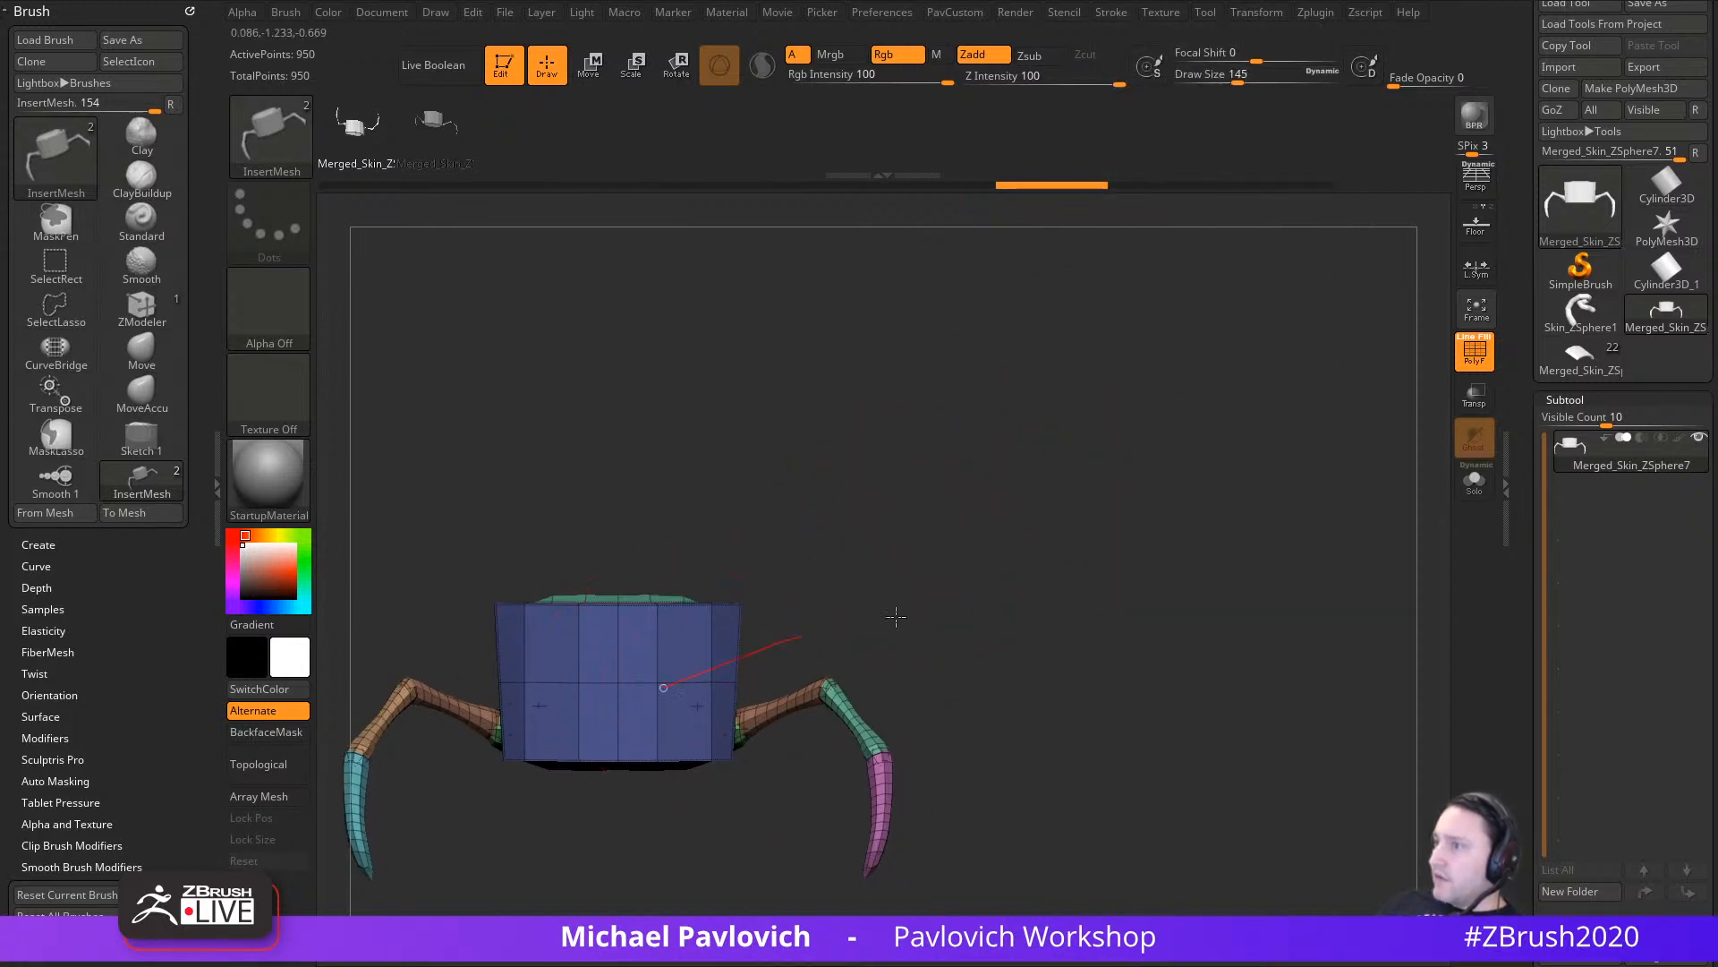
drag(896, 615, 1244, 372)
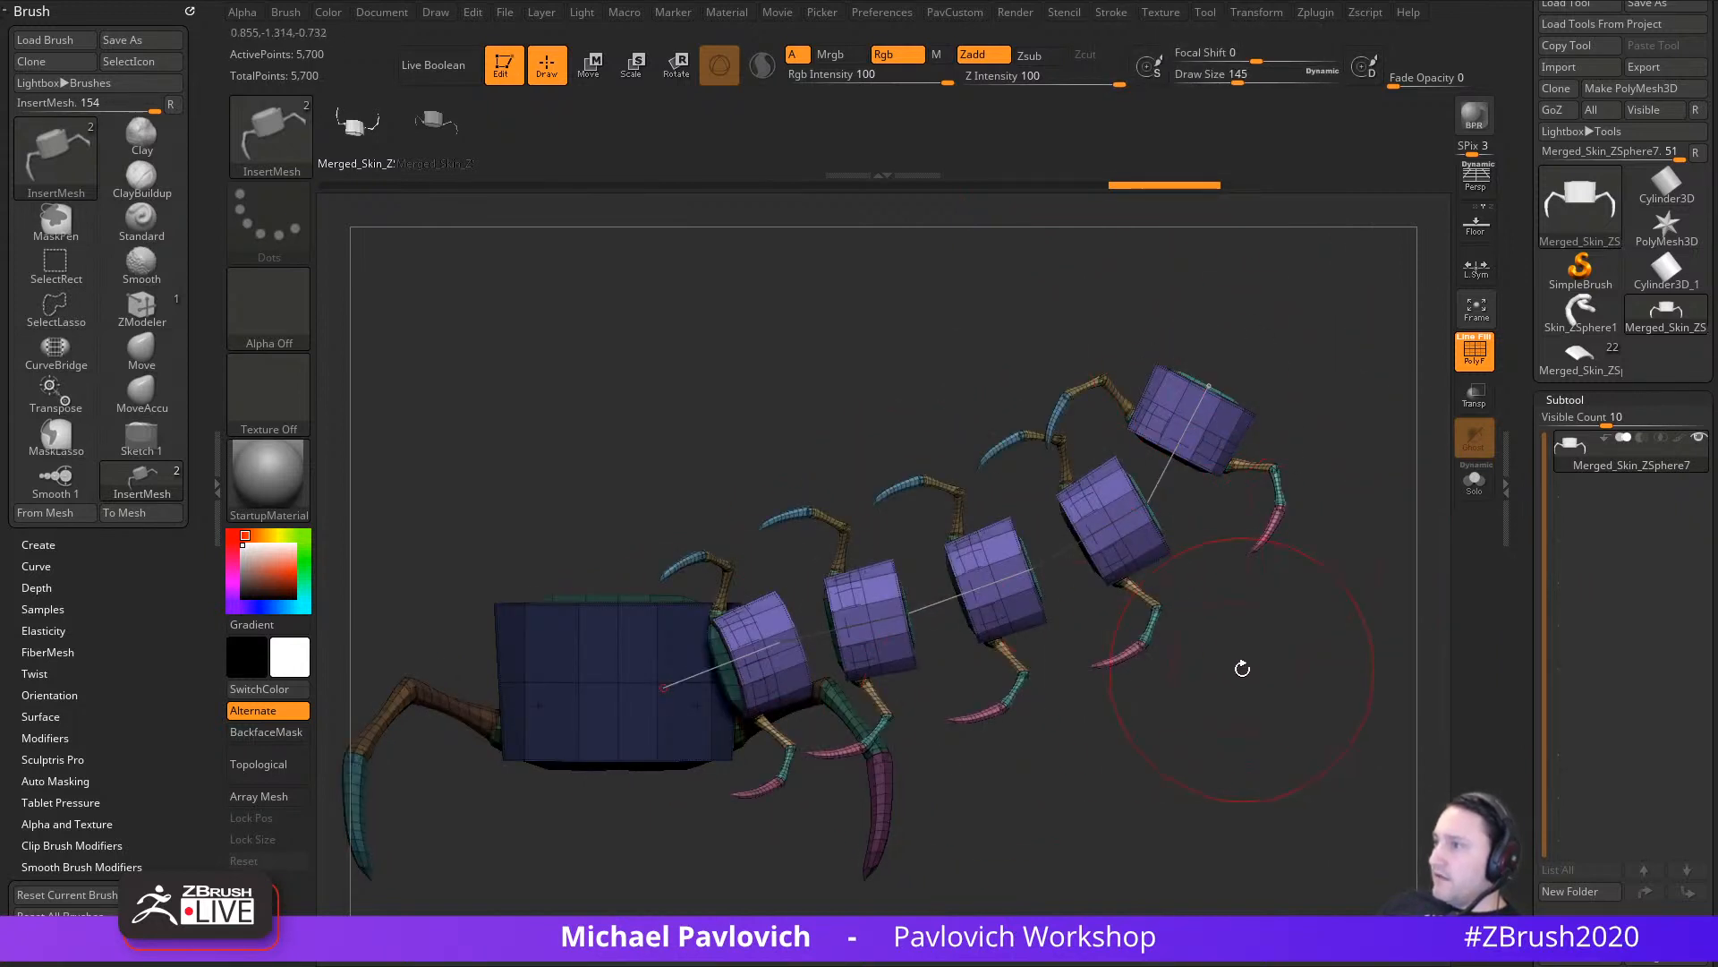
mouse_move(1317, 690)
mouse_down()
mouse_move(1297, 652)
mouse_move(1305, 667)
mouse_up()
Step: Apply the second segment variant to the existing curve and set the draw size to 104
click(452, 145)
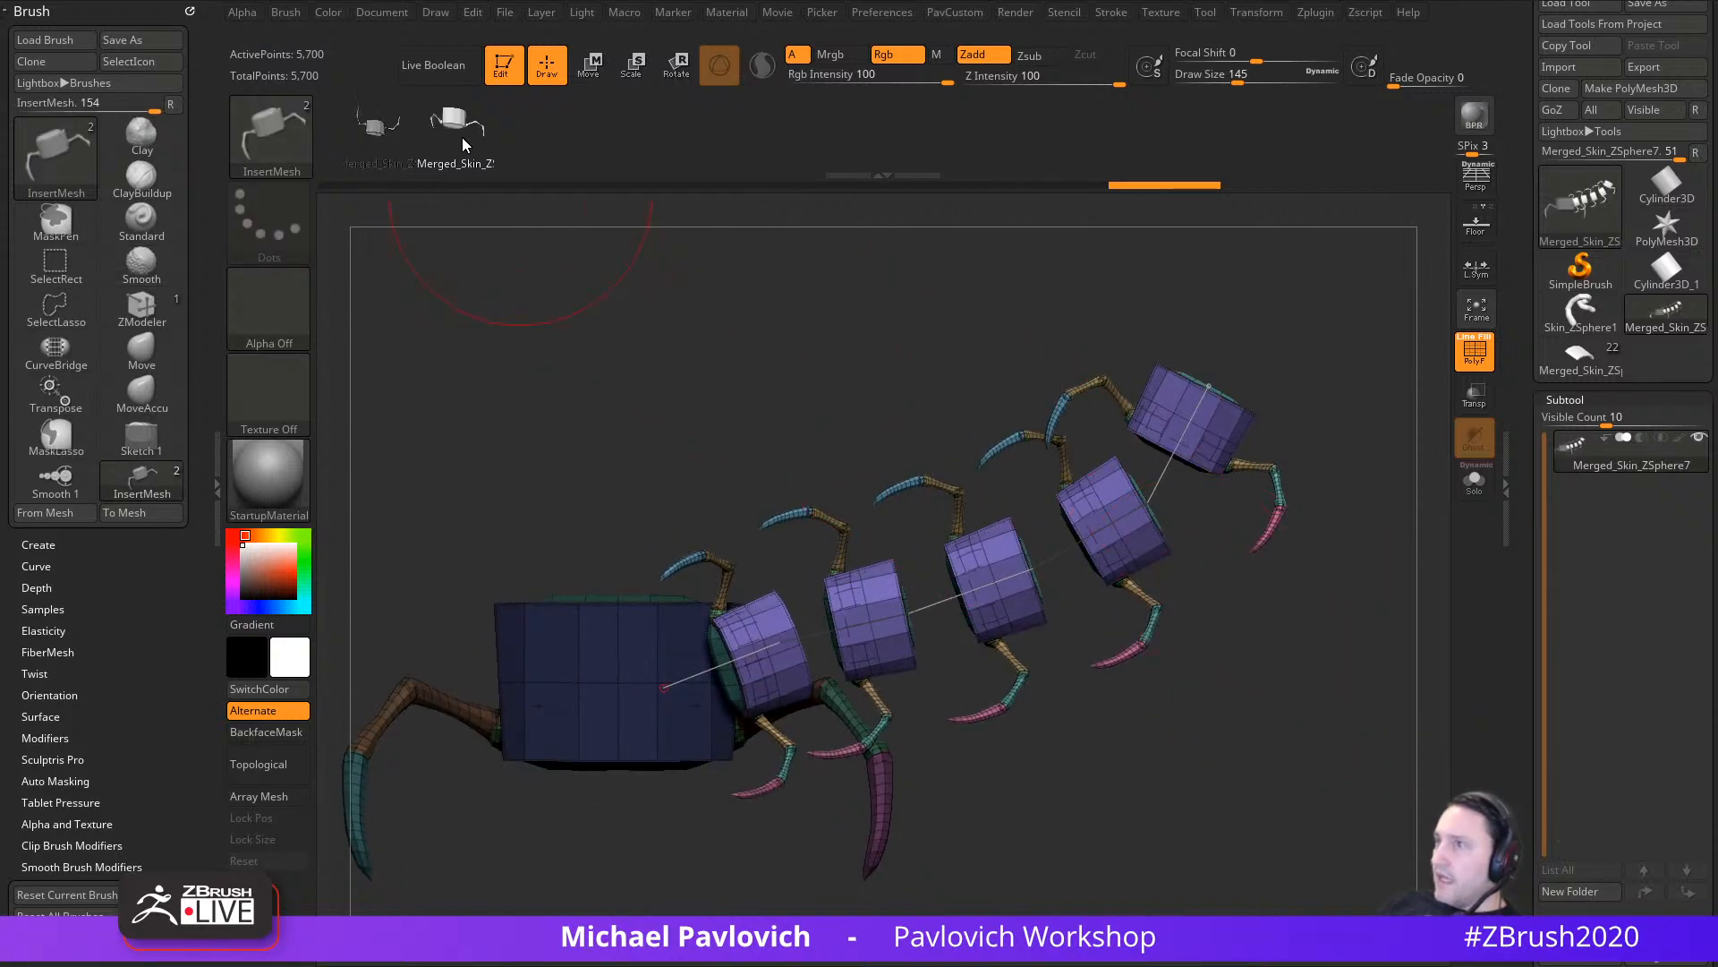
click(1039, 564)
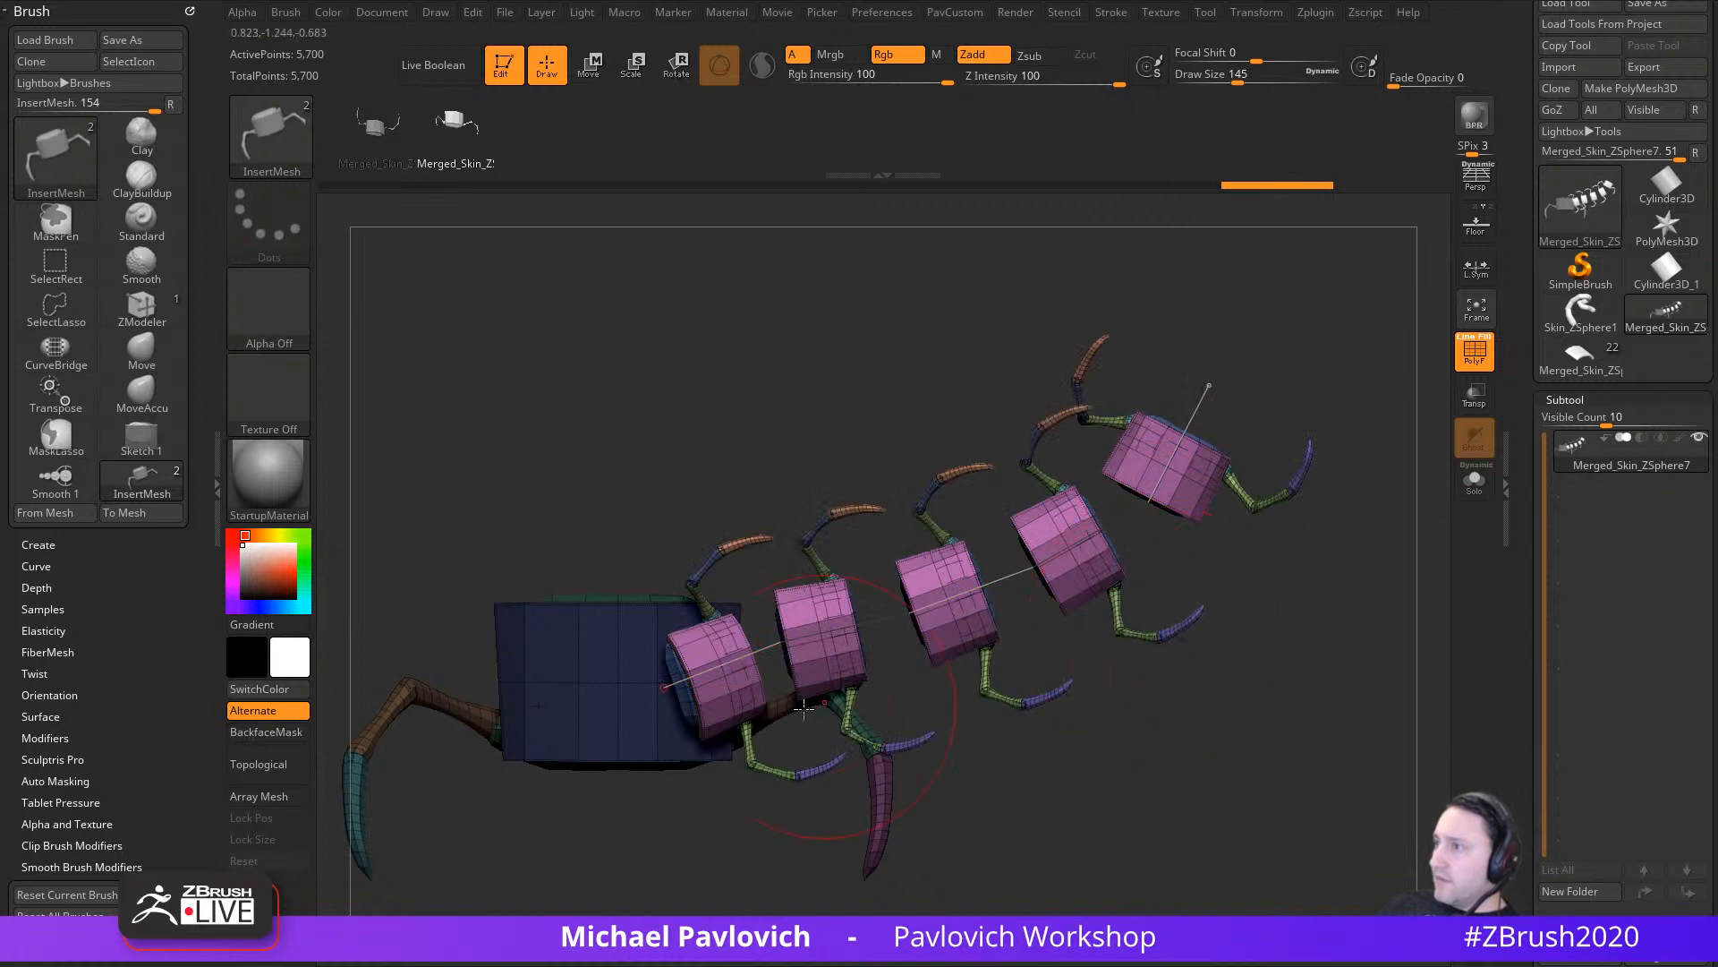
key(s)
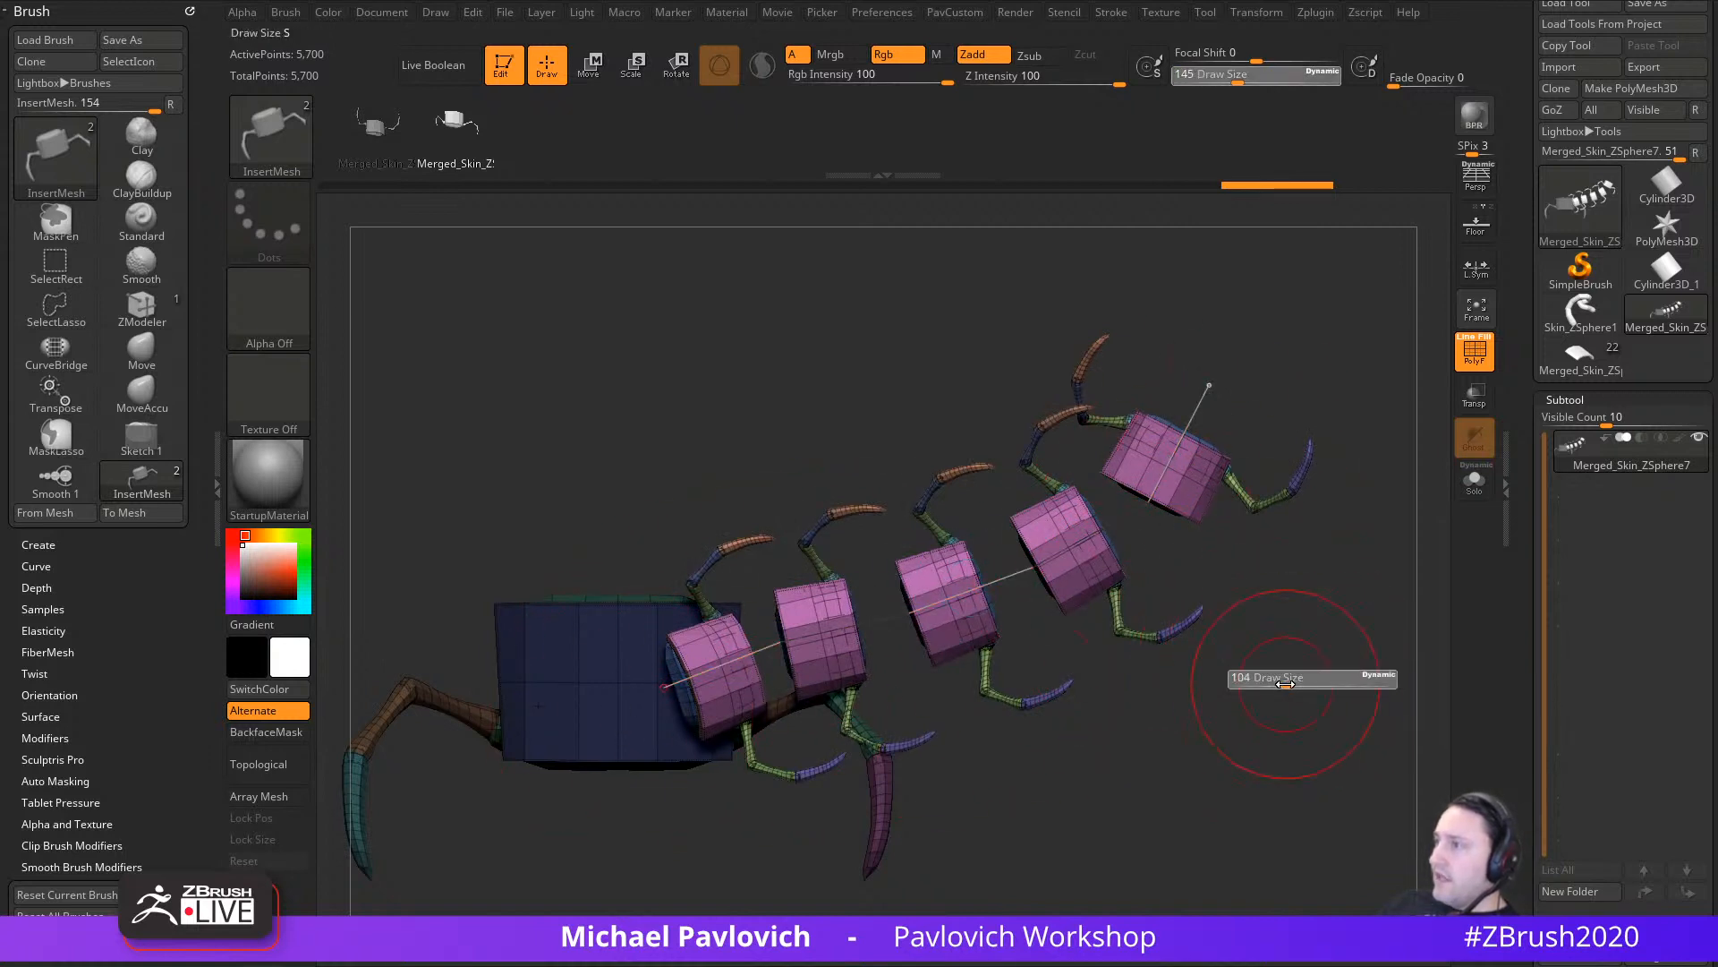
drag(1294, 680, 1284, 680)
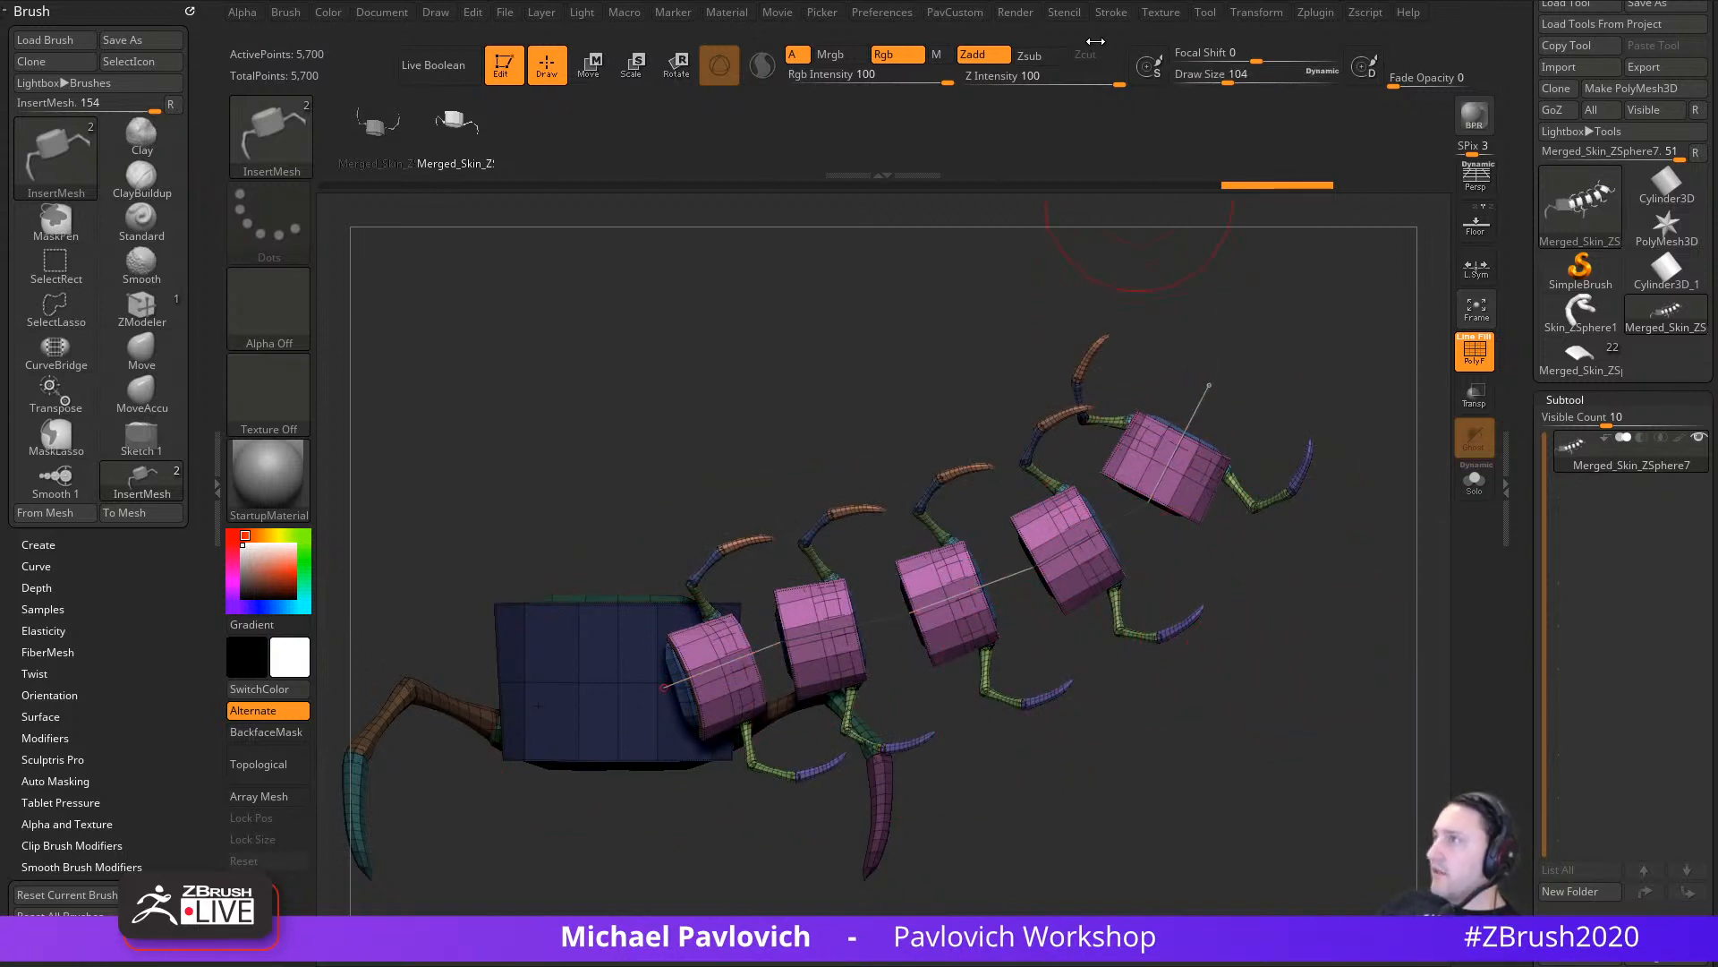
Step: Set the stroke's CurveStep to 0.23668 and update the curve with tightly packed segments
click(1111, 12)
drag(1150, 417, 1144, 420)
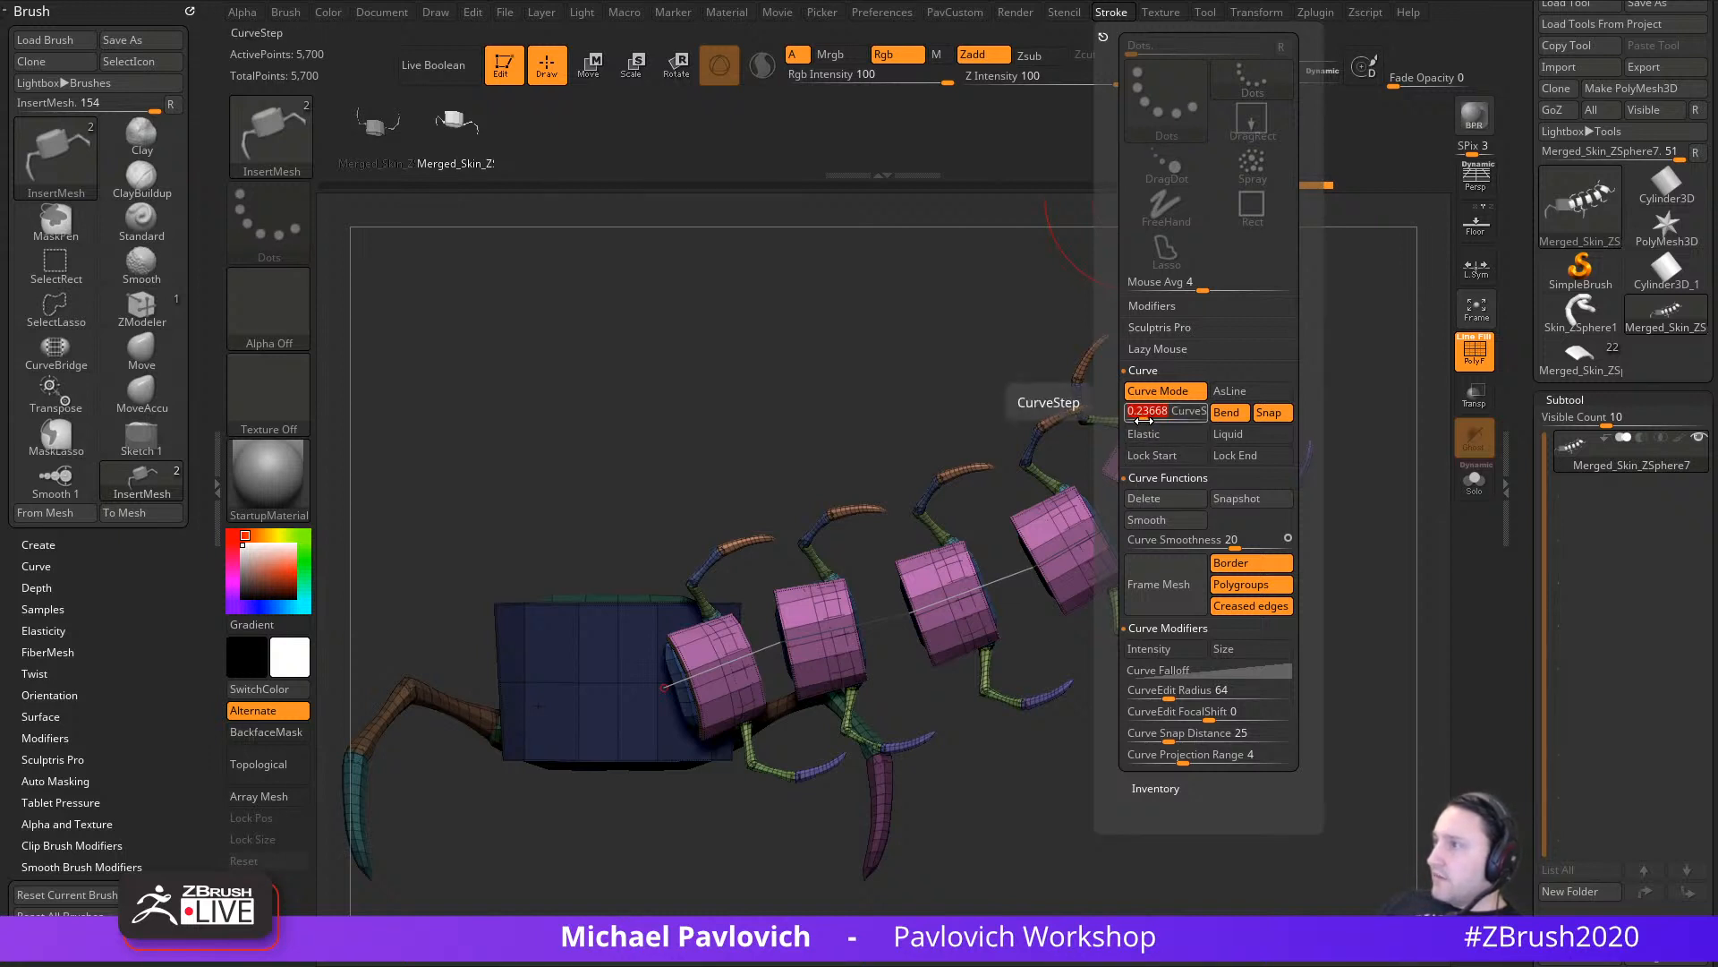
click(54, 737)
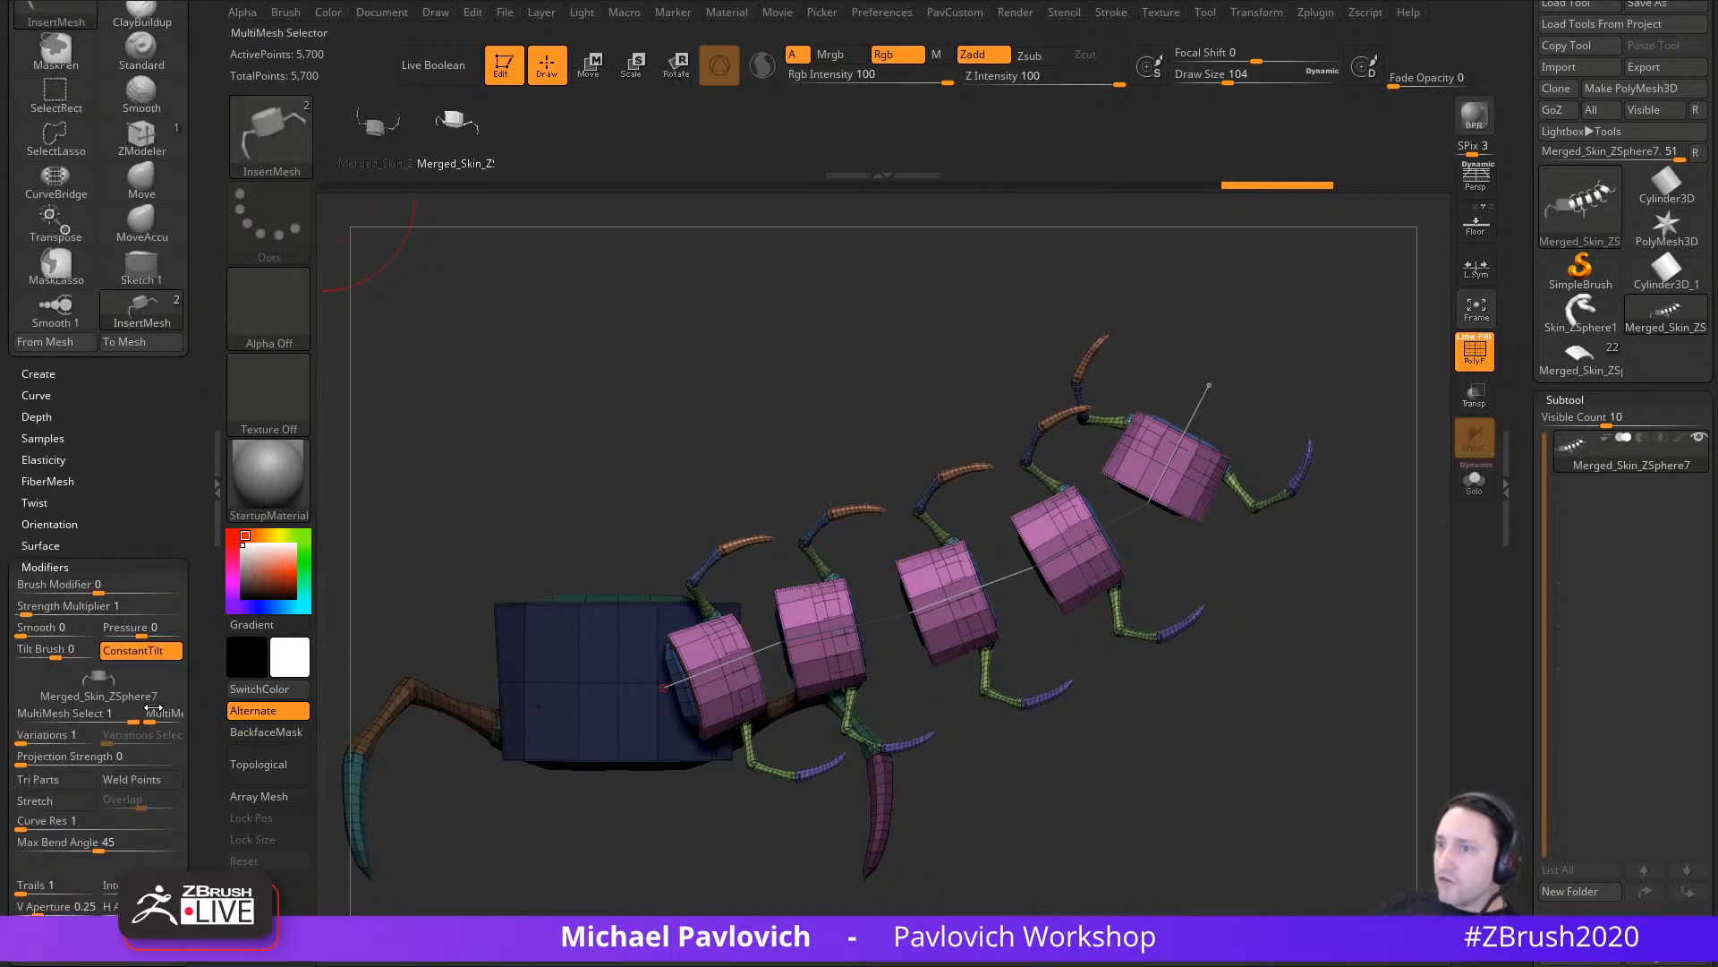
click(38, 779)
click(1154, 532)
key(bracketright)
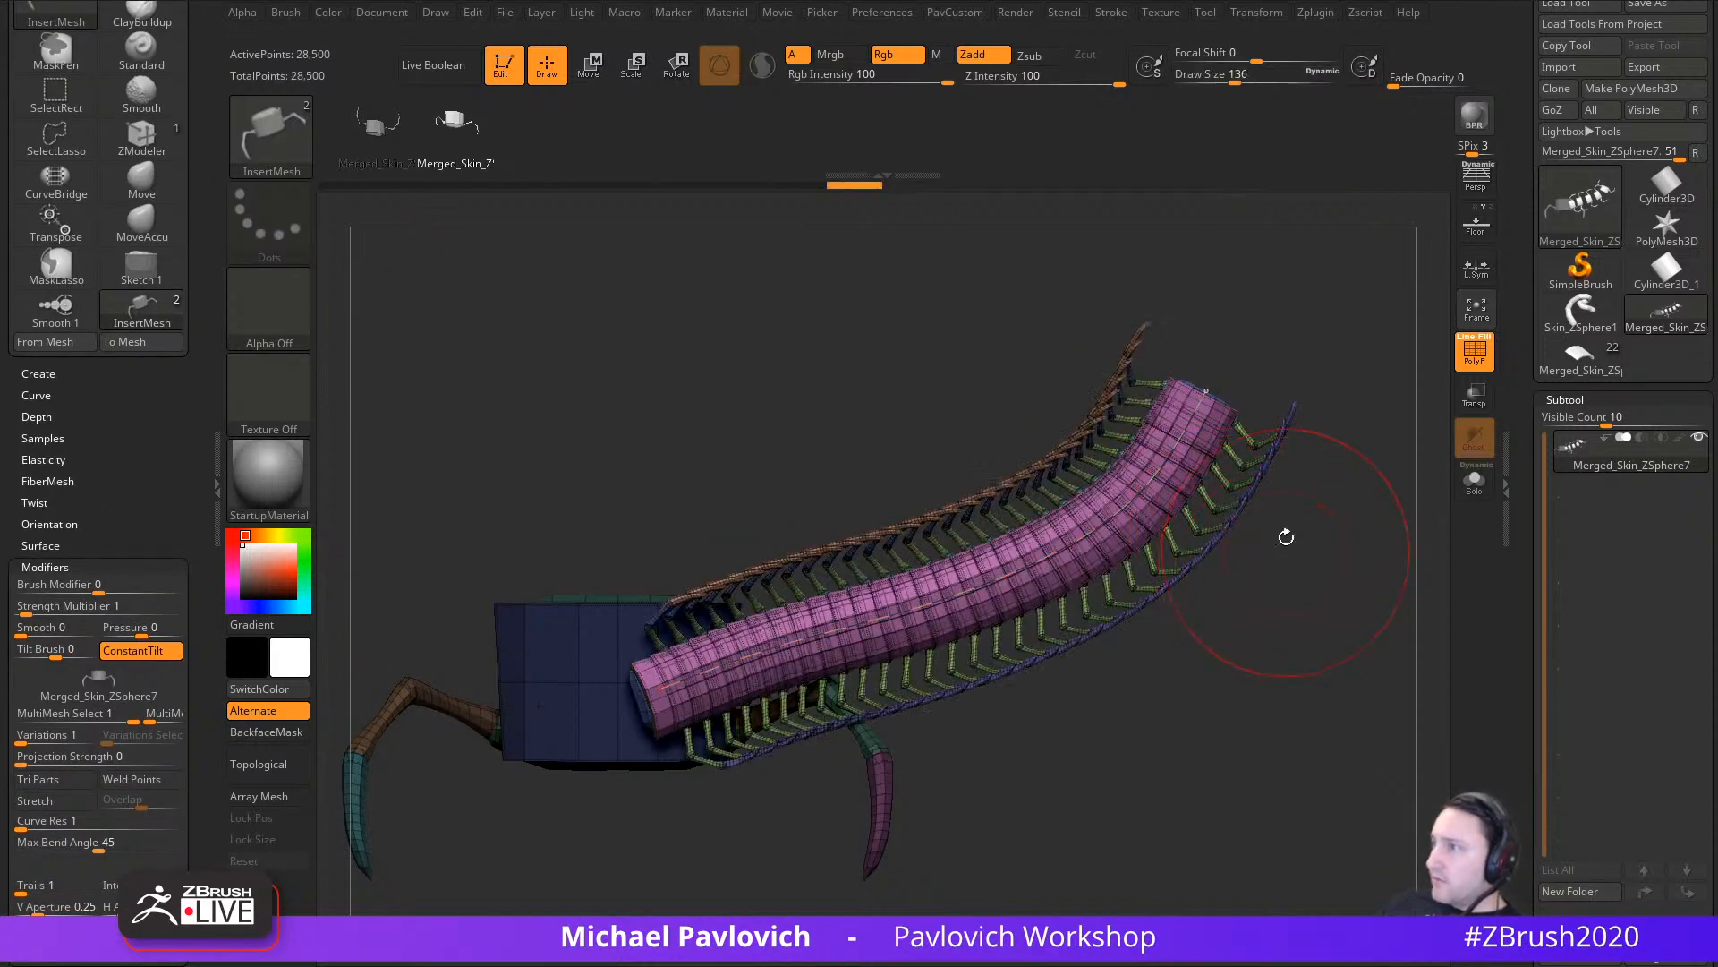
Step: Raise the CurveStep and update the curve so that separate legged segments follow closely one after another
click(1110, 13)
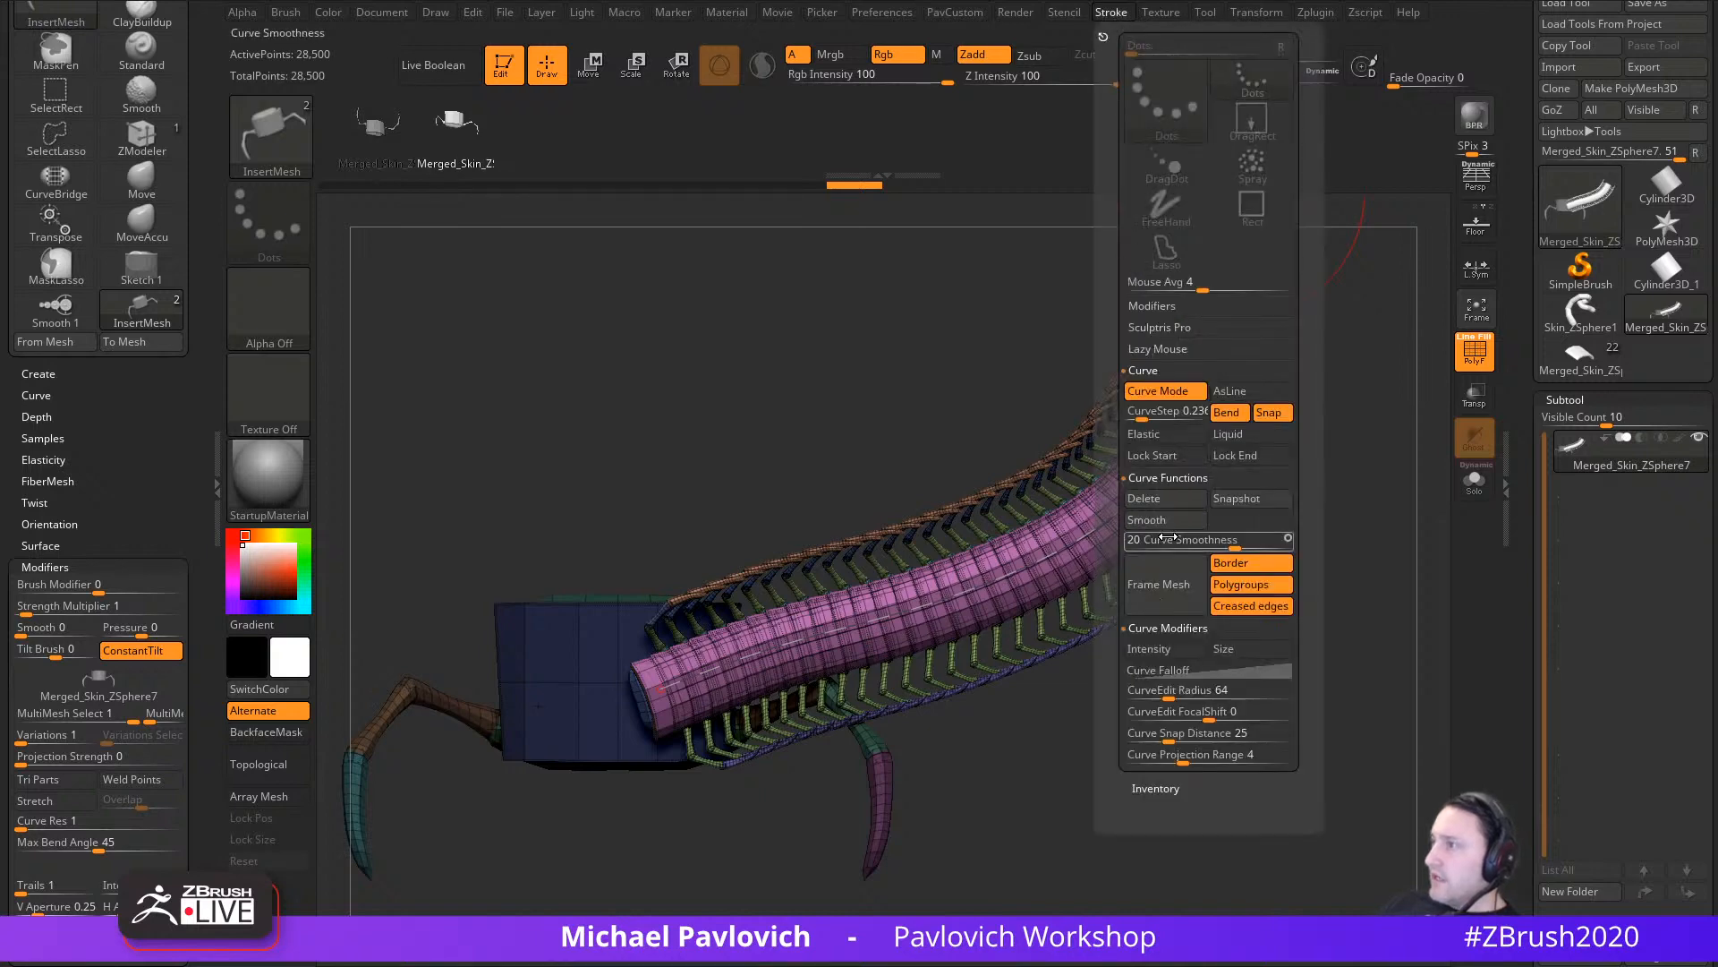
drag(1147, 414, 1190, 415)
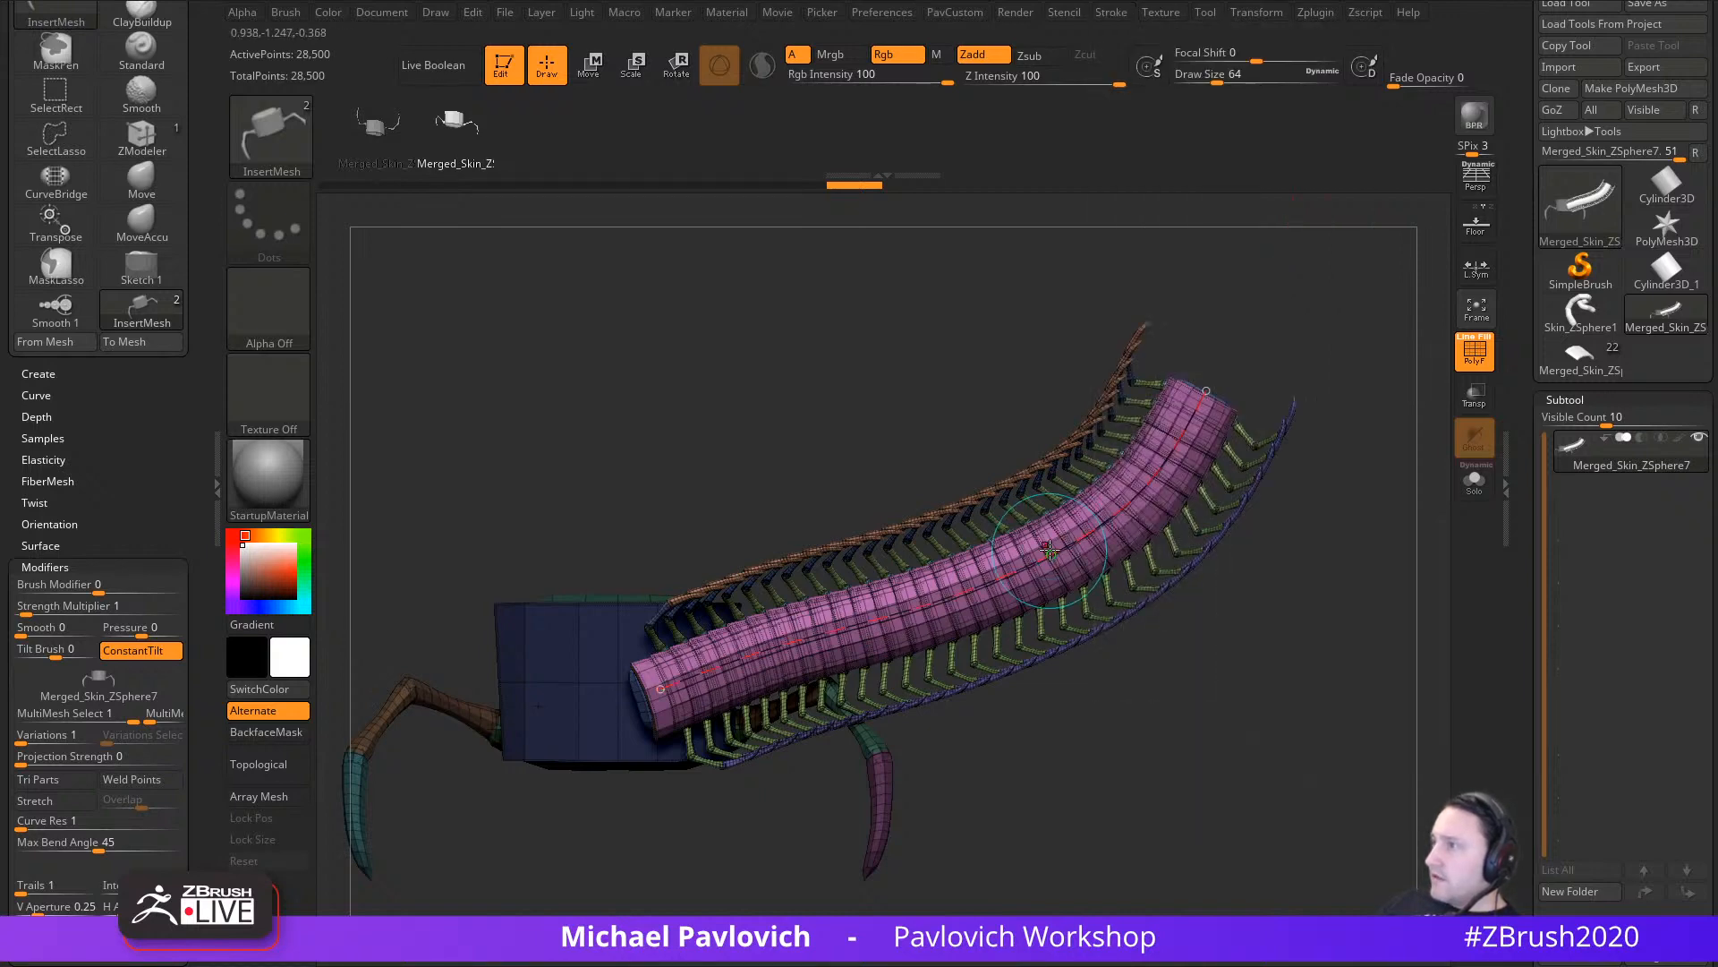
click(1111, 12)
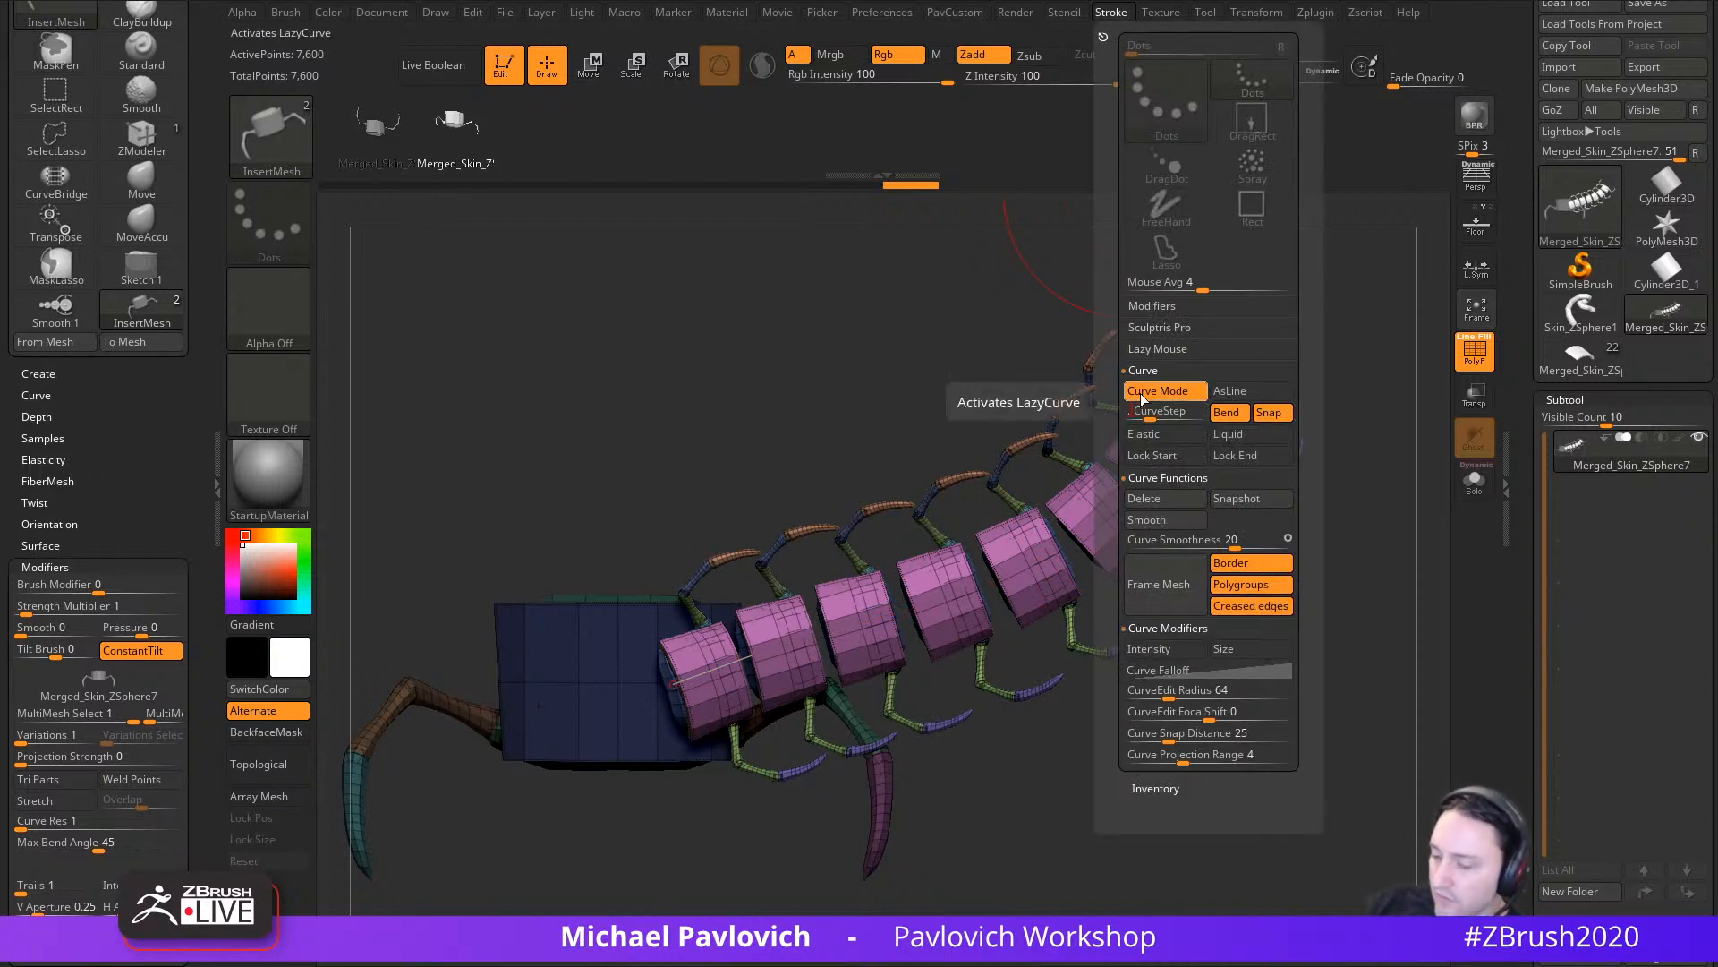
drag(1003, 582, 1023, 570)
drag(1327, 638, 1293, 593)
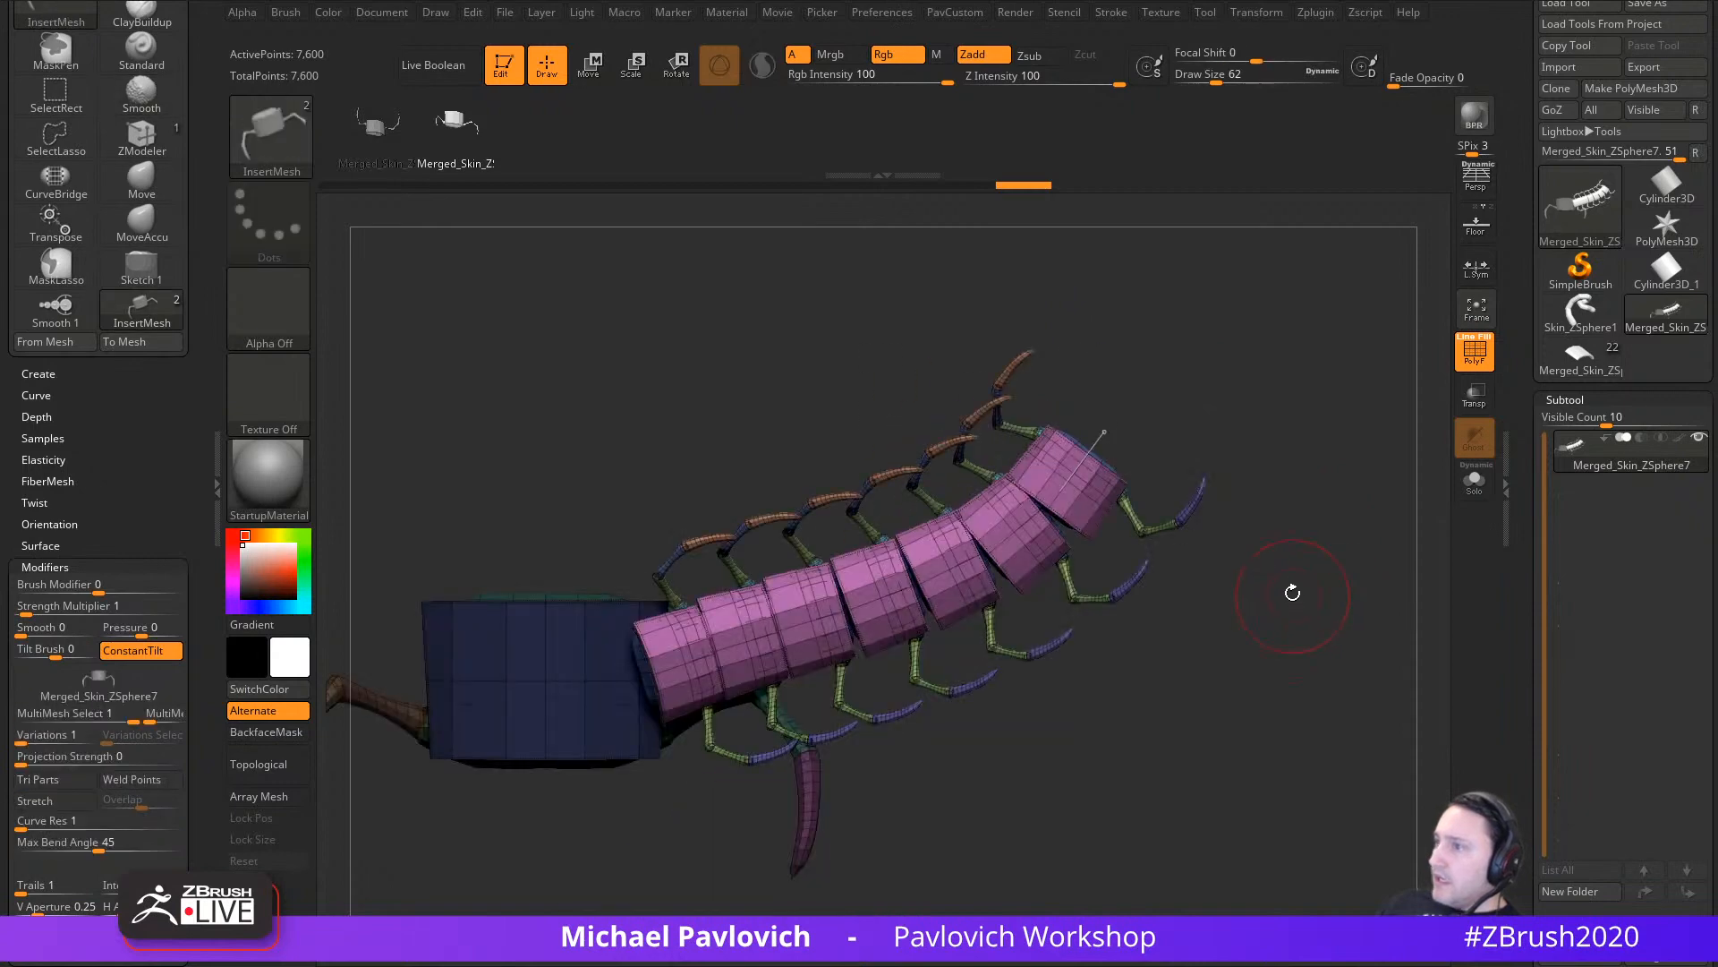
Step: Switch to the IMM Curve brush and choose its Necklace Link insert mesh
key(b)
key(i)
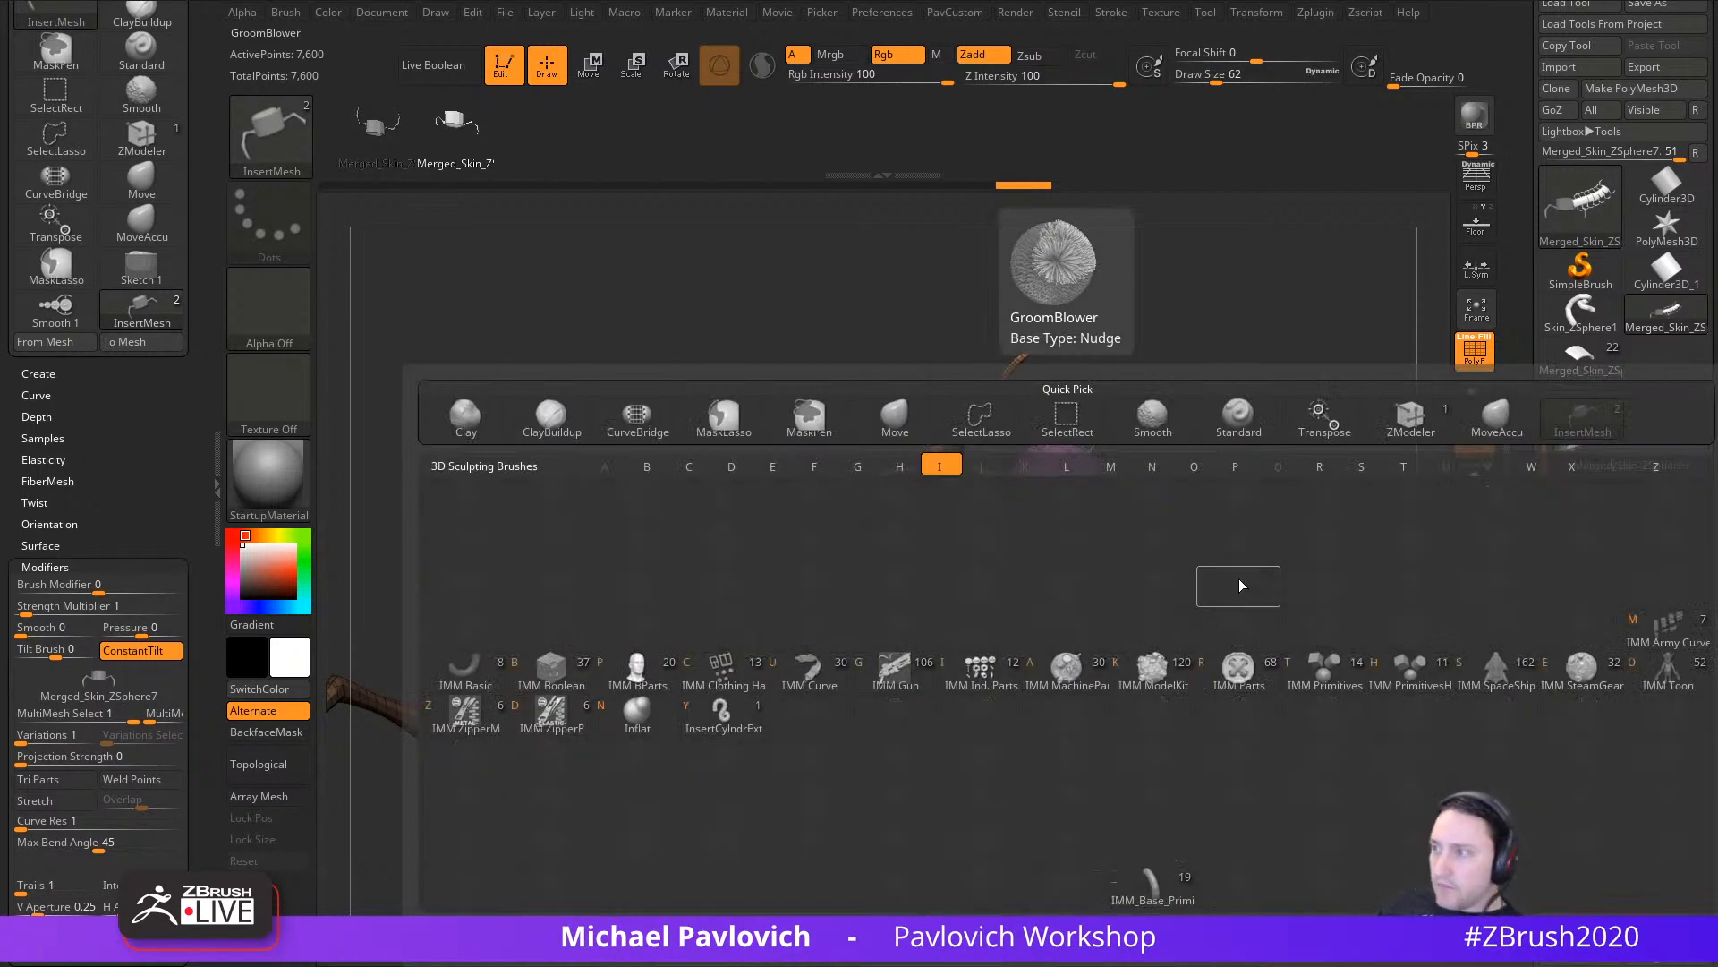
key(u)
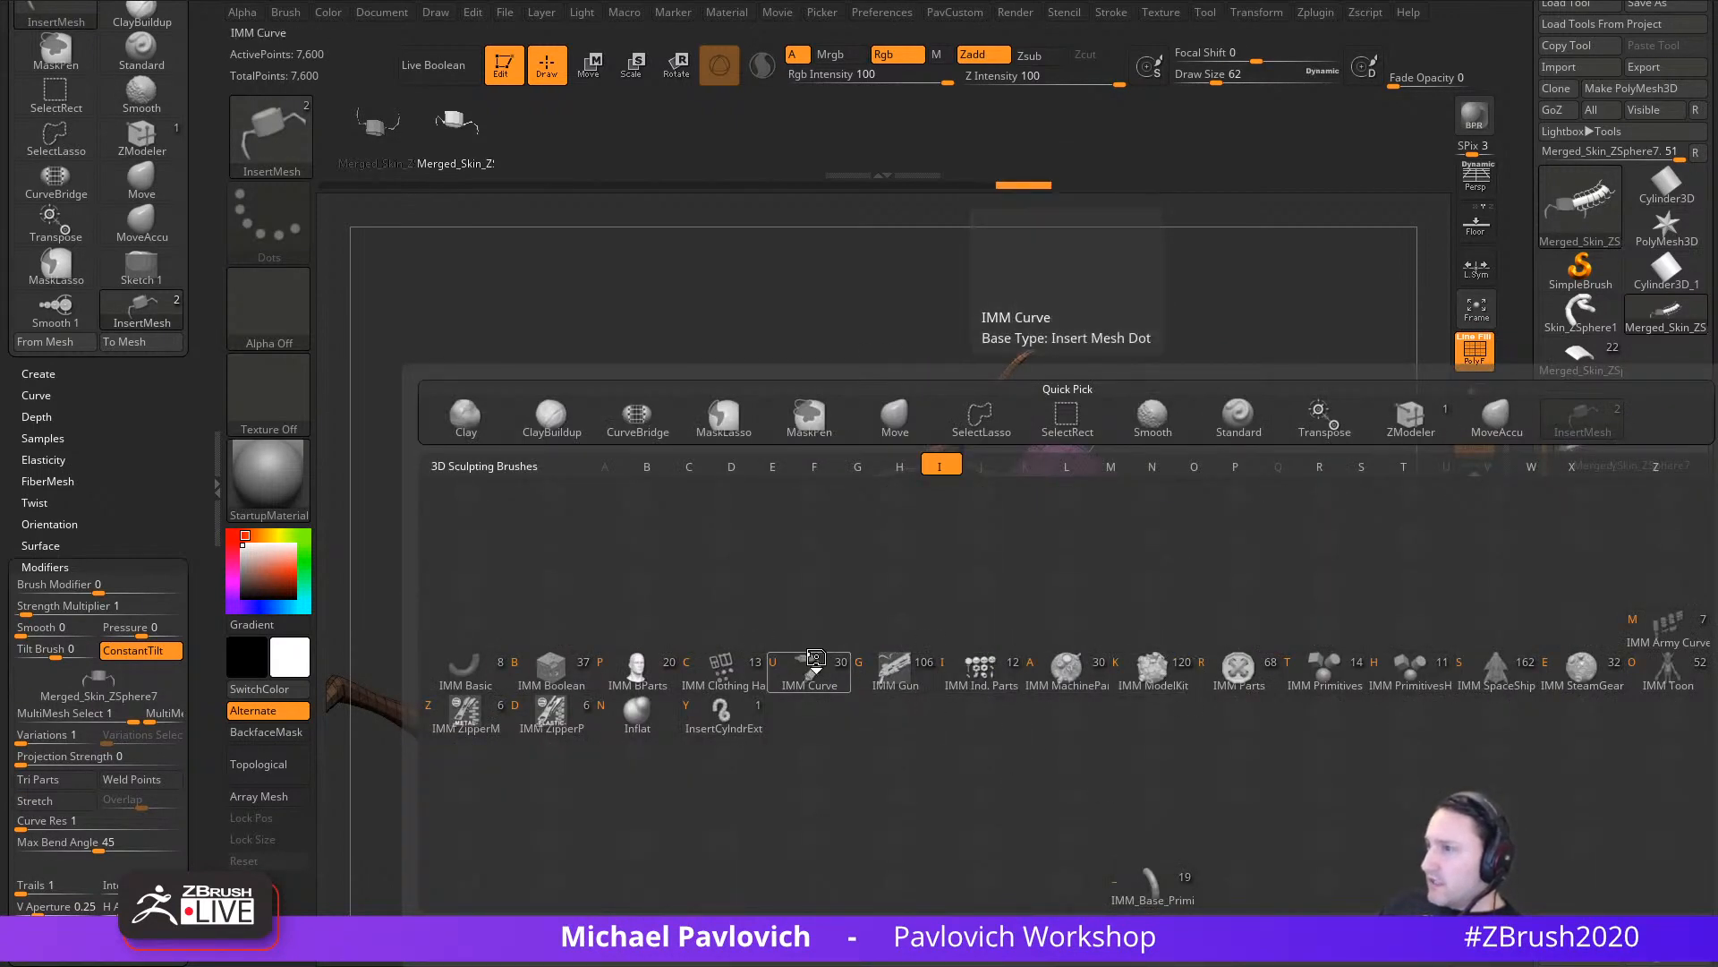
key(m)
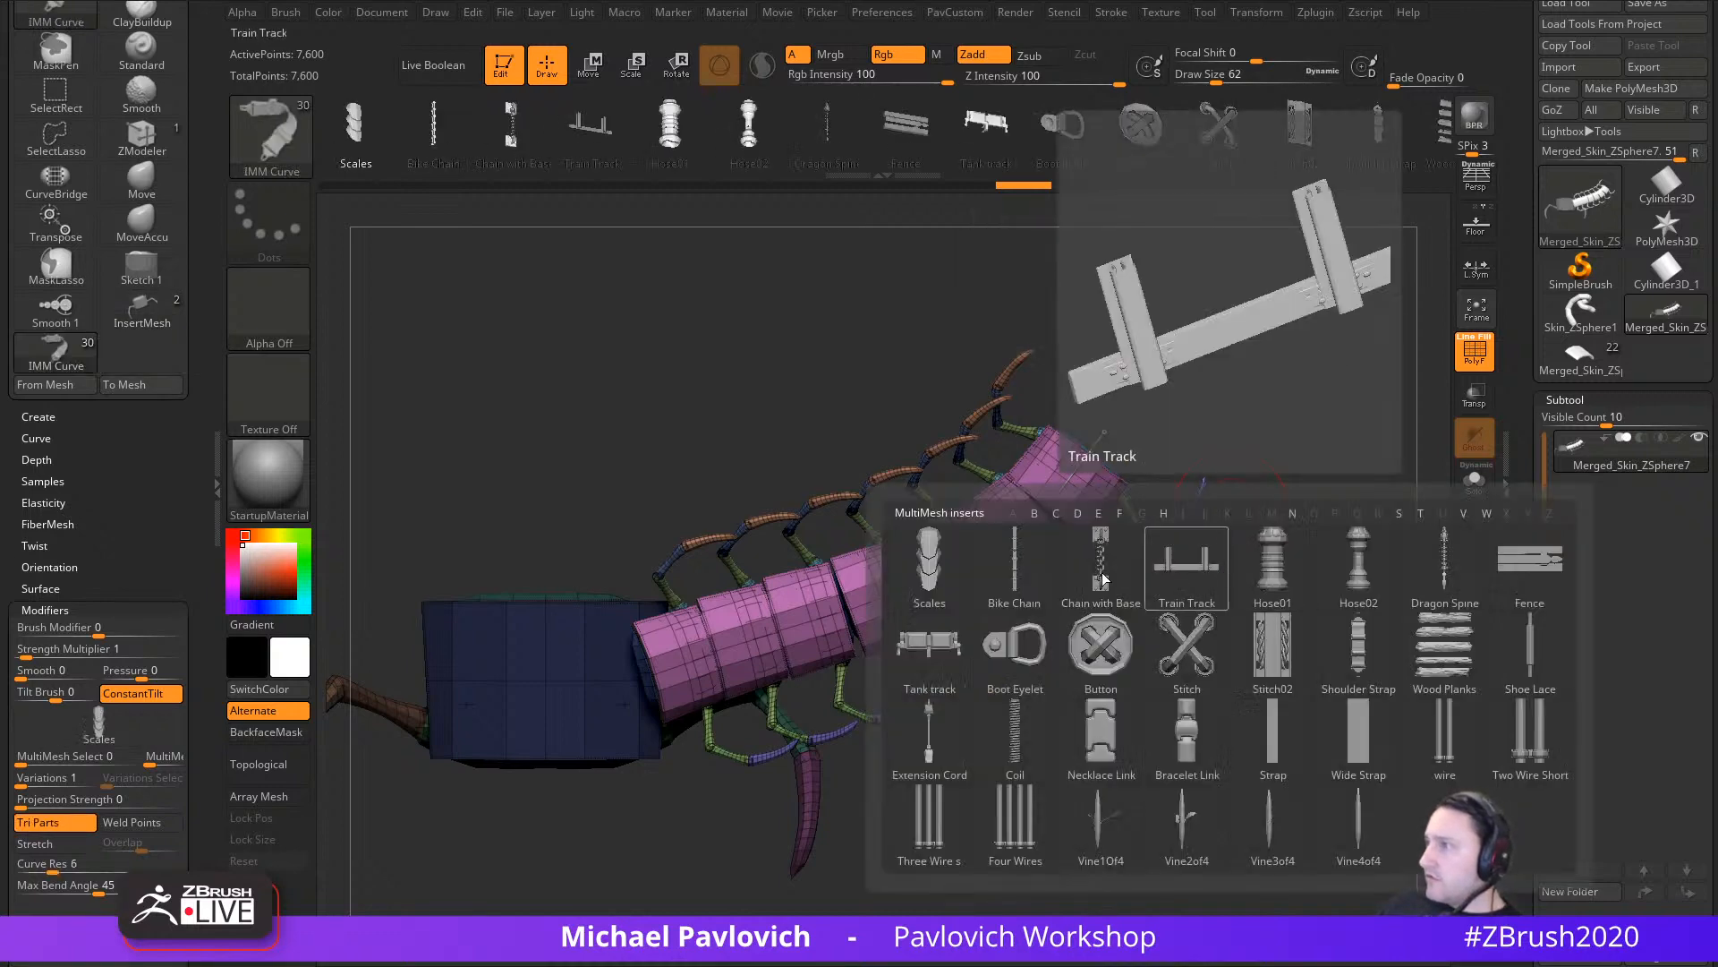
click(1101, 734)
Step: Draw a curve of necklace links in the empty space above the plate and undo it
drag(1297, 660, 1246, 624)
mouse_move(1070, 488)
mouse_down()
mouse_move(802, 349)
mouse_move(936, 376)
mouse_move(1127, 510)
mouse_move(718, 607)
mouse_move(575, 531)
mouse_move(854, 439)
mouse_move(1066, 288)
mouse_up()
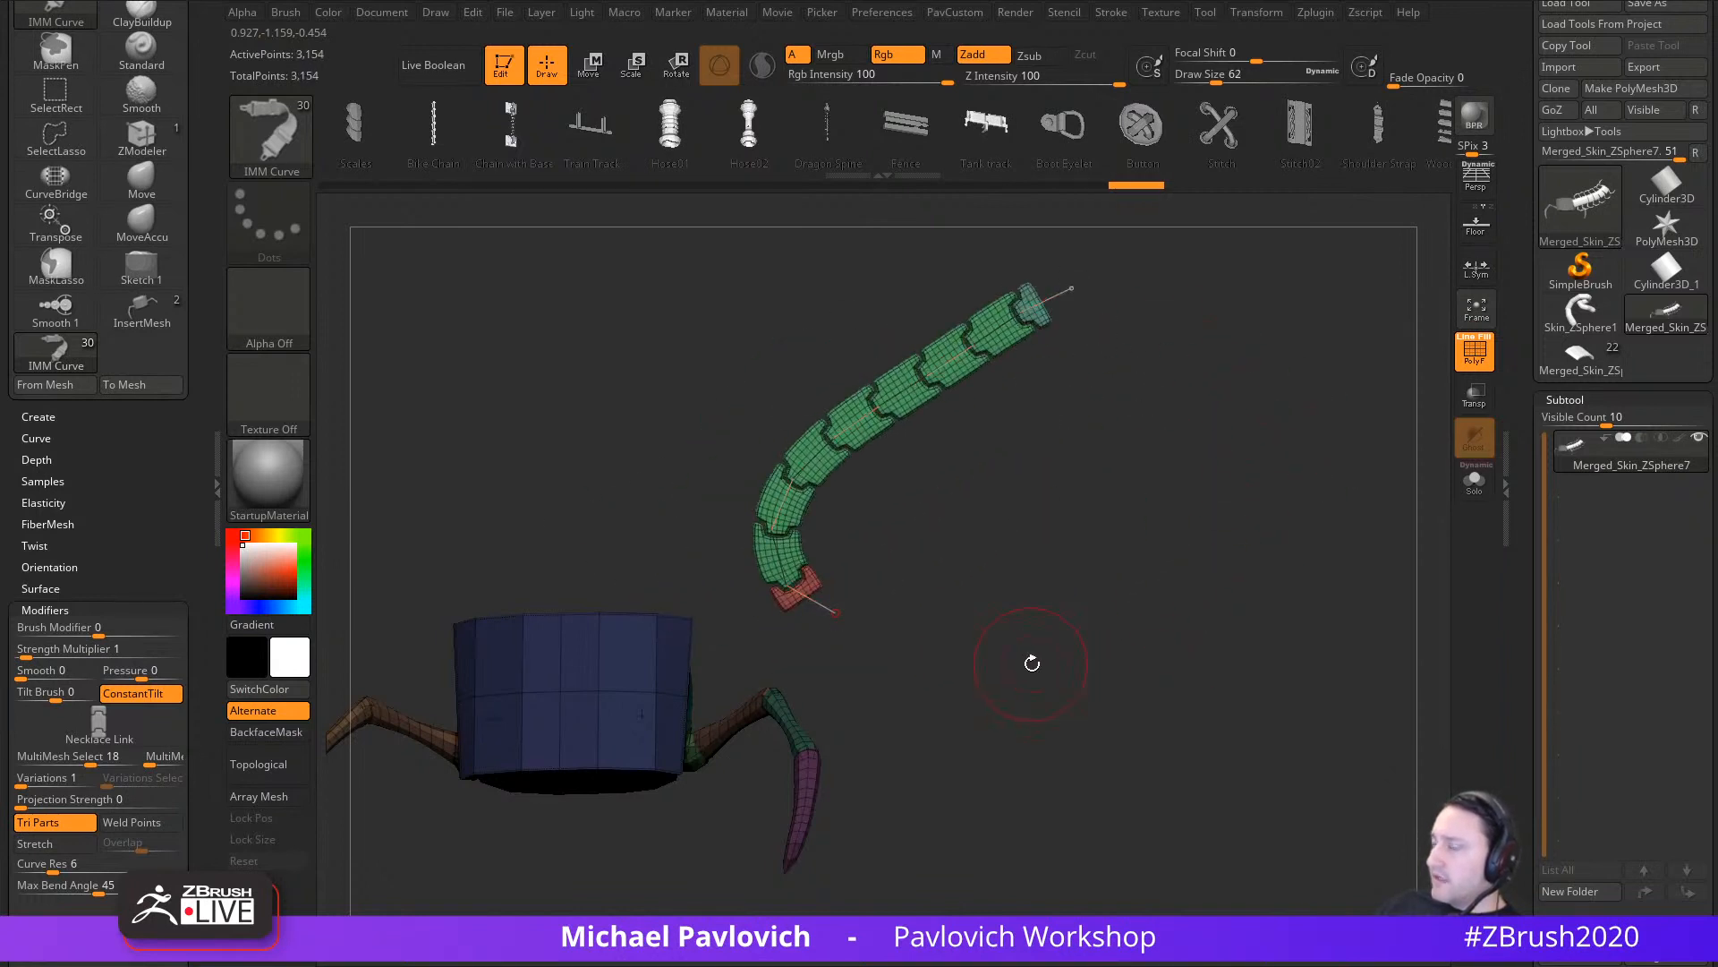
drag(1032, 663, 1234, 587)
alt+drag(1124, 589, 1243, 595)
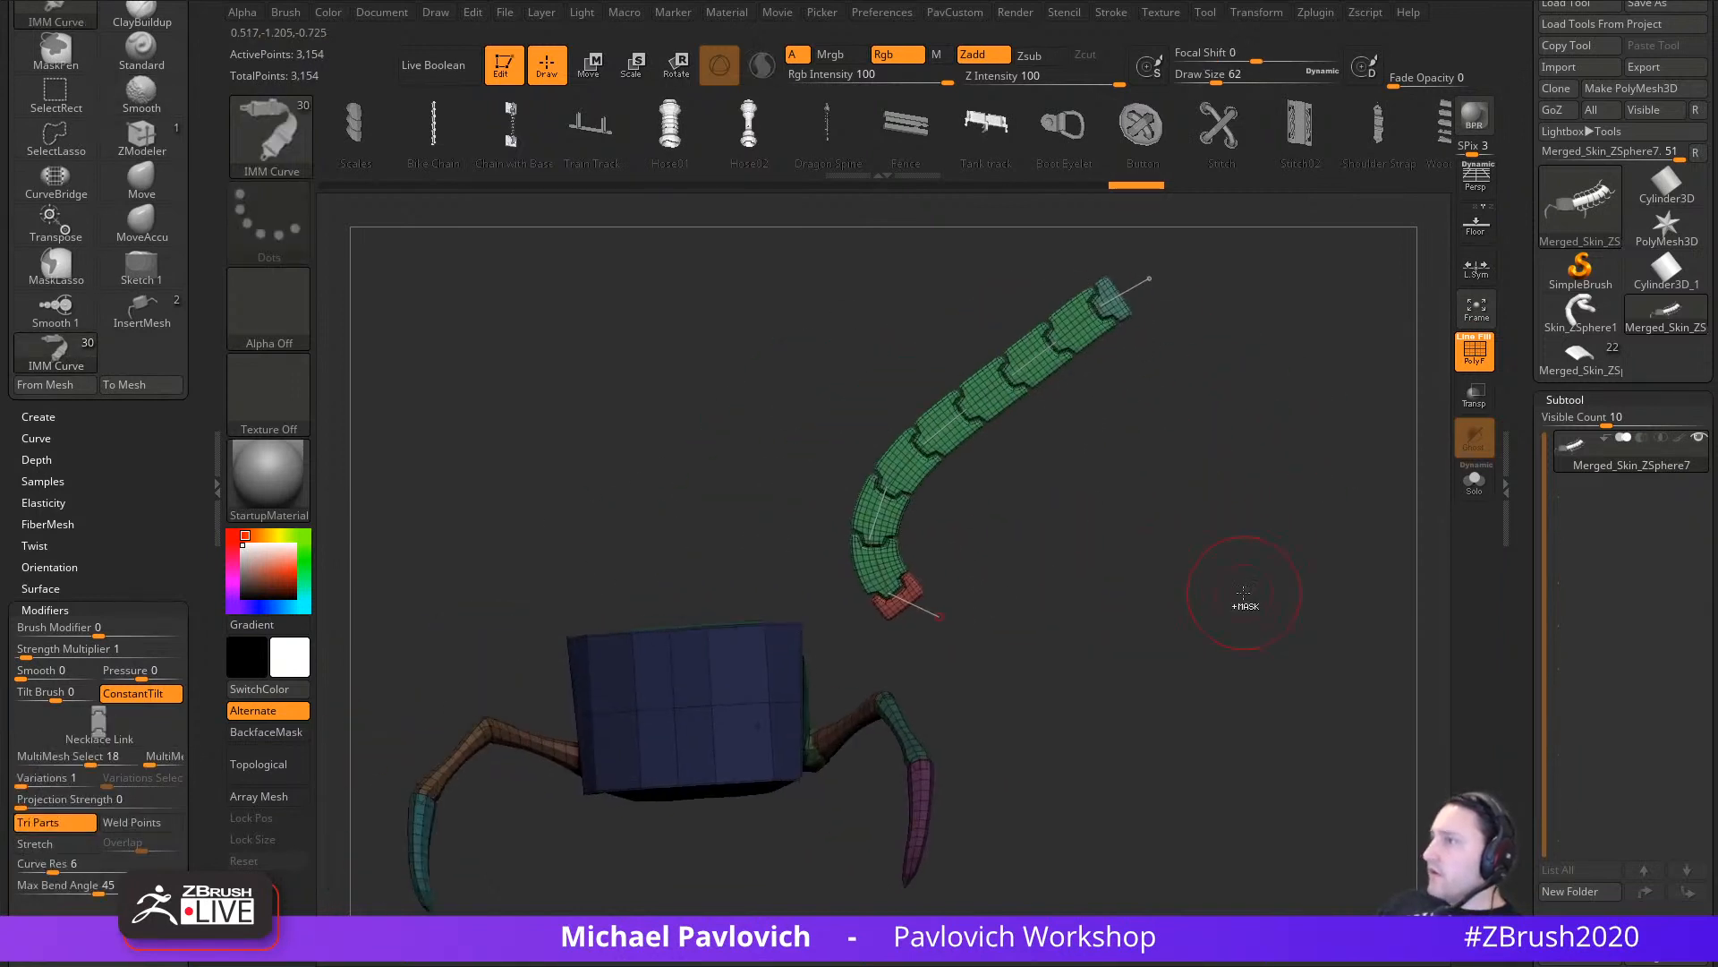
key(ctrl+z)
key(ctrl+z)
alt+drag(1319, 641, 1270, 636)
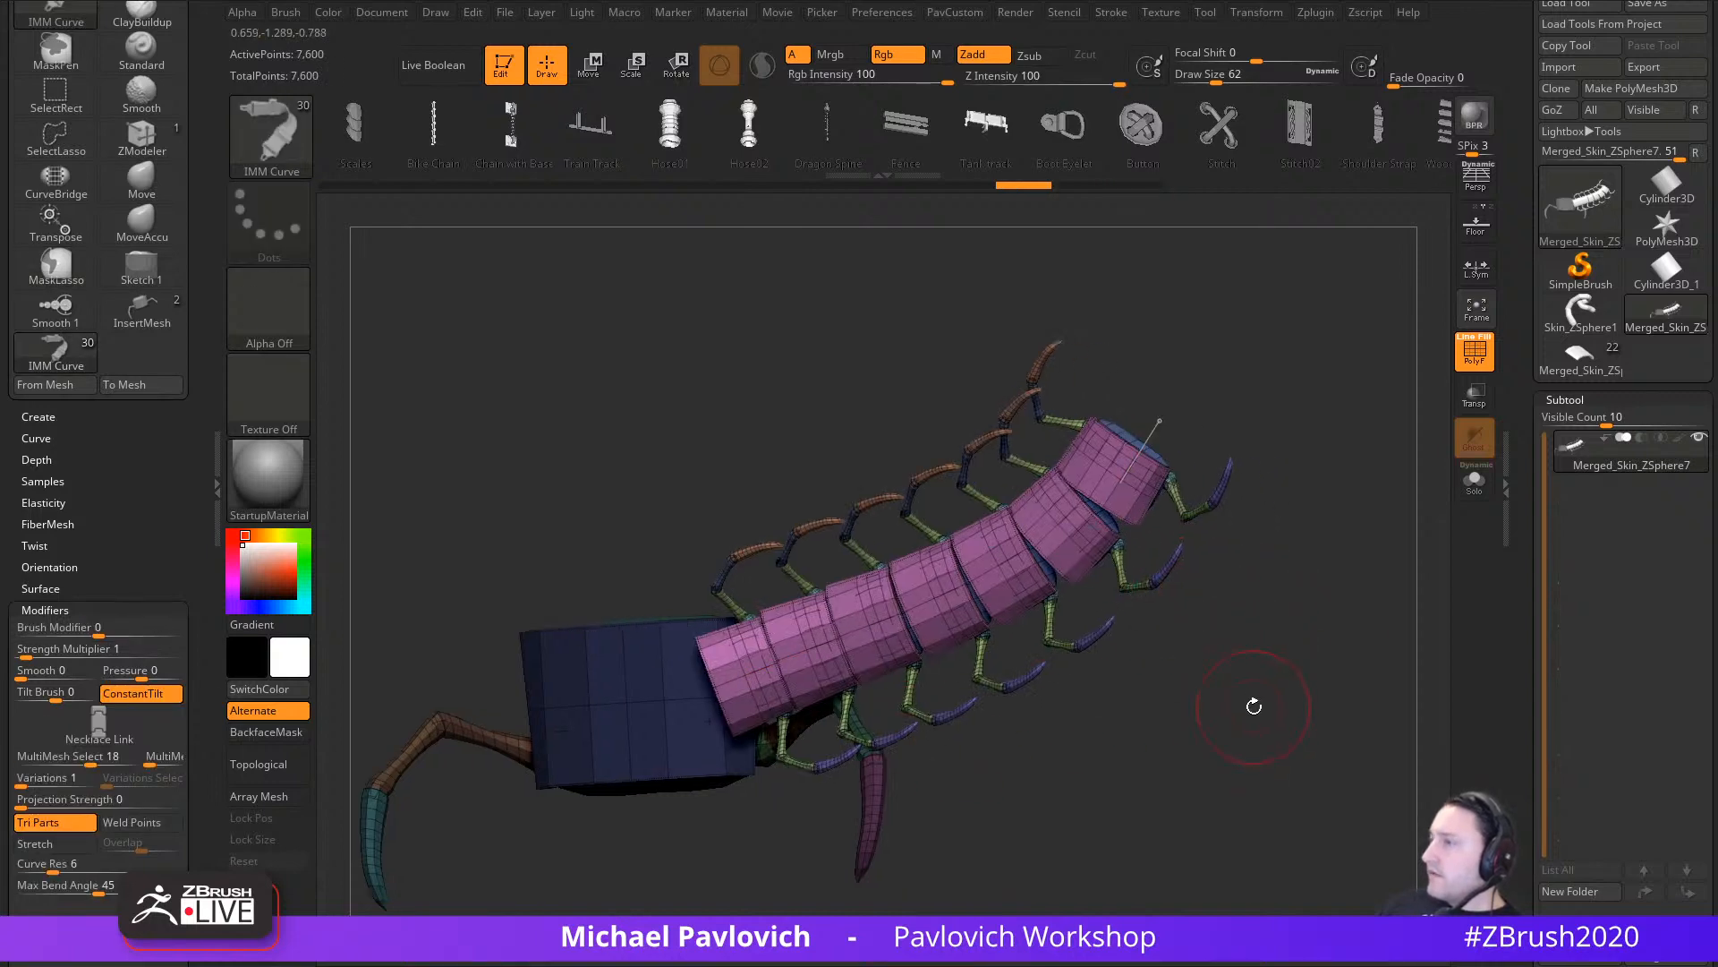
drag(1250, 706, 1304, 695)
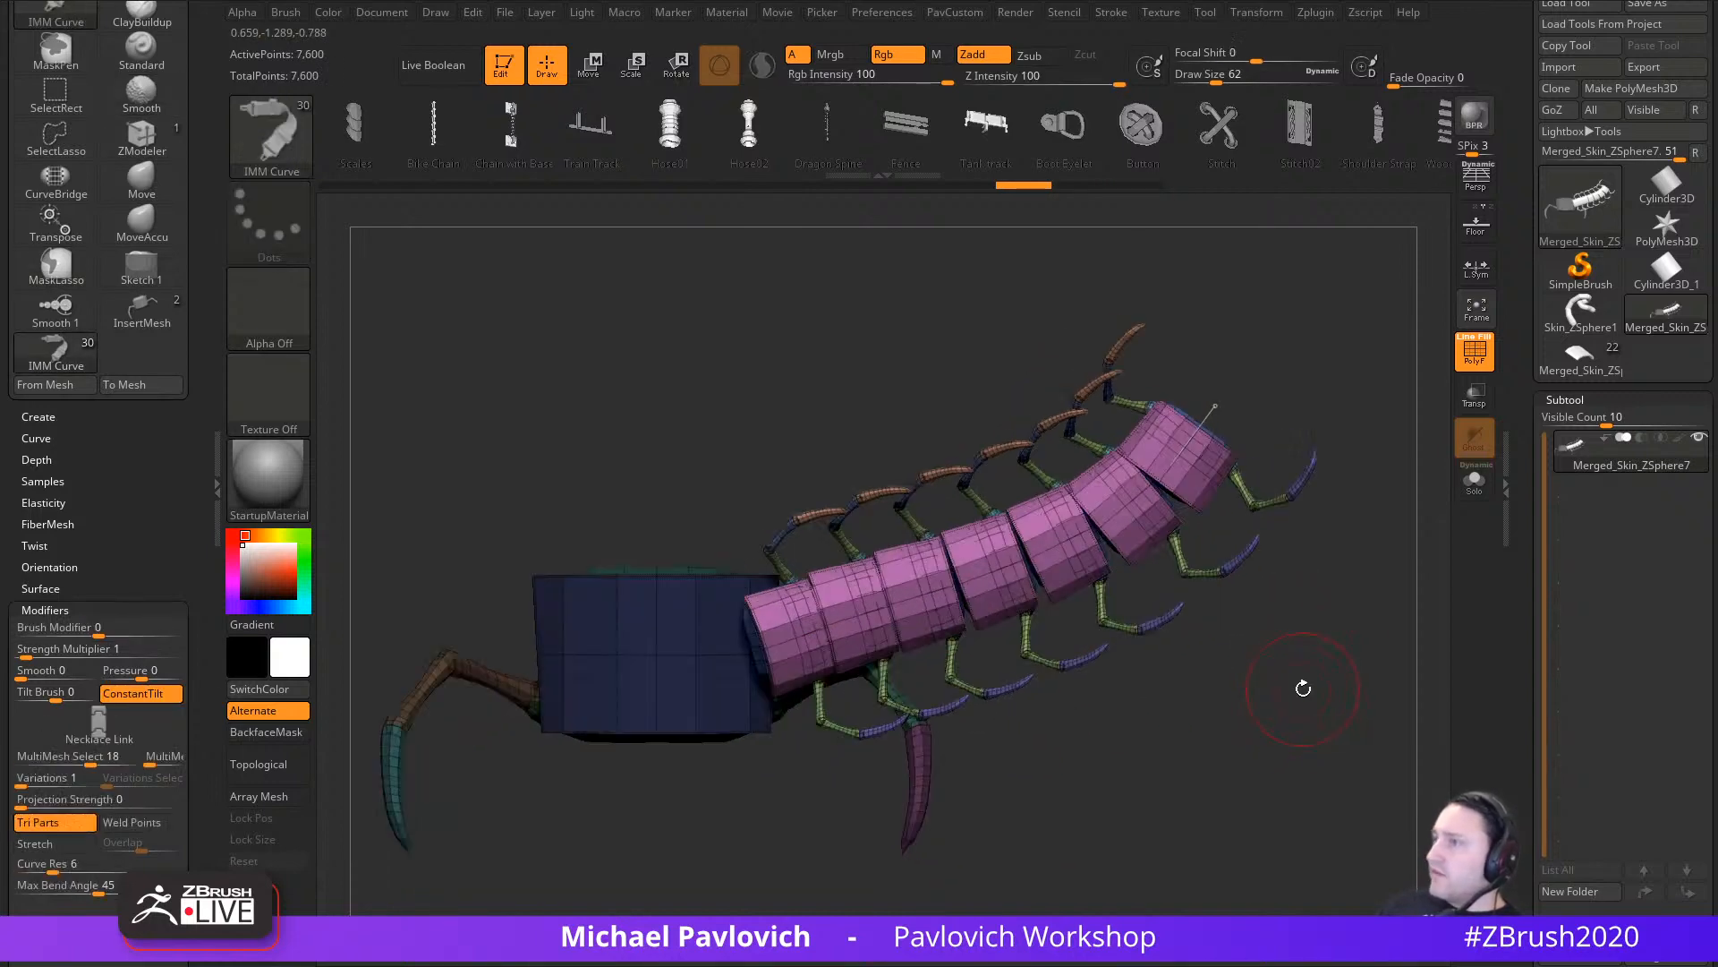
Step: Begin saving the current brush as a preset and browse to the ZBrush 2020 > ZBrushes > Insert-IMM folder
click(283, 12)
click(426, 47)
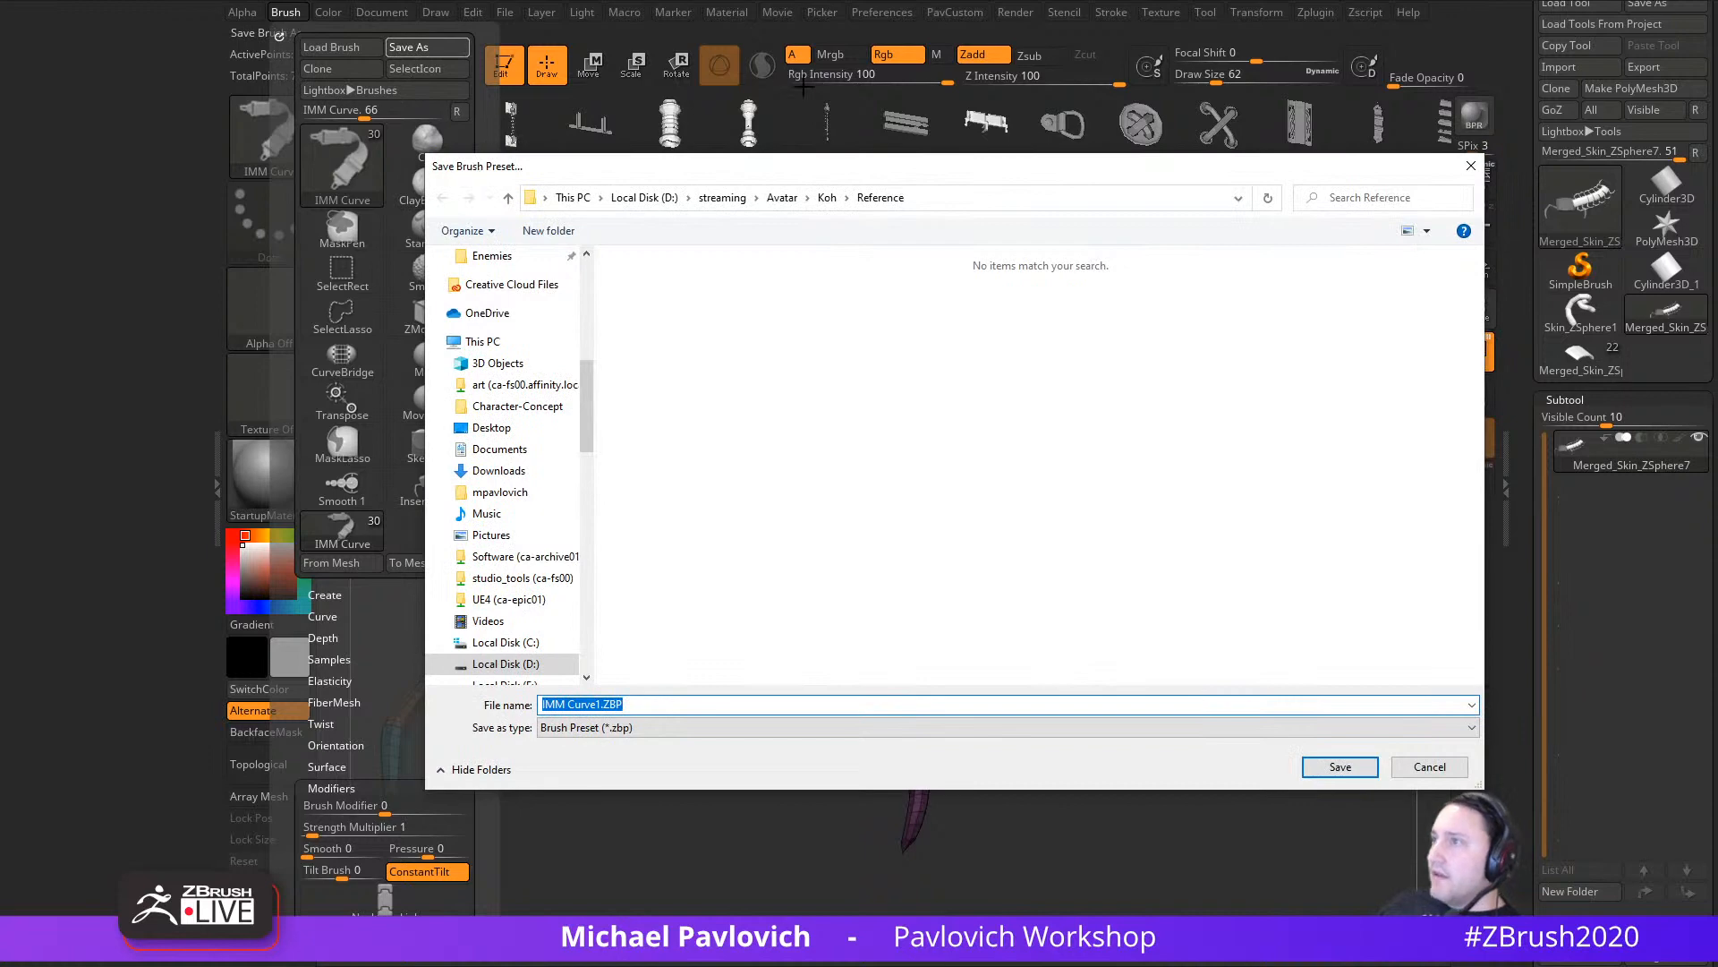
scroll(510, 324, up, 2)
drag(820, 173, 810, 965)
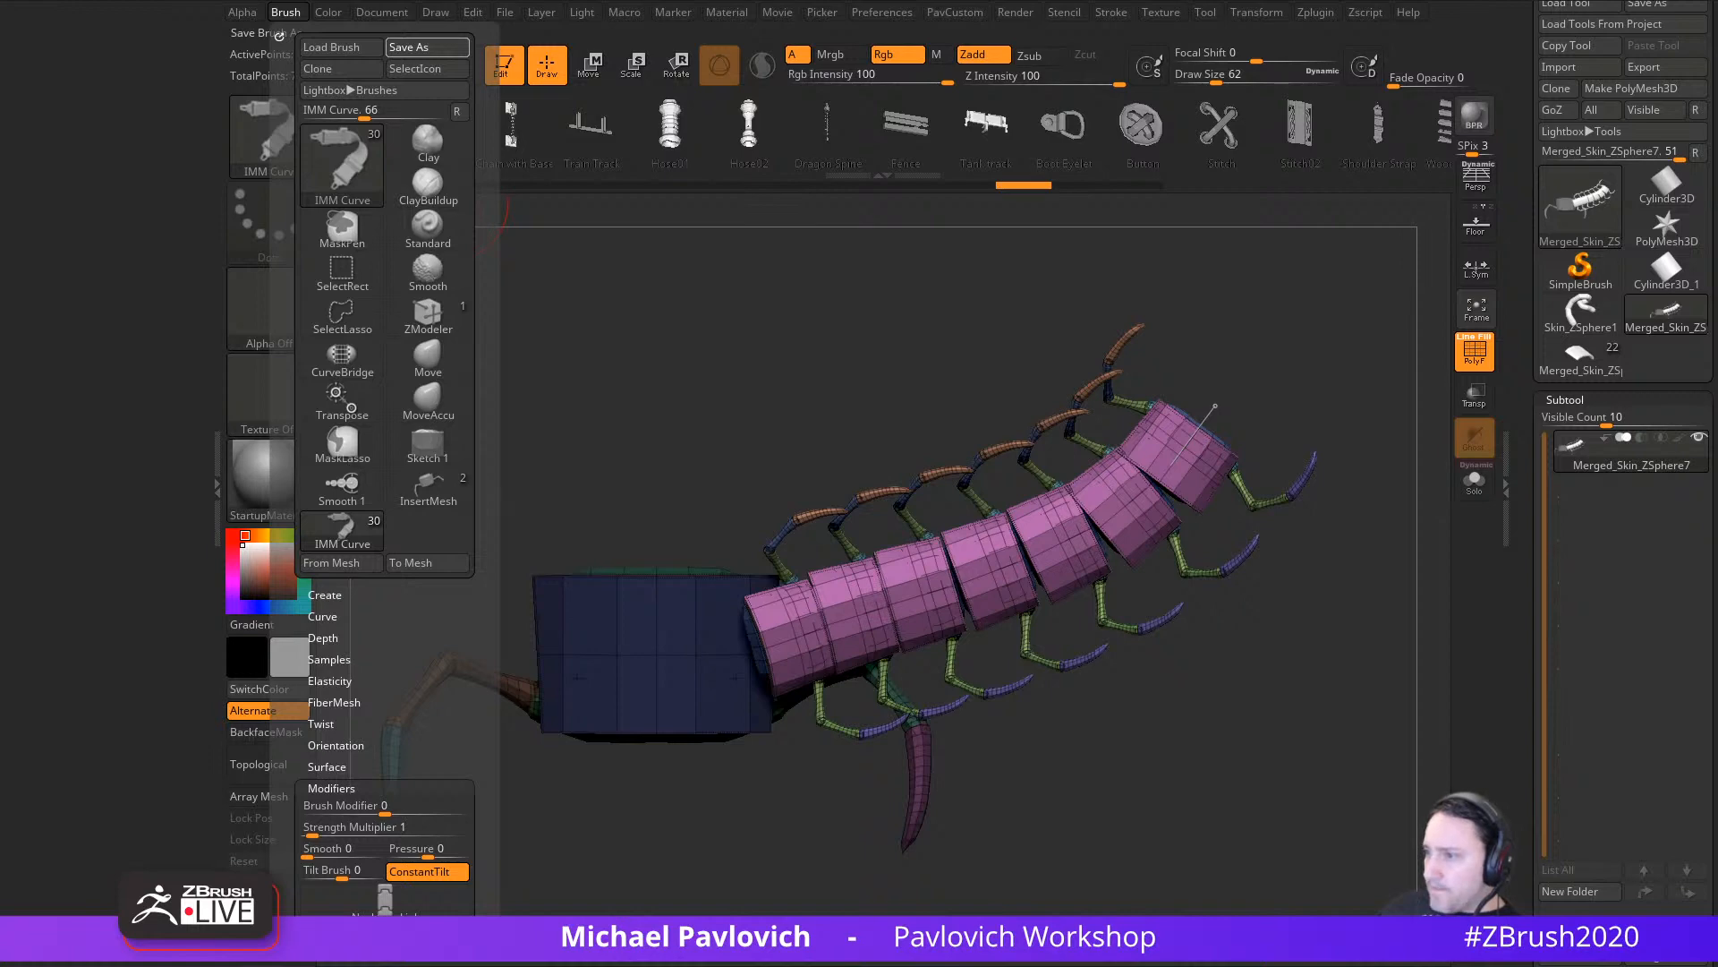
drag(810, 966, 983, 277)
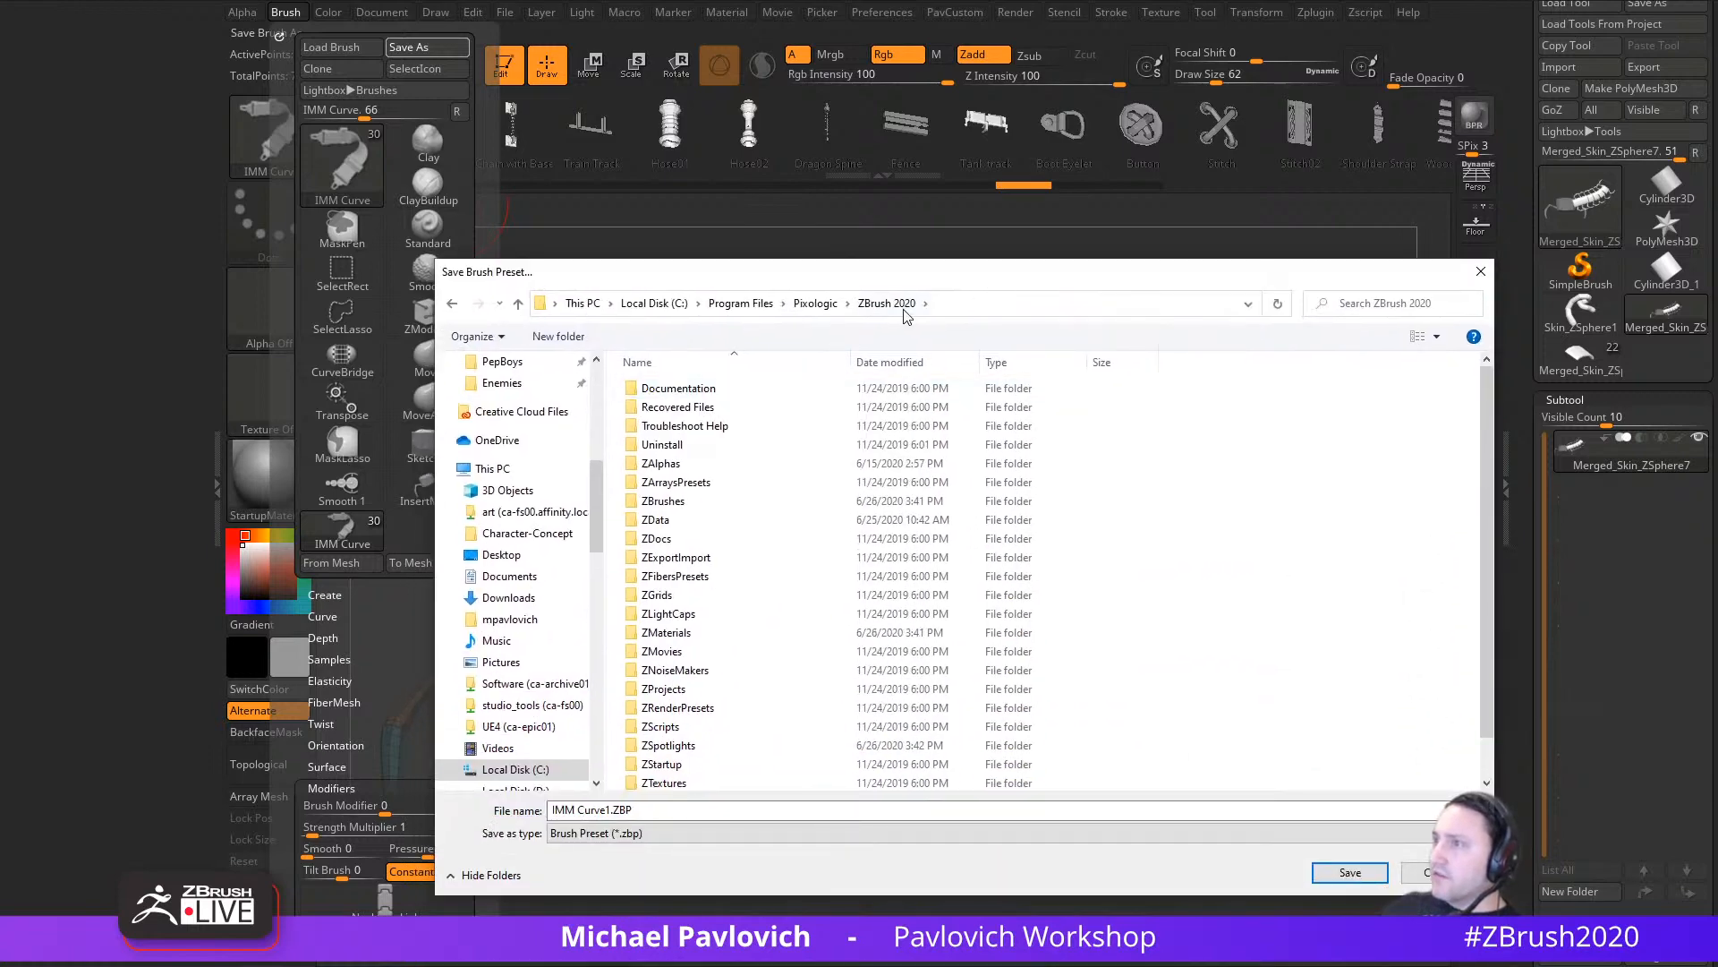
double_click(689, 501)
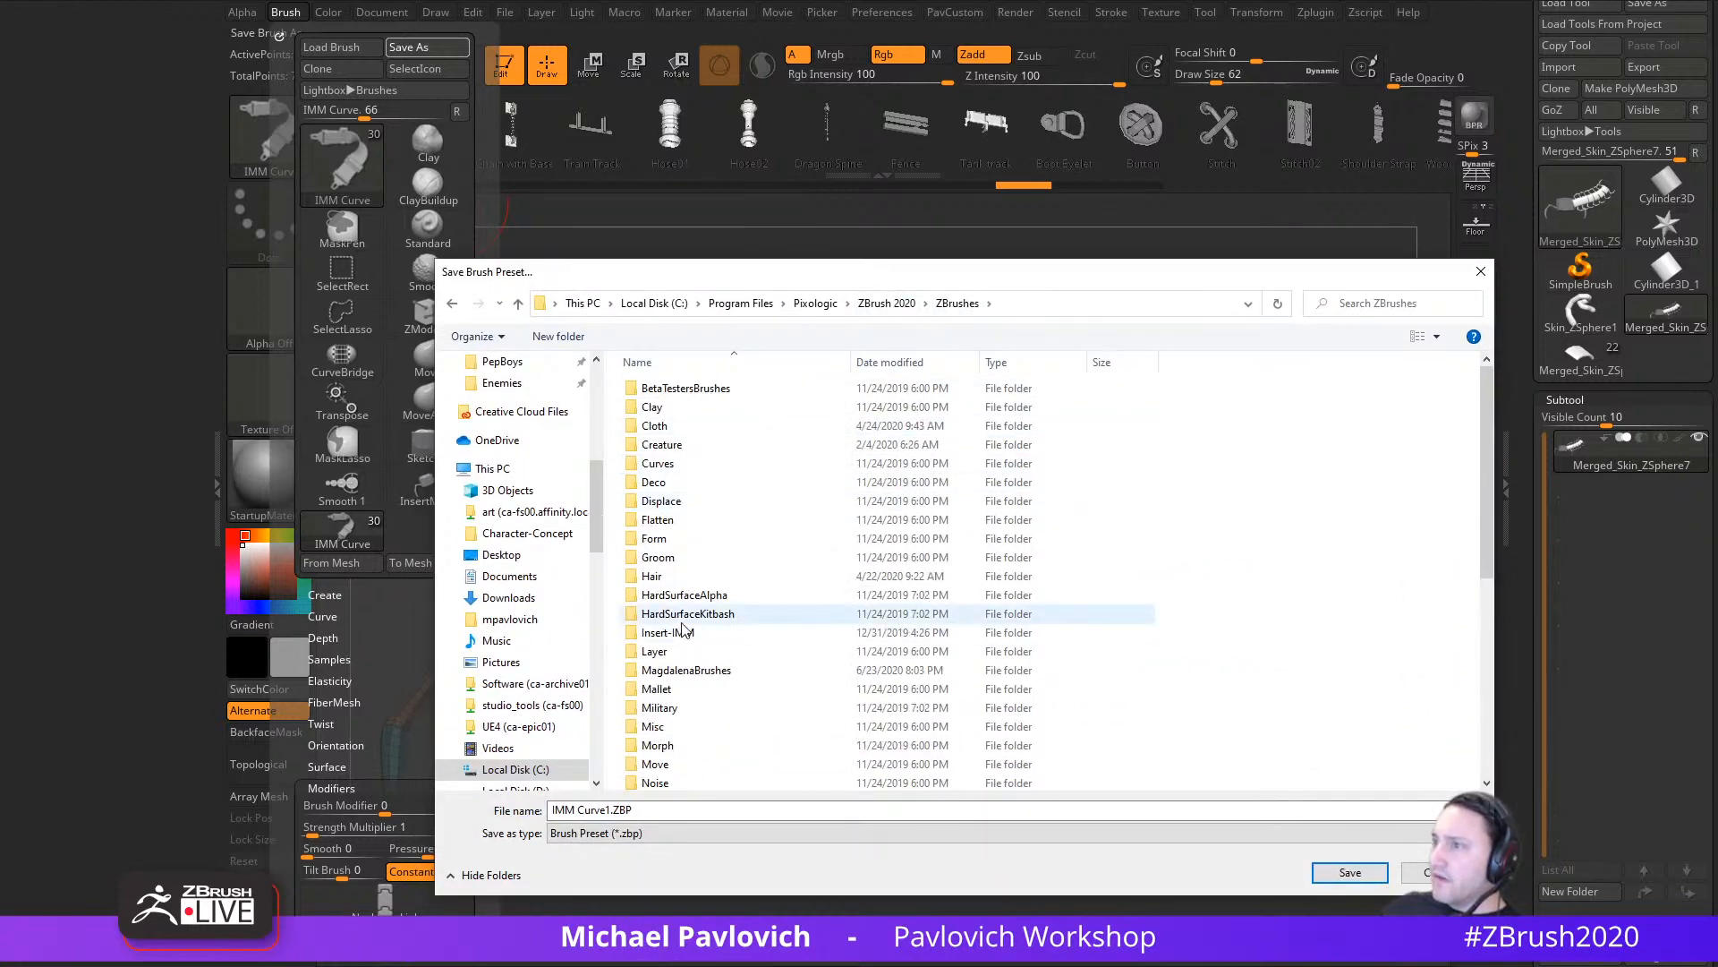
double_click(722, 634)
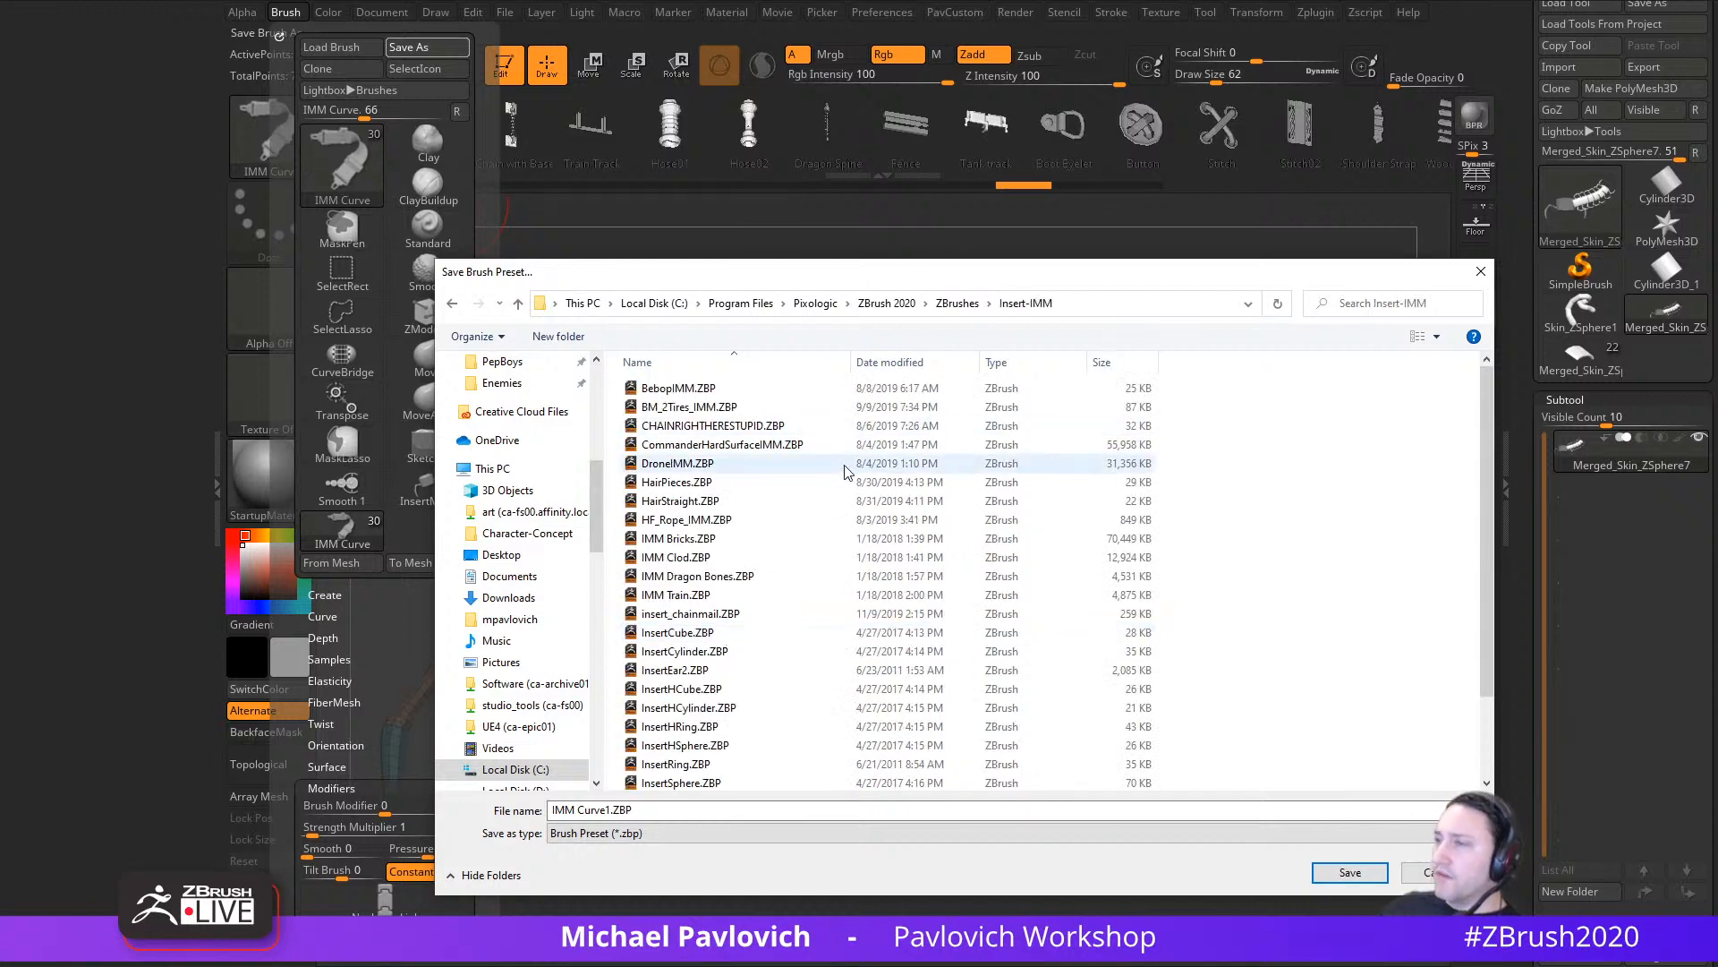
Step: Name the brush preset SegmentedBody and save it
click(736, 803)
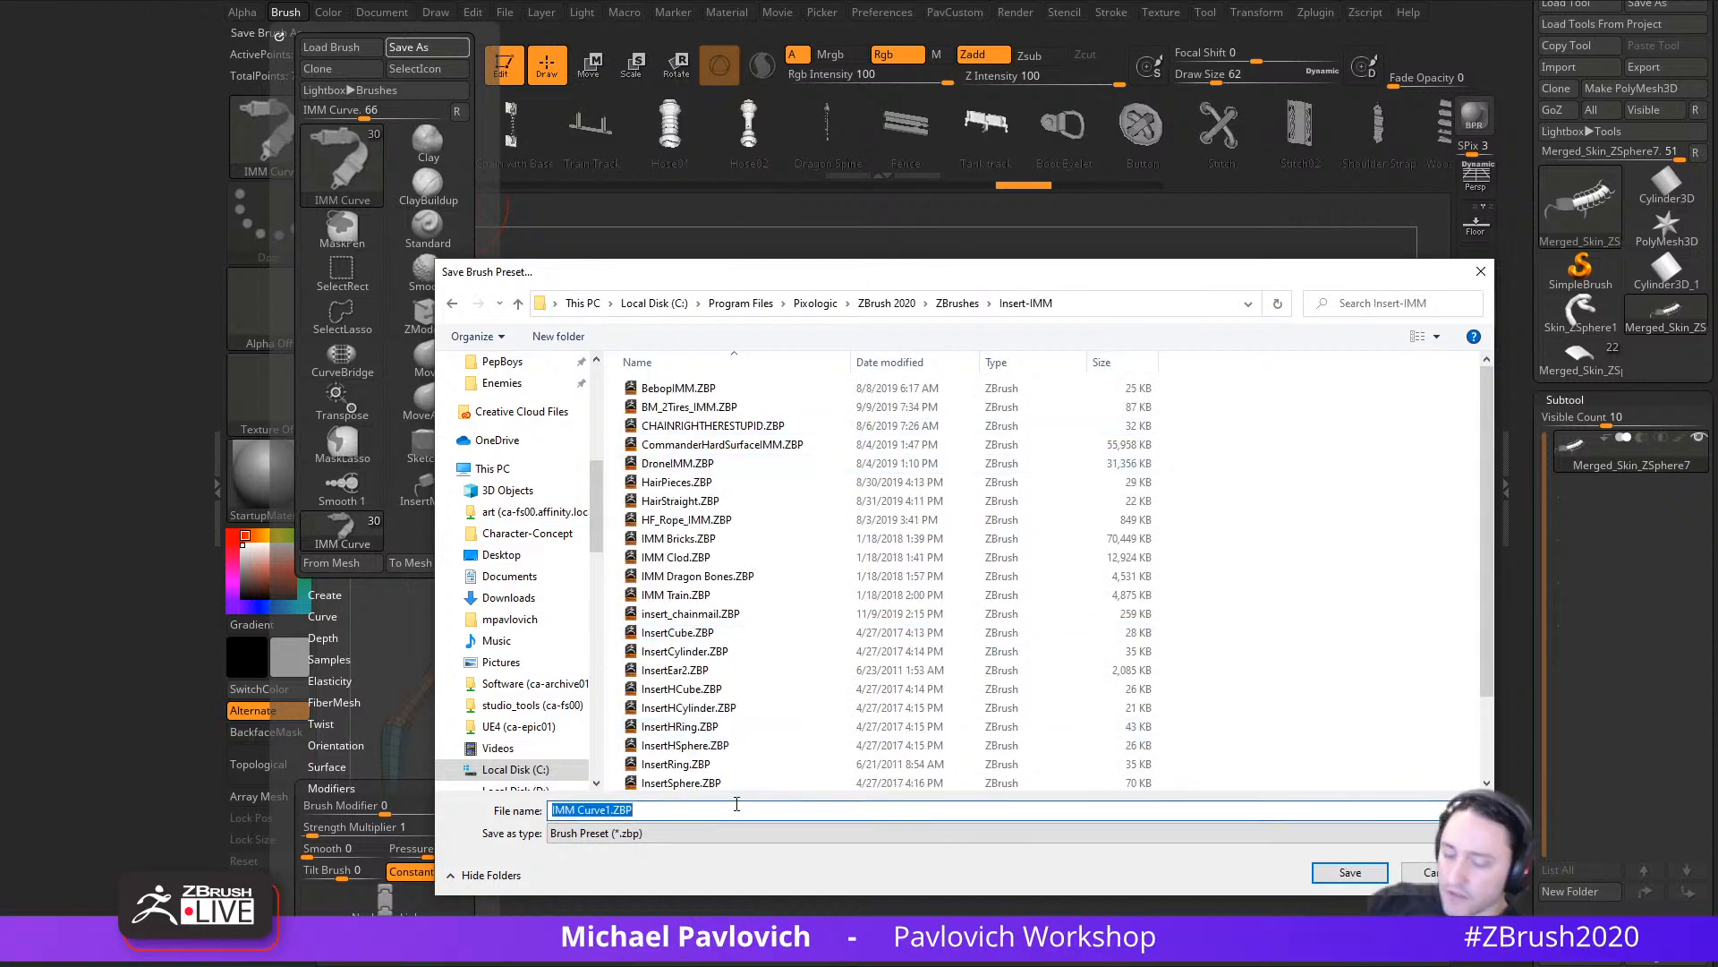
text(Segmented)
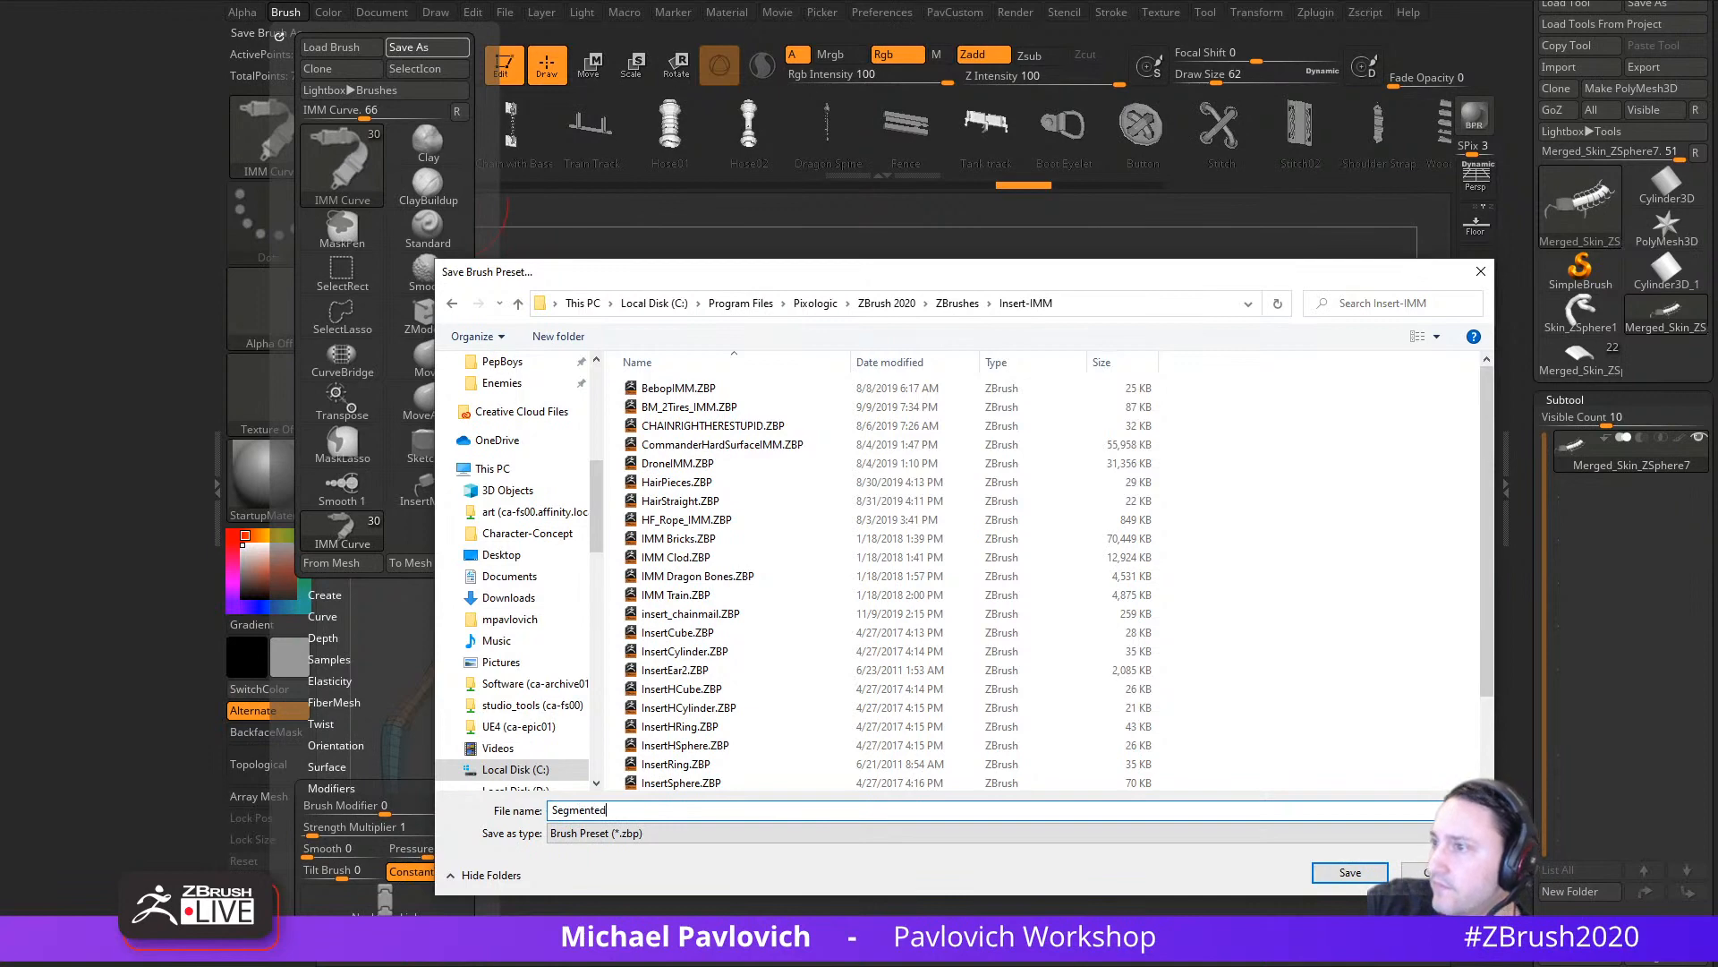
text(Body)
key(Return)
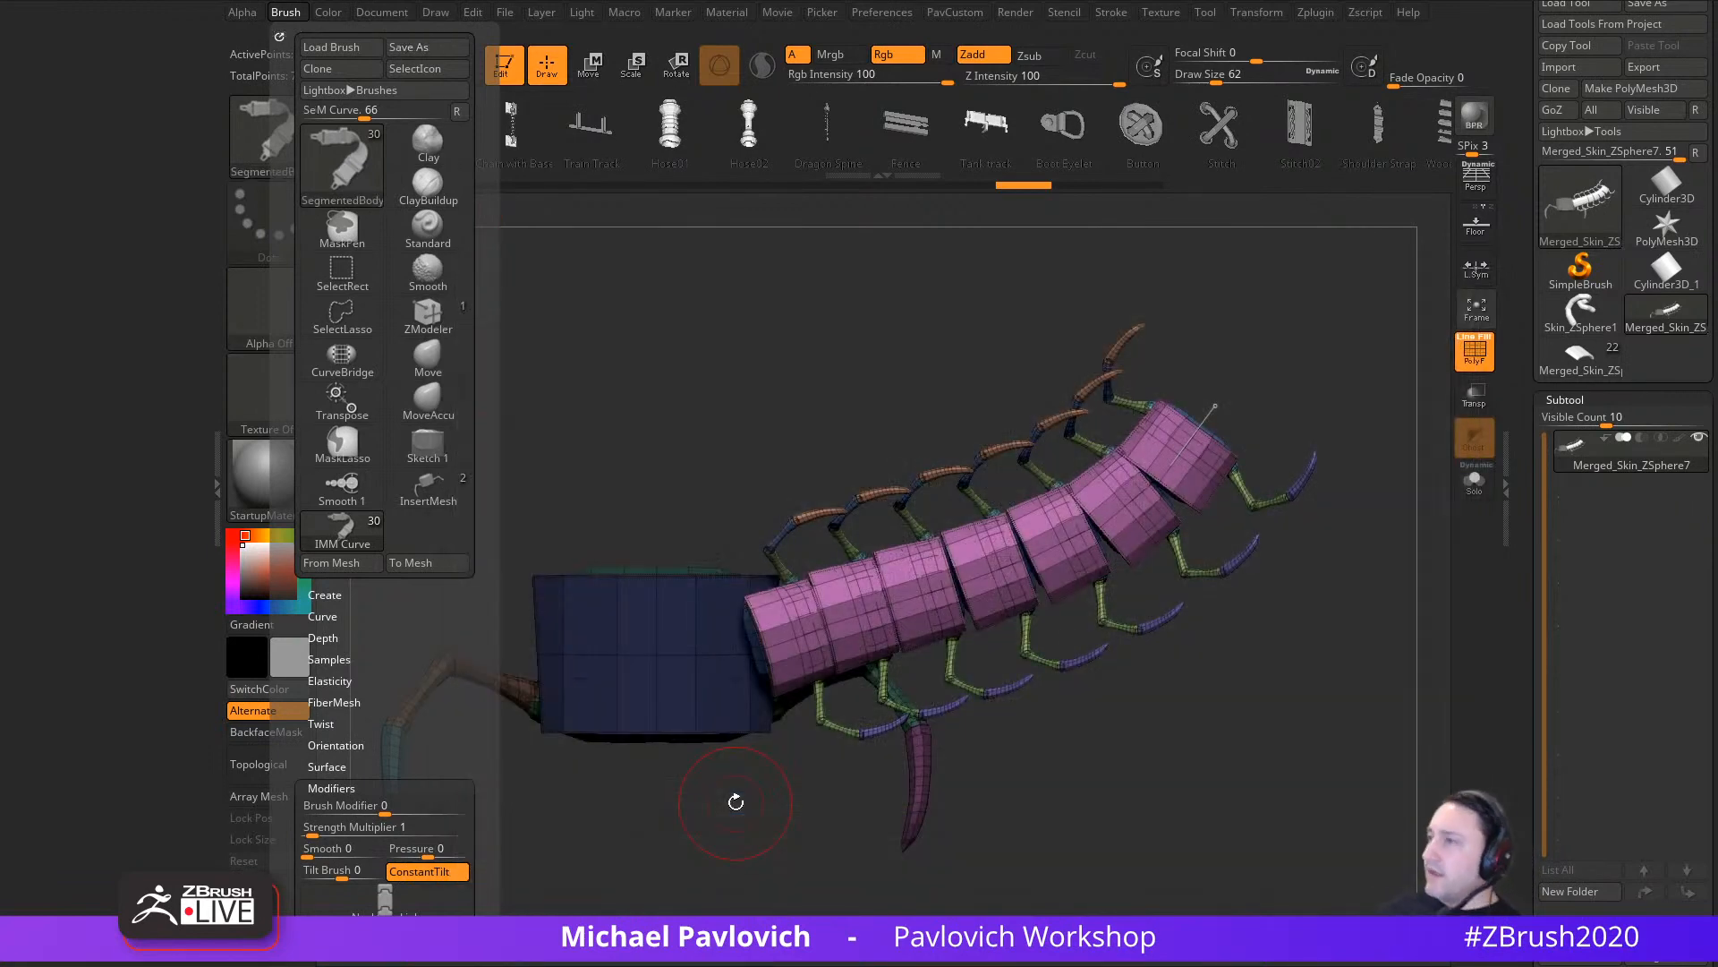
key(d)
key(shift+d)
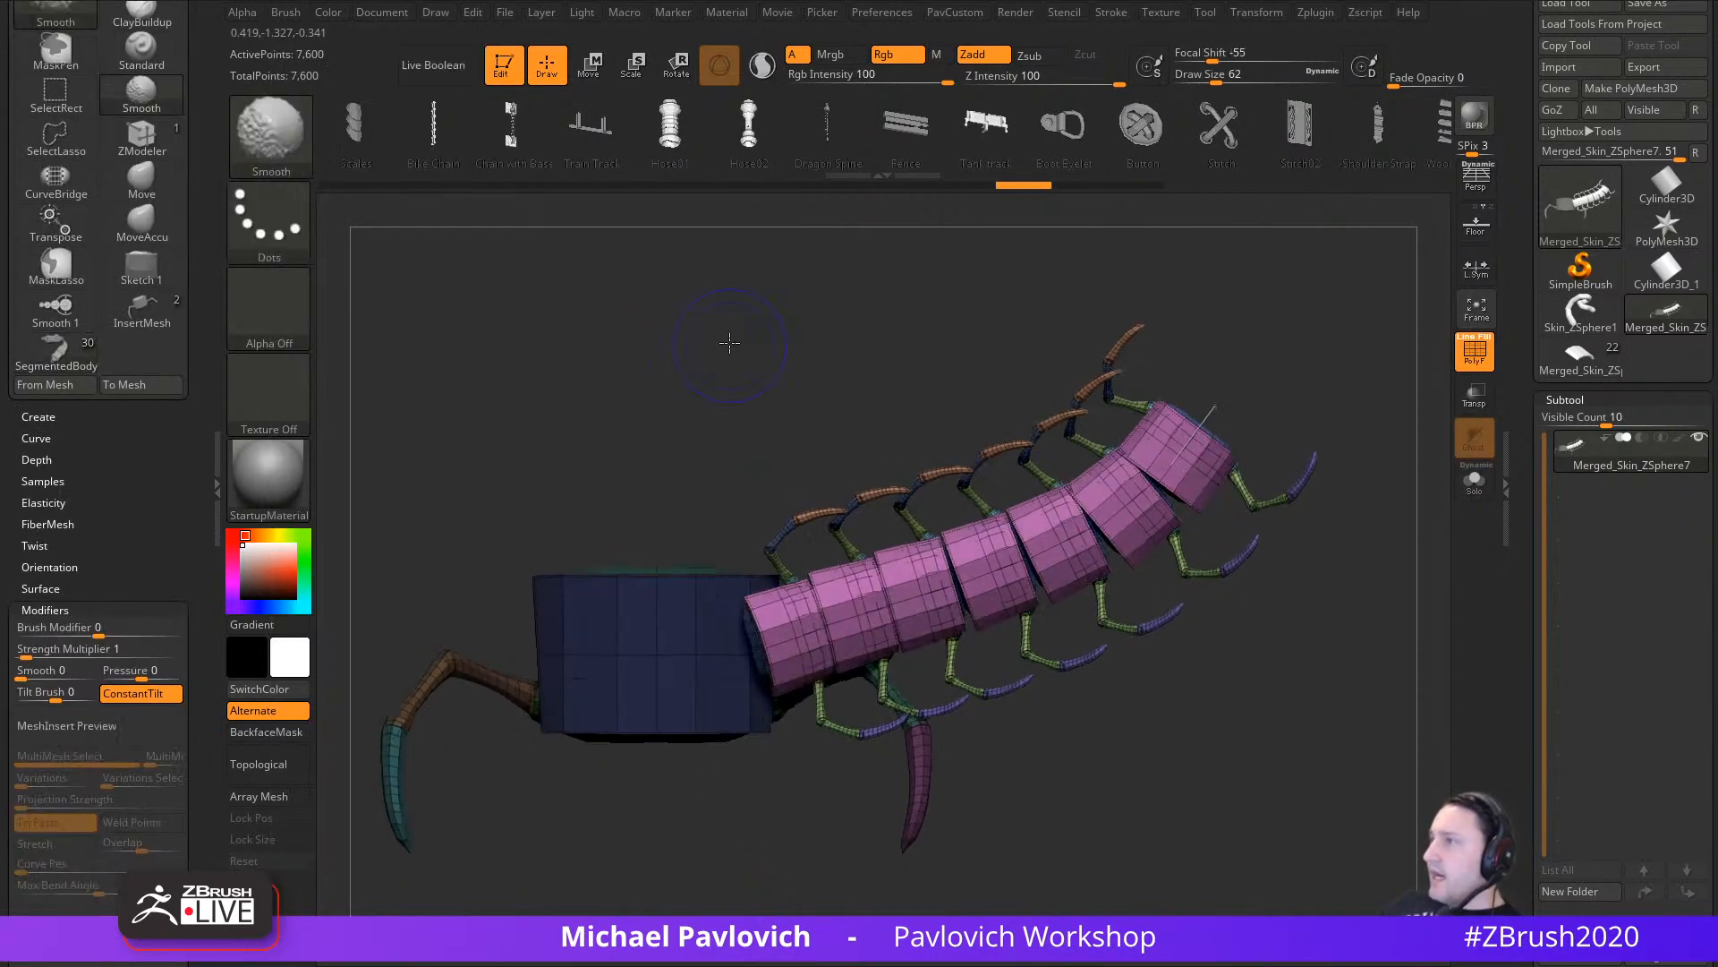
drag(1243, 859, 1232, 771)
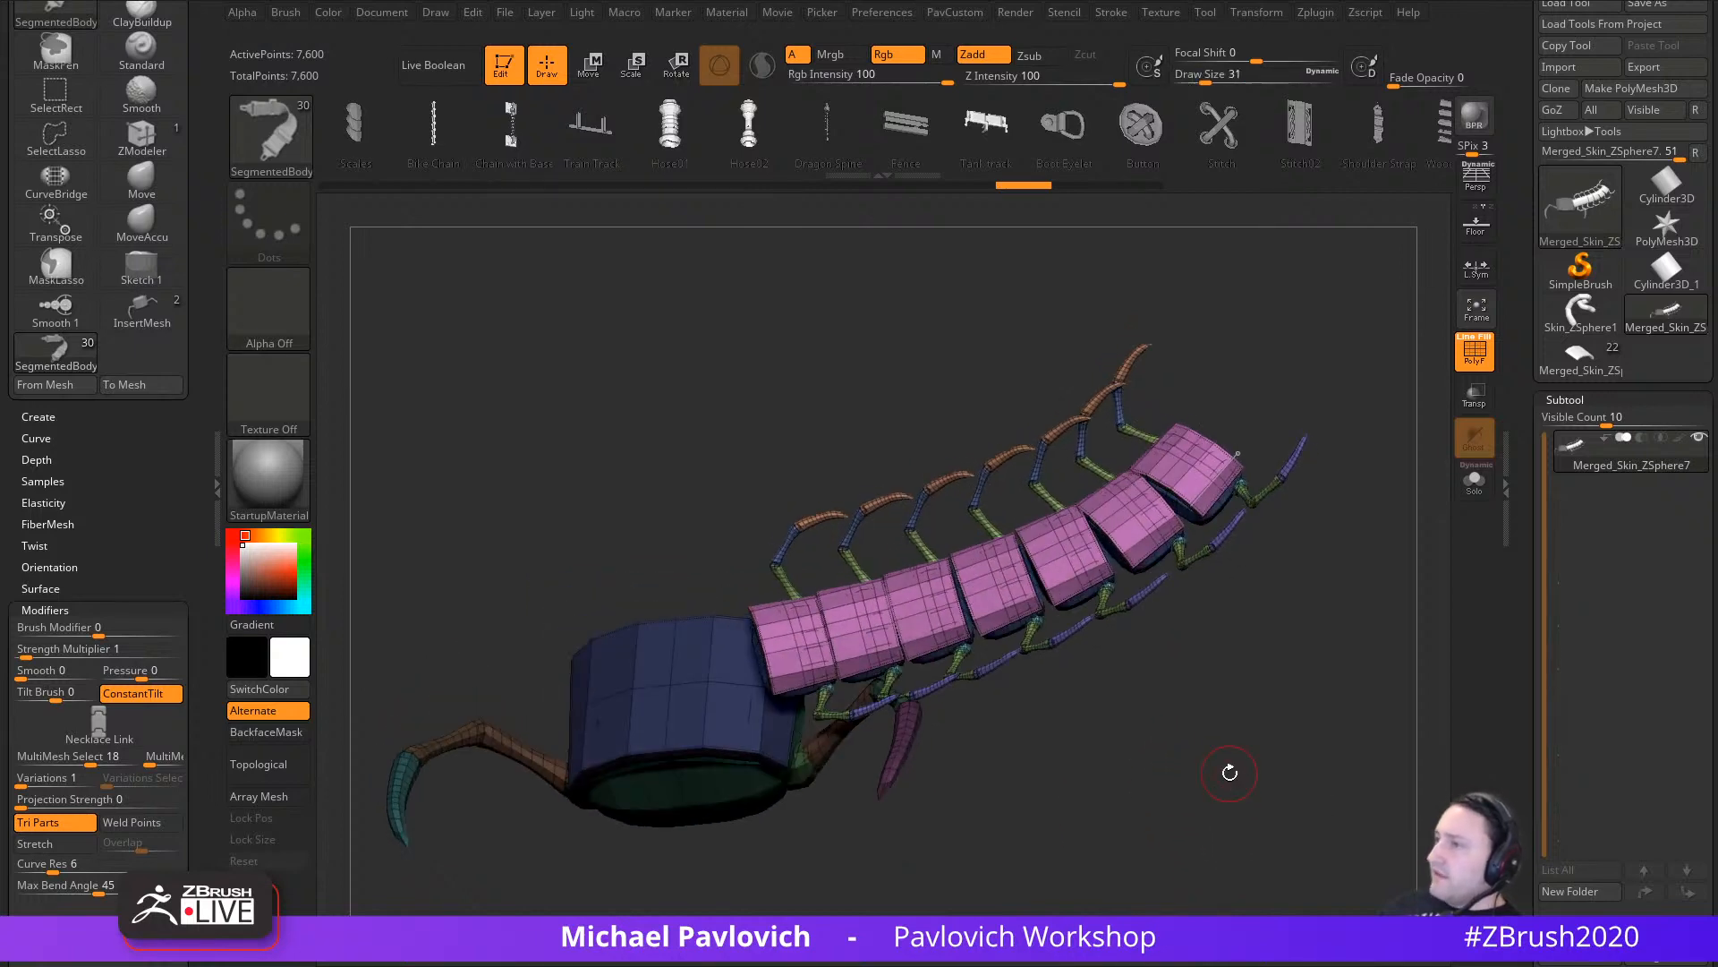
mouse_move(1208, 381)
mouse_down()
mouse_move(1255, 617)
mouse_move(1308, 645)
mouse_move(1235, 621)
mouse_move(1328, 621)
mouse_move(1229, 575)
mouse_move(1289, 573)
mouse_move(1289, 699)
mouse_up()
Step: Switch to the Standard brush and set the draw size to 33
key(b)
key(s)
key(t)
mouse_move(1174, 628)
mouse_down()
mouse_move(1131, 579)
mouse_move(1236, 661)
mouse_up()
key(s)
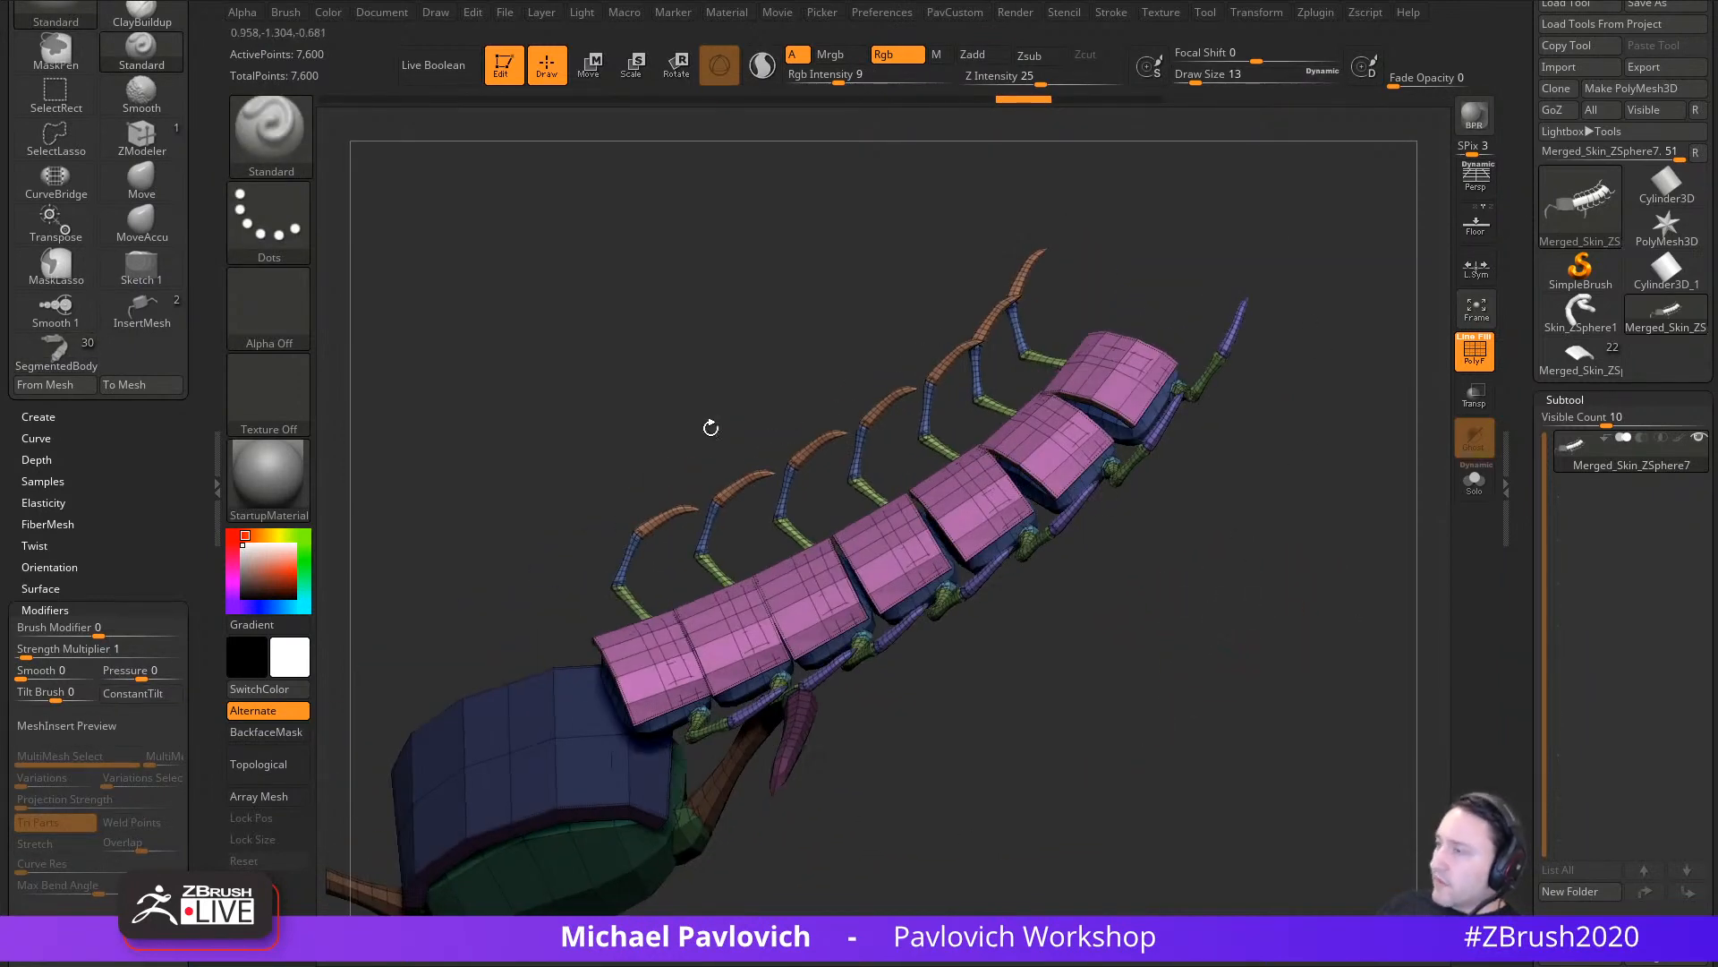
key(s)
drag(1097, 653, 1127, 650)
key(s)
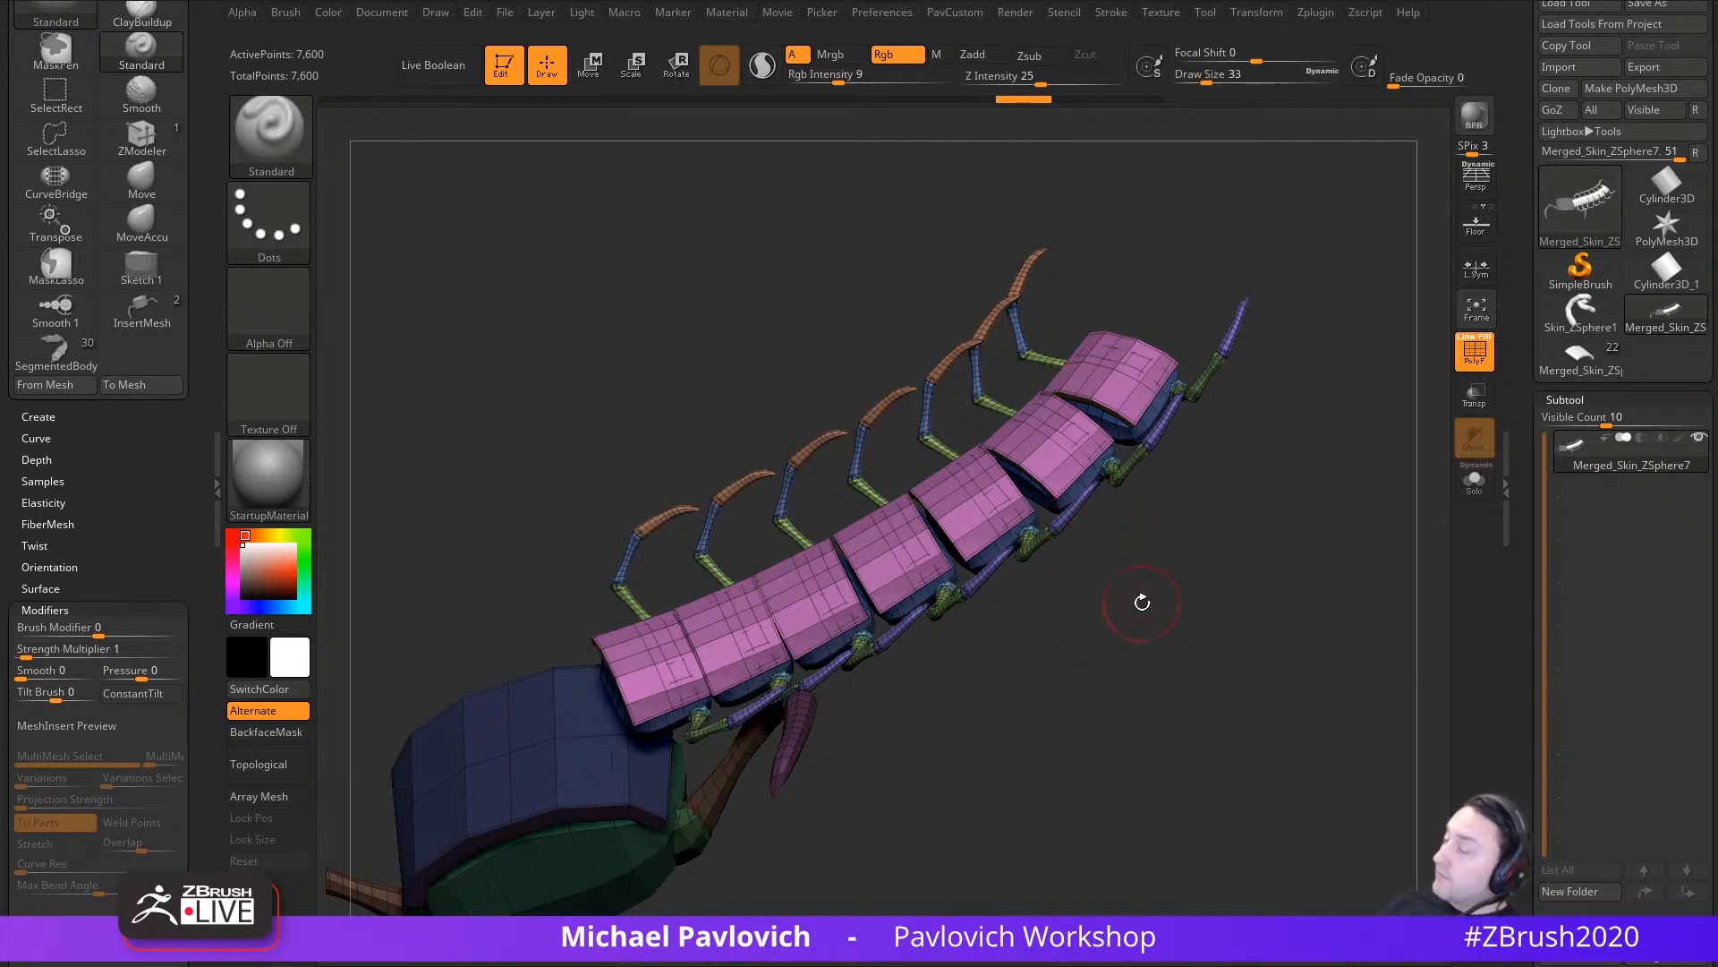
Step: Bring up Task Manager and enlarge it to examine the CPU's specifications and logical processor load
key(ctrl+shift)
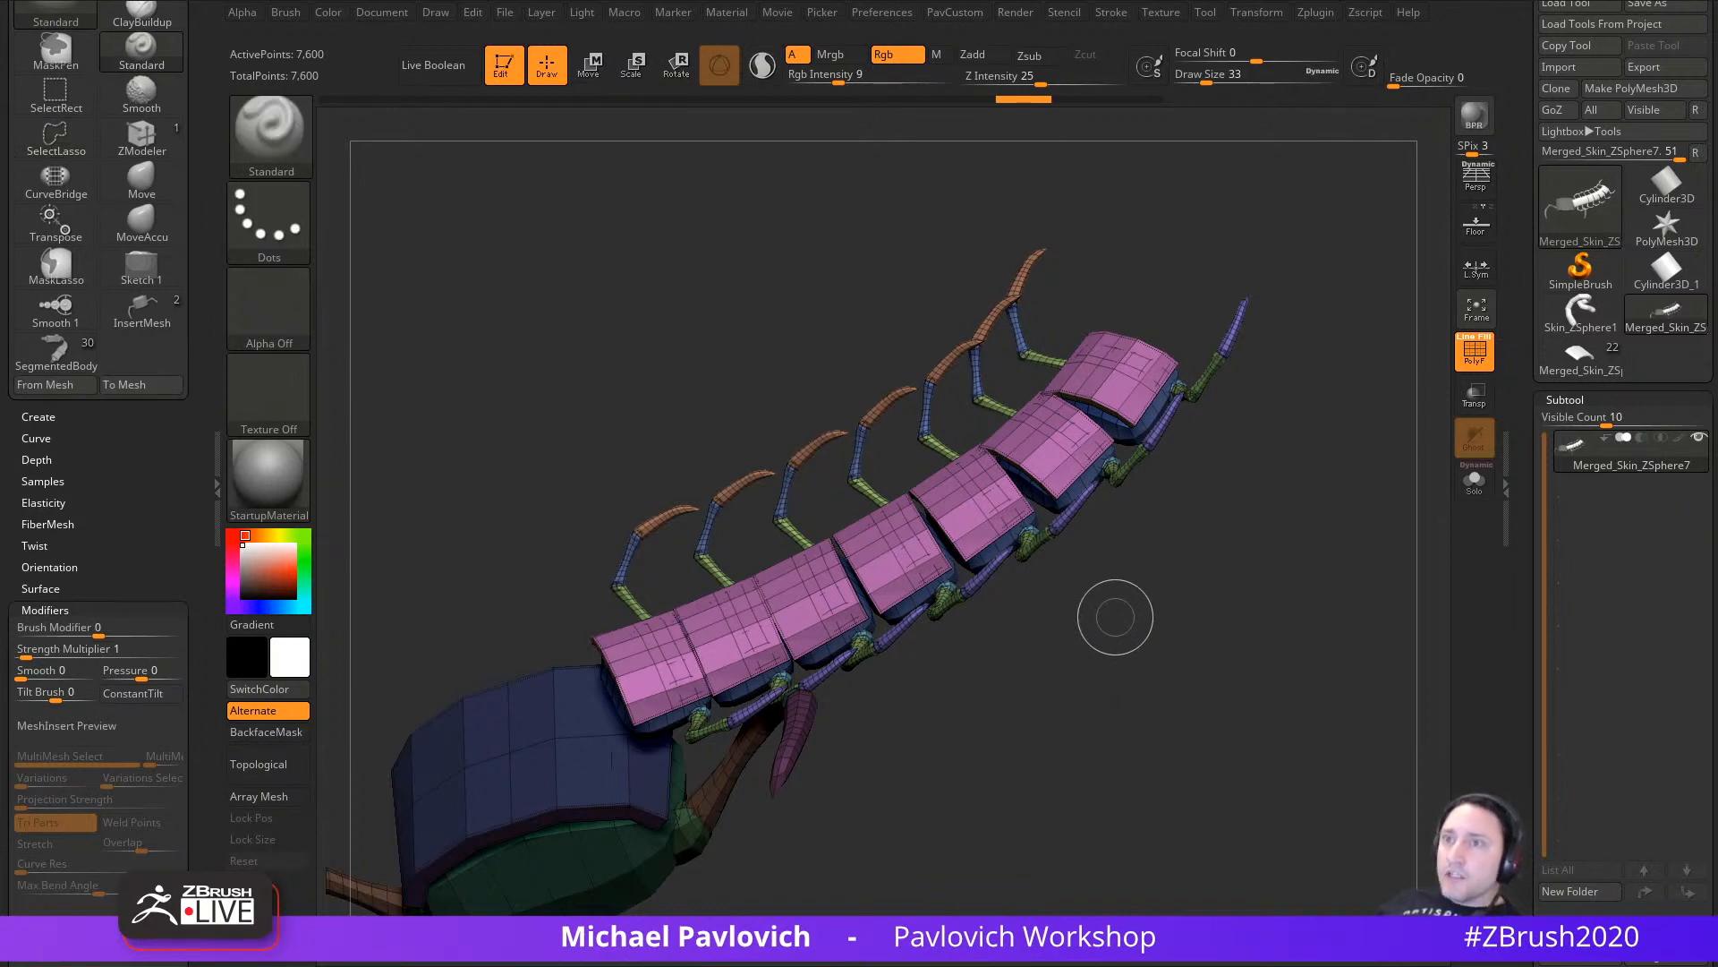
key(ctrl+shift+Escape)
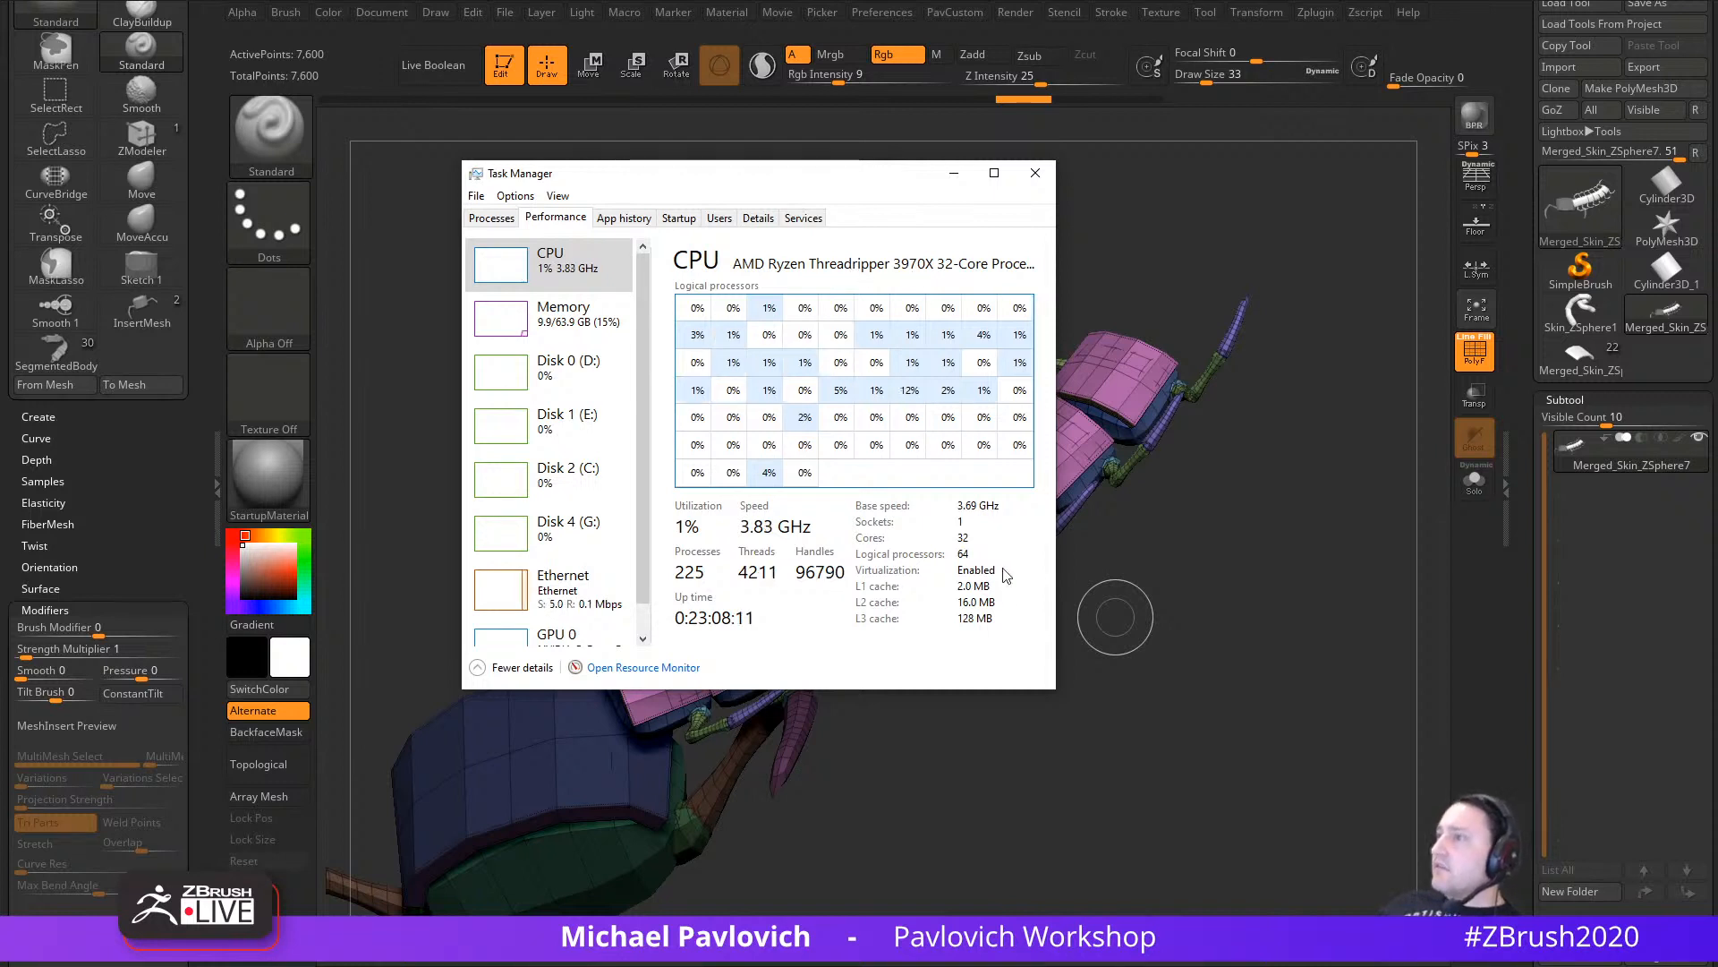
drag(1055, 688, 1226, 743)
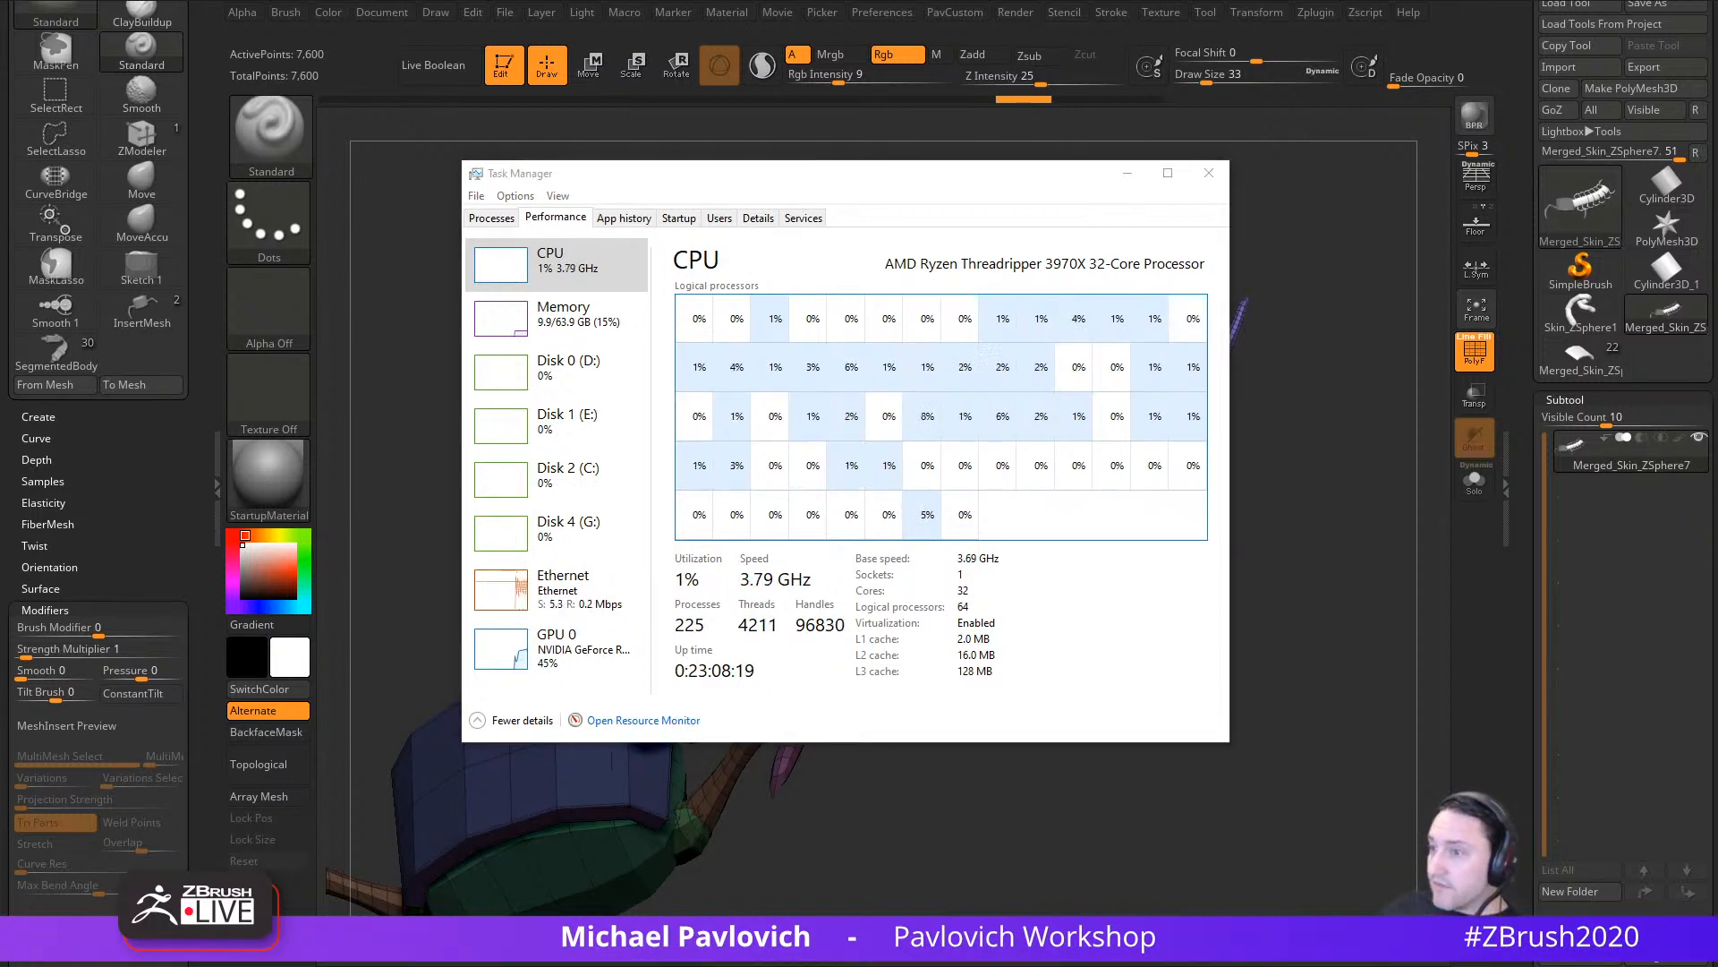
Step: Switch to the YouTube channel page in the browser and search the channel's videos for workstation
drag(1342, 962, 1231, 41)
click(1185, 462)
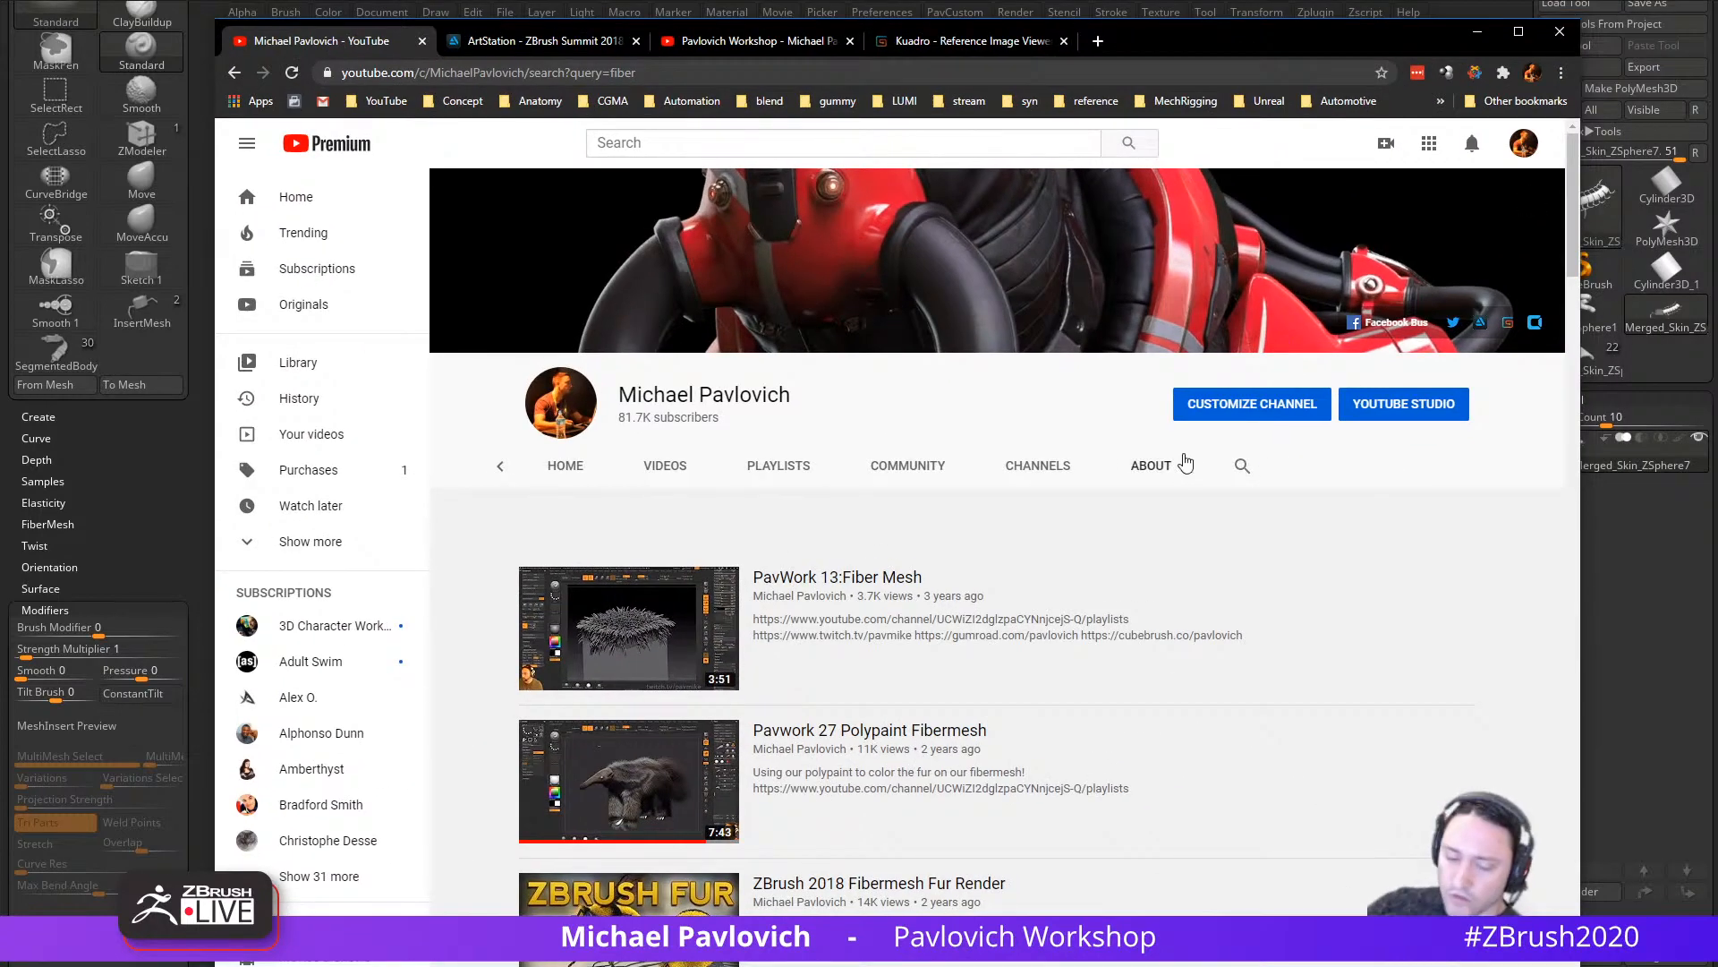
click(1242, 466)
text(workst)
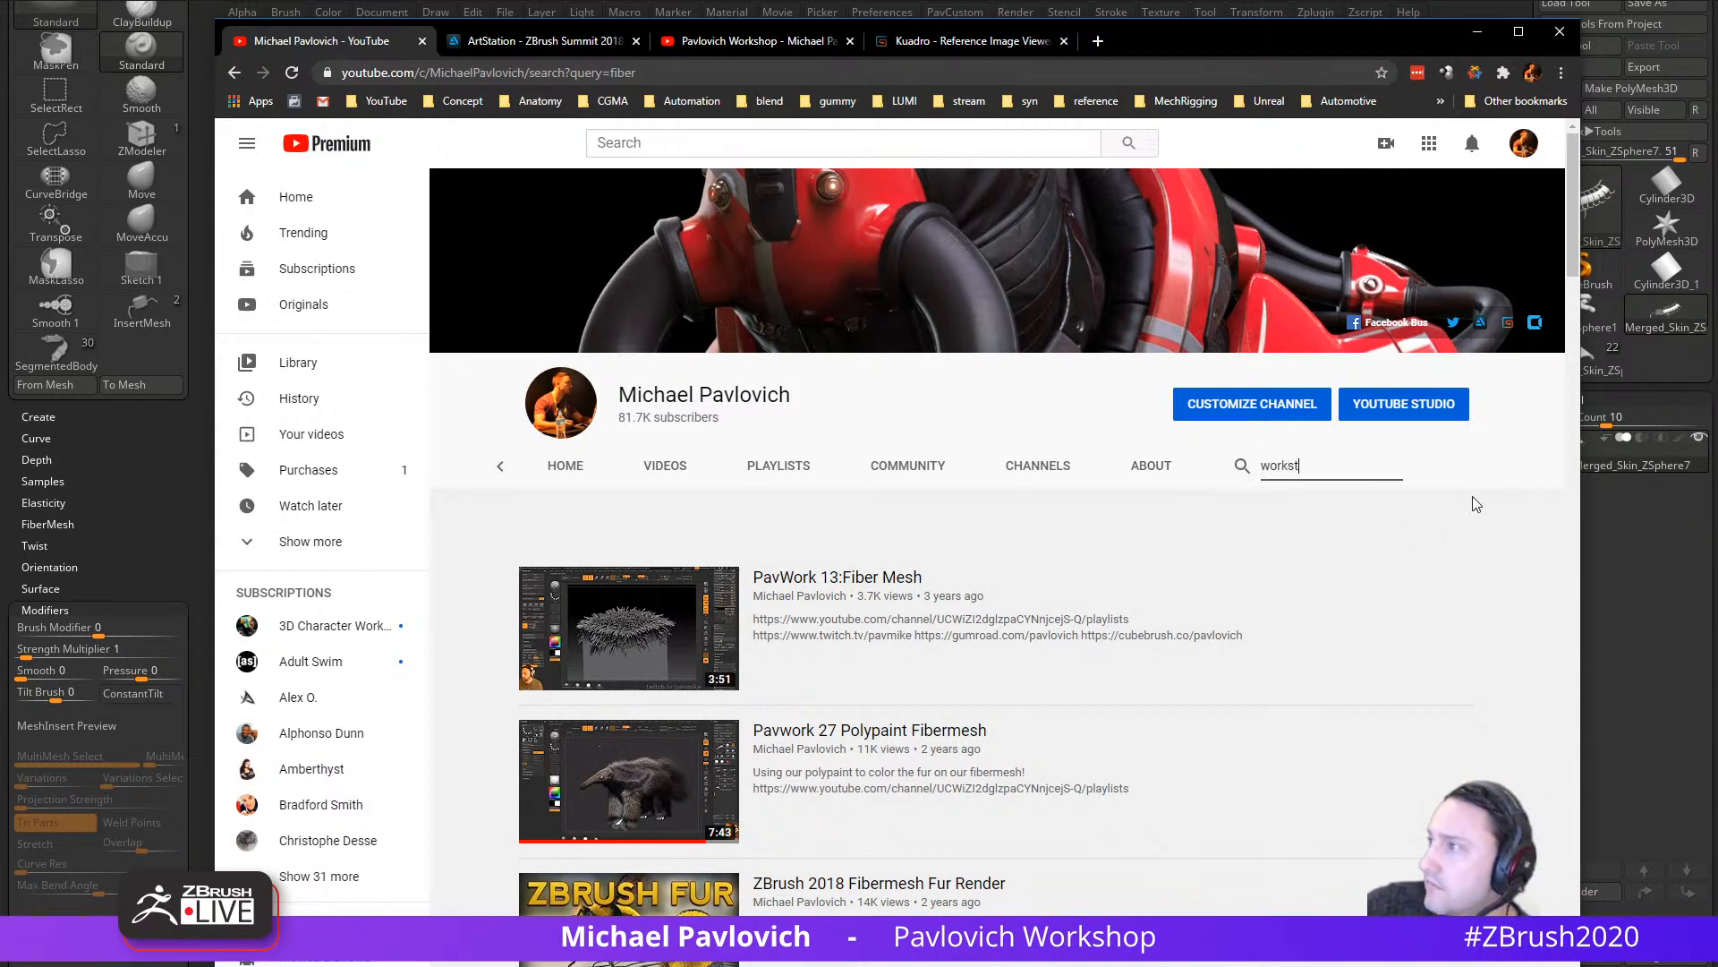
text(ation)
key(Return)
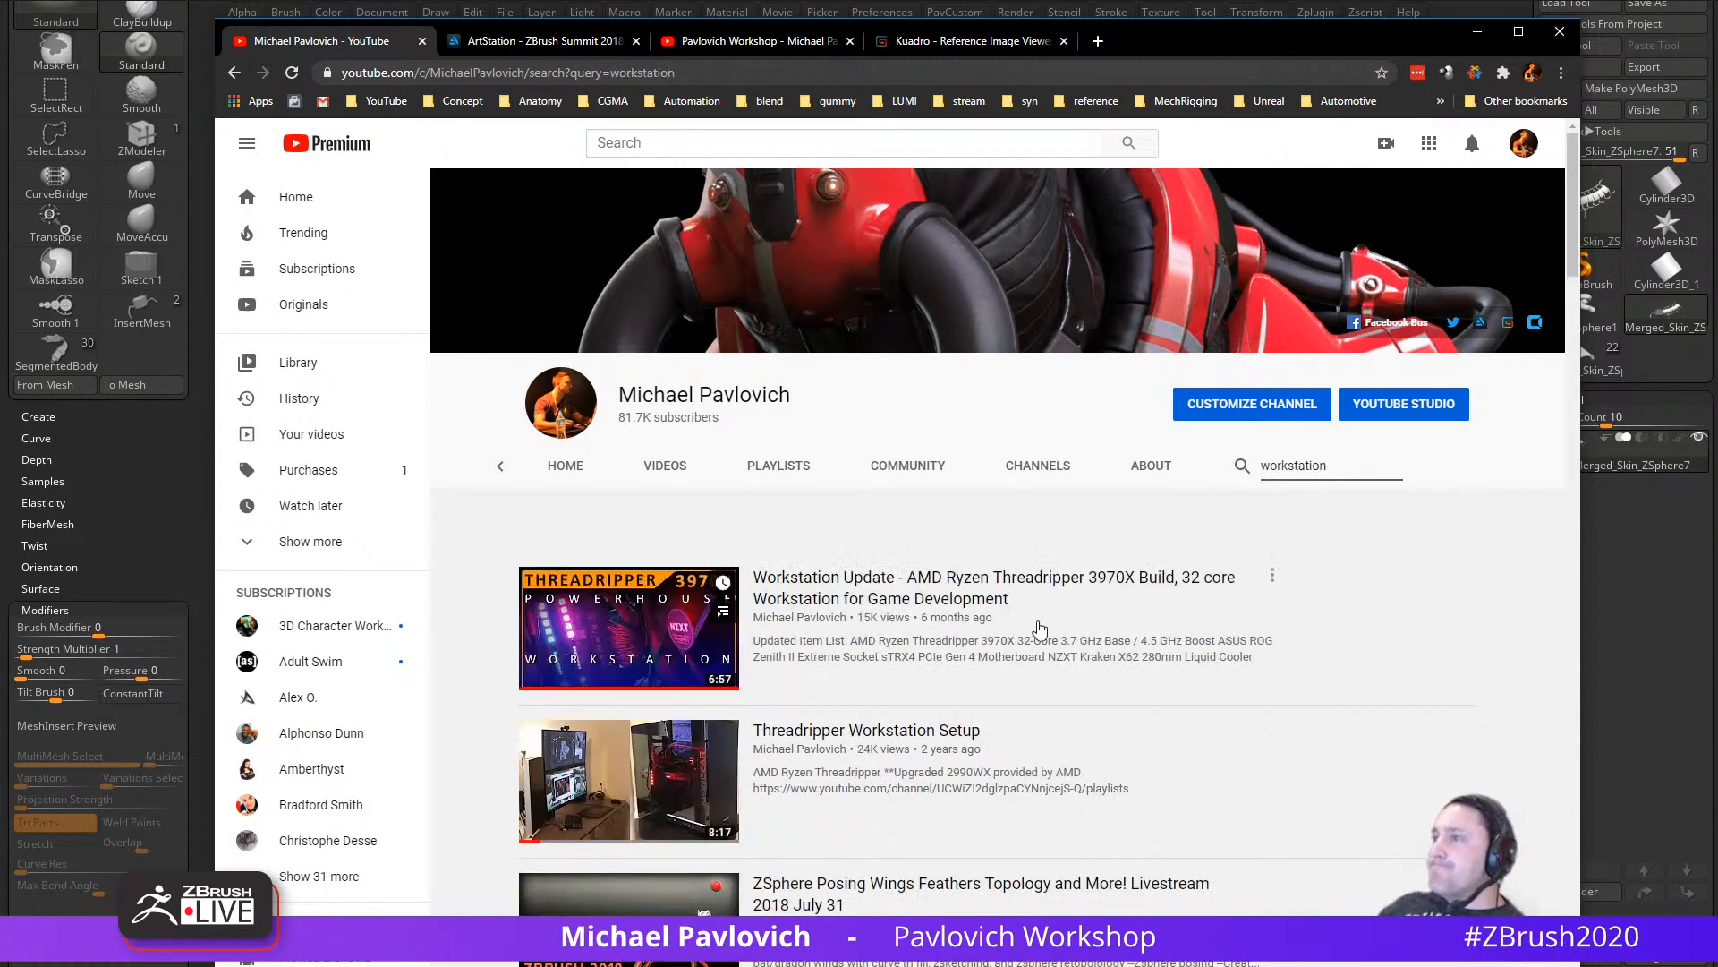
Step: Open and pause the Workstation Update video on the Threadripper 3970X build, and clear the browser and Task Manager away from ZBrush
click(770, 596)
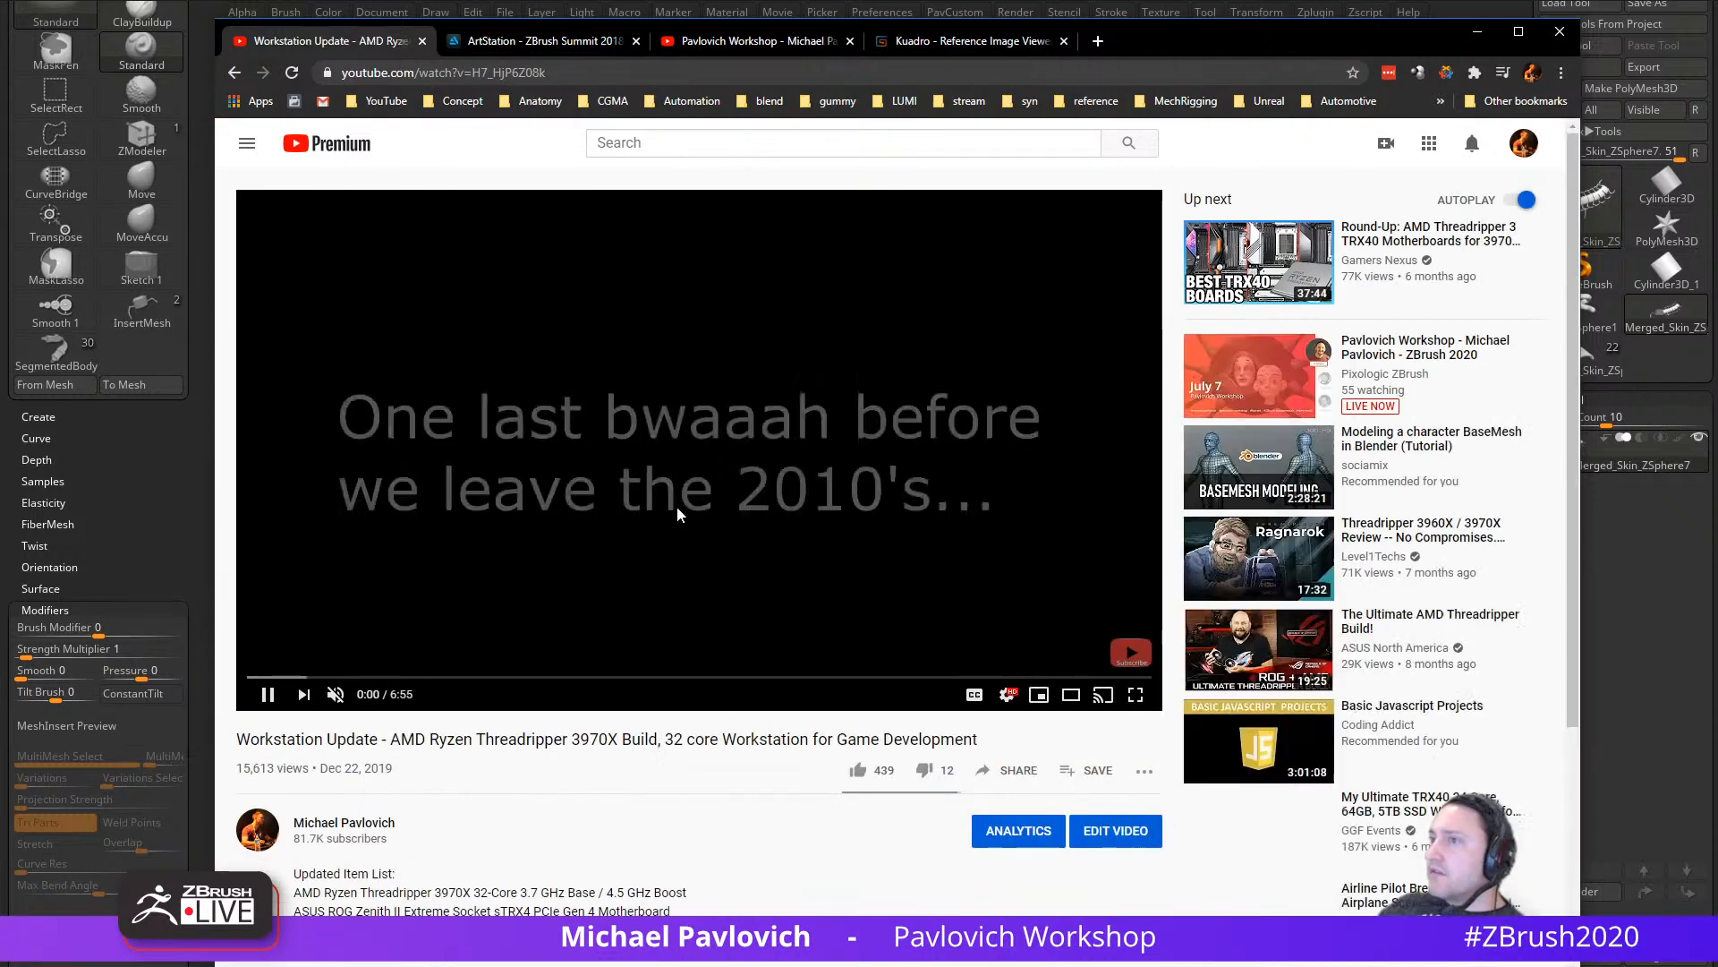
key(ctrl+l)
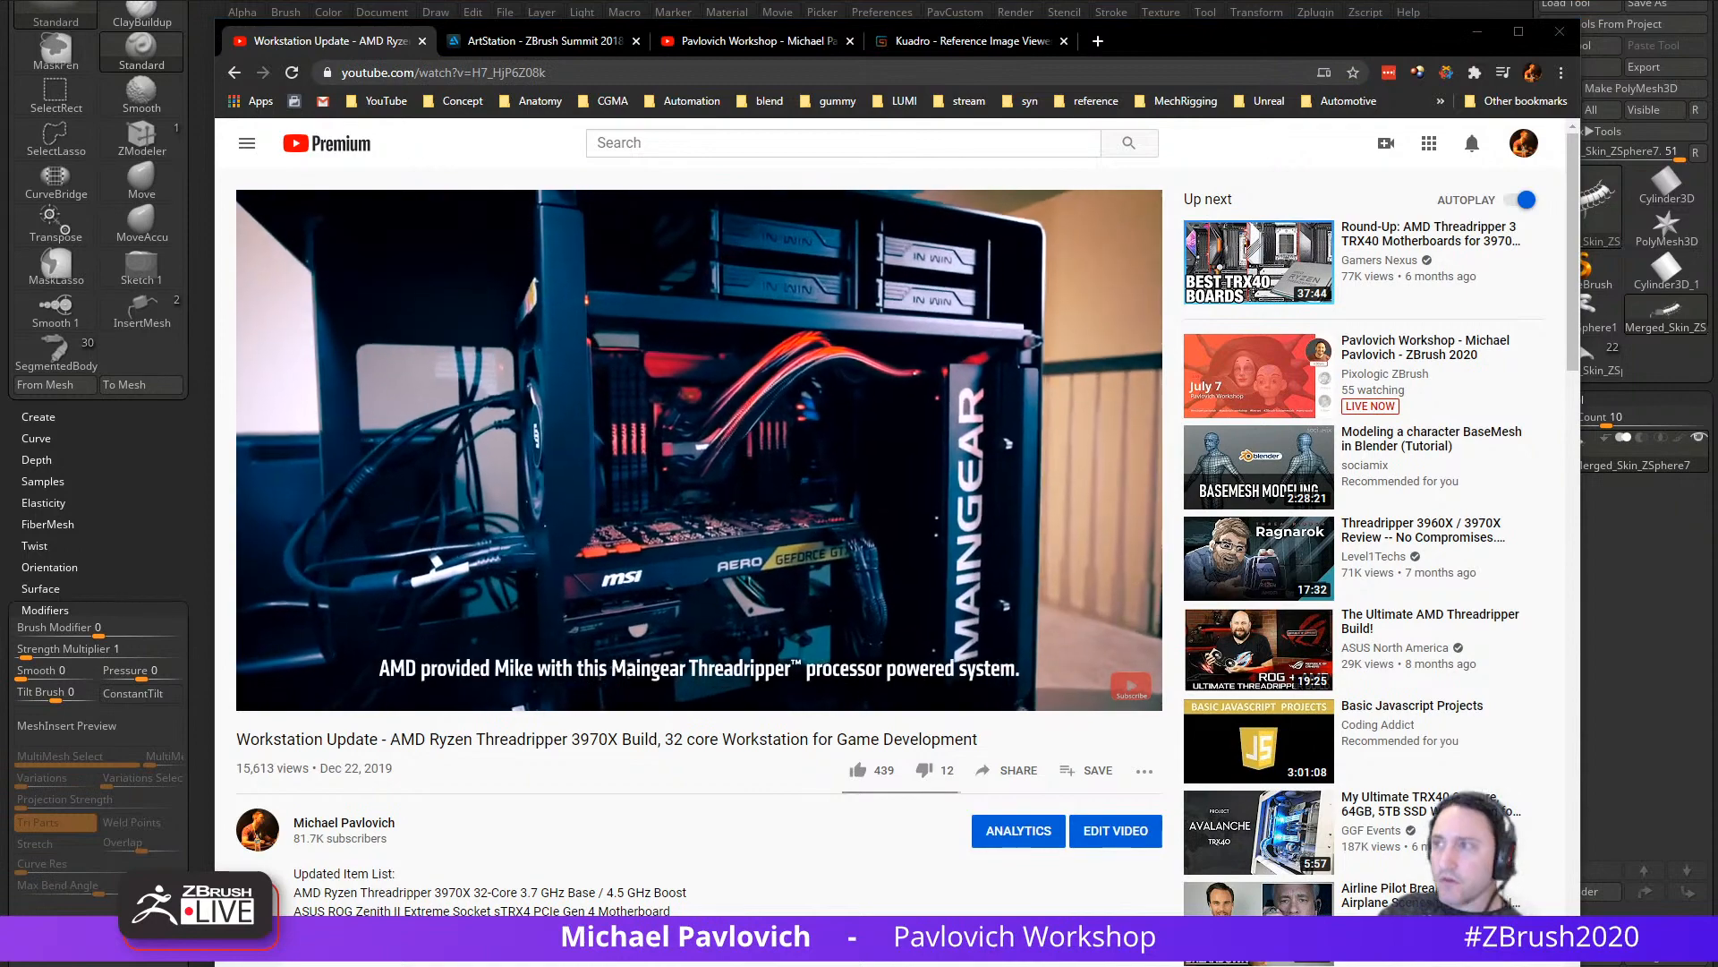
click(268, 695)
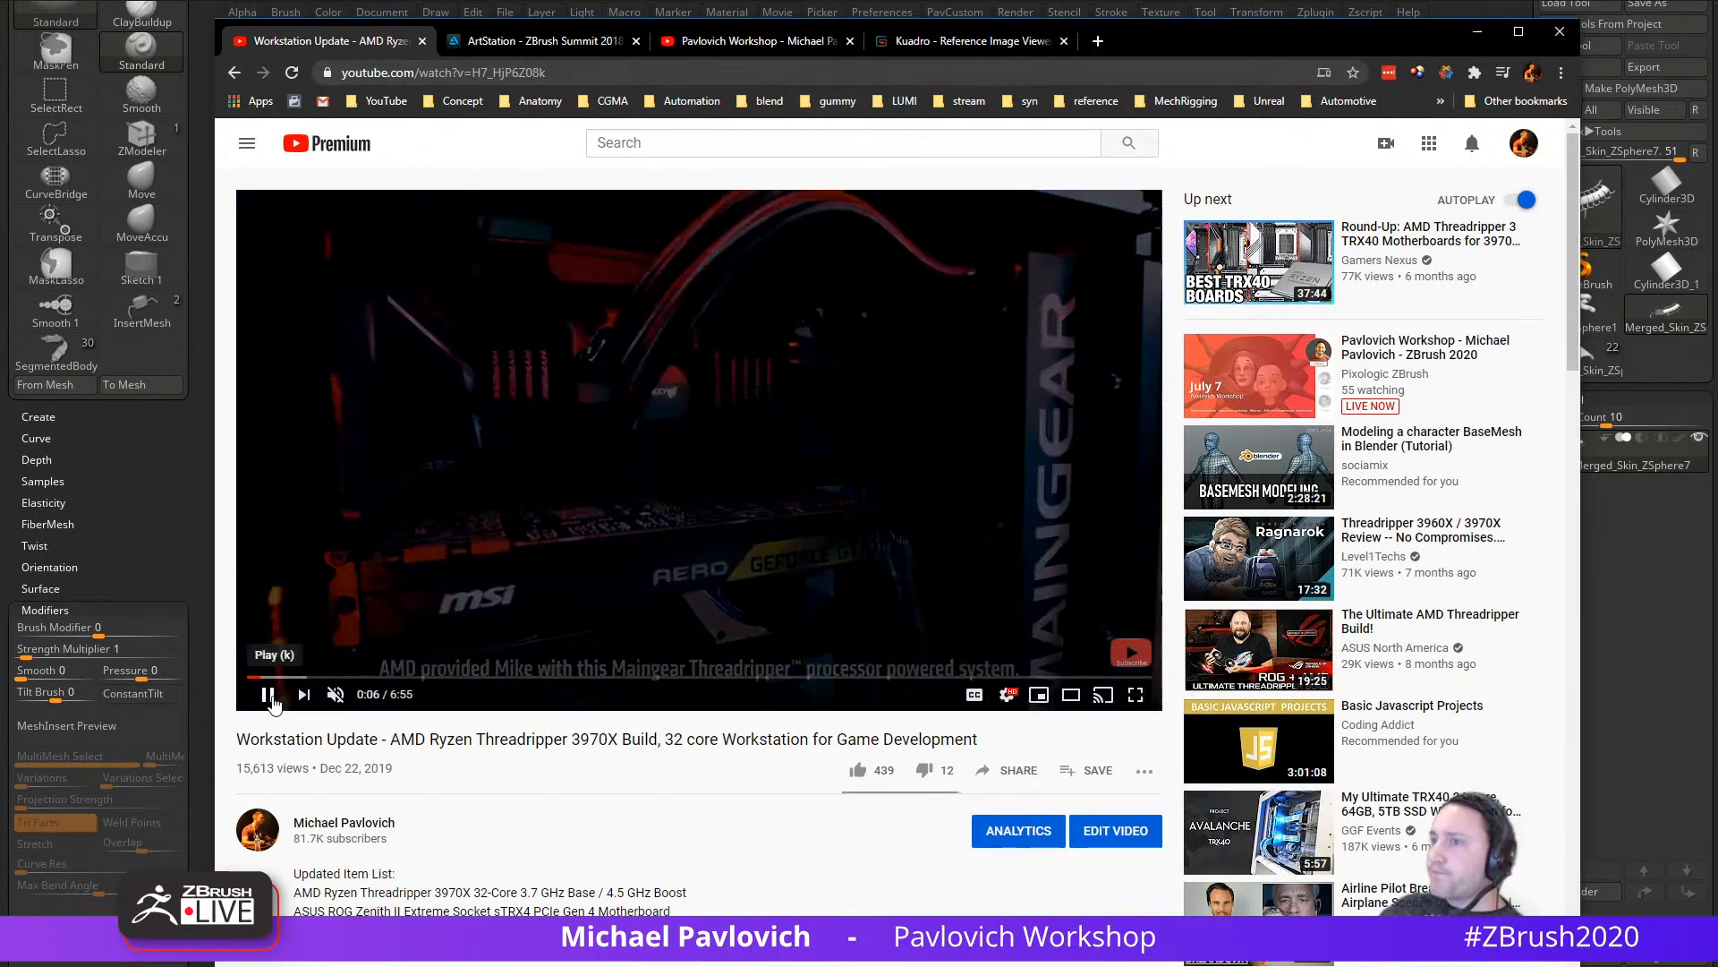
drag(1245, 42, 1245, 0)
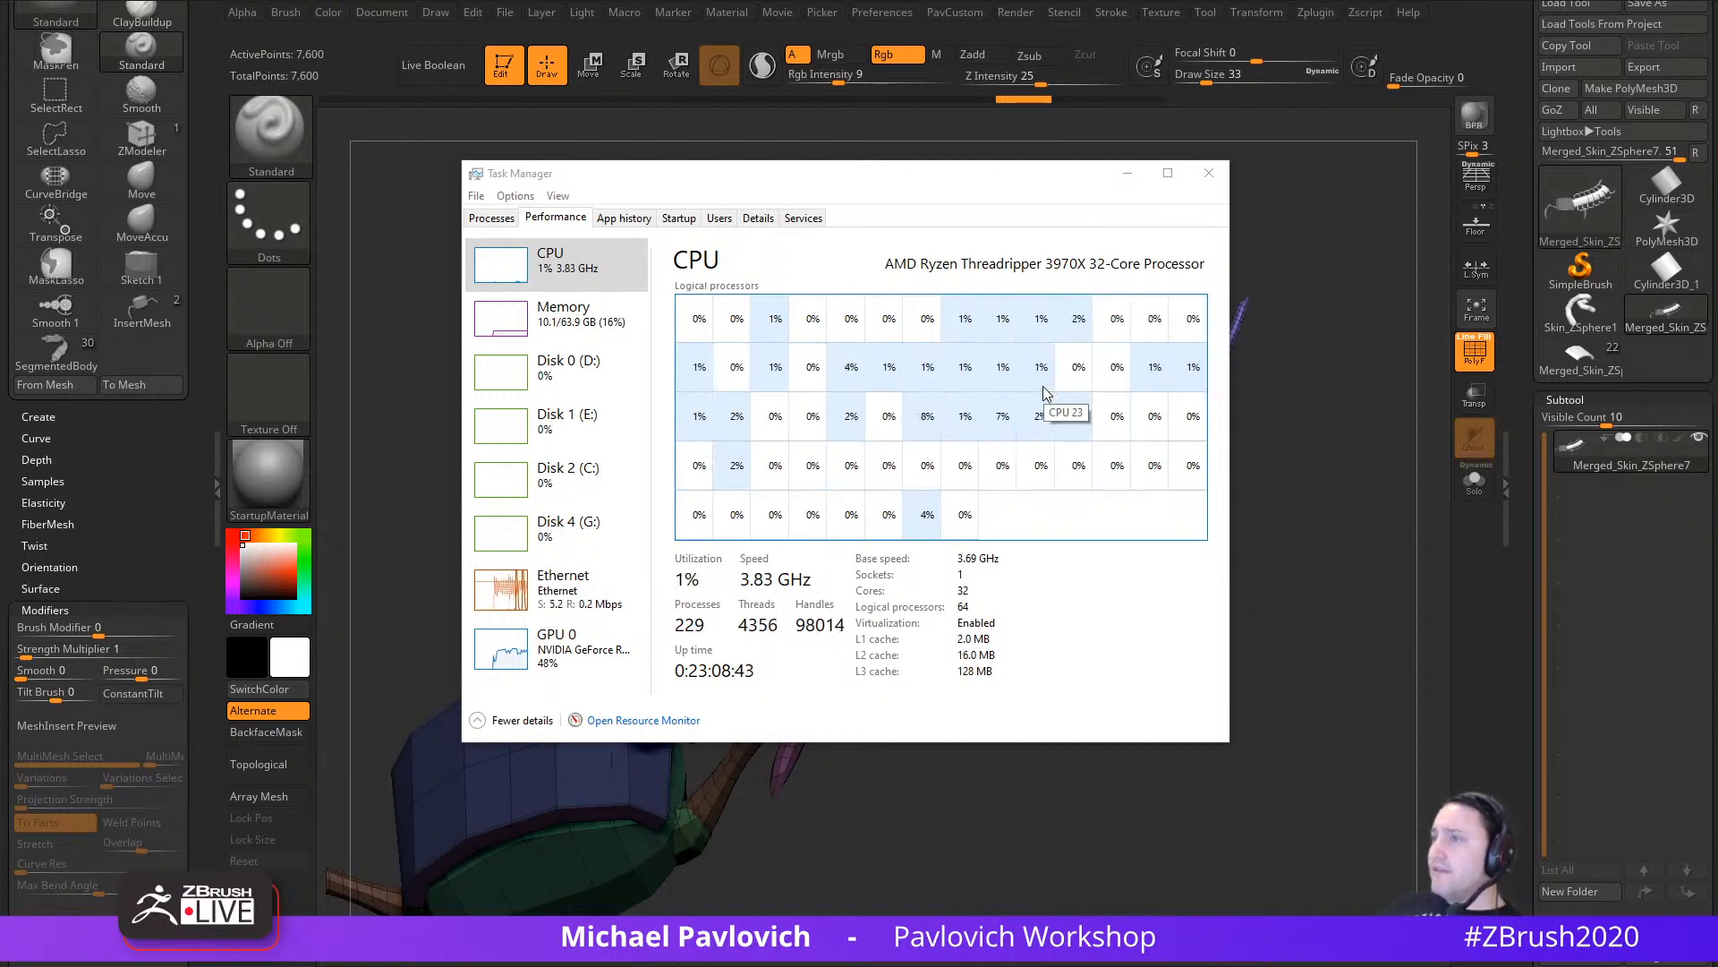
drag(1021, 183, 0, 182)
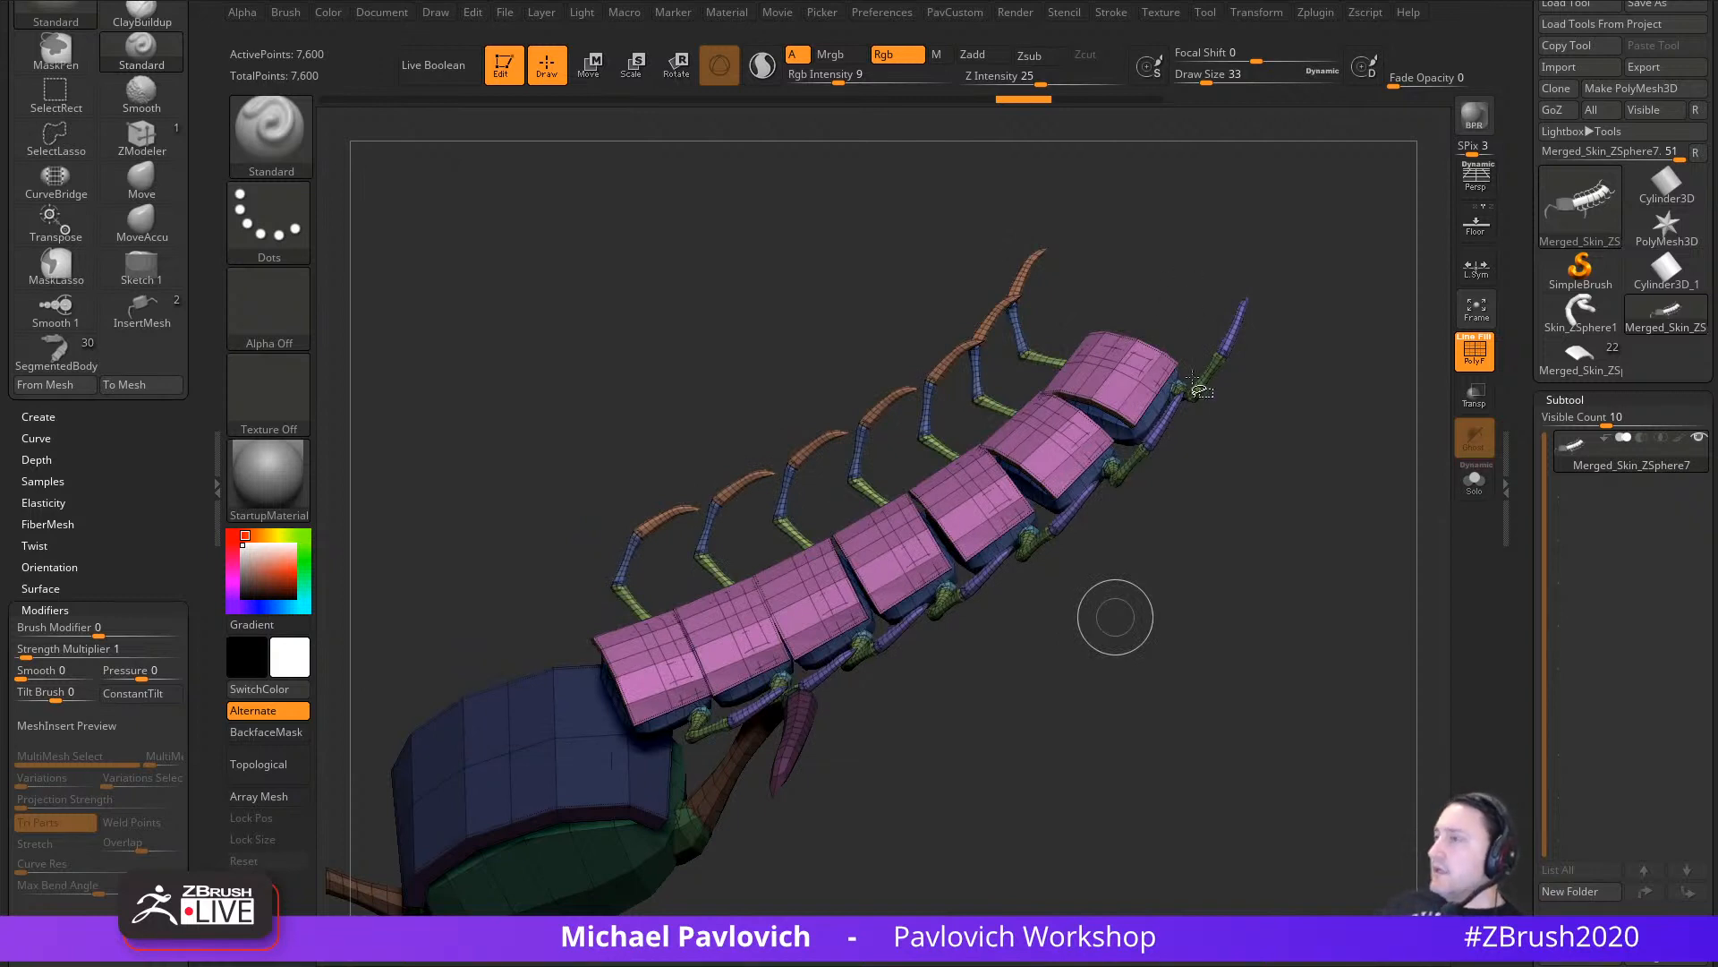
Step: Examine the repeated legged body segments from above and from the side
mouse_move(1251, 621)
mouse_down()
mouse_move(1236, 613)
mouse_move(1289, 656)
mouse_move(1325, 630)
mouse_move(1277, 680)
mouse_move(1213, 637)
mouse_move(1255, 603)
mouse_up()
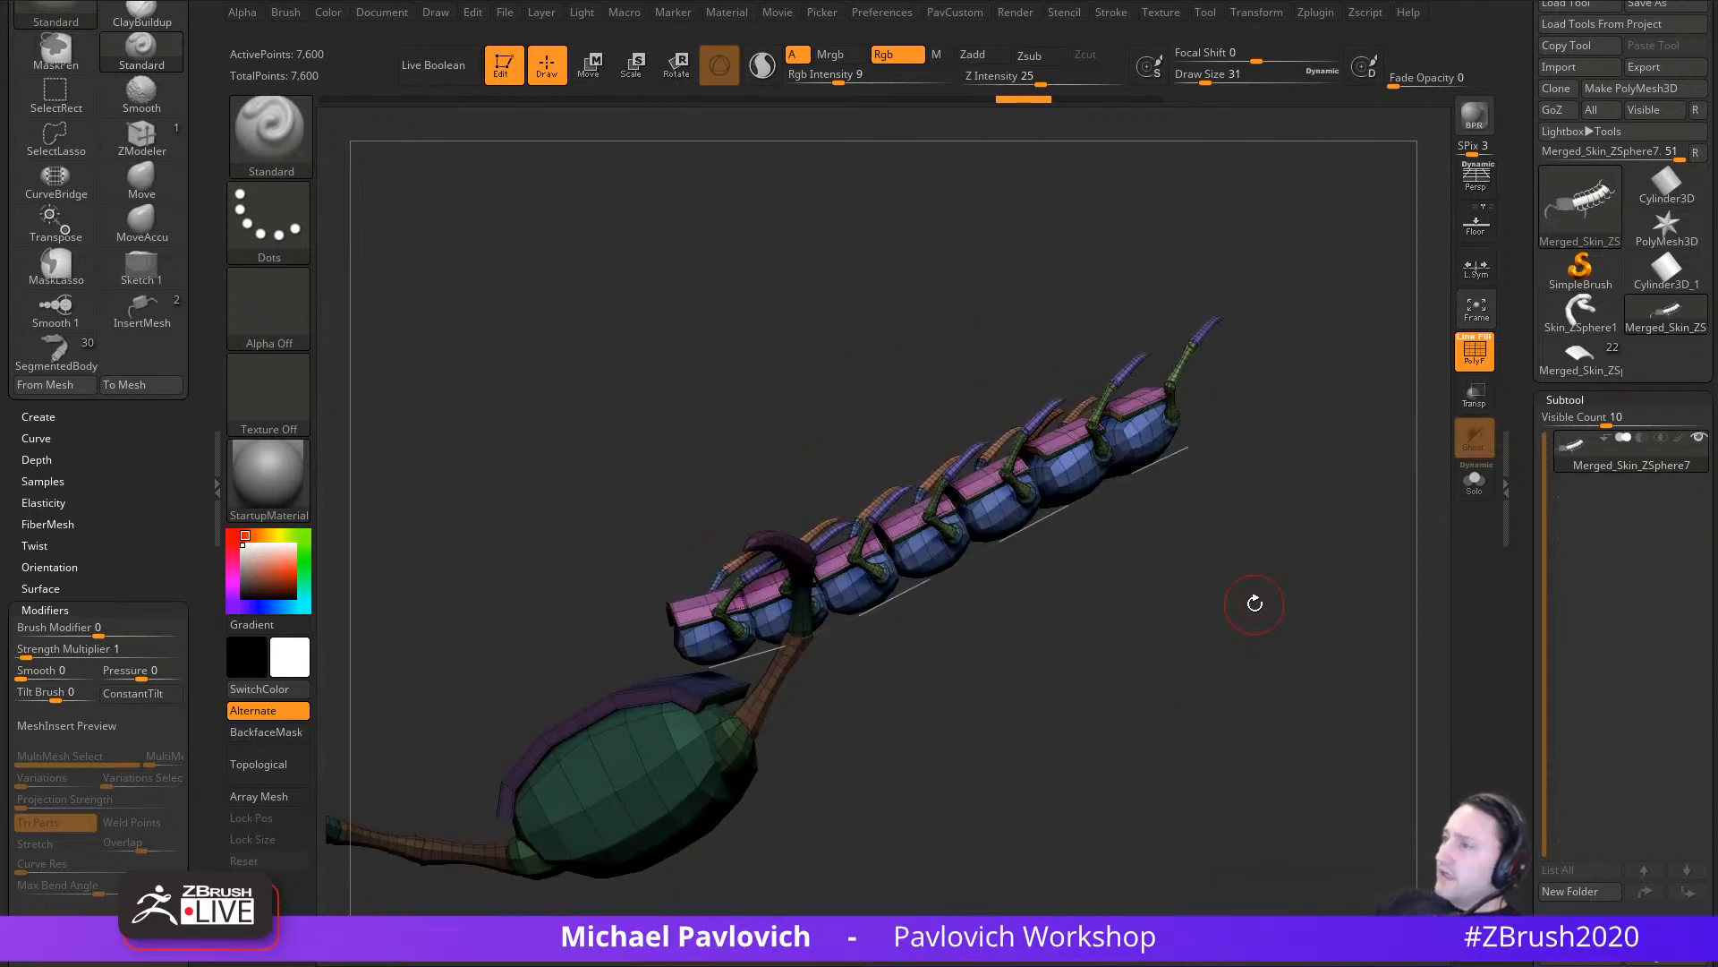
mouse_move(1209, 608)
mouse_down()
mouse_move(1182, 622)
mouse_move(1222, 638)
mouse_move(1205, 607)
mouse_move(1306, 631)
mouse_up()
key(s)
click(1191, 617)
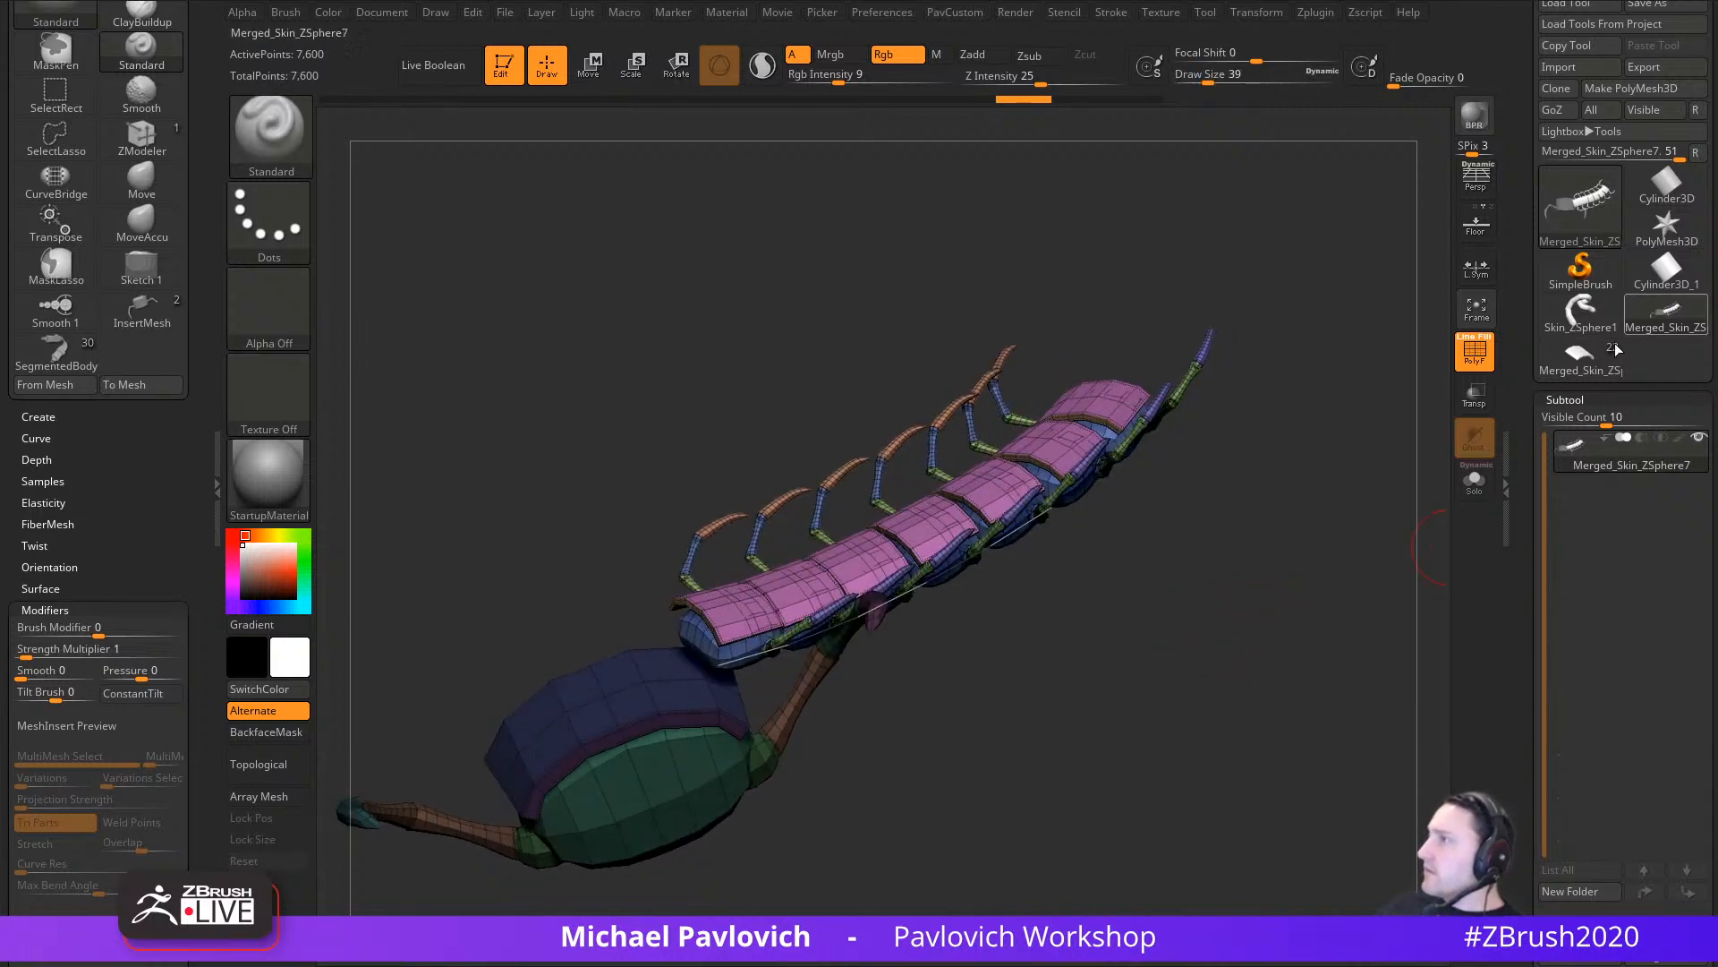
drag(1325, 502, 1286, 484)
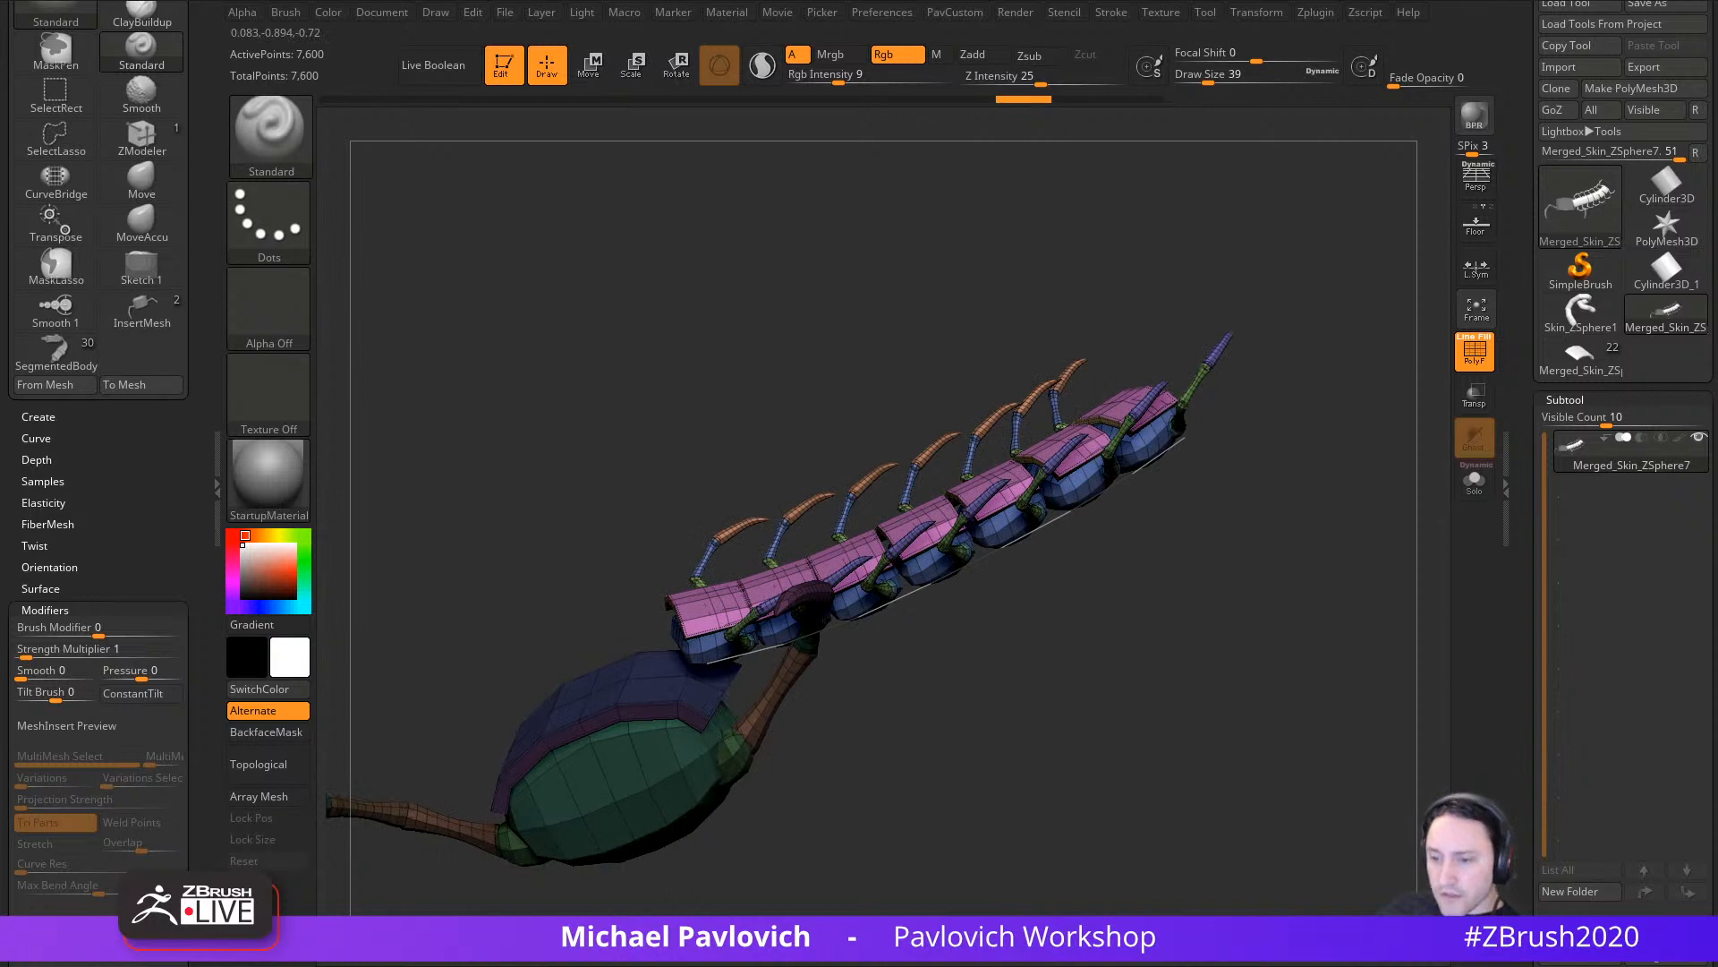
key(s)
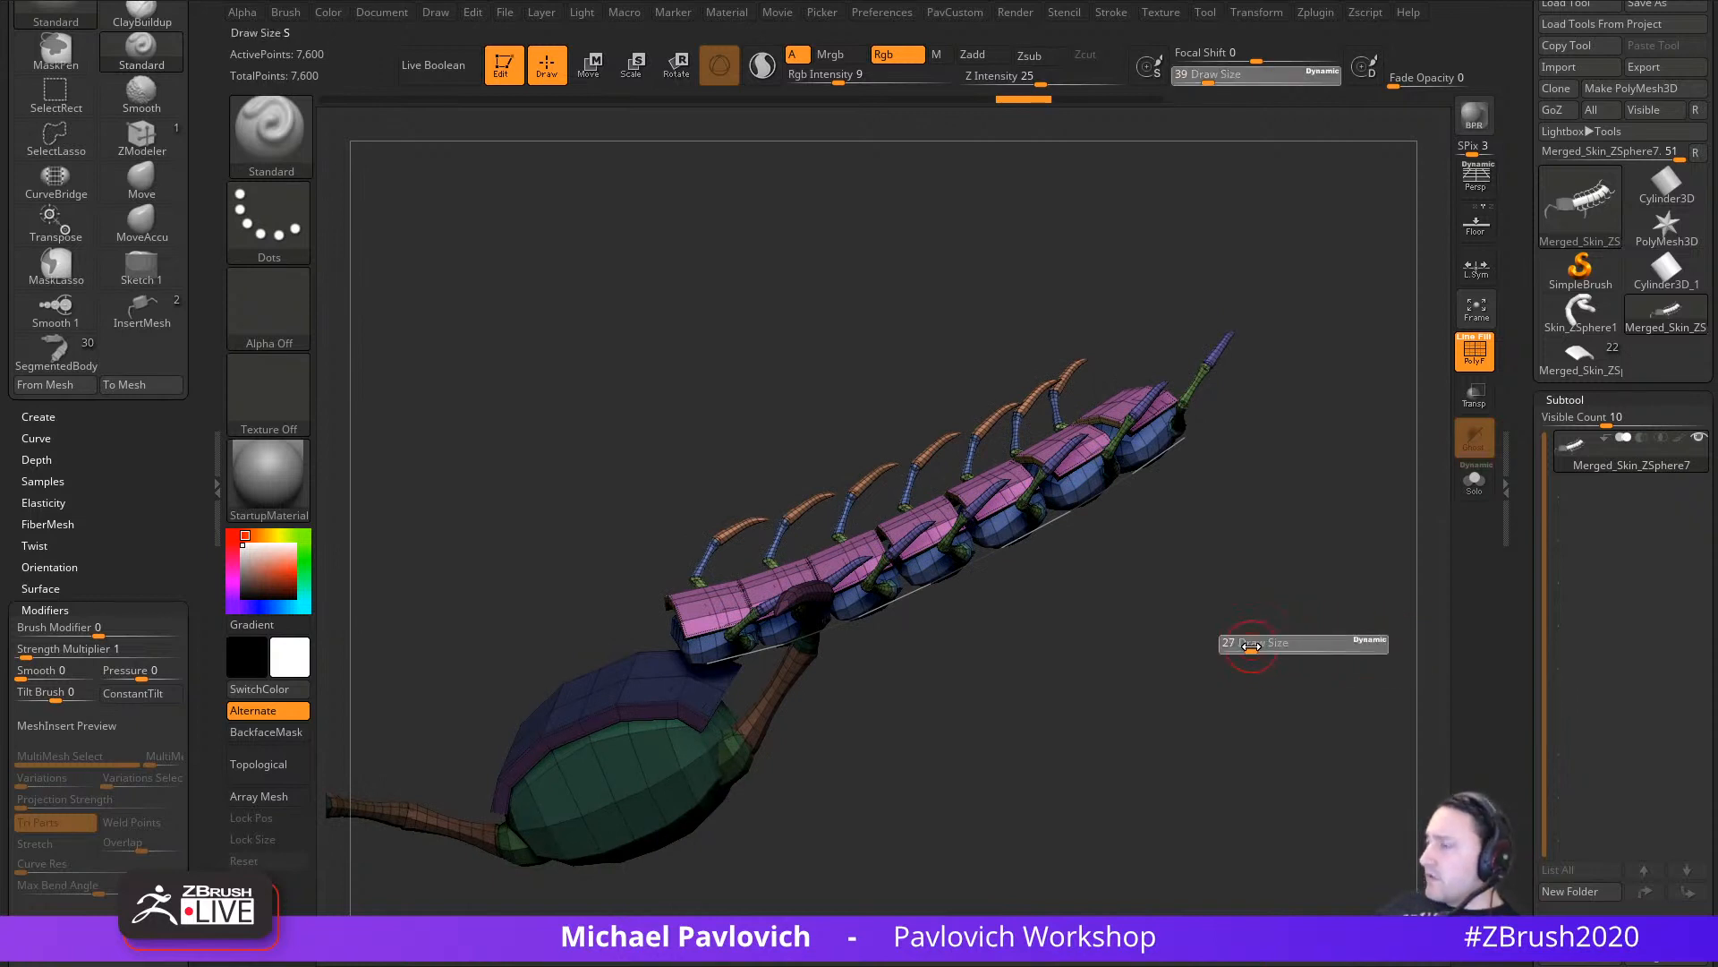
click(1251, 646)
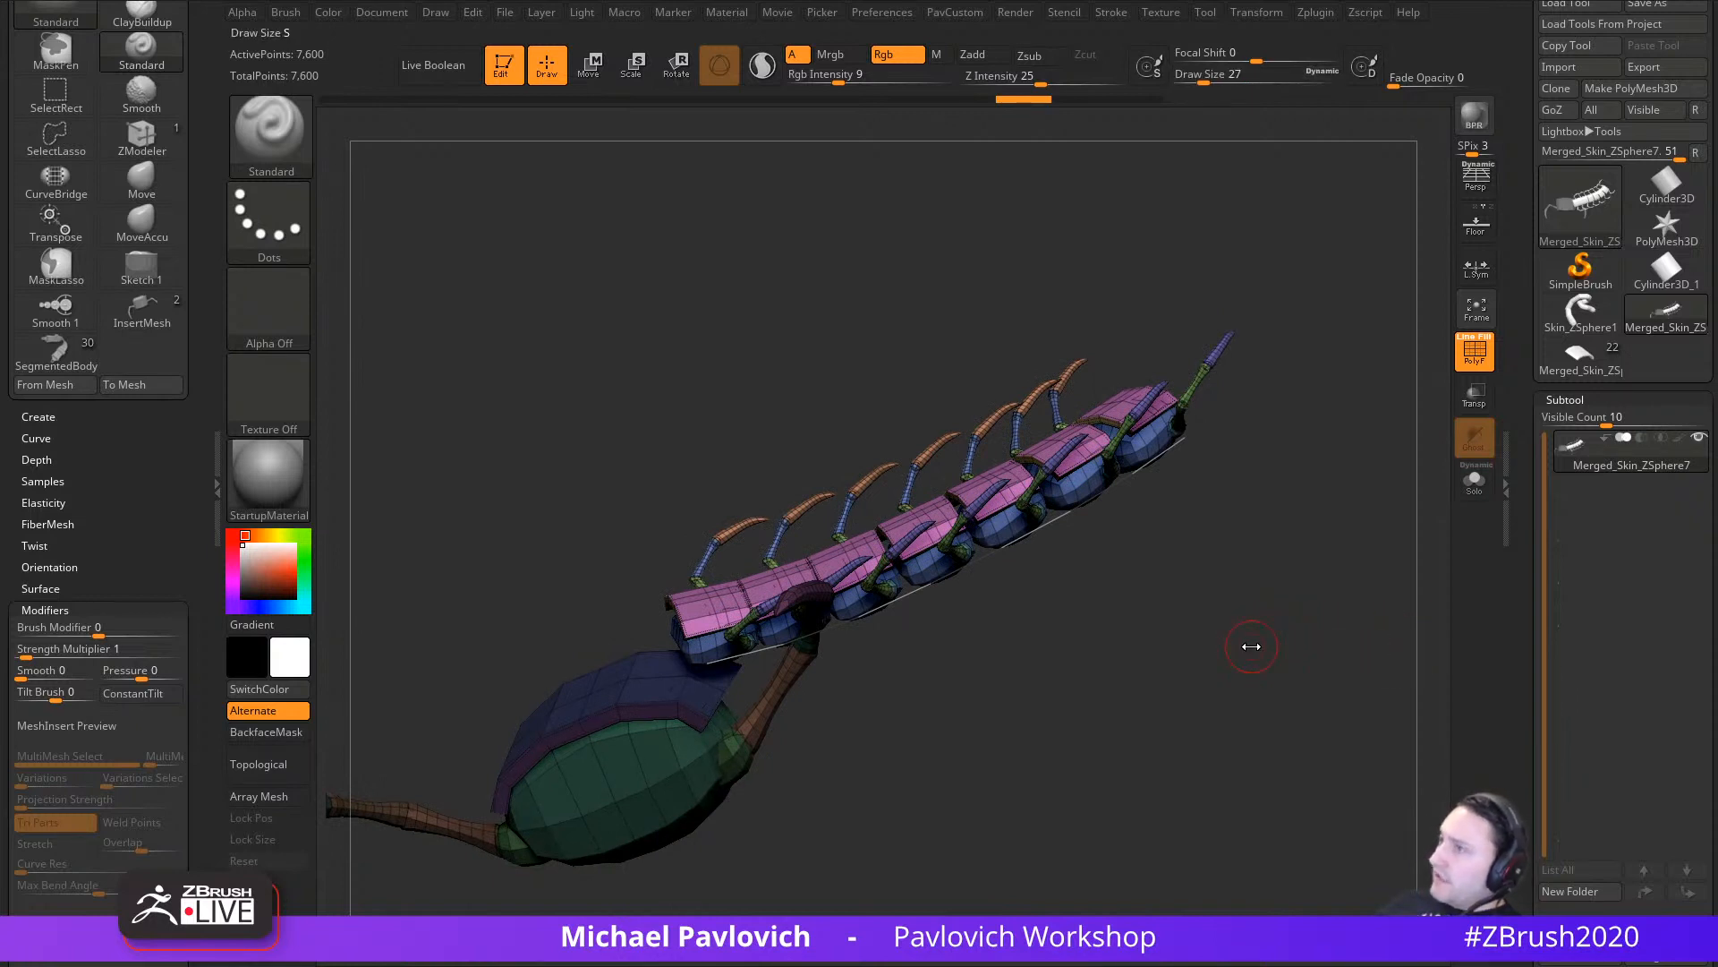
drag(1059, 549, 928, 598)
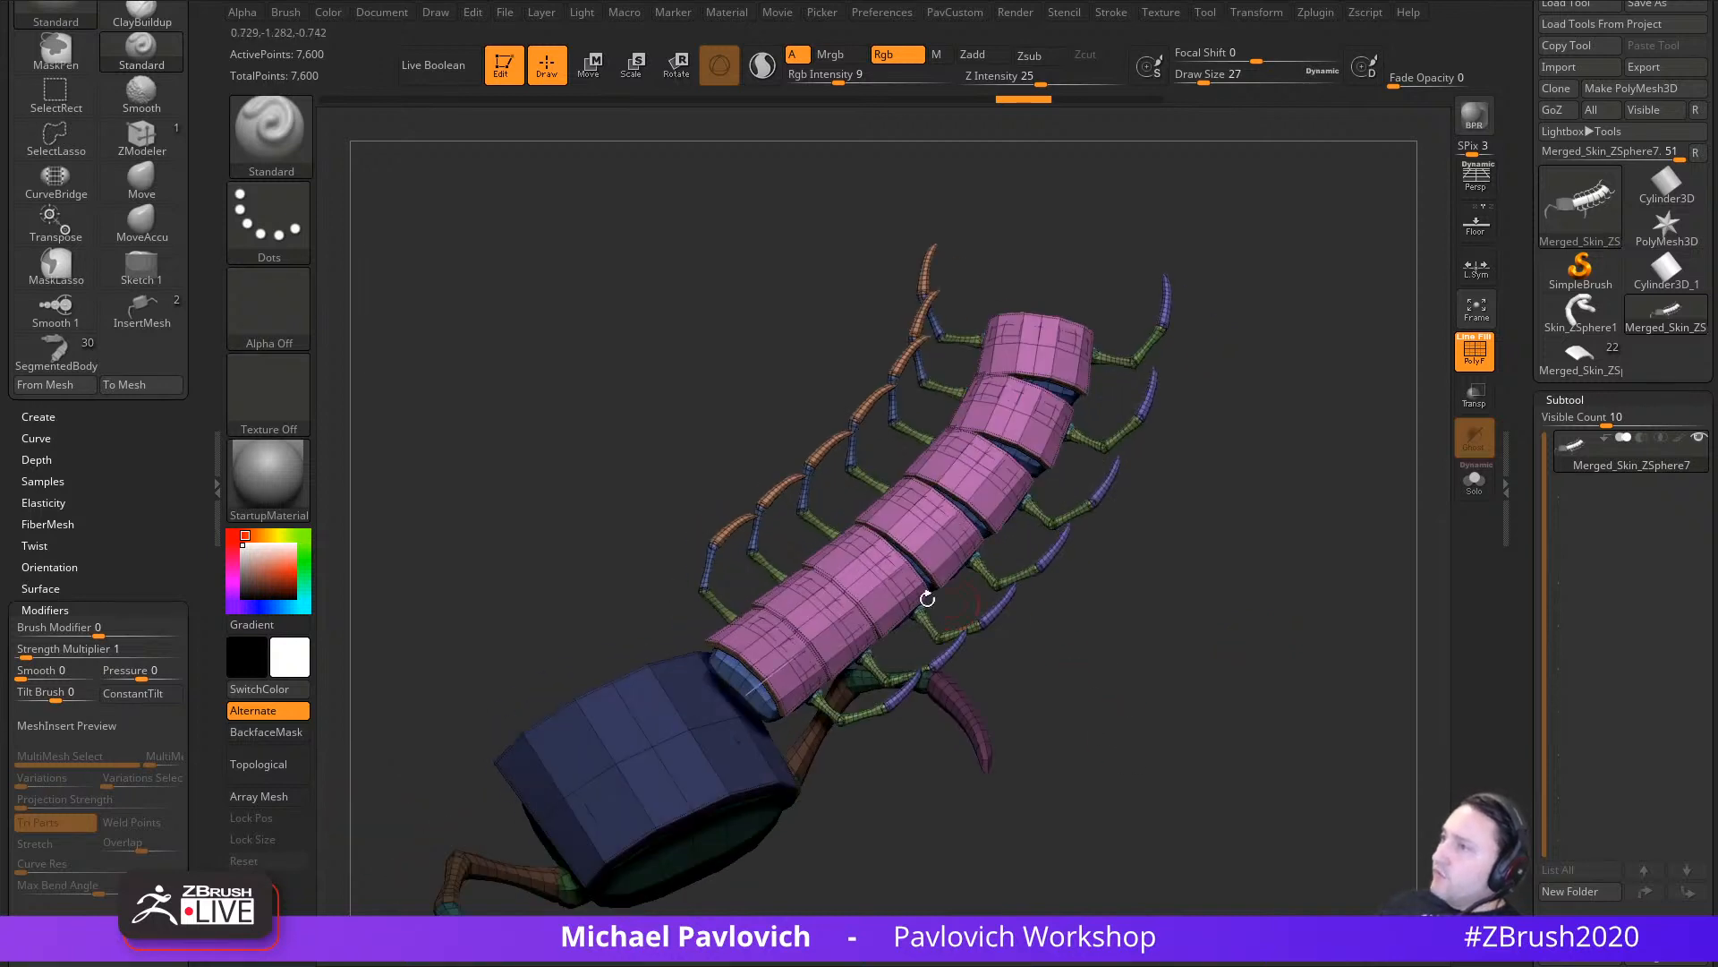
drag(1177, 394, 1235, 523)
key(s)
click(1224, 519)
key(s)
click(1210, 521)
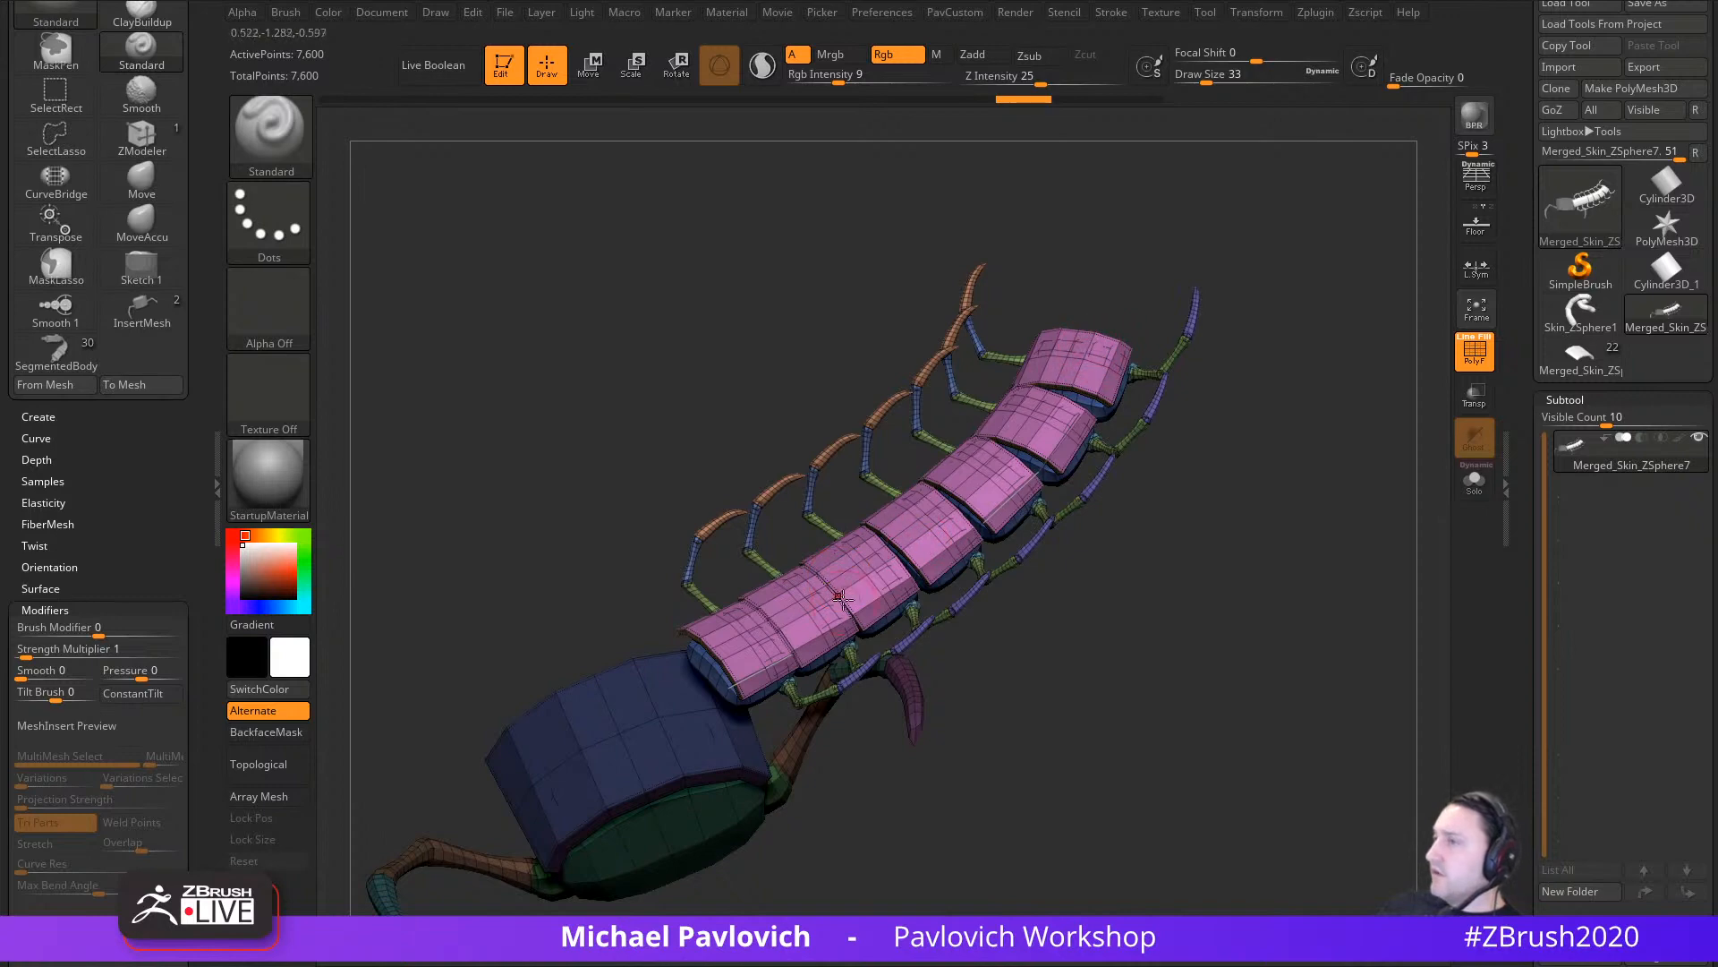
drag(1023, 629, 1192, 601)
Step: Switch back to the full Koh scene tool and select the long curved body strip subtool, Skin_ZSphere2
click(1581, 357)
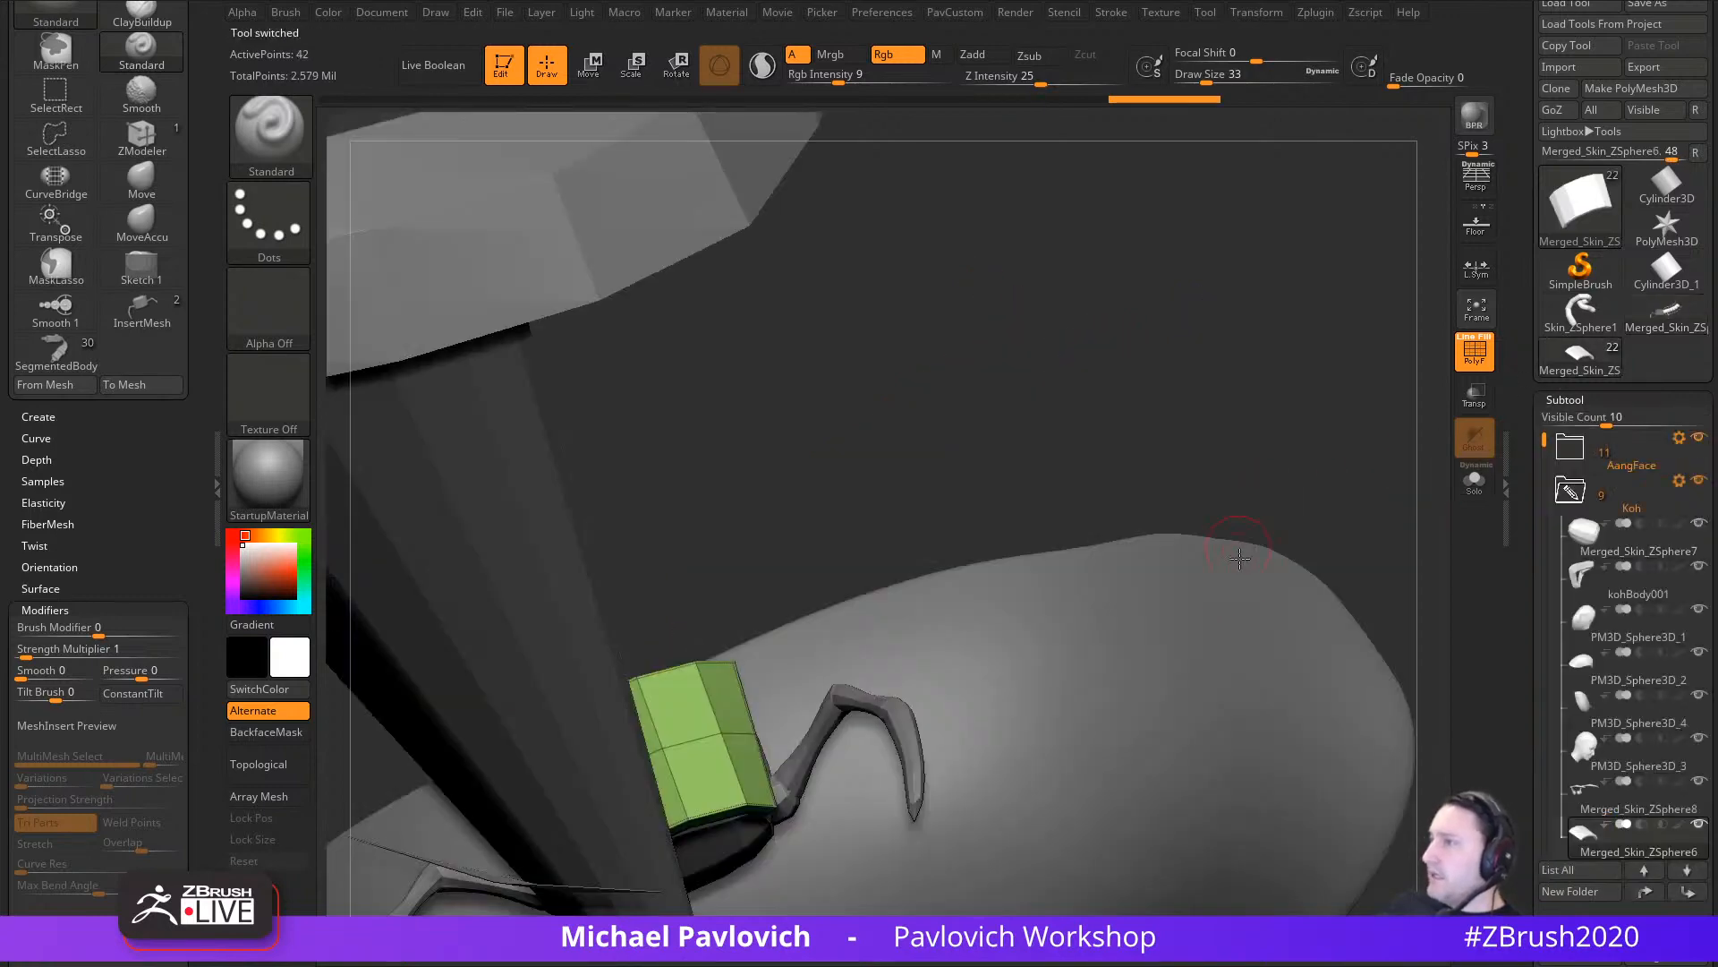
mouse_move(1271, 459)
alt+mouse_down()
mouse_move(1131, 295)
mouse_move(1163, 387)
mouse_move(955, 675)
mouse_move(1281, 477)
alt+mouse_up()
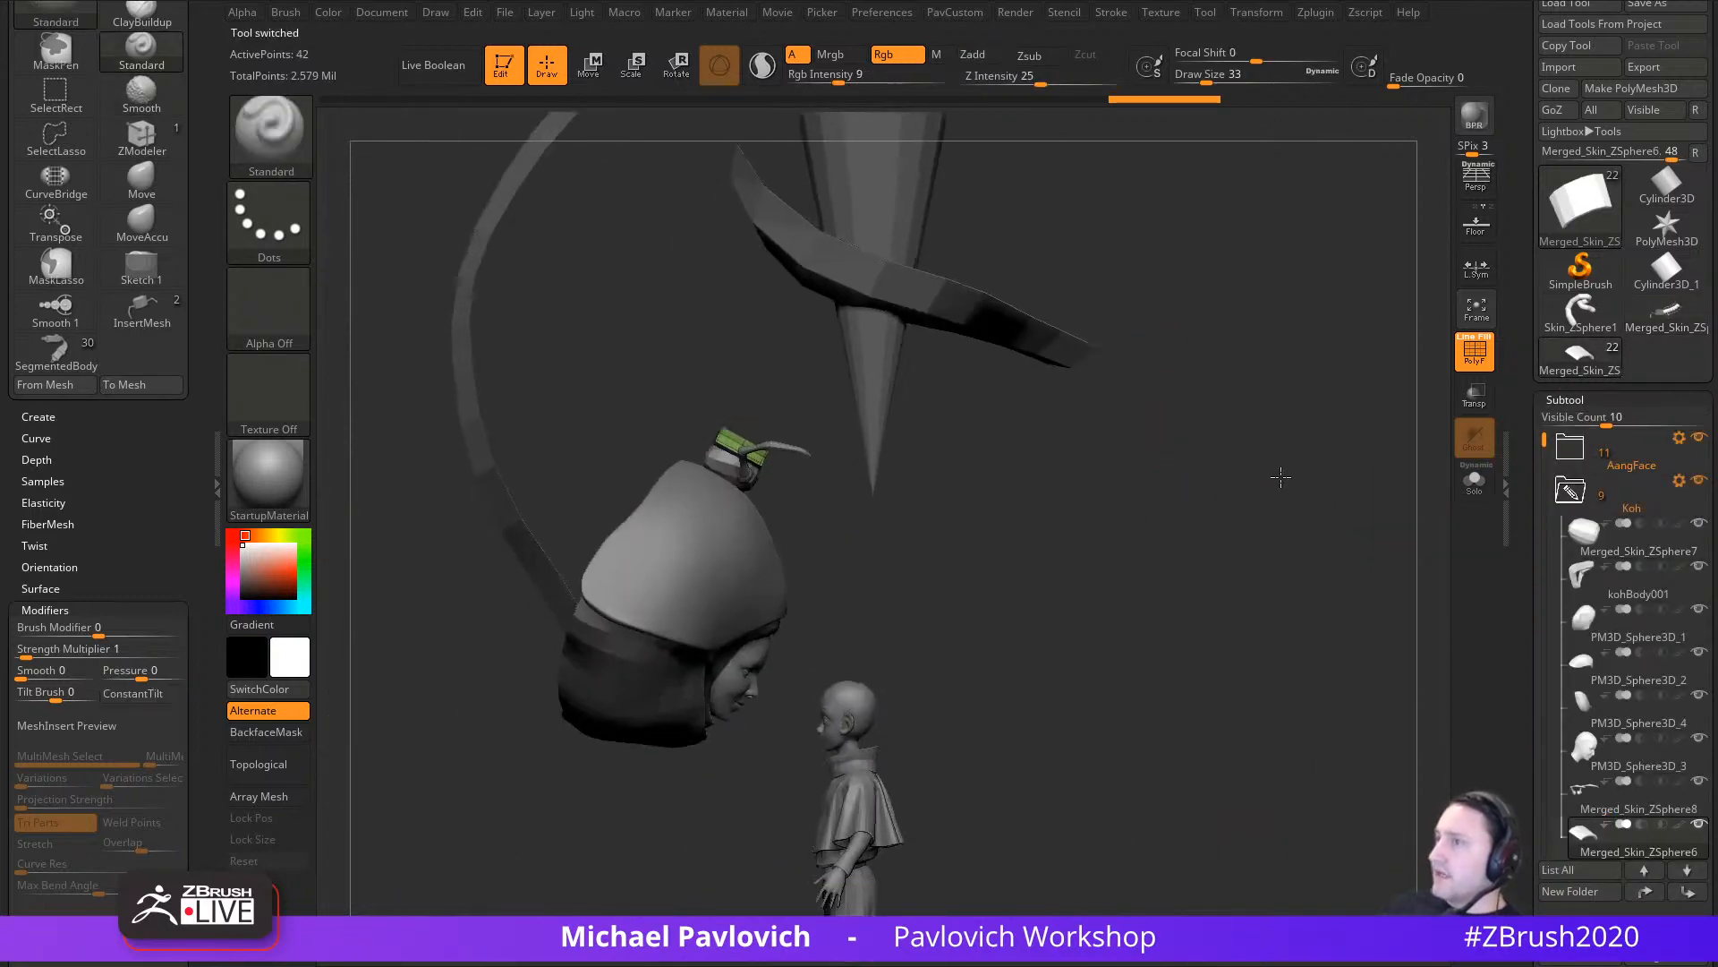
drag(1158, 506, 700, 607)
alt+click(575, 595)
drag(528, 707, 1218, 370)
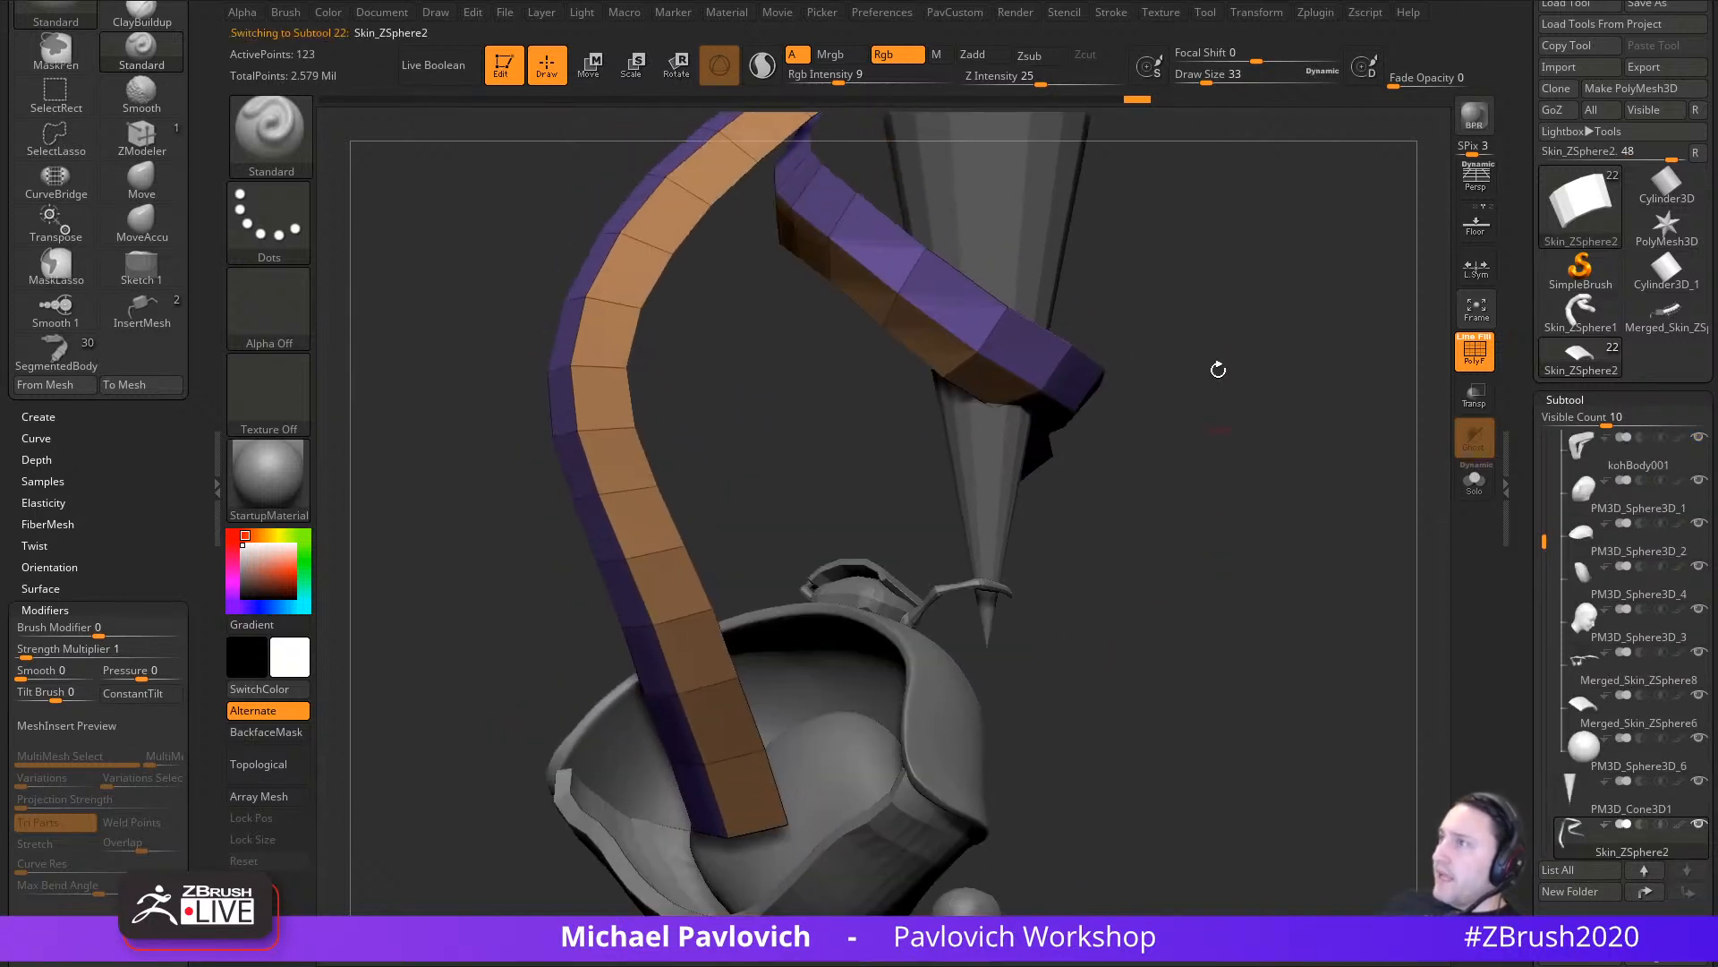
Step: Frame the body strip's mesh with a curve along its polygroup boundary and set the draw size to 77
click(1106, 15)
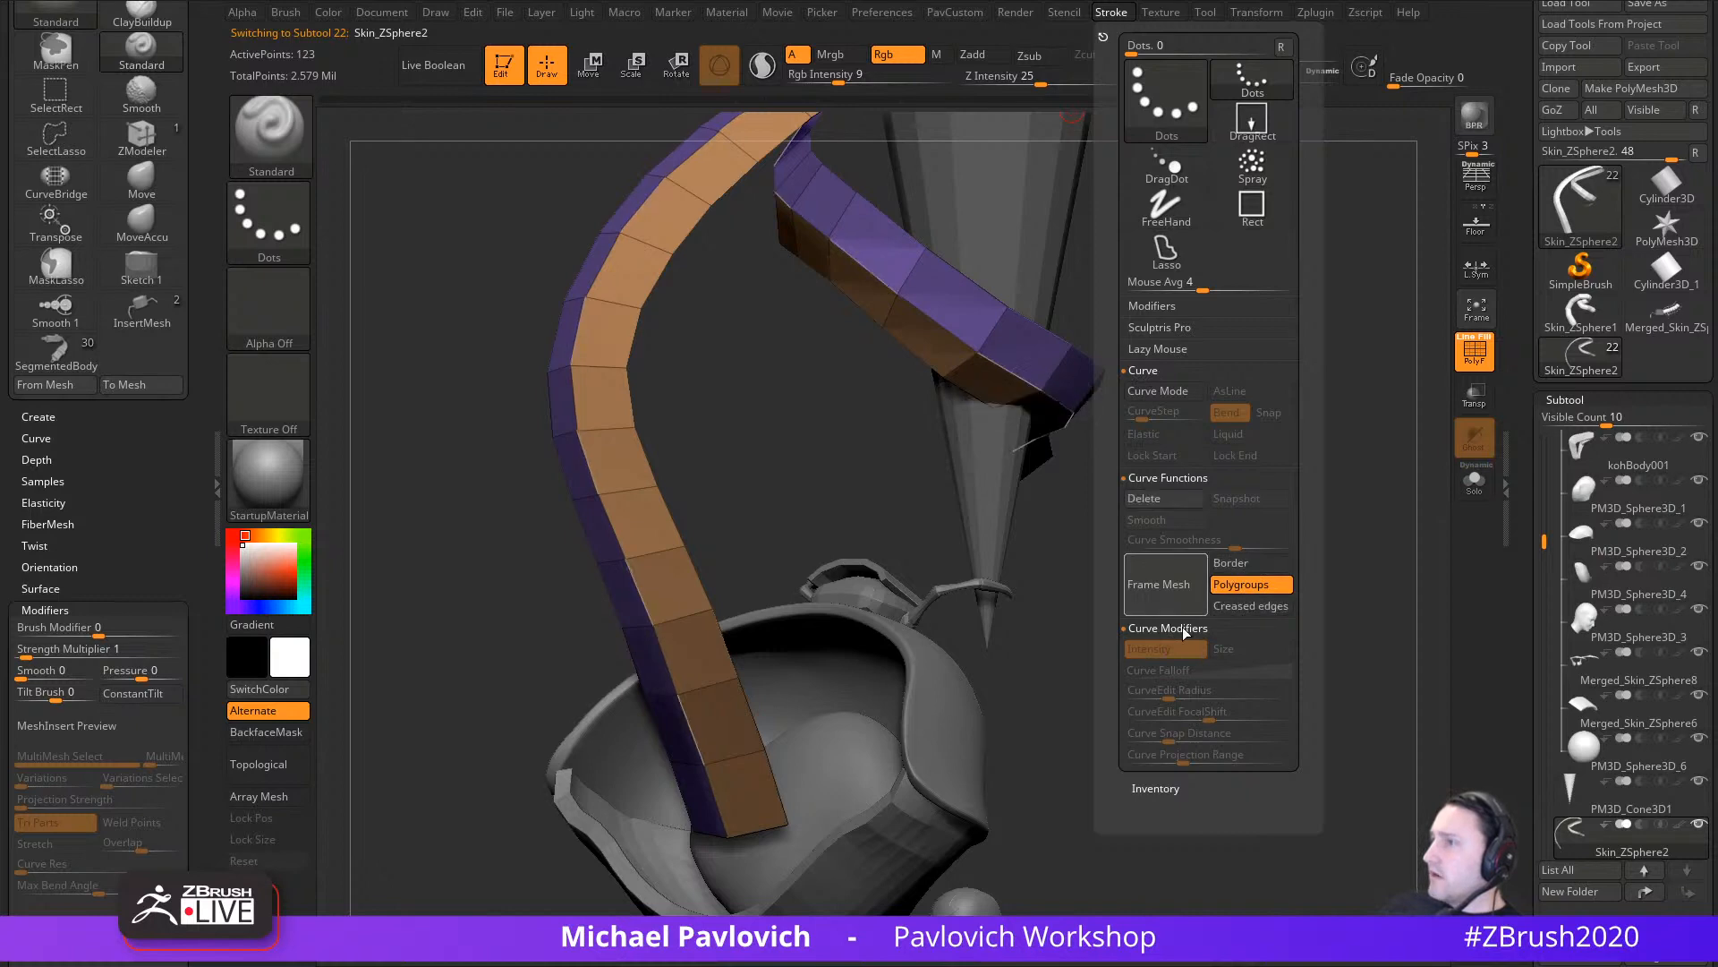
mouse_move(1238, 615)
mouse_down()
mouse_move(1259, 528)
mouse_move(1195, 542)
mouse_up()
key(s)
drag(765, 458, 778, 450)
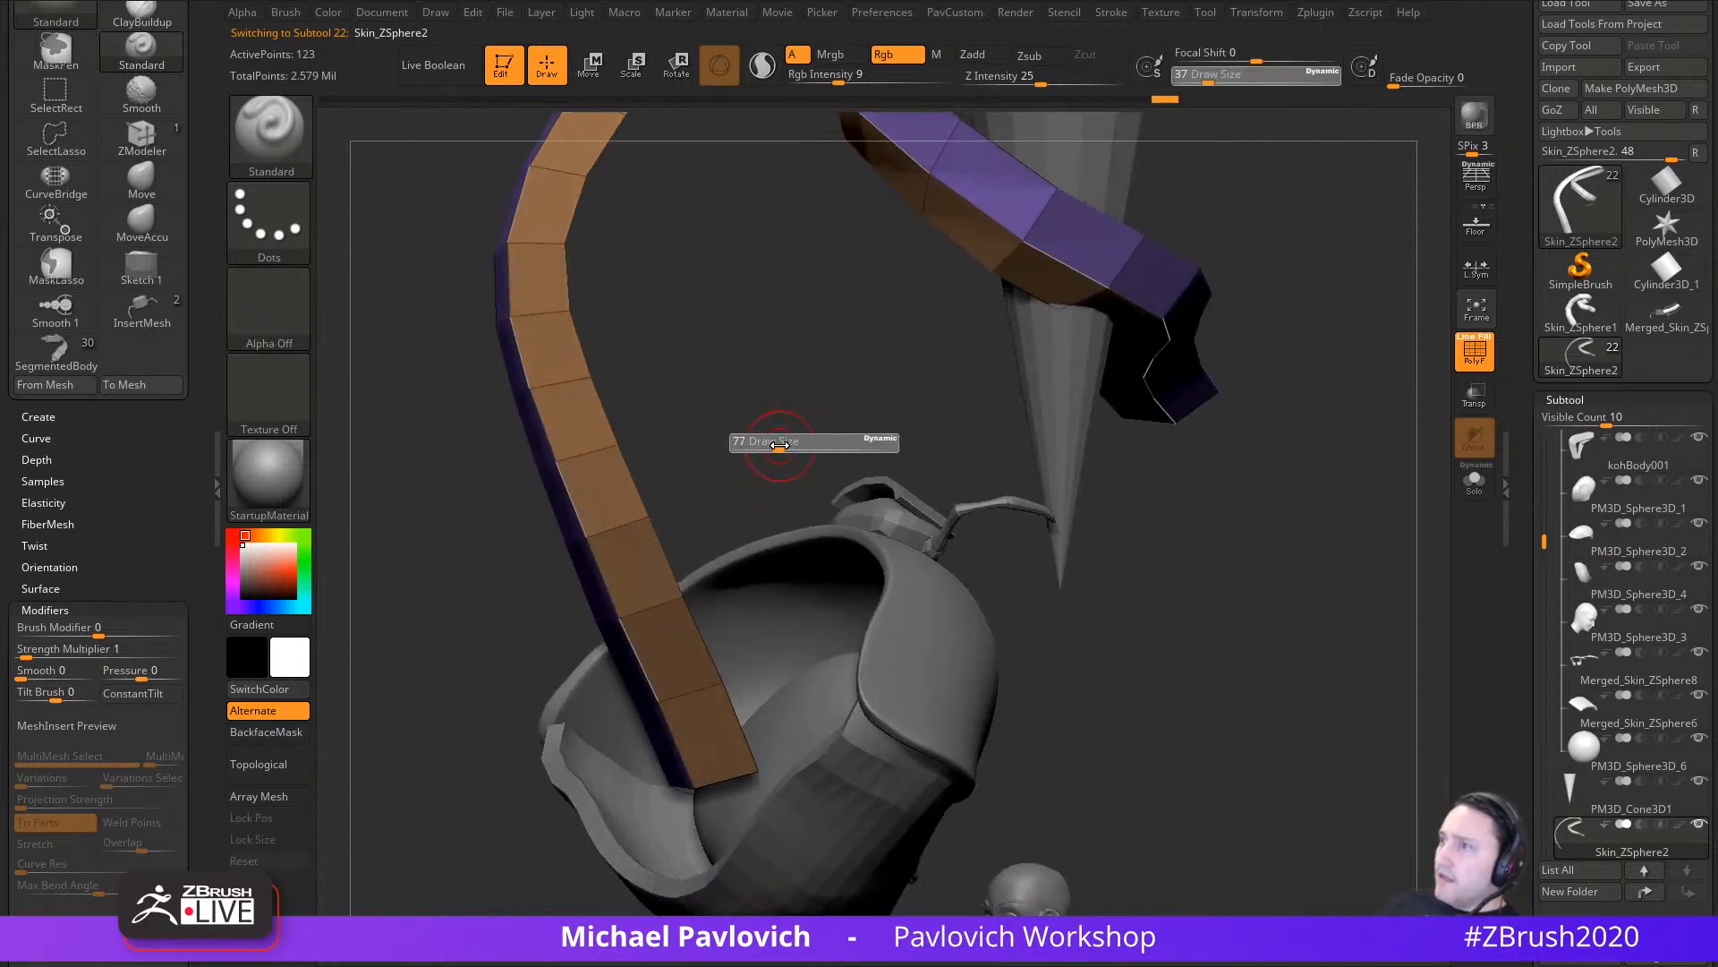
Step: Insert the Merged_Skin_ZSphere7 segment along the framed curve with the InsertMesh brush and update it at draw size 182
key(b)
click(1141, 900)
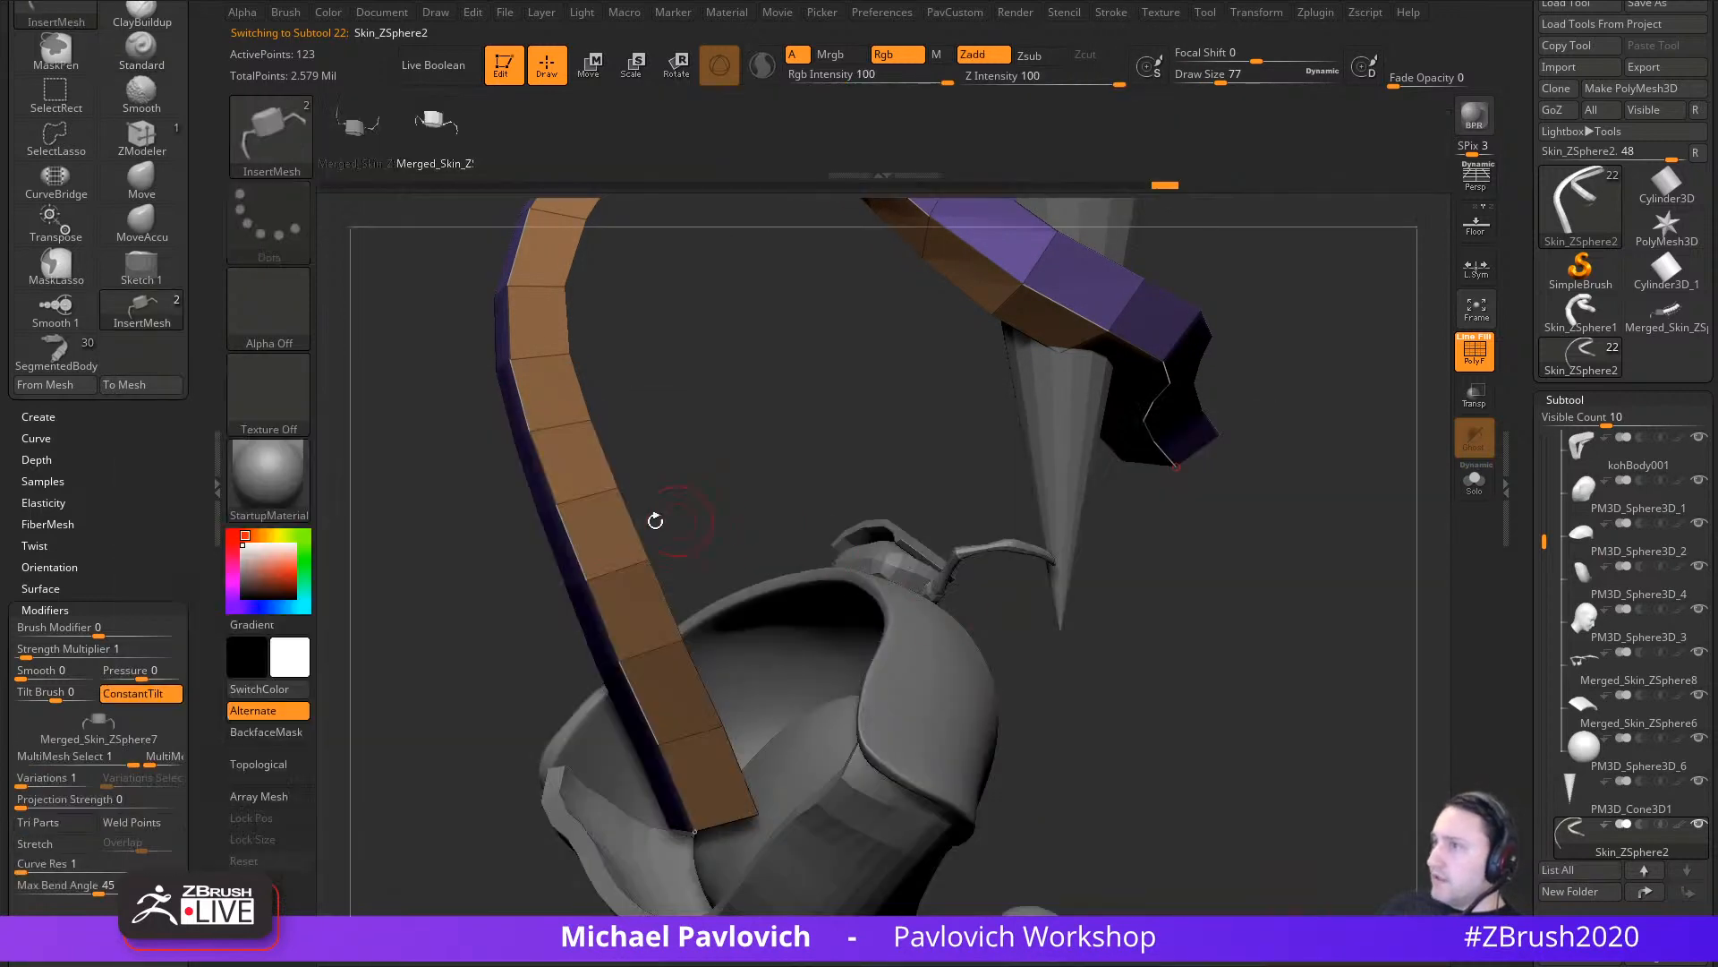
click(512, 522)
key(s)
drag(1232, 651, 1255, 651)
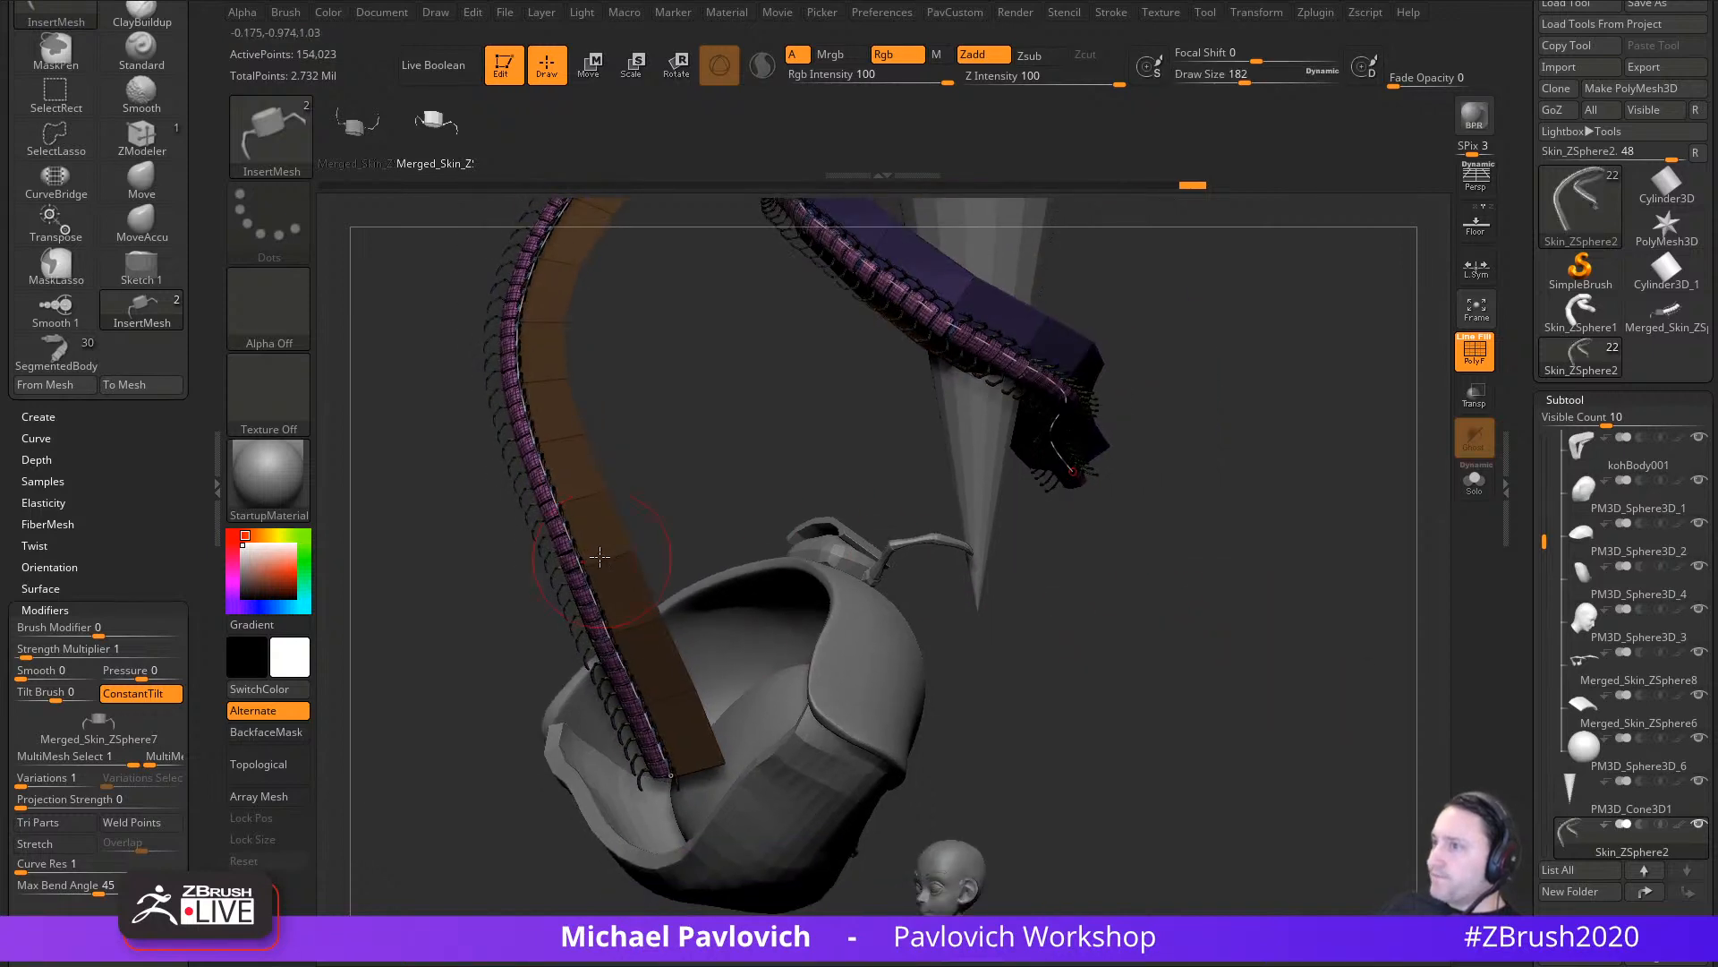
click(584, 563)
Step: Enlarge the segments along the body curve by updating it at draw size 257 and again at 351
drag(1200, 600, 1244, 690)
key(s)
drag(1208, 649, 1221, 649)
click(612, 641)
drag(762, 627, 1010, 418)
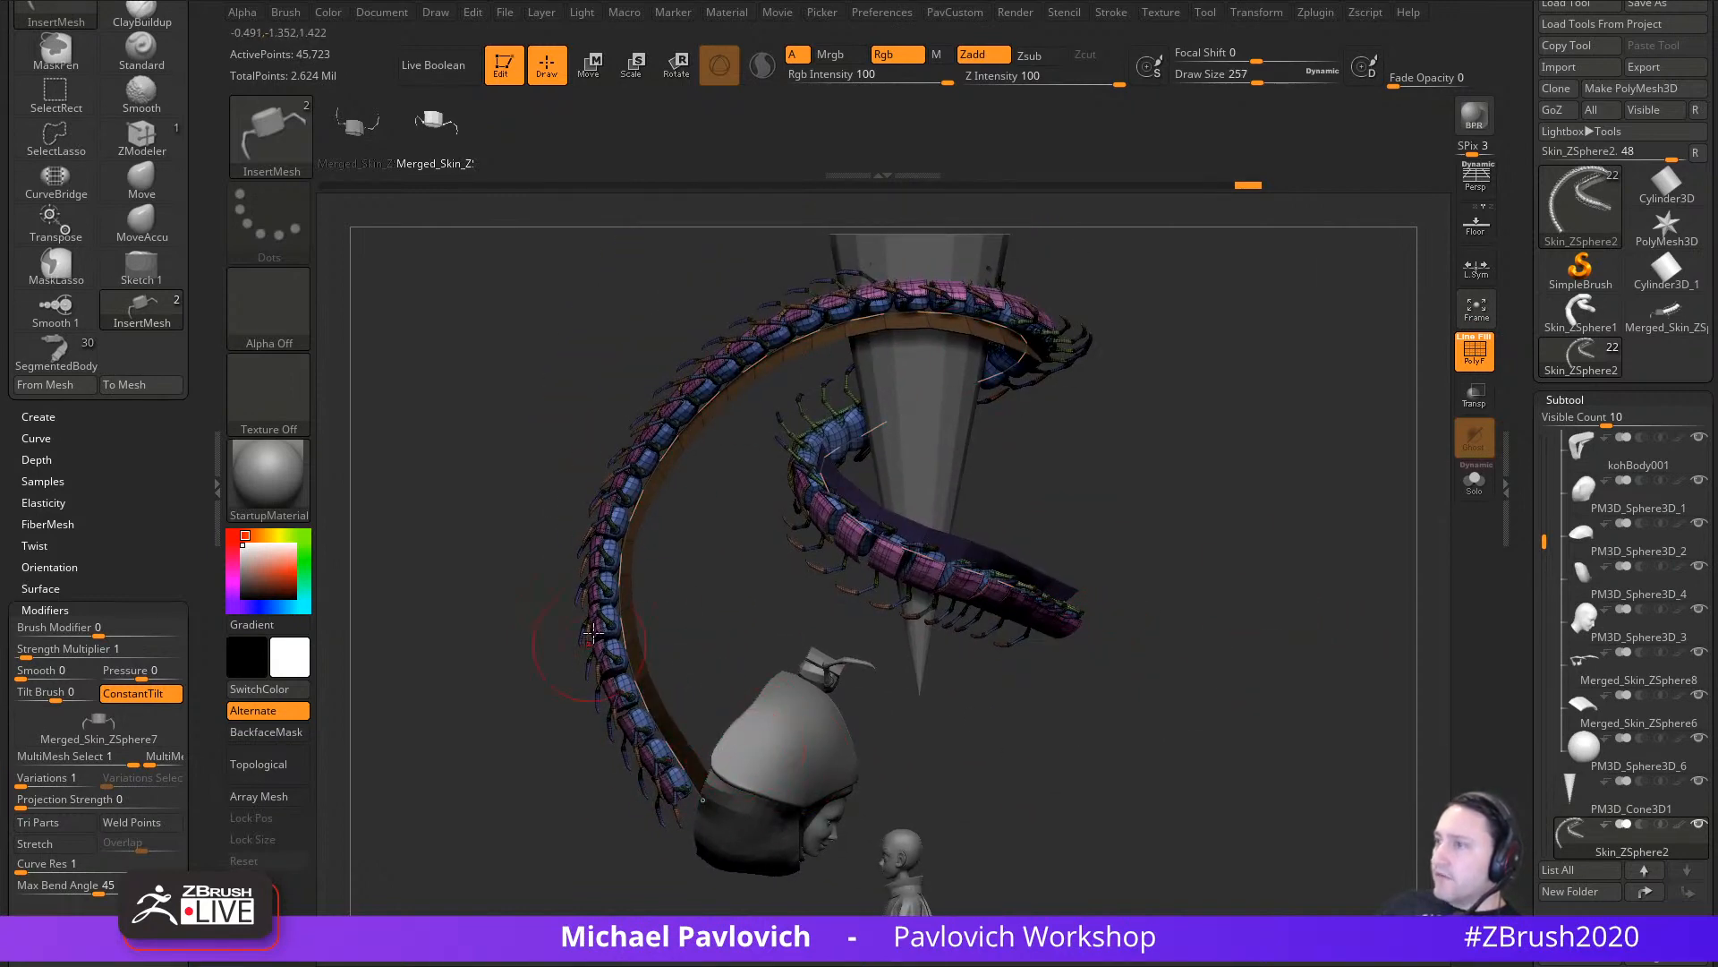
key(s)
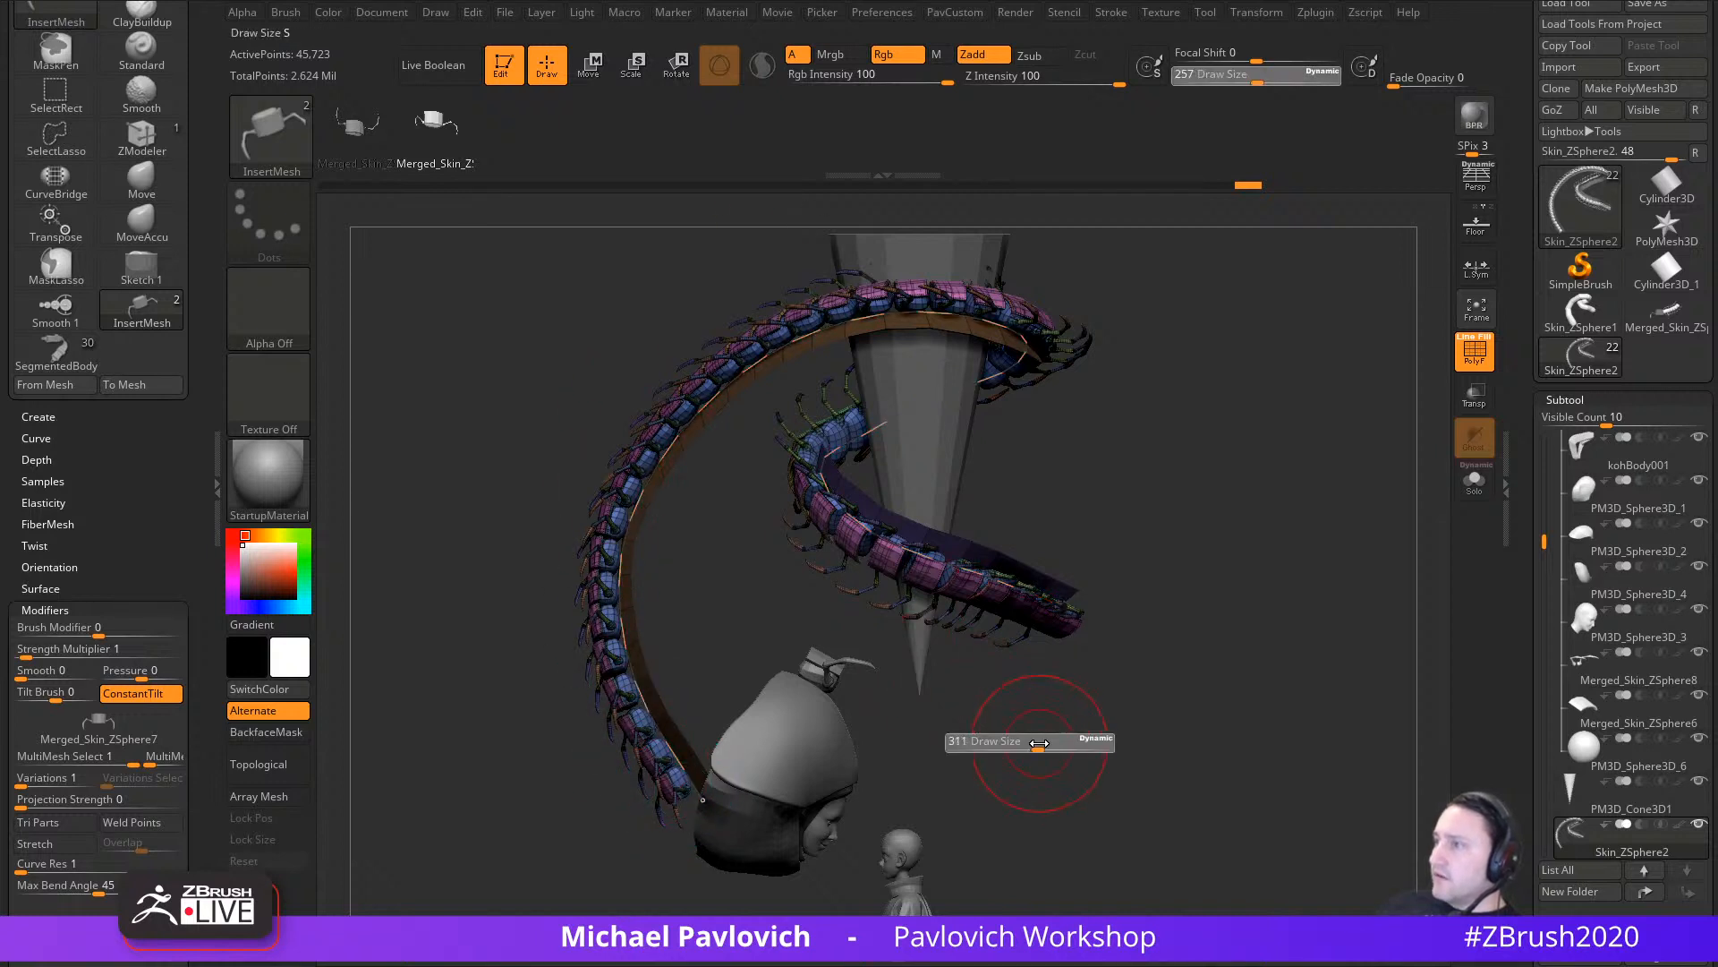
click(957, 743)
click(663, 746)
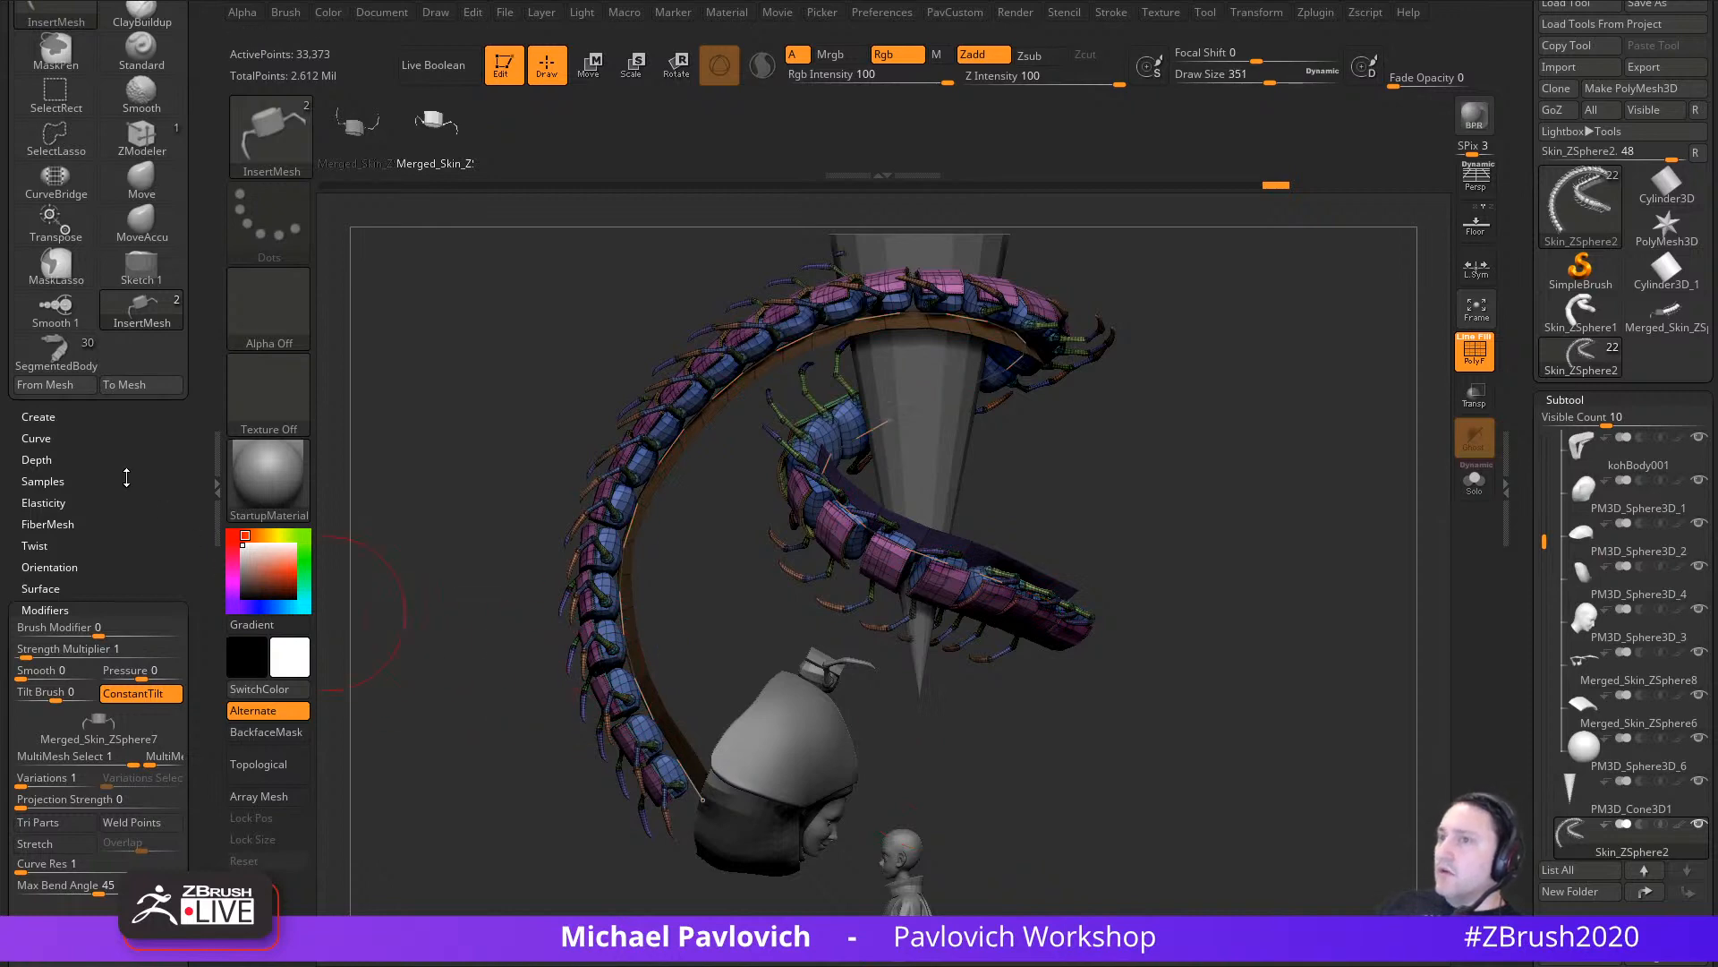
Step: Adjust the brush's depth placement to embed the segments deeper into the body strip, and update the curve with a larger draw size
shift+click(37, 459)
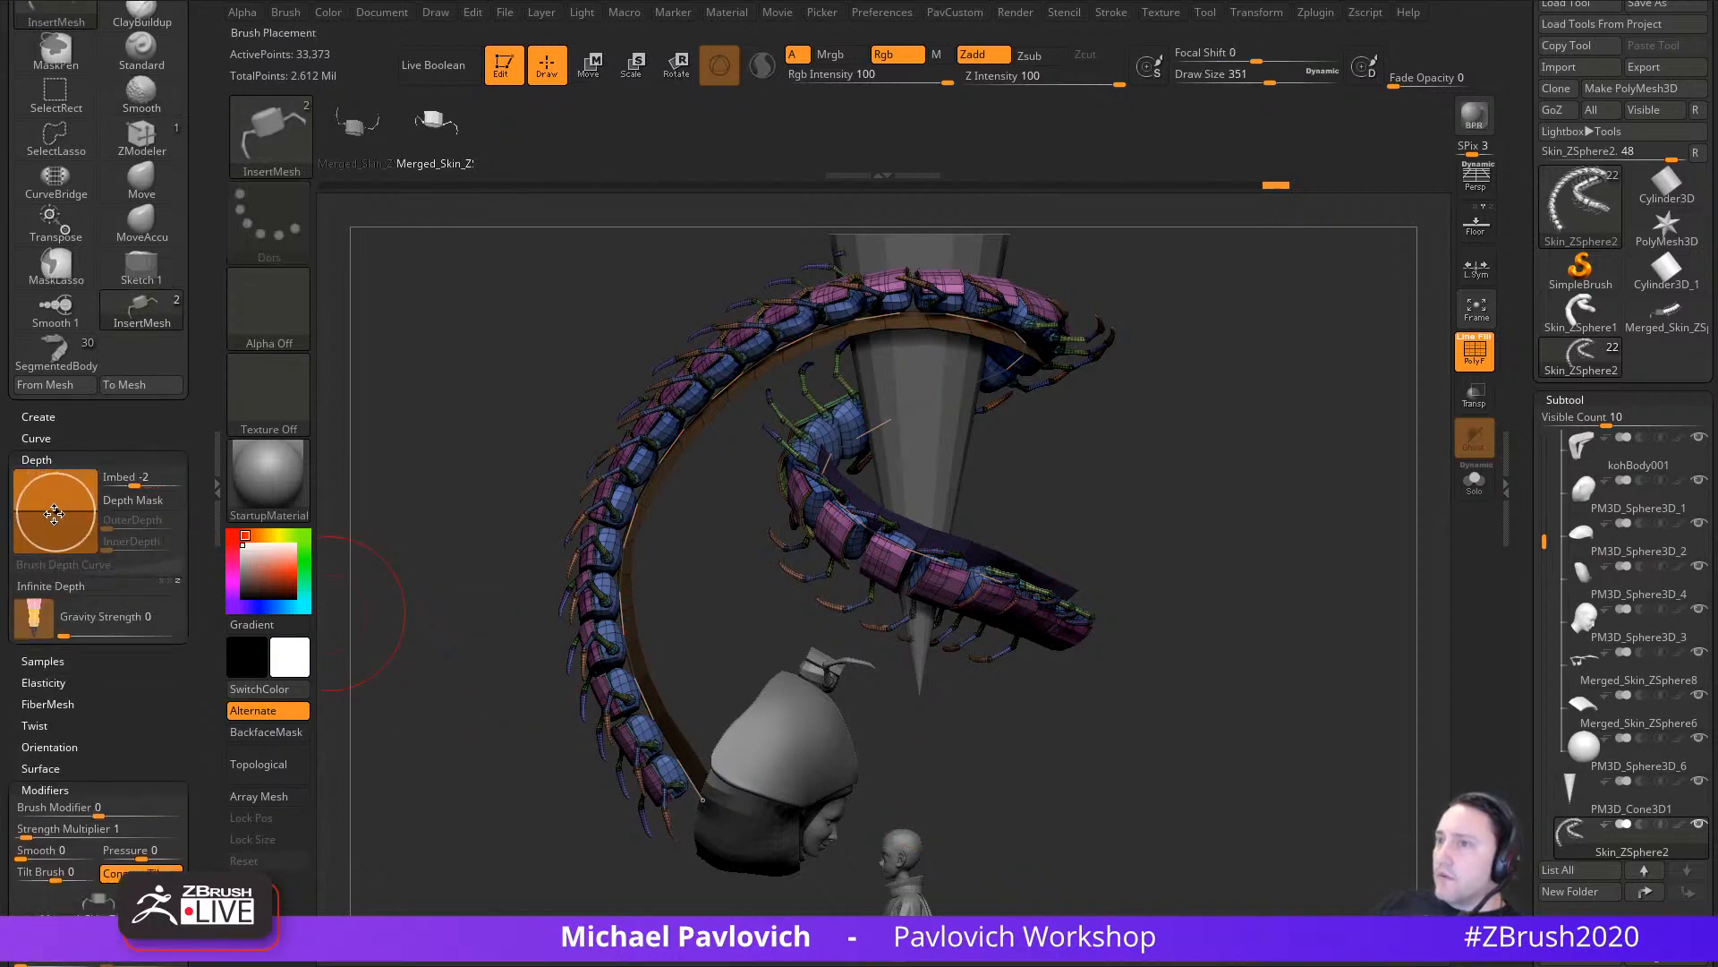
click(626, 639)
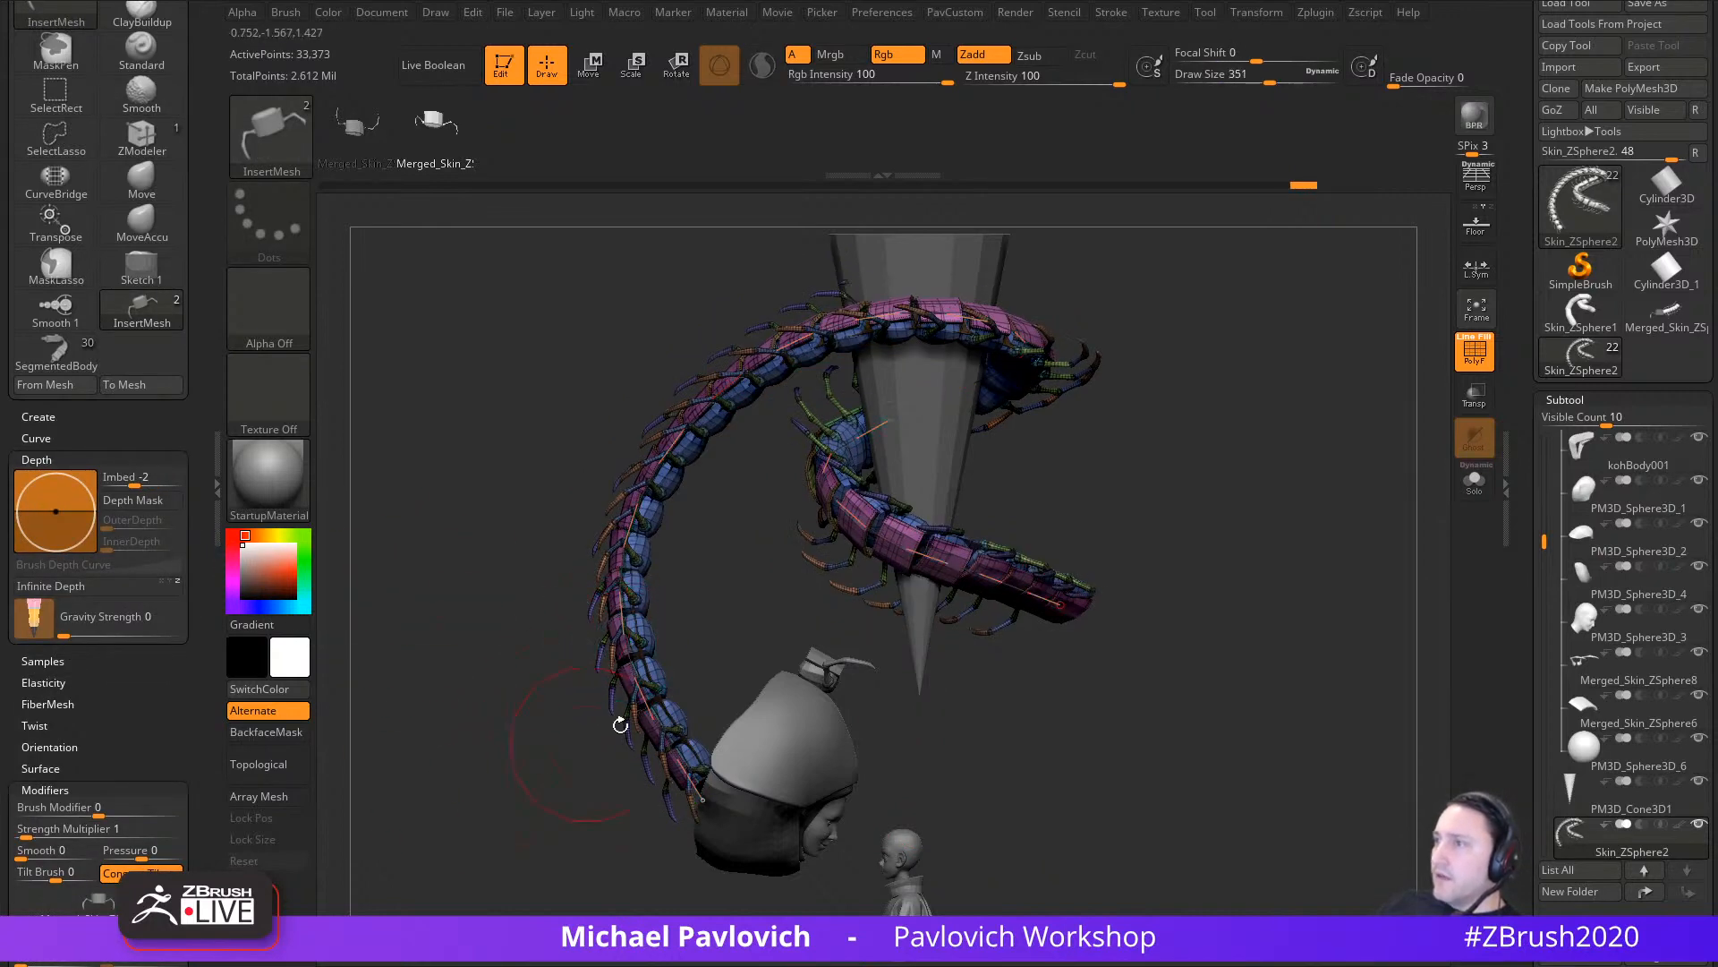
key(s)
drag(1209, 630, 1234, 633)
click(660, 715)
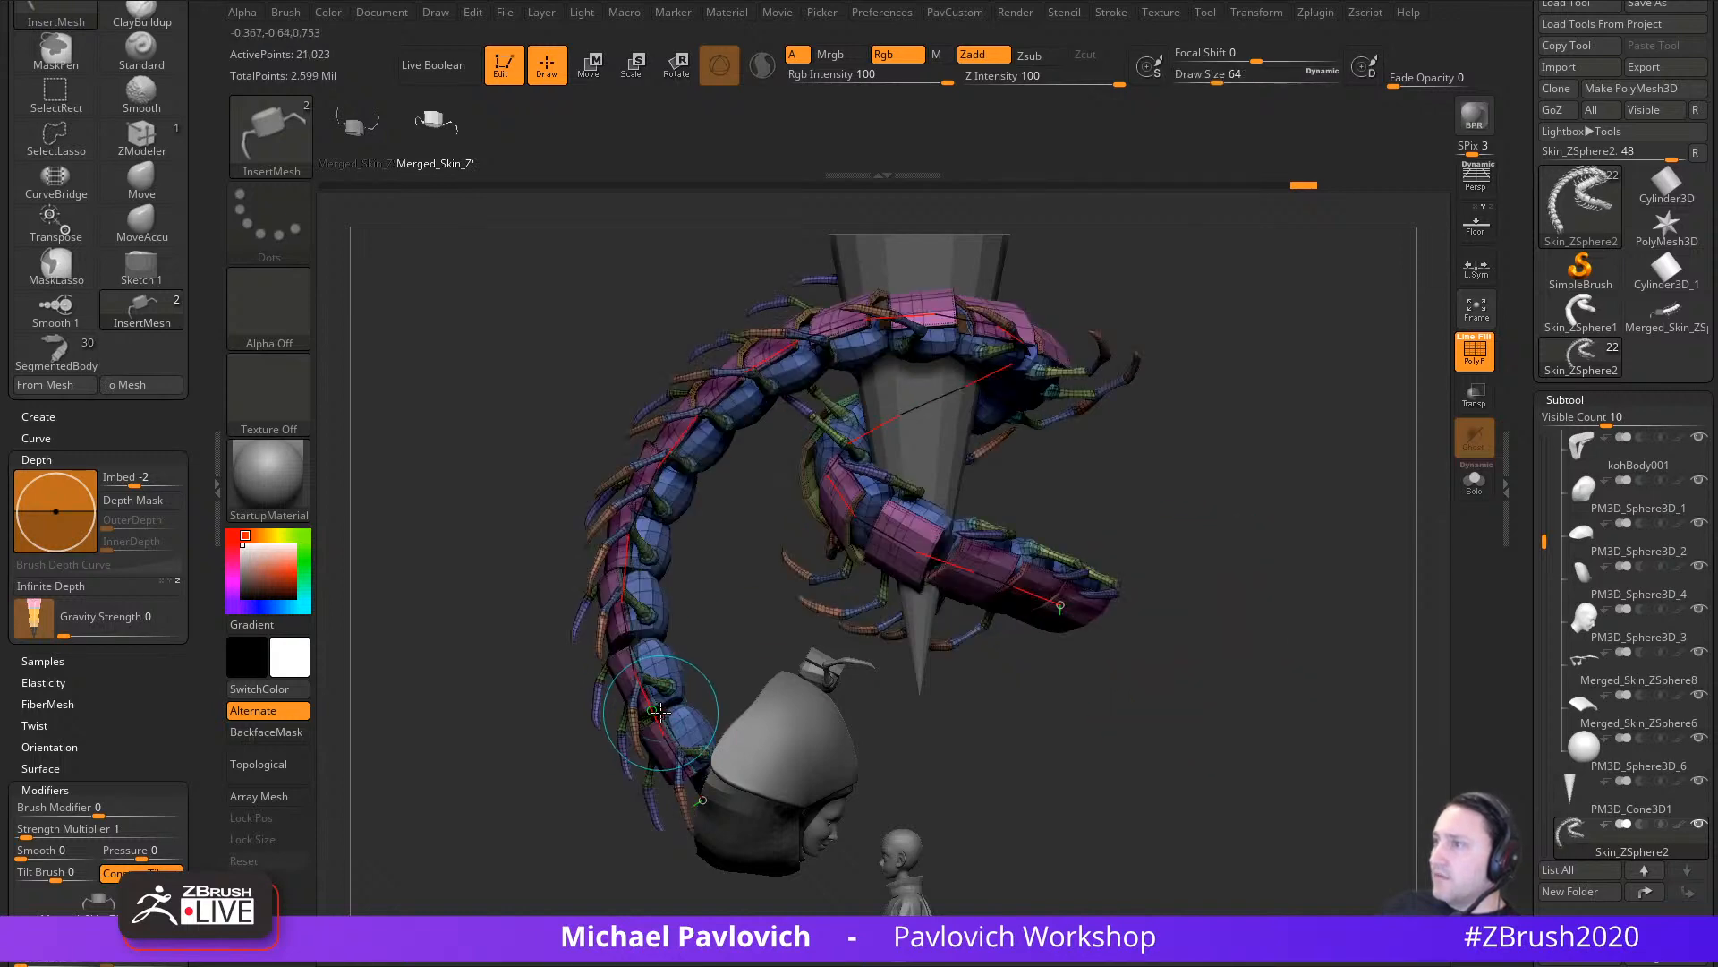
Step: Update the centipede segments along the curve with a draw size of about 453 and compare the body with the reference image
key(s)
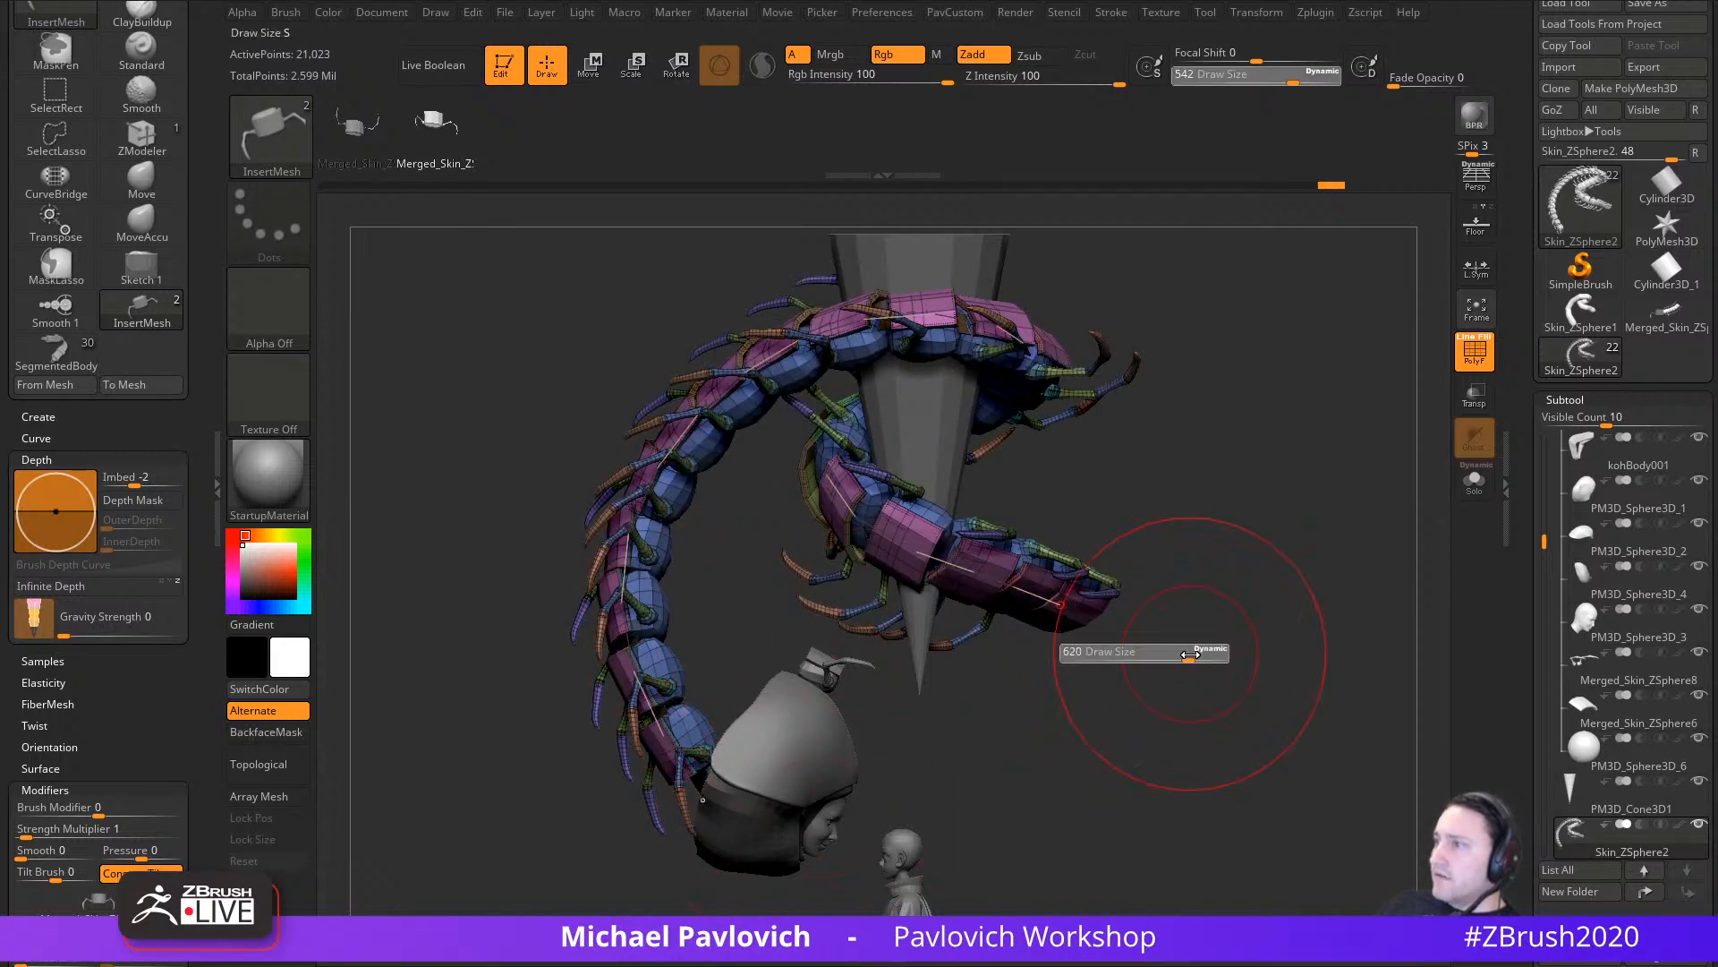
drag(1137, 652, 1149, 652)
click(669, 681)
mouse_move(1291, 573)
mouse_down()
mouse_move(1147, 637)
mouse_move(1350, 626)
mouse_move(1226, 641)
mouse_move(1285, 643)
mouse_up()
key(s)
key(s)
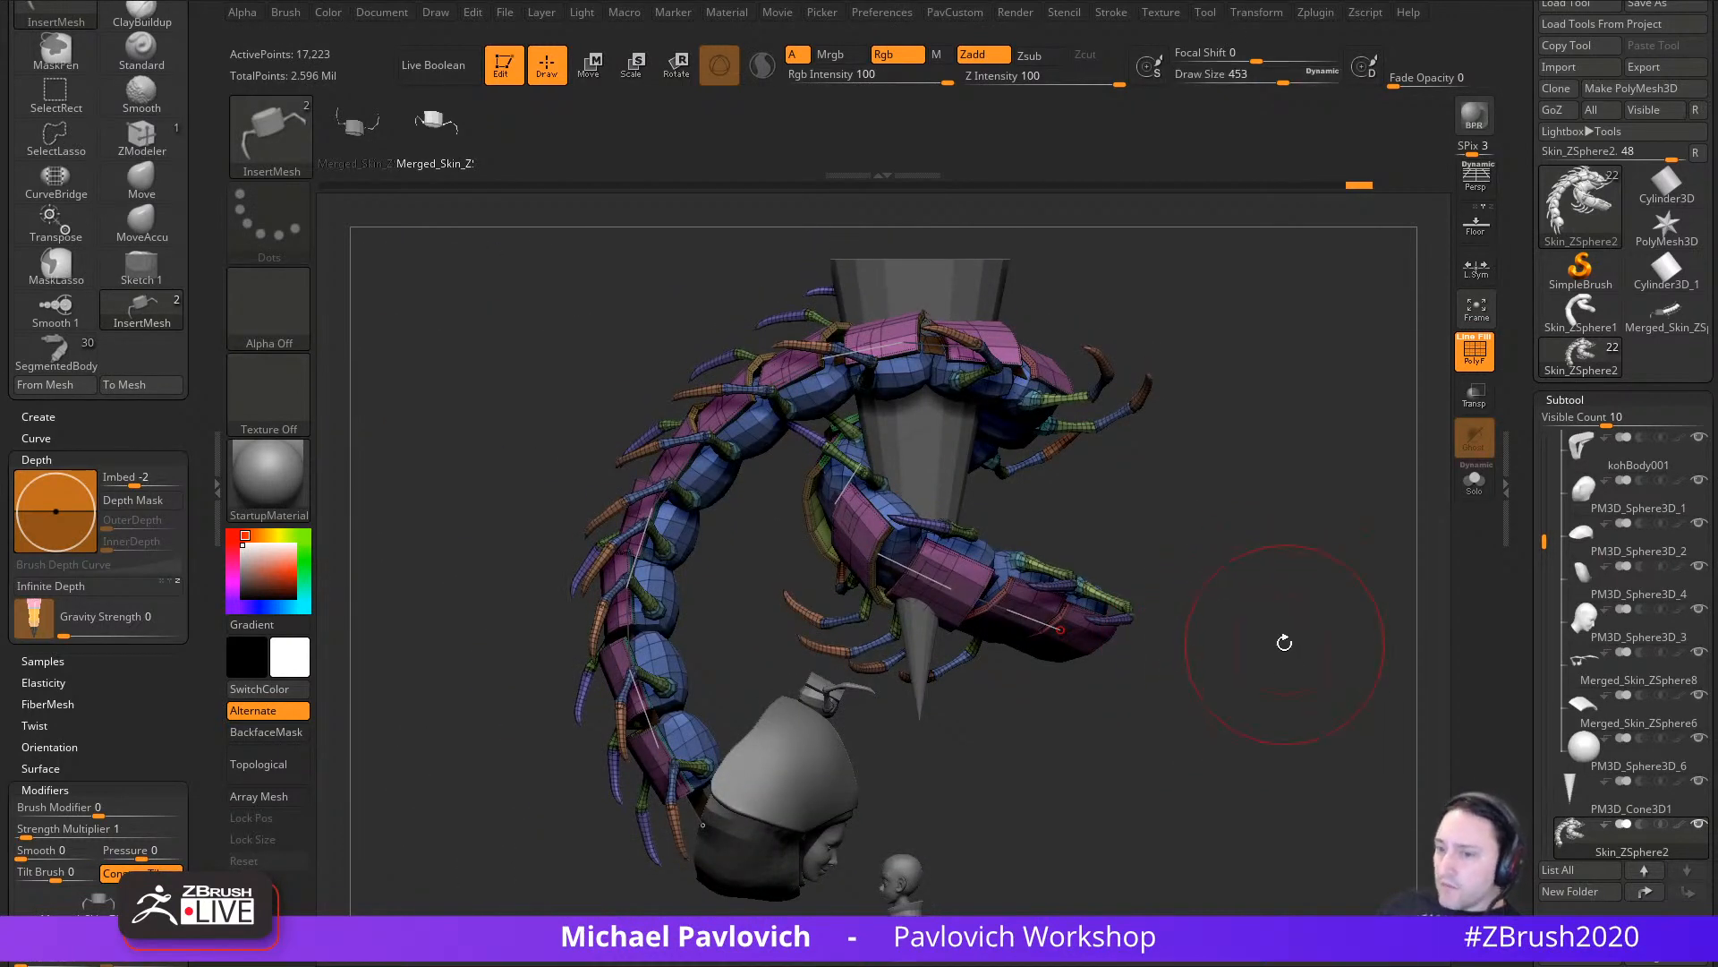
drag(1198, 931, 805, 569)
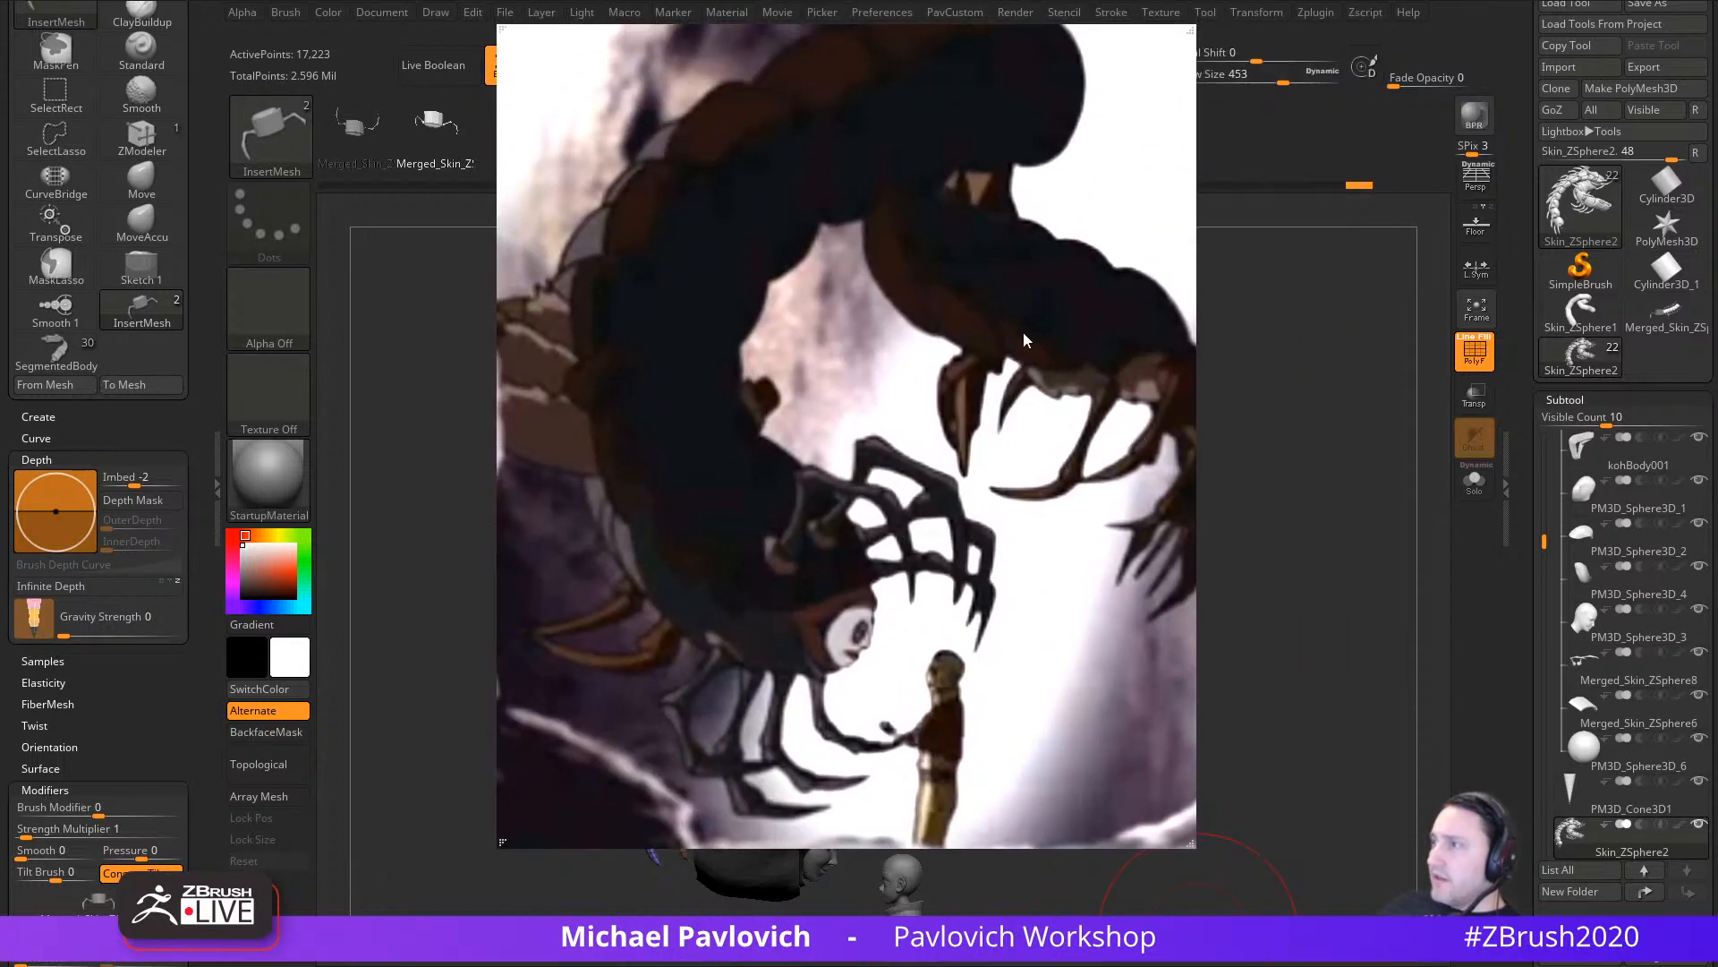
drag(1024, 341, 1024, 966)
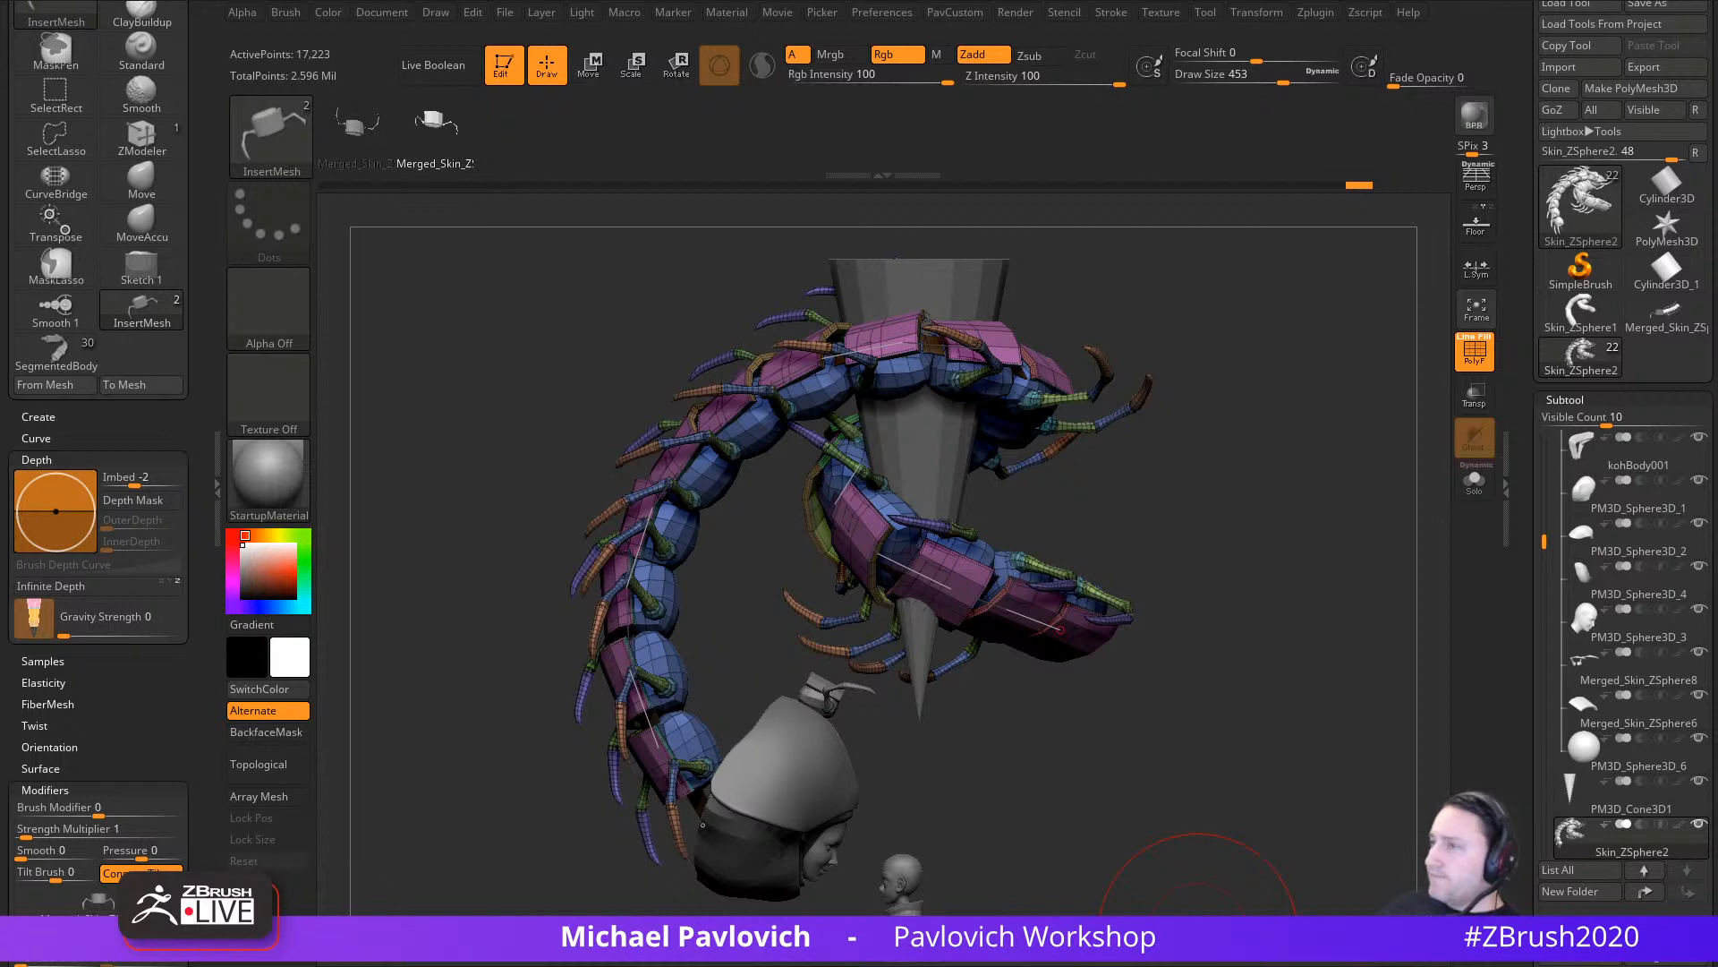
Step: Collapse the brush Modifiers section and dock the Stroke palette in the same tray as the Brush palette
click(49, 789)
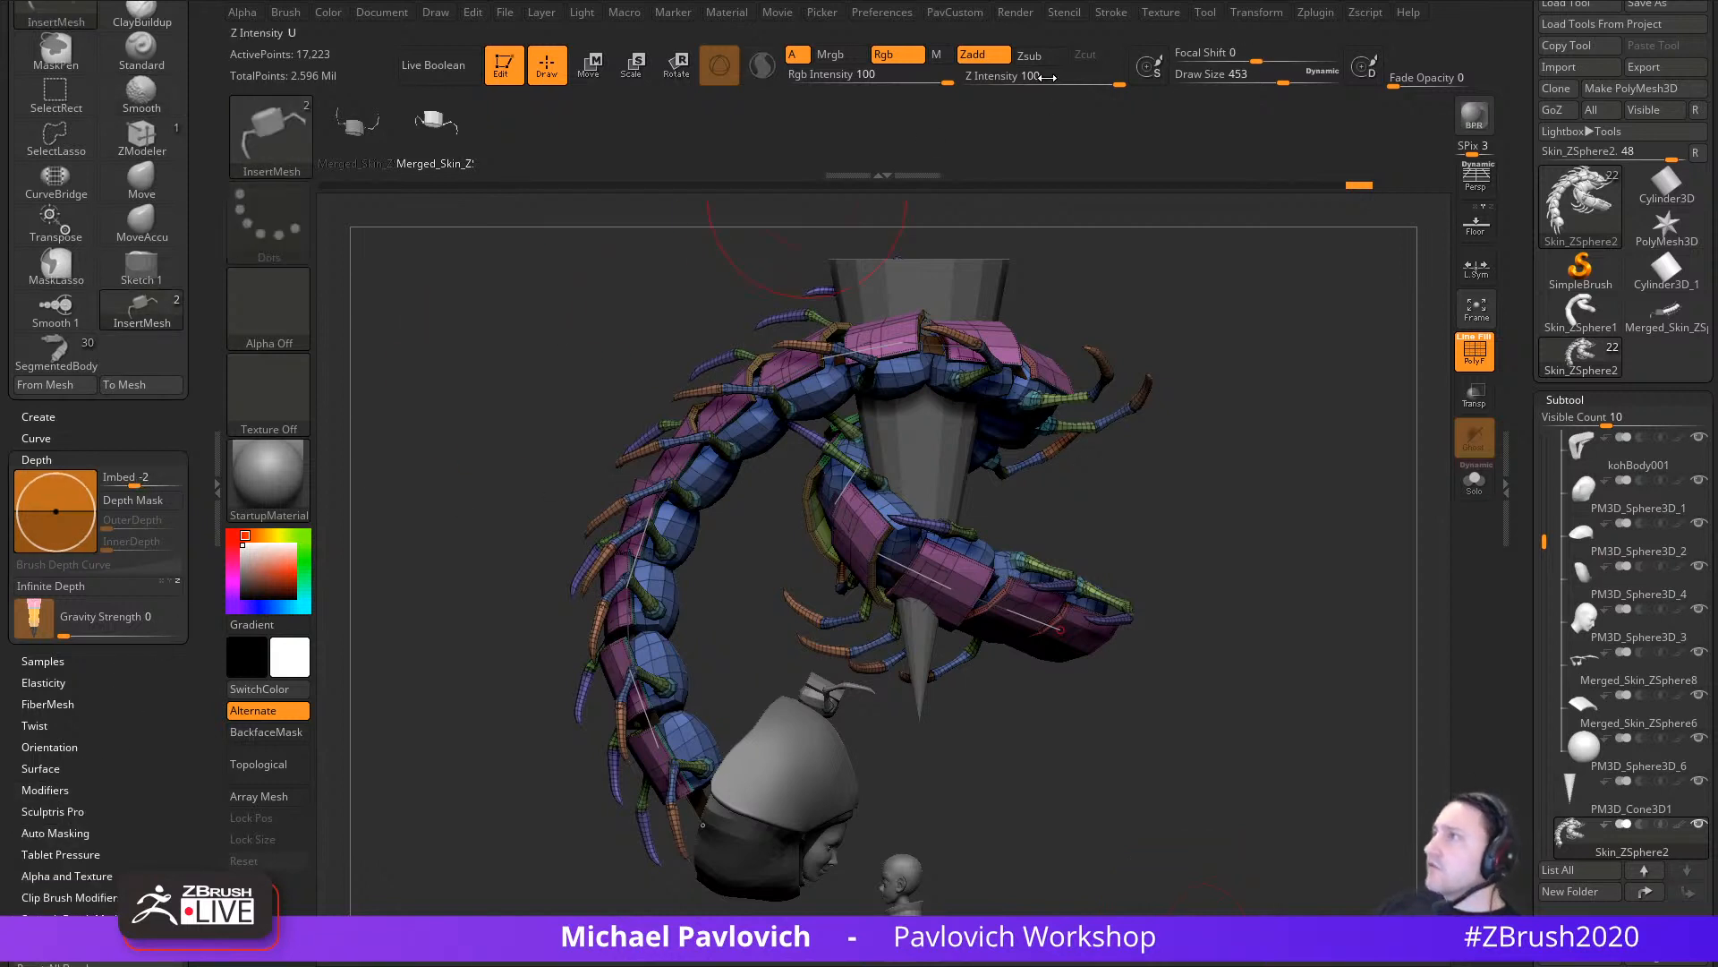
click(1115, 14)
mouse_move(1104, 37)
mouse_down()
mouse_move(927, 140)
mouse_move(113, 159)
mouse_up()
click(216, 468)
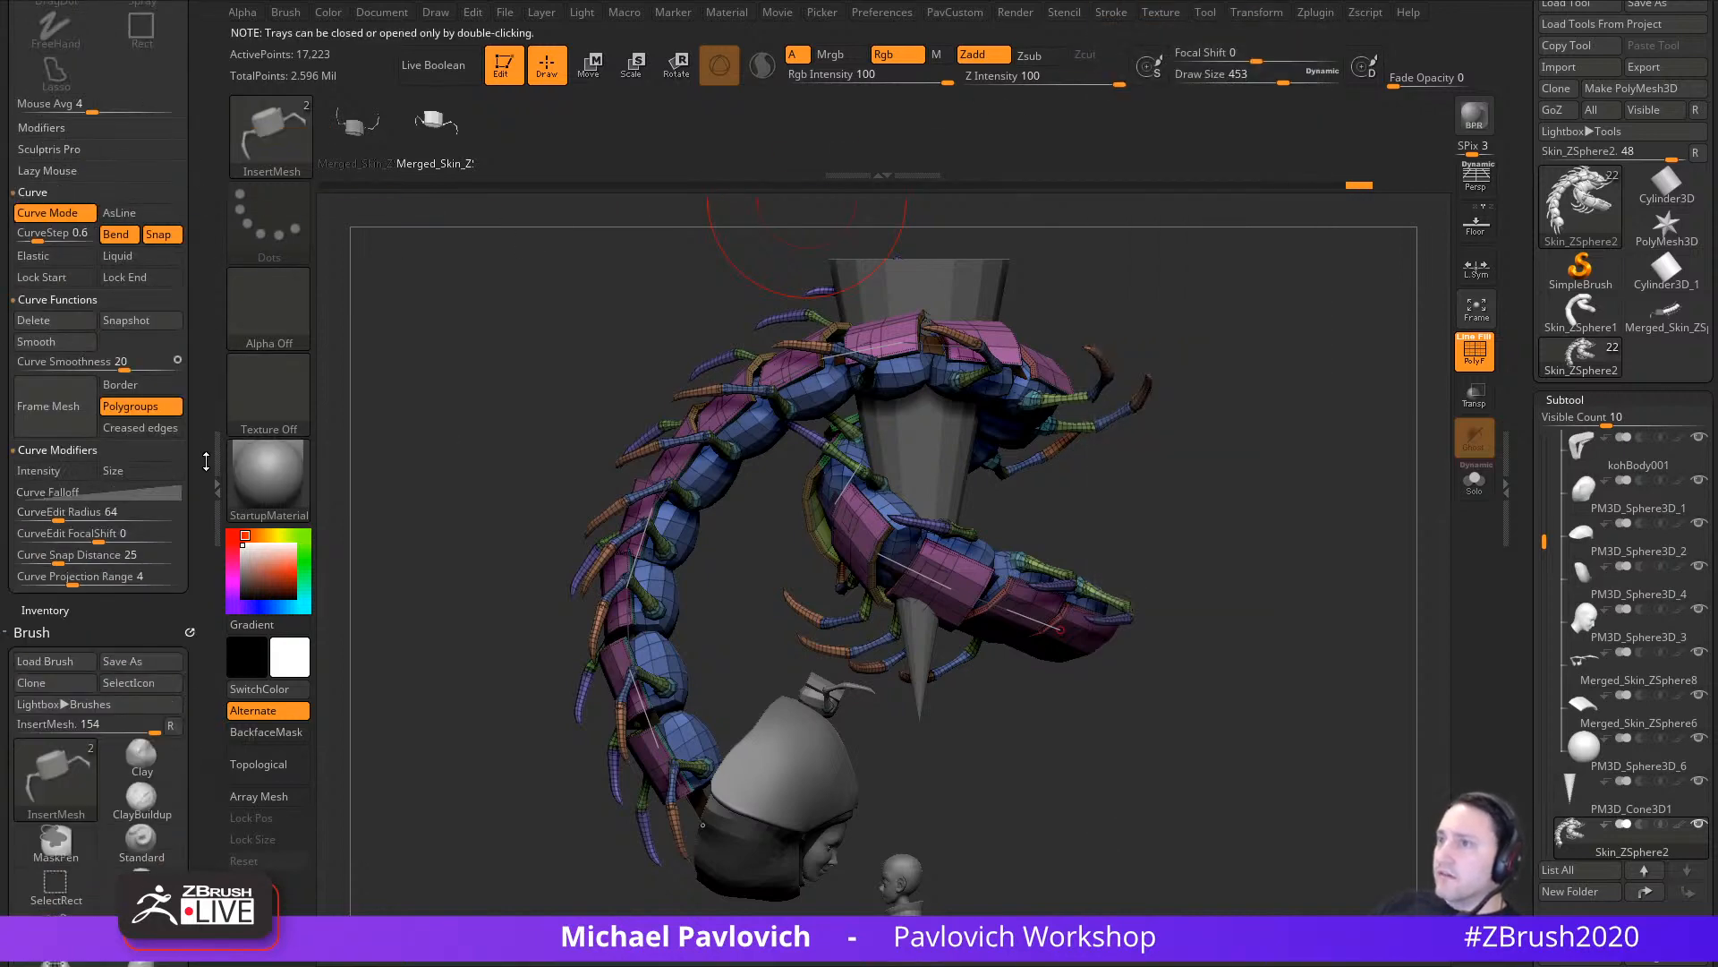
double_click(214, 484)
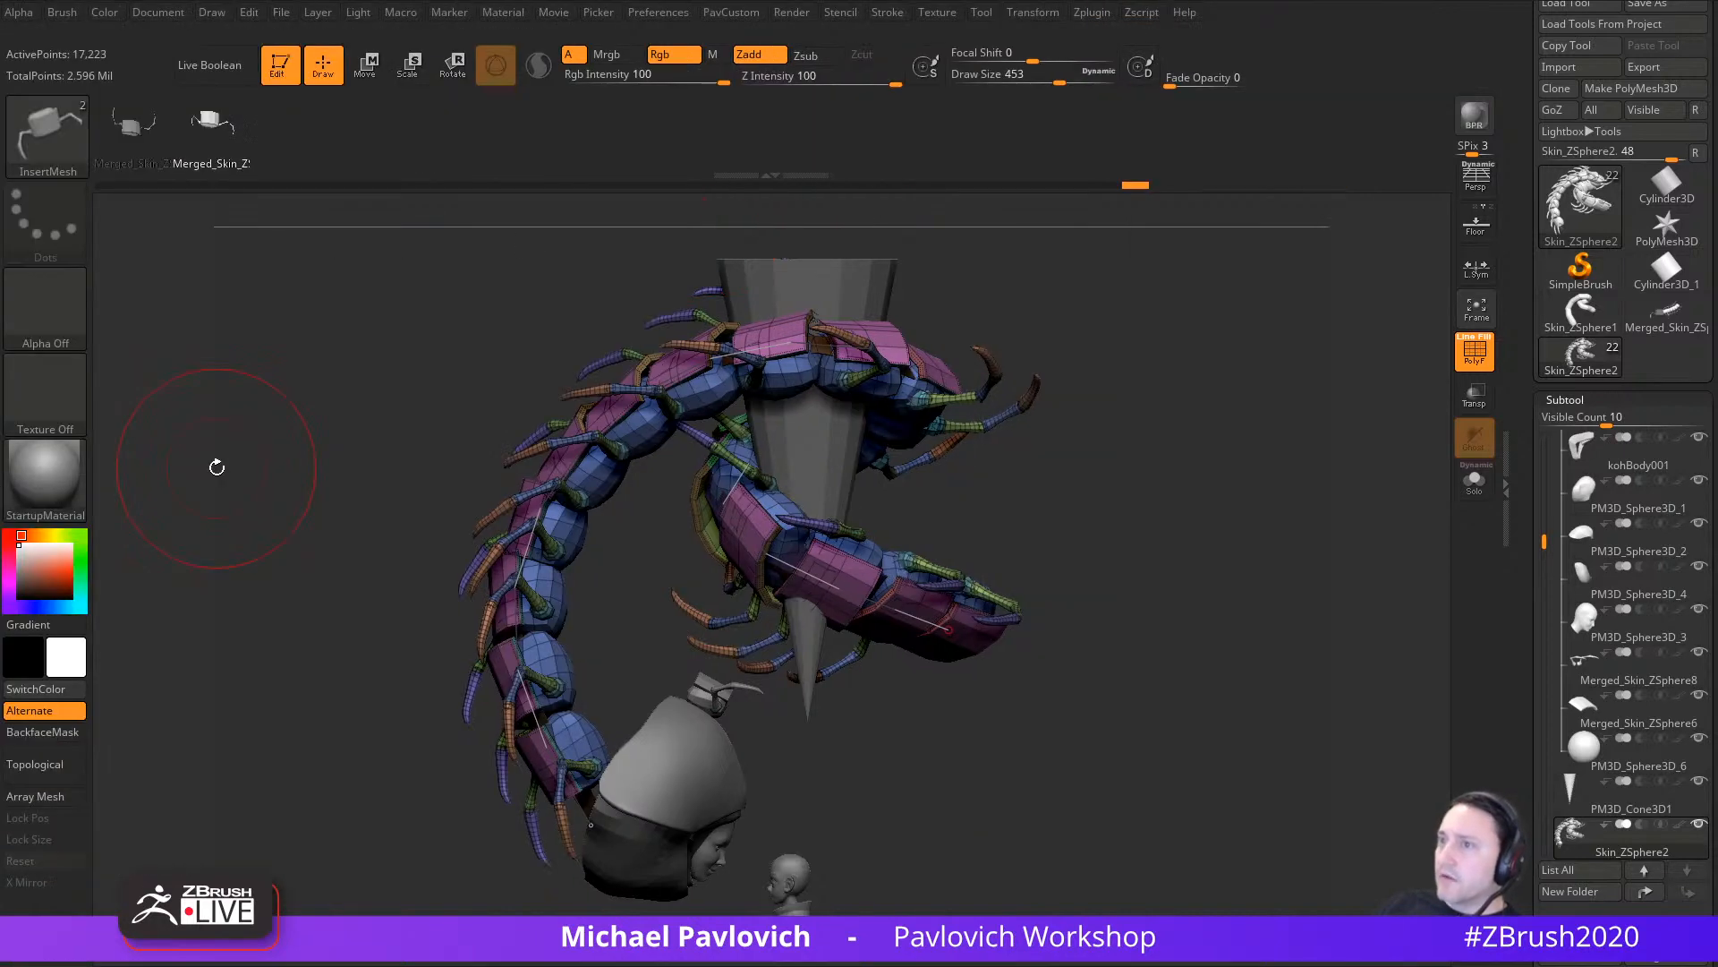
double_click(3, 462)
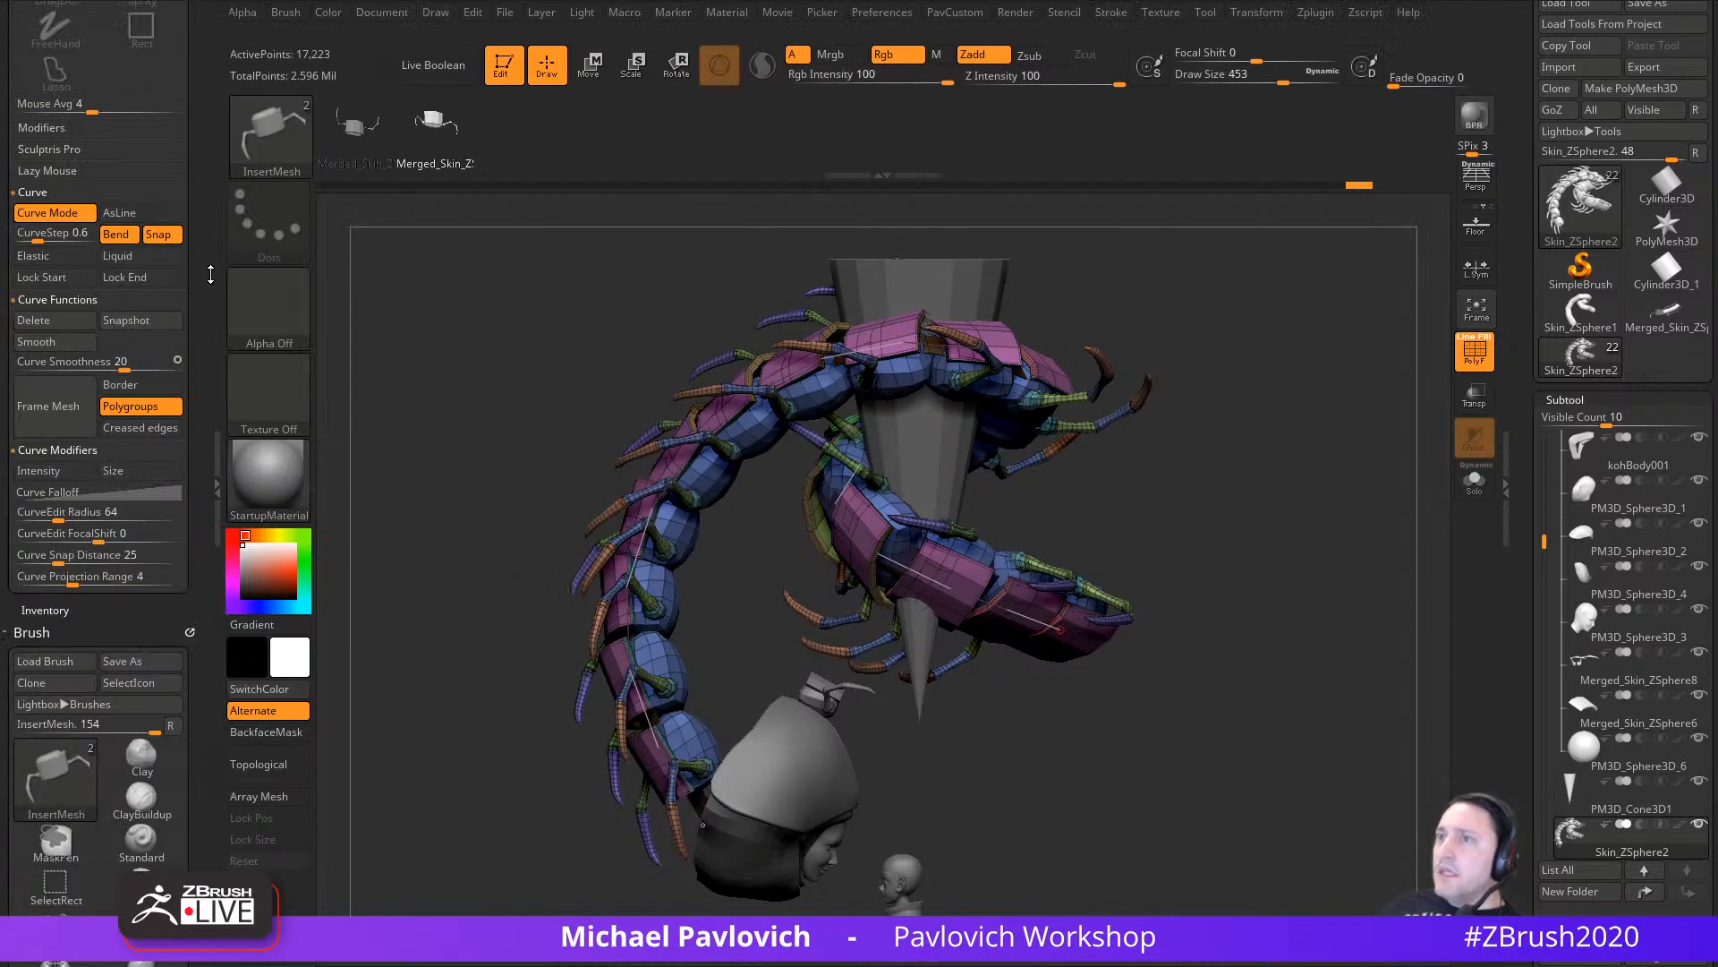
Step: Enable the Intensity and Size curve modifiers, with the Curve Falloff graph expanded, and apply them to the centipede body's curve
scroll(189, 445, down, 6)
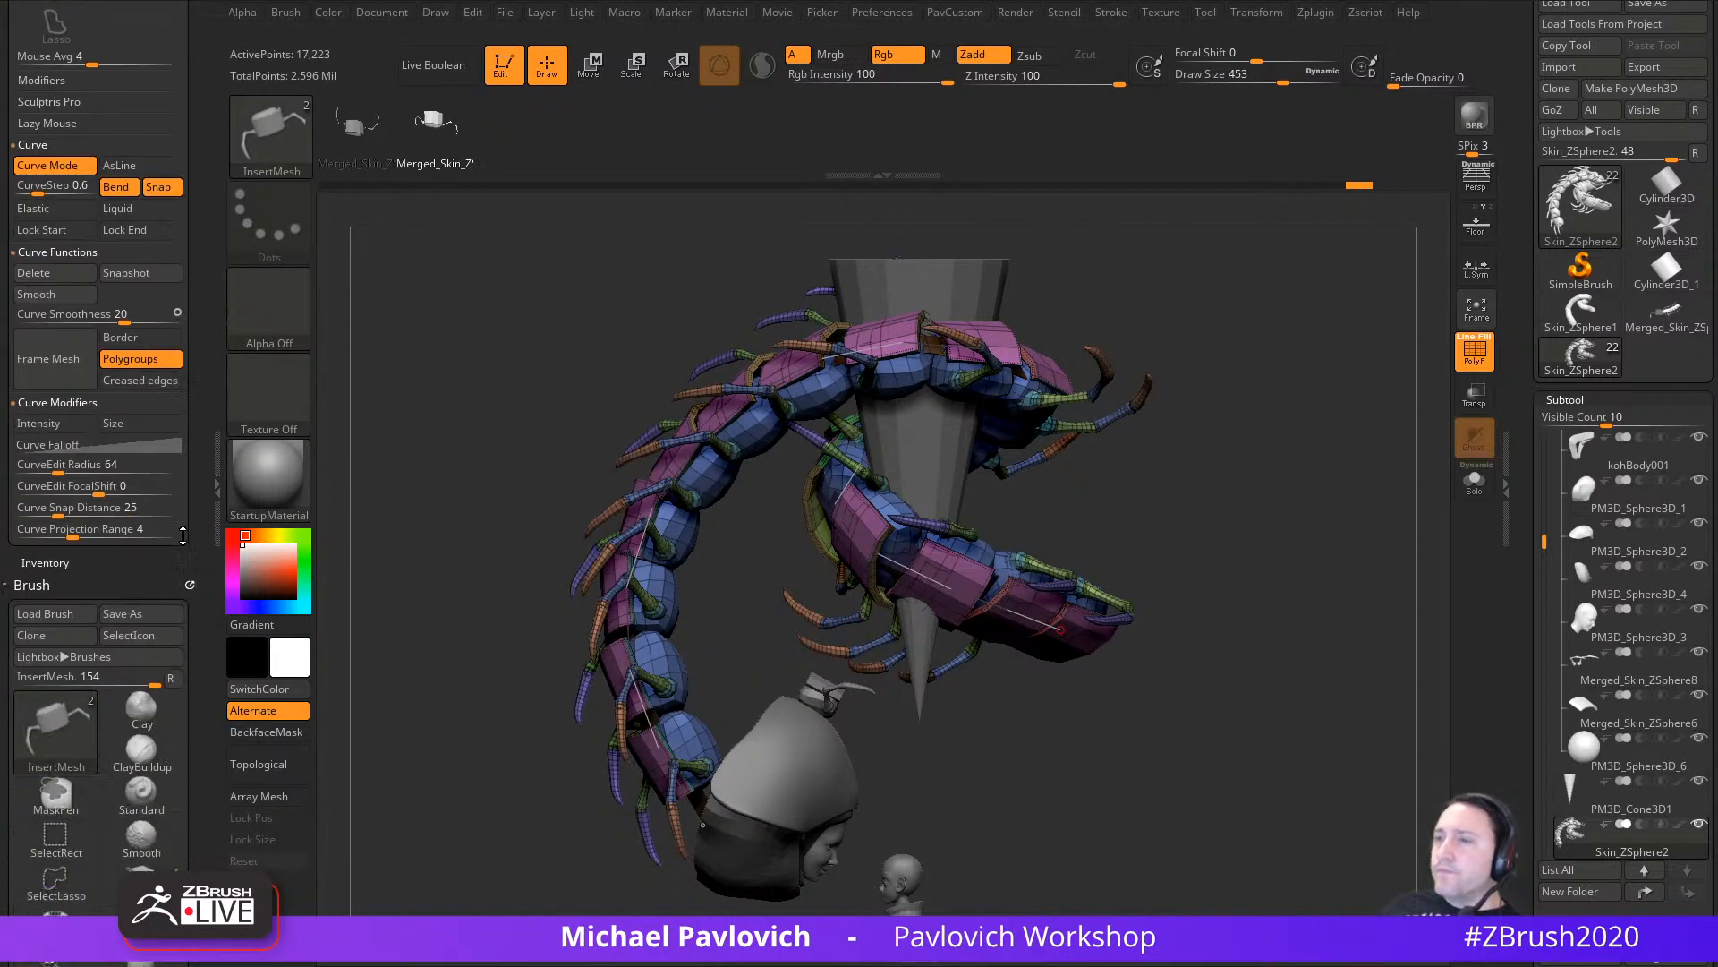
scroll(189, 445, up, 6)
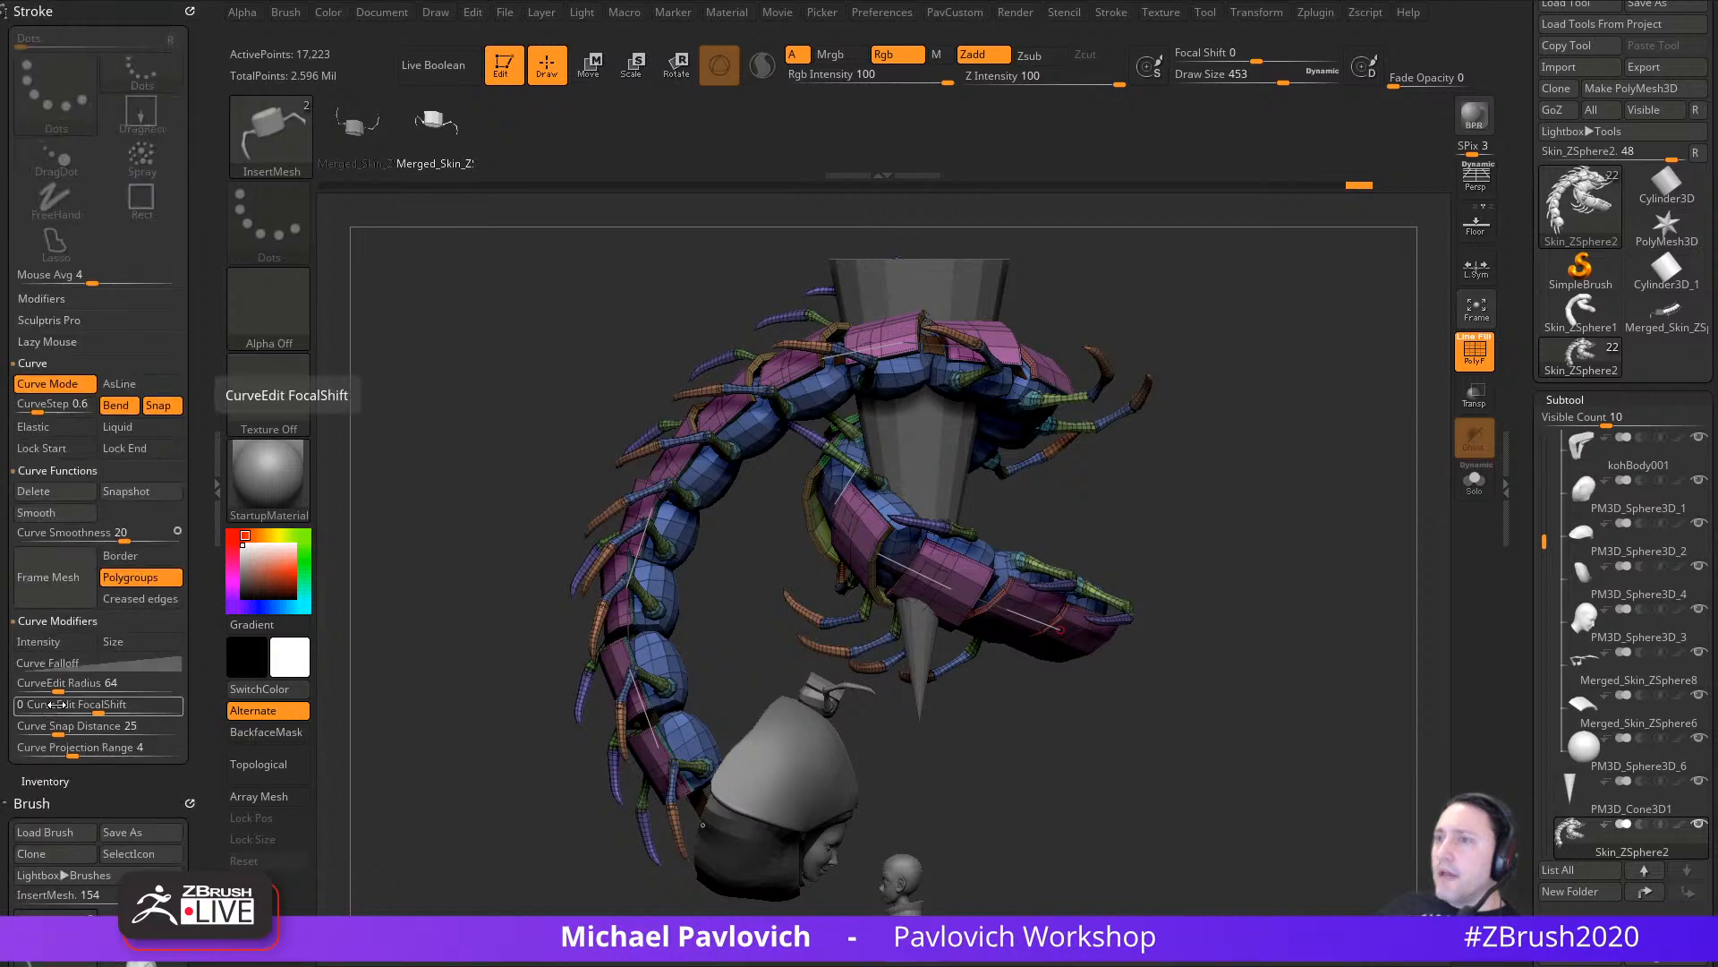
click(68, 641)
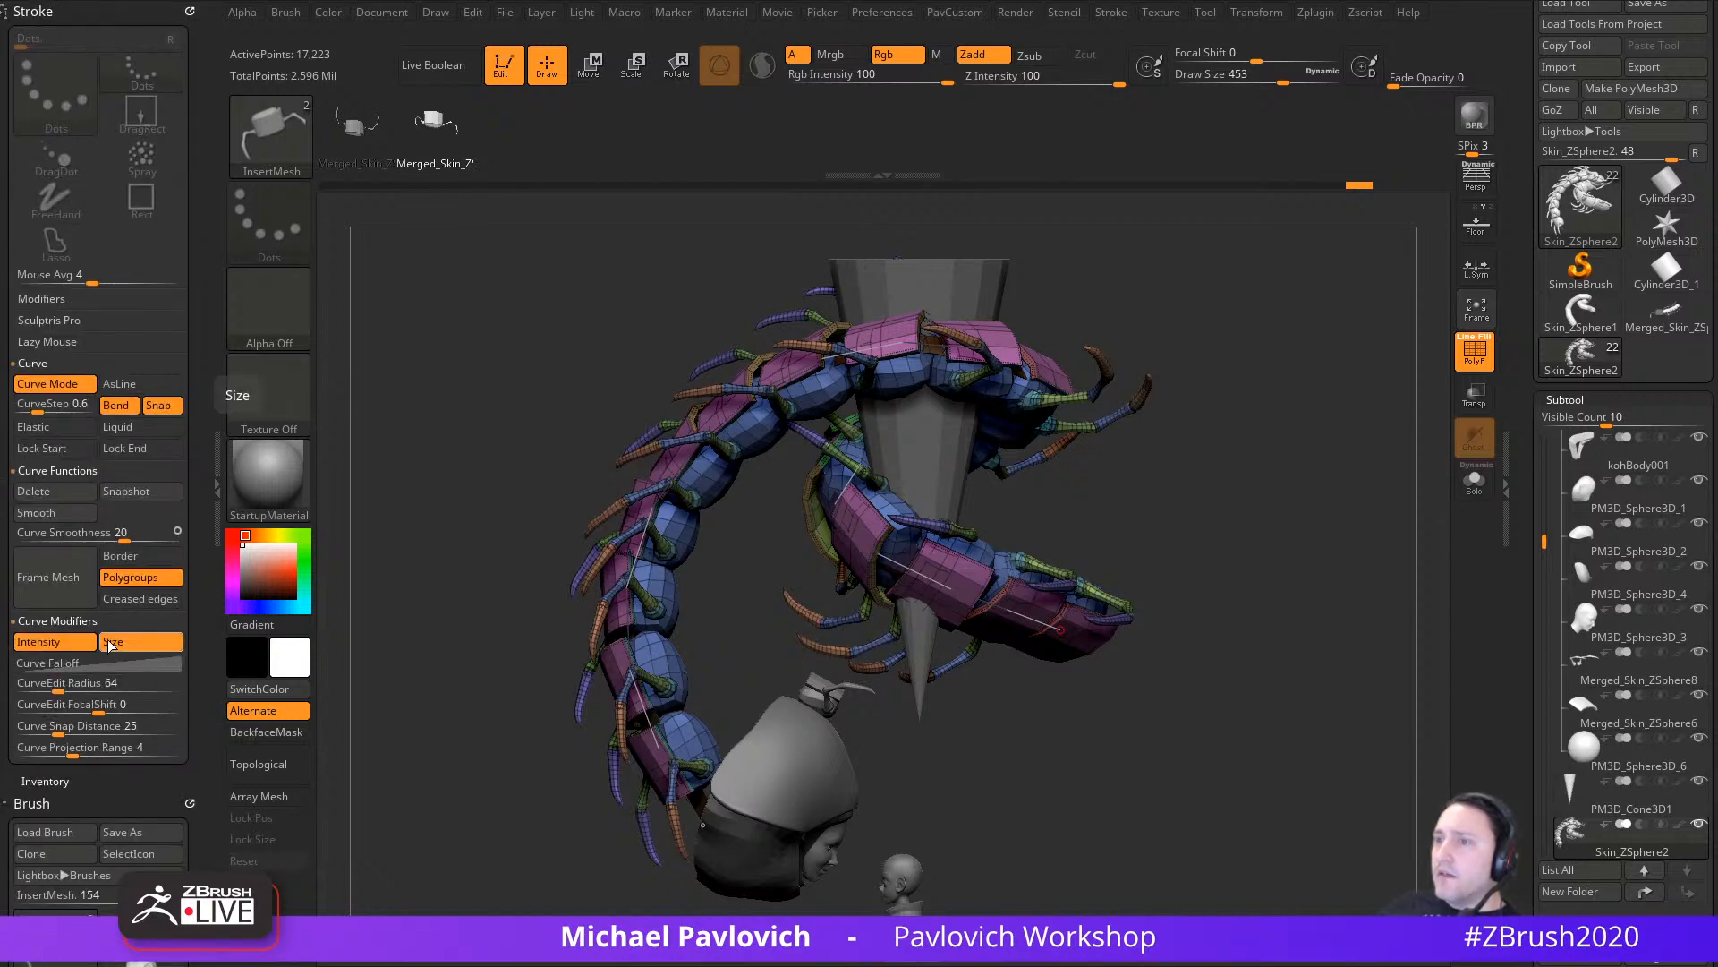
click(128, 660)
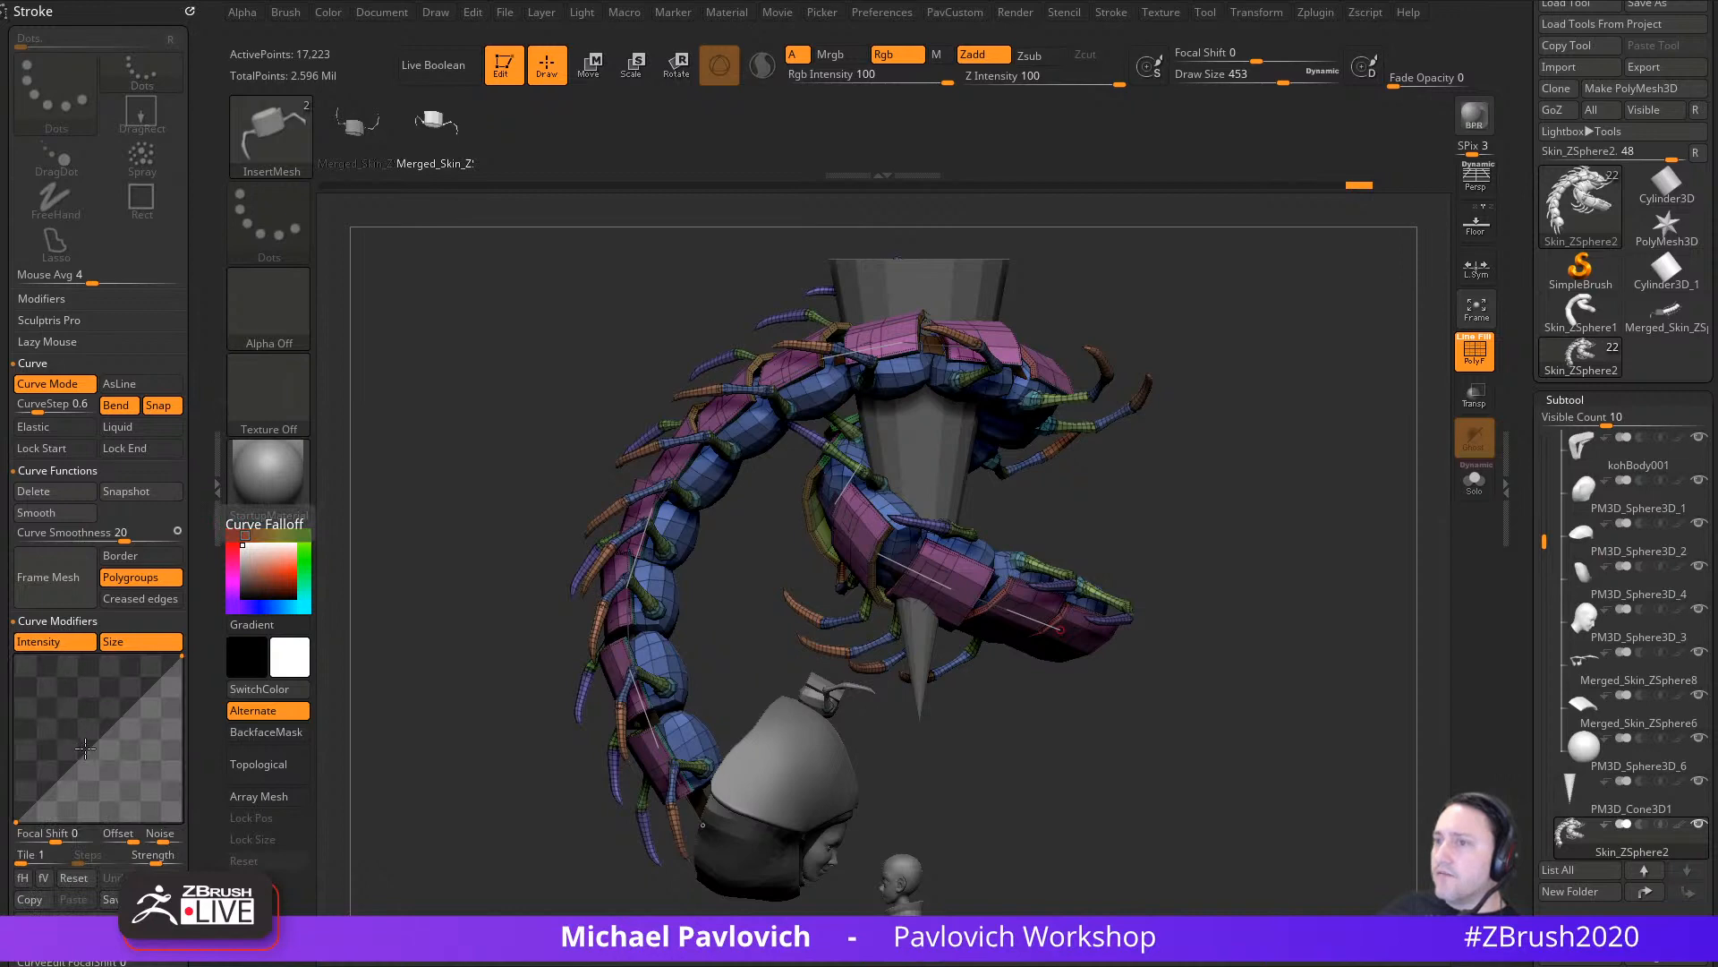
click(666, 481)
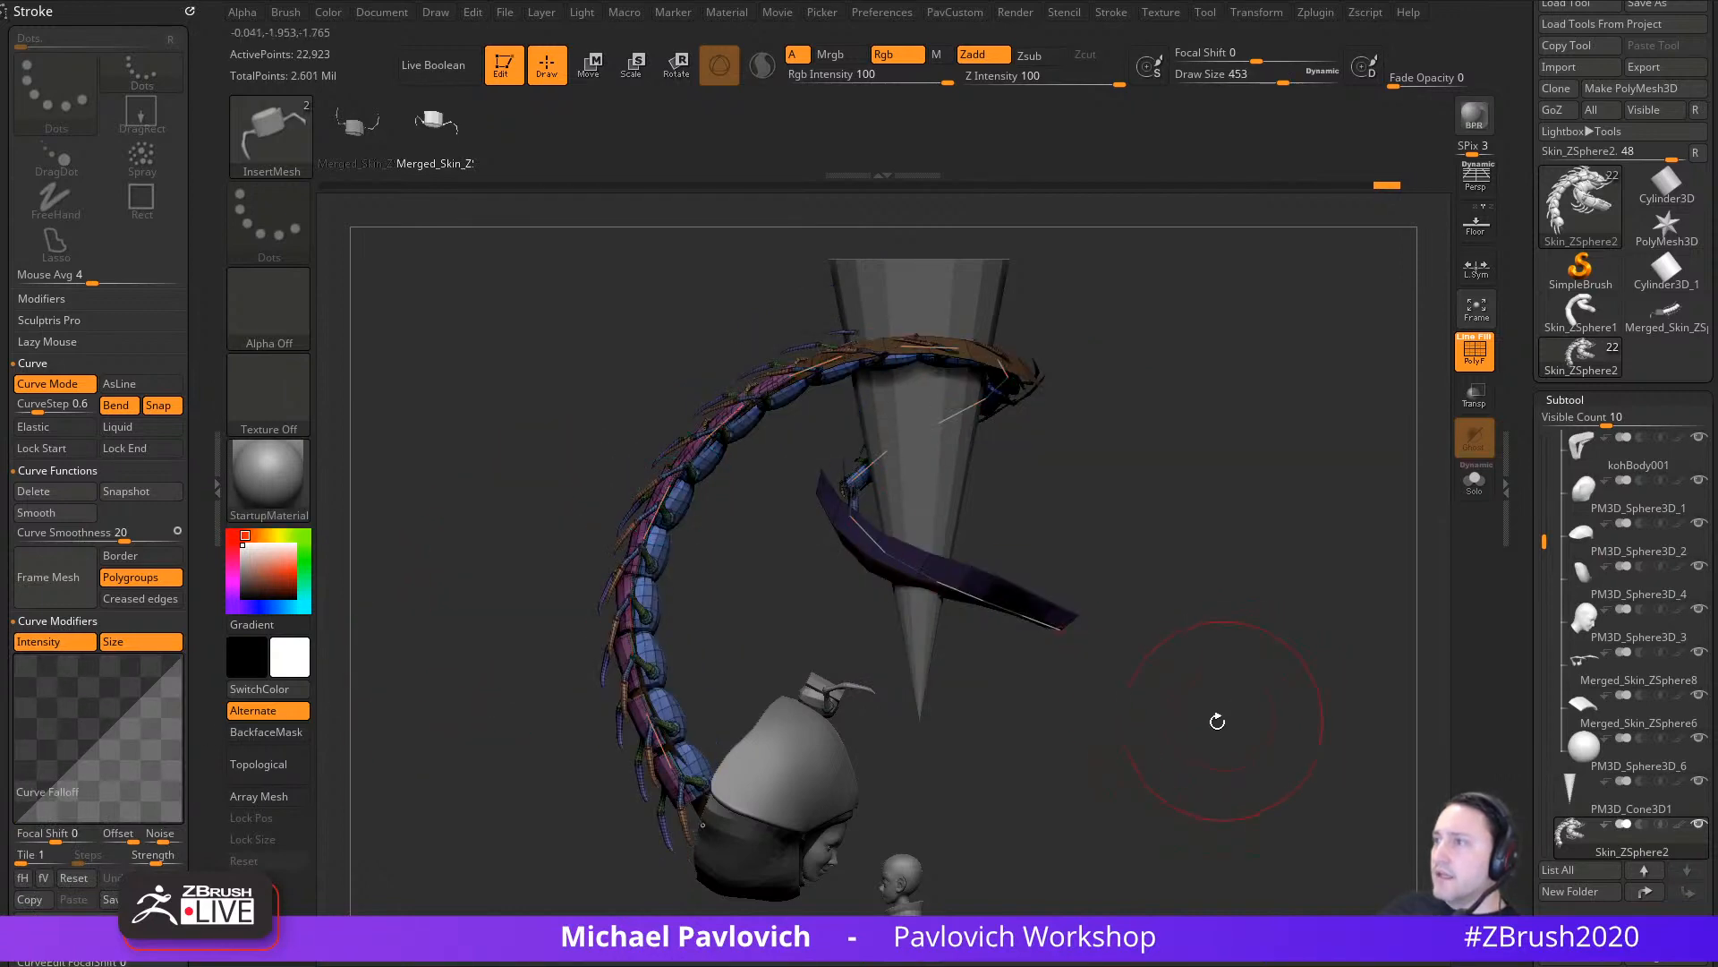
Step: Isolate the centipede body and raise the starting point of its Curve Falloff graph to about 0.68
drag(1246, 707, 1235, 696)
click(1480, 493)
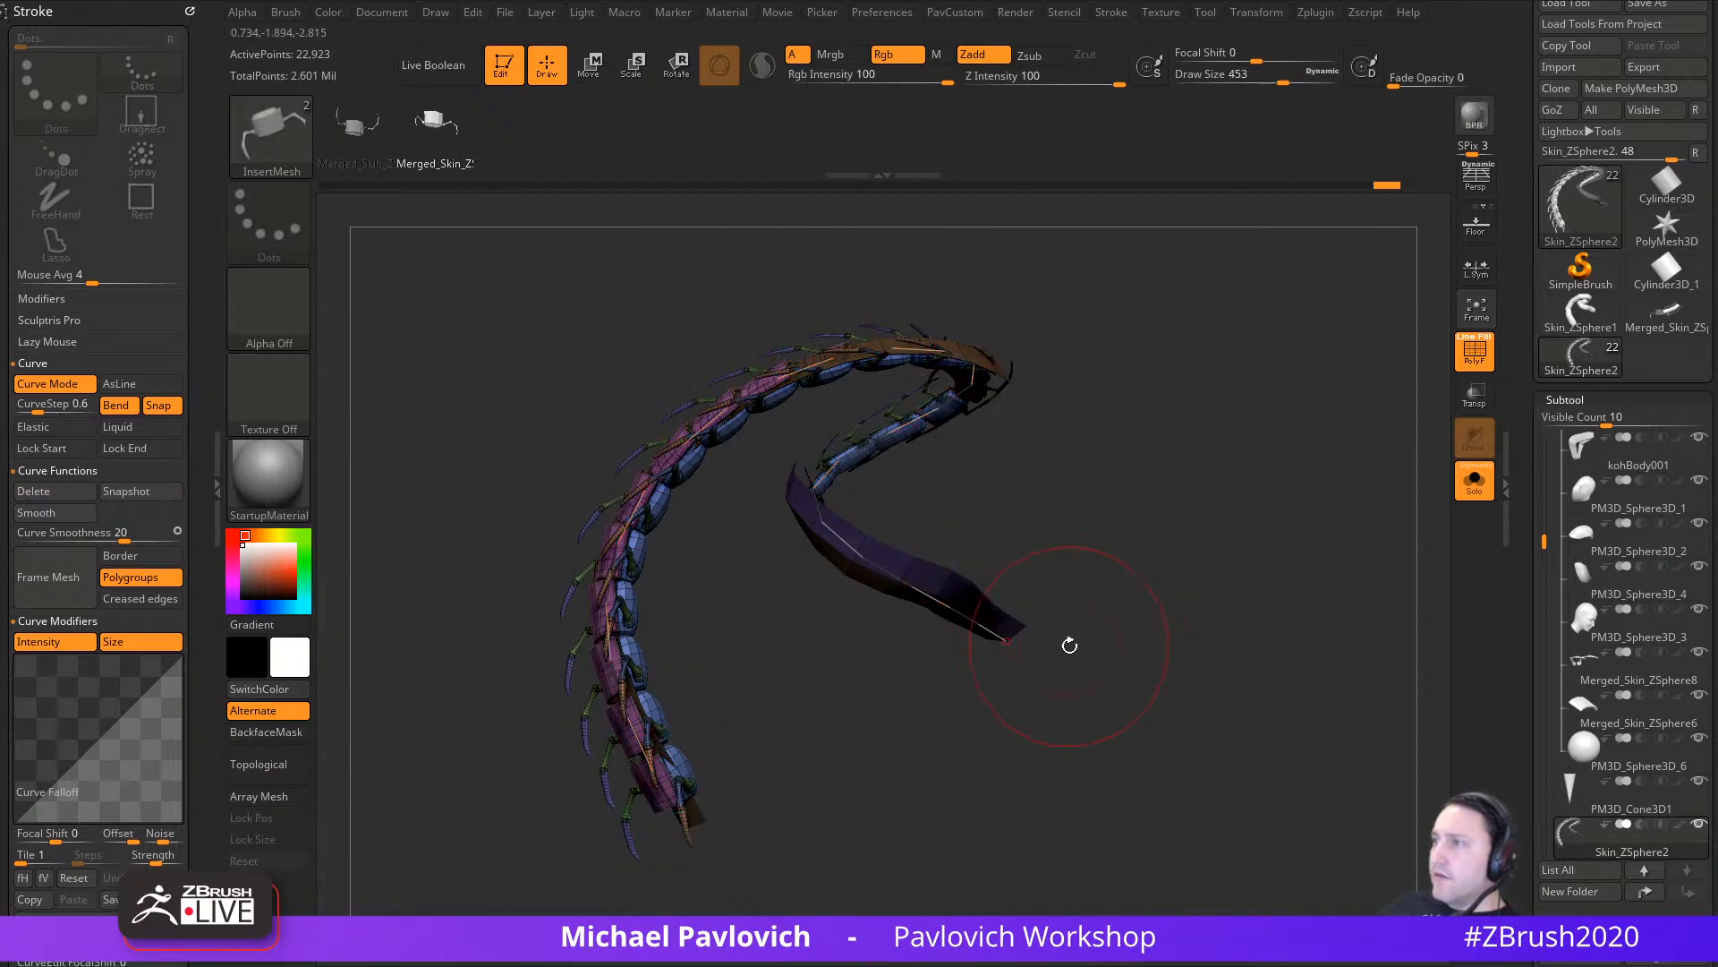
drag(1070, 645, 1197, 690)
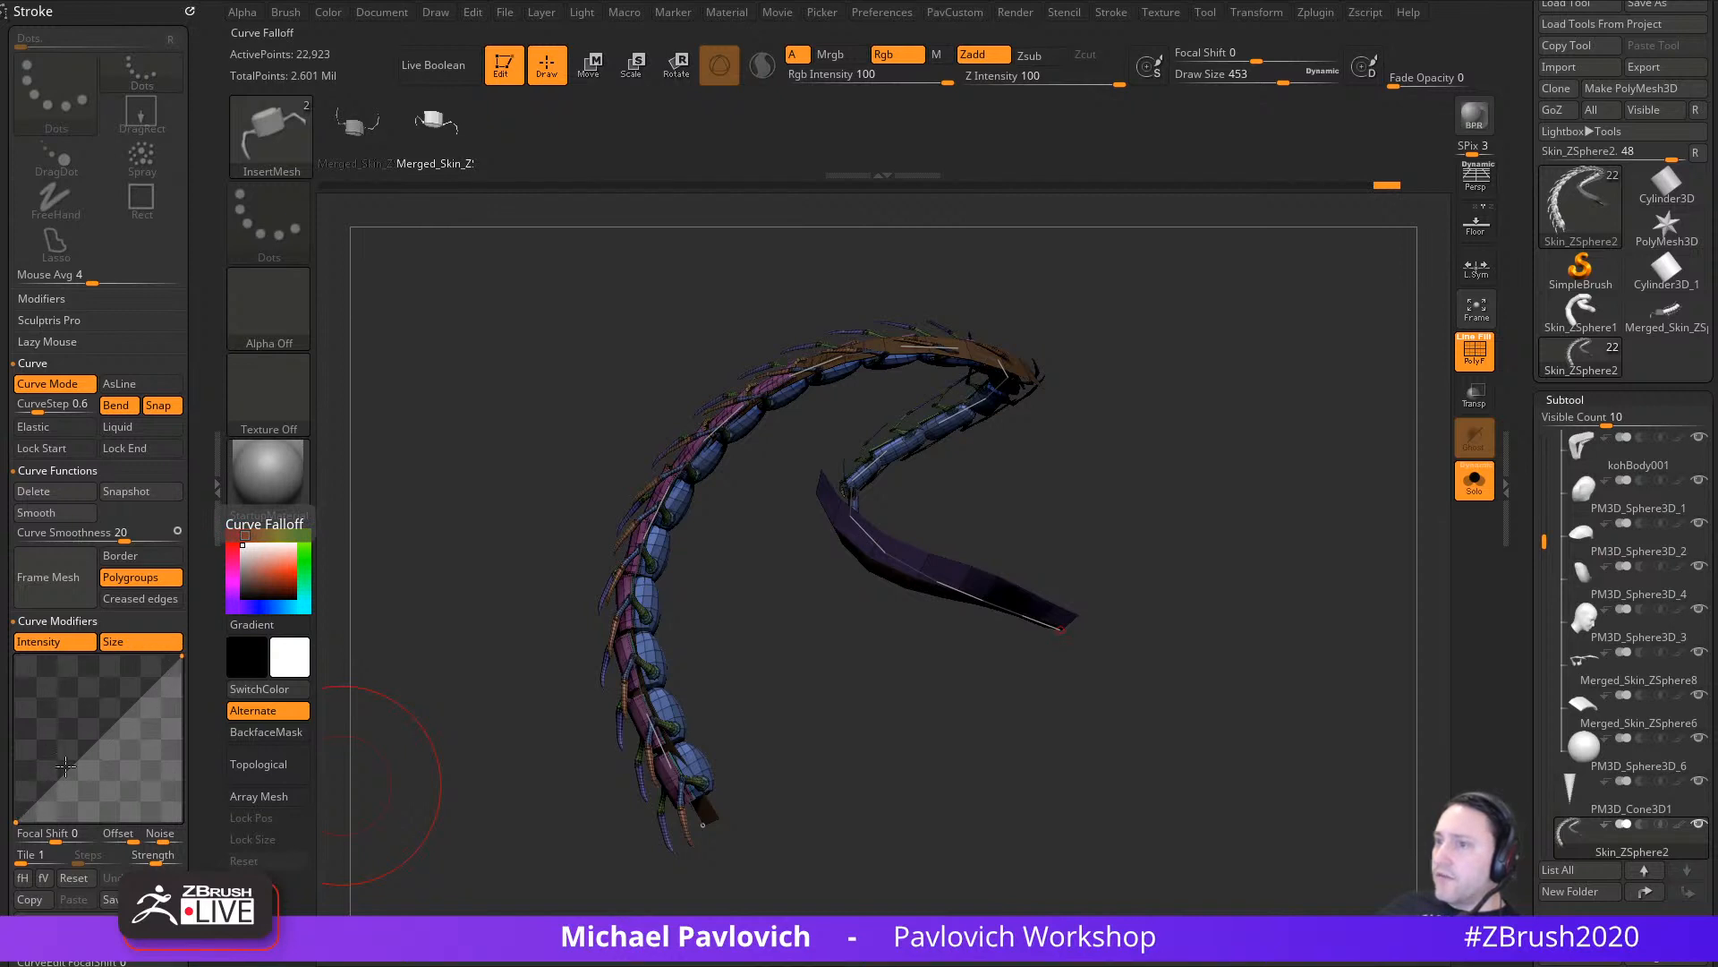
drag(17, 817, 24, 708)
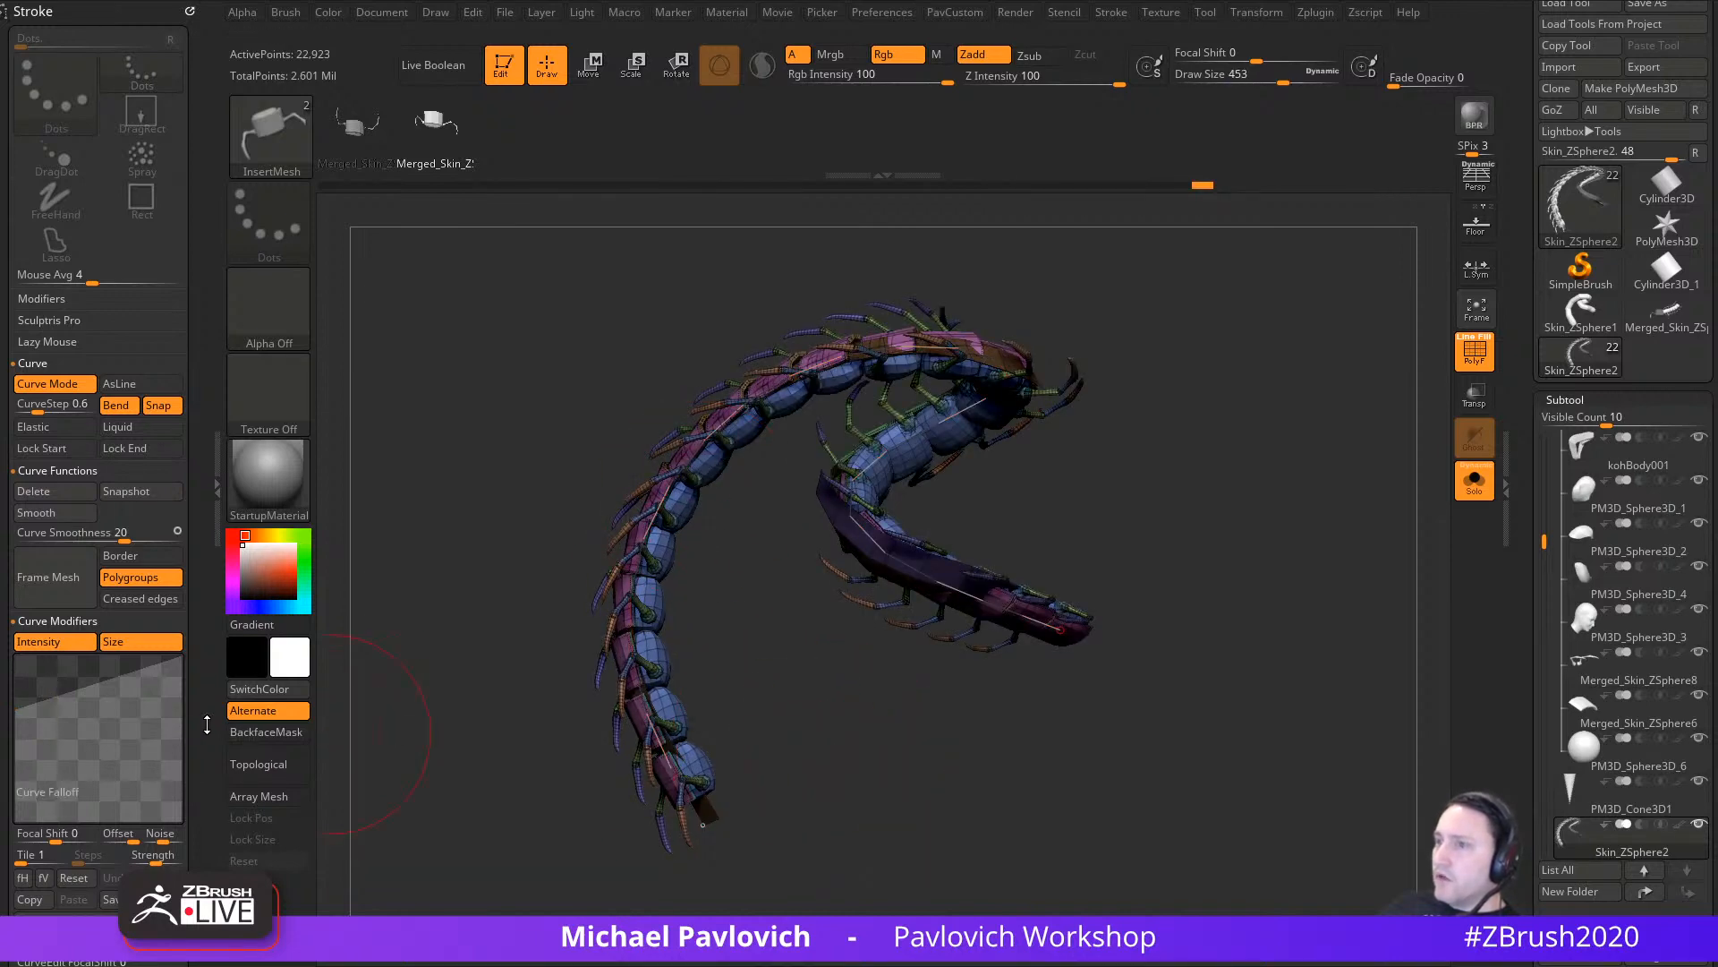
Step: Try a brush Strength Multiplier of about 2.16 on the centipede body's curve
drag(207, 725, 192, 447)
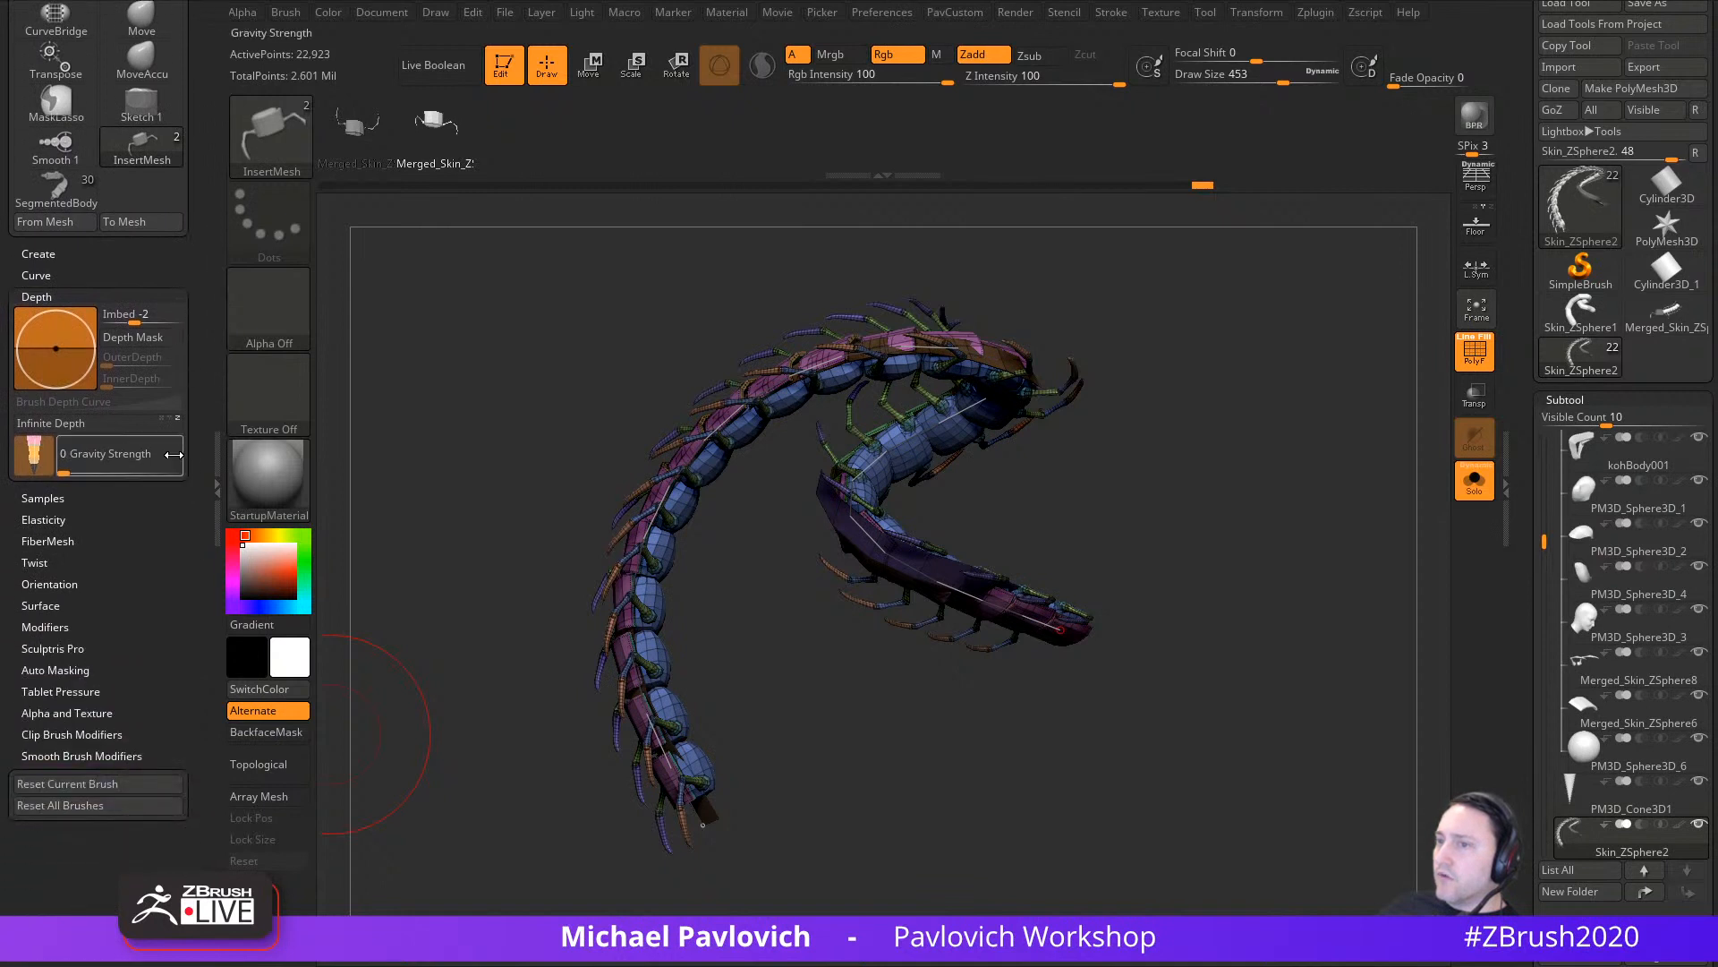
key(shift)
click(45, 626)
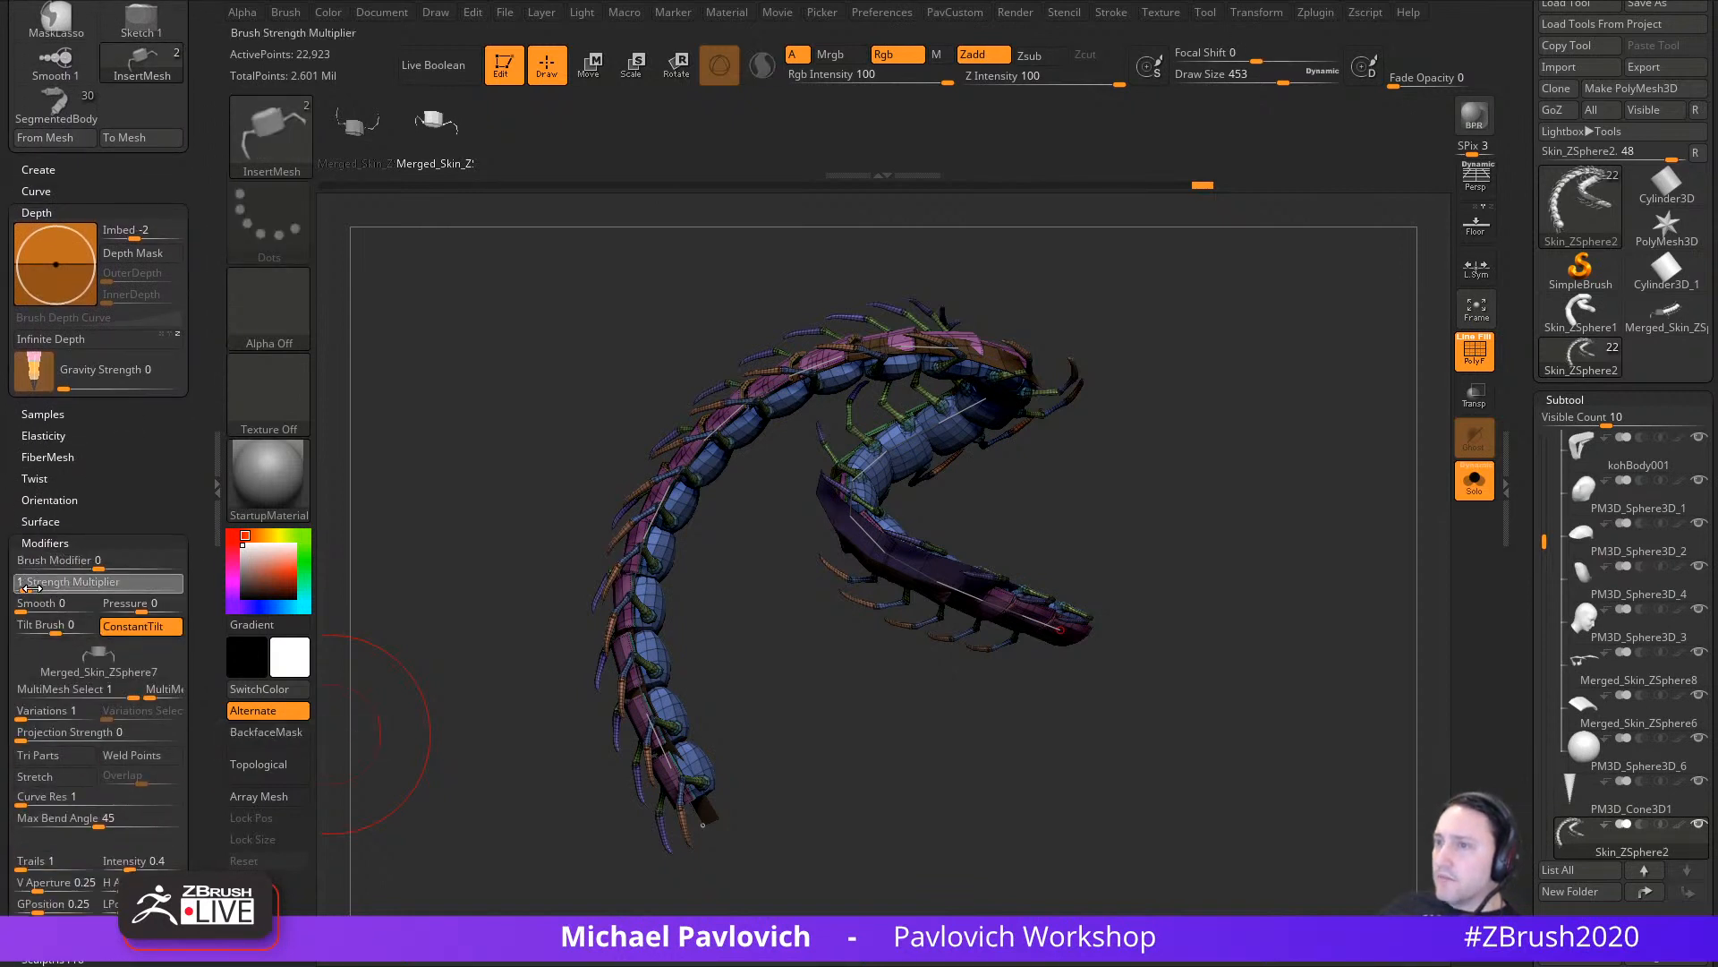
click(629, 580)
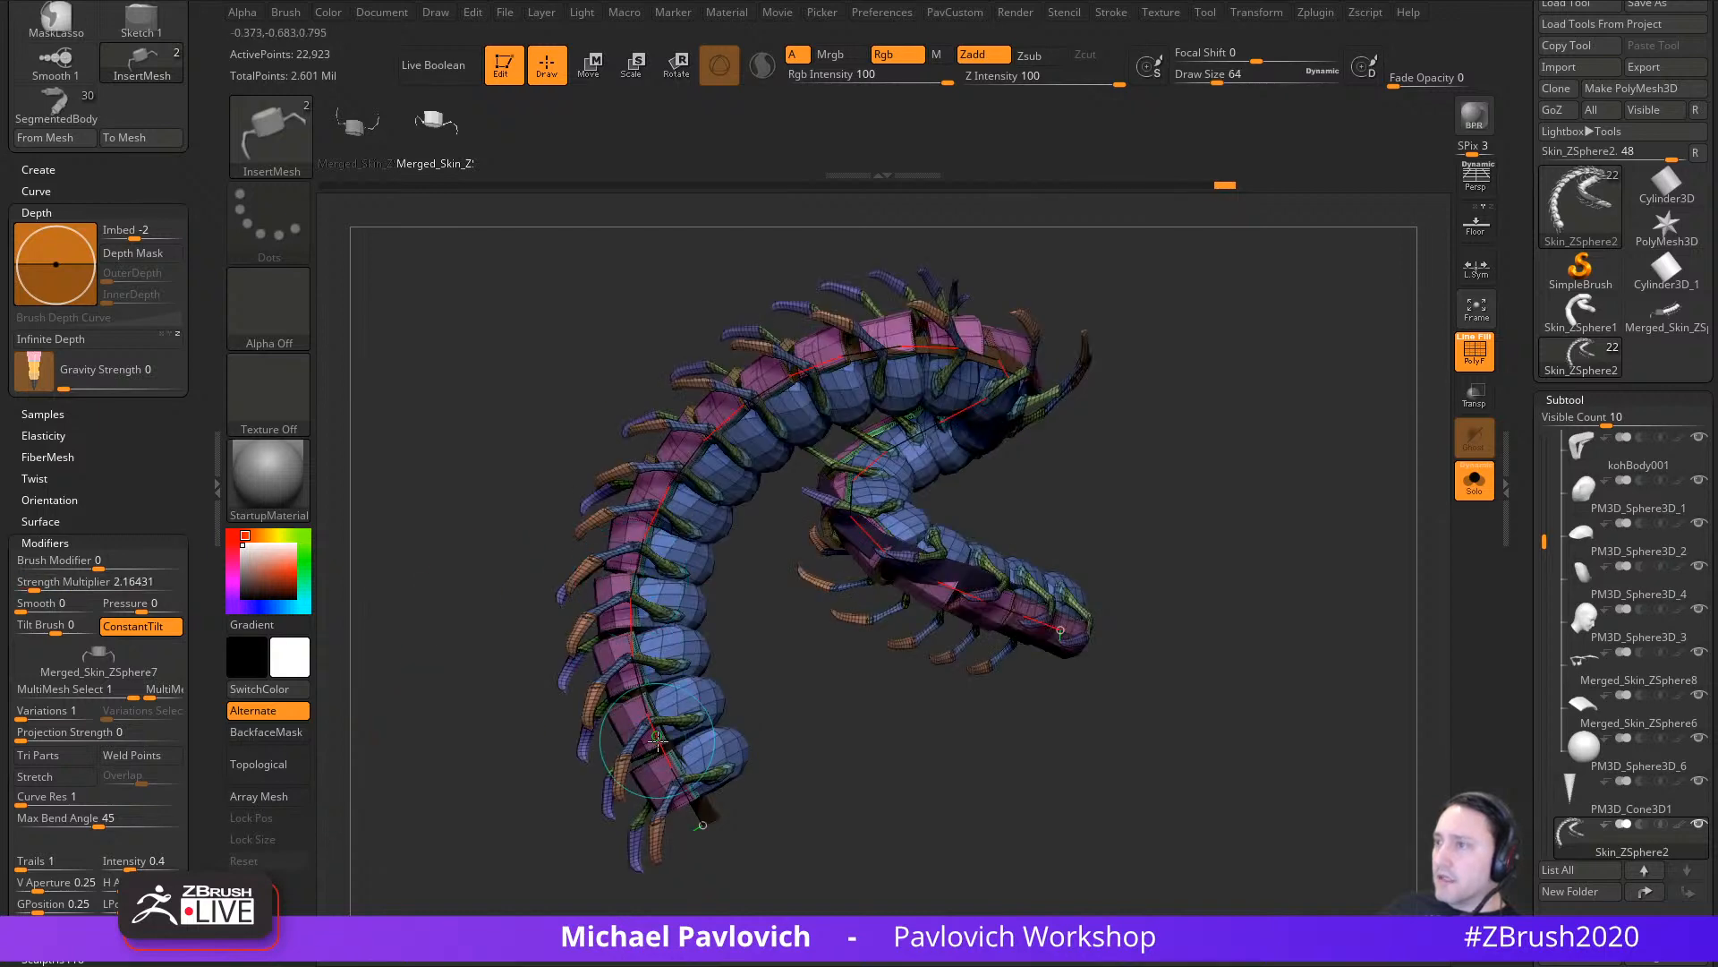
drag(940, 763, 1068, 812)
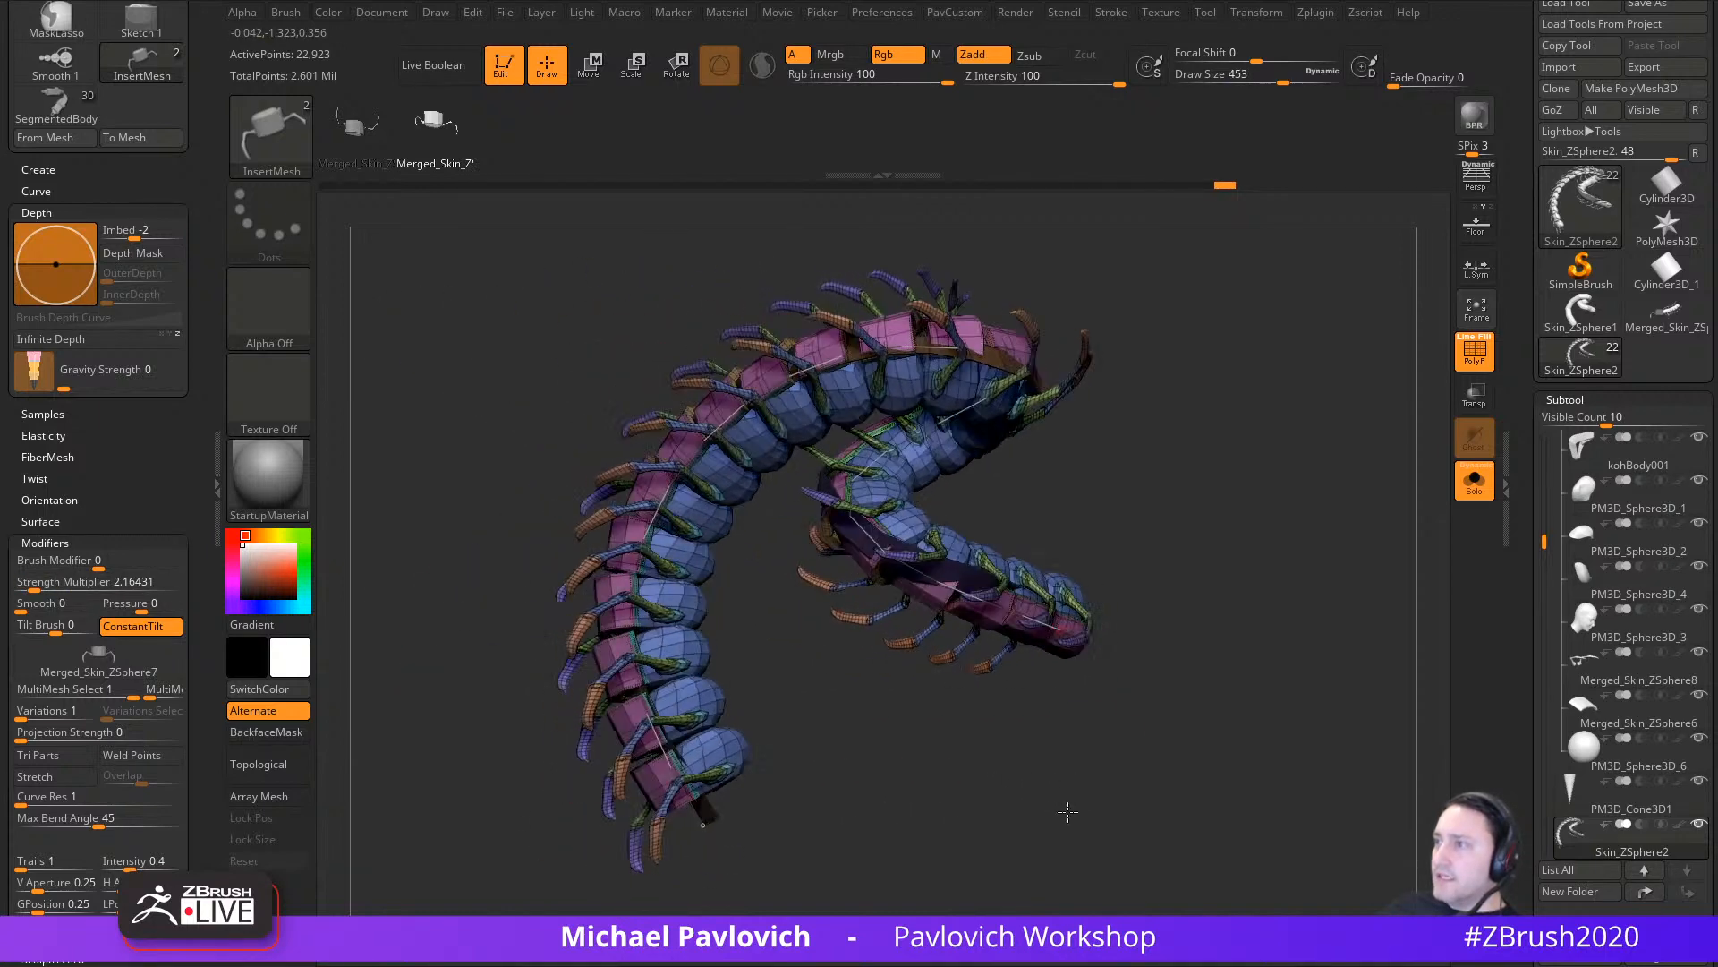
Step: Set the brush Strength Multiplier to 1.75 and update the segments along the curve
click(70, 583)
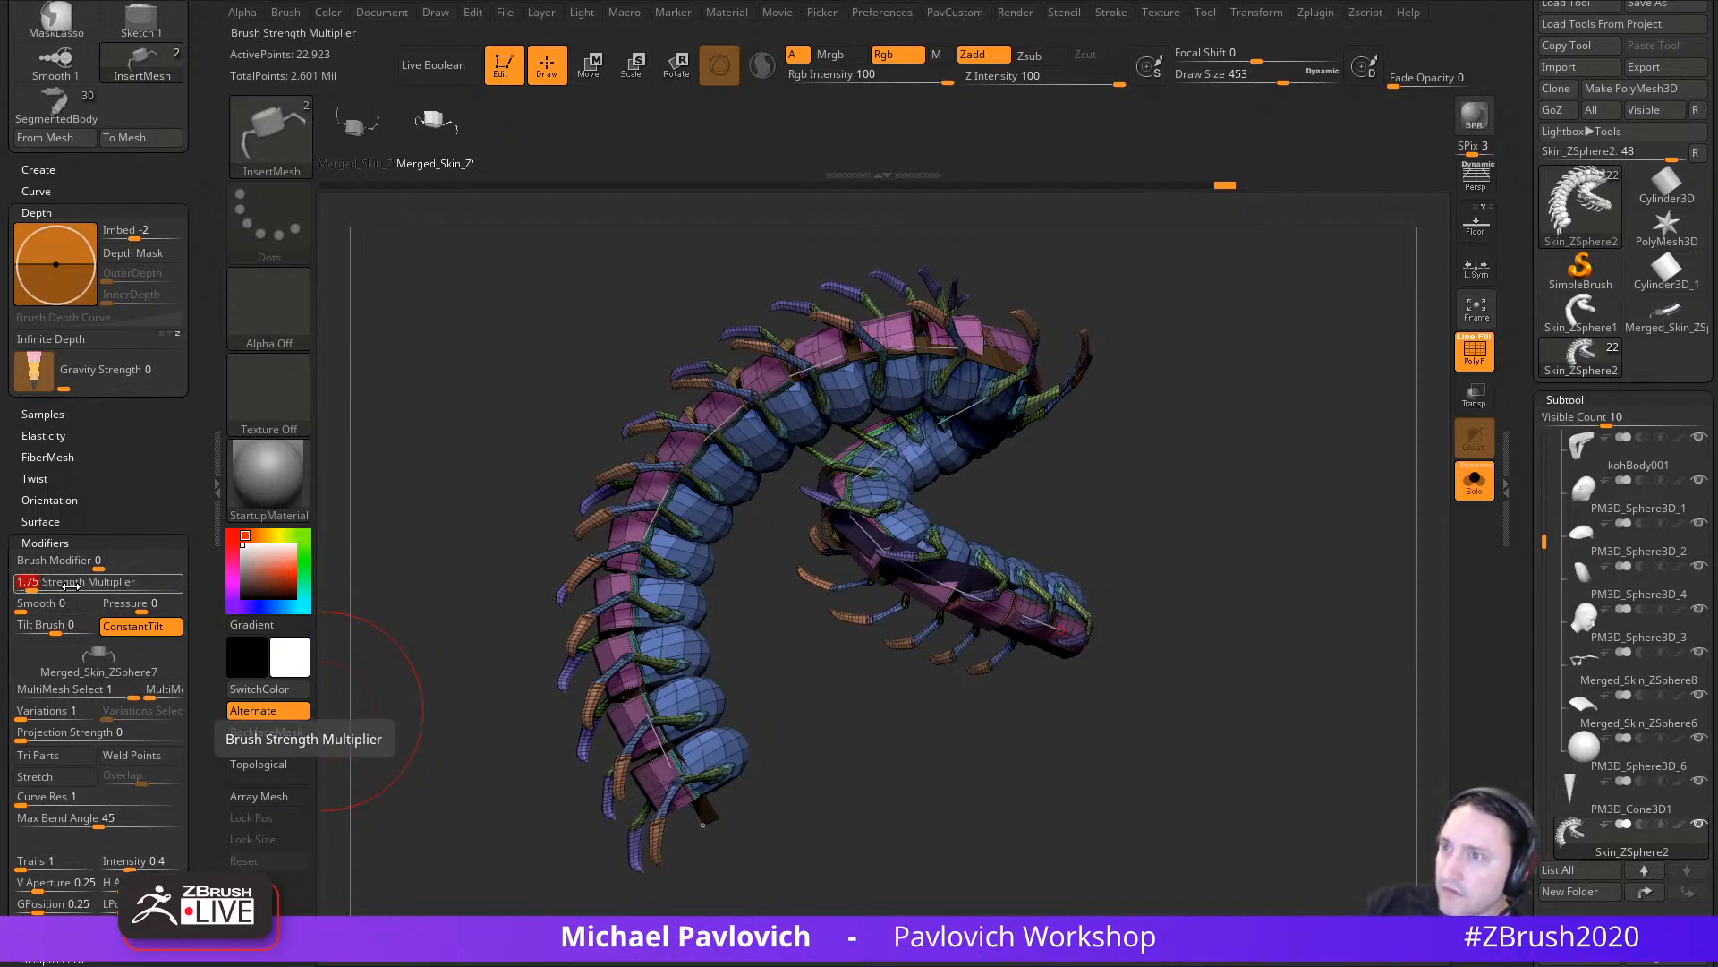
text(1.75)
key(Return)
click(592, 502)
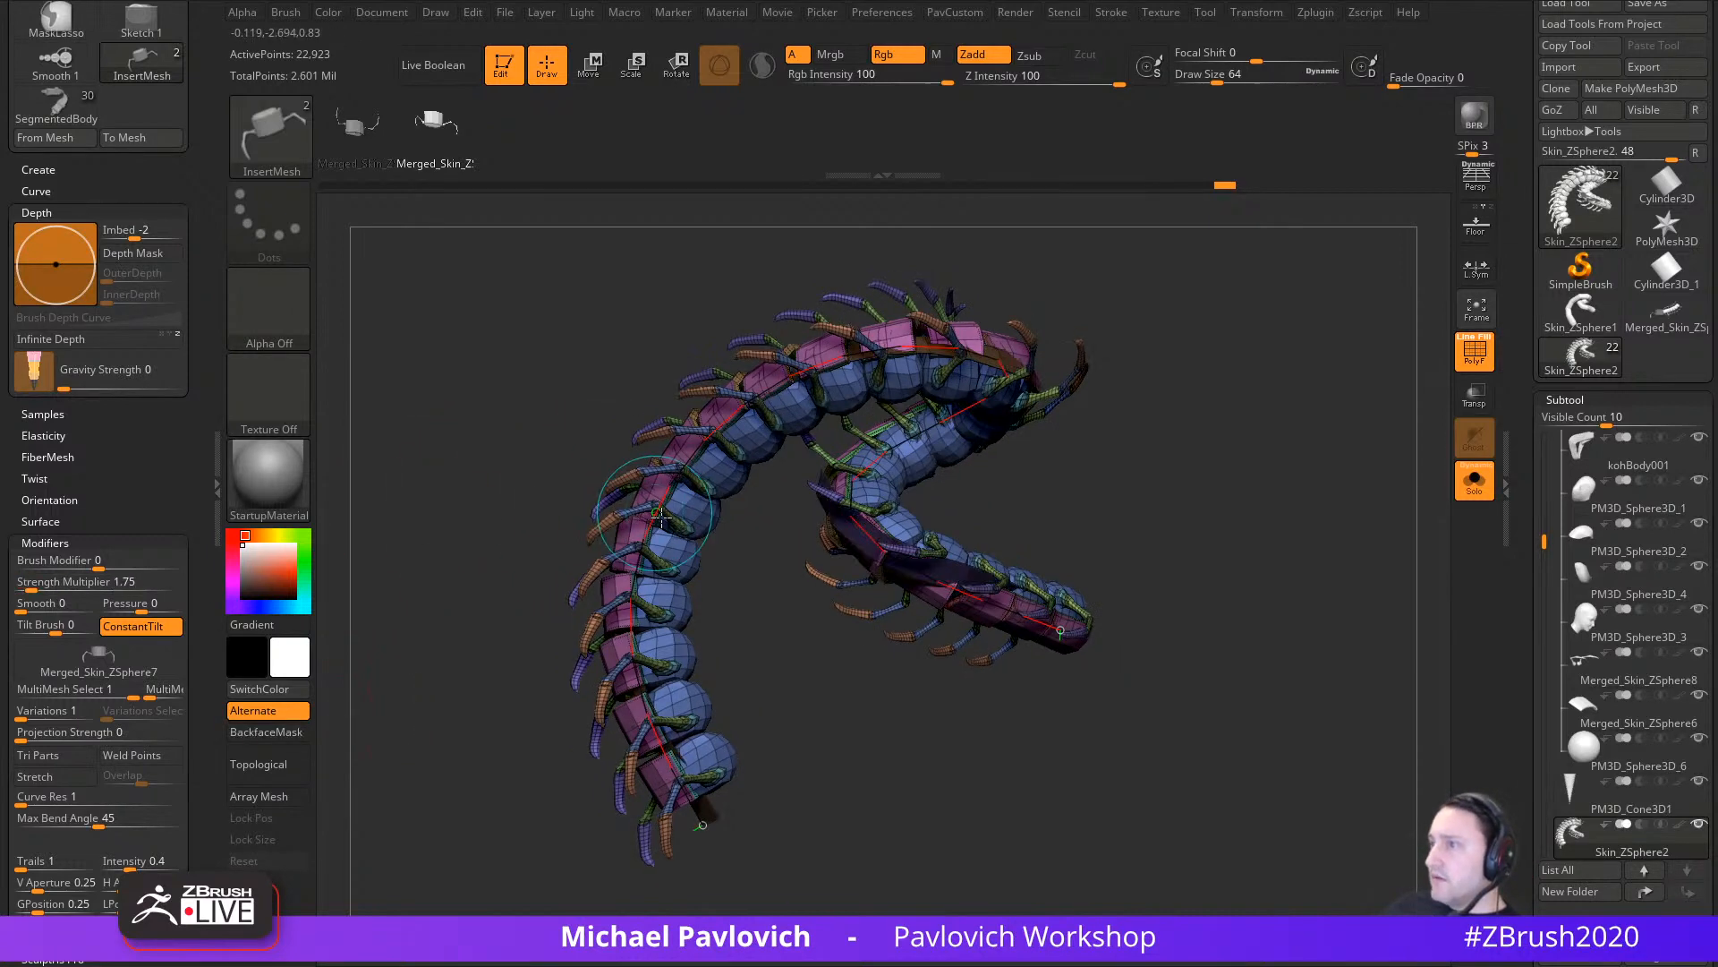
Step: Lower the starting point of the Curve Falloff graph to about 0.59
scroll(171, 437, up, 7)
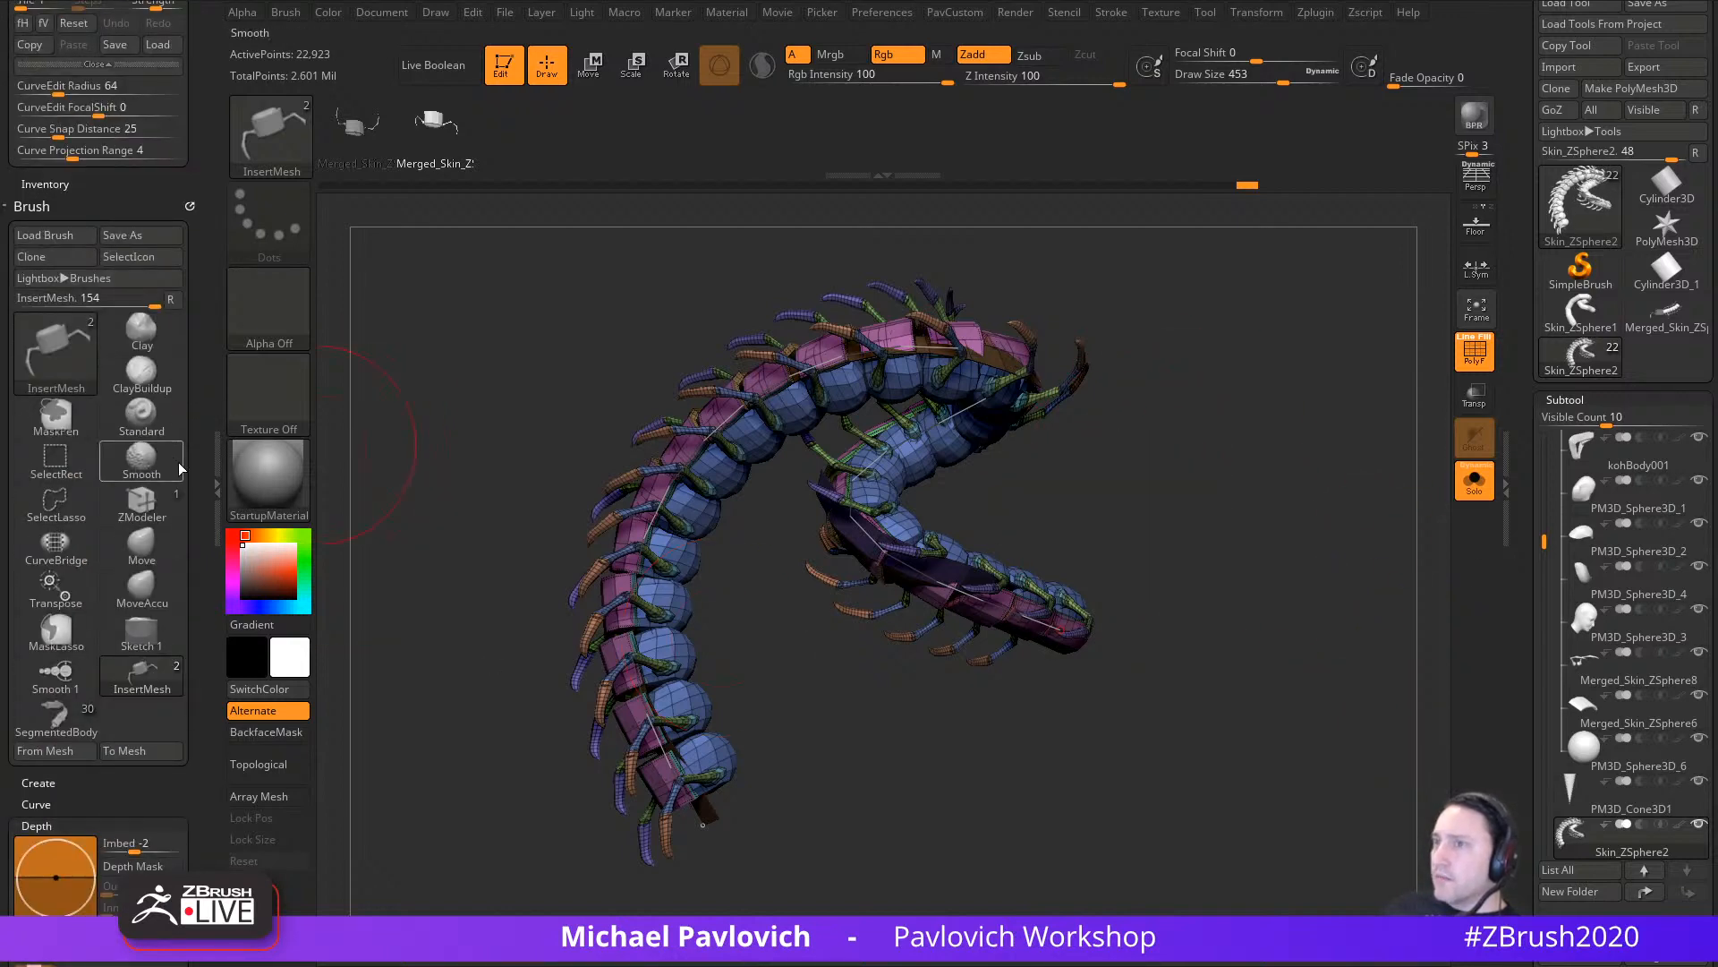
scroll(180, 468, up, 7)
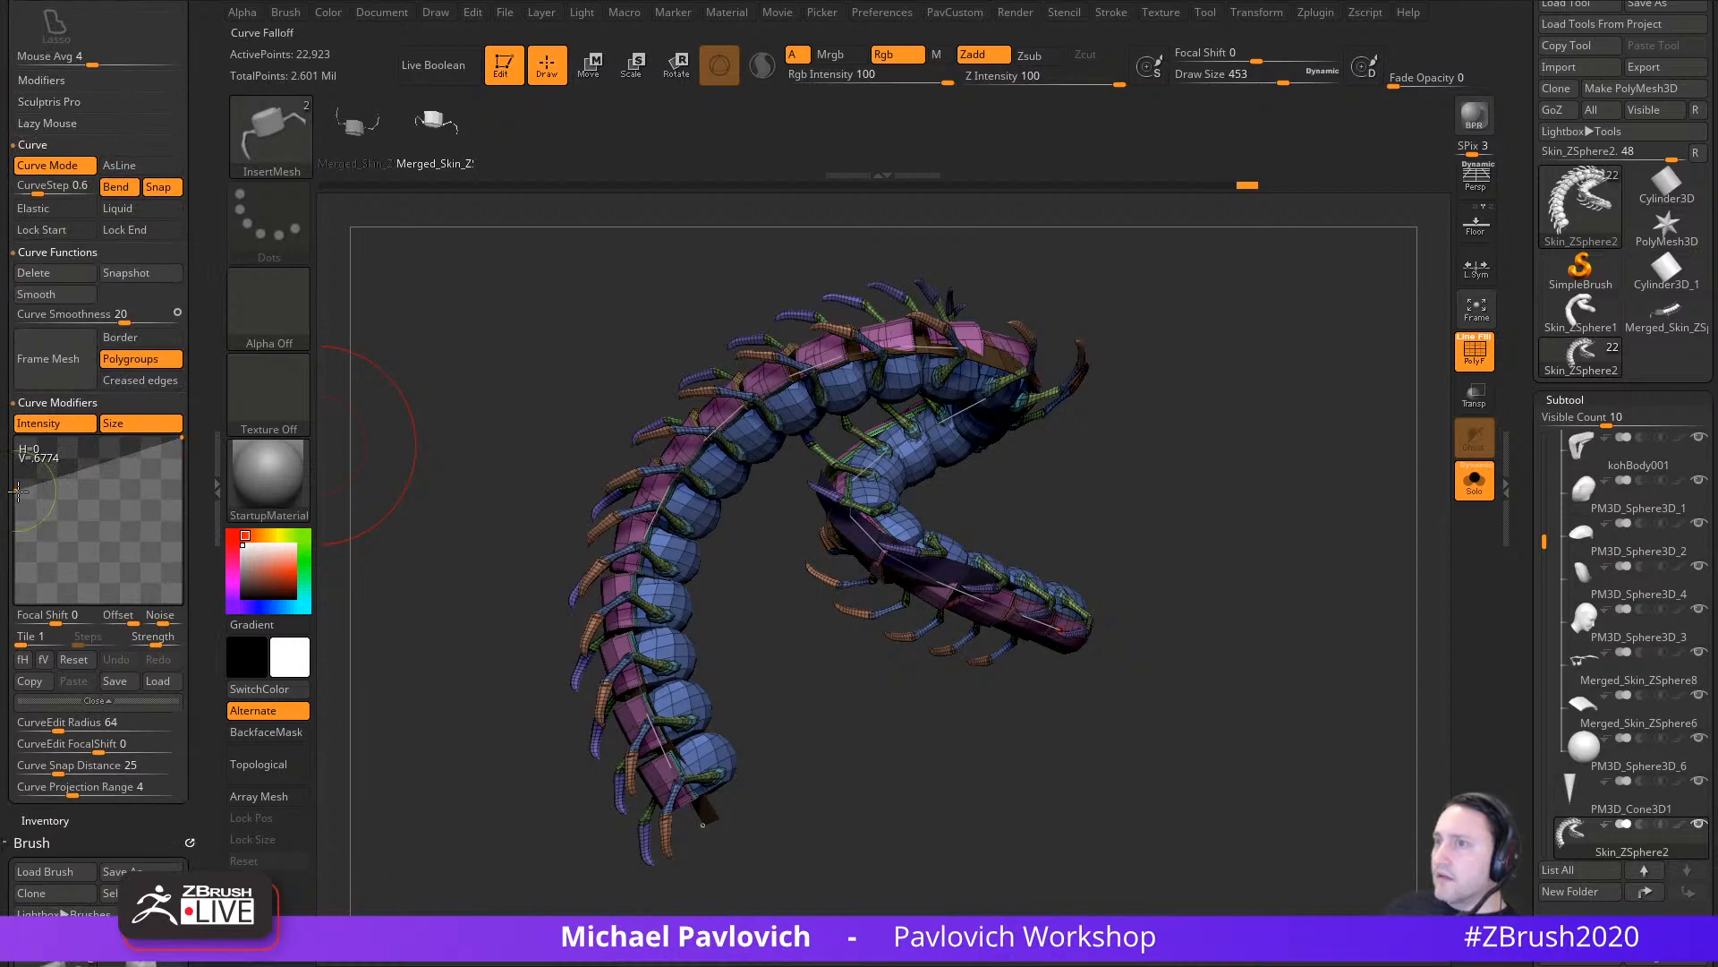
drag(18, 490, 18, 488)
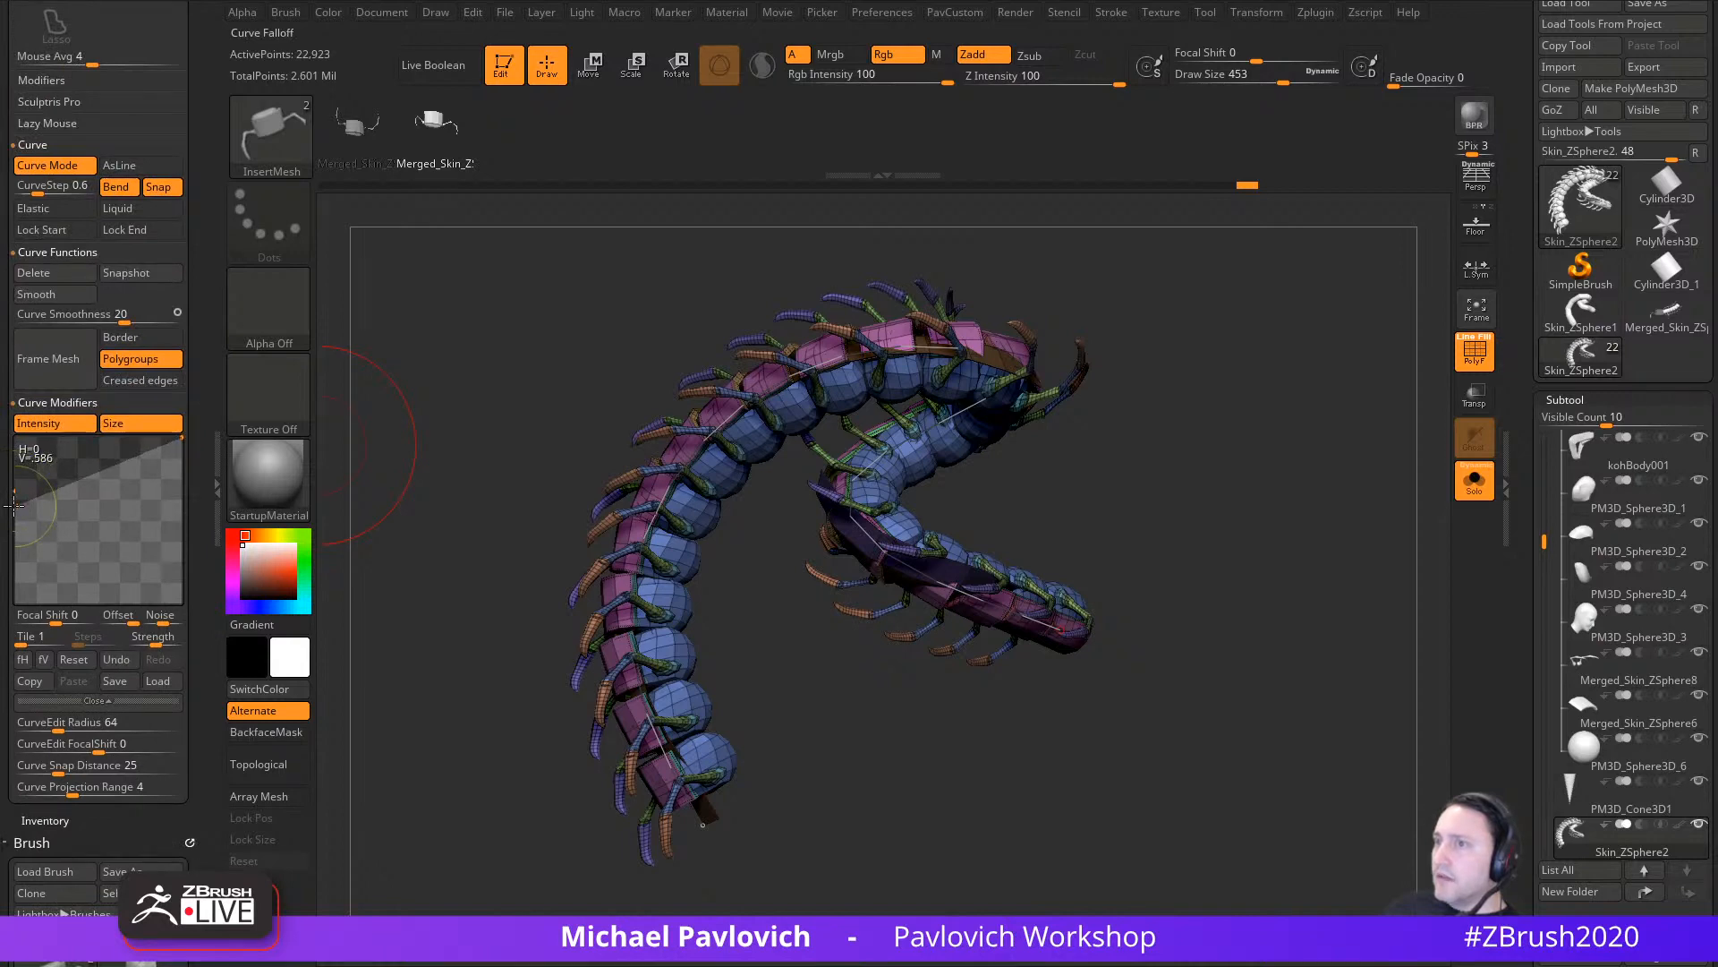
Step: Show all subtools again with the polyframe off and set the draw size to about 365
click(1489, 484)
key(shift+f)
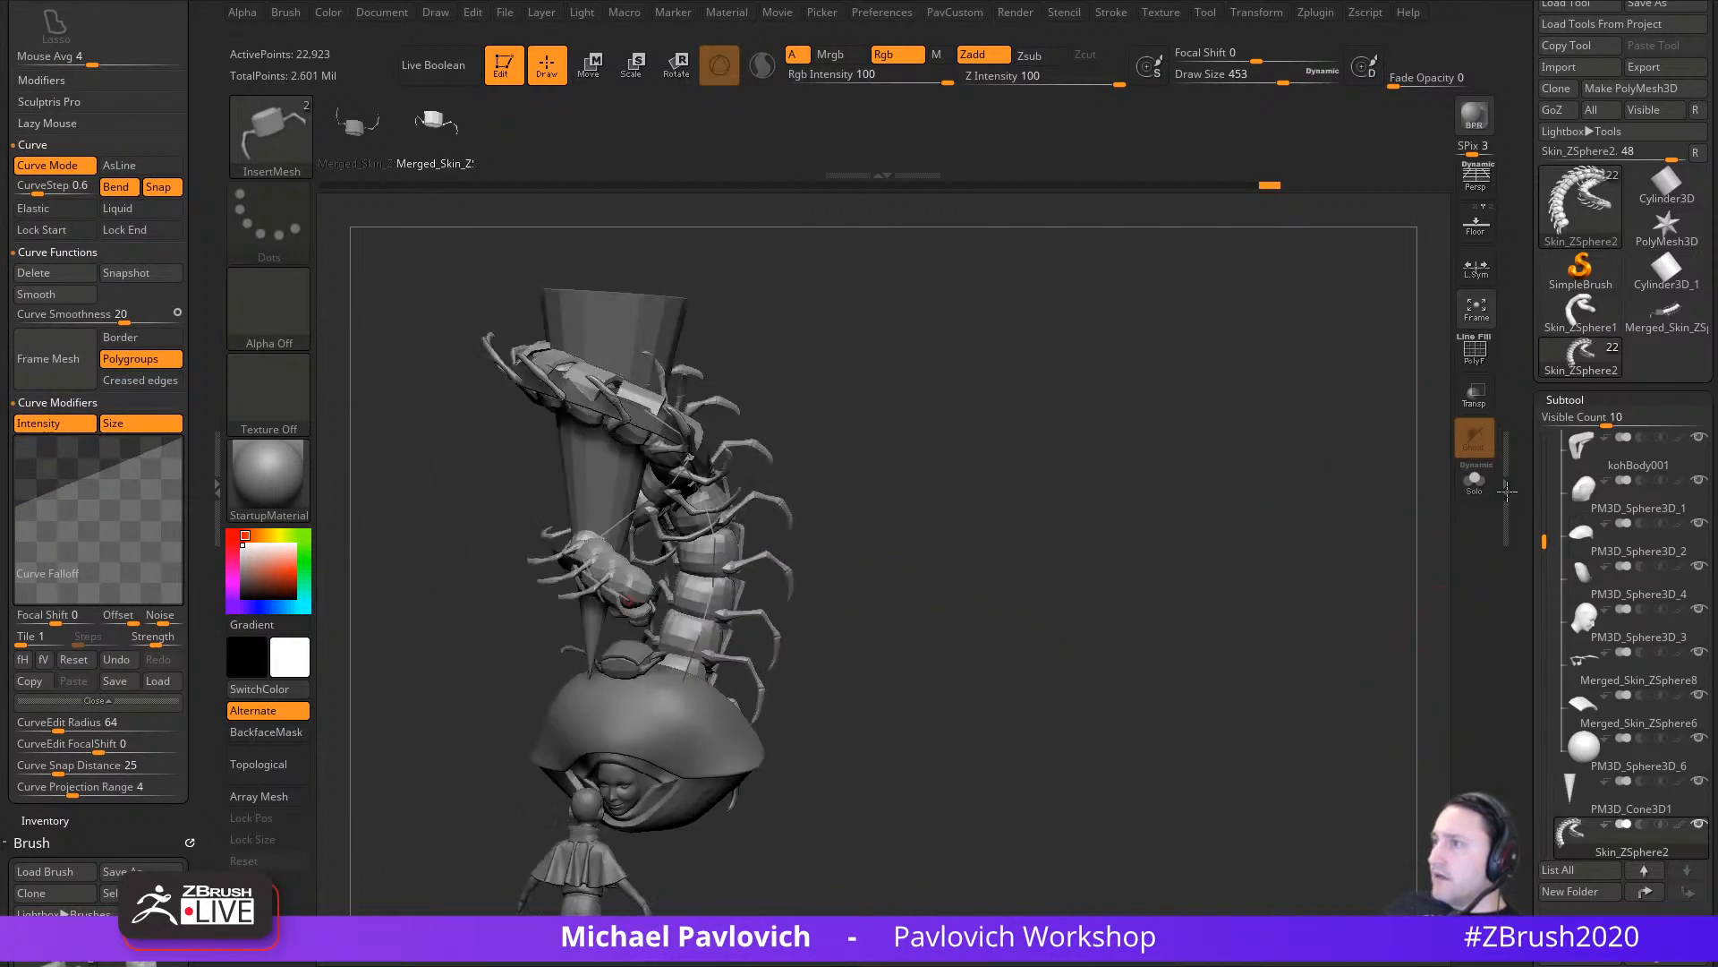
mouse_move(1507, 491)
mouse_down()
mouse_move(1190, 501)
mouse_move(1255, 582)
mouse_move(1364, 608)
mouse_move(1211, 564)
mouse_up()
key(s)
key(s)
drag(1222, 565, 1215, 592)
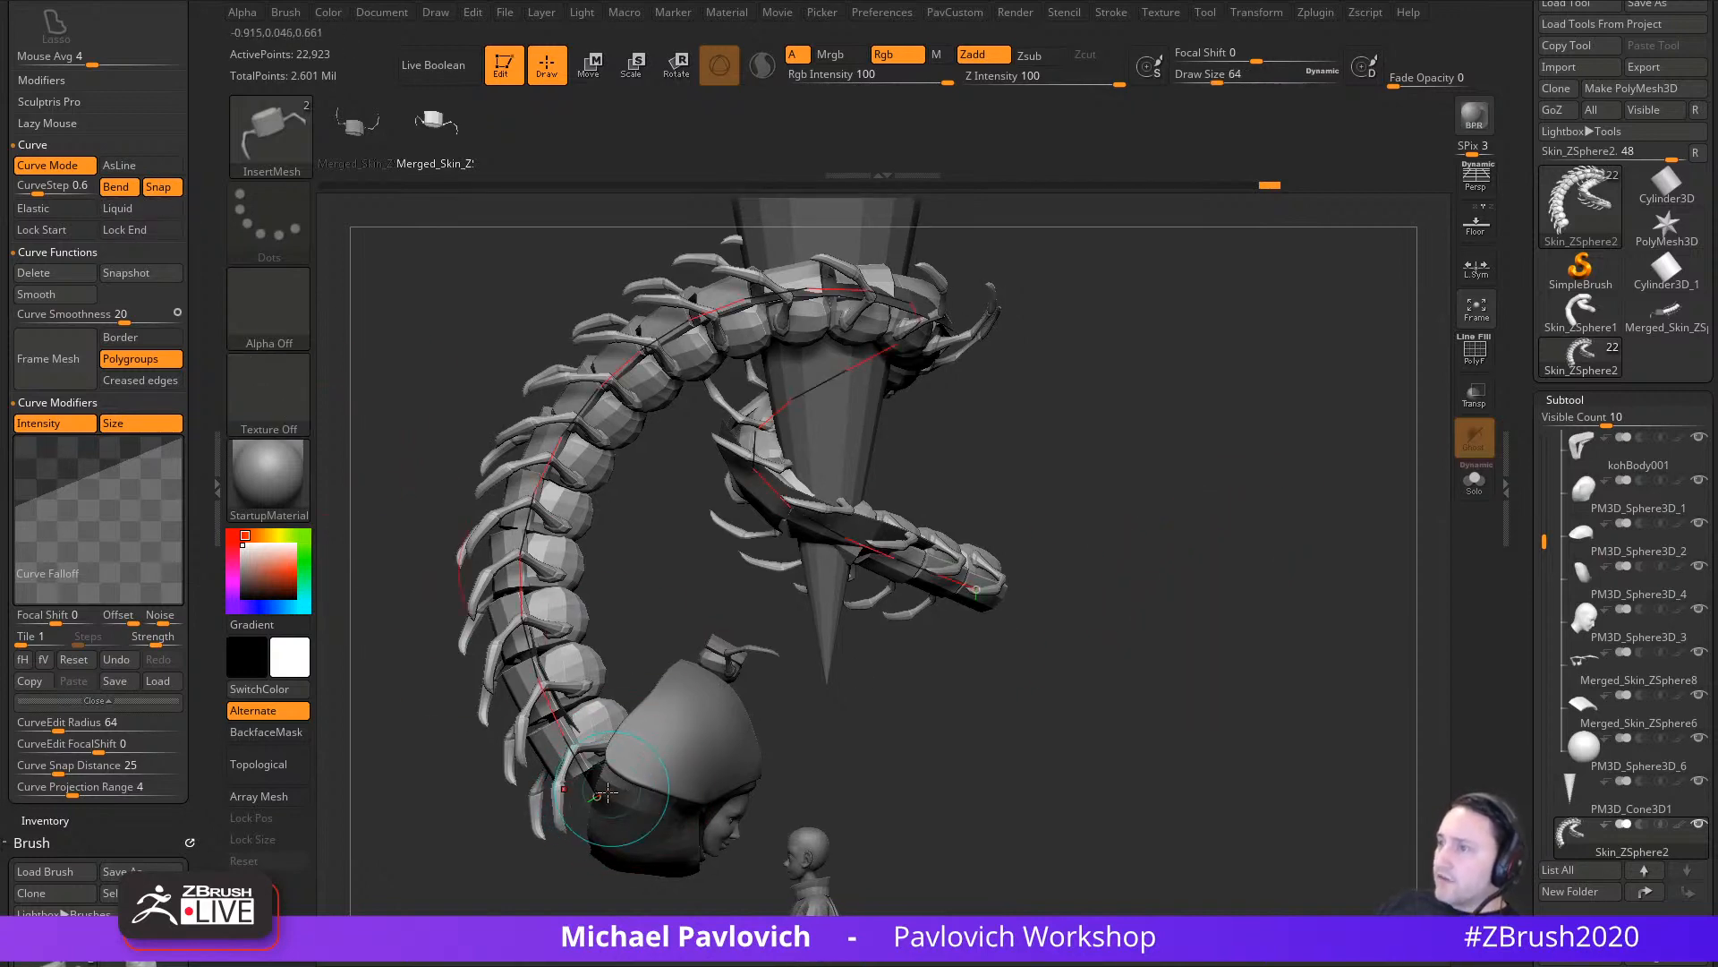
Step: Try moving the end of the body curve, undo the change and turn off curve Snap
drag(994, 578, 542, 565)
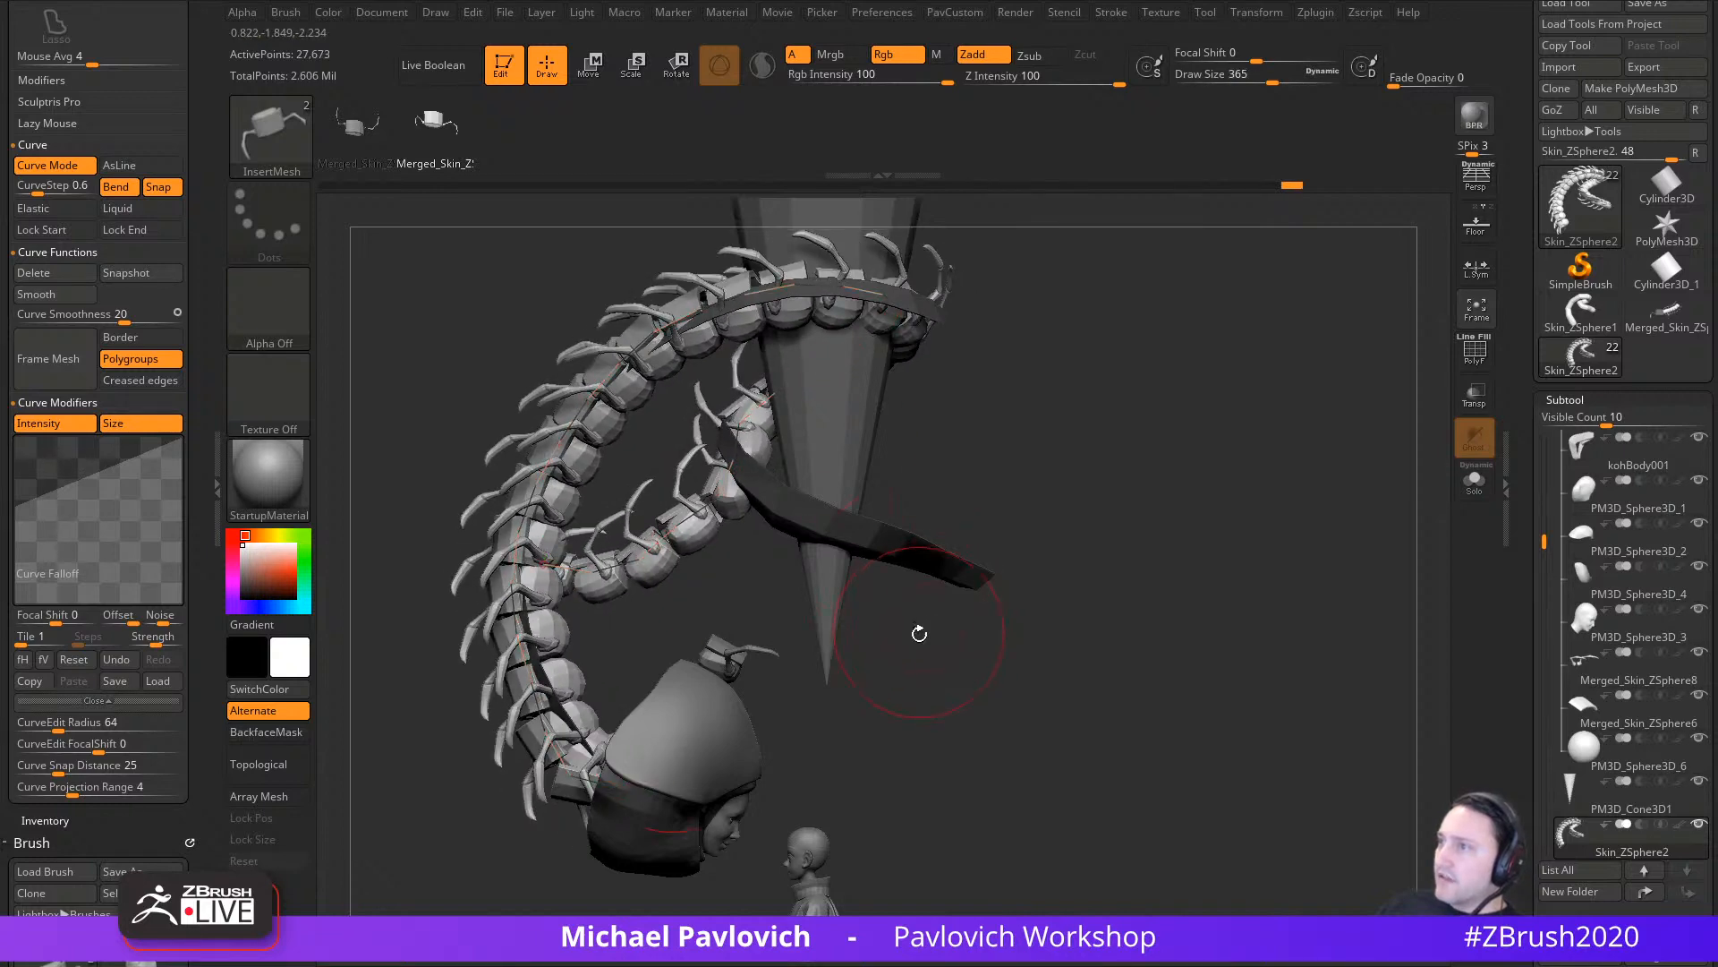
key(ctrl+z)
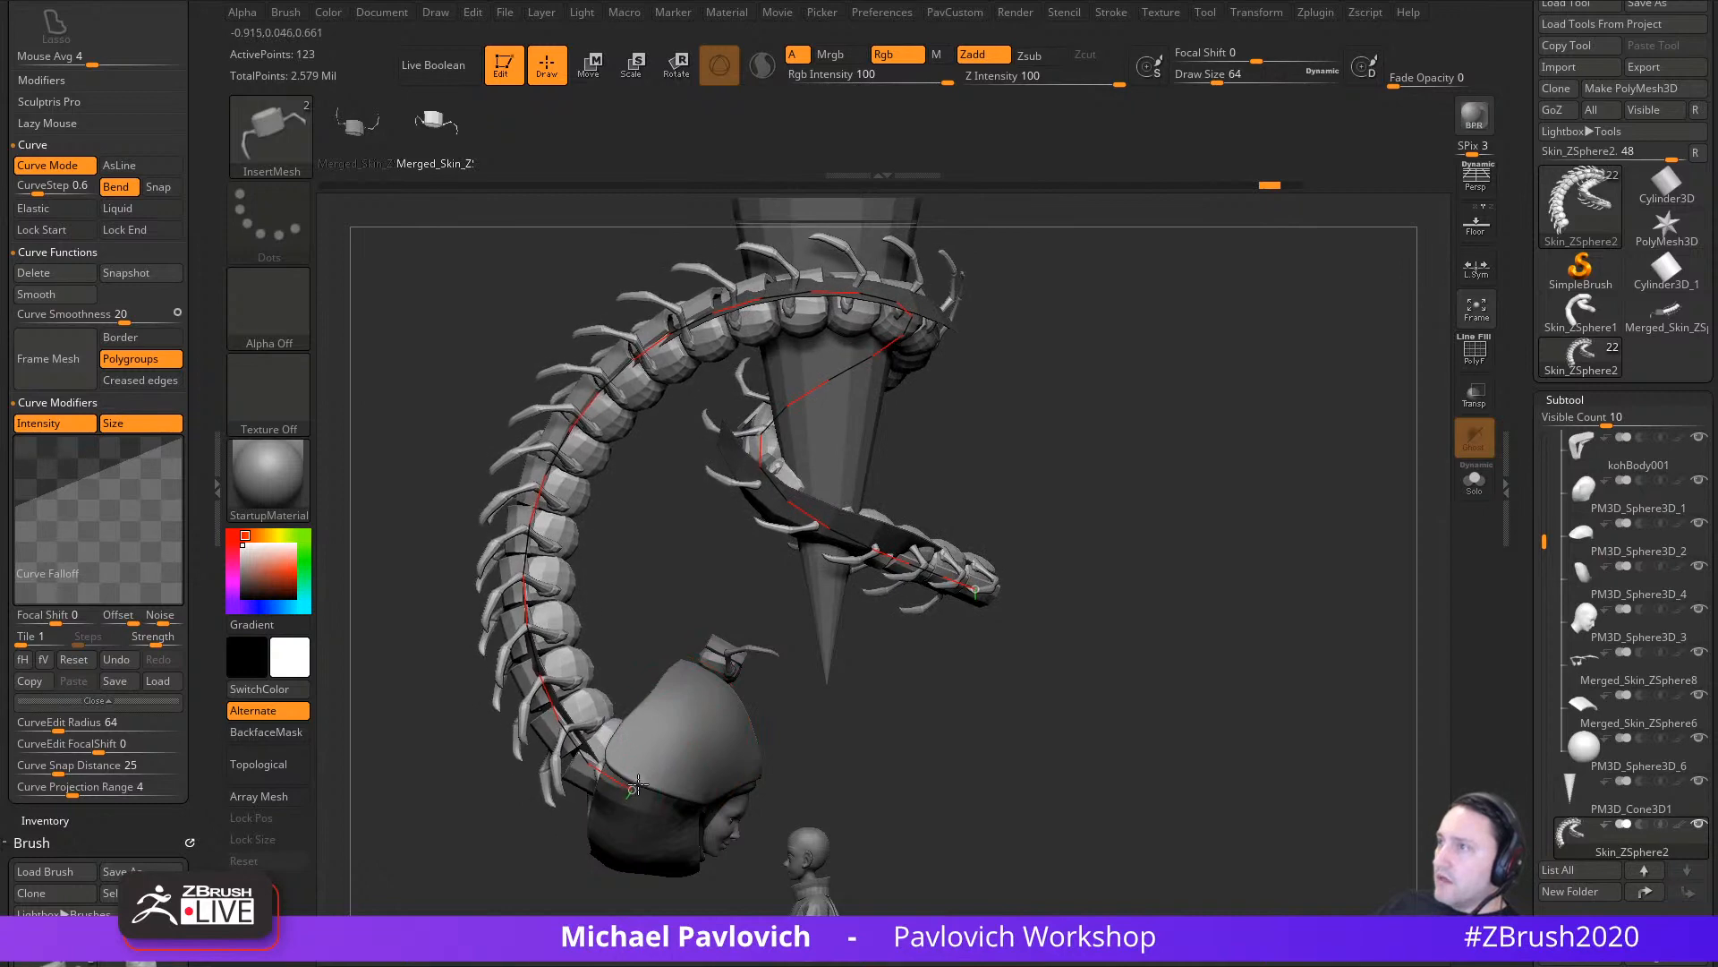
key(ctrl)
Step: Set the draw size to about 492 and pull the curve's head-side end into the back of the head
key(s)
drag(1081, 615, 1094, 616)
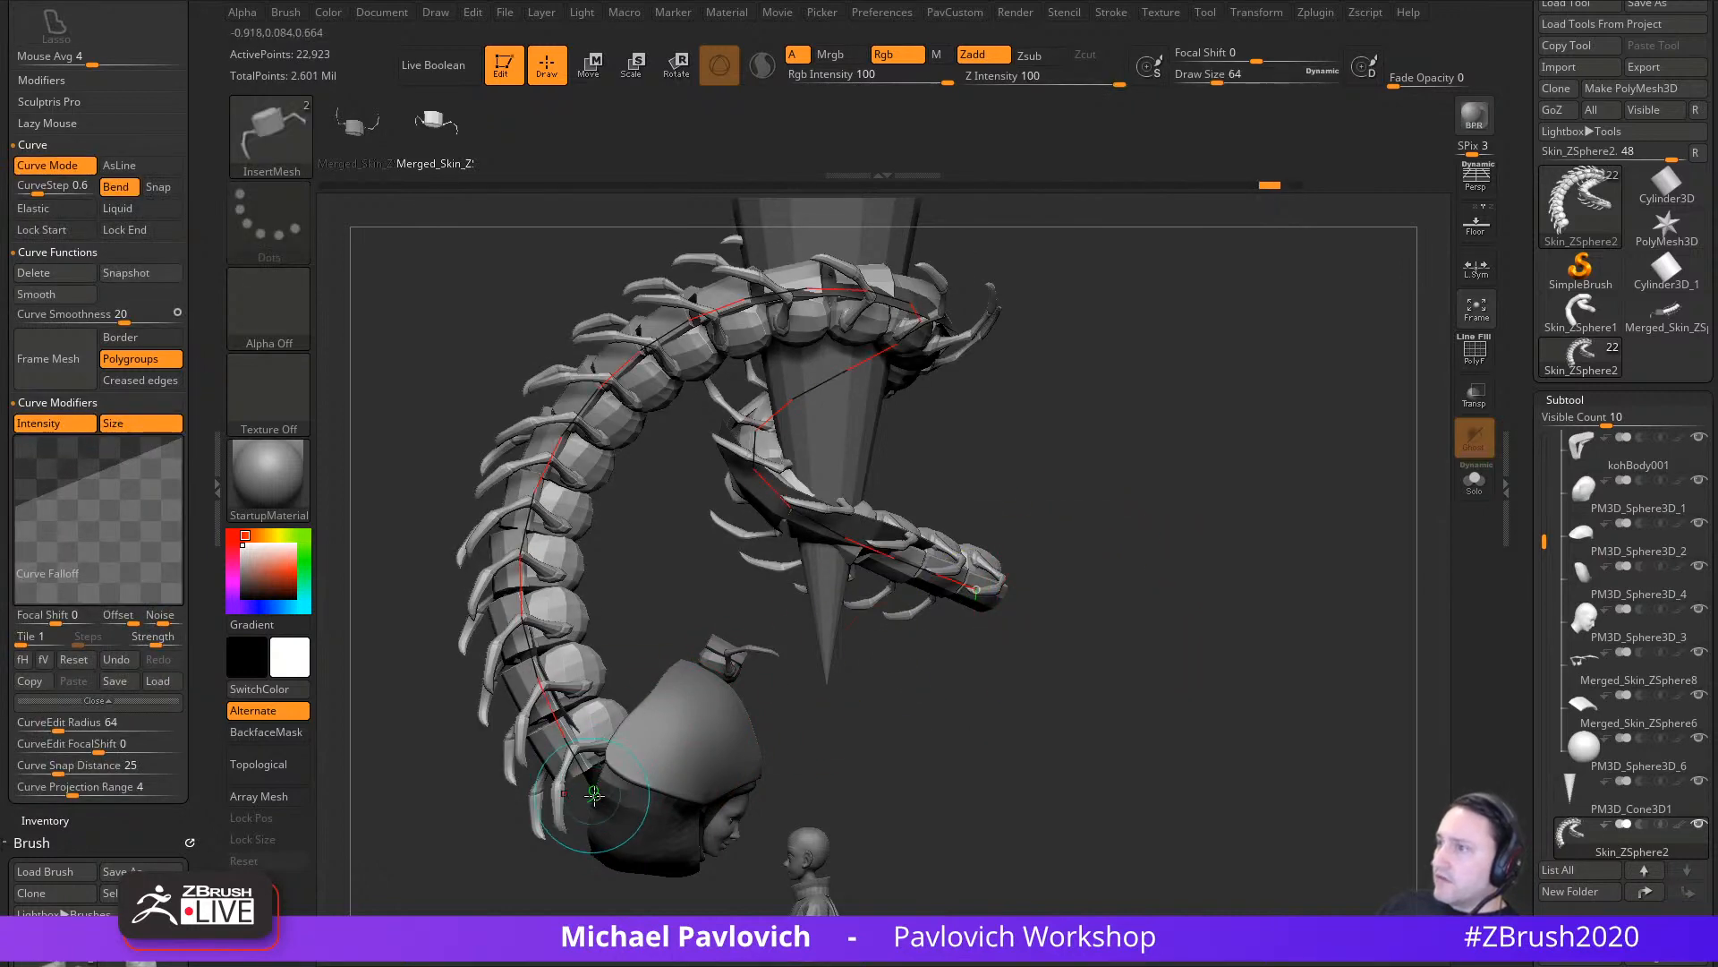
click(606, 792)
drag(606, 792, 643, 779)
drag(1087, 590, 1095, 533)
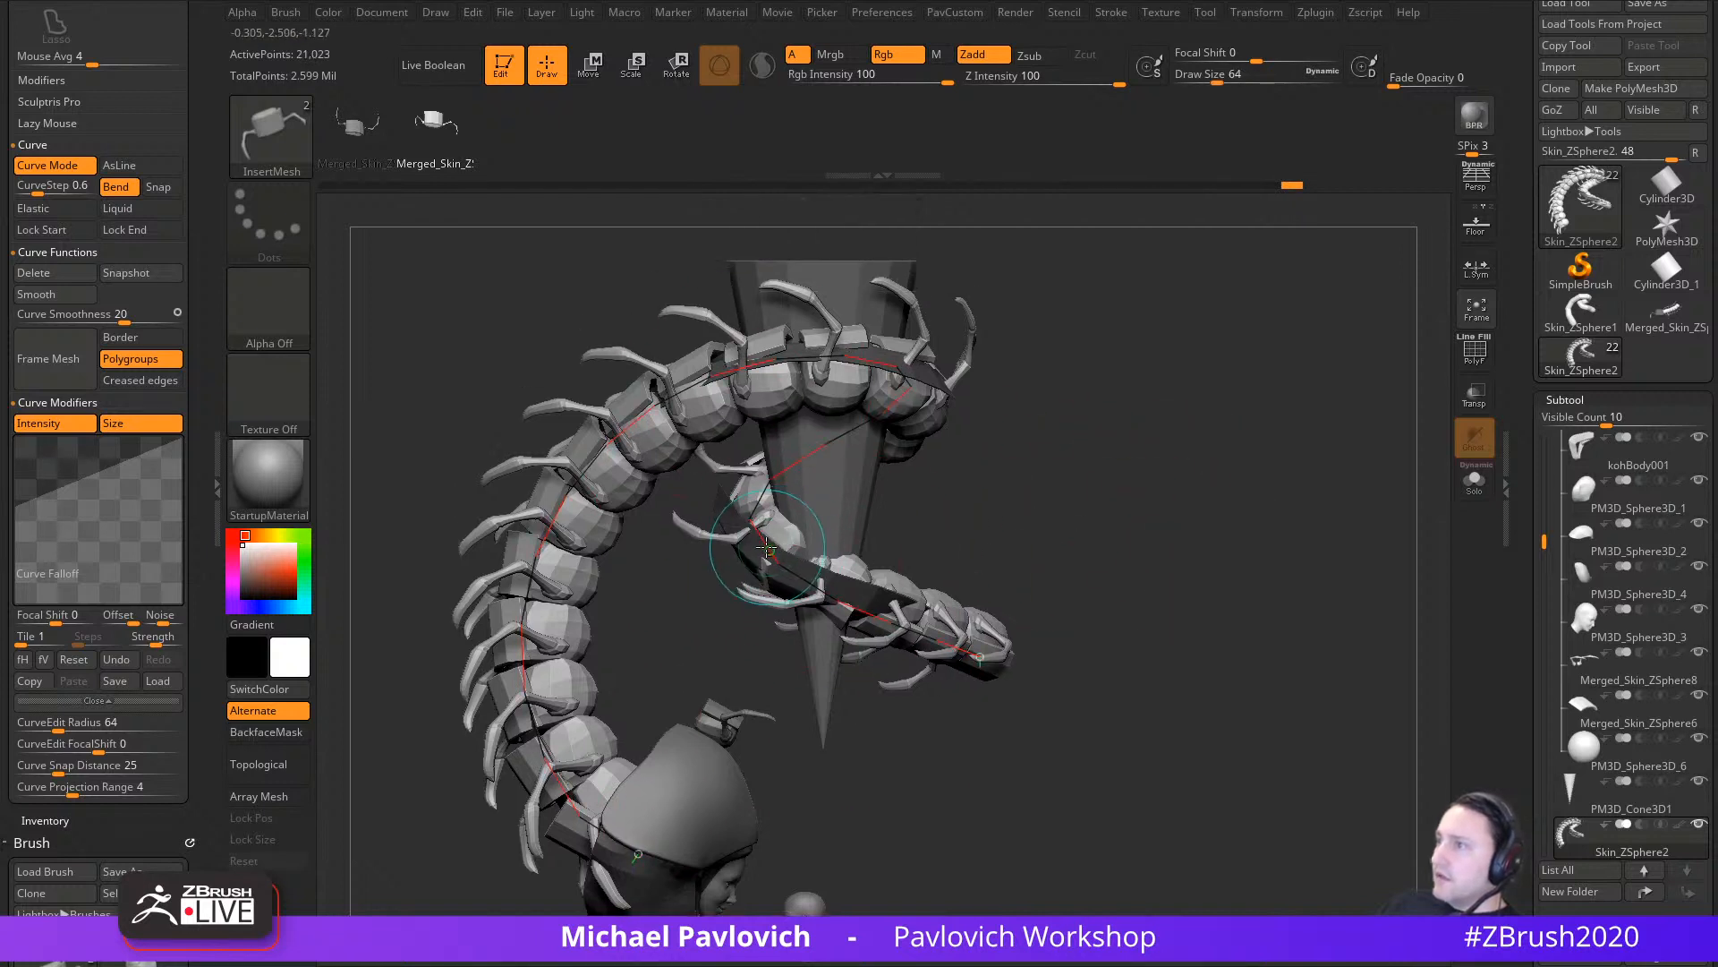
Step: Nudge the curve's bend beside the cone outward and pull the tail end slightly downward
drag(767, 548, 757, 545)
mouse_move(973, 646)
mouse_down()
mouse_move(937, 654)
mouse_move(953, 678)
mouse_up()
mouse_move(1204, 621)
mouse_down()
mouse_move(1038, 625)
mouse_move(1212, 632)
mouse_up()
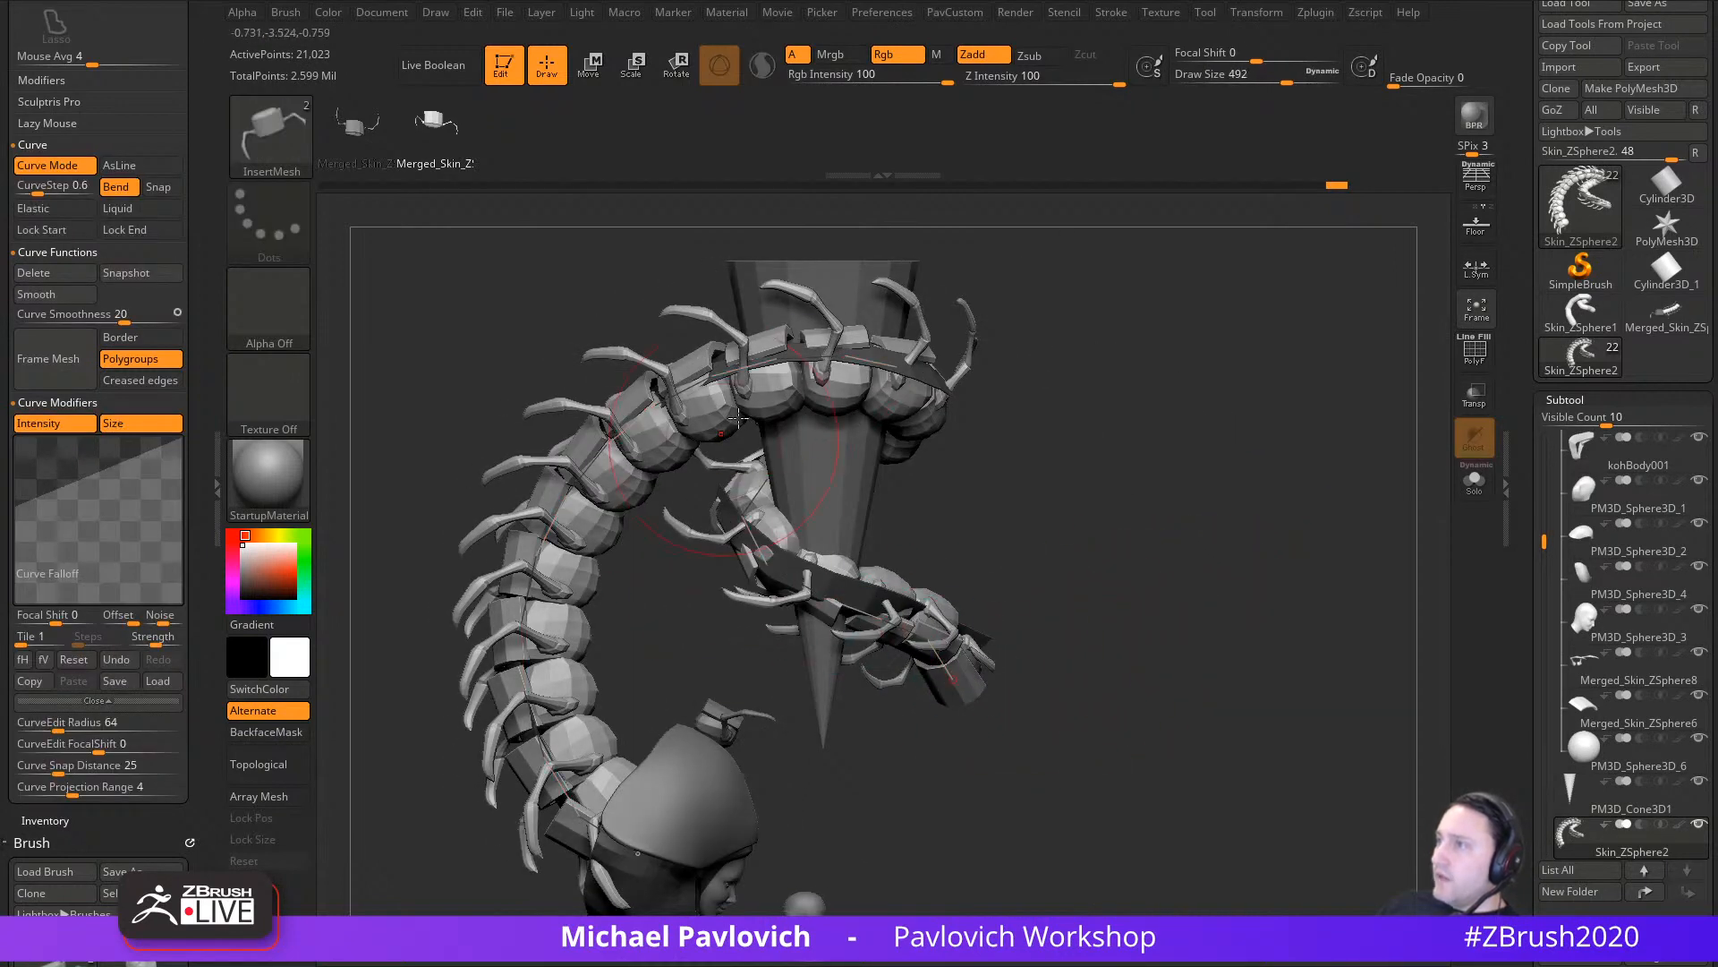
Step: Try to reposition the tail end of the body curve from different viewing angles
drag(1120, 537, 1179, 541)
drag(1356, 373, 1215, 521)
drag(1065, 537, 1155, 385)
mouse_move(982, 588)
mouse_down()
mouse_move(1005, 694)
mouse_move(1192, 345)
mouse_move(456, 711)
mouse_move(748, 282)
mouse_move(1432, 618)
mouse_move(524, 800)
mouse_move(1342, 295)
mouse_move(1325, 466)
mouse_move(1164, 555)
mouse_move(988, 313)
mouse_move(984, 430)
mouse_move(805, 501)
mouse_move(734, 483)
mouse_move(719, 457)
mouse_move(921, 403)
mouse_move(841, 331)
mouse_move(788, 394)
mouse_up()
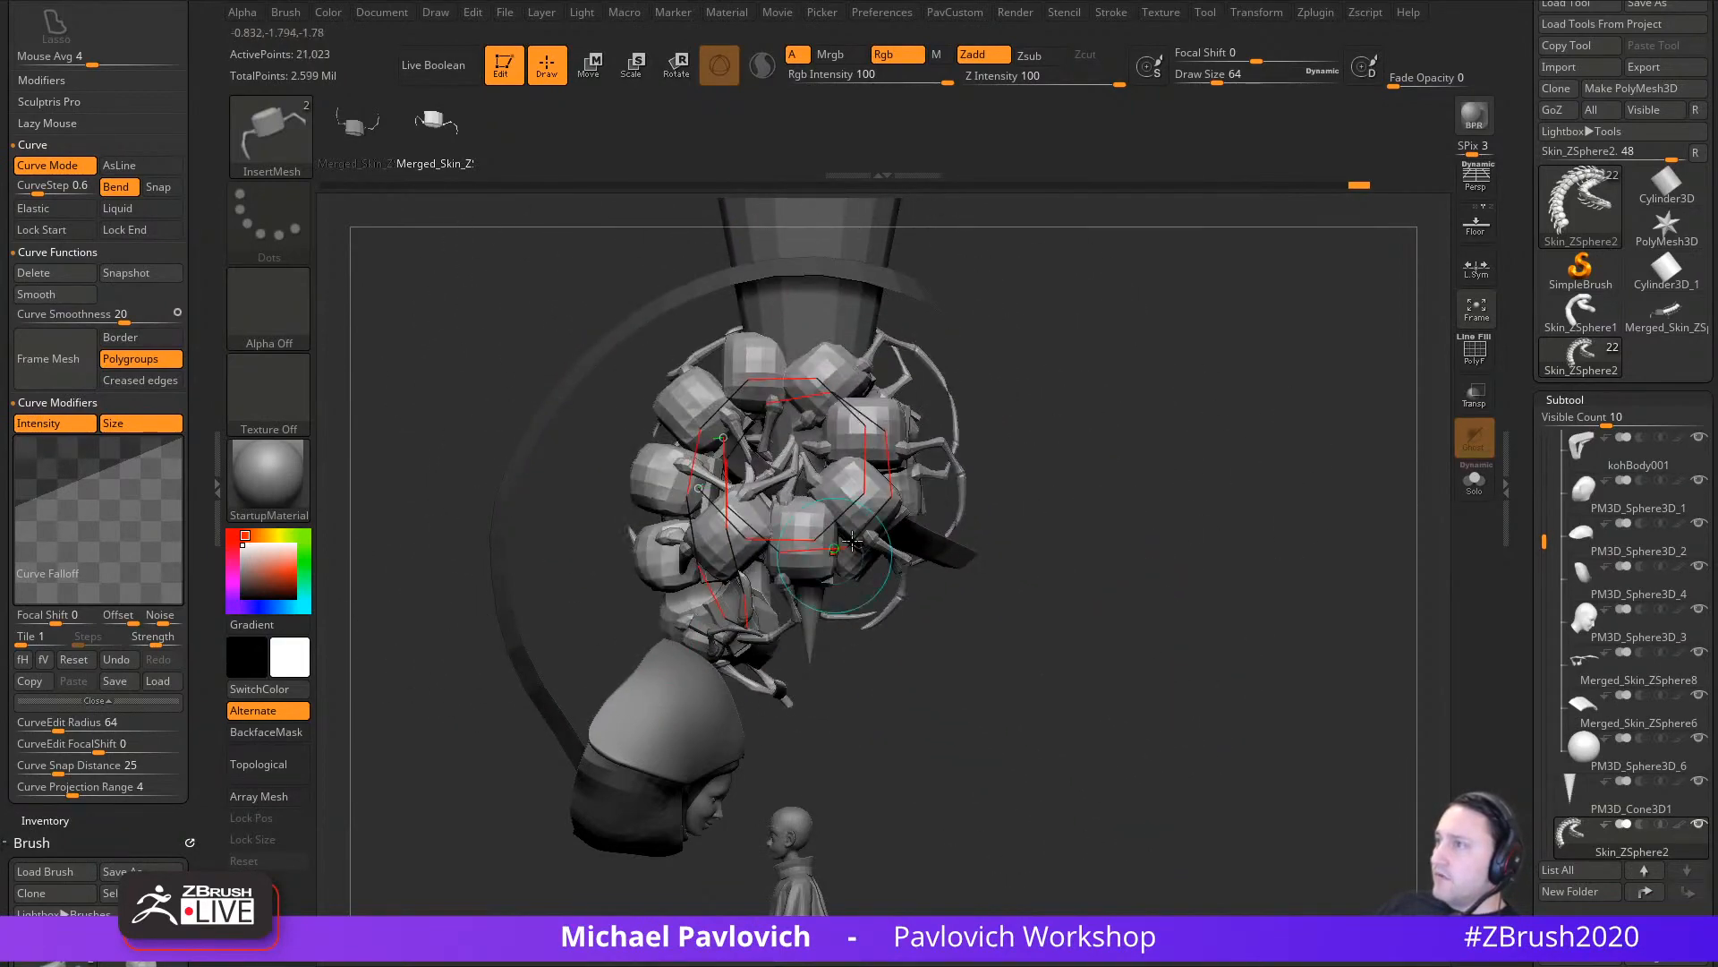
right_drag(1119, 385, 1272, 440)
mouse_move(938, 593)
mouse_down()
mouse_move(977, 611)
mouse_move(950, 675)
mouse_up()
right_drag(1126, 541, 1070, 471)
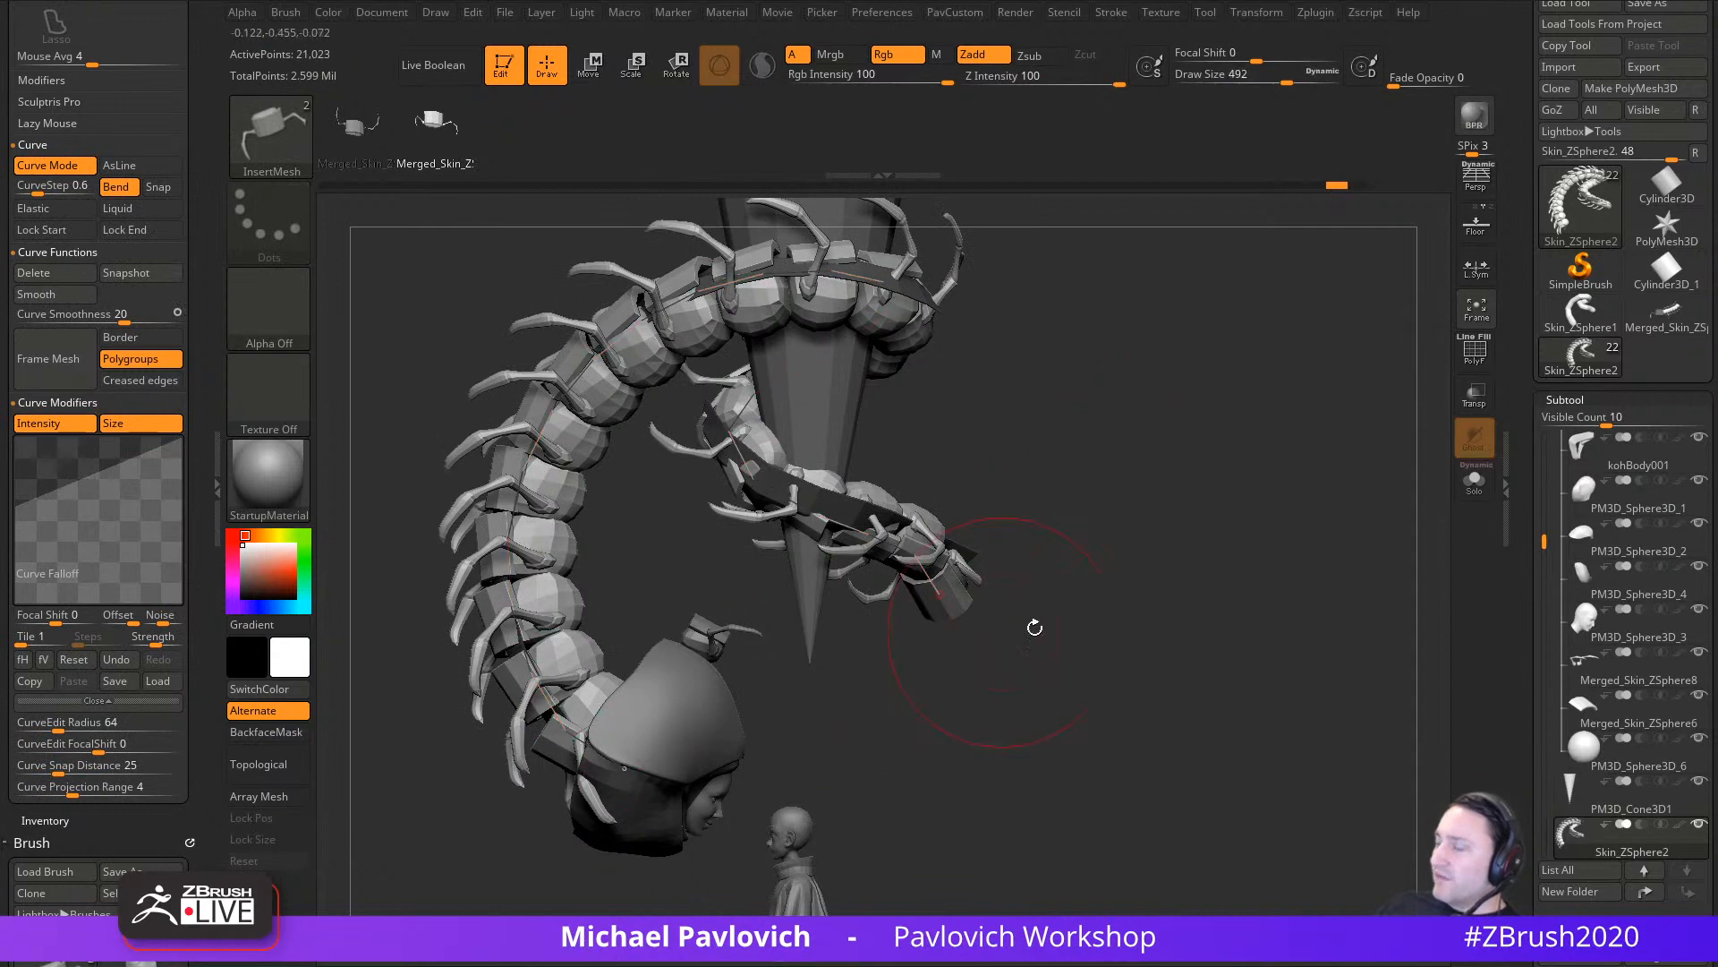
Step: Switch to the Standard brush and set its draw size to about 257
right_drag(1035, 627, 1131, 516)
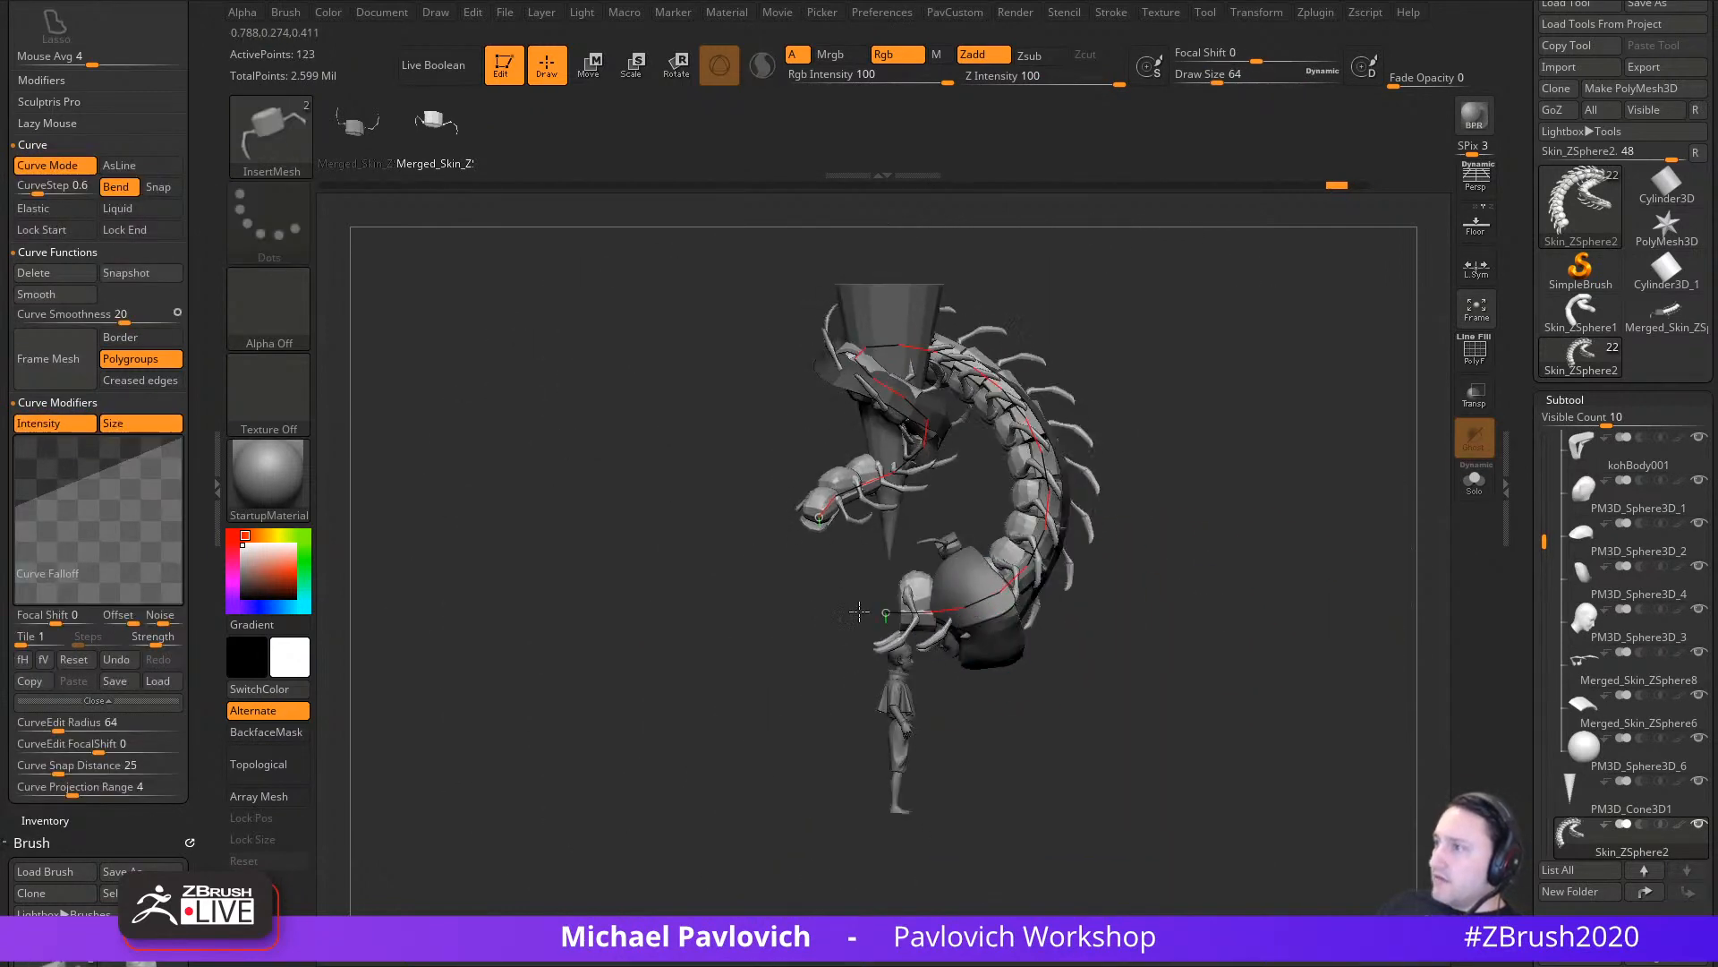
mouse_move(859, 611)
mouse_down()
mouse_move(698, 725)
mouse_move(787, 837)
mouse_move(939, 787)
mouse_move(922, 667)
mouse_move(1110, 376)
mouse_move(895, 519)
mouse_move(922, 761)
mouse_move(889, 402)
mouse_move(975, 349)
mouse_up()
right_drag(1223, 464, 1153, 537)
ctrl+right_drag(1152, 537, 1153, 628)
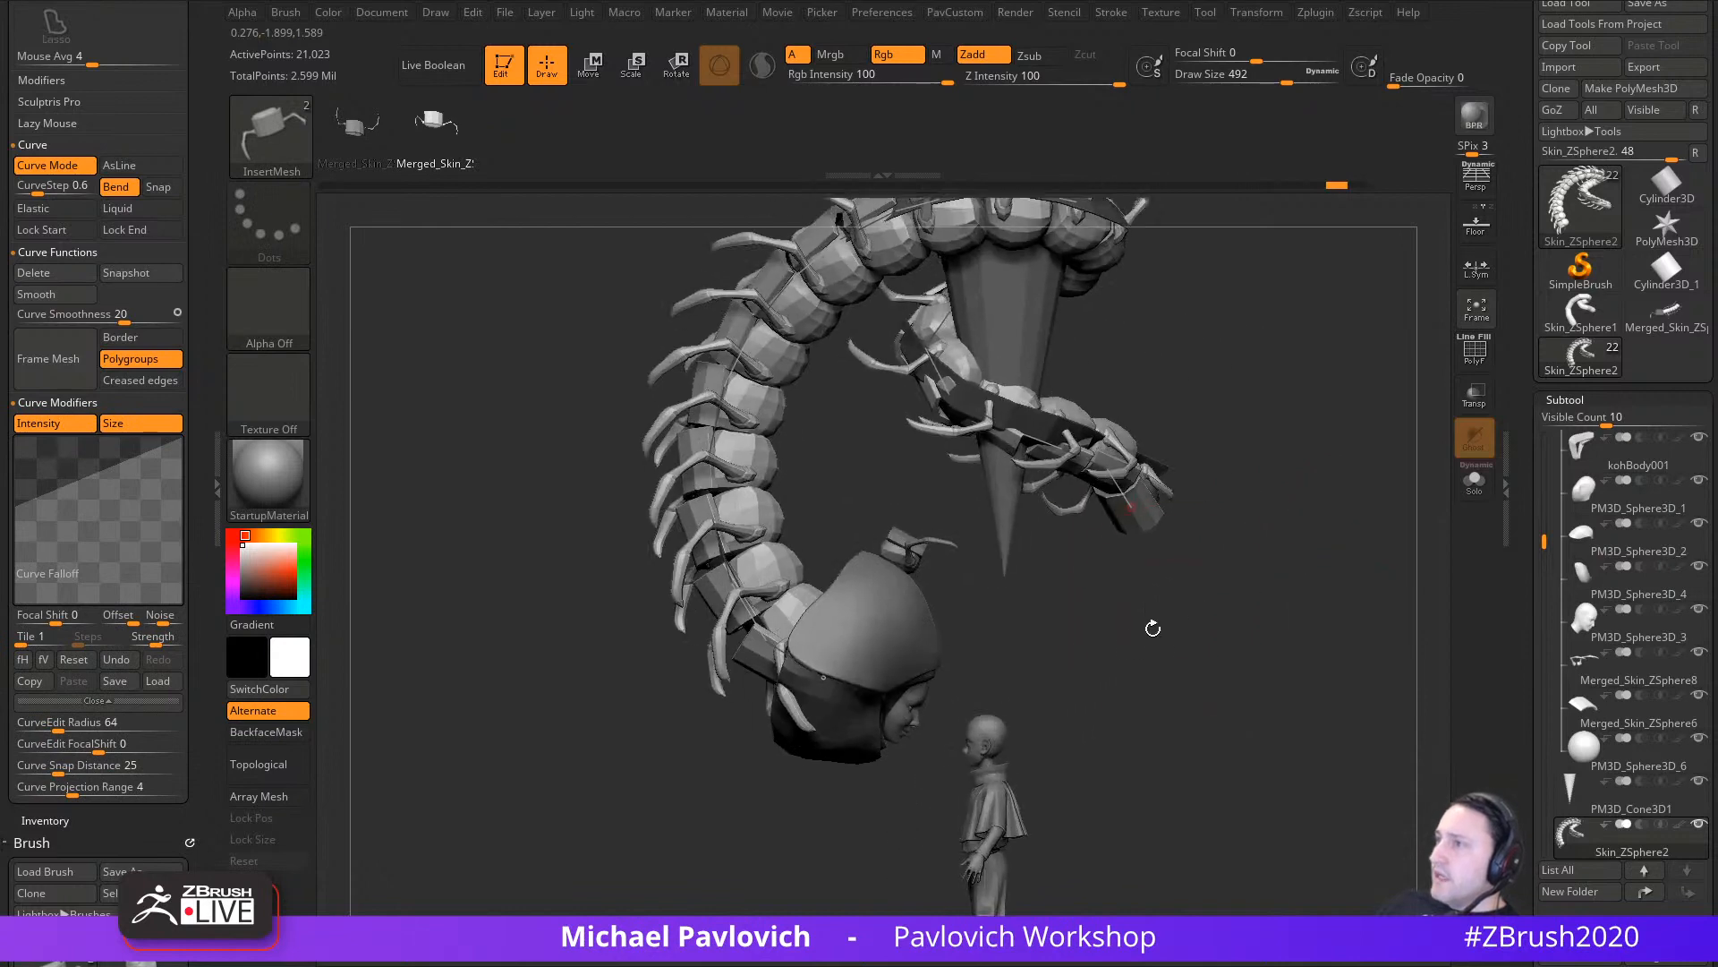
key(1)
key(s)
drag(1181, 606, 1162, 606)
mouse_move(1289, 537)
alt+right_down()
mouse_move(1143, 677)
mouse_move(1122, 669)
alt+right_up()
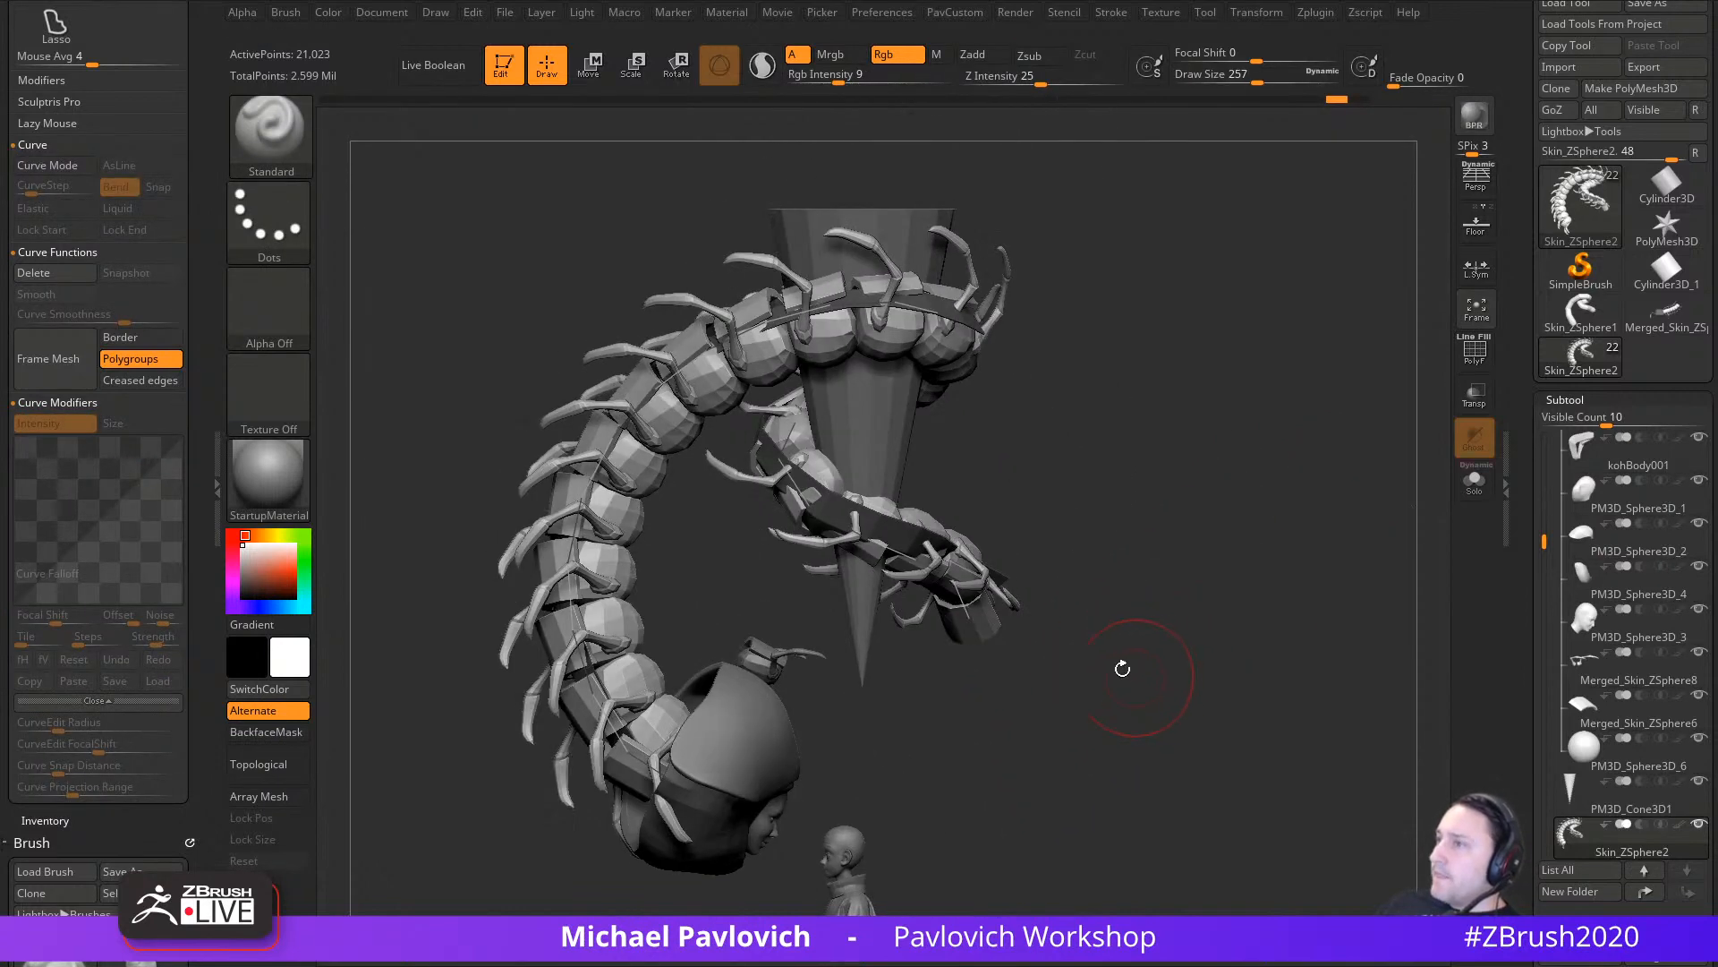
Step: Display the polygon wireframe with its polygroups and delete the curve running through the centipede body
click(1488, 370)
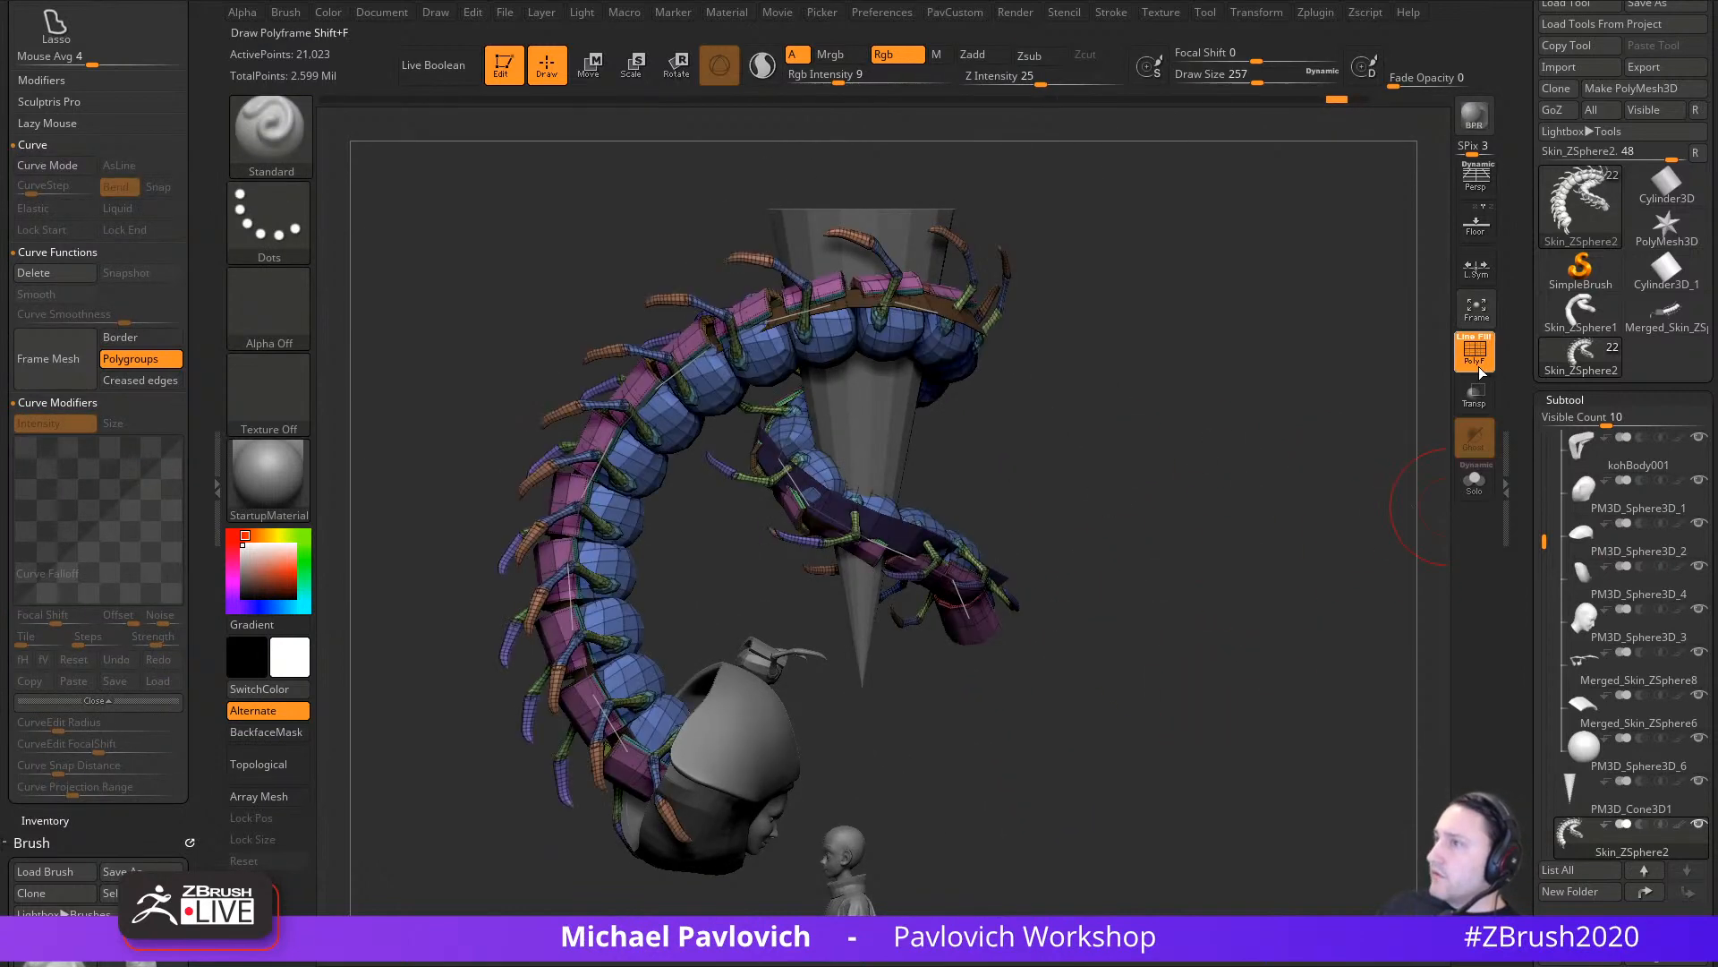
ctrl+right_drag(1213, 513, 1262, 507)
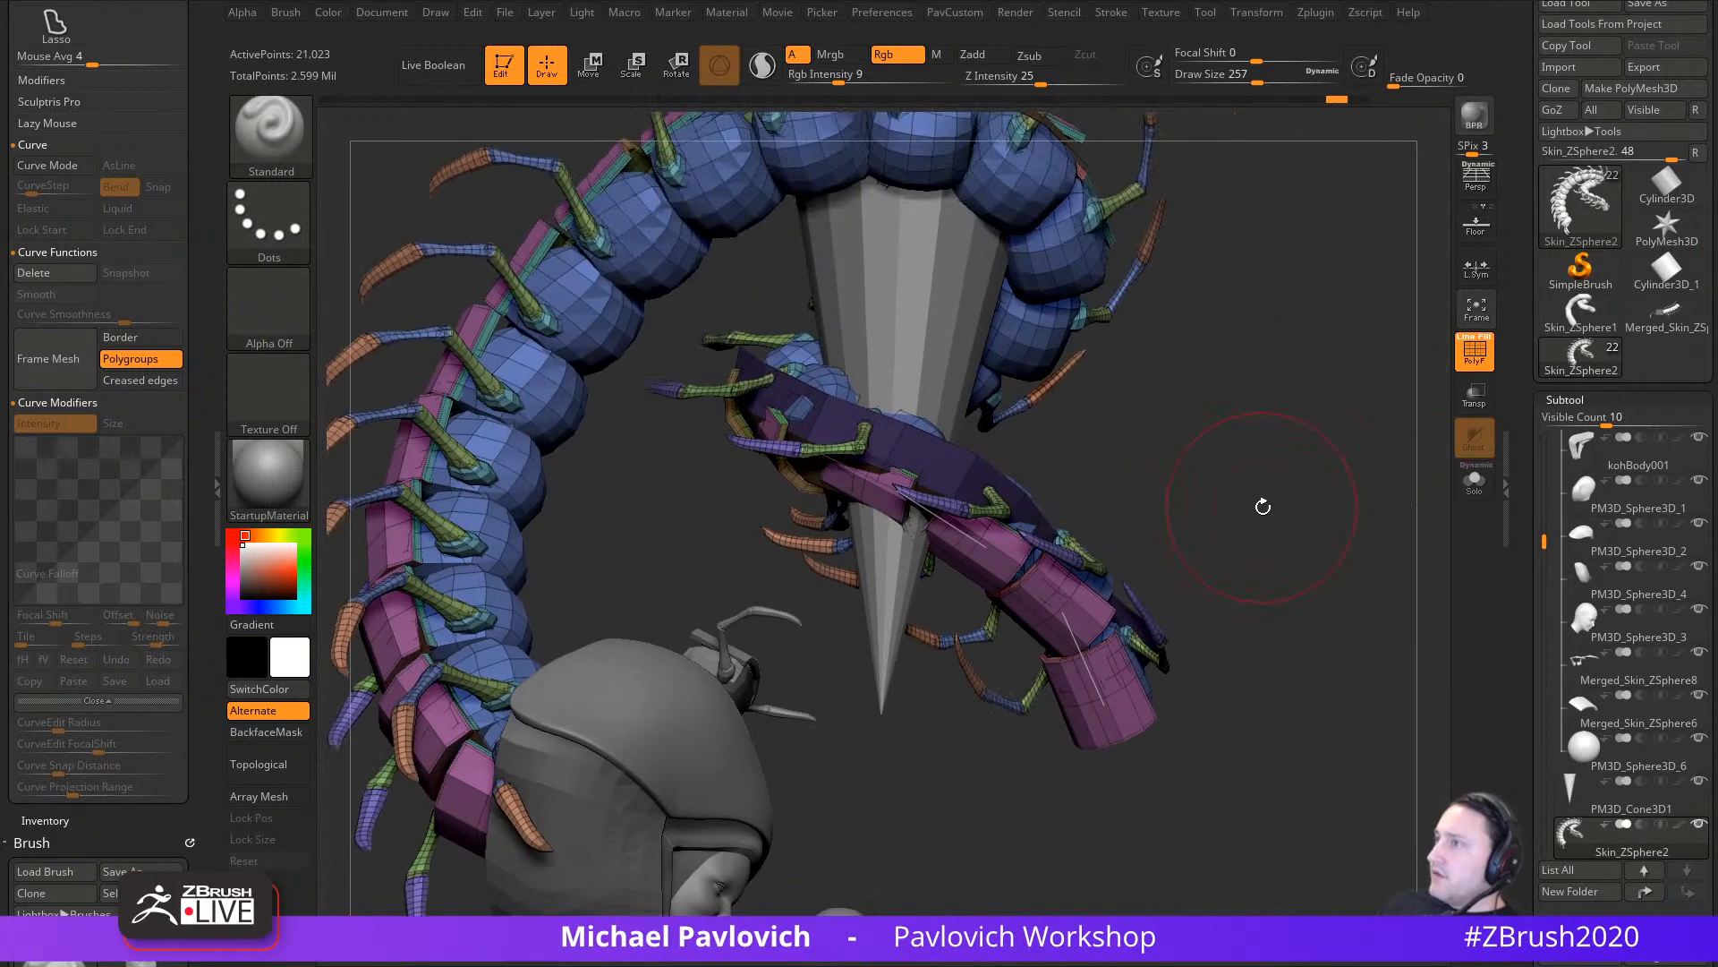
right_drag(904, 433, 1139, 558)
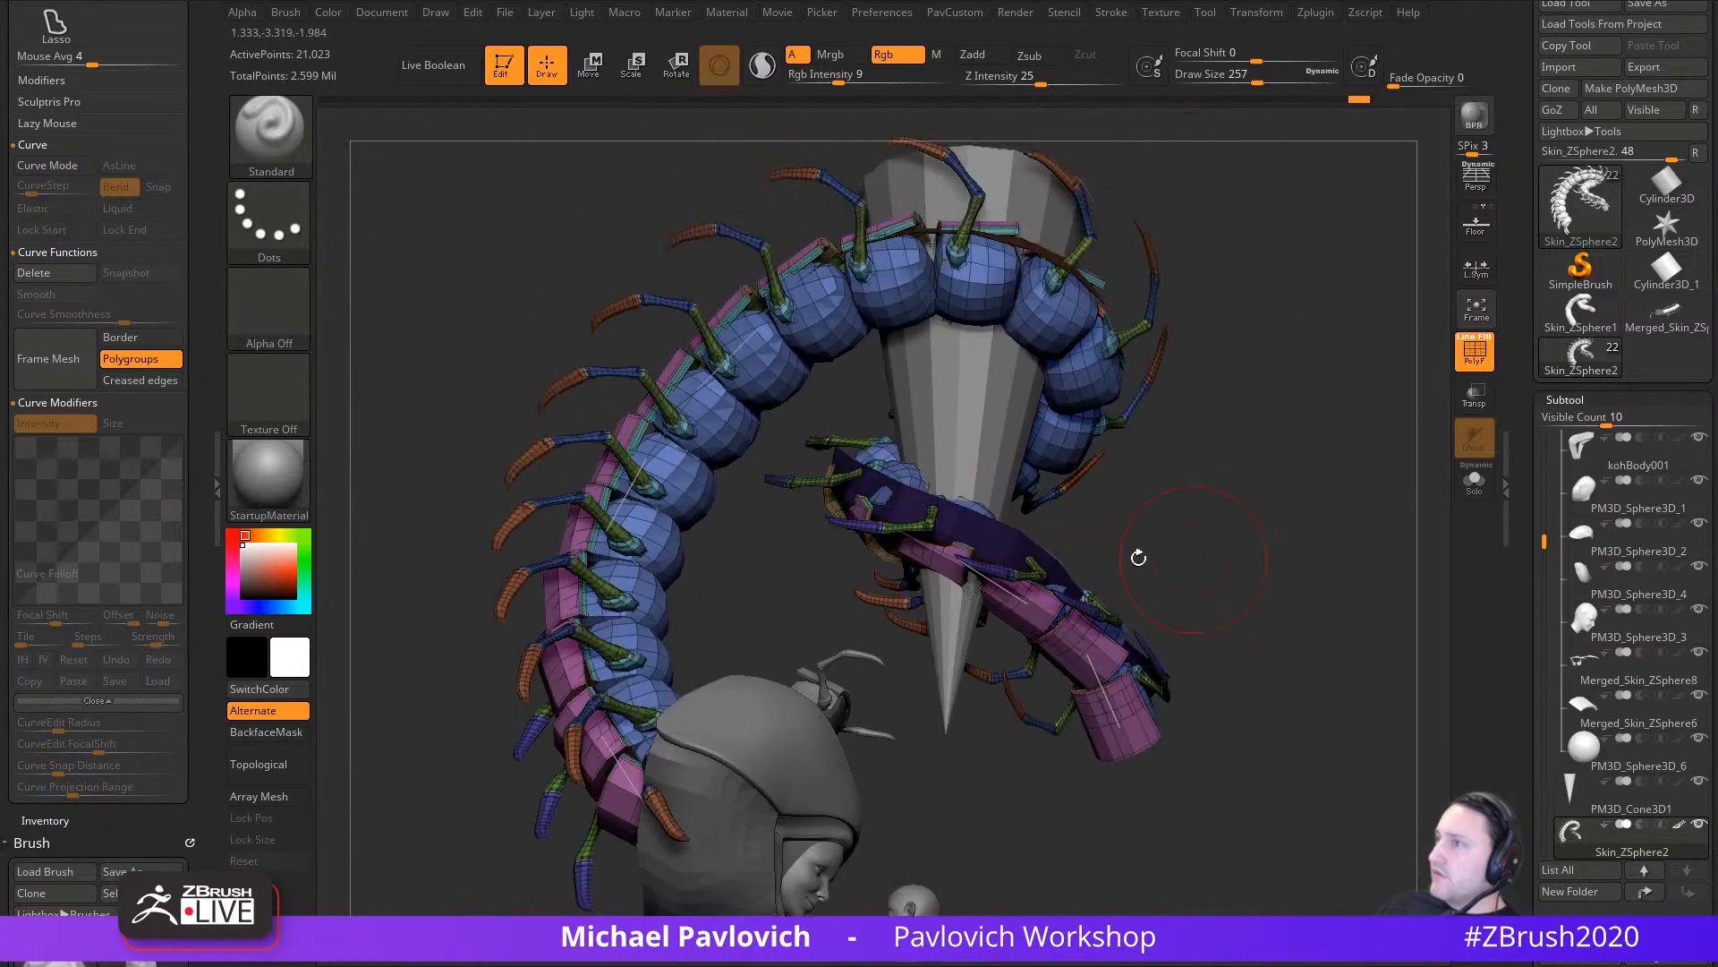
drag(202, 74, 196, 293)
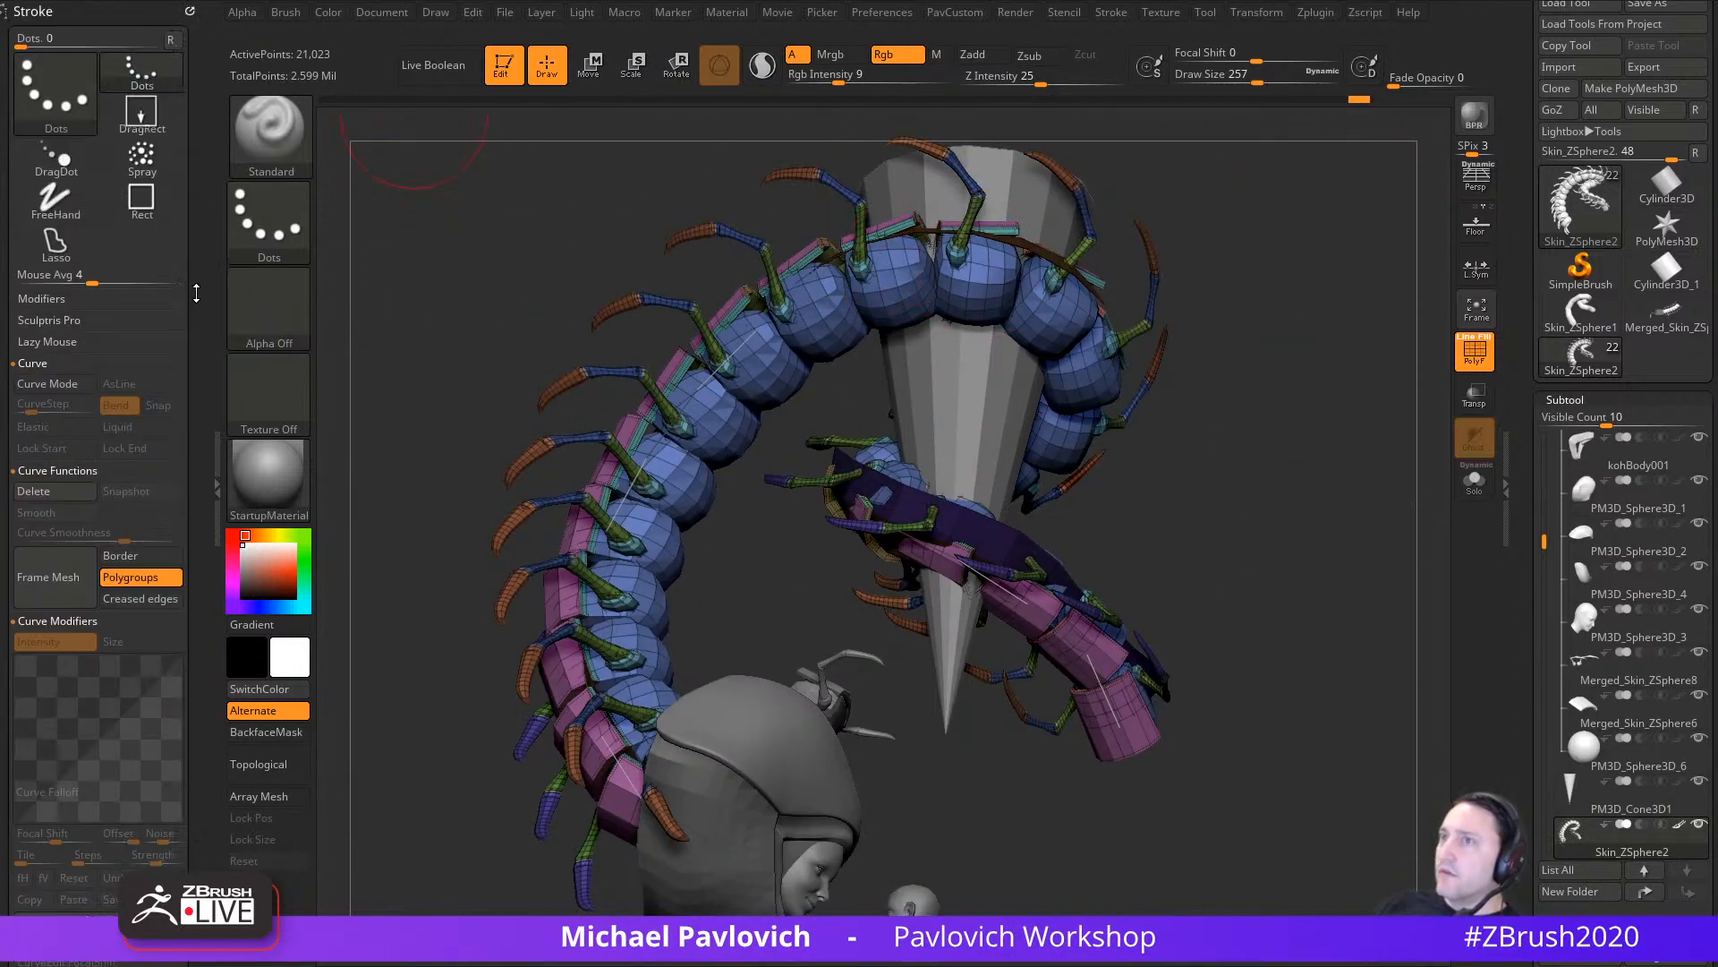
click(64, 492)
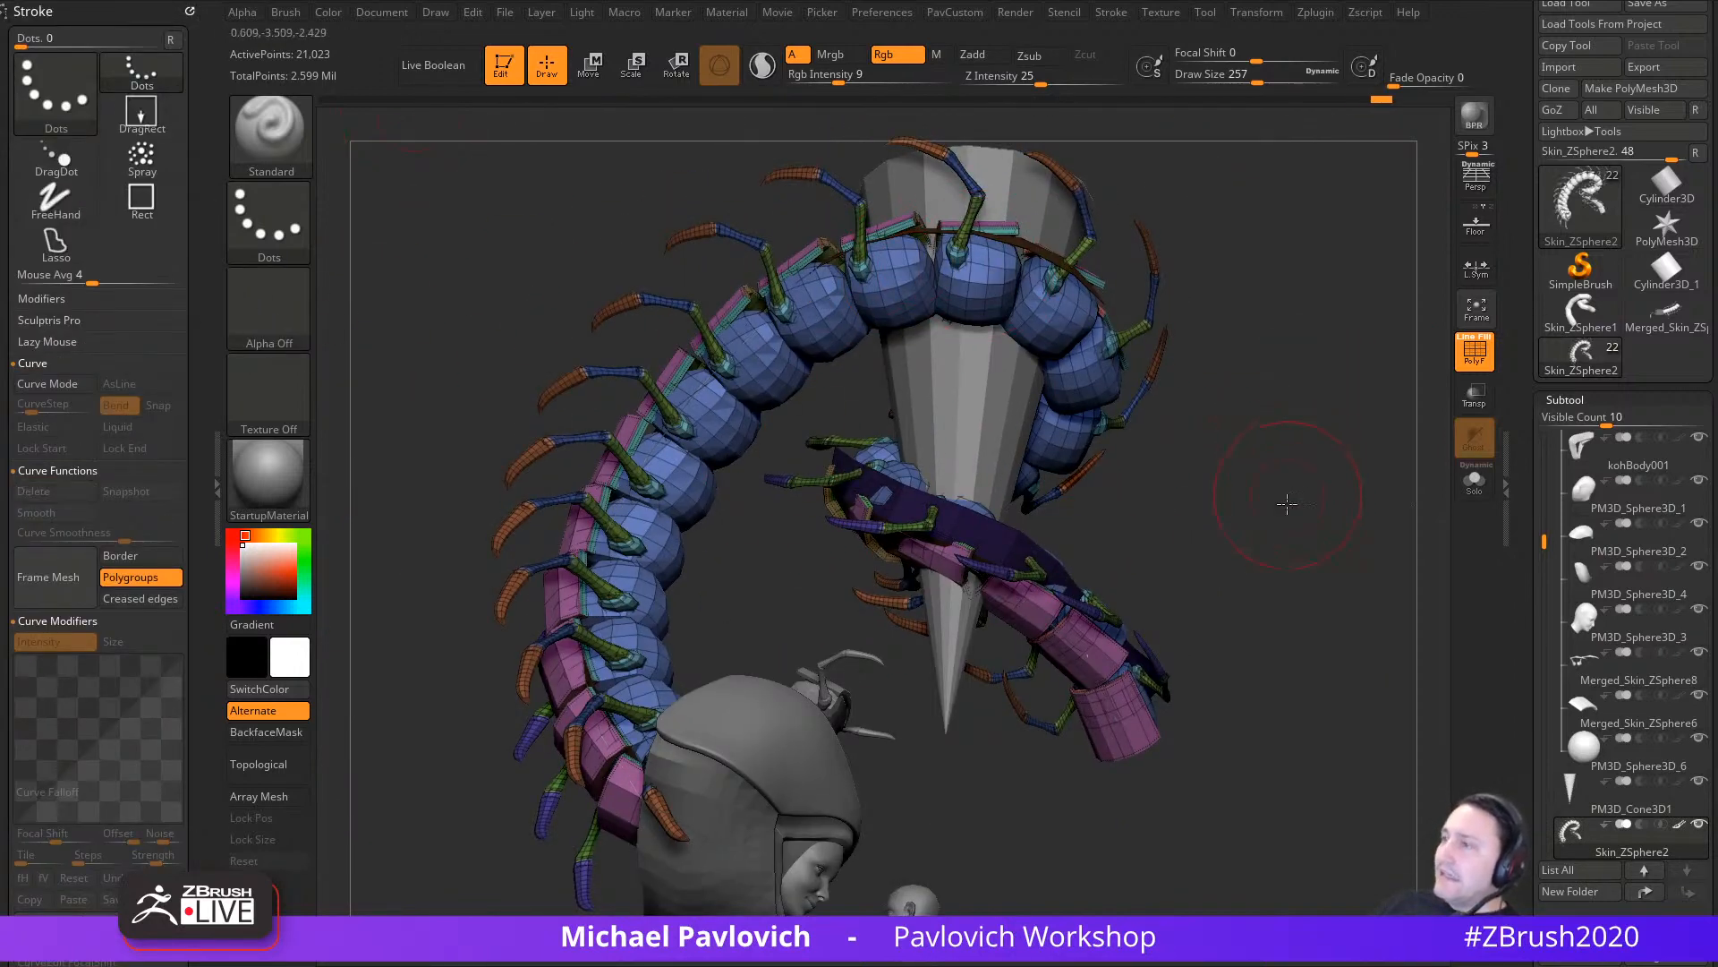
right_drag(1287, 504, 768, 791)
right_drag(1215, 396, 1174, 472)
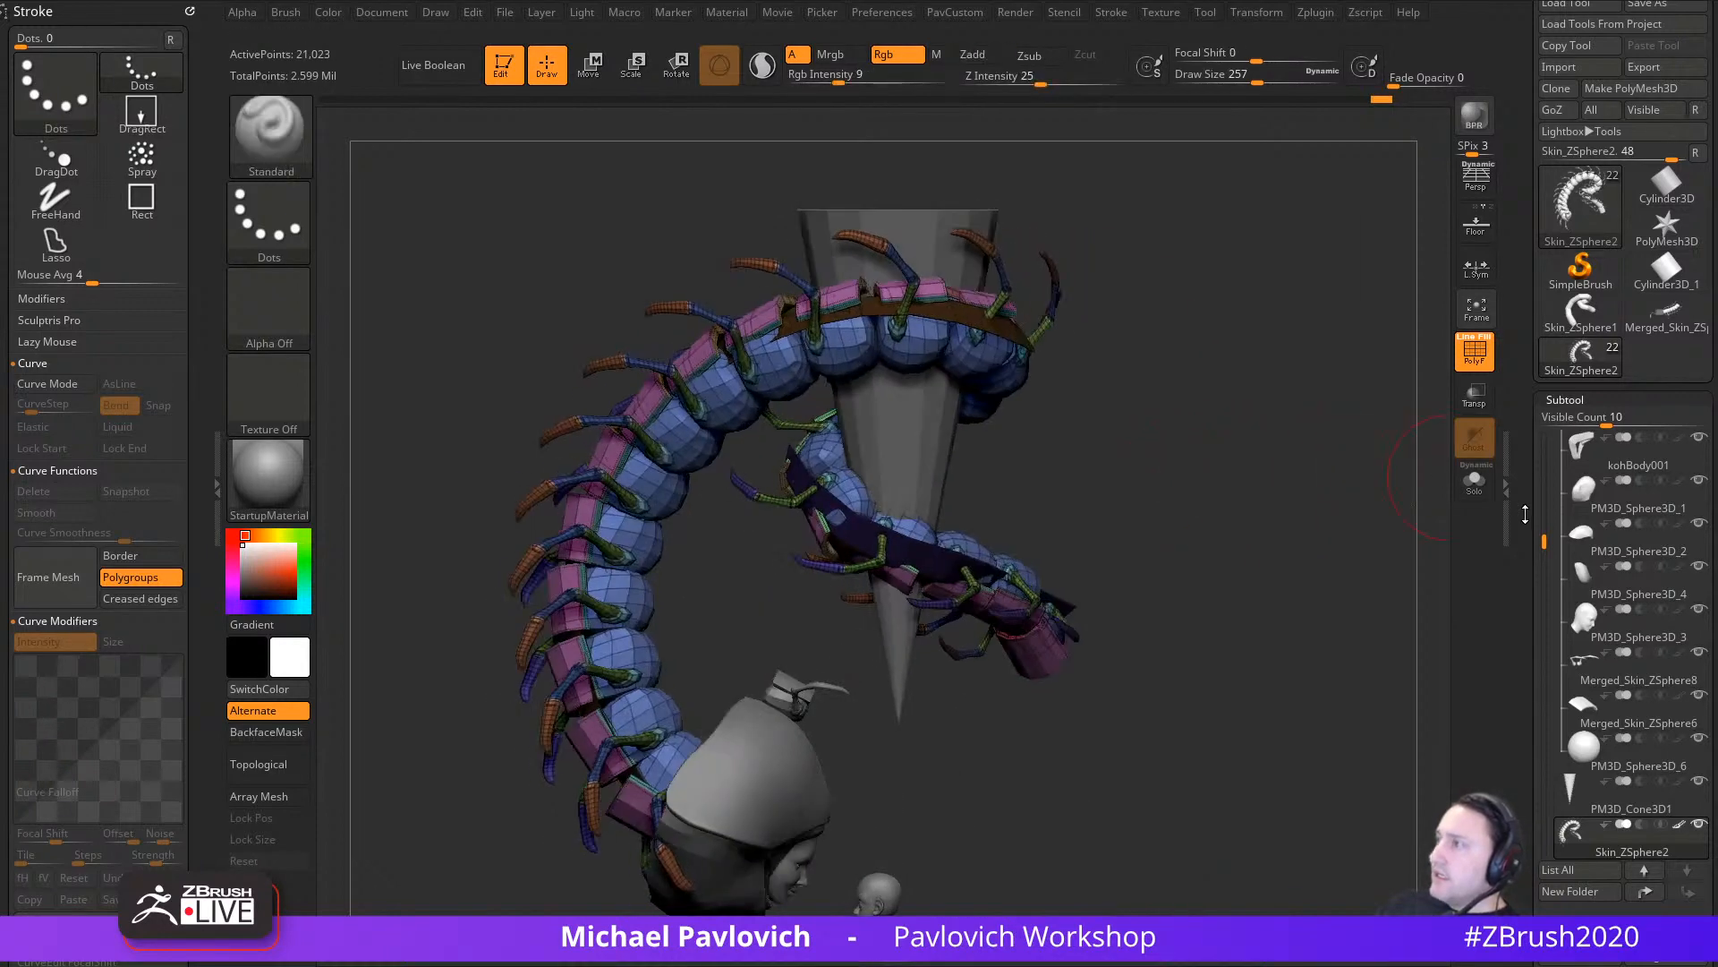
Step: Hide the unmasked body segments of the Skin_ZSphere2 mesh with HidePt
drag(1526, 514, 1523, 54)
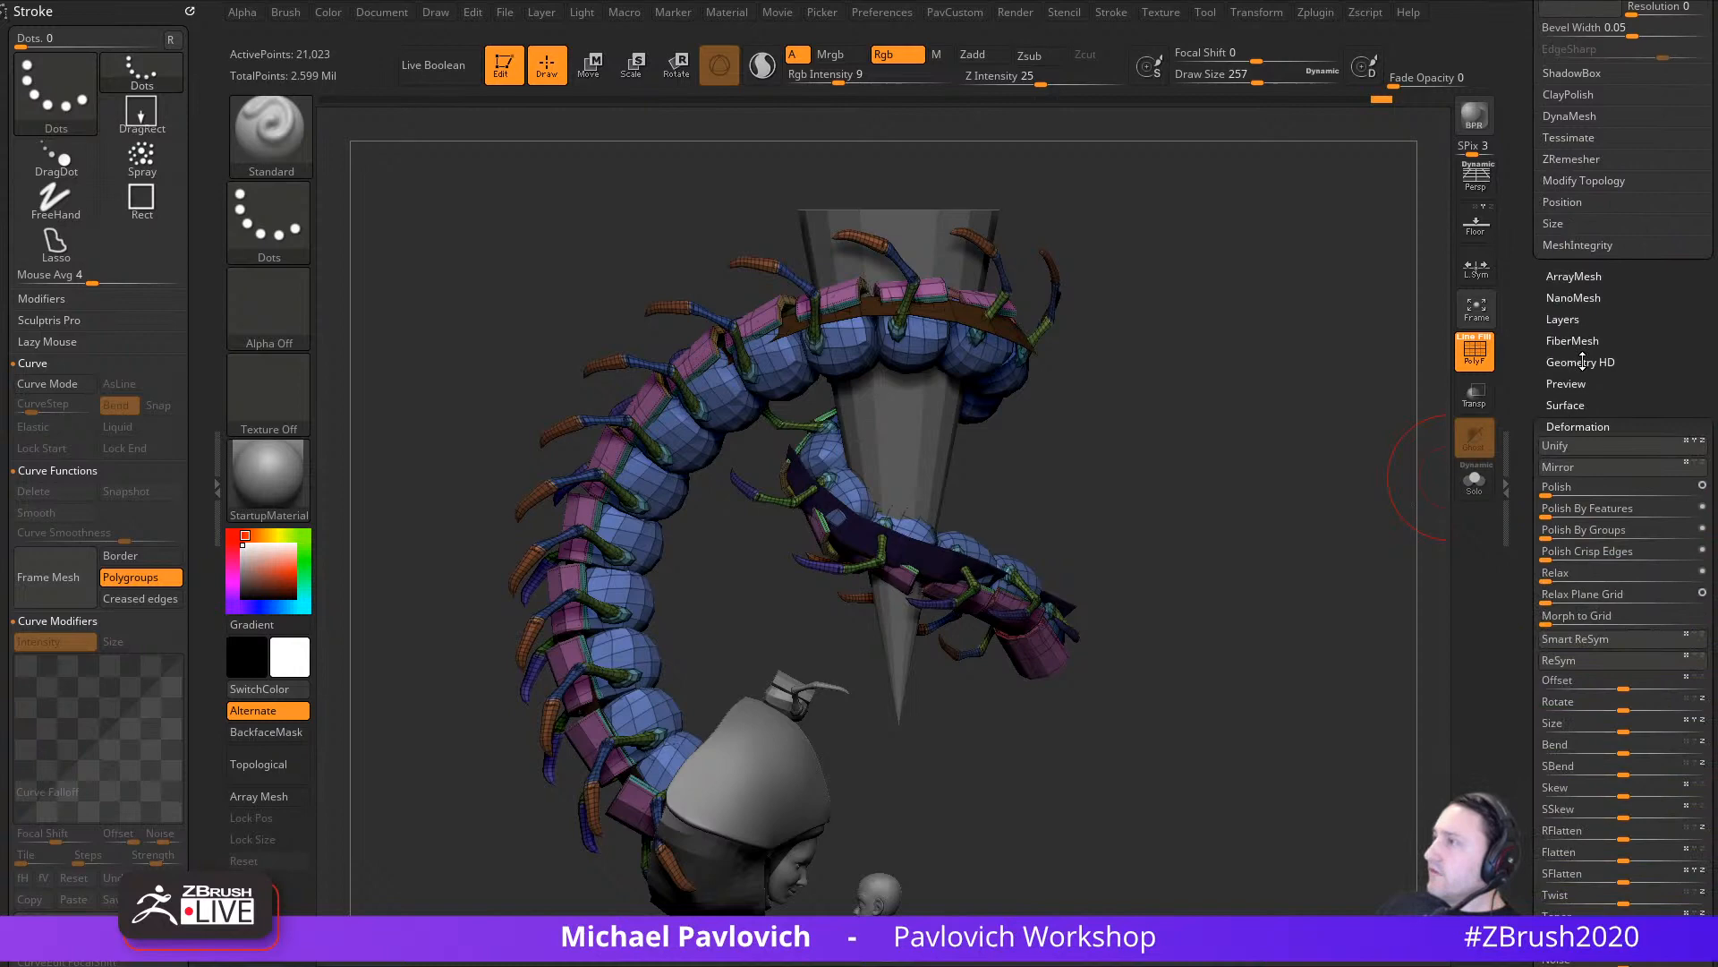
click(1560, 422)
click(1567, 476)
drag(1560, 425, 1546, 886)
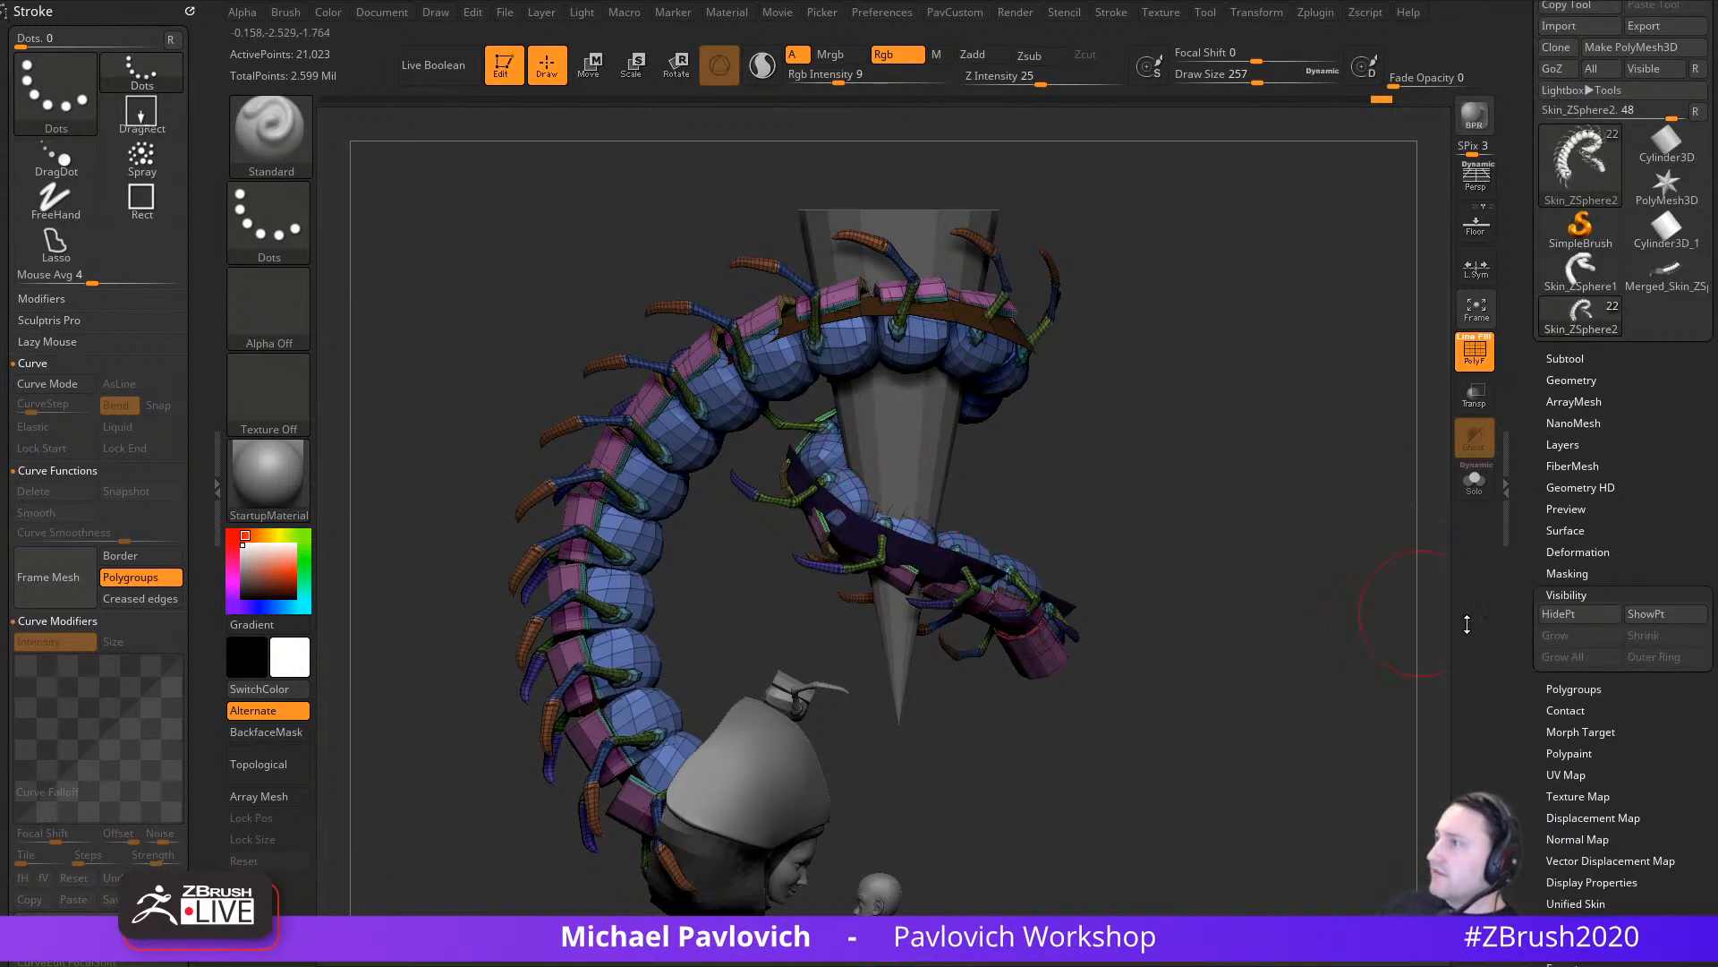
click(1579, 615)
mouse_move(1239, 817)
mouse_down()
mouse_move(1292, 779)
mouse_move(1289, 890)
mouse_move(1270, 783)
mouse_move(1297, 752)
mouse_up()
Step: Invert the mesh visibility to show the body segments and hide the flat base strip
key(ctrl+shift)
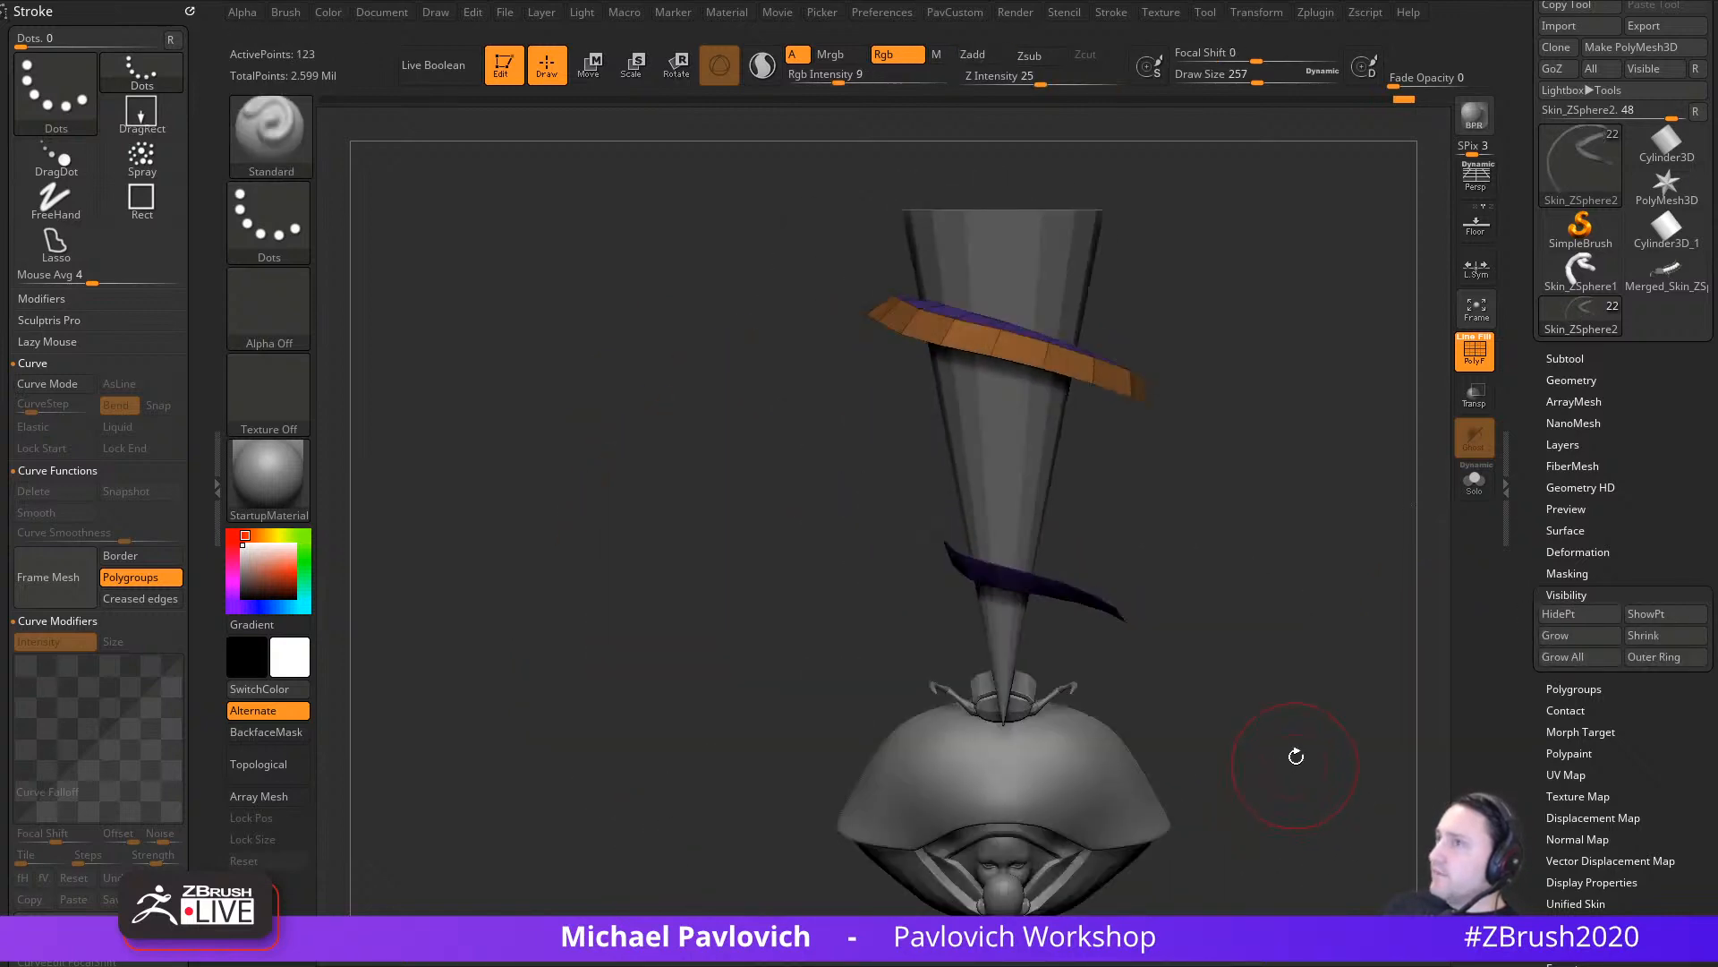
ctrl+shift+click(261, 159)
ctrl+shift+click(449, 155)
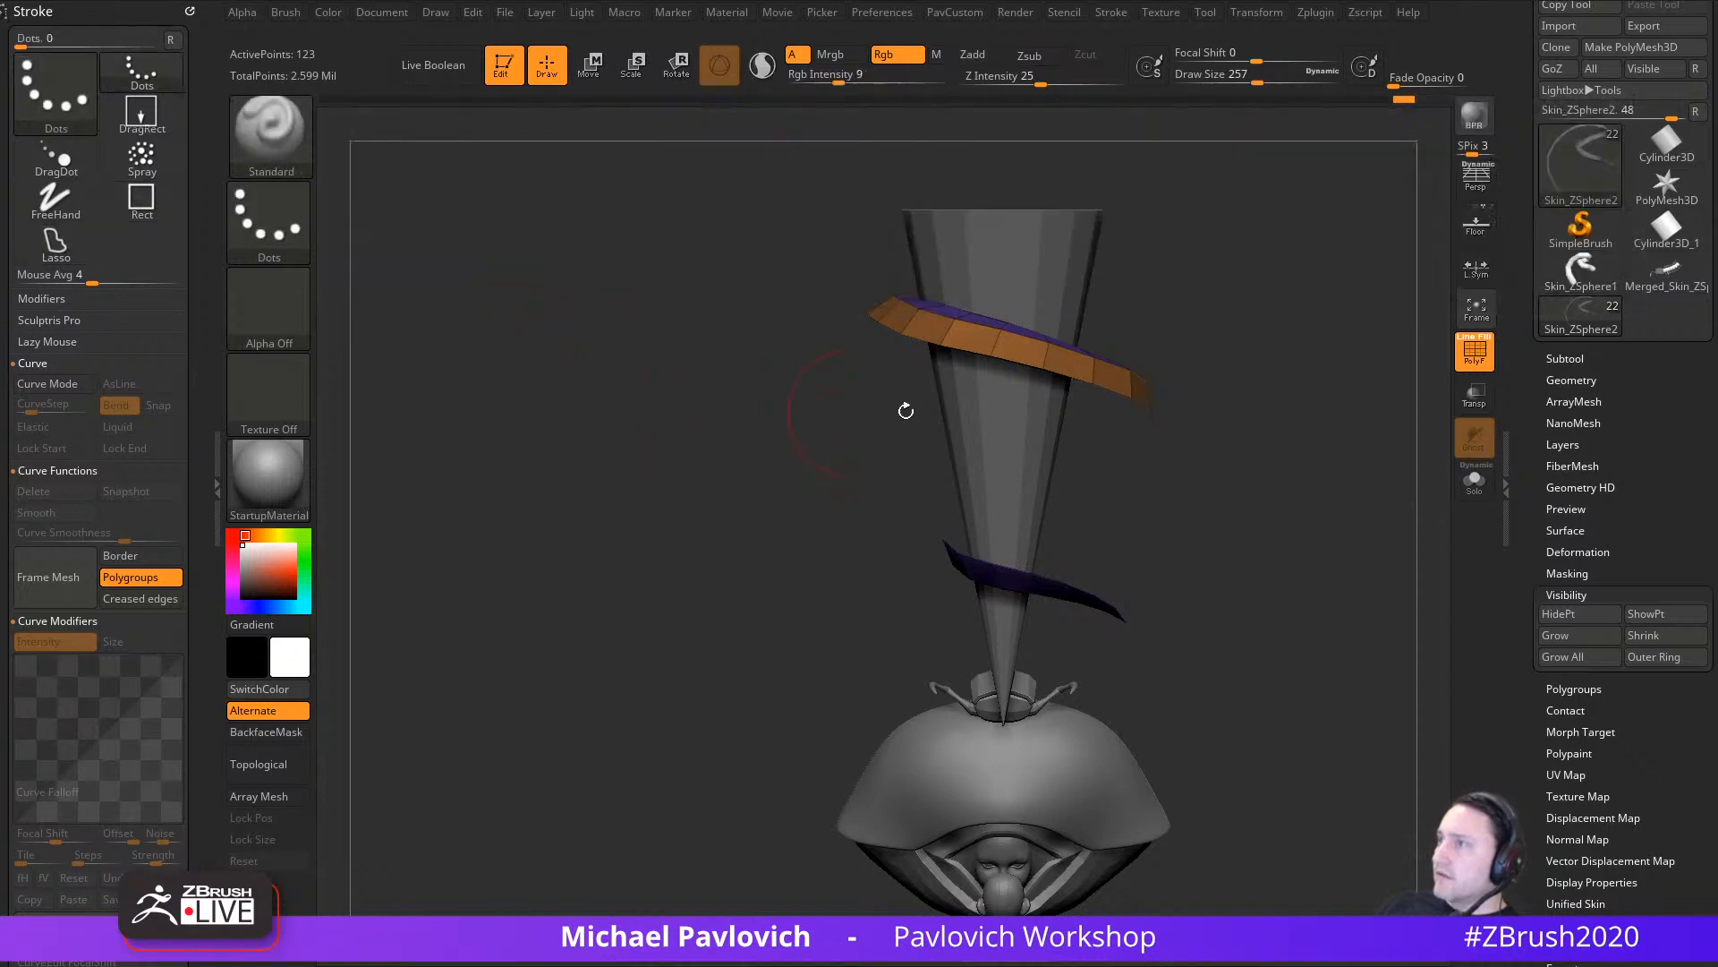
mouse_move(1318, 332)
ctrl+shift+mouse_down()
mouse_move(1342, 403)
mouse_move(1324, 544)
mouse_move(1428, 548)
mouse_move(1247, 529)
ctrl+shift+mouse_up()
key(space)
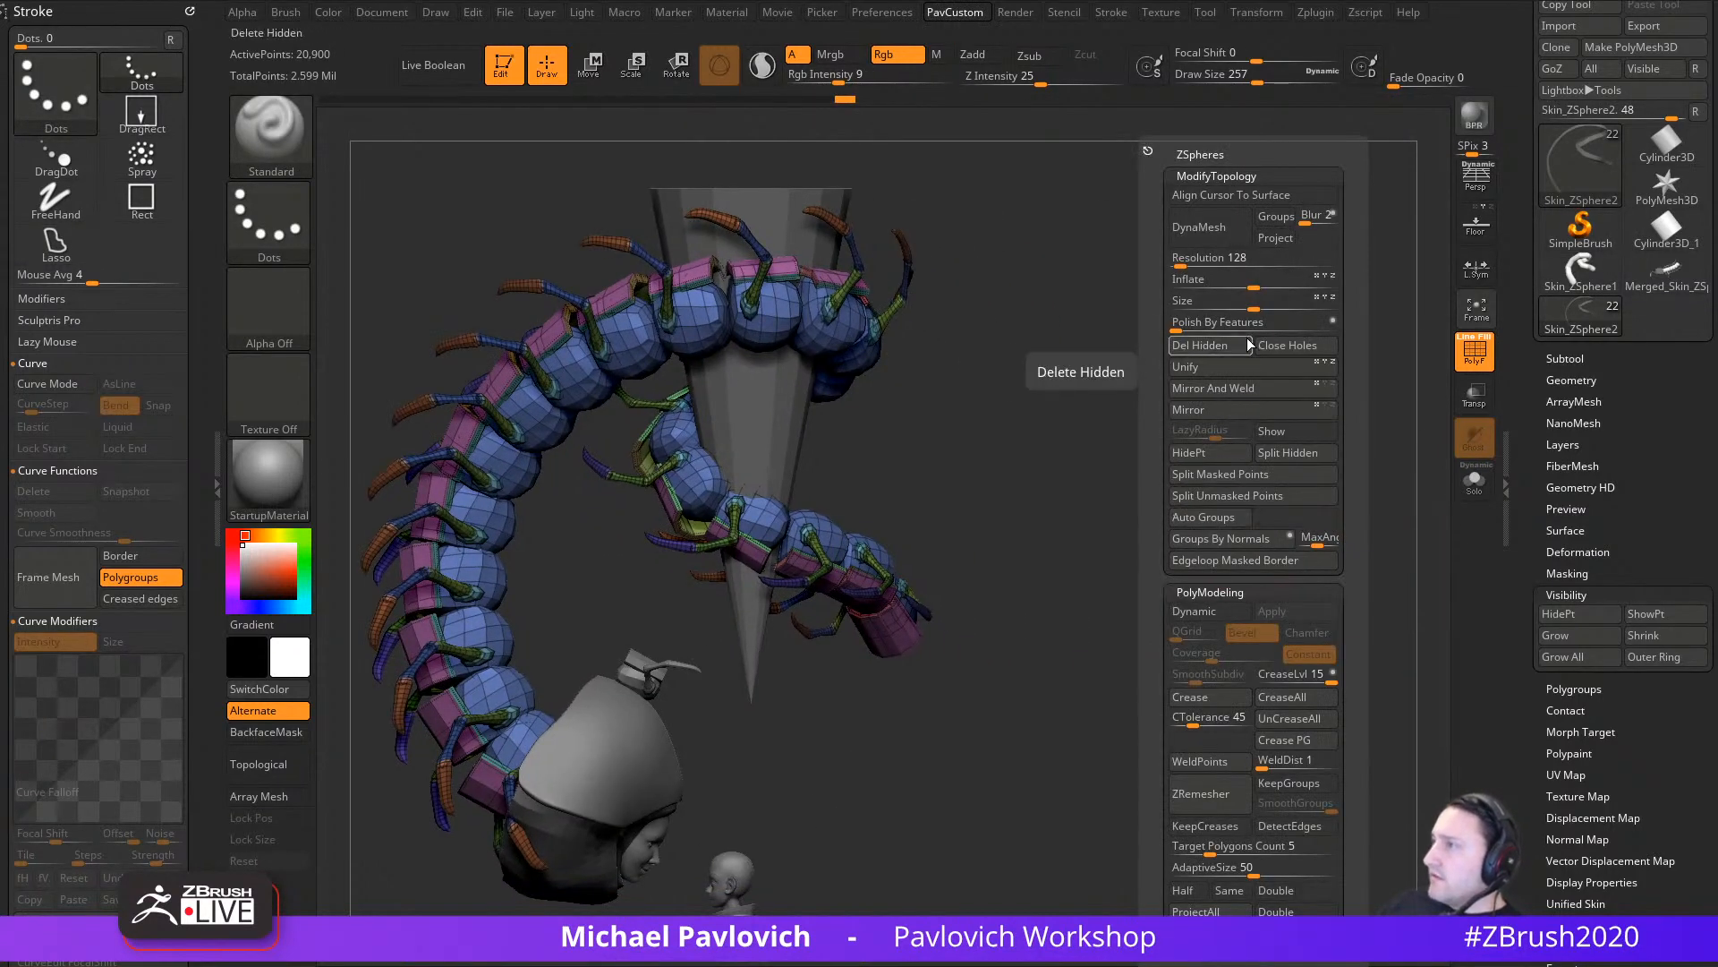
Step: Split the hidden base strip off into its own subtool
click(1550, 362)
drag(1547, 862, 1550, 490)
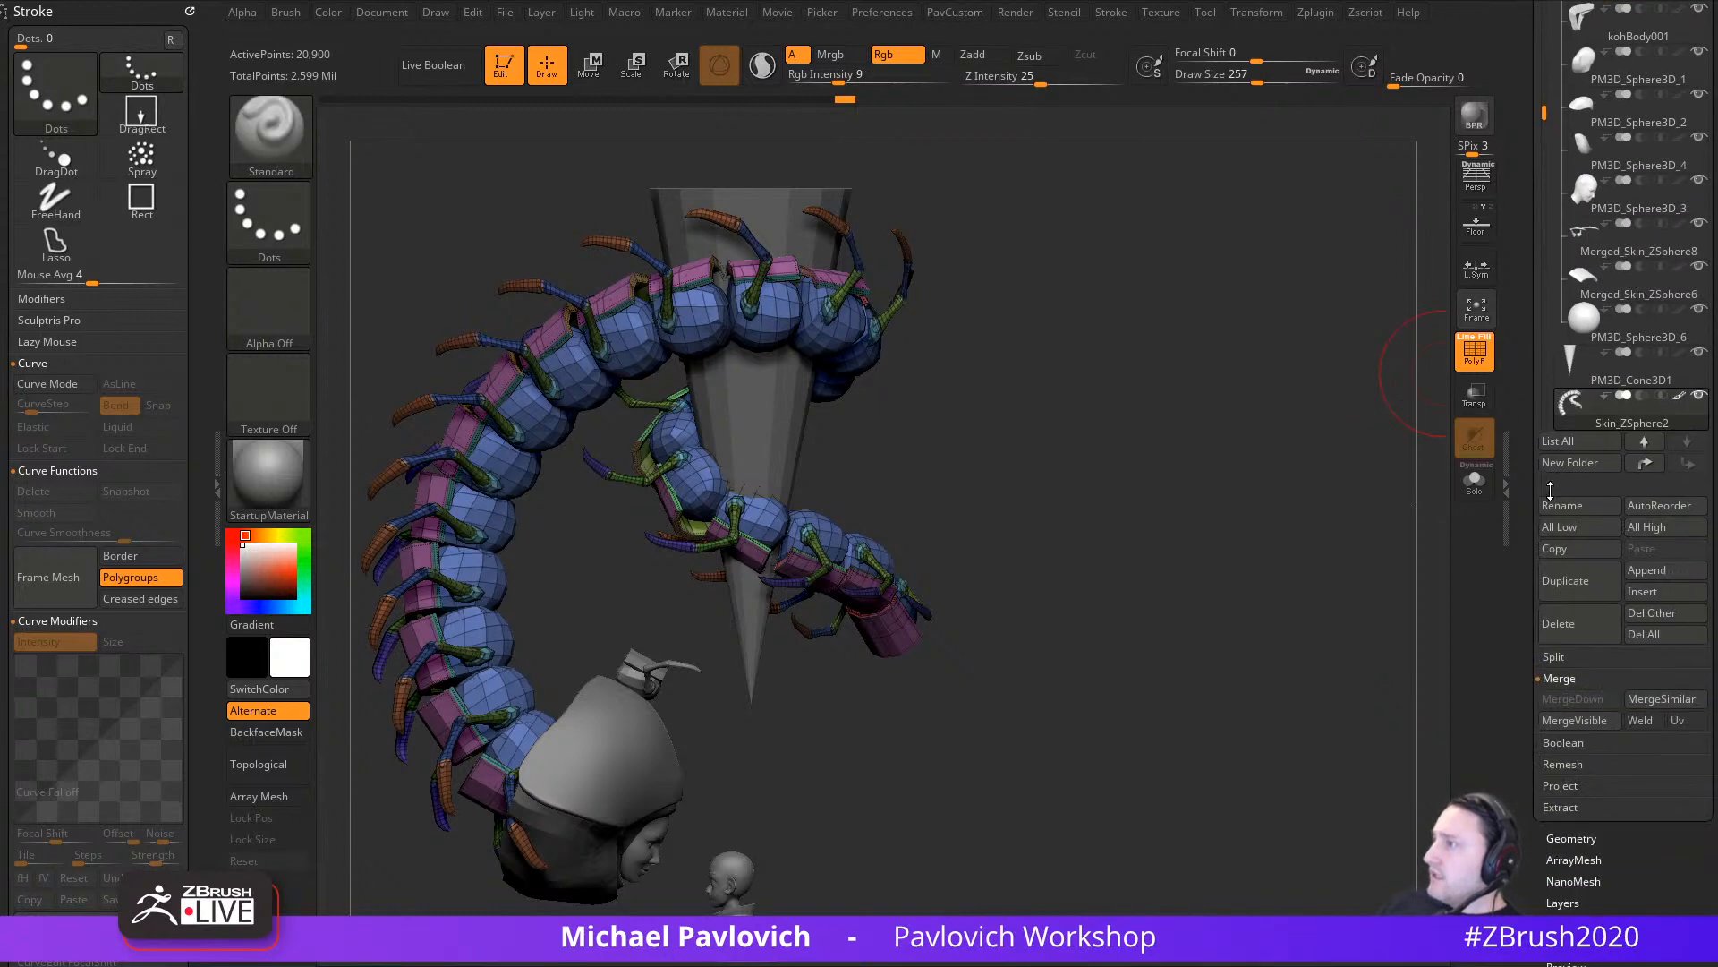
click(1556, 657)
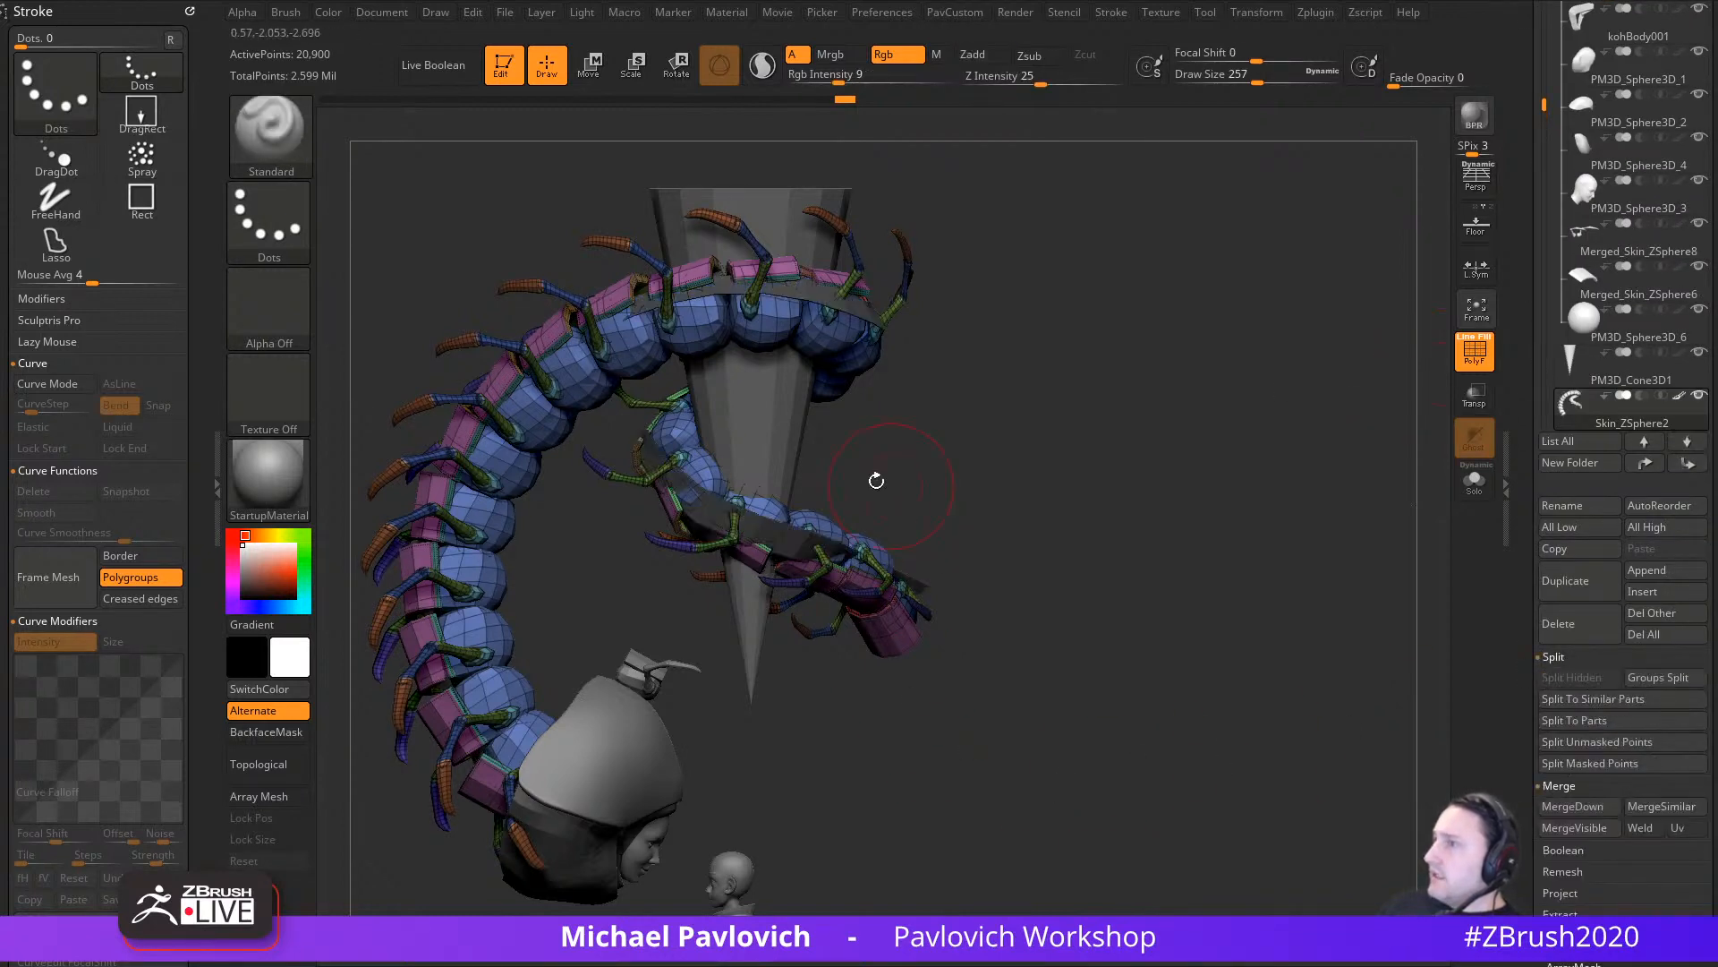
Step: Check the split-off strip Skin_ZSphere3 in Solo, hide it and return to the Skin_ZSphere2 body subtool
click(1590, 386)
drag(1548, 93, 1542, 183)
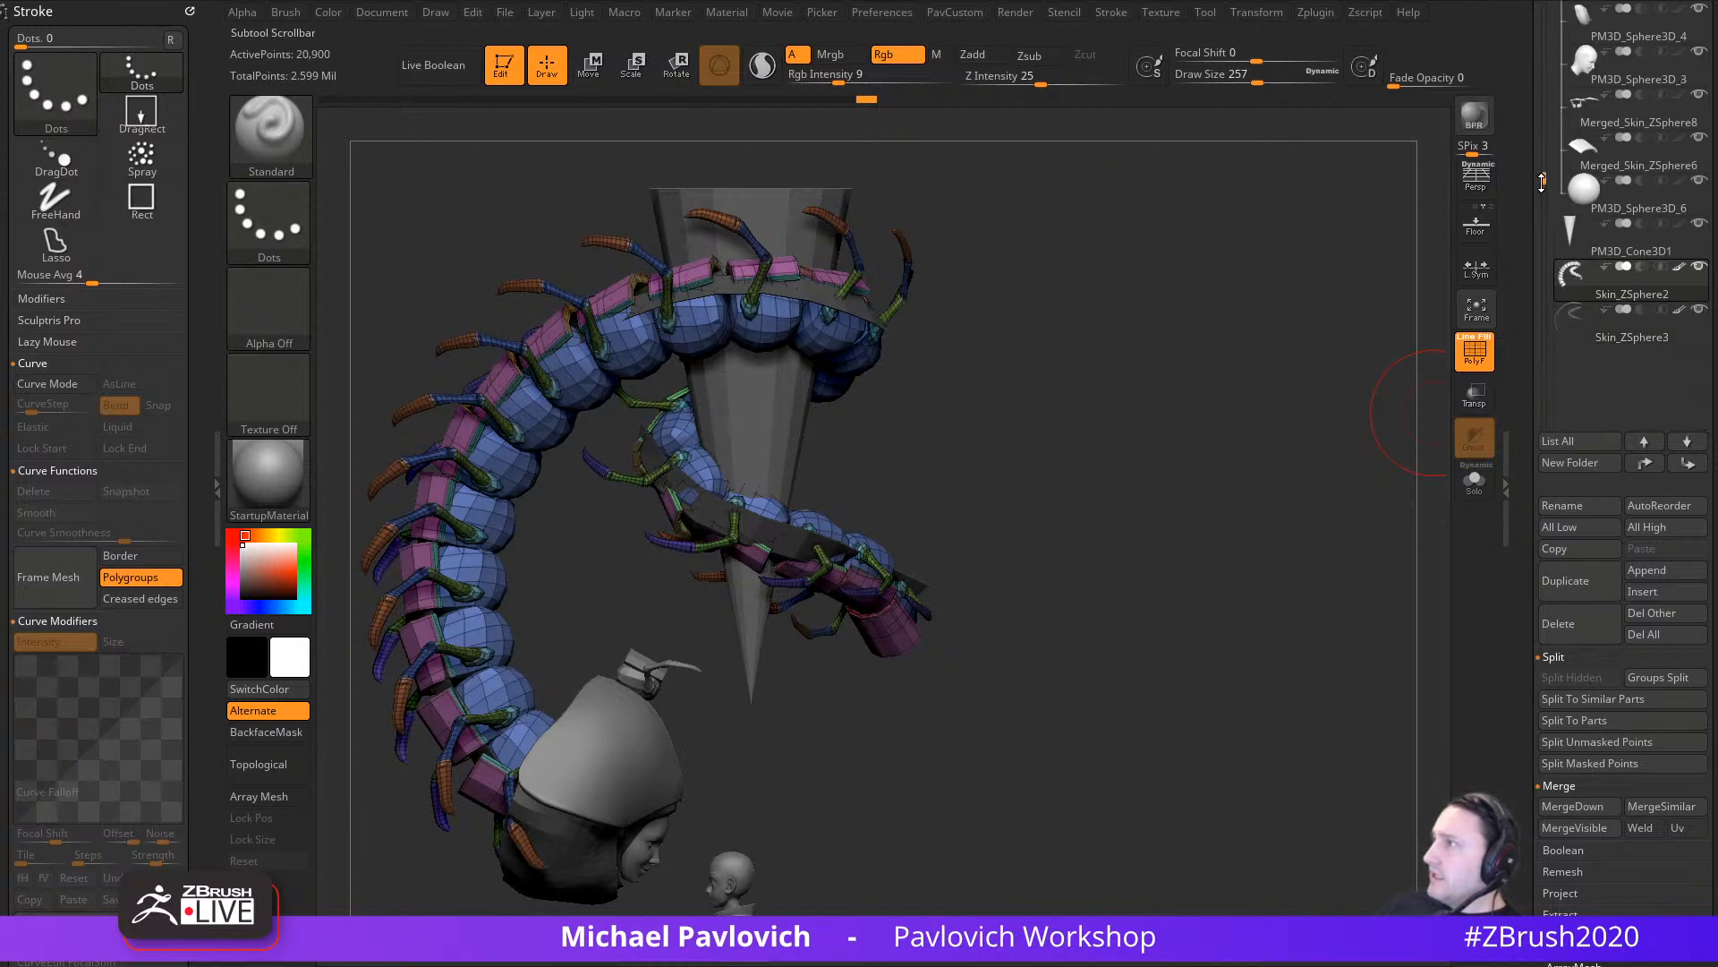
click(1575, 345)
drag(1279, 573, 1318, 558)
click(1475, 486)
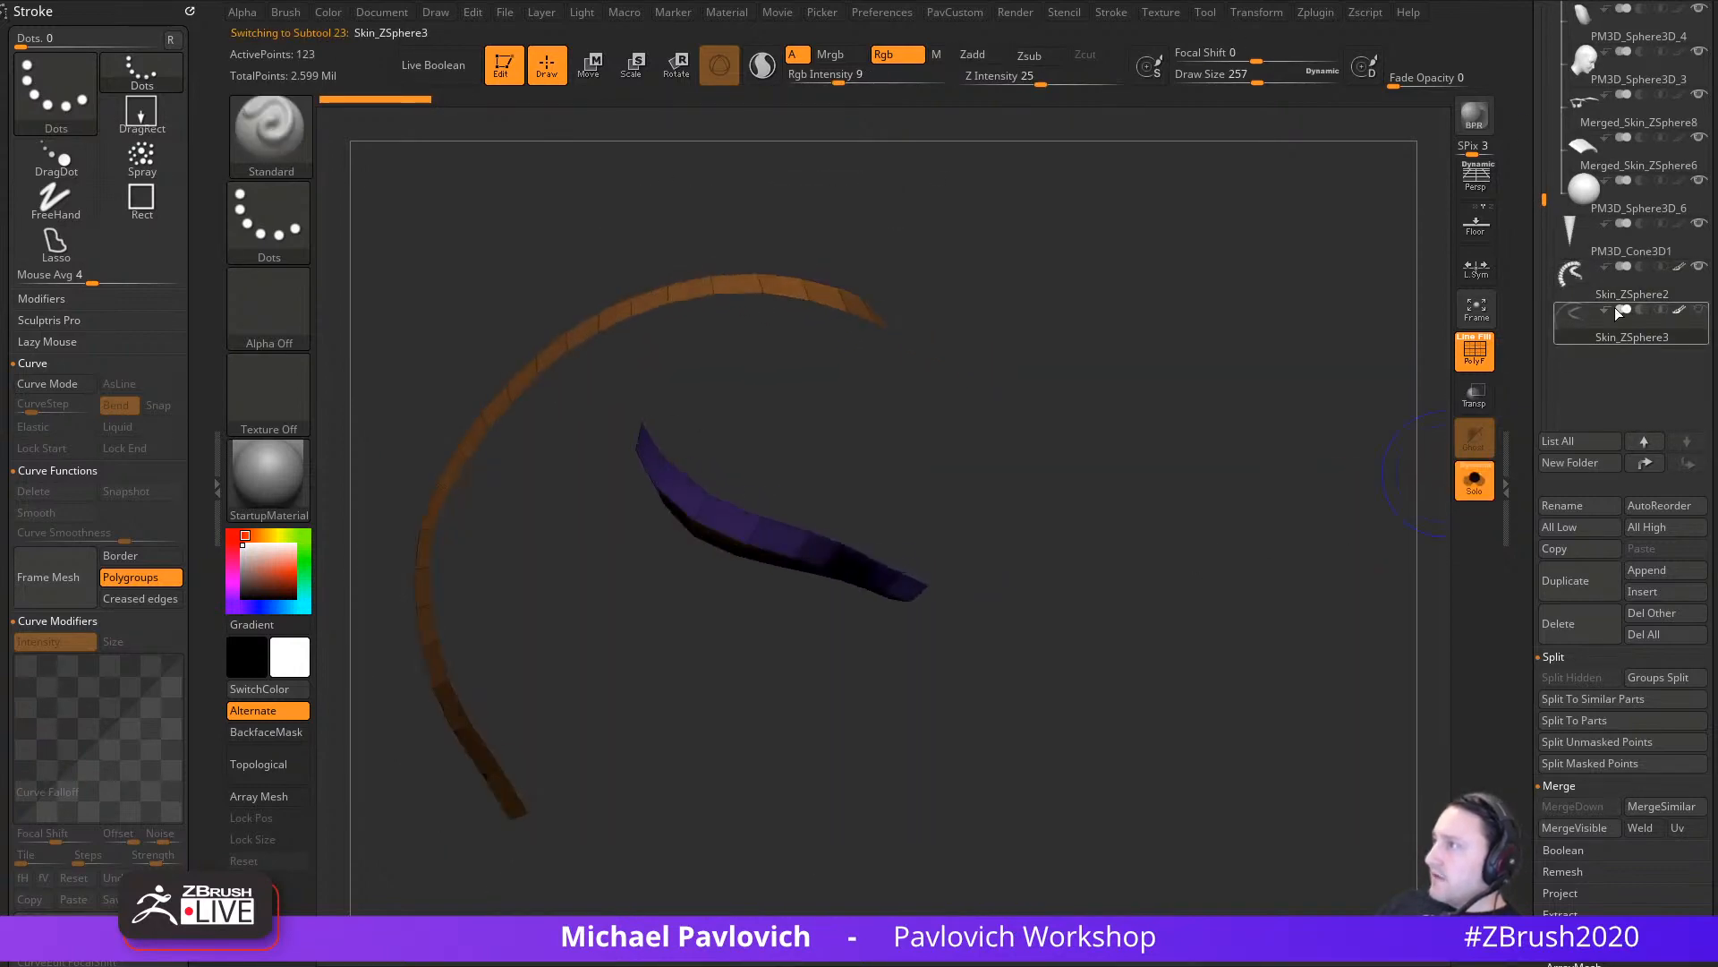
click(1467, 484)
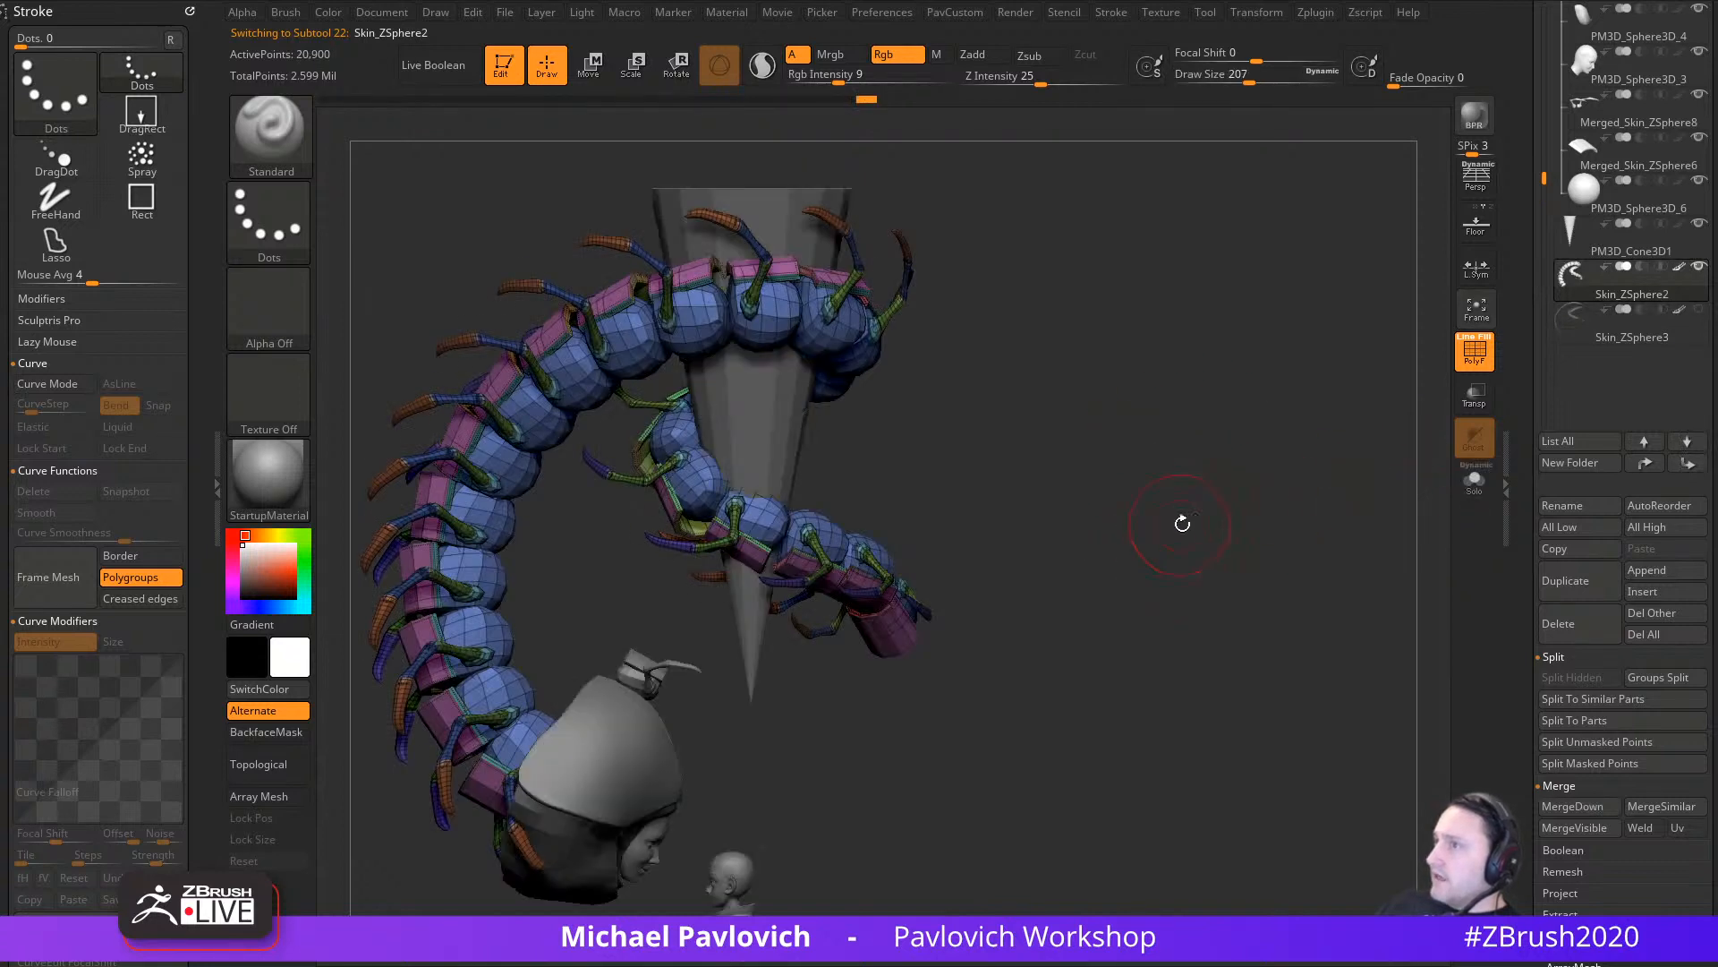
Step: Examine the segmented body from several angles, including its back, the attachment to the head and the wrap around the cone
drag(1181, 521, 1229, 534)
key(s)
mouse_move(1111, 476)
mouse_down()
mouse_move(1133, 479)
mouse_move(1113, 528)
mouse_move(1138, 529)
mouse_move(1171, 492)
mouse_move(1038, 521)
mouse_move(1196, 514)
mouse_move(1191, 491)
mouse_move(1147, 496)
mouse_move(1185, 493)
mouse_up()
key(s)
key(s)
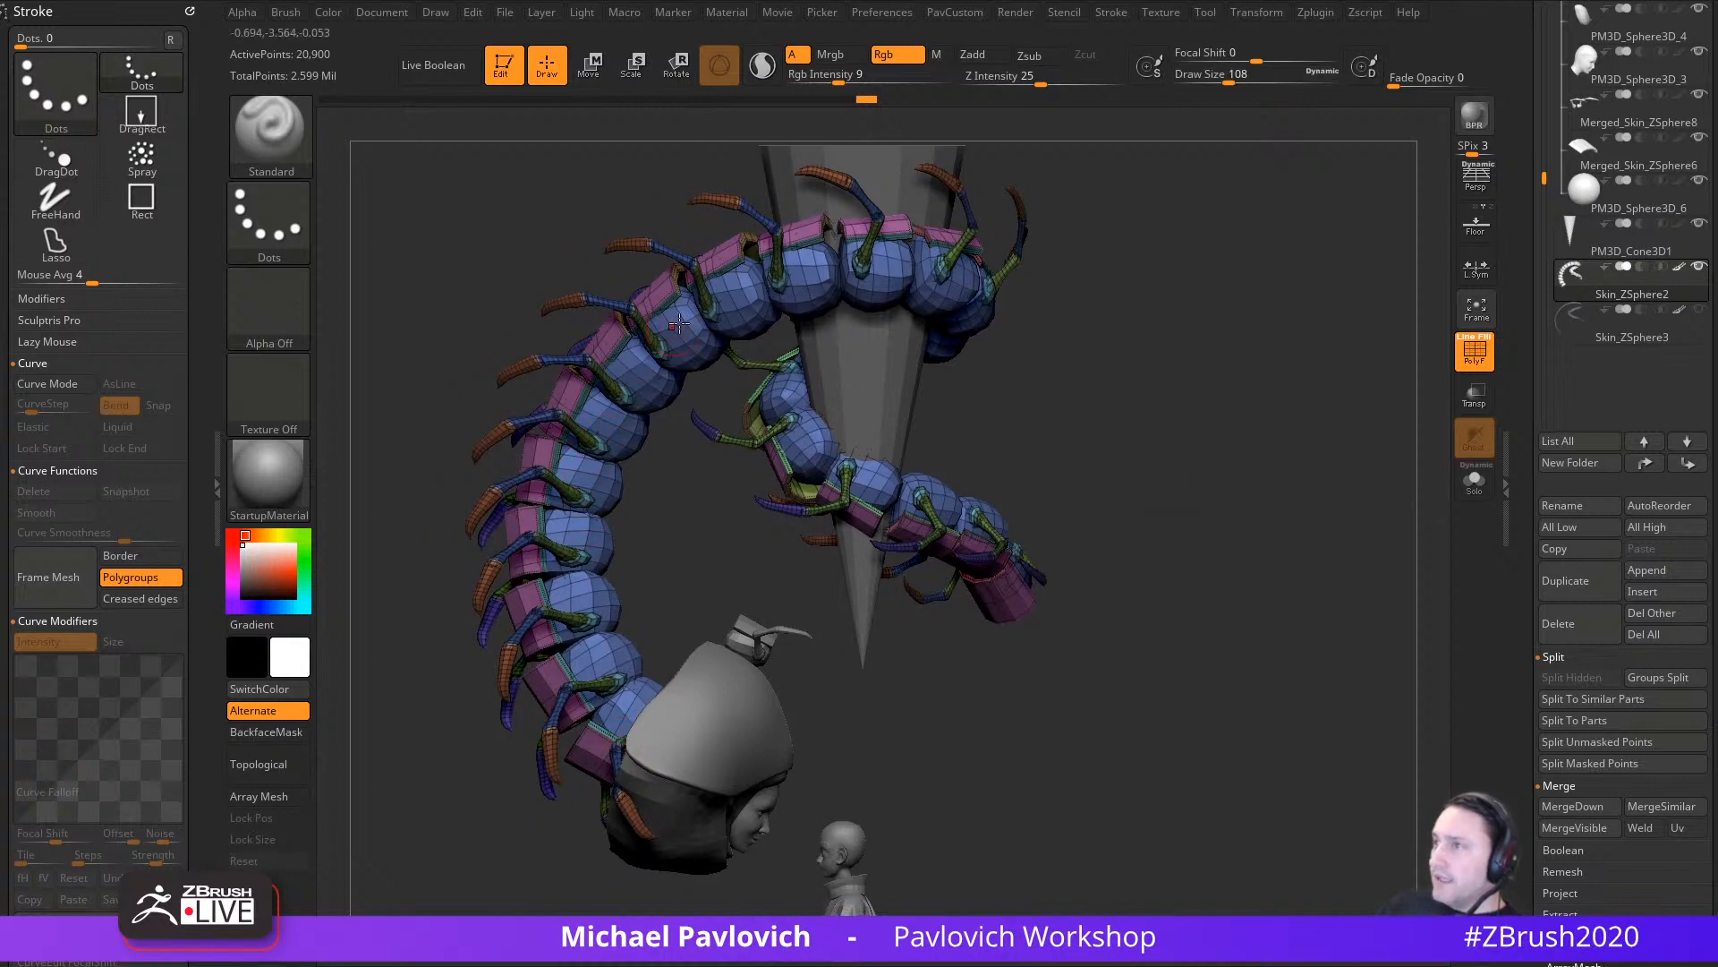
drag(1123, 402, 1168, 407)
key(s)
drag(1168, 407, 1139, 408)
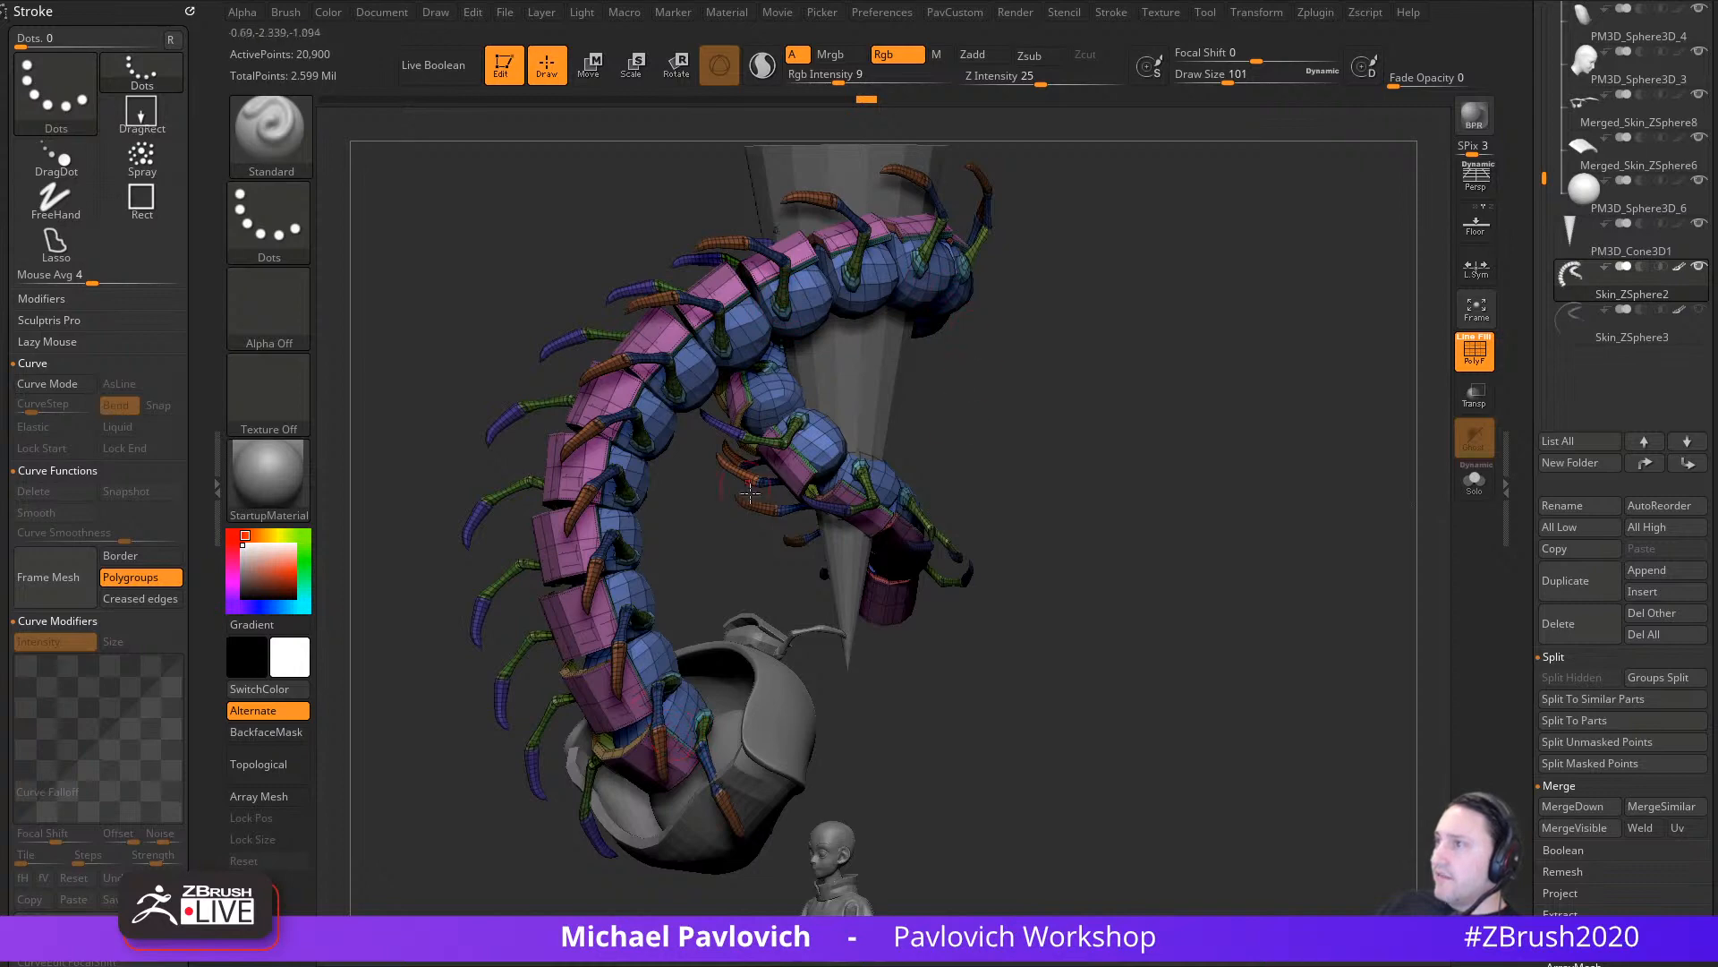
mouse_move(1150, 582)
mouse_down()
mouse_move(1208, 606)
mouse_move(1156, 612)
mouse_move(1213, 582)
mouse_move(1195, 603)
mouse_up()
key(s)
key(s)
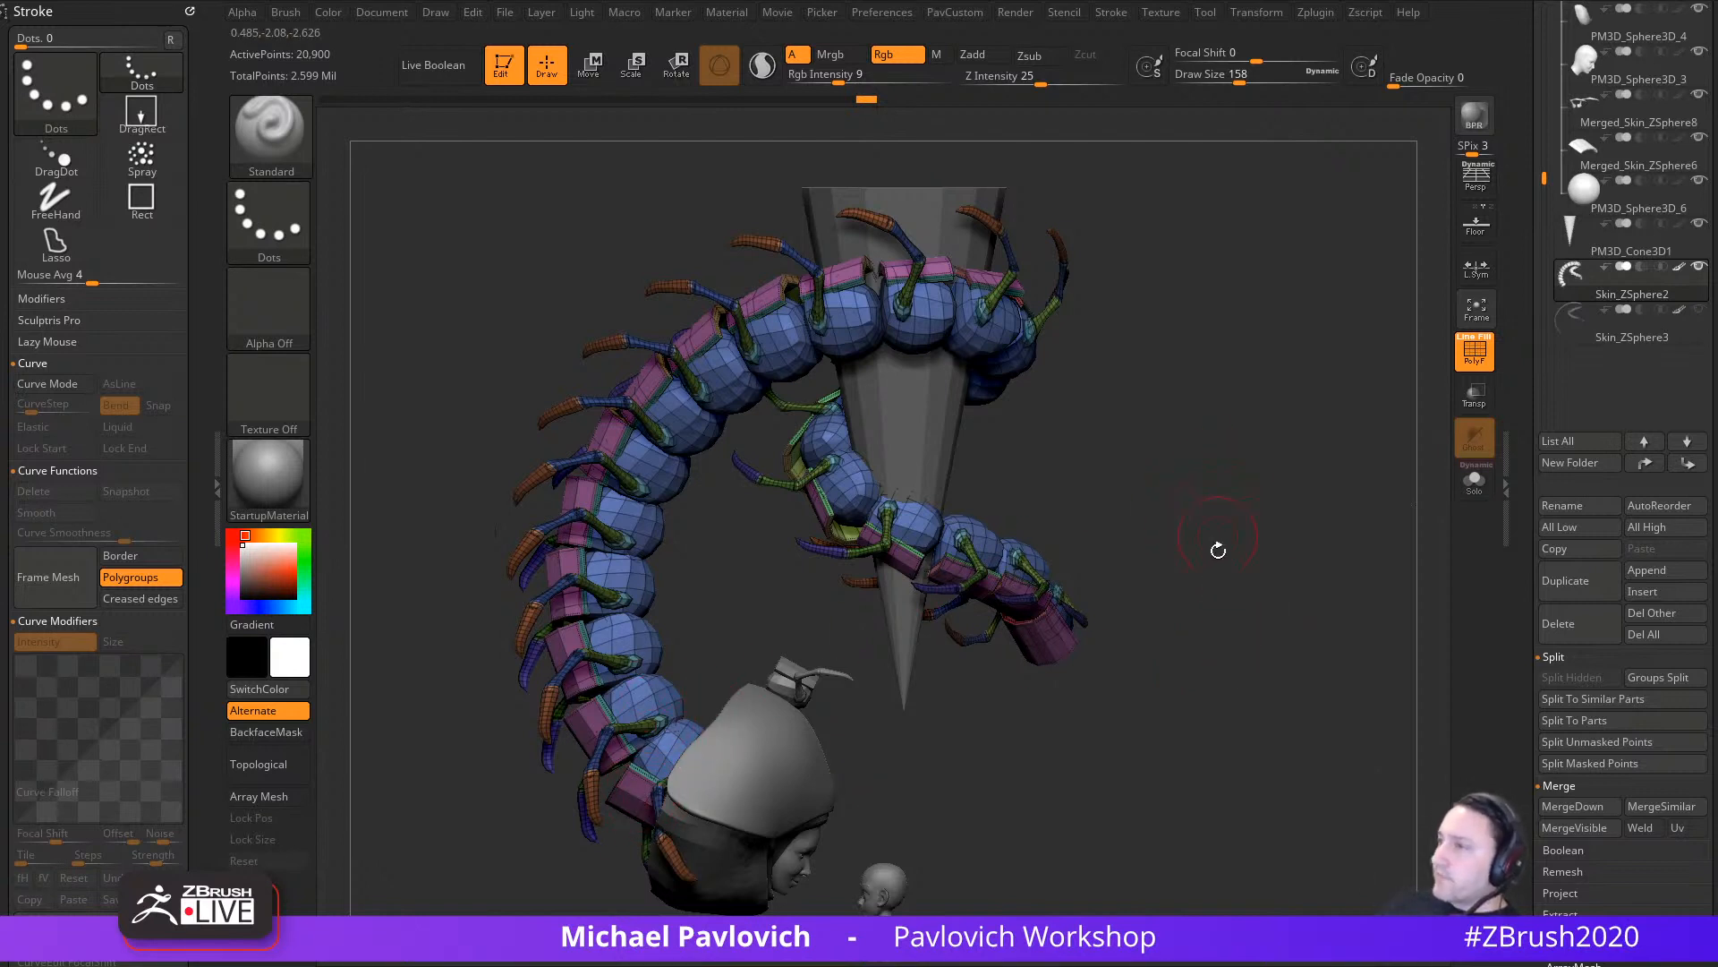
drag(1218, 549, 1334, 534)
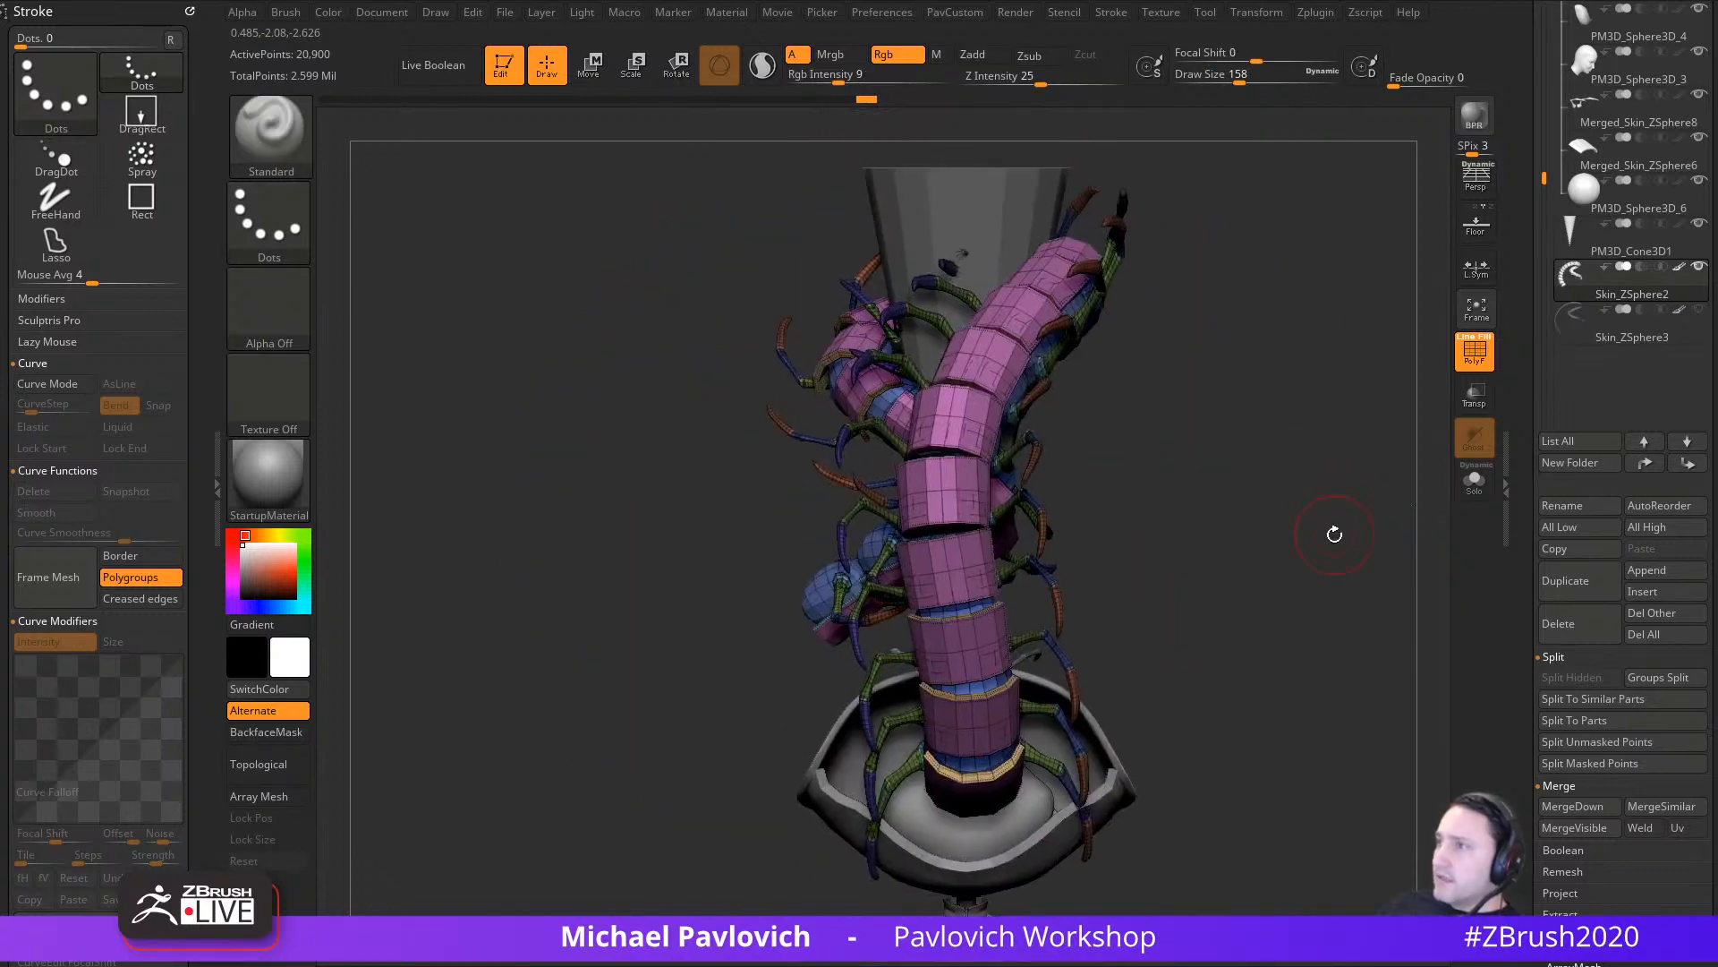
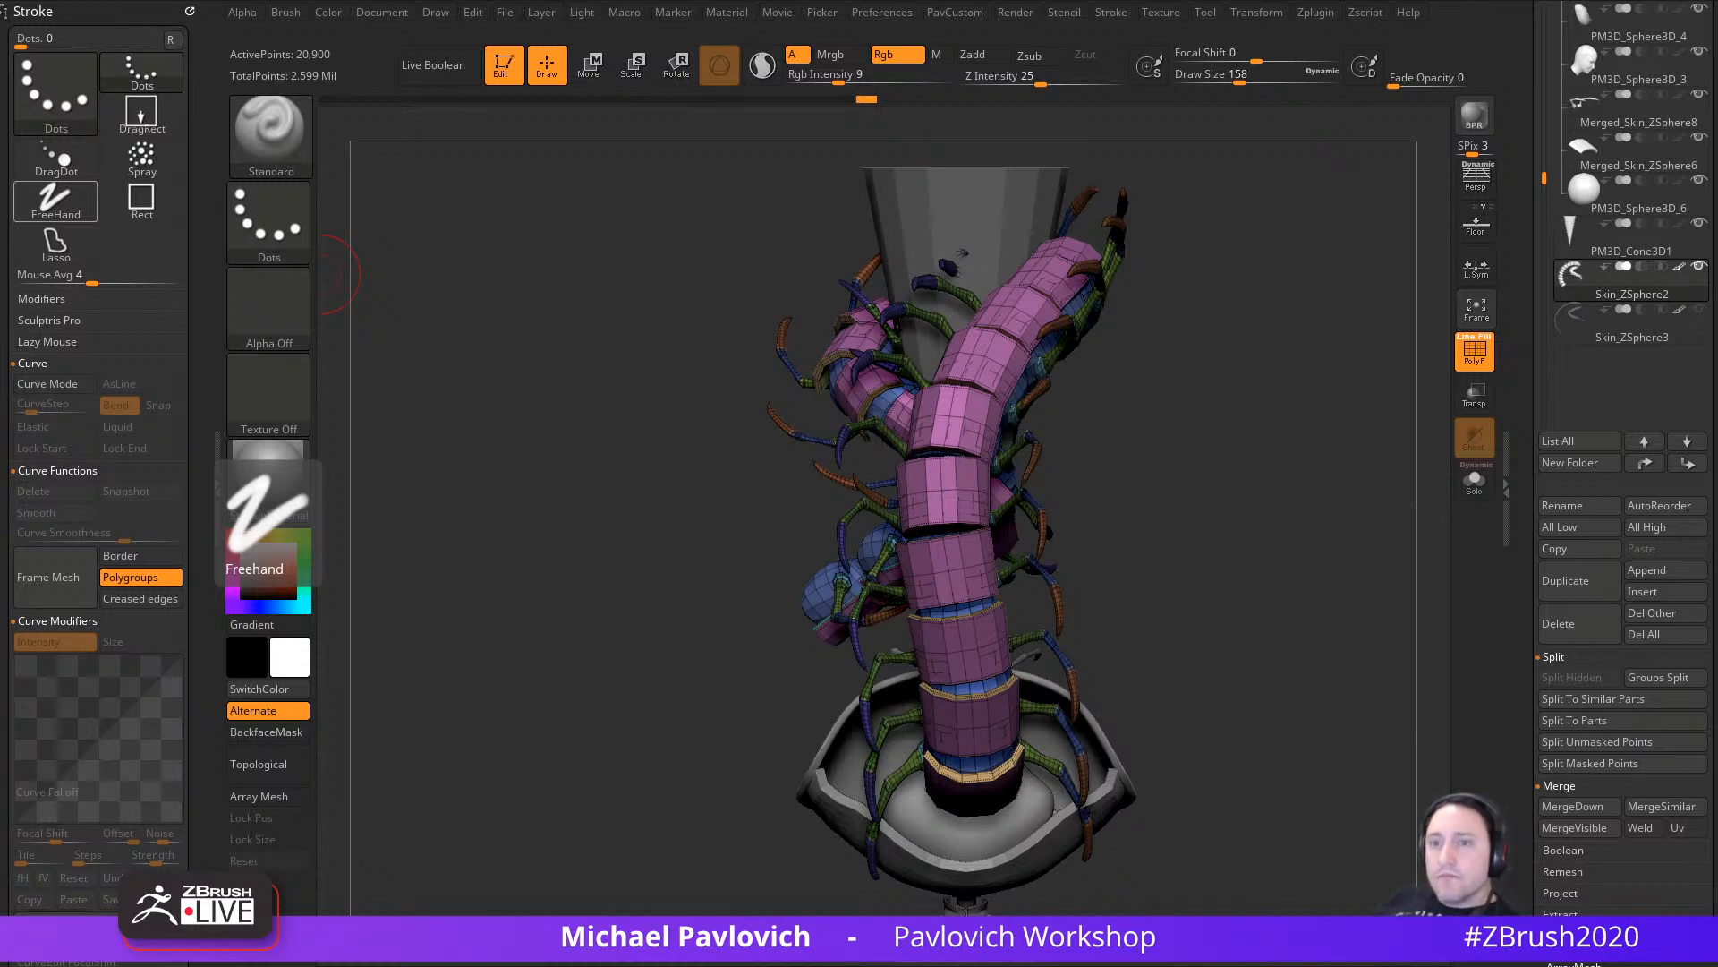
mouse_move(1324, 470)
mouse_down()
mouse_move(1247, 499)
mouse_move(1235, 549)
mouse_move(1253, 552)
mouse_move(1224, 567)
mouse_up()
key(s)
key(s)
key(s)
drag(1227, 568, 1261, 573)
key(s)
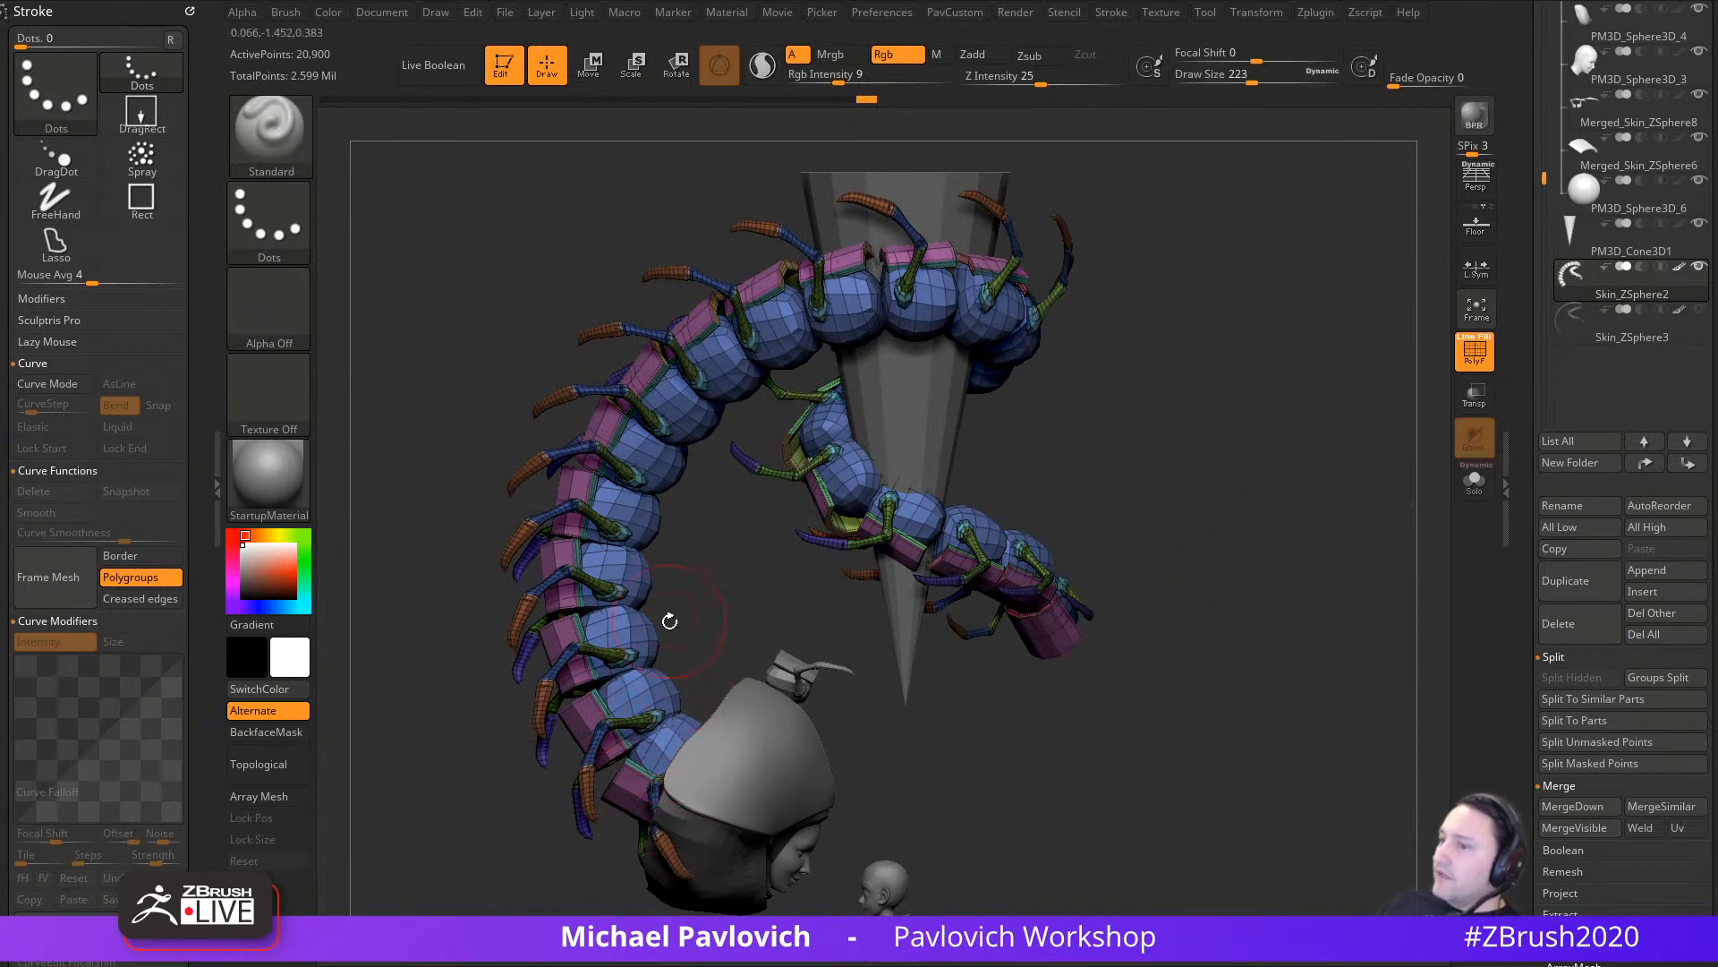
Step: Compare the body's shape around the cone with the reference image overlay
drag(1119, 526, 1233, 331)
key(shift+z)
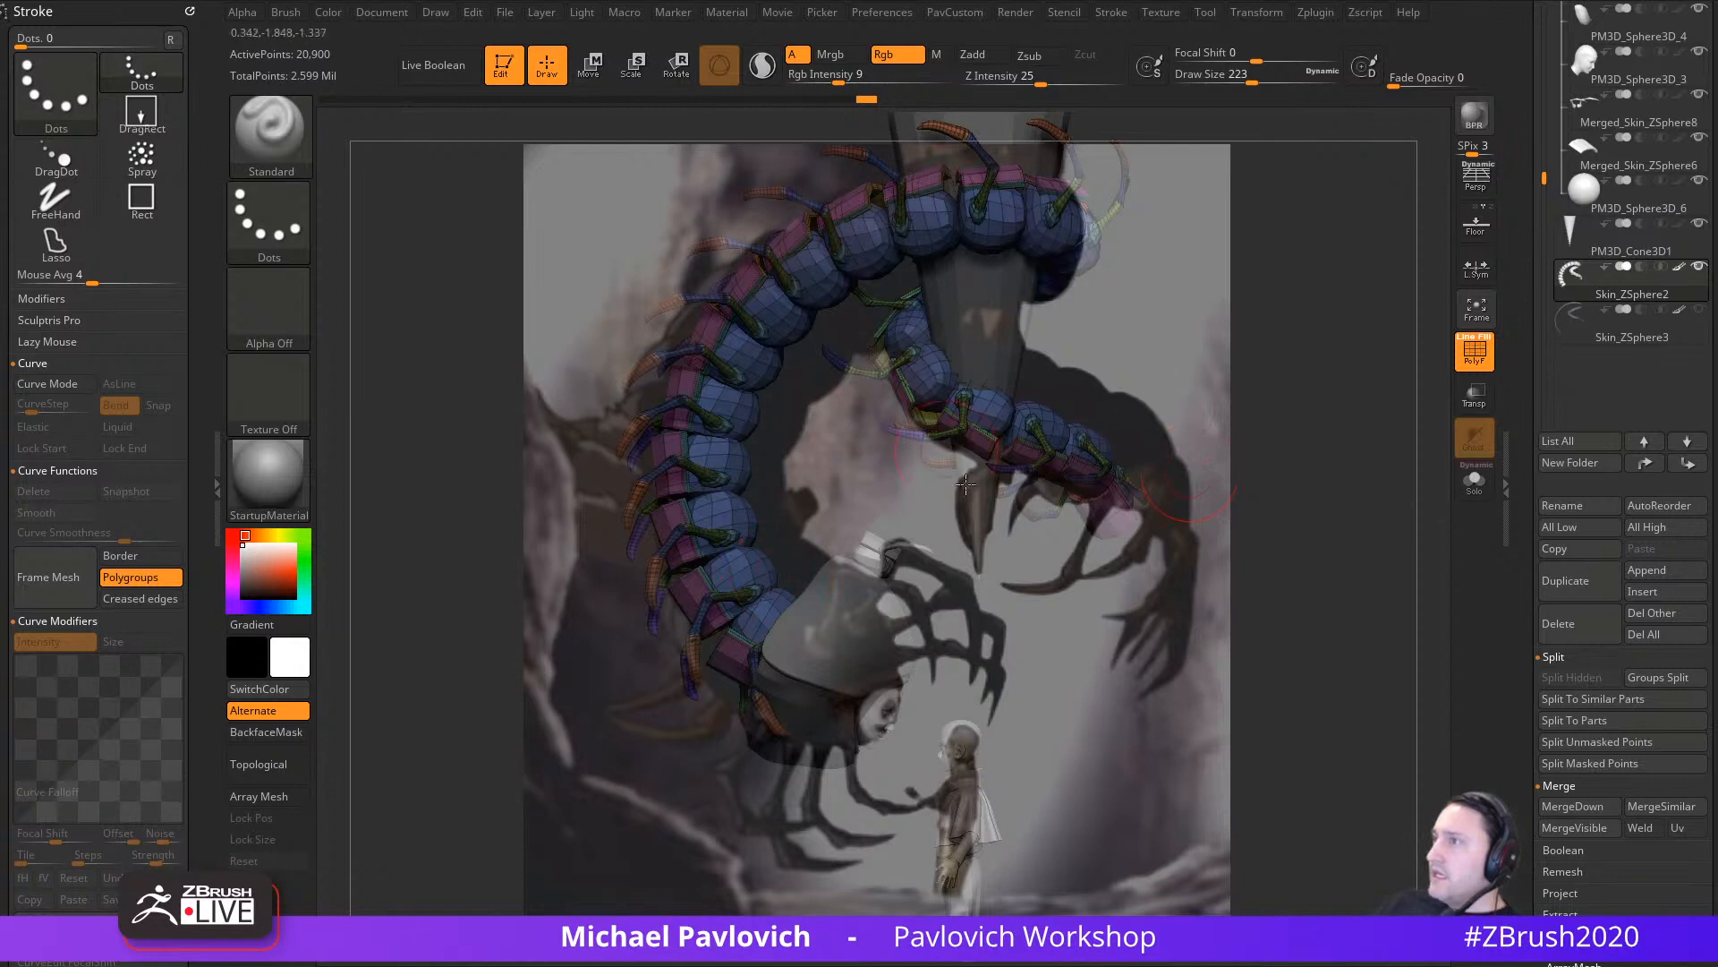
key(shift+z)
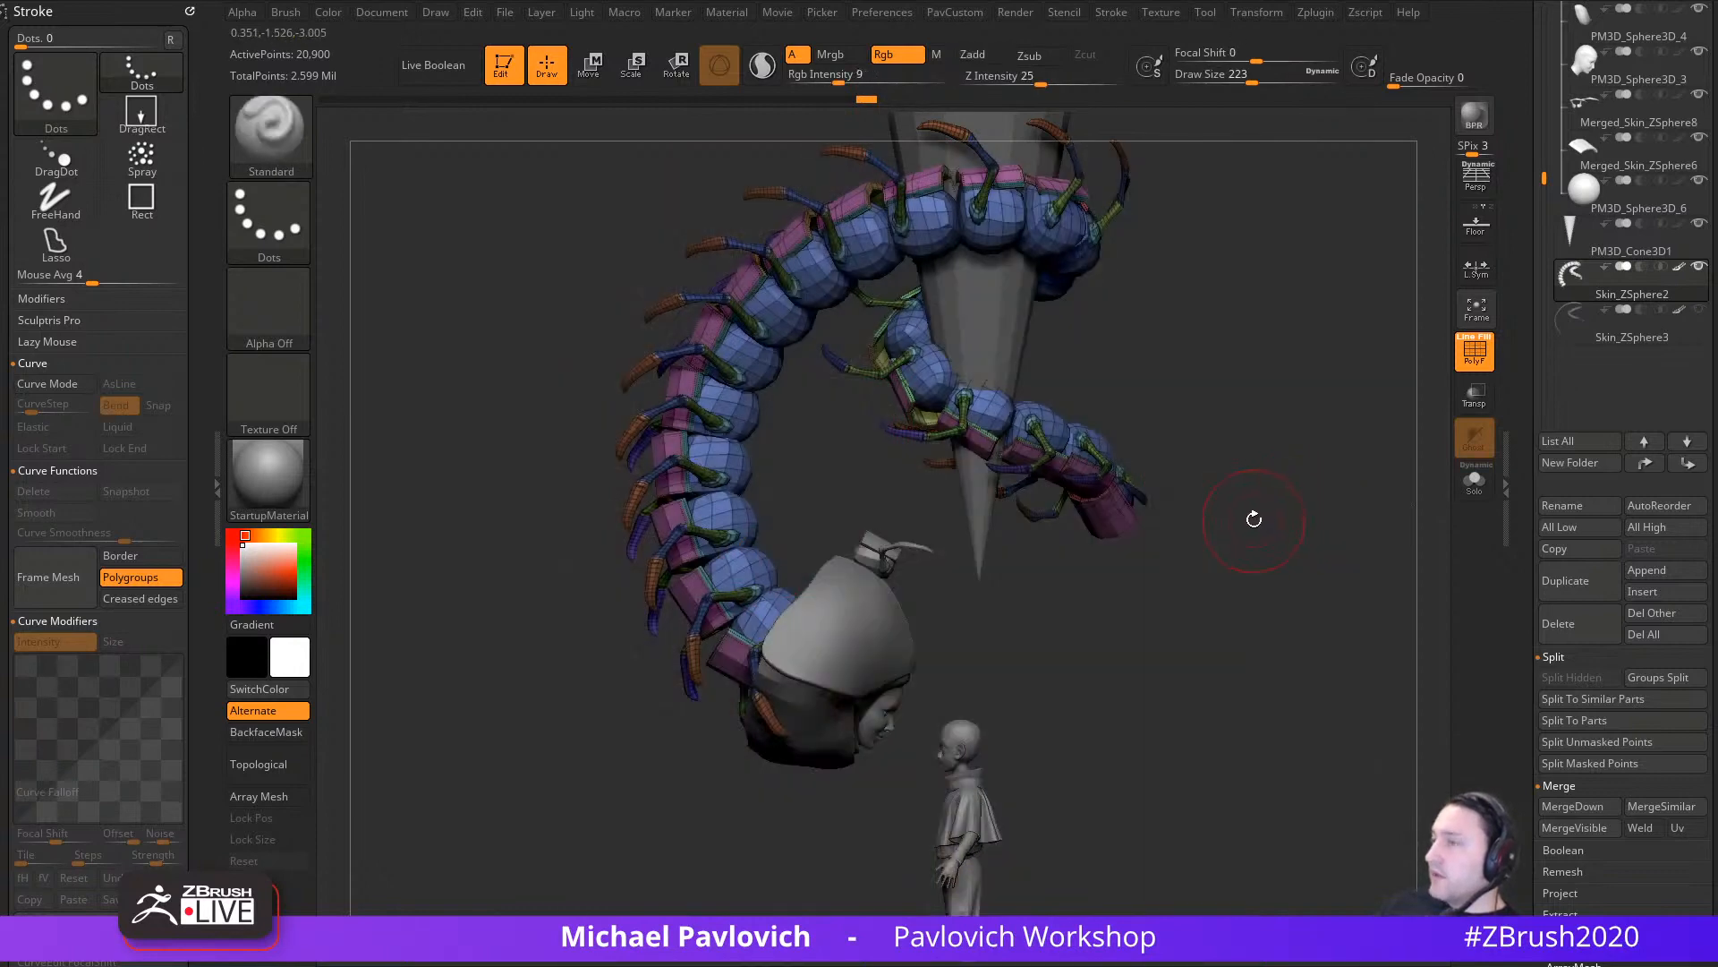
key(s)
mouse_move(1239, 524)
mouse_down()
mouse_move(1271, 527)
mouse_move(1247, 529)
mouse_up()
key(s)
alt+drag(1250, 533, 1260, 552)
key(s)
mouse_move(1243, 593)
alt+mouse_down()
mouse_move(1230, 639)
mouse_move(1253, 633)
alt+mouse_up()
key(s)
key(s)
Step: Leave edit mode, clear the canvas and place a PolyMesh3D star as a new editable tool
click(1239, 629)
key(t)
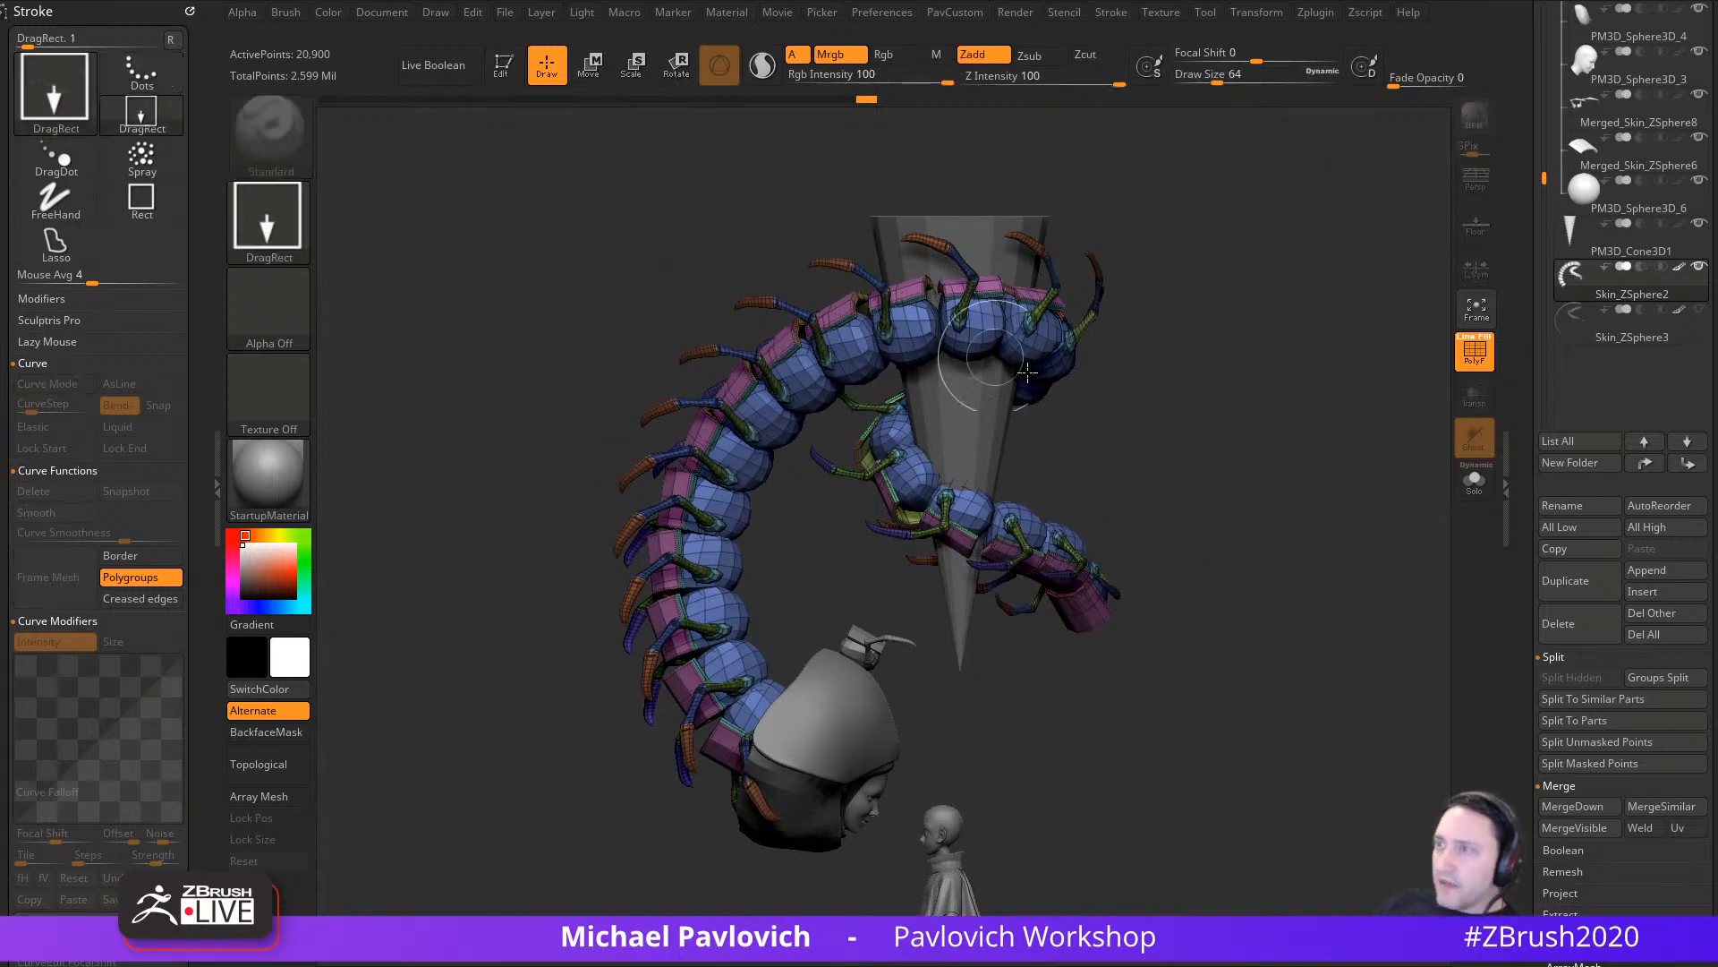
key(ctrl+n)
drag(1519, 841, 1519, 305)
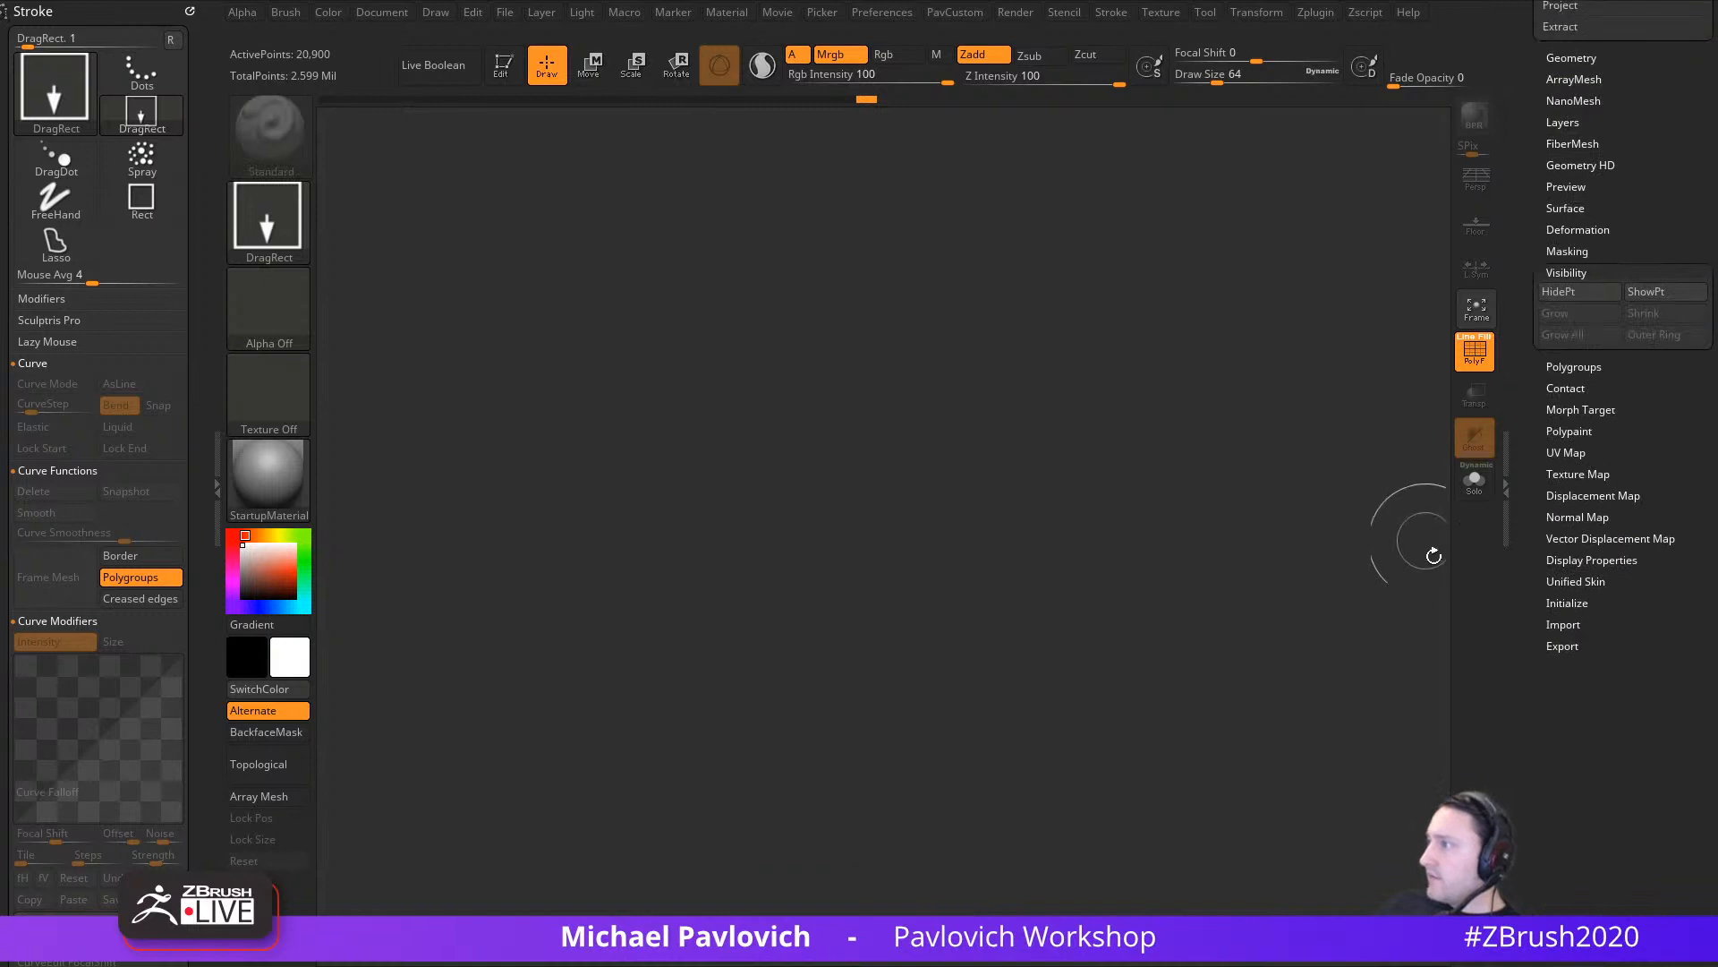
click(1540, 511)
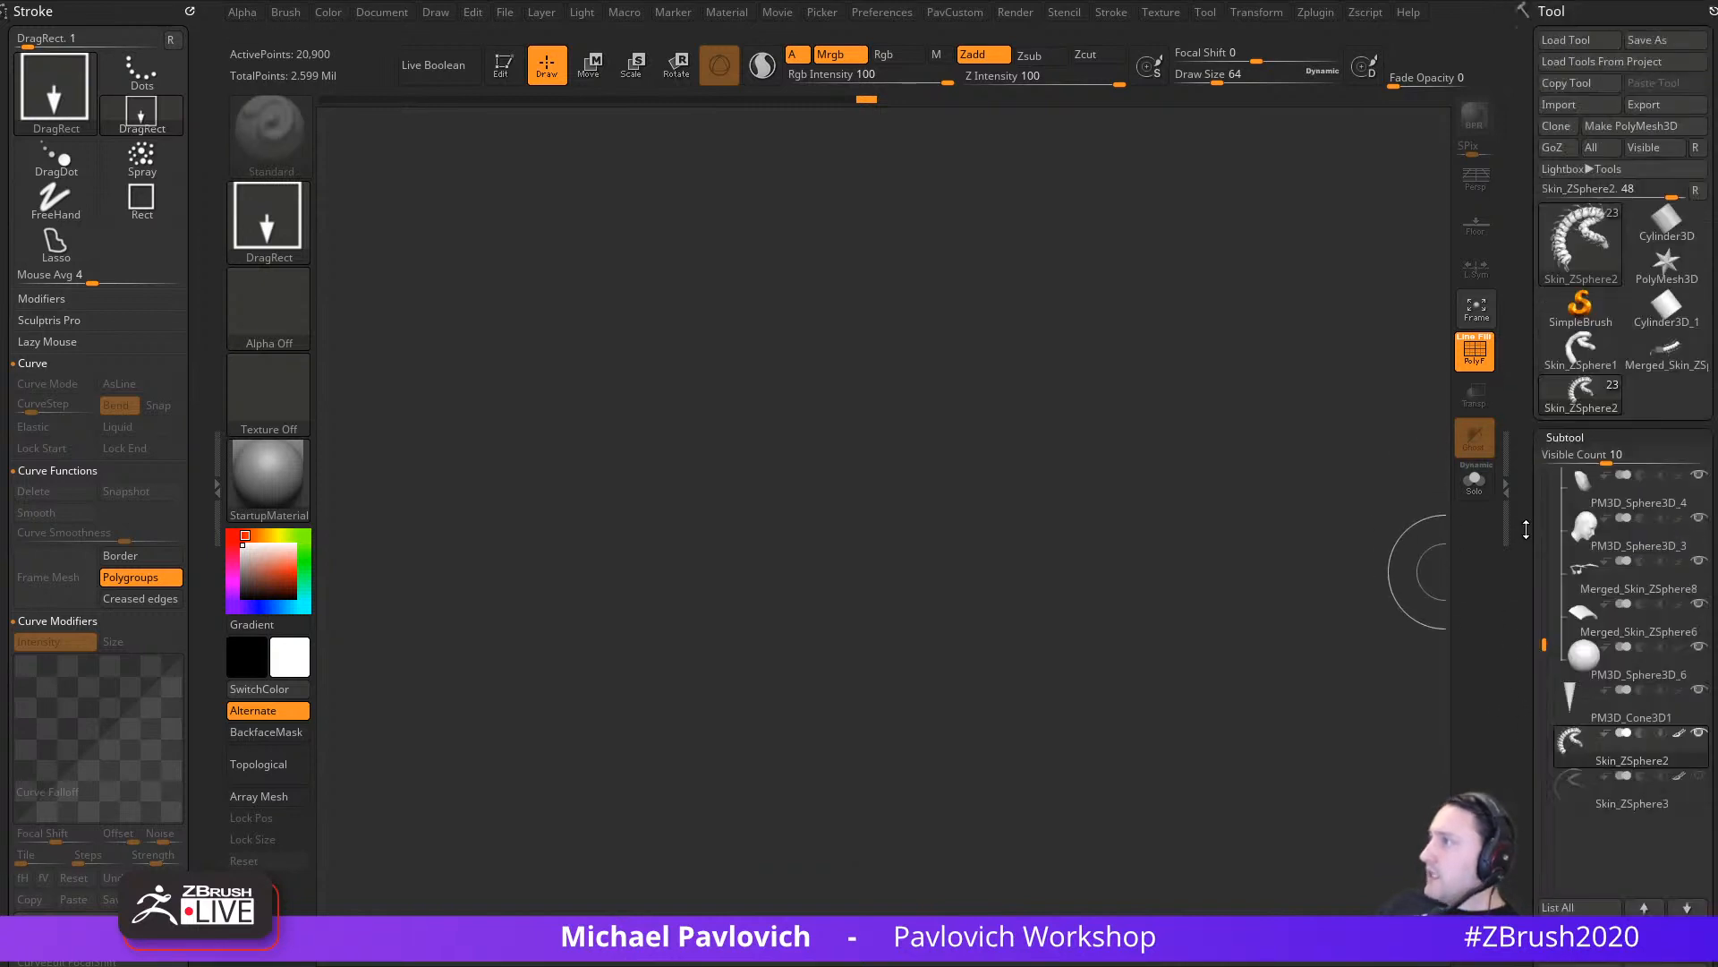
click(1655, 264)
drag(887, 672, 992, 762)
key(t)
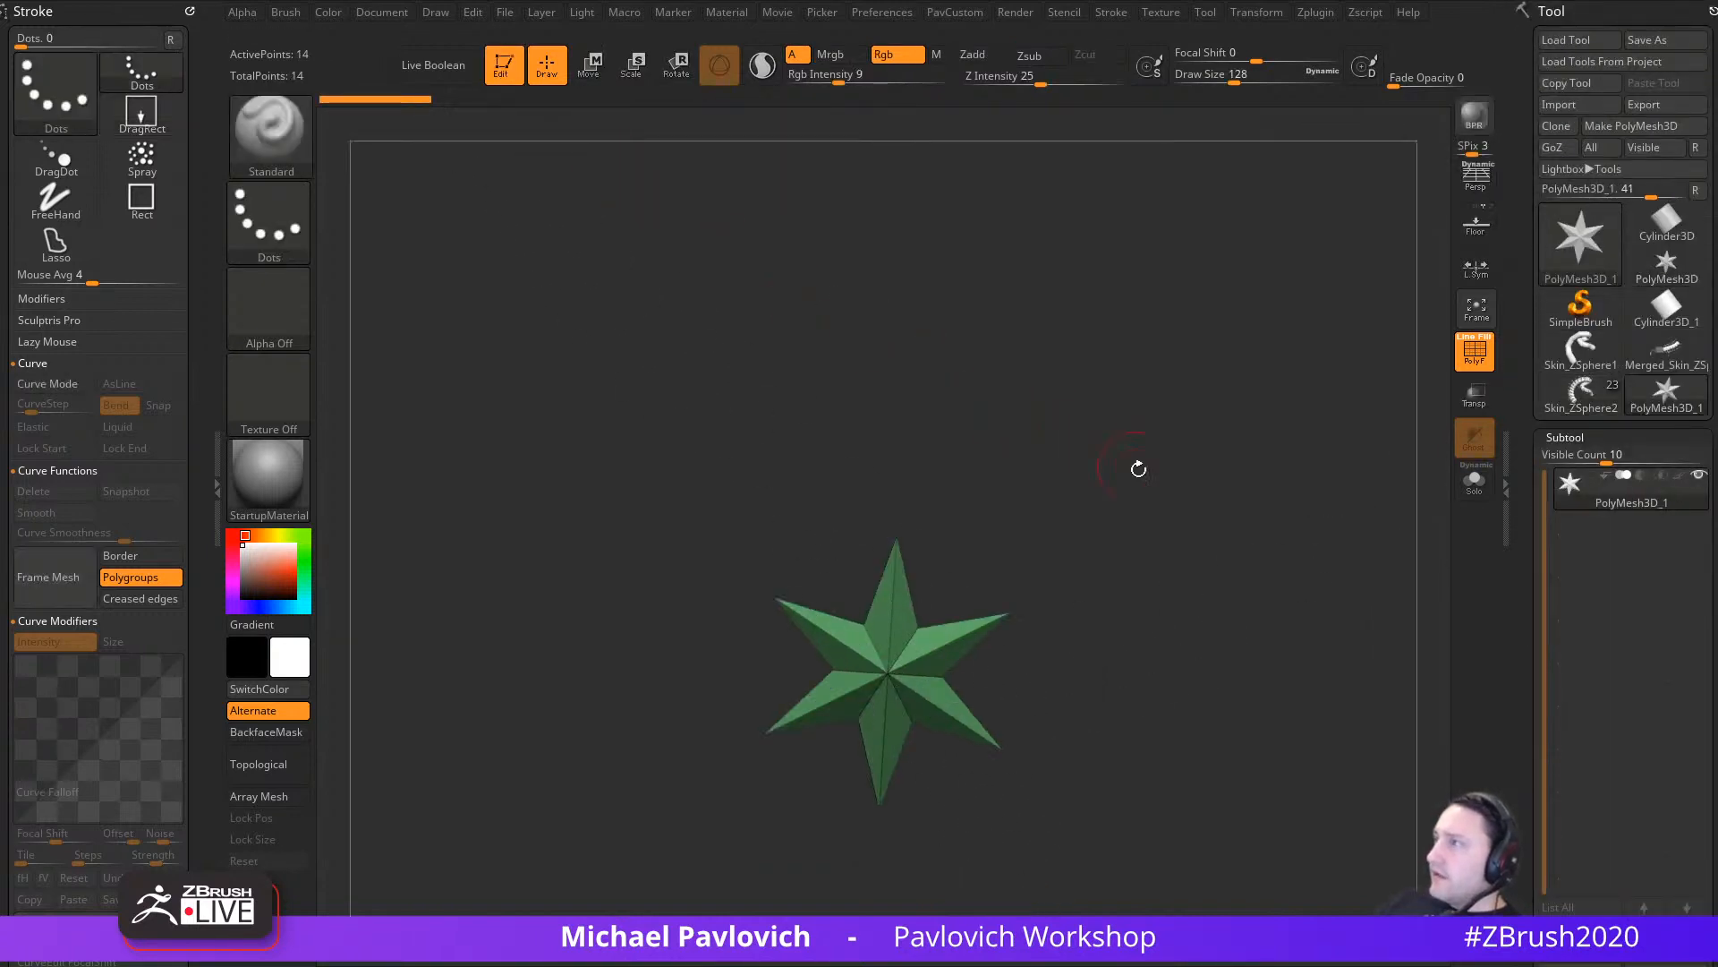
Step: Initialize the star as a QGrid plane with X, Y and Z Res 1, and turn on Double display
mouse_move(1523, 621)
mouse_down()
mouse_move(1519, 313)
mouse_move(1532, 595)
mouse_move(1547, 379)
mouse_up()
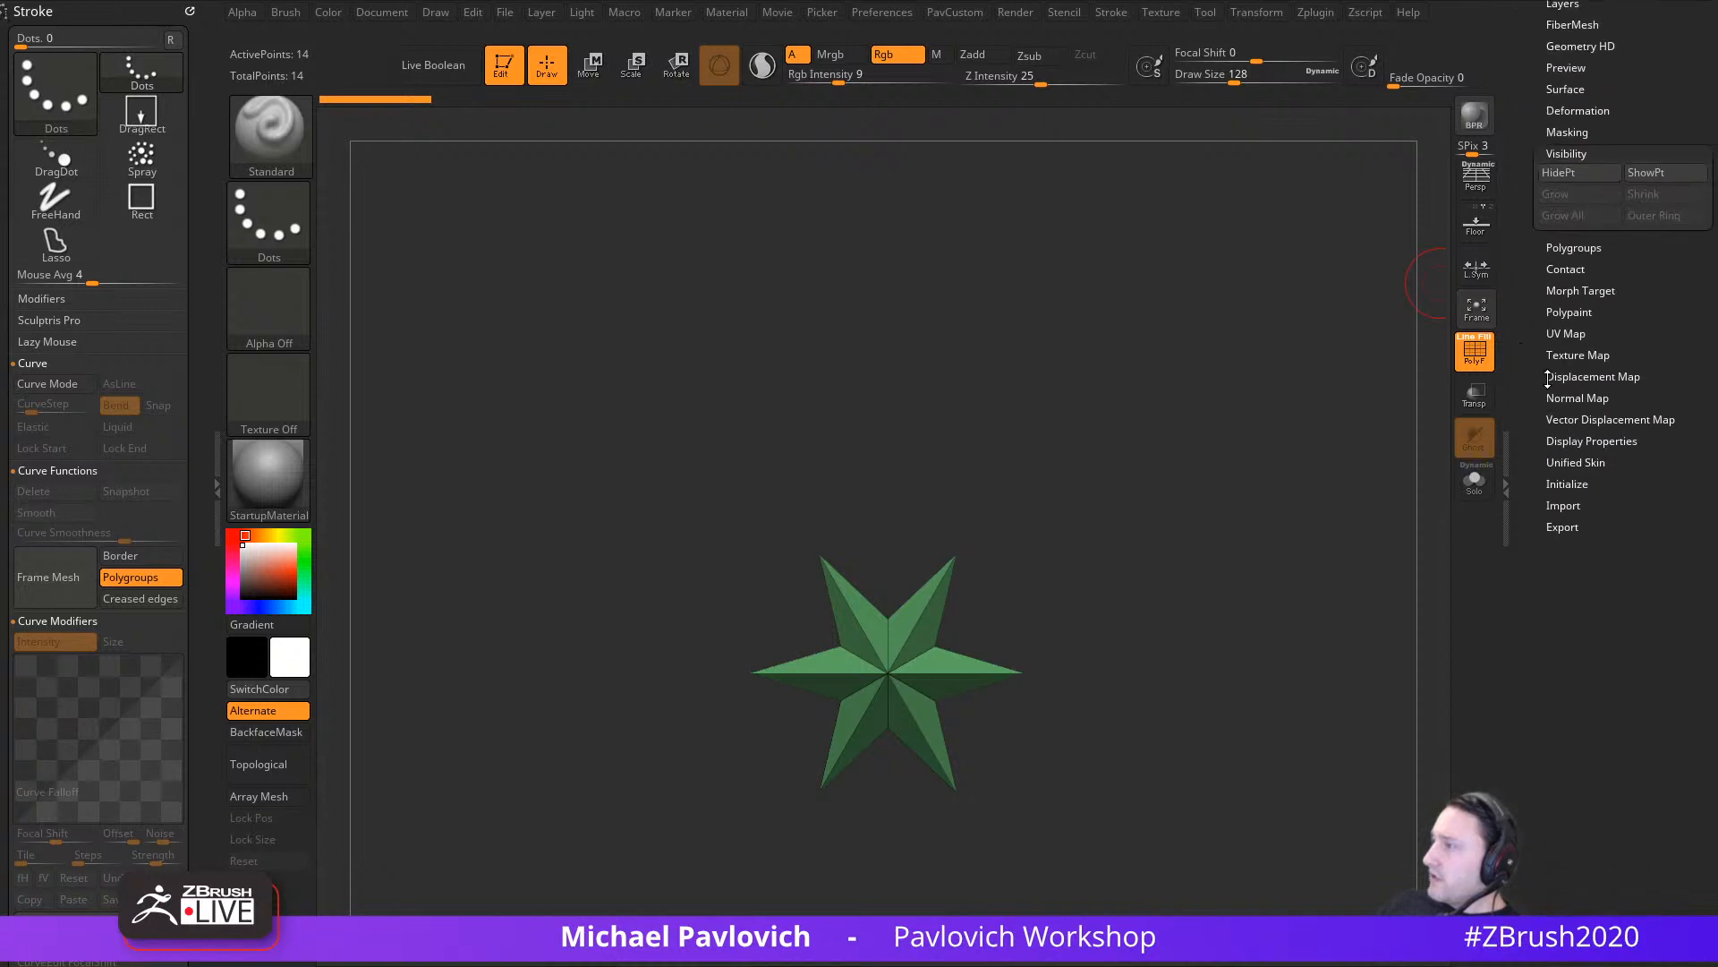
shift+click(1562, 482)
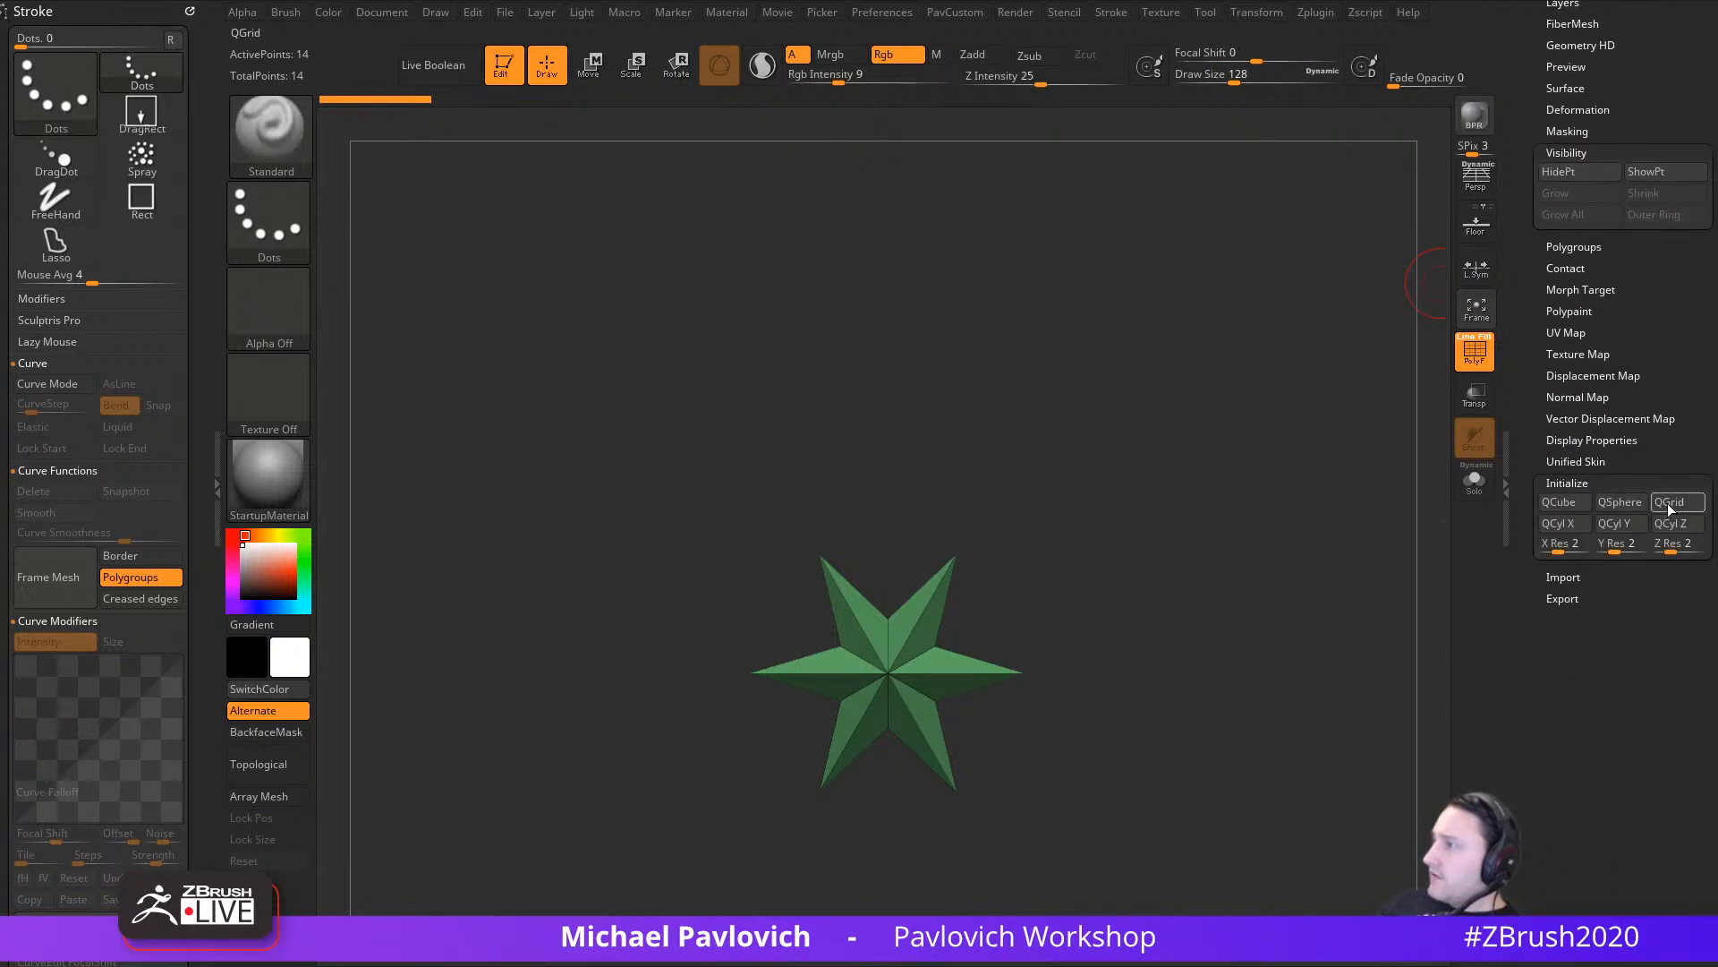
click(1558, 544)
text(1)
click(1614, 543)
text(1)
click(1671, 543)
text(1)
click(1671, 503)
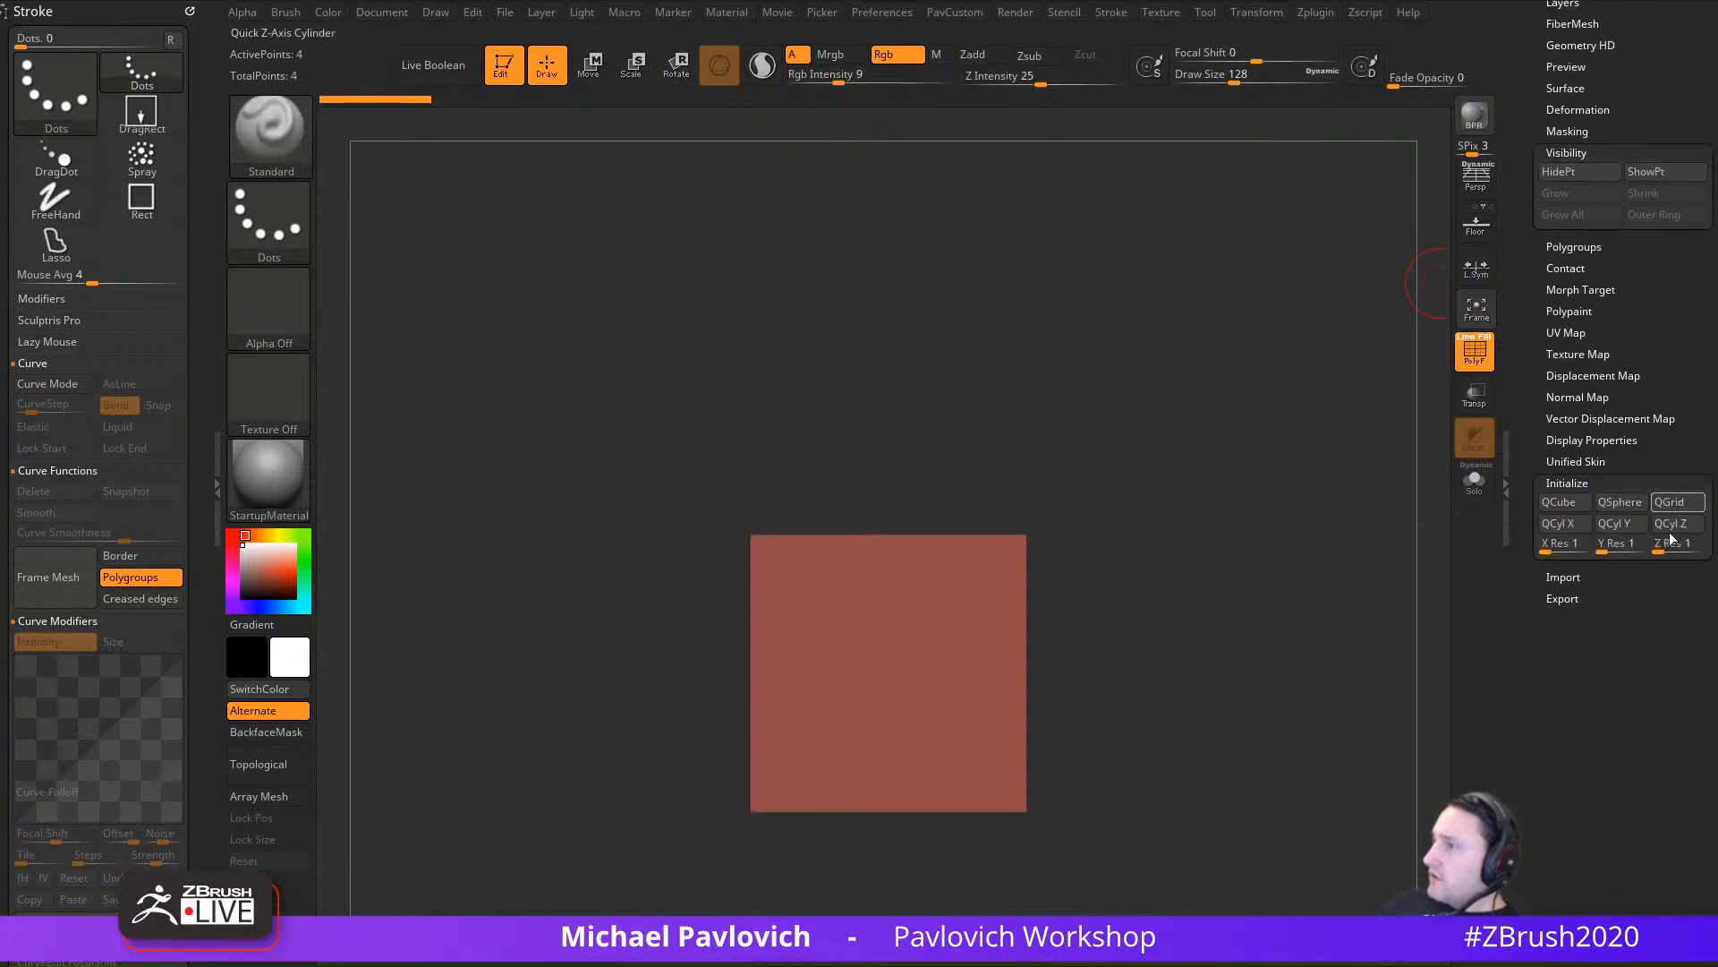
drag(1408, 369, 1253, 474)
click(1586, 440)
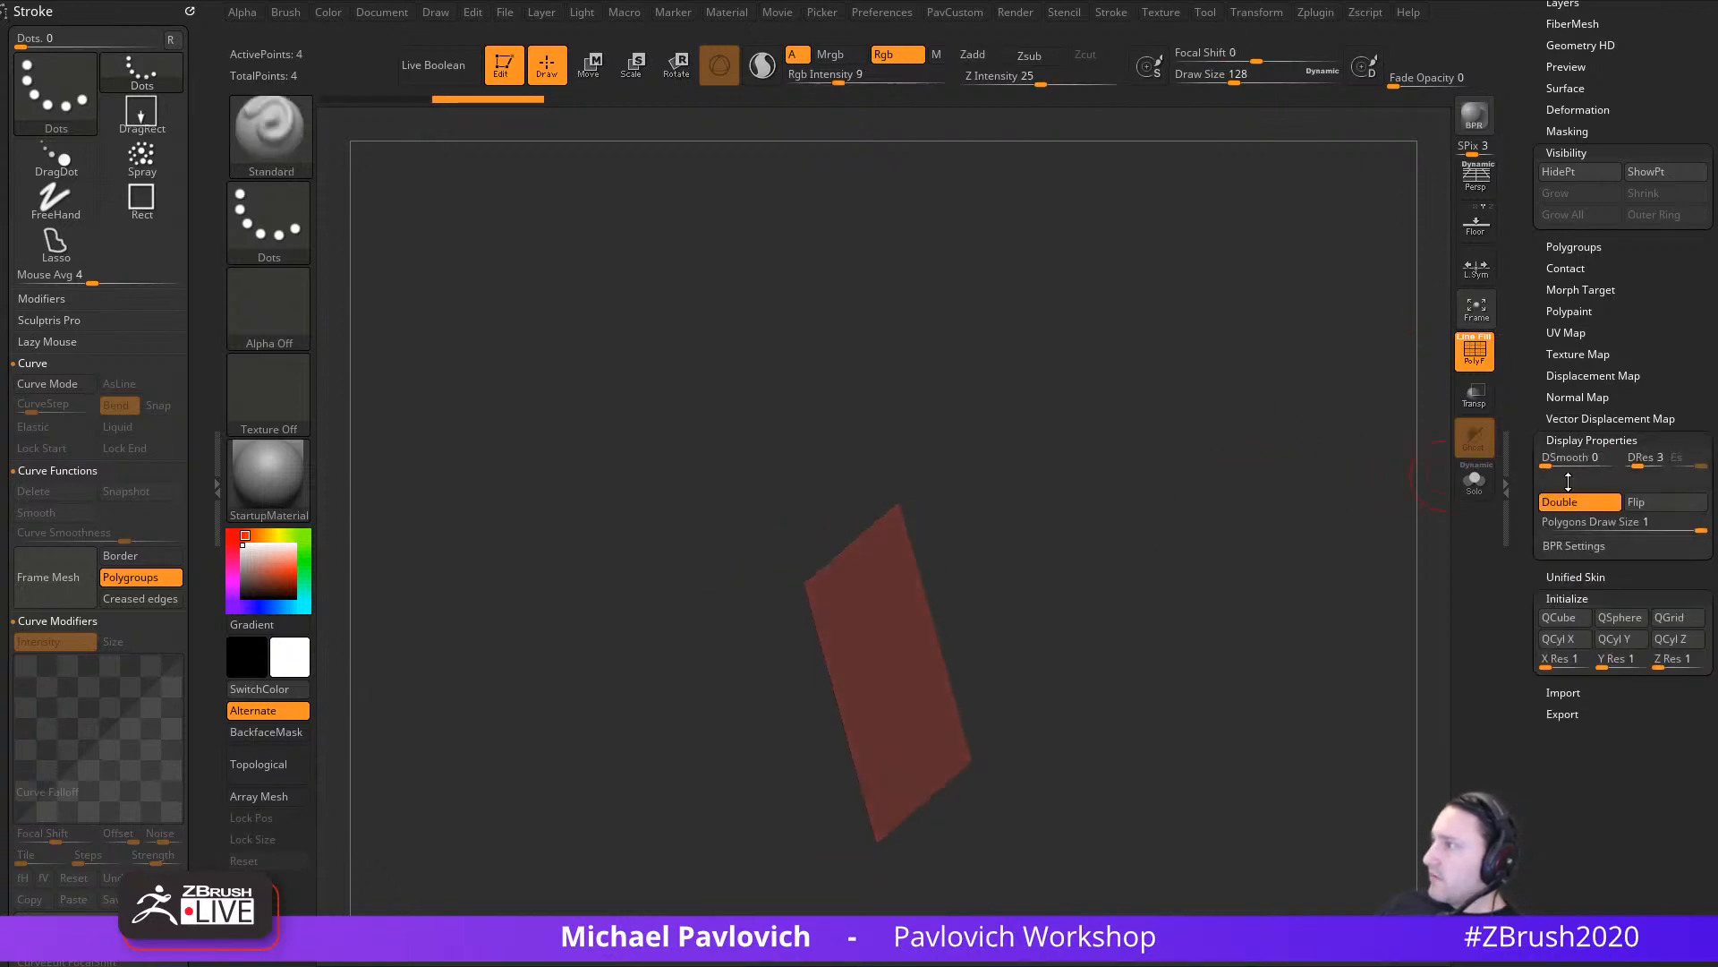
Step: Turn off Double display for the plane and set the draw size to 140
mouse_move(1397, 537)
mouse_down()
mouse_move(1289, 541)
mouse_move(1361, 537)
mouse_up()
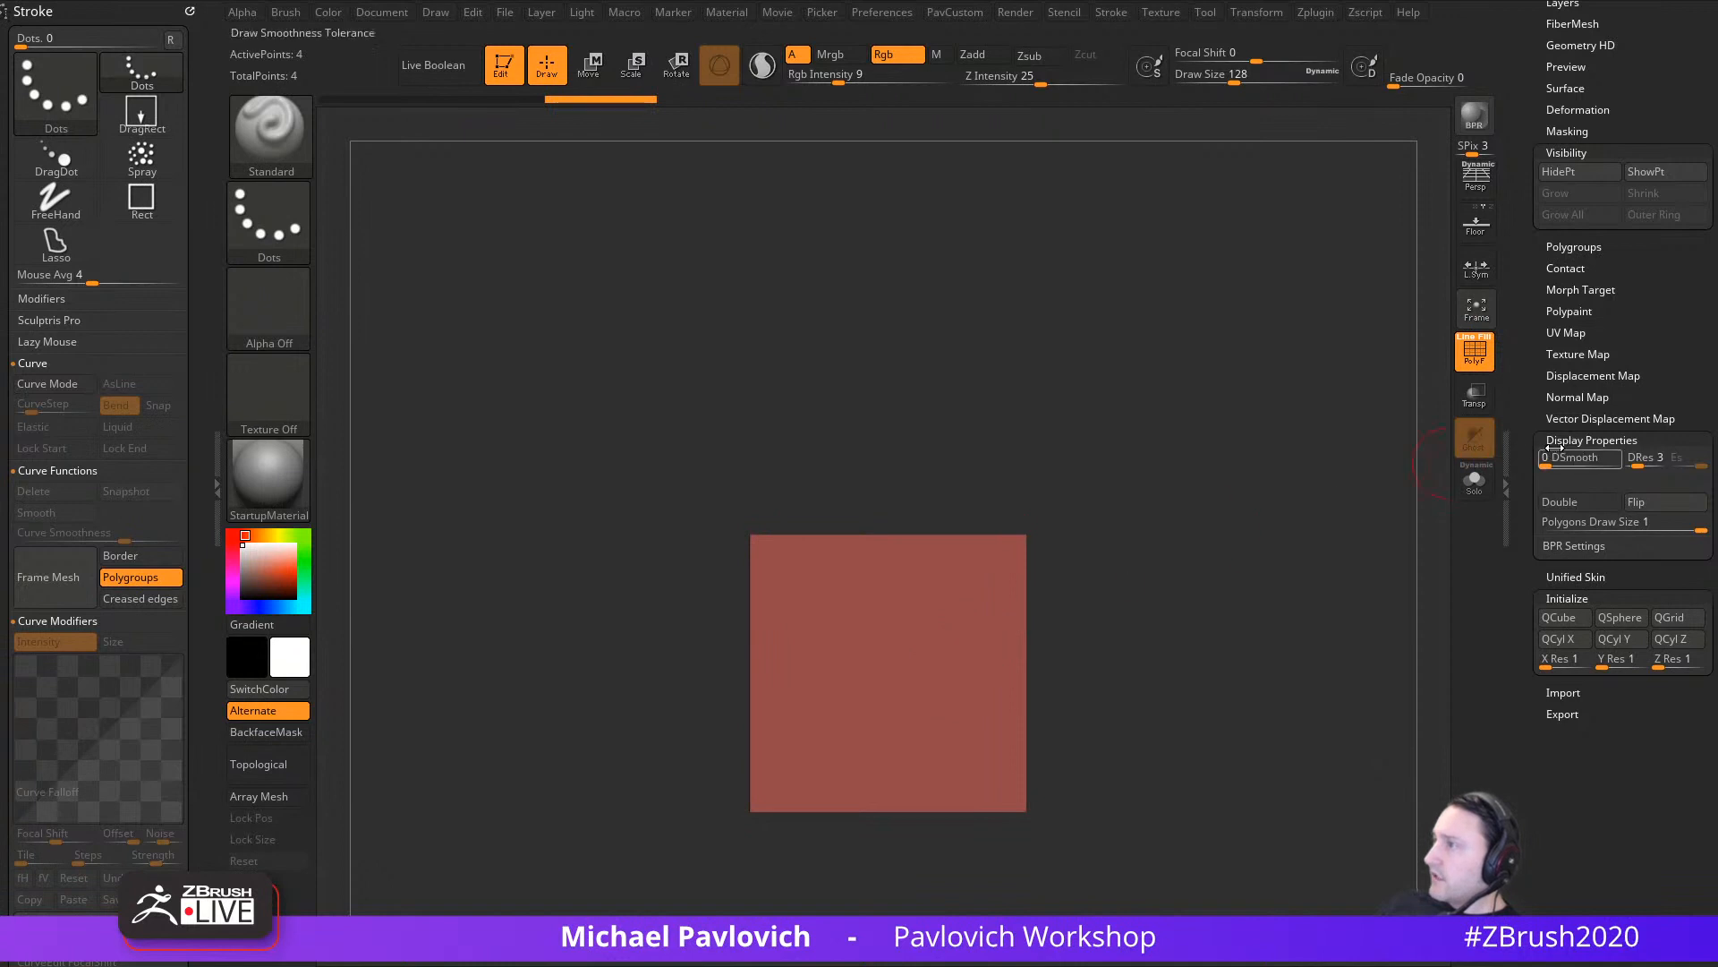
click(1592, 440)
click(1566, 482)
alt+drag(1218, 562, 1183, 573)
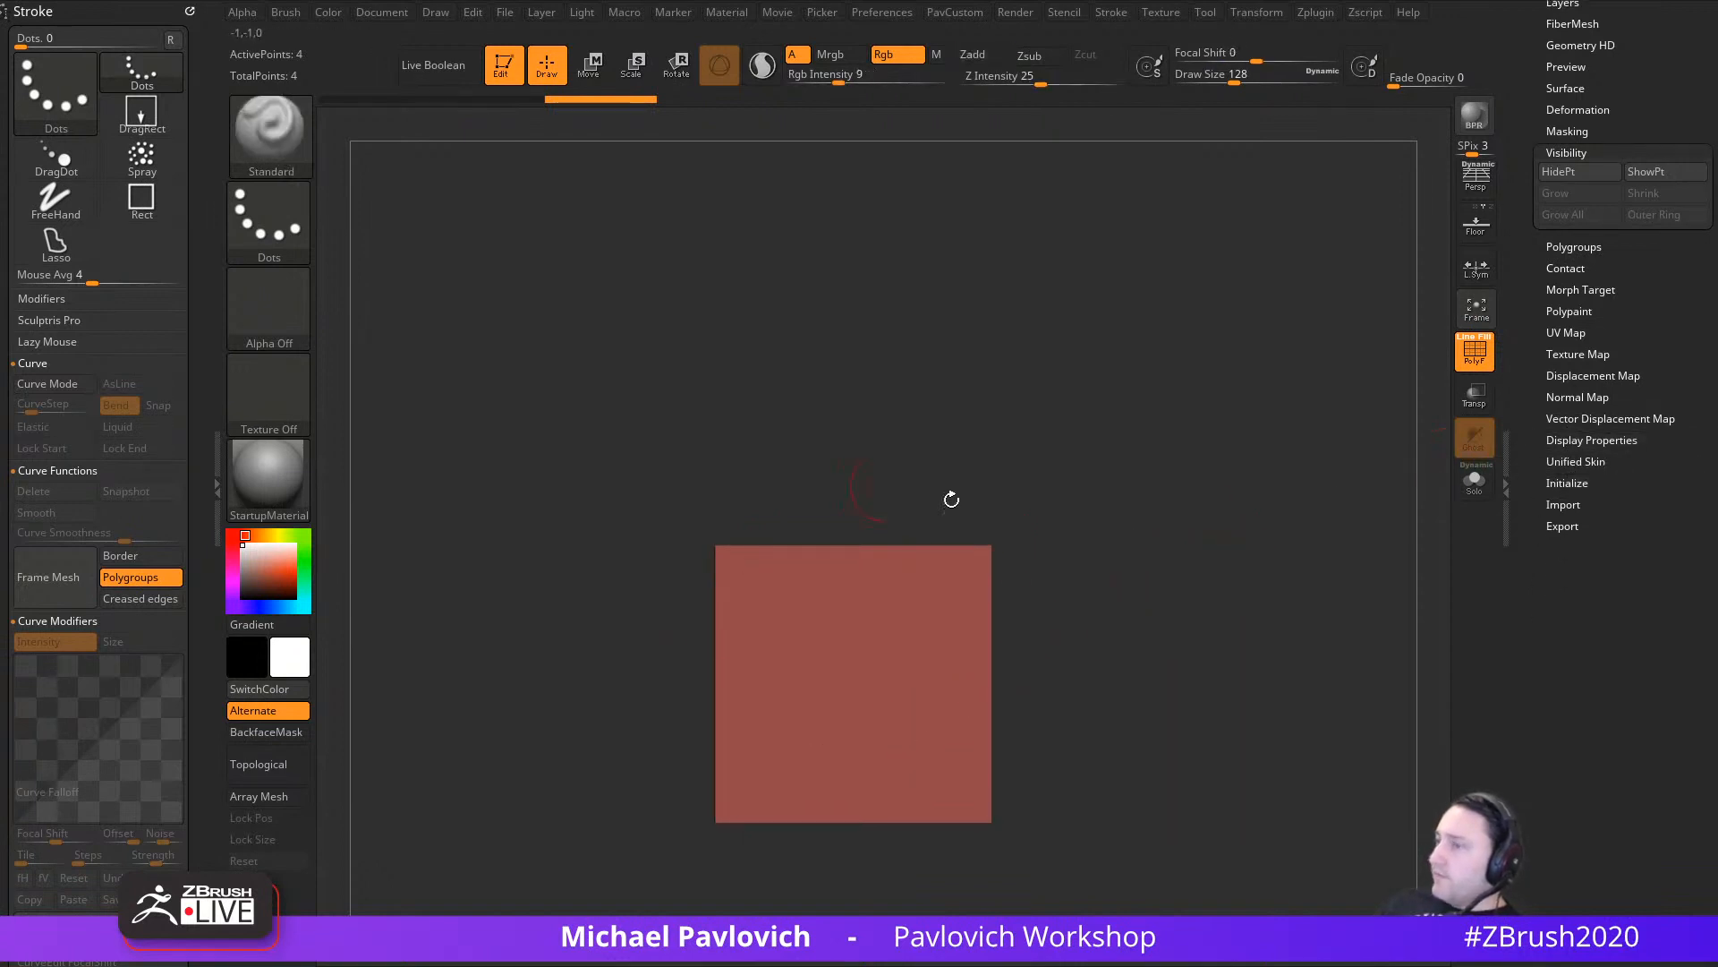
key(s)
click(1046, 659)
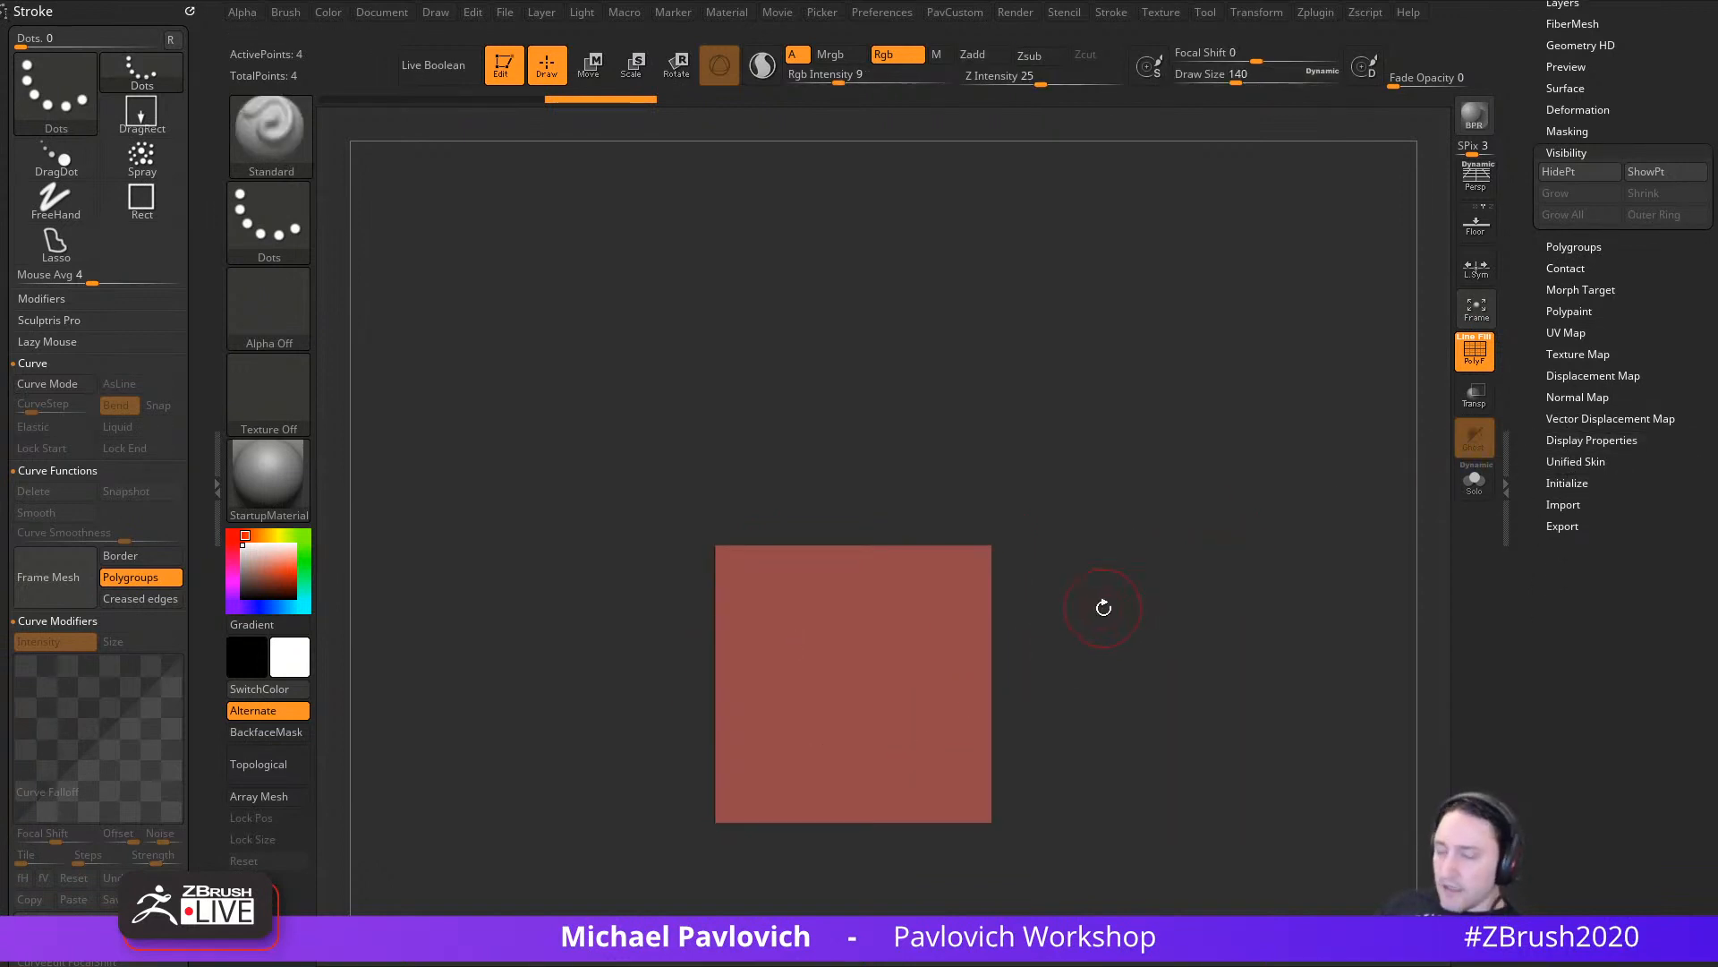
Step: Create a new InsertMesh brush from the front-facing plane, and switch back to the Skin_ZSphere2 creature tool
key(b)
click(1049, 927)
click(770, 319)
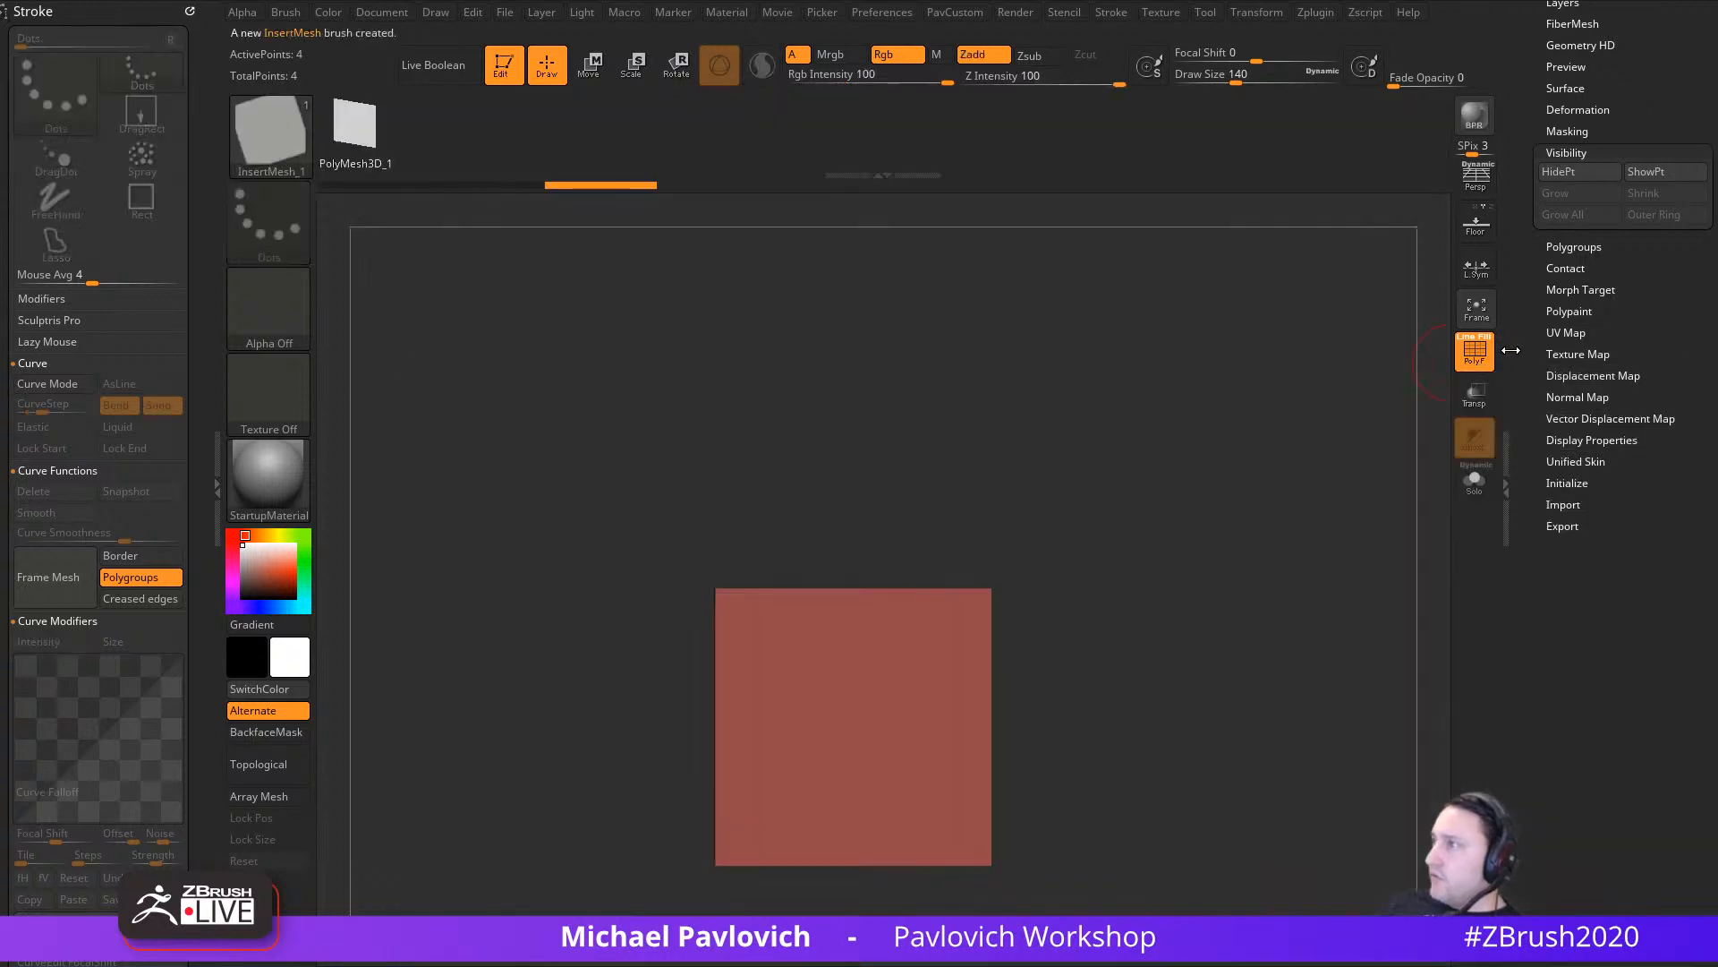
drag(1522, 332, 1508, 674)
click(1584, 405)
drag(1210, 522, 882, 554)
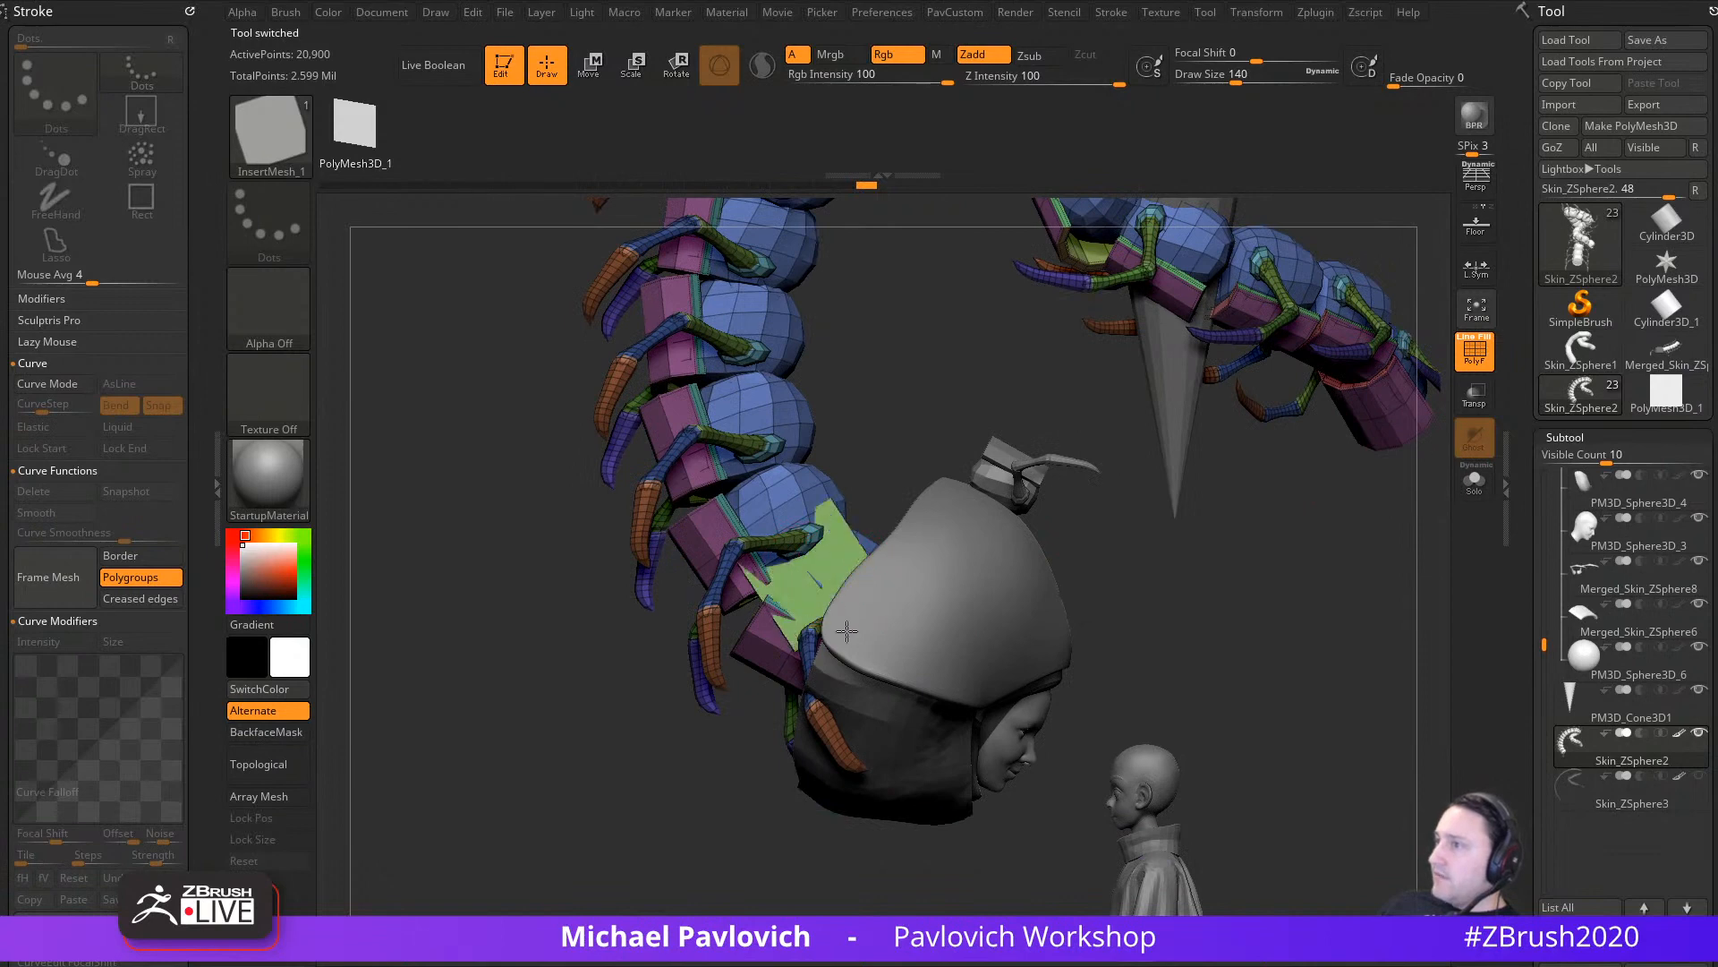
Step: Try to insert the plane on the last body segment near the head, including with the body isolated
drag(846, 631, 855, 643)
key(ctrl+z)
drag(1284, 659, 1238, 655)
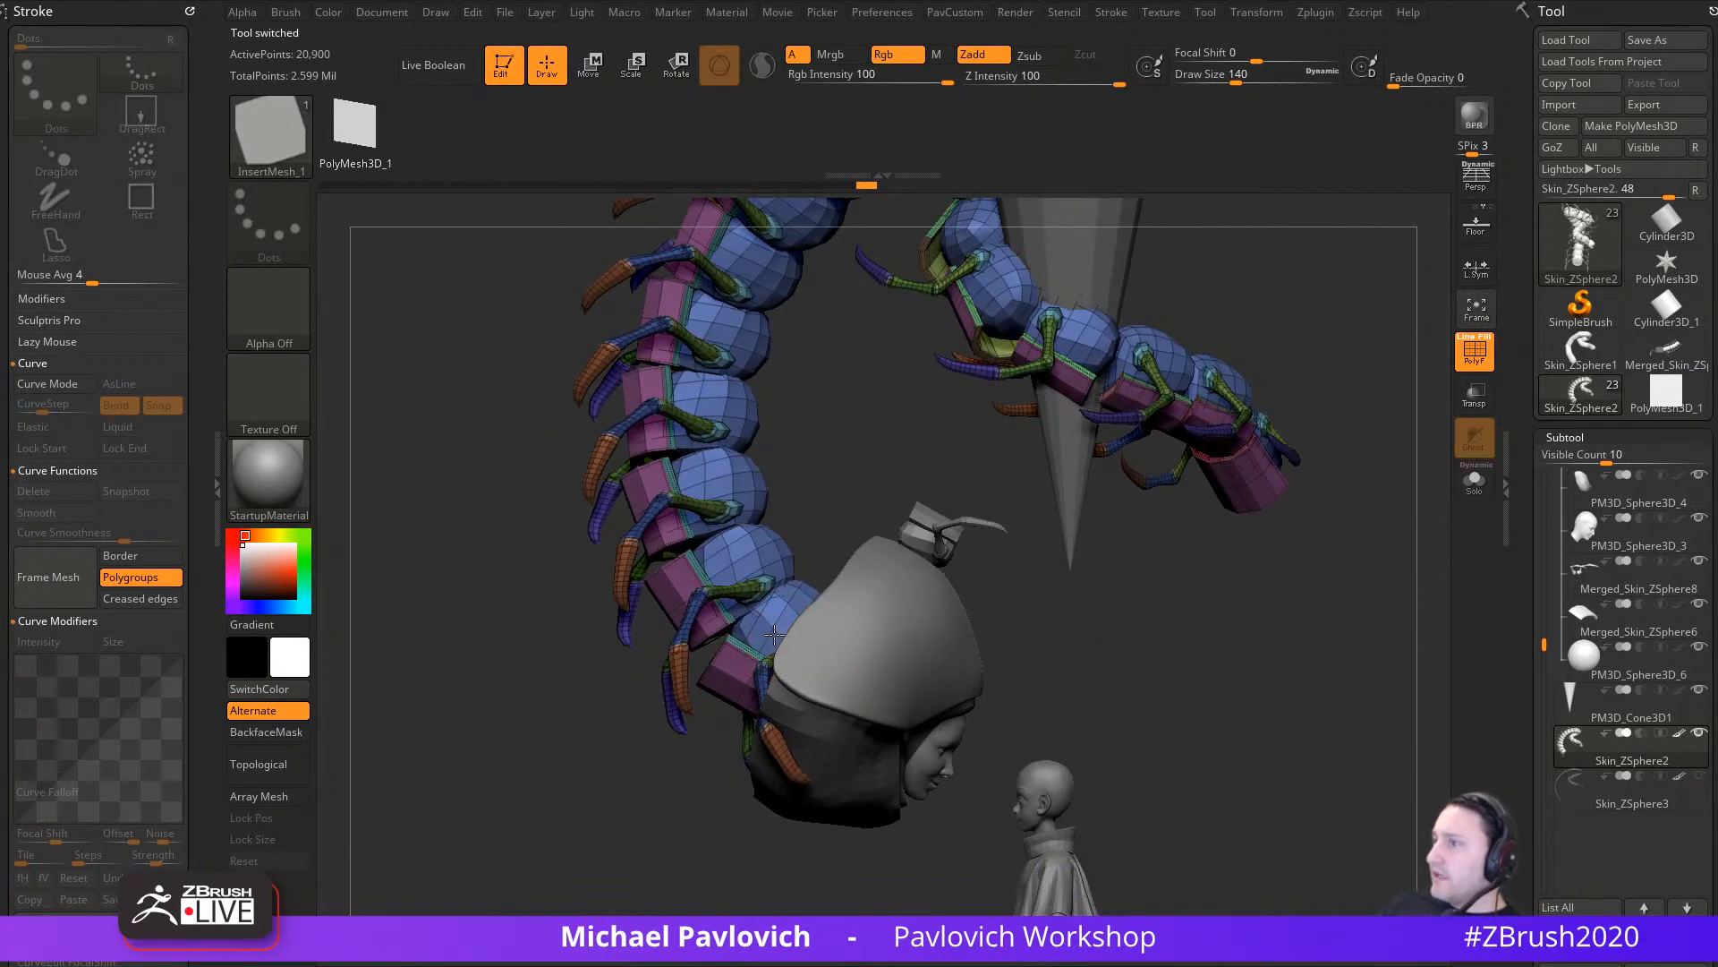
drag(773, 633, 788, 643)
key(ctrl+z)
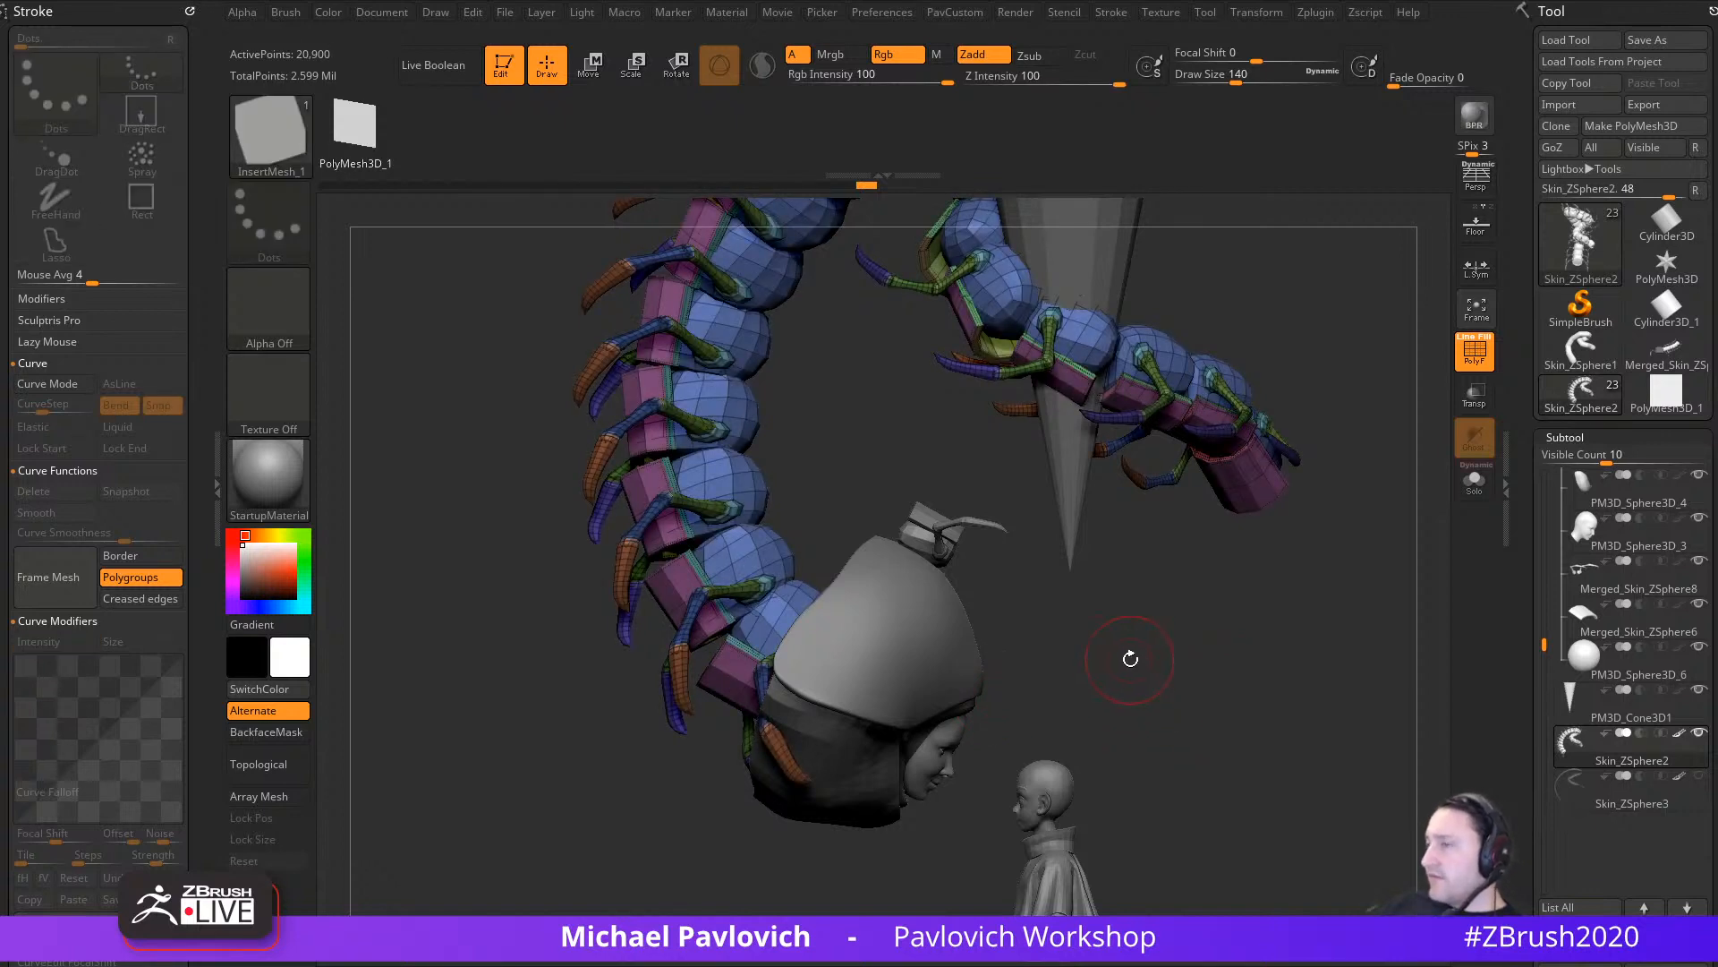
click(1474, 482)
drag(1370, 565, 1237, 550)
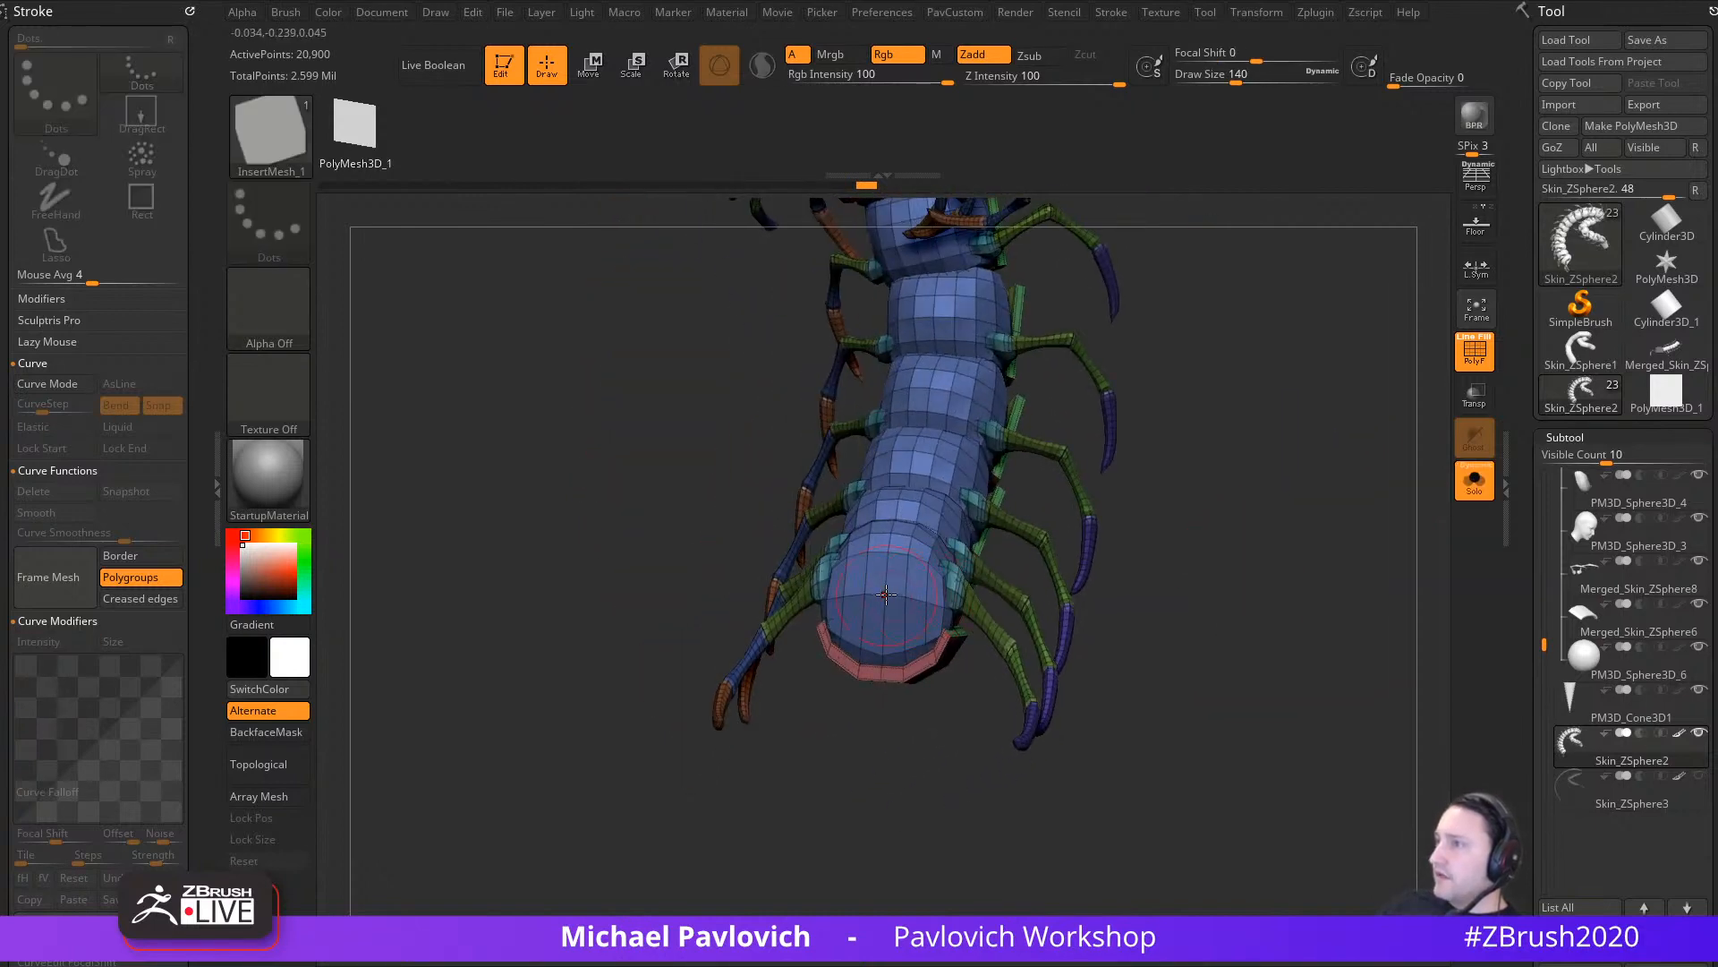
drag(886, 596, 881, 651)
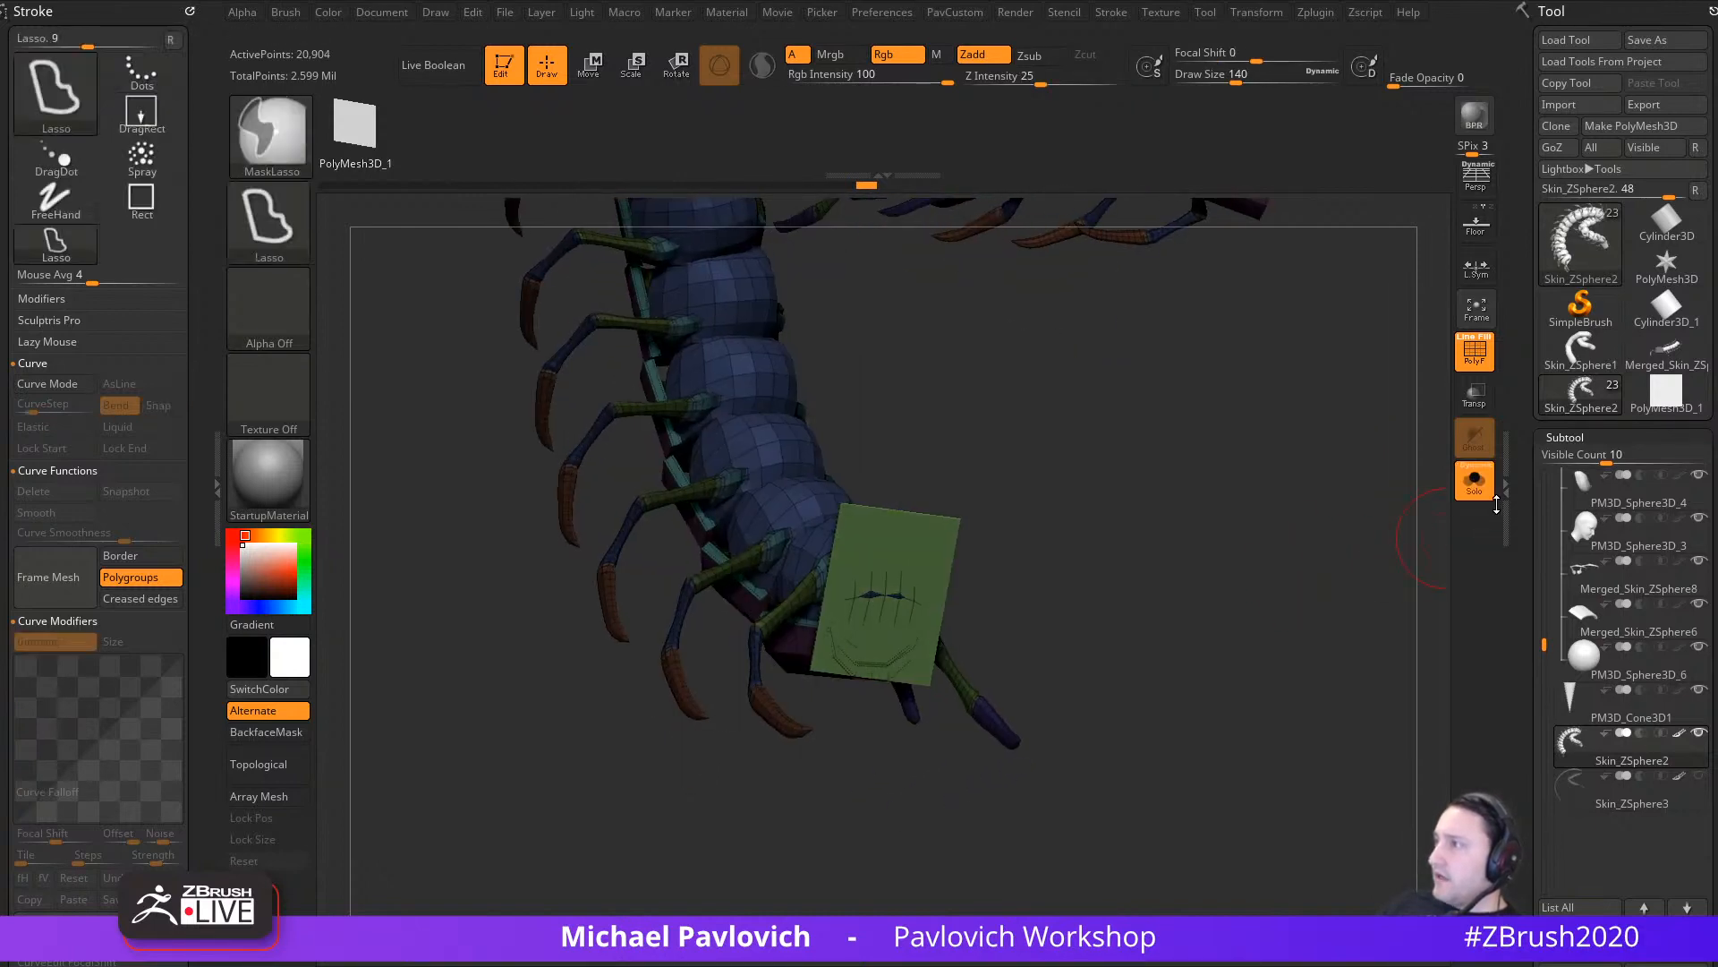
Step: Turn off solo display and hide every subtool except the Skin_ZSphere2 centipede body
click(1474, 483)
click(1698, 733)
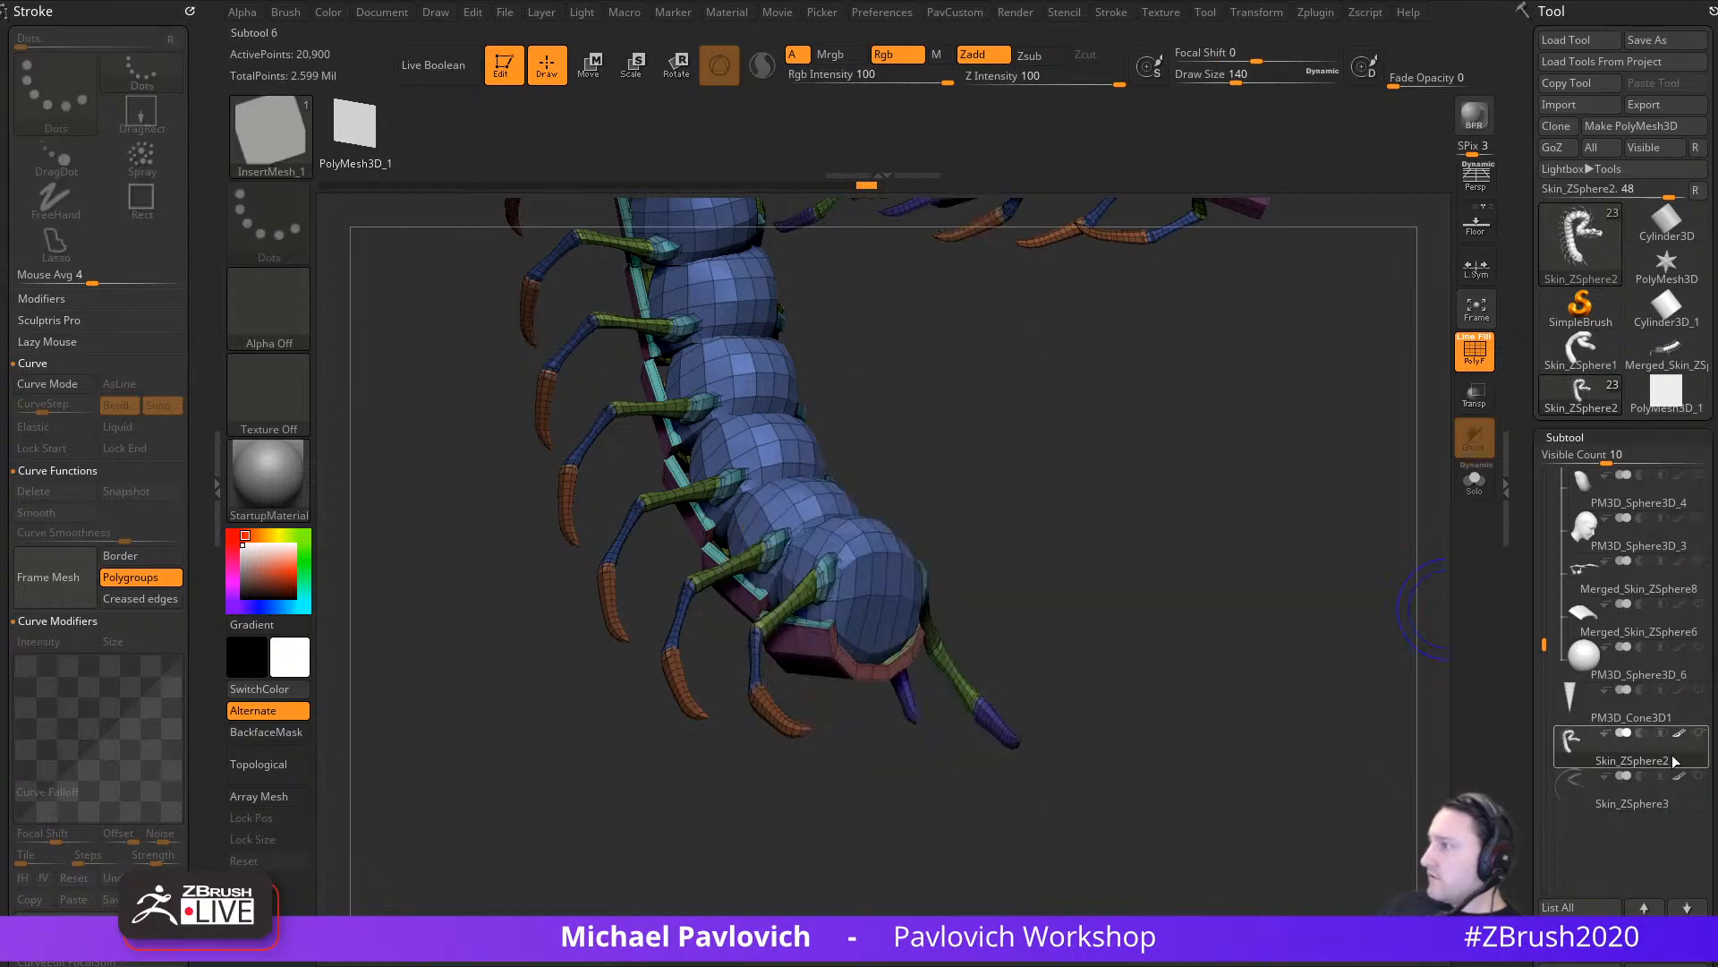
Step: Try to insert the plane at the open end of the body and check its facing direction with the transform gizmo
drag(1329, 771, 884, 721)
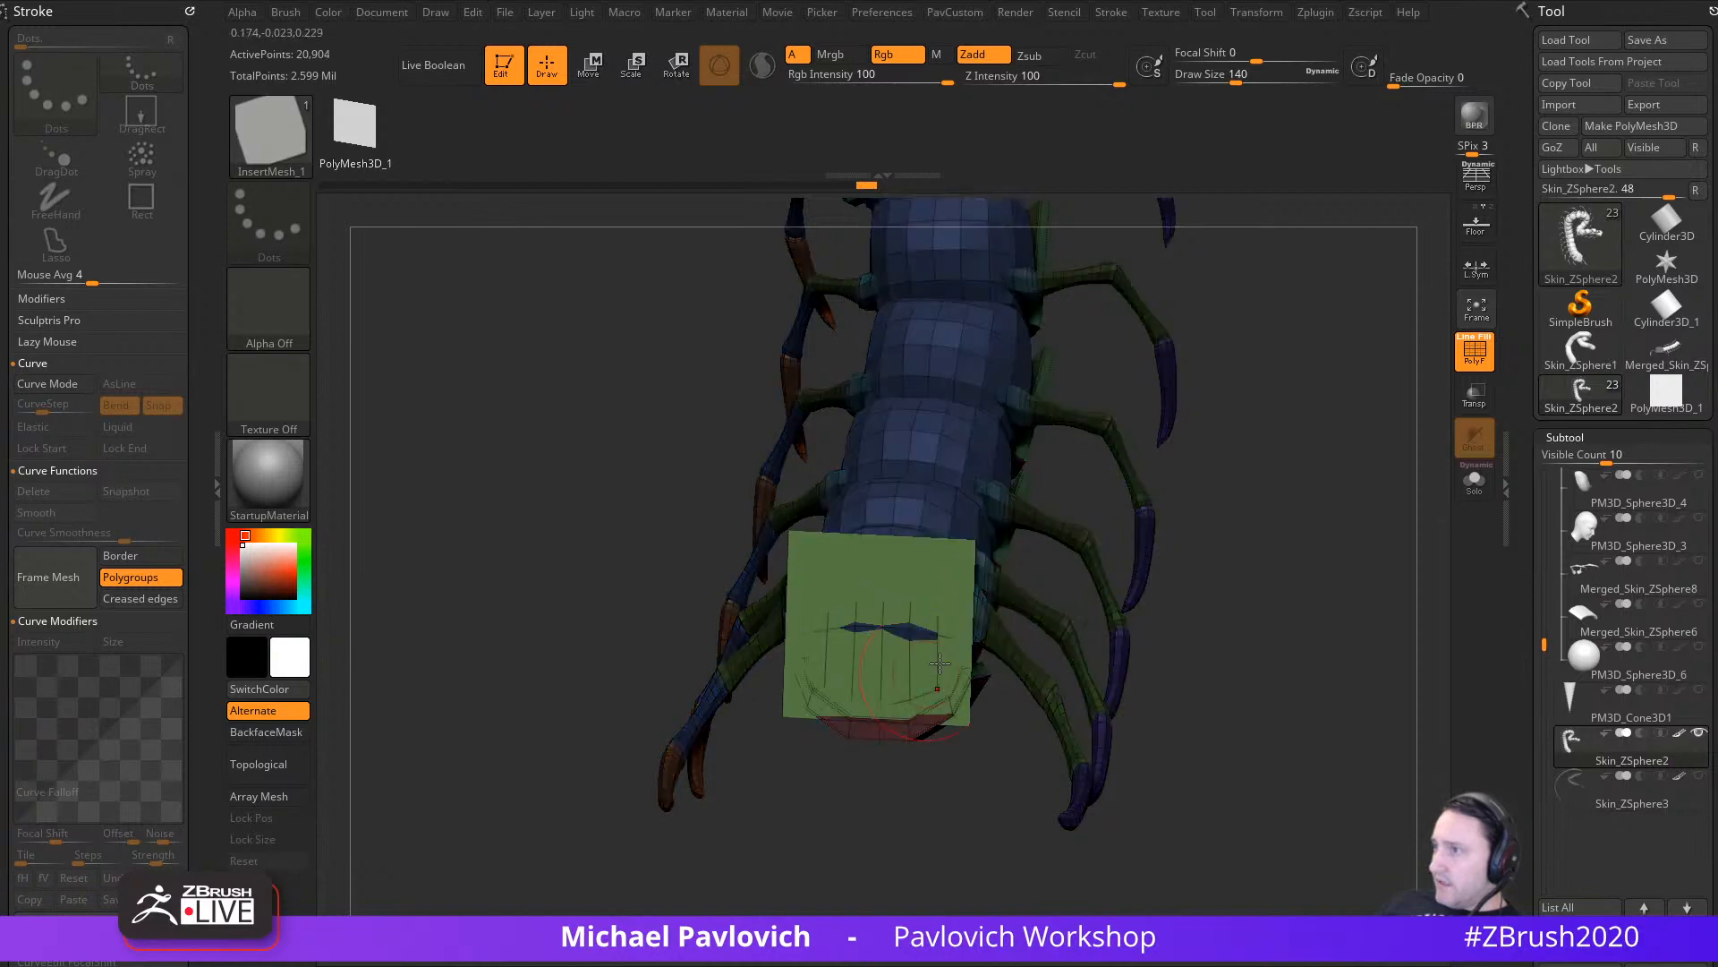
mouse_move(1195, 627)
mouse_down()
mouse_move(1346, 607)
mouse_move(1205, 572)
mouse_move(1185, 606)
mouse_move(1235, 614)
mouse_move(1219, 622)
mouse_move(1235, 657)
mouse_move(1218, 643)
mouse_up()
key(w)
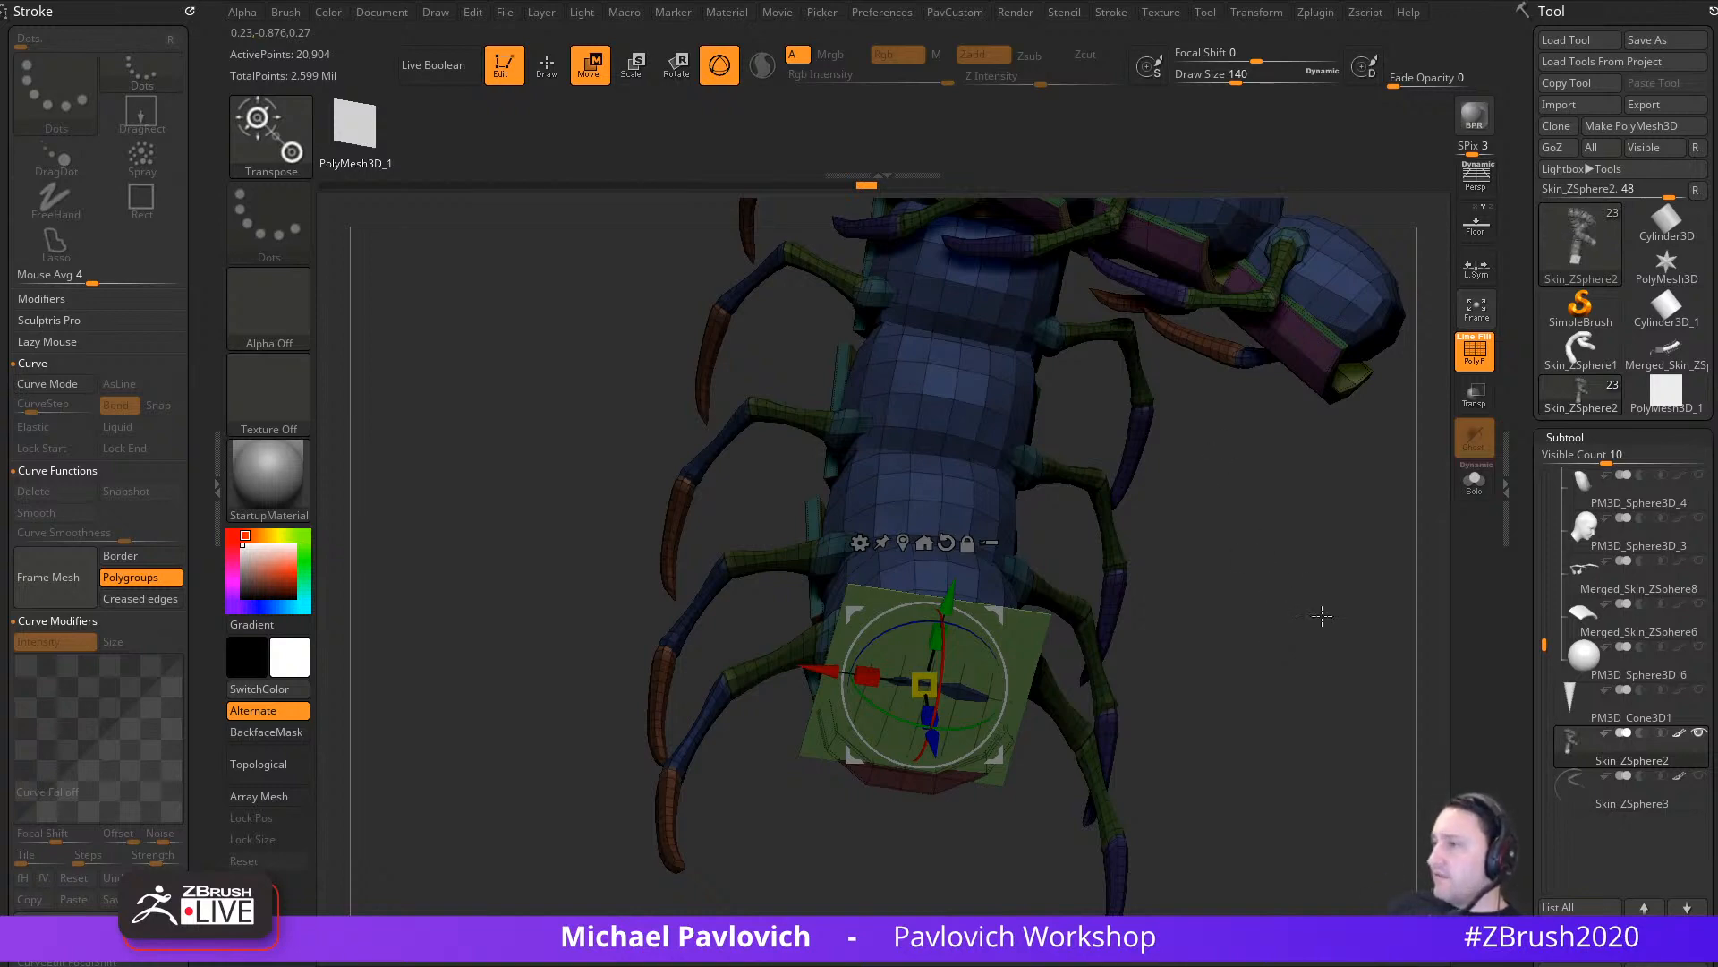
drag(1322, 615, 1348, 641)
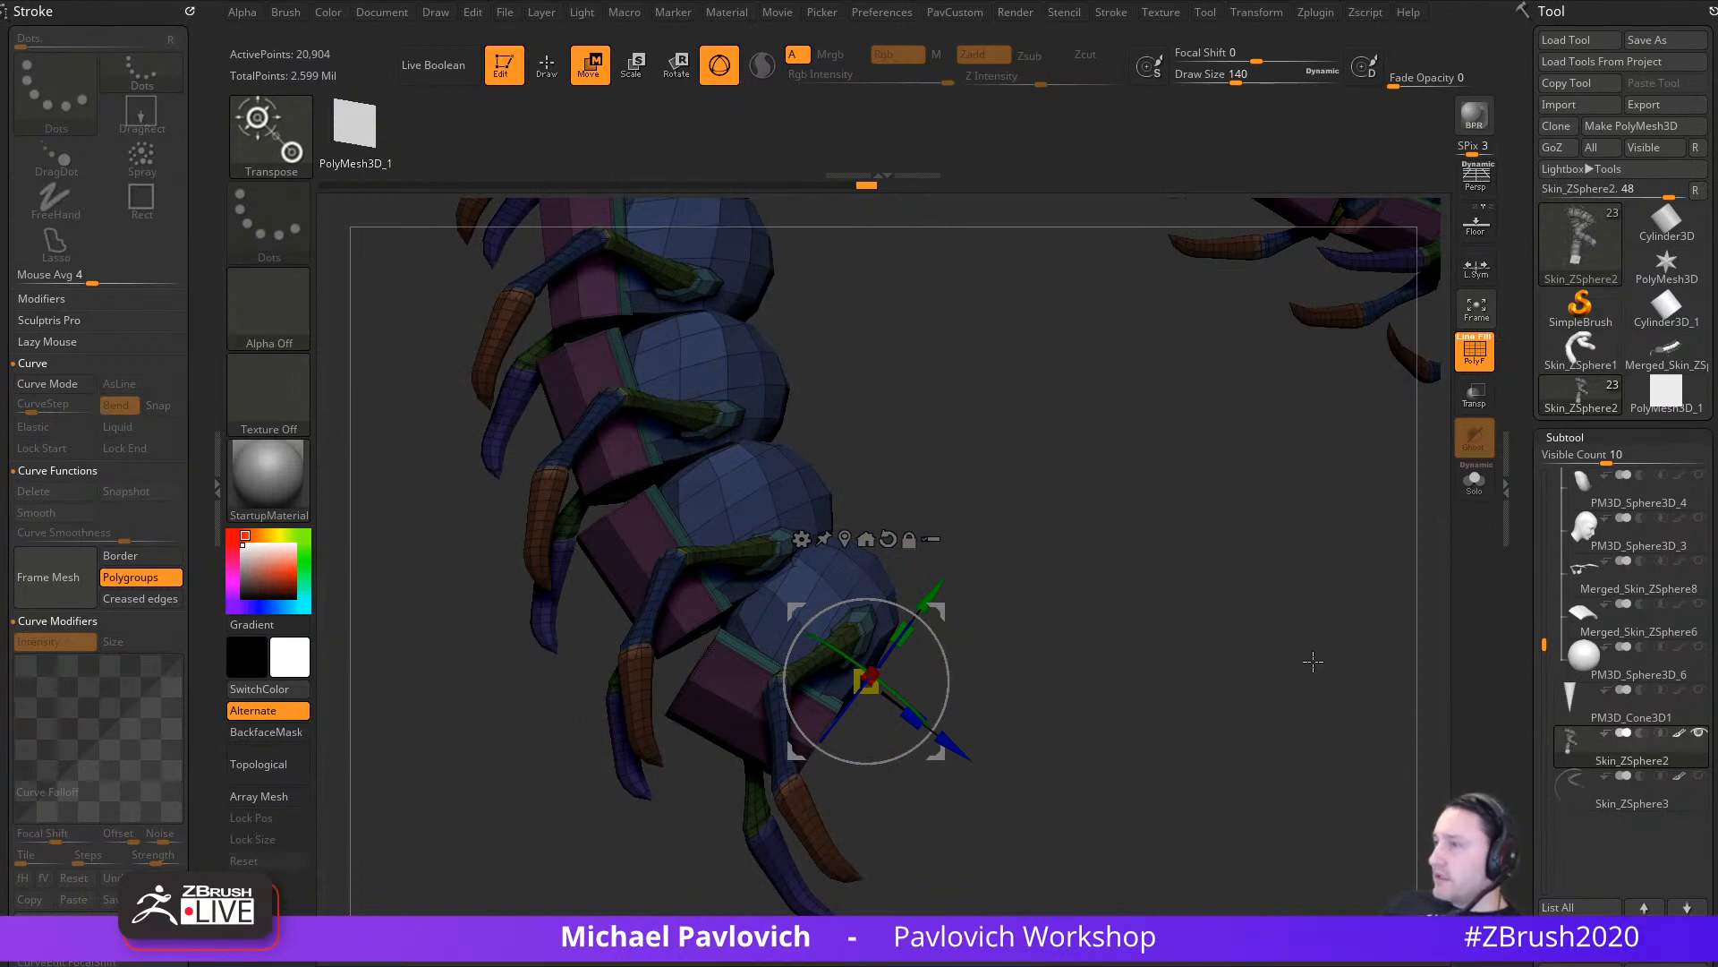
mouse_move(1313, 660)
mouse_down()
mouse_move(1258, 633)
mouse_move(1216, 686)
mouse_move(1082, 782)
mouse_up()
Step: Return to draw mode and set the draw size to 71
key(q)
key(s)
click(1222, 690)
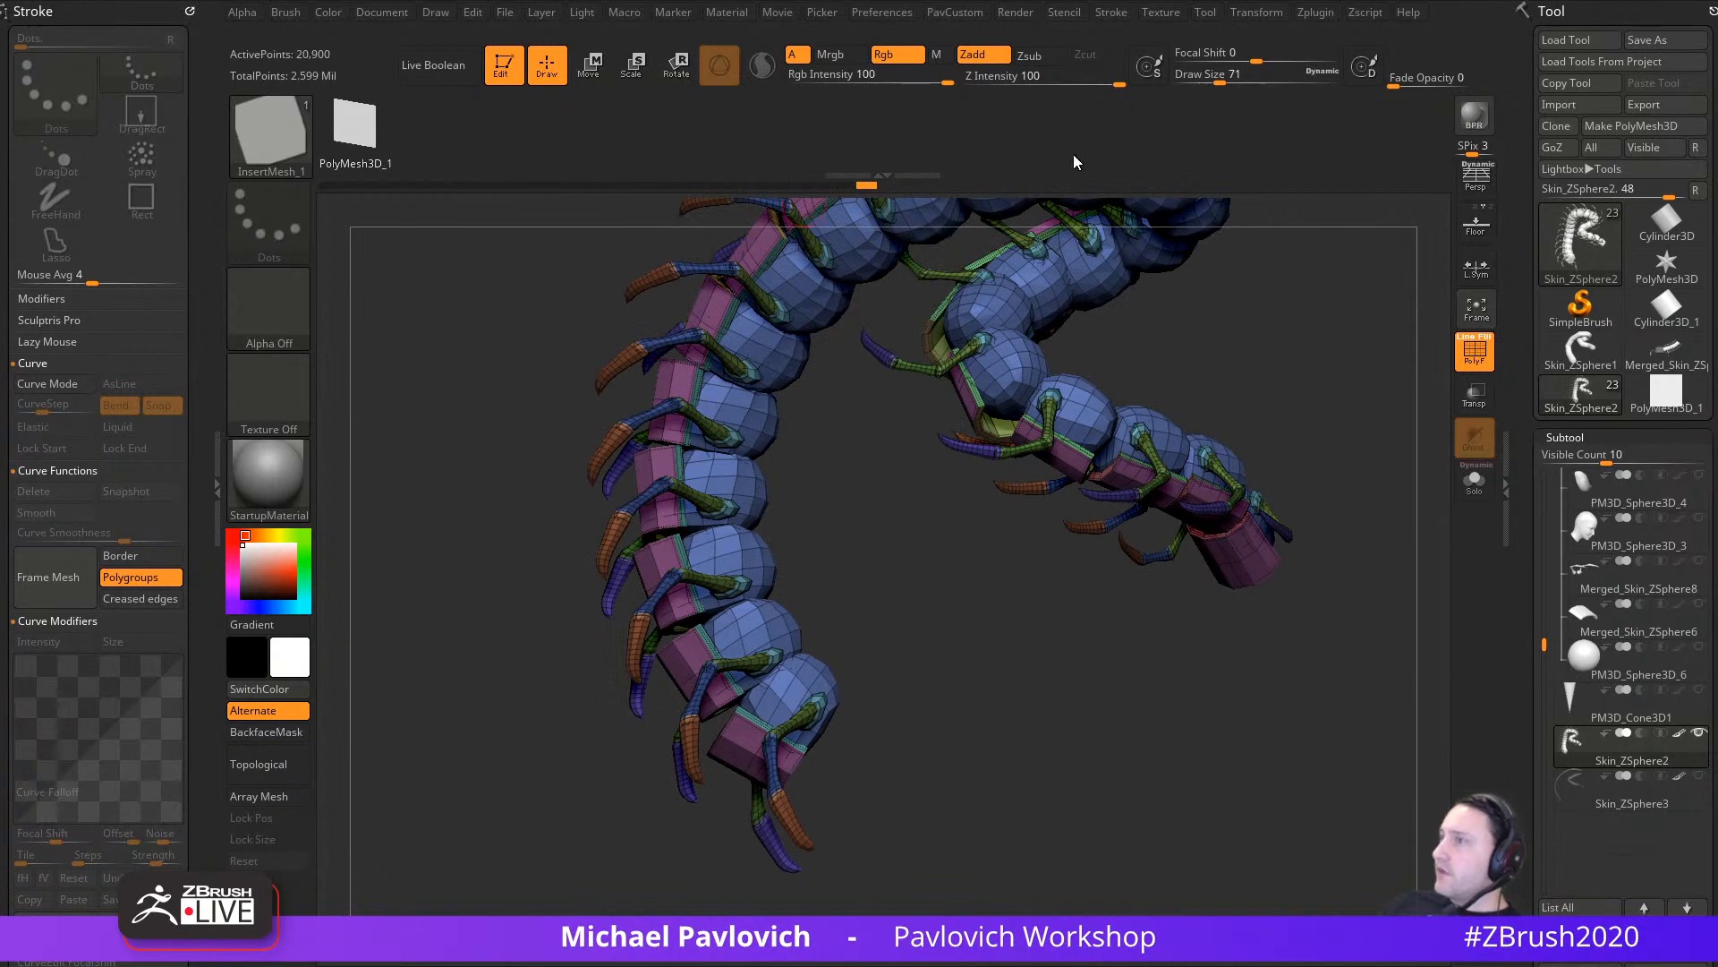
drag(1154, 687, 1208, 707)
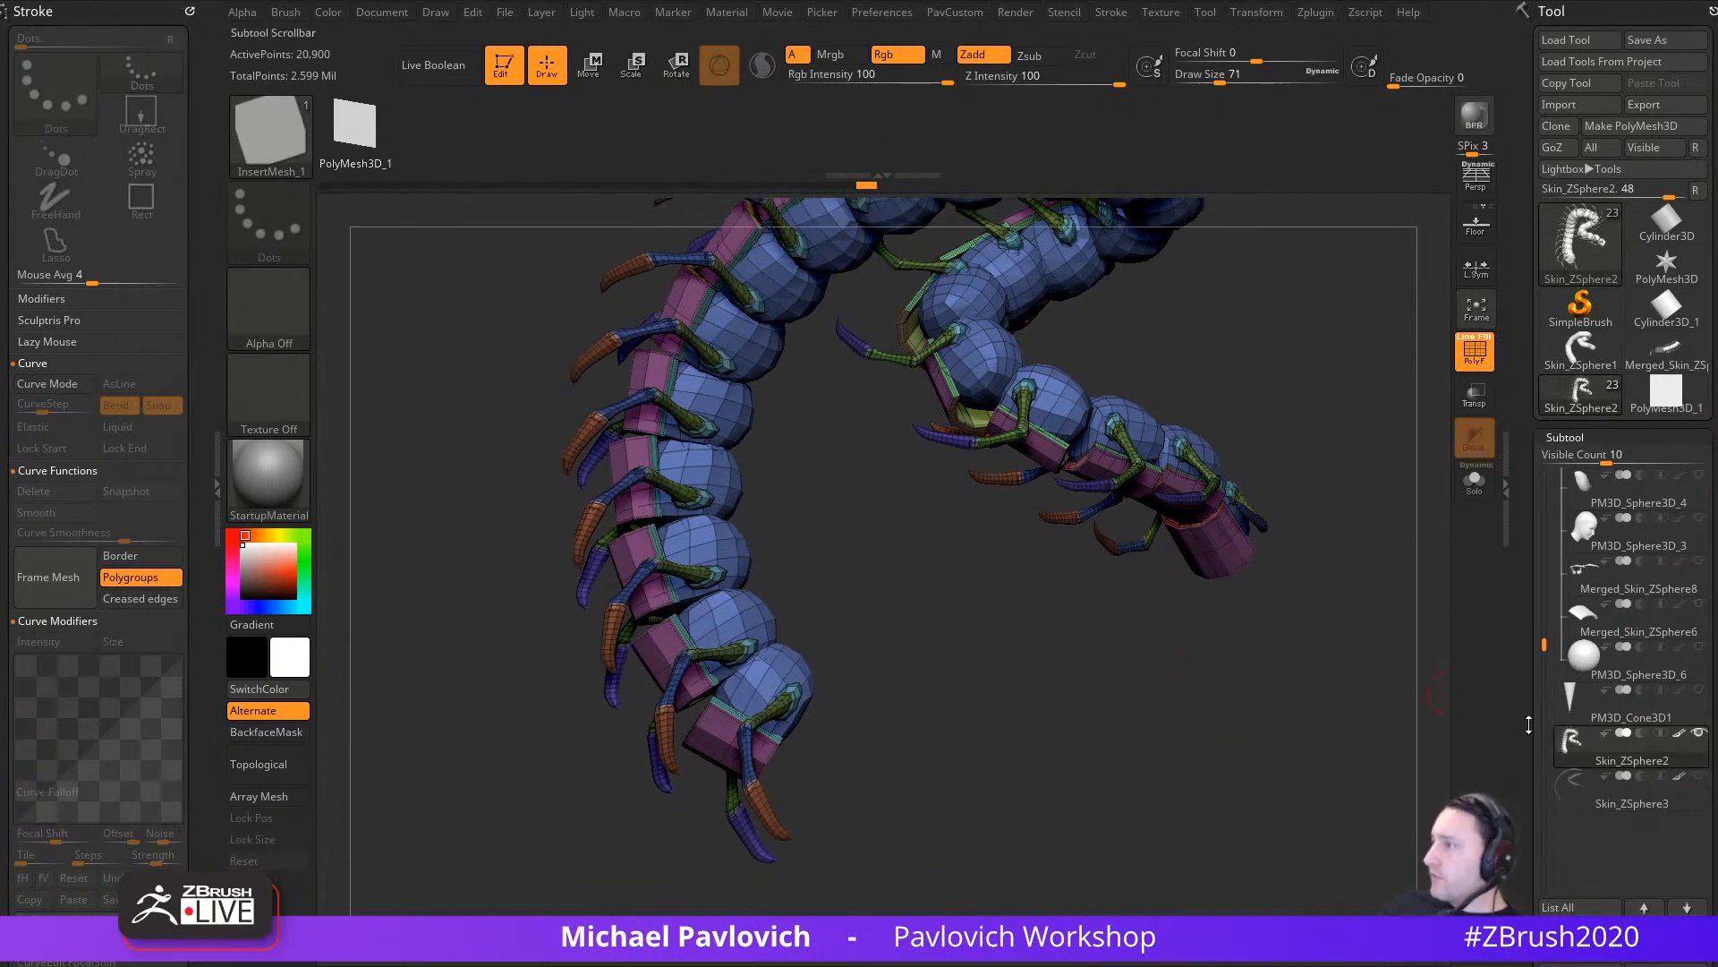
Step: Append the PolyMesh3D_1 plane, with its visible side turned away from view, to the InsertMesh brush as a second mesh
click(1658, 394)
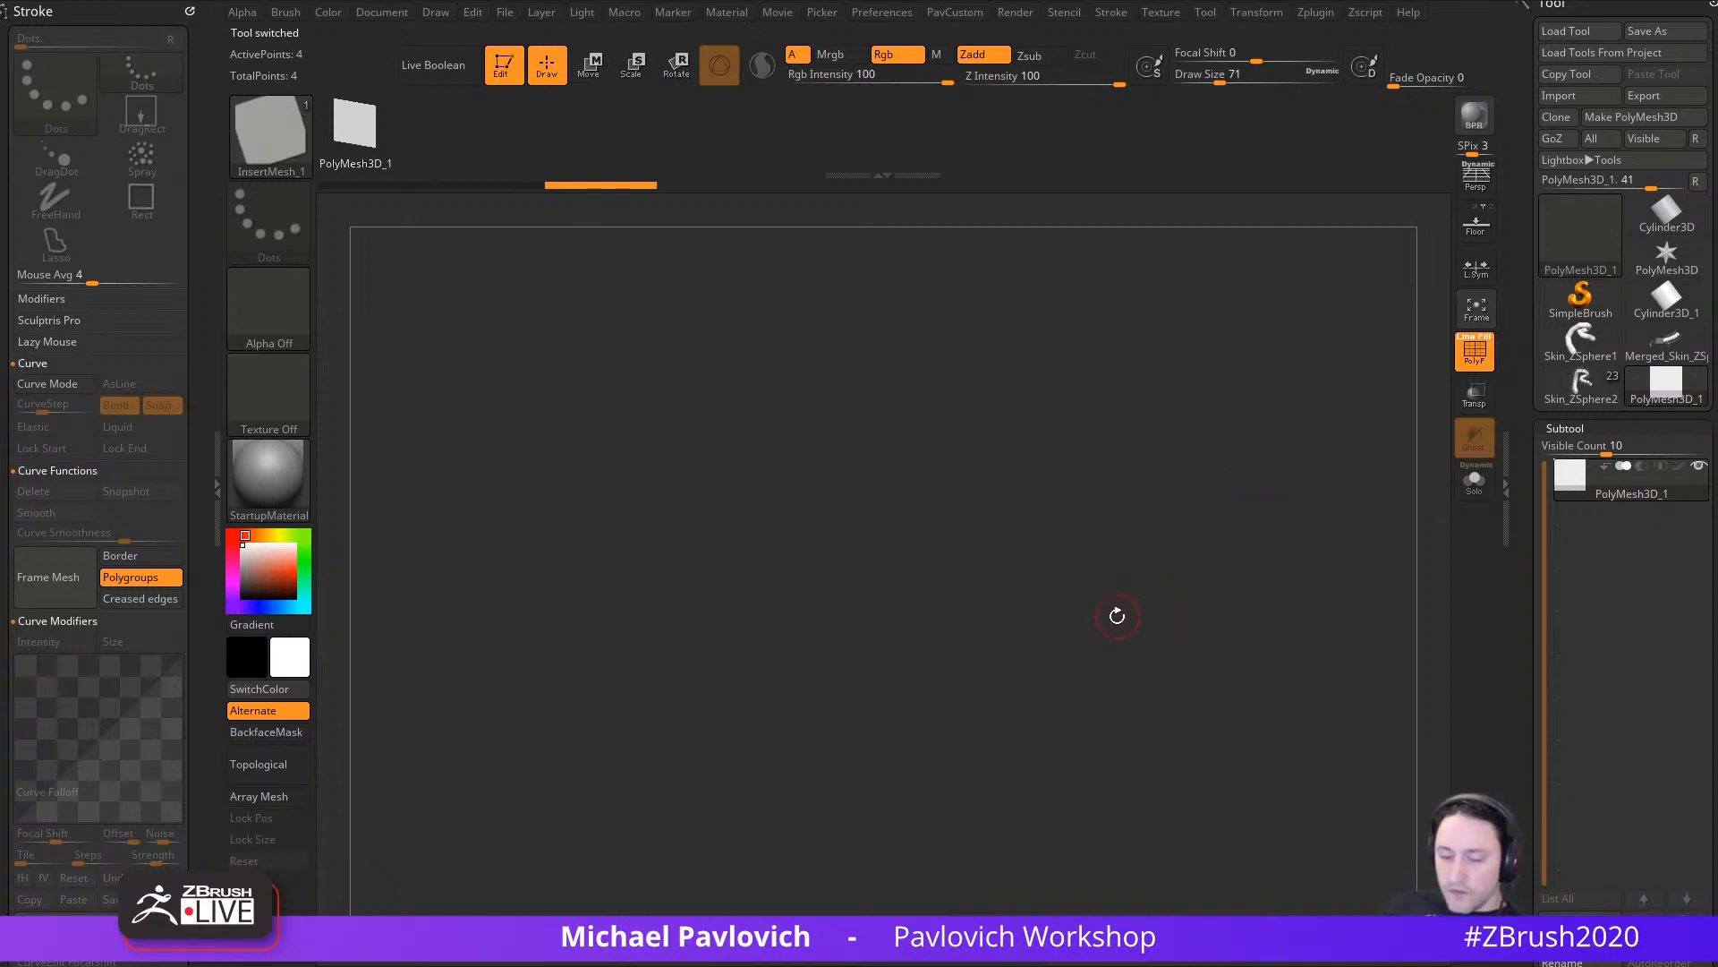
key(f)
drag(1361, 571, 1053, 542)
drag(781, 448, 1348, 556)
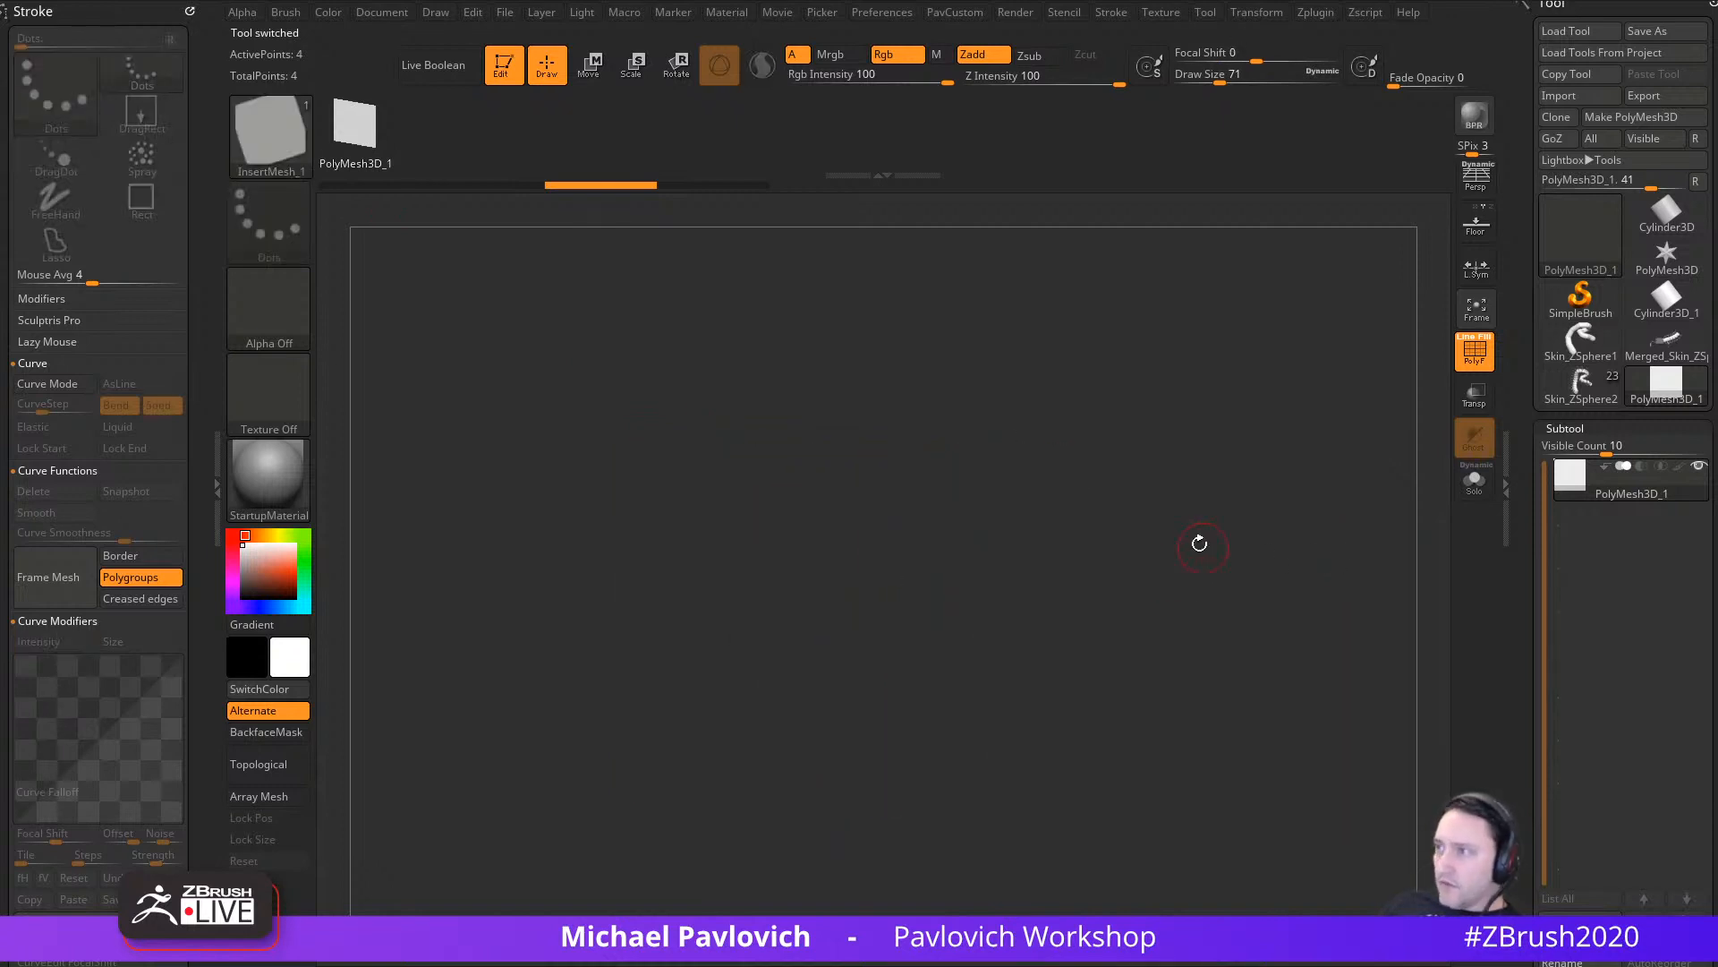
key(b)
click(702, 938)
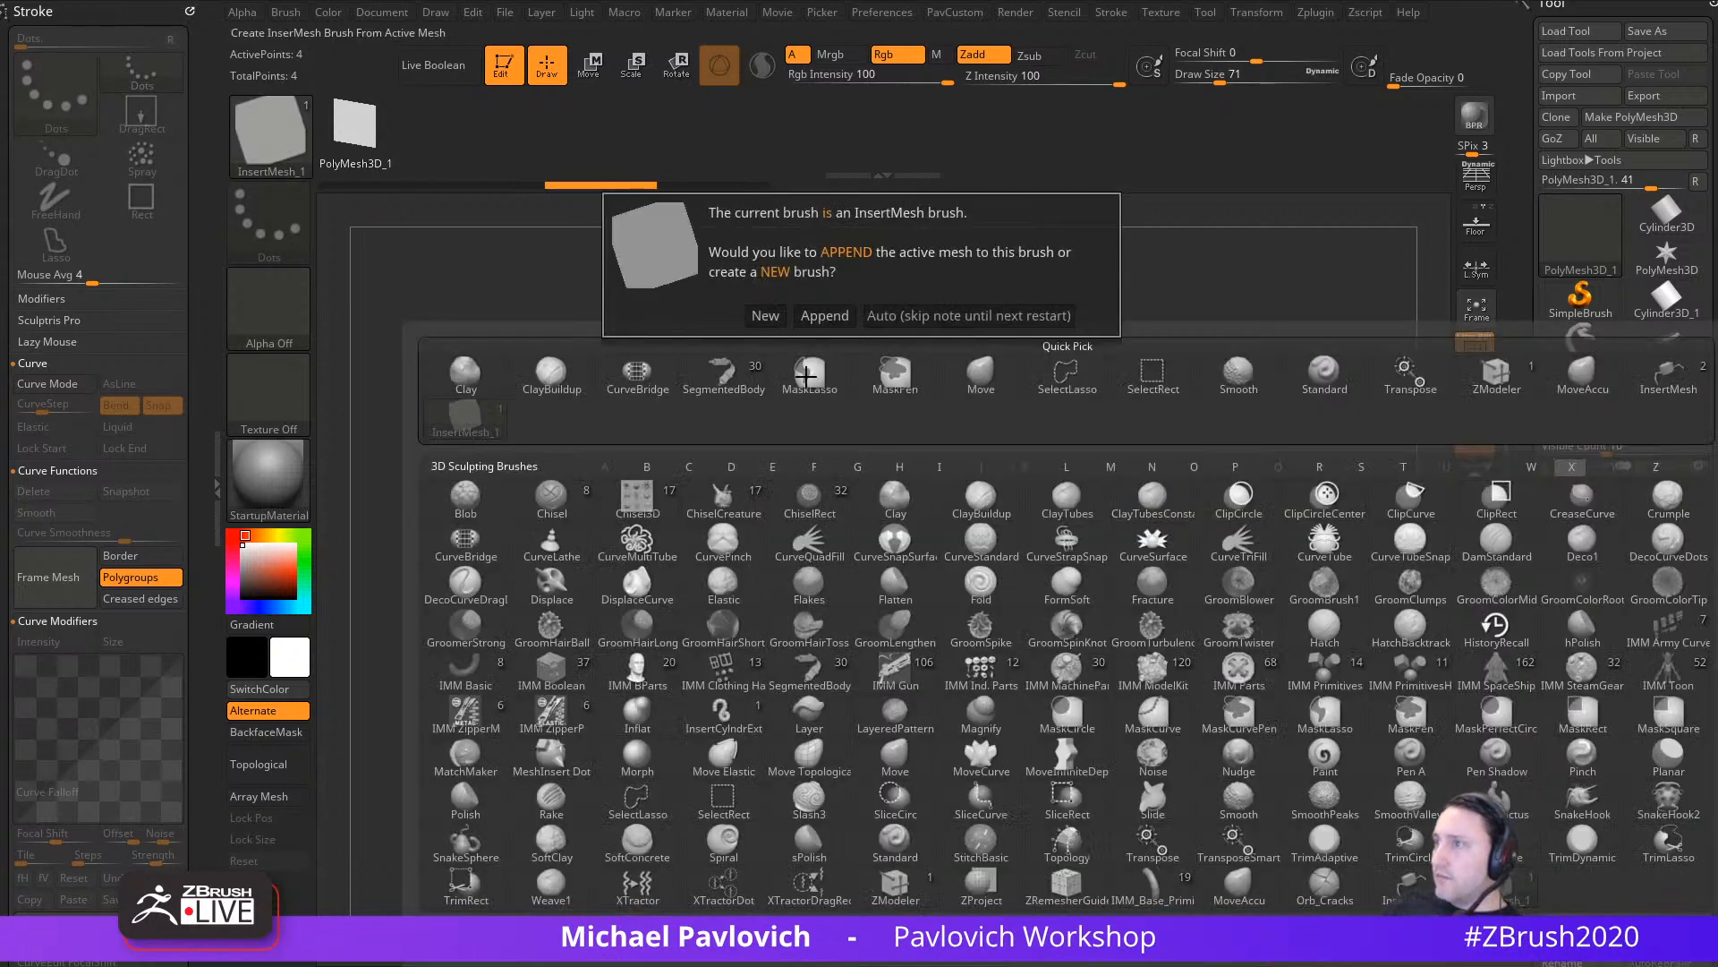
click(837, 315)
mouse_move(841, 349)
mouse_down()
mouse_move(627, 275)
mouse_move(1047, 341)
mouse_up()
Step: Switch back to the Skin_ZSphere2 tool, select the curved strip subtool Skin_ZSphere3 and isolate it
click(1584, 389)
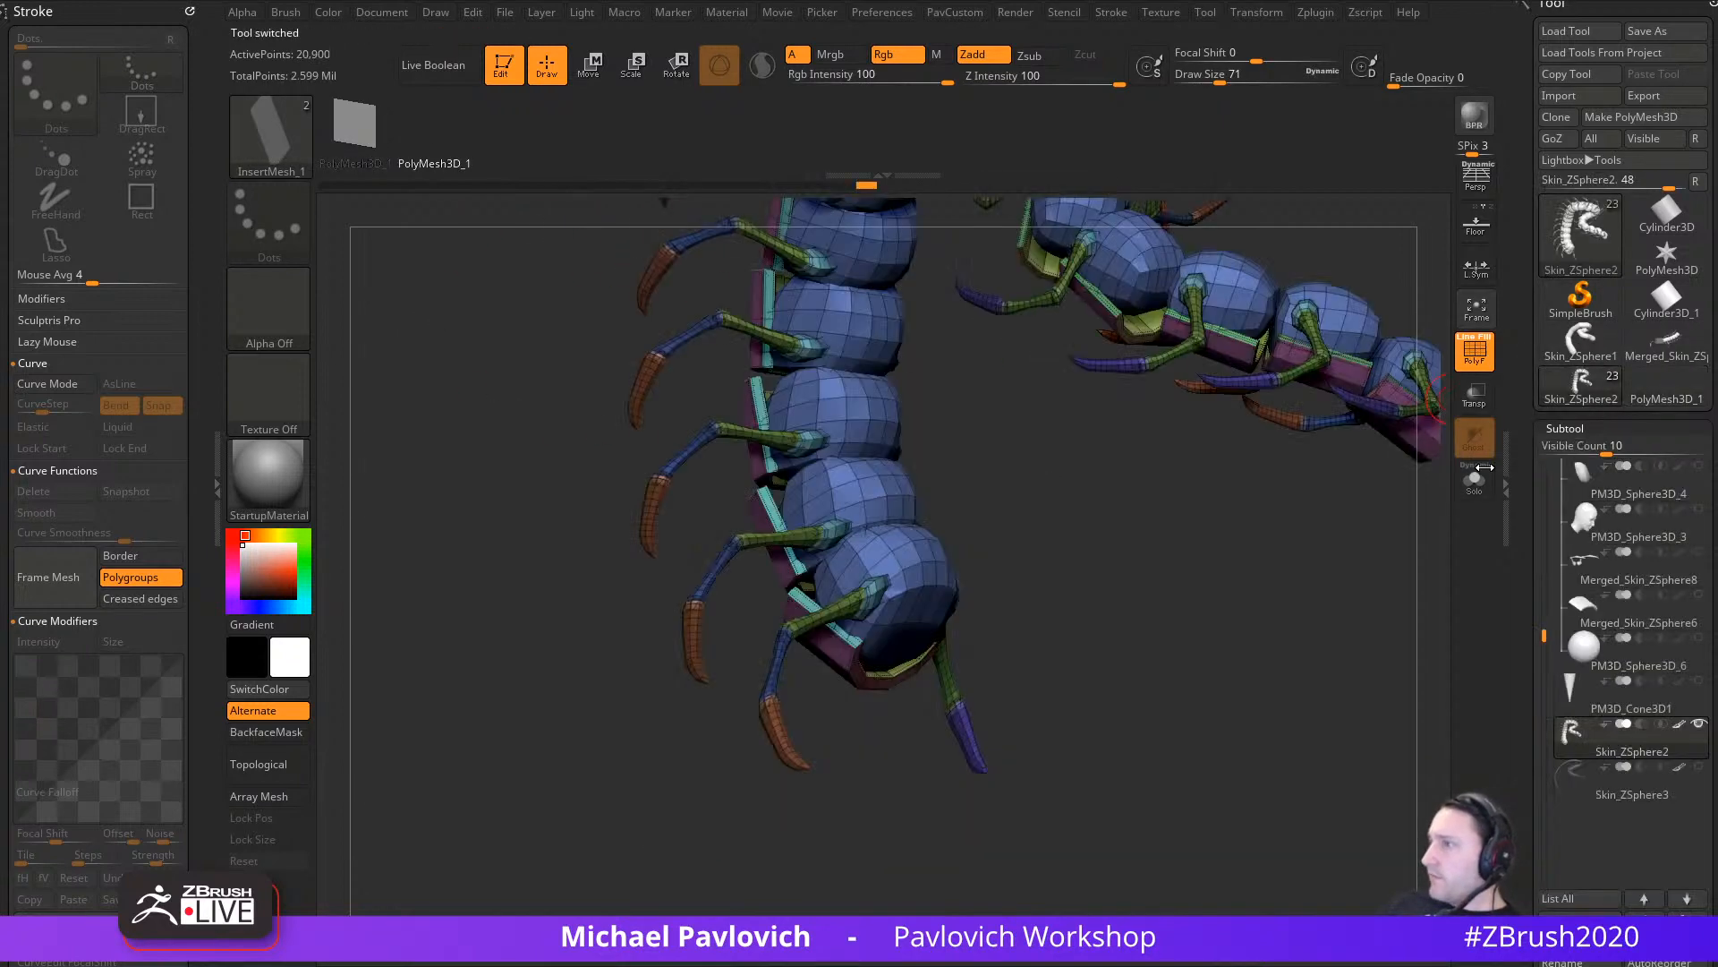
alt+drag(1257, 596, 1335, 701)
click(1617, 792)
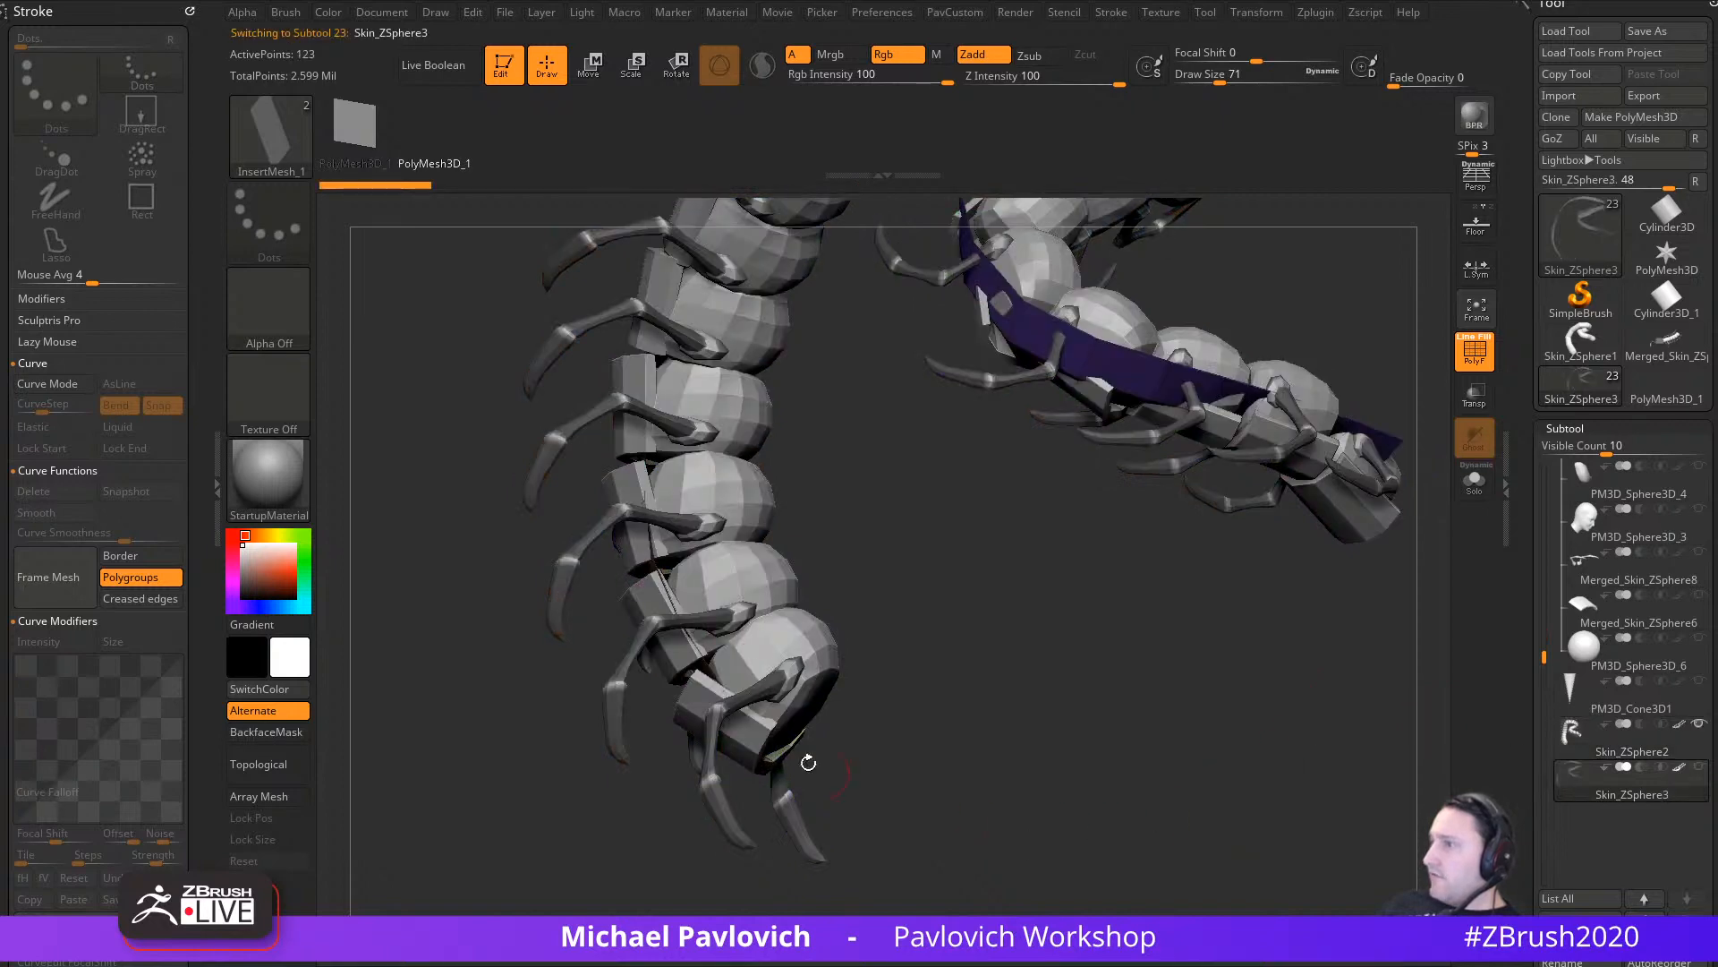
drag(1093, 654, 979, 860)
click(1475, 484)
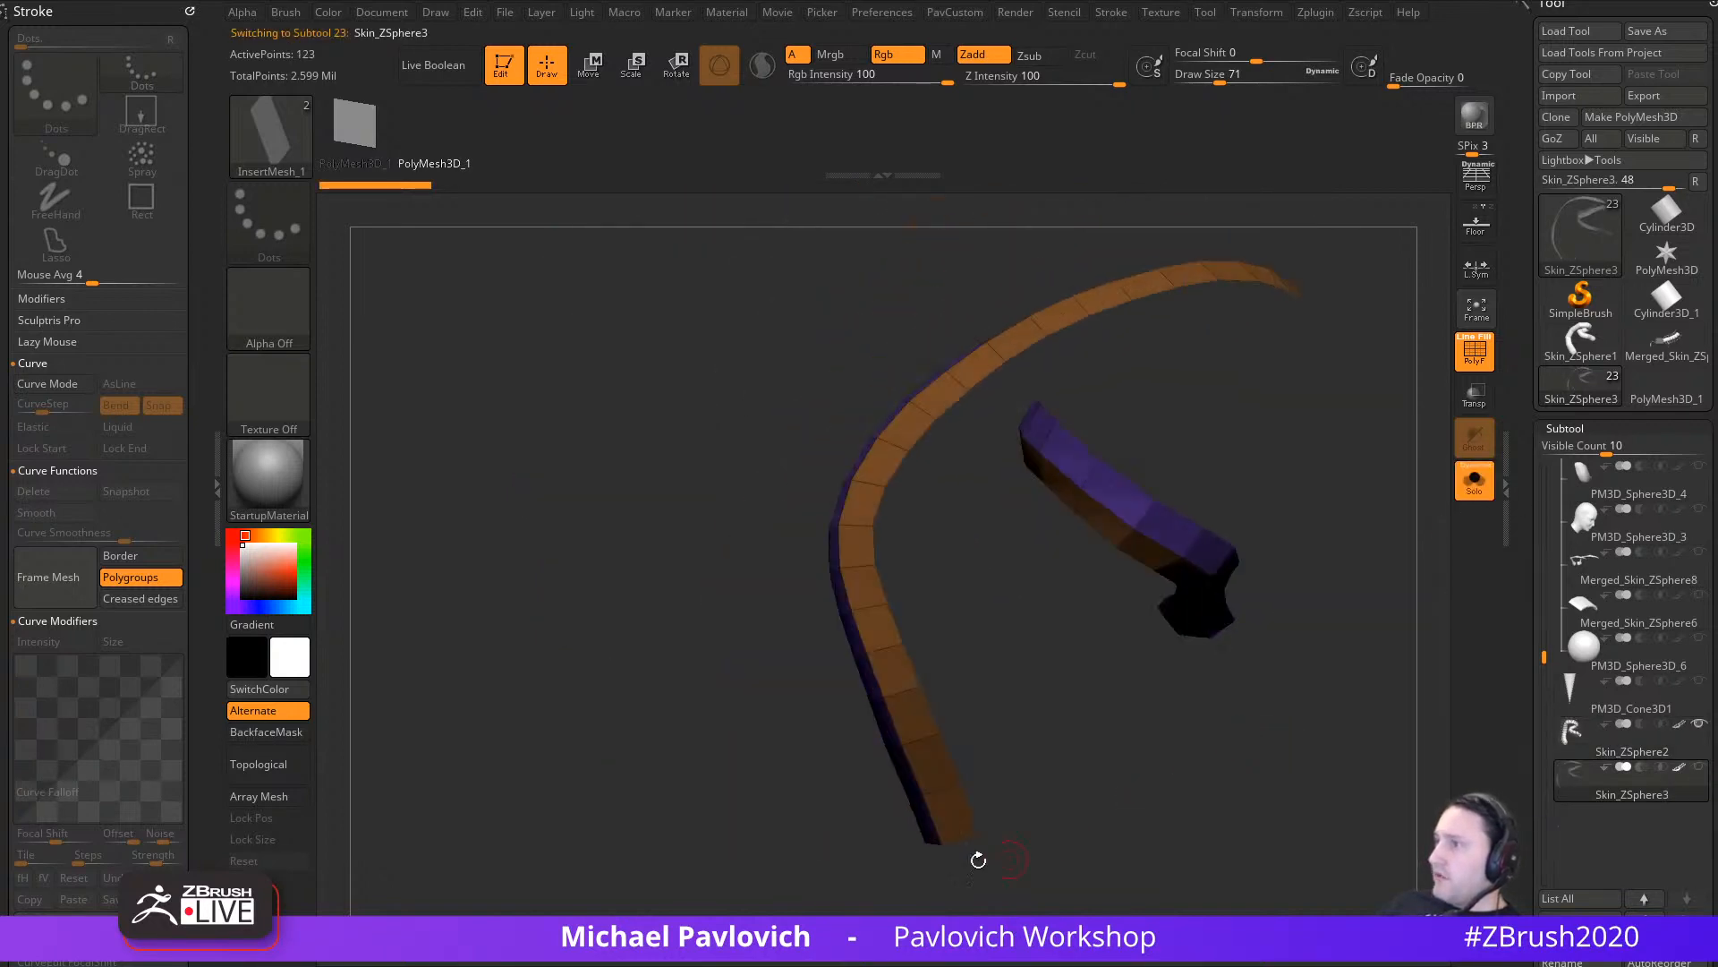
Step: Set the draw size to 167 for the isolated strip
mouse_move(1289, 760)
mouse_down()
mouse_move(1300, 771)
mouse_move(1250, 731)
mouse_move(1236, 747)
mouse_move(1358, 740)
mouse_move(773, 783)
mouse_up()
key(s)
key(s)
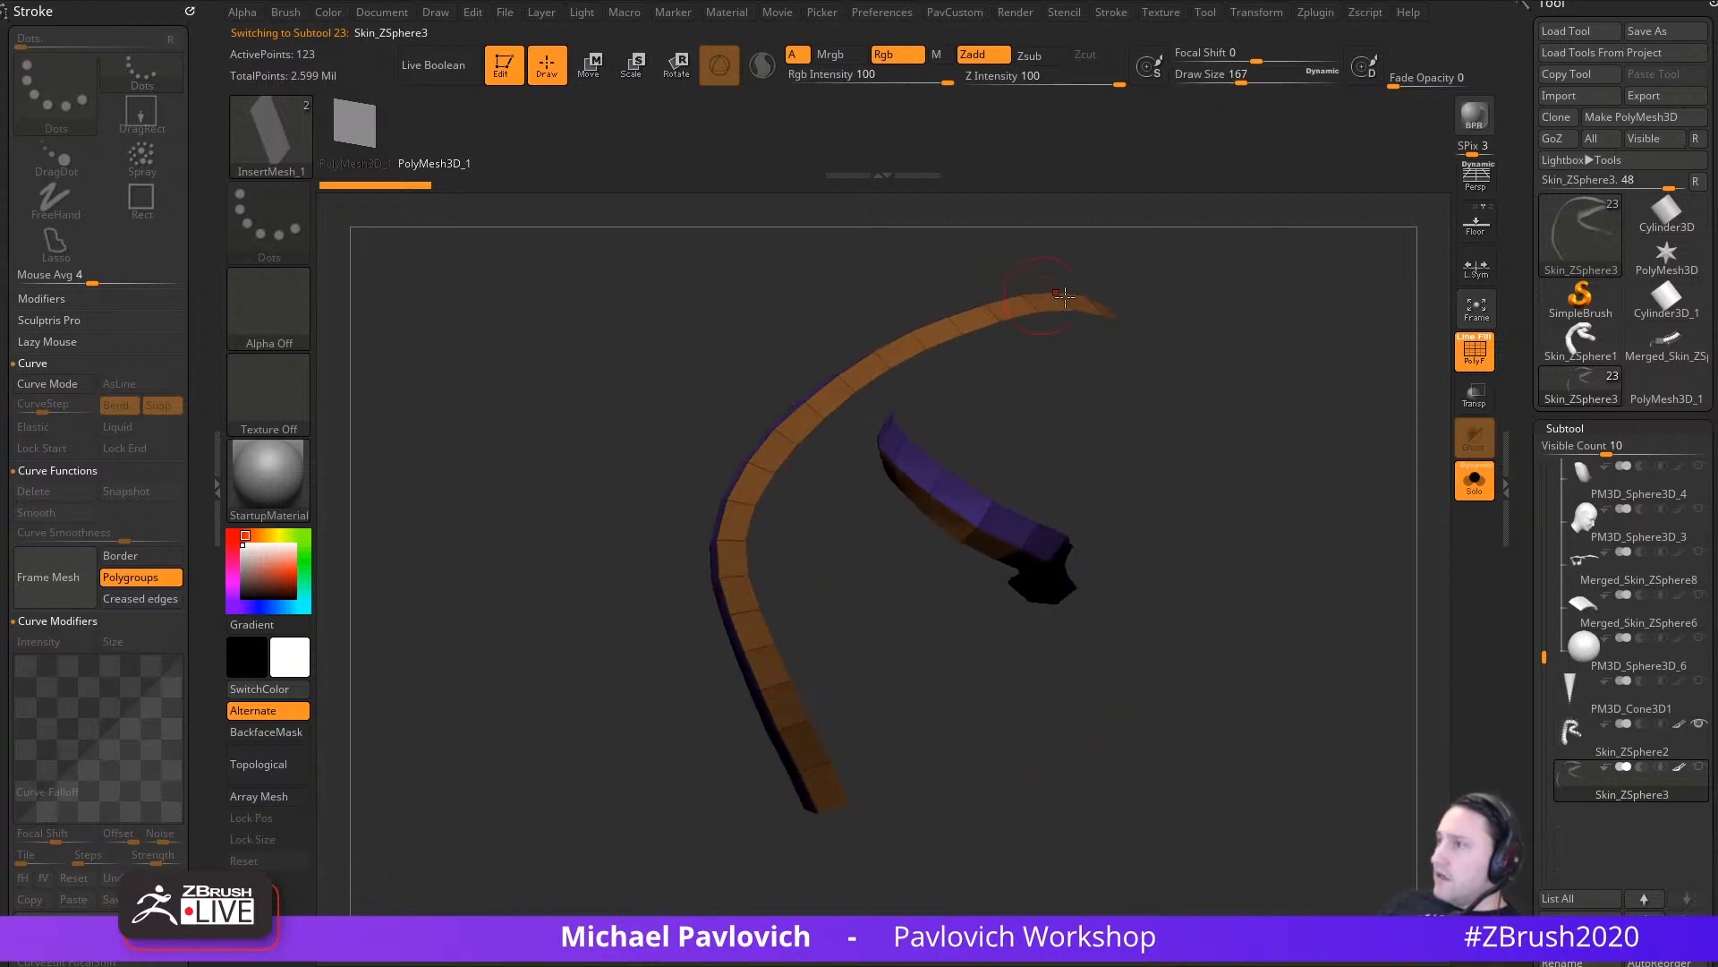
drag(1078, 557, 1181, 307)
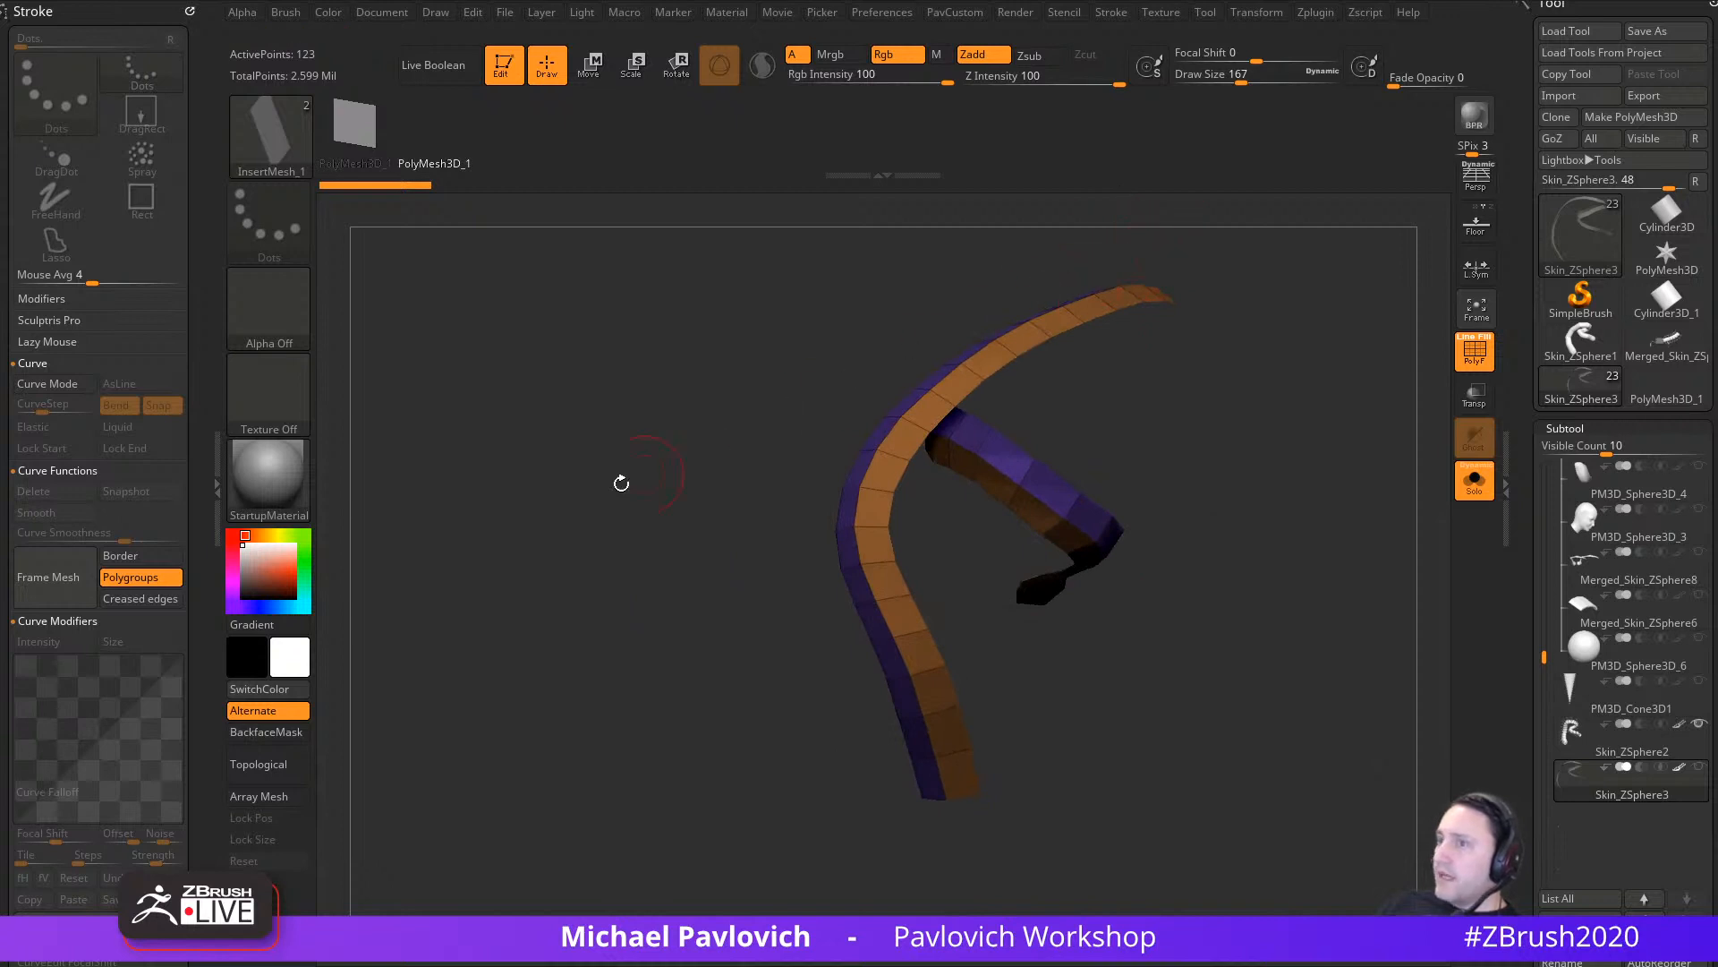
Step: Frame the strip mesh with curves along its polygroup borders
click(1101, 14)
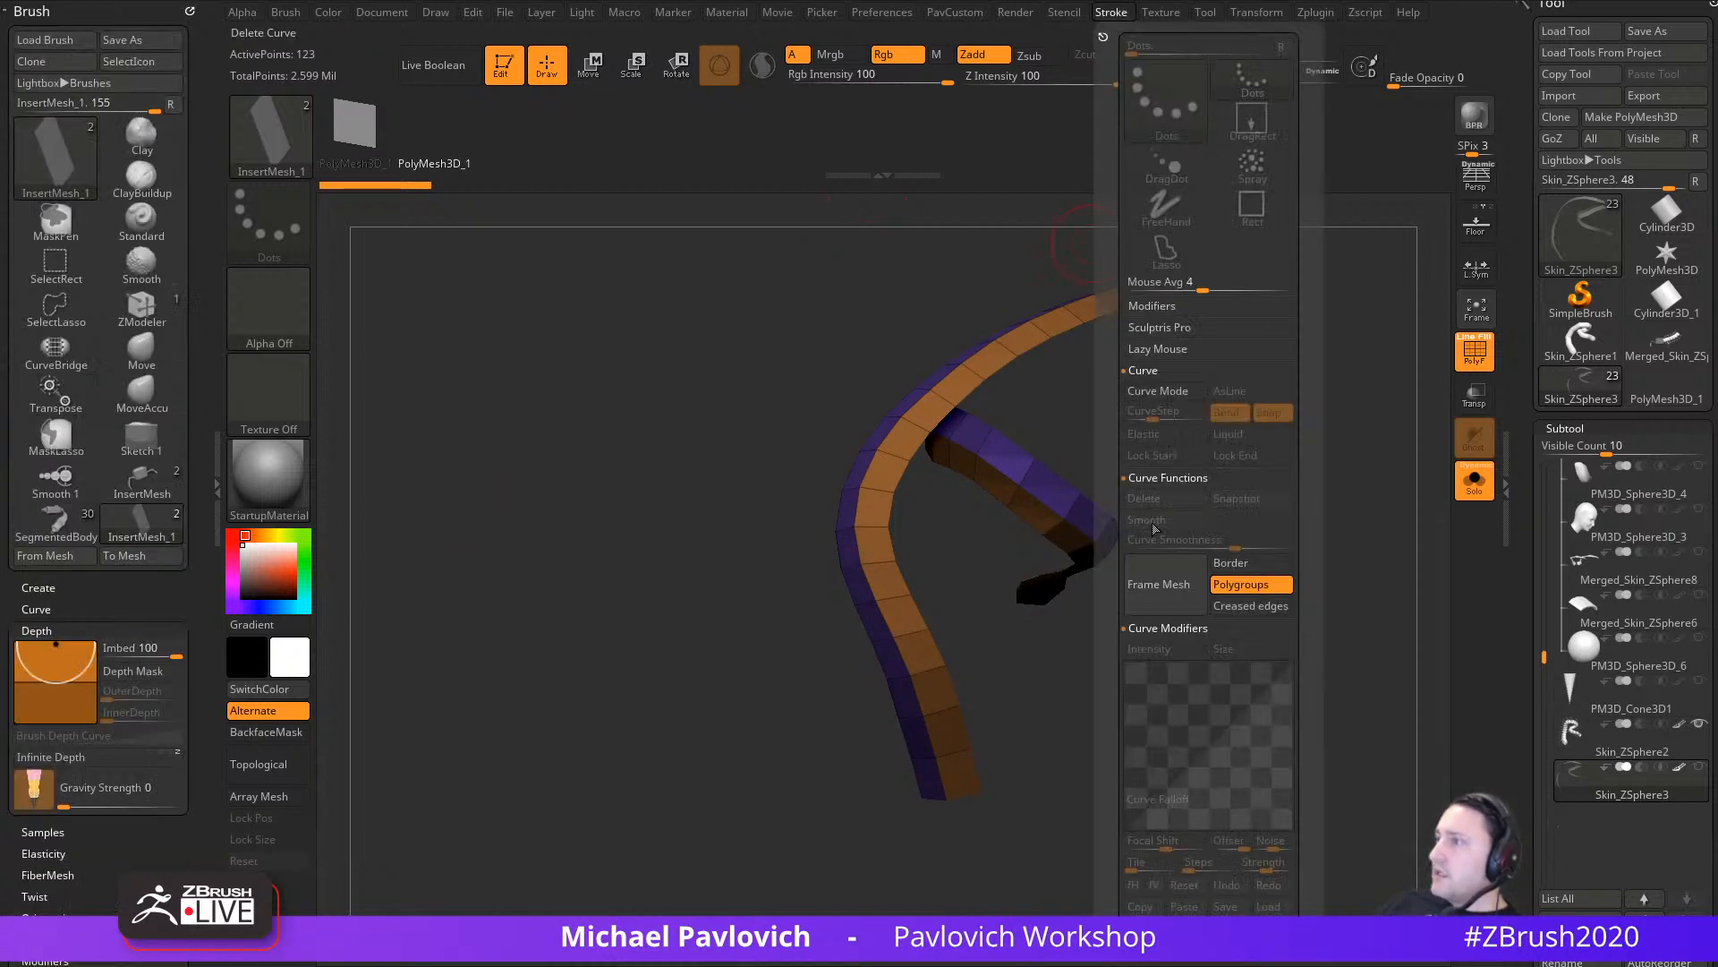
click(1150, 584)
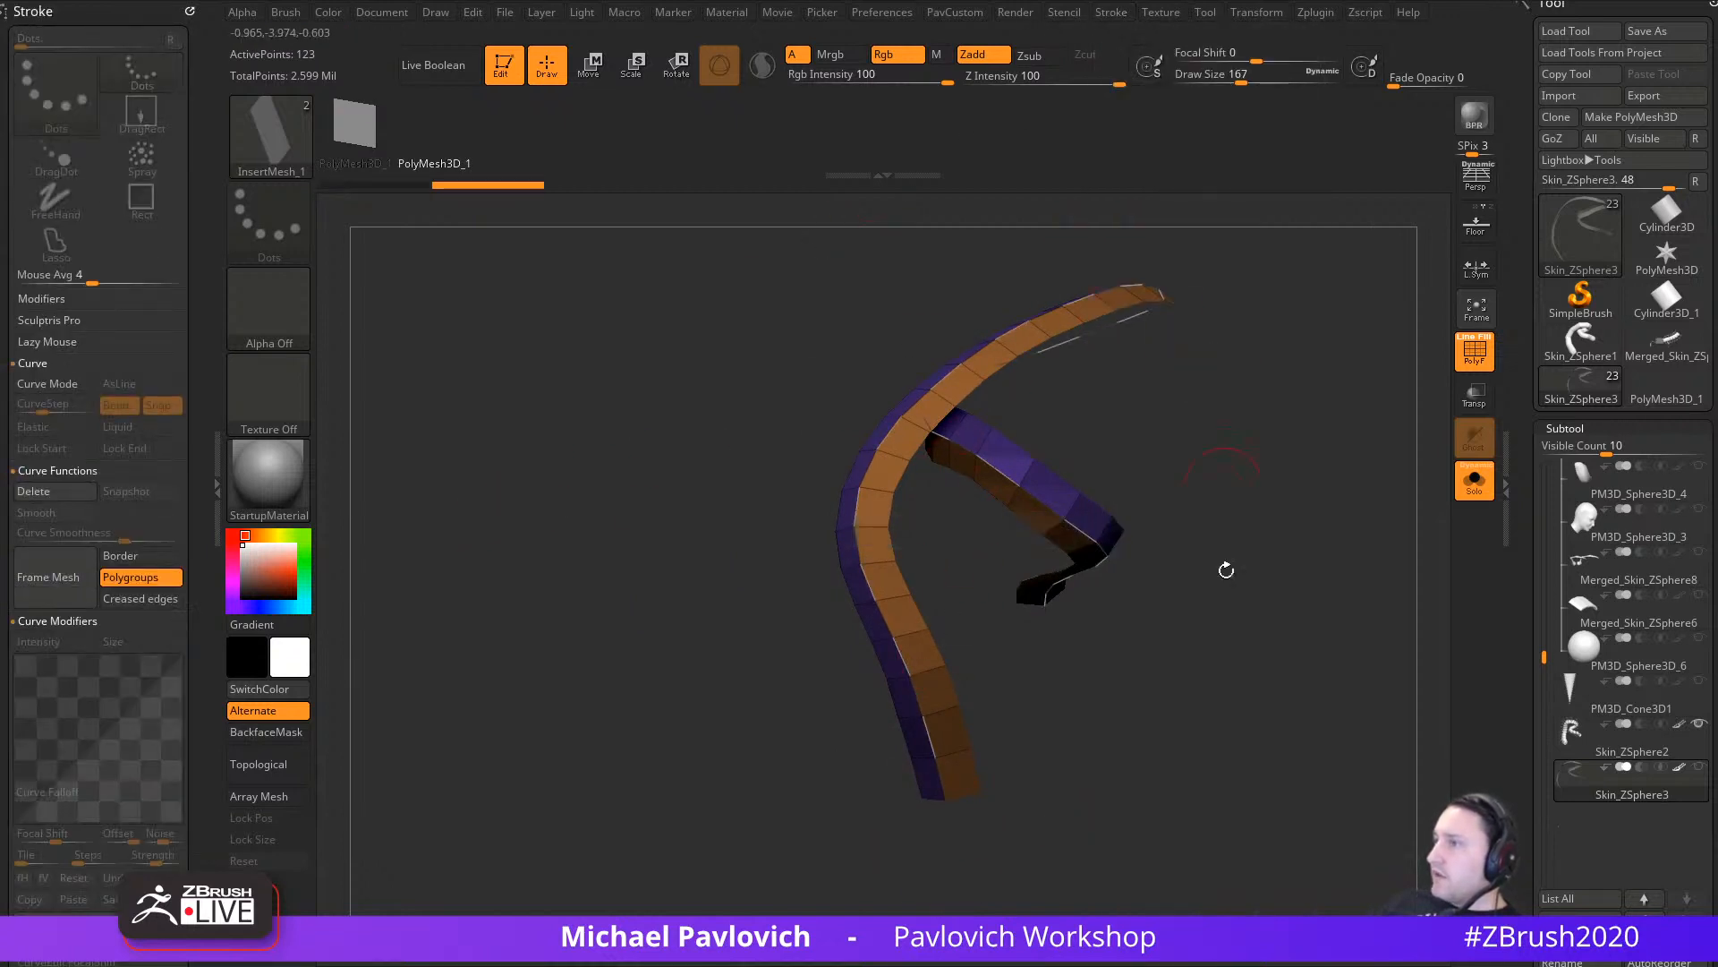
drag(1223, 567, 1103, 691)
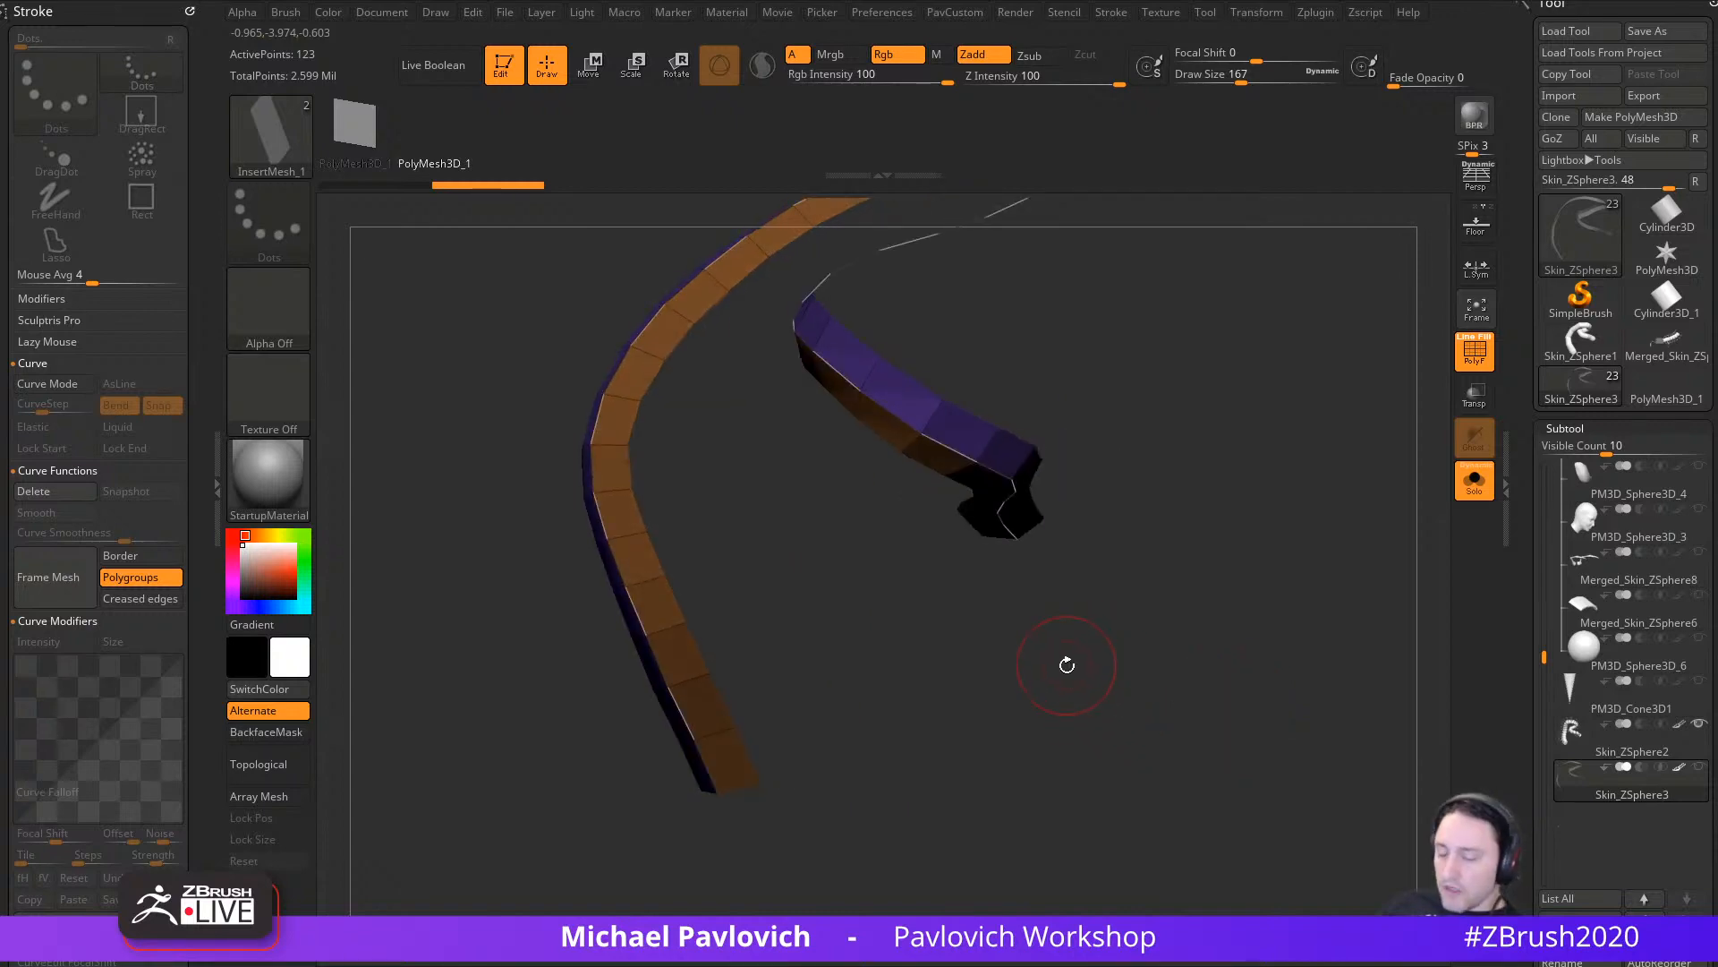
key(b)
click(636, 542)
drag(777, 499, 954, 665)
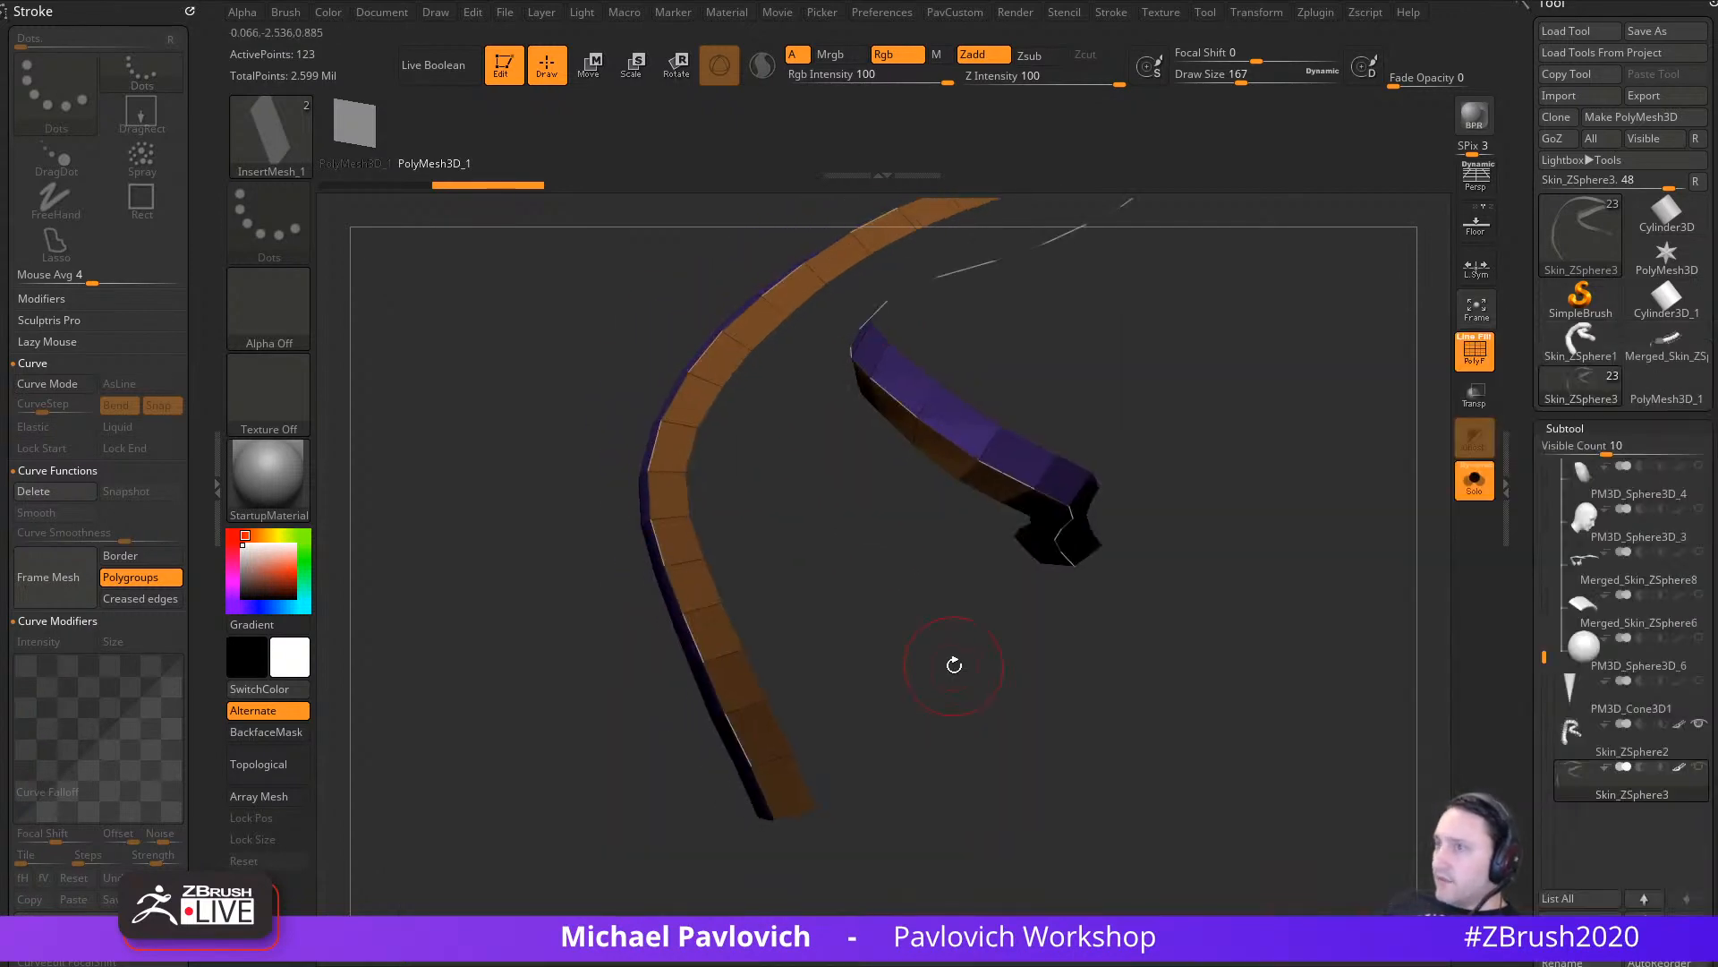
key(b)
key(Escape)
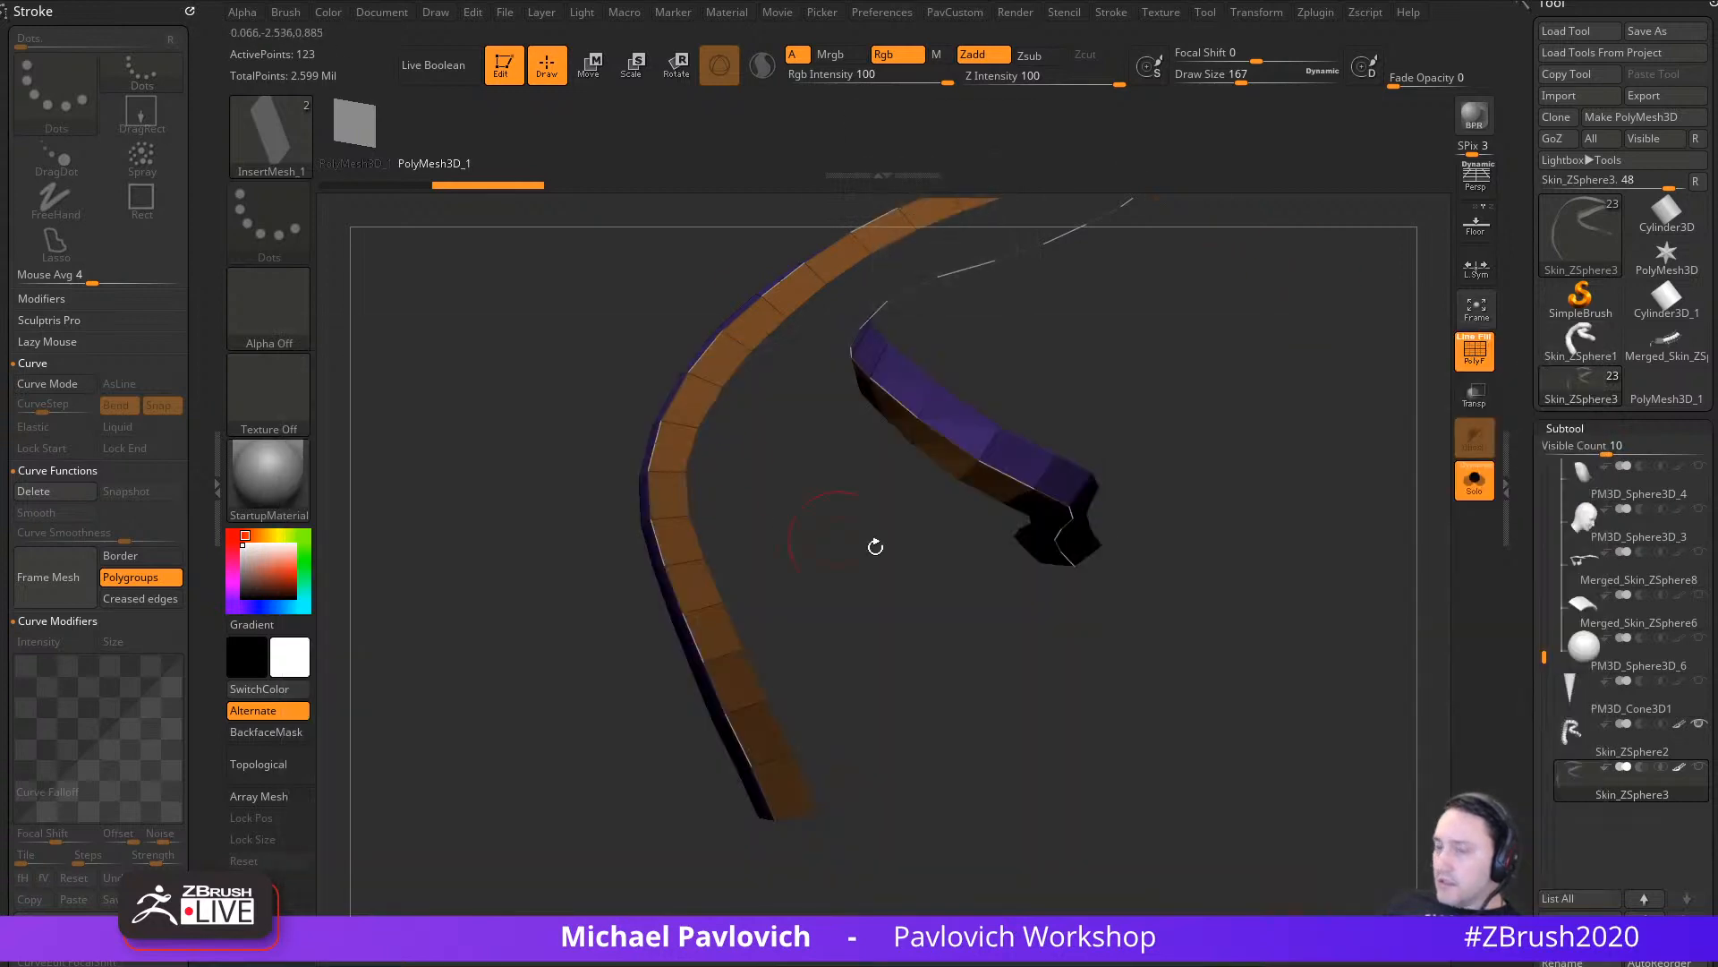
Step: Try to apply the second plane mesh of the InsertMesh brush to the strip's framed curve
key(m)
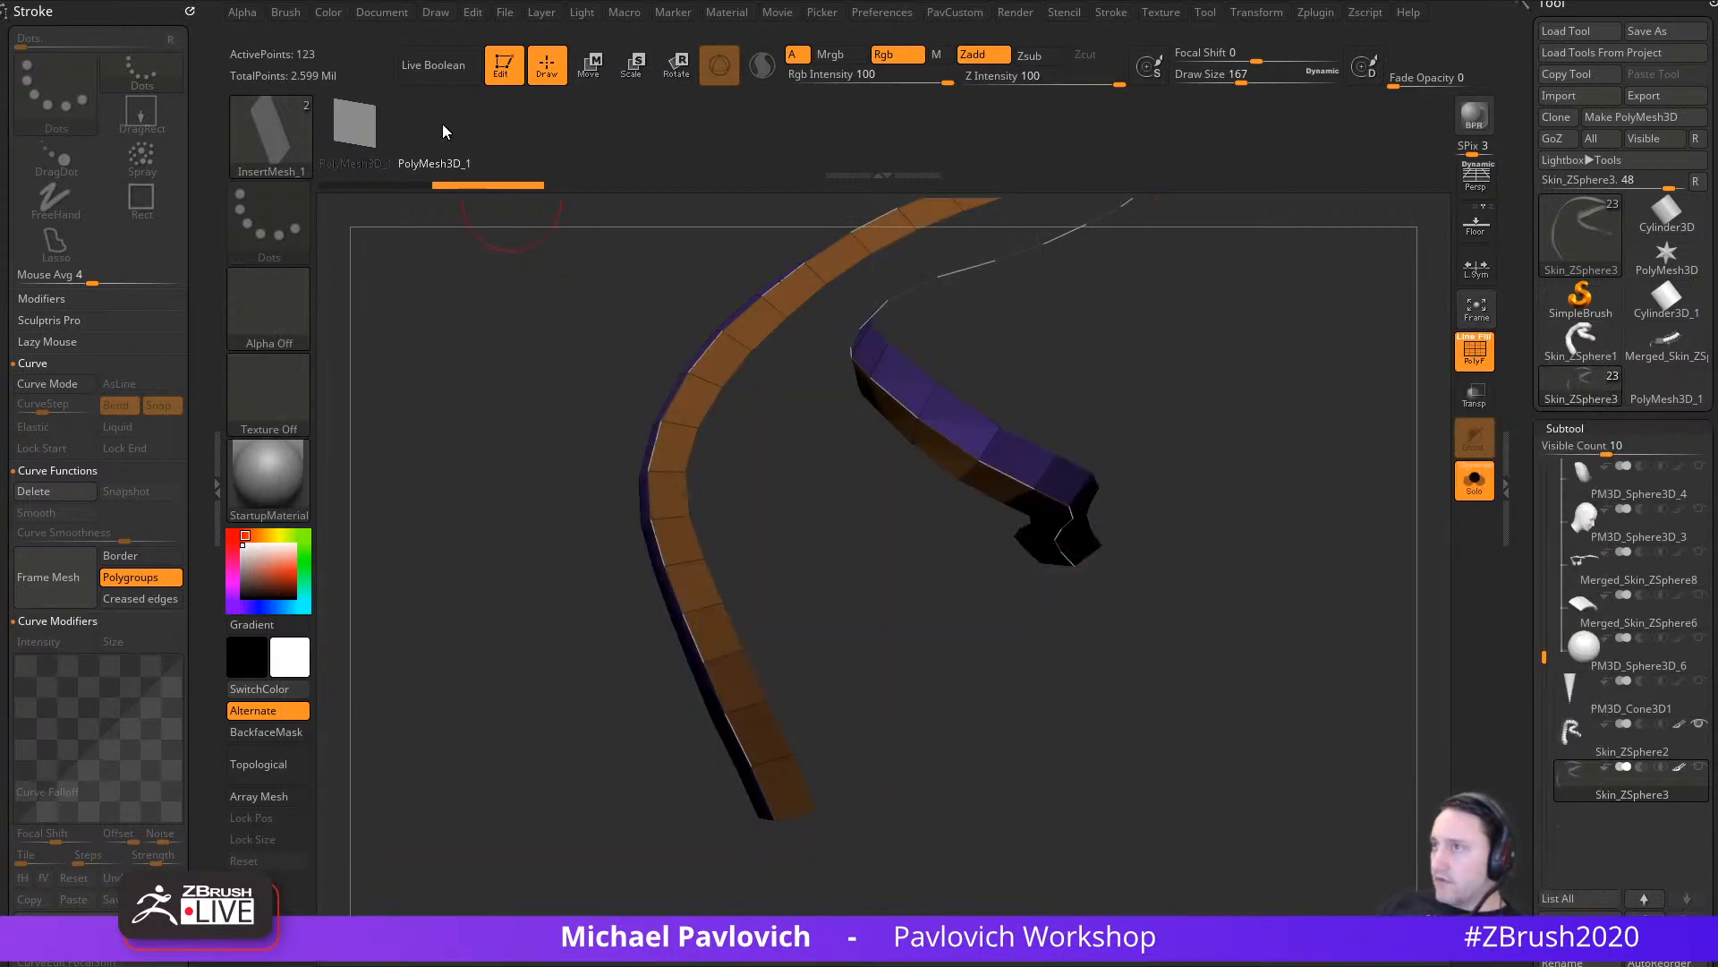
alt+drag(967, 643, 956, 681)
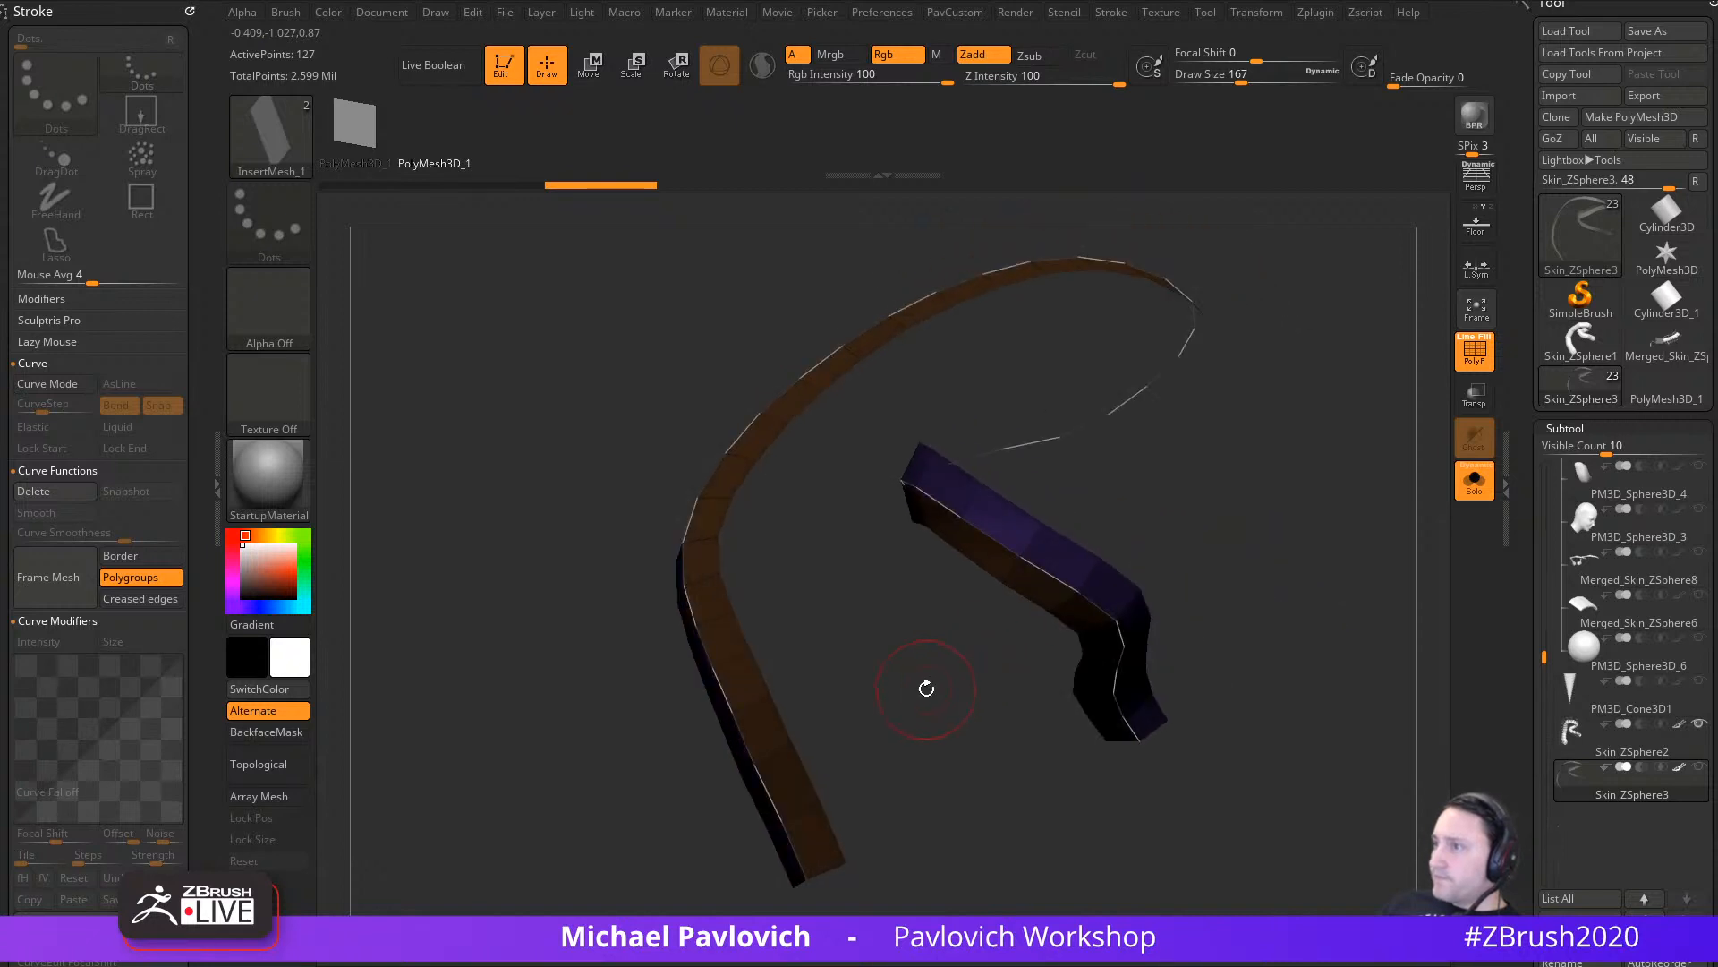
key(ctrl+z)
Step: Turn on Curve Mode for the InsertMesh brush and turn off Tri Parts for its second plane mesh
click(1119, 13)
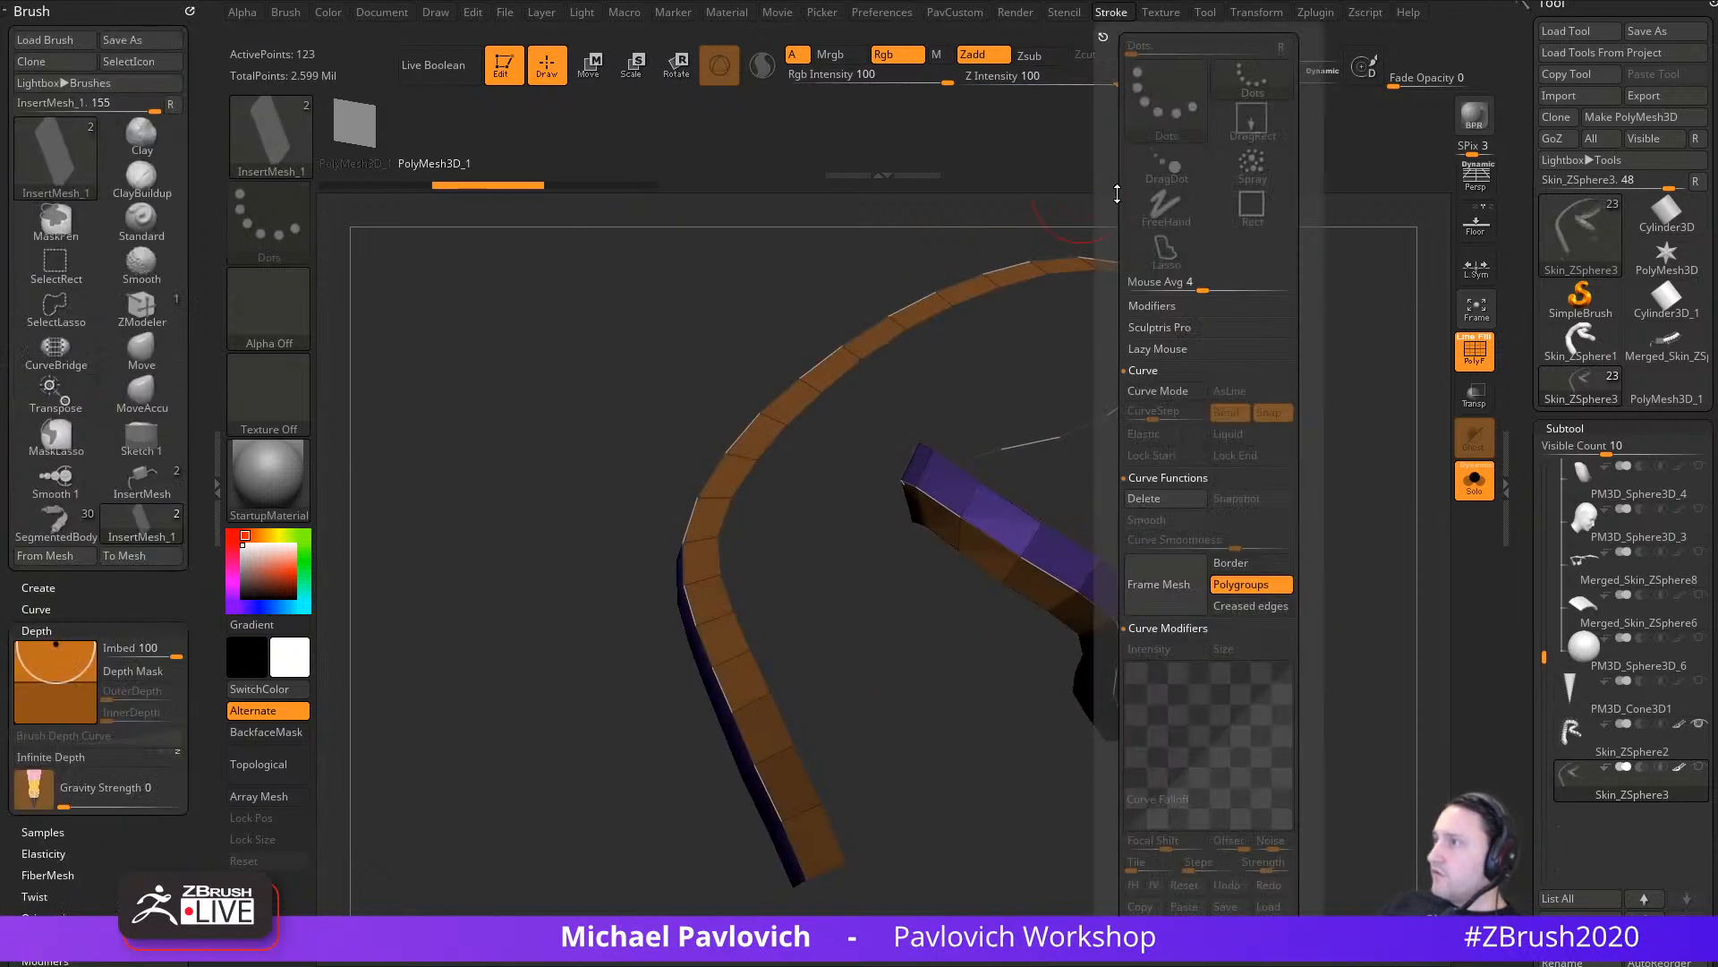
click(1156, 391)
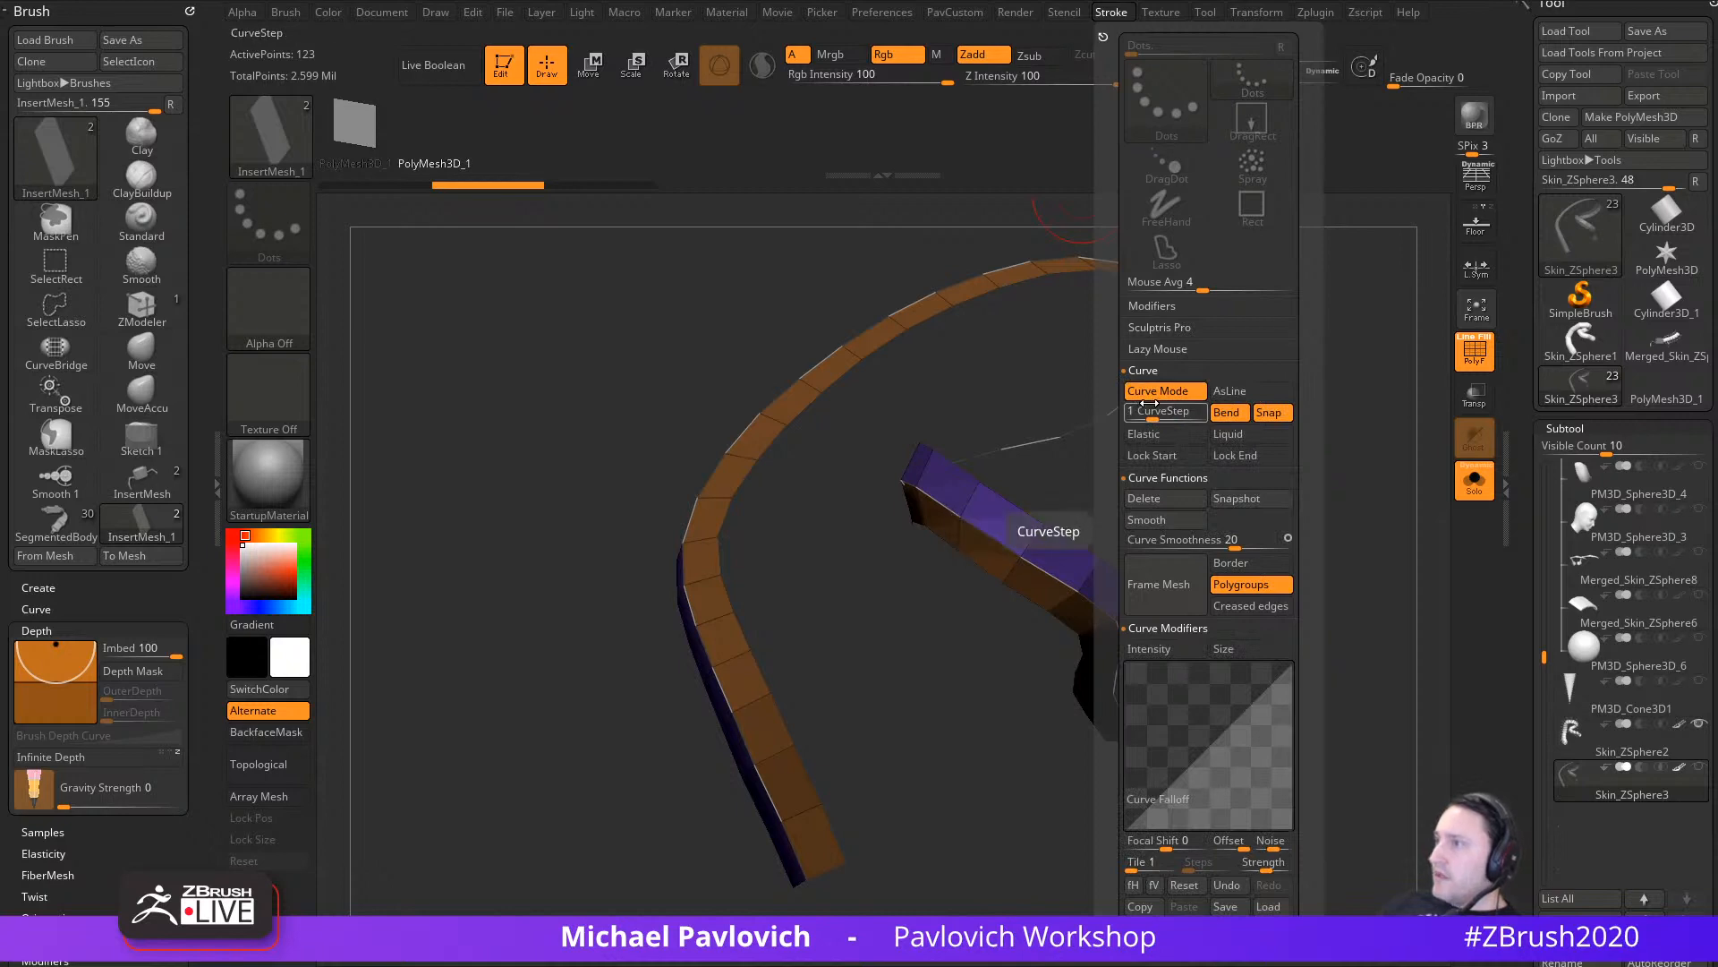
click(1102, 37)
drag(186, 712, 181, 116)
drag(135, 796, 136, 545)
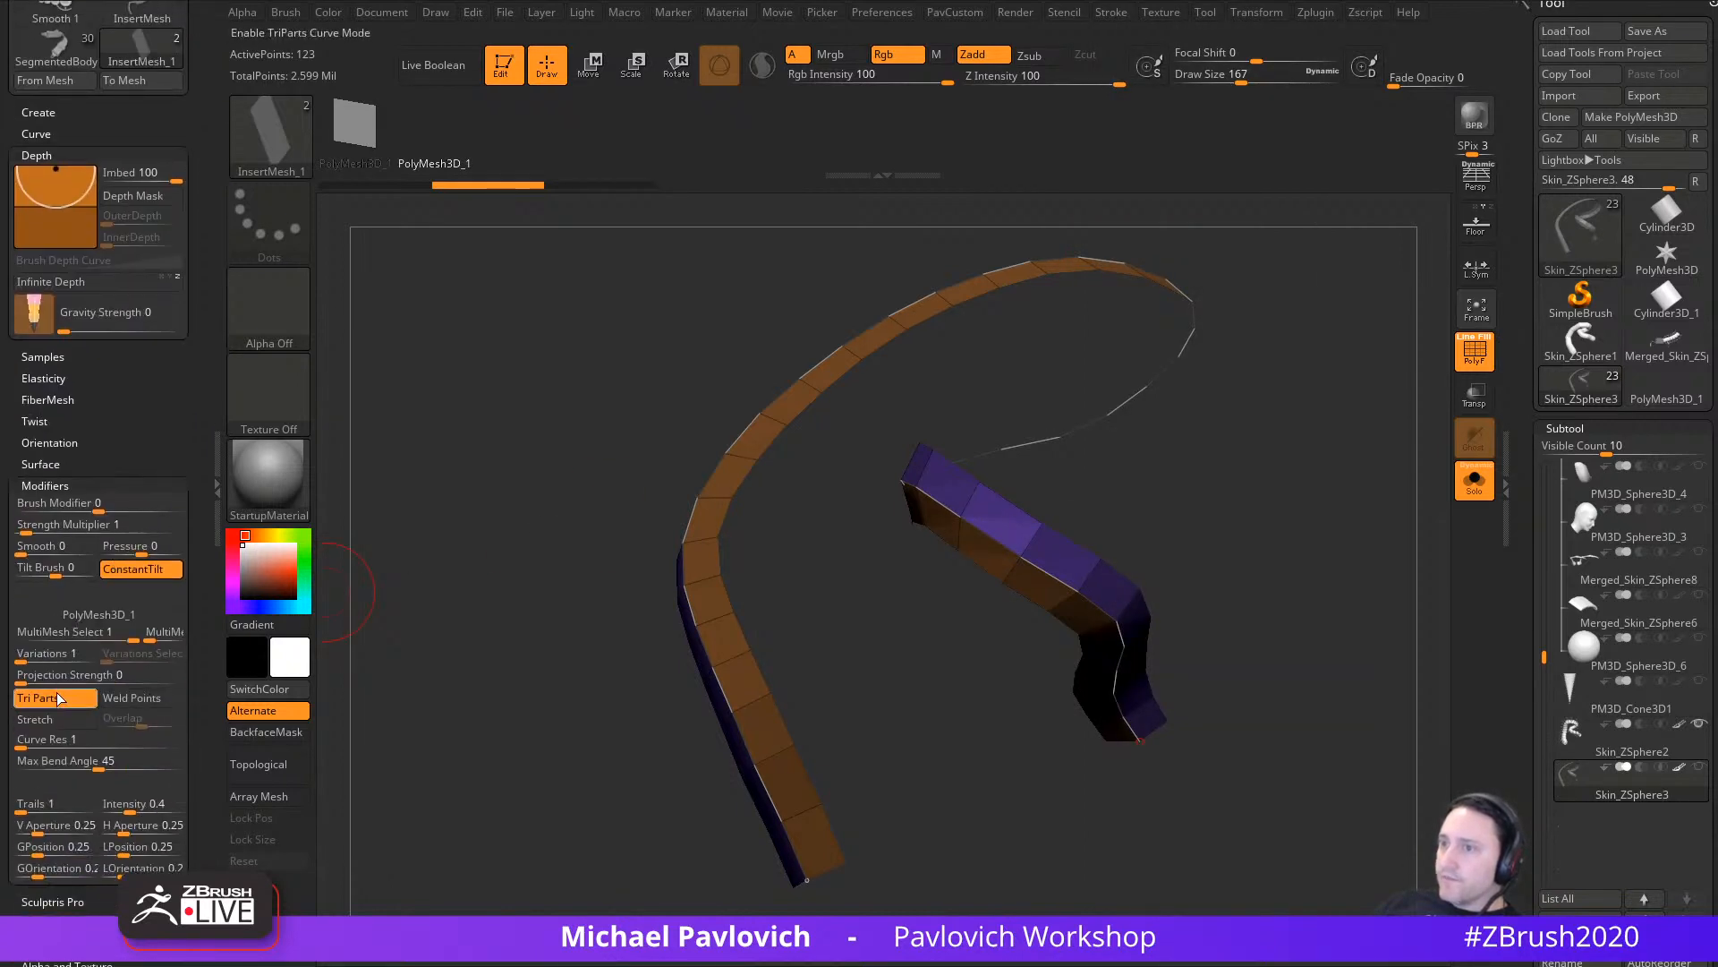
click(59, 698)
Step: Try to fill the strip's framed curve with copies of the second plane mesh
right_drag(761, 627, 1038, 738)
click(721, 665)
key(ctrl+z)
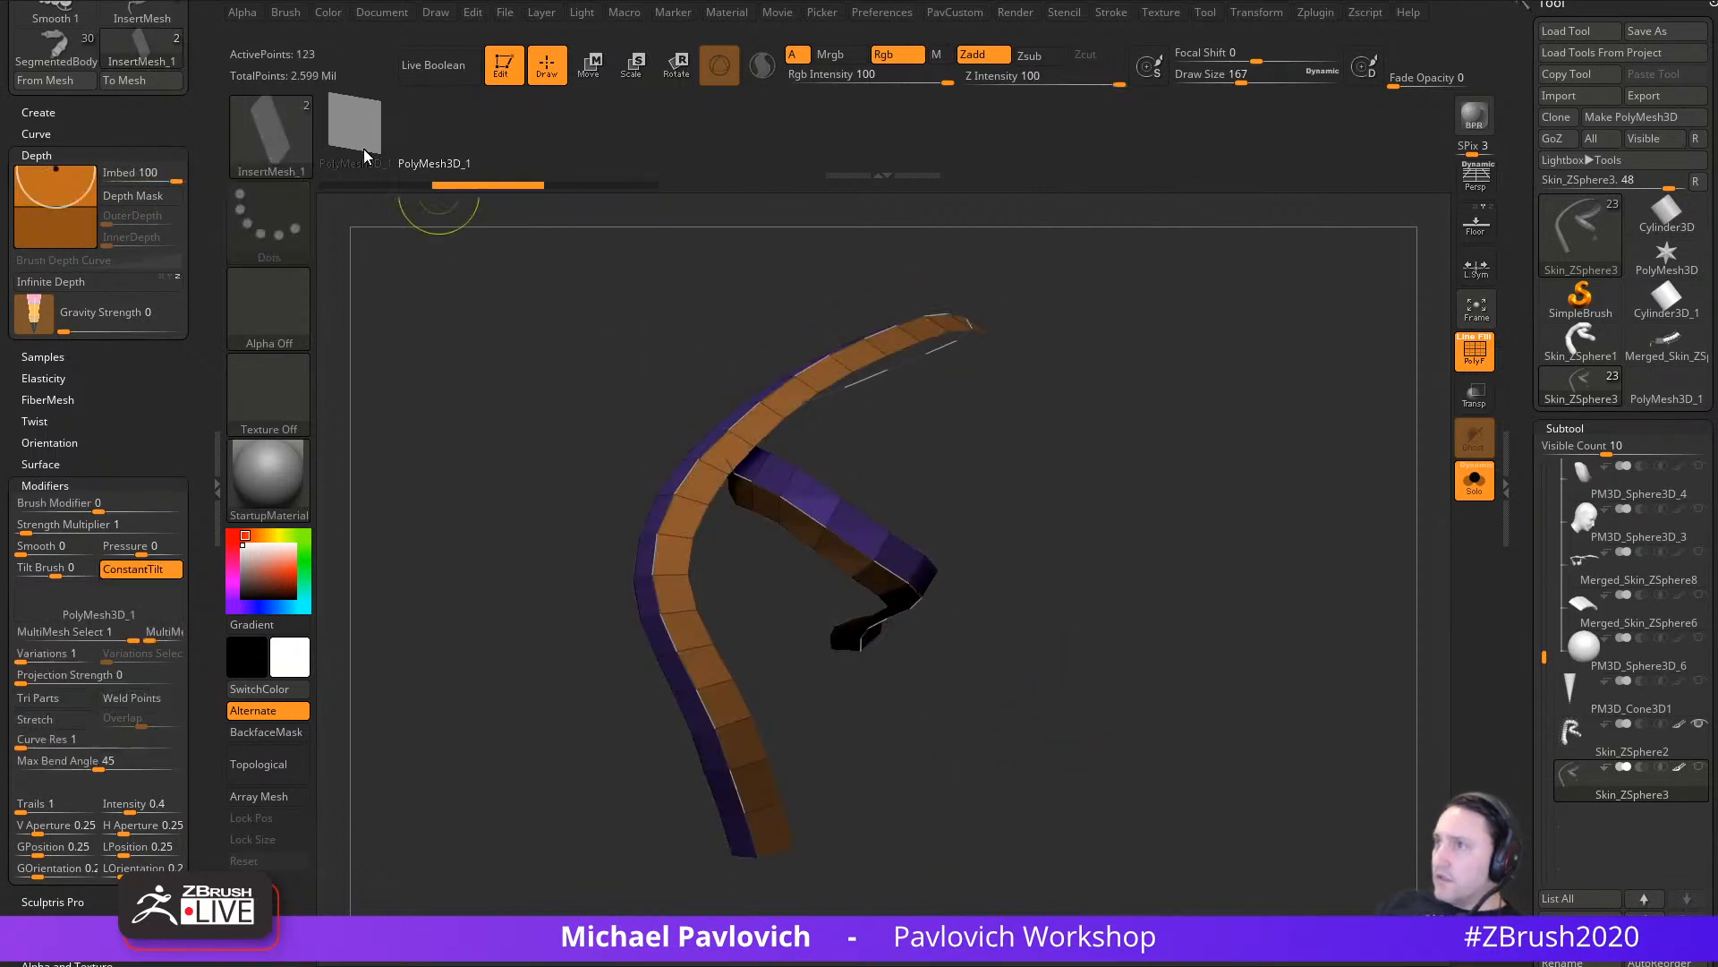
Step: Choose the first plane mesh in the InsertMesh brush and apply it along the strip's framed curve
click(362, 143)
click(736, 727)
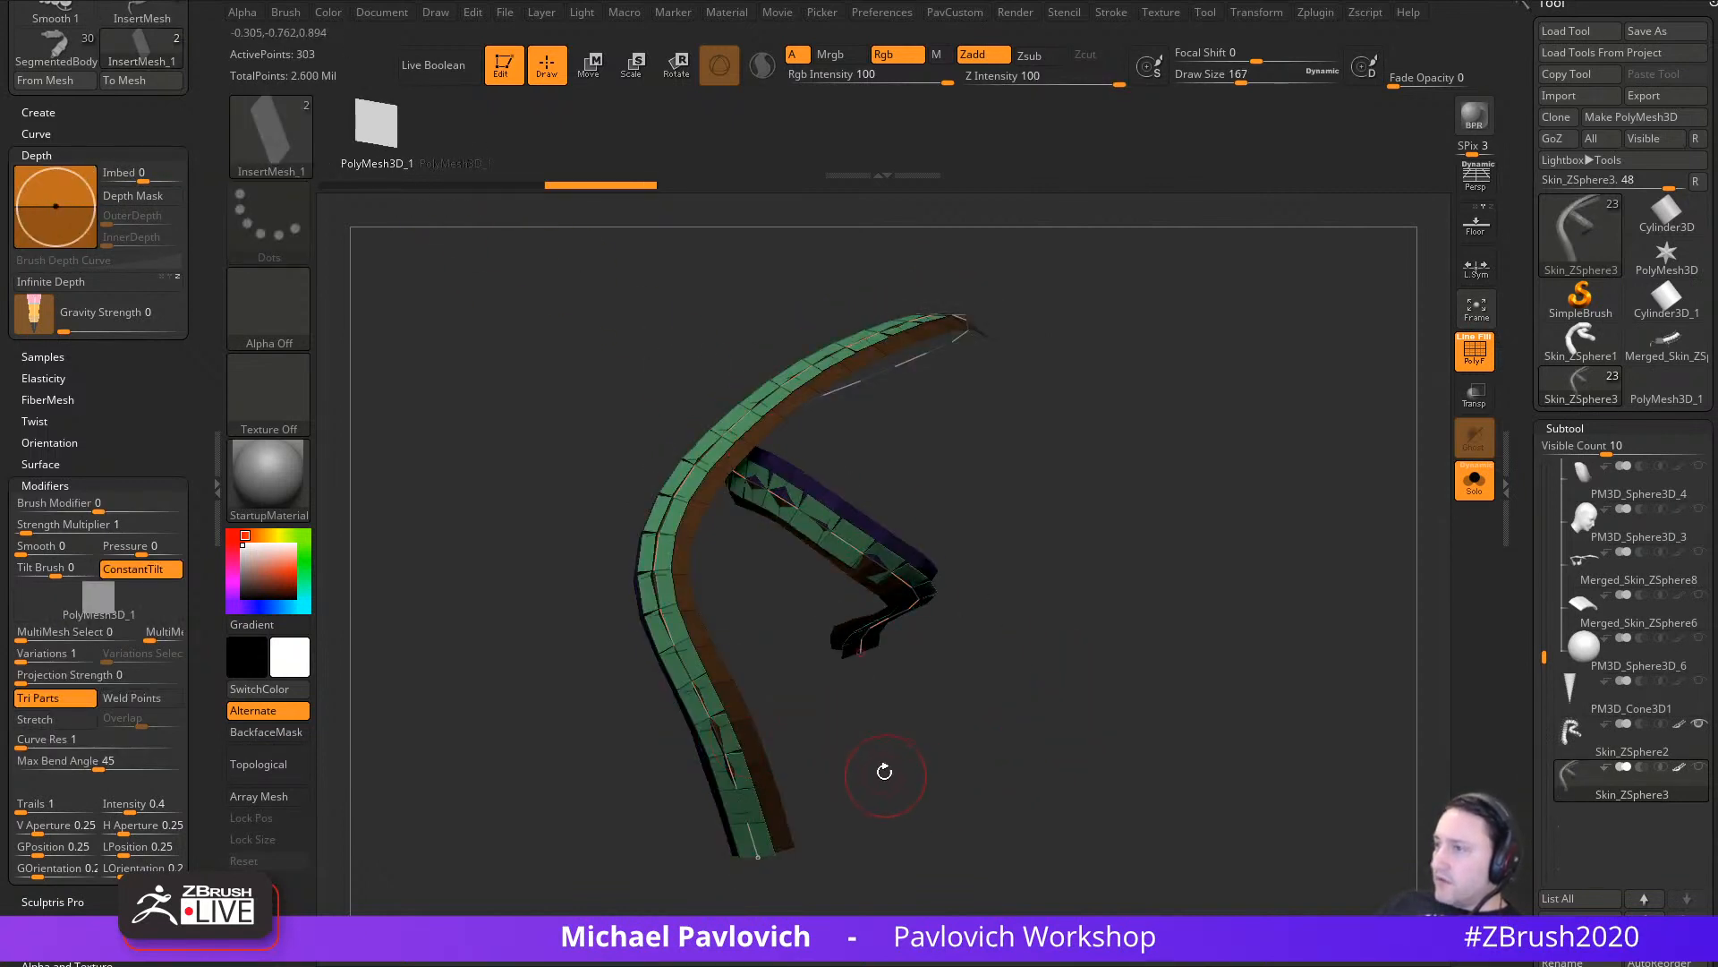
Step: Try the InsertMesh brush's second plane mesh along the strip's curve in place of the first one, and undo it
key(ctrl+z)
click(470, 179)
click(729, 767)
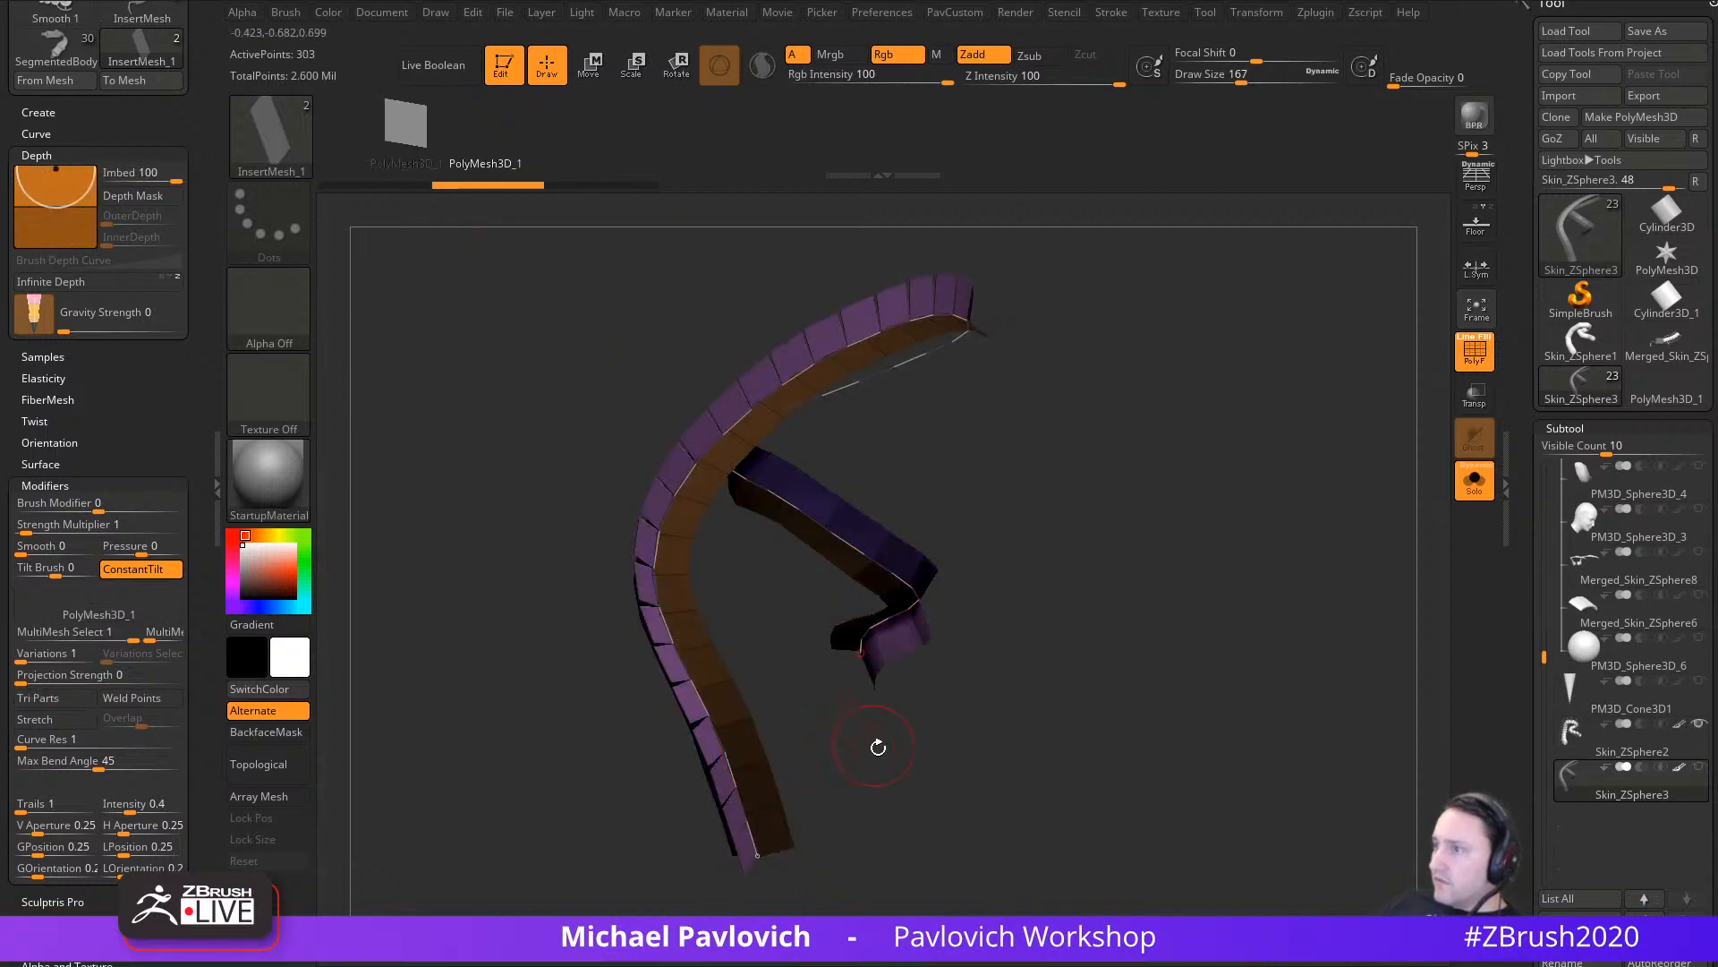
right_drag(878, 747, 908, 775)
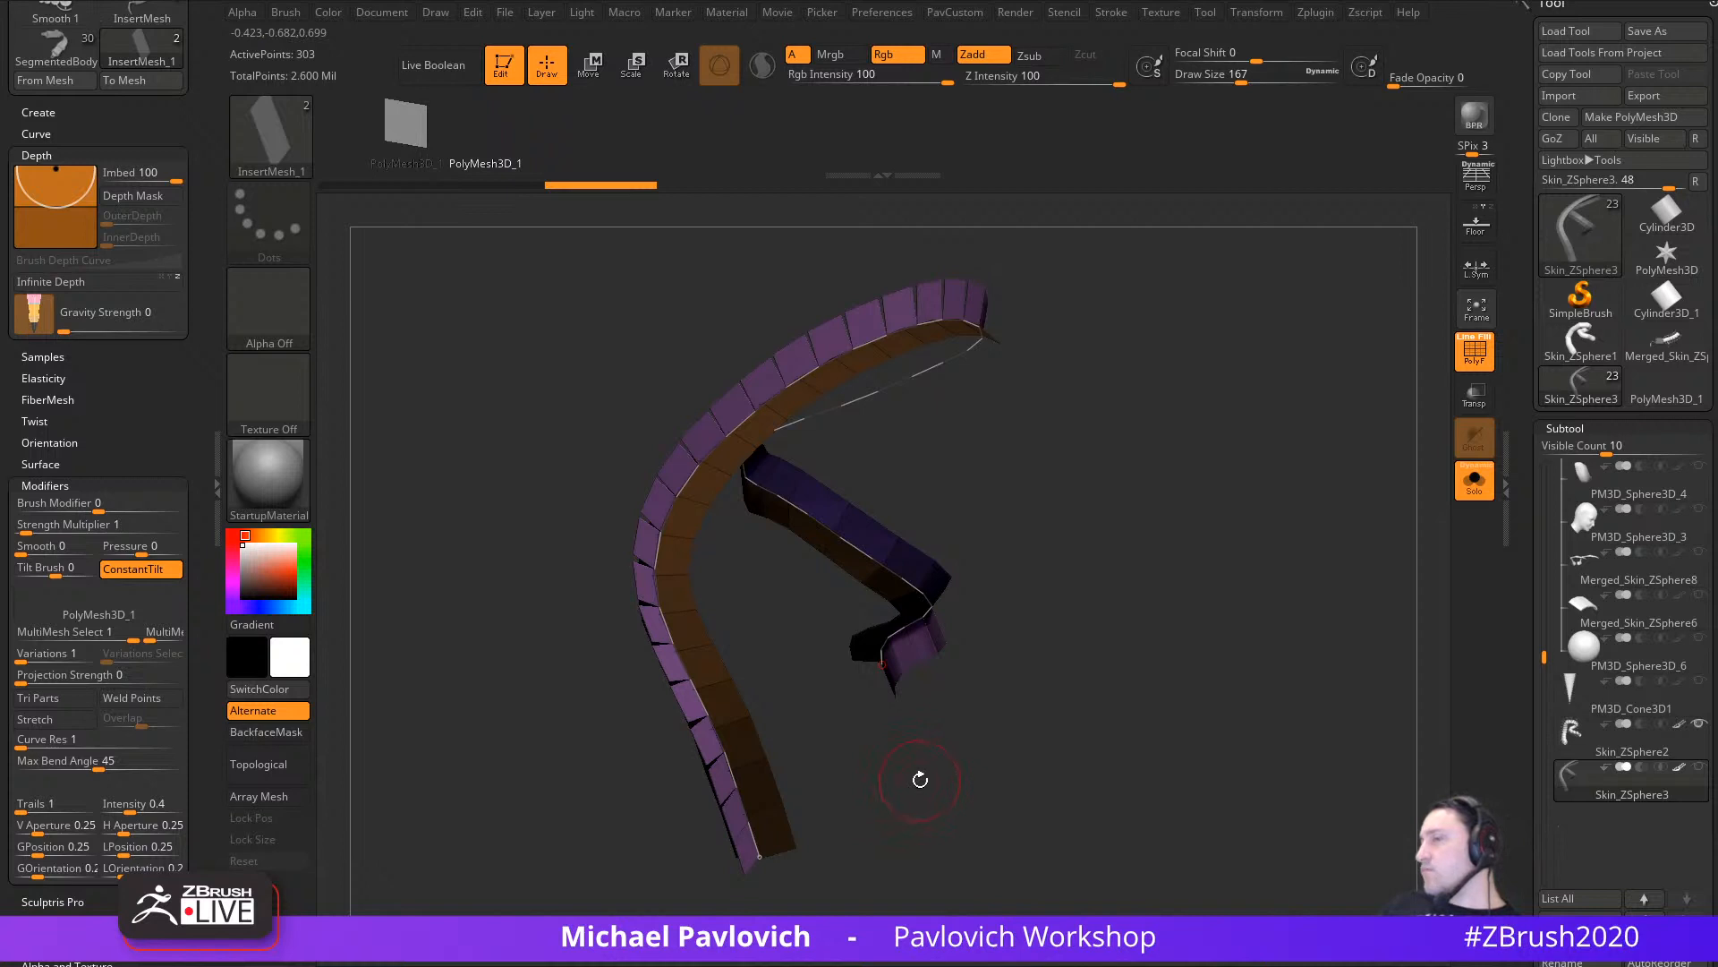
key(ctrl+z)
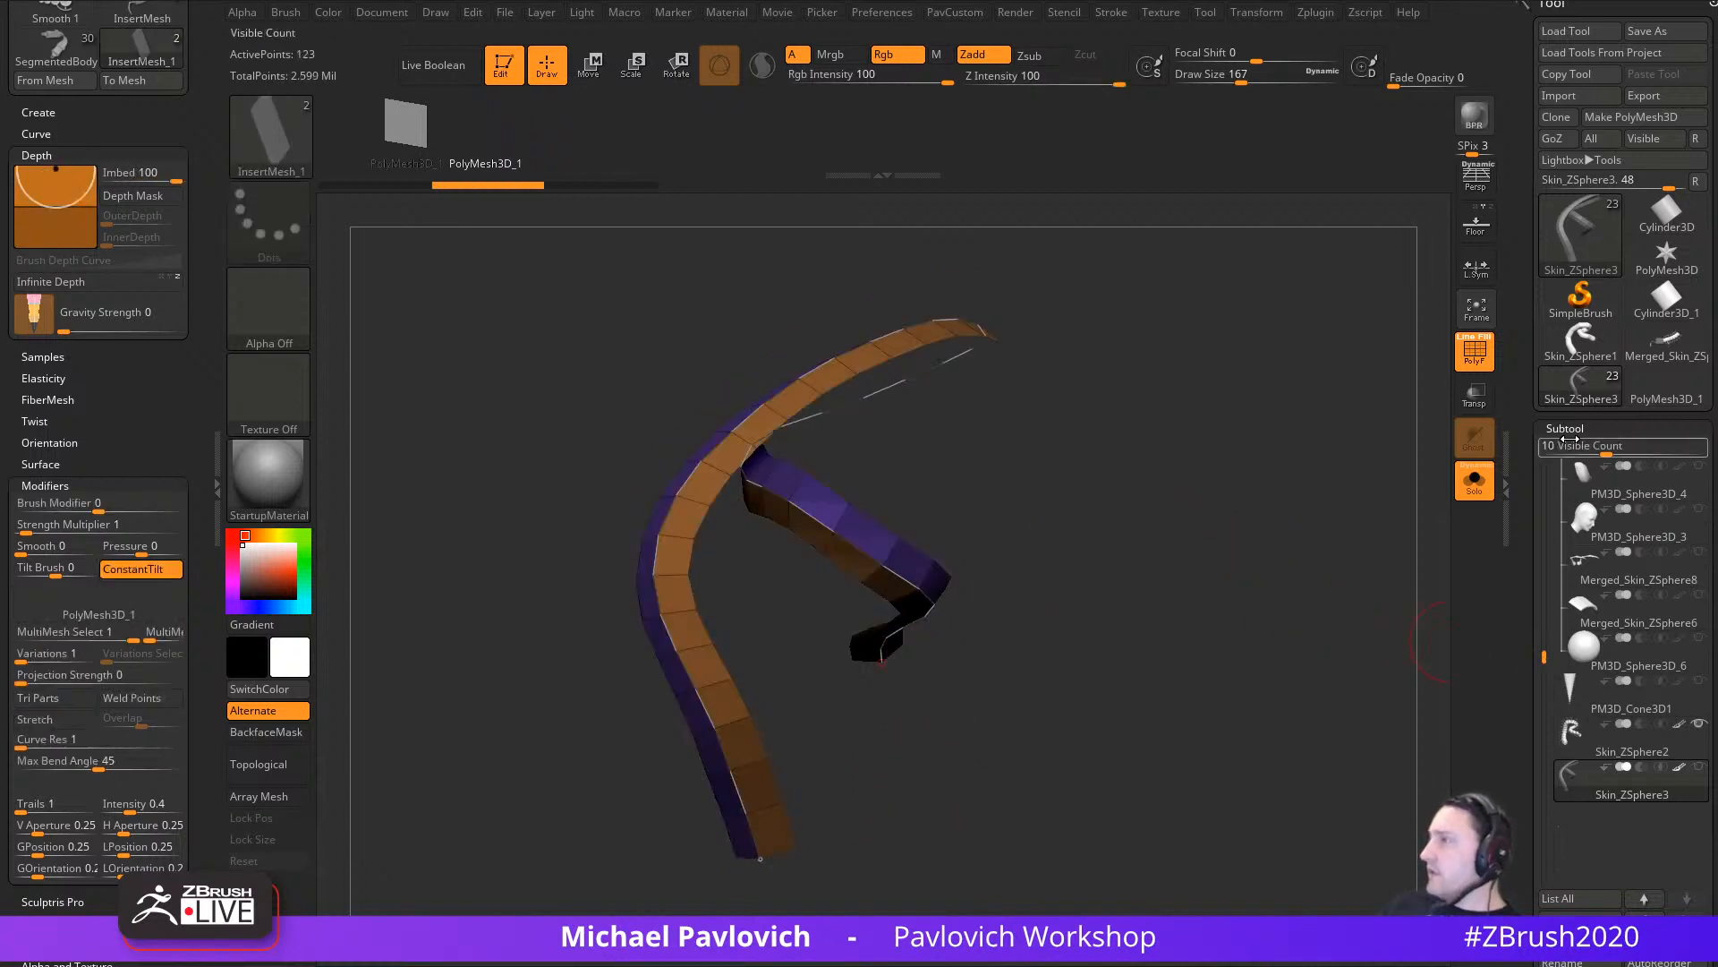
Step: Switch to the PolyMesh3D_1 plane, turn it edge-on to the view, and append it to the current InsertMesh brush
click(1662, 398)
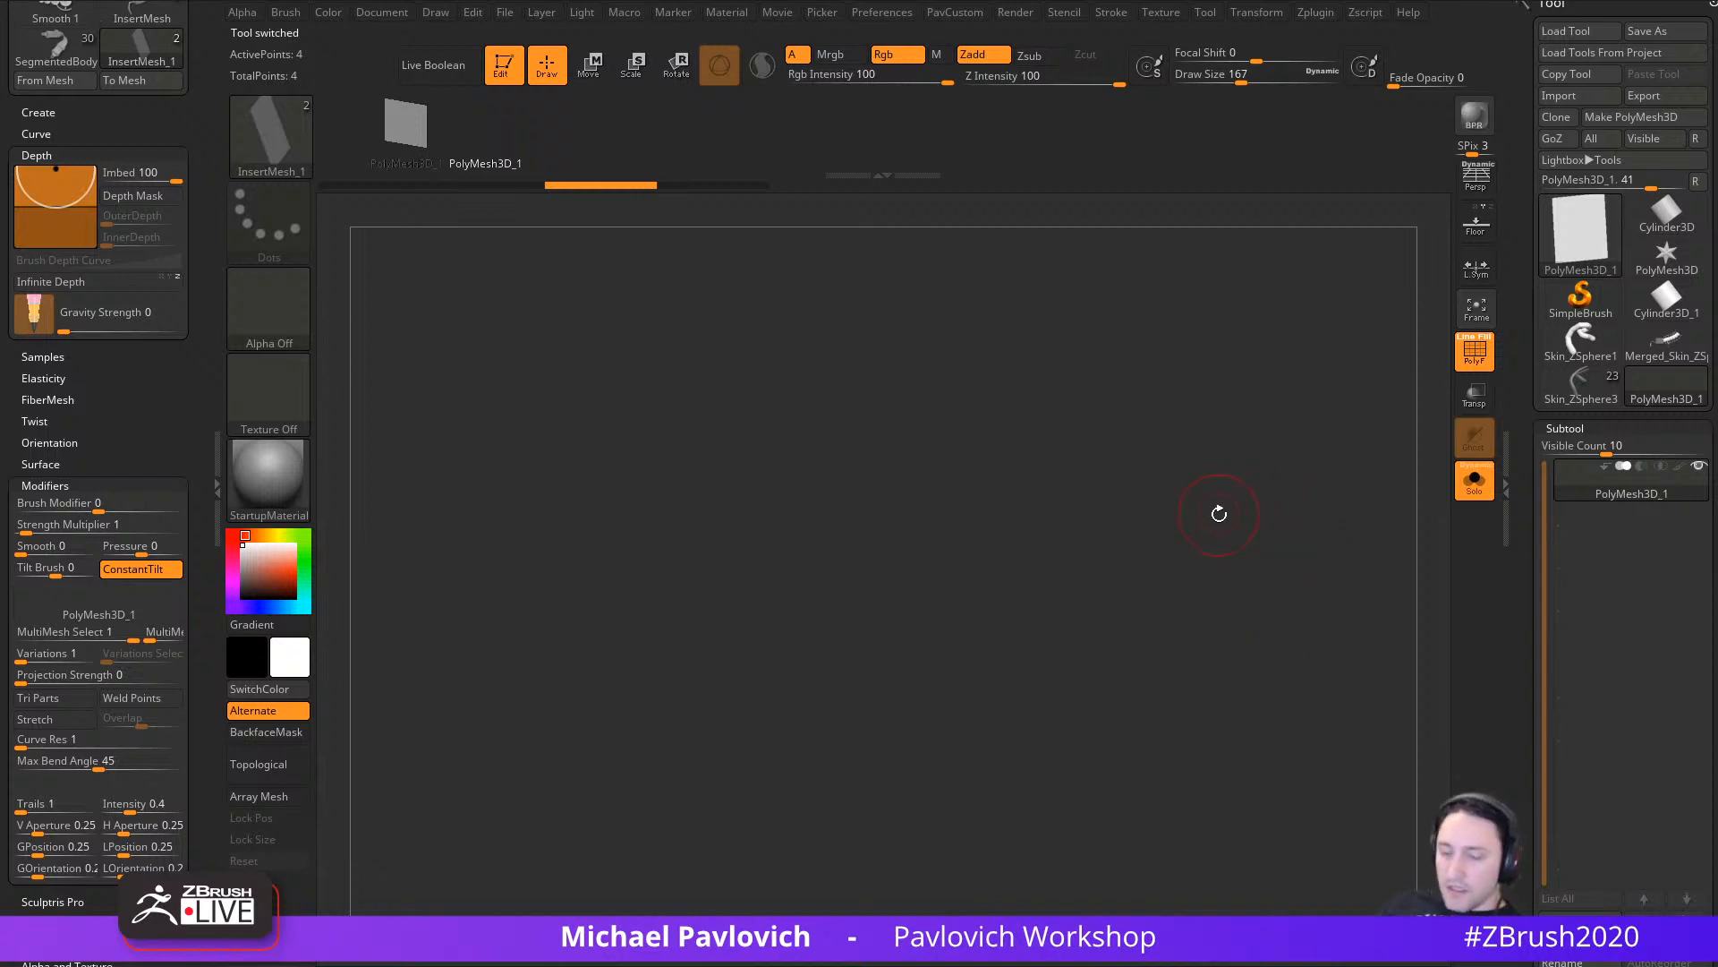
mouse_move(1270, 541)
mouse_down()
mouse_move(1415, 572)
mouse_move(1212, 541)
mouse_move(1303, 588)
mouse_move(1224, 526)
mouse_move(1265, 564)
mouse_move(1242, 558)
mouse_up()
key(s)
click(1265, 564)
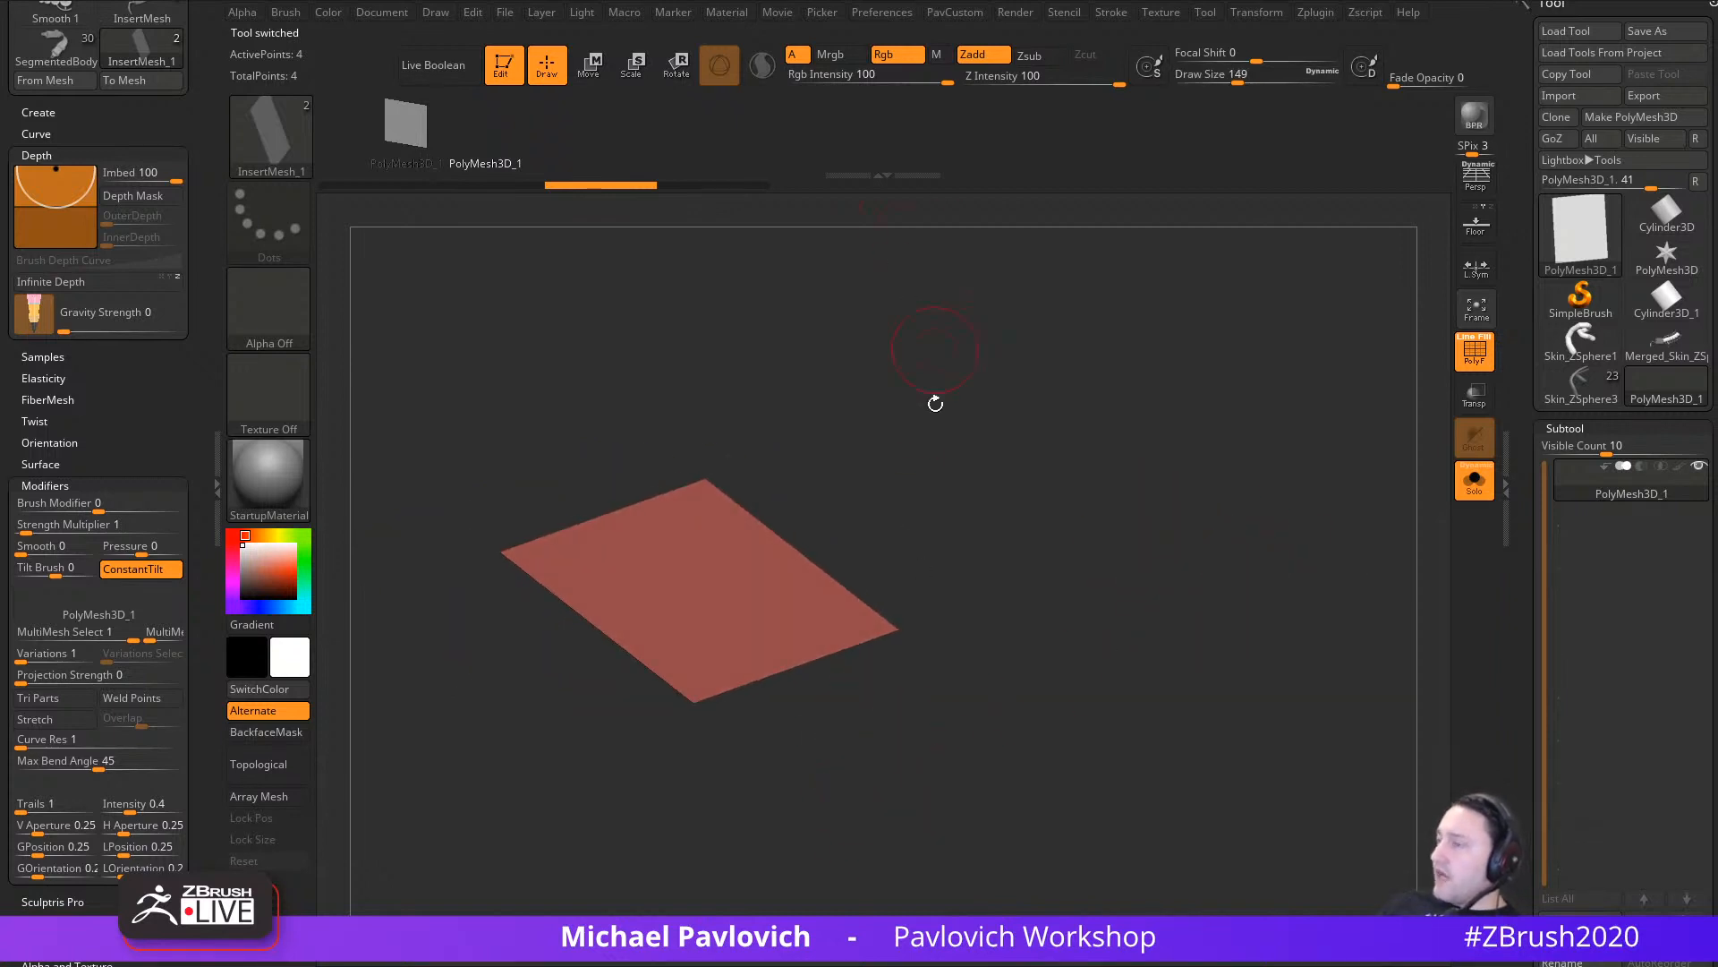
key(s)
drag(999, 628, 998, 620)
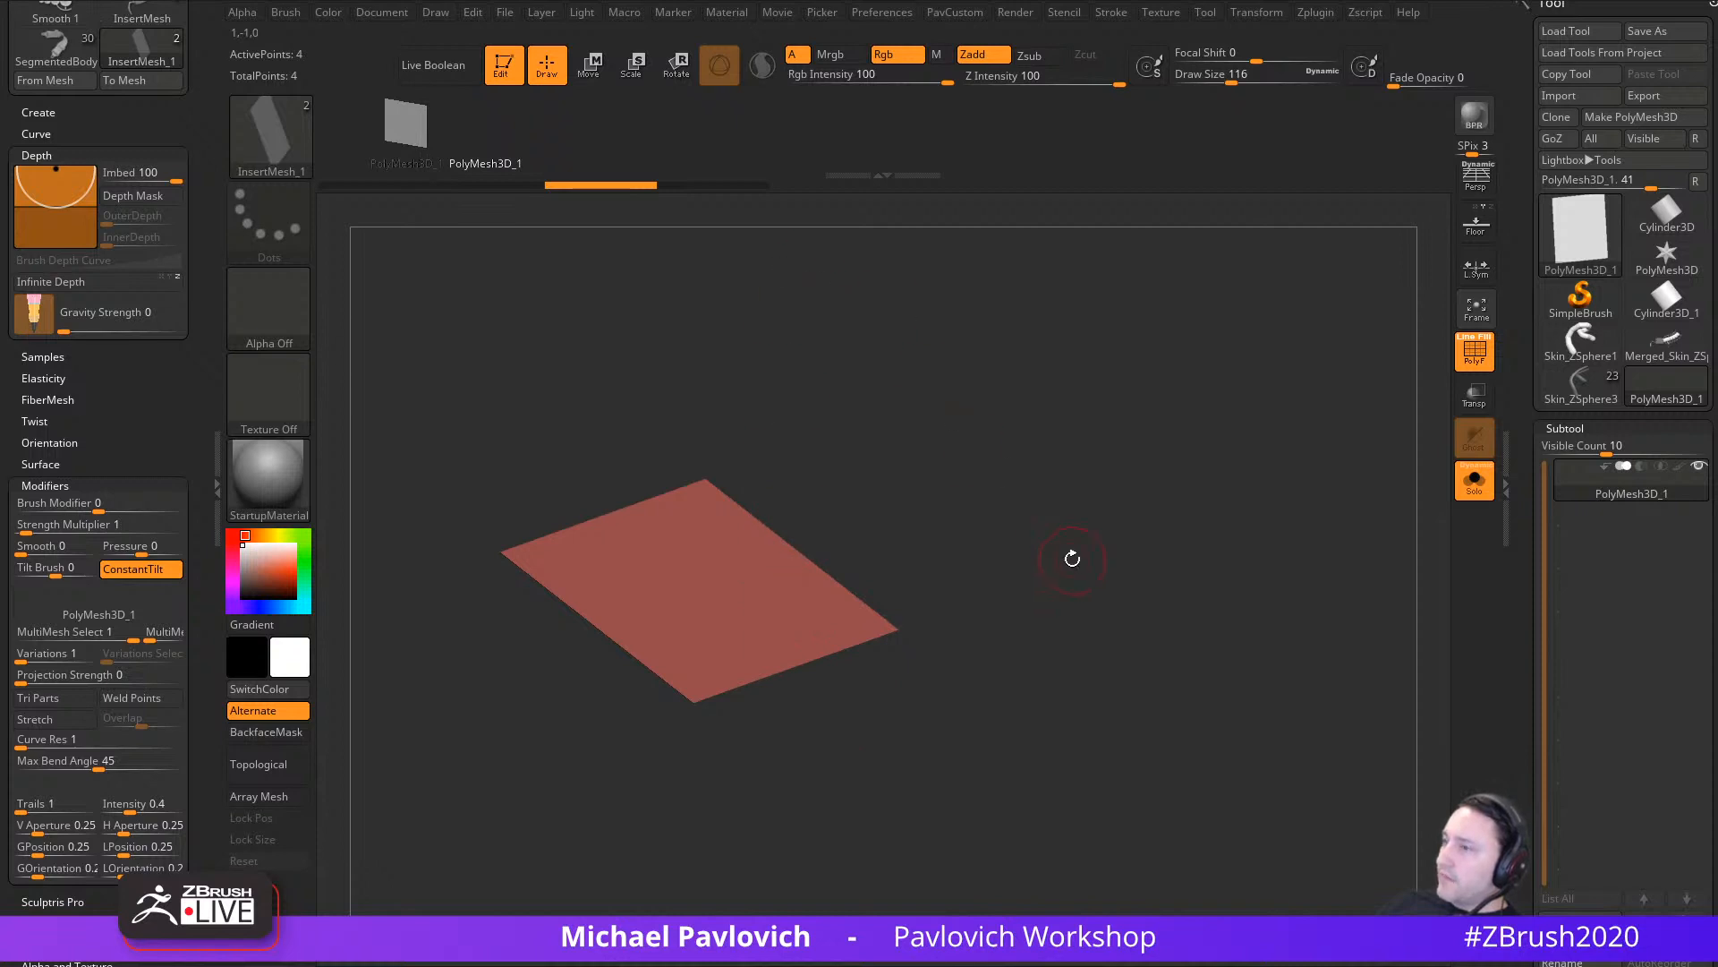
drag(1072, 558, 945, 529)
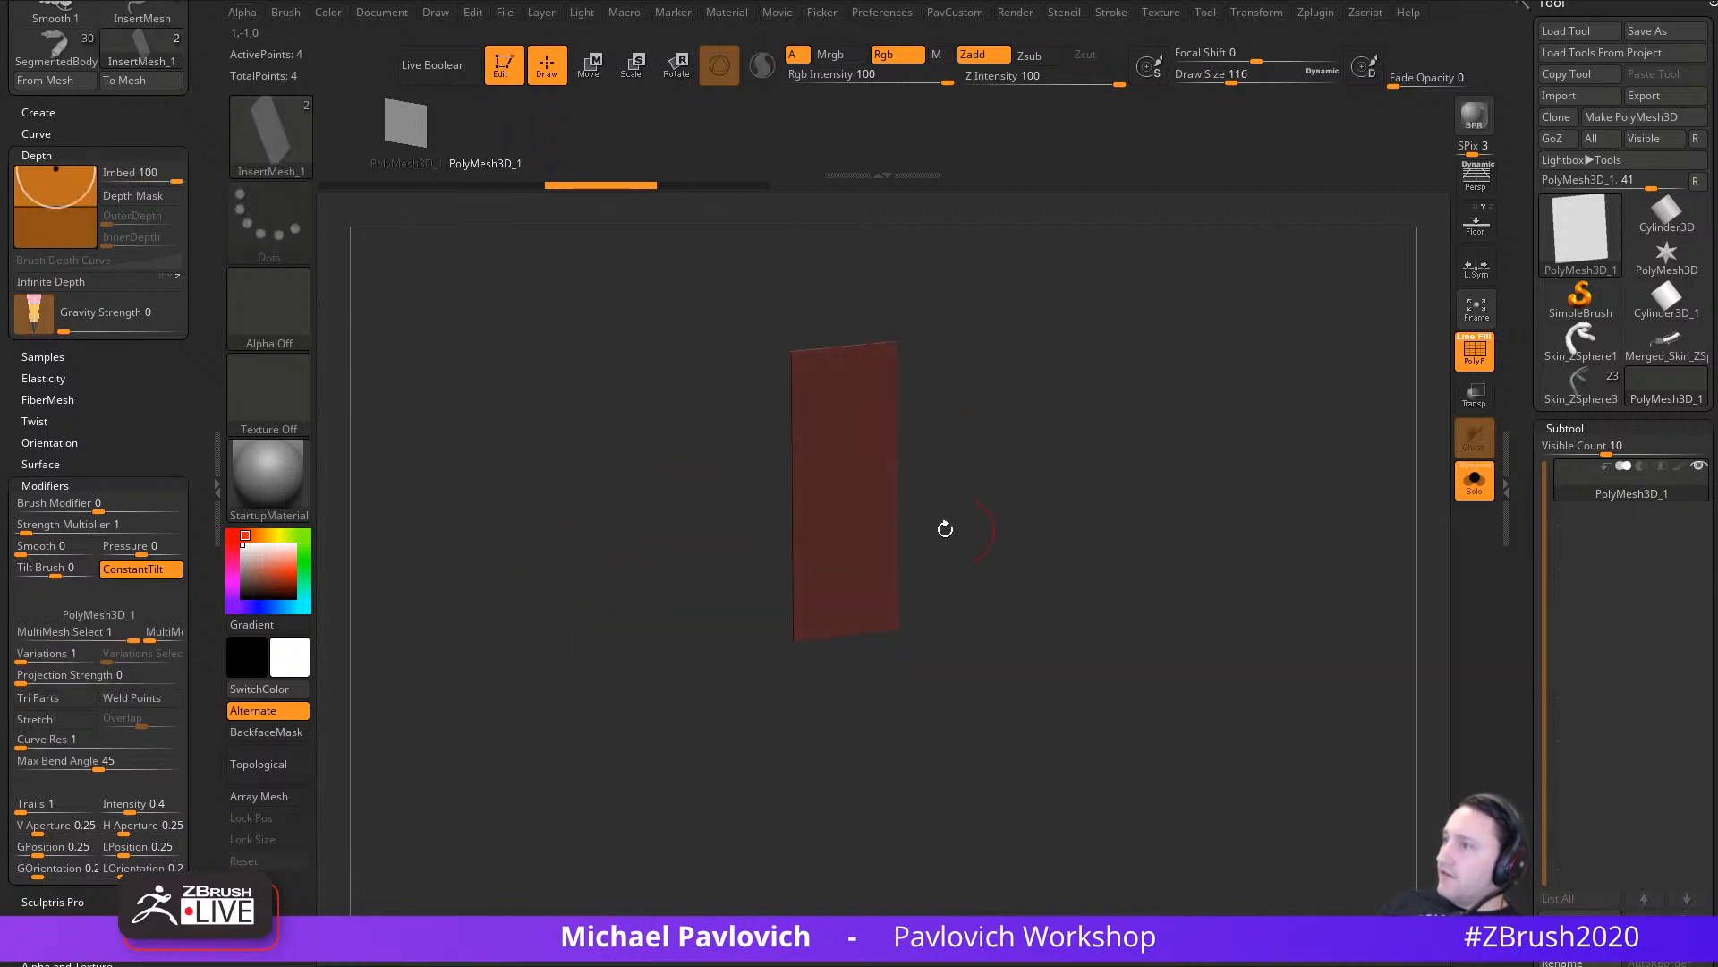
drag(950, 469, 1164, 484)
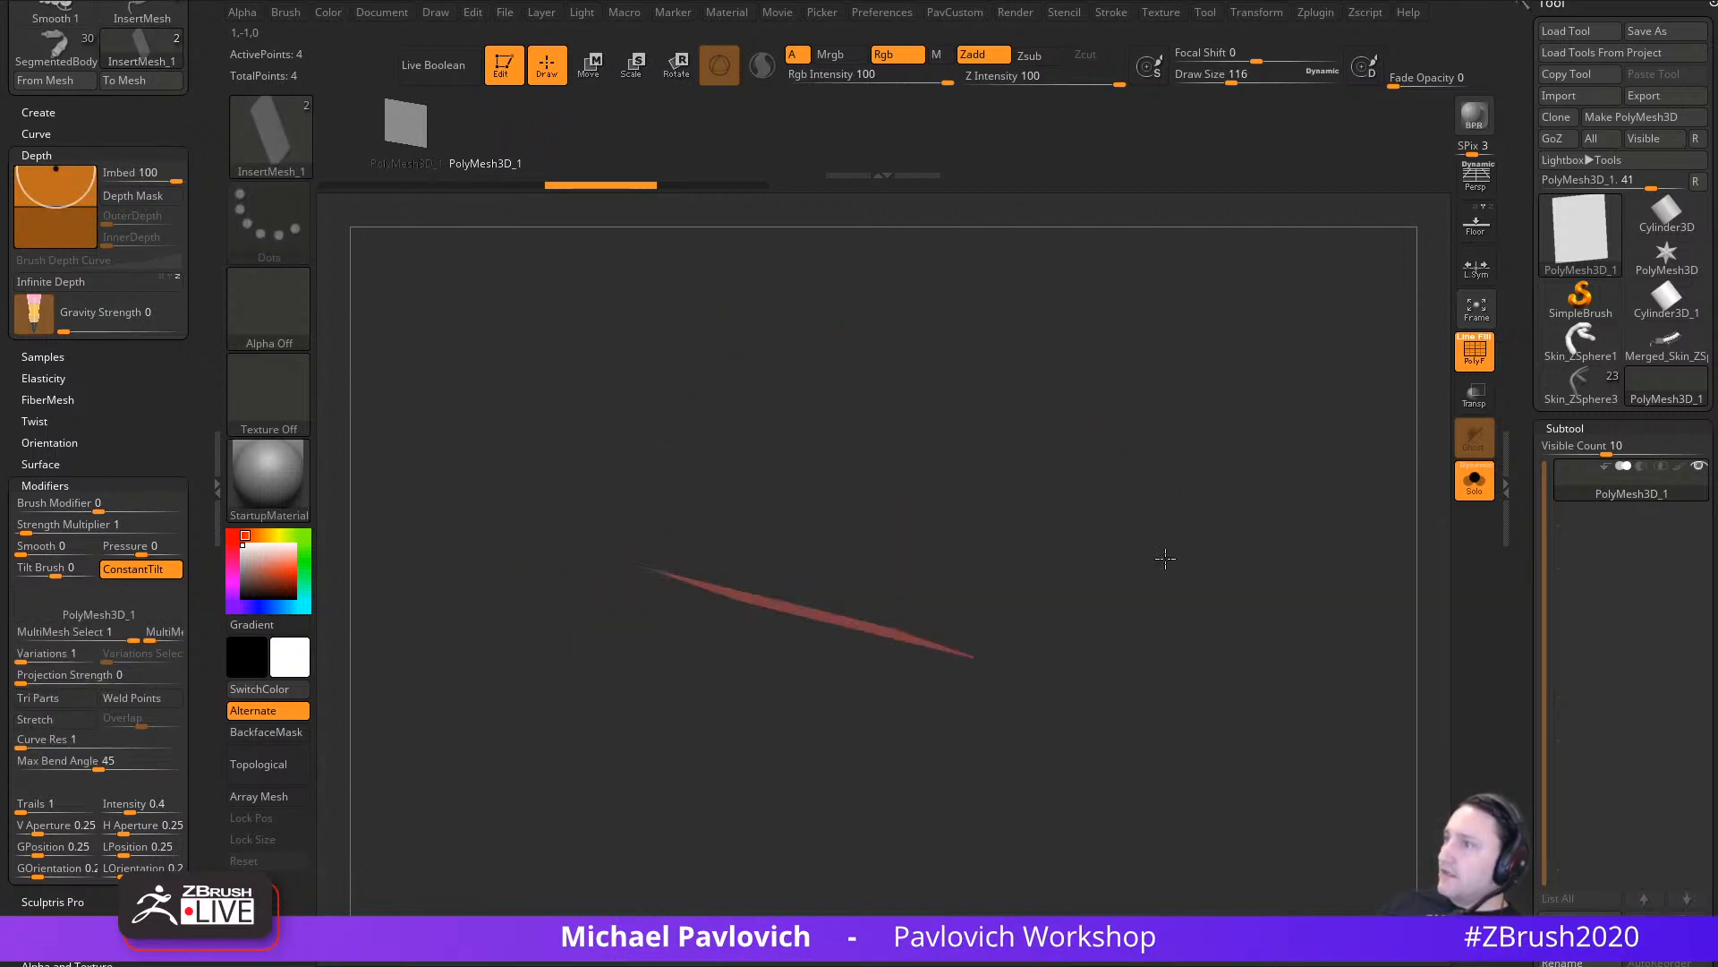
drag(1165, 558, 1123, 538)
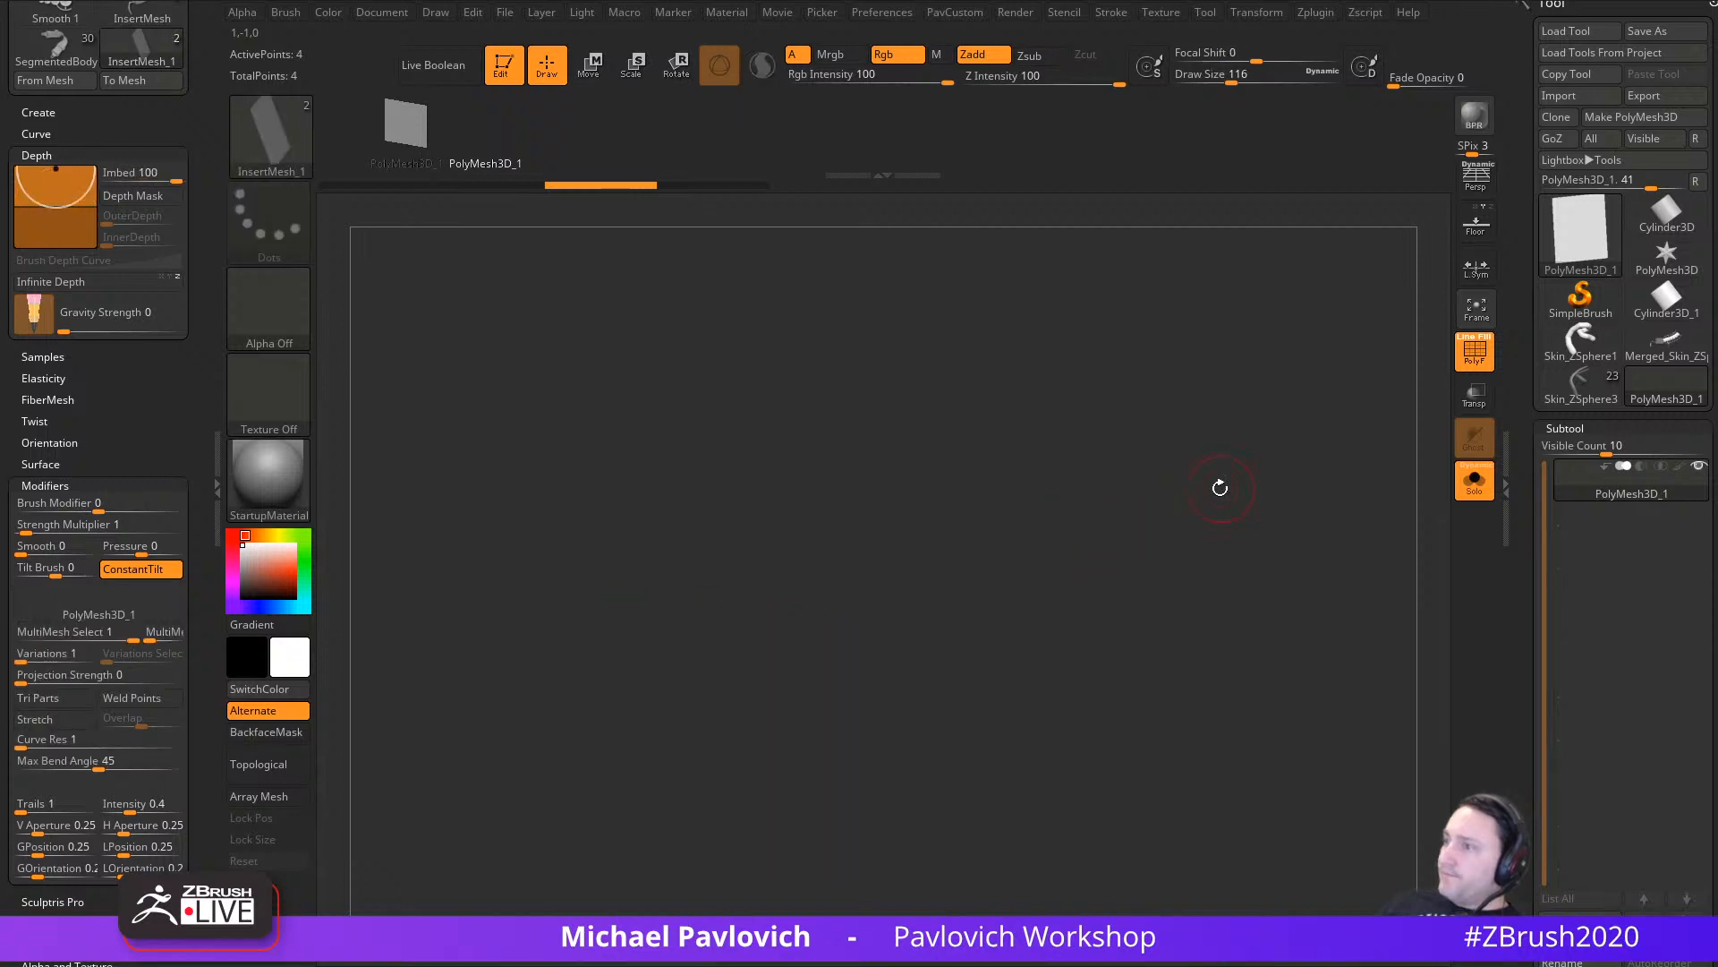
key(b)
click(814, 938)
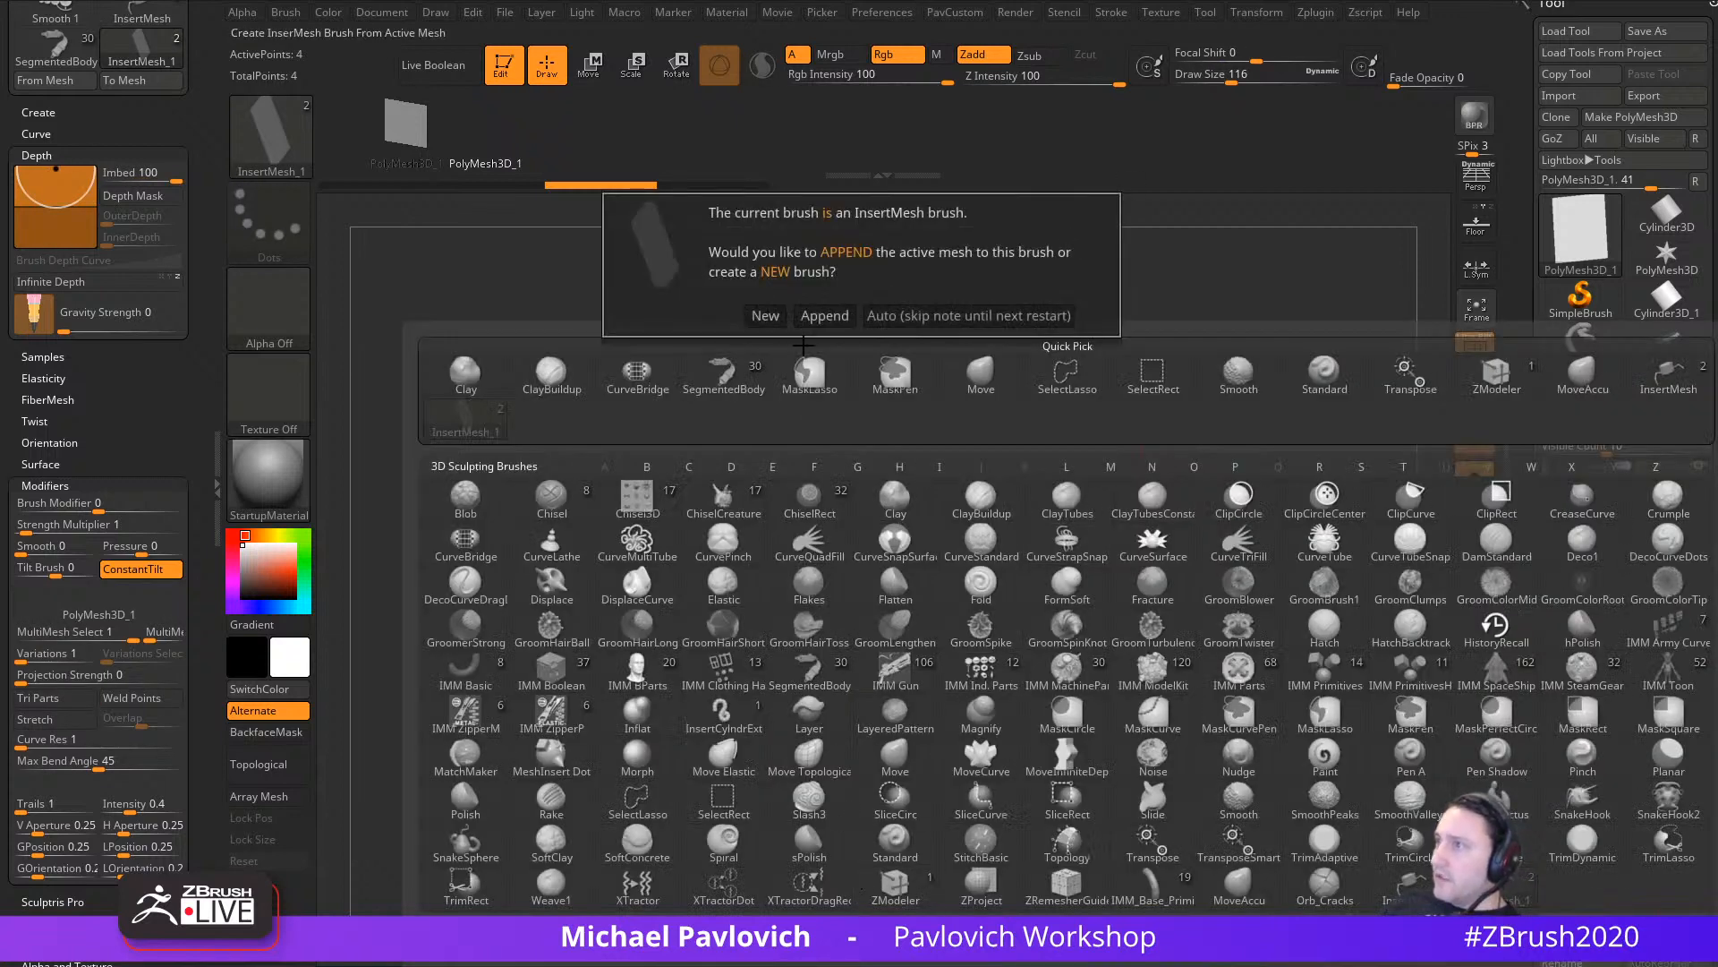
click(814, 316)
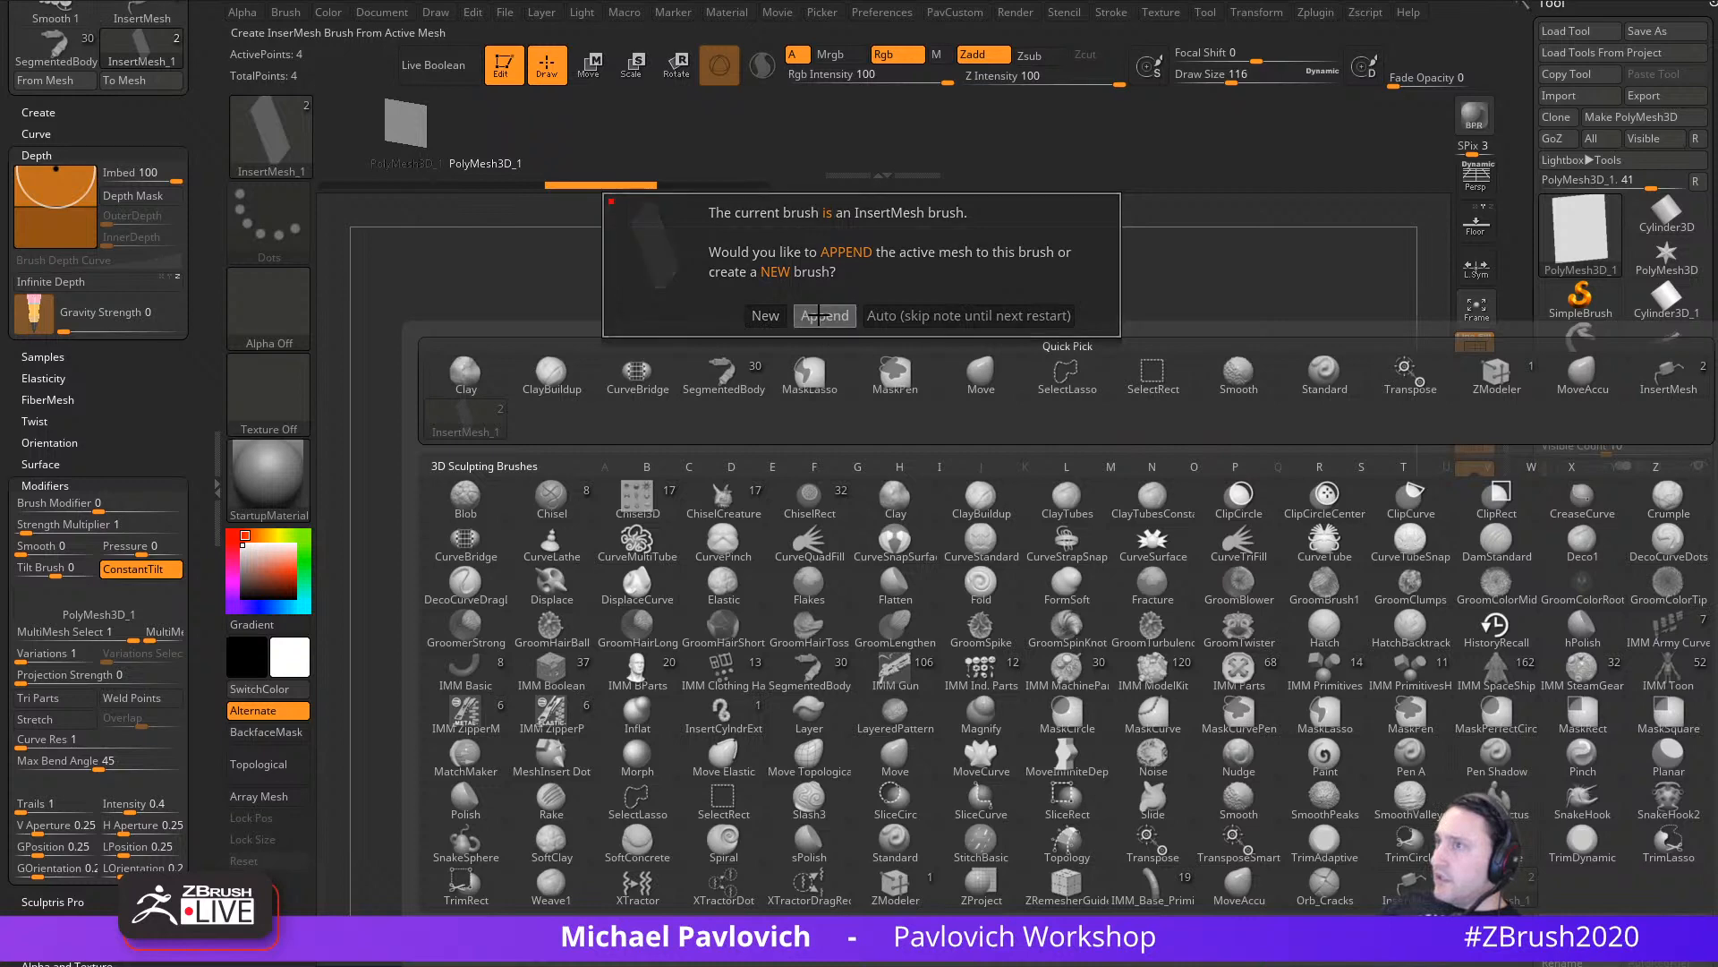
Step: Apply the newly appended plane mesh along Skin_ZSphere3's strip curve and set the brush's Imbed depth to -44
click(1586, 384)
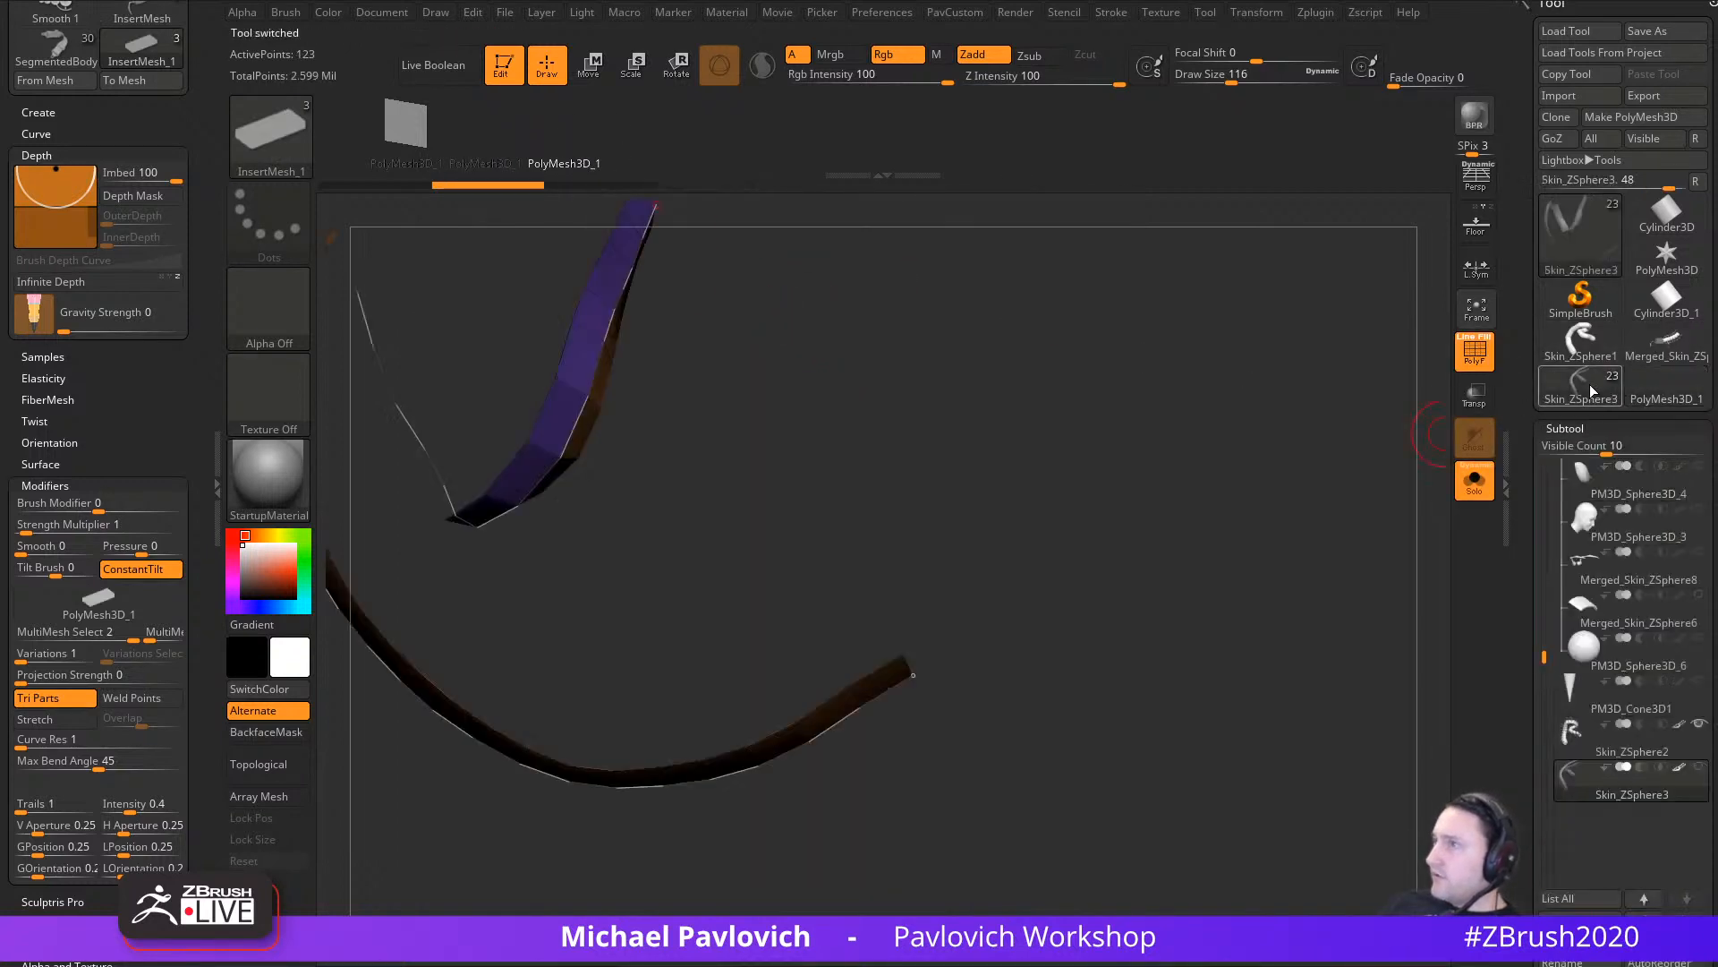
drag(1123, 568, 900, 673)
click(900, 673)
drag(997, 645, 446, 526)
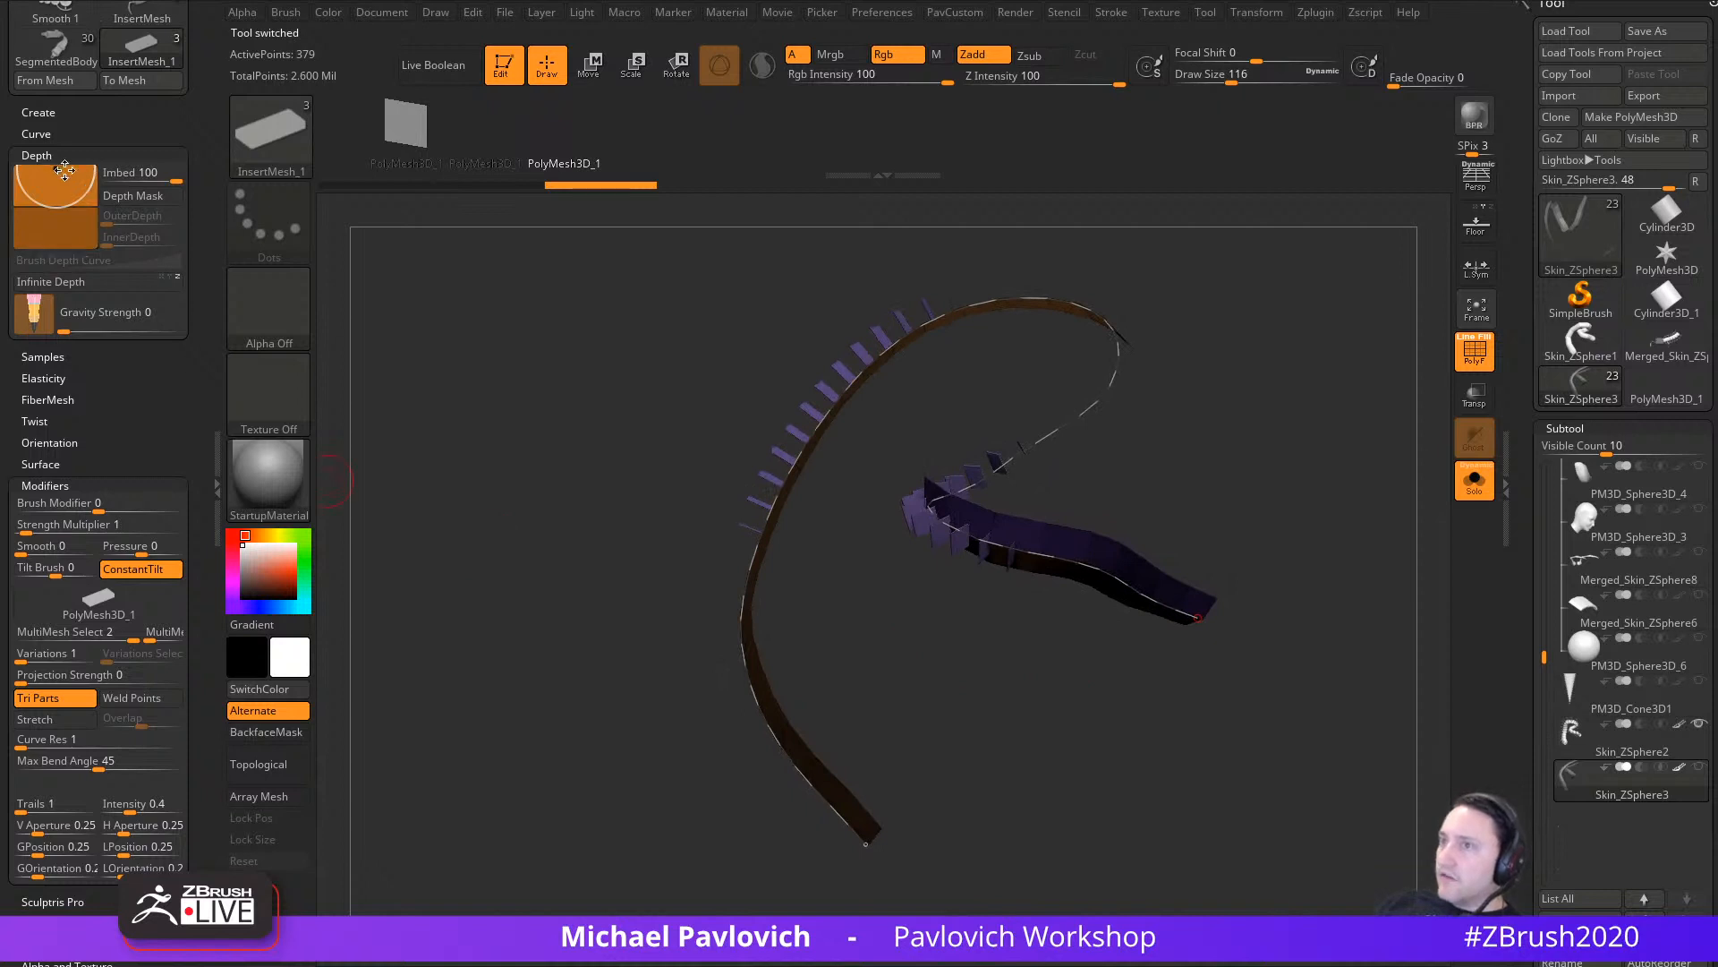
drag(753, 452, 966, 664)
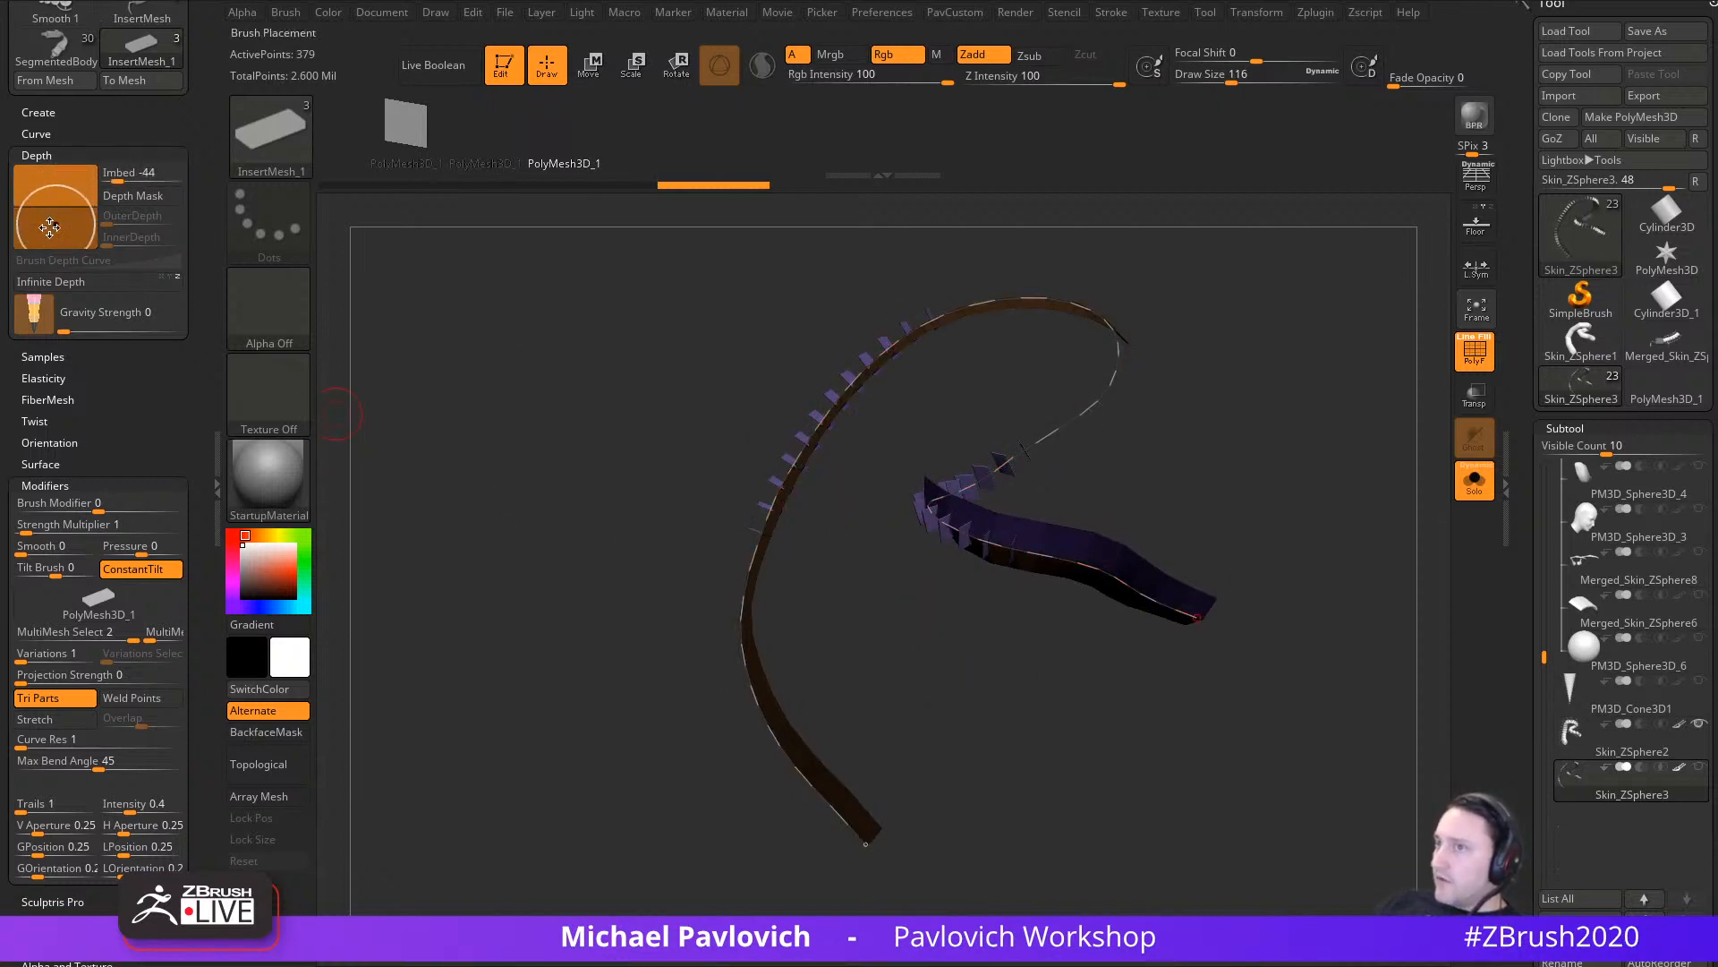
Step: Respace the planes along the strip's curve with a draw size of 305, checking them against the transparent body segments
mouse_move(817, 403)
mouse_down()
mouse_move(932, 680)
mouse_move(1044, 706)
mouse_move(1043, 640)
mouse_move(1034, 810)
mouse_move(1050, 710)
mouse_move(1069, 715)
mouse_up()
key(s)
click(818, 795)
mouse_move(1153, 553)
mouse_down()
mouse_move(1196, 590)
mouse_move(1339, 534)
mouse_move(1136, 695)
mouse_move(1073, 657)
mouse_up()
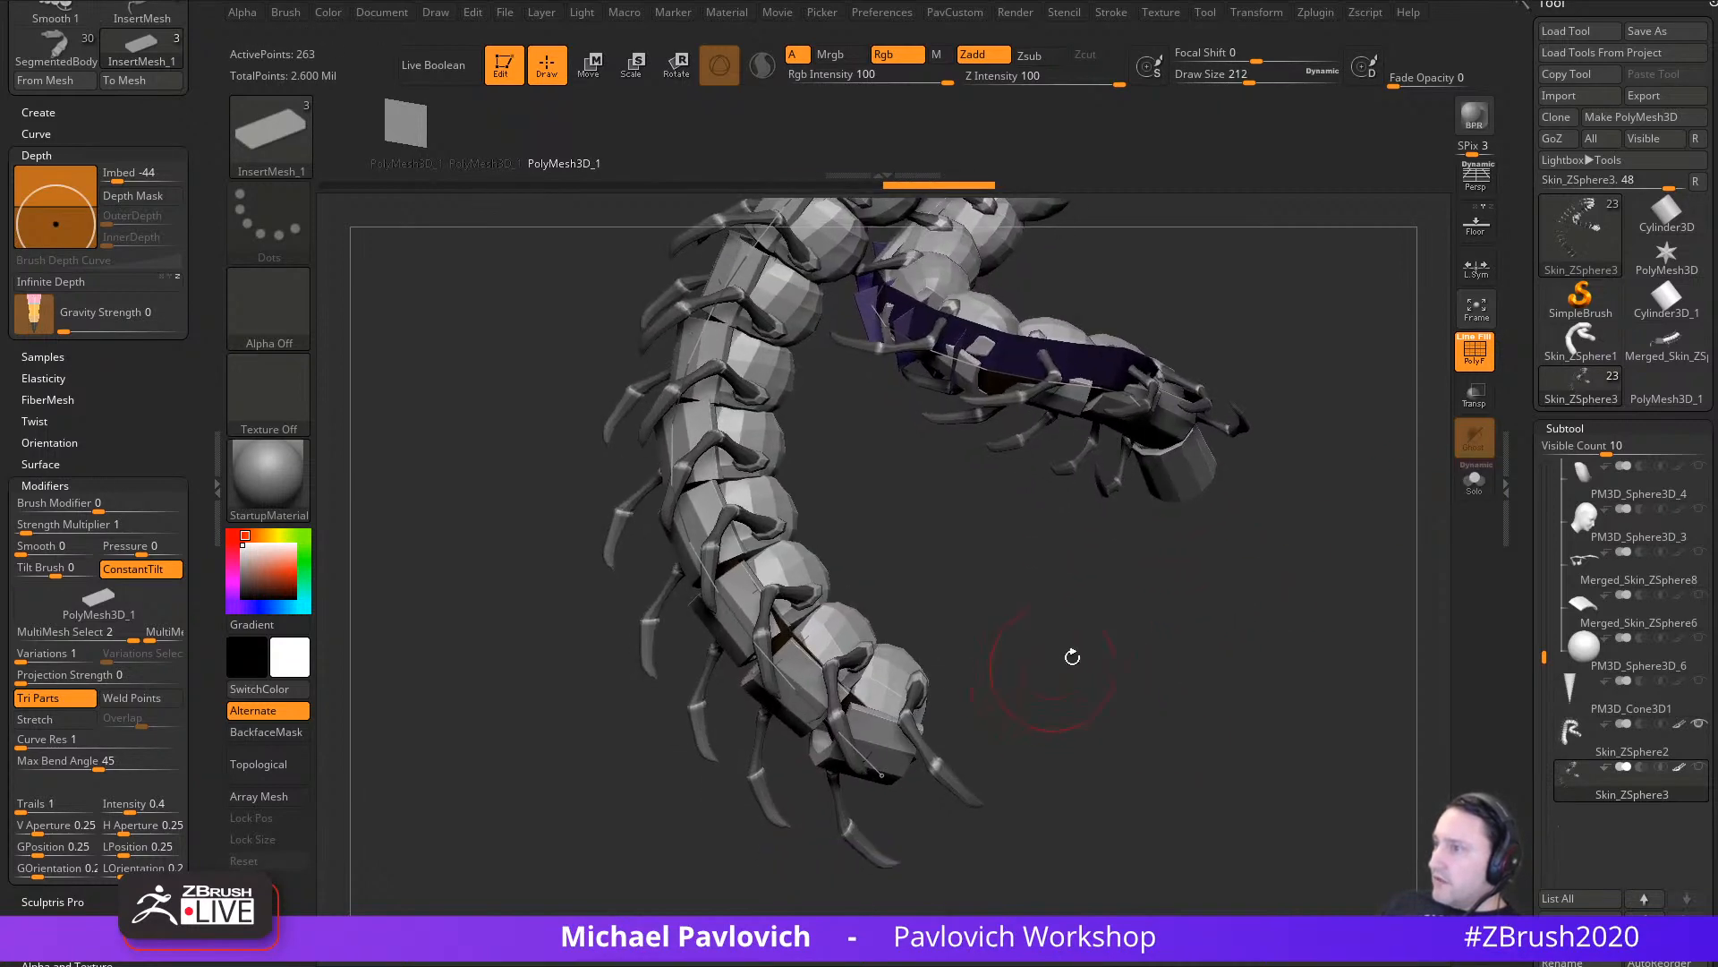
click(1475, 394)
mouse_move(1219, 594)
mouse_down()
mouse_move(1235, 587)
mouse_move(1178, 604)
mouse_up()
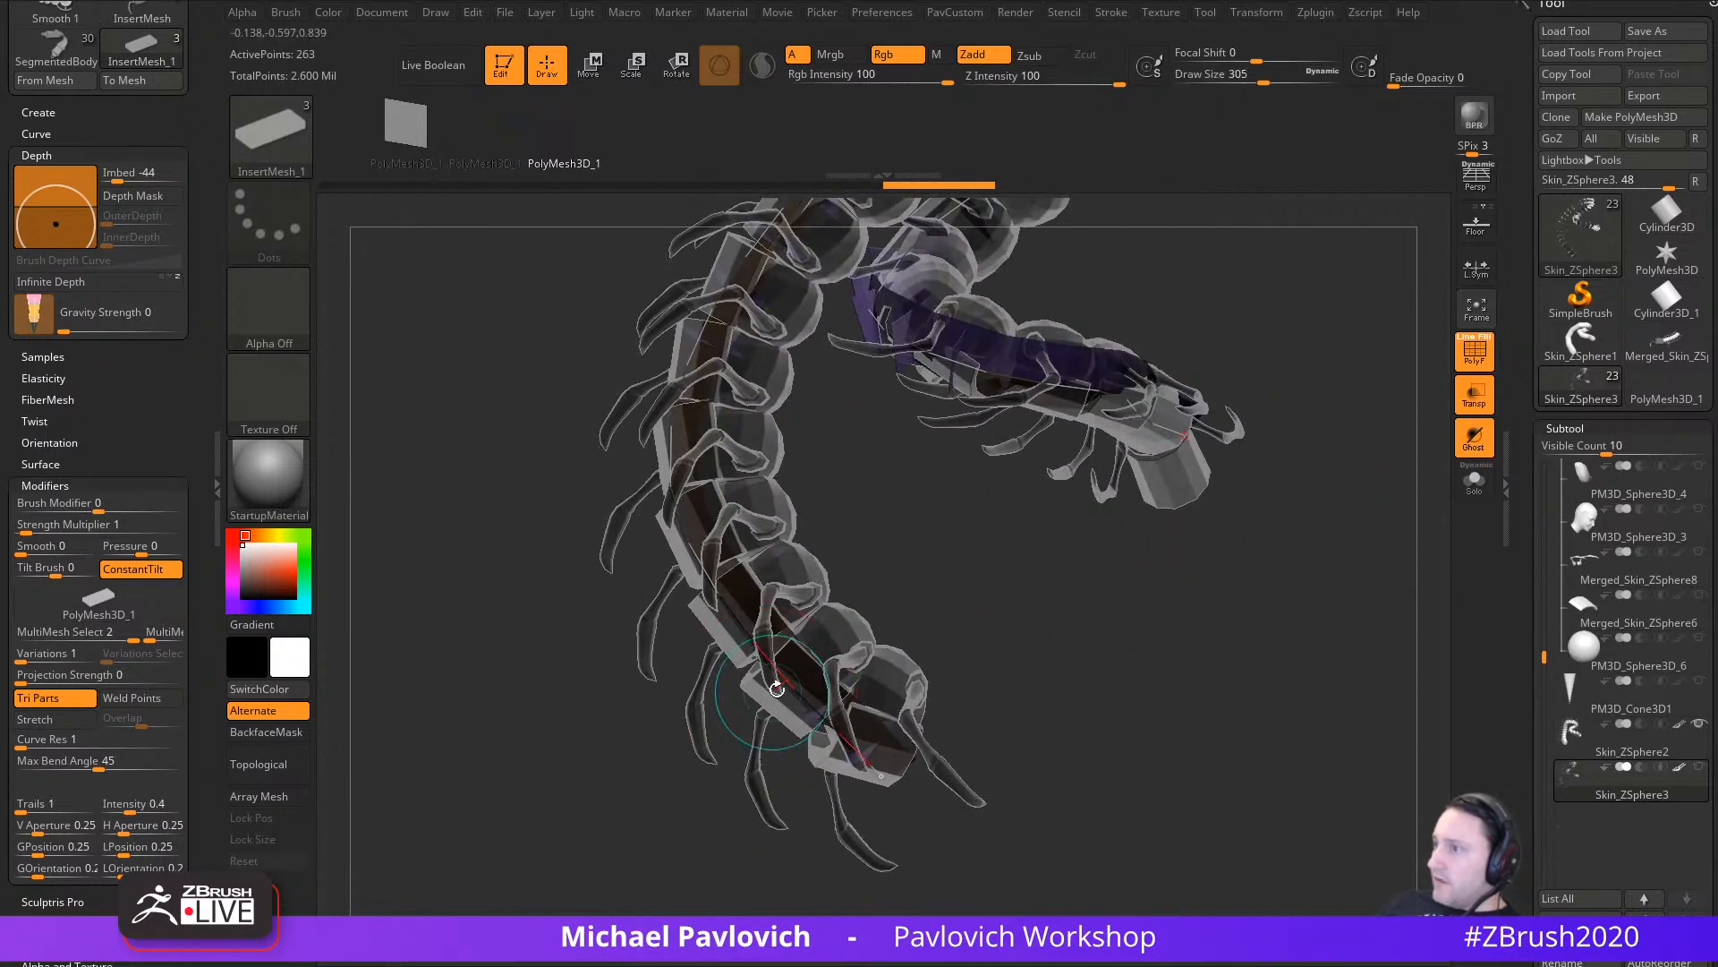
drag(904, 650, 1027, 742)
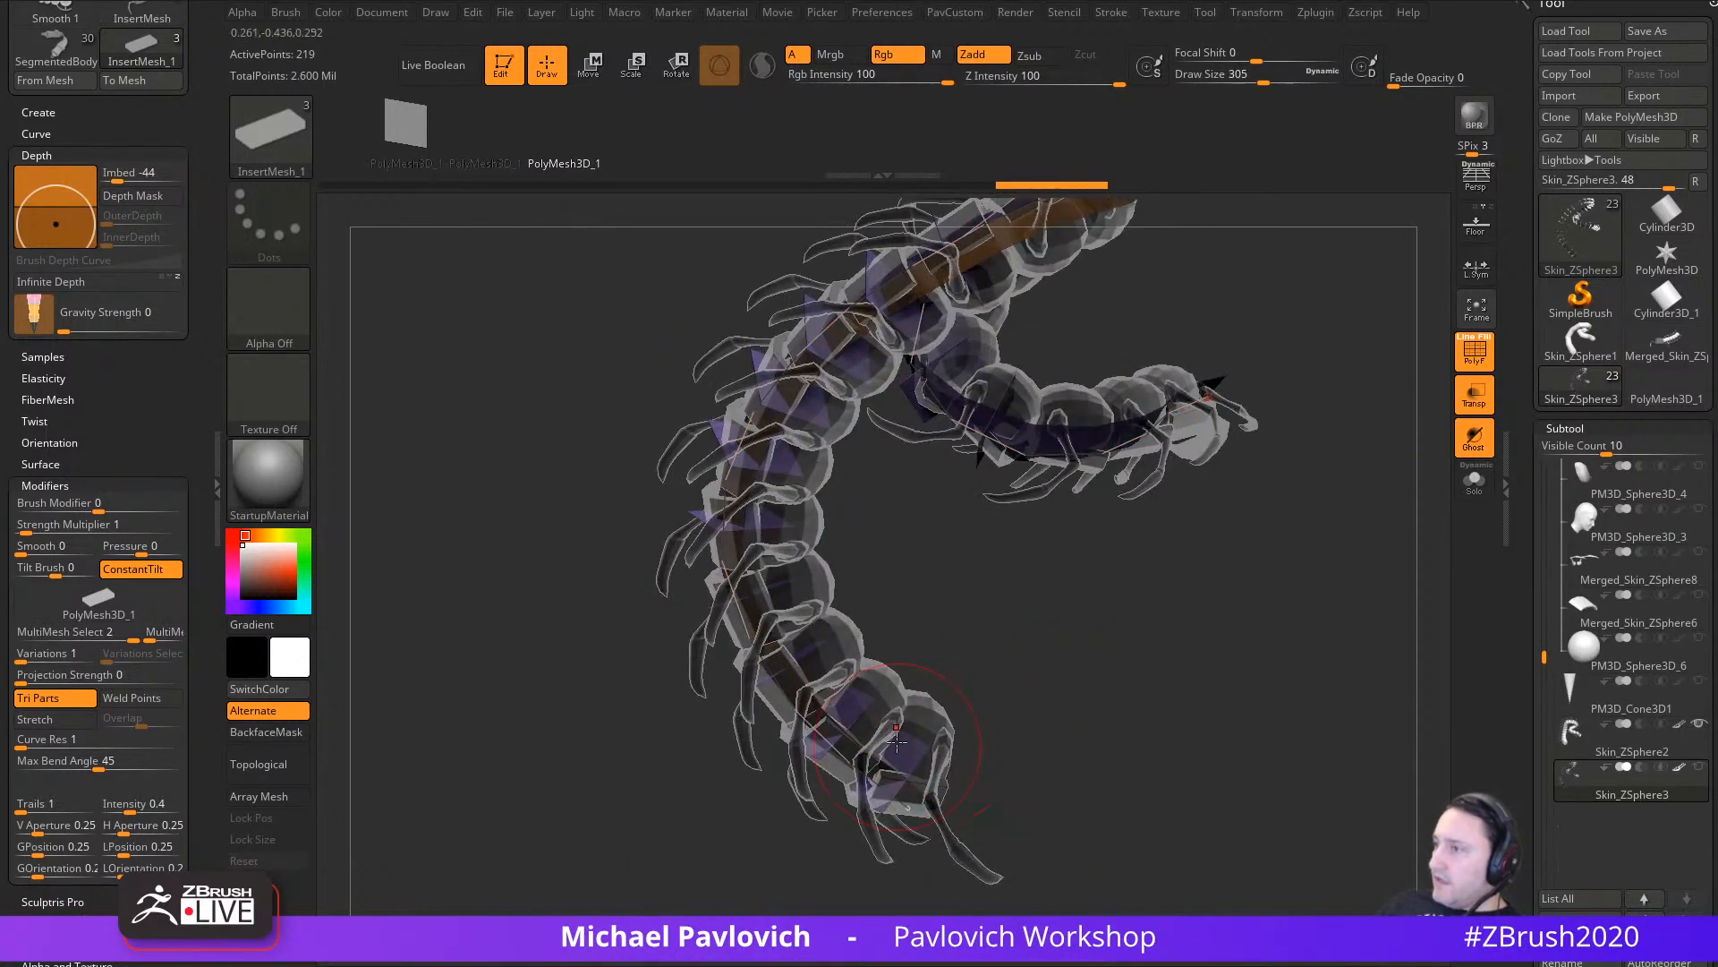
drag(897, 741, 813, 734)
drag(929, 633, 1360, 626)
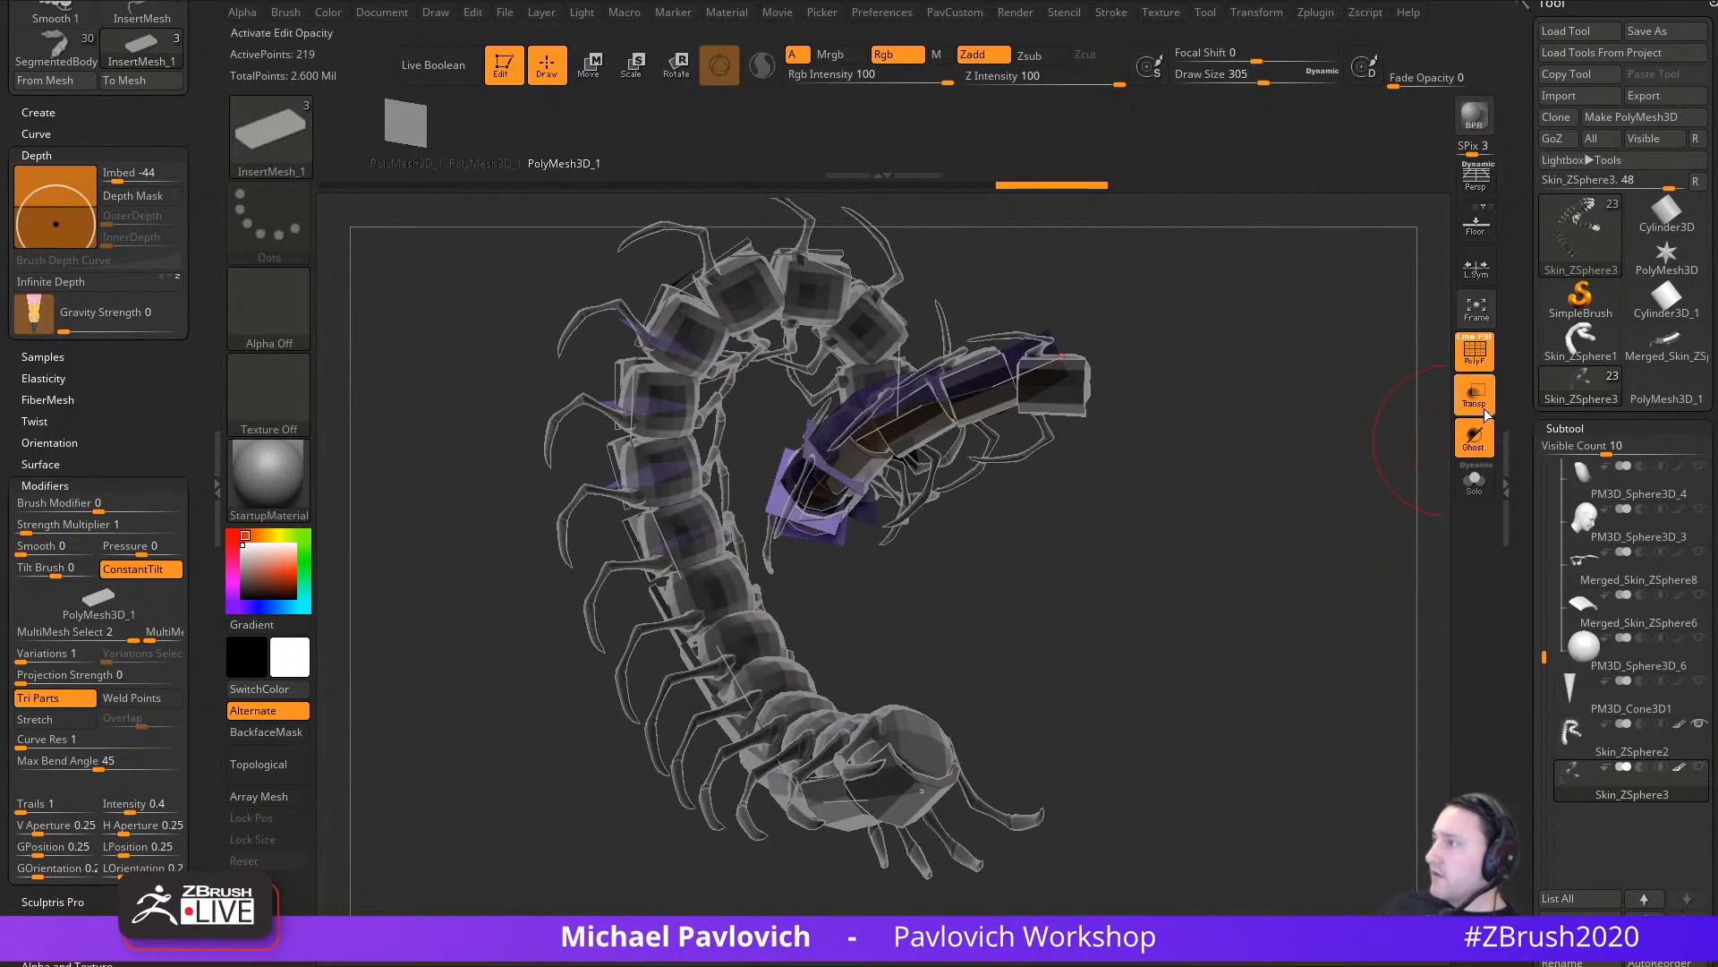
Step: Turn off transparency, isolate the strip subtool with Solo, and turn on Curve Mode for the brush
click(1478, 394)
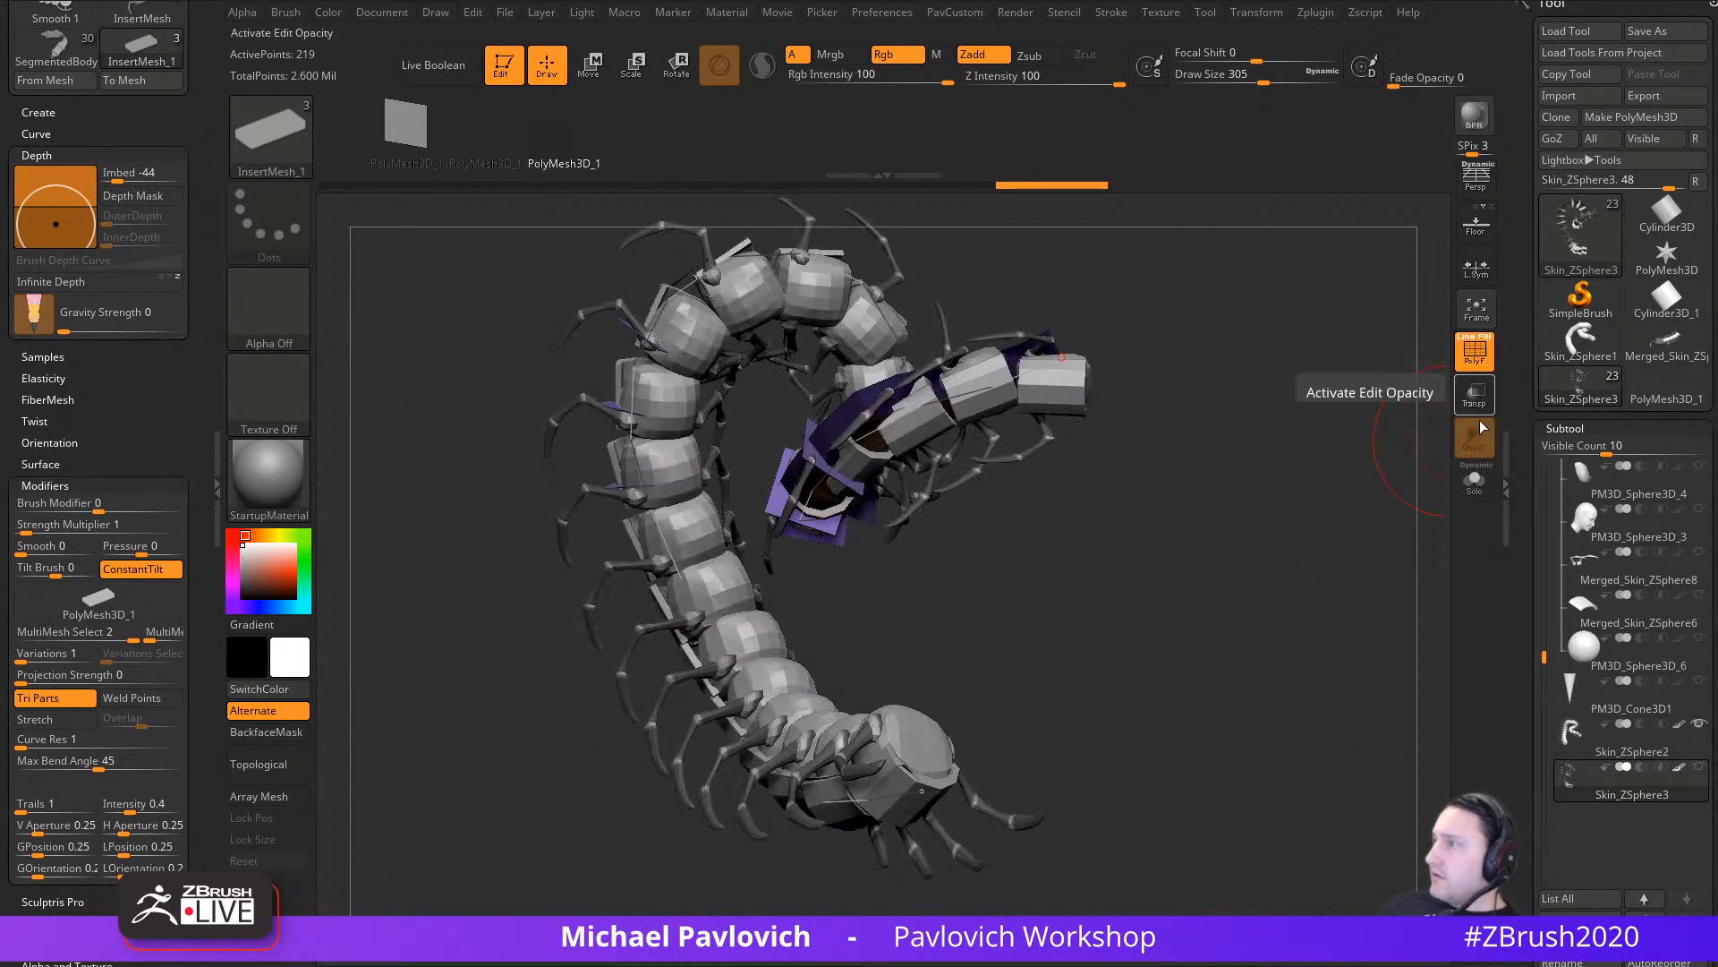
click(1475, 482)
drag(1374, 527, 1185, 632)
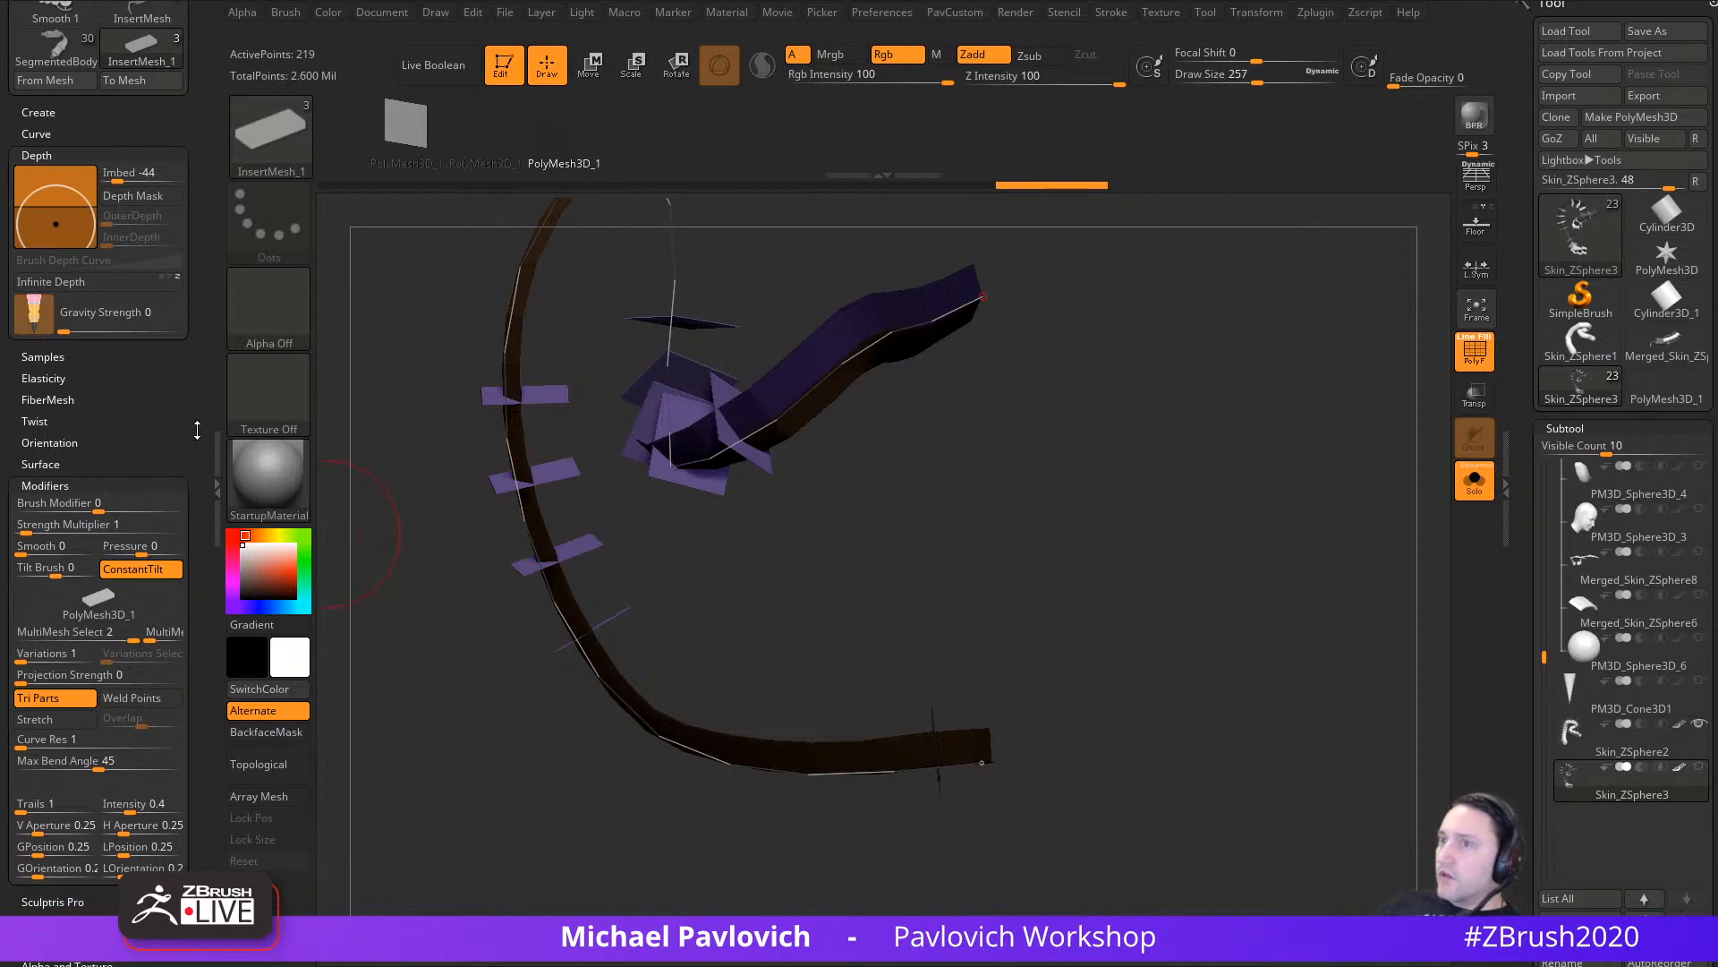
scroll(196, 430, down, 10)
click(51, 389)
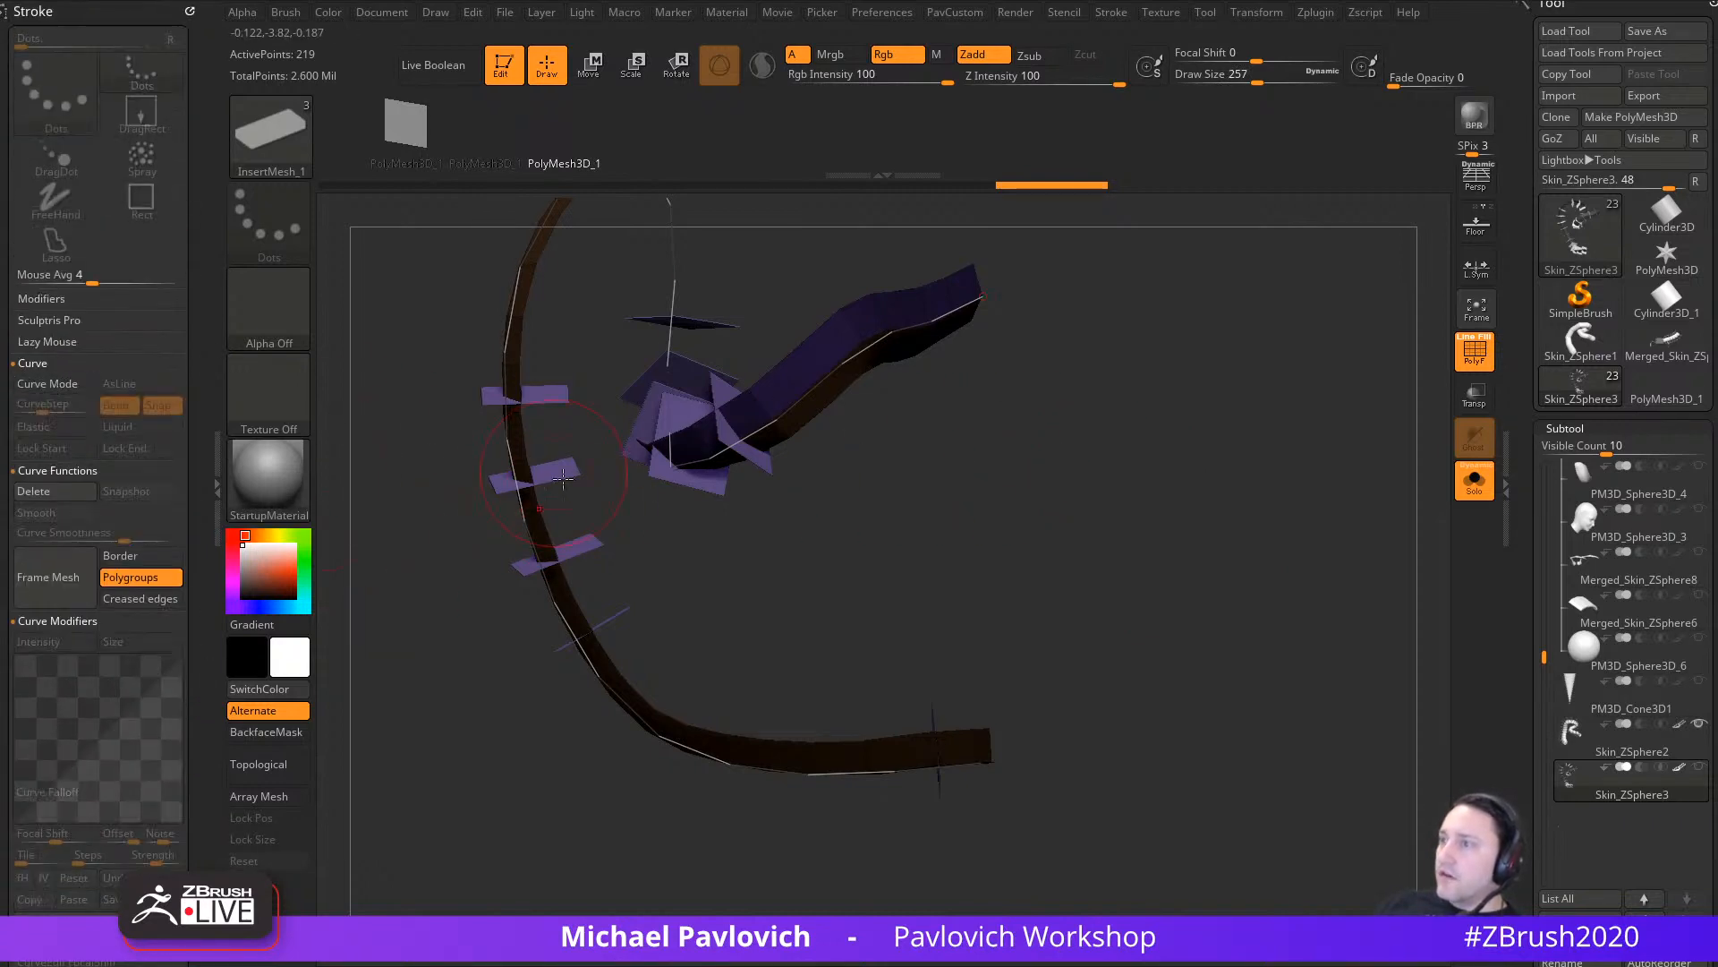
click(77, 383)
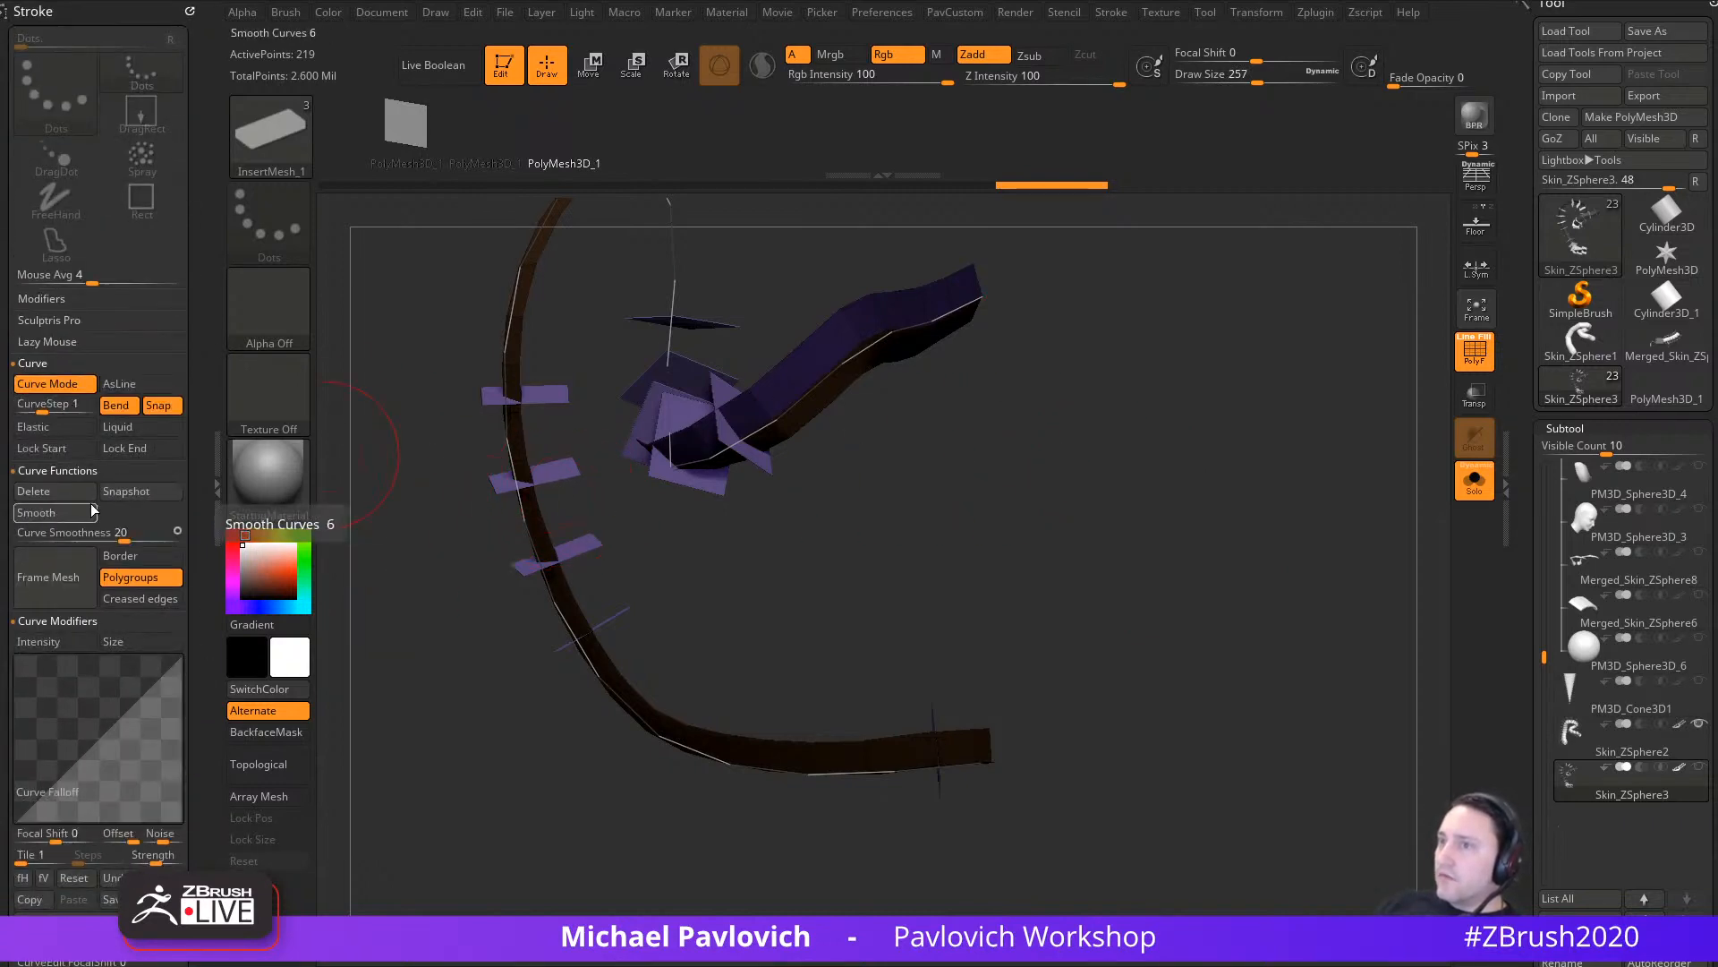
mouse_move(949, 546)
mouse_down()
mouse_move(1009, 533)
mouse_move(1113, 566)
mouse_move(1177, 514)
mouse_move(1205, 387)
mouse_up()
Step: Show only the inserted planes and split the hidden strip off into its own subtool
key(ctrl+shift)
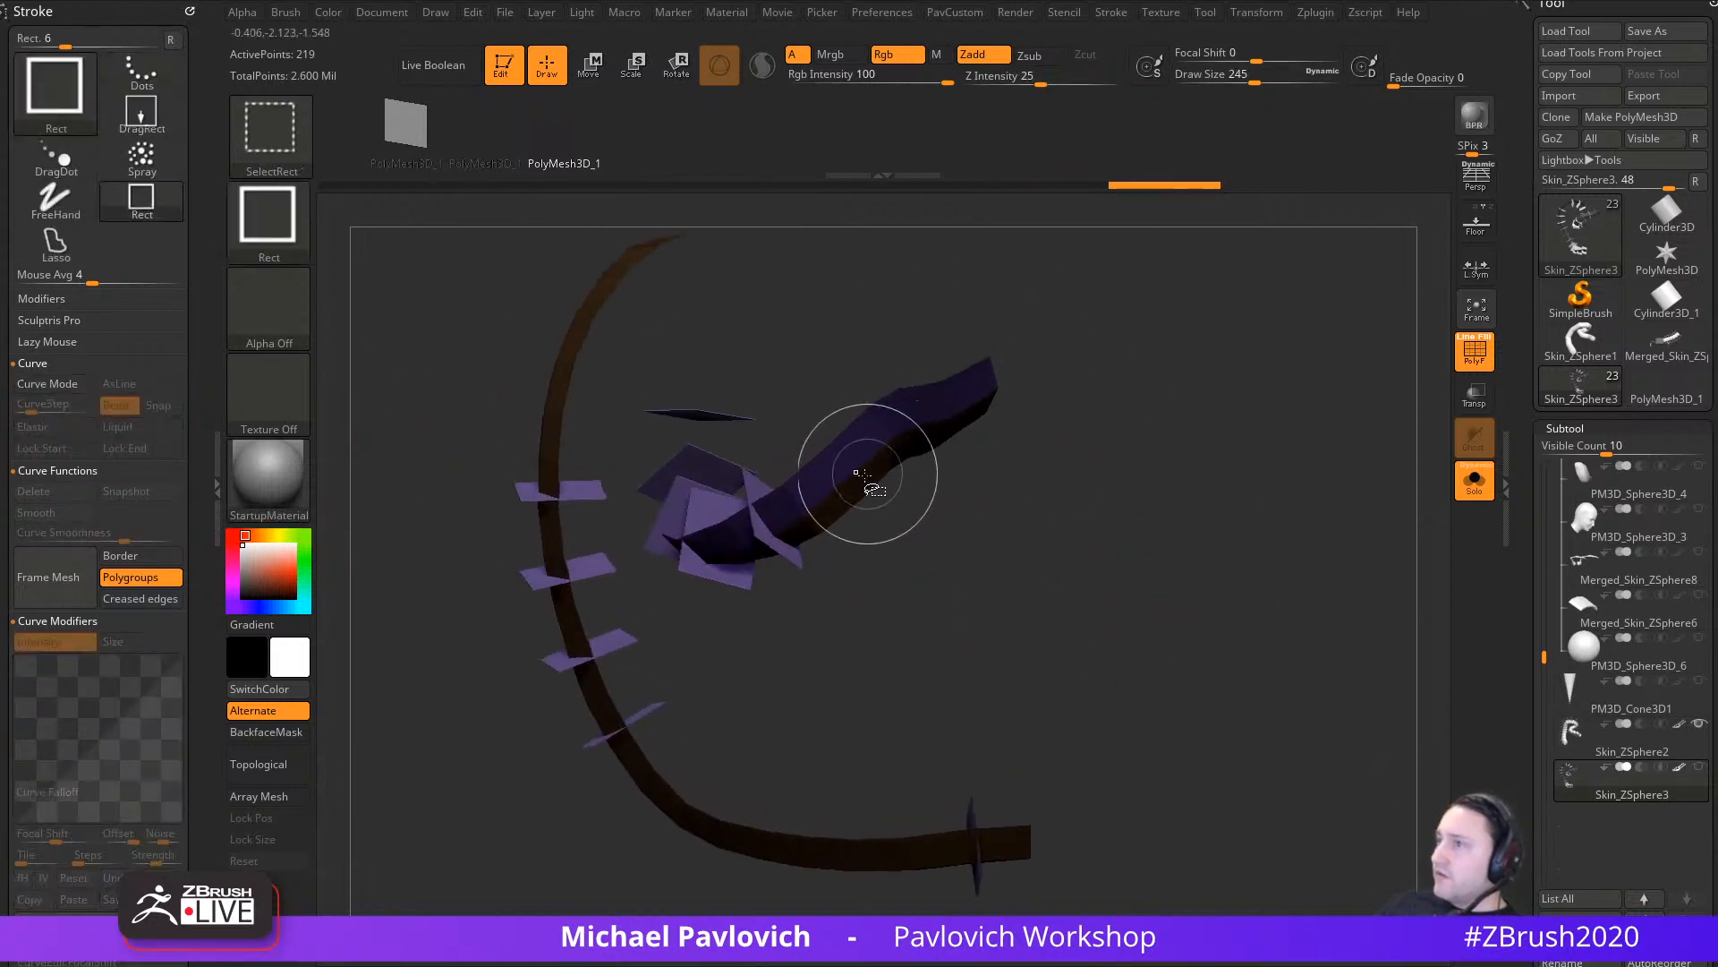
ctrl+shift+click(858, 472)
mouse_move(1271, 591)
mouse_down()
mouse_move(1297, 612)
mouse_move(1353, 609)
mouse_move(1336, 641)
mouse_move(1266, 578)
mouse_move(1341, 640)
mouse_up()
key(grave)
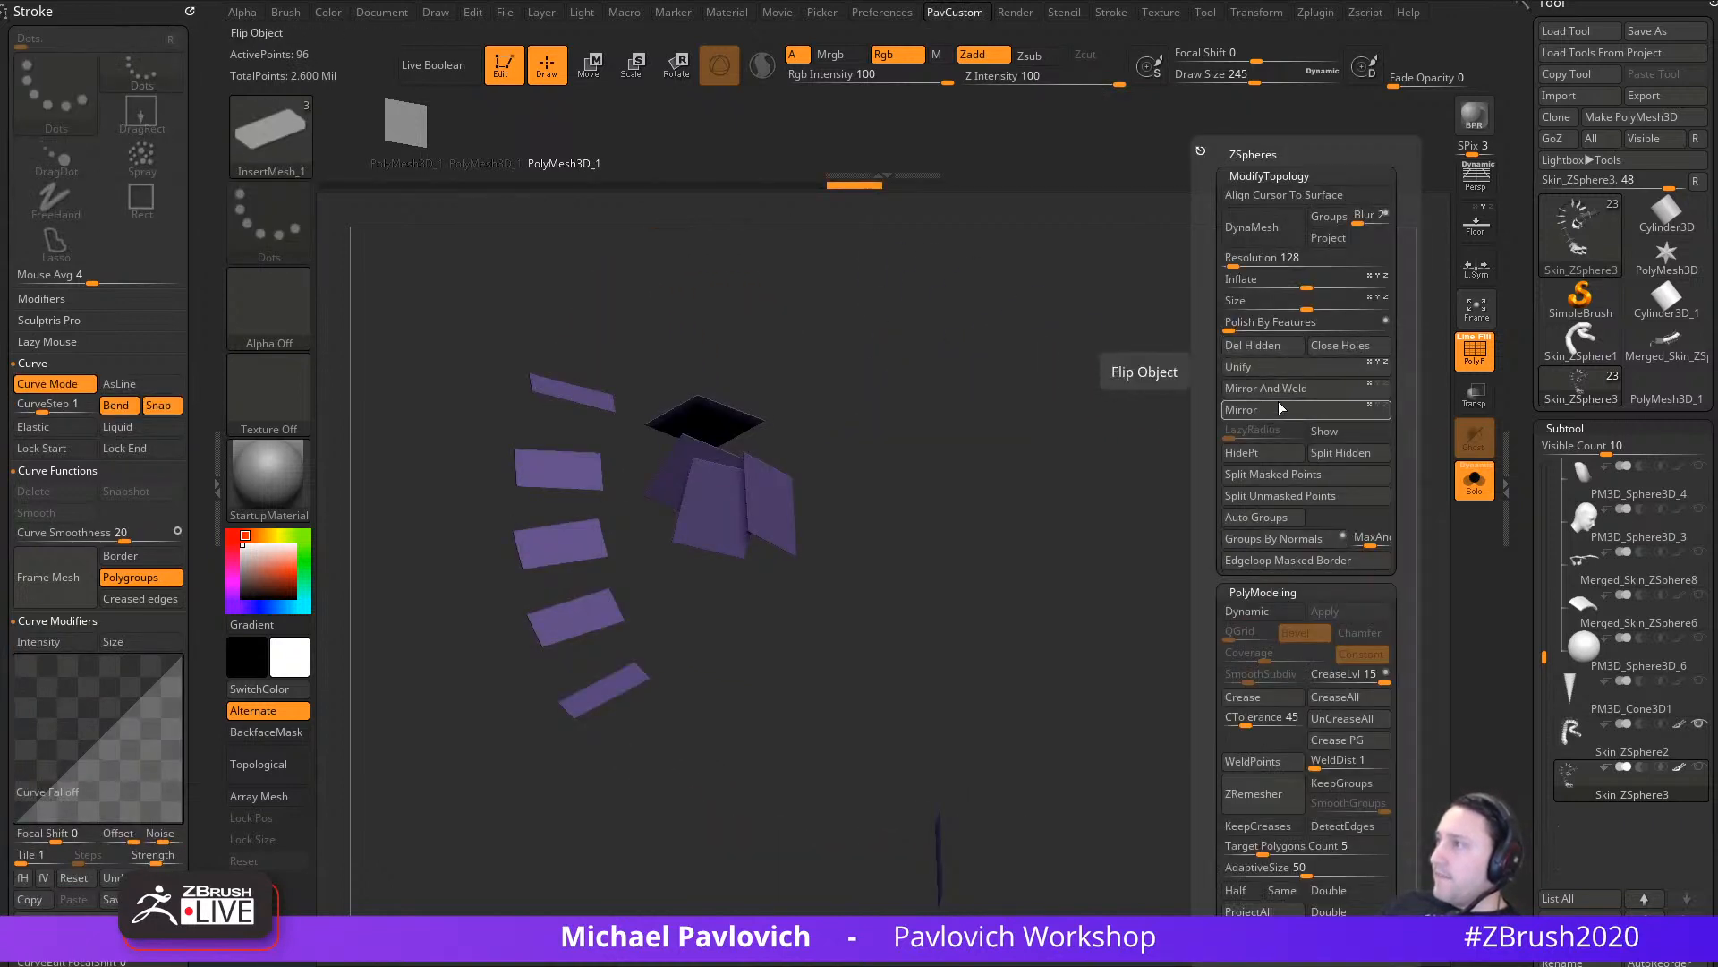
click(1325, 473)
mouse_move(940, 674)
mouse_down()
mouse_move(1178, 572)
mouse_move(1323, 586)
mouse_move(1154, 594)
mouse_move(1157, 621)
mouse_up()
key(s)
click(1153, 599)
key(s)
click(1142, 608)
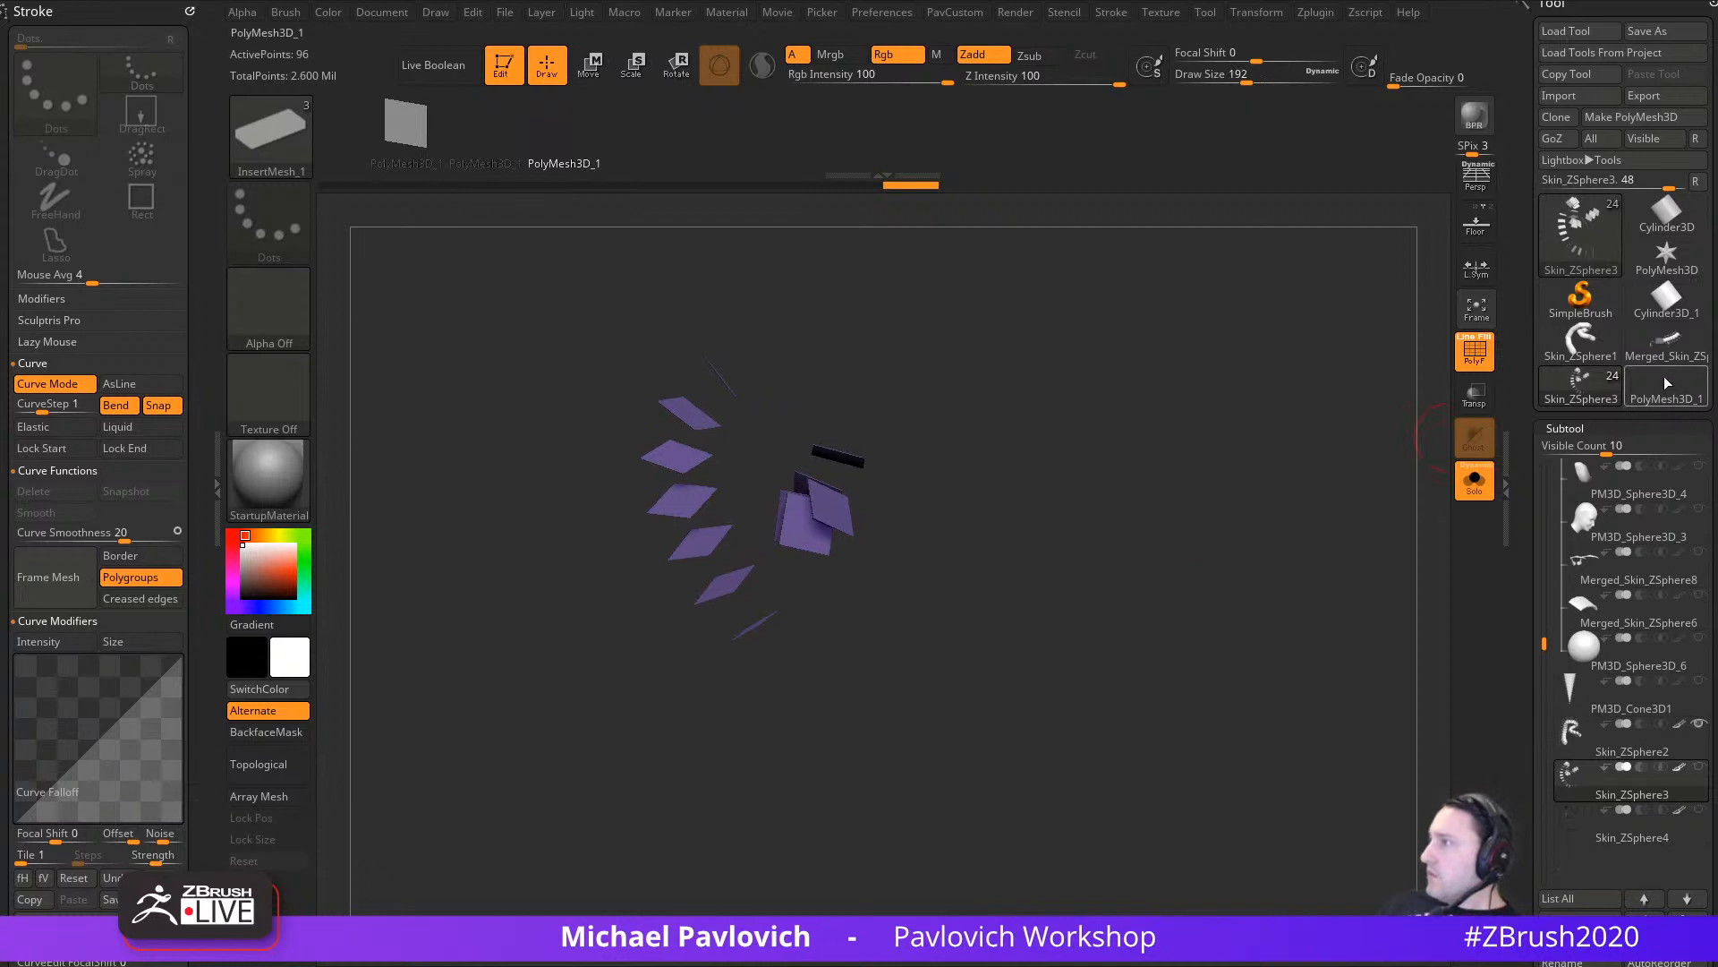
Step: Switch to the Merged_Skin_ZSphere7 tool and undo its history back to the single body segment with one pair of legs
mouse_move(1661, 399)
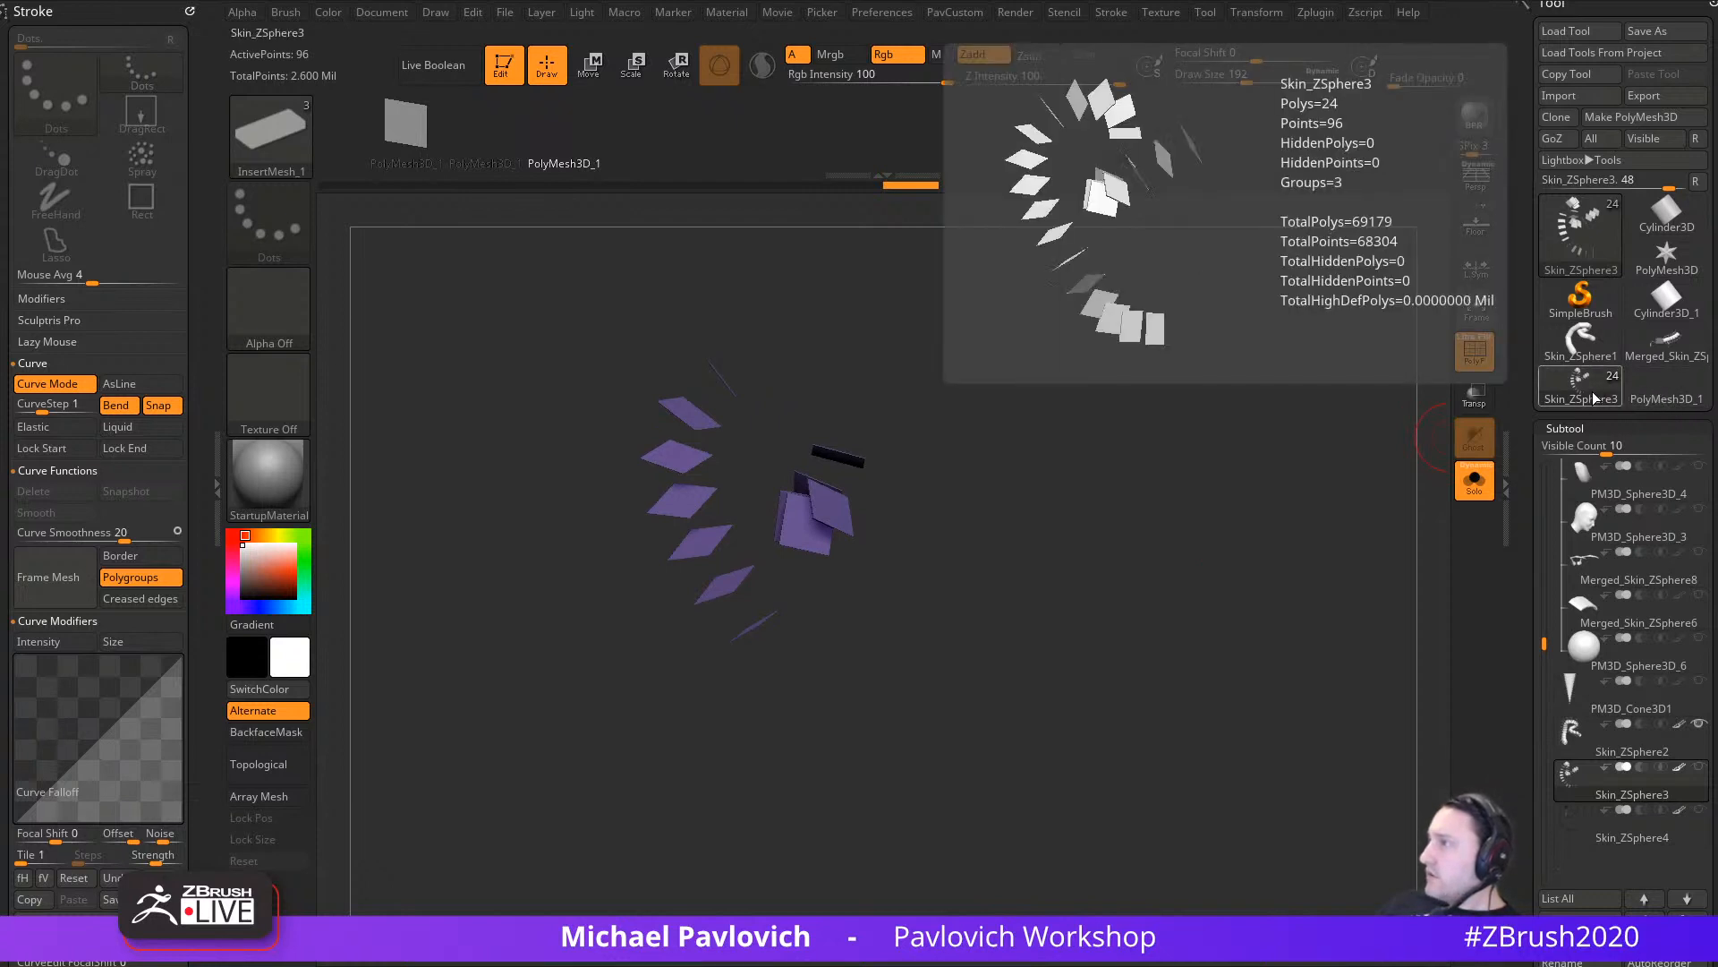
mouse_move(1592, 388)
click(1668, 353)
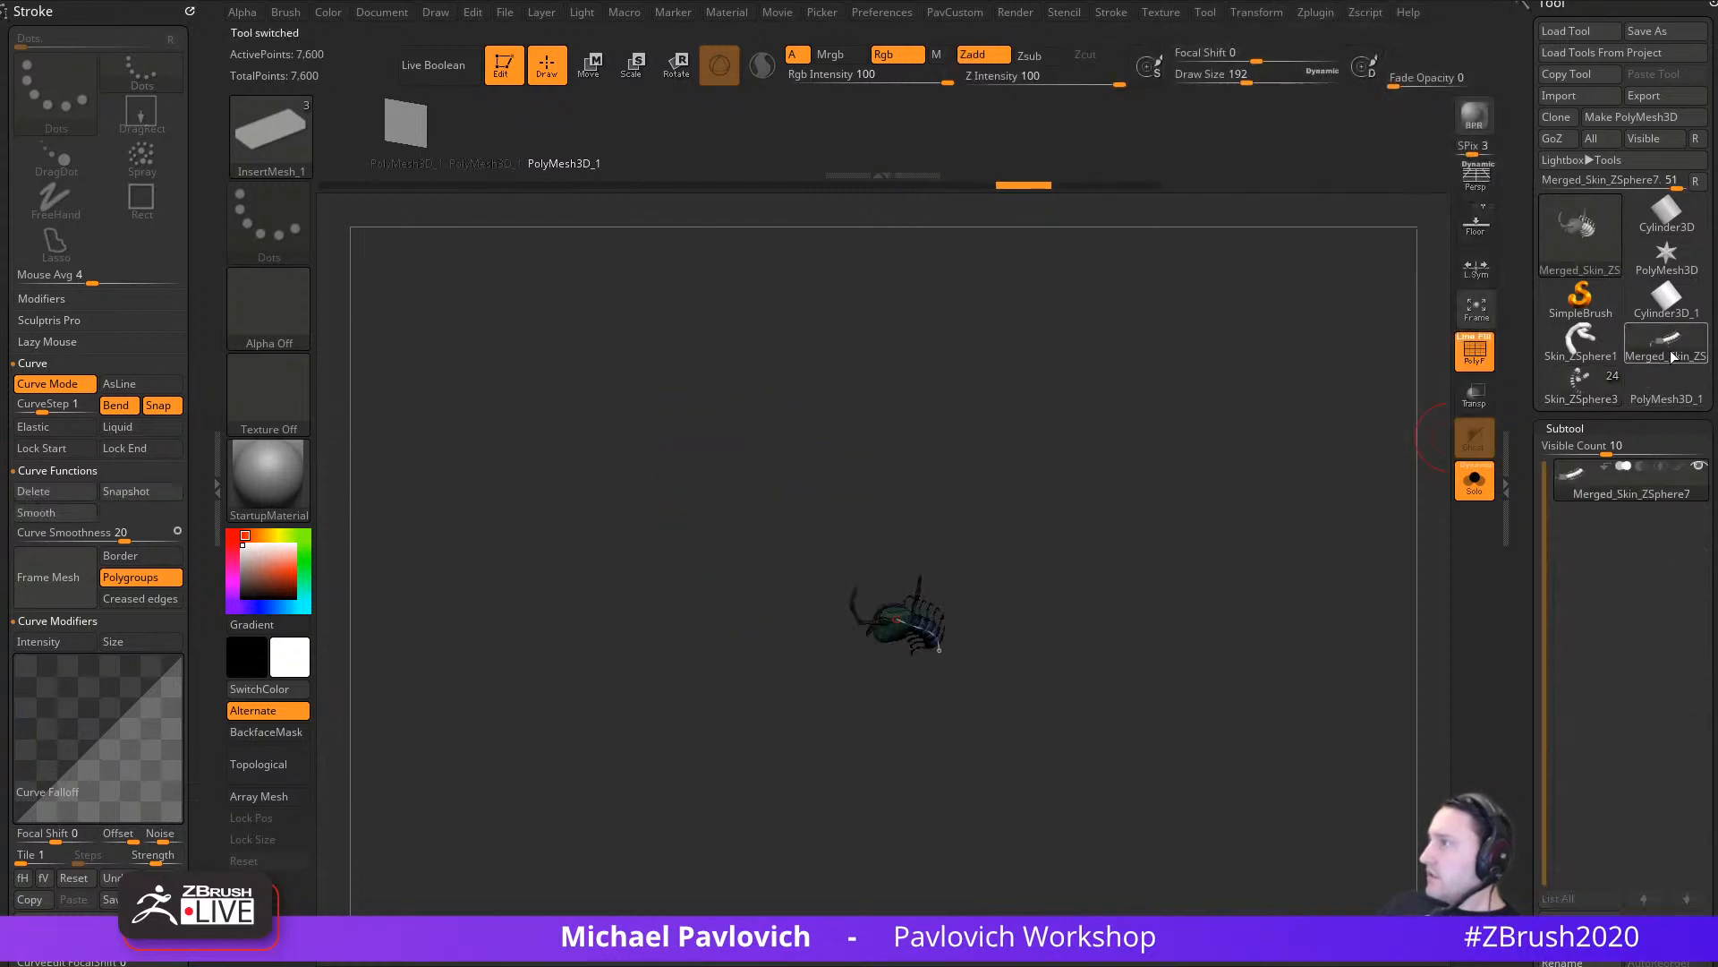
right_drag(1360, 454, 1277, 641)
key(ctrl+z)
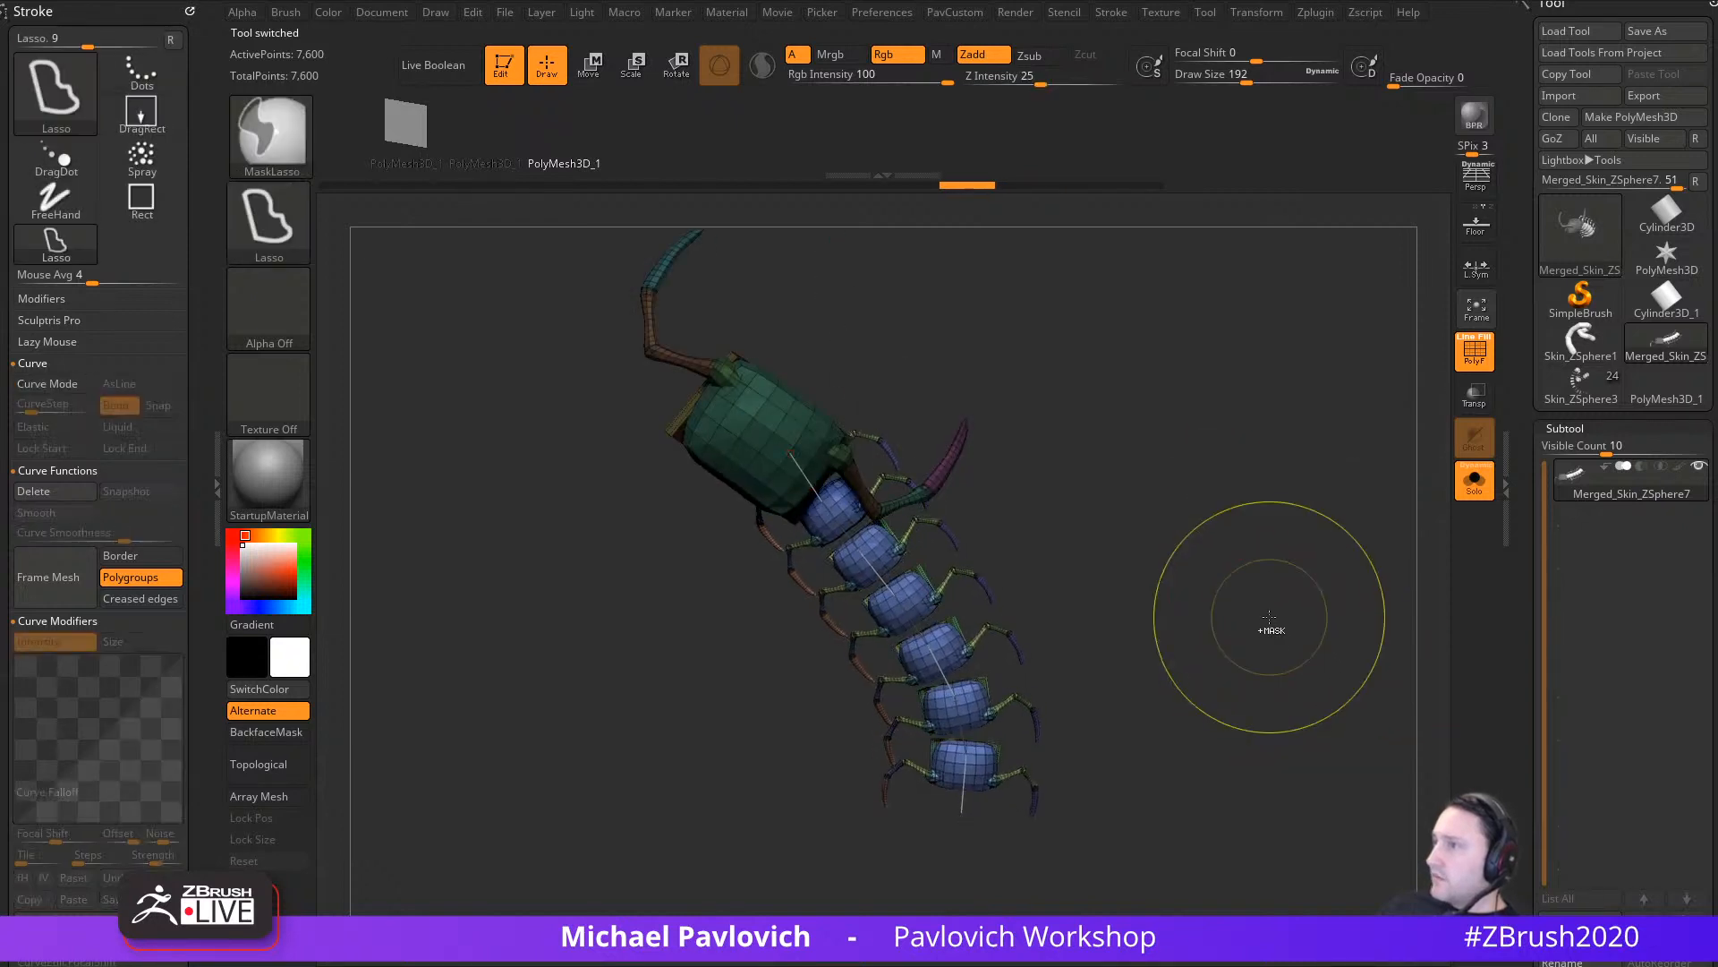
key(ctrl+z)
key(ctrl+z)
key(ctrl+z)
key(ctrl+z)
key(ctrl+z)
key(ctrl+z)
key(ctrl+z)
key(ctrl+z)
key(ctrl+z)
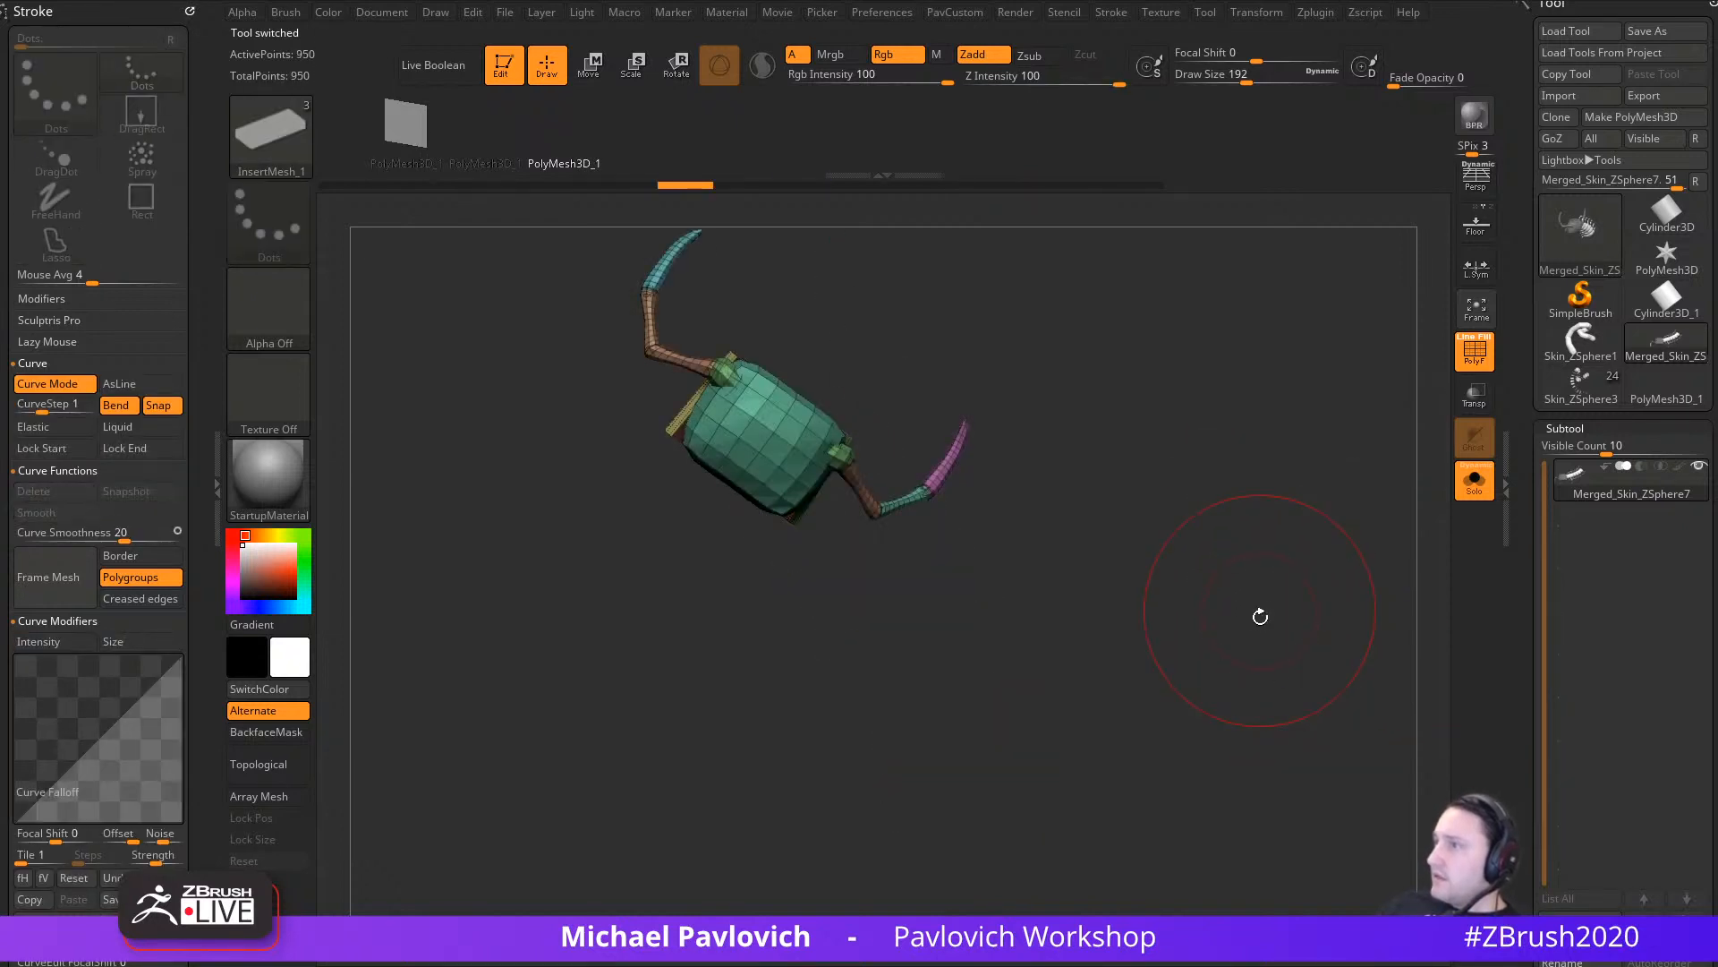
key(ctrl+z)
key(ctrl+z)
key(ctrl+z)
key(ctrl+z)
key(ctrl+z)
key(ctrl+z)
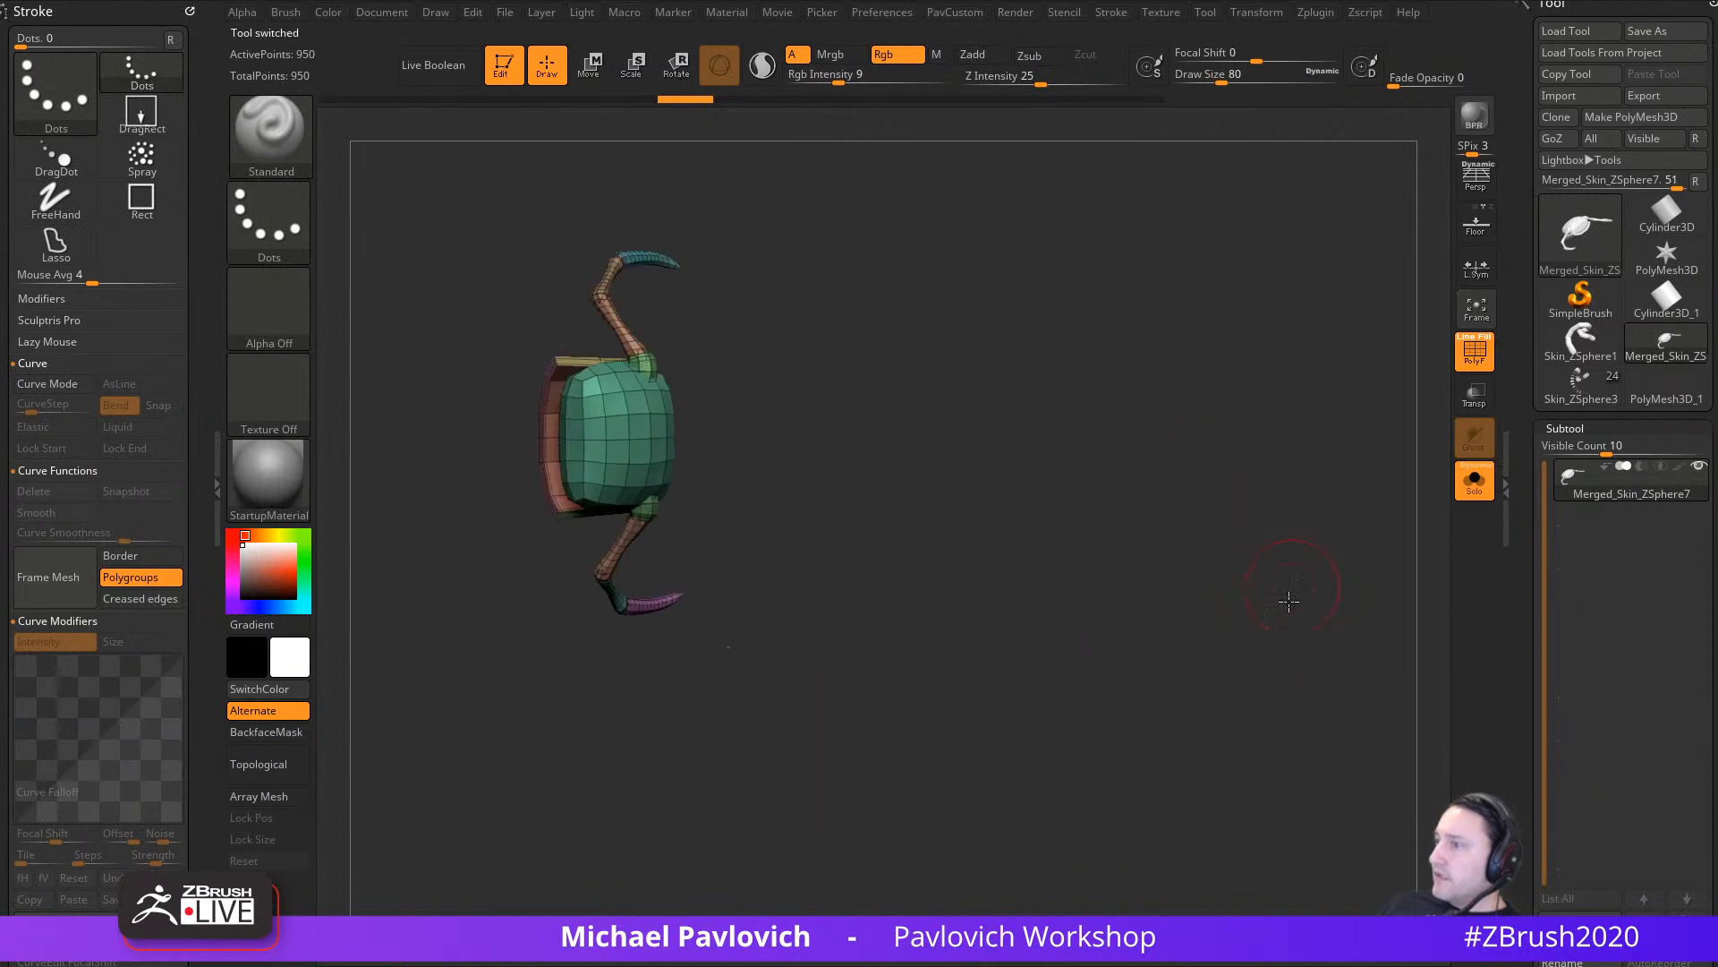
Step: Compare the body segment from the side with the reference images of the creature's plated body
right_drag(1230, 592, 1217, 672)
mouse_move(1227, 465)
alt+right_down()
mouse_move(1281, 645)
mouse_move(1169, 668)
mouse_move(1280, 609)
mouse_move(1254, 614)
mouse_move(1323, 660)
mouse_move(1274, 626)
mouse_move(1254, 713)
mouse_move(1301, 703)
alt+right_up()
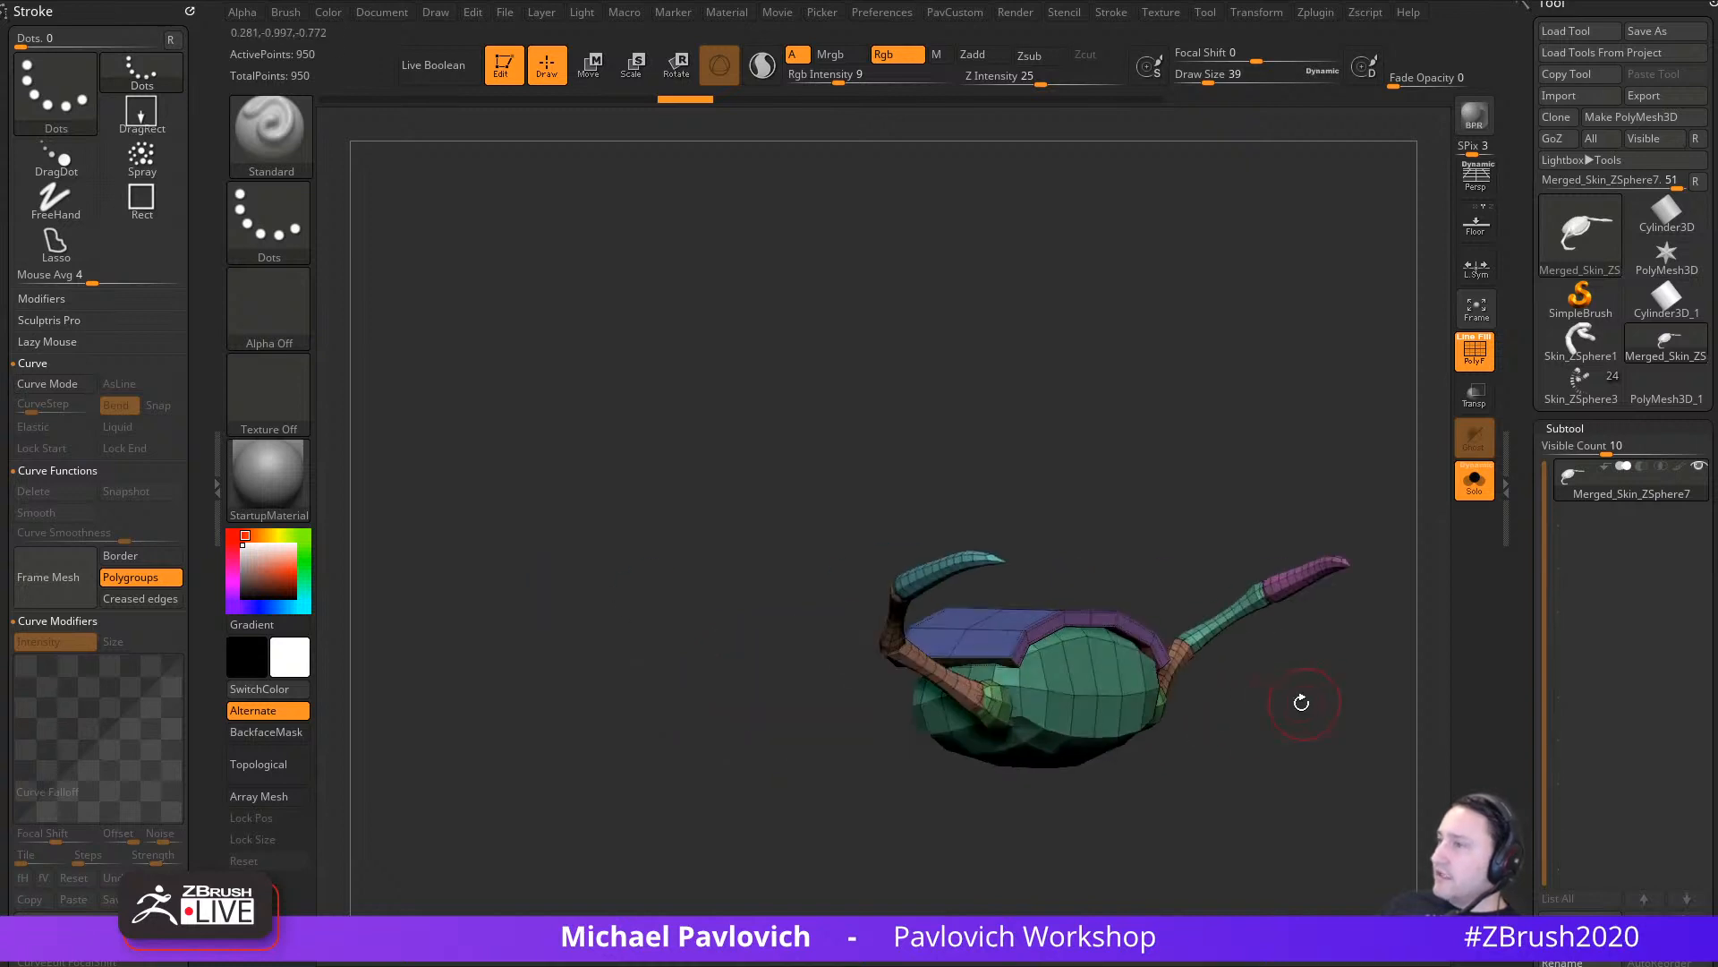
drag(2, 573, 742, 413)
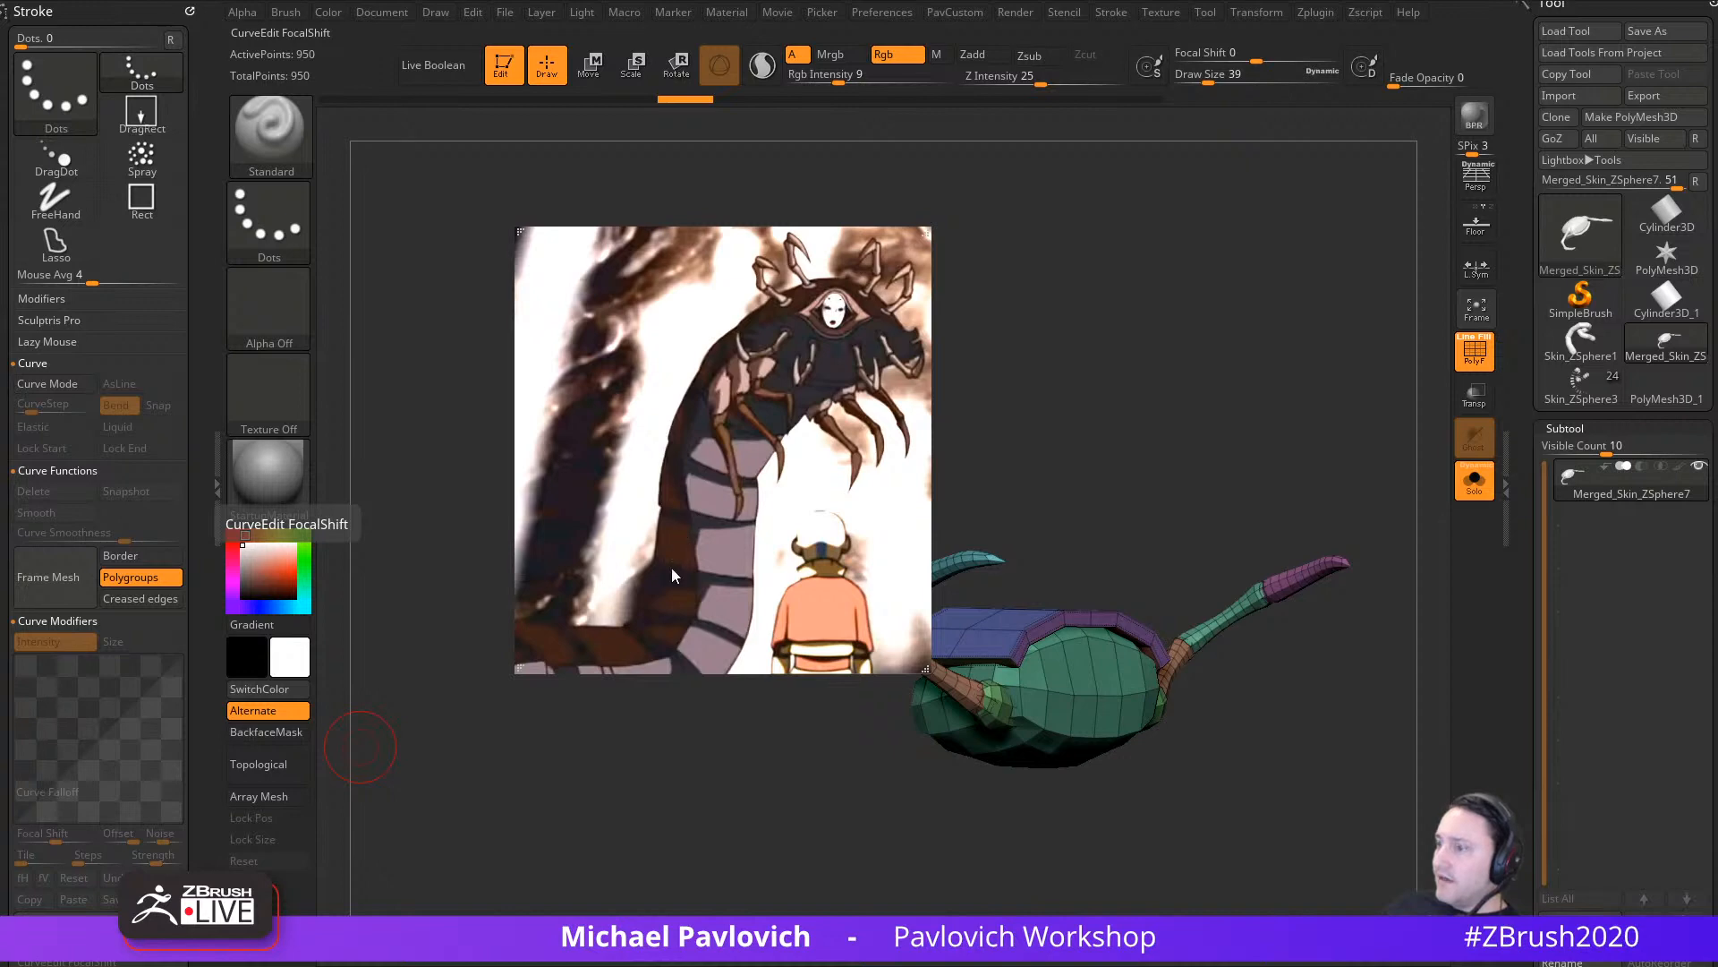
drag(671, 567, 671, 965)
drag(1052, 966, 994, 680)
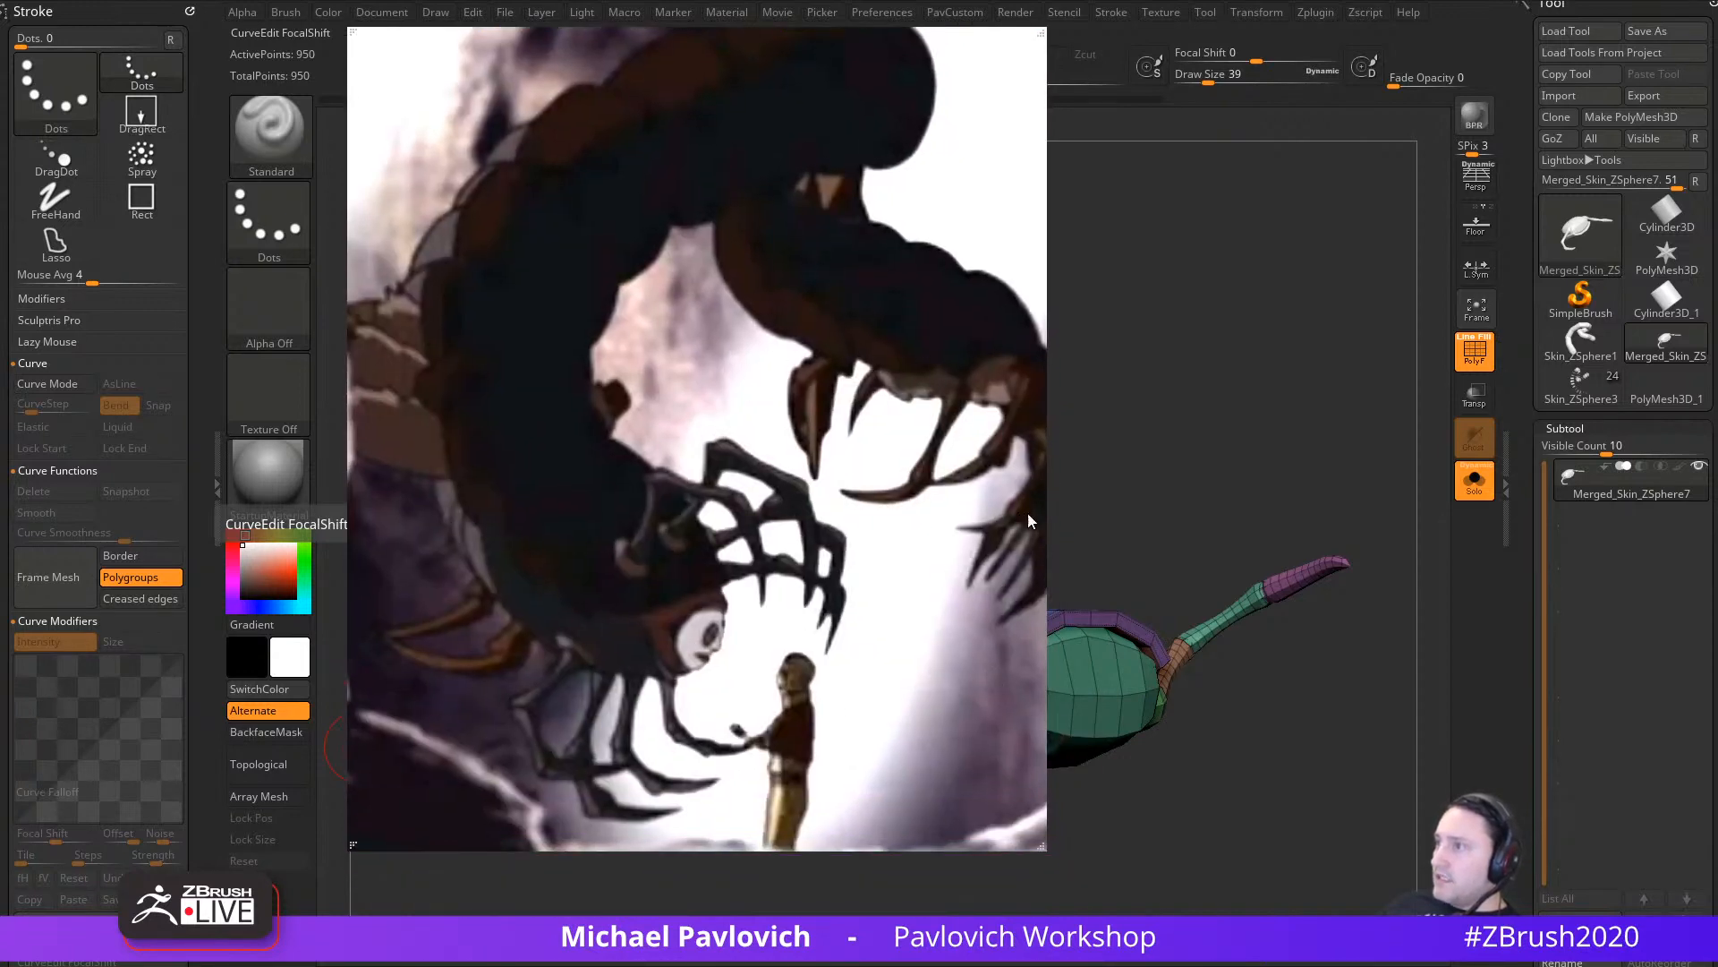
drag(777, 340, 777, 965)
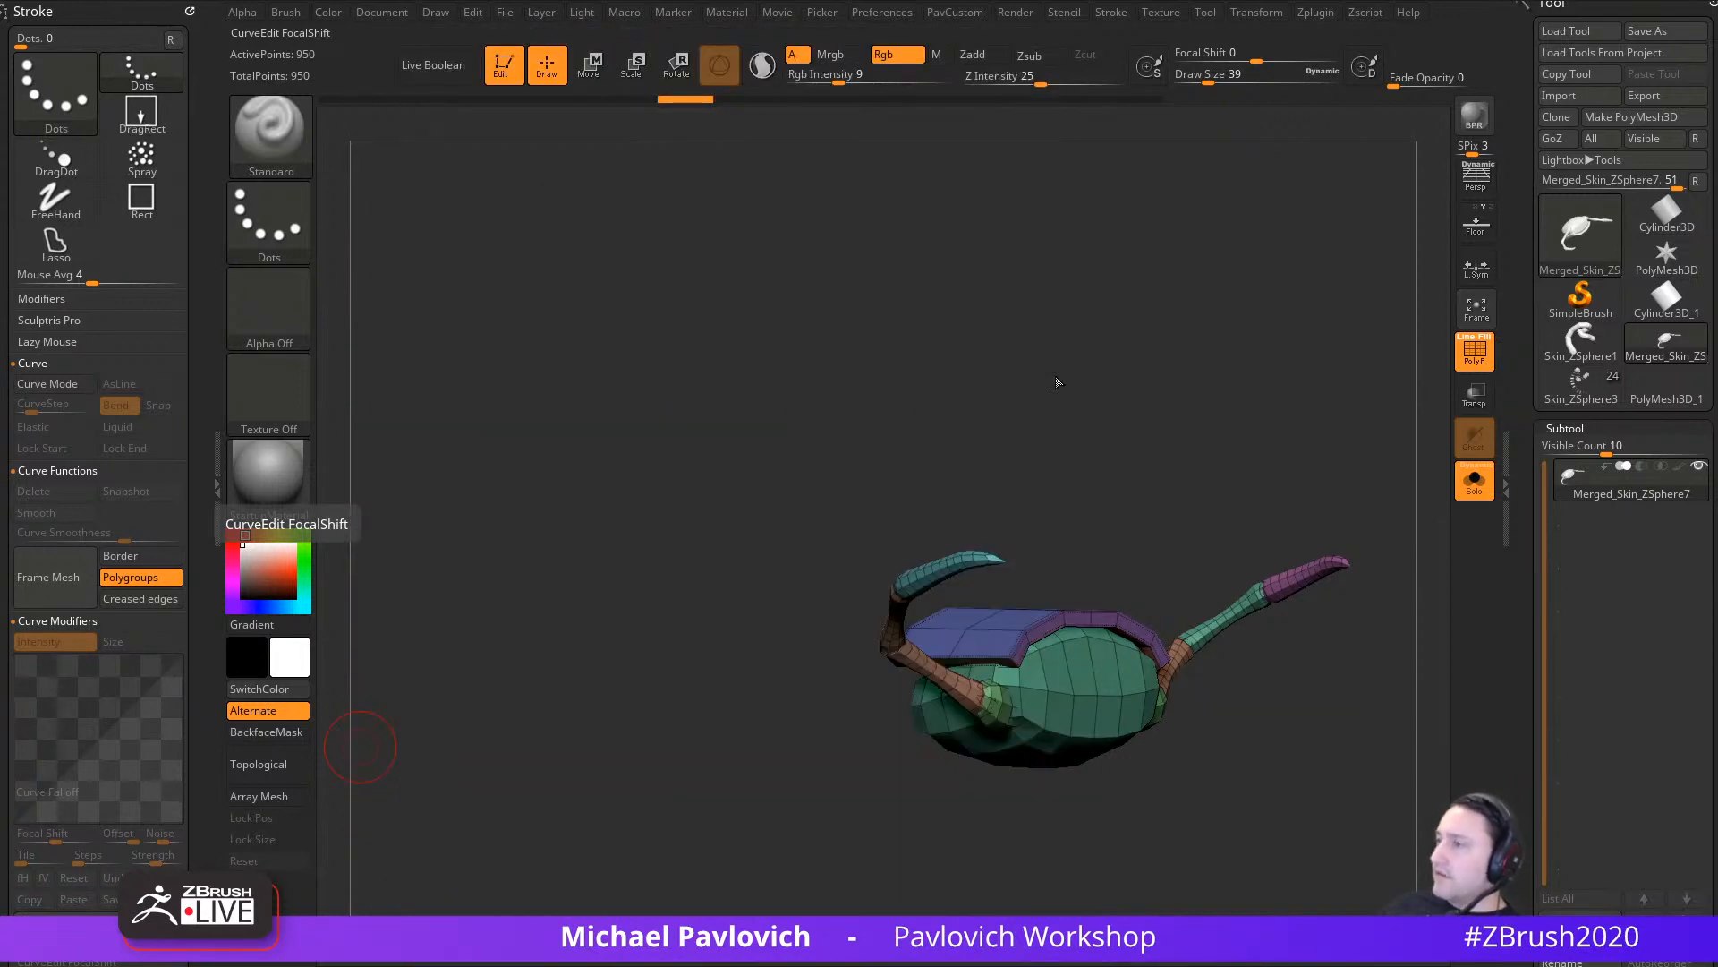
Step: Align the view squarely to the segment and hide its legs, leaving the rounded body and the curved plate over it
shift+drag(1059, 383, 1030, 408)
ctrl+shift+drag(782, 519, 866, 642)
key(ctrl+shift+a)
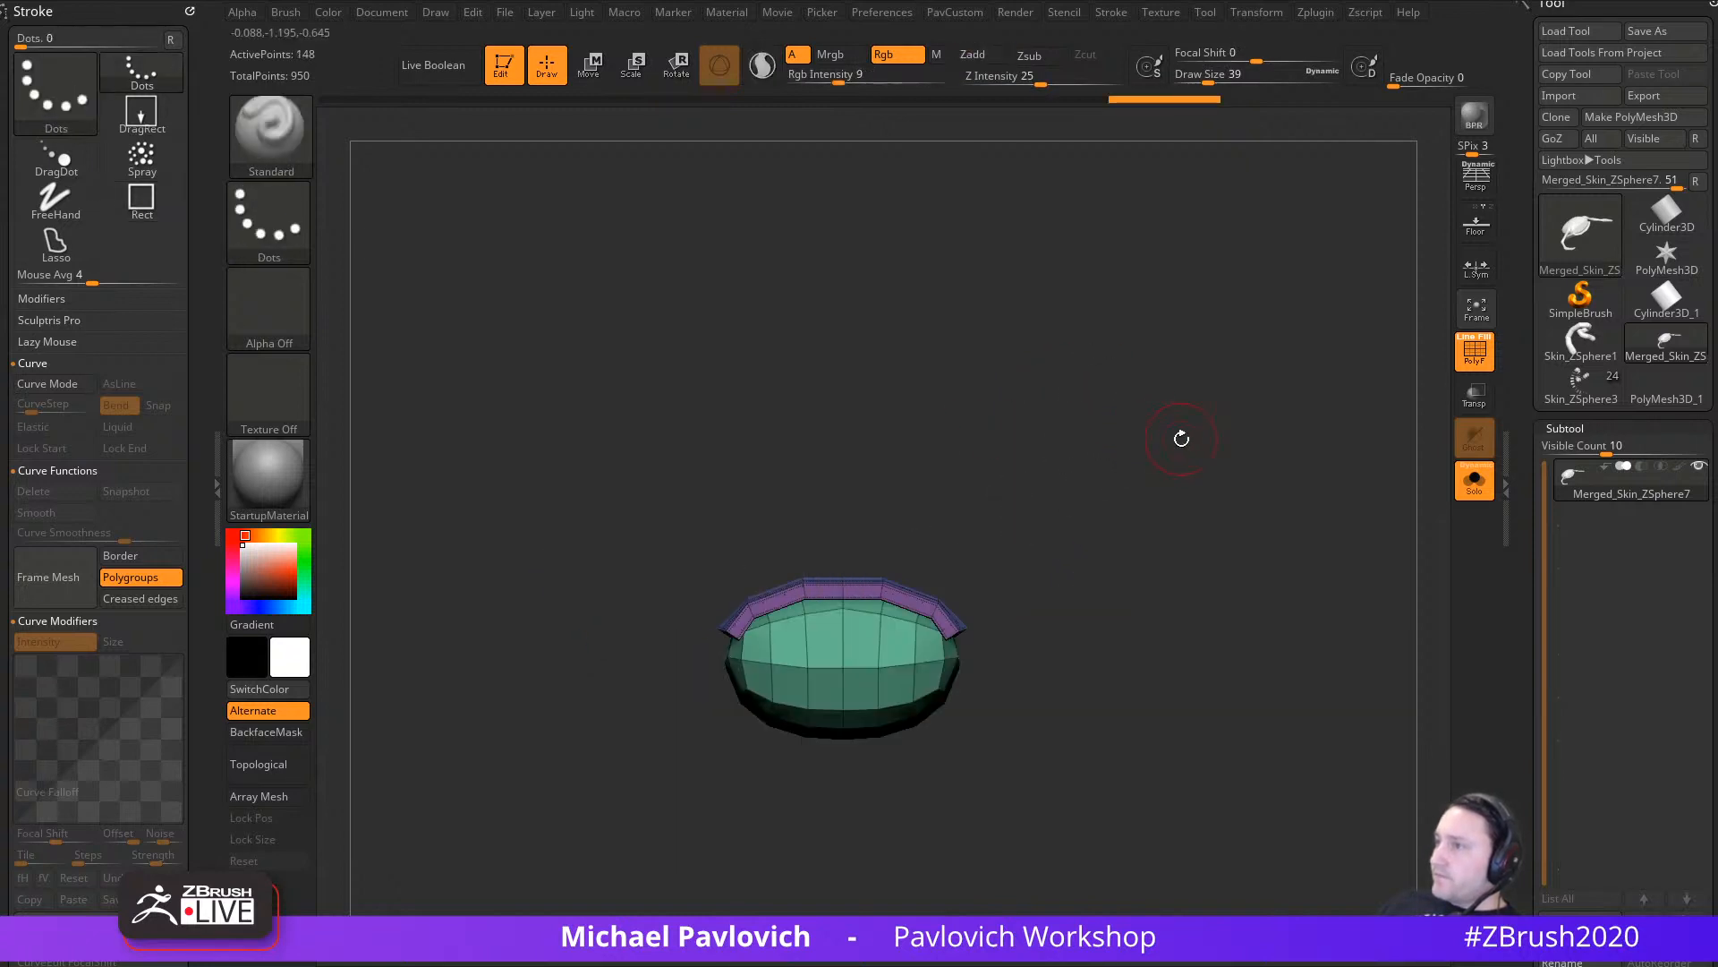
Step: Split the segment's hidden legs off into their own subtool
key(space)
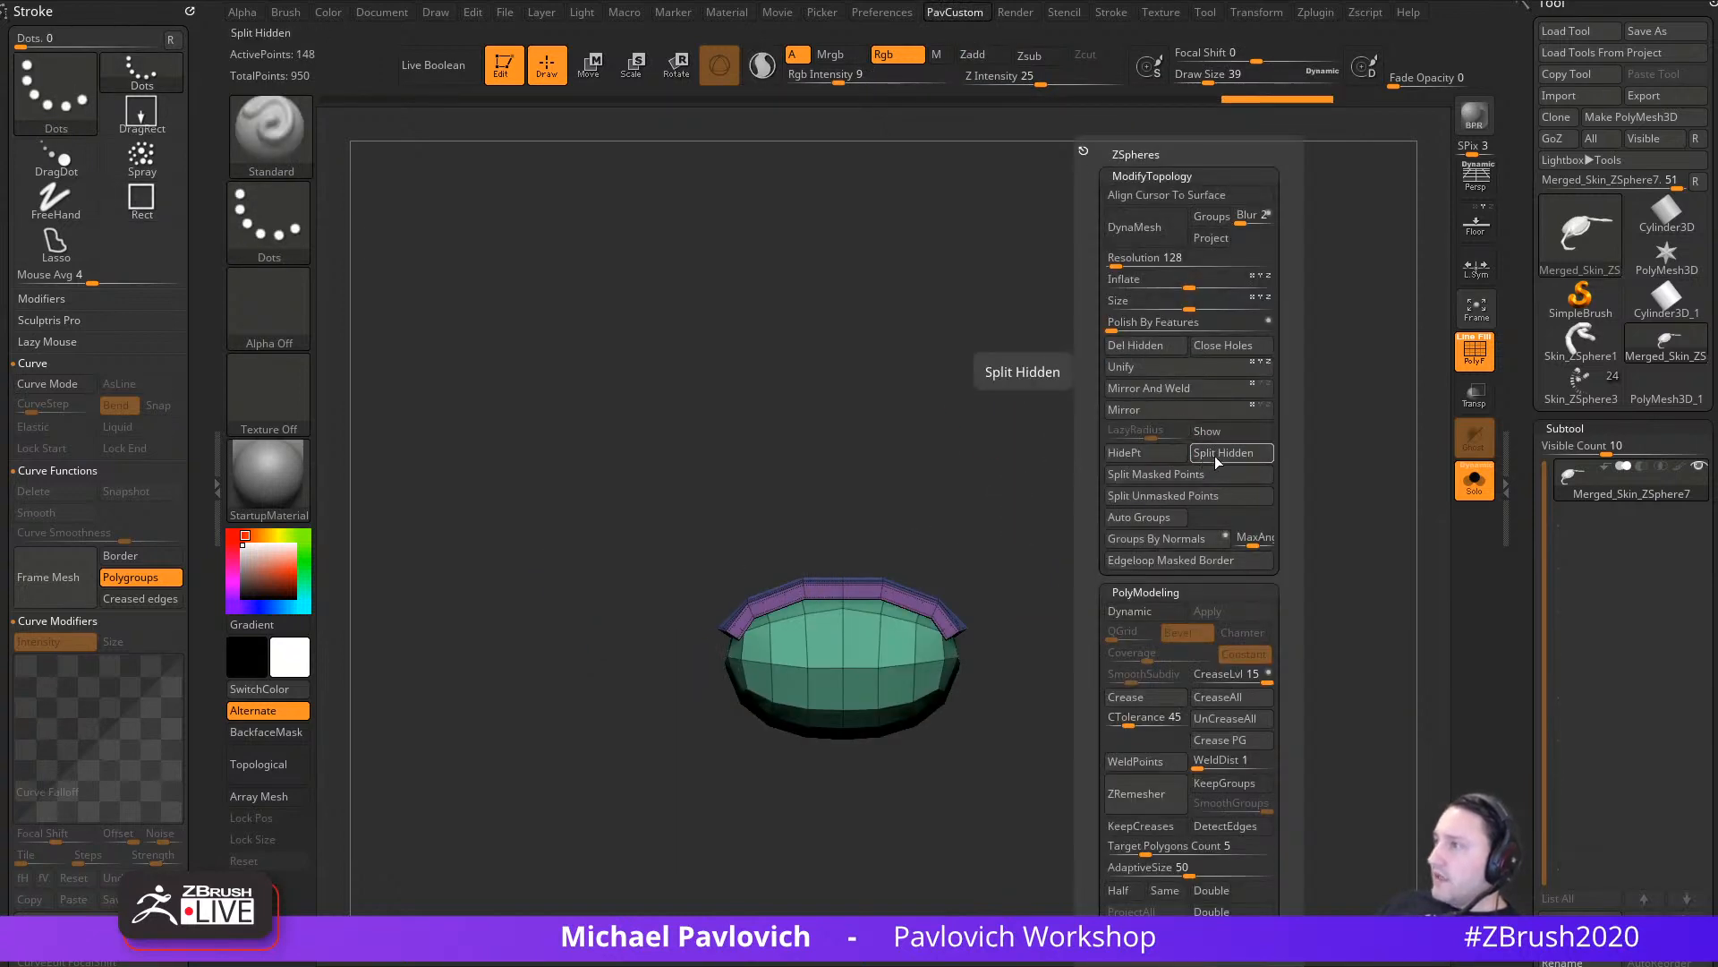
click(1217, 455)
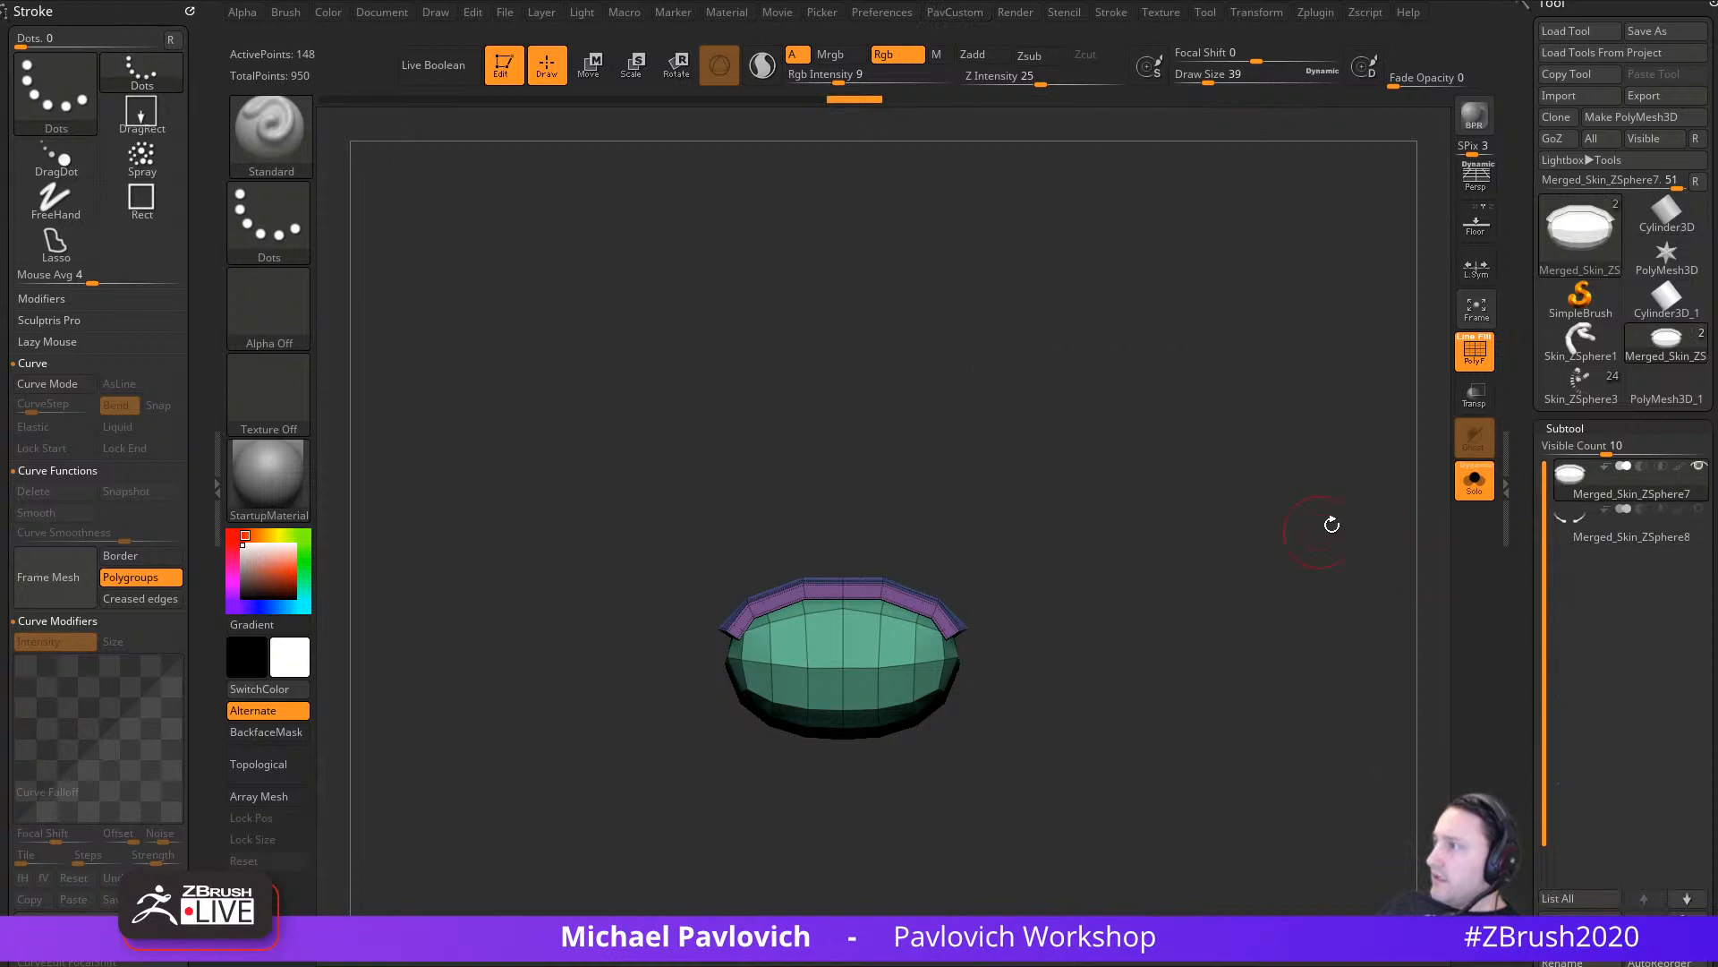
mouse_move(1263, 538)
mouse_down()
mouse_move(1361, 556)
mouse_move(1220, 575)
mouse_move(1196, 653)
mouse_move(1235, 671)
mouse_move(1099, 750)
mouse_up()
key(s)
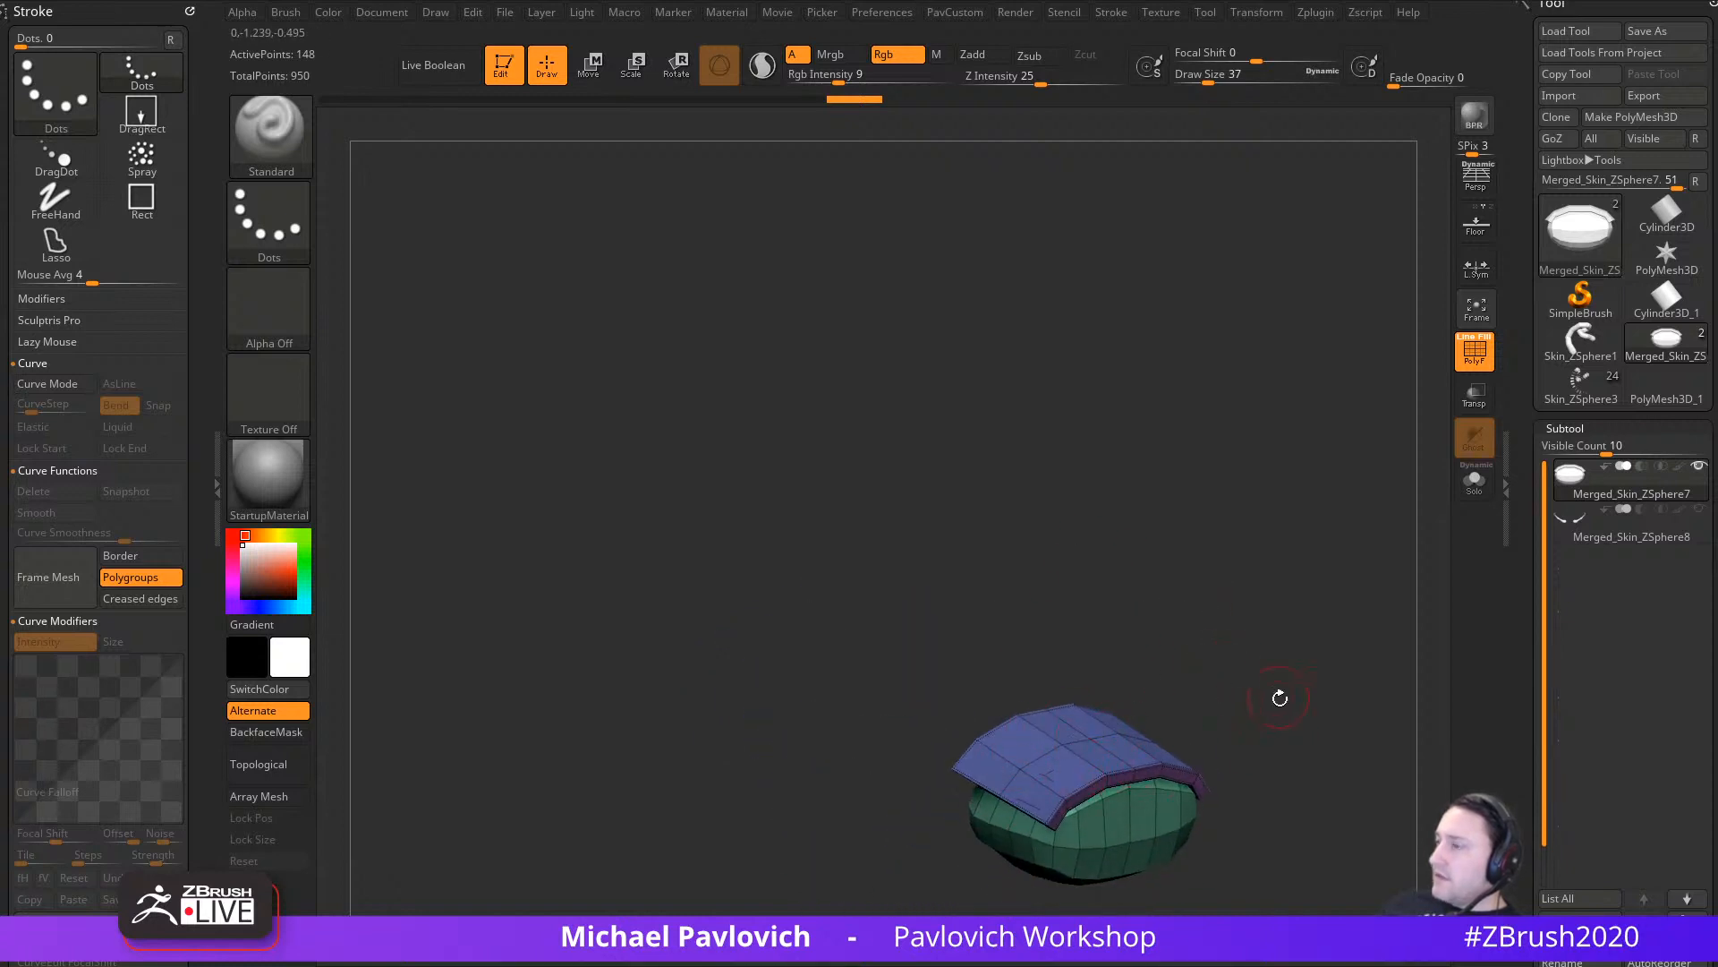
Step: Create a new InsertMesh brush from the front view of the body segment and turn it into a NanoMesh brush
drag(1280, 698, 1129, 513)
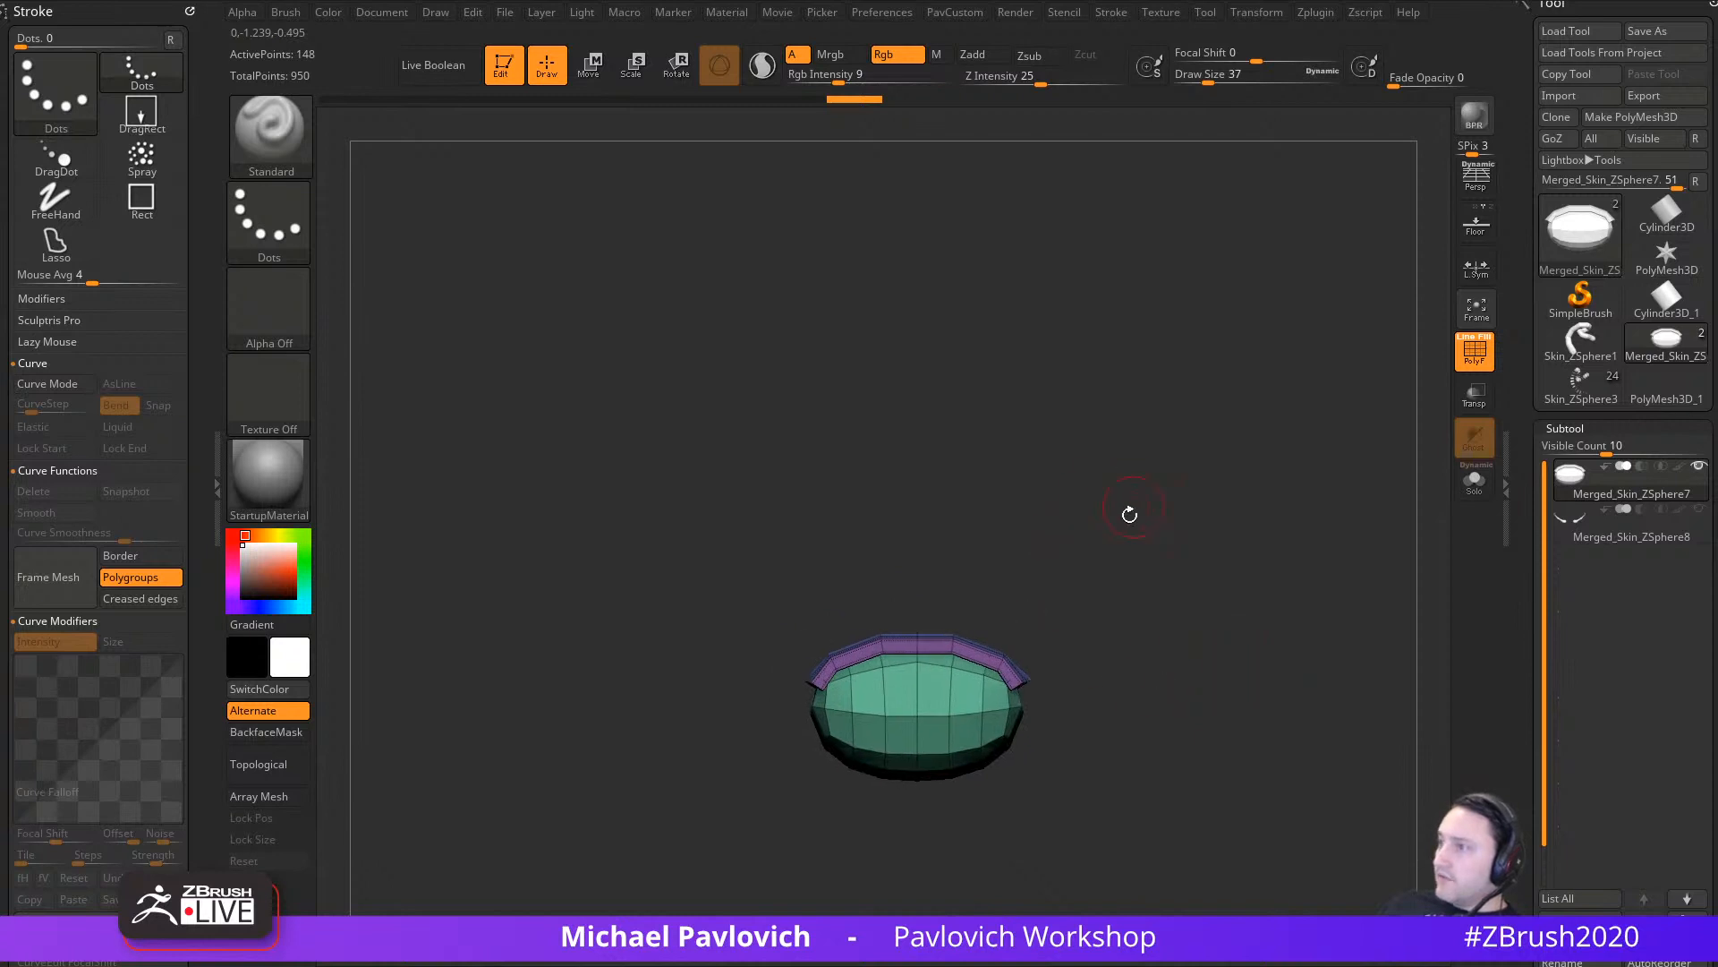
key(b)
click(849, 932)
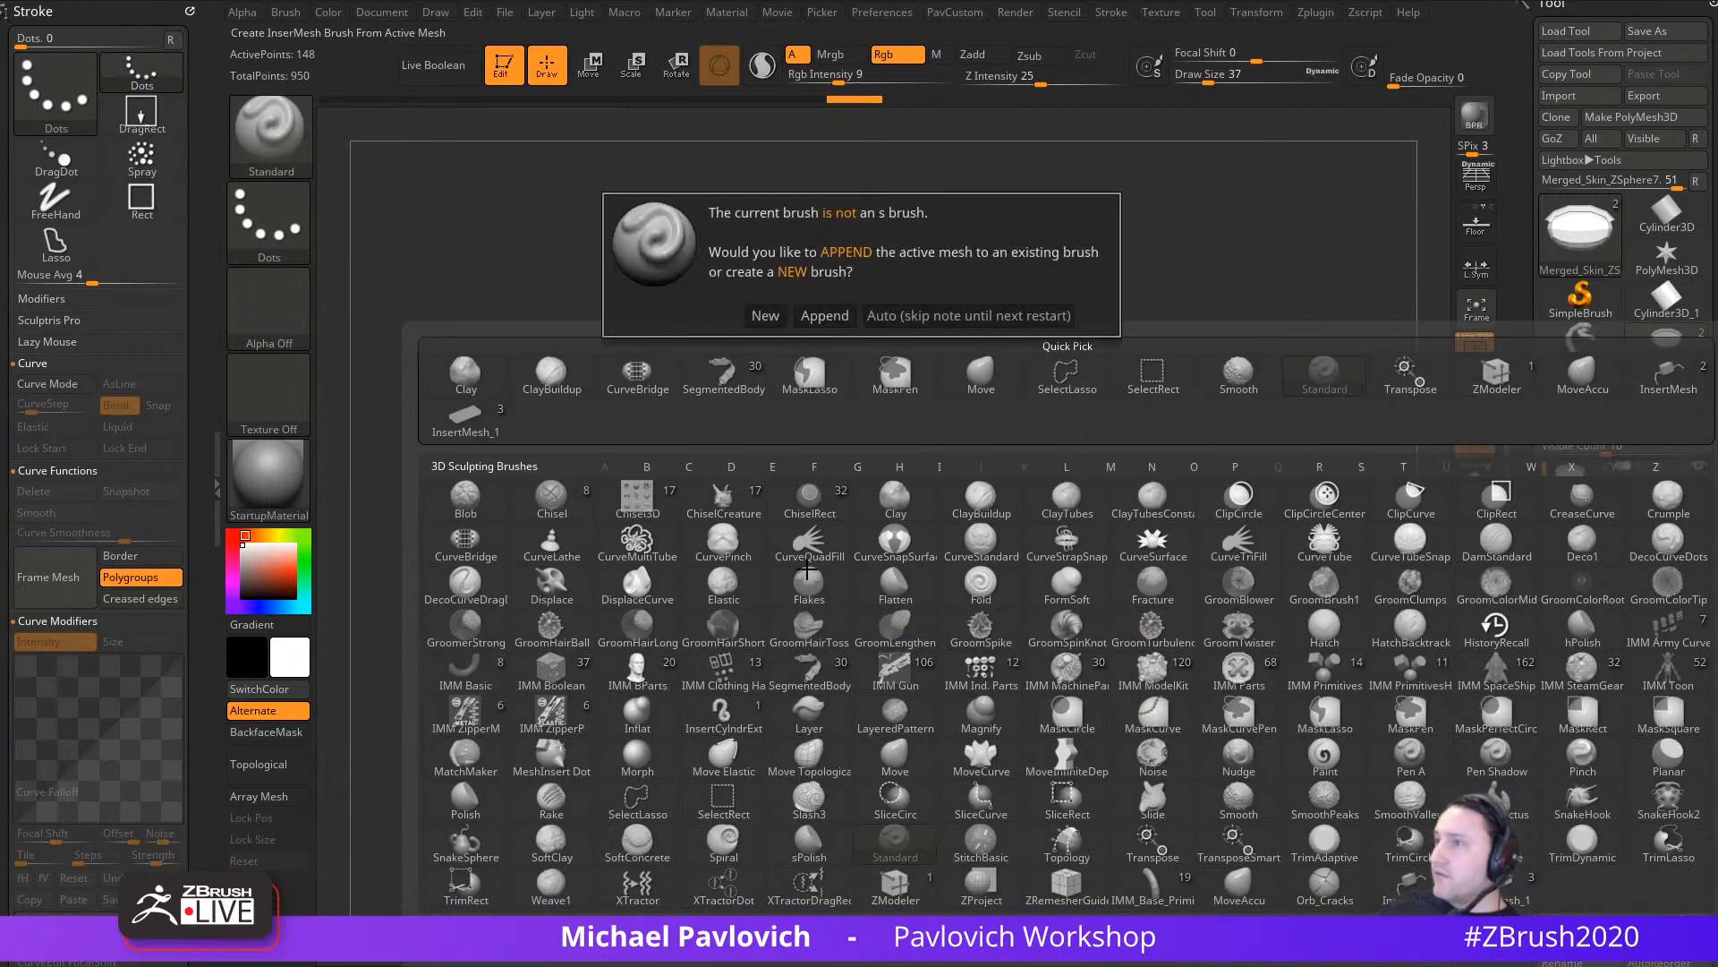
click(765, 316)
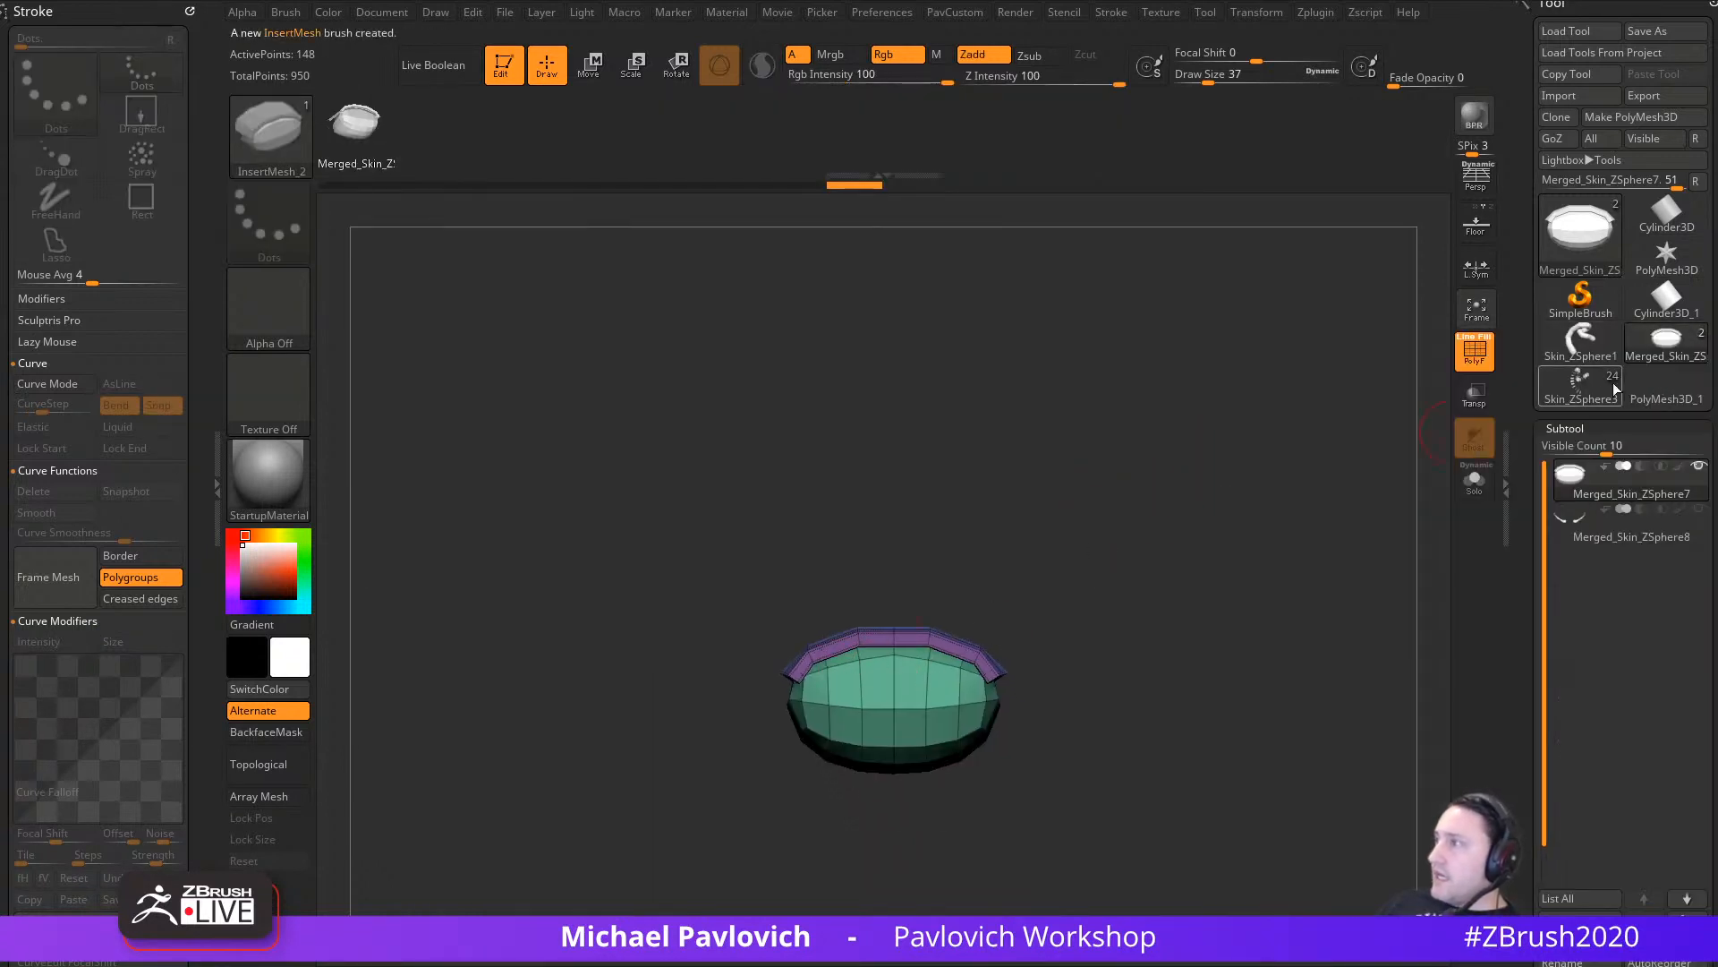
click(284, 13)
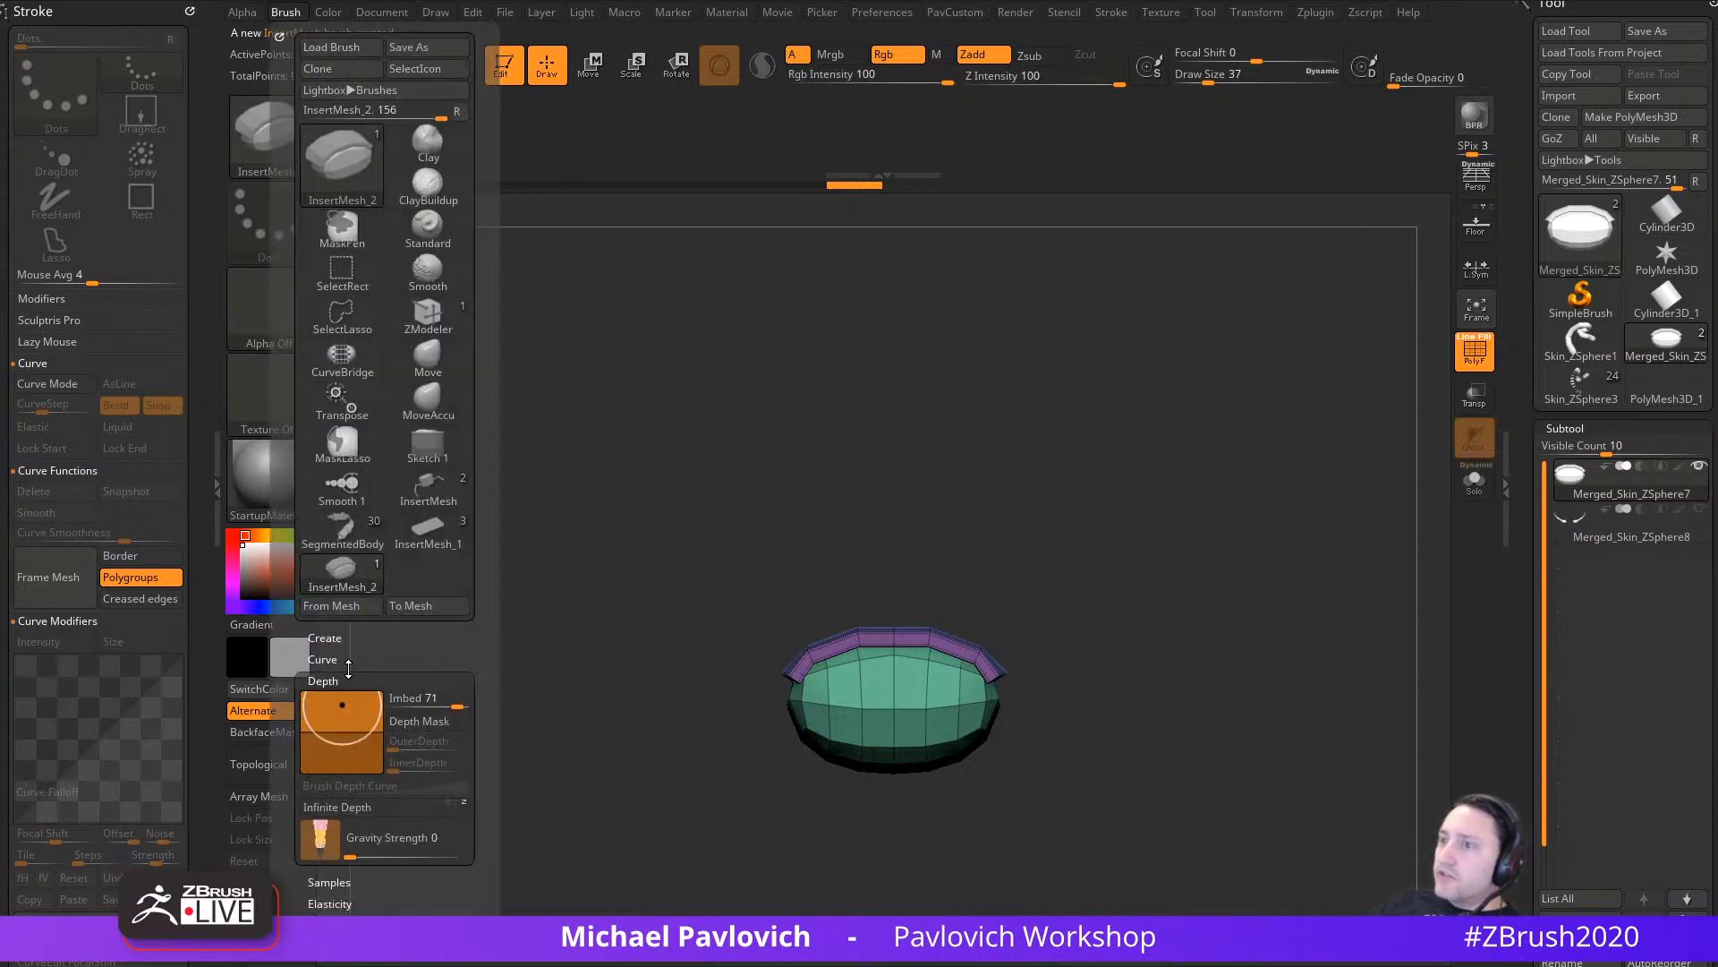
click(326, 637)
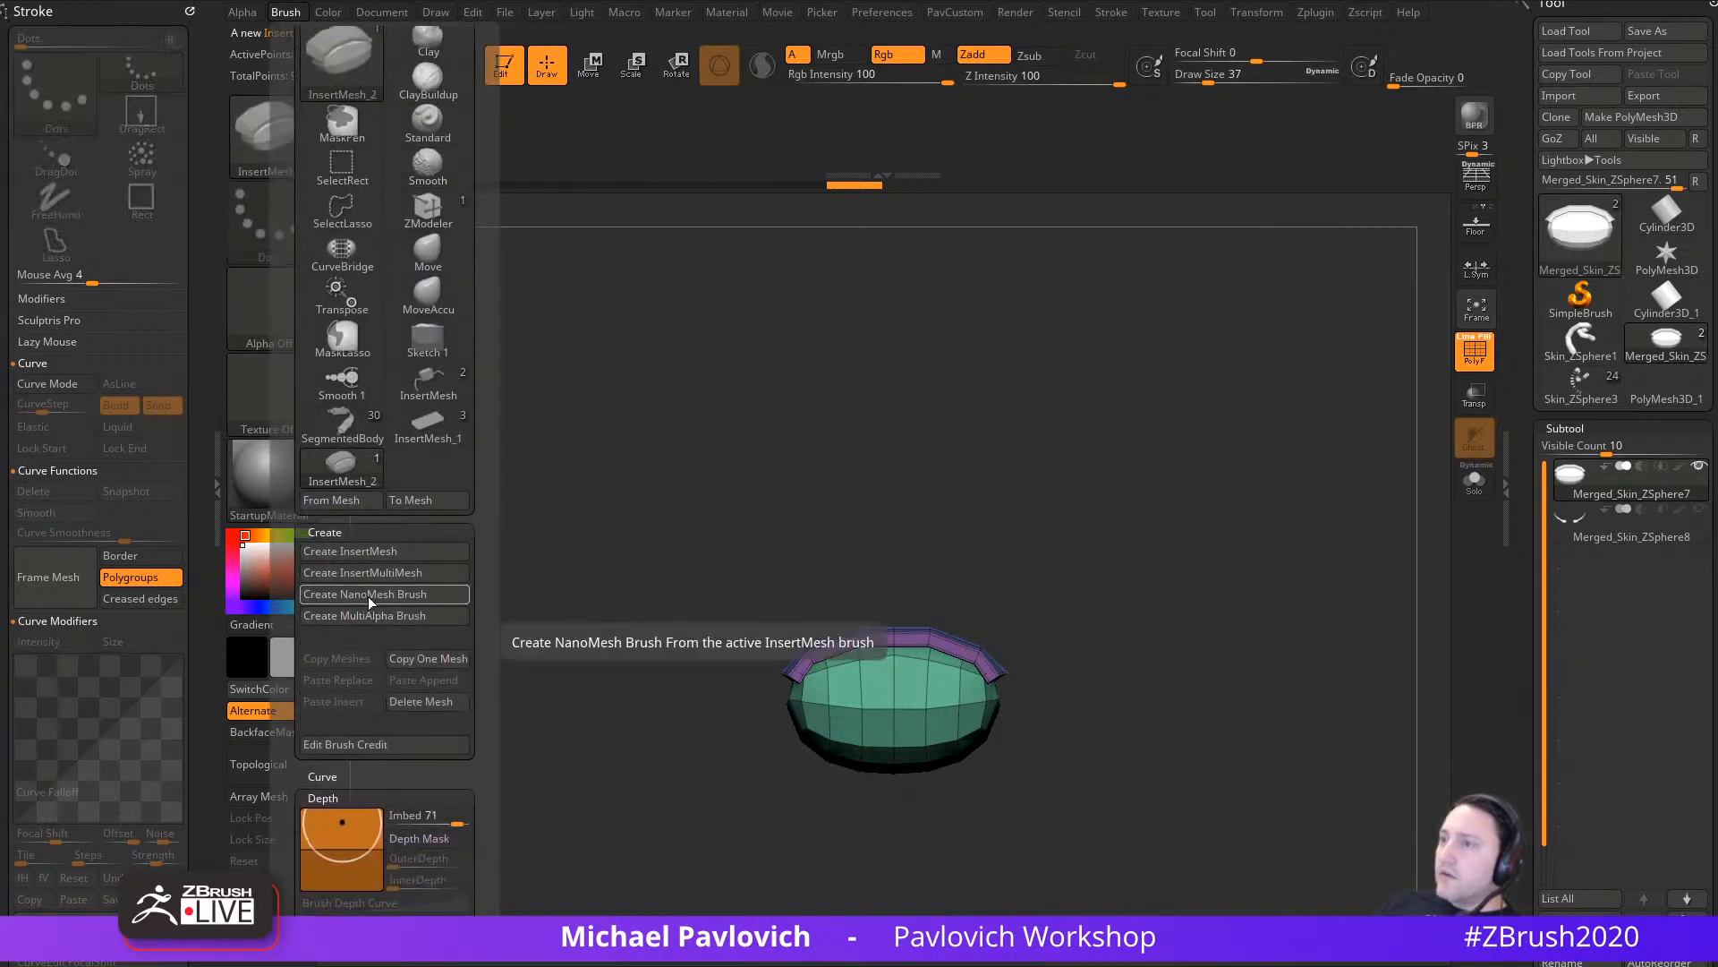
click(368, 594)
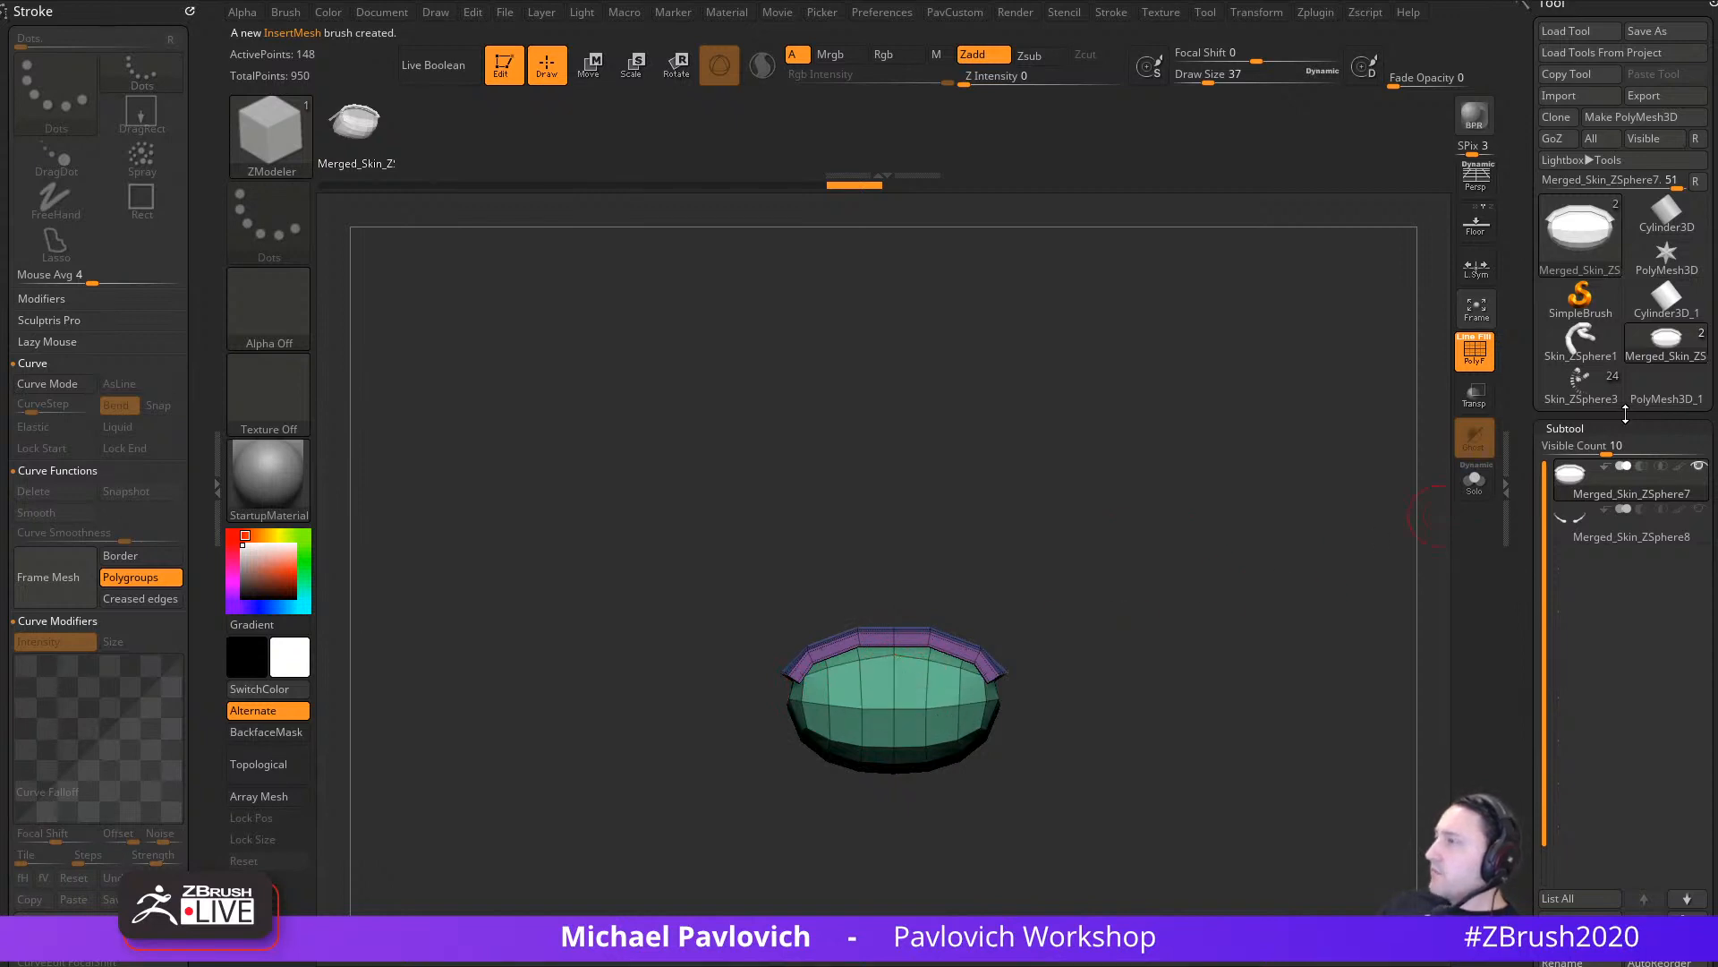
Step: Switch to the Skin_ZSphere3 tool with the segmented centipede body and set the draw size to 74
click(1581, 386)
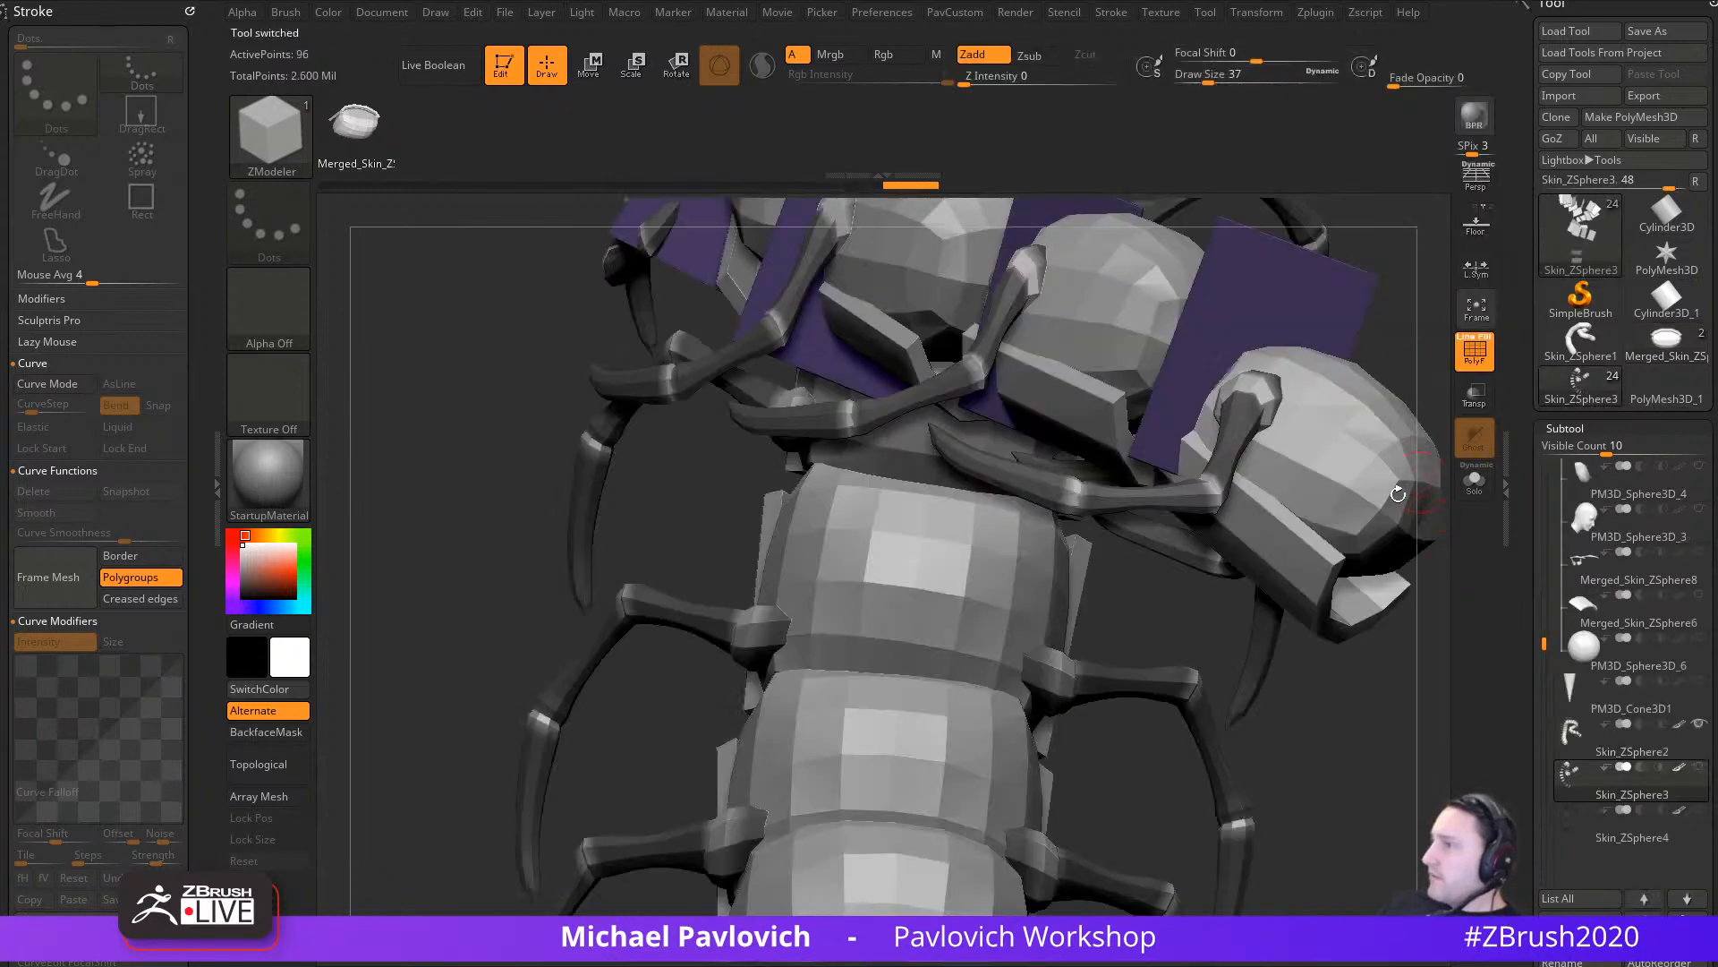
drag(1446, 728, 1342, 591)
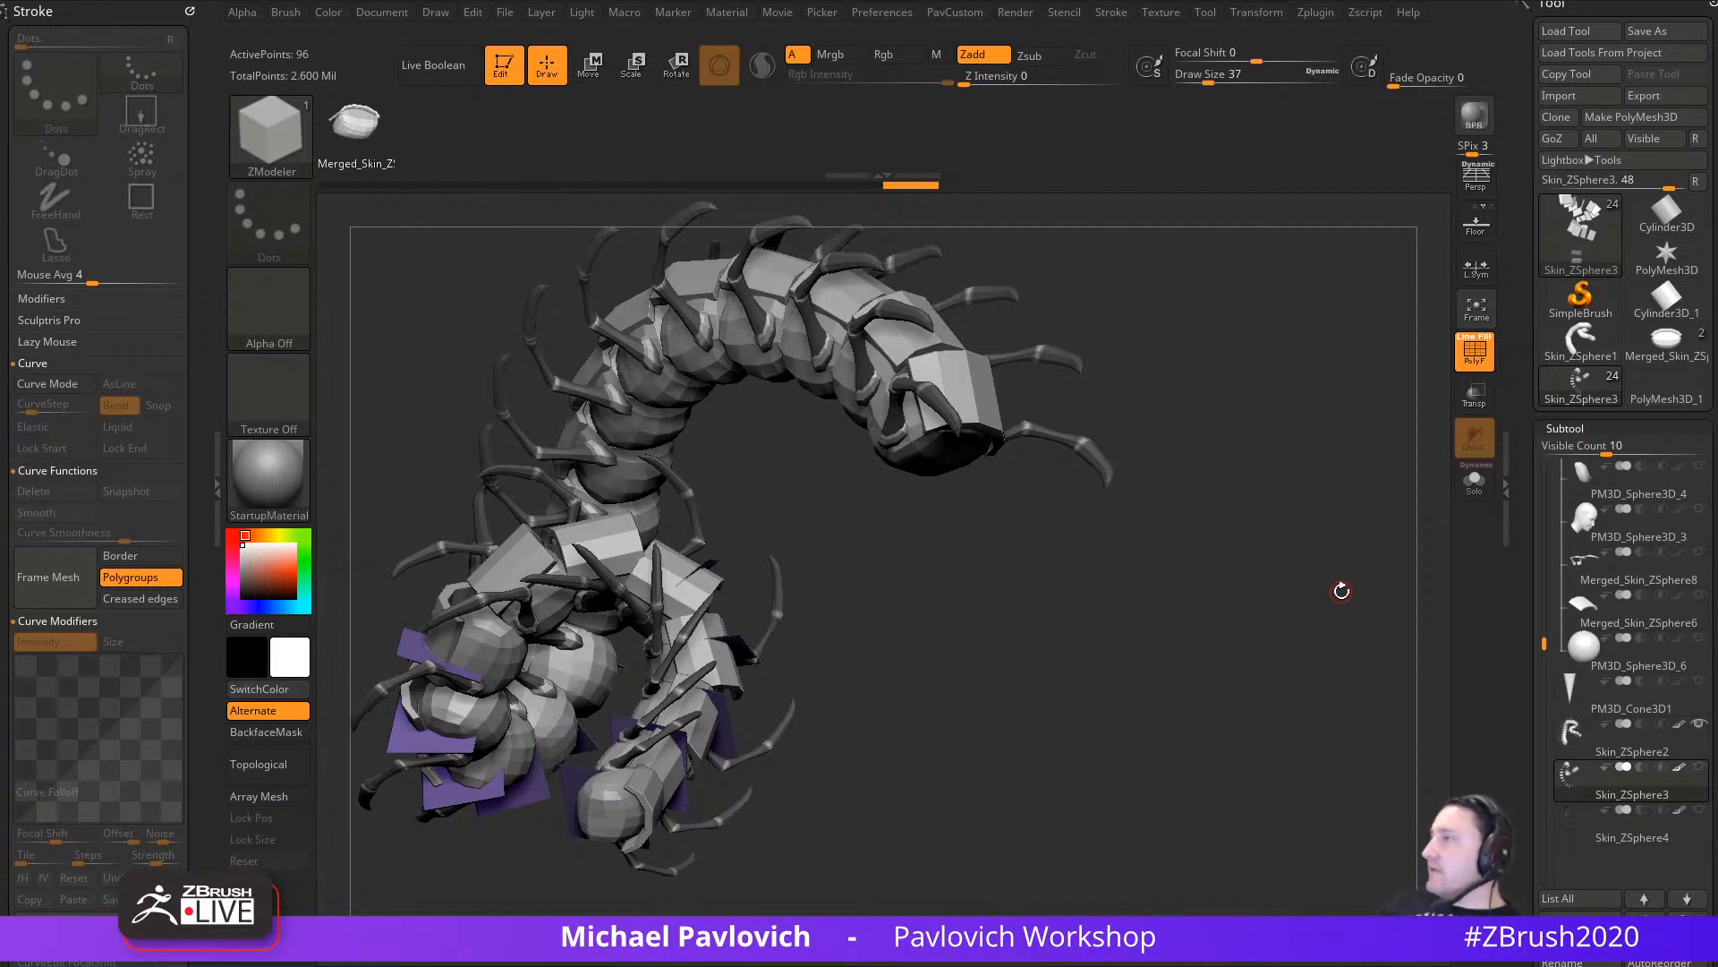
drag(1305, 541, 1264, 657)
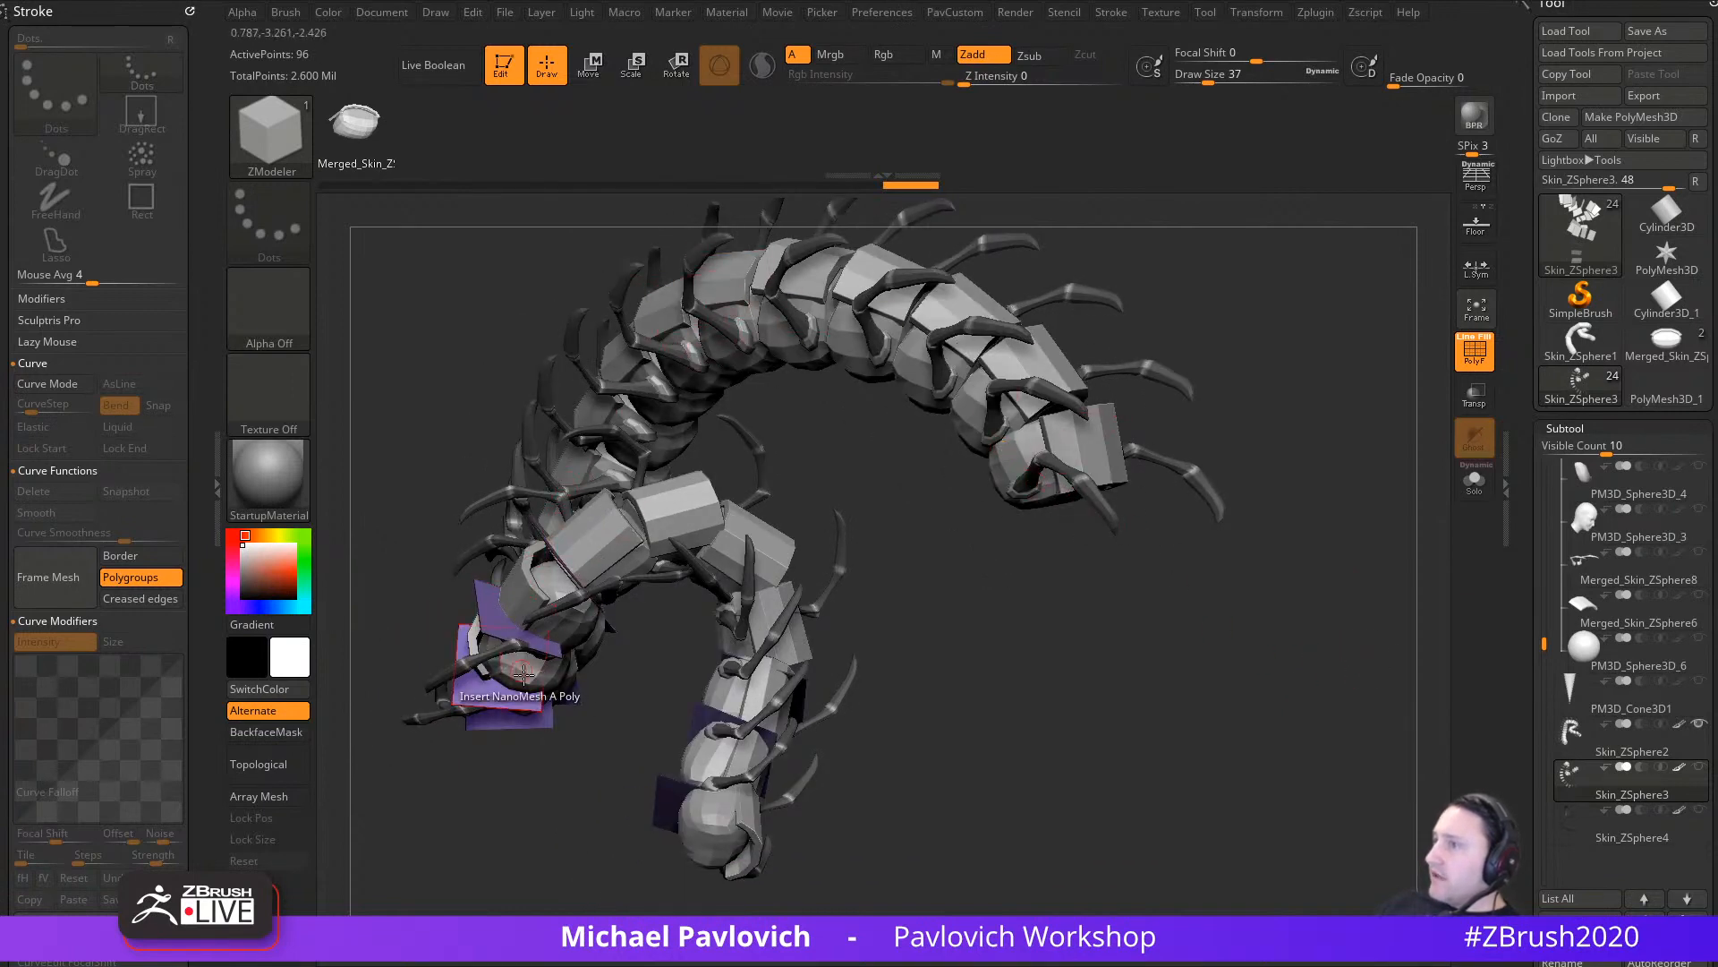
key(s)
click(1036, 741)
drag(1040, 741, 1085, 741)
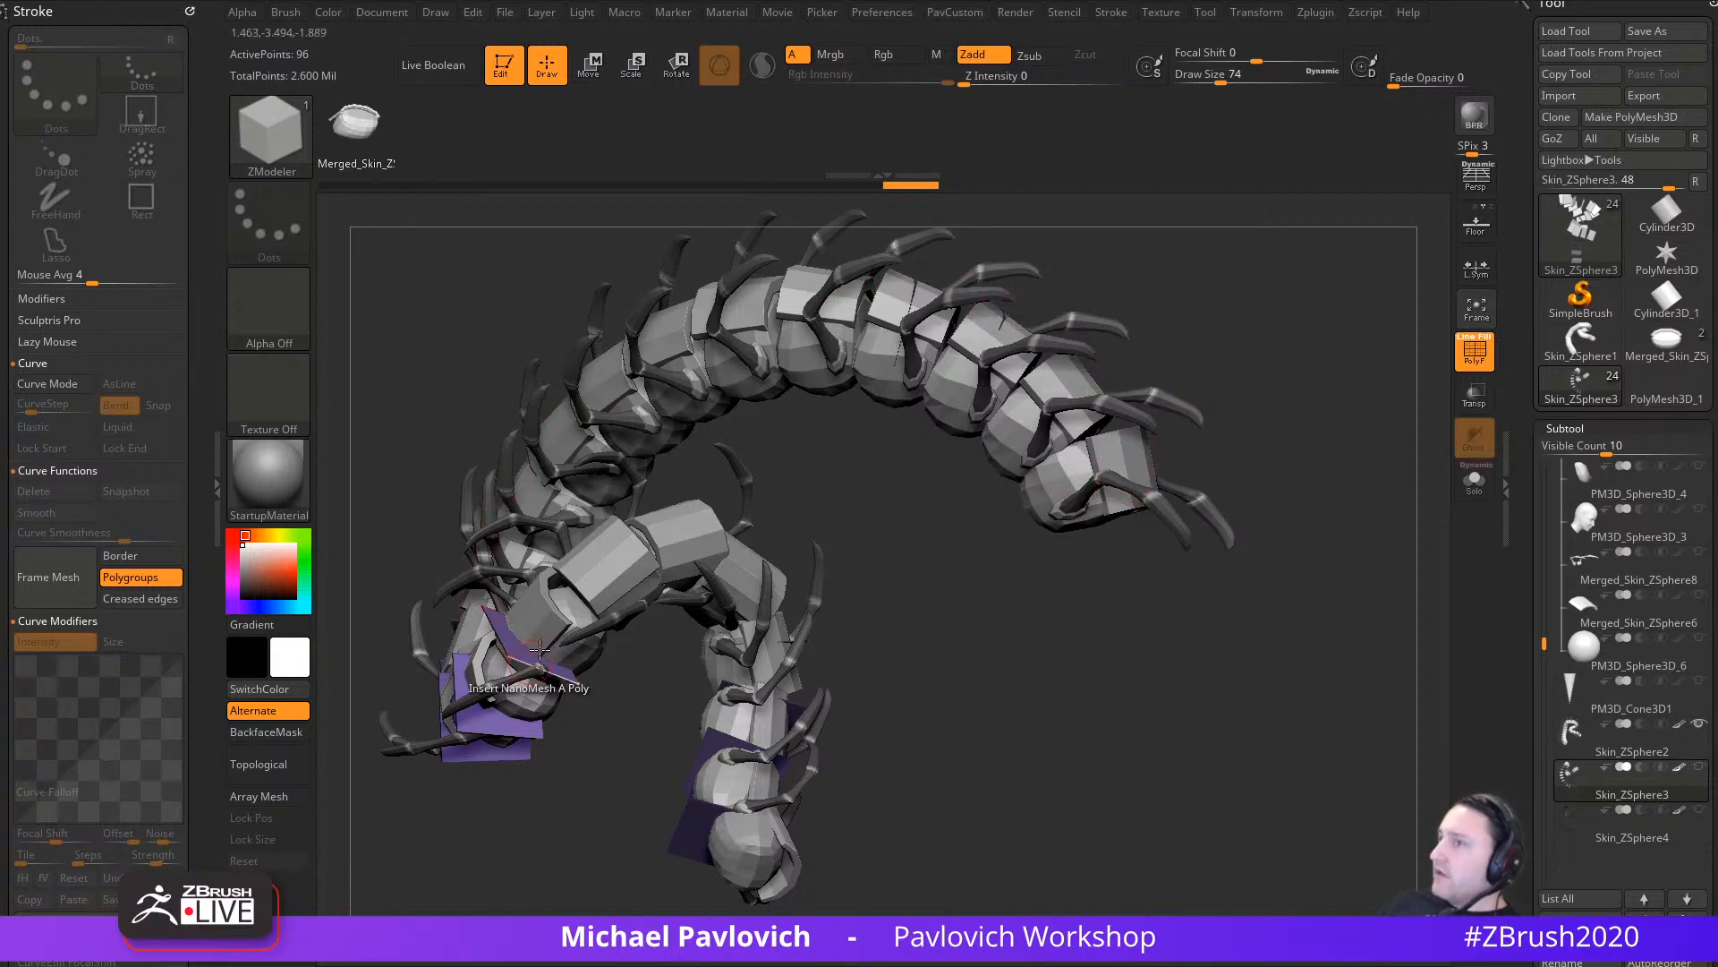
Step: Isolate the Skin_ZSphere3 subtool to see only the inserted guide planes
drag(1134, 769, 1430, 578)
click(1475, 483)
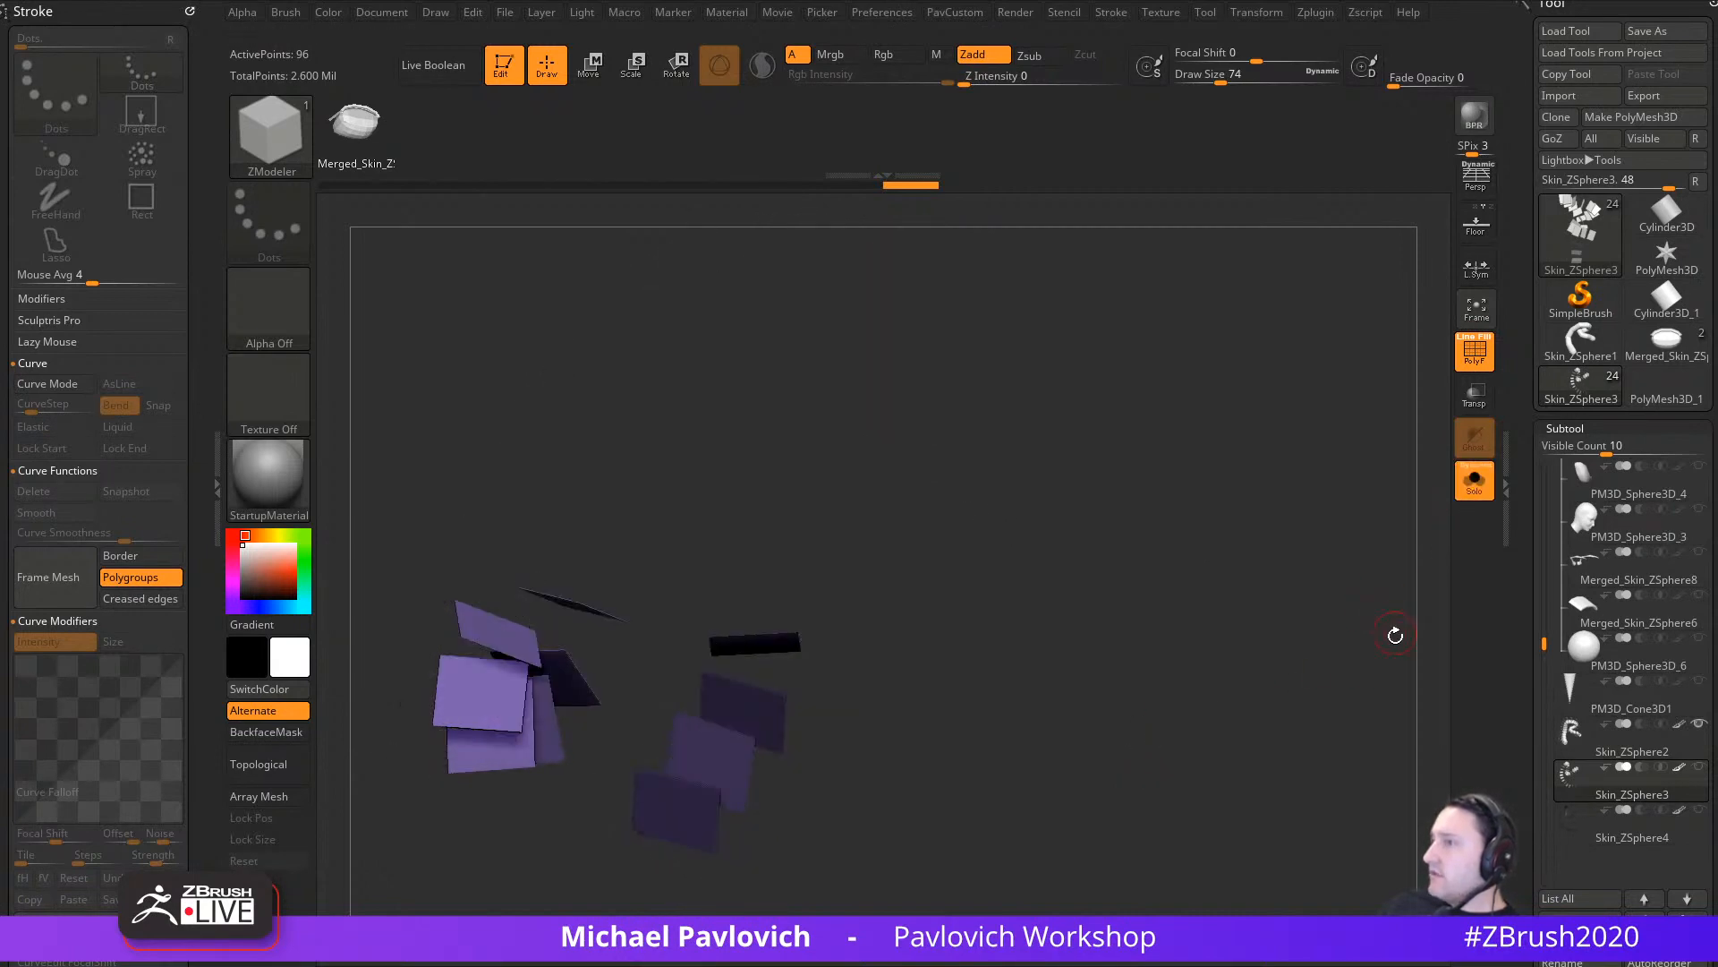
drag(1396, 633, 1345, 664)
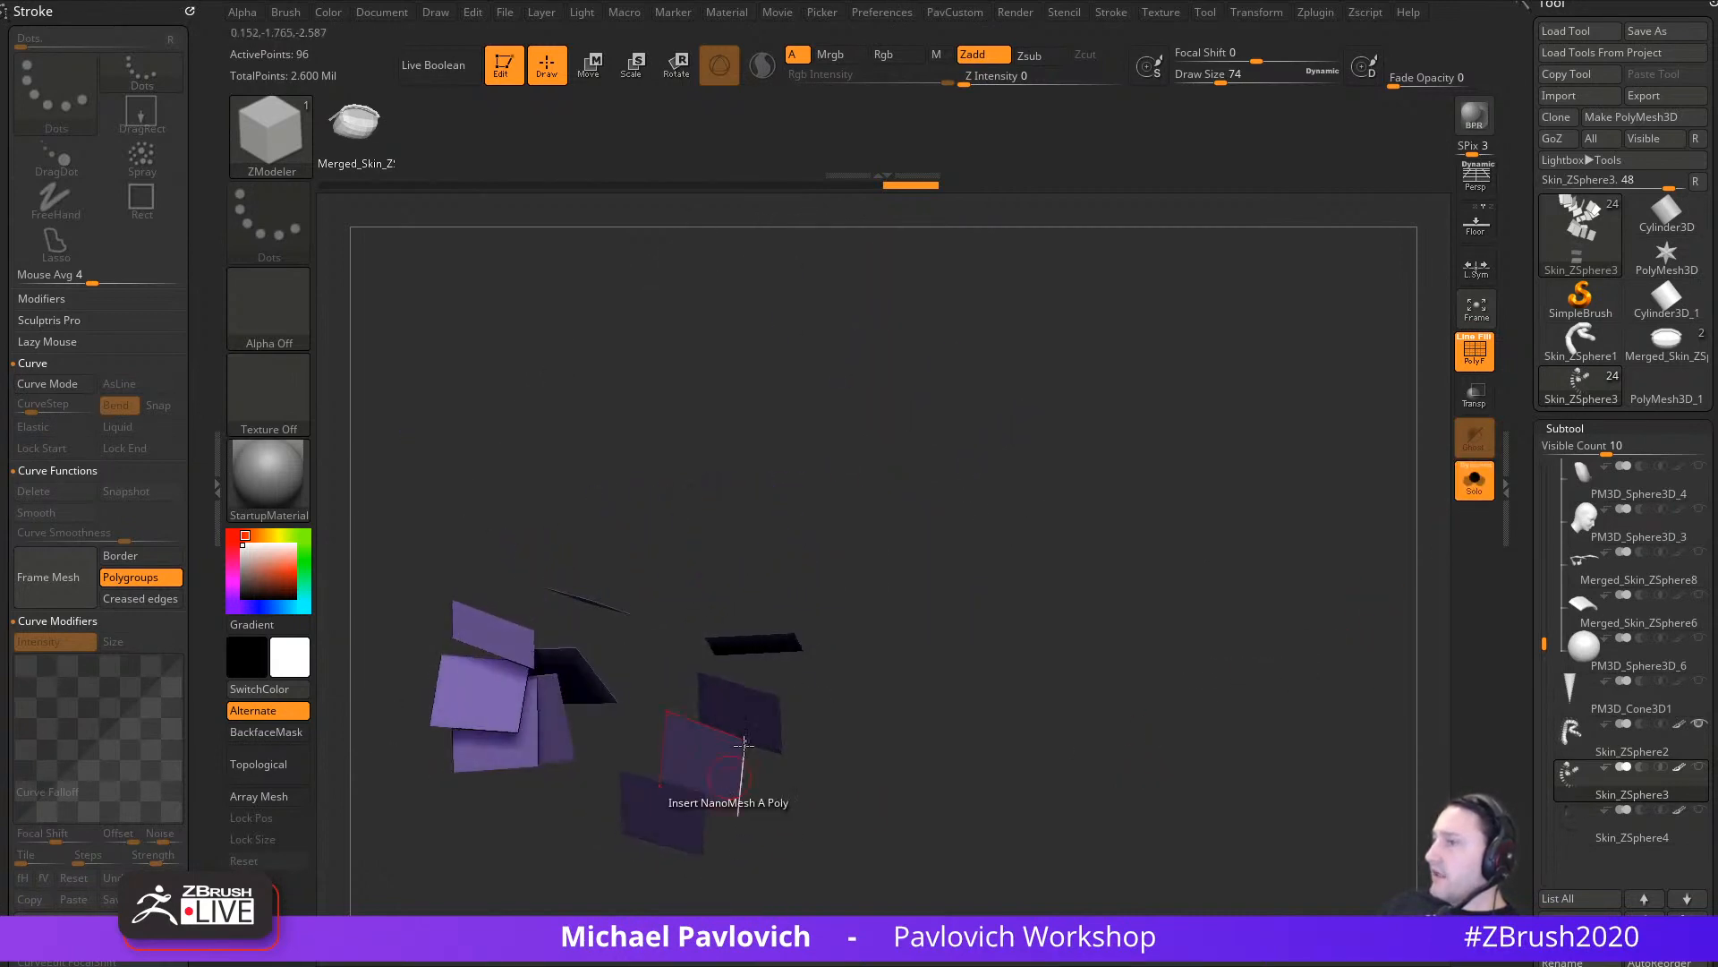
drag(921, 769, 1343, 716)
Step: Delete the Skin_ZSphere3 subtool with the inserted planes, keeping the Skin_ZSphere4 strips
click(1613, 841)
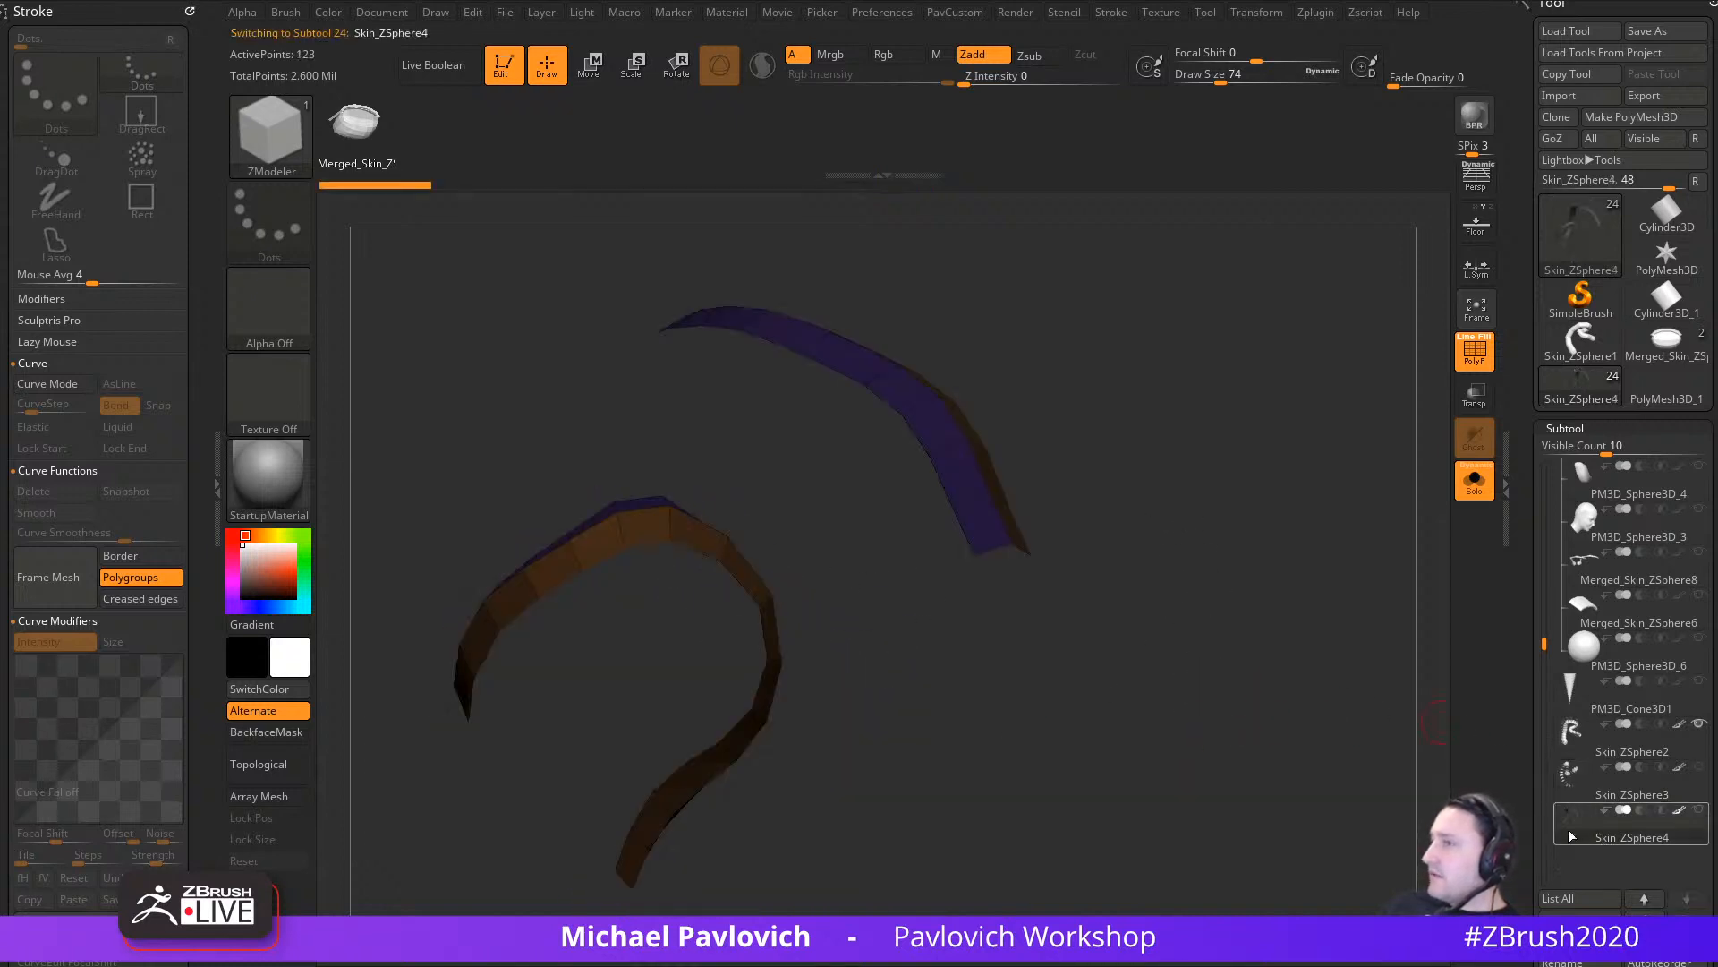
click(1615, 794)
drag(1526, 786, 1527, 583)
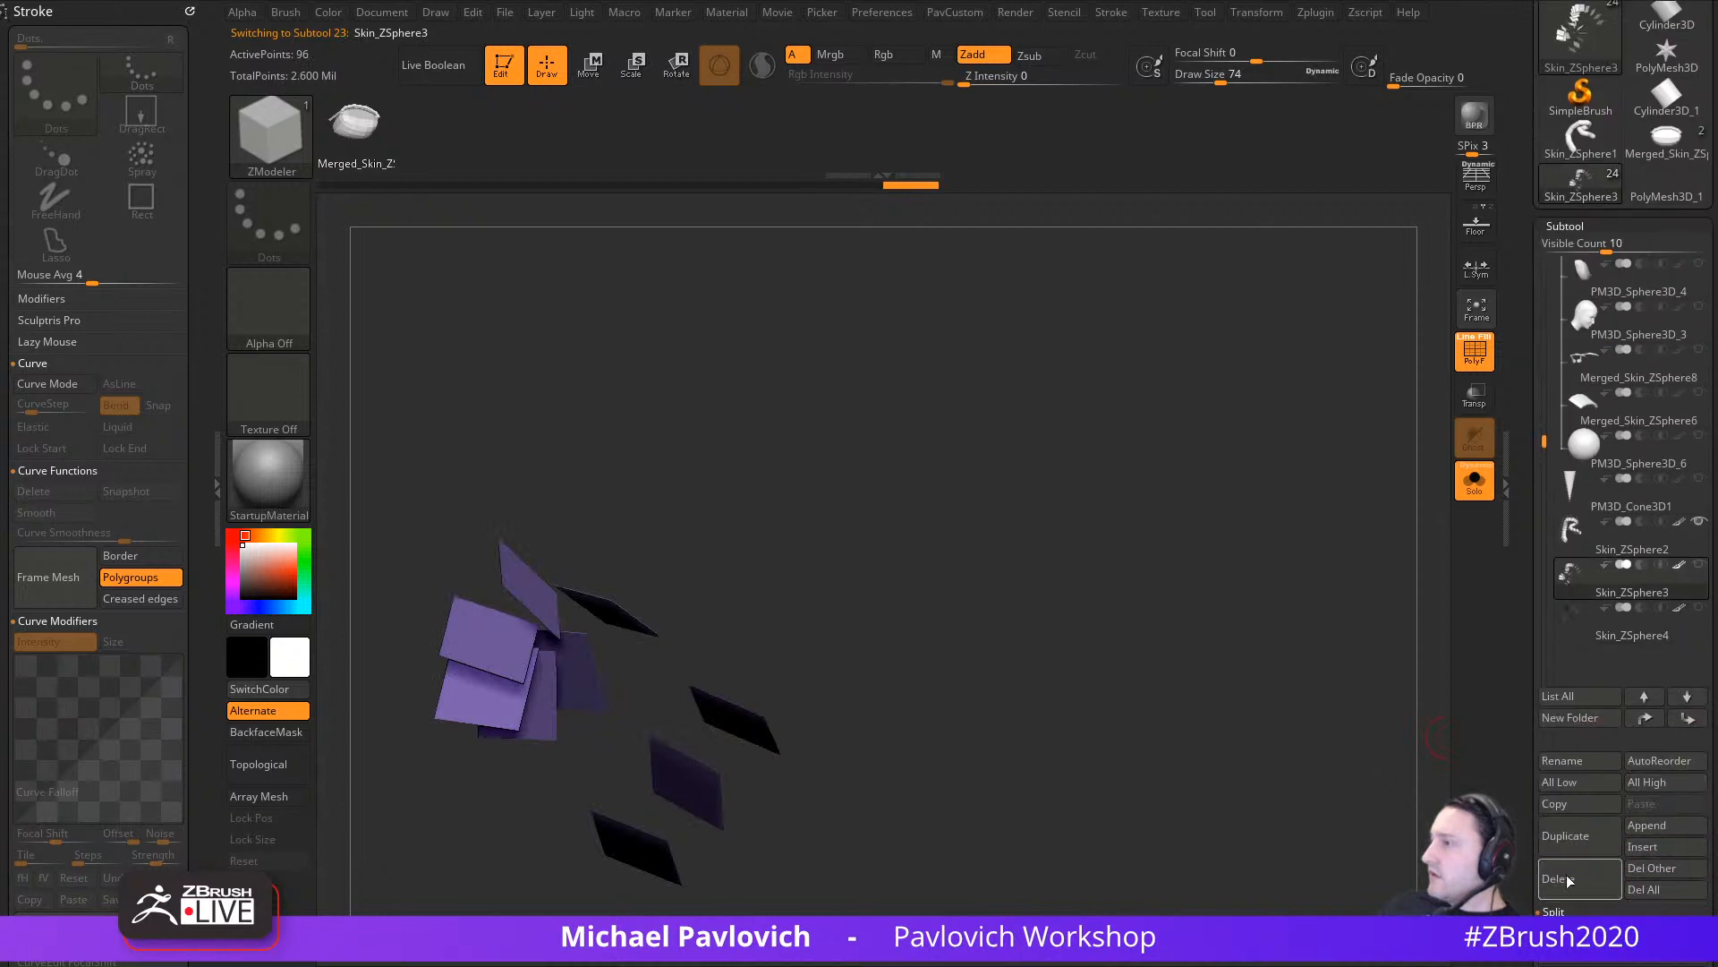
click(1565, 881)
Step: Frame the strips' polygroup borders with curves and choose a plane mesh from the InsertMesh_1 brush
drag(1343, 631, 1270, 606)
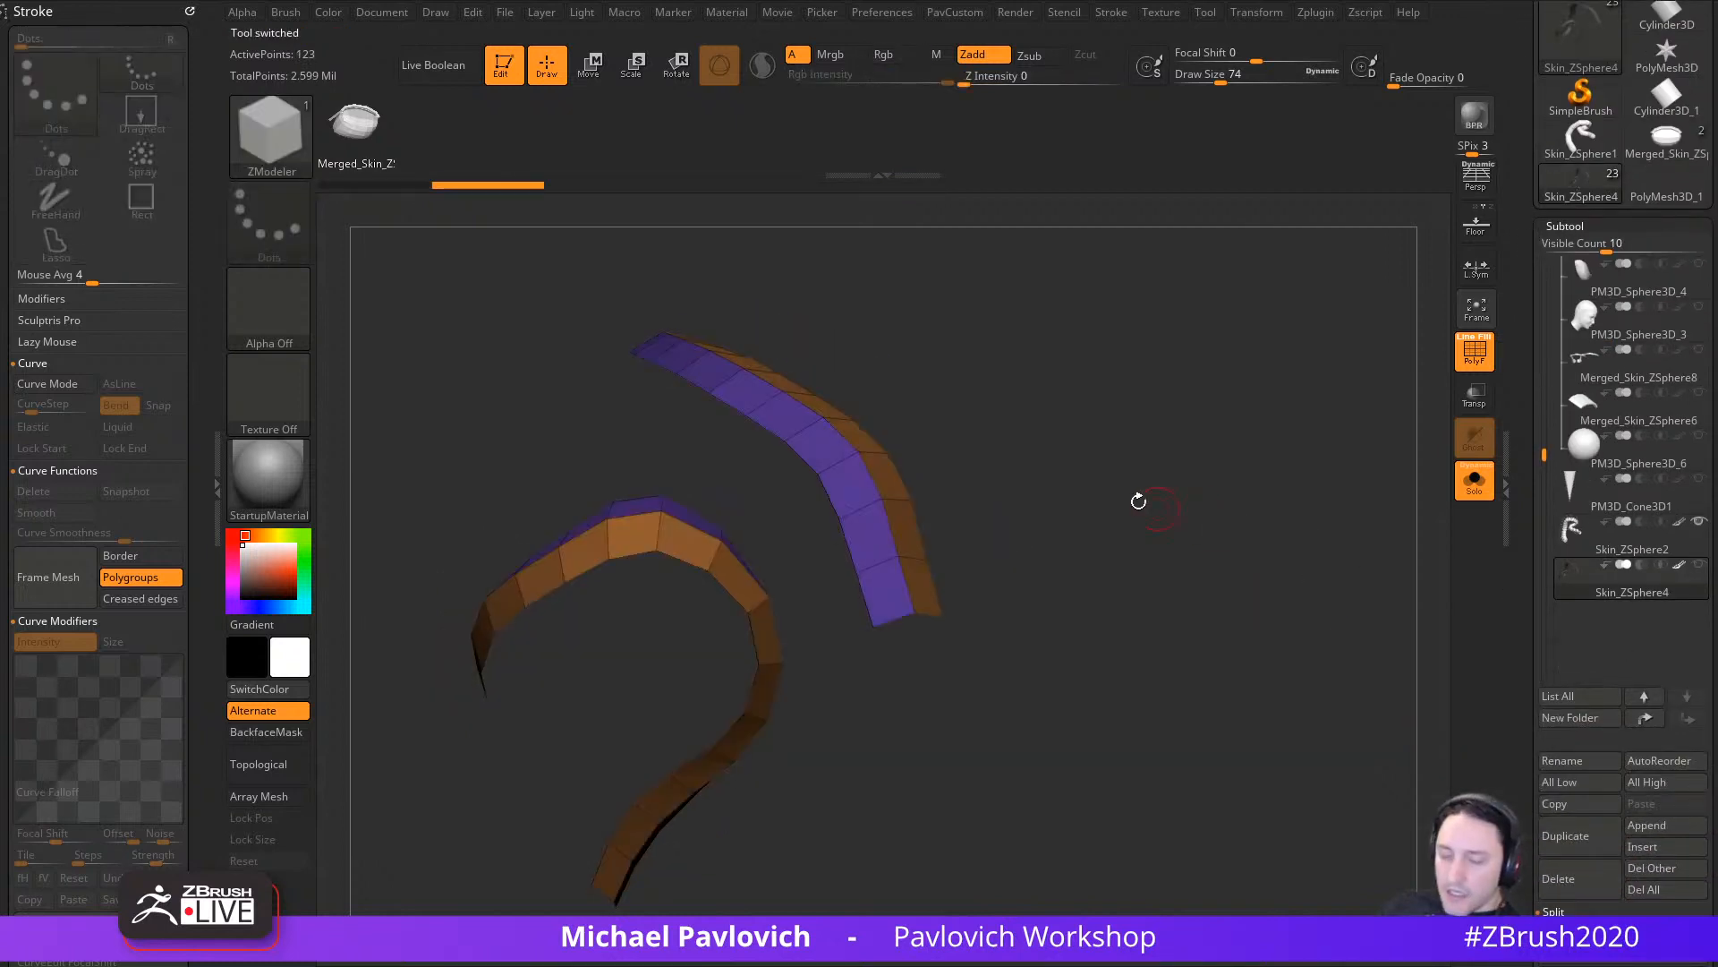
click(1111, 11)
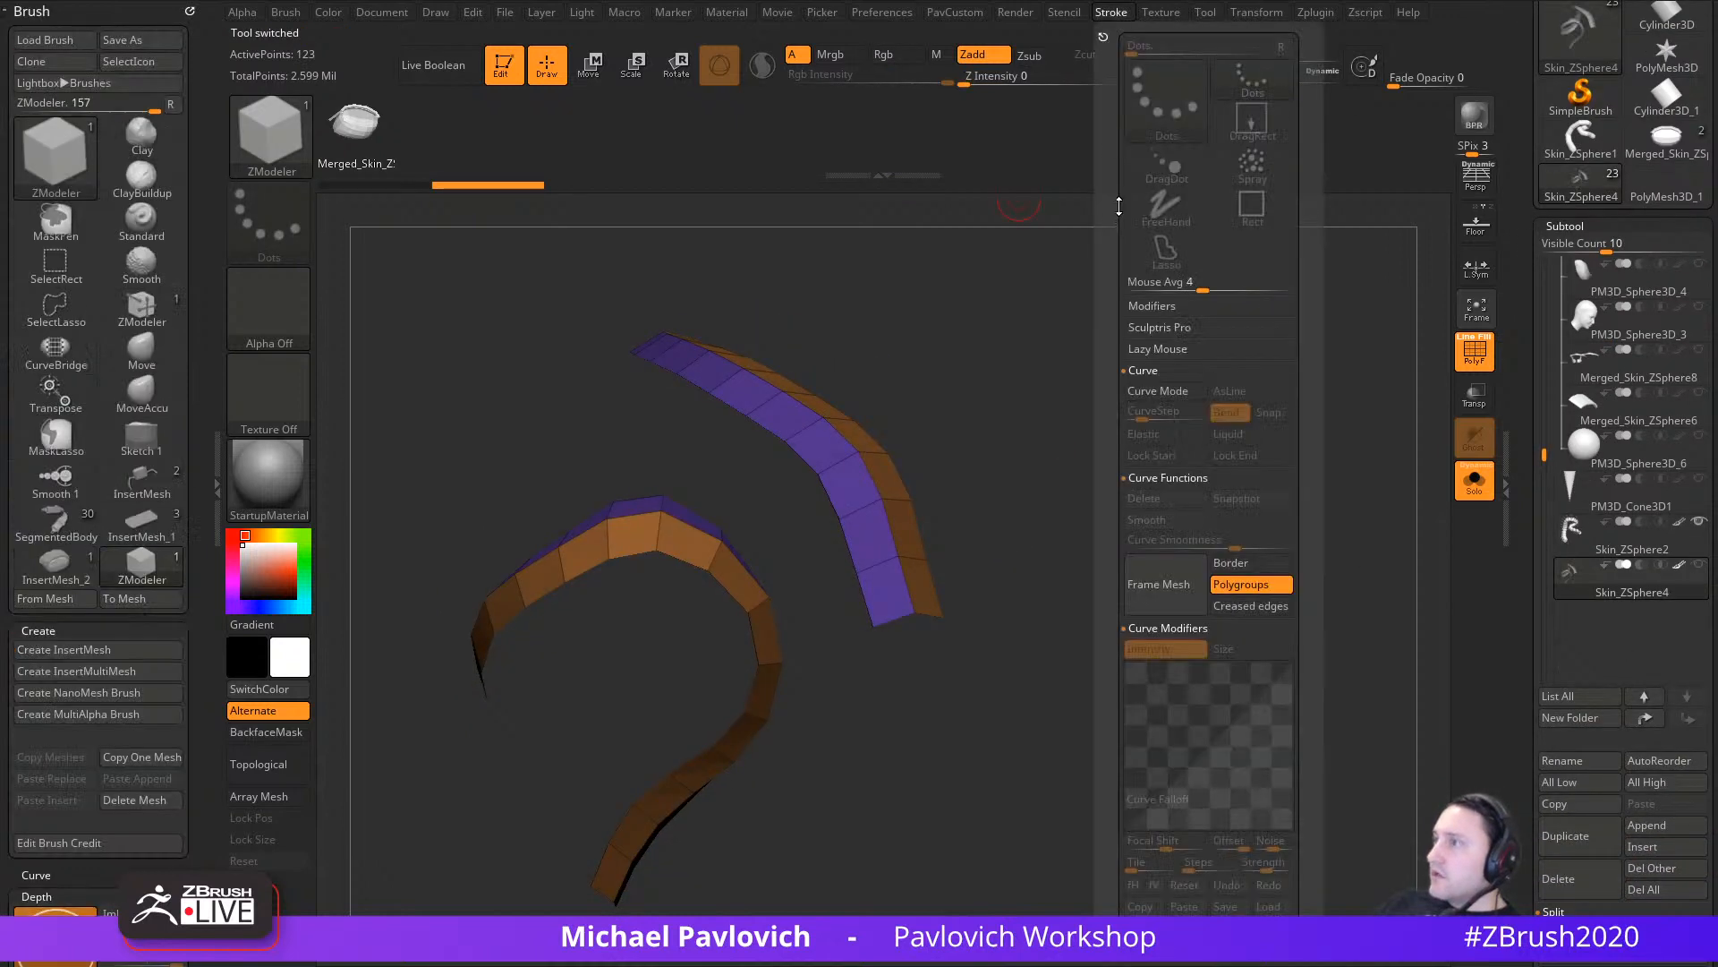
click(1160, 605)
key(b)
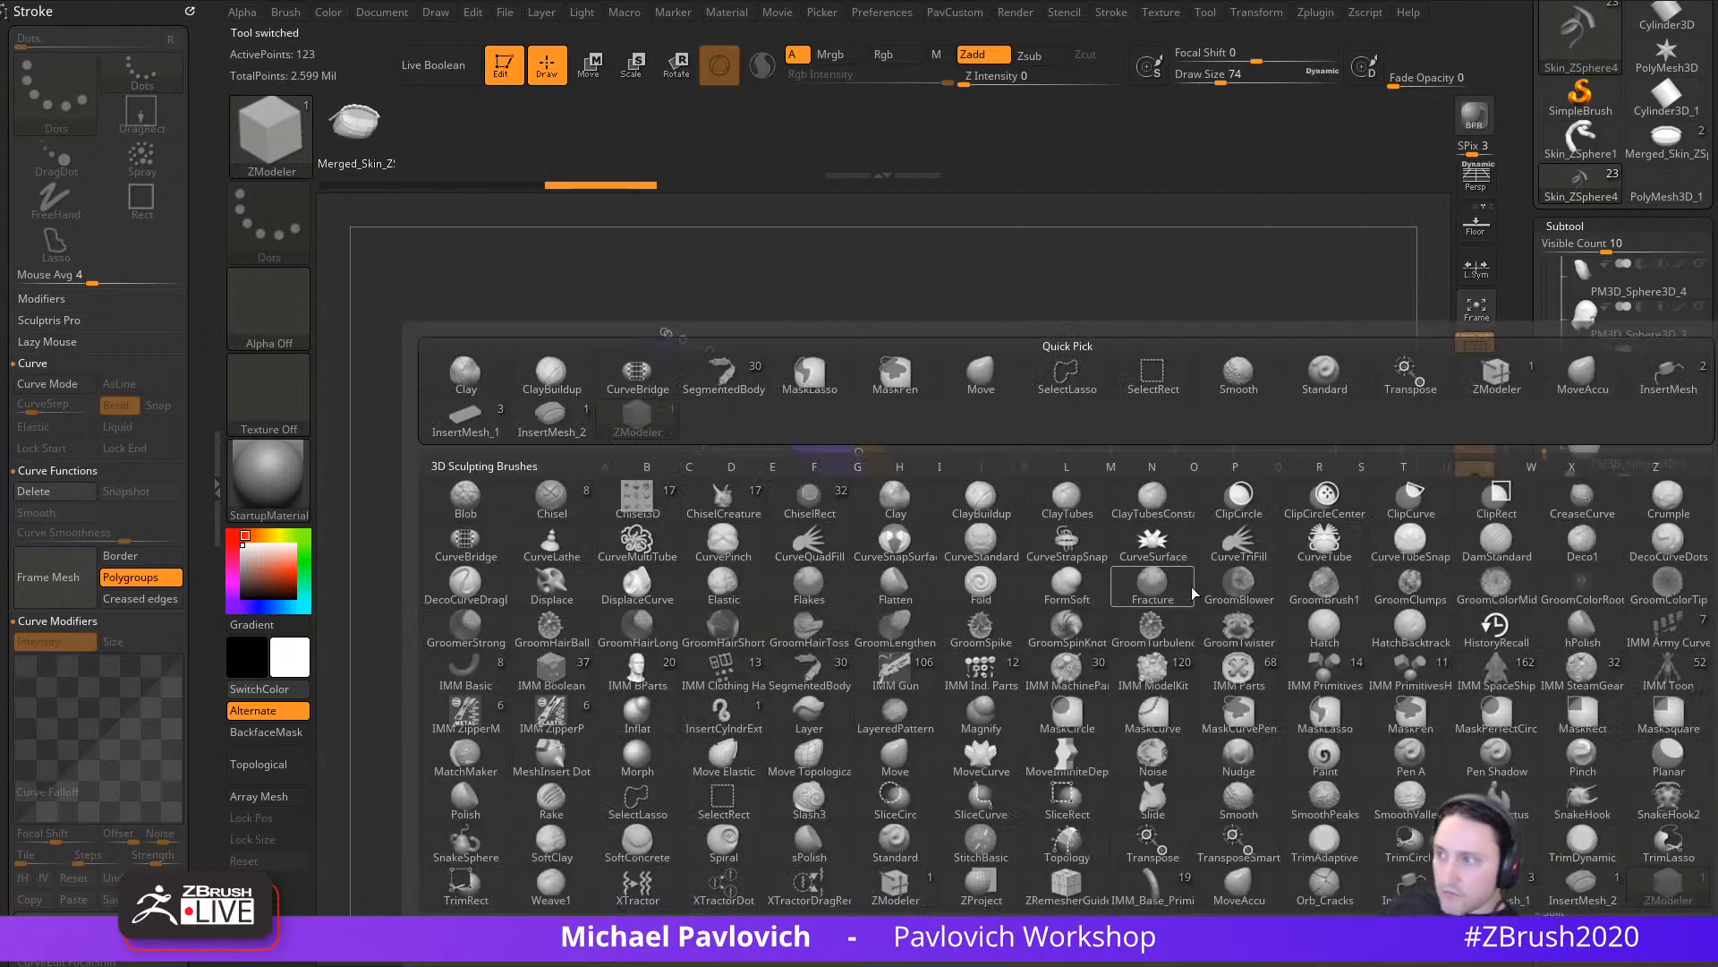
click(1523, 904)
key(m)
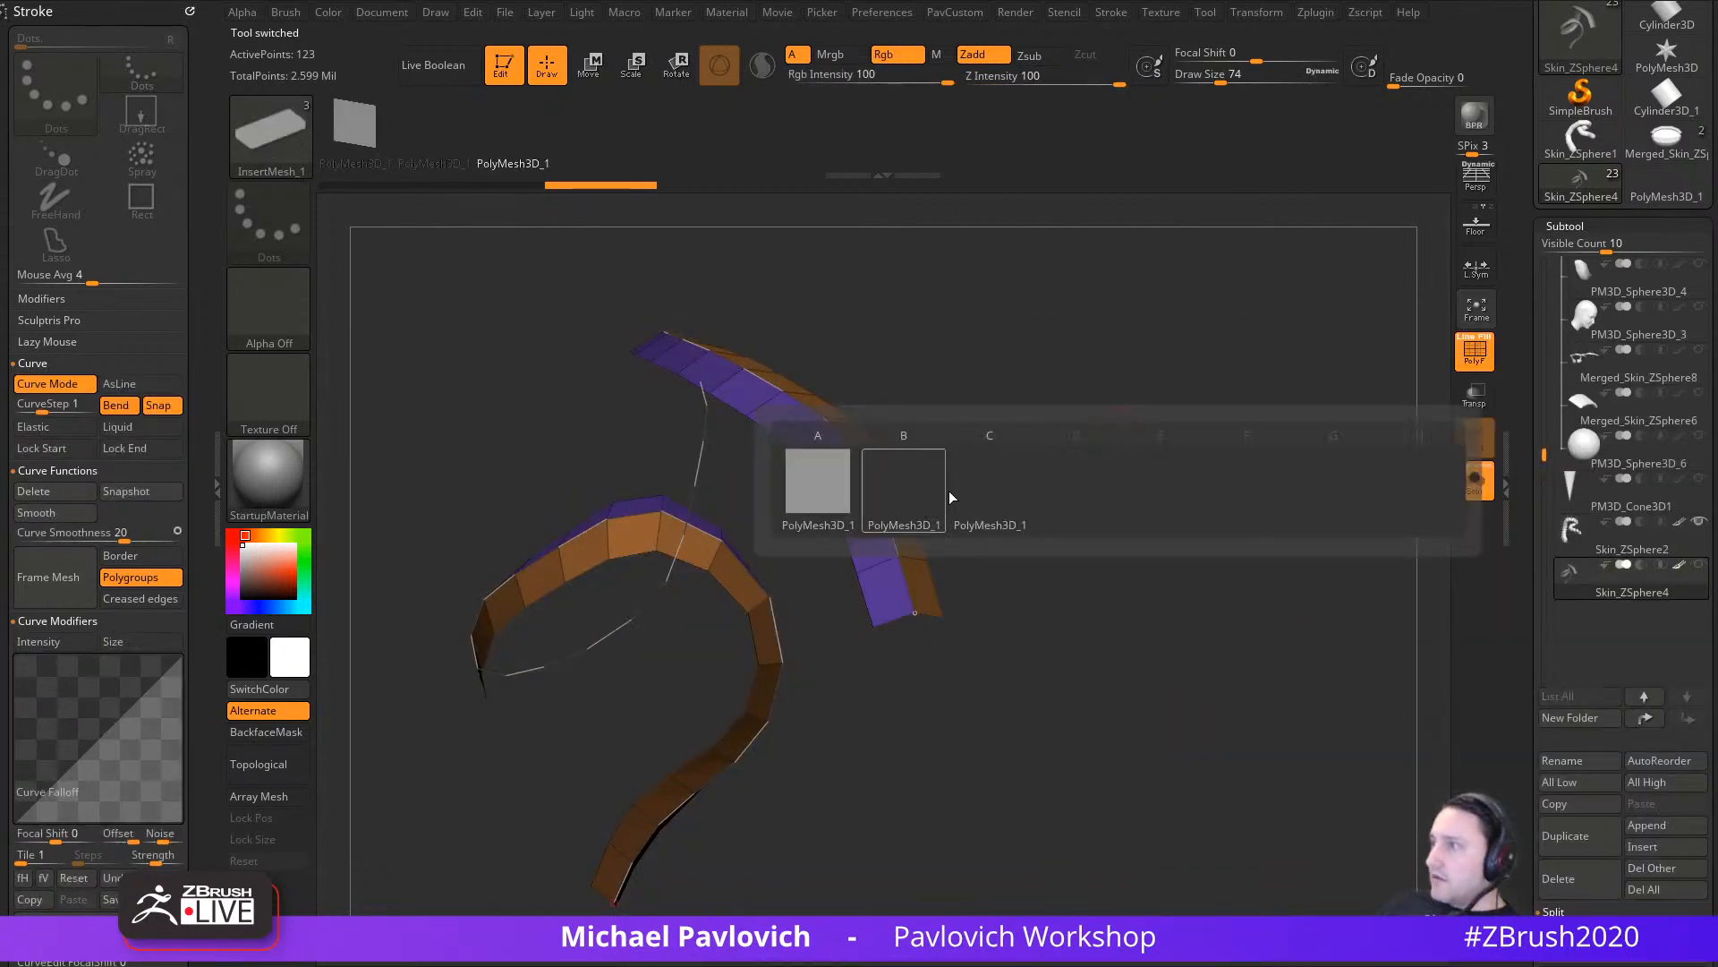
Step: Show the other subtools again and turn on transparency to see the strips through the segmented body
drag(1177, 601, 1056, 590)
click(1474, 482)
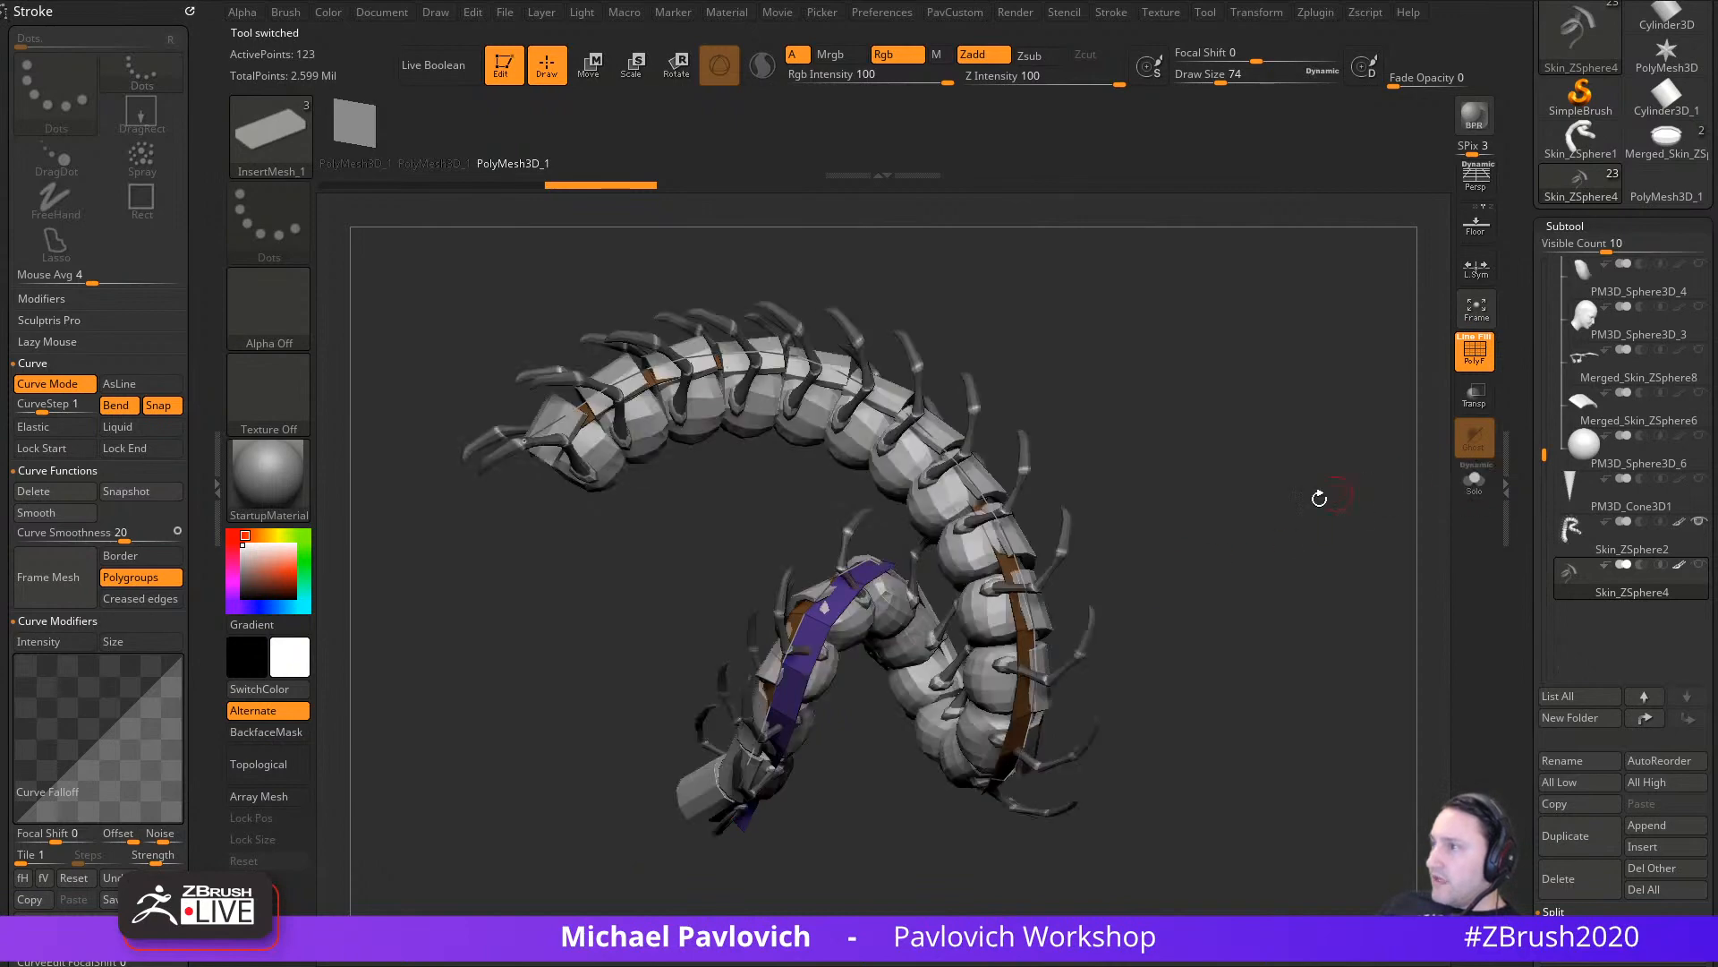
drag(1320, 499, 1402, 547)
click(1477, 395)
mouse_move(1364, 462)
mouse_down()
mouse_move(1319, 477)
mouse_move(1314, 522)
mouse_up()
Step: Try inserting planes along the framed curves with a draw size of 197
key(s)
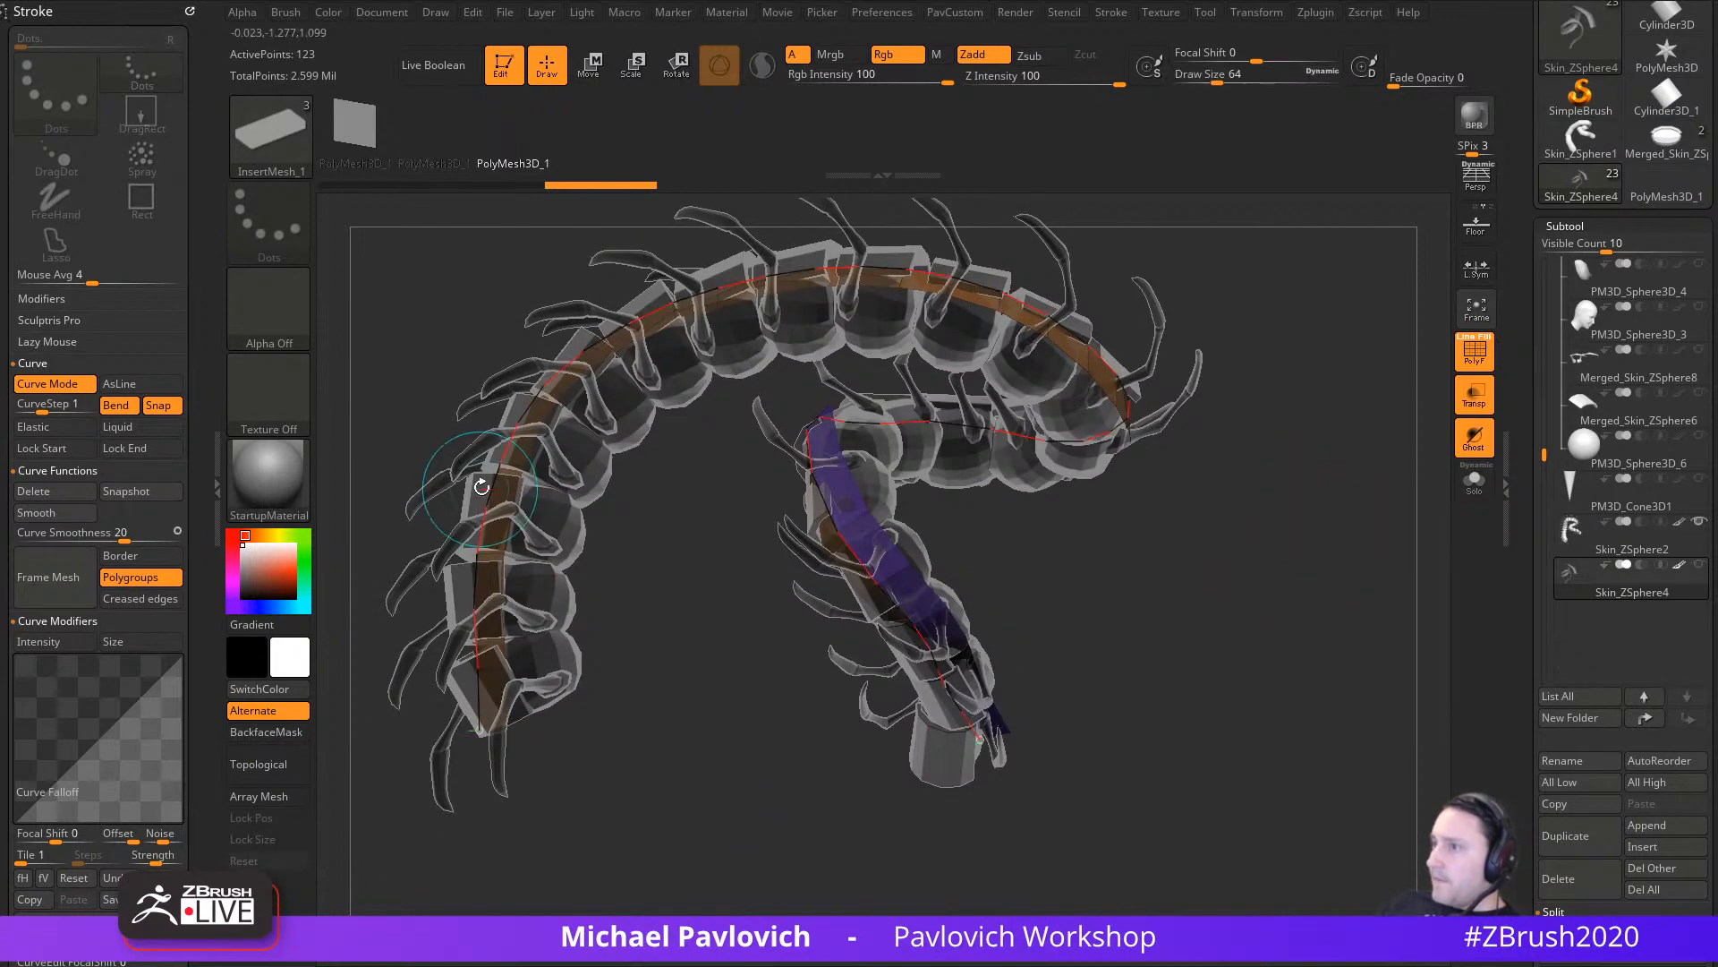
click(482, 487)
drag(1180, 557, 1230, 584)
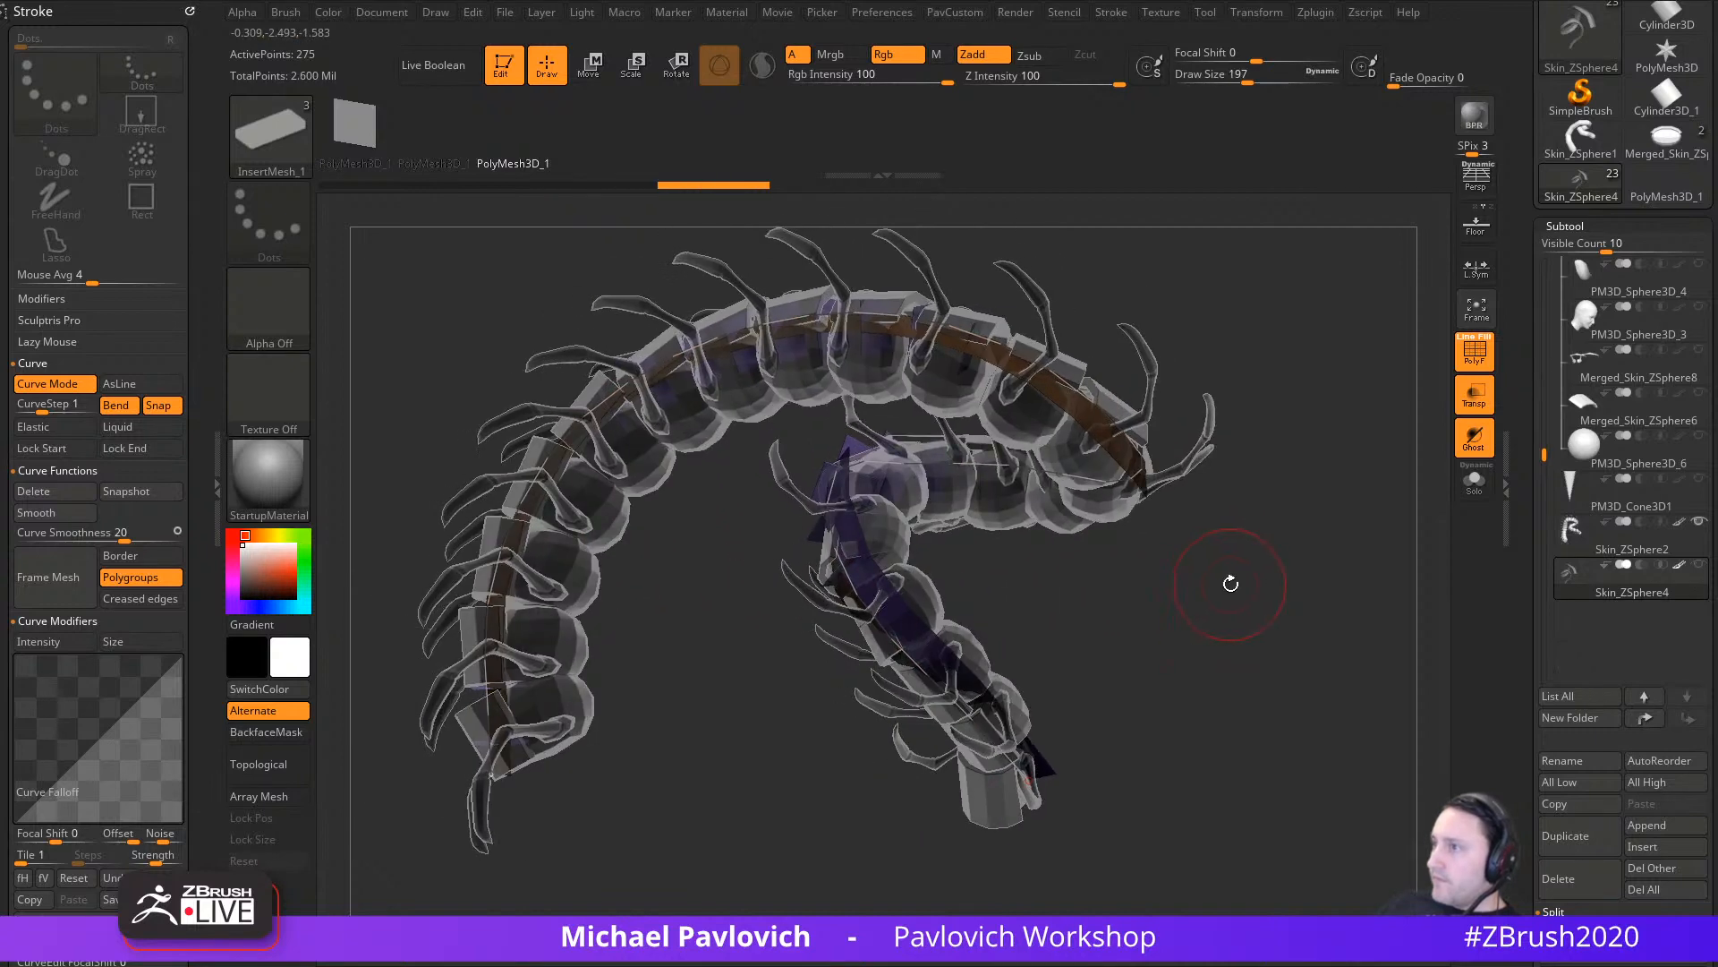
key(ctrl+z)
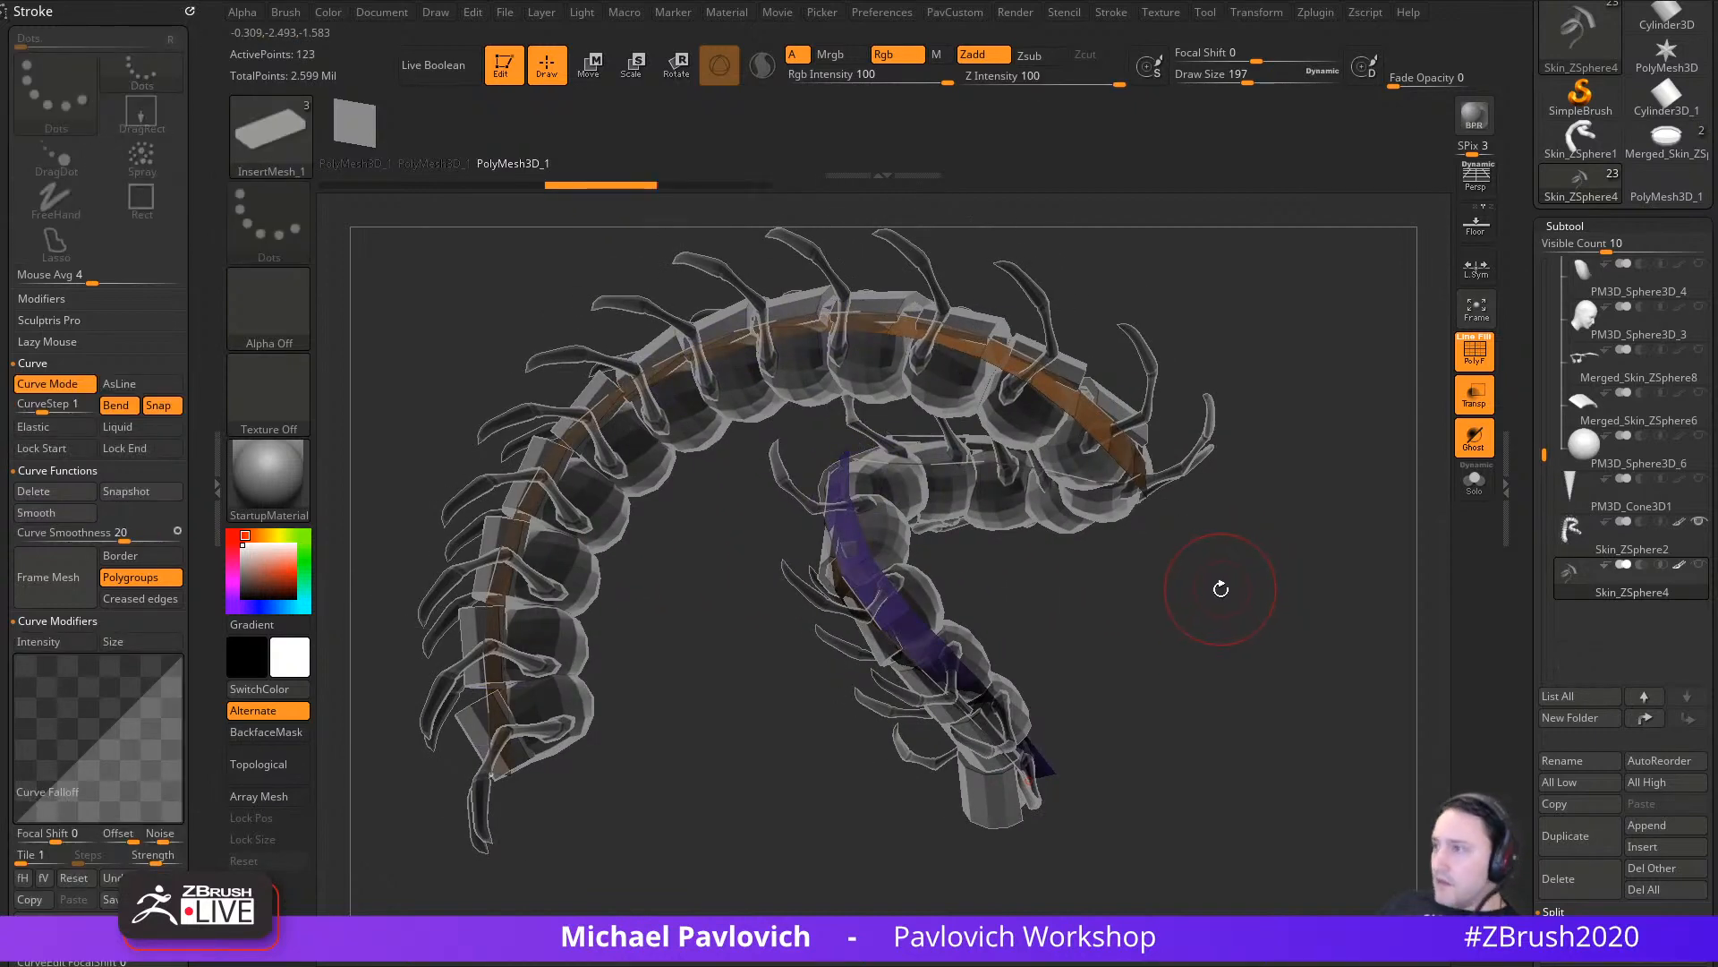
Step: Insert larger planes along the framed curves of the strips with a draw size of 305
key(m)
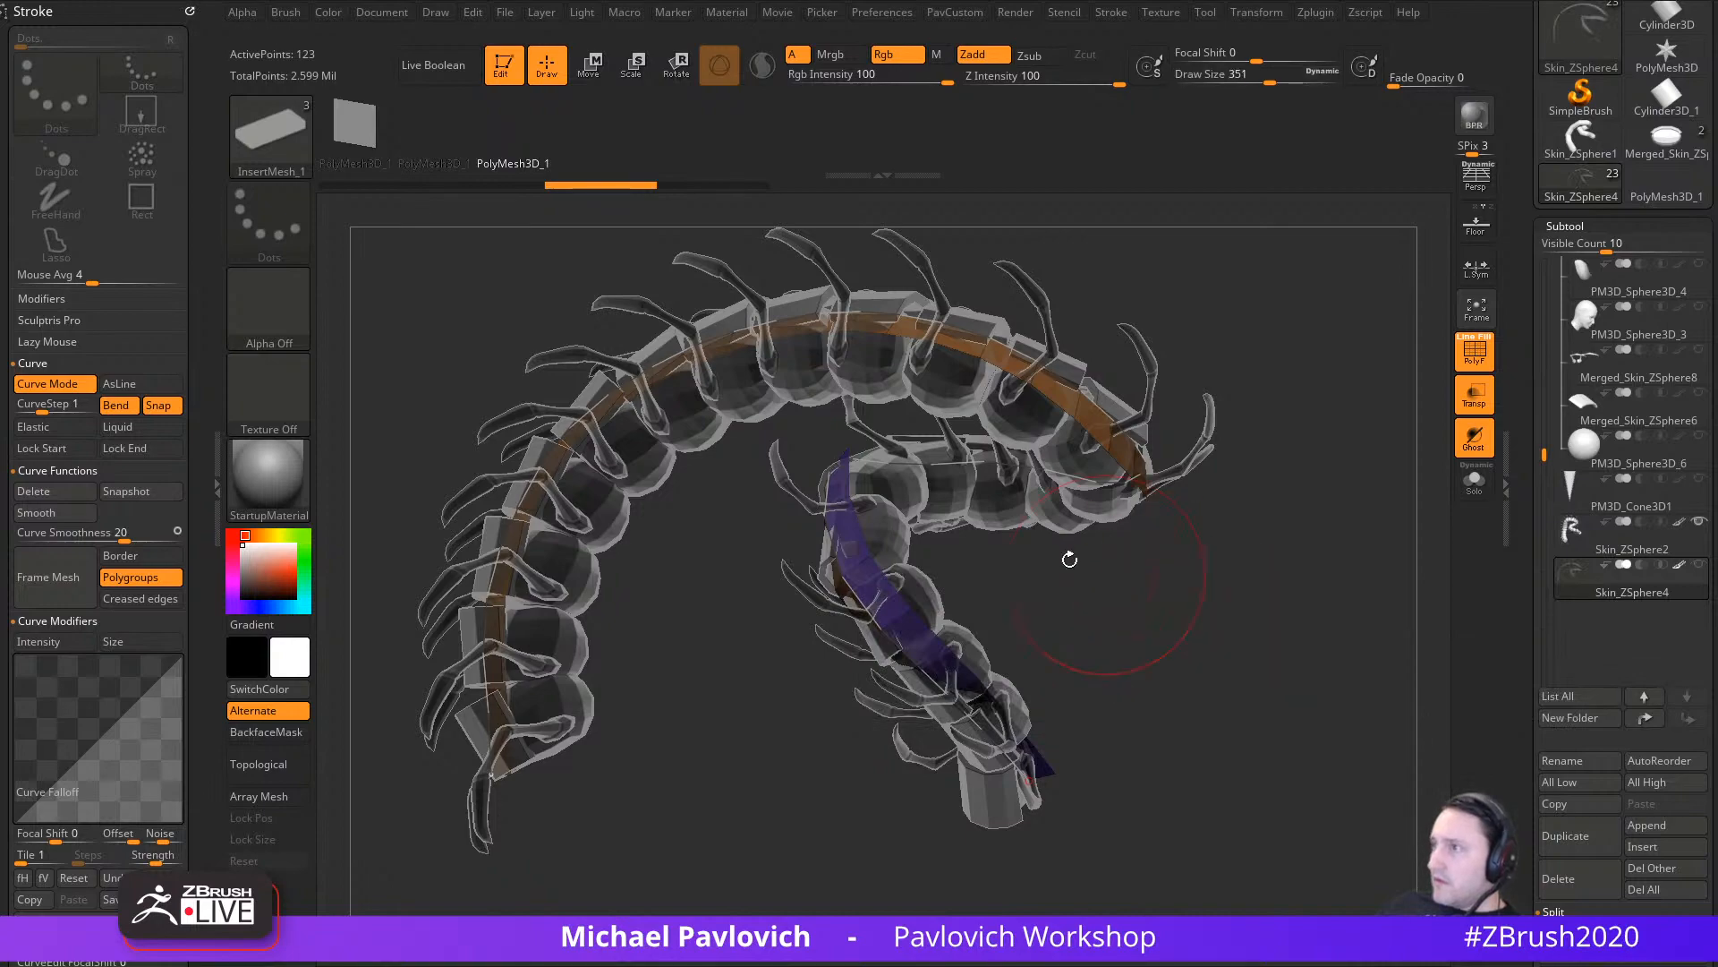
drag(741, 418, 1293, 519)
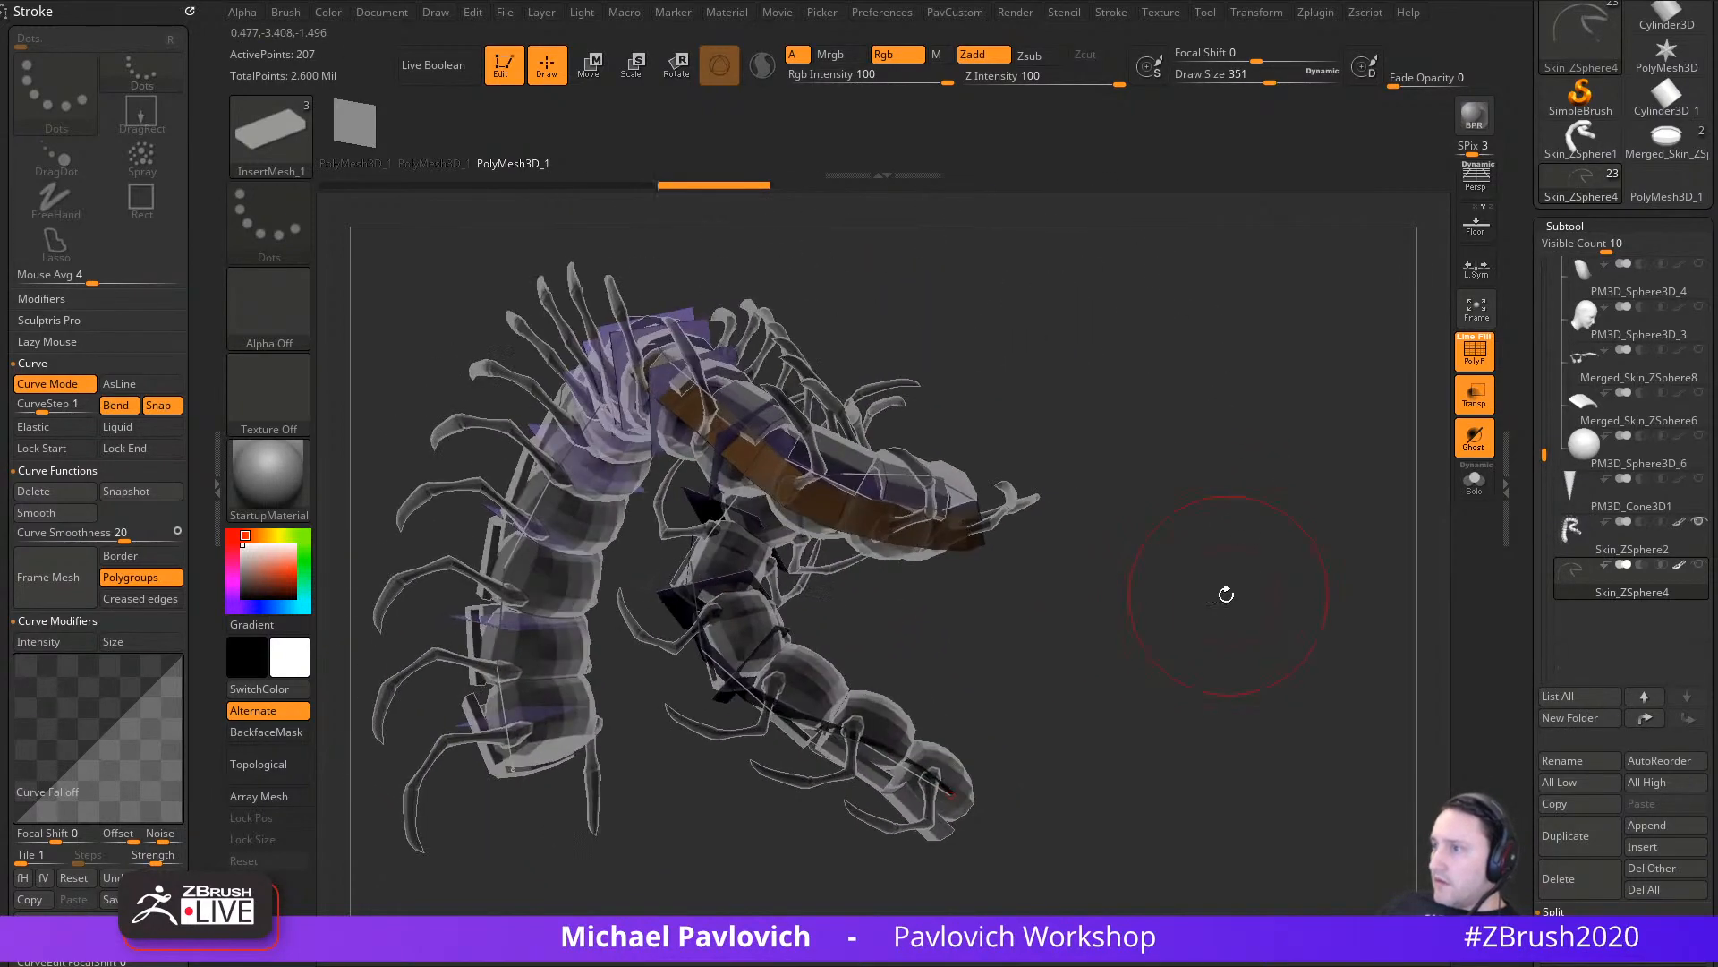
mouse_move(1238, 602)
mouse_down()
mouse_move(1233, 584)
mouse_move(1246, 594)
mouse_move(1212, 594)
mouse_move(1248, 533)
mouse_move(1237, 602)
mouse_move(1246, 583)
mouse_move(1301, 624)
mouse_up()
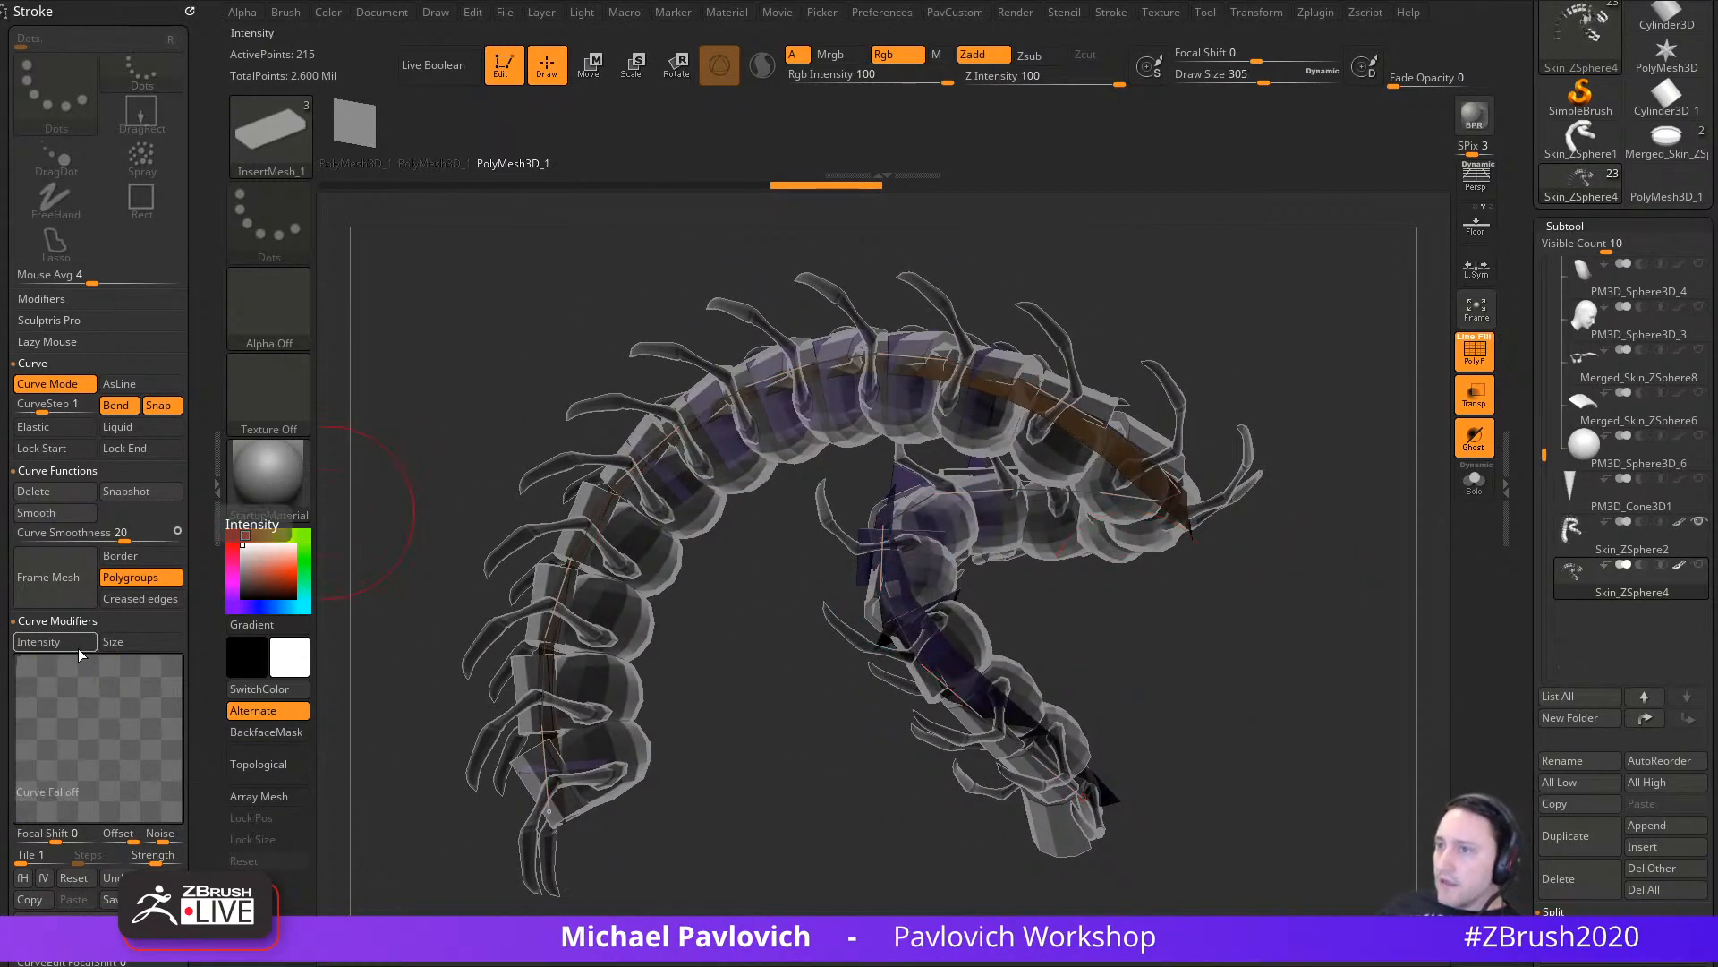
Step: Enable the curve's Intensity and Size modifiers, isolate the strips, raise the falloff's start to about 0.64 and update the planes
click(66, 878)
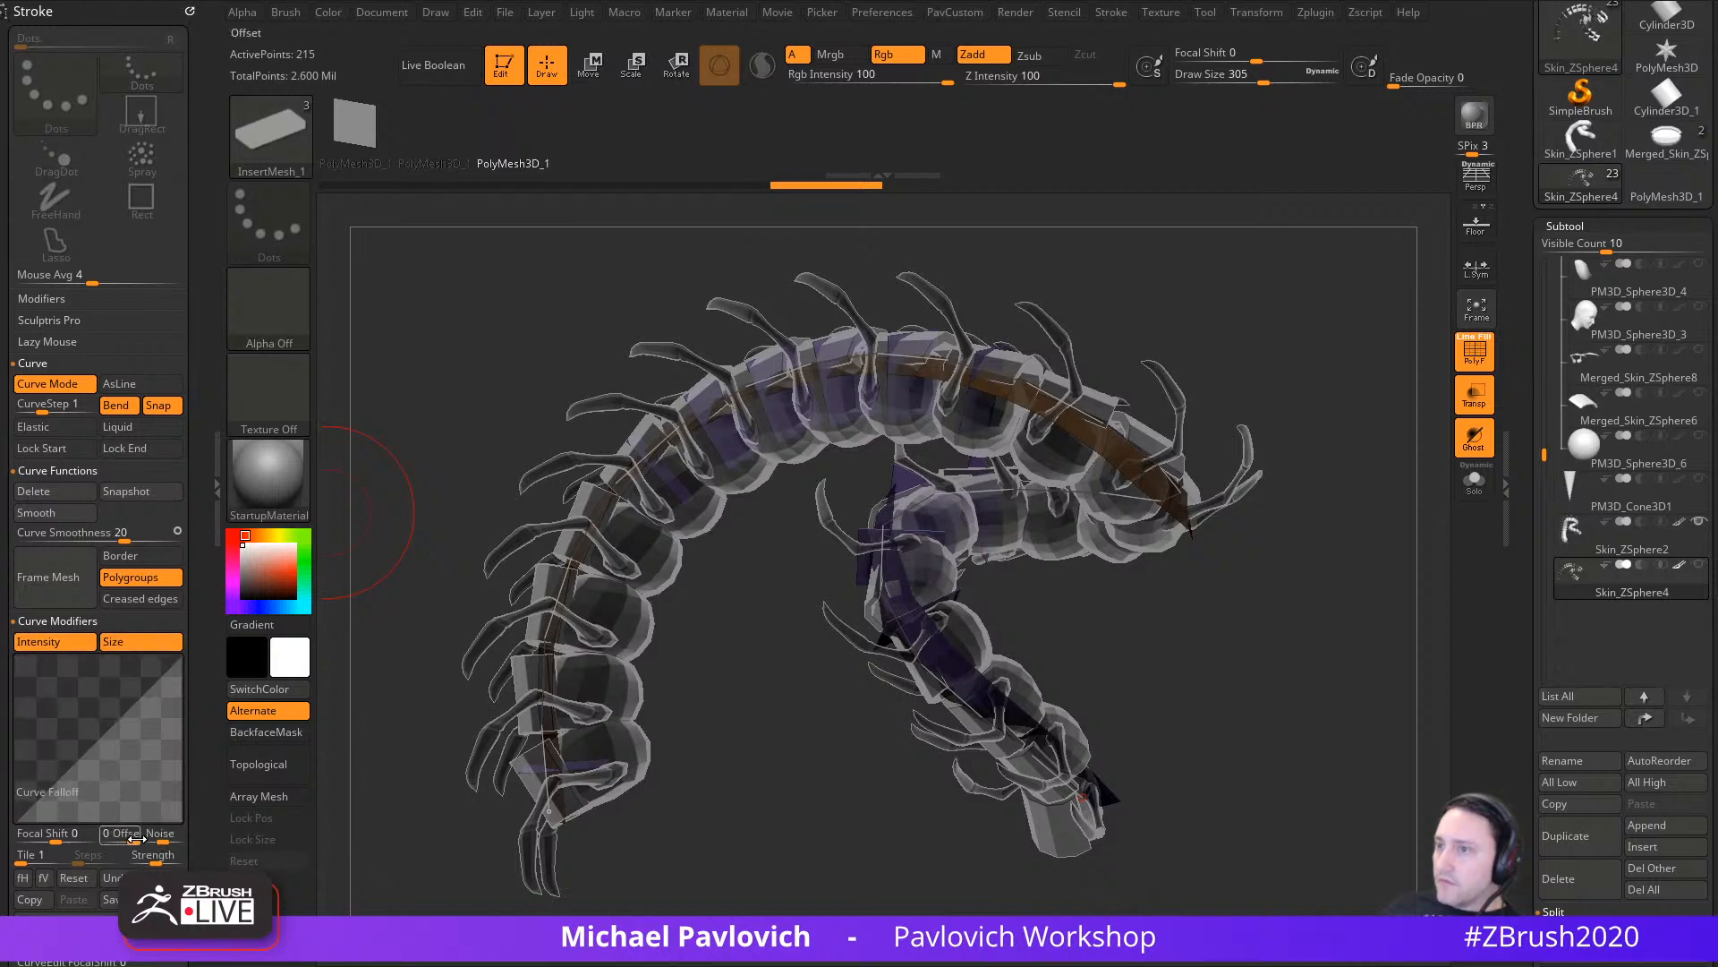
drag(1358, 646, 1342, 608)
click(1474, 479)
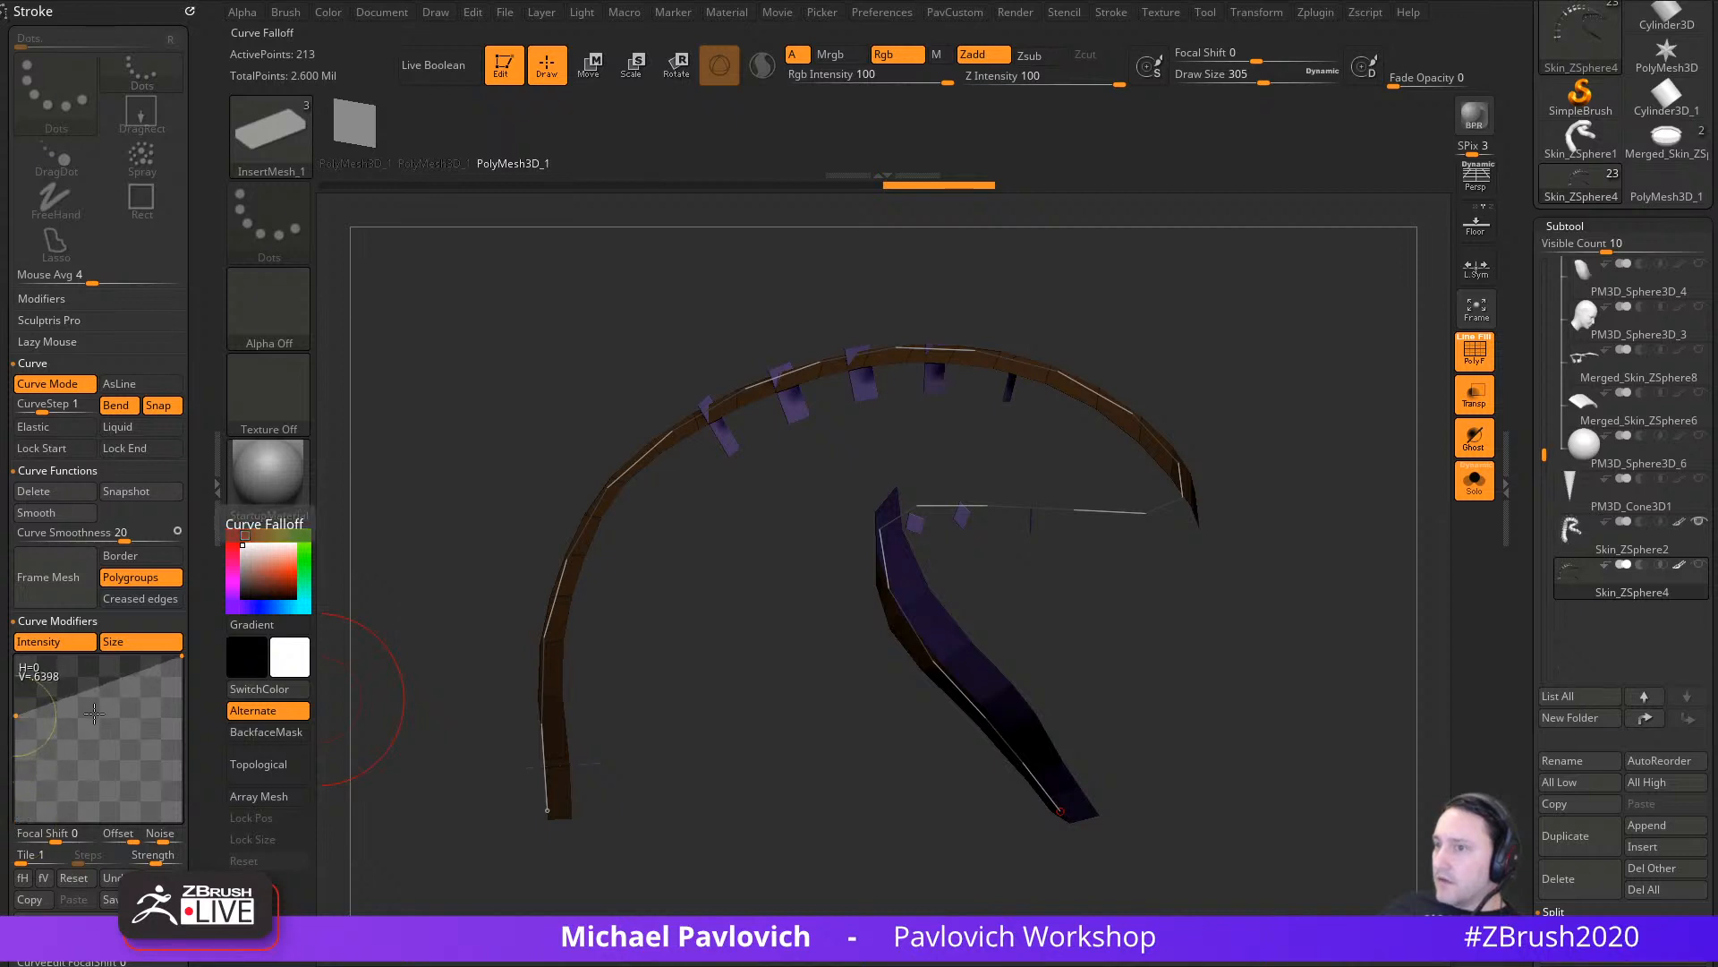
drag(605, 481, 622, 508)
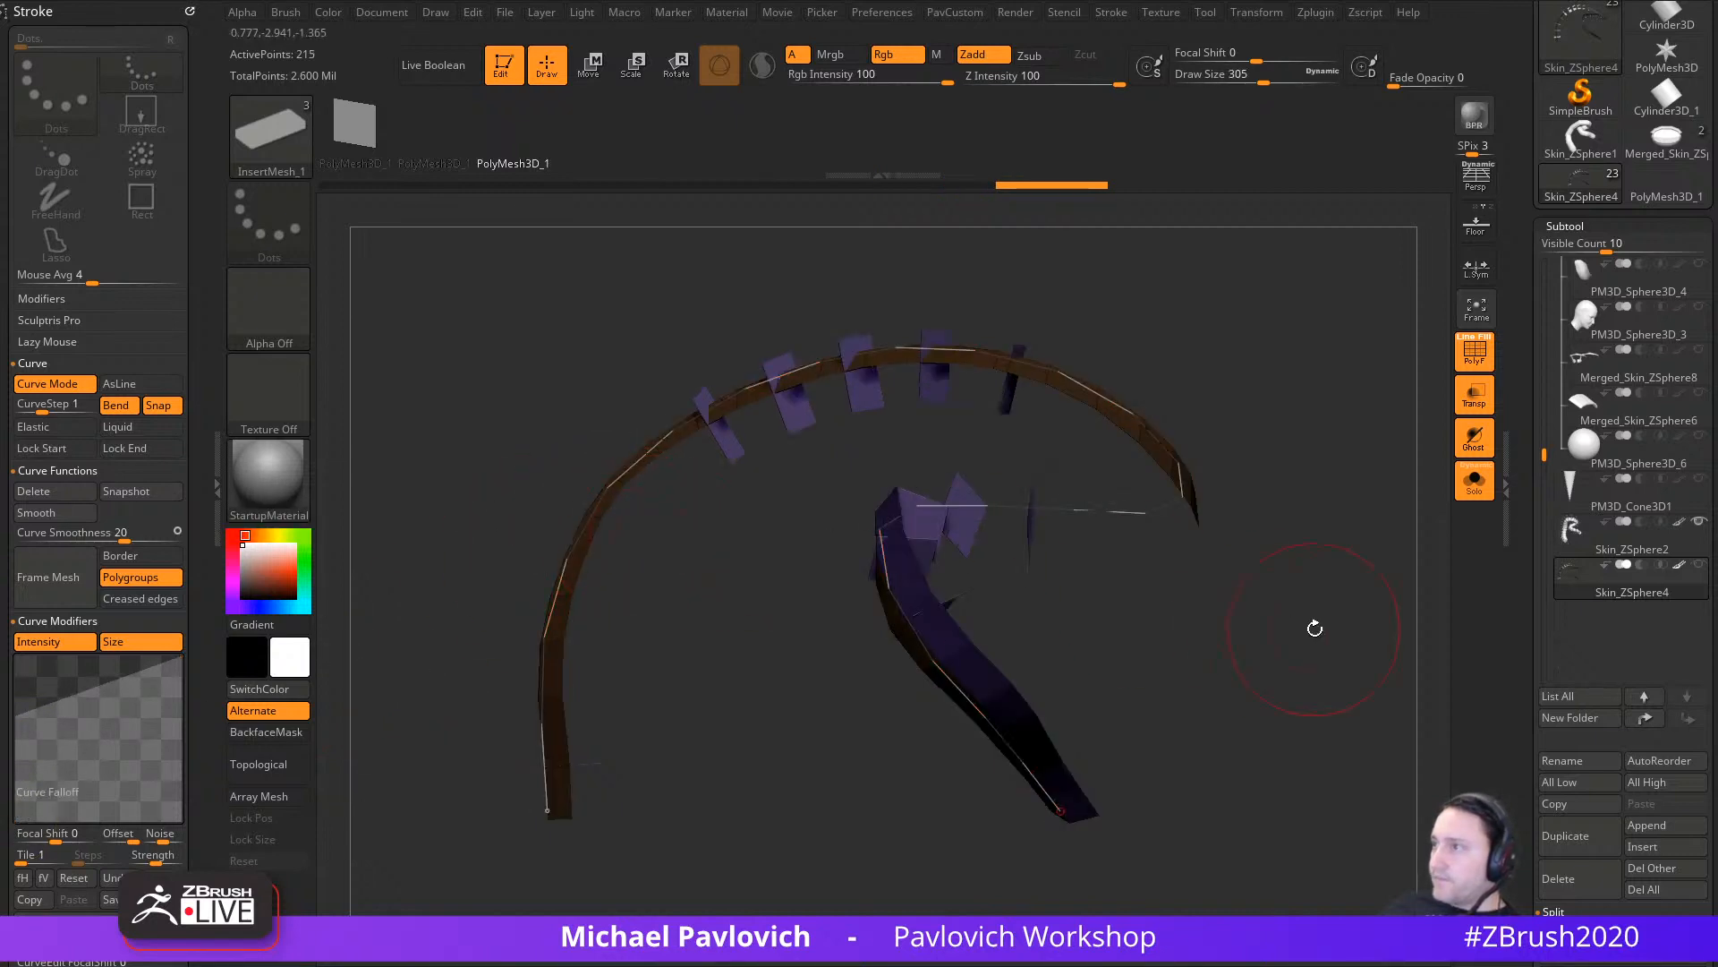
Step: Turn on double-sided display for the strips and their inserted planes
drag(1315, 628, 1280, 632)
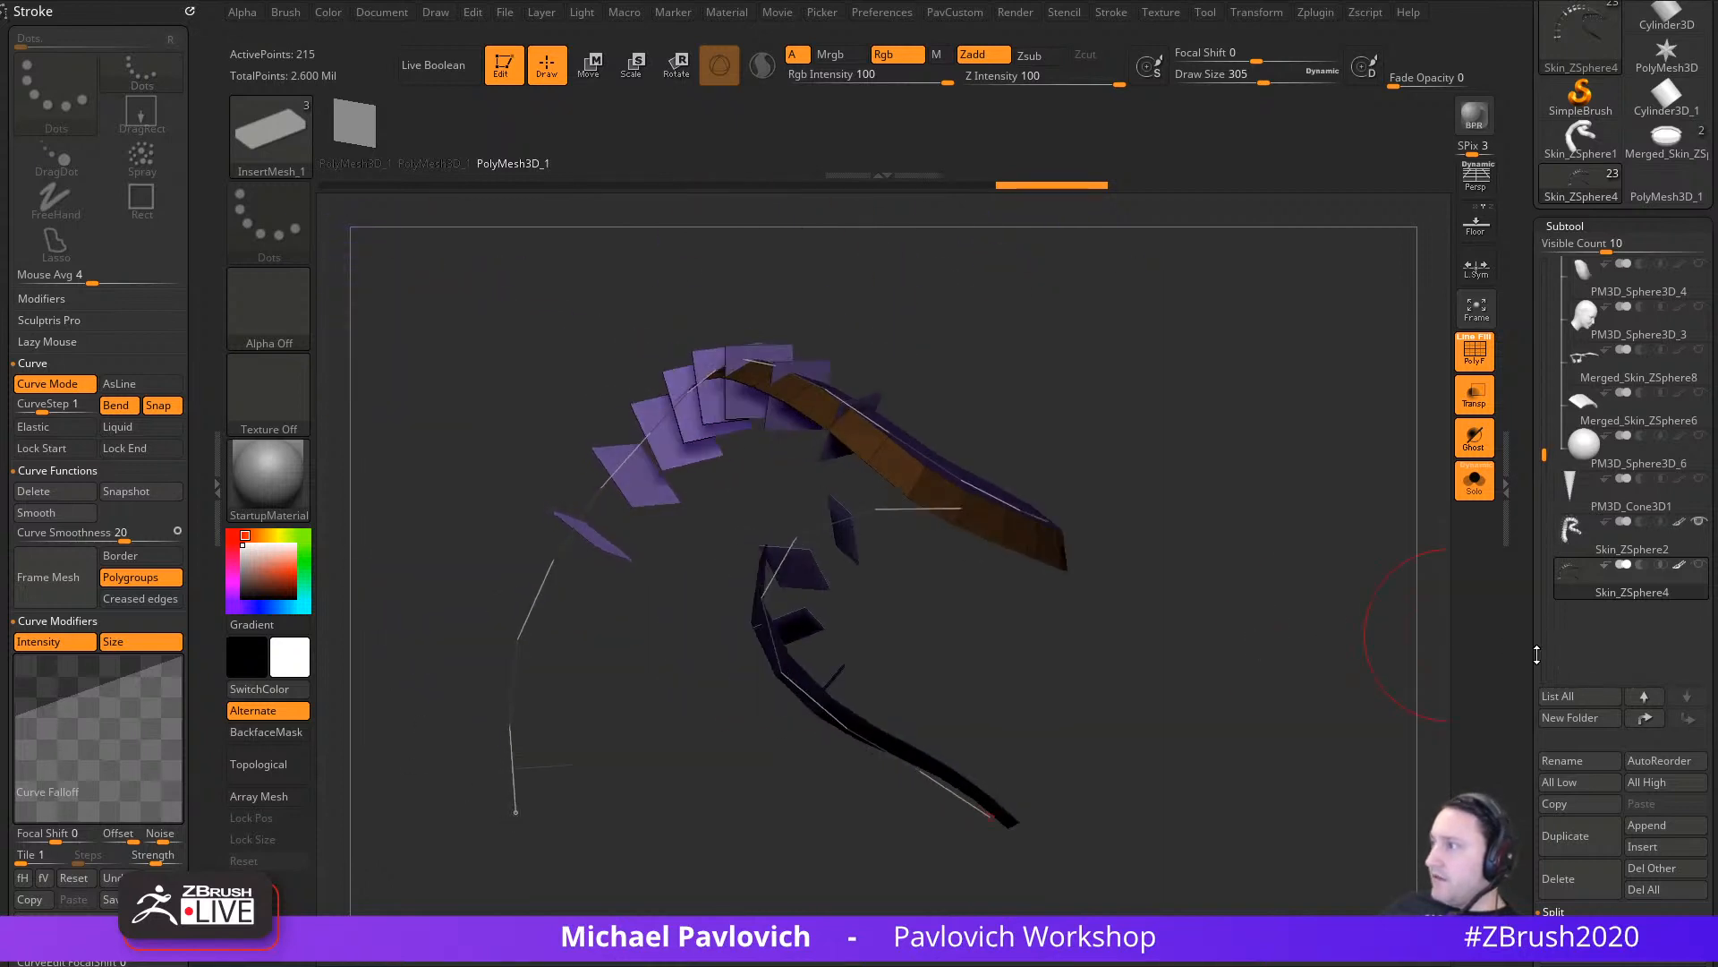
drag(1537, 654, 1491, 367)
click(1568, 294)
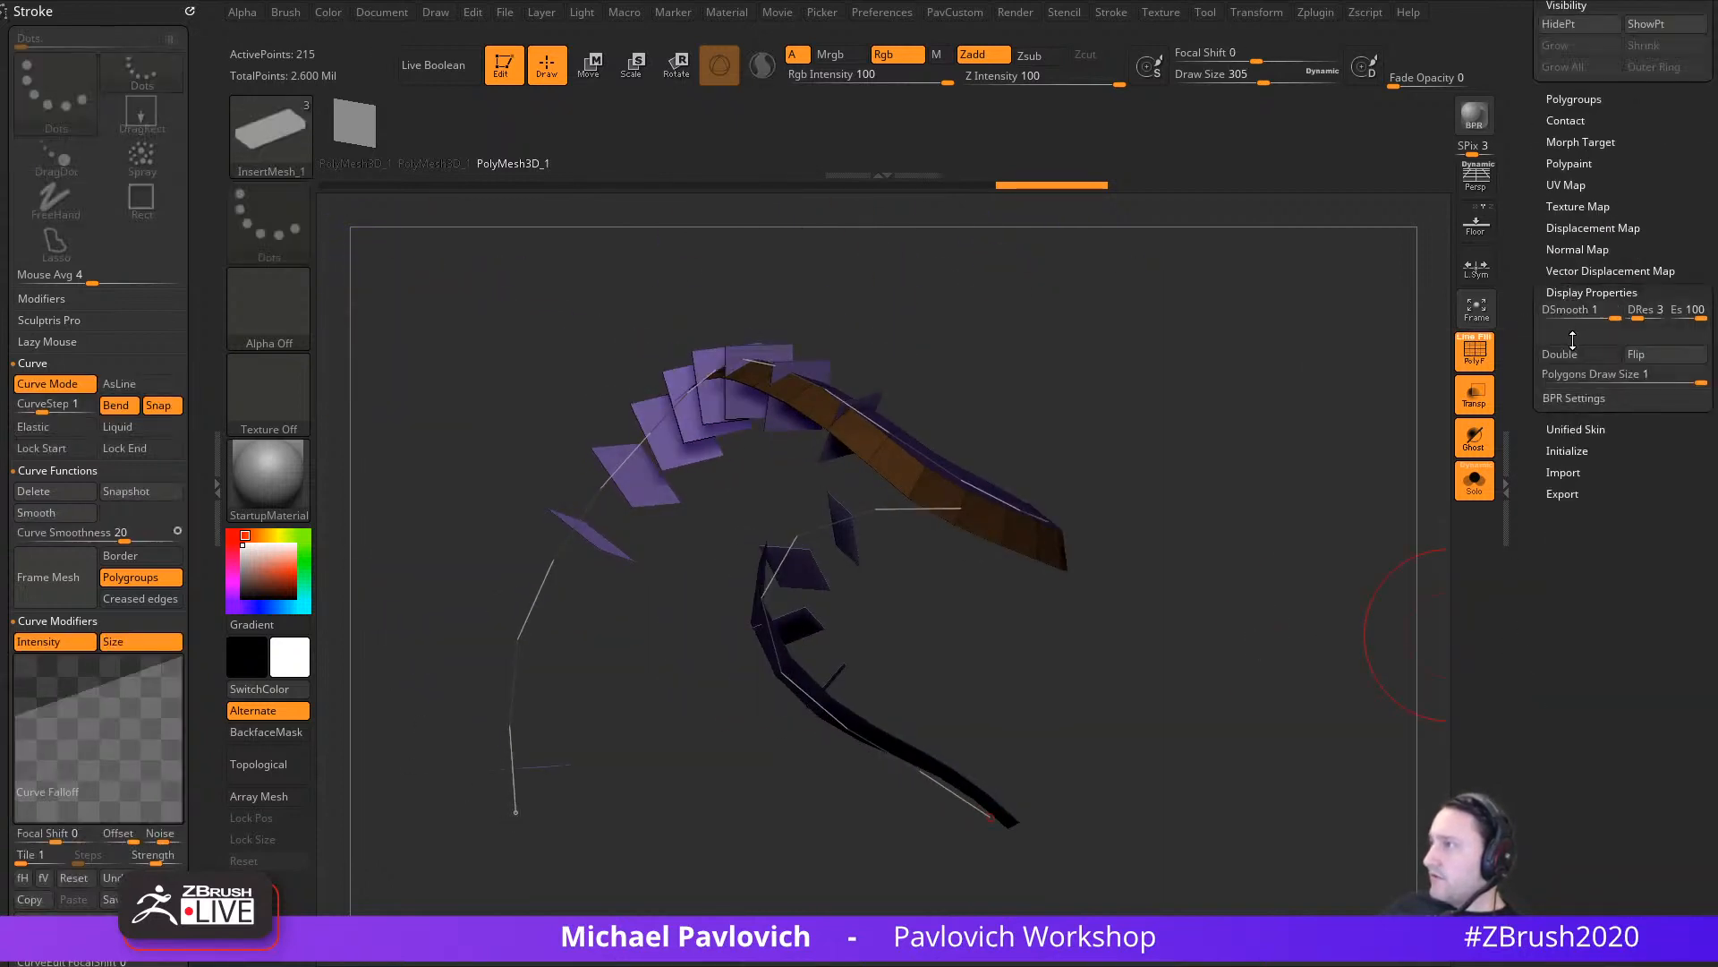
click(1562, 353)
drag(1381, 429, 1264, 646)
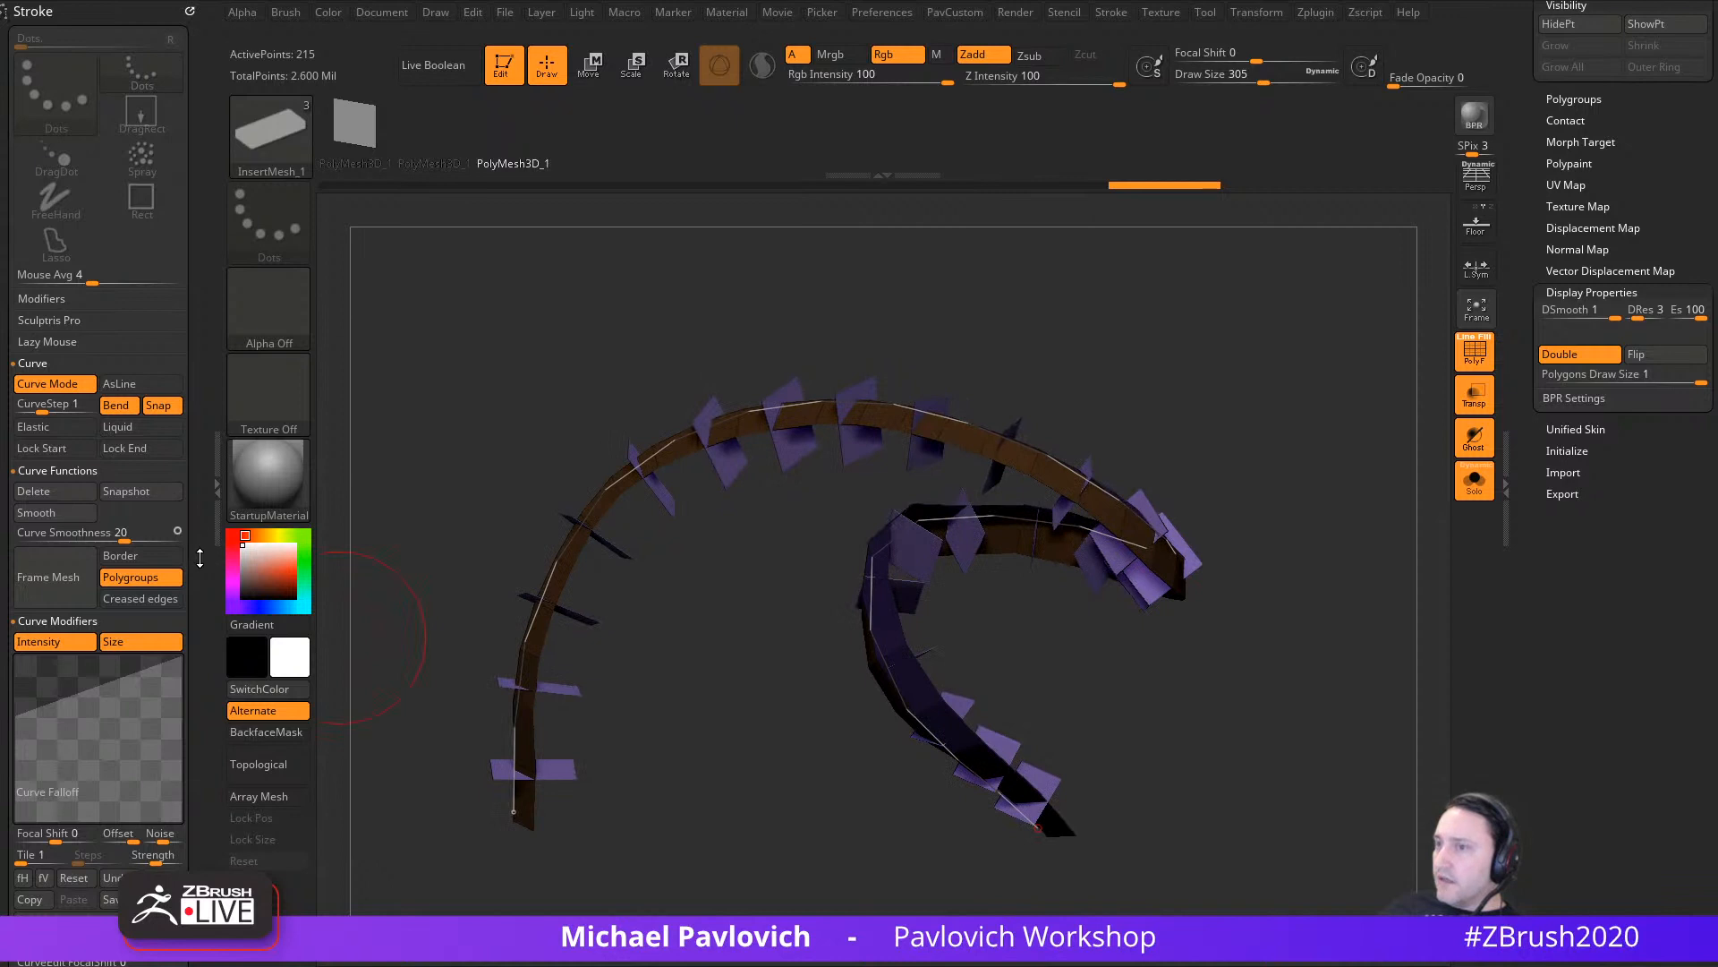
Step: Isolate the two strips, invert the visibility and delete the strips so that only the curve-inserted planes remain
mouse_move(200, 558)
mouse_down()
mouse_move(186, 417)
mouse_move(182, 475)
mouse_up()
drag(1135, 762, 681, 695)
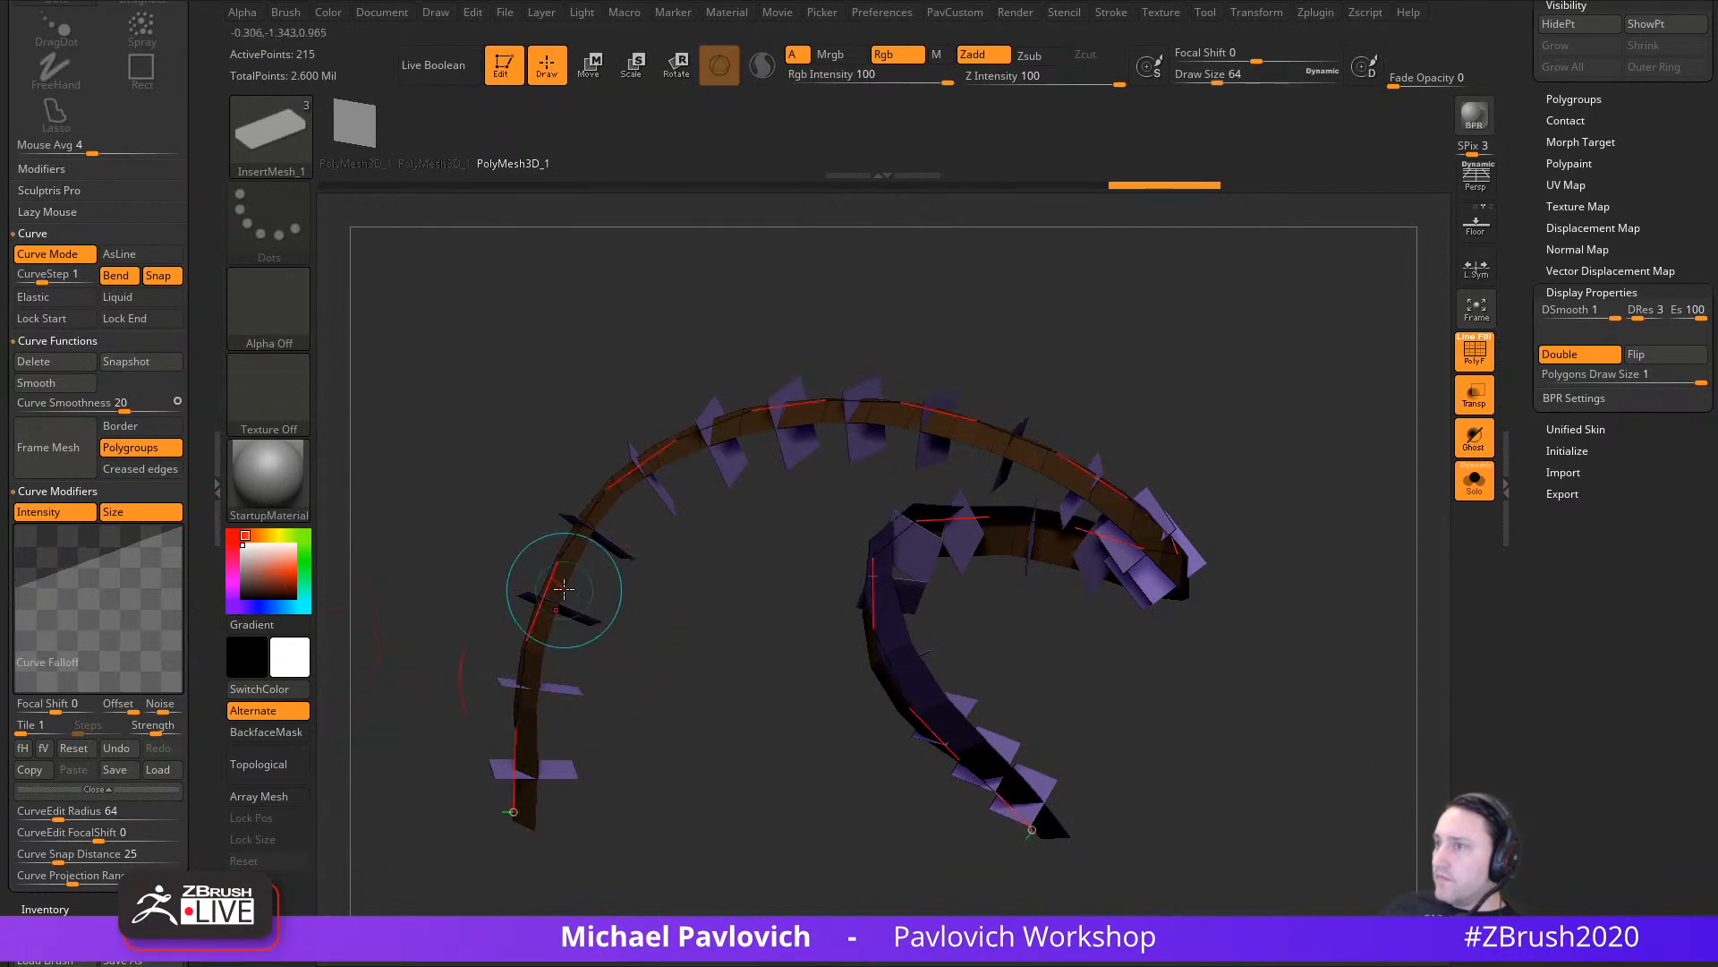
drag(1187, 770, 1391, 576)
drag(811, 359, 639, 344)
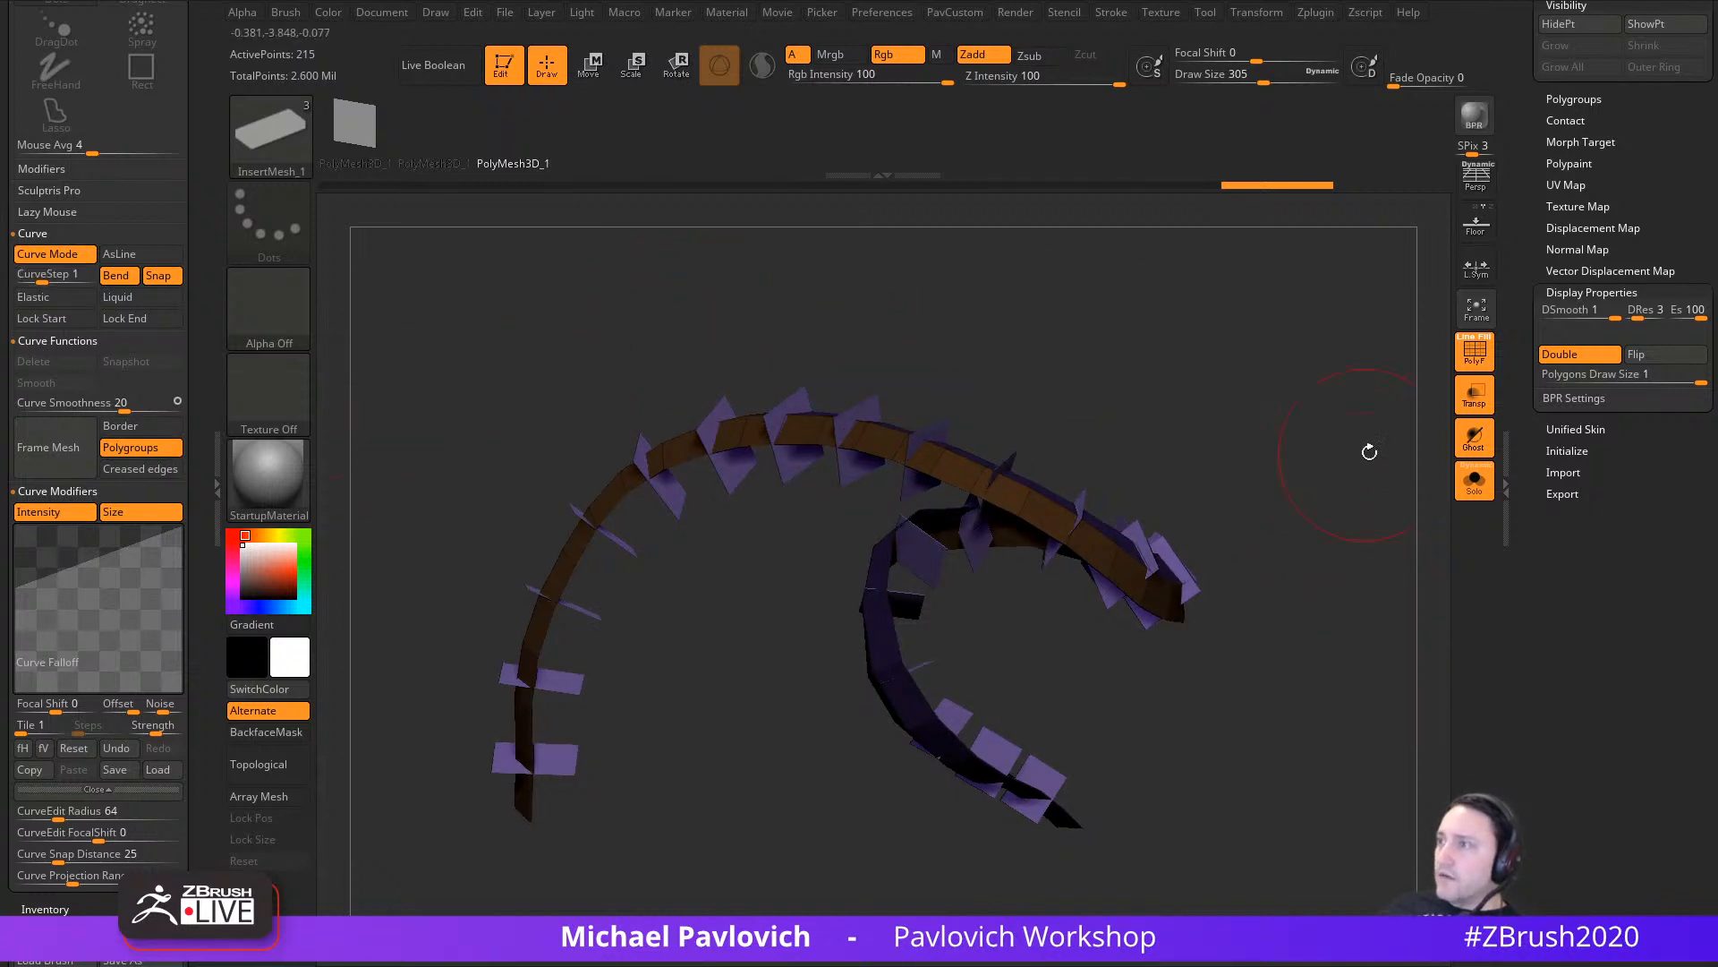
drag(1370, 452, 1108, 468)
ctrl+shift+click(967, 491)
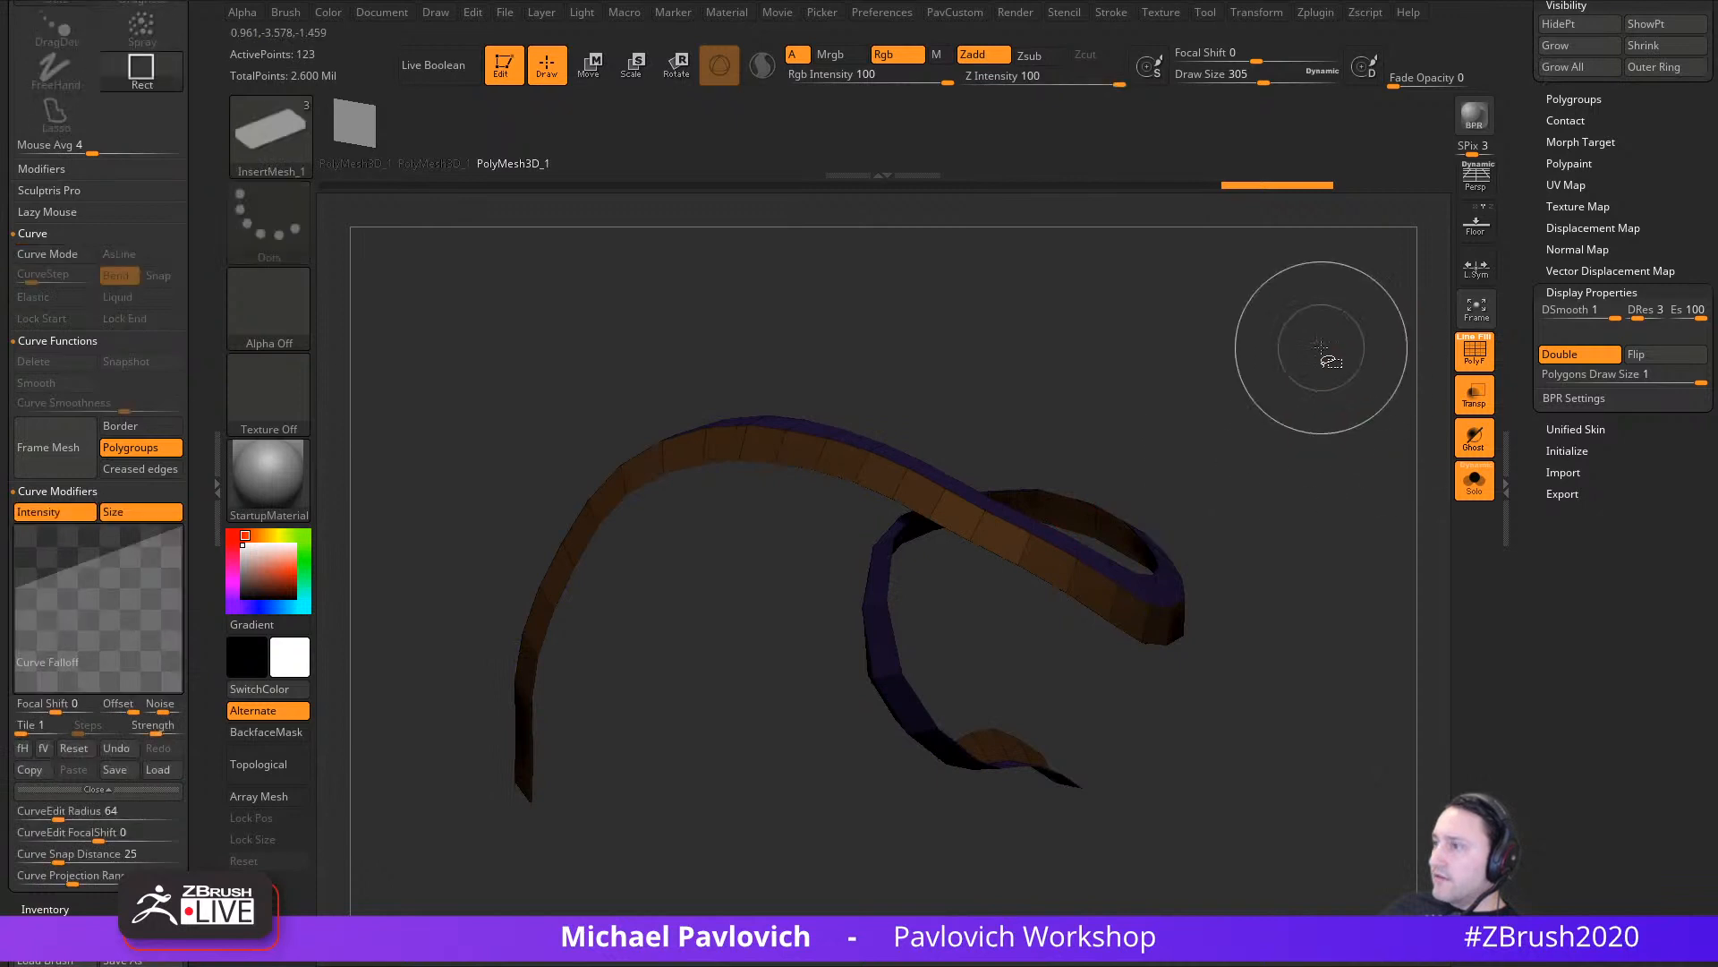
ctrl+shift+drag(1321, 348, 1365, 424)
key(3)
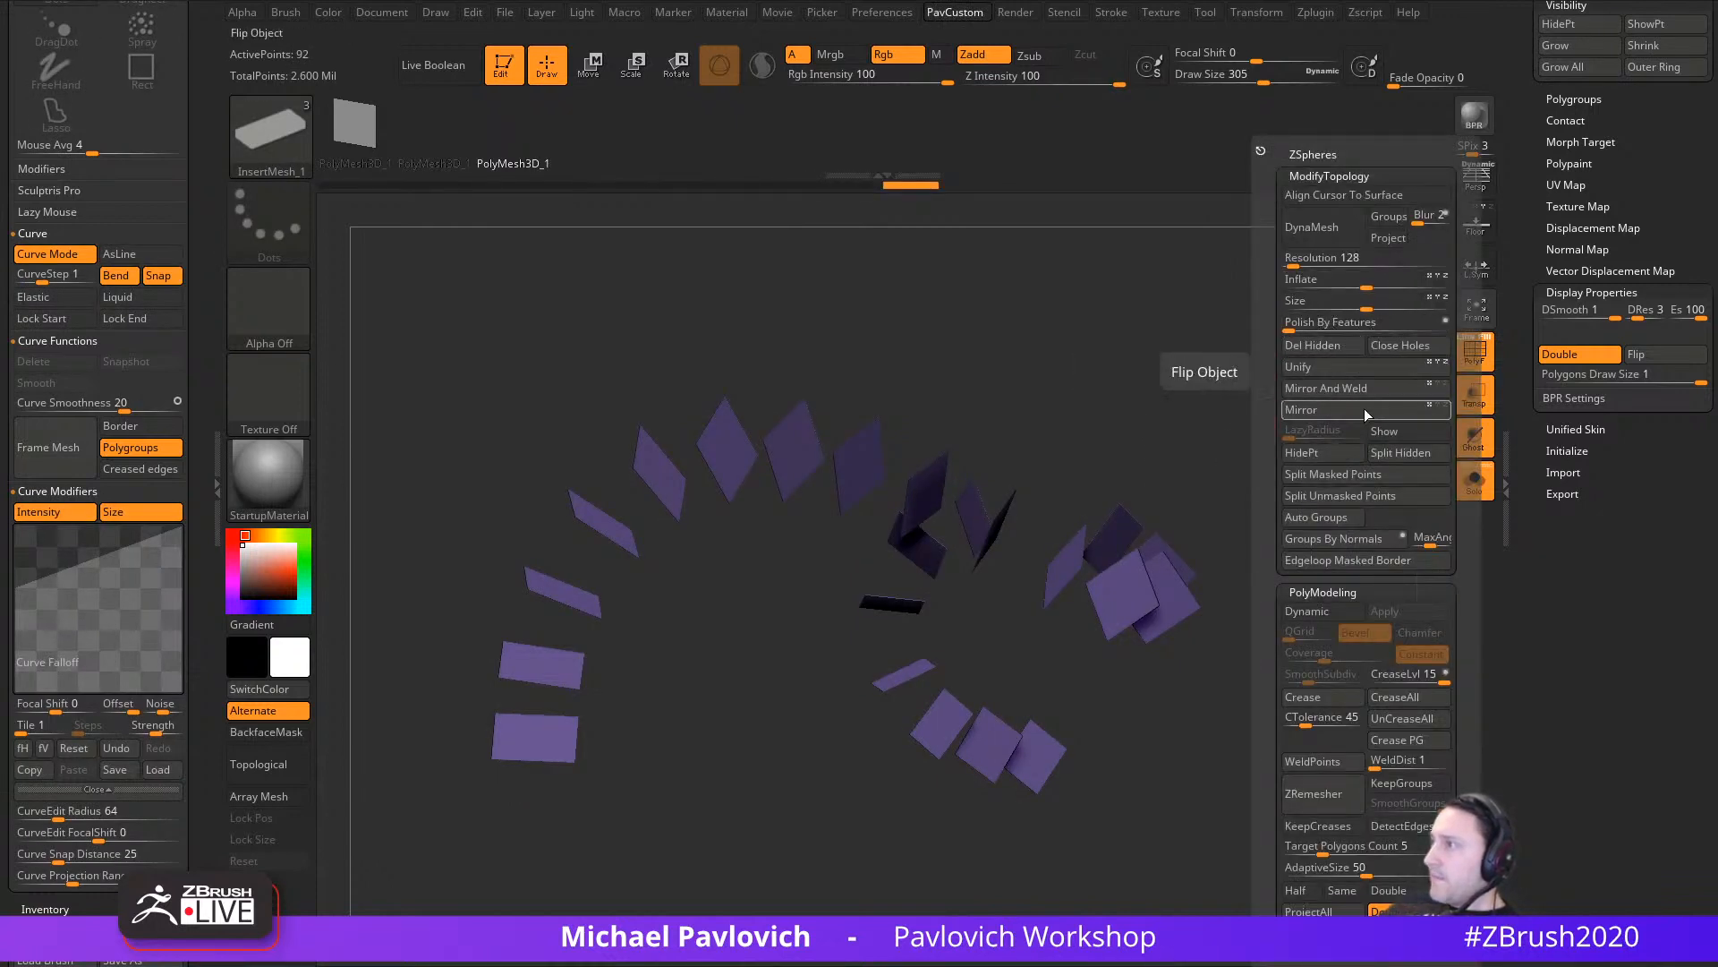
Step: Turn off Solo, Ghost and Transparency to display the planes solidly together with the existing legged body
drag(1522, 409, 1559, 651)
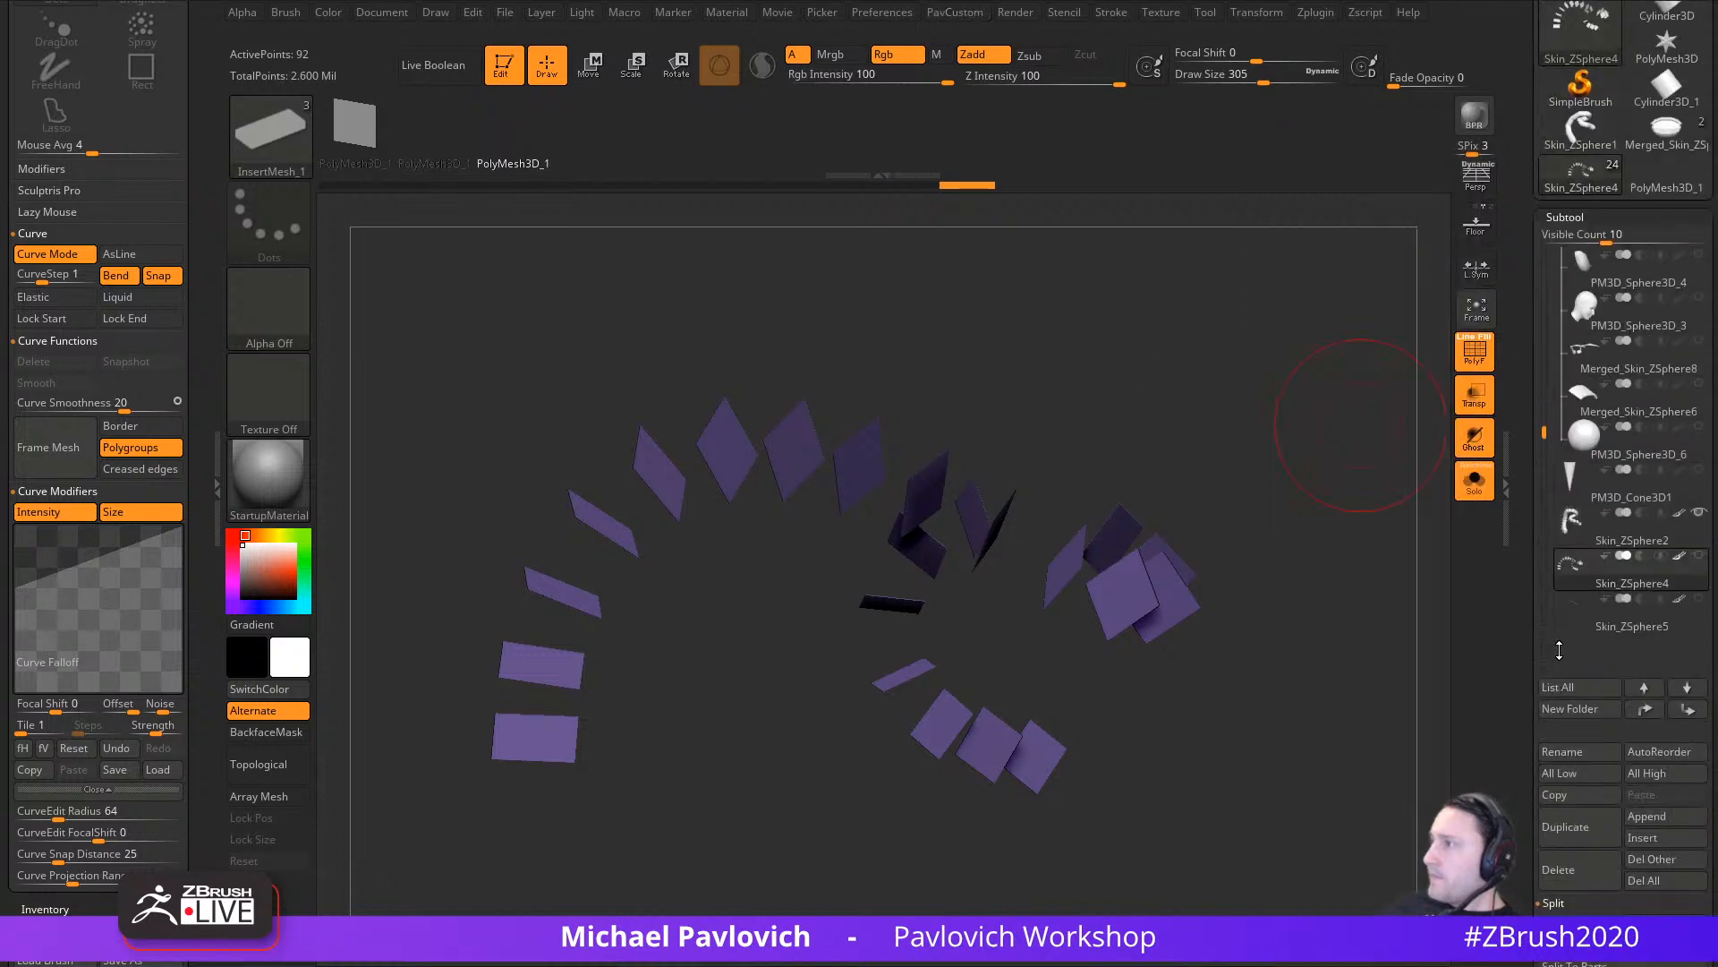
mouse_move(1631, 627)
mouse_move(1640, 586)
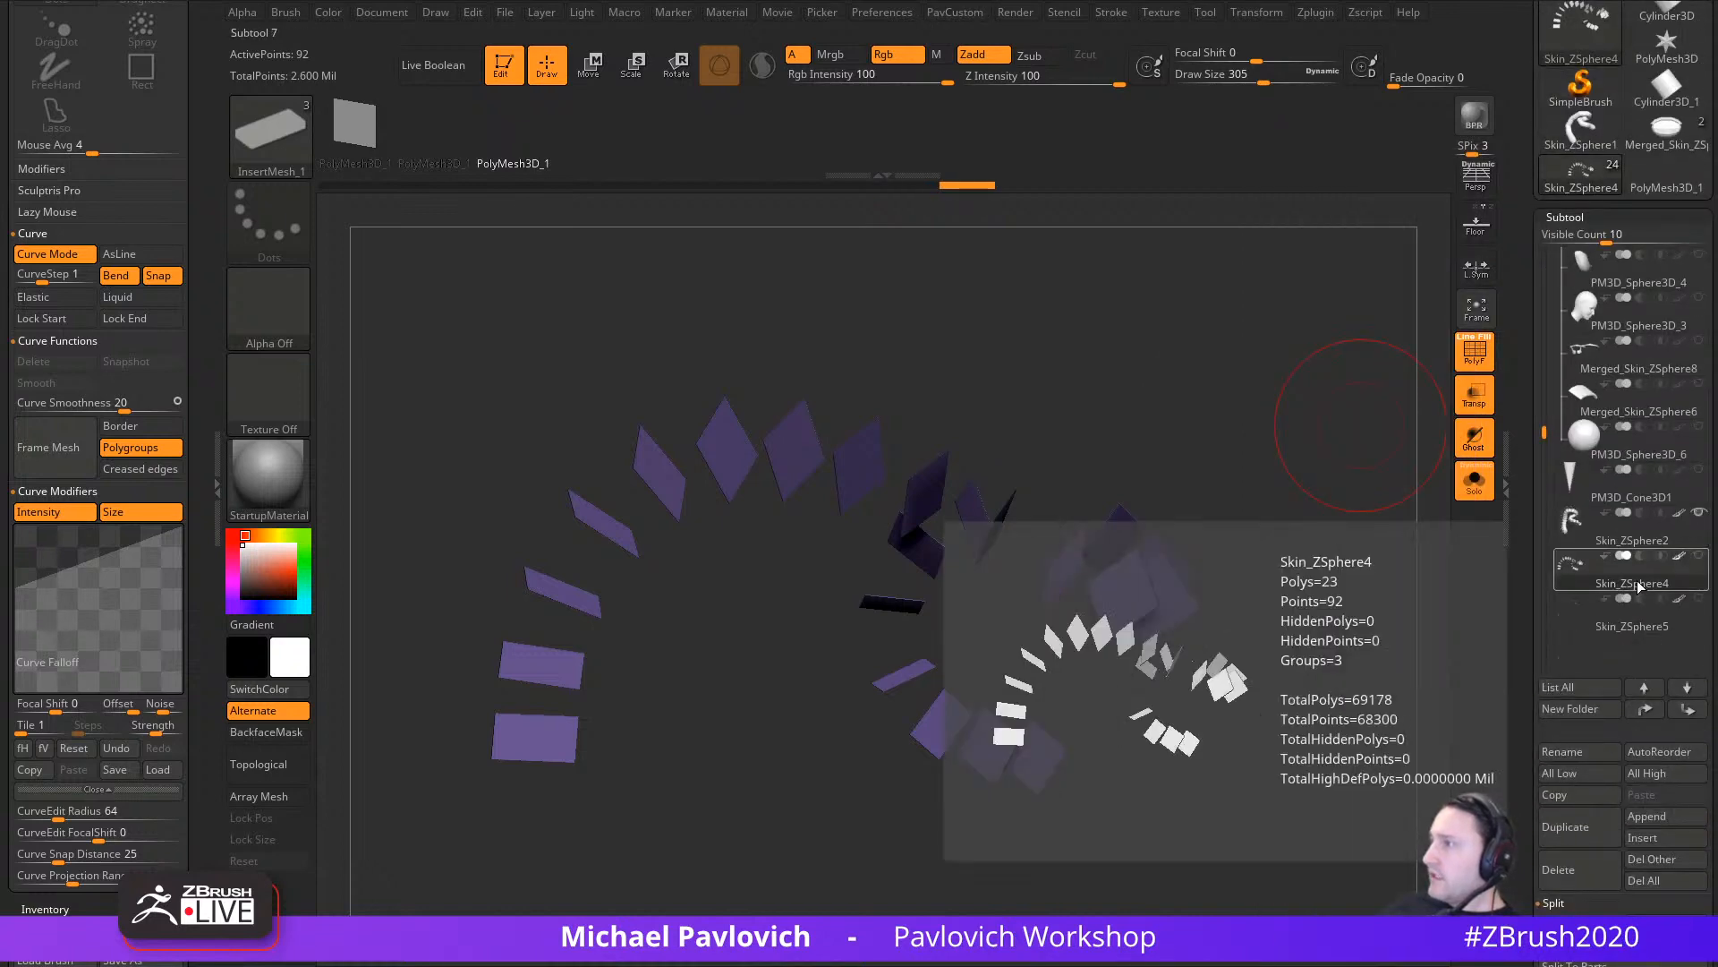
mouse_move(1638, 537)
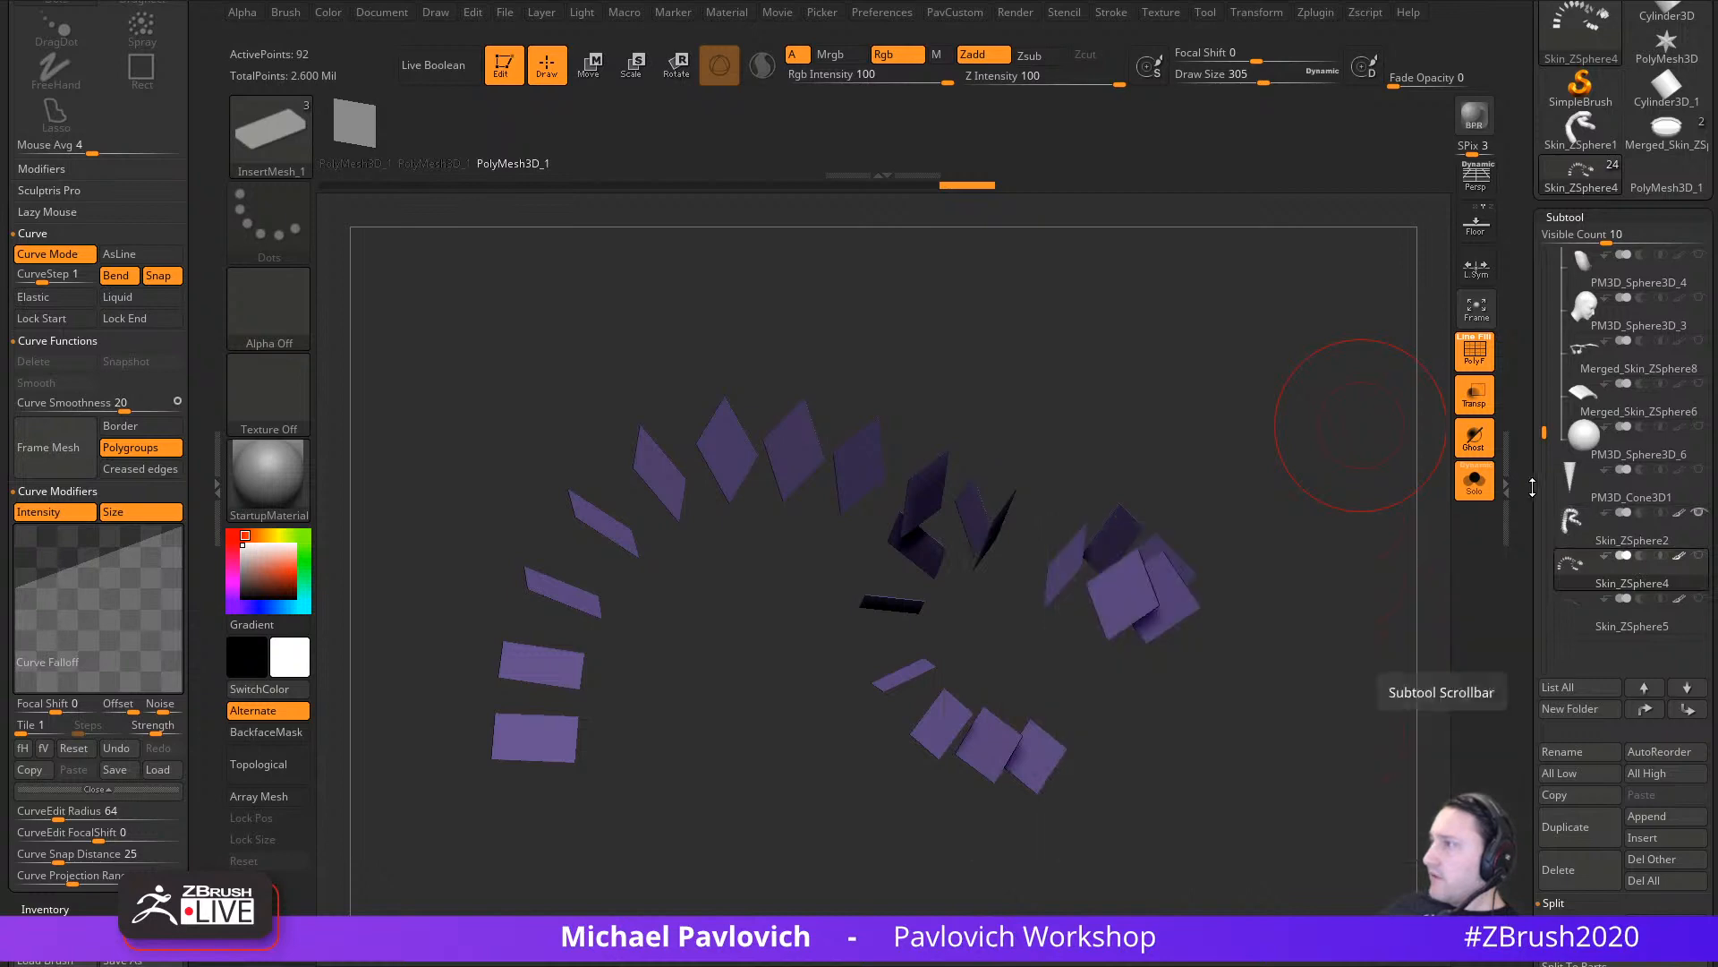
click(1470, 483)
click(1477, 453)
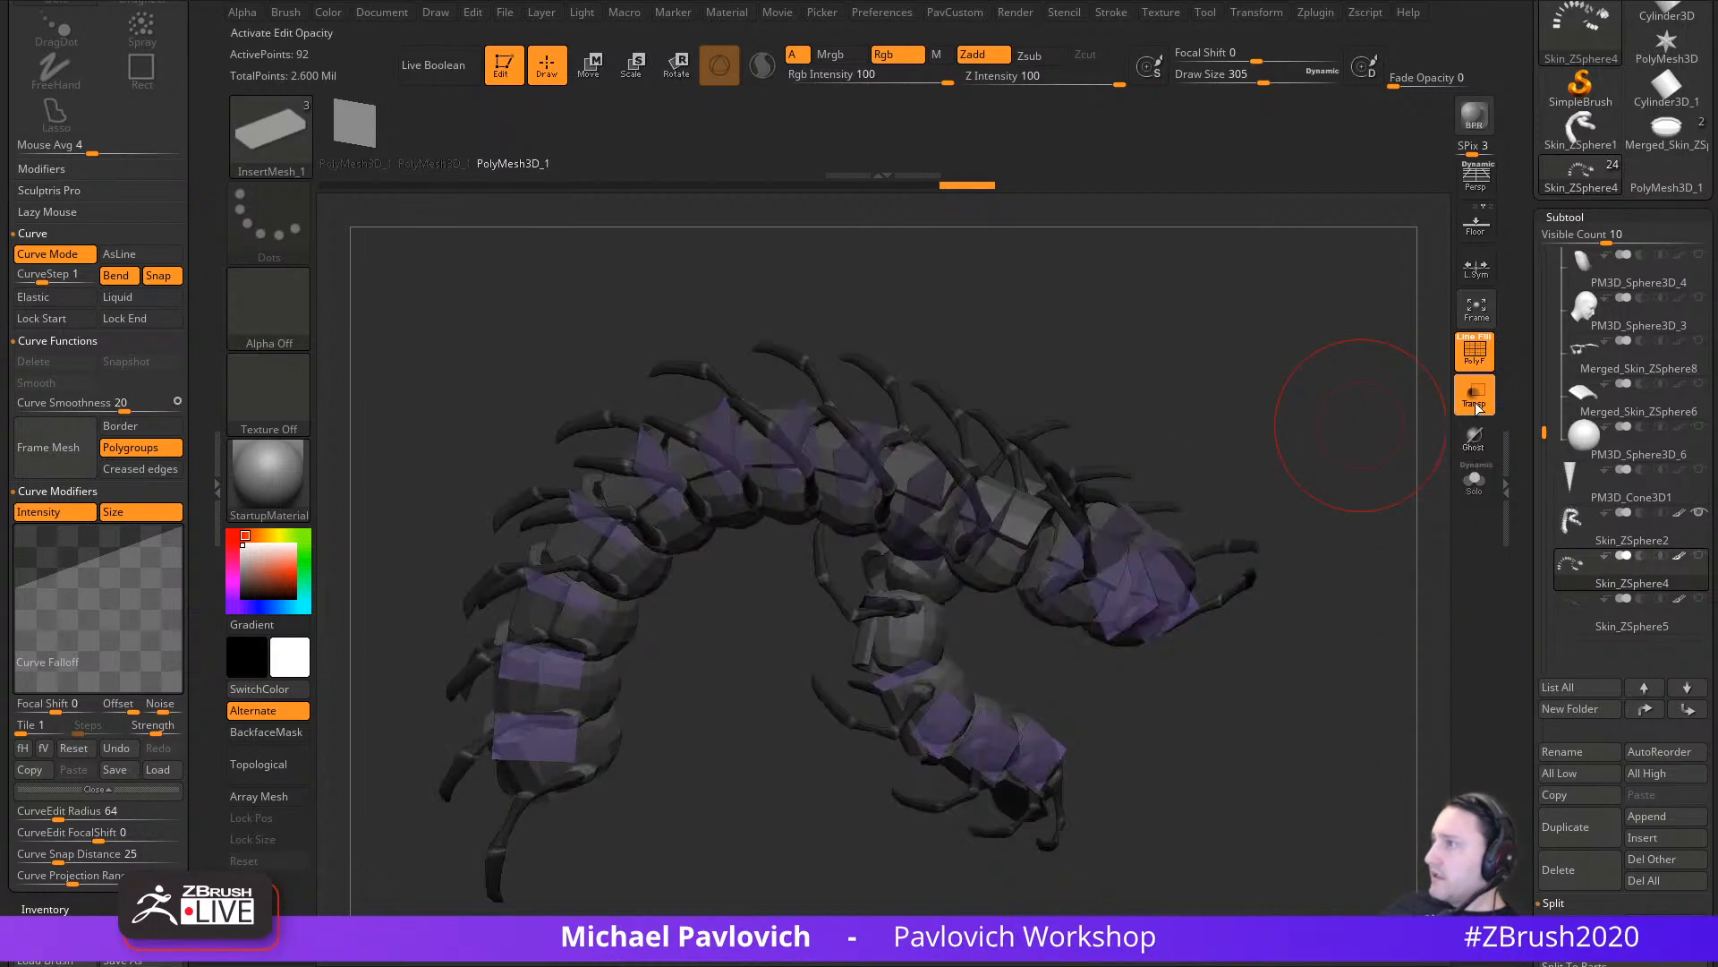
click(1475, 398)
click(1475, 398)
click(1479, 444)
click(1475, 399)
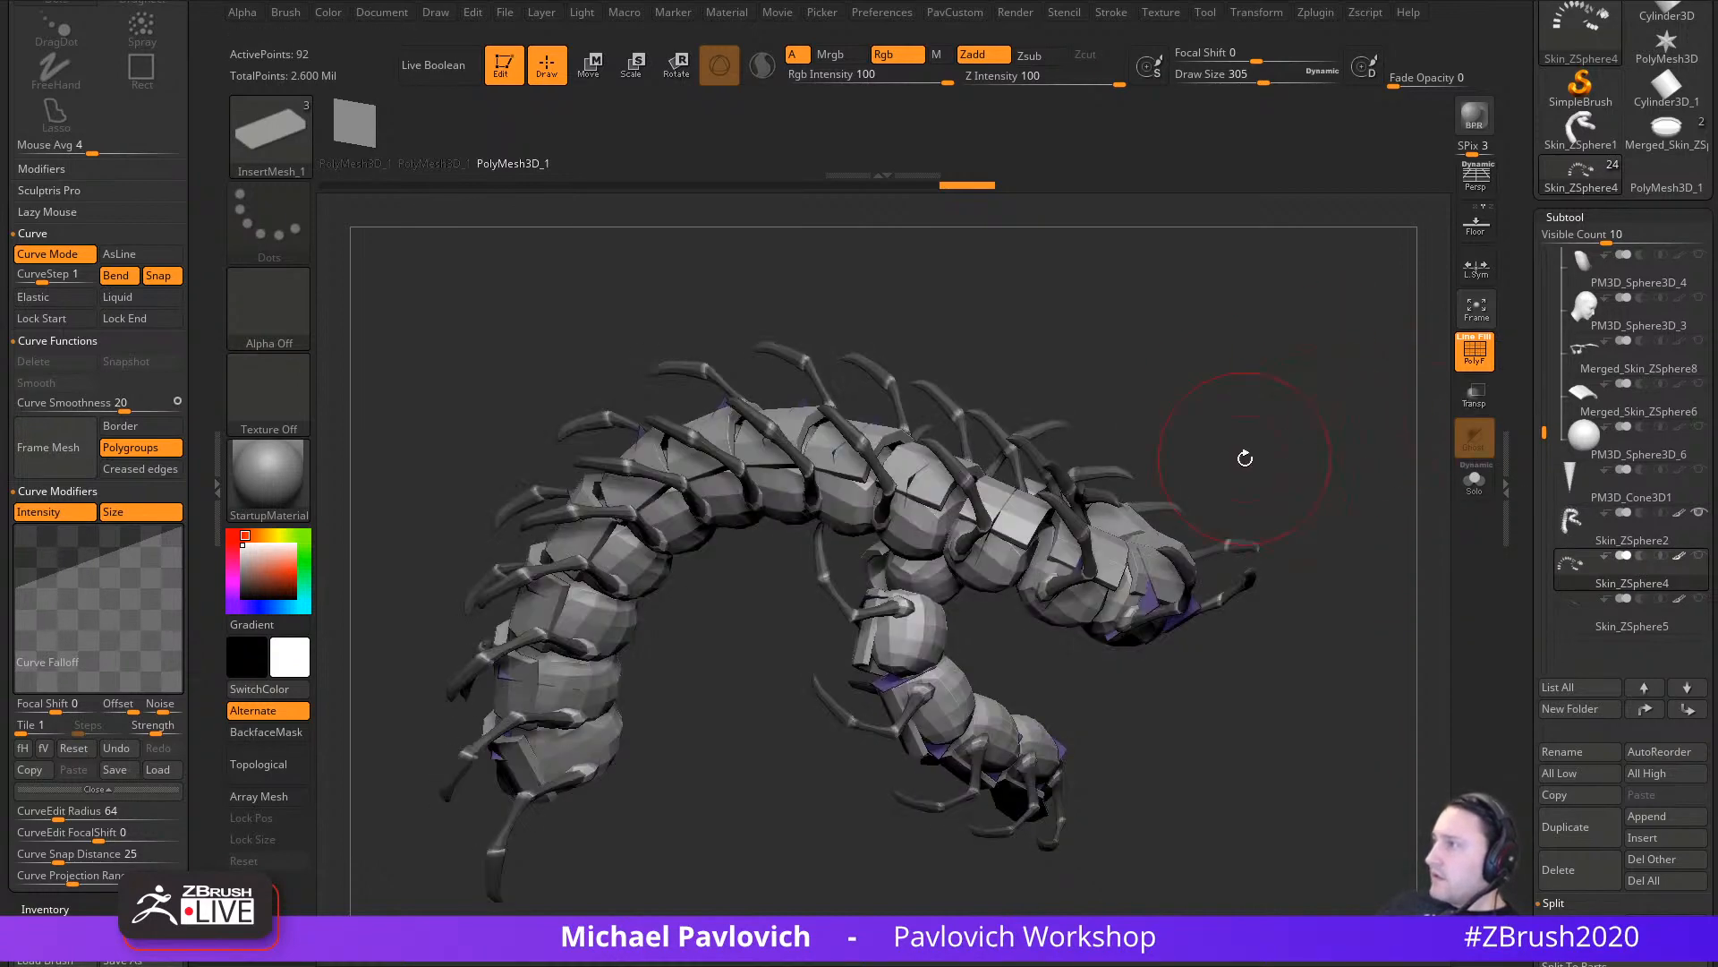
mouse_move(1246, 457)
mouse_down()
mouse_move(1297, 399)
mouse_move(1395, 479)
mouse_move(1316, 518)
mouse_move(1351, 475)
mouse_move(1339, 391)
mouse_up()
Step: Load the InsertMesh_2 body segment as the mesh to insert, switch to the ZModeler brush and isolate the planes
key(b)
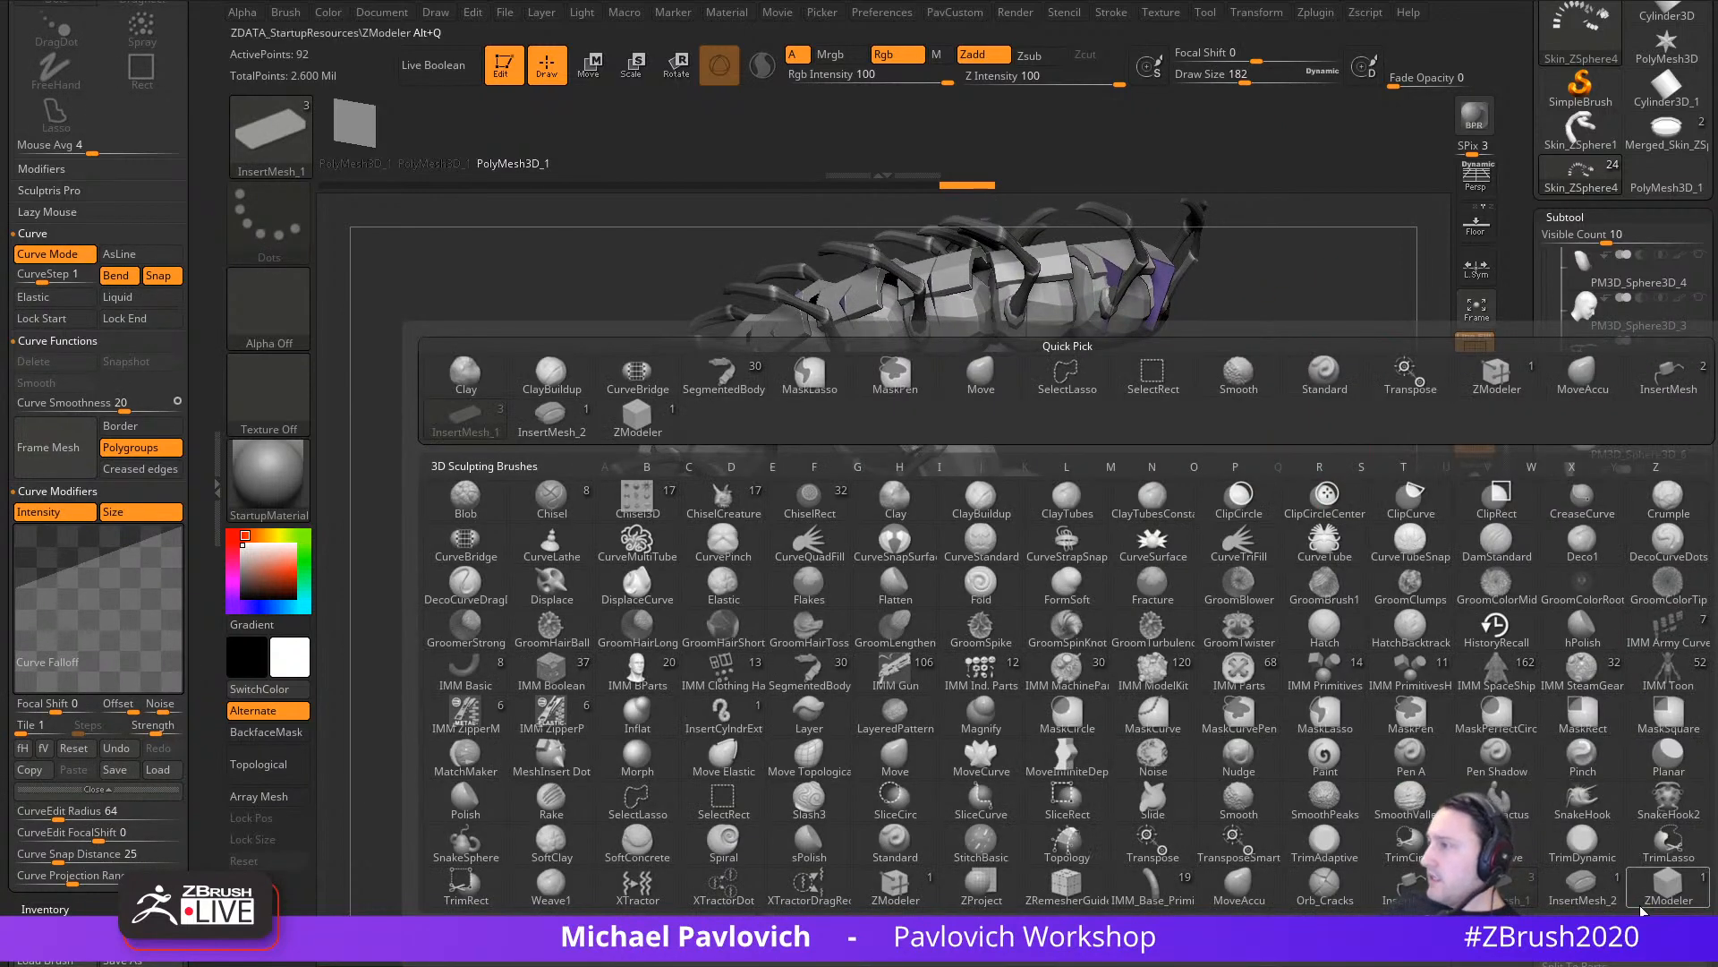
click(1584, 900)
key(b)
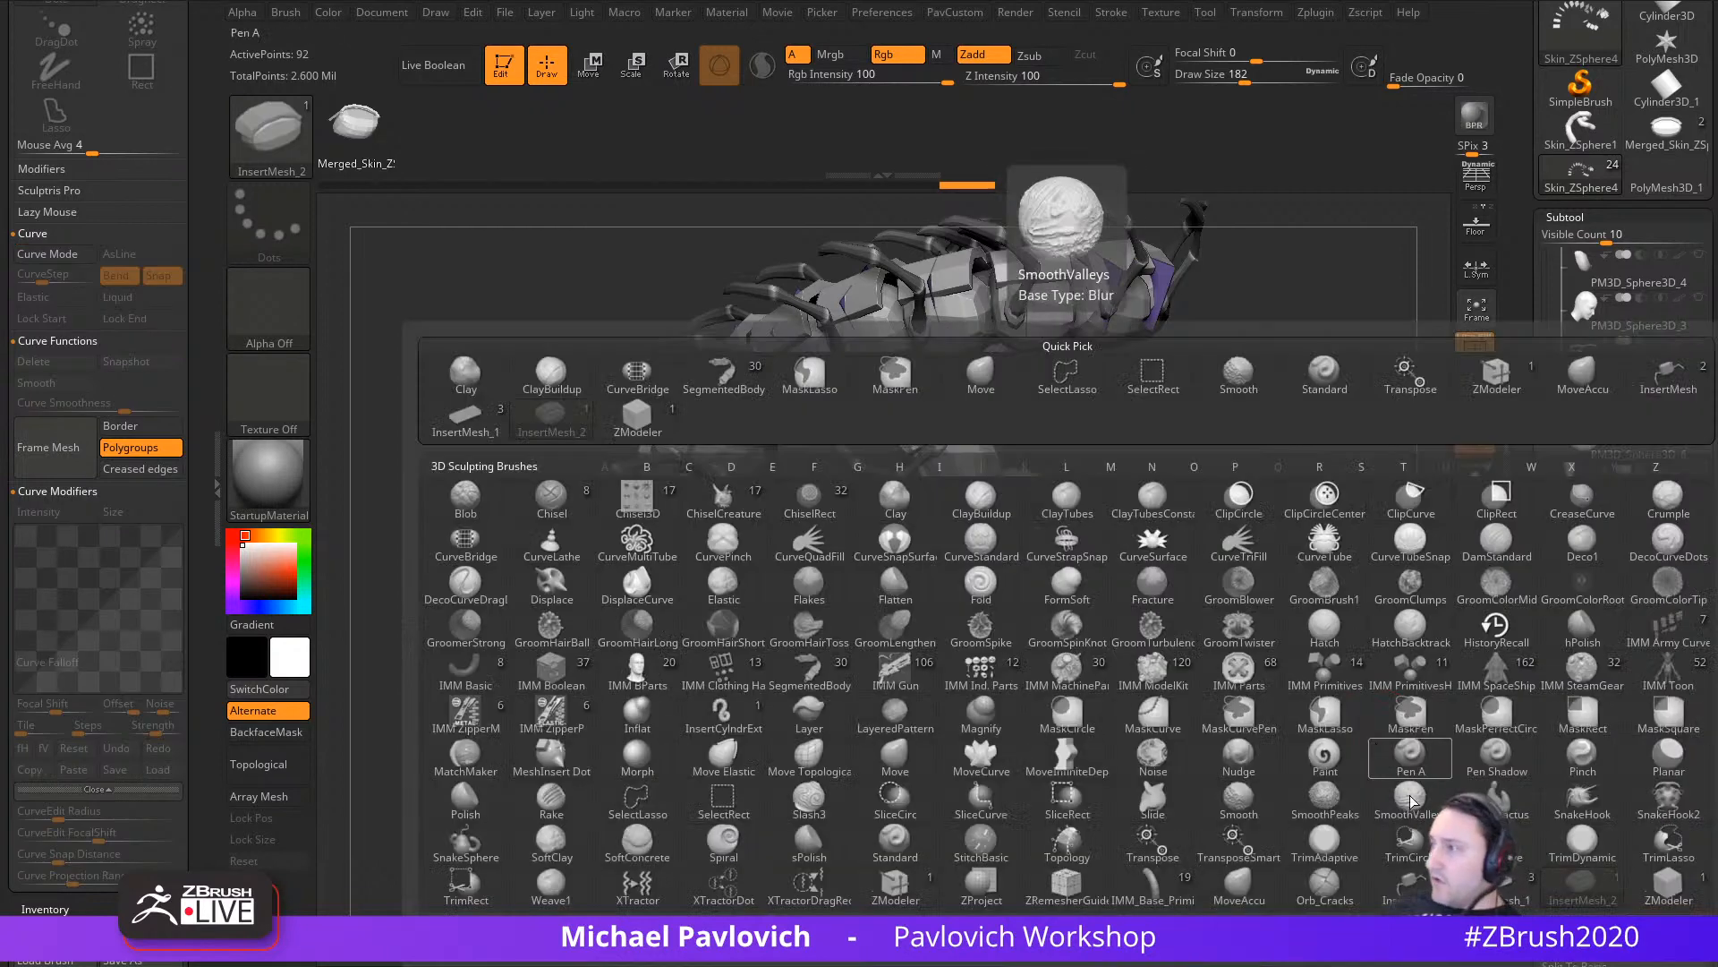
click(1295, 748)
alt+drag(1396, 623, 1336, 704)
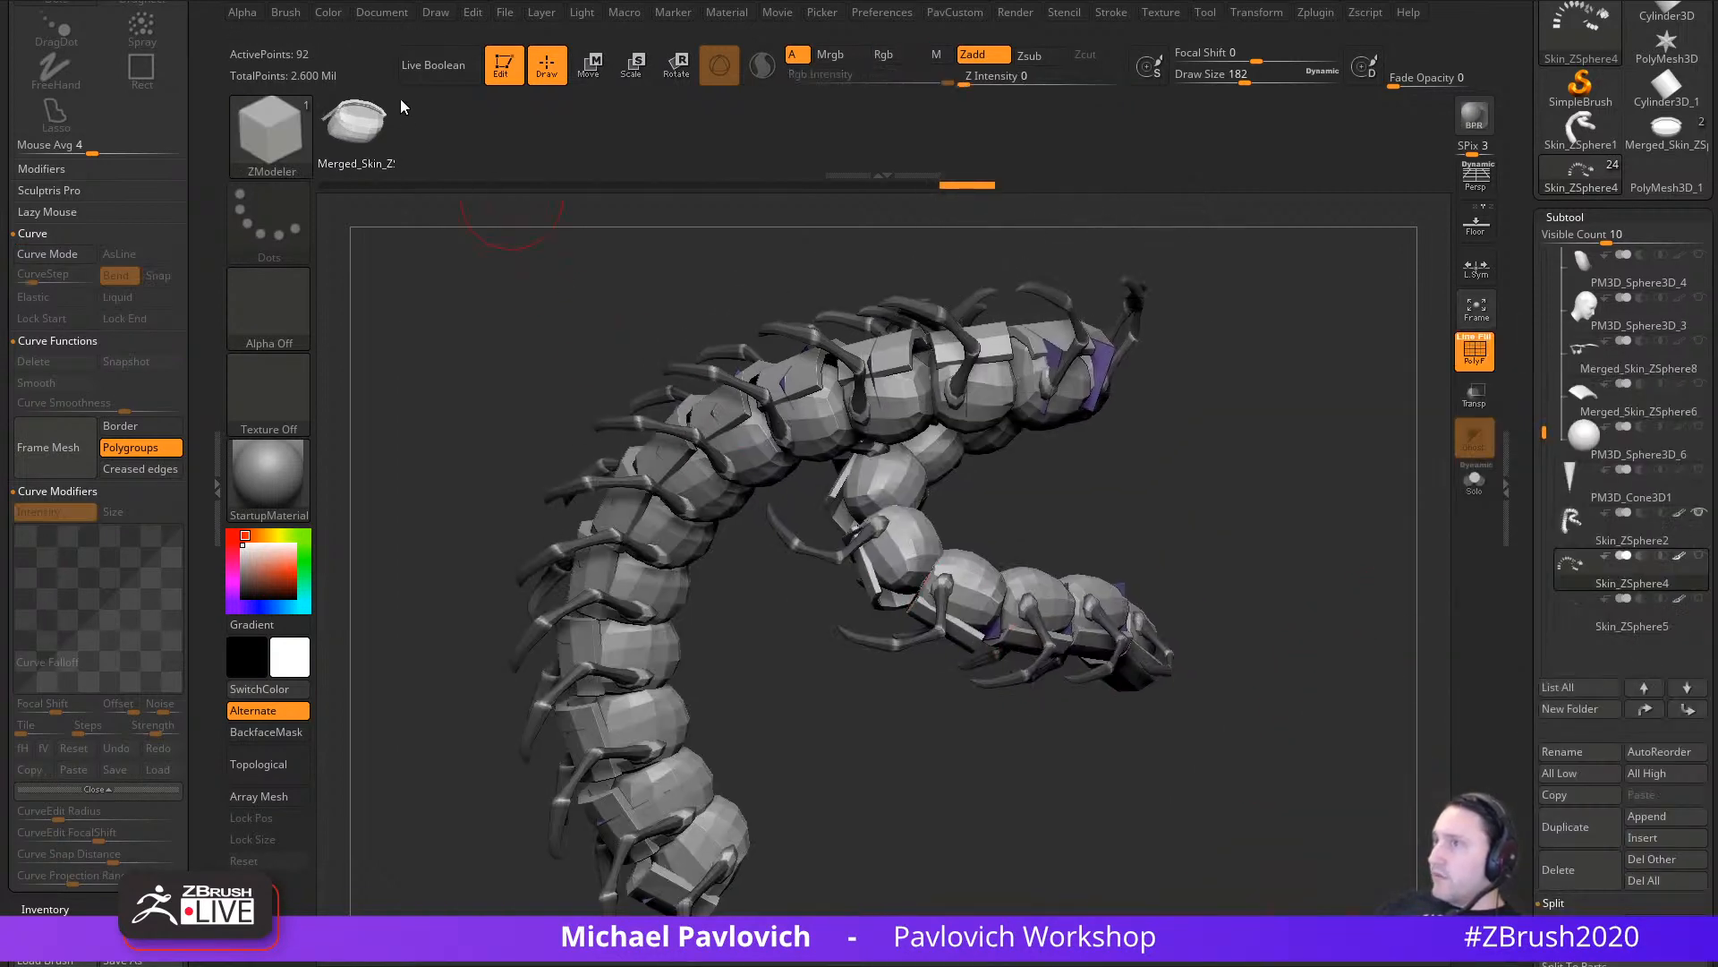
drag(1365, 565, 1385, 580)
alt+drag(1333, 659, 1211, 593)
drag(1233, 451, 867, 809)
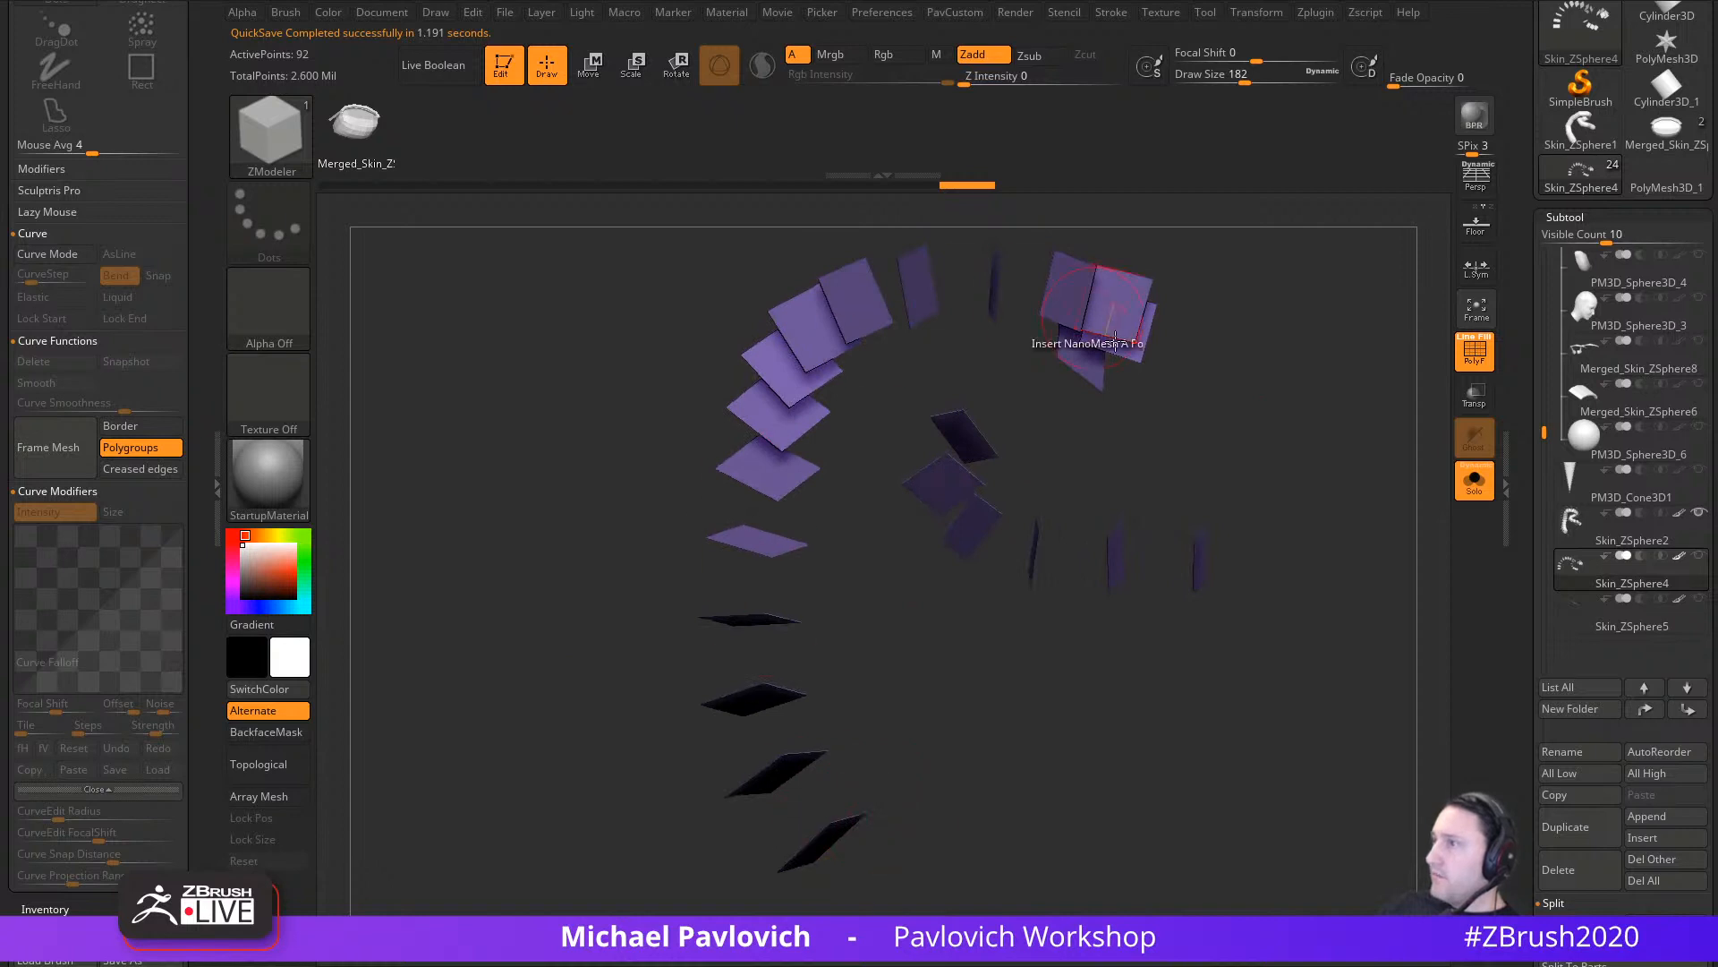
drag(1222, 566, 1362, 597)
Step: Turn off double-sided display for the planes and check which way they face against the whole body
drag(1523, 592, 1519, 394)
click(1575, 534)
drag(1319, 593, 1295, 735)
click(1553, 540)
click(1568, 541)
click(1474, 481)
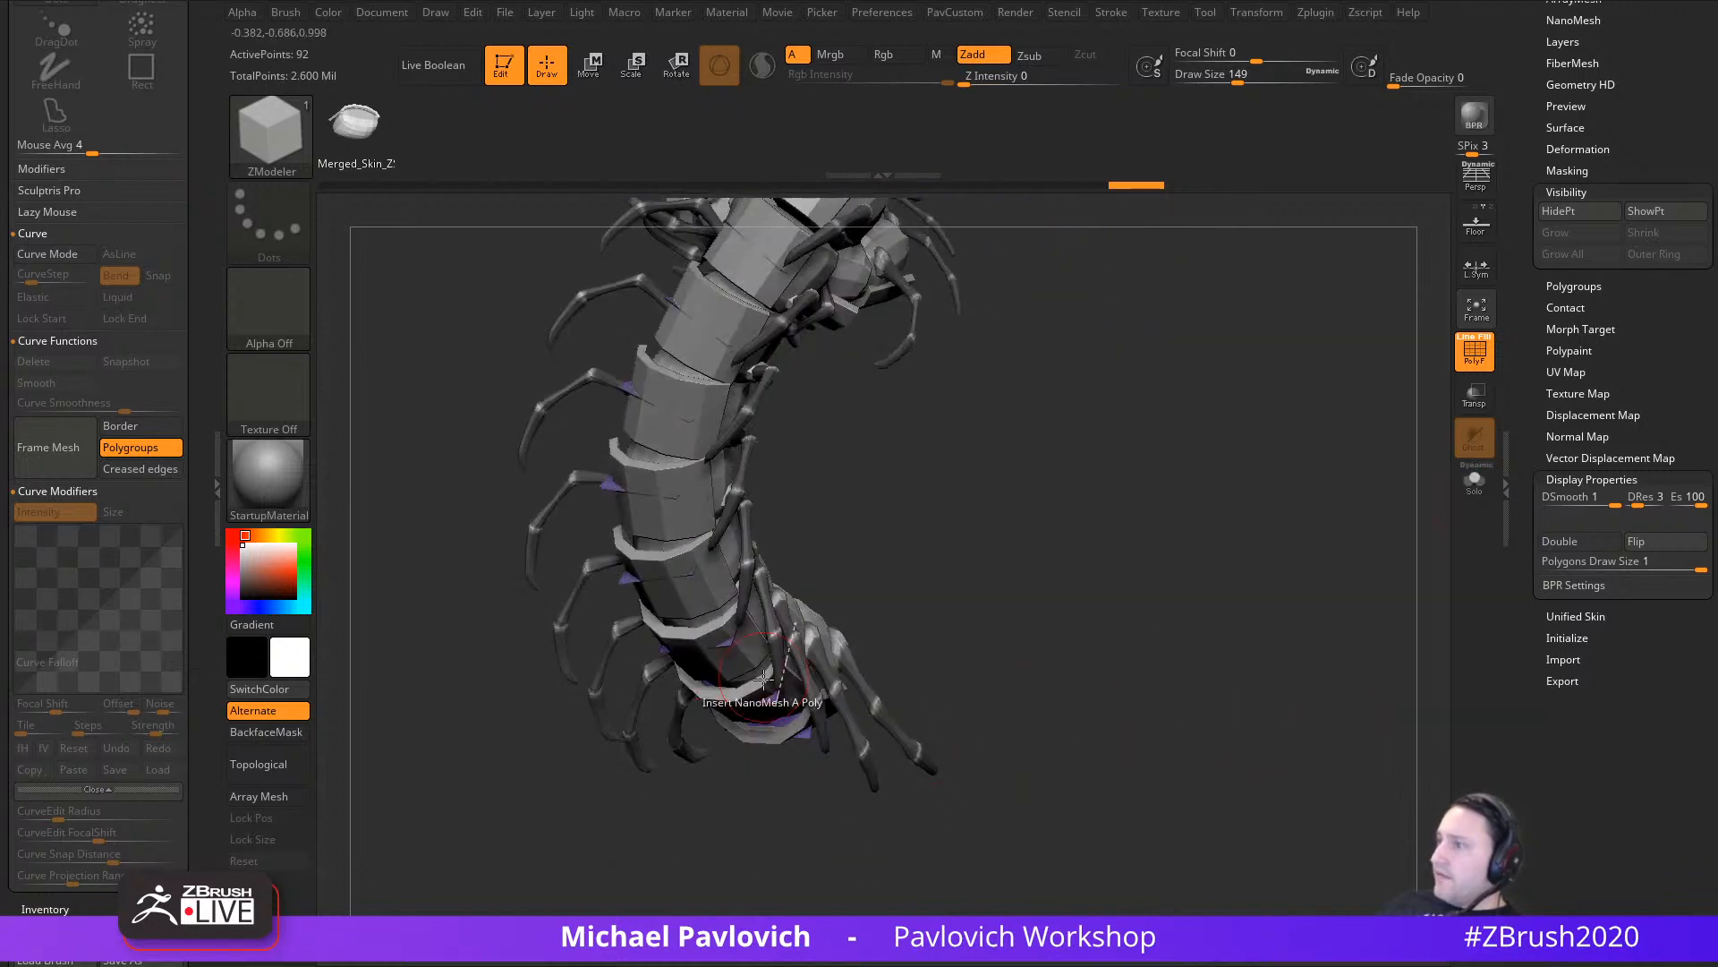
drag(1307, 688, 1253, 657)
Step: Isolate the planes and flip their facing direction
click(1474, 484)
drag(1327, 567, 1414, 569)
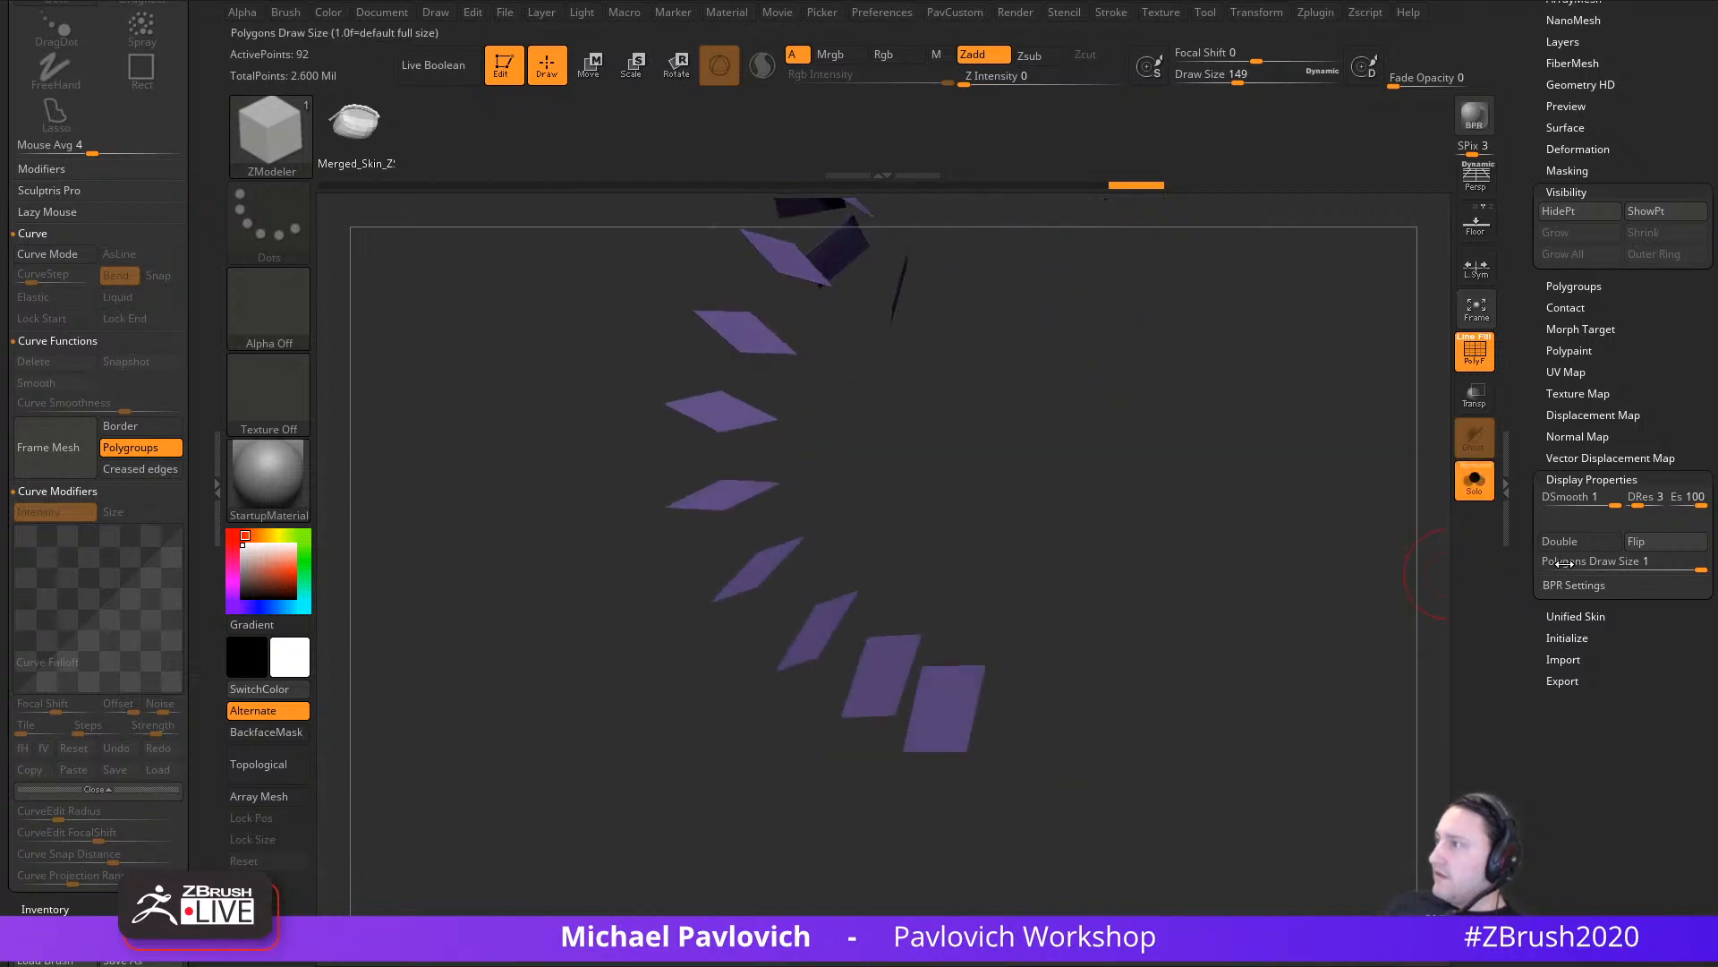
click(1642, 546)
mouse_move(1315, 652)
mouse_down()
mouse_move(1277, 671)
mouse_move(1254, 599)
mouse_move(1200, 632)
mouse_move(1201, 670)
mouse_move(1235, 690)
mouse_move(1217, 606)
mouse_move(1054, 667)
mouse_up()
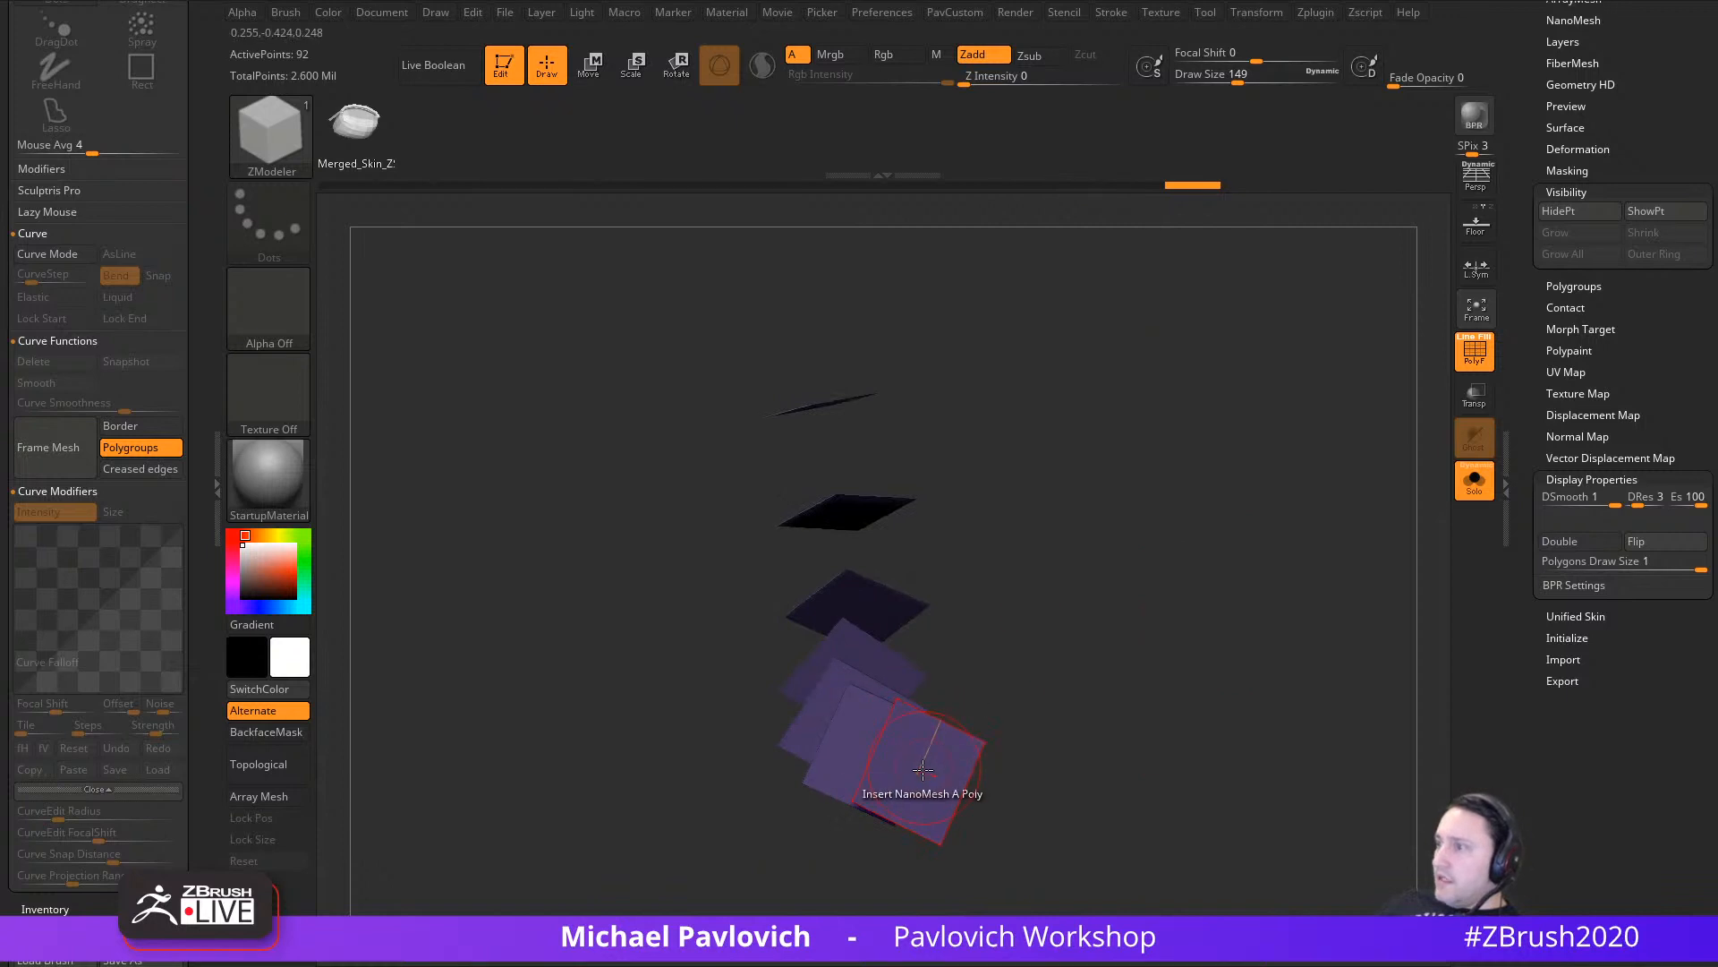
Step: Insert the body segment as a NanoMesh on the planes with the ZModeler target set to All Polygons
key(space)
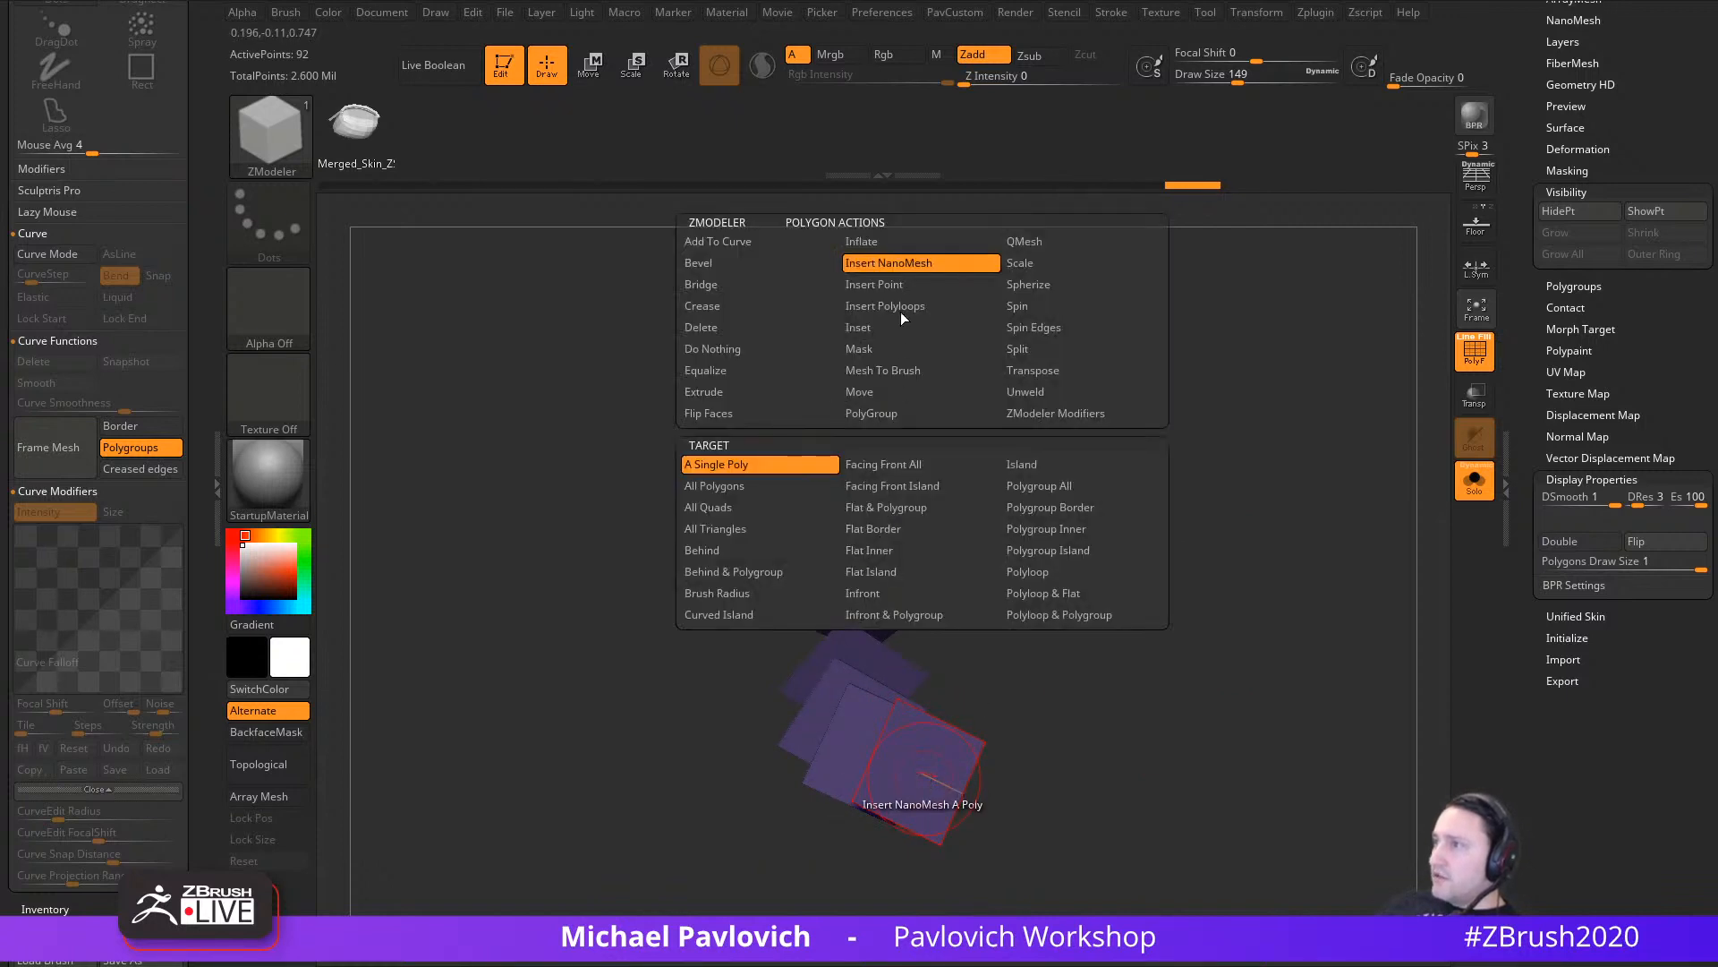
click(772, 488)
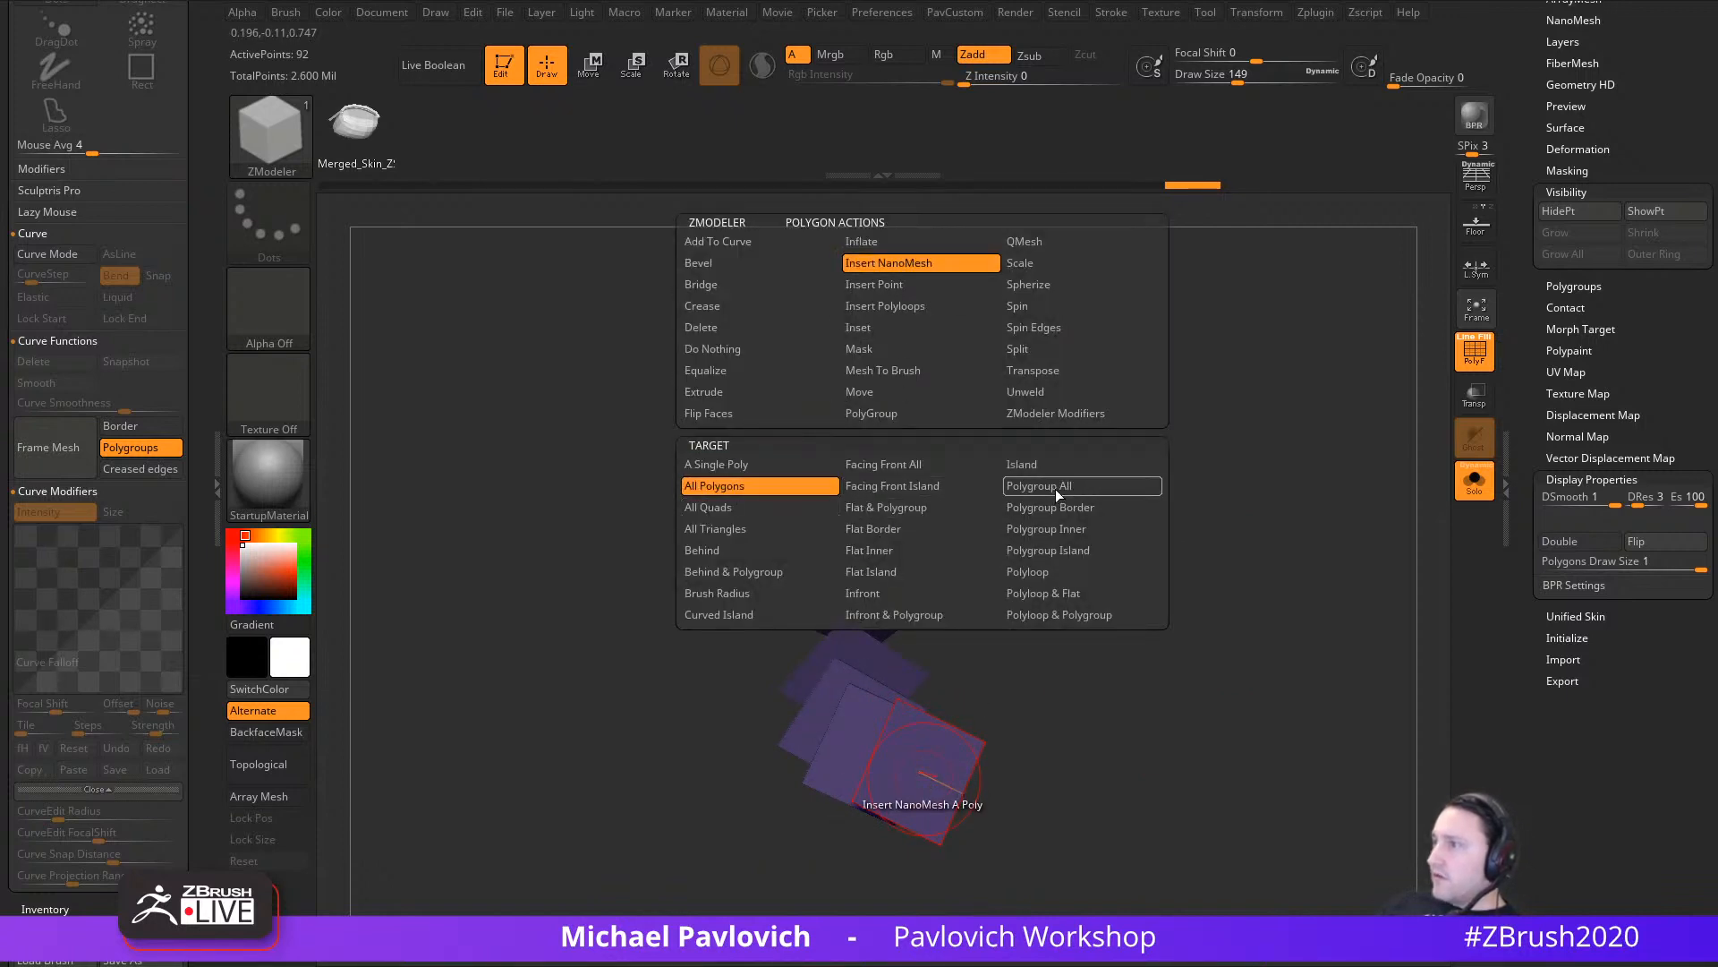
drag(1151, 582, 886, 678)
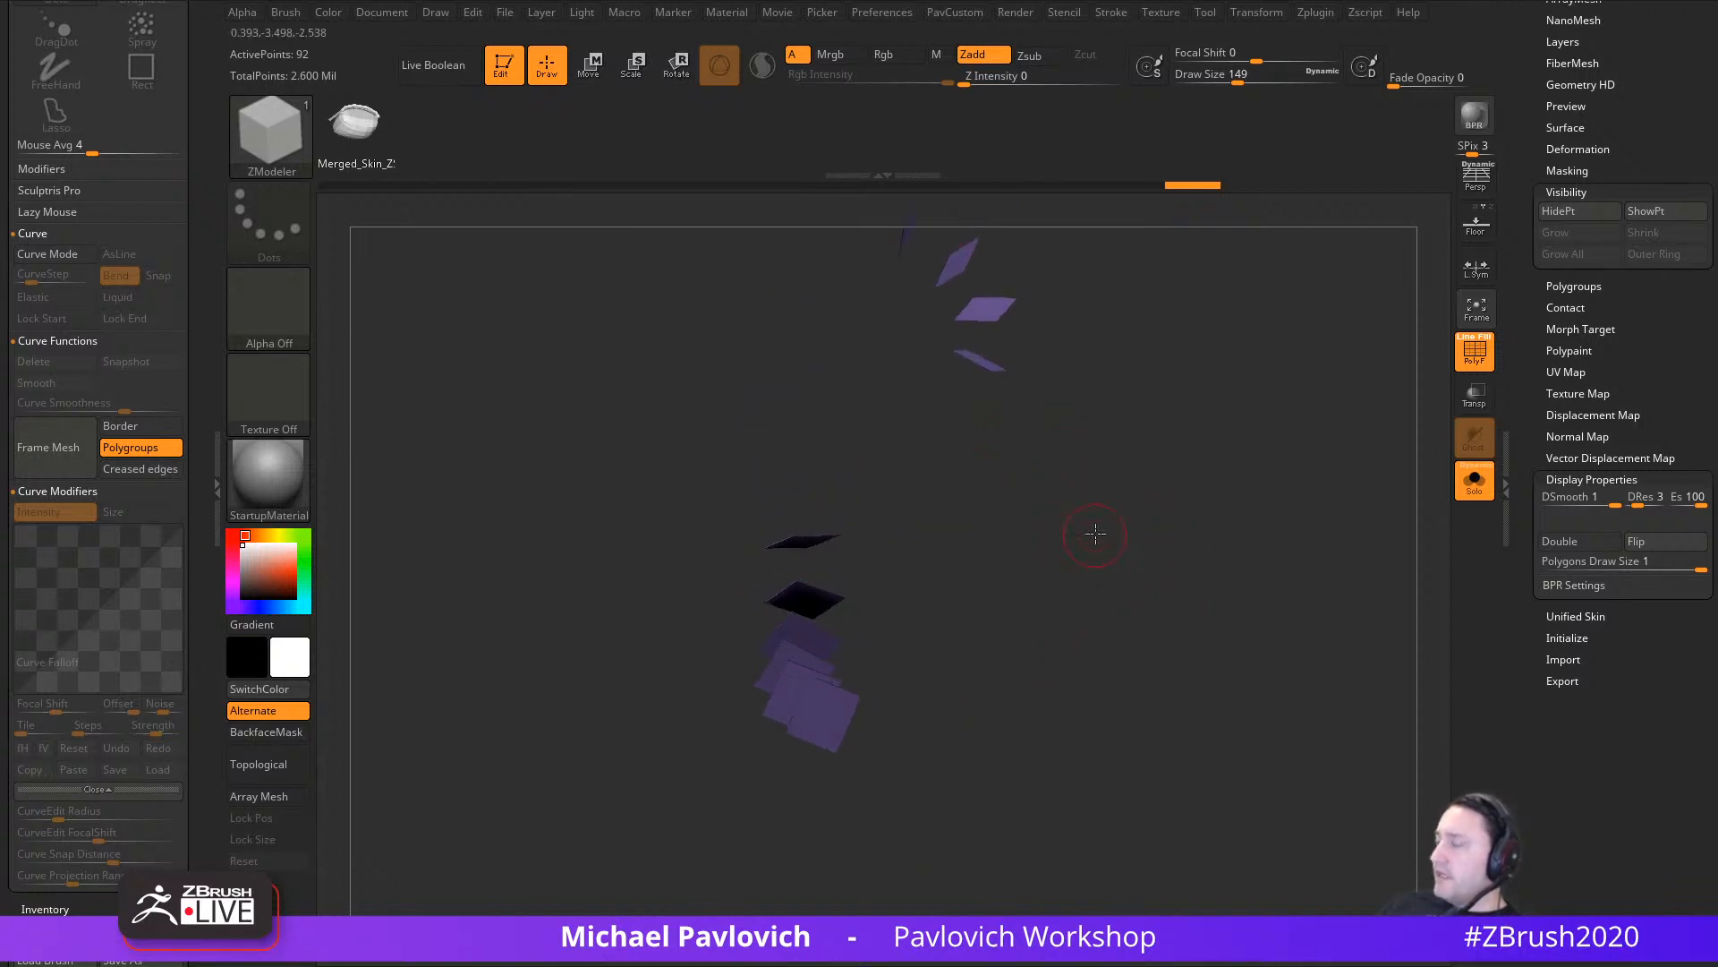
drag(1096, 534, 1122, 501)
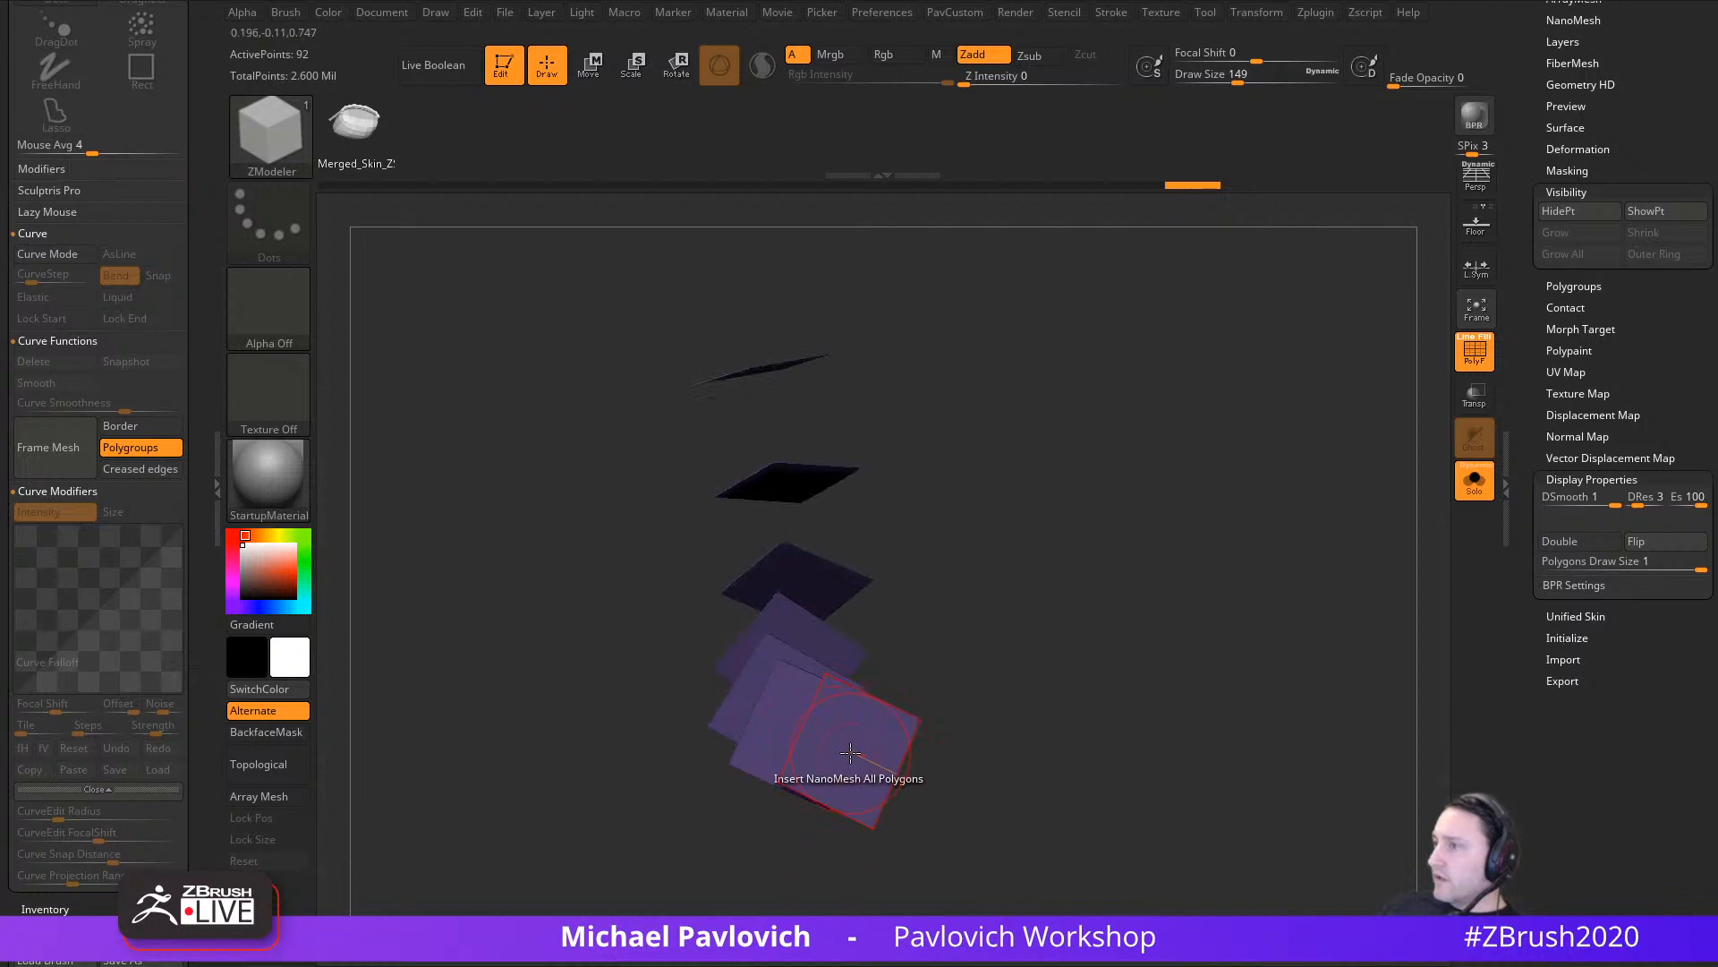
drag(850, 753, 768, 760)
drag(1159, 656, 1463, 508)
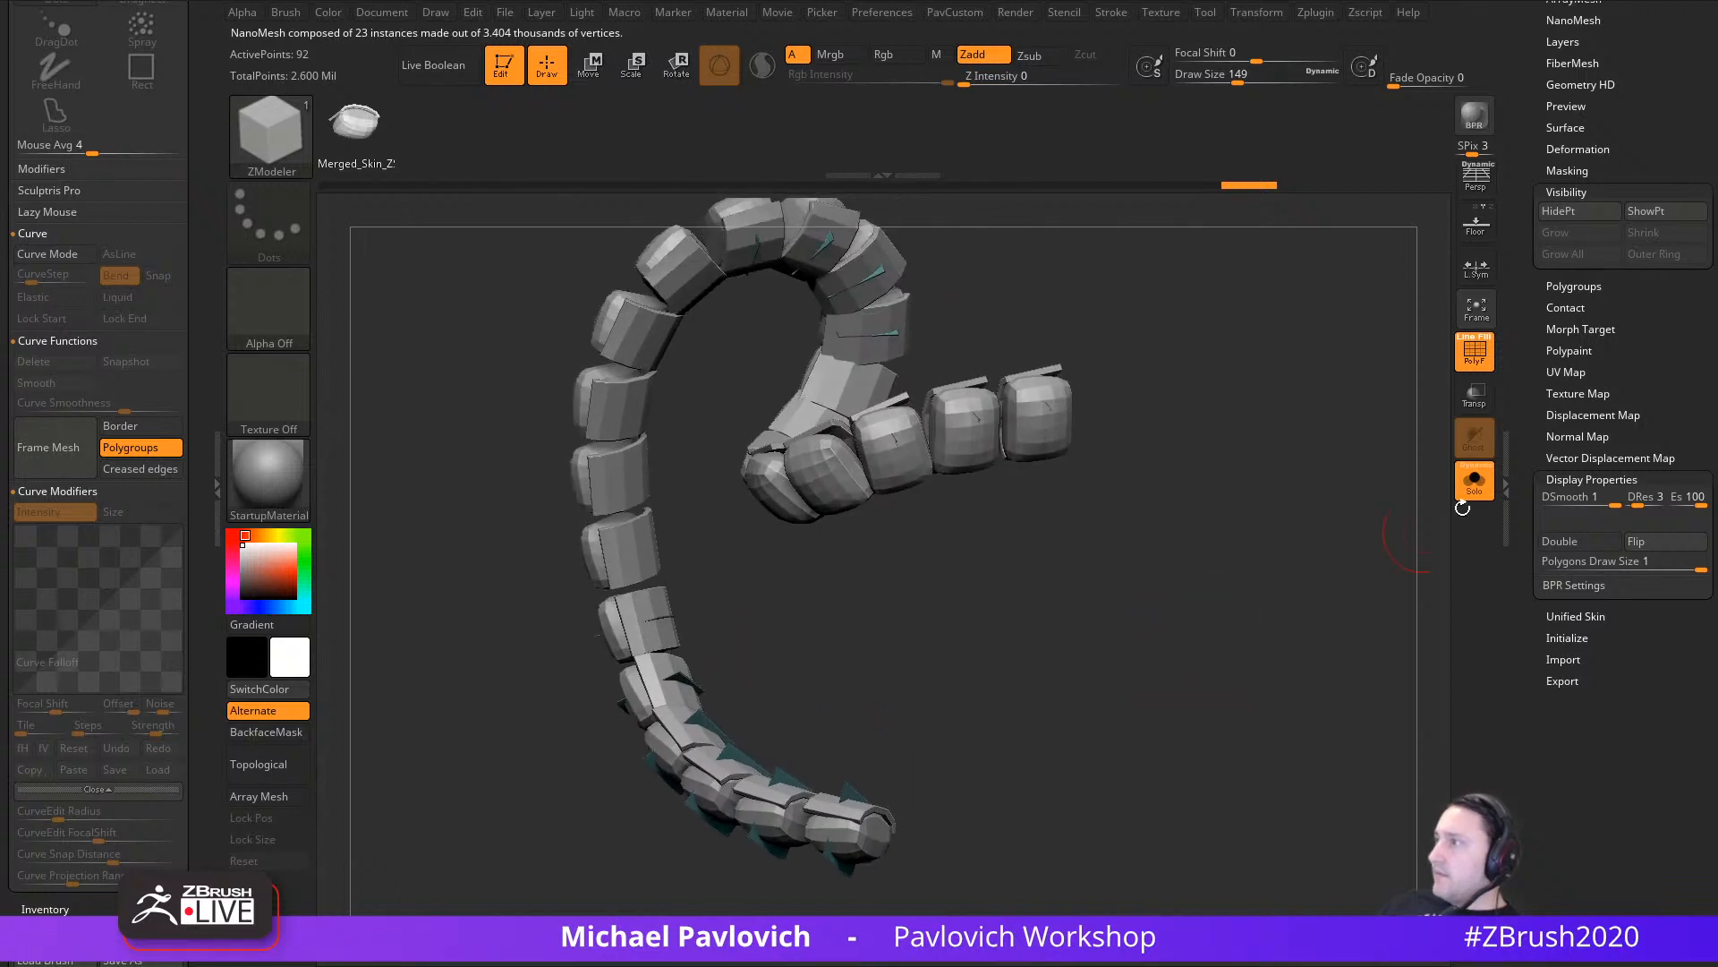
Step: Set the body segment NanoMesh to Fit mode and its size to about 1.56
shift+click(1582, 479)
drag(1546, 291, 1546, 479)
shift+click(1568, 383)
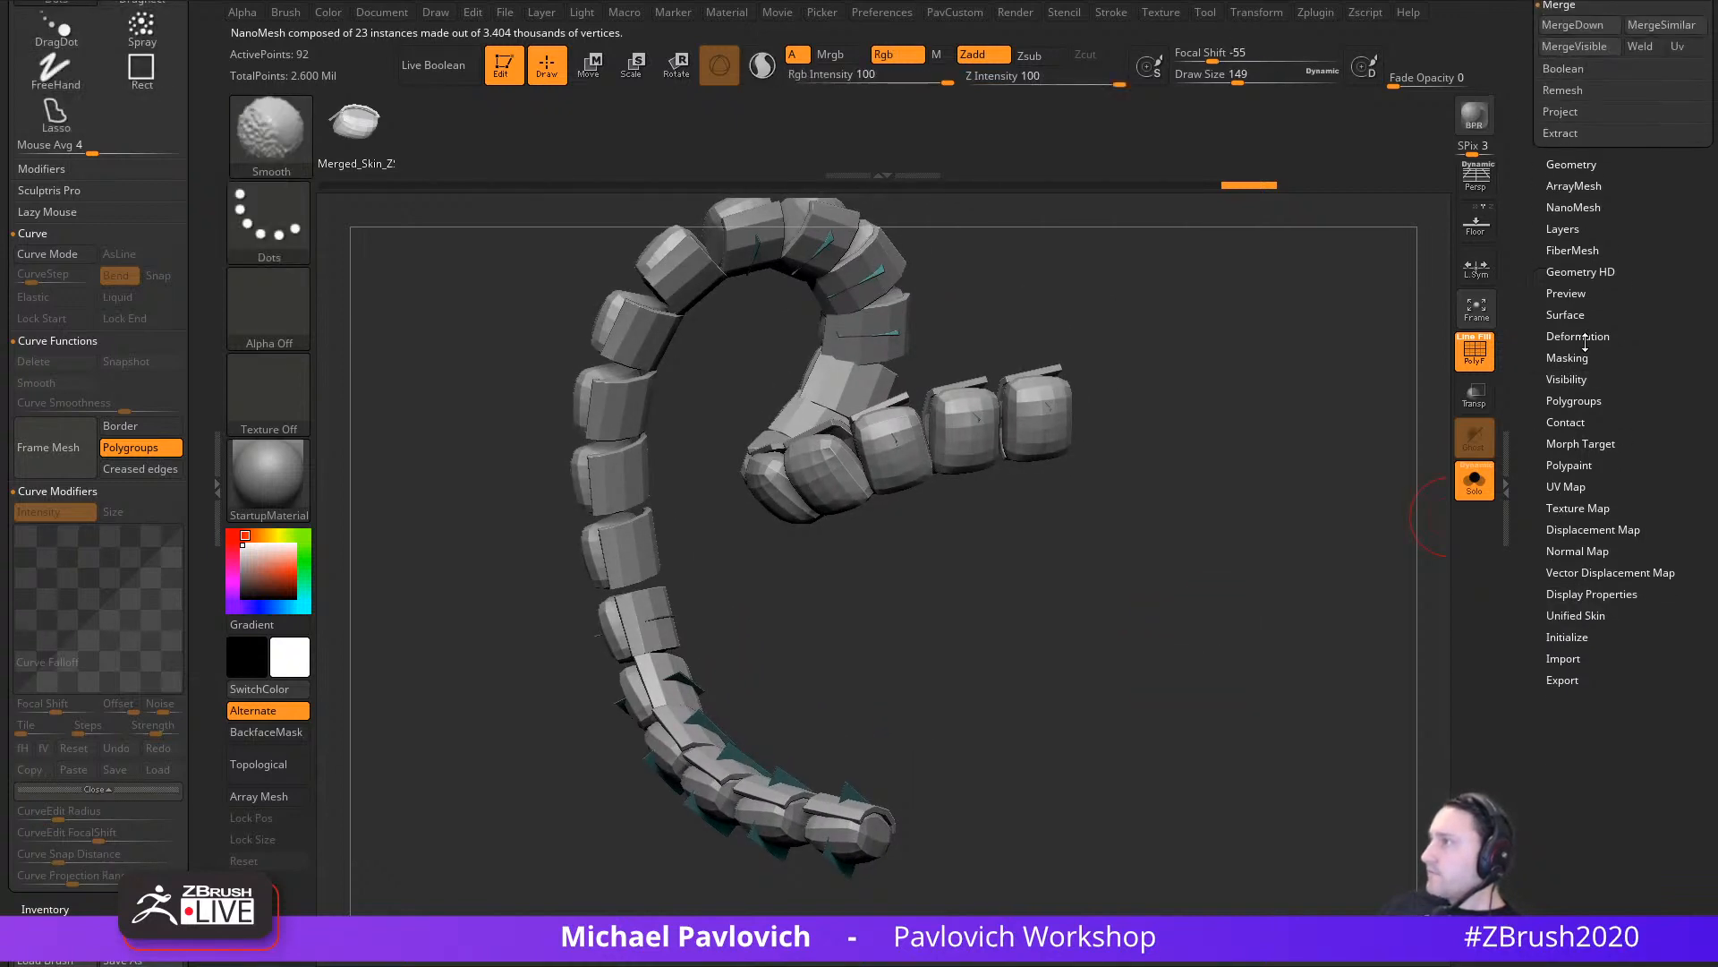
click(1574, 207)
drag(1298, 448, 1263, 440)
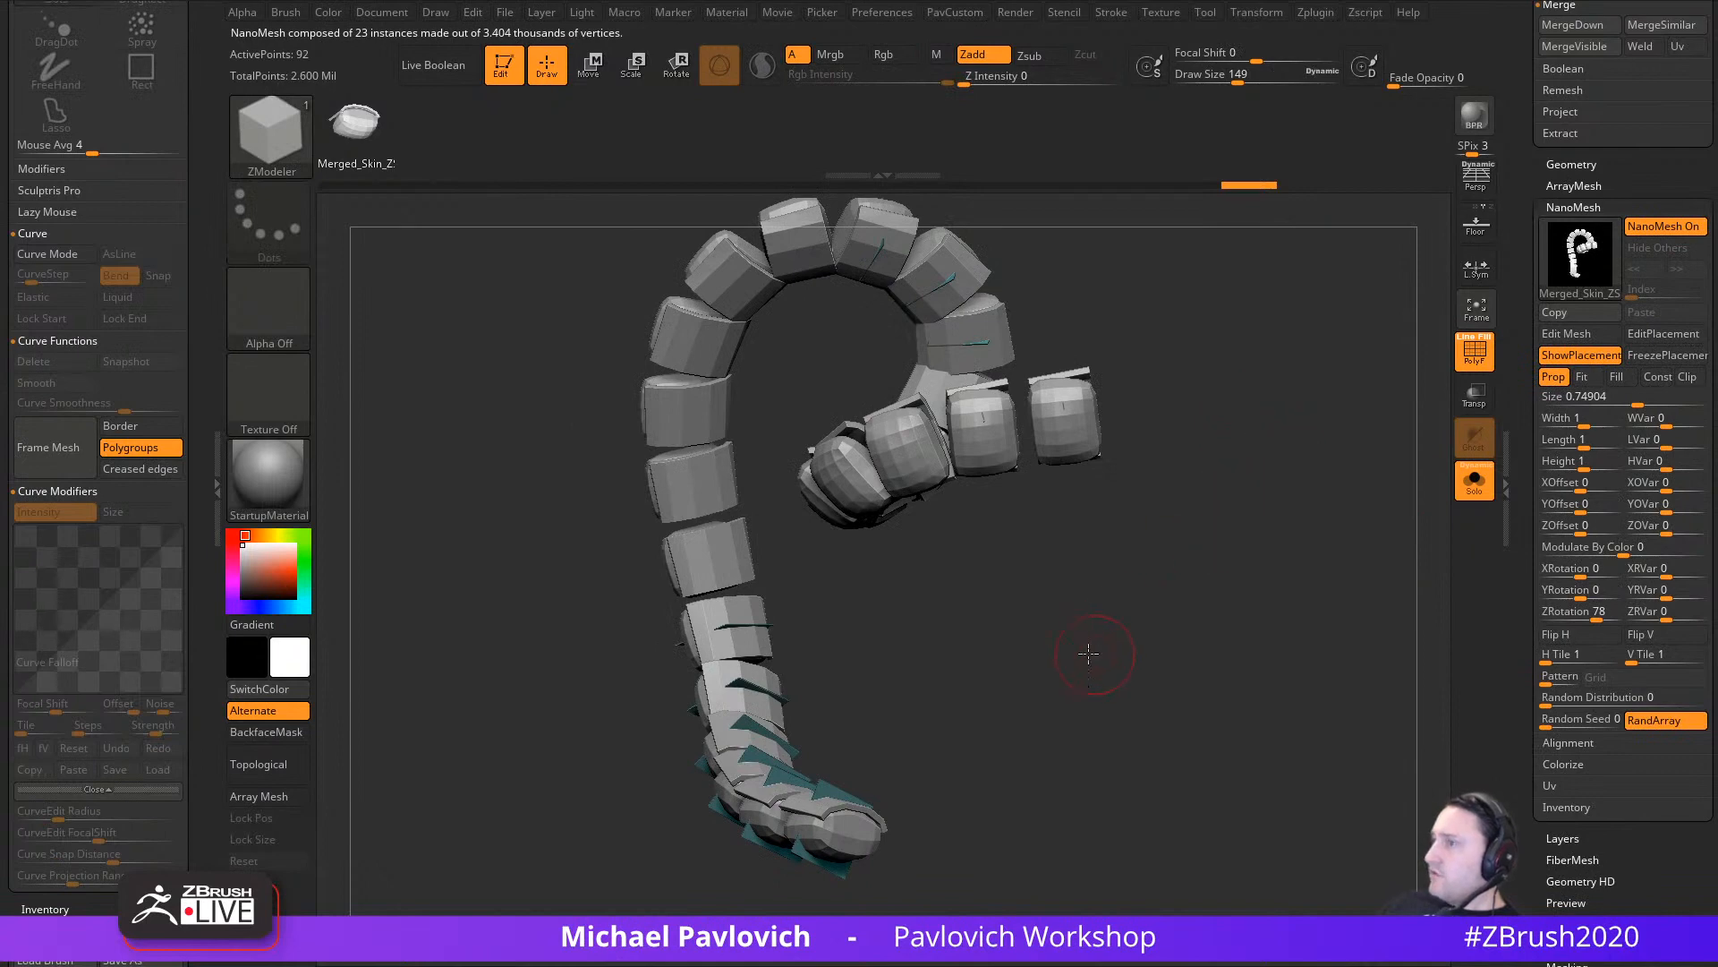
mouse_move(1089, 654)
mouse_down()
mouse_move(1047, 660)
mouse_move(1077, 666)
mouse_up()
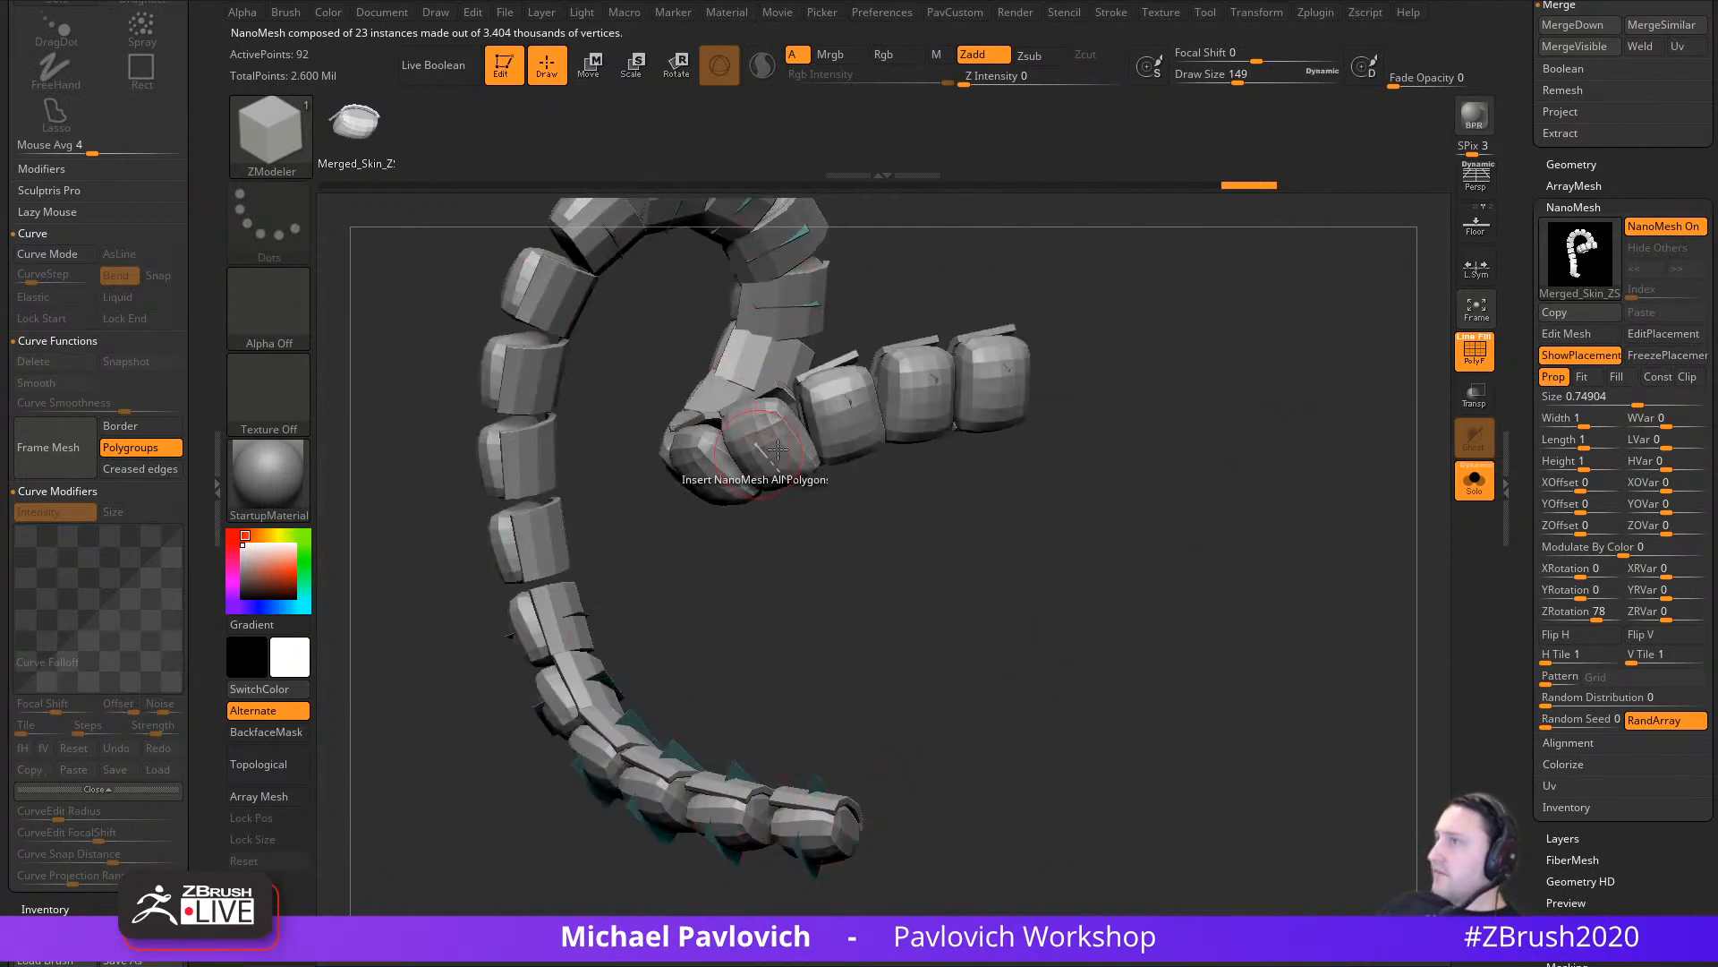
click(1589, 383)
drag(1263, 515, 901, 745)
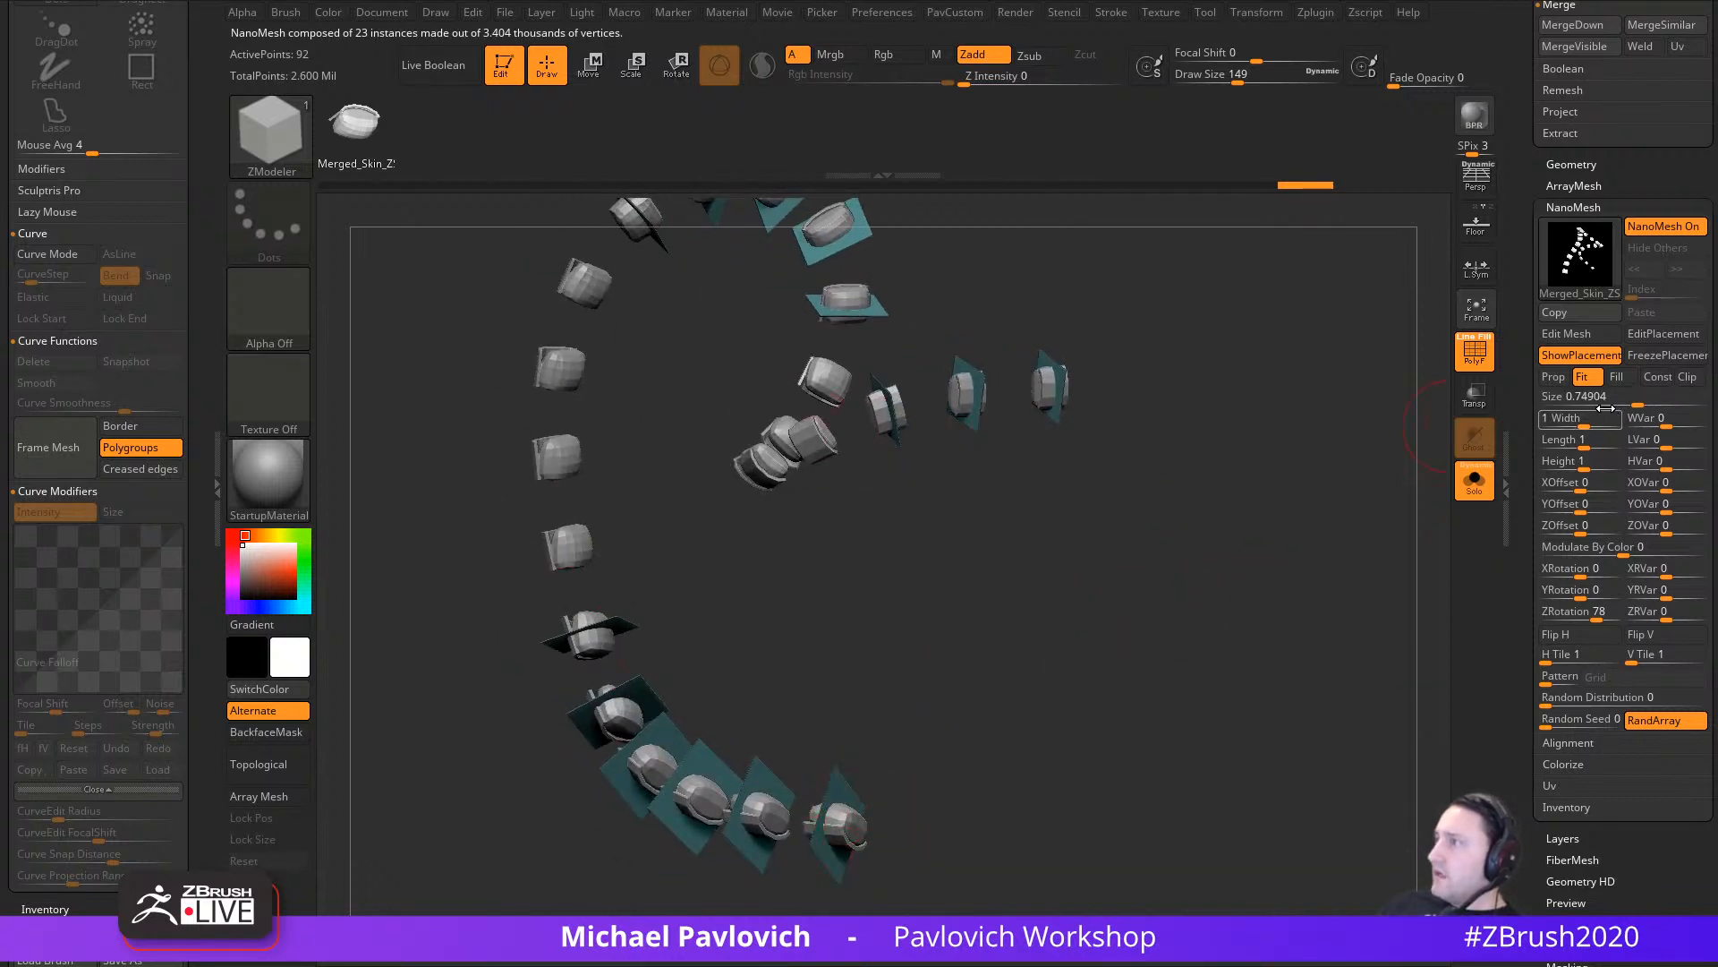
drag(1645, 397, 1653, 397)
drag(1251, 526, 1423, 466)
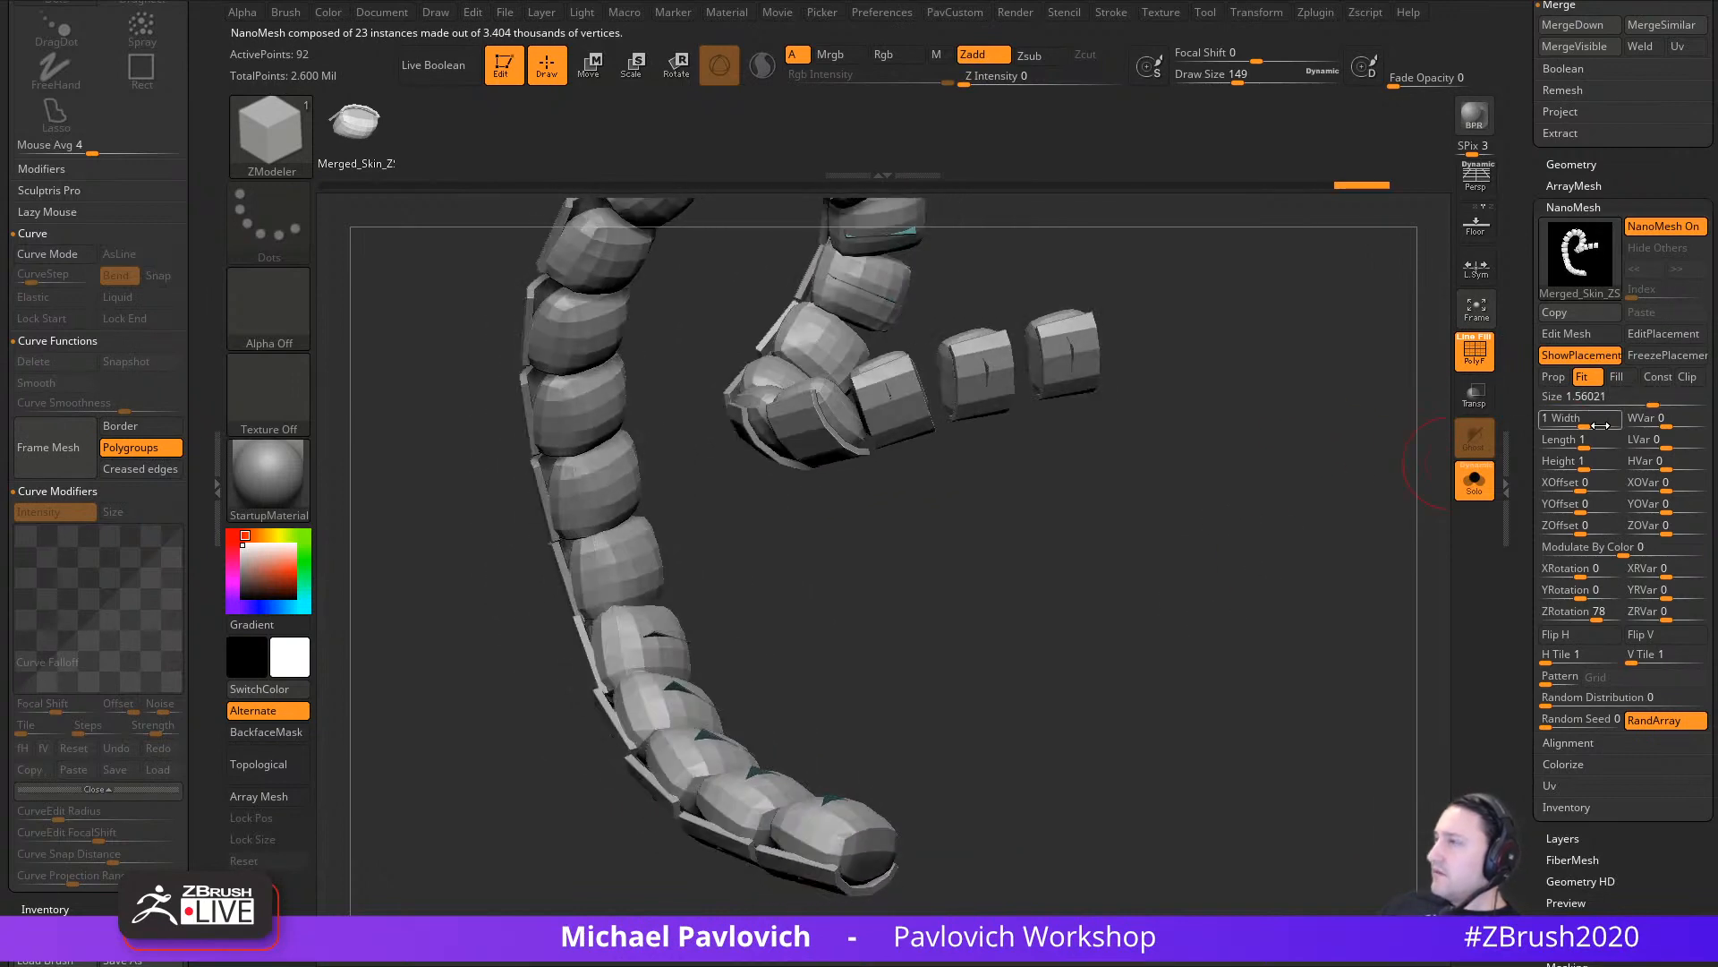
Step: Try the Fill, Const and Prop placement modes on the NanoMesh segments and return to Fit
click(1620, 377)
click(1599, 384)
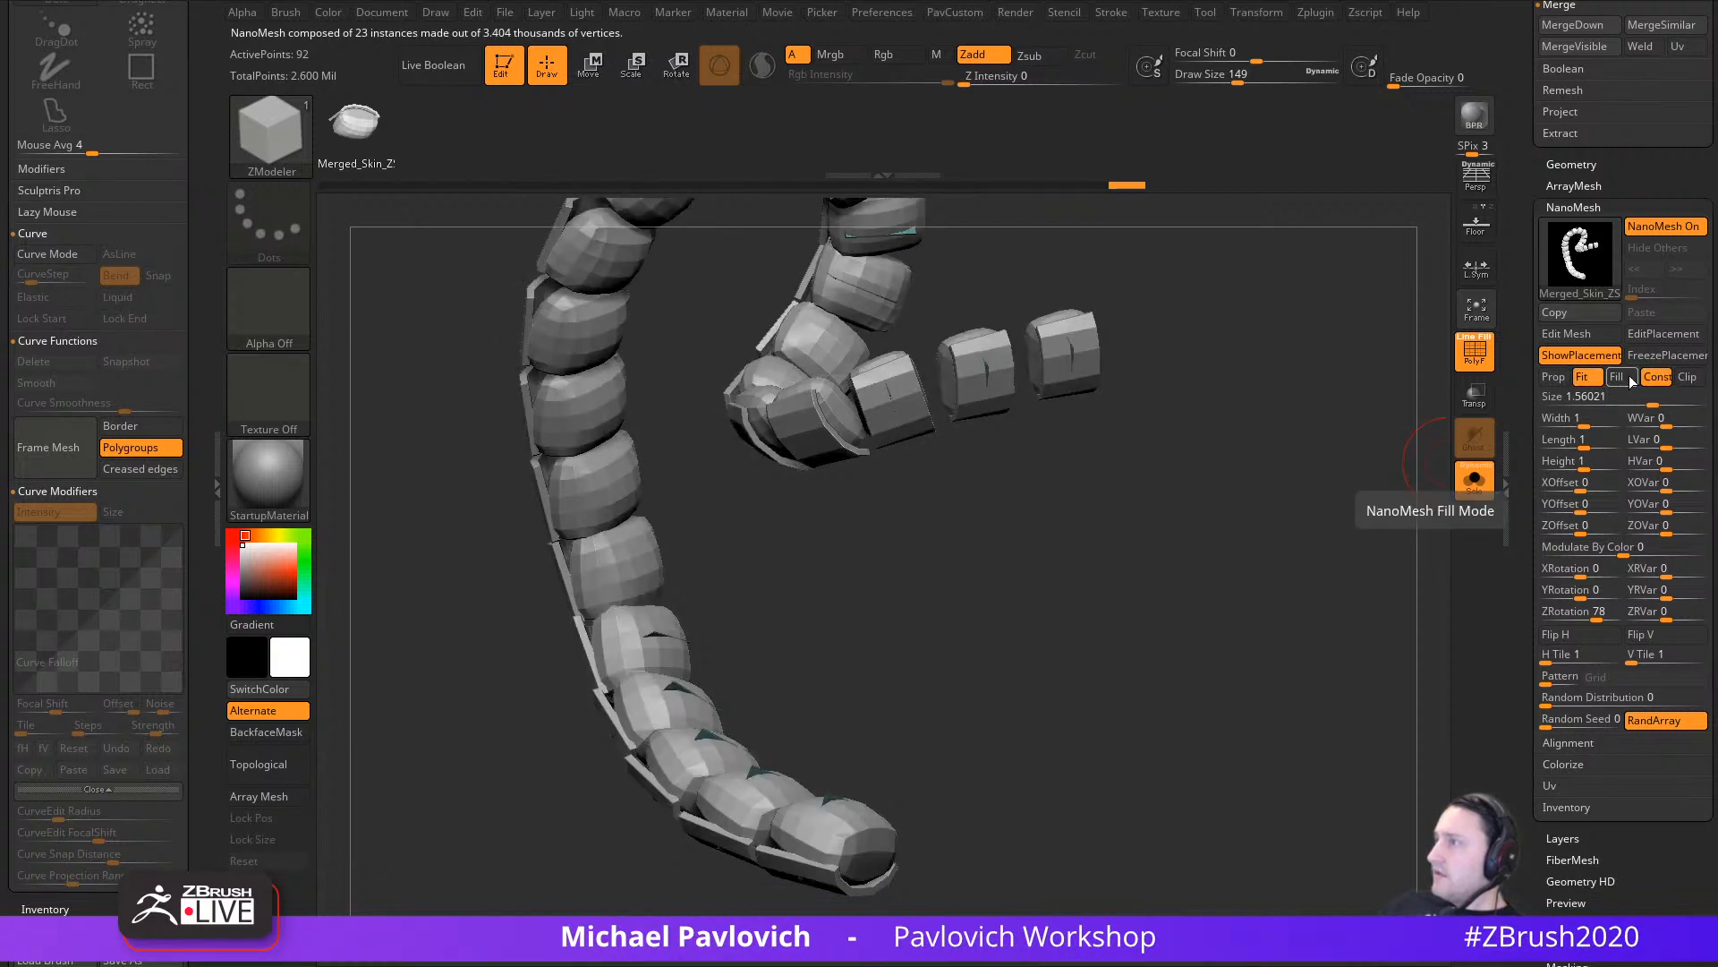
click(1562, 377)
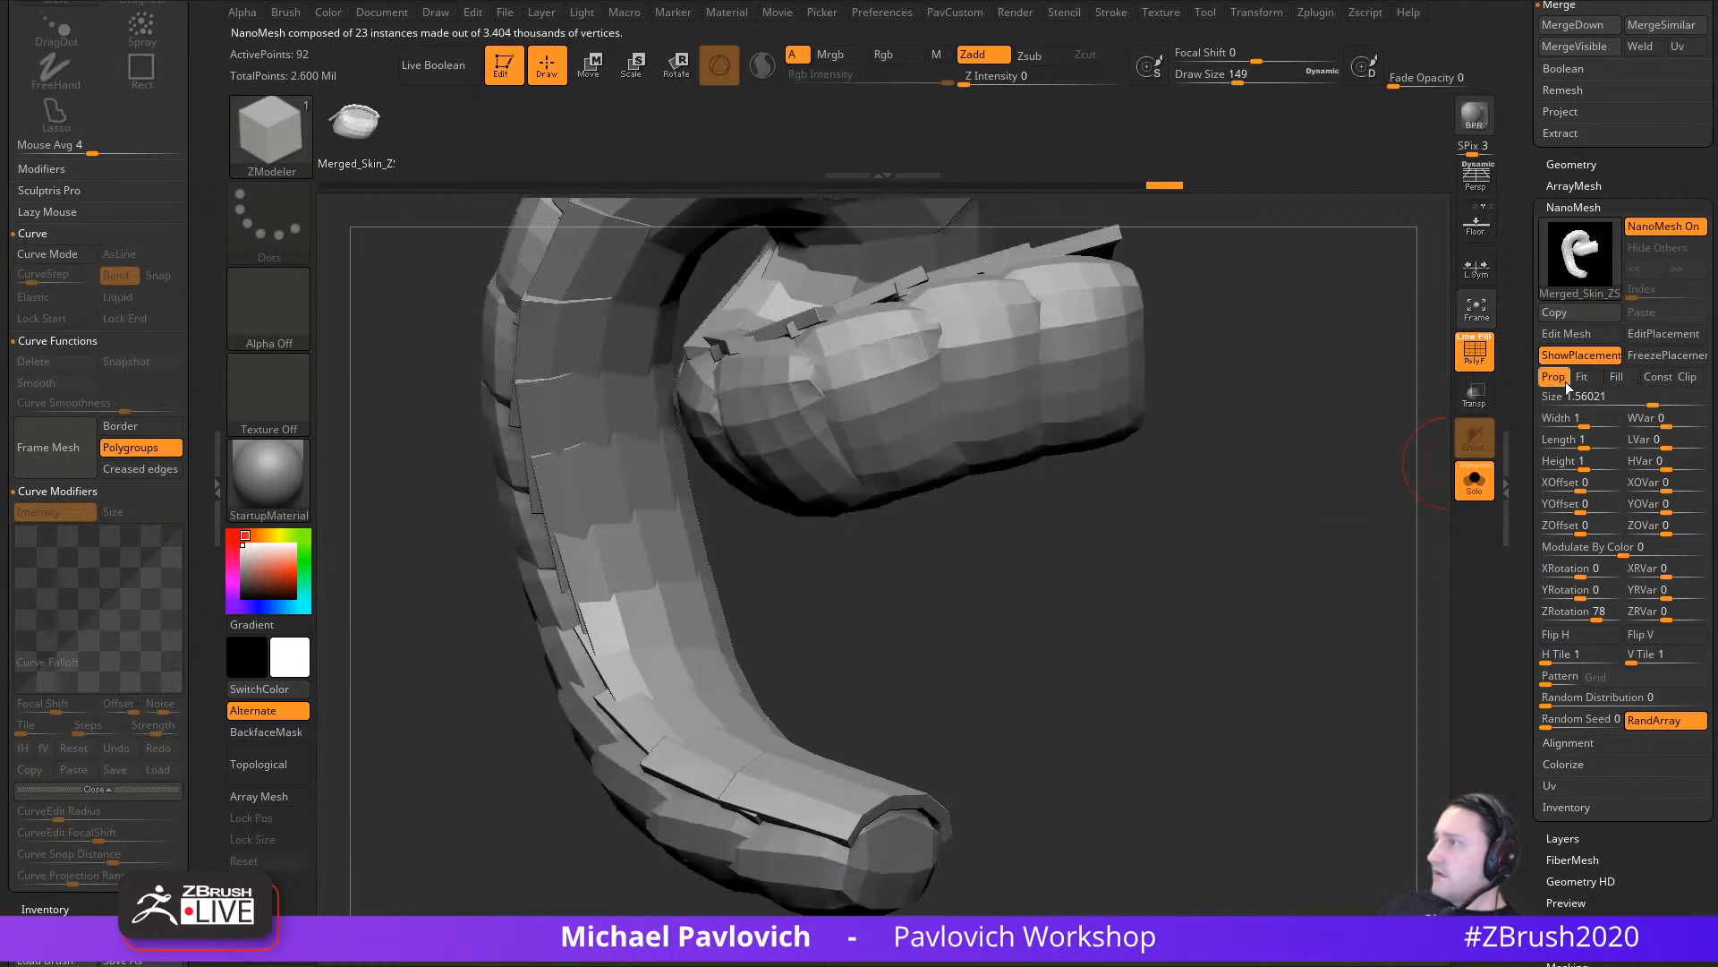
click(1588, 379)
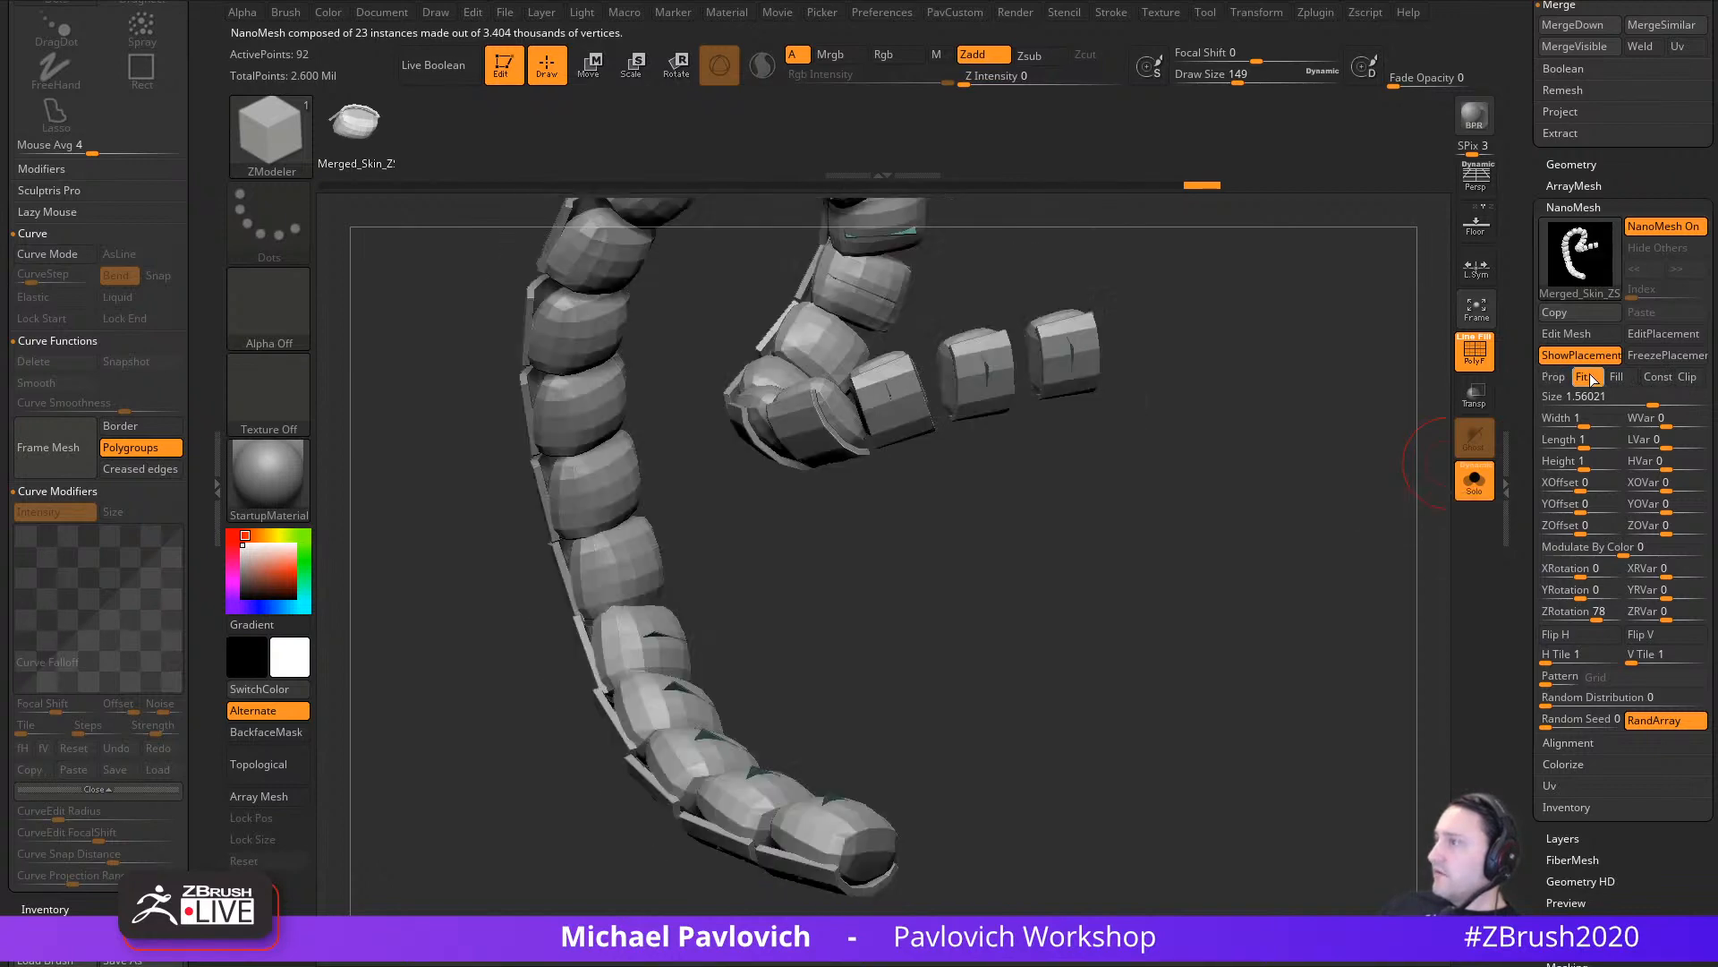
mouse_move(1296, 487)
mouse_down()
mouse_move(1342, 461)
mouse_move(1381, 483)
mouse_move(1310, 459)
mouse_move(1265, 484)
mouse_up()
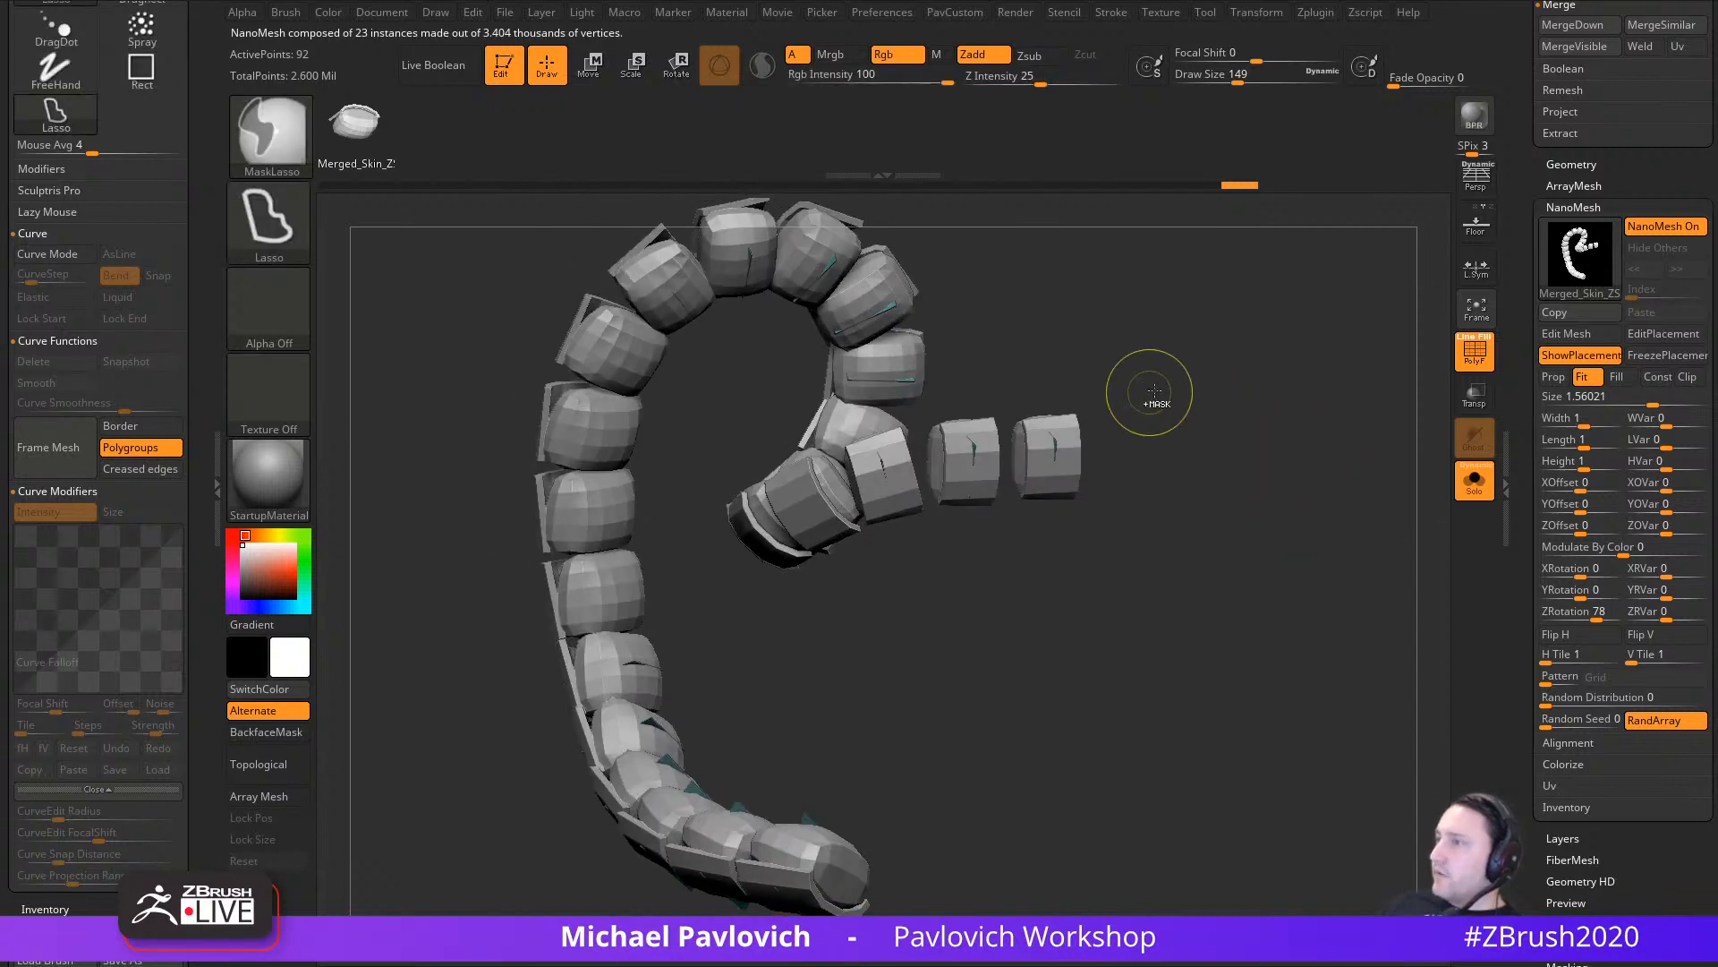
Step: Mask around the end plane of the short arm and move that segment closer to its neighbour
mouse_move(1114, 469)
ctrl+mouse_down()
mouse_move(1007, 448)
mouse_move(1182, 291)
ctrl+mouse_up()
key(w)
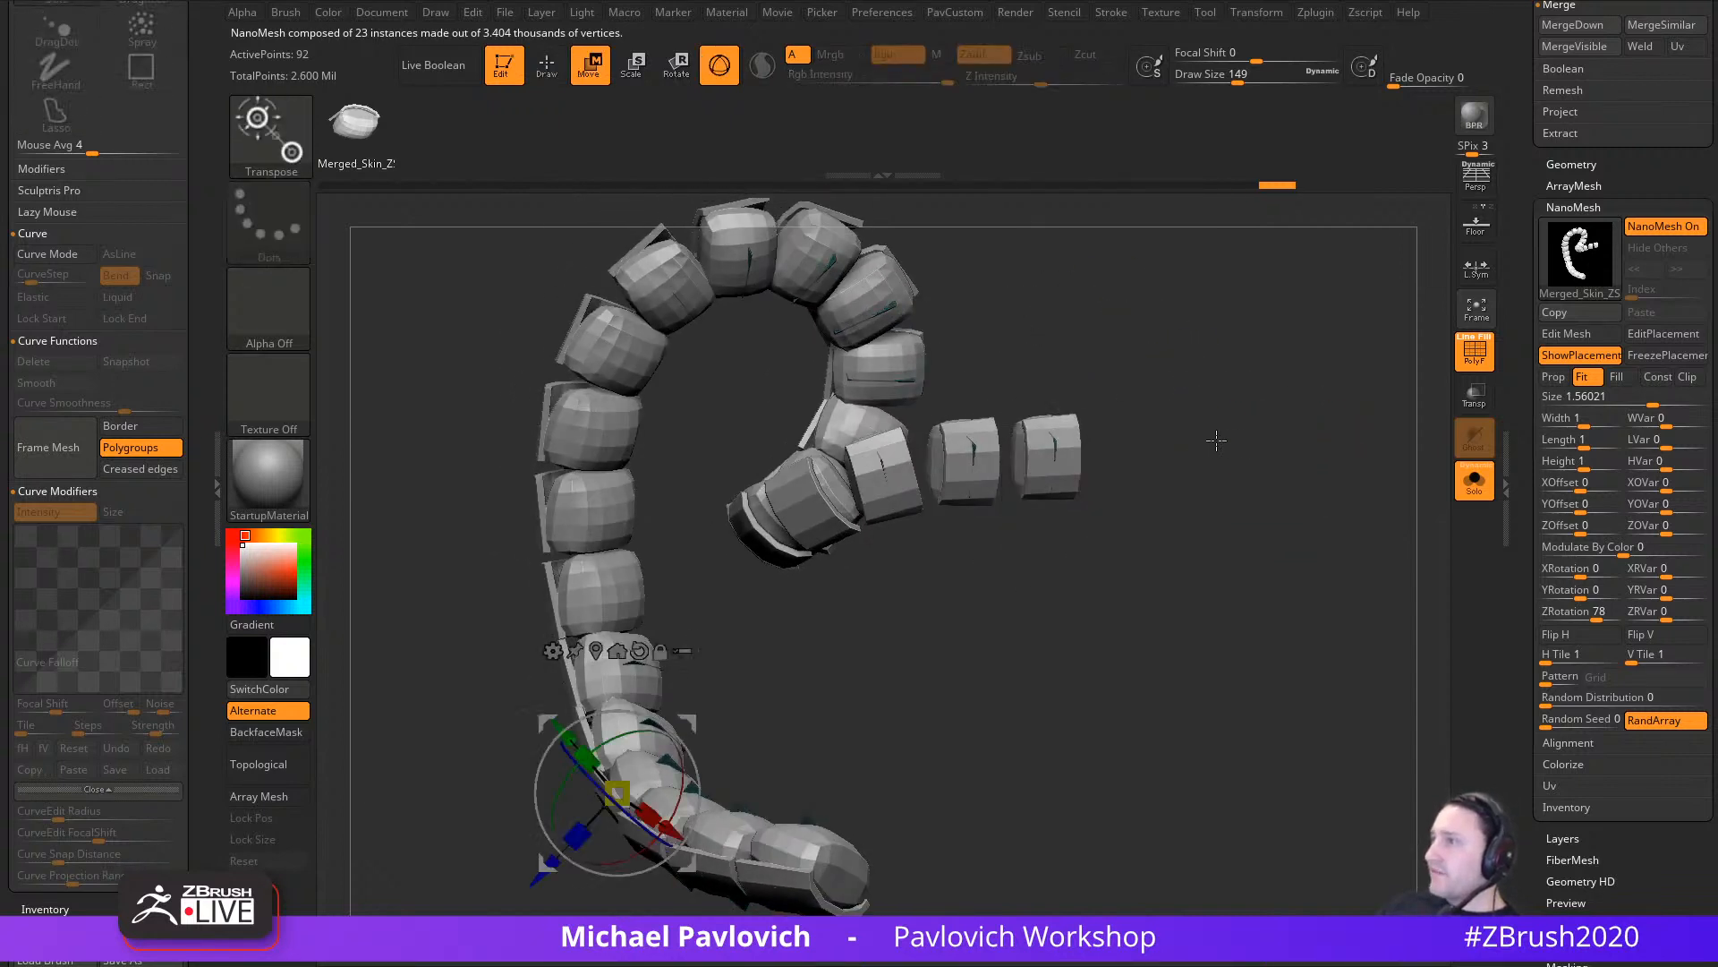
click(602, 651)
mouse_move(1049, 452)
mouse_down()
mouse_move(1102, 448)
mouse_move(975, 455)
mouse_move(1068, 451)
mouse_up()
drag(1109, 383, 1081, 385)
key(q)
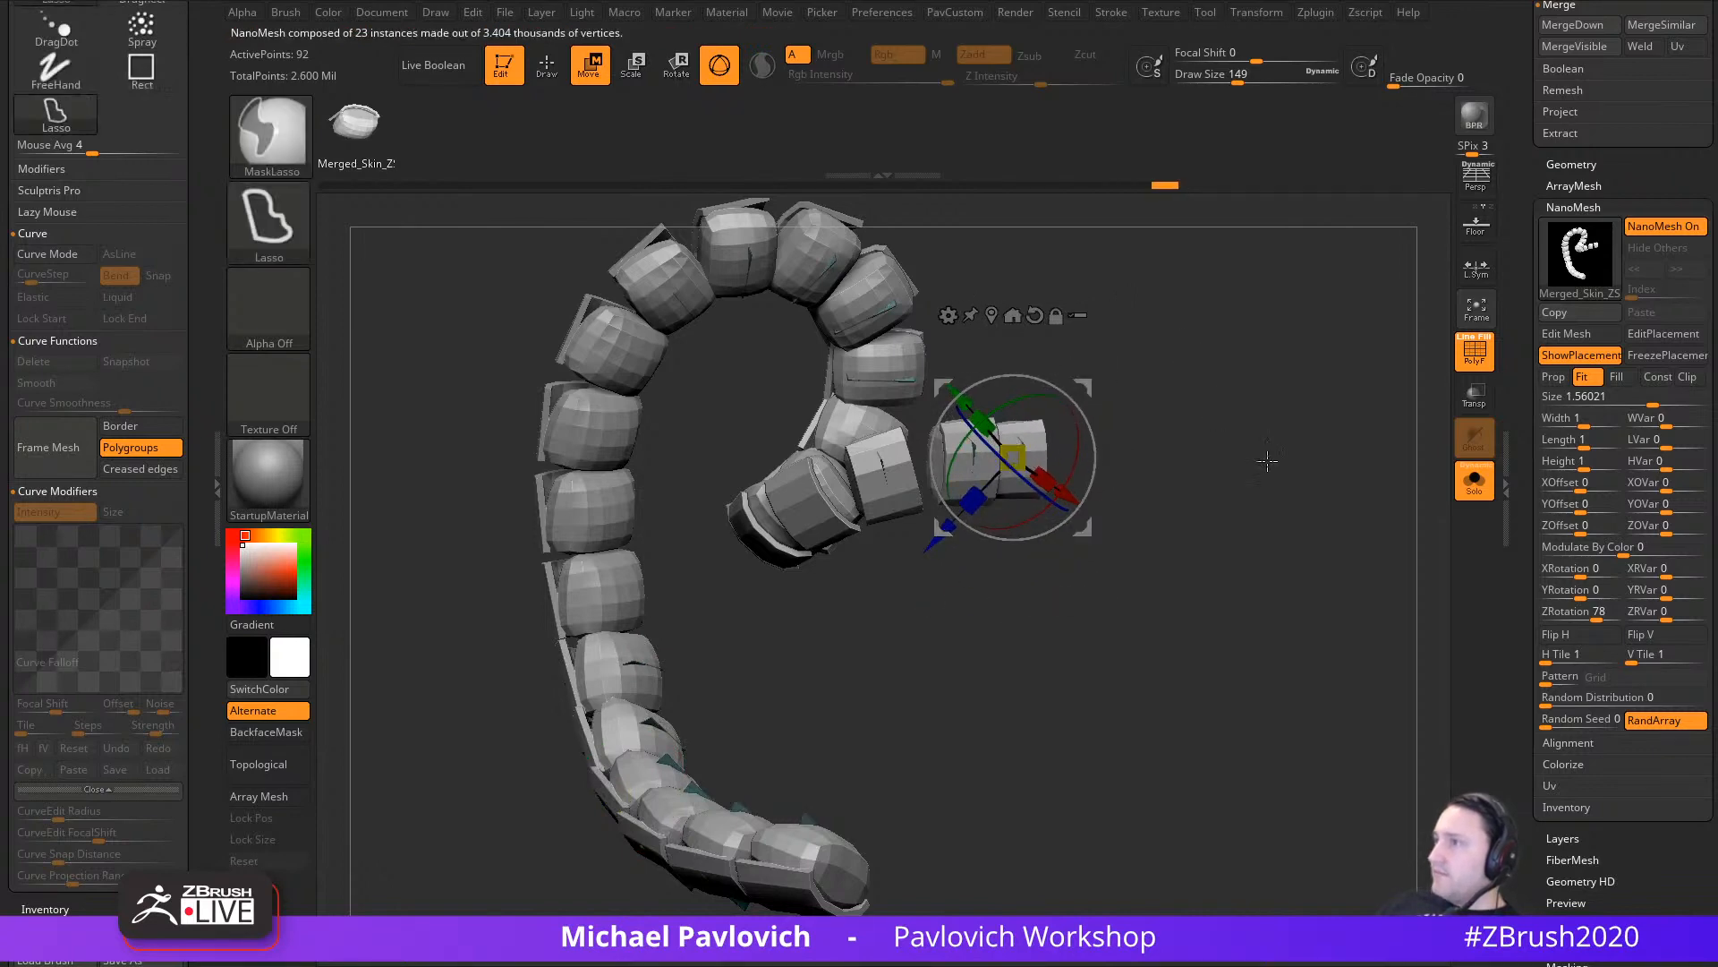
Step: Turn off Solo and show the other subtools with the NanoMesh body, keeping the old legged body Skin_ZSphere2 hidden
mouse_move(1235, 476)
mouse_down()
mouse_move(1273, 478)
mouse_move(1160, 476)
mouse_move(1448, 479)
mouse_move(1314, 489)
mouse_up()
click(1474, 483)
drag(1351, 568, 1432, 537)
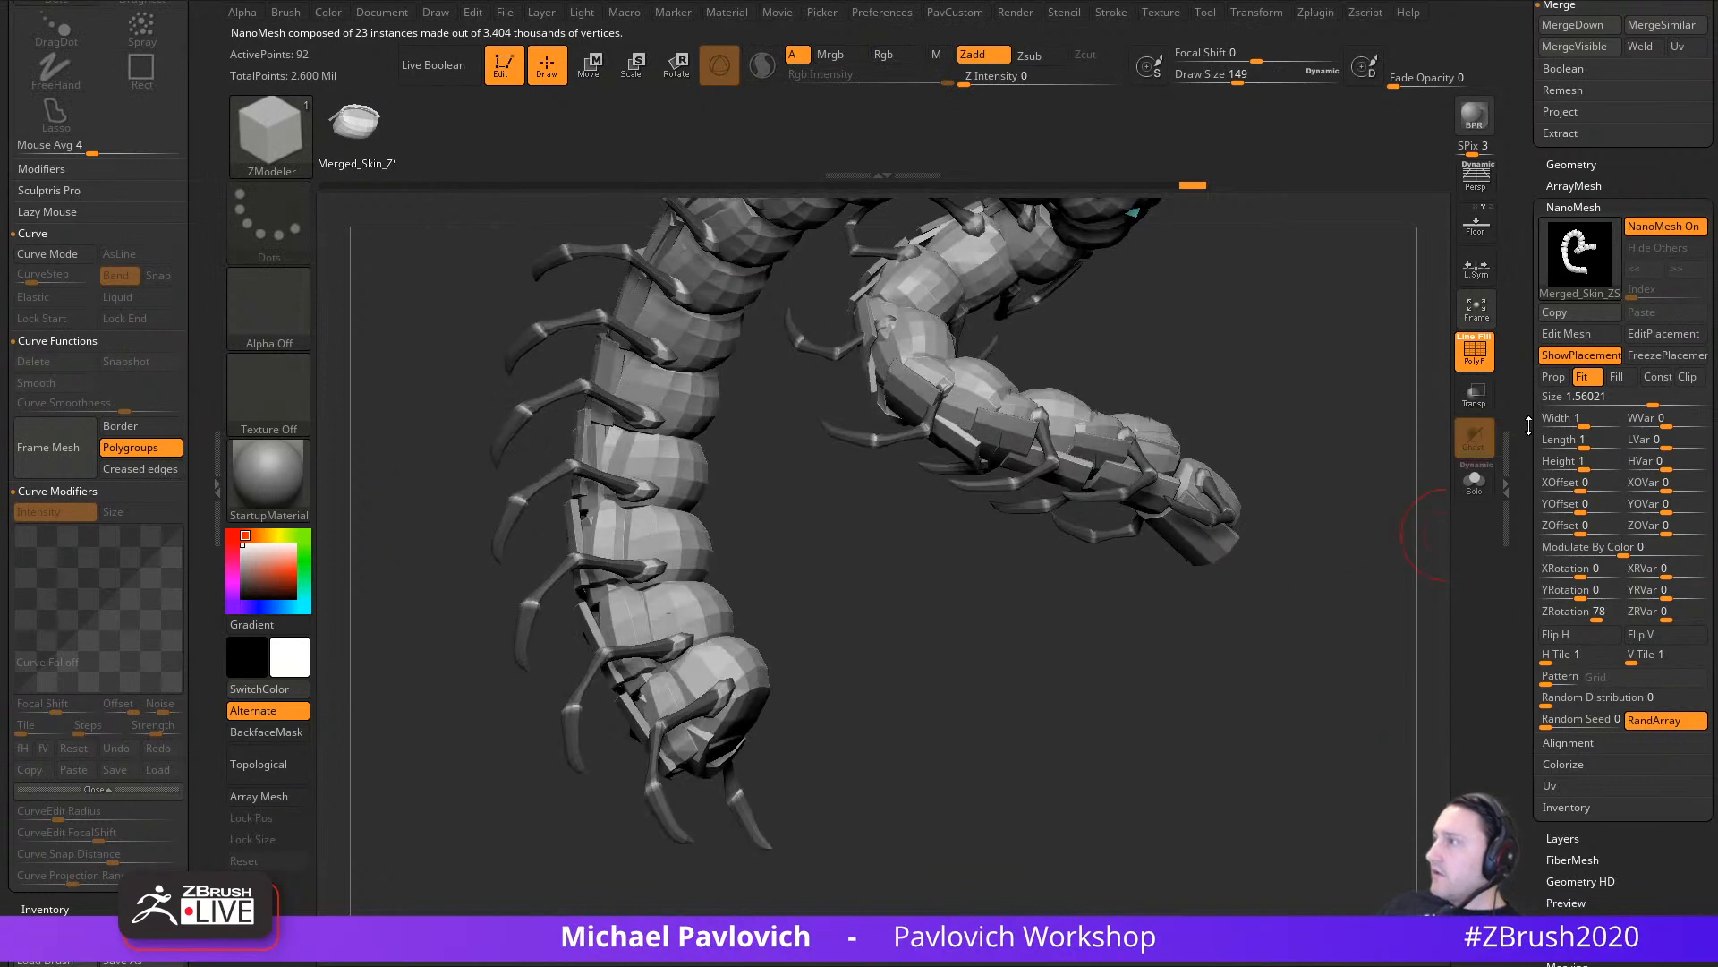
drag(1529, 426, 1496, 706)
click(1701, 737)
drag(1279, 680, 1513, 689)
drag(1289, 582, 1343, 649)
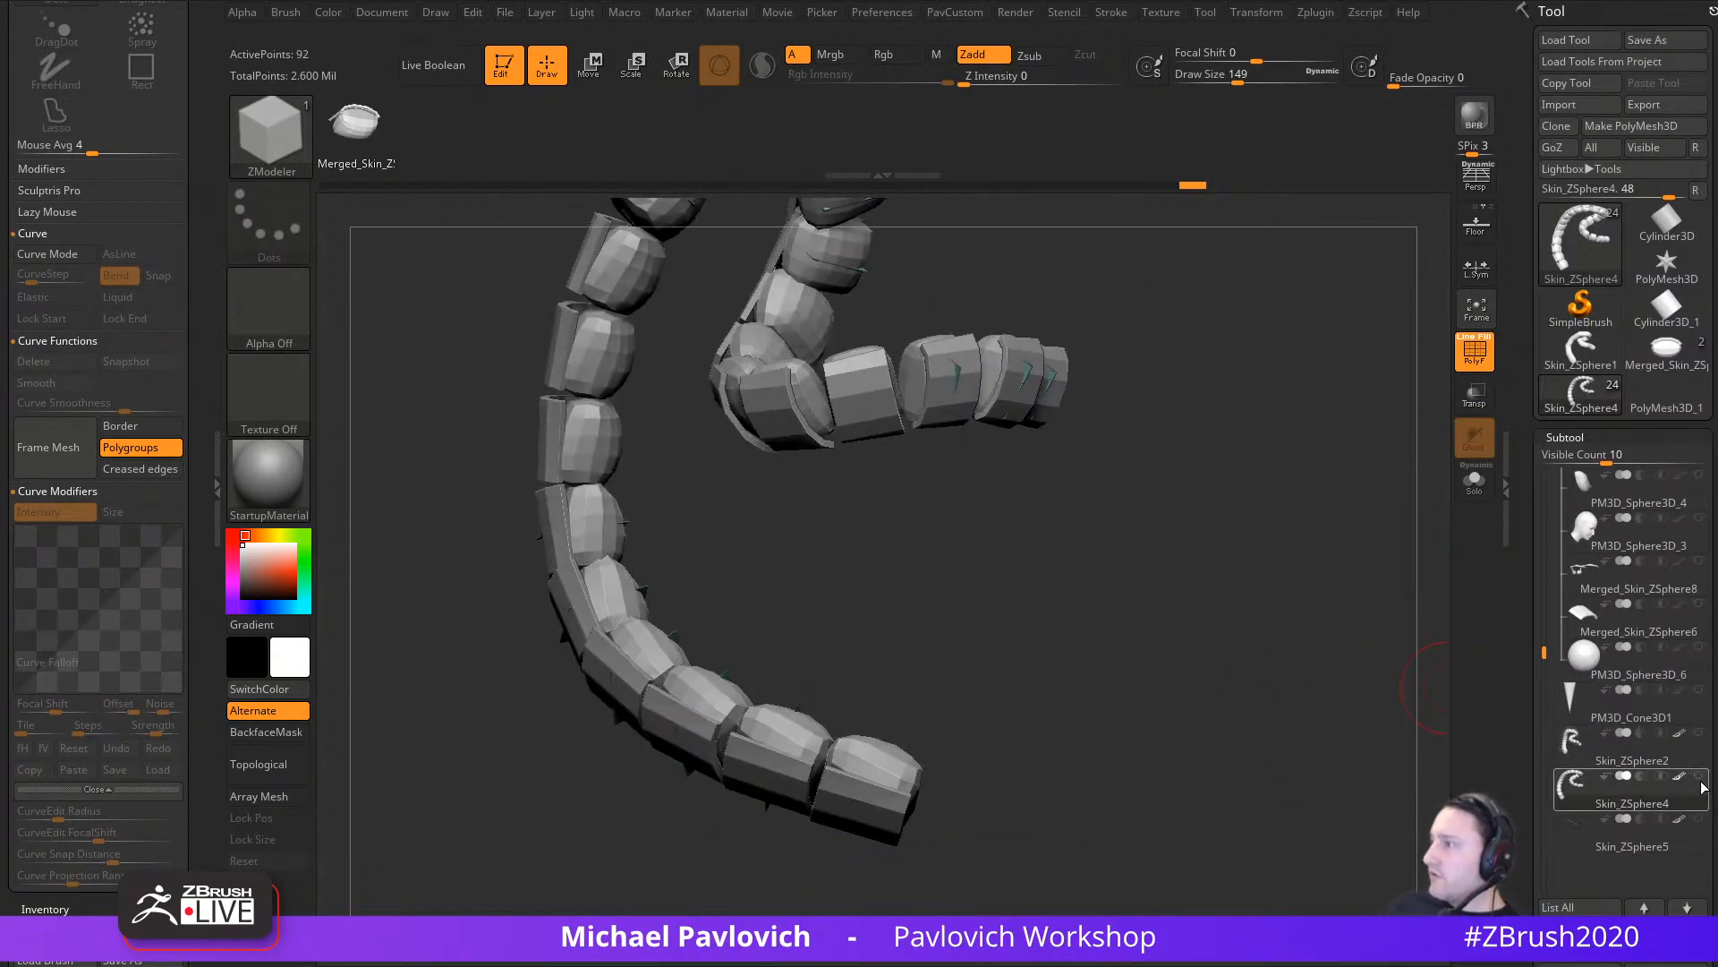
shift+click(1700, 776)
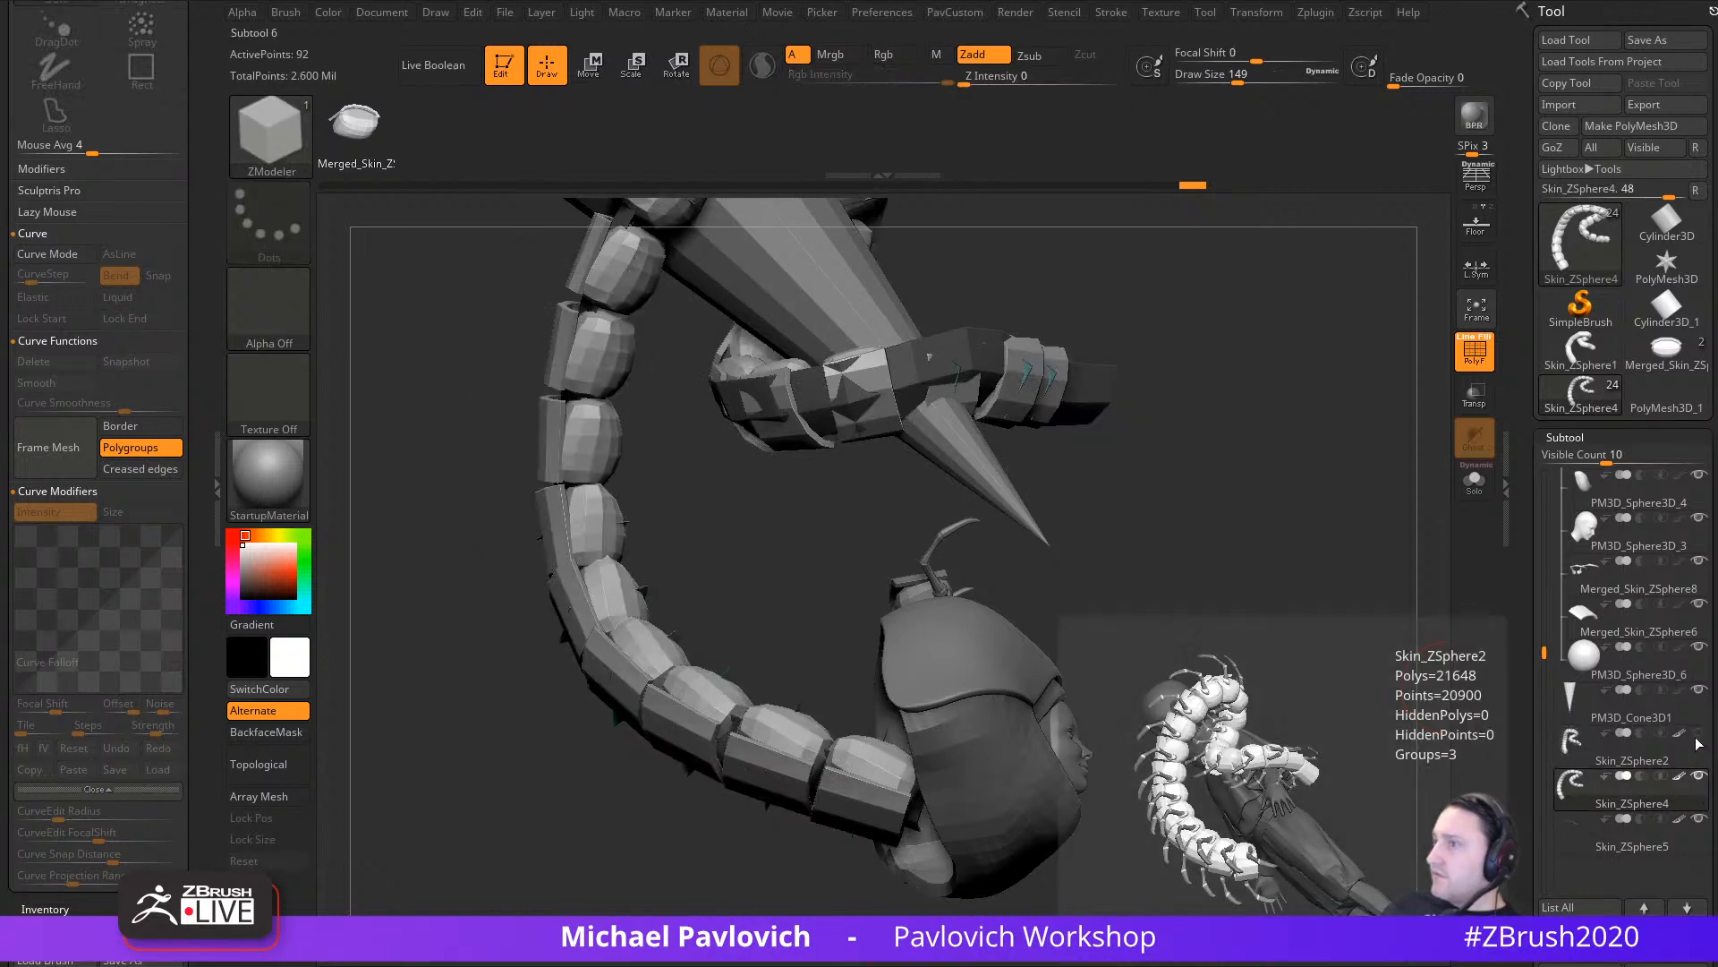
Step: Set the body NanoMesh's Z rotation to -117 and its size to about 1.84
drag(1262, 567, 1292, 495)
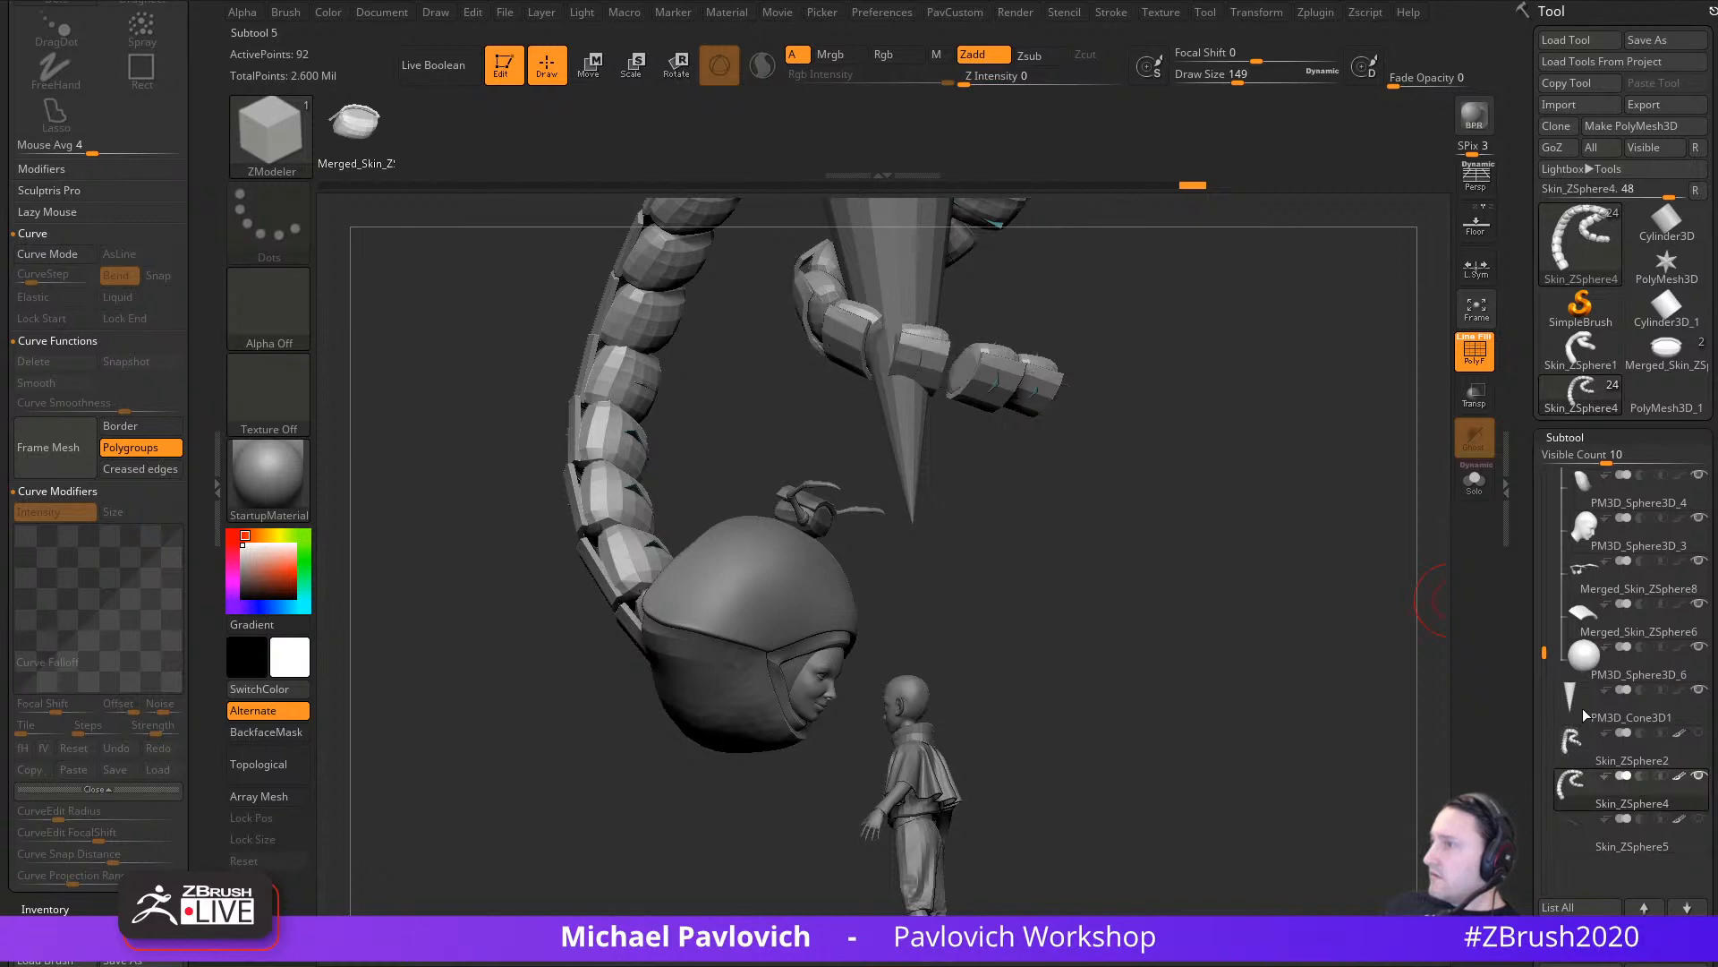
drag(1342, 618, 1080, 702)
drag(1529, 650, 1519, 289)
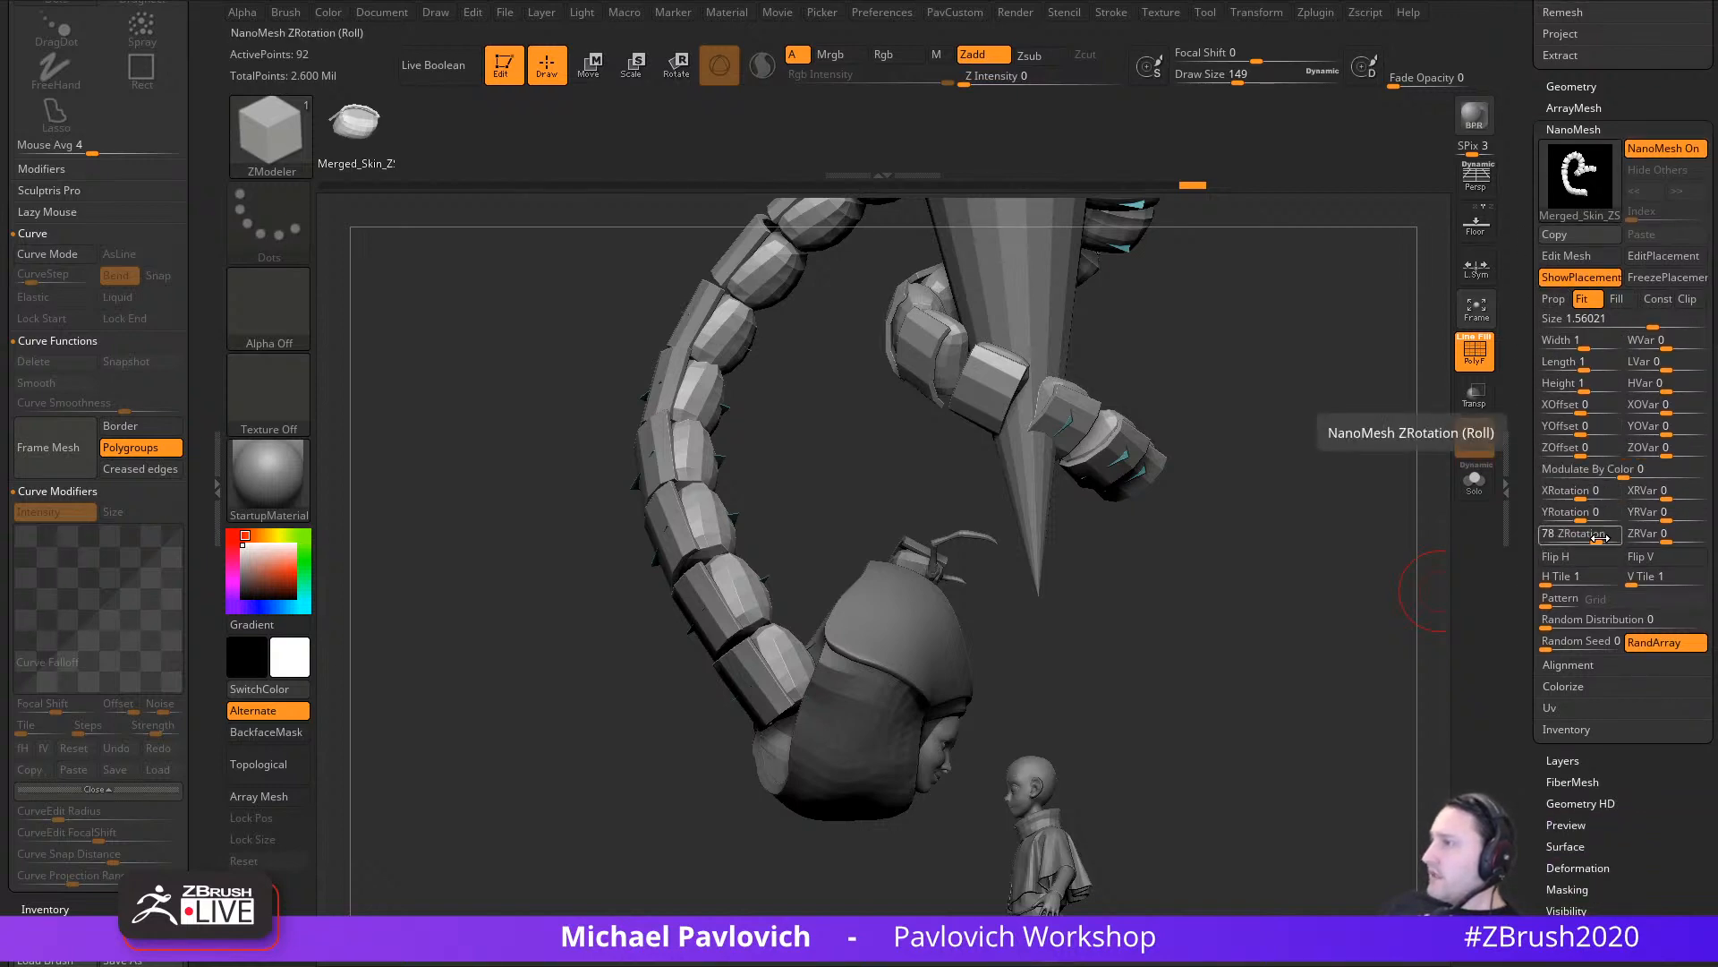
drag(1599, 537, 1559, 556)
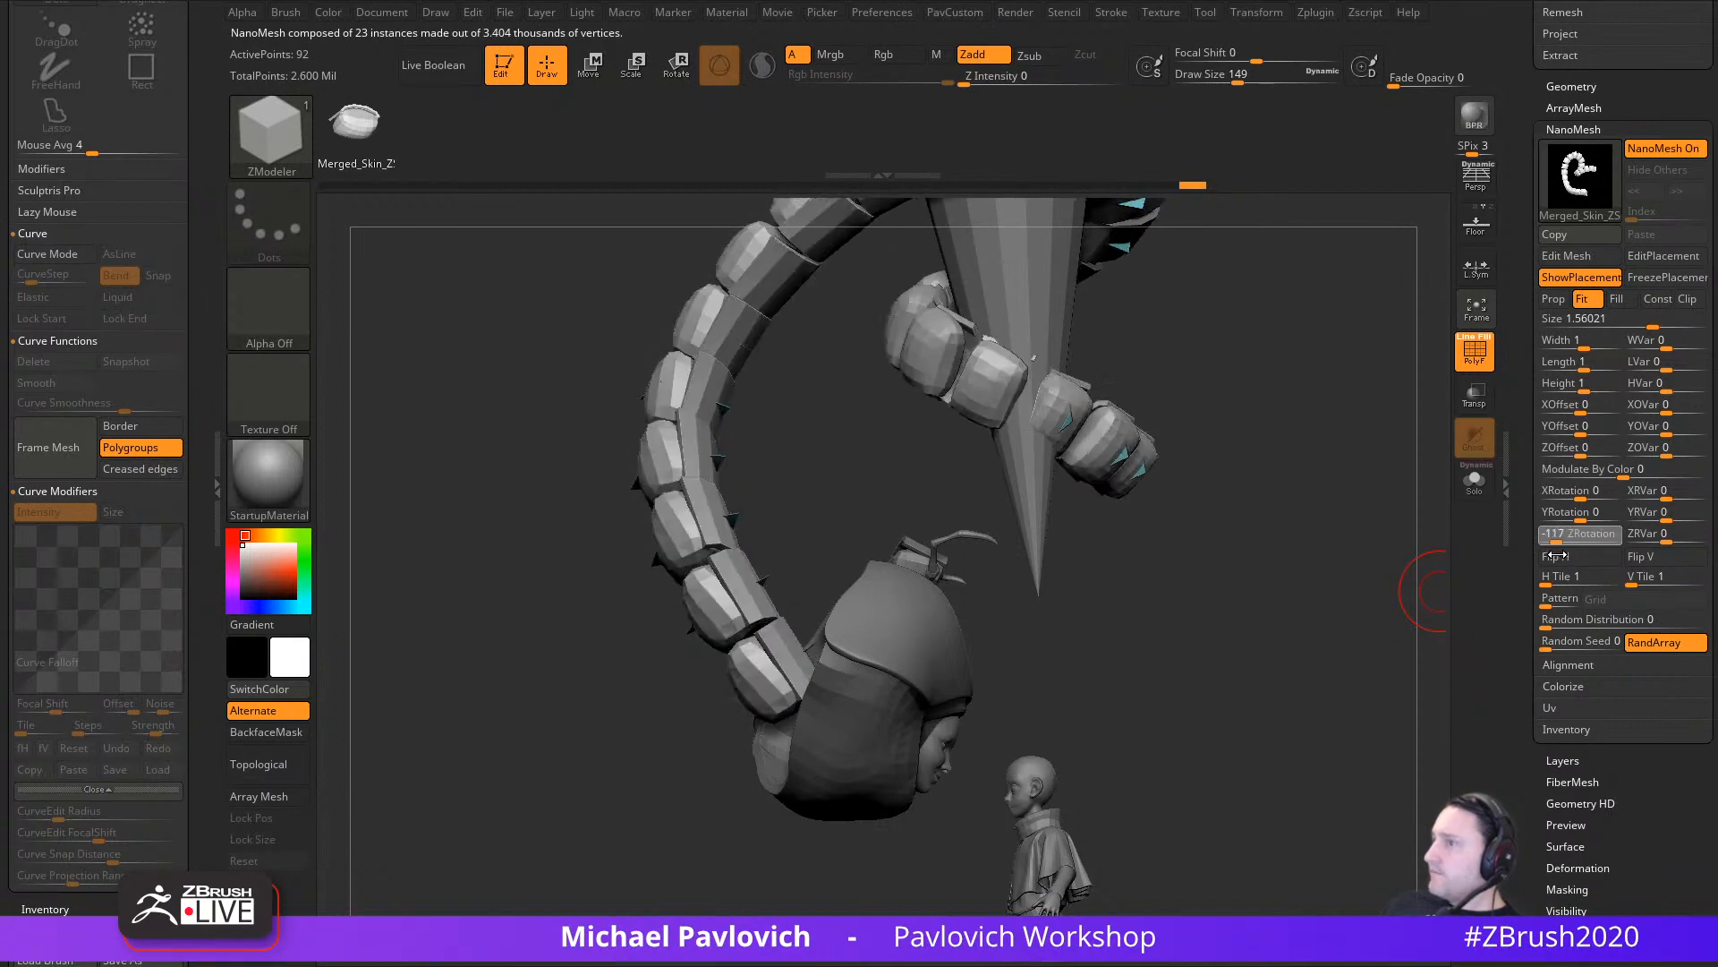
drag(1261, 623, 1361, 604)
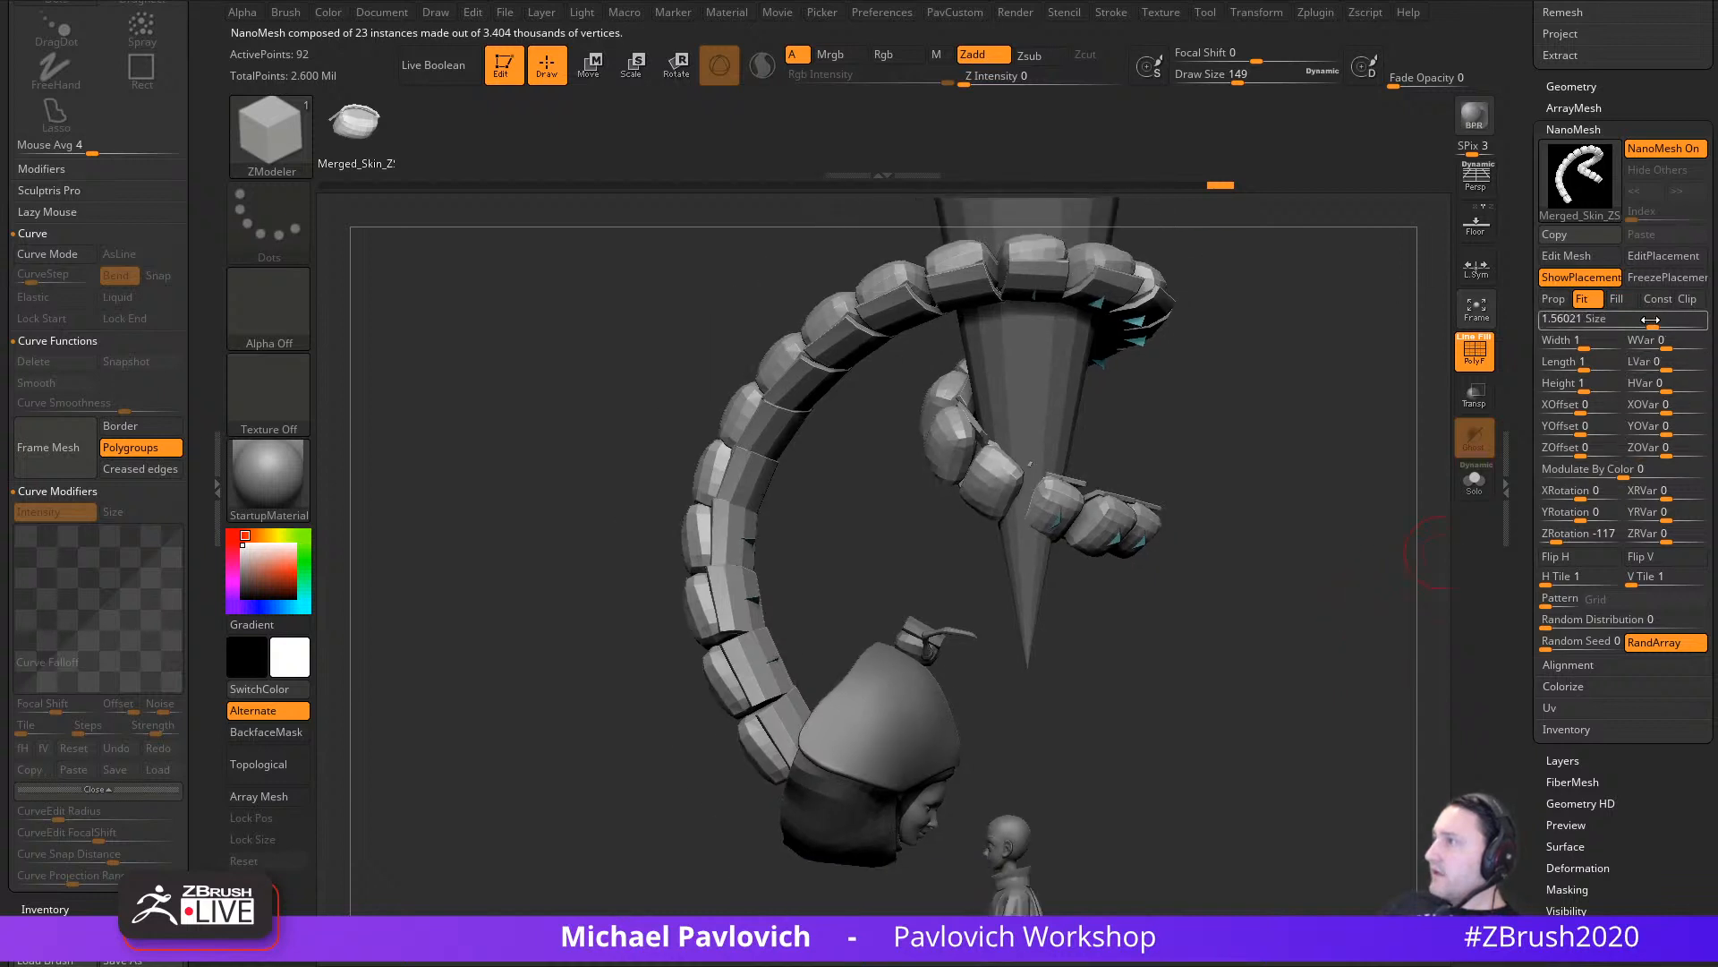
drag(1655, 321, 1655, 321)
drag(1277, 573, 1335, 562)
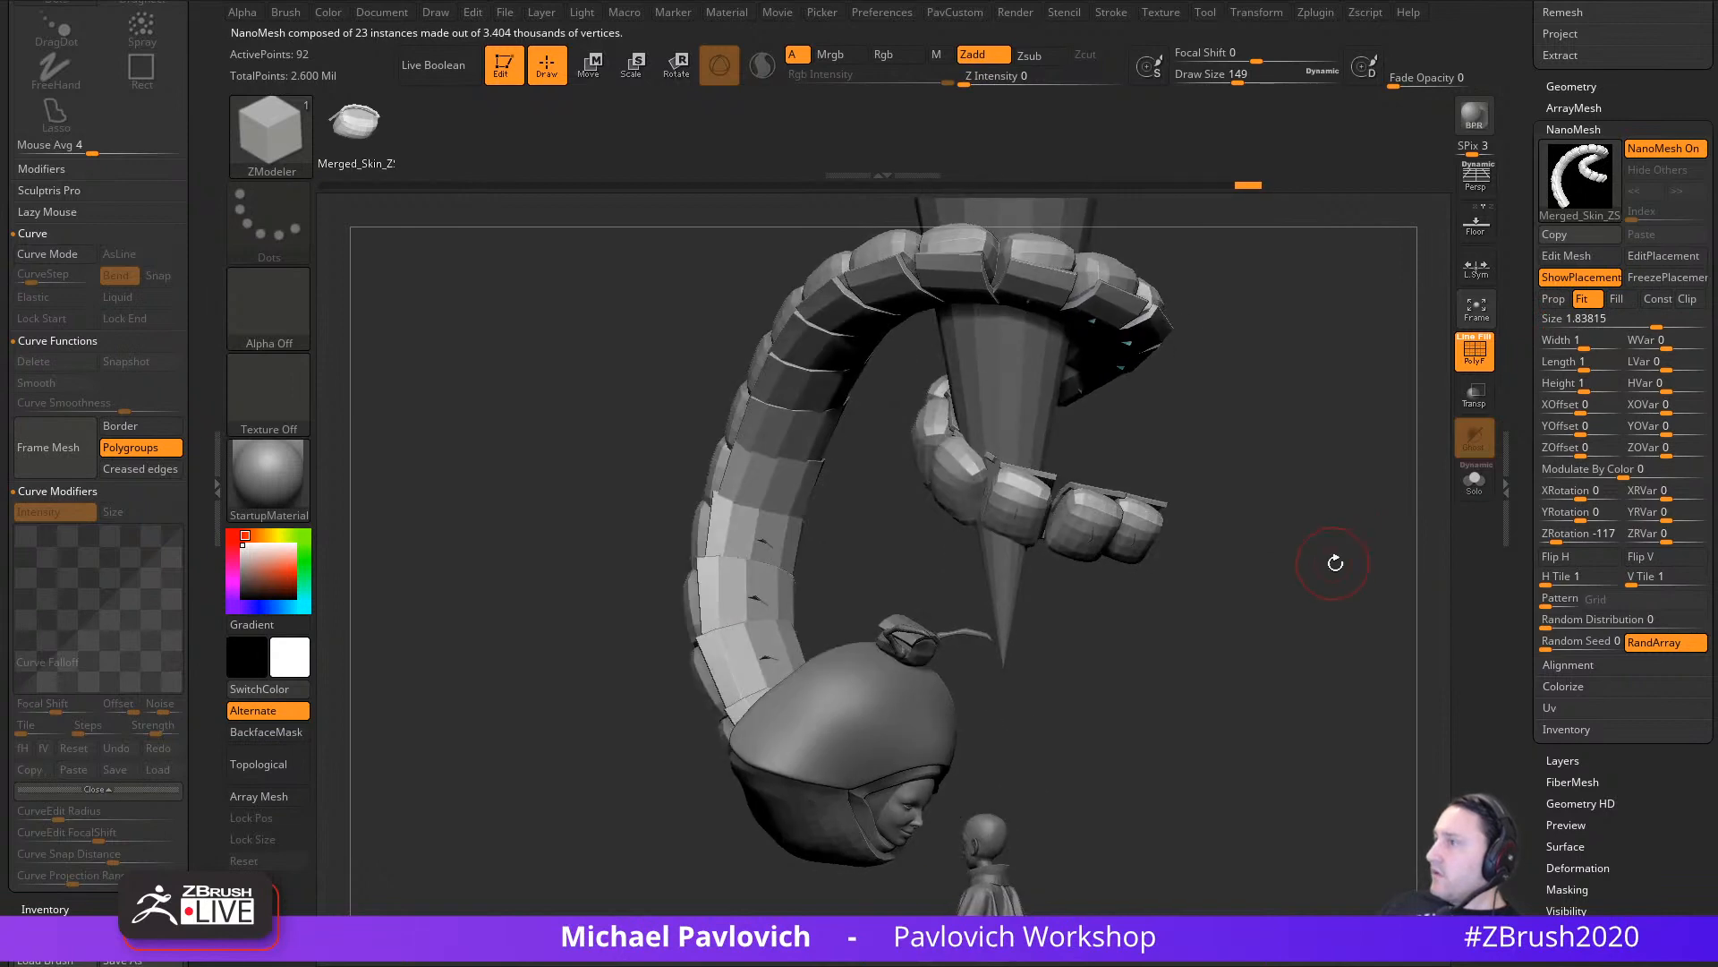
Step: Open the NanoMesh source segment for mesh editing, isolate it with Solo and choose the Move brush
click(1566, 256)
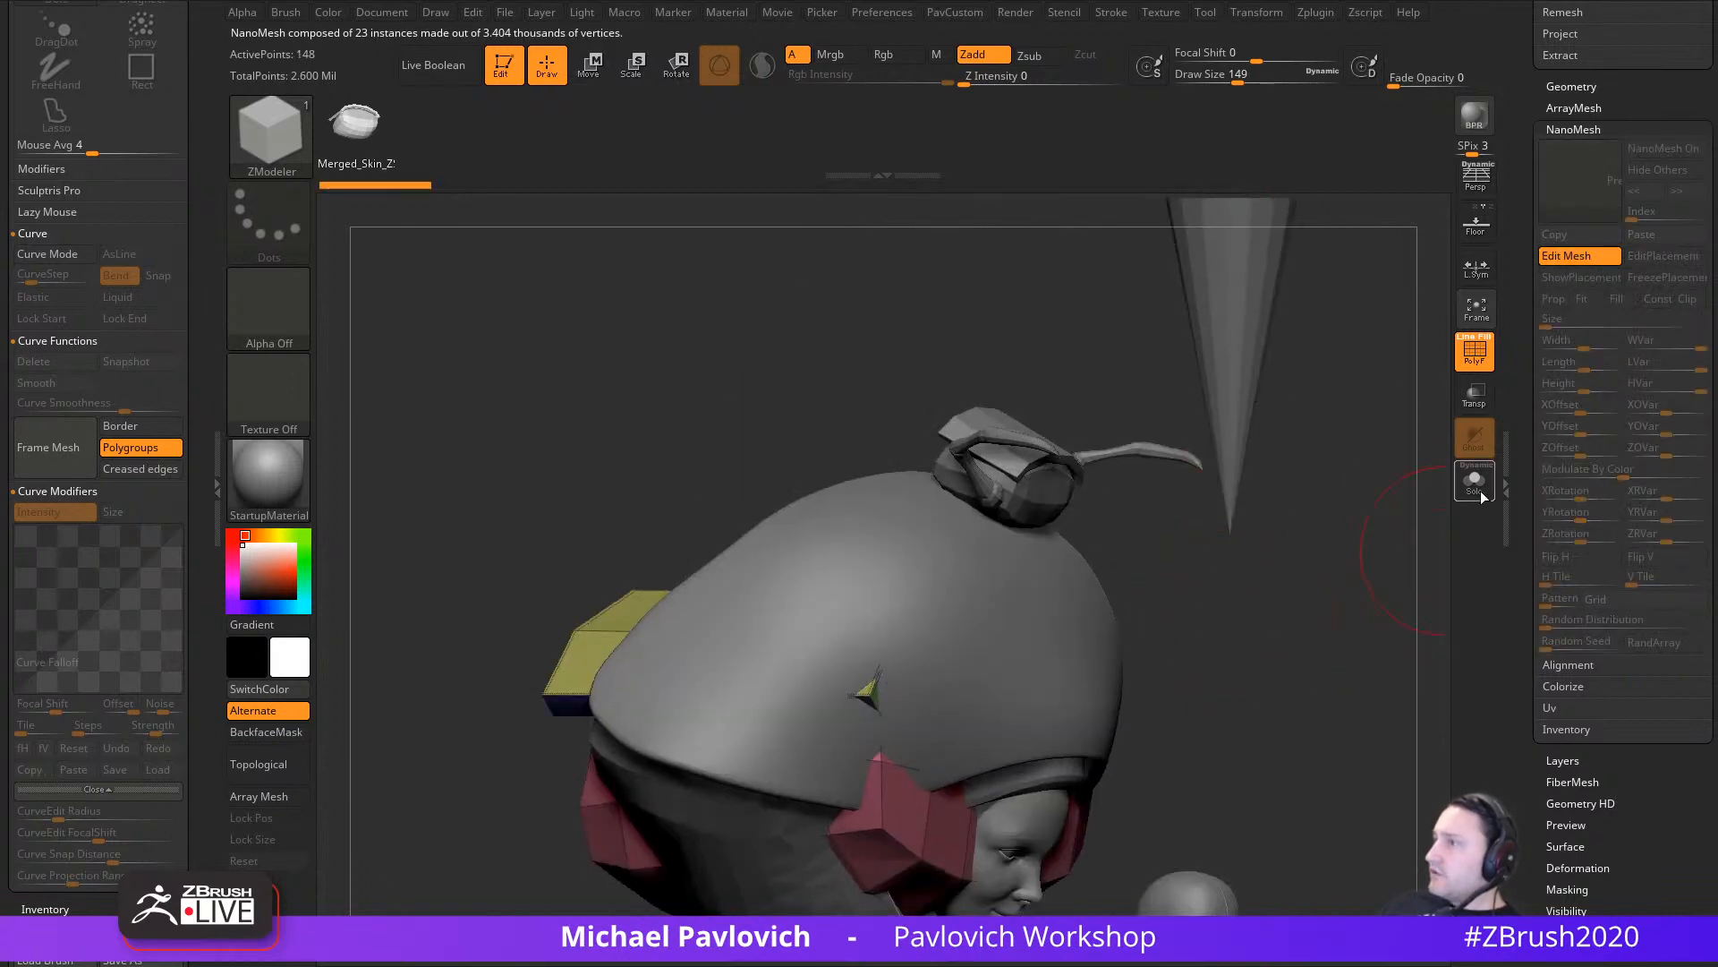
mouse_move(1357, 498)
mouse_down()
mouse_move(1166, 452)
mouse_move(1212, 548)
mouse_move(1325, 508)
mouse_move(1300, 548)
mouse_move(1342, 560)
mouse_move(1151, 510)
mouse_move(1207, 489)
mouse_move(1197, 510)
mouse_up()
key(s)
drag(1166, 600, 1193, 598)
key(b)
key(m)
key(v)
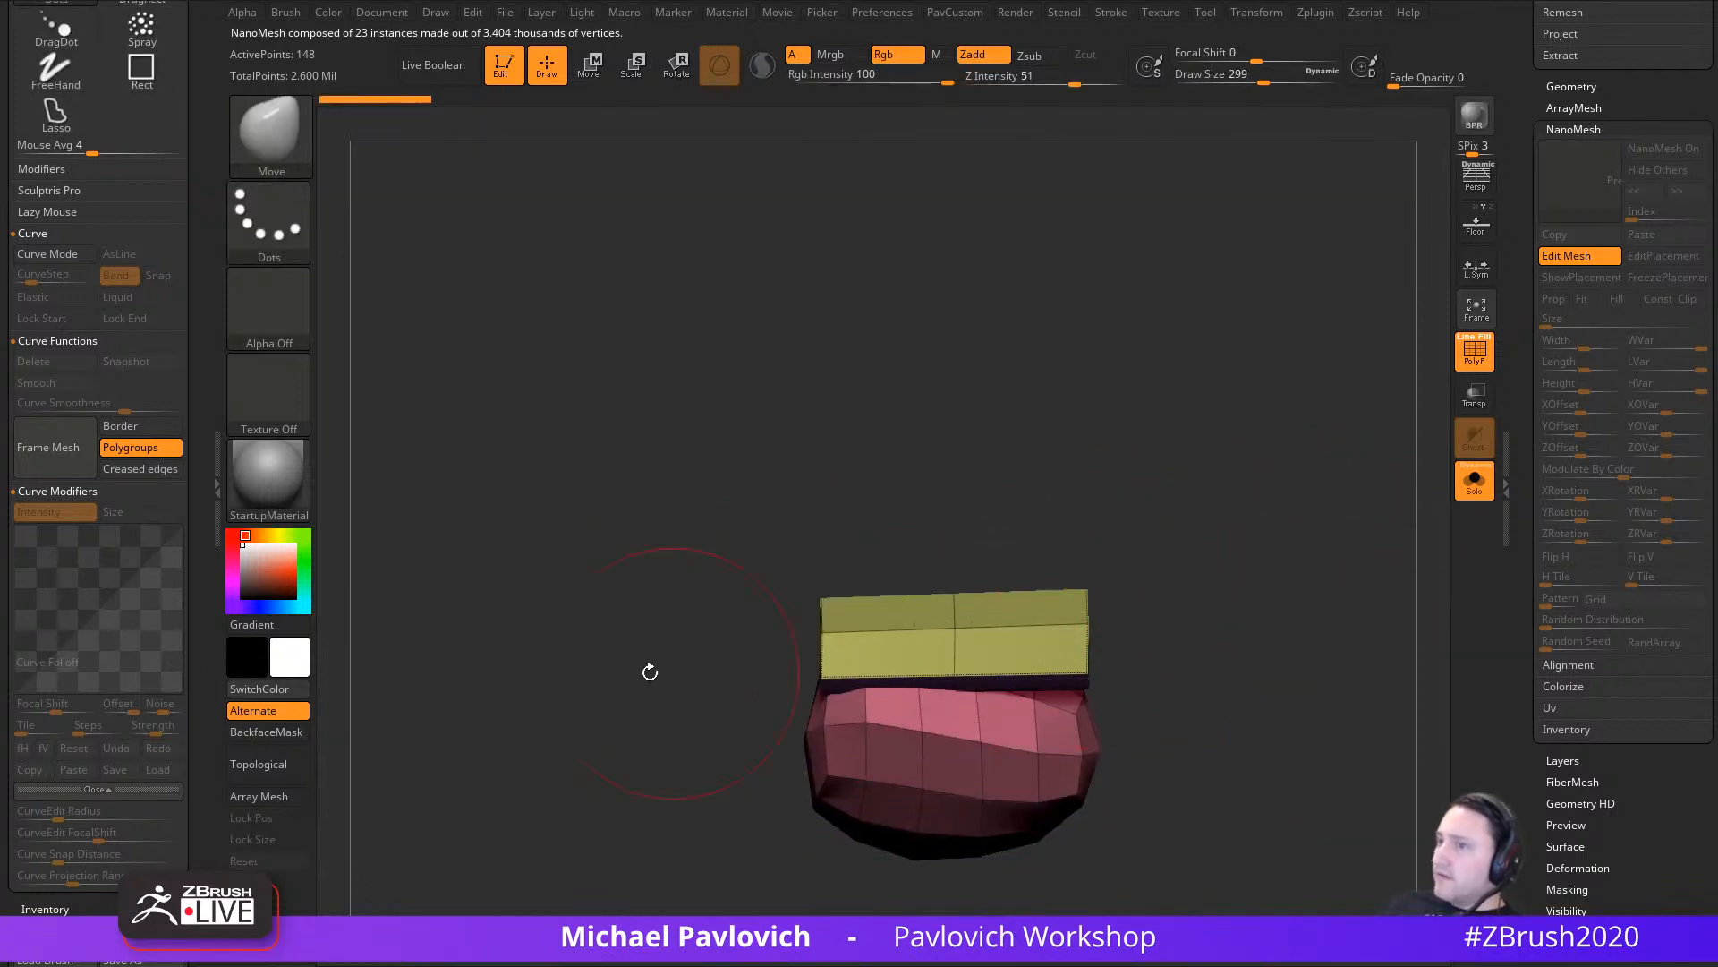
Step: Enable Topological auto masking for the Move brush
drag(207, 506, 202, 202)
drag(123, 830, 115, 649)
click(45, 576)
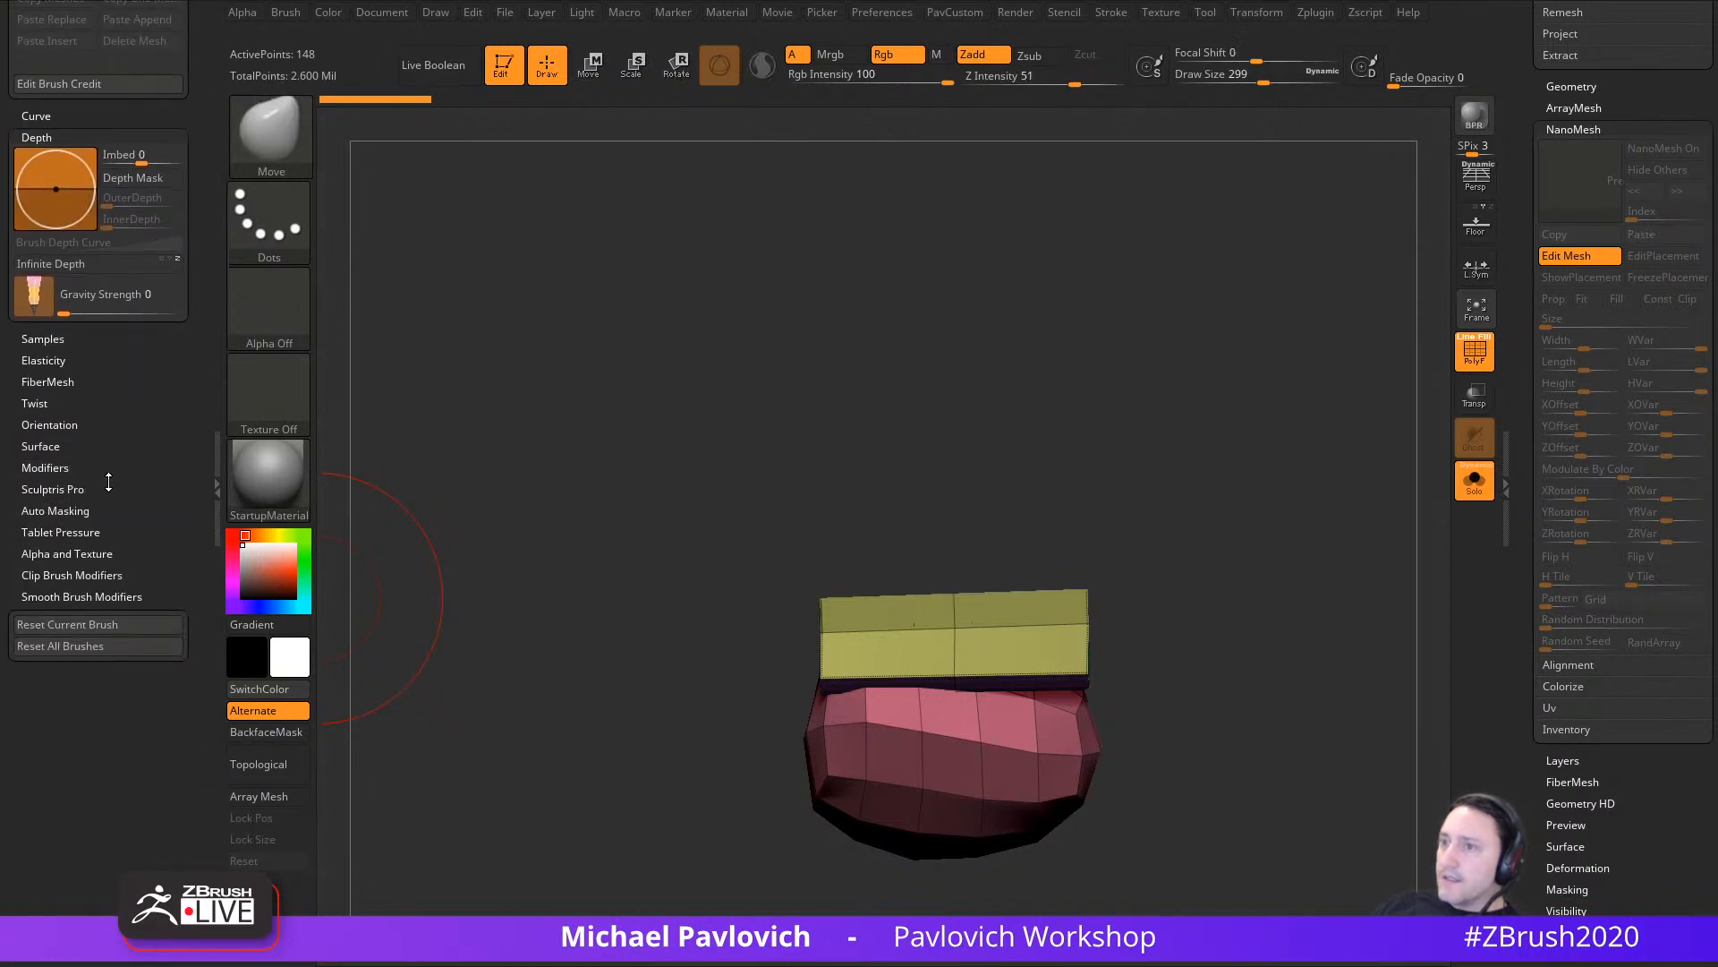
click(56, 510)
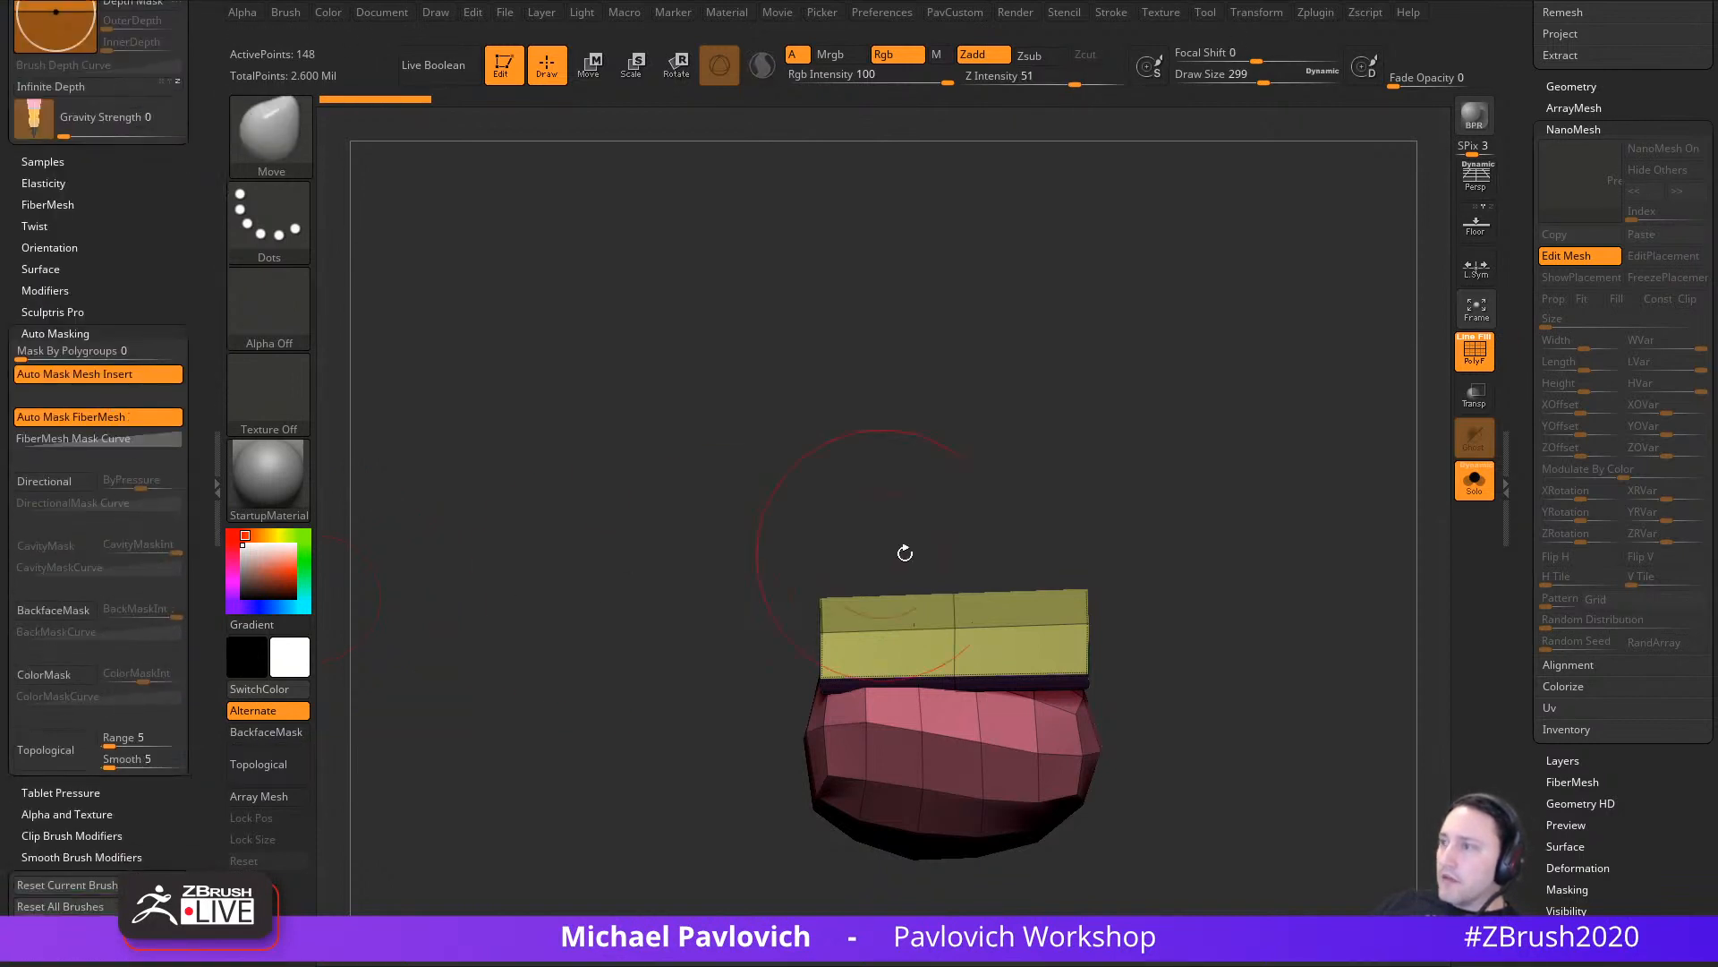
drag(905, 553, 1128, 602)
click(45, 752)
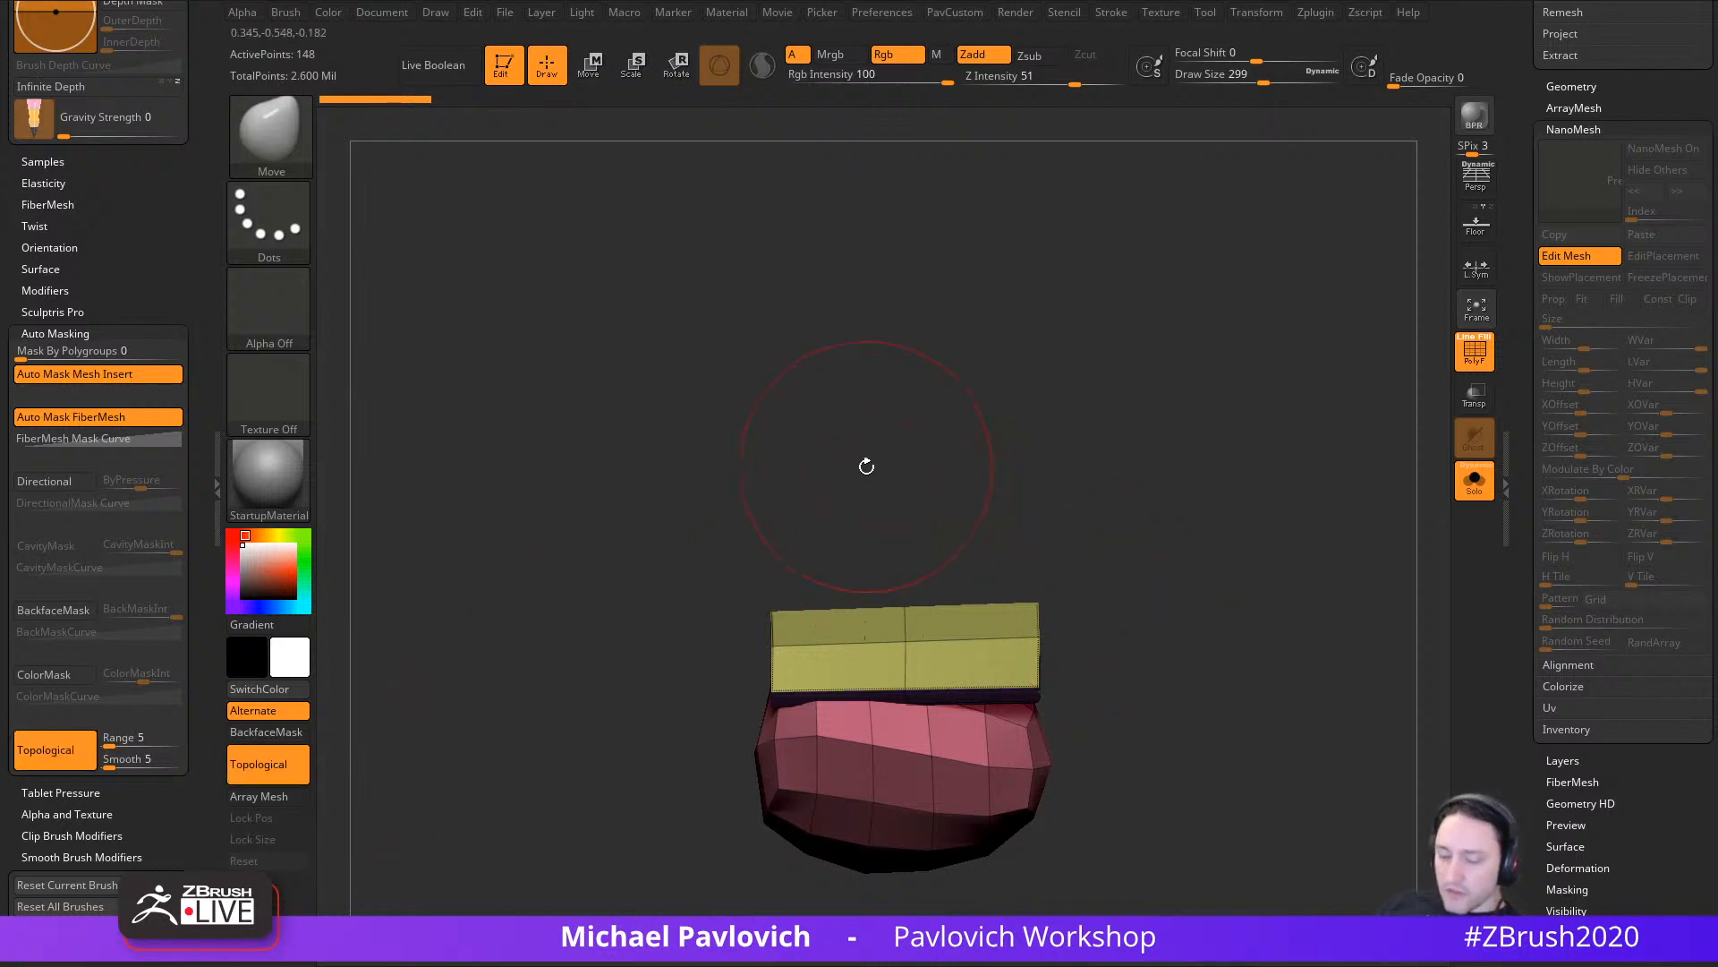
Step: Pull the side edge of the segment's shell plate with the Move brush at draw size 351, and undo the last three changes
key(b)
key(m)
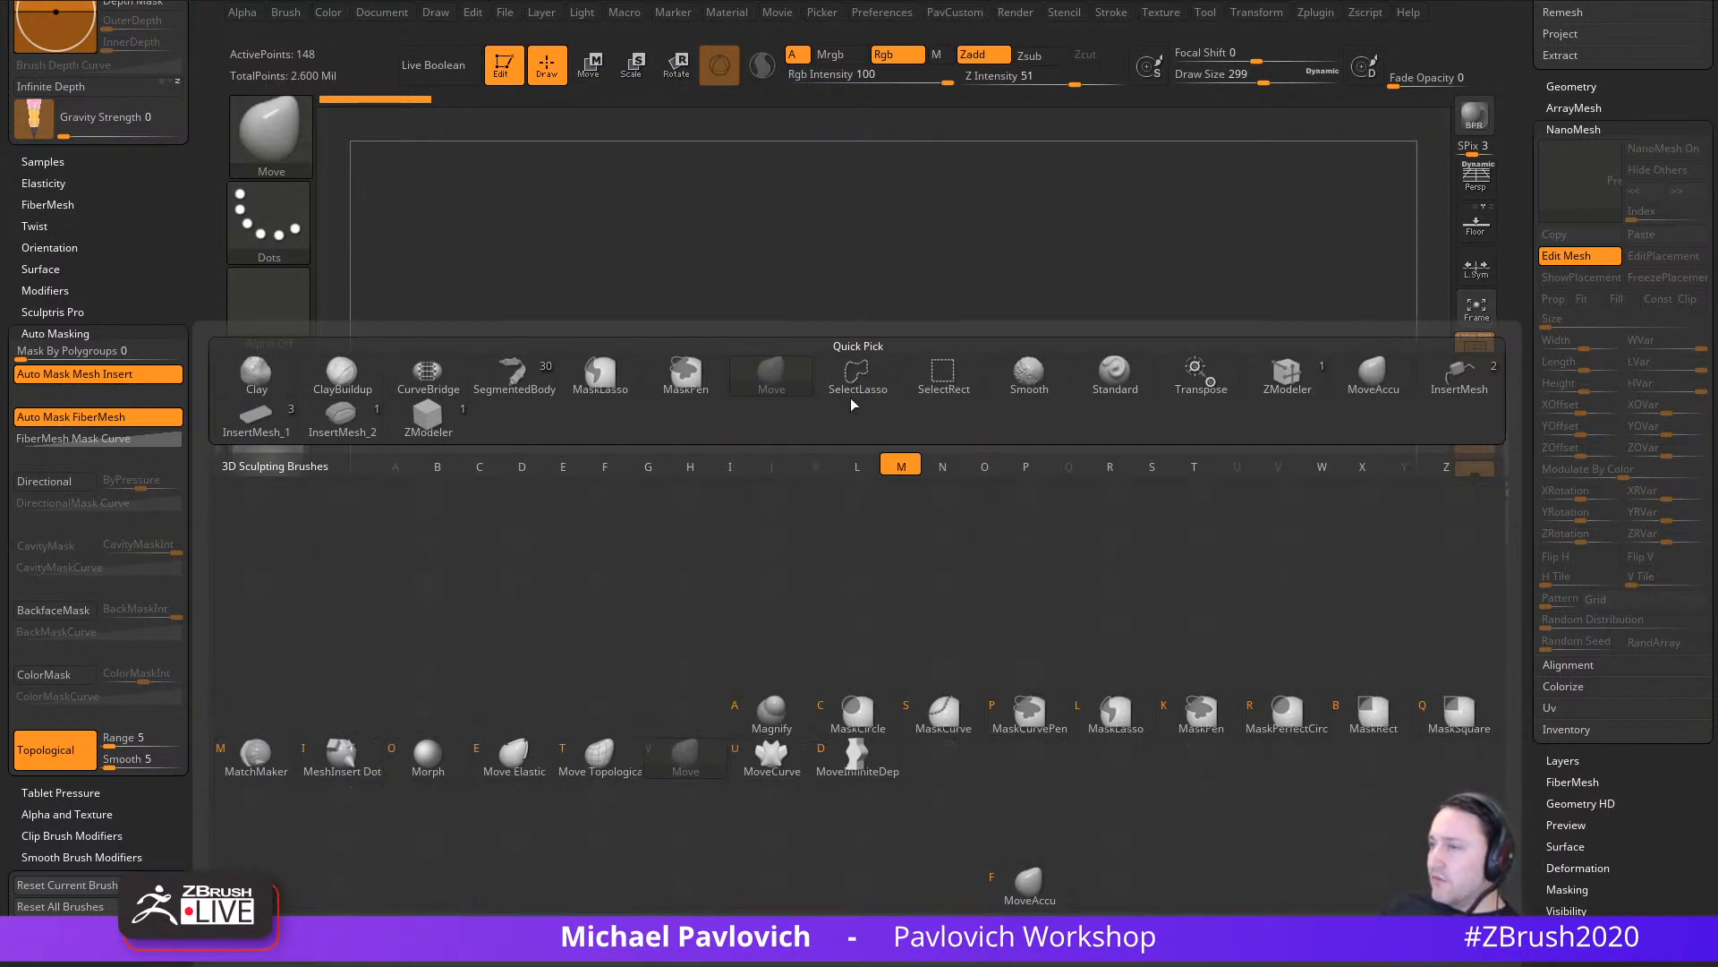
key(v)
key(s)
drag(1062, 614, 1068, 614)
drag(1041, 686, 1041, 705)
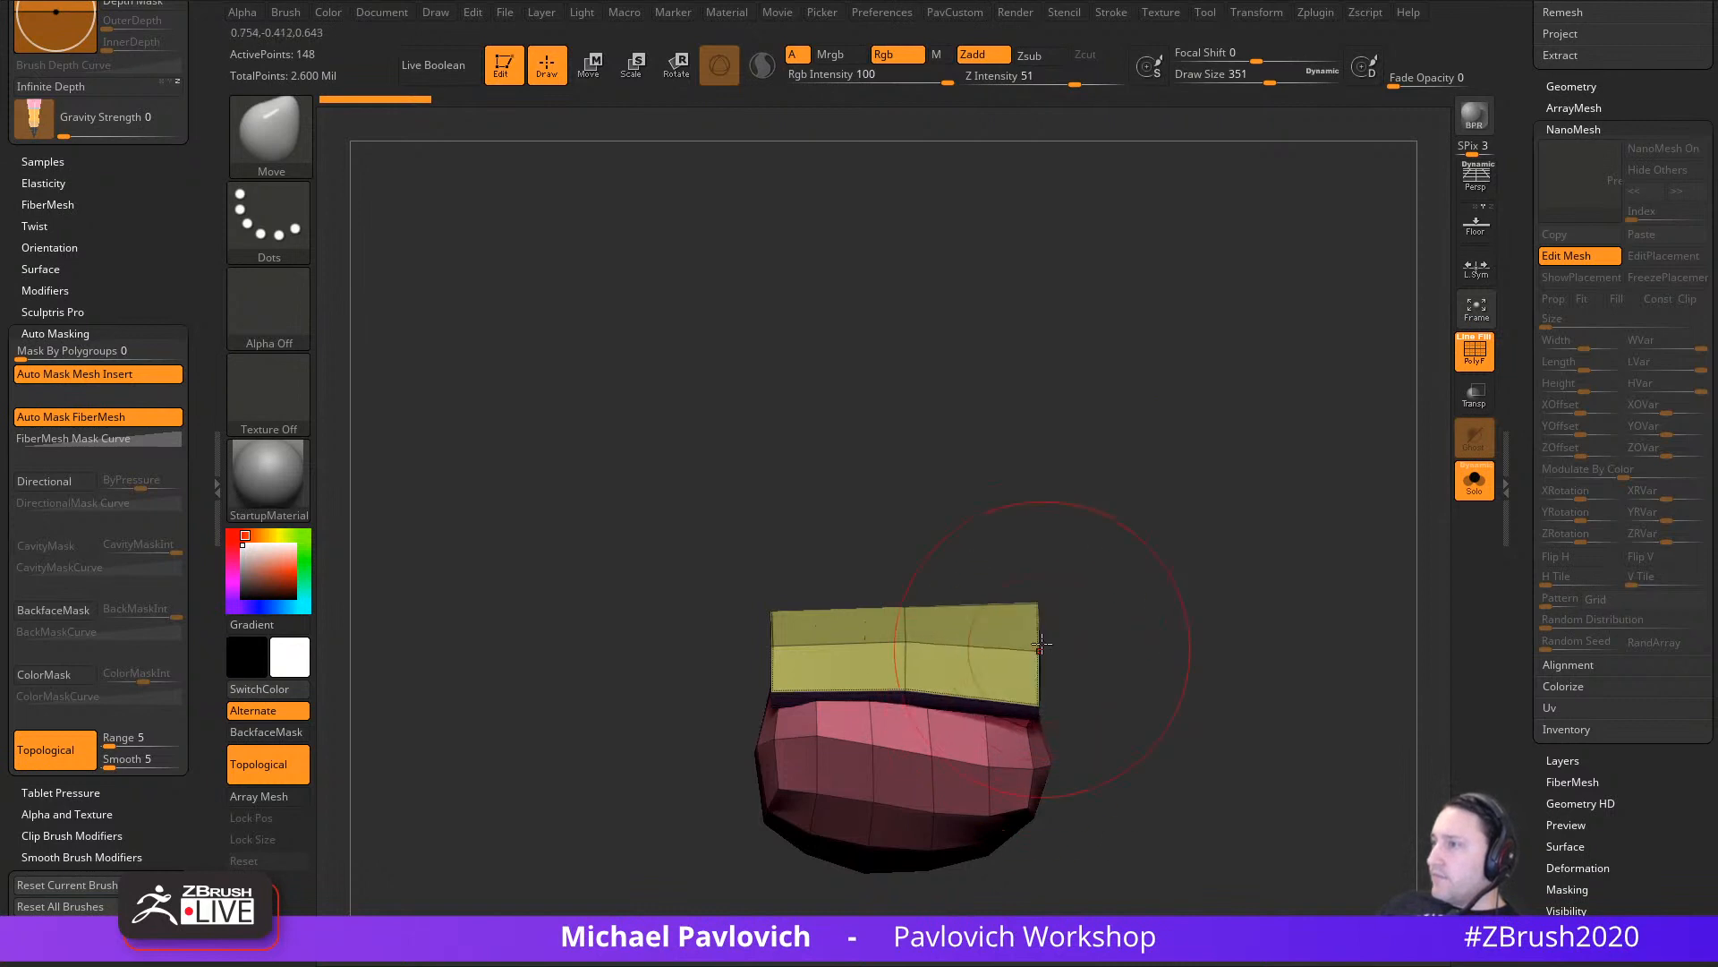
drag(1041, 643, 1041, 638)
mouse_move(1215, 629)
mouse_down()
mouse_move(1119, 634)
mouse_move(1050, 609)
mouse_up()
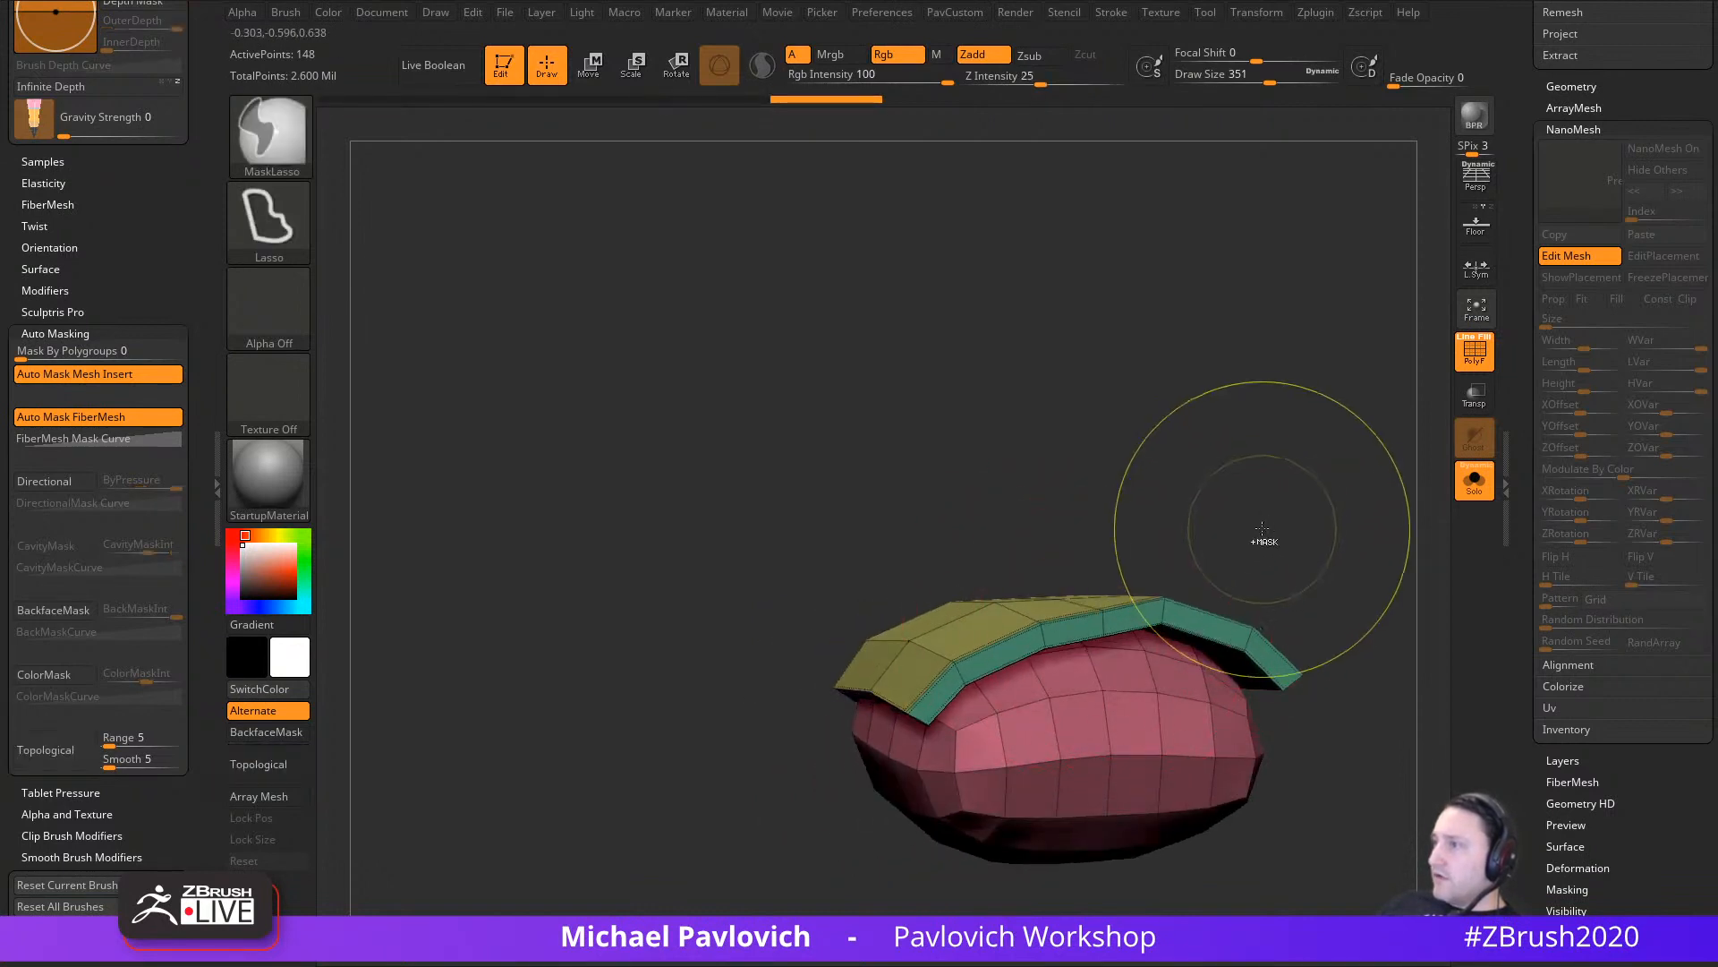
key(ctrl+z)
key(ctrl+z)
key(ctrl+z)
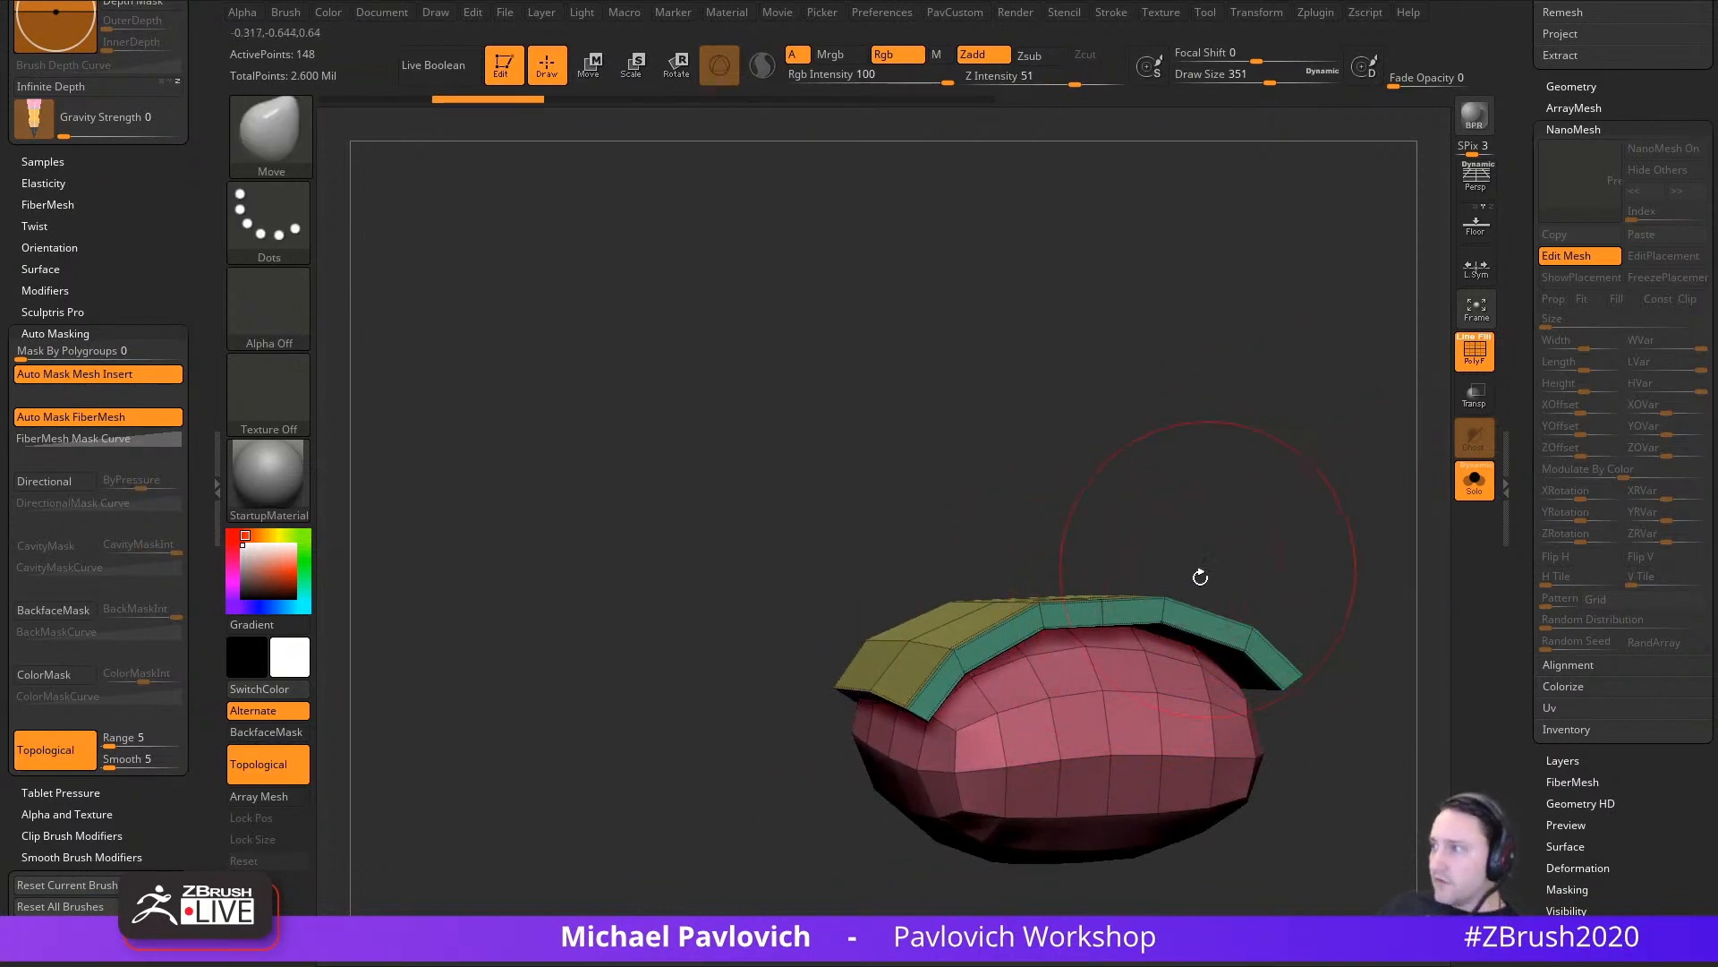
Step: Reshape the shell plate's edges and corners around the segment with the Move brush, reducing its draw size to 245
shift+drag(1313, 564, 1189, 587)
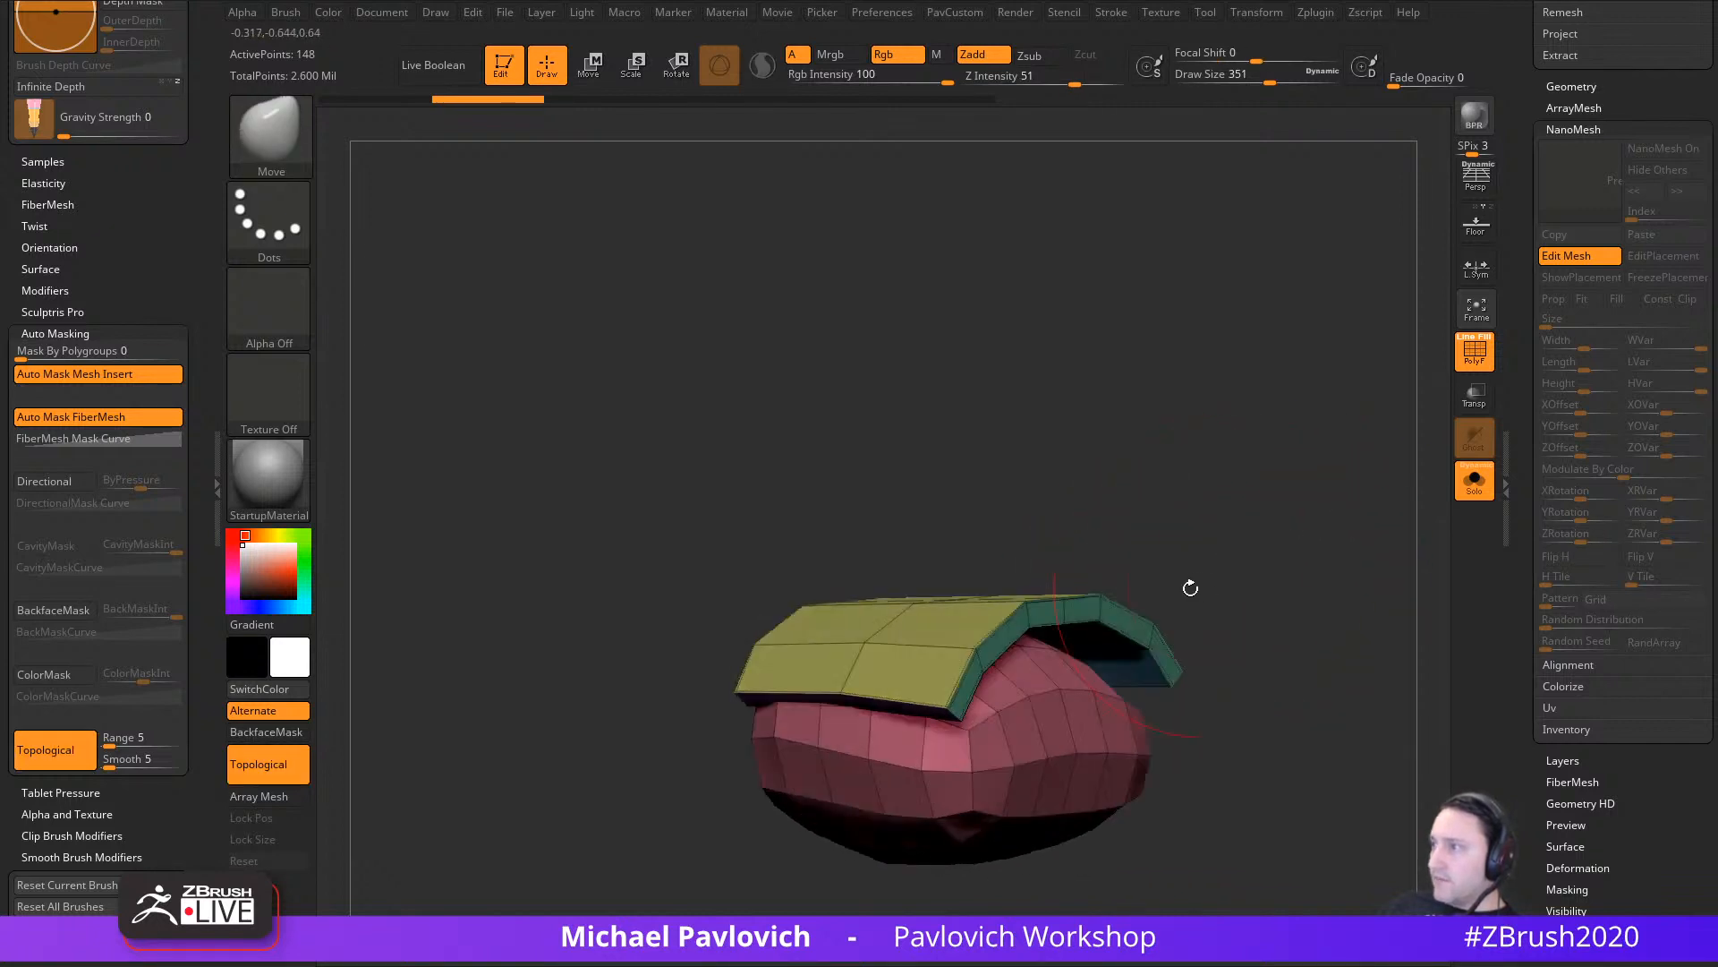
mouse_move(1048, 619)
mouse_down()
mouse_move(1039, 654)
mouse_move(990, 680)
mouse_move(998, 655)
mouse_move(1086, 630)
mouse_up()
drag(1189, 567, 1152, 576)
drag(851, 663, 841, 671)
drag(1154, 550, 1043, 559)
alt+drag(1353, 635, 1219, 569)
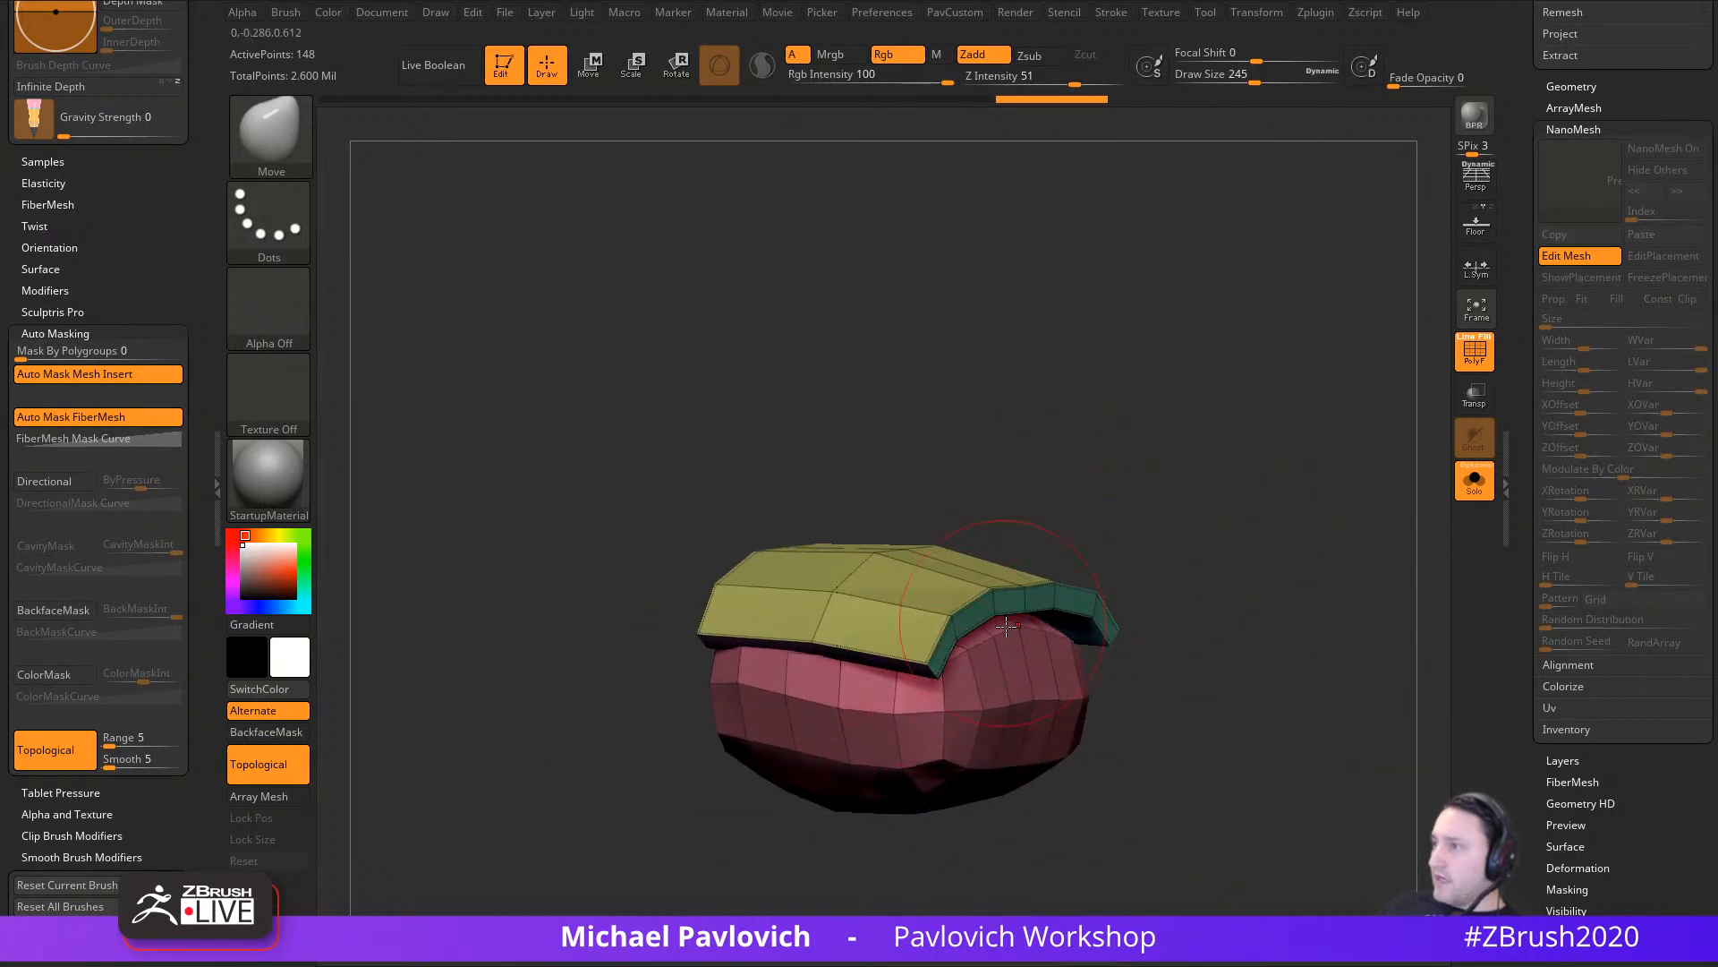
drag(1006, 626, 1006, 618)
drag(1158, 617, 1039, 609)
drag(1078, 527, 1206, 535)
drag(742, 612, 739, 630)
Step: Leave the segment's mesh editing and turn off Solo to show the full NanoMesh body with the other subtools
click(1577, 257)
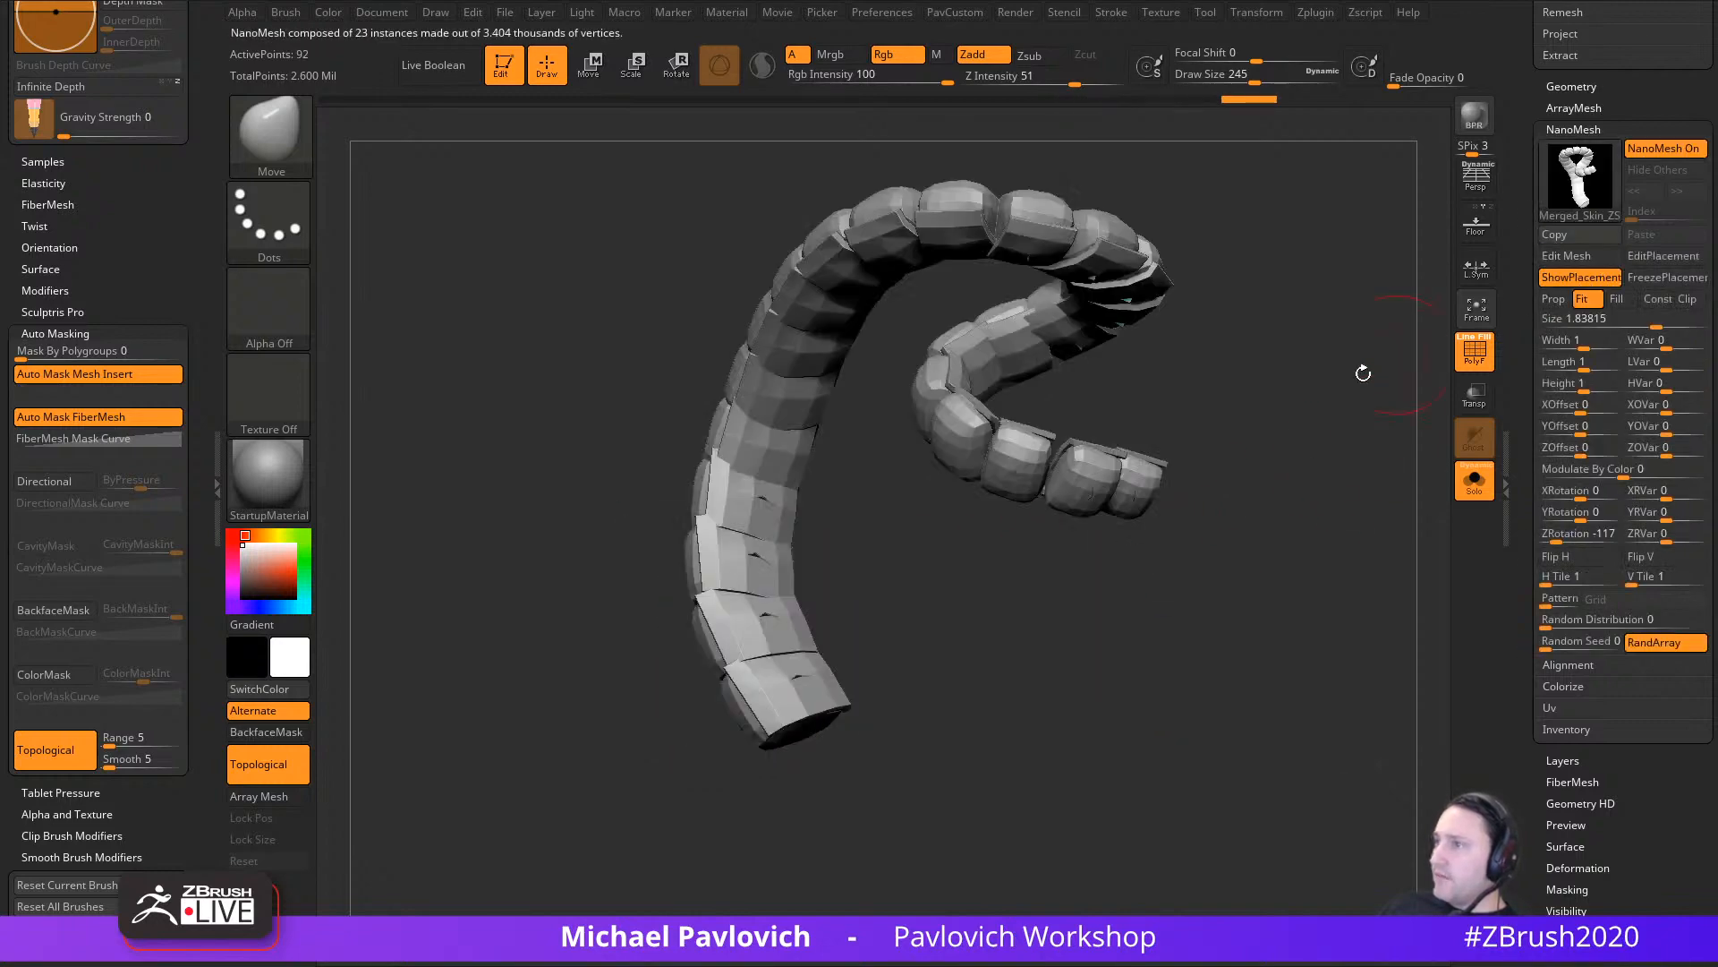
drag(985, 569, 1462, 501)
click(1474, 481)
mouse_move(1235, 567)
mouse_down()
mouse_move(1258, 567)
mouse_move(1250, 587)
mouse_move(1029, 613)
mouse_move(1222, 581)
mouse_up()
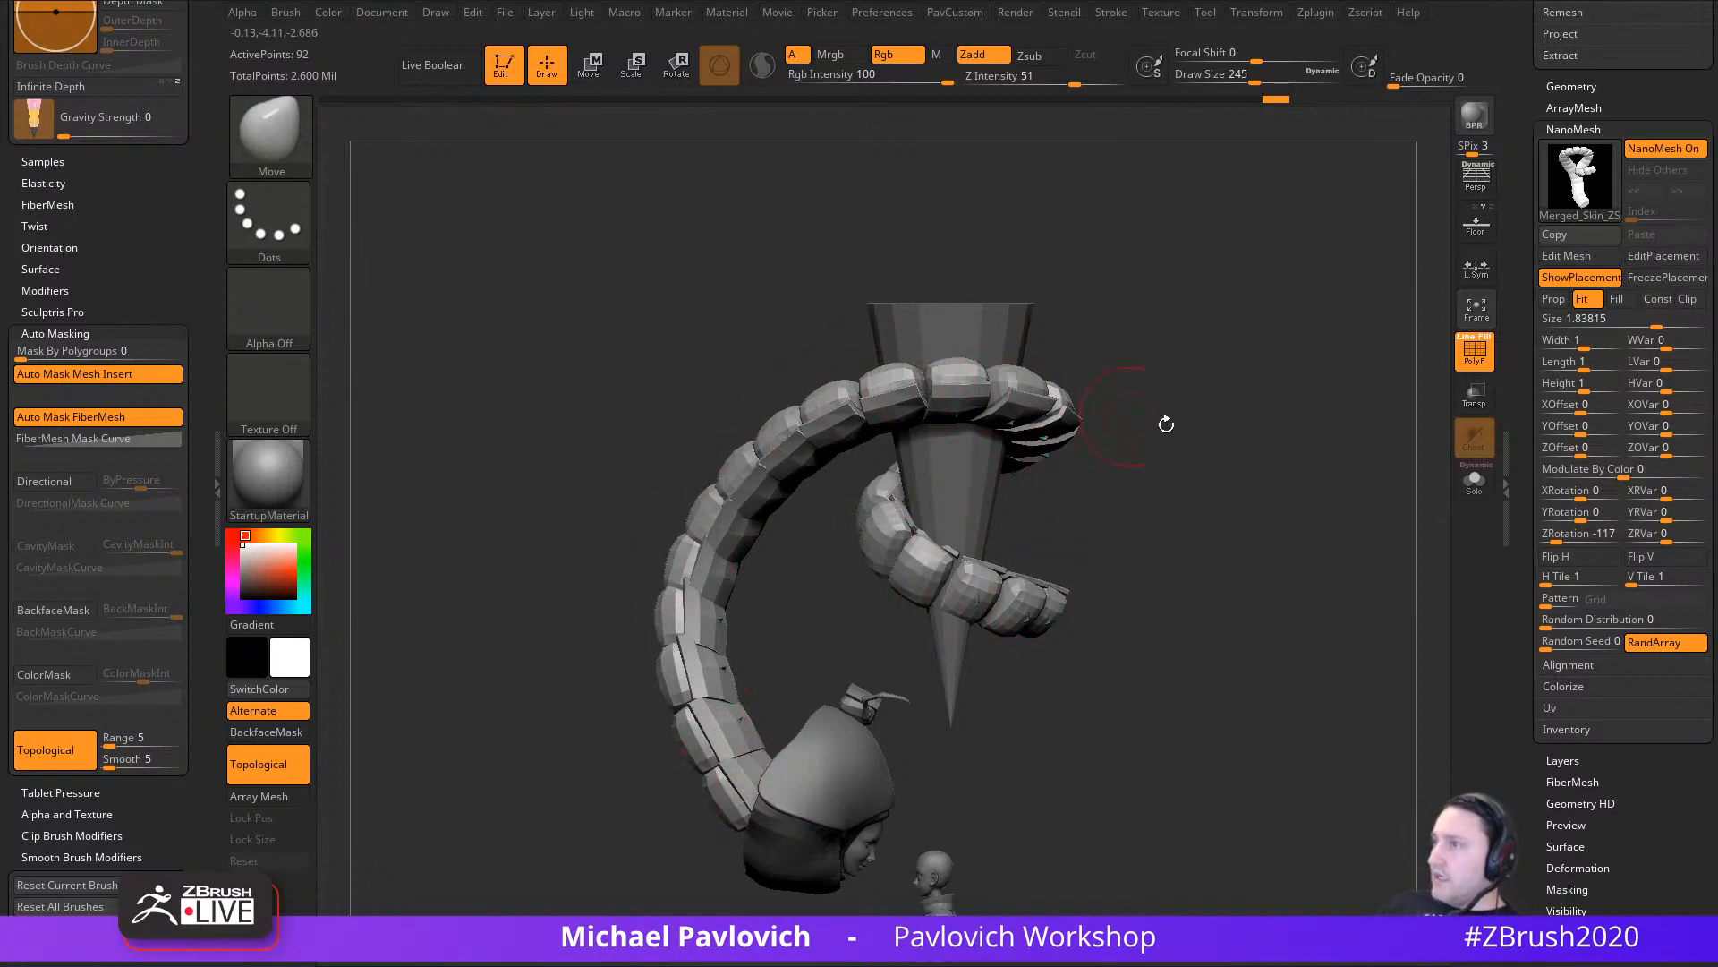
drag(1166, 424, 908, 413)
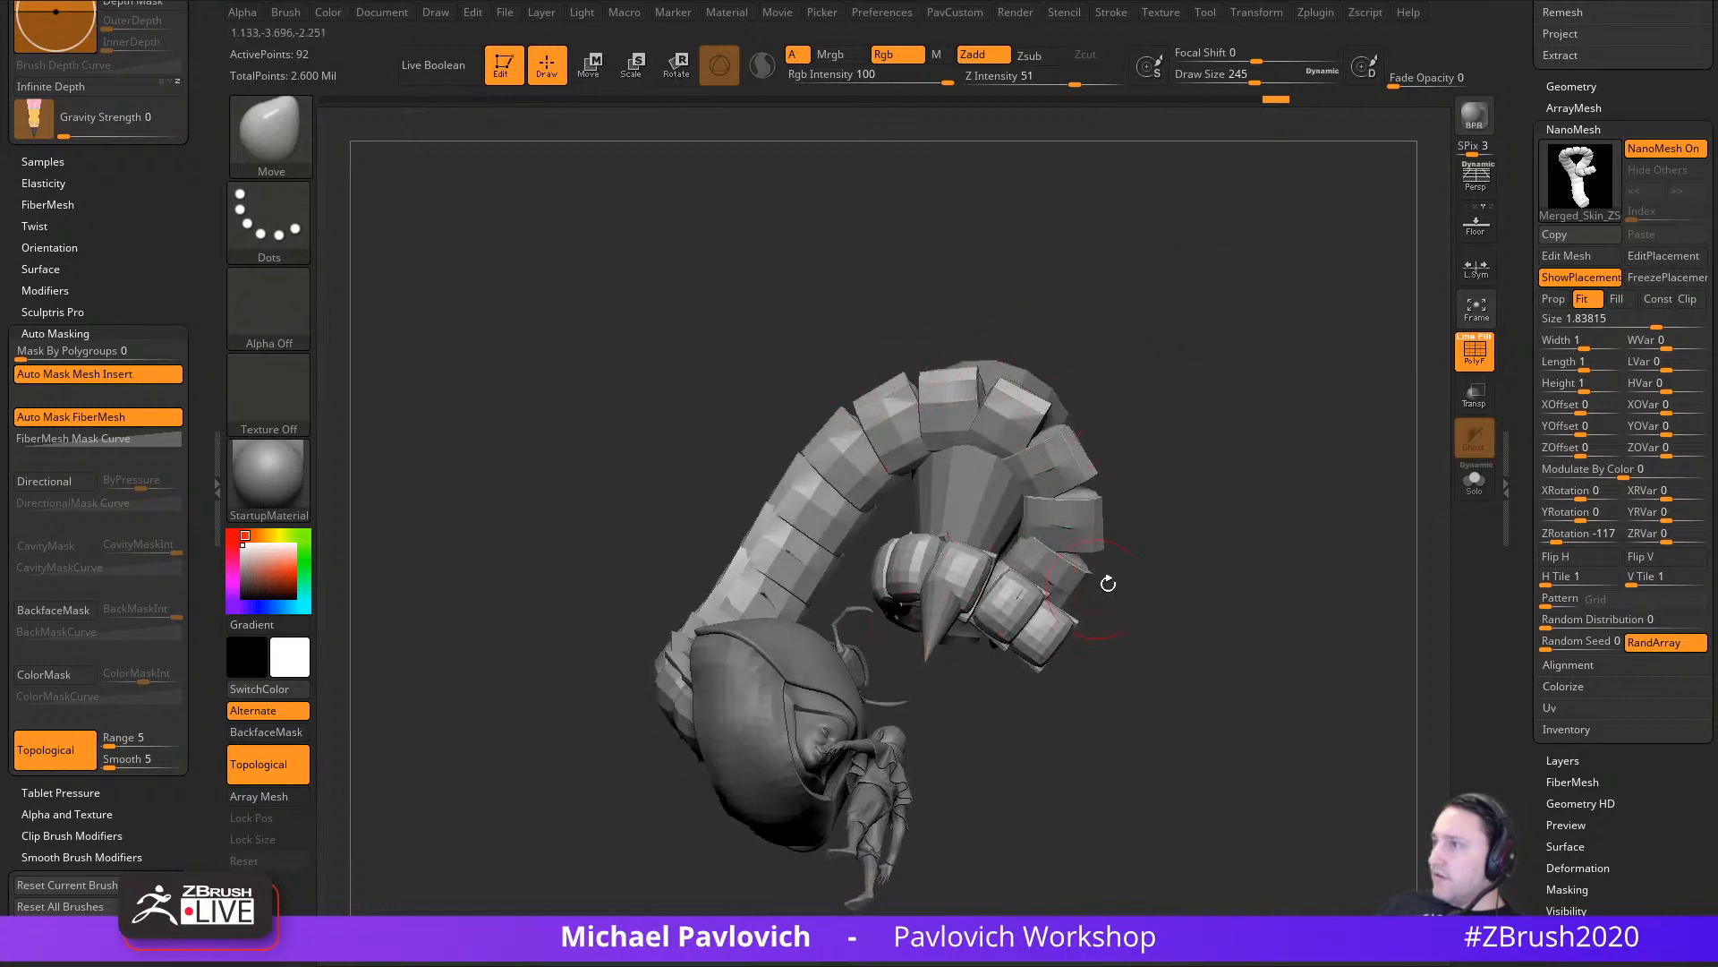
mouse_move(1108, 583)
mouse_down()
mouse_move(1253, 602)
mouse_move(1220, 675)
mouse_move(1236, 729)
mouse_move(1105, 603)
mouse_move(1130, 594)
mouse_up()
key(s)
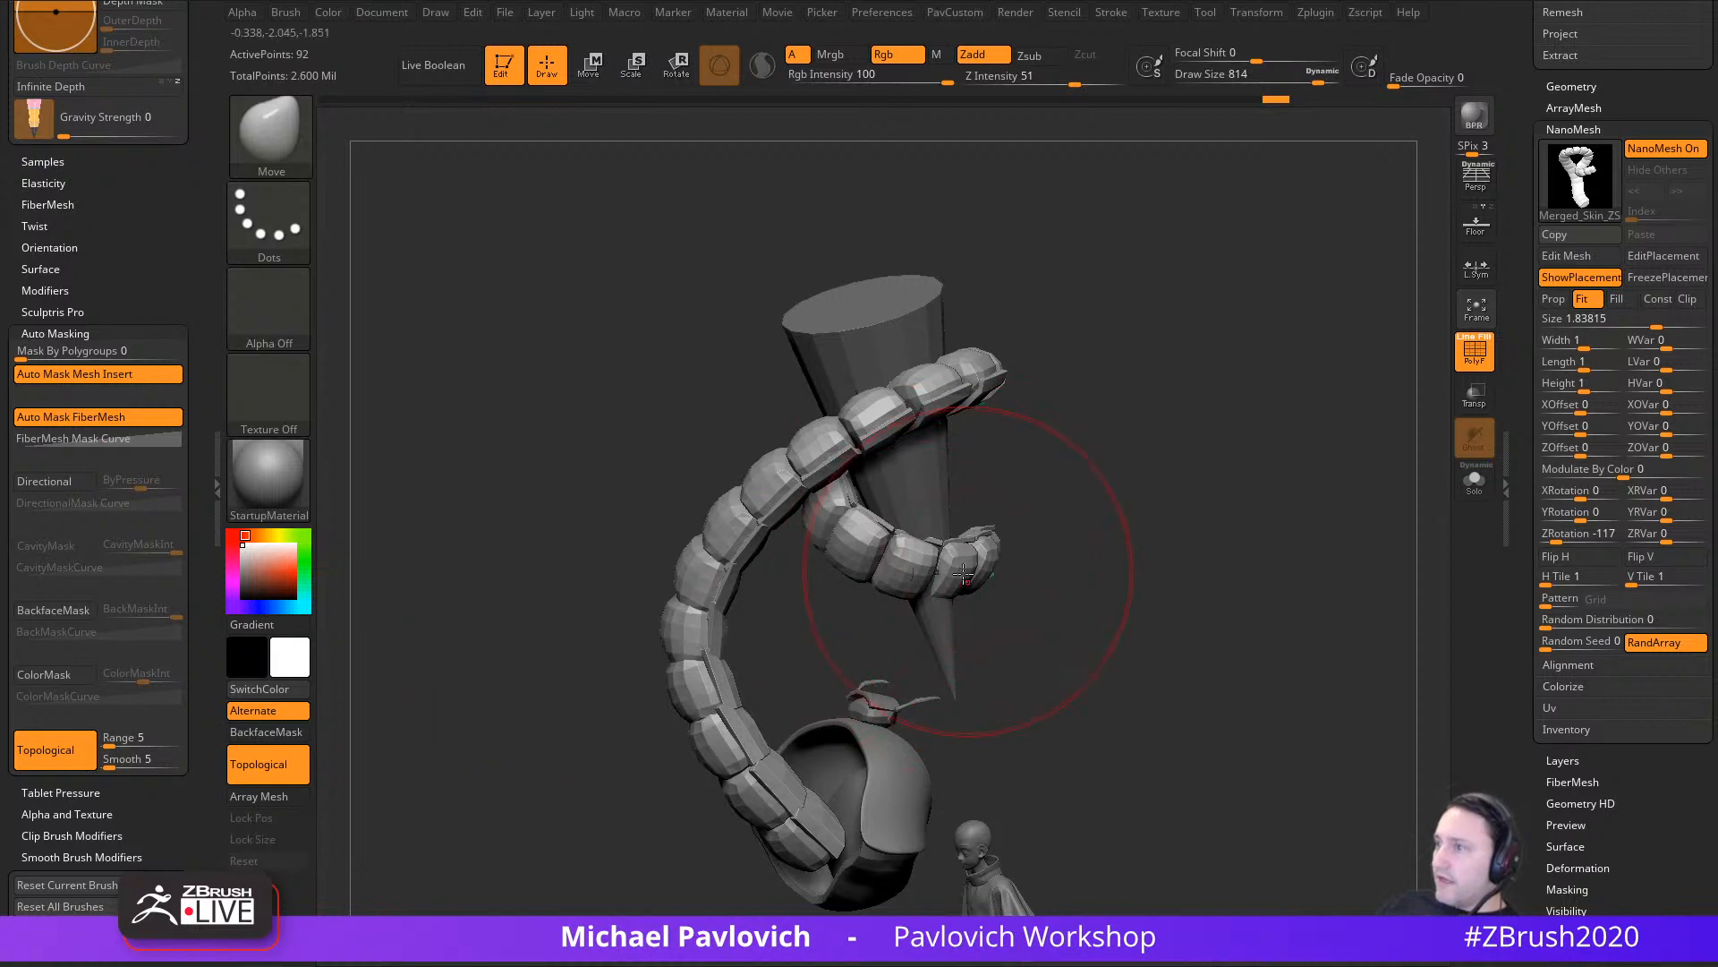
drag(948, 580, 1041, 591)
key(ctrl+z)
Step: Turn off Topological auto masking and reshape the short arm's end near the cone with the Move brush
click(89, 765)
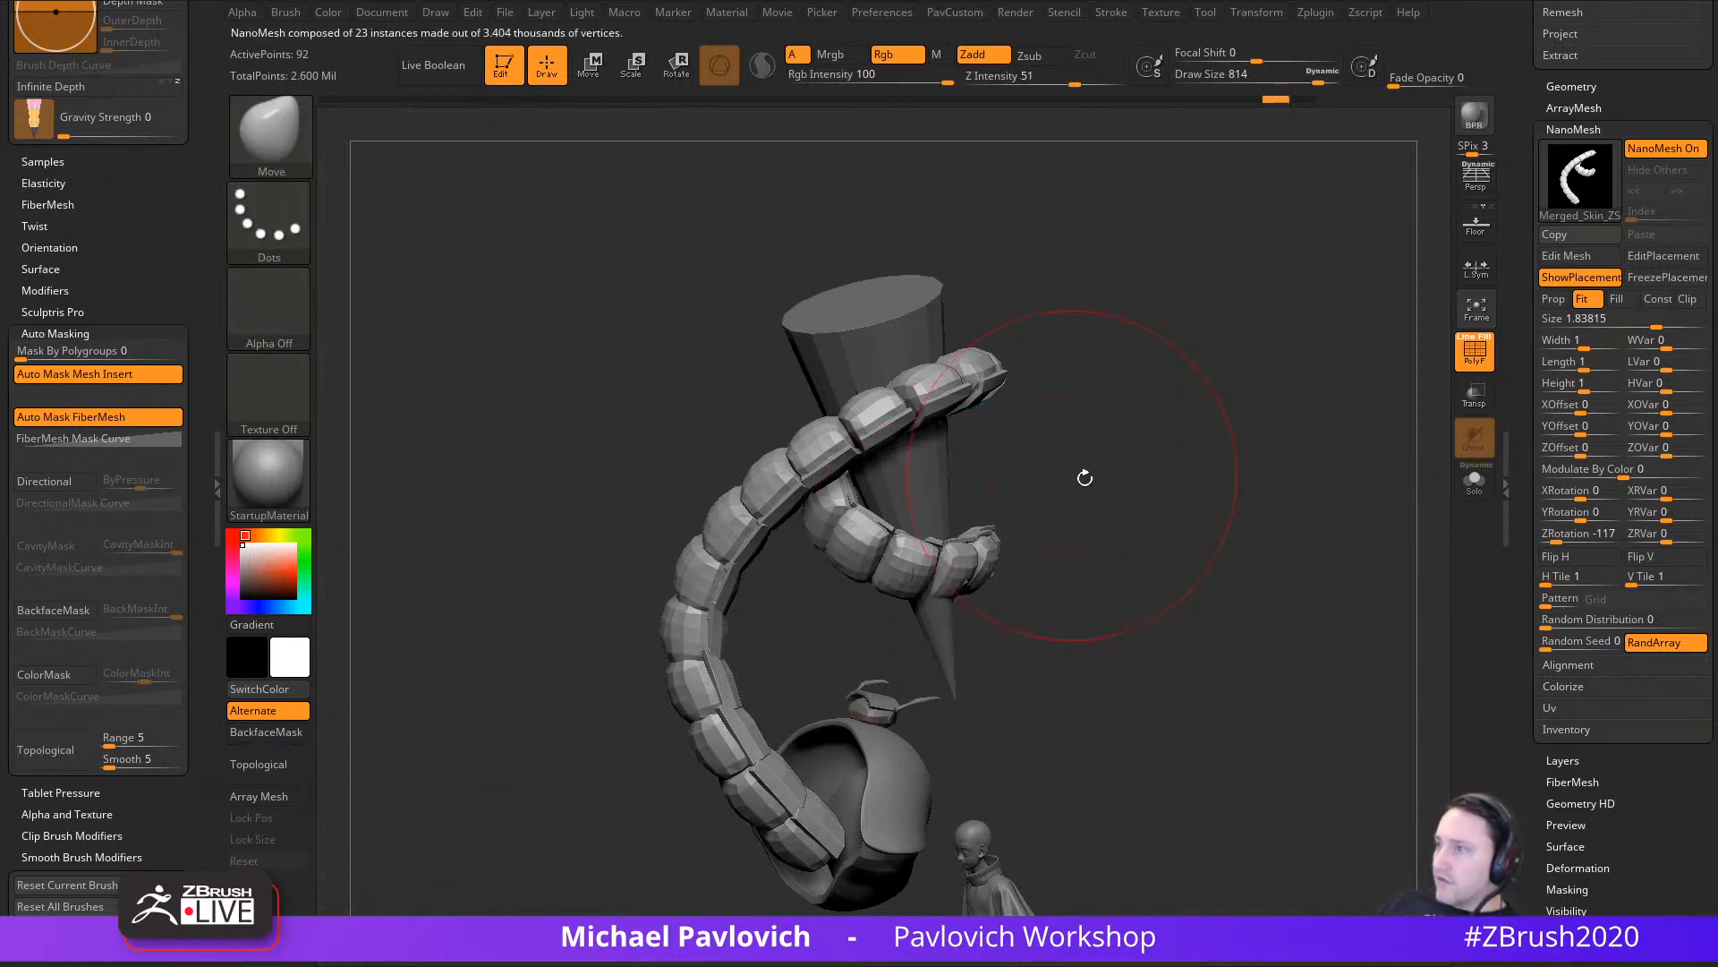
drag(1086, 480, 1063, 573)
key(s)
drag(1063, 574, 1080, 575)
drag(947, 580, 970, 619)
mouse_move(1020, 644)
mouse_down()
mouse_move(976, 568)
mouse_move(943, 575)
mouse_up()
drag(1069, 470, 1052, 548)
key(s)
mouse_move(1050, 549)
mouse_down()
mouse_move(1029, 549)
mouse_move(1162, 541)
mouse_move(1125, 557)
mouse_move(1116, 602)
mouse_move(1136, 615)
mouse_up()
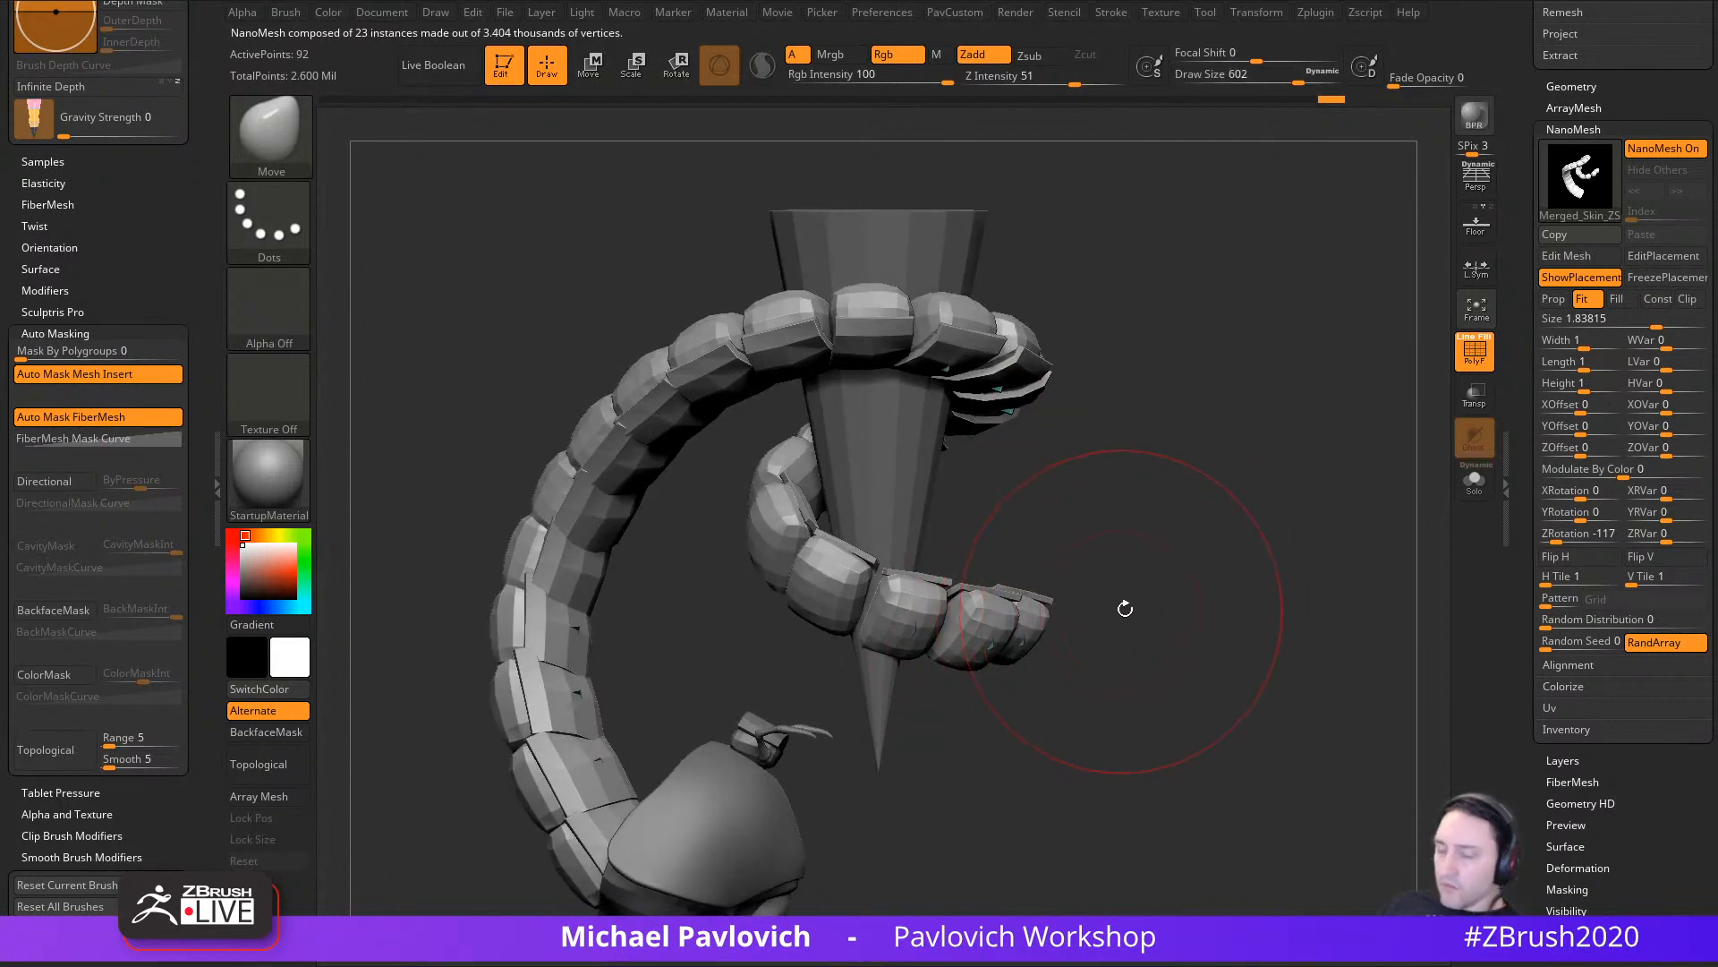
Step: Mask around the short arm's end segment and adjust its placement with the transform gizmo
ctrl+drag(1166, 525, 954, 735)
ctrl+drag(996, 460, 996, 461)
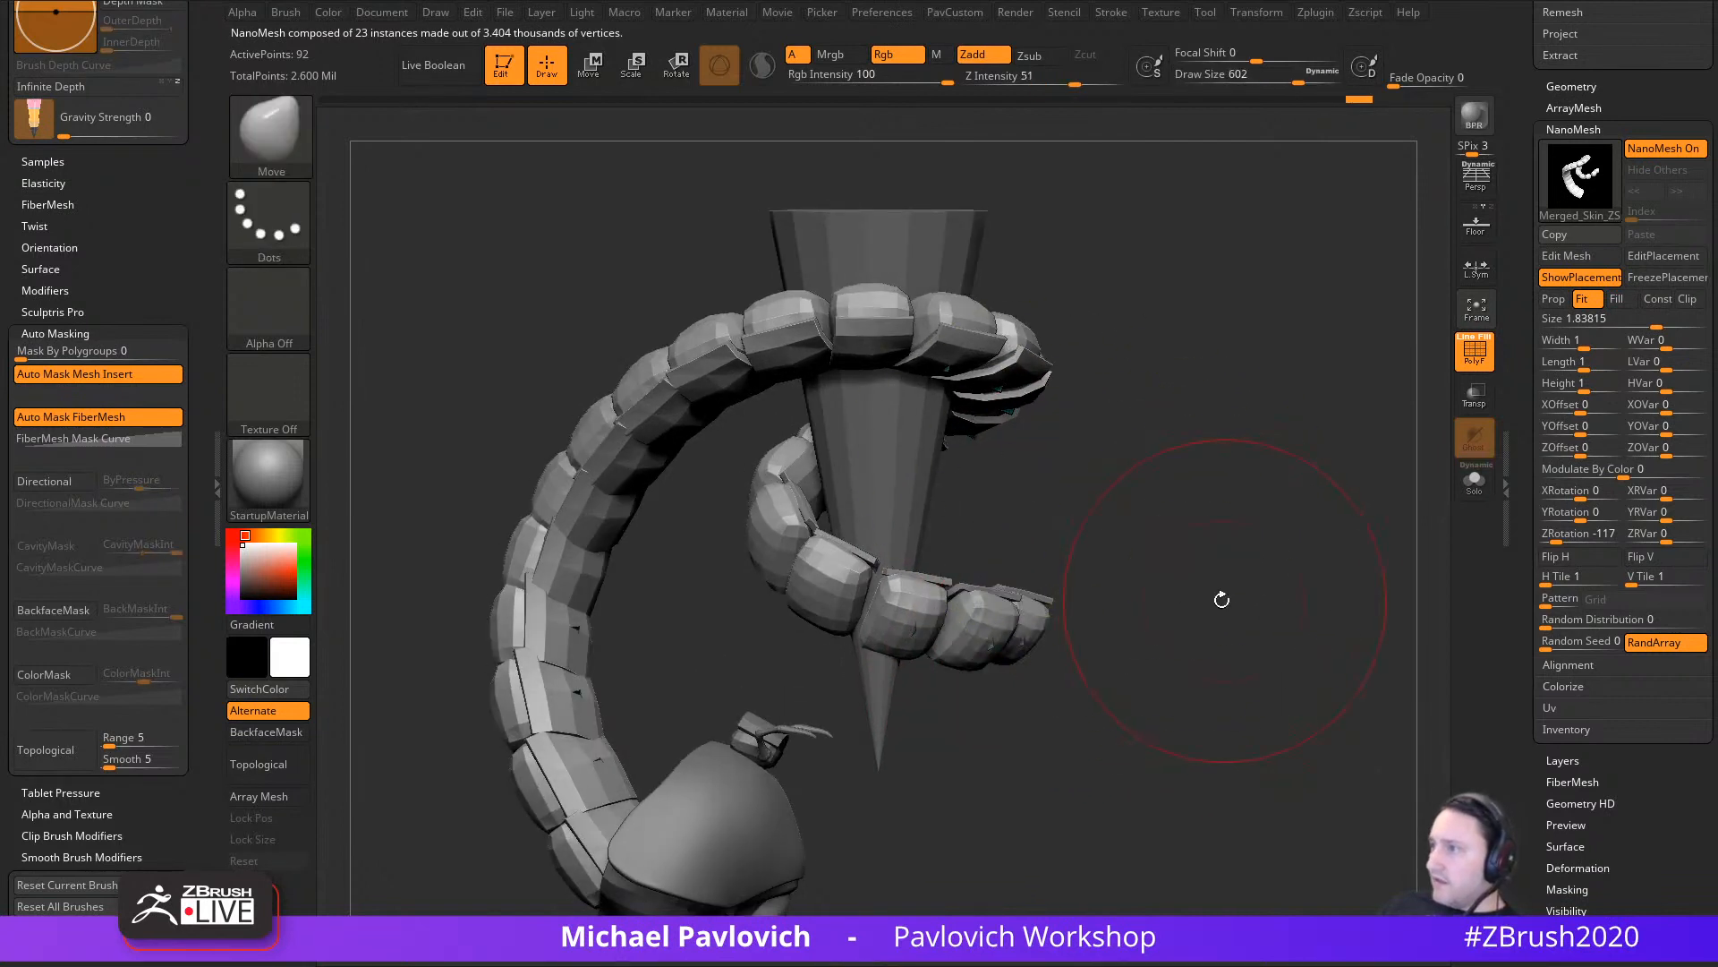
key(w)
mouse_move(1117, 574)
mouse_down()
mouse_move(1197, 564)
mouse_move(1034, 570)
mouse_up()
key(q)
key(w)
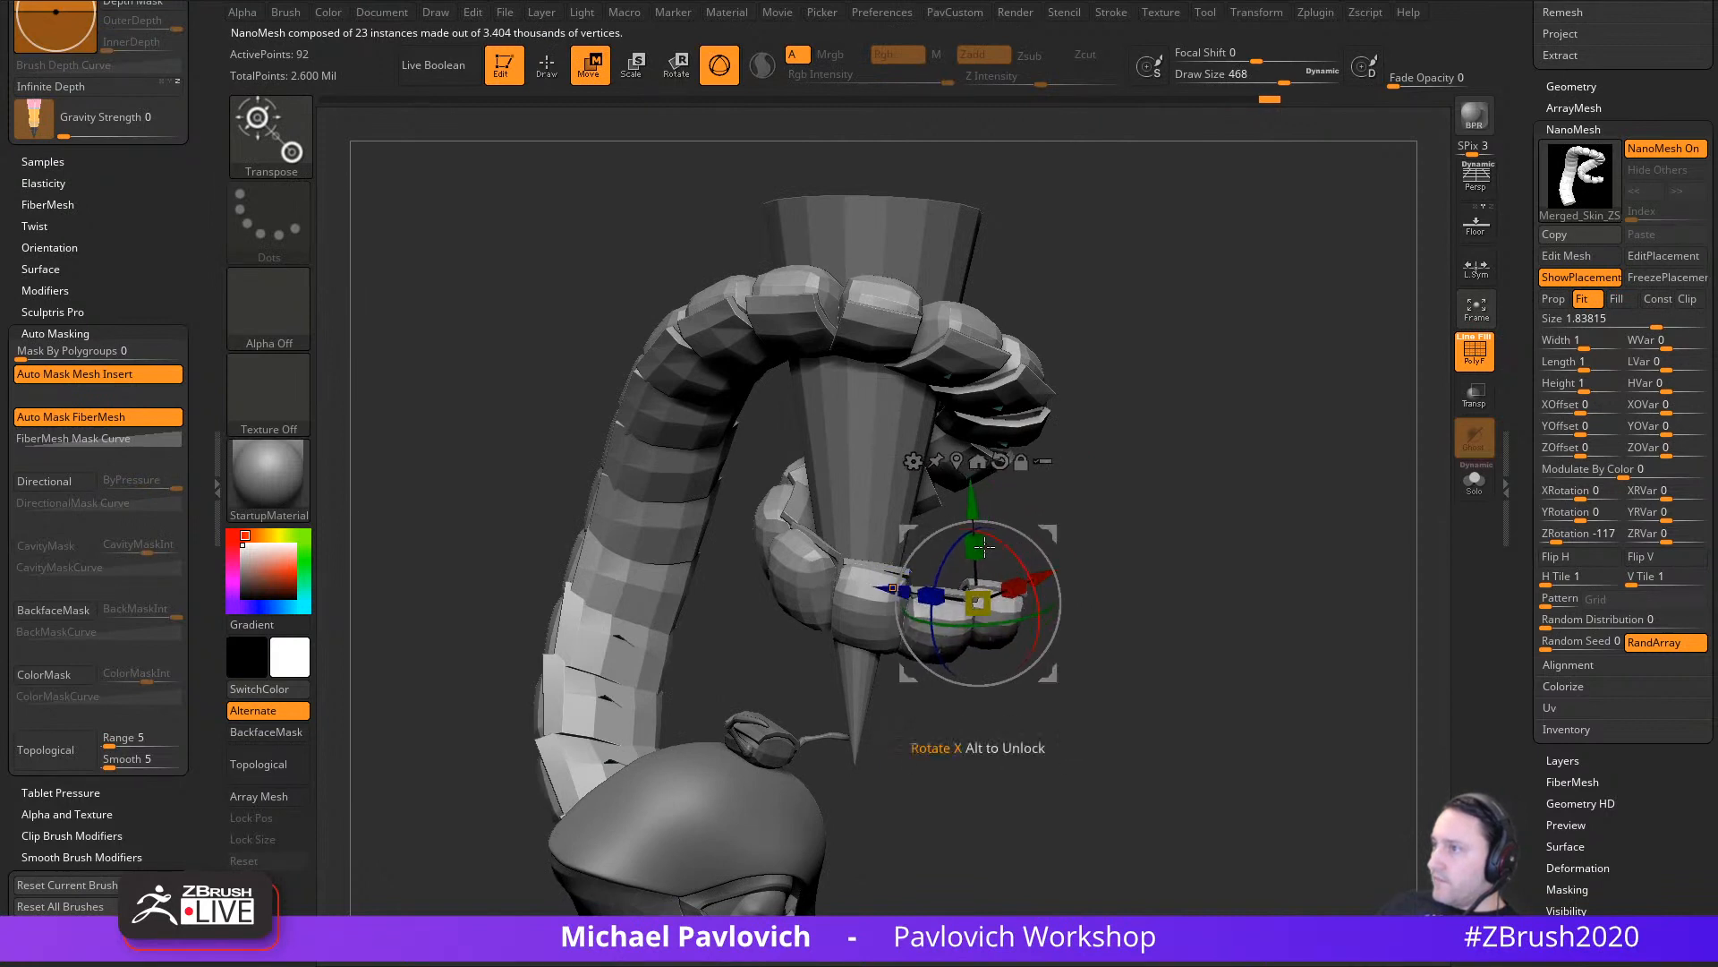
key(q)
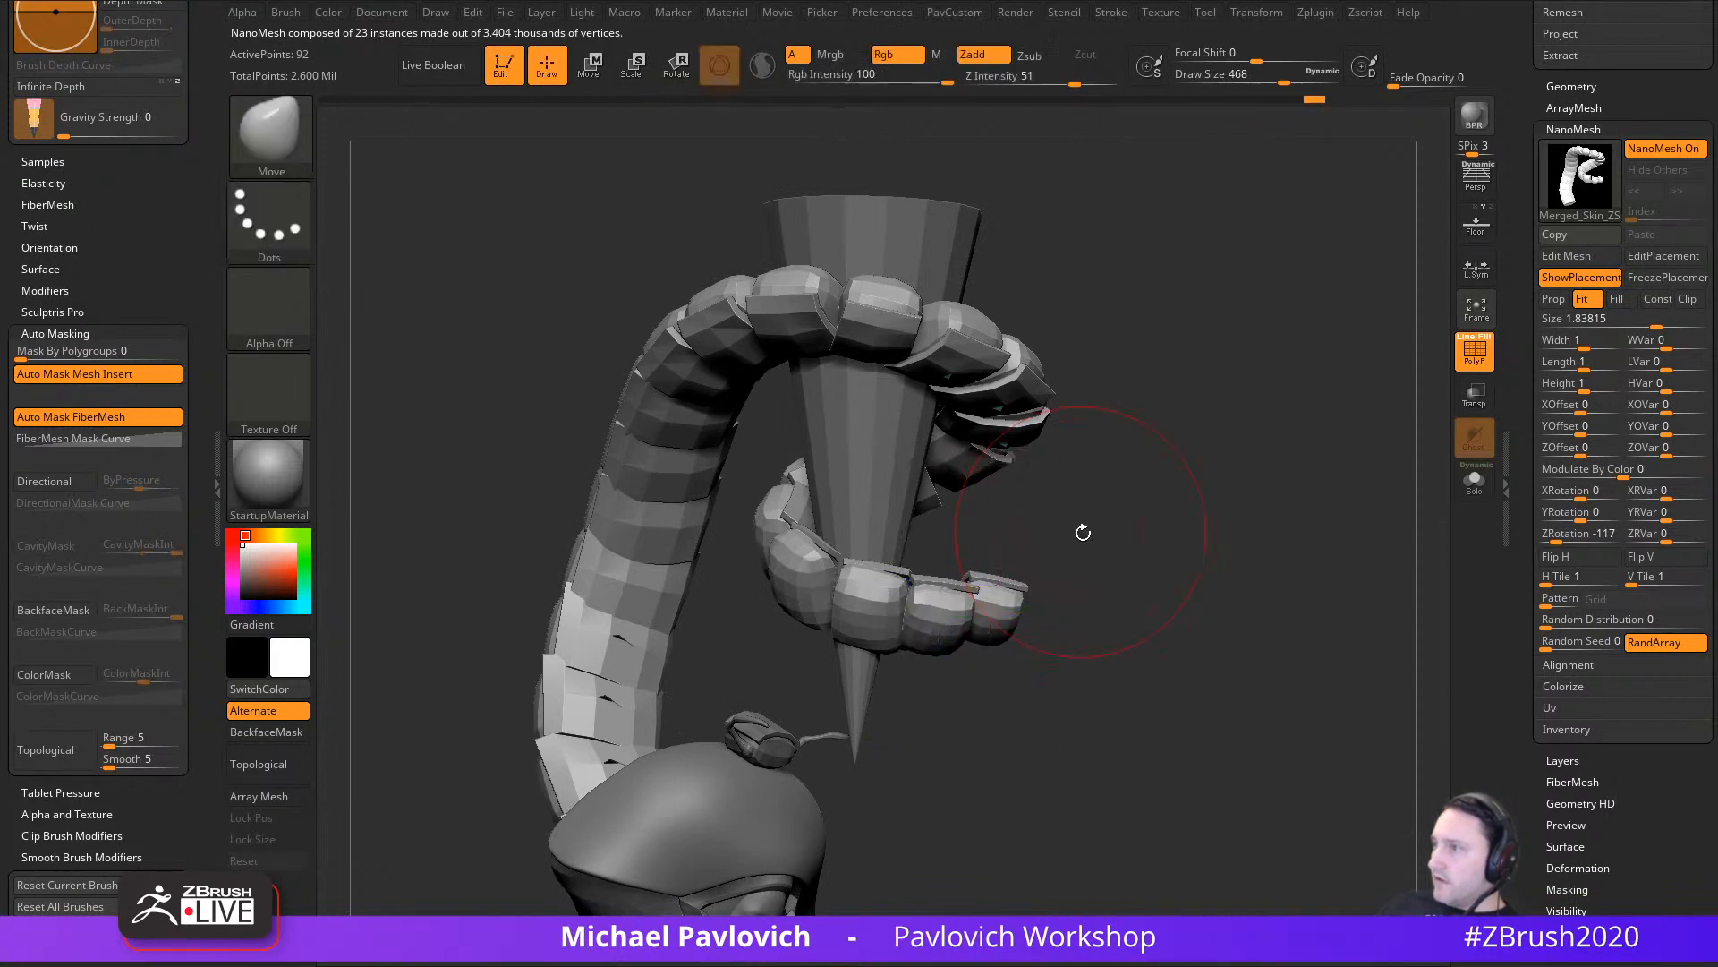
Step: Mask the short arm's end segments, invert the mask and rotate the unmasked end with the transform gizmo
drag(1143, 602, 1135, 602)
ctrl+drag(967, 613, 1097, 660)
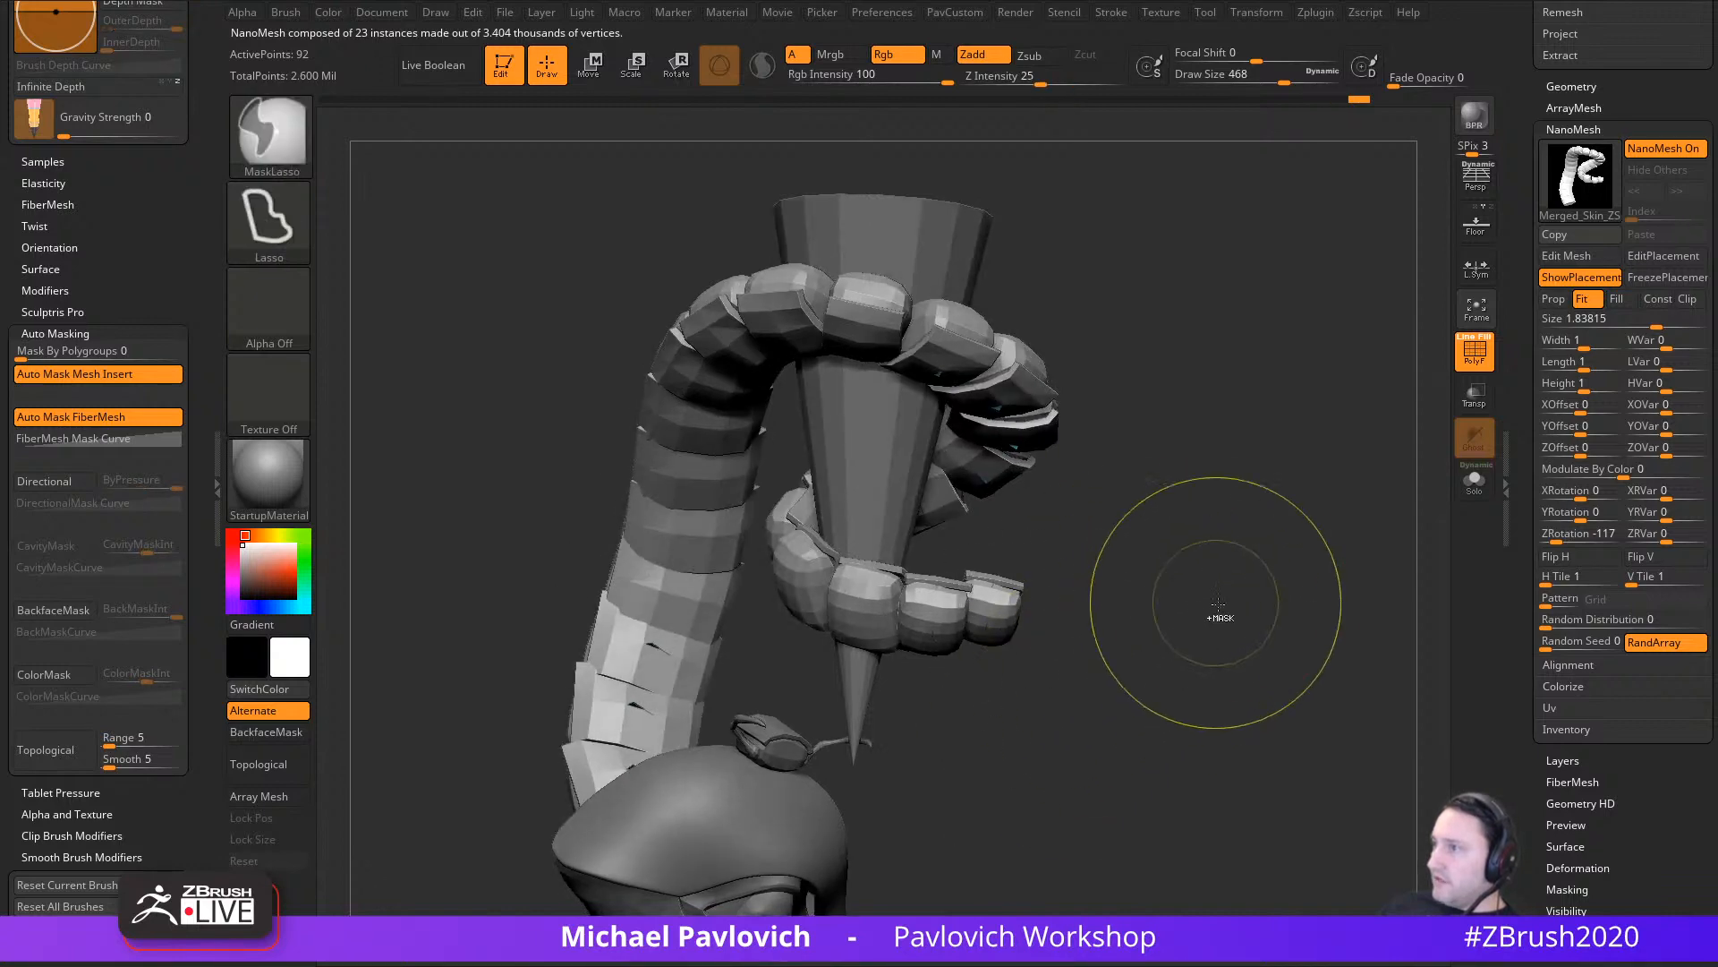
ctrl+click(1220, 614)
key(w)
drag(1201, 589, 1063, 576)
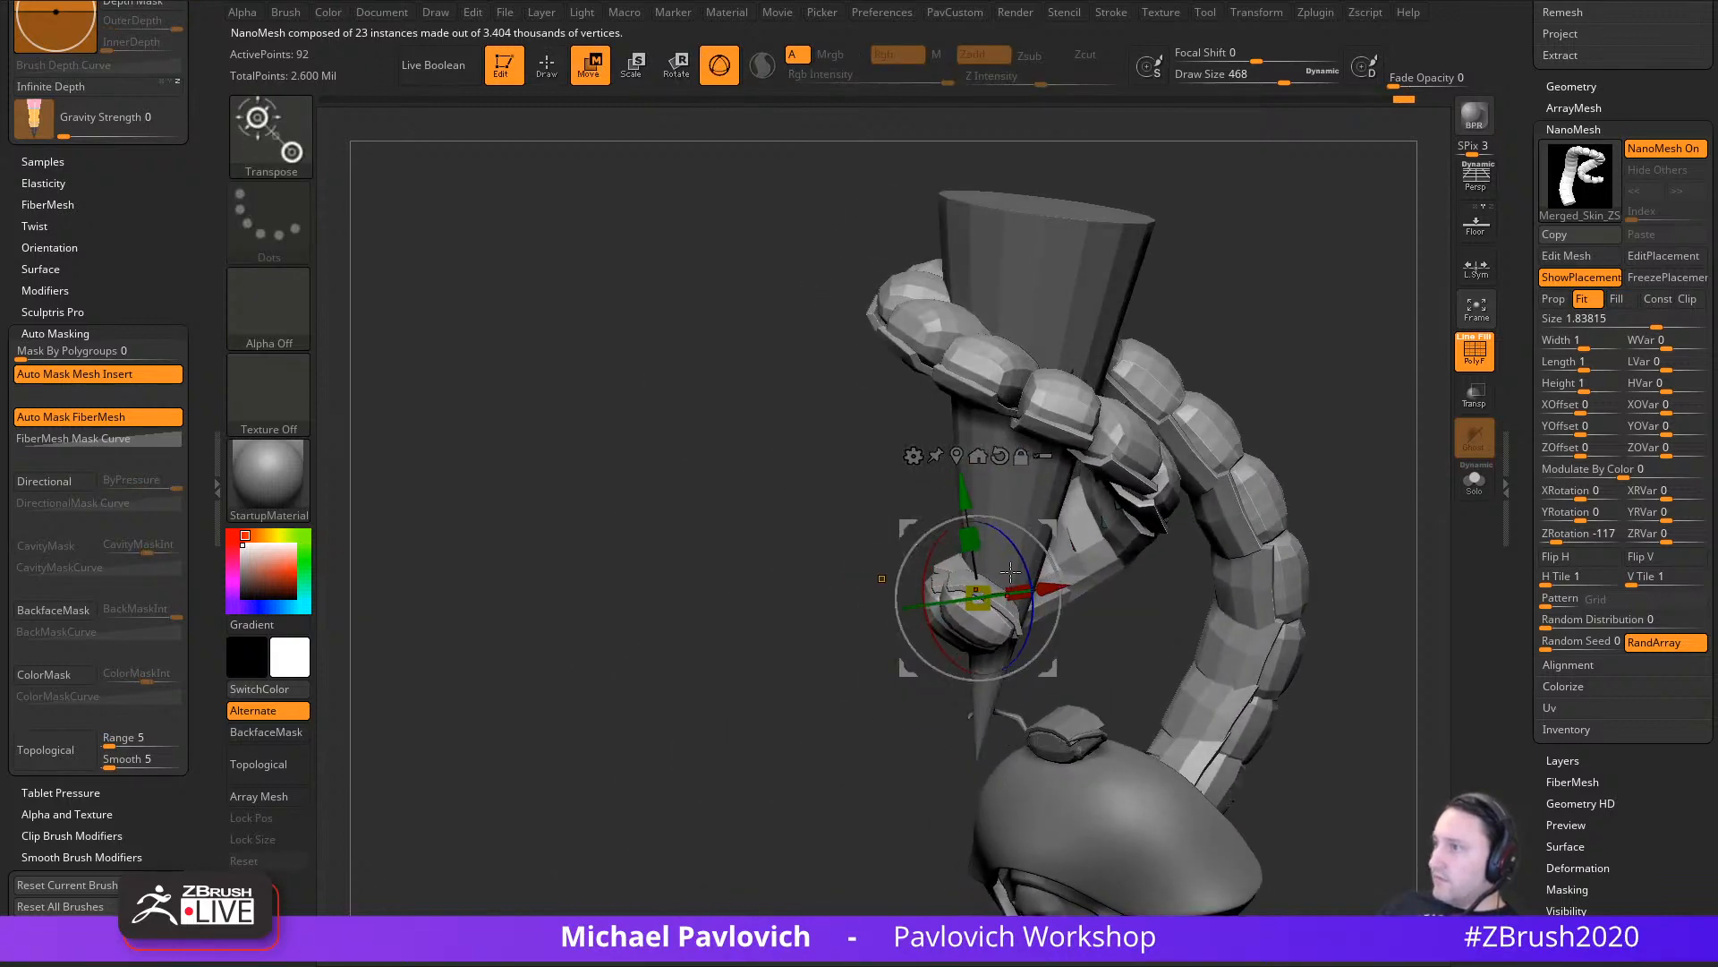
drag(835, 714, 763, 586)
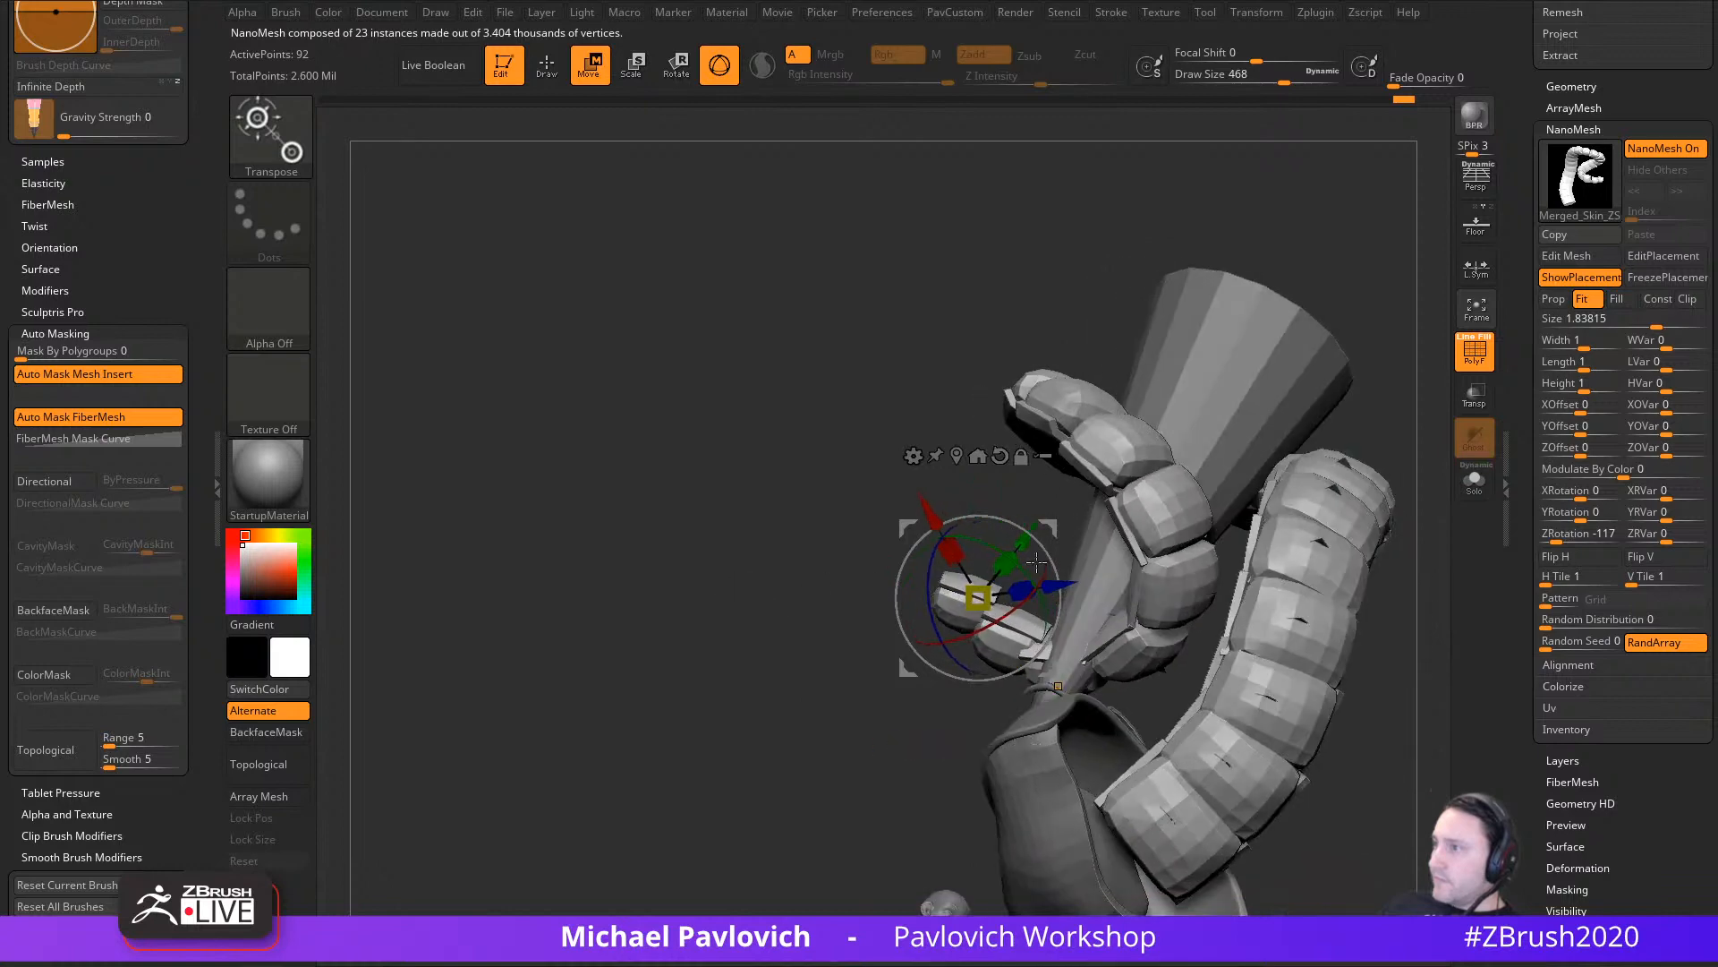
mouse_move(1040, 547)
mouse_down()
mouse_move(1024, 578)
mouse_move(1162, 606)
mouse_move(1115, 618)
mouse_up()
key(q)
key(w)
drag(902, 634, 820, 654)
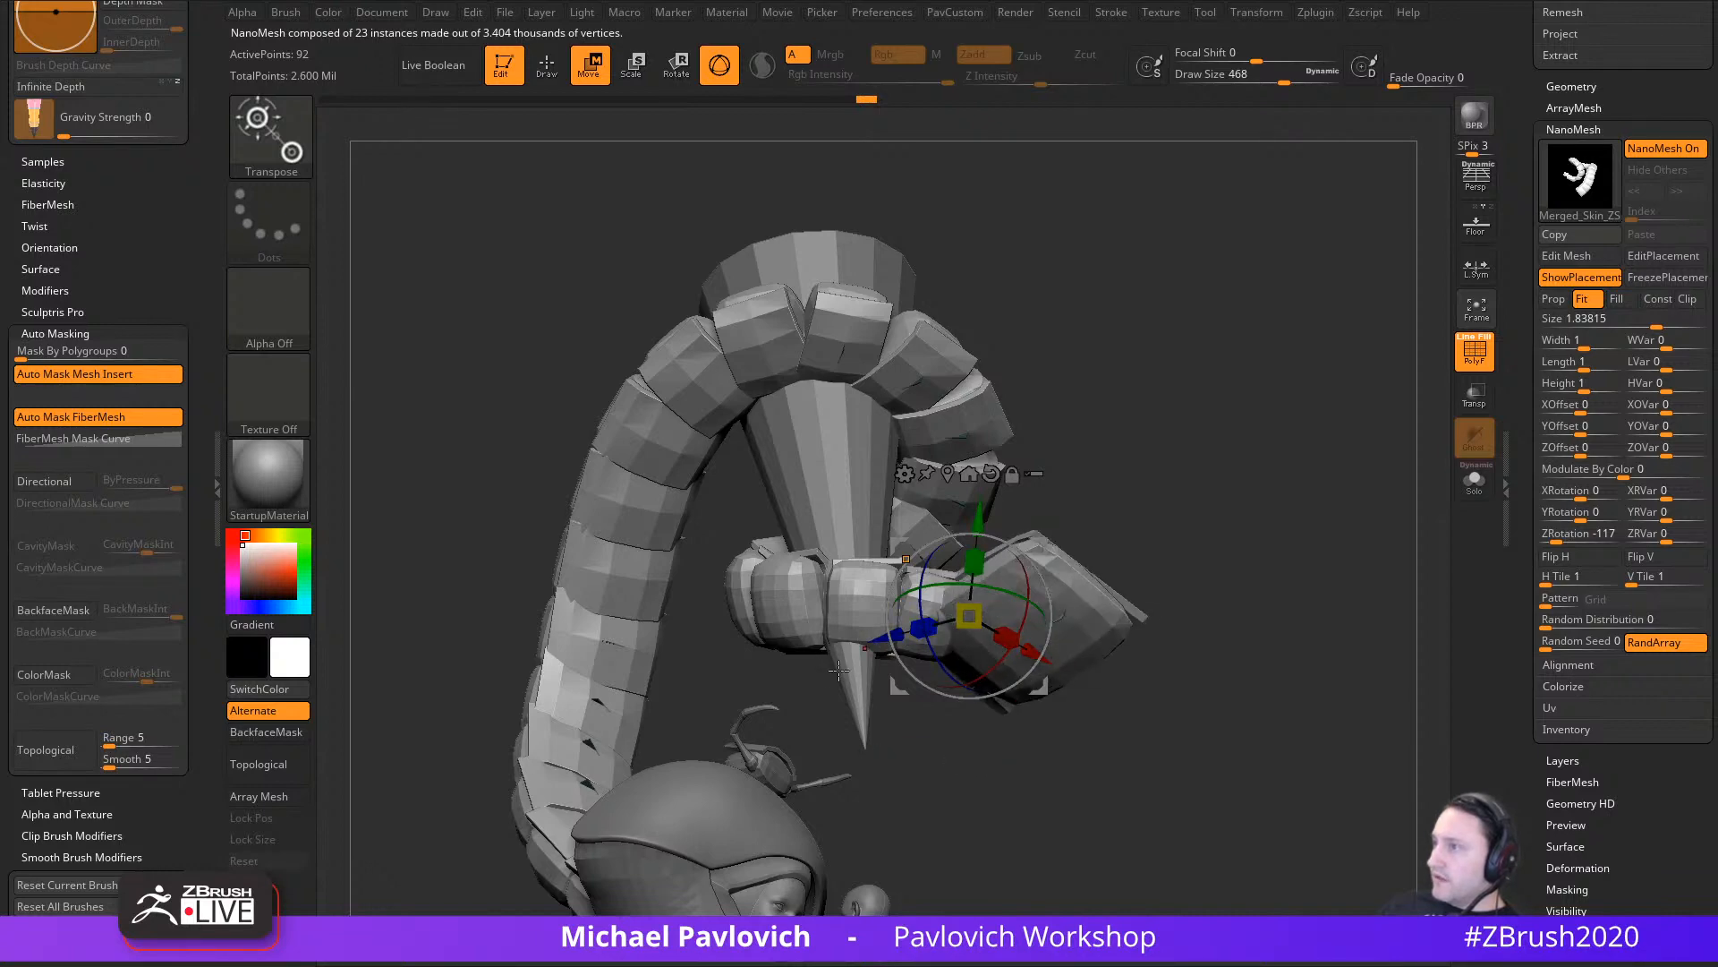
key(ctrl+z)
drag(1007, 637, 1172, 710)
key(ctrl+z)
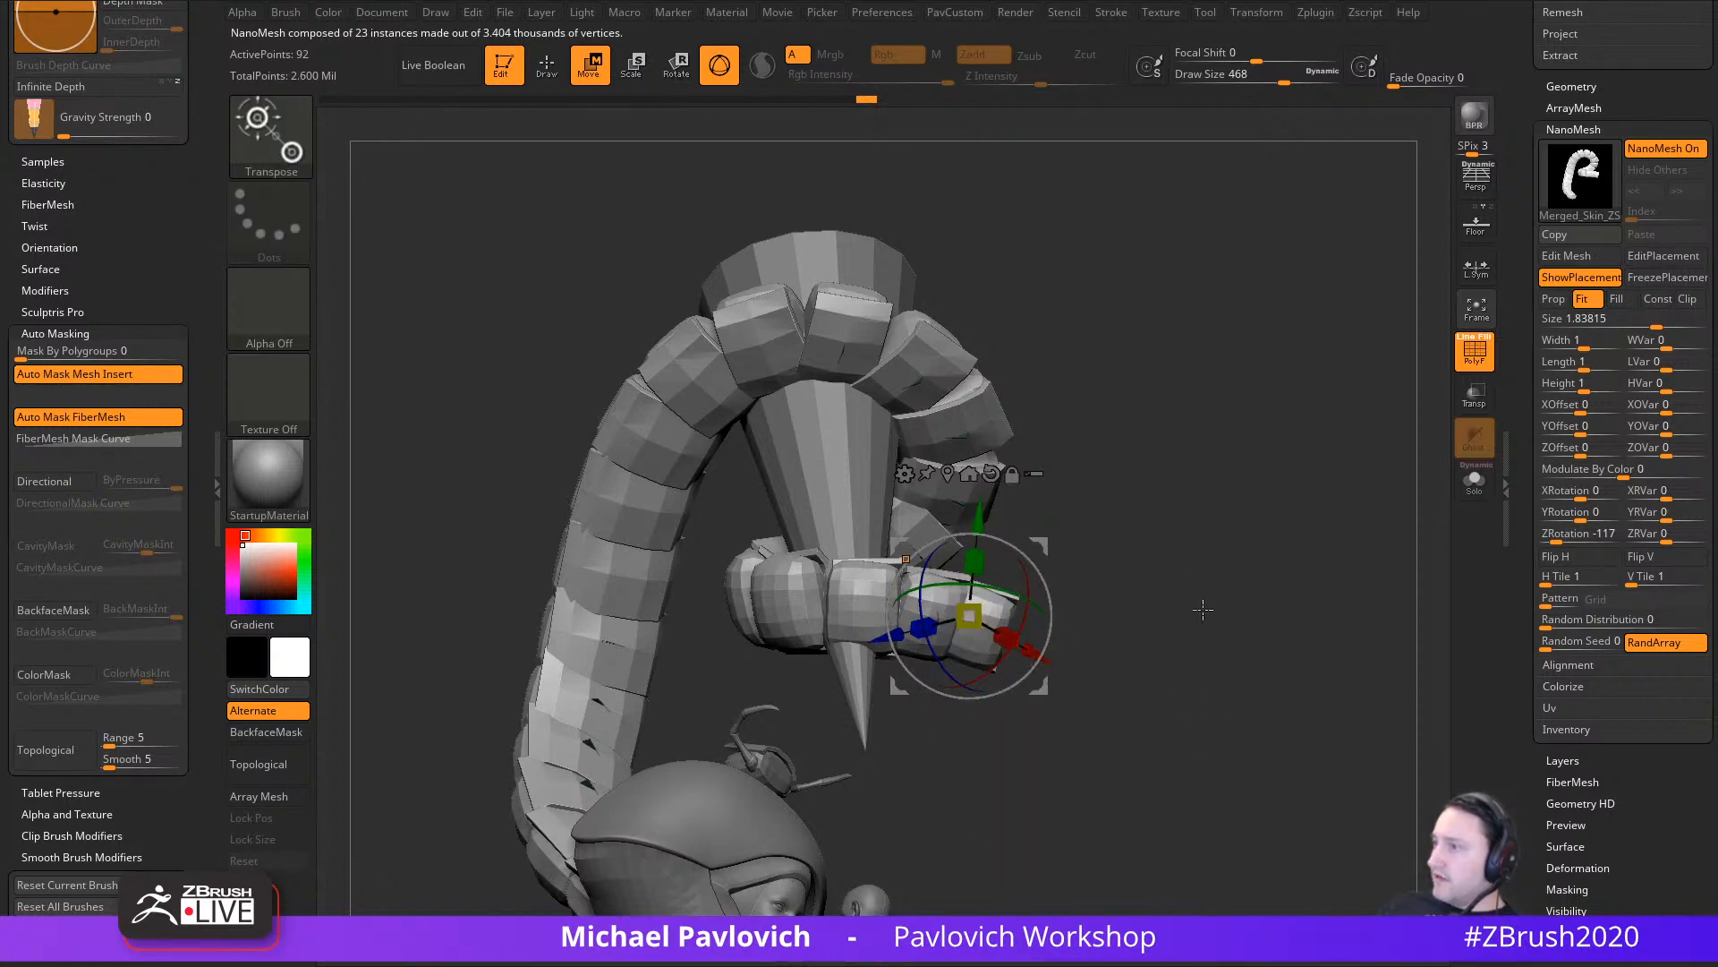
Step: Return to the Move brush and examine the segmented body's coil around the cone from several angles
mouse_move(1200, 606)
mouse_down()
mouse_move(1223, 641)
mouse_move(1251, 627)
mouse_move(1160, 534)
mouse_up()
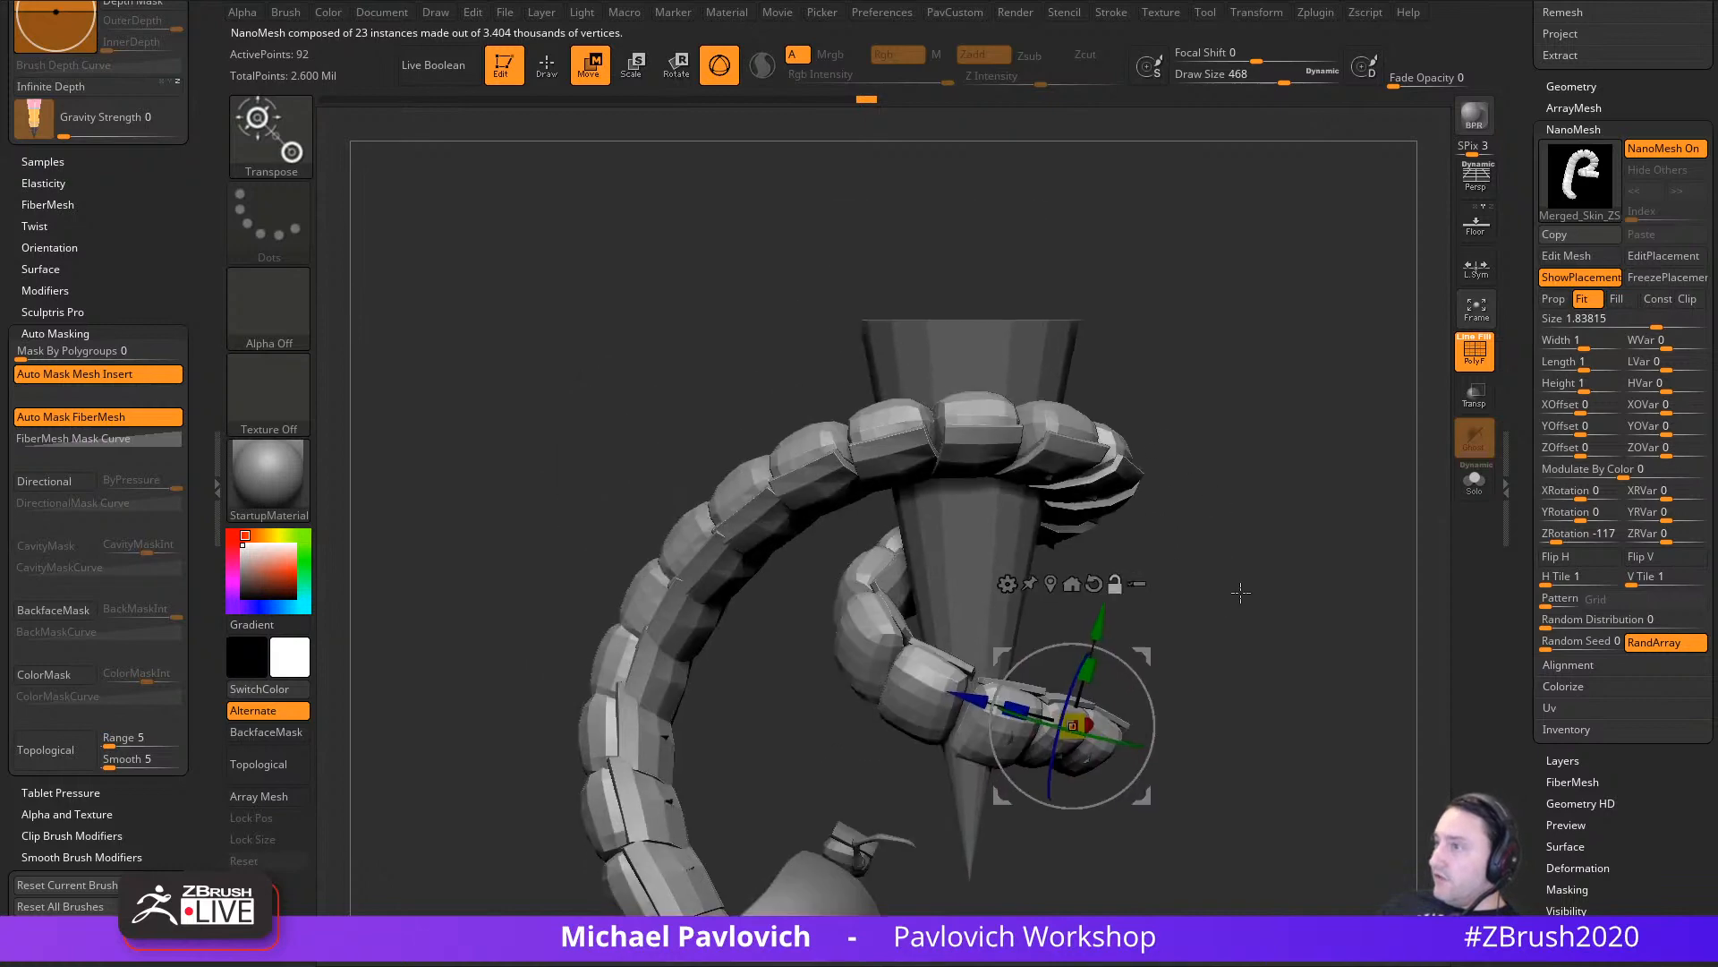
key(q)
key(s)
click(1132, 637)
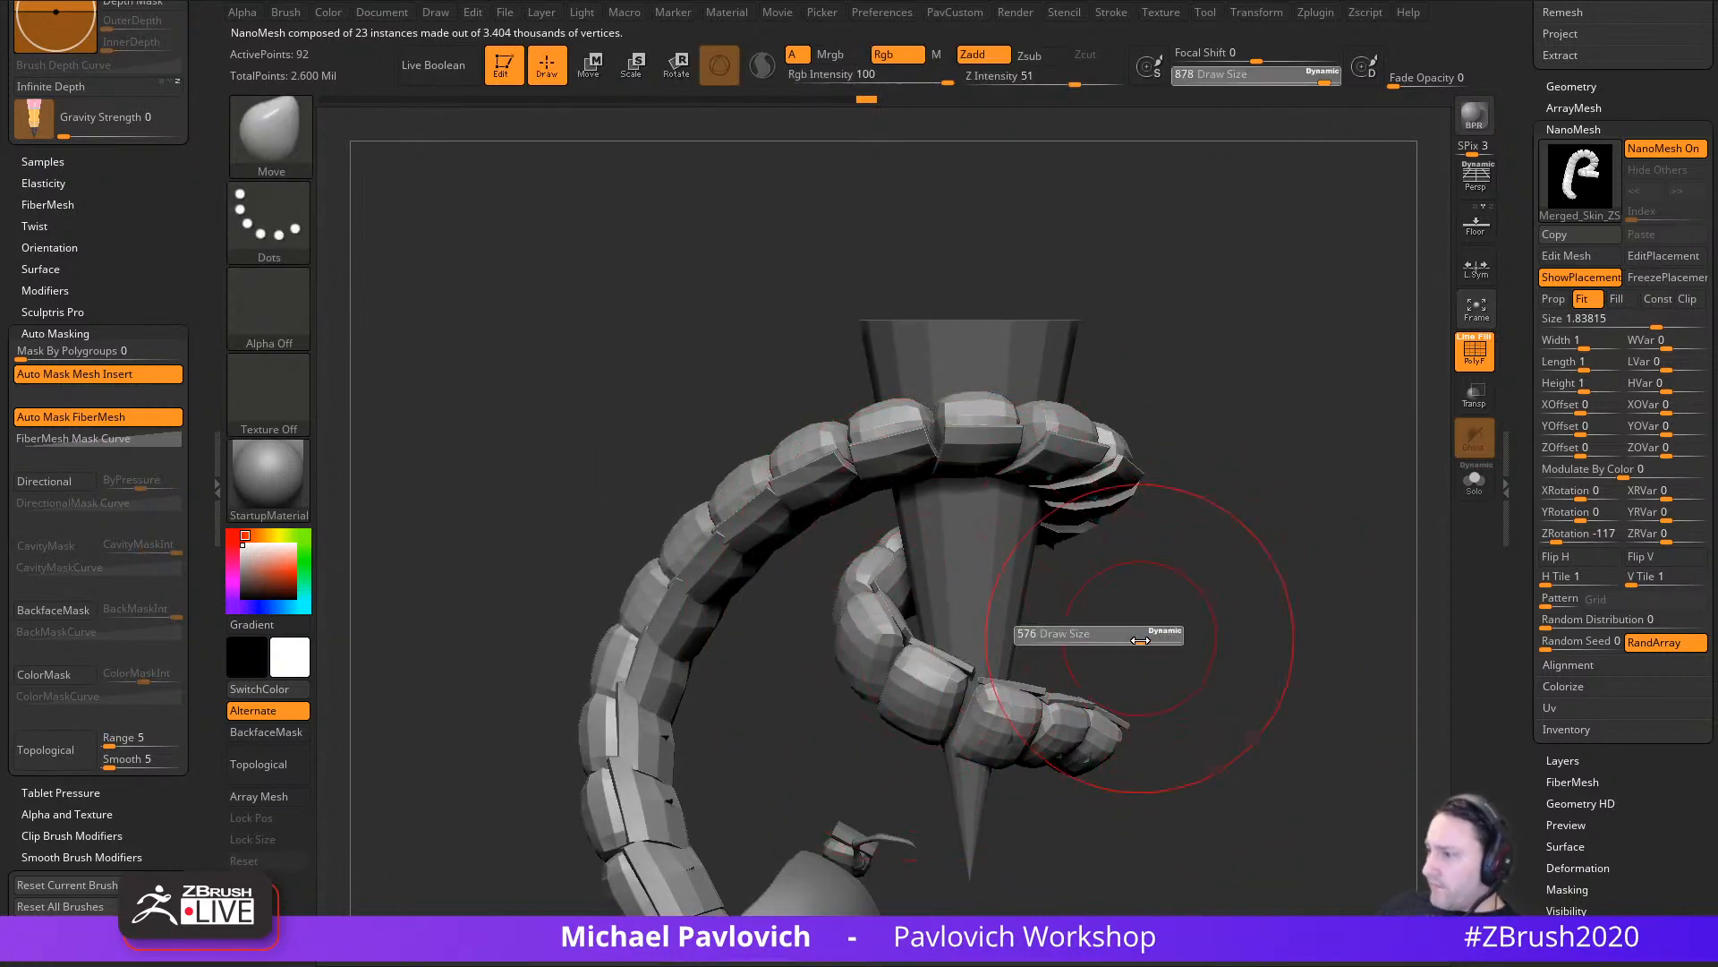
mouse_move(1222, 646)
alt+mouse_down()
mouse_move(1170, 641)
mouse_move(1161, 600)
alt+mouse_up()
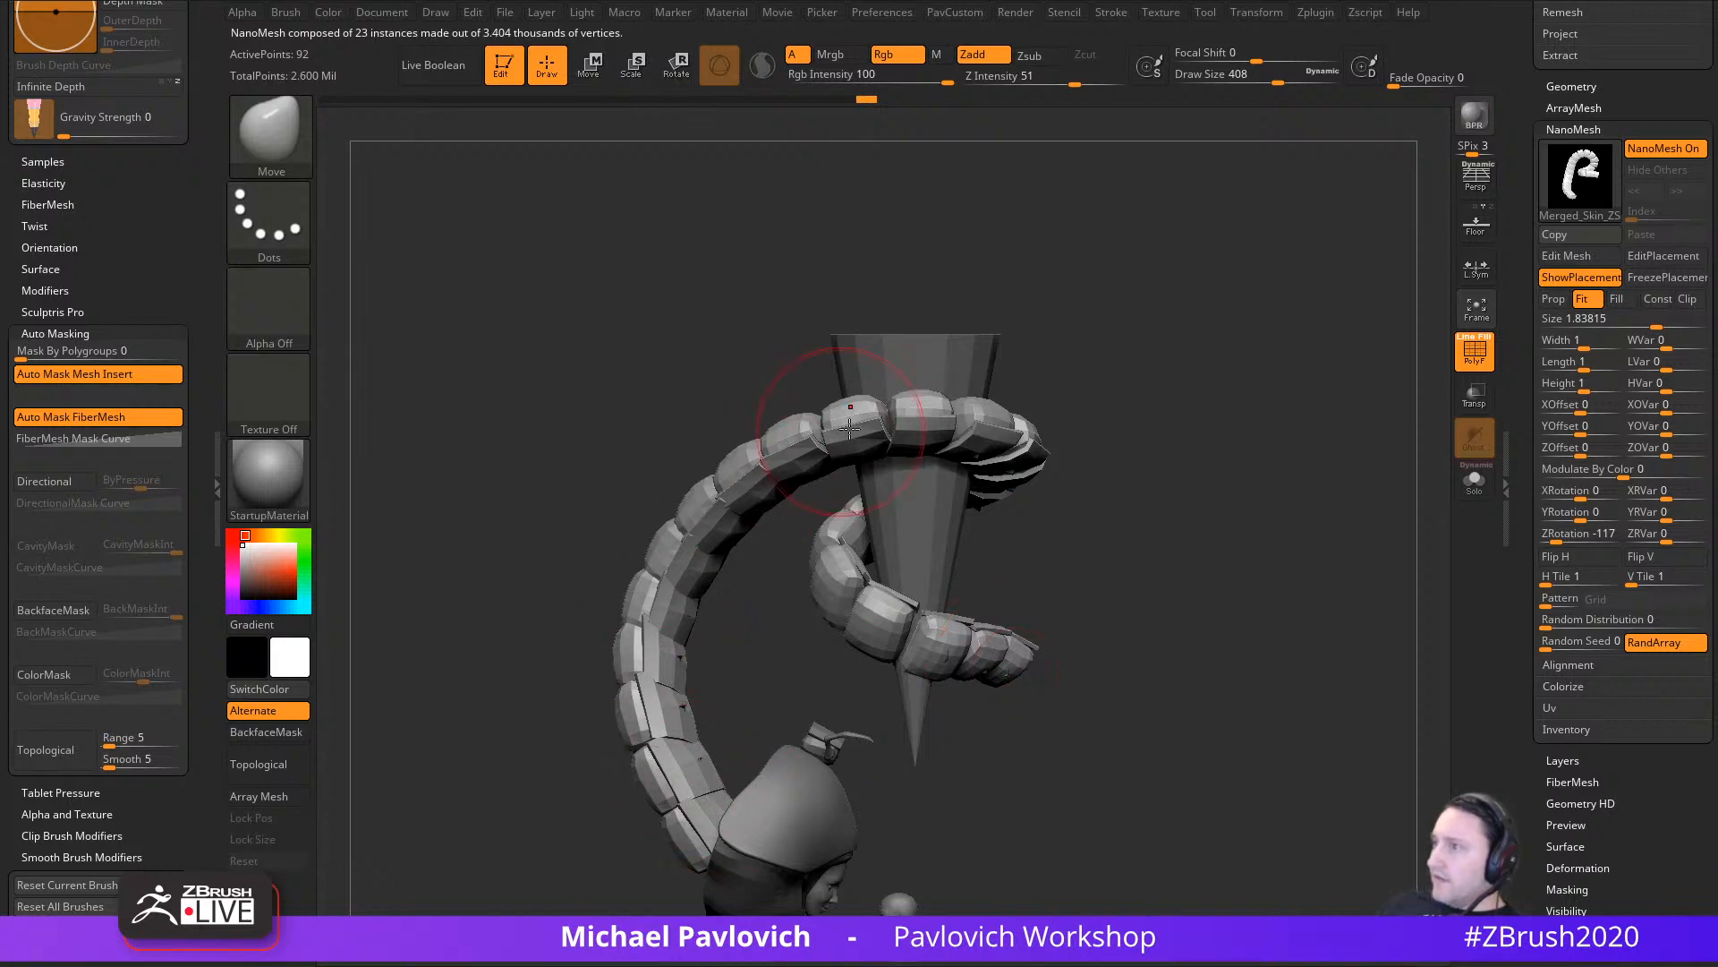
drag(1060, 472, 875, 517)
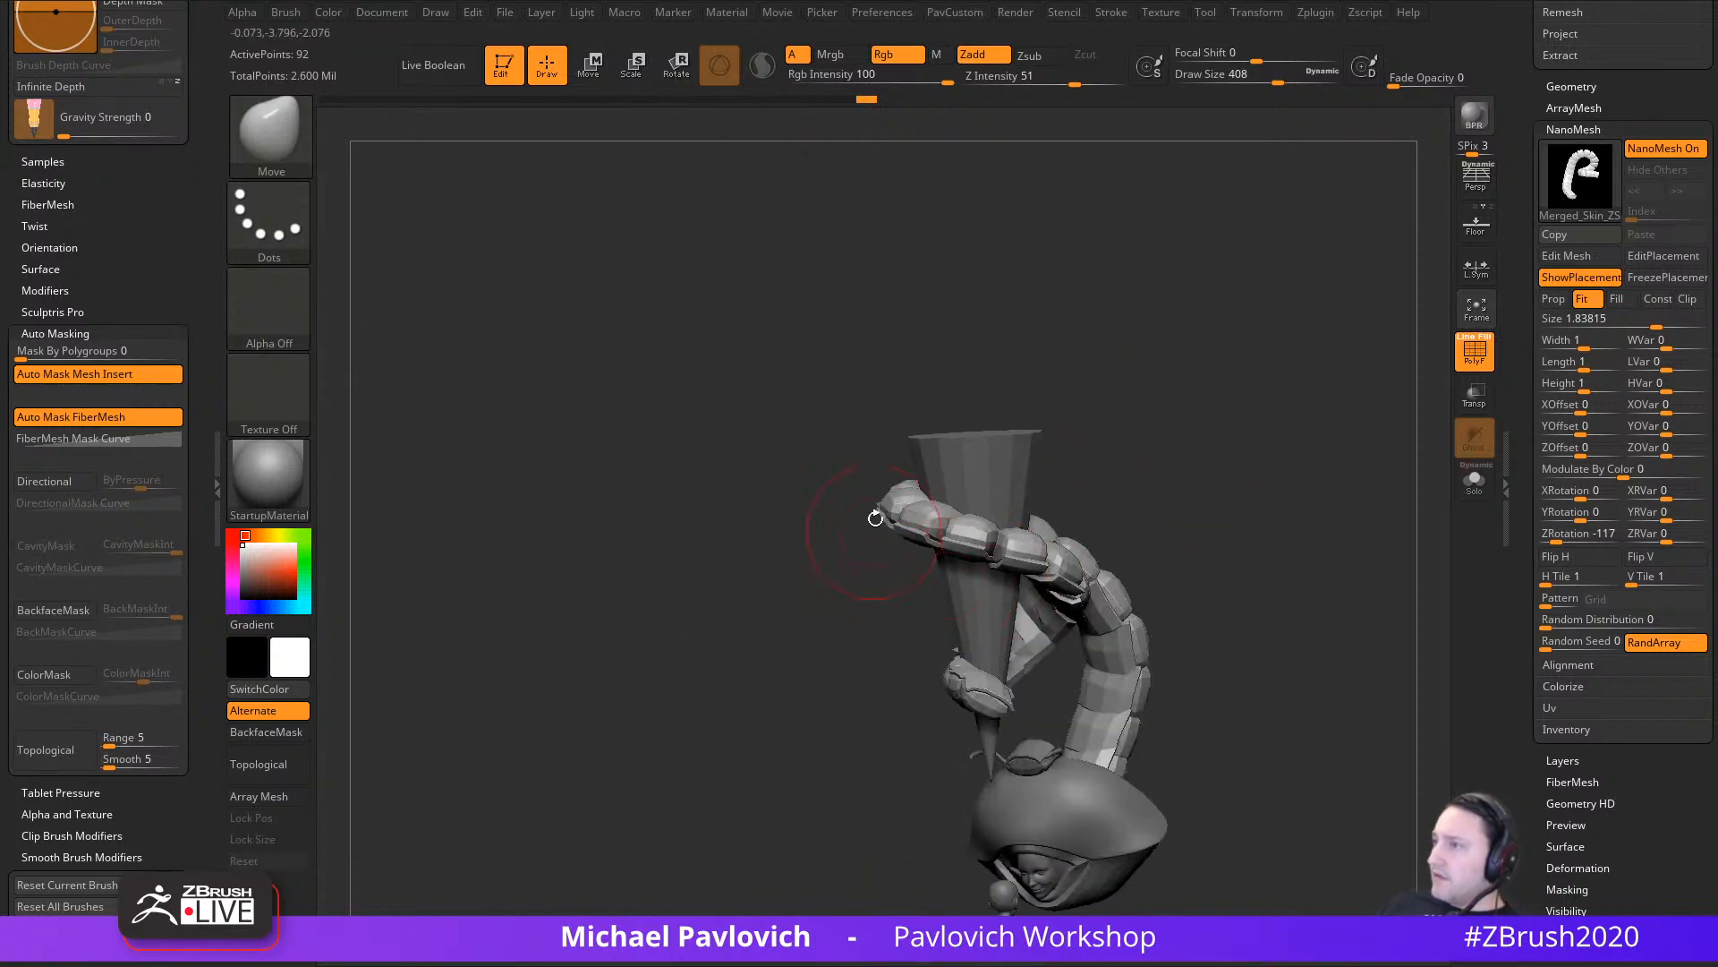
drag(1112, 637, 1258, 552)
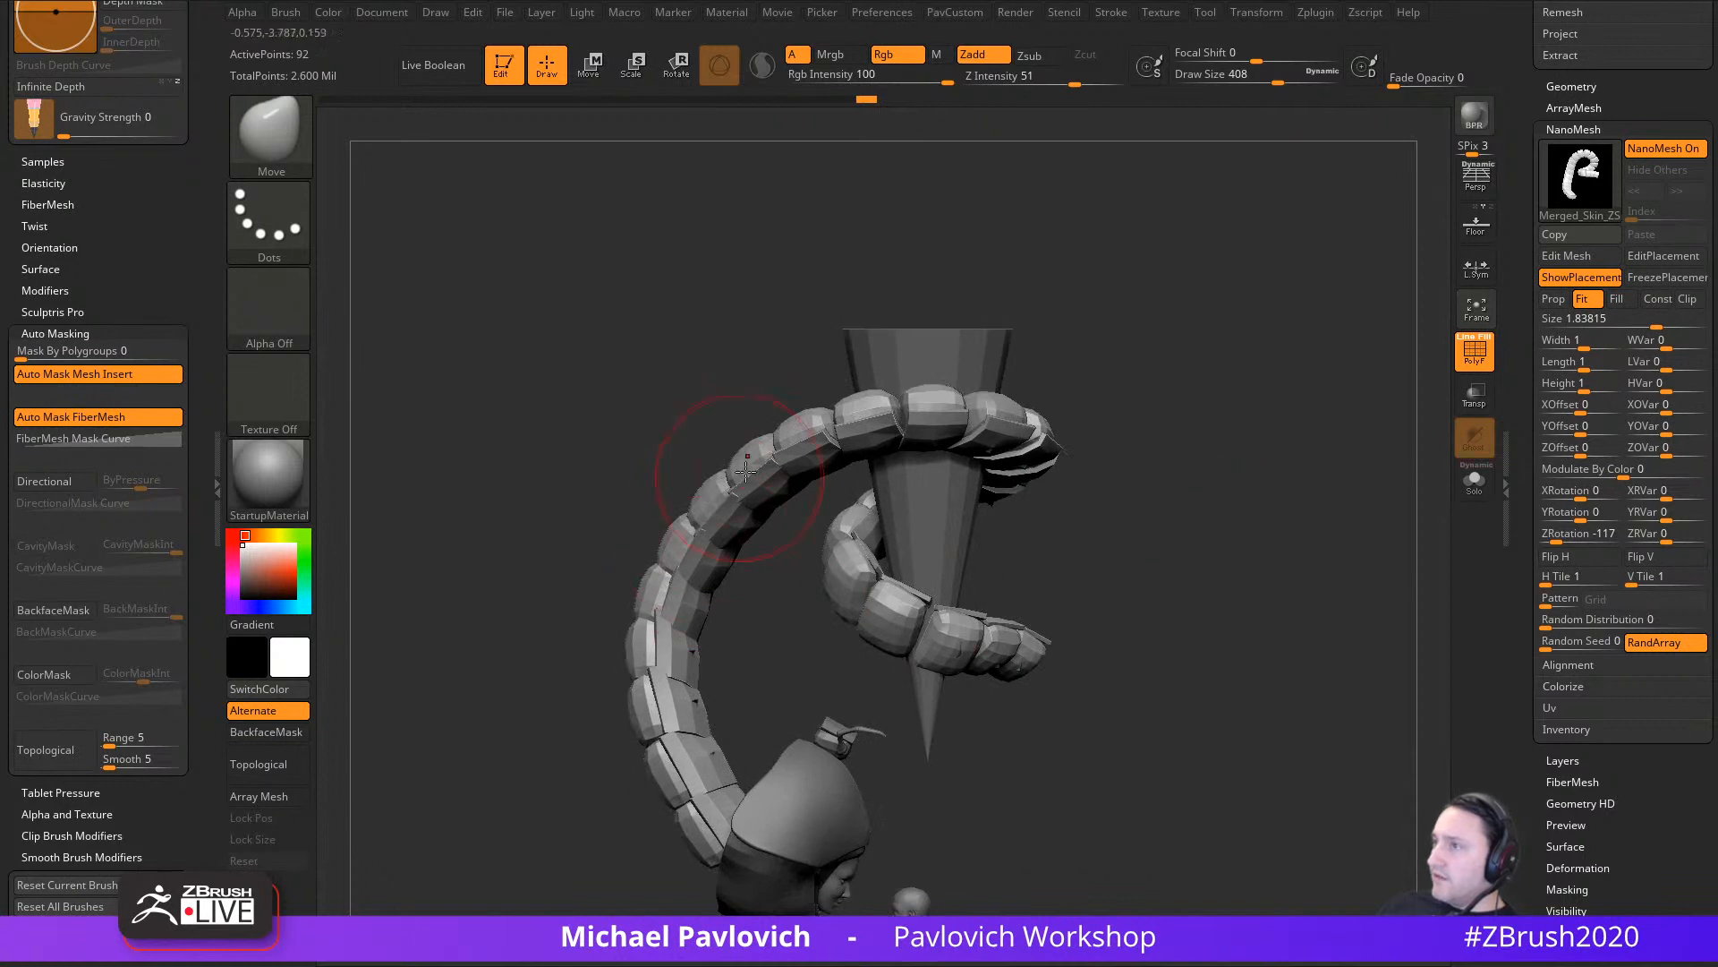
alt+drag(1175, 620, 1178, 587)
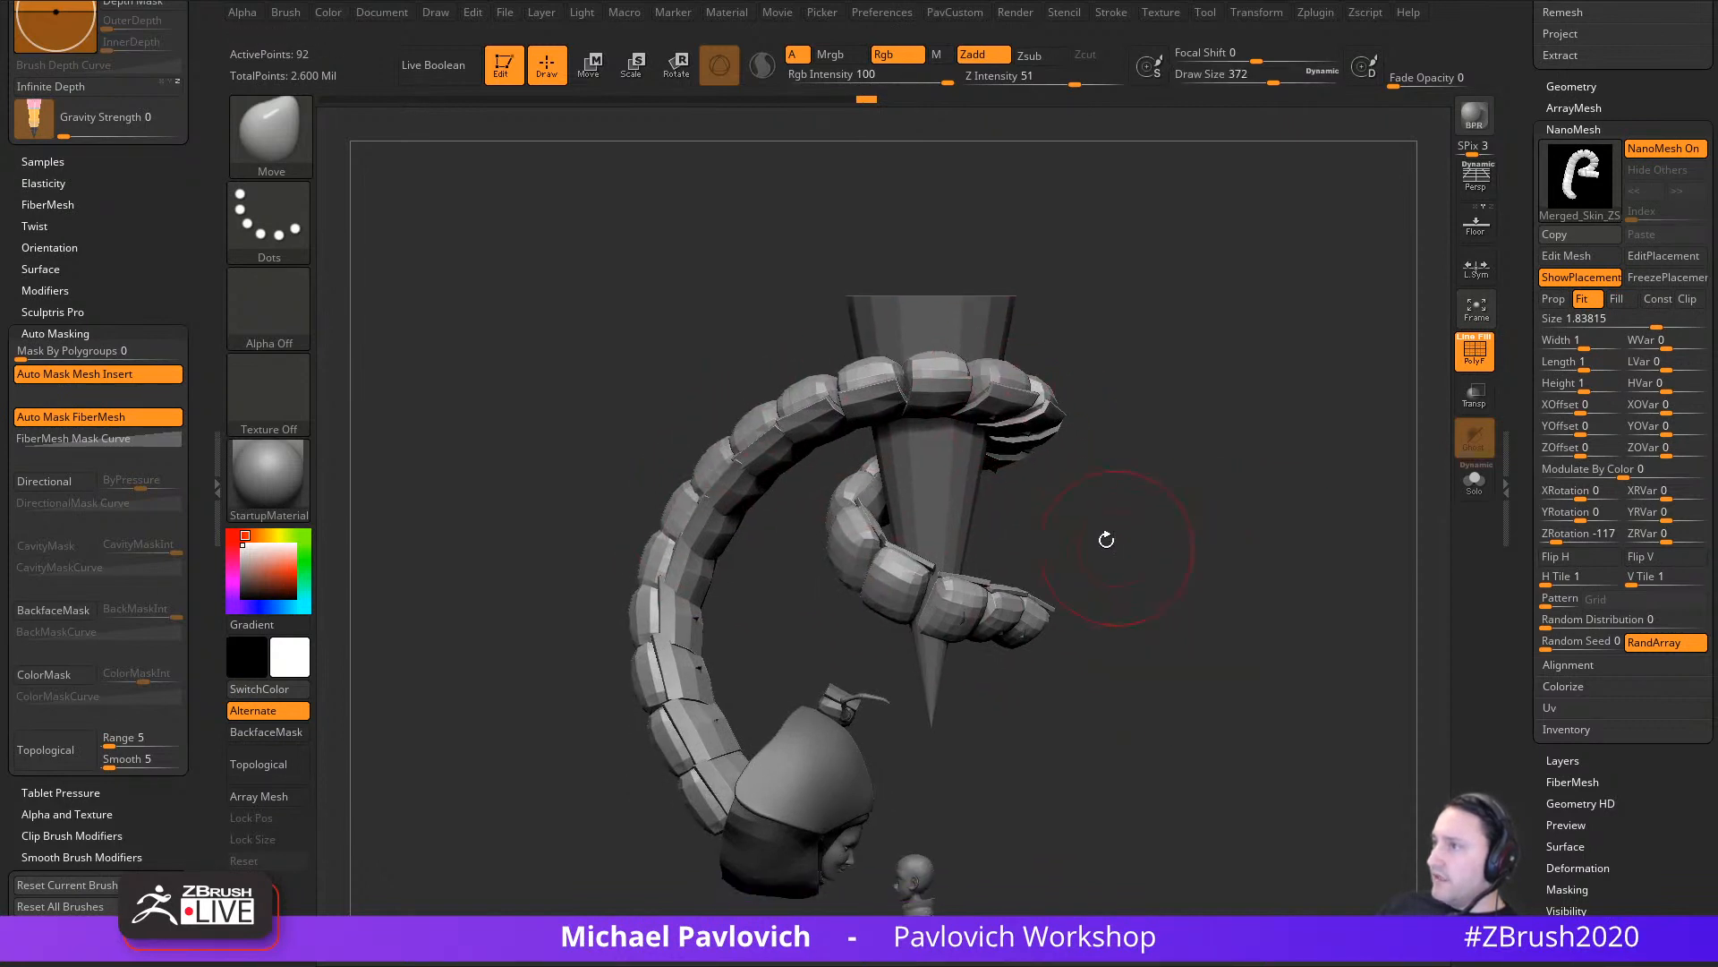
alt+drag(1234, 525, 1274, 468)
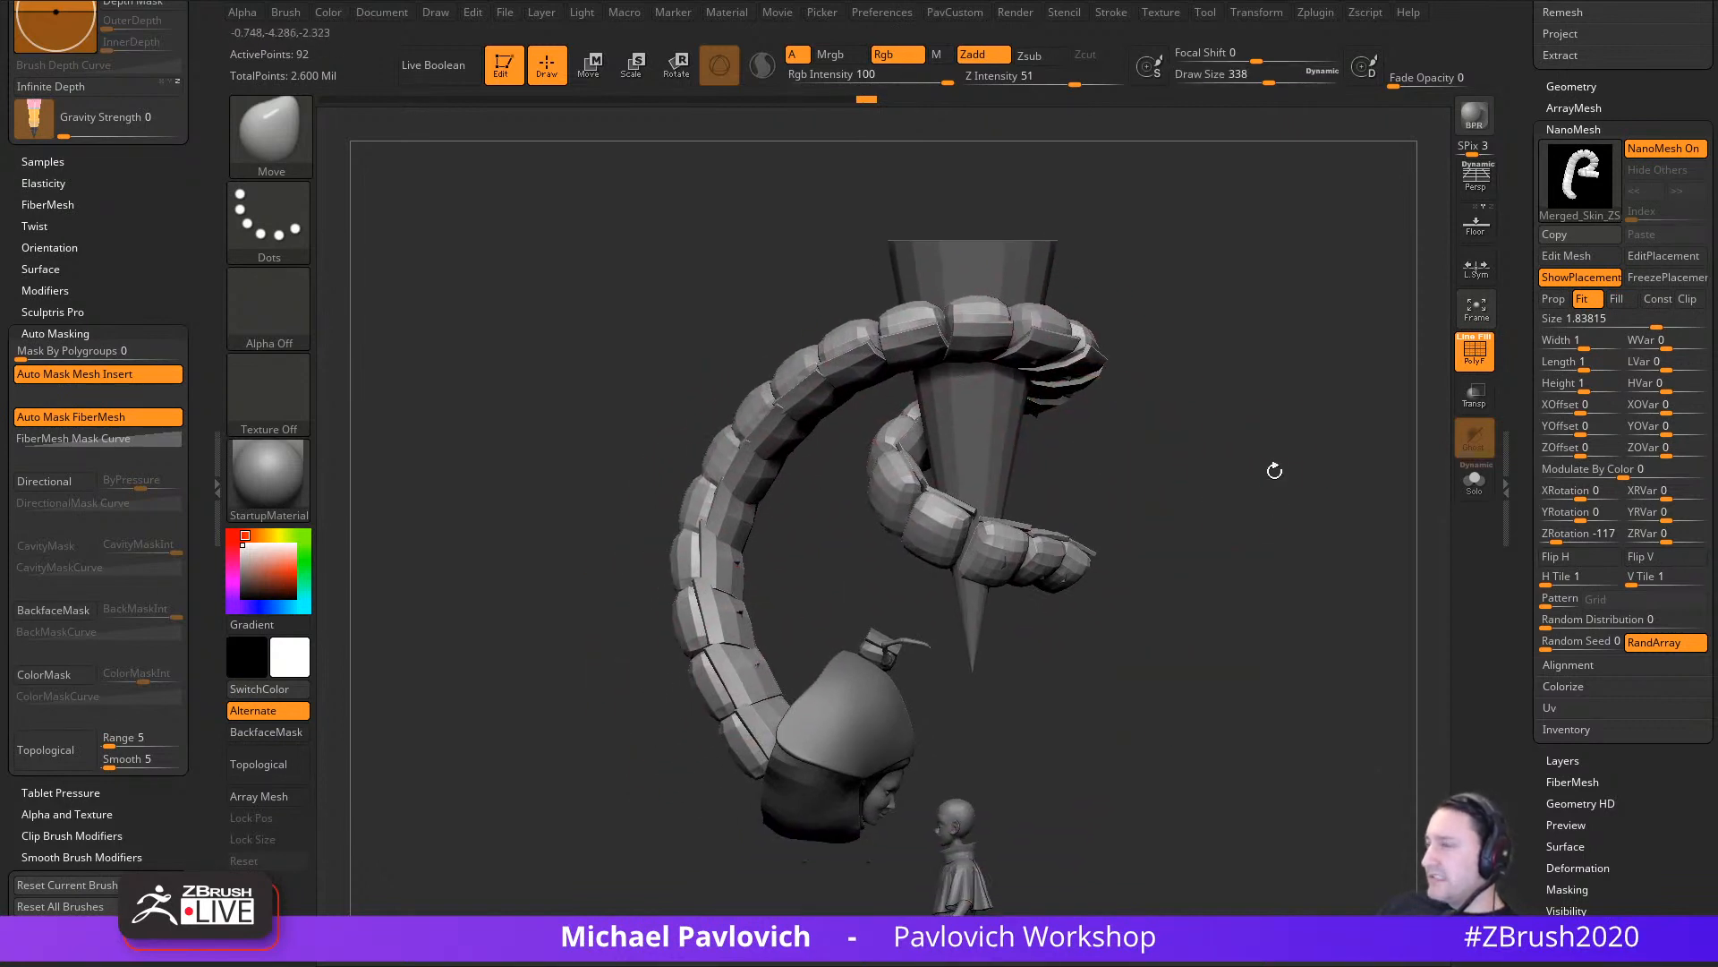
mouse_move(1224, 529)
alt+mouse_down()
mouse_move(1300, 510)
mouse_move(1266, 597)
mouse_move(1223, 614)
alt+mouse_up()
Step: Isolate the end segment behind the head with a mask and rotate it with the transform gizmo
mouse_move(789, 909)
ctrl+mouse_down()
mouse_move(812, 898)
mouse_move(796, 638)
mouse_move(661, 640)
ctrl+mouse_up()
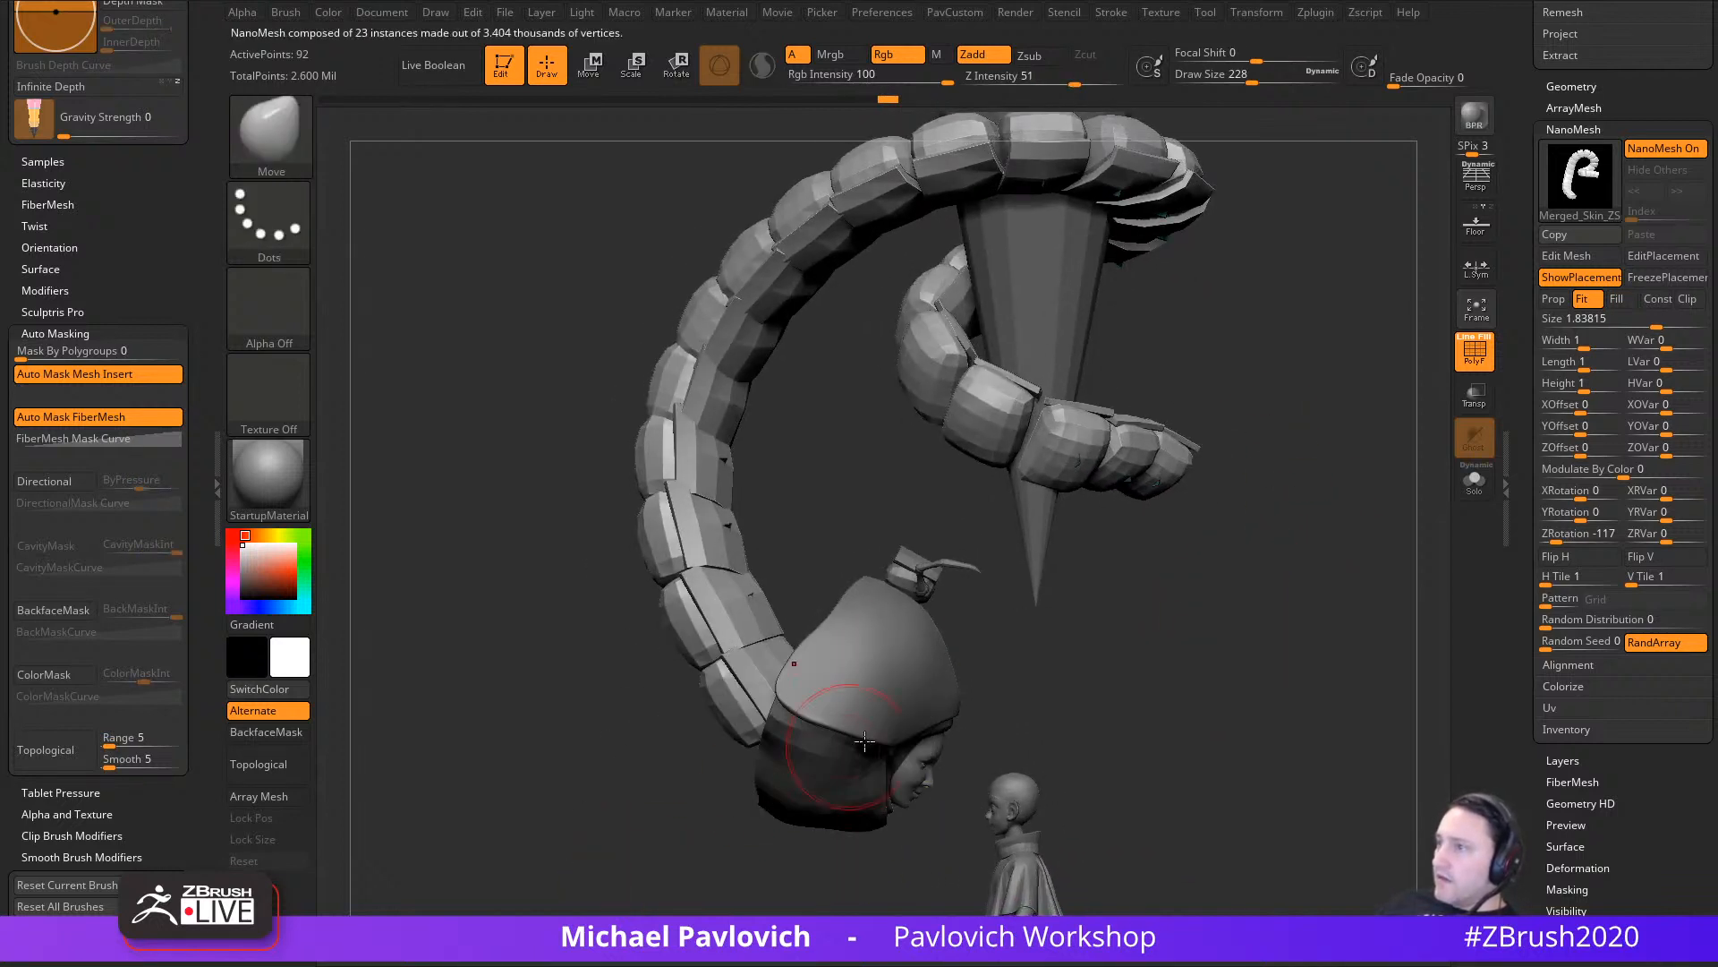
key(w)
alt+click(748, 674)
mouse_move(832, 672)
mouse_down()
mouse_move(814, 623)
mouse_move(855, 596)
mouse_up()
key(q)
Step: Solo the NanoMesh body to inspect its end segments up close, and bring the other subtools back
click(1473, 472)
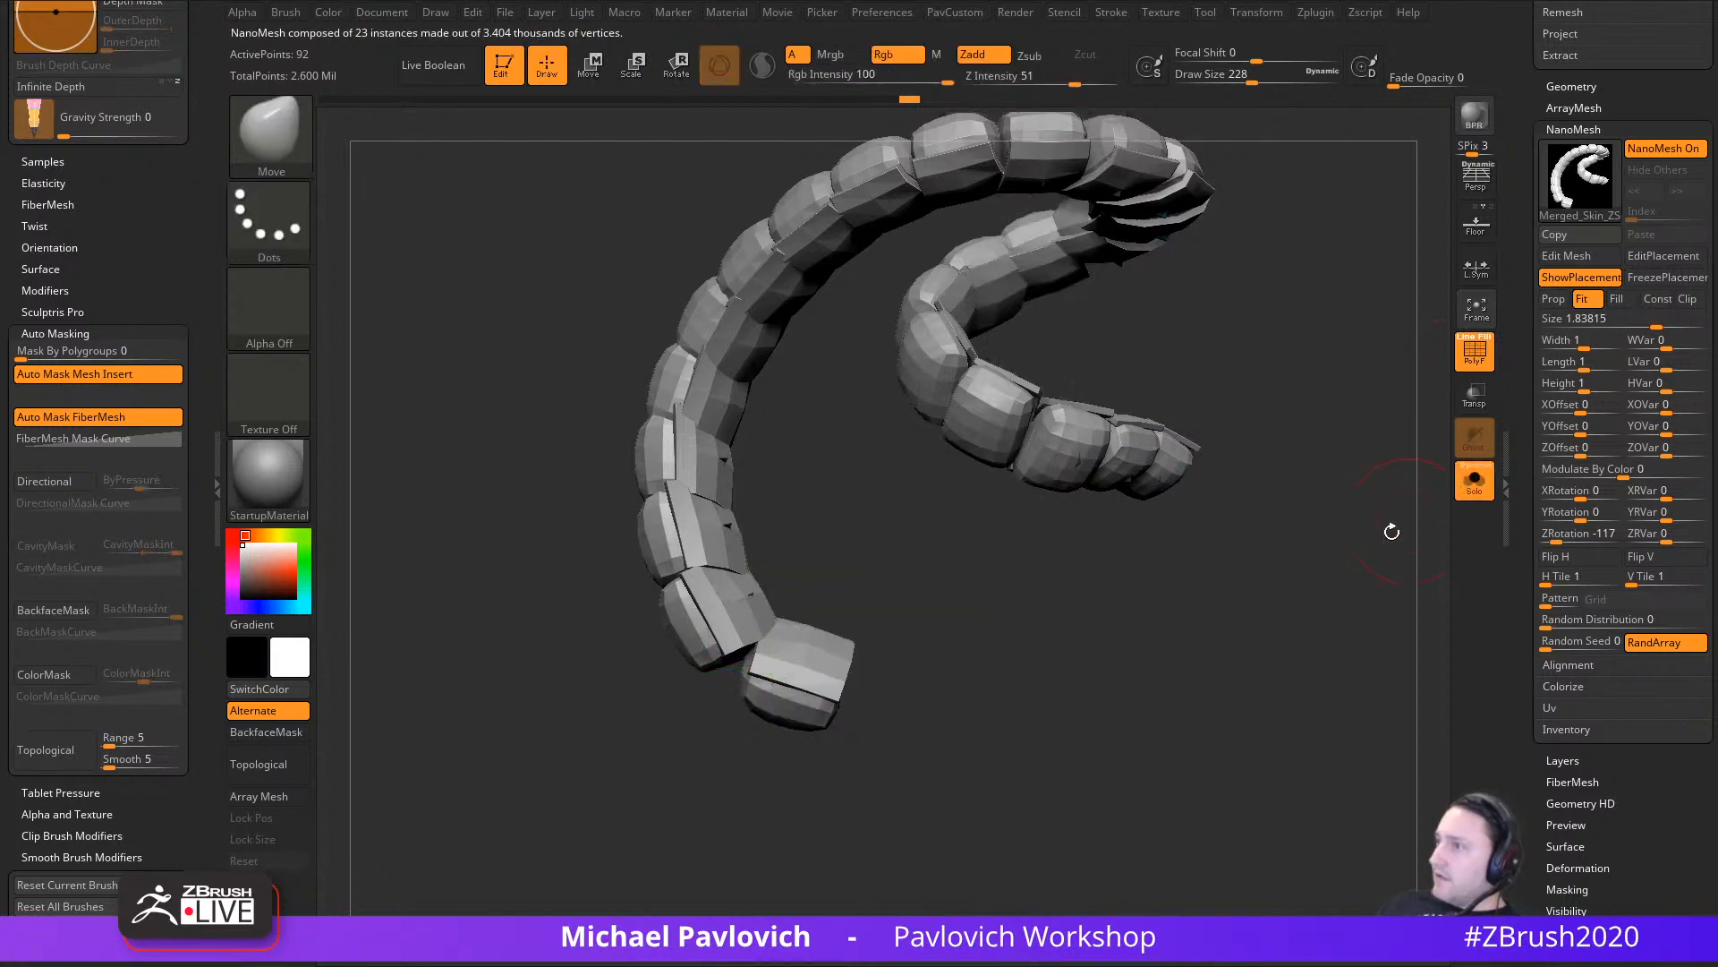
alt+drag(1392, 529, 1155, 658)
mouse_move(1047, 610)
mouse_down()
mouse_move(1165, 586)
mouse_move(1145, 654)
mouse_move(917, 637)
mouse_up()
click(1472, 398)
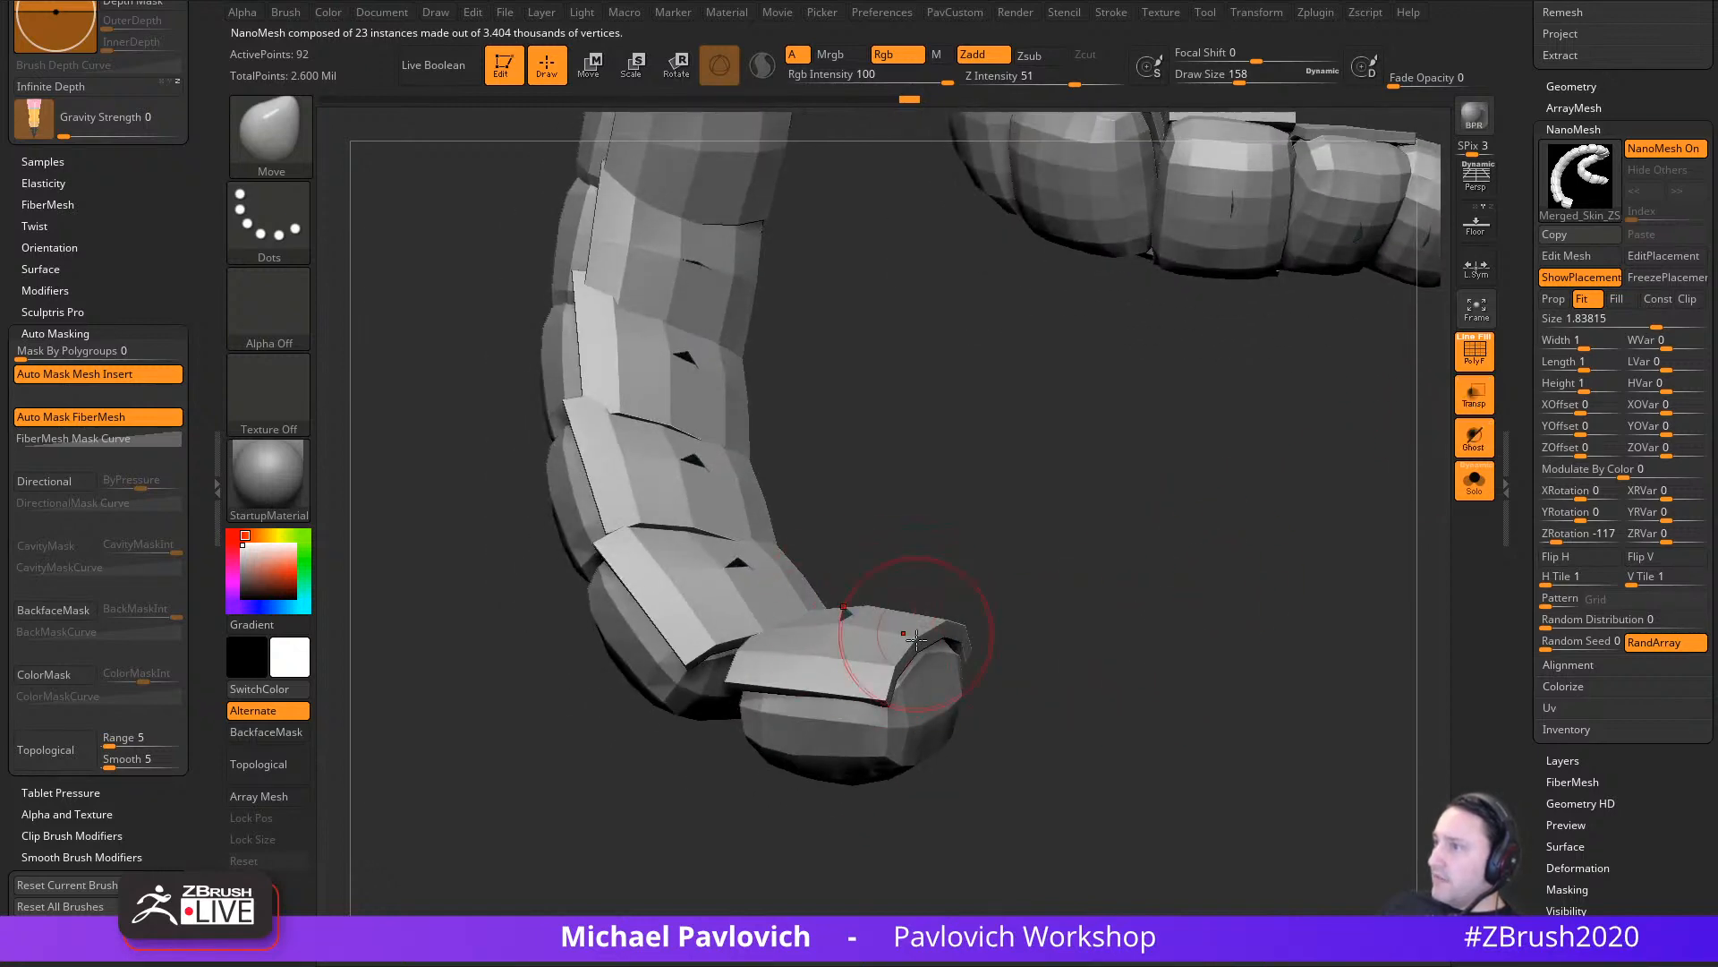
click(1488, 363)
key(f)
drag(1268, 513, 1342, 537)
click(1470, 403)
click(1475, 483)
mouse_move(1243, 576)
mouse_down()
mouse_move(1391, 599)
mouse_move(1238, 595)
mouse_move(1330, 599)
mouse_move(1441, 443)
mouse_up()
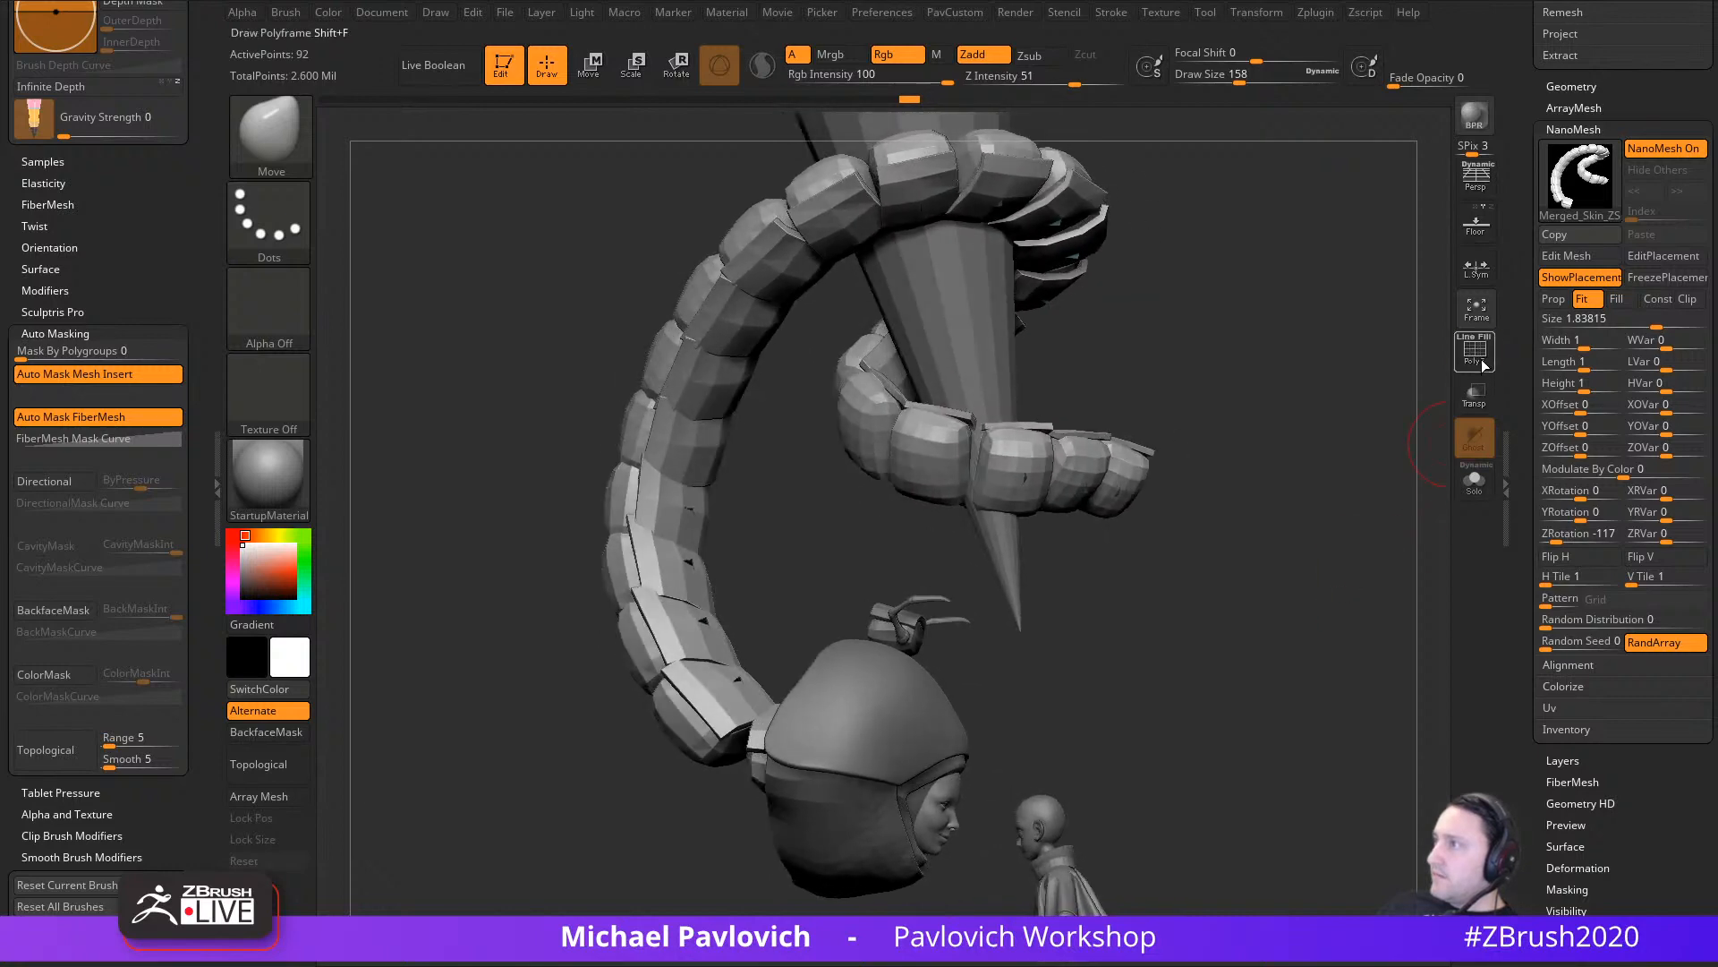
Step: Switch NanoMesh off to inspect the underlying placement planes around the cone, and switch it on again
click(1663, 149)
drag(1397, 295, 1295, 403)
drag(1420, 405, 1466, 388)
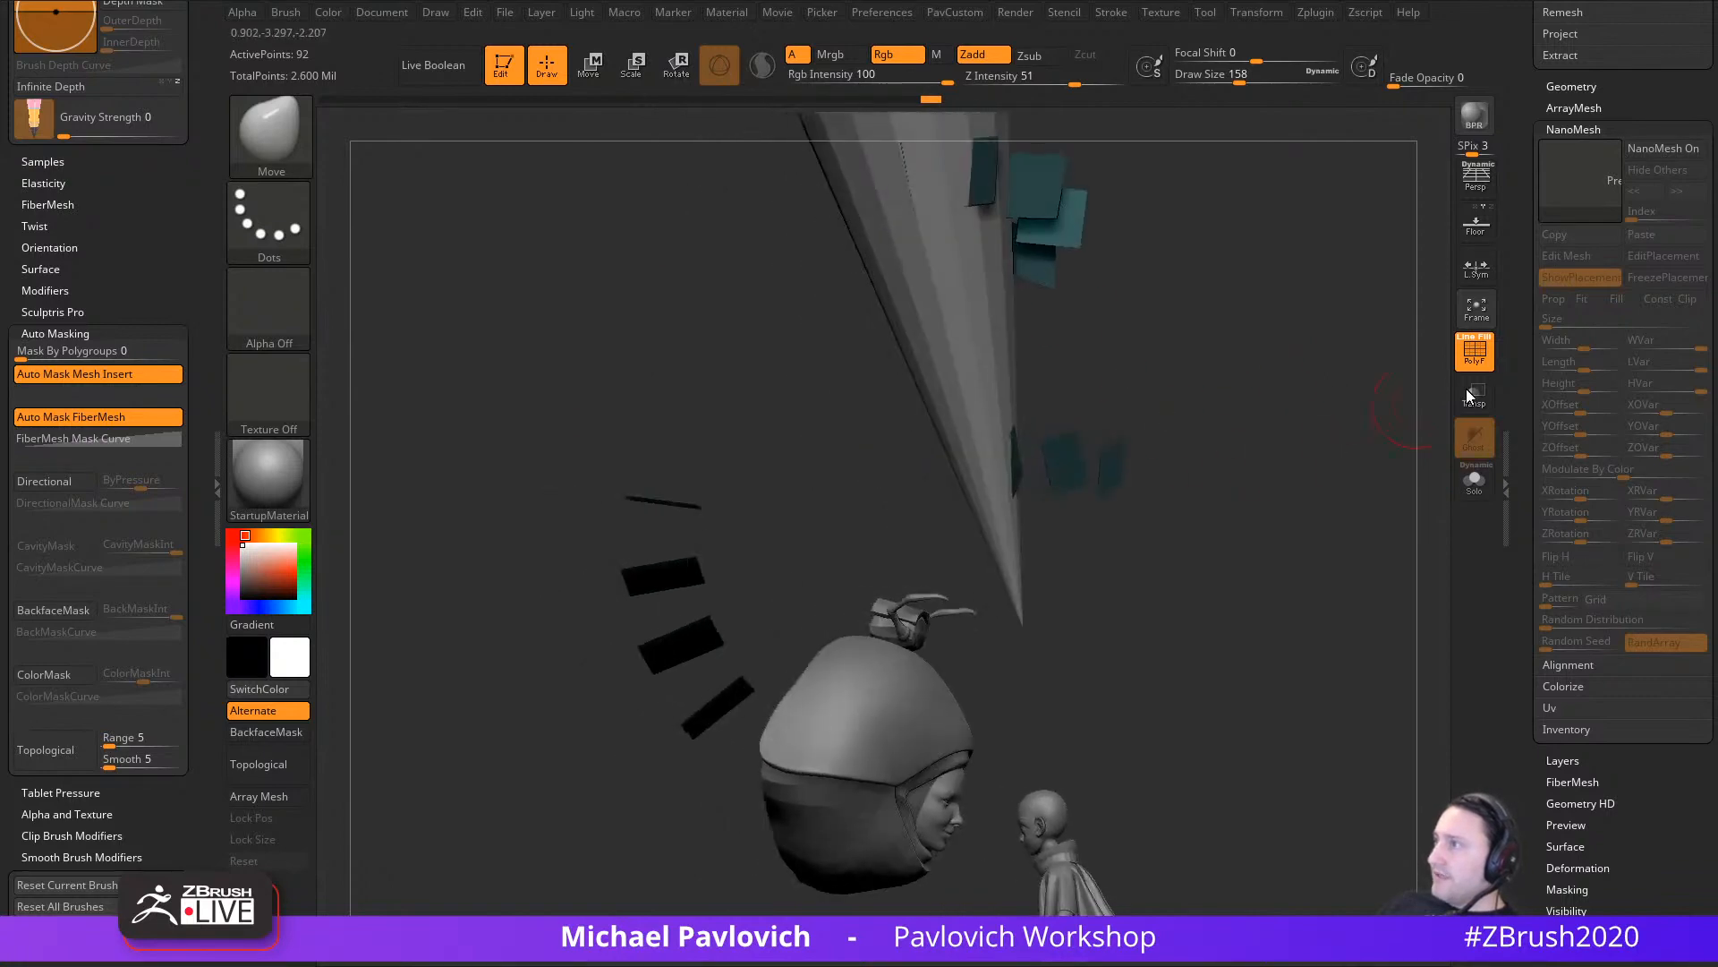
click(1652, 152)
drag(869, 308, 1398, 464)
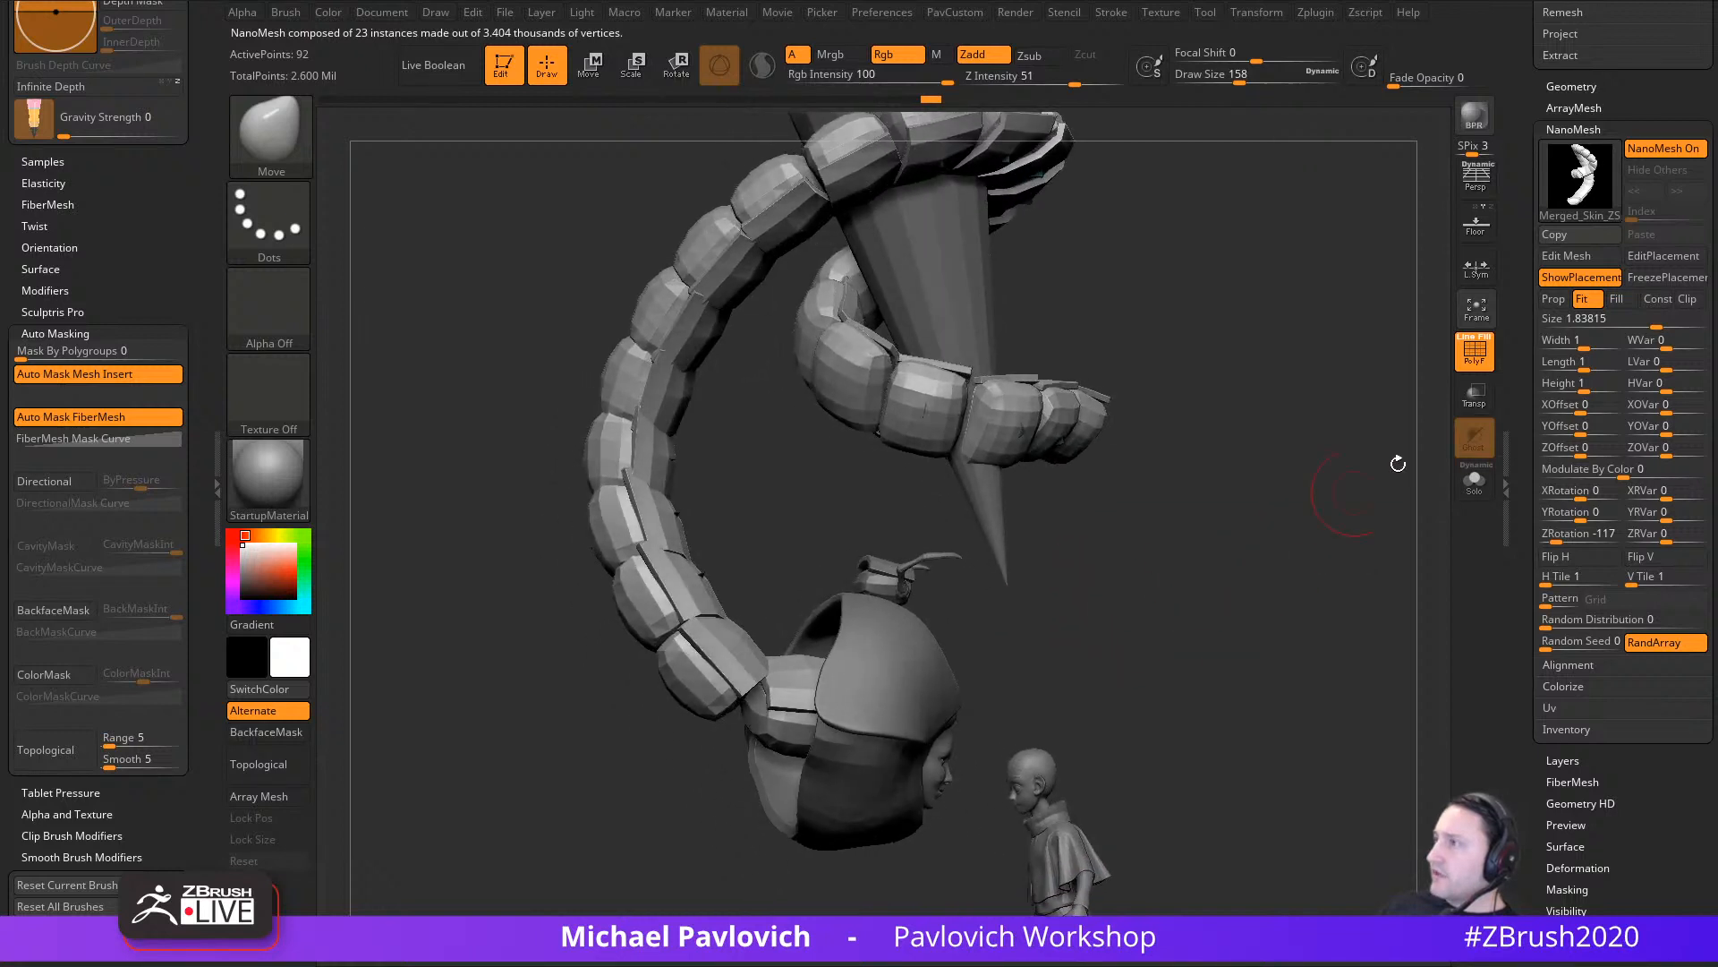
Step: Open the NanoMesh segment for mesh editing, check it in Solo and beside the head, and leave mesh editing
click(1575, 257)
key(ctrl+shift+s)
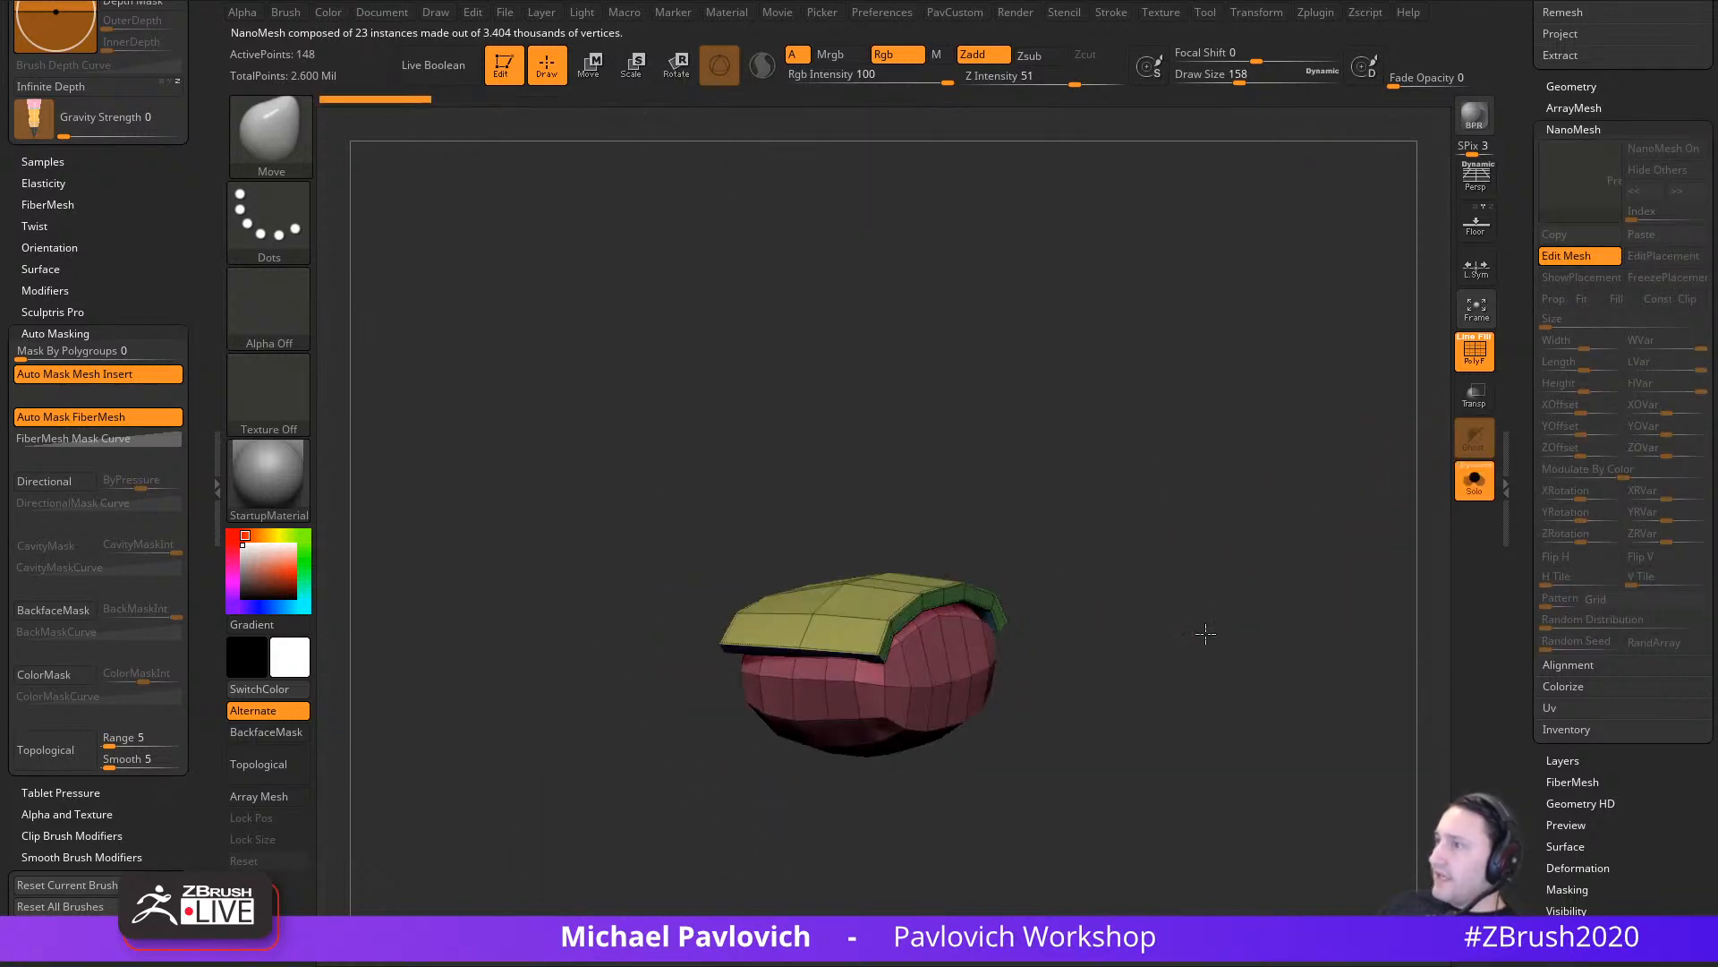
drag(1206, 634, 1186, 648)
click(1475, 488)
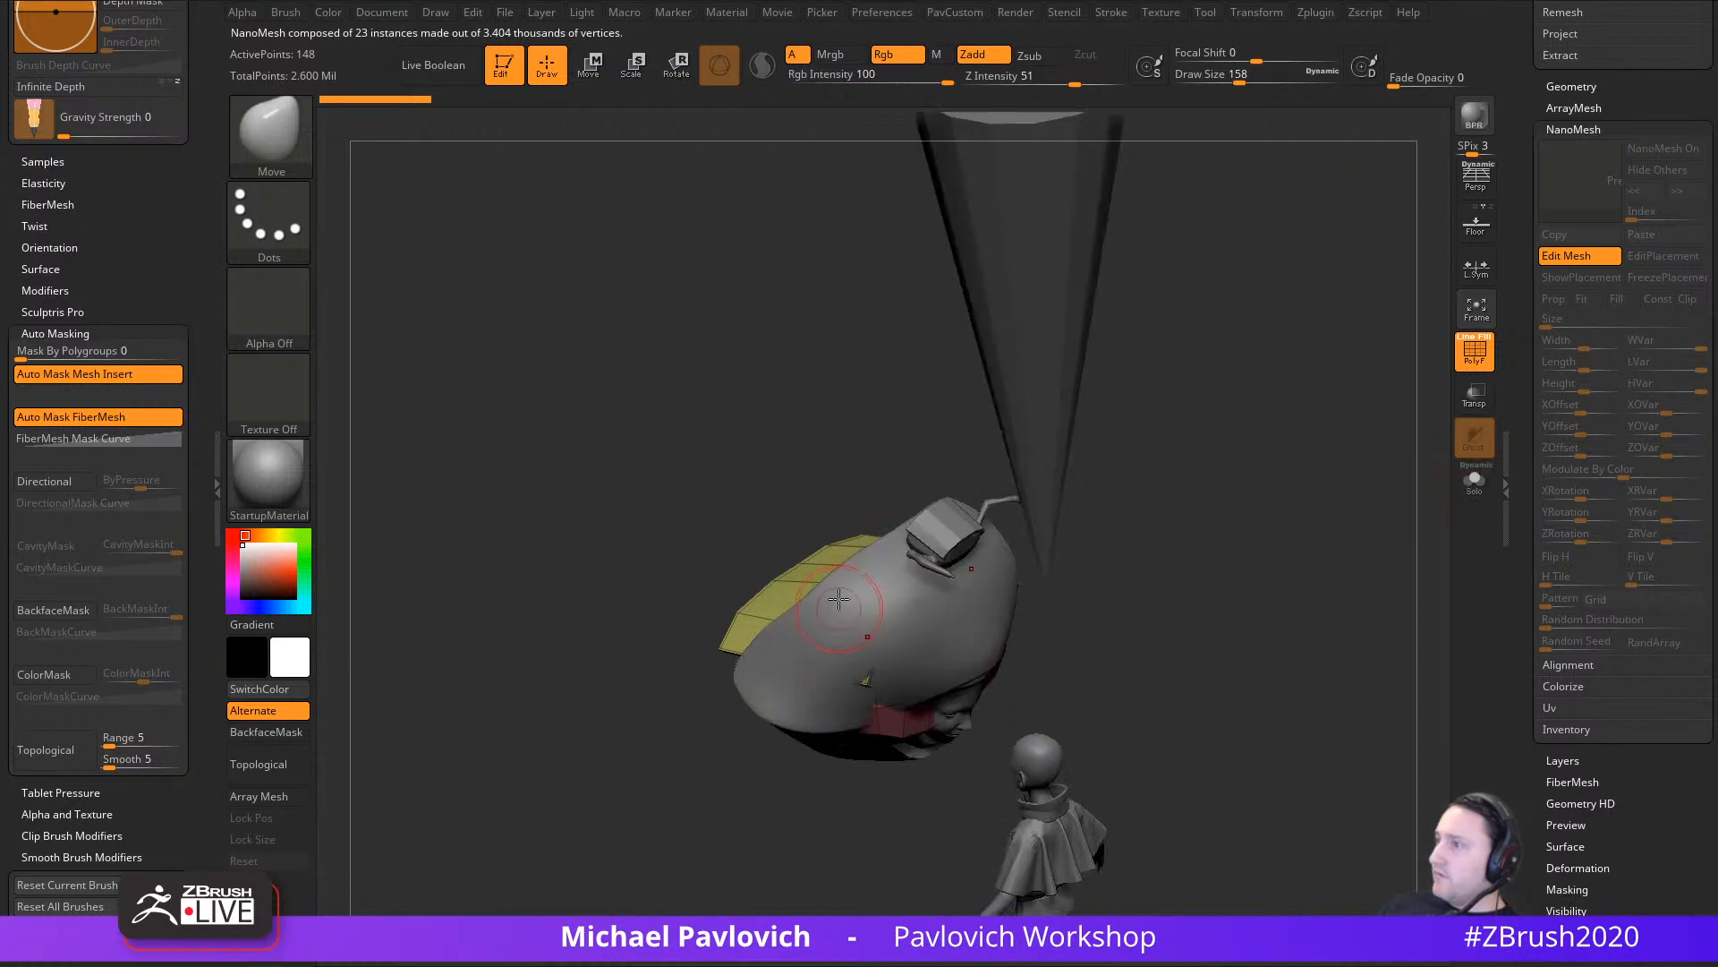
click(1572, 261)
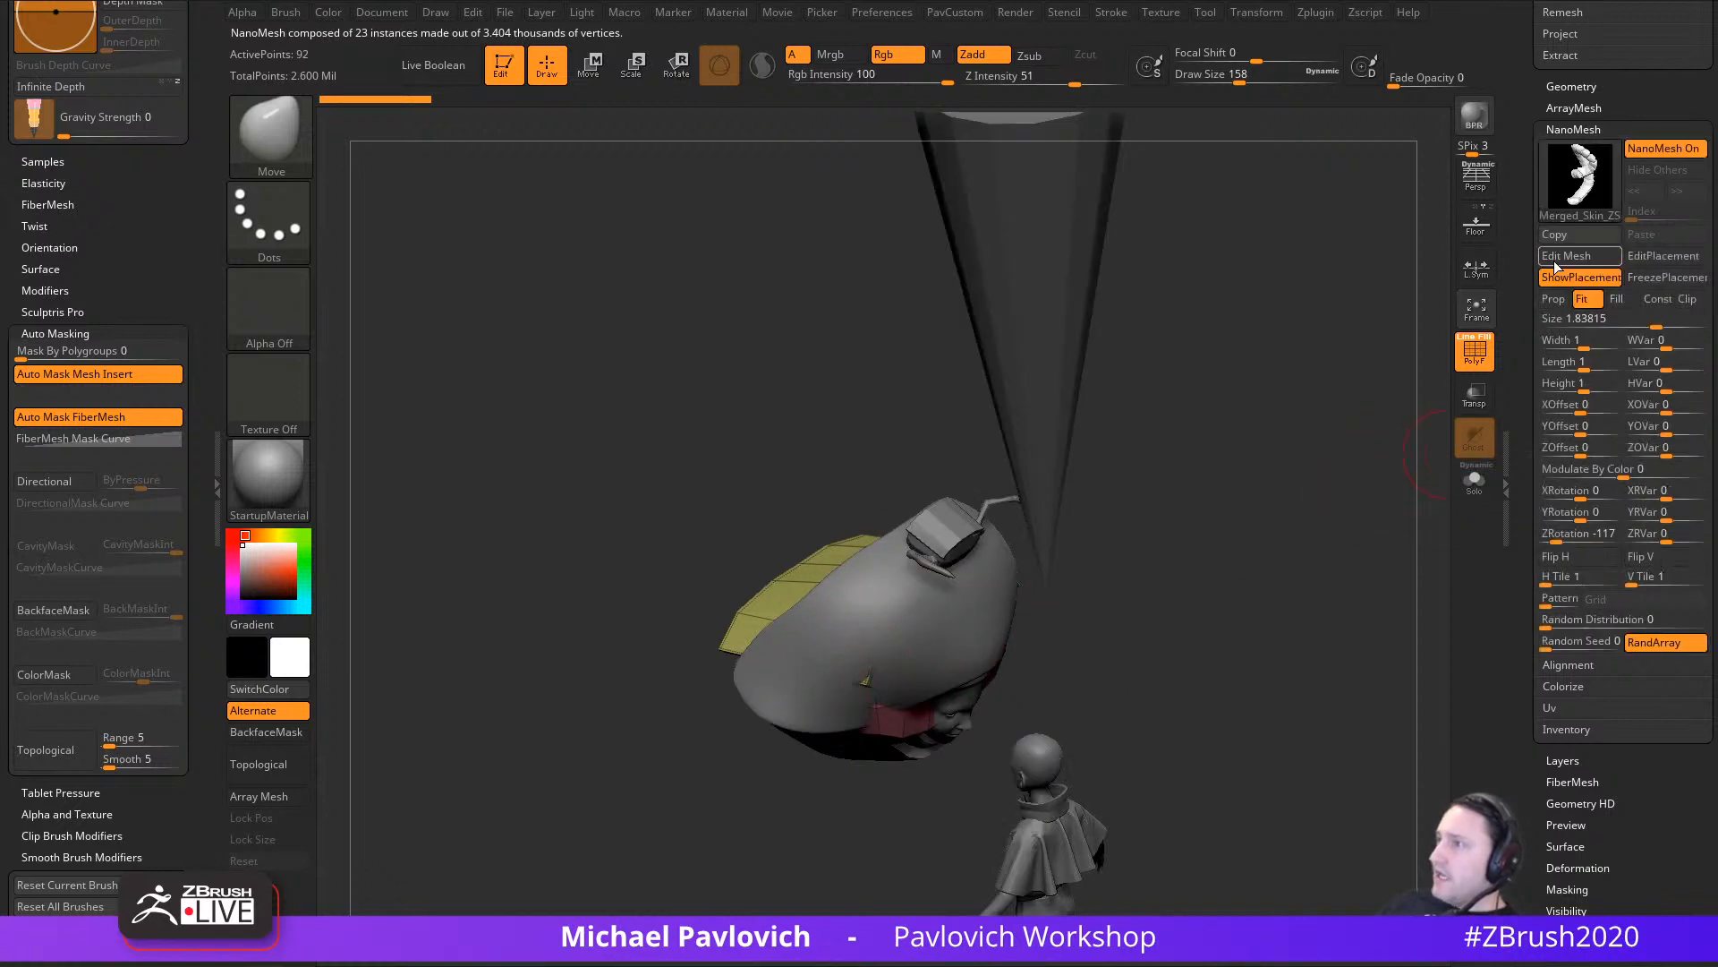
Step: Toggle the NanoMesh placement display off and on while inspecting the segments behind the head
drag(1279, 459, 859, 594)
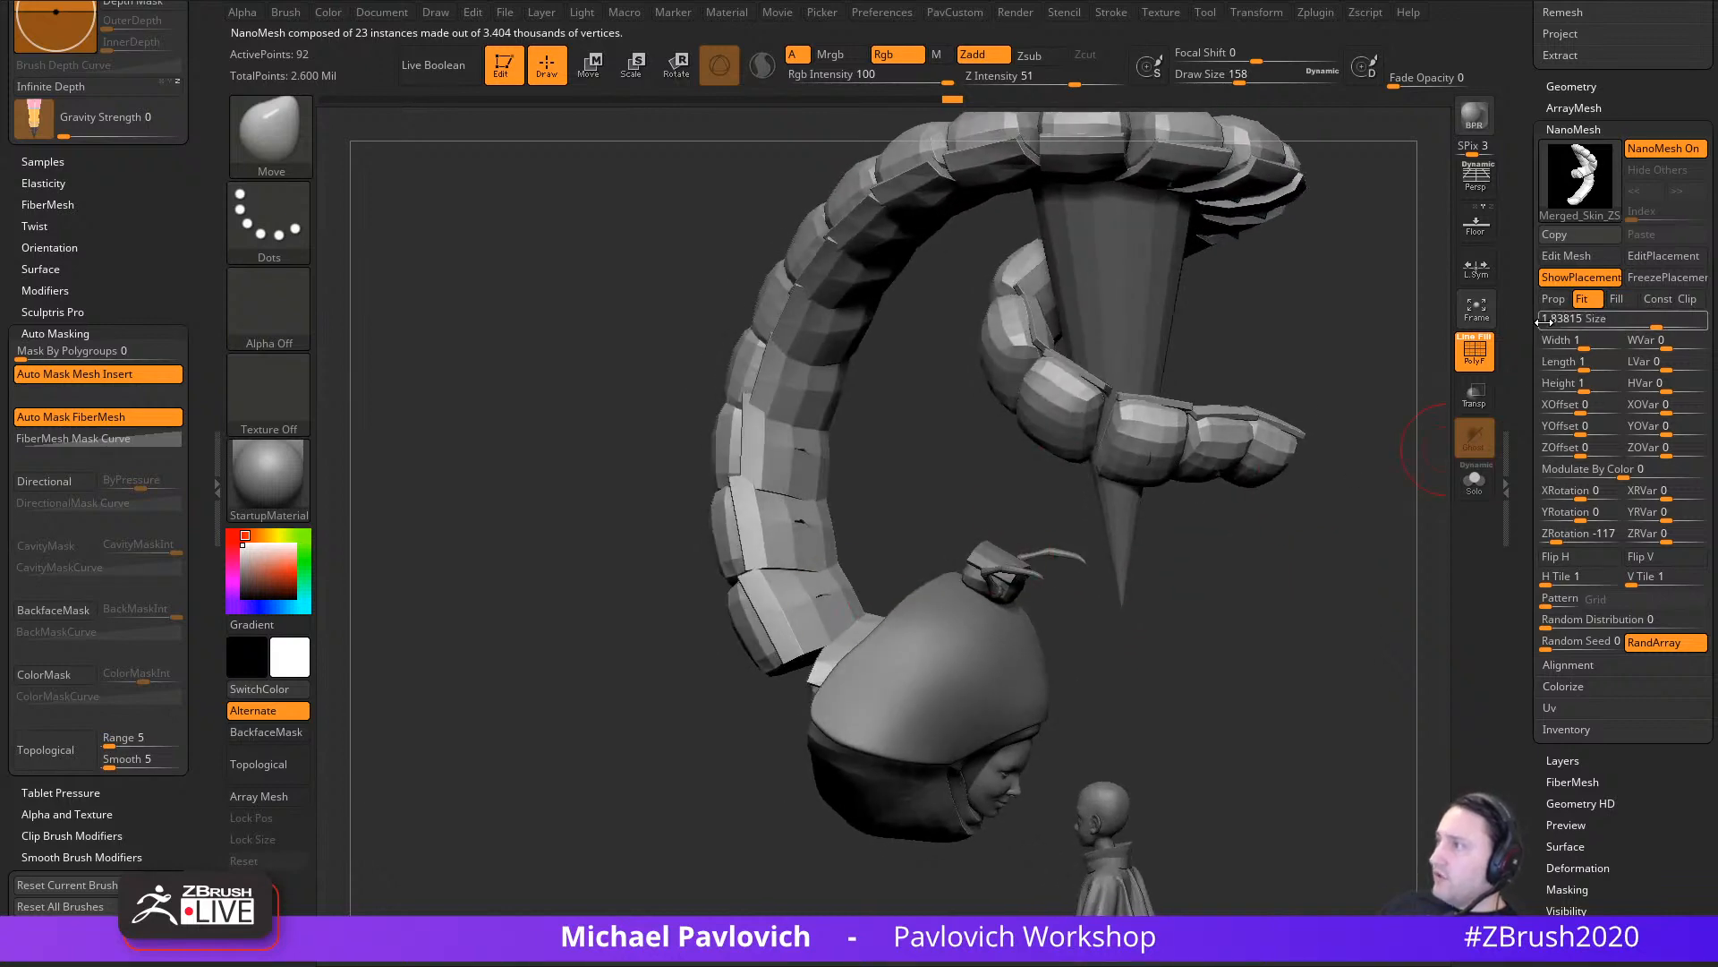
click(1567, 285)
drag(1305, 542, 1486, 403)
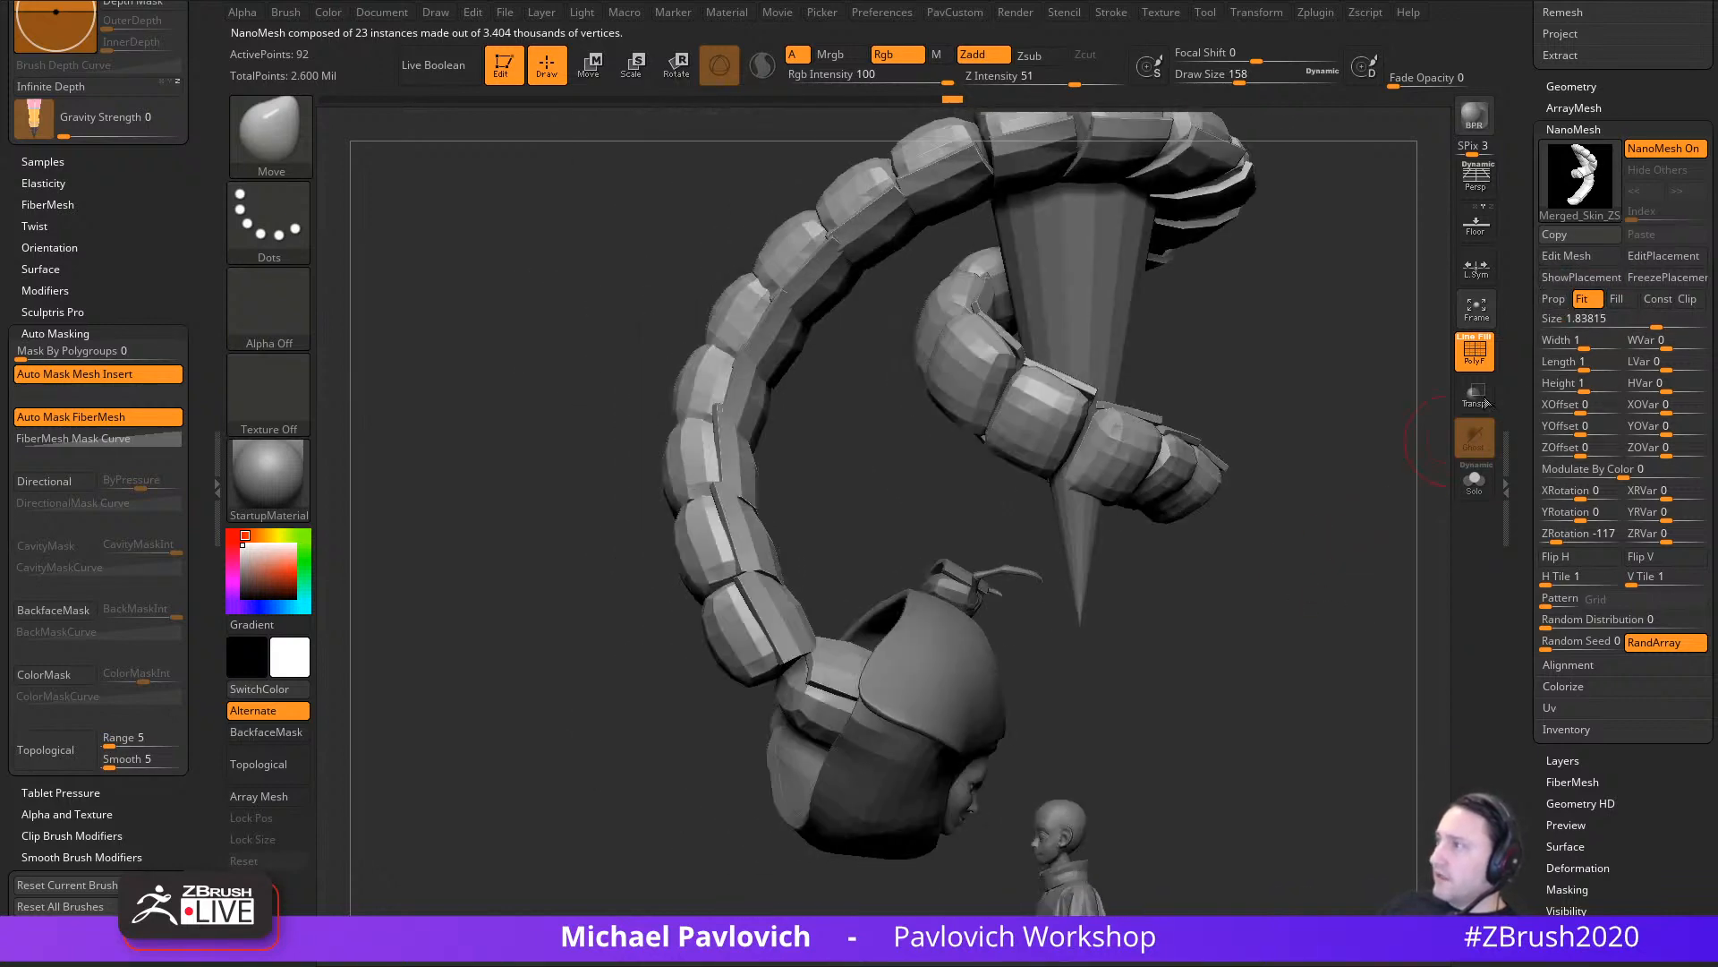
click(1568, 279)
drag(1298, 512, 1294, 548)
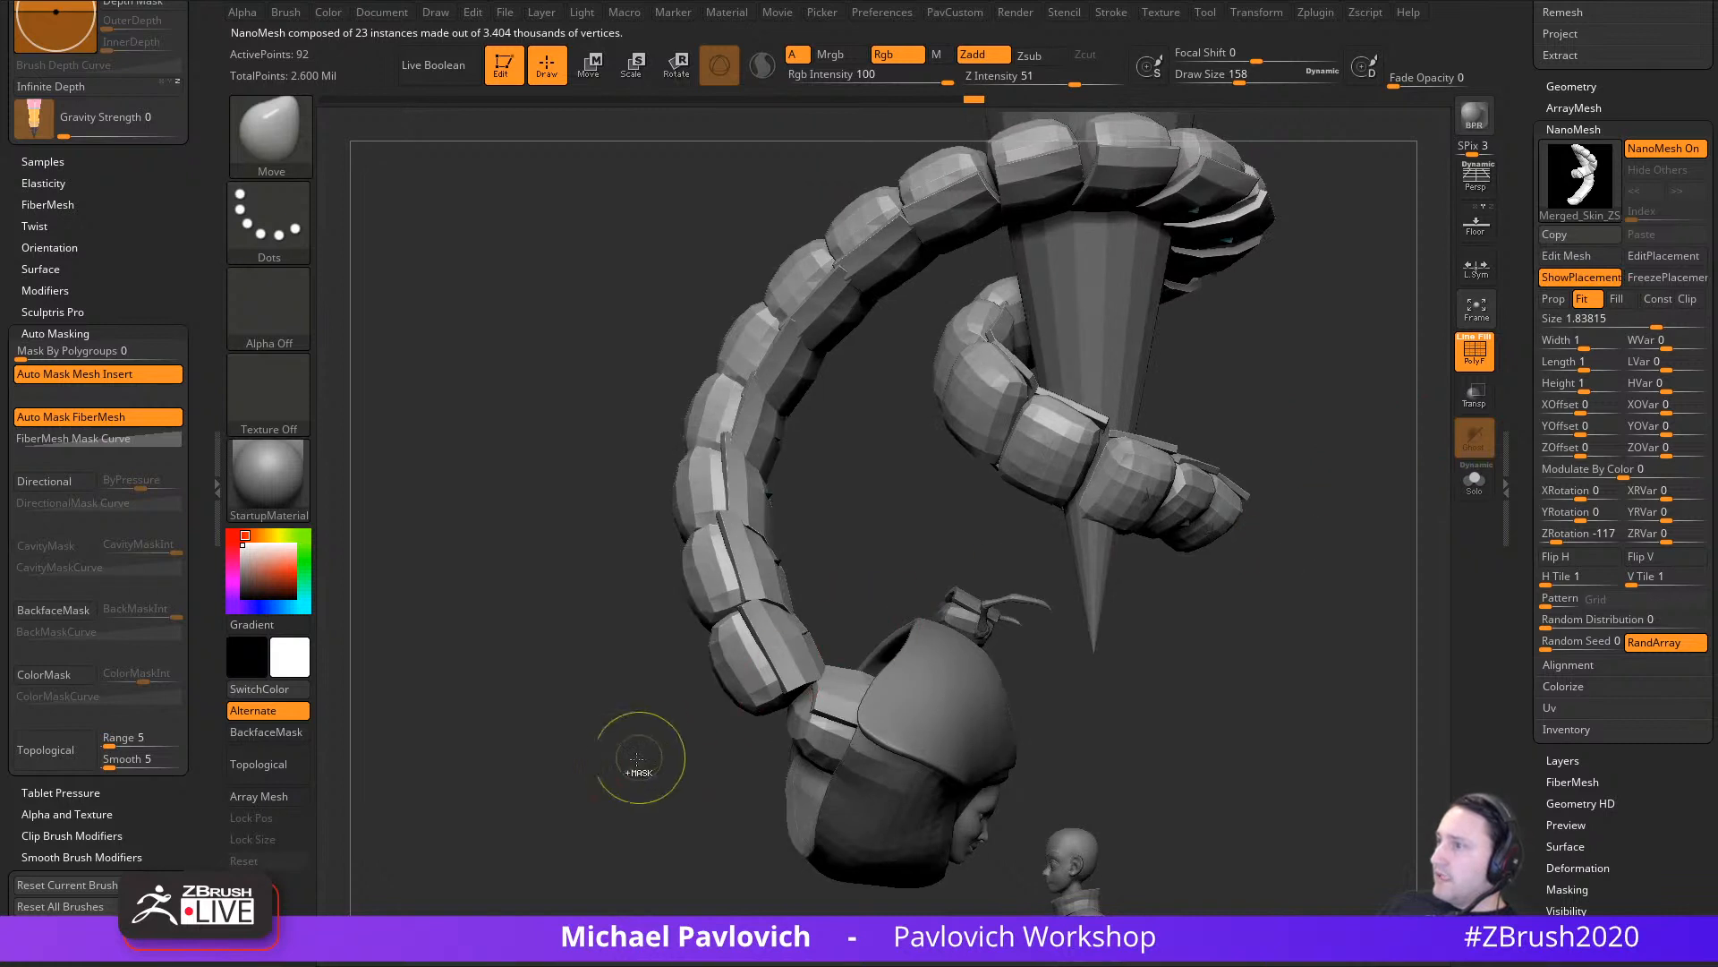
Step: Adjust the placement and rotation of the last segments behind the head using masks and the transform gizmo
mouse_move(662, 759)
ctrl+mouse_down()
mouse_move(864, 624)
mouse_move(573, 751)
ctrl+mouse_up()
key(w)
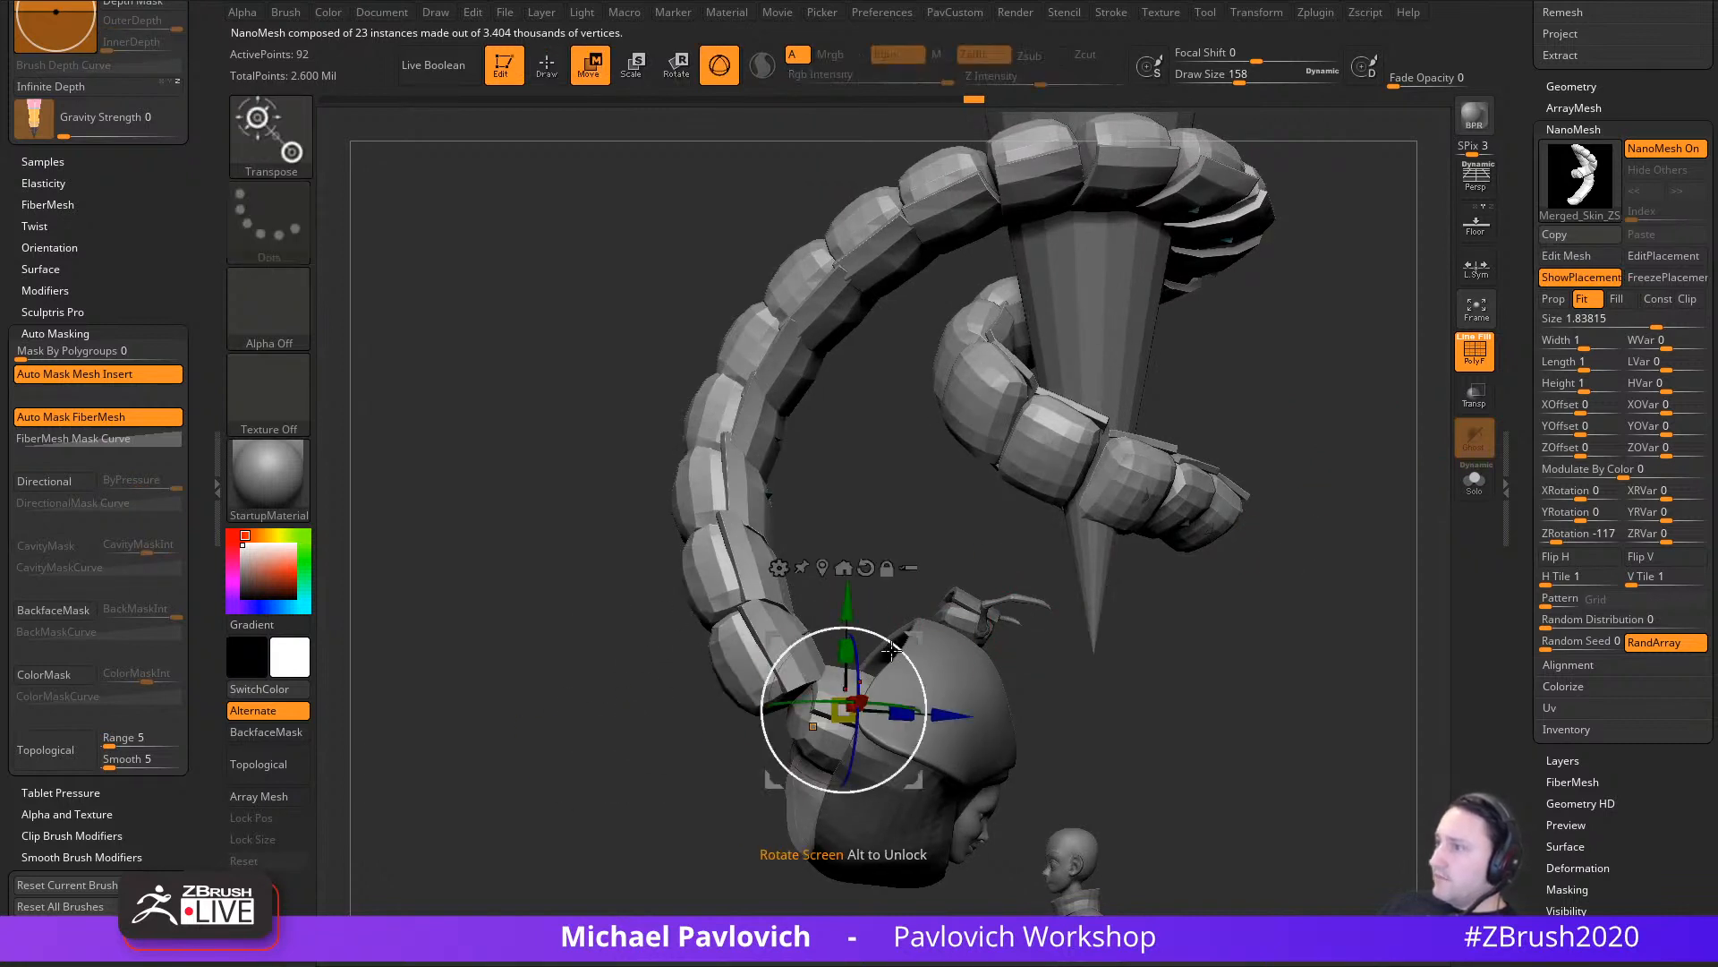
drag(898, 632, 912, 644)
mouse_move(637, 786)
ctrl+mouse_down()
mouse_move(797, 628)
mouse_move(837, 674)
mouse_move(890, 641)
ctrl+mouse_up()
drag(916, 639, 937, 634)
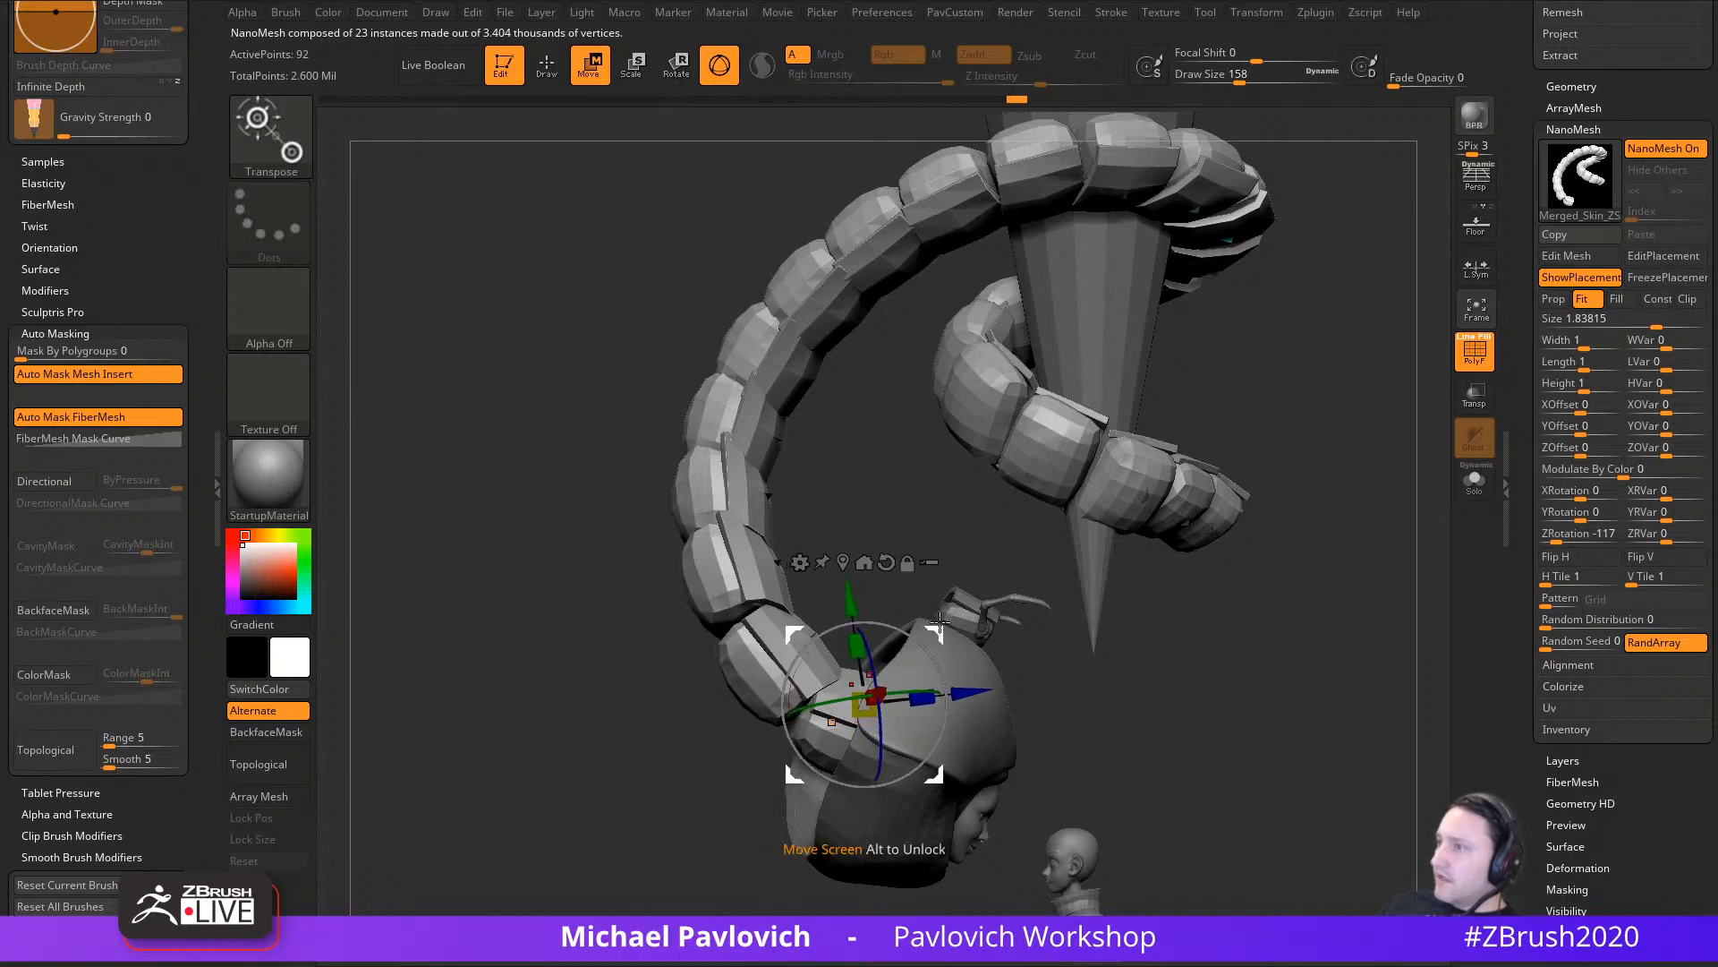
key(q)
mouse_move(953, 562)
mouse_down()
mouse_move(884, 633)
mouse_move(778, 590)
mouse_move(701, 717)
mouse_move(1292, 579)
mouse_move(1276, 579)
mouse_up()
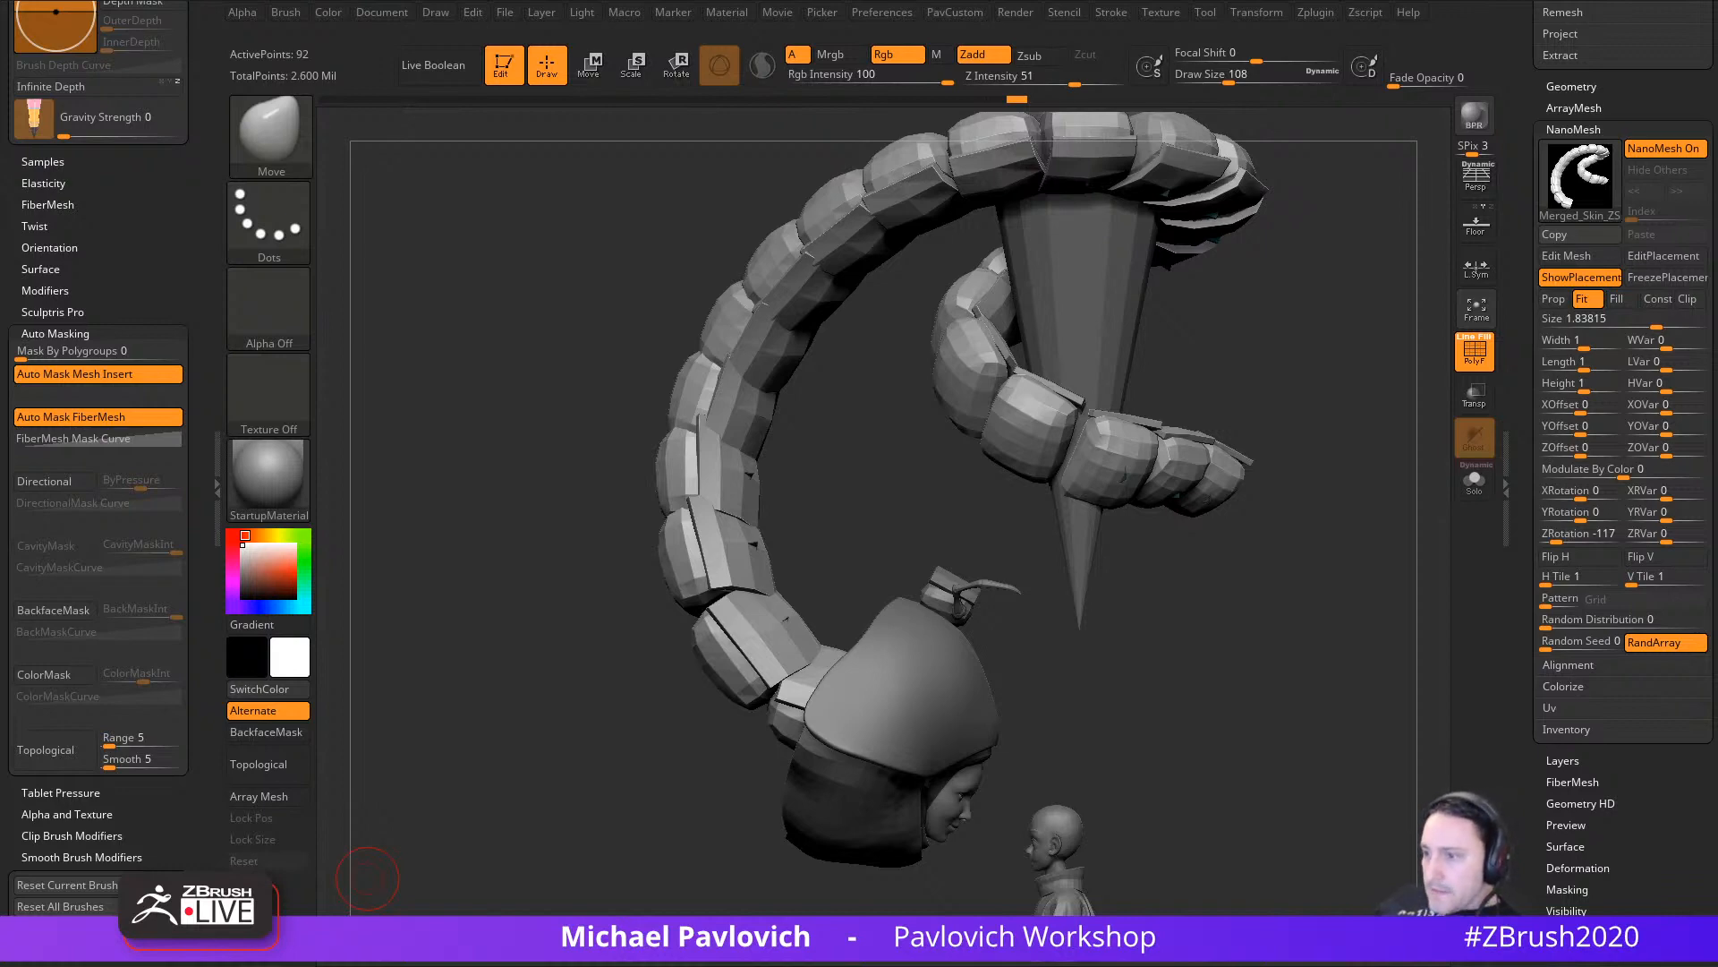
Step: Switch to the web browser and look through the tutorial projects in the ArtStation portfolio
drag(1123, 966, 1186, 89)
click(115, 174)
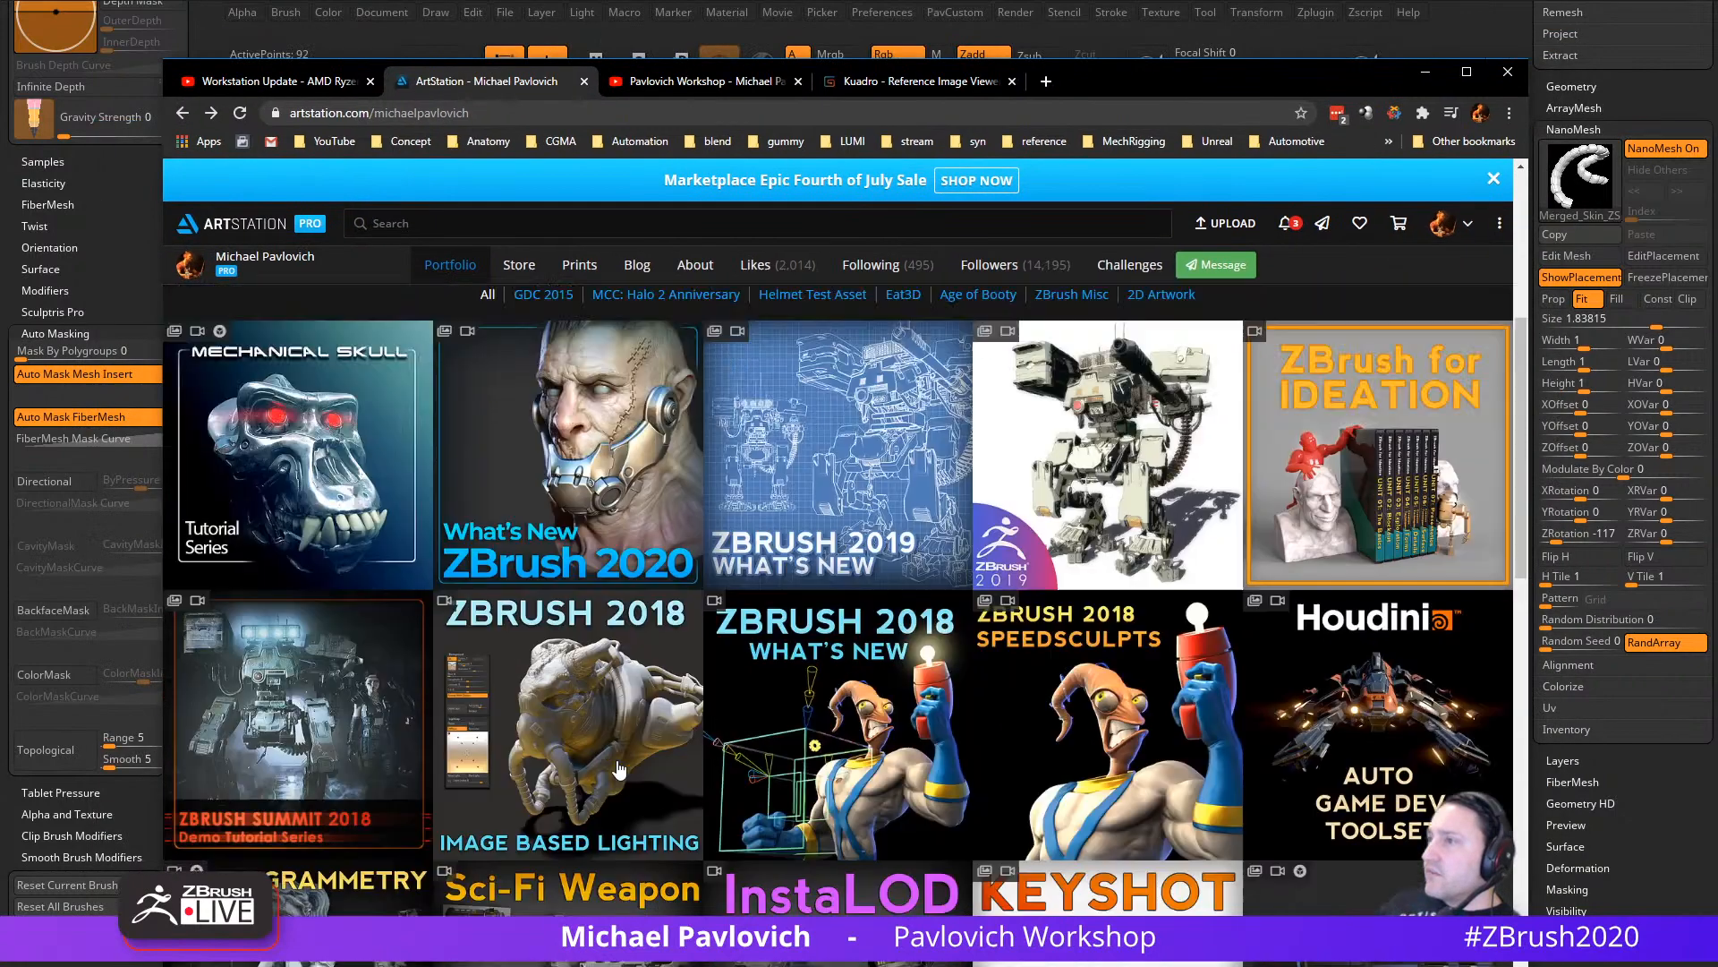
scroll(617, 768, up, 5)
click(678, 111)
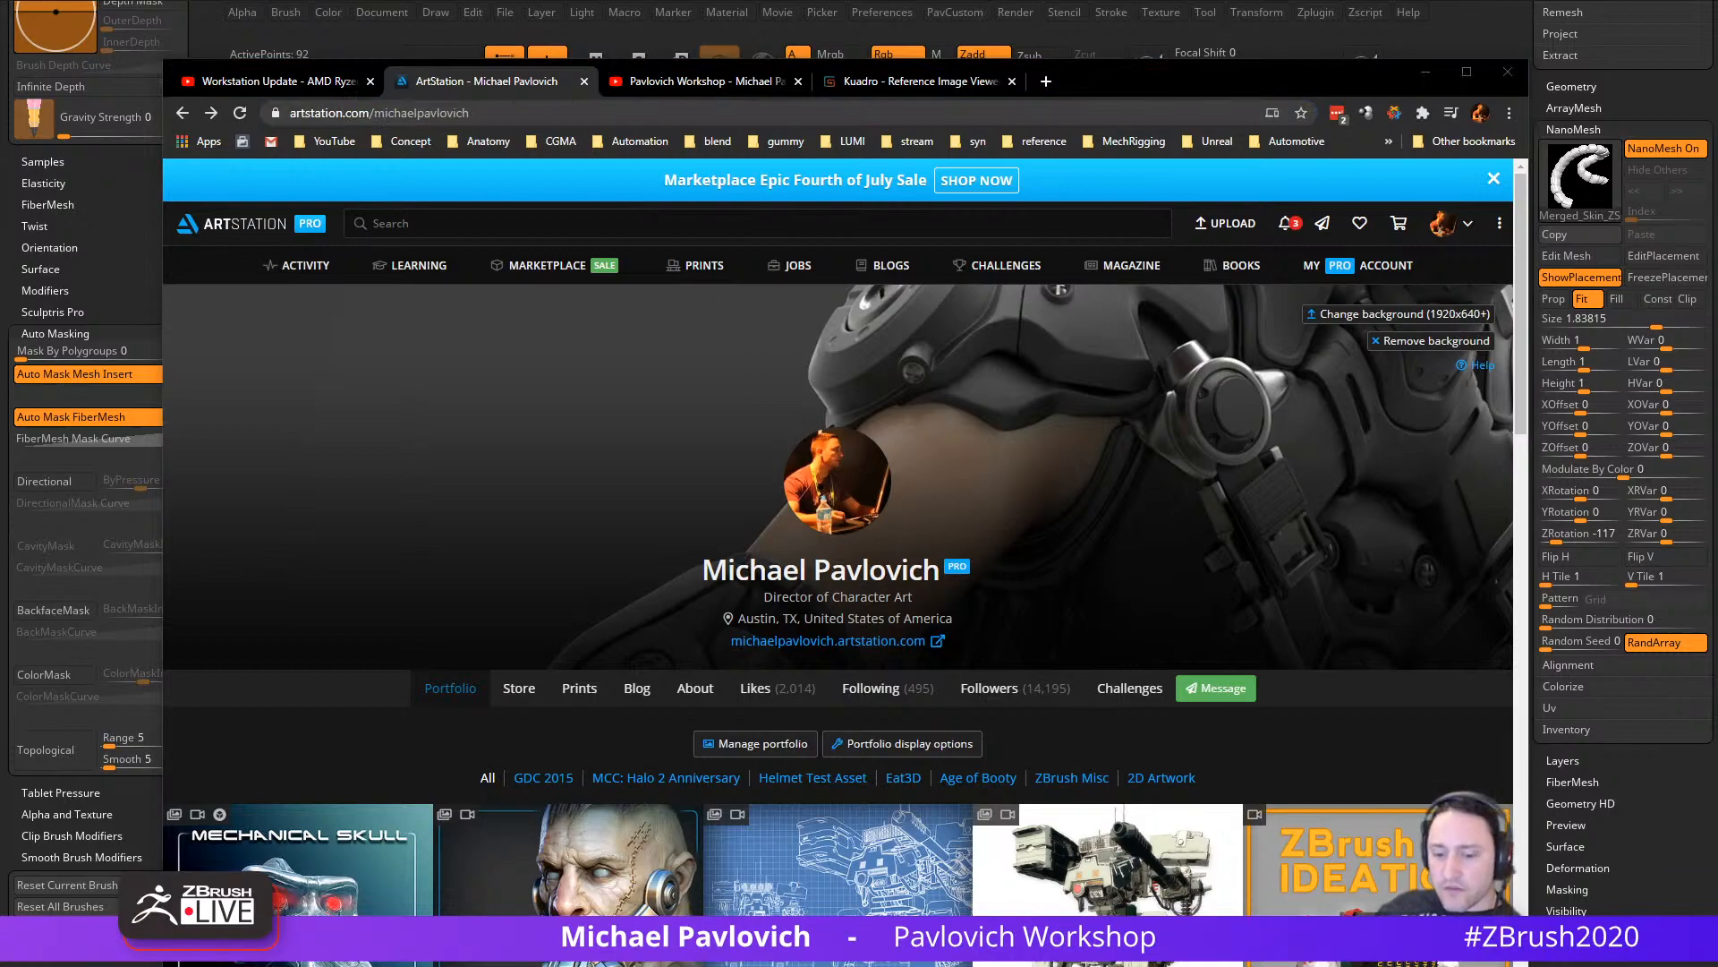
scroll(682, 855, down, 5)
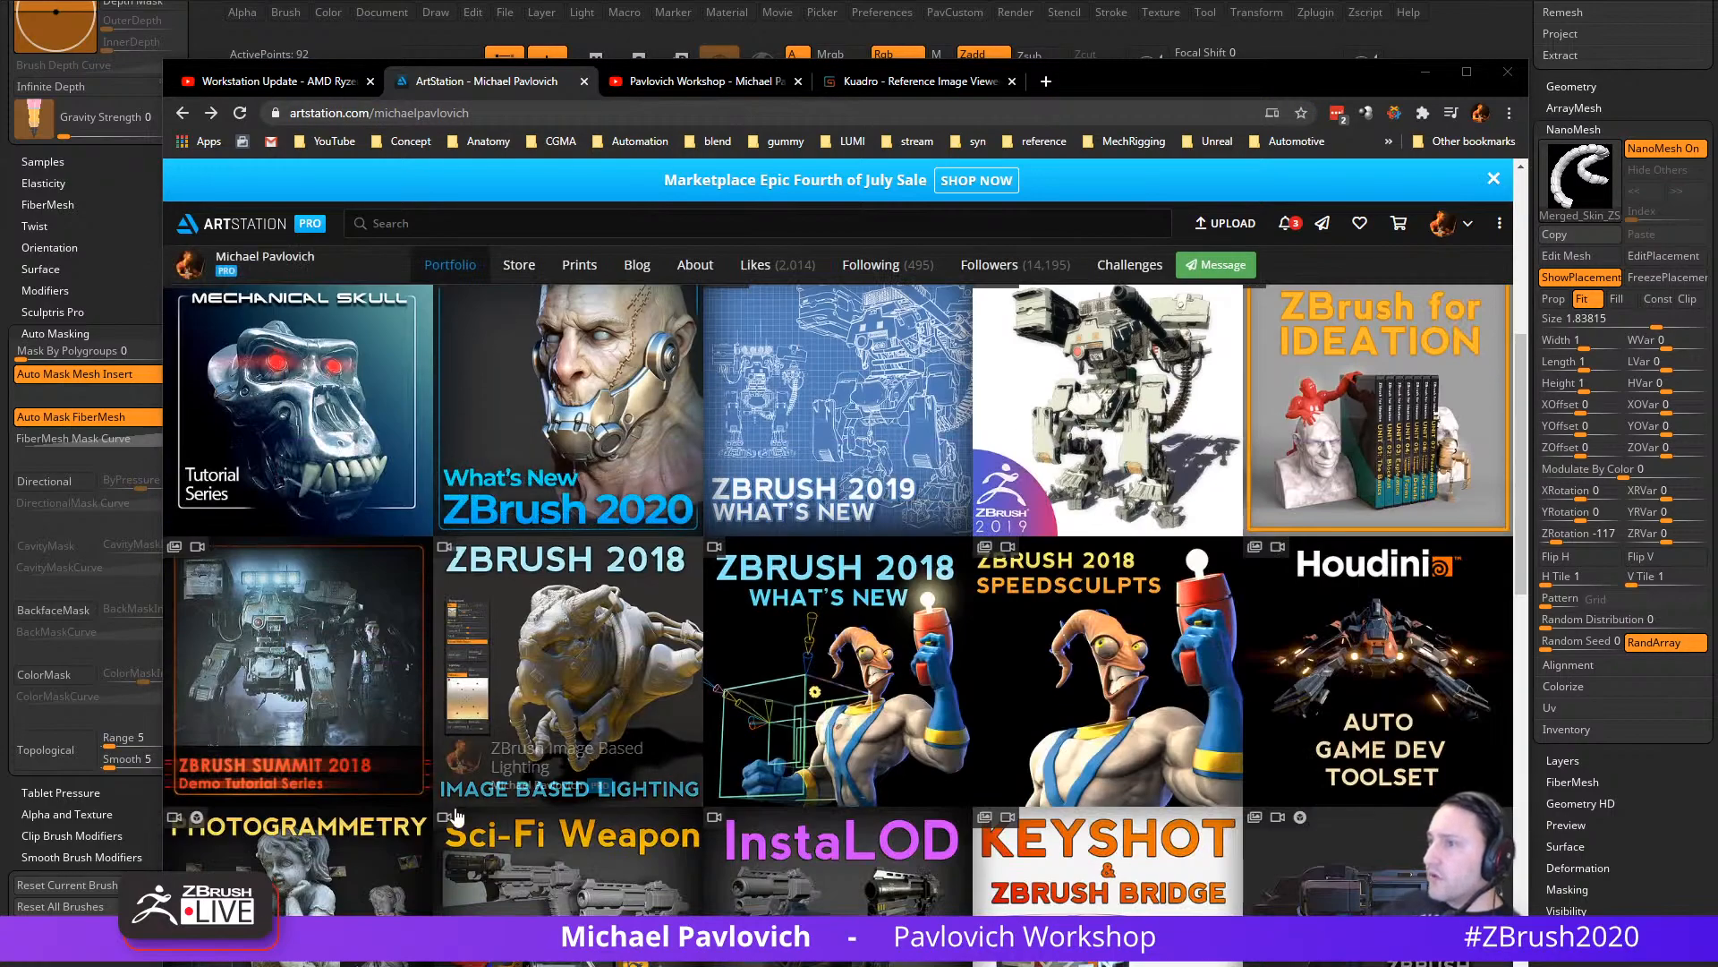
scroll(682, 854, down, 3)
scroll(440, 171, up, 4)
Step: Go back from the workstation video to its YouTube channel and browse the channel's playlists
click(282, 81)
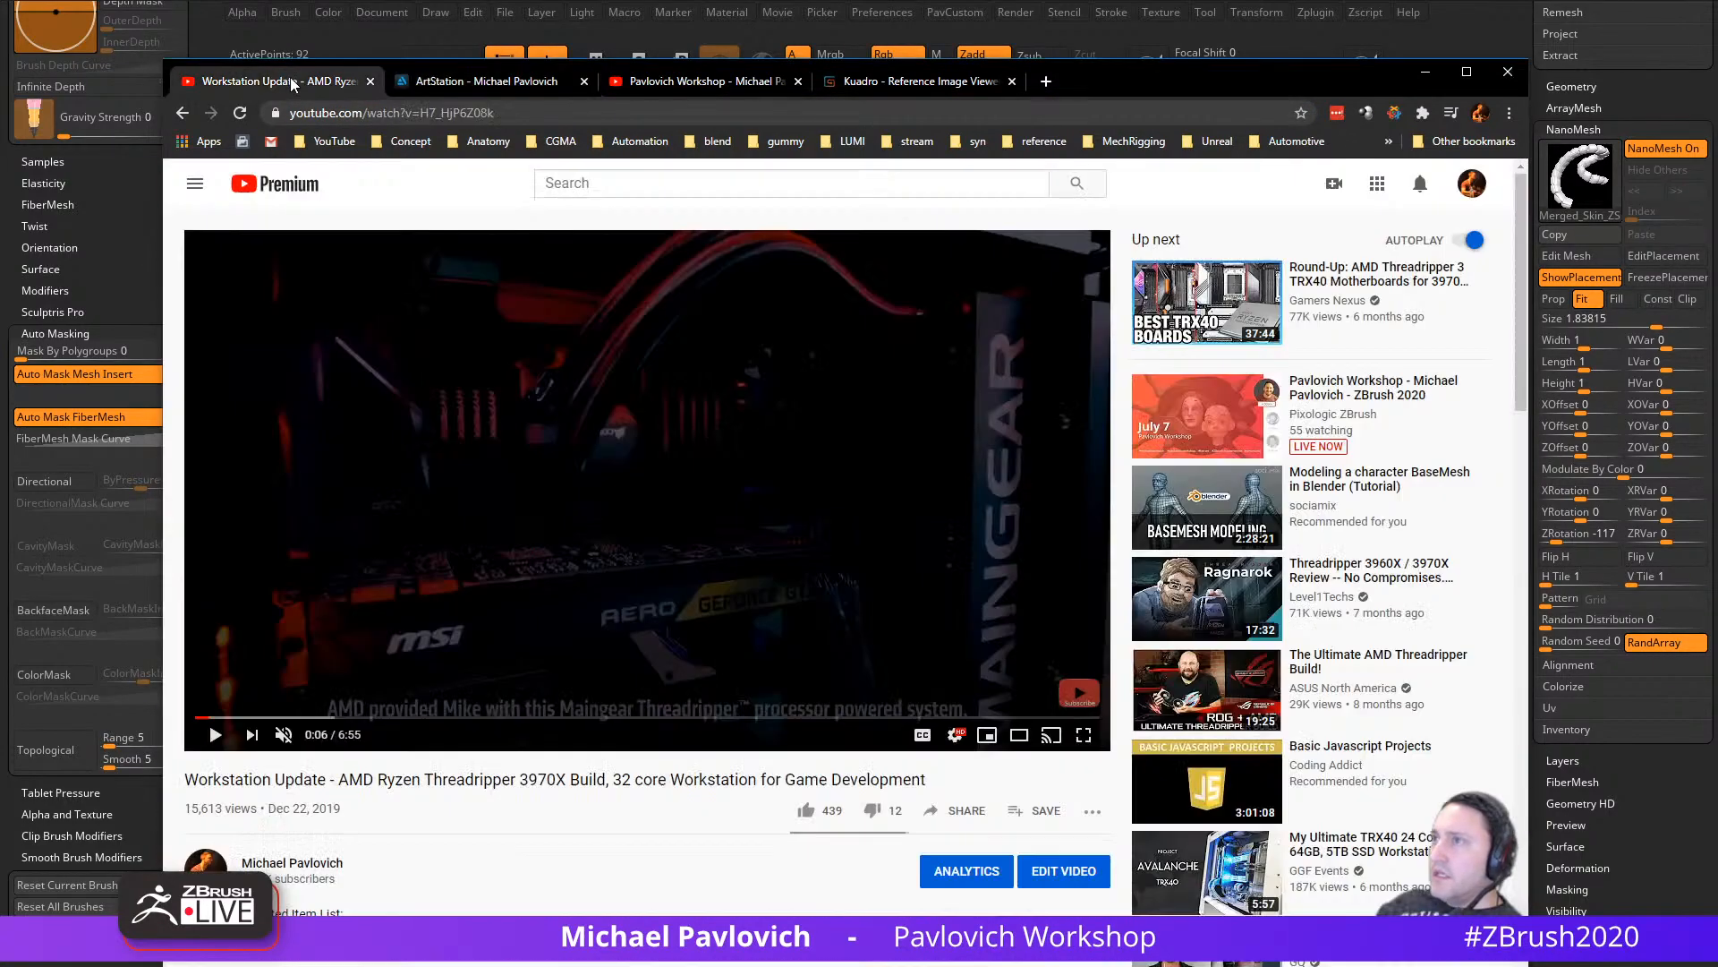
click(185, 113)
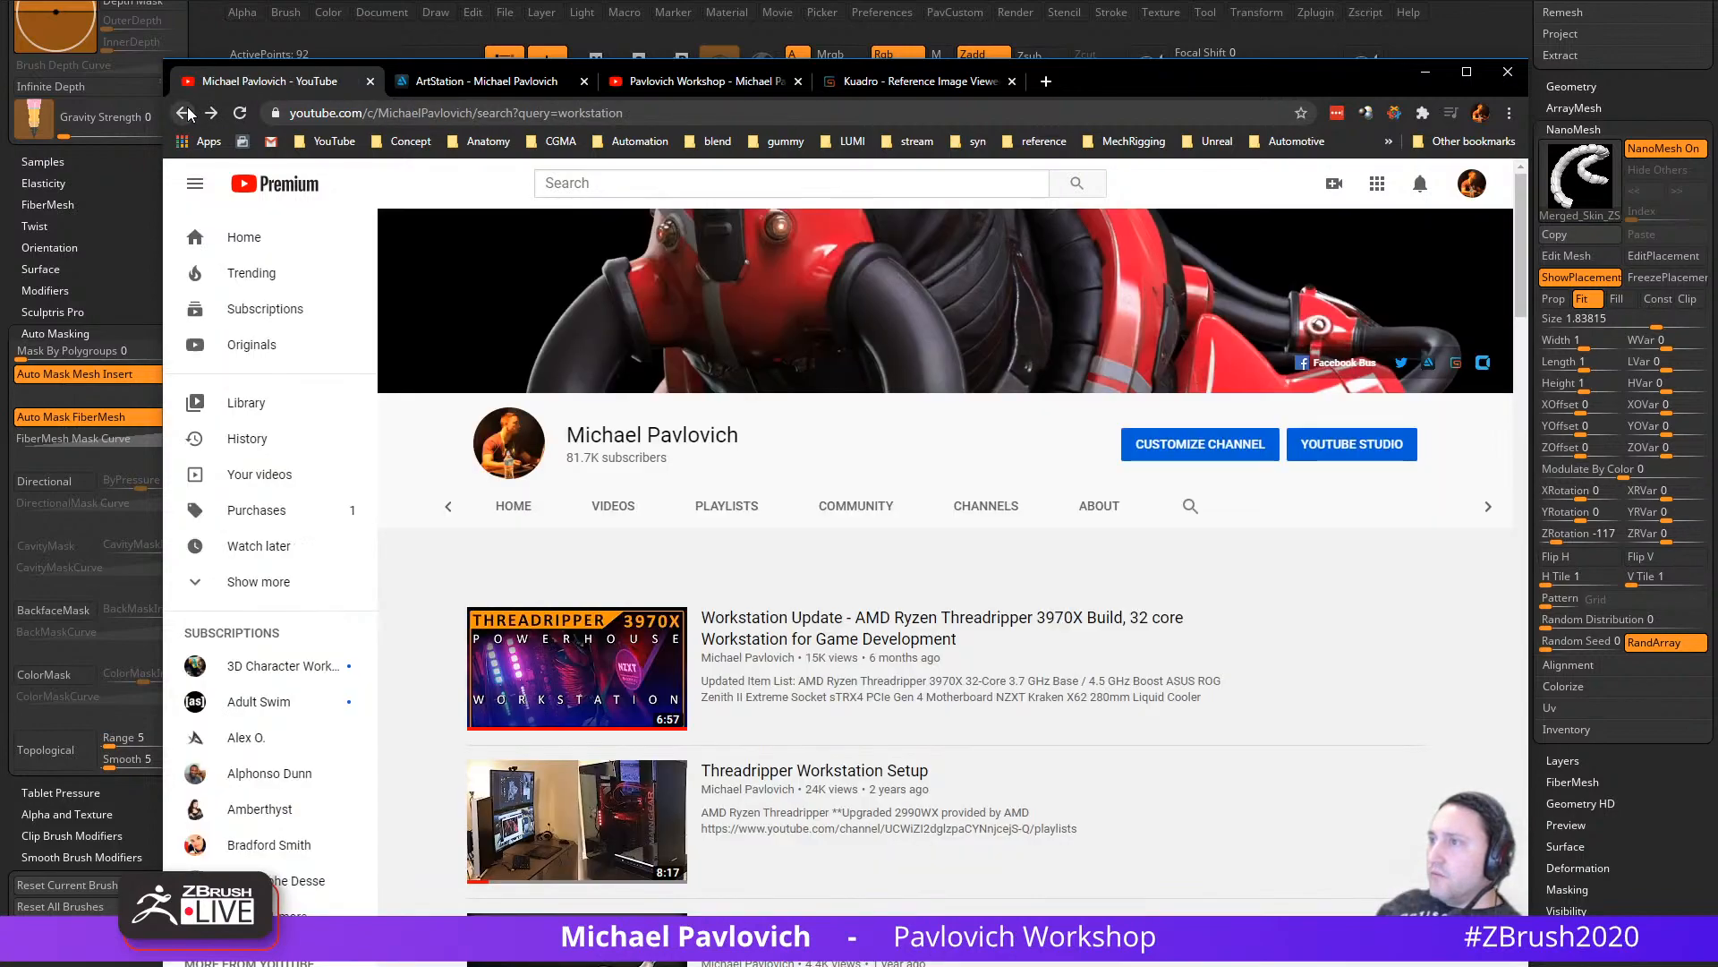
click(736, 507)
scroll(839, 618, down, 6)
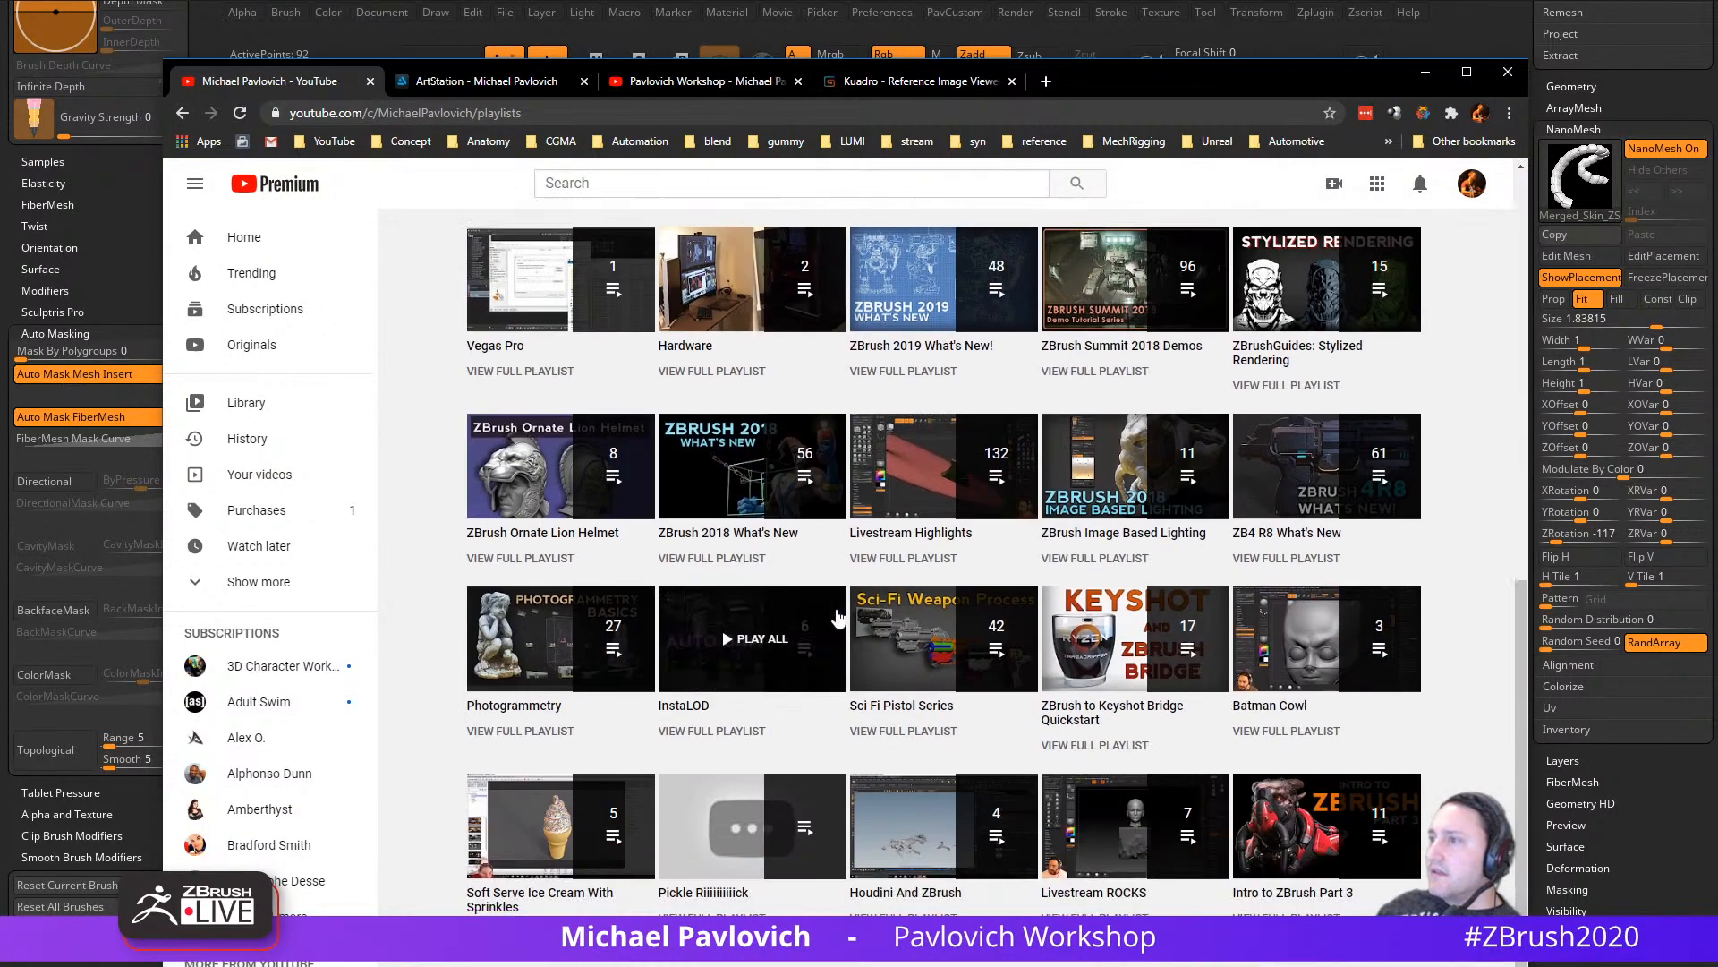
scroll(839, 617, up, 7)
Step: Open the ZBrush 2018 What's New project on ArtStation, look through its video list, and return to the portfolio
scroll(609, 569, down, 3)
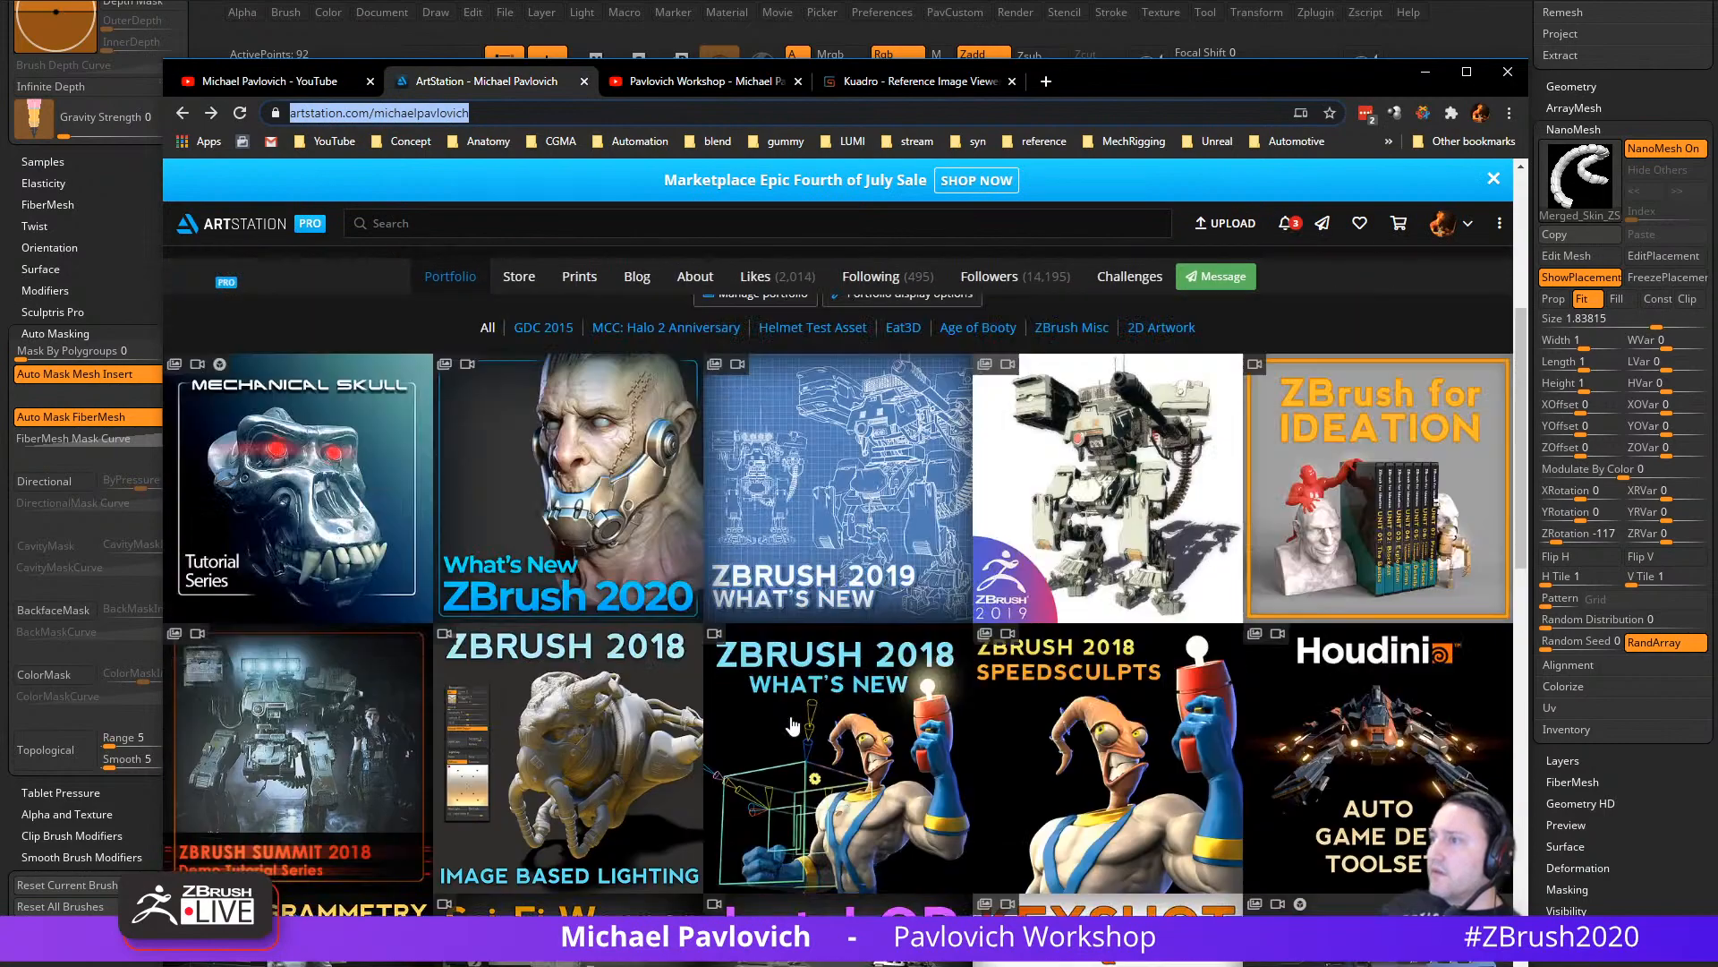
click(834, 457)
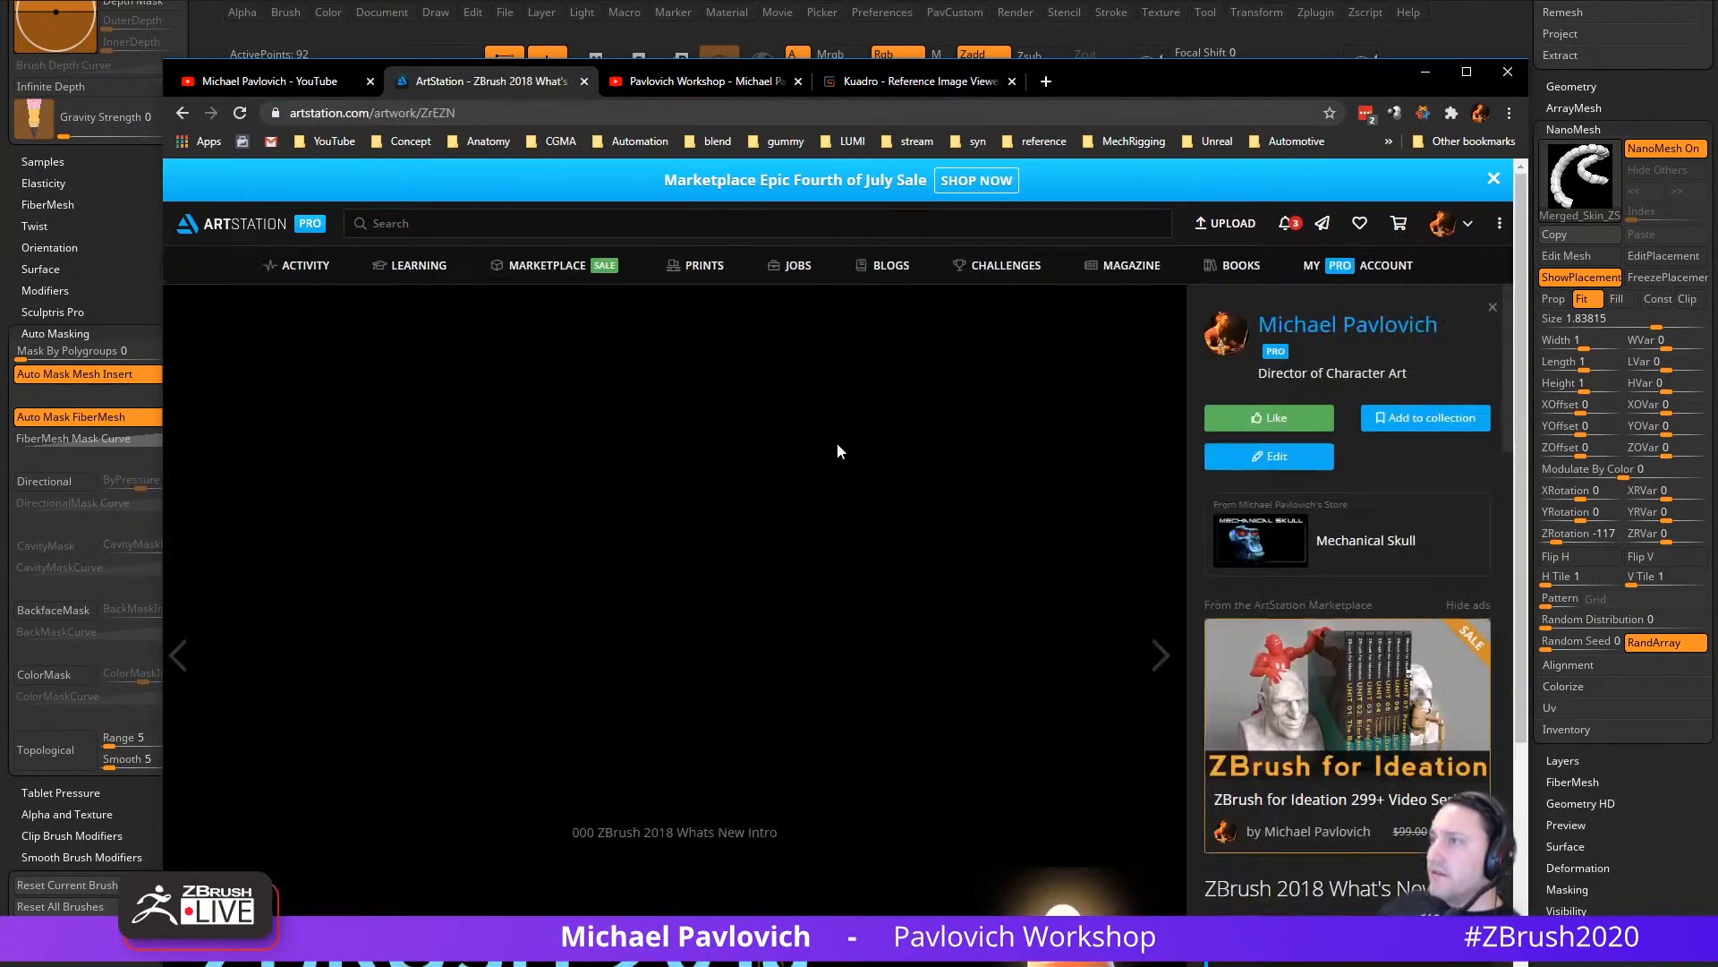
scroll(916, 443, down, 10)
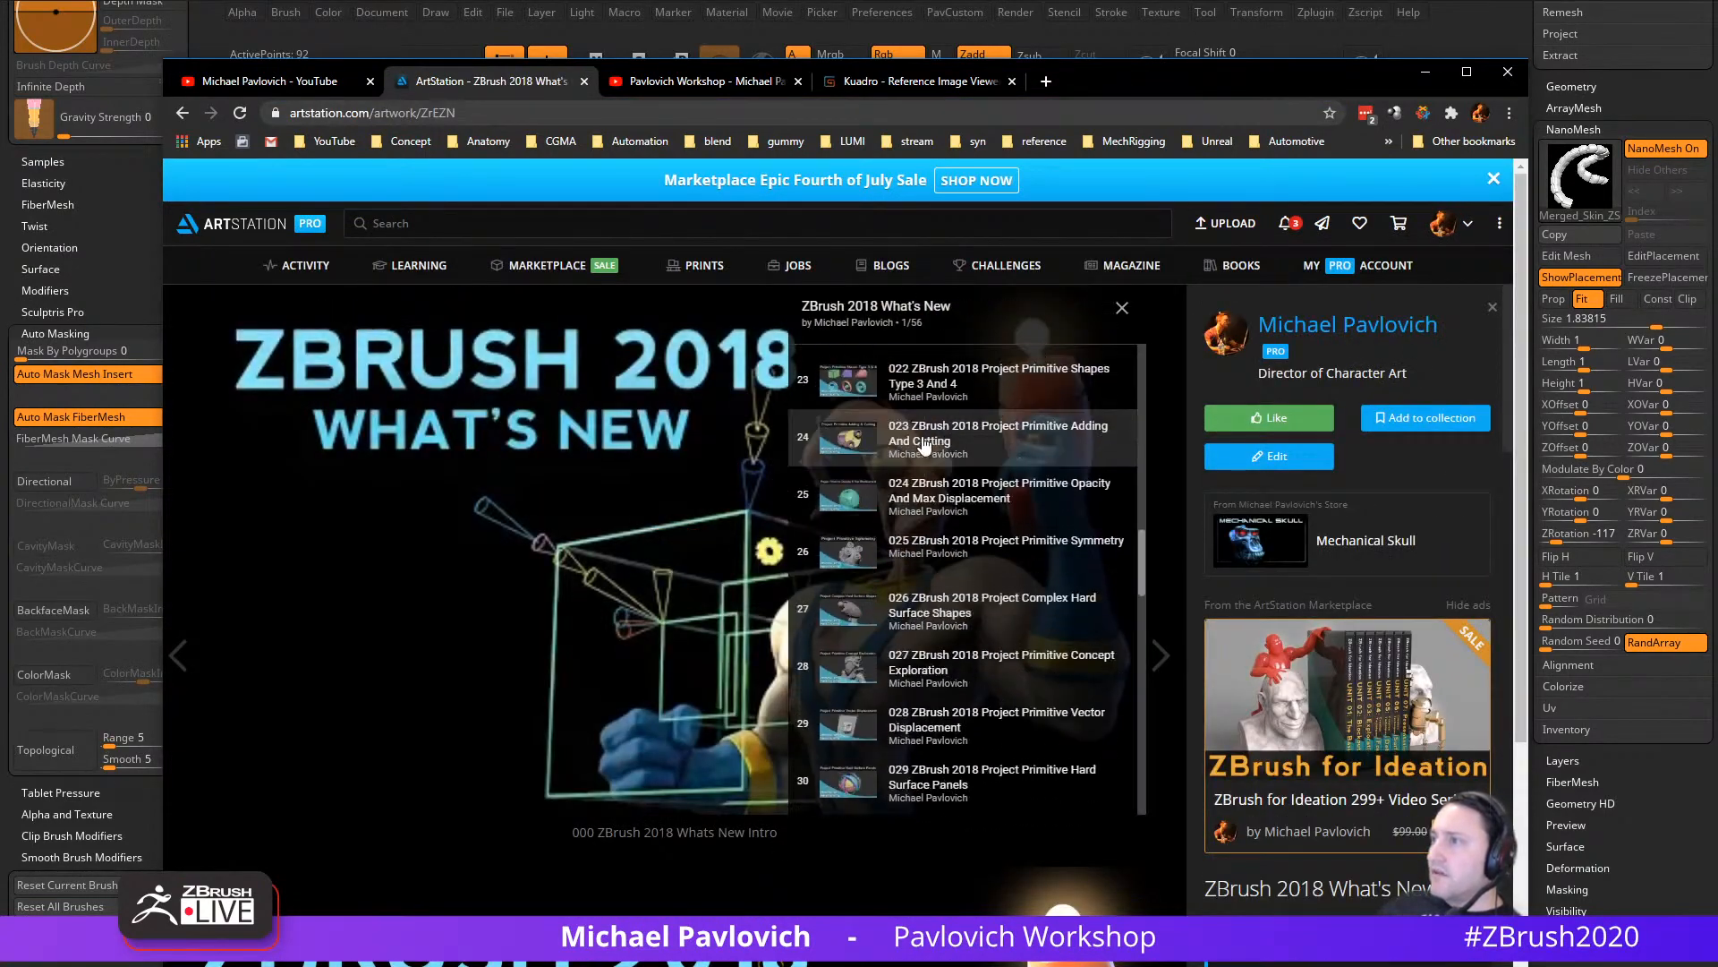
scroll(673, 556, down, 5)
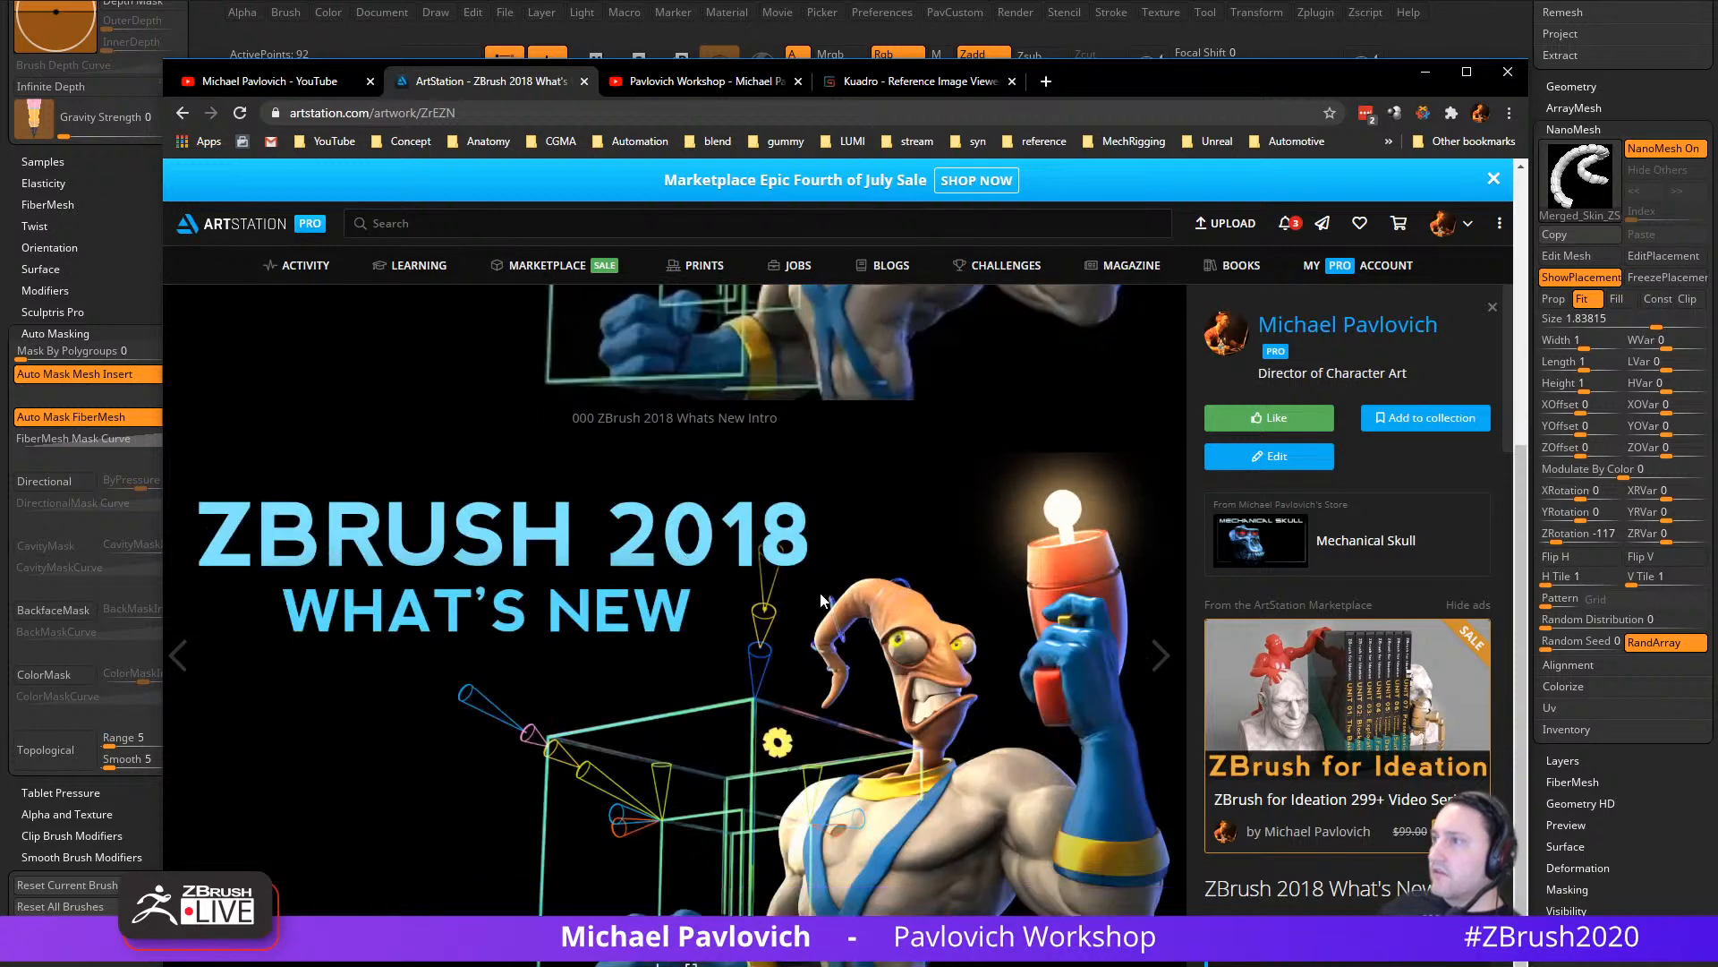
scroll(820, 592, up, 5)
click(182, 112)
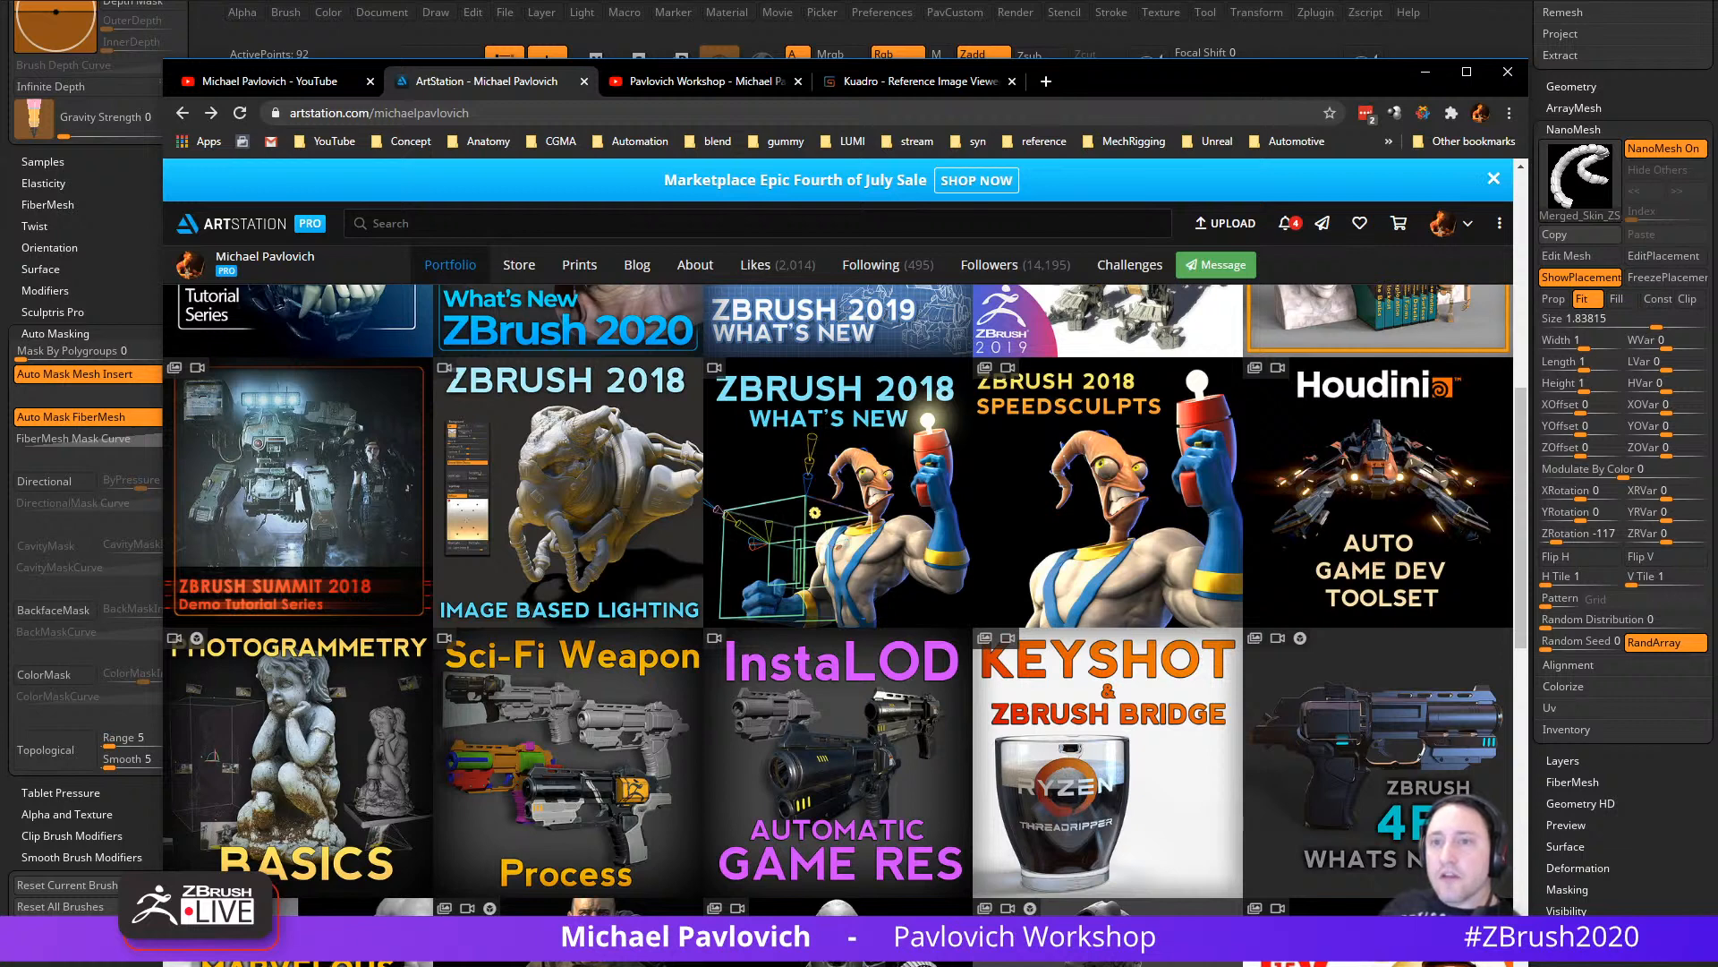
Step: Put the browser away, return to ZBrush and select the Skin_ZSphere5 subtool
drag(1099, 82, 1244, 966)
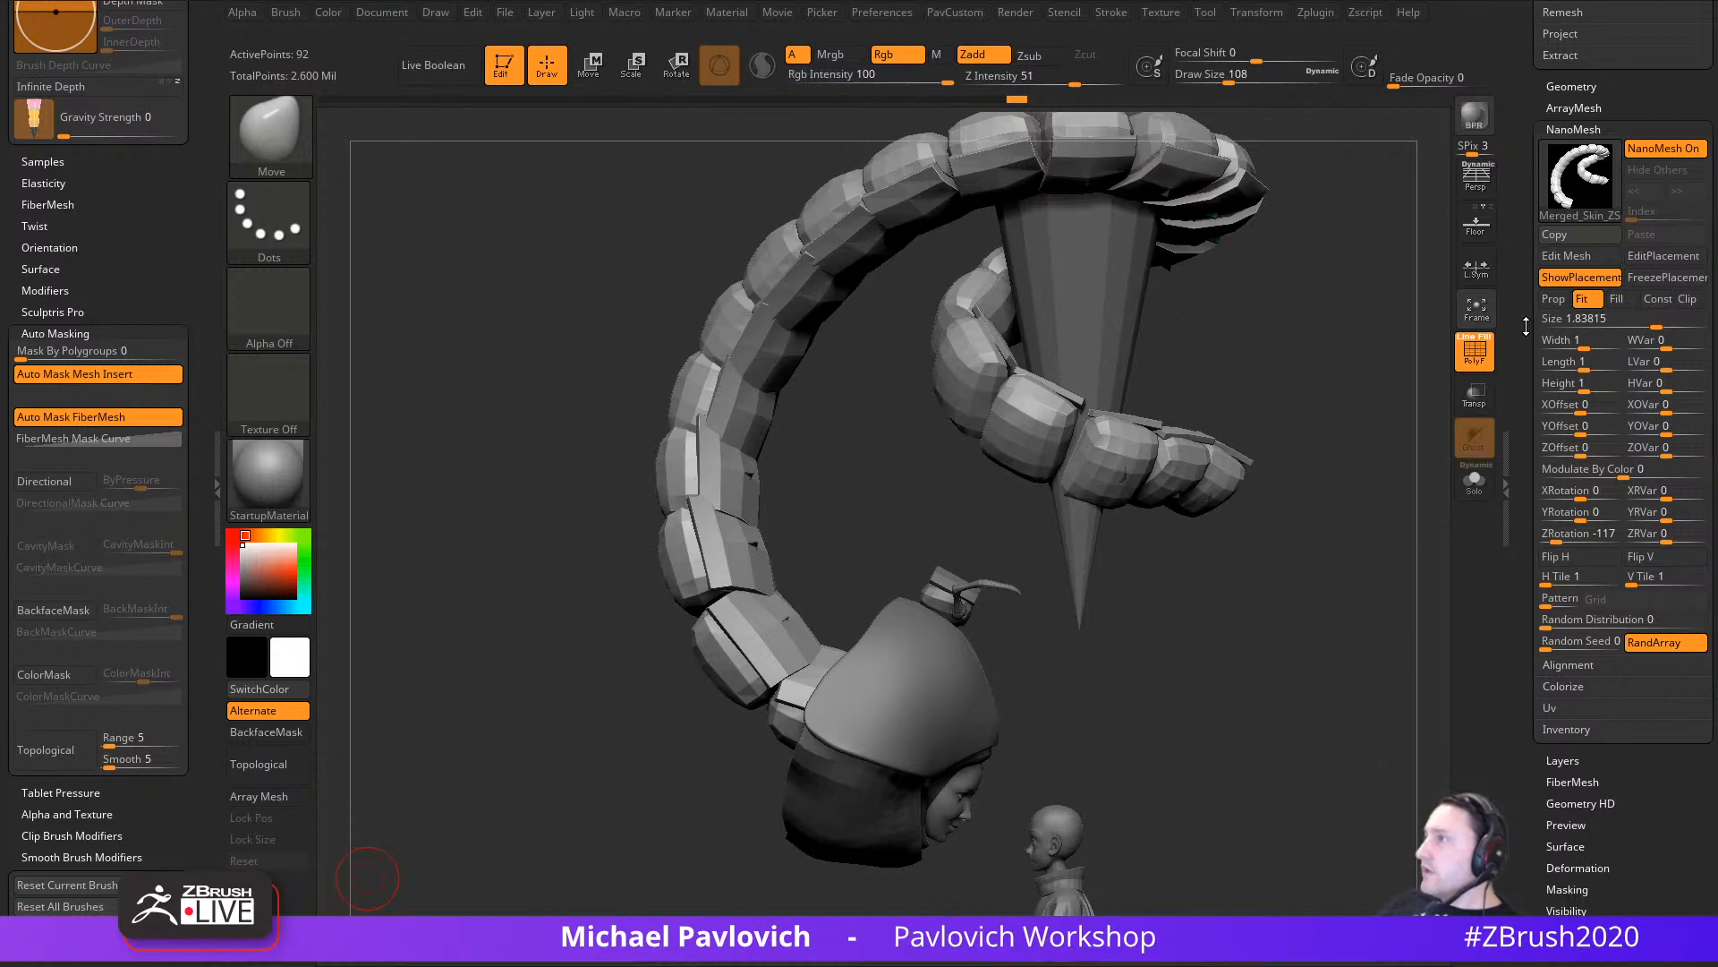
drag(1526, 327, 1517, 491)
click(1604, 379)
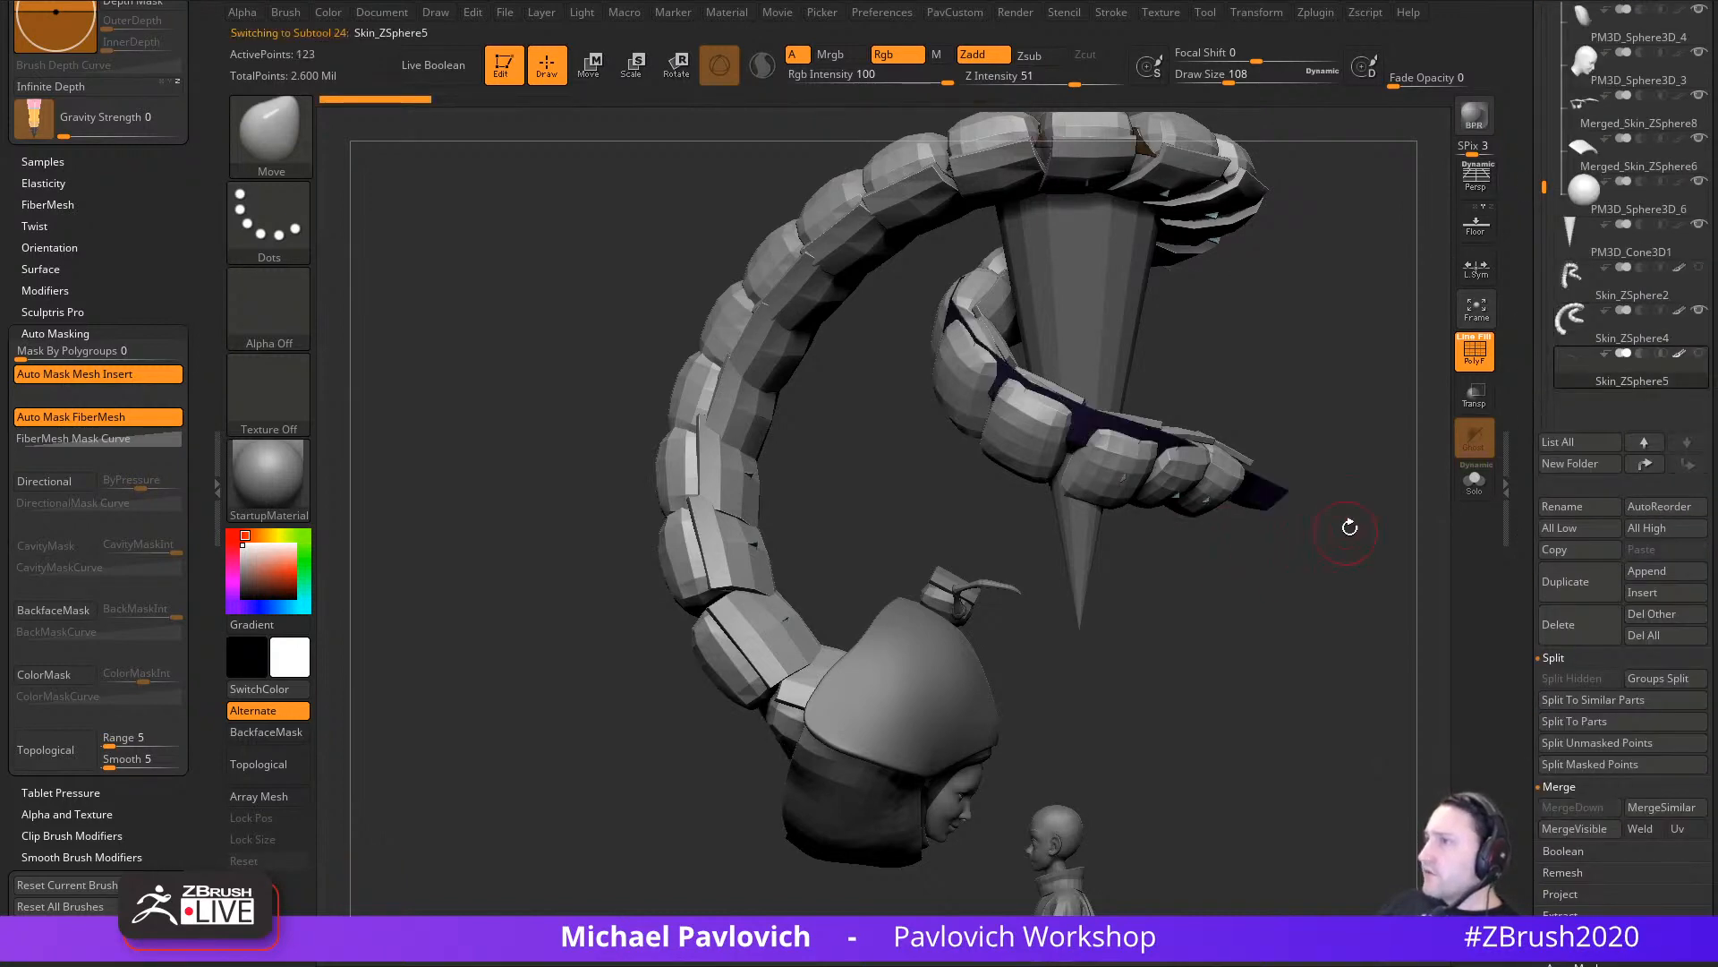
Step: Isolate the Skin_ZSphere5 strip and run Frame Mesh along its polygroup borders to create a curve
click(1474, 482)
mouse_move(1373, 537)
alt+right_down()
mouse_move(1259, 590)
mouse_move(1366, 653)
mouse_move(1304, 621)
alt+right_up()
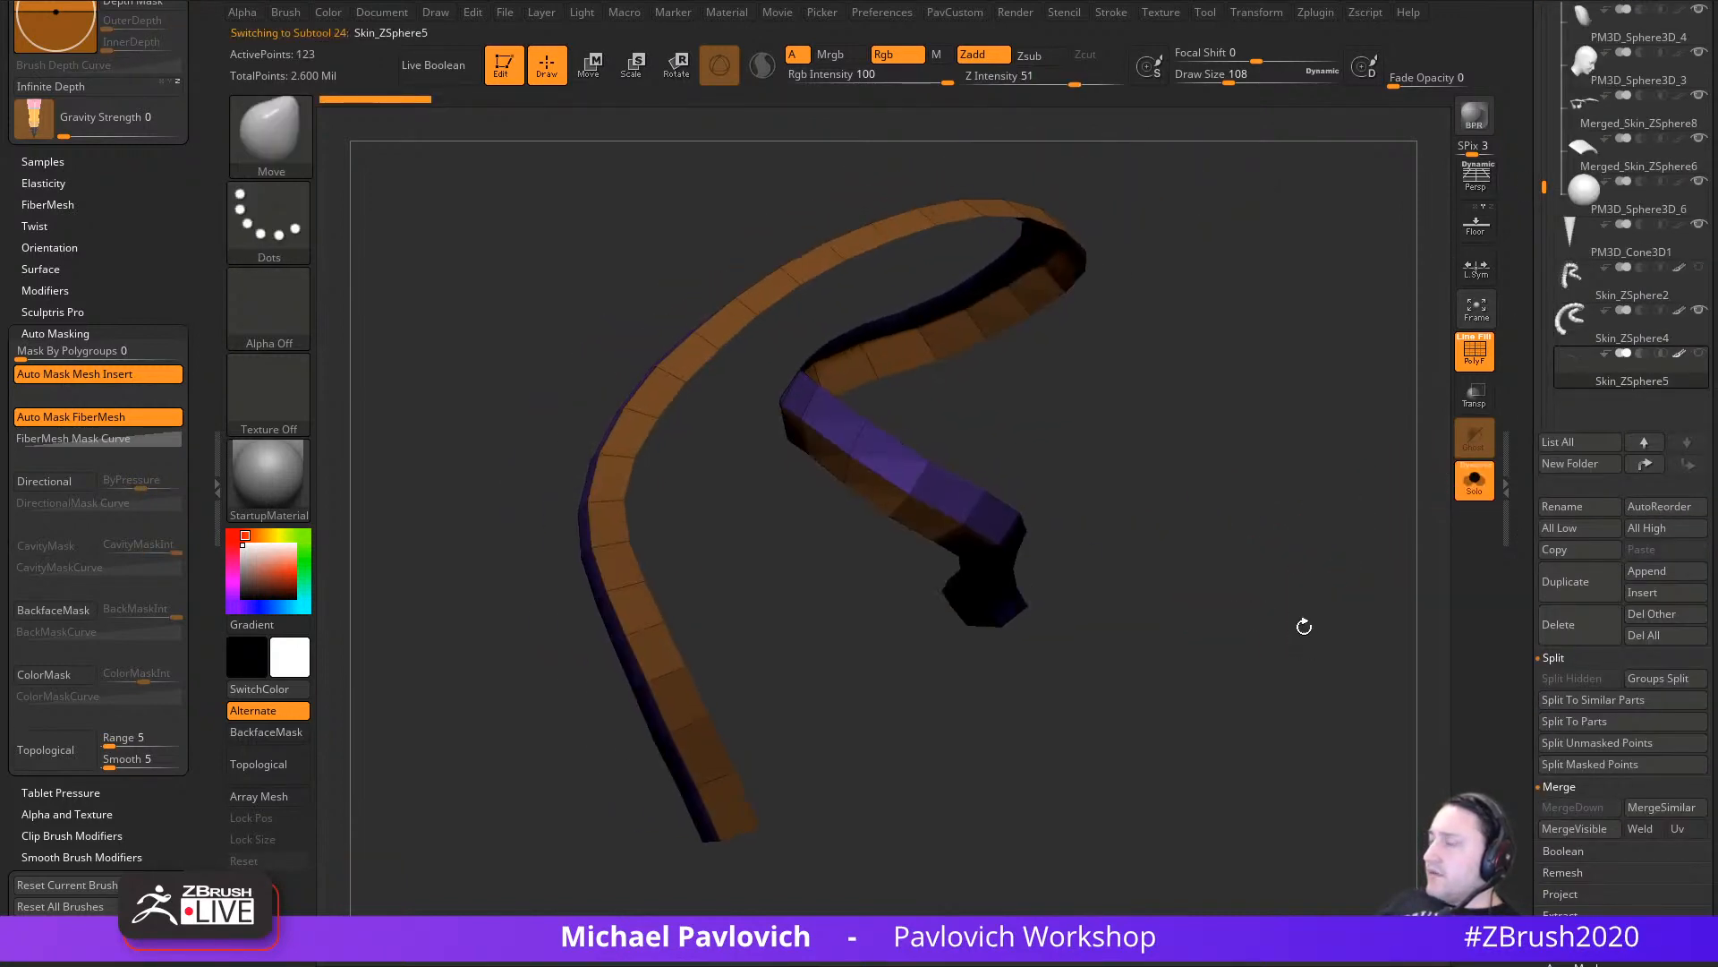
click(1114, 14)
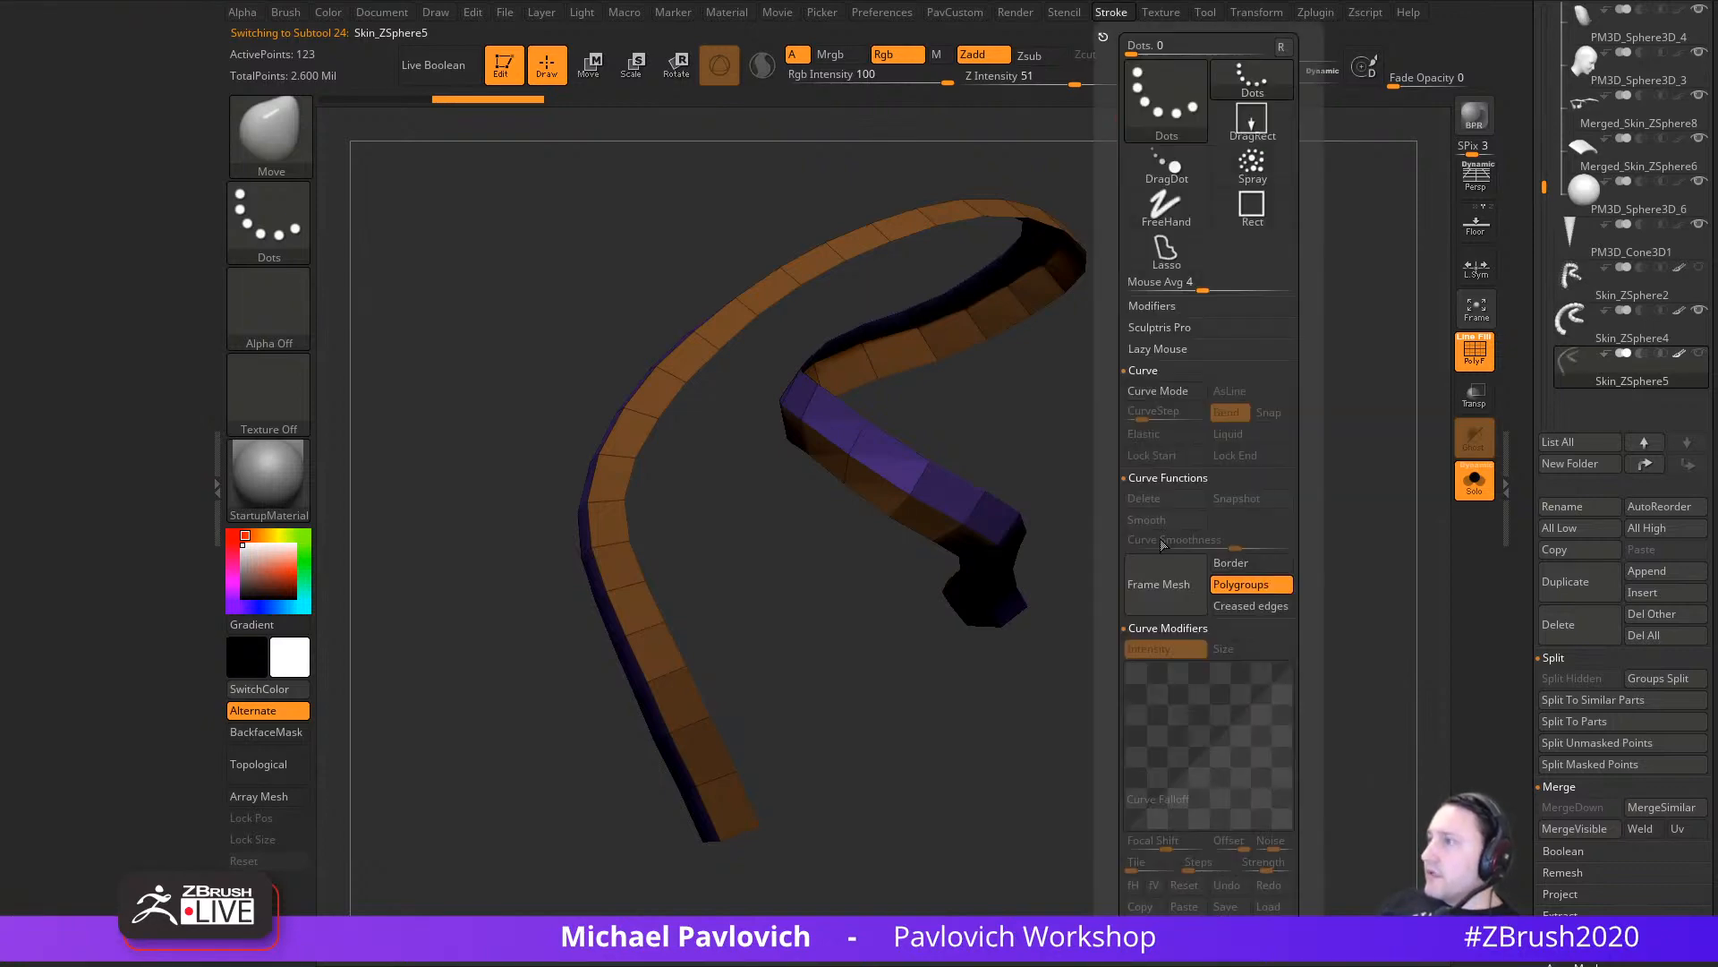
click(1164, 590)
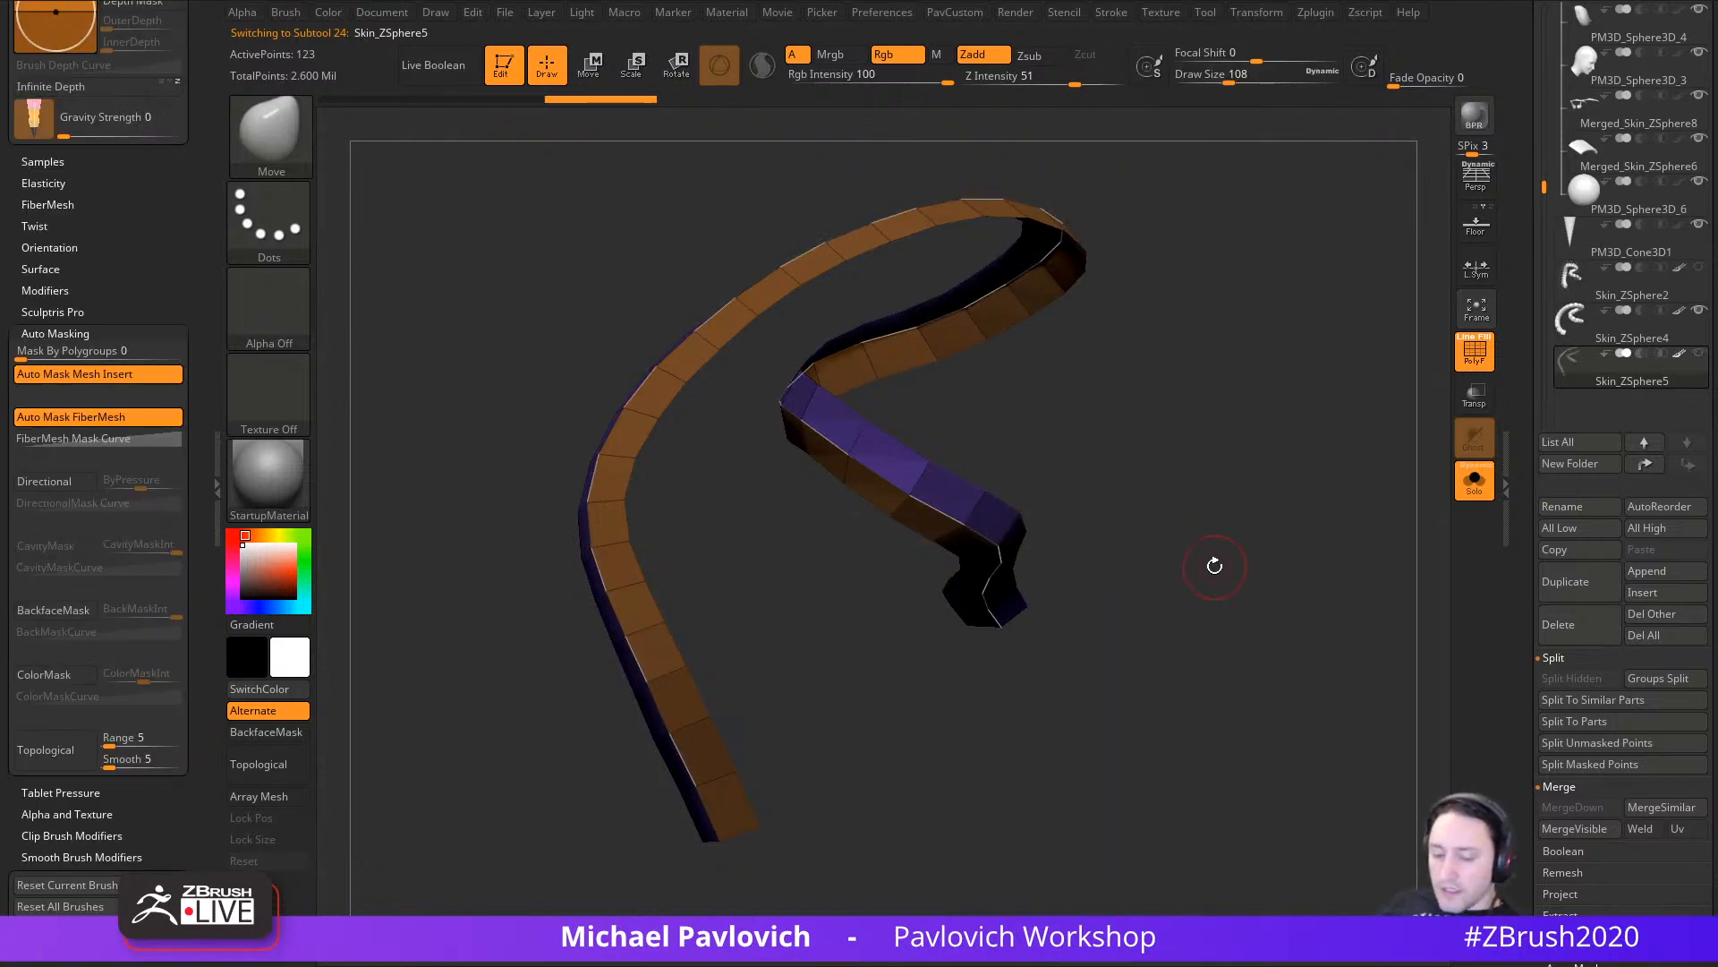
Step: Fill the framed curve with centipede segments using the InsertMesh brush at draw size 372
key(b)
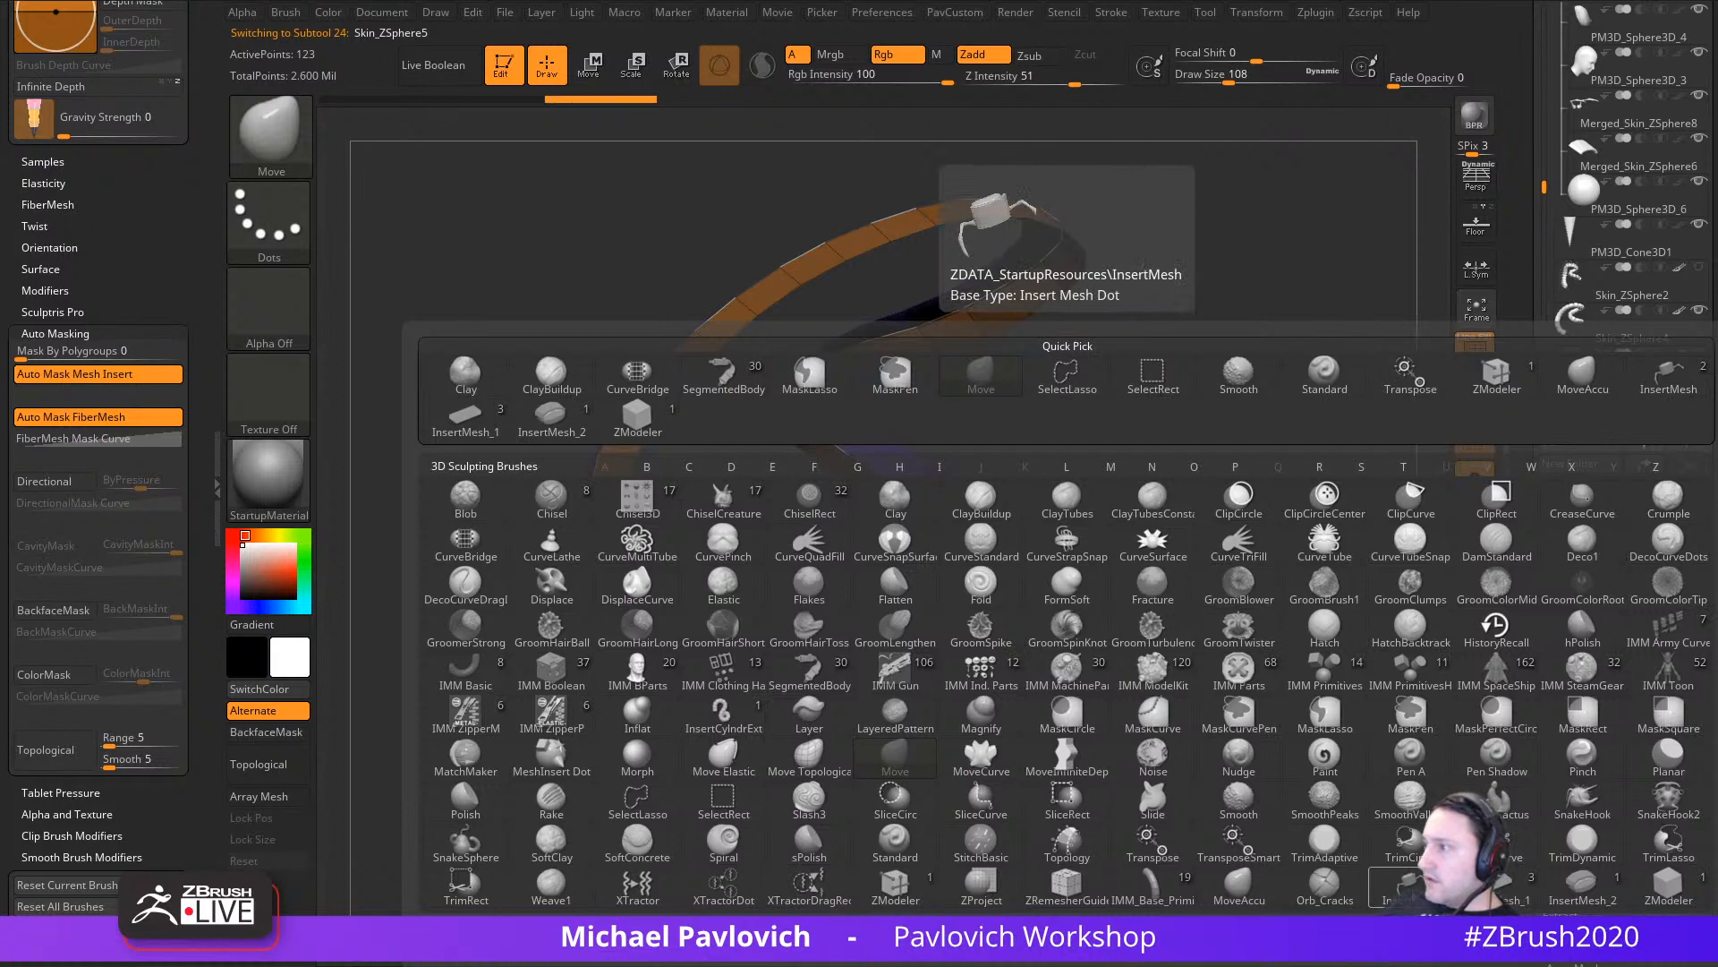
click(1412, 887)
click(629, 699)
key(s)
drag(1219, 567, 1263, 568)
click(648, 736)
drag(1003, 669, 1165, 664)
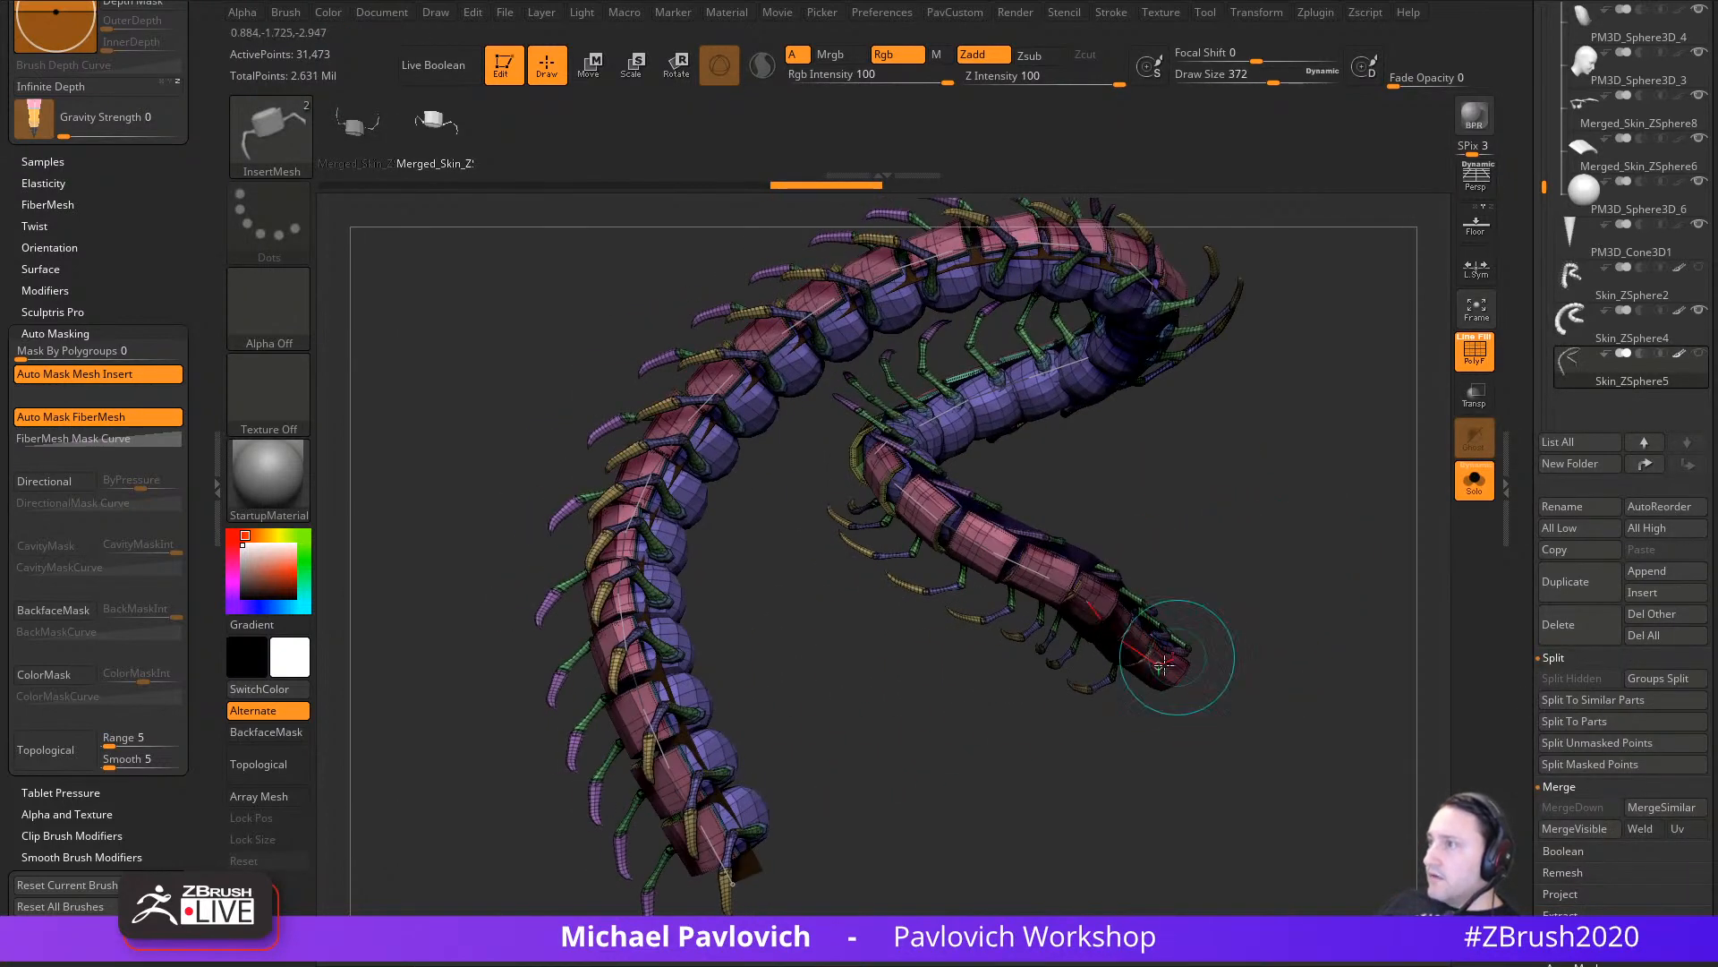
drag(989, 815, 901, 742)
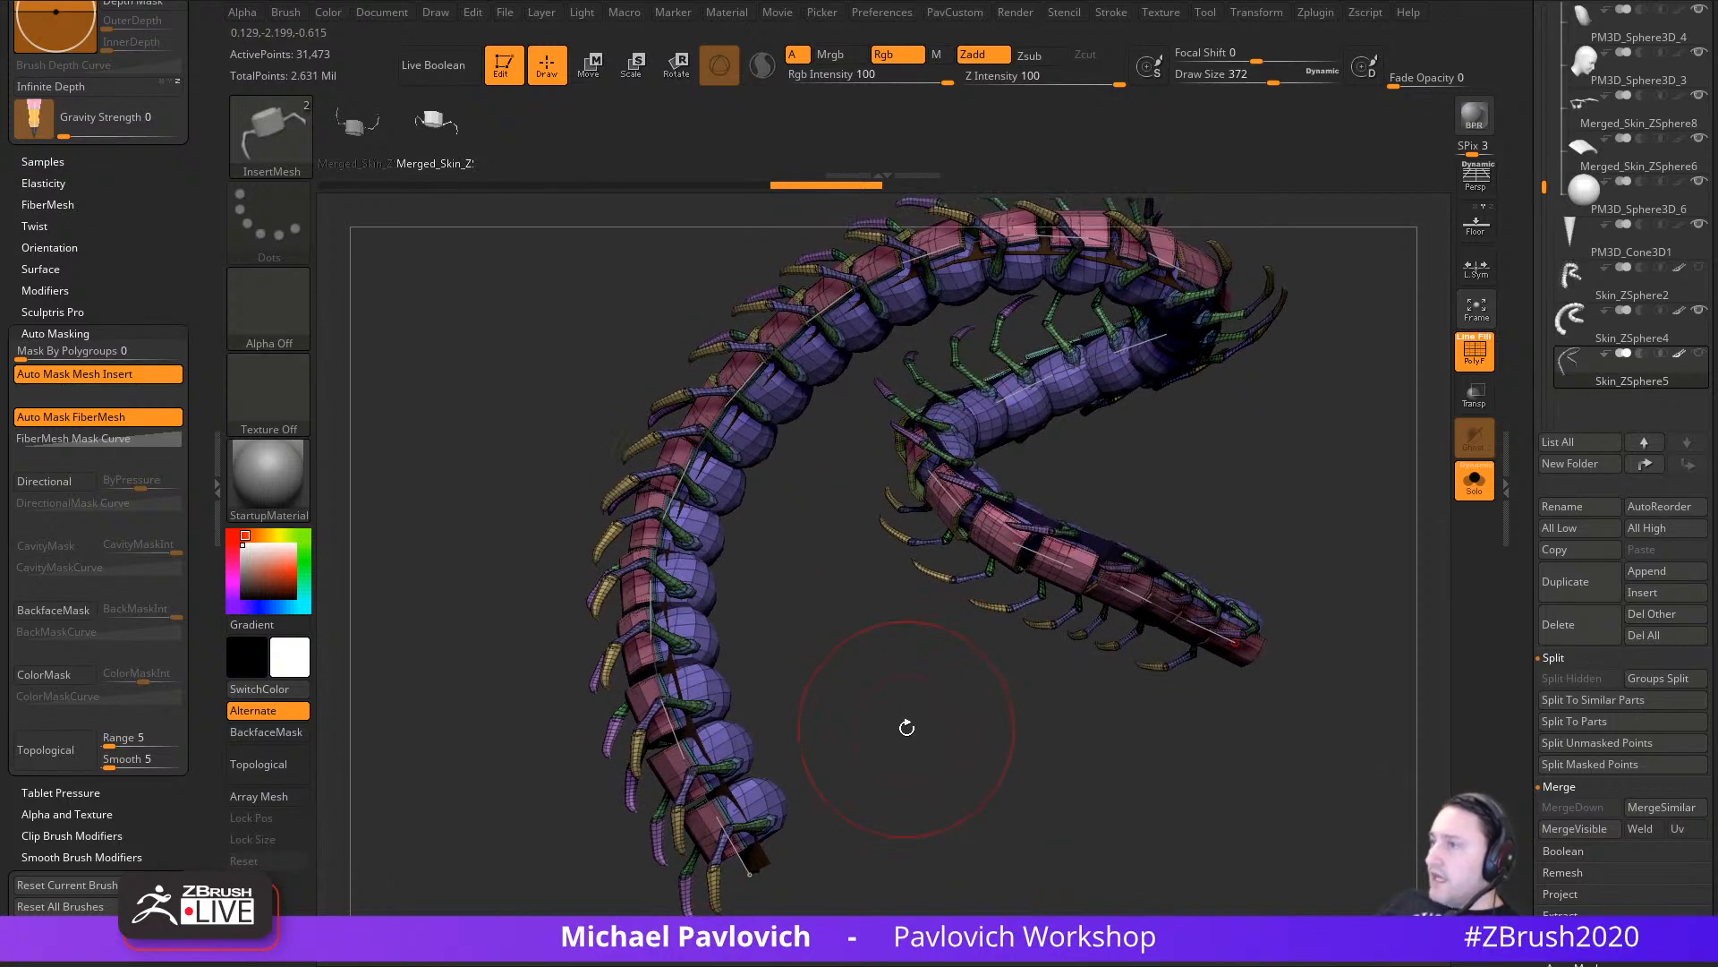
Step: Twist the inserted segments around the curve so their rounded undersides turn outward along the long arc
click(695, 440)
ctrl+drag(694, 440, 671, 453)
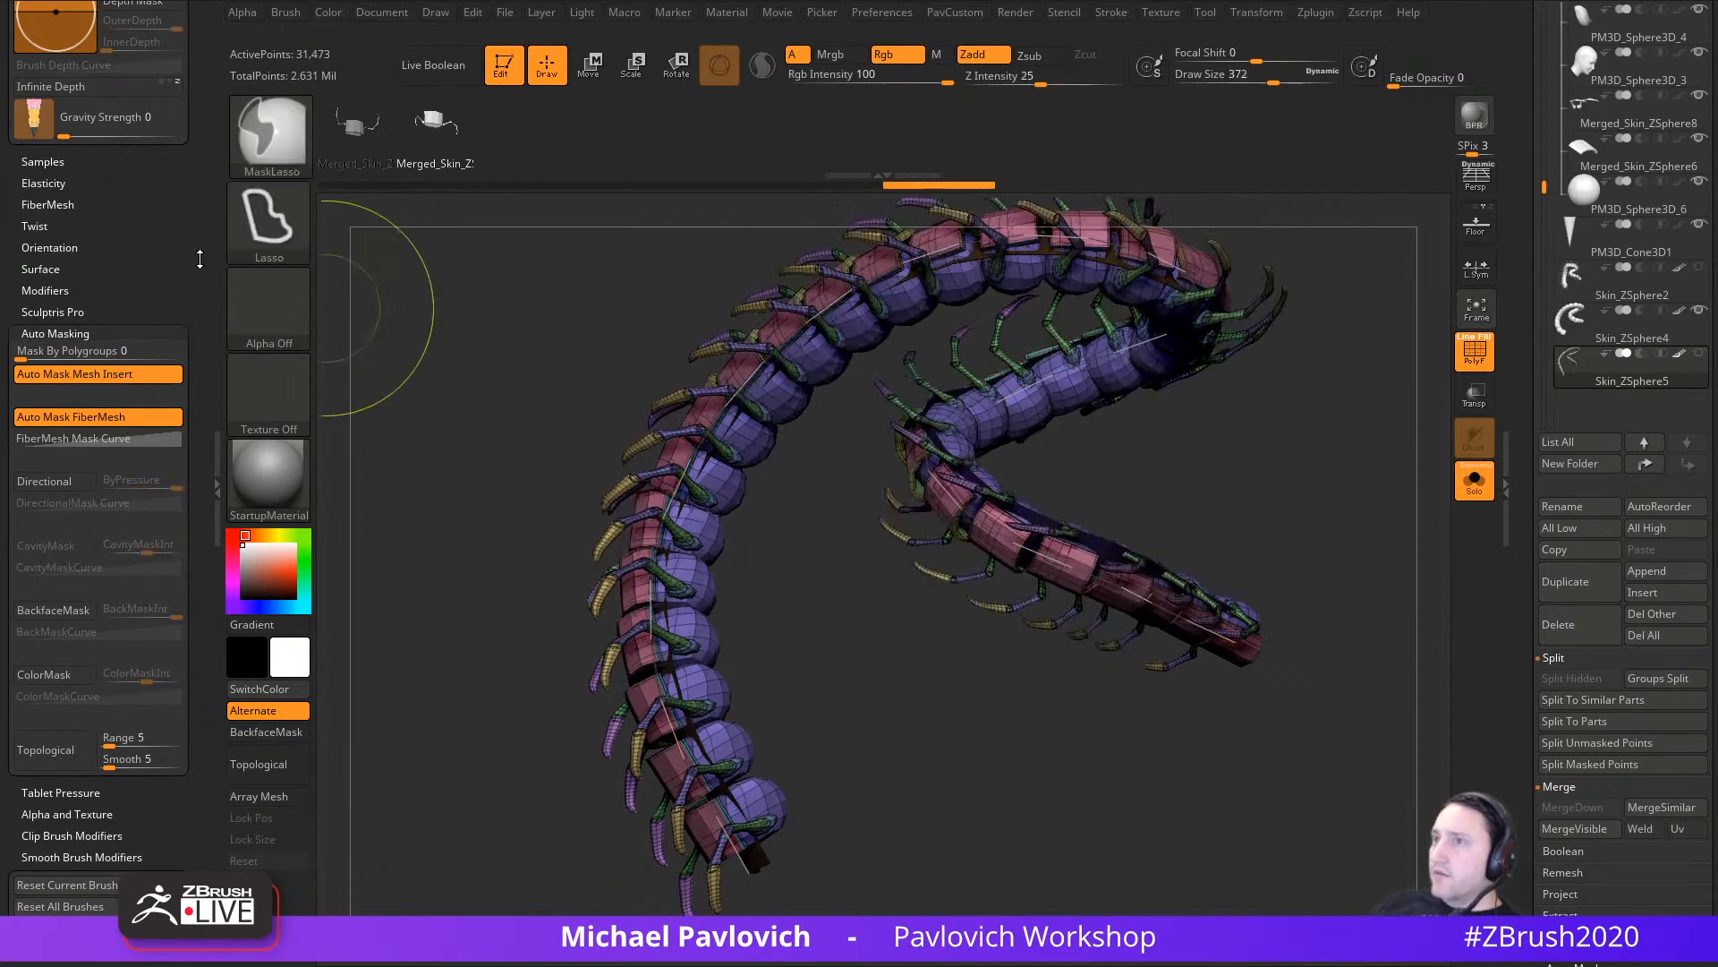
mouse_move(200, 256)
mouse_down()
mouse_move(152, 427)
mouse_move(146, 614)
mouse_up()
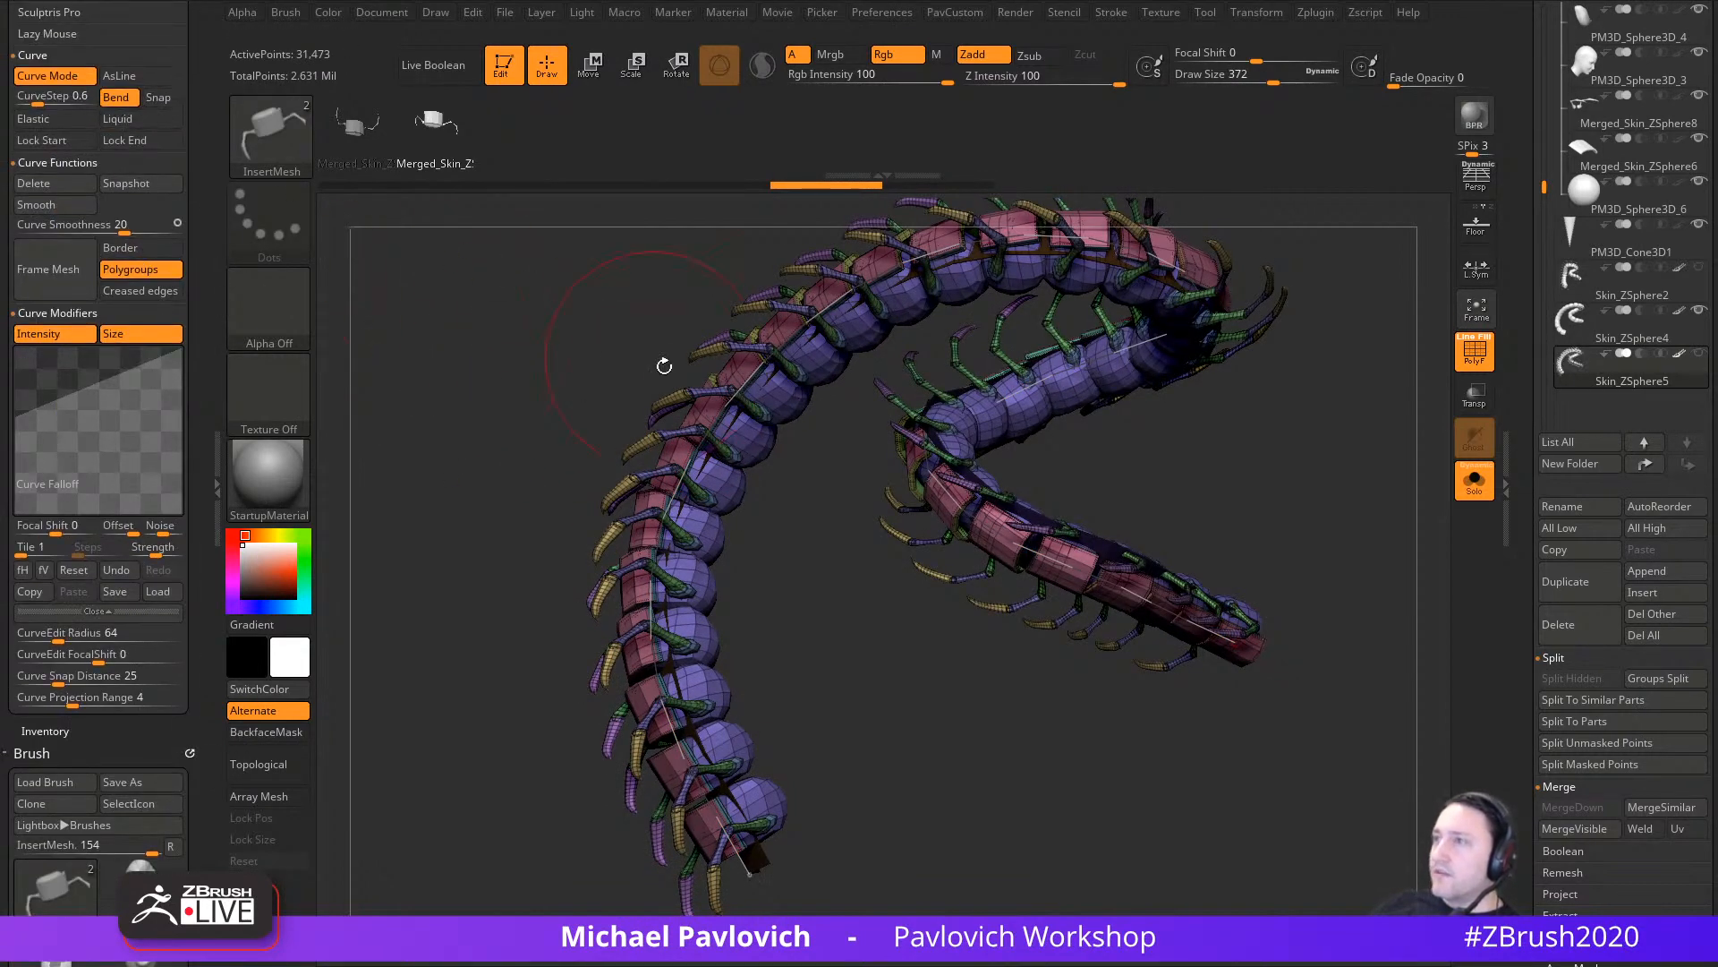
ctrl+drag(719, 833, 746, 825)
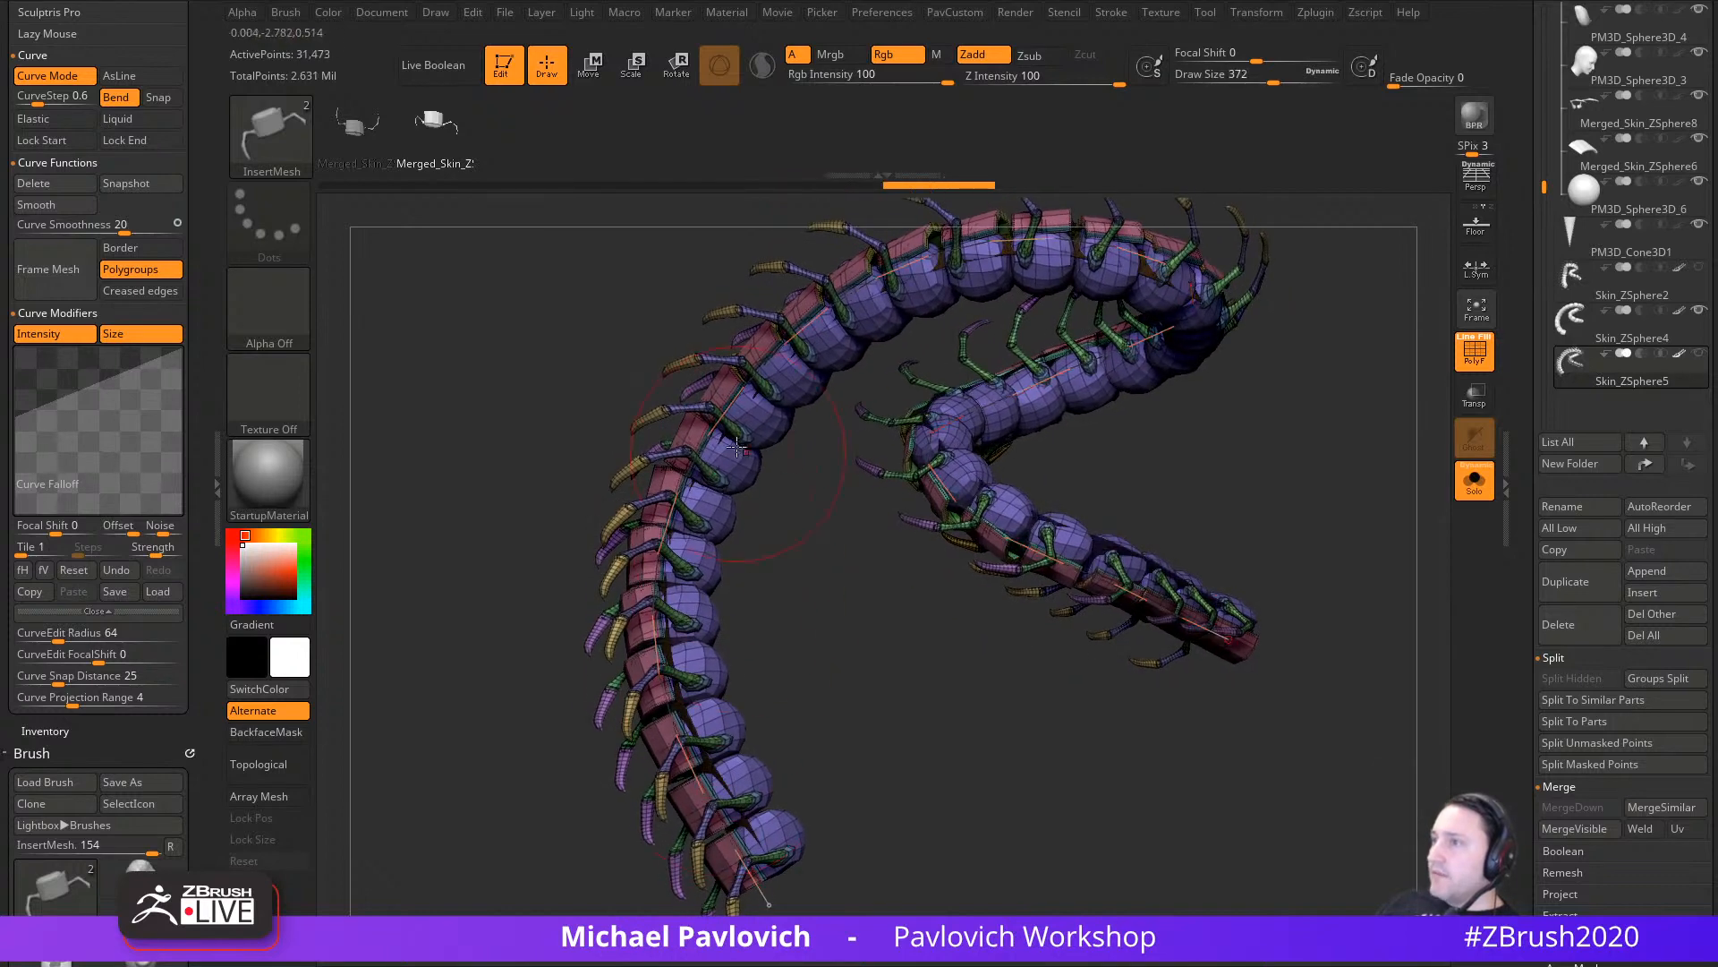
ctrl+drag(725, 408, 730, 404)
alt+drag(826, 539, 836, 644)
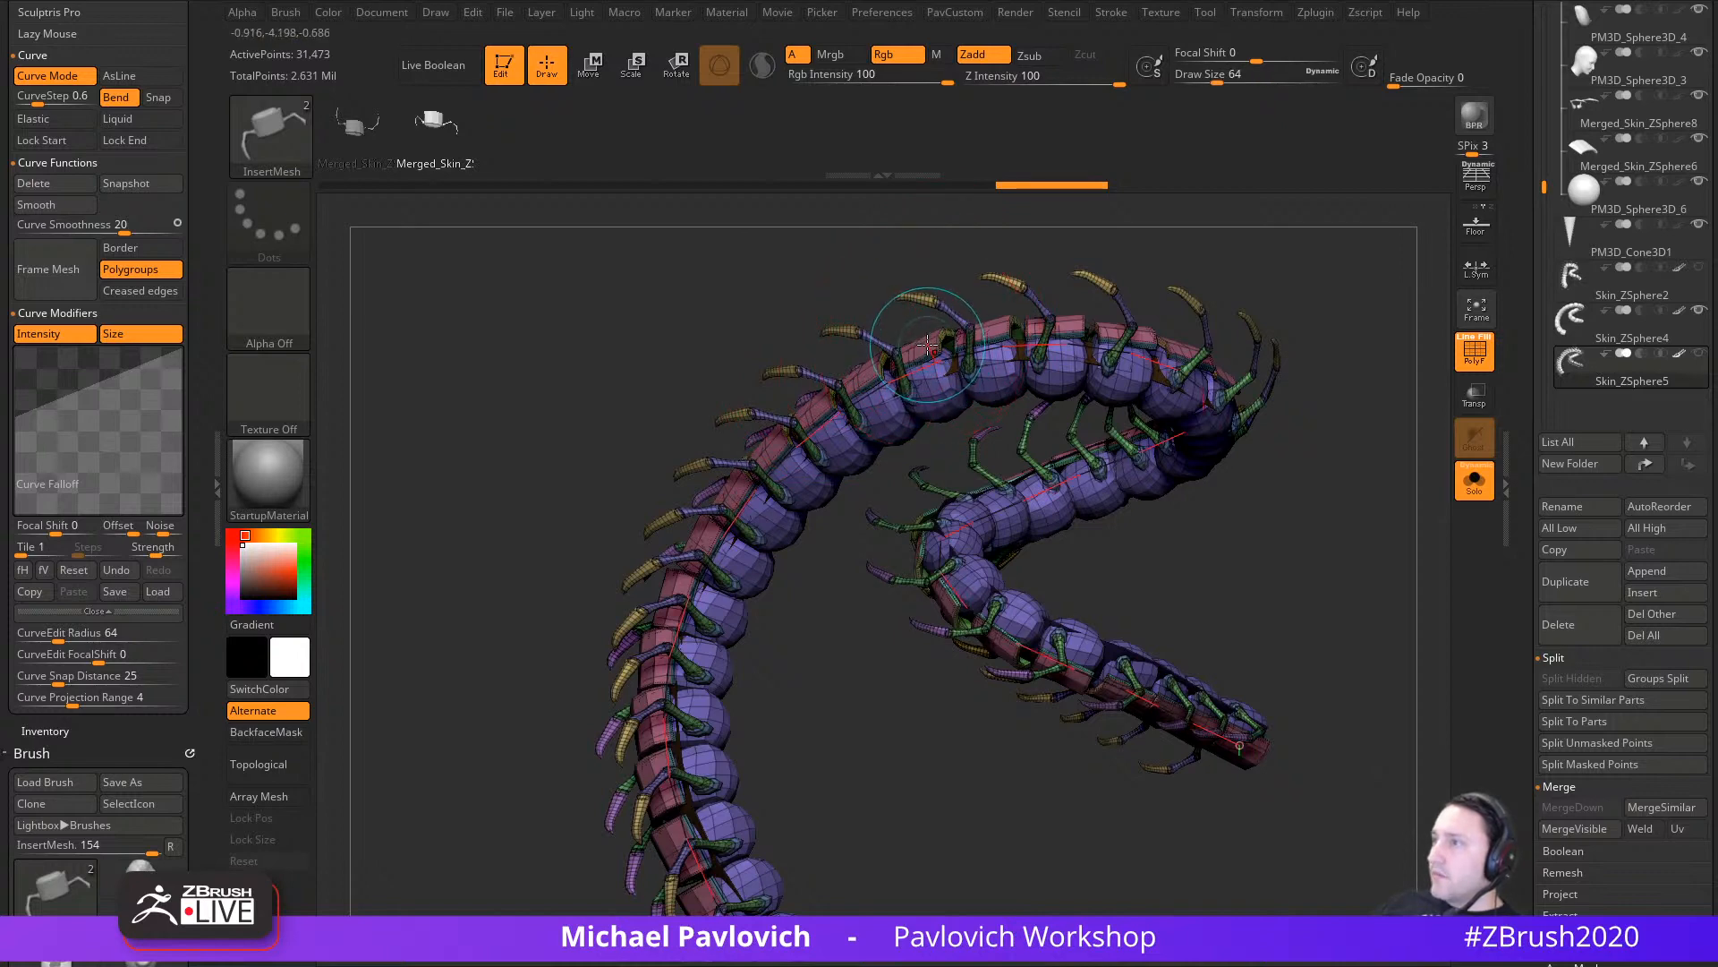
Step: Bend the upper arc of the segmented body away from the strip into a wide loop and update the segments
drag(936, 362, 803, 280)
drag(707, 563, 708, 564)
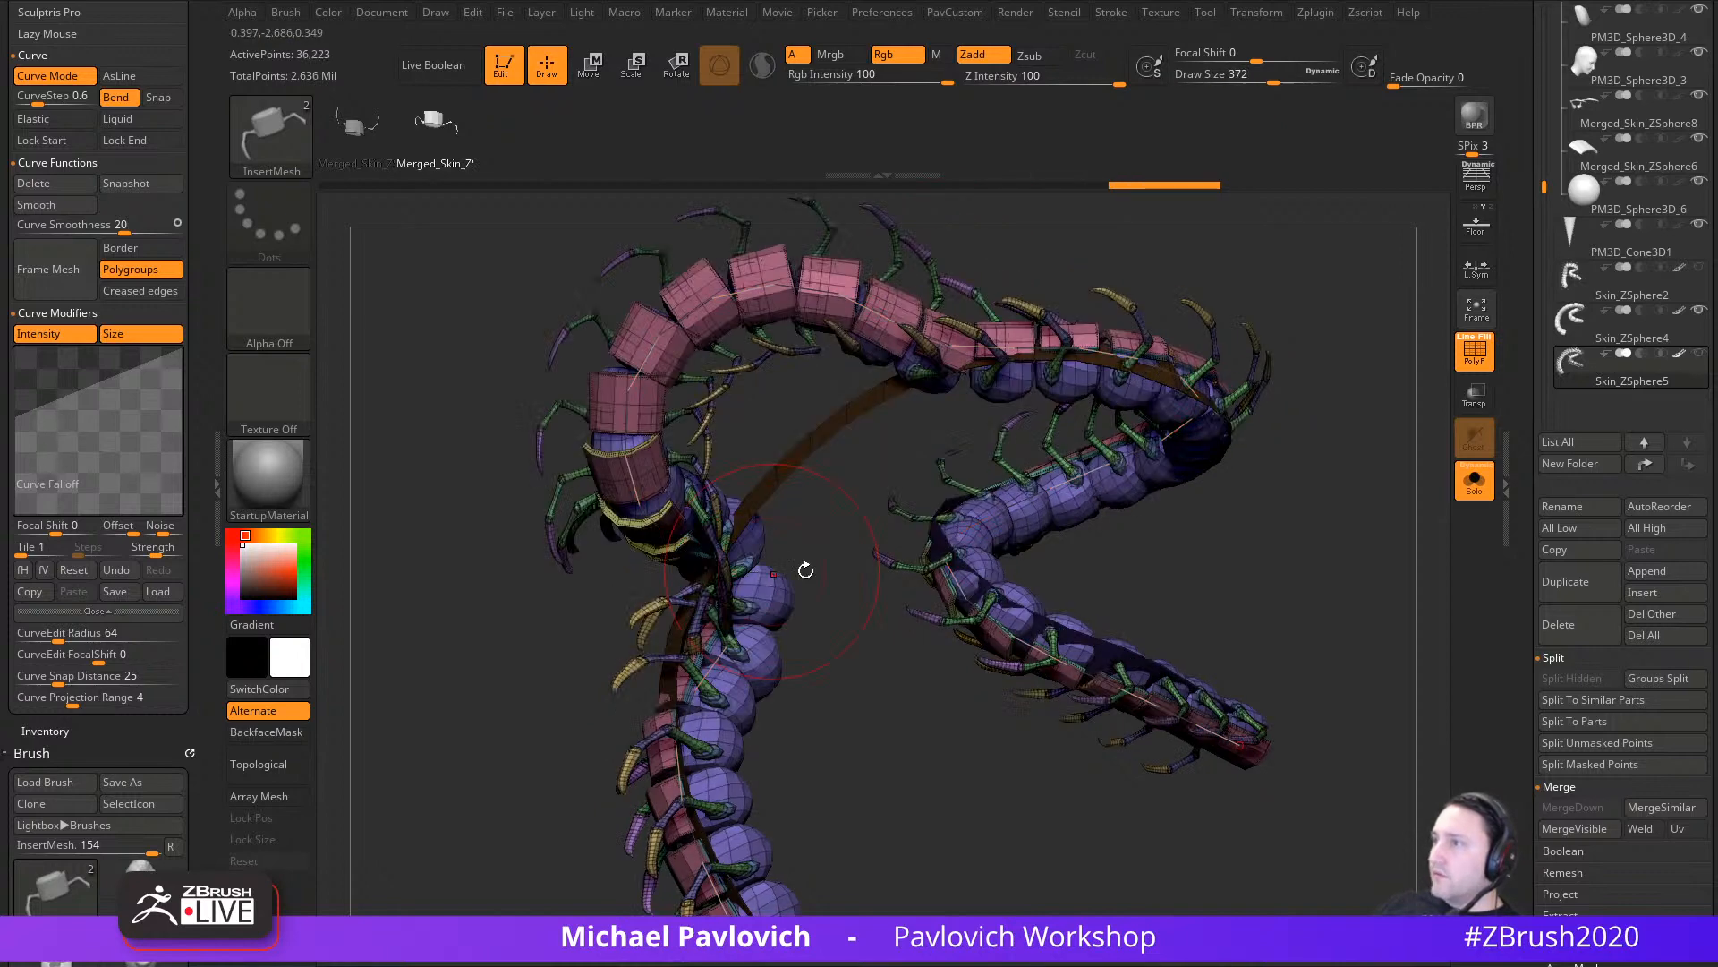
mouse_move(682, 632)
mouse_down()
mouse_move(819, 694)
mouse_move(881, 782)
mouse_move(720, 640)
mouse_up()
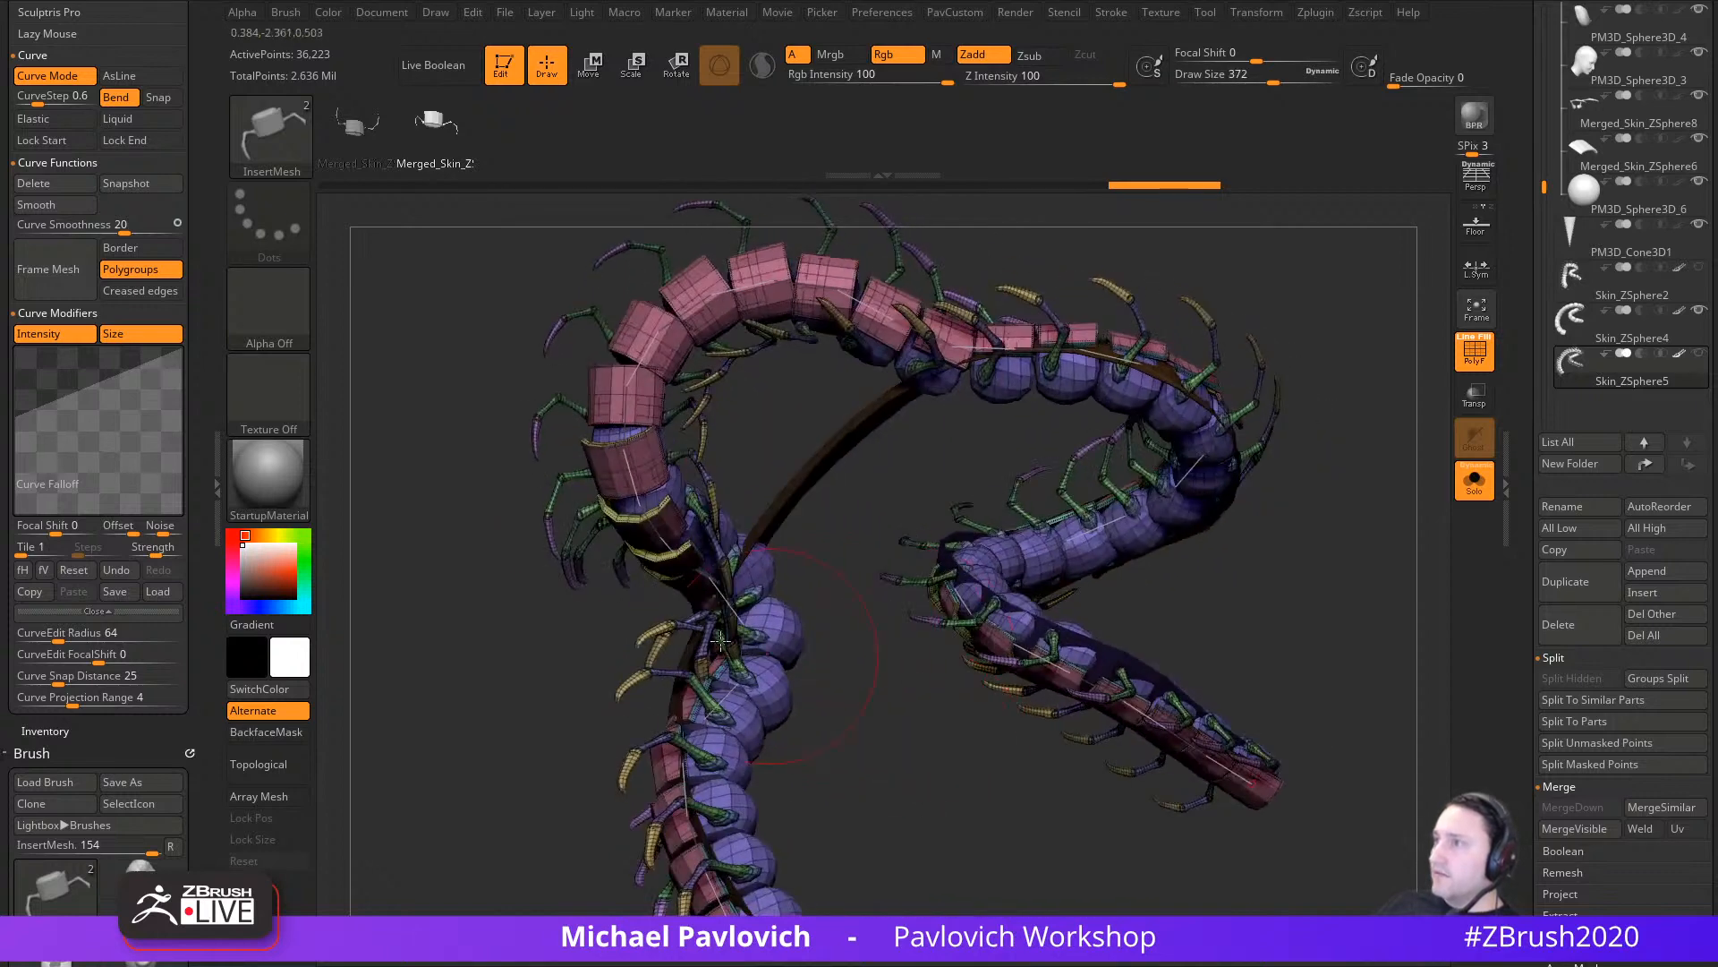
drag(940, 792, 608, 513)
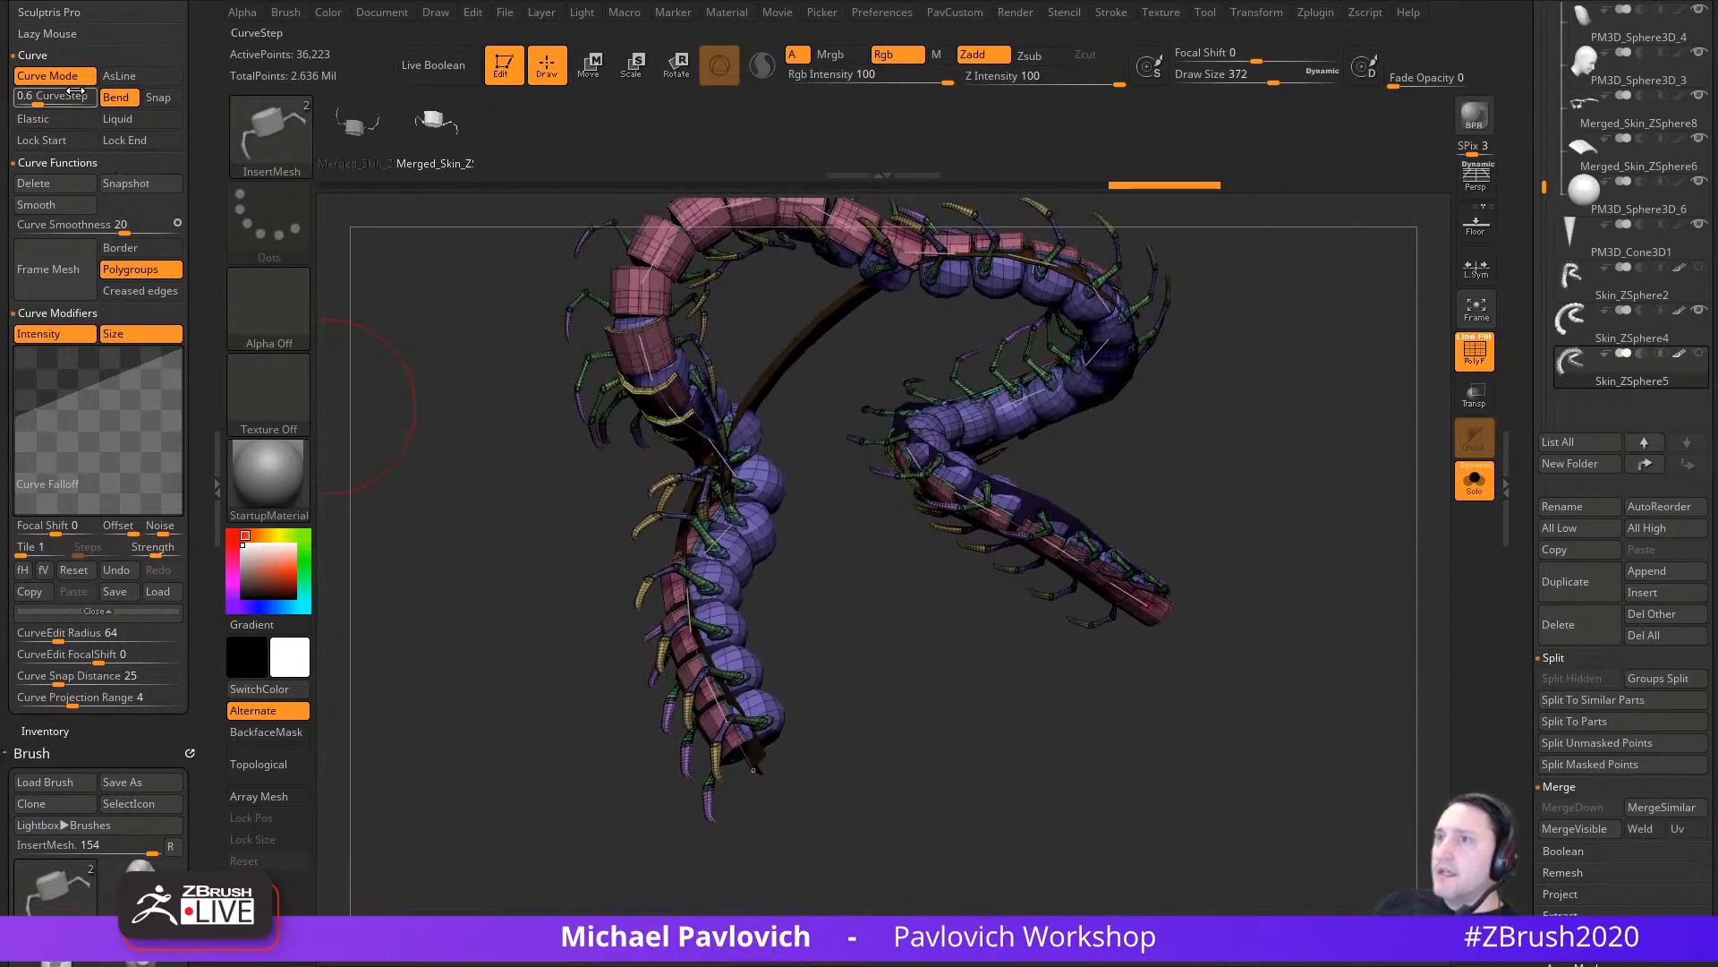
Step: Enable Liquid curve editing and pull the body's lower end outward from the strip
scroll(109, 335, up, 5)
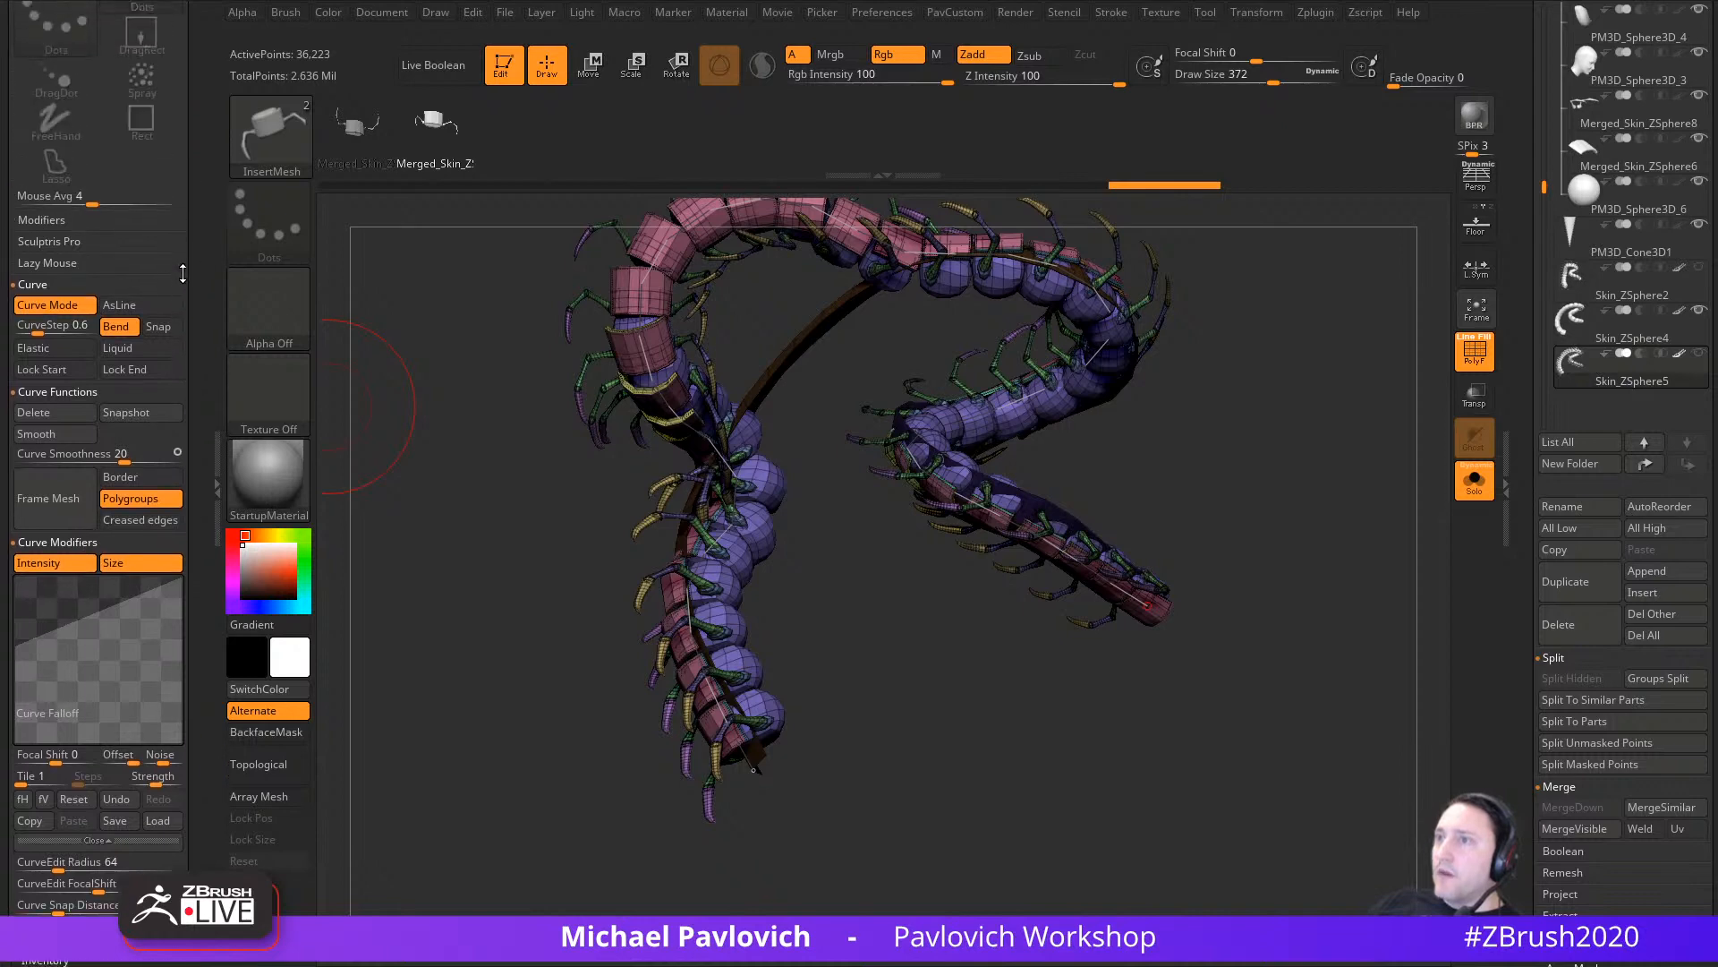
click(117, 345)
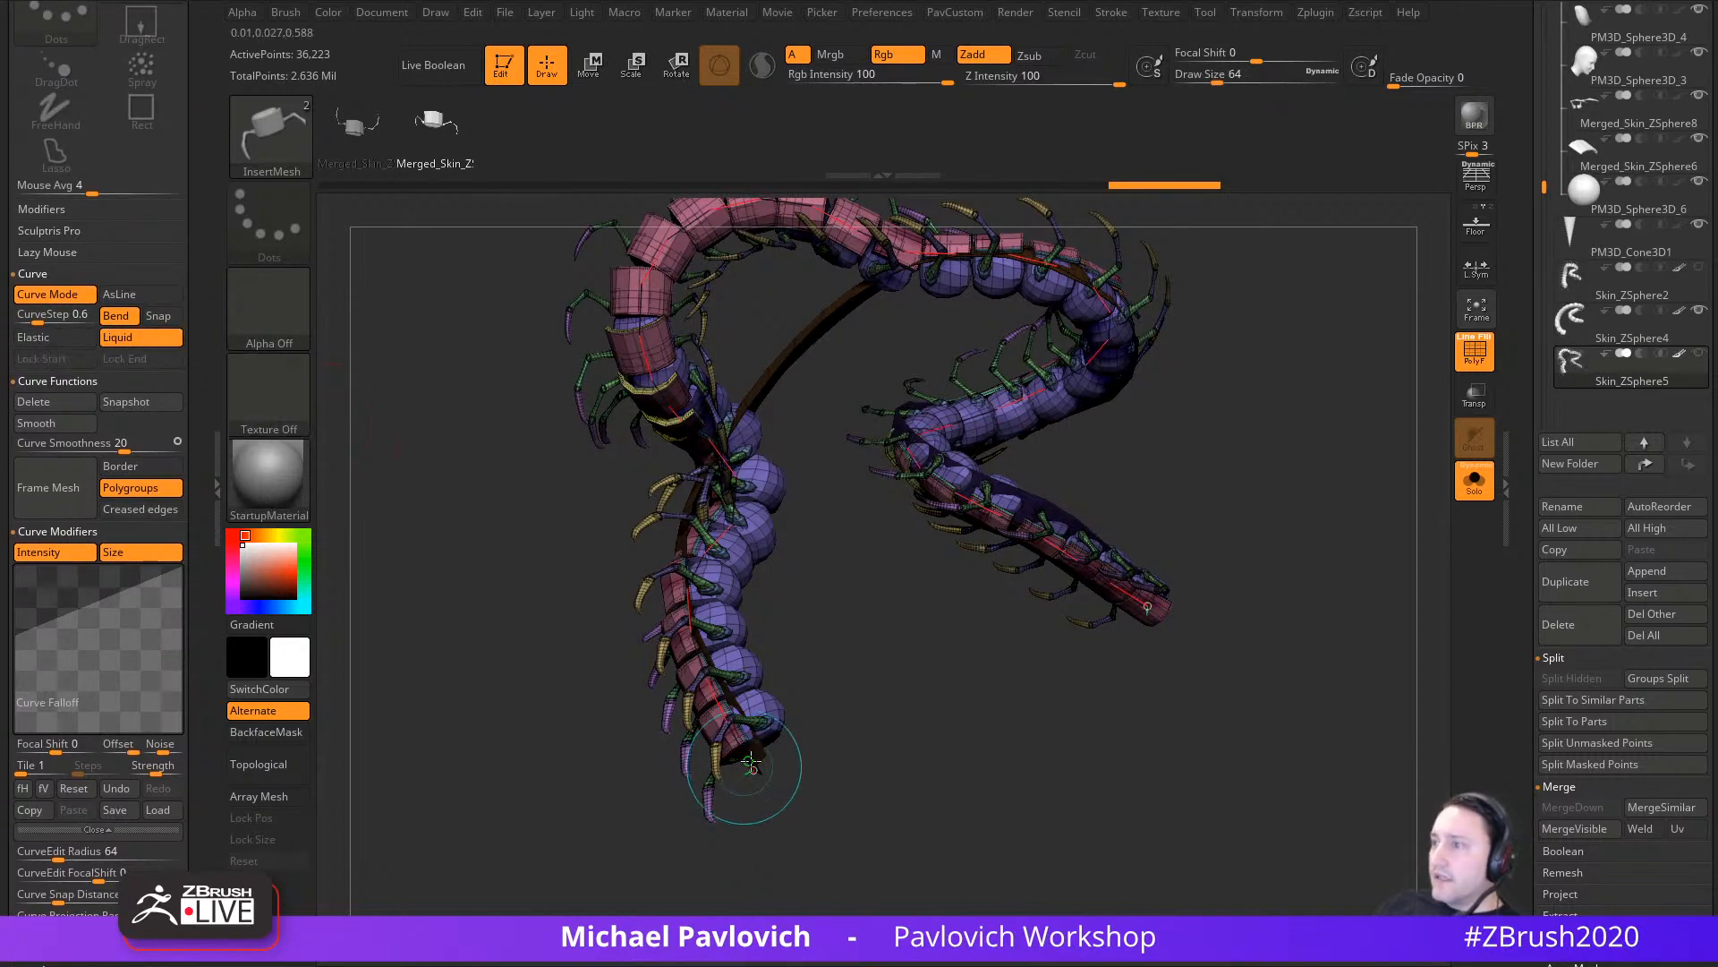
mouse_move(752, 771)
mouse_down()
mouse_move(700, 618)
mouse_move(709, 707)
mouse_move(770, 761)
mouse_move(1148, 800)
mouse_move(990, 814)
mouse_move(744, 648)
mouse_move(783, 776)
mouse_move(1087, 792)
mouse_move(769, 877)
mouse_move(627, 823)
mouse_move(1040, 874)
mouse_move(900, 832)
mouse_up()
Step: Try Elastic curve editing, return to Liquid, and test pulling the body's middle and far end, undoing each attempt
click(53, 337)
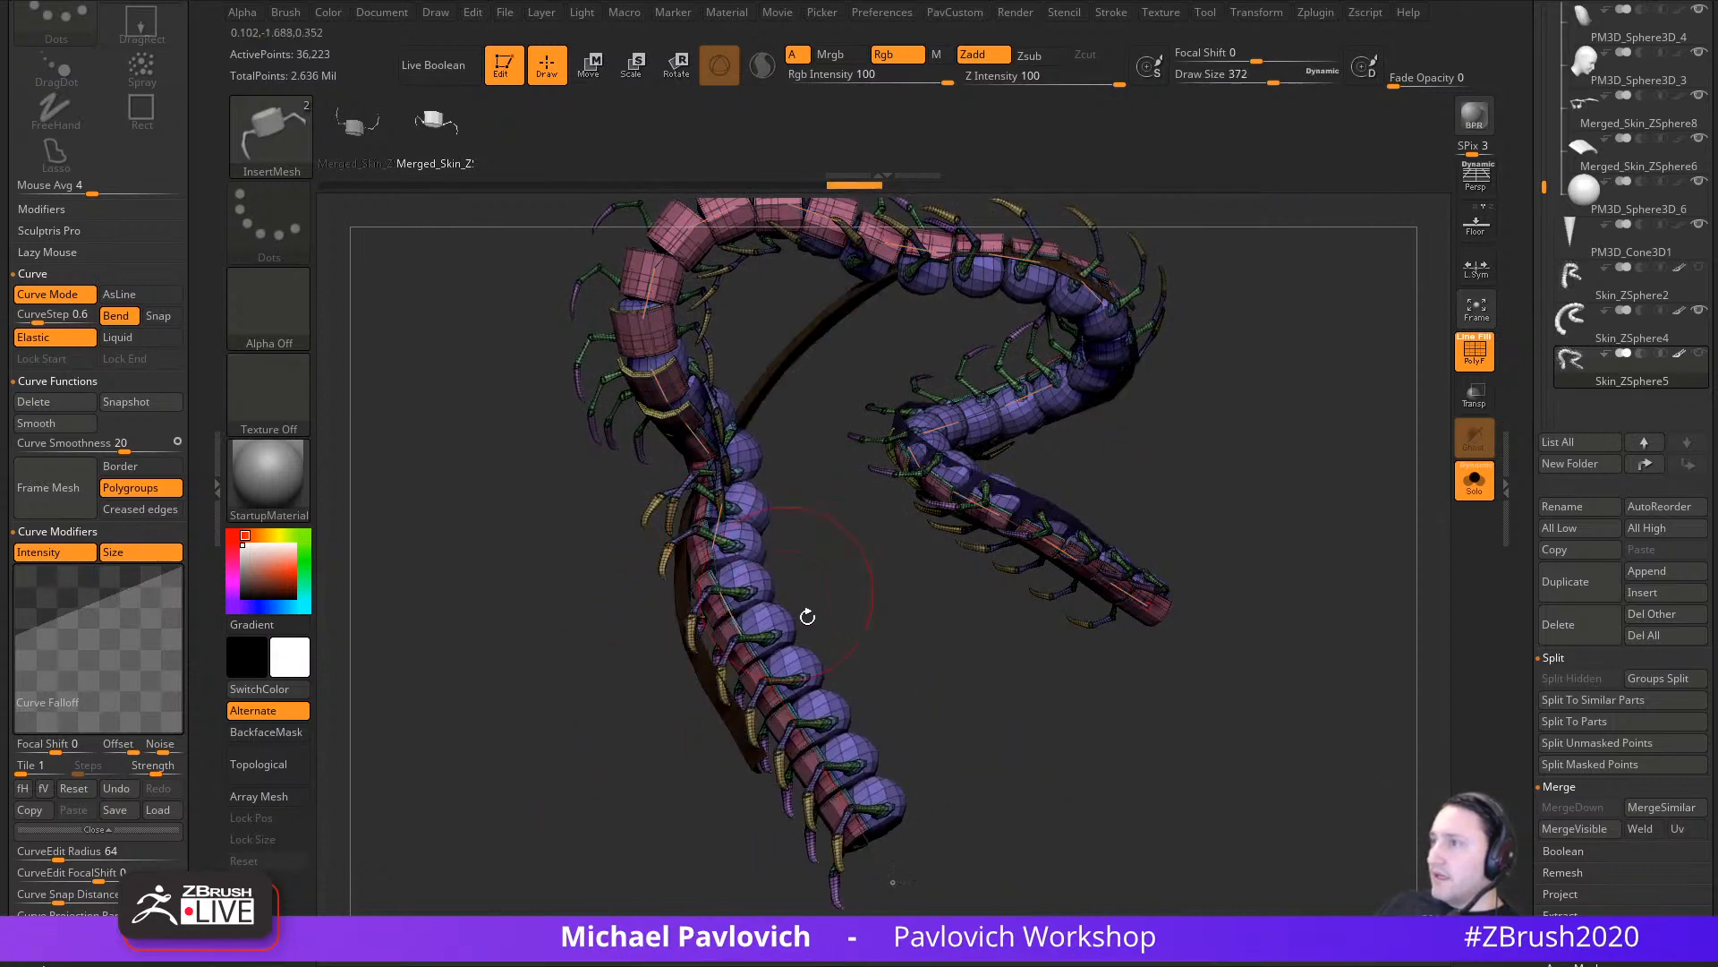
key(ctrl+z)
click(136, 339)
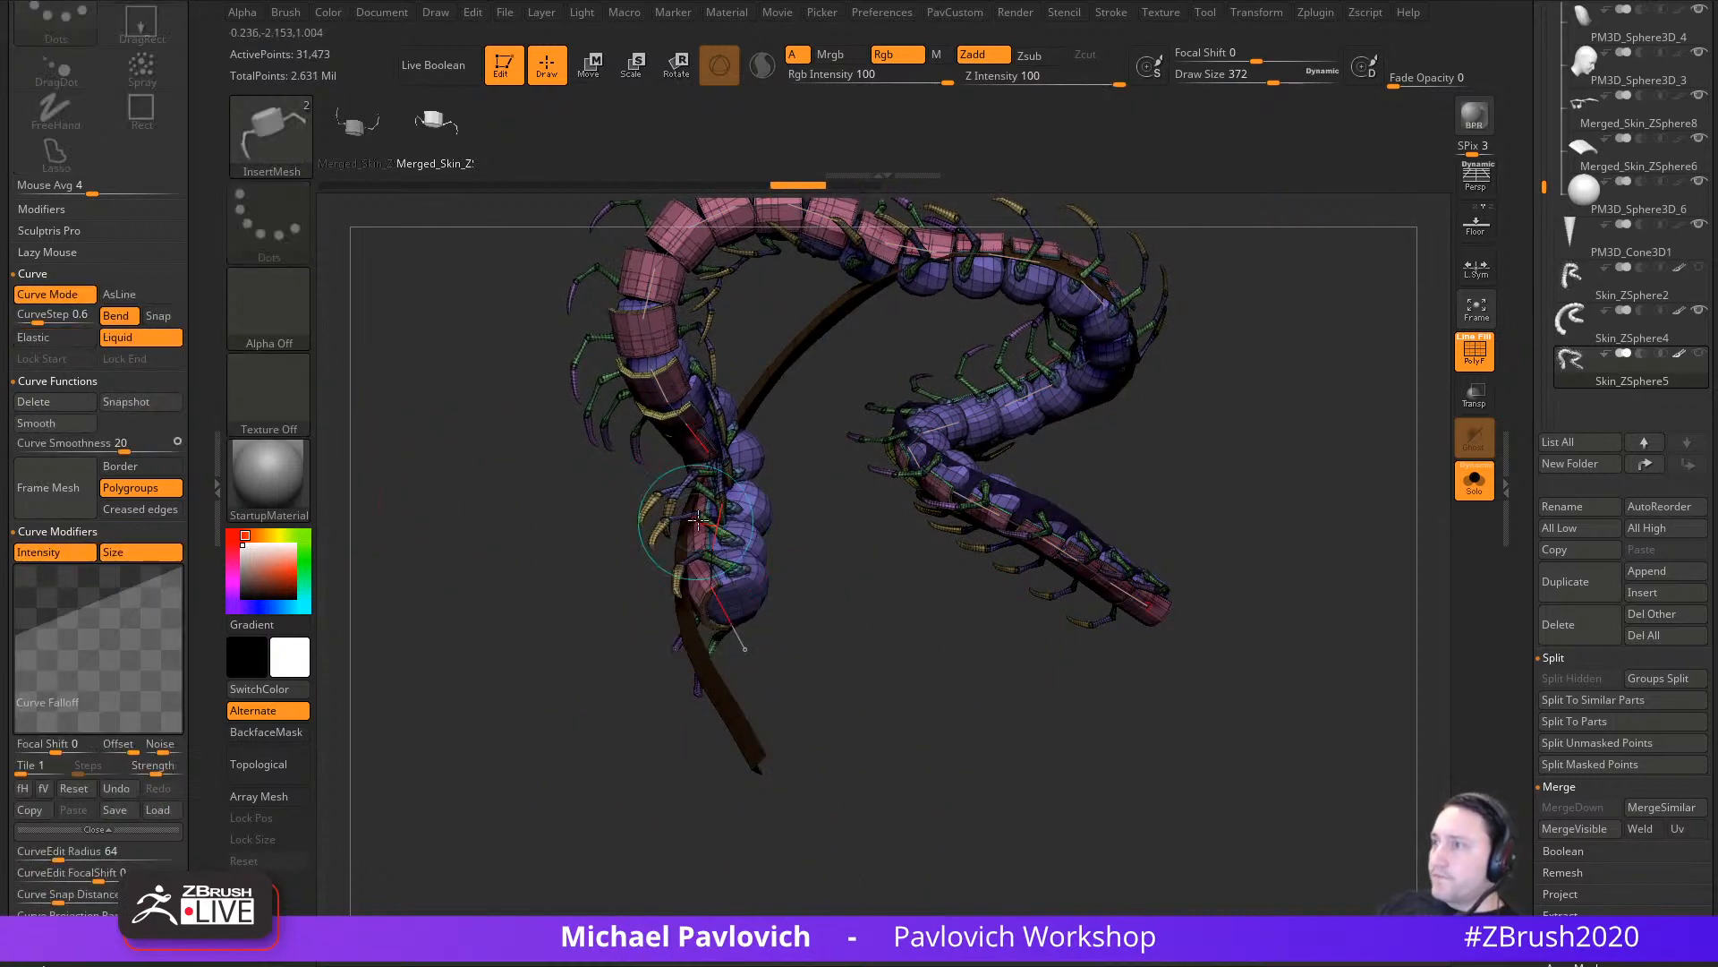
mouse_move(699, 519)
mouse_down()
mouse_move(734, 761)
mouse_move(877, 806)
mouse_move(1100, 648)
mouse_move(895, 618)
mouse_move(865, 494)
mouse_up()
key(ctrl+z)
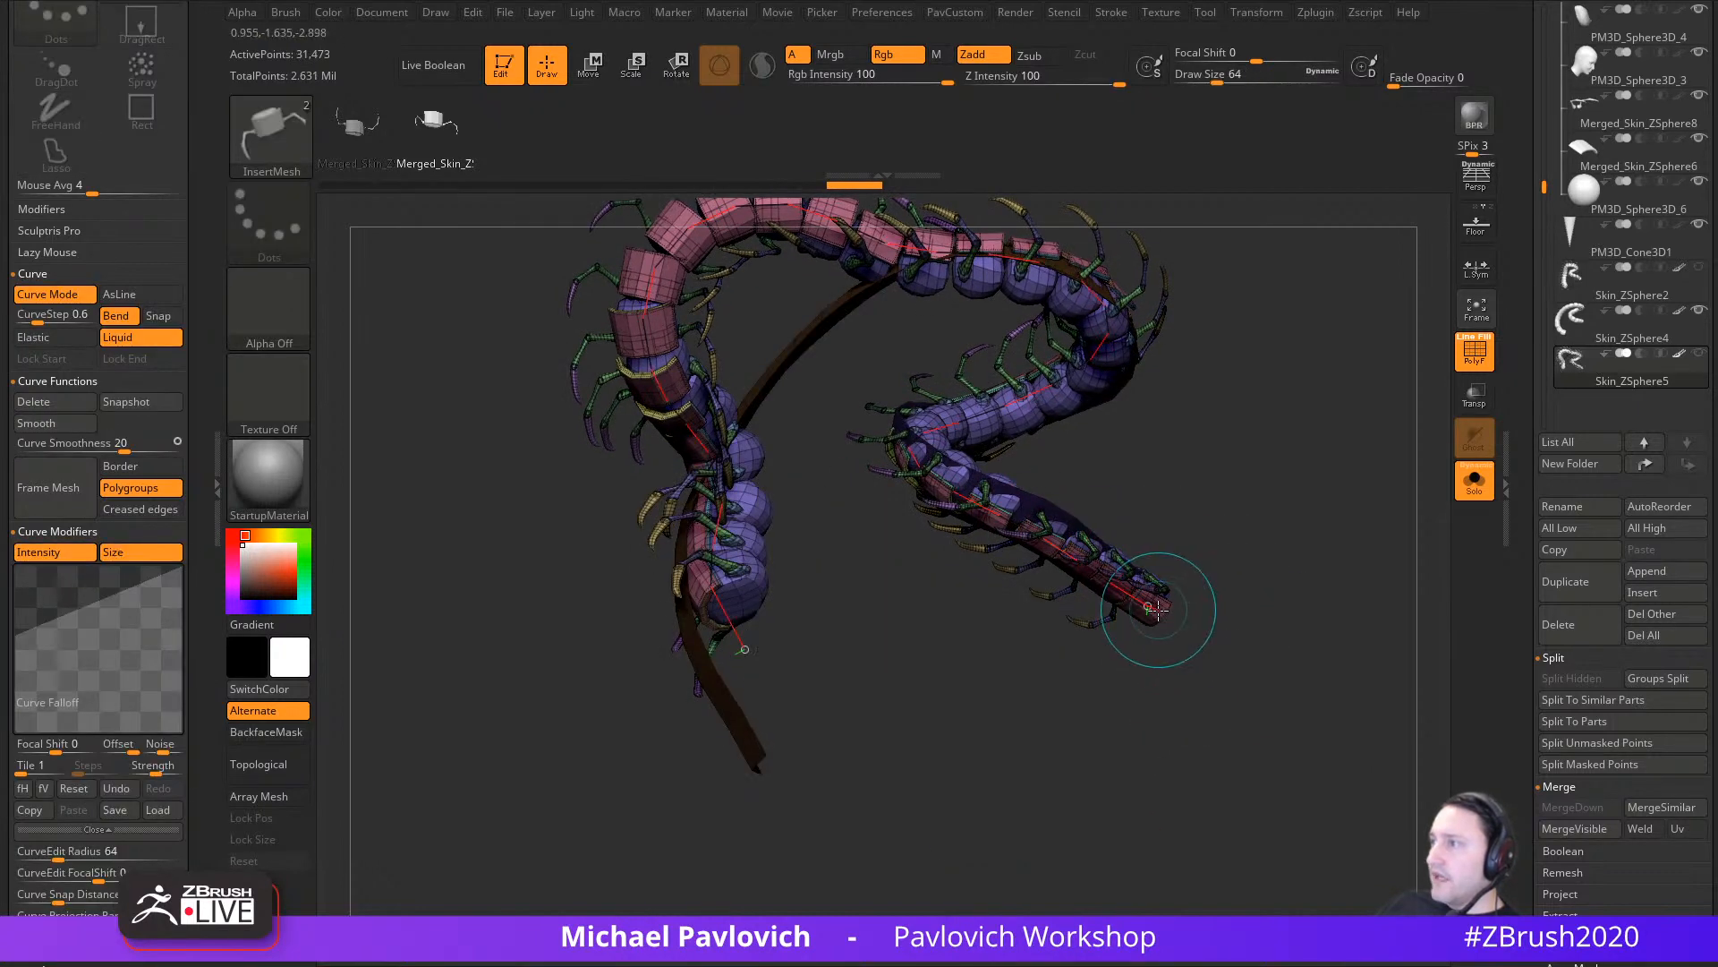
mouse_move(1152, 609)
mouse_down()
mouse_move(1059, 793)
mouse_move(947, 731)
mouse_up()
key(ctrl+z)
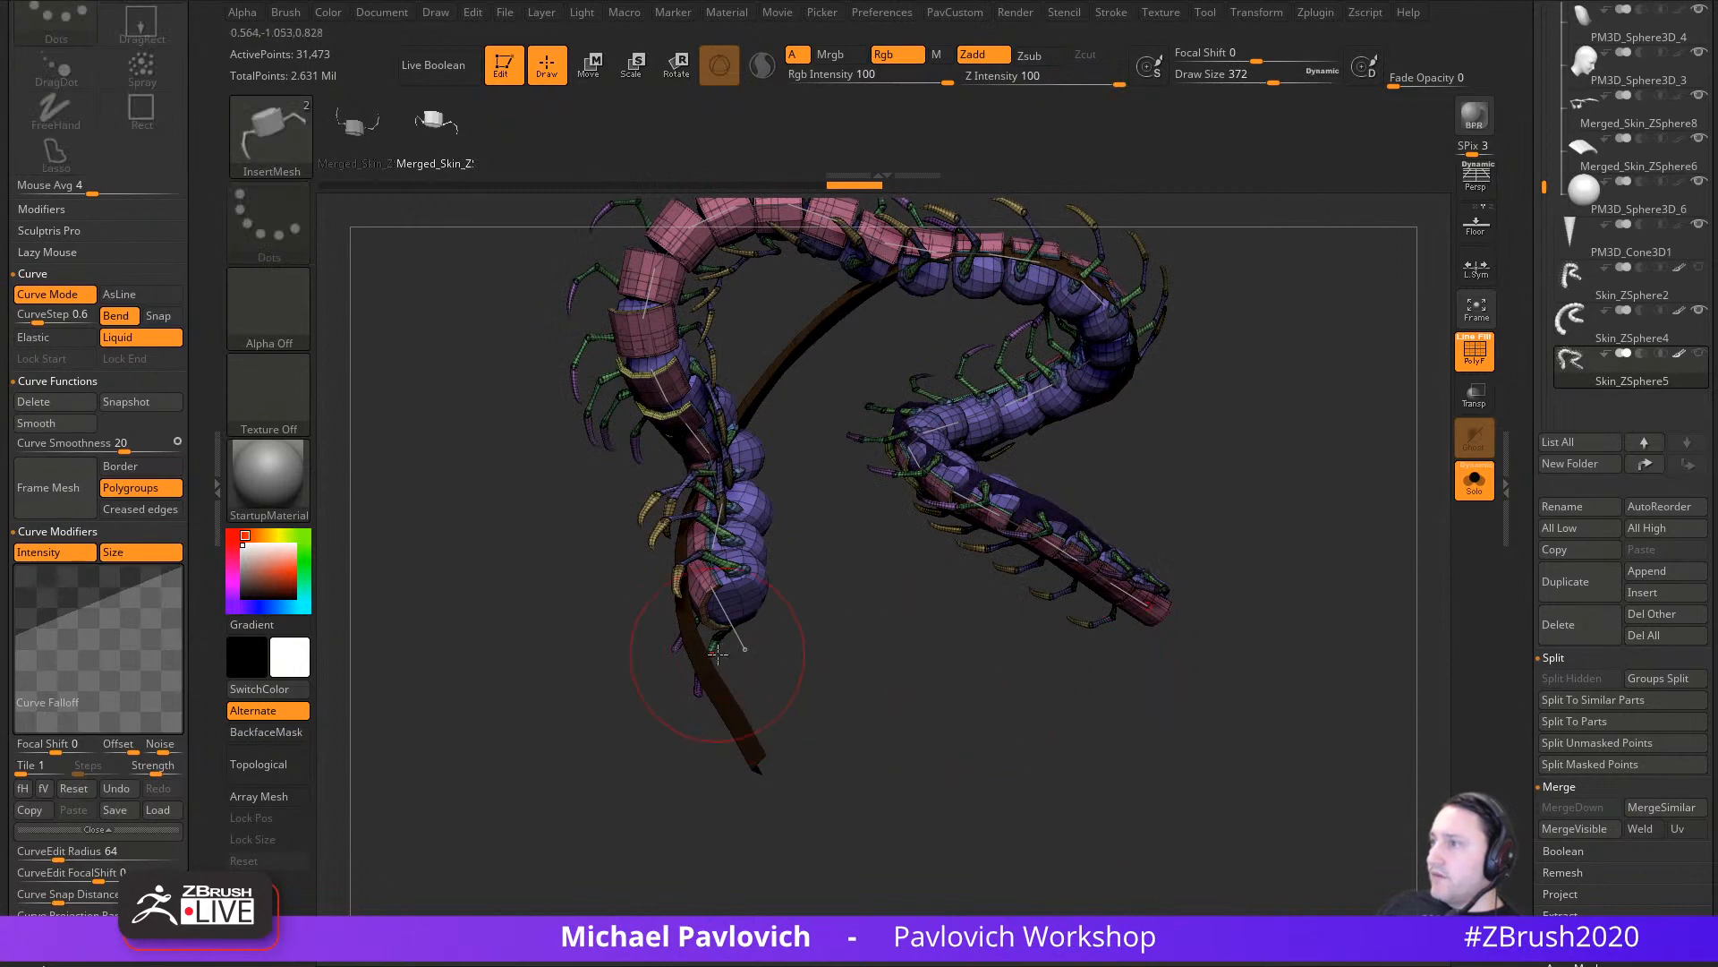
Step: Stretch the body's lower end outward past the strip and set the curve edit radius to 116
mouse_move(718, 654)
mouse_down()
mouse_move(805, 756)
mouse_move(931, 850)
mouse_move(875, 789)
mouse_move(930, 801)
mouse_up()
drag(858, 629, 793, 613)
key(s)
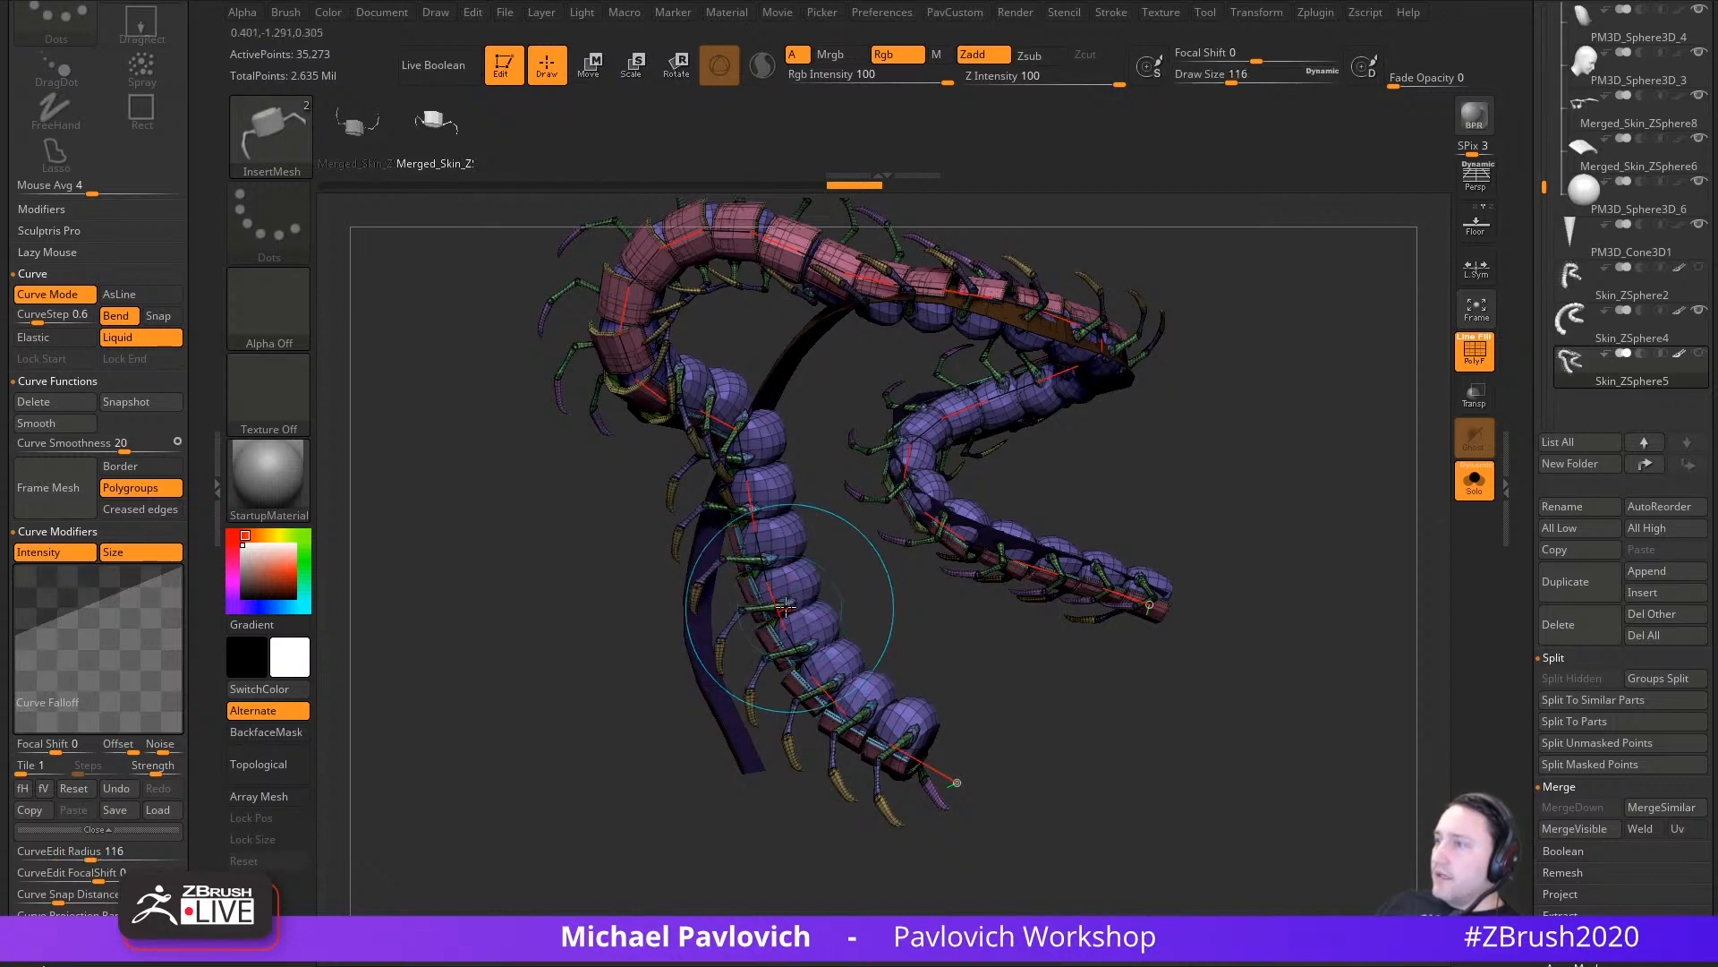
Step: Resize the segments along the curve by reapplying them at draw sizes 437, 245 and finally 379
key(s)
drag(1115, 721, 1125, 727)
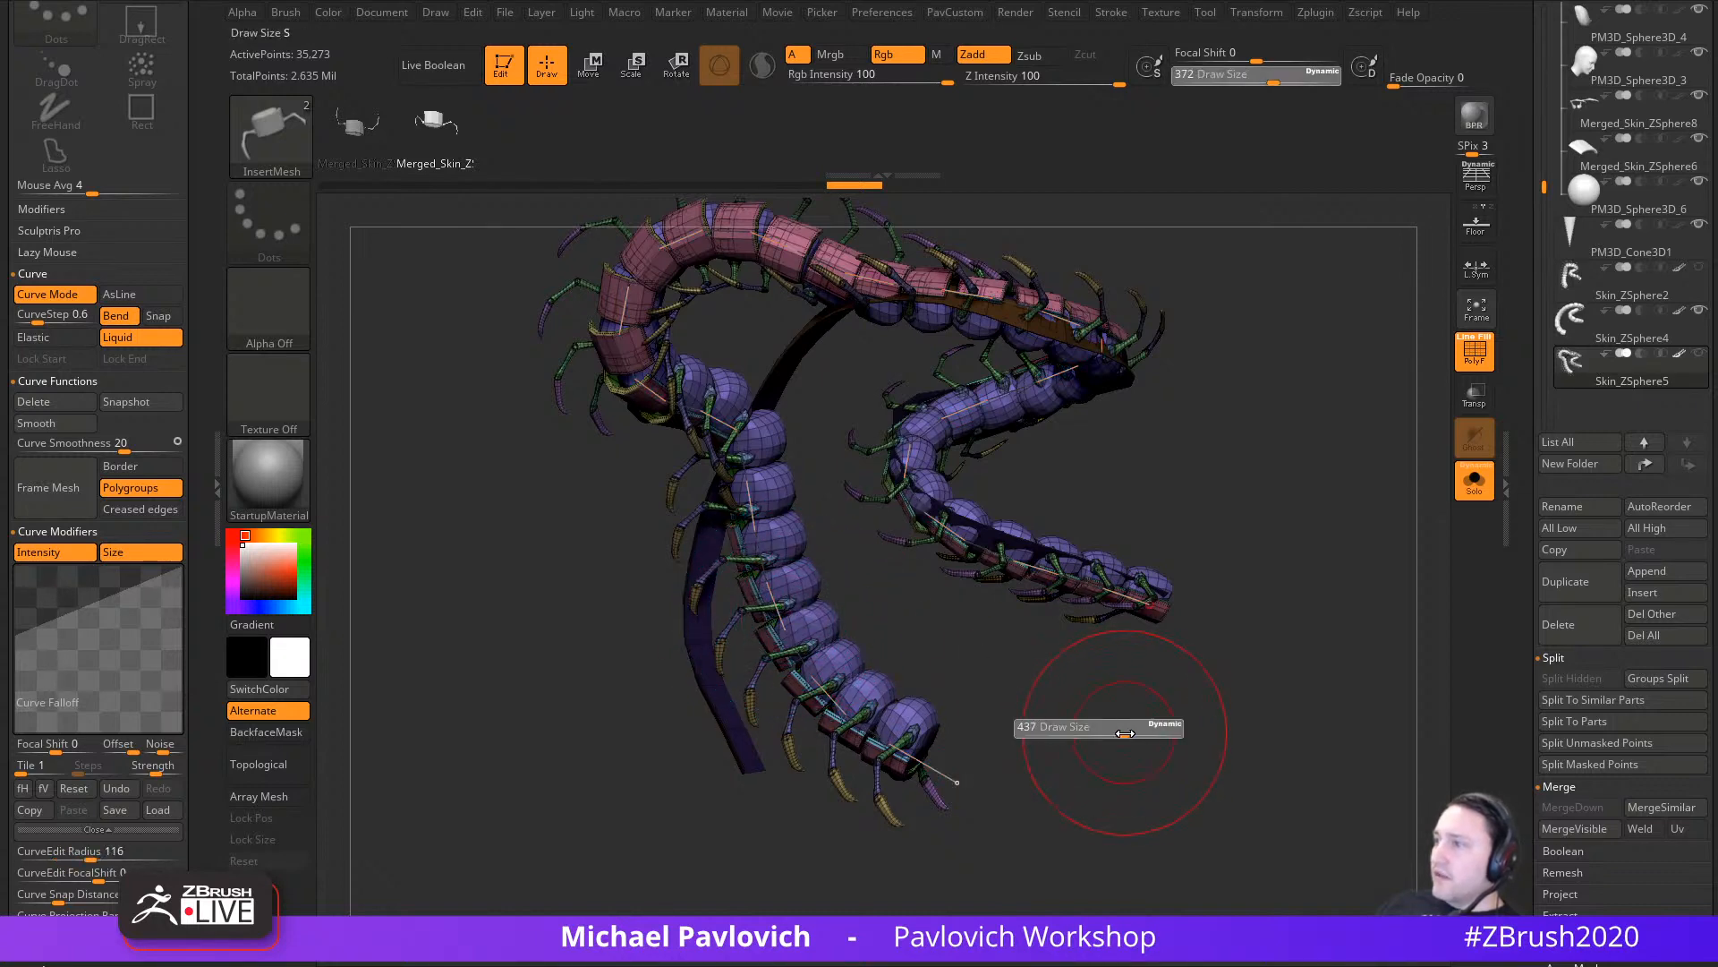
click(838, 696)
mouse_move(978, 698)
mouse_down()
mouse_move(1132, 706)
mouse_move(1096, 718)
mouse_up()
key(s)
click(810, 678)
ctrl+right_drag(935, 671, 996, 708)
key(s)
drag(1001, 707, 1019, 707)
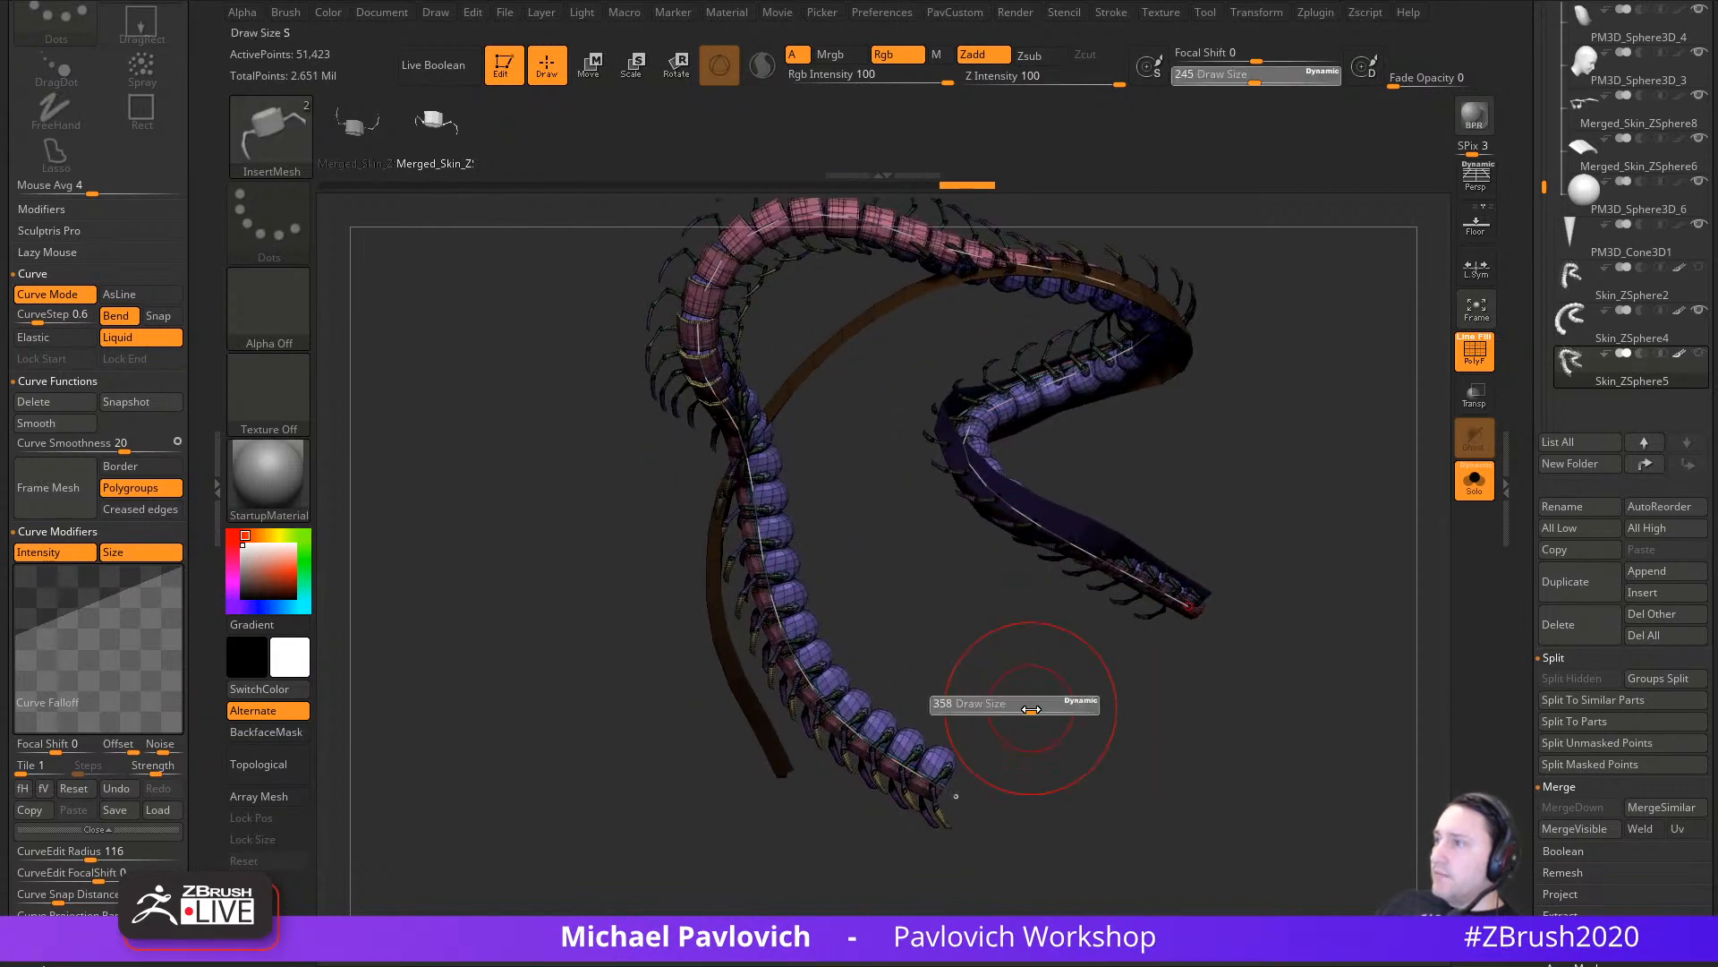
click(816, 700)
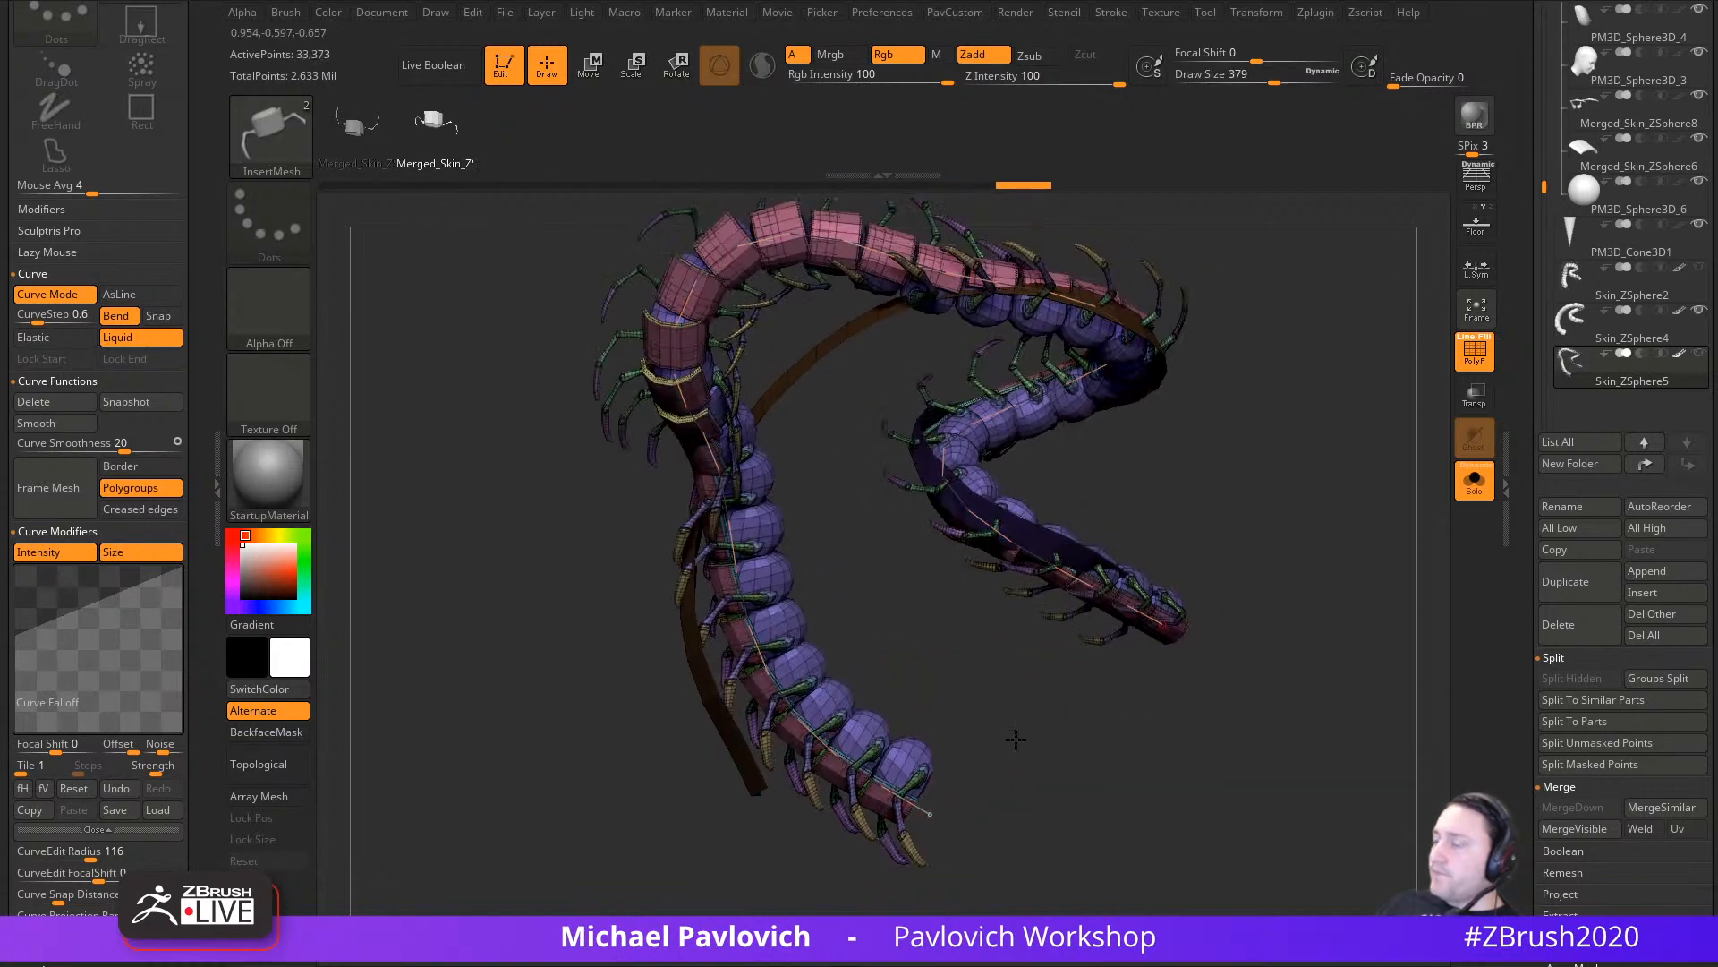
click(764, 693)
Step: Pull both ends of the centipede curve away from the strip, uncoiling the body into a loose S shape
mouse_move(923, 815)
mouse_down()
mouse_move(954, 842)
mouse_move(1023, 819)
mouse_move(1172, 290)
mouse_move(362, 580)
mouse_up()
click(150, 340)
ctrl+right_drag(1208, 680, 1321, 754)
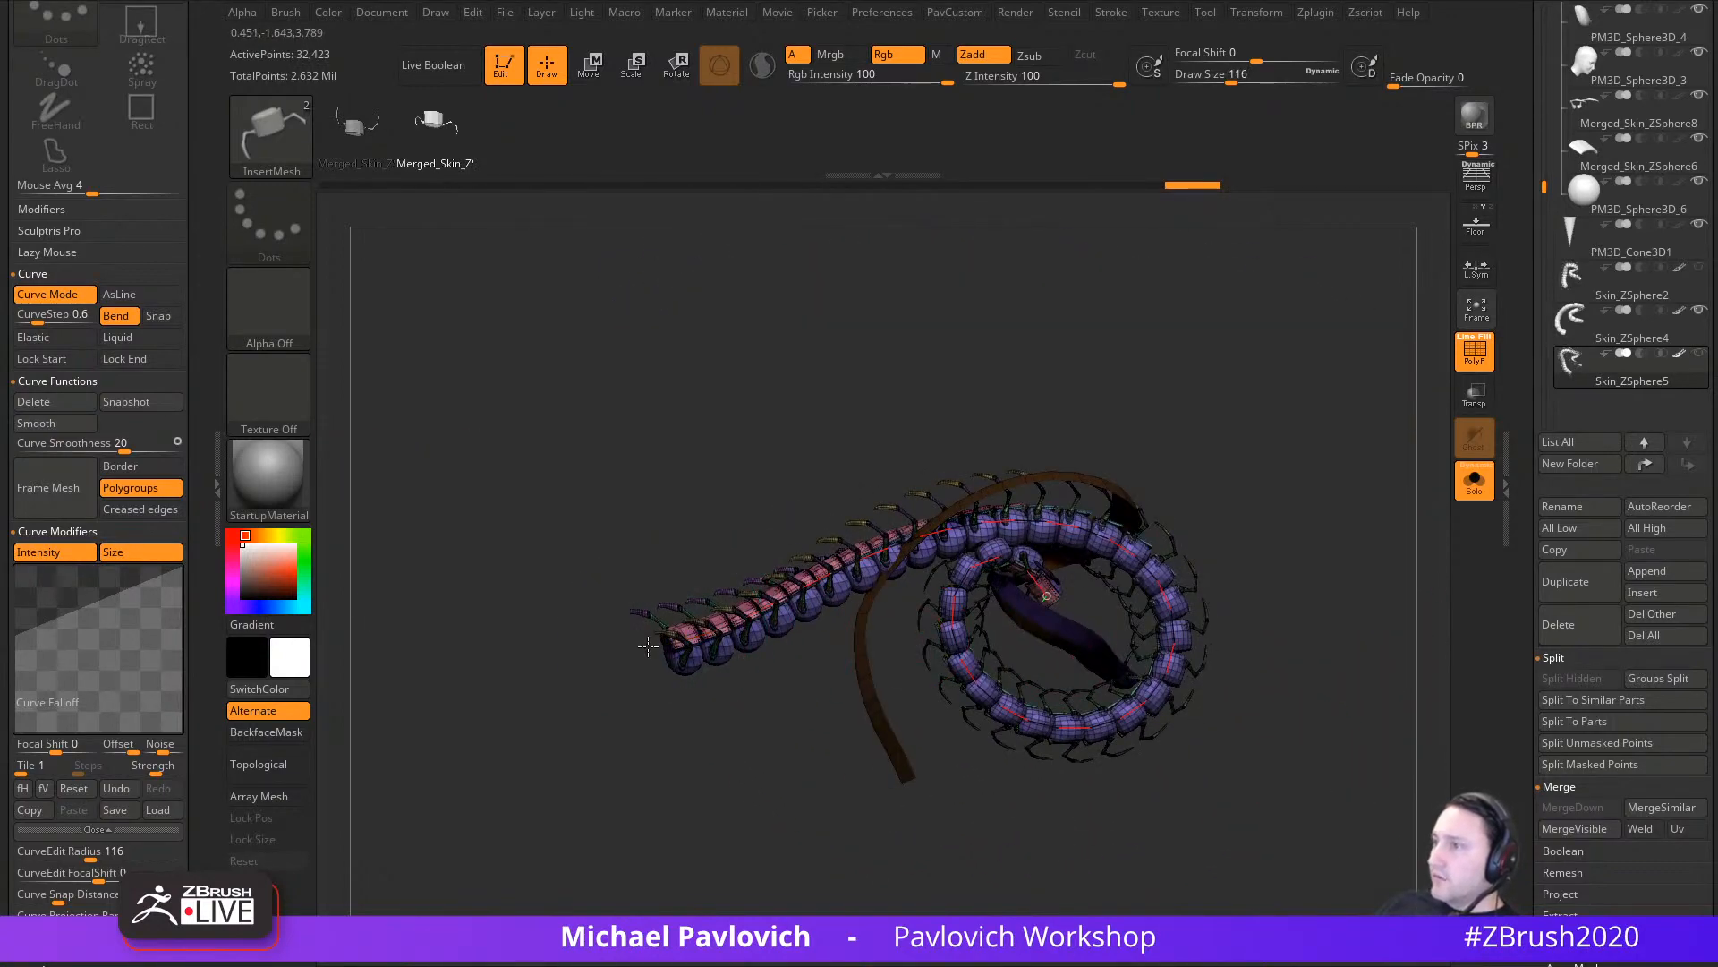
drag(656, 648, 575, 763)
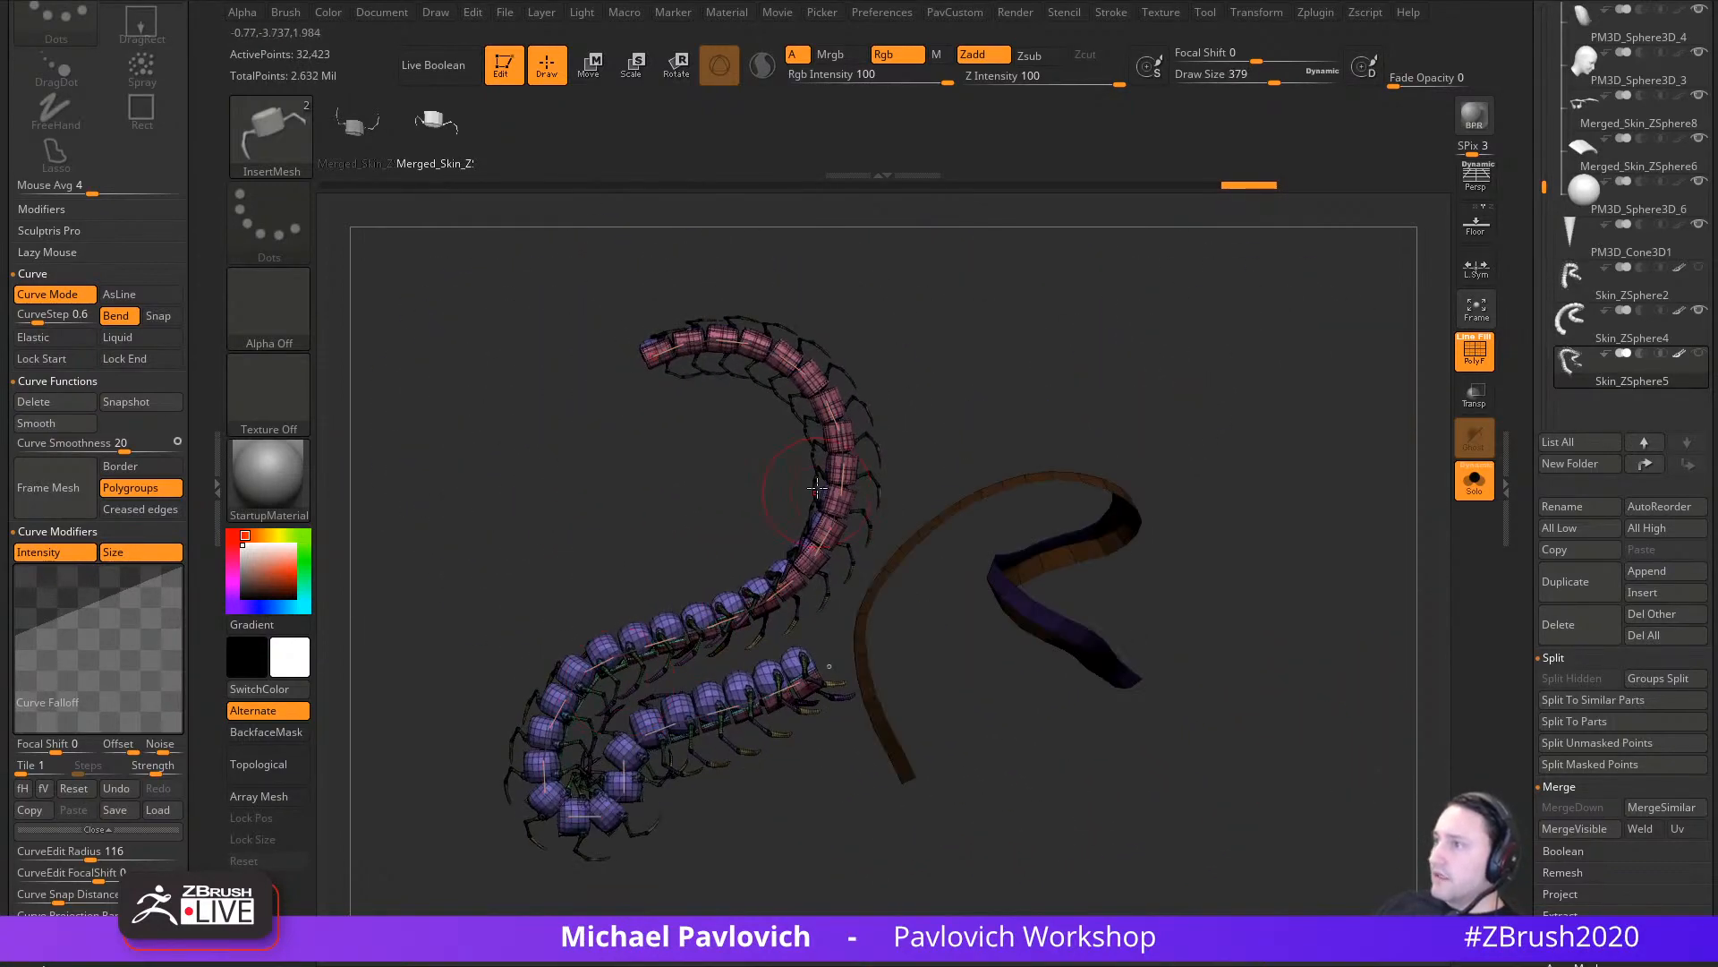
drag(651, 354, 355, 424)
Step: Twist the segments along the upper arc through to the tip so their rounded sides face upward
alt+right_drag(1112, 700, 1231, 756)
alt+right_drag(1096, 908, 1074, 568)
alt+right_drag(1064, 670, 1086, 725)
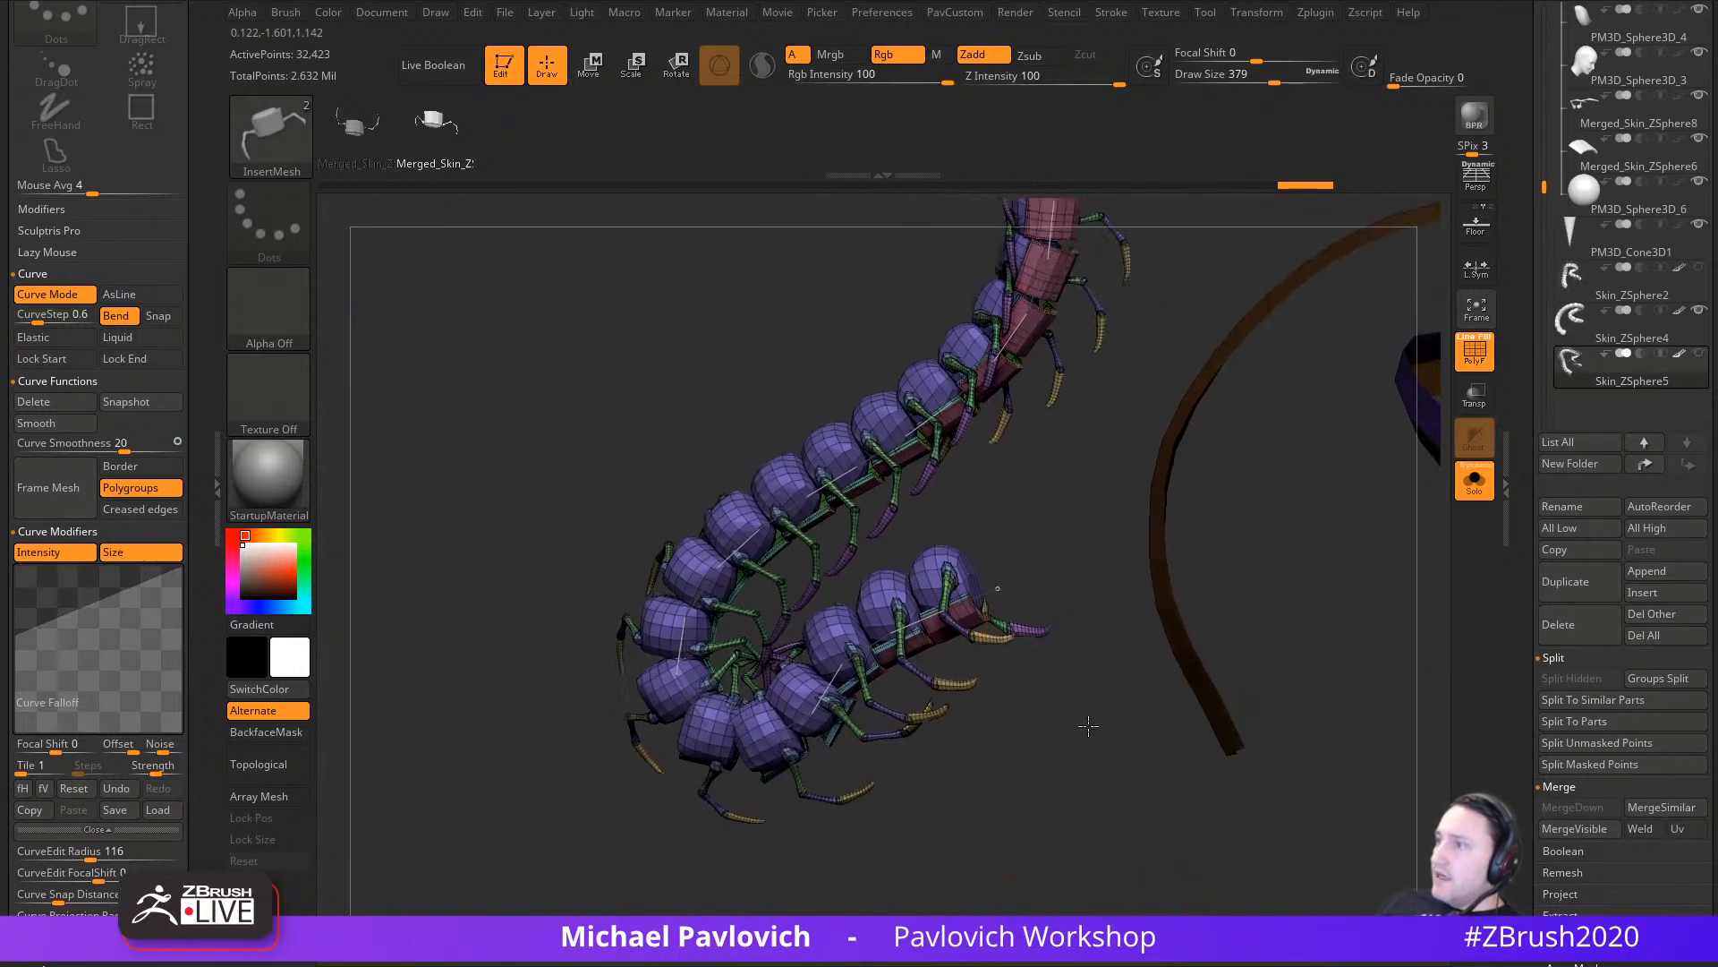
ctrl+right_drag(1070, 502, 1113, 347)
alt+right_drag(1113, 346, 1252, 626)
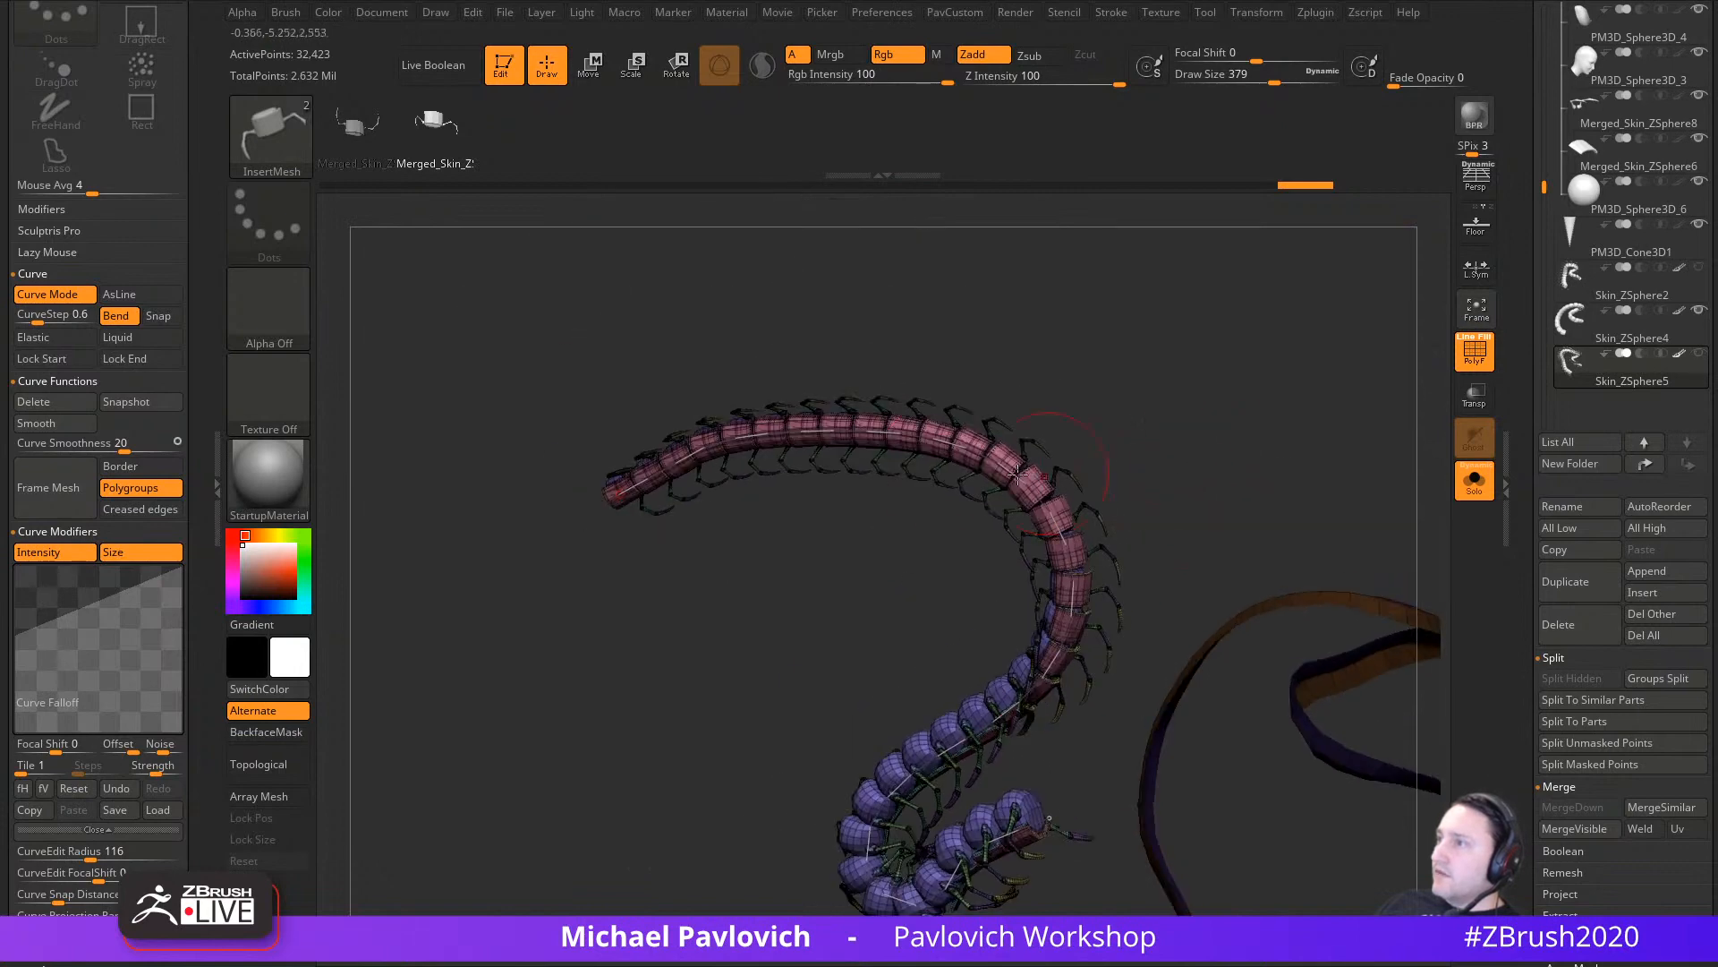
click(919, 436)
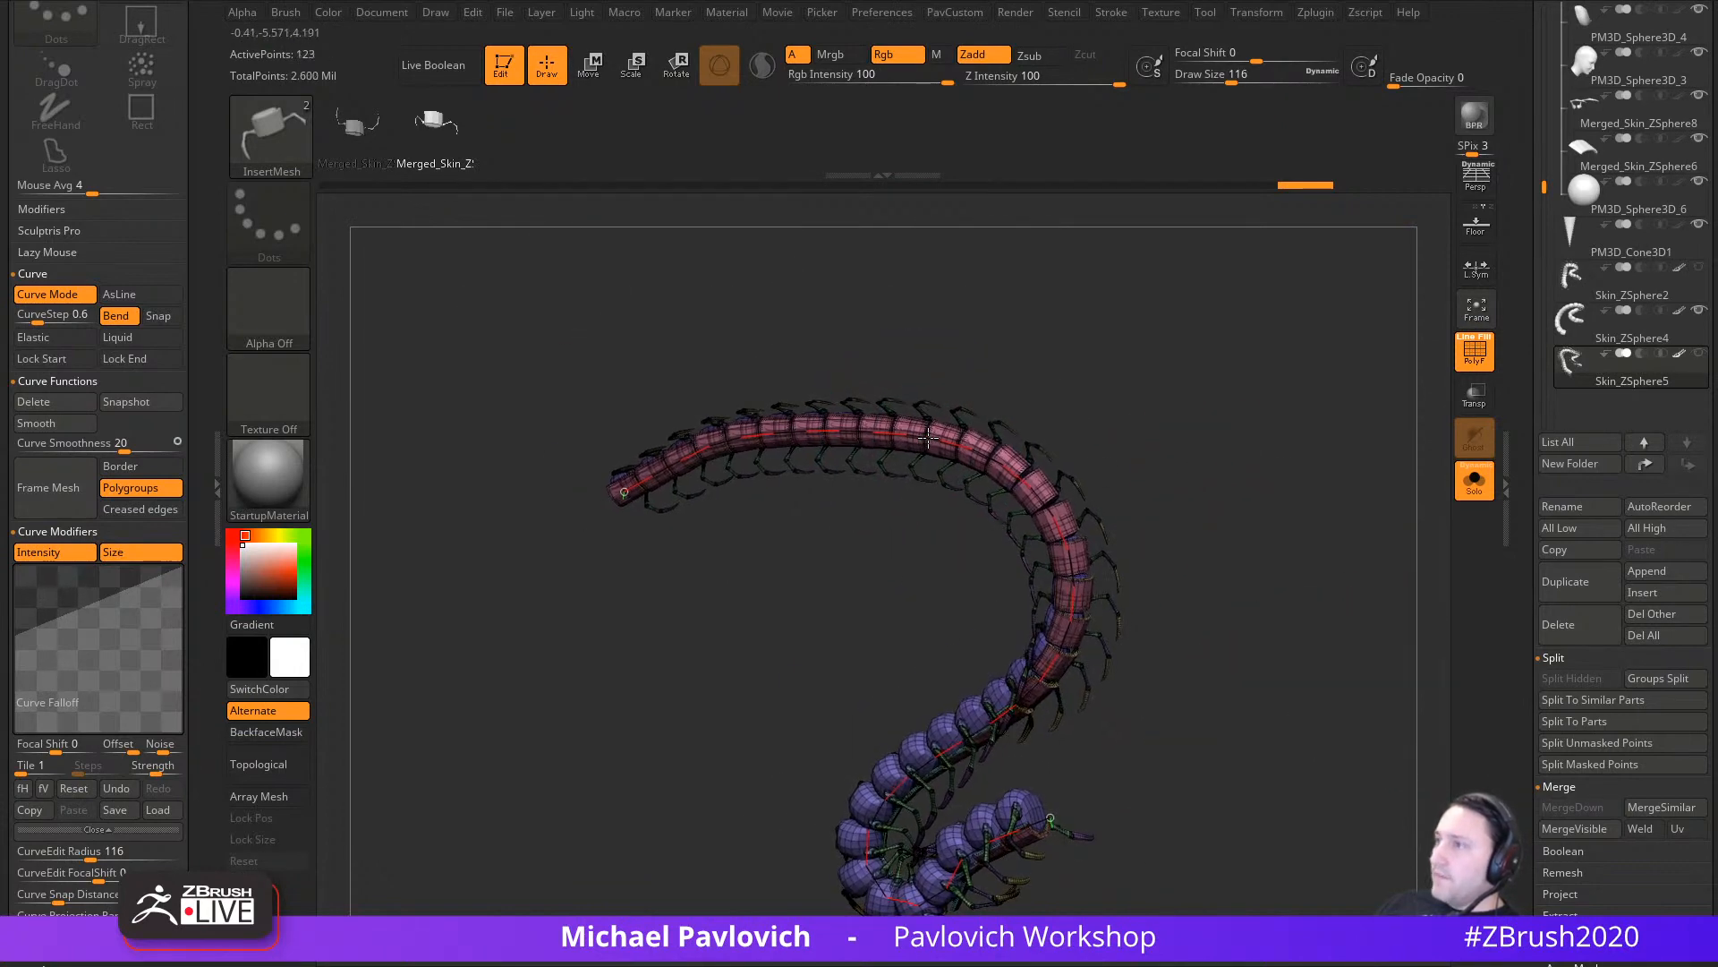
click(925, 439)
click(931, 441)
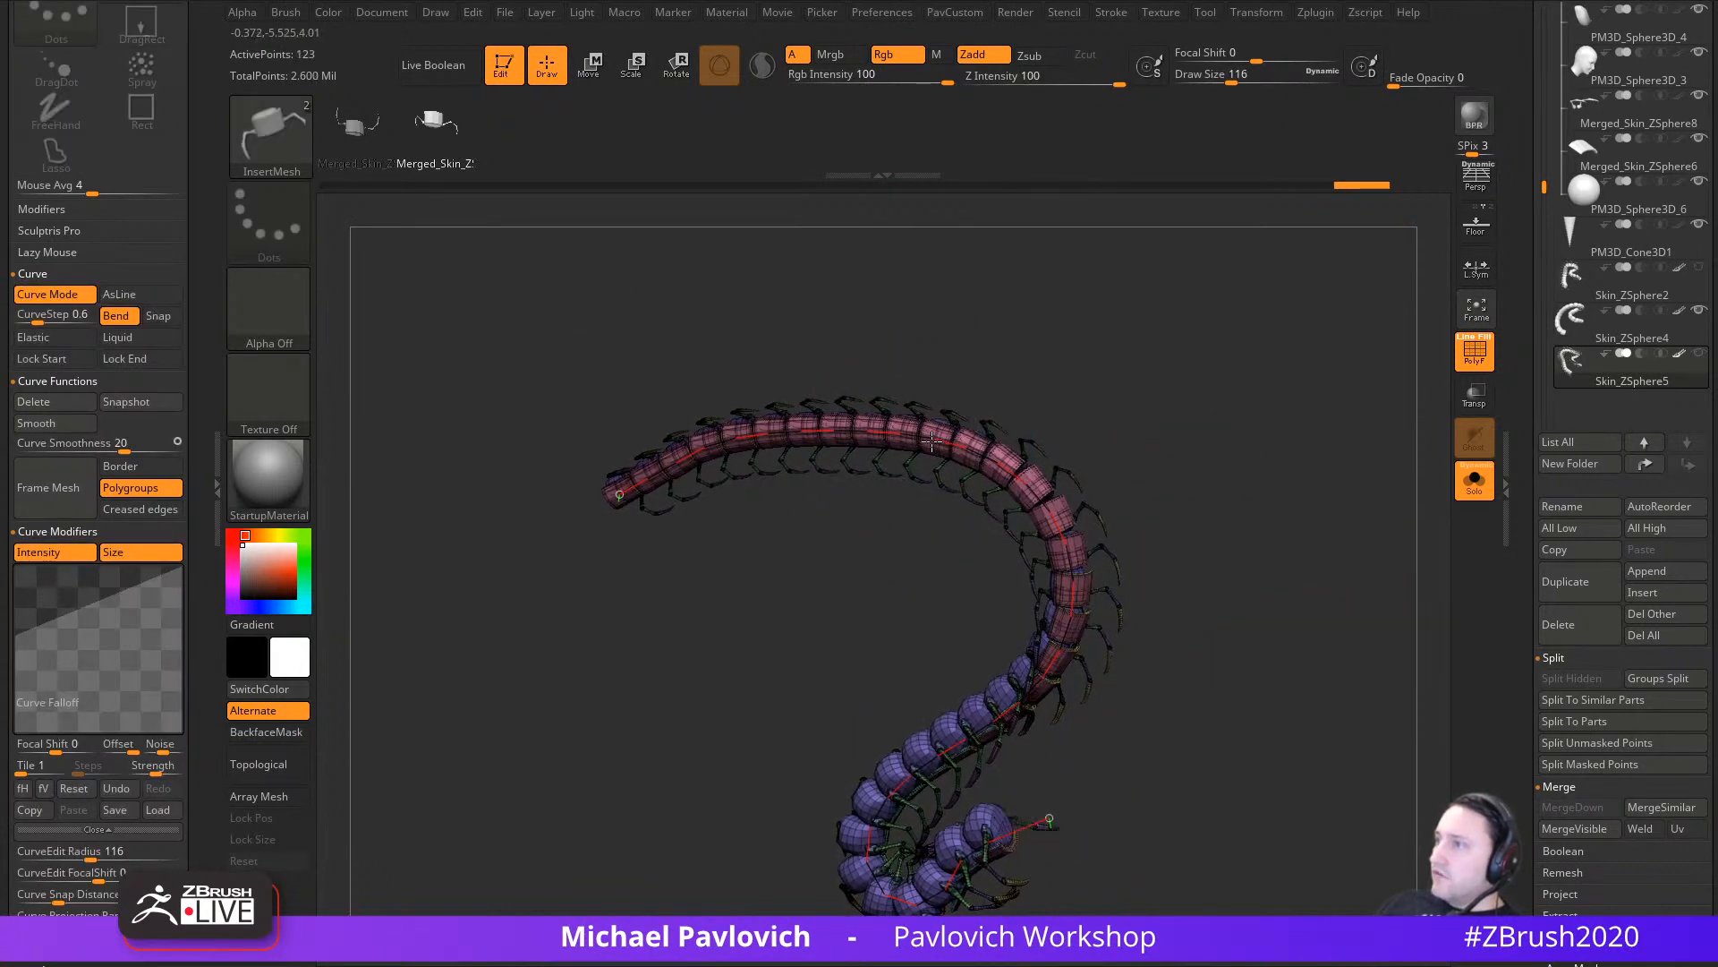
mouse_move(909, 434)
ctrl+mouse_down()
mouse_move(924, 436)
mouse_move(790, 435)
mouse_move(831, 440)
ctrl+mouse_up()
click(865, 435)
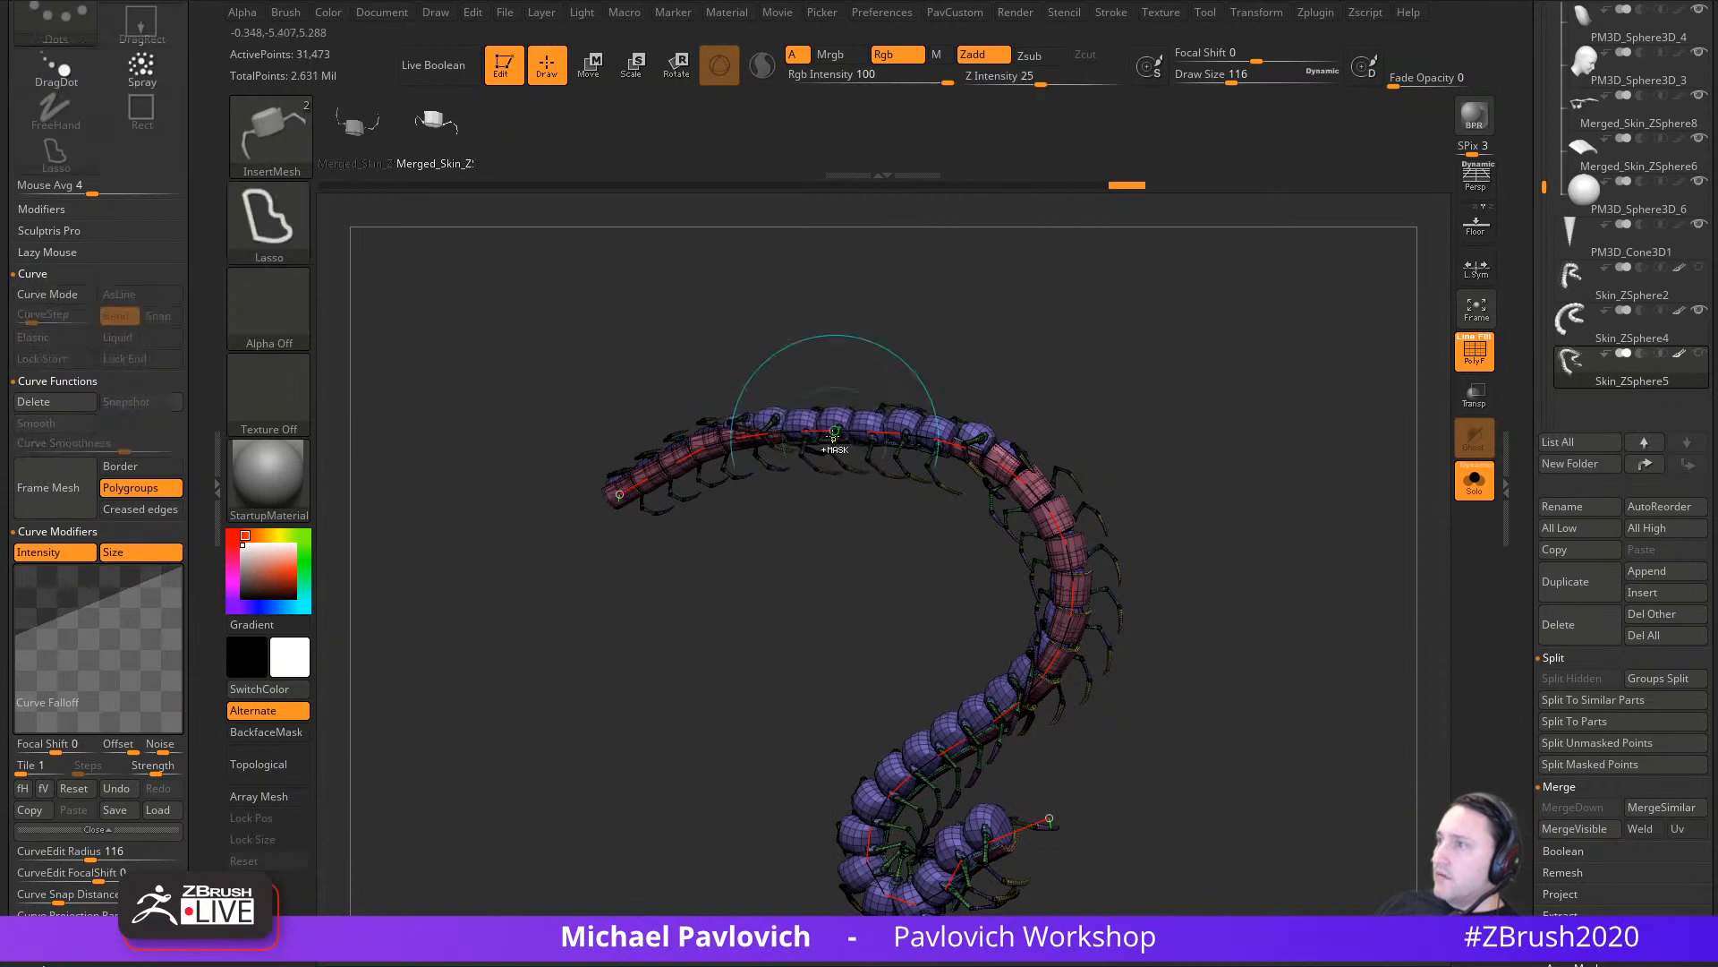
mouse_move(726, 446)
ctrl+mouse_down()
mouse_move(763, 442)
mouse_move(616, 483)
ctrl+mouse_up()
drag(1217, 508, 1209, 448)
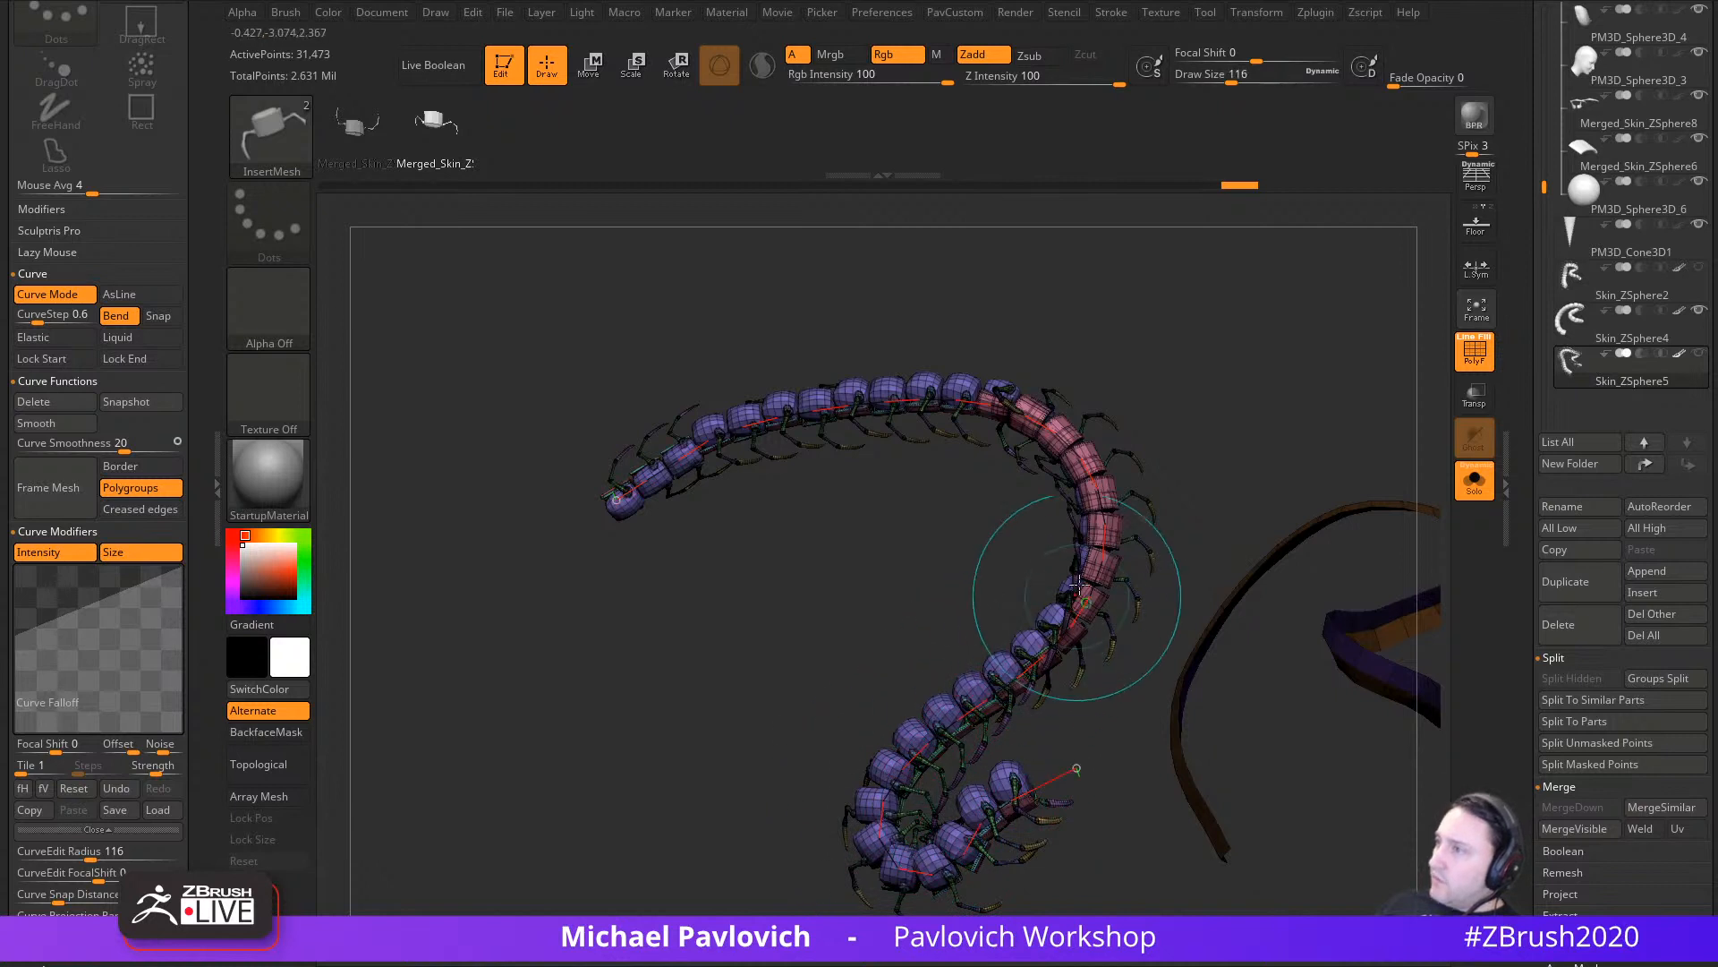
drag(1143, 399, 1071, 428)
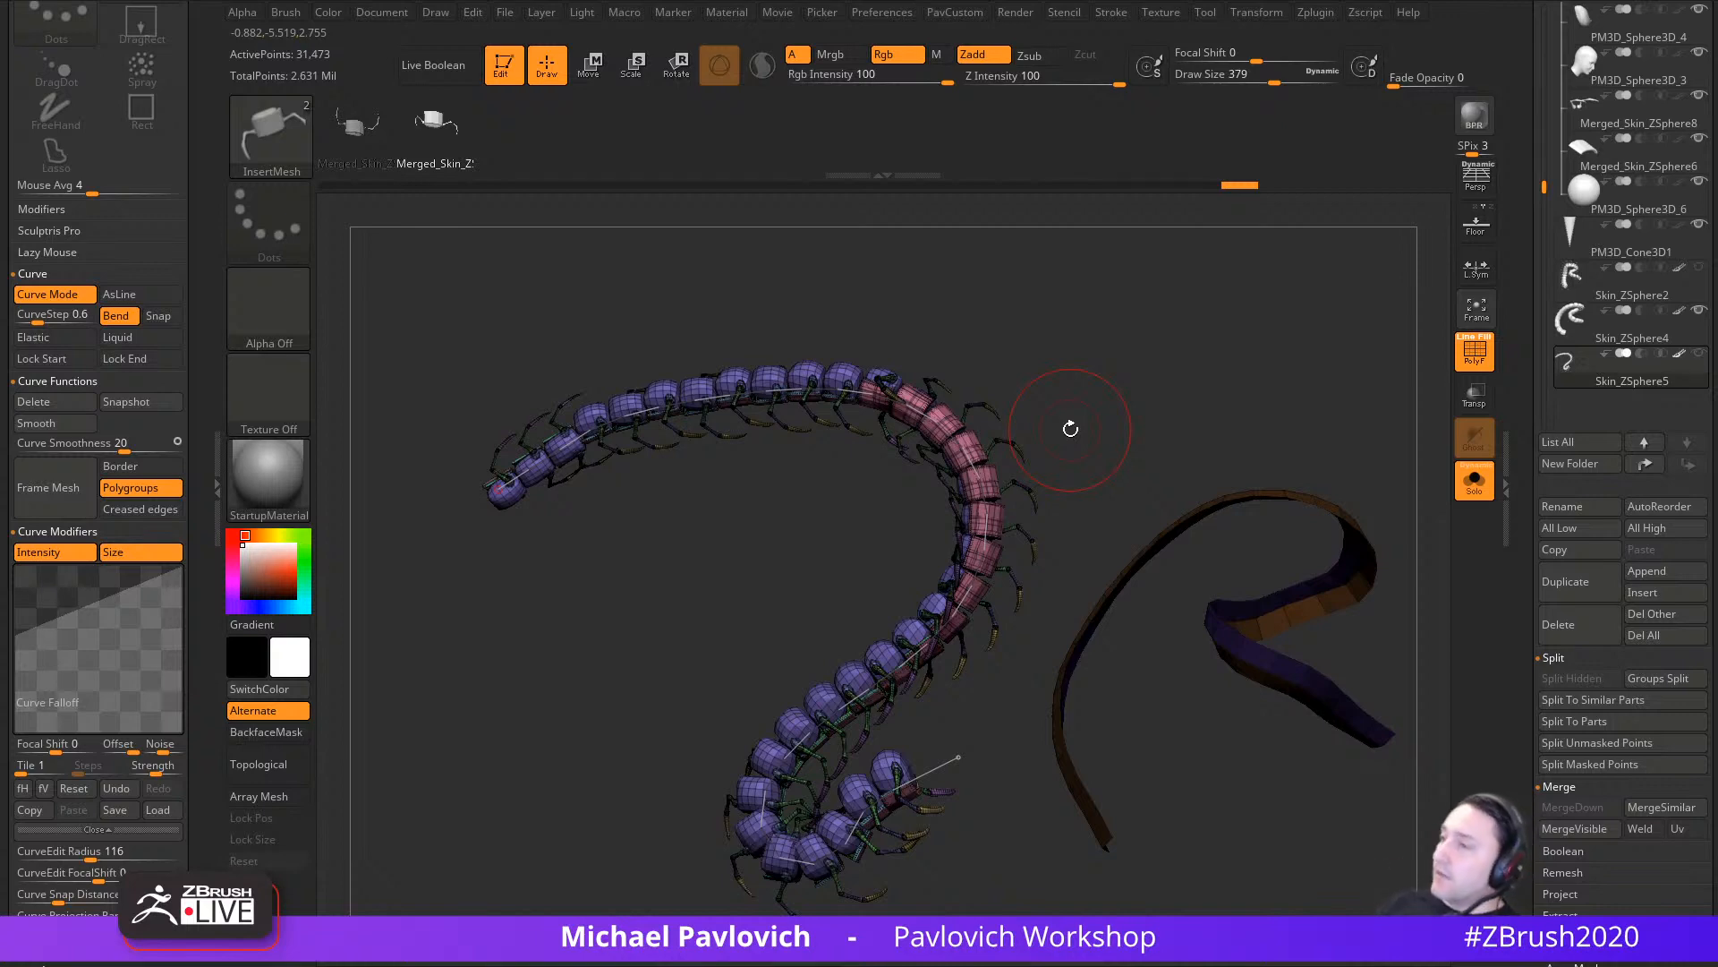
drag(1128, 453, 1164, 398)
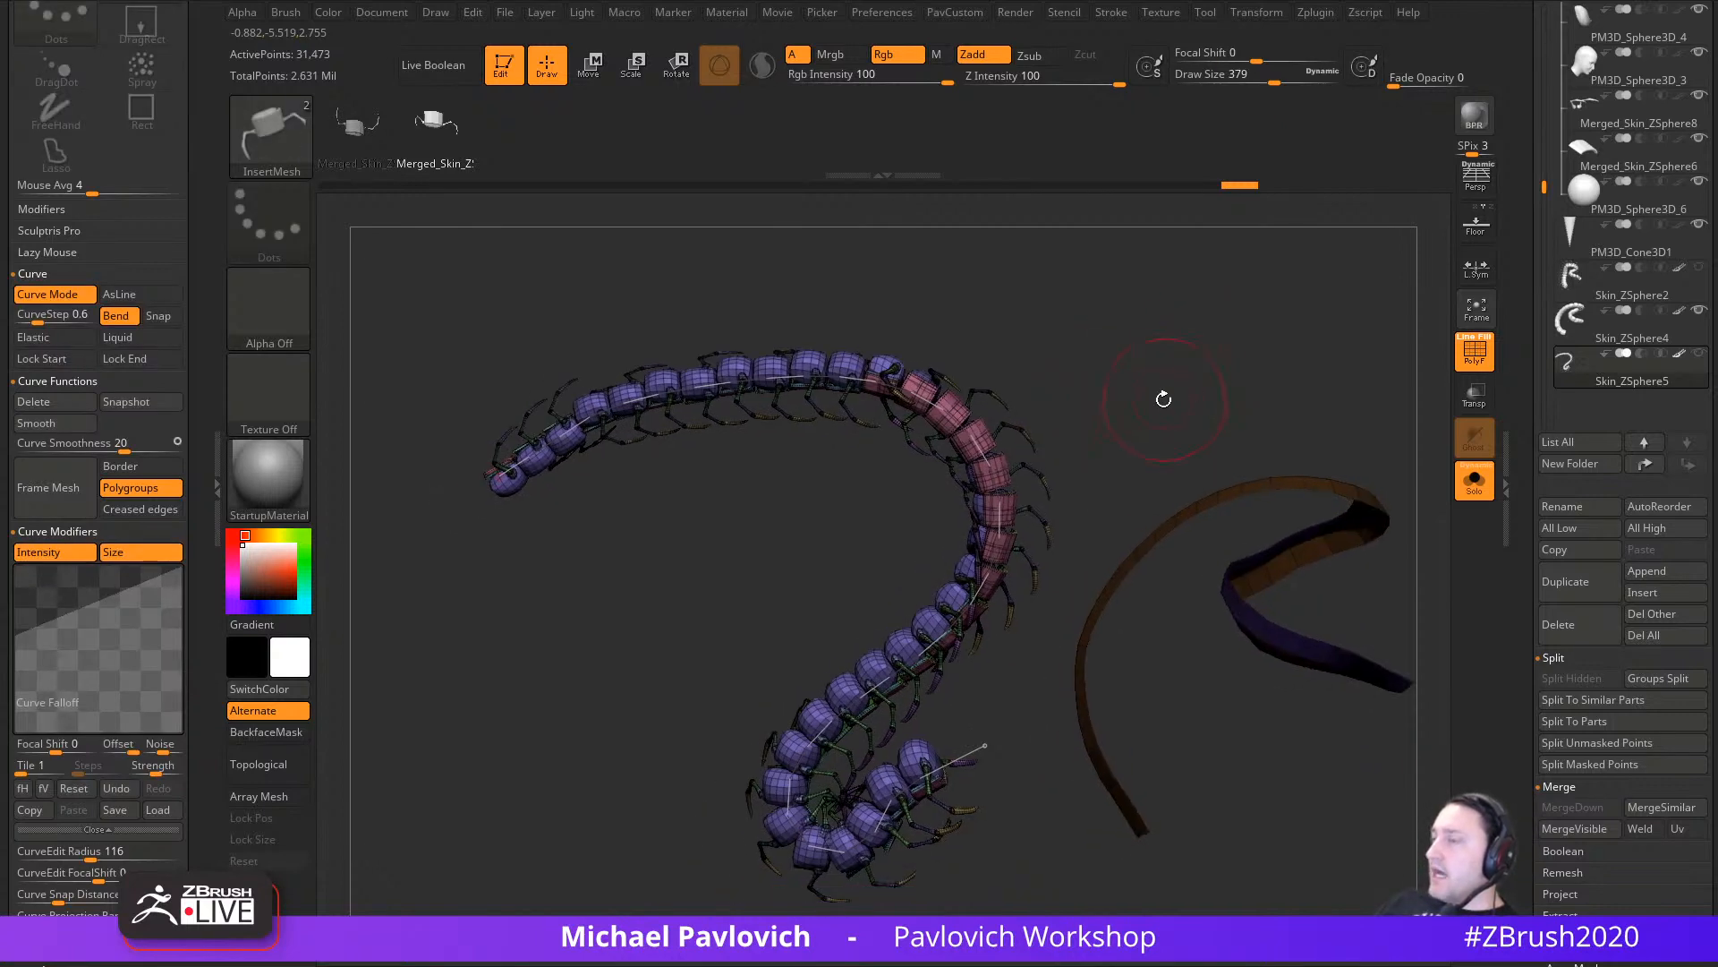
Step: Clear the canvas, draw a new Plane3D on it and convert it into an editable polymesh
click(505, 66)
key(ctrl+n)
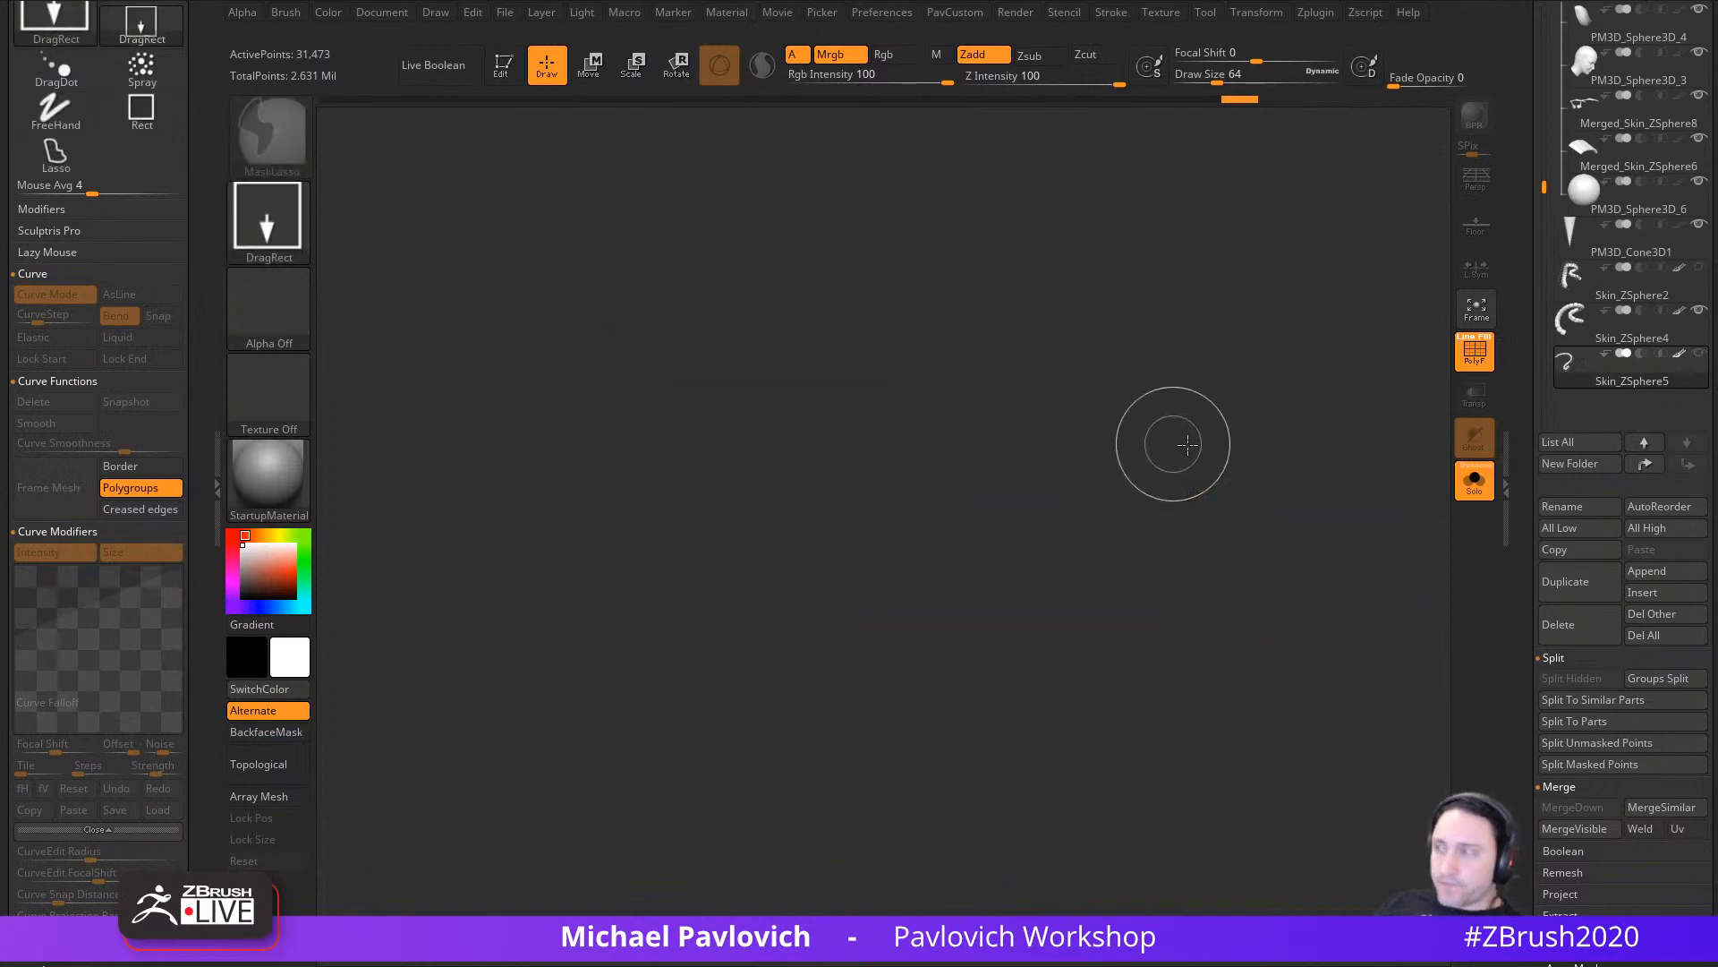
drag(1550, 277, 1551, 742)
mouse_move(1560, 792)
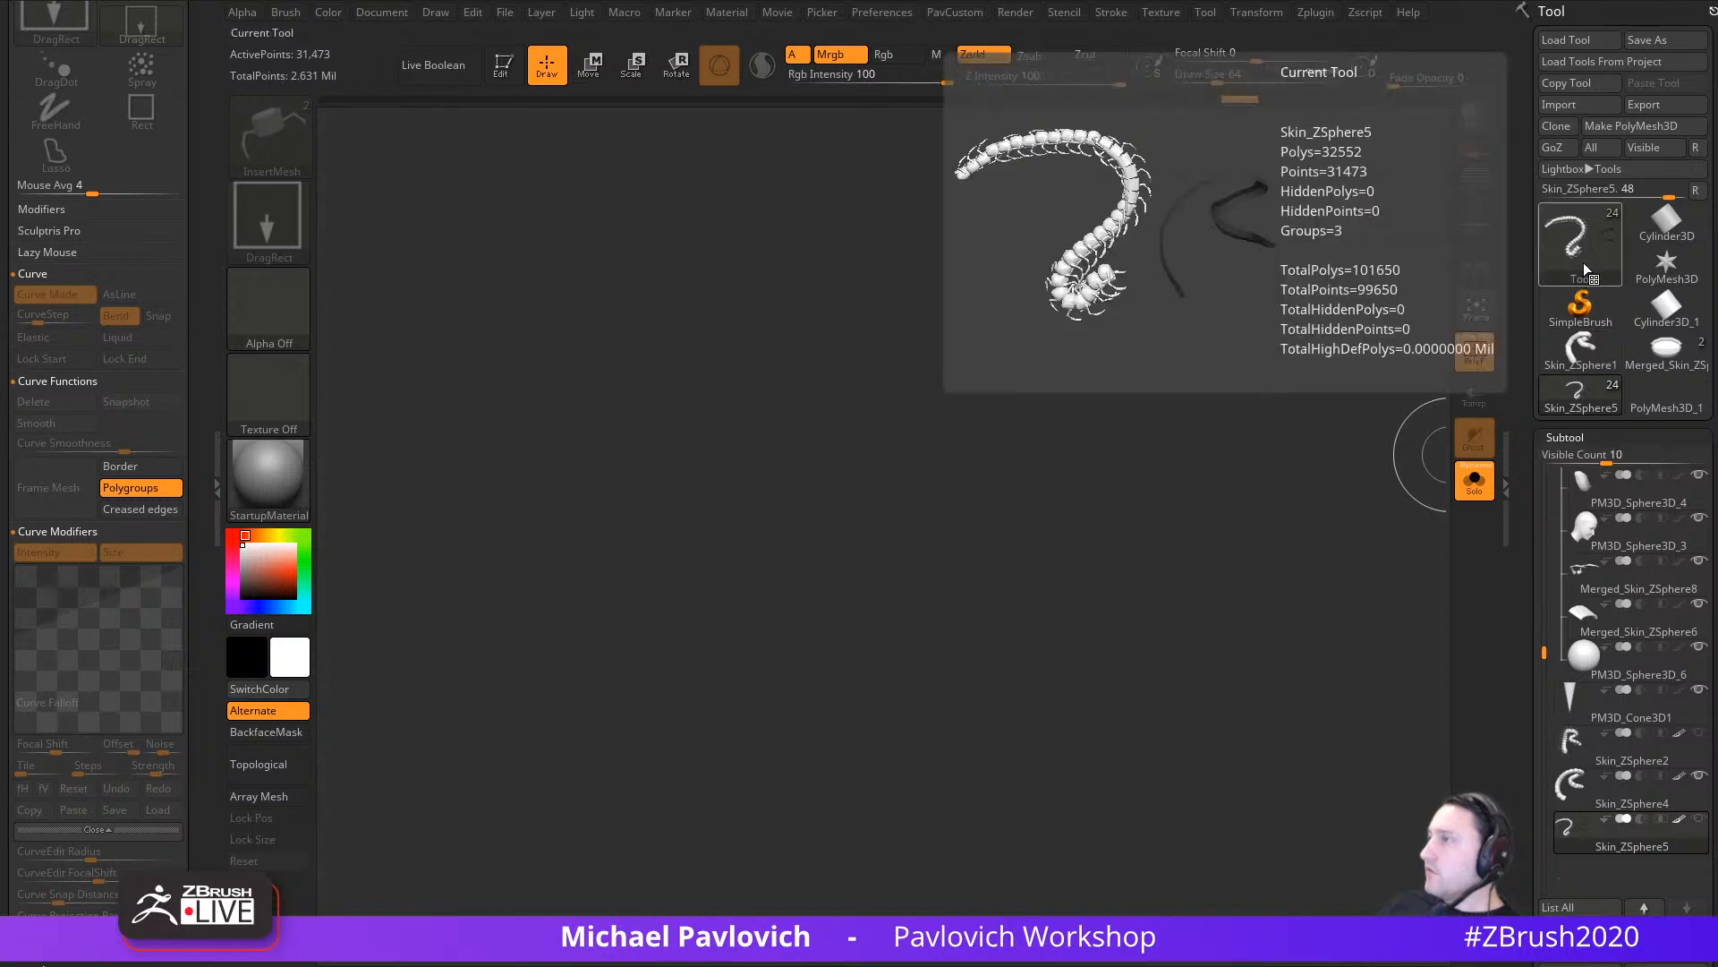
click(1580, 255)
click(1388, 335)
drag(755, 561, 828, 733)
click(503, 66)
click(1627, 131)
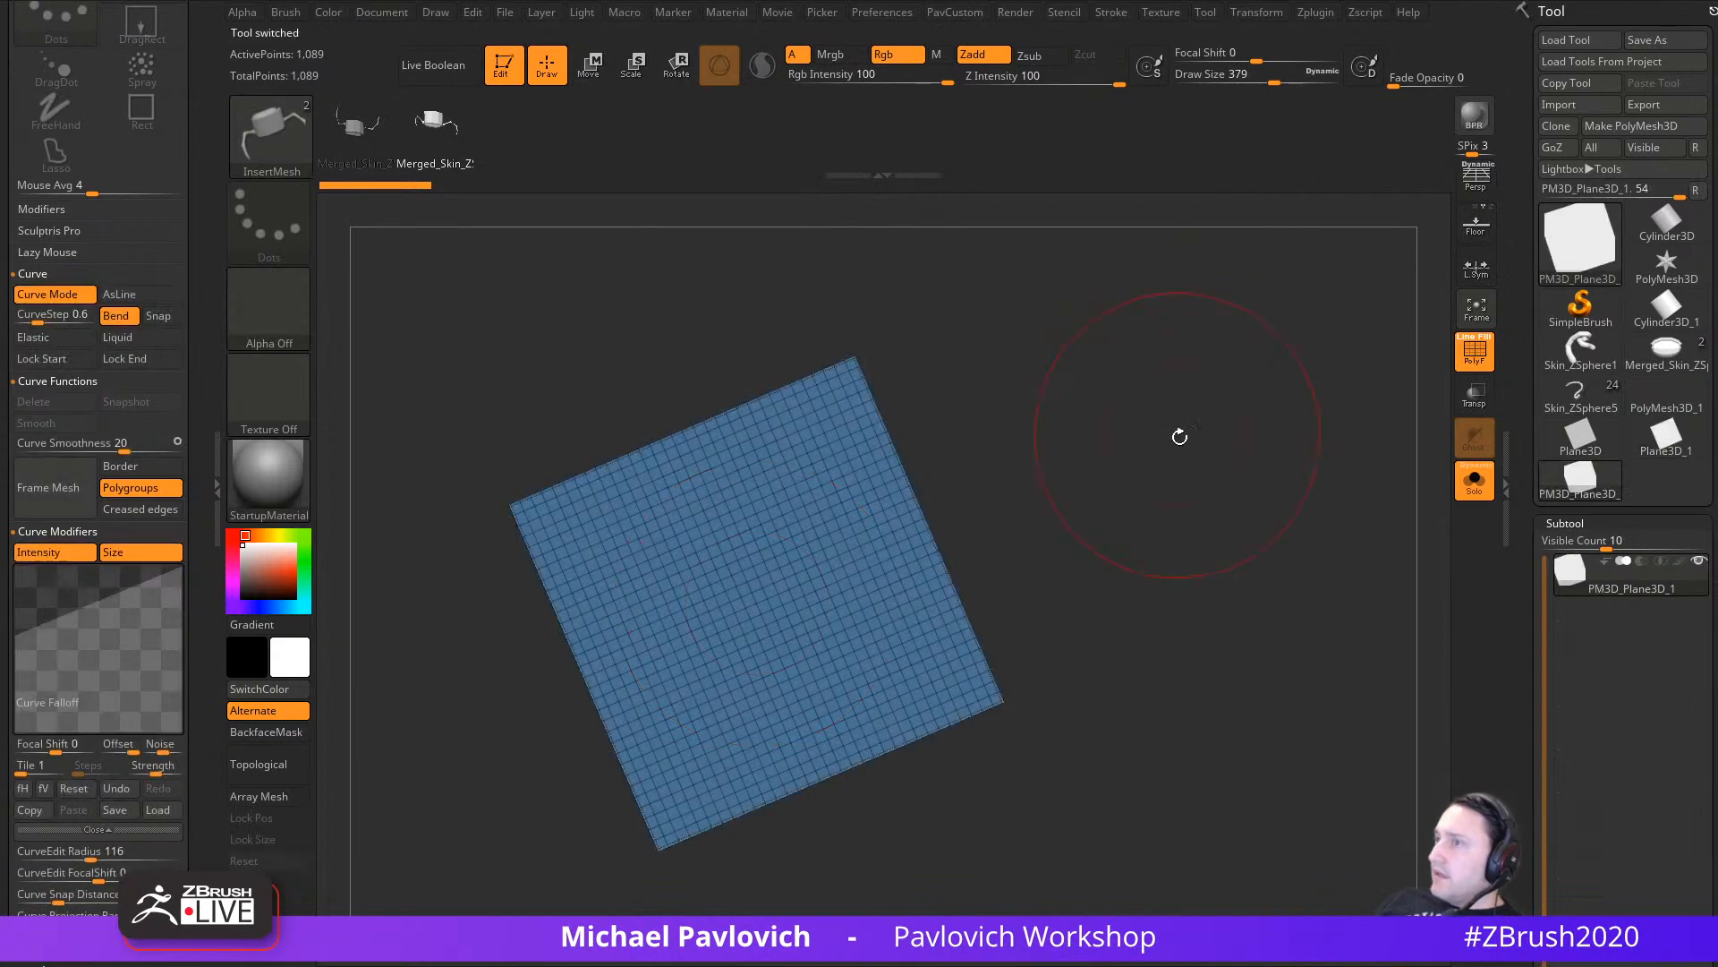
Step: Face the plane straight on and reduce the draw size to 59
mouse_move(1179, 436)
shift+mouse_down()
mouse_move(1181, 495)
mouse_move(1148, 481)
mouse_move(1185, 445)
mouse_move(1183, 469)
shift+mouse_up()
key(s)
key(s)
drag(1183, 469, 1154, 467)
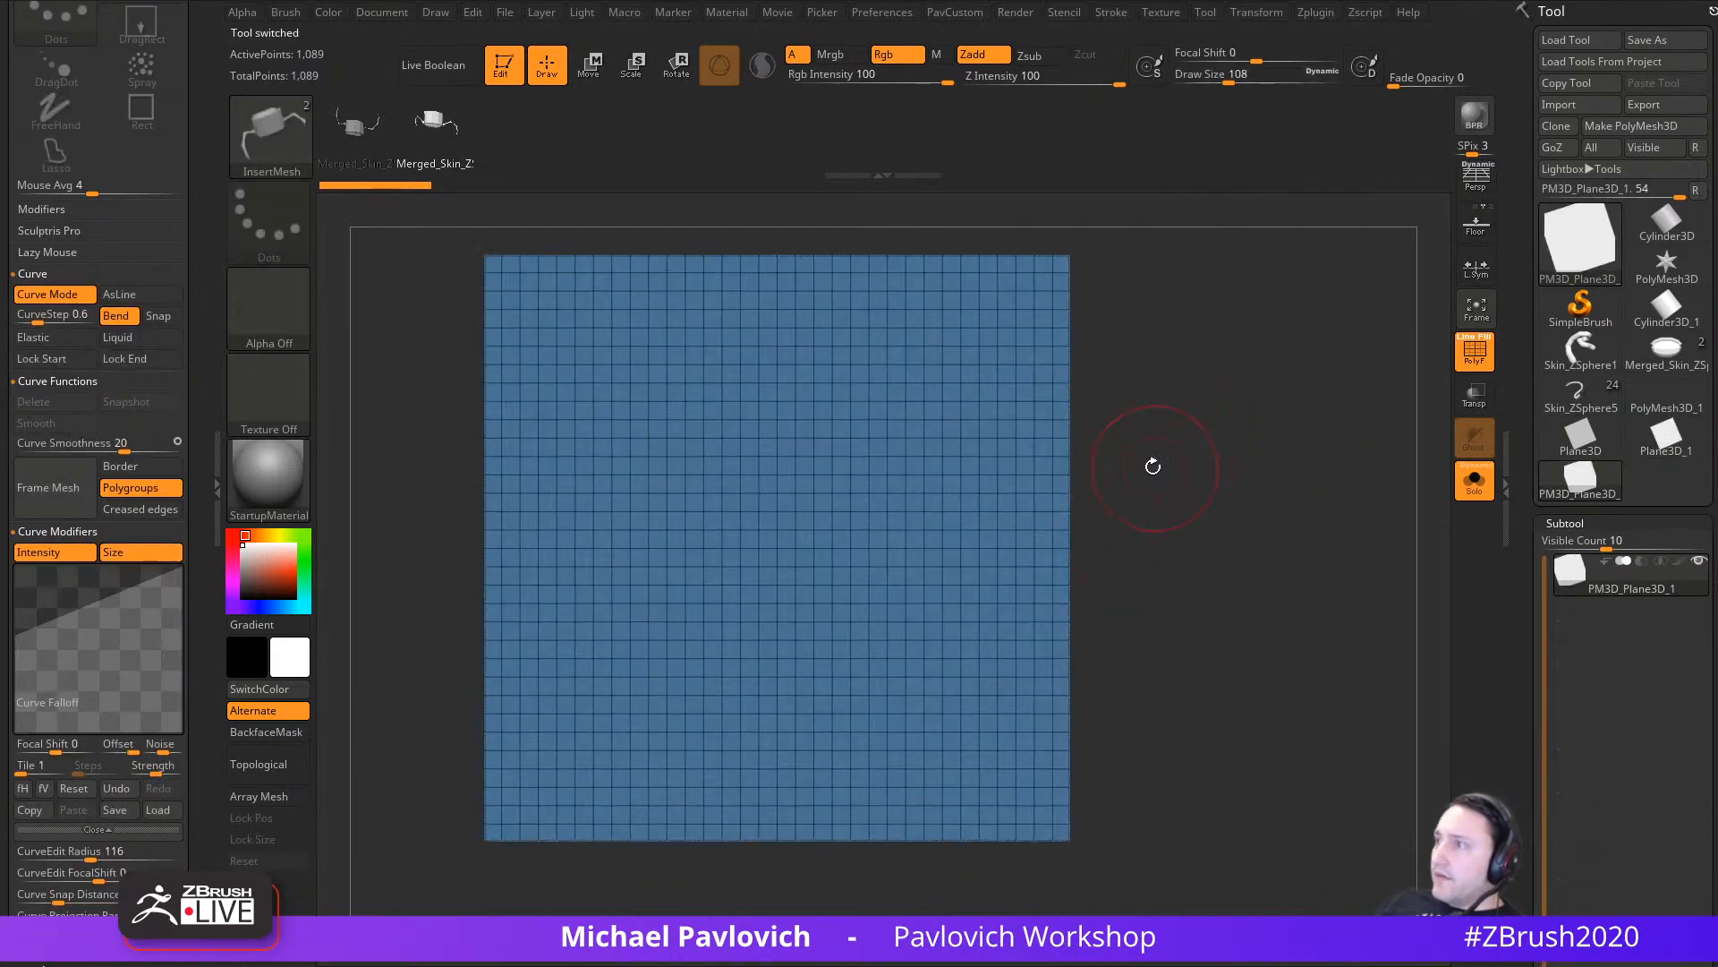
mouse_move(635, 373)
mouse_down()
mouse_move(895, 476)
mouse_move(927, 339)
mouse_move(591, 390)
mouse_move(508, 422)
mouse_up()
key(ctrl+z)
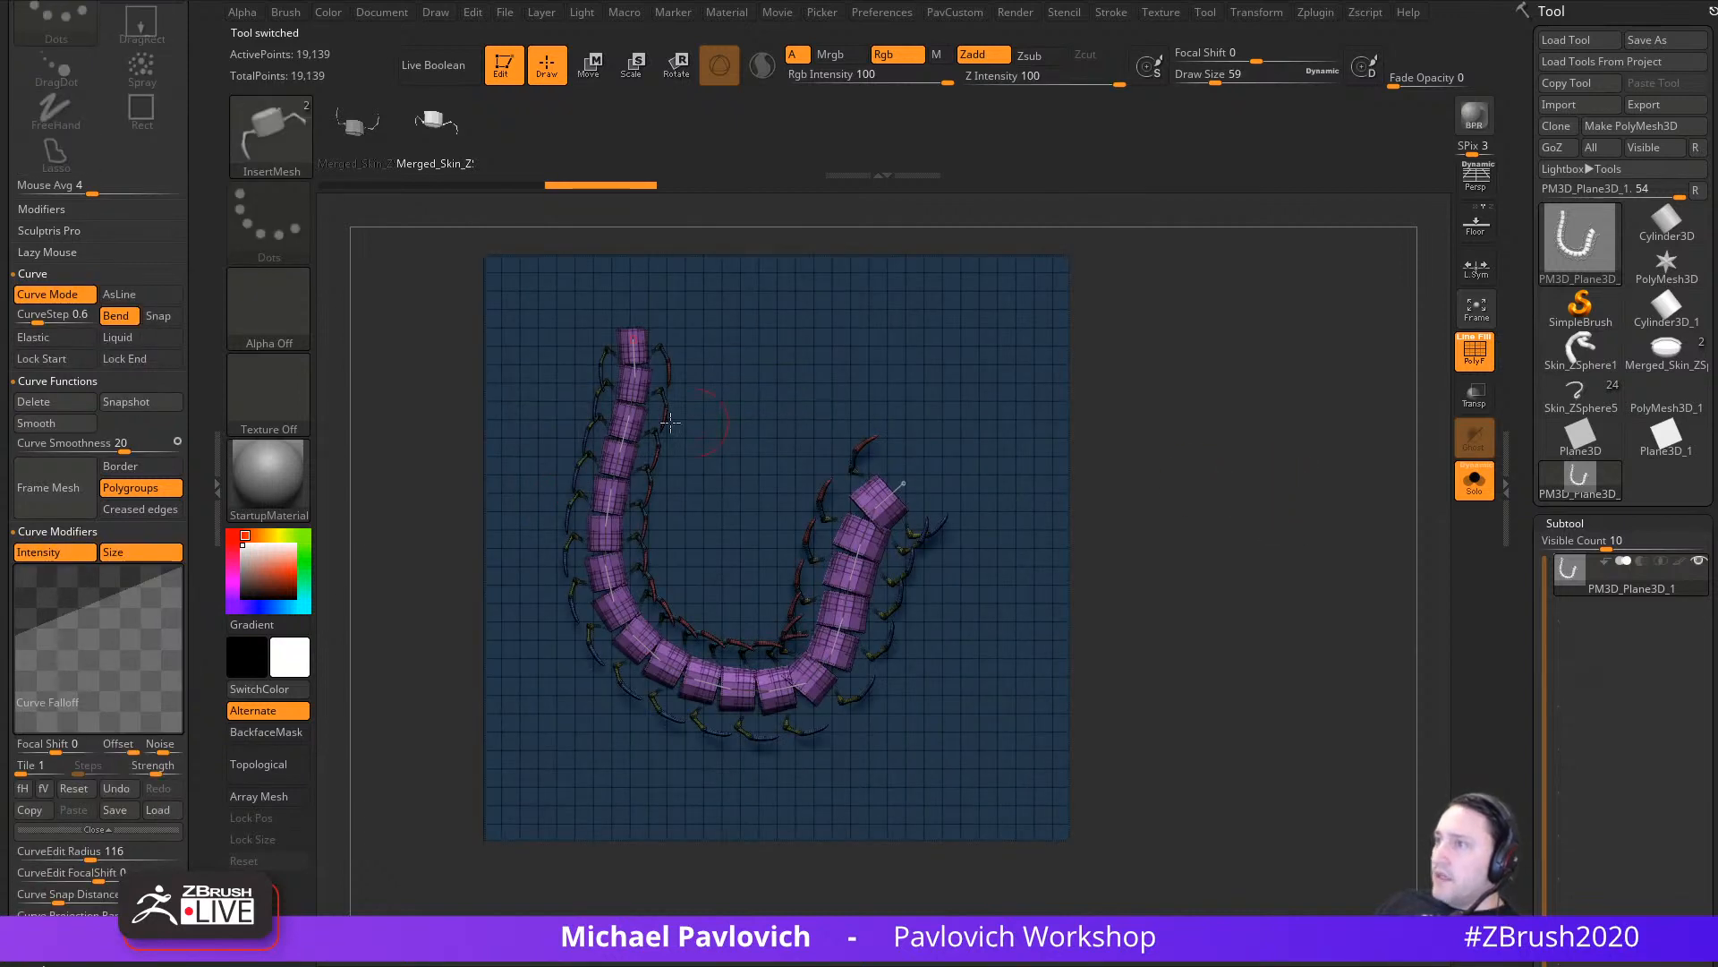
key(ctrl+z)
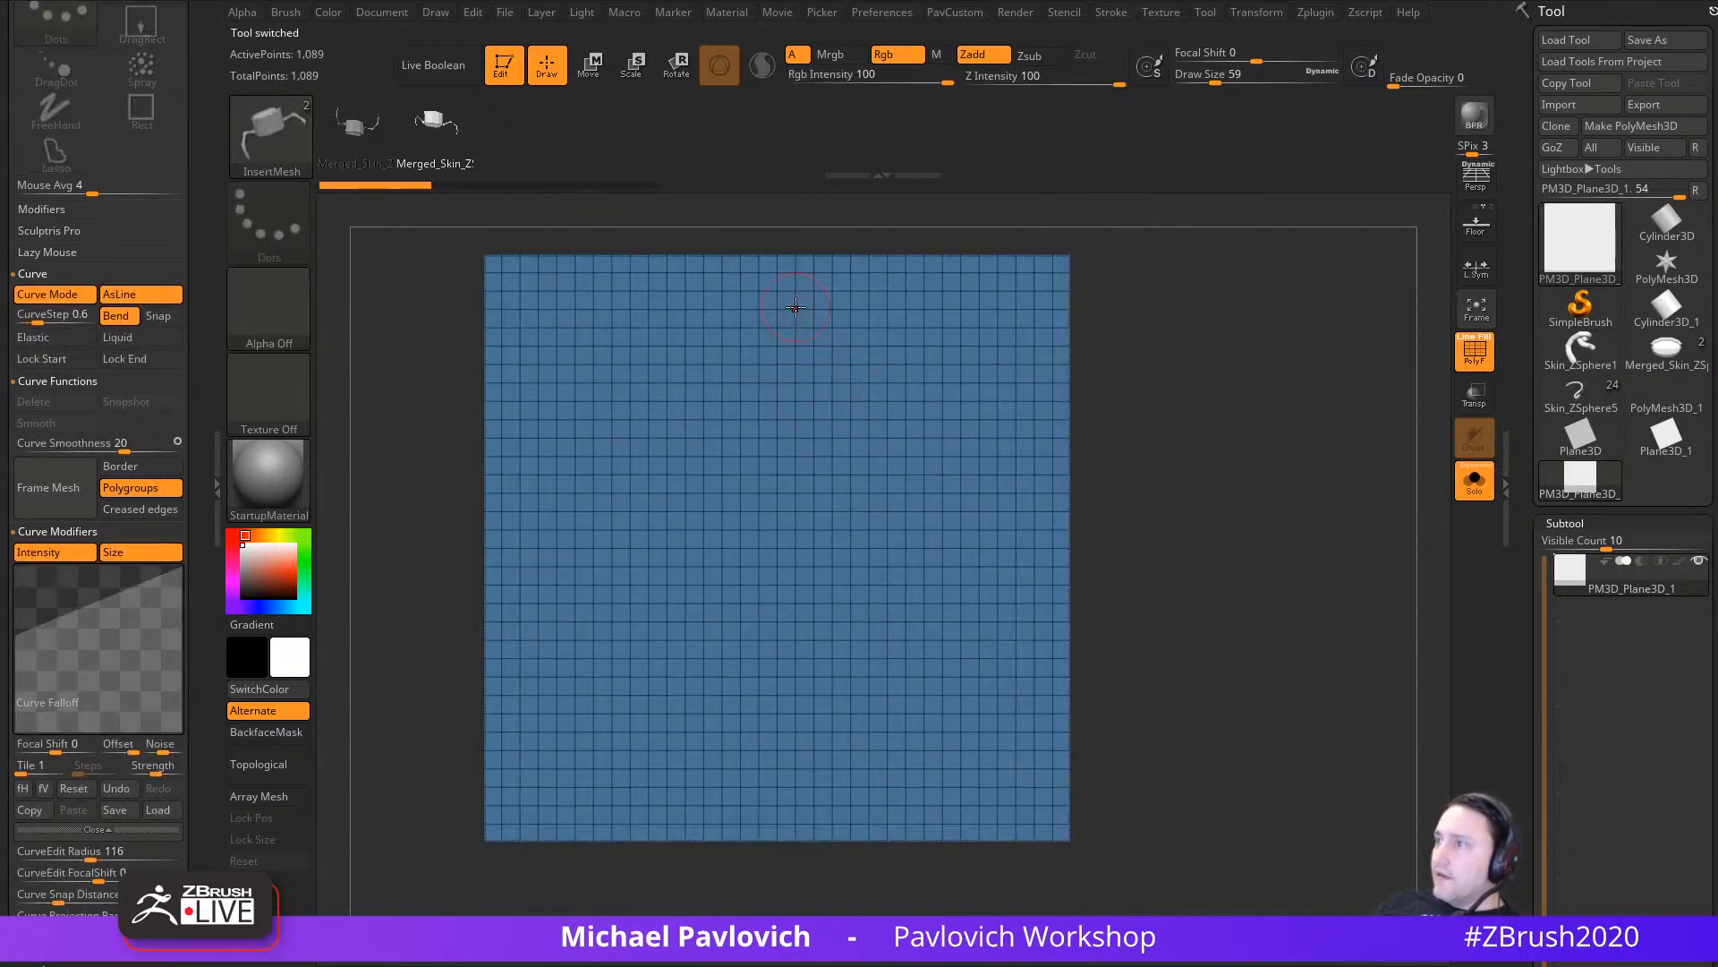
drag(794, 308, 789, 638)
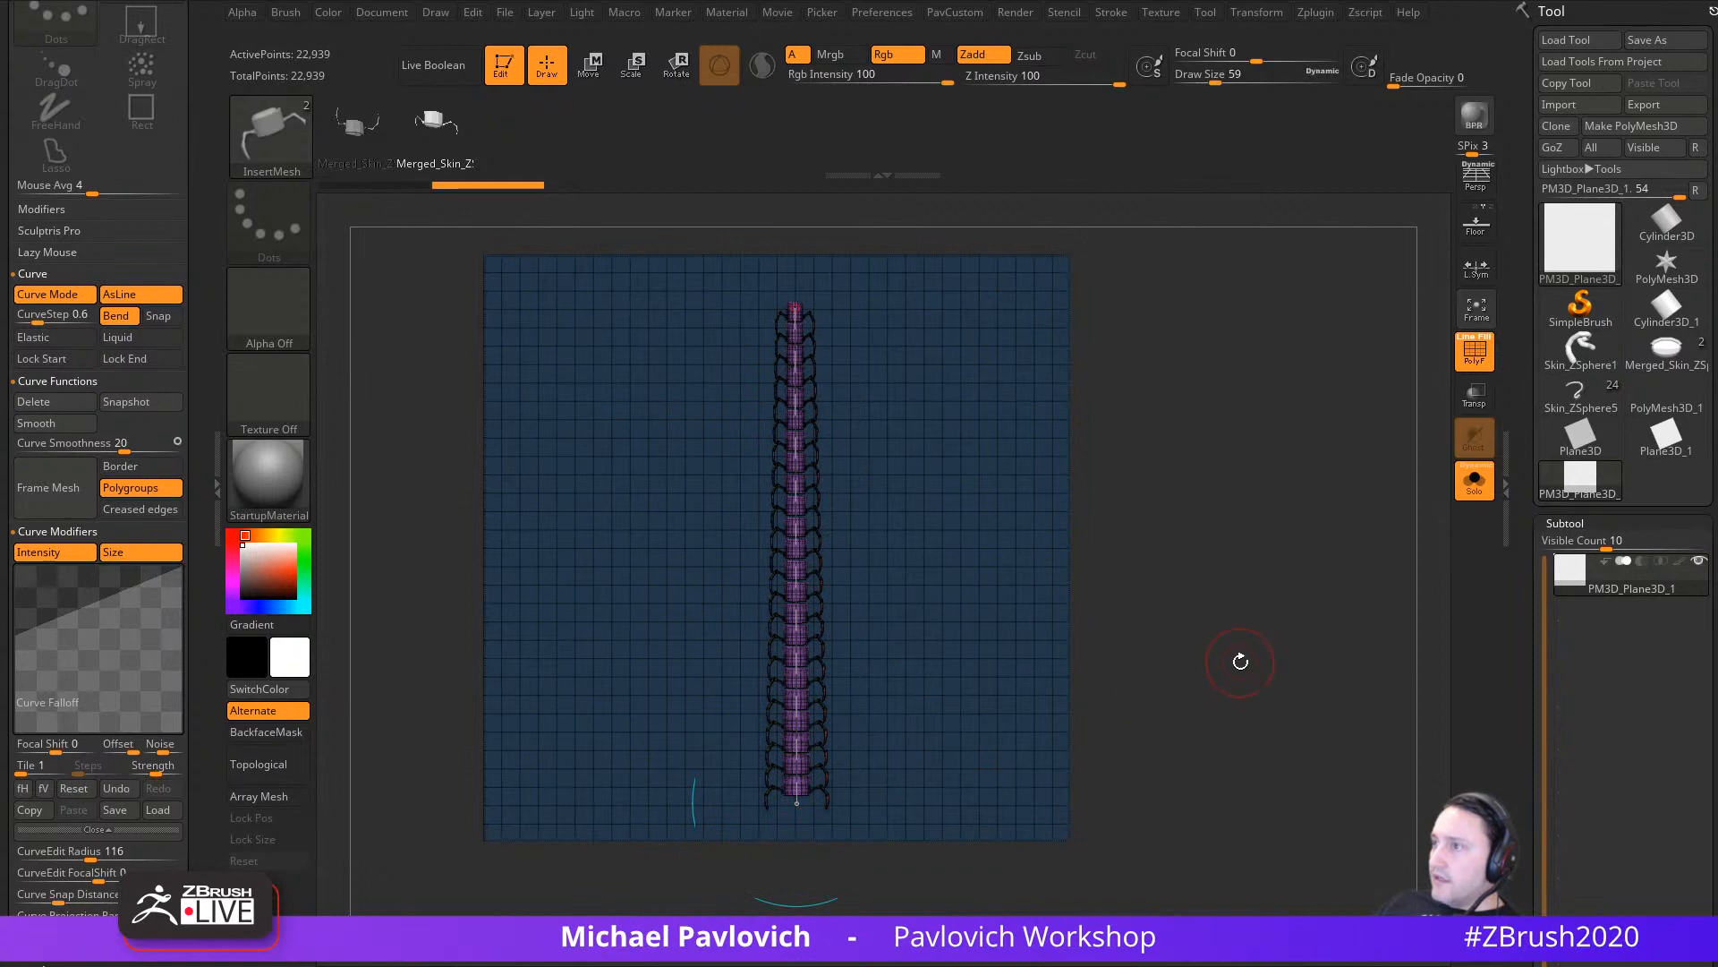
key(ctrl+z)
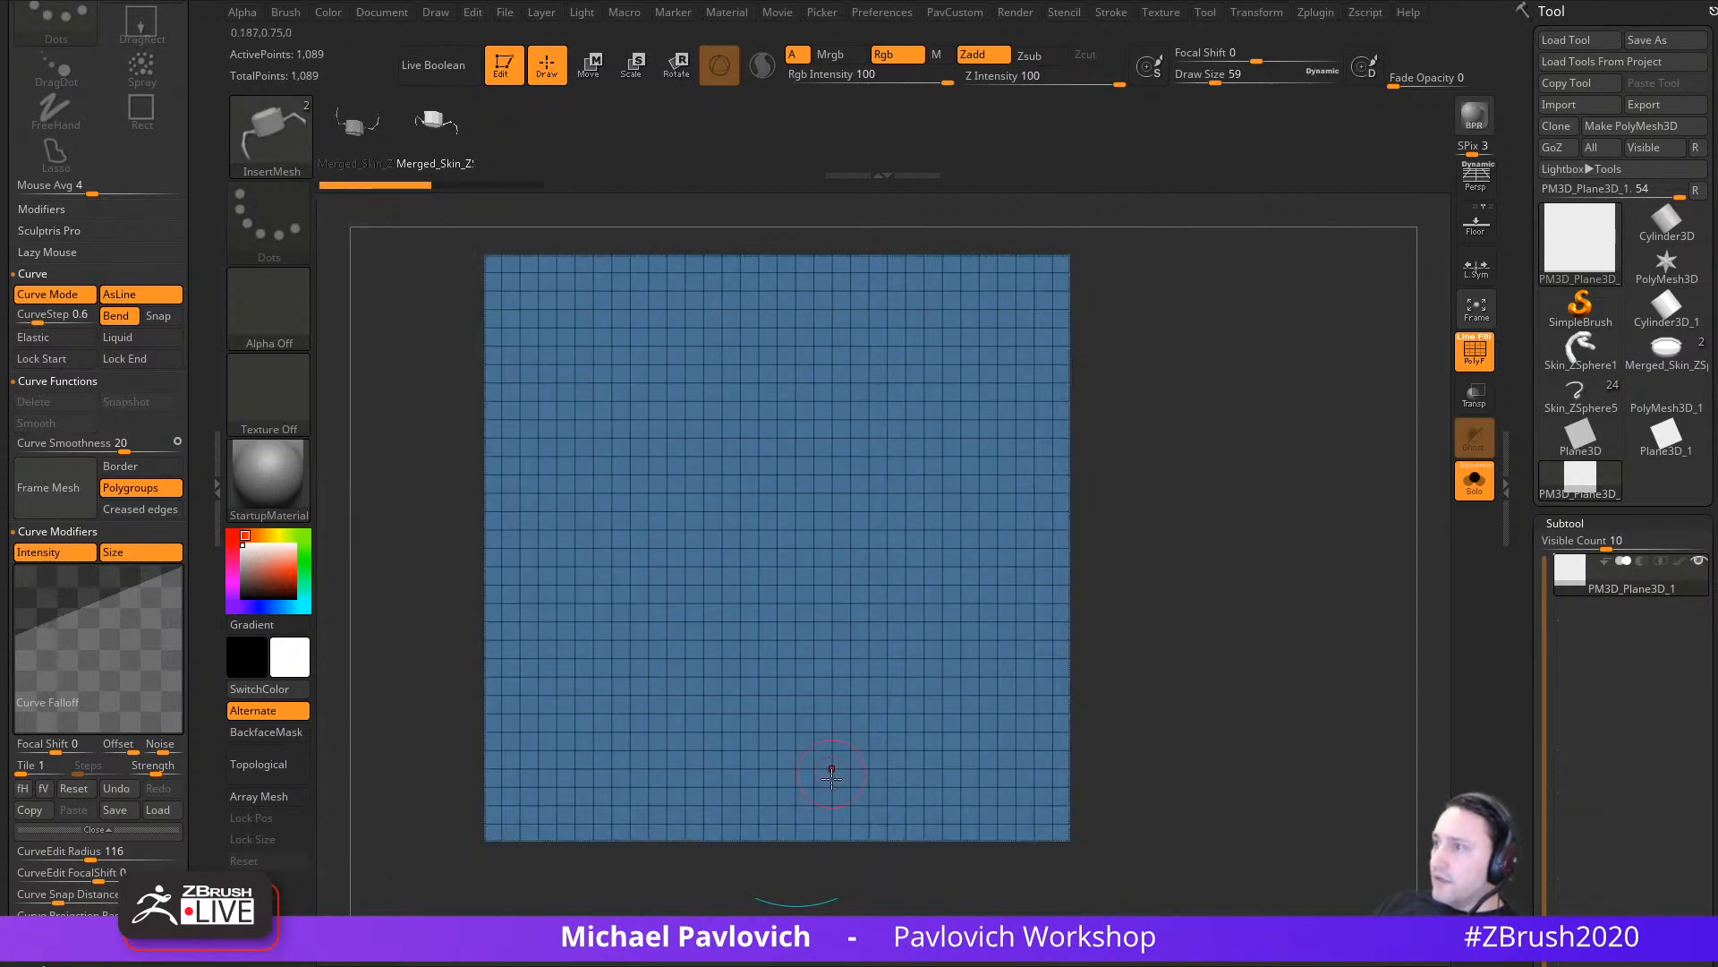
Step: Run a straight AsLine curve of centipede segments from the plane's lower edge to its upper edge and split them into their own subtool
drag(813, 805, 812, 292)
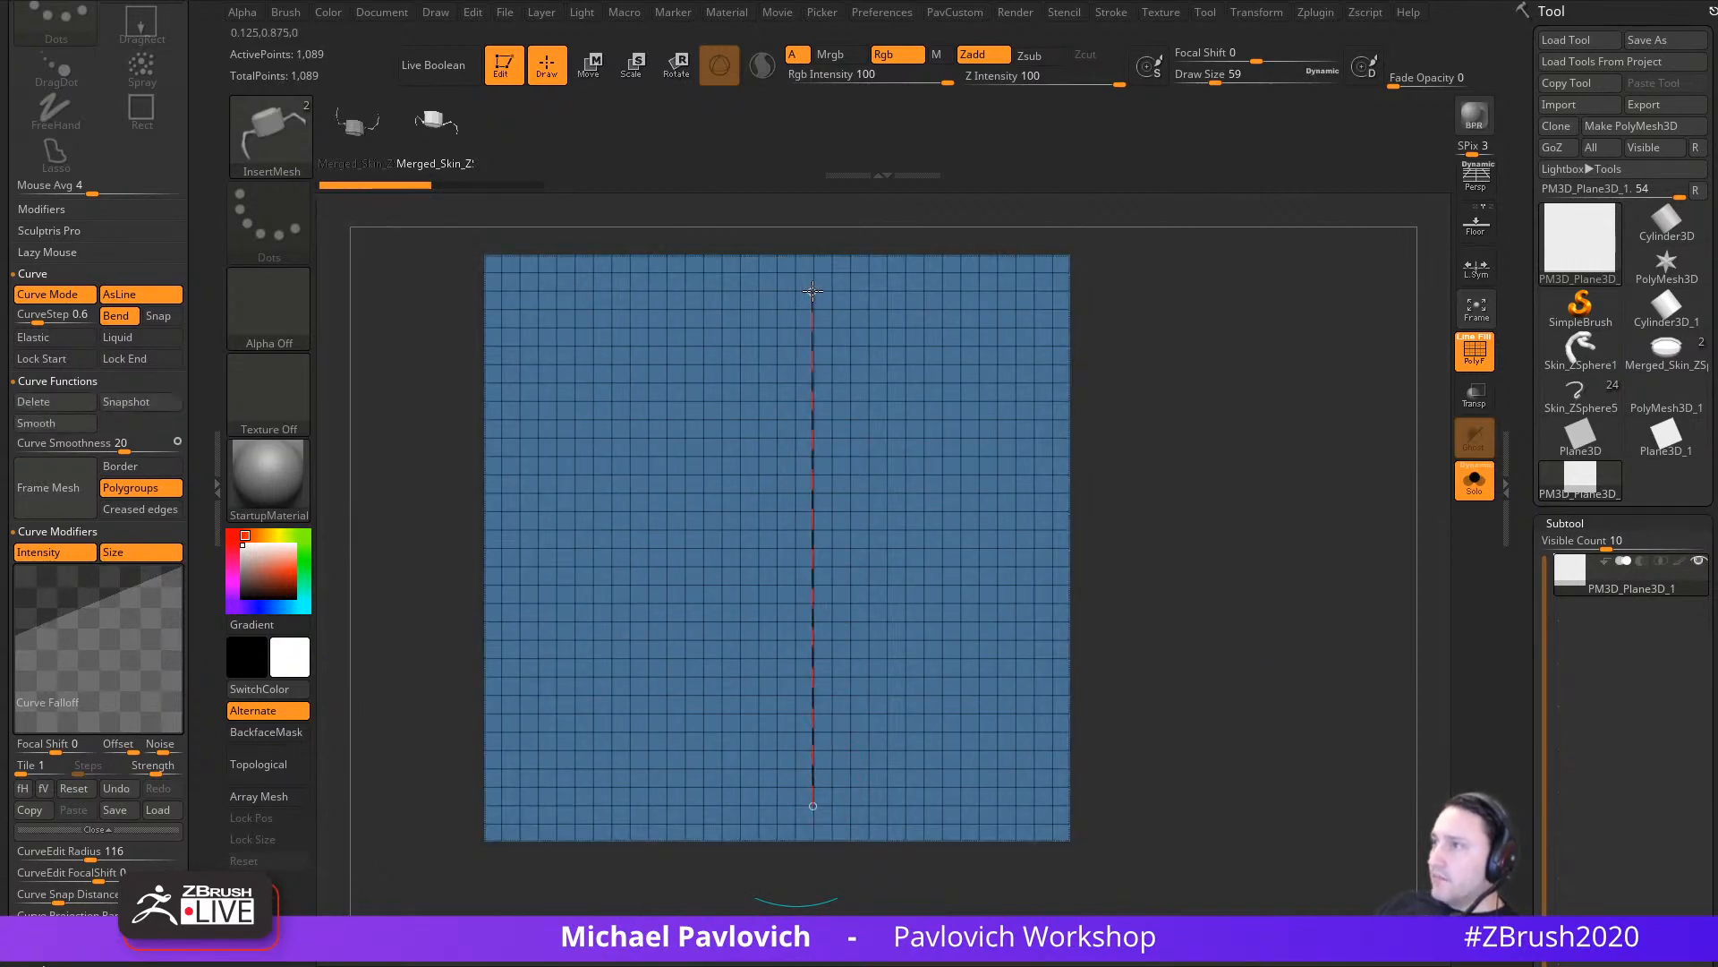
click(1018, 513)
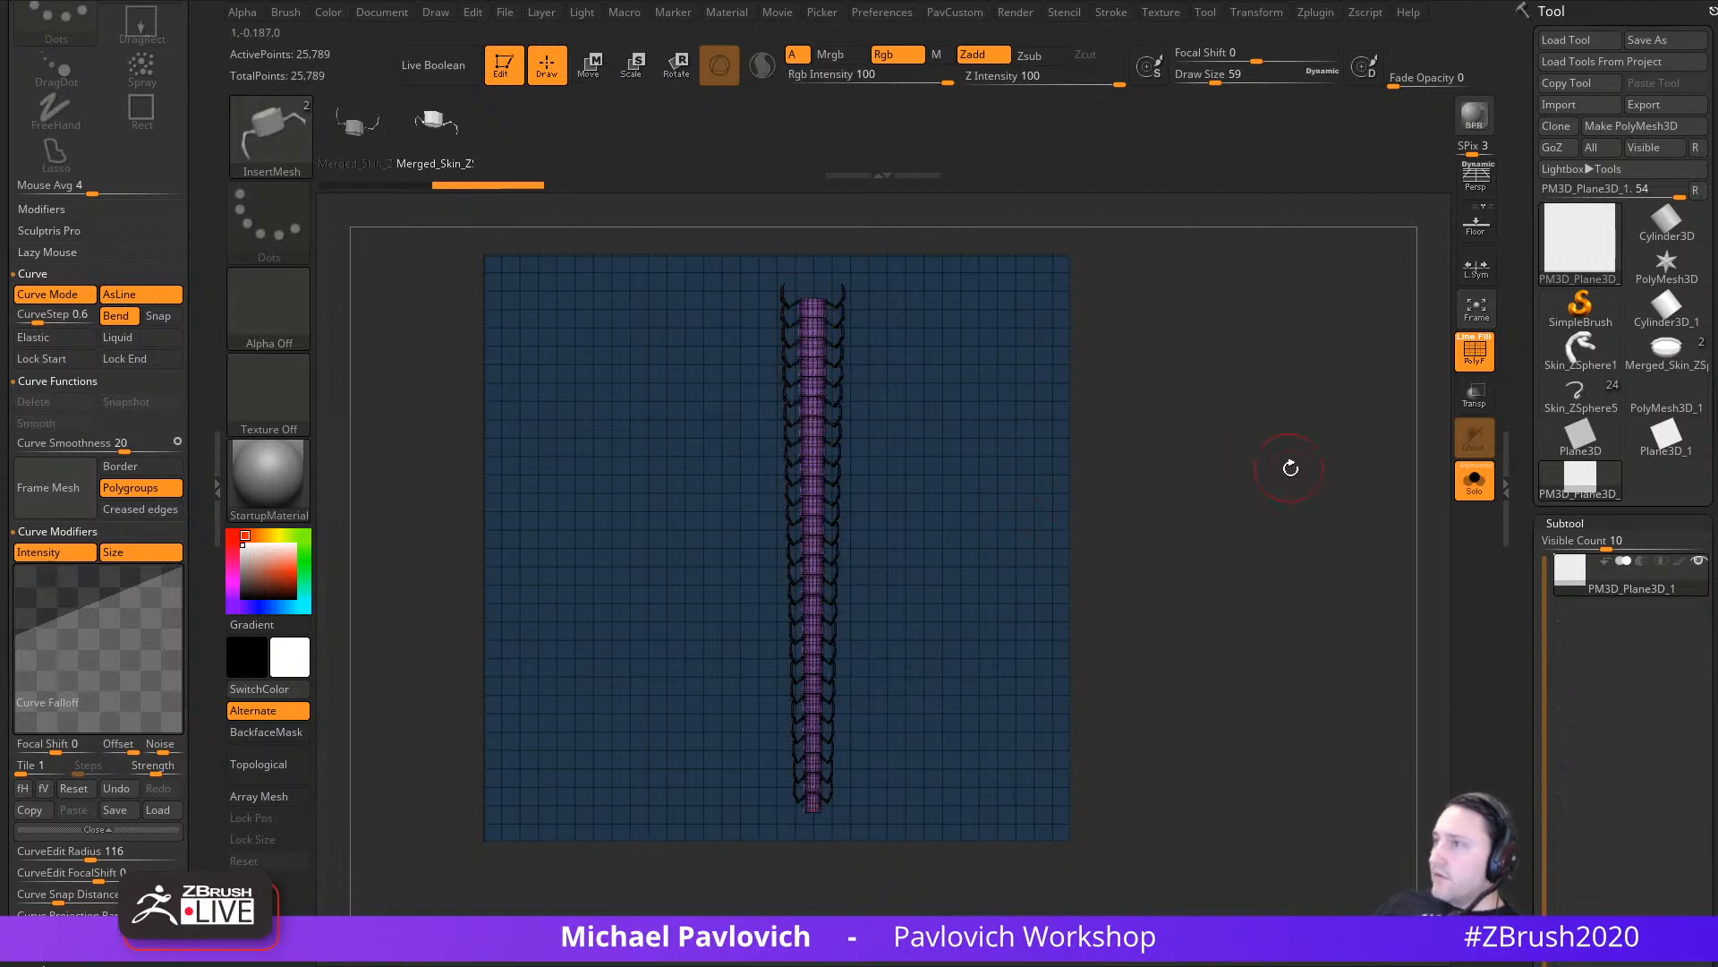
key(1)
click(1296, 495)
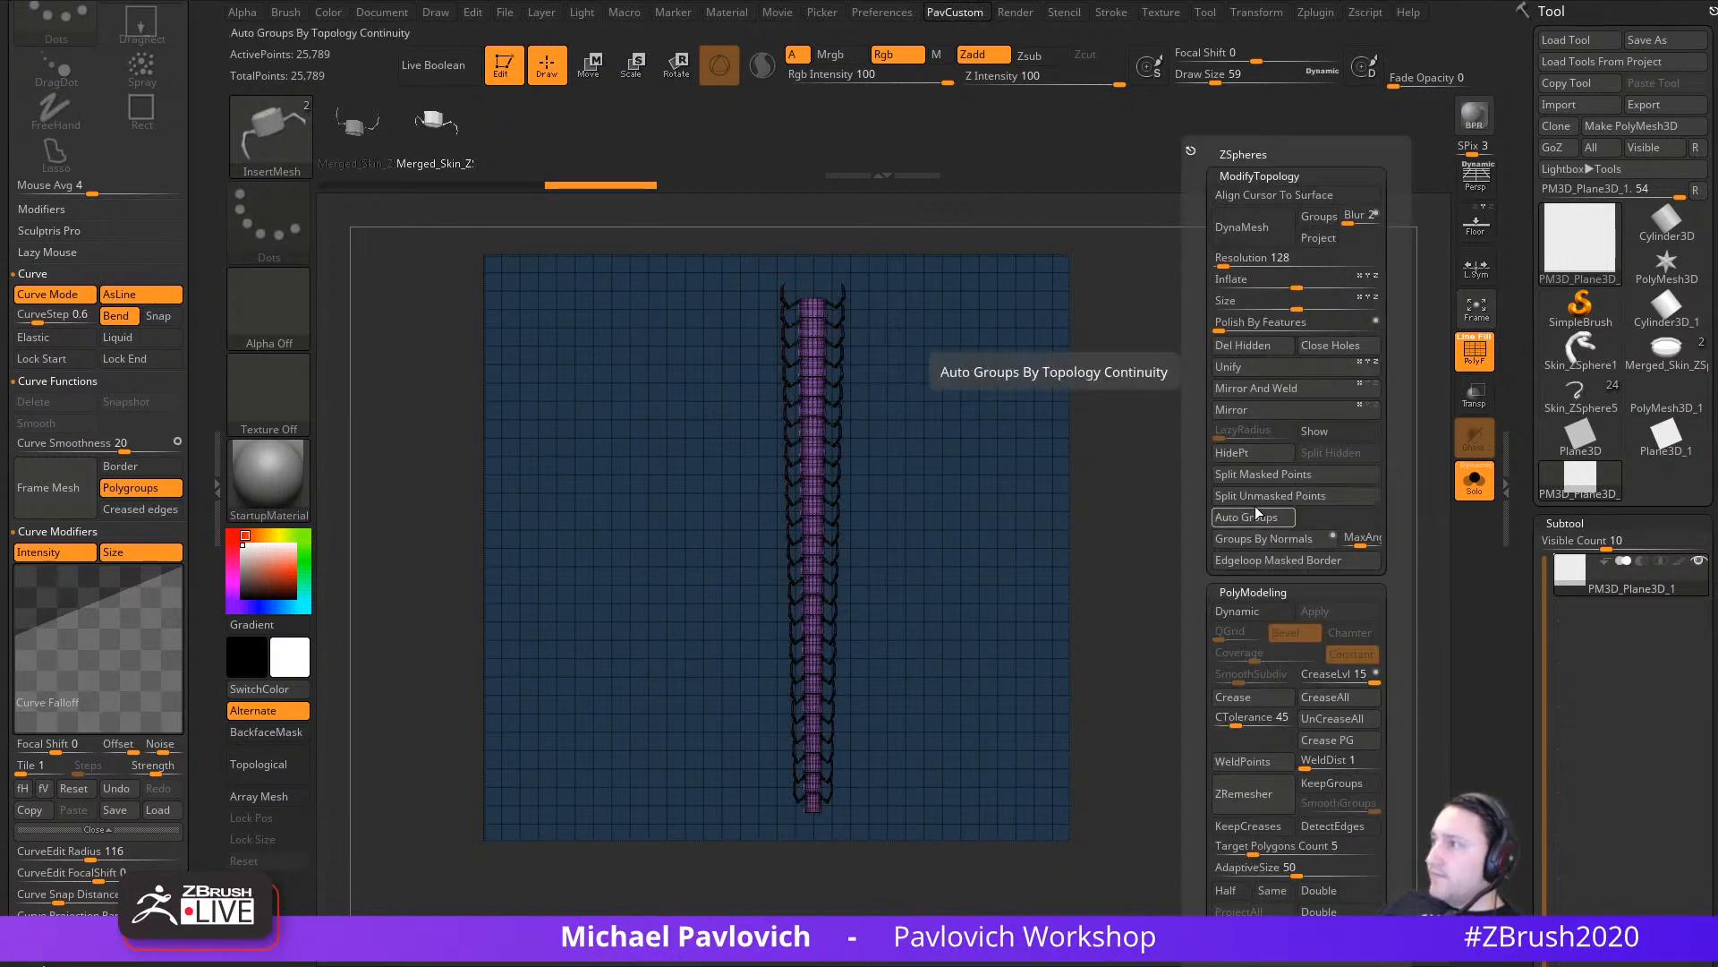
key(1)
click(1286, 453)
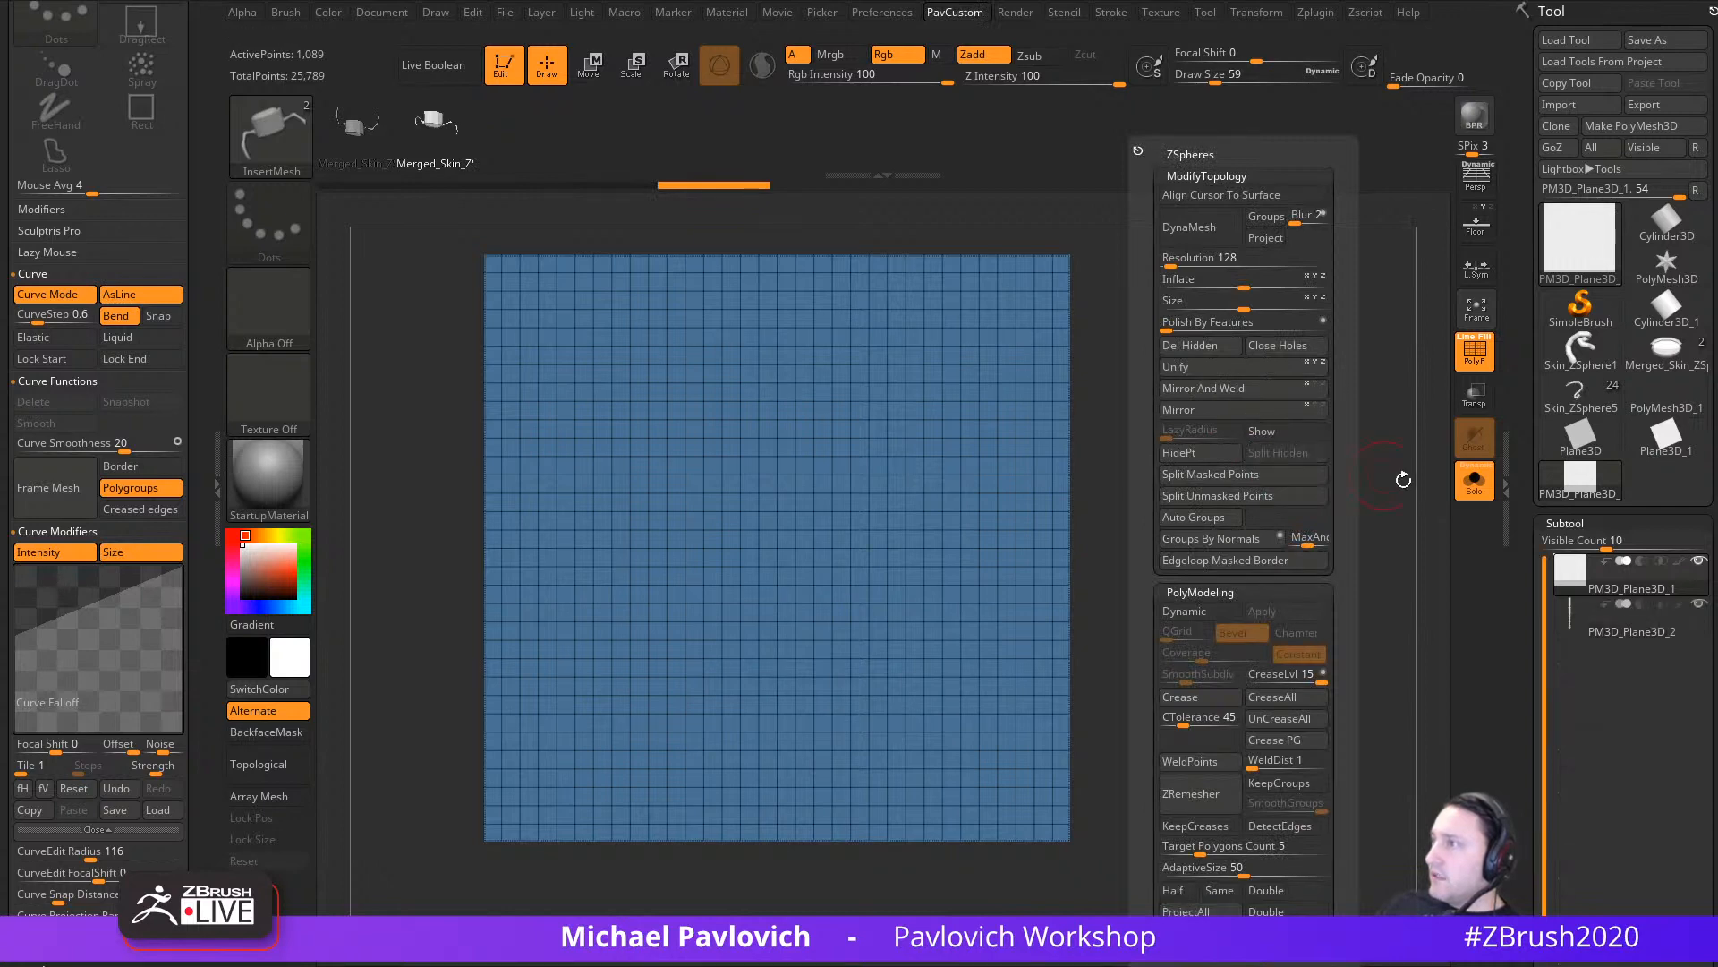
Step: Apply the Bend Curve deformer to the centipede subtool, running along its length with nine control points
click(1651, 583)
mouse_move(1358, 587)
mouse_down()
mouse_move(1319, 554)
mouse_move(1319, 610)
mouse_move(1173, 582)
mouse_move(1239, 560)
mouse_move(1246, 586)
mouse_up()
key(w)
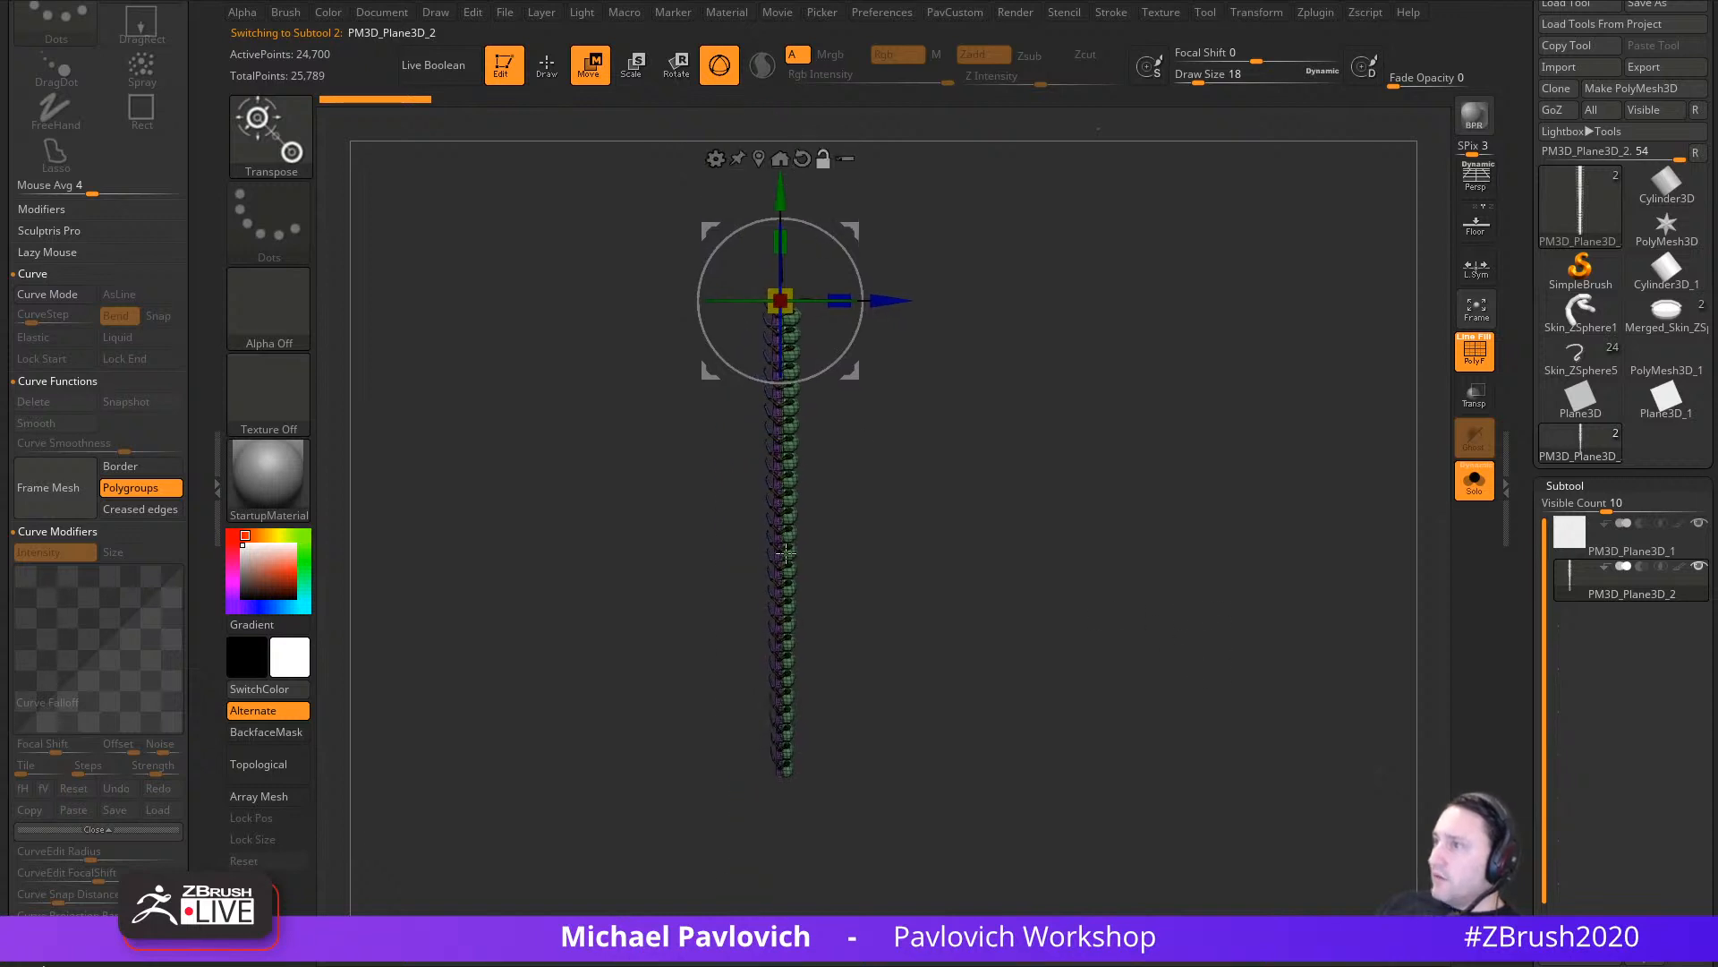
click(716, 159)
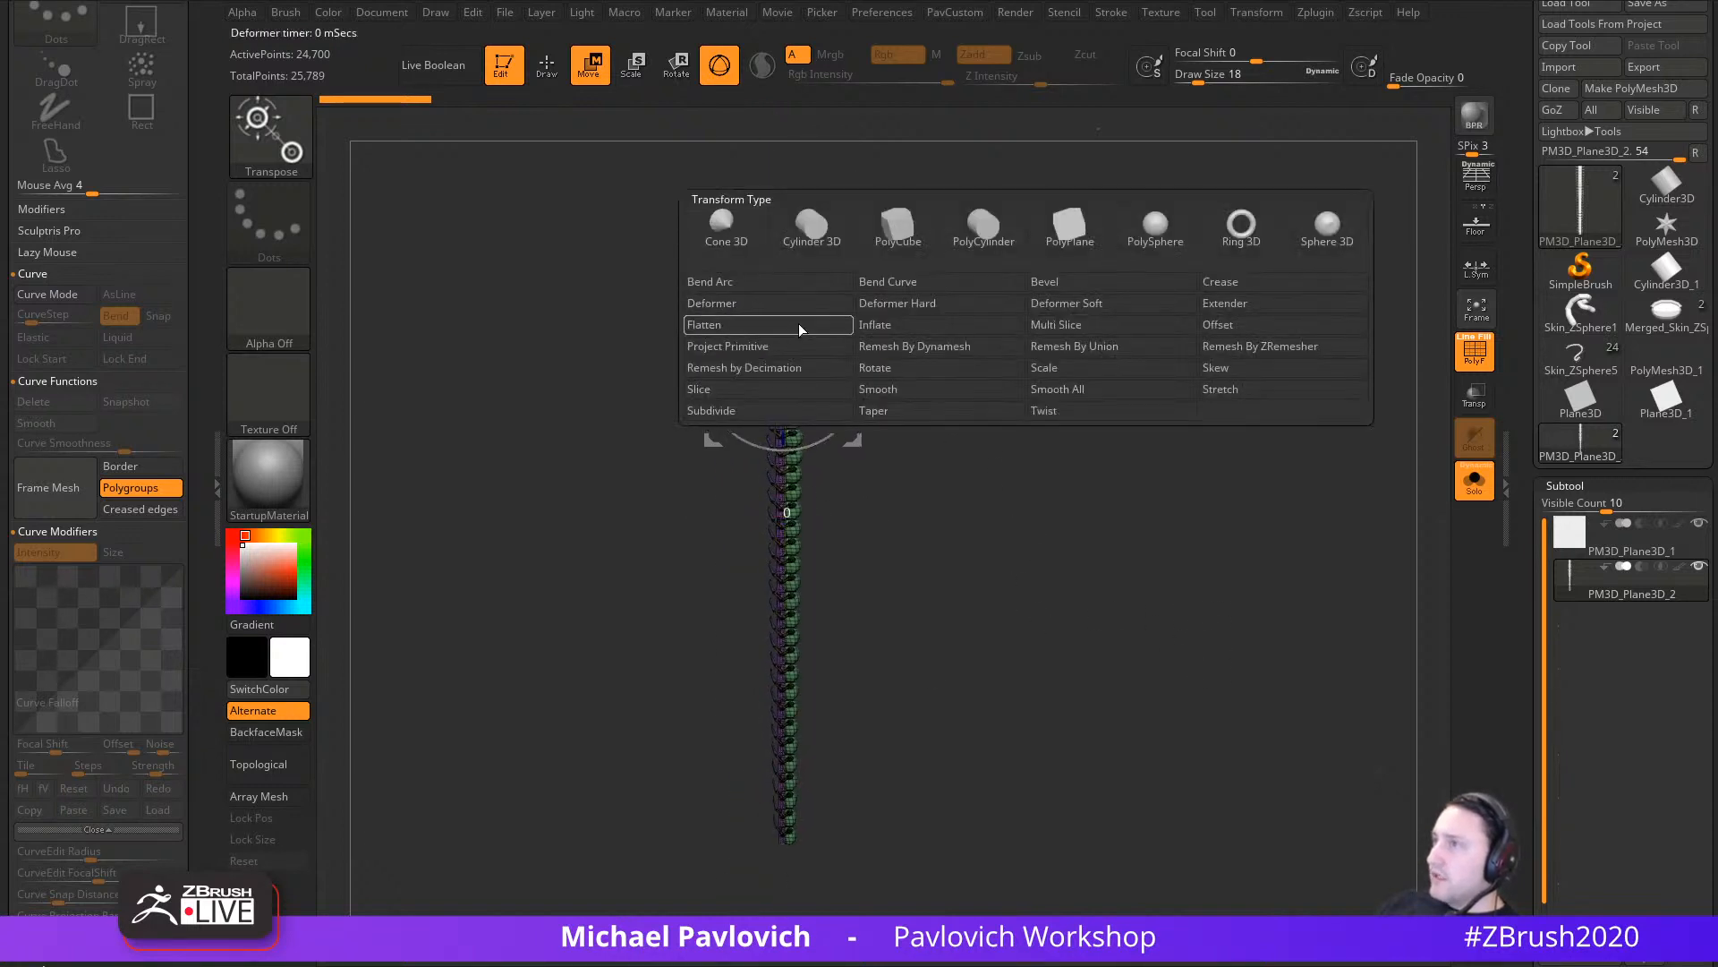
click(895, 281)
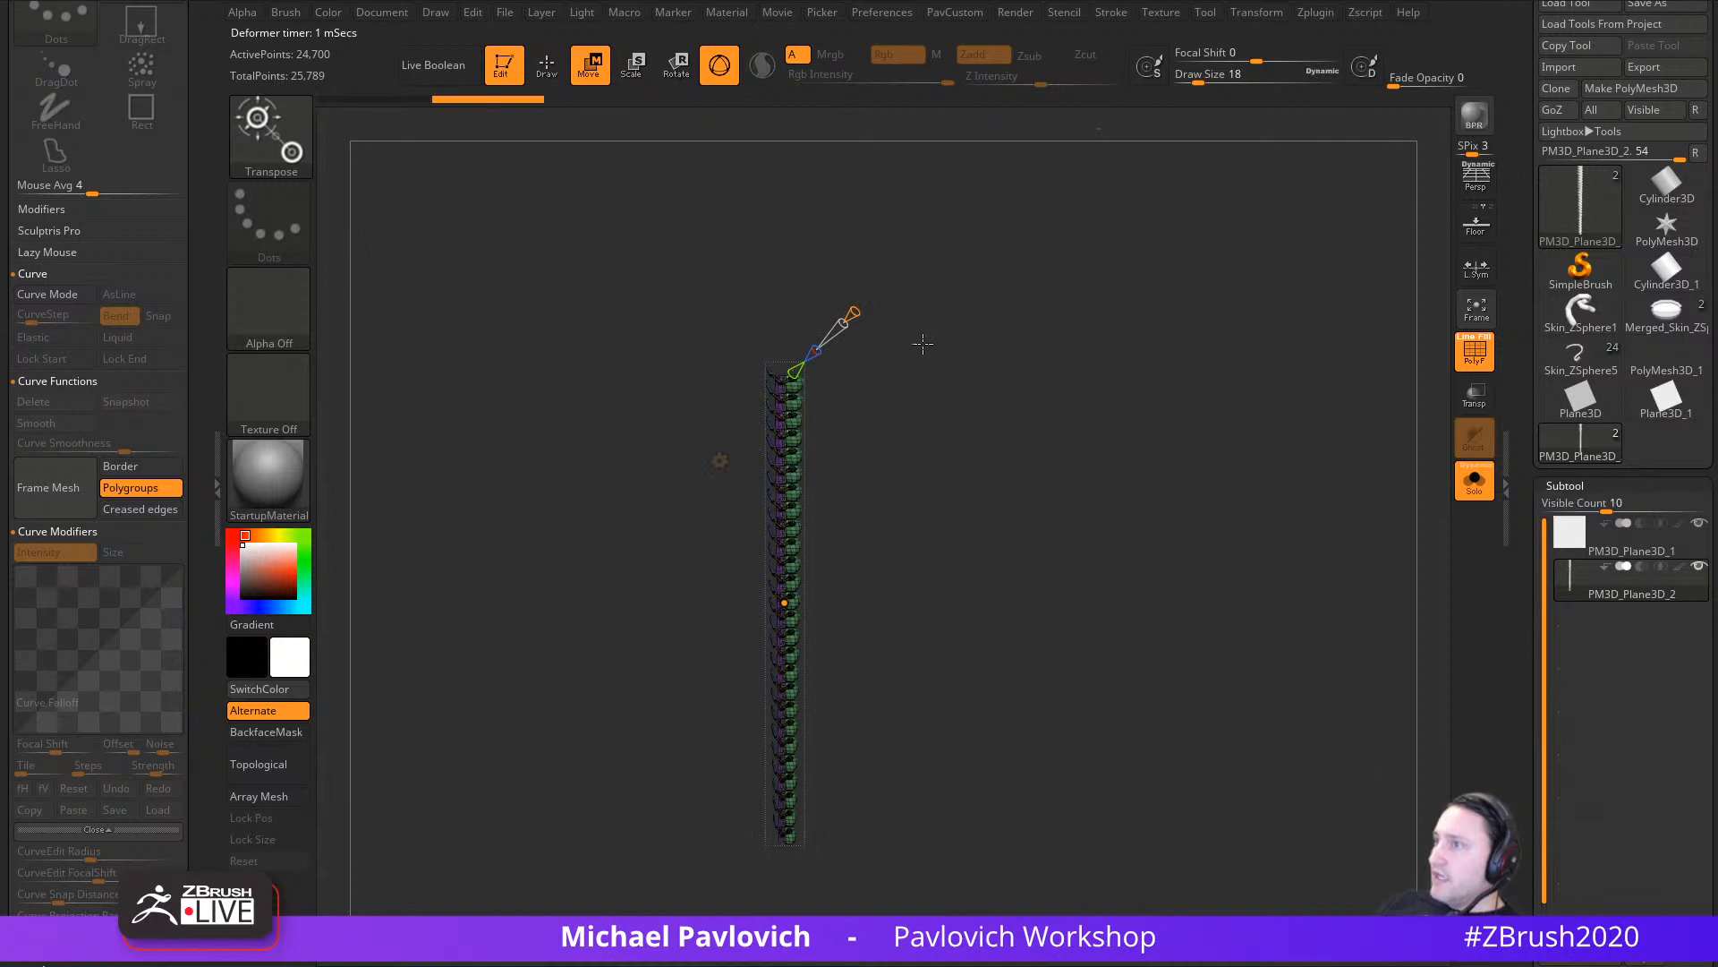
drag(923, 344, 921, 495)
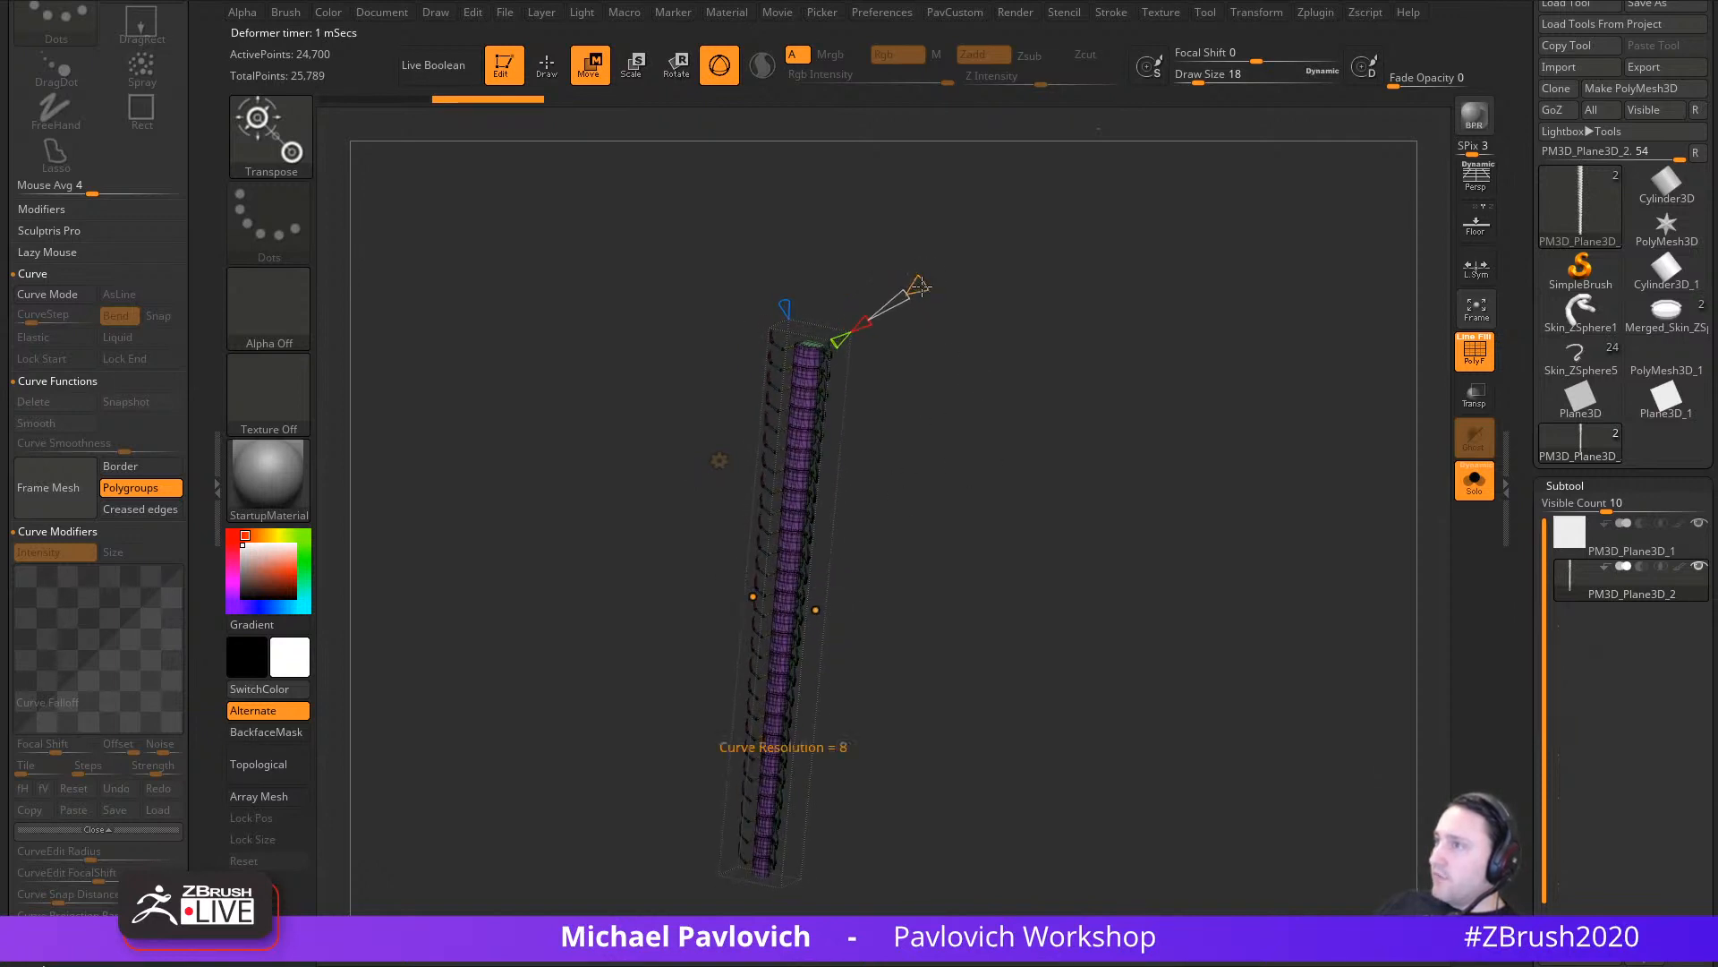
drag(867, 323, 887, 308)
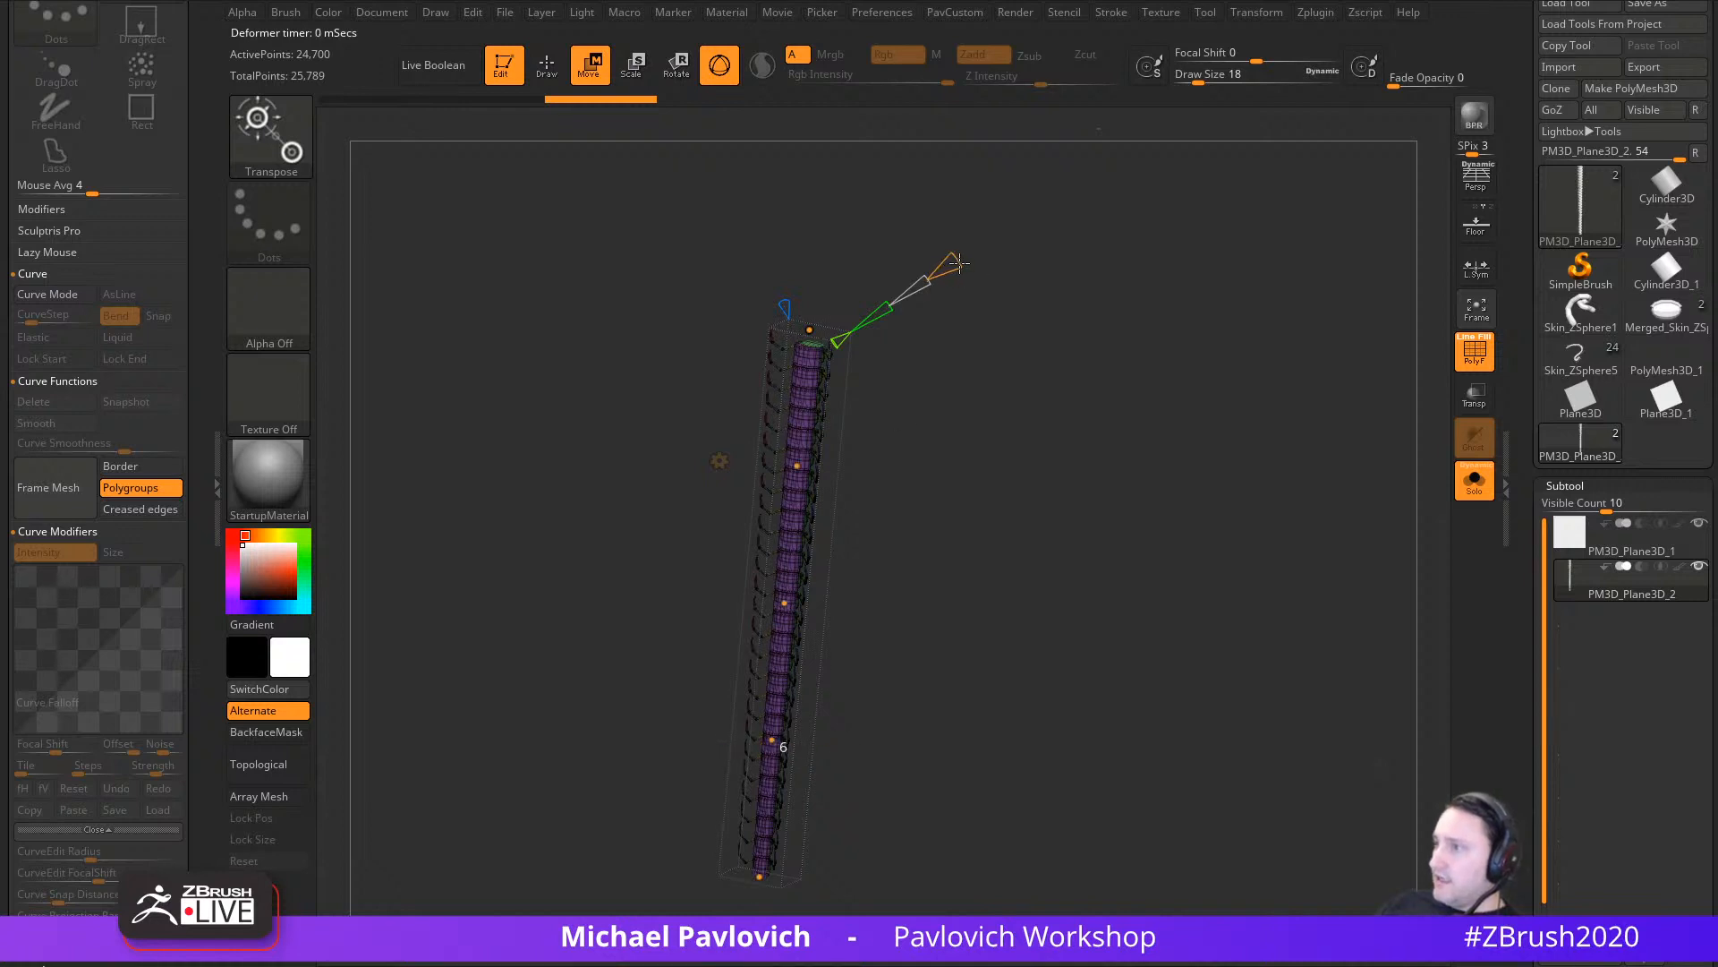
drag(960, 263, 960, 261)
Step: In side view, pull the upper control points outward to hook the head end over and put a gentle wave in the body below
shift+drag(971, 358, 903, 383)
drag(785, 320, 1020, 452)
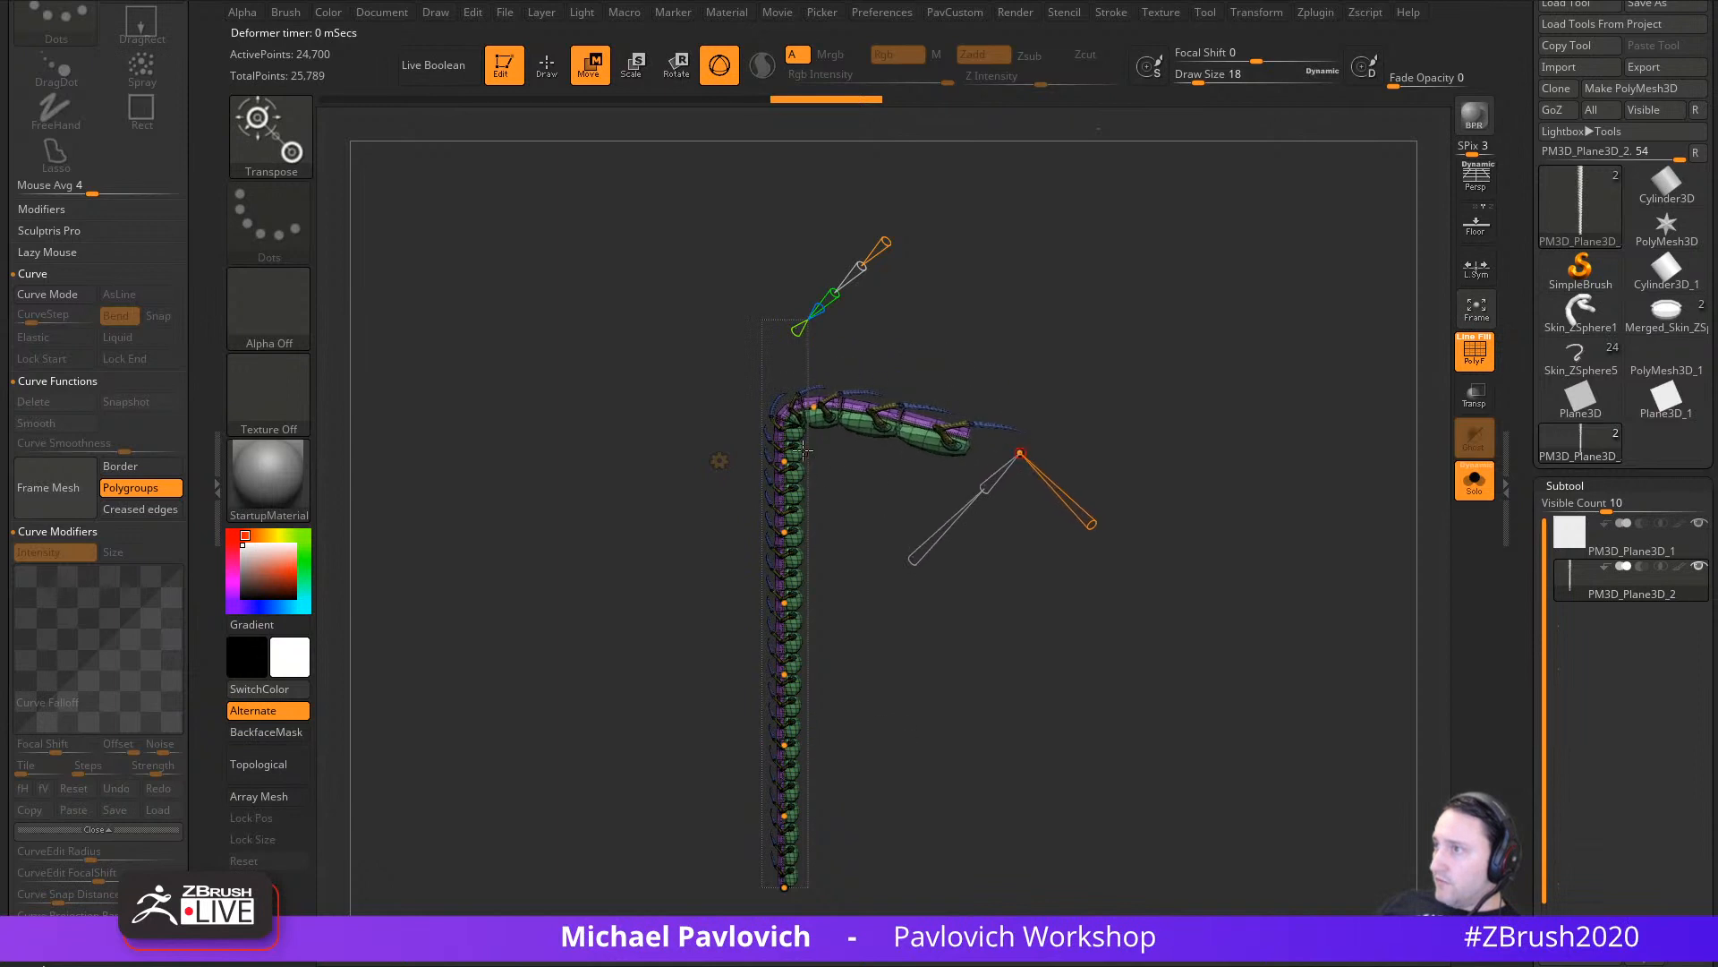
drag(785, 461, 762, 424)
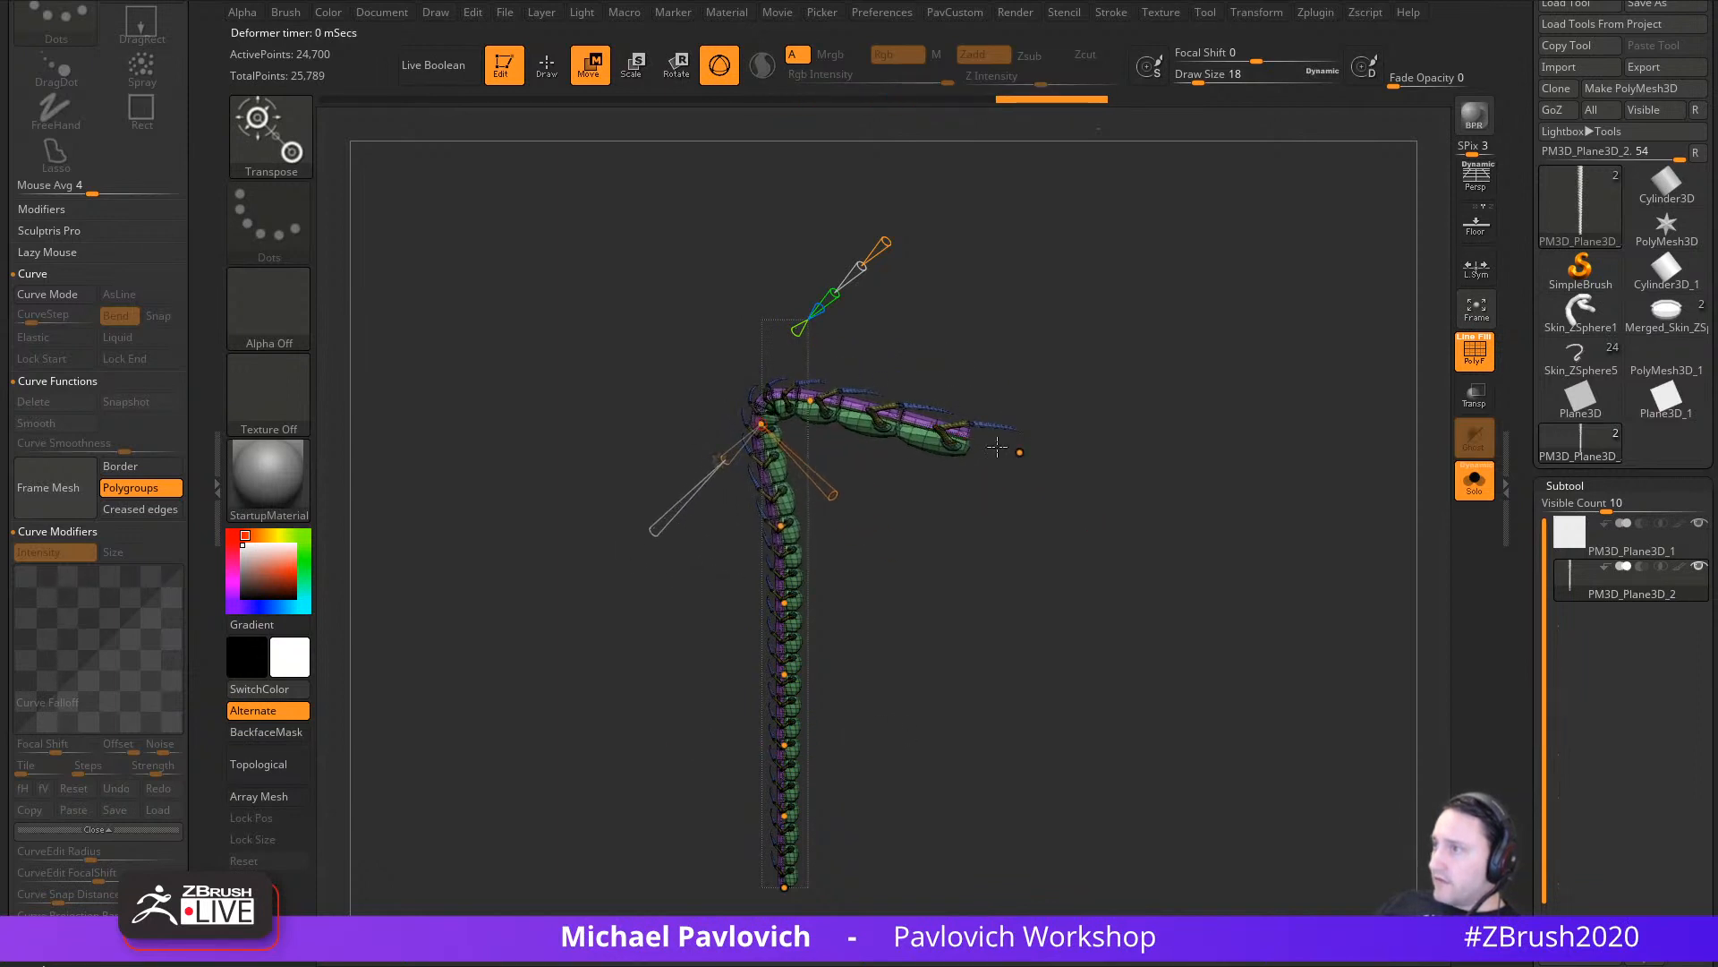
drag(1019, 452, 967, 488)
drag(811, 405, 922, 384)
drag(781, 526, 843, 547)
drag(796, 601, 759, 598)
Step: From the front, move the middle and lower control points sideways to wind the body into an S with the tail curling inward
shift+drag(898, 563, 881, 575)
drag(788, 548, 698, 553)
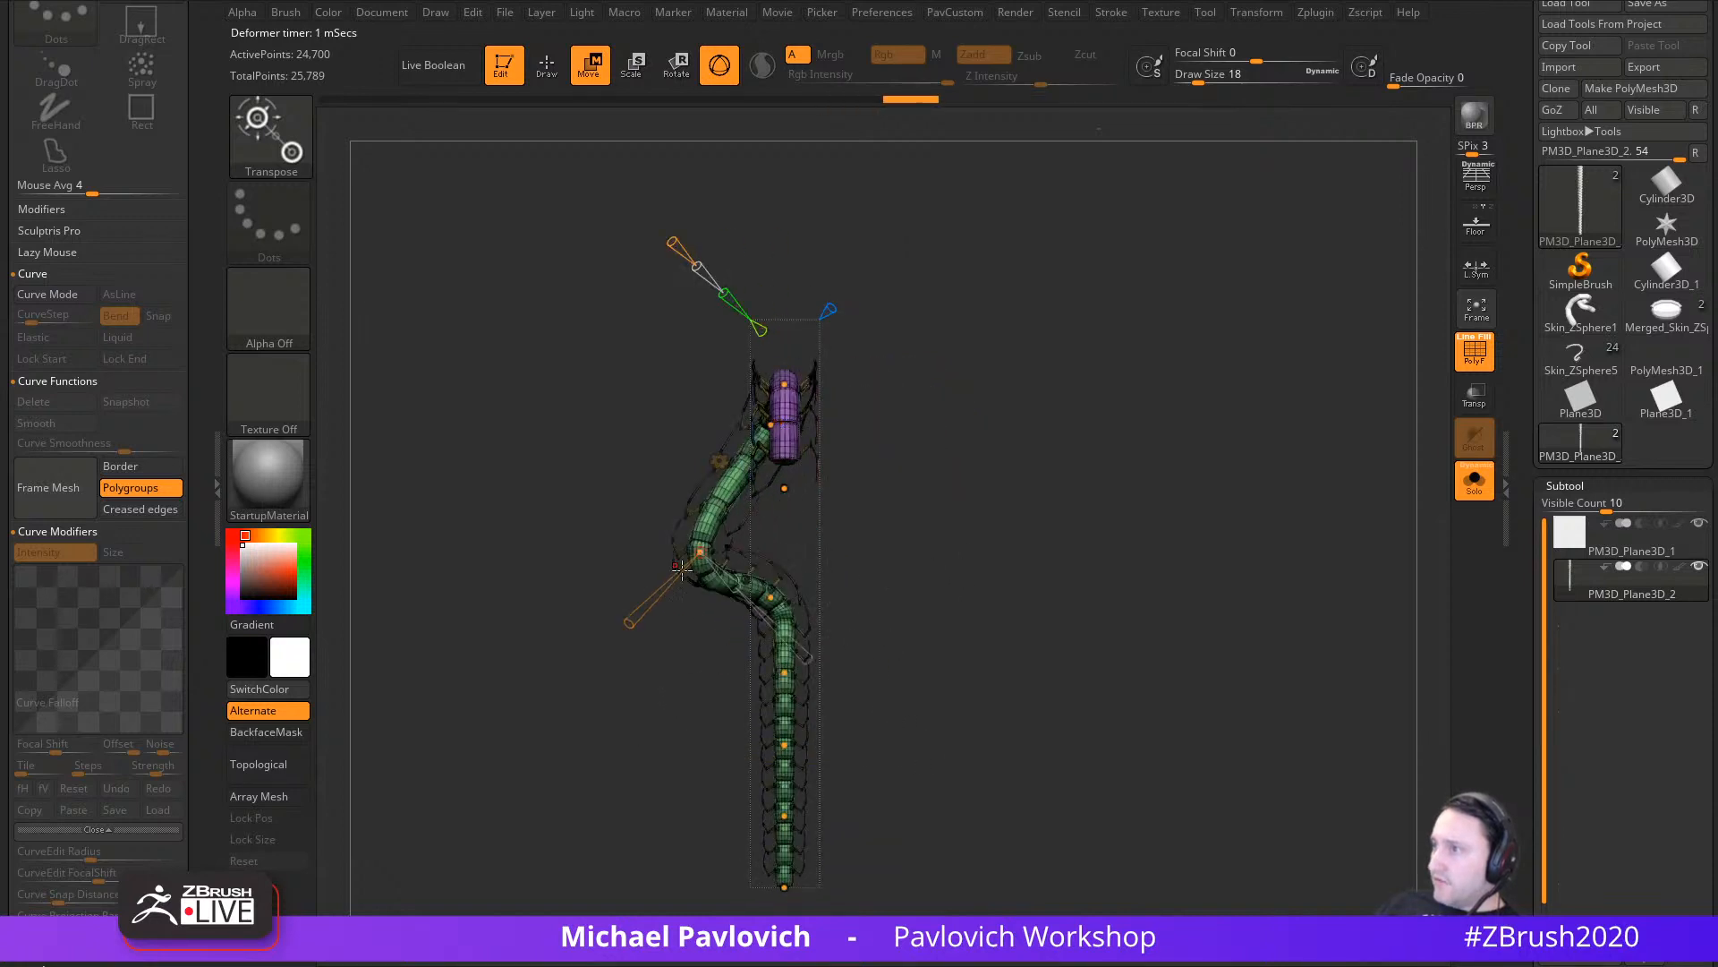
drag(770, 597, 820, 590)
drag(789, 672, 797, 815)
drag(784, 886, 724, 755)
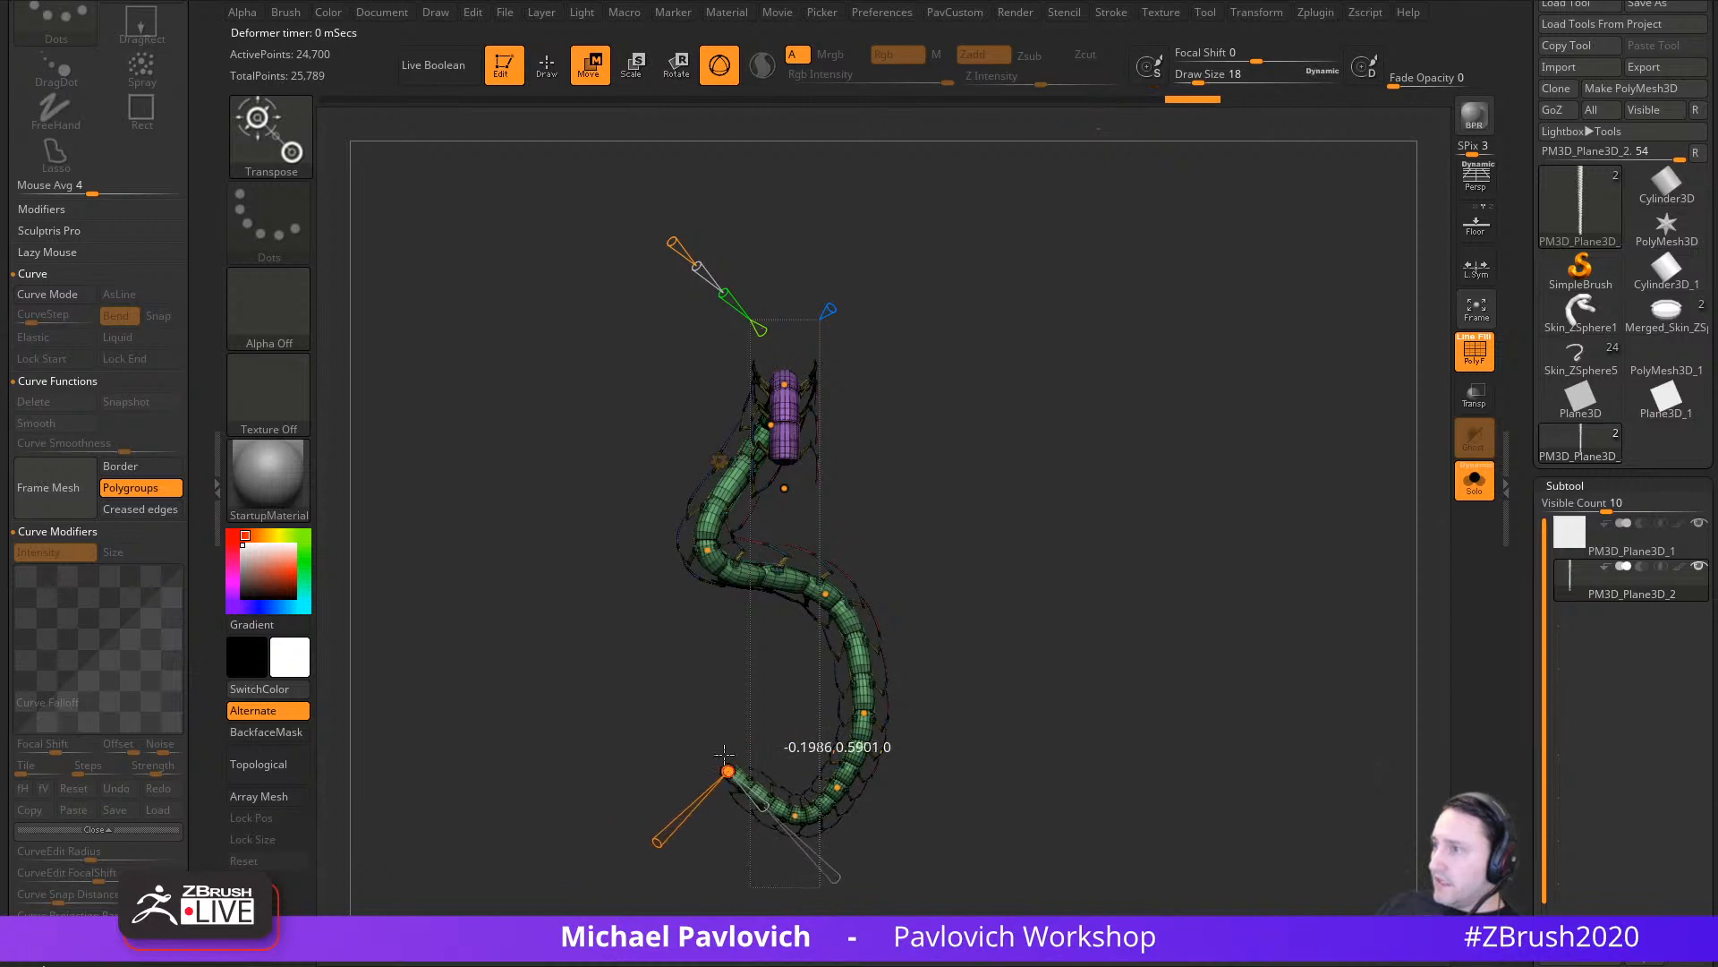
drag(706, 550, 705, 559)
drag(780, 488, 825, 513)
Step: From the opposite side, widen the upper arch, hide the polyframe, smooth the lower bends and shift the head end sideways
right_drag(842, 510, 1140, 461)
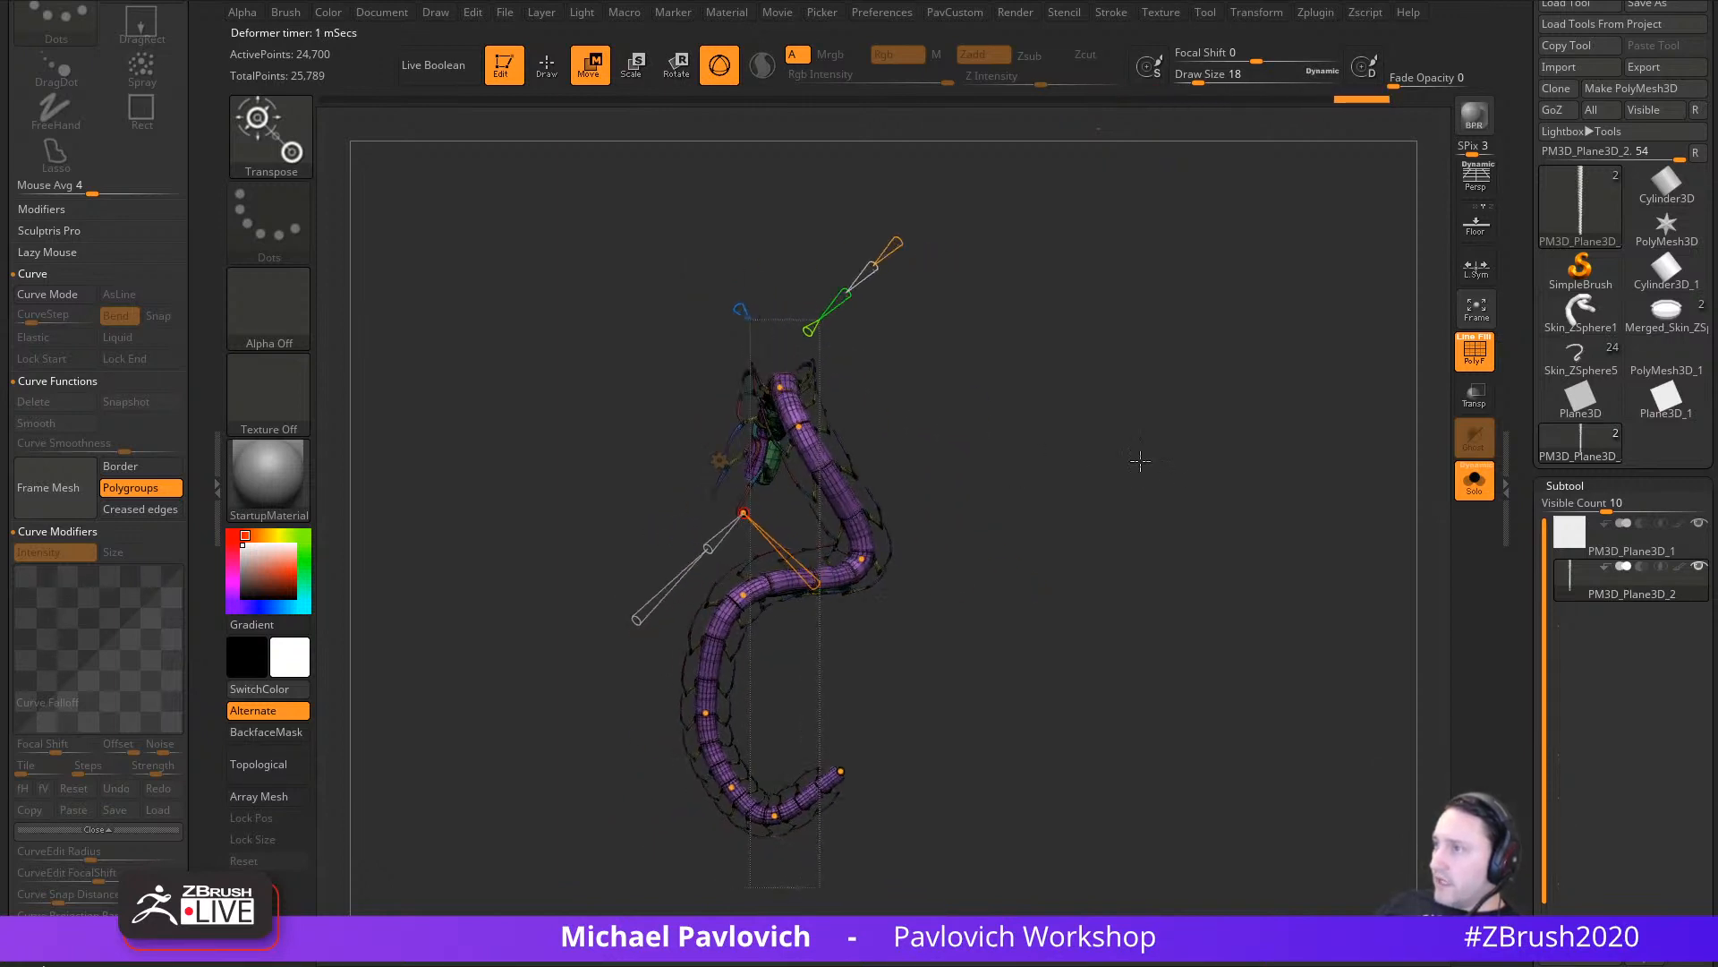
drag(798, 426, 883, 407)
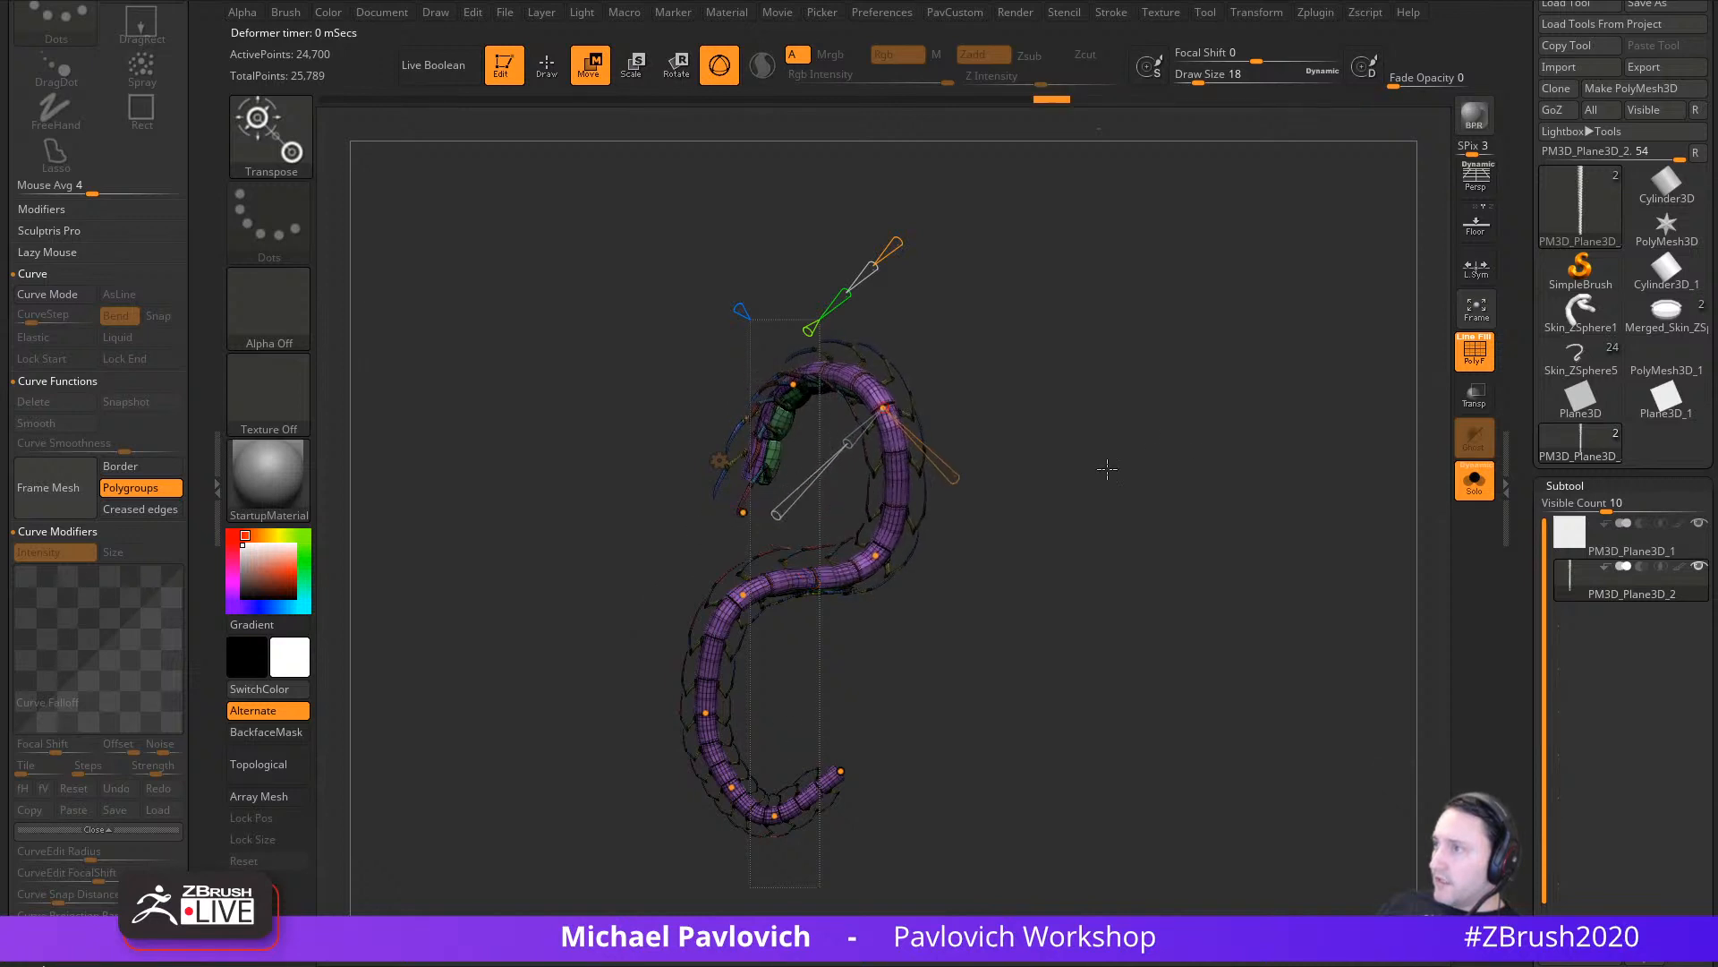
click(1473, 360)
alt+right_drag(1292, 363, 1319, 438)
drag(756, 584, 813, 570)
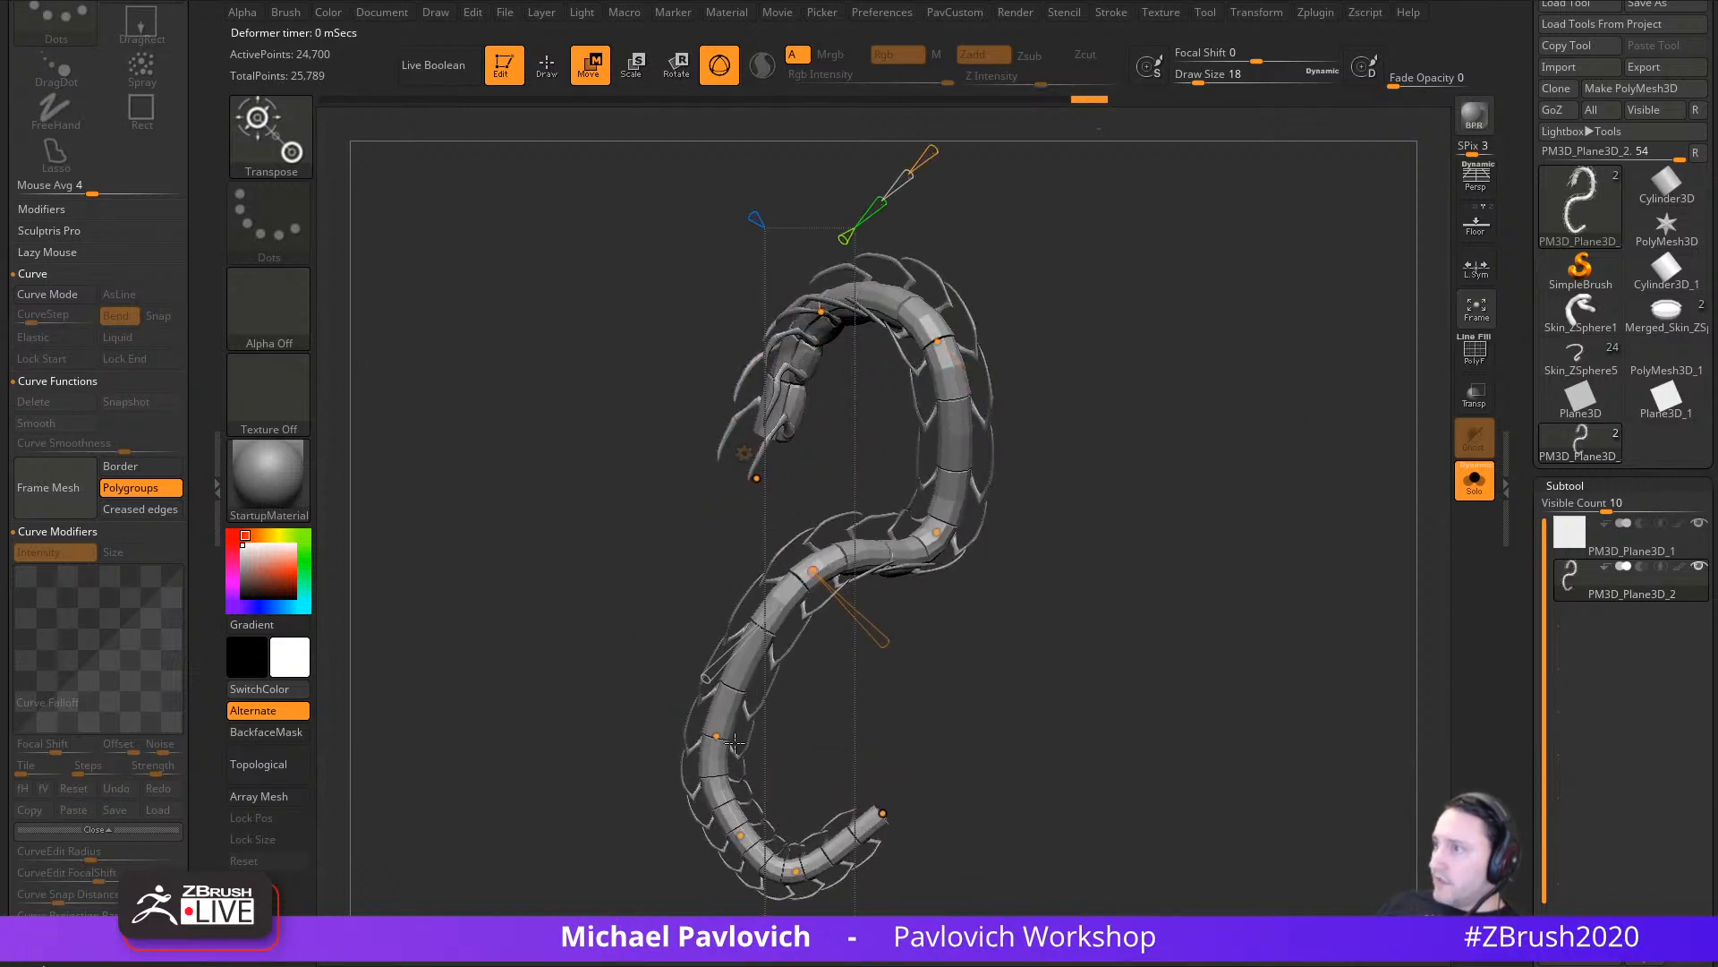
drag(716, 736, 737, 708)
drag(758, 478, 825, 482)
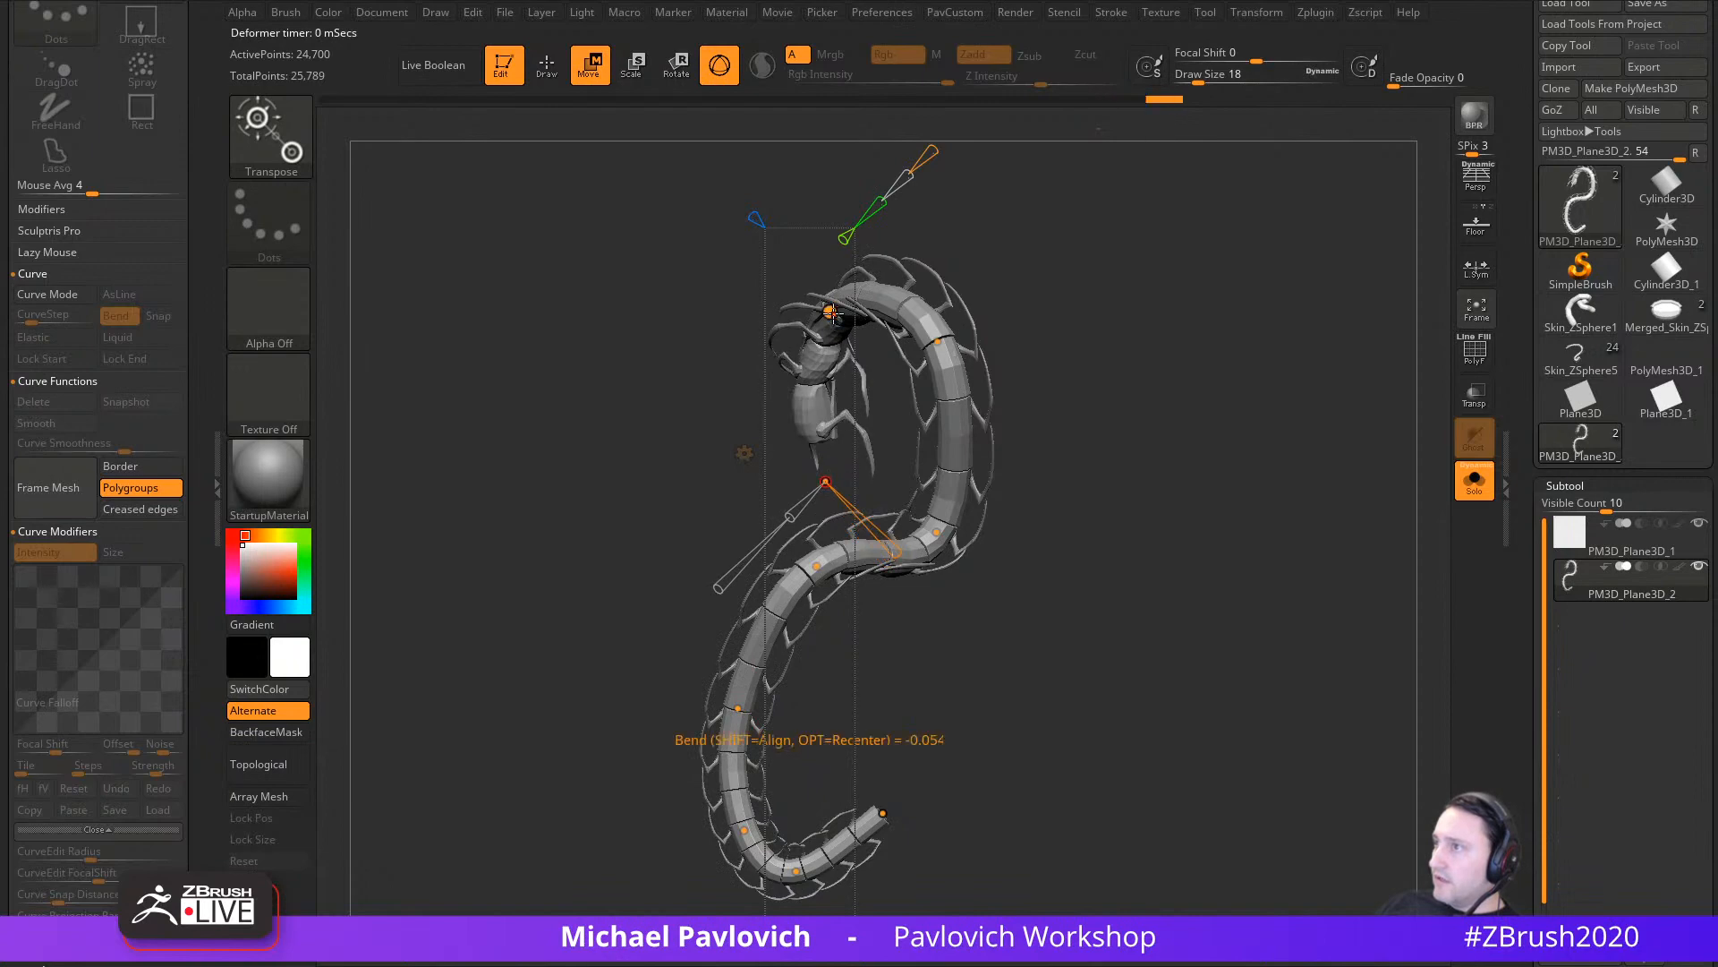
drag(832, 312, 777, 317)
Step: Nudge the control point on the back of the upper arch to refine the neck's bend
right_drag(773, 401, 762, 469)
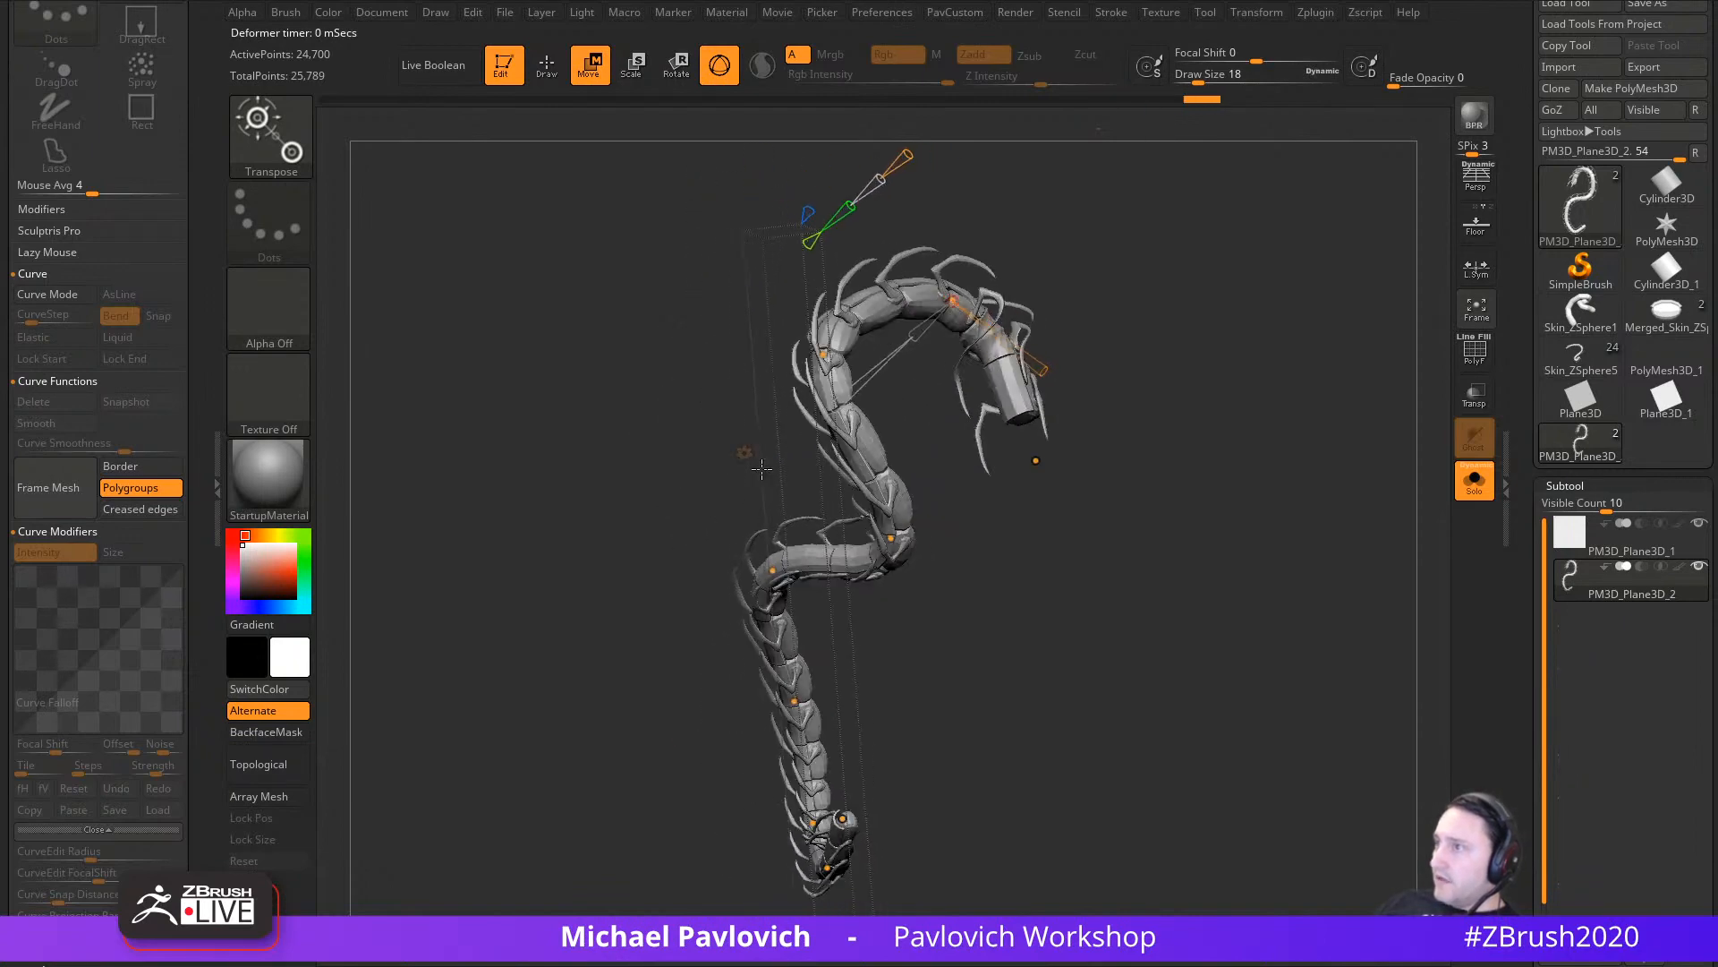
drag(824, 354, 850, 362)
mouse_move(1097, 502)
right_down()
mouse_move(1048, 502)
mouse_move(1083, 496)
right_up()
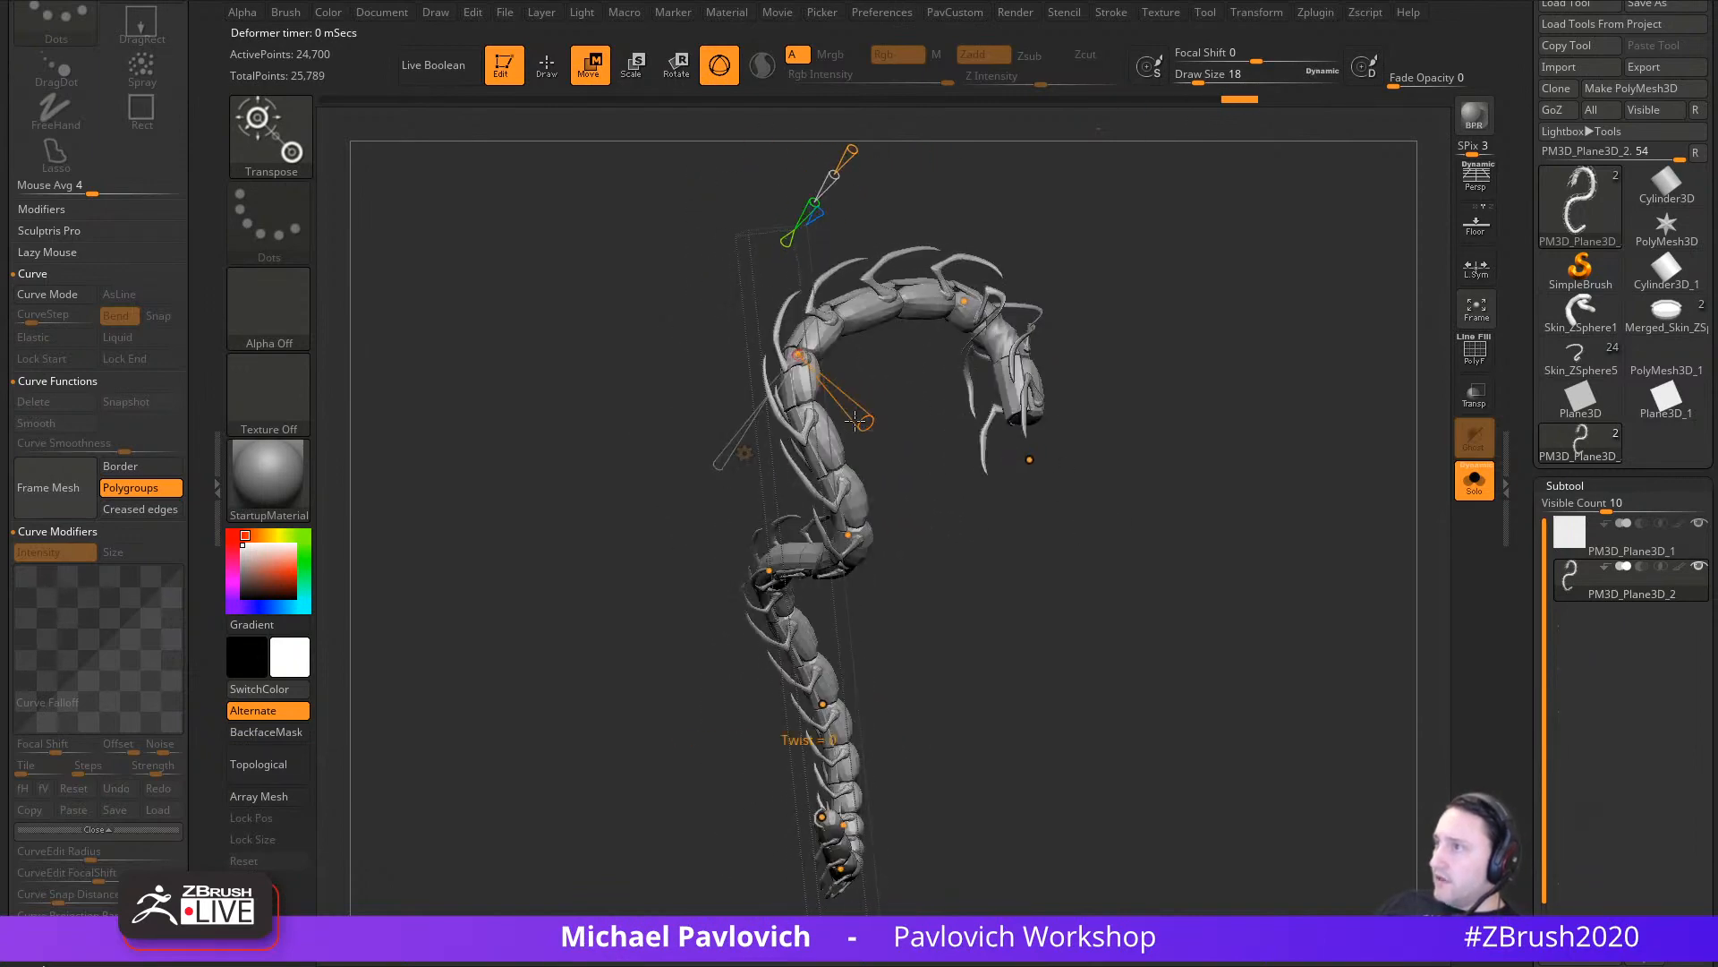
right_drag(902, 497, 773, 468)
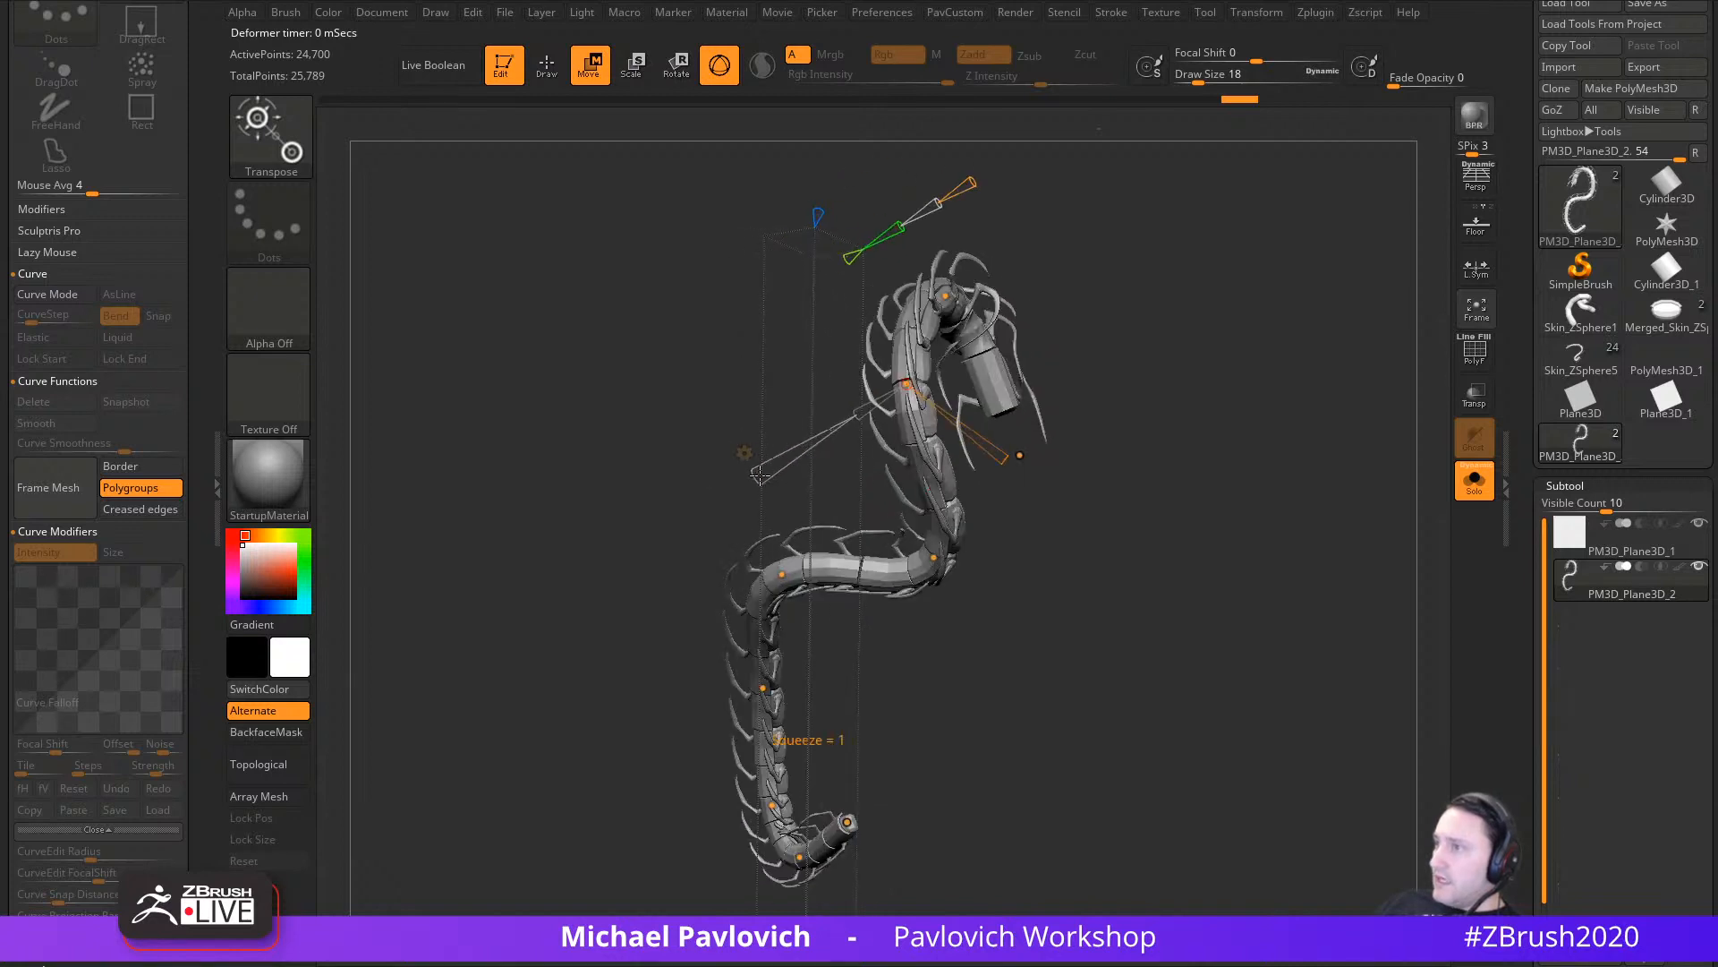
drag(761, 472, 808, 440)
right_drag(922, 429, 1132, 400)
key(ctrl+z)
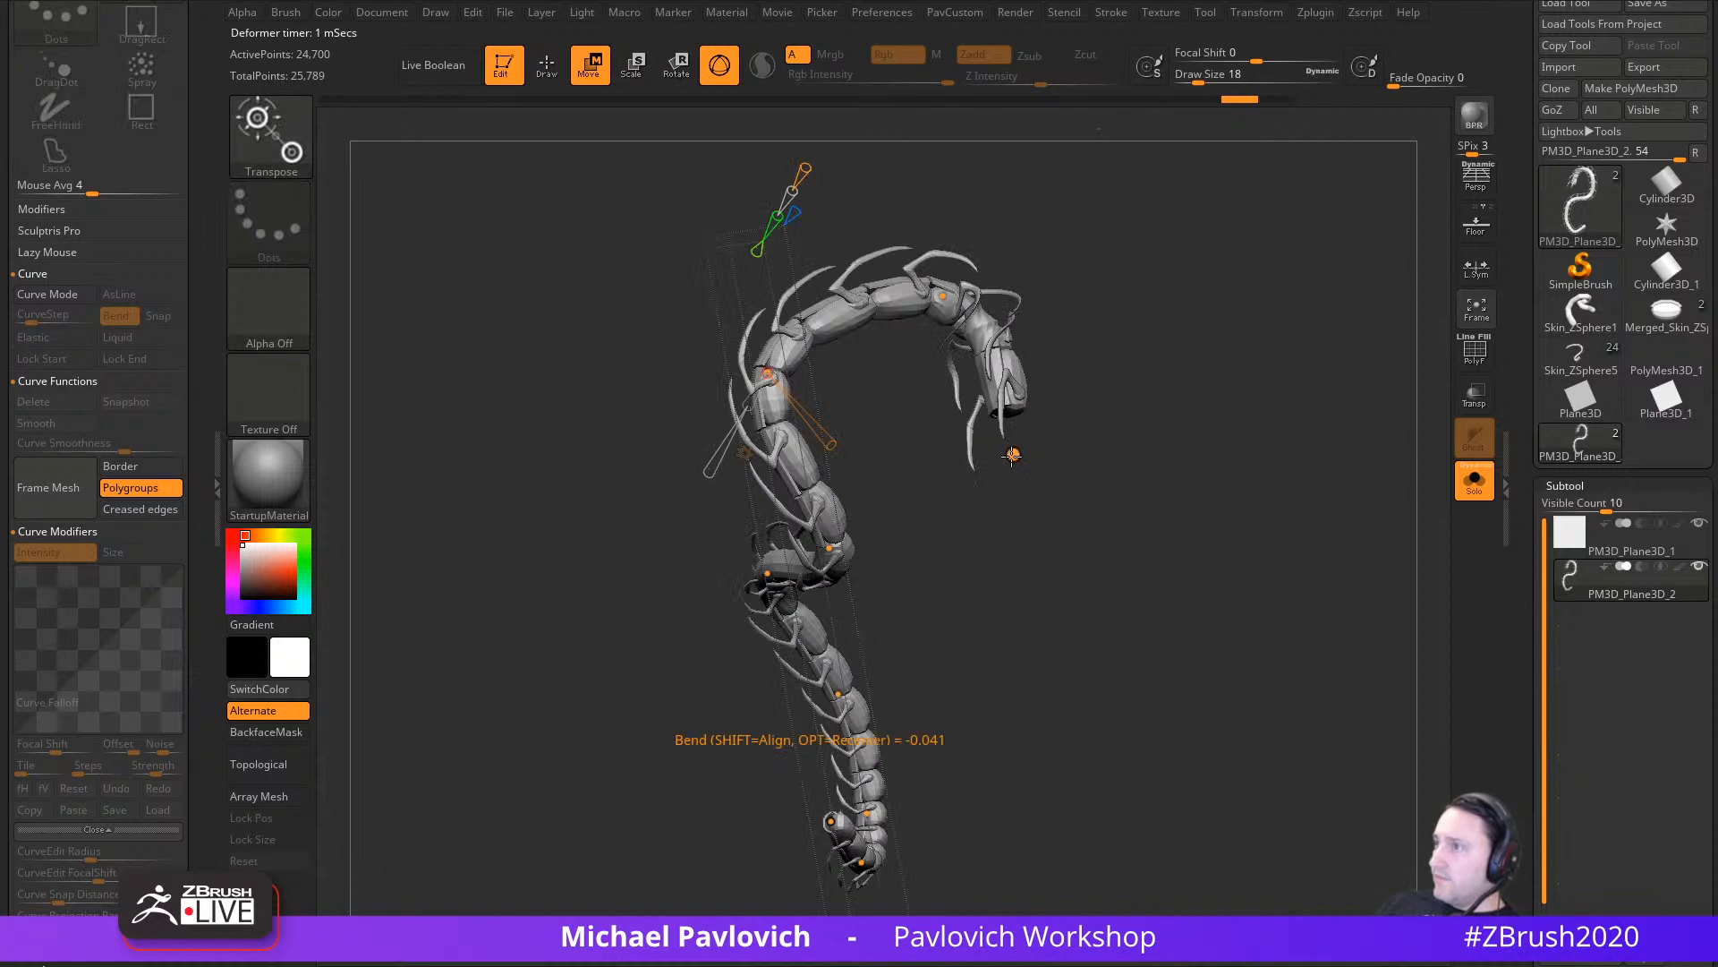
Step: Enlarge the head end by scaling its tip control point and scaling the neighbouring neck control point to about 2.045
drag(1012, 455, 1021, 528)
key(space)
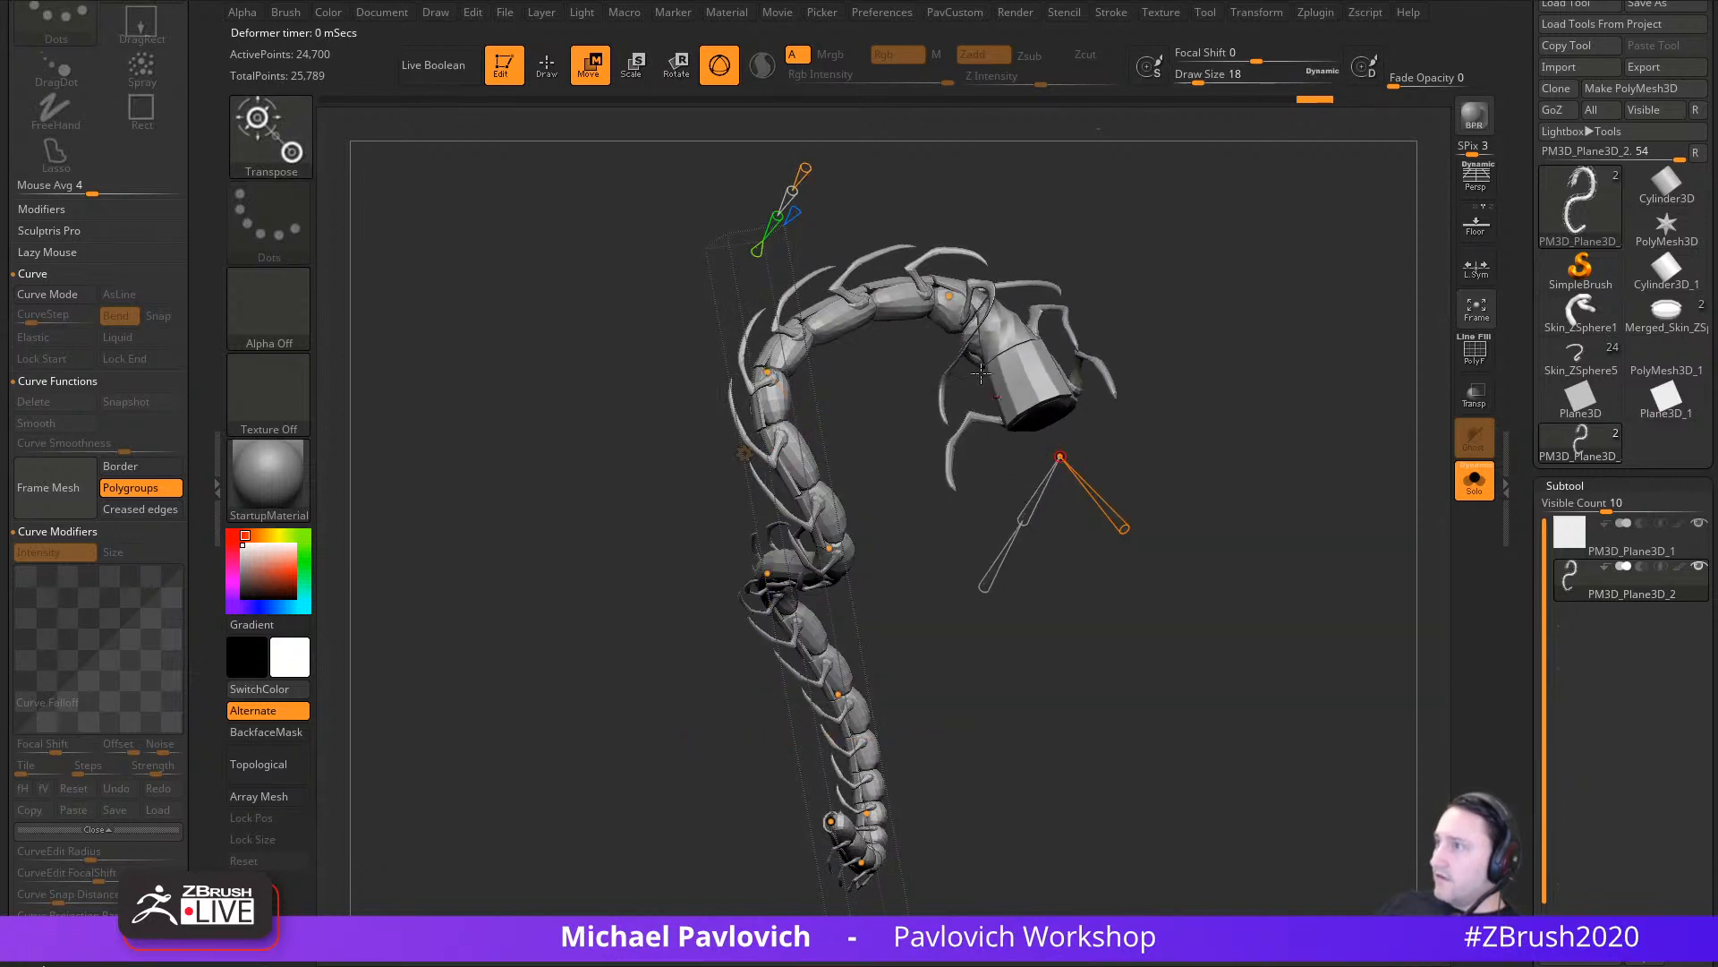
click(950, 296)
drag(928, 335, 918, 350)
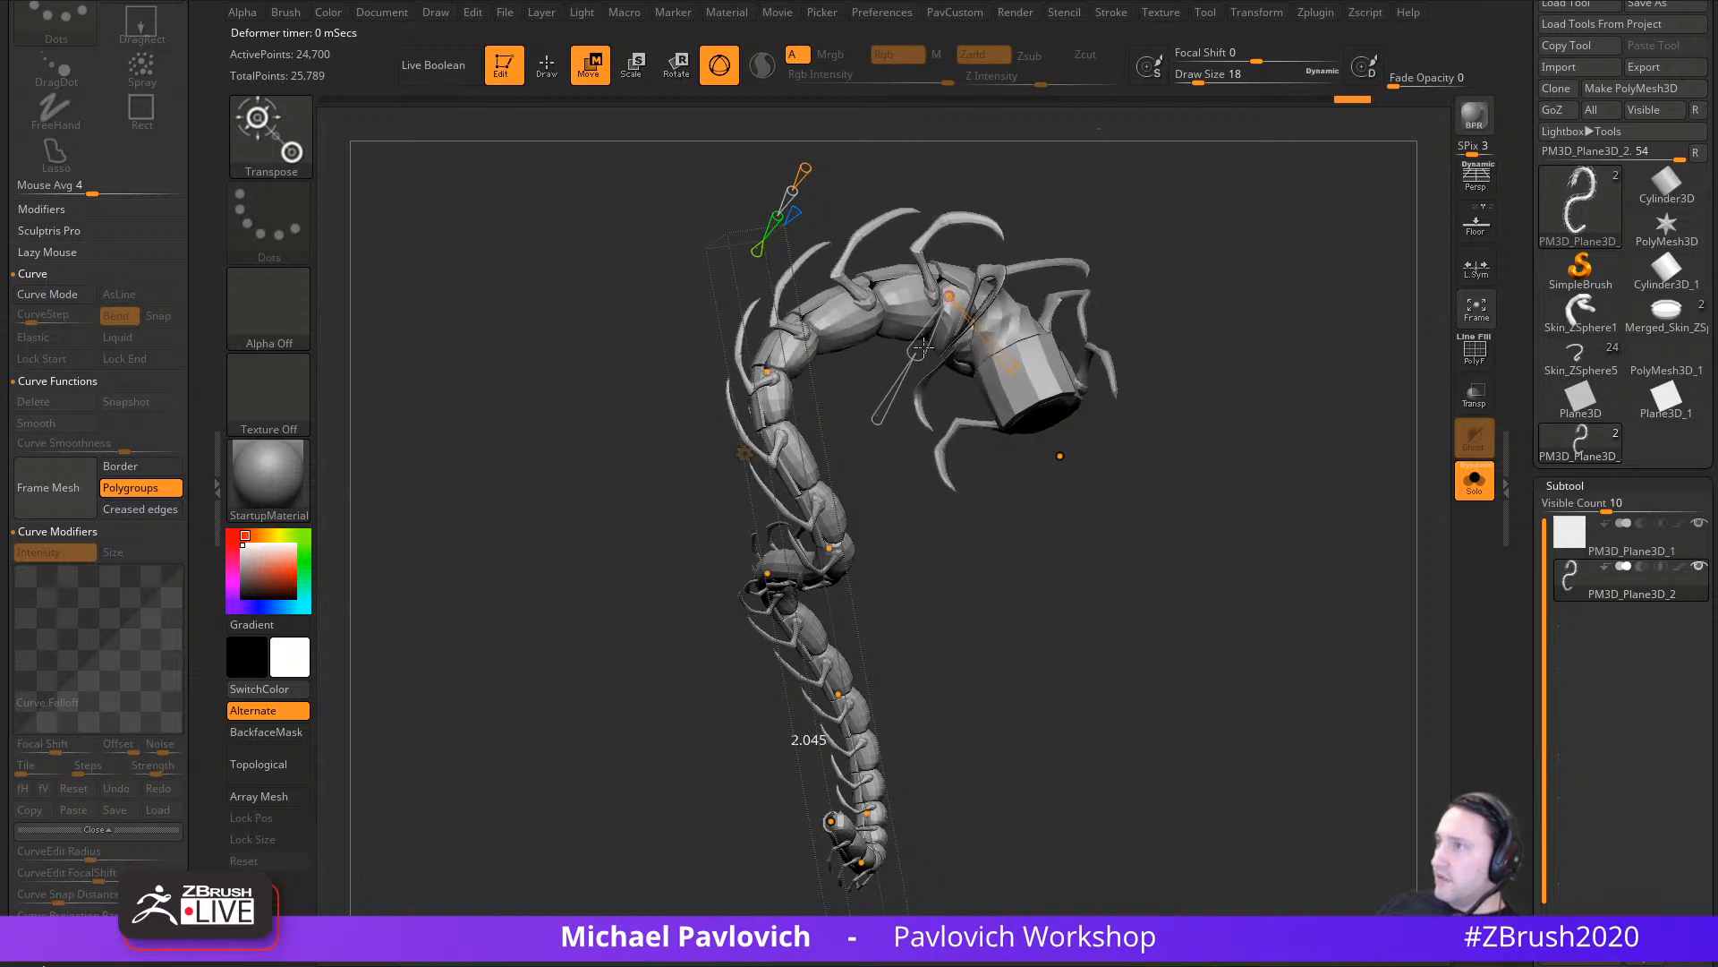
Step: Scale down the tail's end control point to taper the tail to a thin tip and select the head's end control point
alt+right_drag(945, 631, 867, 682)
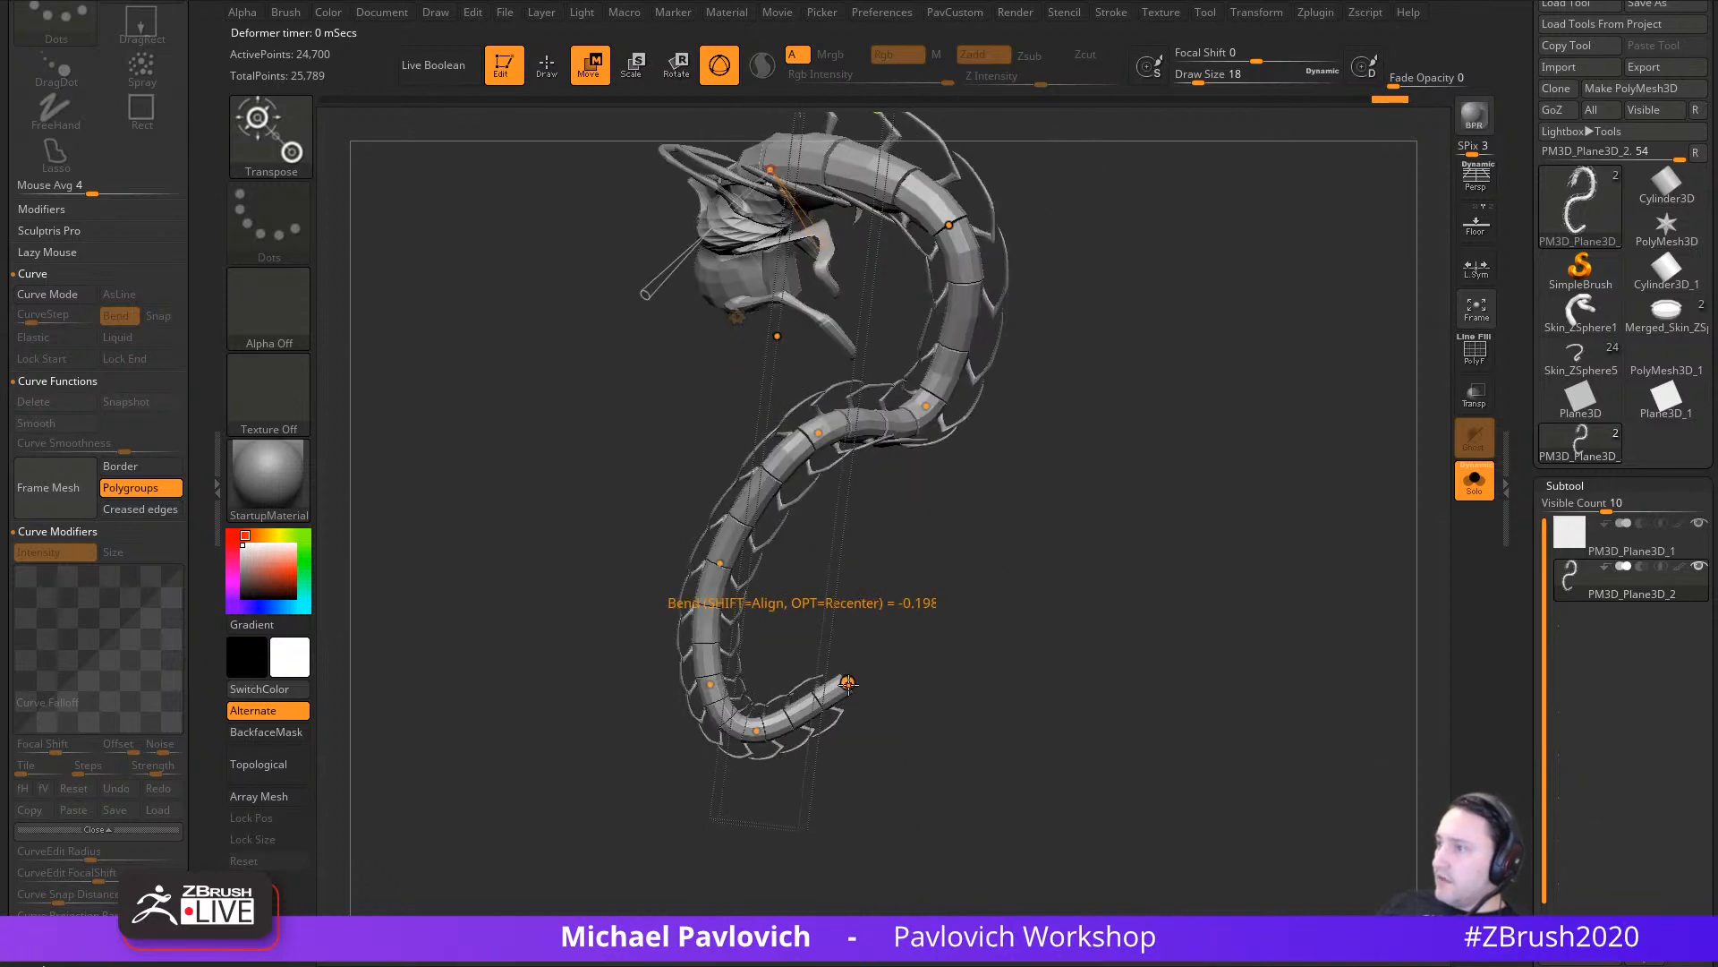
click(848, 682)
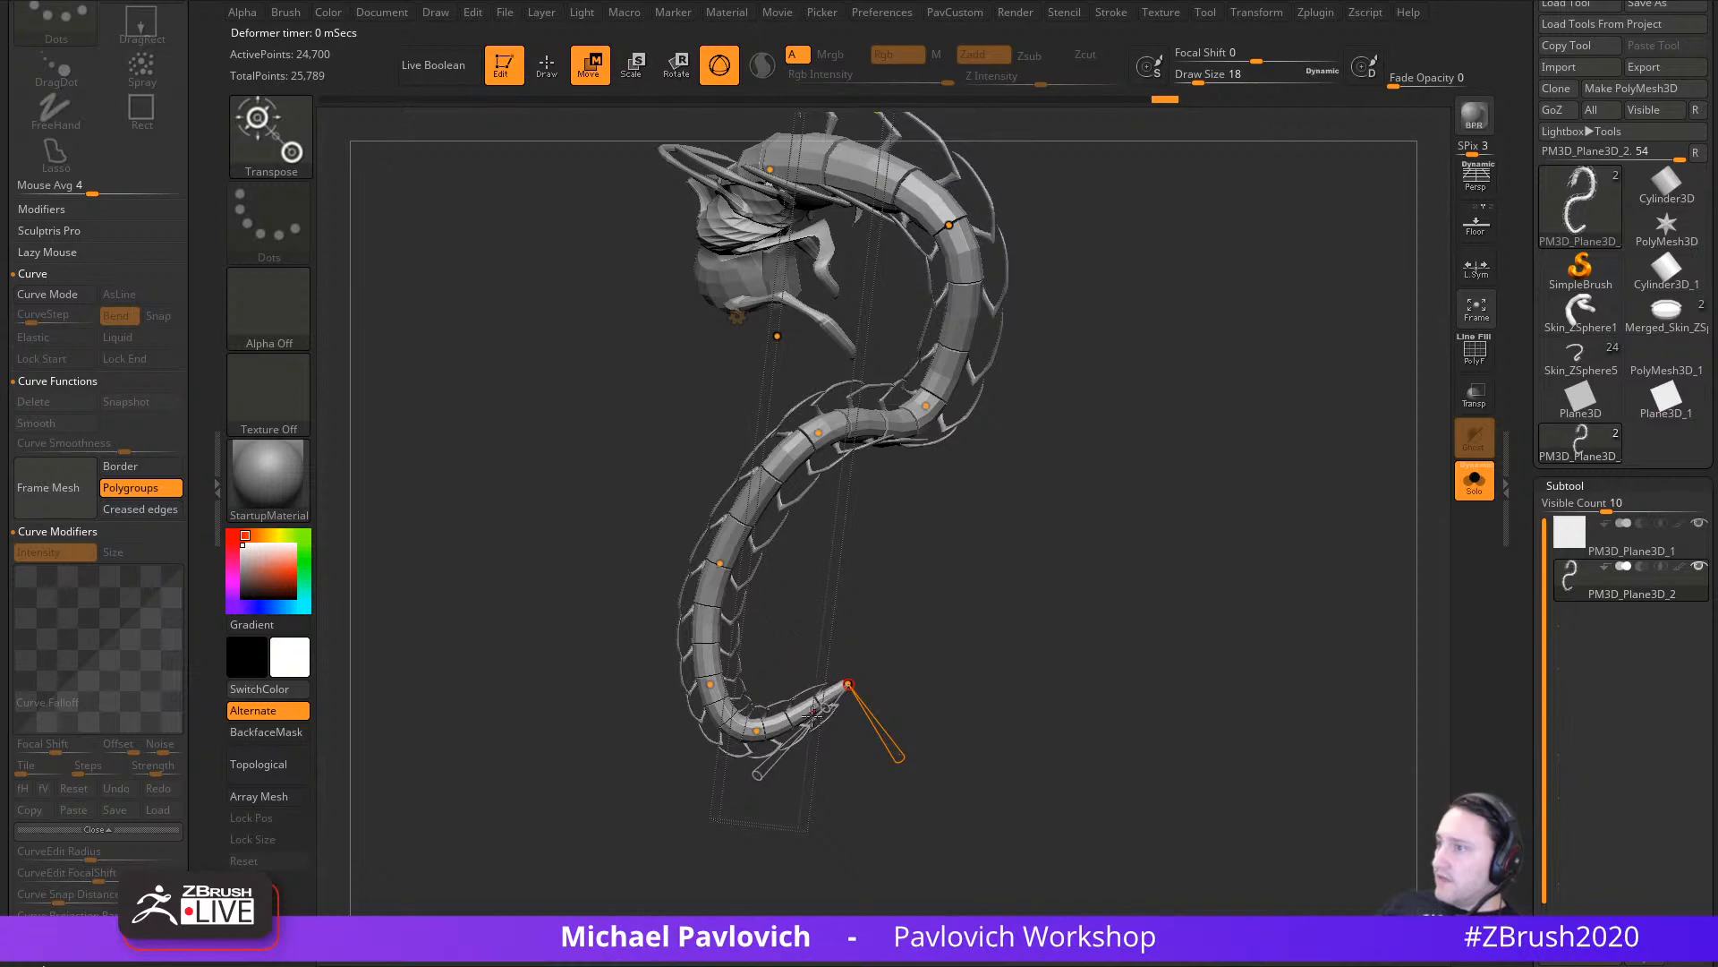
alt+right_drag(1007, 527, 961, 644)
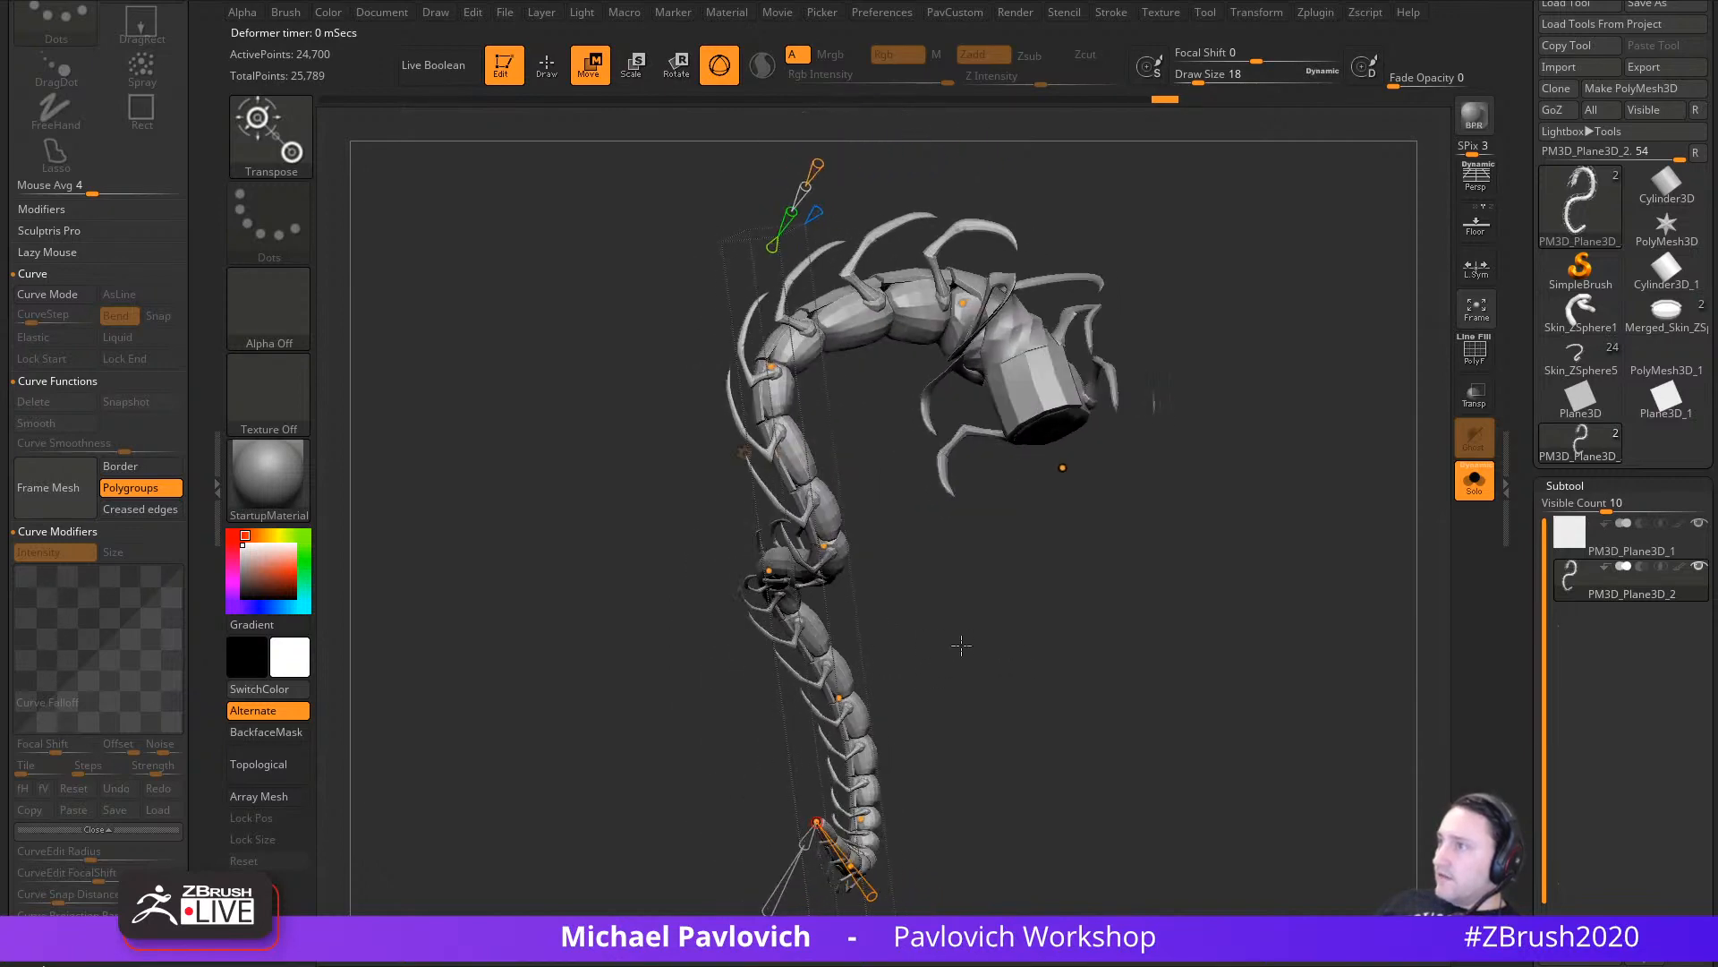
click(1062, 468)
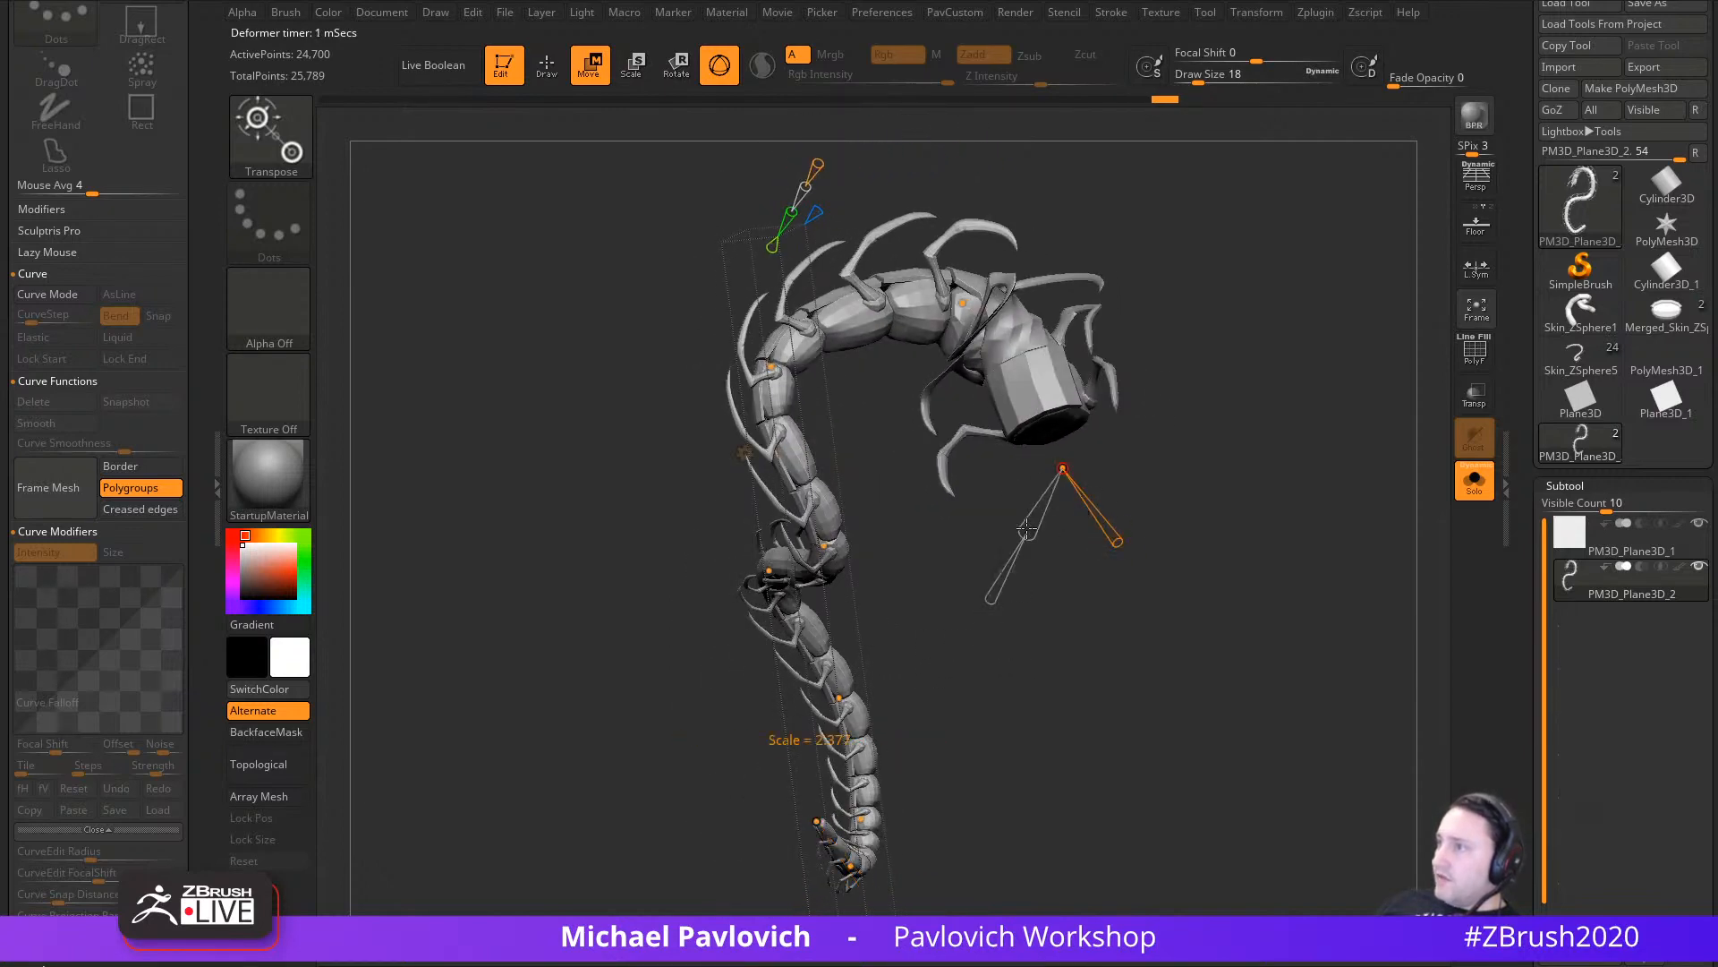
Step: Reduce the scale of the head's end control point, and twist and enlarge the body at the mid-body bend's control point
drag(1094, 542, 1062, 471)
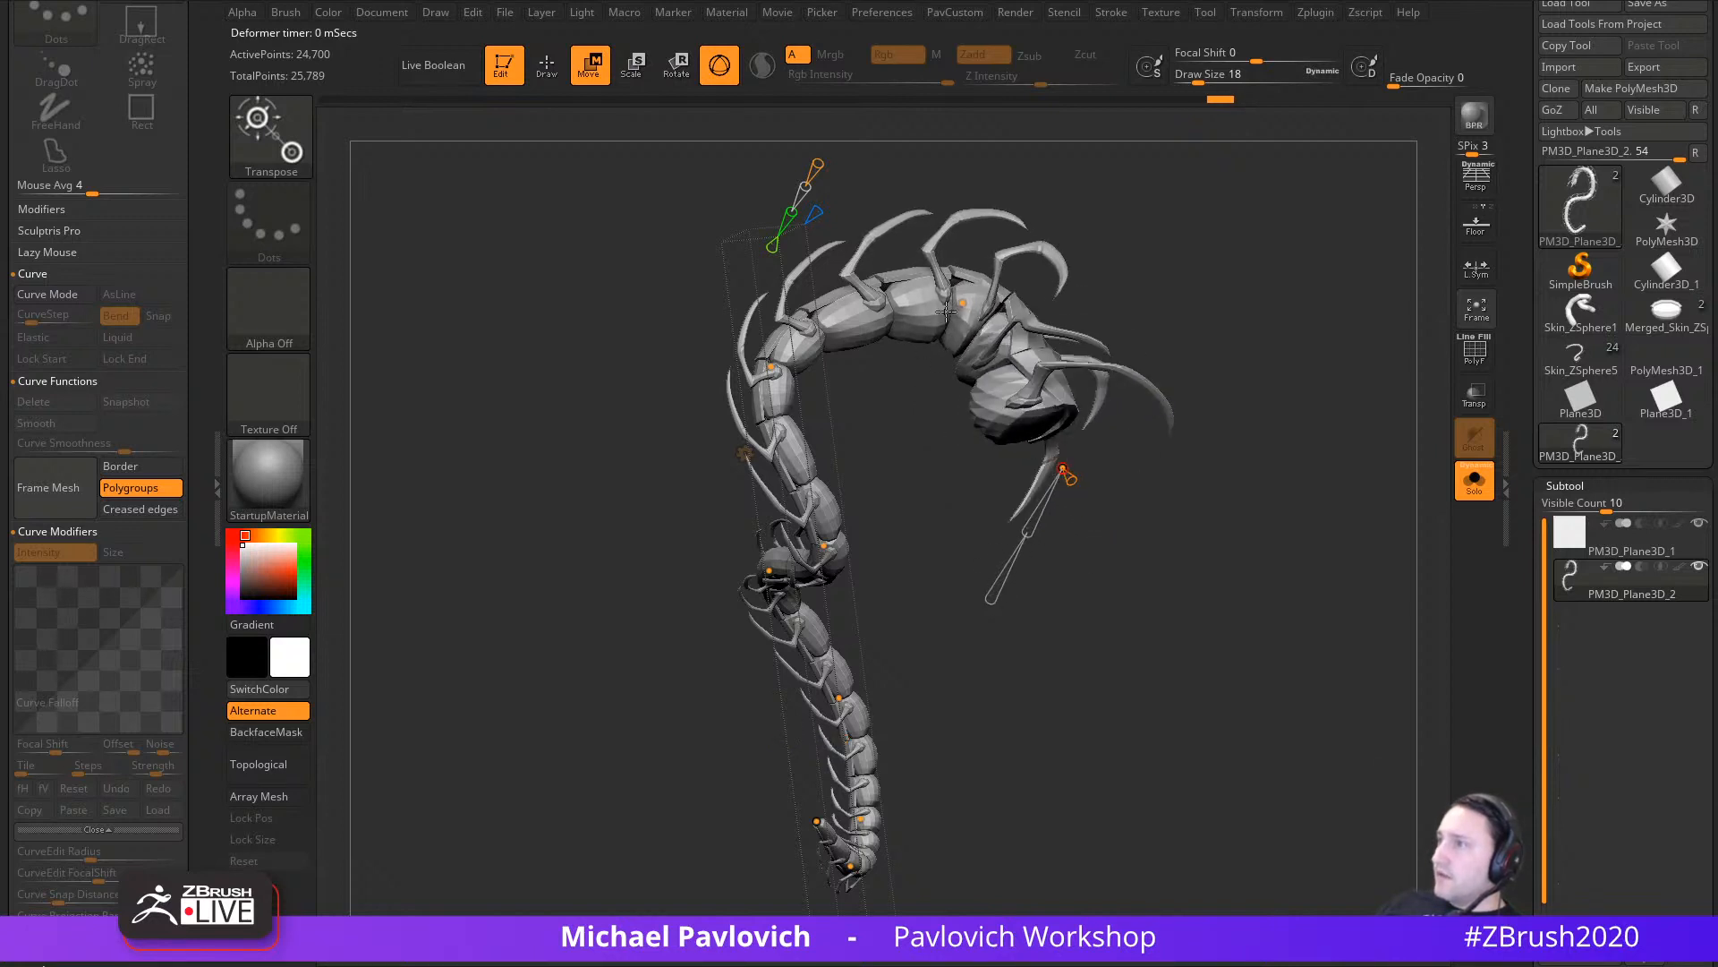
drag(910, 514, 1012, 546)
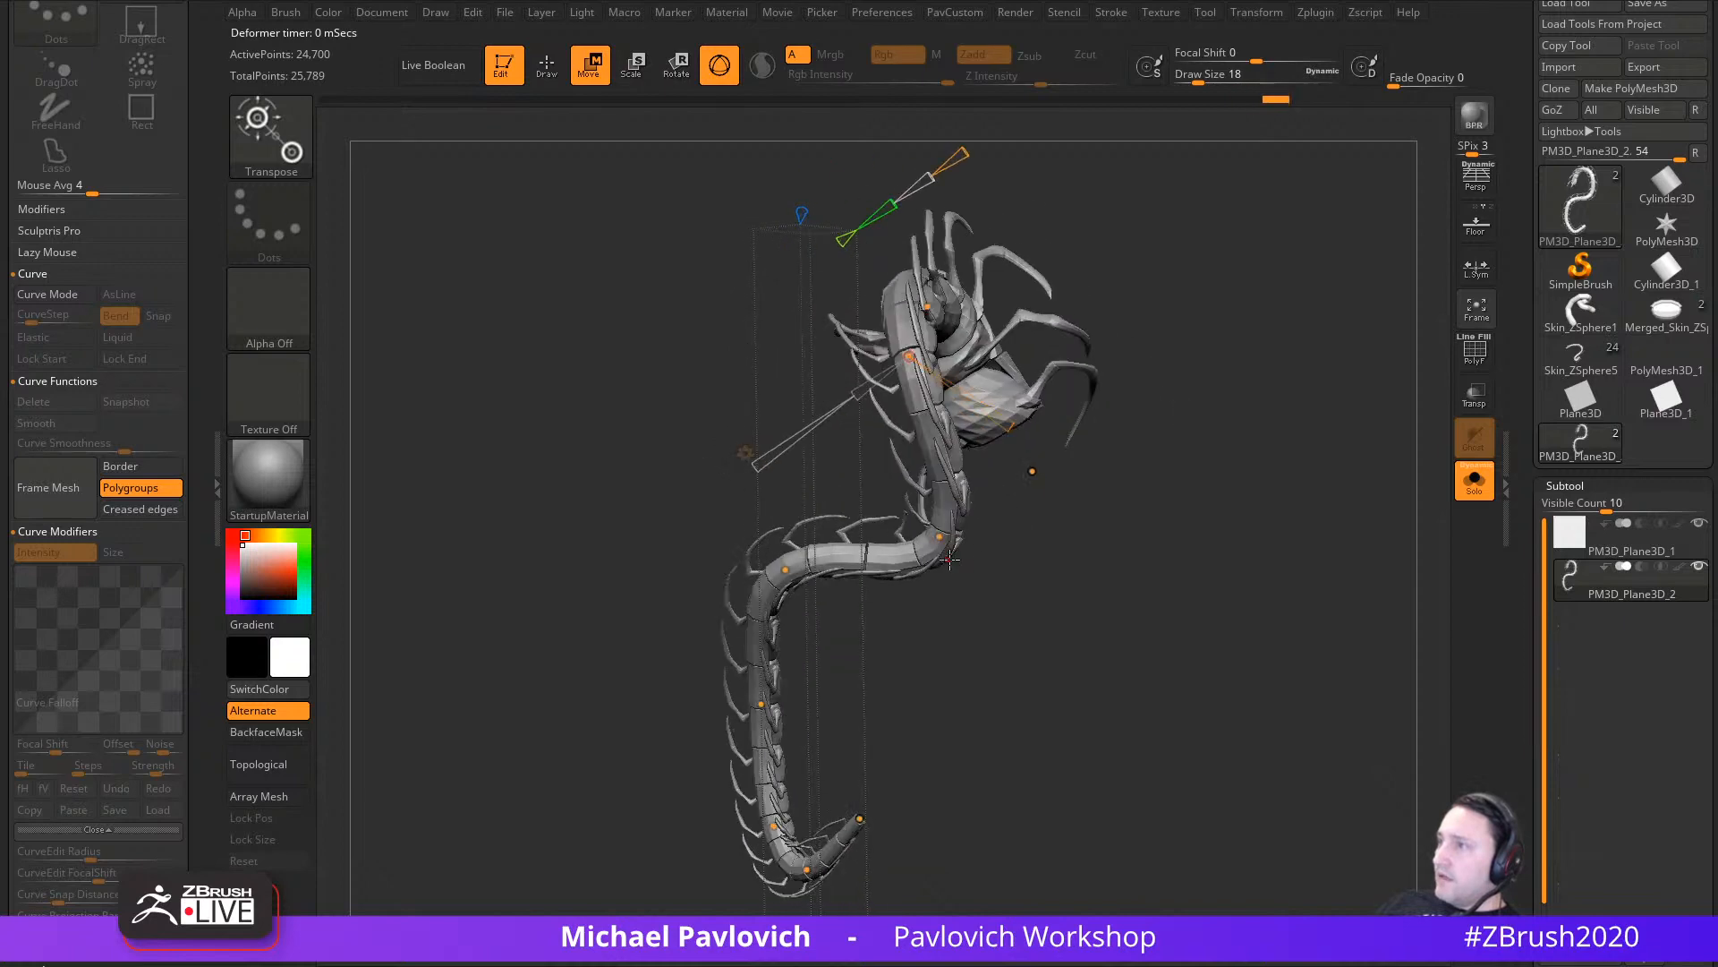
drag(1059, 602, 995, 594)
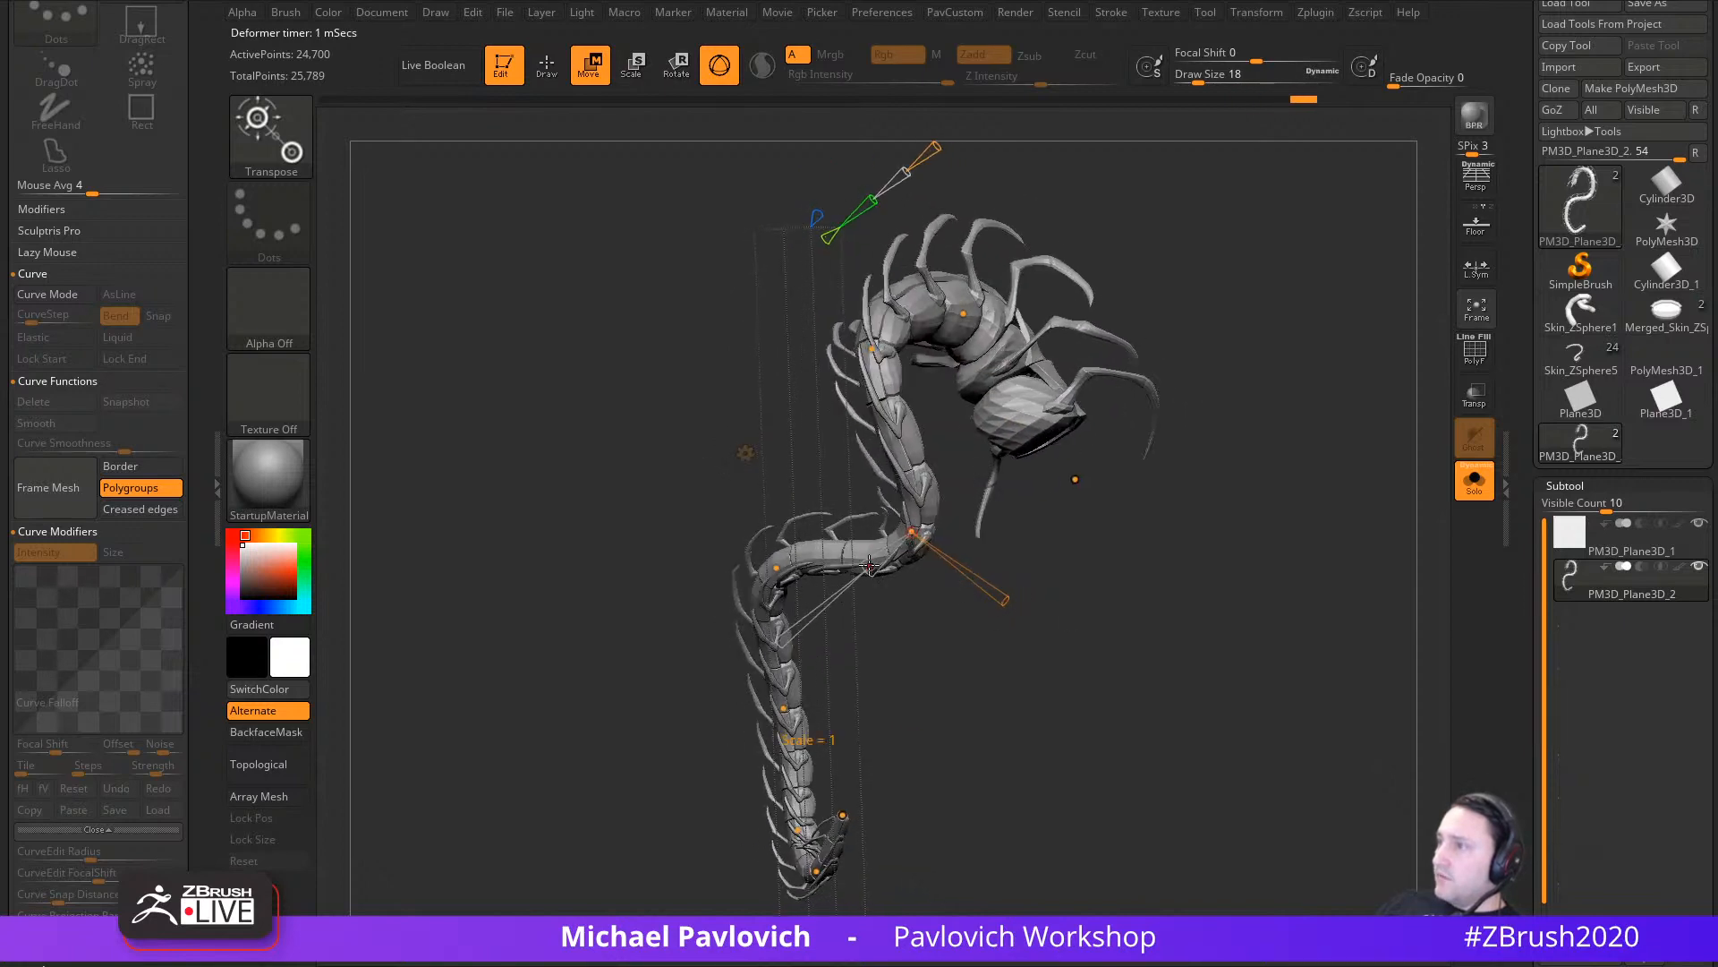
drag(787, 635, 835, 625)
drag(960, 598, 1041, 602)
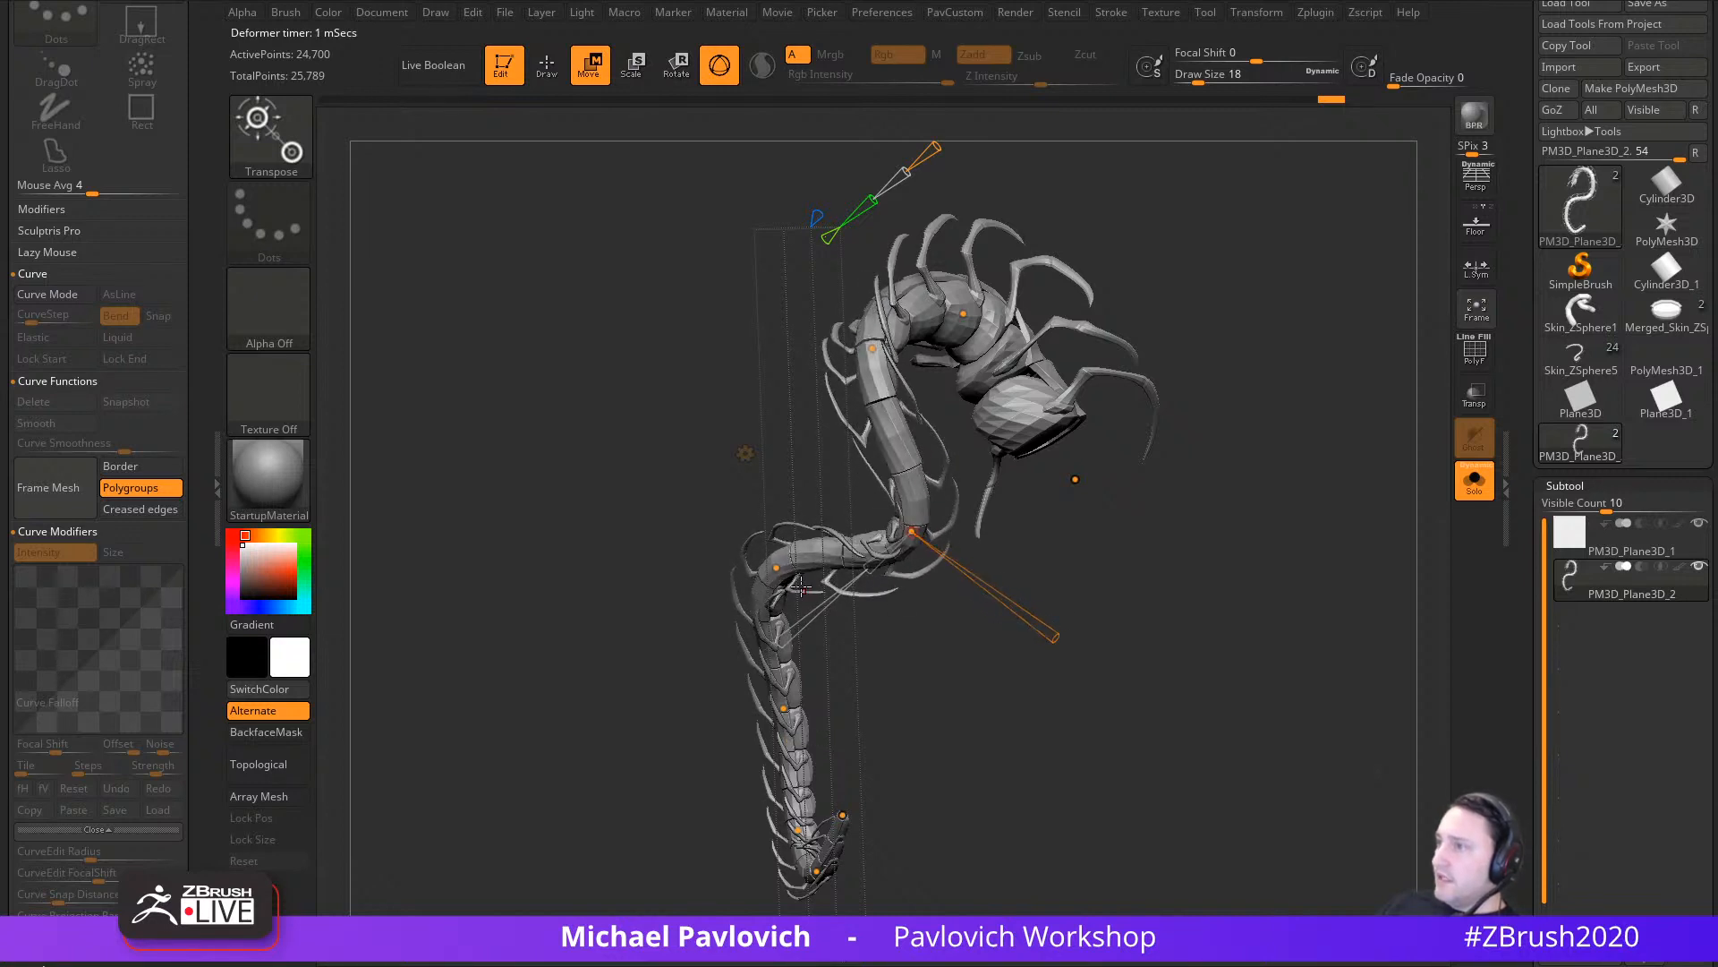
Step: Uncurl the tail by moving its end control point down and away from the body
drag(873, 633, 967, 729)
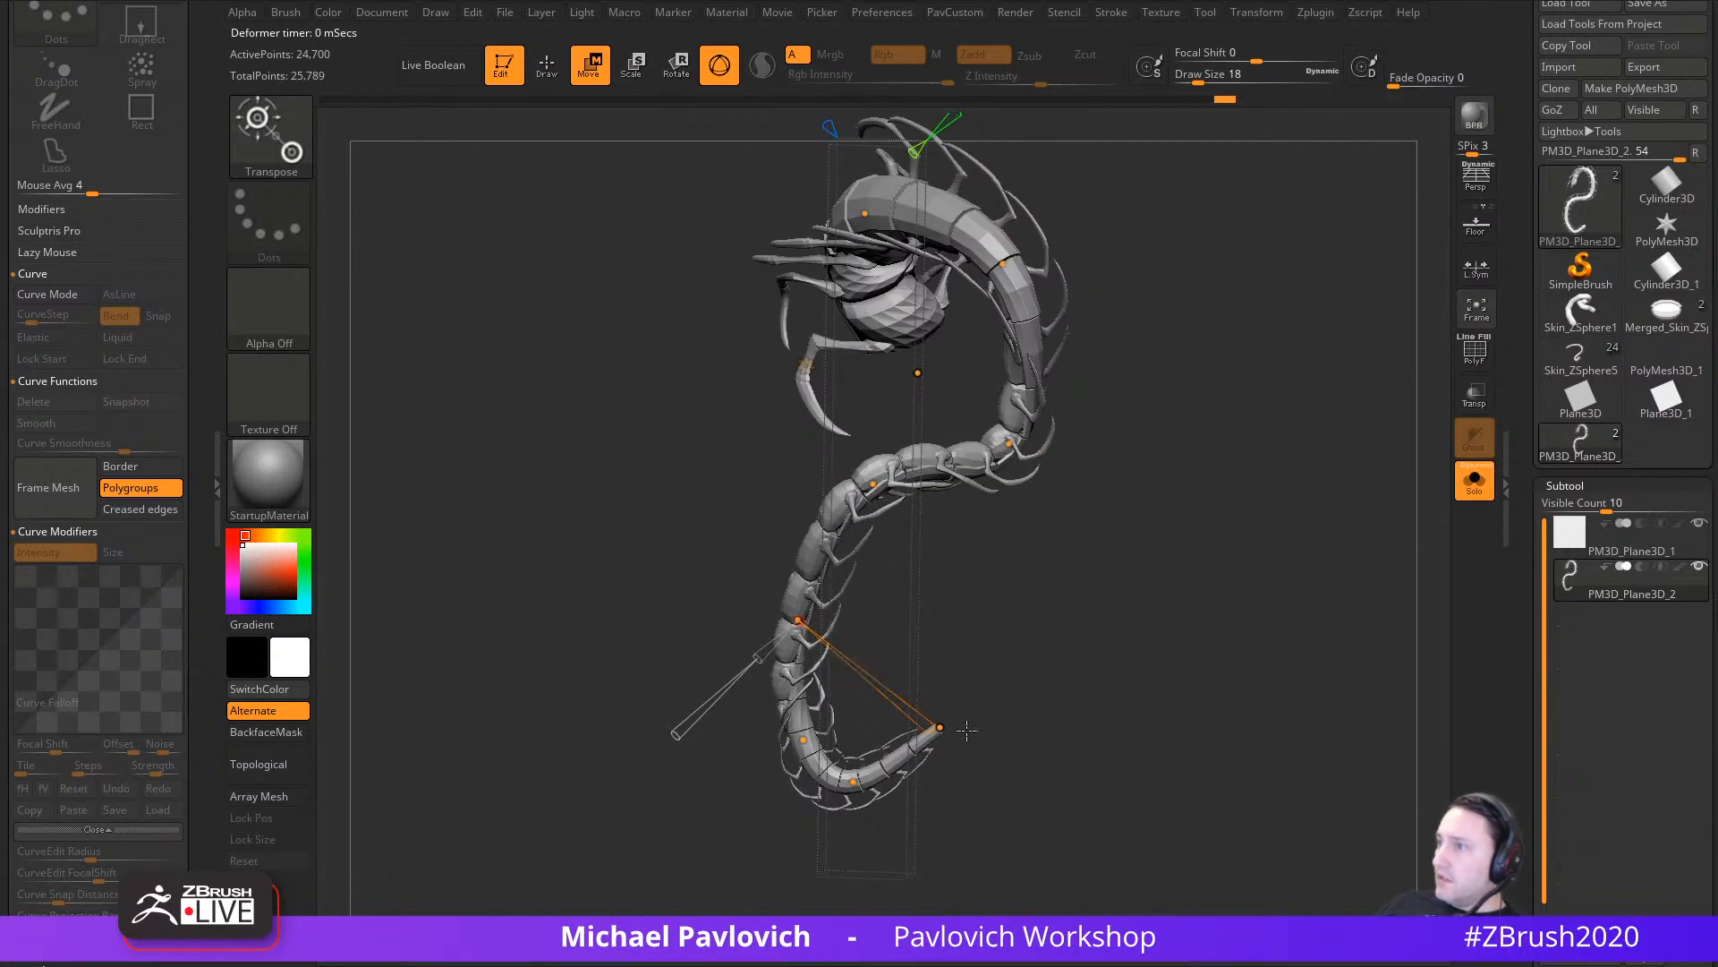
drag(817, 739, 1049, 883)
drag(940, 728, 1111, 830)
drag(940, 730, 956, 850)
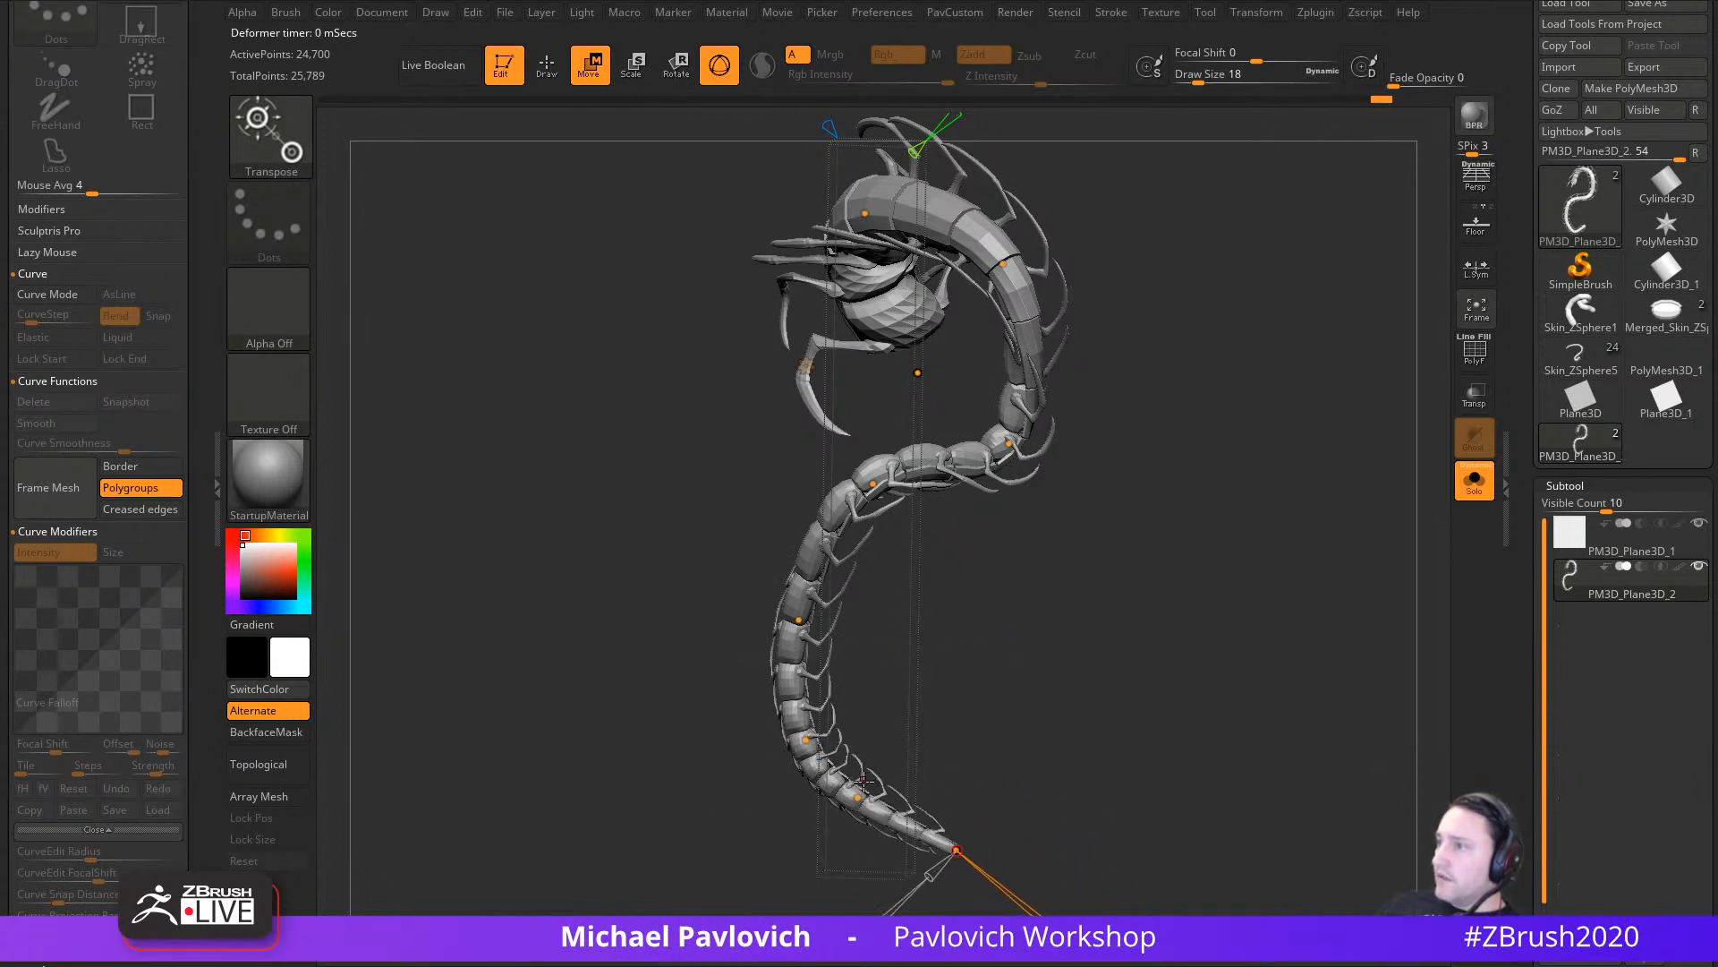
Step: Shift the two lower-body control points to smooth the curve into the tail, and return to Draw mode
drag(808, 734, 817, 711)
drag(798, 619, 822, 621)
drag(928, 607, 1155, 660)
drag(1068, 457, 1165, 463)
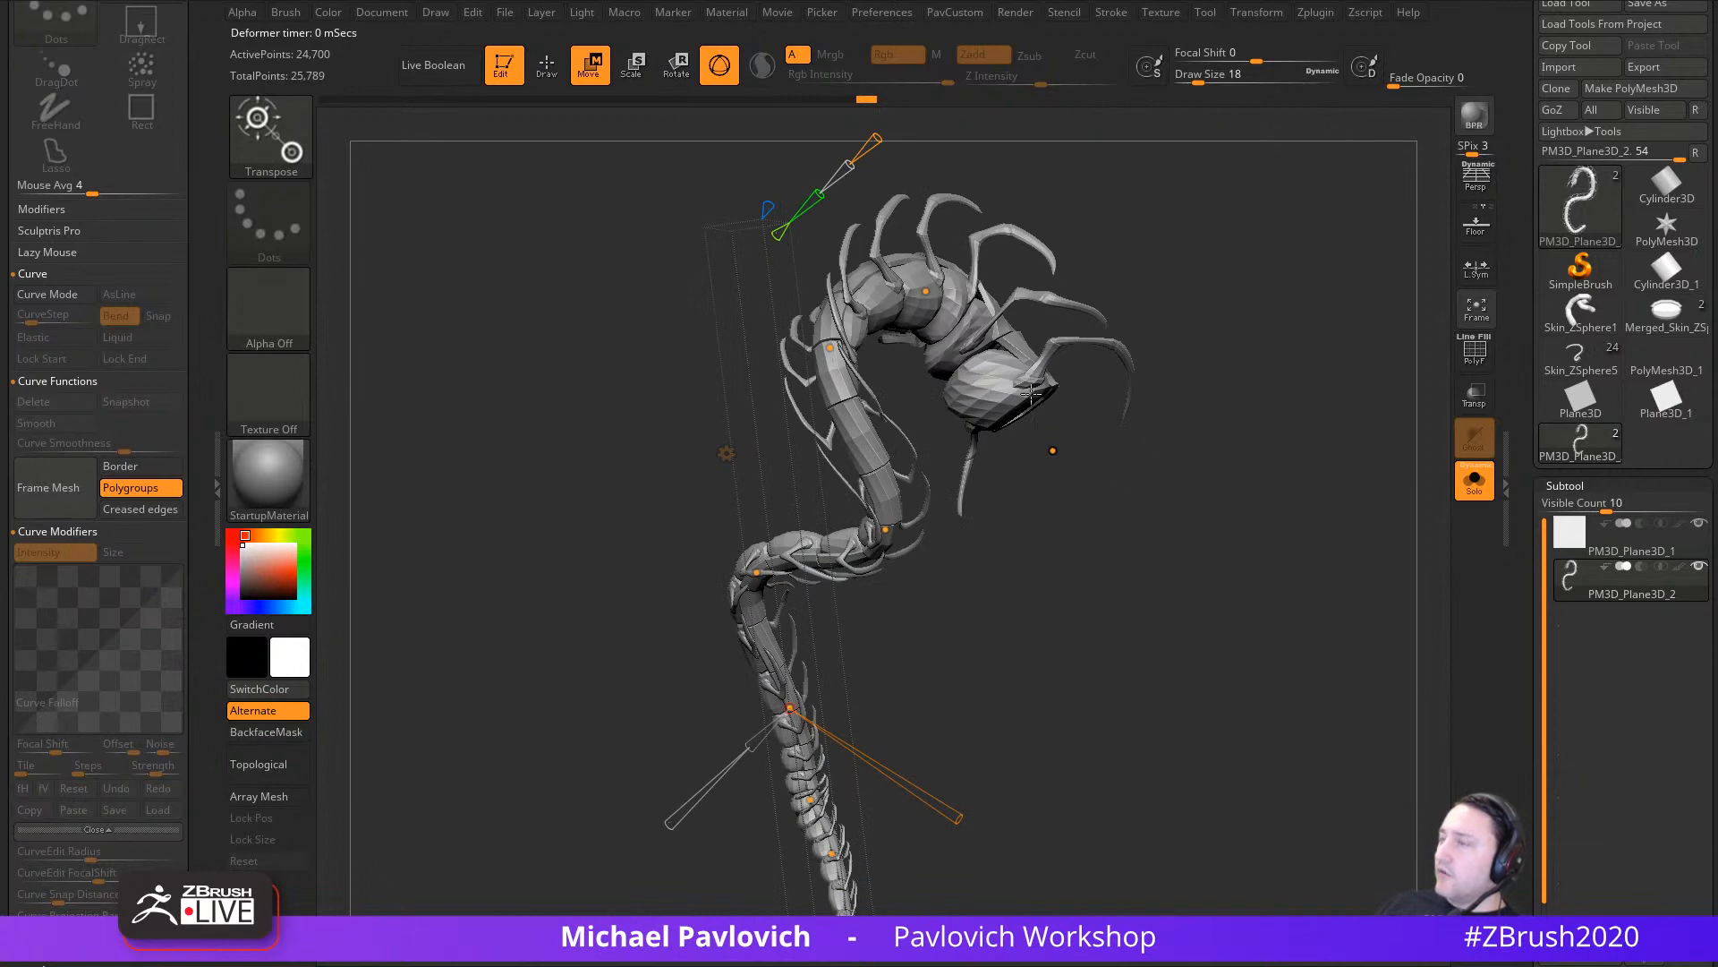
mouse_move(1166, 649)
mouse_down()
mouse_move(1189, 602)
mouse_move(1017, 602)
mouse_move(944, 626)
mouse_move(1178, 611)
mouse_move(1232, 571)
mouse_move(1211, 576)
mouse_move(1209, 621)
mouse_move(958, 630)
mouse_move(857, 674)
mouse_up()
key(q)
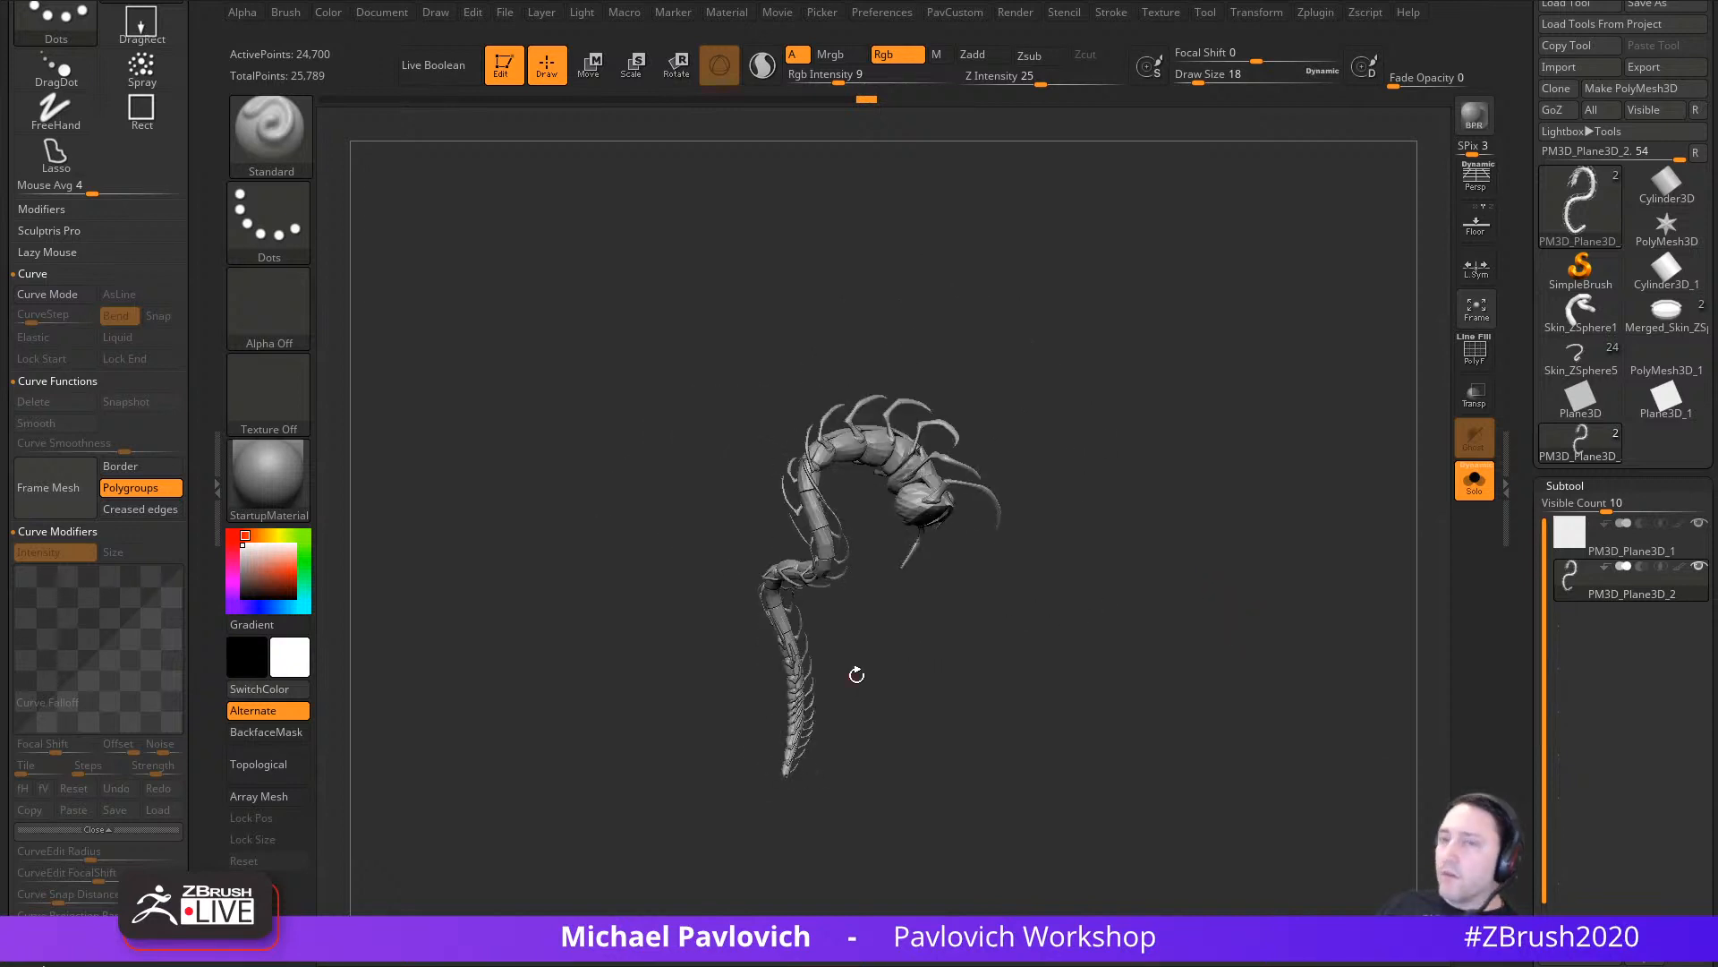
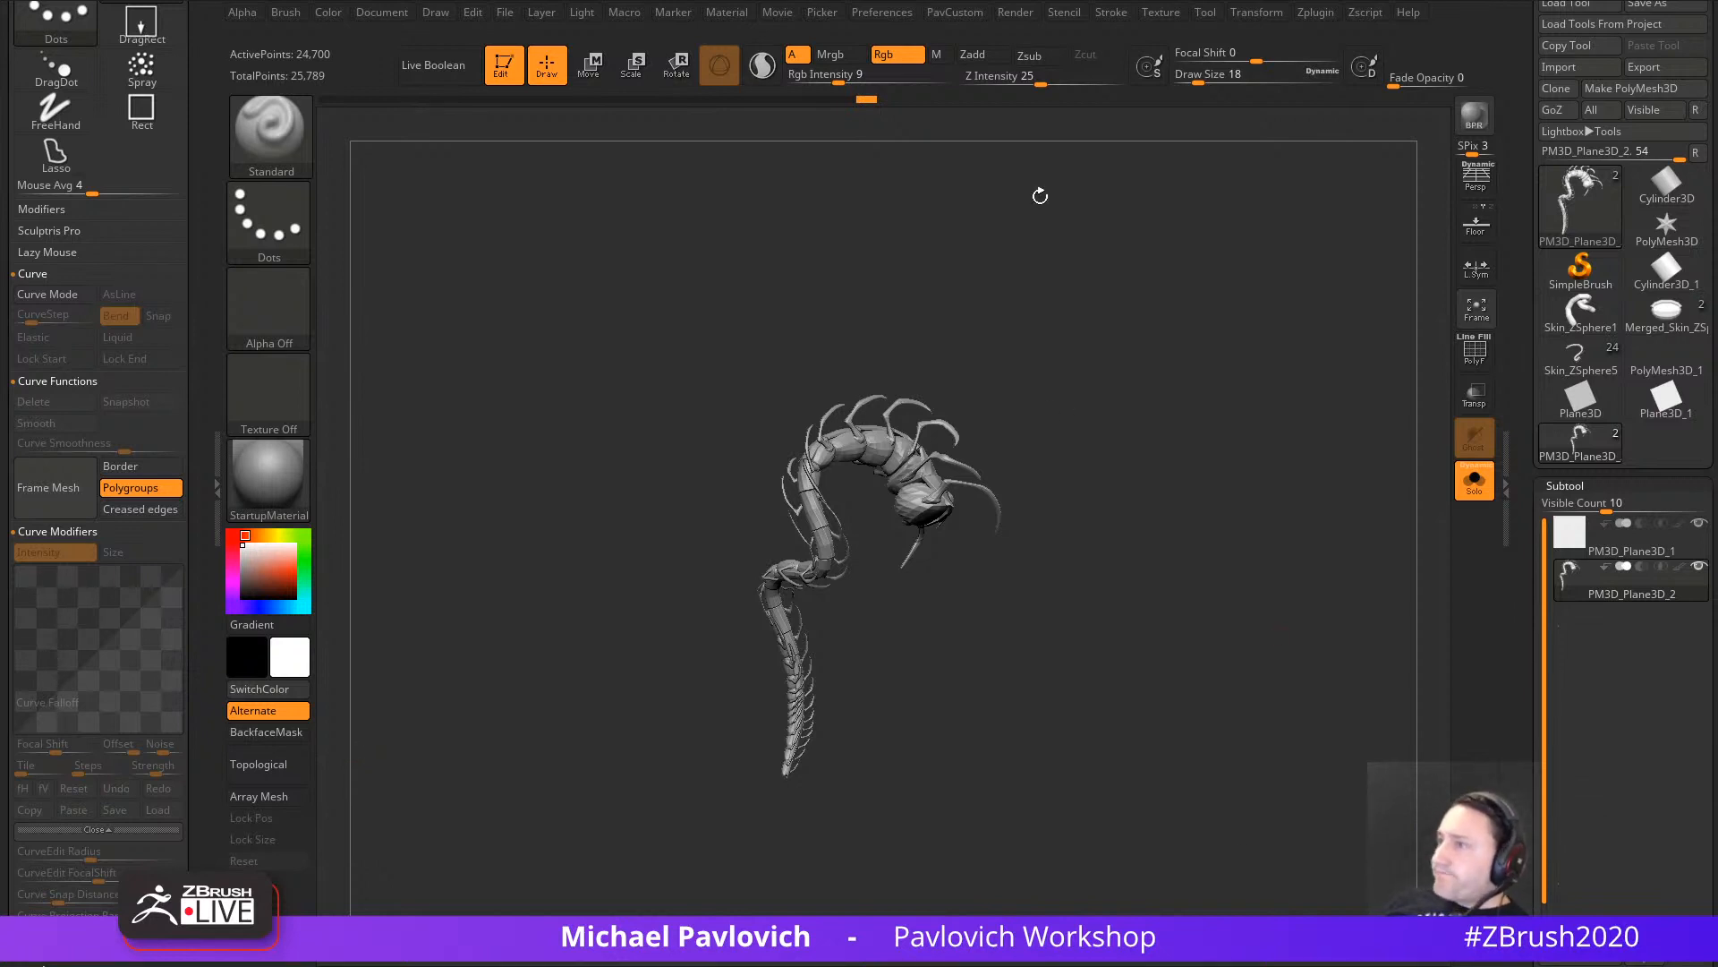
Step: Set the brush draw size to 39
drag(1257, 439, 1209, 440)
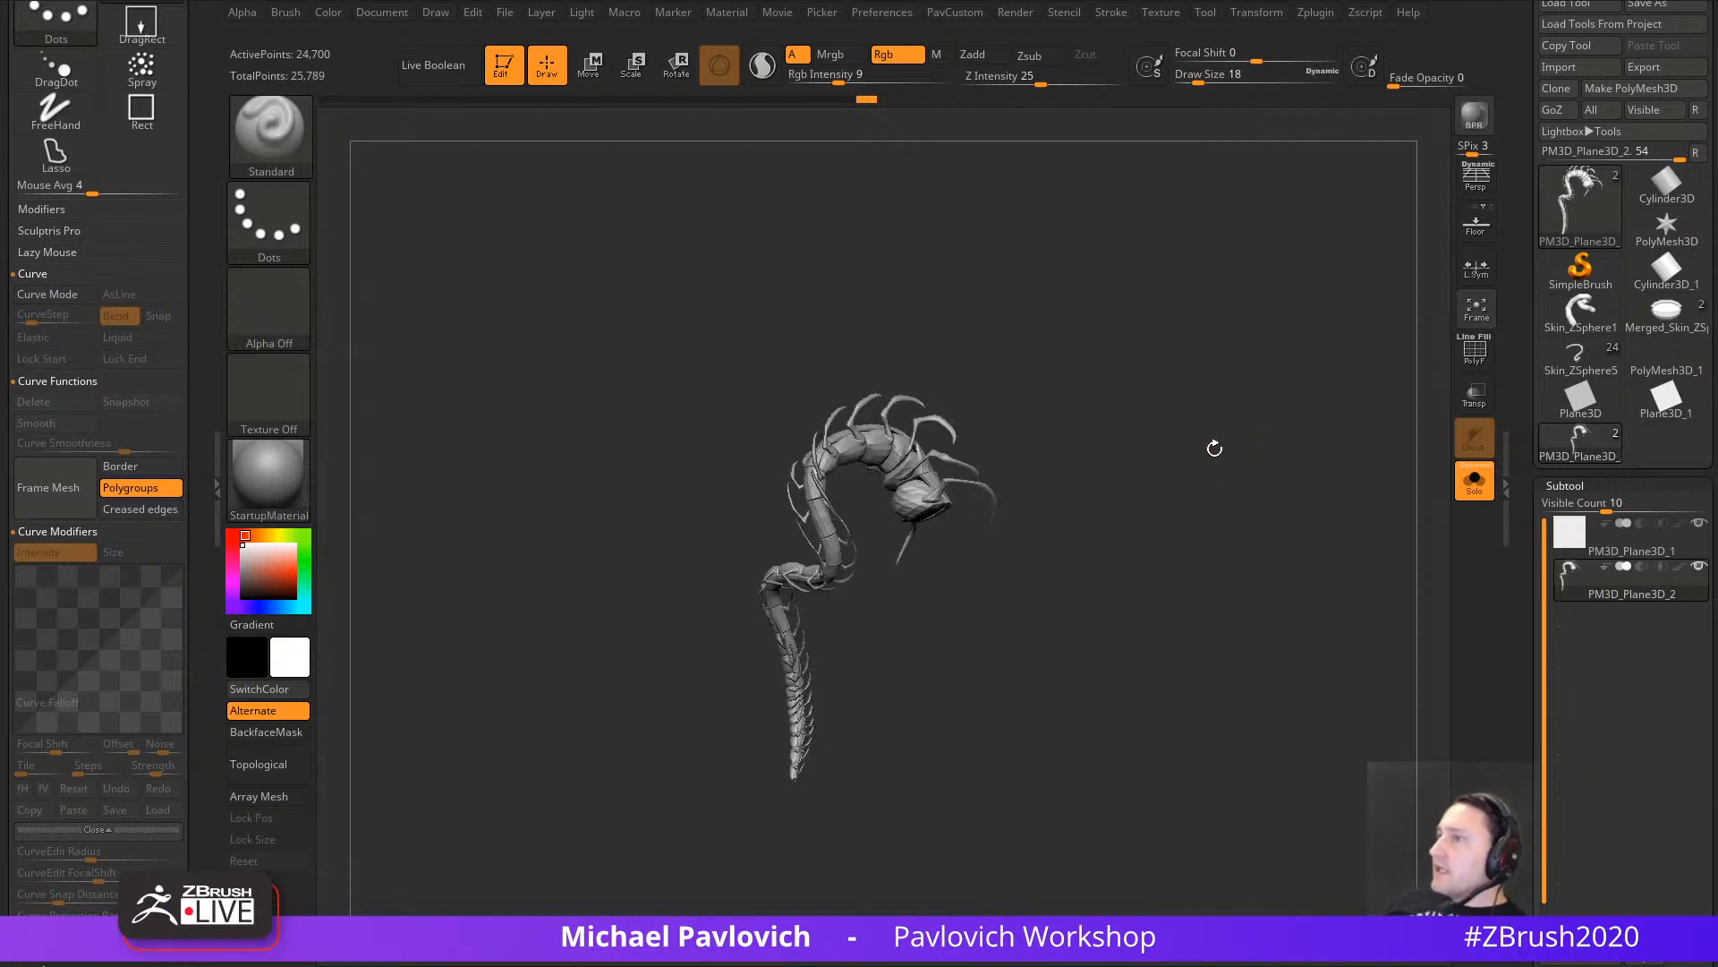
key(s)
click(1250, 446)
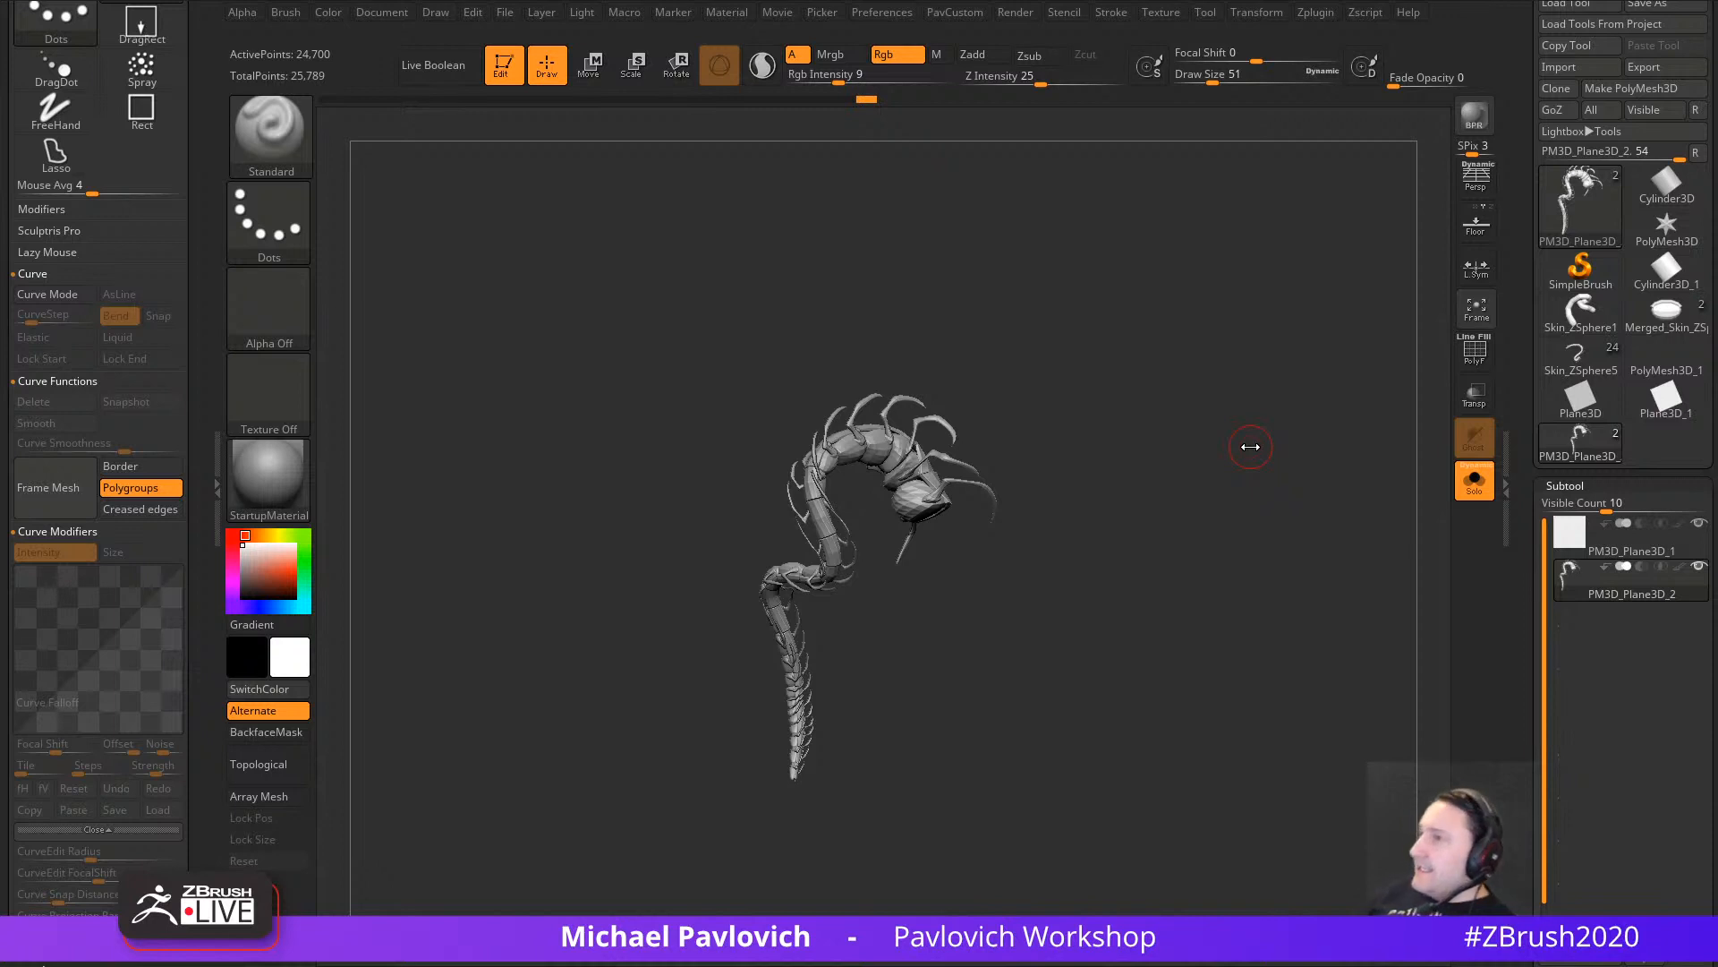
drag(1153, 396, 1141, 456)
key(s)
mouse_move(1141, 456)
mouse_down()
mouse_move(1140, 483)
mouse_move(1168, 453)
mouse_move(1183, 486)
mouse_move(1145, 431)
mouse_up()
key(s)
click(1169, 487)
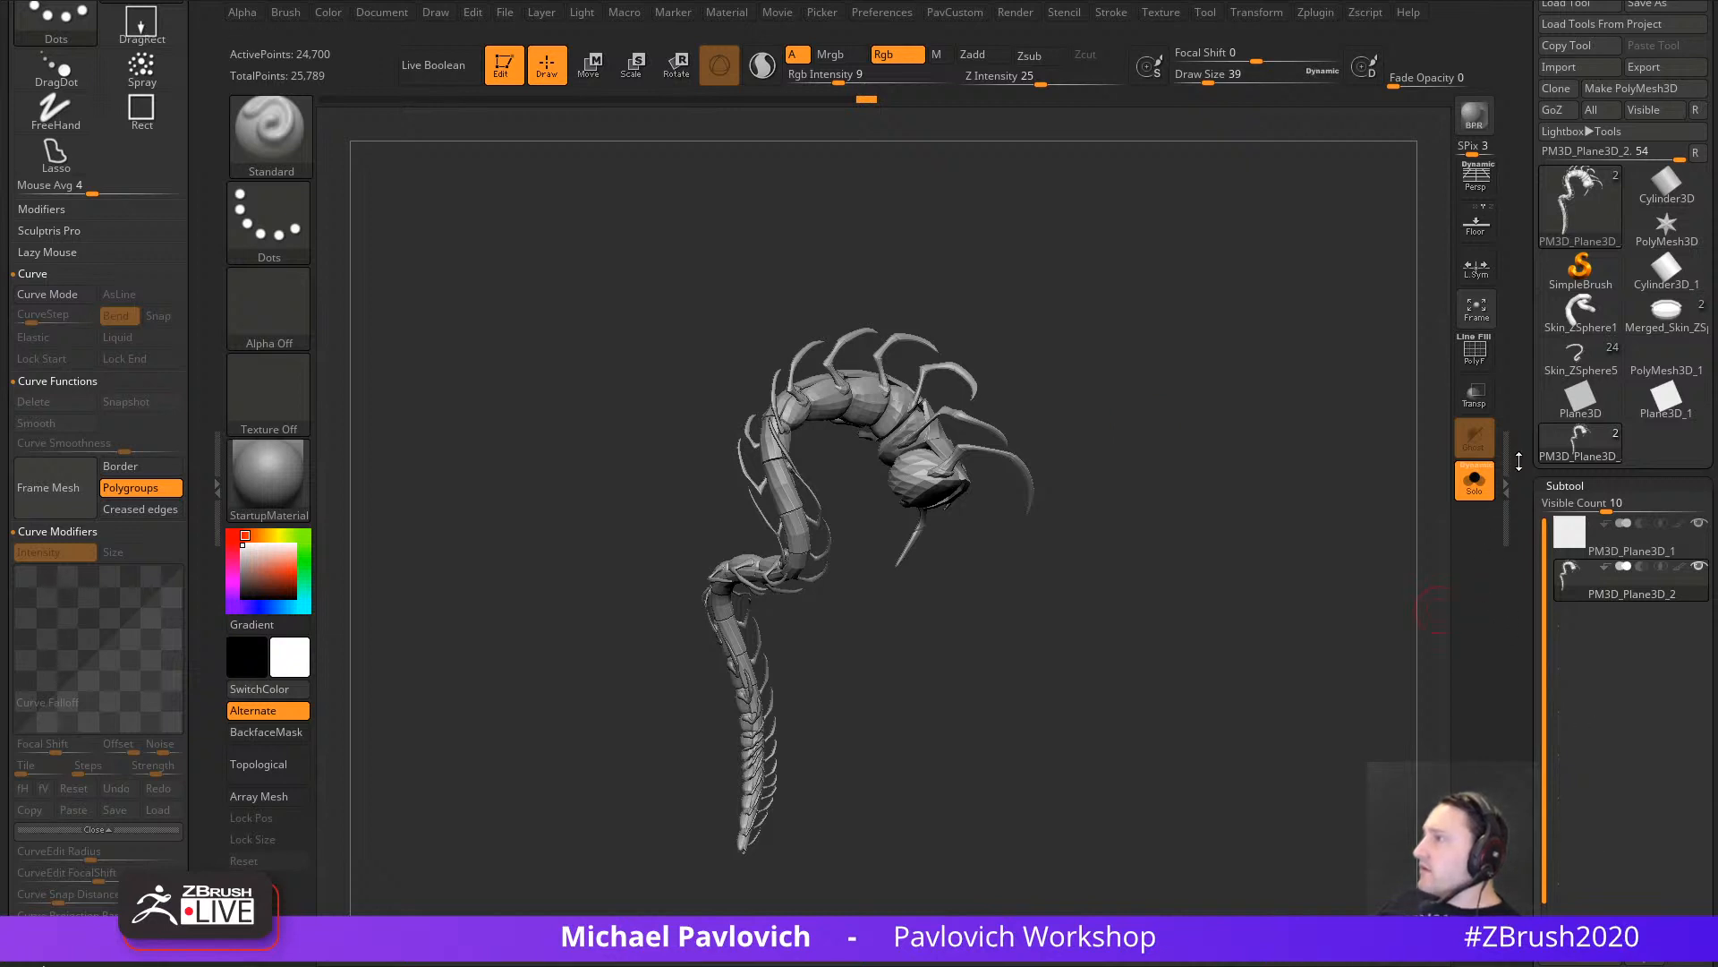
drag(1518, 472, 1506, 571)
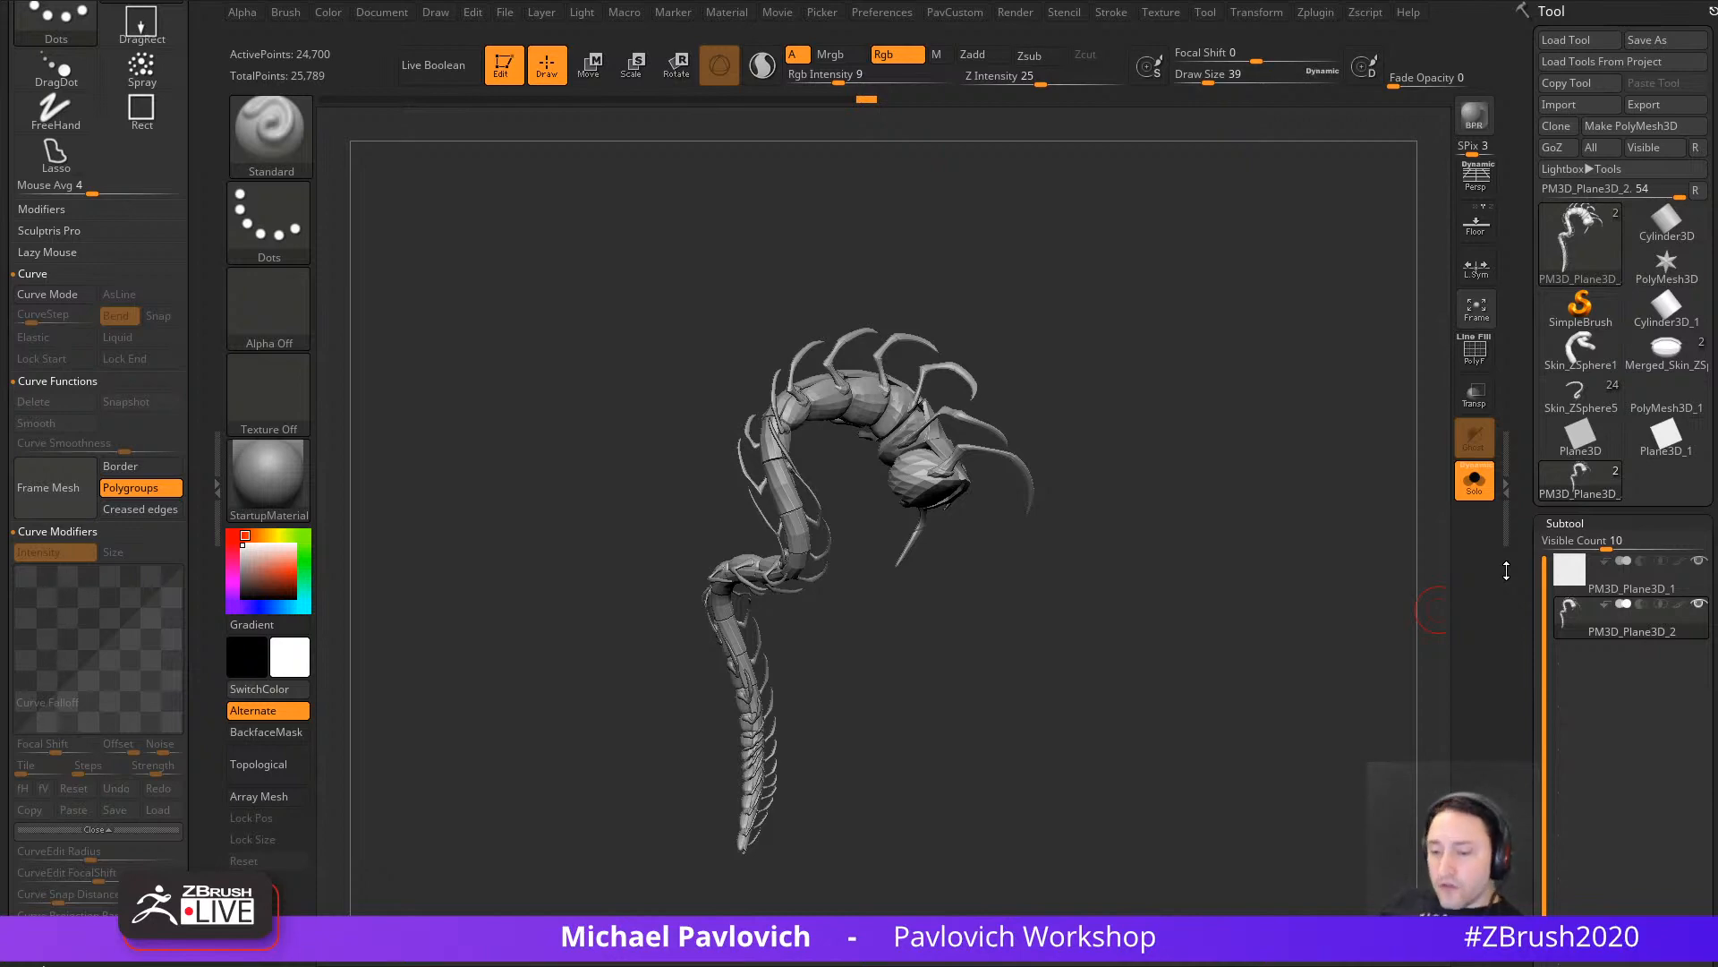
Step: Switch to the browser and search the Pixologic ZBrush YouTube channel for "3d print" videos, looking through the results
drag(1701, 909, 1253, 20)
click(605, 608)
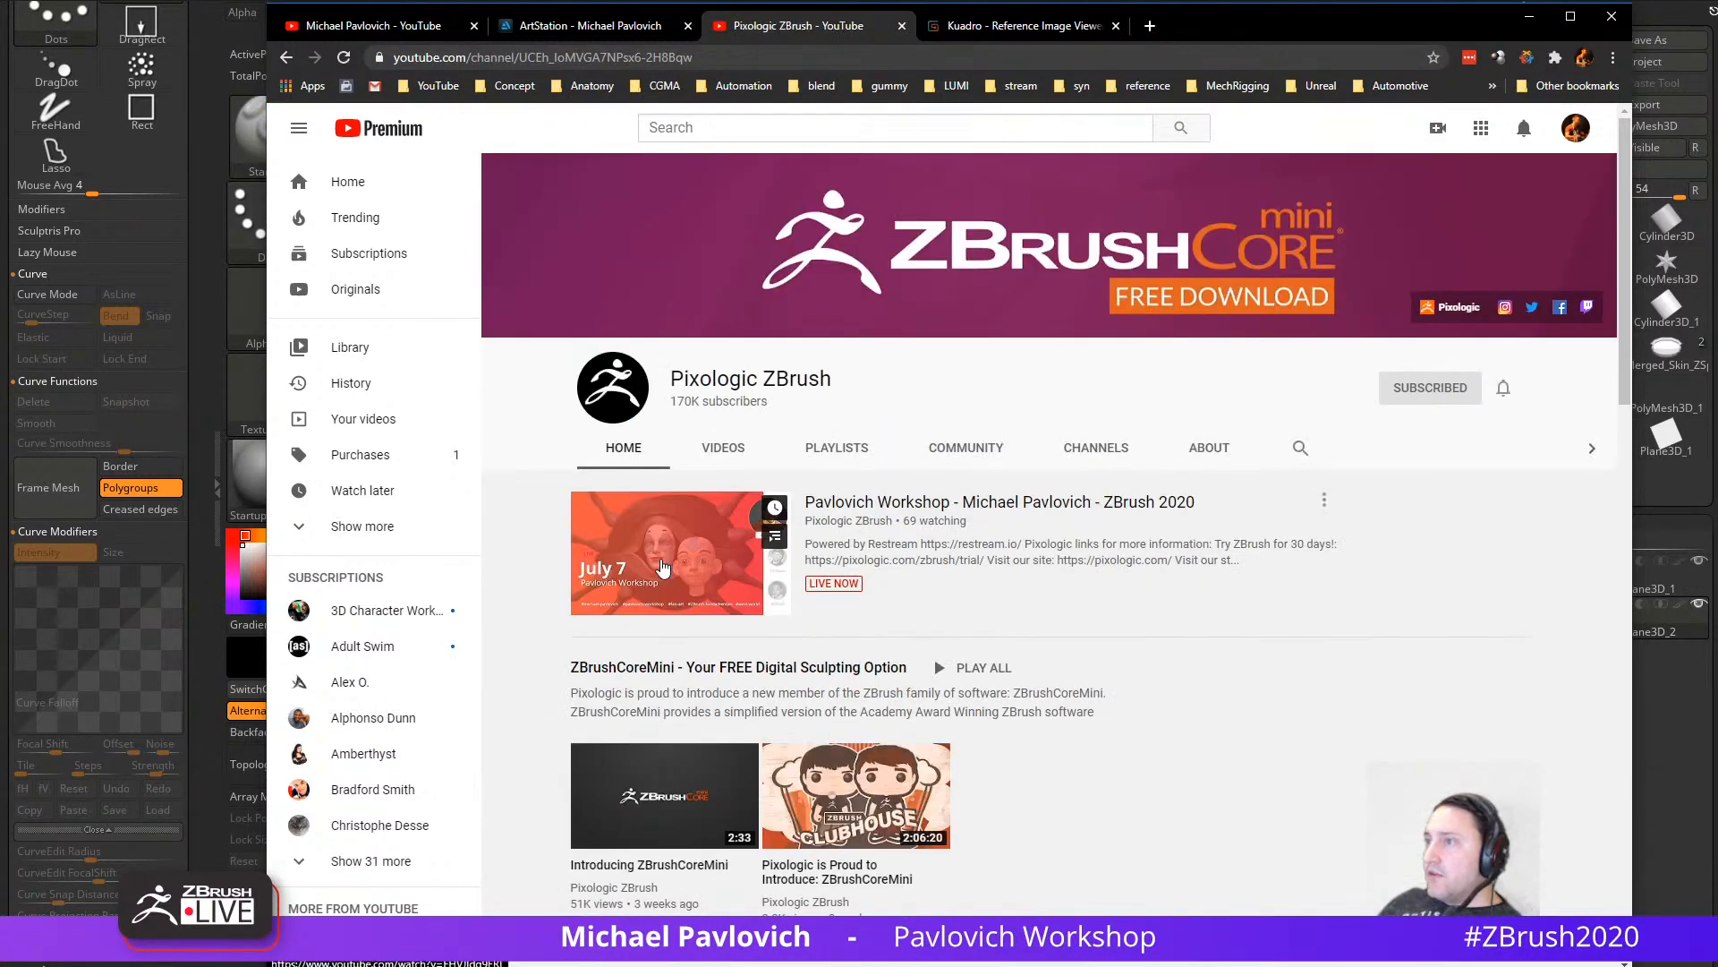
click(719, 452)
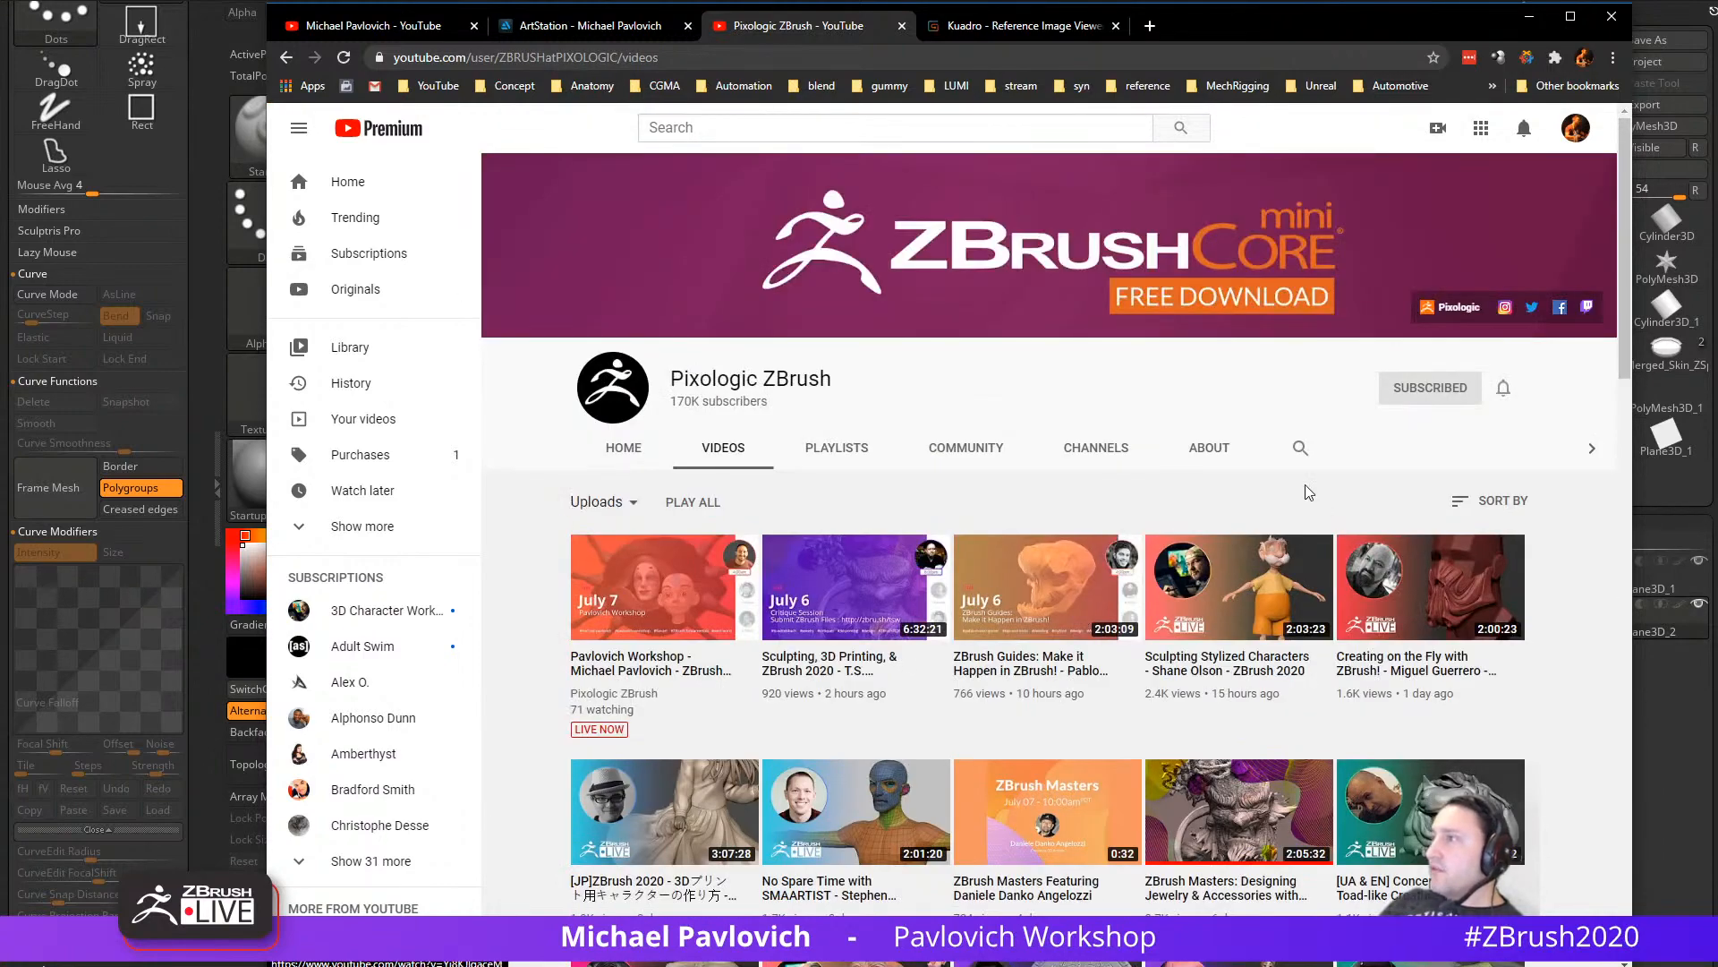
click(1299, 449)
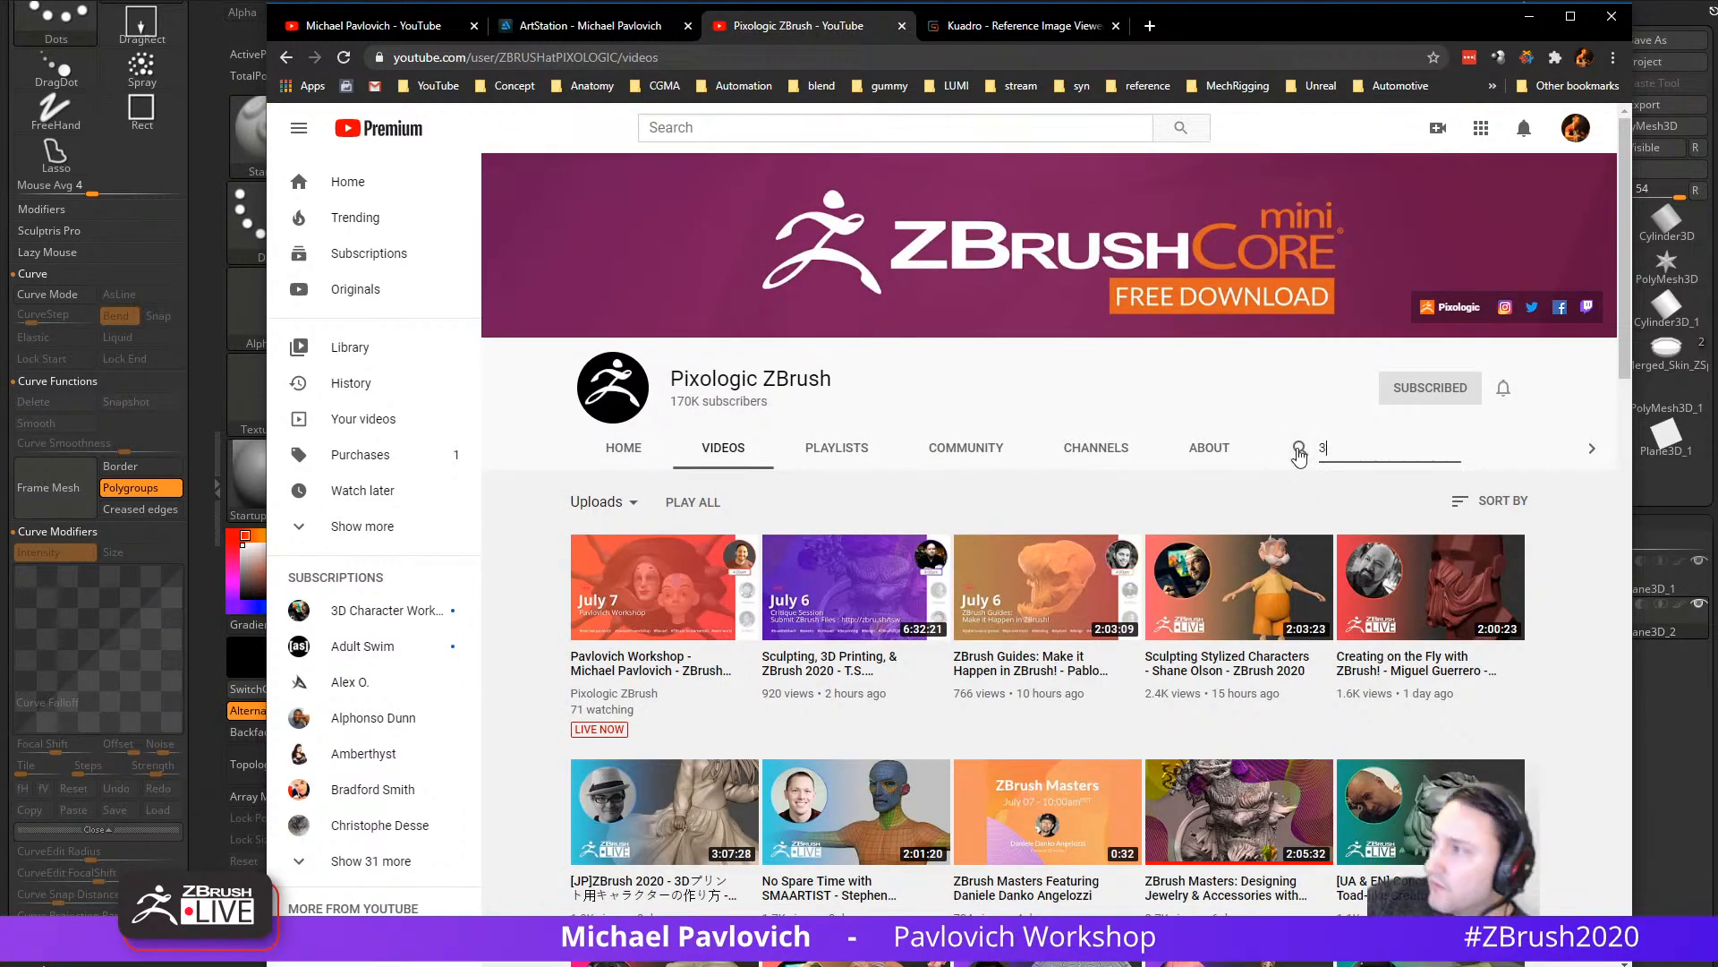
key(Return)
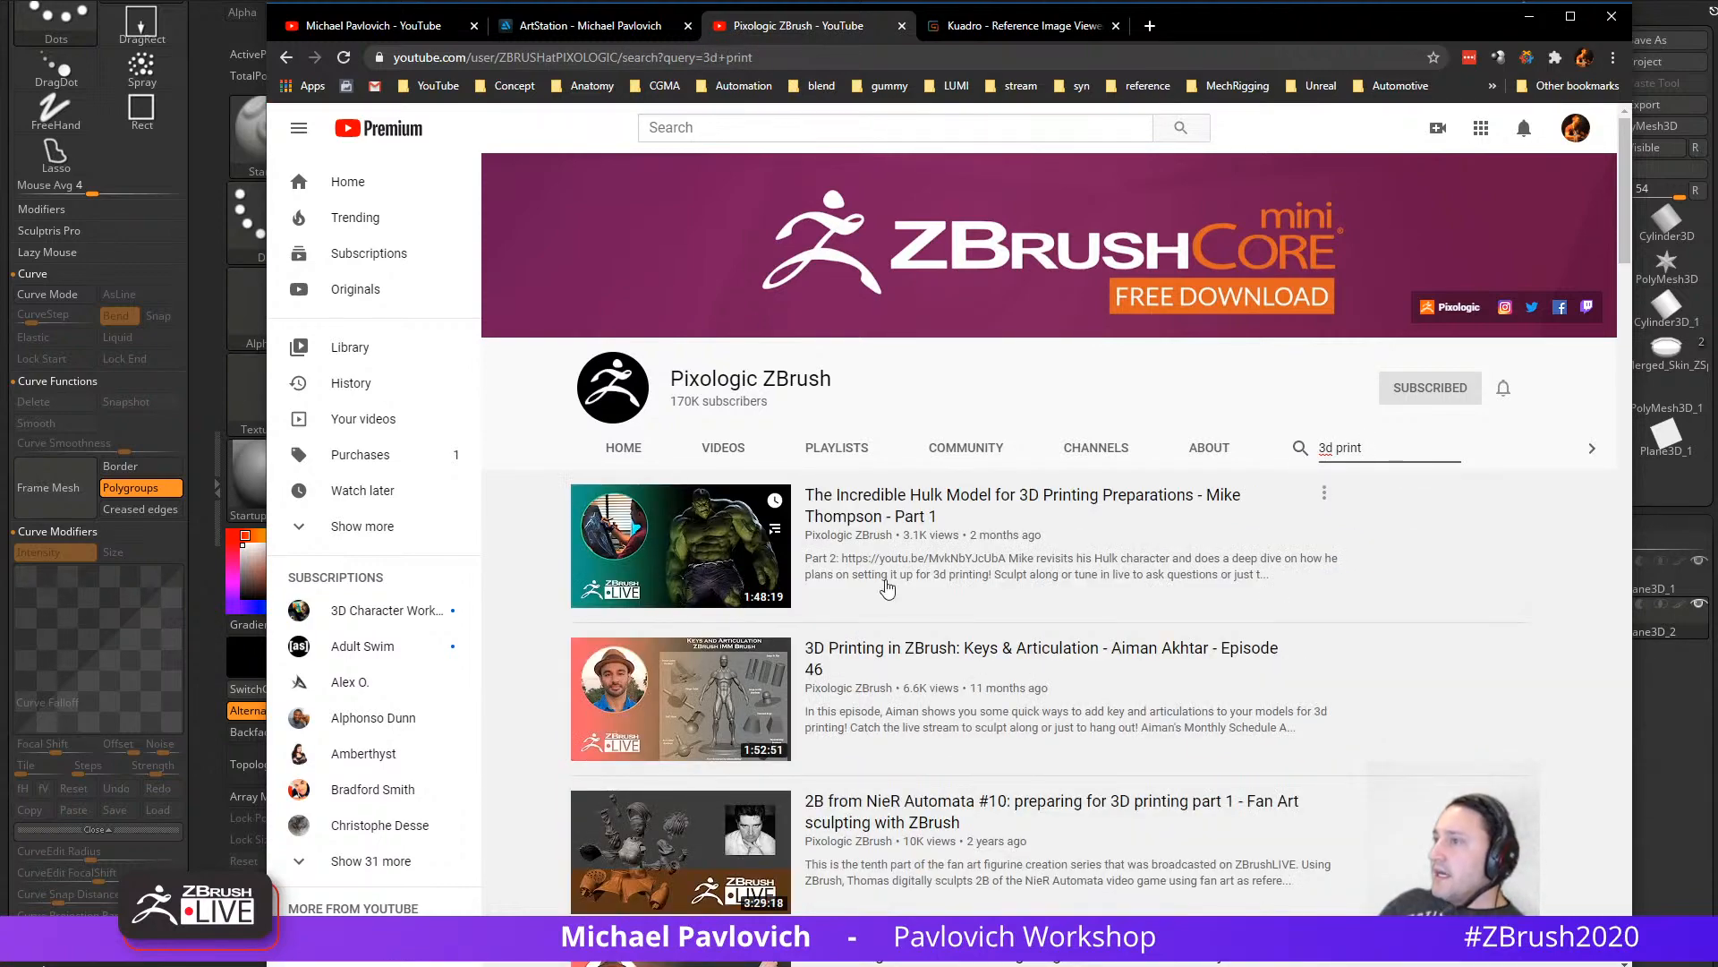
scroll(886, 588, down, 10)
scroll(722, 399, up, 10)
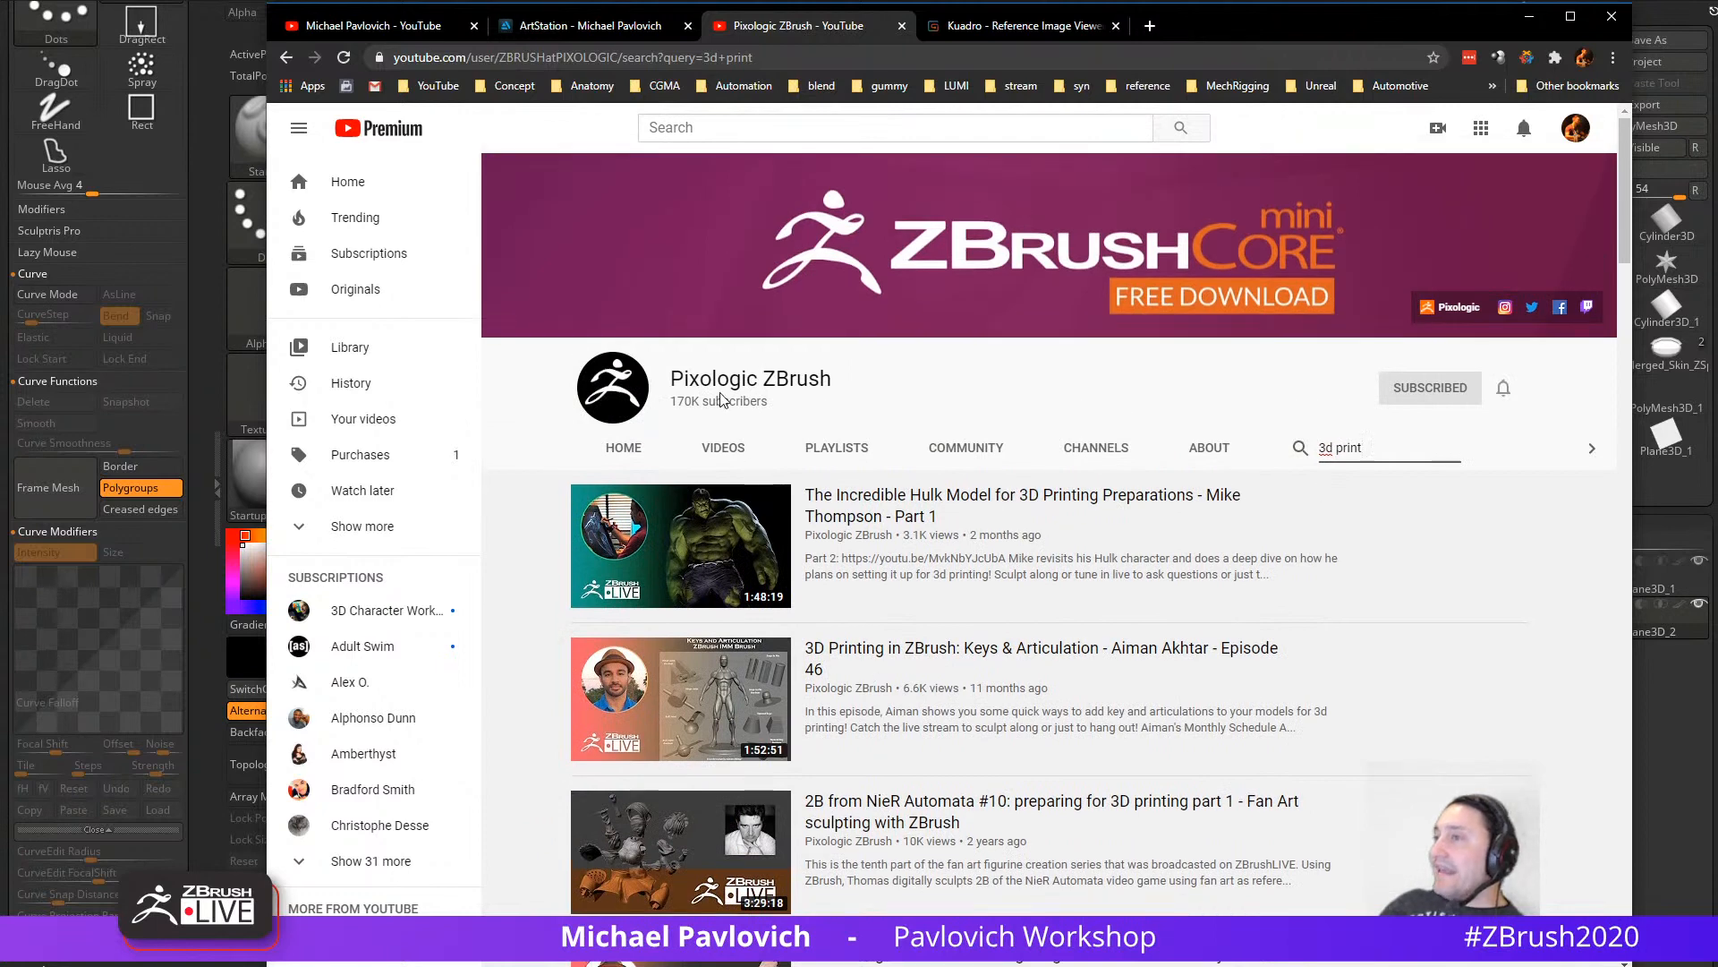
Step: Switch to the browser and skim the Hasbro Toys Star Wars Rey Skywalker ZBrush Summit video up to about 43:25
key(alt+Tab)
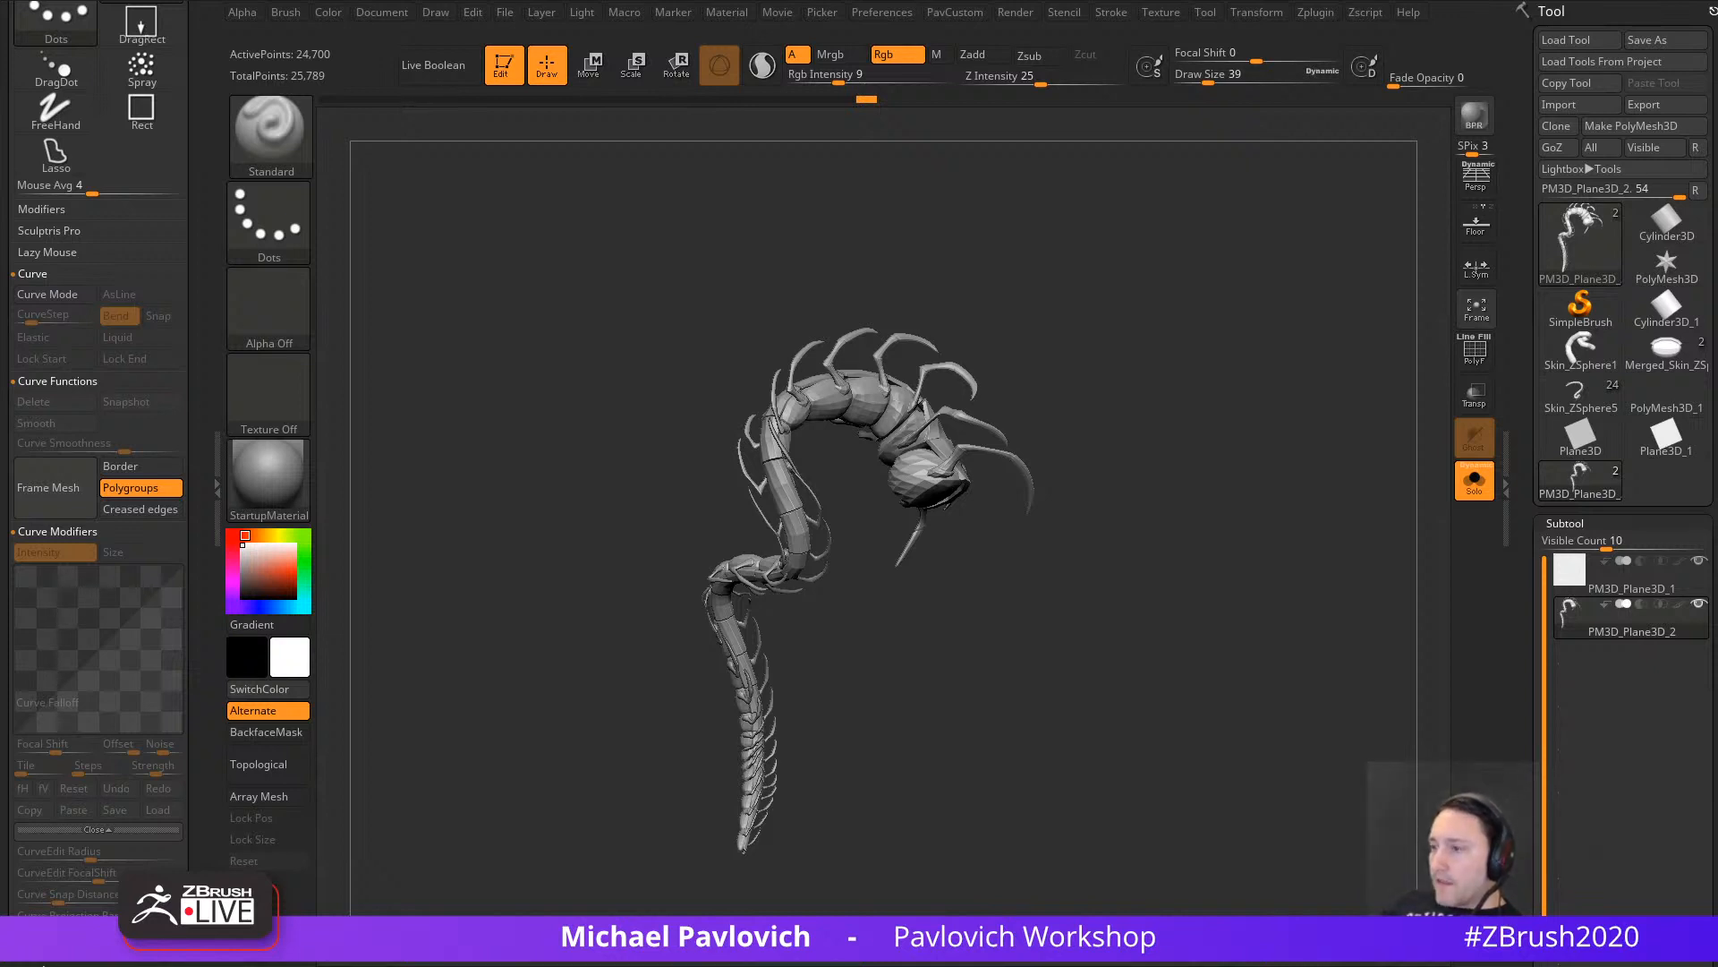
key(alt+Tab)
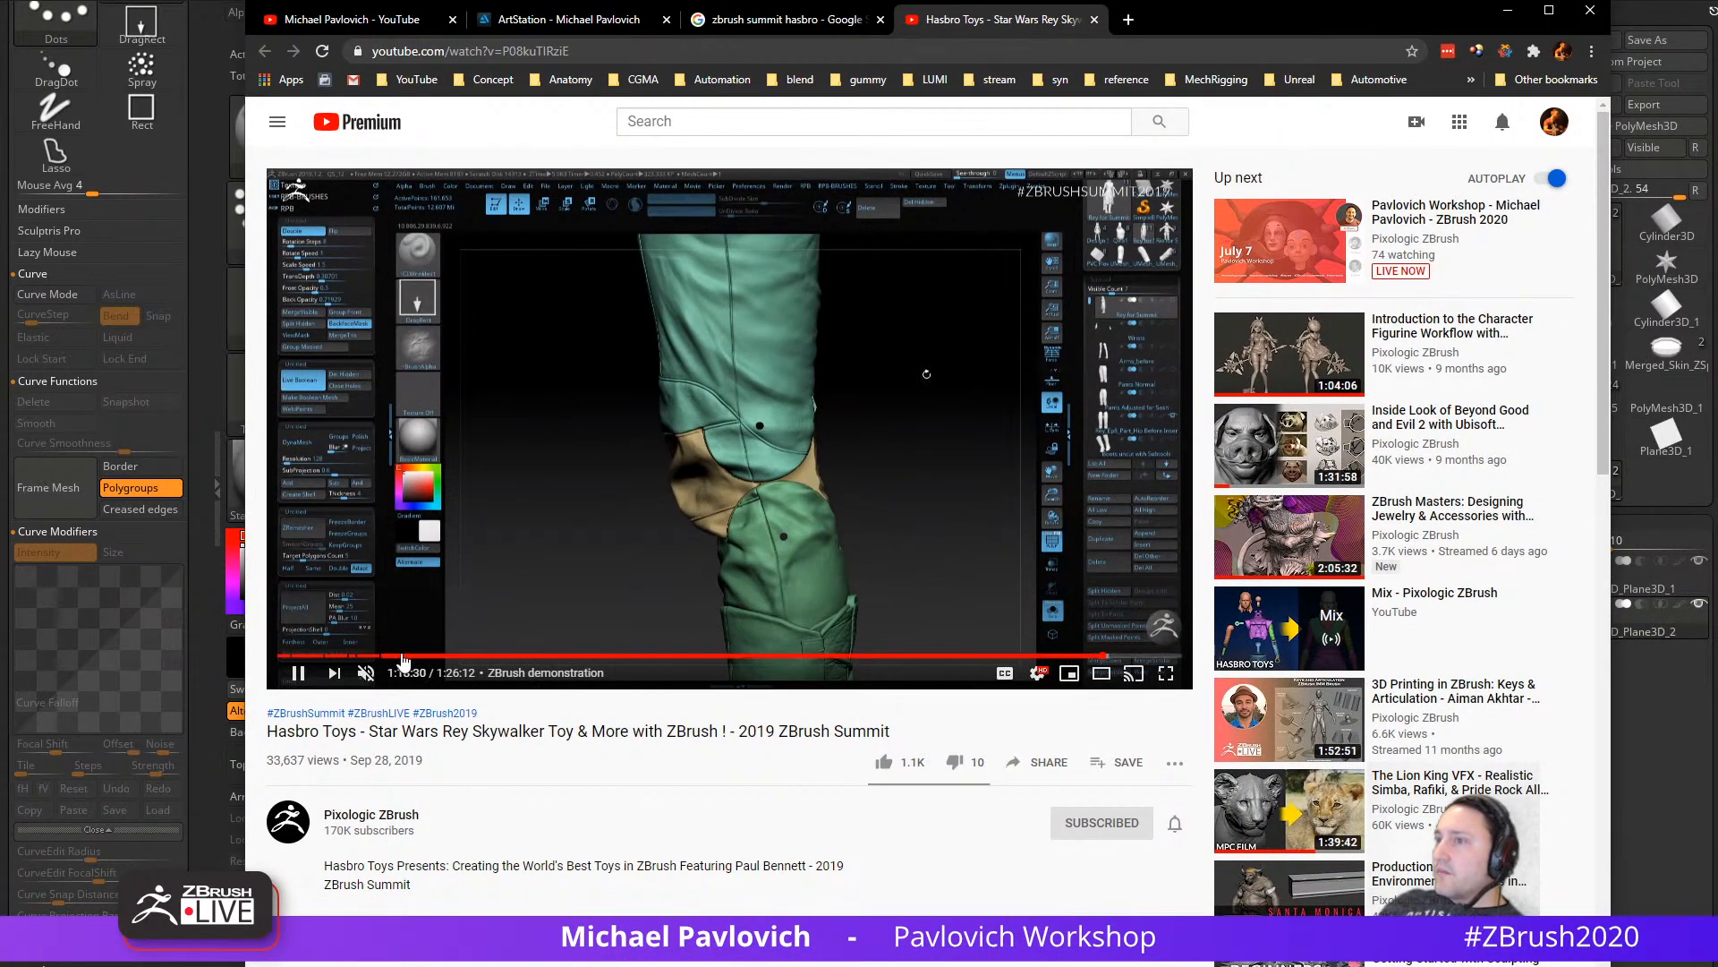
click(328, 658)
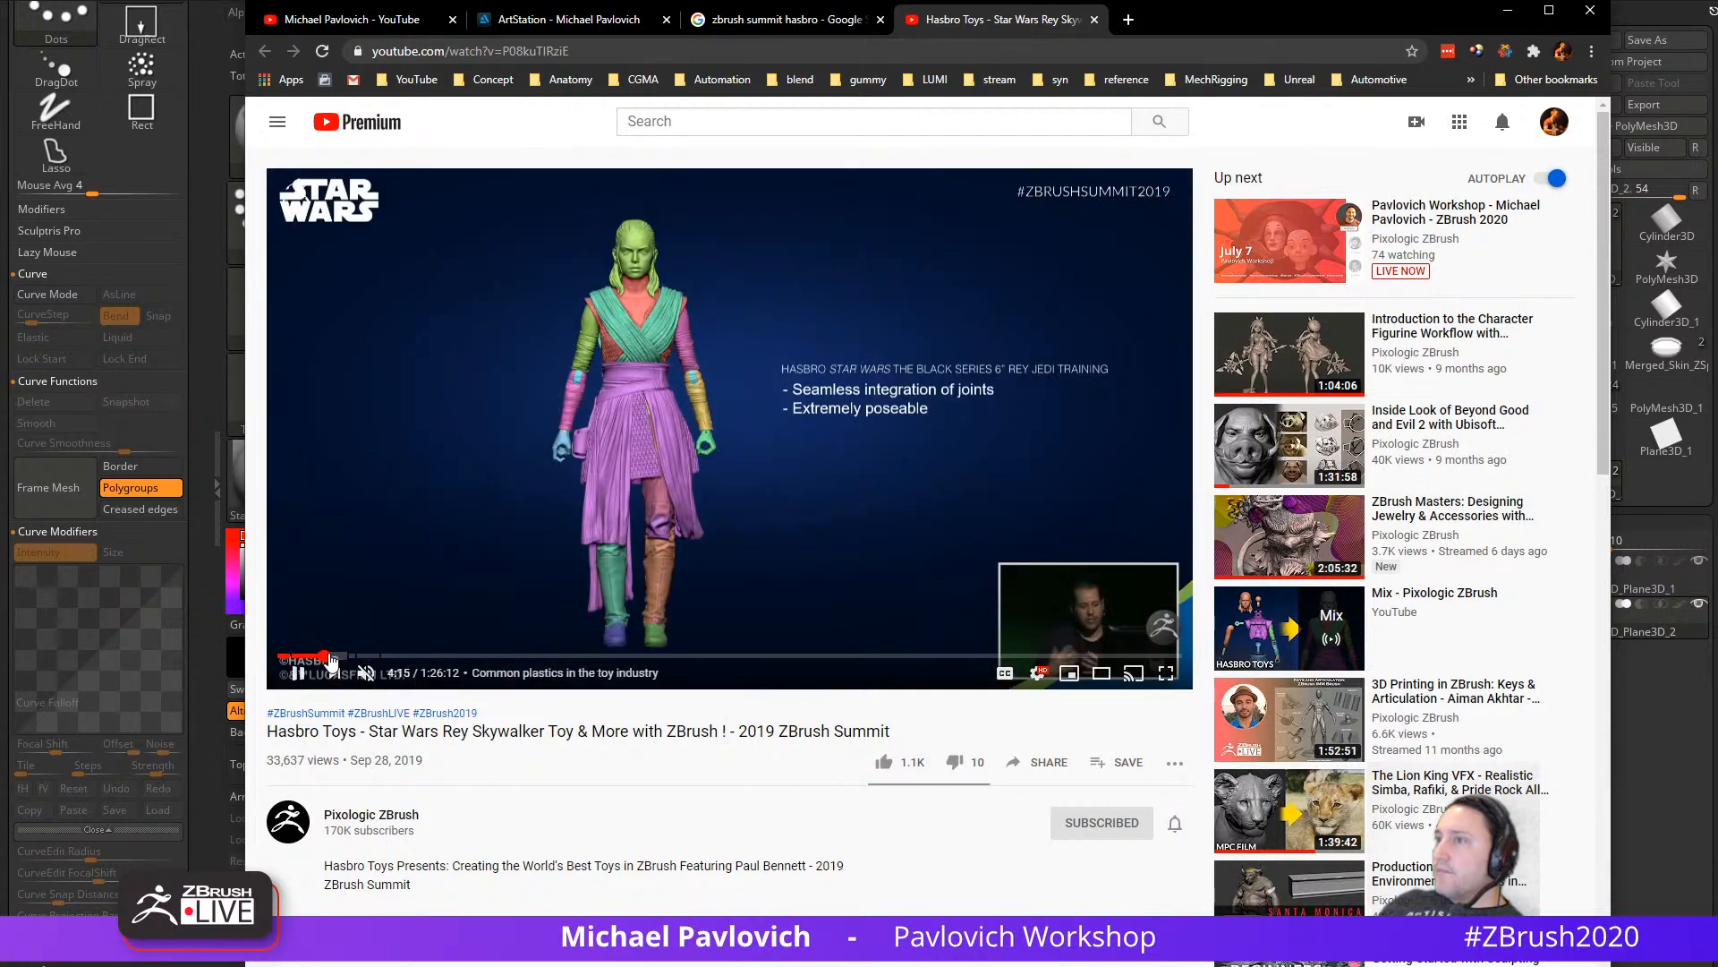
click(355, 657)
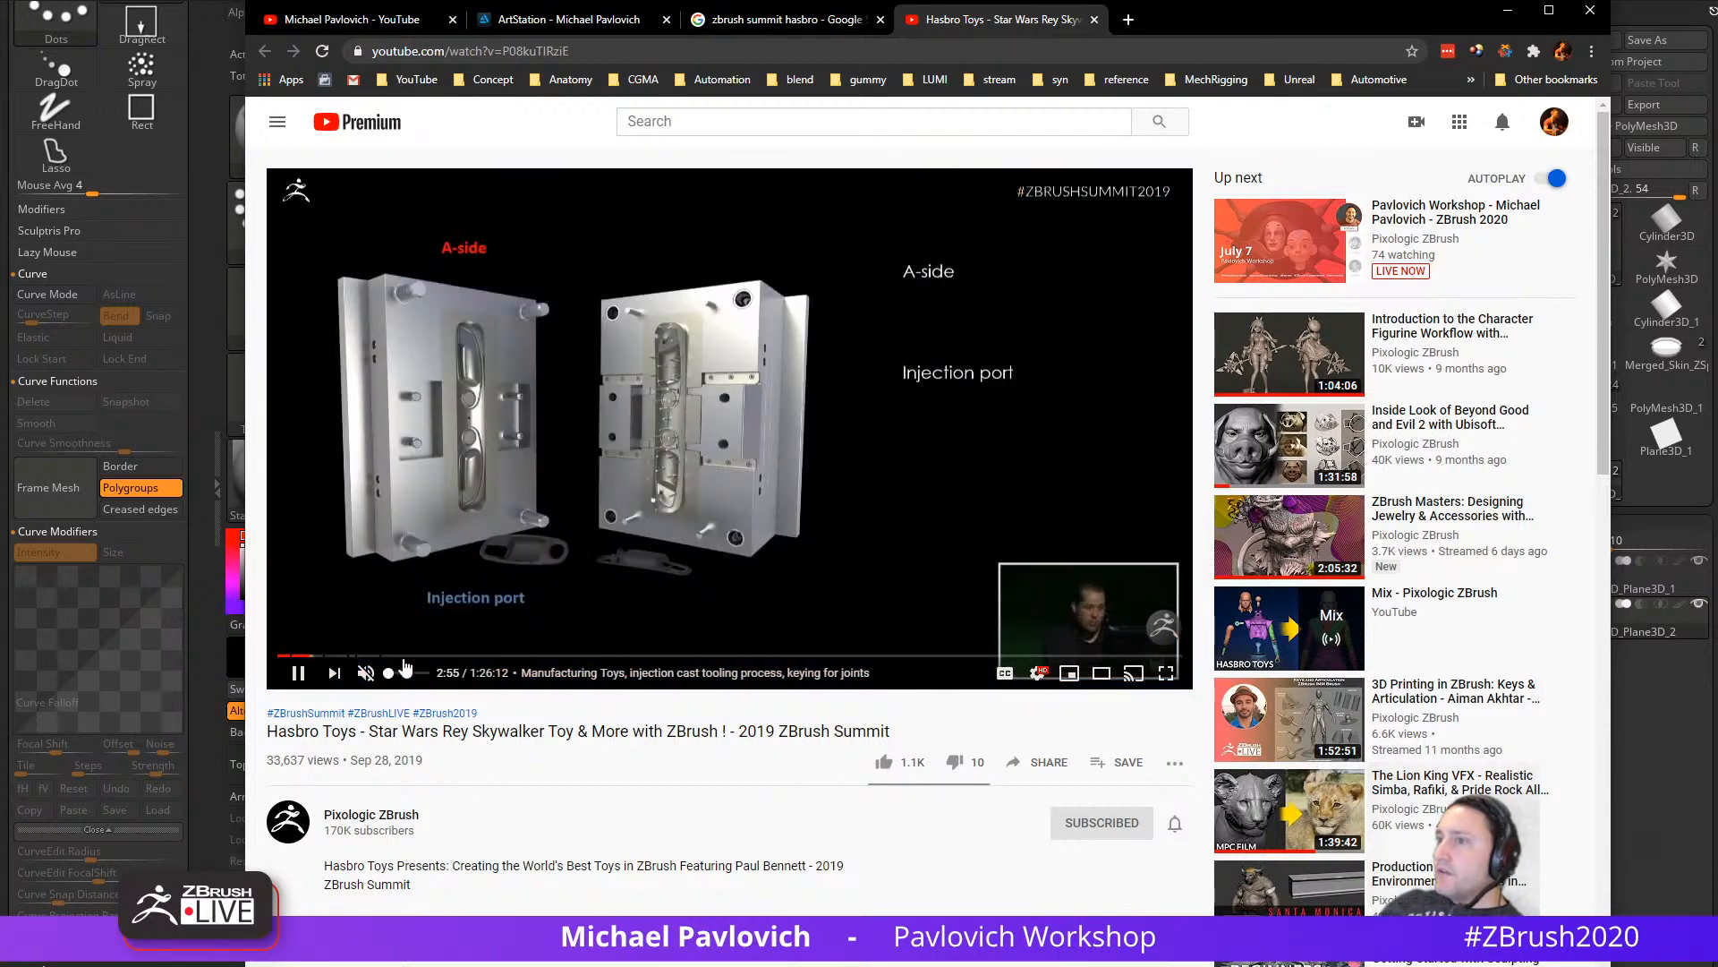
click(401, 658)
click(433, 658)
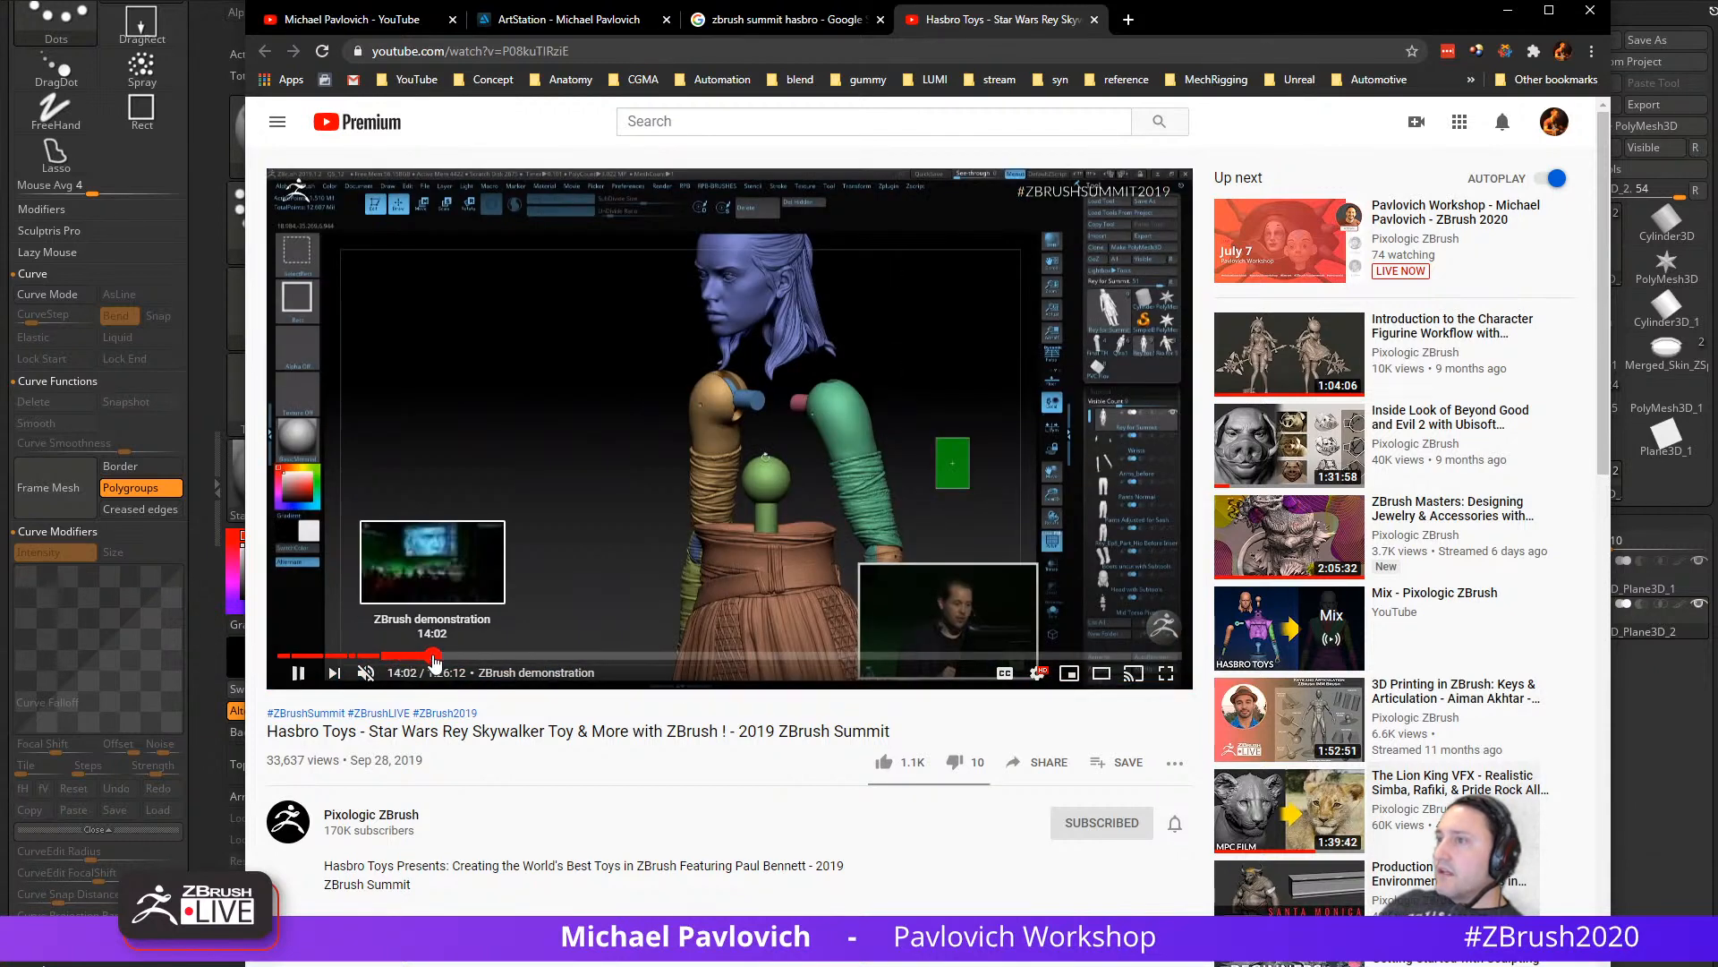
click(493, 658)
click(536, 659)
click(616, 659)
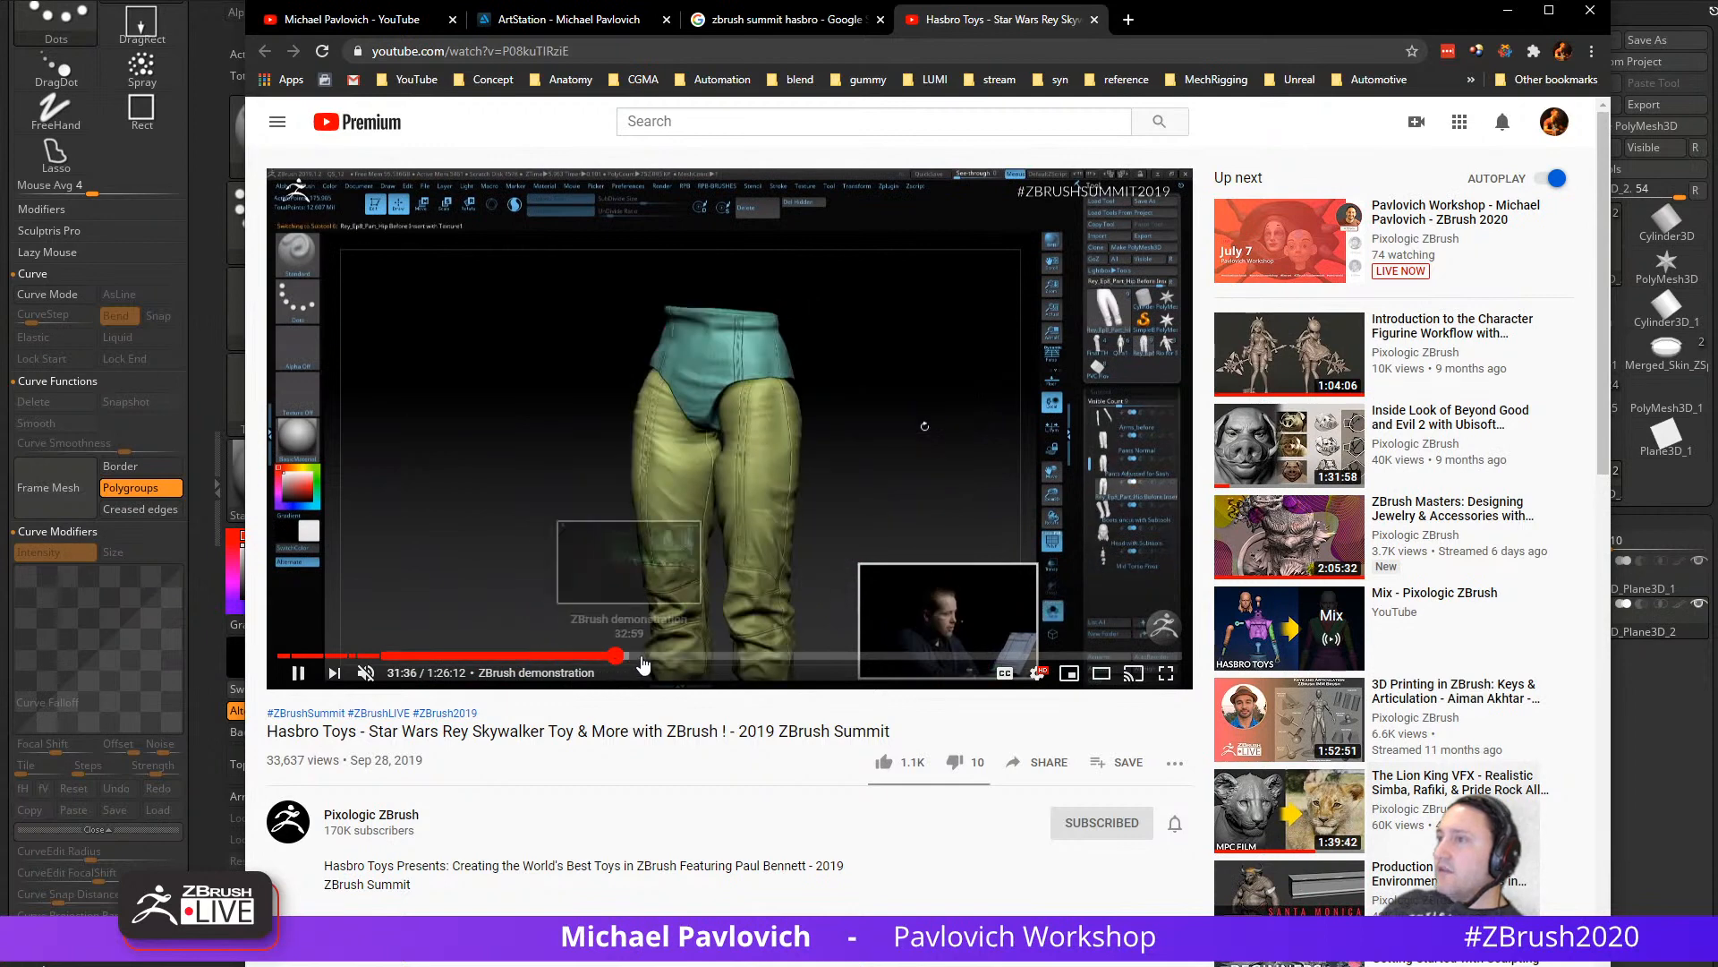
click(663, 659)
click(740, 658)
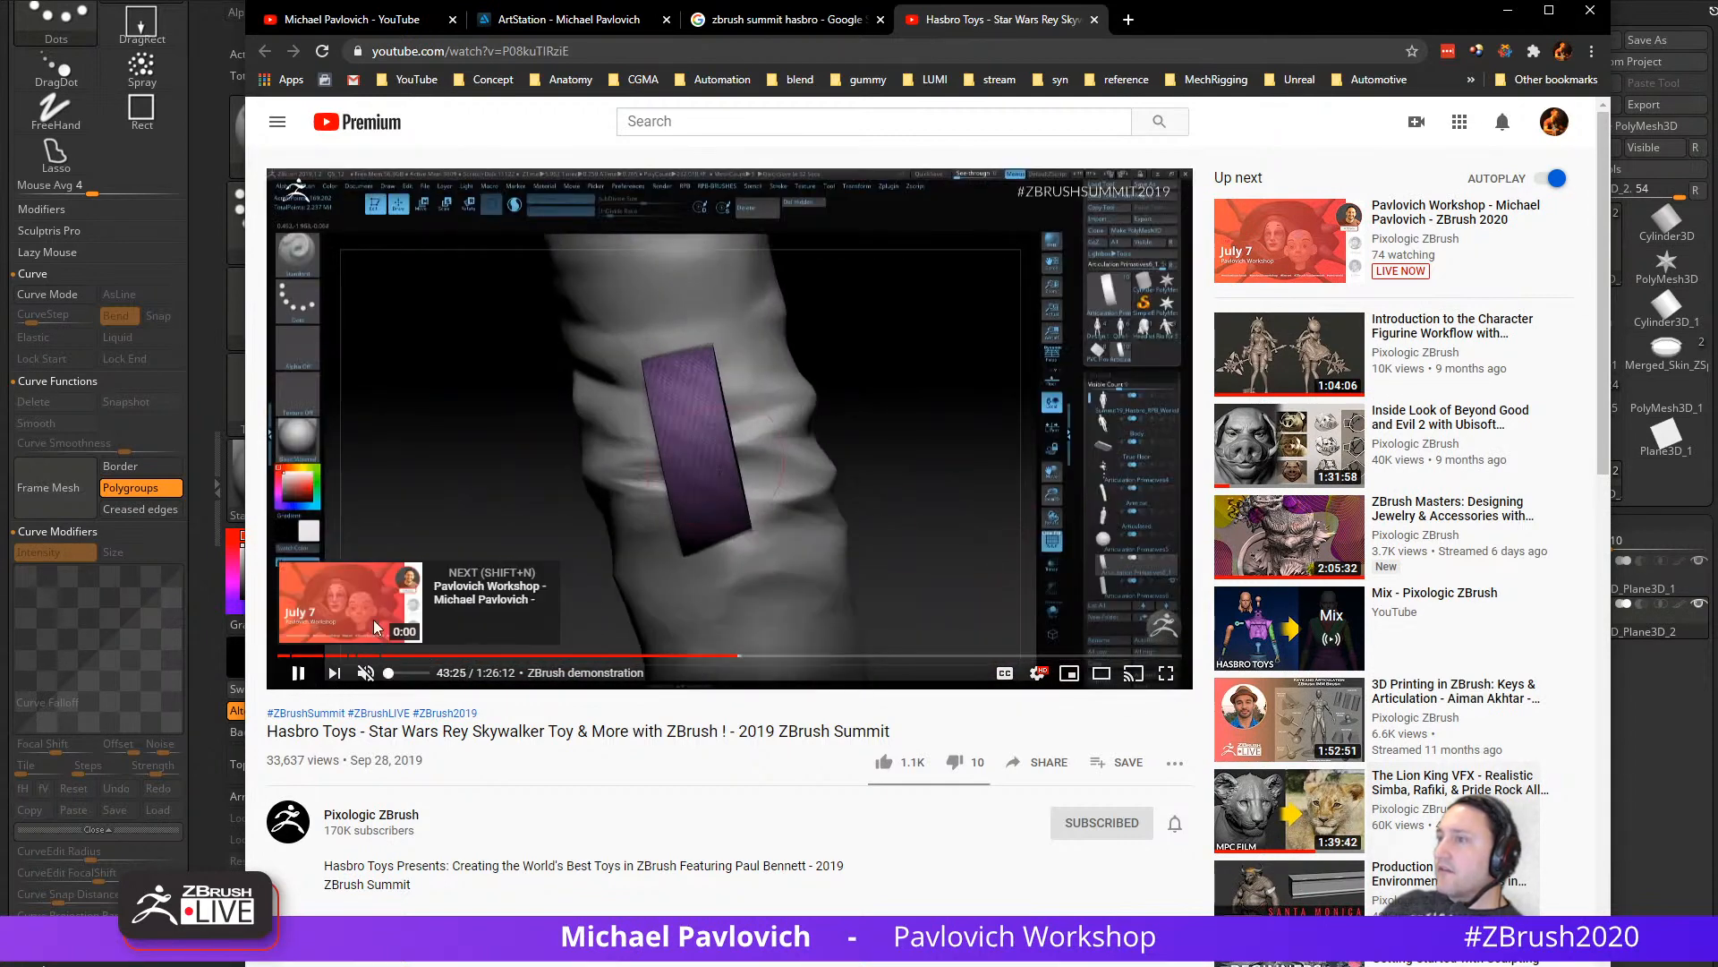
Step: Select the Hasbro video's web address and move the browser window away to reveal ZBrush
click(630, 52)
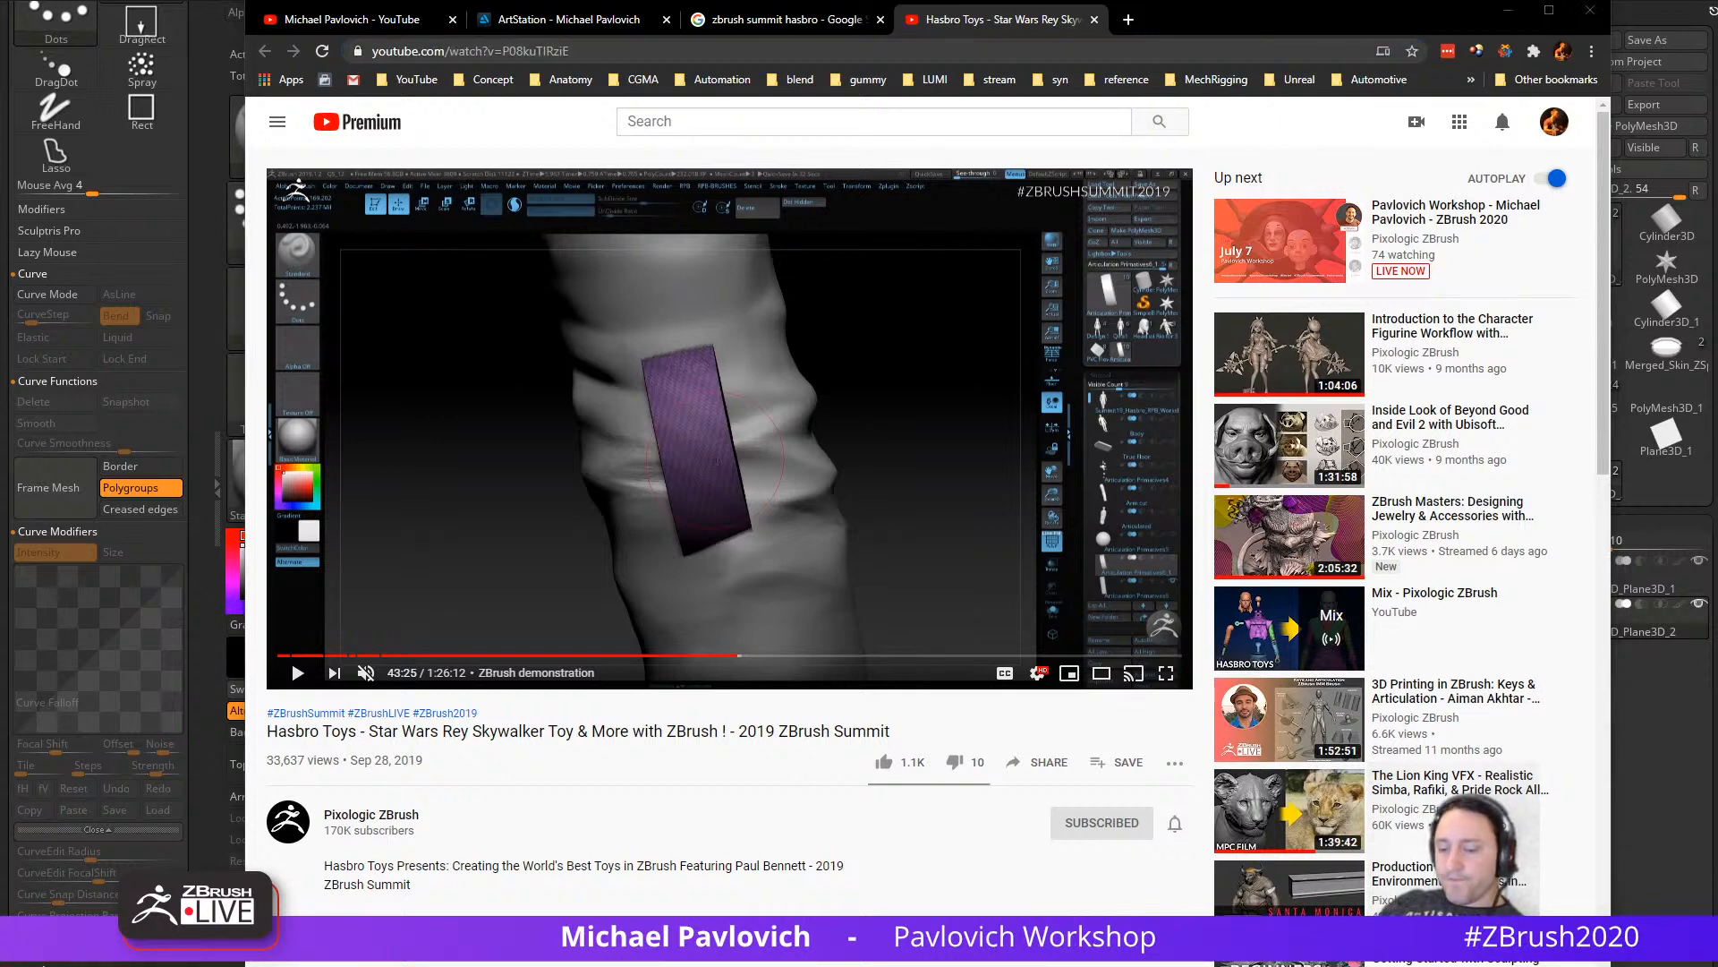
drag(1169, 28, 1170, 0)
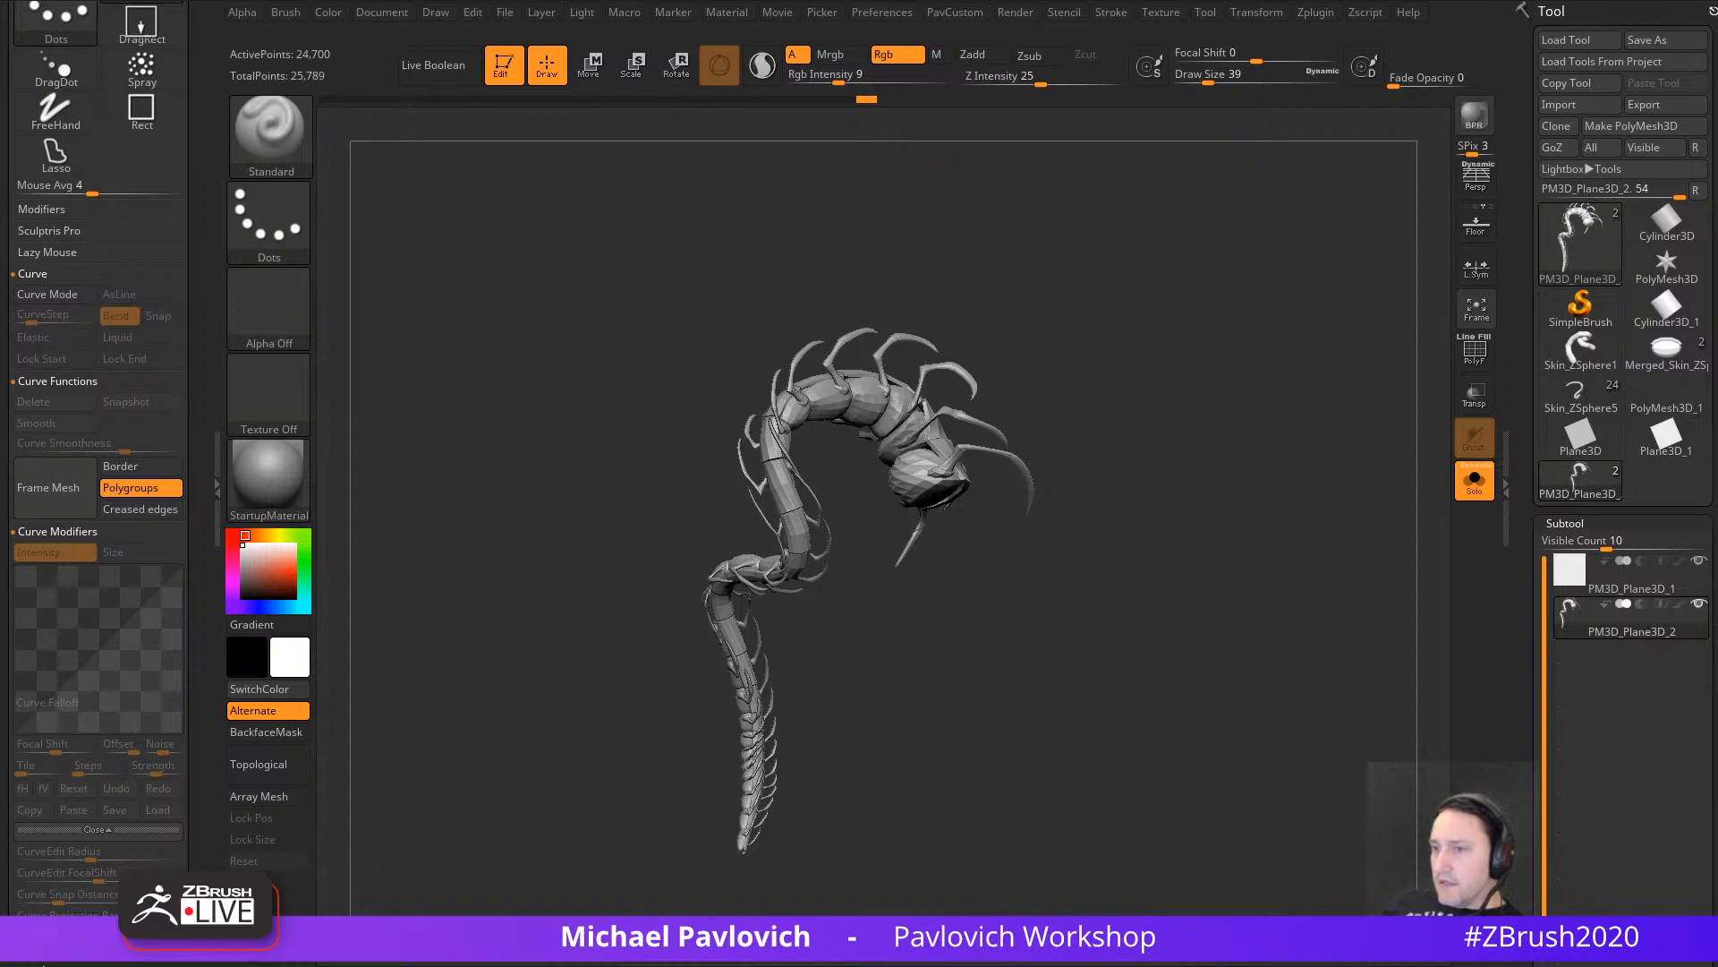
Step: Bring the browser back into view and open the full Fusion 360 Quickstart playlist from the channel's playlists
drag(0, 41, 1248, 45)
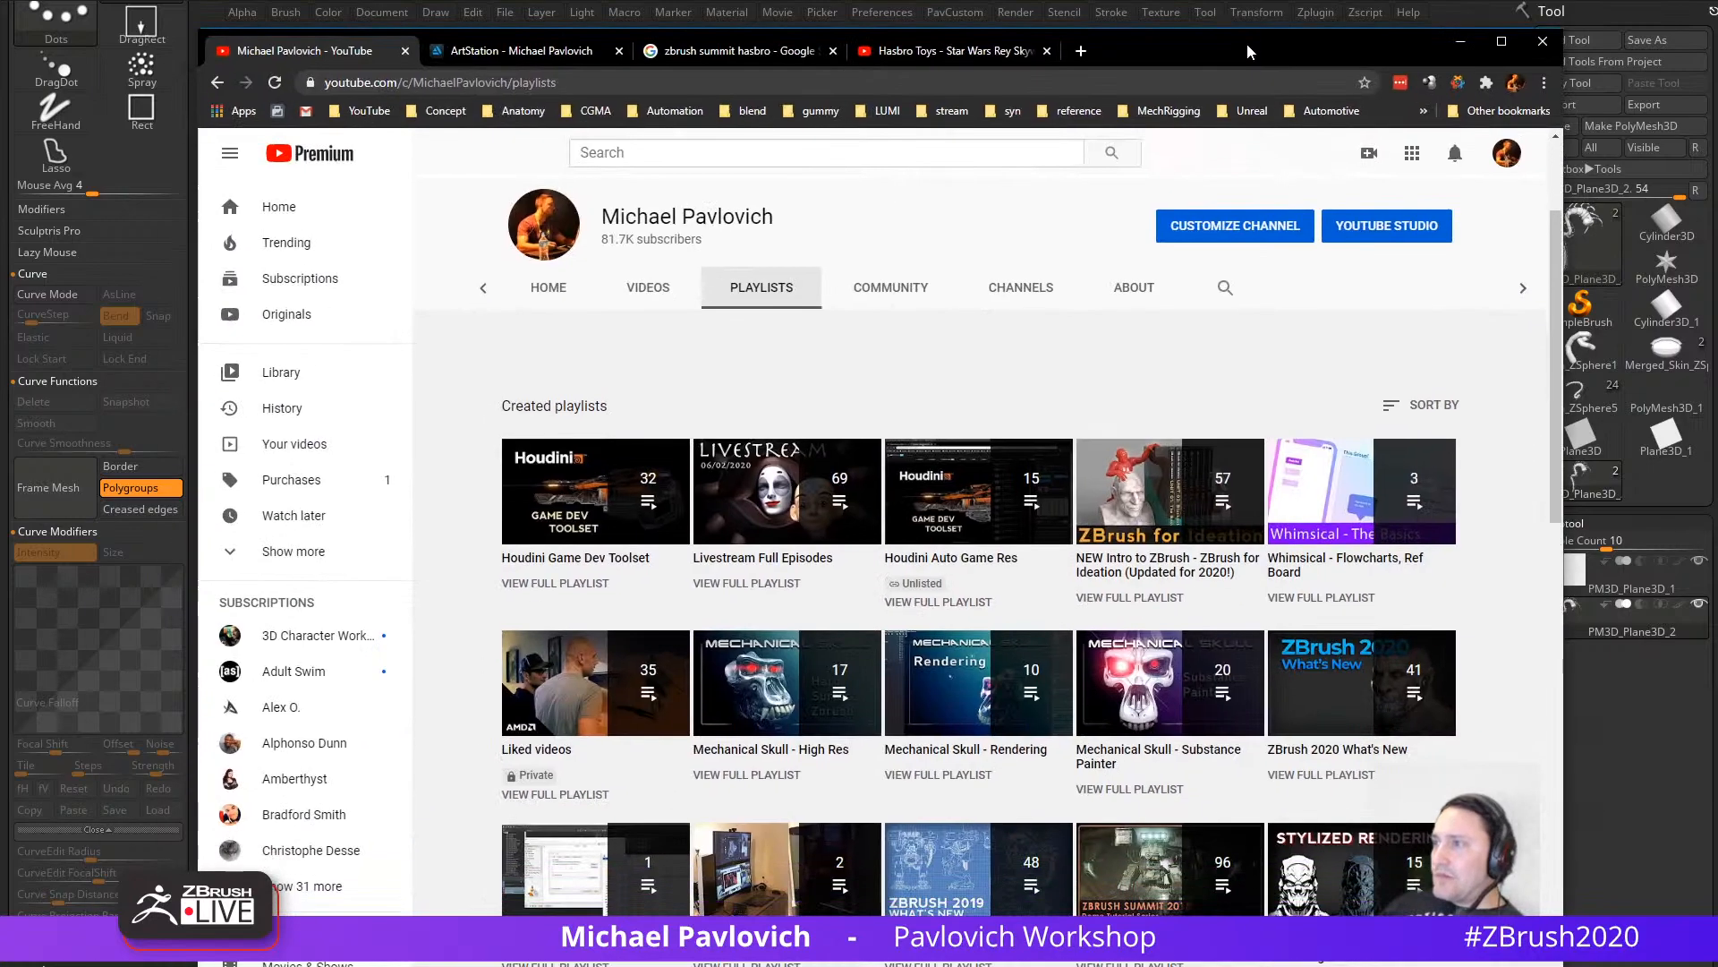
scroll(982, 404, down, 14)
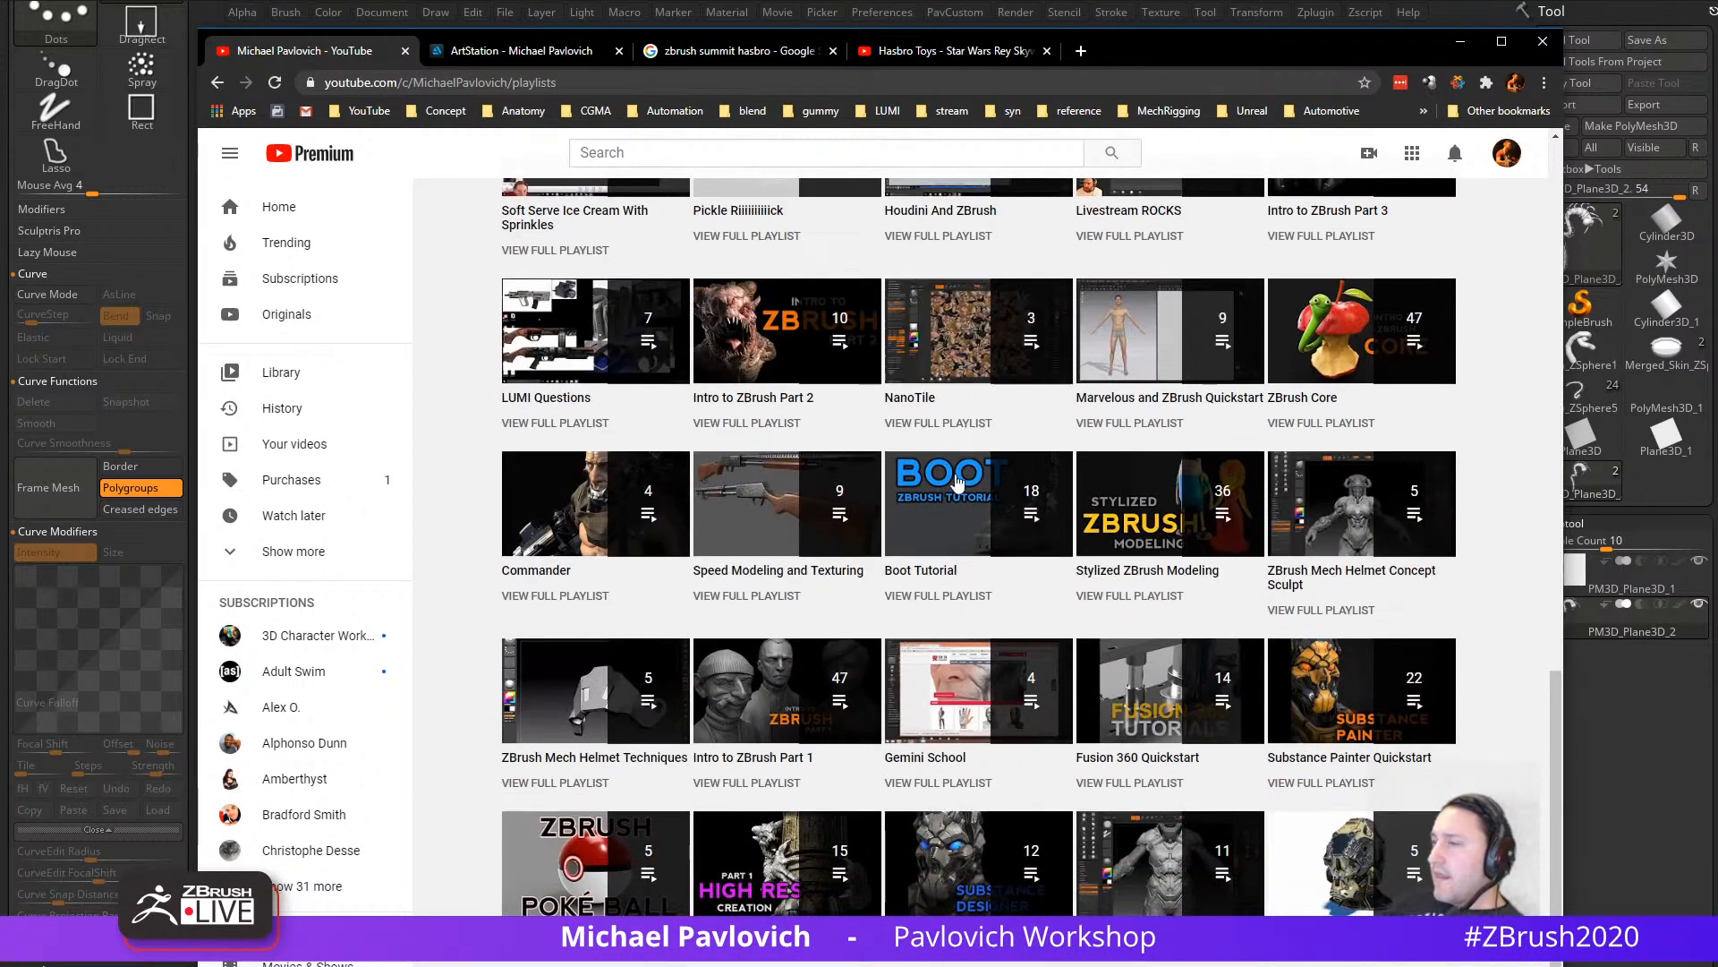
click(1127, 795)
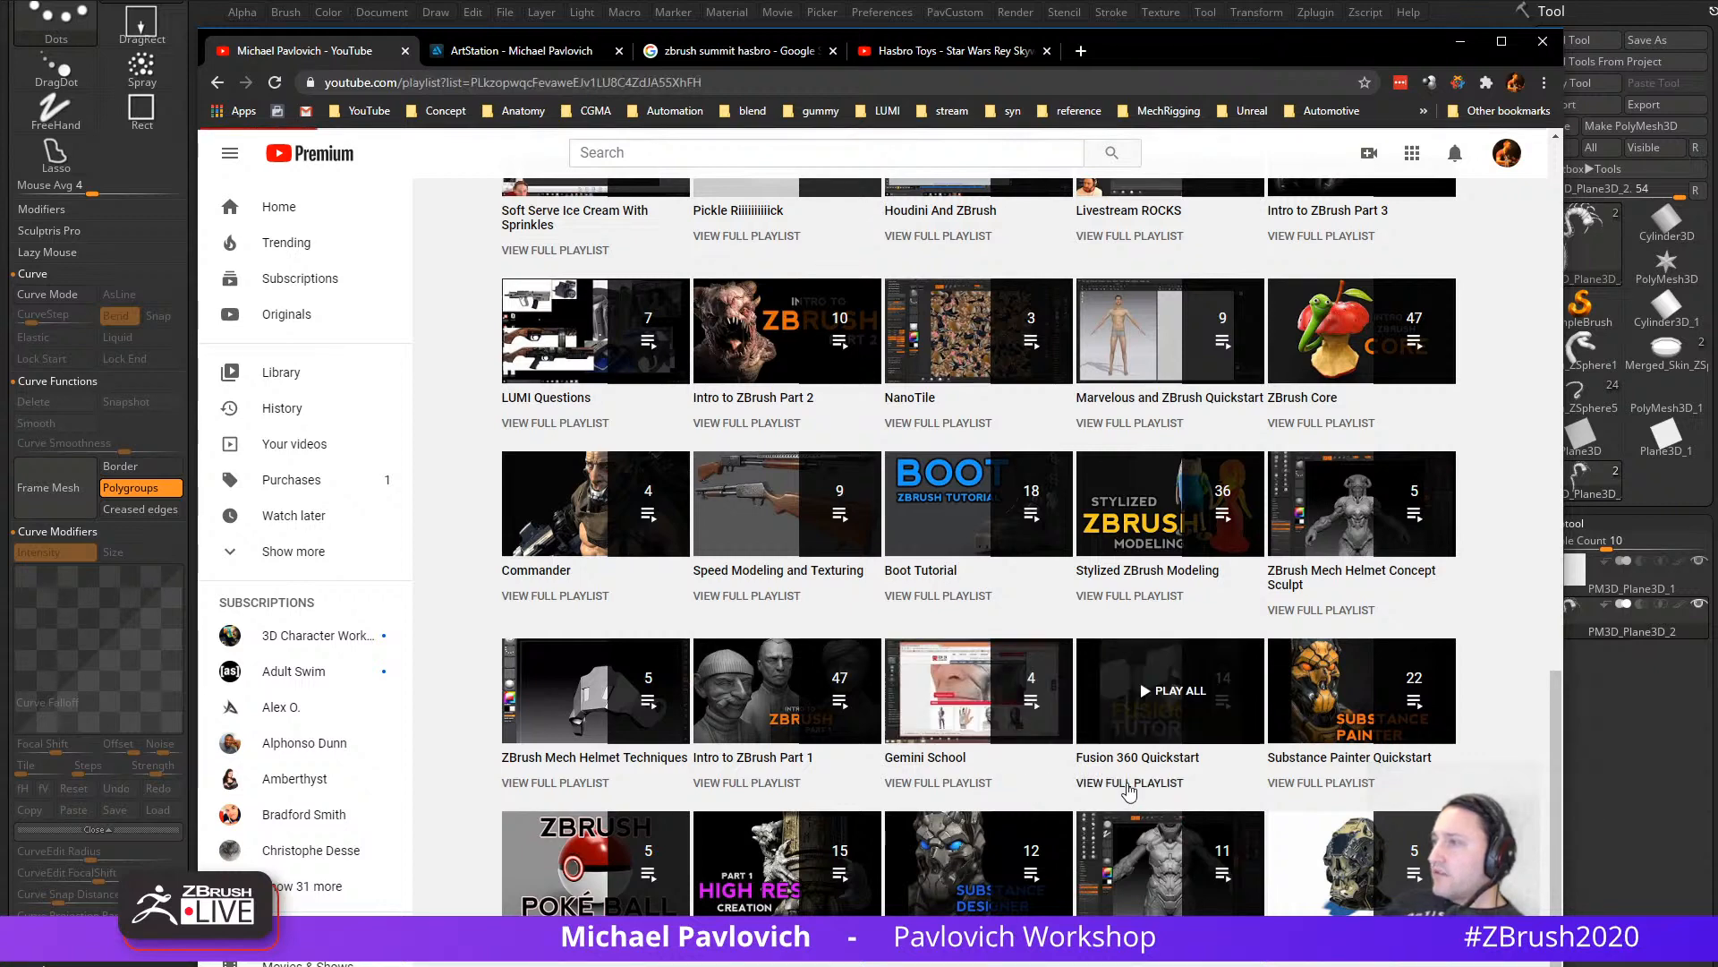
Step: Look through the playlist's lessons and open the video 012 Working With Imported Objects
scroll(1079, 729, down, 5)
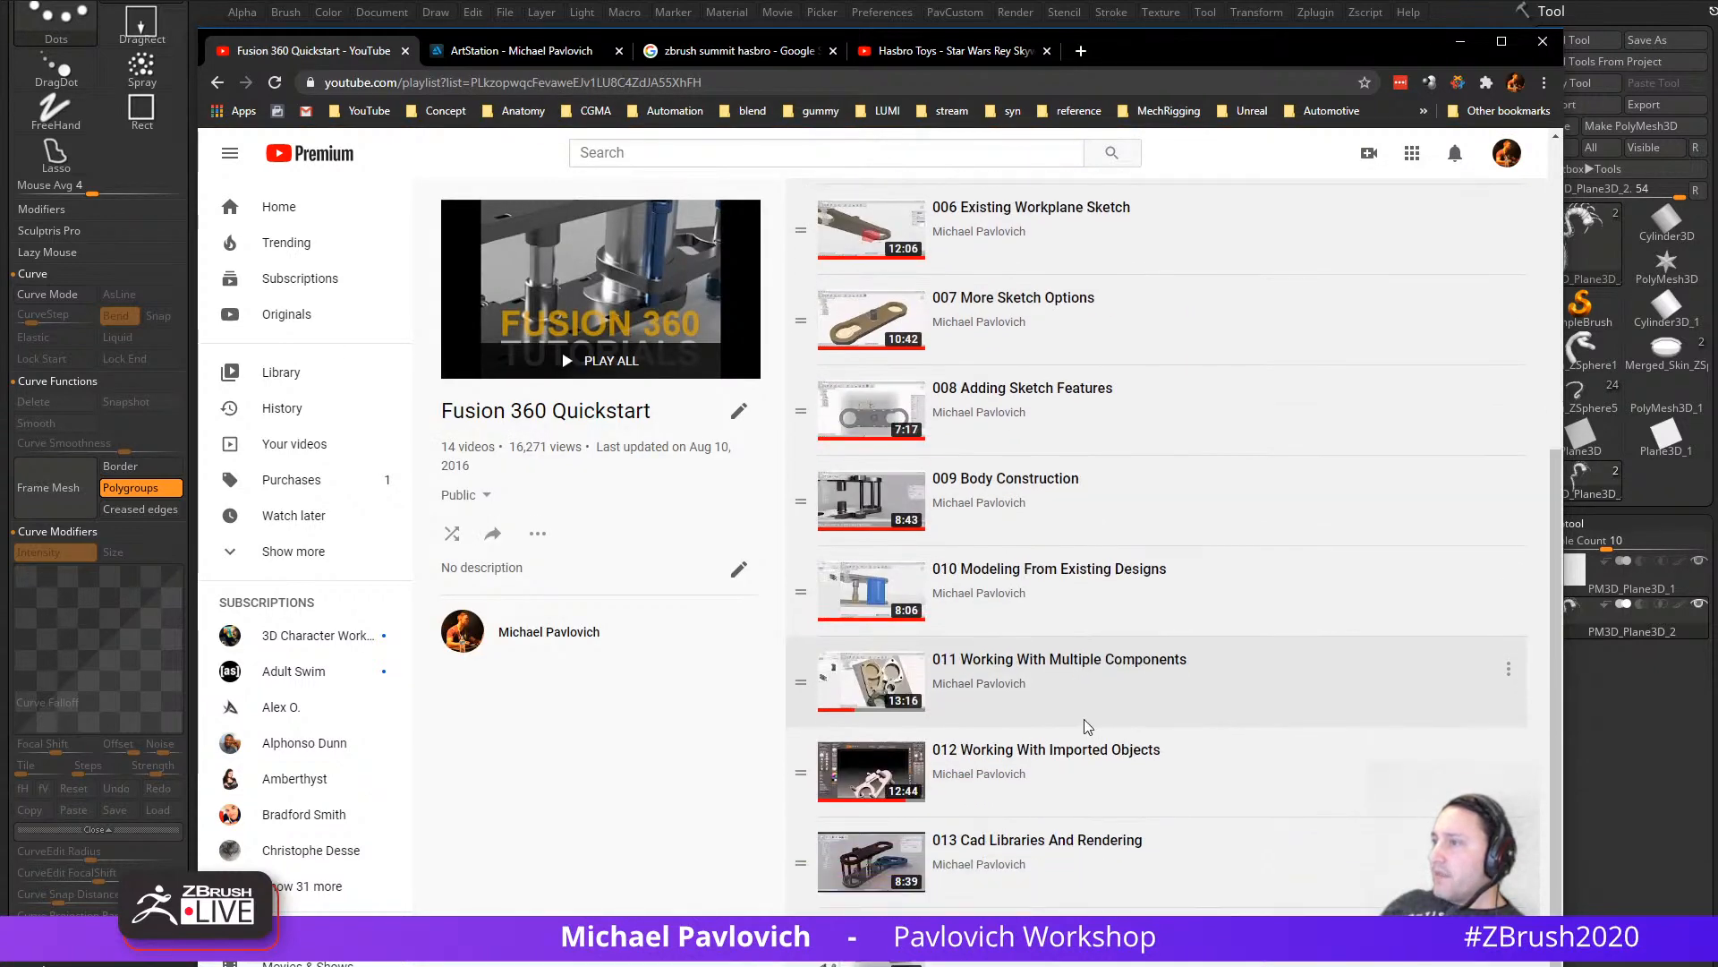
scroll(1083, 770, up, 4)
scroll(1078, 796, down, 3)
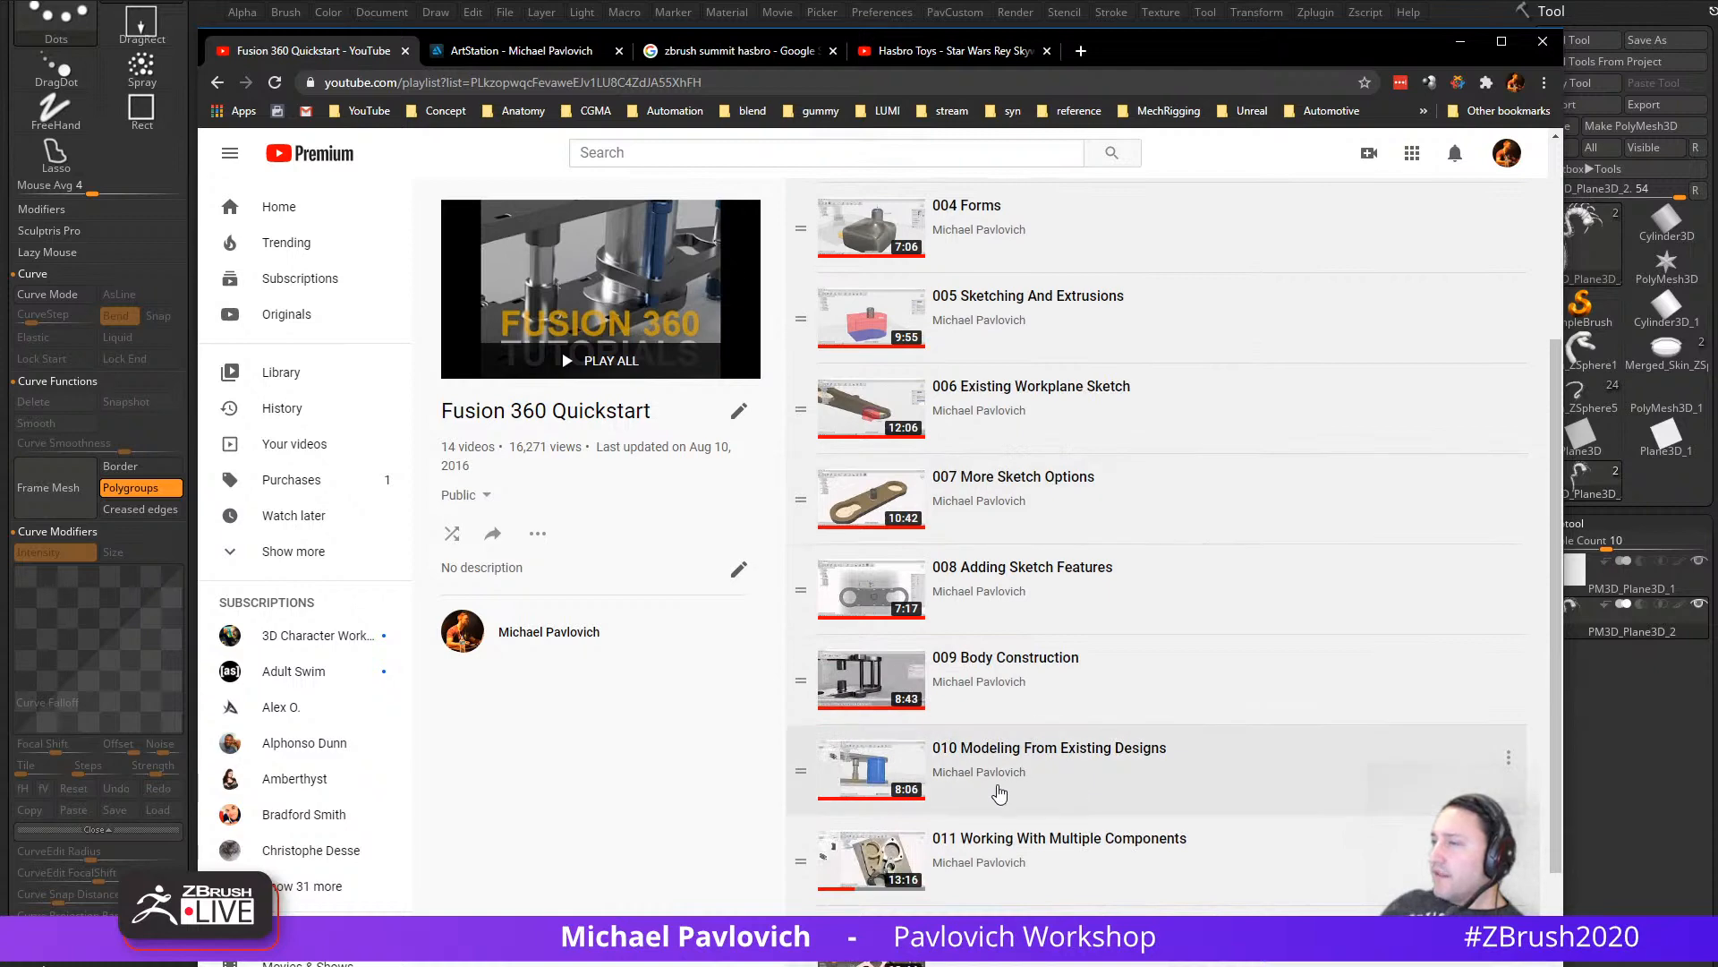
scroll(1003, 796, down, 2)
click(884, 767)
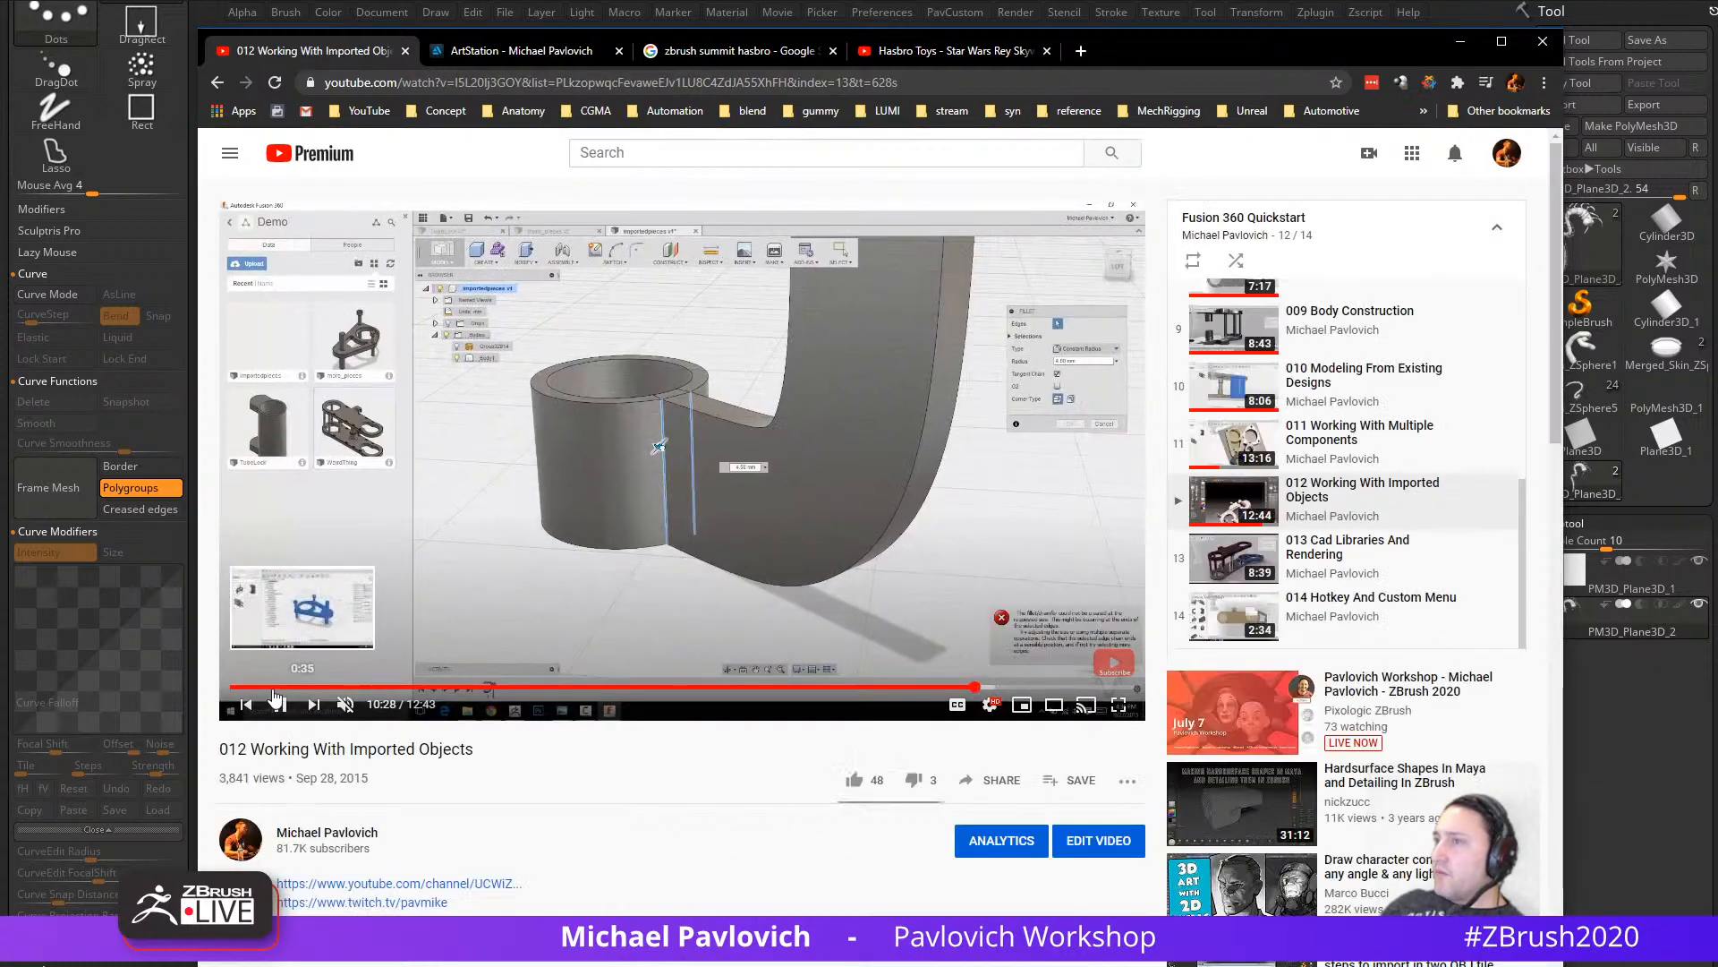
Step: Skim the lesson's ZBrush import part up to about 3:43 and rewind to 2:25
click(276, 693)
click(379, 687)
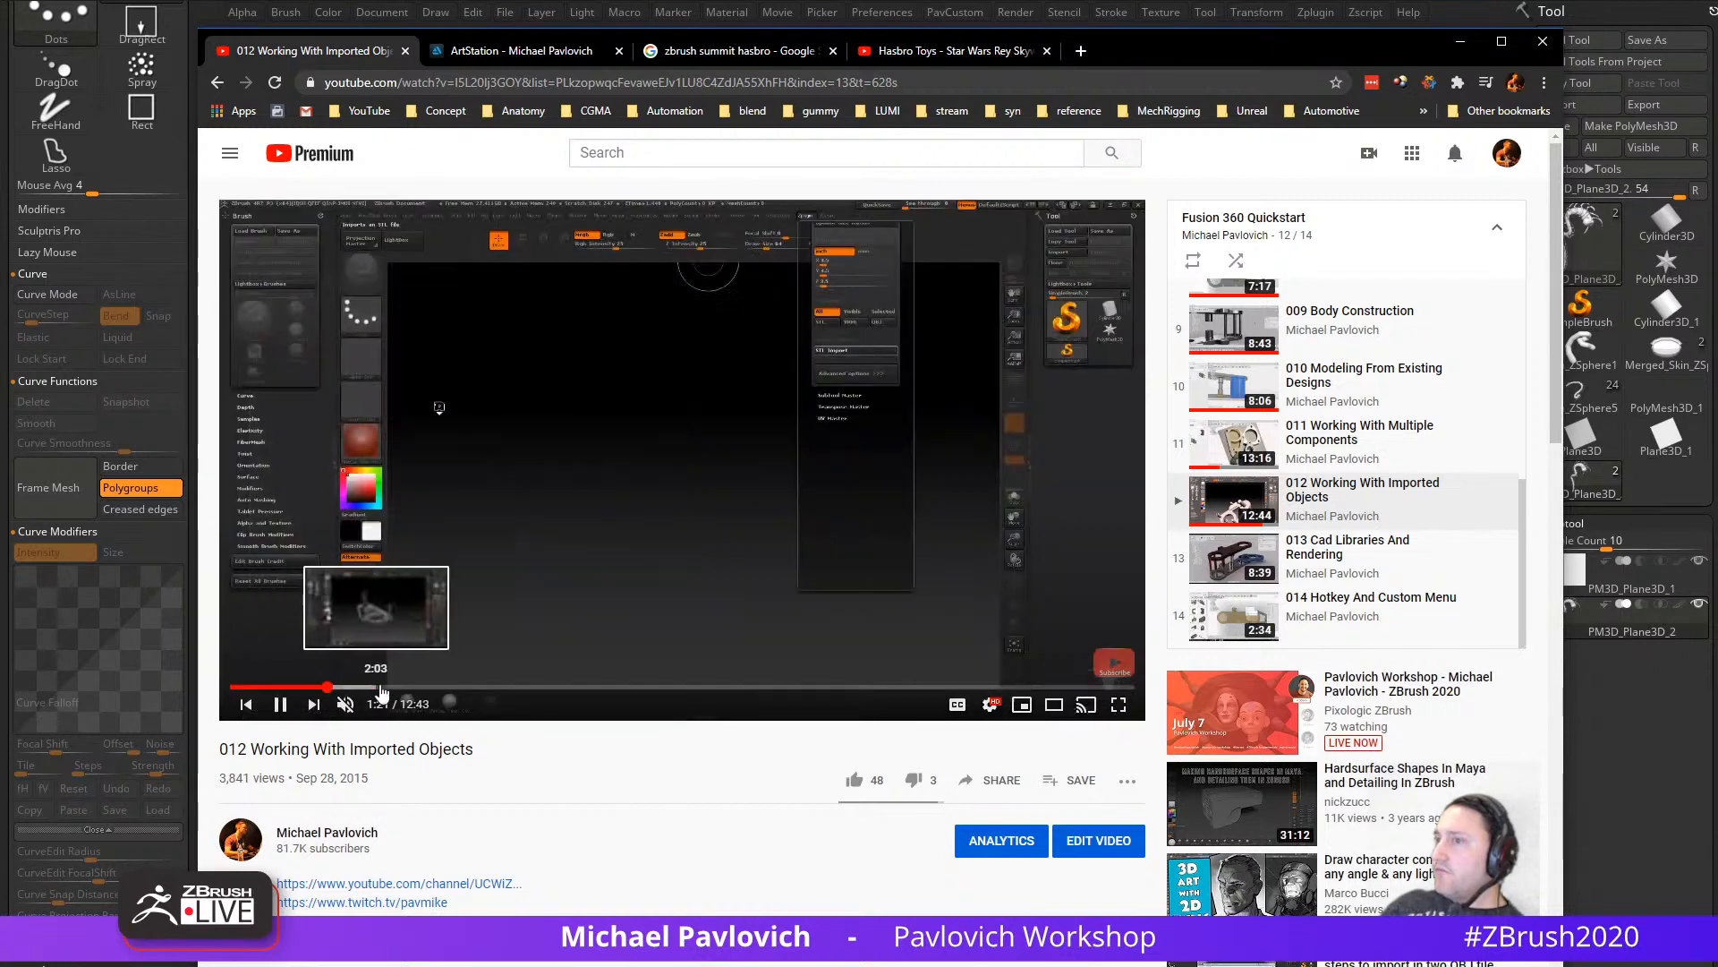
click(408, 688)
click(442, 689)
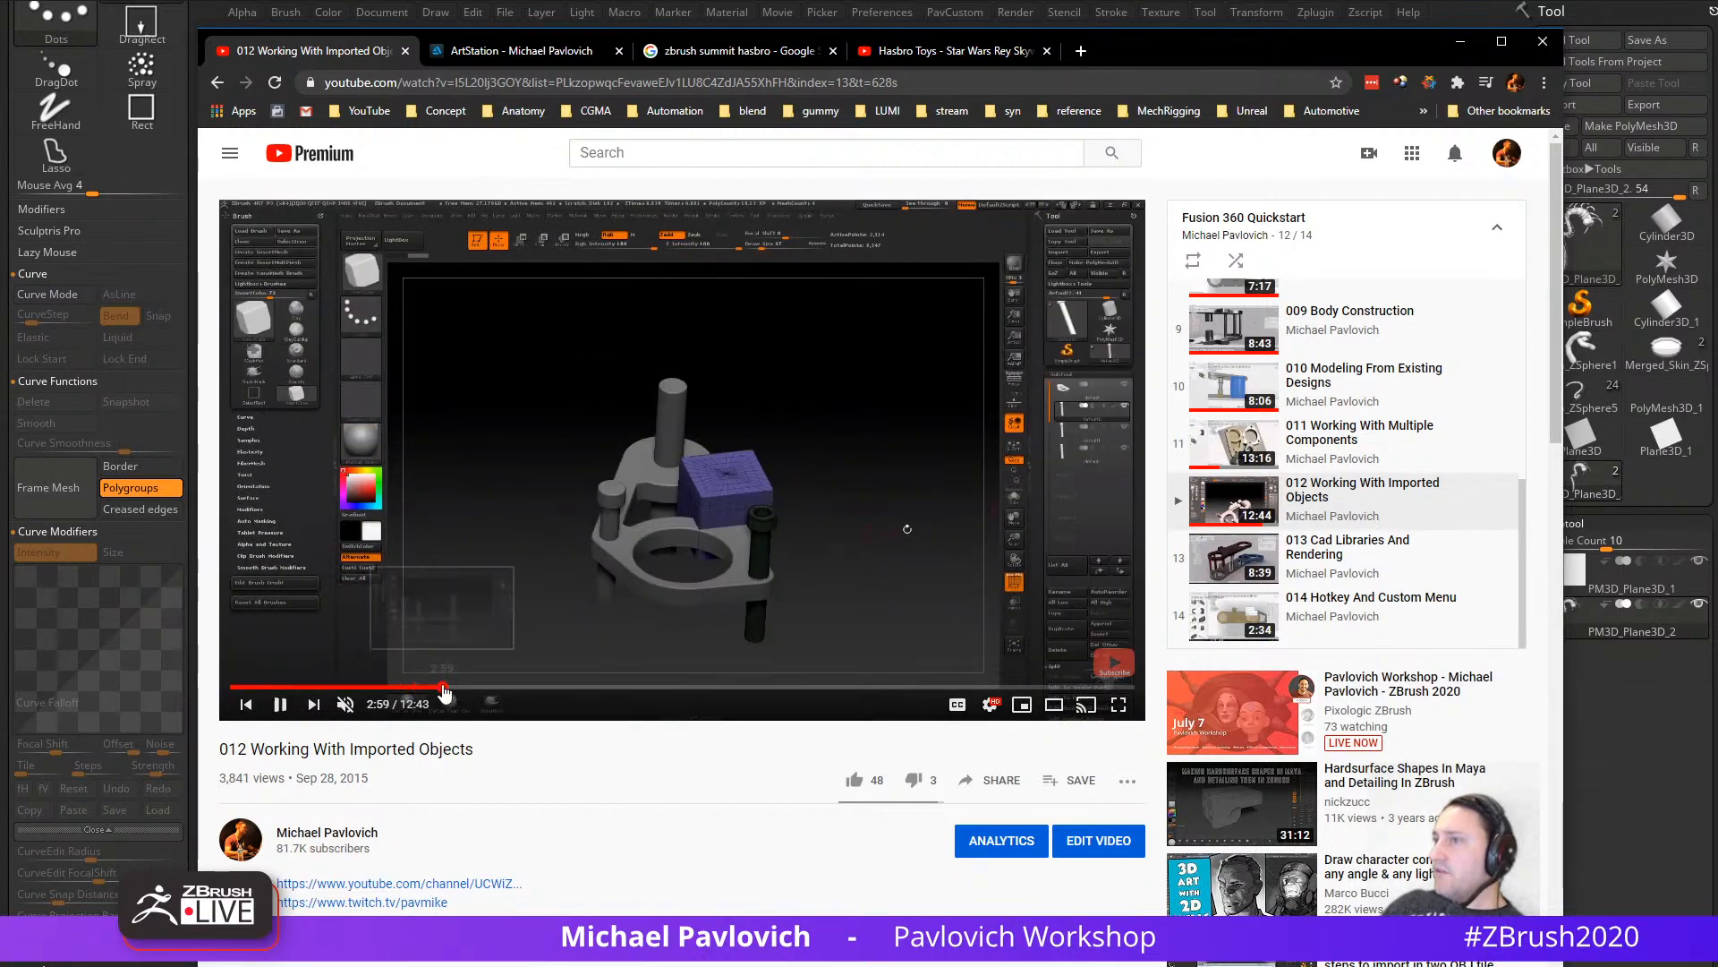
click(488, 688)
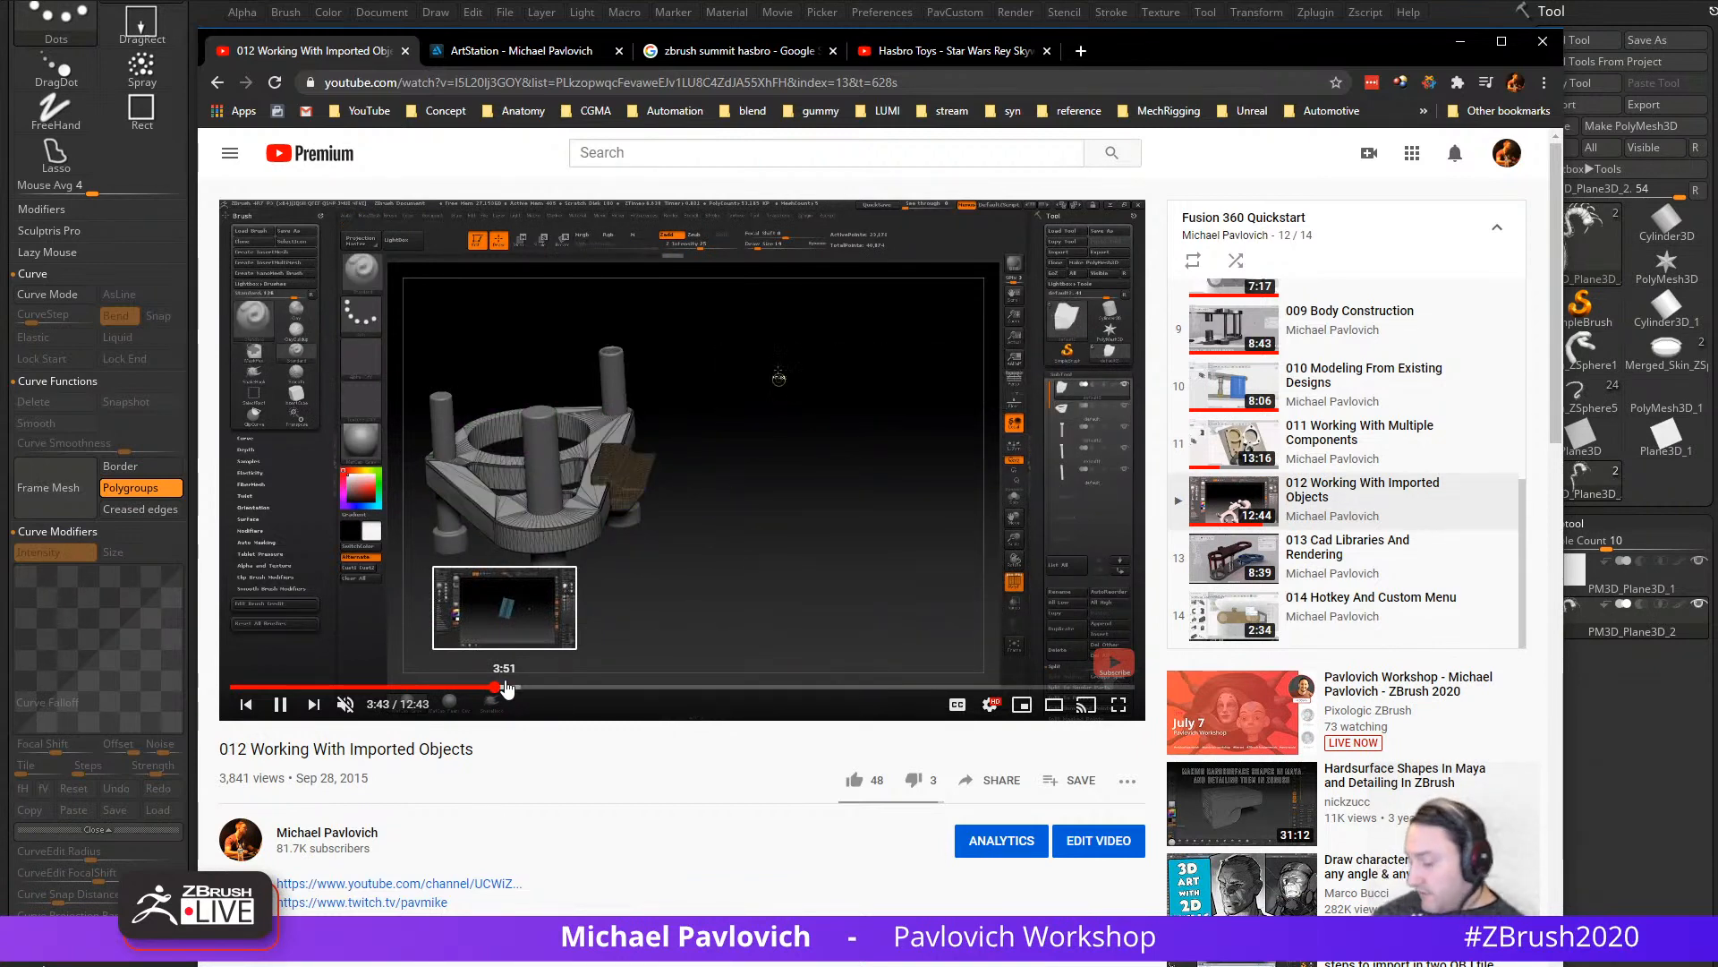
drag(505, 687, 403, 693)
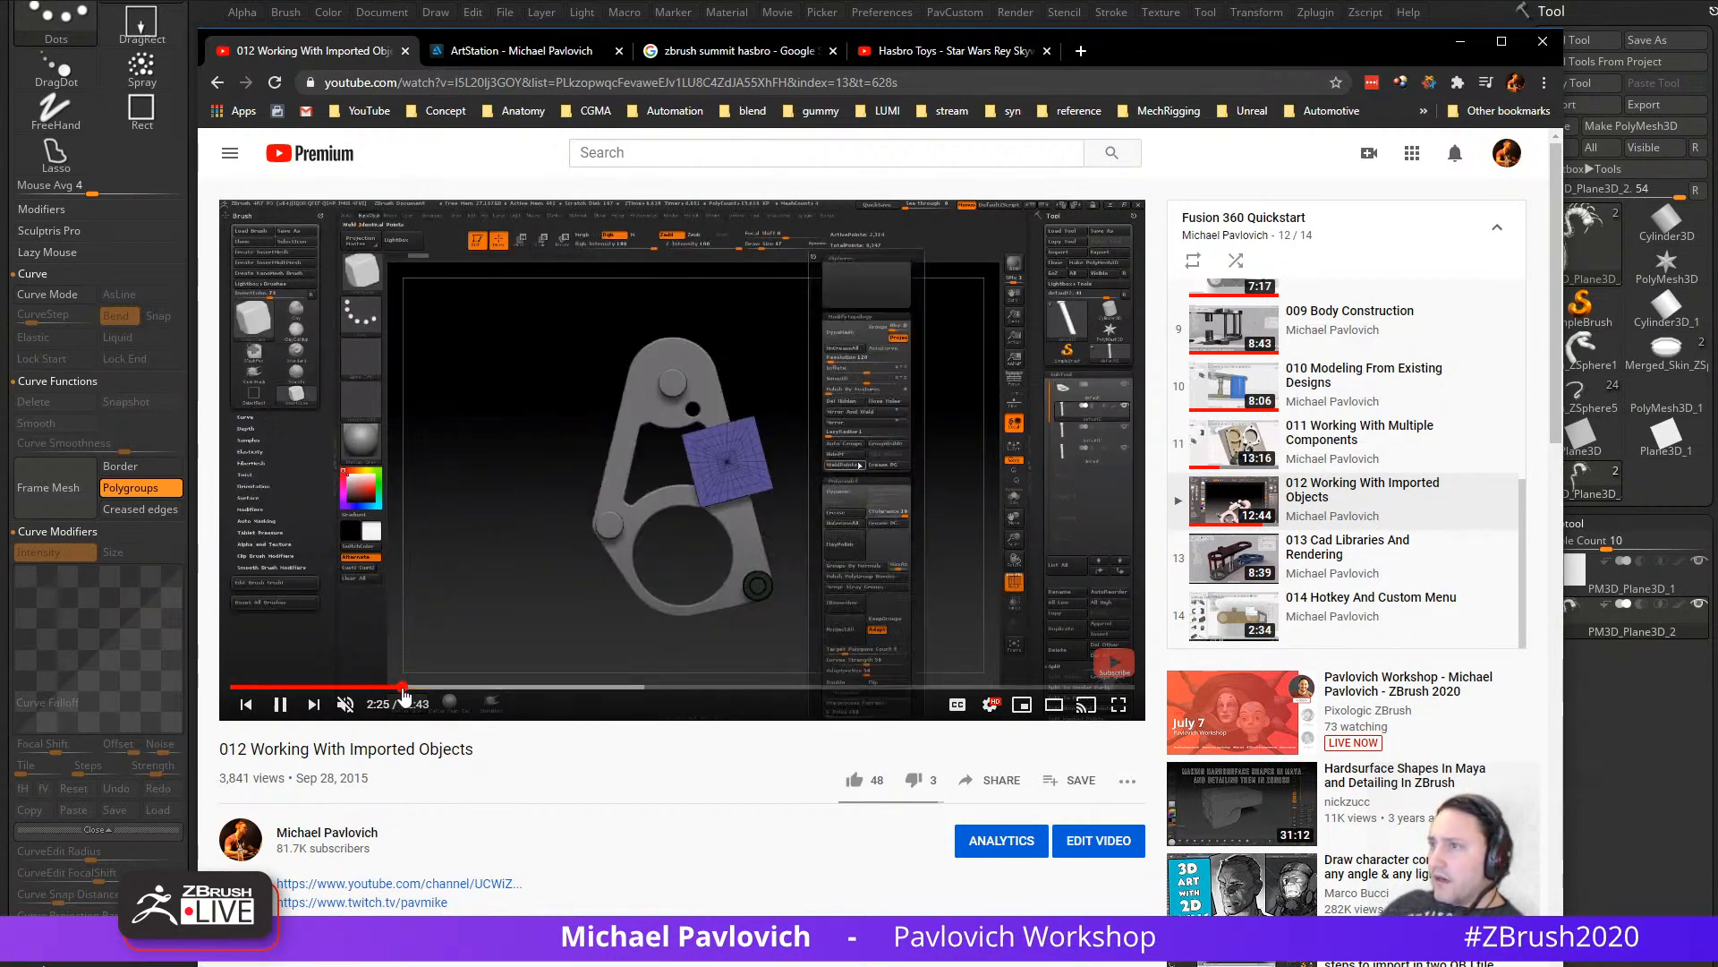
Step: Go back to 0:14 for the Fusion 360 model export and skim forward to the bracket in ZBrush at 6:49
click(291, 687)
click(243, 687)
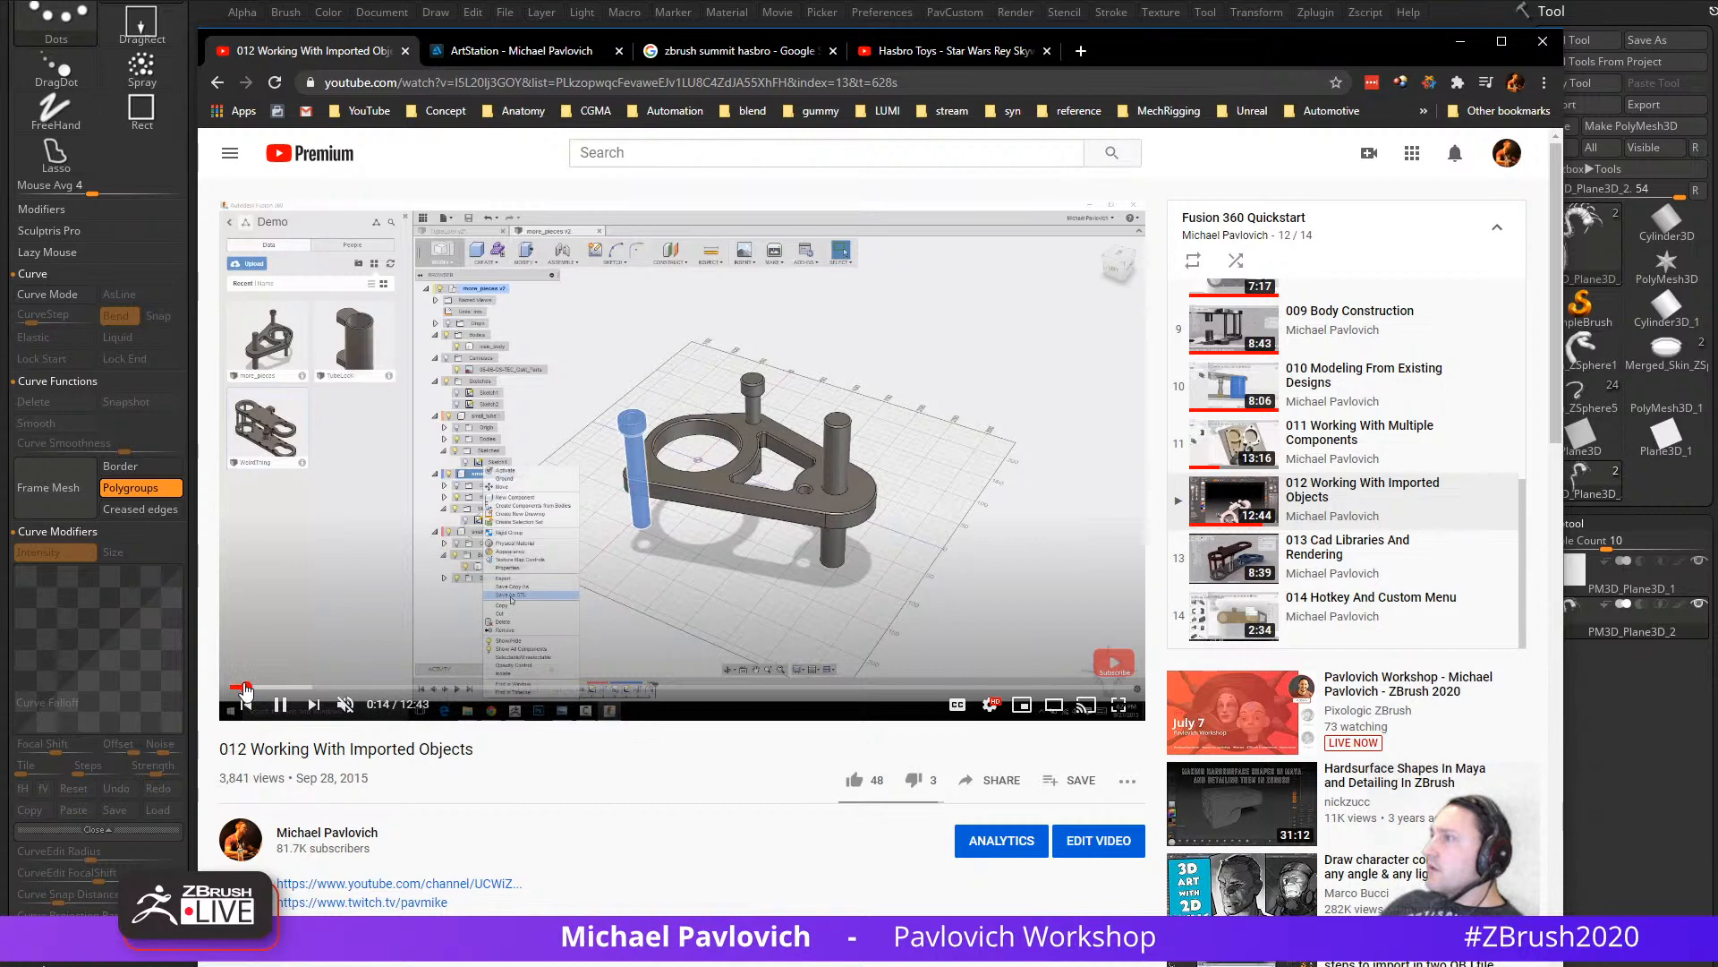
click(298, 687)
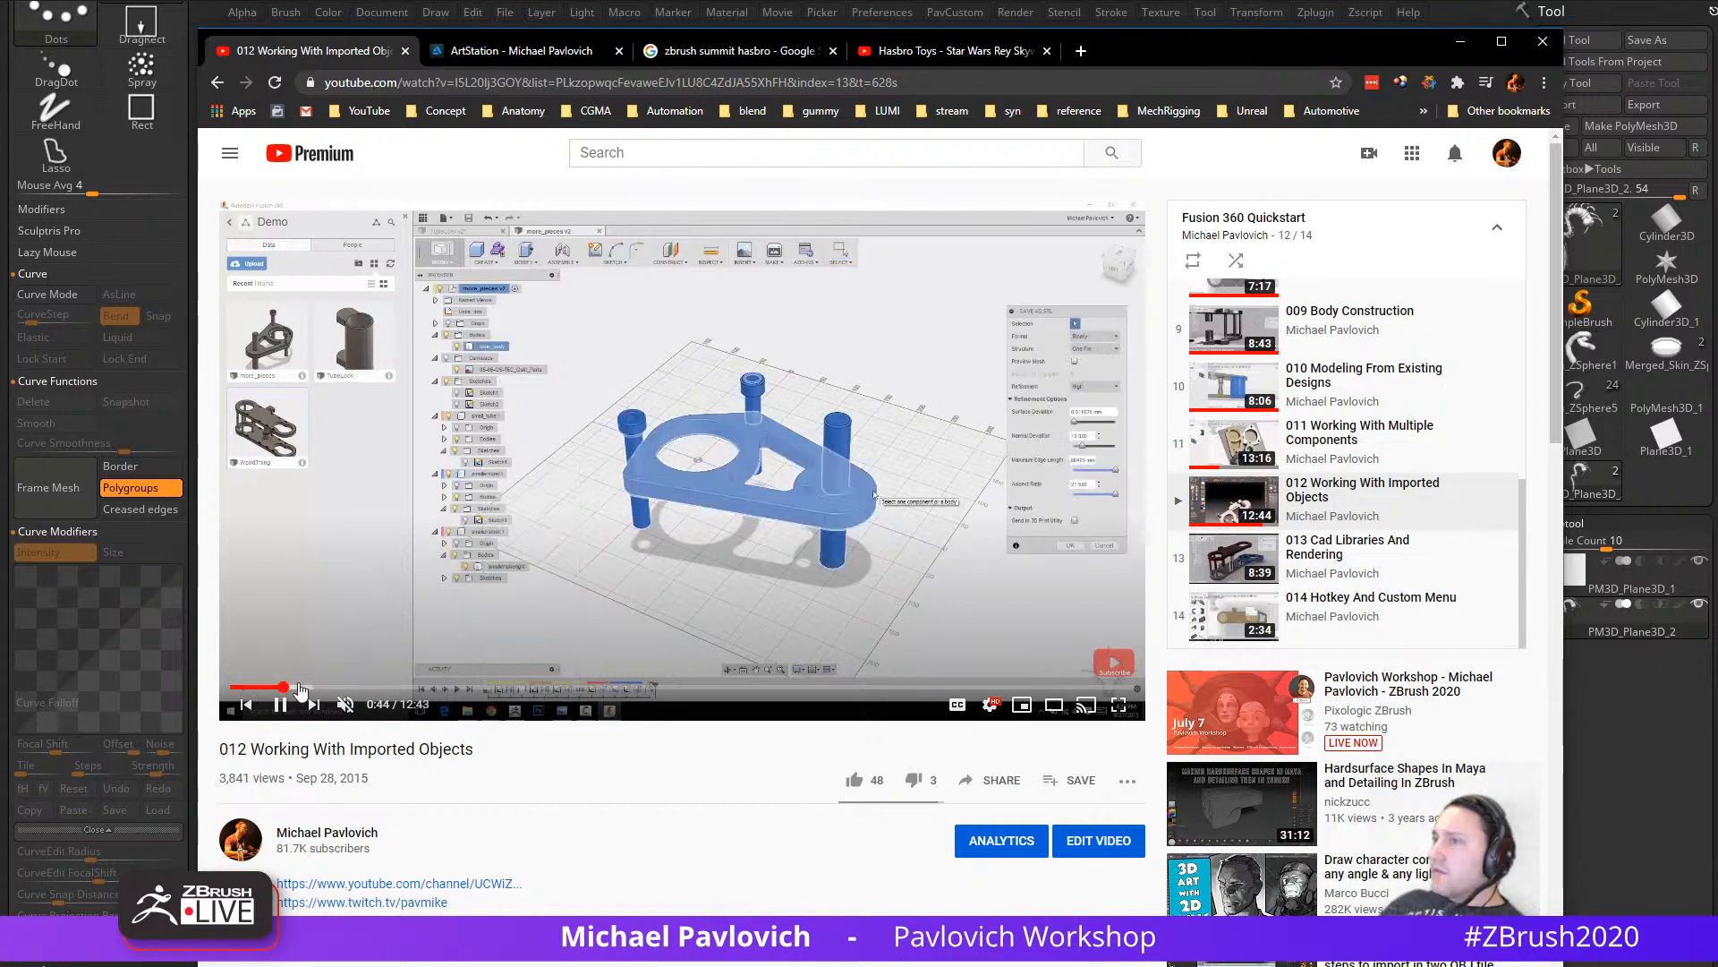
drag(300, 689, 548, 694)
click(590, 689)
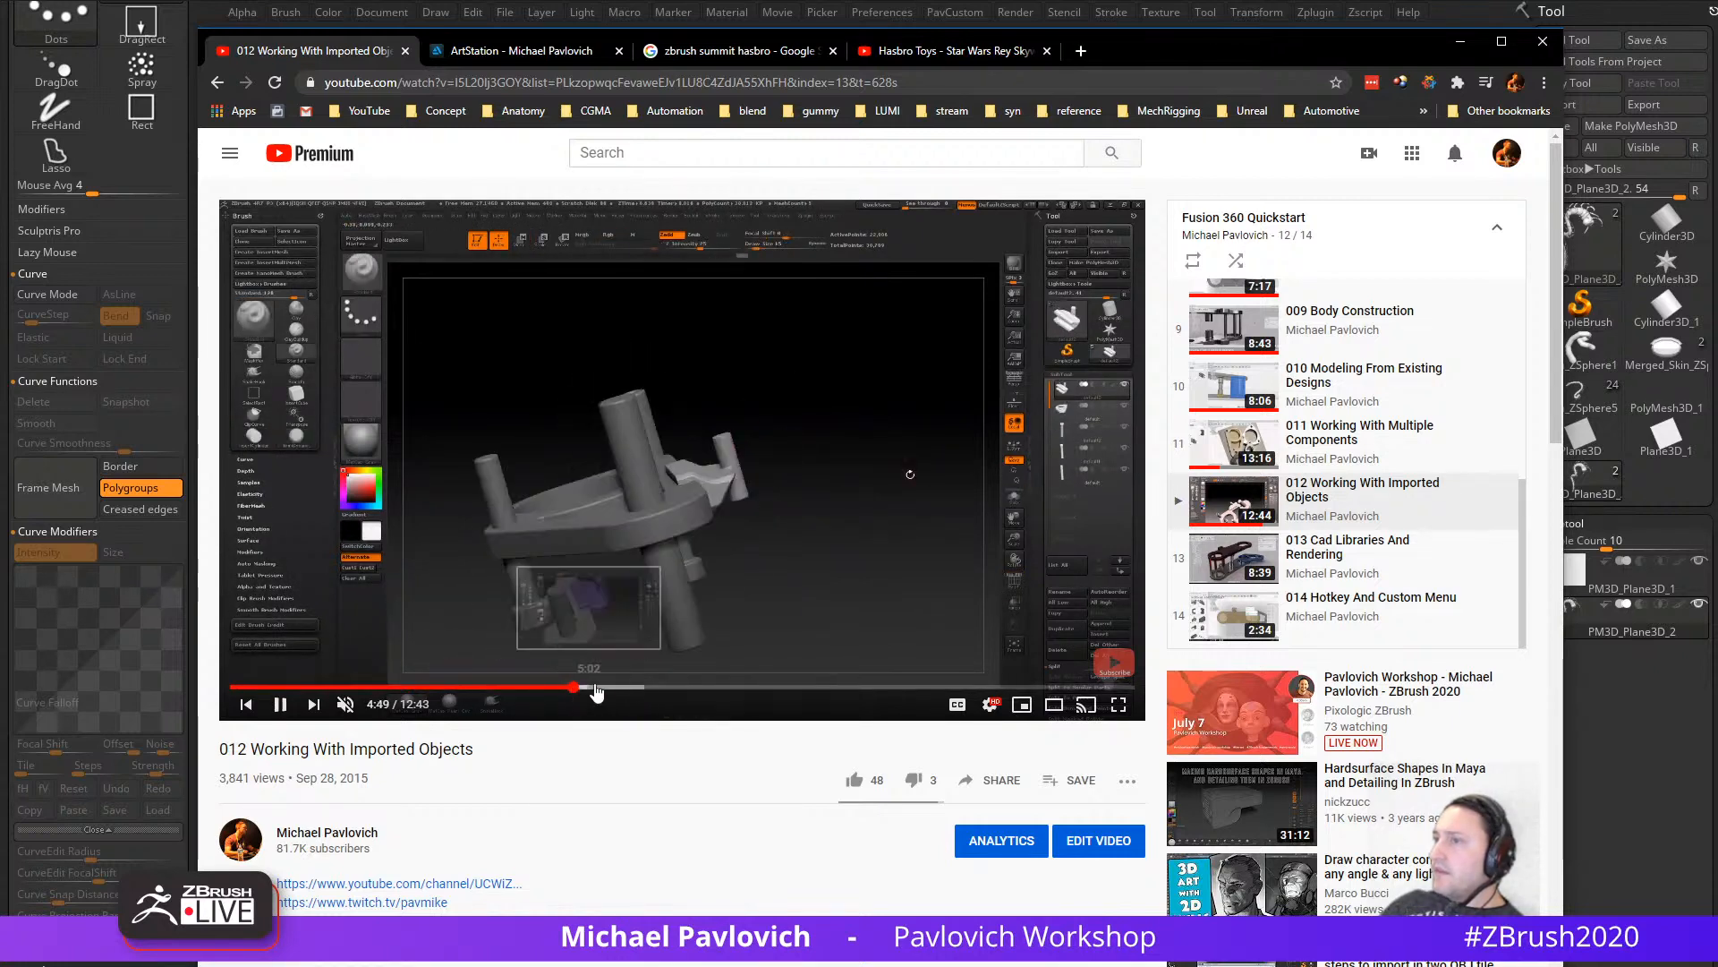
click(611, 688)
click(632, 686)
drag(632, 687, 716, 688)
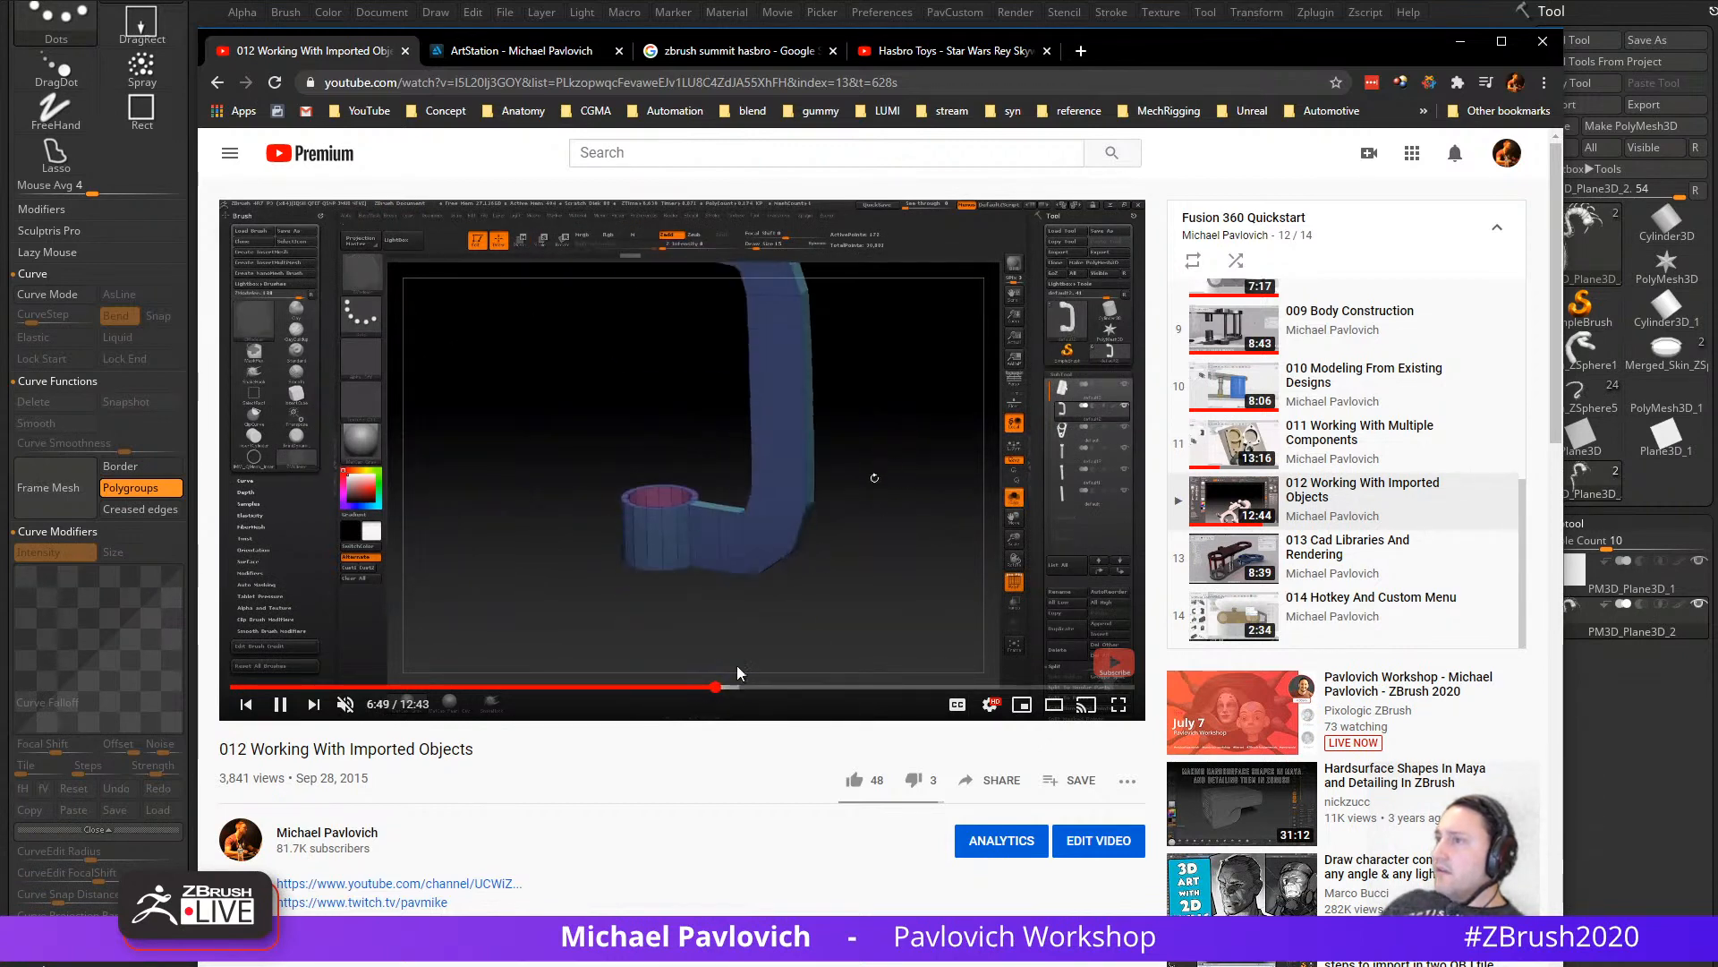
Step: Skim the lesson from about 7:01 to 9:25 to examine how the bracket mesh is brought into Fusion 360
click(737, 688)
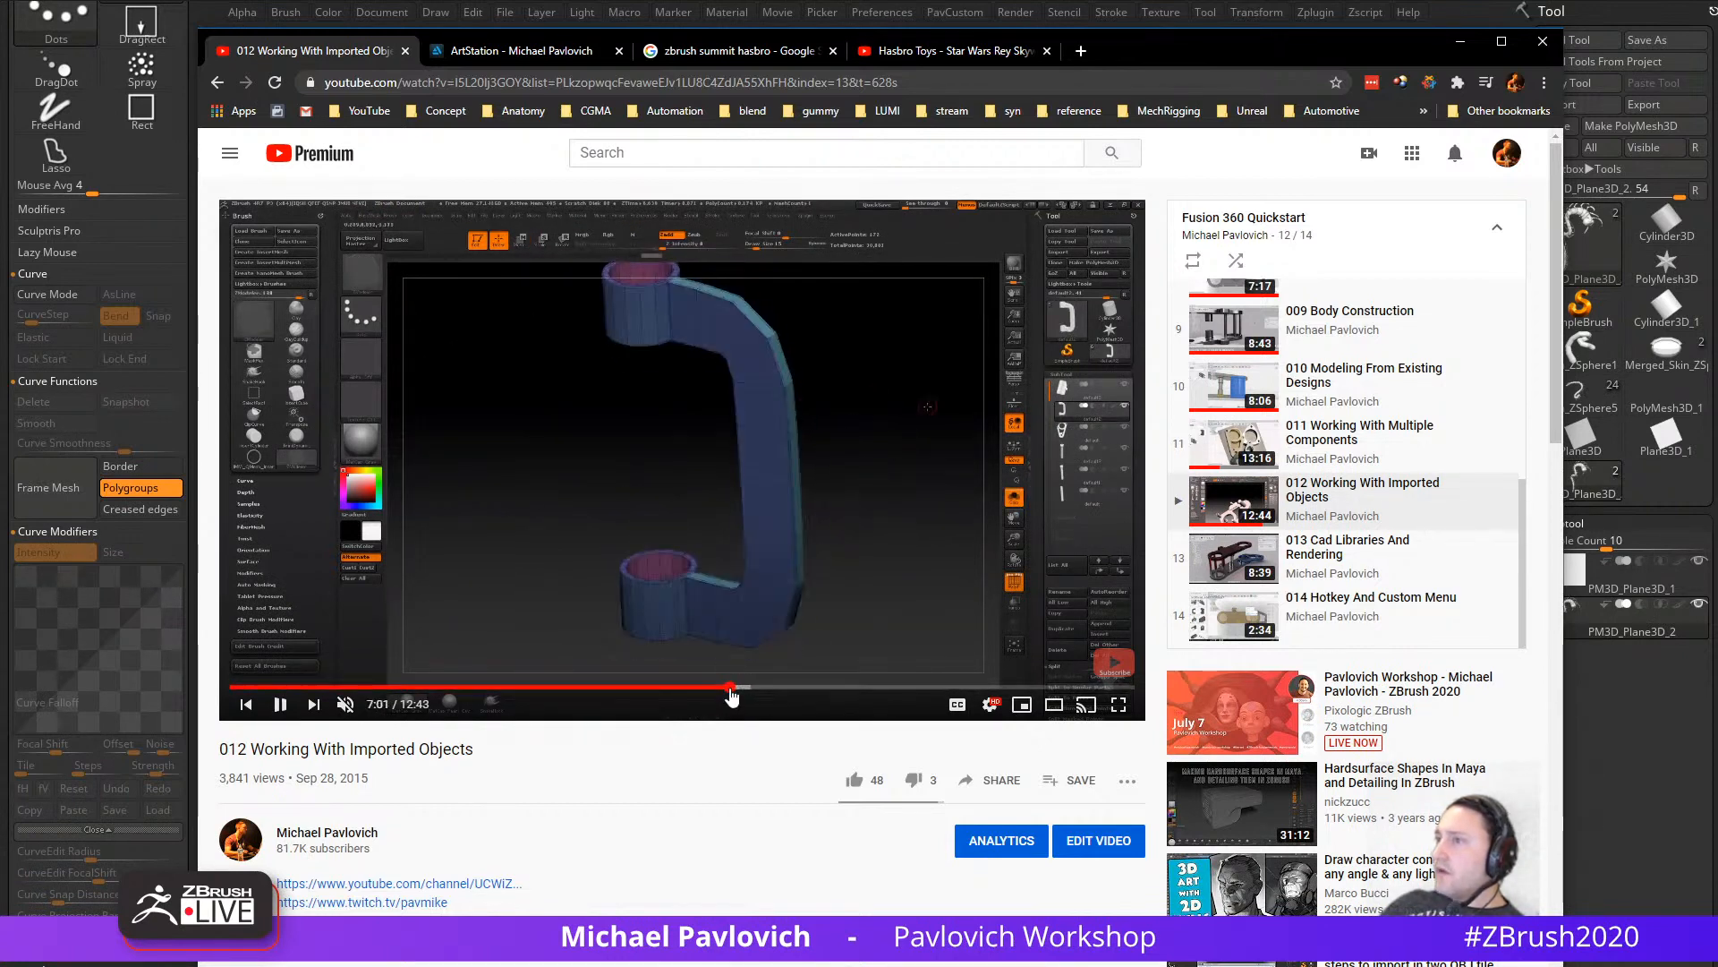
click(761, 689)
click(780, 688)
click(793, 688)
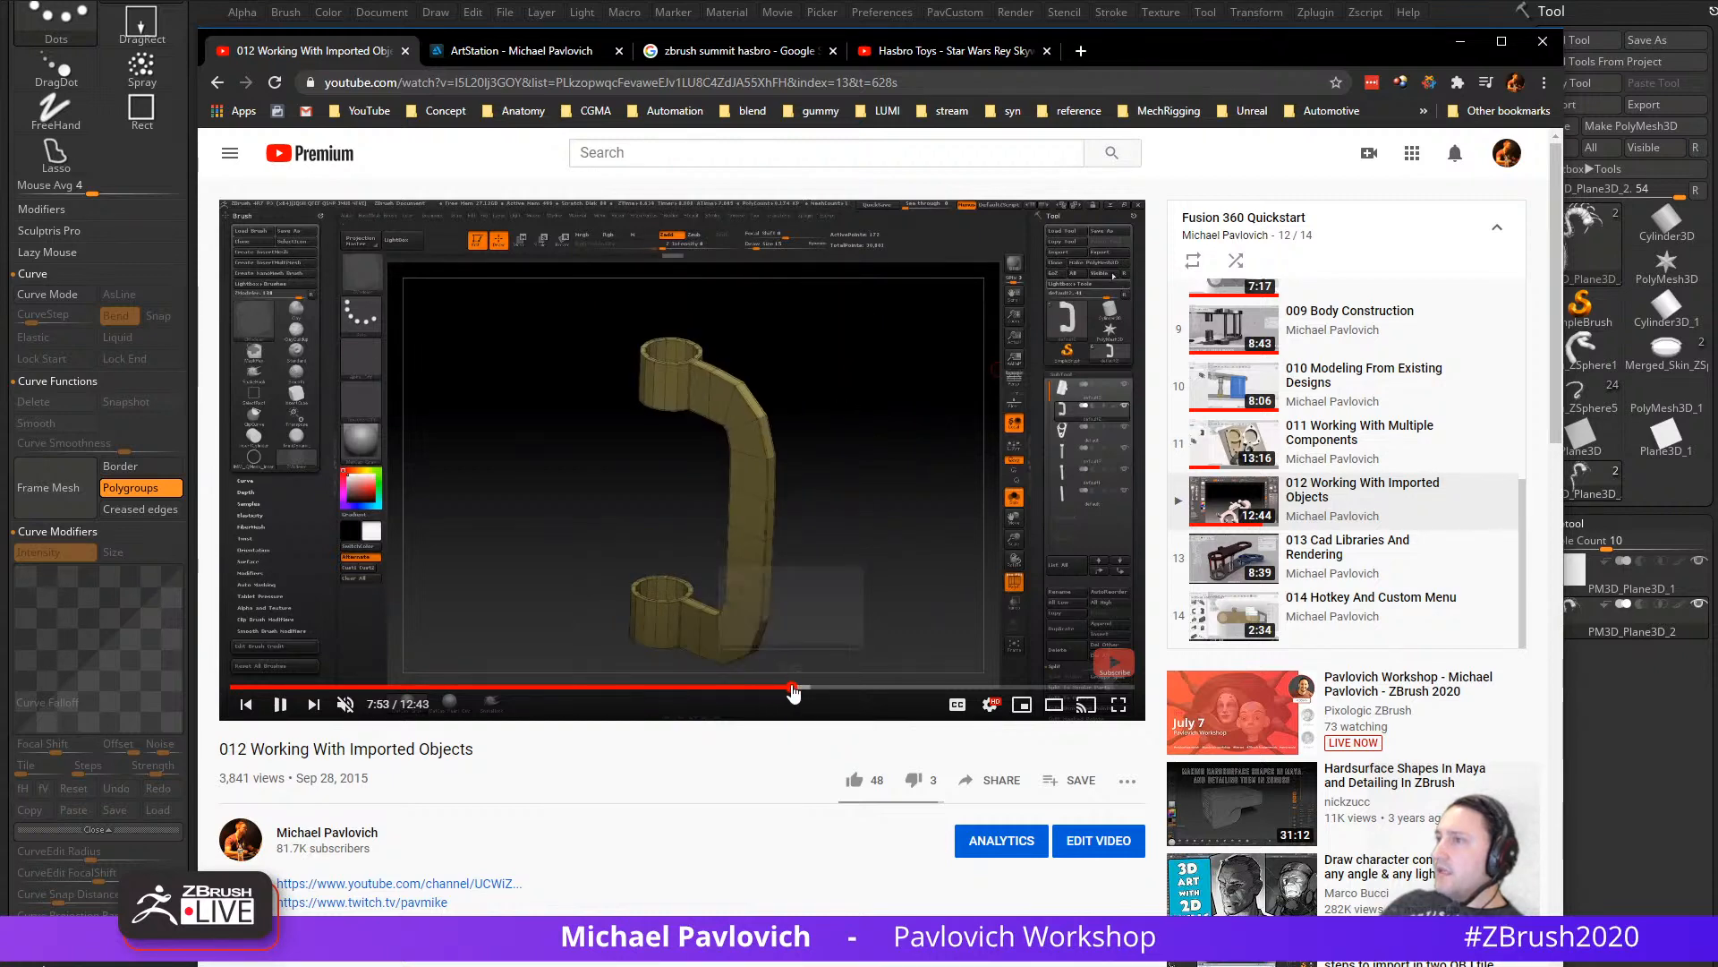
click(808, 689)
click(823, 688)
click(835, 688)
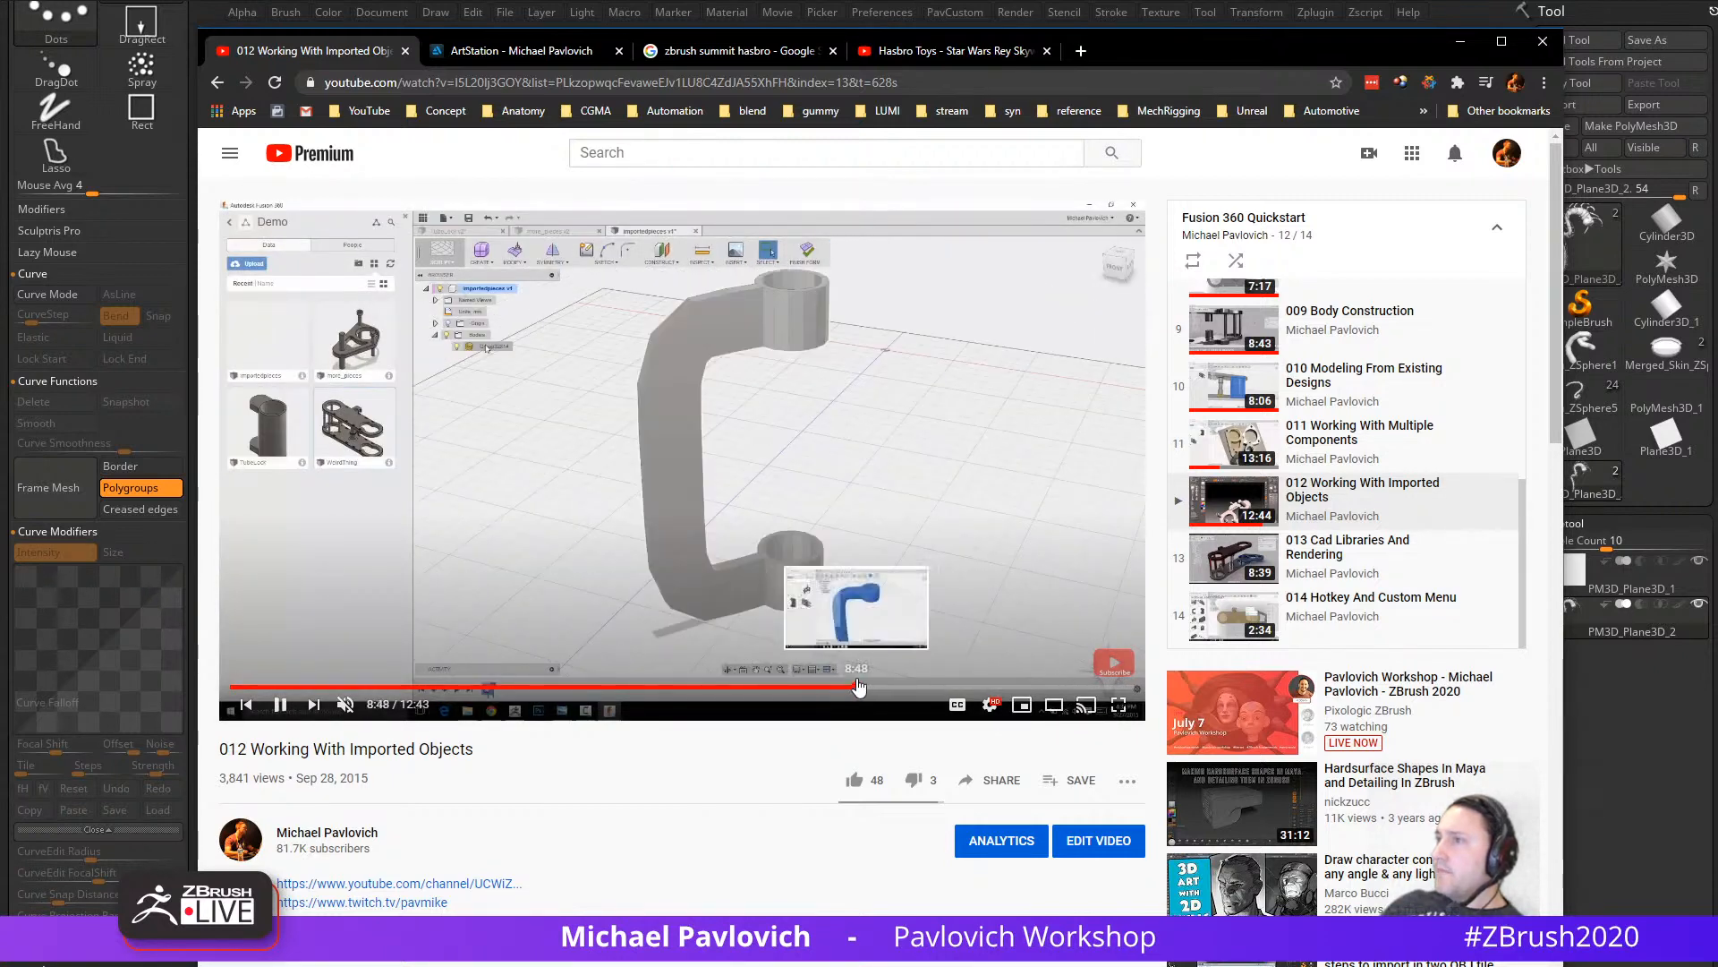
click(857, 688)
click(876, 687)
click(886, 688)
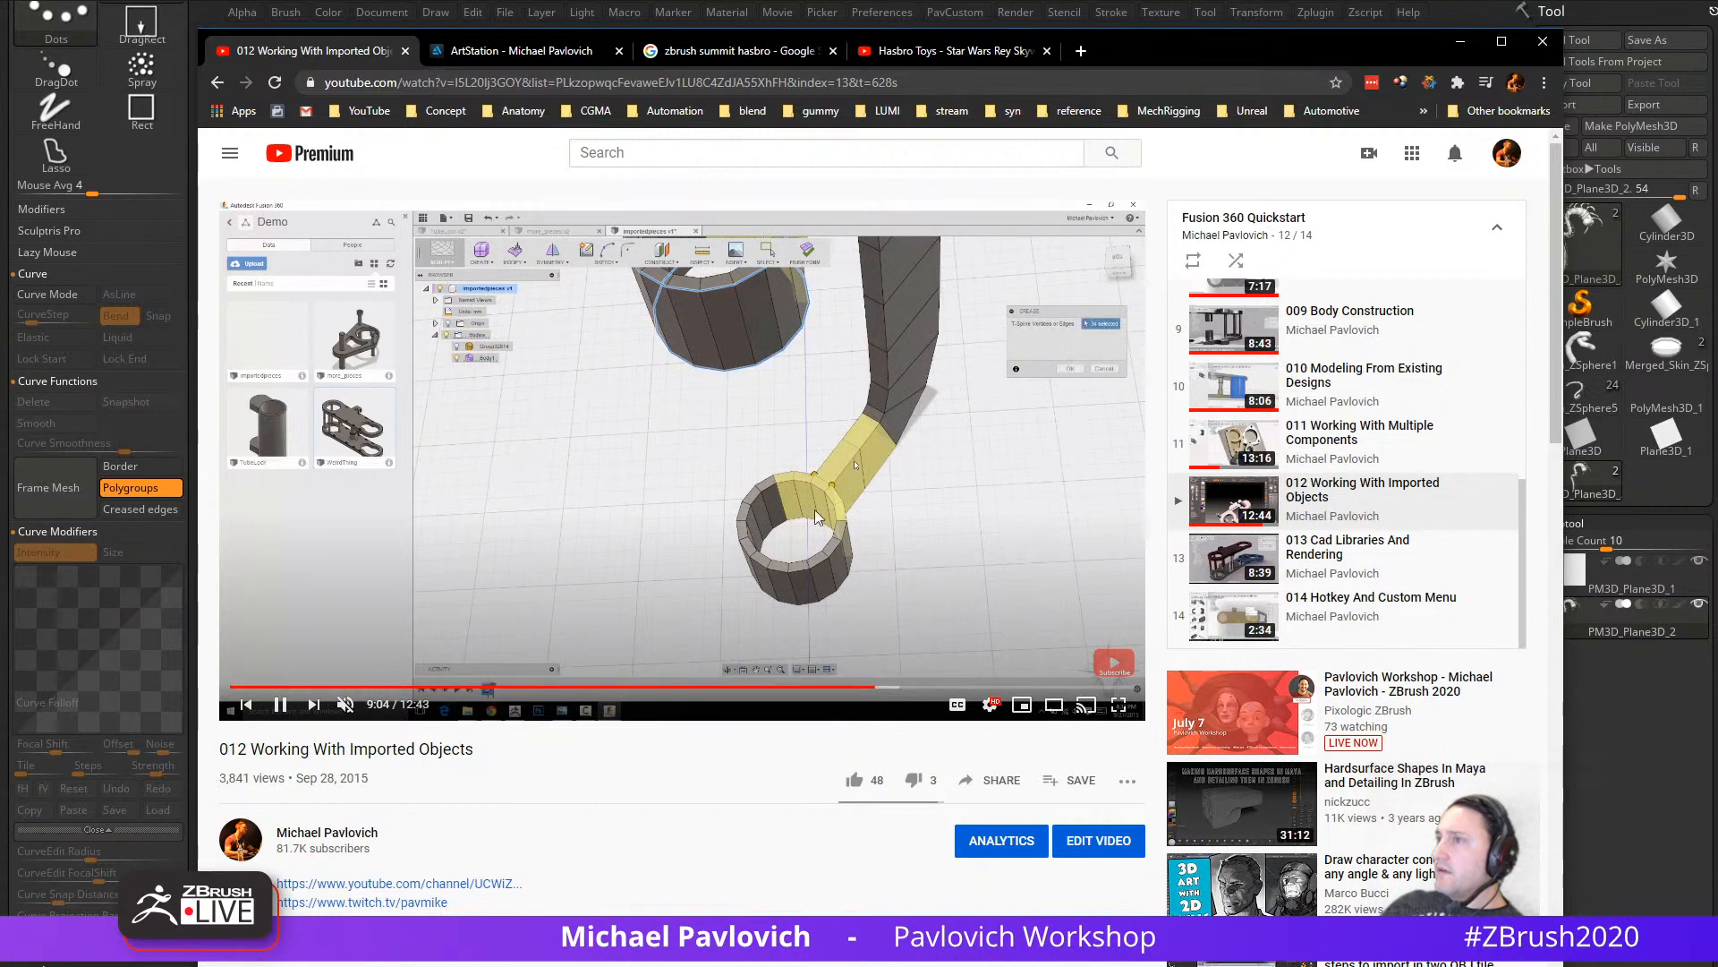
click(900, 688)
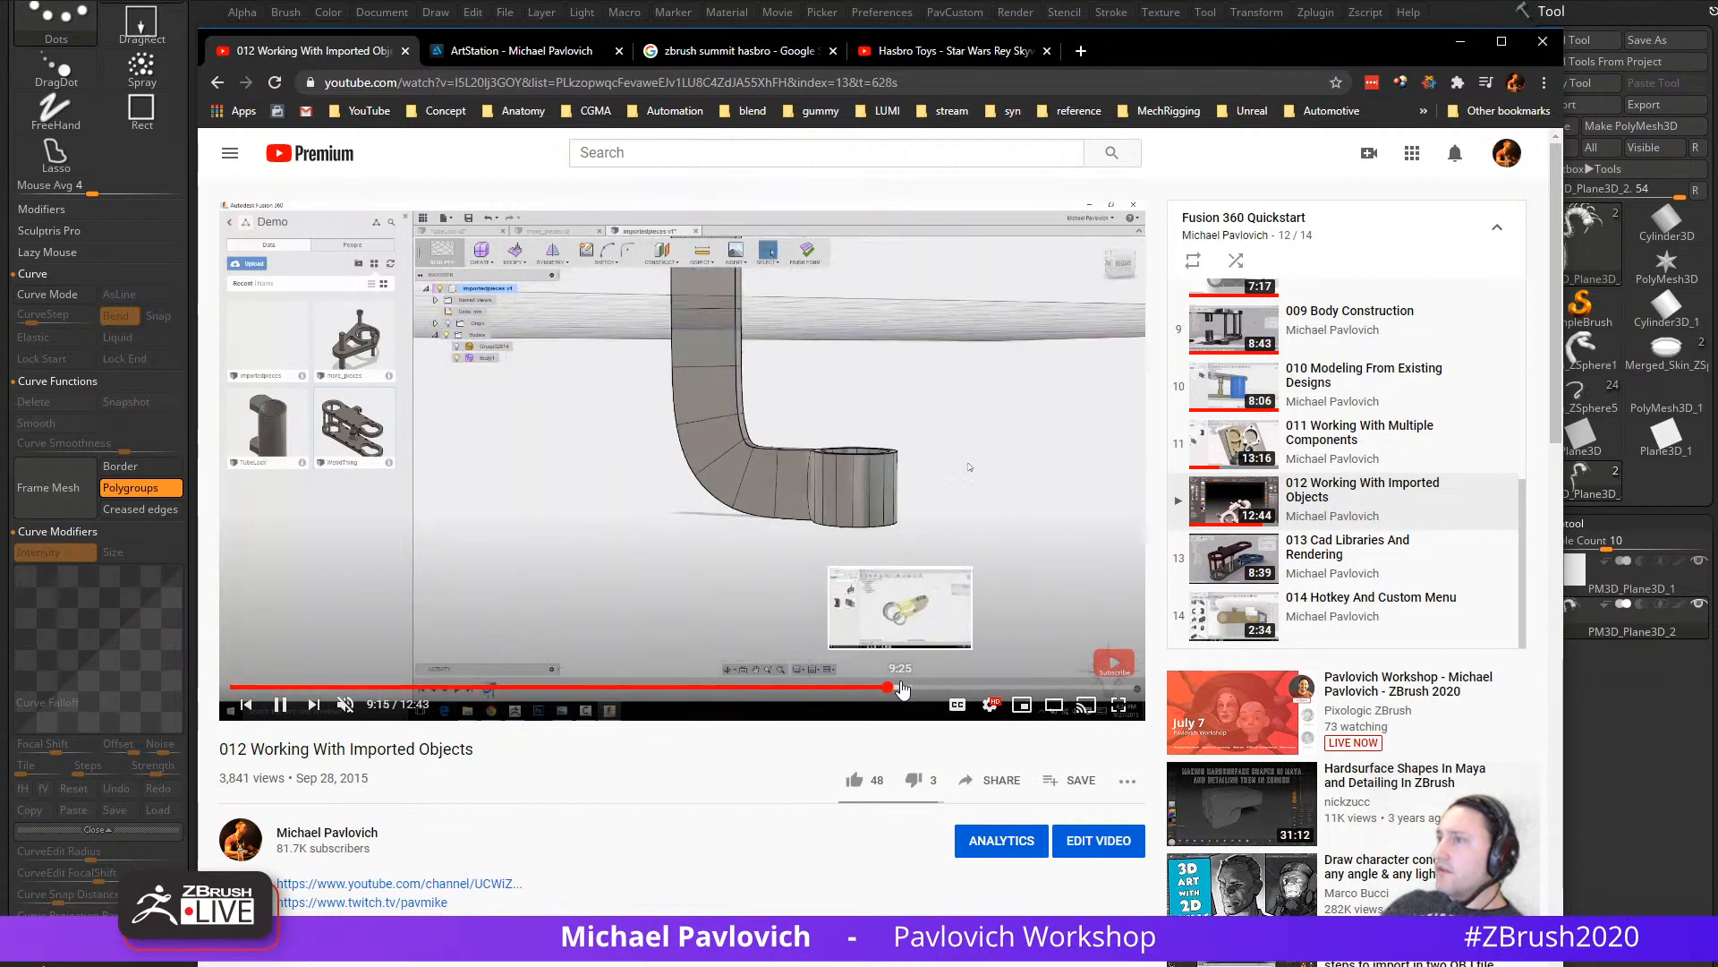
Step: Skim the remainder of the lesson into its last minute to examine the bracket's conversion and further editing in Fusion 360
click(912, 689)
click(924, 689)
click(937, 688)
click(949, 689)
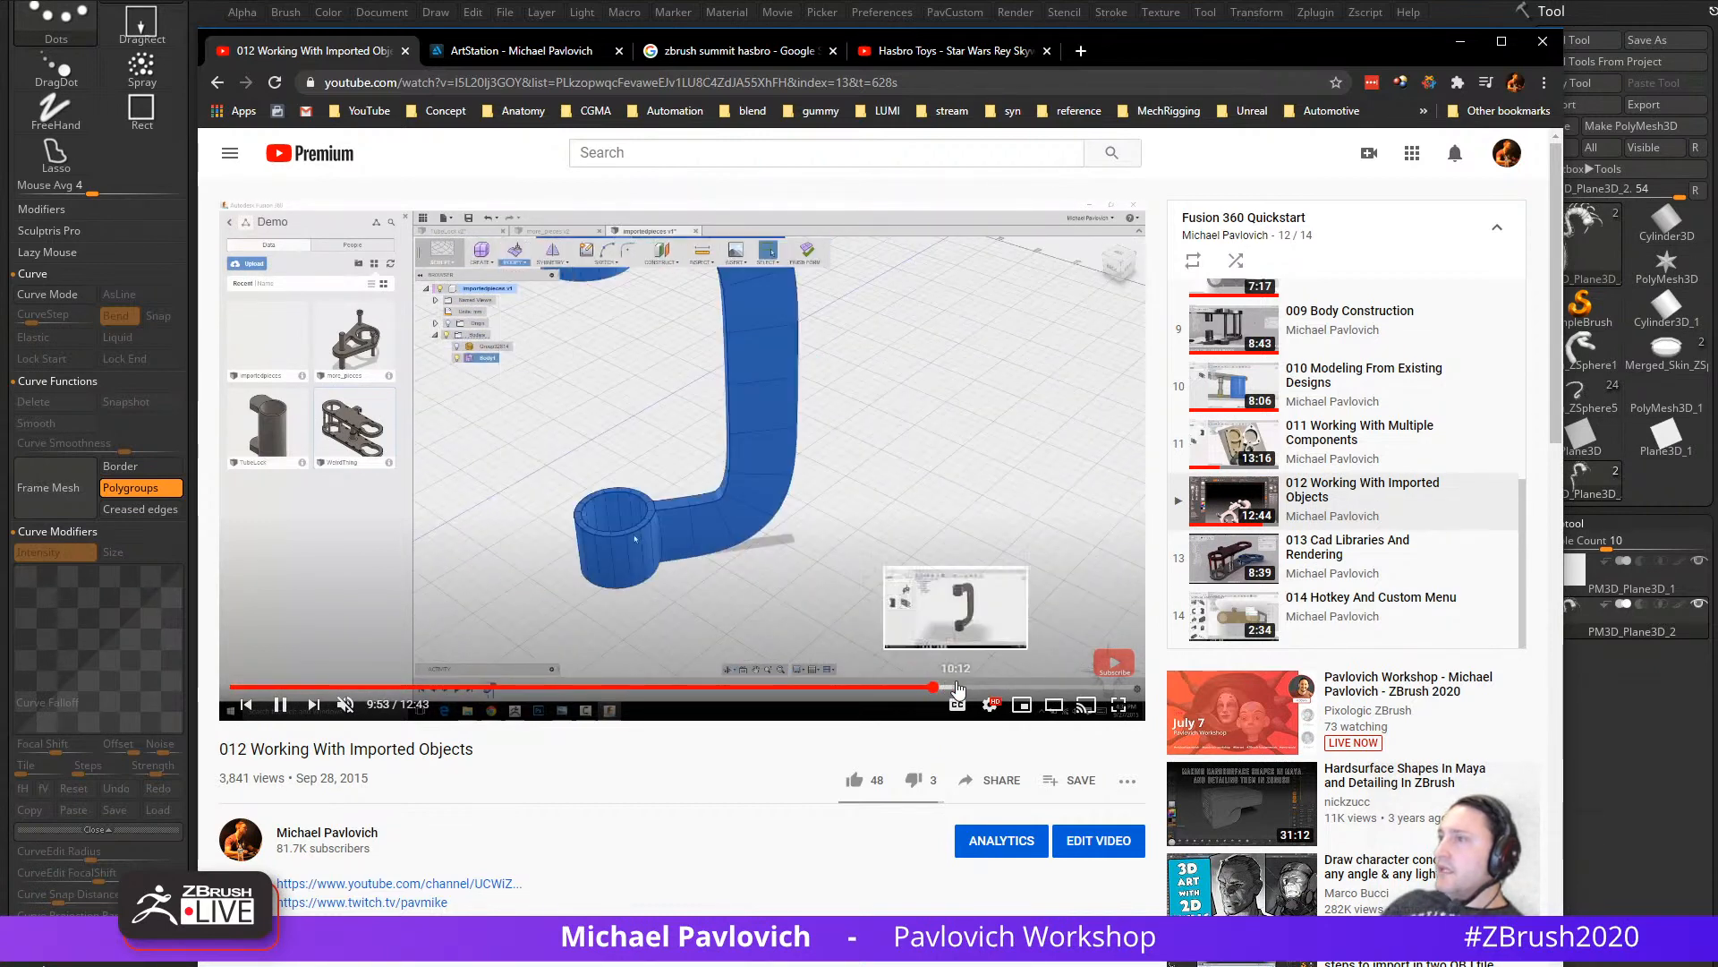
click(960, 688)
click(973, 688)
click(994, 688)
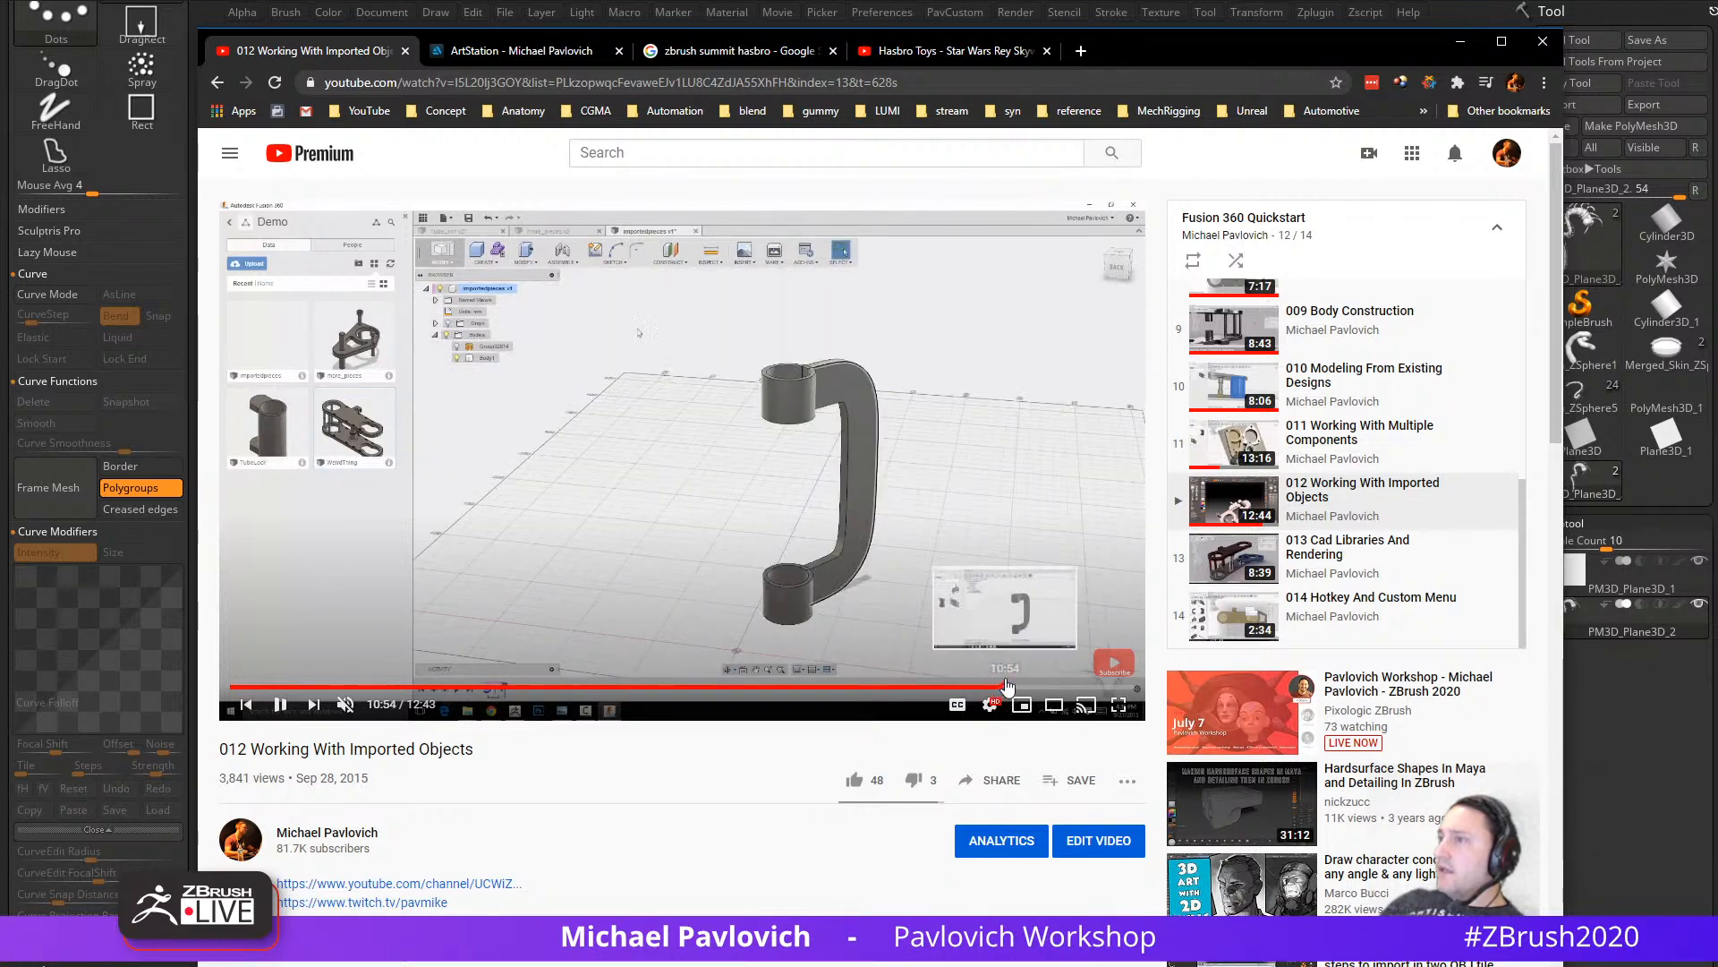
click(1014, 688)
click(1053, 689)
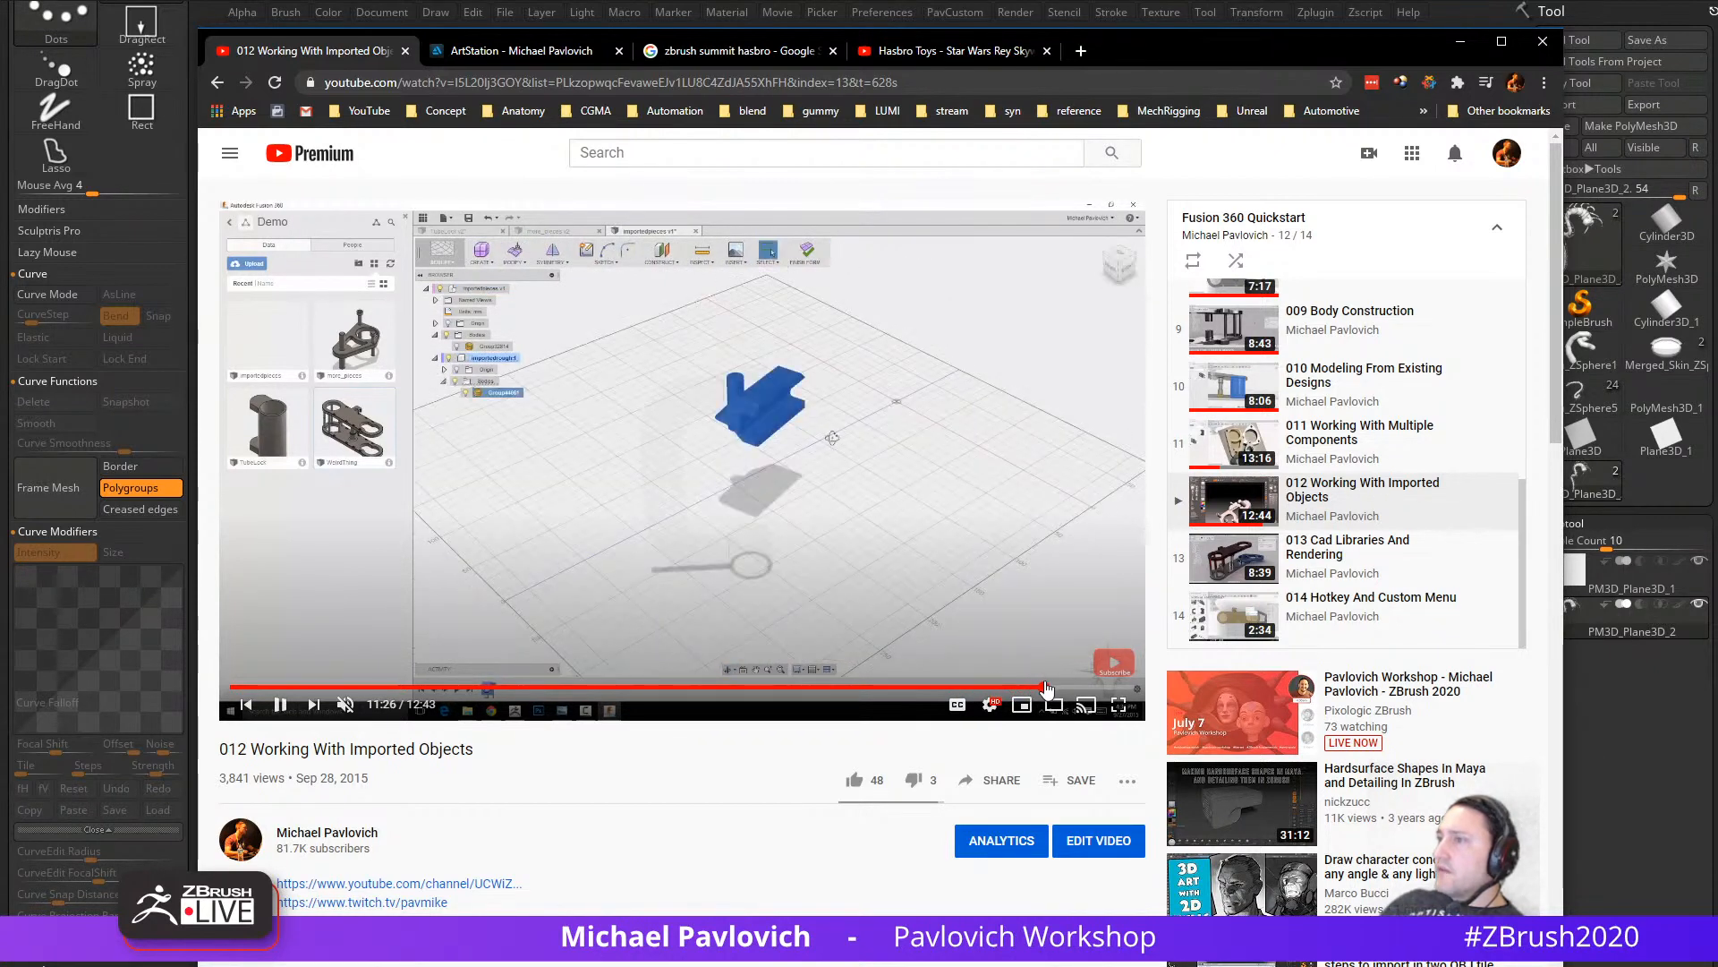
click(1065, 688)
click(1096, 688)
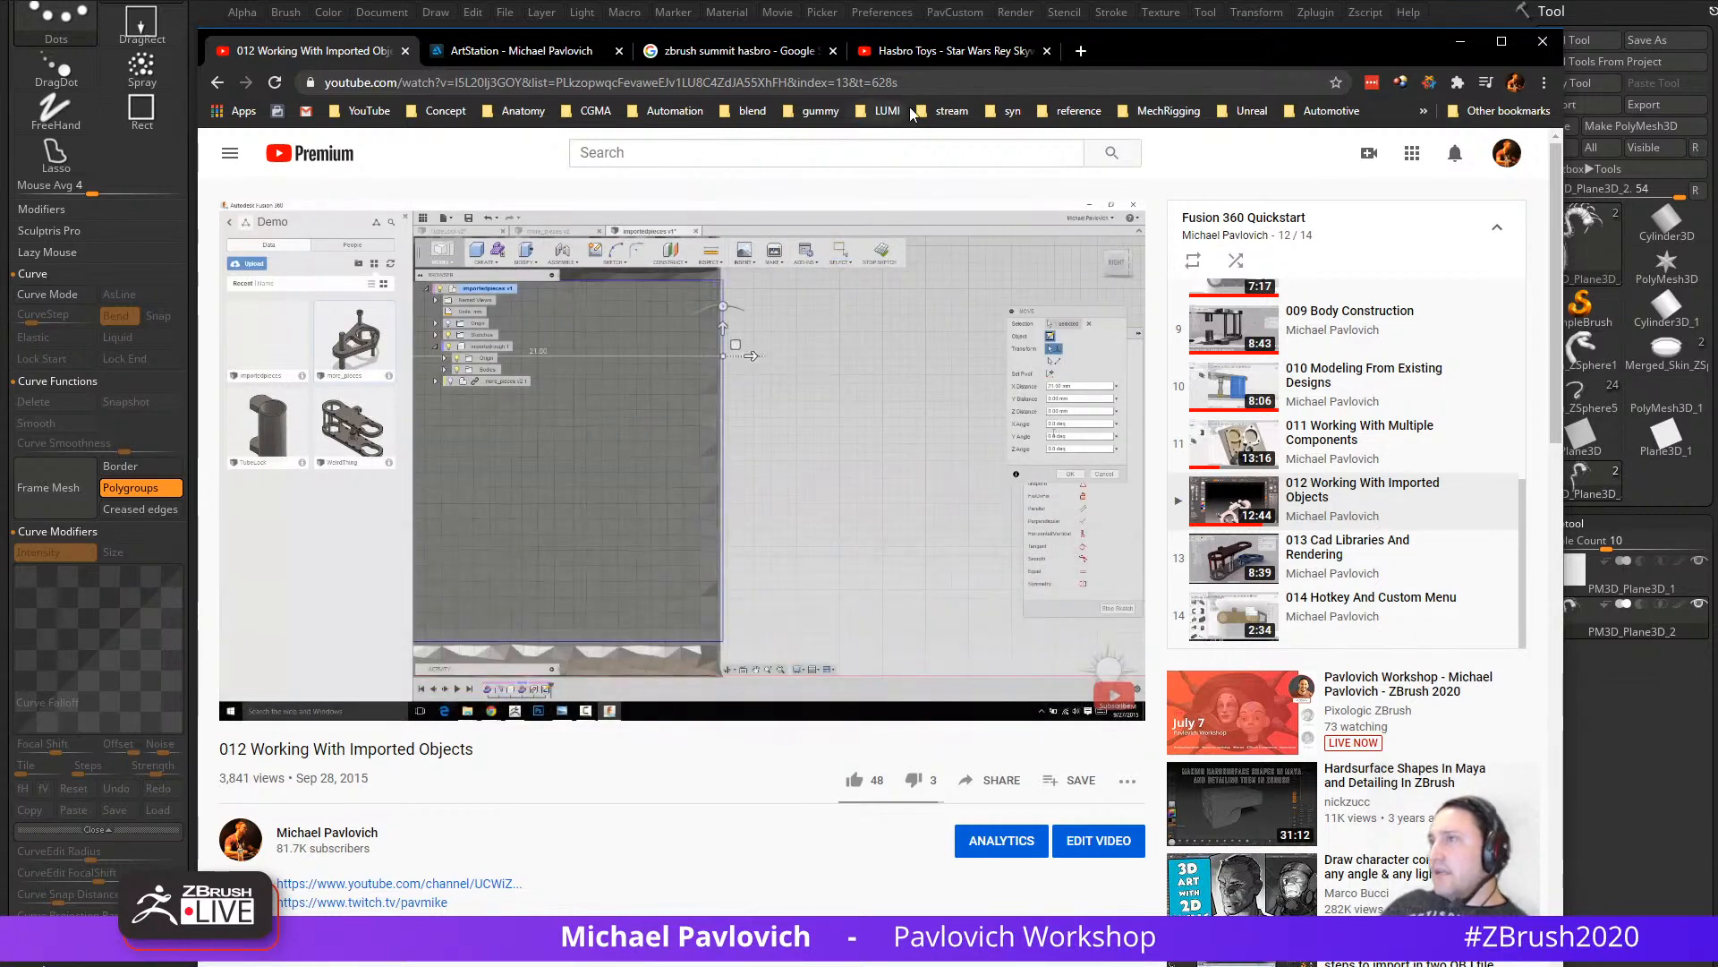
Step: Select the web address of the imported objects lesson and switch back to ZBrush
click(955, 84)
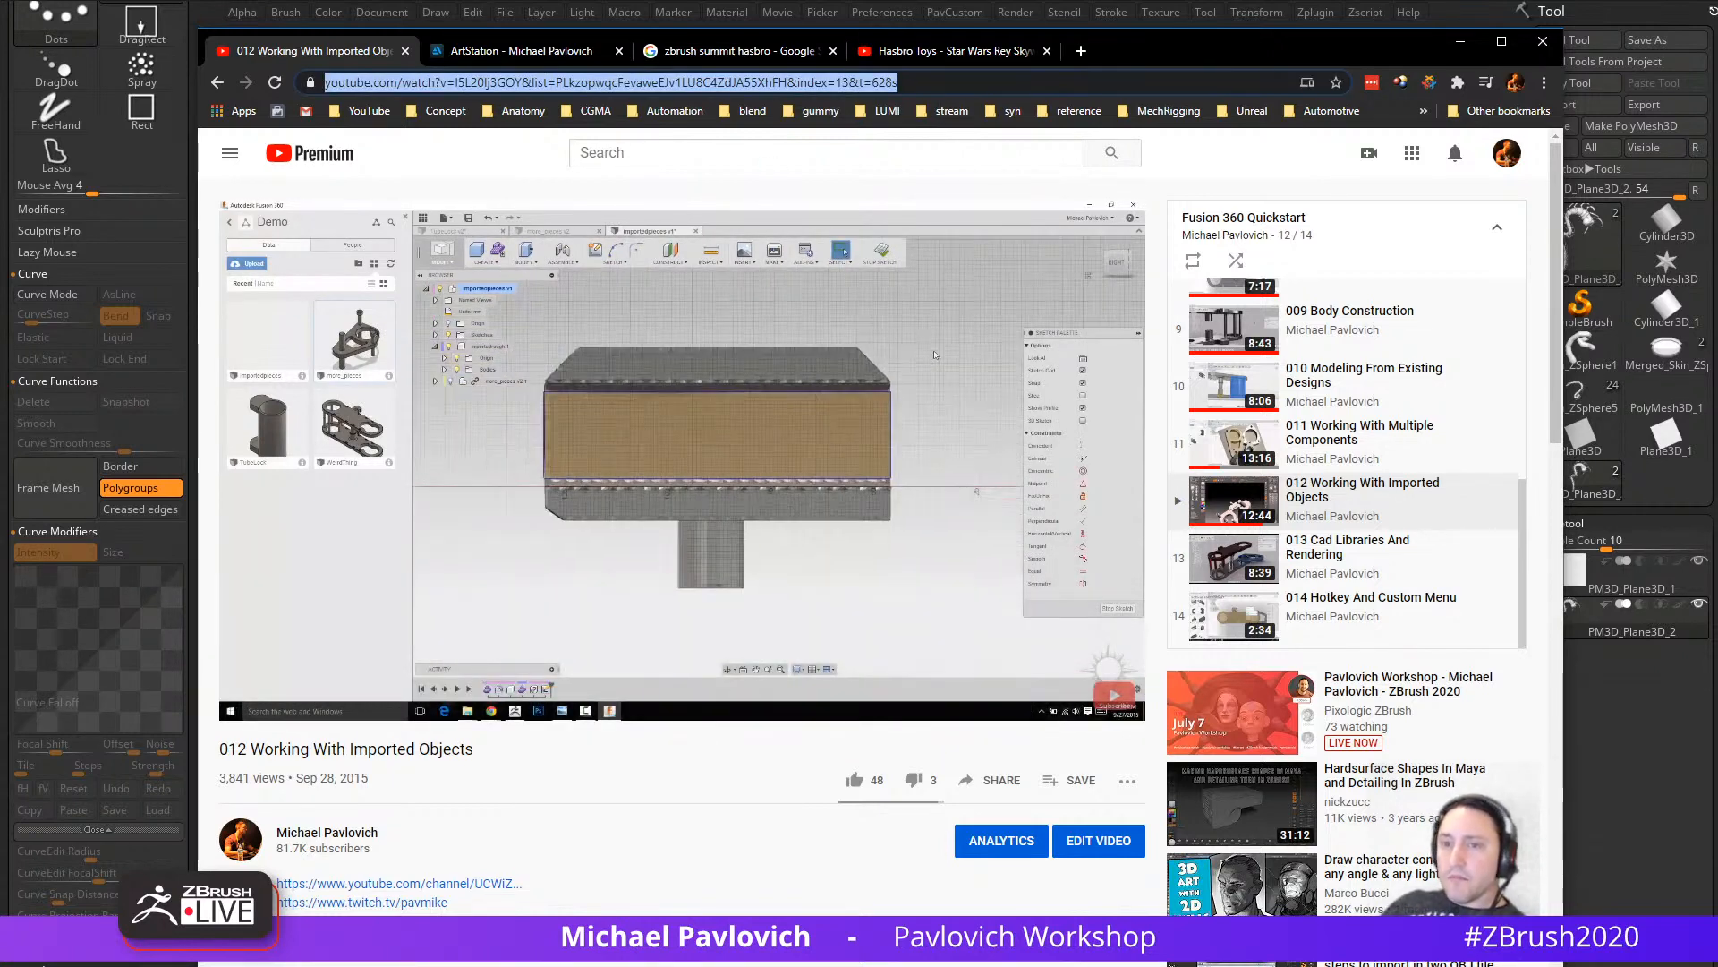
key(alt+Tab)
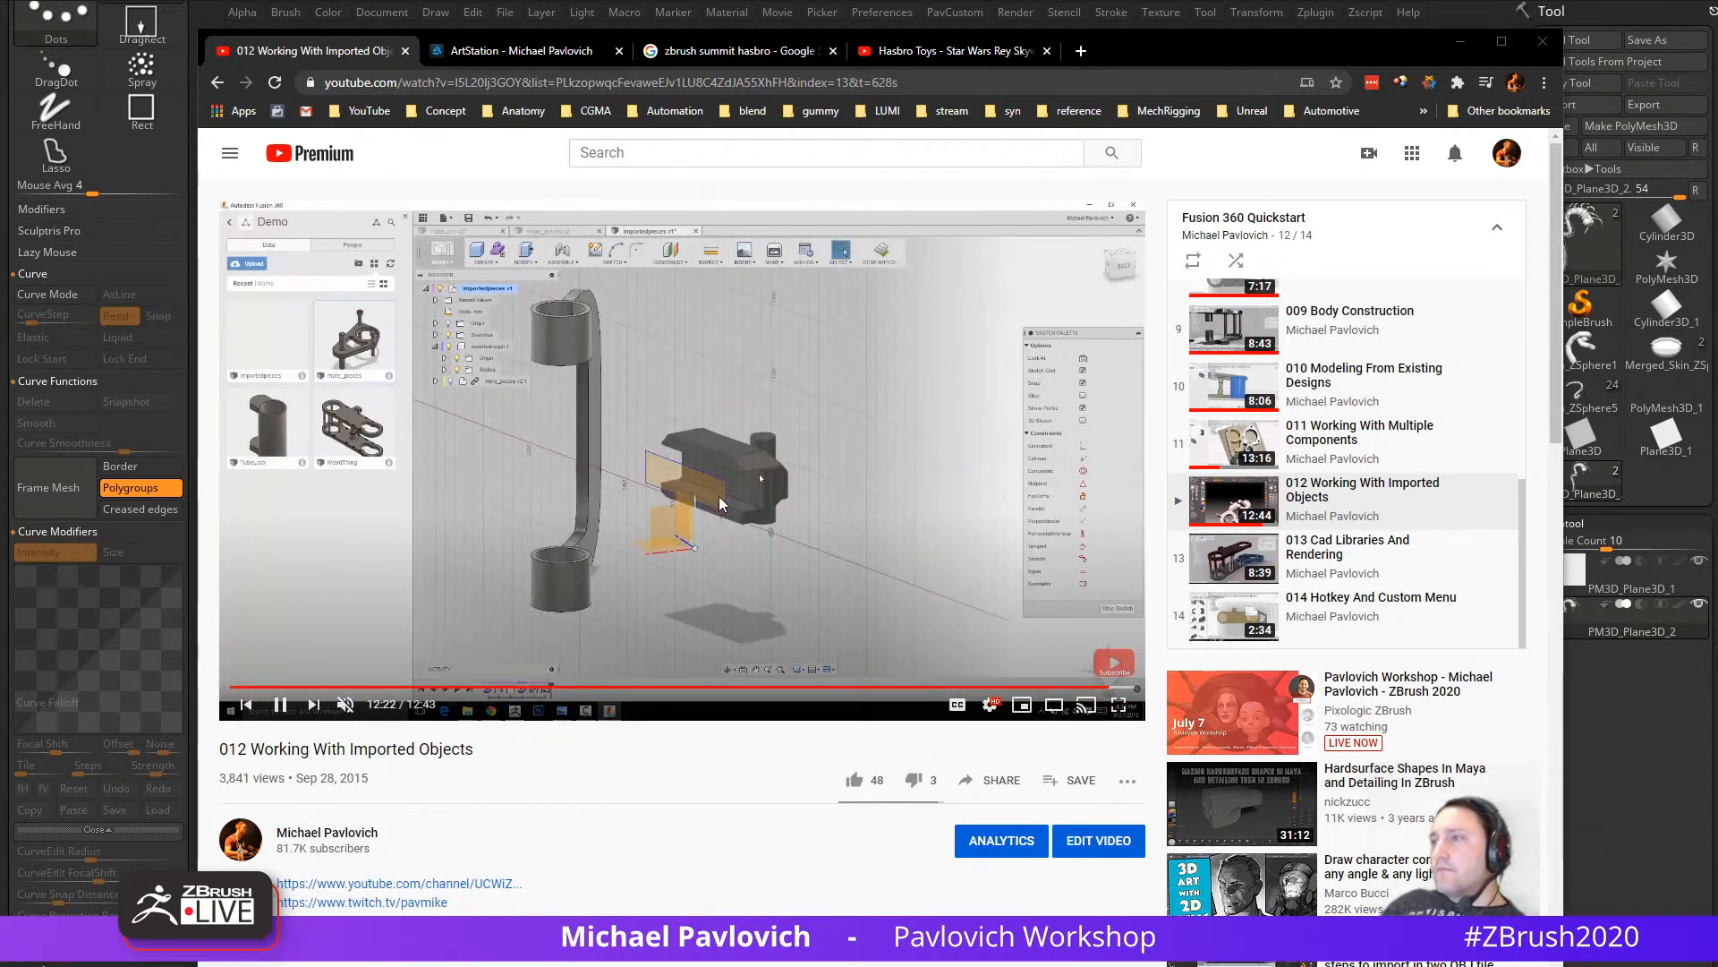
key(alt+Tab)
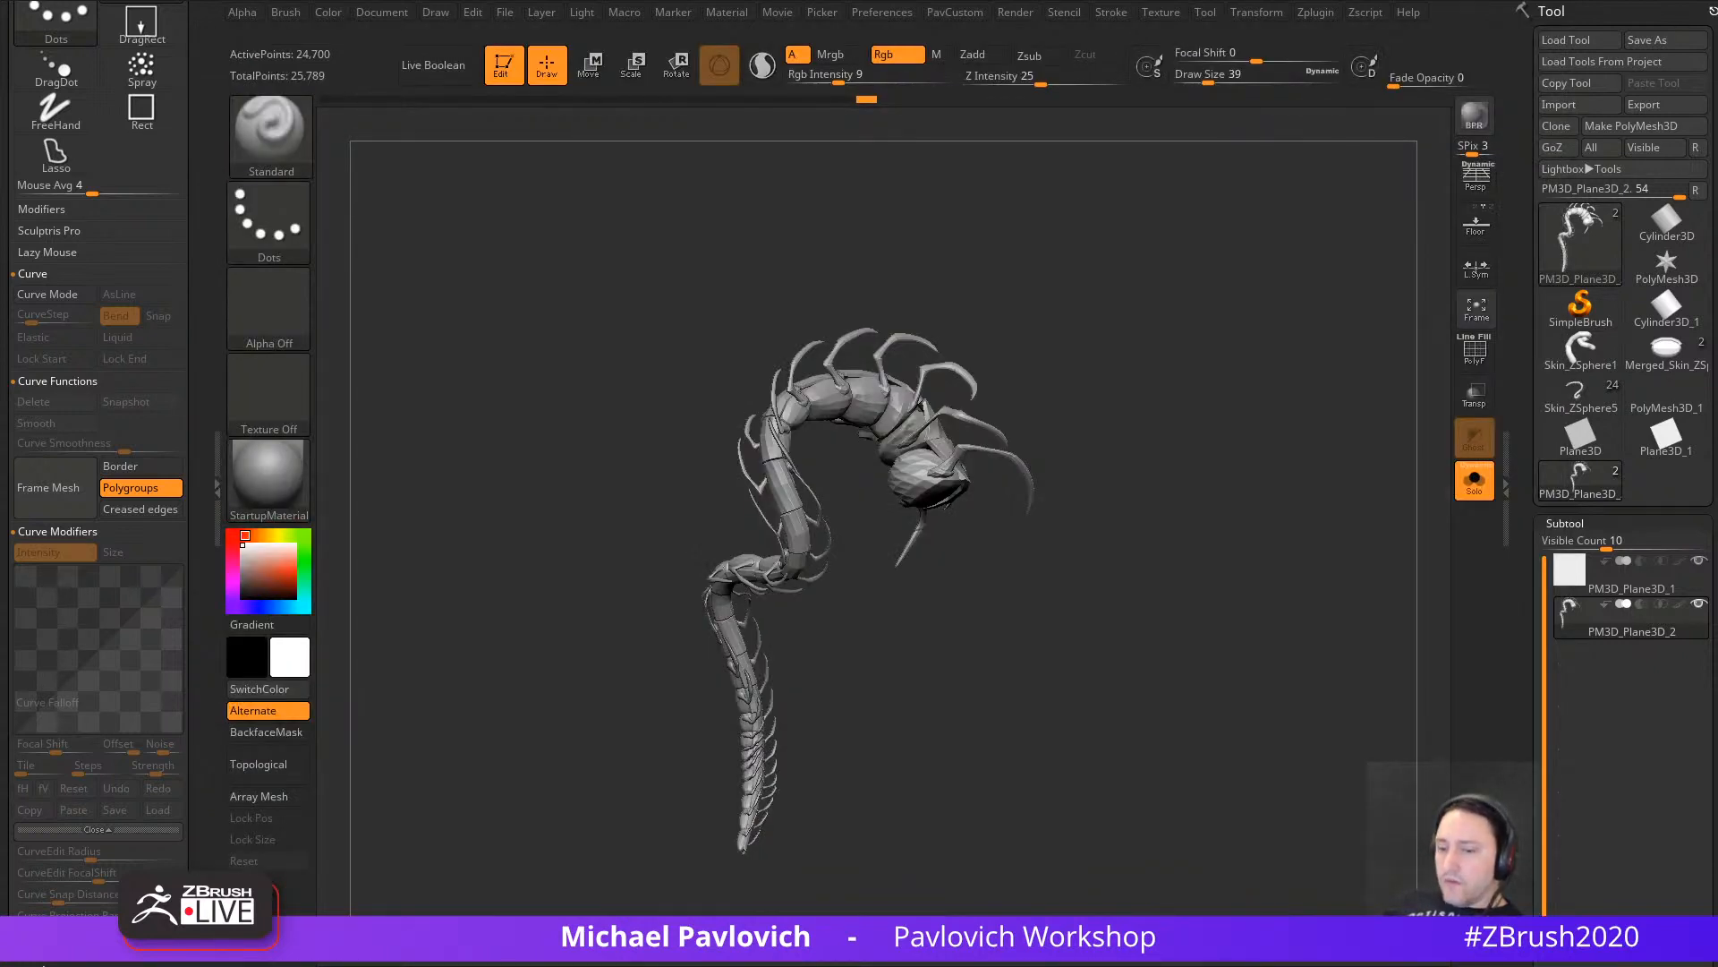
Step: Start a mesh export of the creature, inspect the available file formats and cancel the export
click(1652, 102)
click(644, 837)
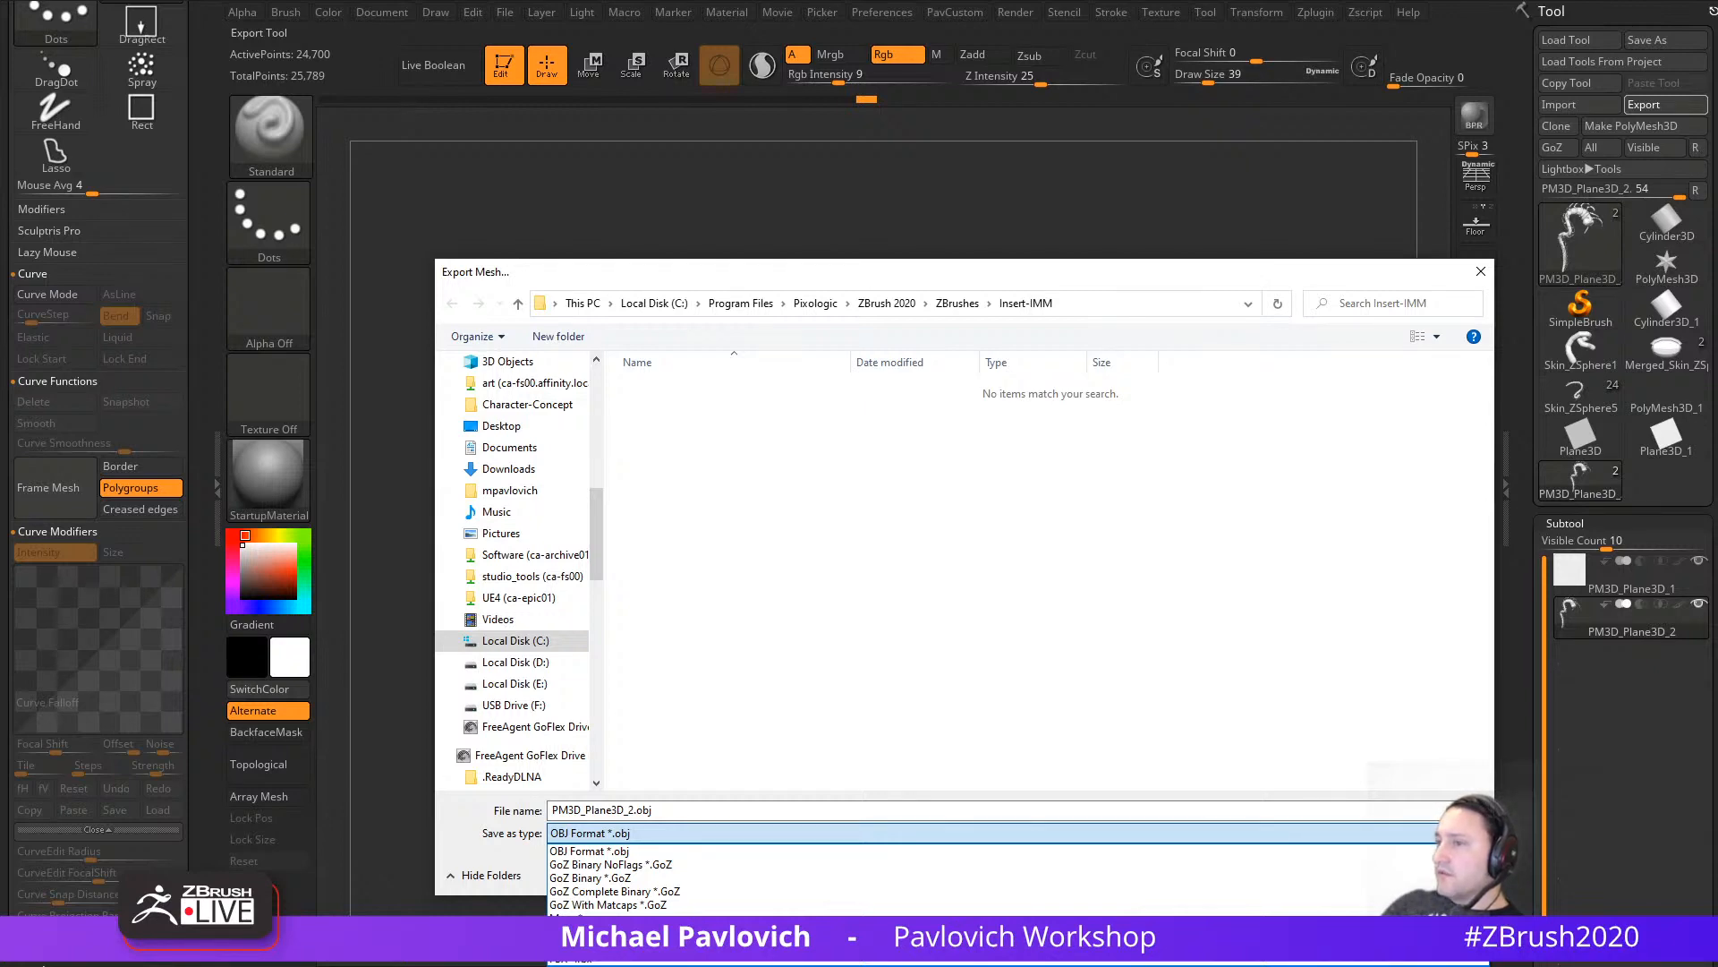
click(658, 832)
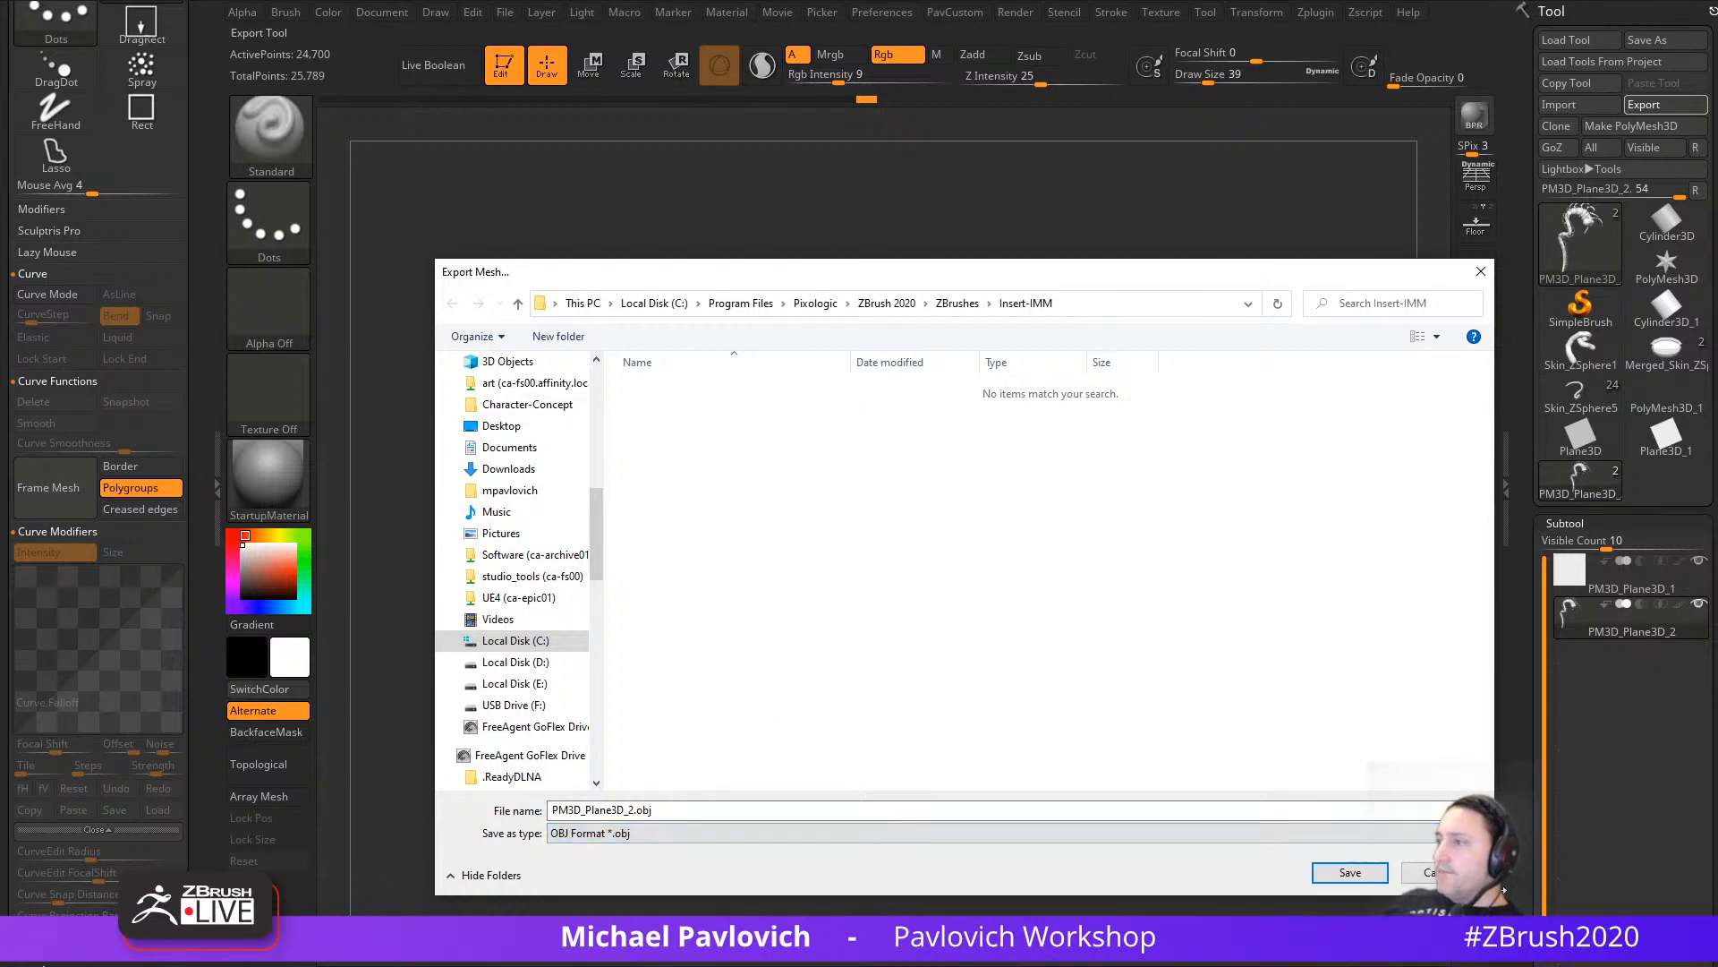
click(1436, 873)
Step: Collapse the SubTool Master plugin and go to the 3D Print Hub plugin options
click(1325, 15)
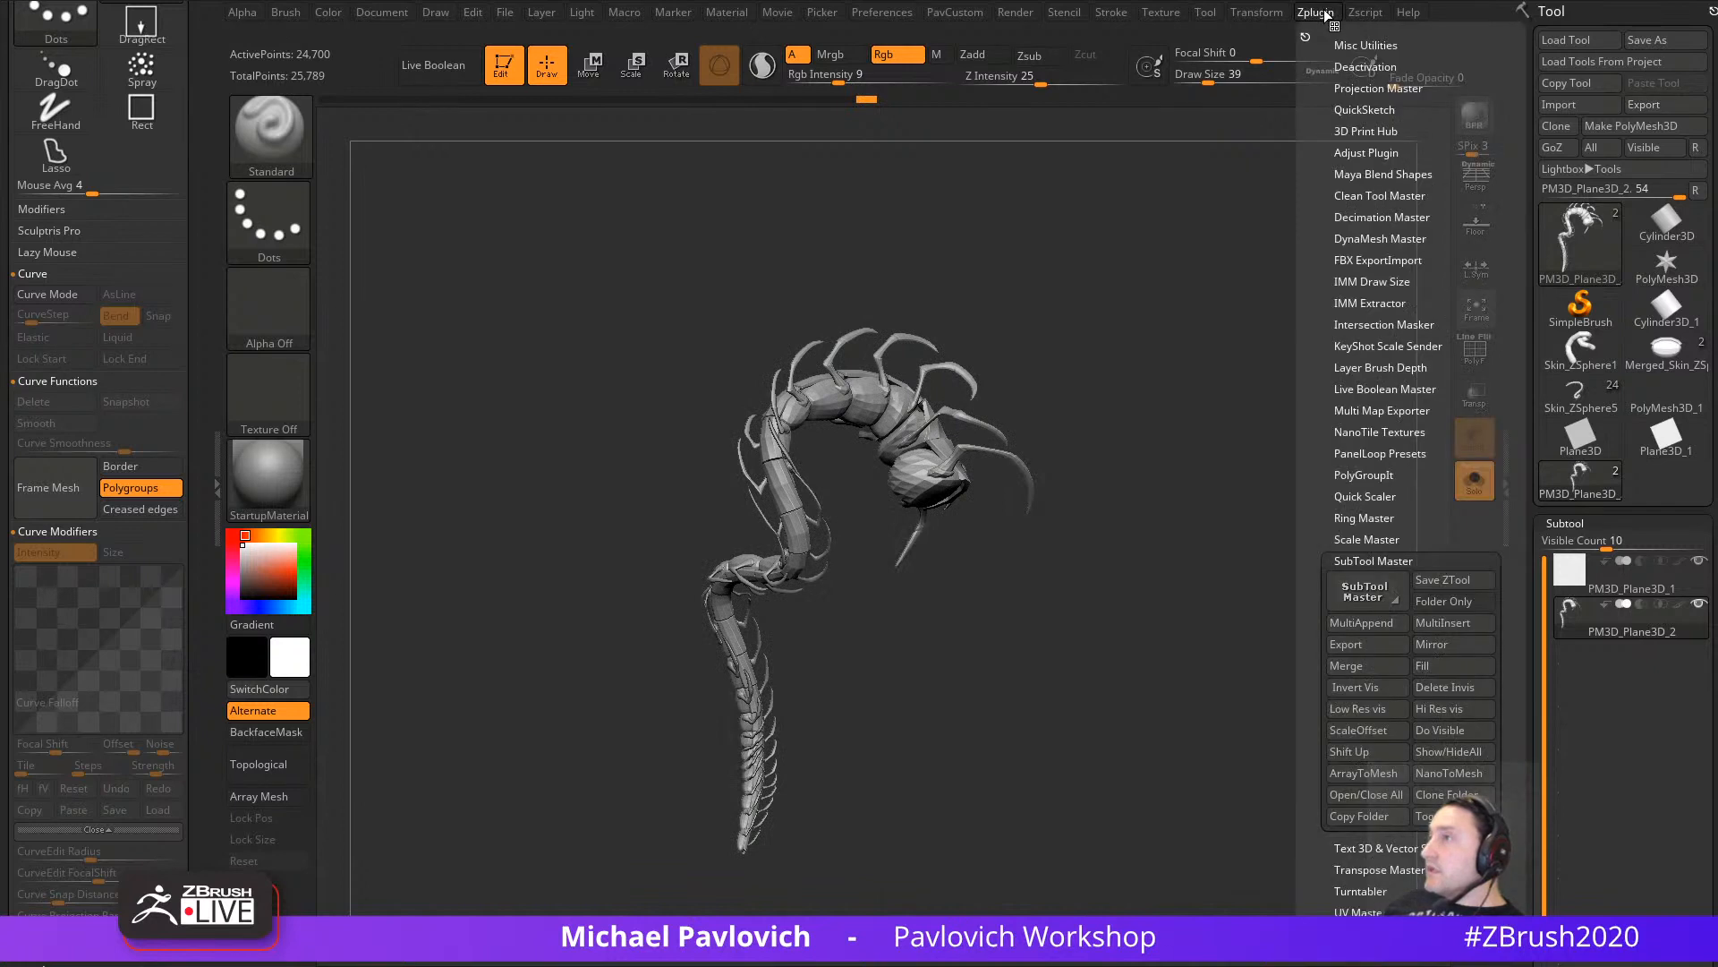
shift+click(1351, 561)
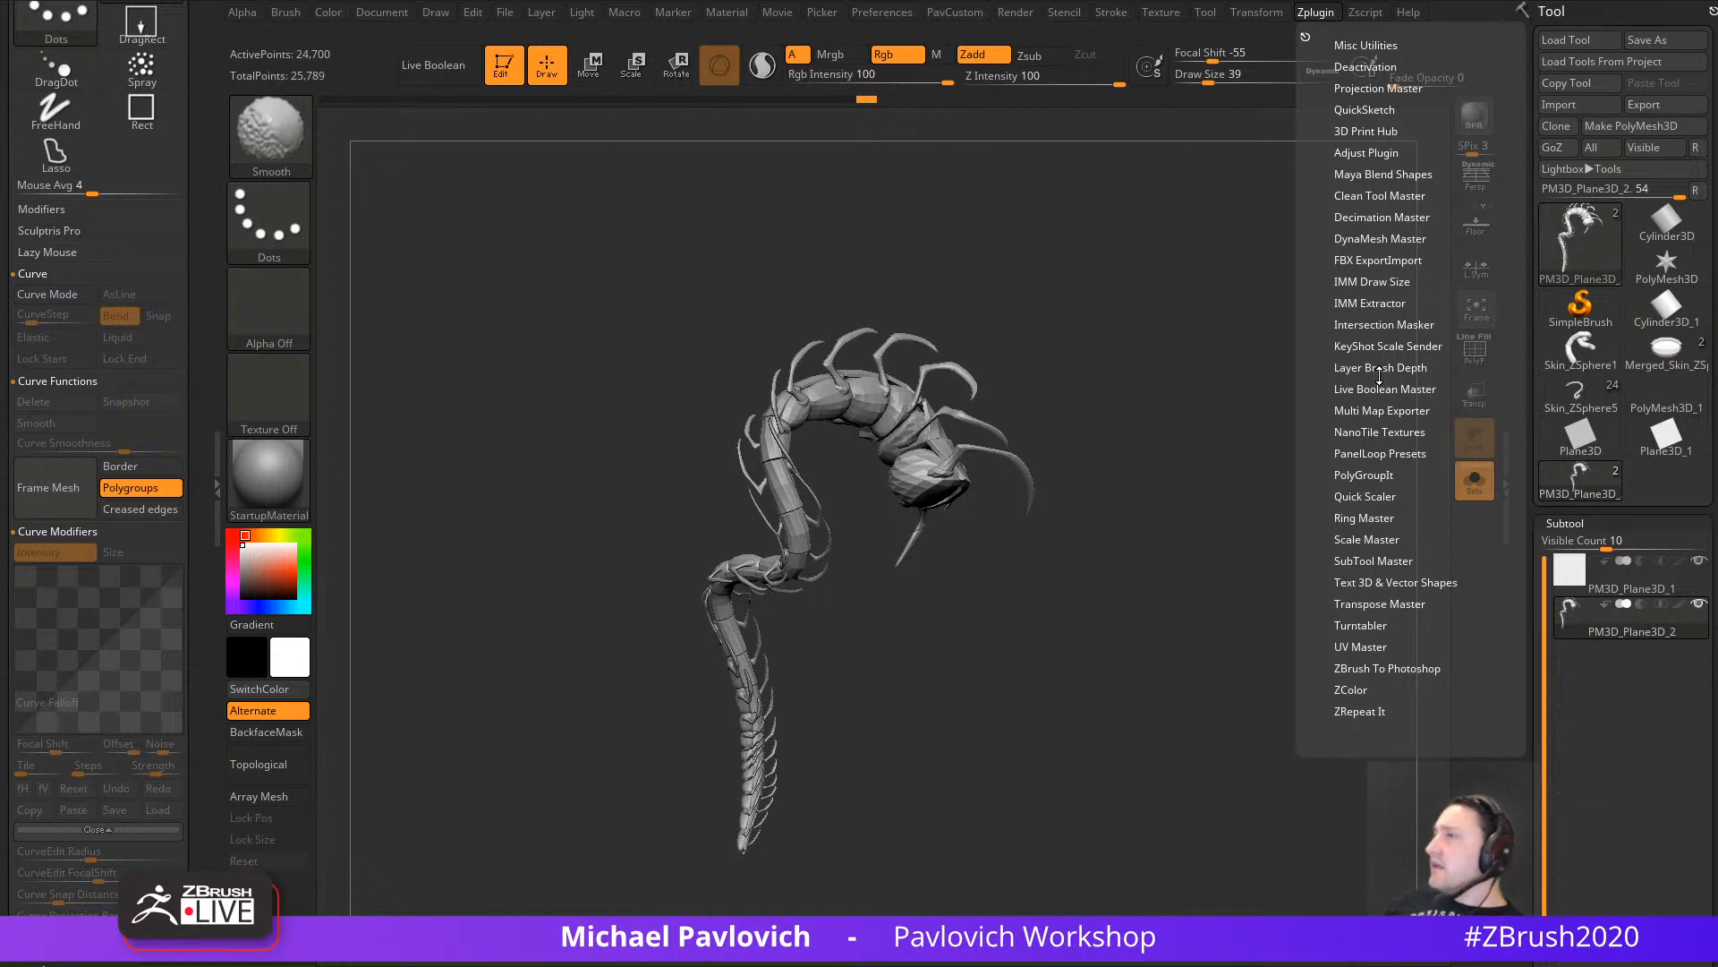
shift+click(1368, 131)
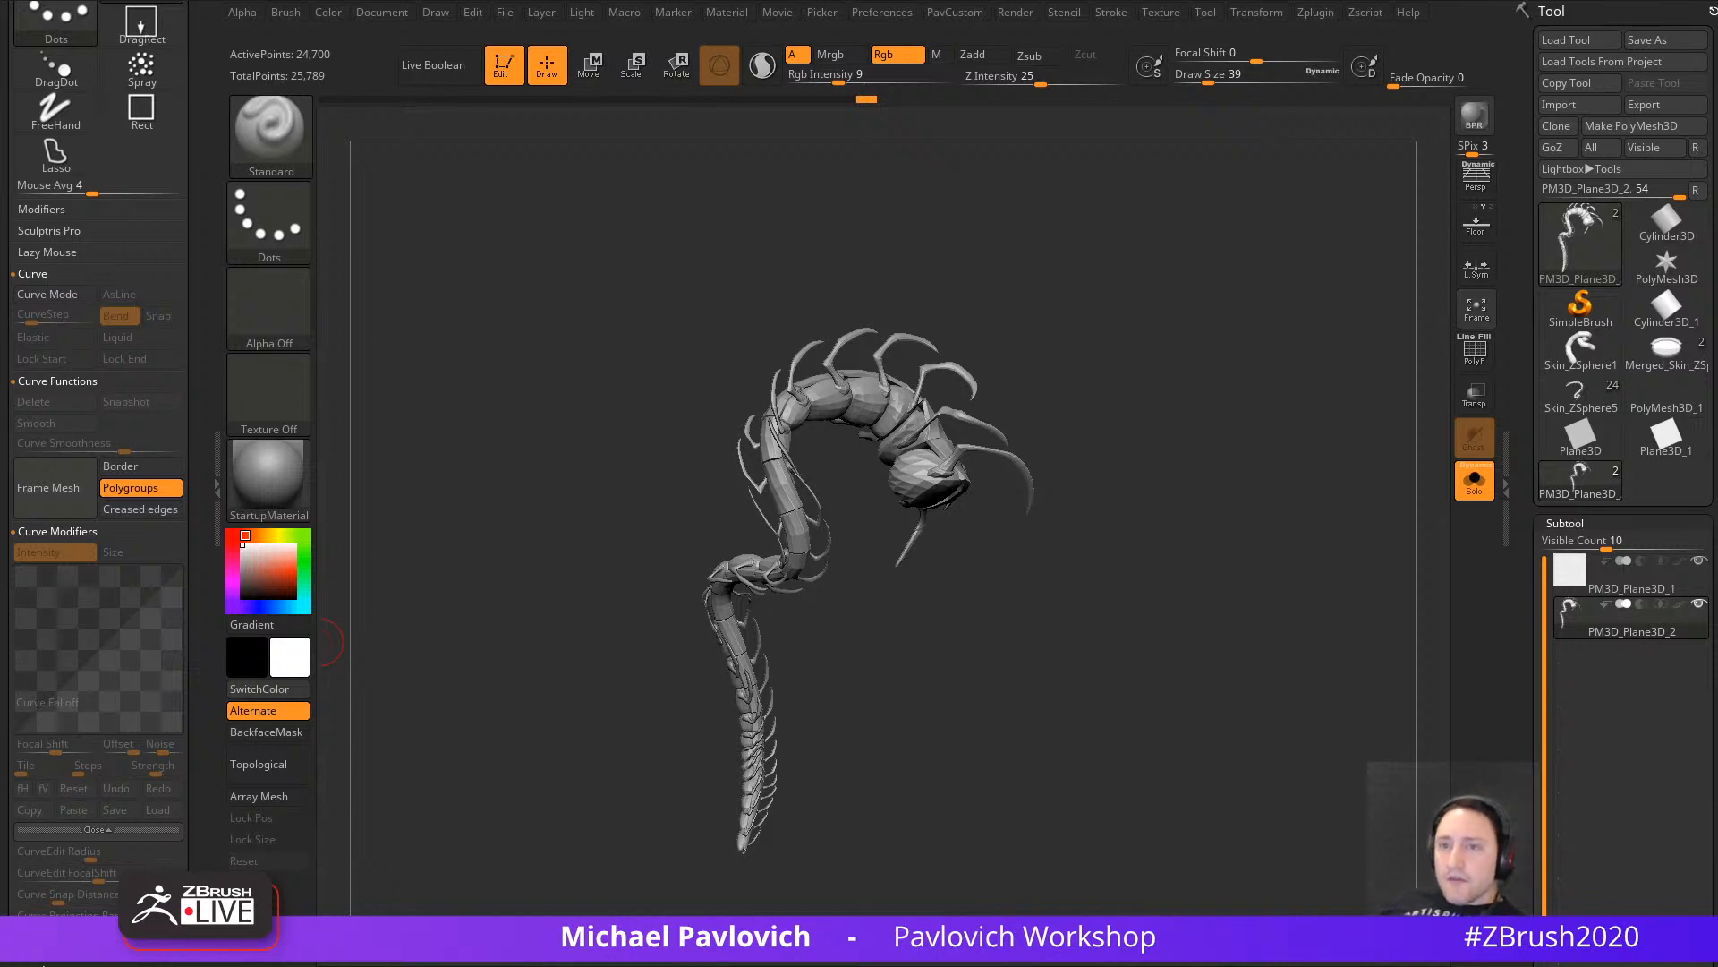
Step: Set the visibility selection brush to SelectLasso
mouse_move(1251, 467)
alt+mouse_down()
mouse_move(1166, 480)
mouse_move(1284, 499)
alt+mouse_up()
ctrl+shift+click(285, 136)
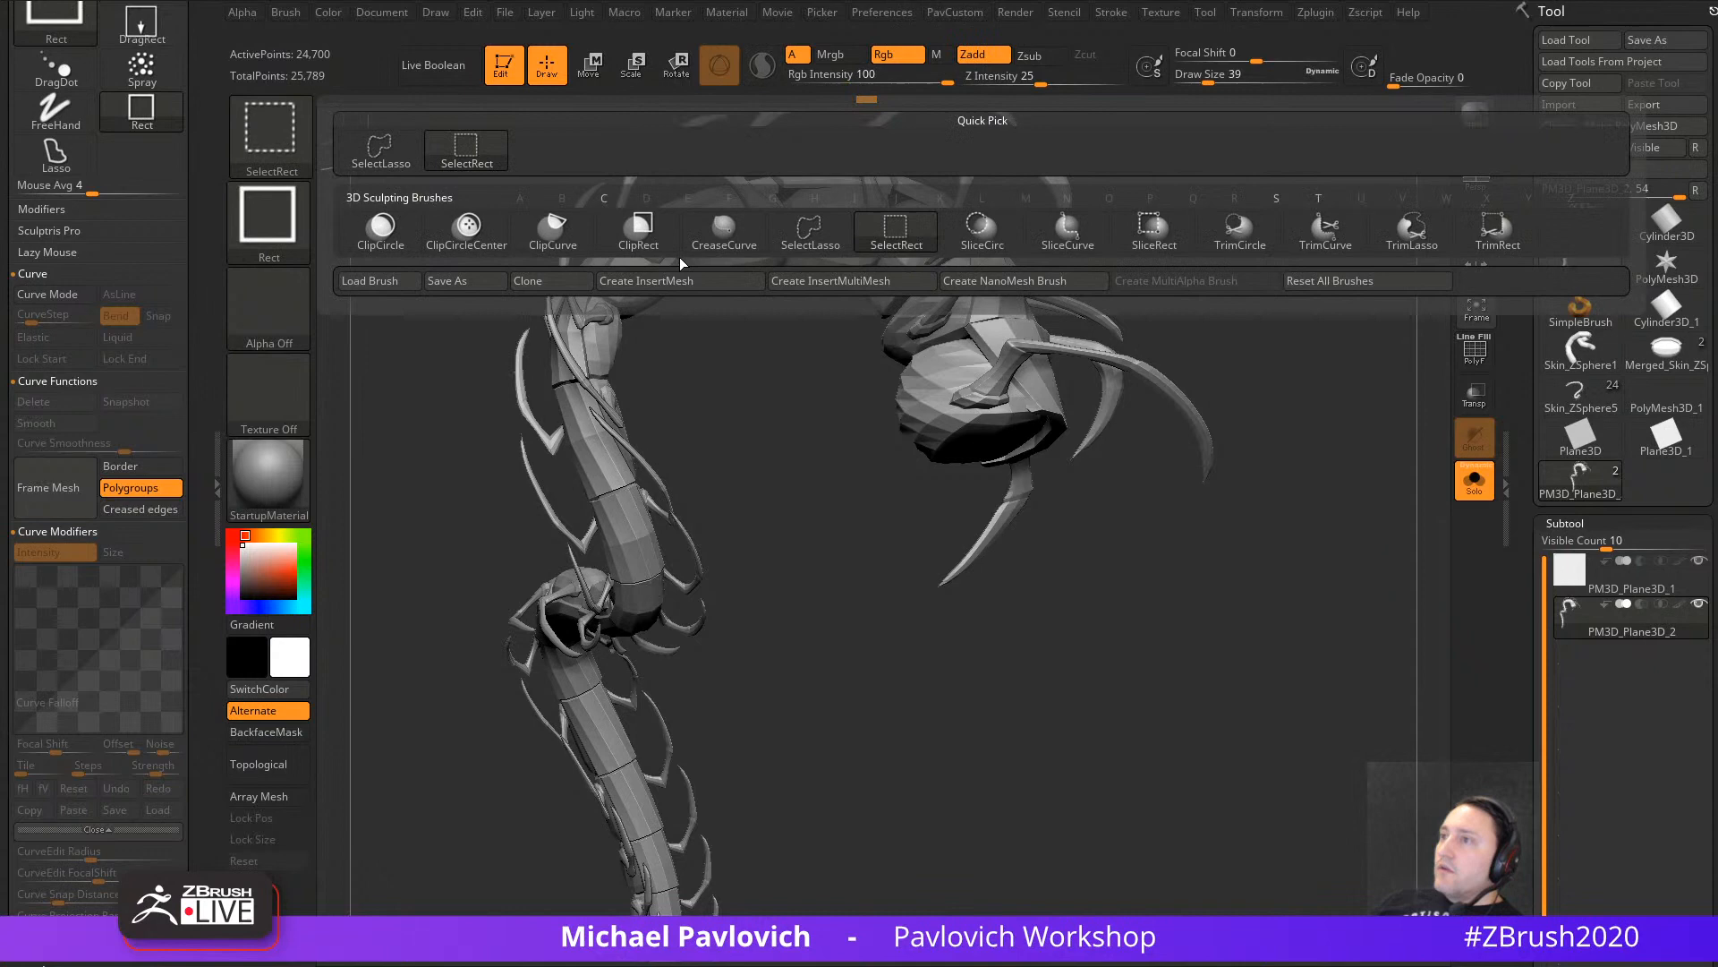
ctrl+shift+click(821, 244)
Step: Isolate part of the creature's head with a lasso selection and grow the visibility to its whole connected shell
alt+drag(1316, 362, 1285, 518)
mouse_move(1151, 718)
mouse_down()
mouse_move(1205, 718)
mouse_move(1204, 703)
mouse_up()
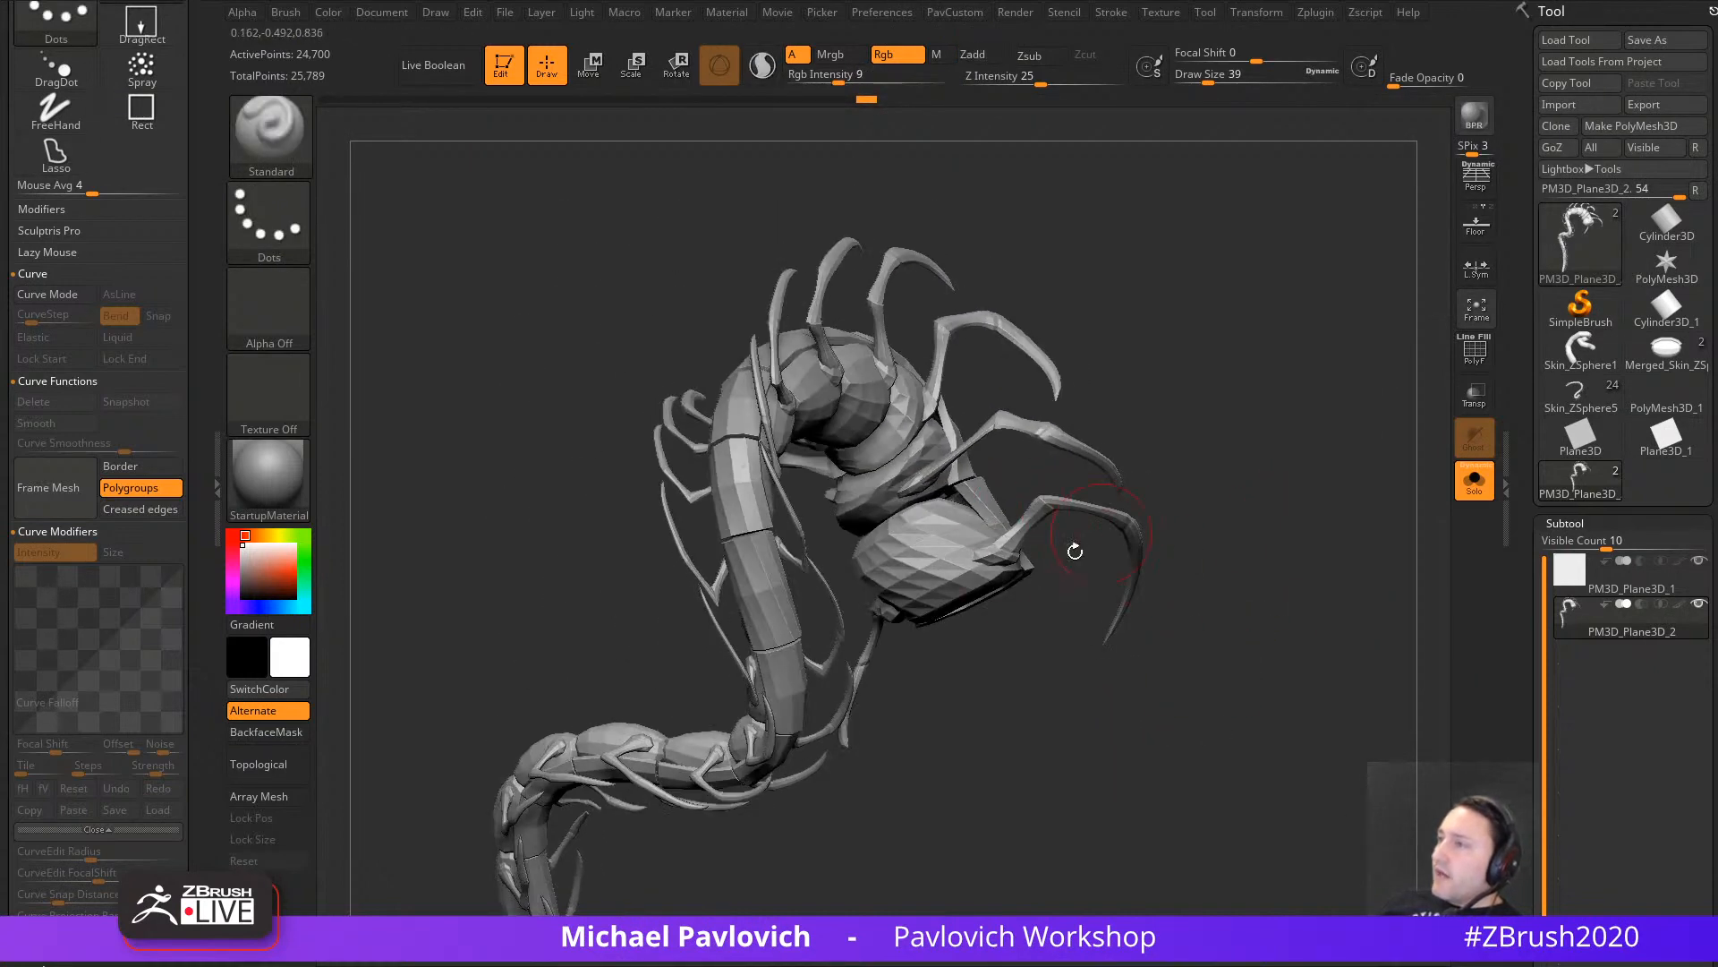
mouse_move(1024, 634)
mouse_down()
mouse_move(1020, 618)
mouse_move(1051, 630)
mouse_move(1041, 707)
mouse_move(1029, 644)
mouse_move(974, 607)
mouse_move(1042, 705)
mouse_move(1043, 743)
mouse_move(1002, 716)
mouse_up()
ctrl+shift+click(1008, 728)
key(ctrl+shift+a)
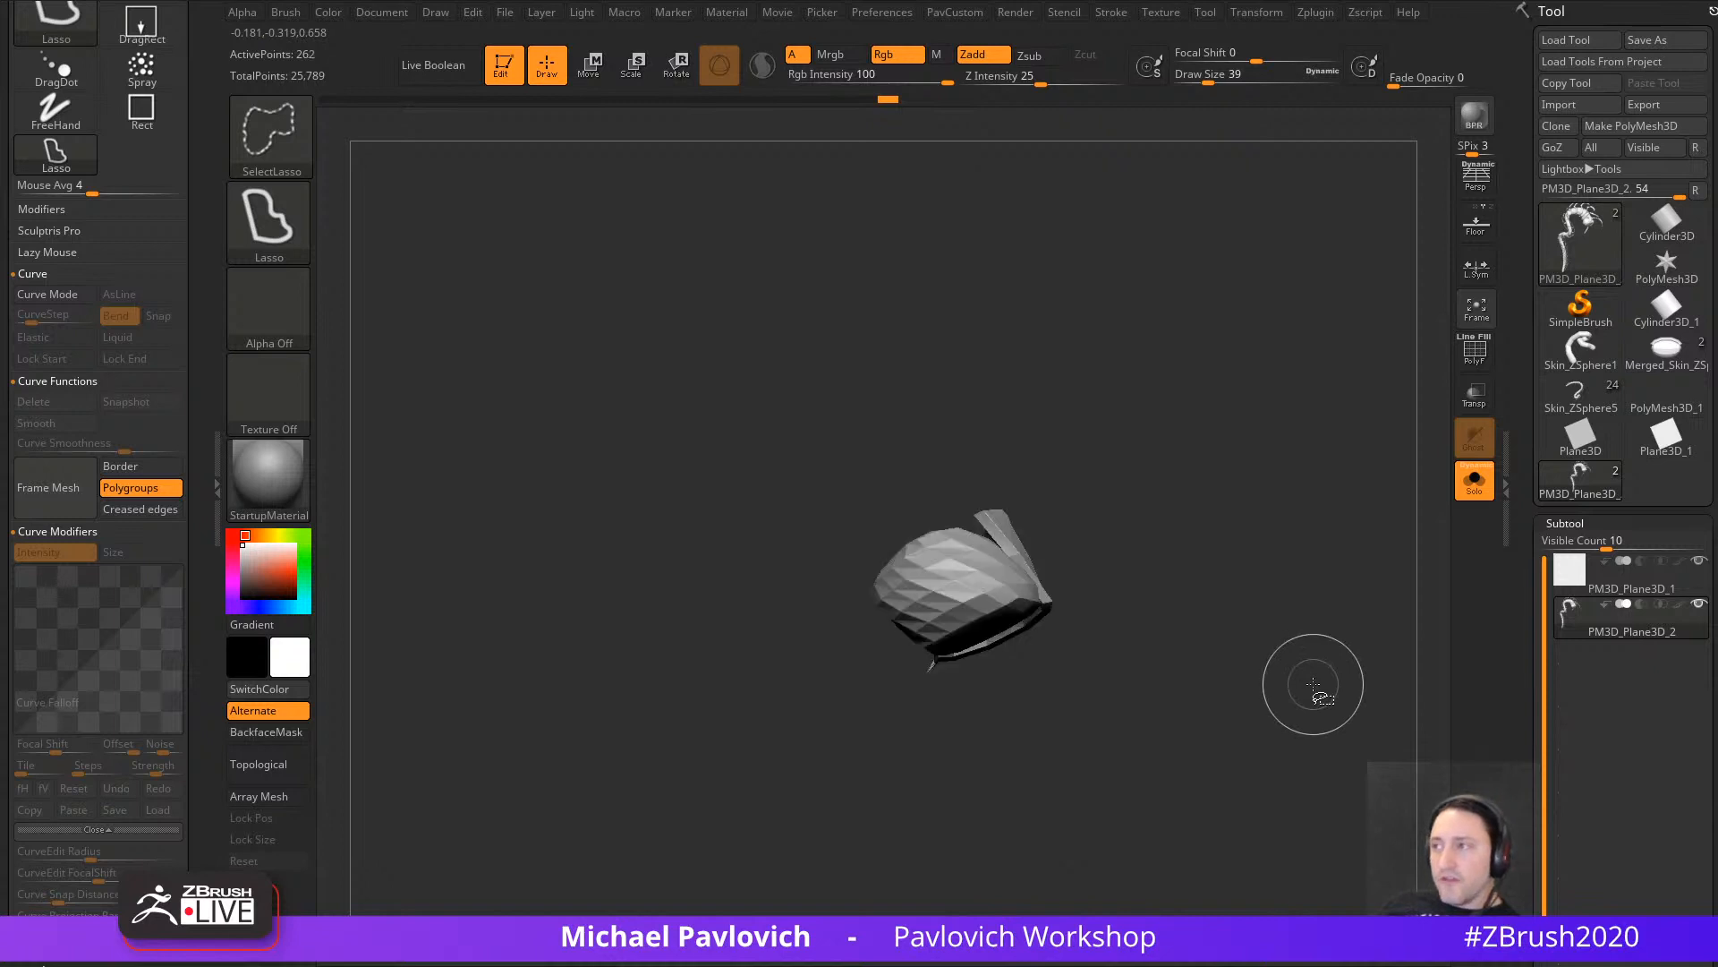
Step: Hide a lassoed part of the isolated head piece and reveal the whole creature again
mouse_move(1315, 686)
mouse_down()
mouse_move(1160, 697)
mouse_move(1193, 671)
mouse_up()
mouse_move(966, 738)
ctrl+alt+shift+mouse_down()
mouse_move(905, 484)
mouse_move(895, 846)
ctrl+alt+shift+mouse_up()
ctrl+shift+click(1141, 673)
alt+drag(1238, 619, 1363, 469)
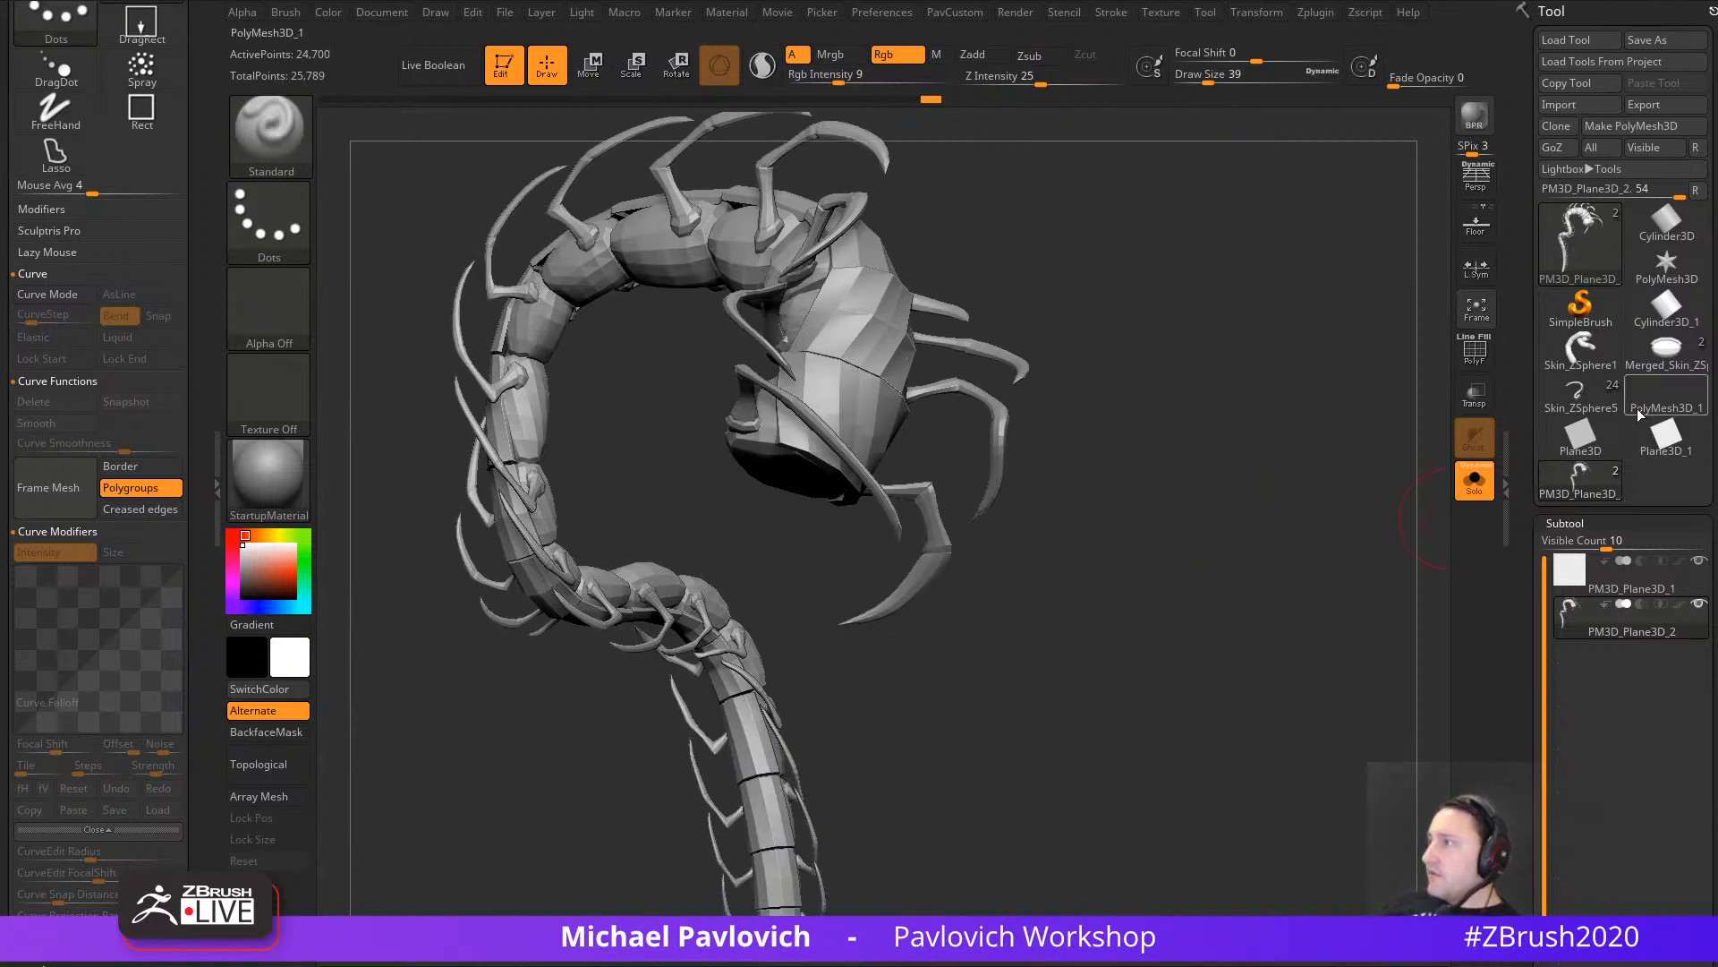
Step: Delete all subtools of the current PM3D_Plane3D_2 tool
drag(1532, 597, 1533, 391)
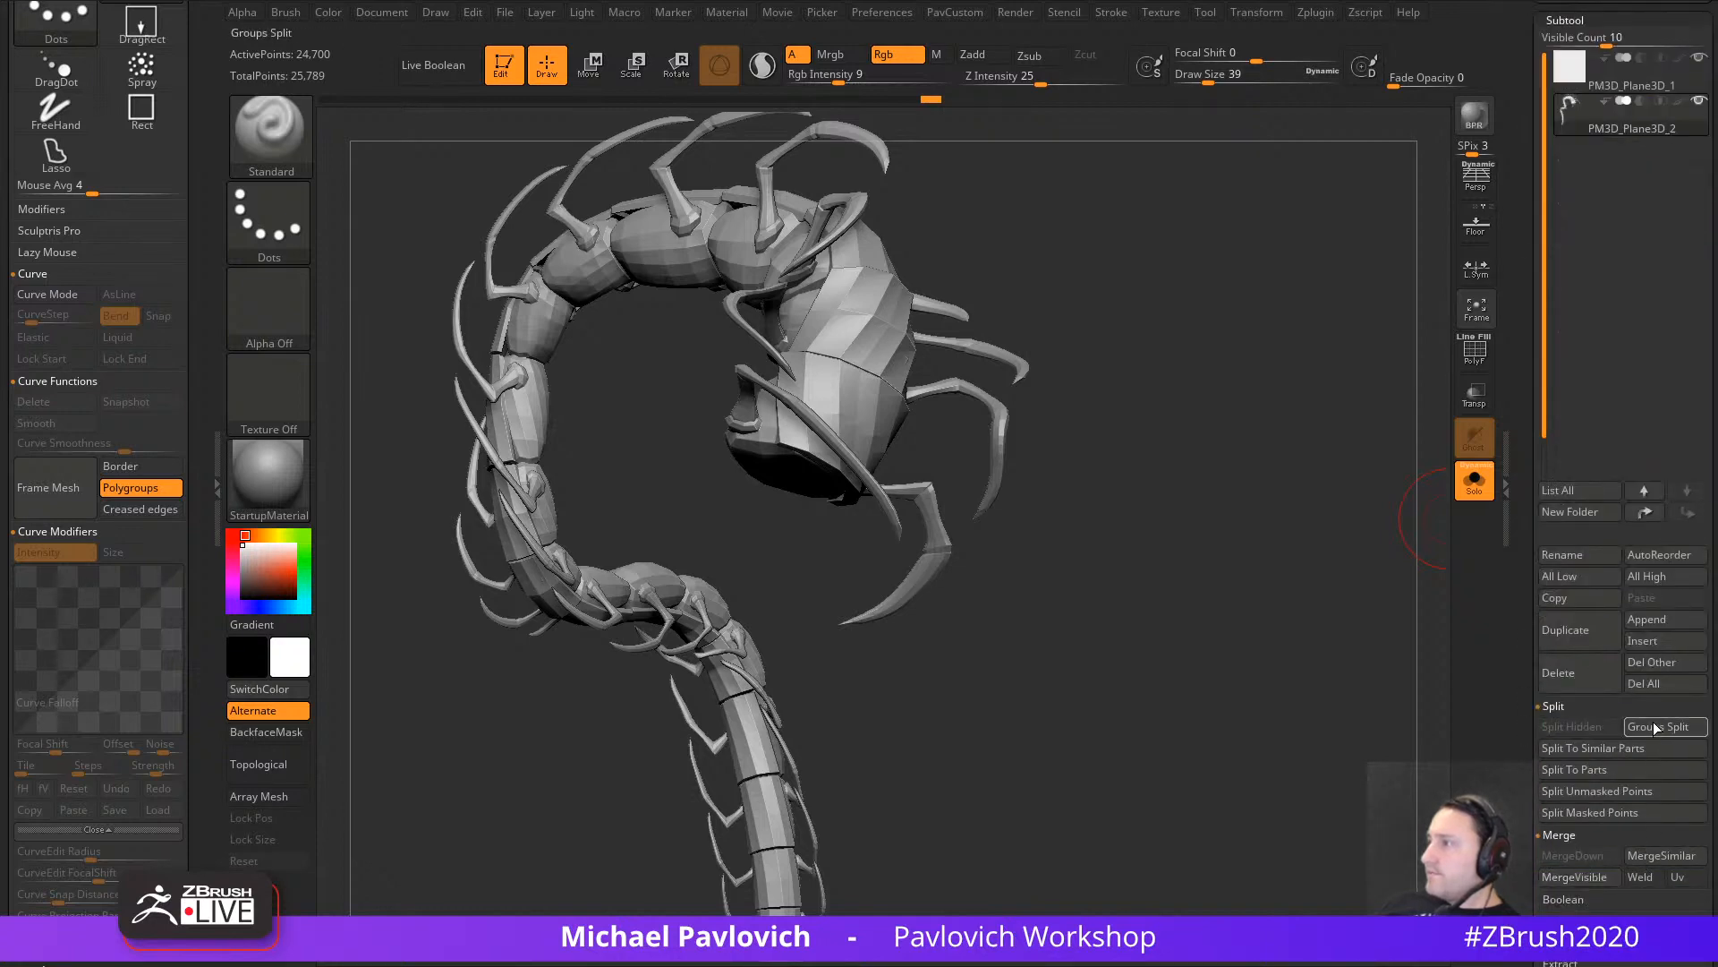
click(1644, 682)
click(1526, 713)
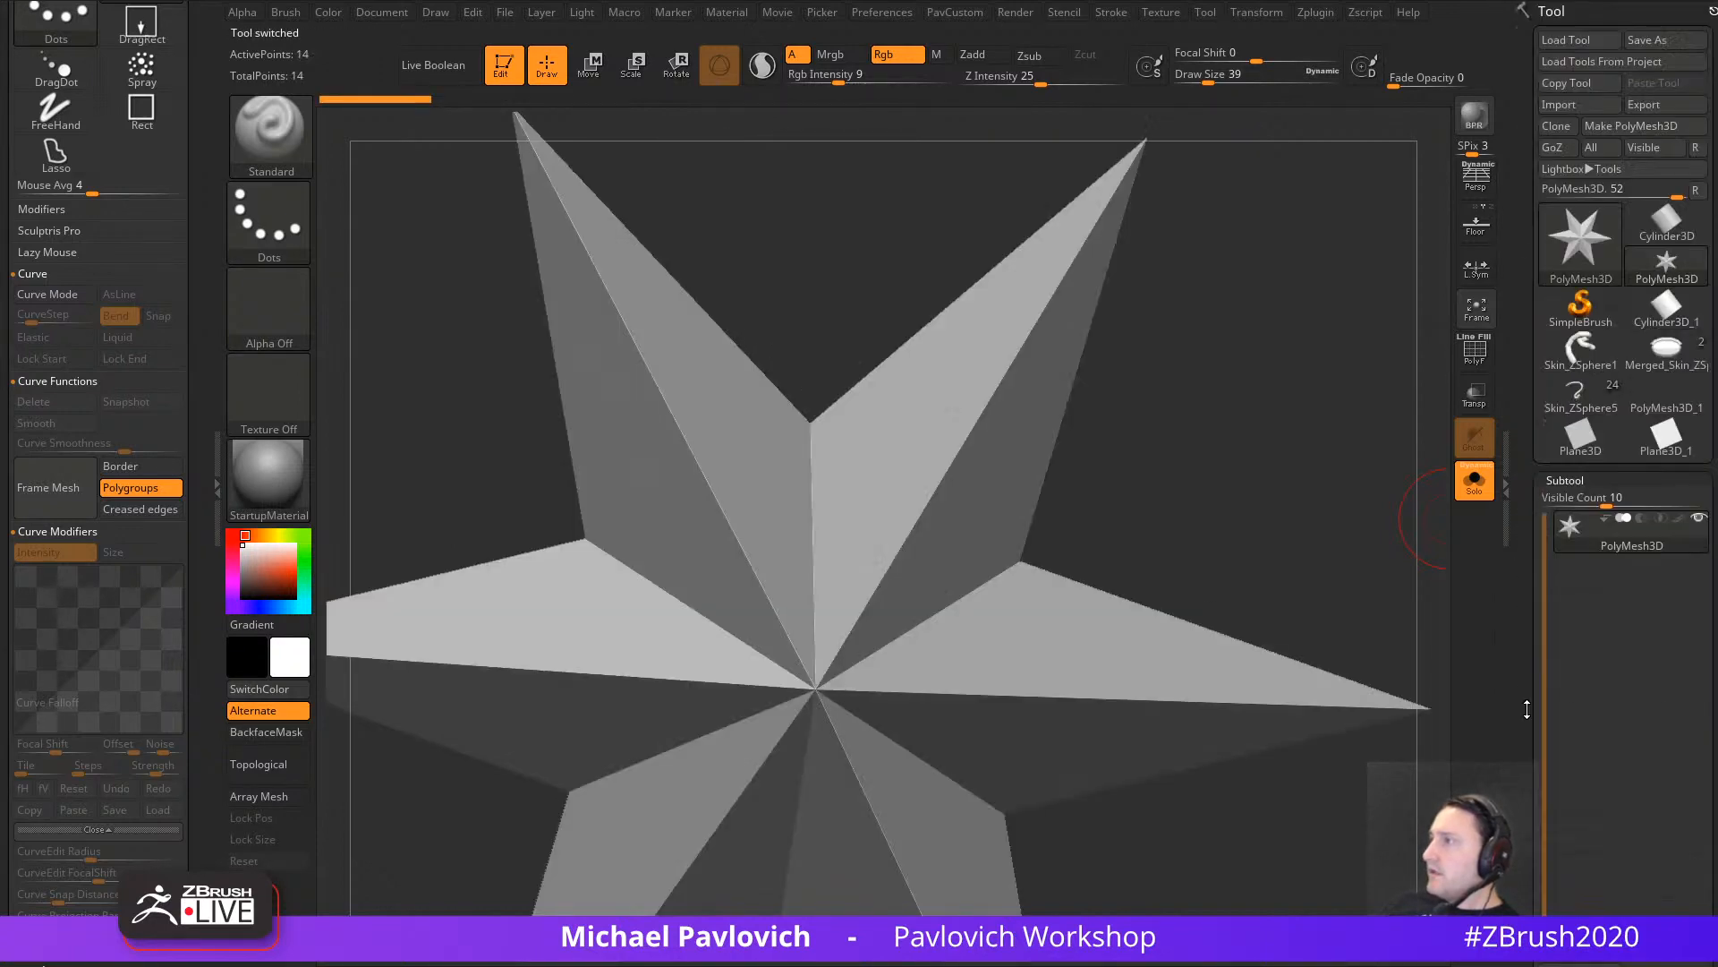
Step: Switch to the Skin_ZSphere5 tool and toggle Solo to compare its centipede with the full scene, ending with Solo on
click(1595, 455)
drag(1243, 583, 1414, 671)
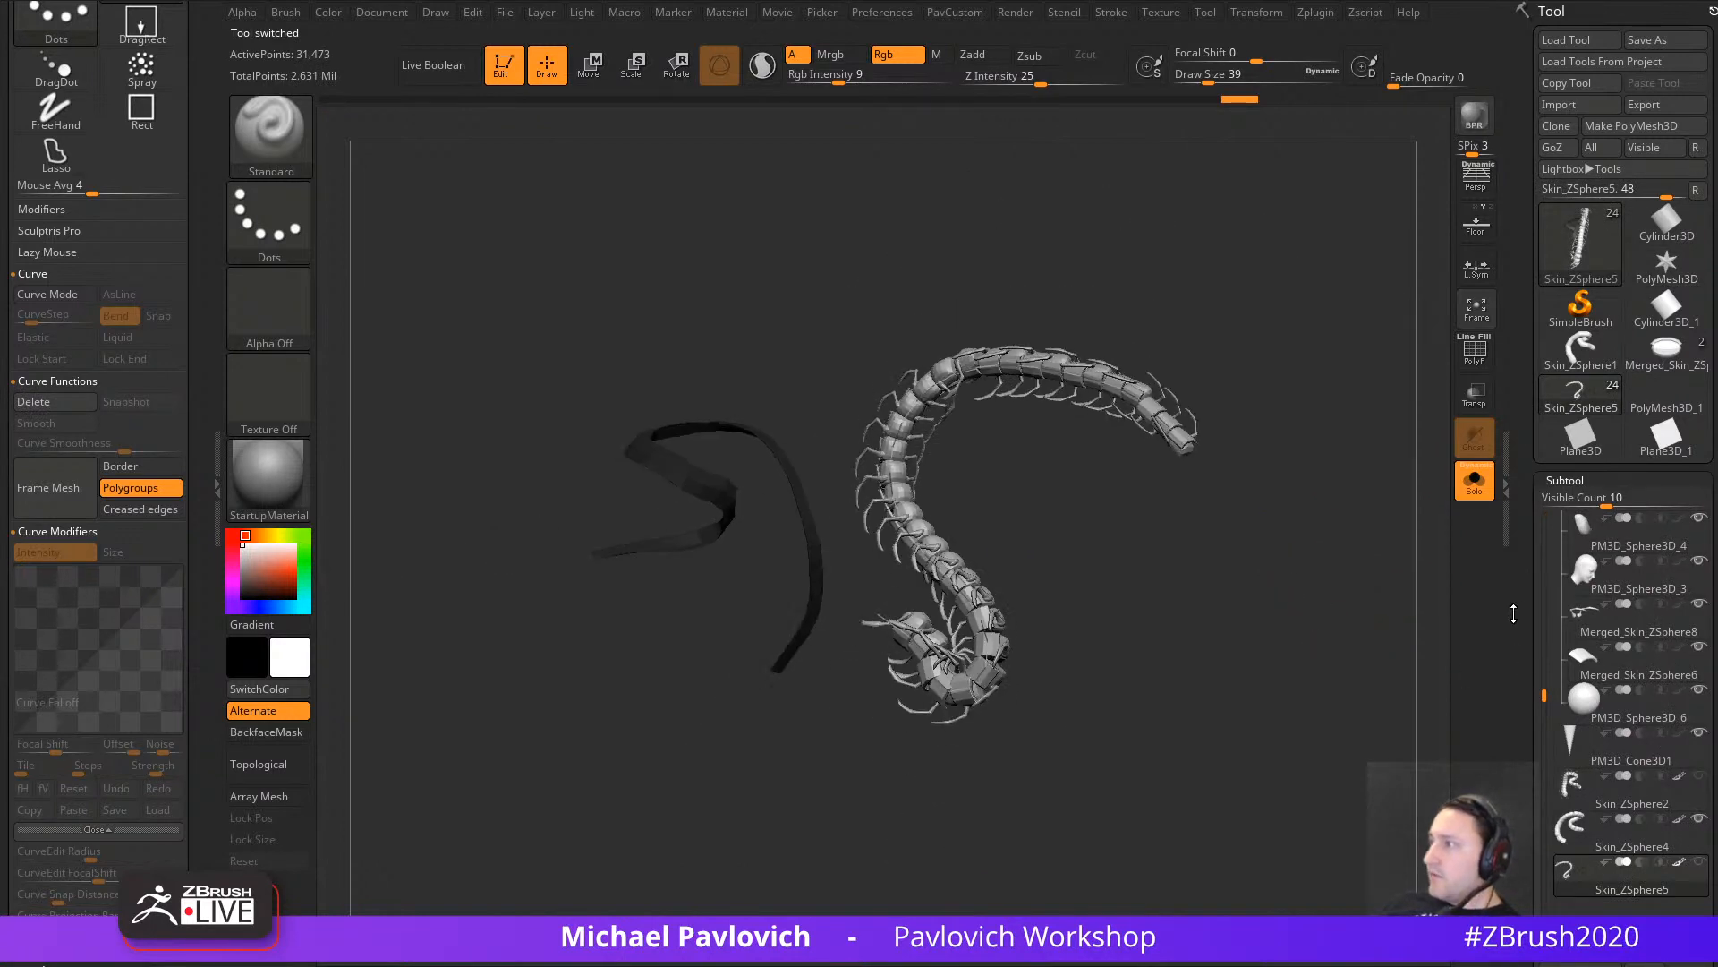
drag(1316, 621, 1519, 489)
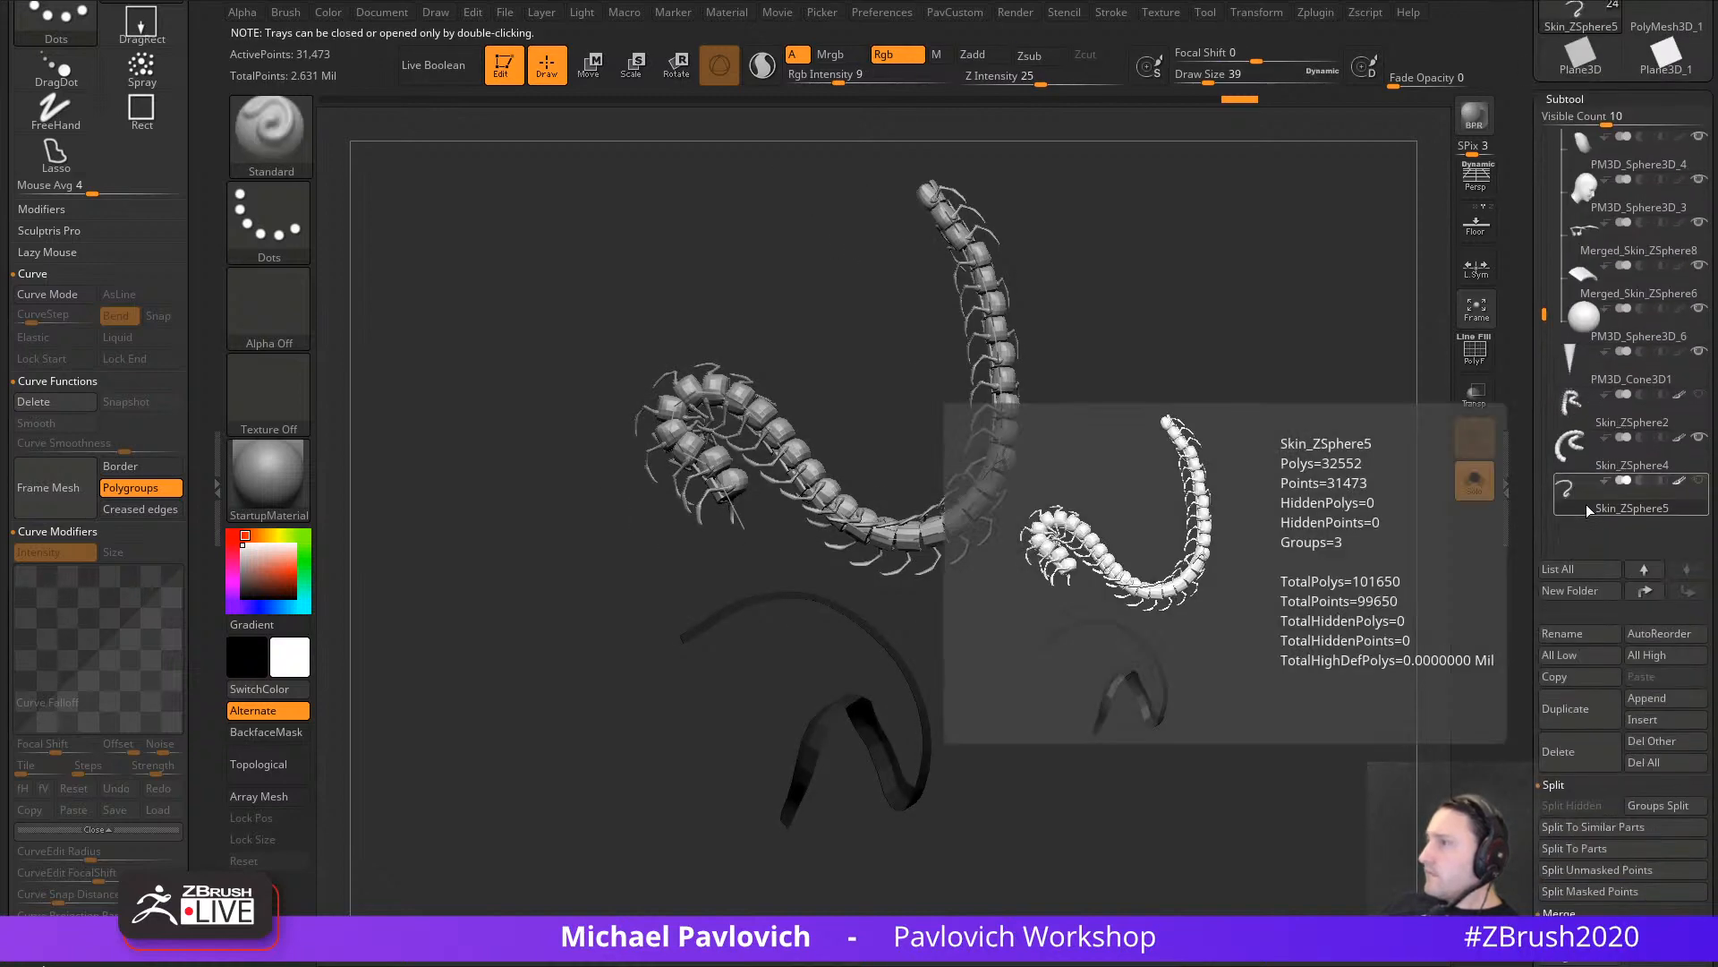
click(1477, 496)
click(1476, 487)
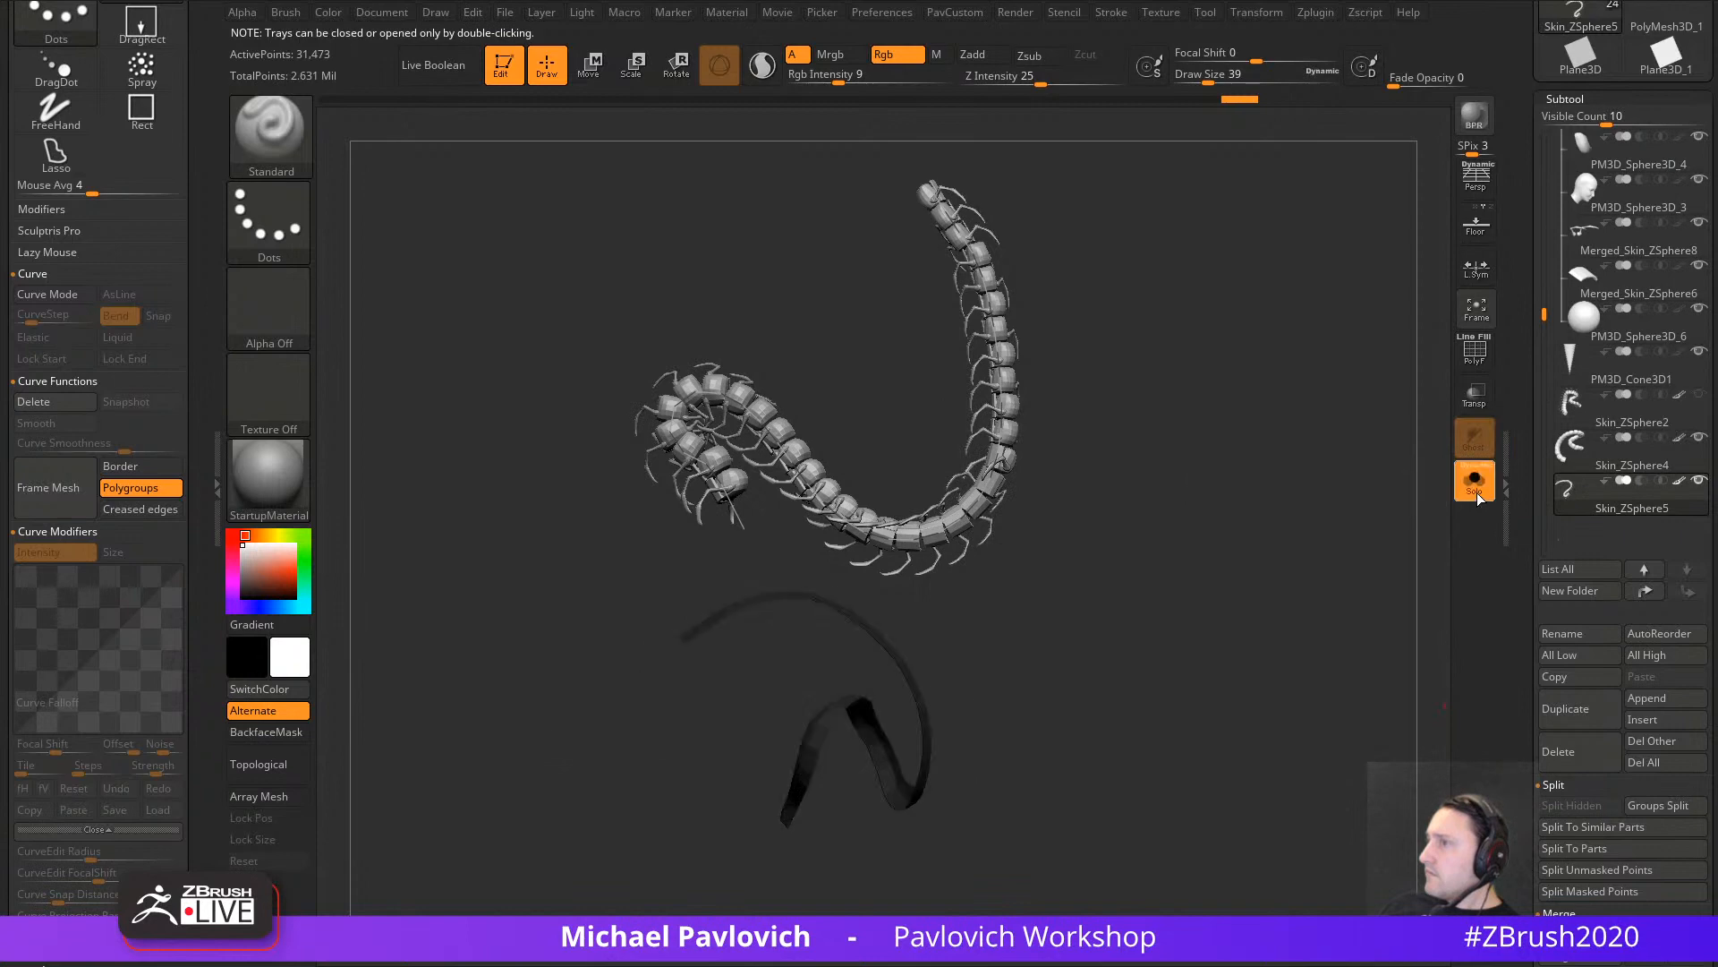
drag(1334, 533, 1200, 627)
click(1477, 487)
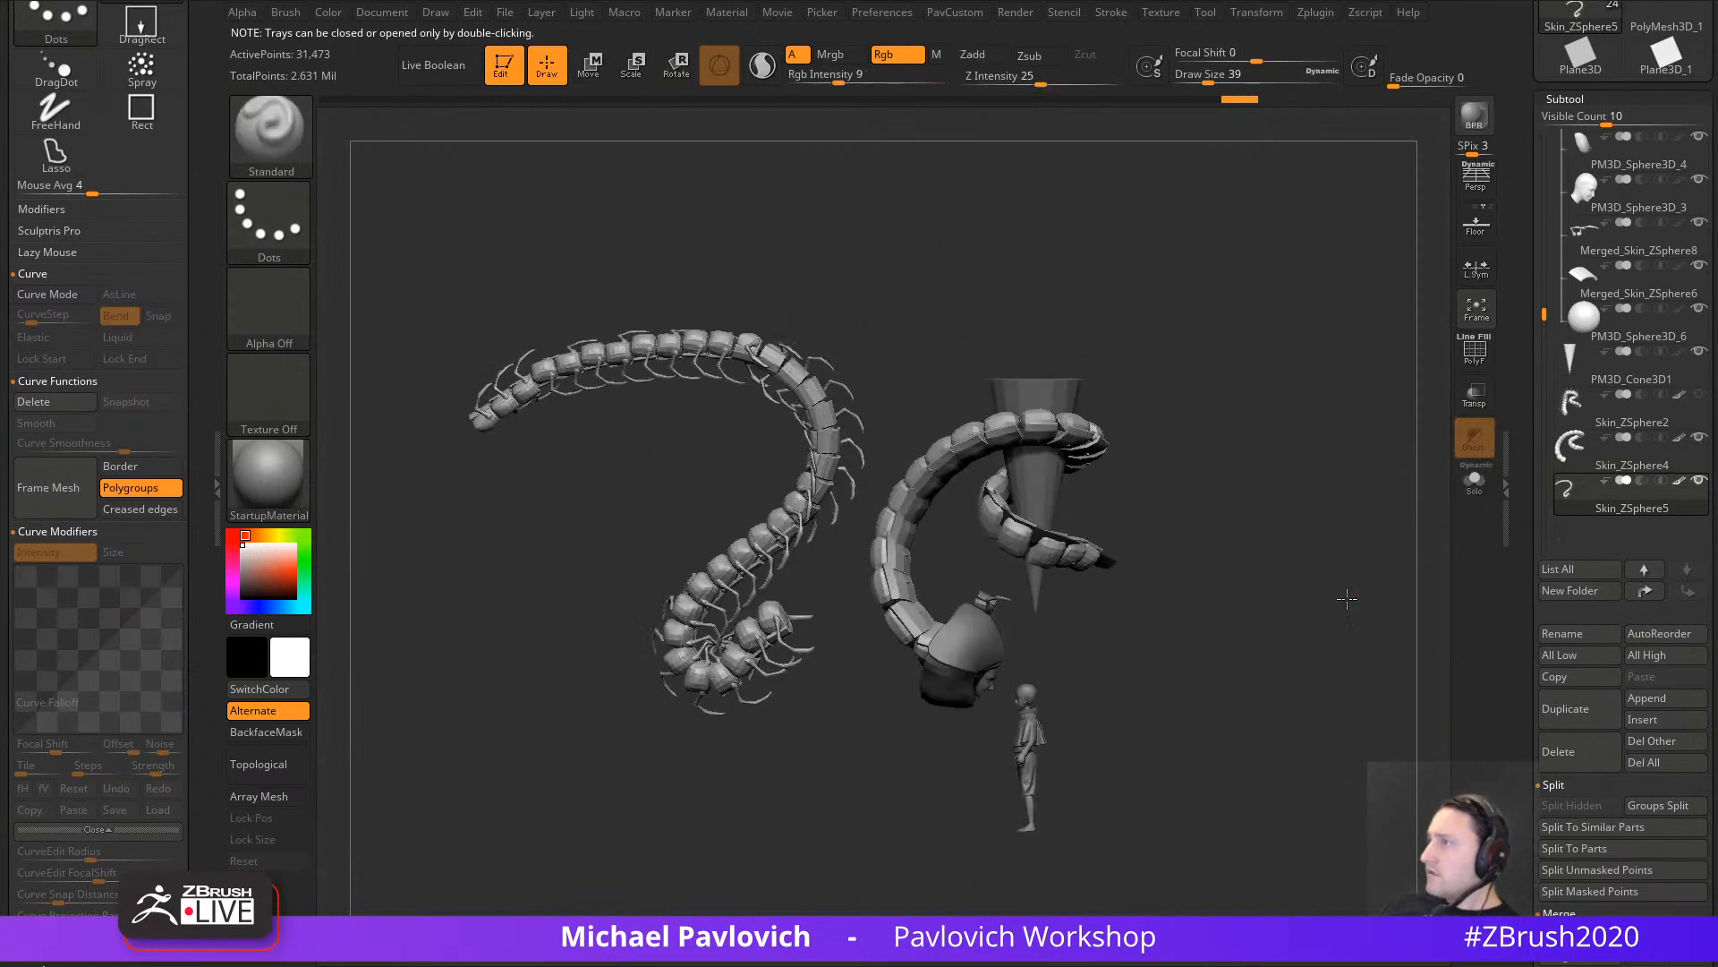
click(1475, 481)
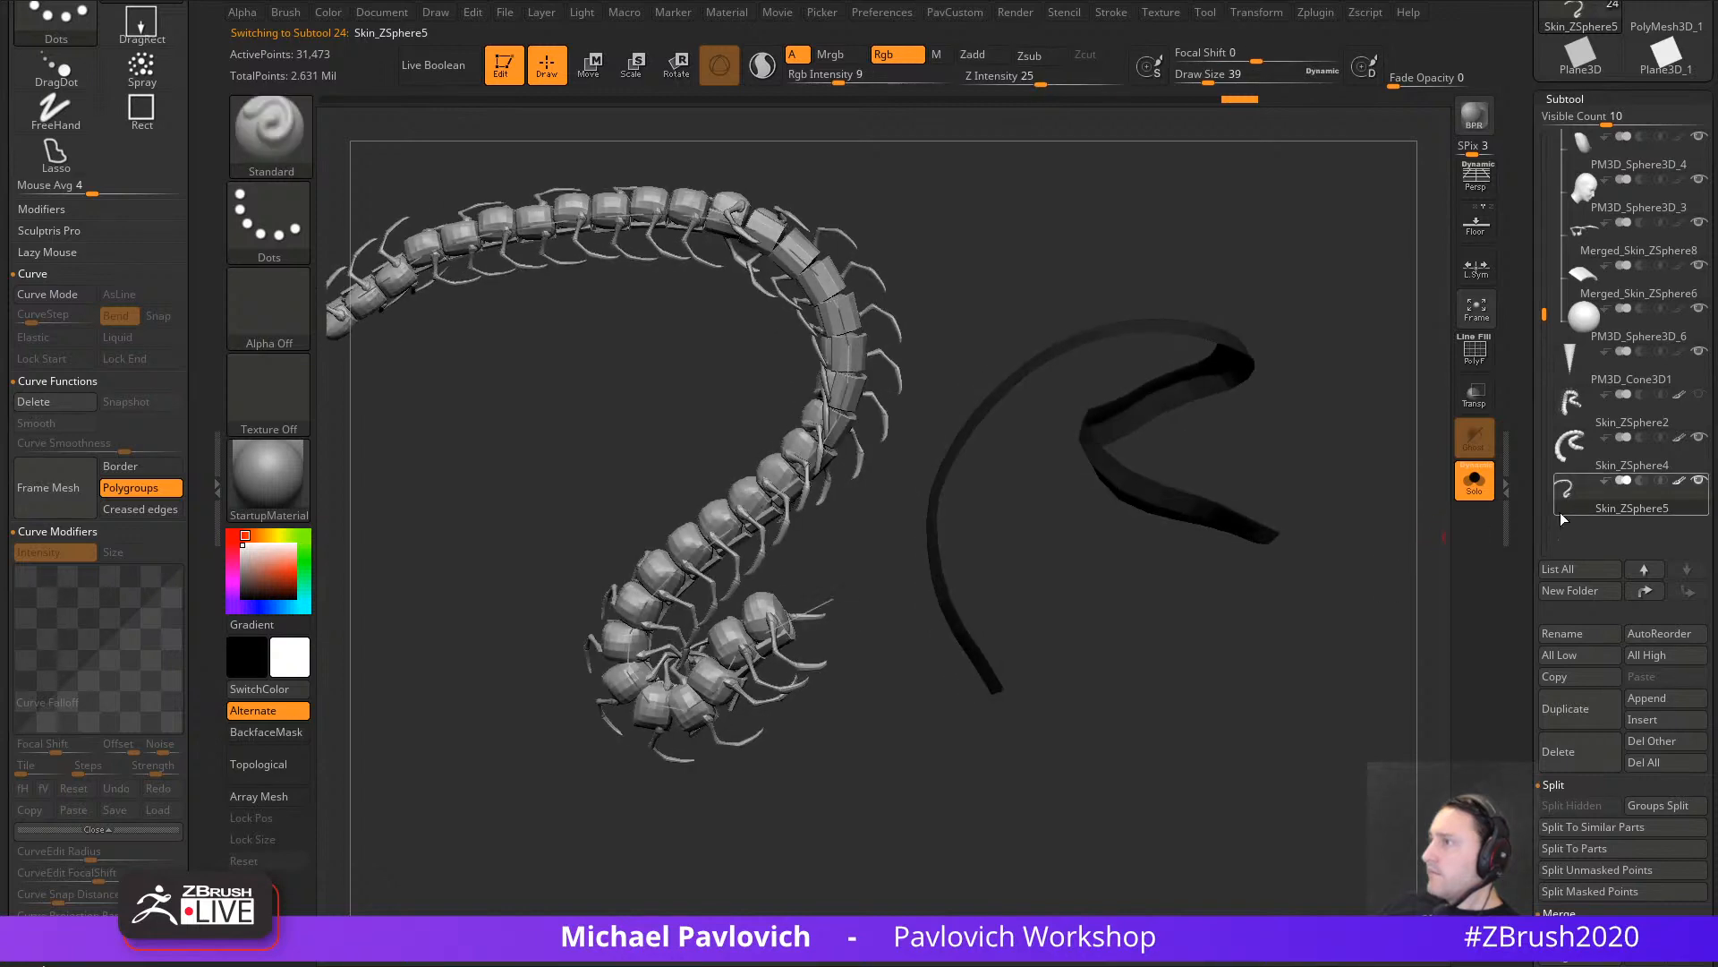
Step: Hide the segmented centipede mesh in the Skin_ZSphere5 subtool and delete the hidden geometry, keeping only the dark strip
scroll(1580, 511, down, 3)
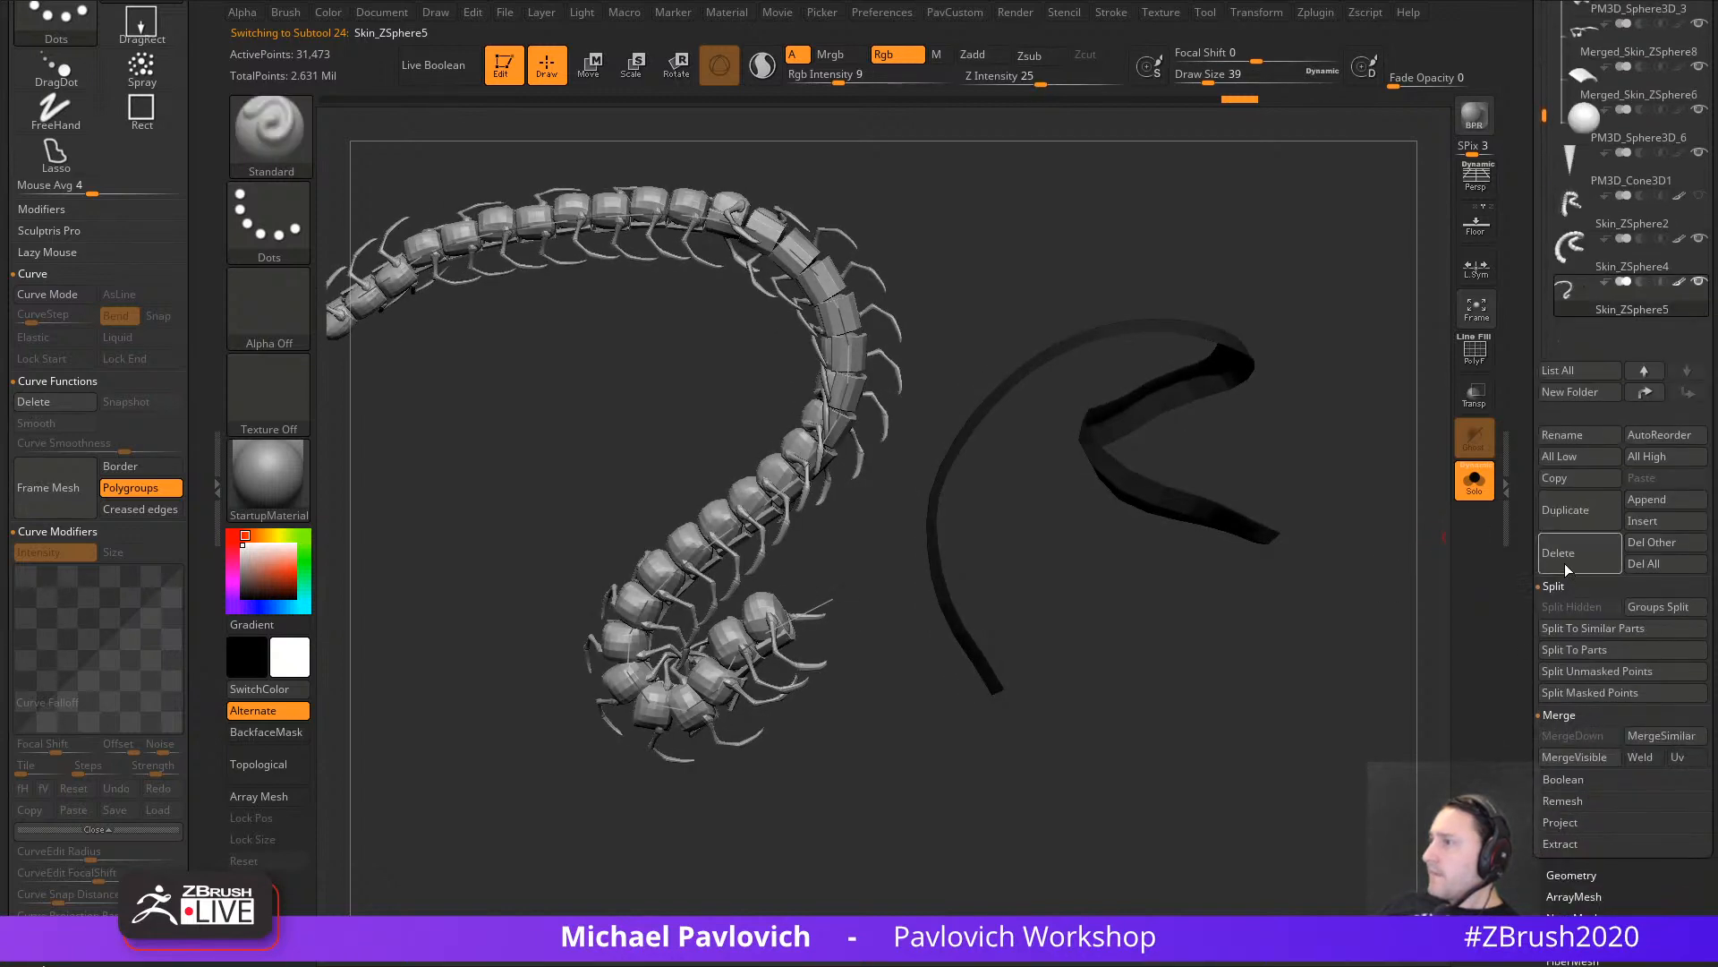
alt+drag(1354, 482, 1335, 607)
key(space)
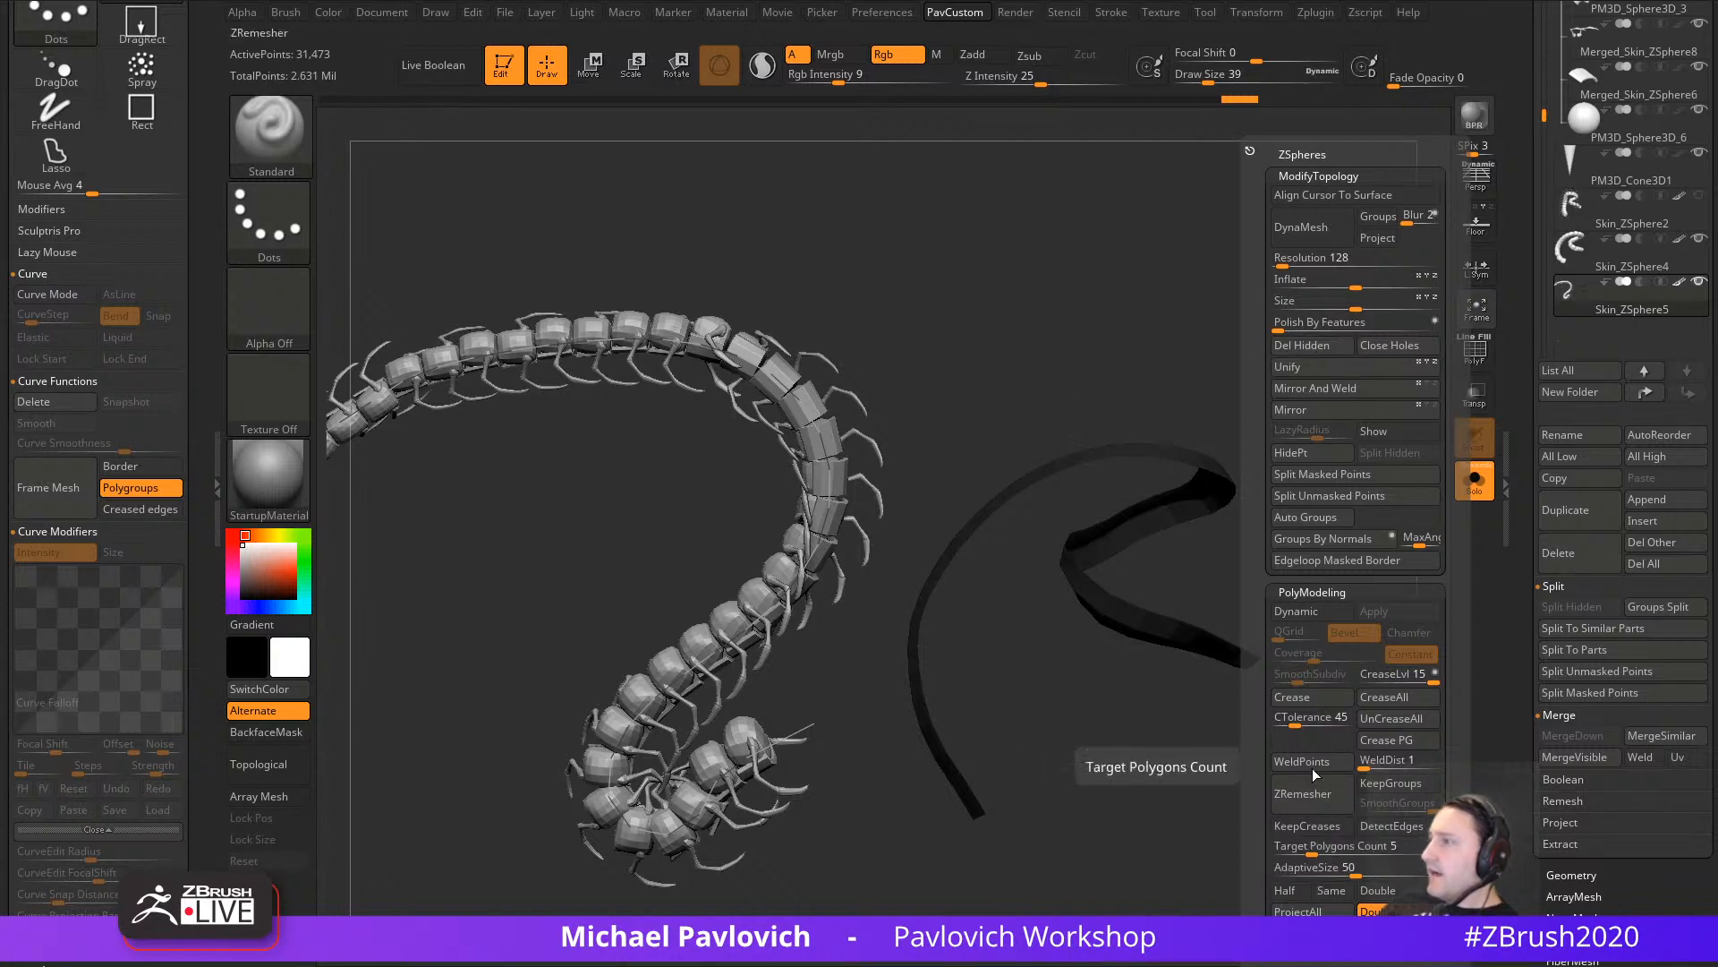
click(1305, 453)
key(grave)
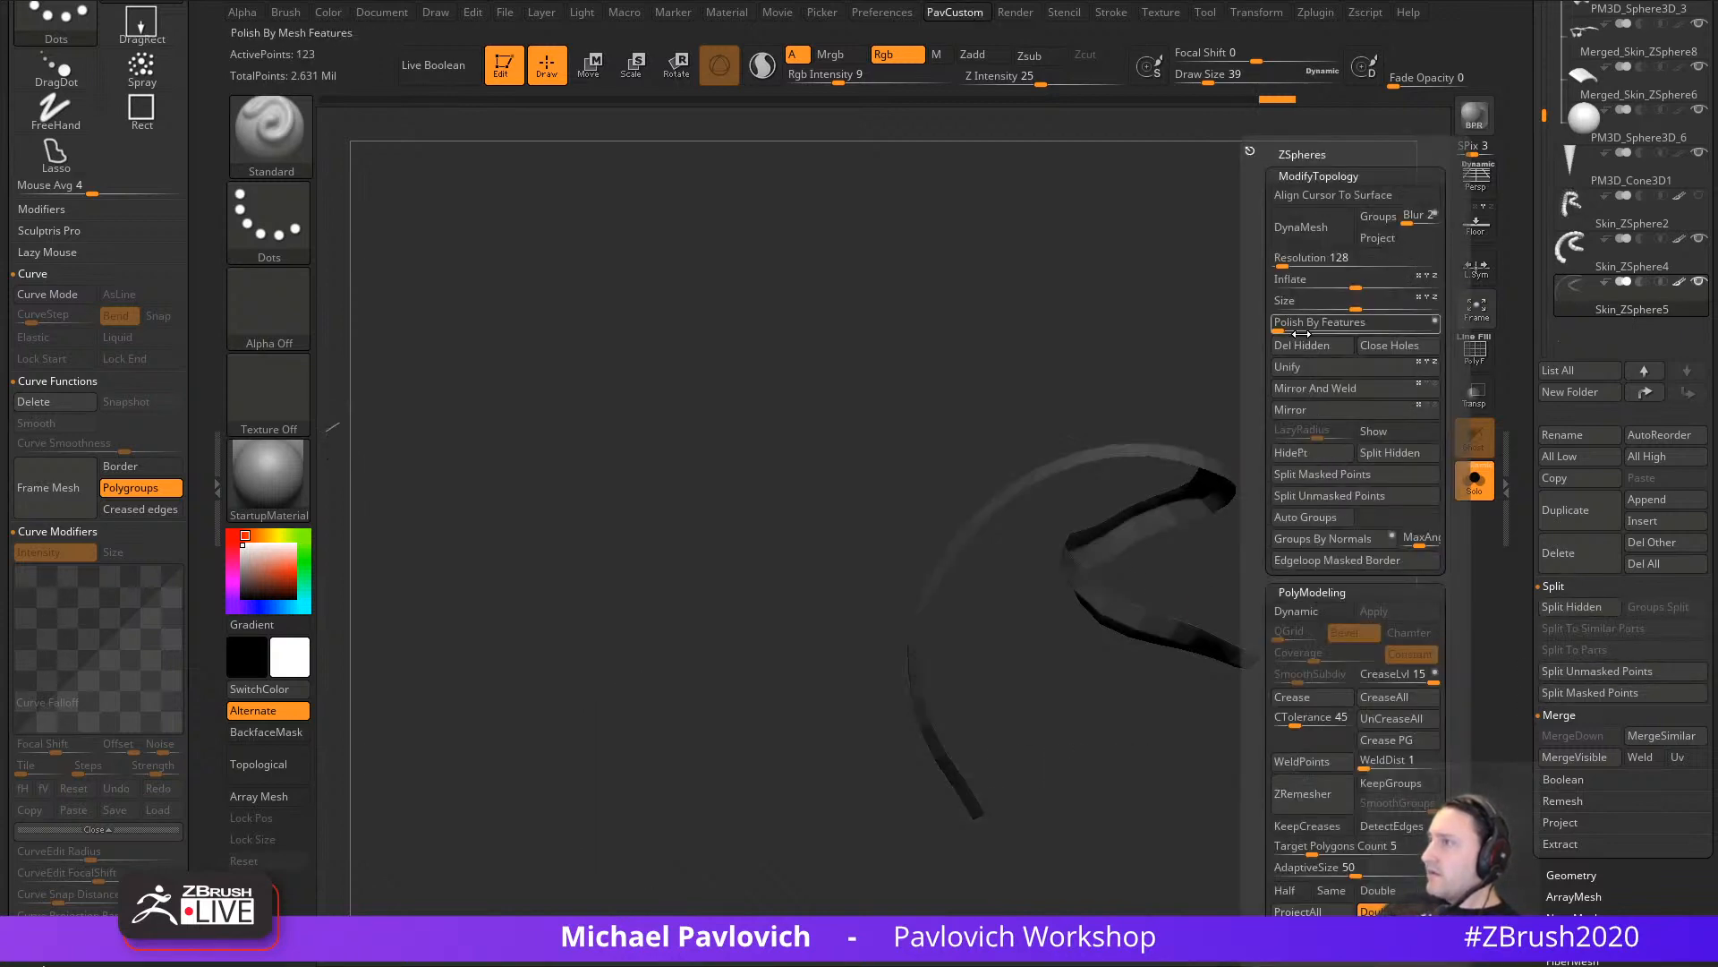
click(1303, 347)
Step: Delete the leftover curve from the Skin_ZSphere5 subtool and turn on the polyframe display
alt+drag(1132, 577, 1078, 591)
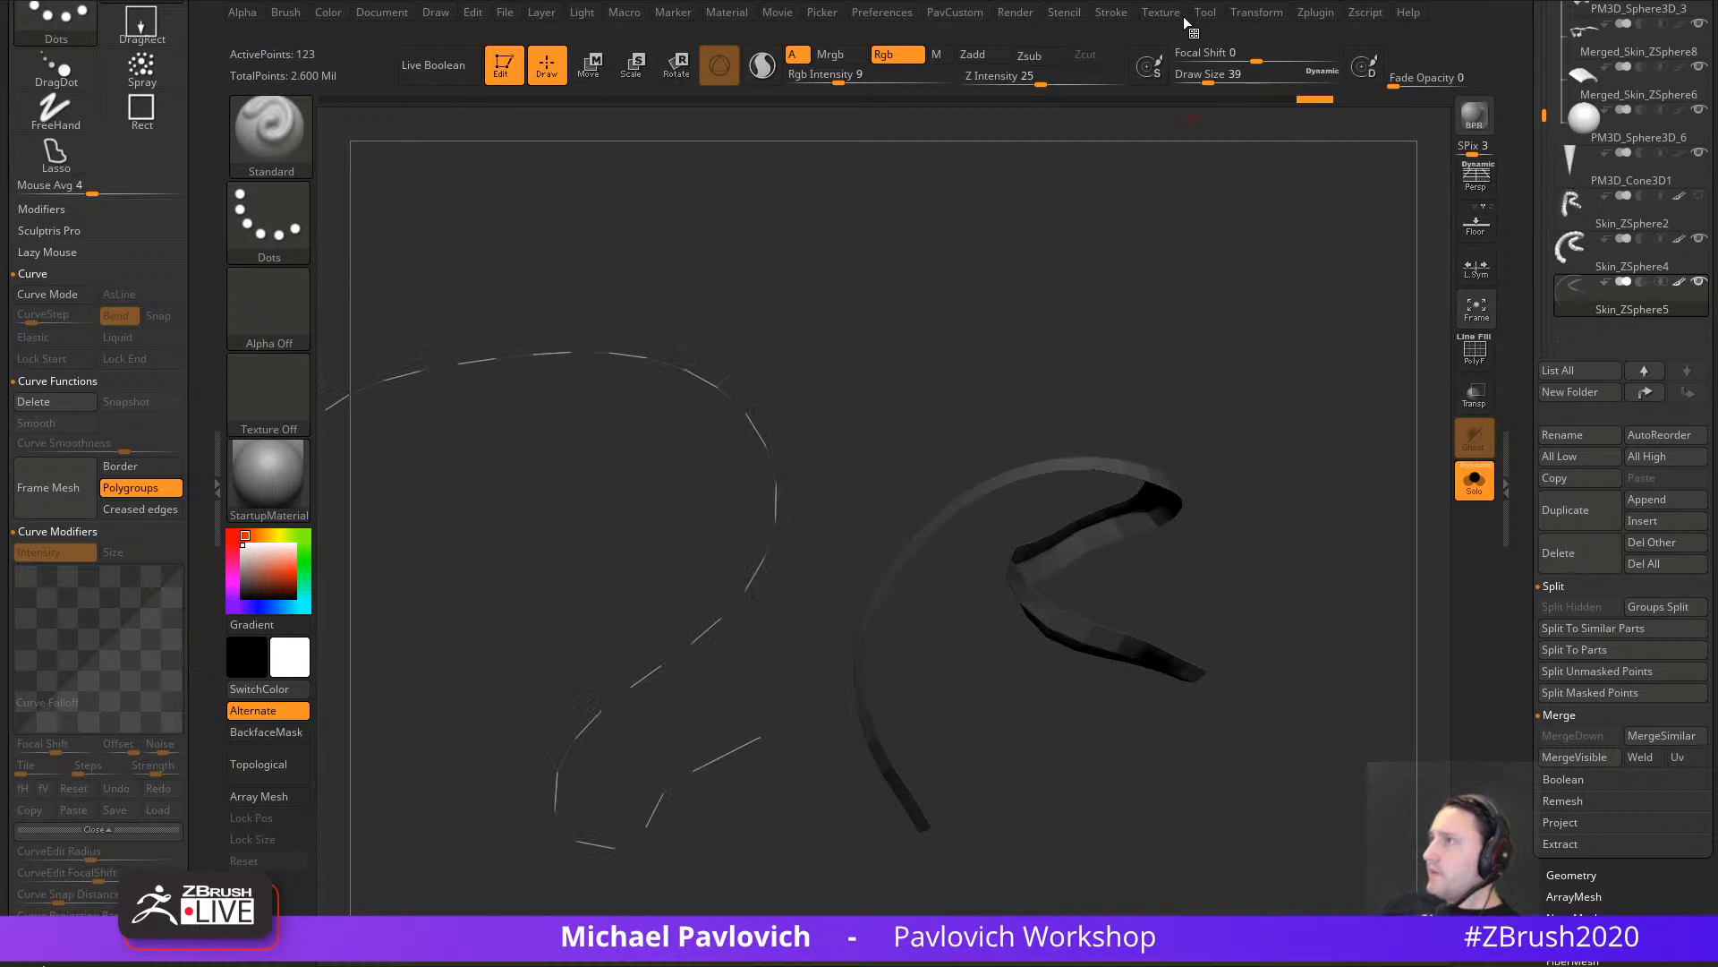
click(1111, 12)
click(1159, 494)
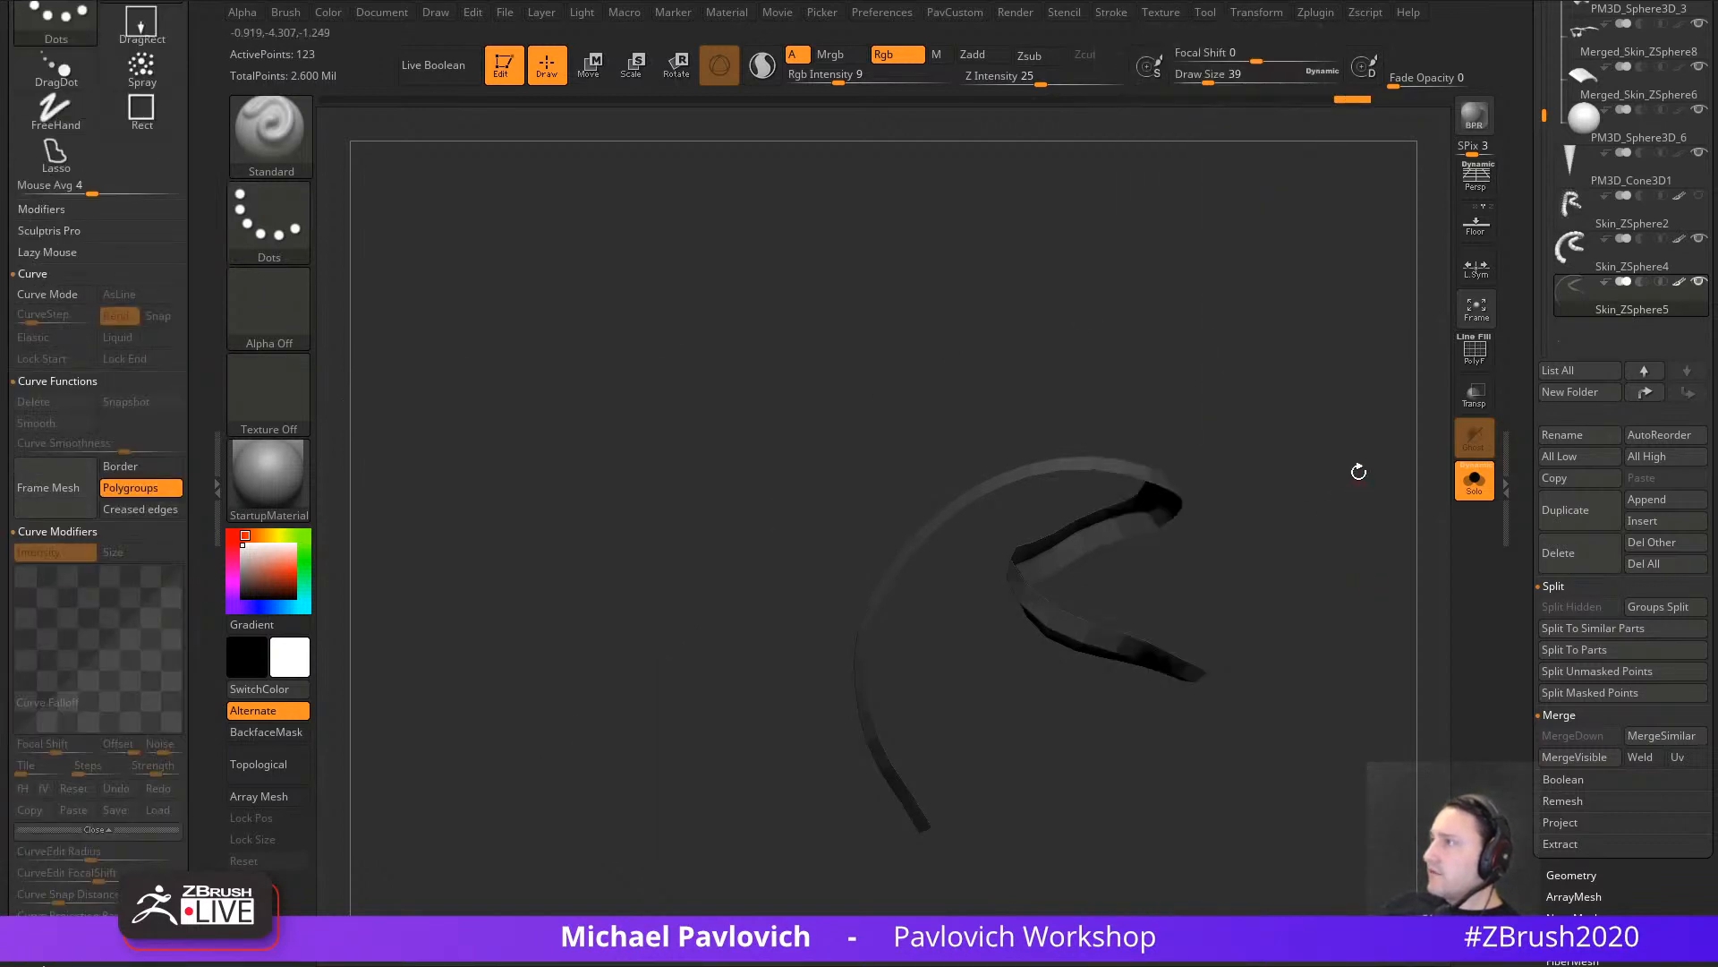
alt+drag(1358, 471, 1336, 506)
key(shift+f)
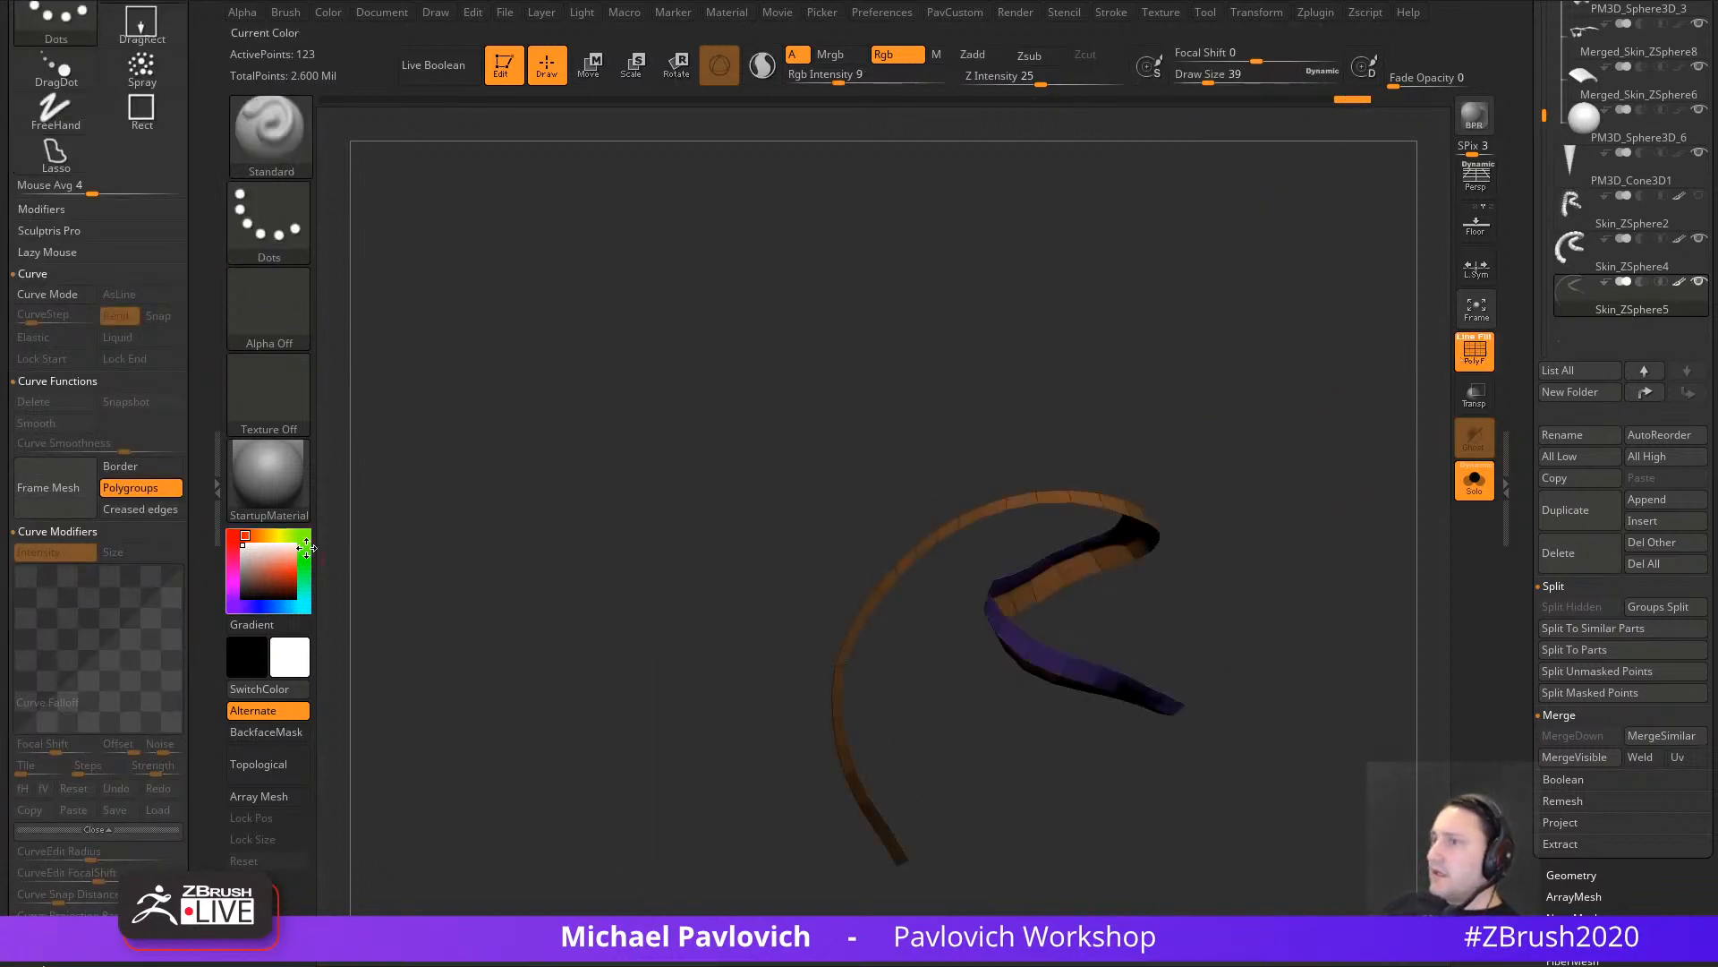
drag(1199, 452, 1038, 627)
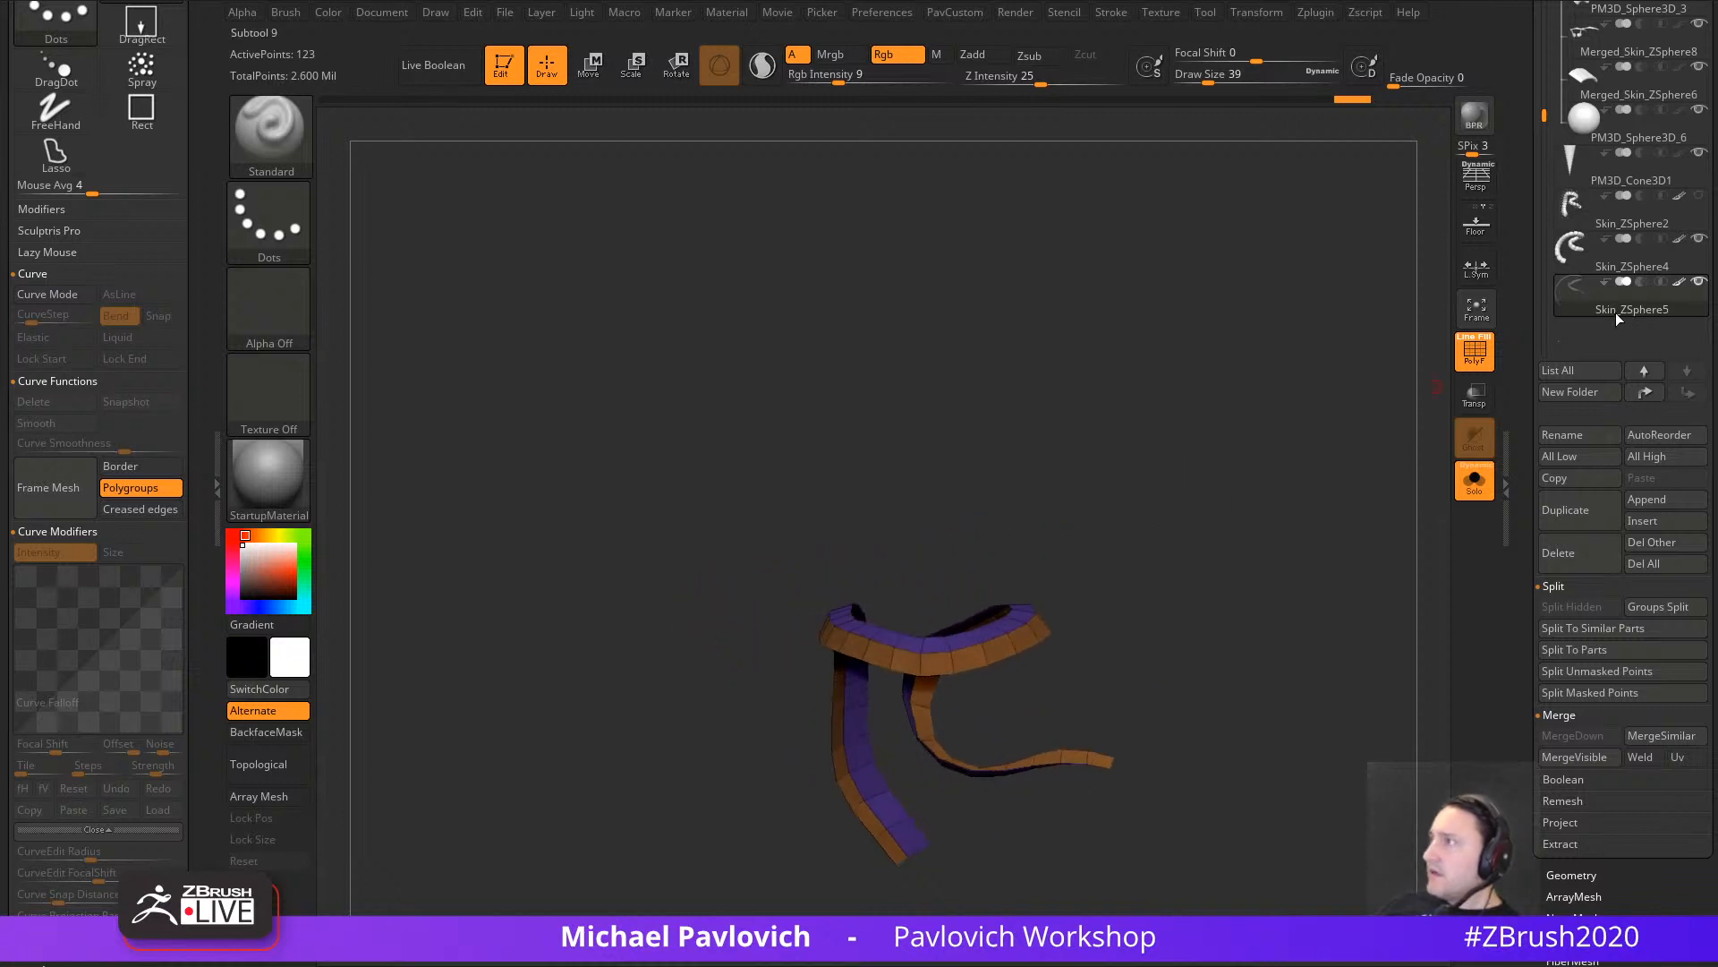
Step: Inspect the Skin_ZSphere4 and Skin_ZSphere2 subtools, leaving Skin_ZSphere4 selected
click(1631, 266)
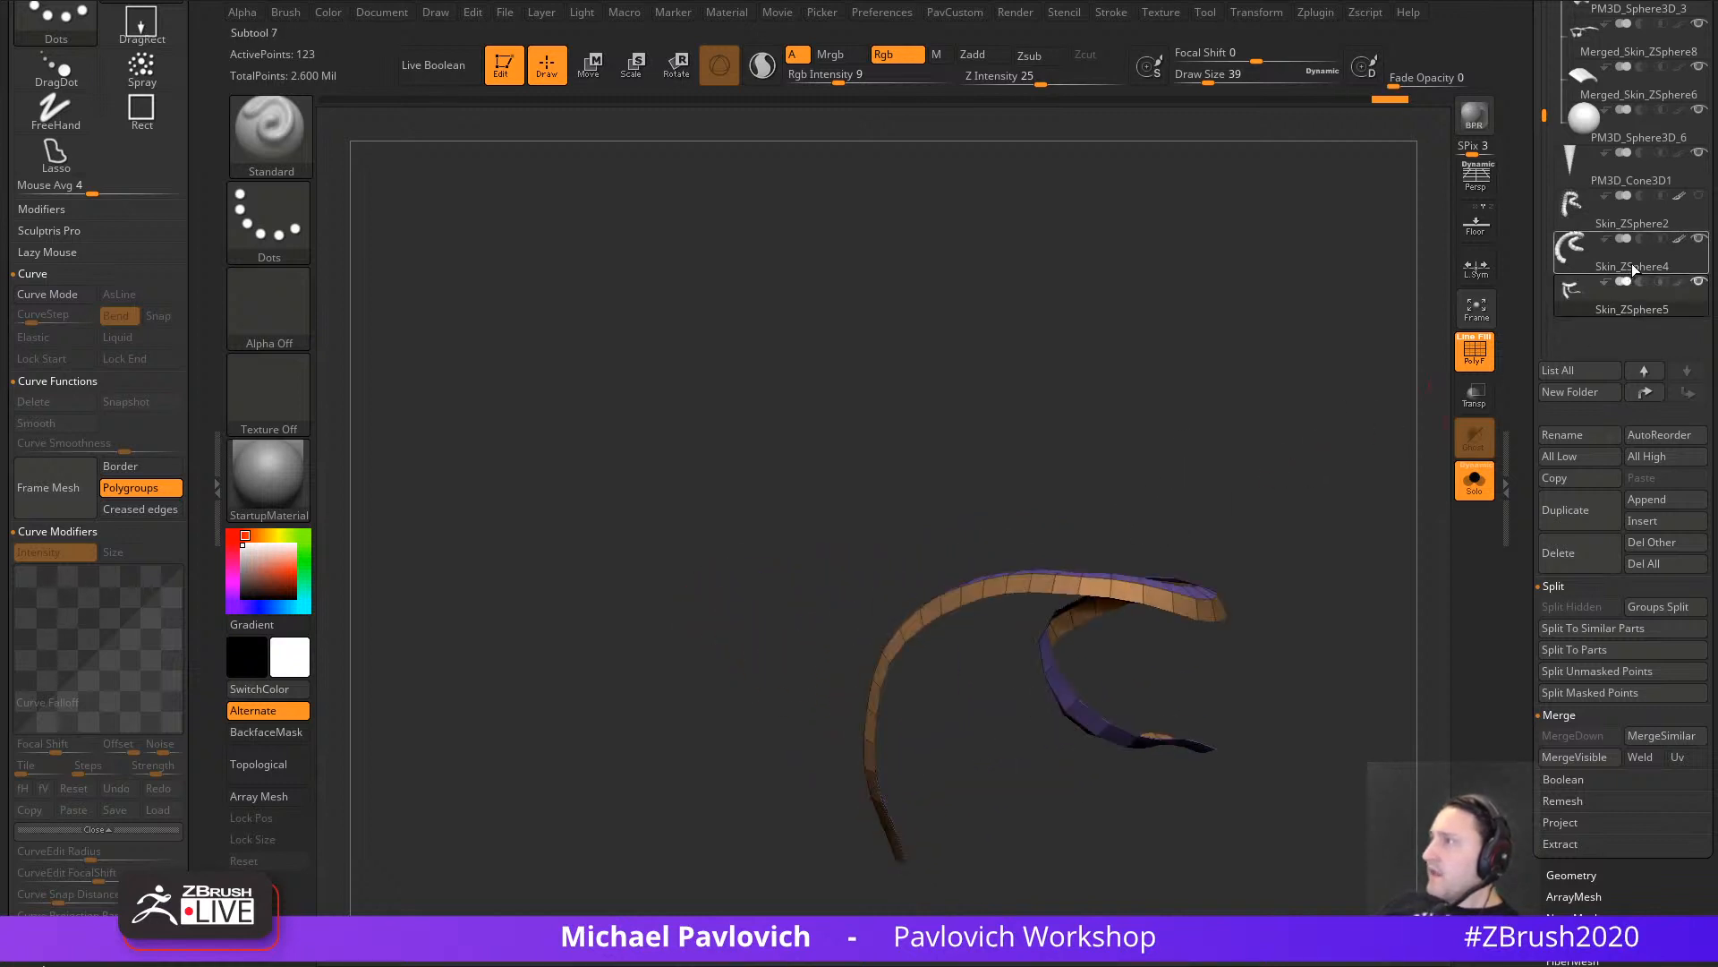
drag(1354, 422, 1443, 308)
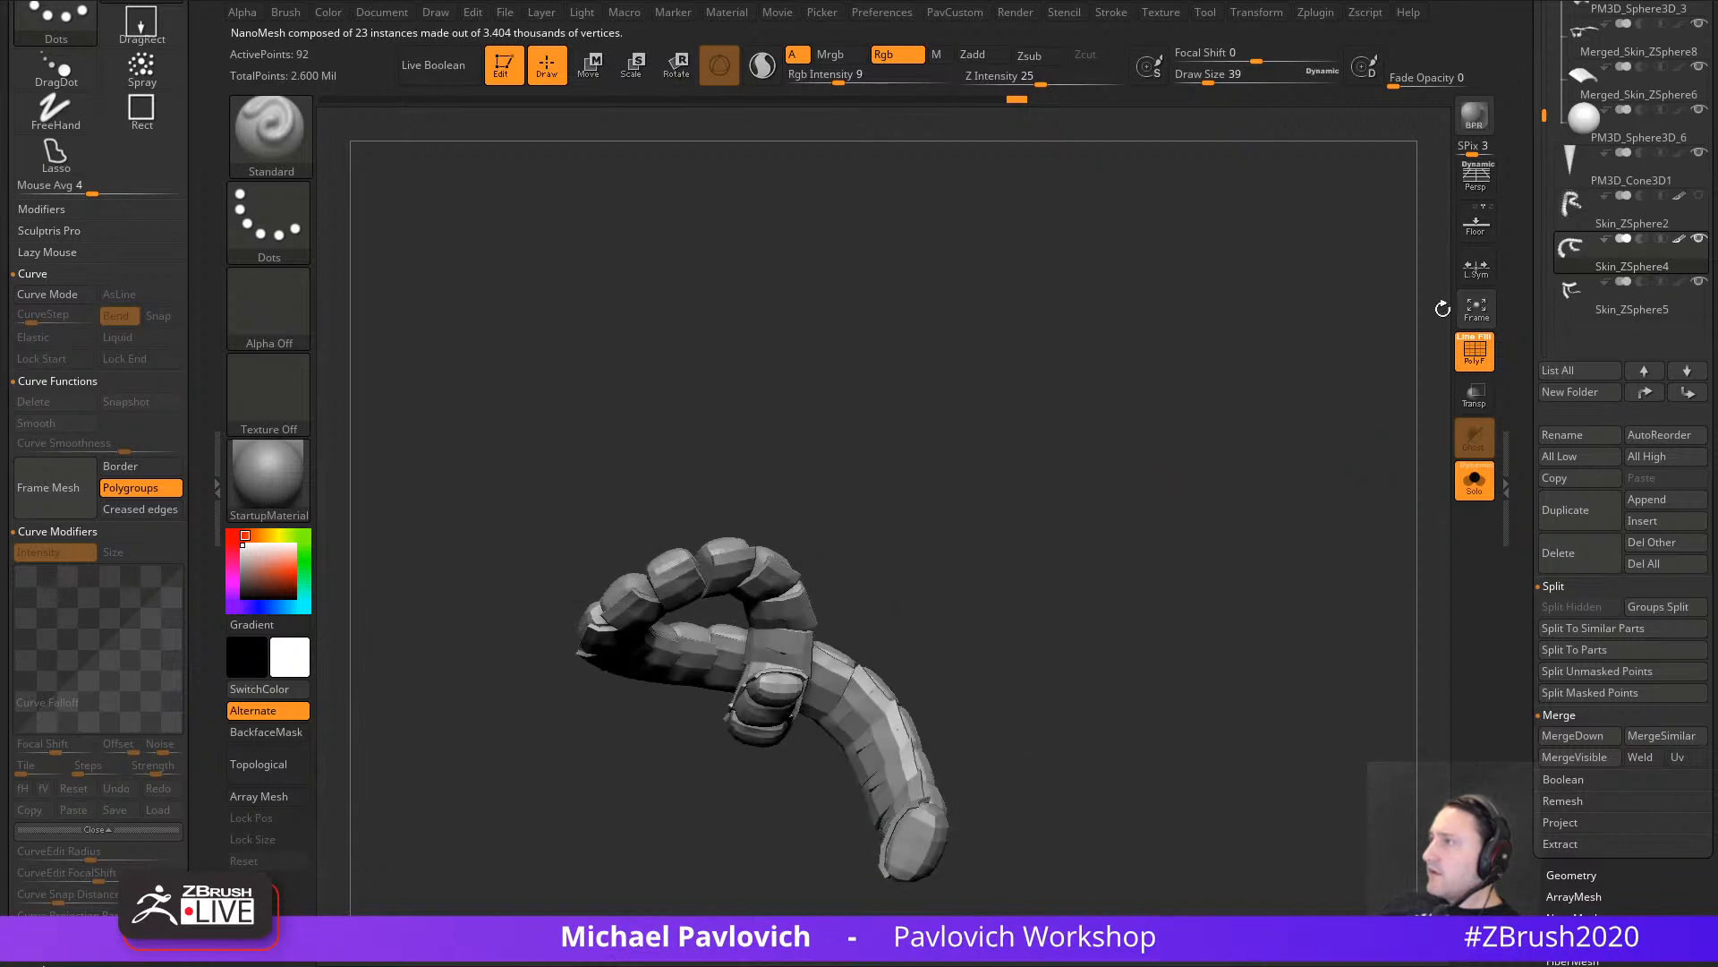
click(1622, 230)
drag(1232, 549, 1322, 340)
click(1634, 259)
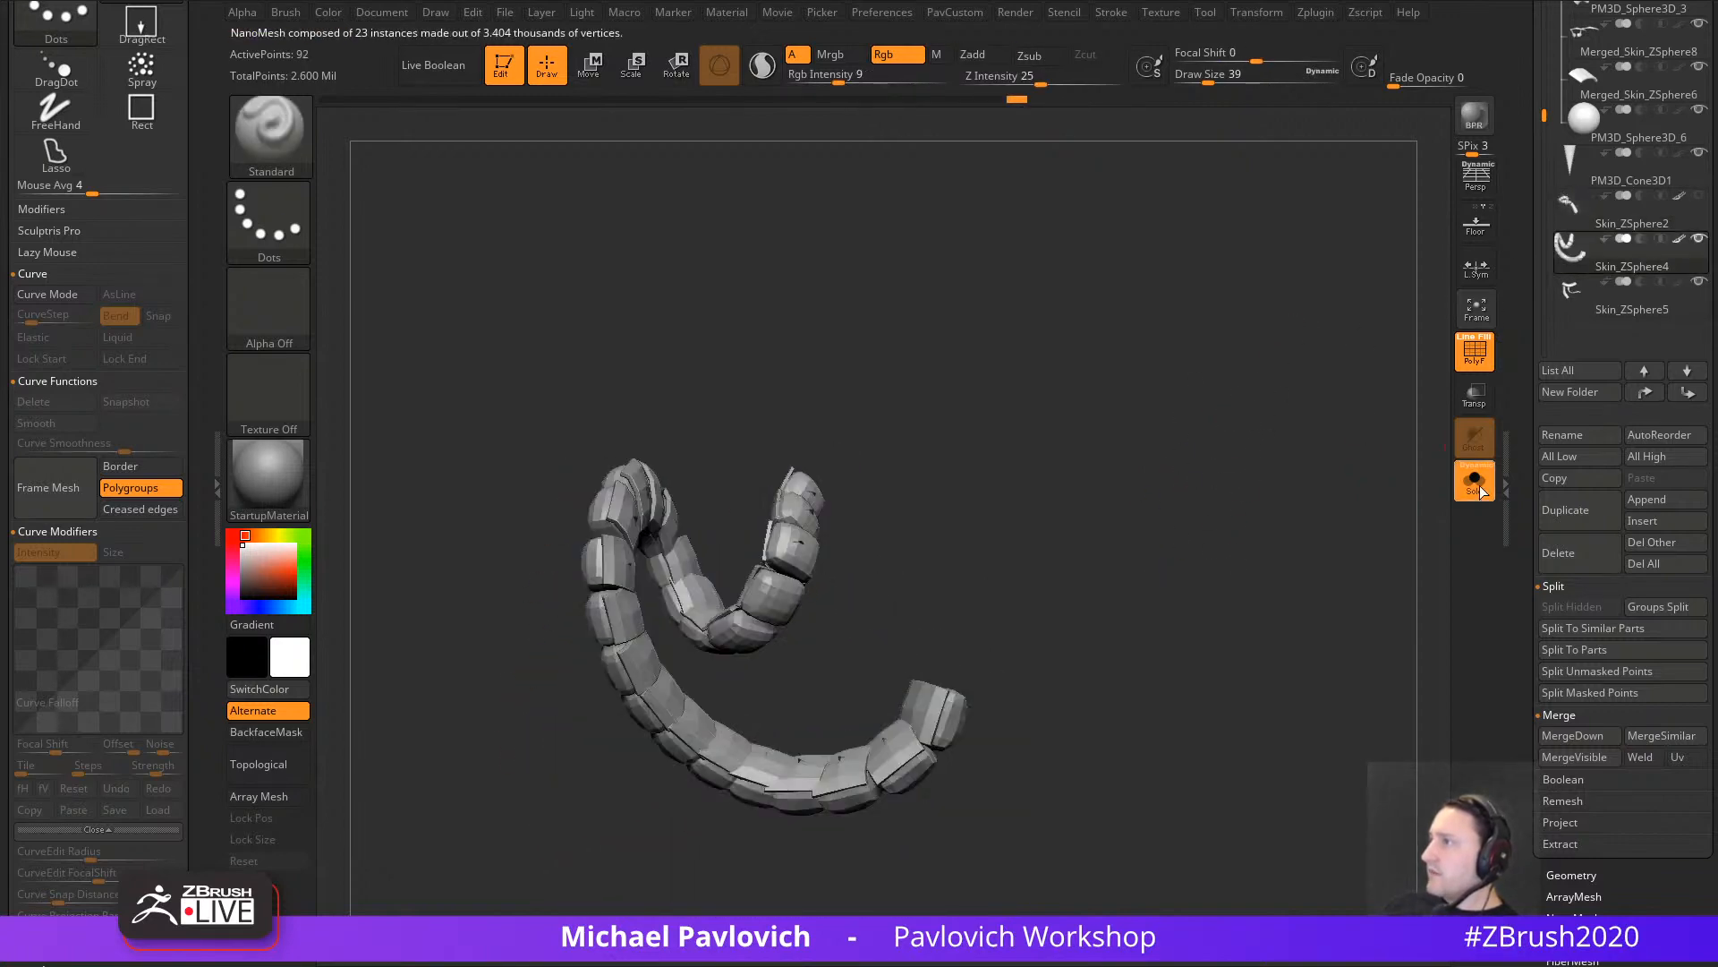
Step: Turn off Solo, examine the creature's head and the boy figure, and select the hood piece of the head
drag(1343, 447, 1277, 656)
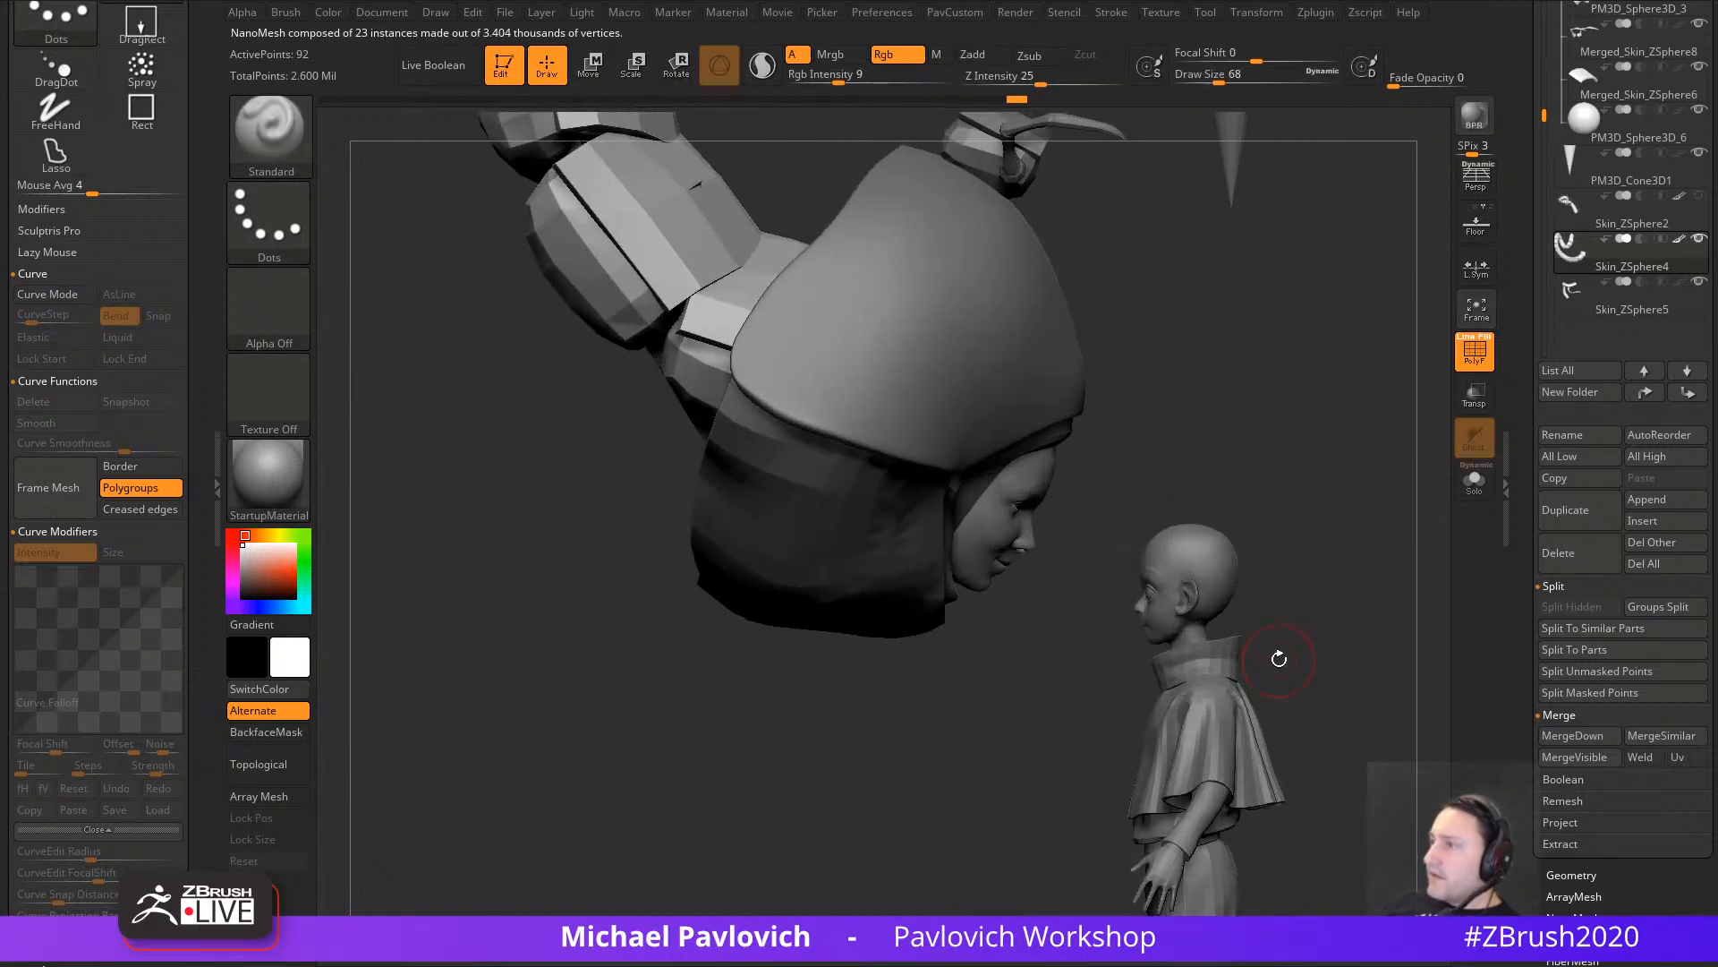
alt+drag(1343, 573, 1131, 549)
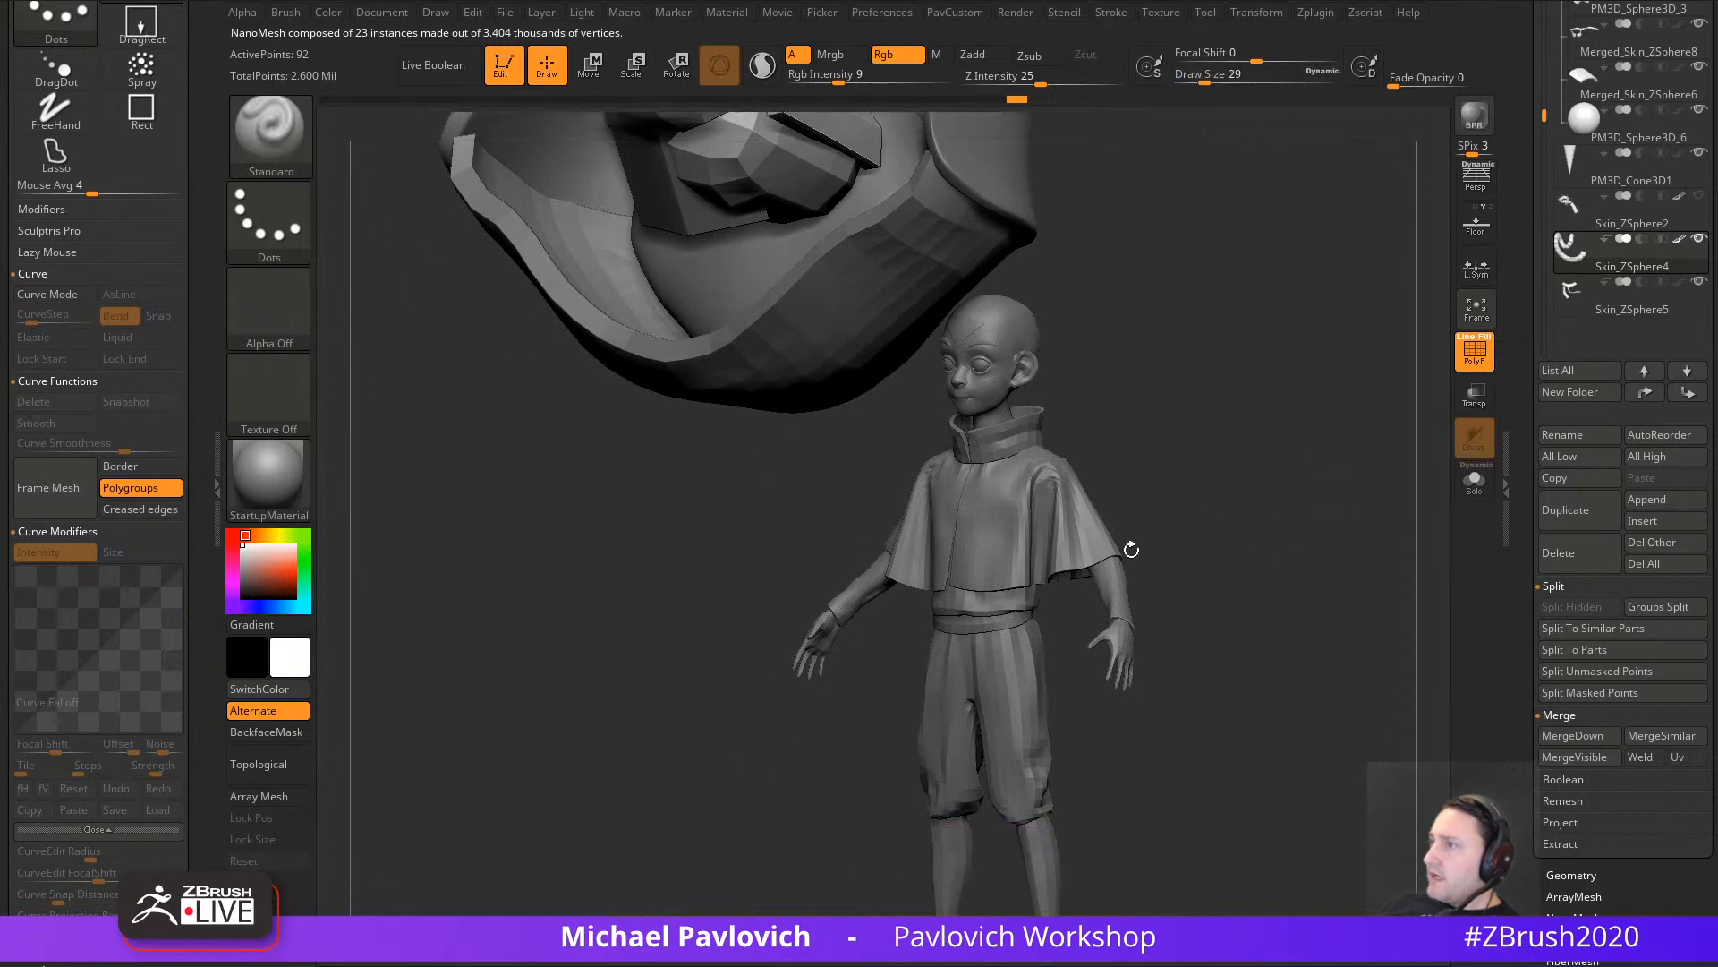
drag(1118, 617, 1192, 559)
drag(1296, 426, 1192, 556)
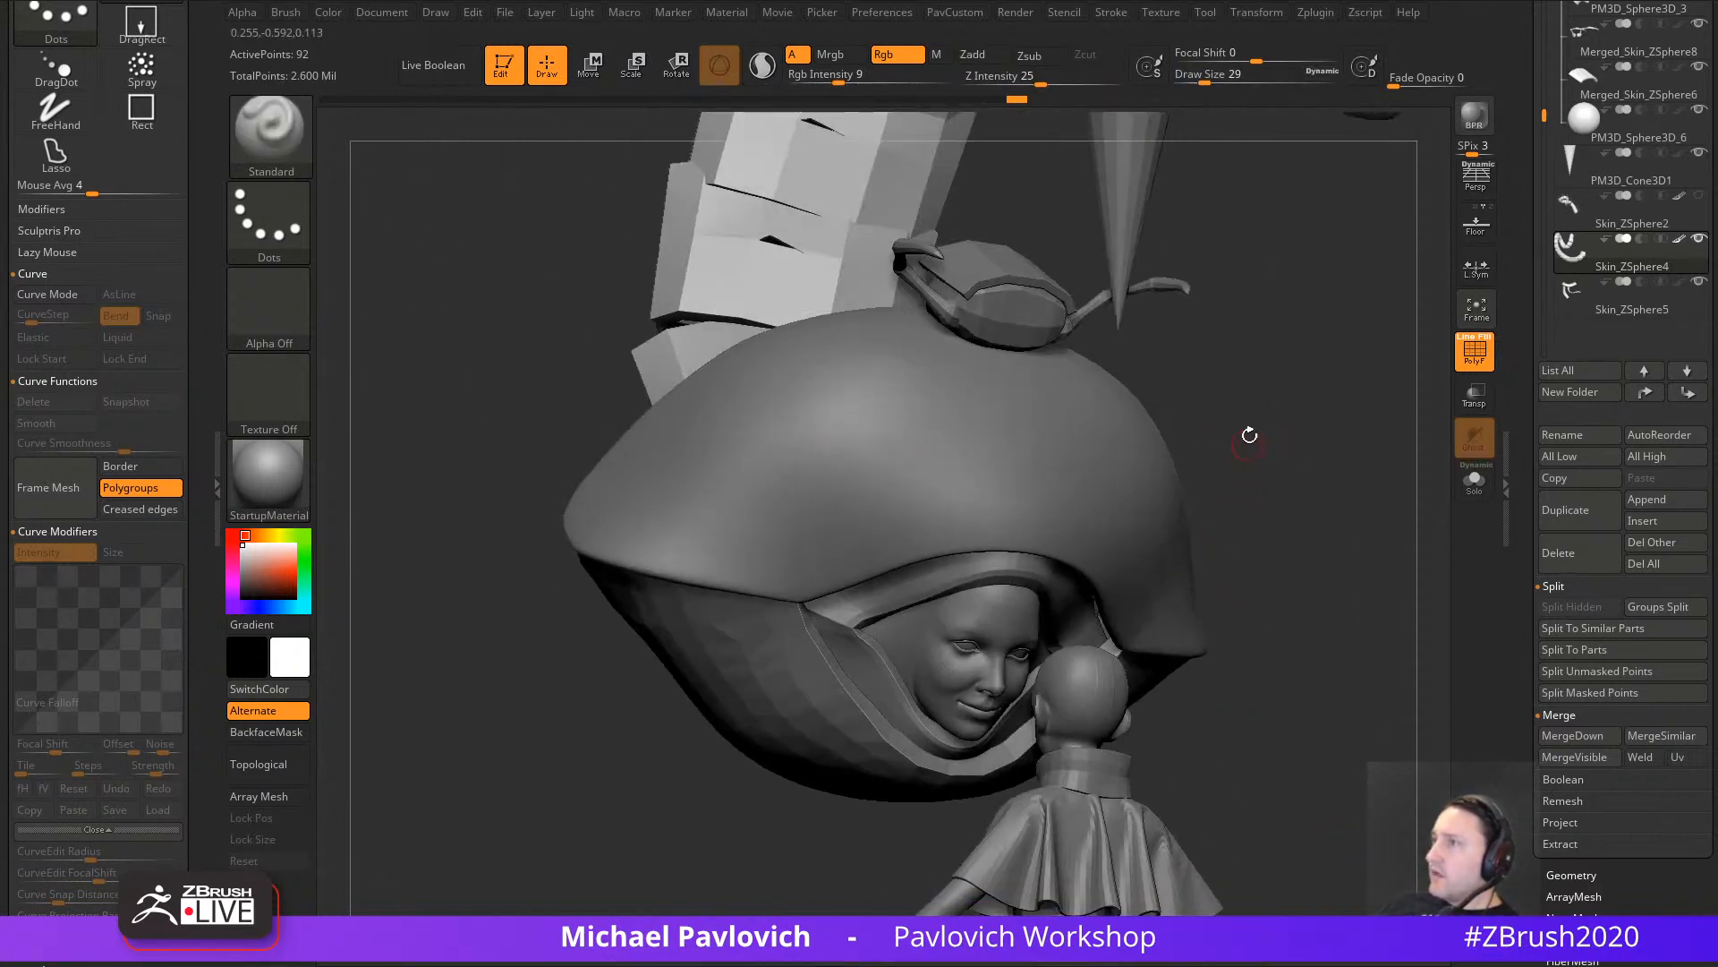
drag(1250, 435, 1224, 599)
alt+click(985, 684)
mouse_move(1119, 573)
mouse_down()
mouse_move(1193, 525)
mouse_move(1420, 586)
mouse_move(1428, 631)
mouse_up()
Step: Merge all visible subtools into a new tool, switch to that merged tool and turn off its polypaint display
key(shift)
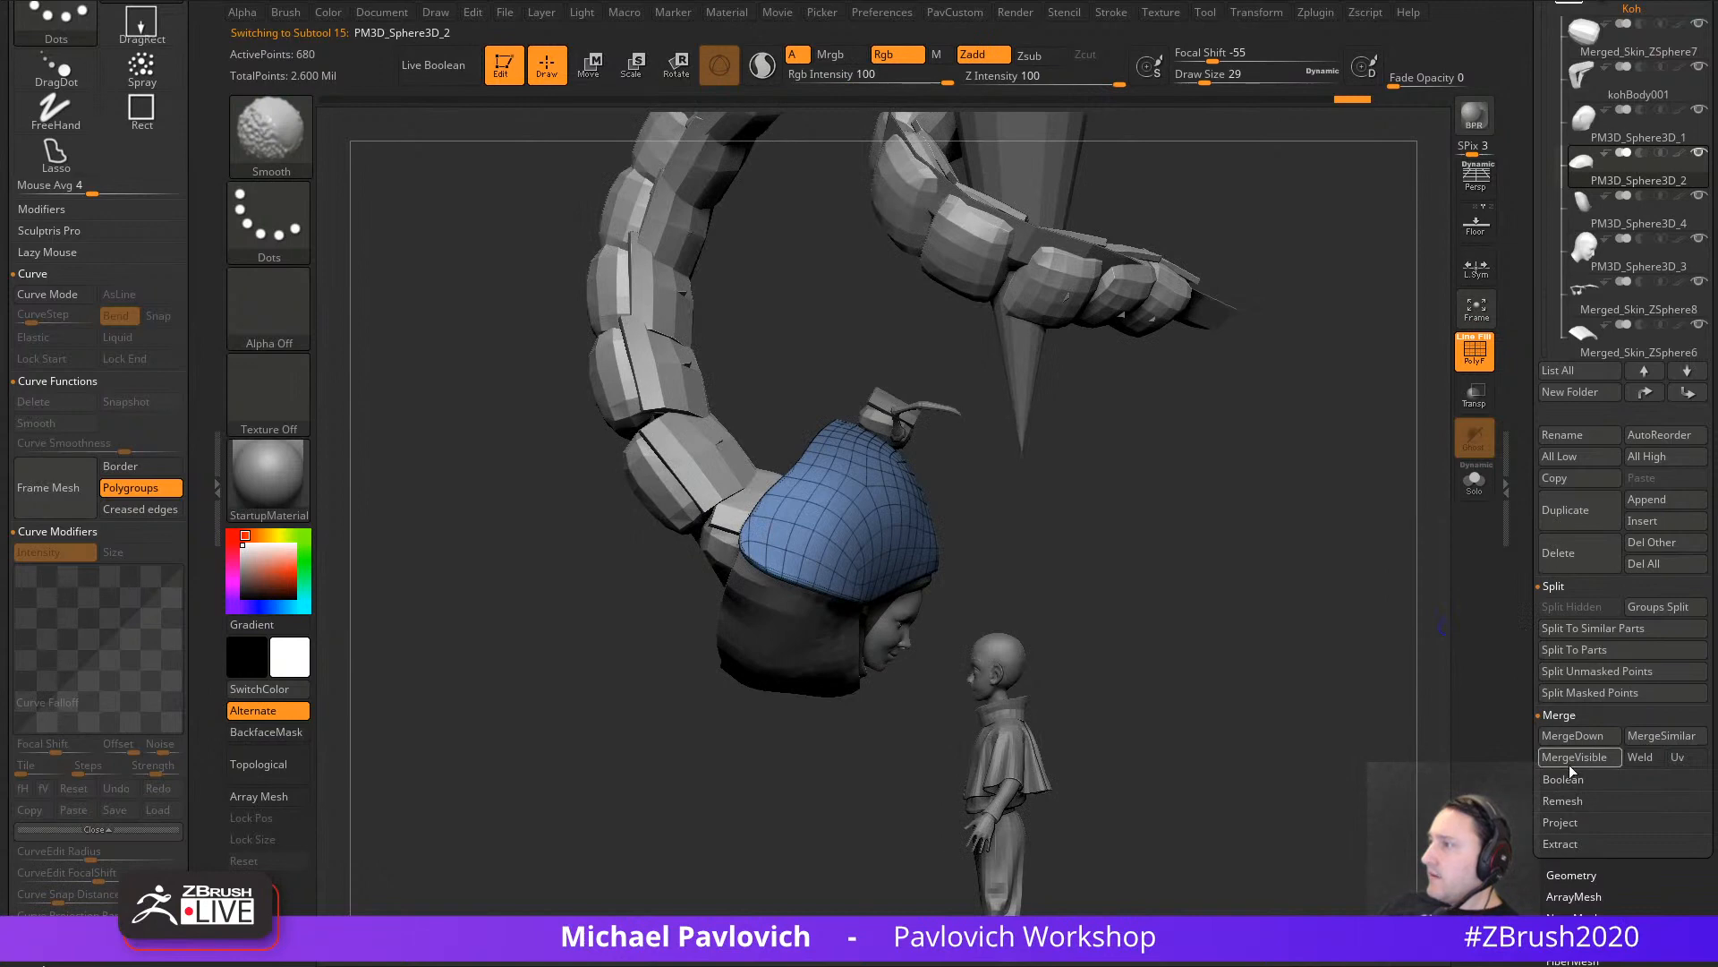
drag(1555, 712, 1556, 755)
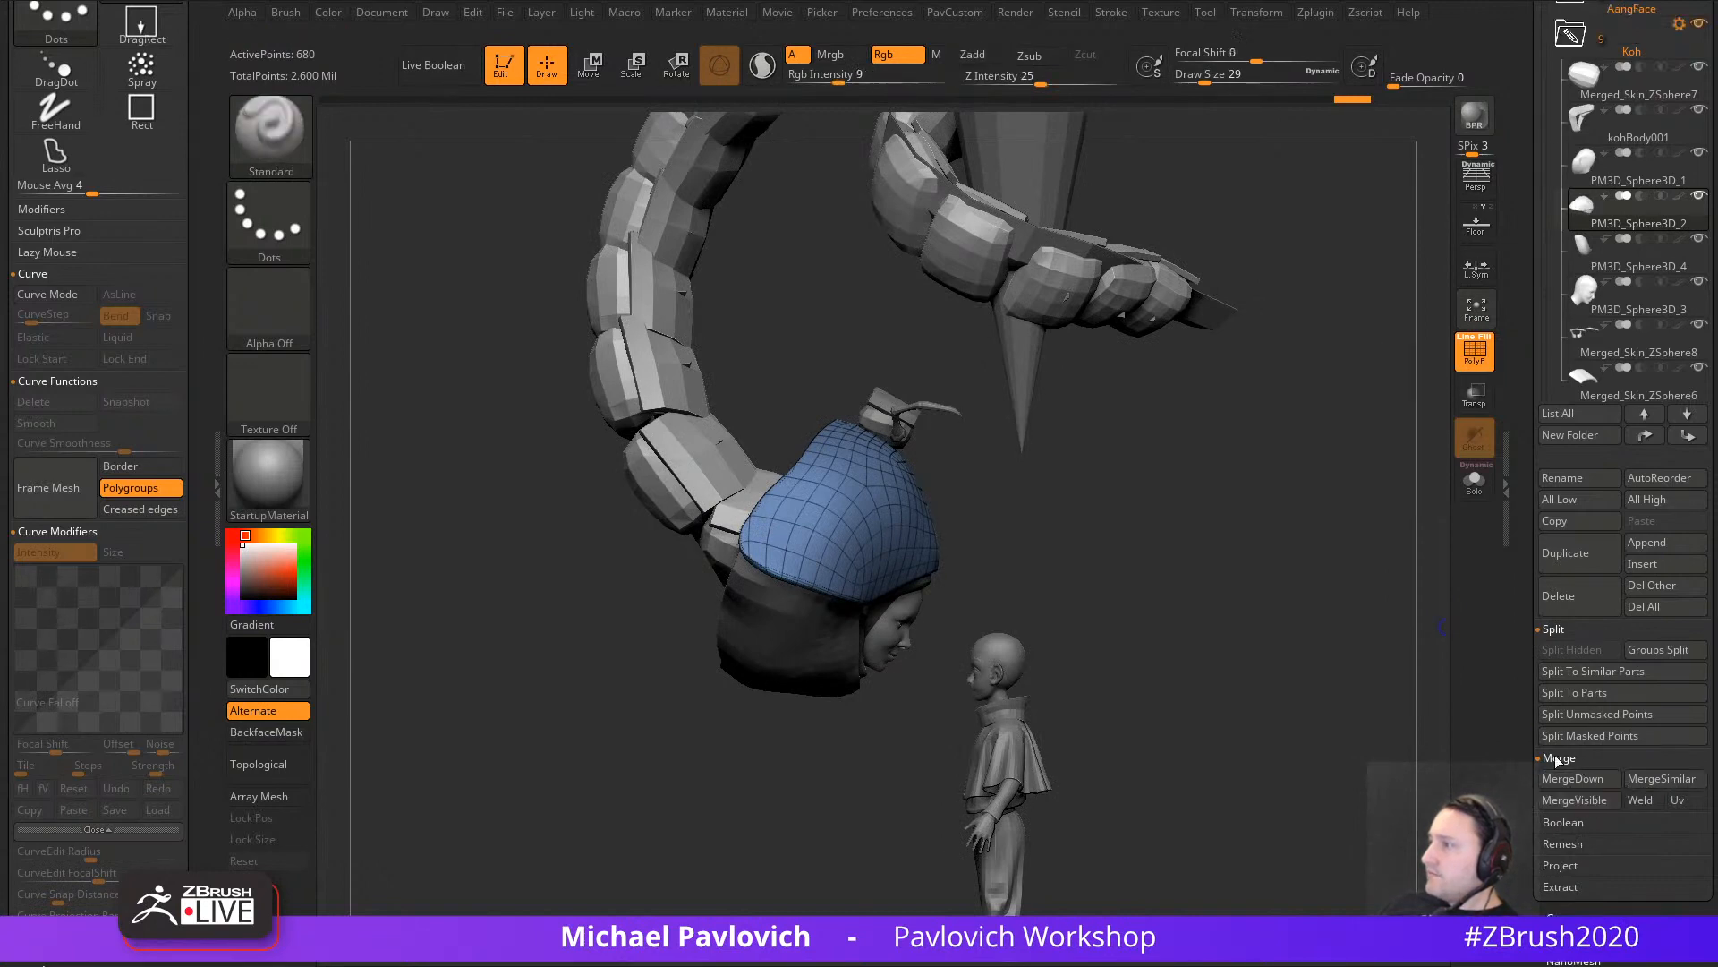
scroll(1556, 760, up, 5)
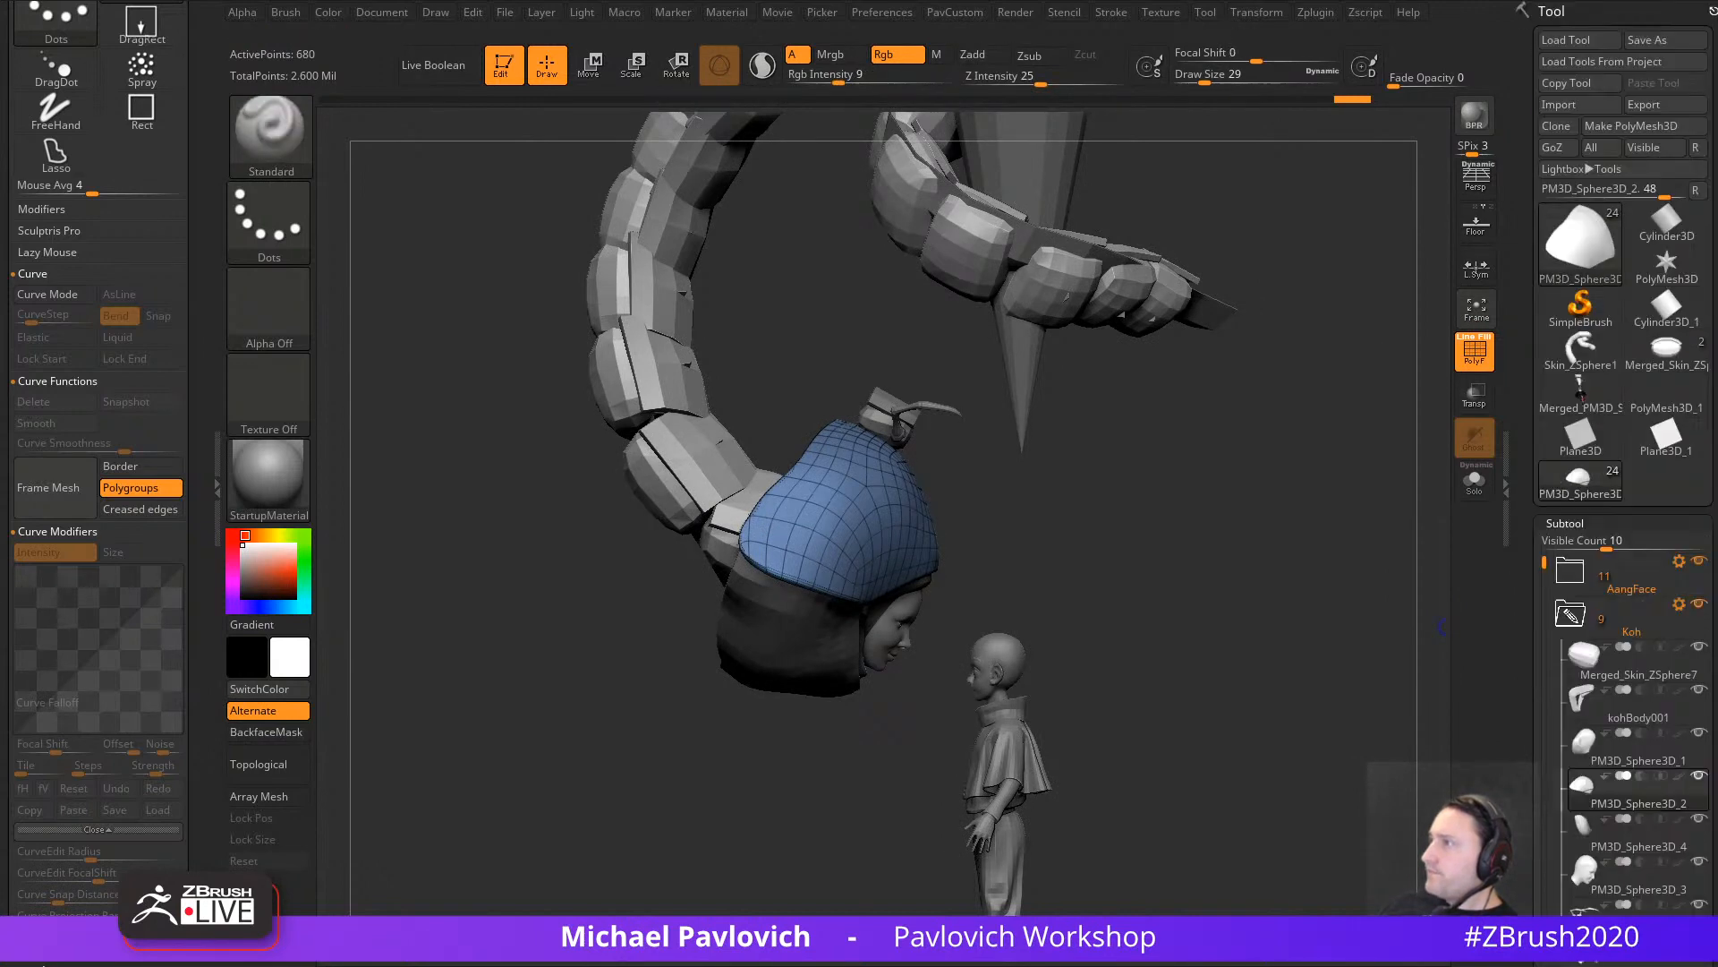
click(1580, 394)
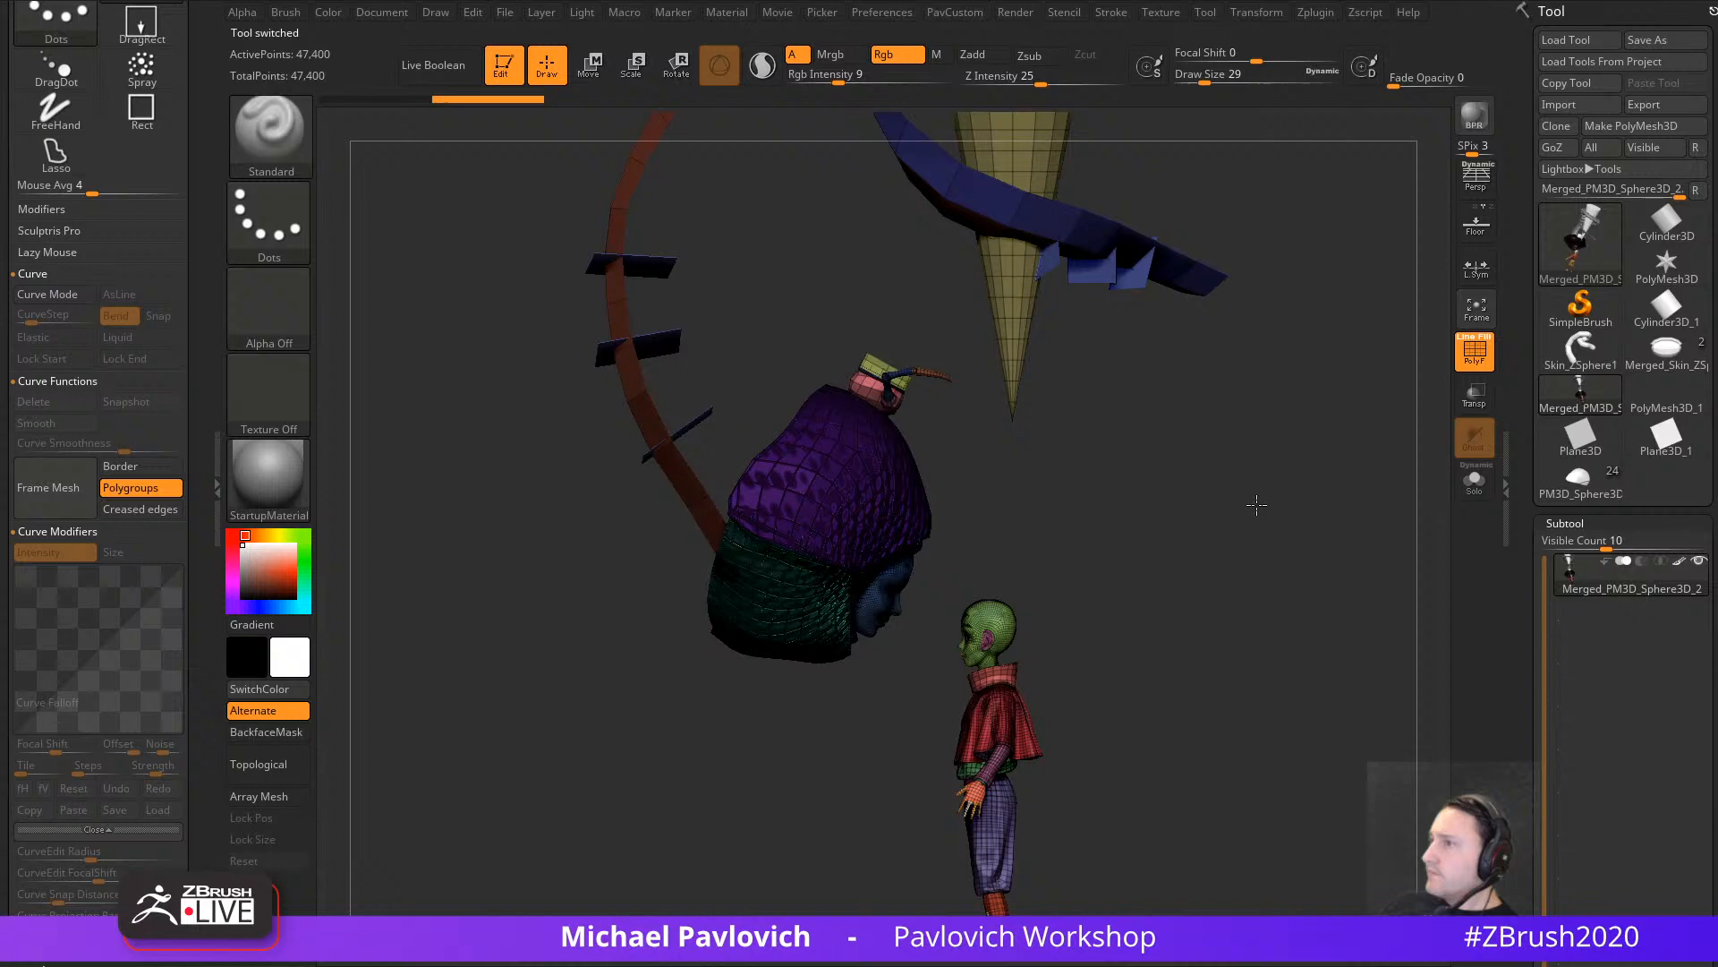
click(1680, 562)
Step: Isolate the creature's head in the merged mesh with a lasso selection and expand the Visibility options
mouse_move(1342, 605)
alt+mouse_down()
mouse_move(1289, 540)
mouse_move(1335, 644)
mouse_move(1291, 630)
mouse_move(1331, 599)
mouse_move(1297, 587)
mouse_move(868, 790)
mouse_move(810, 881)
mouse_move(819, 736)
mouse_move(873, 654)
mouse_move(904, 483)
mouse_move(1087, 741)
alt+mouse_up()
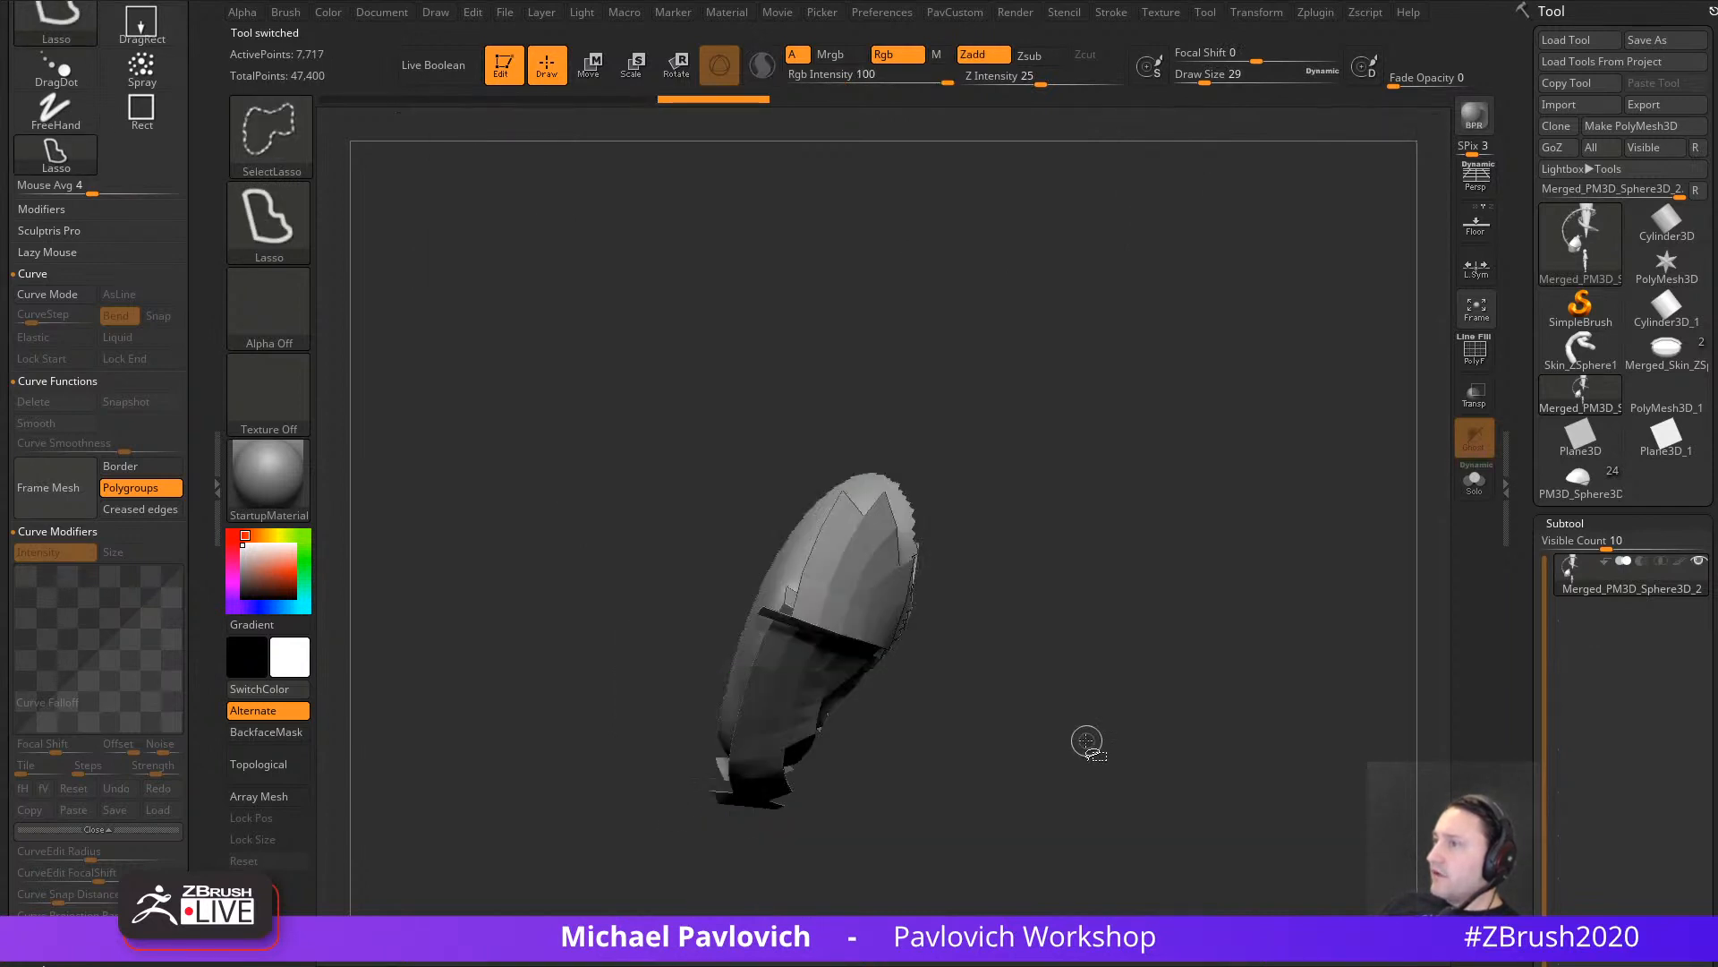
ctrl+shift+click(1088, 735)
mouse_move(1518, 618)
mouse_down()
mouse_move(1517, 443)
mouse_move(1534, 384)
mouse_up()
key(shift)
click(1568, 268)
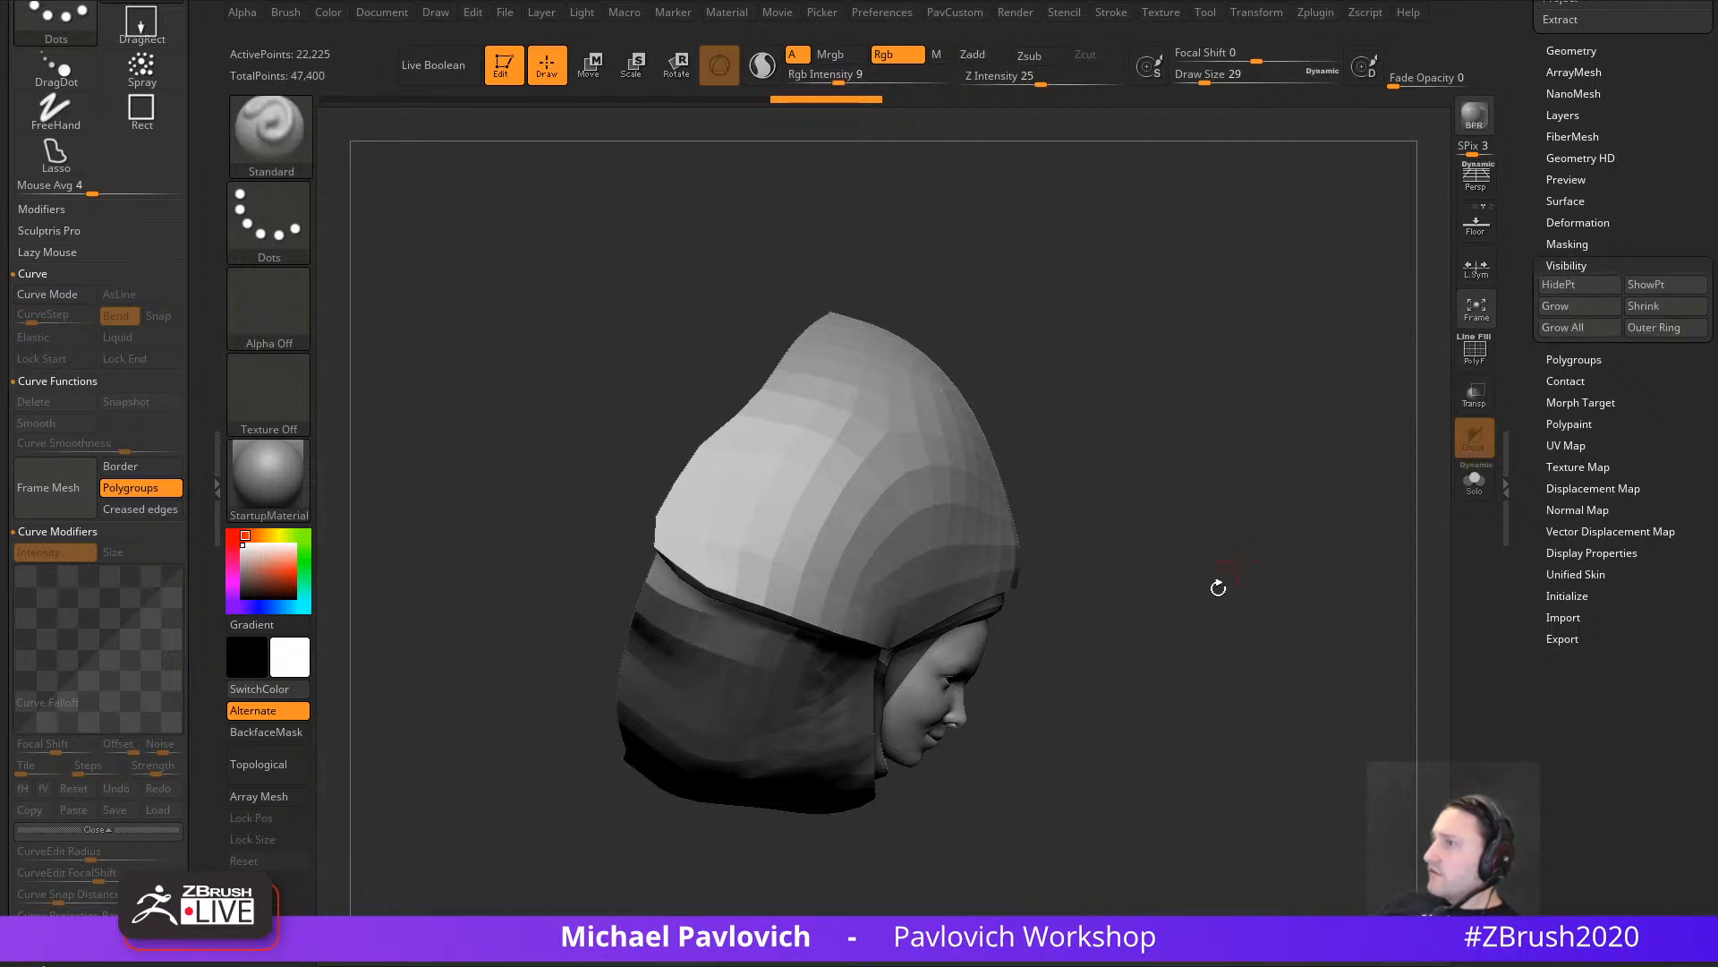
Step: Hide part of the face on the isolated head with lasso selections and grow visibility to the full connected pieces
mouse_move(1216, 587)
mouse_down()
mouse_move(1271, 609)
mouse_move(1191, 613)
mouse_move(1156, 664)
mouse_up()
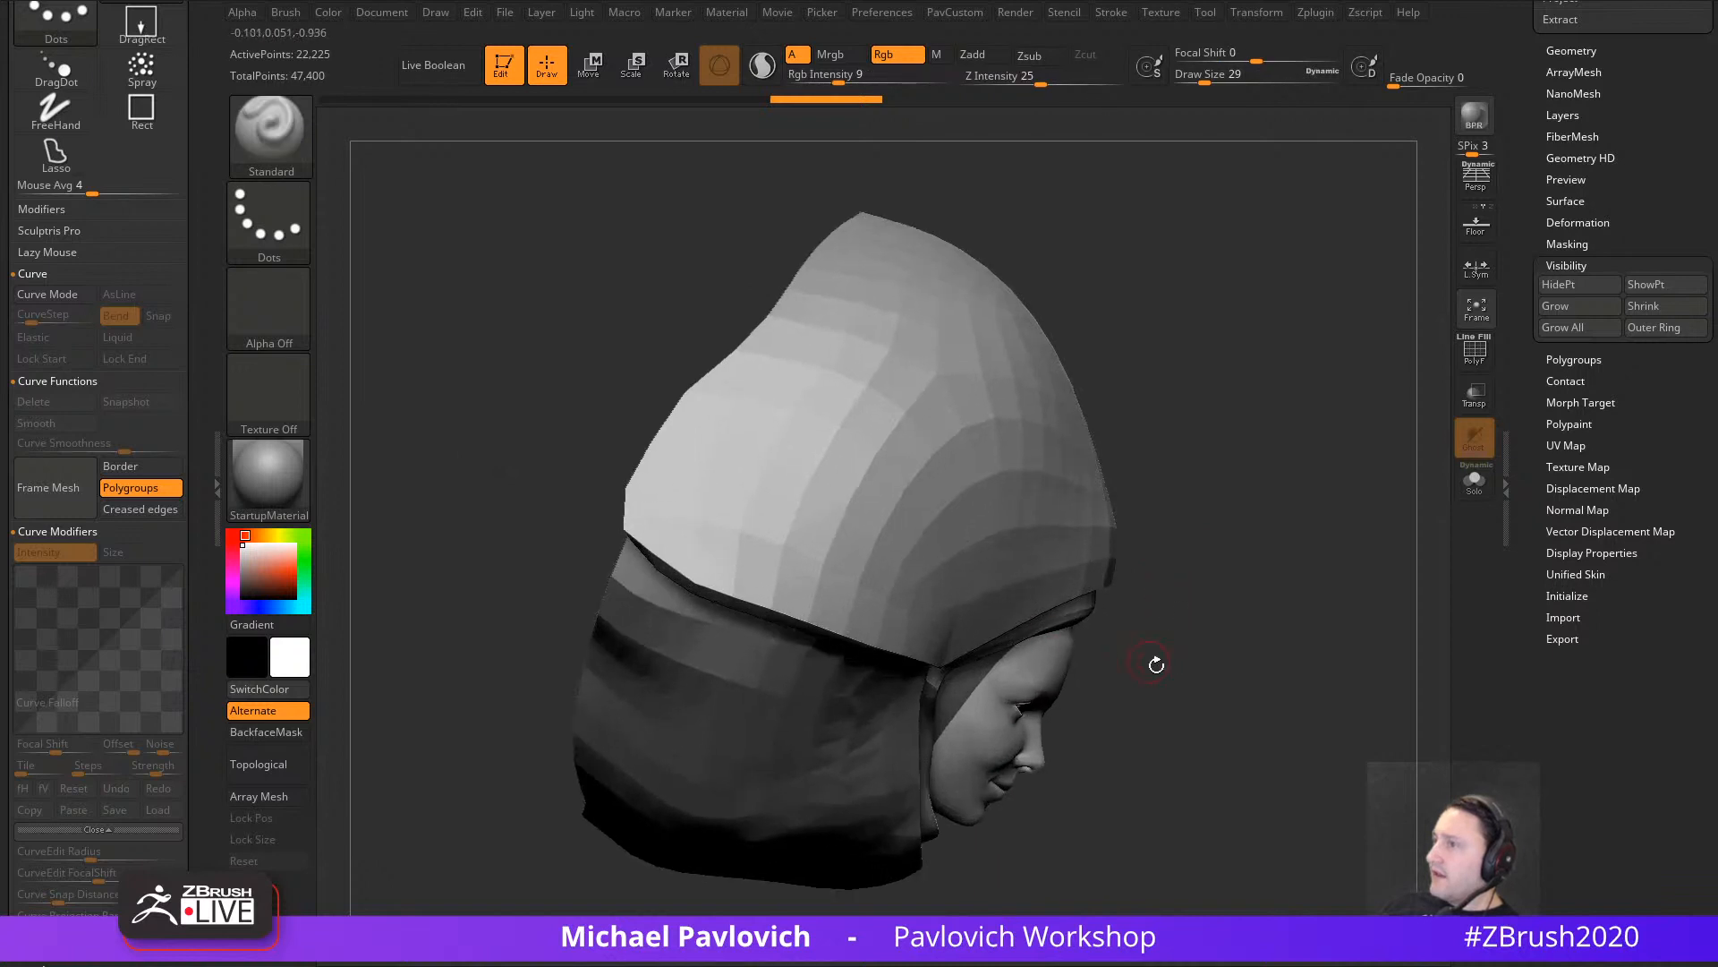
mouse_move(1056, 872)
ctrl+alt+shift+mouse_down()
mouse_move(1077, 683)
mouse_move(1056, 889)
ctrl+alt+shift+mouse_up()
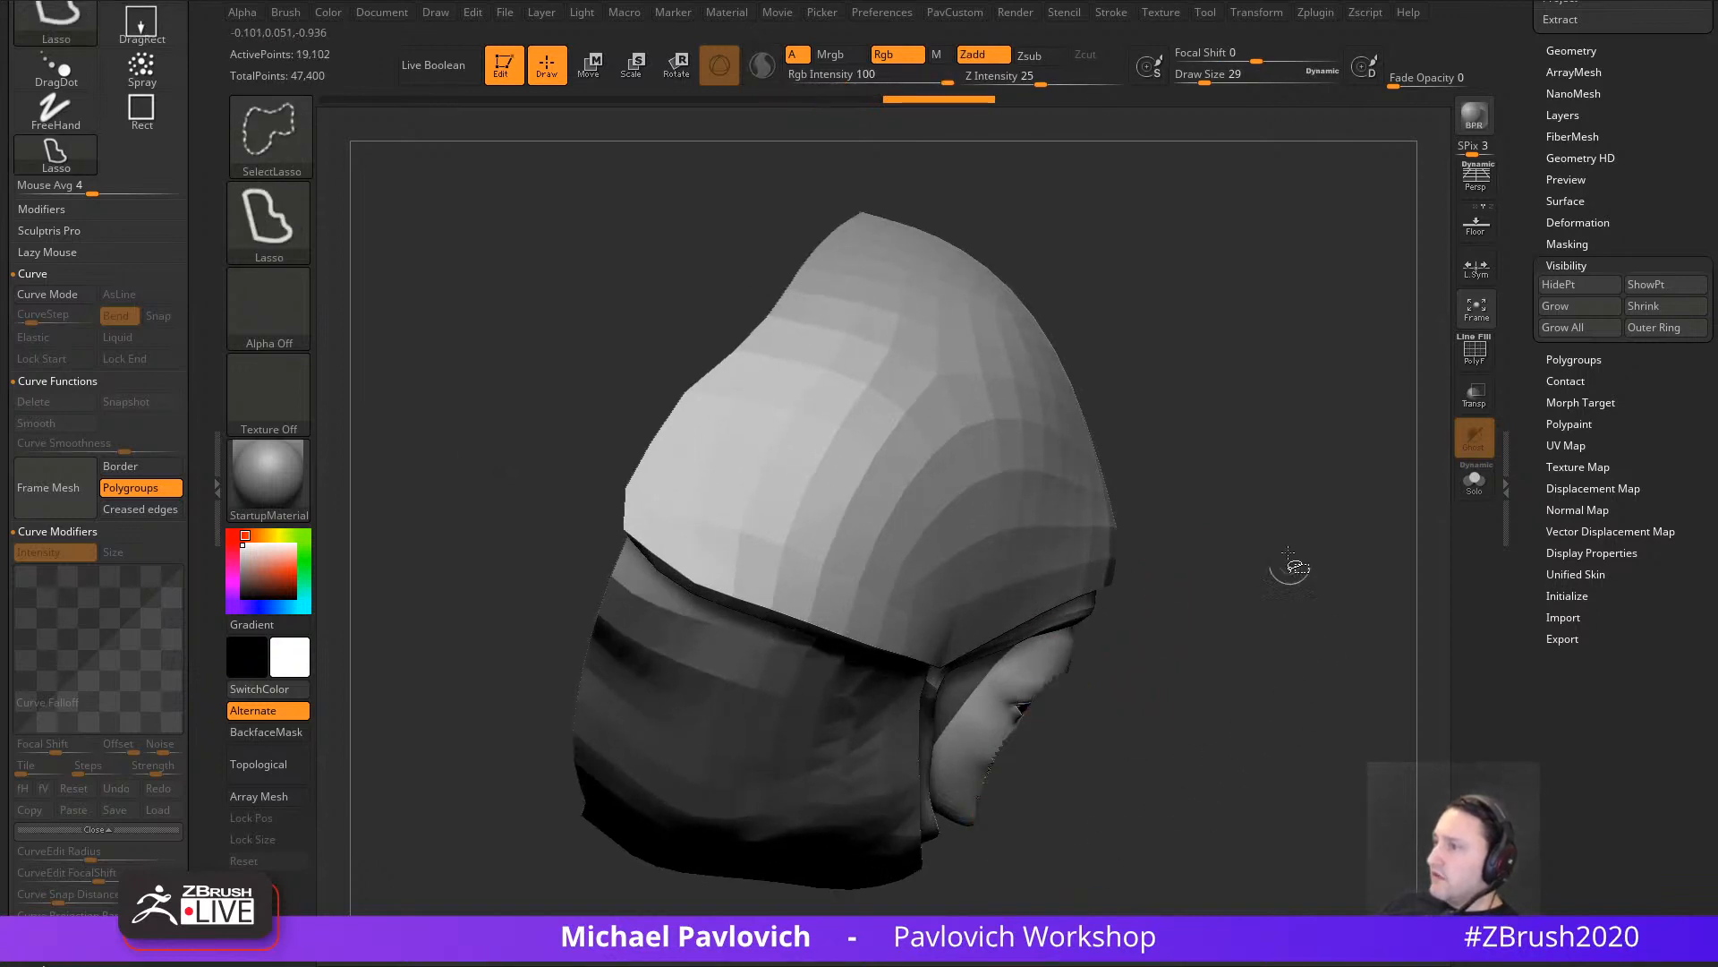
ctrl+shift+drag(1292, 566, 1345, 760)
key(ctrl+shift+a)
mouse_move(1272, 483)
ctrl+shift+mouse_down()
mouse_move(1359, 738)
mouse_move(1196, 714)
mouse_move(1131, 726)
mouse_move(1332, 695)
mouse_move(1295, 698)
ctrl+shift+mouse_up()
Step: Show the whole merged mesh with transparency and polyframe on, and switch the visibility selection brush to SelectRect
click(1473, 396)
ctrl+shift+click(1407, 458)
key(shift+f)
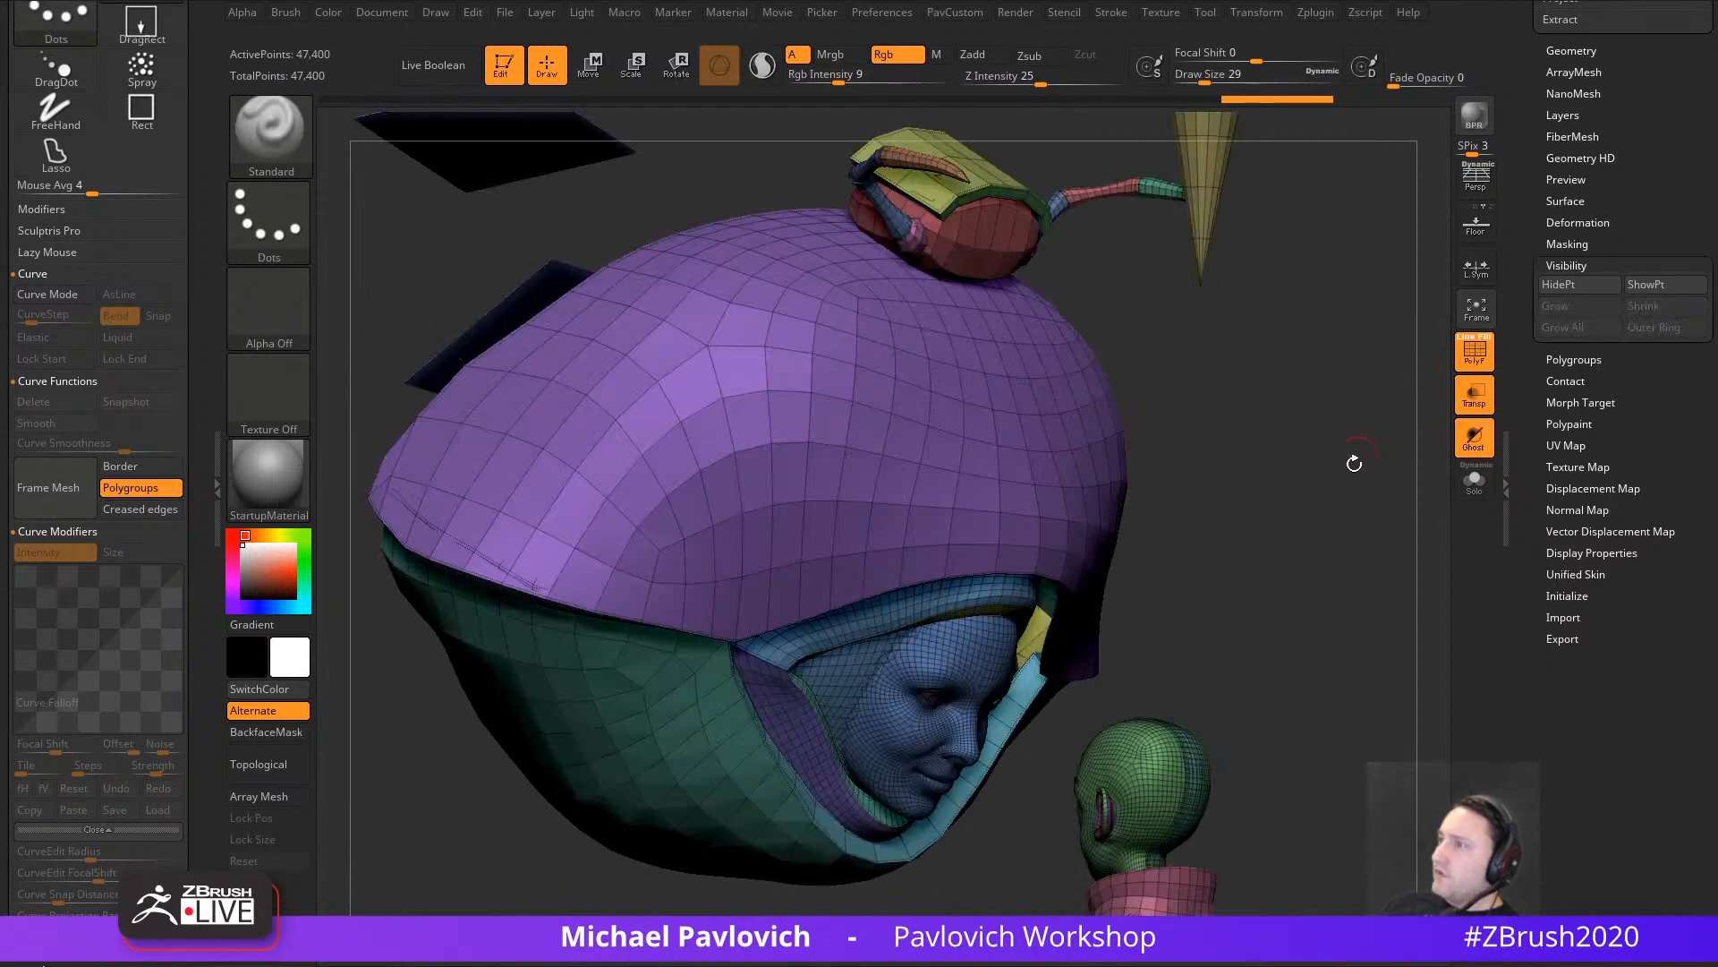
drag(1239, 464, 1242, 453)
ctrl+shift+click(271, 136)
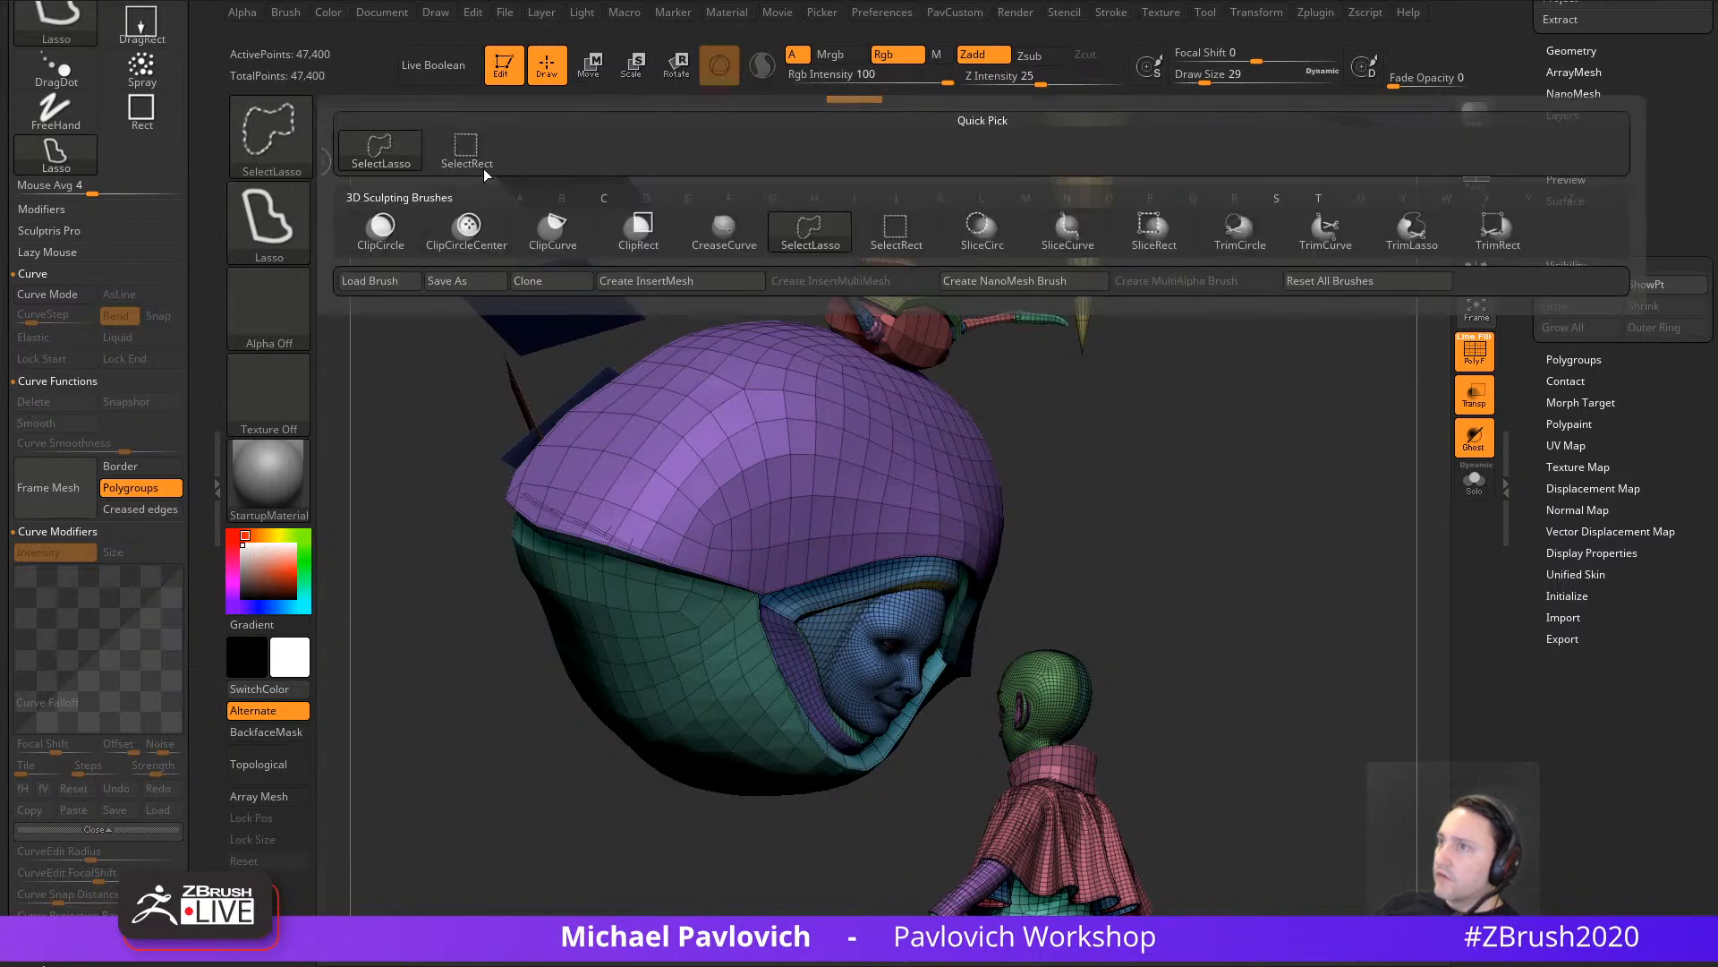
ctrl+shift+click(482, 170)
ctrl+shift+drag(821, 456, 838, 469)
ctrl+shift+click(1162, 626)
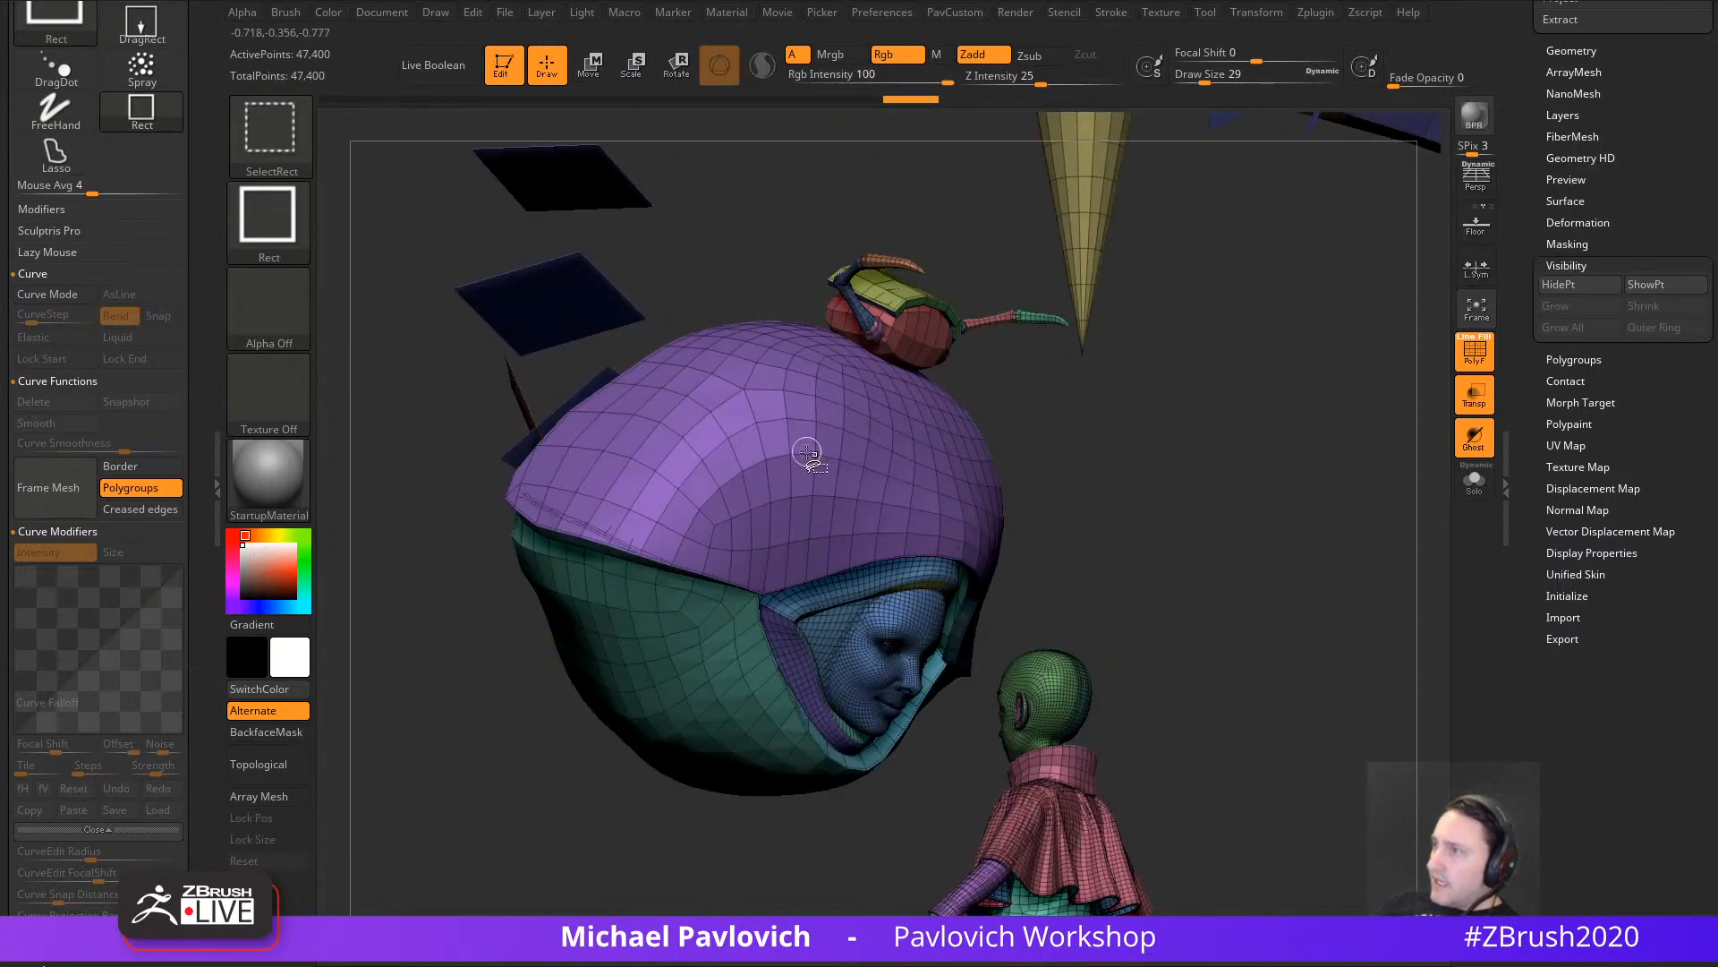
Step: Hide the purple hood, green shell and inner head-covering polygroups one by one, and invert the visibility to see the hidden pieces
ctrl+shift+click(813, 452)
ctrl+shift+drag(1068, 376, 1105, 448)
ctrl+shift+click(677, 615)
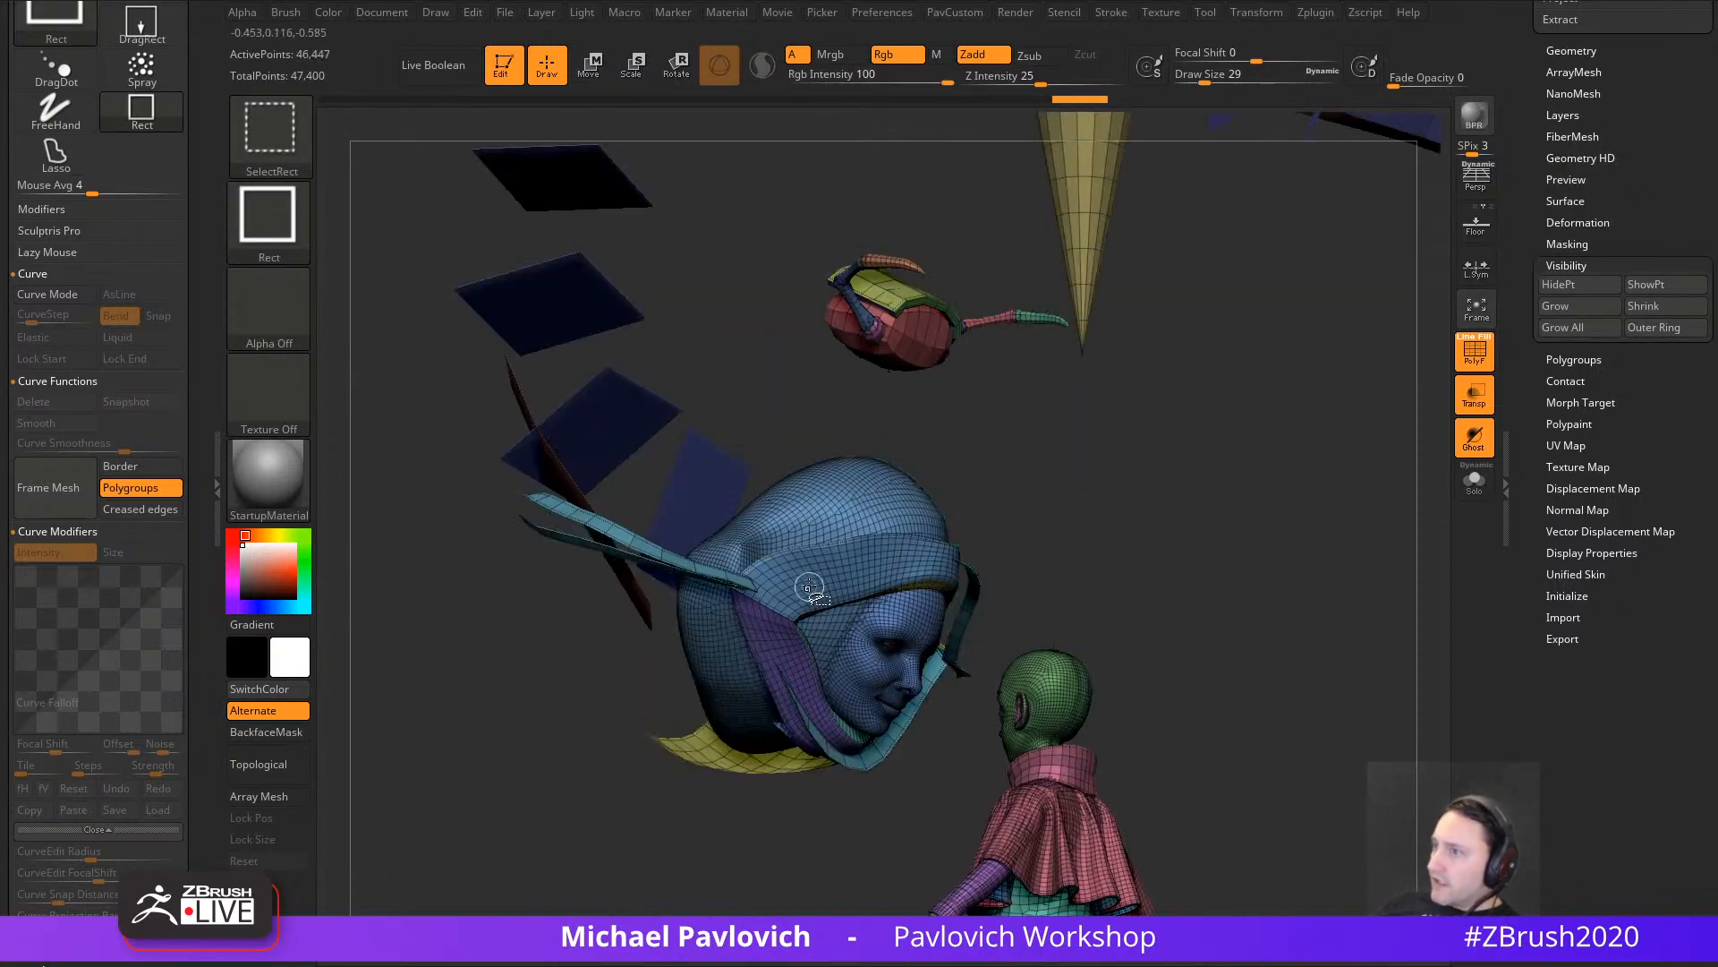
ctrl+shift+click(809, 587)
ctrl+shift+click(852, 515)
ctrl+shift+click(789, 644)
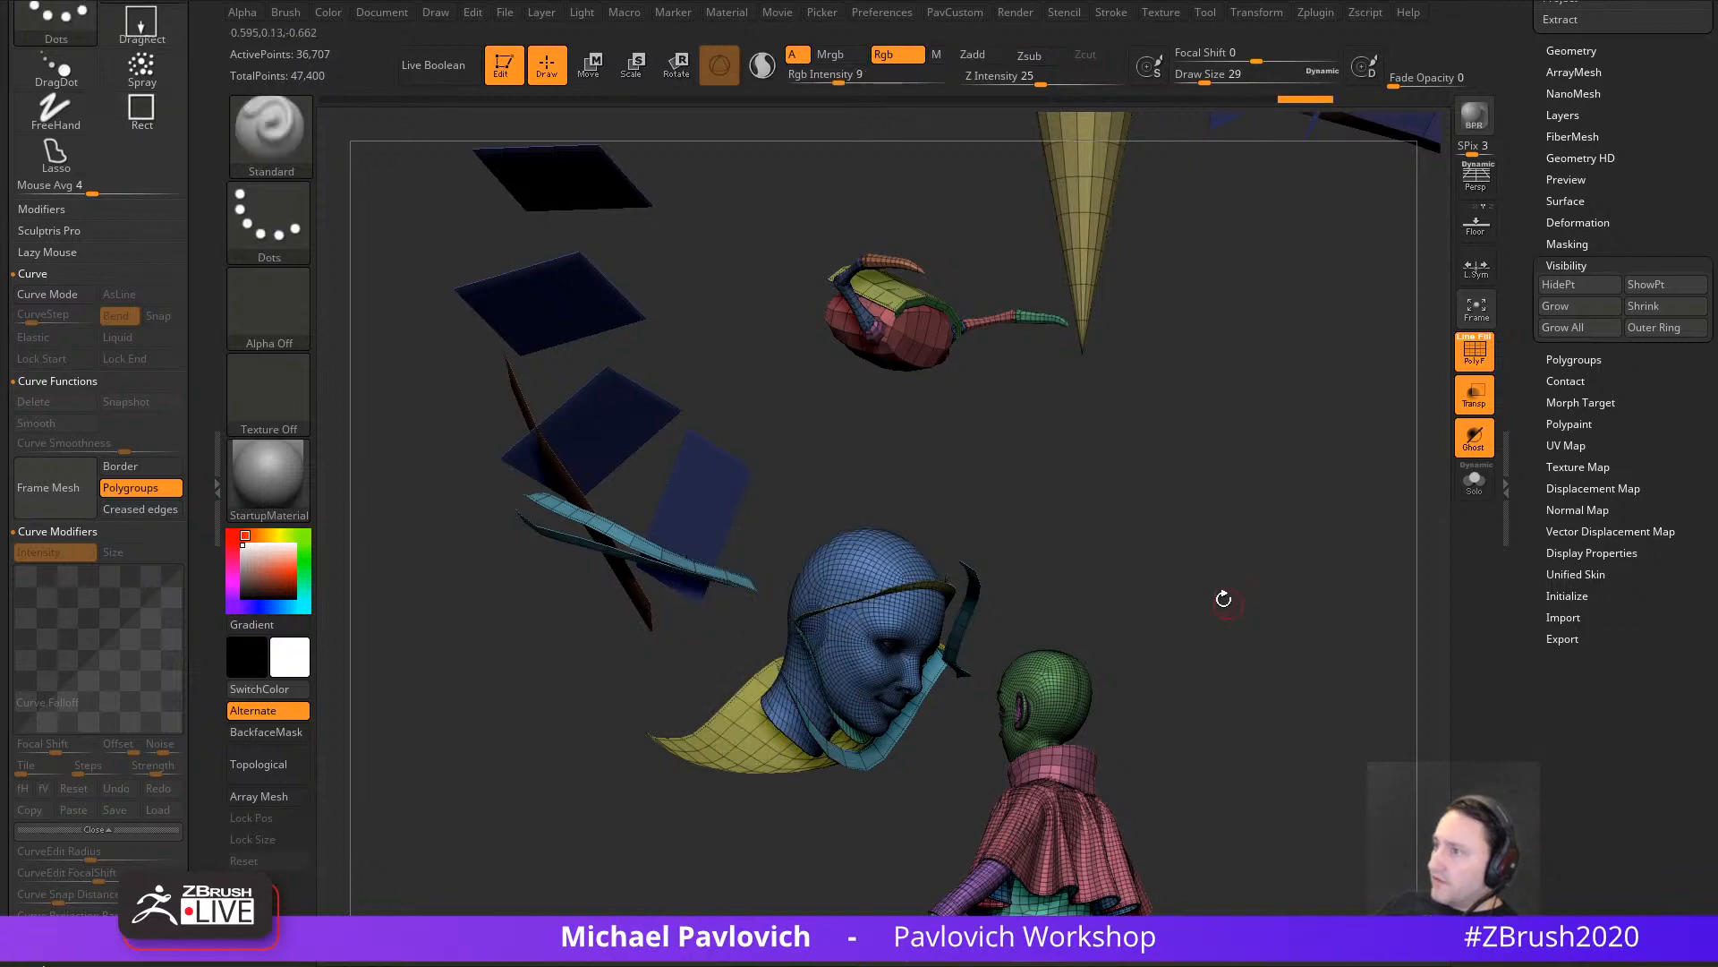
ctrl+shift+click(1314, 664)
drag(1281, 647, 1262, 629)
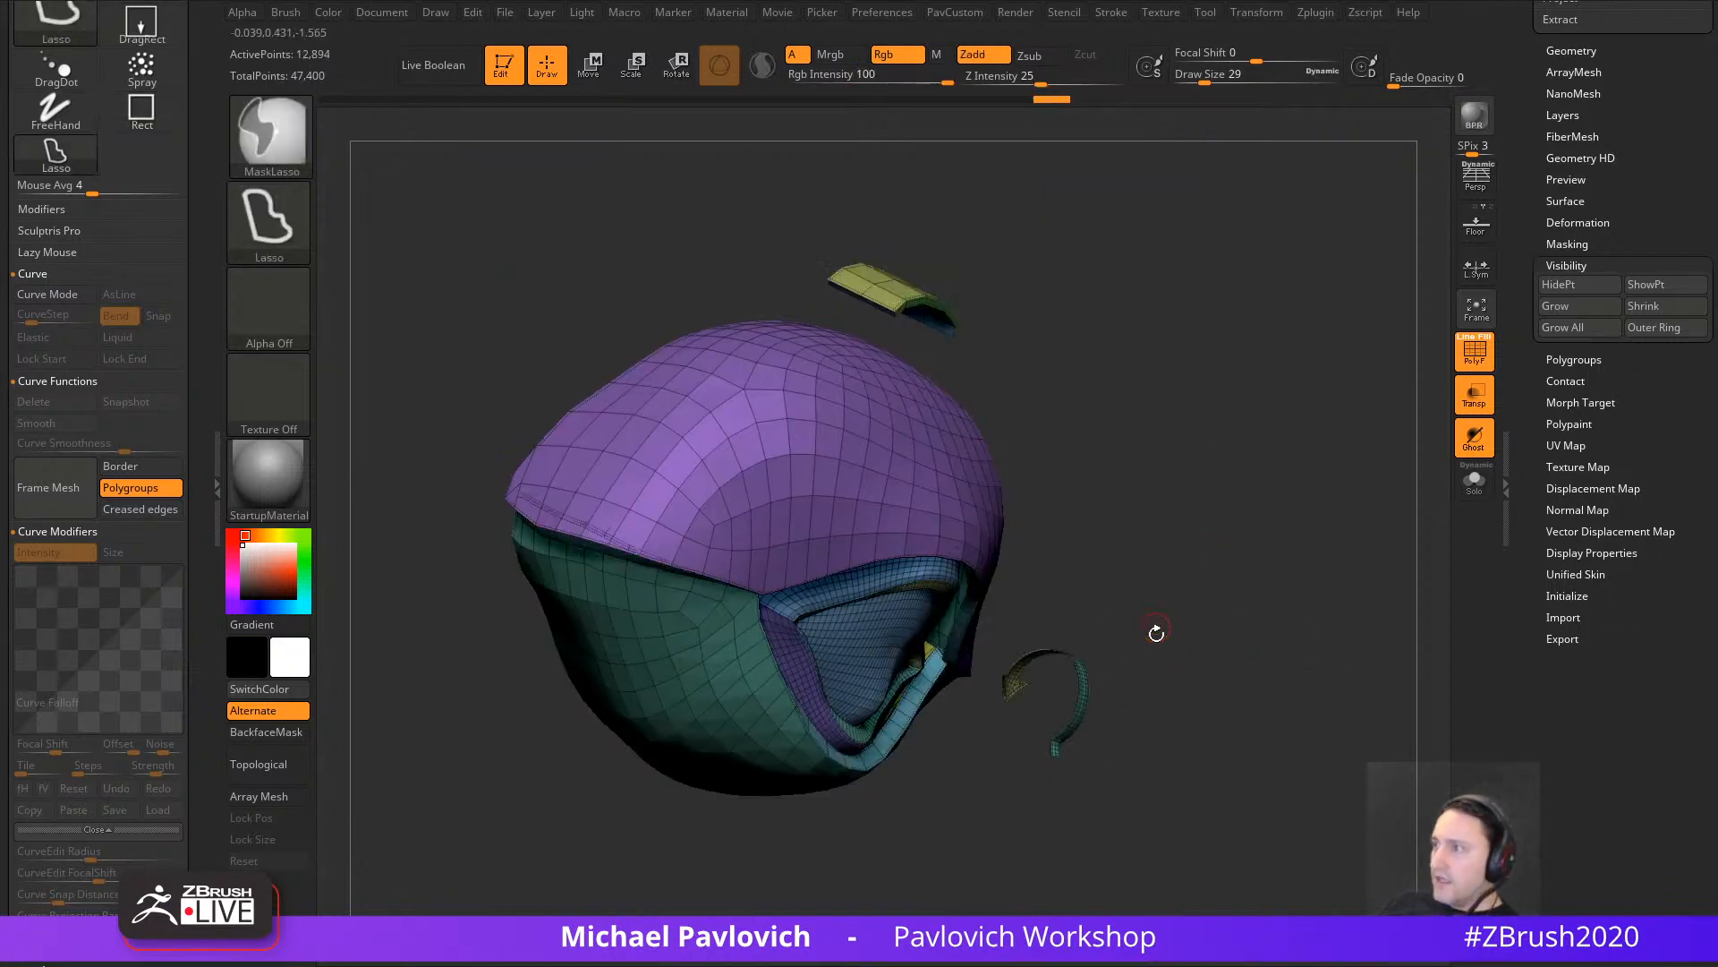
drag(1154, 629, 1134, 646)
Step: Switch the selection brush to SelectLasso, hide portions of the visible pieces, and show the whole mesh again
ctrl+shift+click(296, 155)
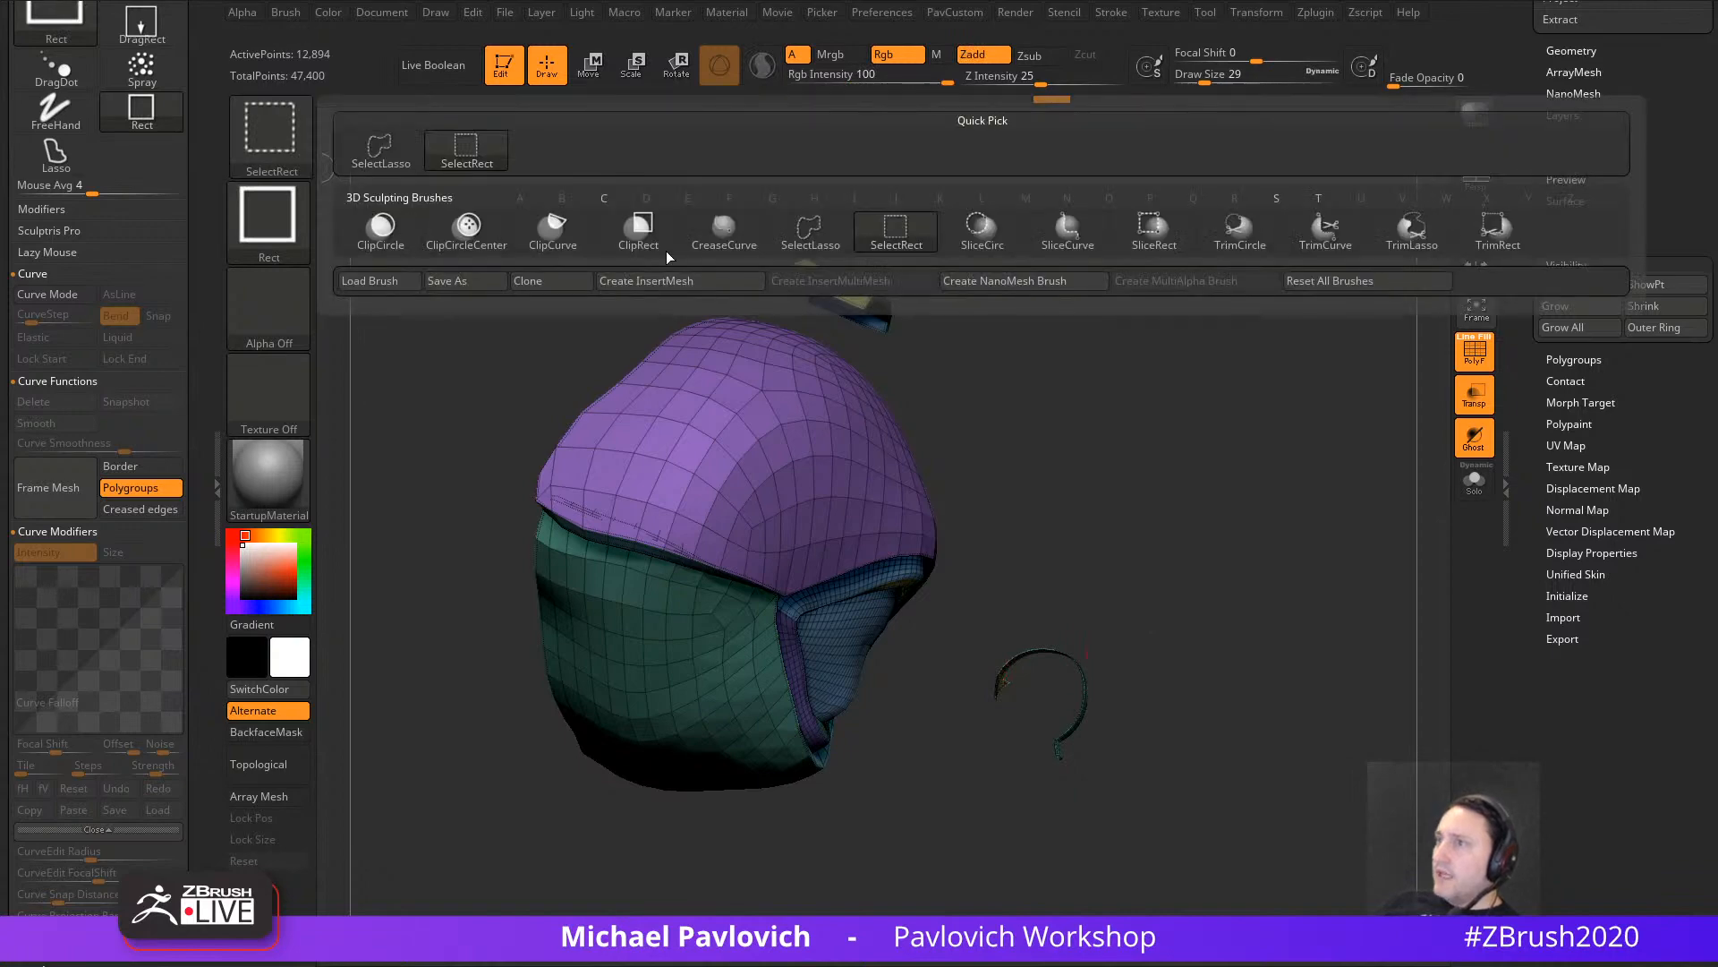
ctrl+shift+click(809, 230)
mouse_move(1225, 769)
ctrl+alt+shift+mouse_down()
mouse_move(954, 647)
mouse_move(1150, 664)
ctrl+alt+shift+mouse_up()
mouse_move(1053, 332)
ctrl+alt+shift+mouse_down()
mouse_move(867, 351)
mouse_move(940, 376)
ctrl+alt+shift+mouse_up()
mouse_move(1223, 517)
mouse_down()
mouse_move(1201, 539)
mouse_move(1236, 523)
mouse_move(1186, 402)
mouse_up()
ctrl+shift+click(1236, 523)
Step: Isolate the creature's head with a lasso, hide part of the face, grow visibility to the complete pieces and unhide the whole mesh
mouse_move(739, 822)
ctrl+shift+mouse_down()
mouse_move(796, 421)
mouse_move(836, 419)
ctrl+shift+mouse_up()
key(ctrl+shift+a)
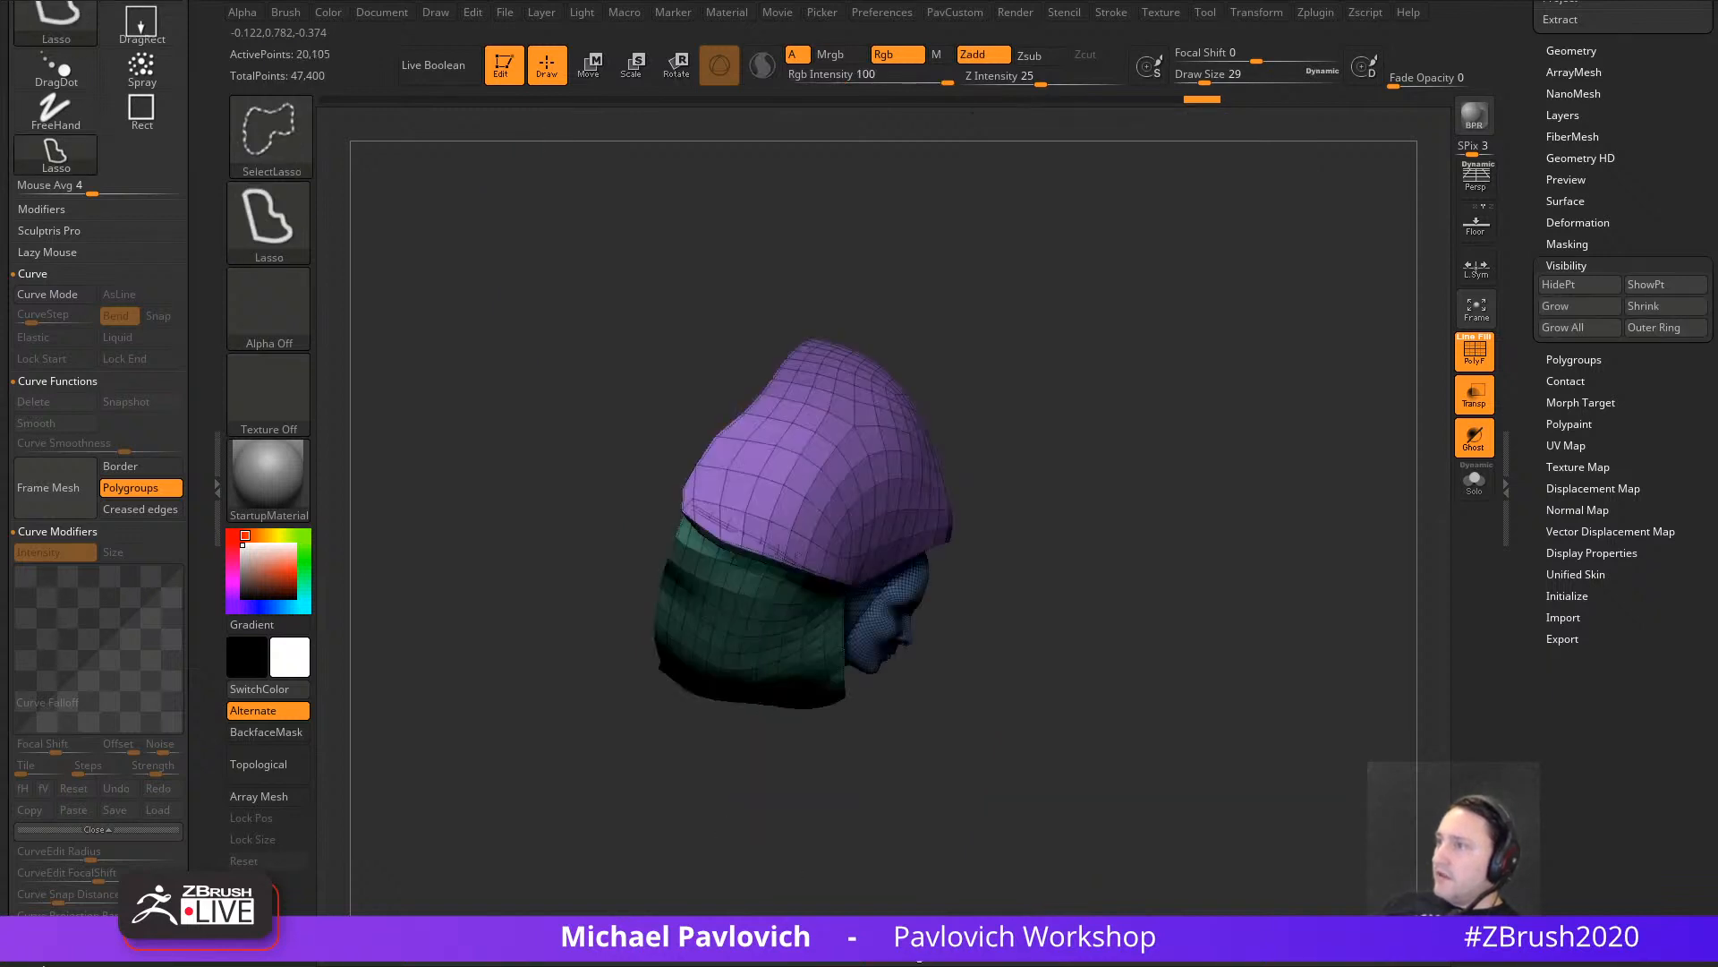
mouse_move(940, 725)
ctrl+shift+mouse_down()
mouse_move(944, 619)
mouse_move(889, 641)
ctrl+shift+mouse_up()
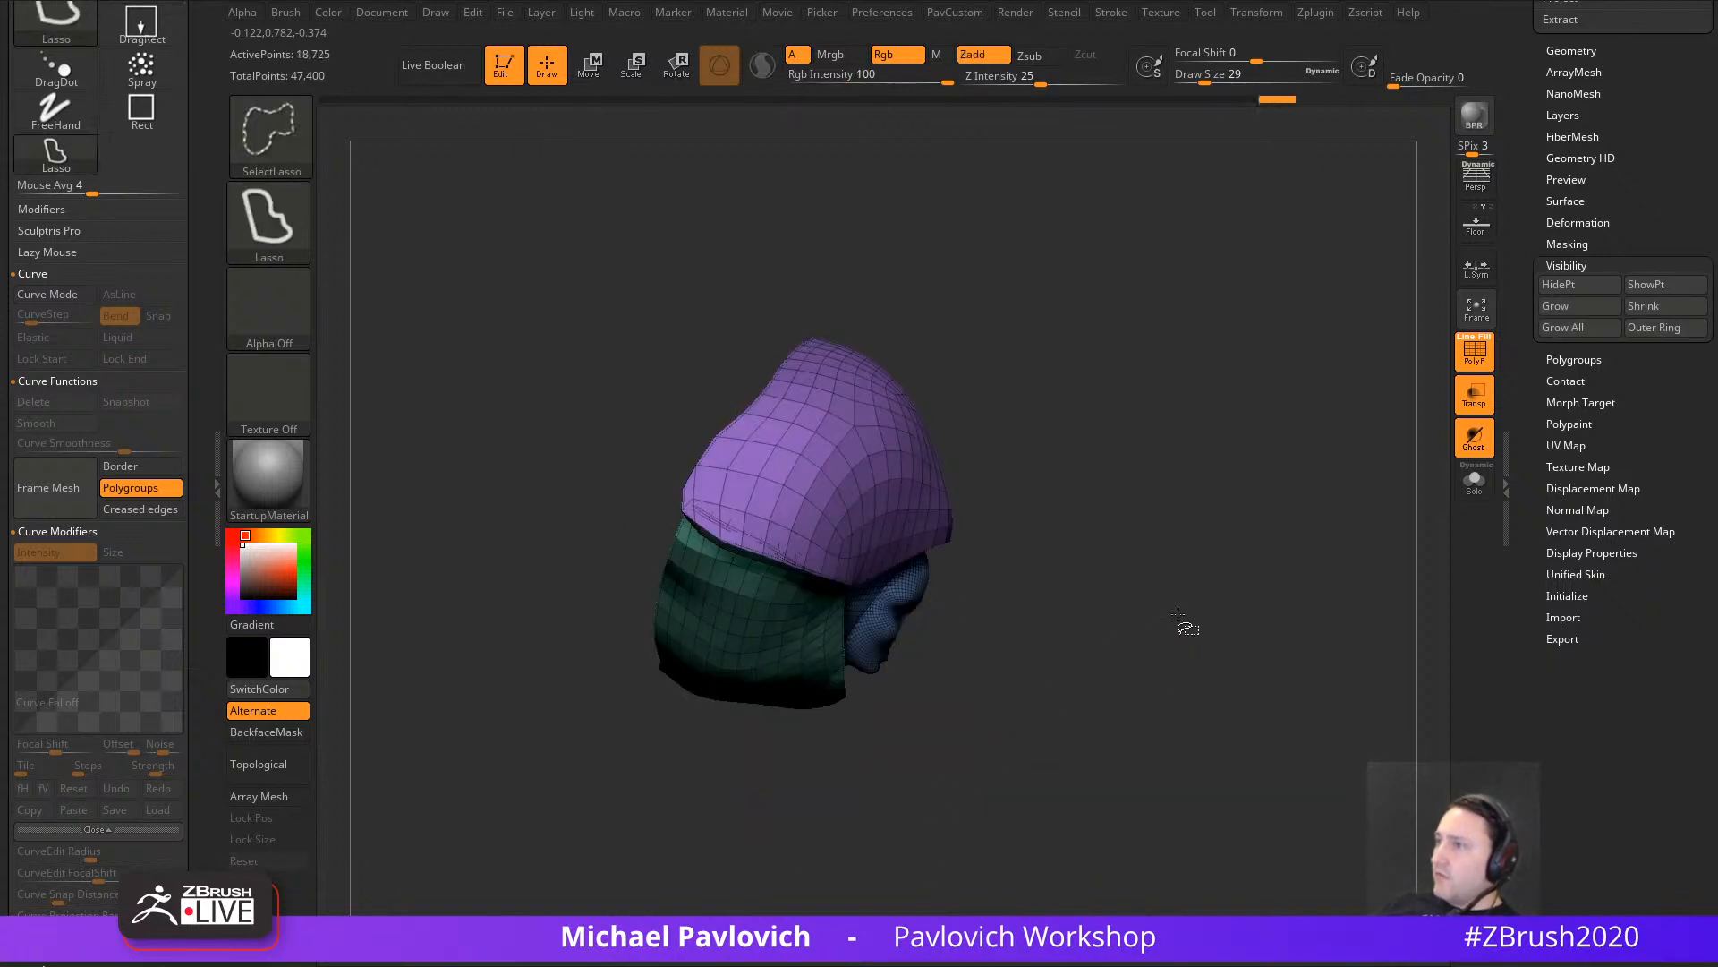
key(ctrl+shift+a)
mouse_move(1232, 452)
ctrl+shift+mouse_down()
mouse_move(1262, 573)
mouse_move(1250, 709)
ctrl+shift+mouse_up()
mouse_move(1273, 642)
mouse_down()
mouse_move(1078, 648)
mouse_move(1281, 623)
mouse_up()
ctrl+shift+click(1261, 547)
Step: Isolate the hood's purple outer polygroup, unhide the mesh, and isolate the same polygroup again
drag(1257, 516, 883, 441)
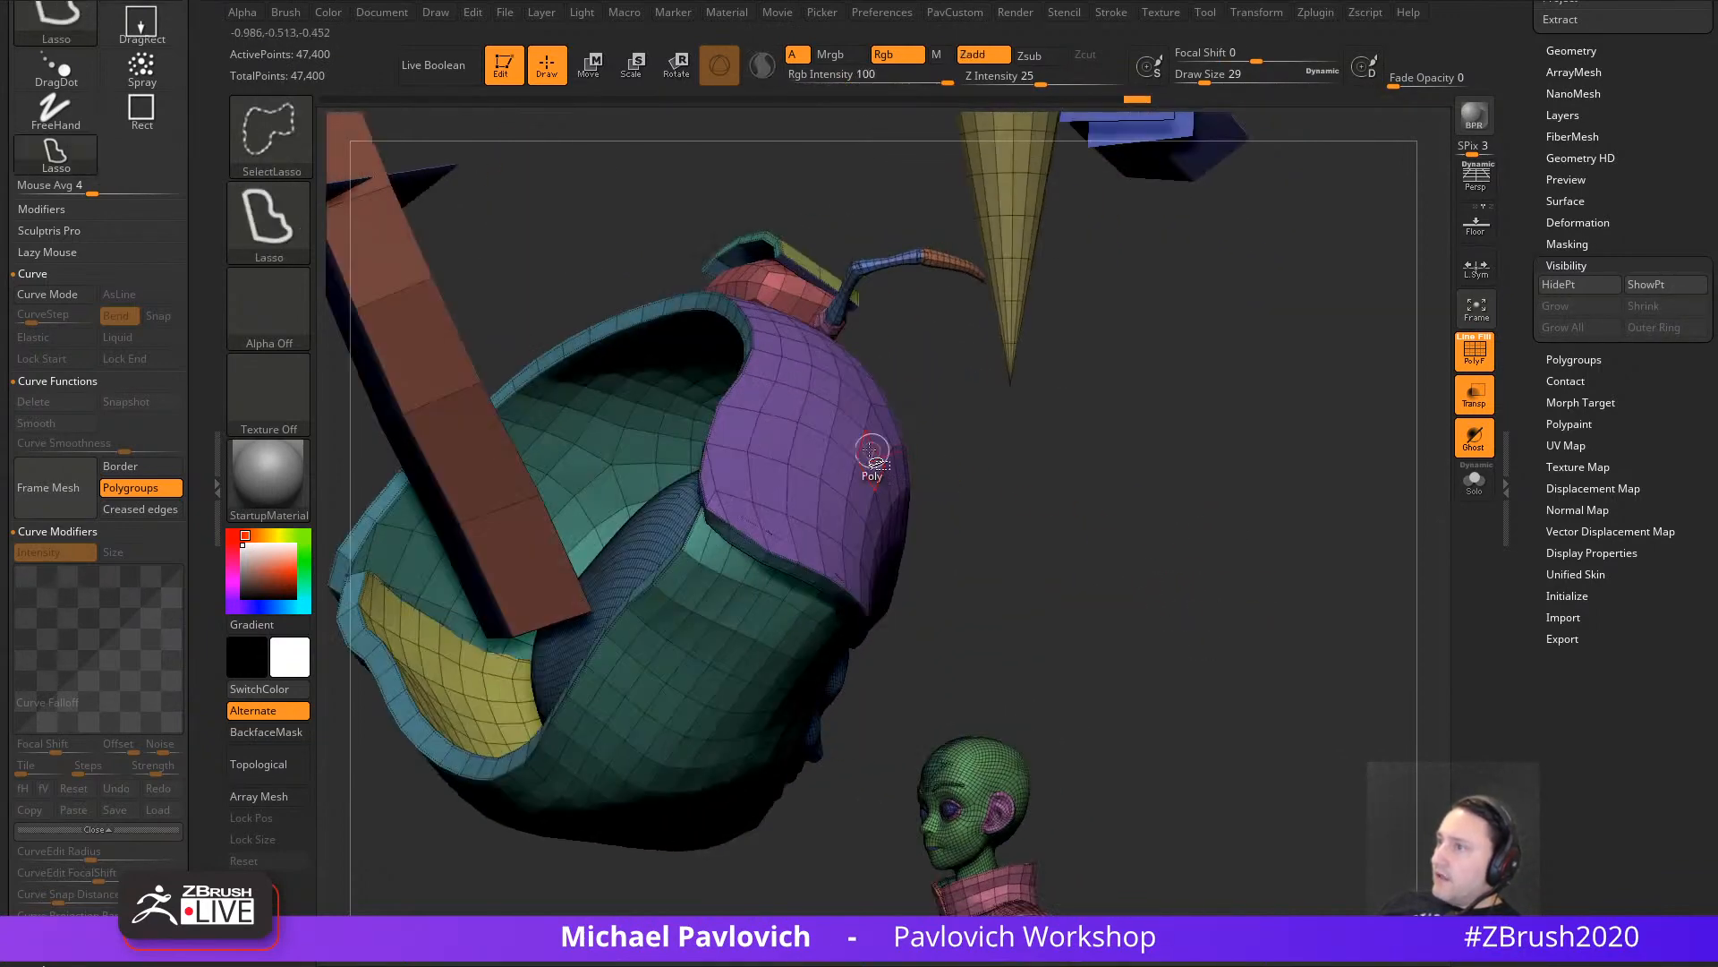
ctrl+shift+click(820, 340)
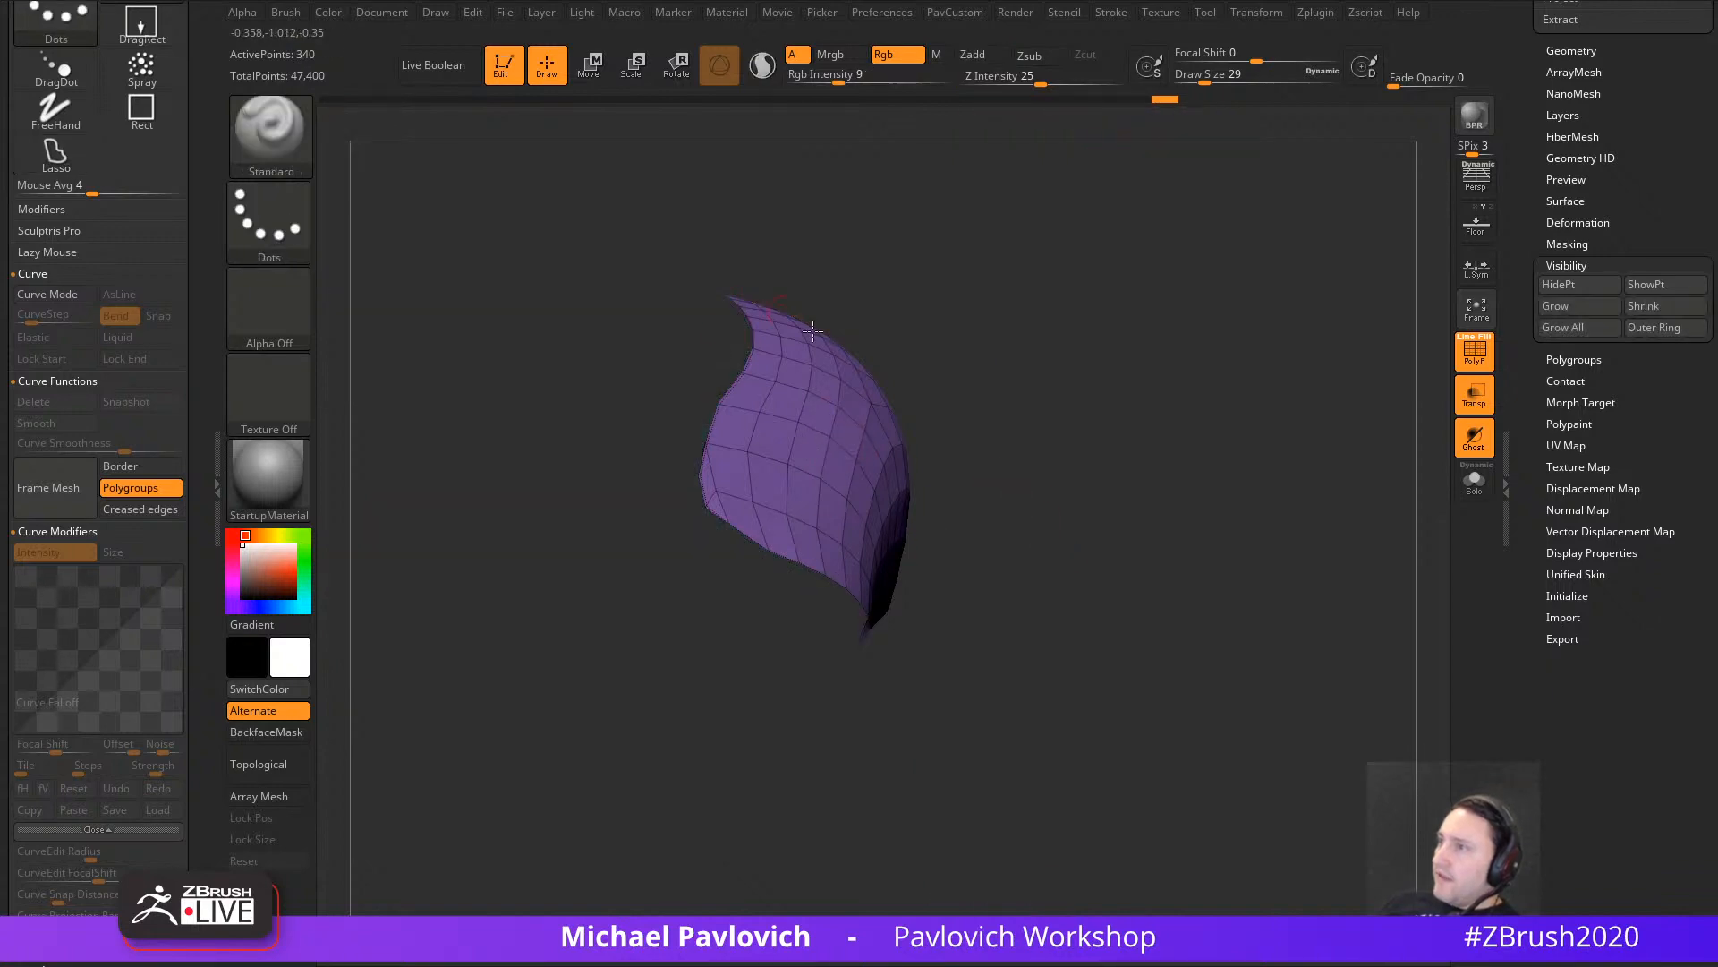
ctrl+shift+click(739, 360)
ctrl+shift+click(1070, 500)
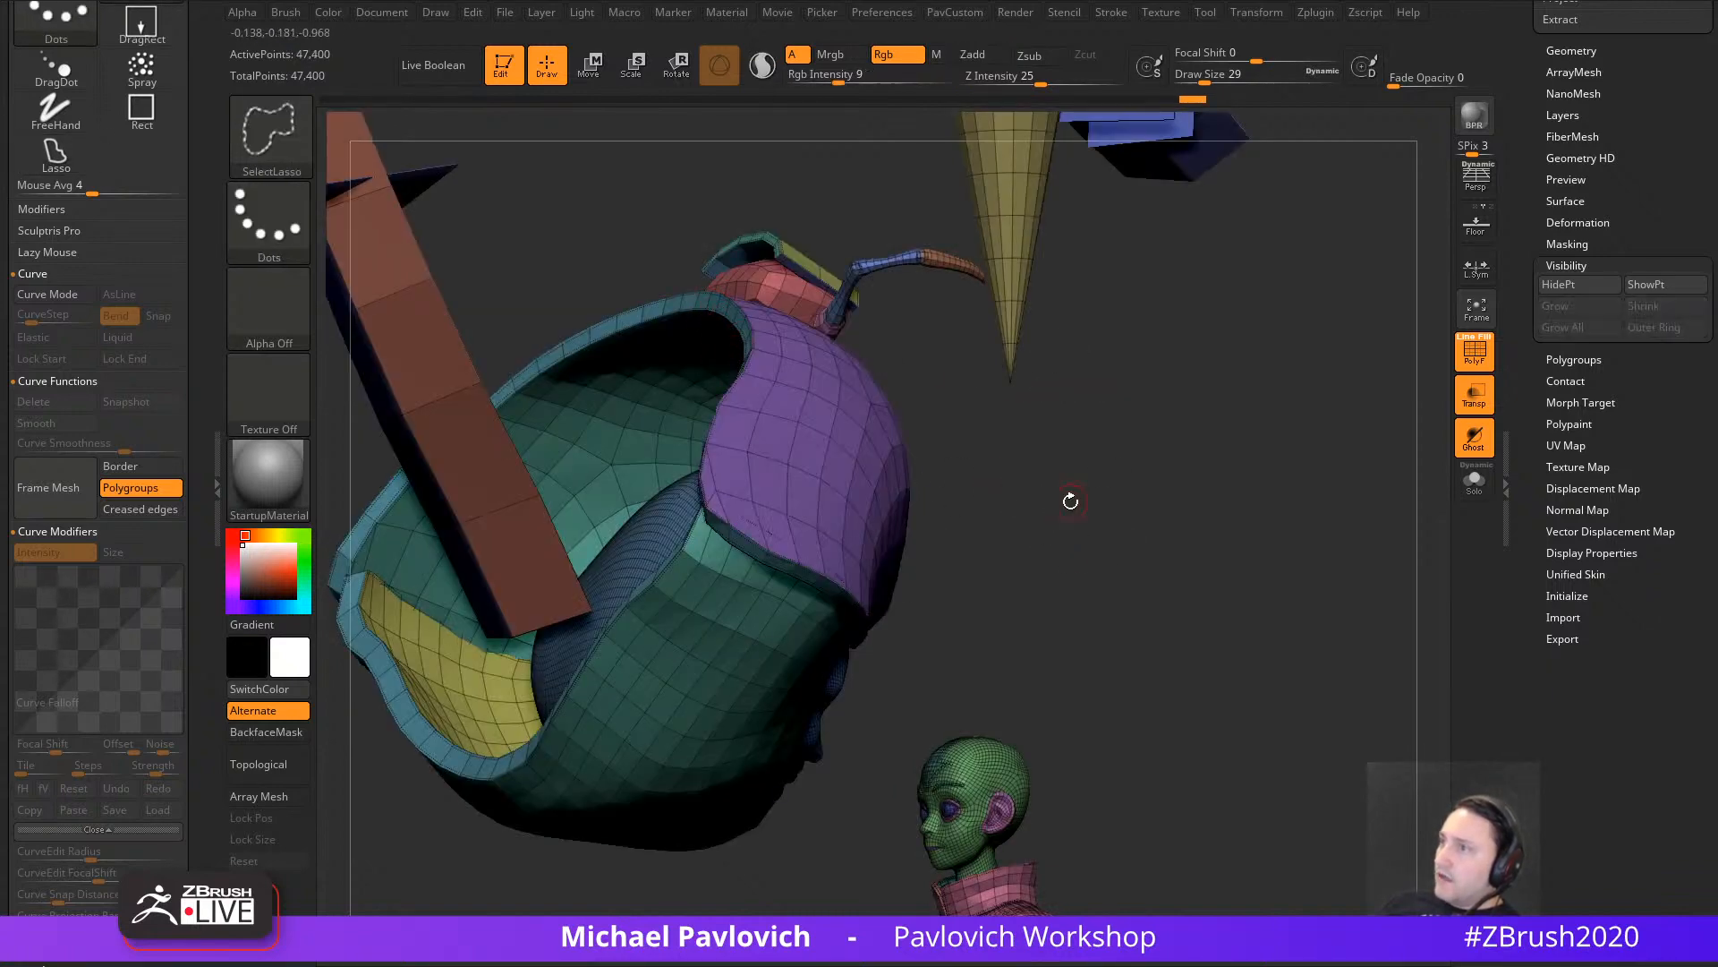
ctrl+shift+click(819, 407)
key(ctrl+shift)
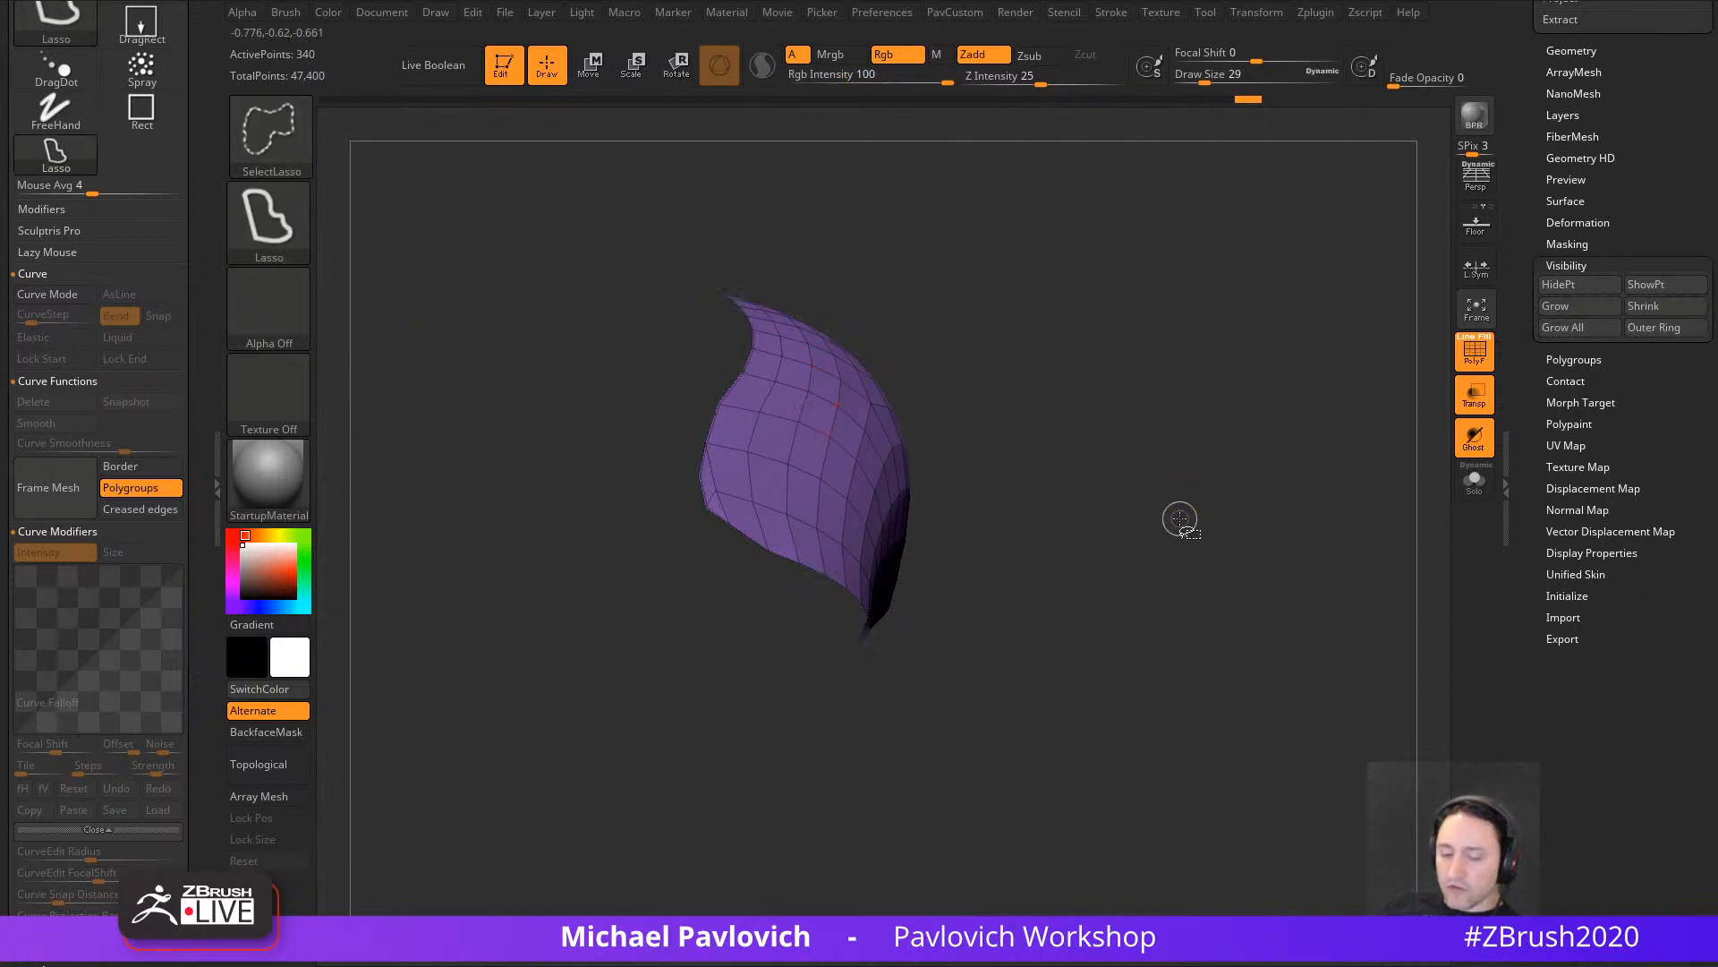
Step: Grow the visible hood polygroup by one ring of polygons, and shrink it by one ring
key(ctrl+shift+x)
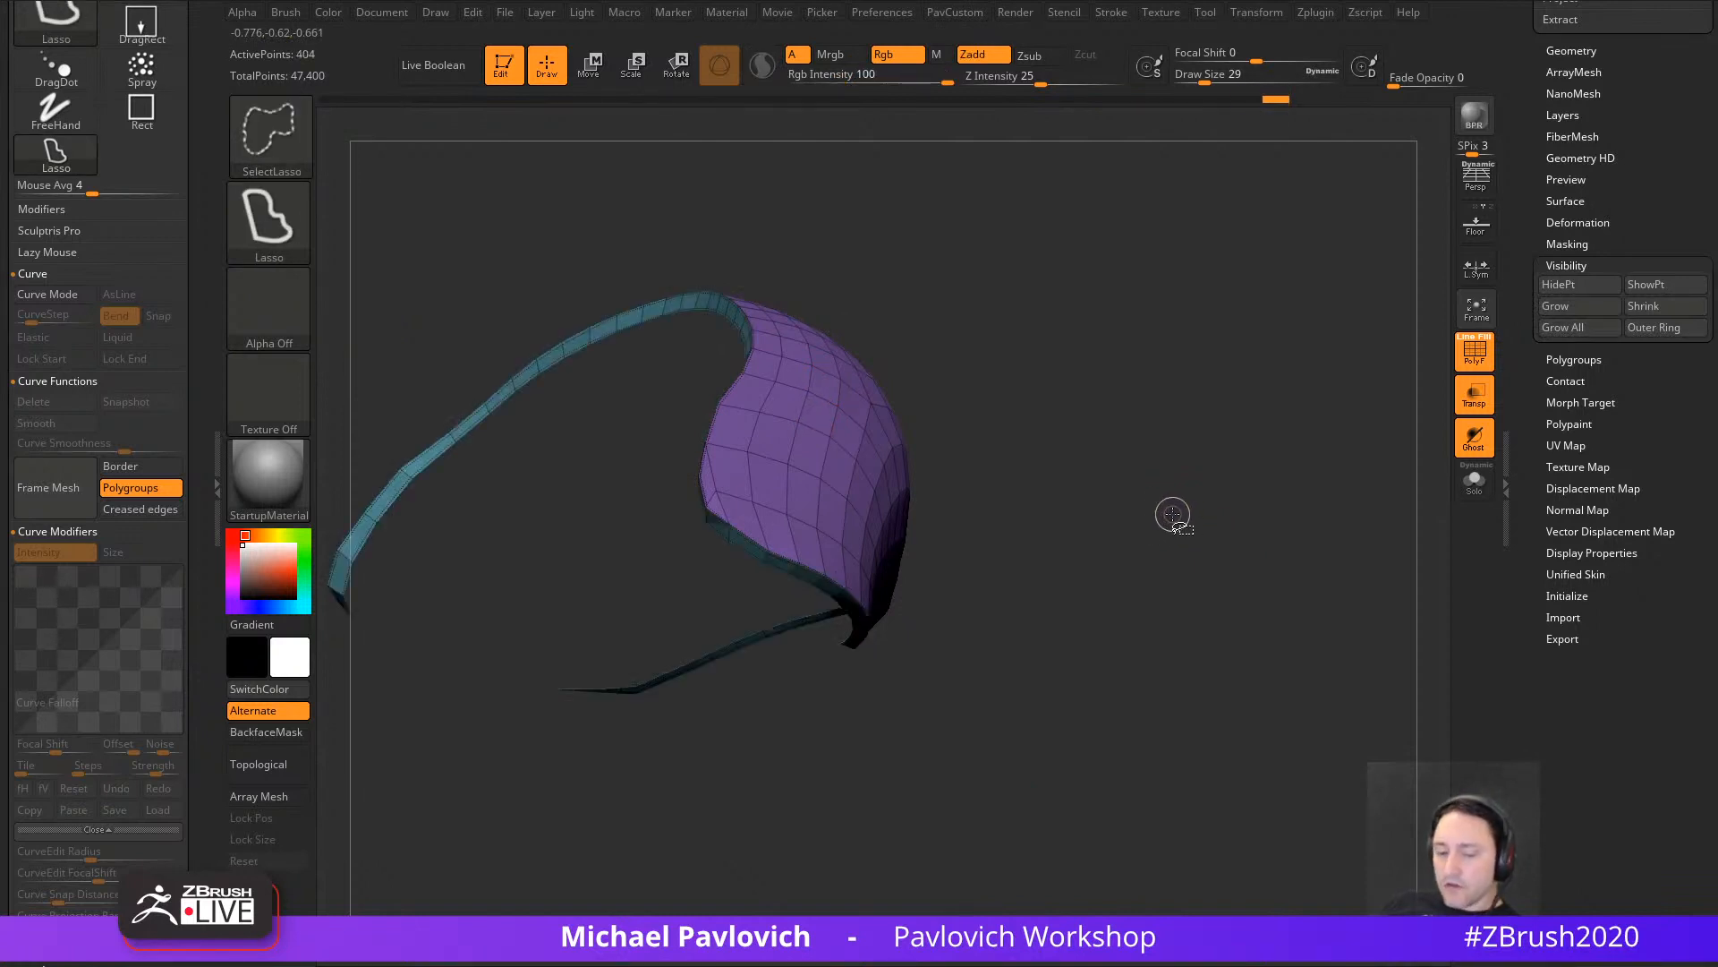
key(ctrl+shift+s)
mouse_move(1155, 459)
alt+mouse_down()
mouse_move(1215, 462)
mouse_move(1192, 458)
alt+mouse_up()
drag(1280, 392, 1307, 403)
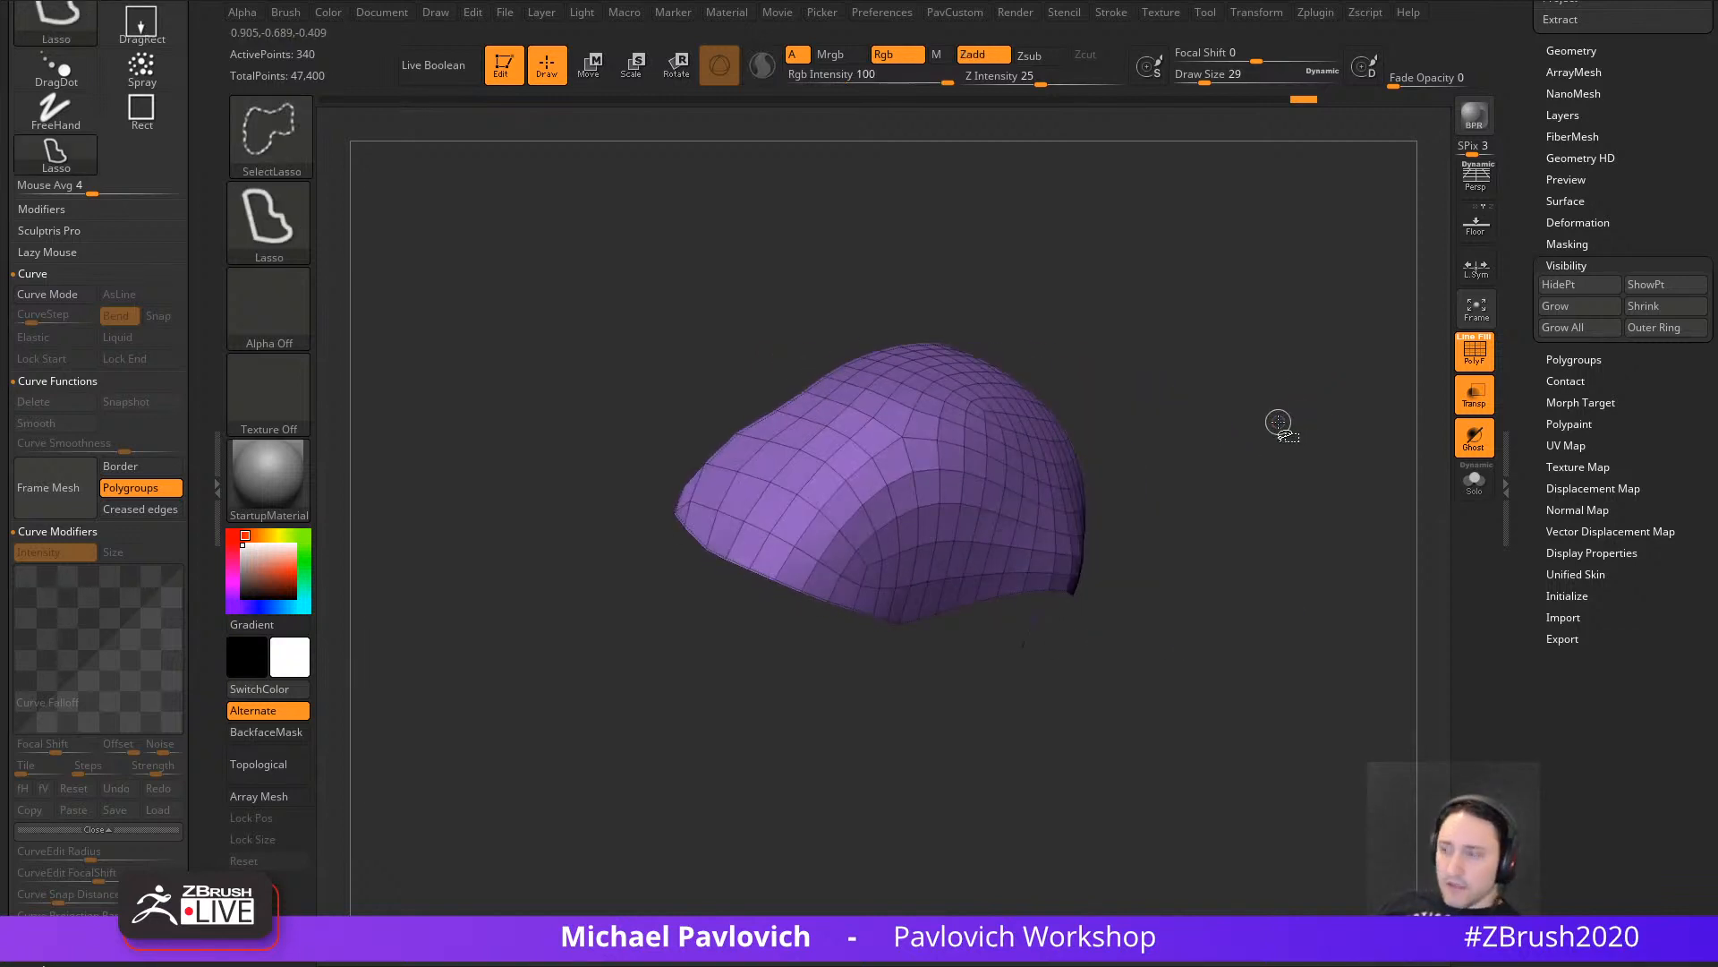
Step: Shrink and grow the visible hood area repeatedly, and unhide the whole mesh
key(ctrl+shift+s)
key(ctrl+shift+s)
key(ctrl+shift+s)
key(ctrl+z)
key(ctrl+shift+x)
key(ctrl+shift+x)
key(ctrl+shift+x)
key(ctrl+shift+x)
key(ctrl+shift+x)
key(ctrl+shift+x)
key(ctrl+shift+x)
key(ctrl+shift+x)
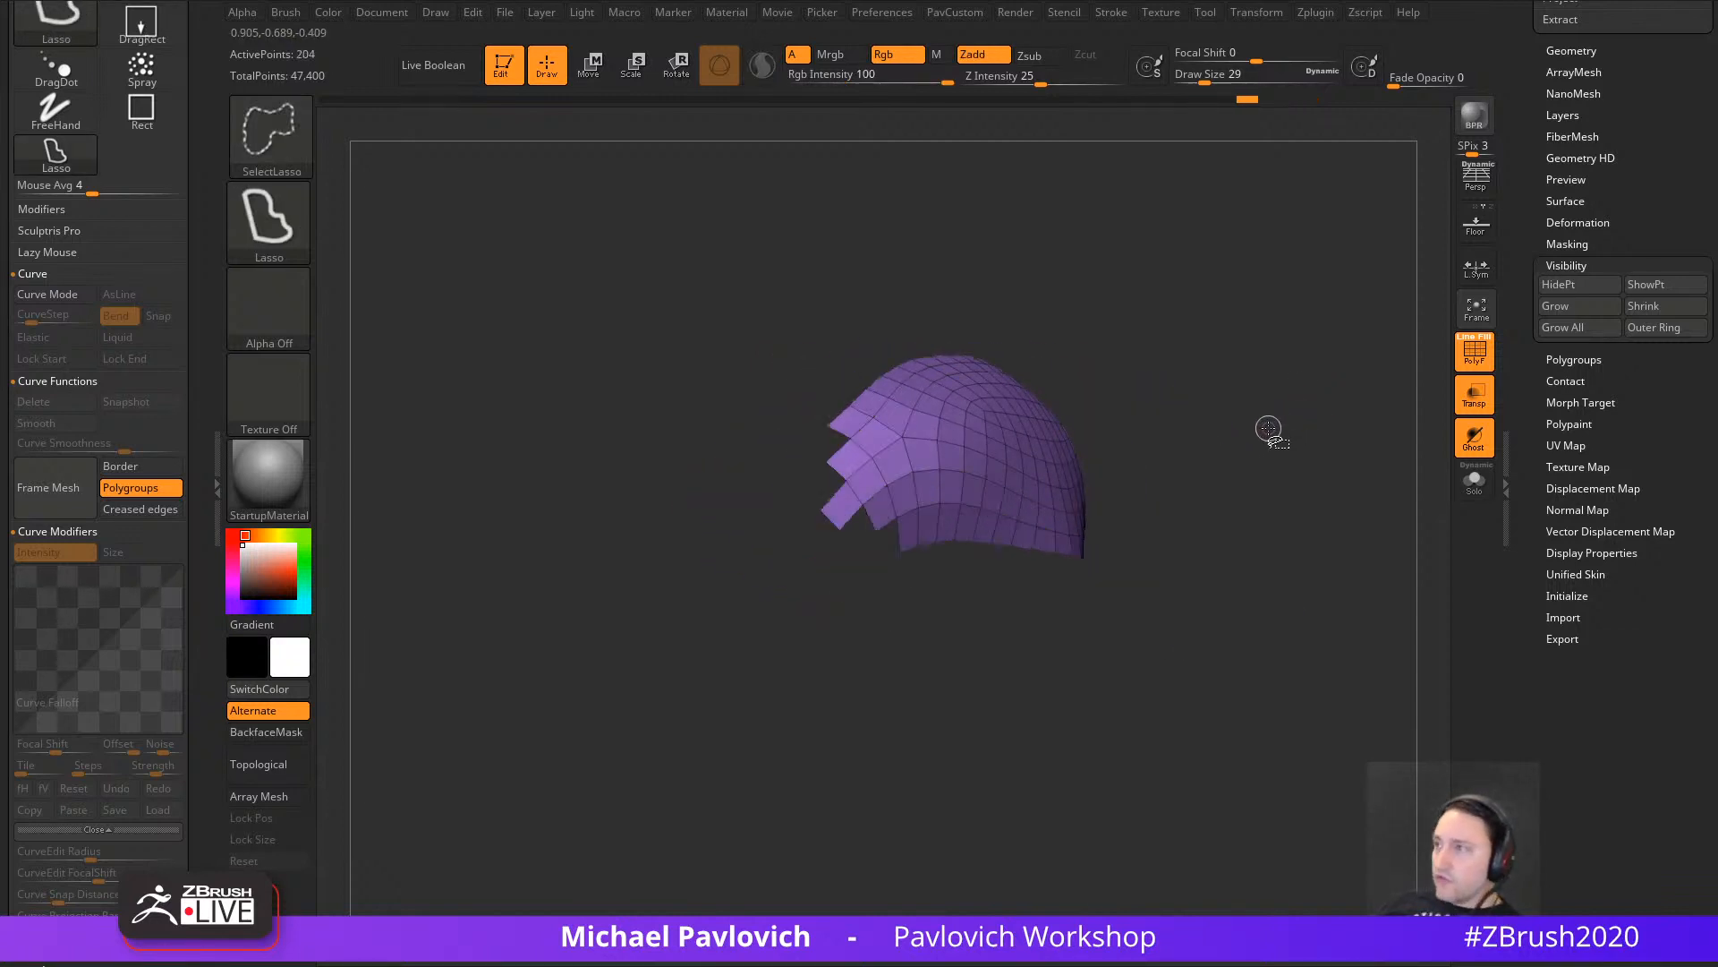
drag(1264, 432, 1296, 468)
ctrl+shift+click(1178, 458)
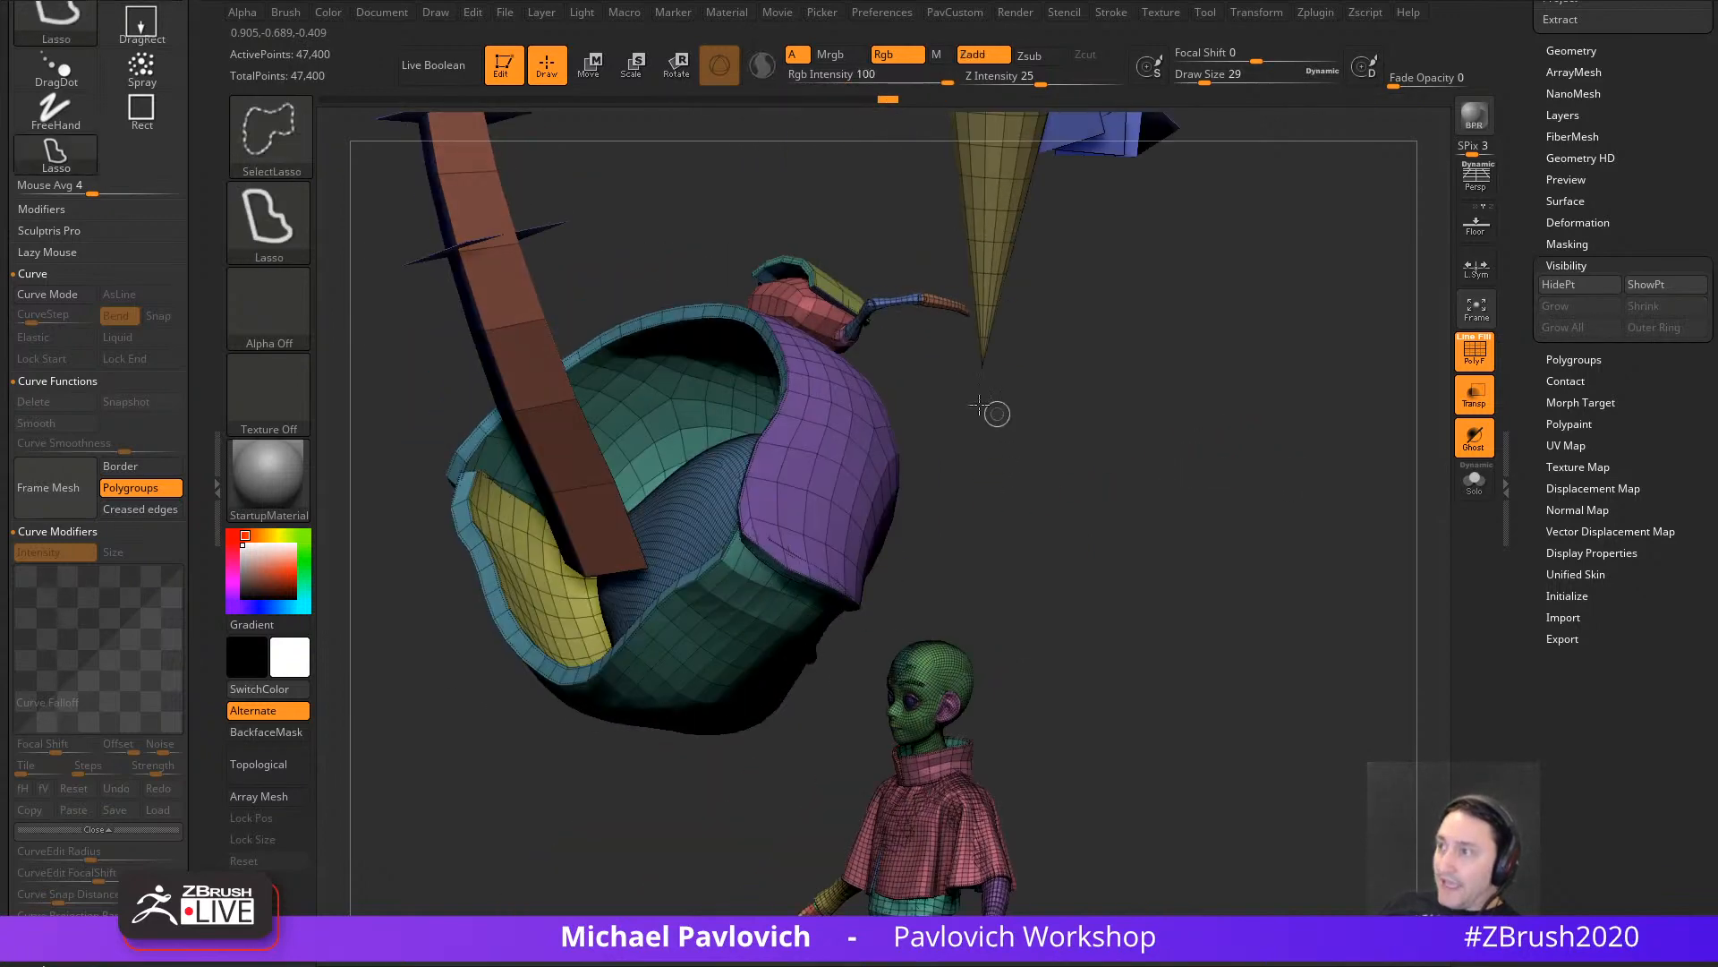
Step: Select a small part of the hood with a lasso and grow visibility to the entire connected hood piece
ctrl+shift+drag(994, 411, 948, 474)
key(ctrl+shift+a)
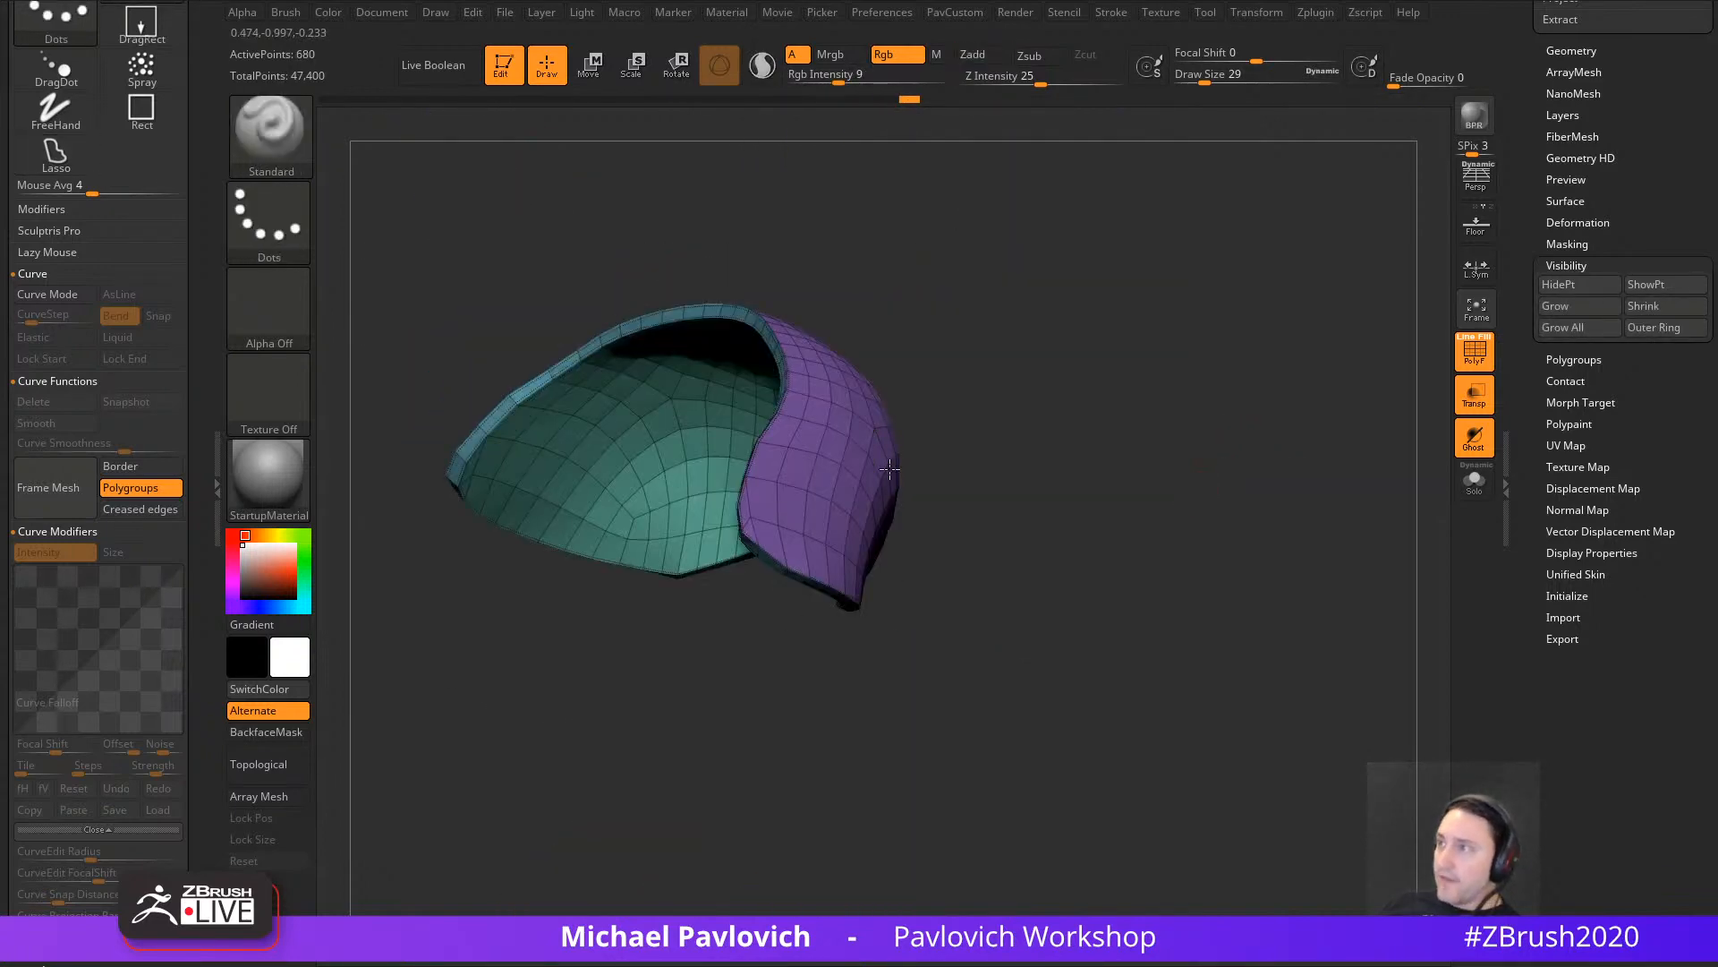
mouse_move(1204, 488)
mouse_down()
mouse_move(1324, 501)
mouse_move(1257, 536)
mouse_move(1230, 480)
mouse_up()
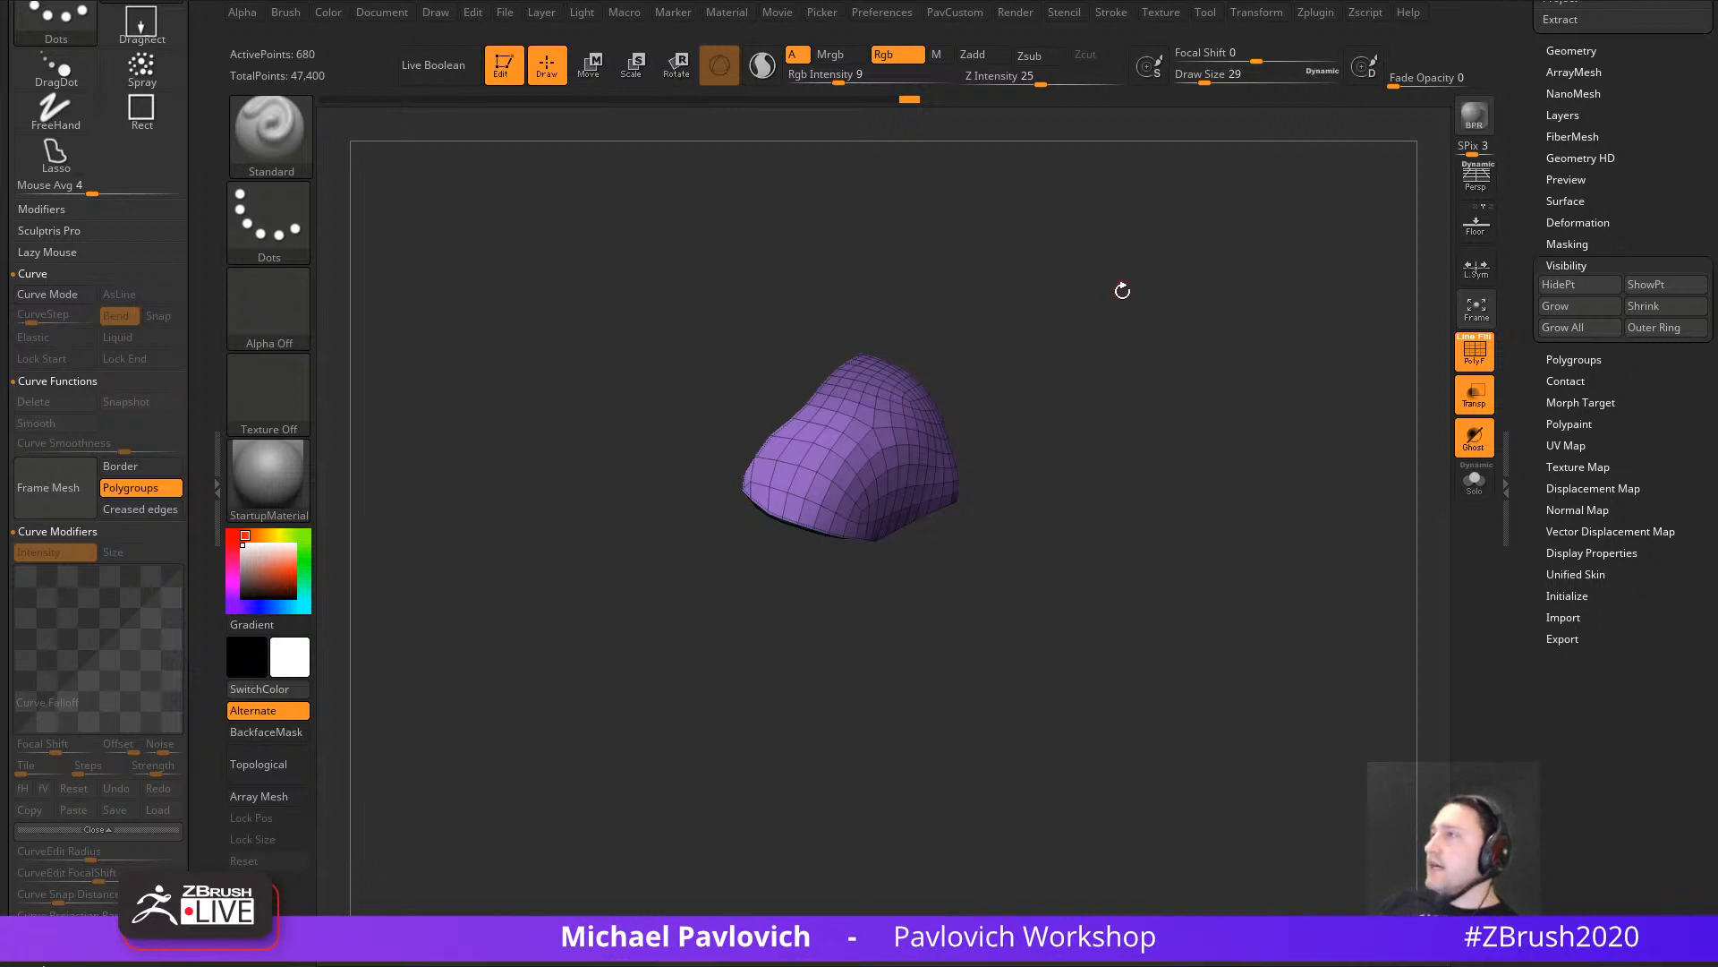
Step: Show the koh14 reference painting in Spotlight and bring the hood into its position over the painted creature's head
drag(1123, 290, 1152, 104)
click(1161, 12)
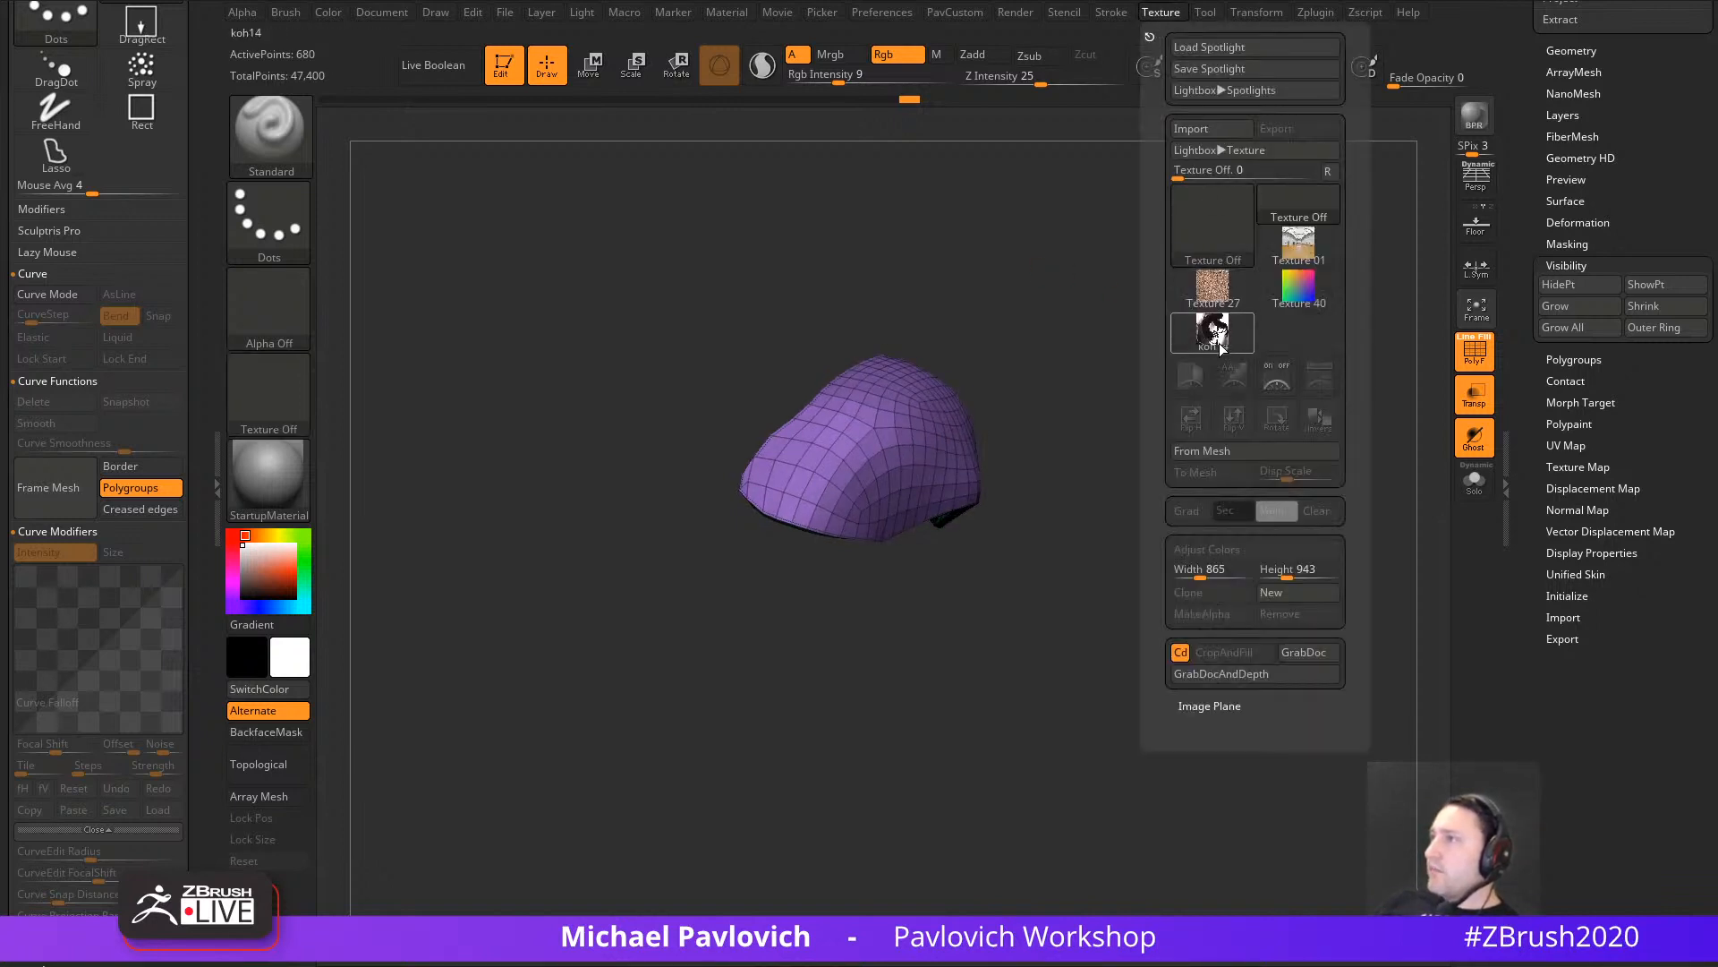
key(shift+z)
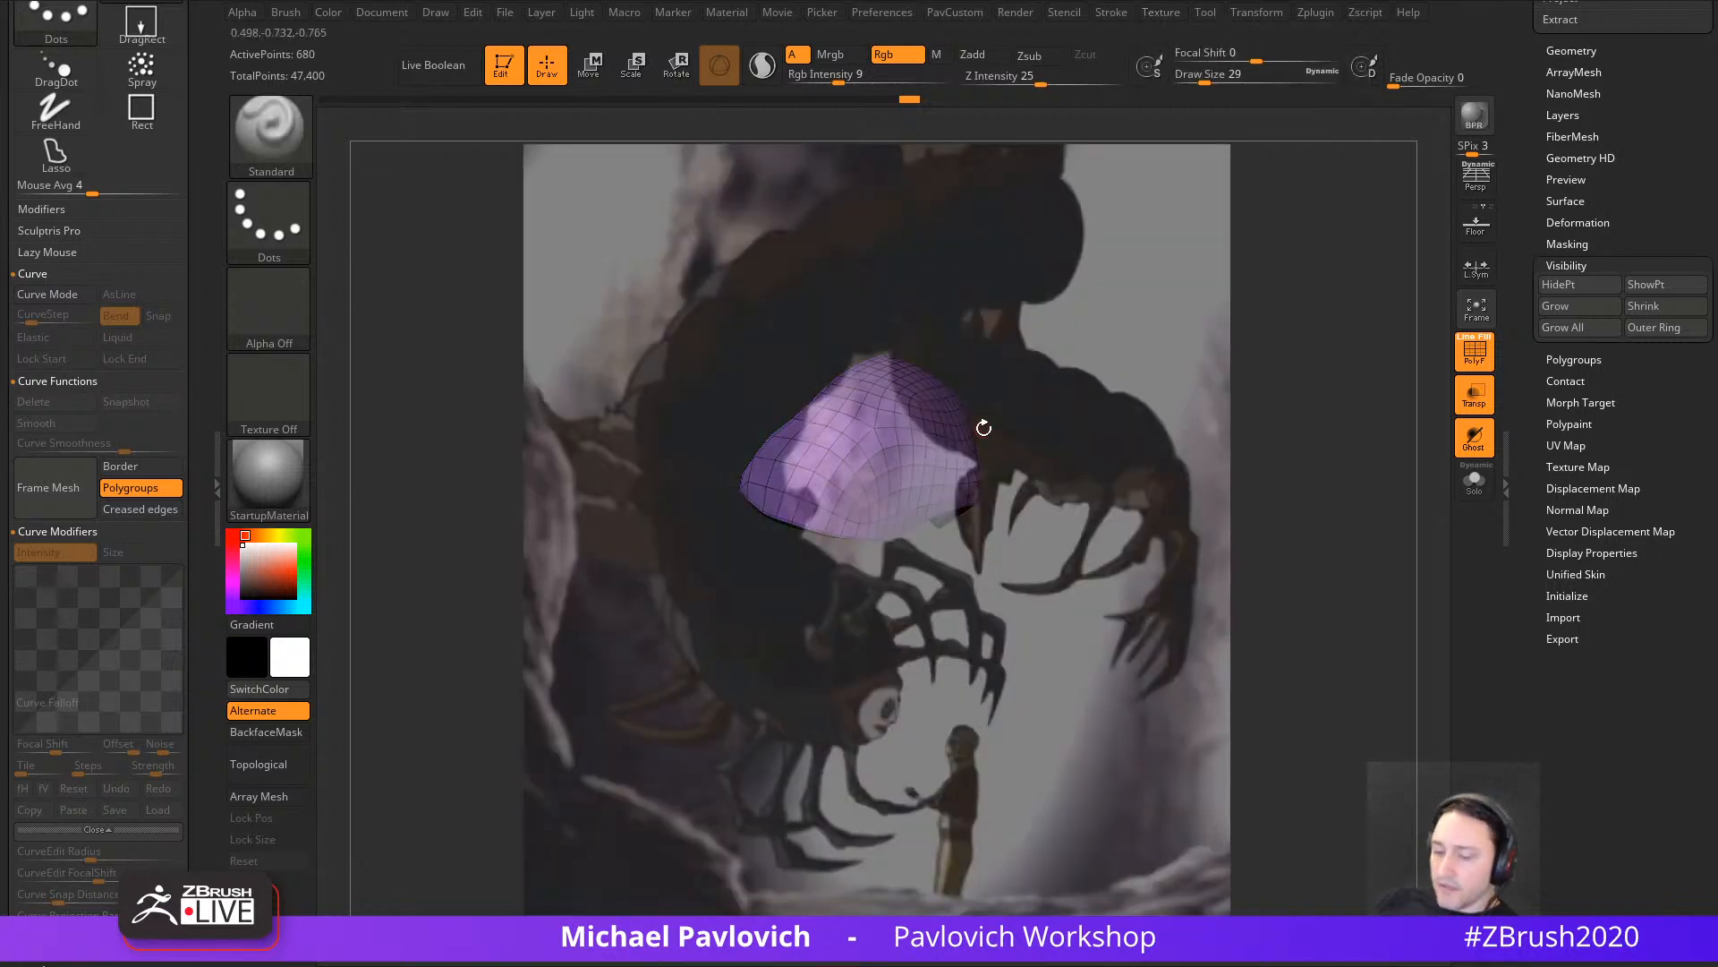
key(f)
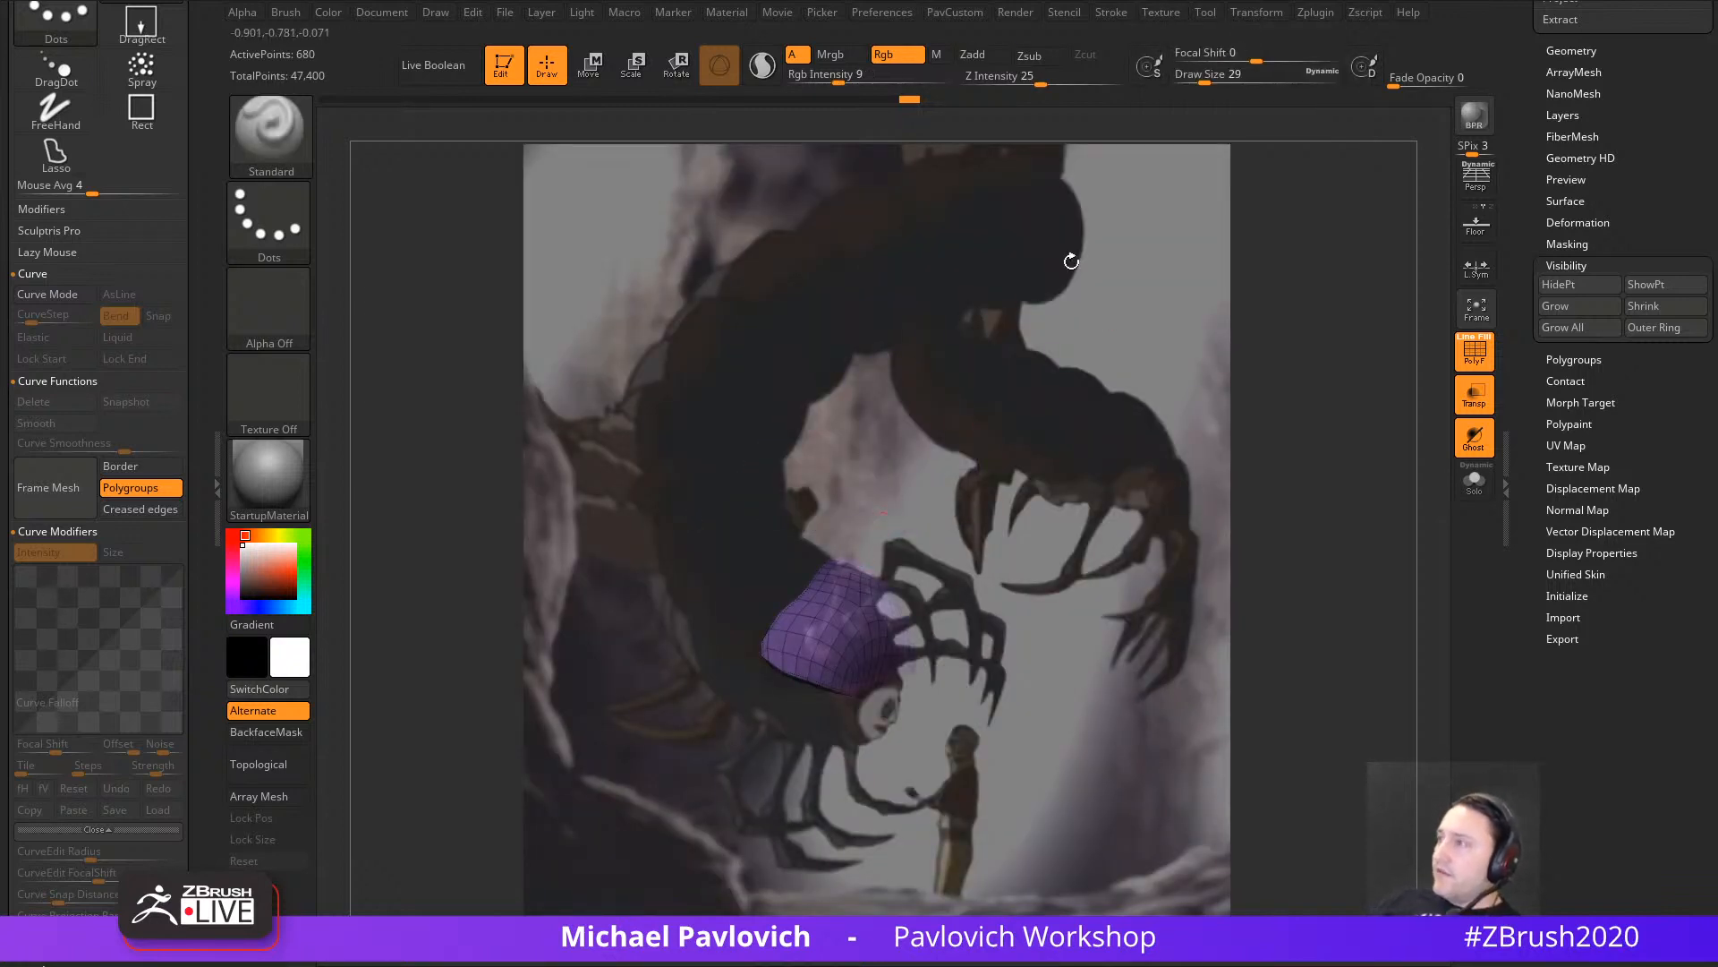
Step: Switch to the PM3D_Sphere3D tool containing 24 subtools and set the Draw Size to 90
drag(1518, 387, 1527, 722)
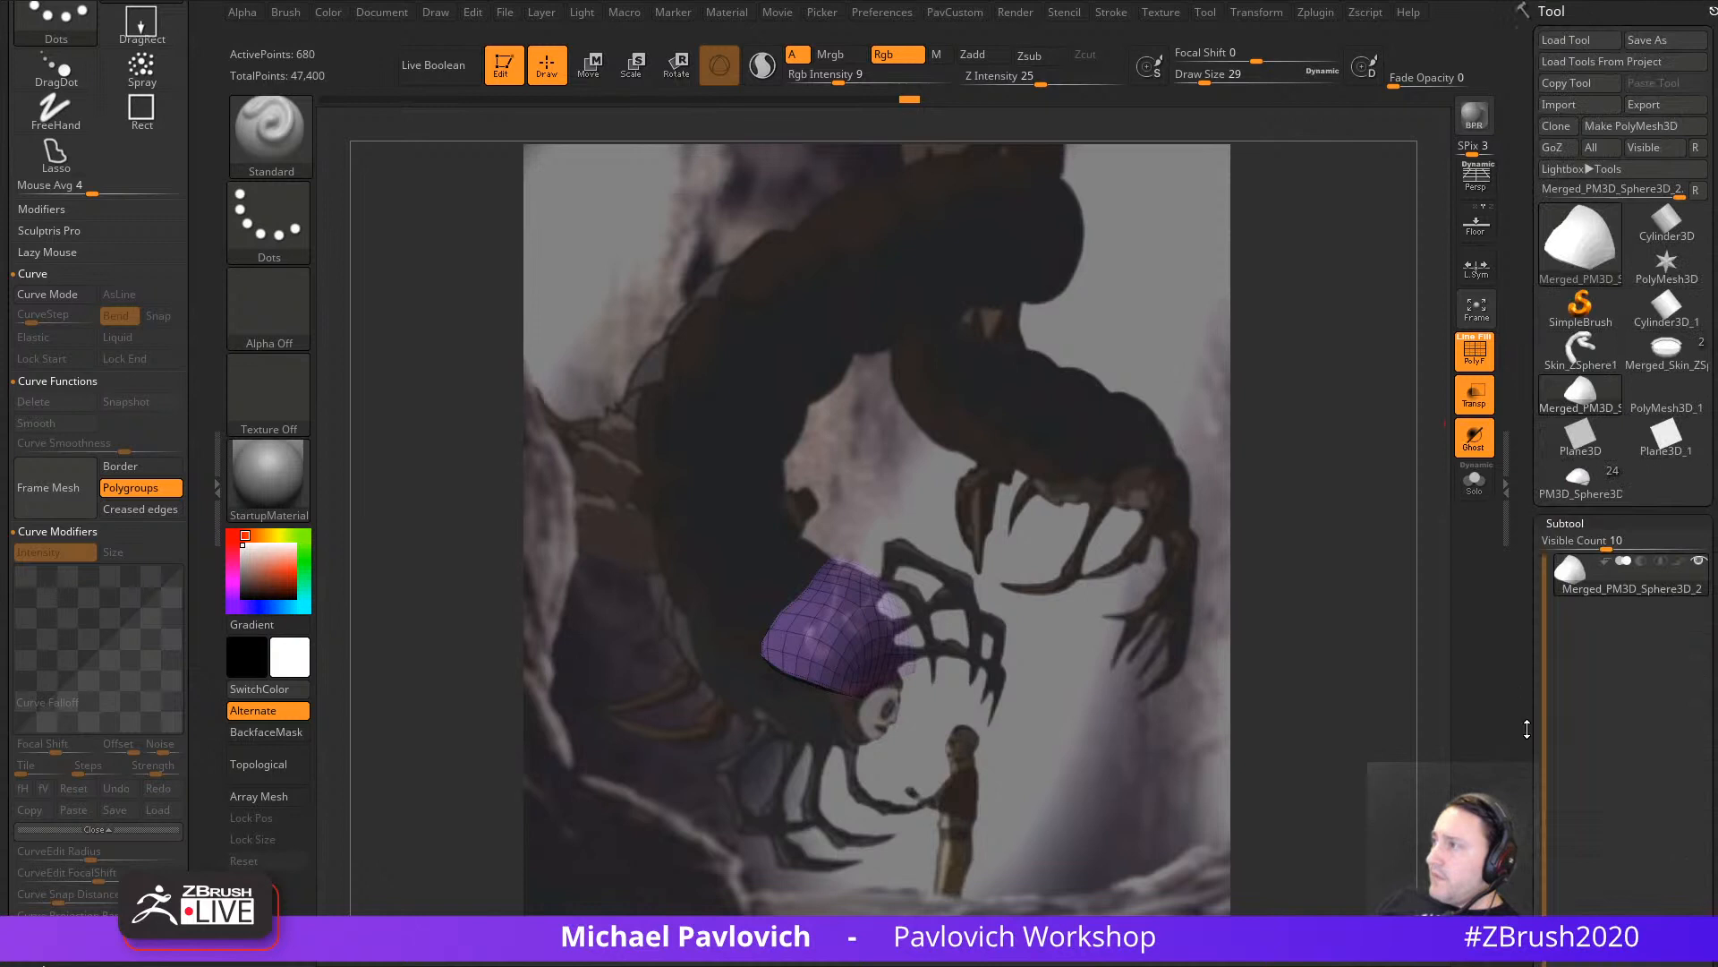
click(1582, 496)
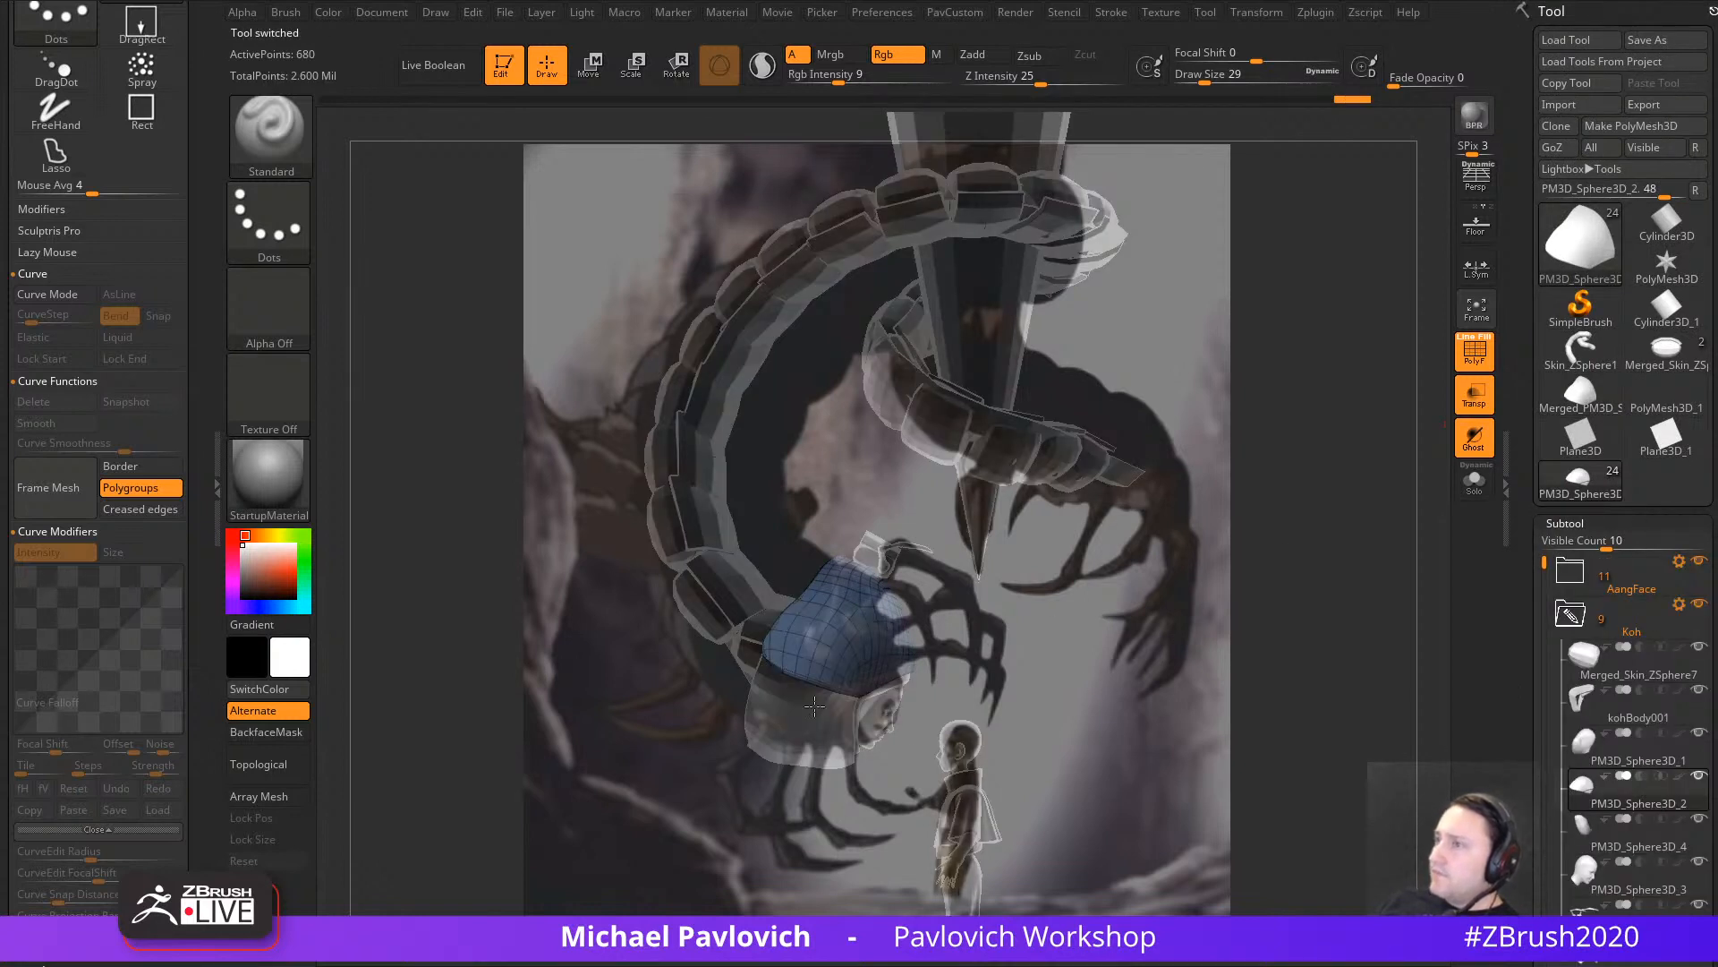
key(s)
click(1287, 502)
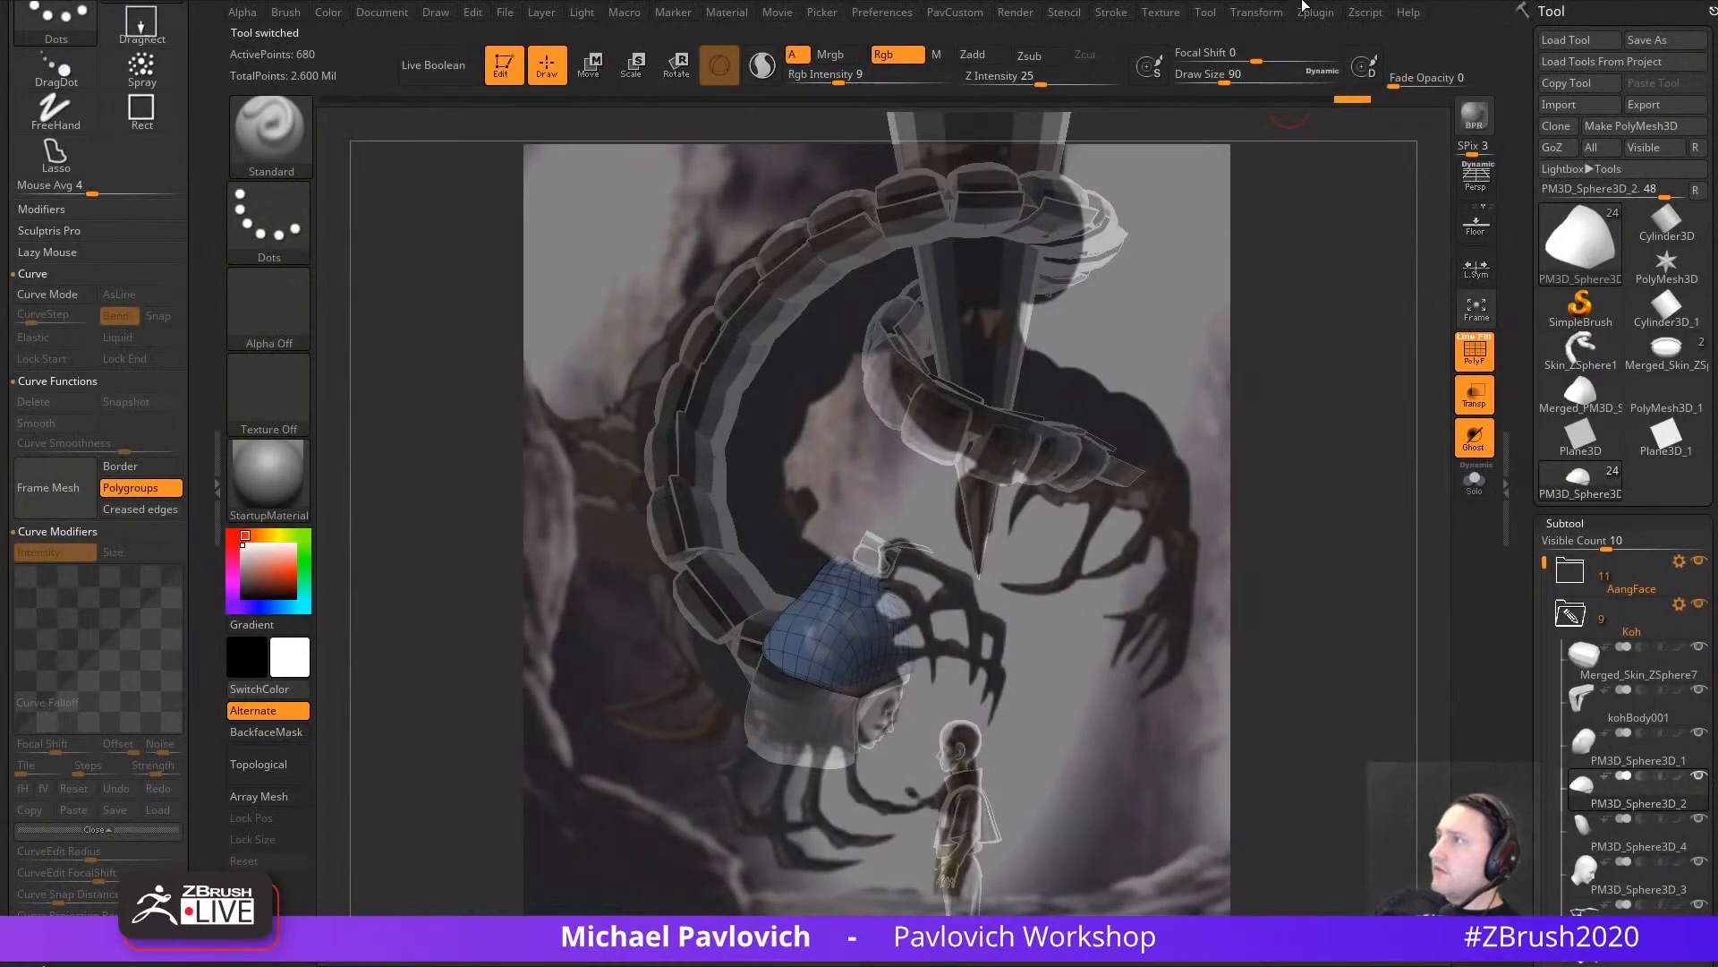
mouse_move(1315, 153)
mouse_down()
mouse_move(806, 673)
mouse_move(792, 578)
mouse_move(810, 567)
mouse_up()
click(1324, 2)
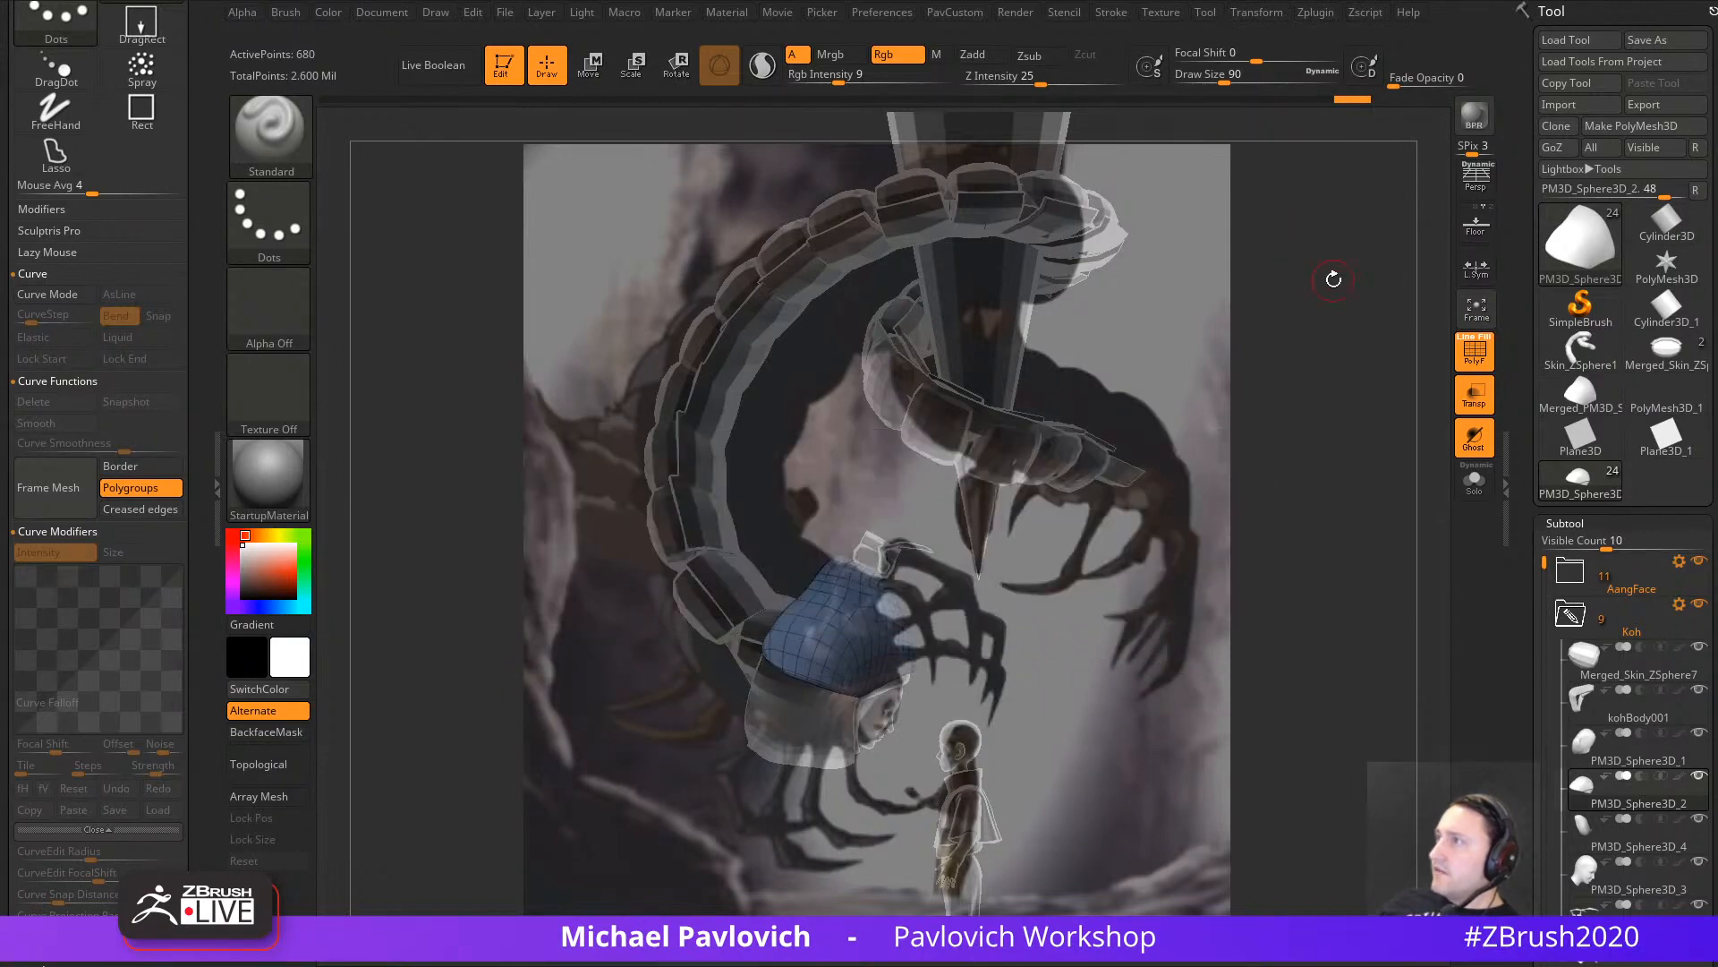
drag(1387, 2, 1316, 13)
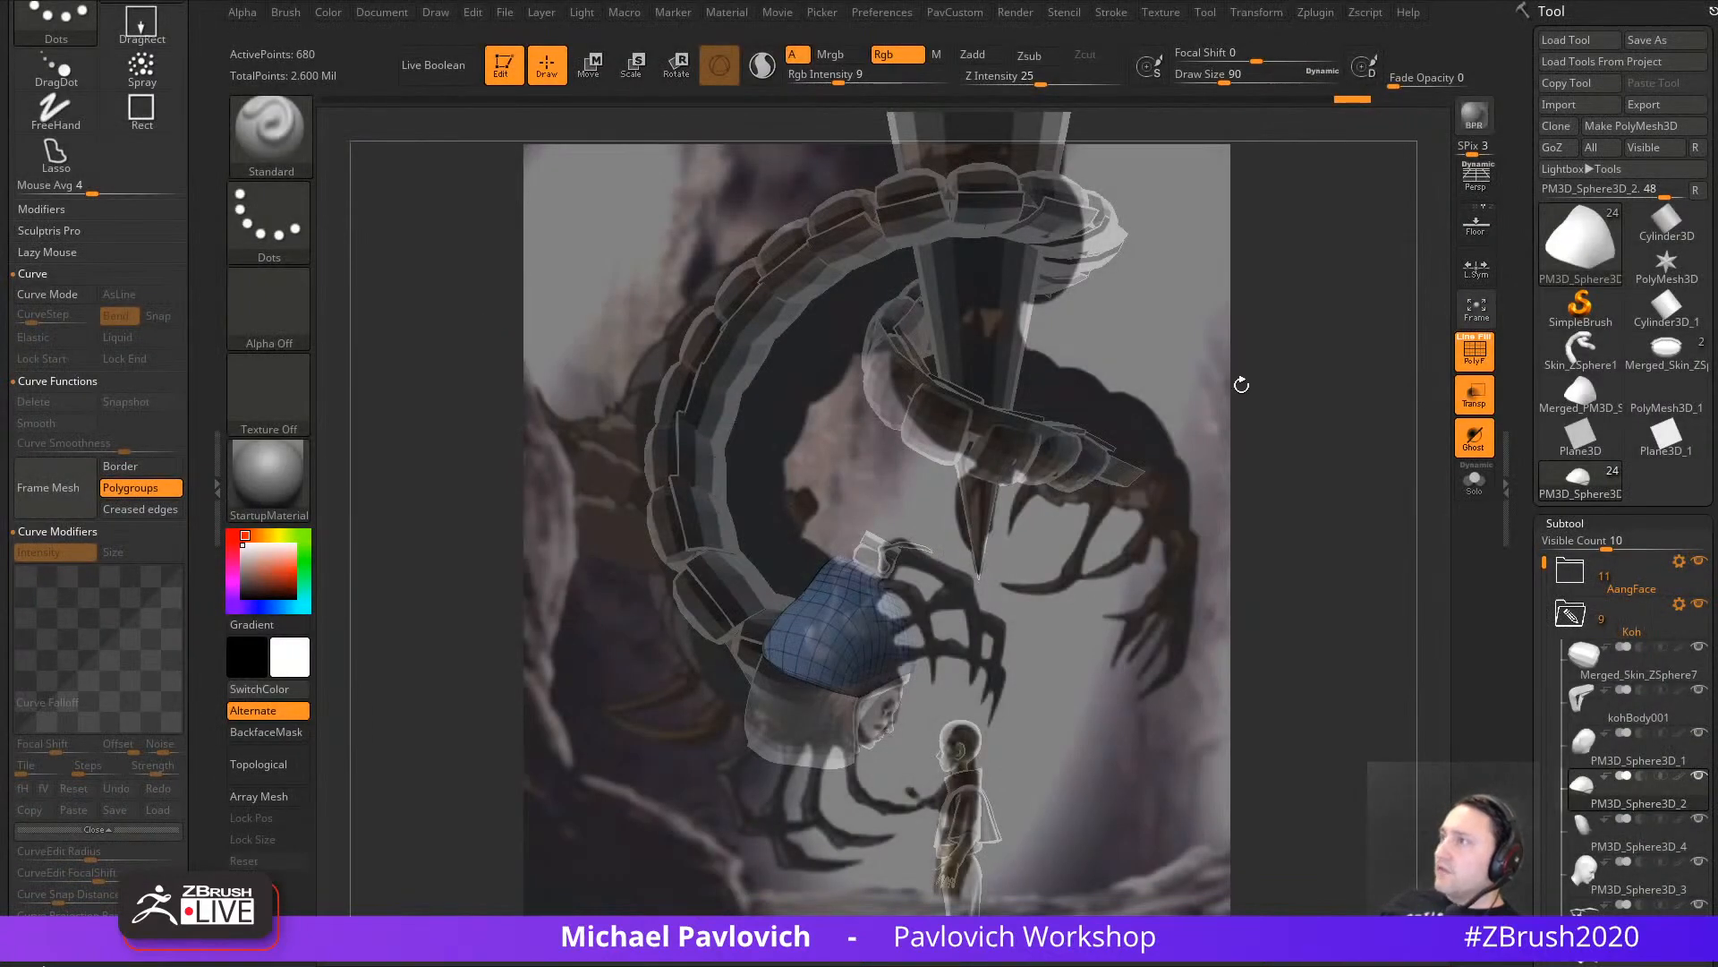
Step: Turn on the floor grid and enable the additional vertical grid planes around the creature and the boy
click(1476, 224)
drag(1370, 360, 1259, 443)
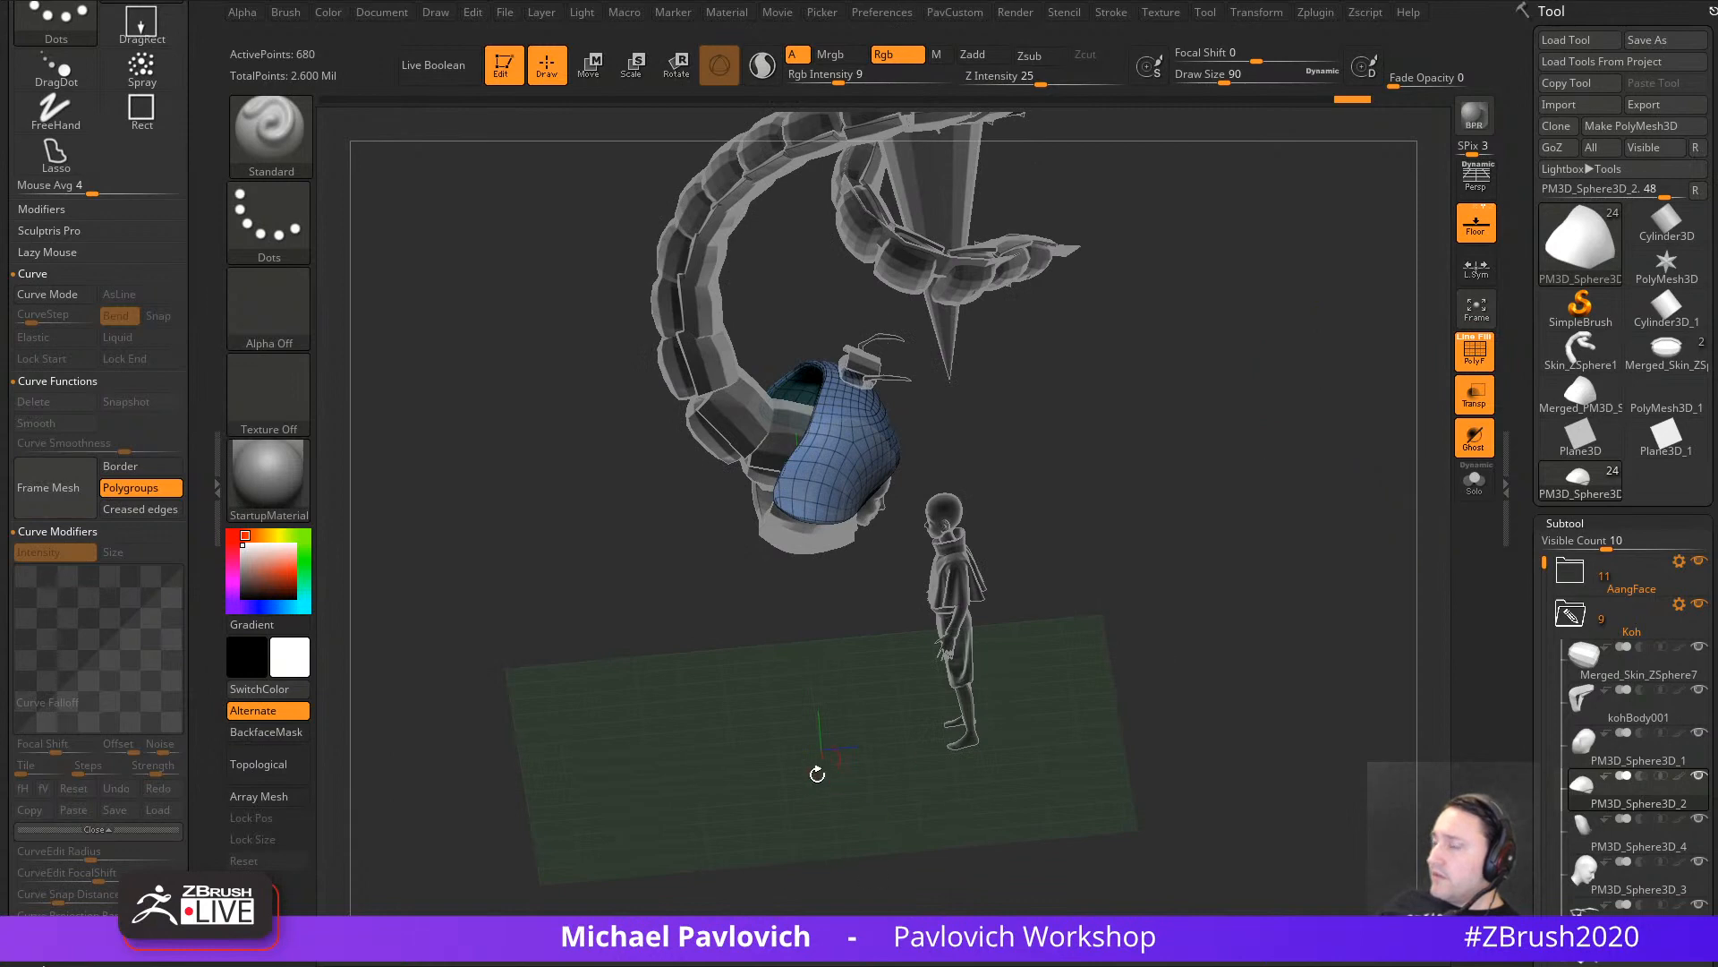
click(1471, 206)
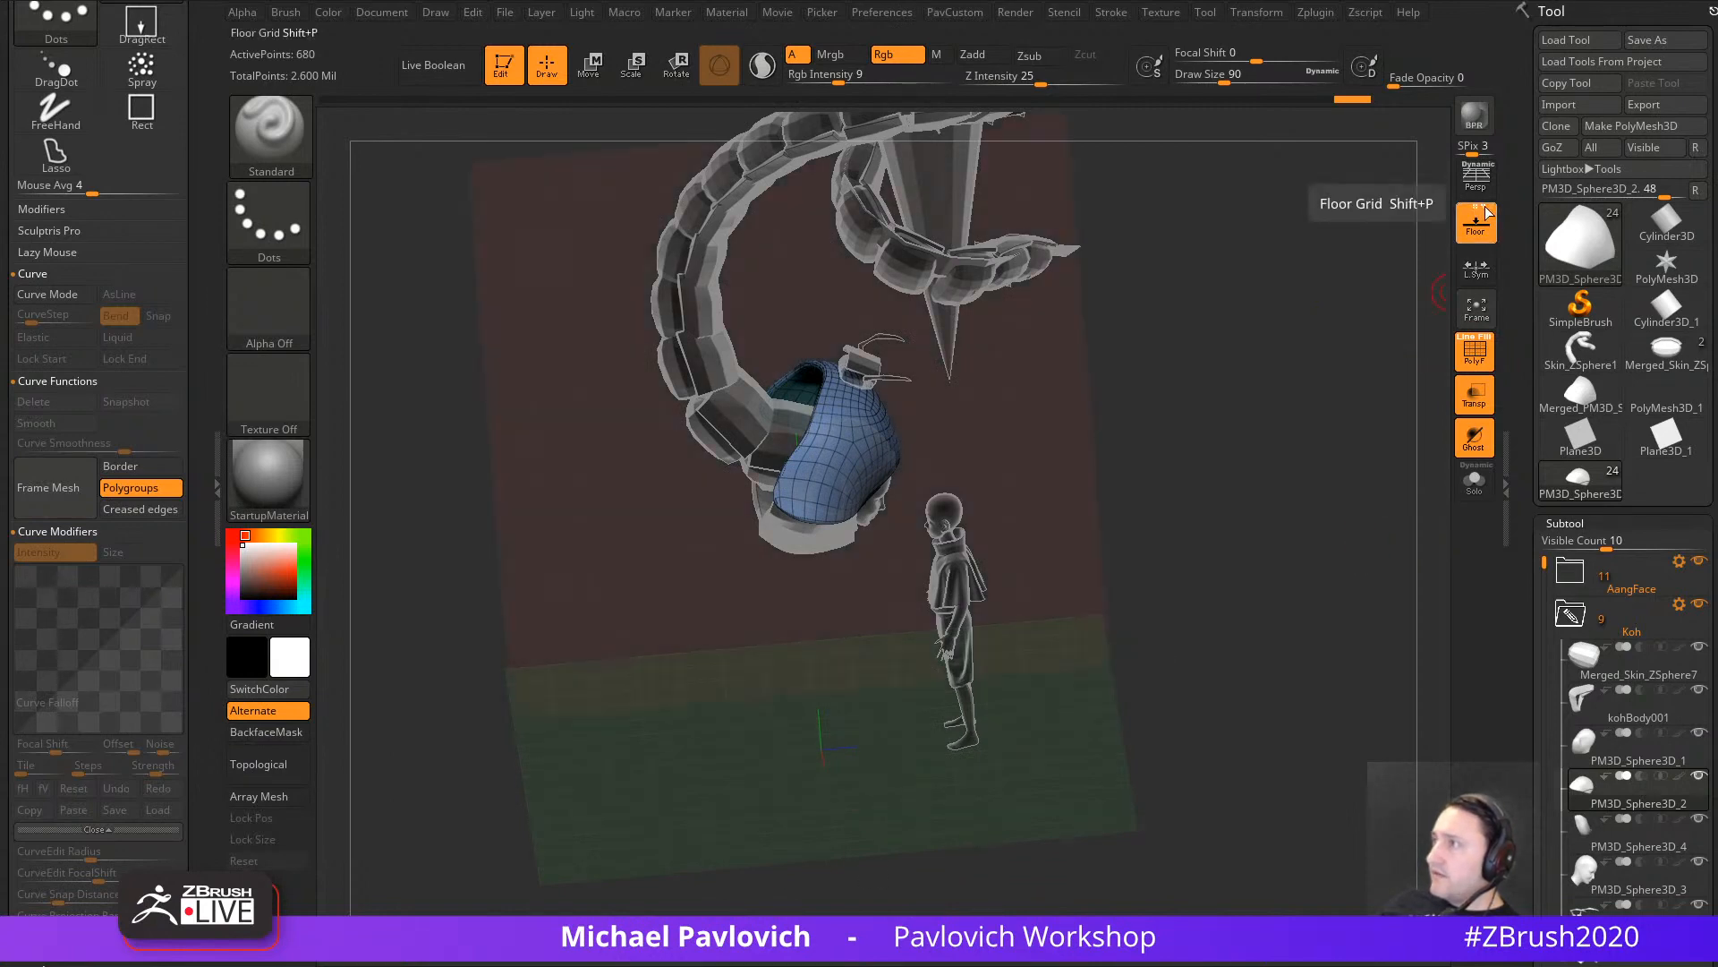
click(1487, 207)
mouse_move(1384, 265)
mouse_down()
mouse_move(1228, 398)
mouse_move(1249, 413)
mouse_up()
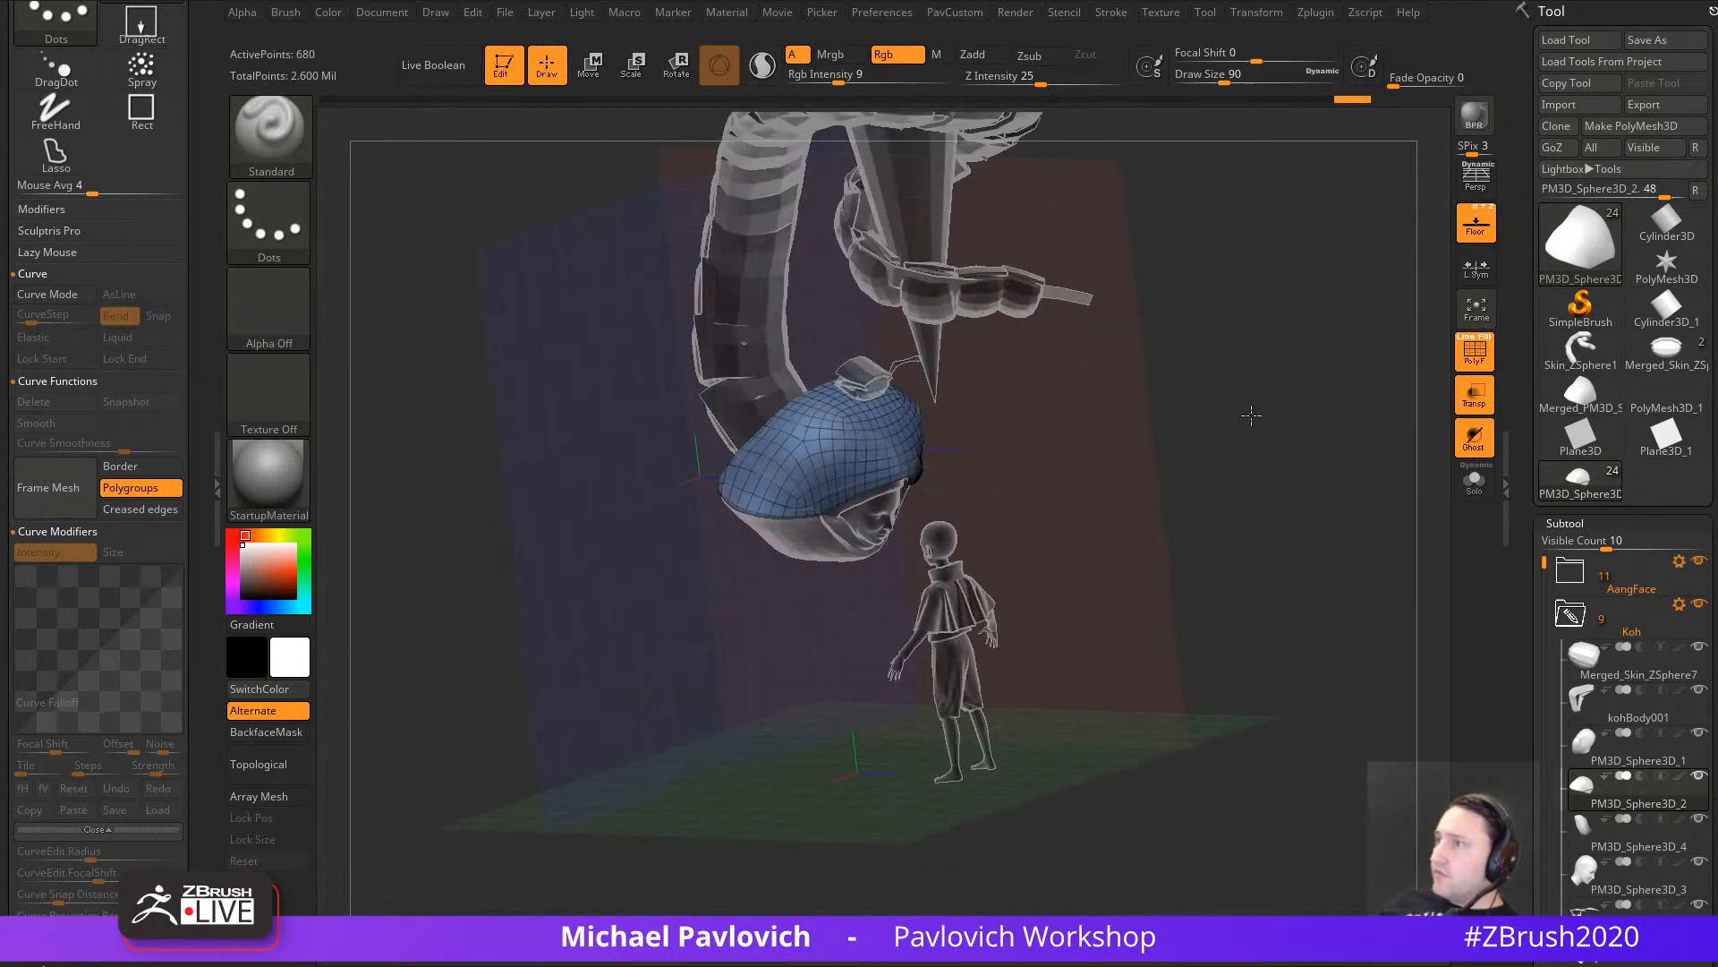
Step: Look through the camera, floor grid and reference plane settings in the Draw options
click(434, 14)
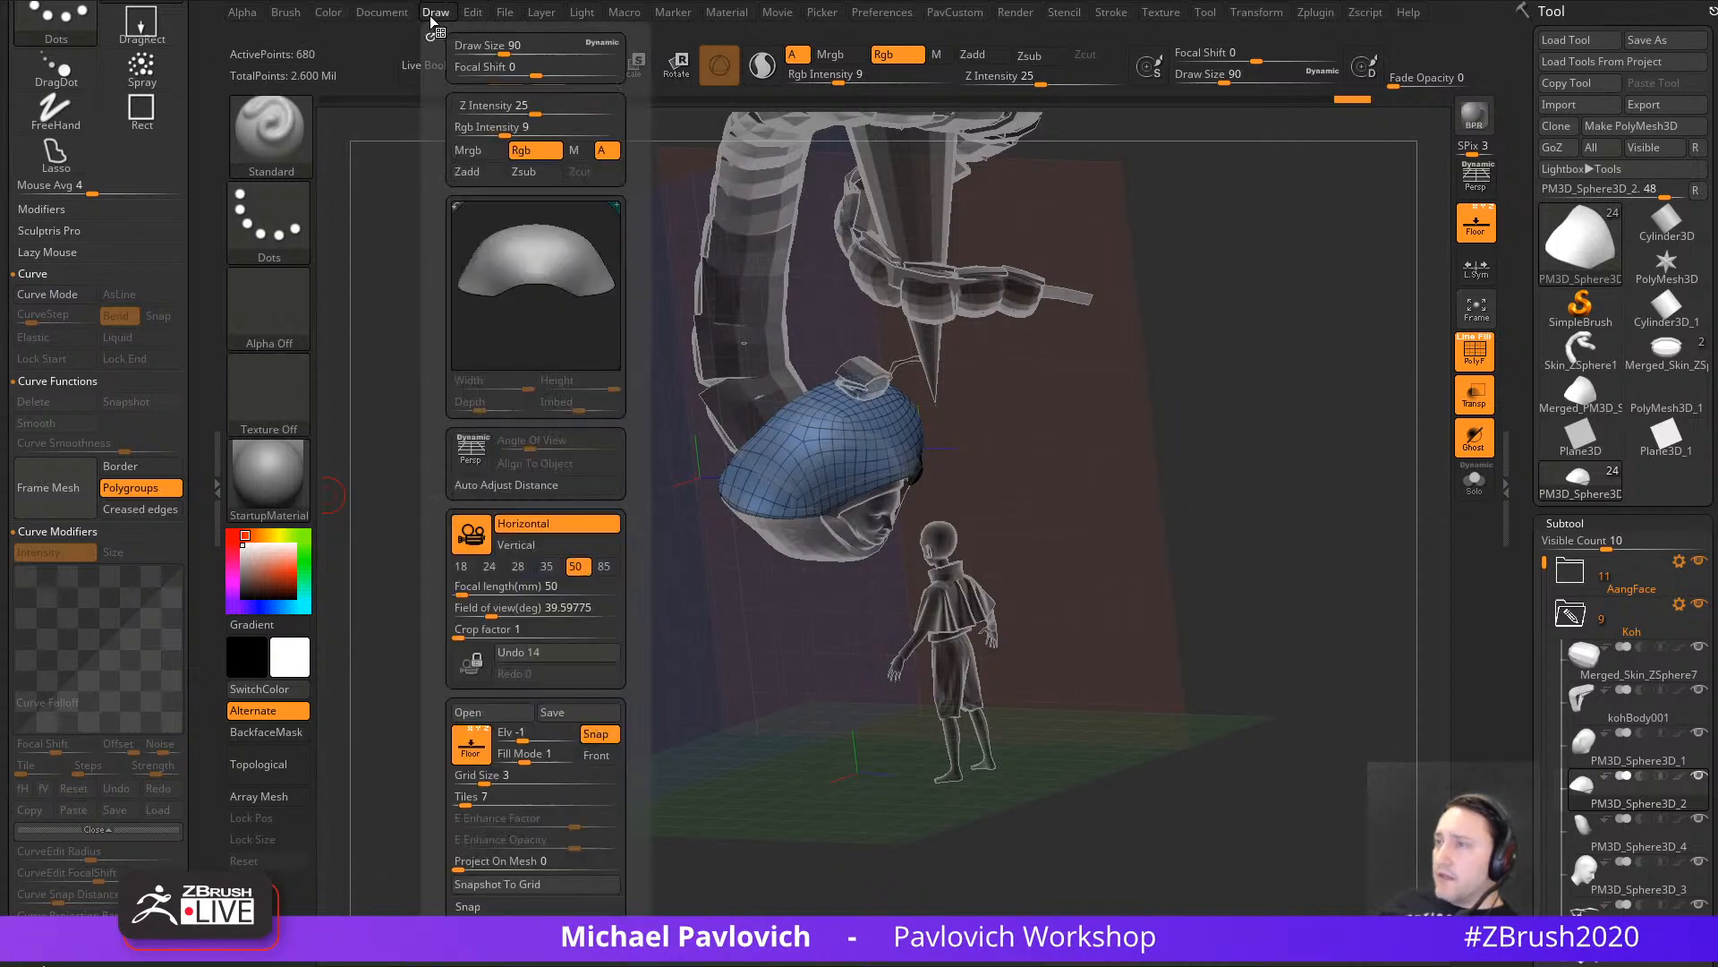
drag(434, 481, 429, 302)
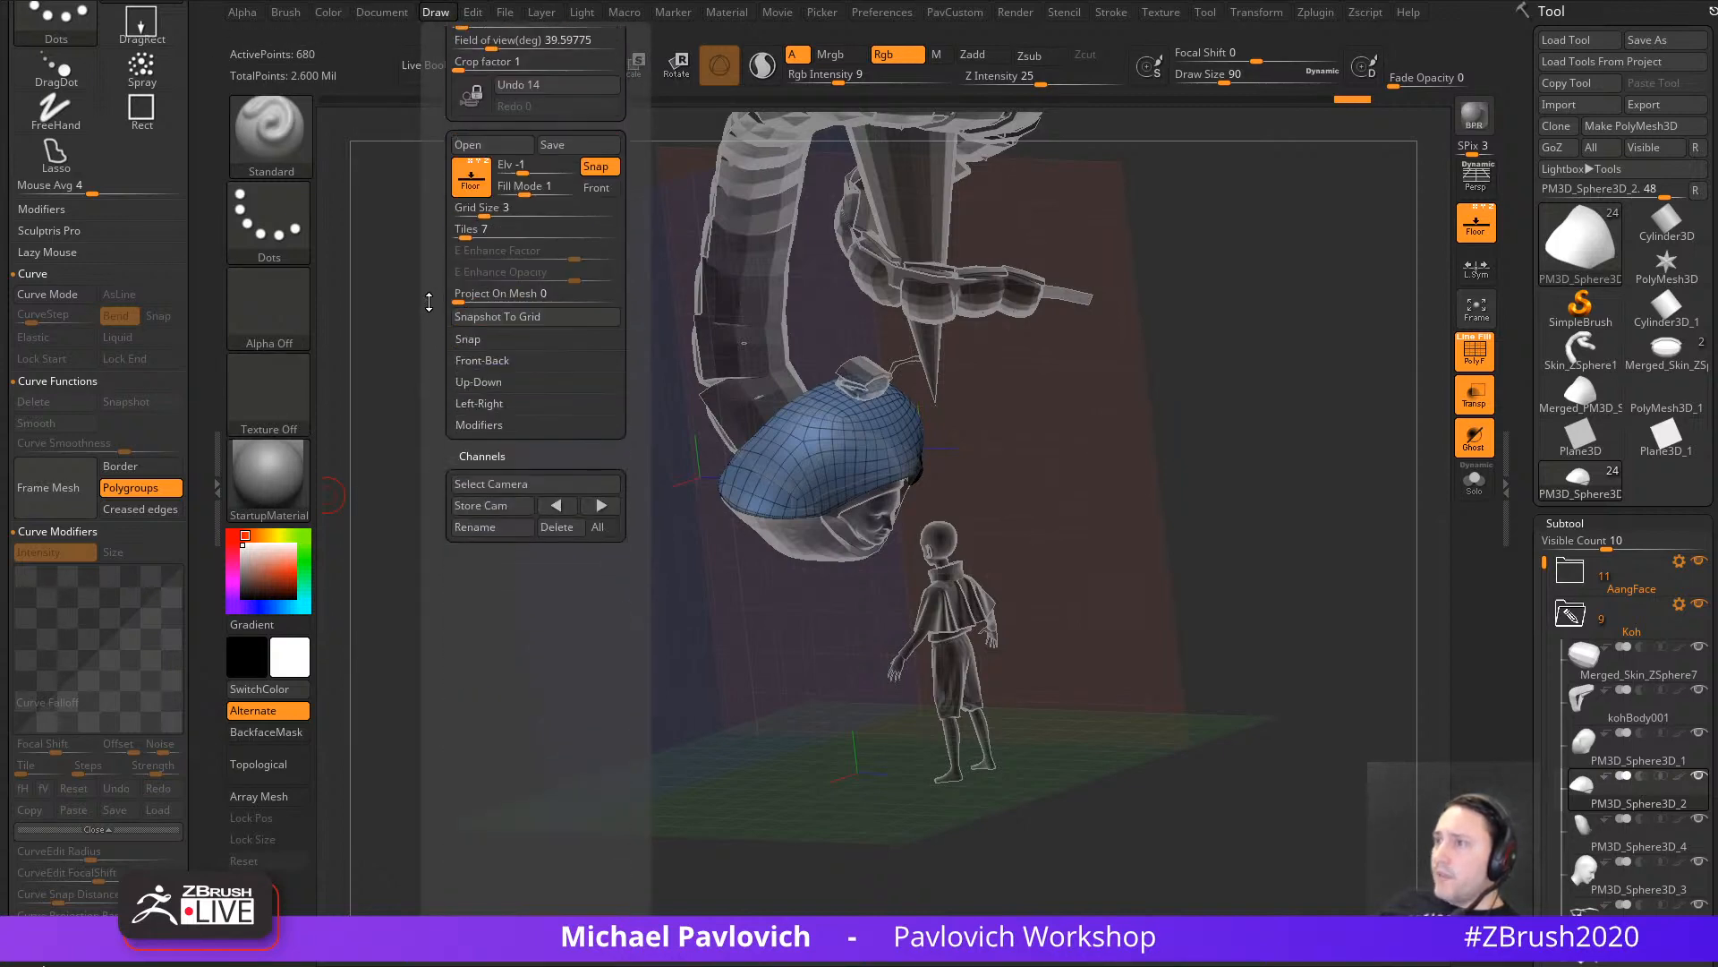
drag(439, 63, 439, 328)
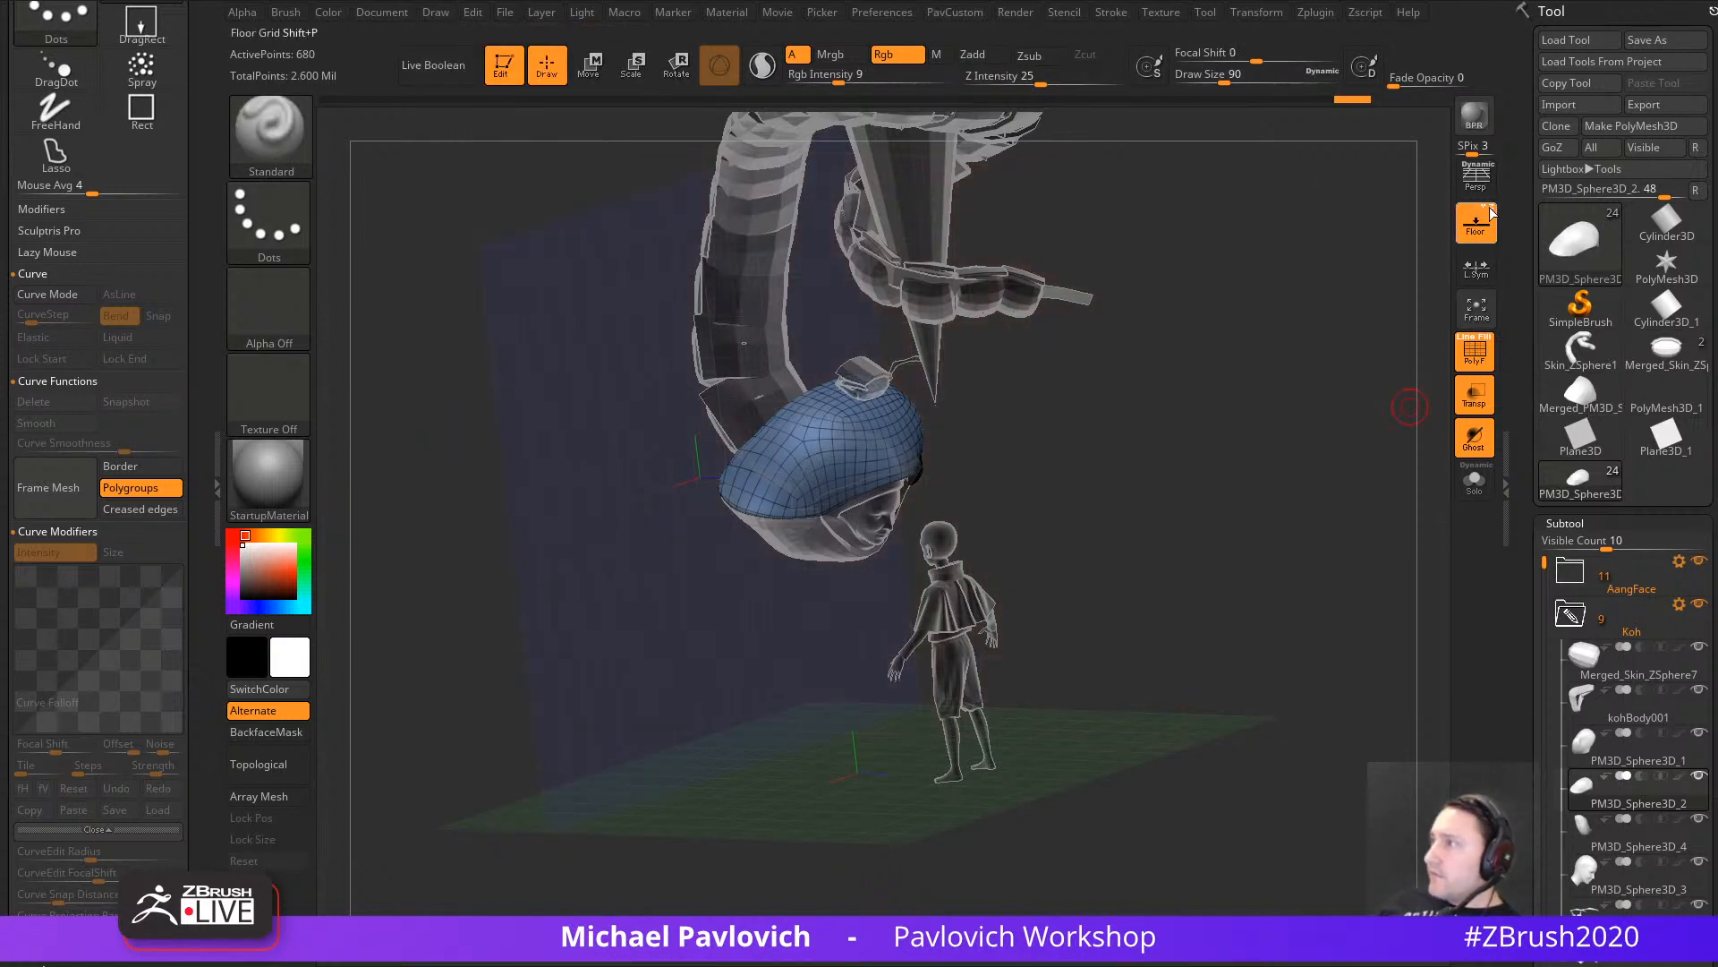
Step: Turn off the polyframe and transparency display for the creature and boy scene
drag(1170, 384, 1265, 483)
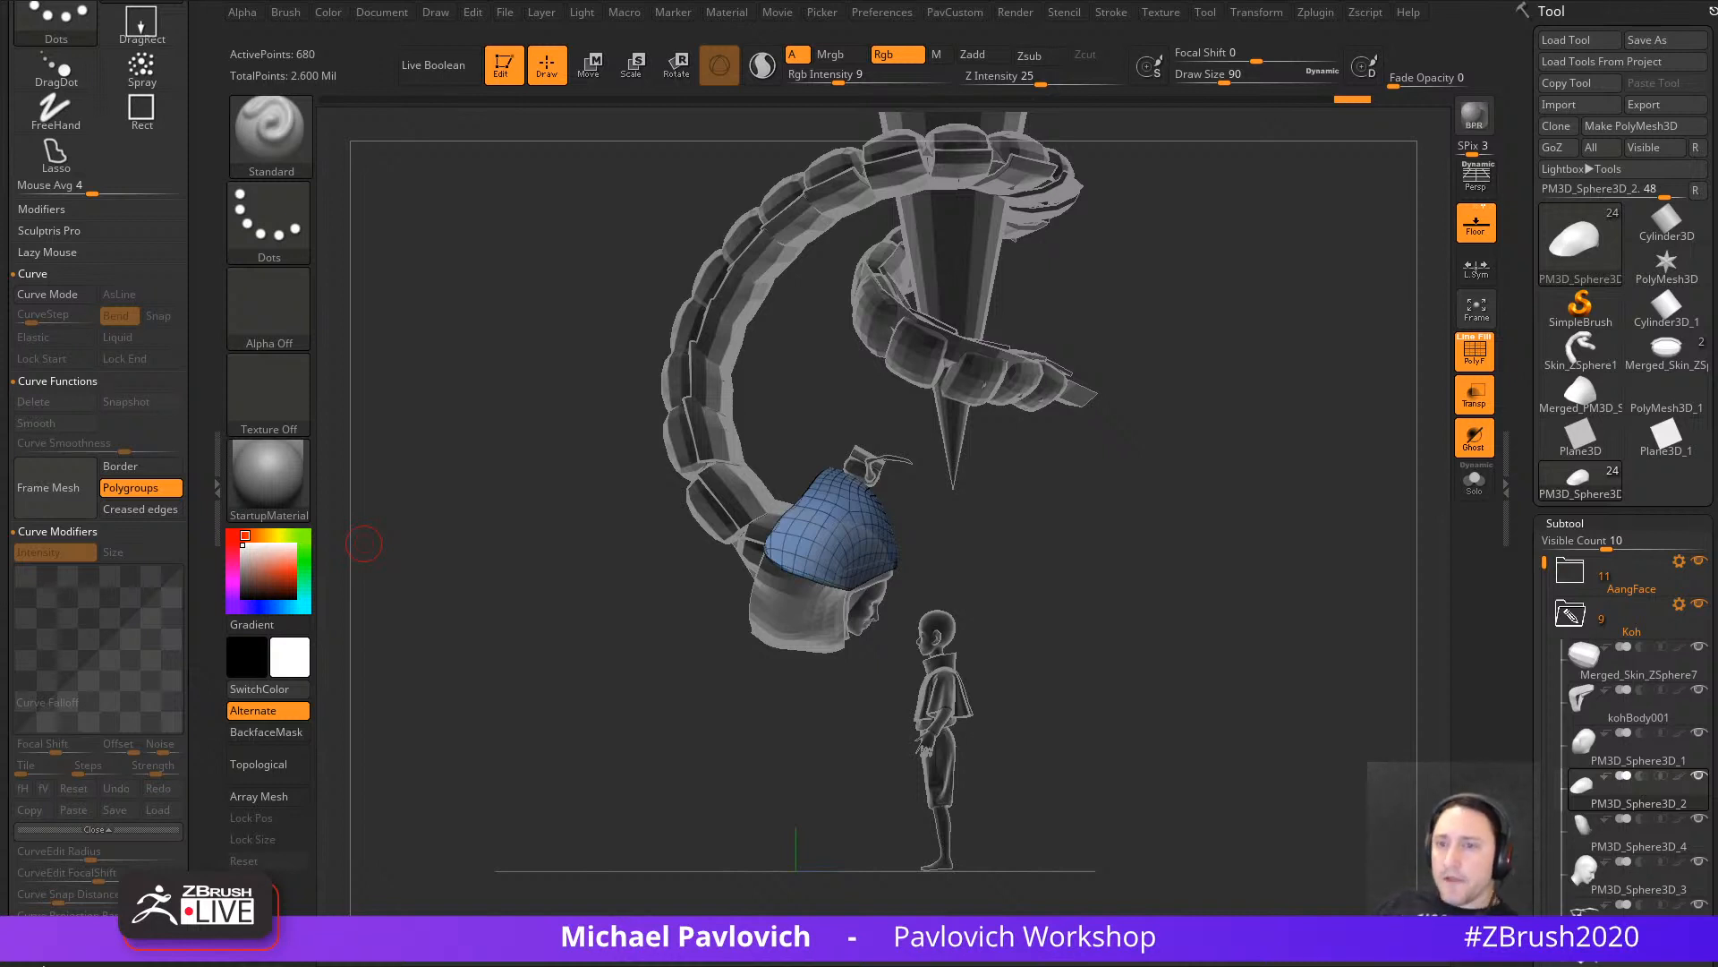
key(shift+f)
ctrl+right_drag(1326, 526, 1388, 520)
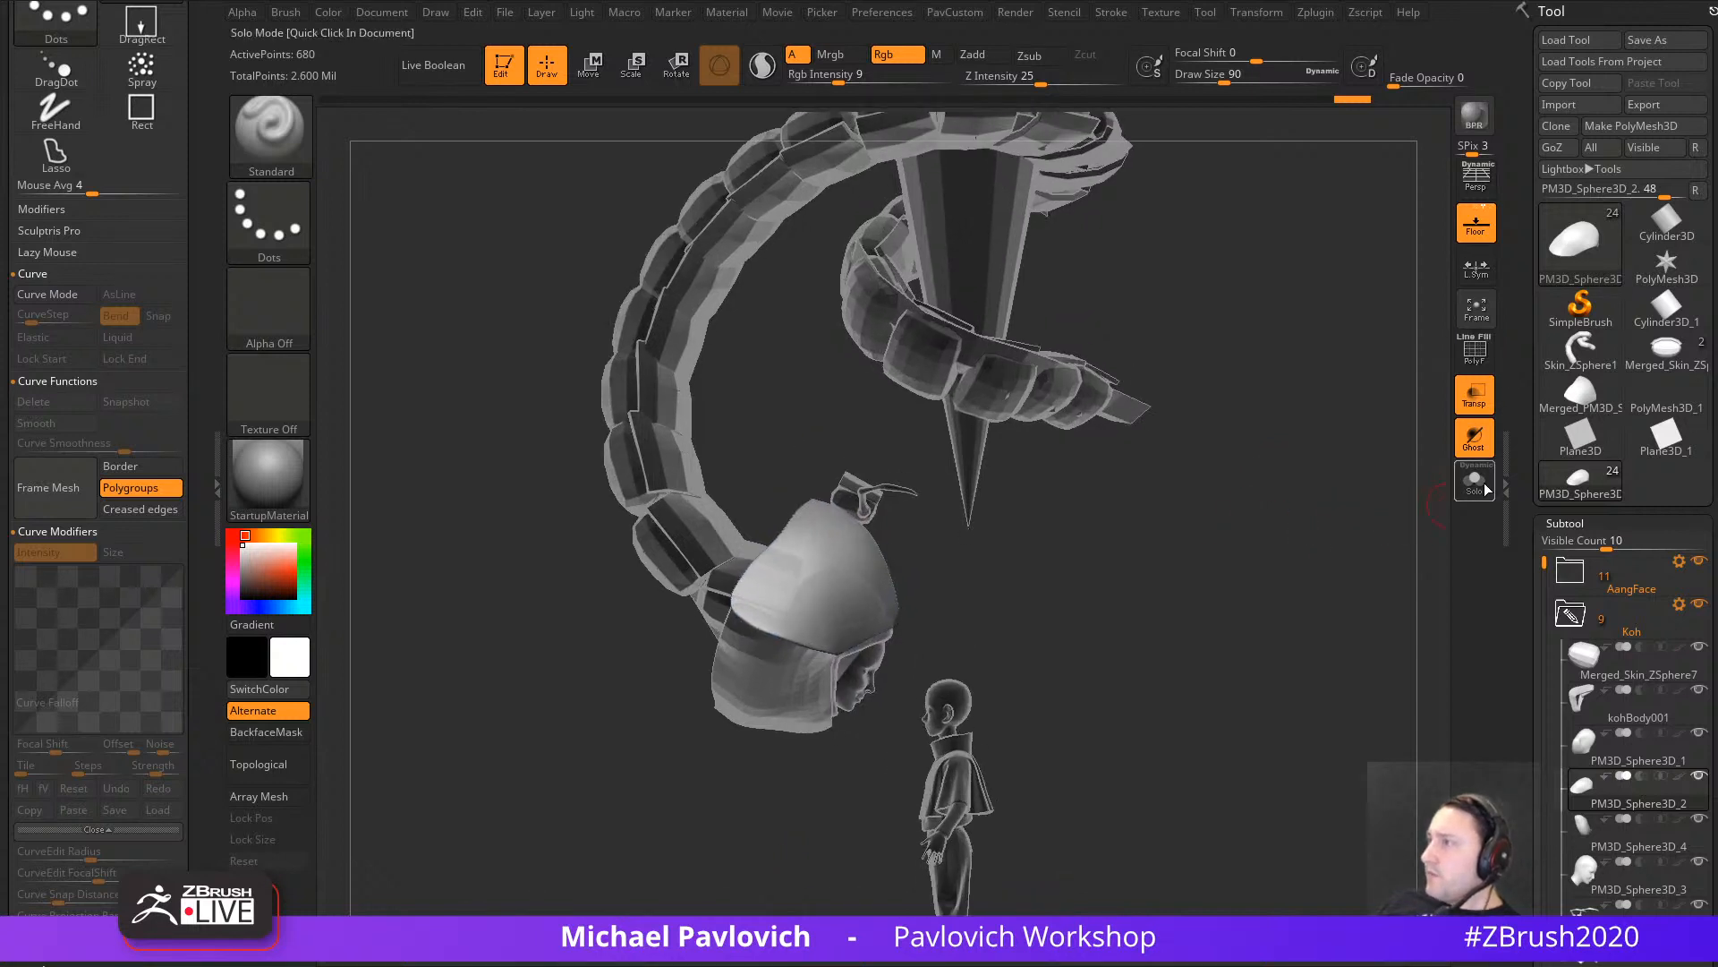
alt+right_drag(1275, 598, 1294, 504)
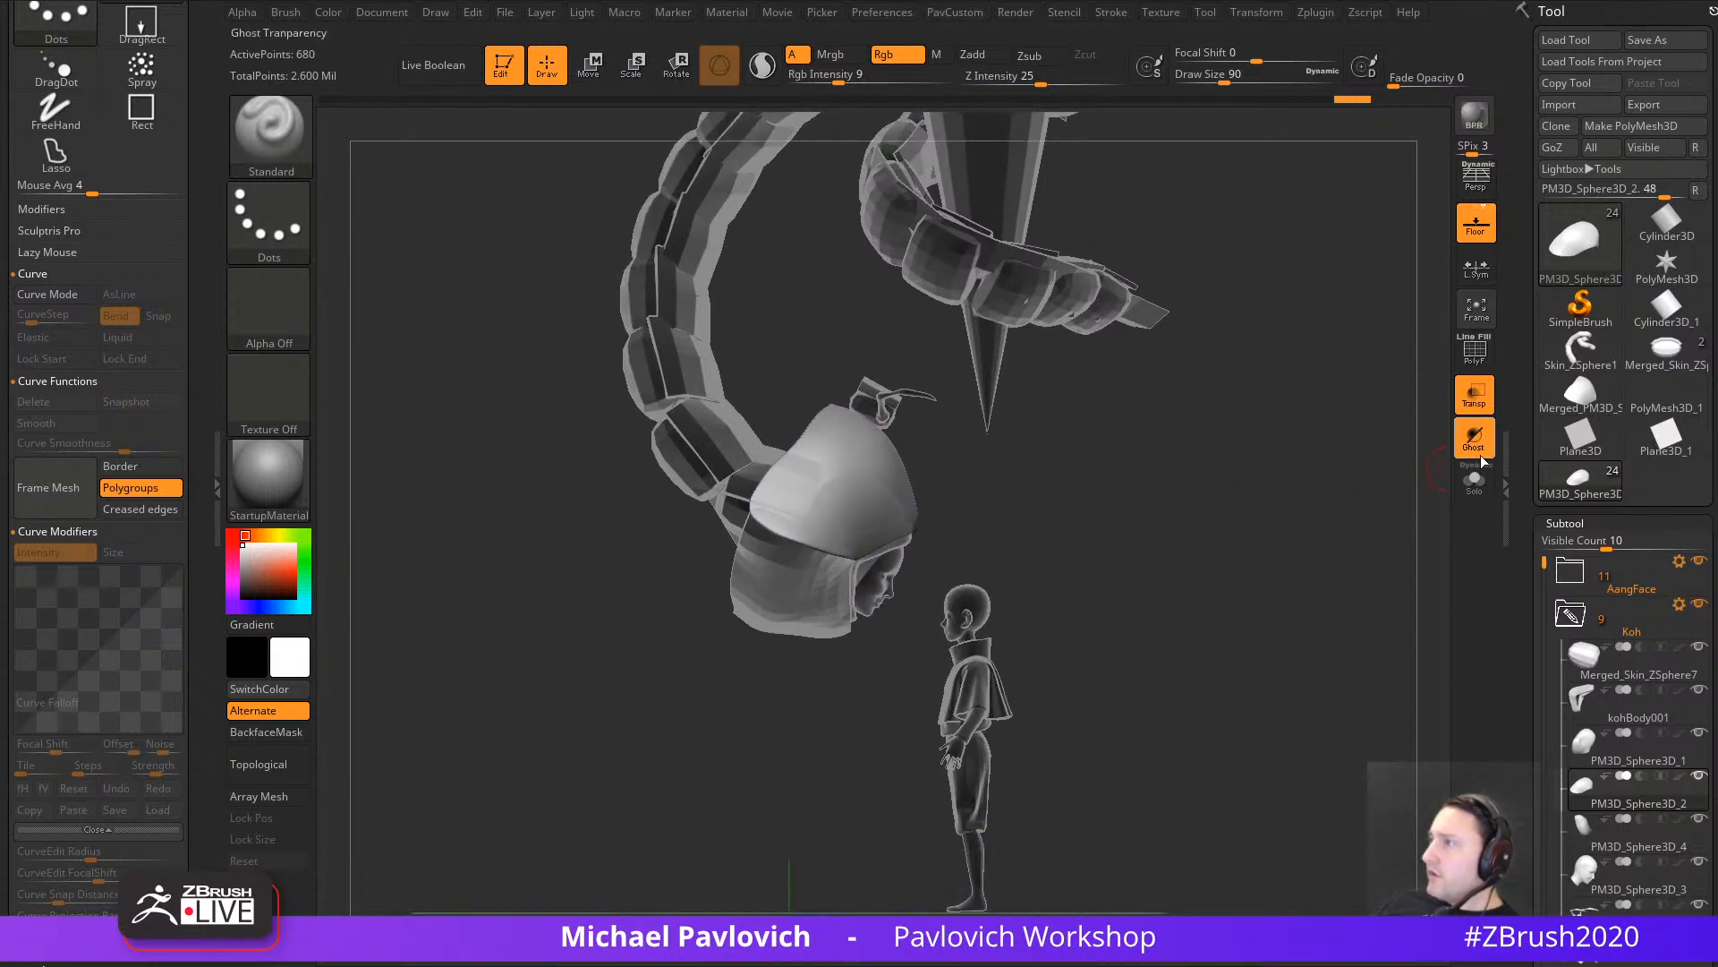
click(1475, 394)
Step: Make the creature's segmented body the active subtool and set the Draw Size to 128
key(s)
key(s)
mouse_move(1027, 597)
mouse_down()
mouse_move(1063, 594)
mouse_move(1000, 556)
mouse_up()
alt+right_drag(1108, 508, 1155, 619)
key(s)
drag(847, 593, 839, 593)
alt+click(791, 598)
ctrl+right_drag(1200, 564, 1187, 542)
alt+right_drag(1187, 542, 1199, 613)
key(s)
drag(1200, 613, 1194, 613)
alt+right_drag(1163, 595, 1161, 649)
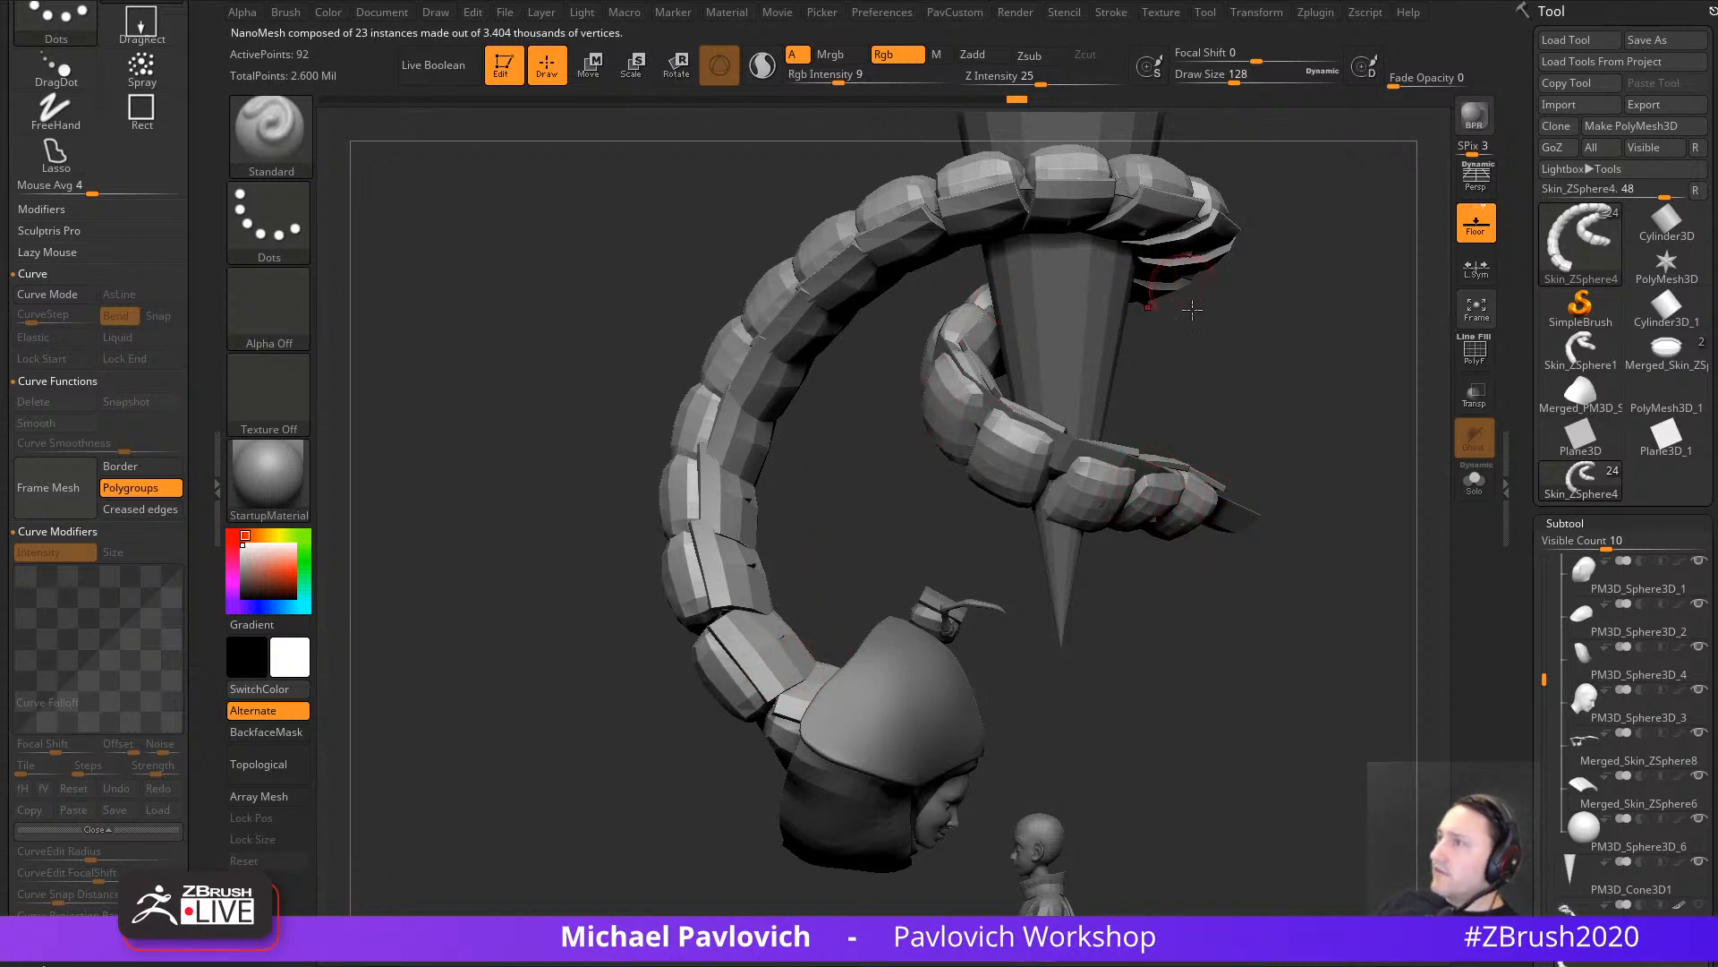
Step: Isolate the creature's segmented body with Solo mode
right_drag(1192, 309, 1272, 442)
ctrl+right_drag(1268, 506, 1289, 488)
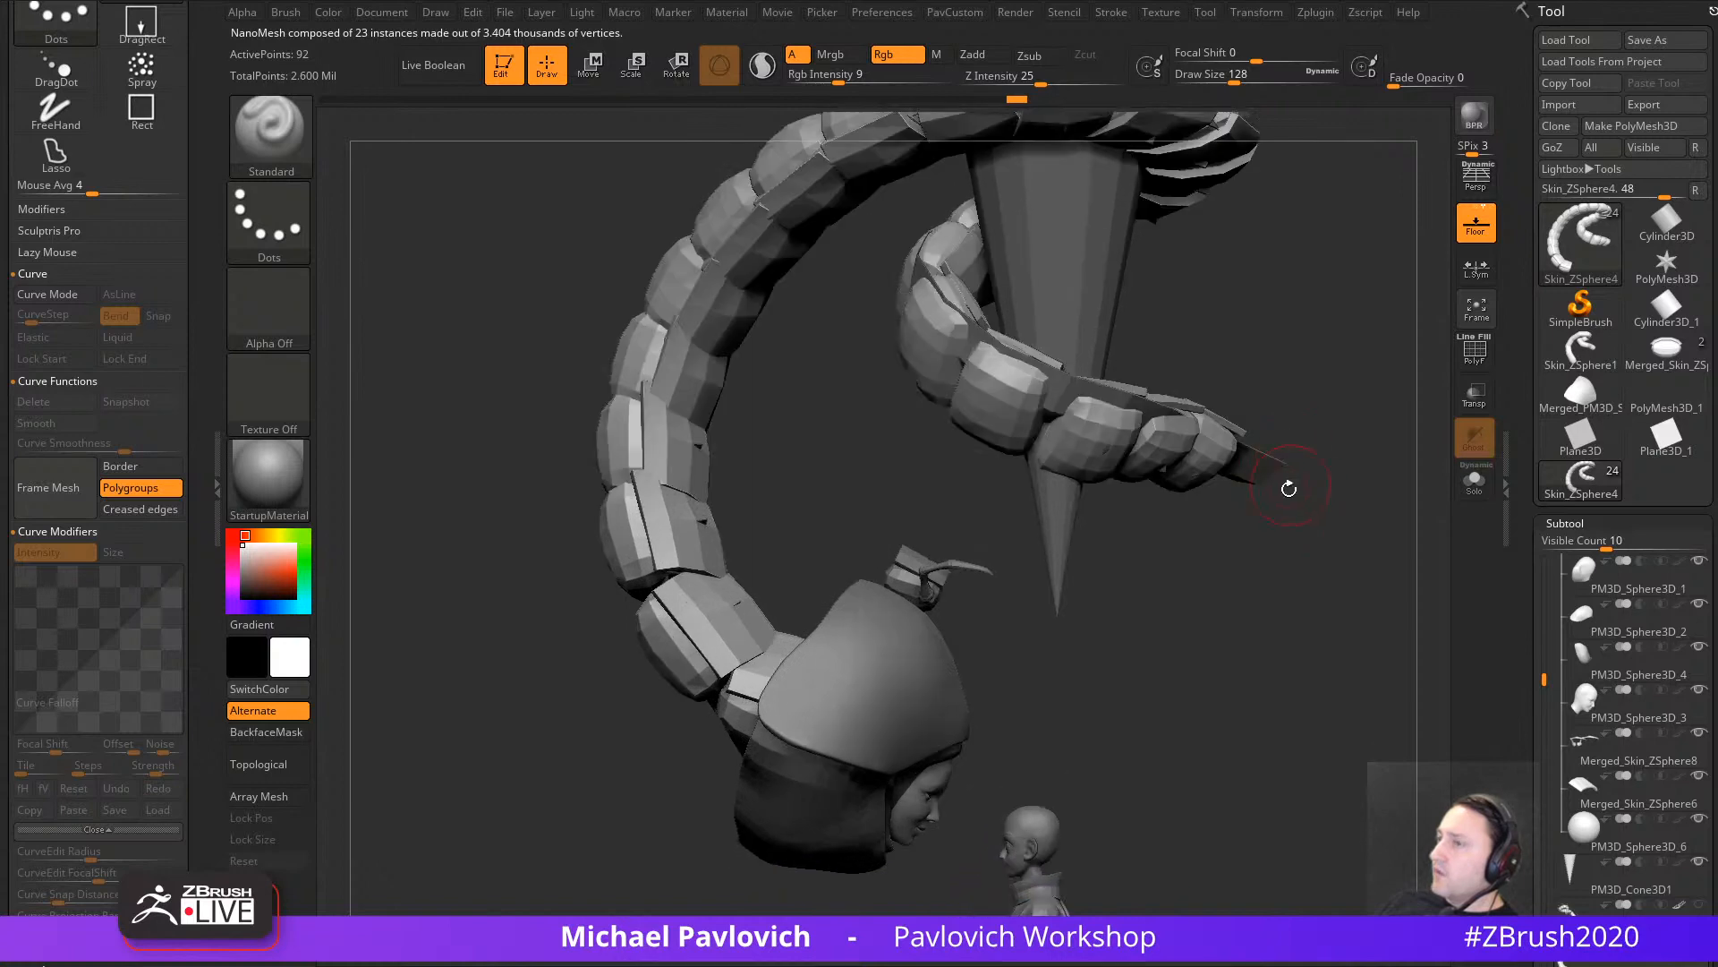
mouse_move(1148, 615)
ctrl+right_down()
mouse_move(1163, 599)
mouse_move(1182, 625)
mouse_move(1334, 572)
mouse_move(1272, 609)
ctrl+right_up()
click(1474, 482)
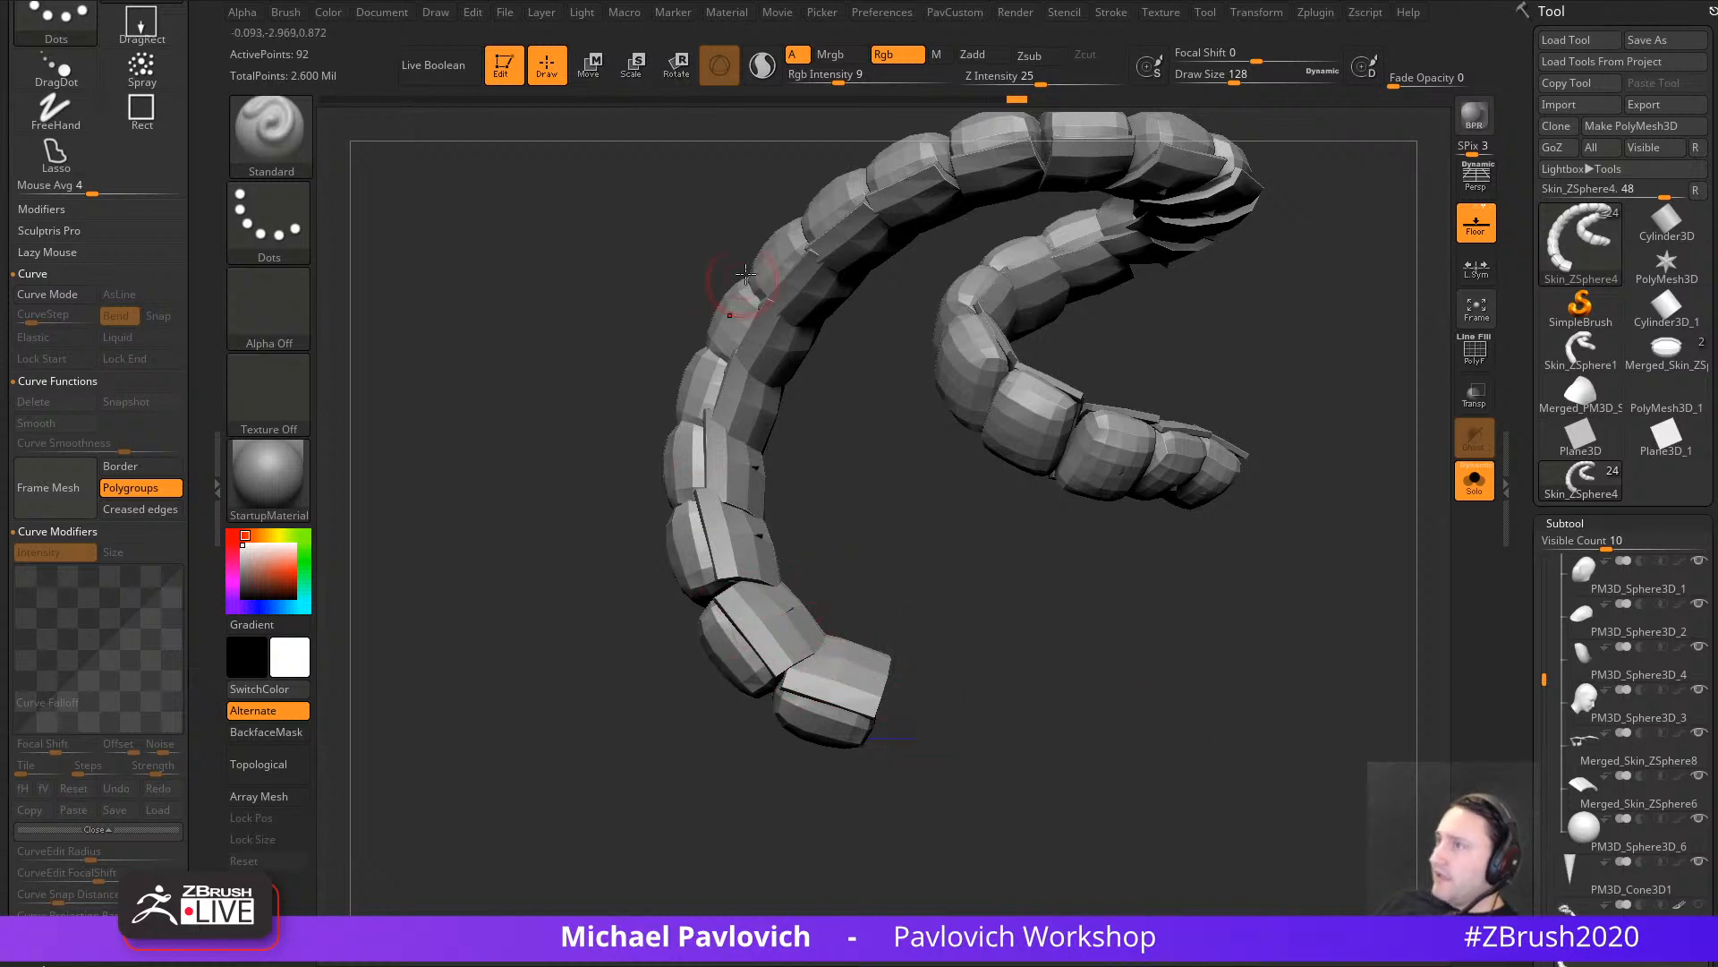
right_drag(1387, 569, 1296, 599)
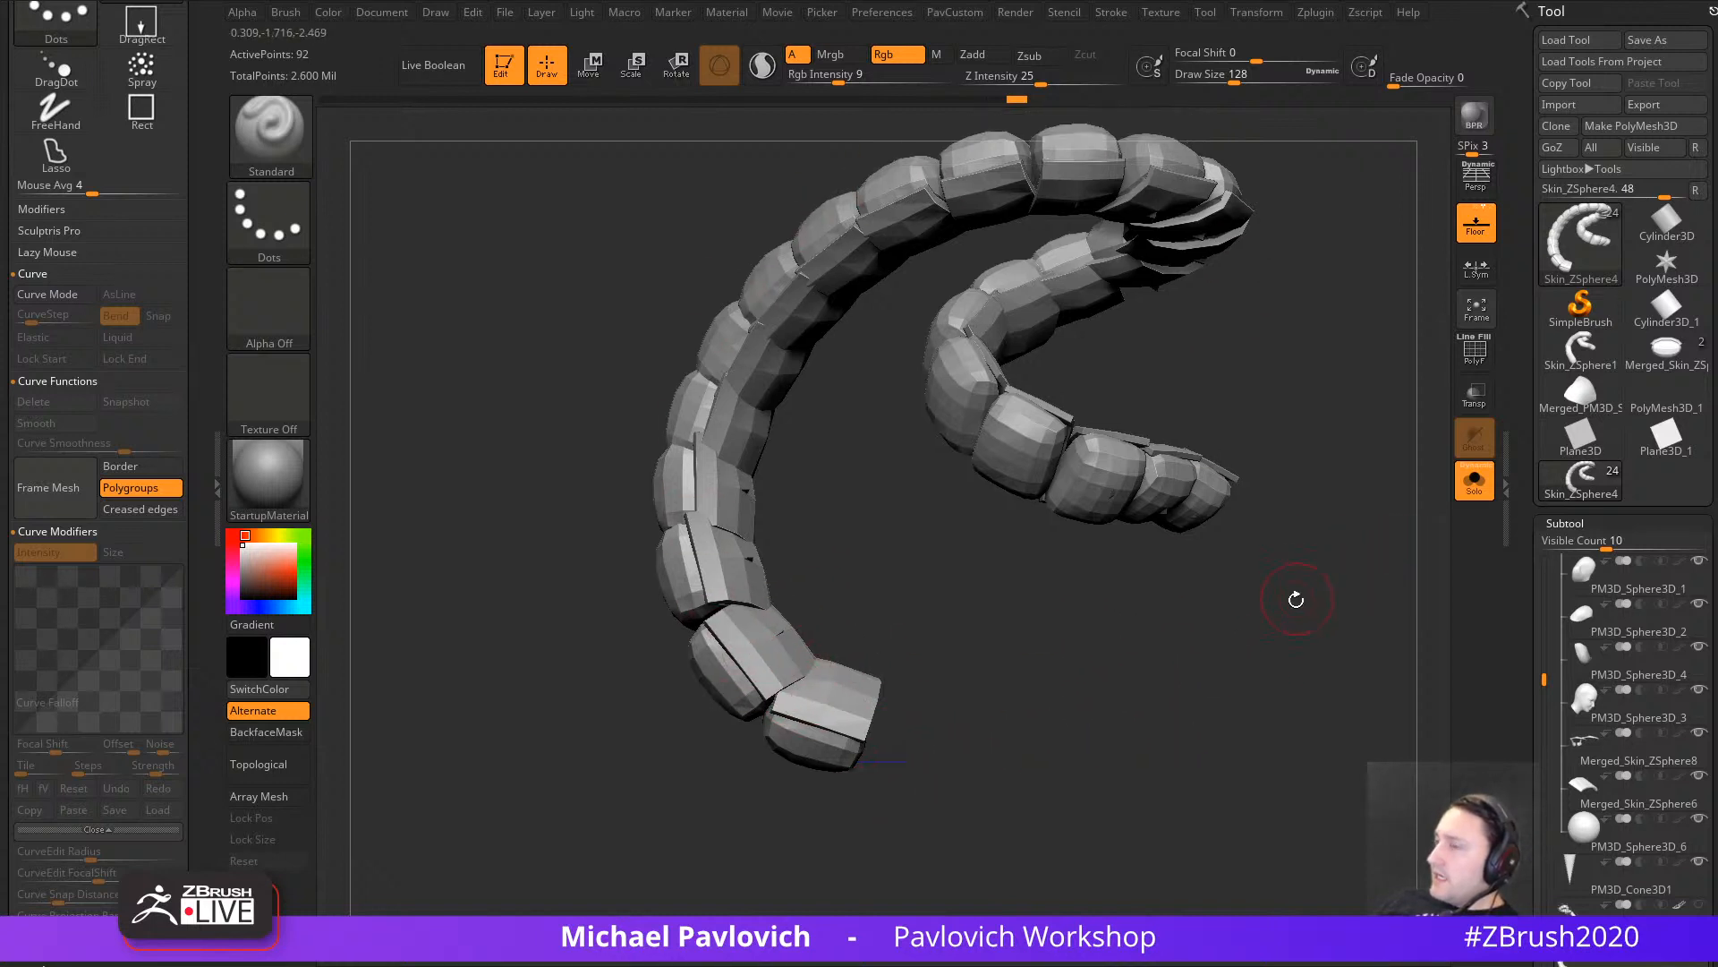
Step: Try to scale the body segment at the head end with the gizmo, clearing any mask between attempts
key(w)
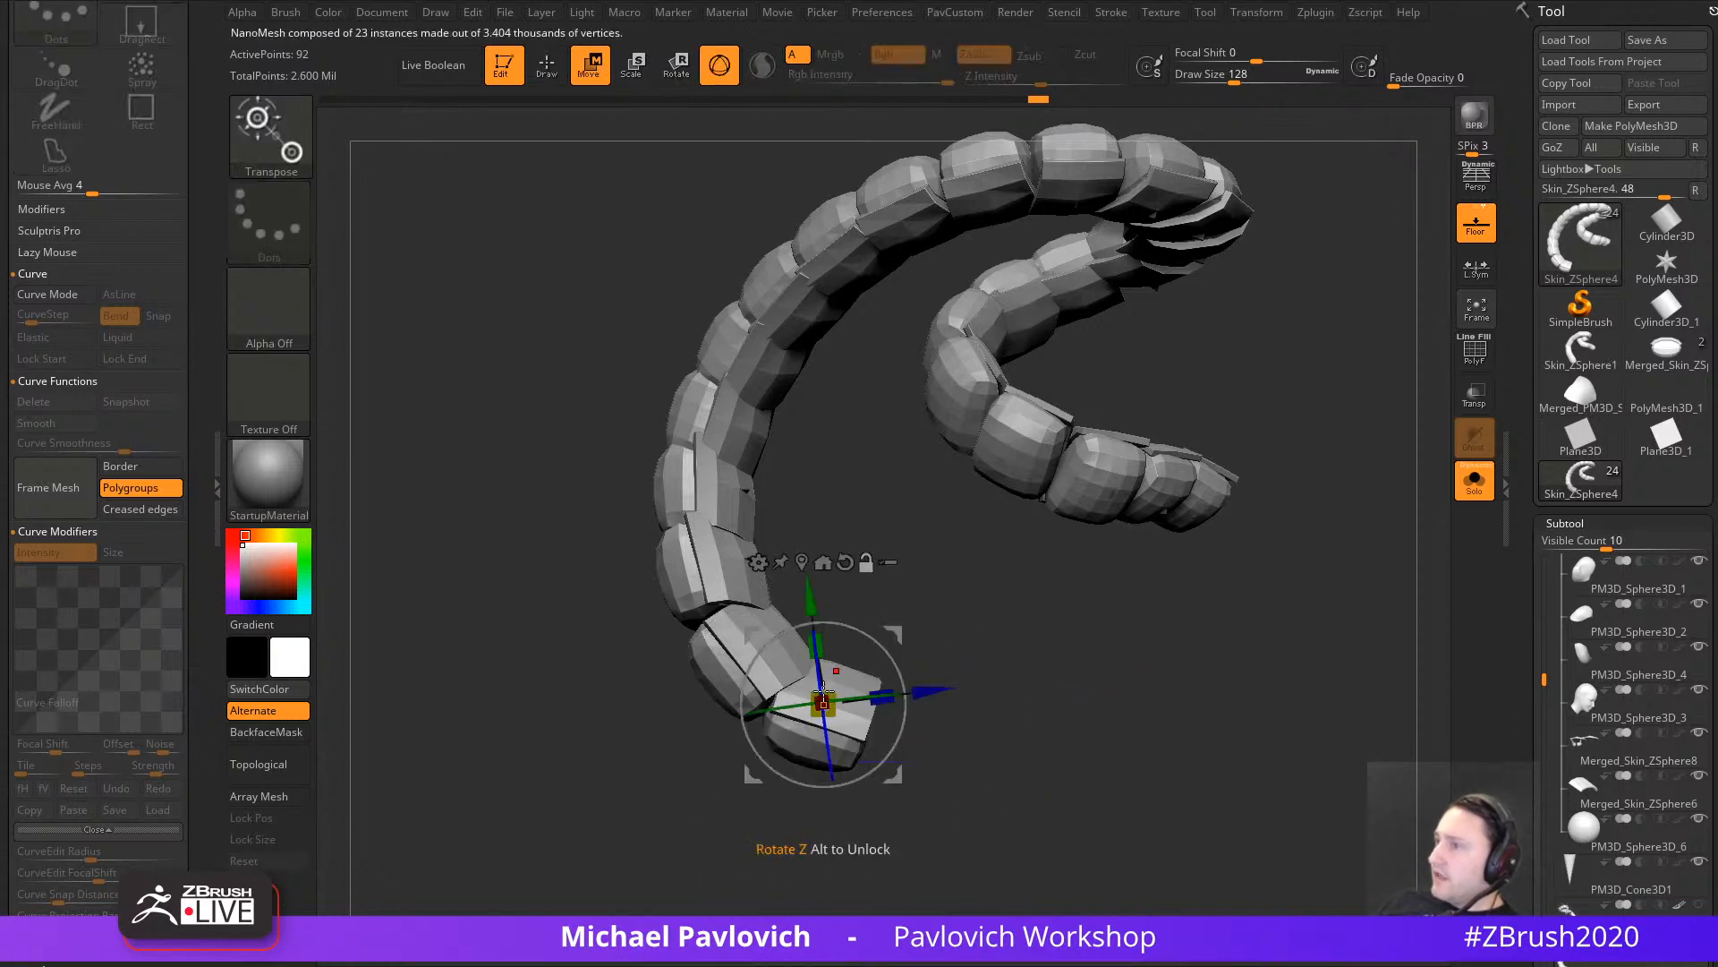
drag(824, 694, 863, 680)
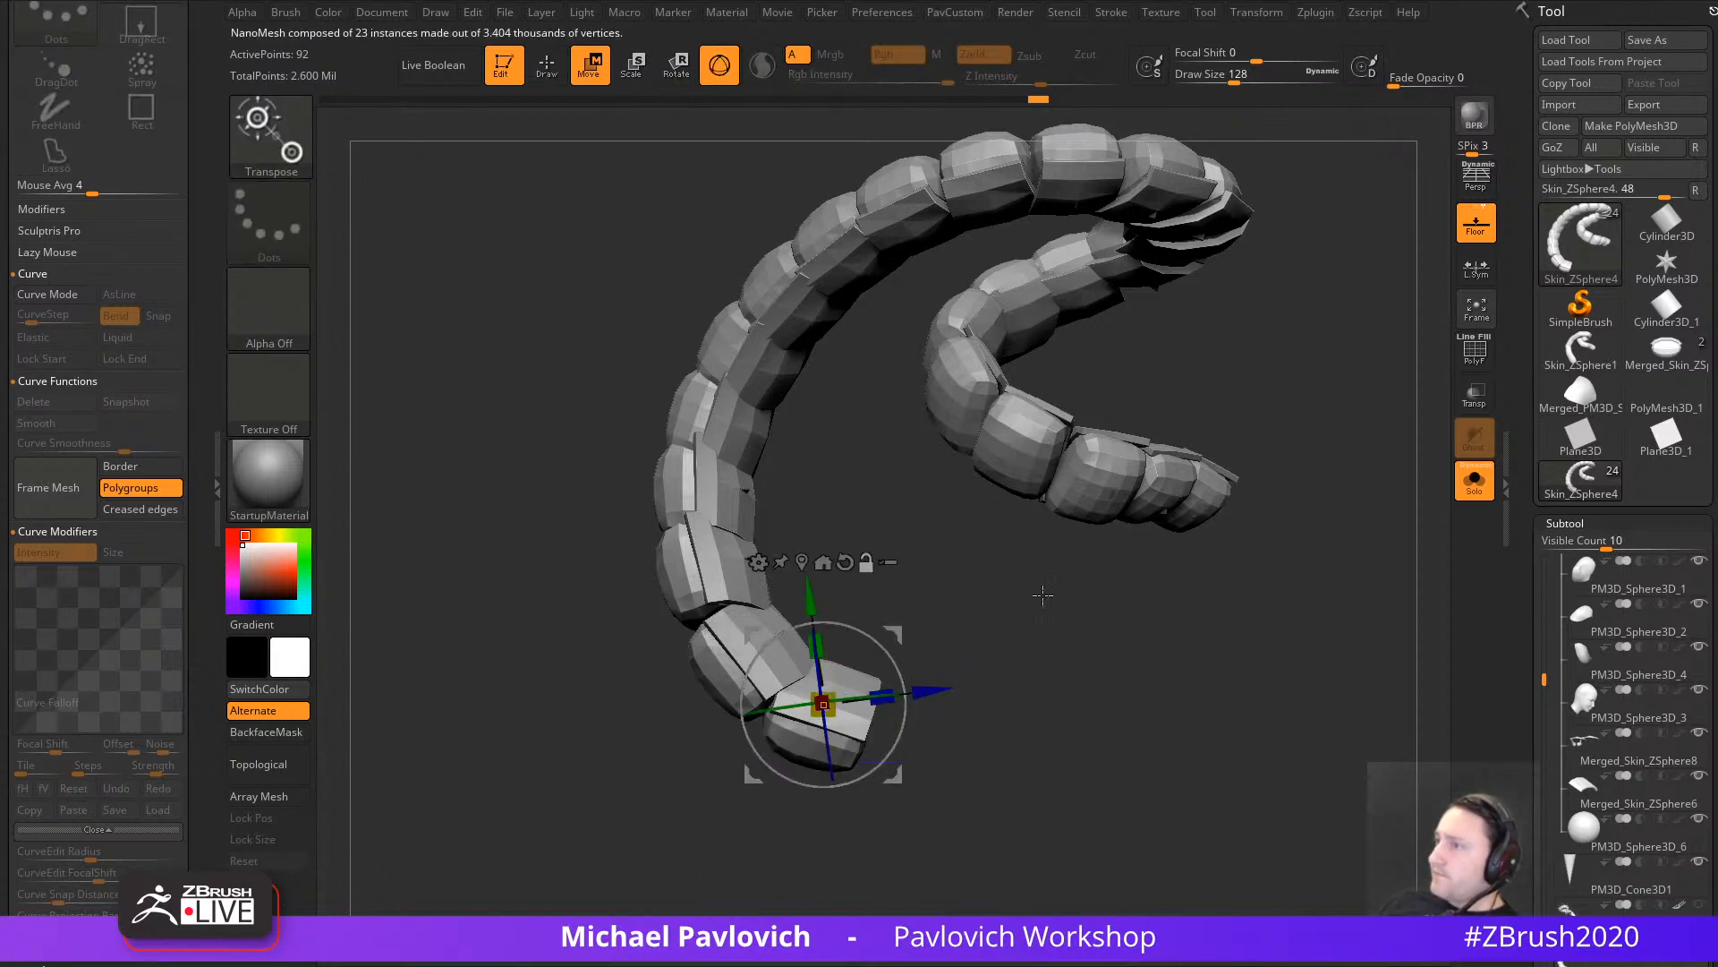
key(q)
ctrl+drag(861, 825, 707, 908)
key(w)
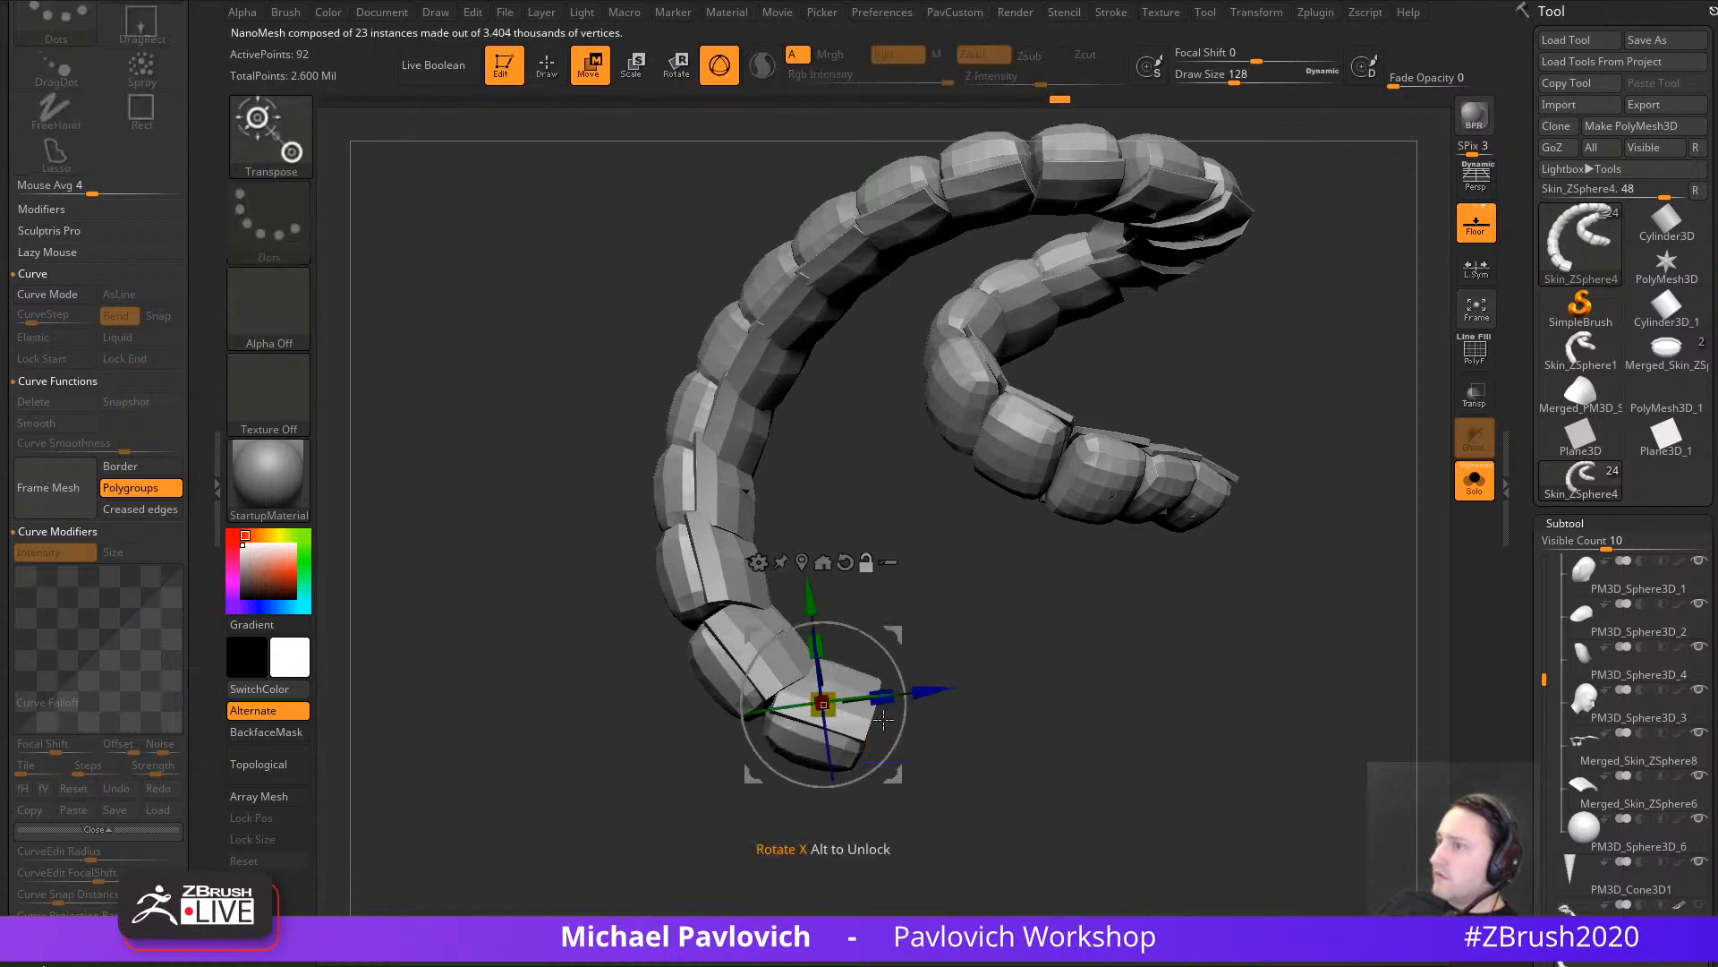
drag(823, 702, 838, 689)
Step: Compare the body with the full scene, isolate it again, and turn off its NanoMesh so only the placement planes show
click(1477, 489)
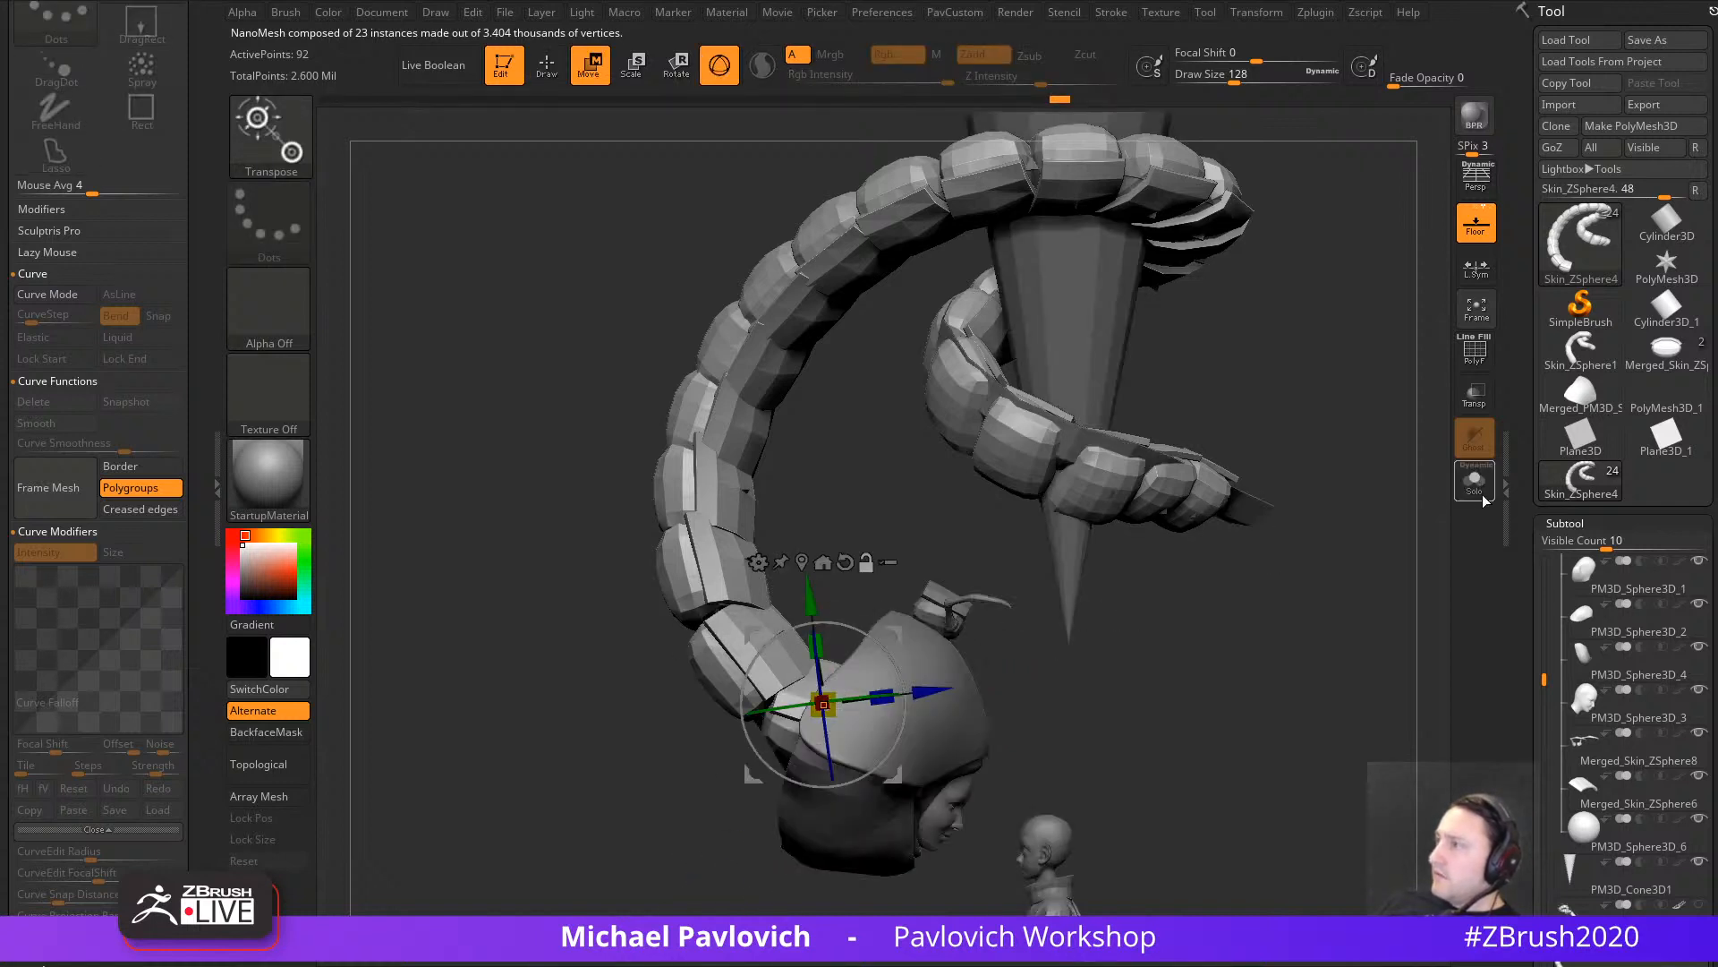
alt+drag(1256, 624, 1281, 568)
click(1475, 485)
drag(1536, 545, 1505, 390)
scroll(1590, 422, down, 10)
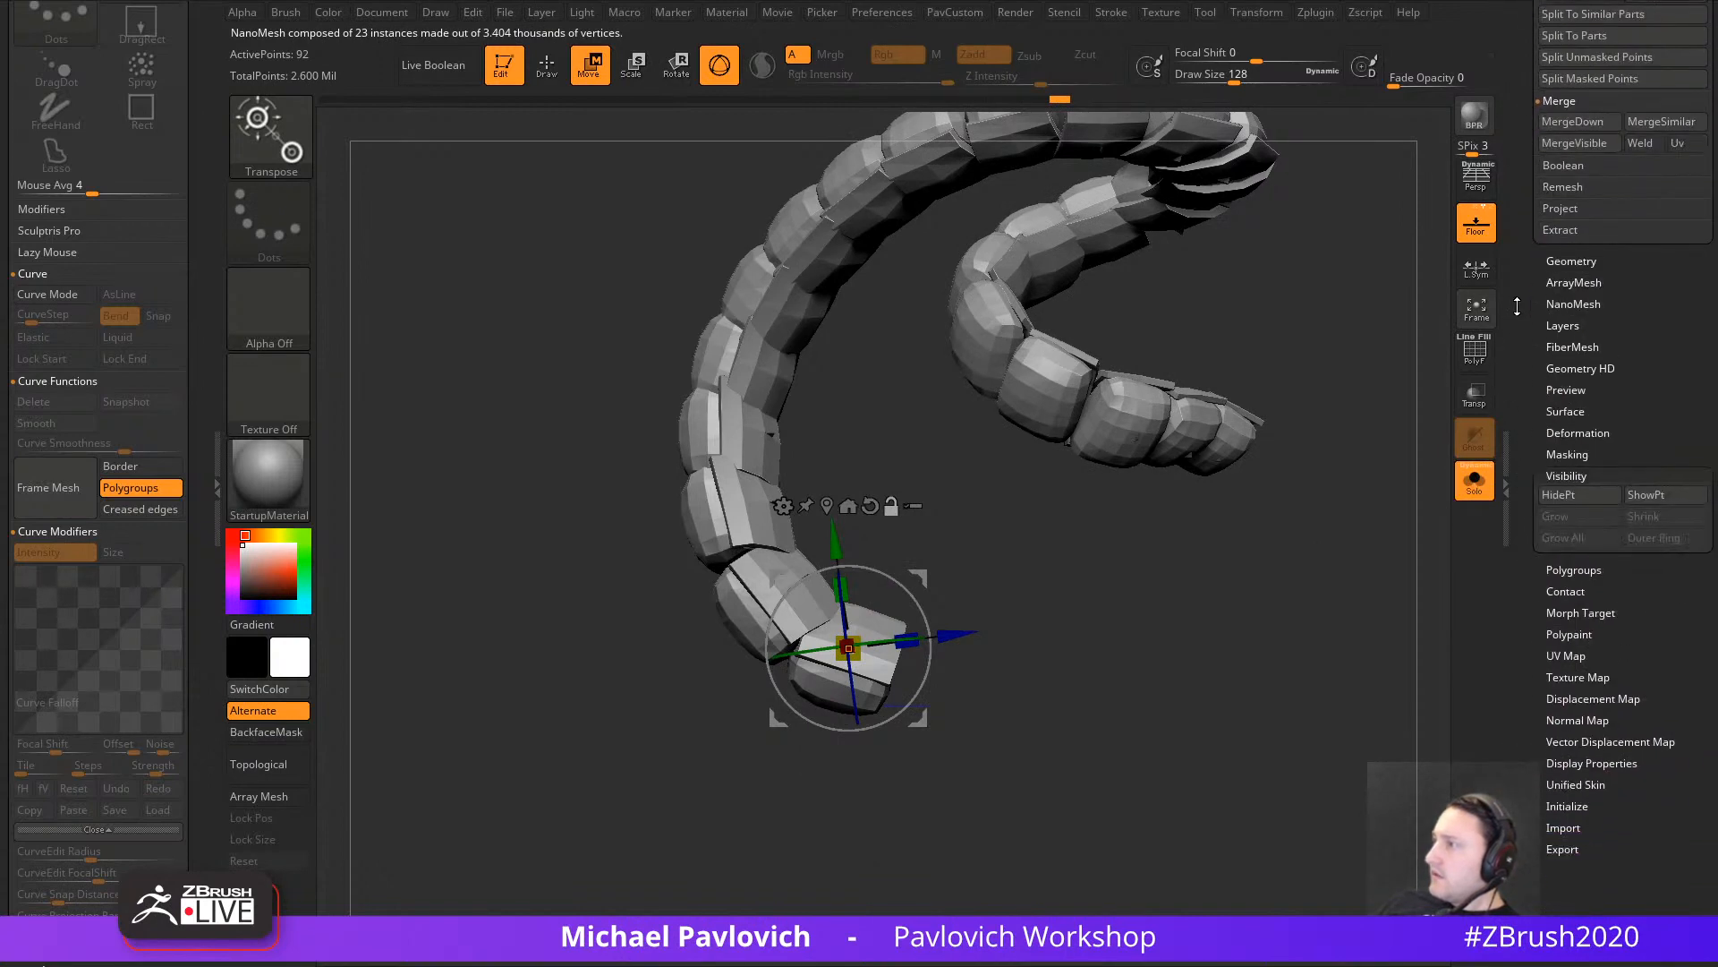
click(1574, 301)
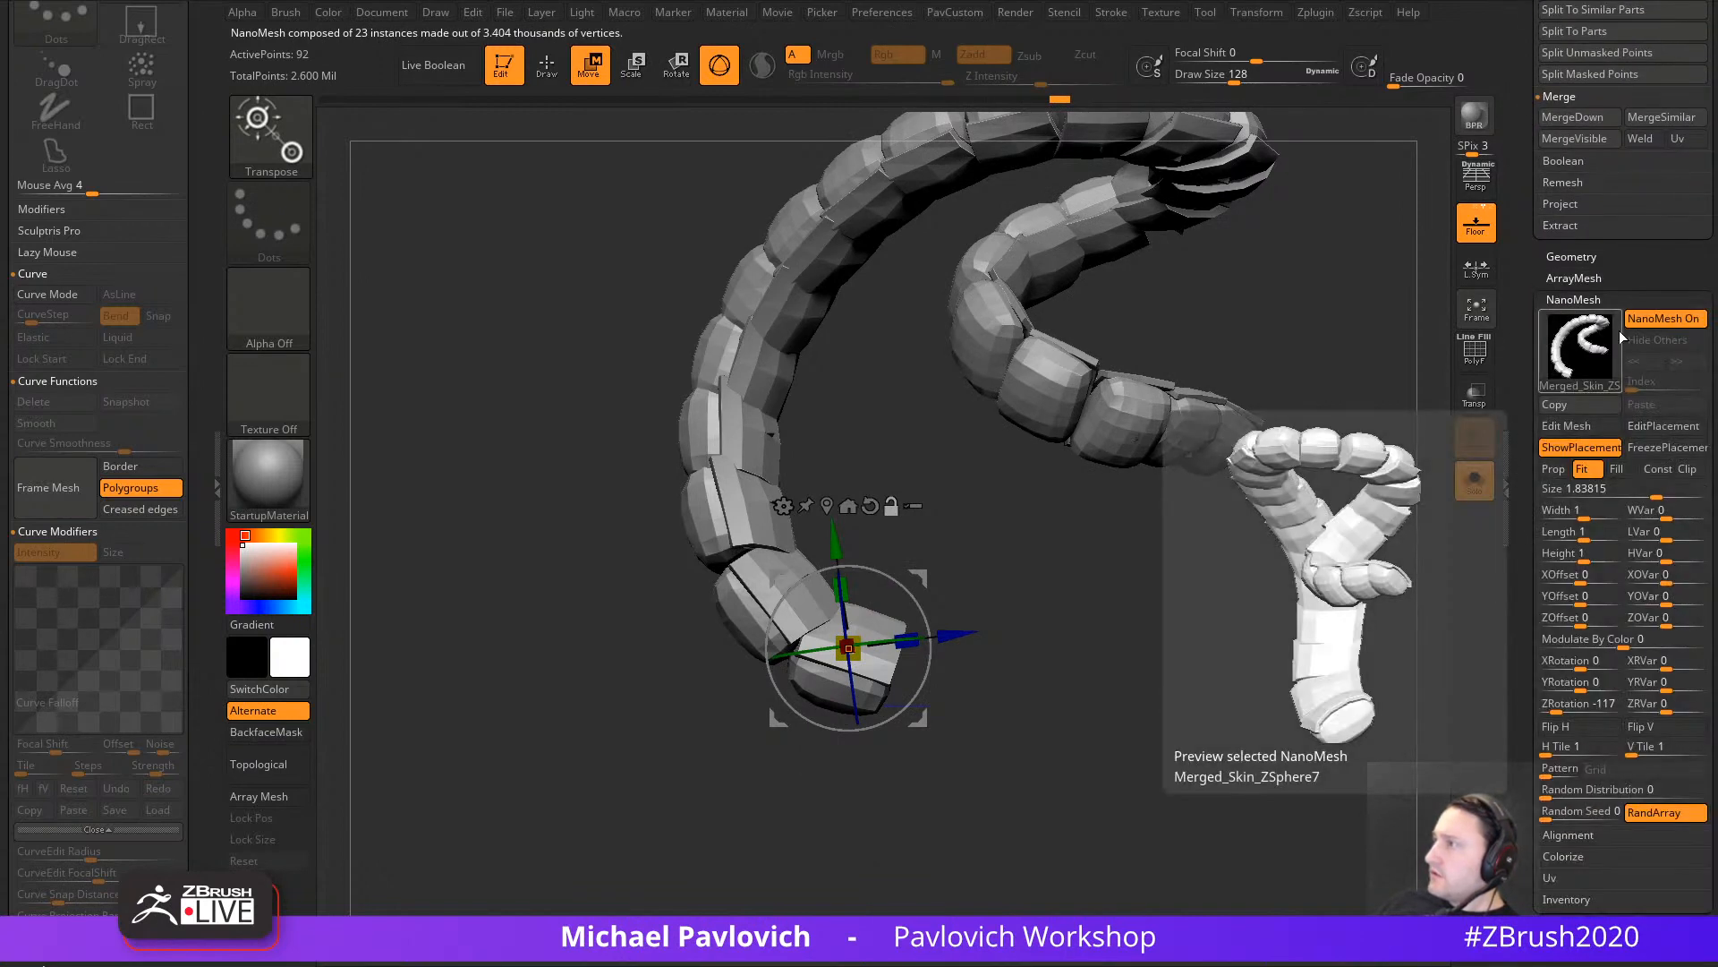
click(1645, 320)
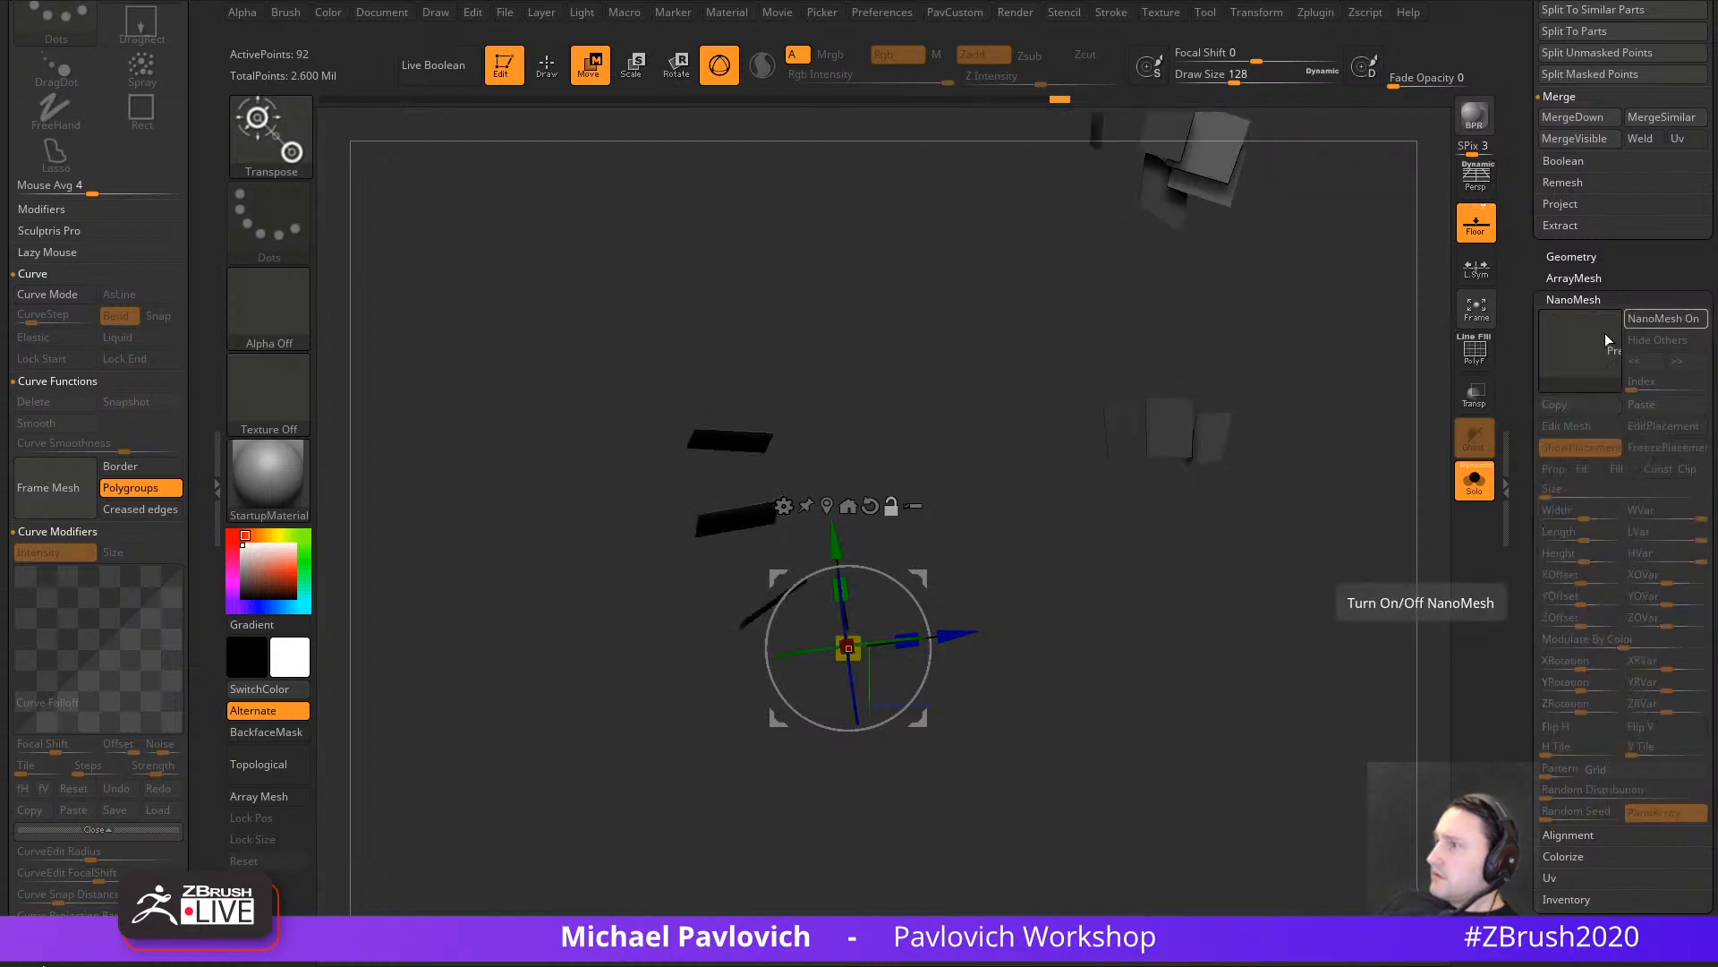
Step: Try to scale the lowest placement plane with the gizmo and clear the mask
drag(1200, 635, 1180, 641)
drag(851, 647, 865, 641)
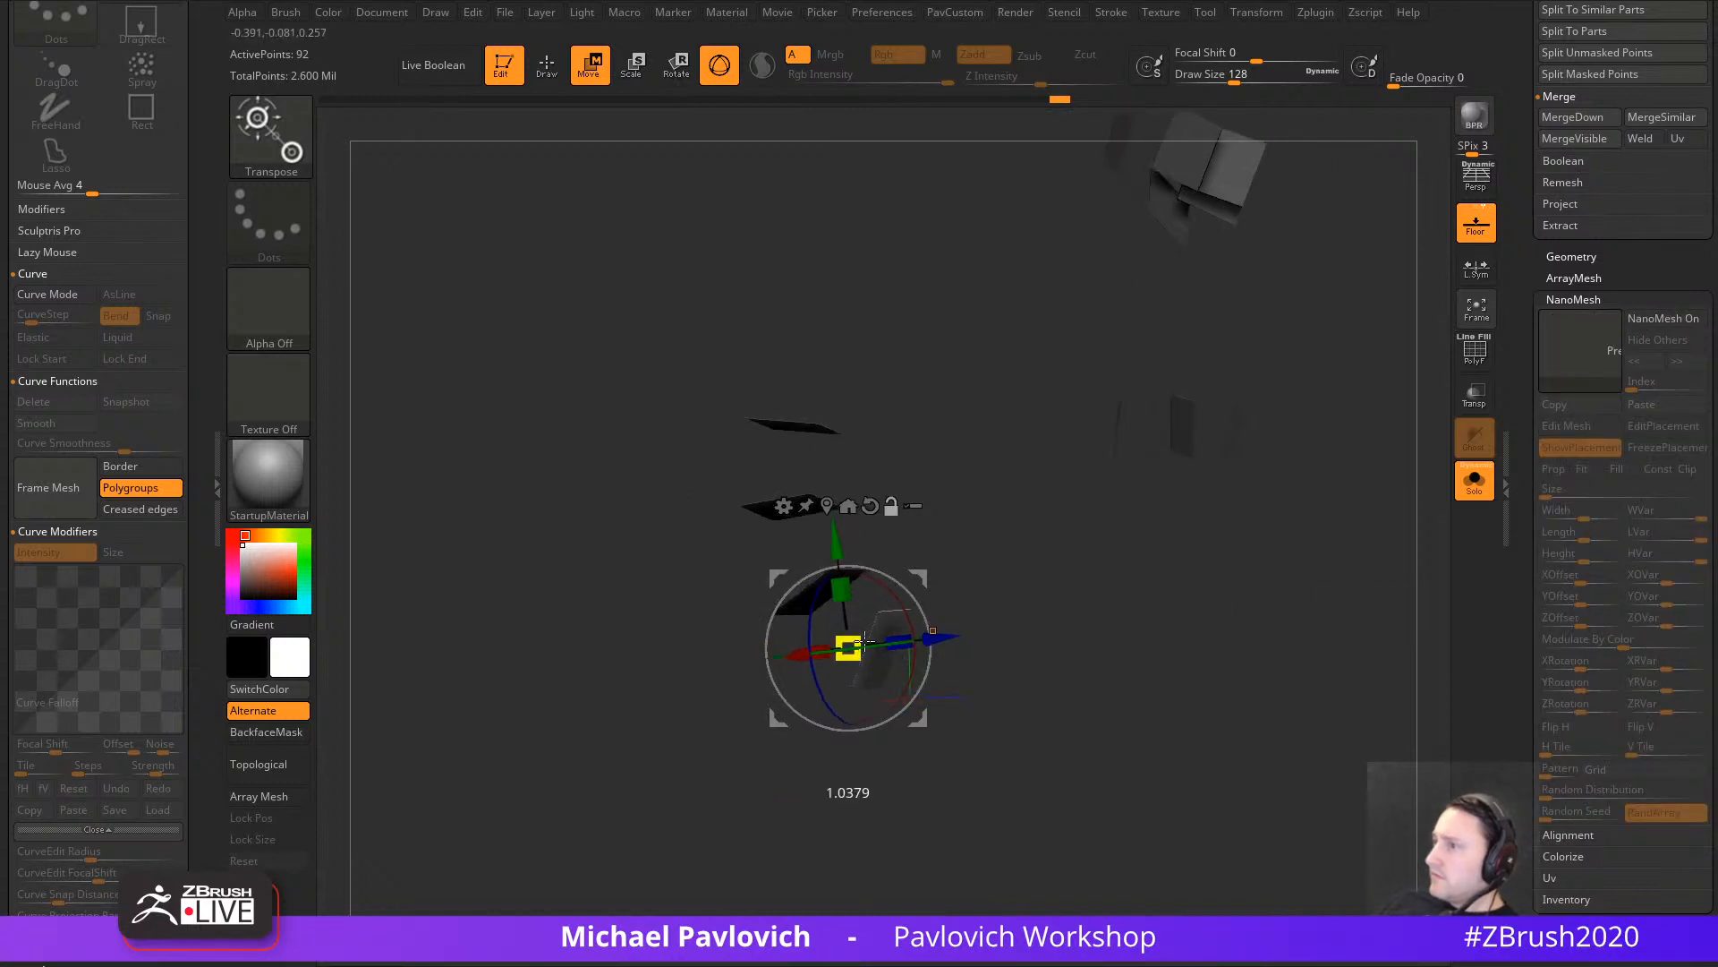
mouse_move(1020, 601)
mouse_down()
mouse_move(1054, 586)
mouse_move(1136, 656)
mouse_move(1086, 663)
mouse_up()
key(q)
key(w)
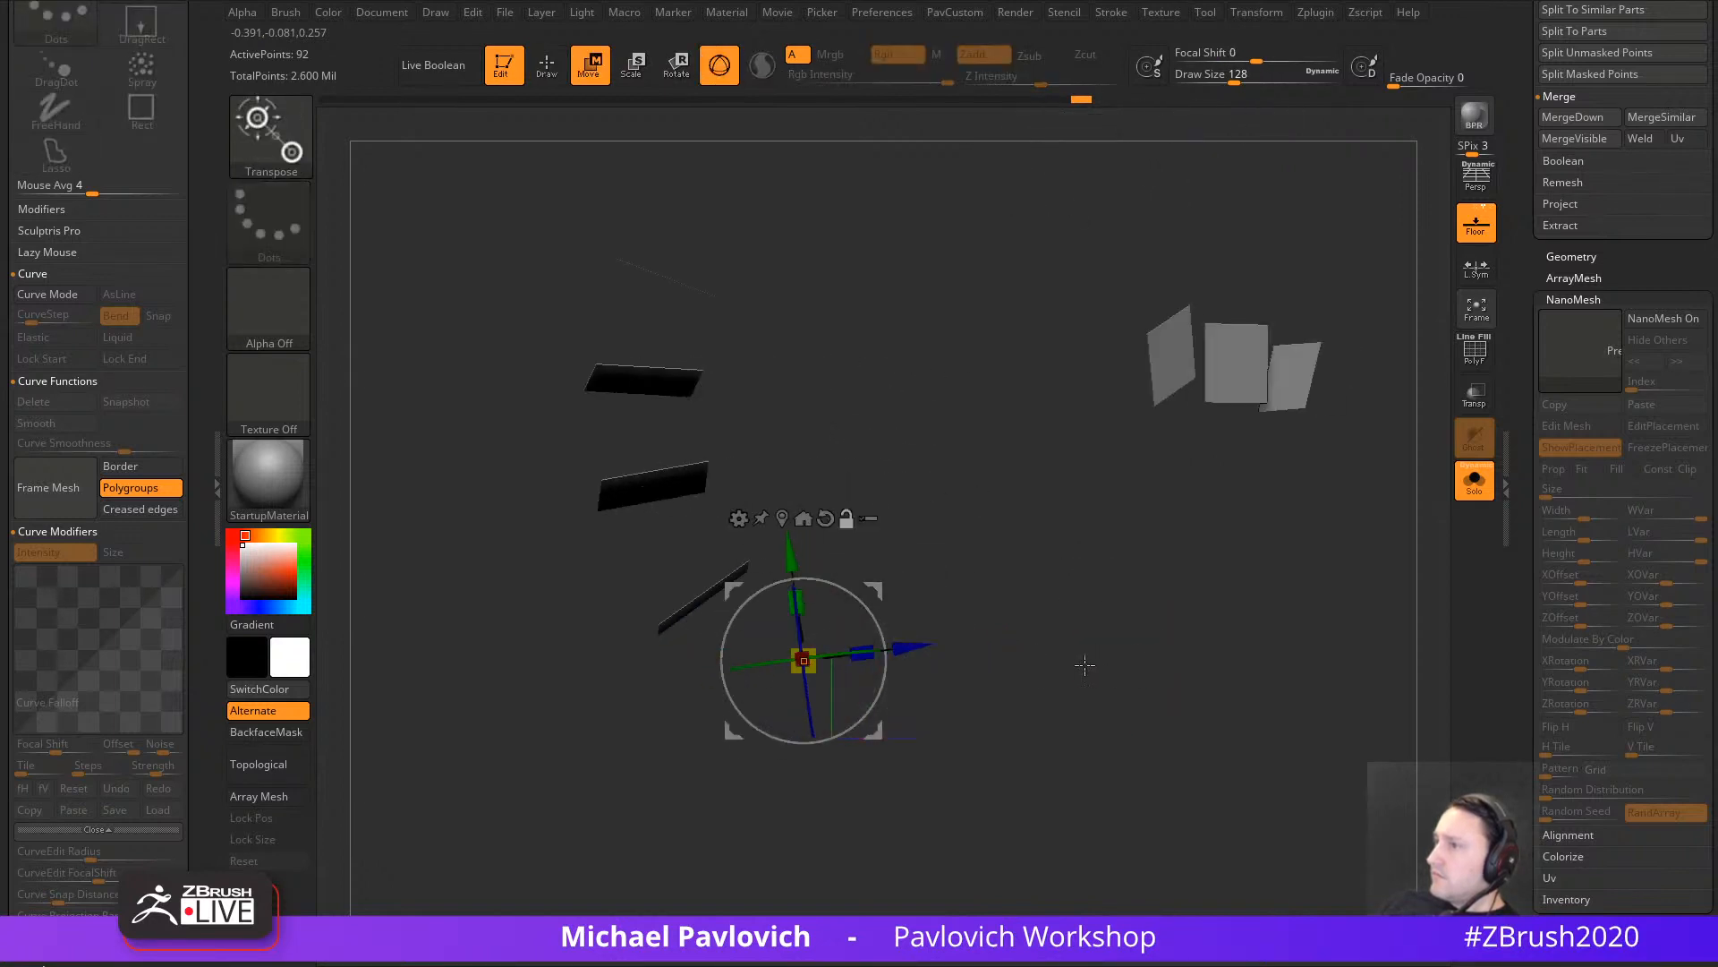
mouse_move(931, 789)
ctrl+mouse_down()
mouse_move(979, 593)
mouse_move(809, 794)
ctrl+mouse_up()
ctrl+click(807, 794)
Step: Send the gizmo to the center of the unmasked mesh and check its alignment with the lowest placement plane
click(782, 519)
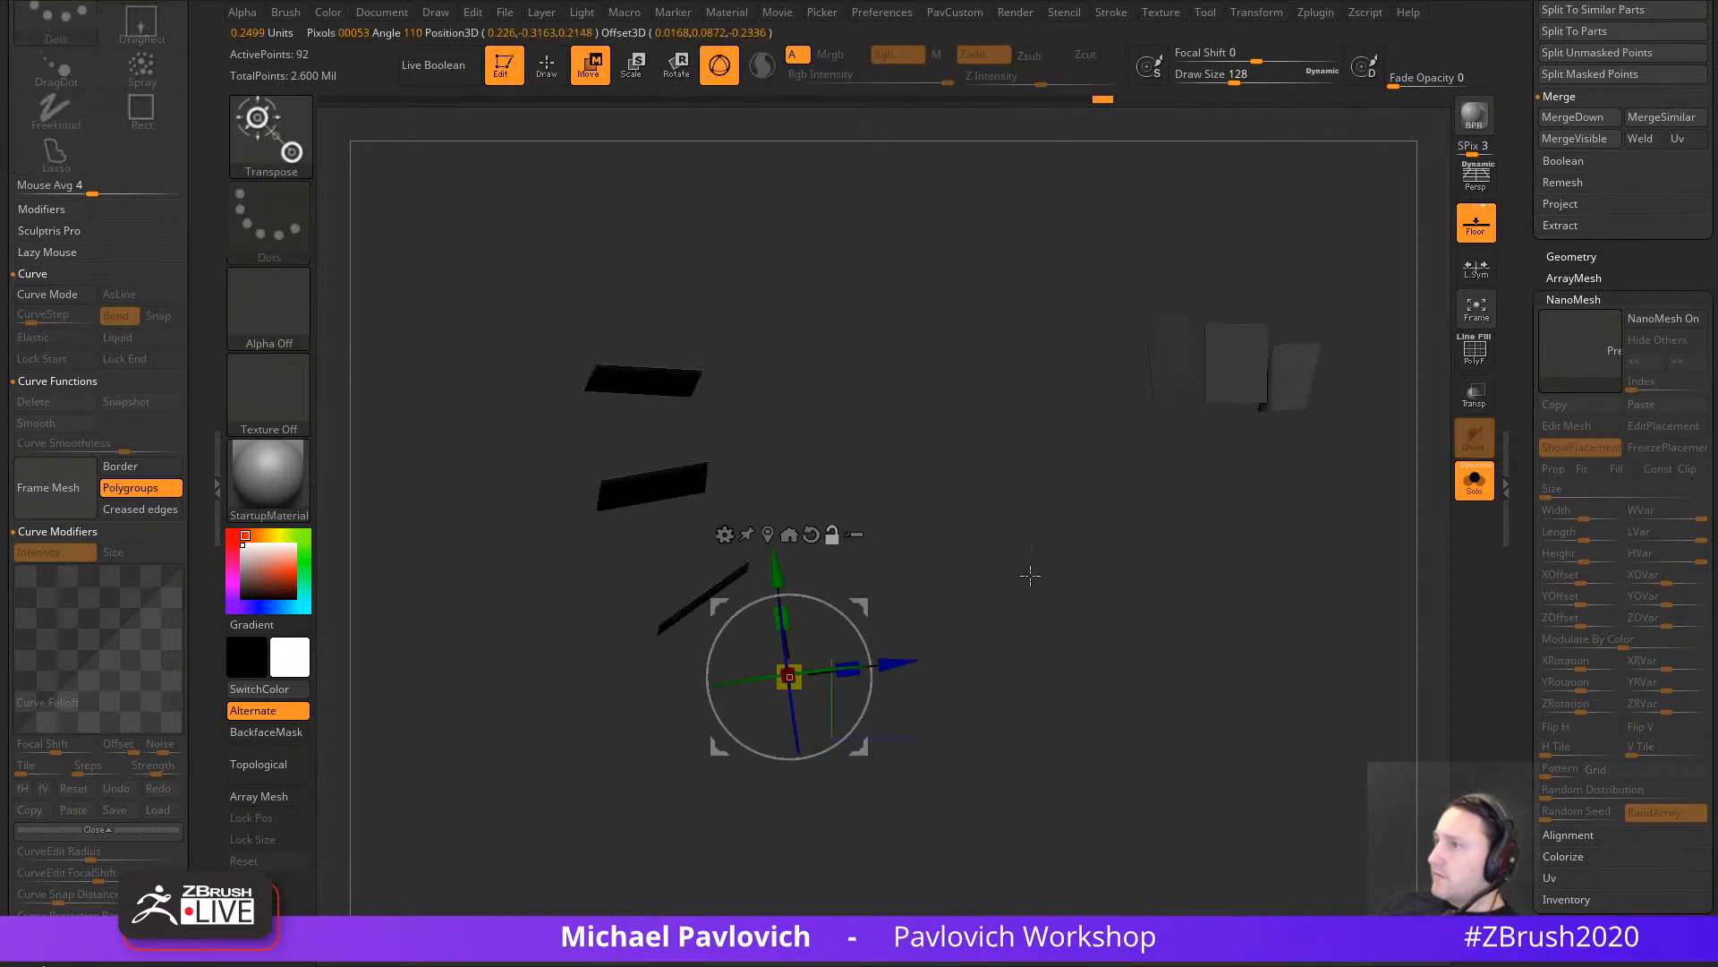
drag(1027, 575, 888, 620)
click(702, 676)
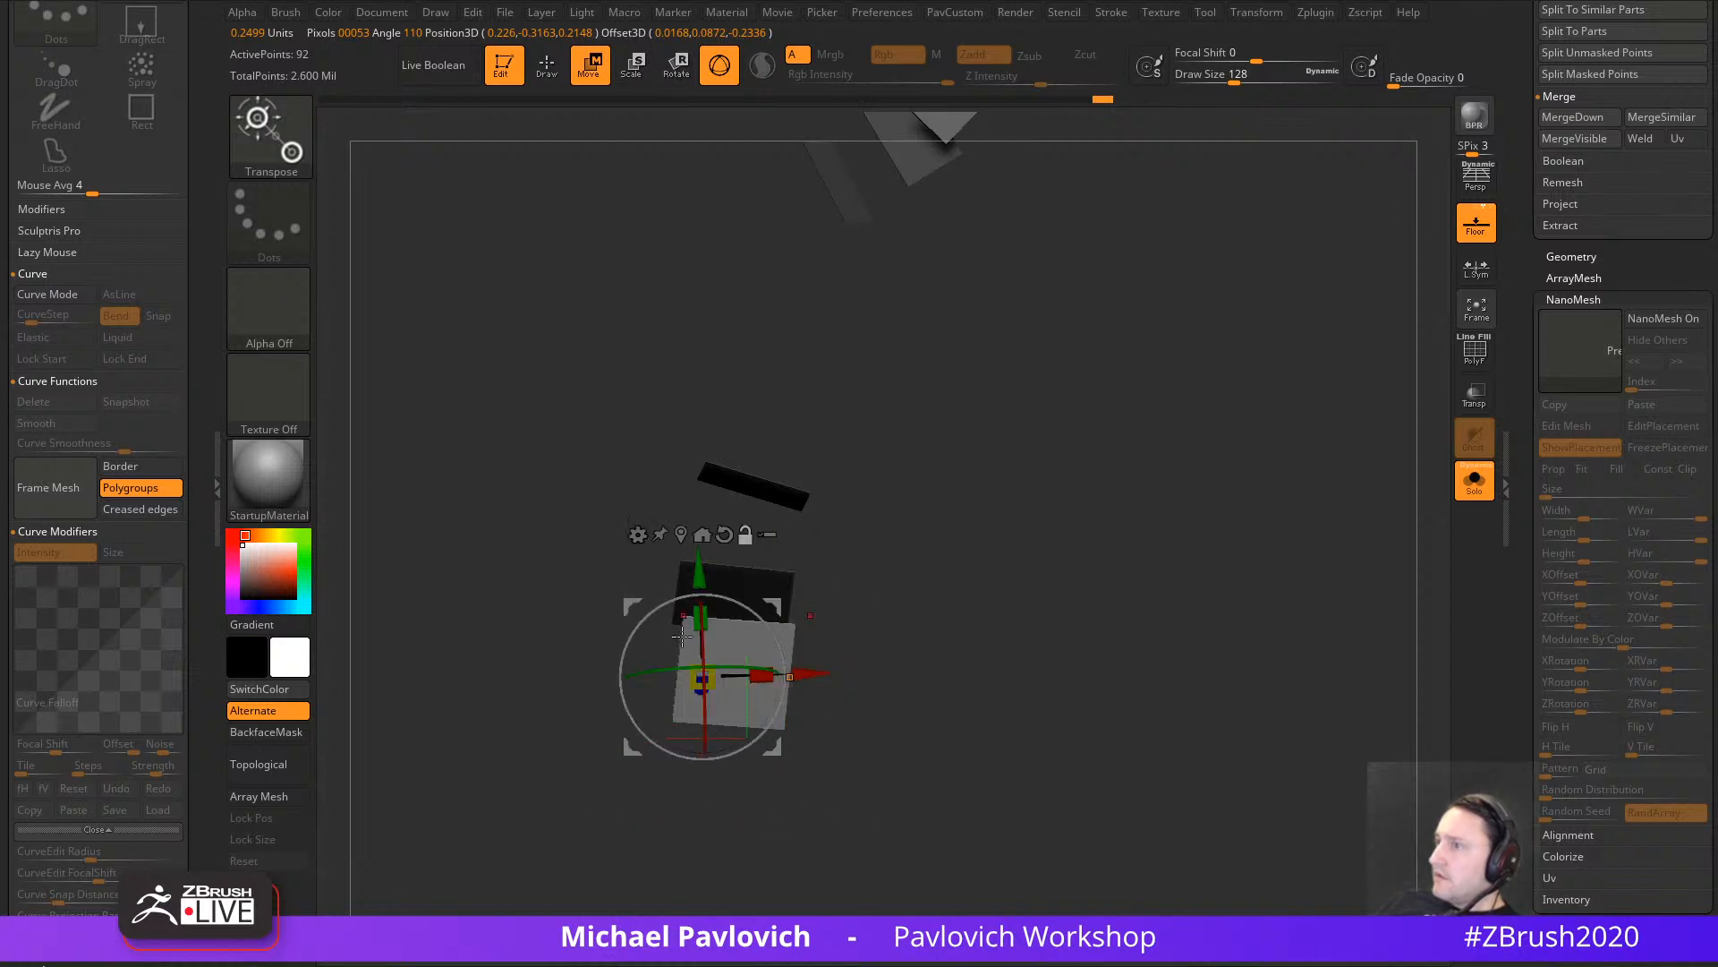
drag(1029, 548, 910, 541)
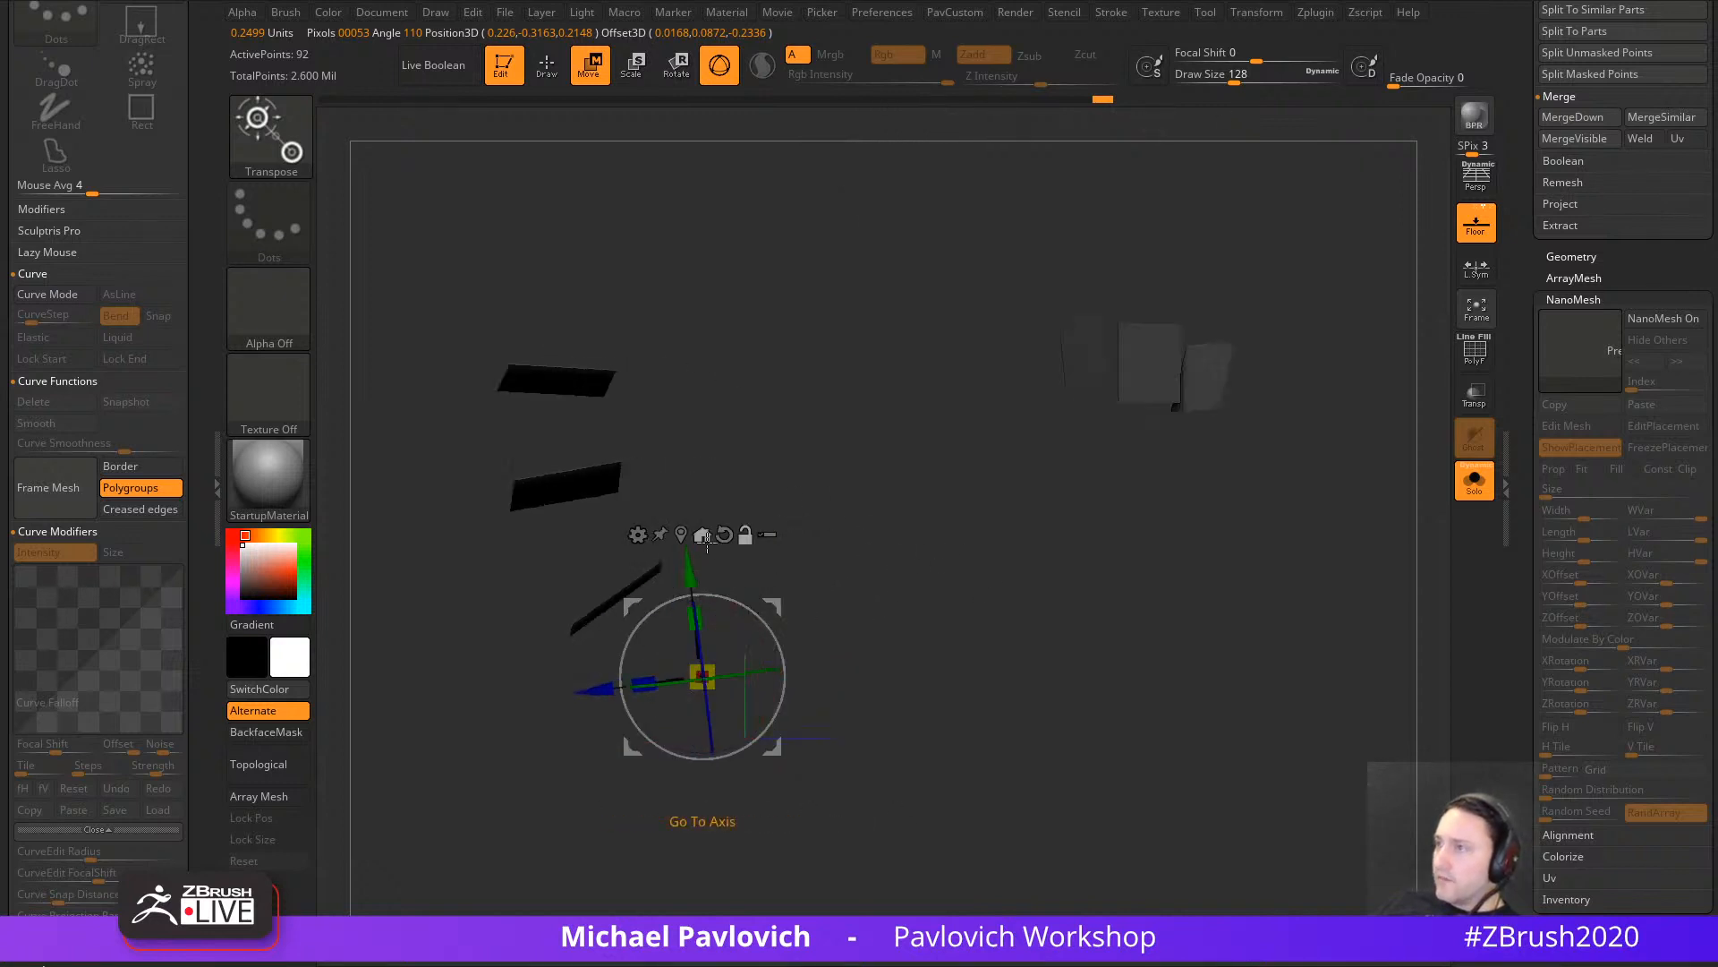
click(682, 536)
drag(983, 584, 879, 714)
drag(1005, 660, 1083, 655)
Step: Bring the Brush palette's brush list into view and switch to the Move brush
key(q)
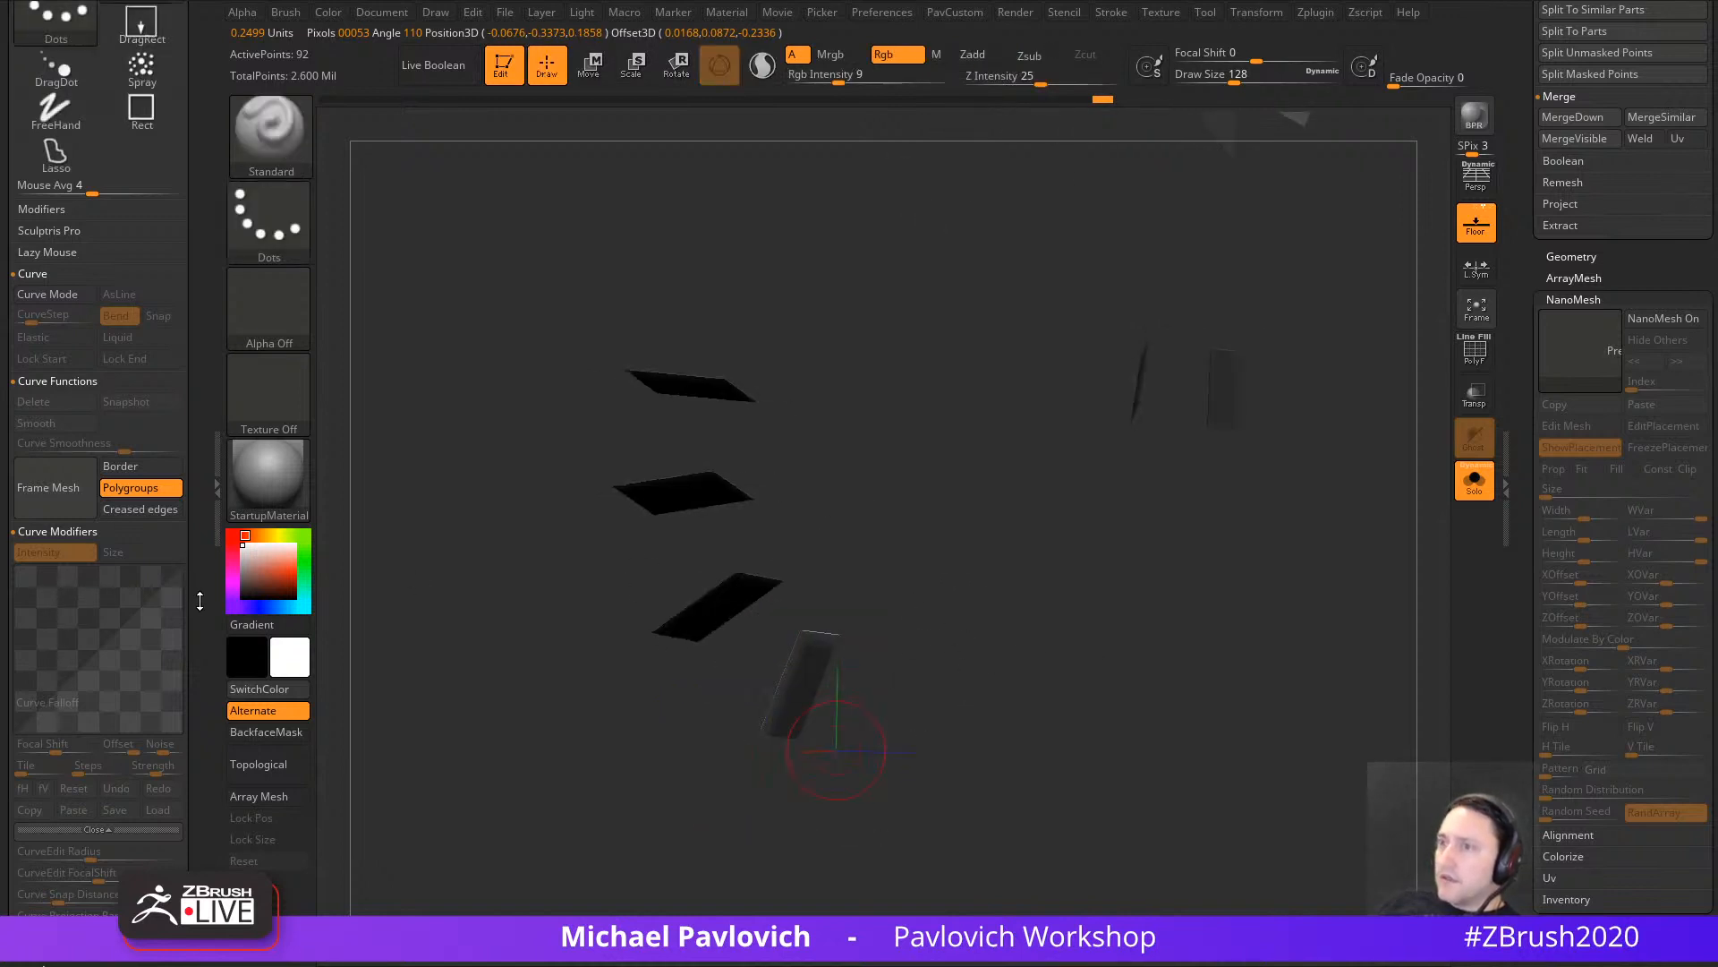
drag(200, 600, 188, 393)
drag(971, 573, 940, 546)
key(b)
key(m)
key(v)
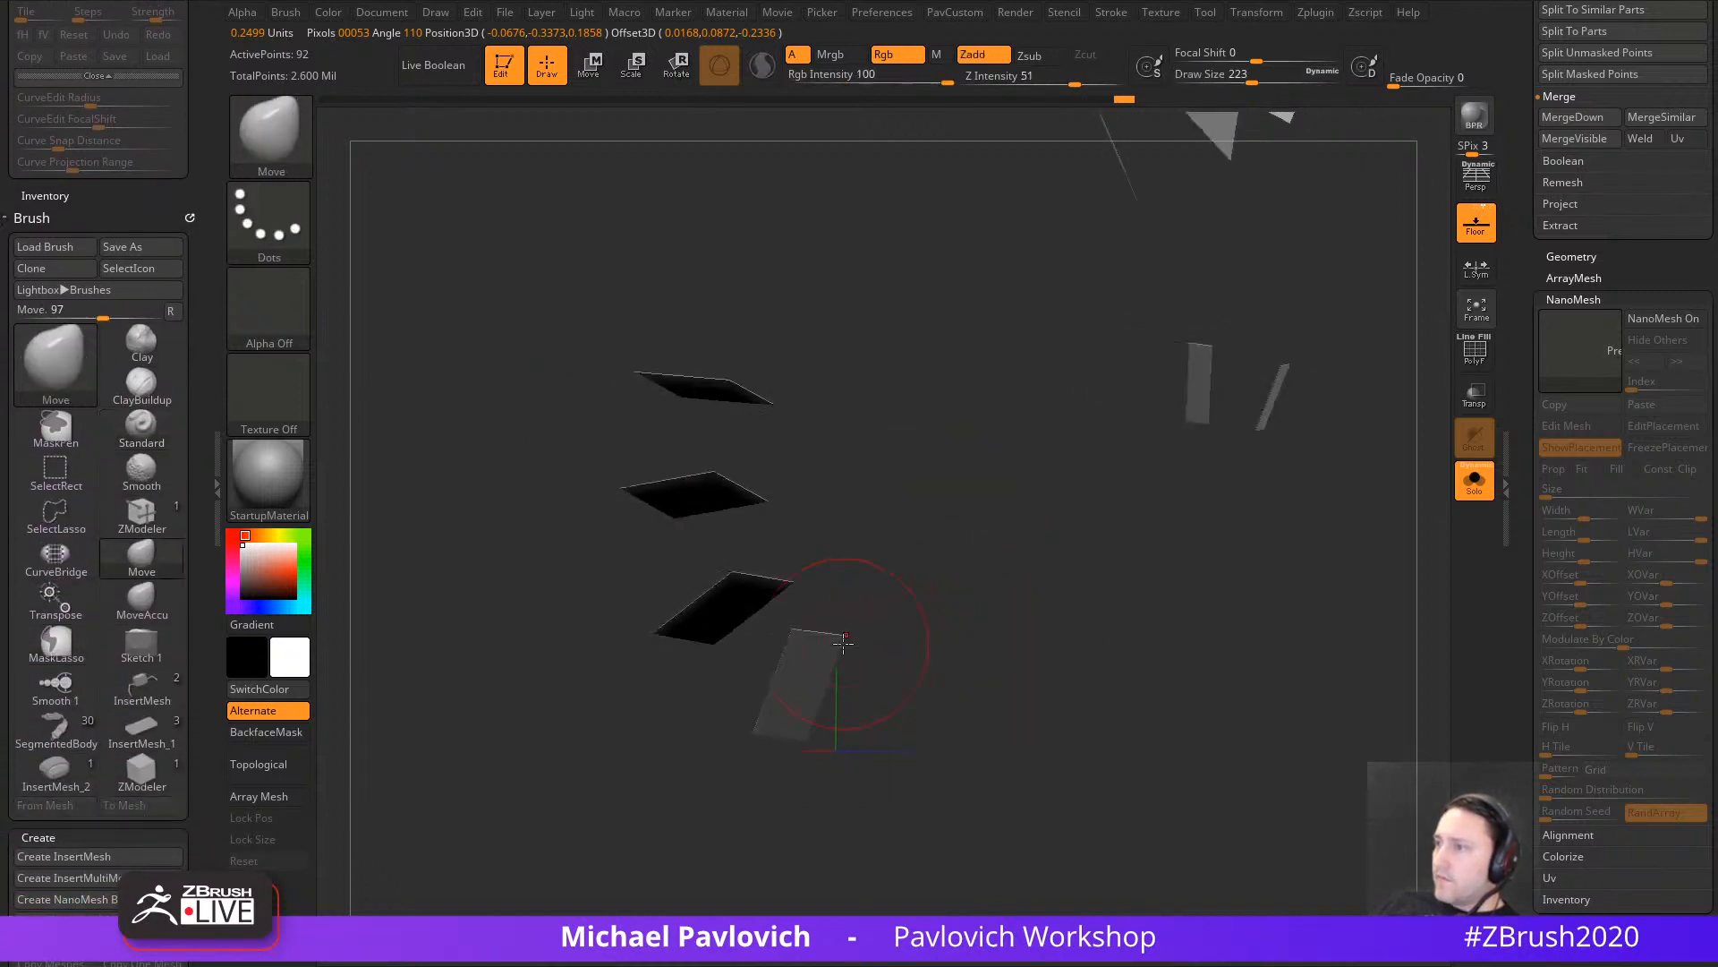
Step: Return to the gizmo on the lowest placement plane, reset the masking, and try scaling the plane again
key(w)
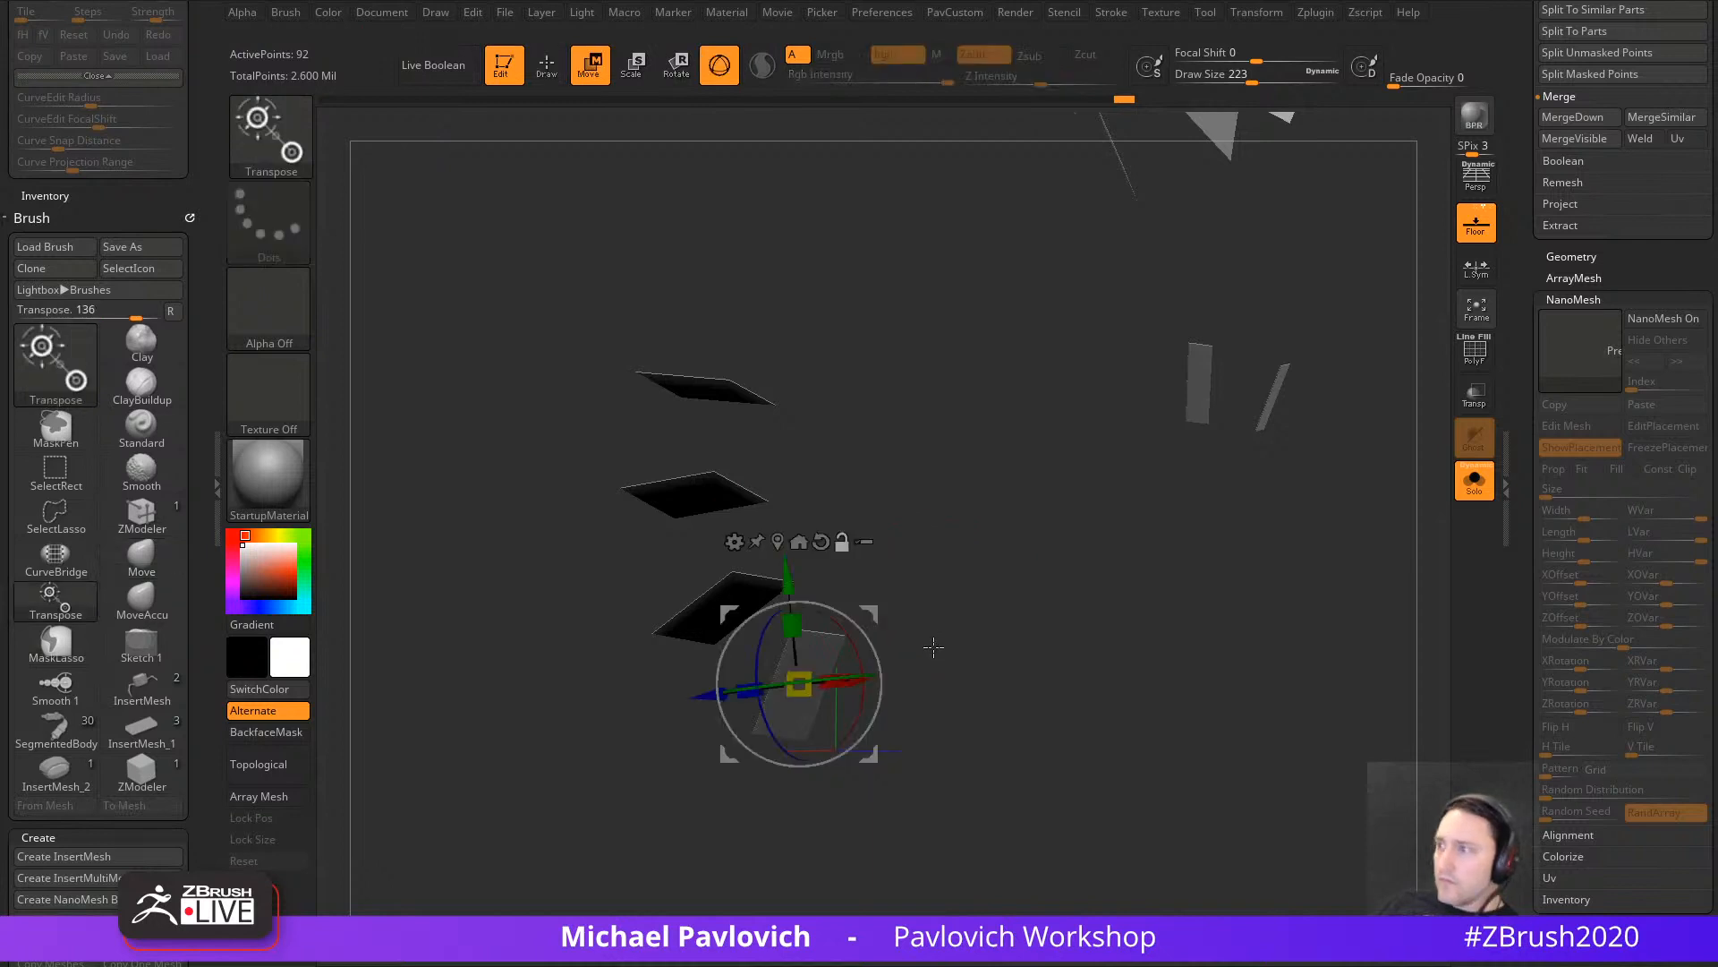
mouse_move(933, 645)
mouse_down()
mouse_move(920, 733)
mouse_move(816, 556)
mouse_move(744, 756)
mouse_up()
ctrl+click(743, 763)
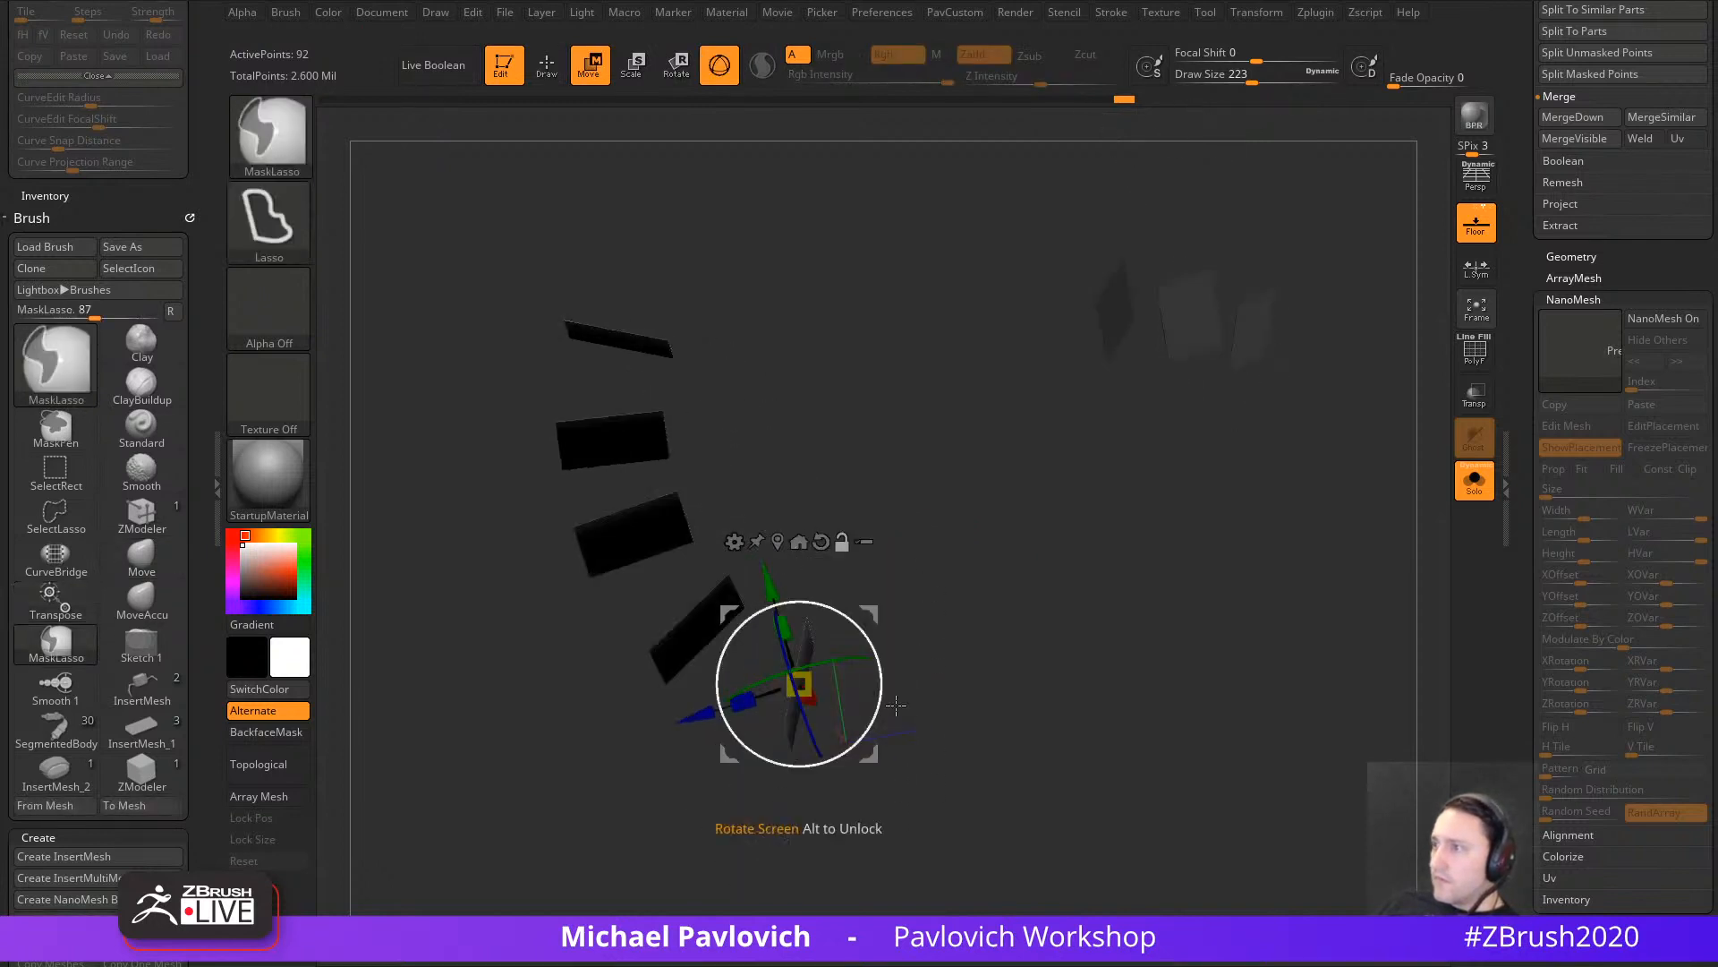
right_drag(738, 738, 822, 691)
mouse_move(799, 684)
mouse_down()
mouse_move(920, 642)
mouse_move(887, 670)
mouse_up()
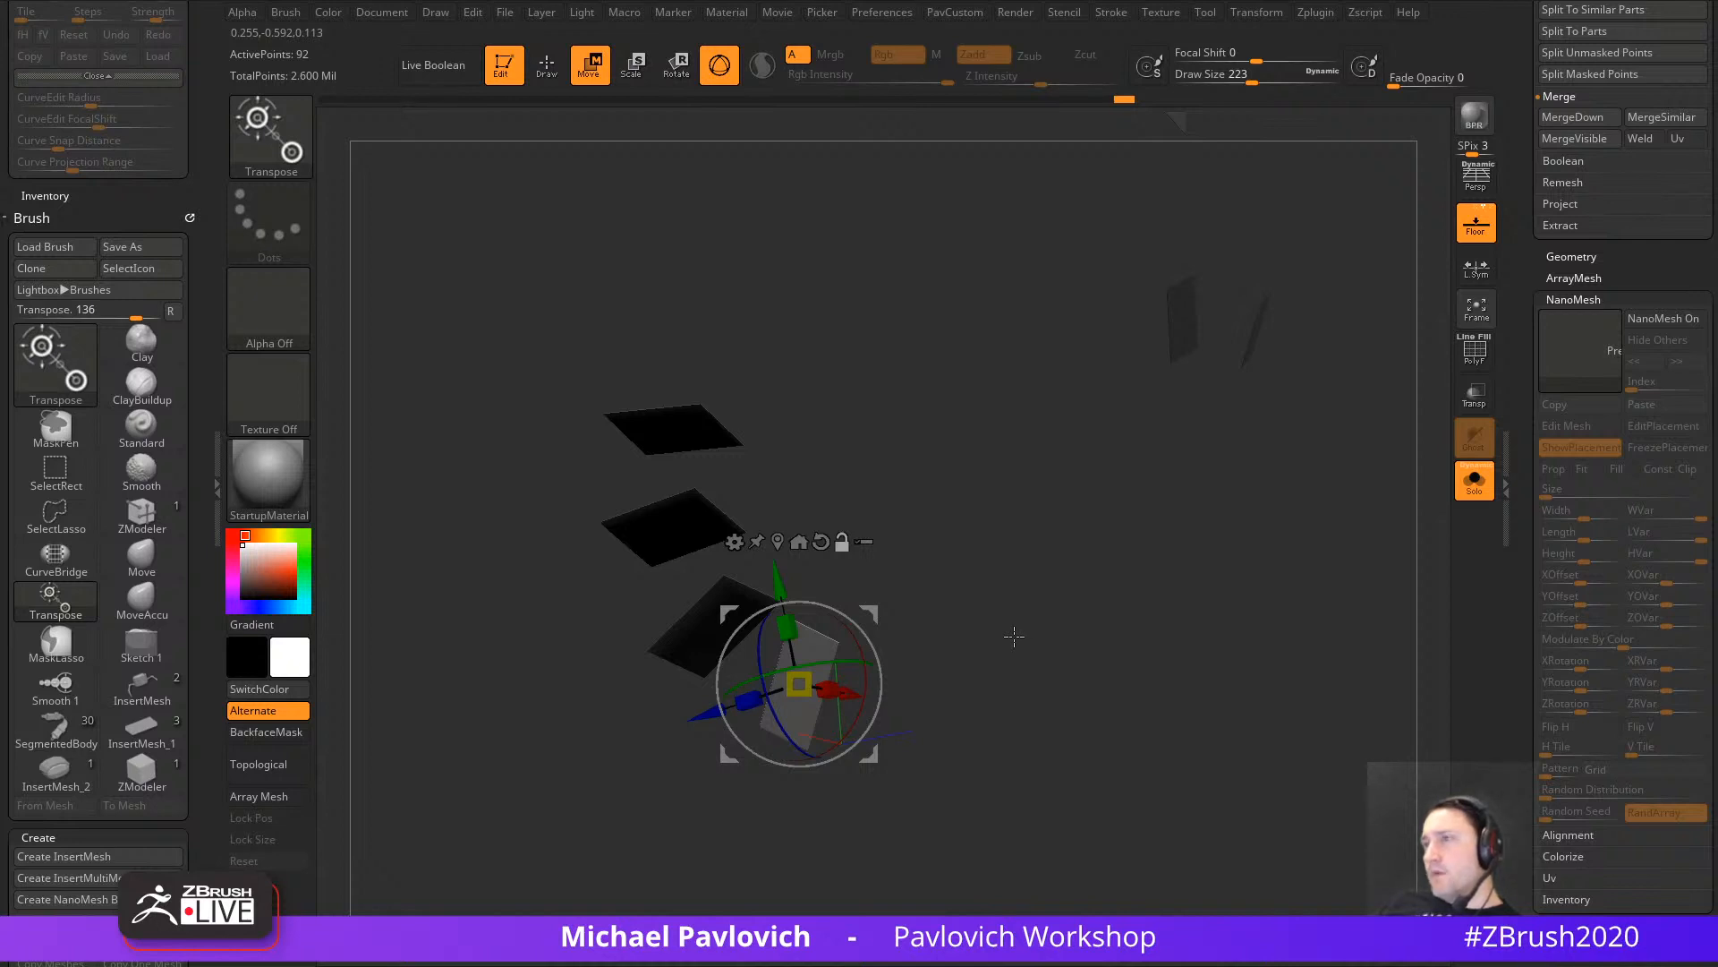
Step: Toggle between the Transpose line and the gizmo, and retry uniform scaling on the lowest placement plane
click(725, 84)
drag(872, 700, 836, 687)
click(720, 64)
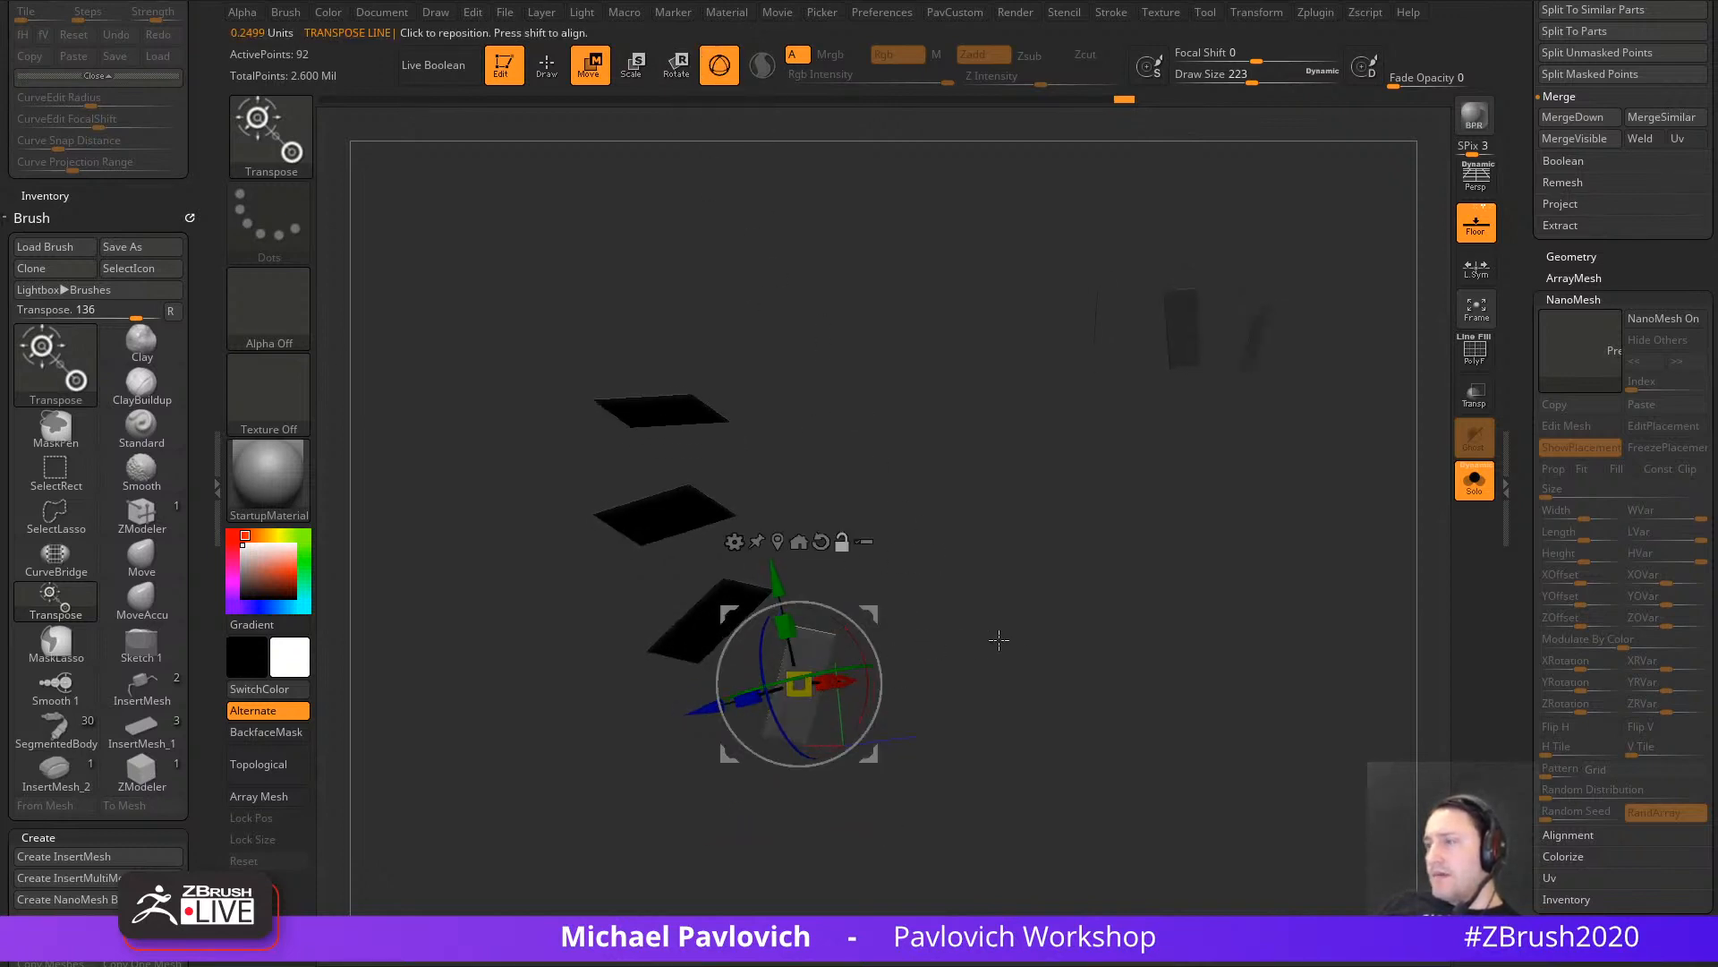
drag(999, 640, 961, 619)
drag(799, 684, 824, 687)
drag(996, 629, 1046, 614)
ctrl+click(1054, 689)
drag(801, 684, 846, 682)
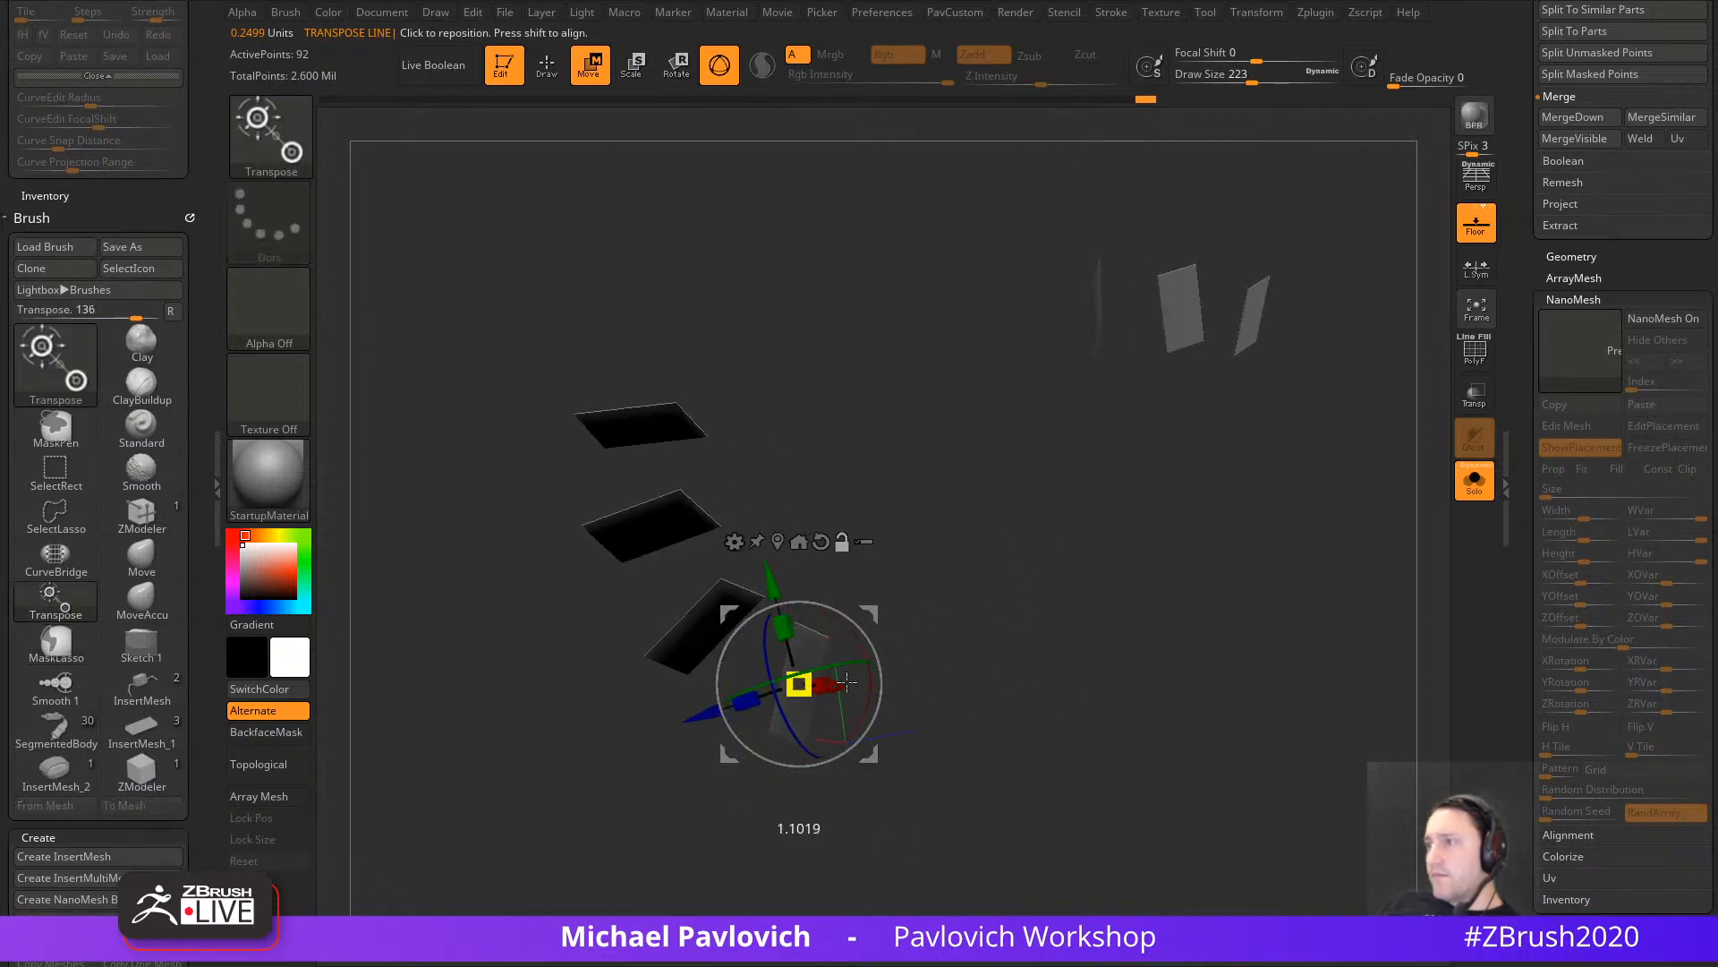
Step: Leave Solo mode and restore the QS_41194.ZPR project from the QuickSave files
click(1475, 481)
drag(1334, 551, 1231, 662)
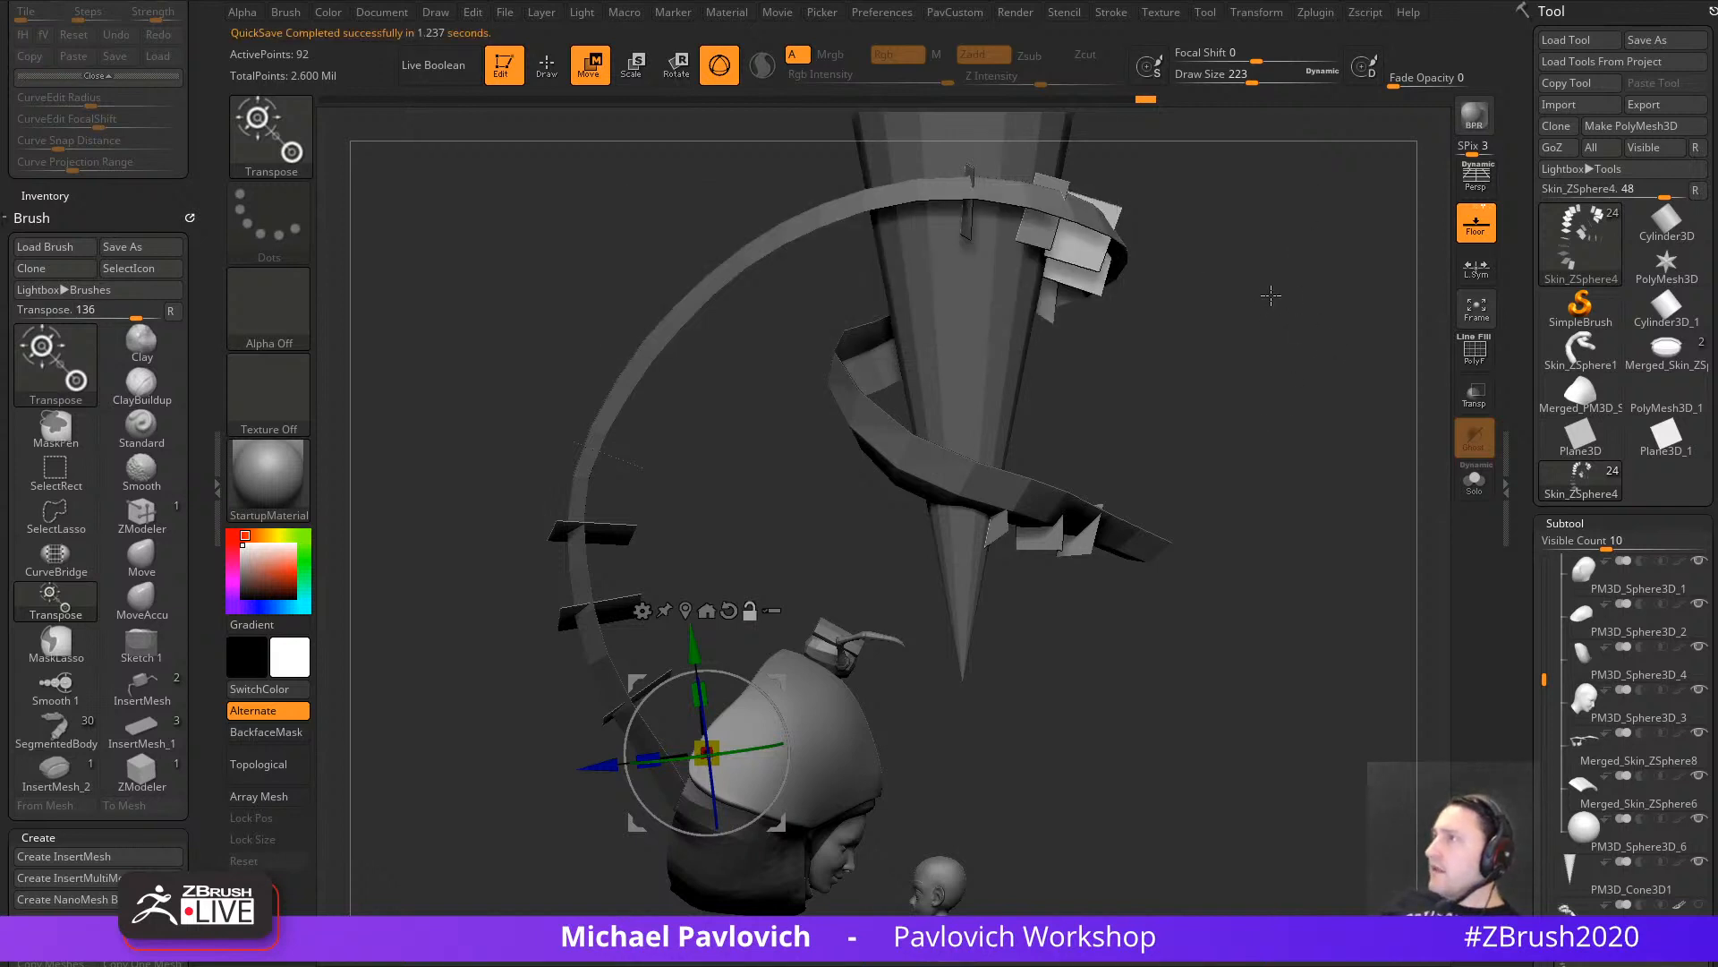
key(comma)
click(1052, 125)
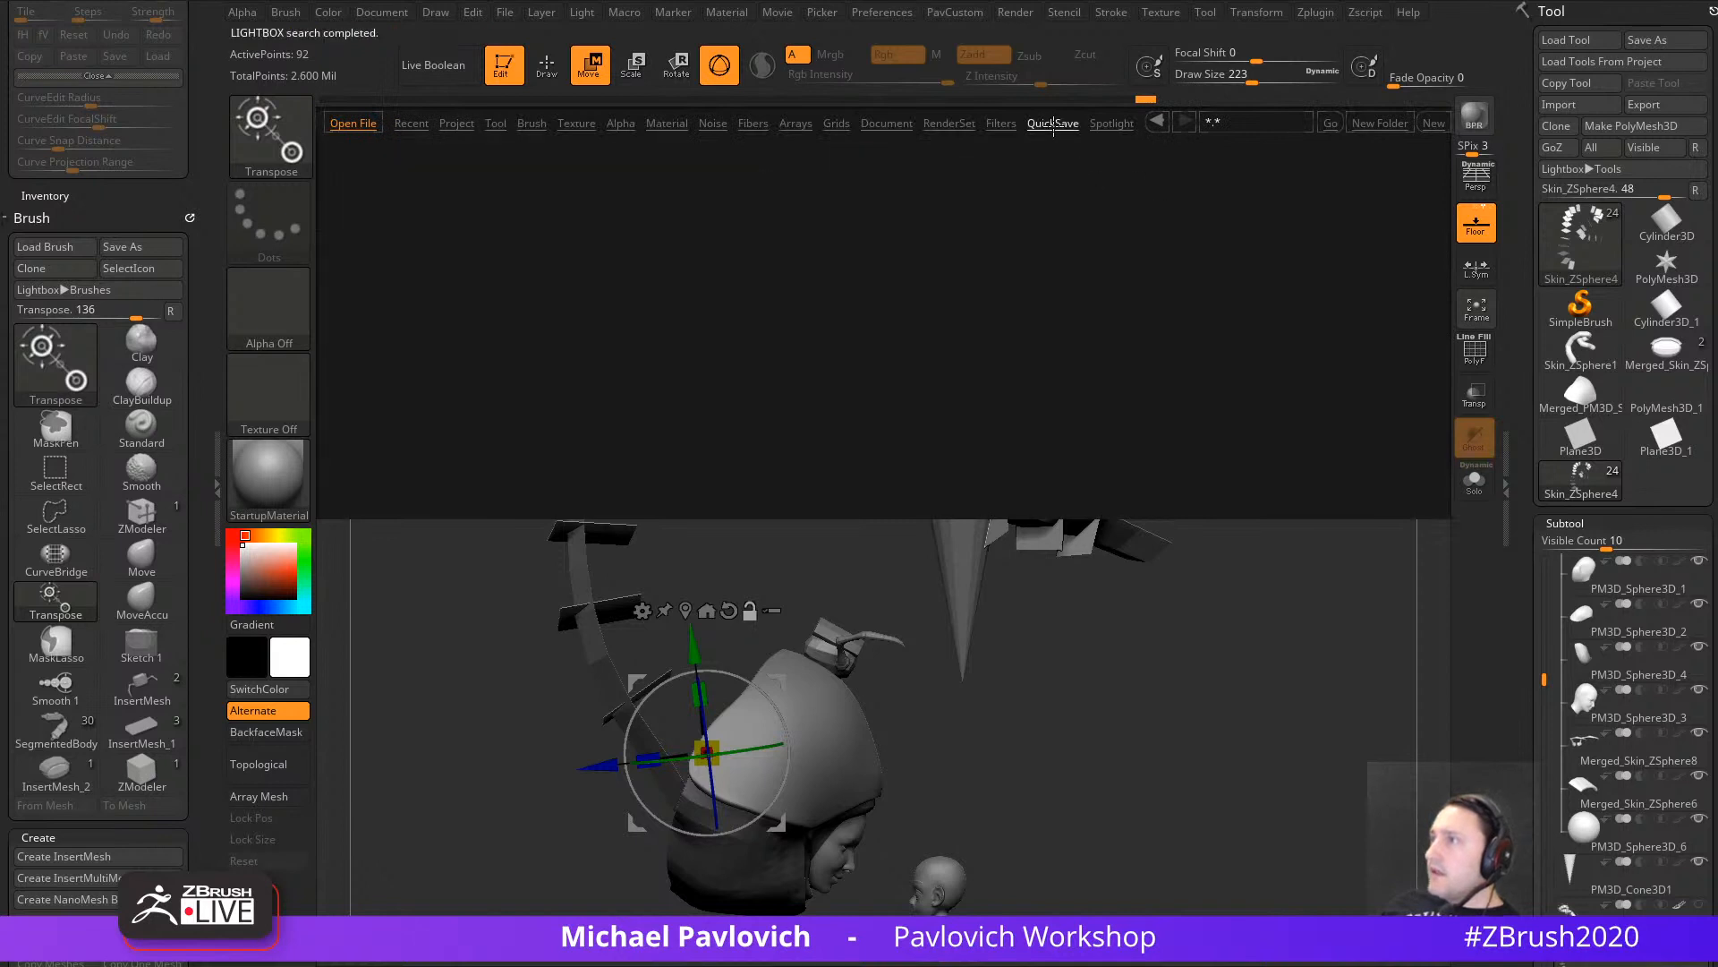
double_click(680, 183)
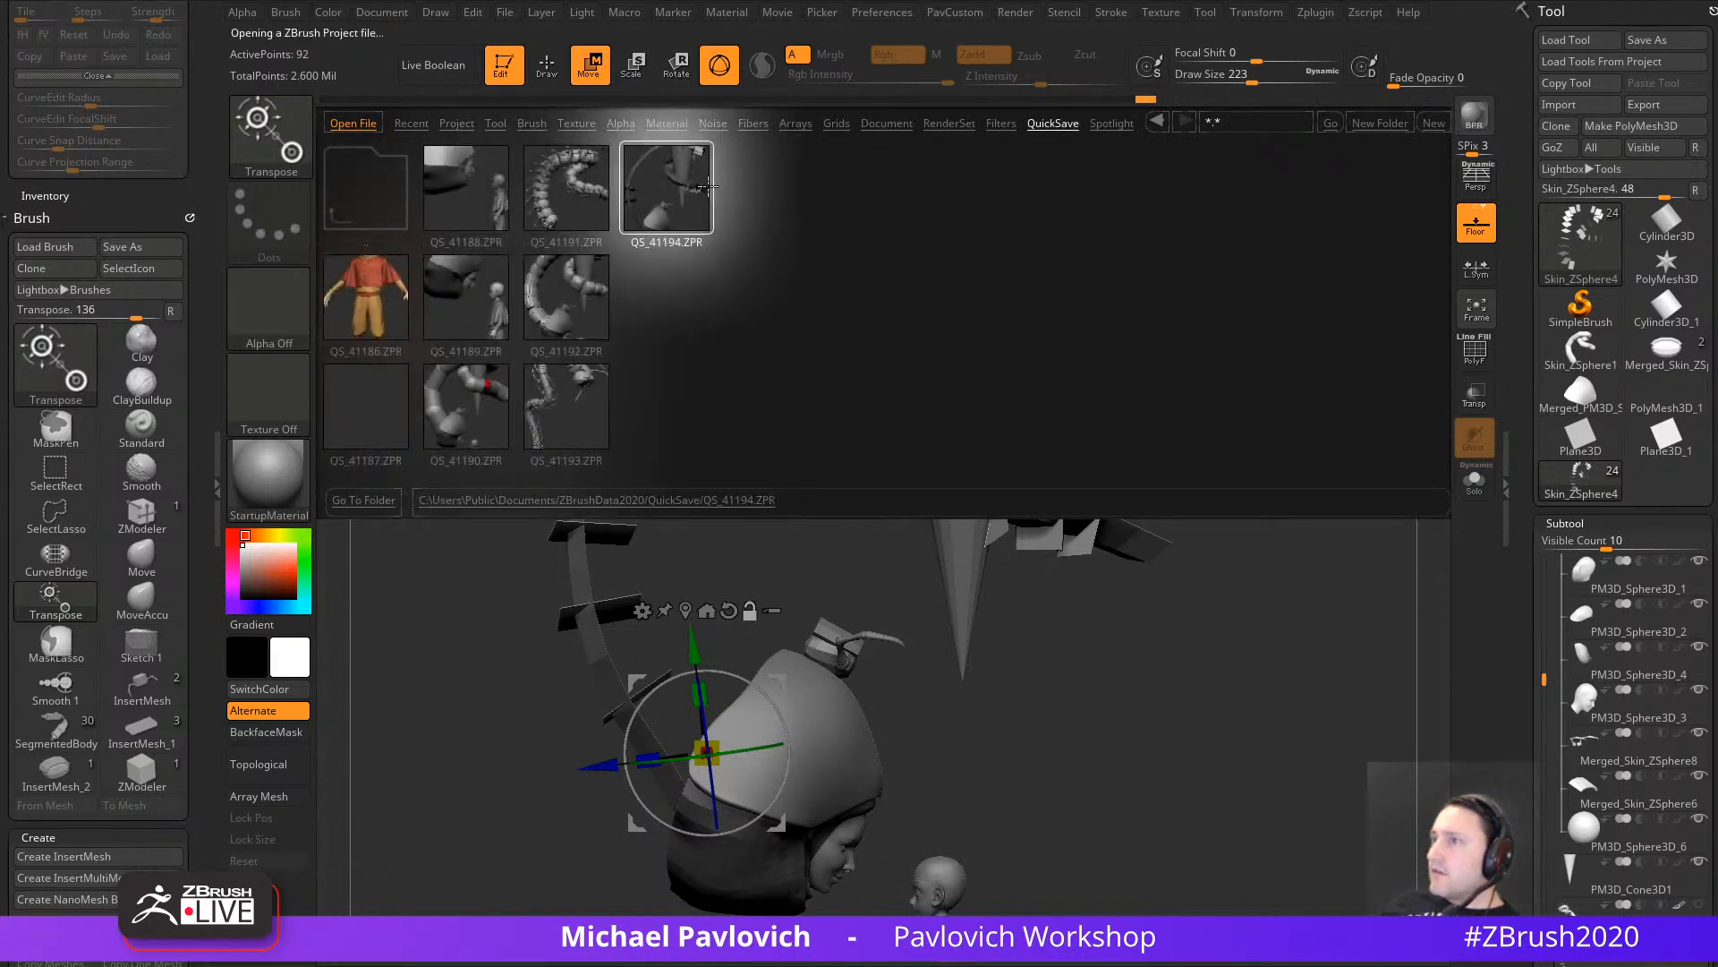
click(835, 453)
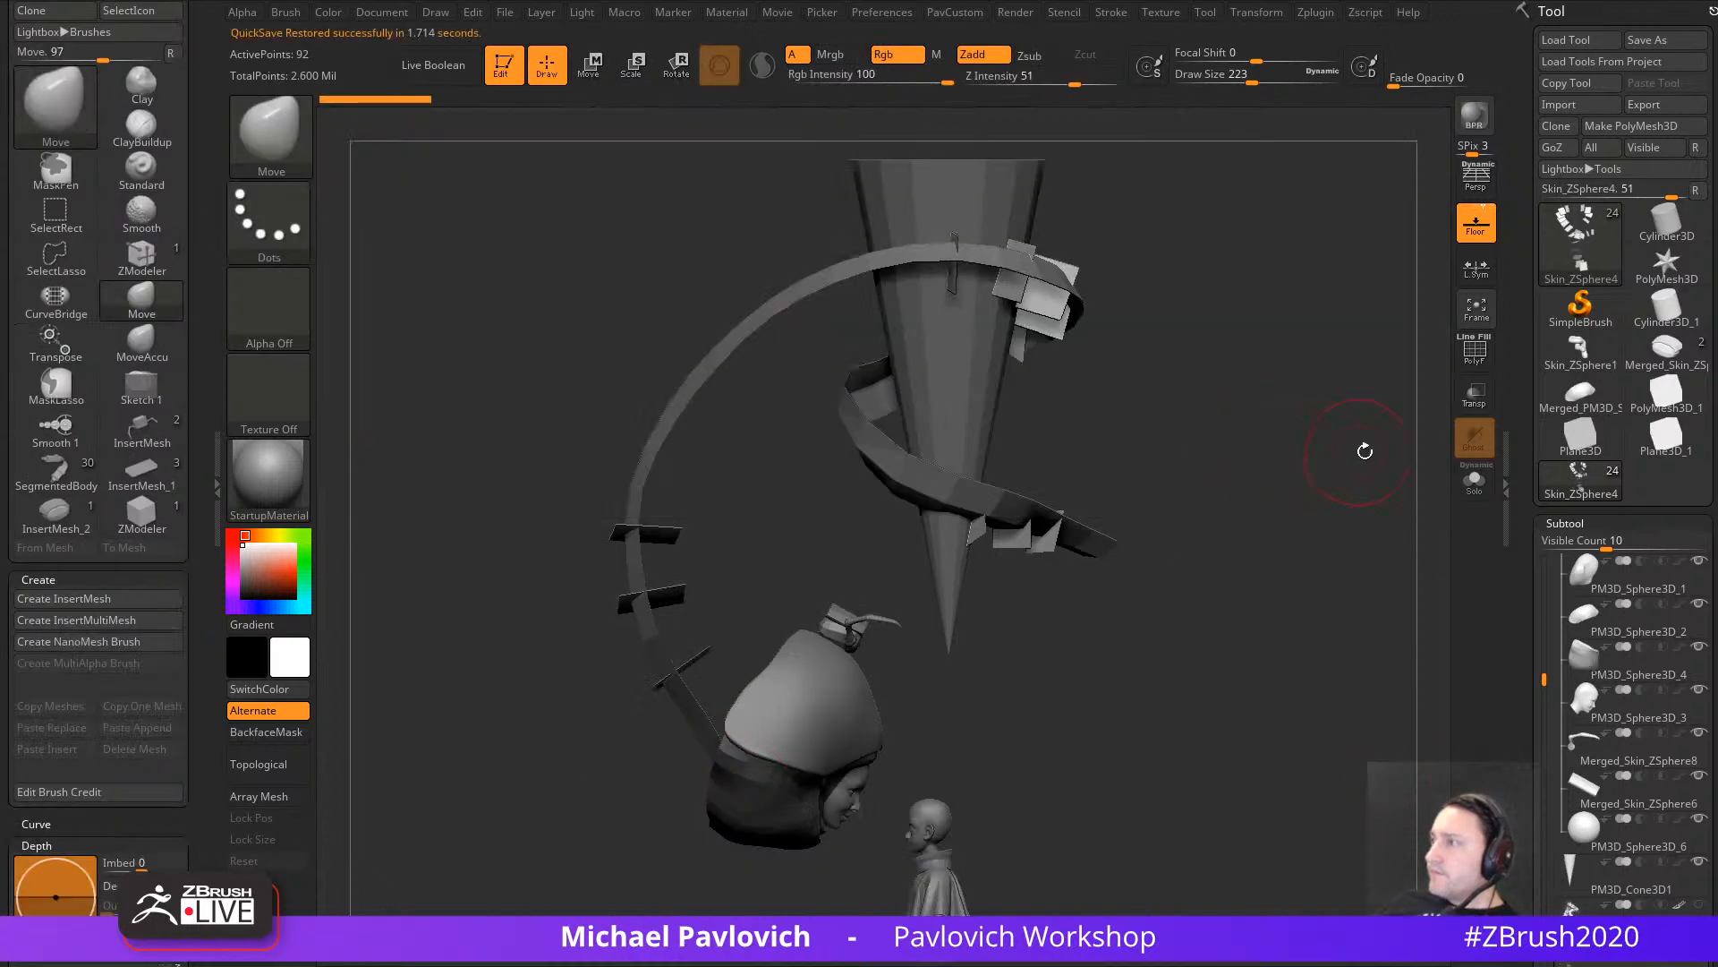
Step: Isolate the placement planes in the restored project and clear their mask
click(1474, 481)
mouse_move(1028, 683)
mouse_down()
mouse_move(943, 687)
mouse_move(837, 740)
mouse_up()
mouse_move(818, 843)
ctrl+mouse_down()
mouse_move(788, 575)
mouse_move(716, 810)
ctrl+mouse_up()
ctrl+click(908, 752)
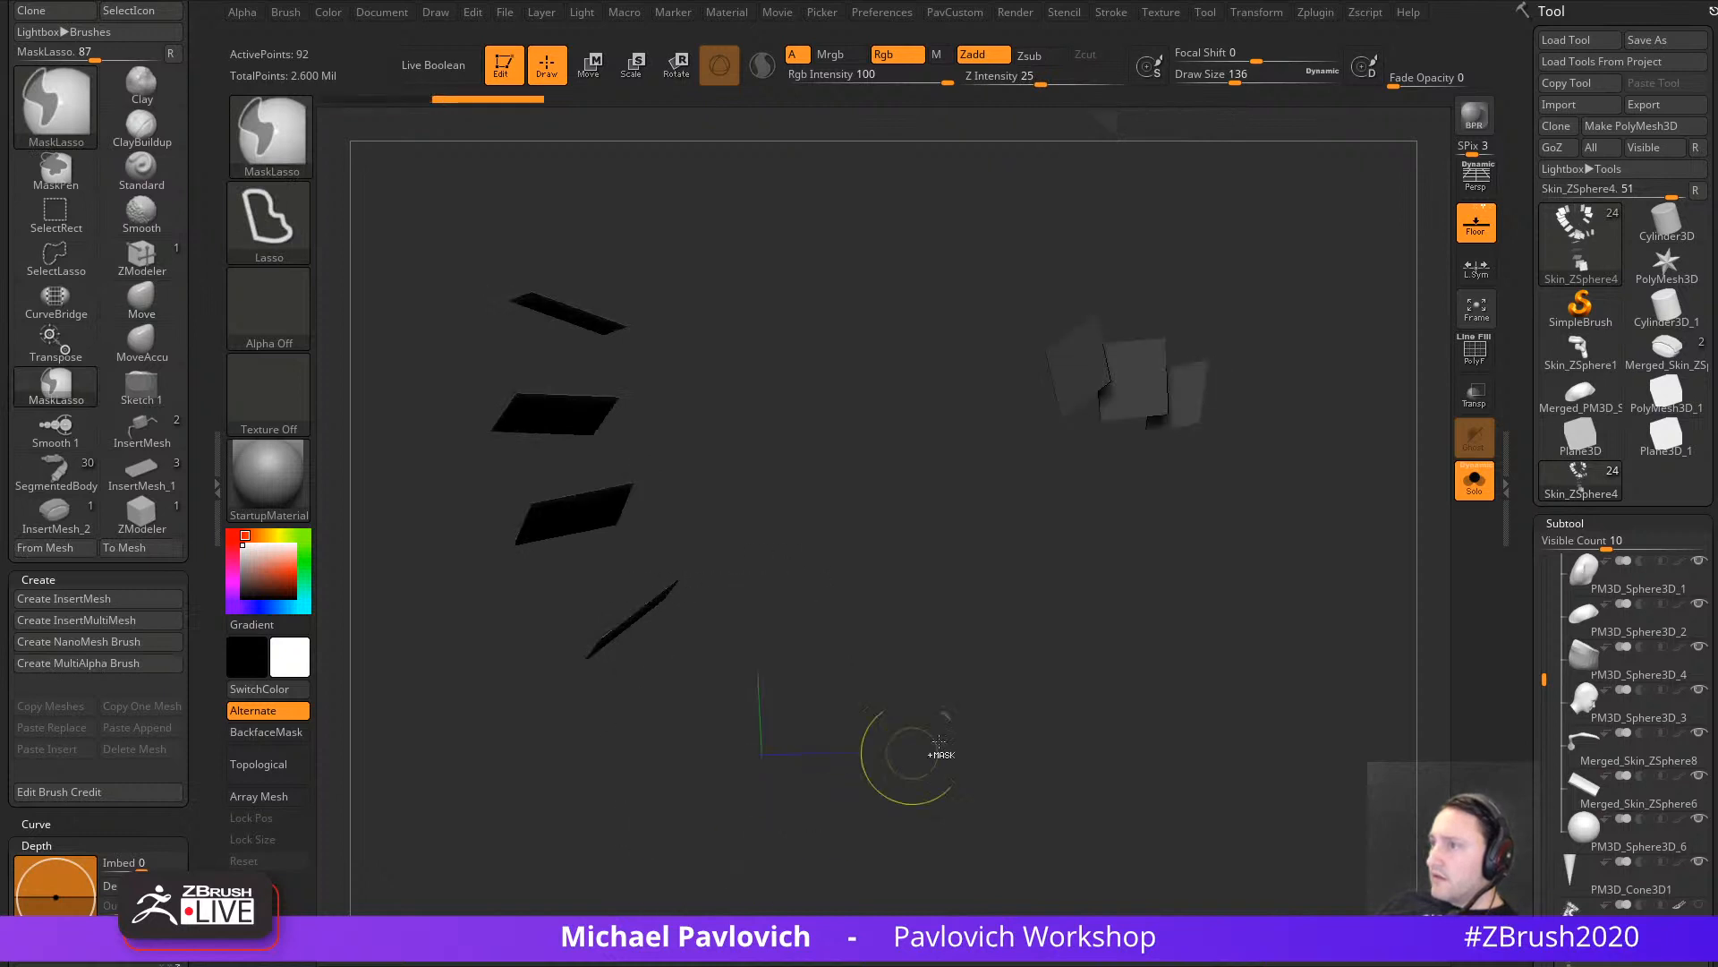
drag(907, 752, 980, 750)
Step: Place the gizmo on the lowest placement plane and try uniform scaling in the restored project
key(w)
drag(734, 685, 794, 684)
drag(813, 652, 844, 636)
mouse_move(890, 576)
mouse_down()
mouse_move(923, 618)
mouse_move(911, 588)
mouse_up()
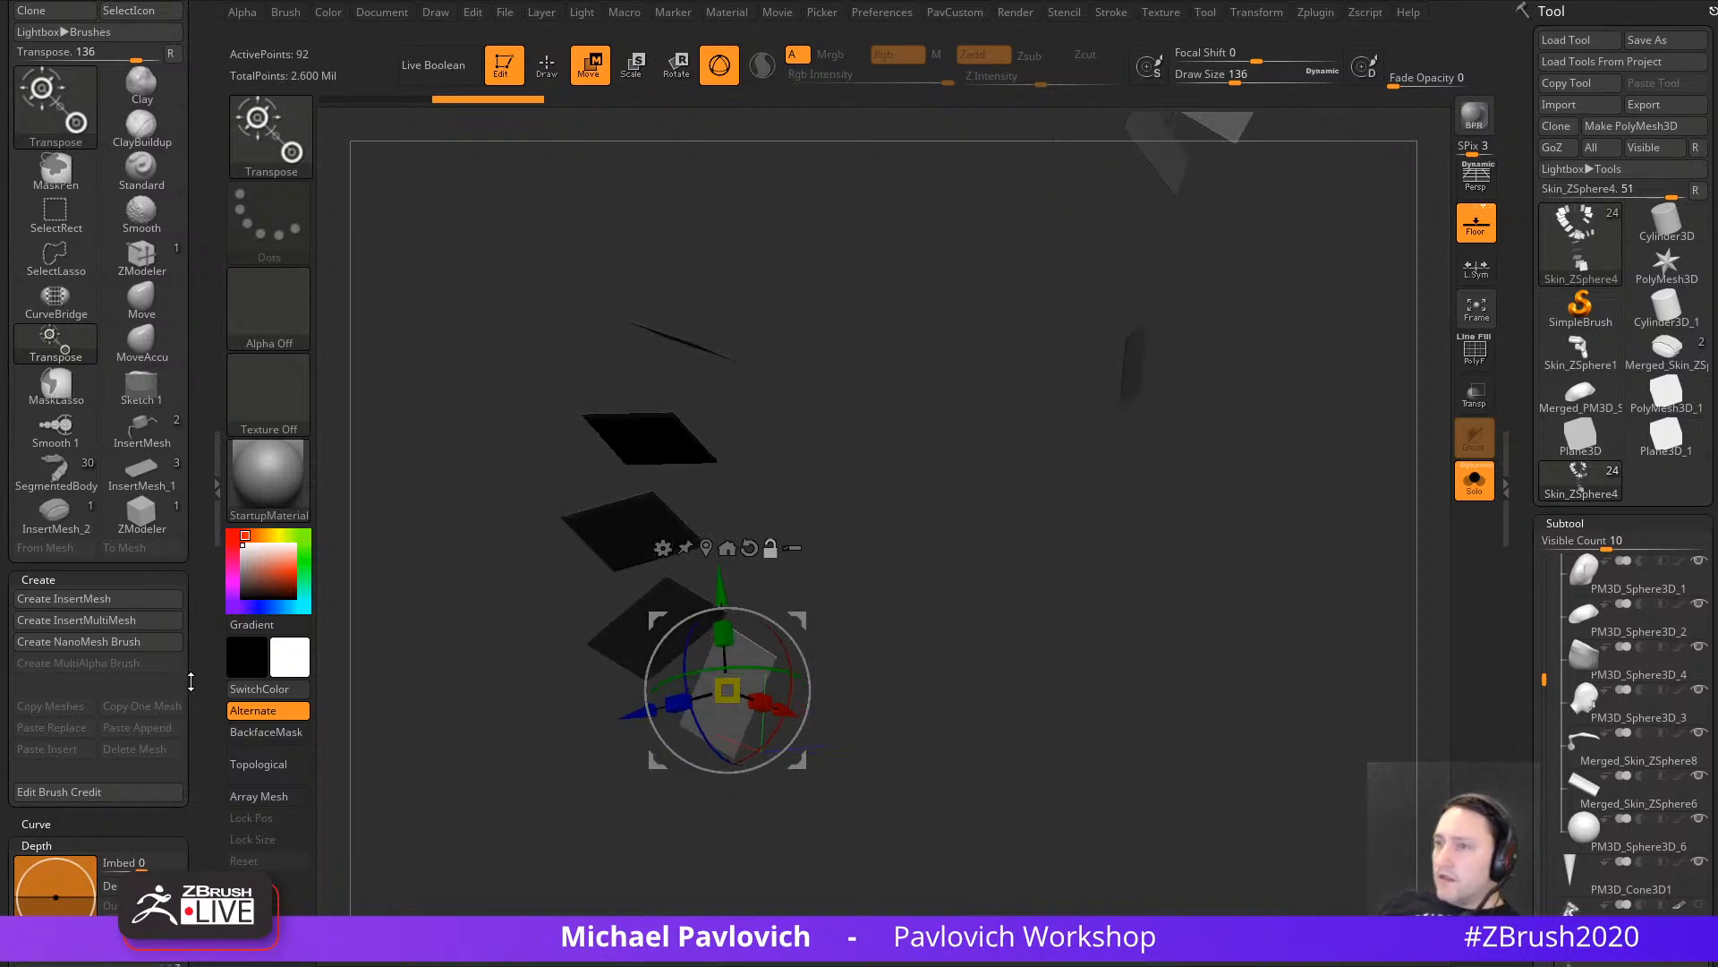
Step: Bring the Auto Masking brush settings into view, try enlarging the lowest placement plane, and undo the scaling
mouse_move(191, 681)
mouse_down()
mouse_move(196, 492)
mouse_move(190, 428)
mouse_move(166, 403)
mouse_move(150, 499)
mouse_move(169, 450)
mouse_up()
mouse_move(882, 544)
mouse_down()
mouse_move(933, 547)
mouse_move(937, 529)
mouse_up()
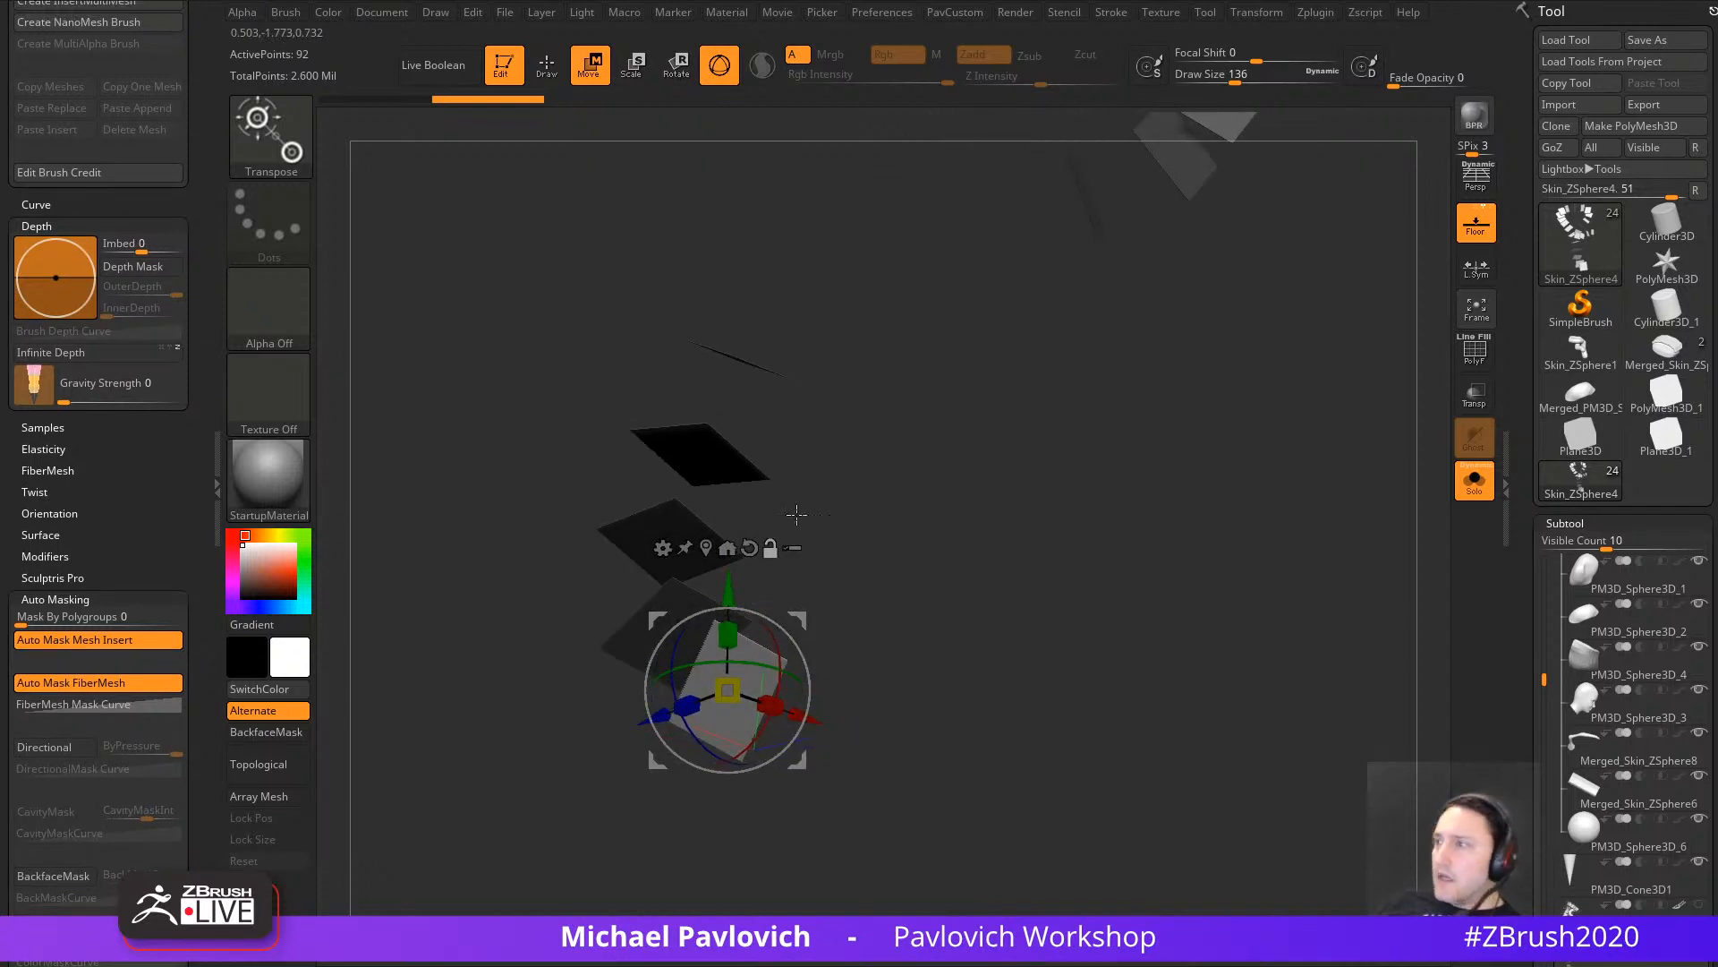
drag(797, 619, 862, 621)
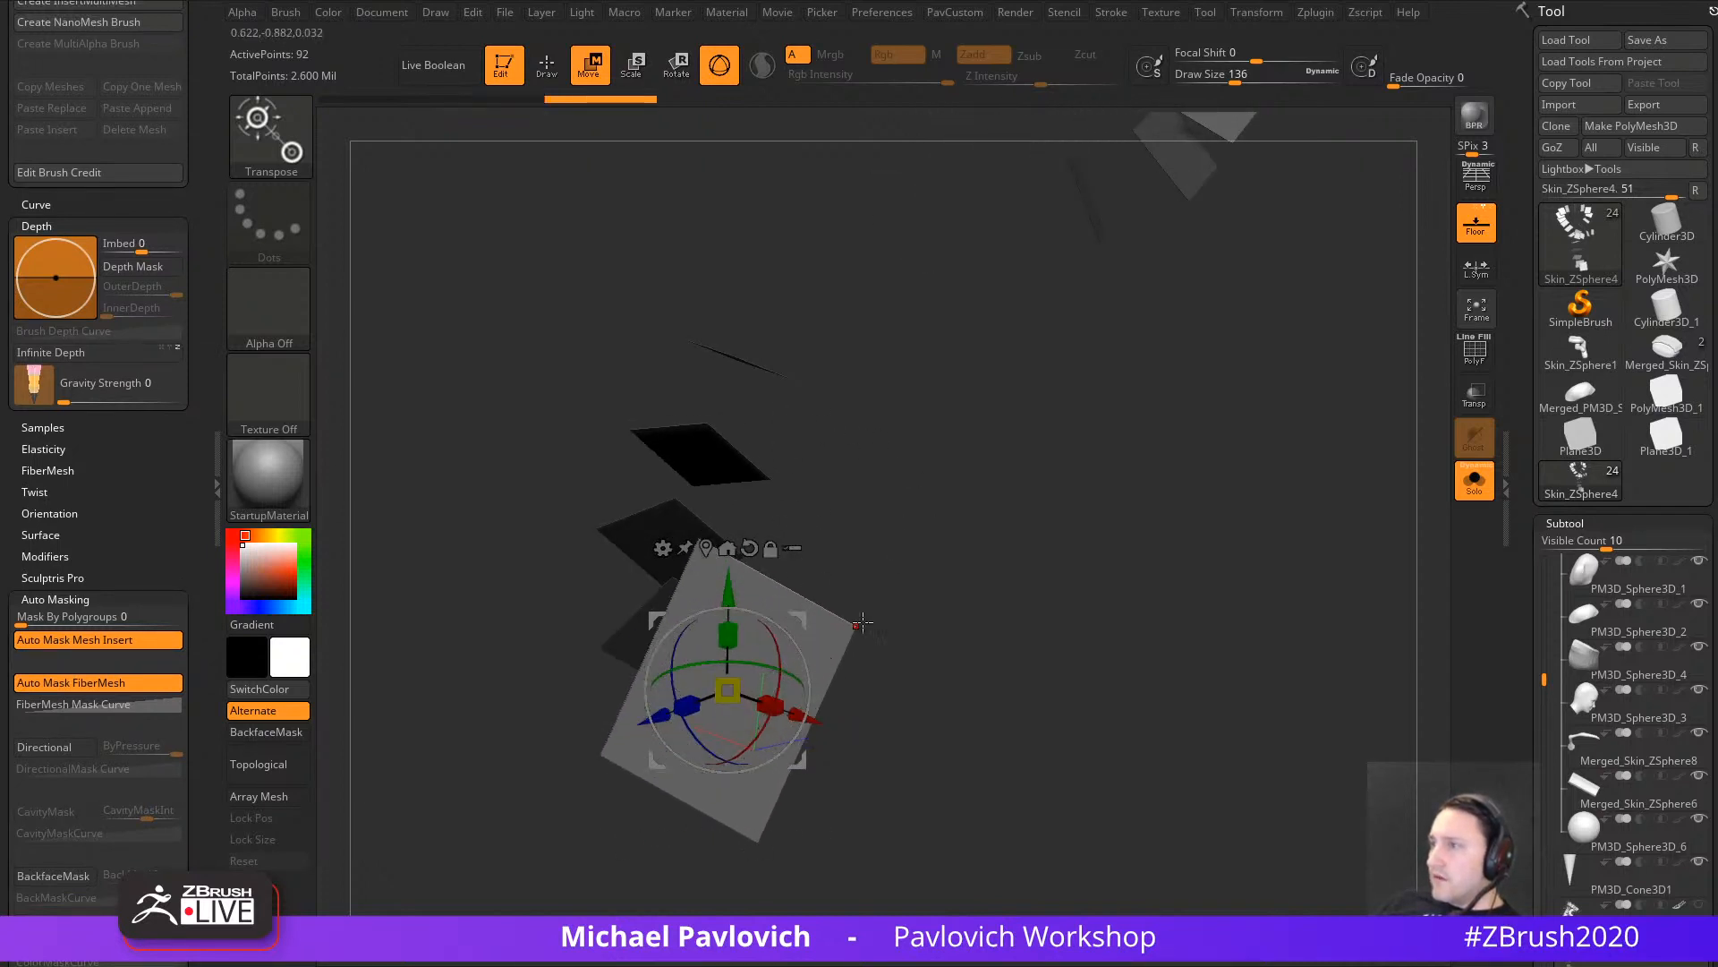
key(ctrl+z)
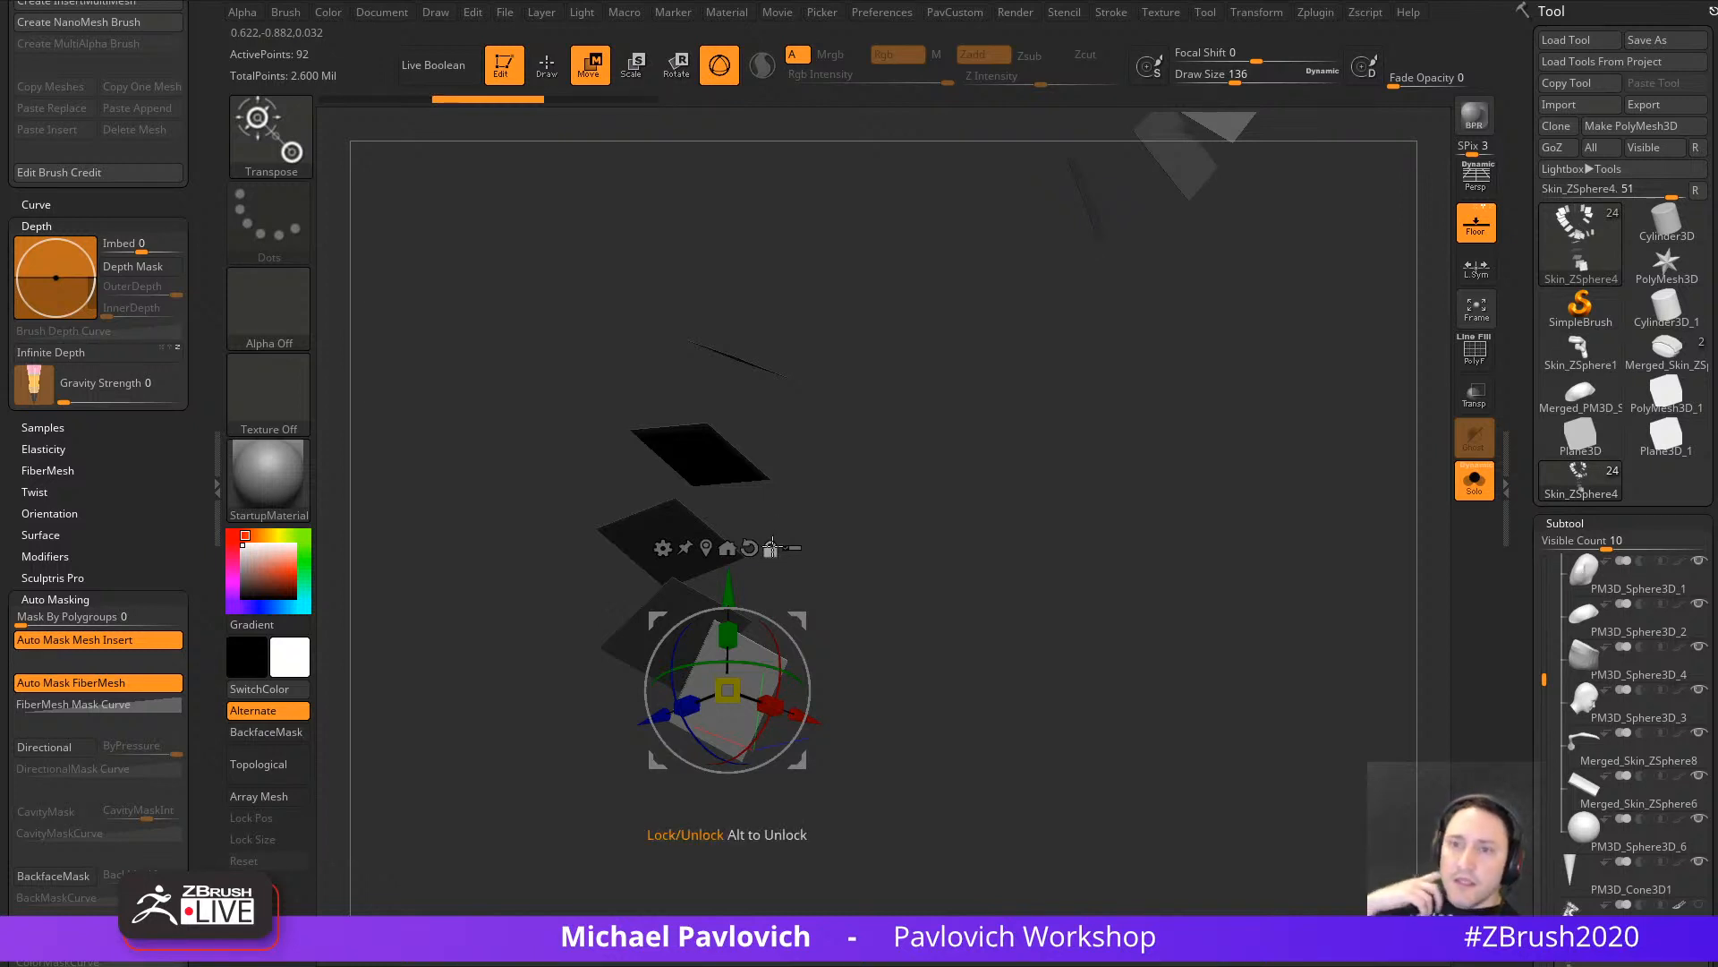
Step: Reposition the gizmo on the two placement planes above the lowest one, then return it to the lowest plane
drag(935, 443, 963, 458)
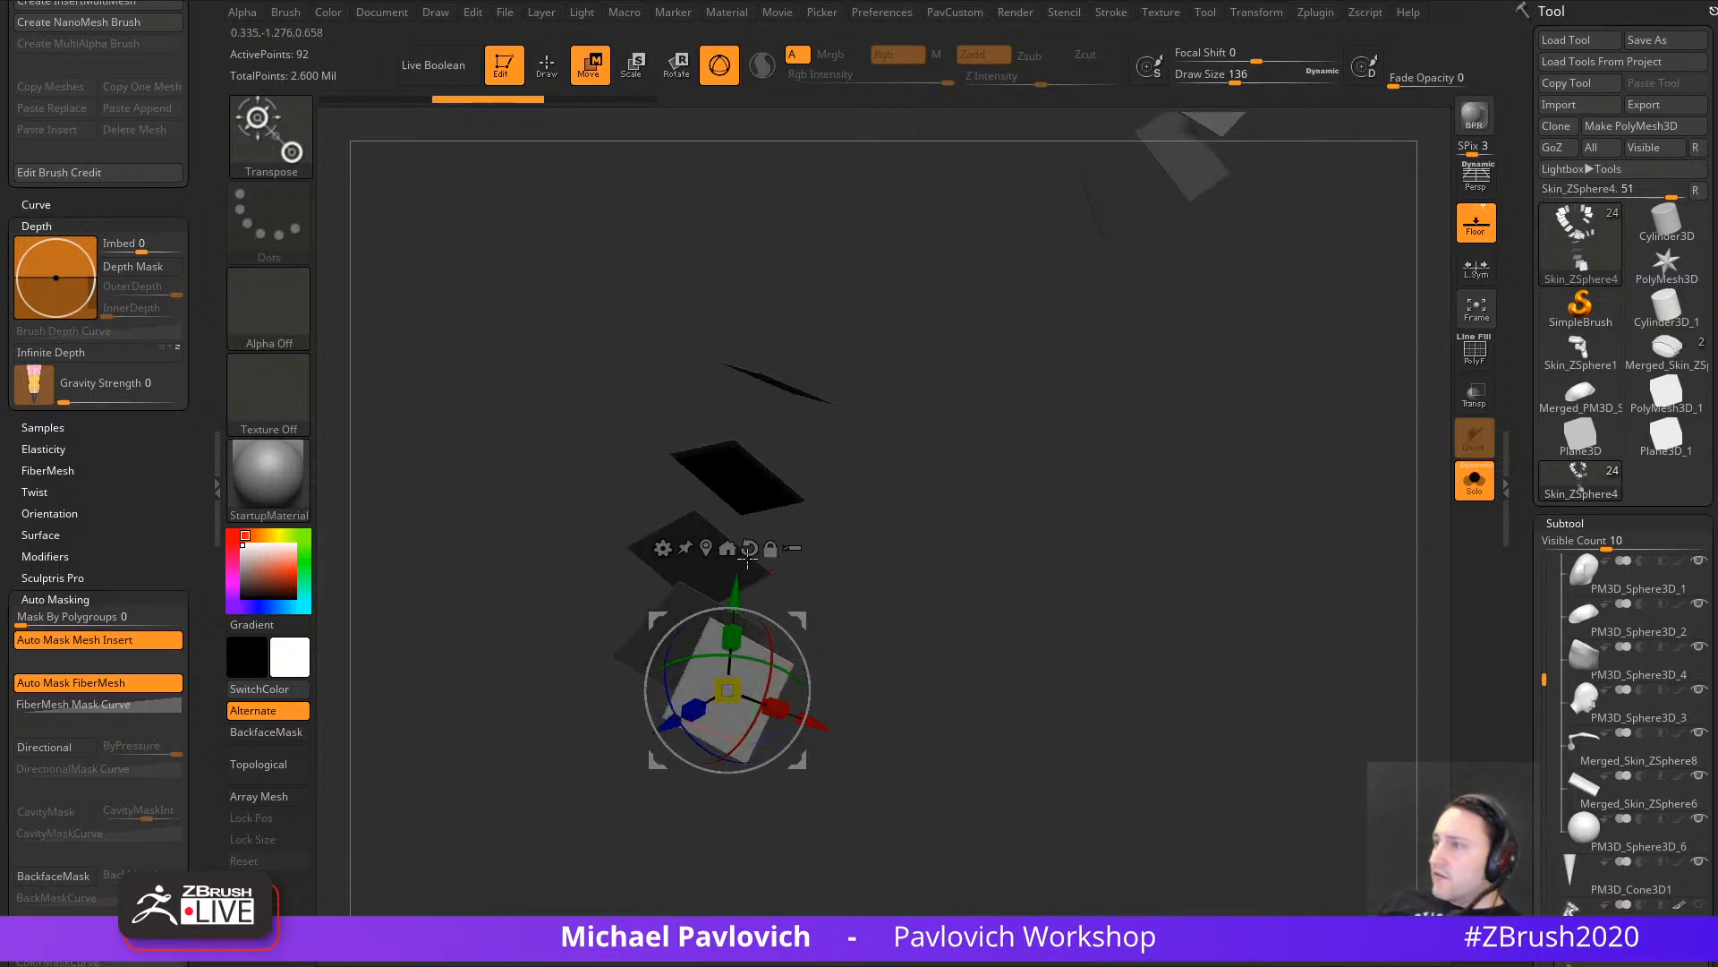
drag(885, 598, 804, 588)
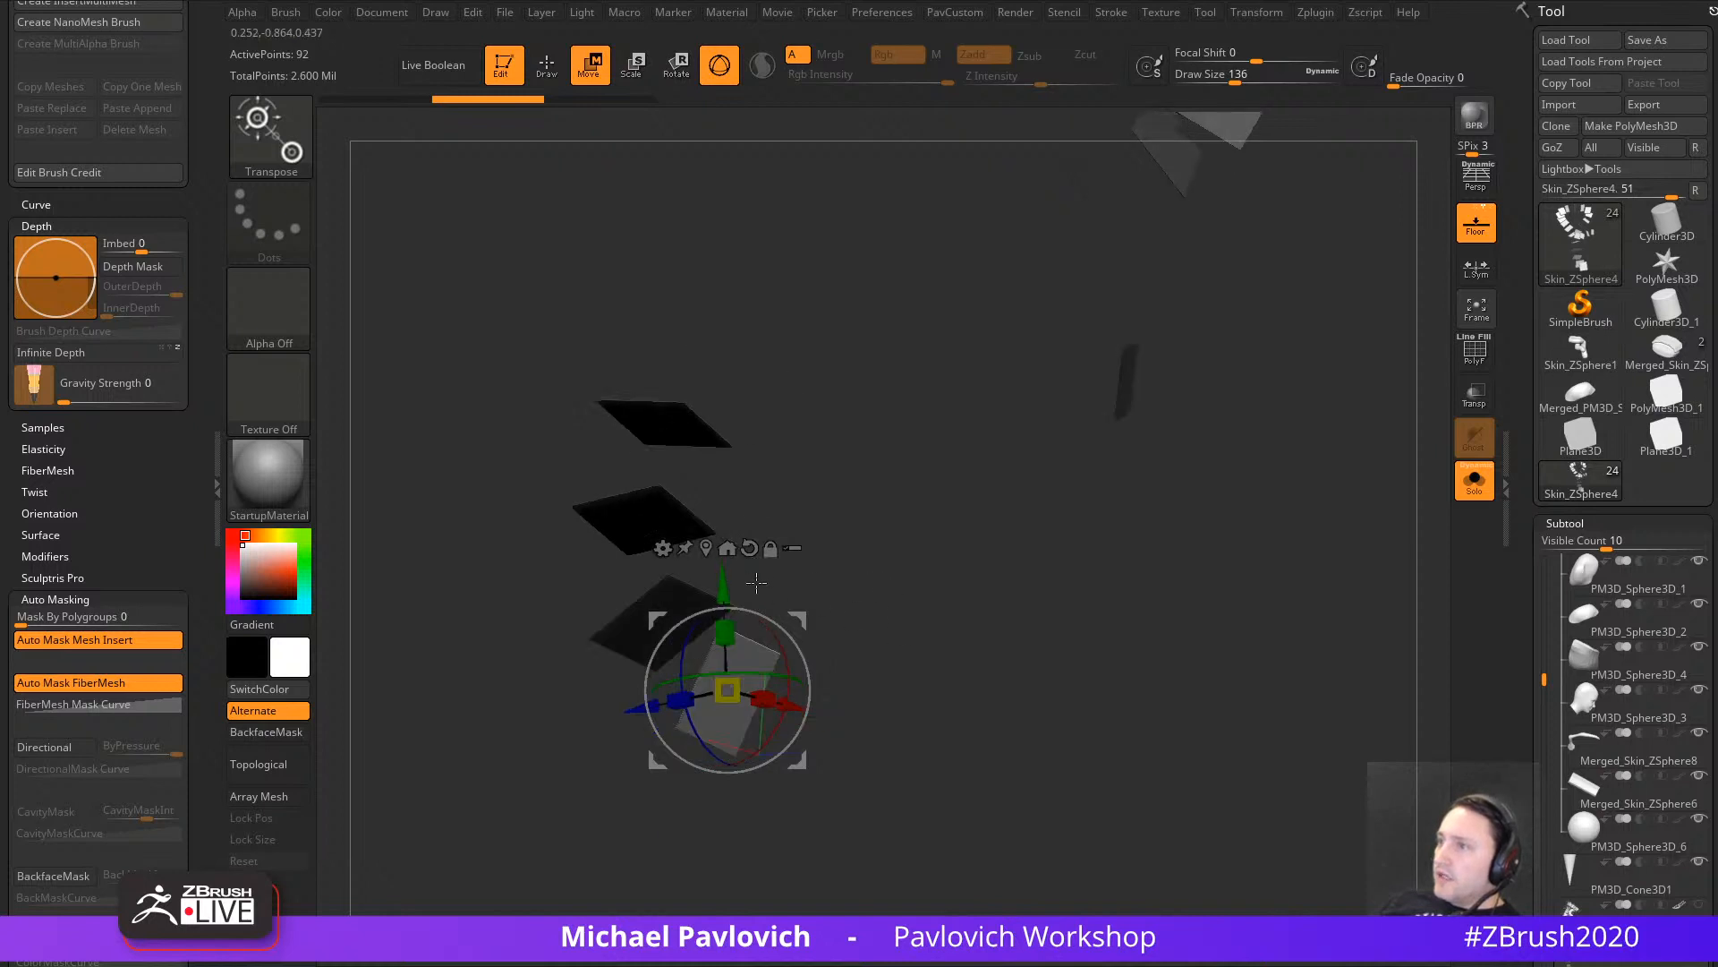
ctrl+click(656, 635)
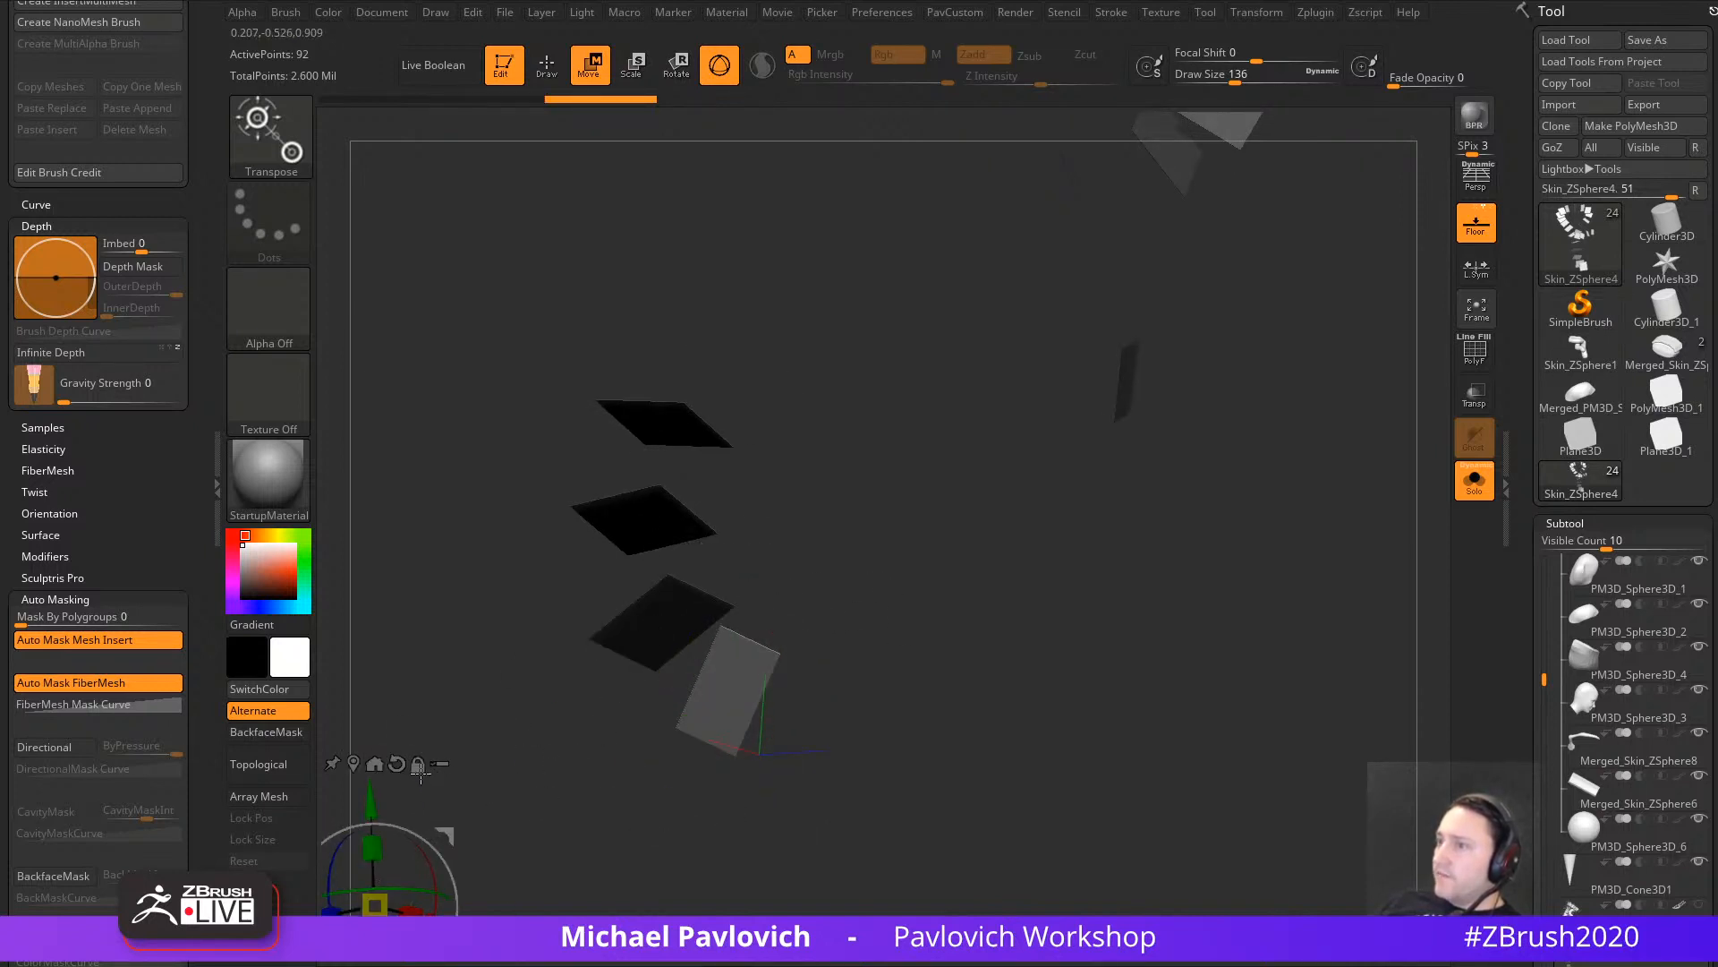
click(673, 607)
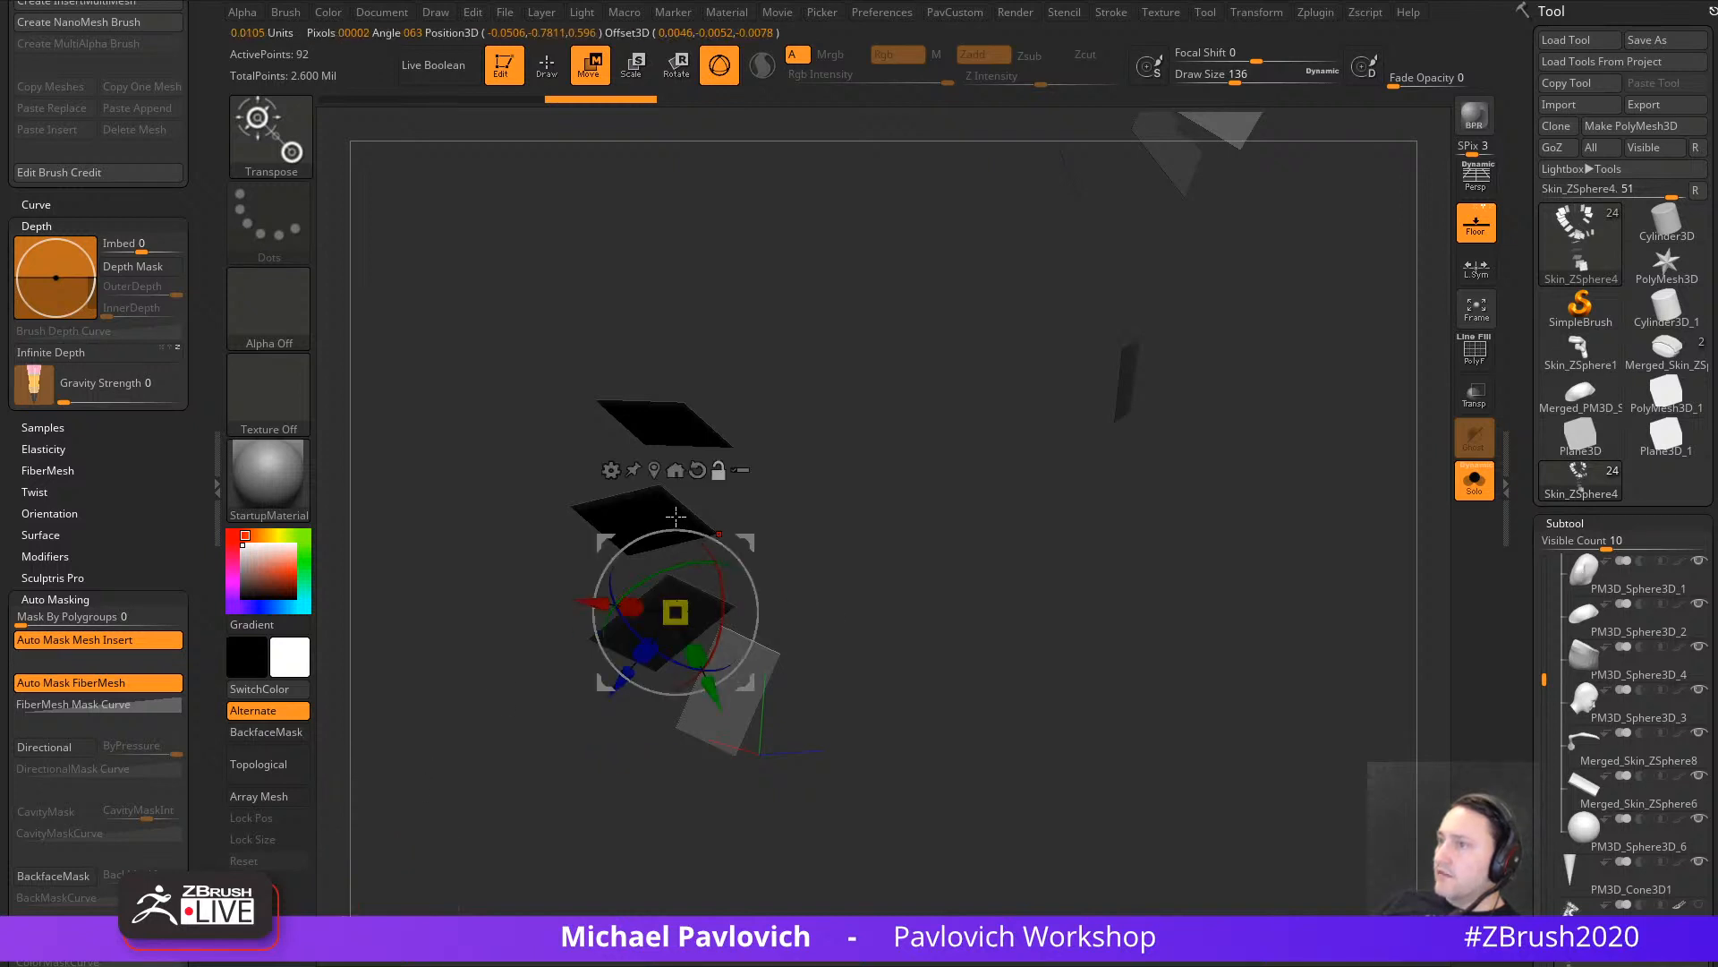
click(654, 519)
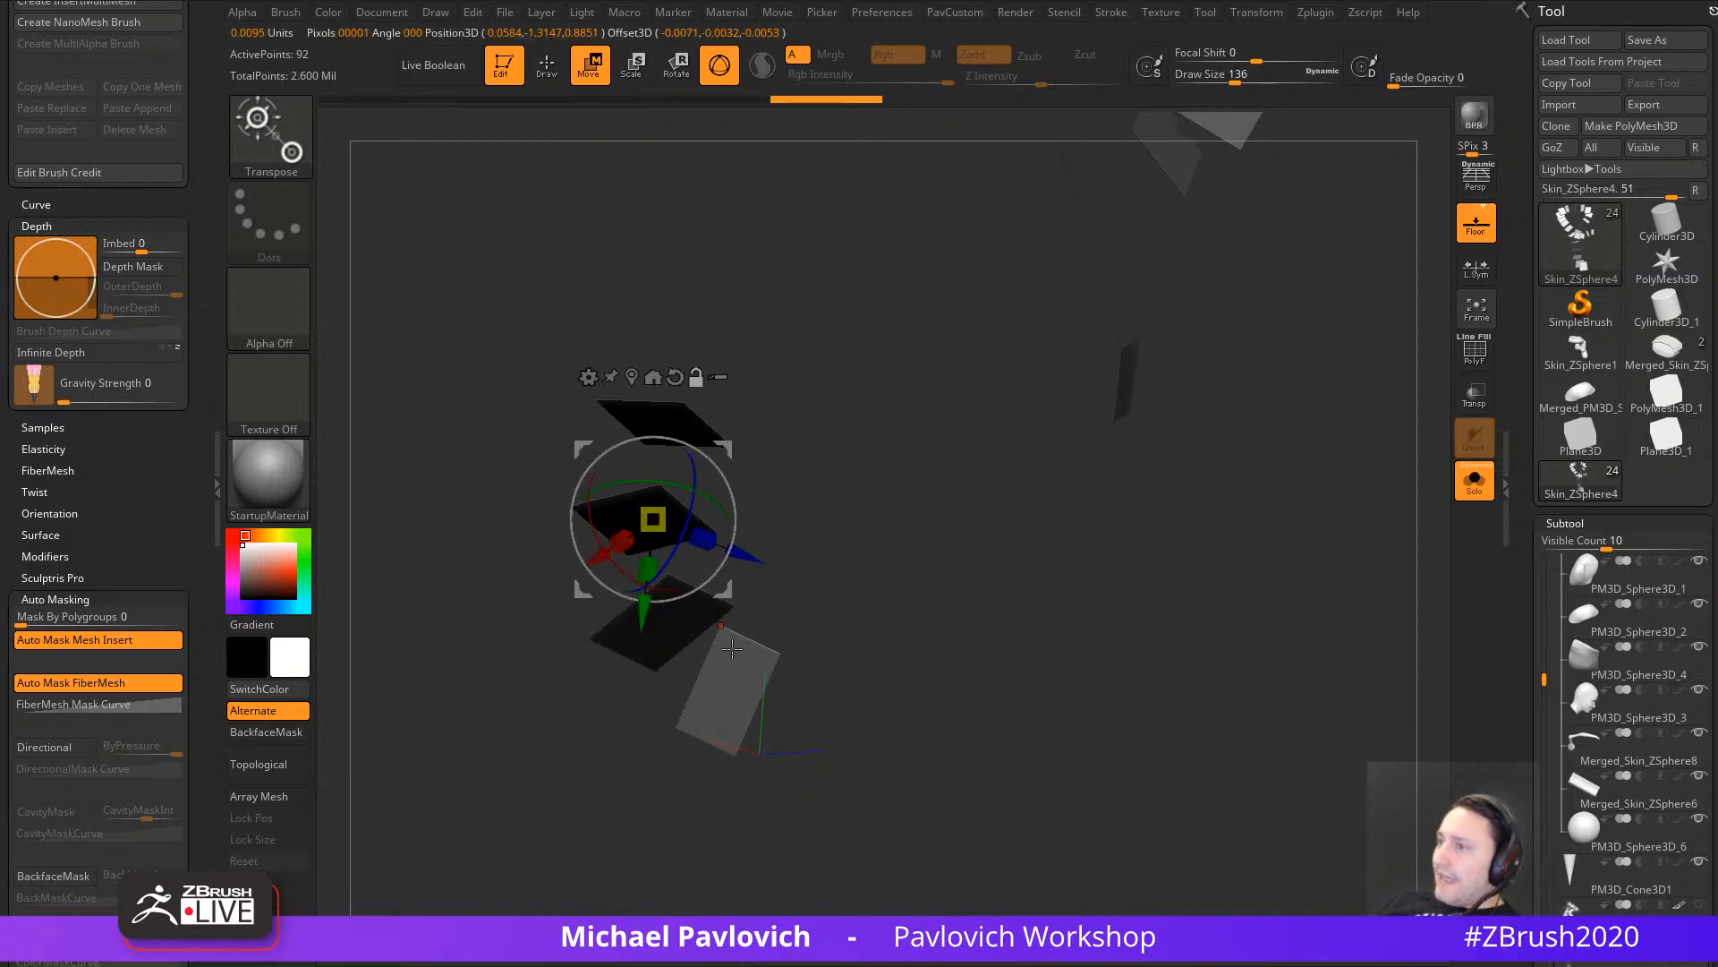
click(747, 685)
click(787, 647)
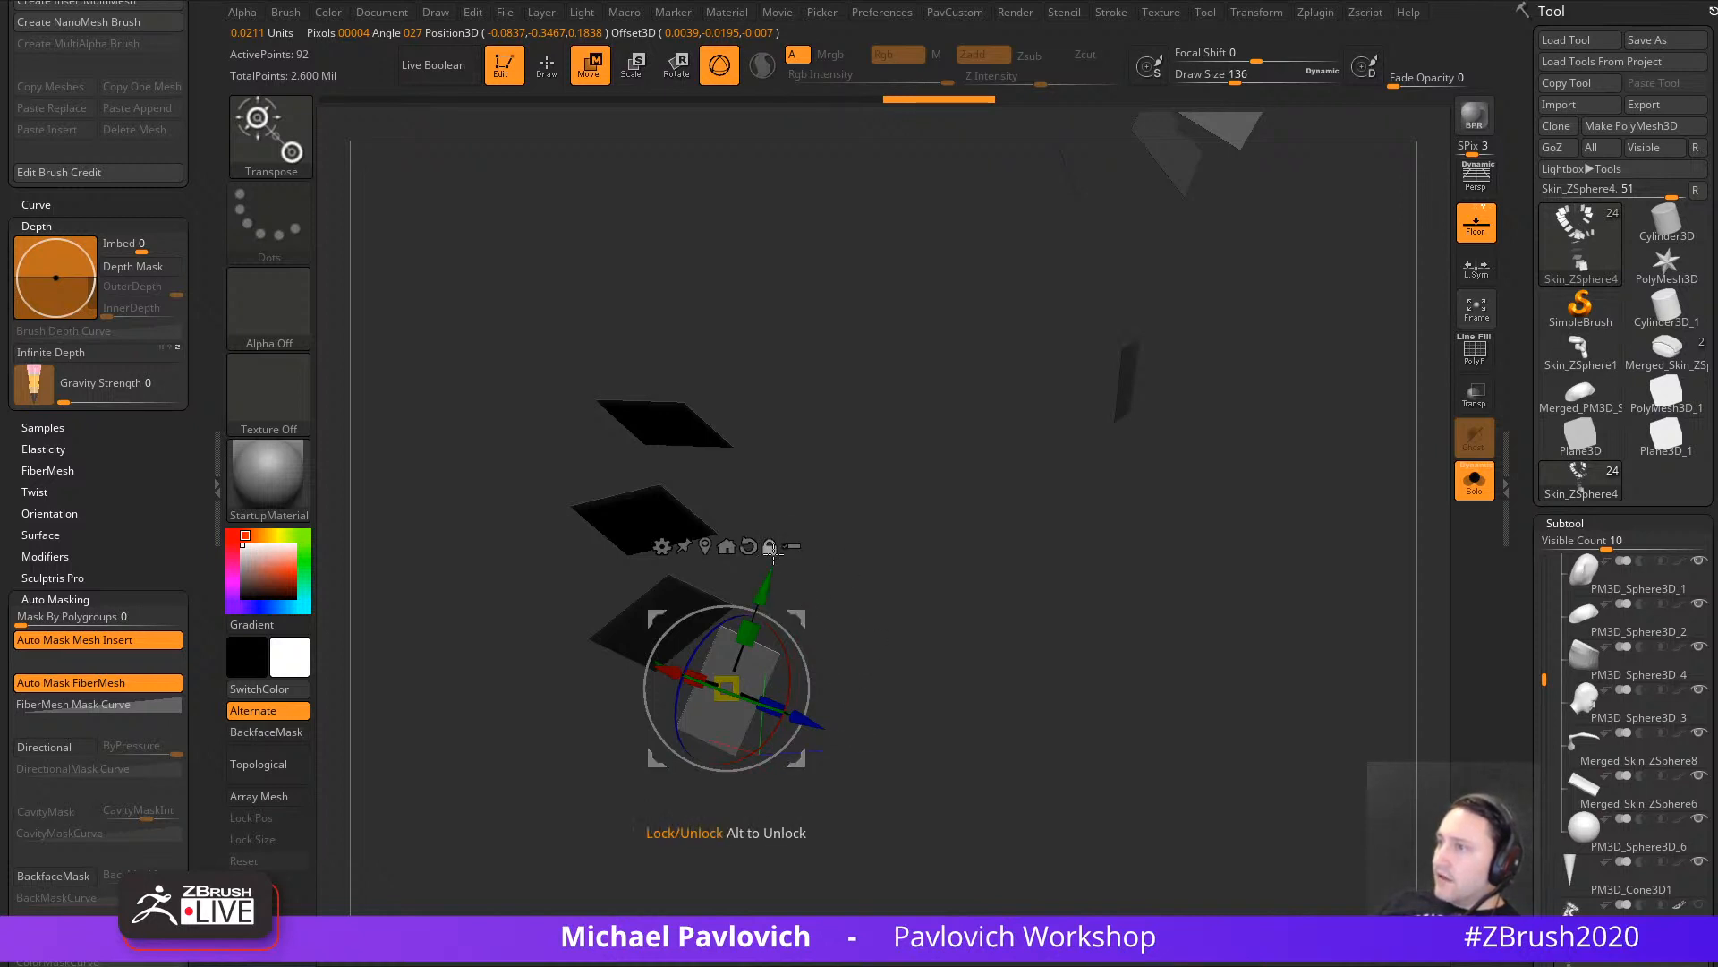
Step: Try scaling the lowest placement plane uniformly in Solo mode, and undo the attempt
drag(972, 681, 910, 656)
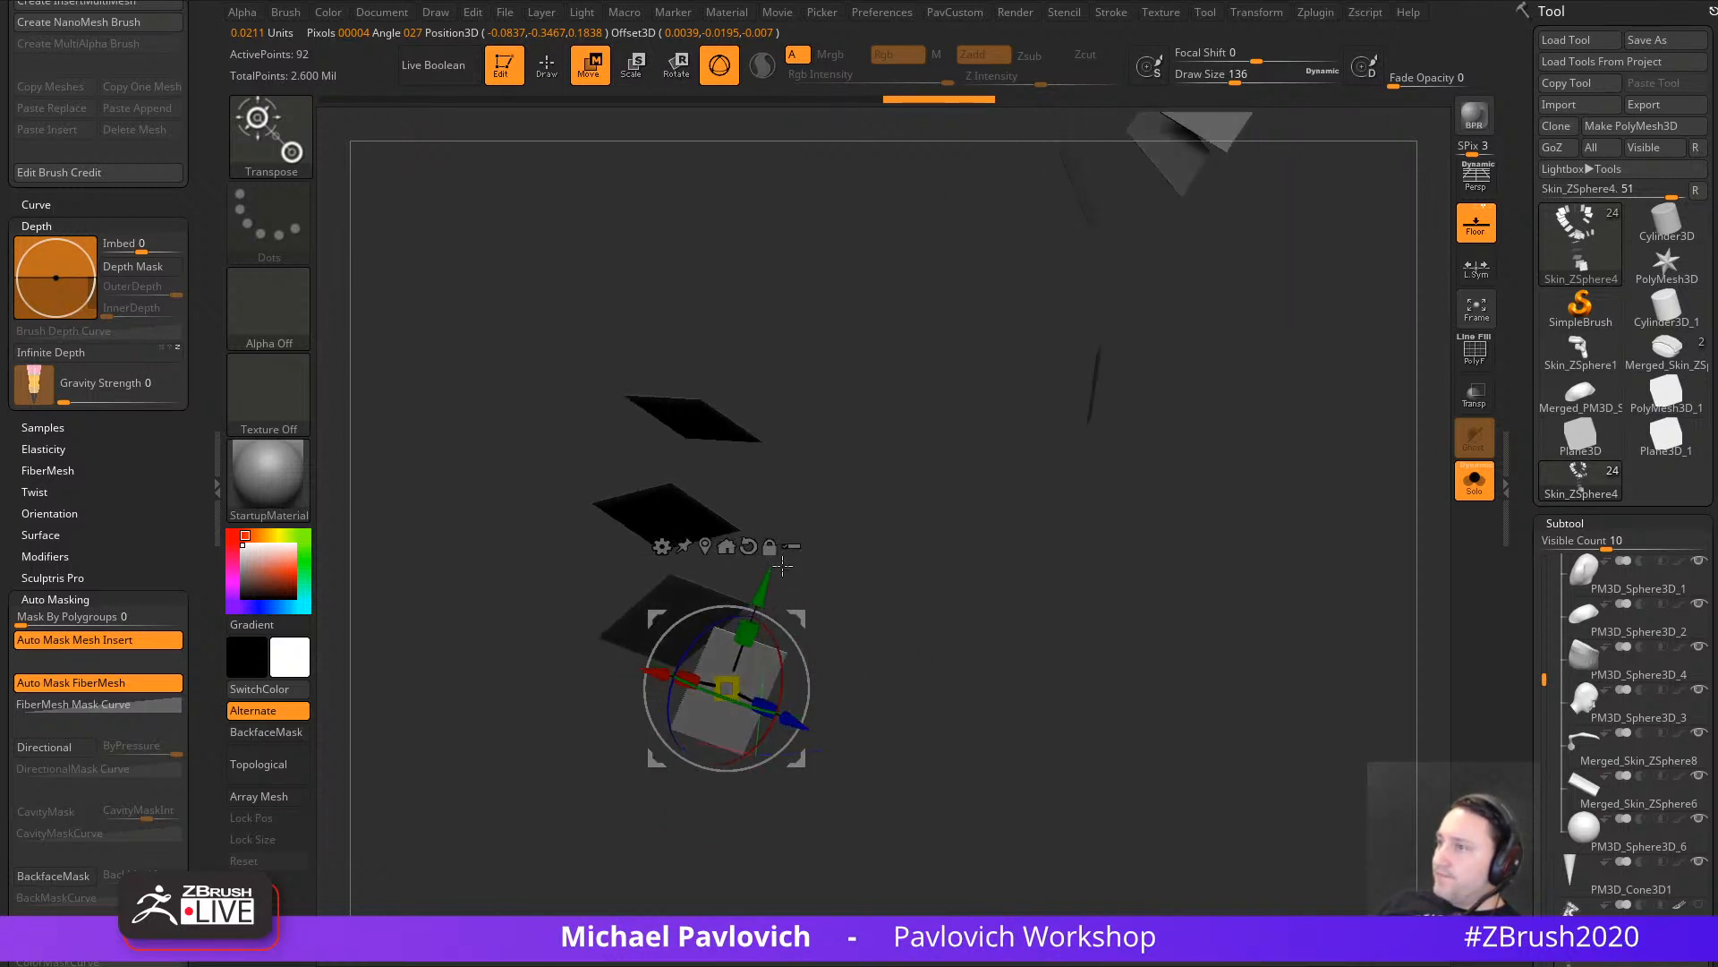
drag(726, 687, 775, 674)
drag(727, 535, 870, 624)
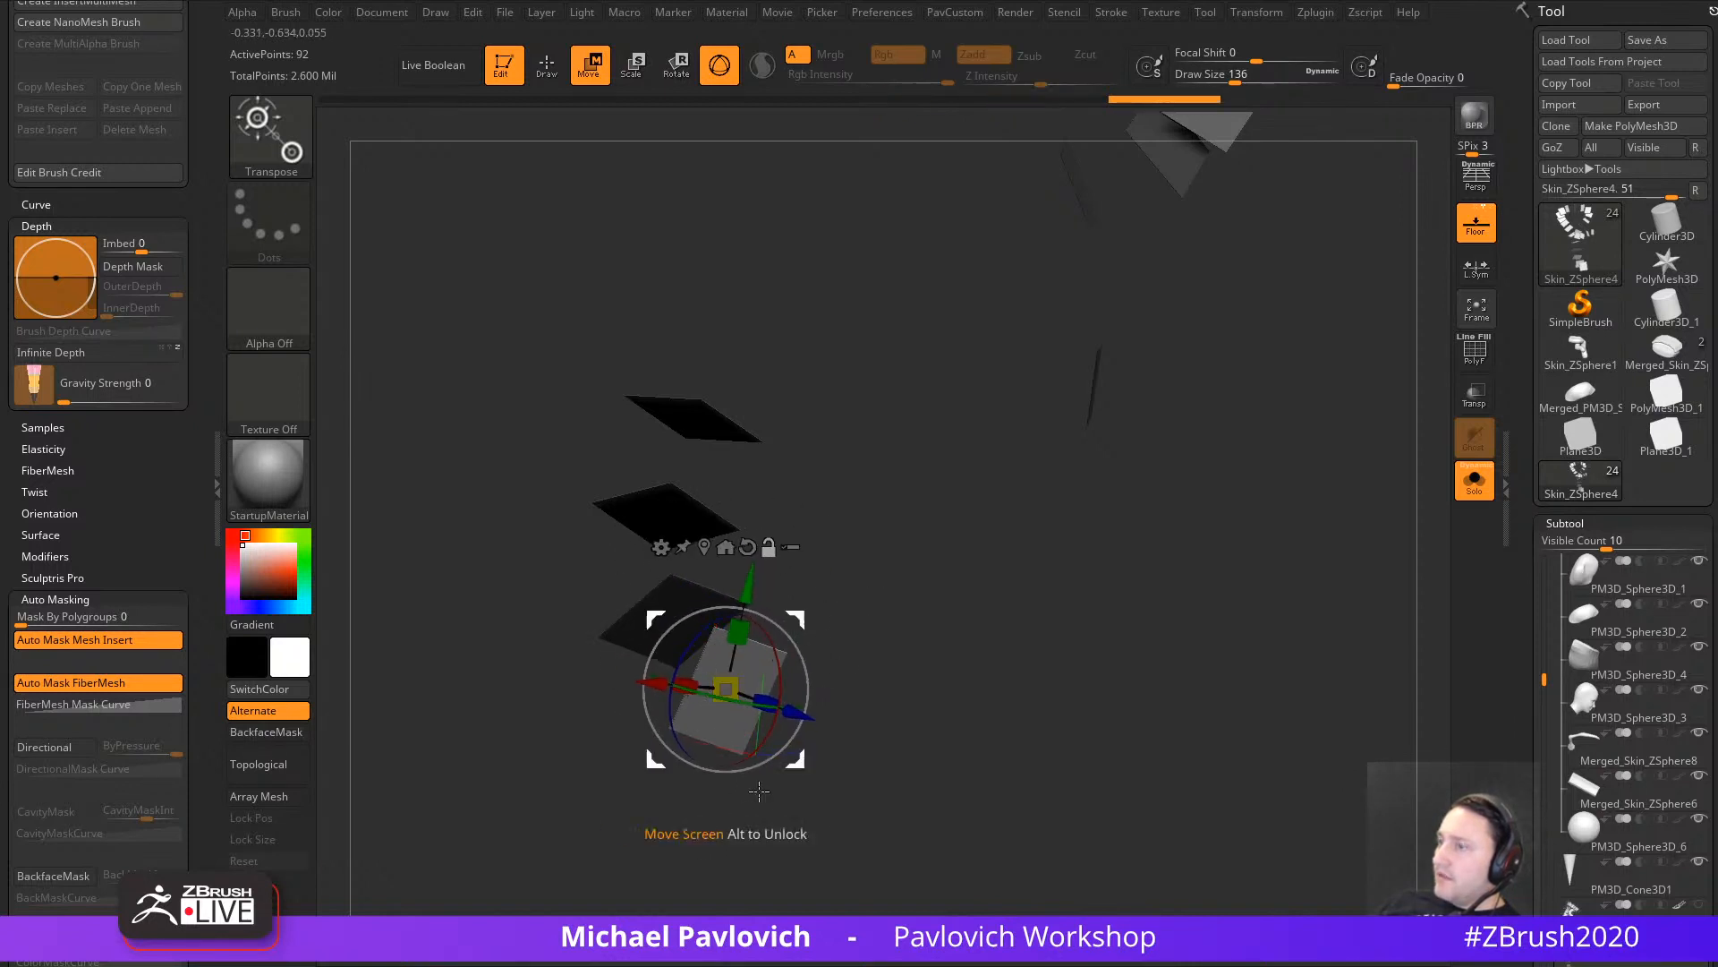
drag(726, 688, 891, 636)
key(ctrl+z)
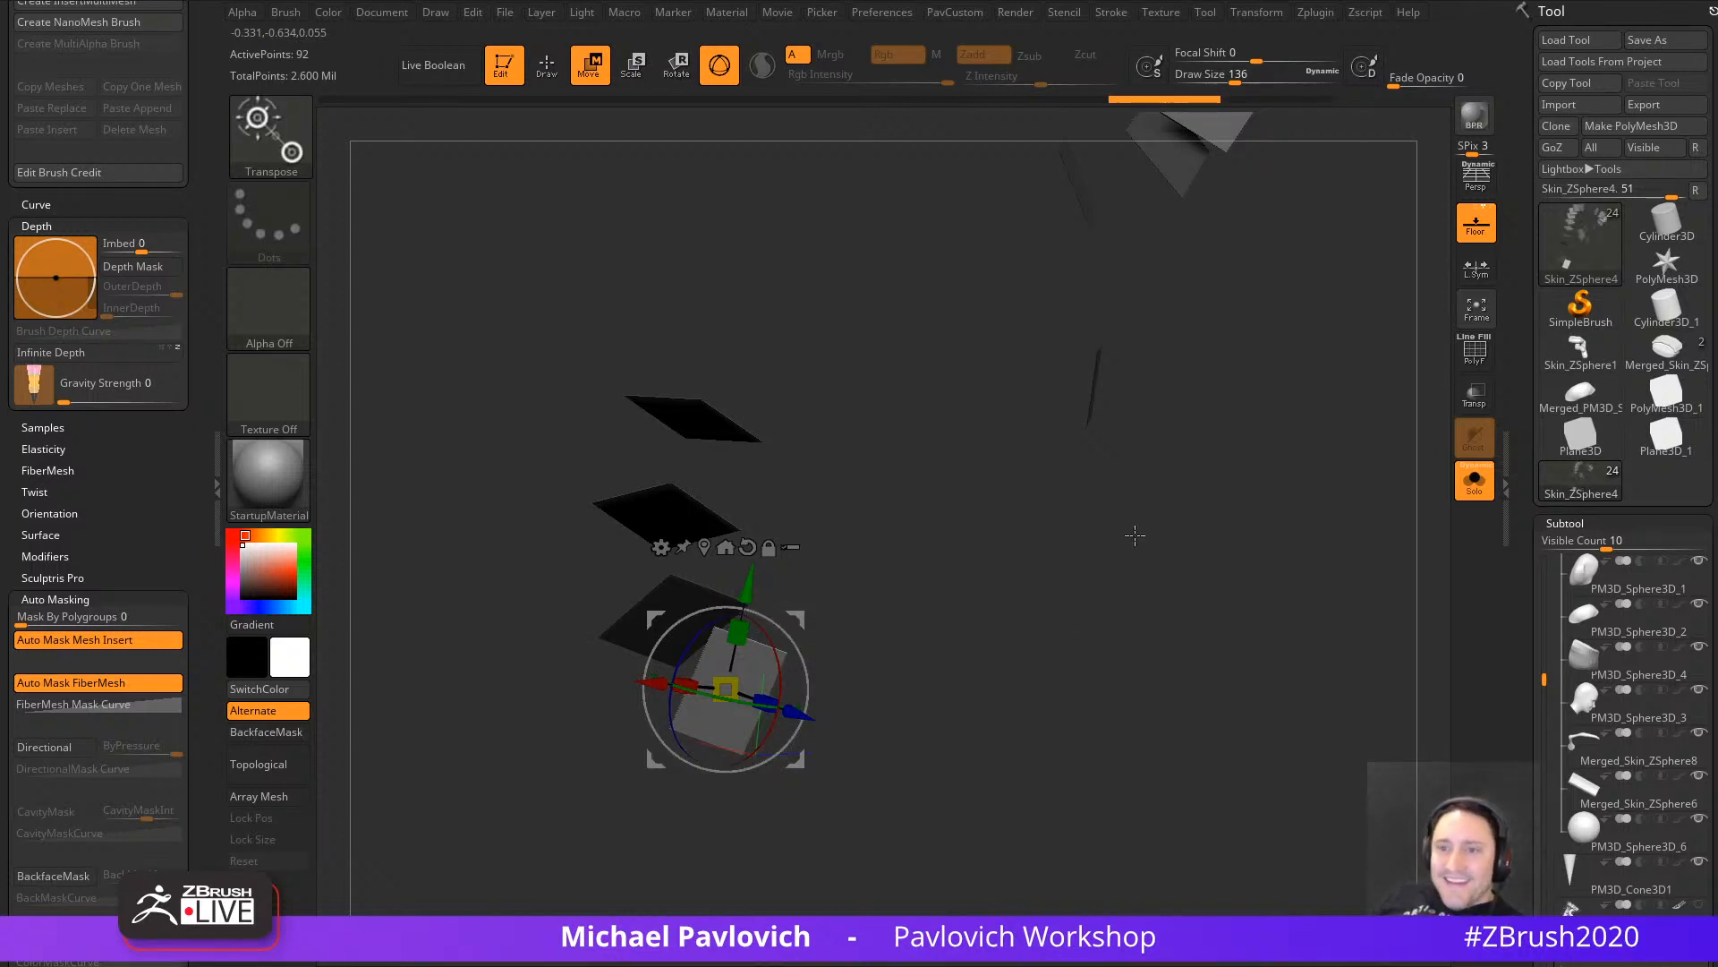
Step: Leave Solo mode and turn on the NanoMesh instances along the body
click(1474, 481)
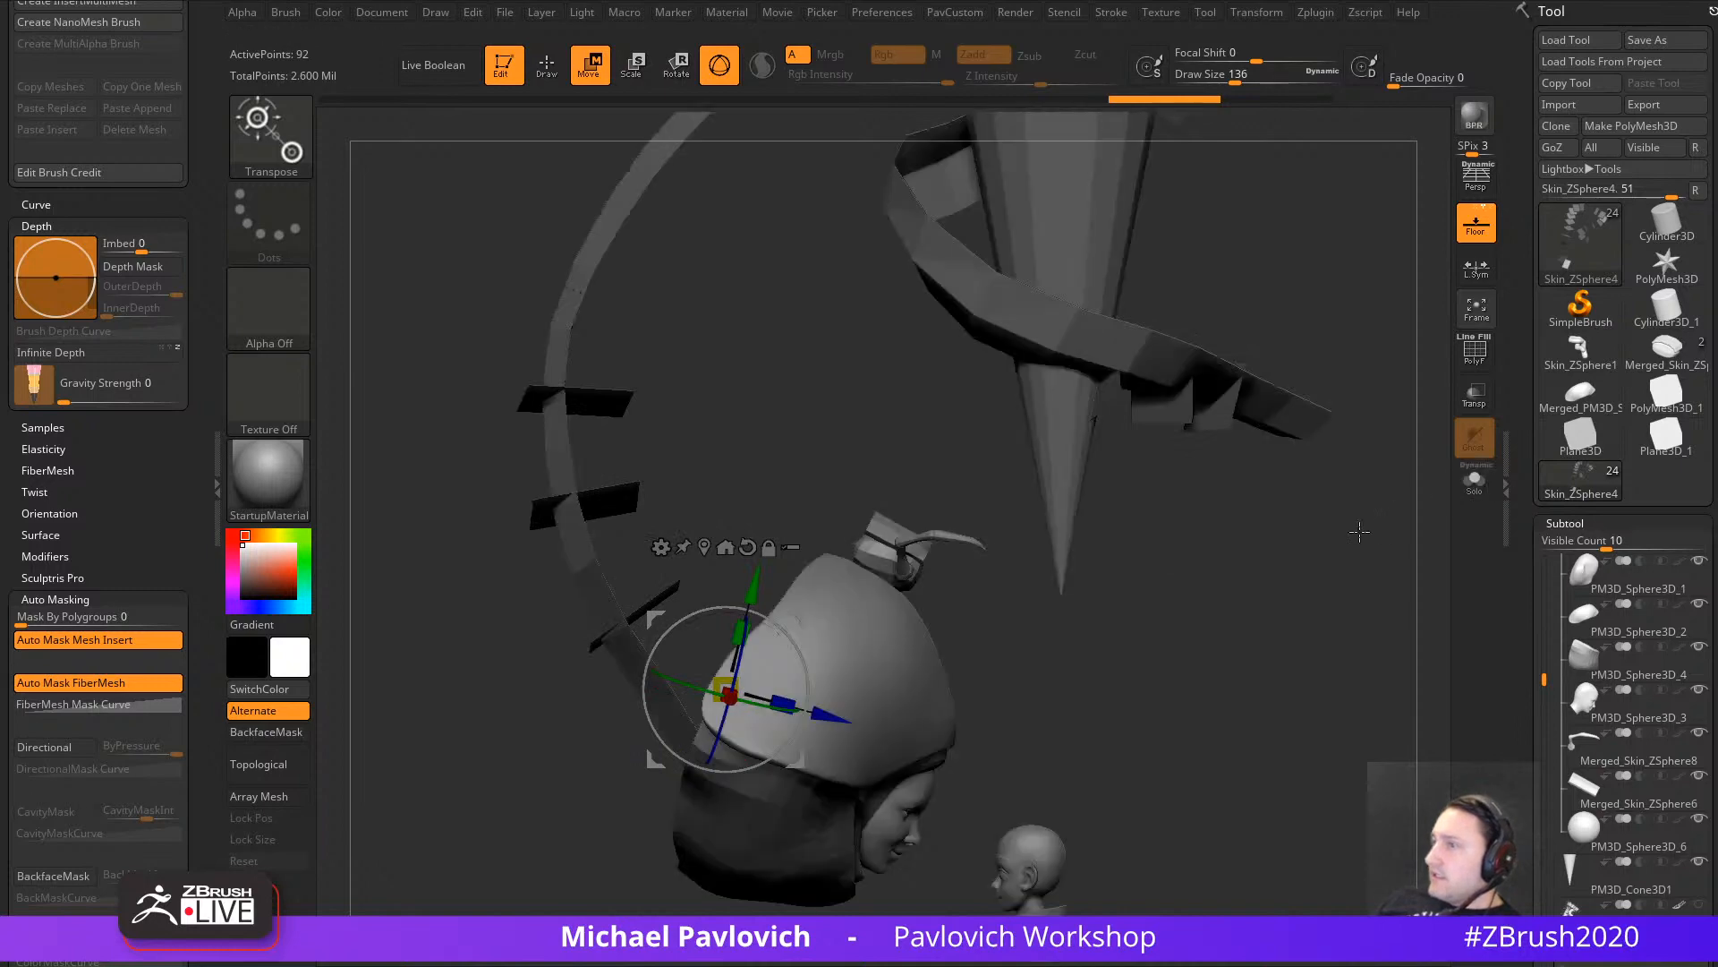
drag(1521, 569, 1519, 306)
click(1662, 229)
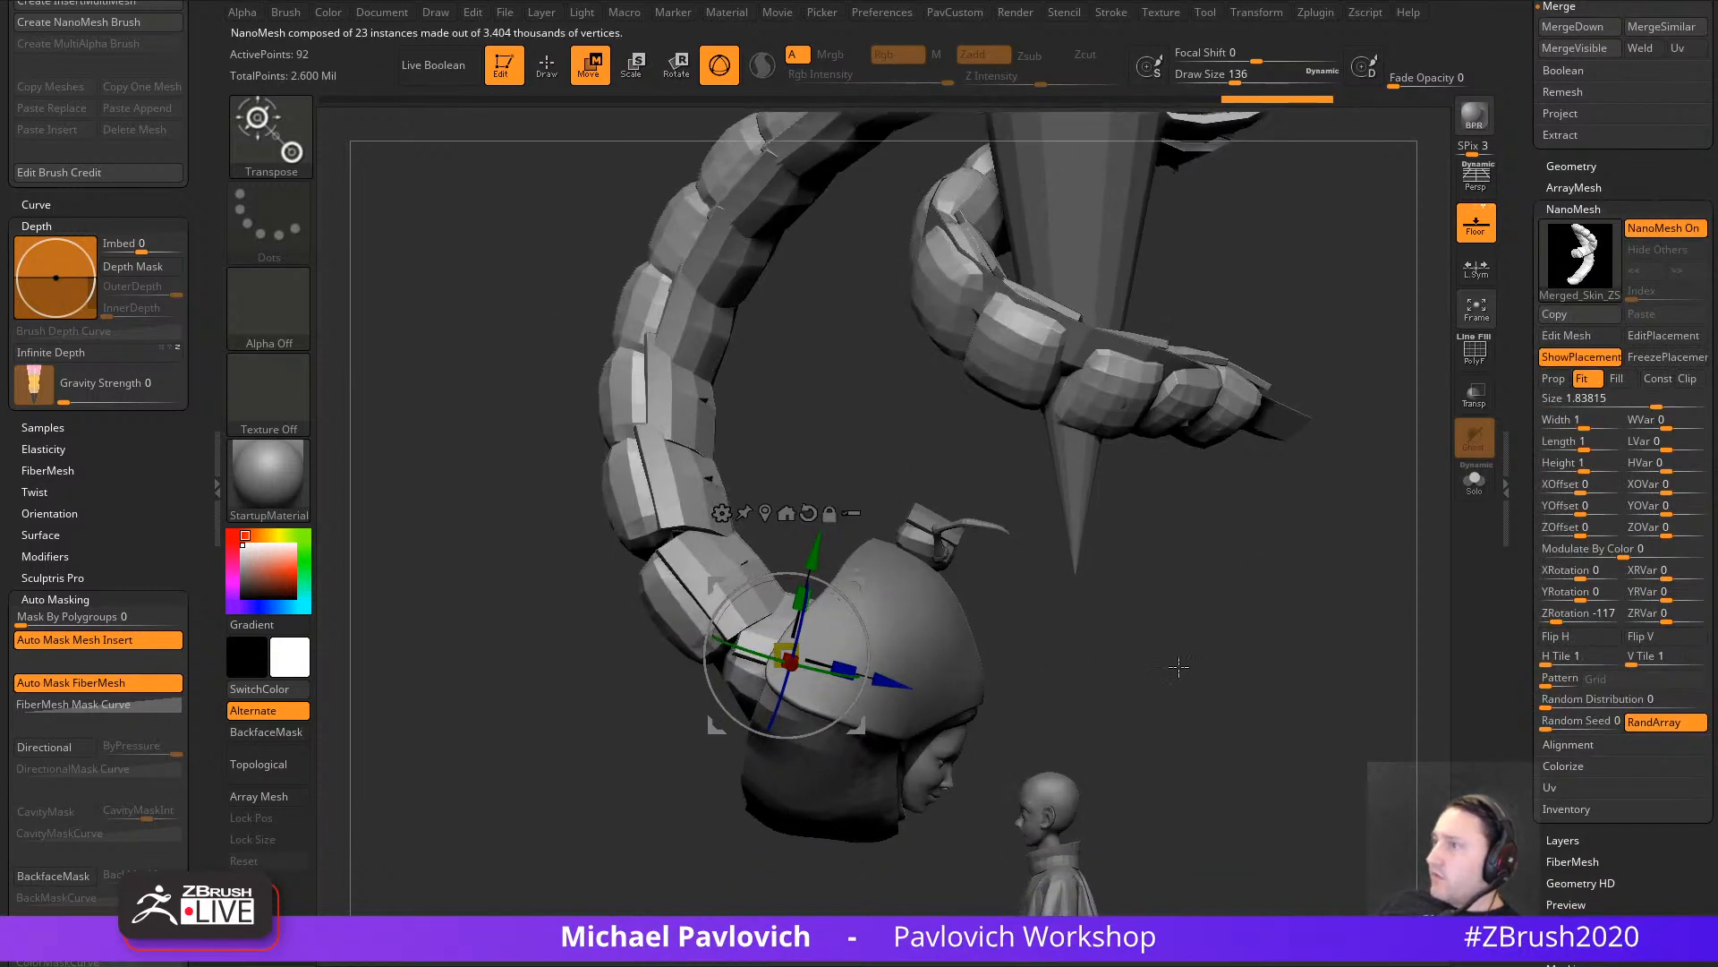
Step: Enlarge the lowest NanoMesh segment uniformly so it fills the back of the creature's head
drag(789, 652, 857, 620)
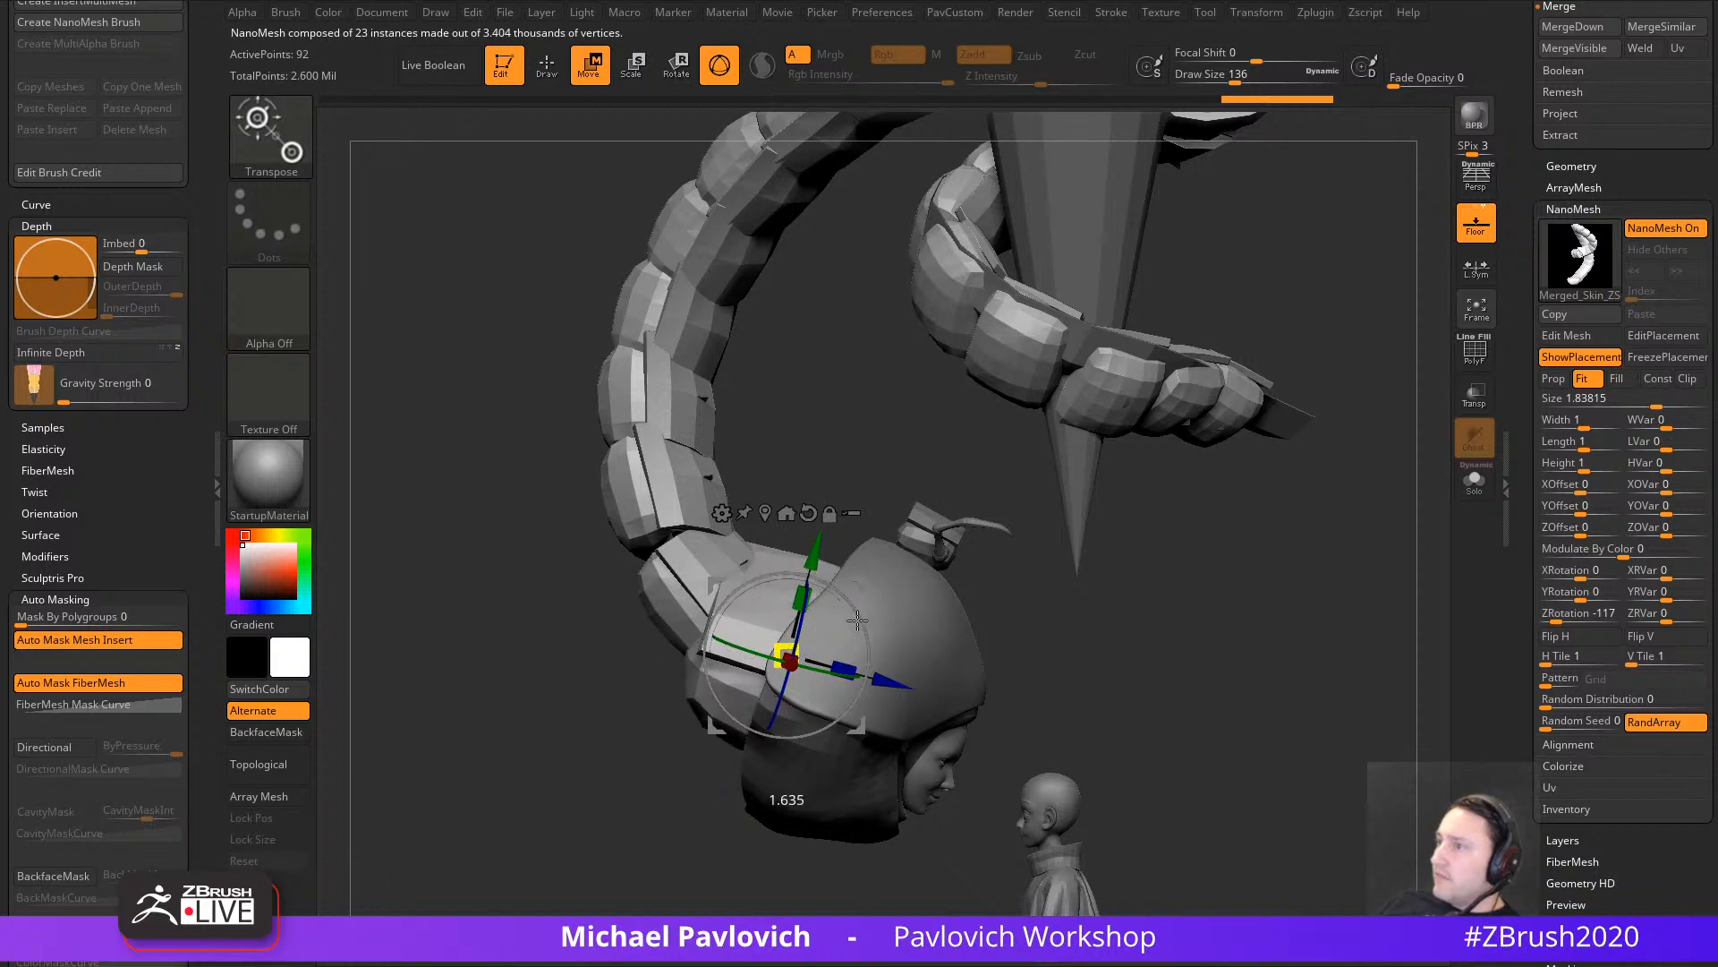
ctrl+right_drag(1130, 658, 884, 632)
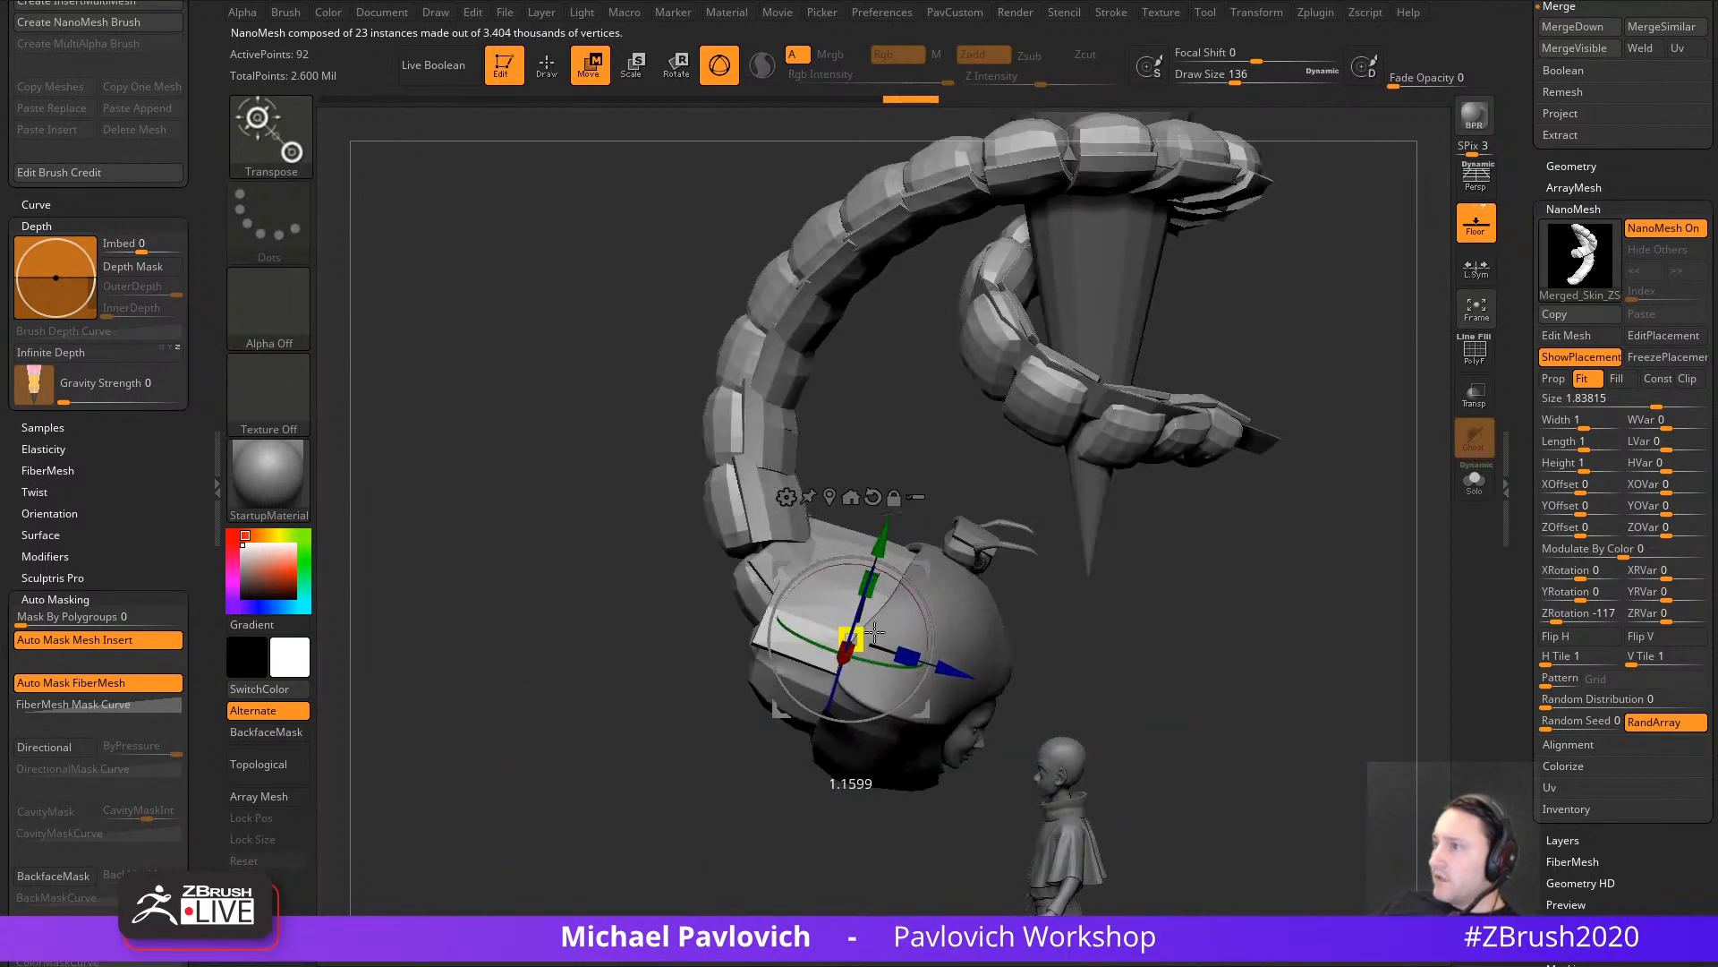
mouse_move(917, 616)
right_down()
mouse_move(990, 640)
mouse_move(915, 601)
right_up()
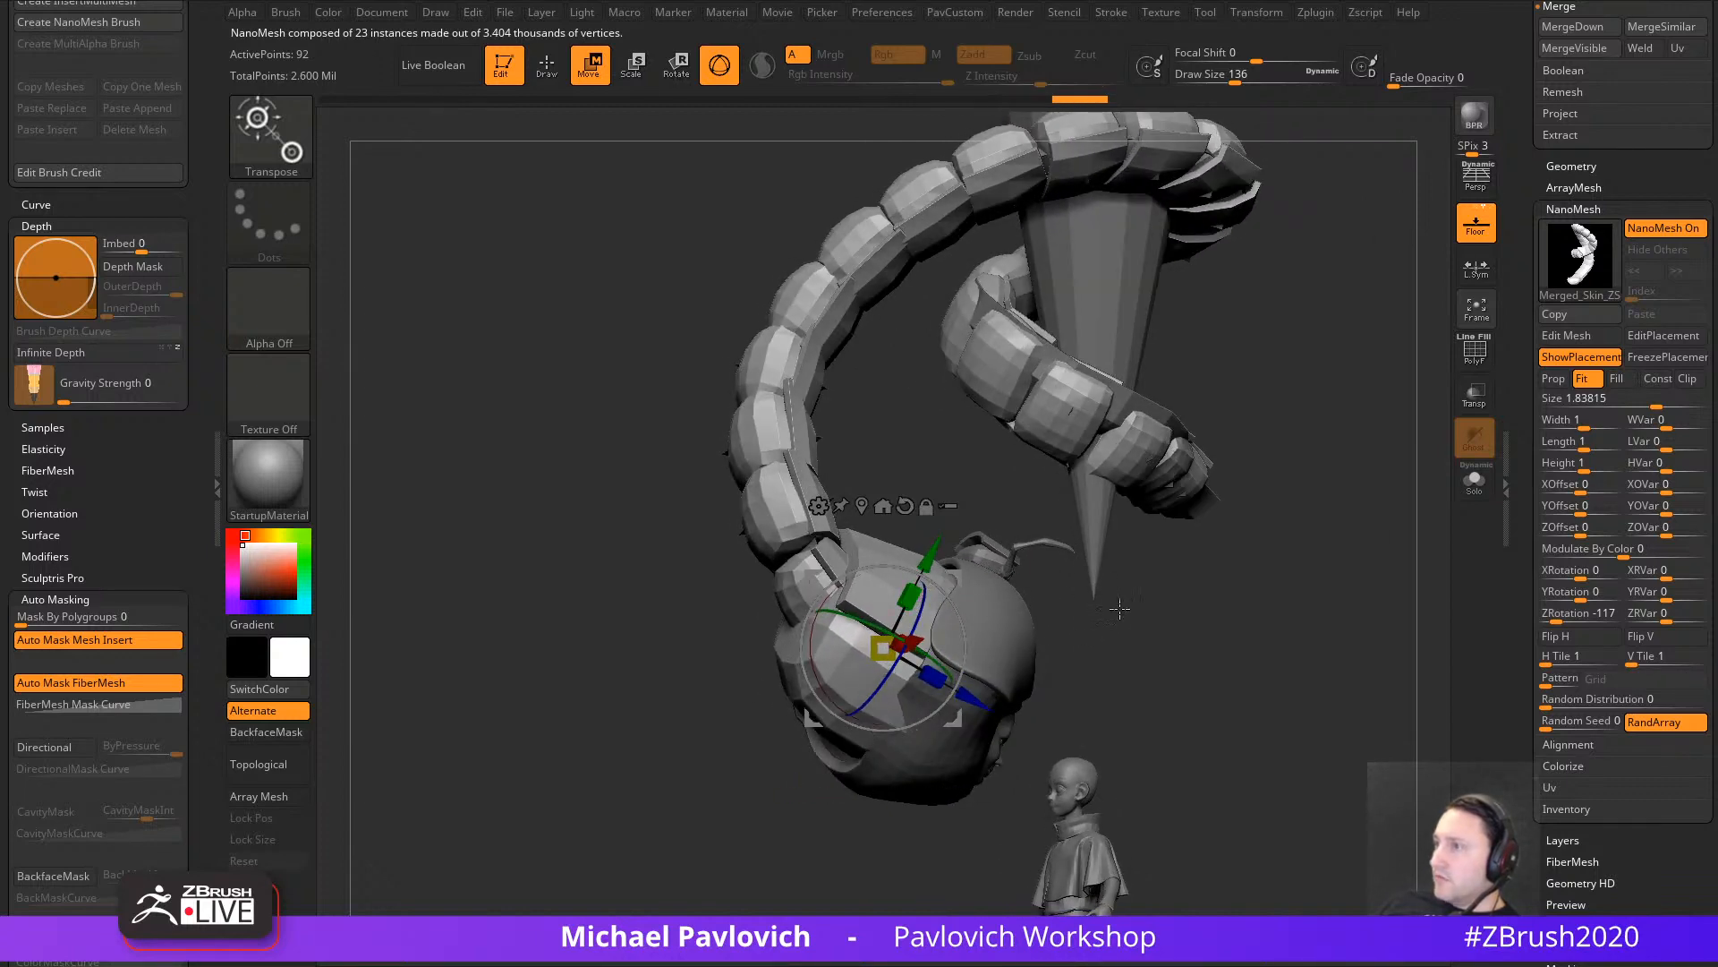
right_drag(1119, 609, 1032, 595)
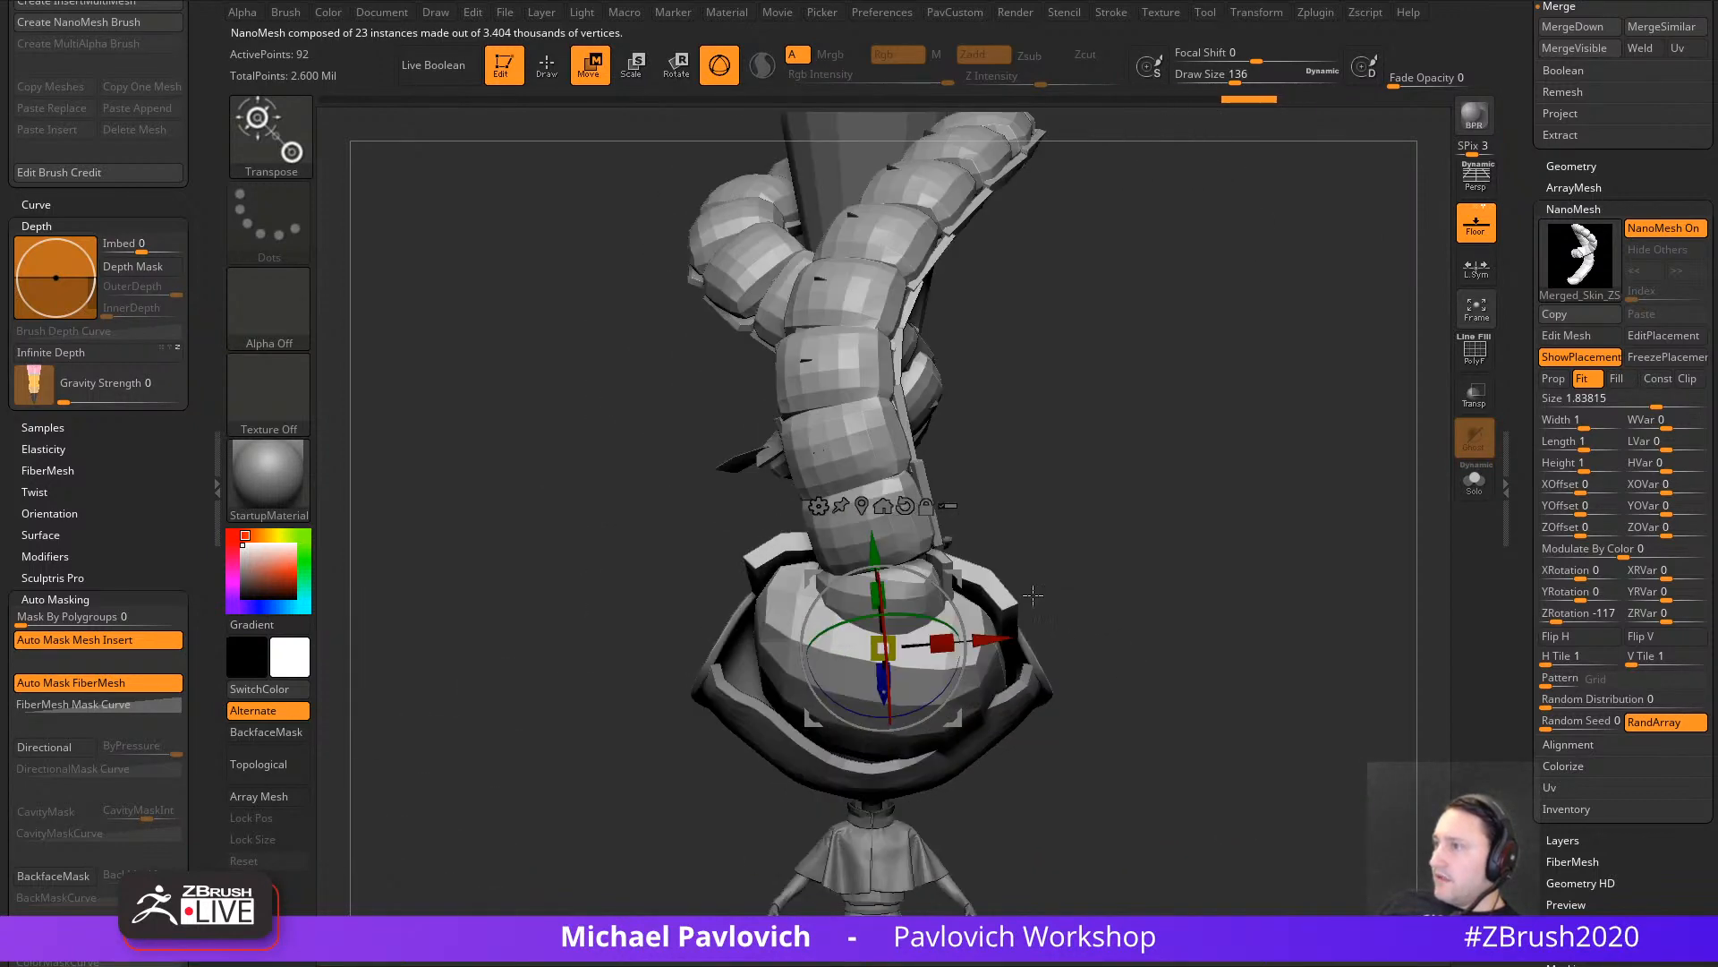
Step: Return to Draw mode with the Standard brush and frame the whole segmented body from the side
key(q)
mouse_move(1127, 533)
right_down()
mouse_move(1093, 583)
mouse_move(1104, 616)
right_up()
alt+right_drag(707, 700, 743, 743)
key(b)
key(s)
key(t)
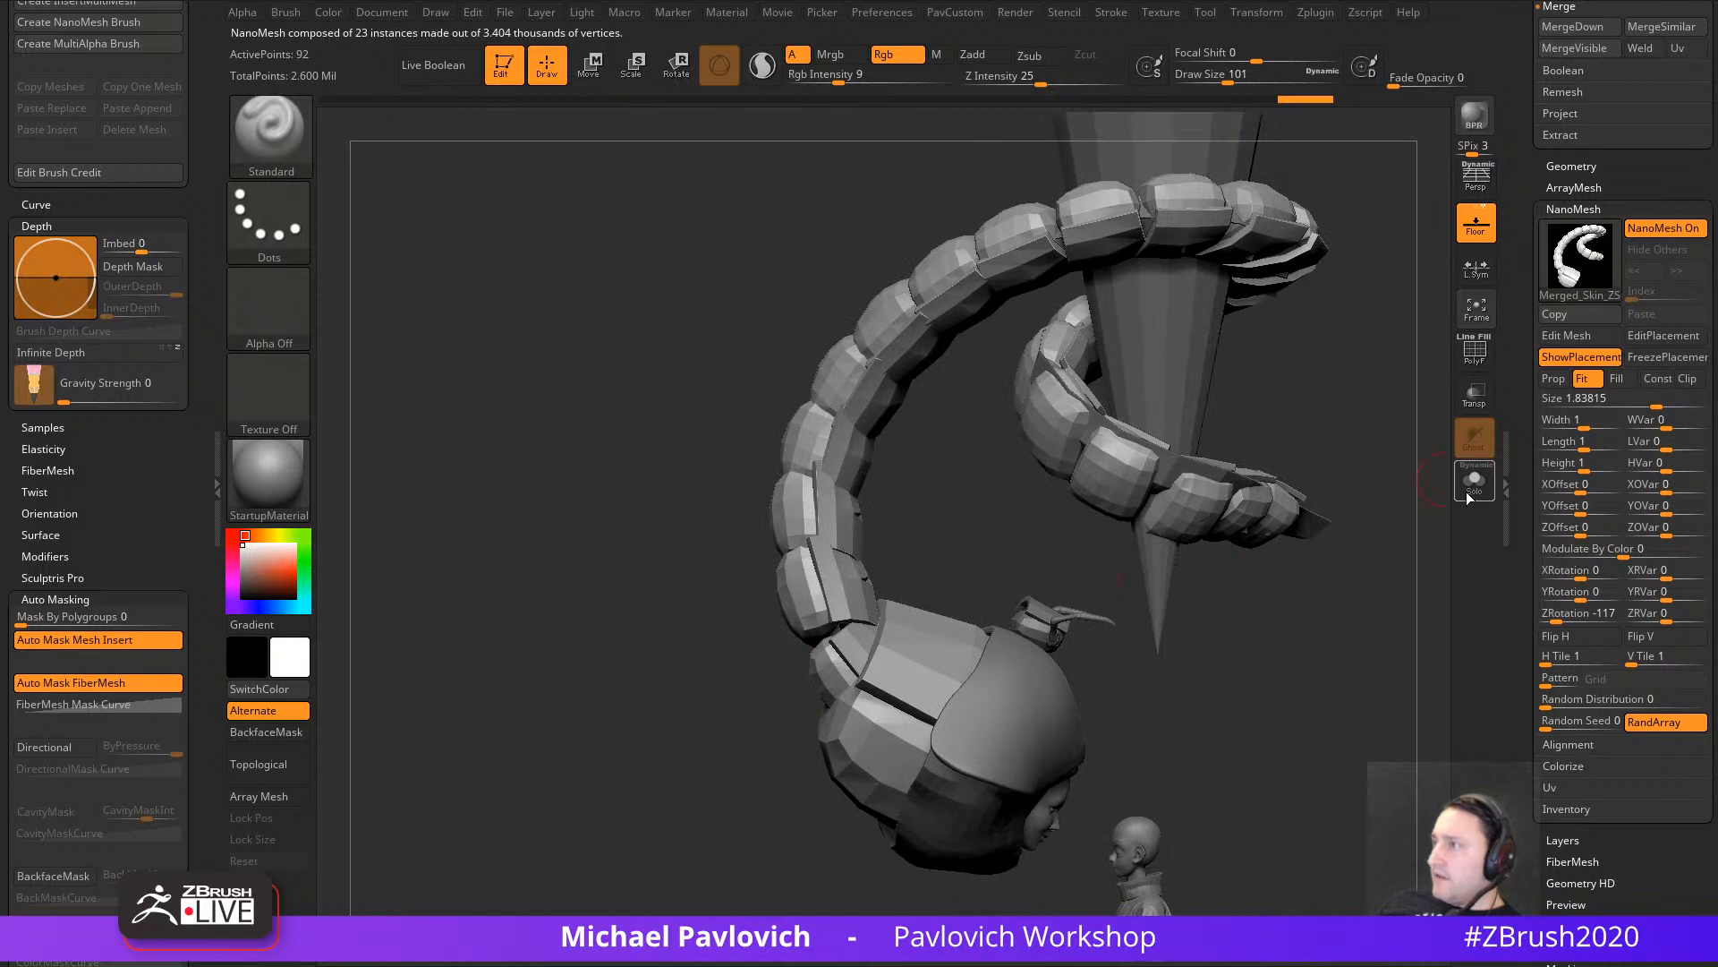
Step: Isolate the segmented body and turn off NanoMesh to inspect its bare placement planes
click(1471, 488)
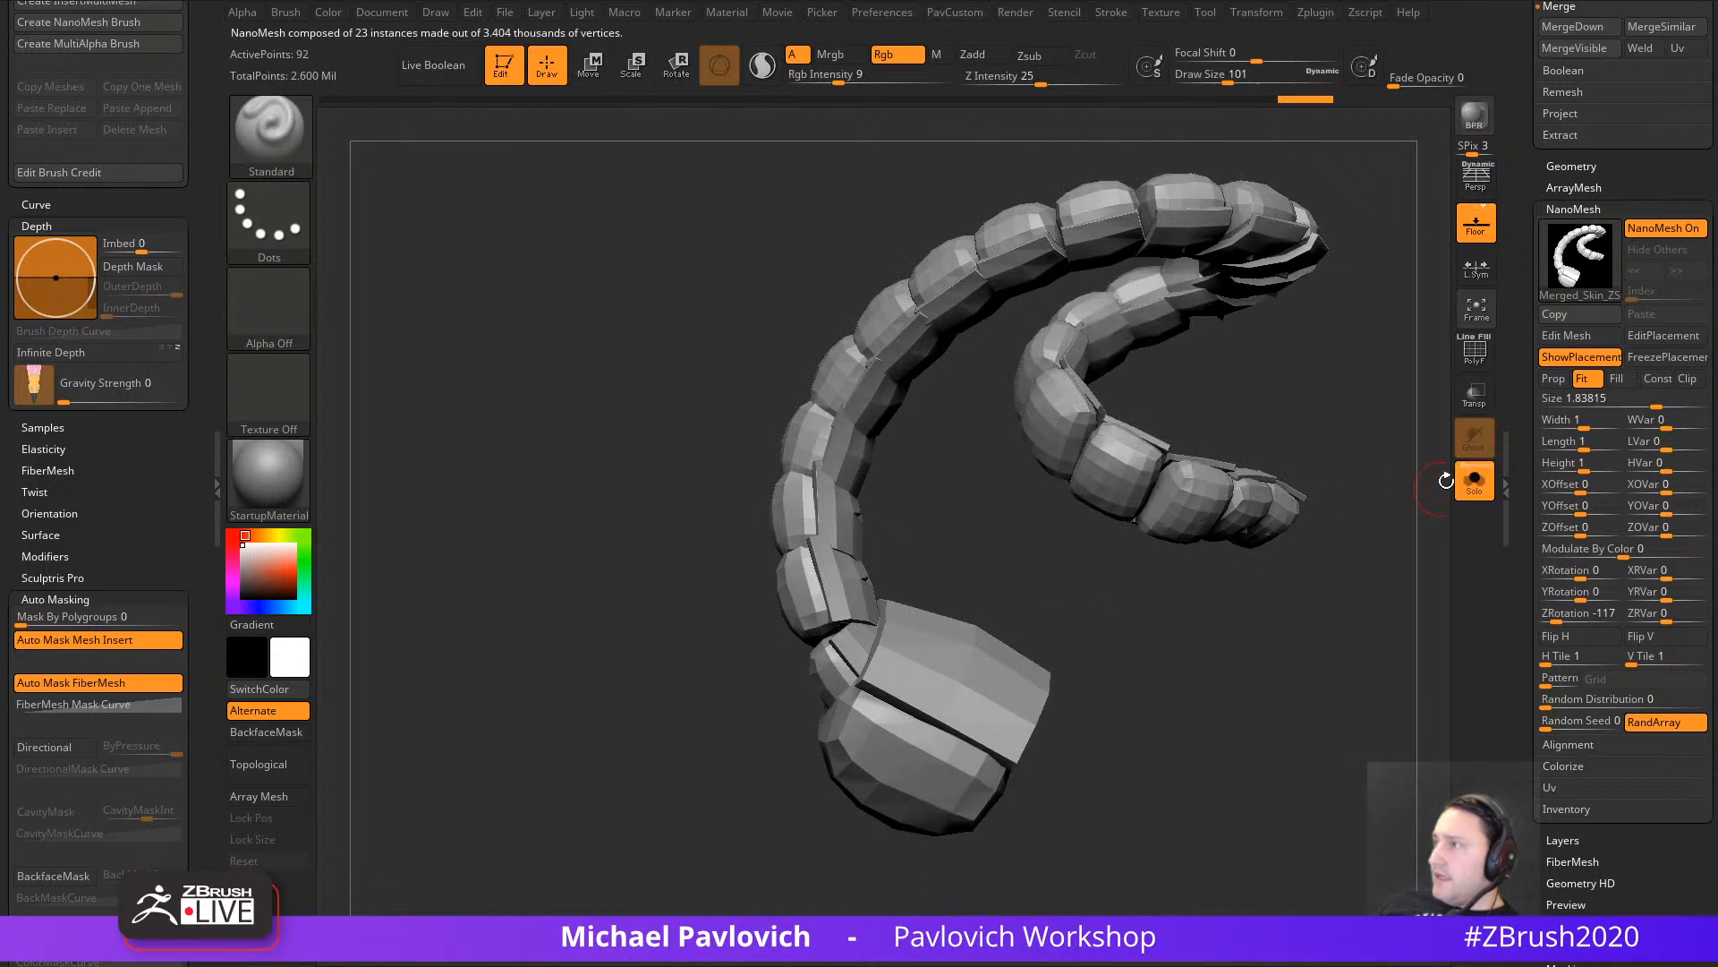
click(1648, 235)
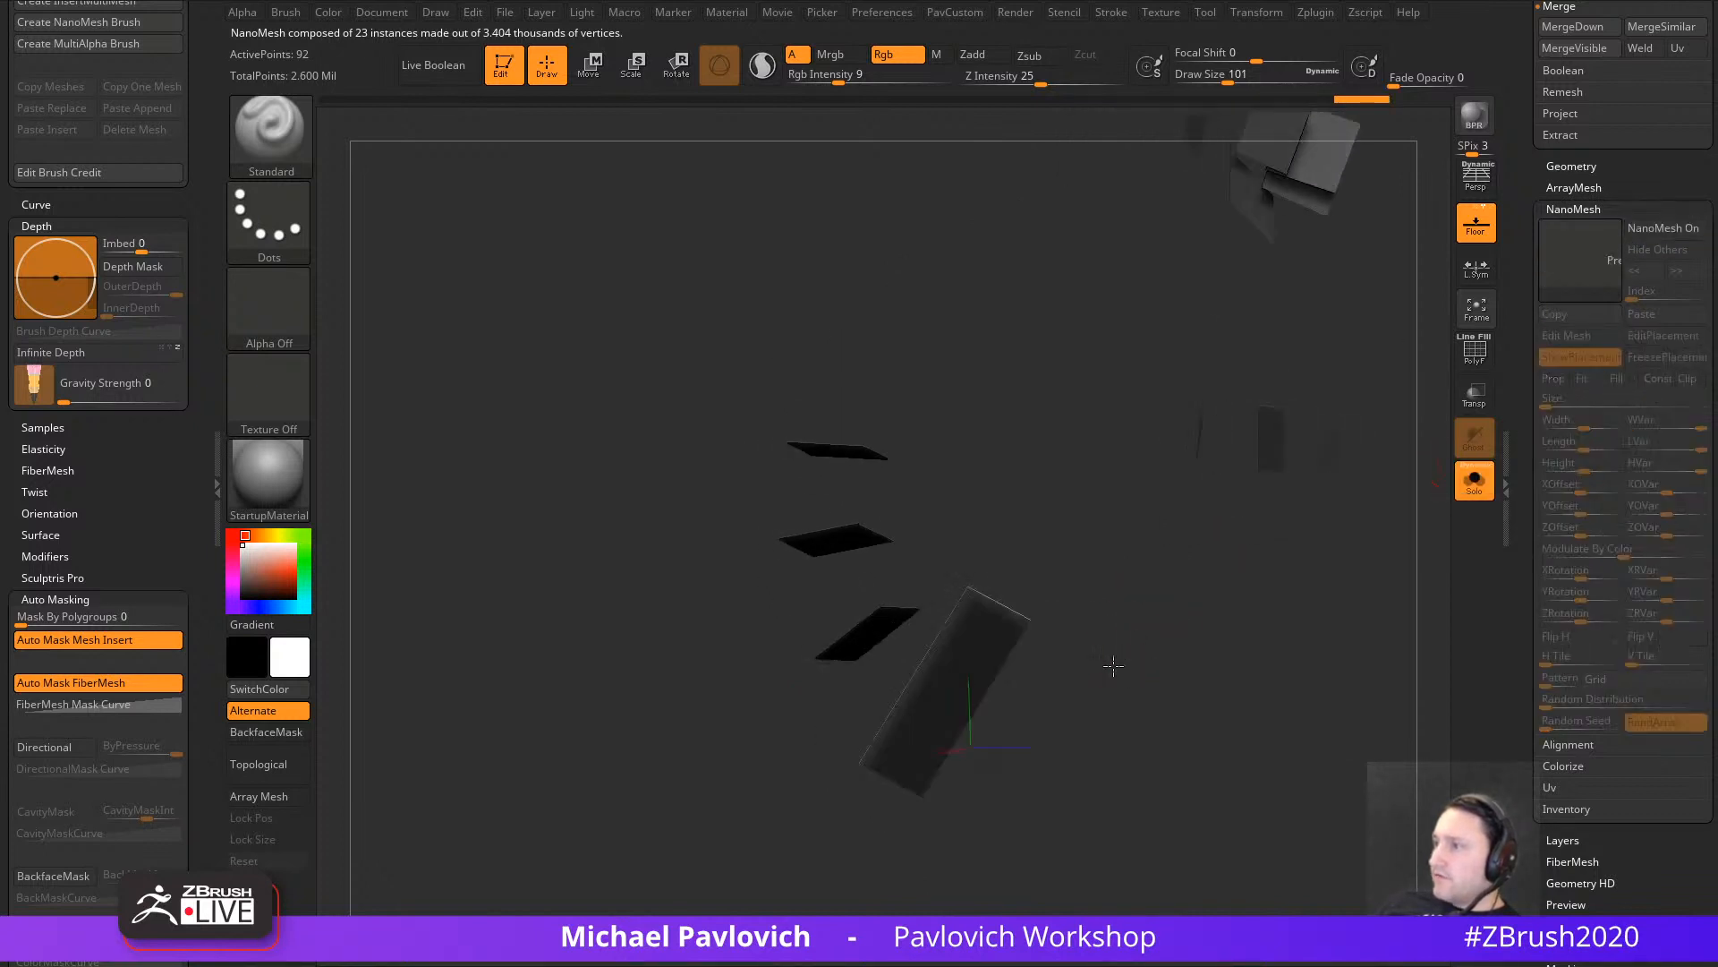
key(2)
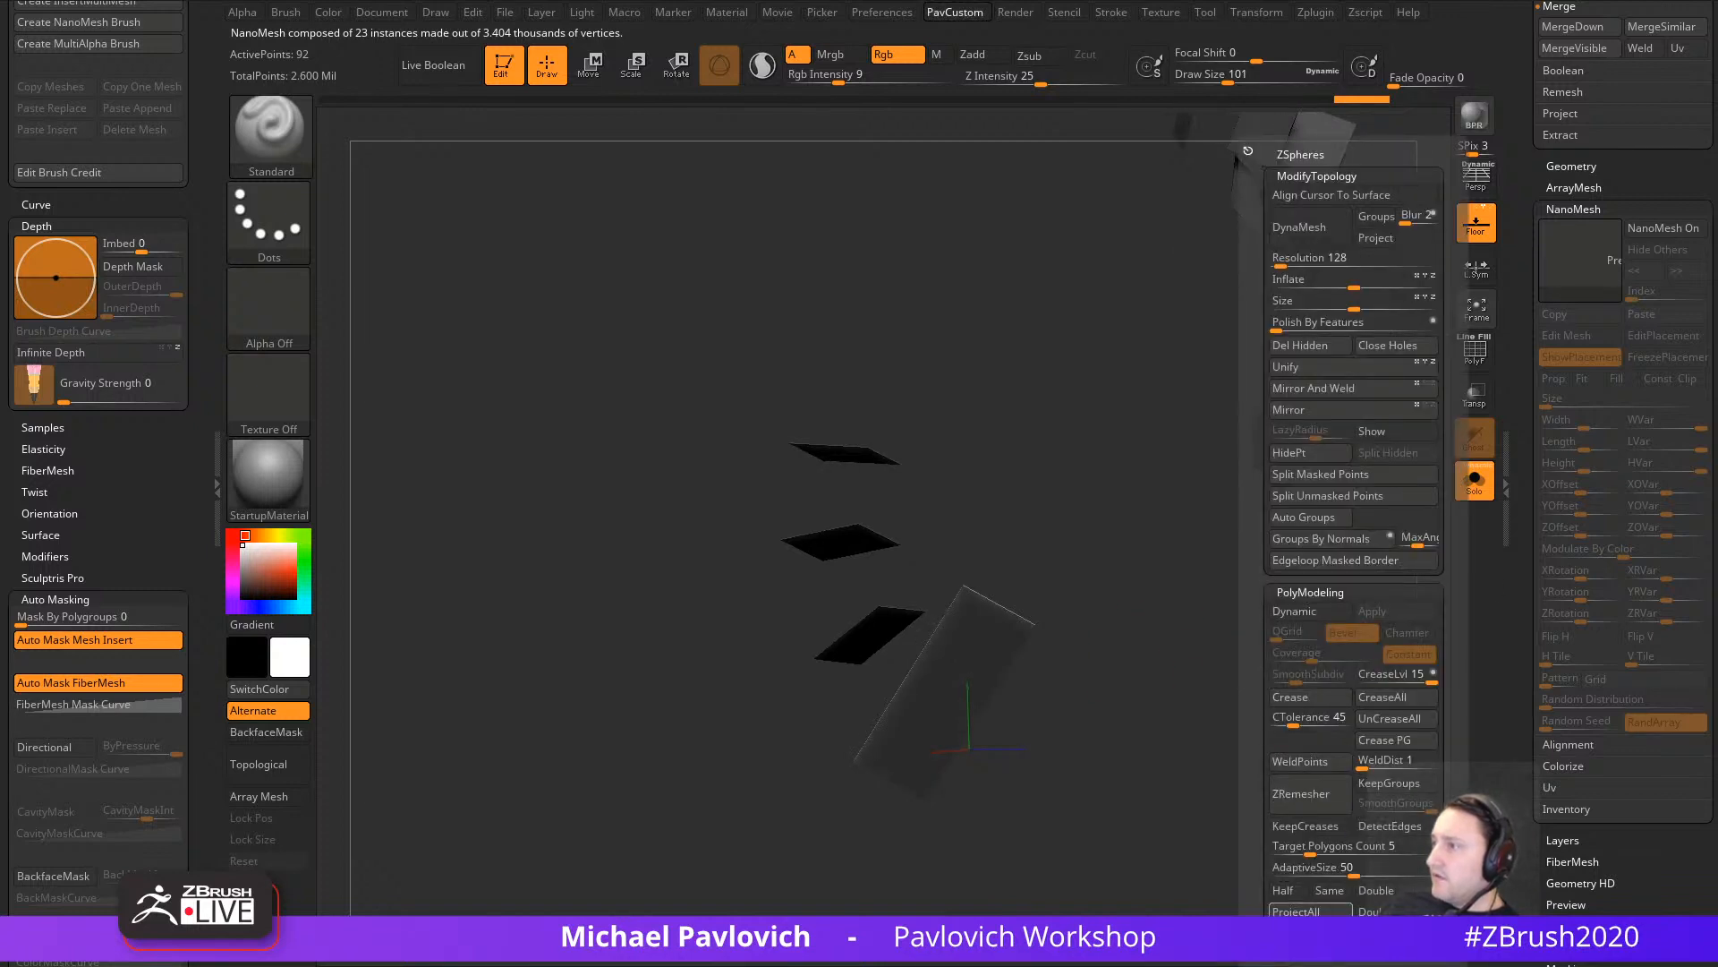
drag(1127, 663, 1180, 700)
Step: Leave Solo mode and toggle NanoMesh on and off to compare the lower segments with their placement planes
click(1474, 484)
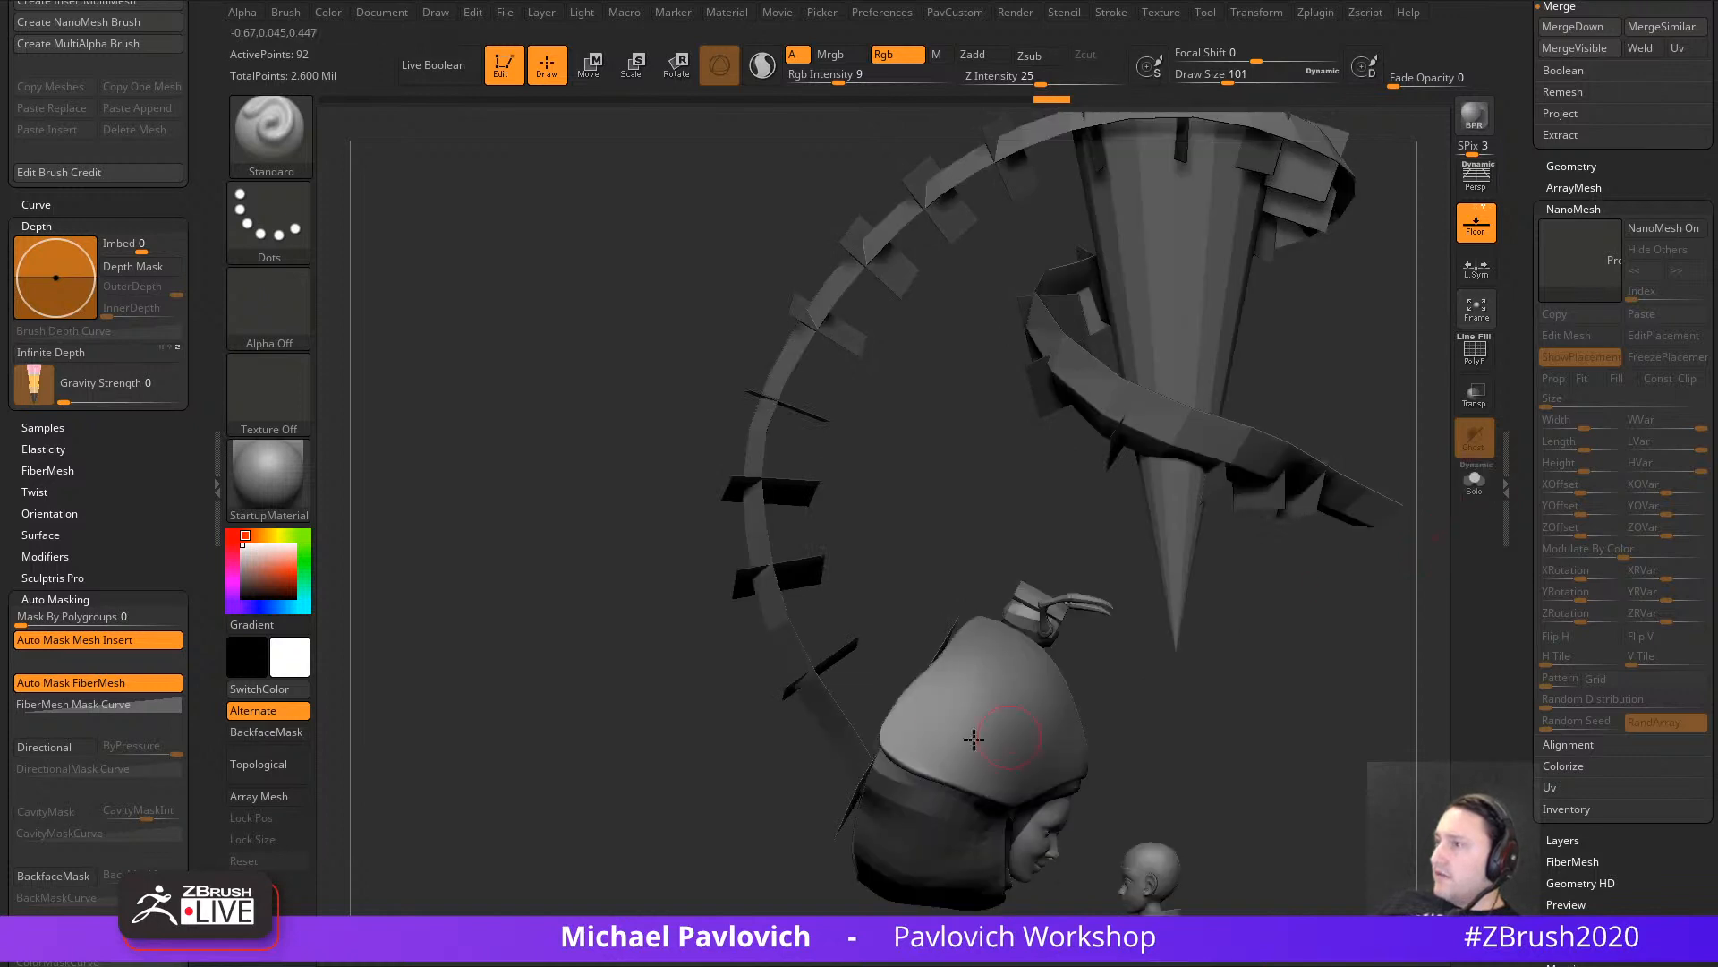
click(1657, 229)
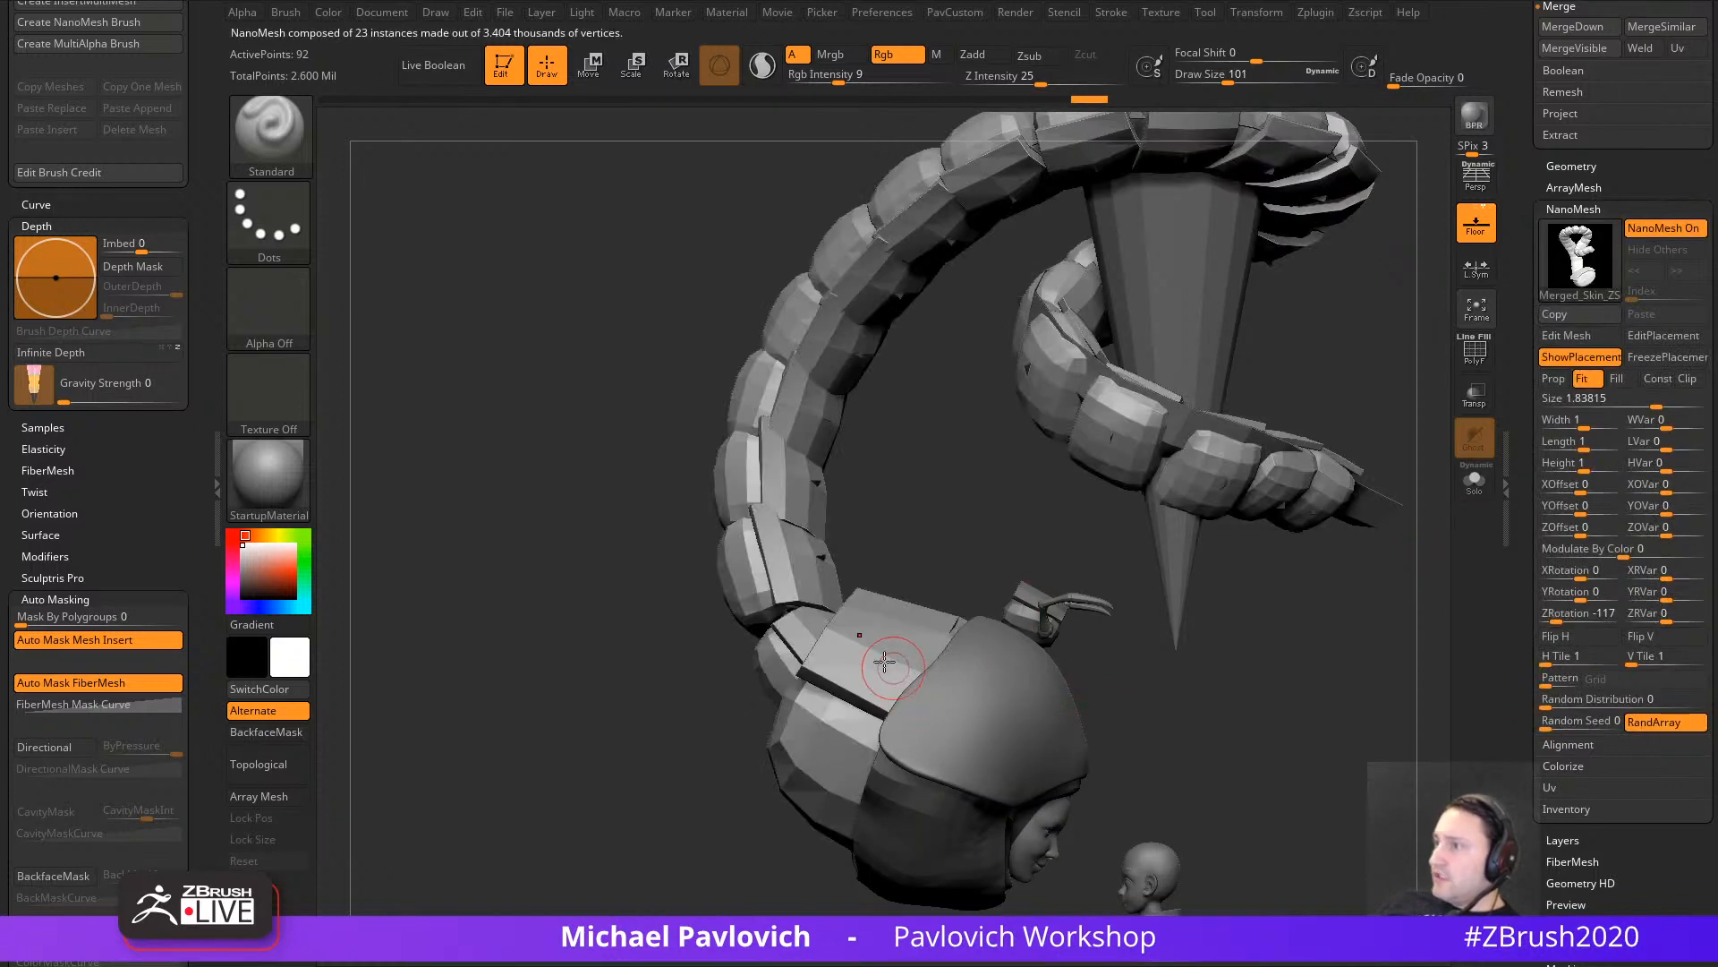
click(1672, 230)
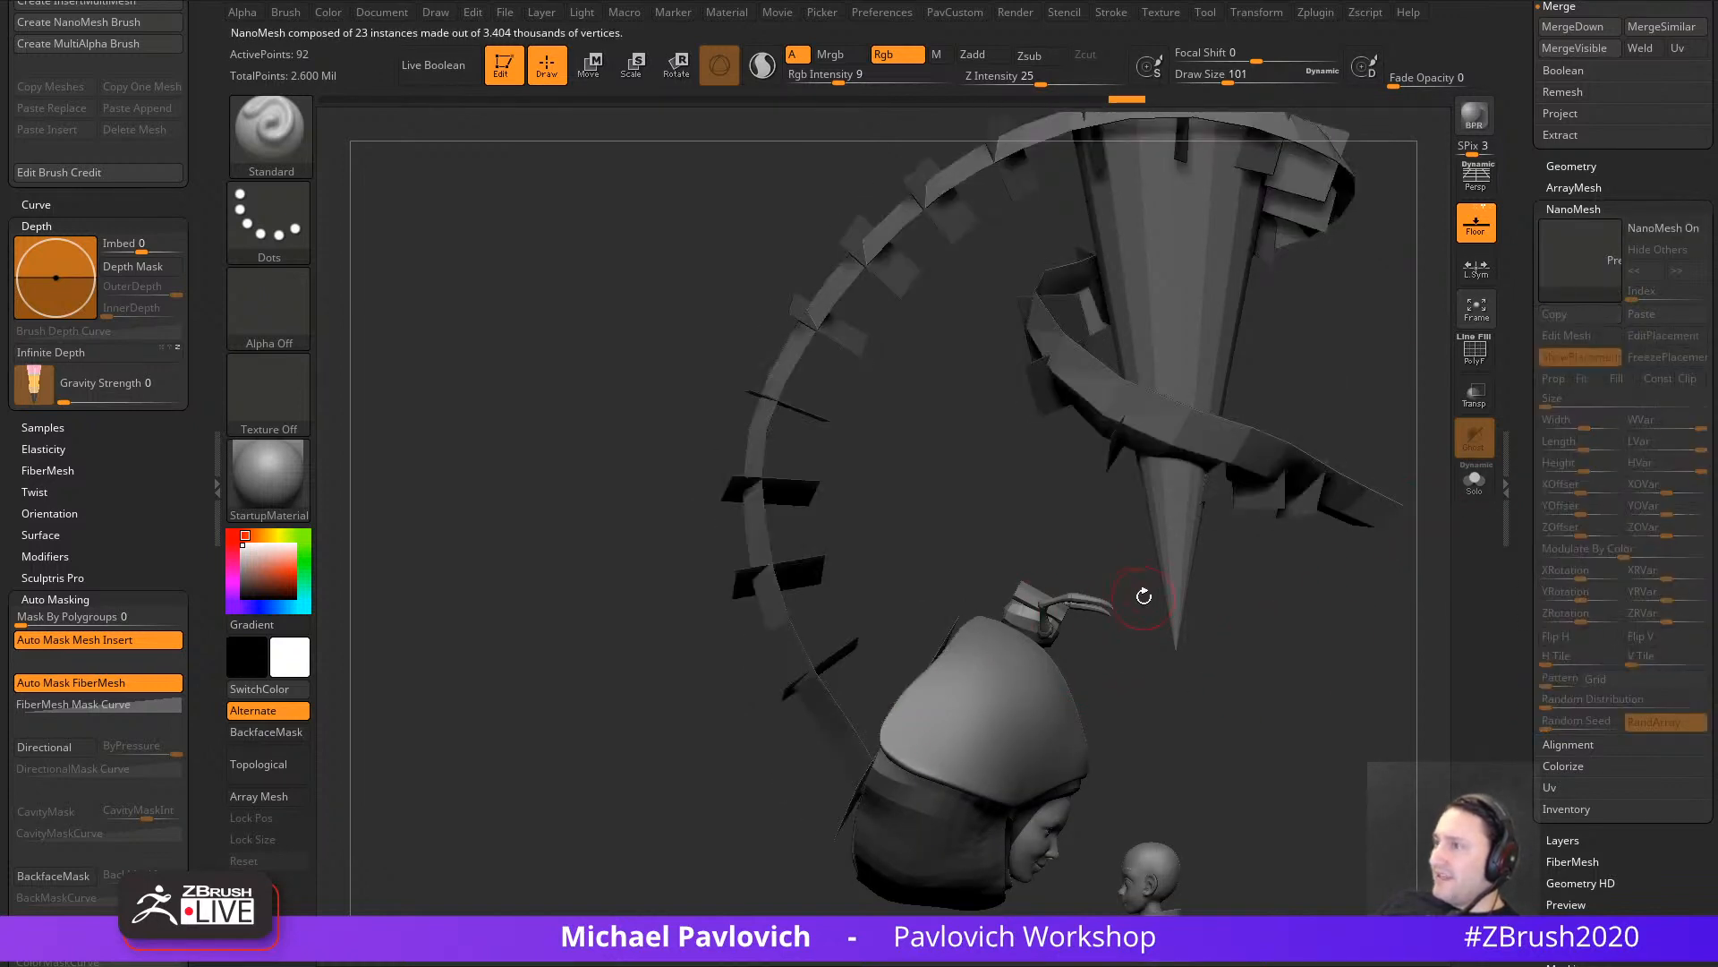
drag(1142, 594, 706, 725)
drag(802, 695, 969, 619)
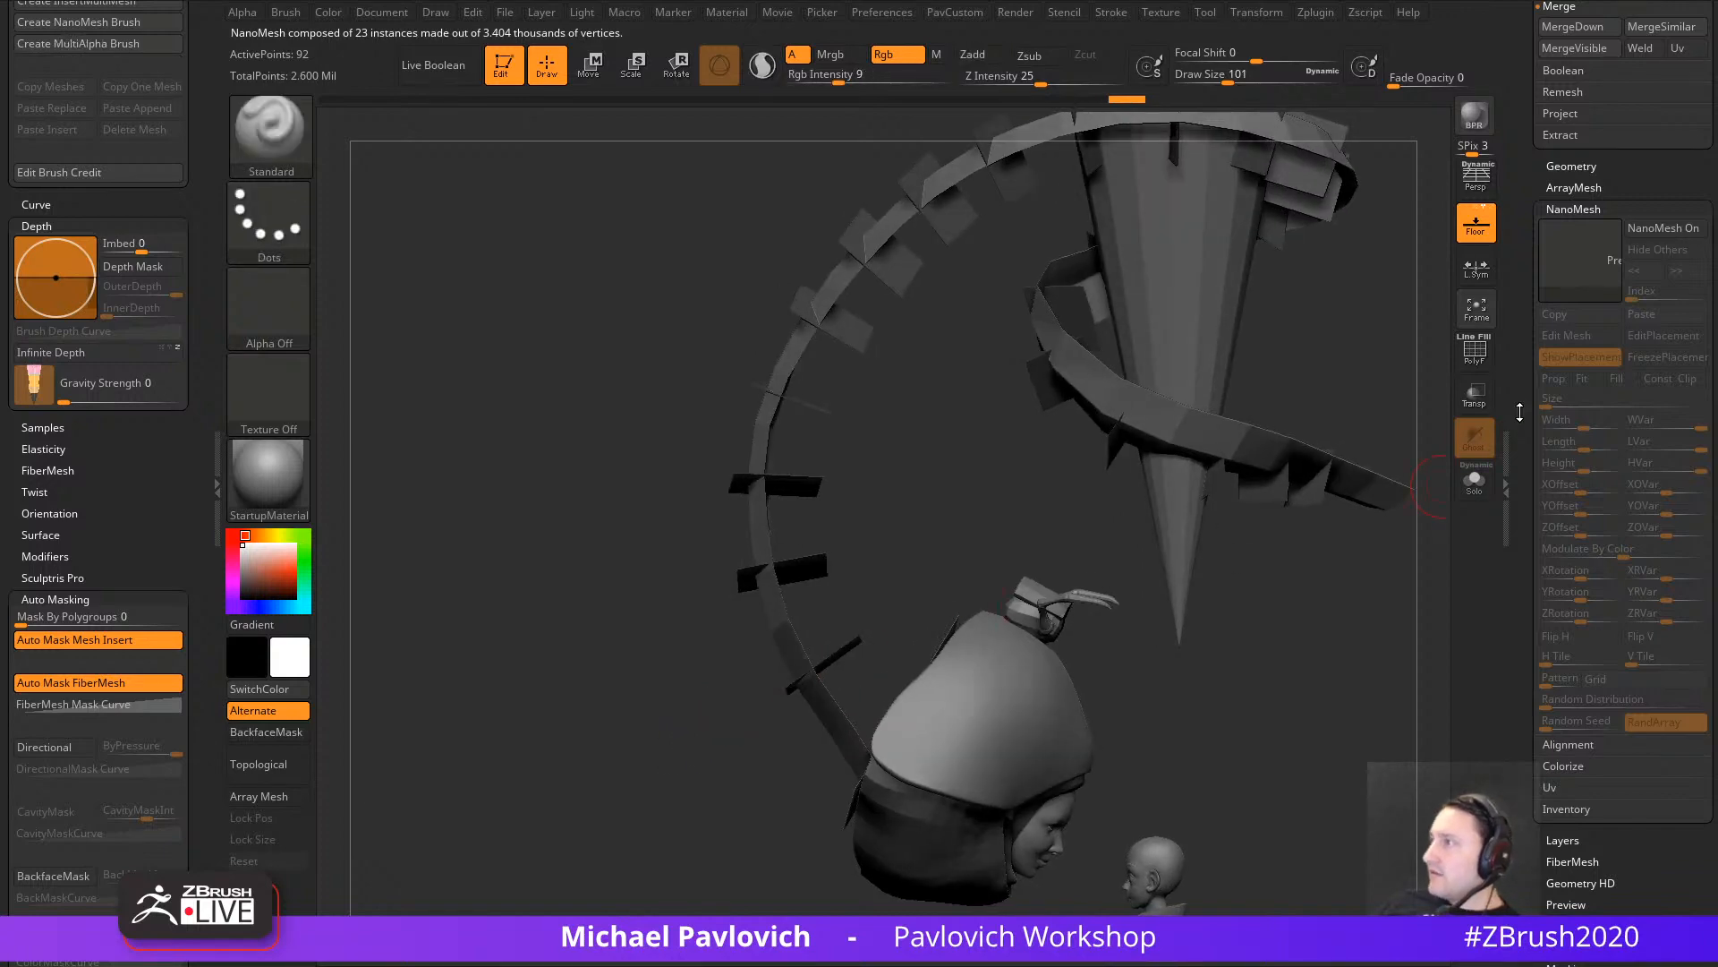
Step: Hide the Skin_ZSphere5 subtool and clear the mask on the placement planes
scroll(1682, 626, up, 10)
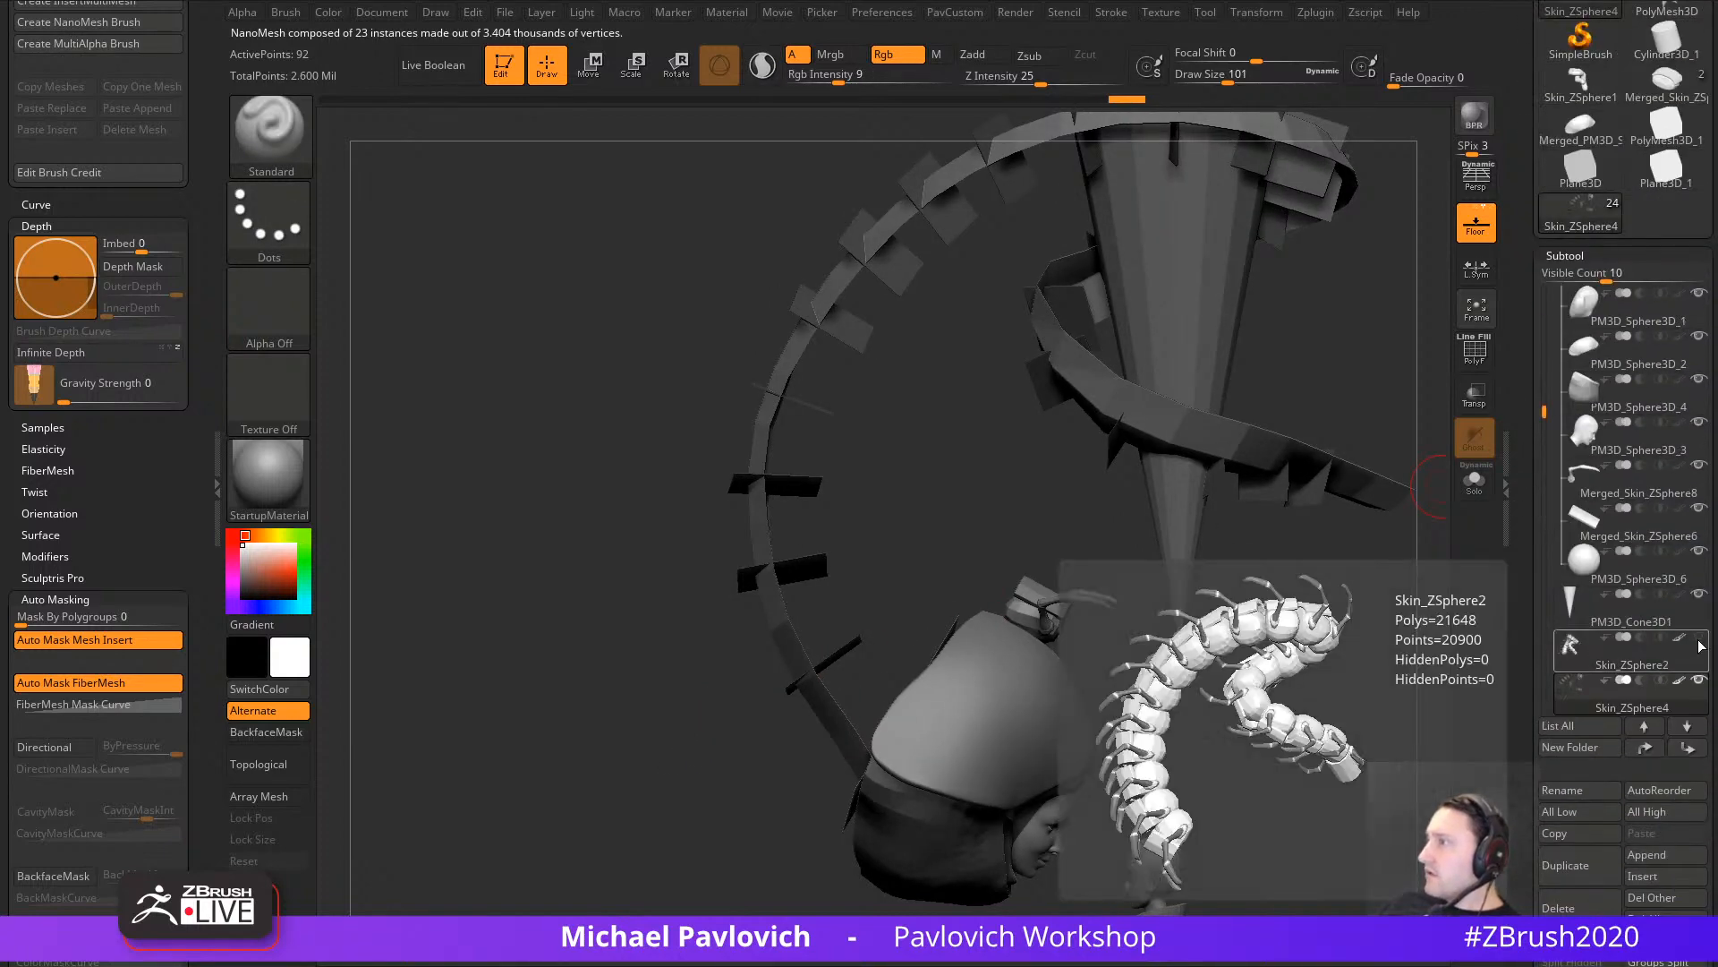
drag(1544, 412, 1544, 486)
click(1698, 593)
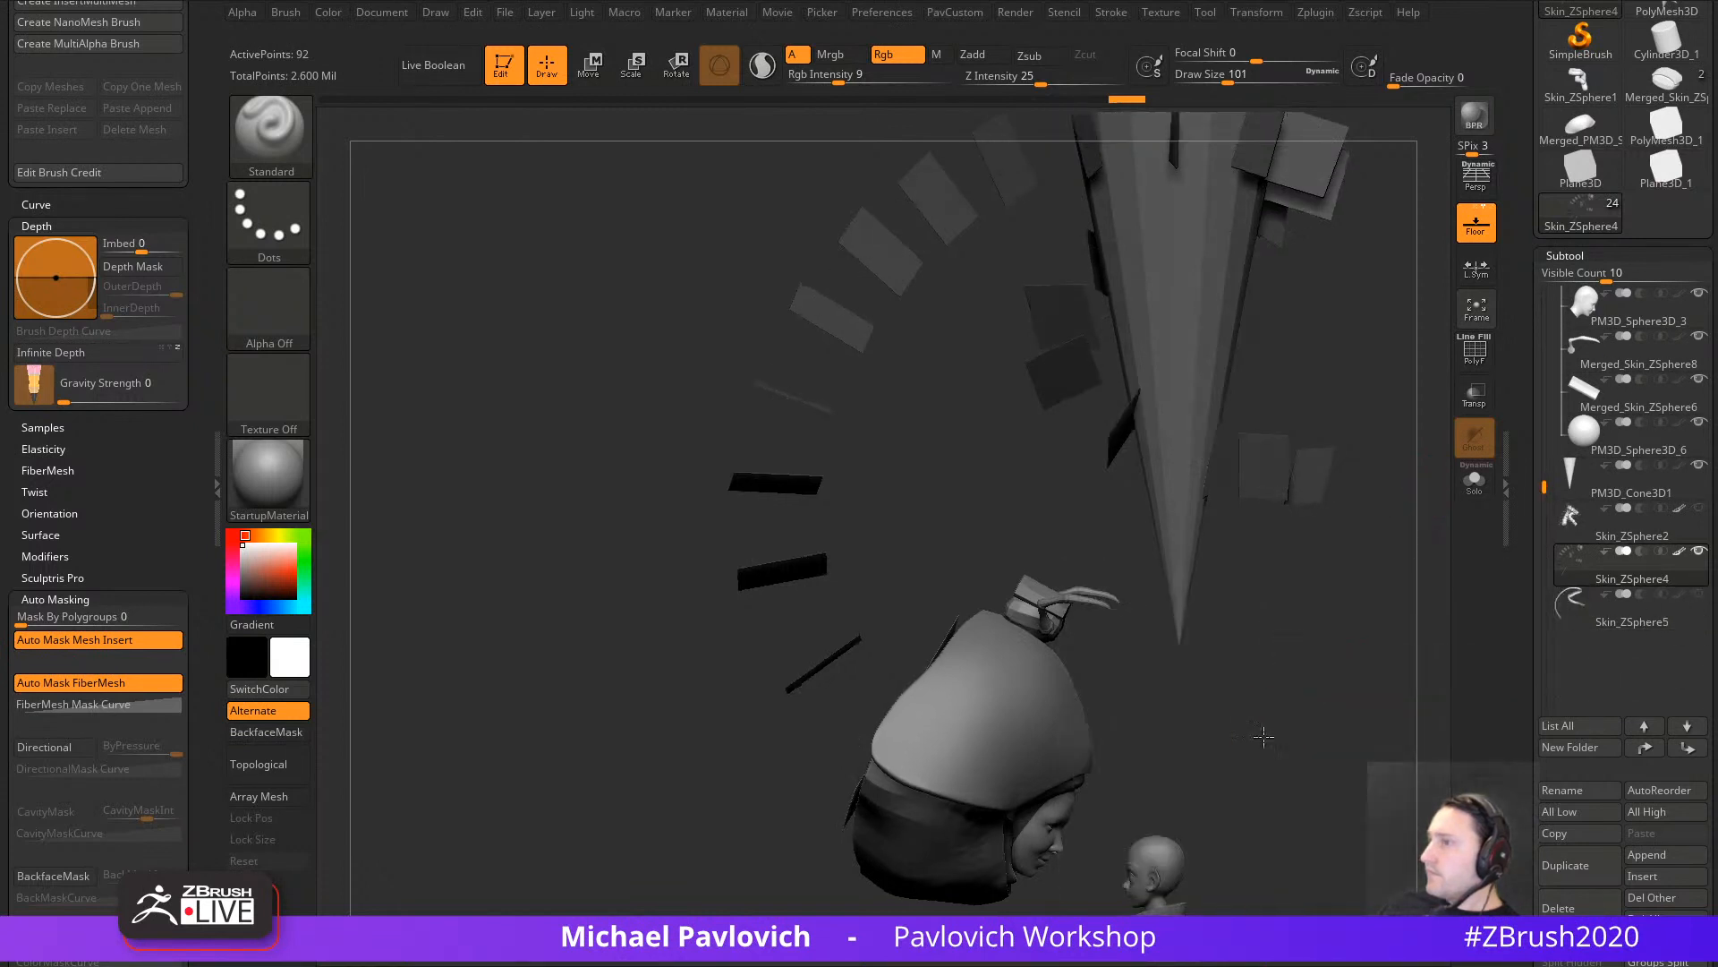
ctrl+drag(673, 651, 747, 748)
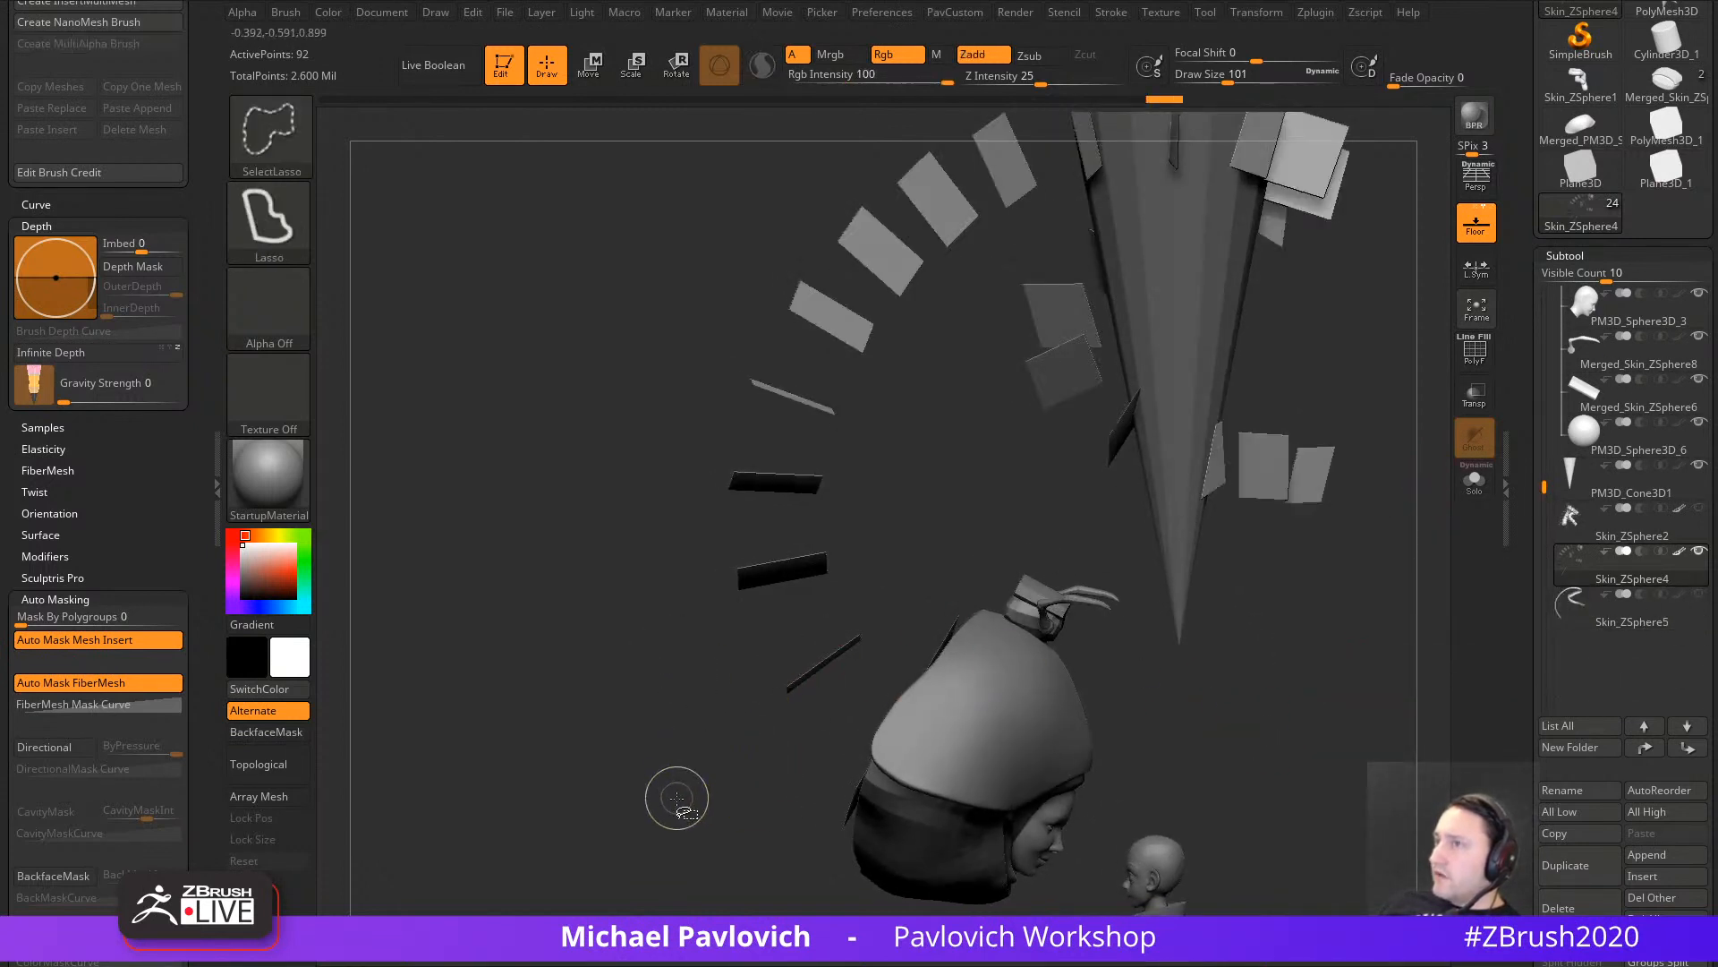
Step: Delete the small placement plane above the enlarged one using SelectLasso and Del Hidden, and turn NanoMesh back on
mouse_move(686, 795)
ctrl+alt+shift+mouse_down()
mouse_move(898, 626)
mouse_move(837, 604)
ctrl+alt+shift+mouse_up()
key(5)
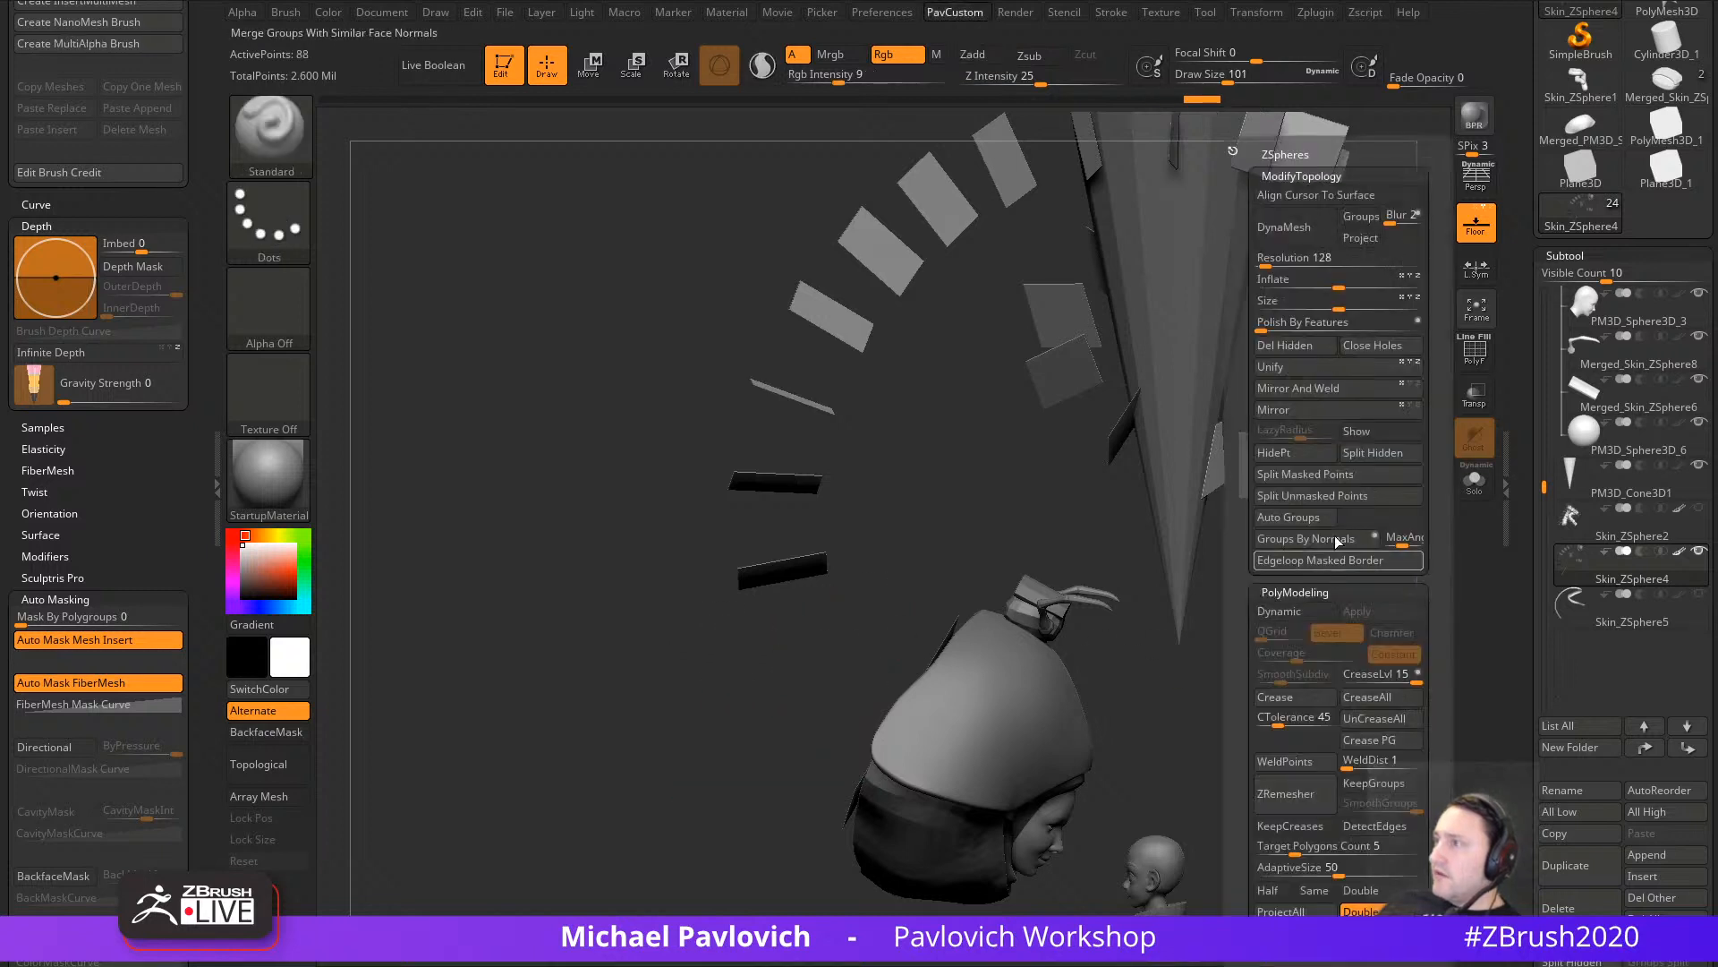
click(1316, 351)
drag(1514, 569, 1518, 255)
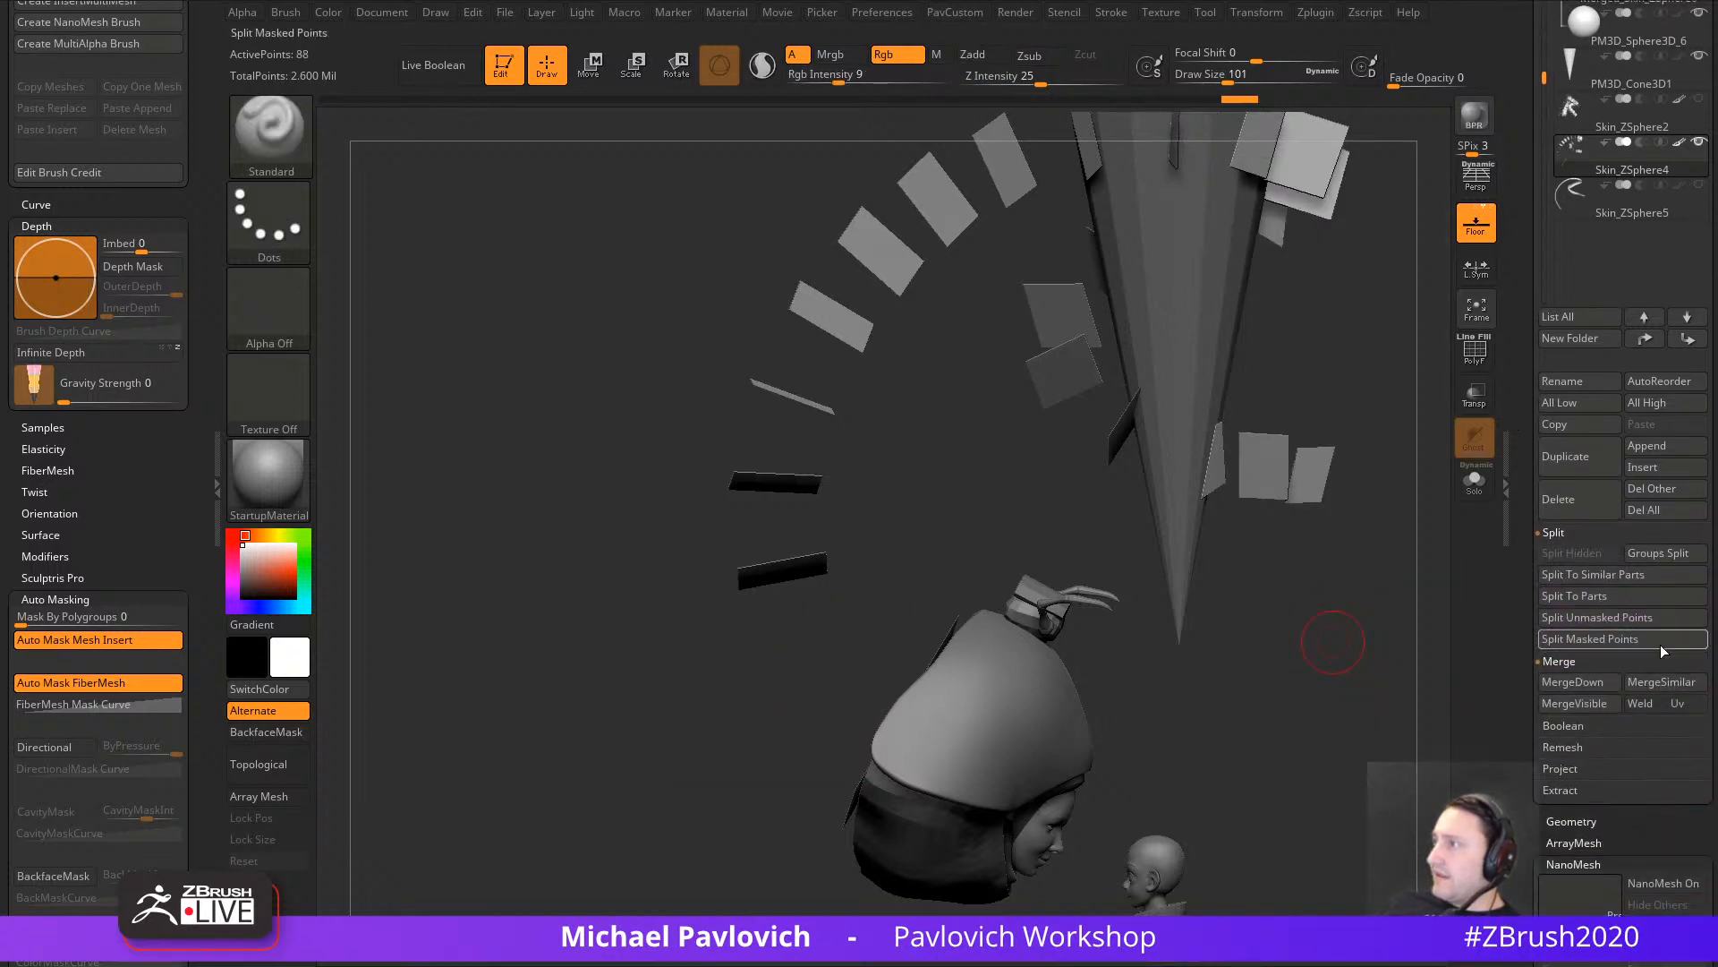
click(1657, 883)
Step: Center the gizmo on the segment above the enlarged one, try scaling it, and undo the change
mouse_move(1289, 755)
mouse_down()
mouse_move(1266, 716)
mouse_move(1235, 714)
mouse_up()
key(ctrl)
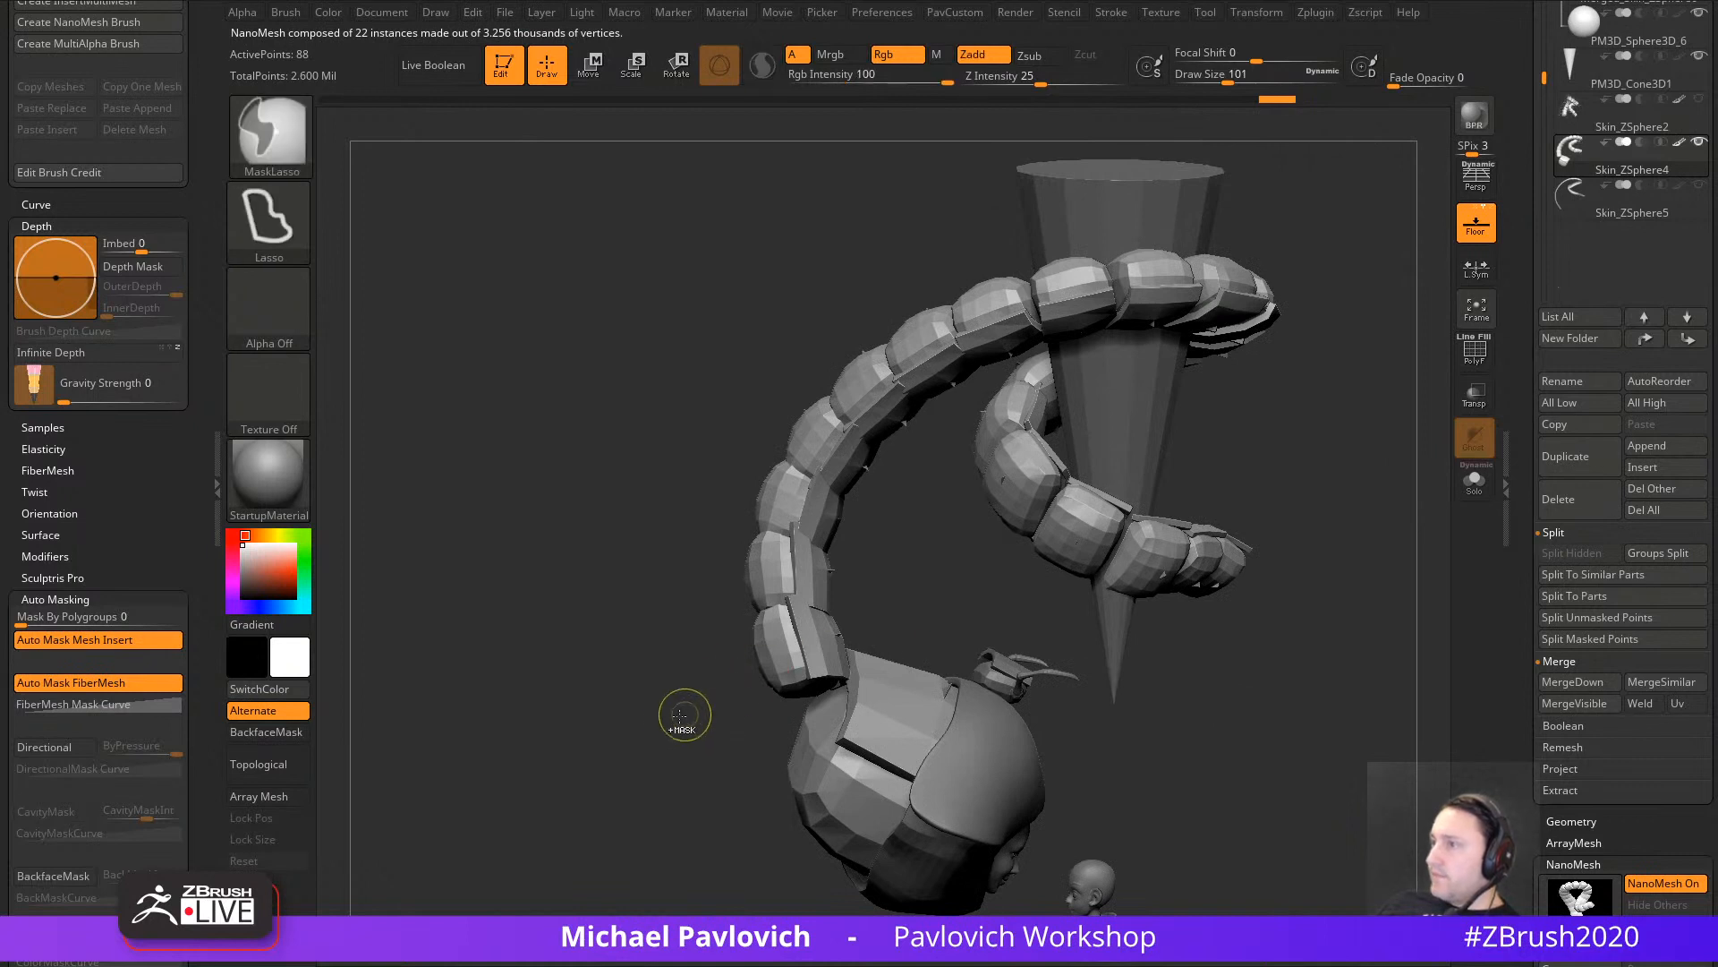
key(w)
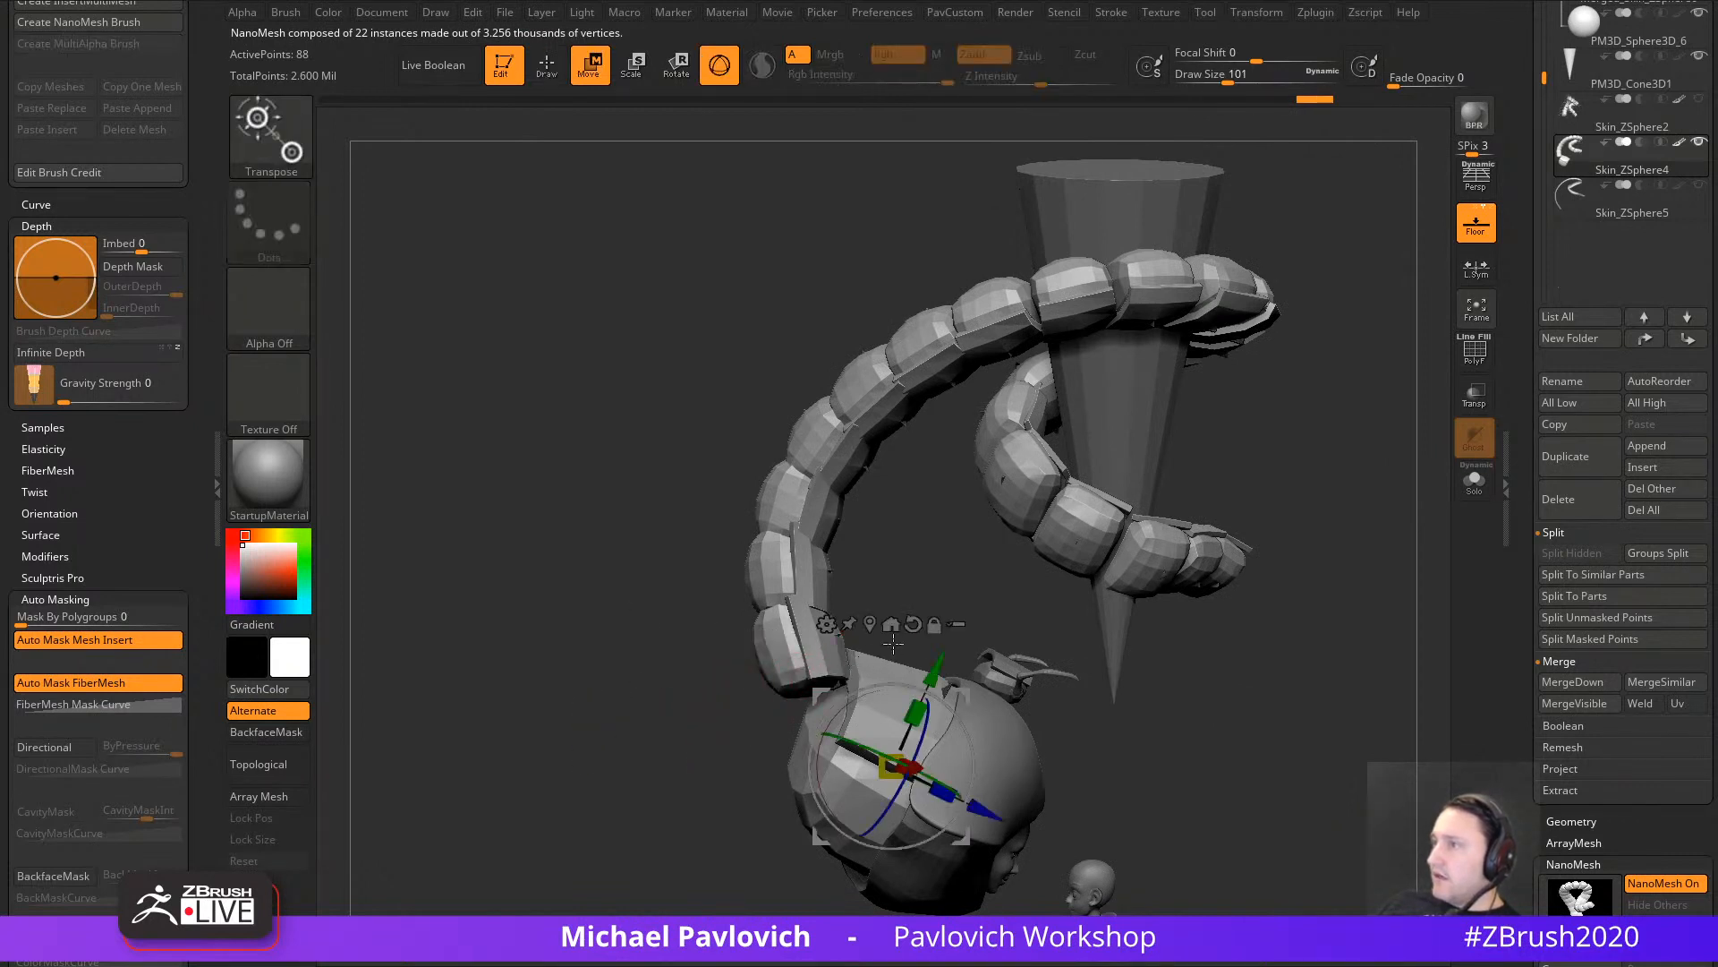
click(870, 625)
drag(813, 647, 868, 611)
key(ctrl+z)
Step: Enlarge and rotate the segment above the head segment to follow the body curve in the reference image
mouse_move(981, 631)
mouse_down()
mouse_move(1065, 700)
mouse_move(893, 654)
mouse_move(852, 586)
mouse_up()
drag(690, 748, 695, 717)
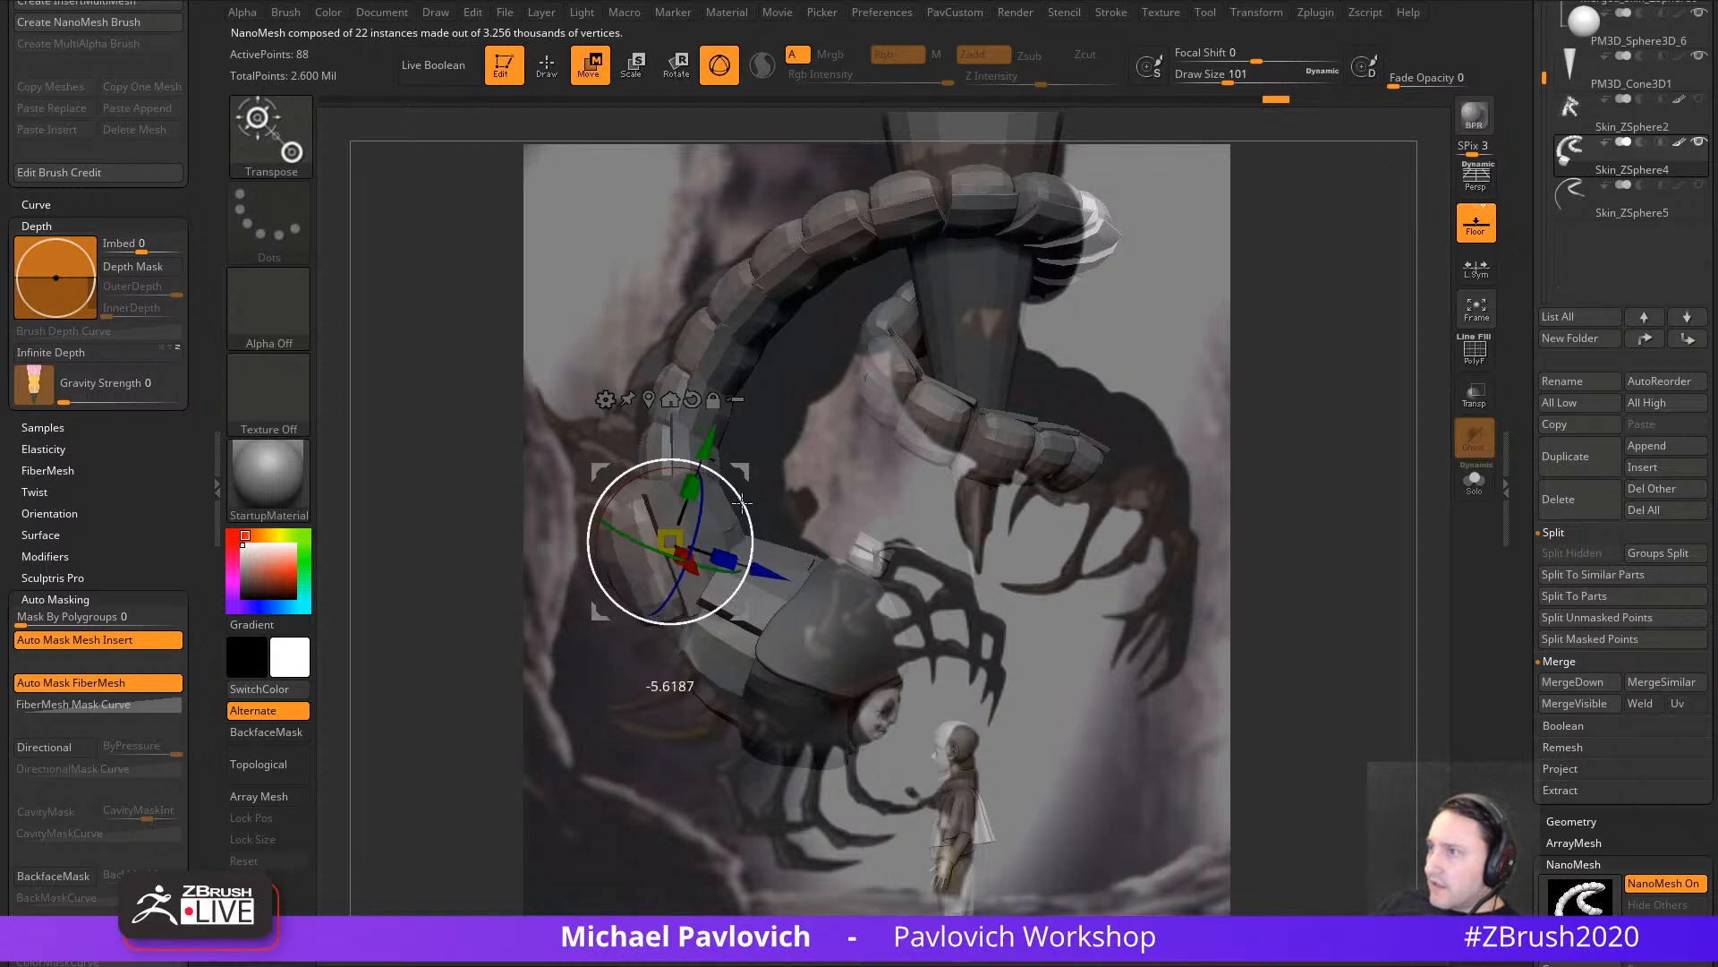
drag(713, 570, 683, 580)
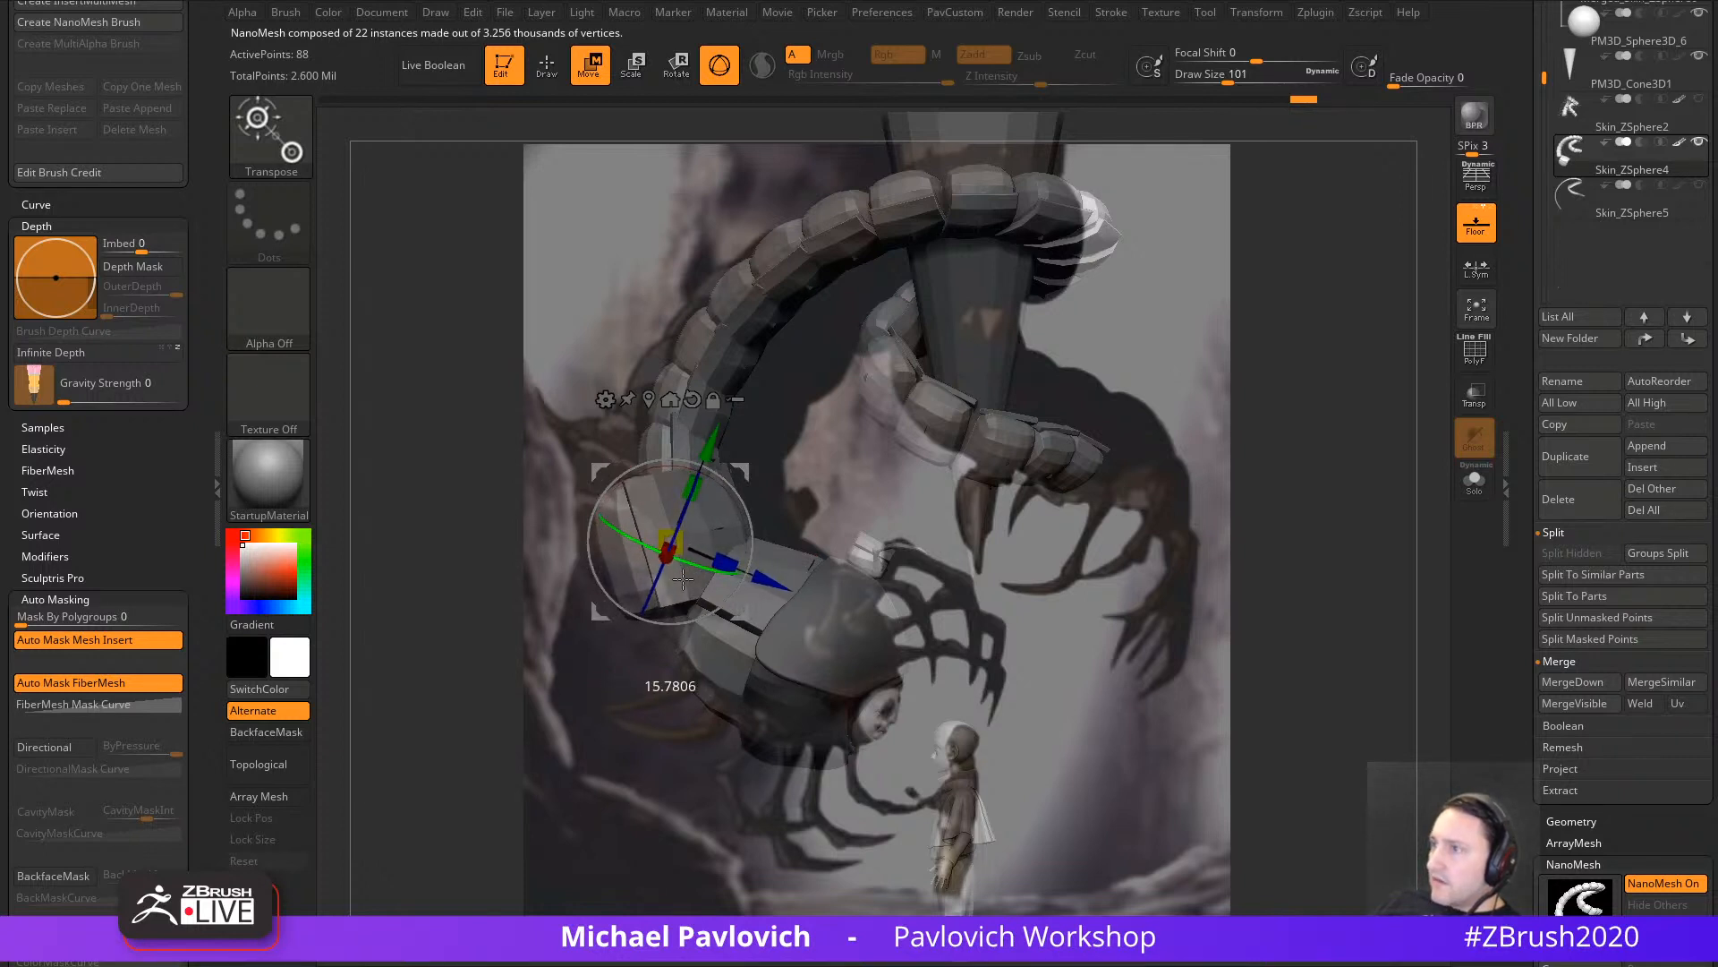
drag(743, 483, 768, 488)
Step: Move and rotate the enlarged segment above the head segment from several viewing angles to bring it in line with the body curve
right_drag(899, 499, 835, 501)
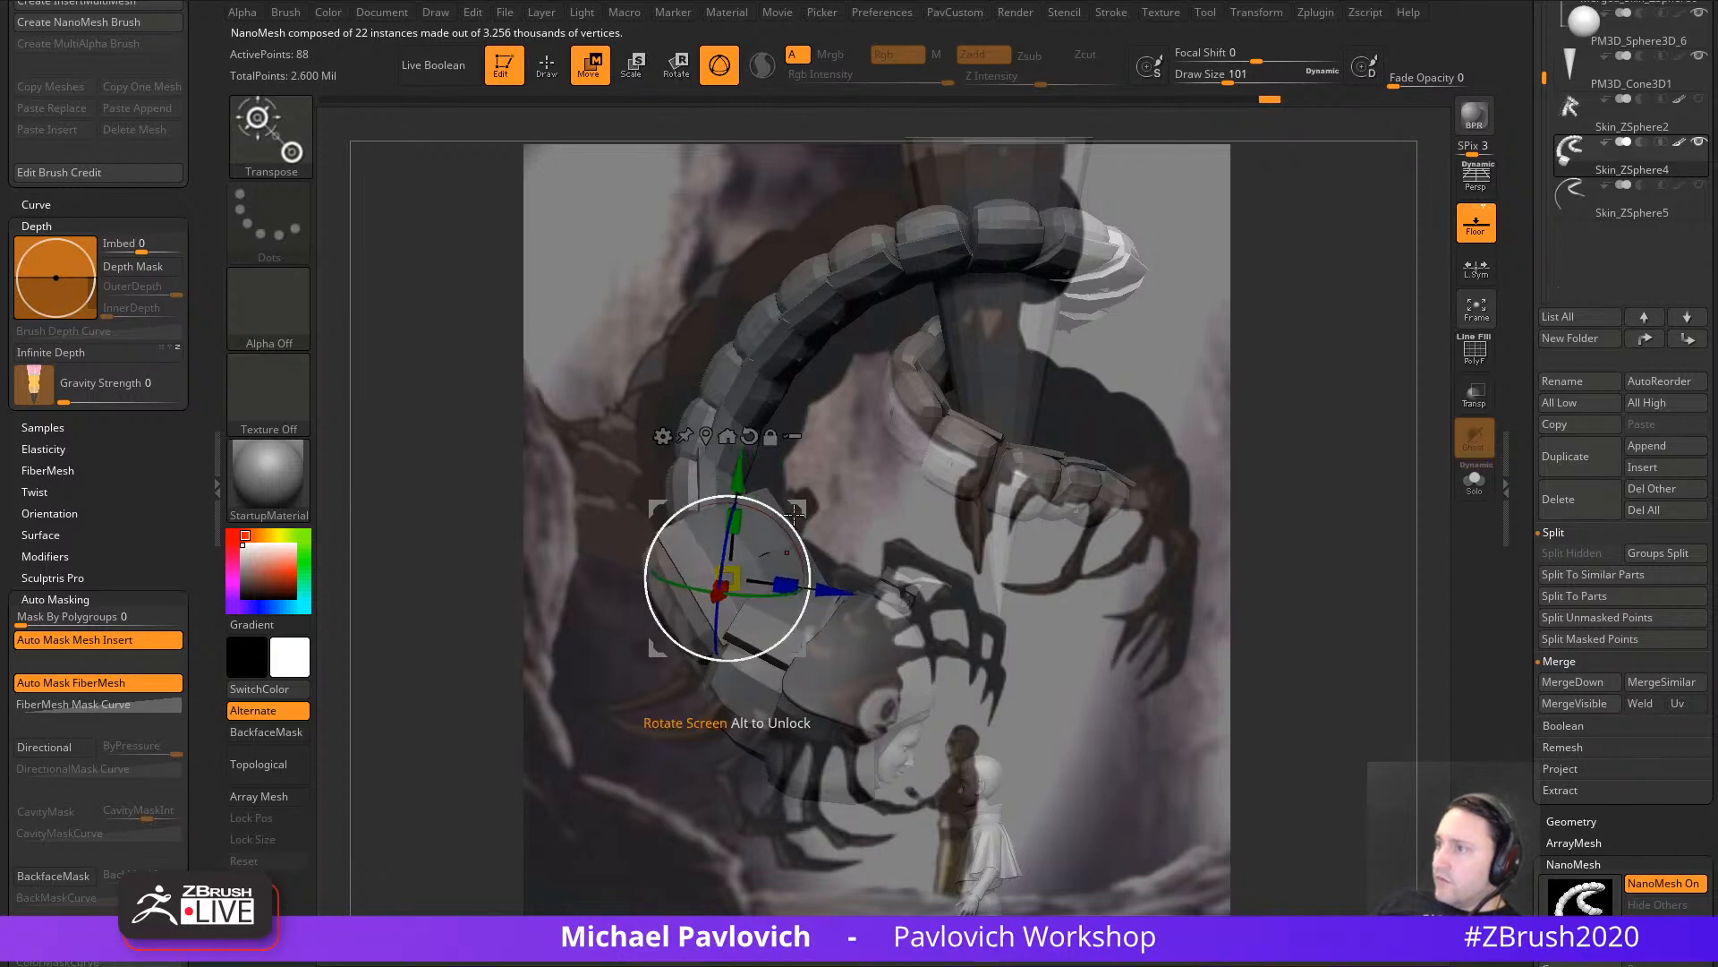
key(q)
mouse_move(816, 492)
right_down()
mouse_move(805, 555)
mouse_move(855, 460)
mouse_move(747, 558)
right_up()
key(w)
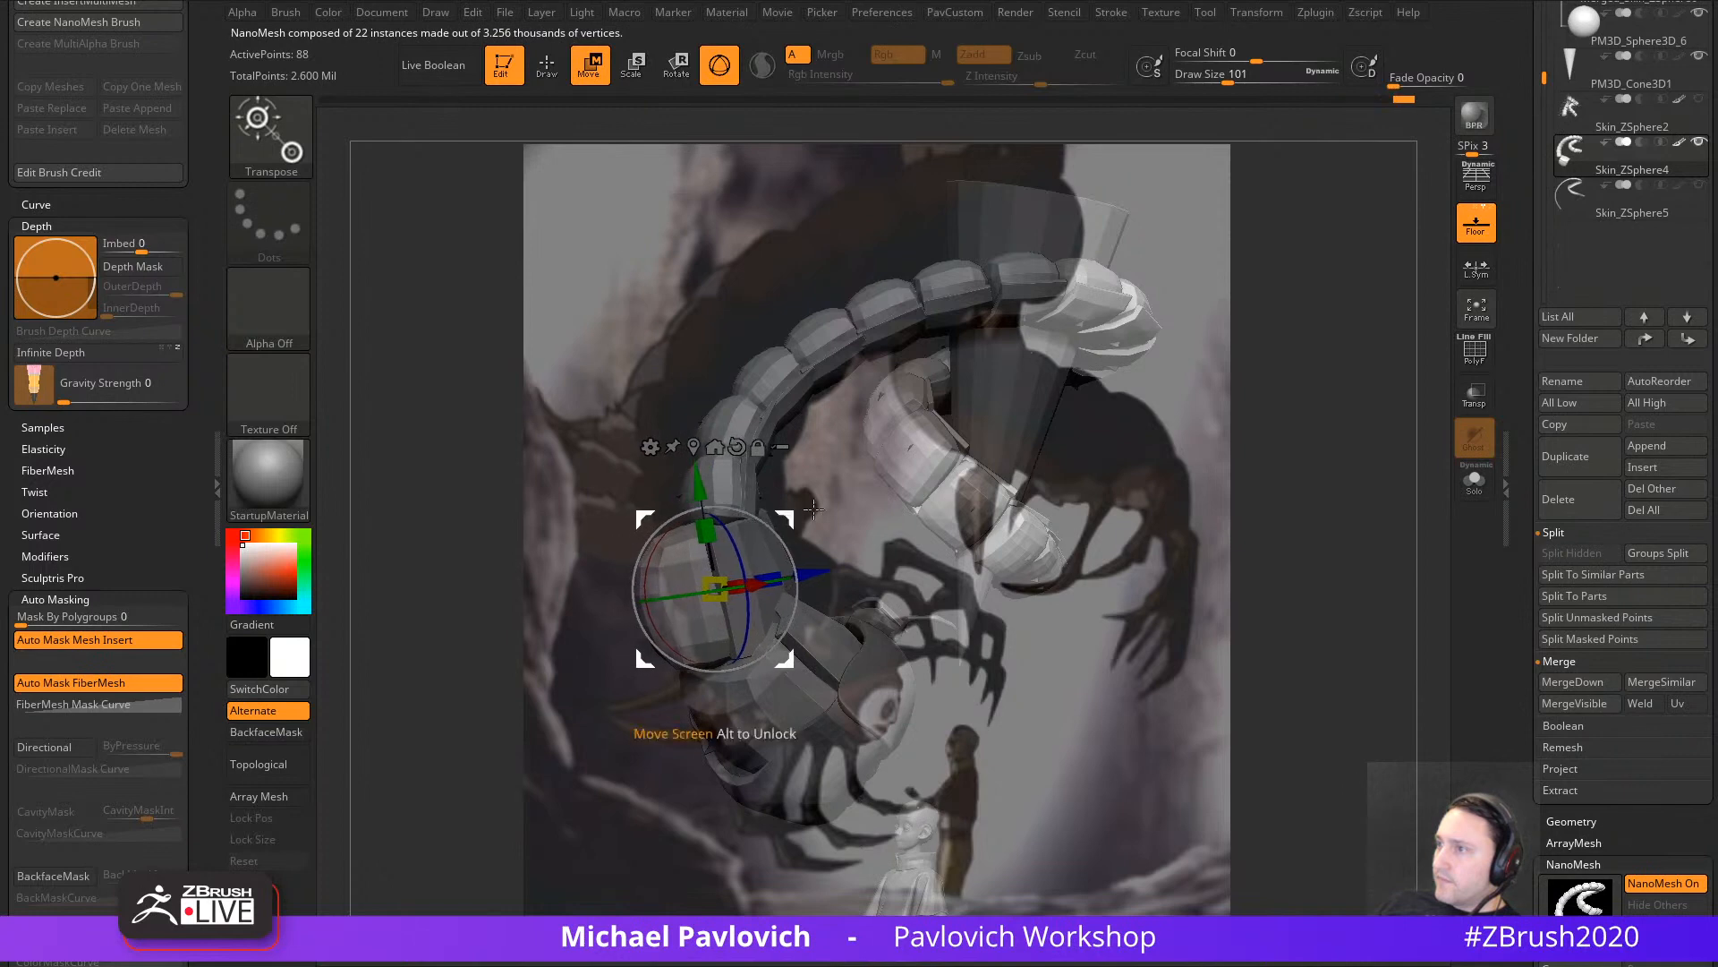
right_drag(814, 509, 789, 550)
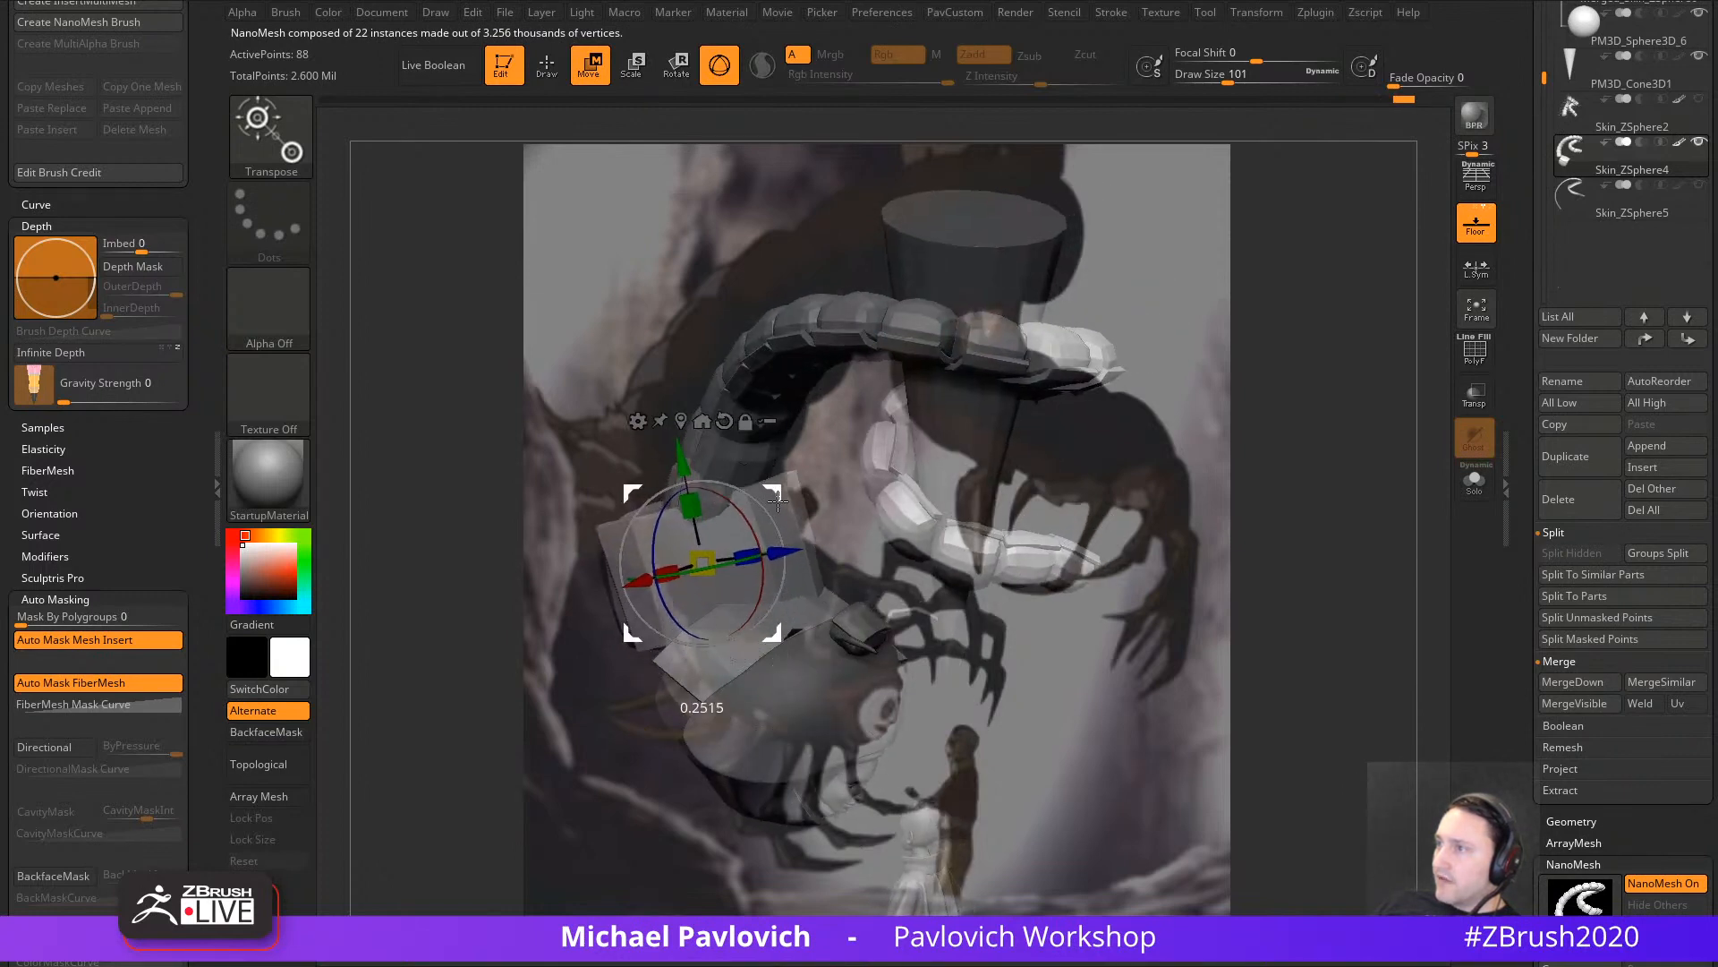
right_drag(826, 510, 789, 520)
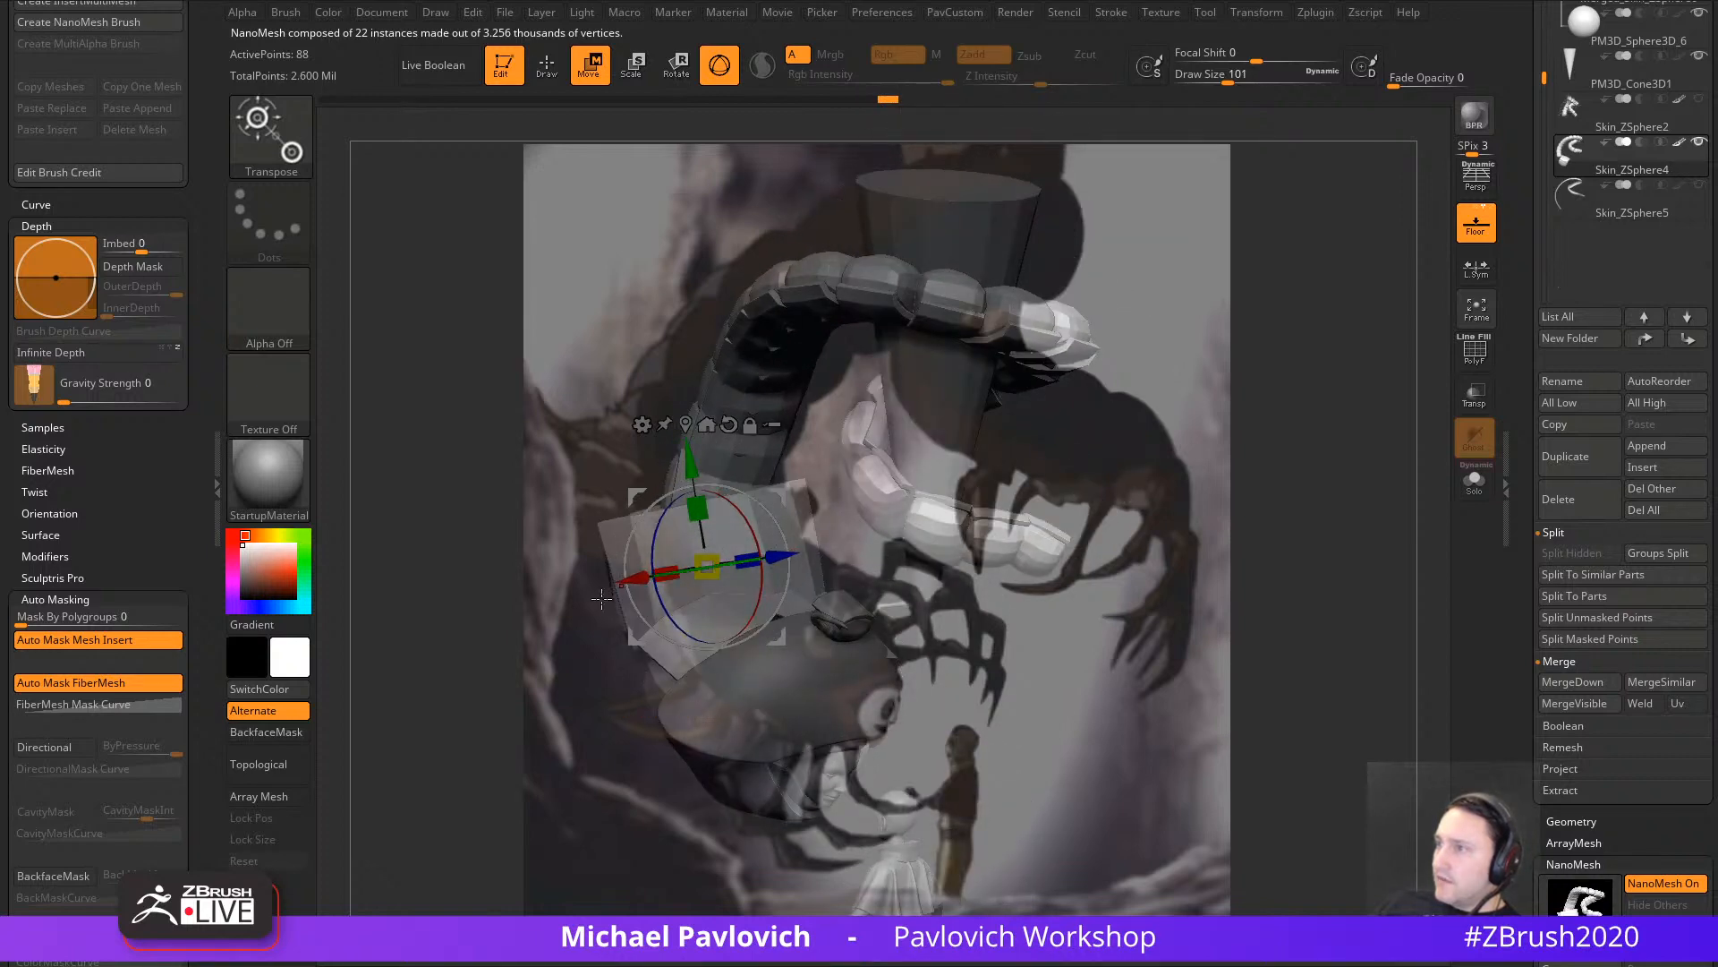
right_drag(601, 598, 798, 596)
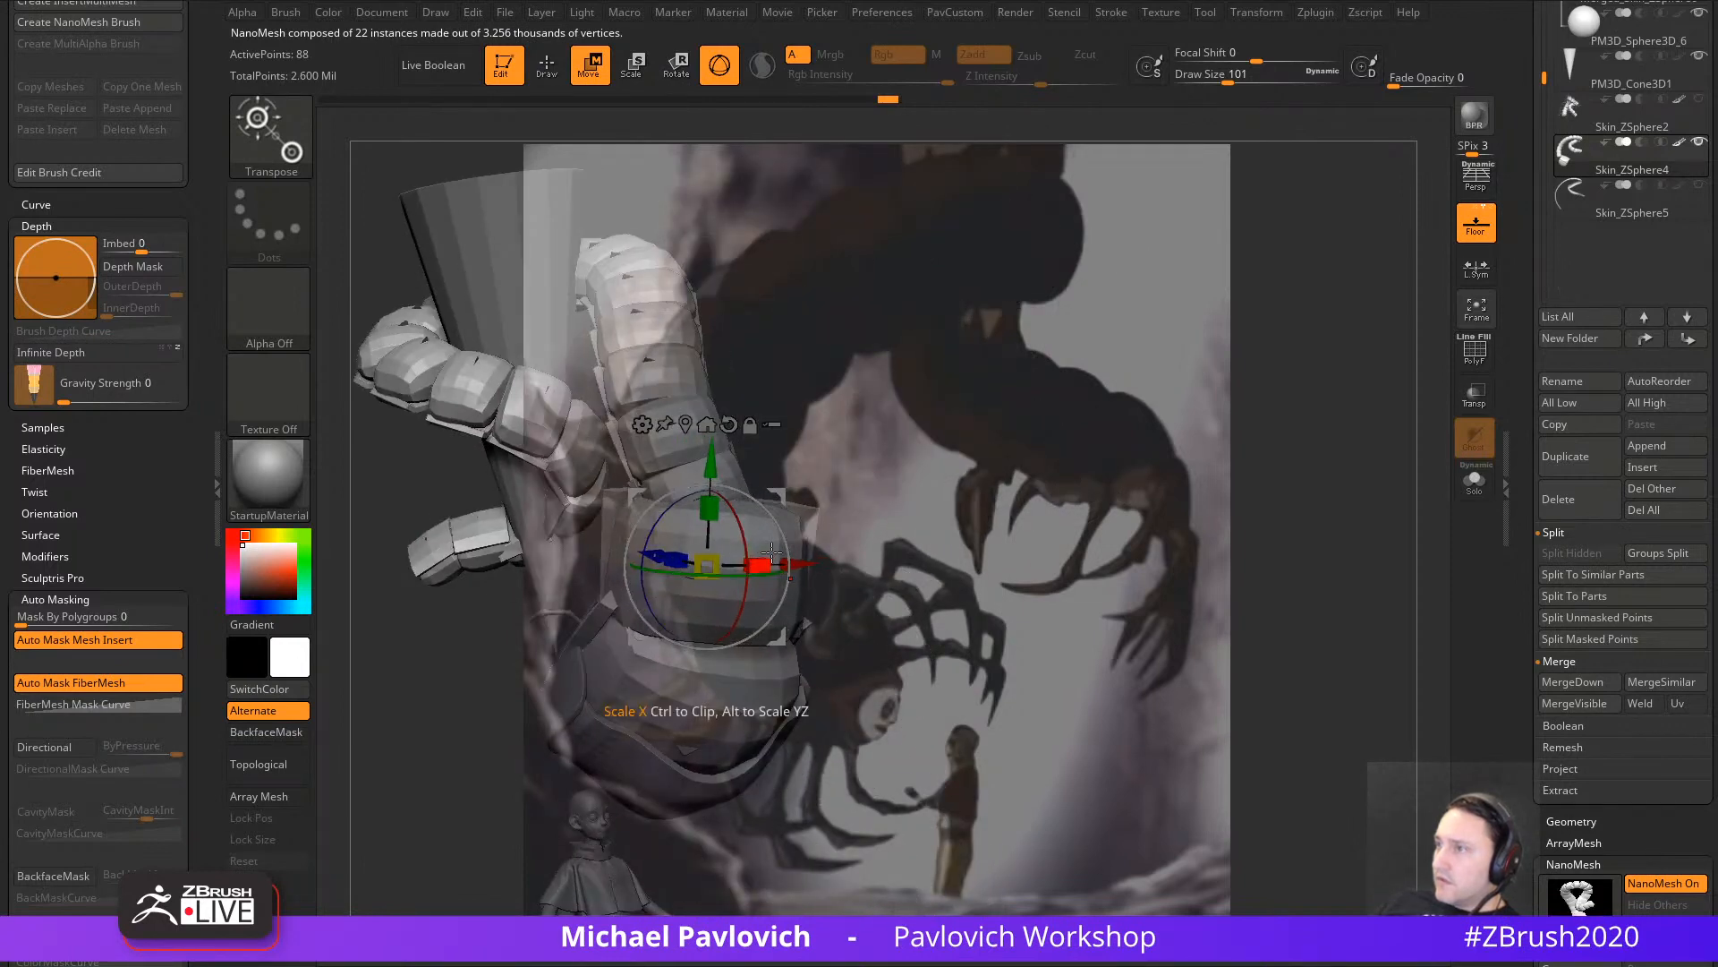
alt+drag(758, 564, 772, 555)
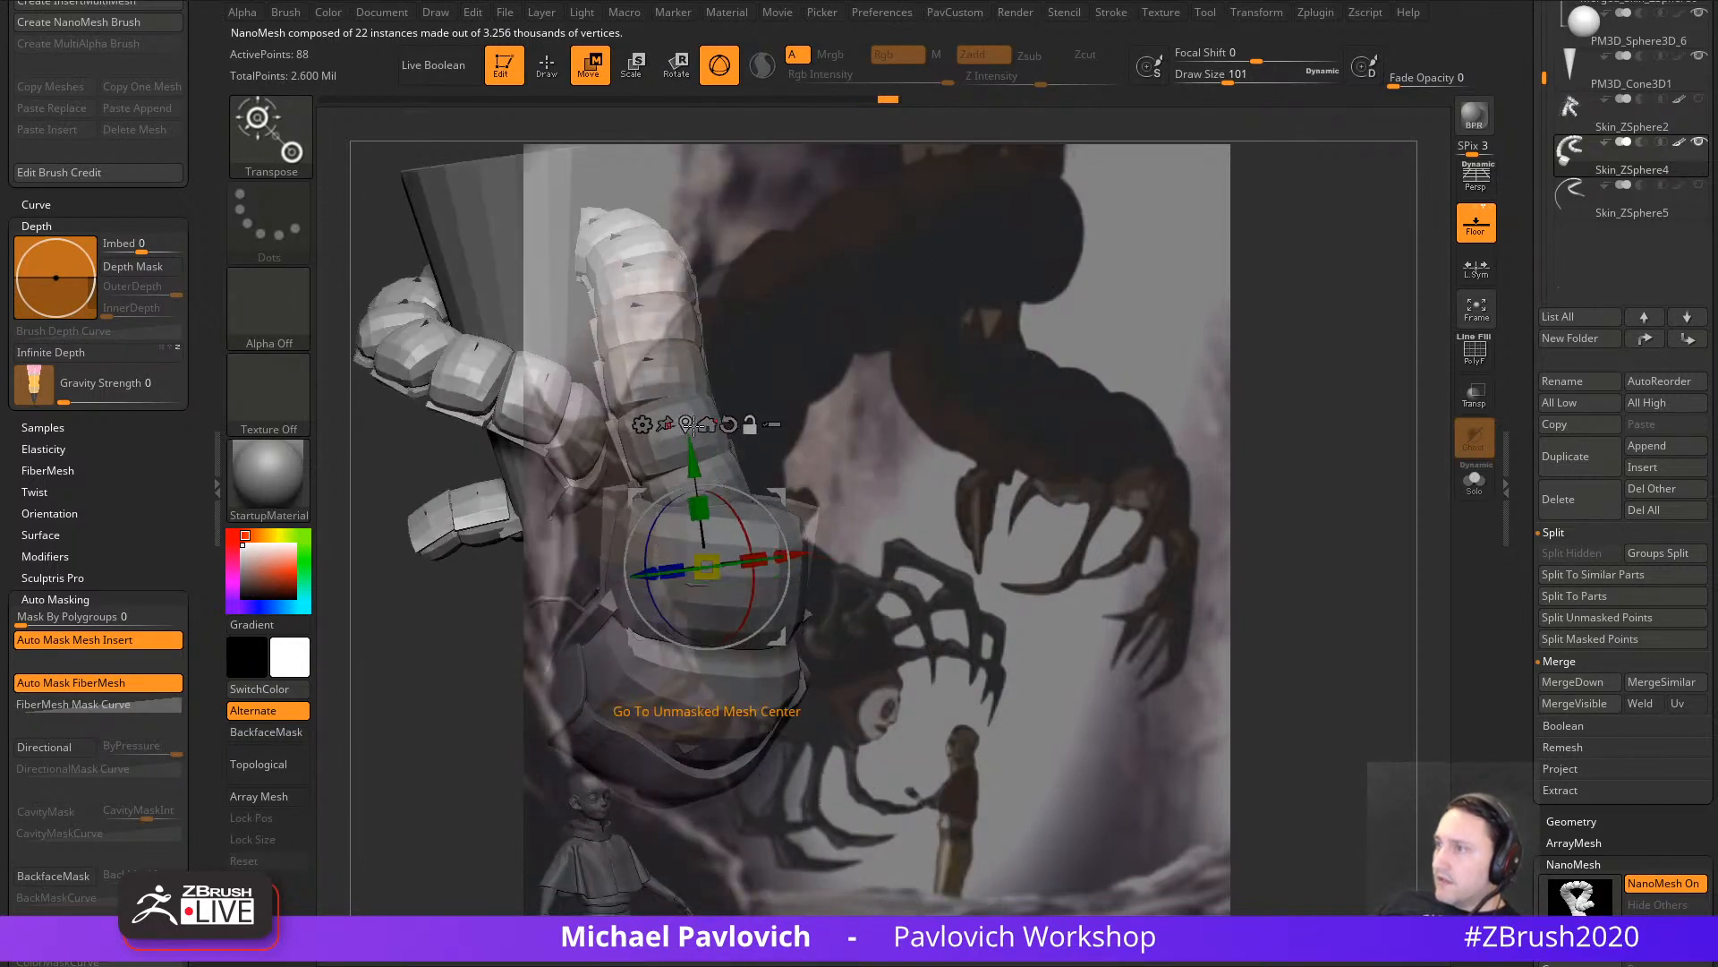
Step: Isolate the subtool with Solo, turn NanoMesh off, and reorient the gizmo to the placement plane of the segment above the head segment
right_drag(1273, 513, 1182, 594)
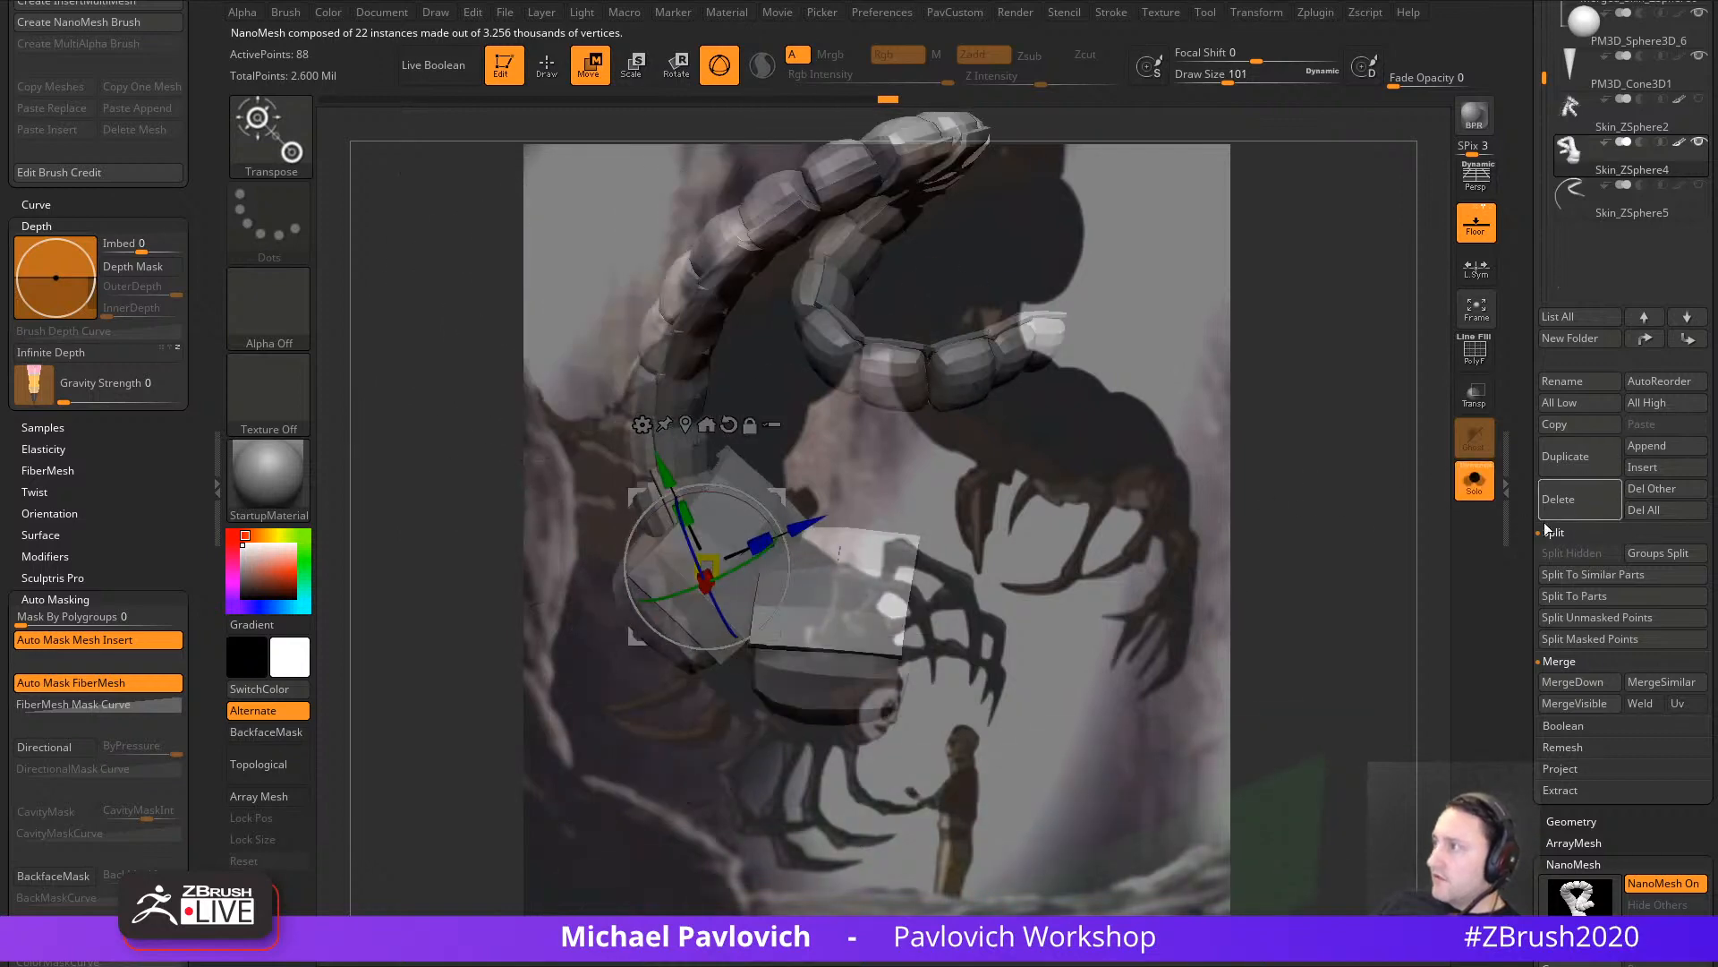
click(1647, 884)
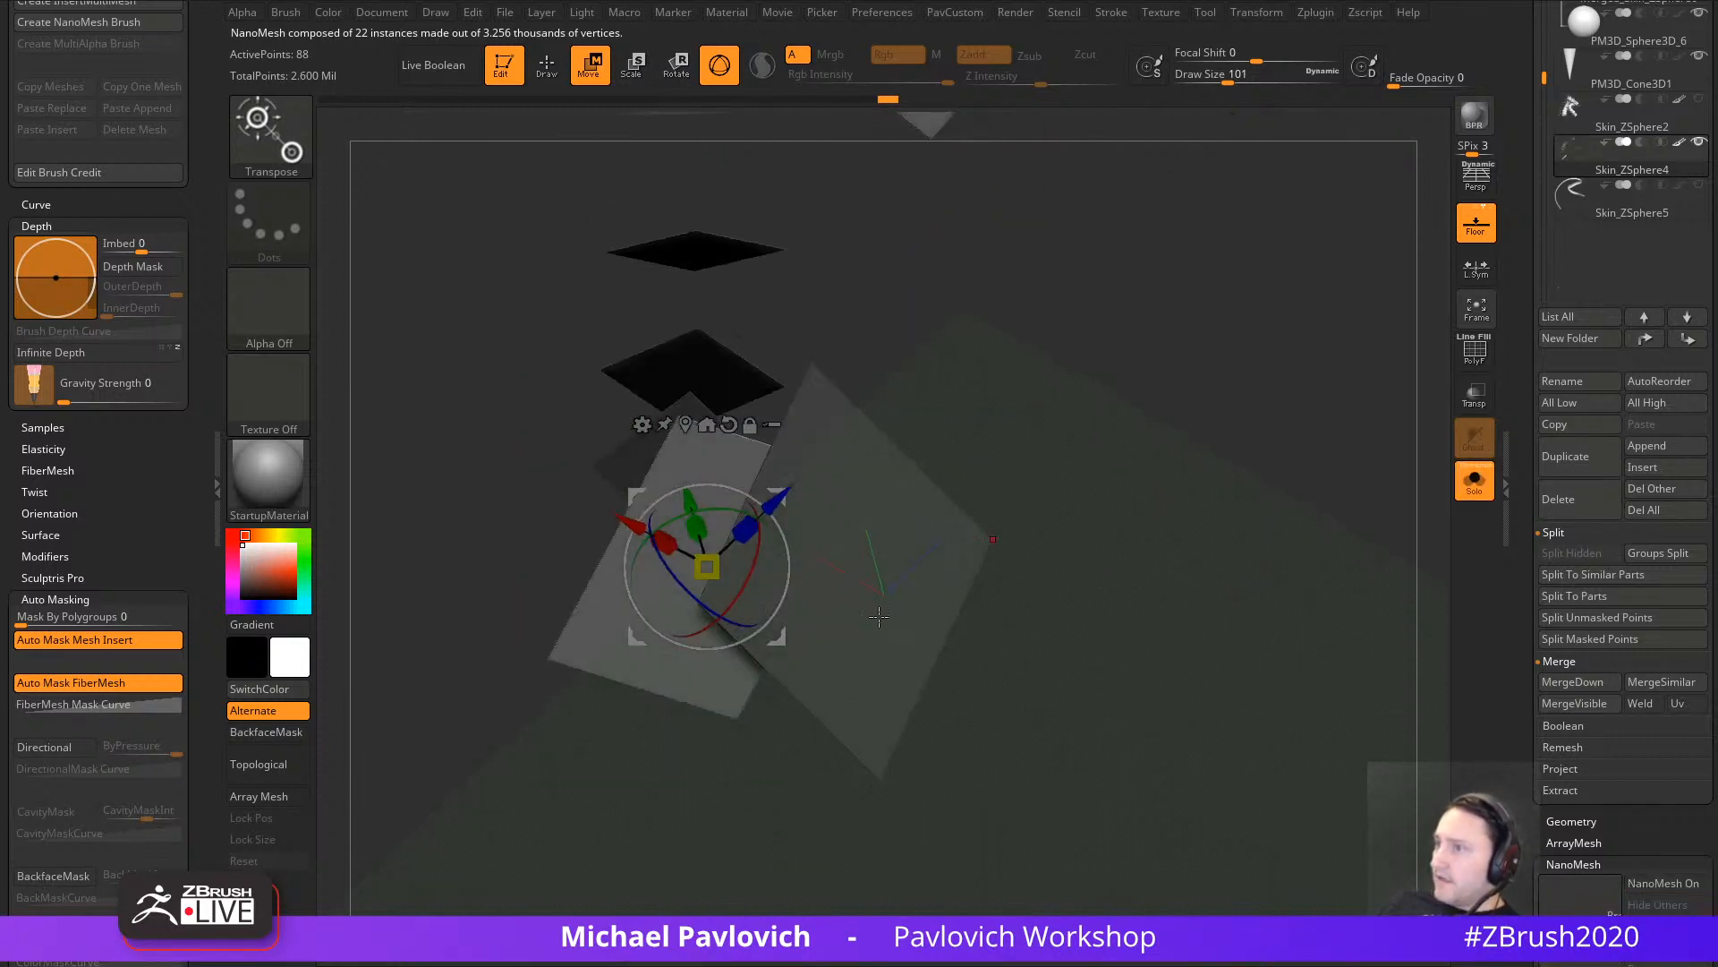
right_drag(996, 354, 931, 361)
click(707, 425)
alt+click(716, 566)
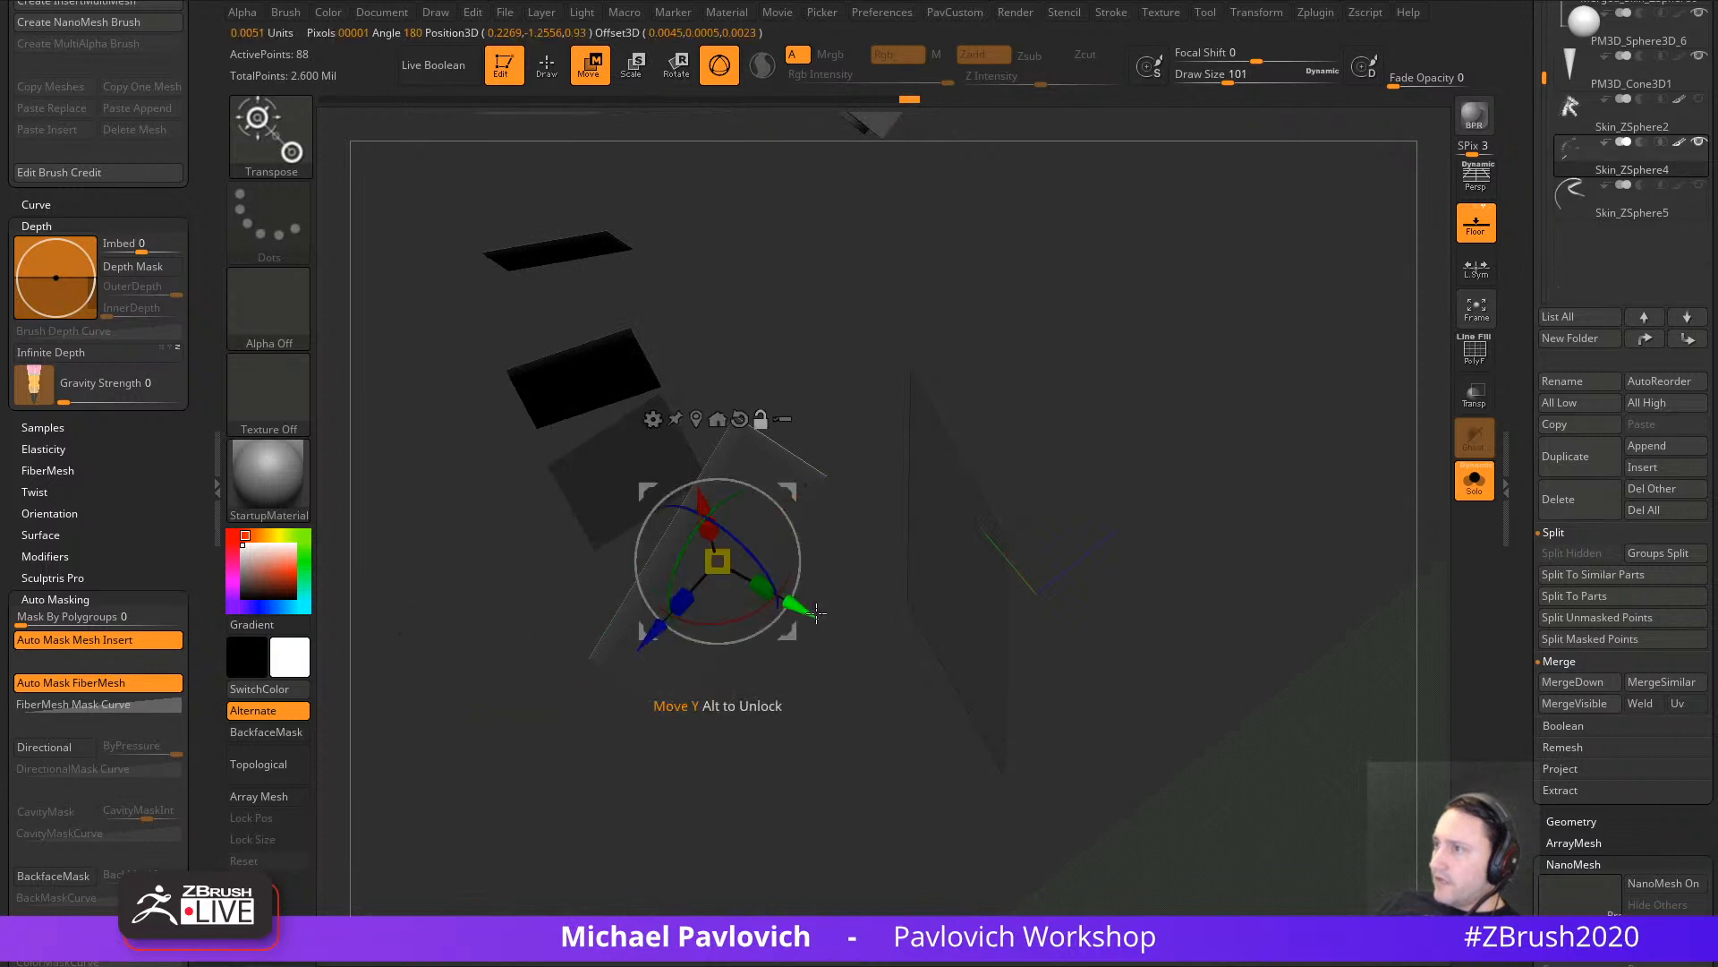
drag(803, 610, 804, 637)
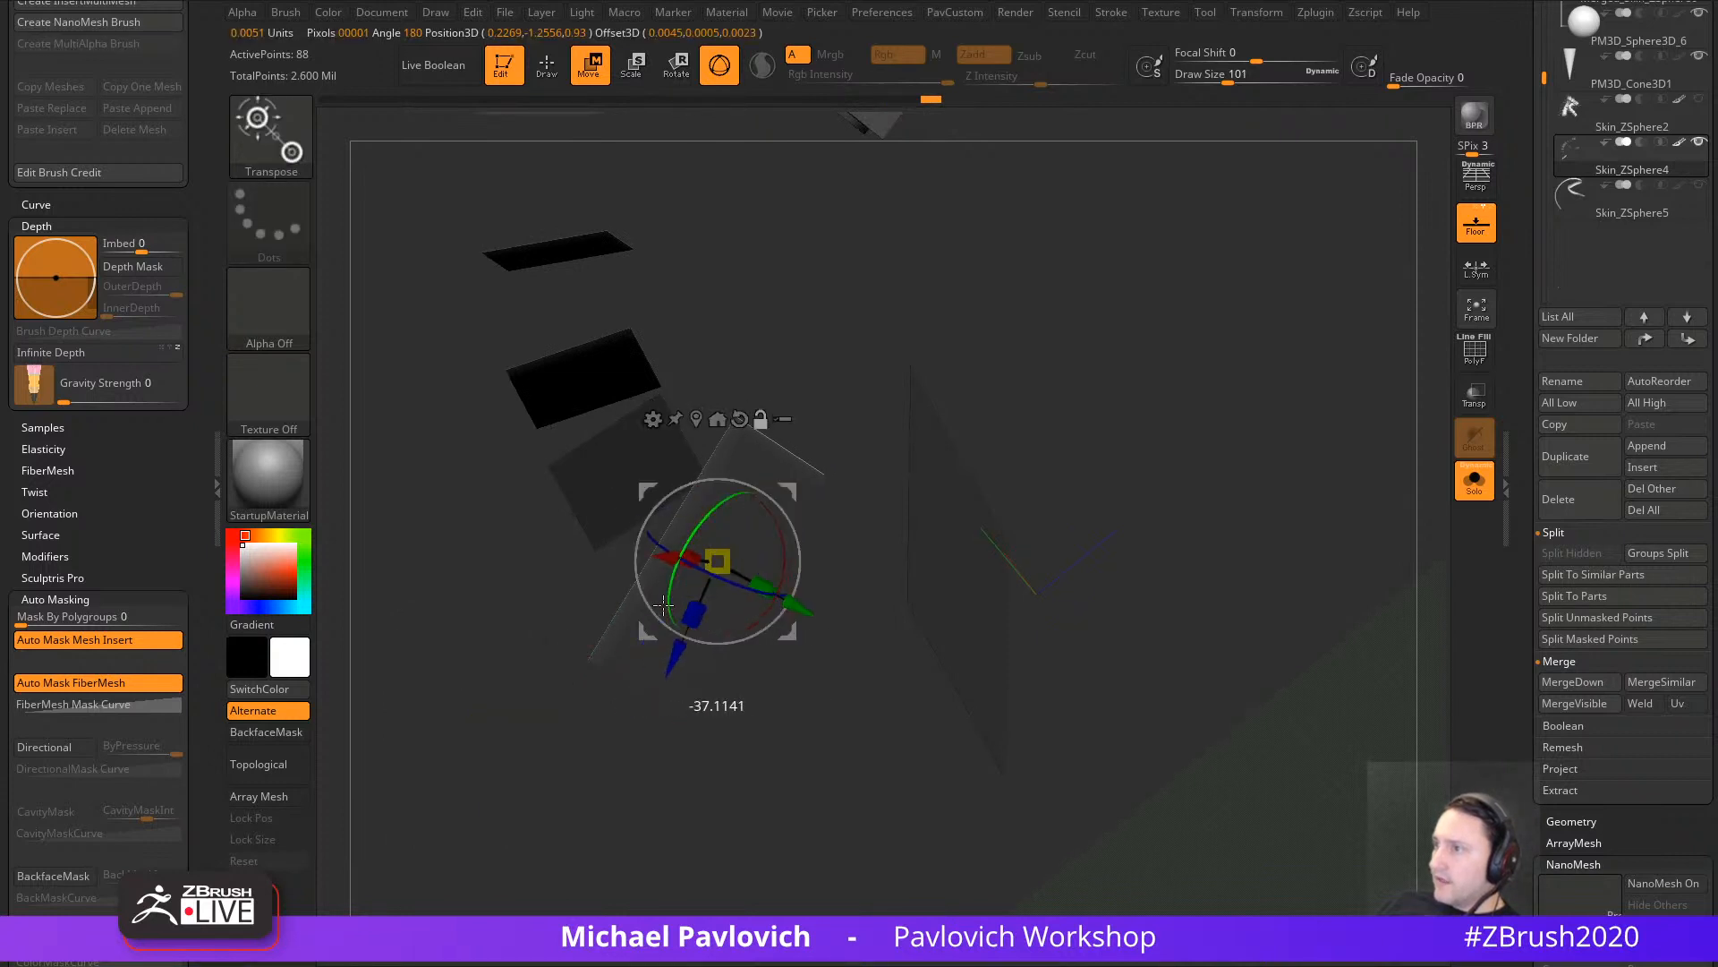
alt+drag(663, 605, 664, 603)
right_drag(663, 603, 617, 571)
alt+drag(643, 572, 644, 575)
right_drag(644, 576, 571, 848)
Step: Turn off the floor grid and turn NanoMesh back on
click(1476, 223)
mouse_move(1244, 425)
right_down()
mouse_move(1166, 472)
mouse_move(1253, 452)
right_up()
drag(1518, 515, 1517, 129)
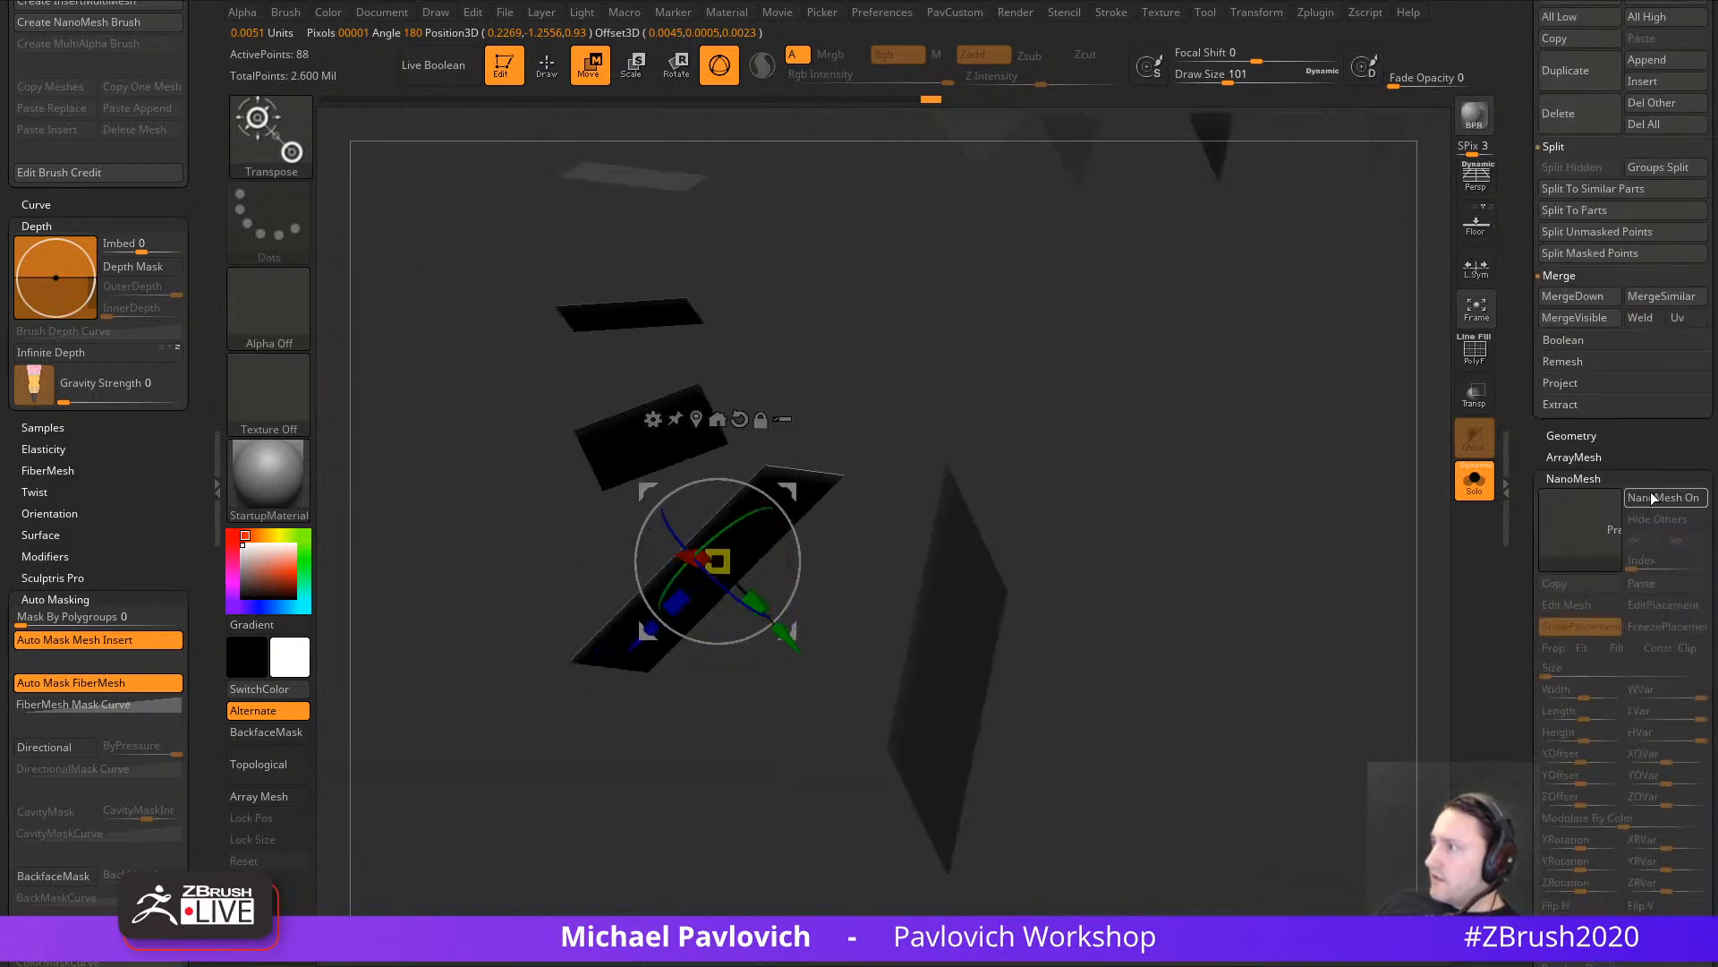
click(1663, 498)
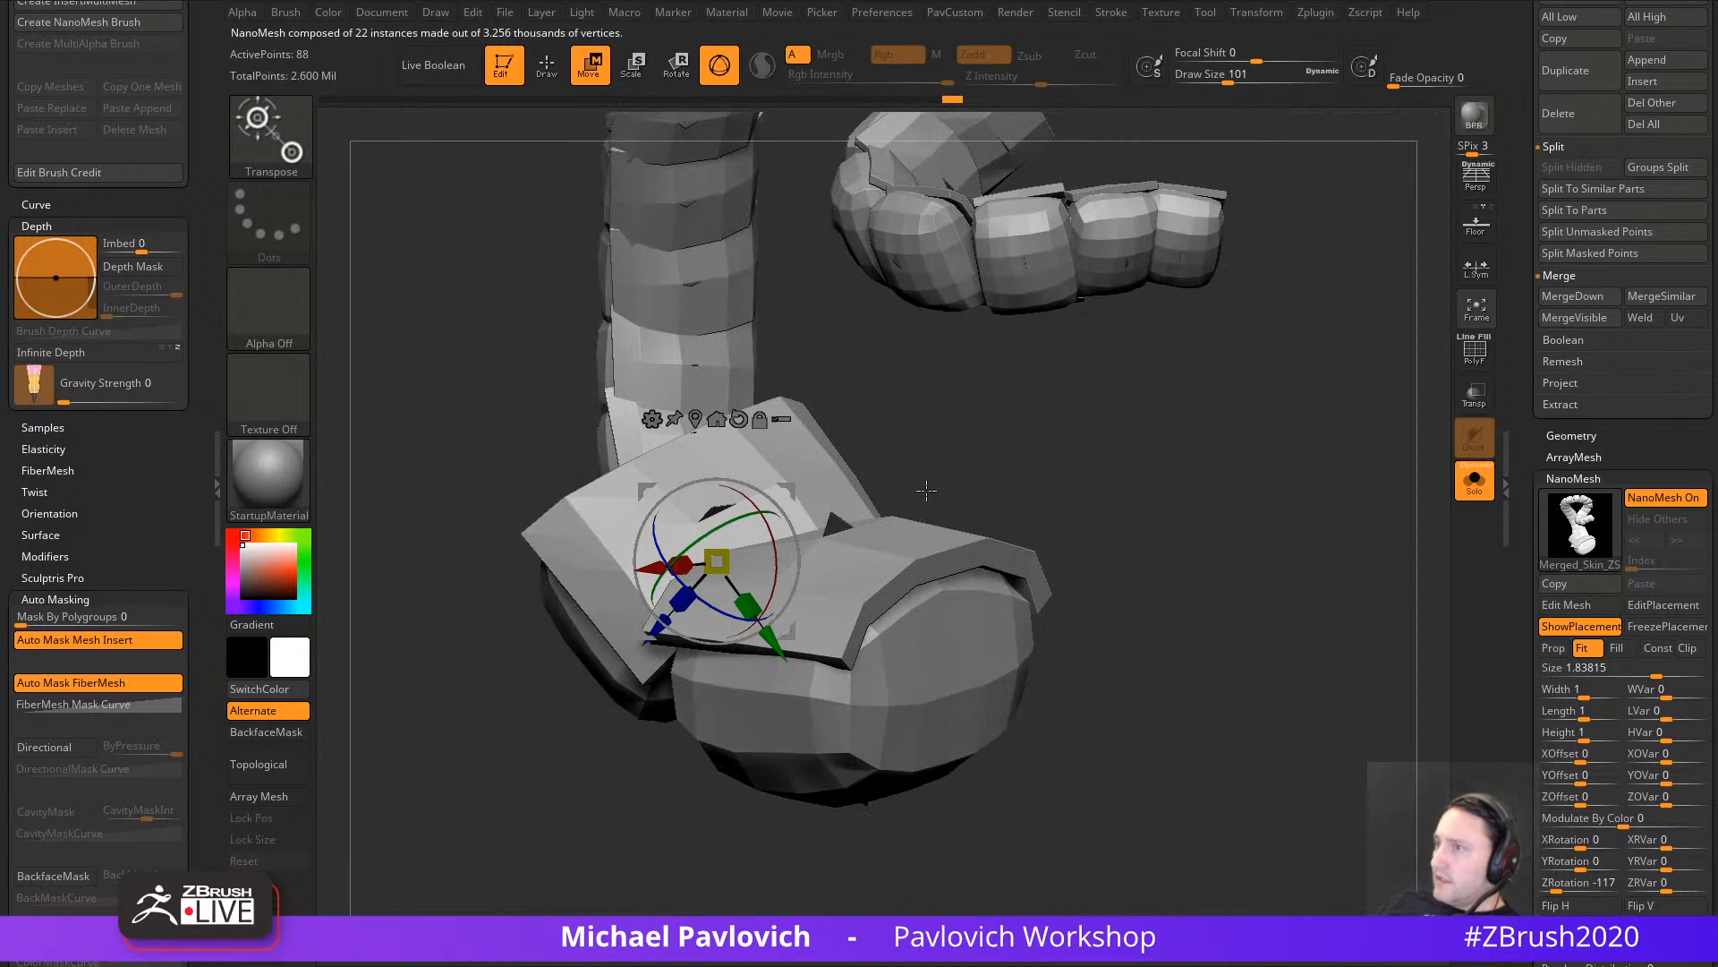
Step: Scale the segment next to the head segment along its X axis and move it to join its neighbours
right_drag(926, 491, 875, 495)
drag(673, 565, 692, 550)
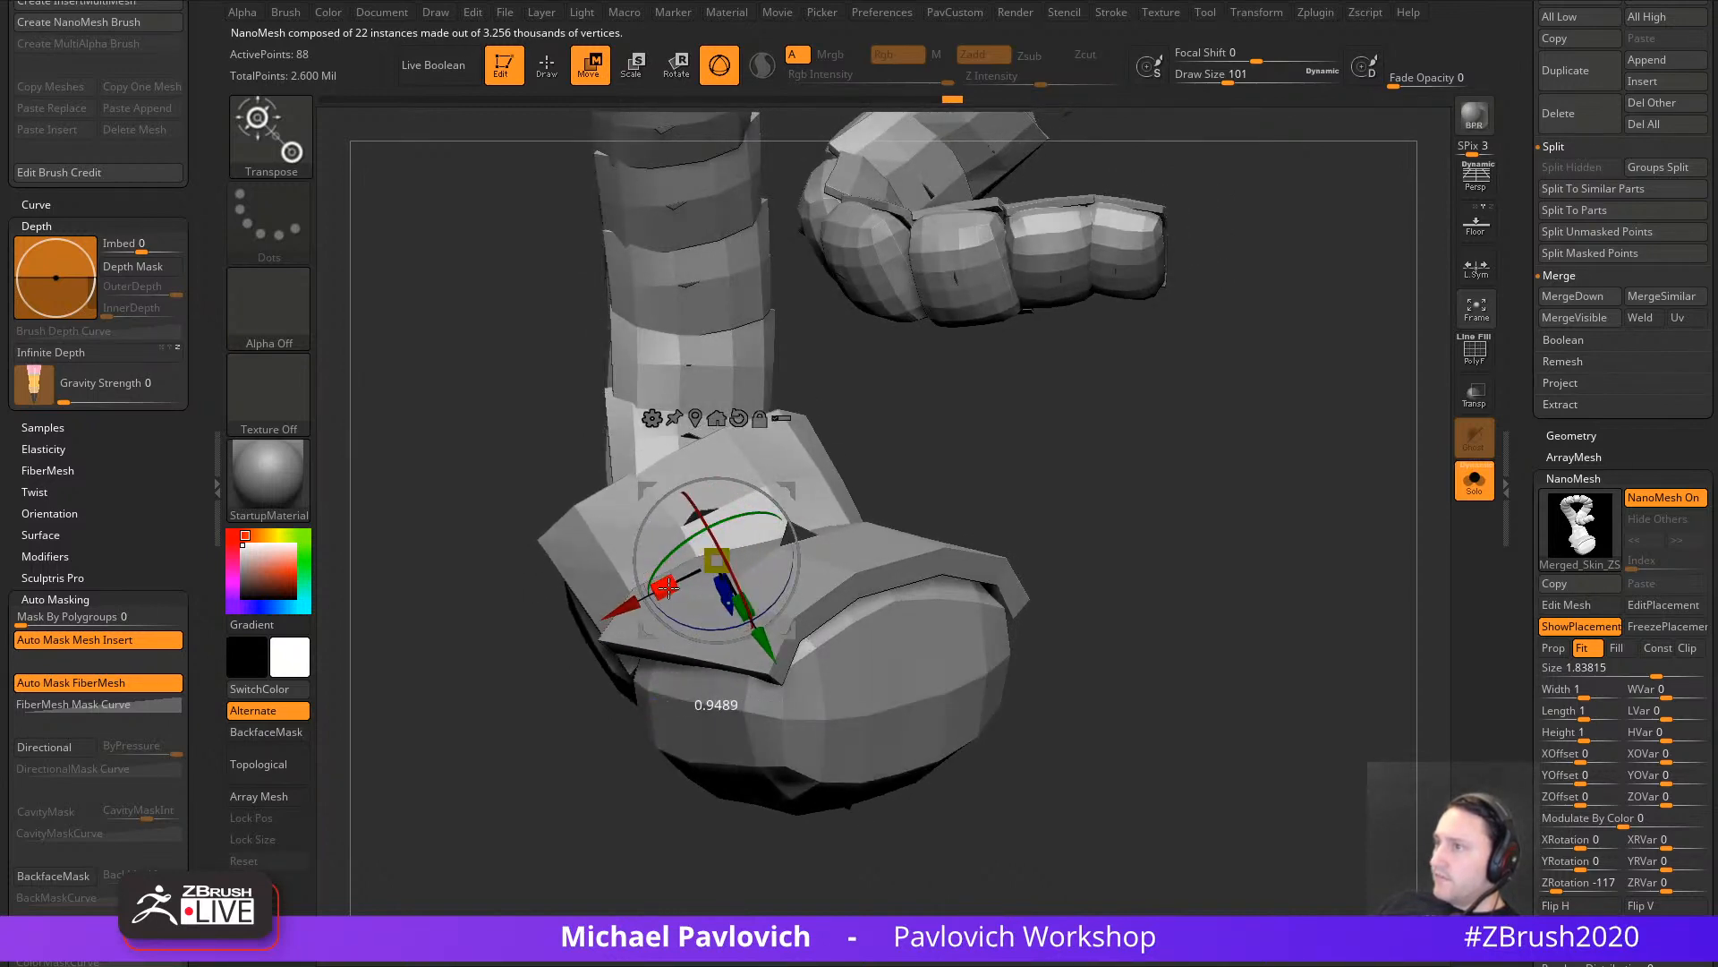
drag(661, 580, 698, 577)
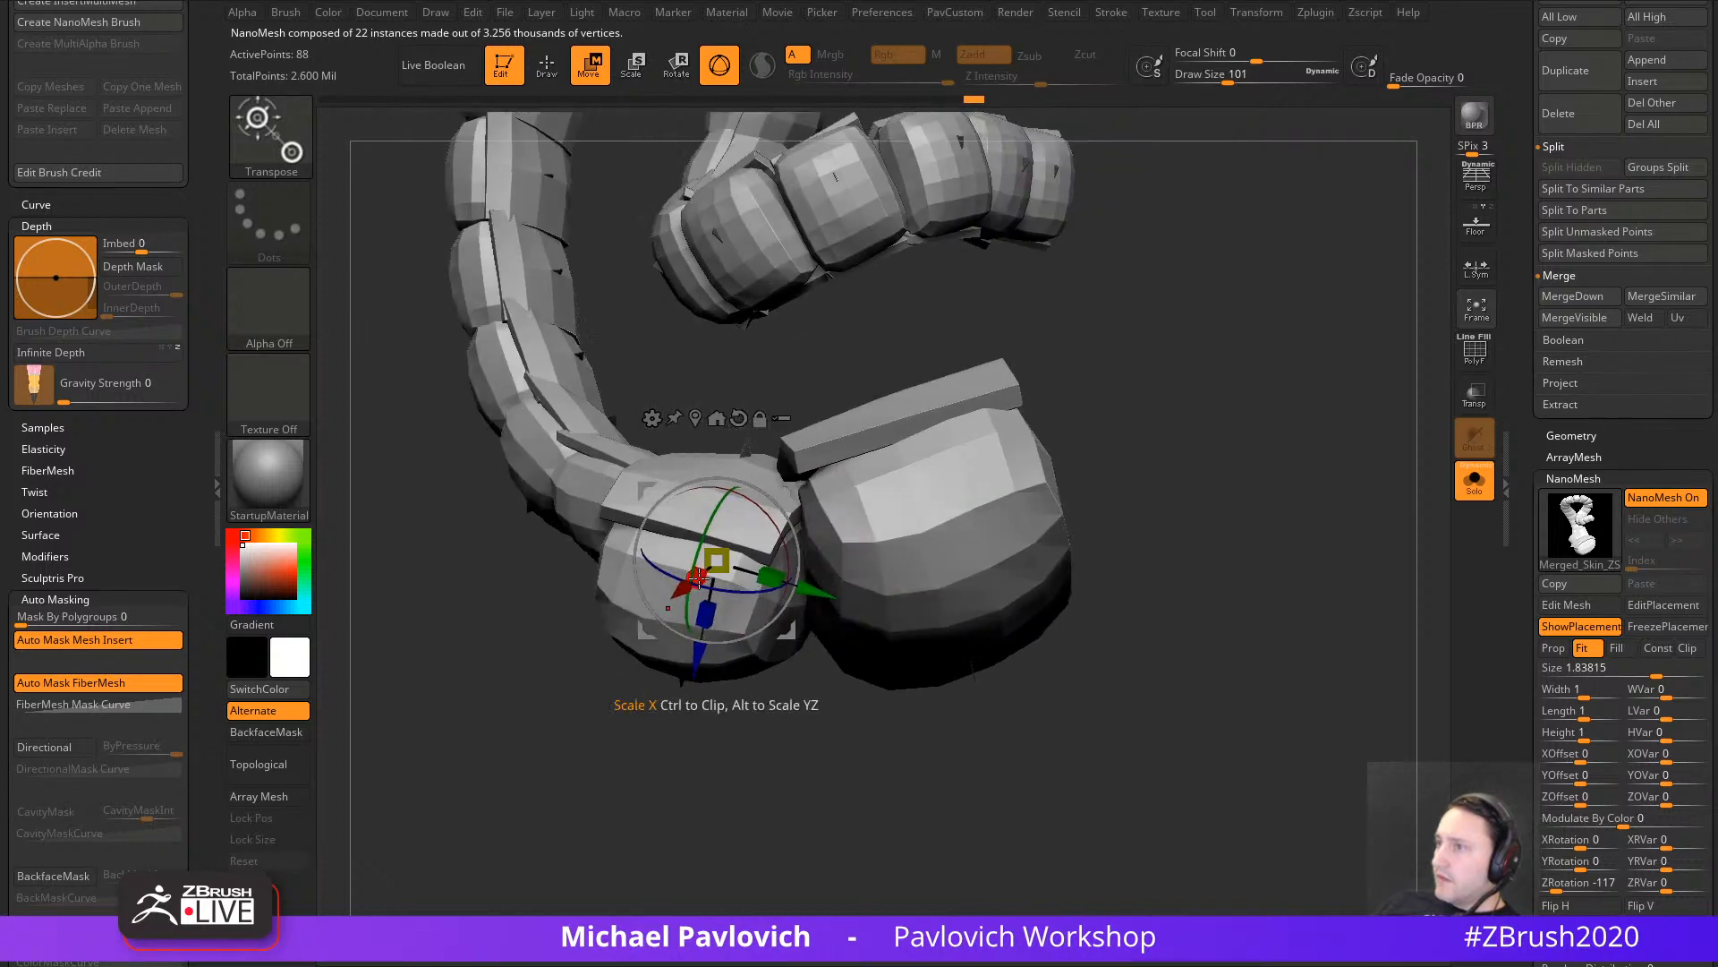
drag(602, 689, 824, 666)
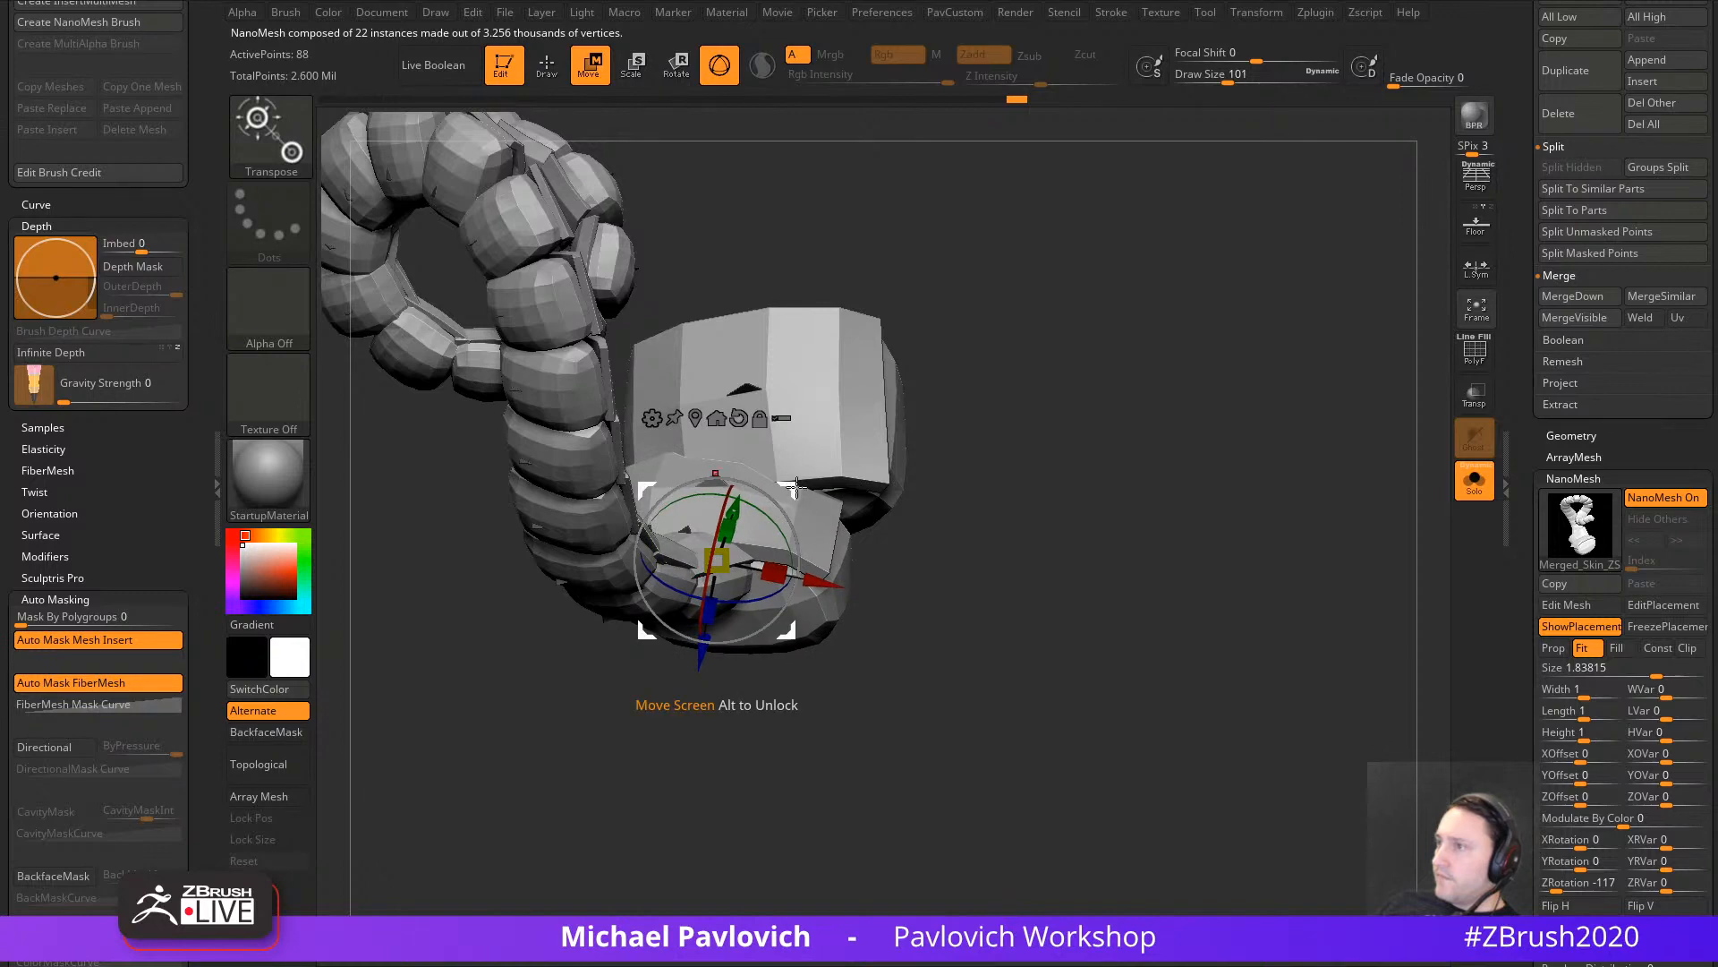
drag(796, 488, 822, 502)
drag(1054, 598, 1096, 414)
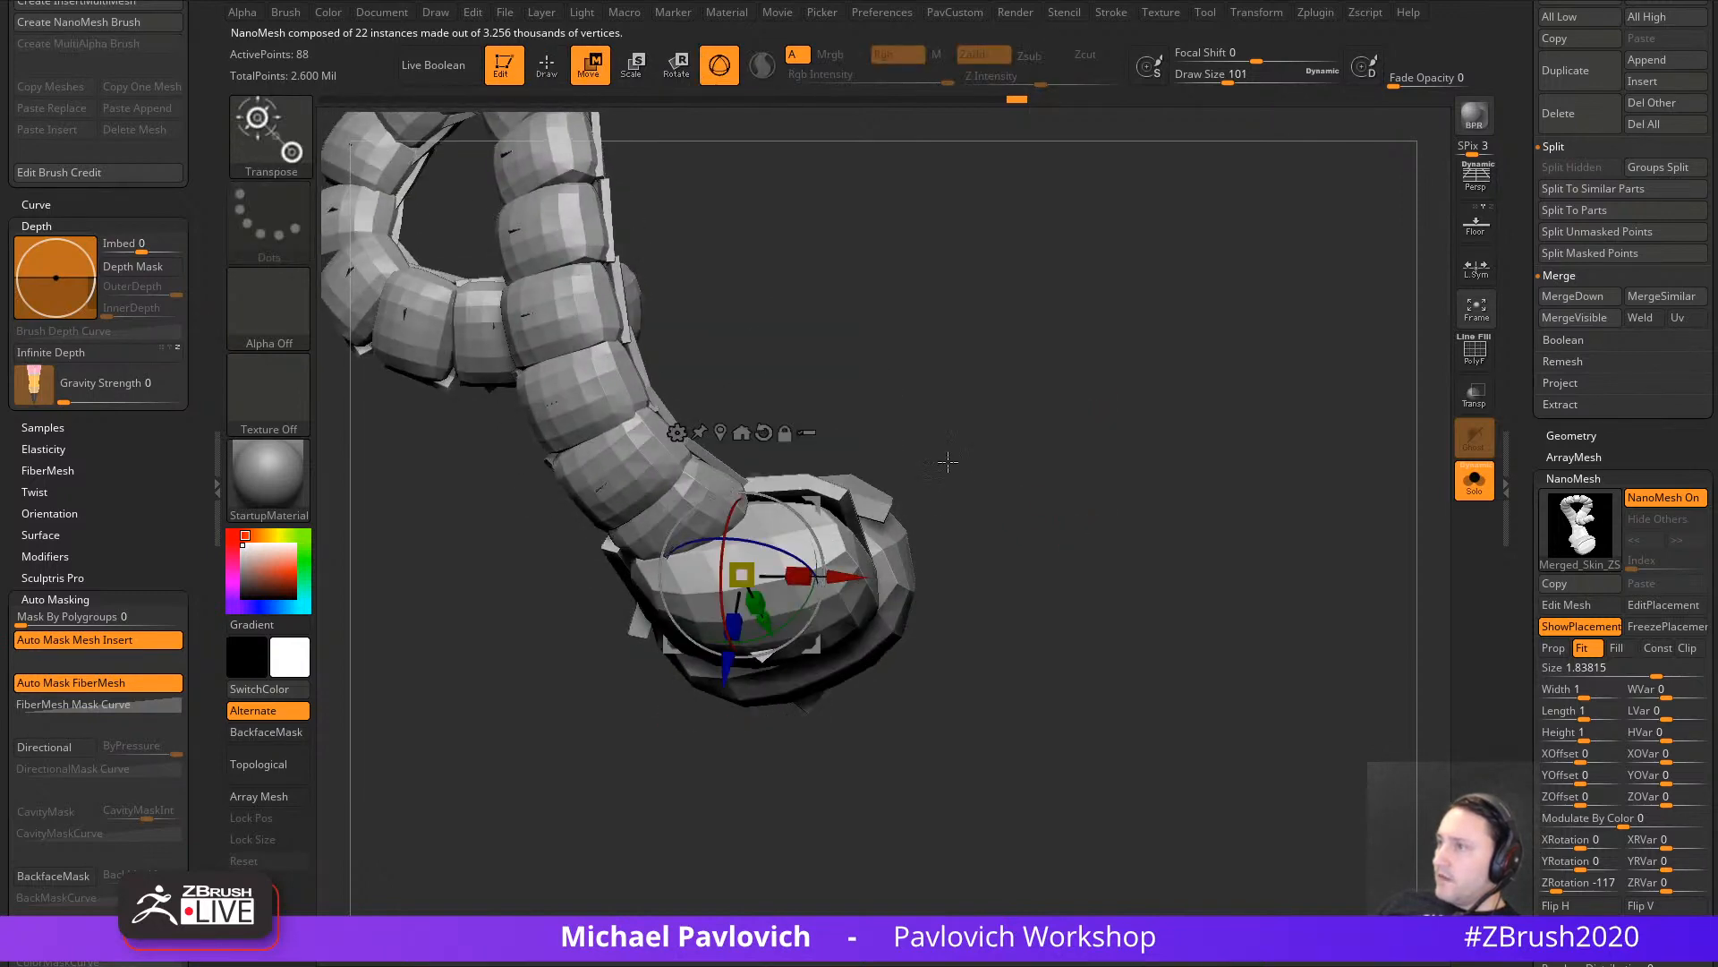
drag(948, 462, 881, 479)
drag(794, 522, 812, 538)
Step: Scale the same segment down slightly along its Z axis and check its fit with the rest of the body
key(q)
drag(997, 445, 926, 685)
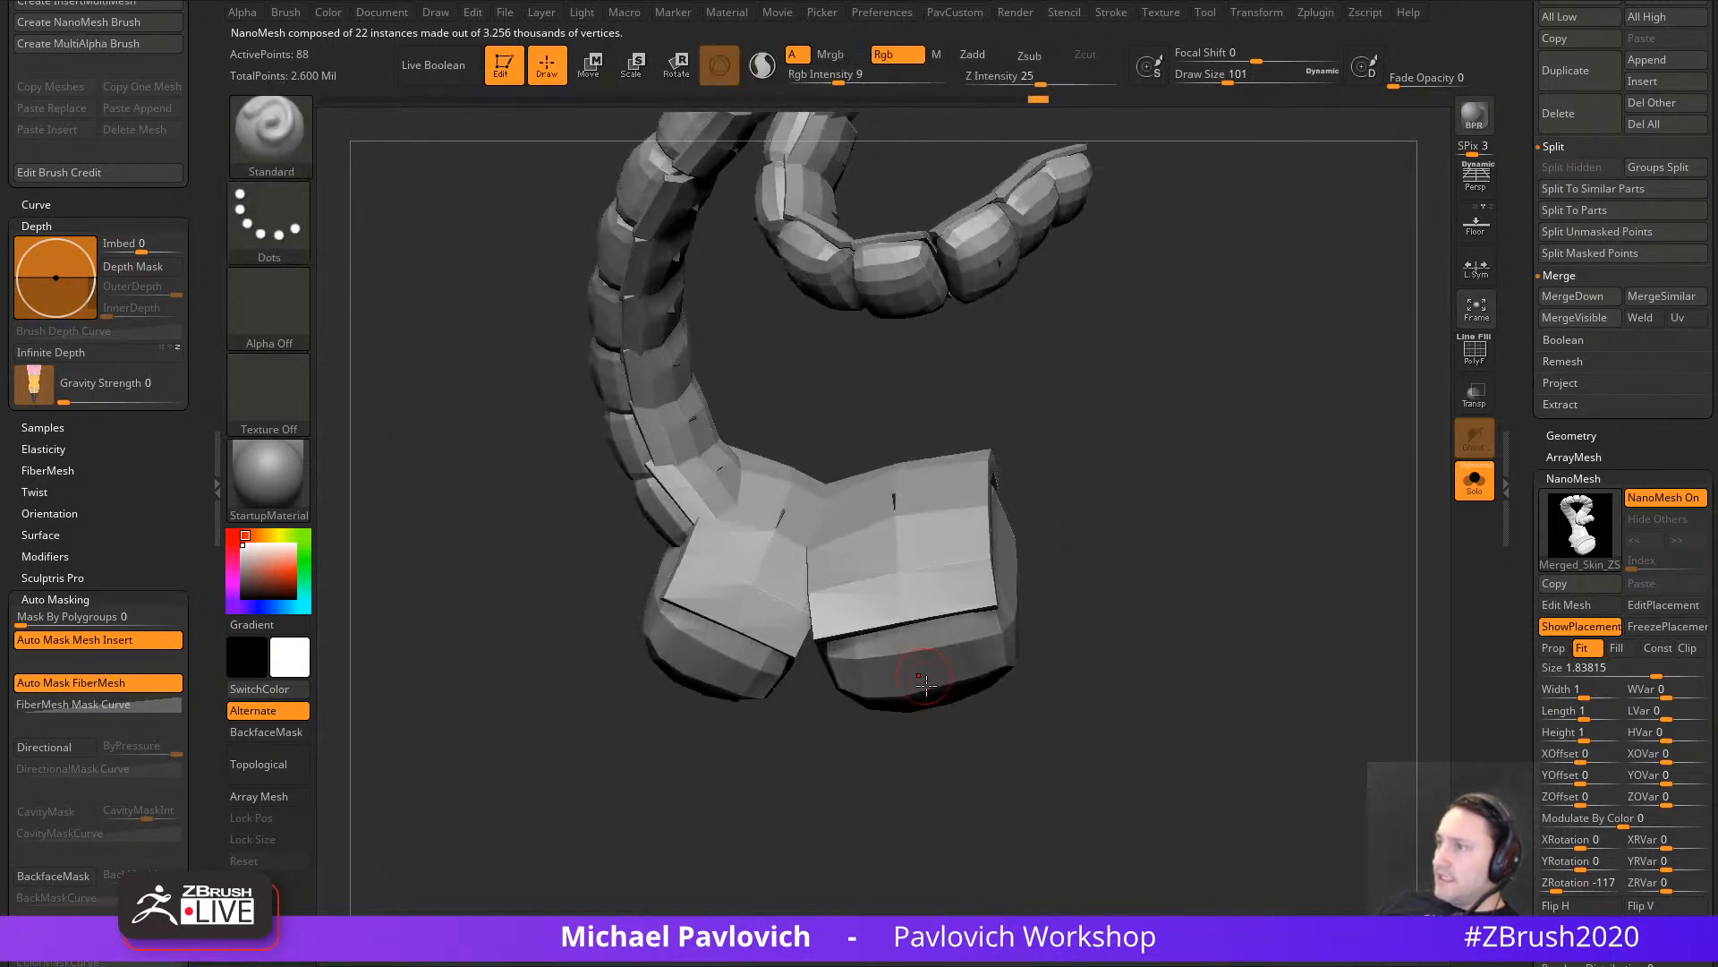
drag(1027, 660, 930, 716)
key(w)
drag(664, 716, 671, 689)
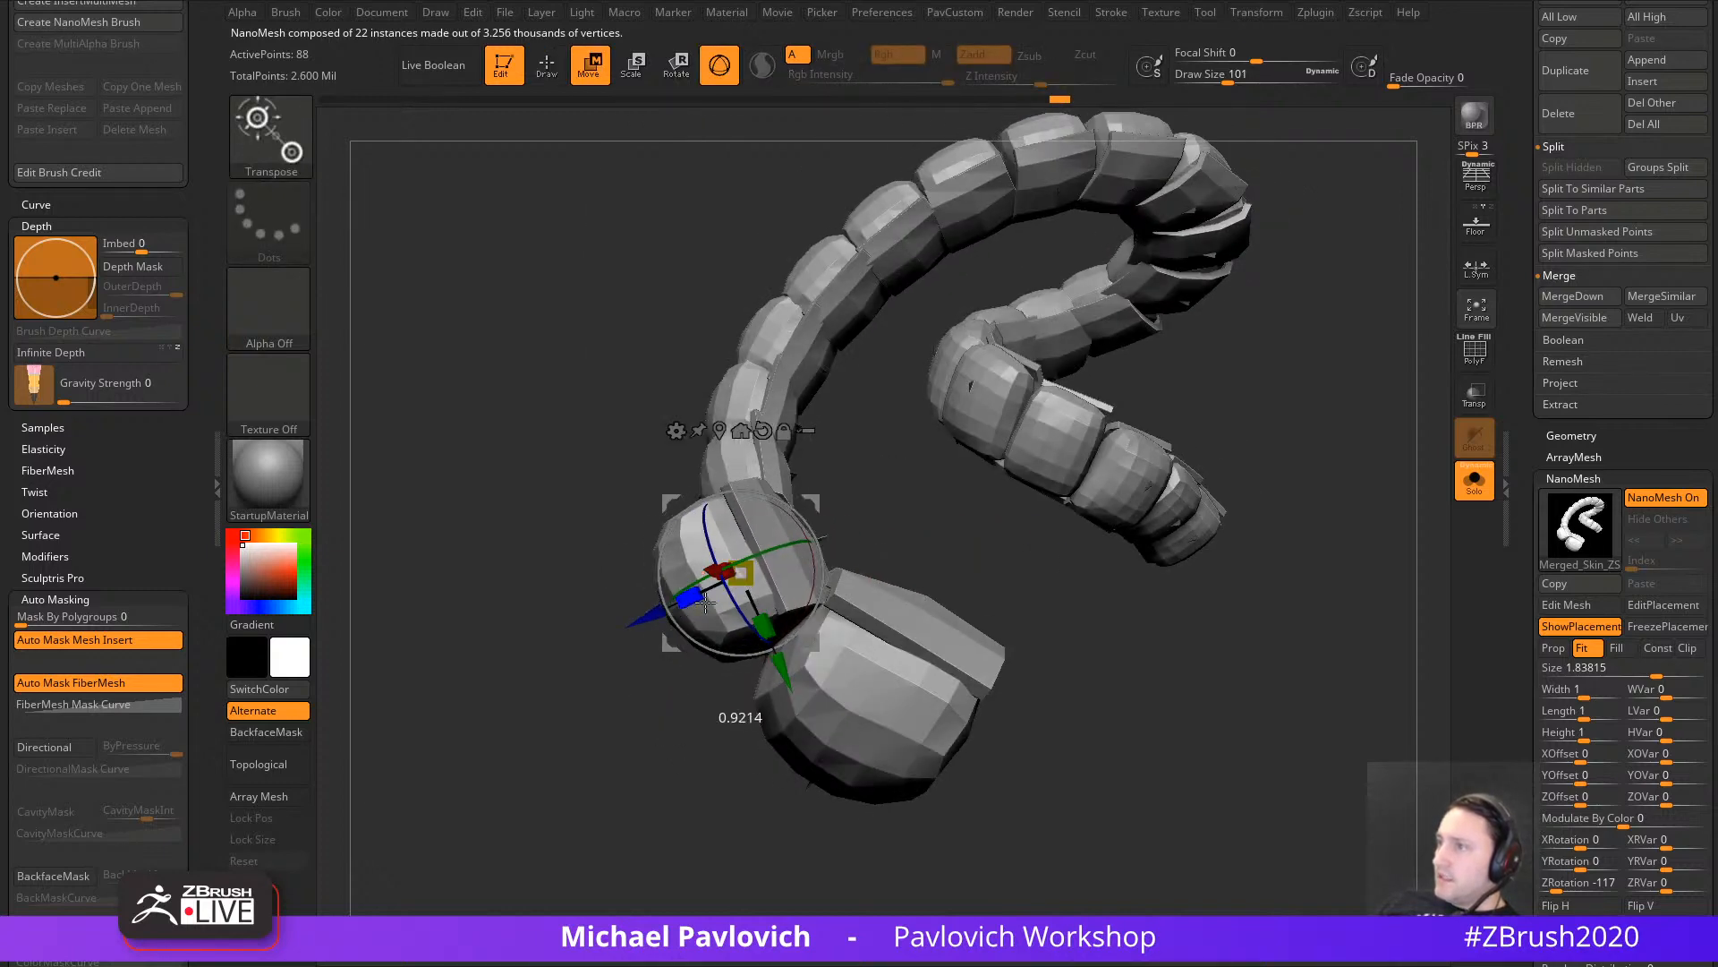
mouse_move(843, 493)
mouse_down()
mouse_move(1035, 606)
mouse_move(684, 606)
mouse_move(705, 593)
mouse_up()
key(q)
drag(598, 725, 613, 643)
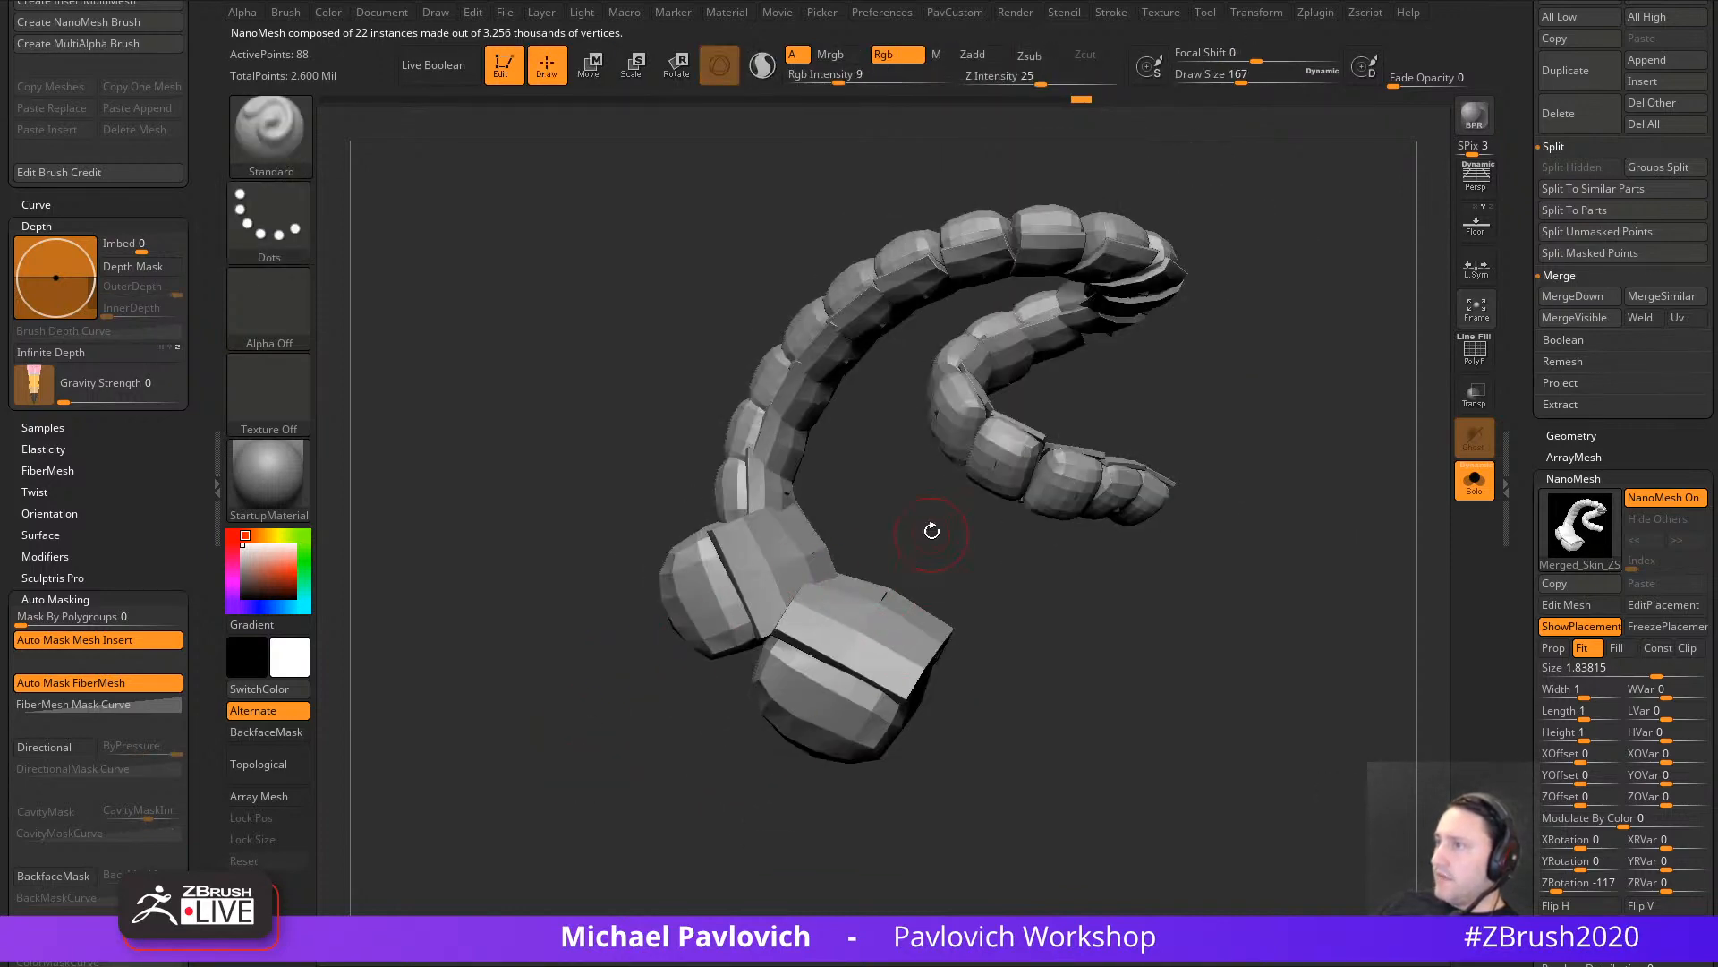
drag(931, 531, 928, 567)
drag(974, 452, 974, 632)
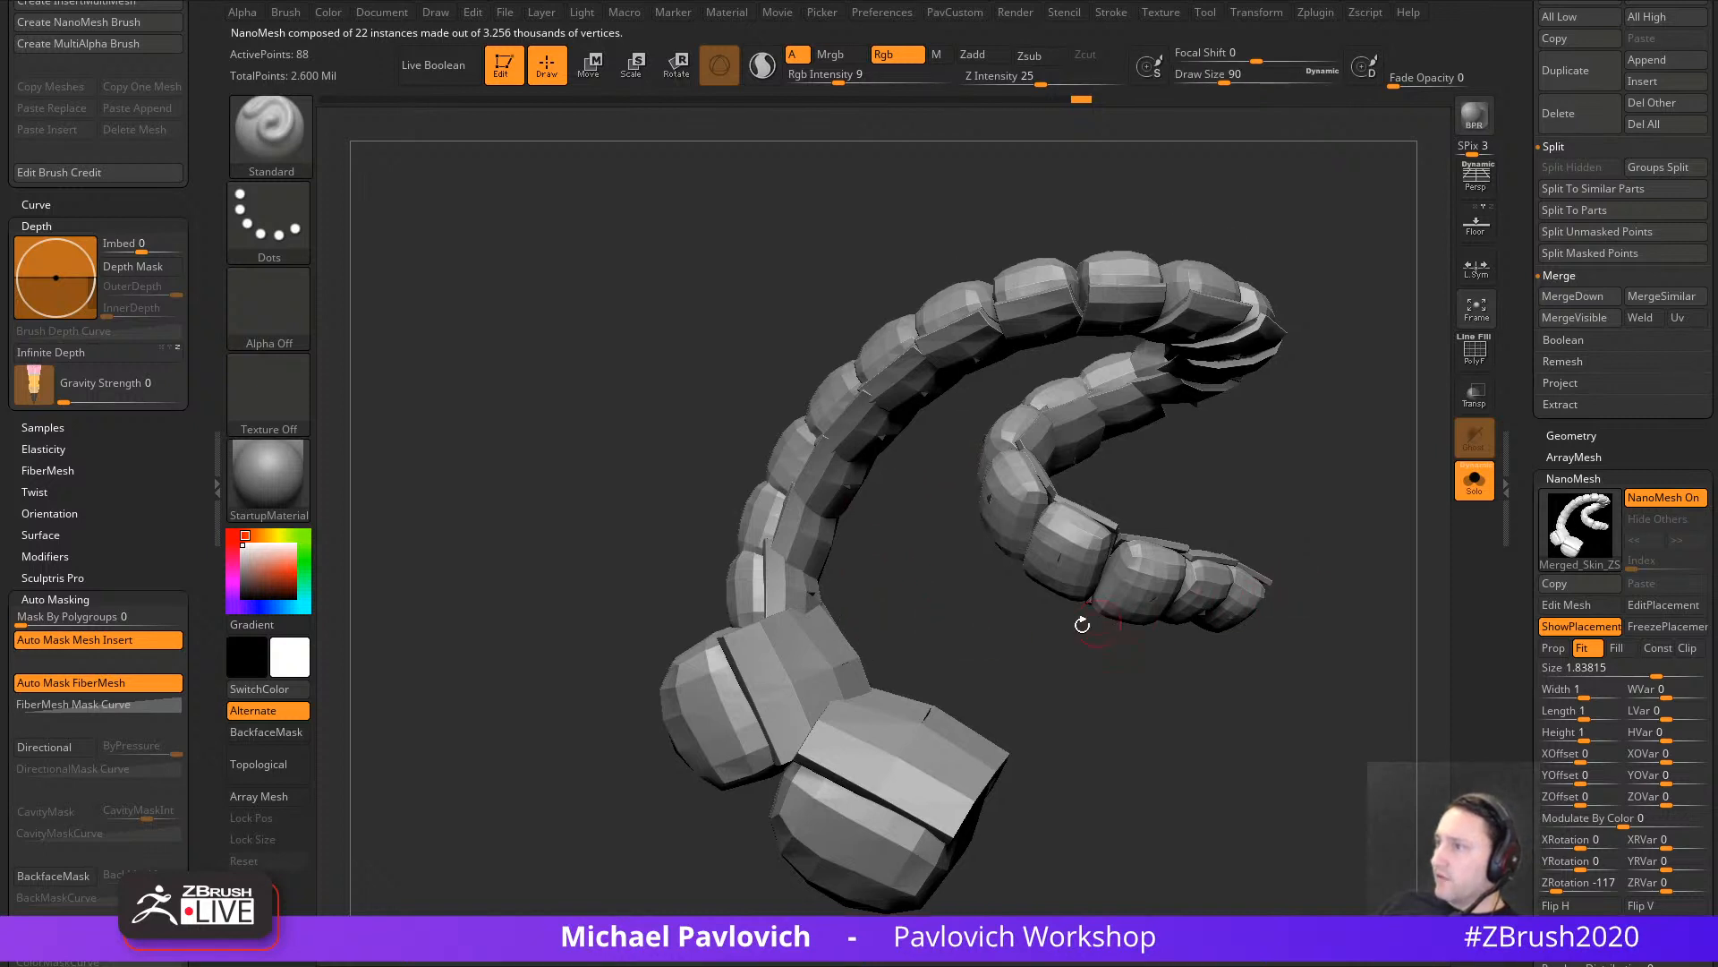
Step: Exit Solo, turn on the polyframe display, and examine how the segmented body connects to the head
click(1471, 483)
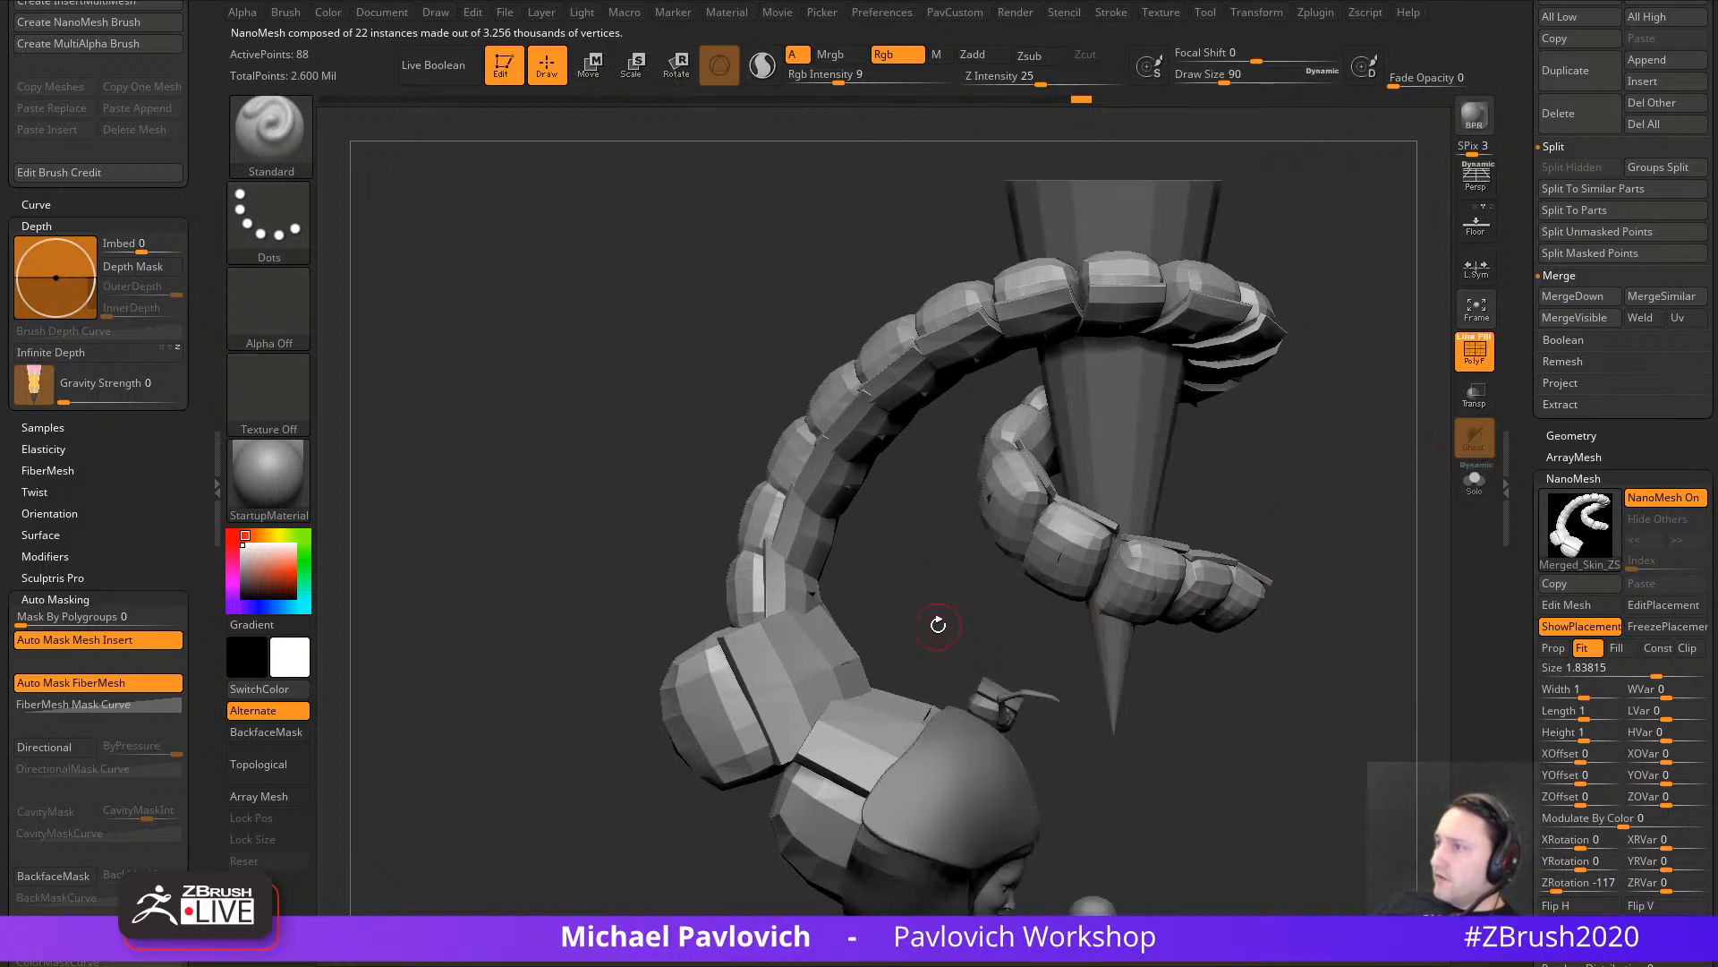
mouse_move(938, 625)
alt+mouse_down()
mouse_move(968, 593)
mouse_move(871, 594)
mouse_move(952, 635)
mouse_move(927, 597)
mouse_move(973, 621)
mouse_move(937, 634)
alt+mouse_up()
key(w)
key(q)
key(s)
key(s)
alt+drag(941, 609, 936, 663)
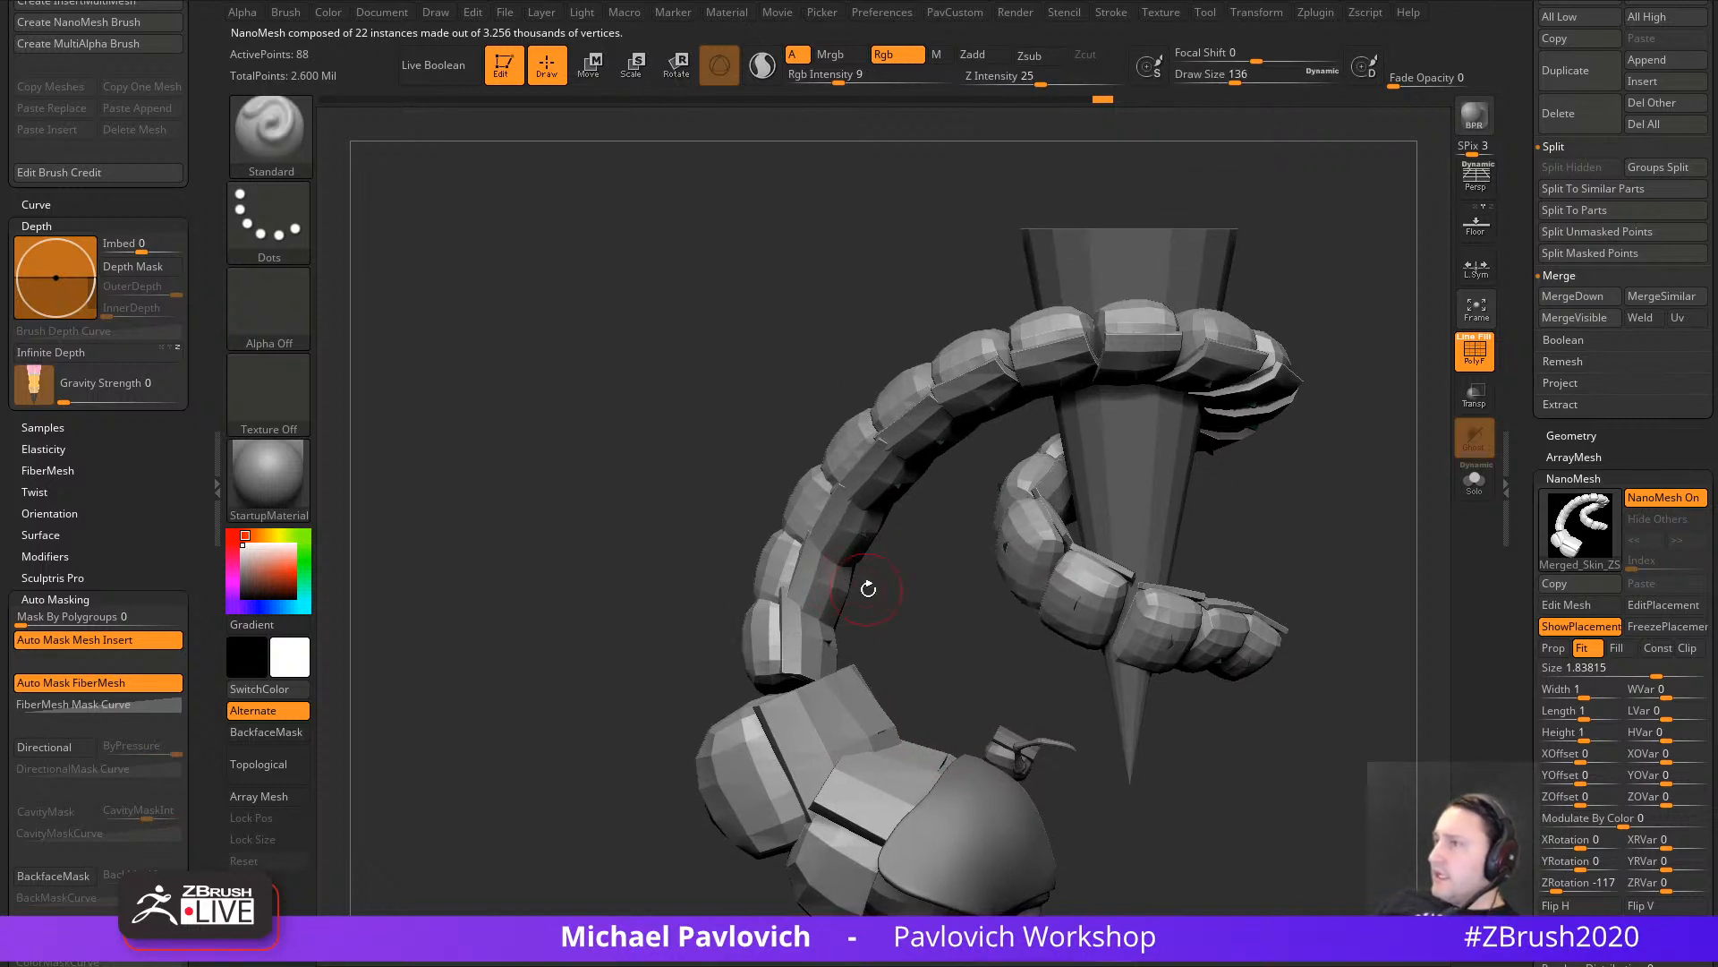
drag(1302, 678, 1353, 640)
click(1480, 362)
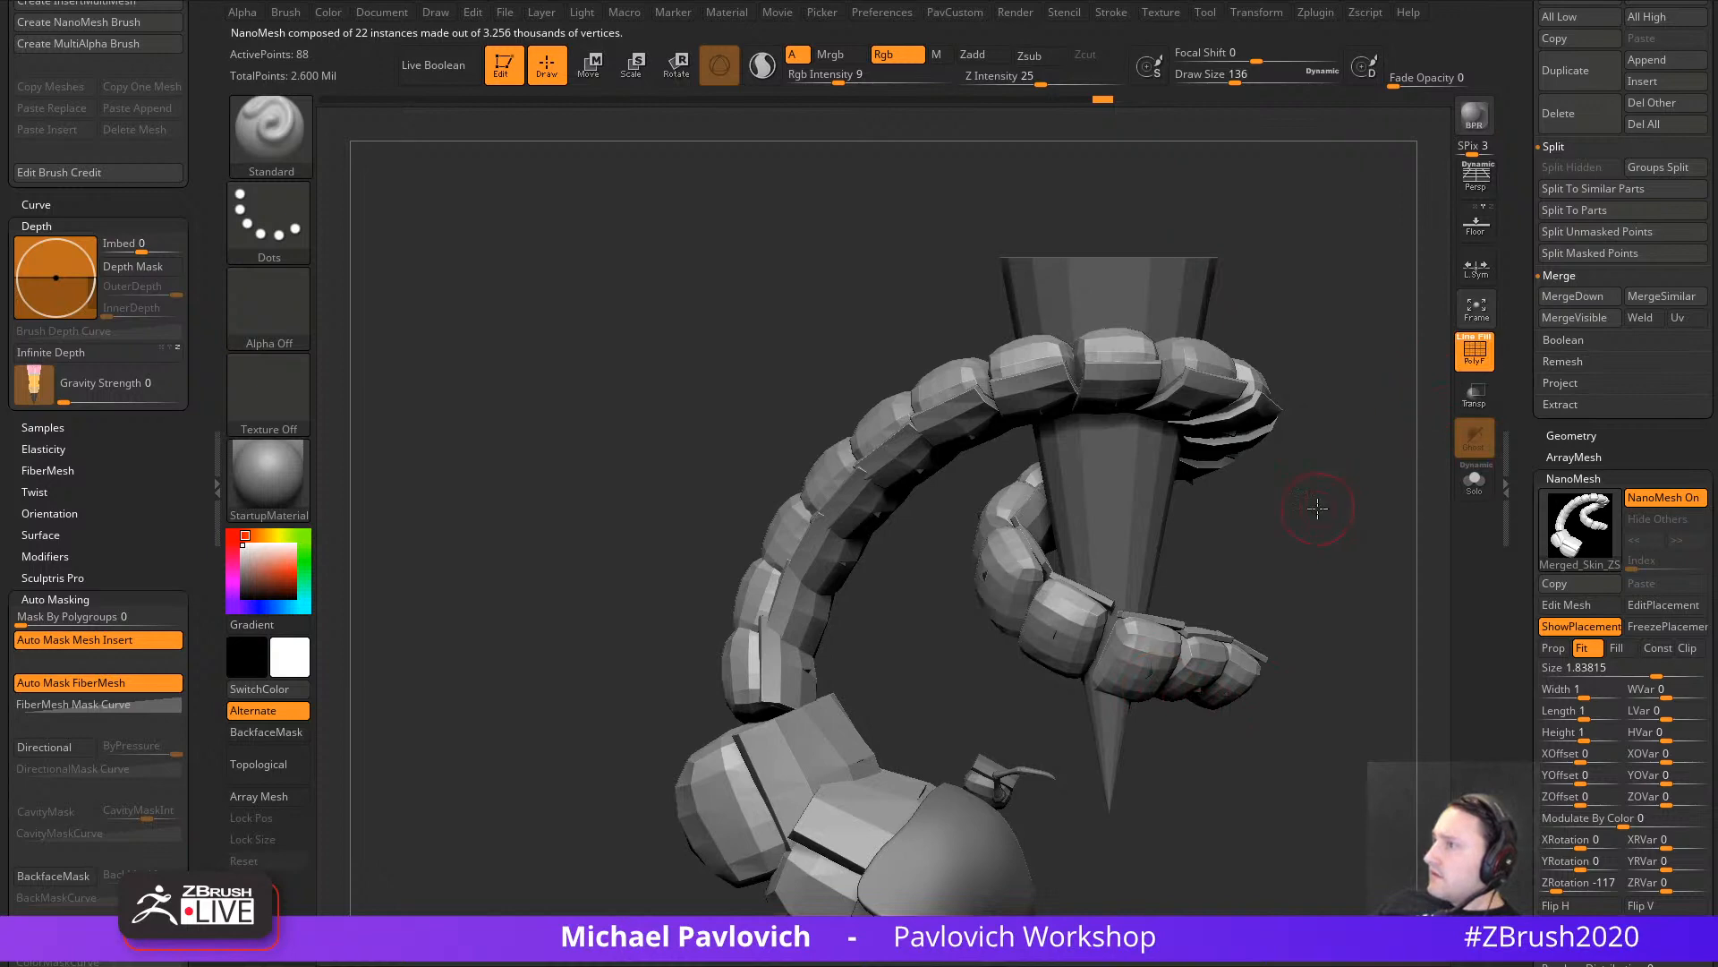
alt+drag(1316, 507, 1358, 504)
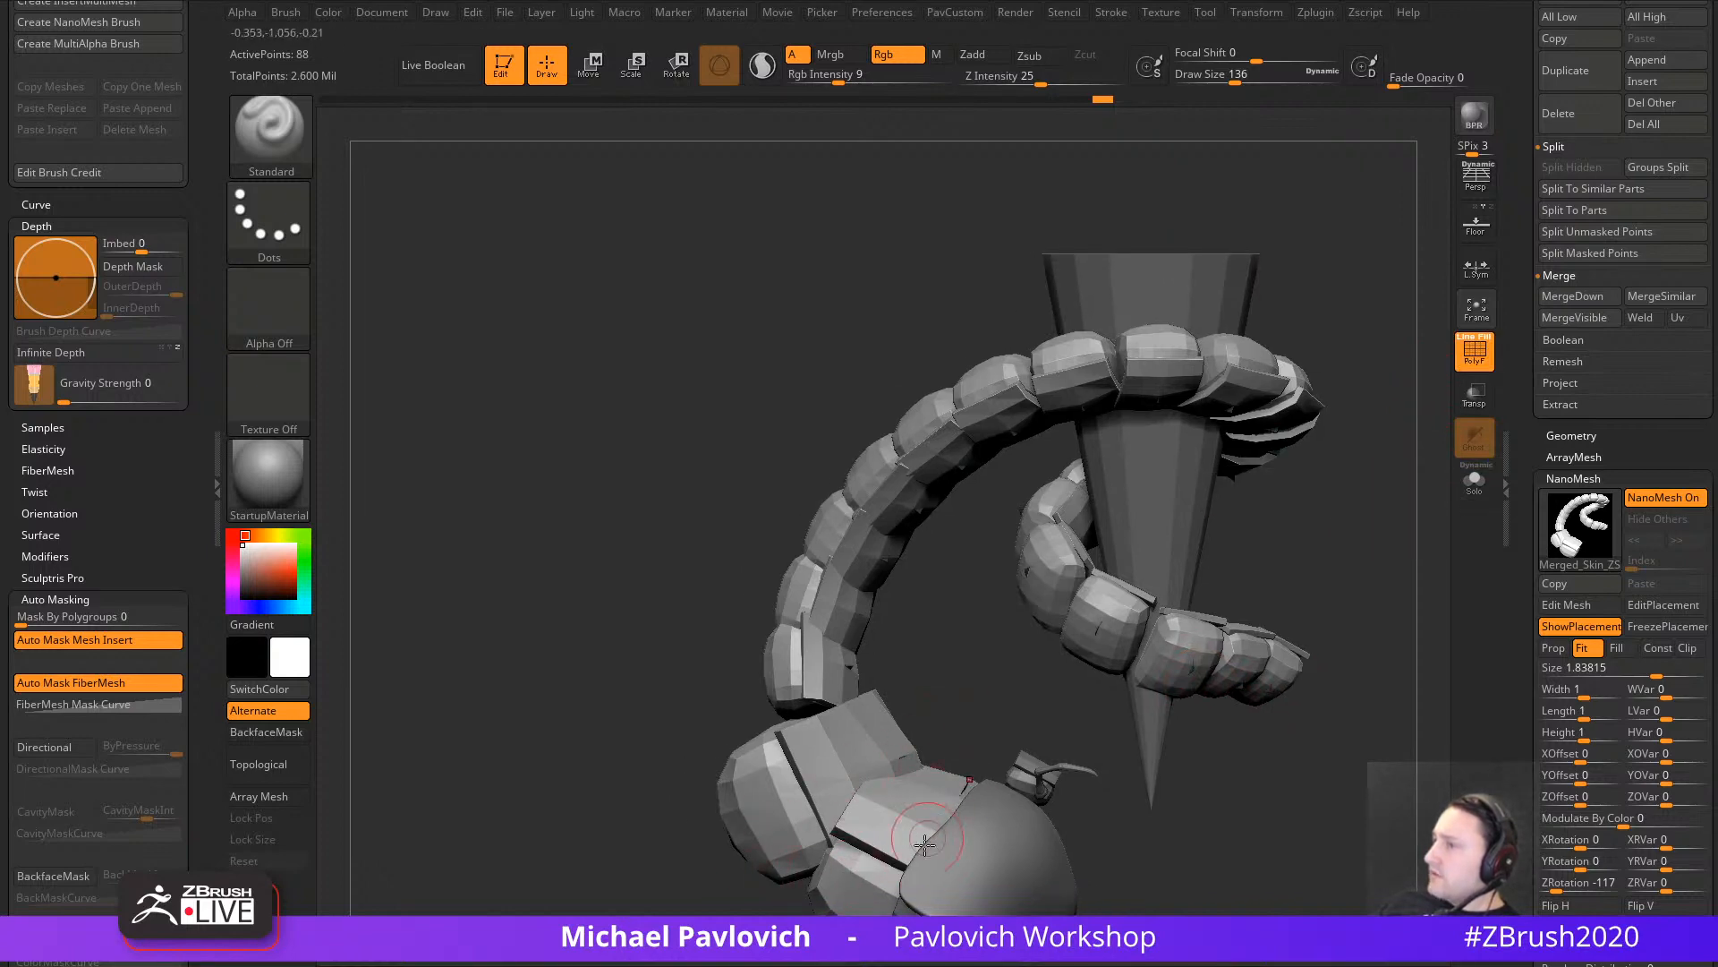
alt+drag(1287, 764, 1346, 414)
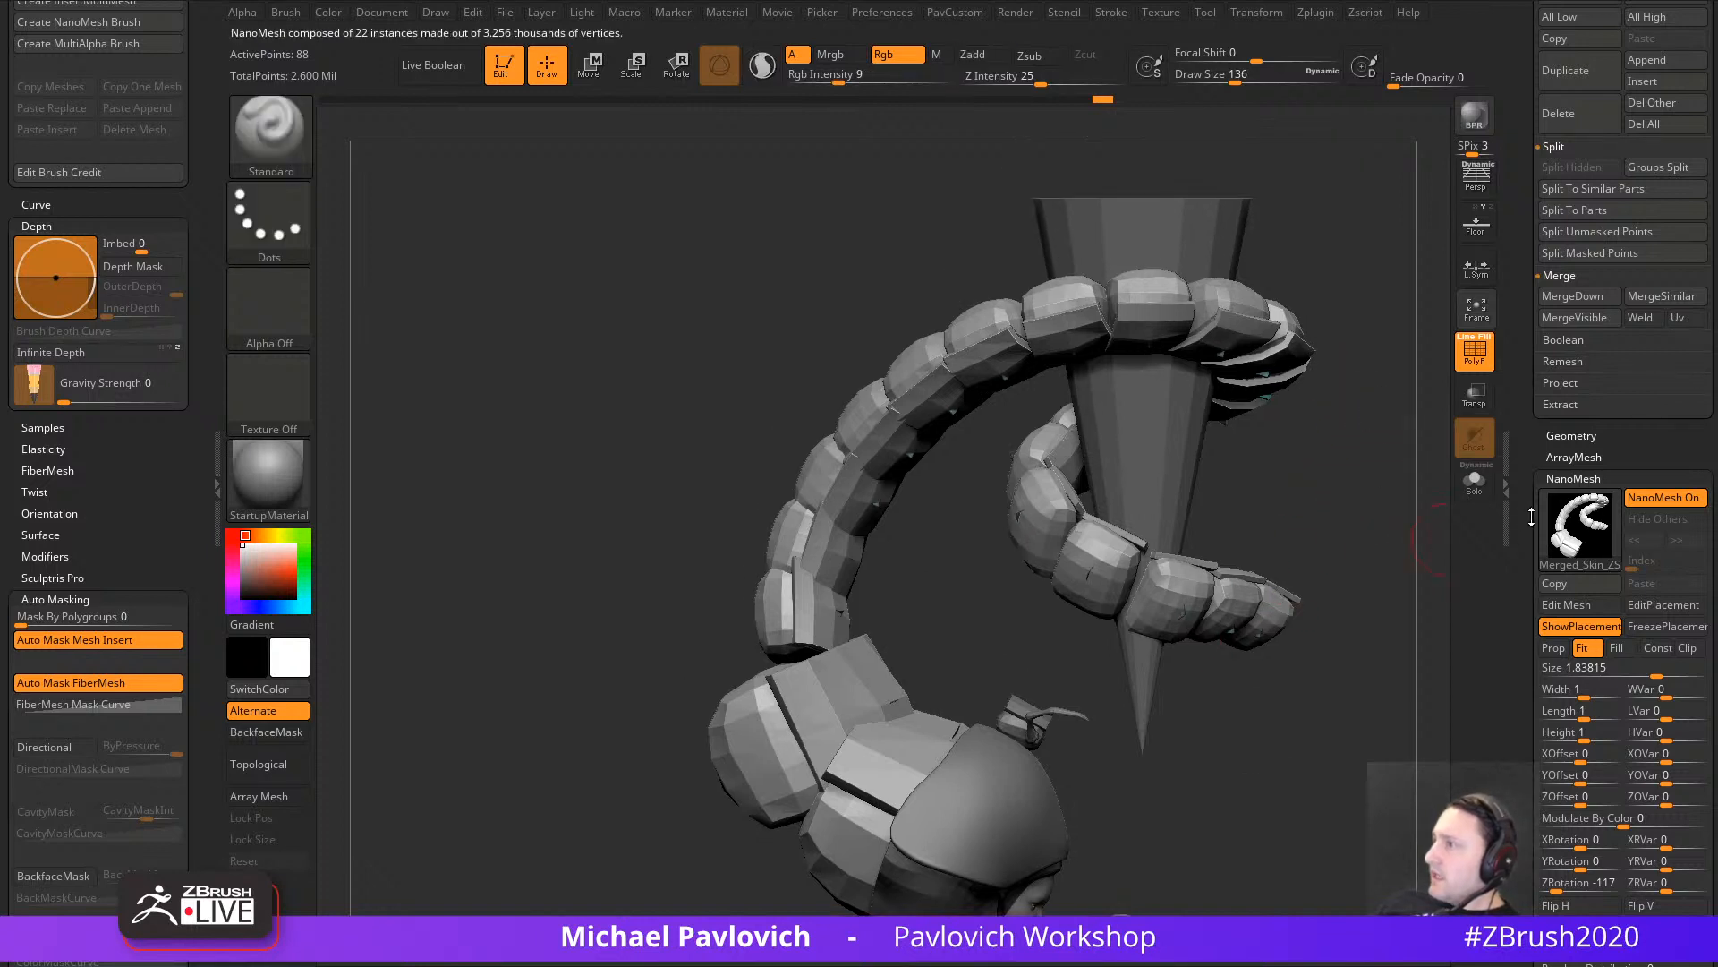
Step: With NanoMesh off, delete the small placement plane above the enlarged segments and leave only the next plane unmasked for the gizmo
click(1660, 501)
mouse_move(696, 684)
ctrl+alt+shift+mouse_down()
mouse_move(843, 597)
mouse_move(806, 598)
ctrl+alt+shift+mouse_up()
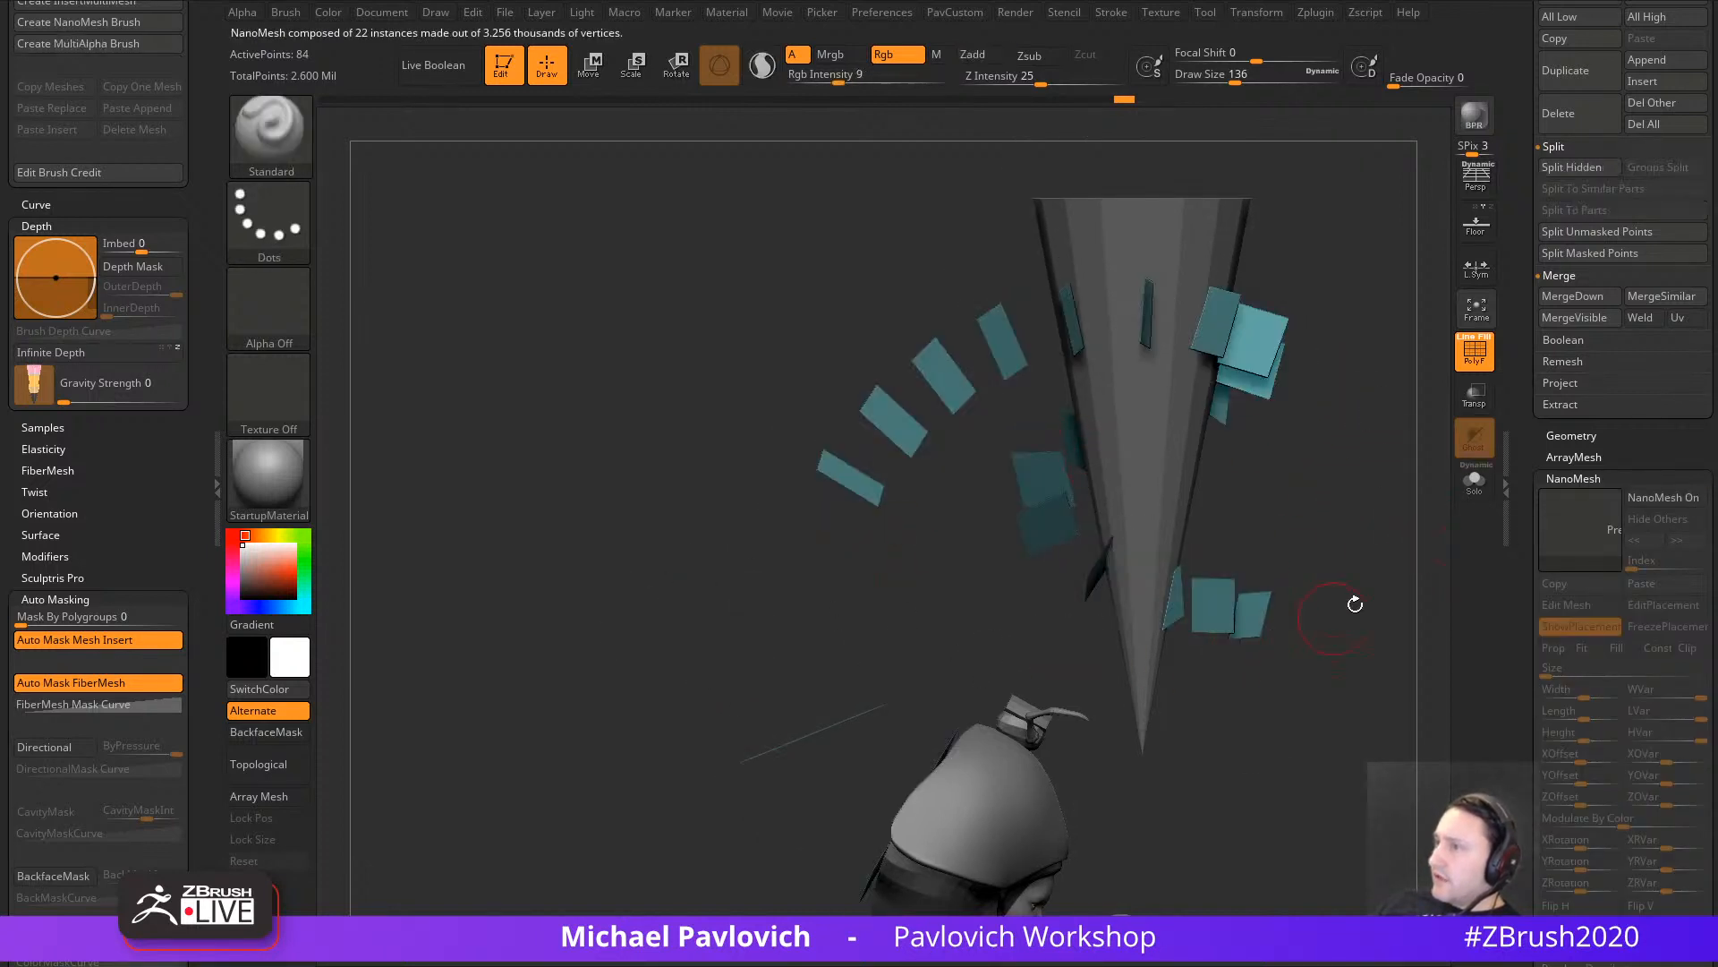
mouse_move(682, 642)
ctrl+mouse_down()
mouse_move(708, 641)
mouse_move(605, 546)
ctrl+mouse_up()
key(w)
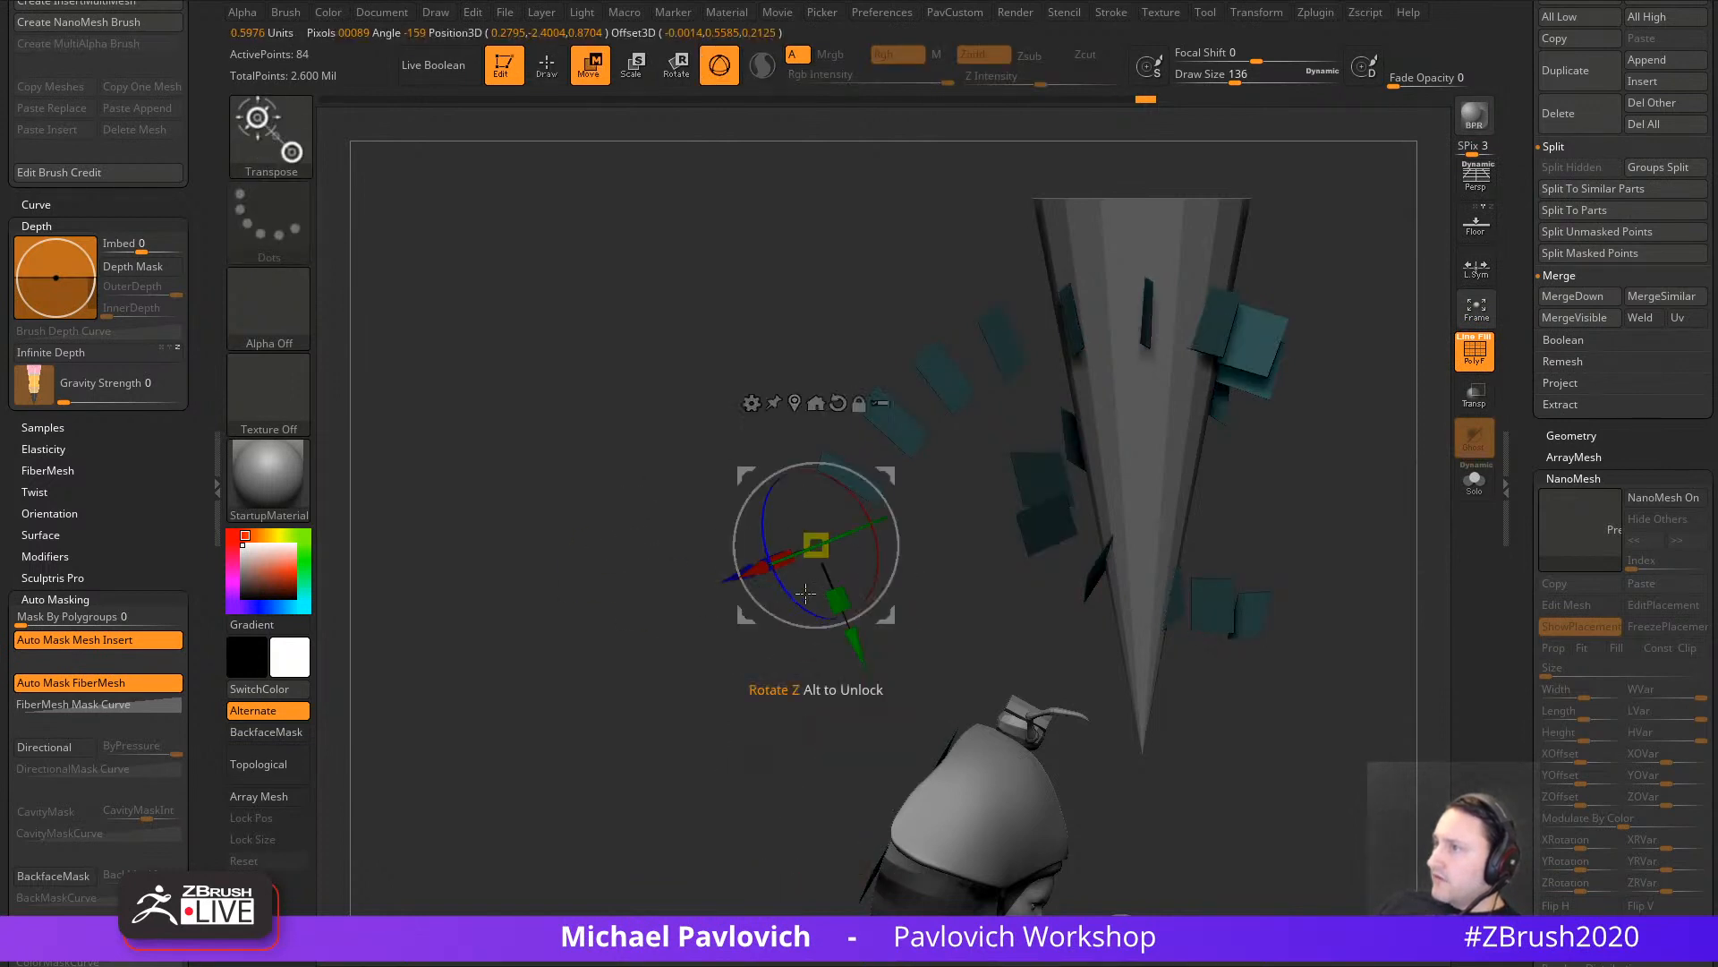
Step: Isolate the subtool with NanoMesh on, then enlarge and reposition the next segment up to match the reference body
click(1474, 481)
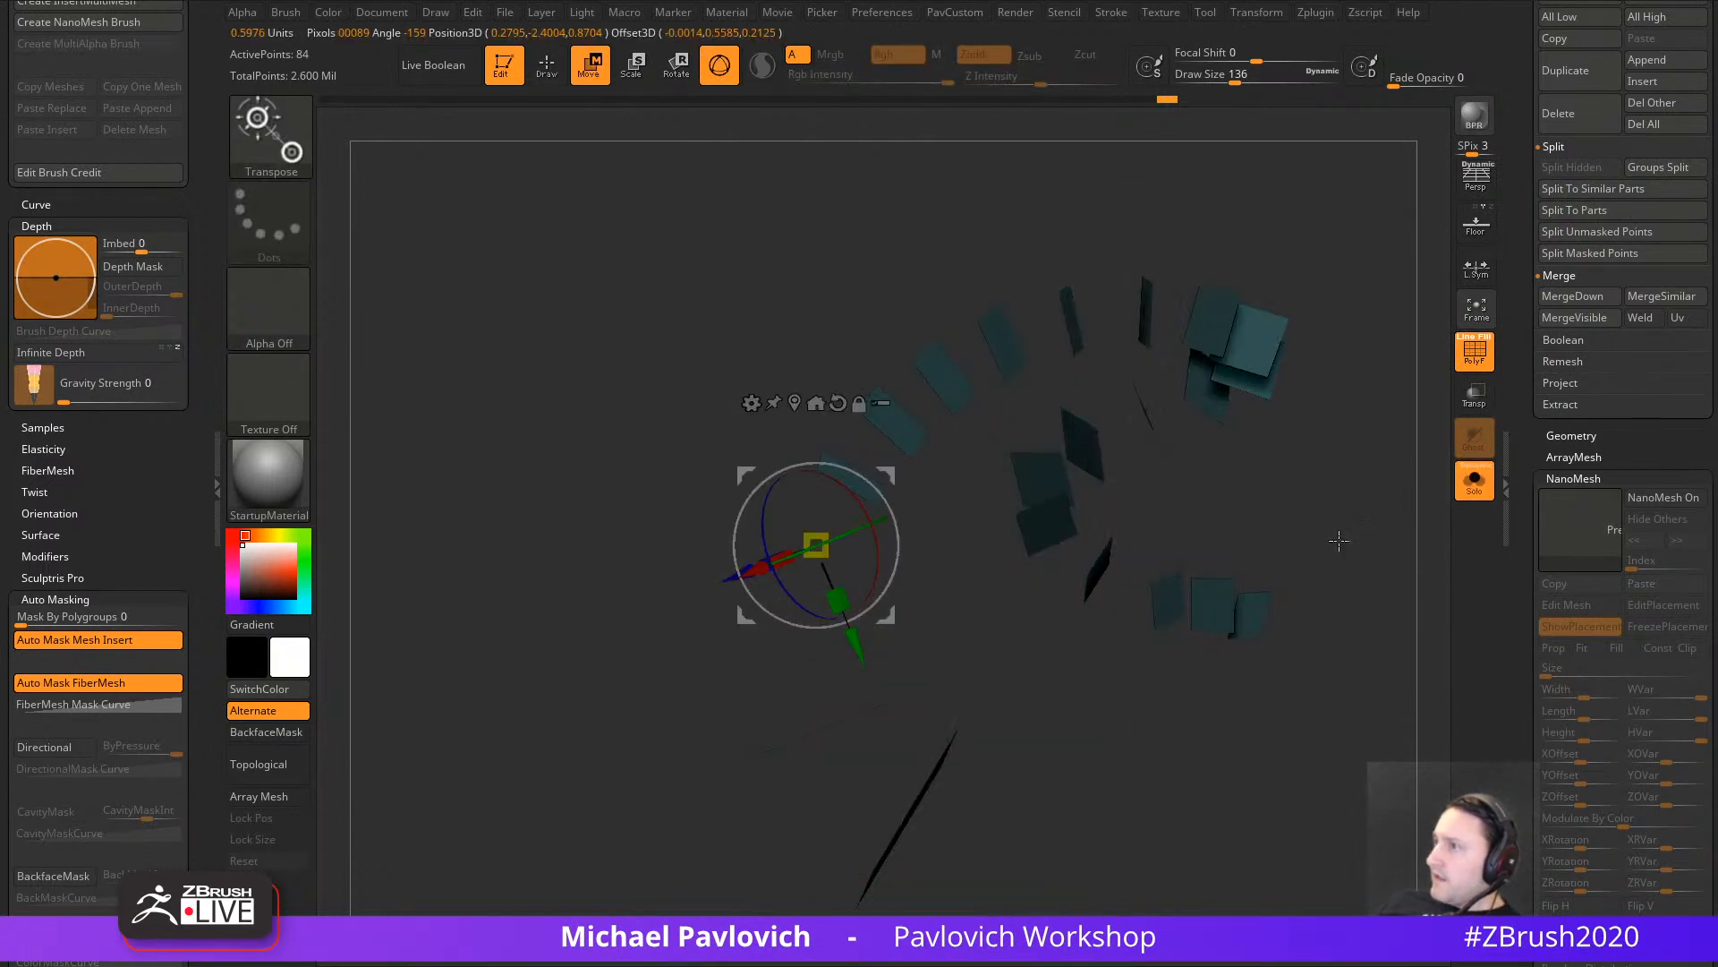
click(1655, 495)
drag(884, 477, 858, 528)
drag(949, 618, 906, 598)
drag(796, 640, 838, 585)
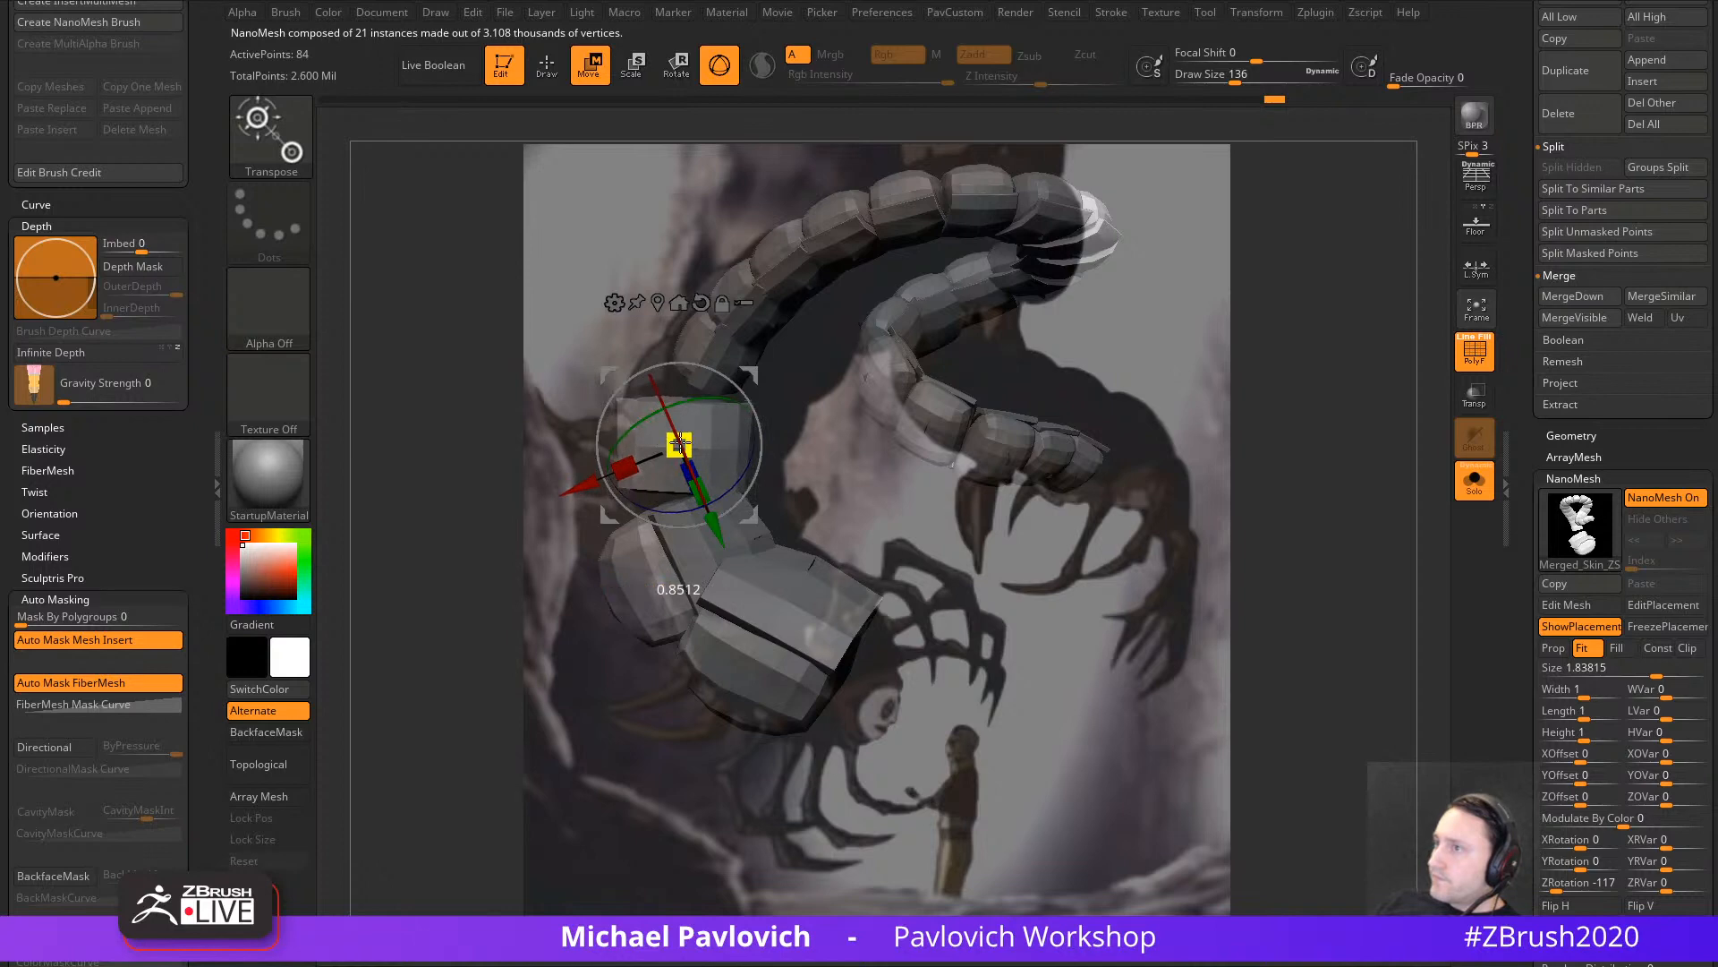
Step: Fine-tune the third enlarged segment's rotation and position above its neighbour, checking it from other angles
drag(722, 403, 752, 400)
key(q)
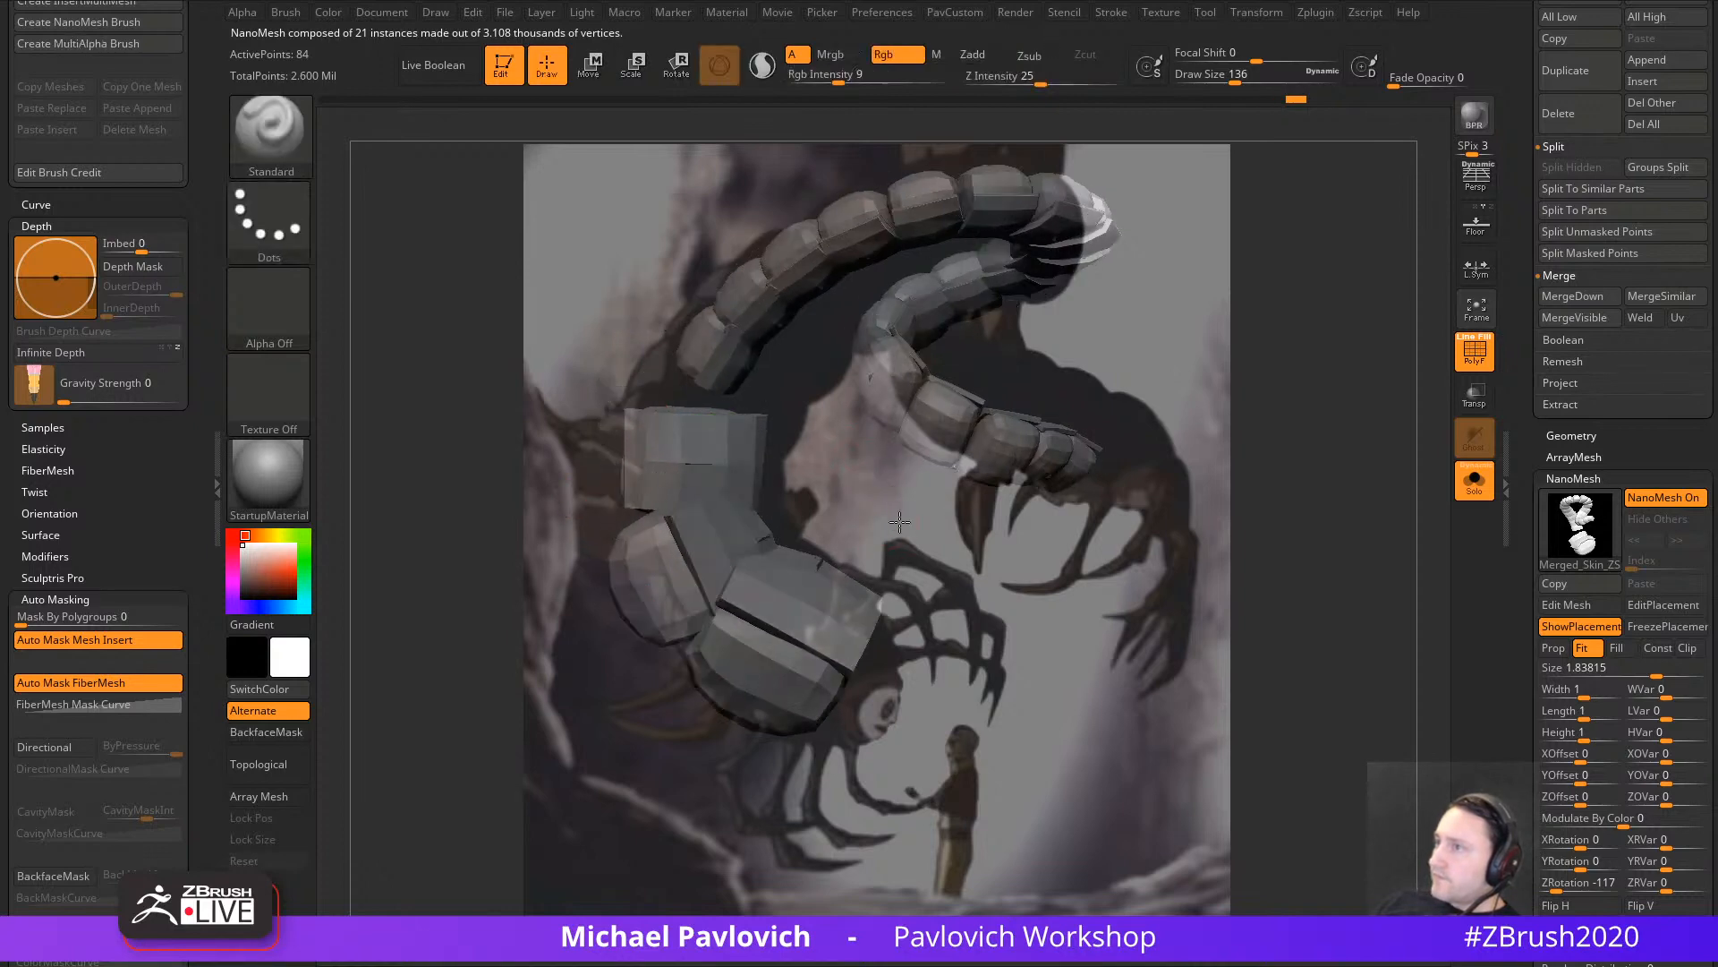
mouse_move(894, 511)
mouse_down()
mouse_move(855, 534)
mouse_move(754, 523)
mouse_up()
key(w)
mouse_move(710, 460)
mouse_down()
mouse_move(779, 417)
mouse_move(728, 393)
mouse_move(745, 390)
mouse_move(852, 521)
mouse_move(803, 463)
mouse_move(782, 519)
mouse_move(799, 493)
mouse_up()
key(q)
key(w)
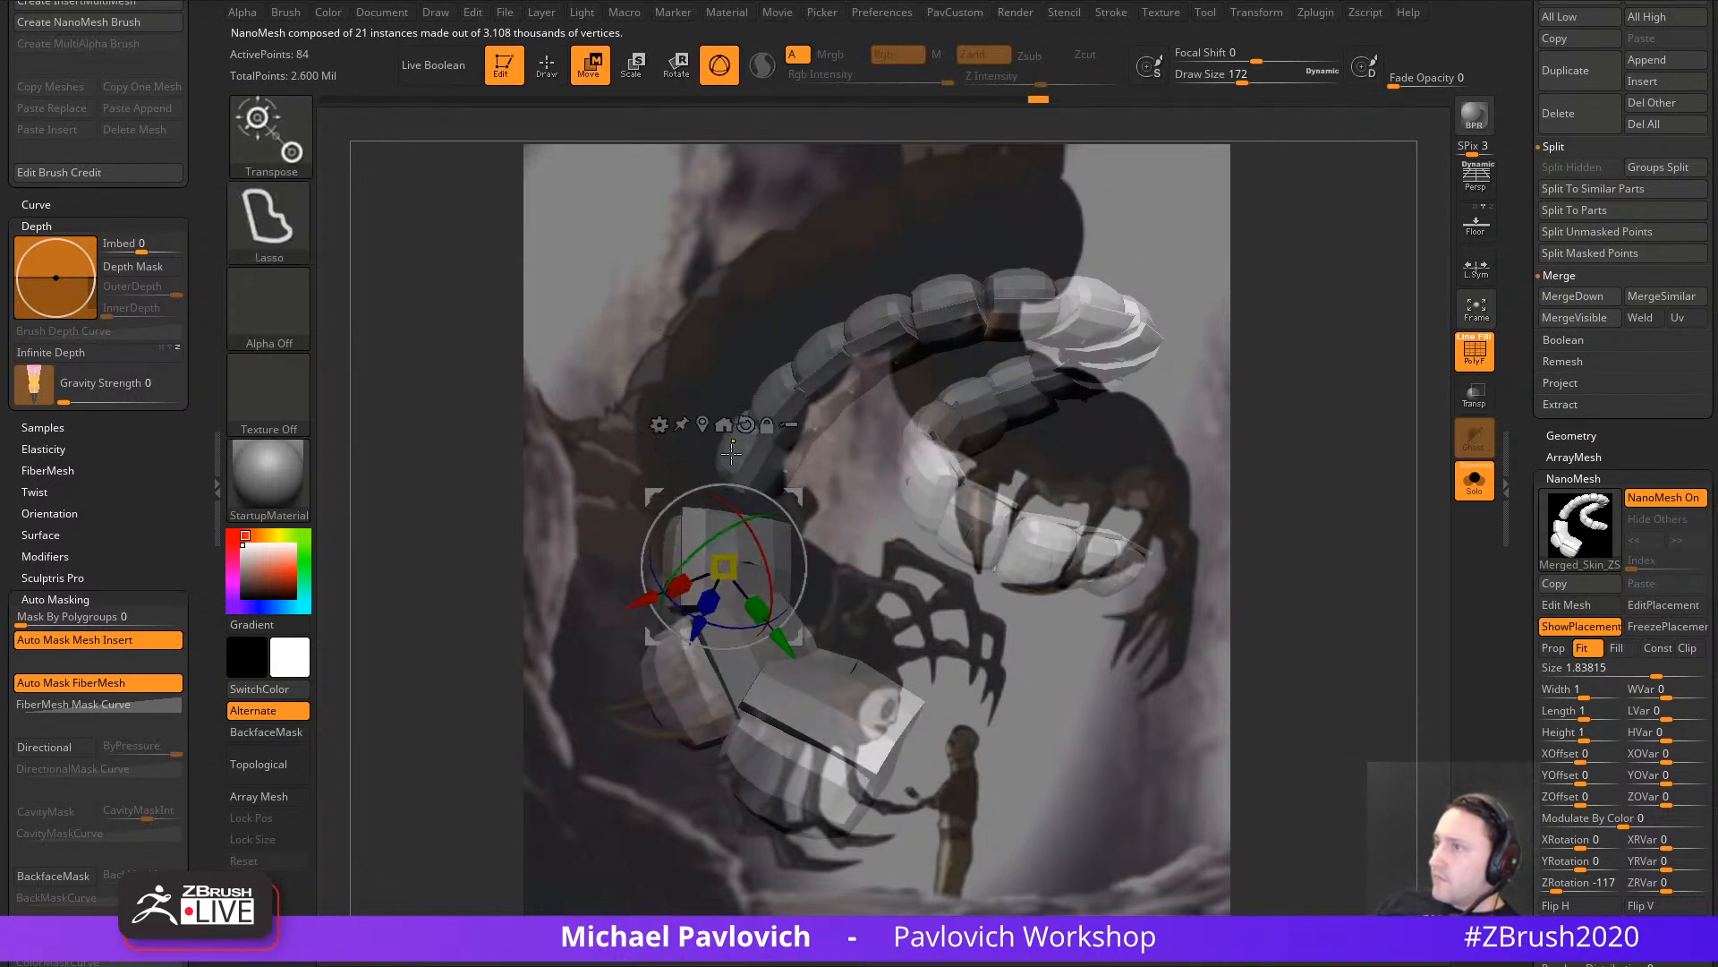
Step: Centre the gizmo on the next small placement plane above the enlarged segments, checking the planes with NanoMesh off and on
ctrl+click(761, 462)
click(703, 423)
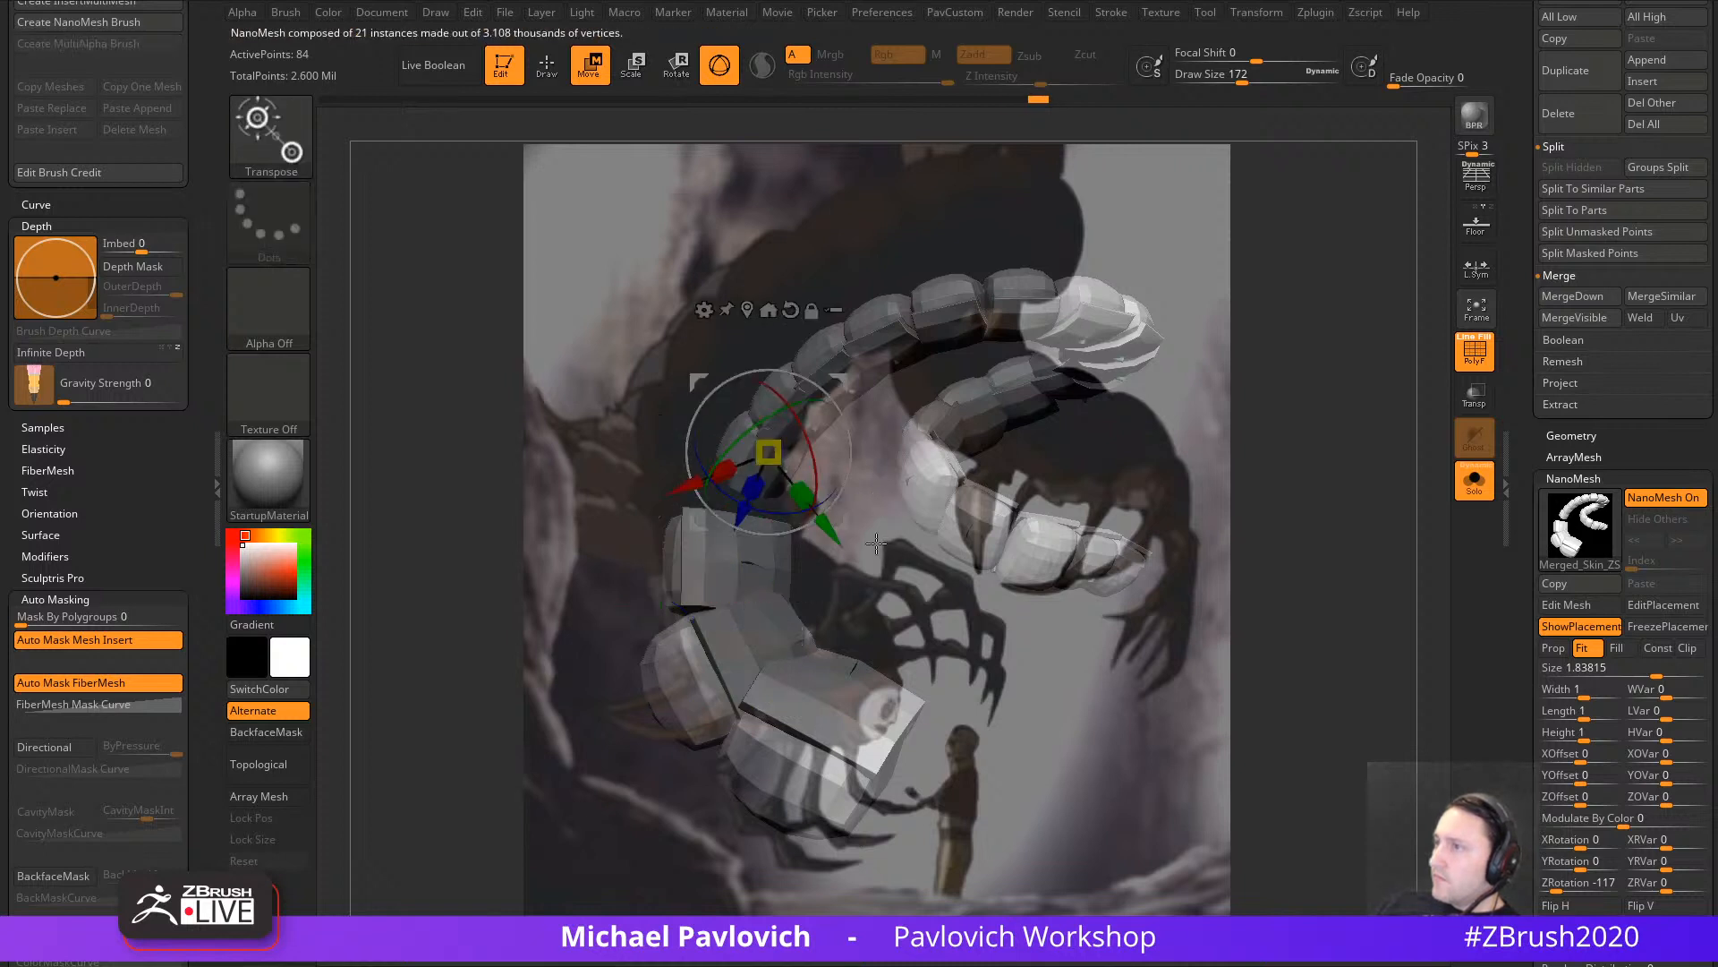
key(q)
click(1663, 499)
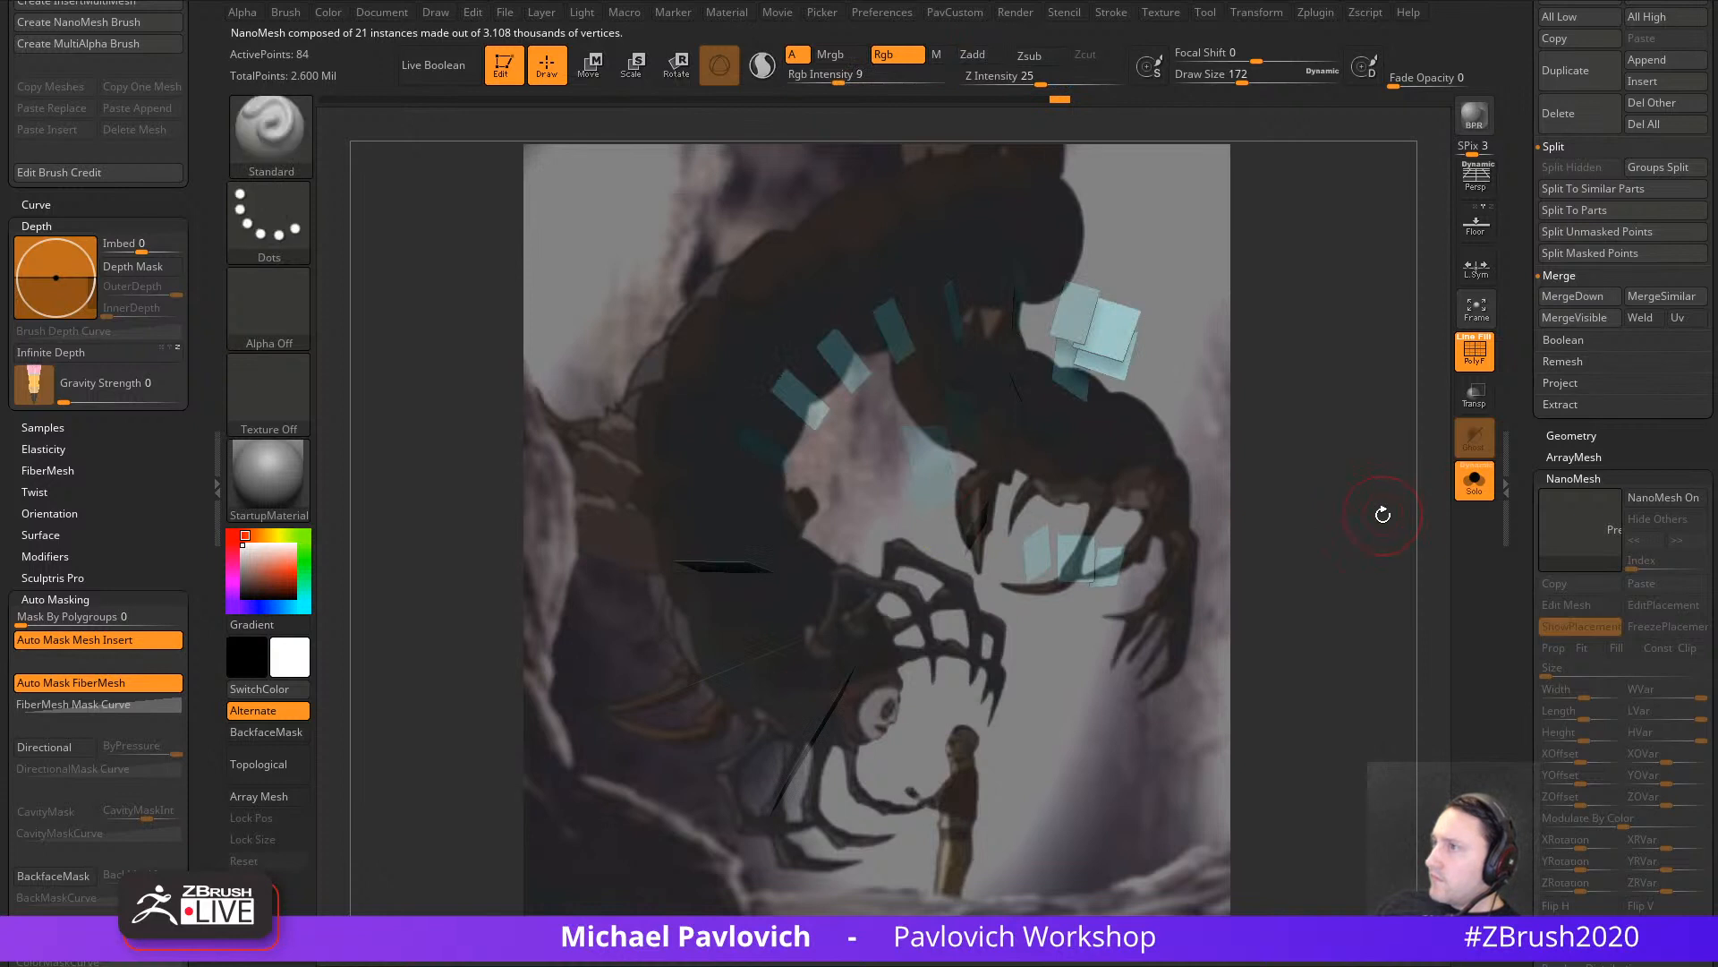
key(w)
click(1640, 496)
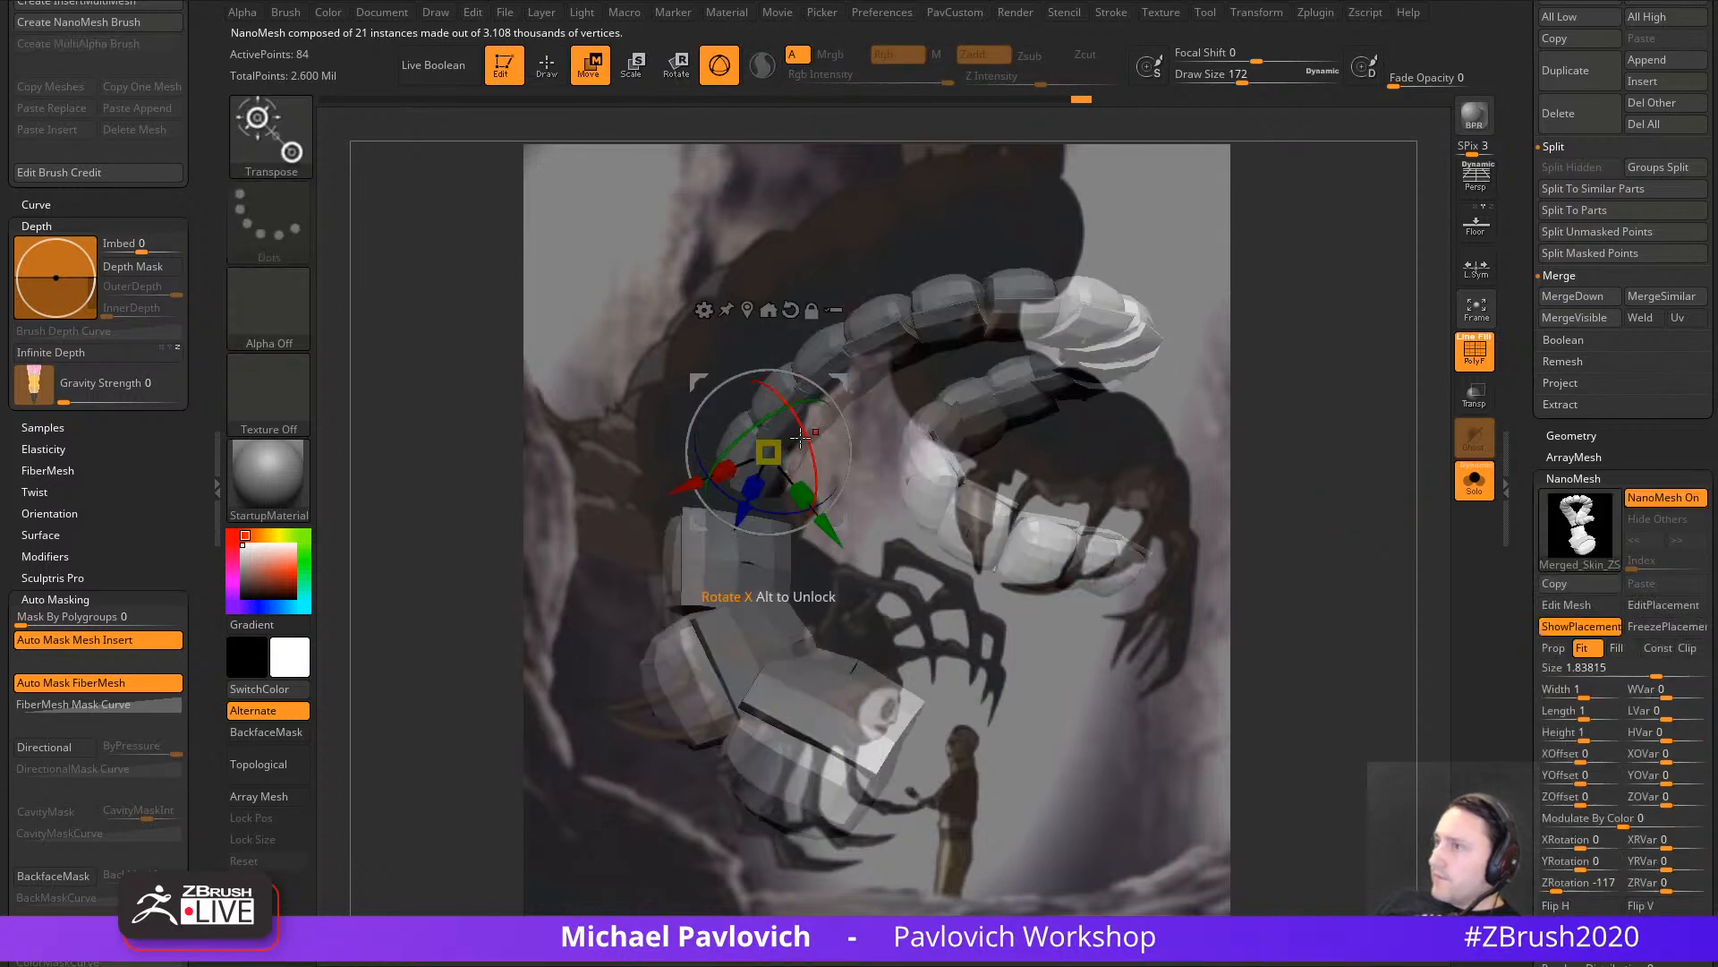
Step: Rotate, enlarge and reposition the fourth segment up to match the reference body, compare it from the front, and exit Solo
drag(801, 436, 758, 448)
drag(773, 450, 781, 414)
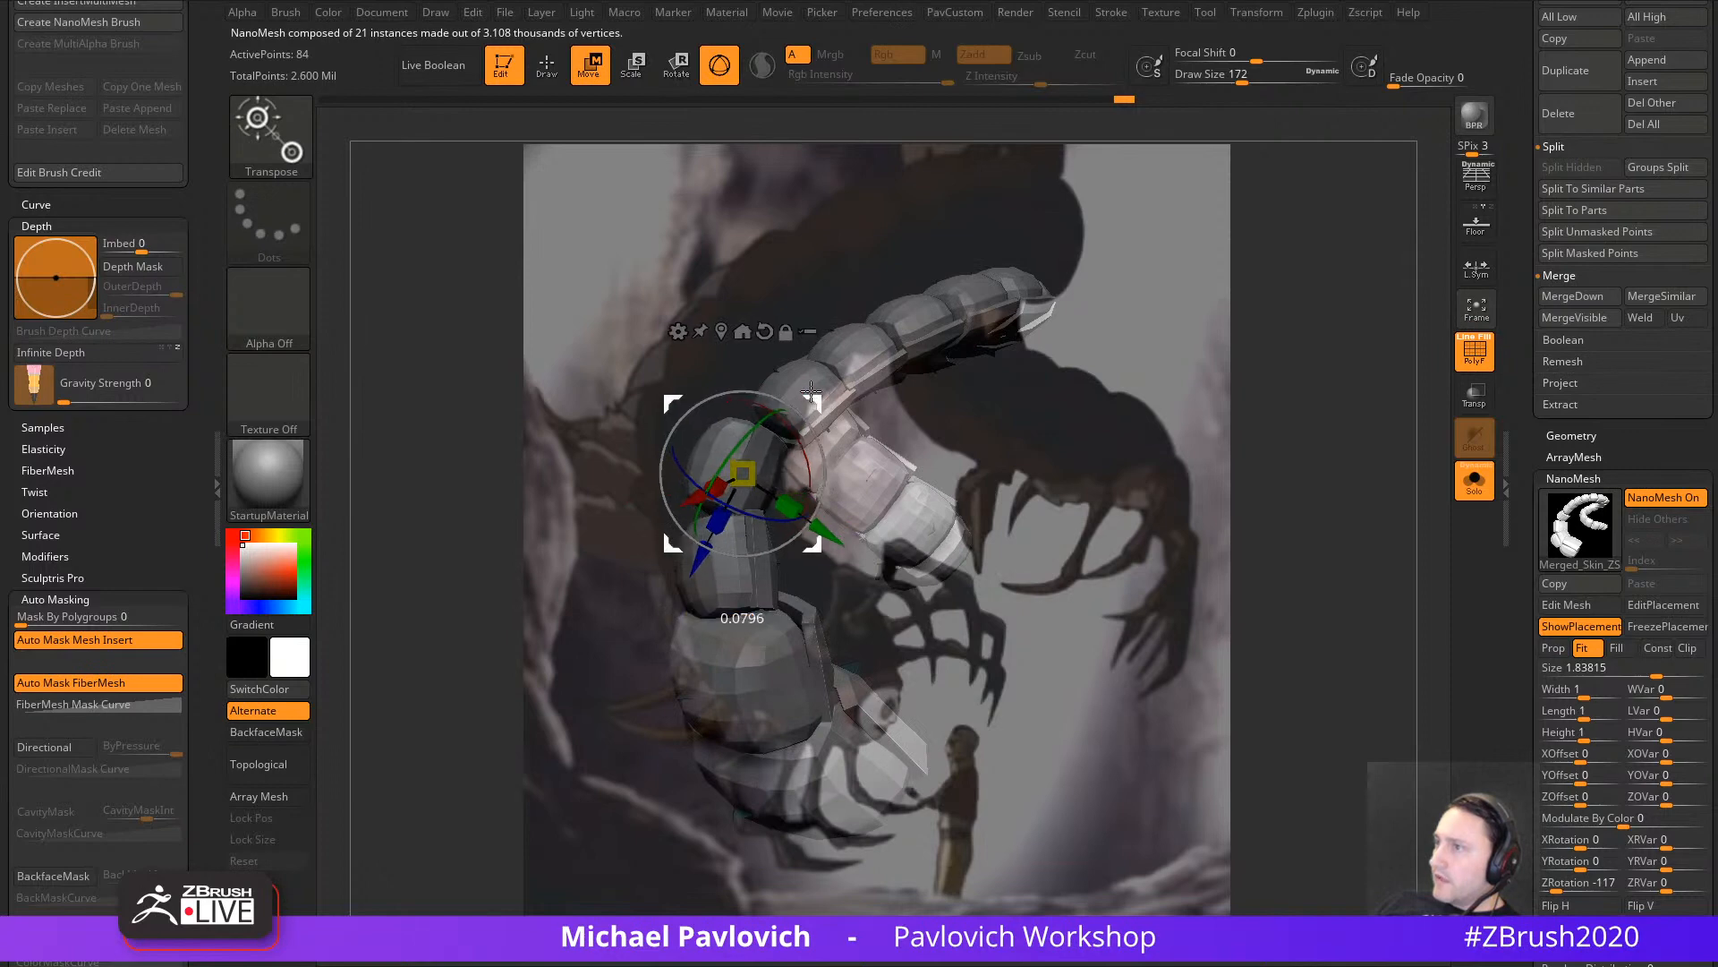
key(q)
shift+drag(1129, 388, 945, 466)
key(w)
key(q)
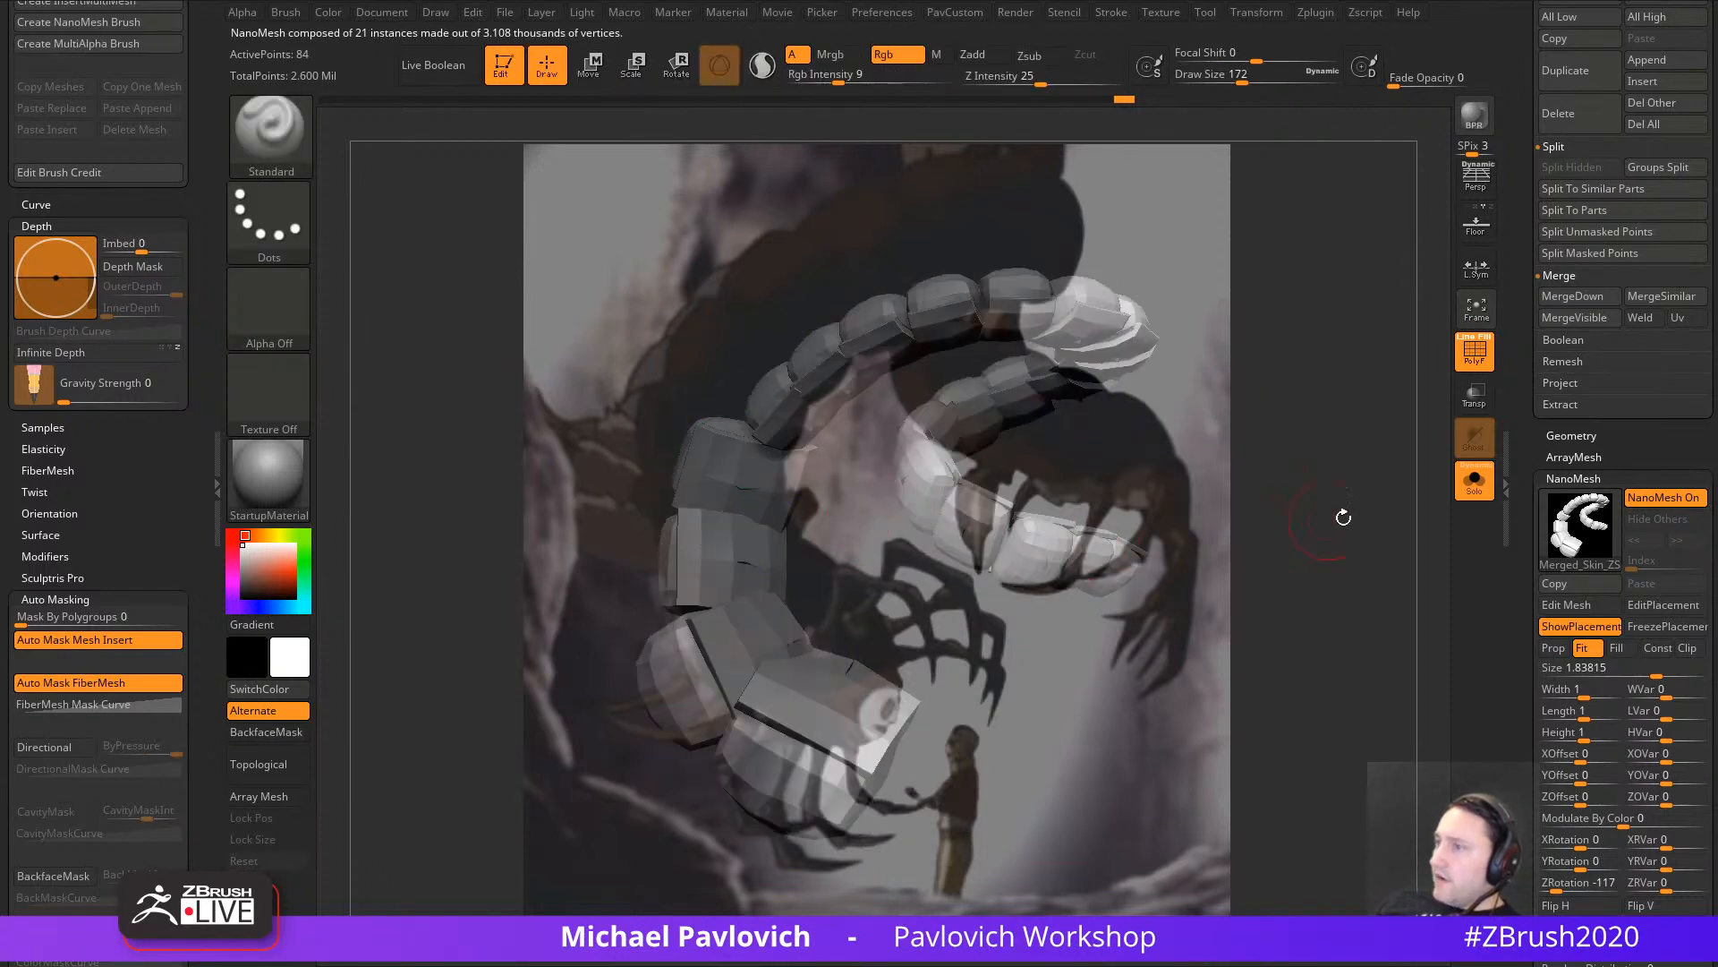
click(1475, 483)
Step: Switch to the Move brush with a much larger draw size and enable its Topological auto masking
key(s)
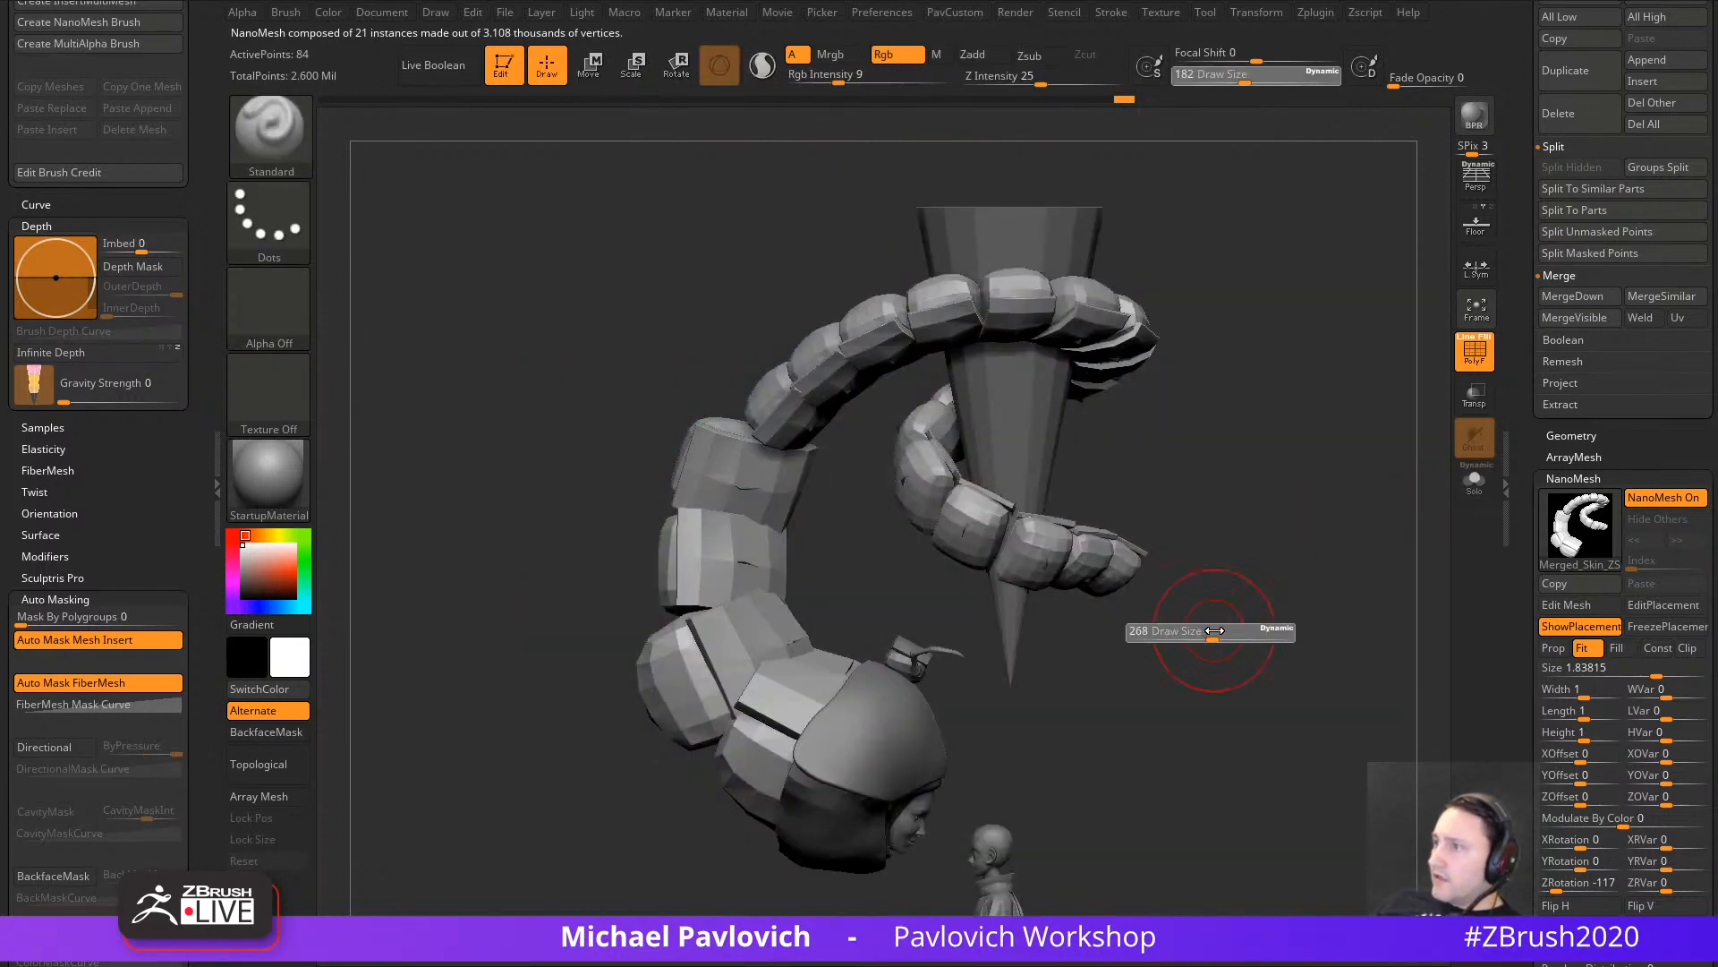
click(1198, 634)
mouse_move(1198, 634)
mouse_down()
mouse_move(1216, 621)
mouse_move(1185, 675)
mouse_move(1164, 662)
mouse_up()
key(s)
drag(666, 670, 684, 698)
key(b)
key(m)
key(v)
mouse_move(98, 805)
mouse_down()
mouse_move(154, 344)
mouse_move(93, 537)
mouse_up()
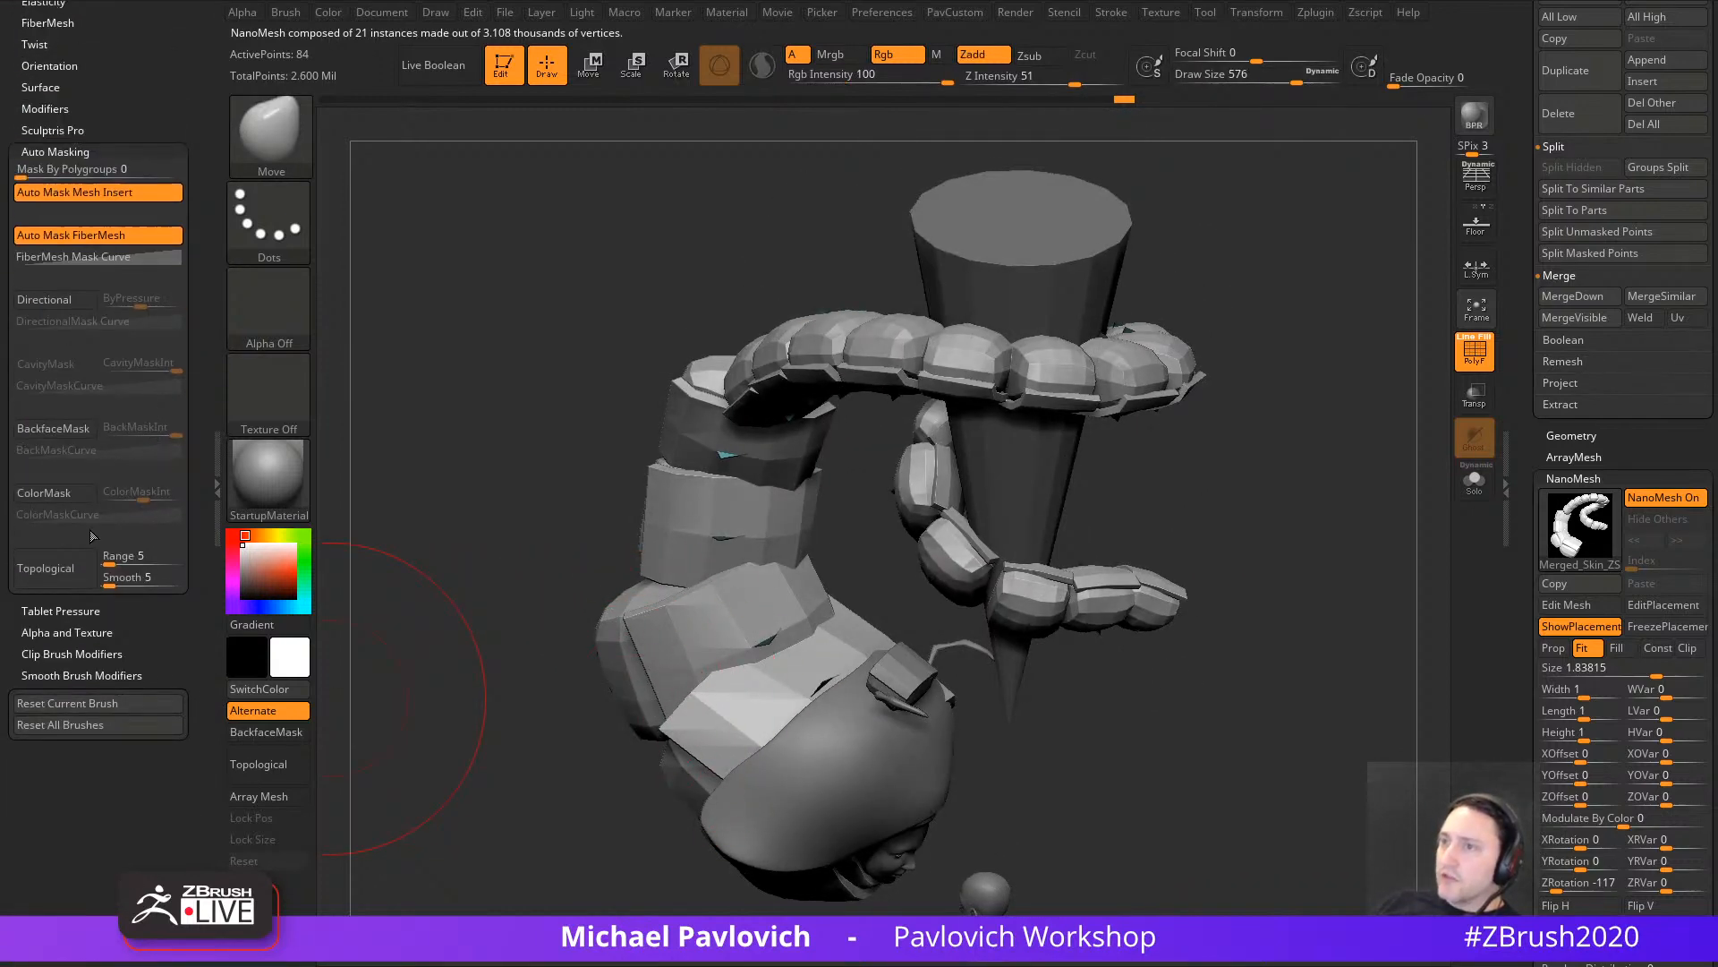
click(76, 582)
Step: Nudge the enlarged segments into a smoother flow with the Move brush, working from several sides of the body
drag(573, 662, 651, 717)
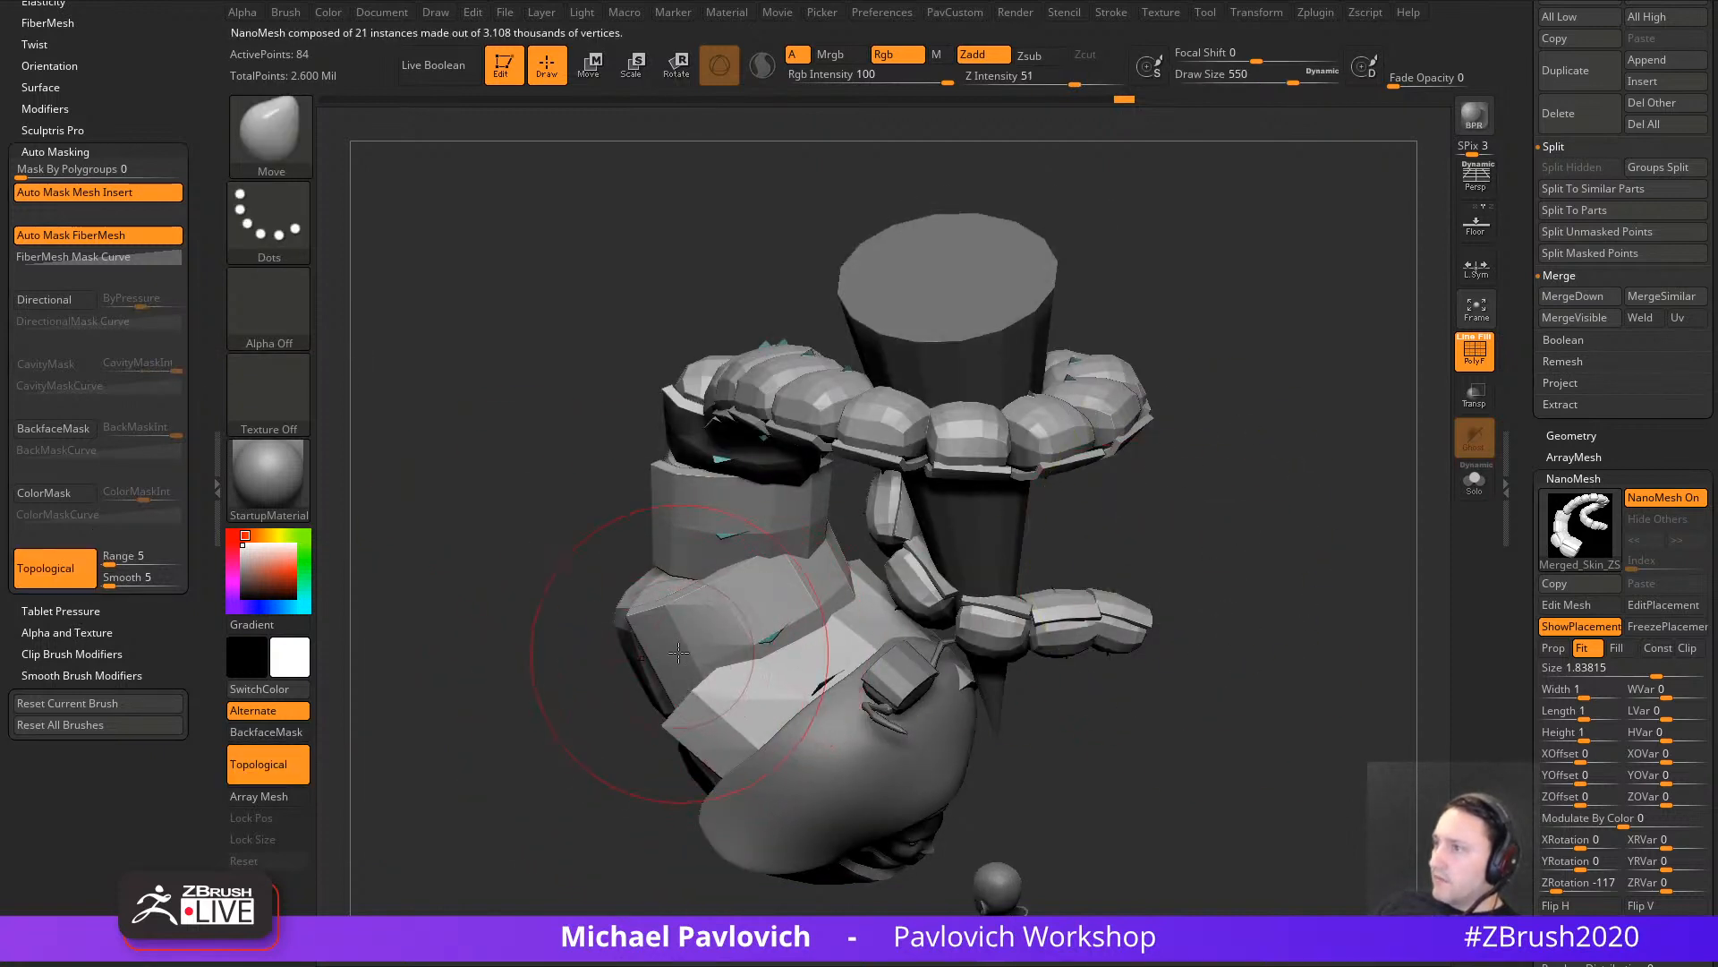
drag(660, 701, 519, 671)
drag(869, 578, 763, 636)
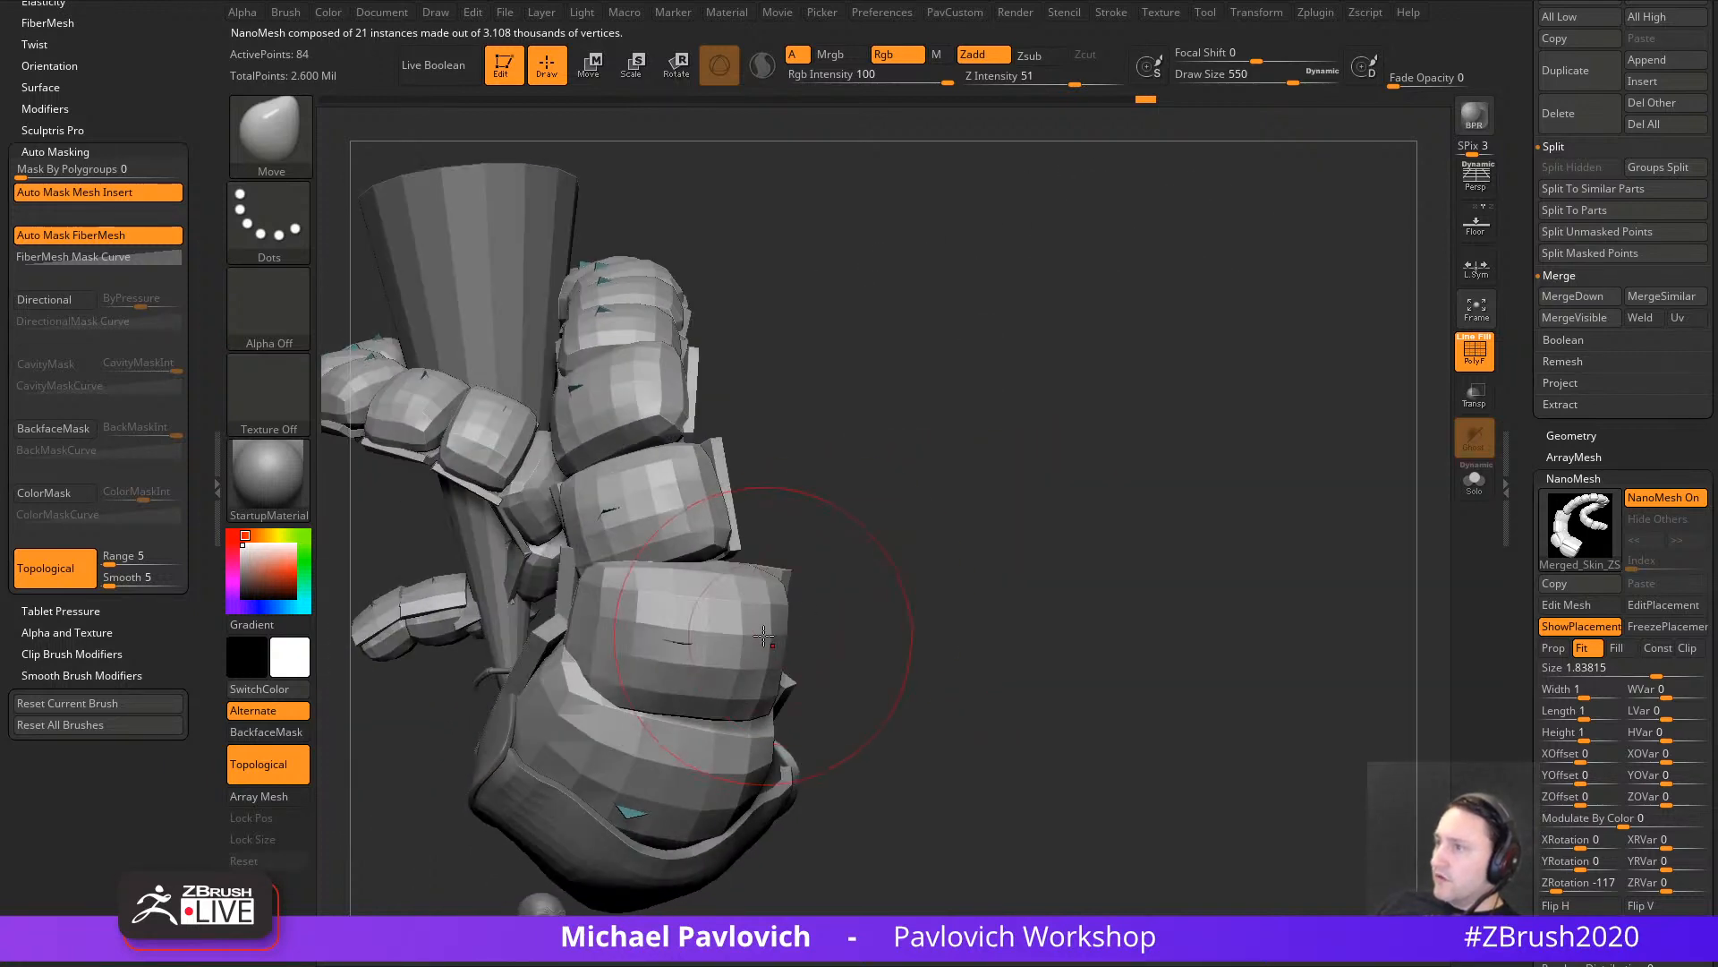
drag(607, 593, 593, 600)
mouse_move(904, 580)
mouse_down()
mouse_move(606, 586)
mouse_move(598, 526)
mouse_up()
mouse_move(529, 589)
mouse_down()
mouse_move(574, 542)
mouse_move(687, 546)
mouse_up()
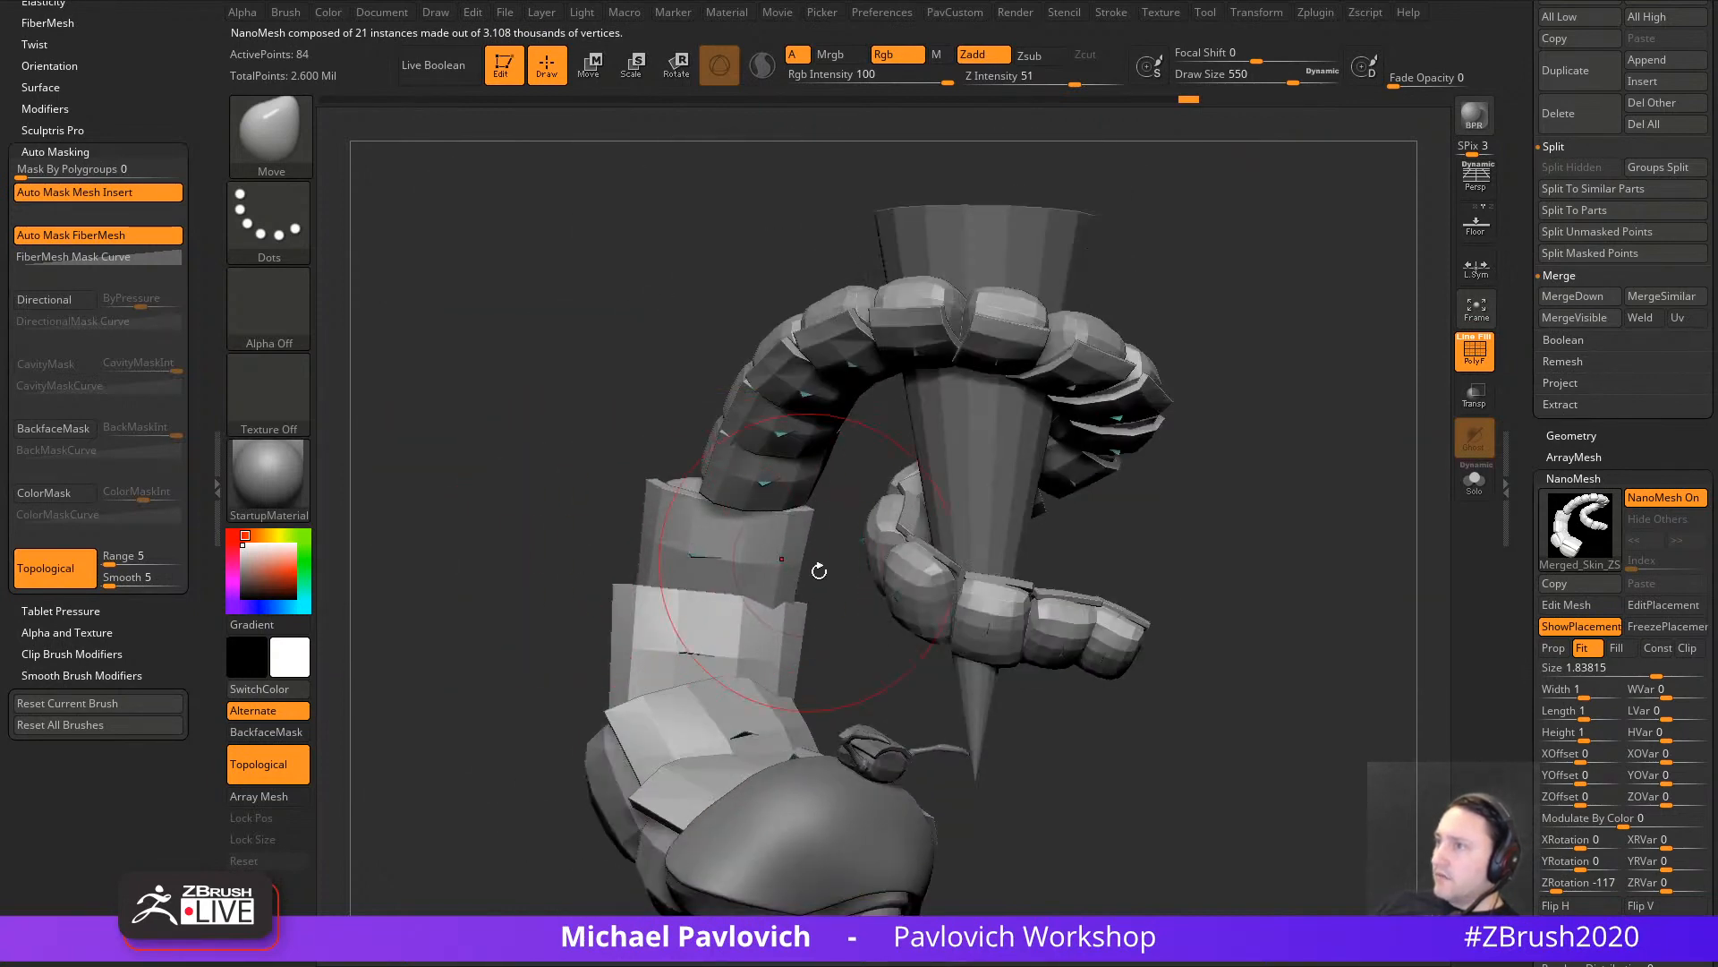
drag(819, 570, 796, 561)
drag(572, 574, 753, 552)
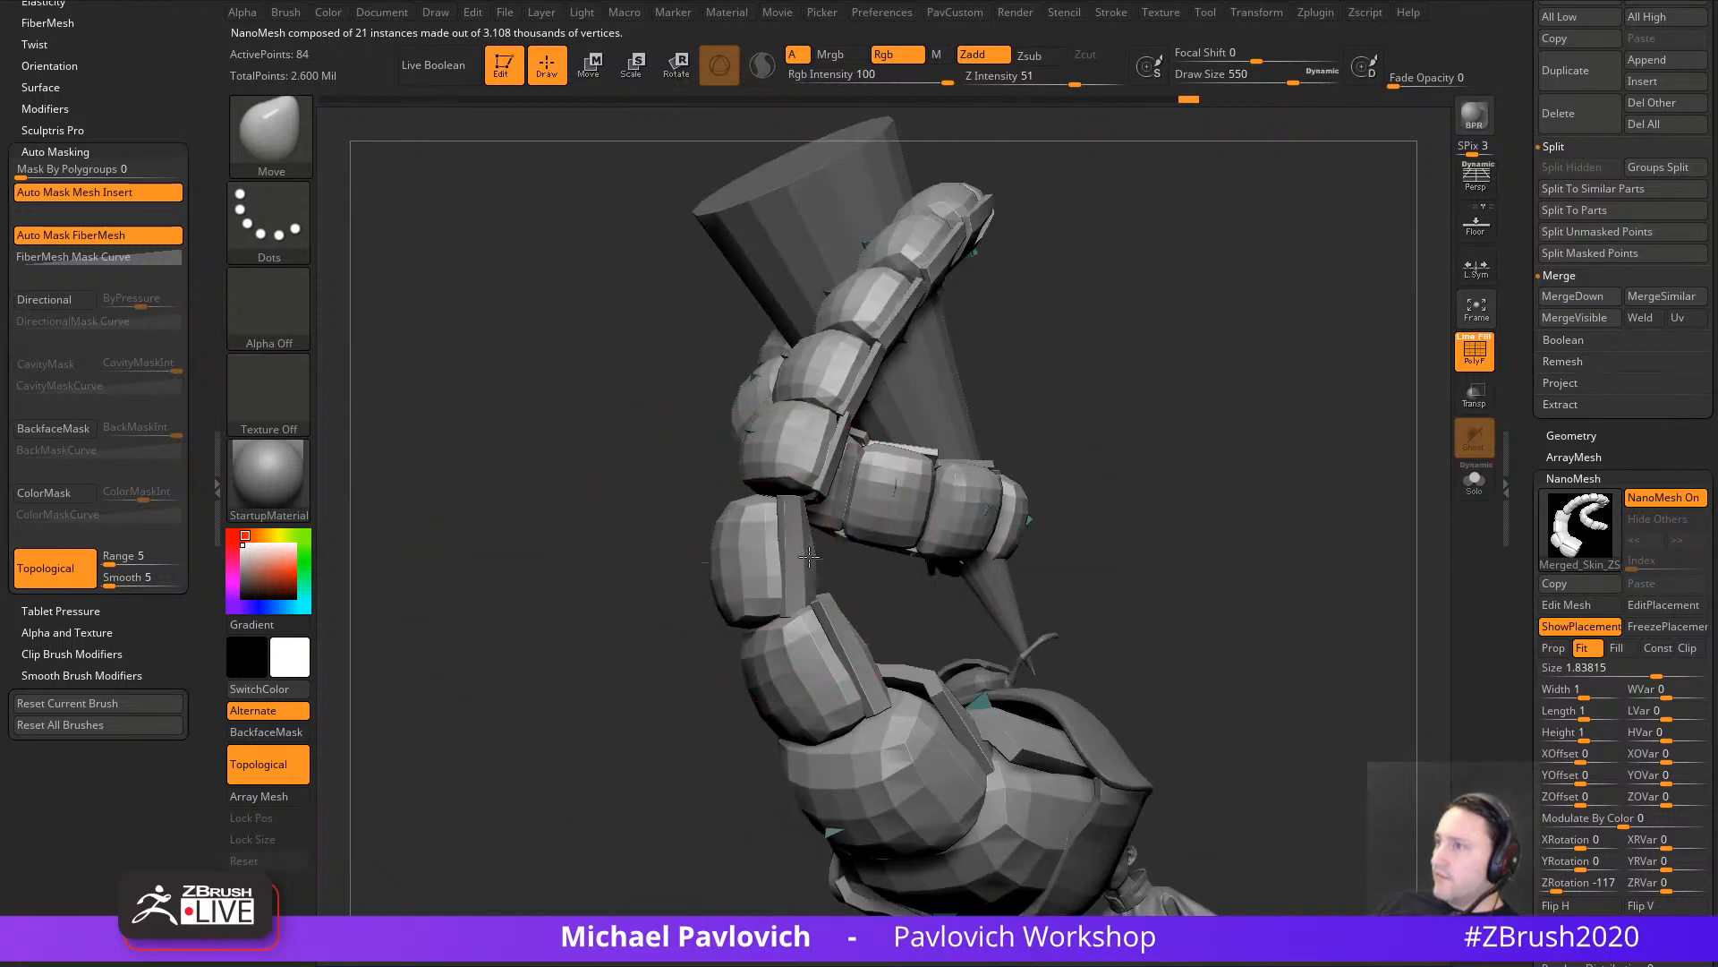
key(bracketleft)
drag(617, 614, 797, 564)
drag(864, 510, 940, 515)
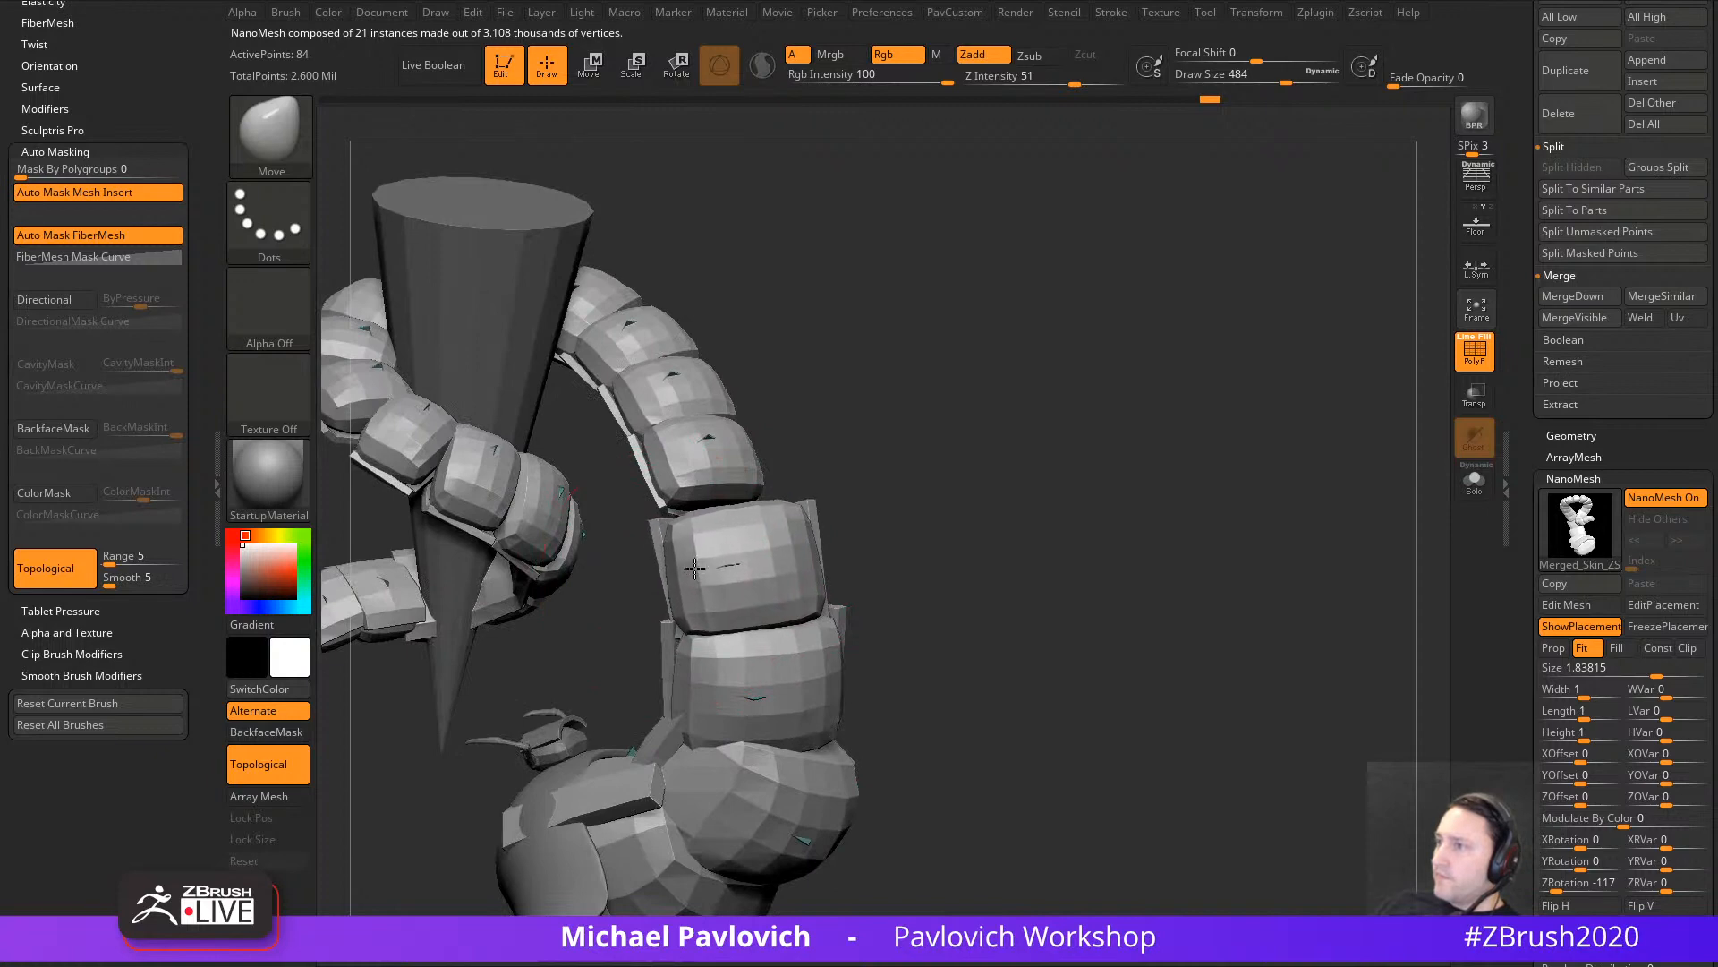
drag(827, 528, 783, 730)
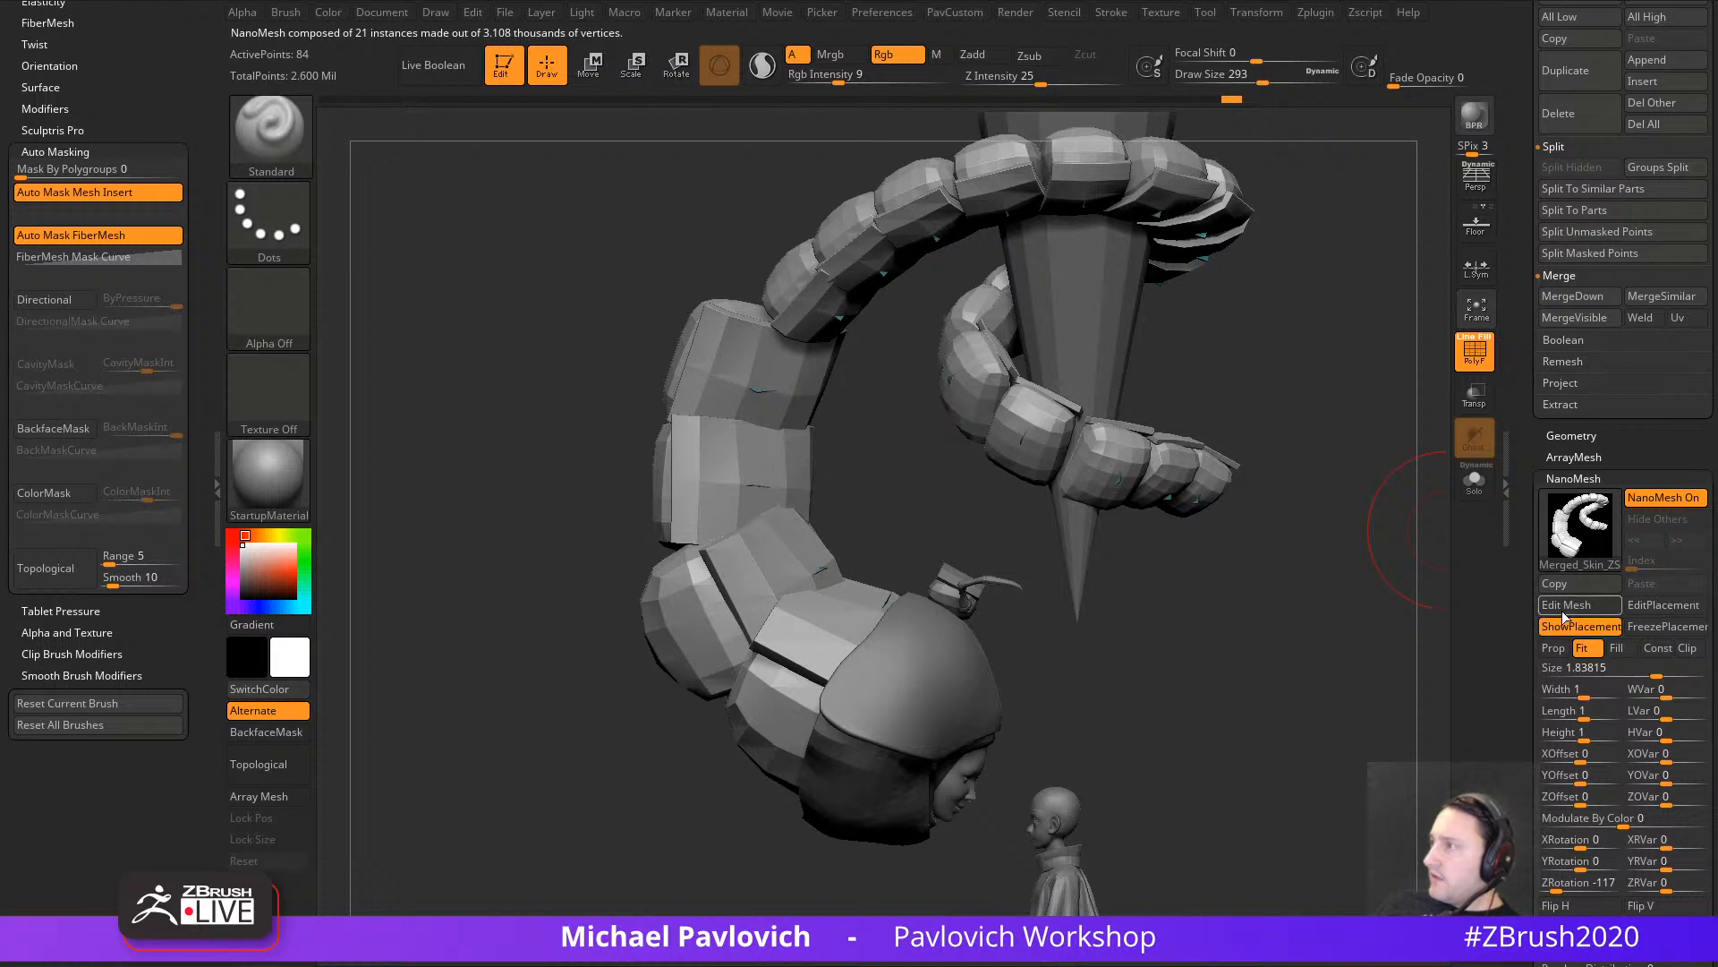
Step: Open the NanoMesh source segment for editing, isolate it, and assign polygroups with Auto Groups
click(1566, 605)
mouse_move(1232, 691)
mouse_down()
mouse_move(1323, 639)
mouse_move(1316, 668)
mouse_move(1215, 530)
mouse_move(1260, 602)
mouse_move(1227, 529)
mouse_move(1239, 545)
mouse_move(1235, 499)
mouse_move(1278, 556)
mouse_move(1324, 533)
mouse_move(1297, 564)
mouse_move(1225, 456)
mouse_move(1265, 549)
mouse_up()
click(1474, 480)
key(space)
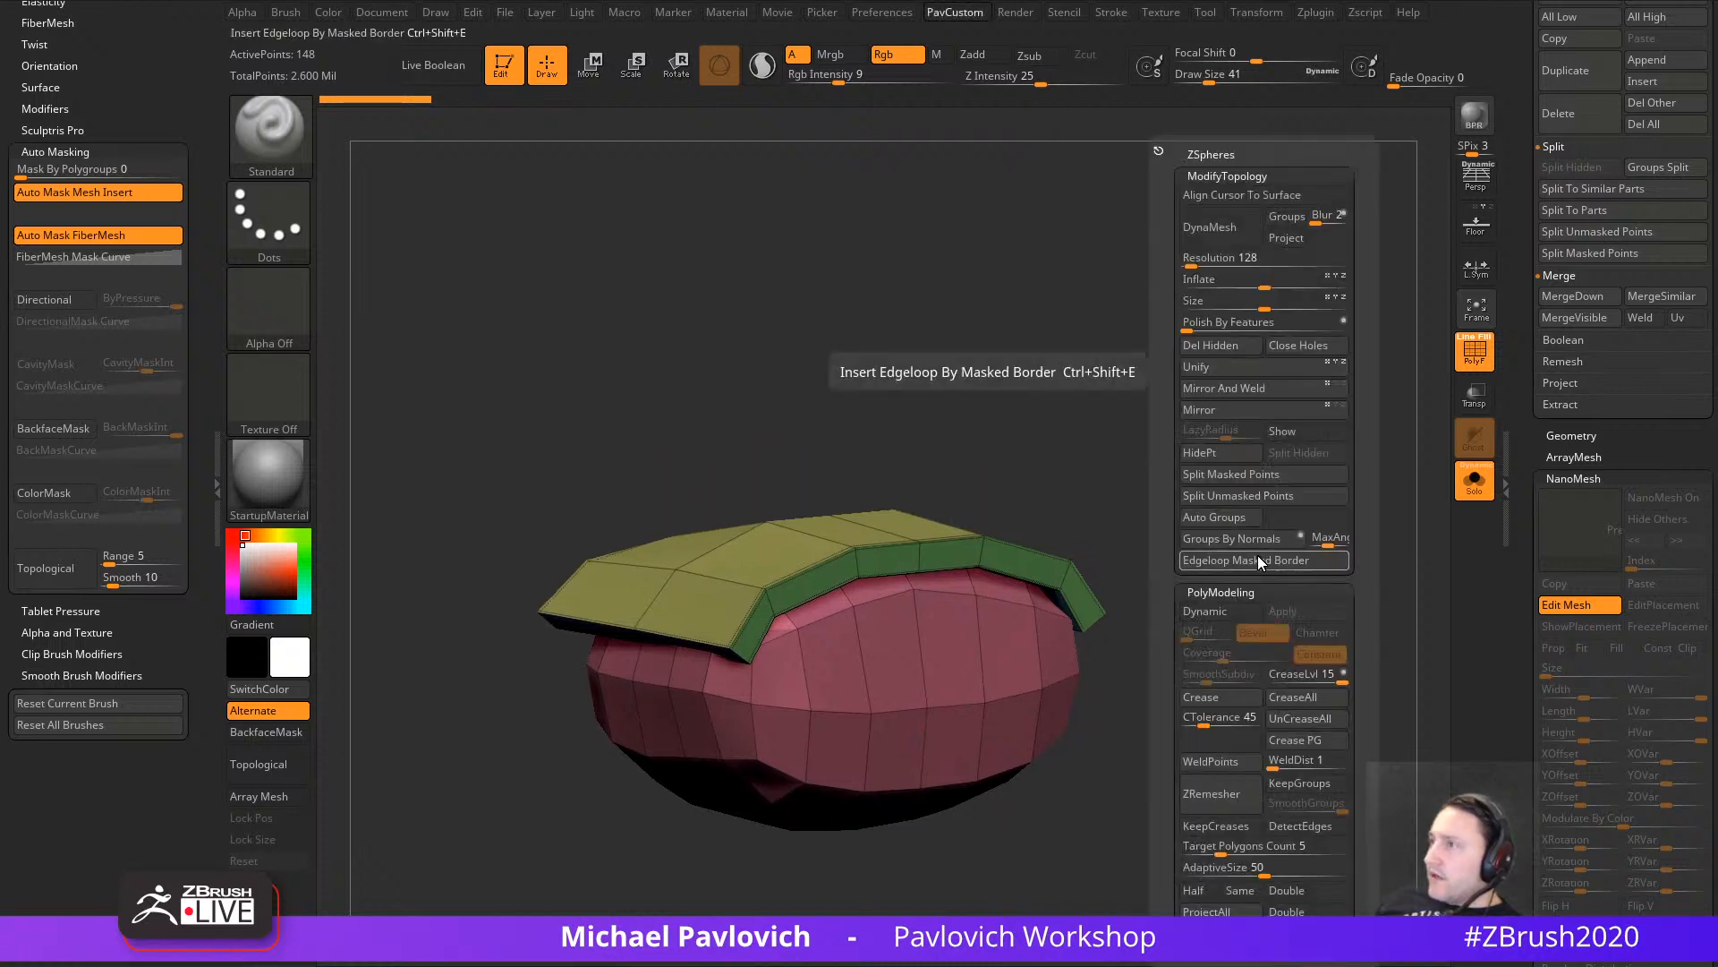
key(space)
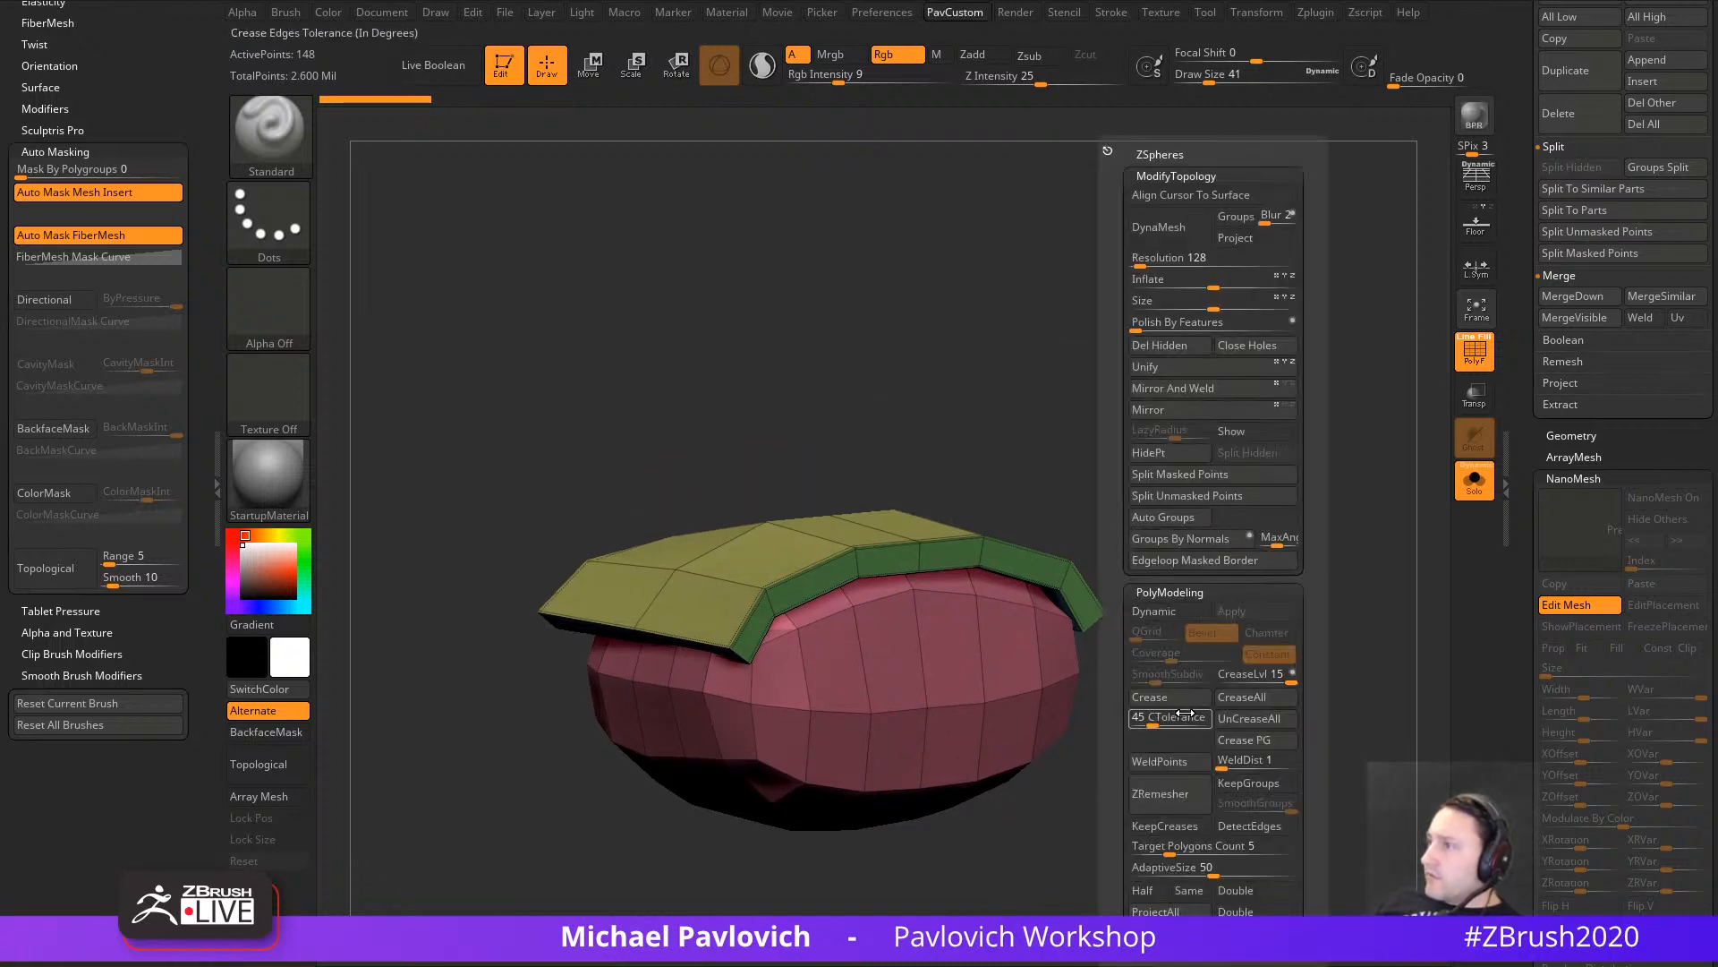
click(1179, 518)
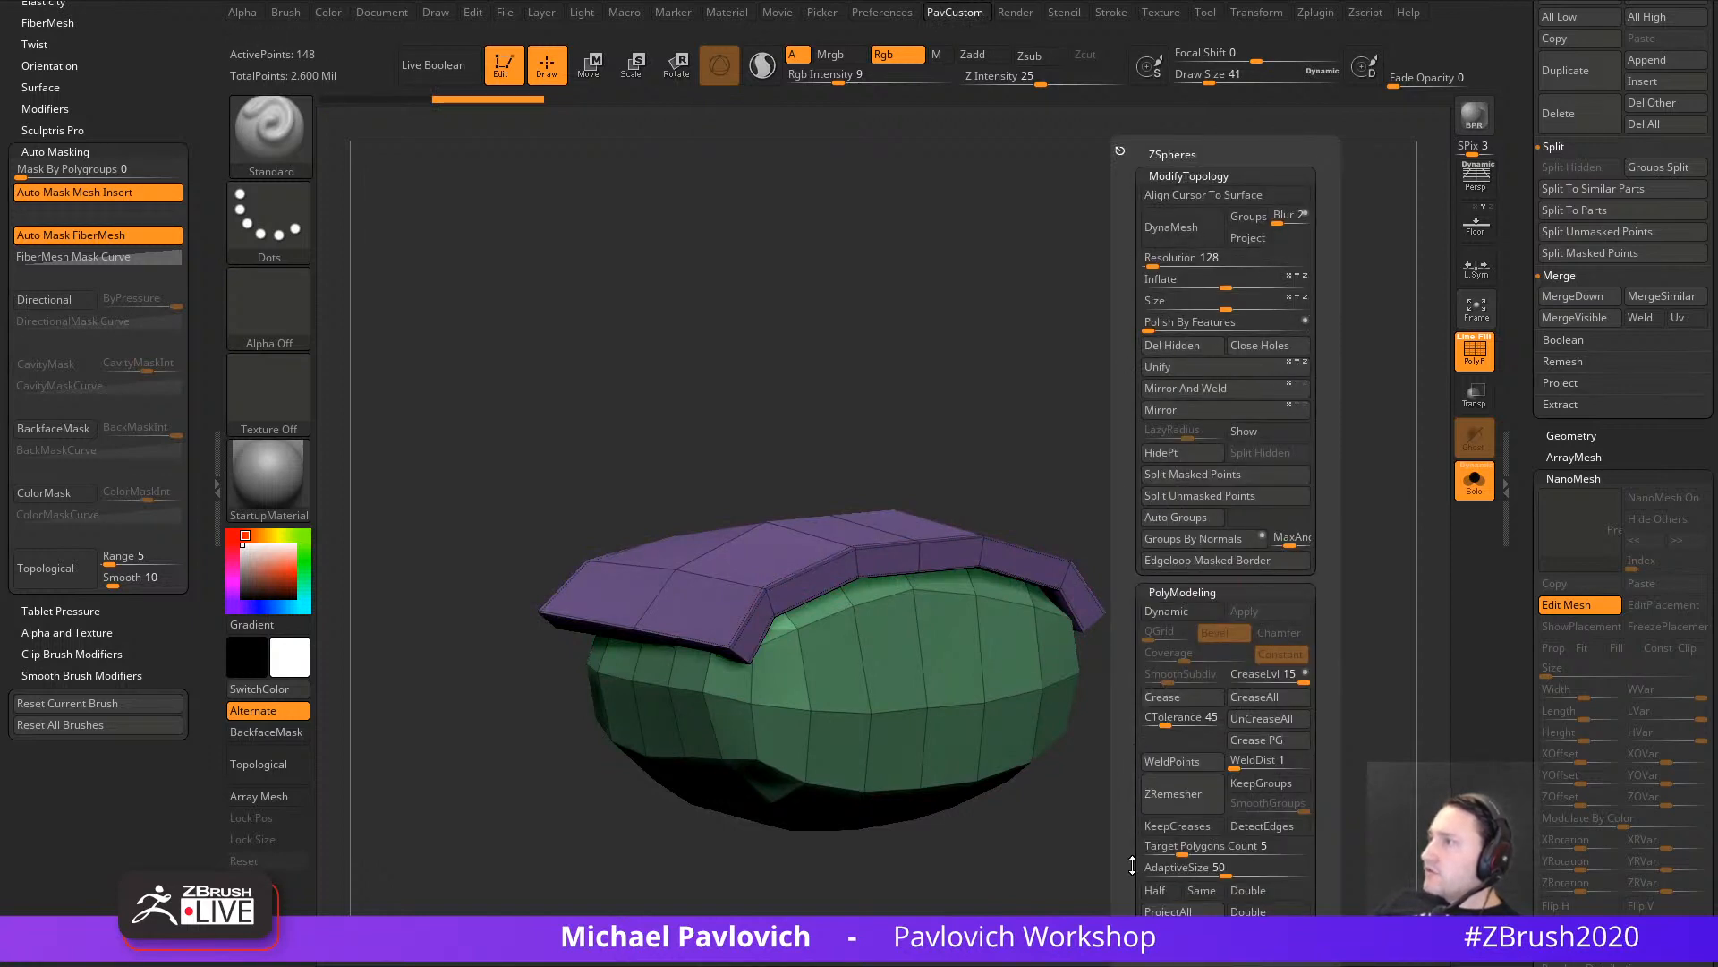
Step: Try DynaMeshing the segment at resolution 128 with Groups on and Blur 0, and isolate the plate's polygroup to check it
key(shift)
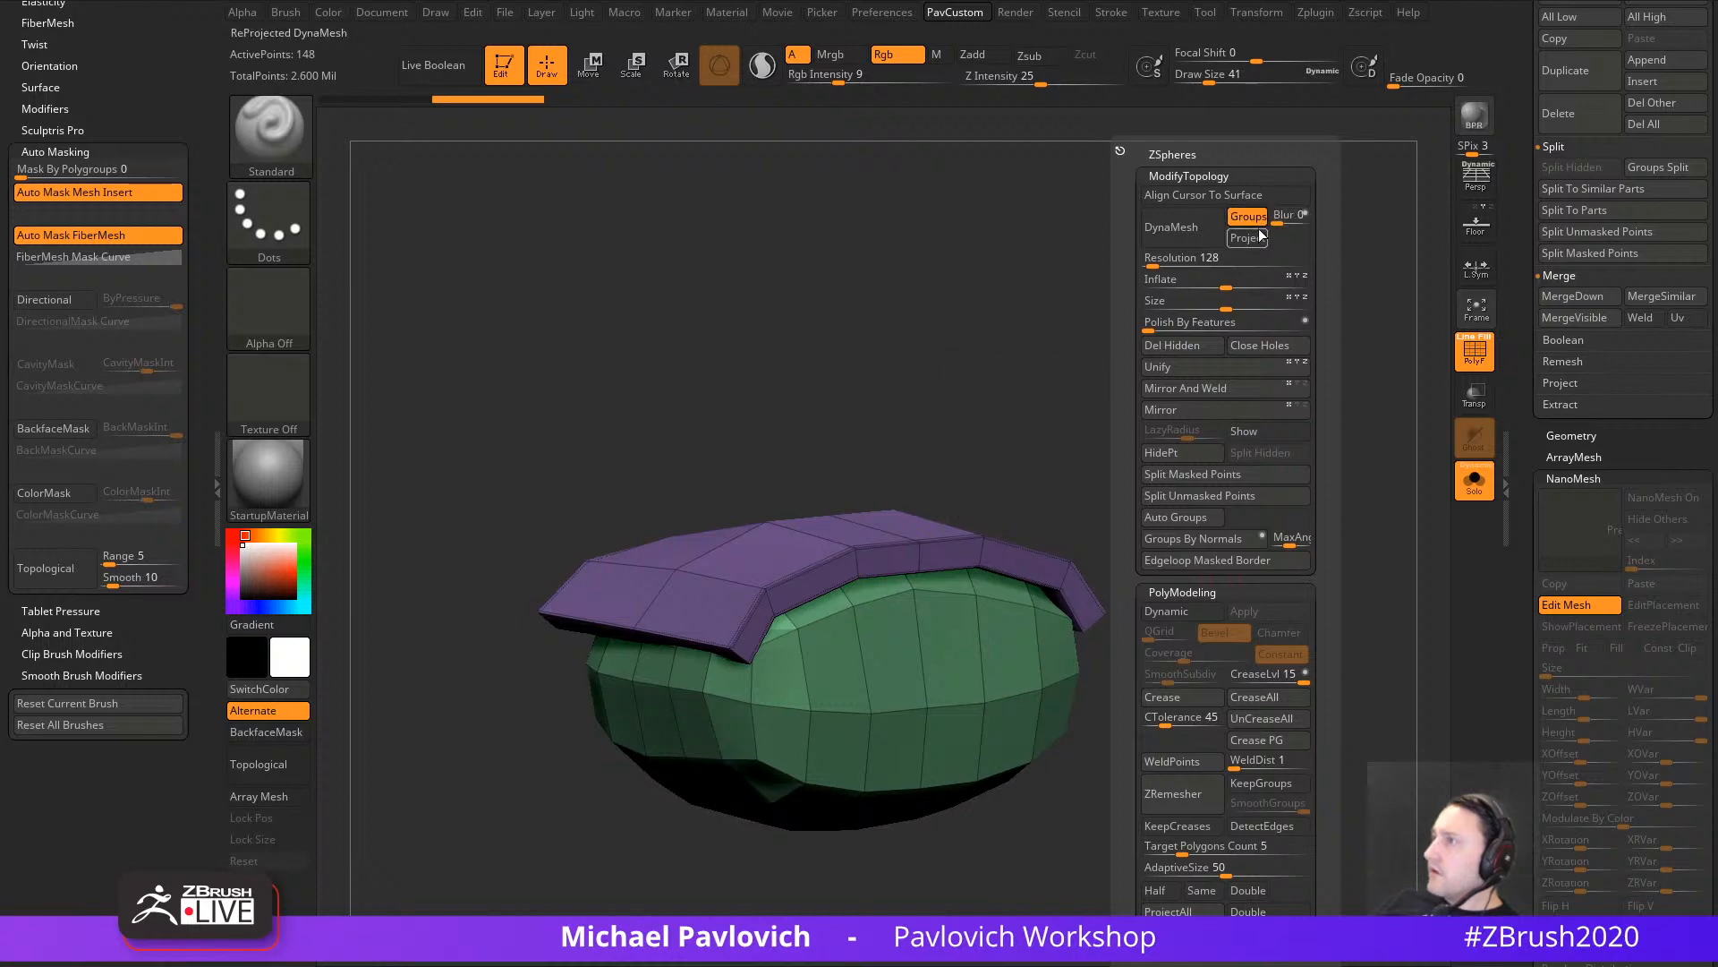
click(1166, 238)
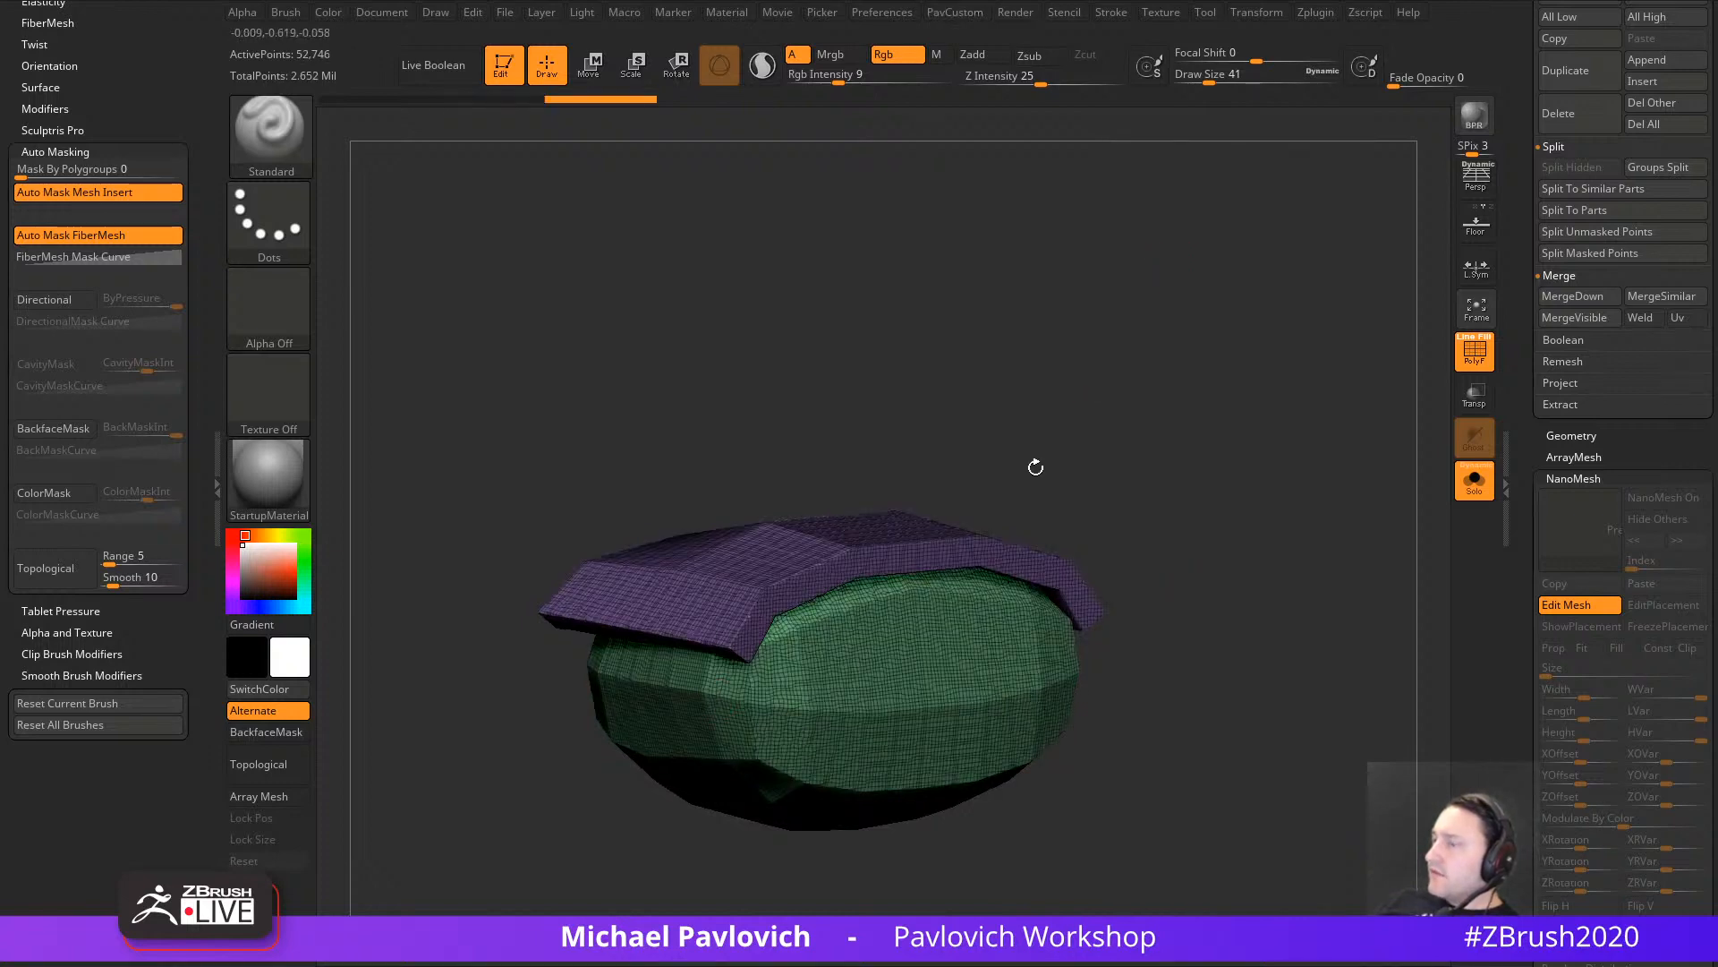
mouse_move(1032, 465)
mouse_down()
mouse_move(1100, 480)
mouse_move(1036, 510)
mouse_up()
ctrl+shift+click(833, 545)
drag(1133, 479, 1136, 303)
ctrl+shift+click(1133, 306)
drag(1096, 397, 1146, 460)
Step: Try flattening the plate's front edges with the TrimDynamic brush, with the polyframe display off
key(b)
key(t)
key(d)
drag(1132, 399, 1135, 501)
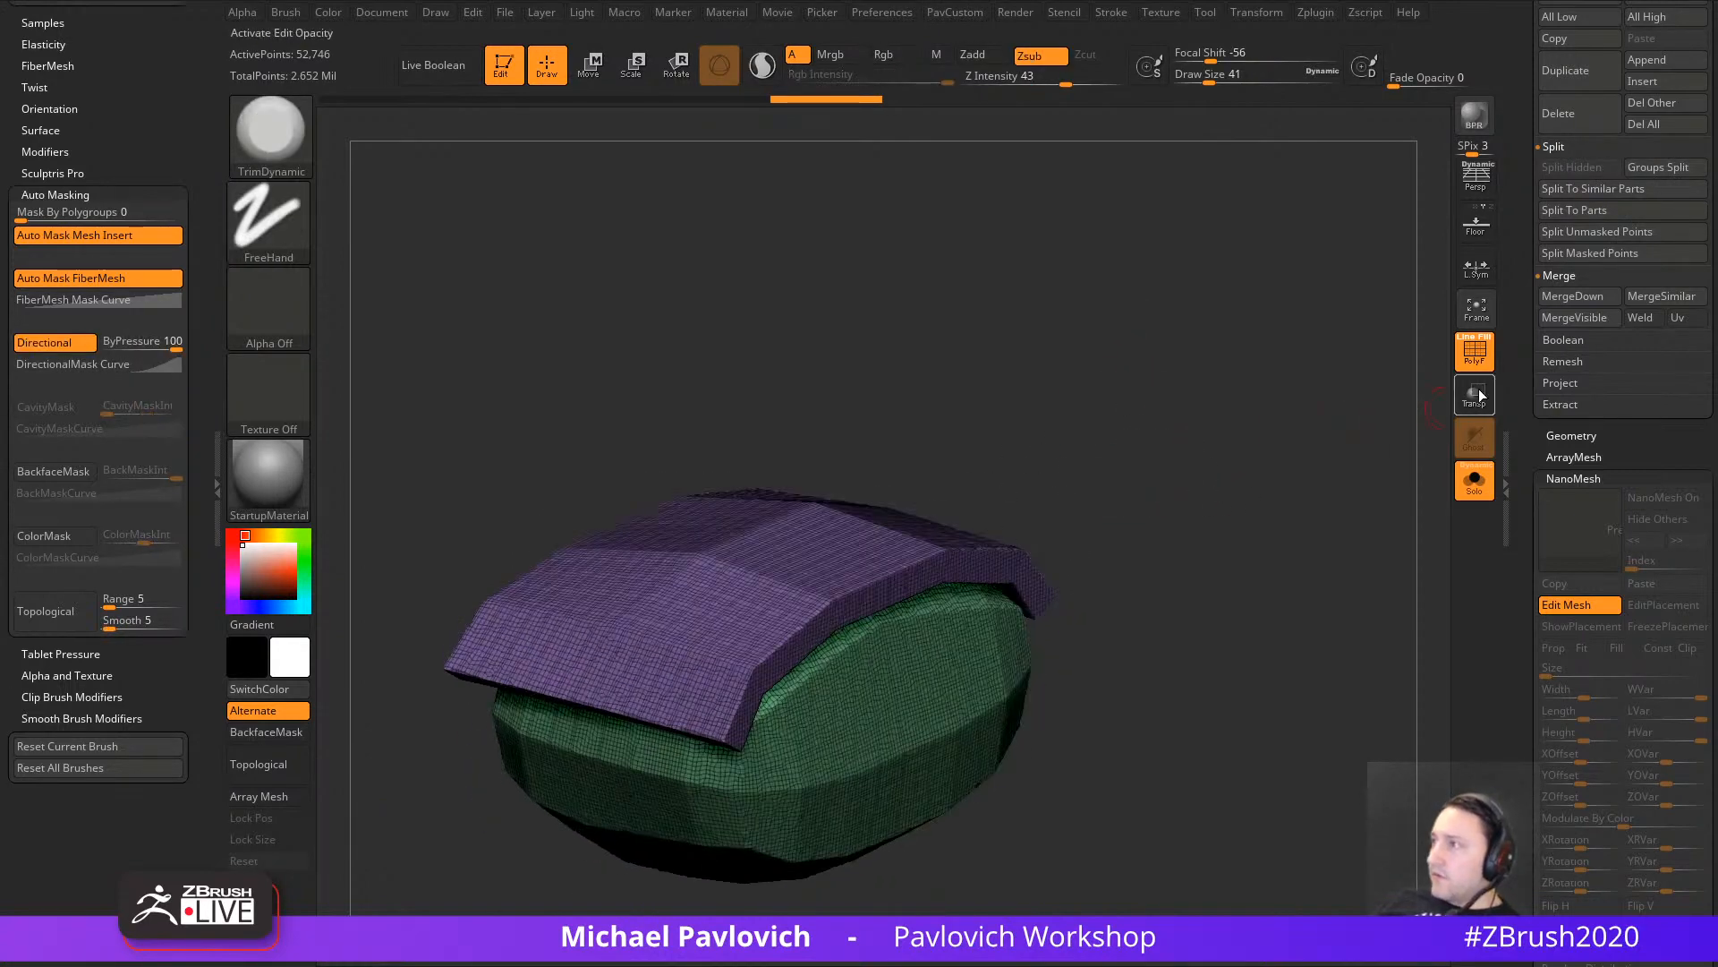
click(1474, 353)
mouse_move(762, 680)
mouse_down()
mouse_move(802, 614)
mouse_move(1021, 537)
mouse_up()
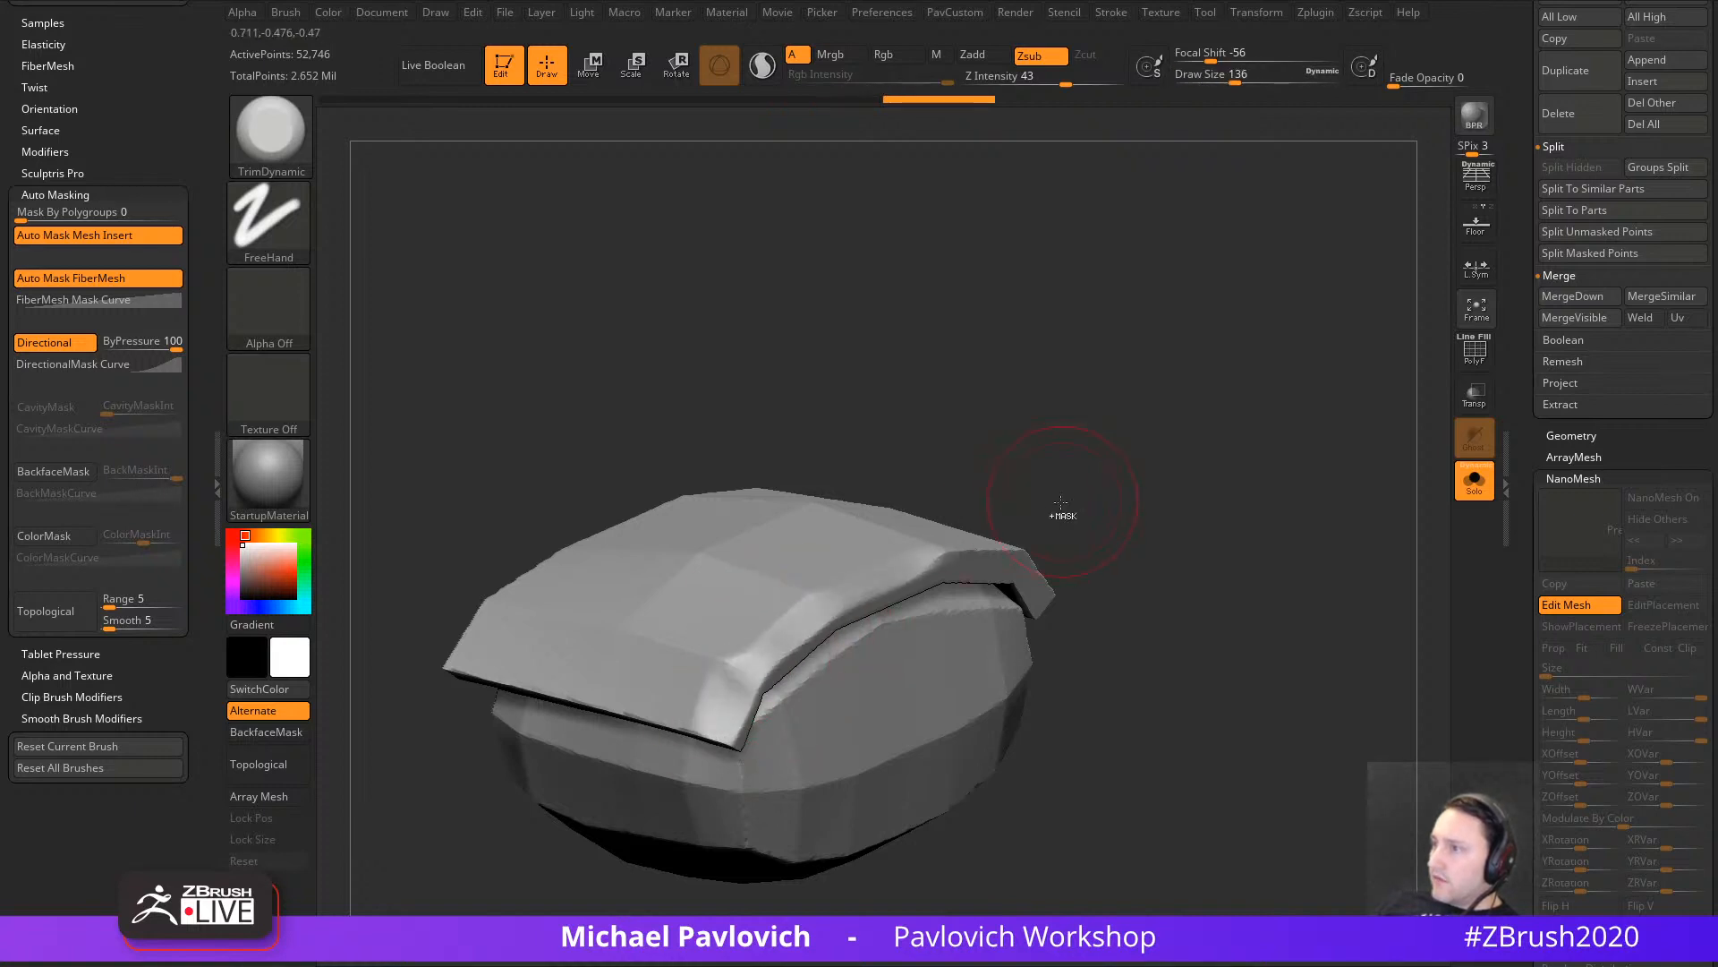
mouse_move(741, 706)
mouse_down()
mouse_move(940, 568)
mouse_move(904, 524)
mouse_move(767, 692)
mouse_move(967, 583)
mouse_up()
drag(1003, 519, 939, 528)
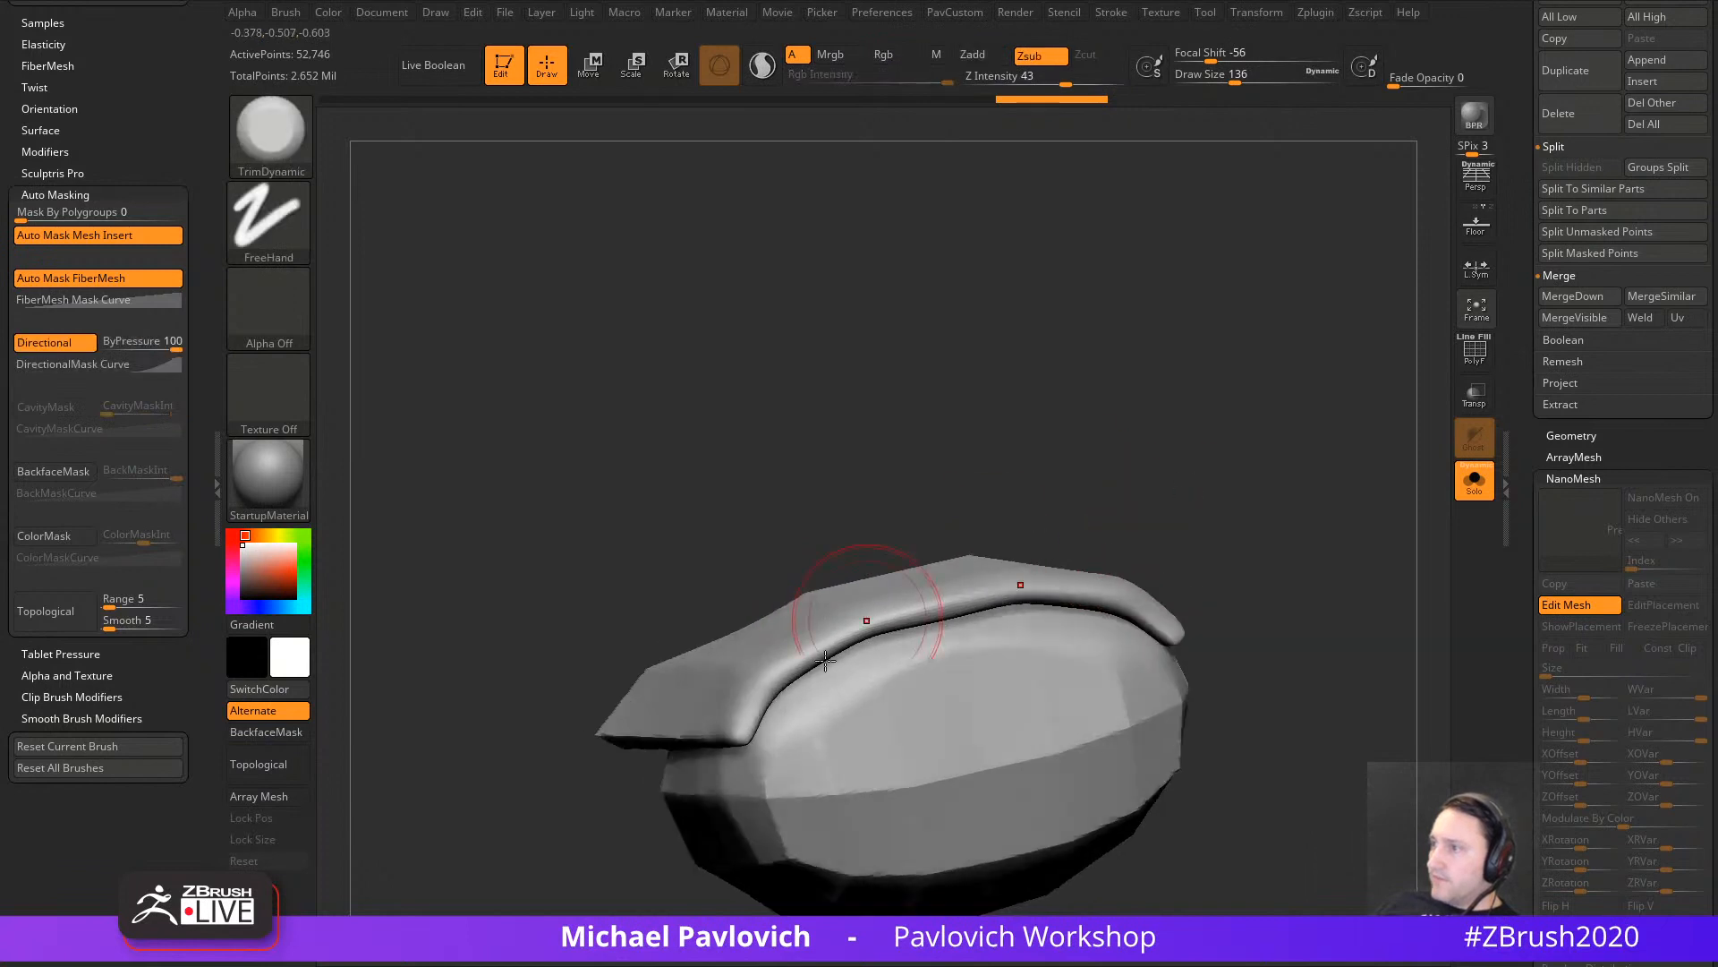
Step: Try smoothing the plate's rim and the body's hard edges, and turn the polyframe display back on
mouse_move(1097, 425)
mouse_down()
mouse_move(1036, 445)
mouse_move(935, 577)
mouse_up()
shift+drag(782, 689, 577, 719)
mouse_move(748, 456)
mouse_down()
mouse_move(1131, 514)
mouse_move(1048, 519)
mouse_up()
mouse_move(801, 669)
shift+mouse_down()
mouse_move(575, 634)
mouse_move(895, 760)
shift+mouse_up()
drag(1071, 598, 1061, 510)
mouse_move(796, 761)
shift+mouse_down()
mouse_move(744, 782)
mouse_move(663, 859)
mouse_move(851, 832)
shift+mouse_up()
mouse_move(1083, 698)
mouse_down()
mouse_move(1104, 639)
mouse_move(1327, 480)
mouse_up()
key(shift+f)
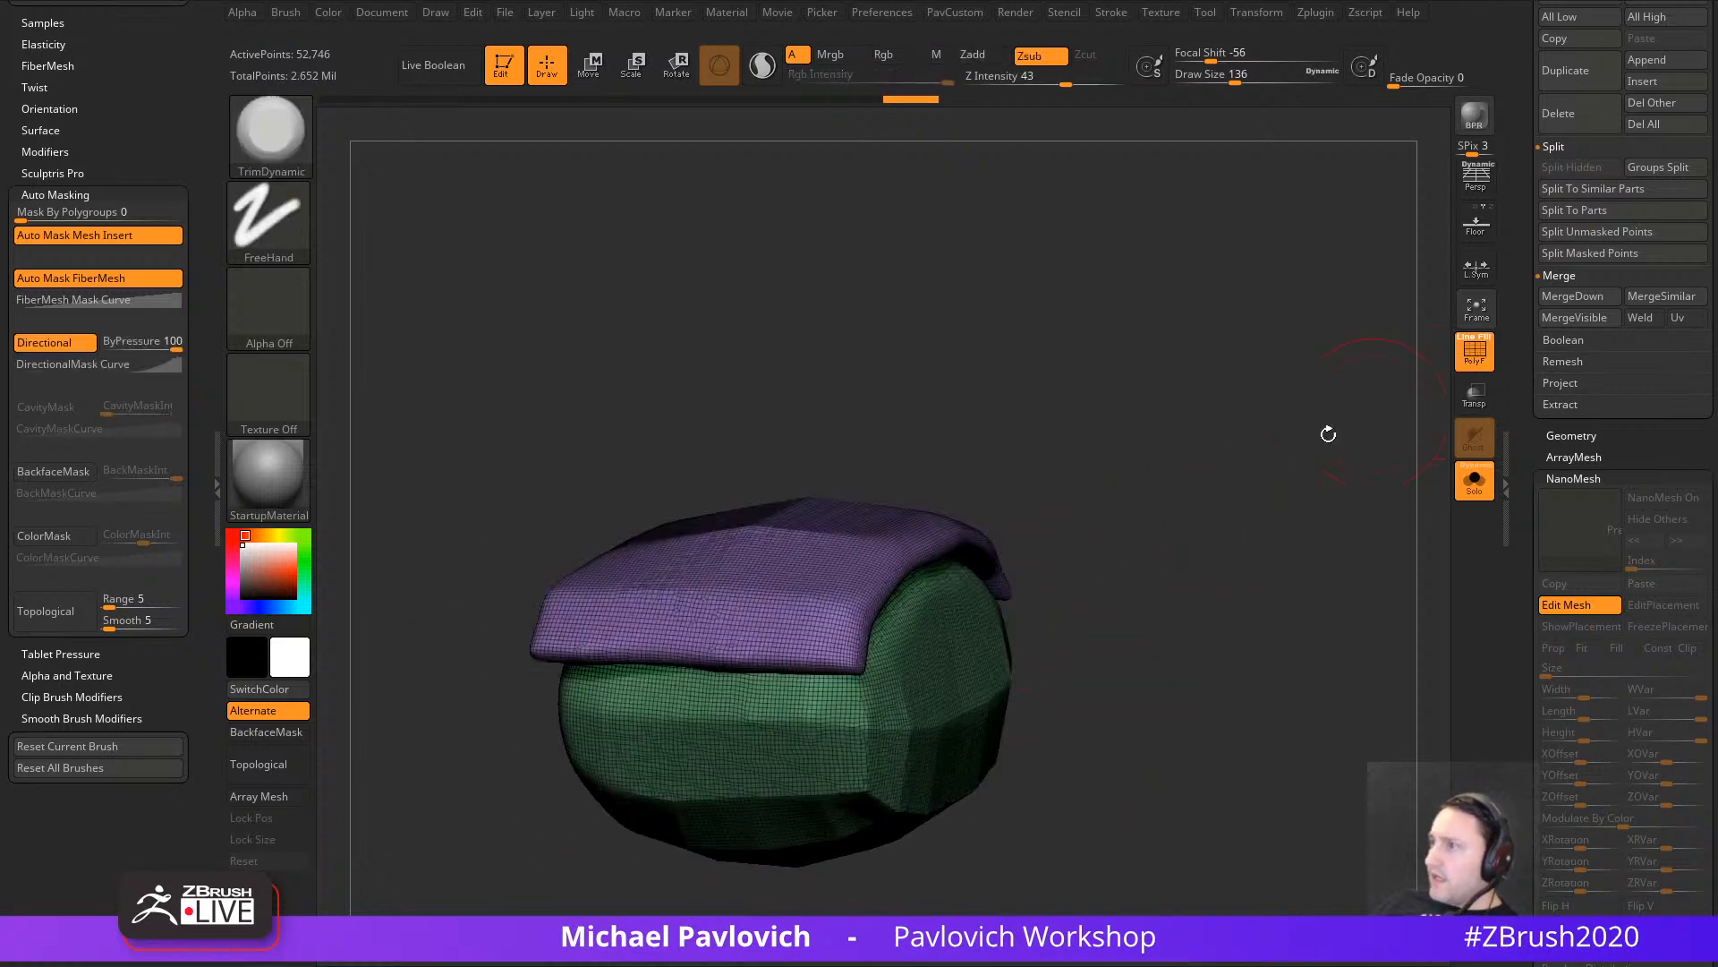
Step: Undo the trimming, smoothing and DynaMesh to return to the low-poly segment with its two polygroups
key(ctrl)
key(shift+d)
key(shift+d)
key(shift+d)
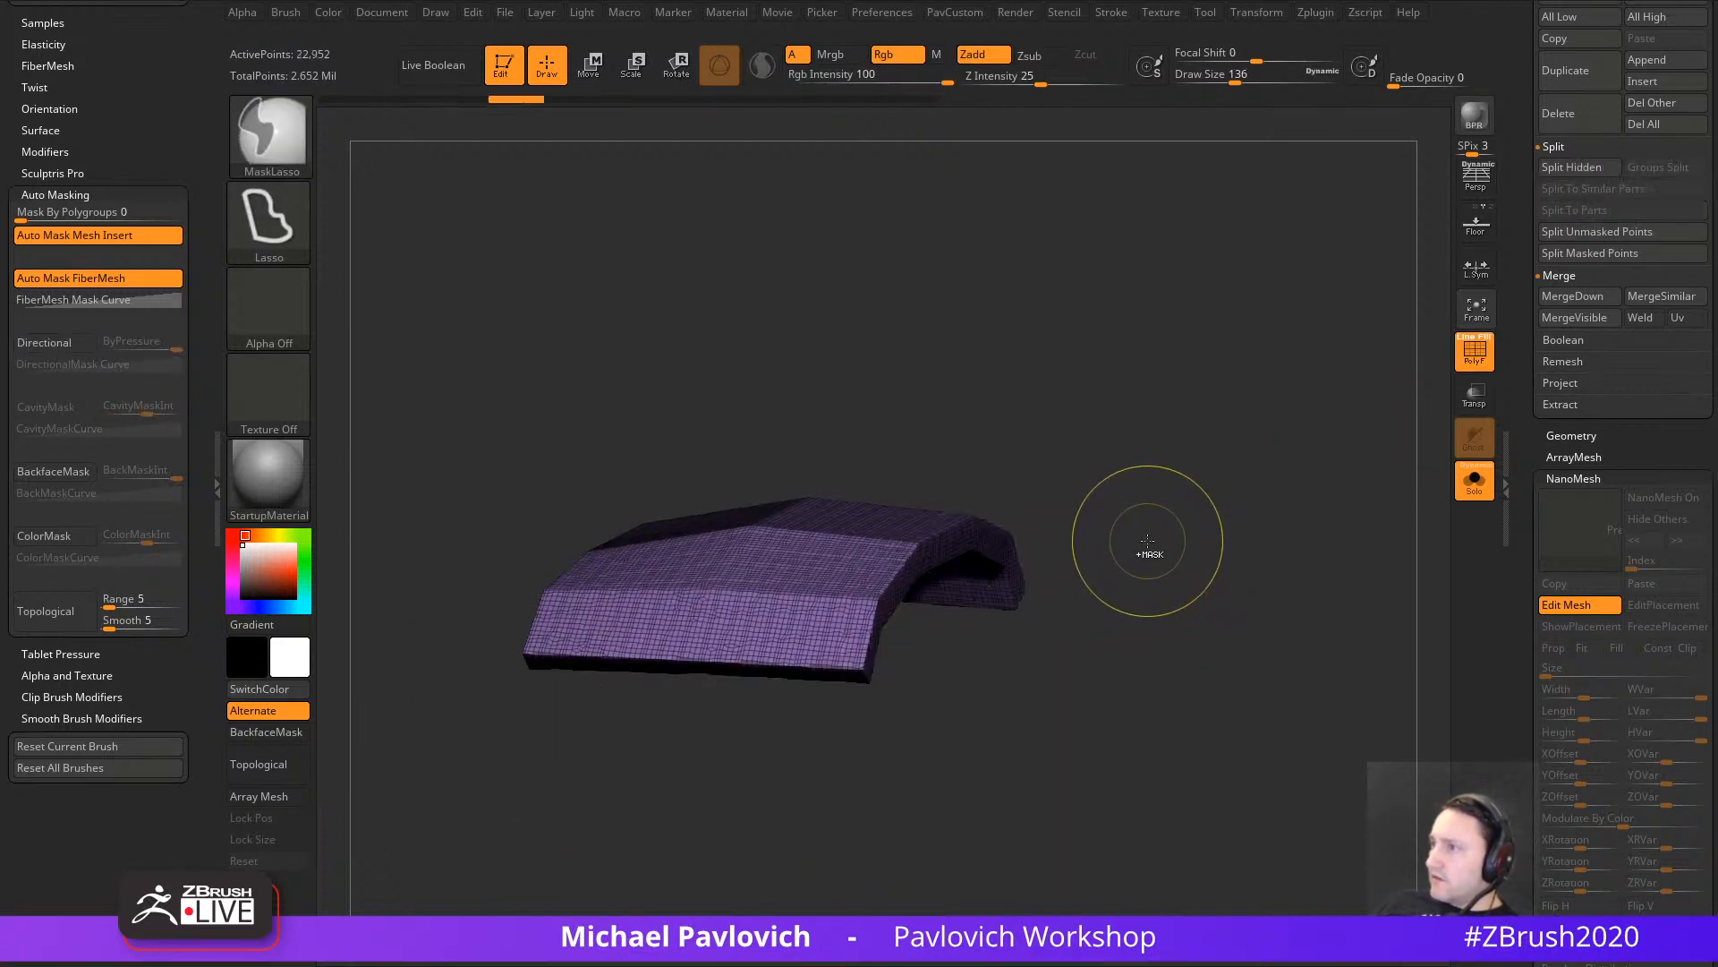
drag(1190, 556, 1161, 567)
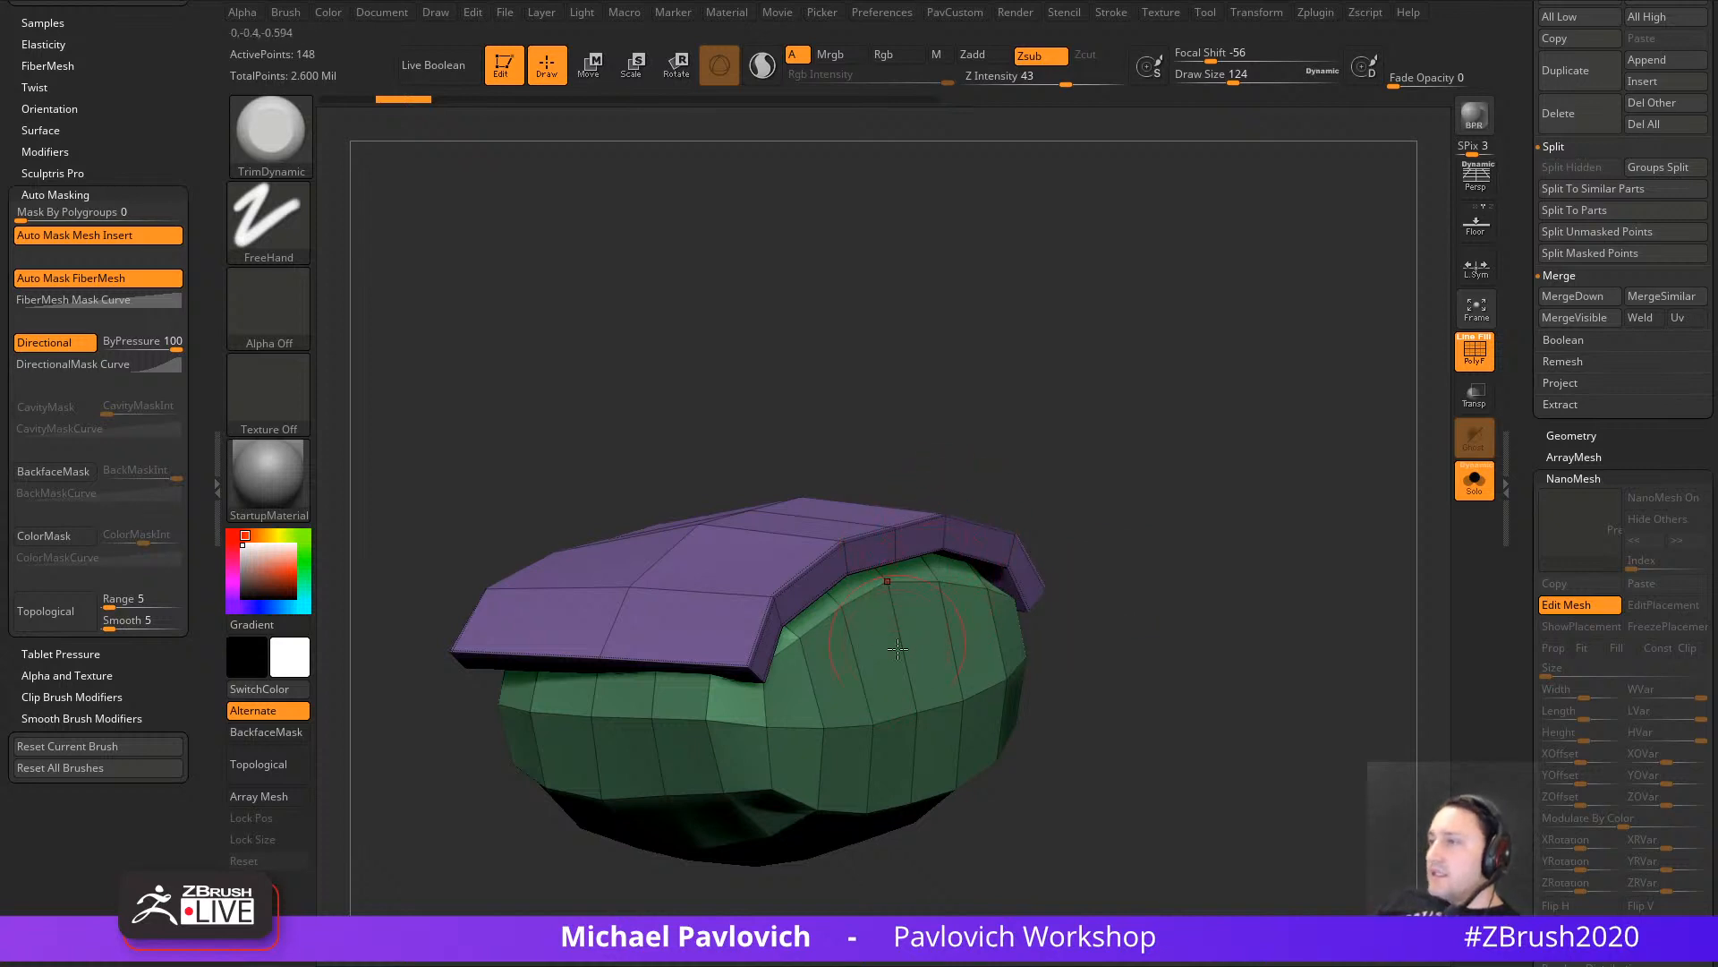
Step: Add supporting edges around the plate's border with the ZModeler brush, giving it a narrow rim strip
drag(1086, 451, 1200, 463)
key(b)
key(z)
key(m)
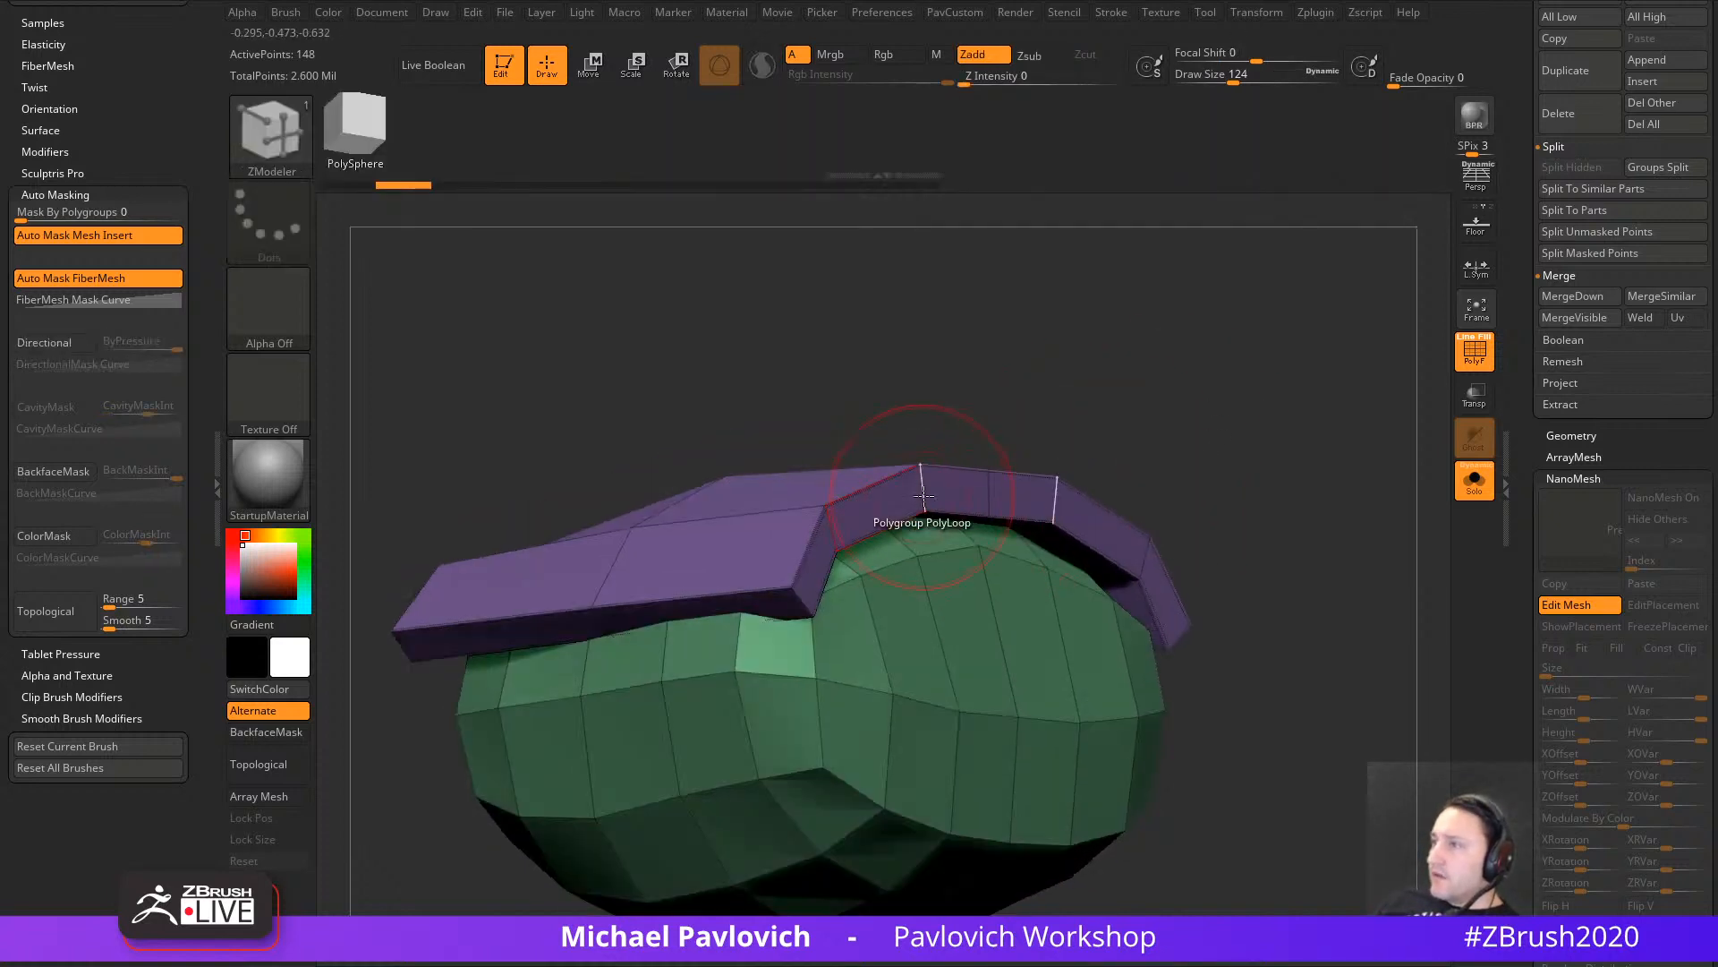
key(space)
click(872, 456)
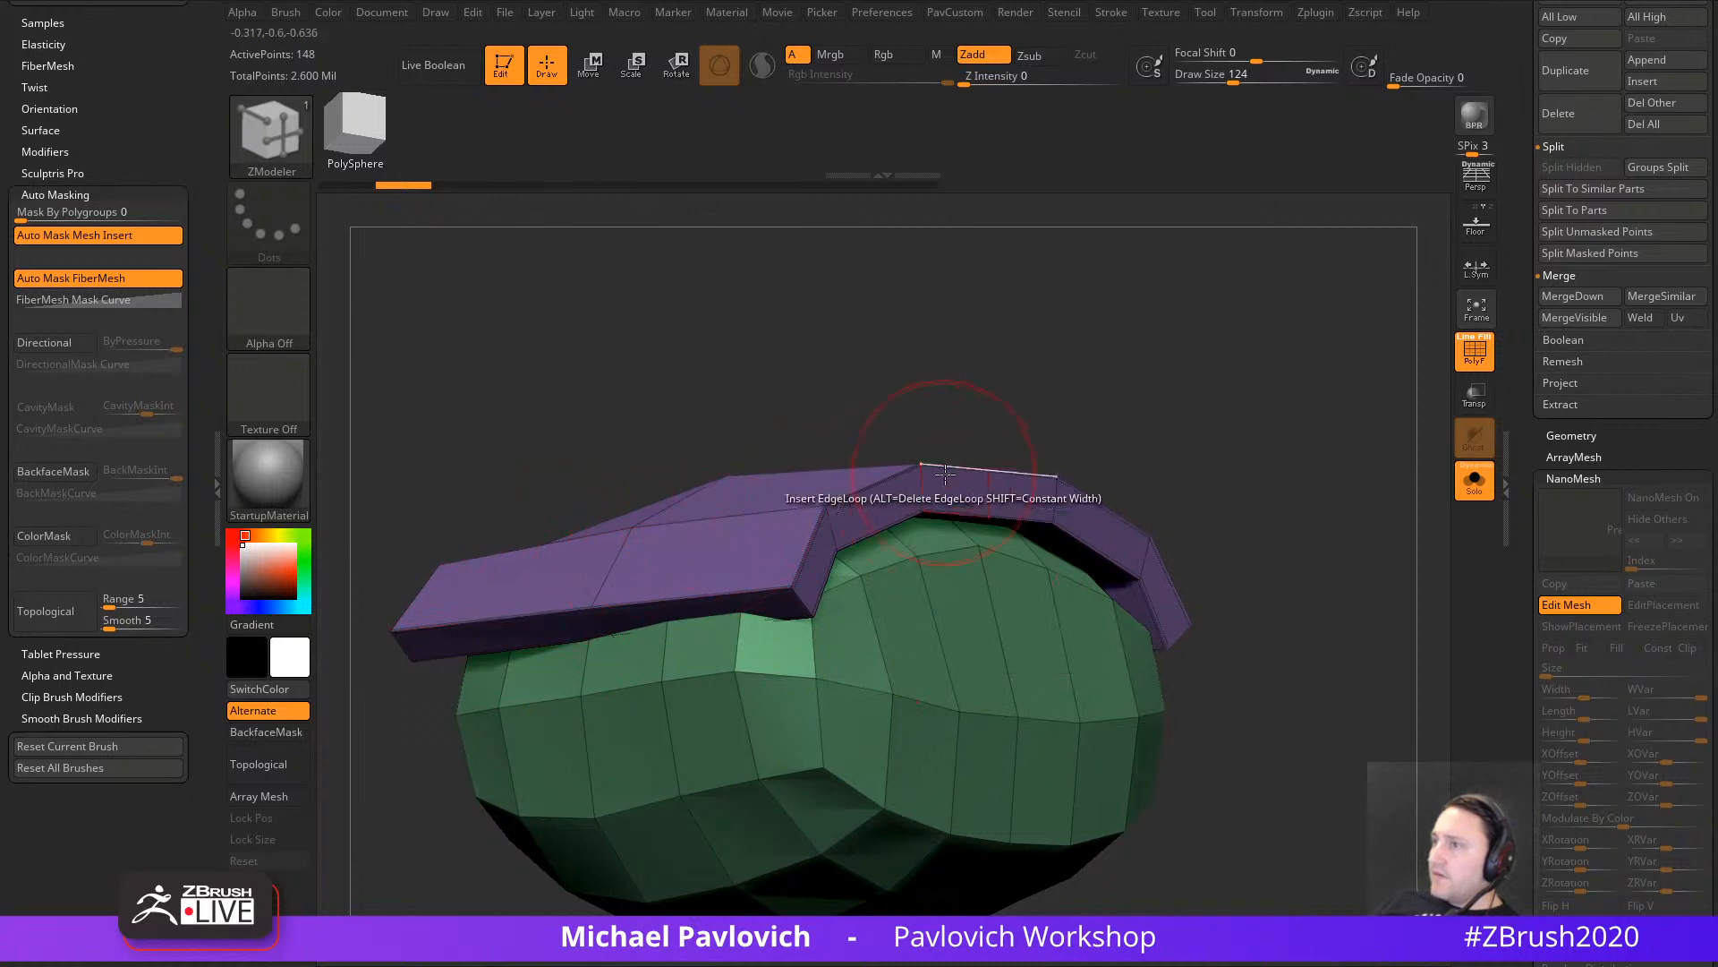
key(space)
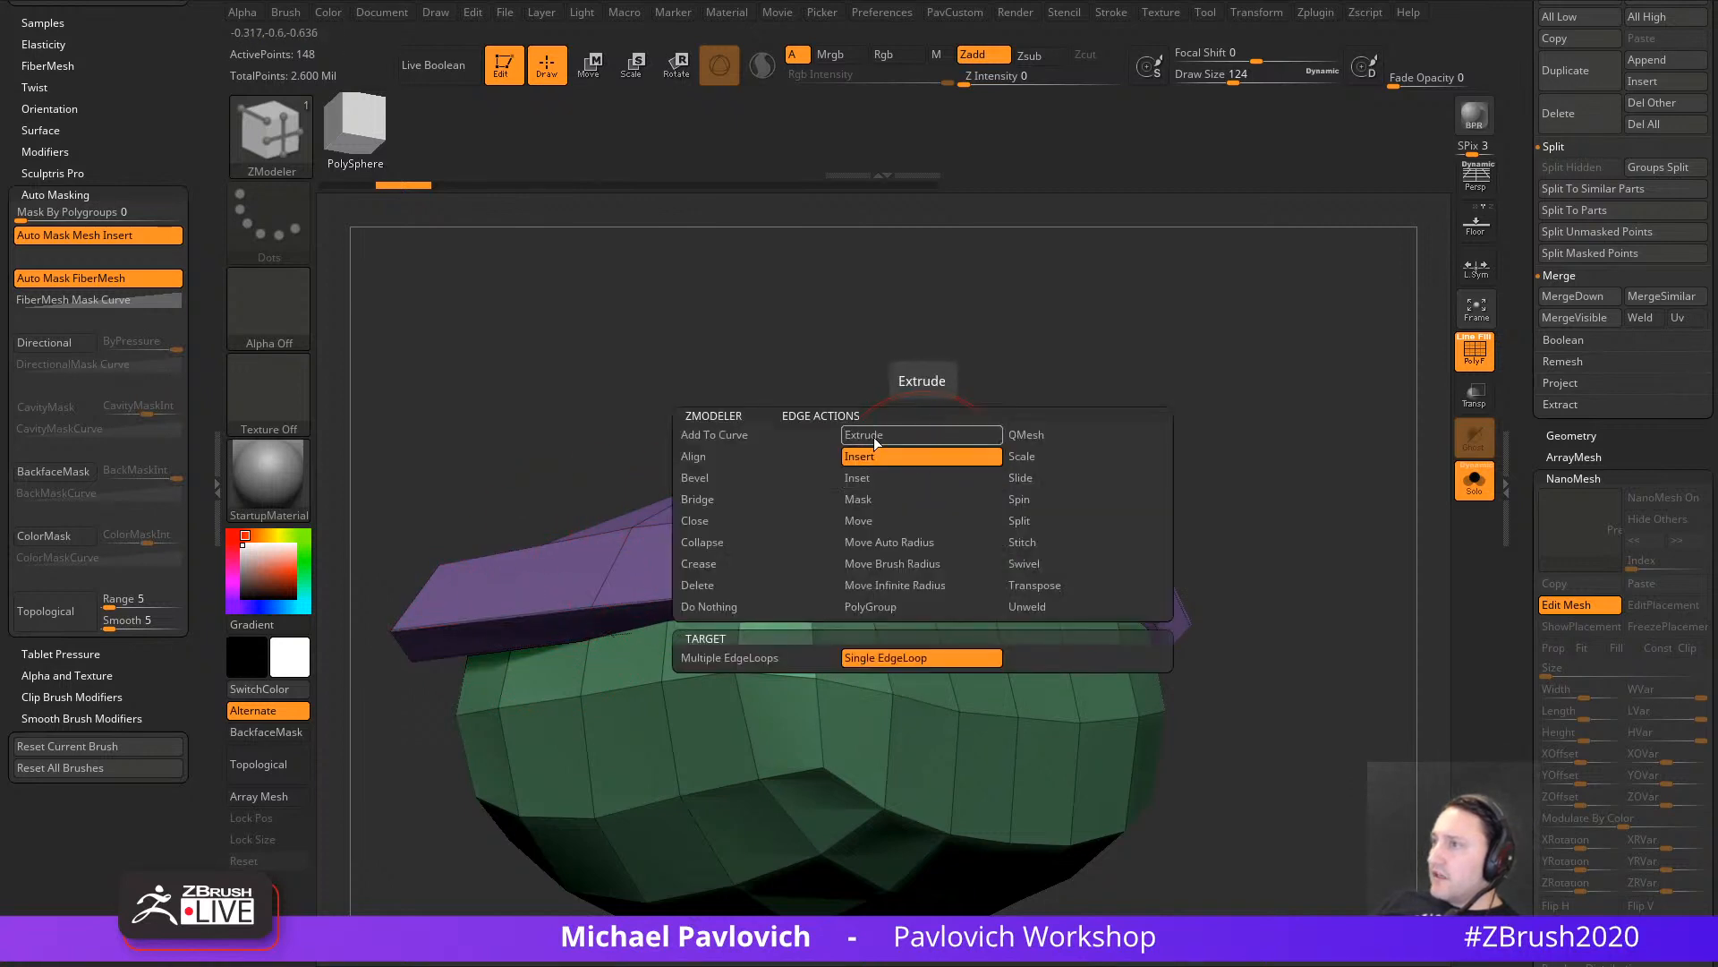
click(799, 657)
drag(1205, 423, 1219, 474)
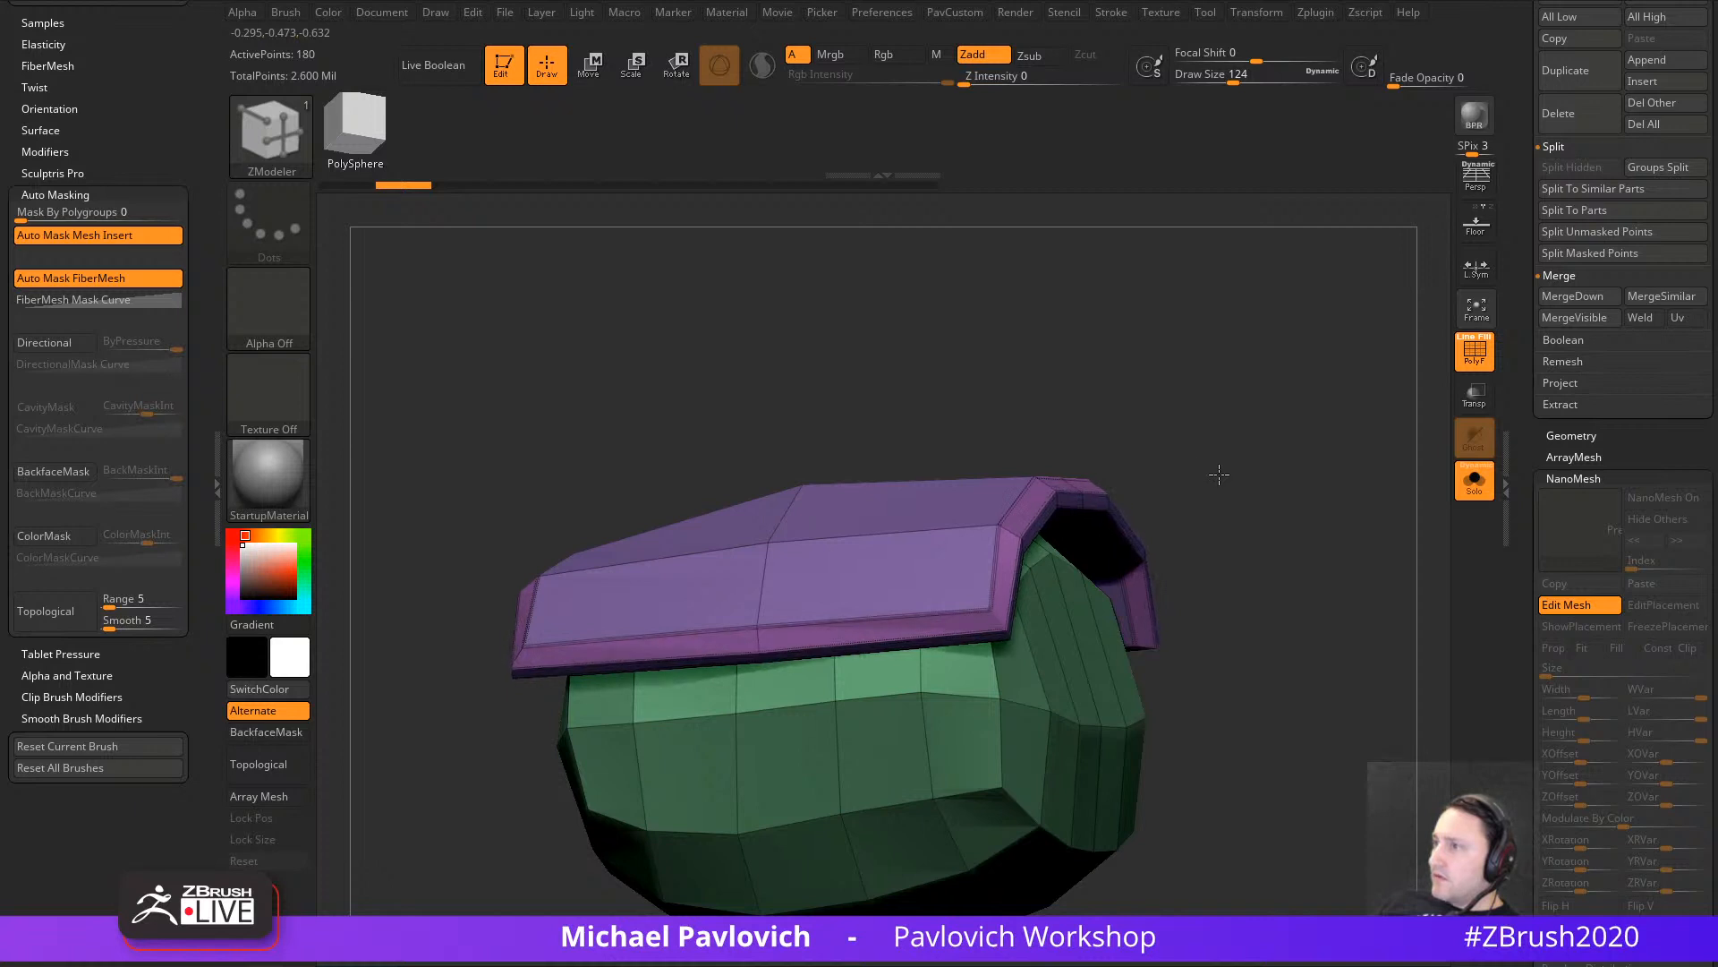
Step: Preview the segment with dynamic subdivision, remove all creases, and compare the smoothed and unsmoothed shapes with polyframe off
key(d)
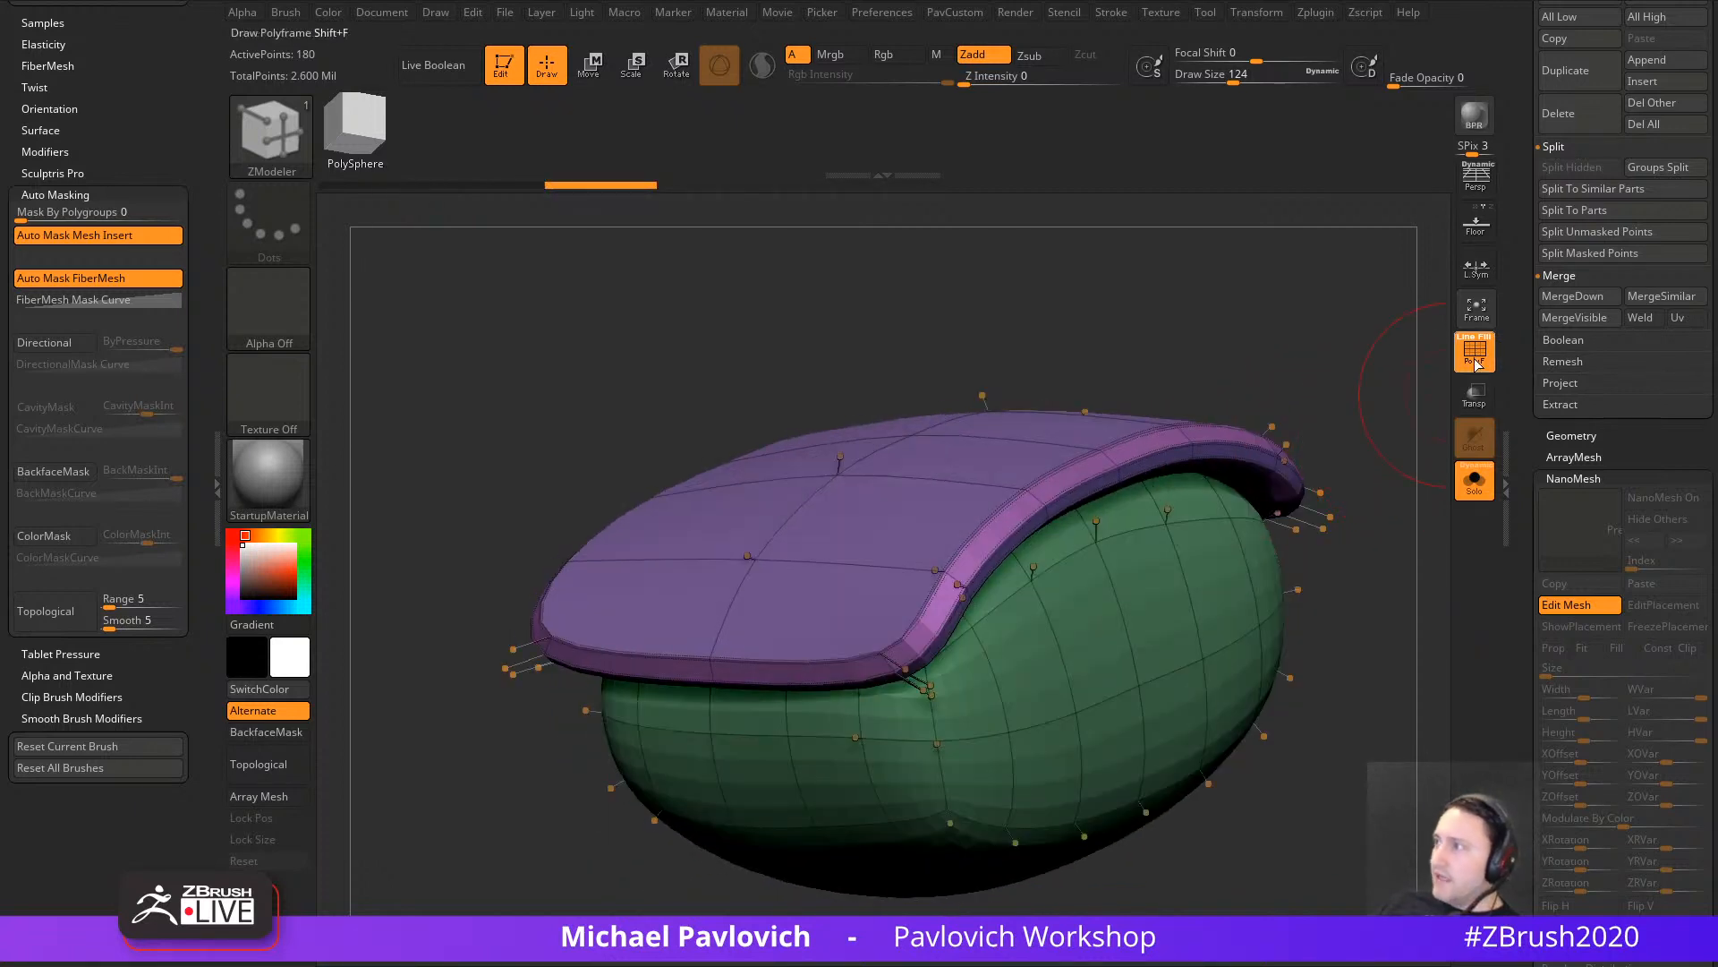
click(1475, 364)
drag(1376, 366, 1245, 477)
key(5)
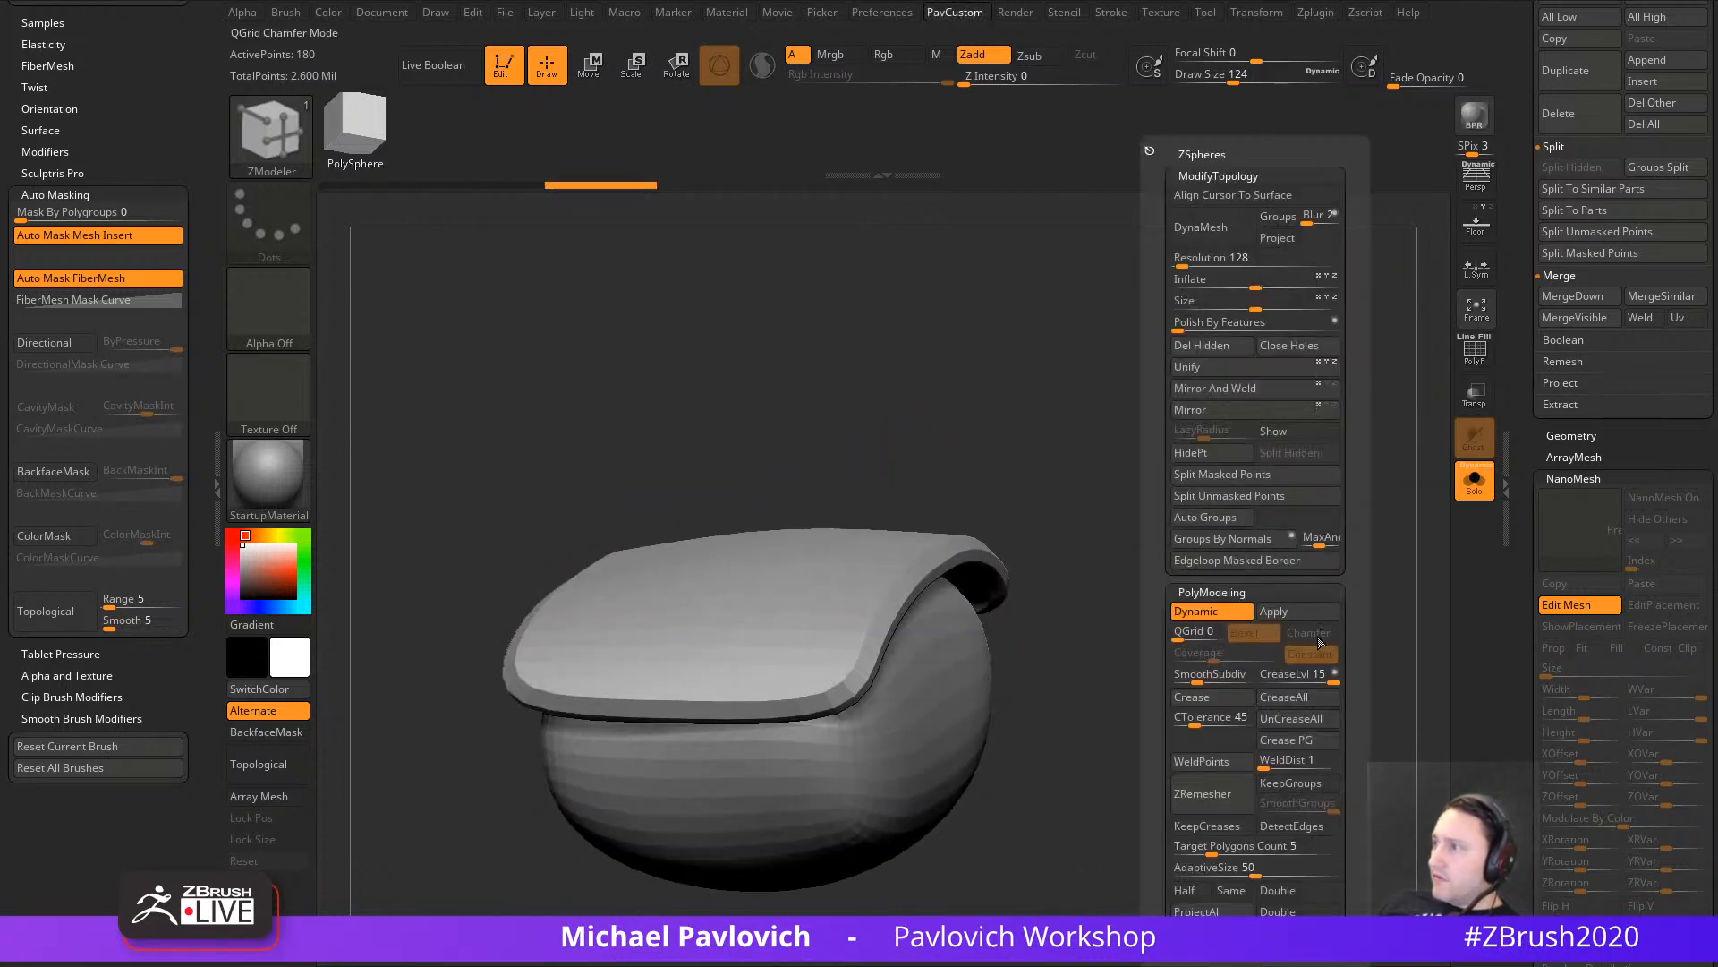
click(1299, 717)
drag(1125, 601, 1334, 503)
click(1468, 365)
key(shift+f)
key(shift+d)
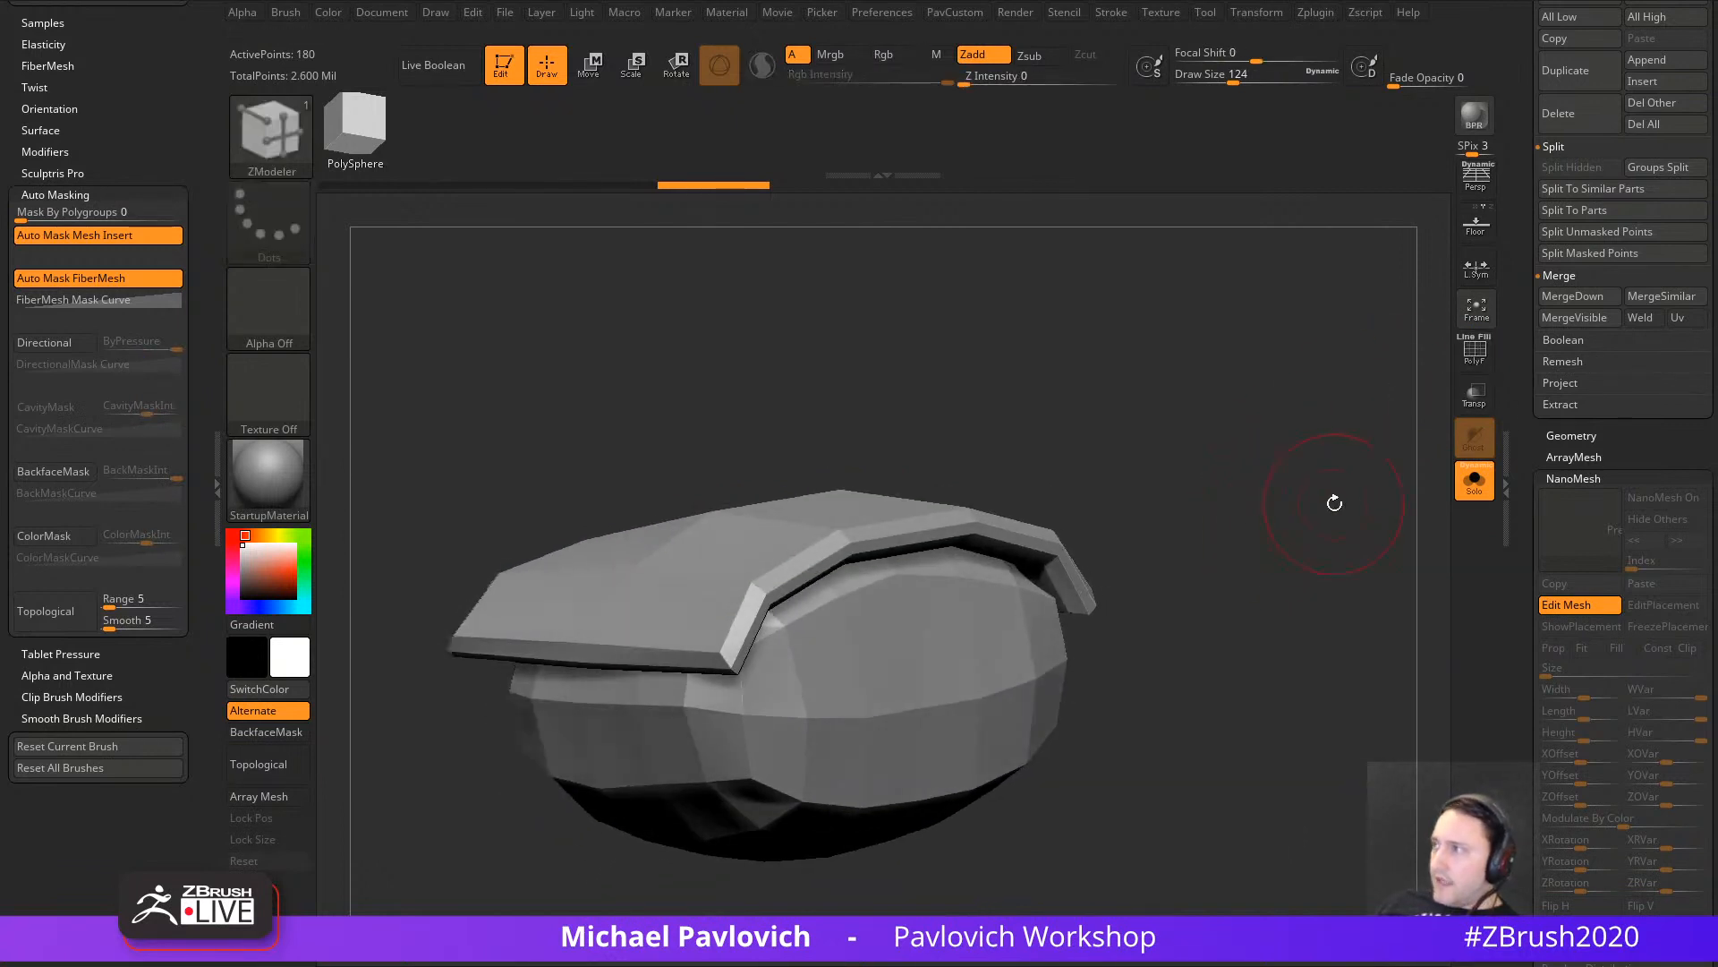
key(d)
Step: Leave mesh editing to inspect the updated plates along the whole body, and reopen the source segment for editing
click(1589, 606)
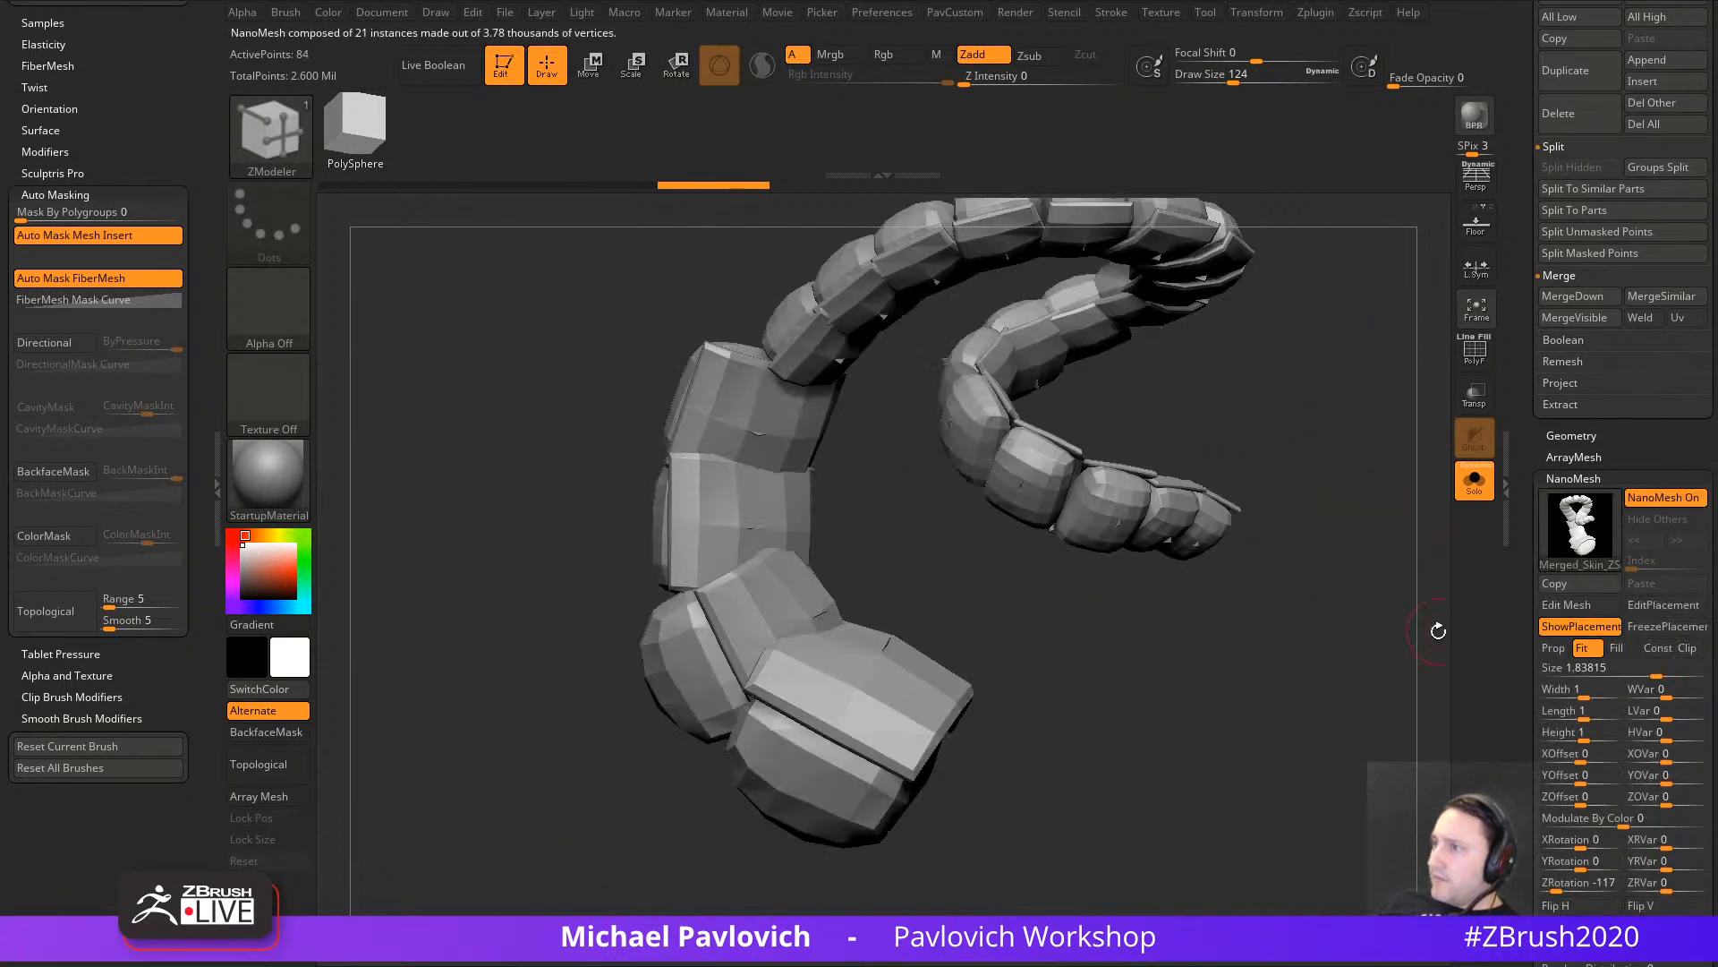
drag(1037, 795, 981, 704)
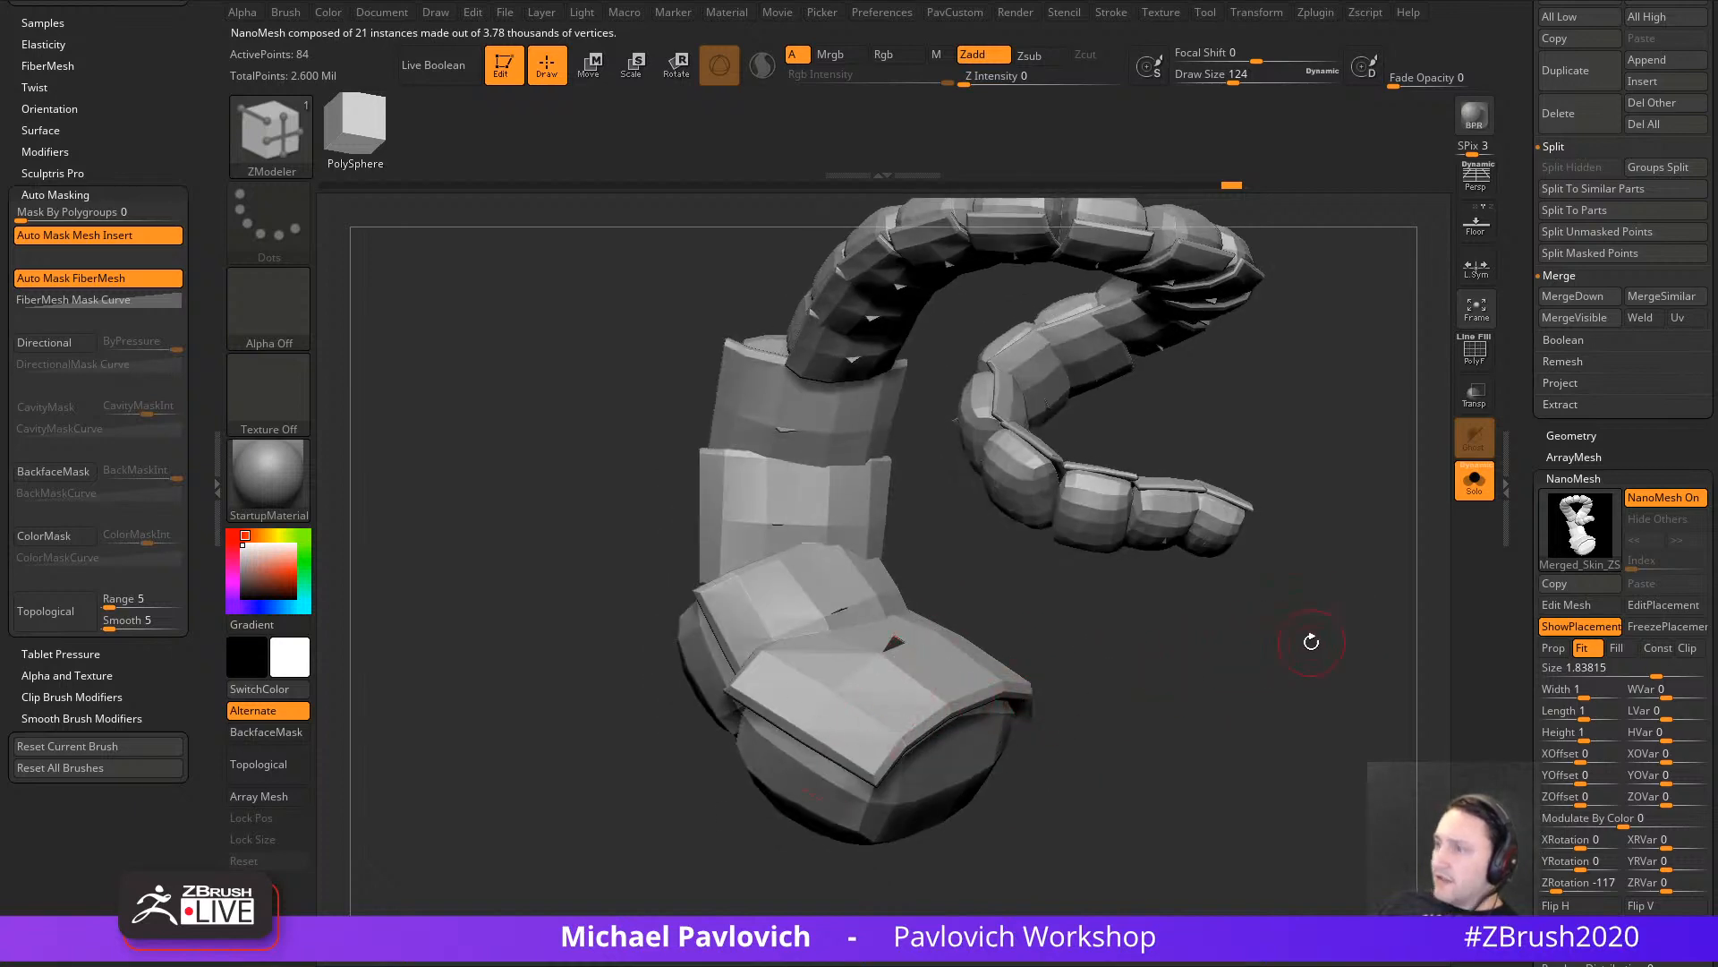
drag(1216, 651, 1052, 675)
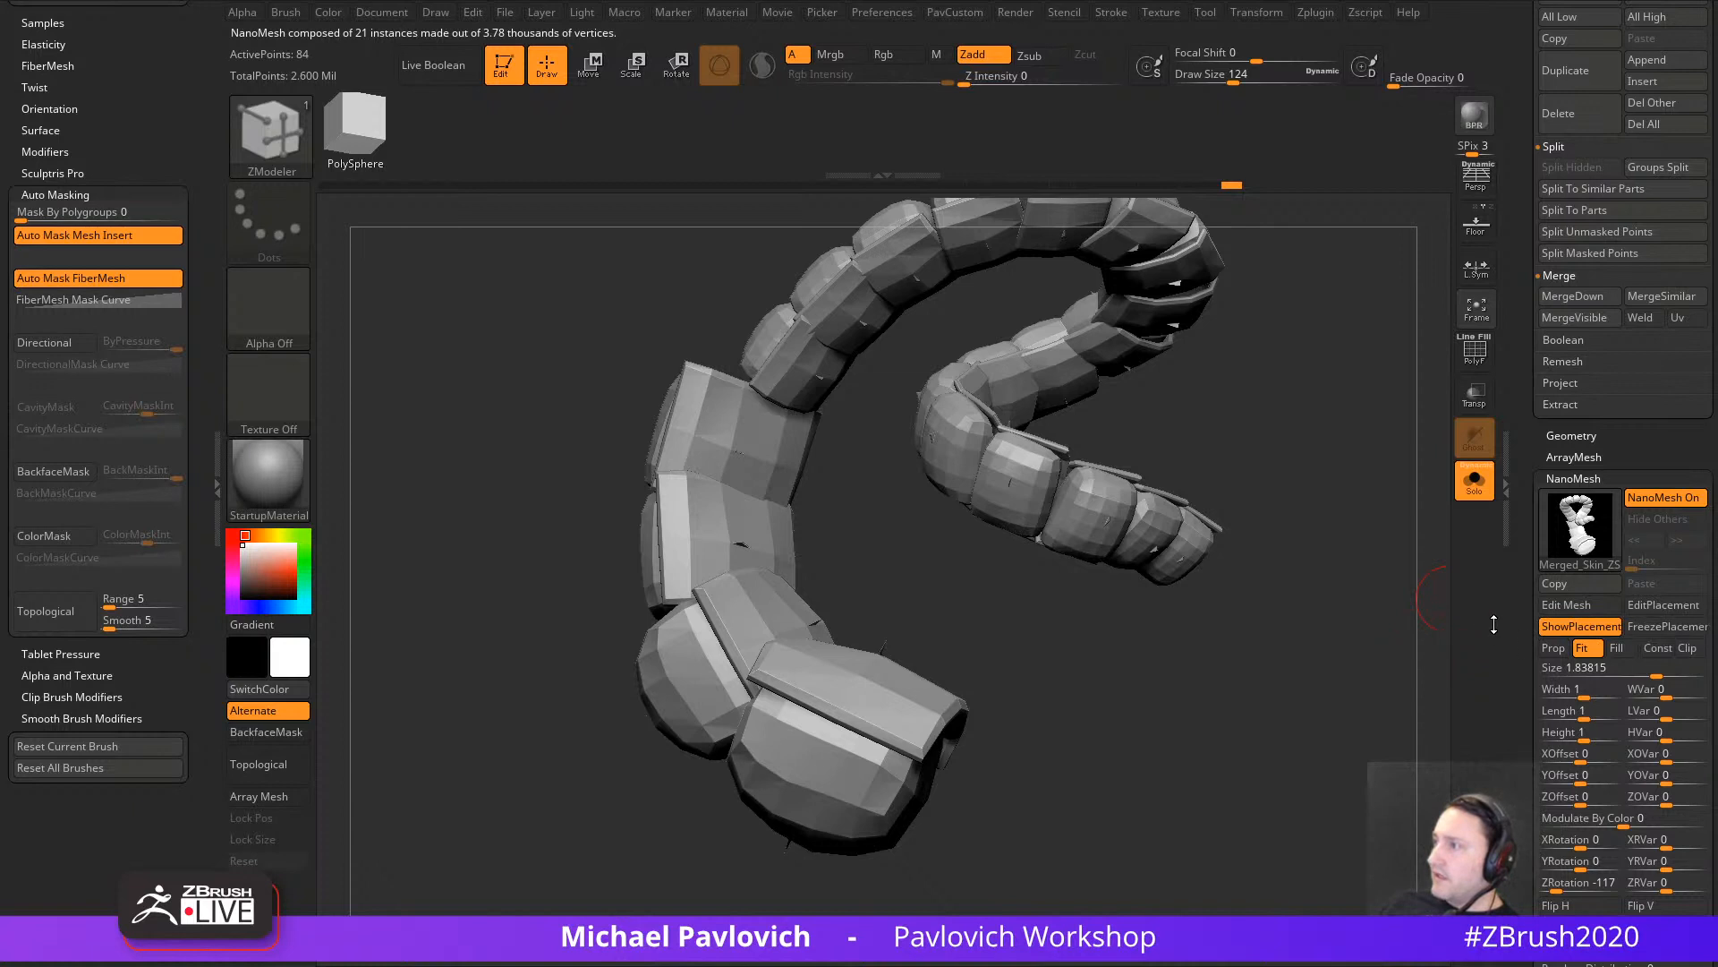
click(1574, 605)
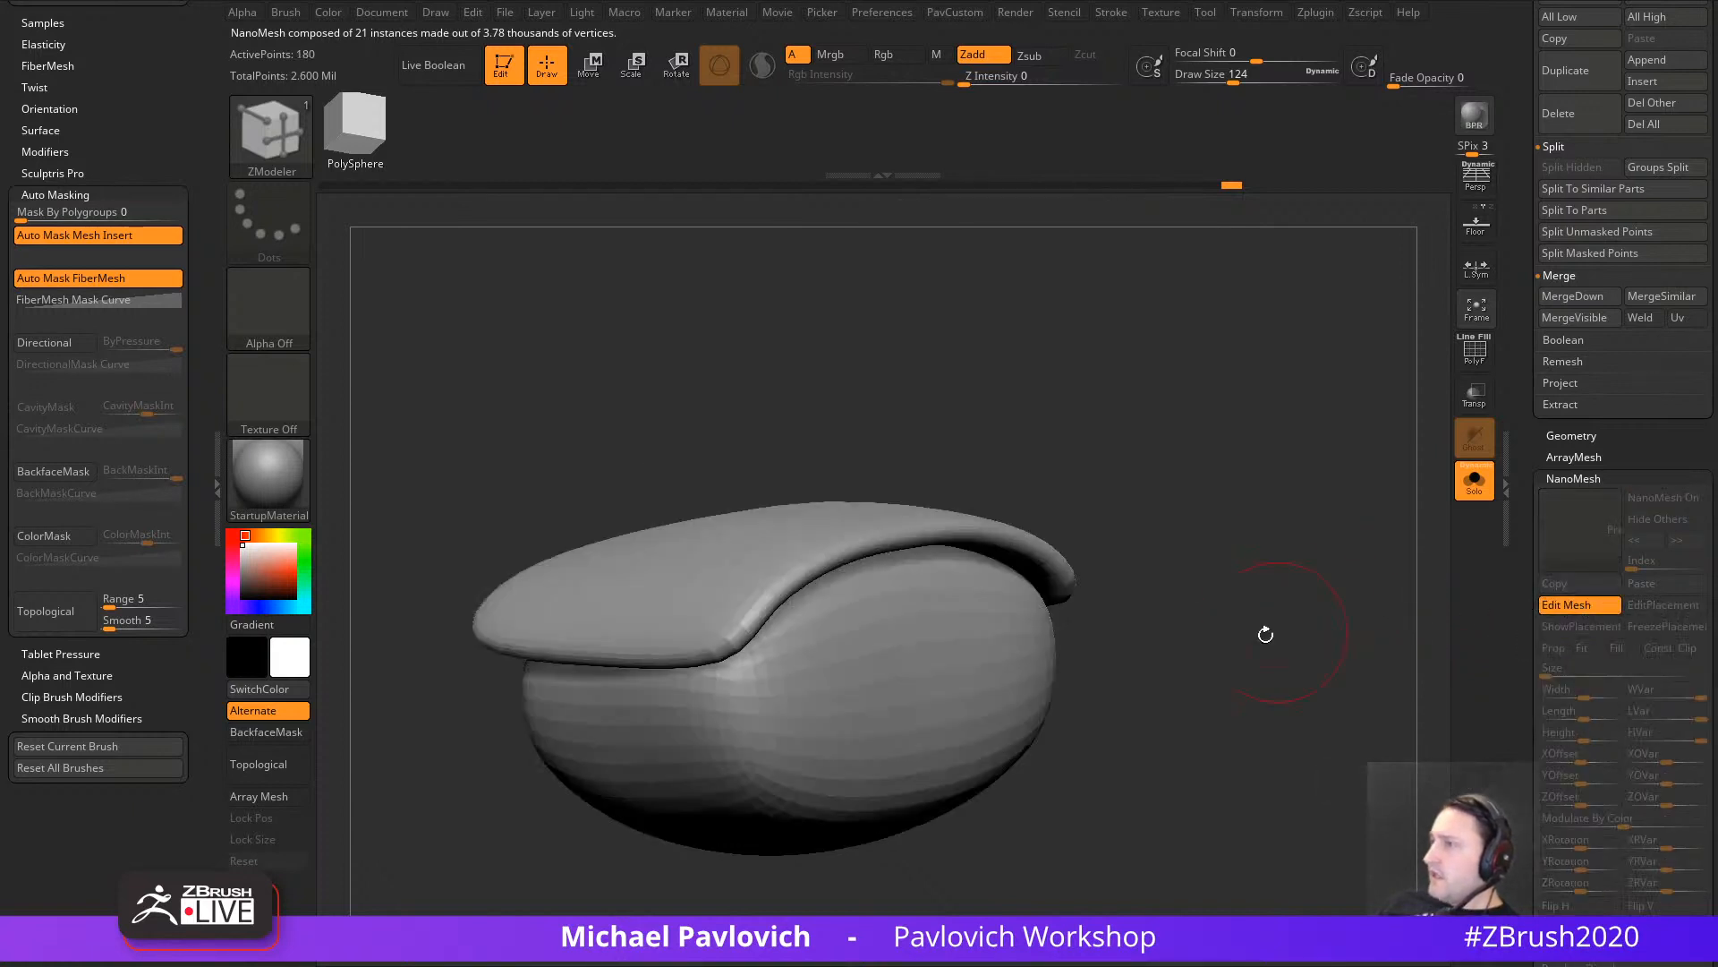
Step: Apply the segment's dynamic subdivision as real geometry and turn on the polyframe display
key(4)
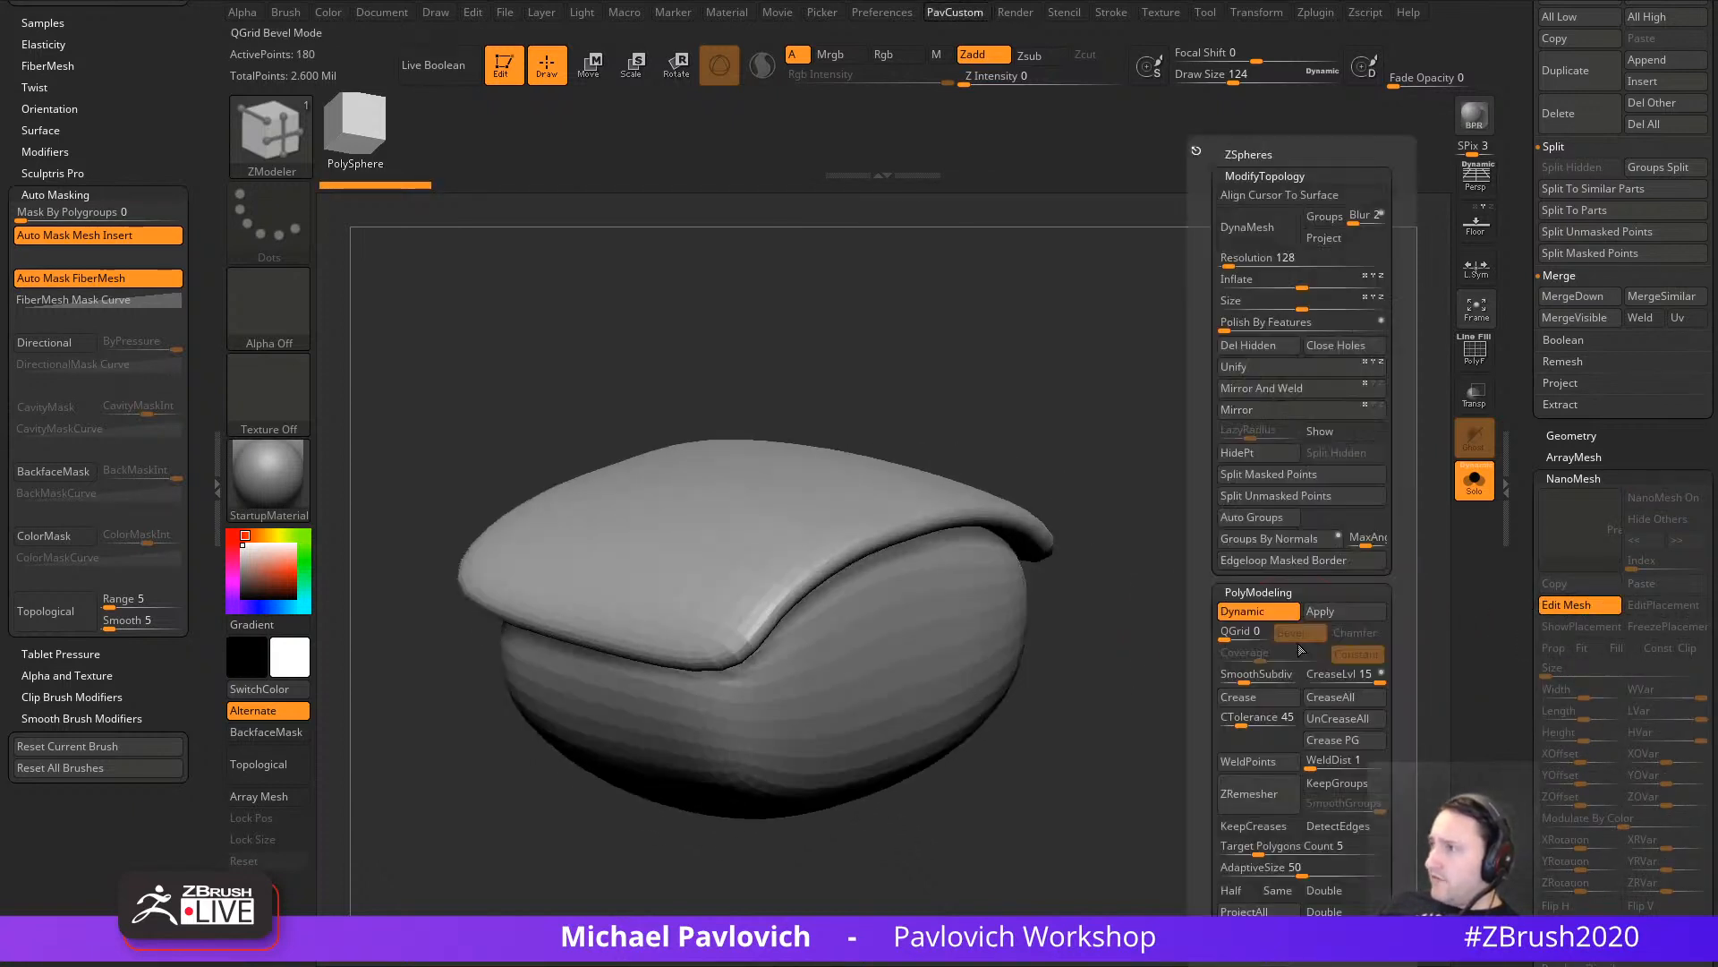
click(1333, 608)
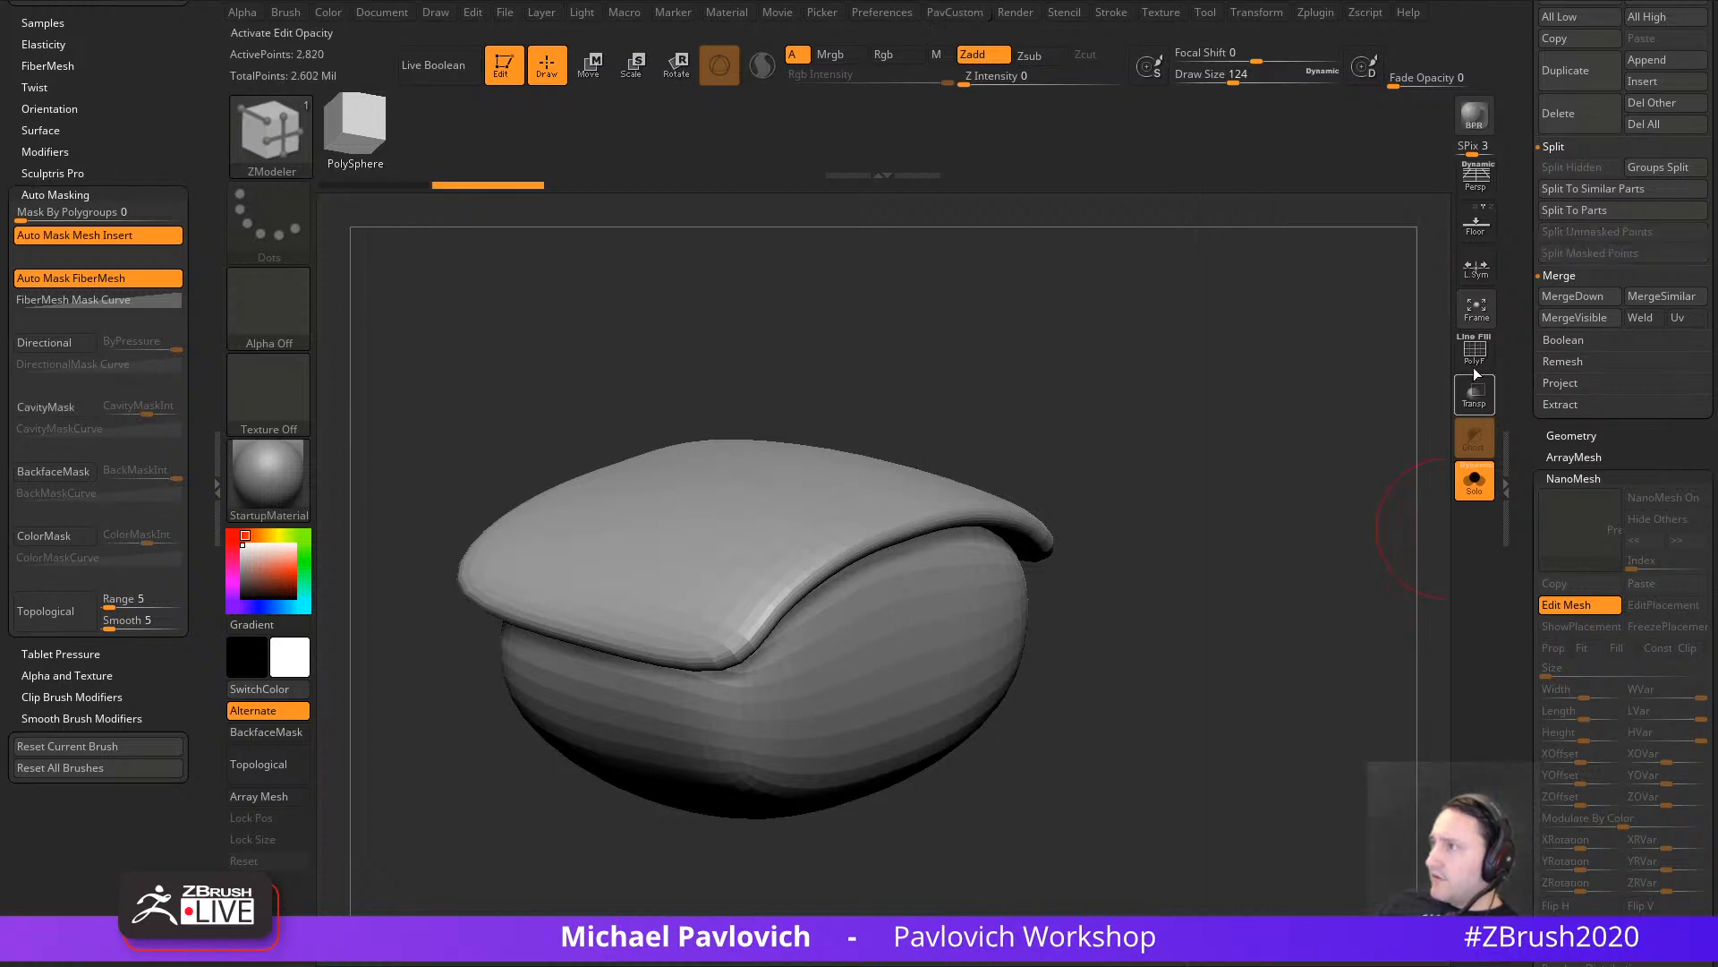
key(shift+f)
Step: Leave mesh editing to check the subdivided segments on the body, and reopen the source segment in solo view
click(1484, 488)
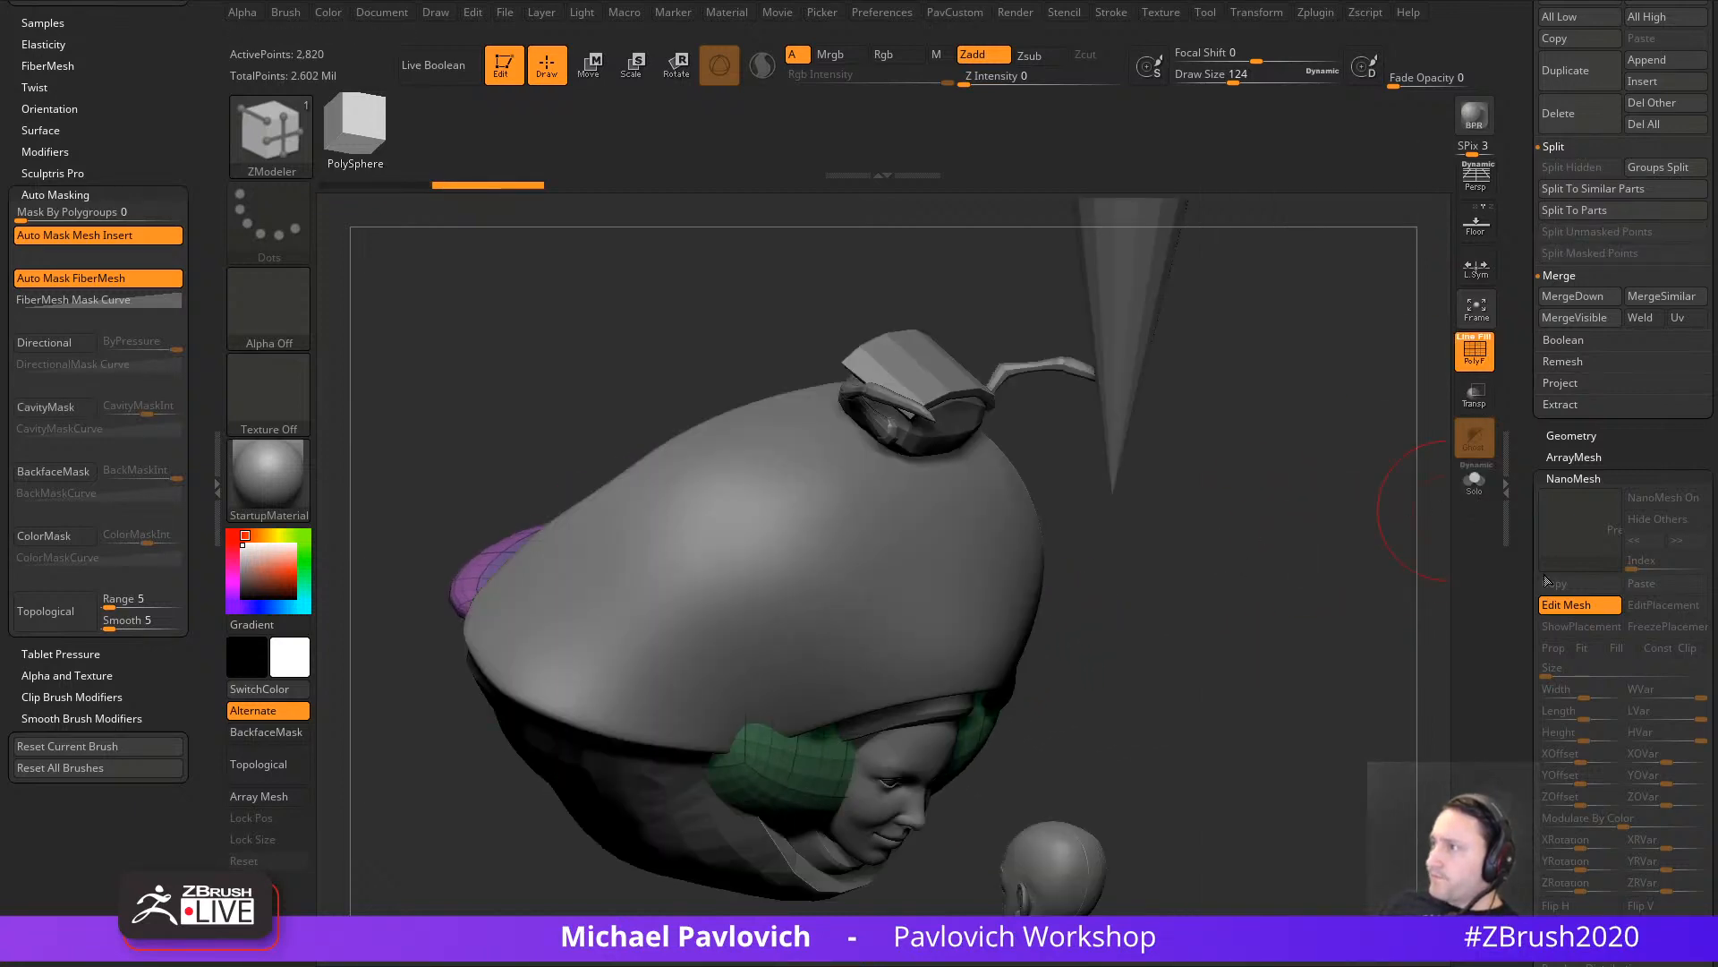
click(1561, 605)
drag(1308, 666, 1398, 688)
click(1581, 606)
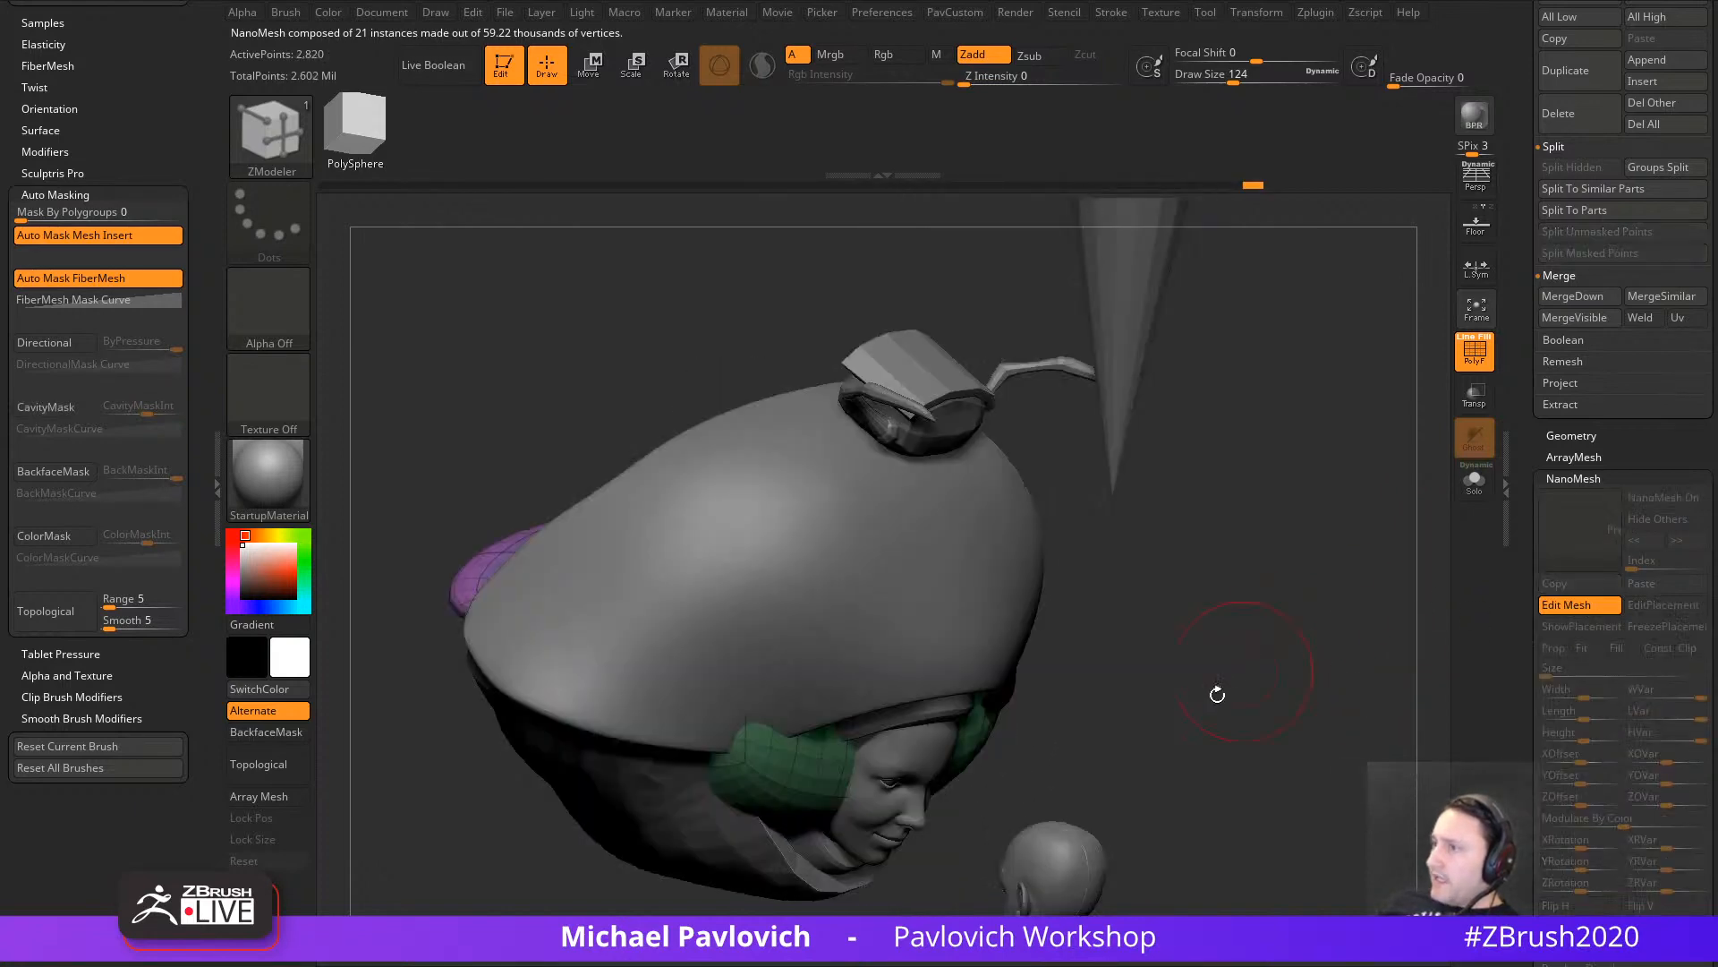
click(1475, 488)
drag(1363, 581, 1326, 534)
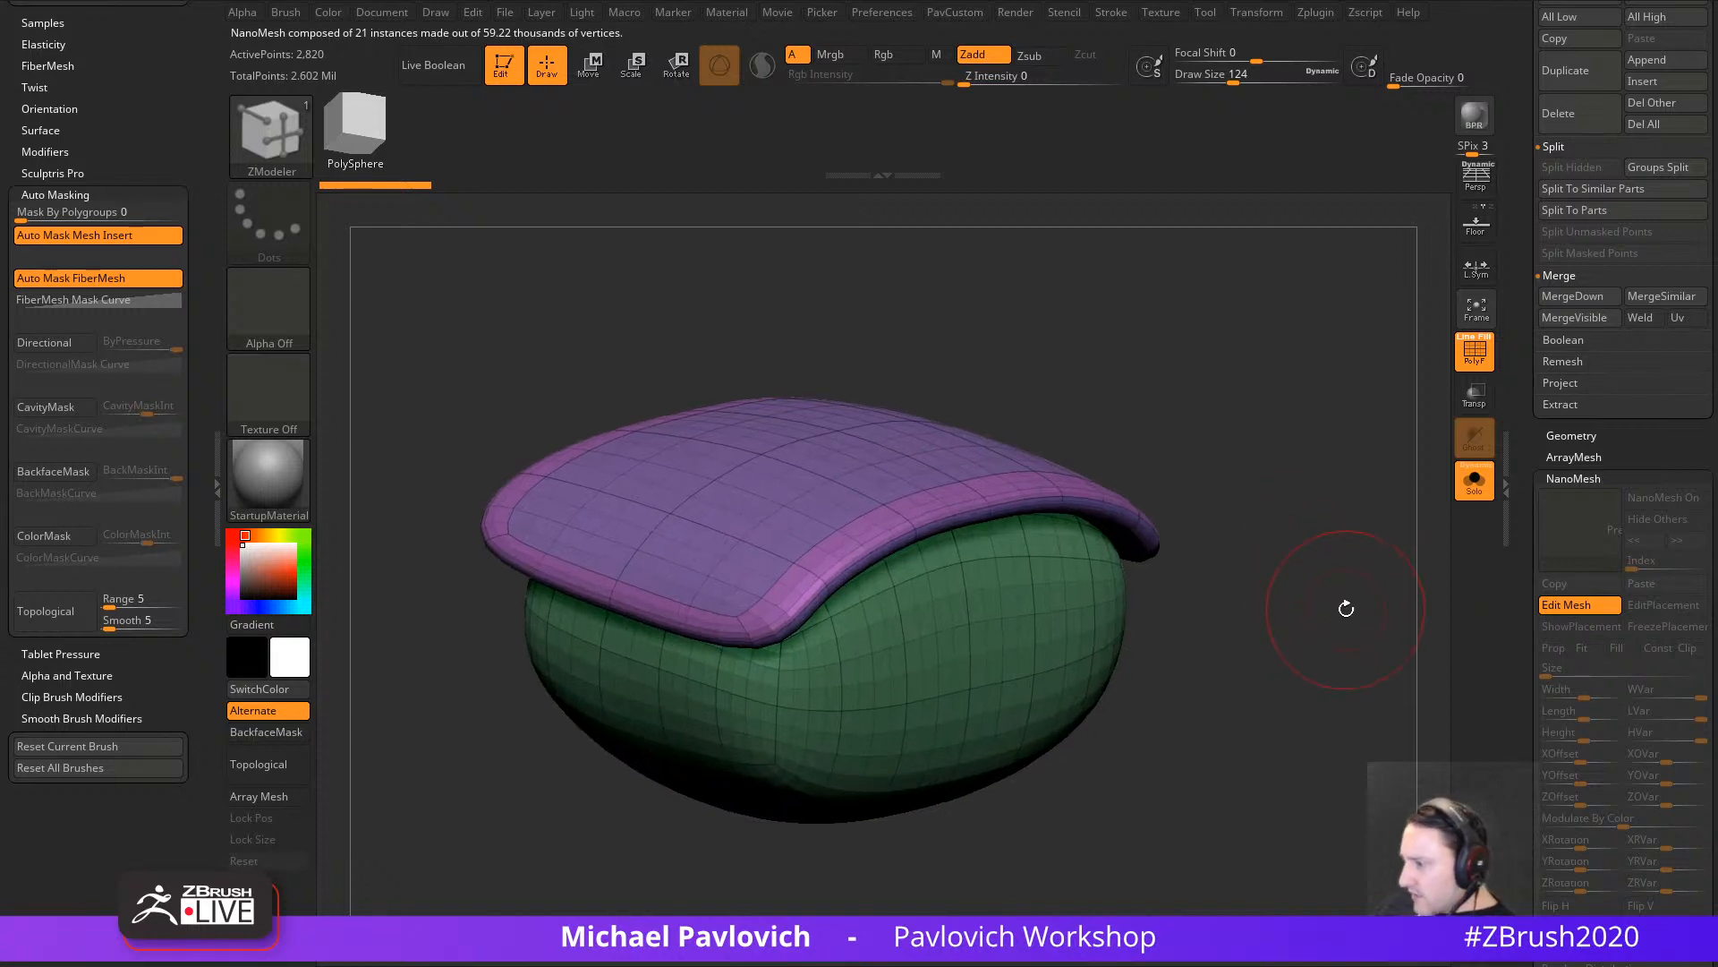
Step: Isolate the upper armor plate by expanding the visible strip to the whole shell, and turn polyframe off
drag(1348, 593, 1384, 631)
ctrl+shift+click(922, 584)
ctrl+shift+drag(1285, 528, 1373, 625)
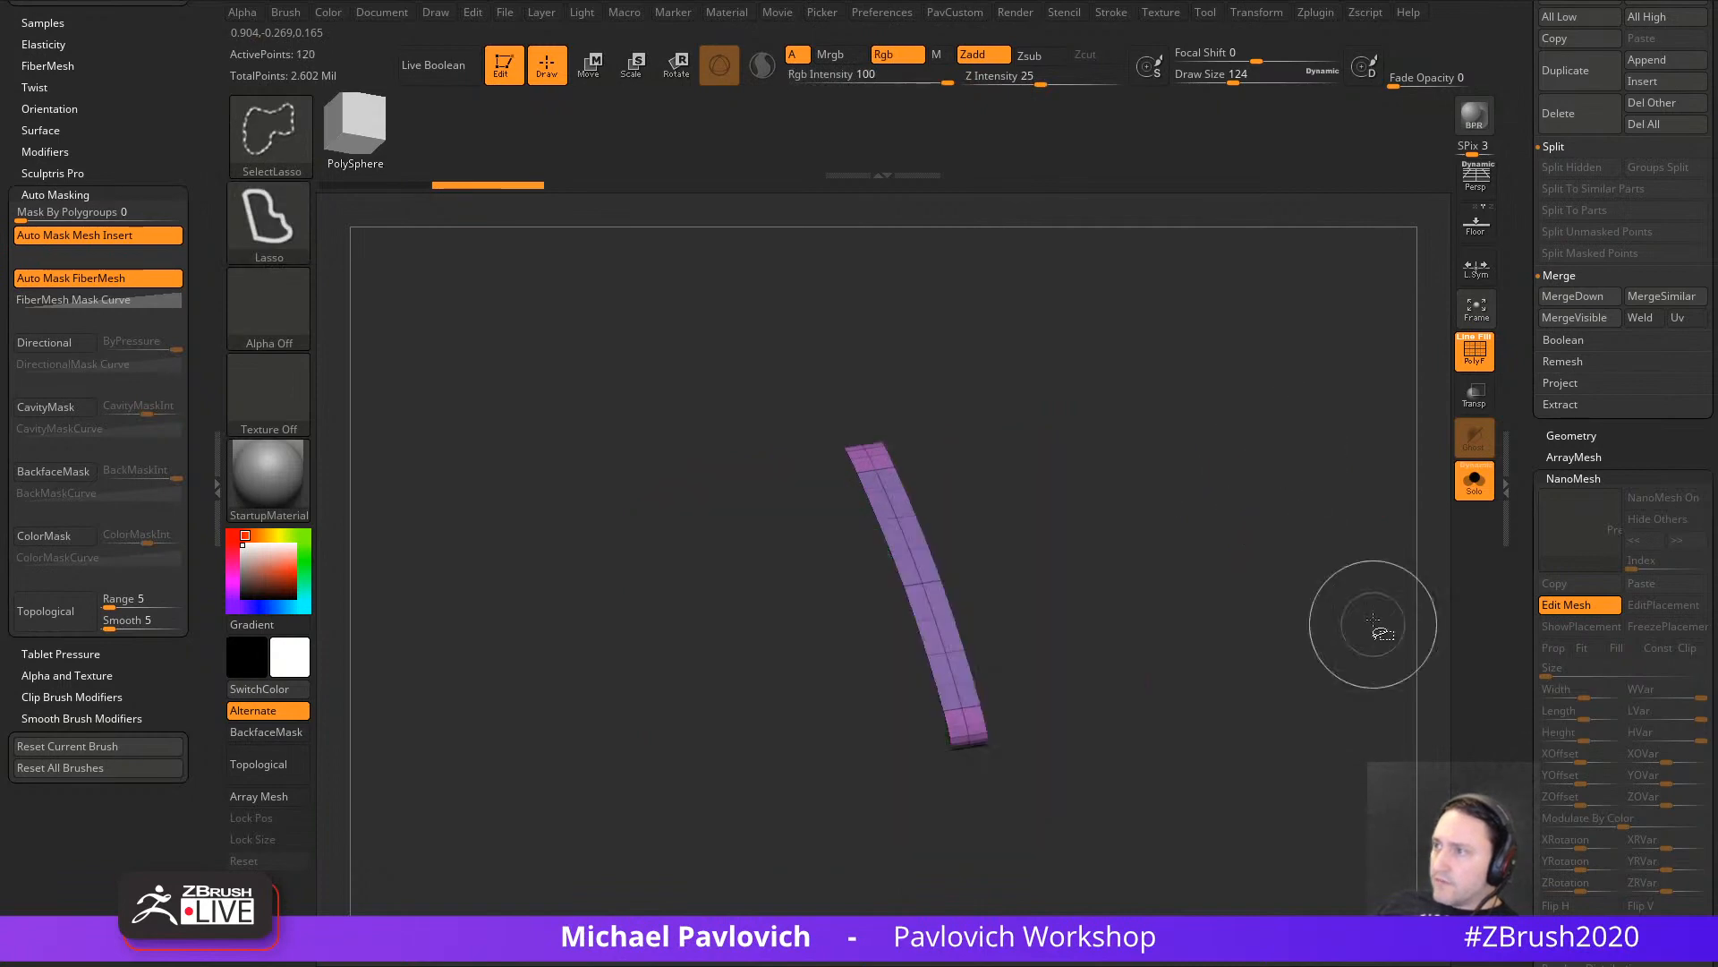
key(ctrl+shift+a)
drag(1332, 559, 1316, 472)
key(b)
key(z)
key(m)
key(shift+f)
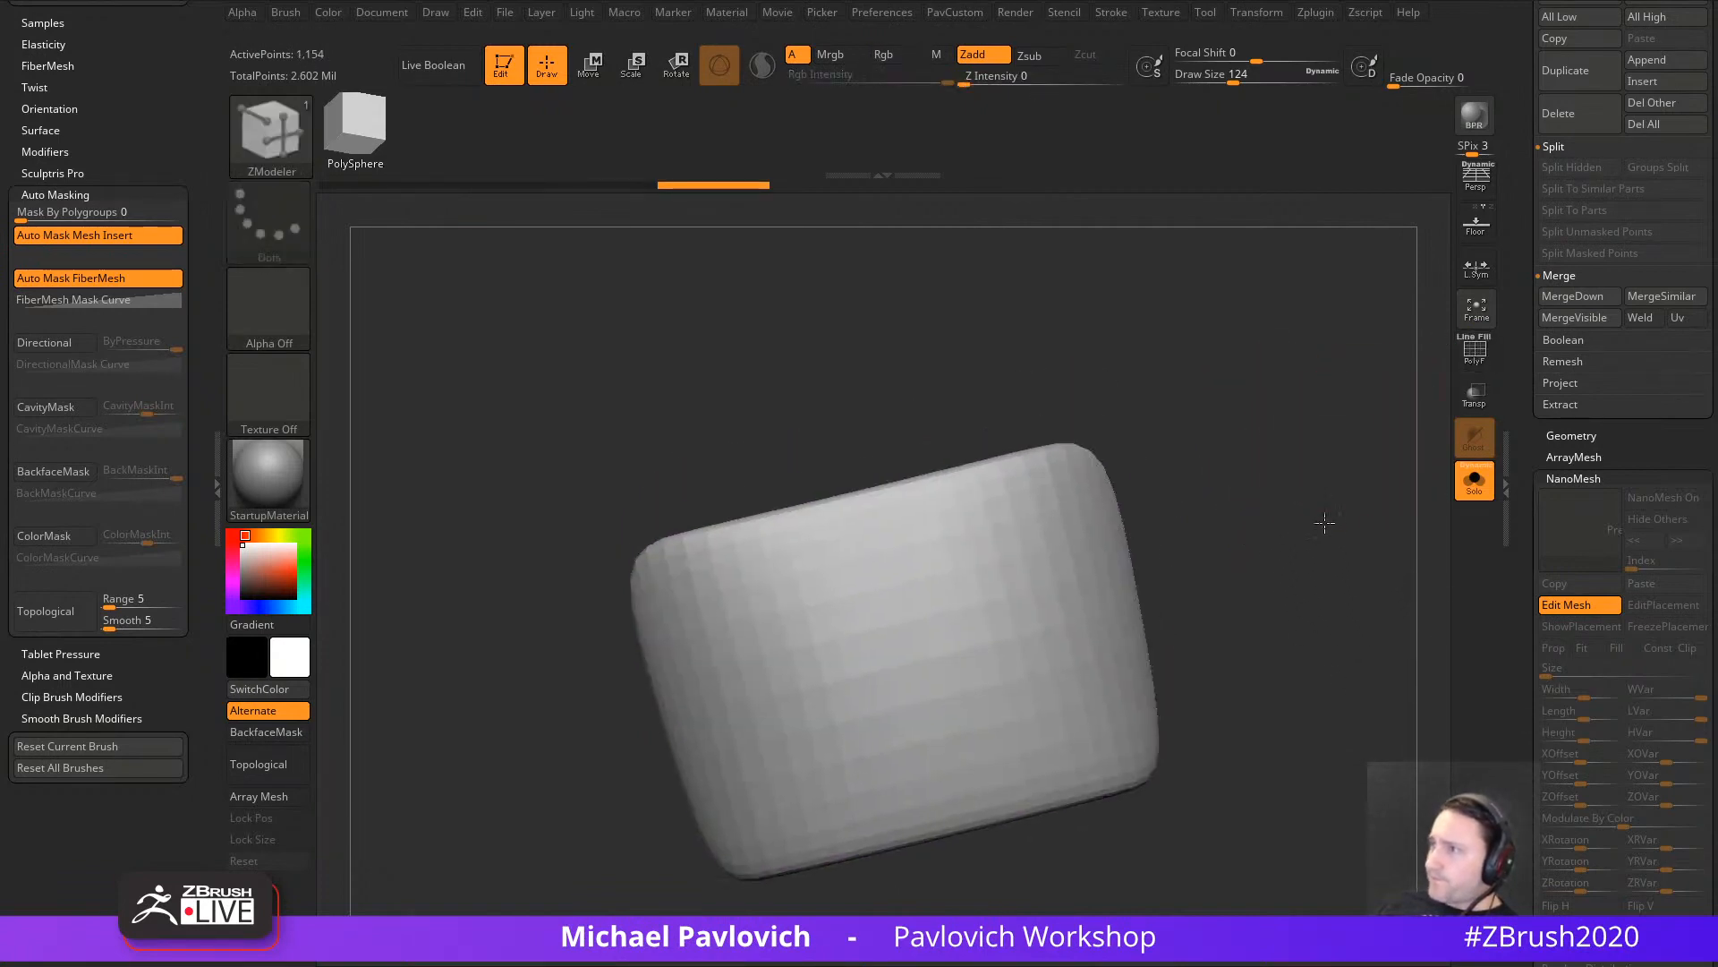
Step: Pull pointed spikes out of the middle of the plate's edge with the SnakeHook brush at draw size 62
key(b)
key(s)
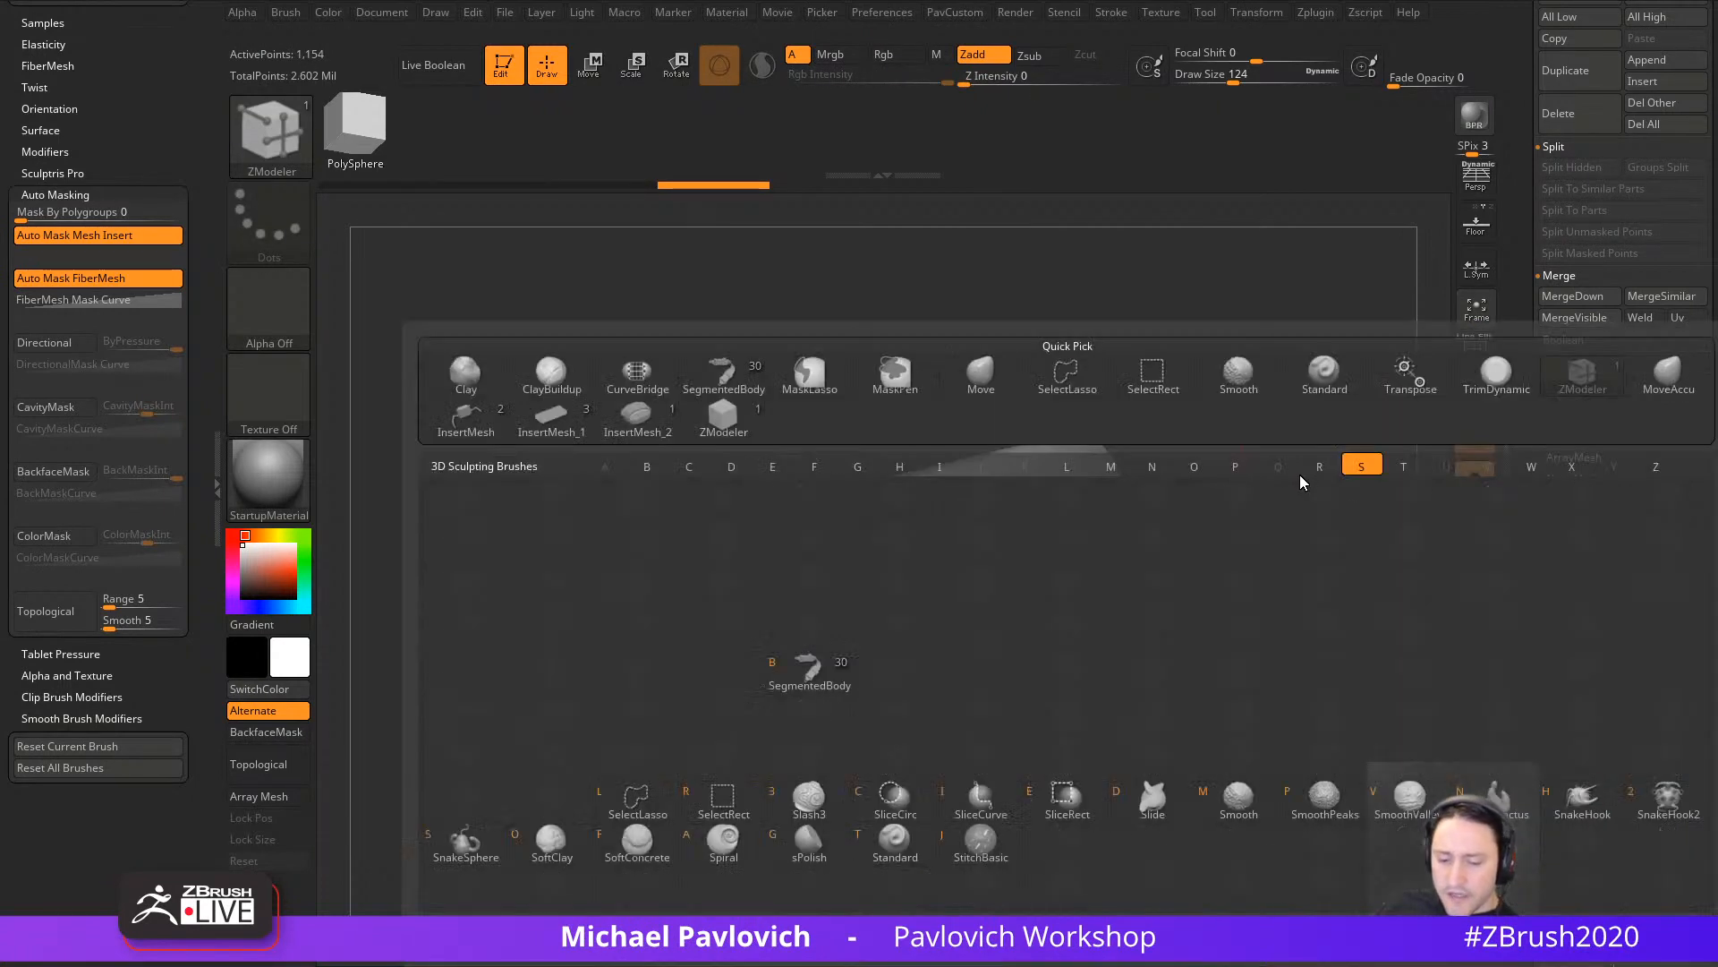
key(h)
key([)
mouse_move(773, 577)
mouse_down()
mouse_move(821, 539)
mouse_move(857, 556)
mouse_move(865, 521)
mouse_up()
key([)
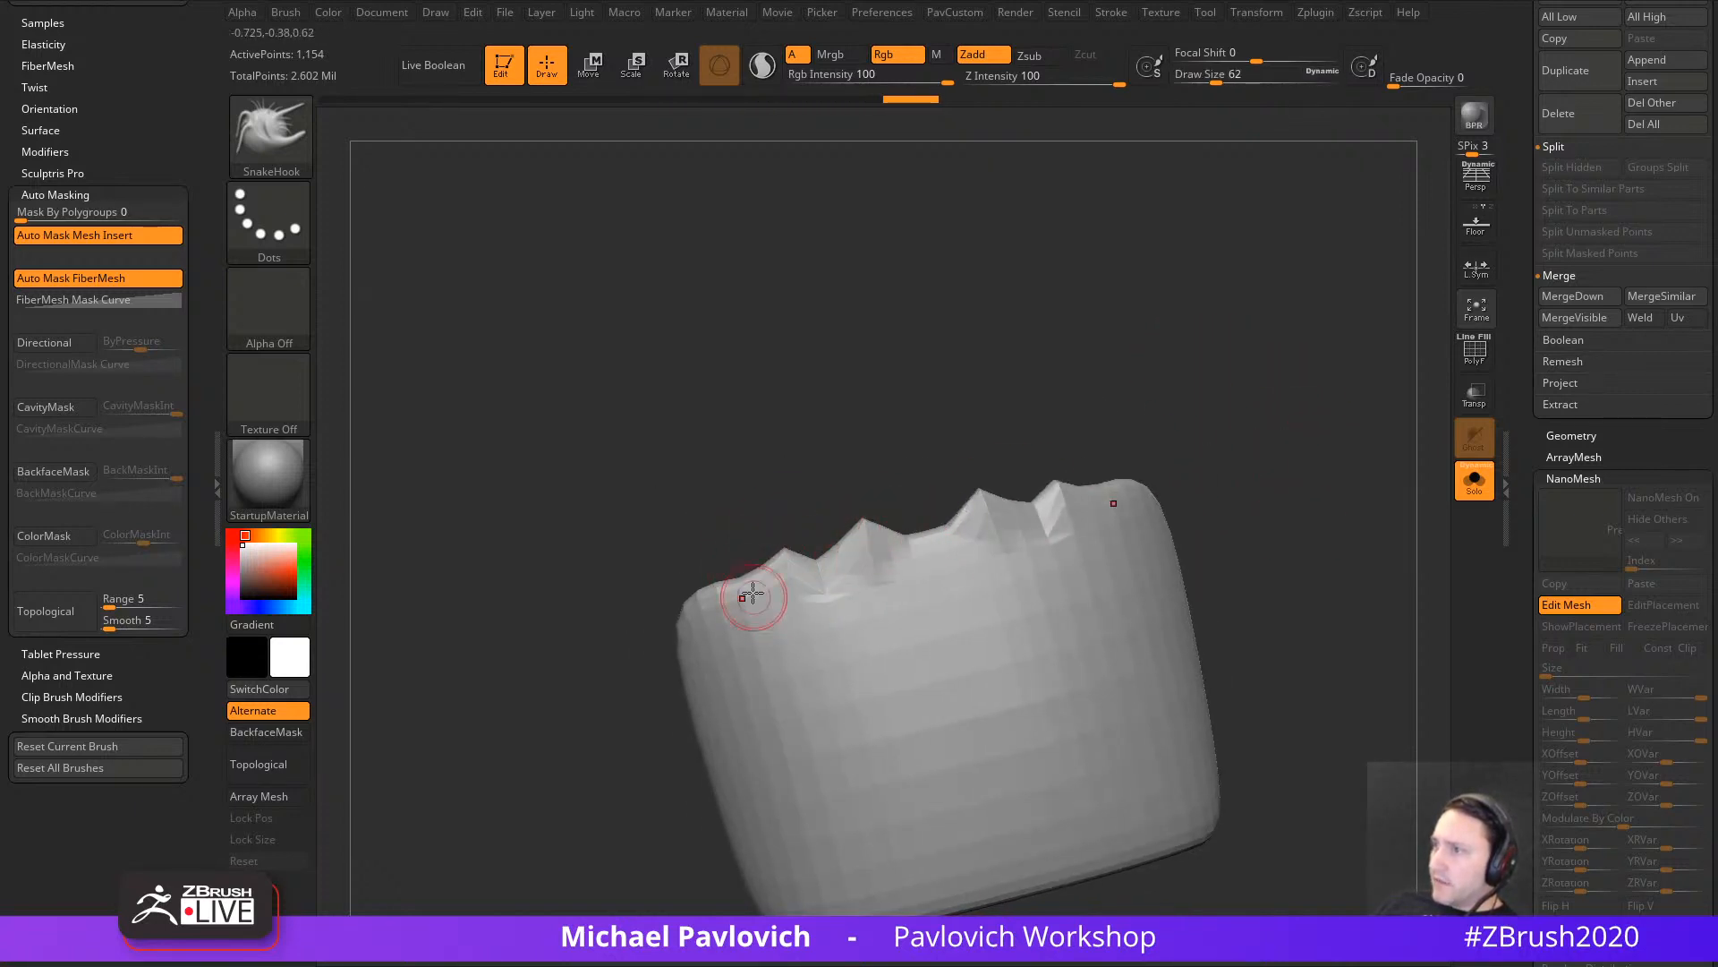
Step: Extend the jagged spikes with SnakeHook along the rest of the plate's edge and around its corners
drag(745, 592, 728, 561)
right_drag(707, 607, 761, 610)
drag(691, 613, 673, 592)
right_drag(680, 592, 670, 586)
drag(682, 598, 682, 574)
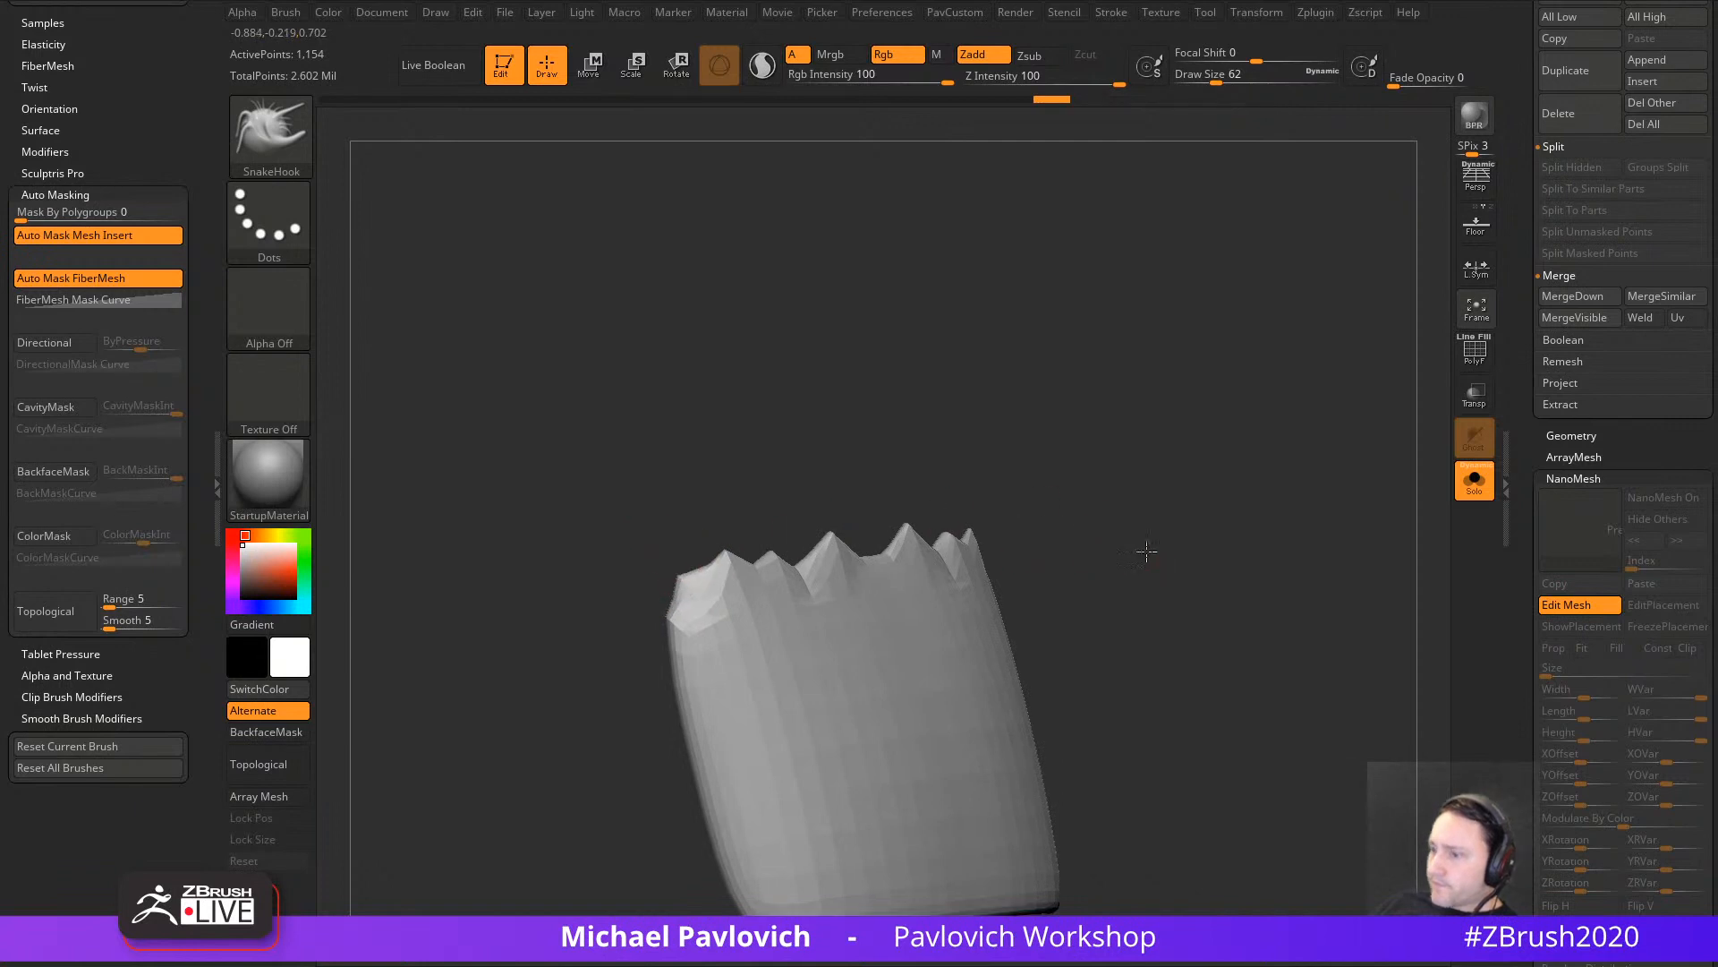
key([)
mouse_move(1146, 551)
right_down()
mouse_move(1158, 495)
mouse_move(1238, 554)
mouse_move(1124, 564)
right_up()
right_drag(1247, 610, 1219, 594)
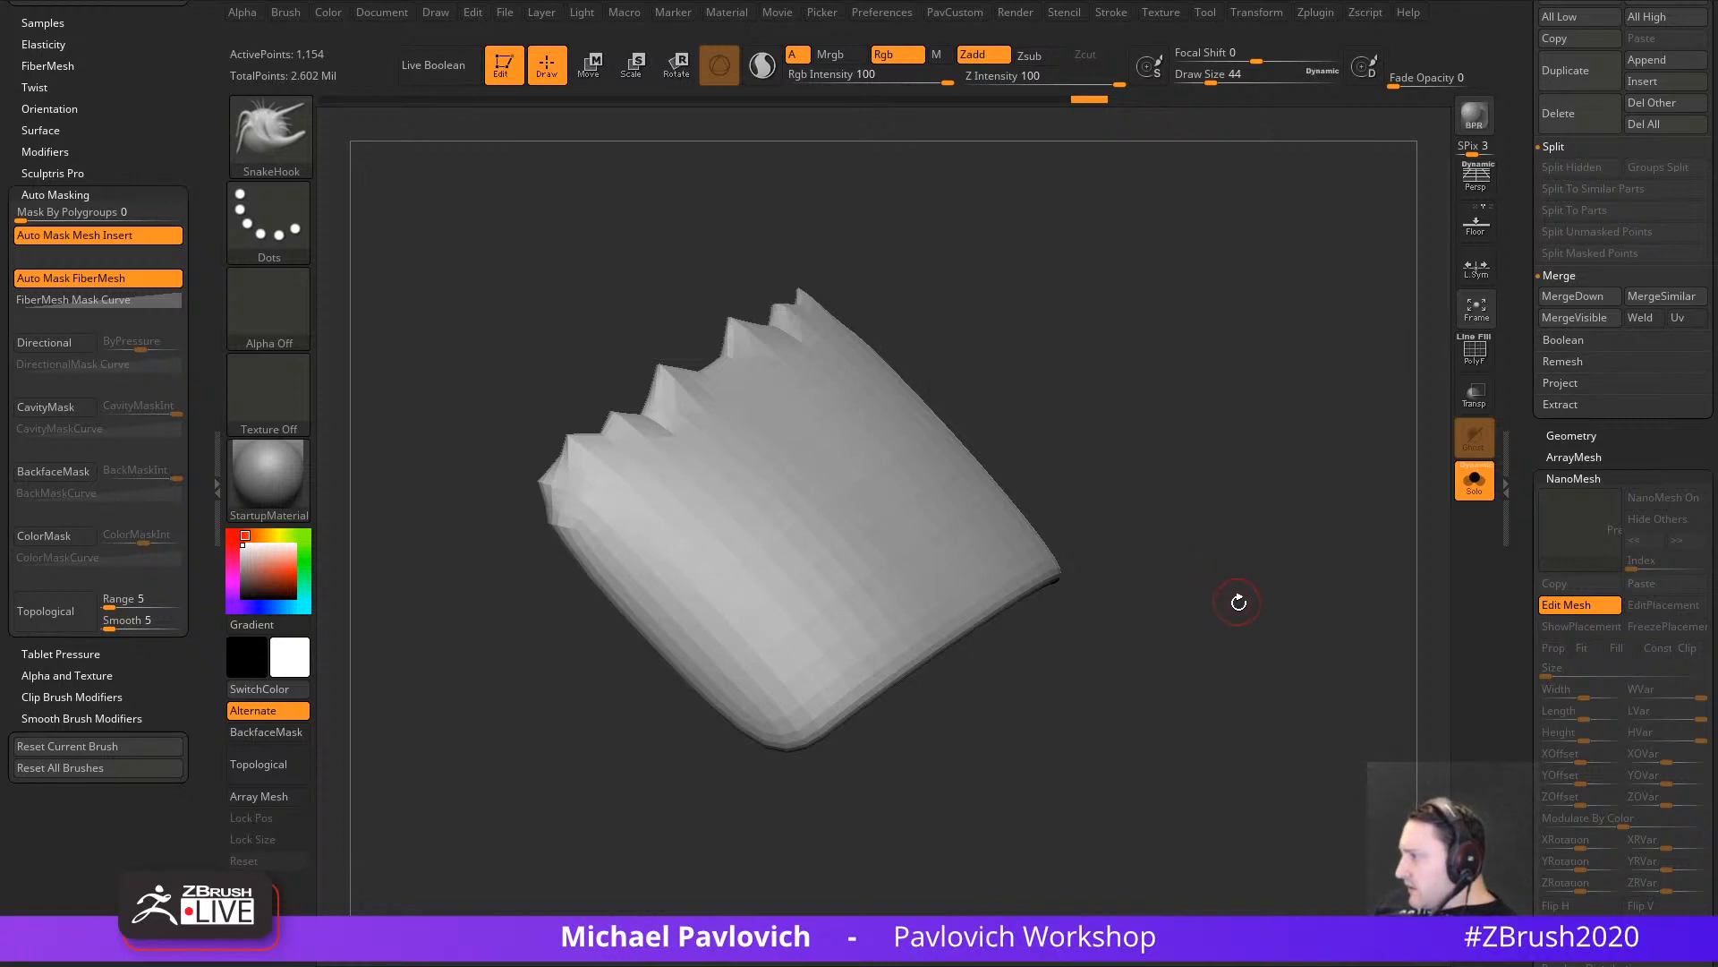
Step: Leave mesh editing to inspect the spiked plates along the body, and reopen the full source segment in solo view
right_drag(1238, 602, 1239, 541)
click(1474, 480)
ctrl+right_drag(1249, 707, 1307, 691)
alt+drag(1259, 539, 1208, 566)
click(1553, 608)
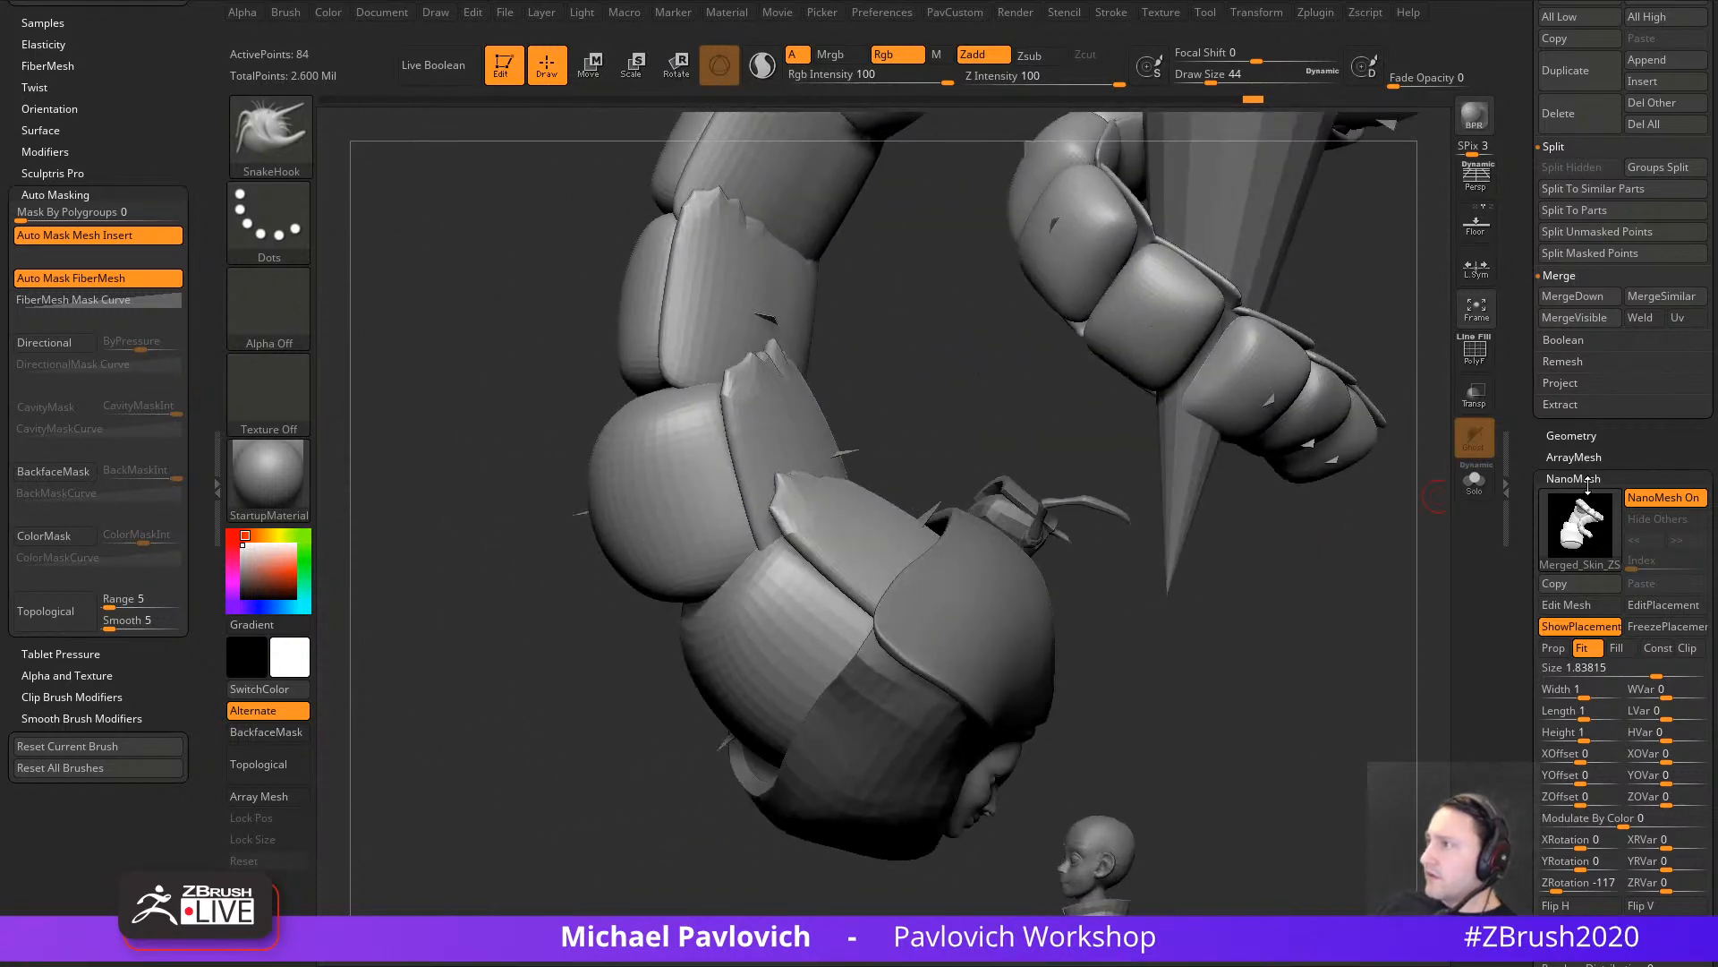
click(1566, 606)
drag(1251, 648, 1442, 525)
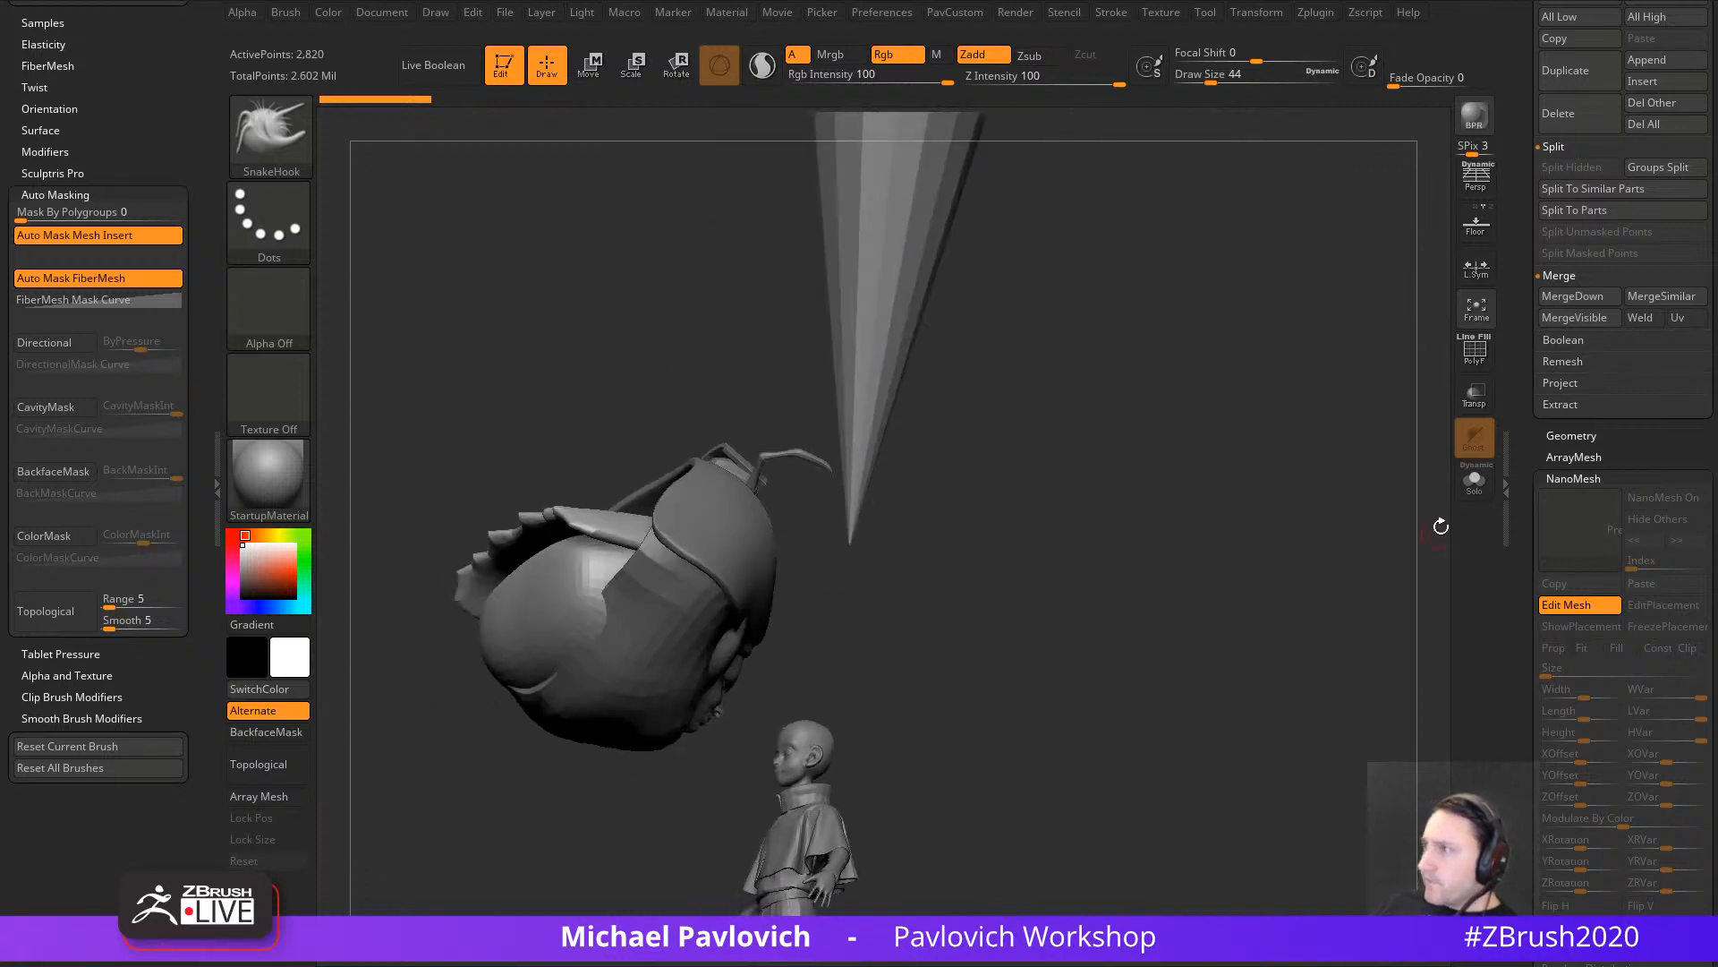
click(1474, 483)
mouse_move(1200, 599)
mouse_down()
mouse_move(1369, 618)
mouse_move(1155, 537)
mouse_move(1394, 597)
mouse_up()
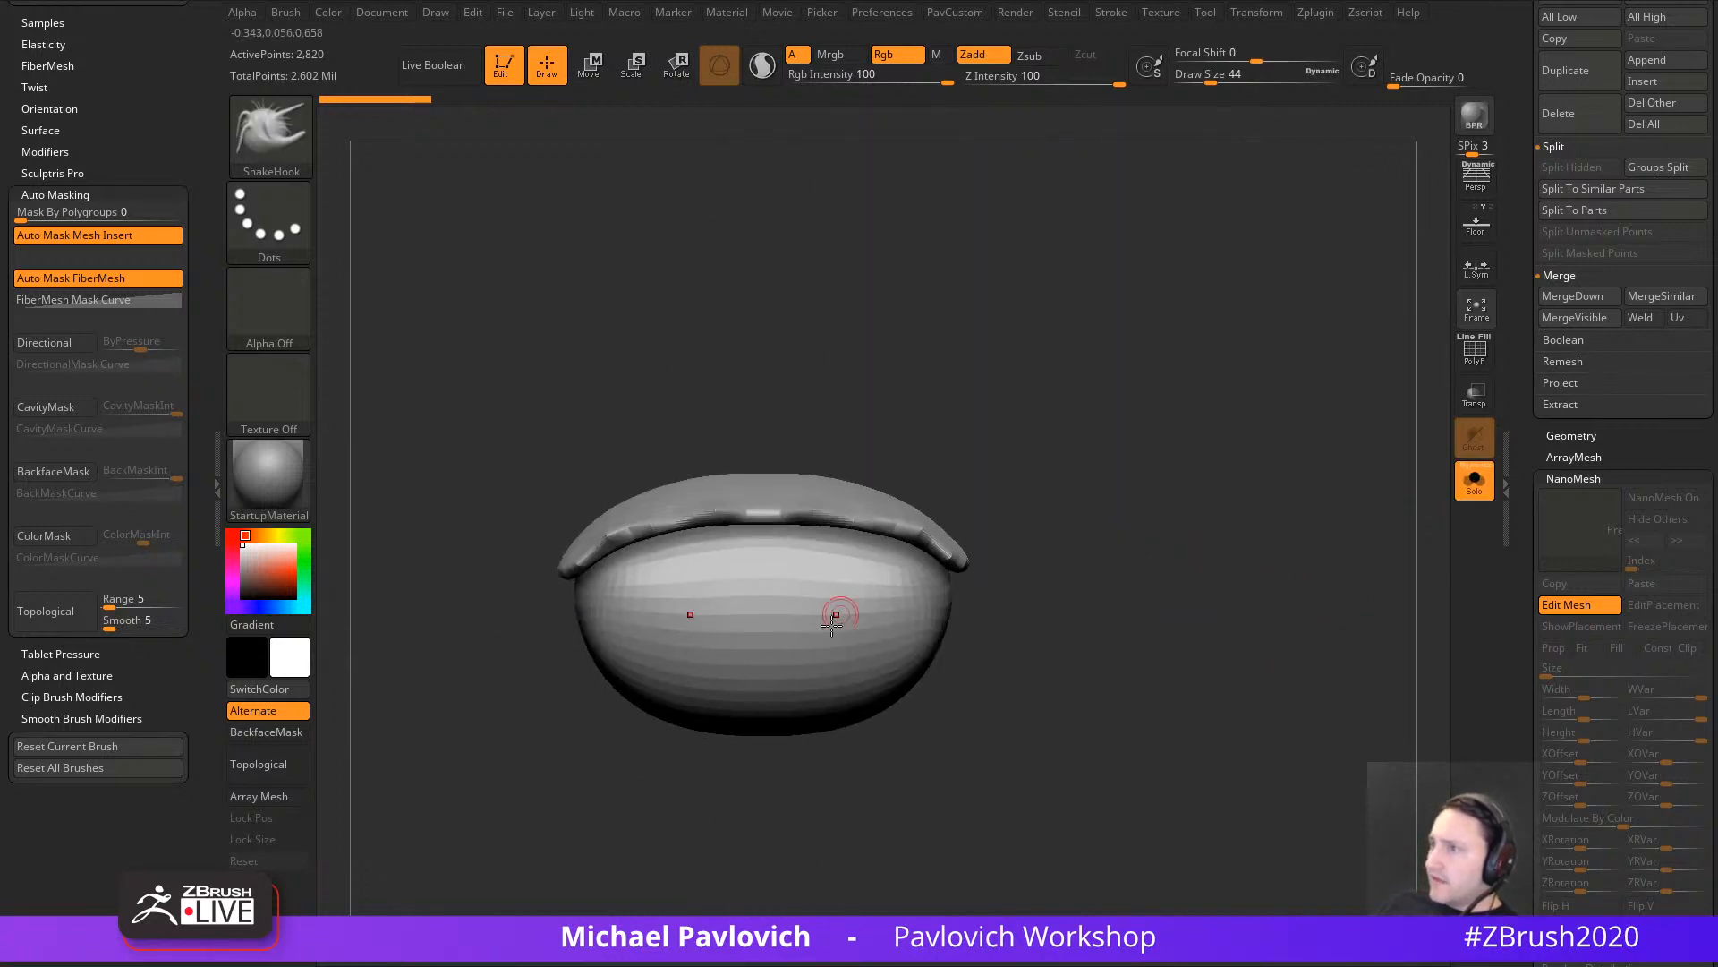
Step: Reshape the rounded lower body beneath the plate with the topological Move brush, resizing the brush to 331
key(b)
key(m)
key(v)
drag(804, 465, 979, 465)
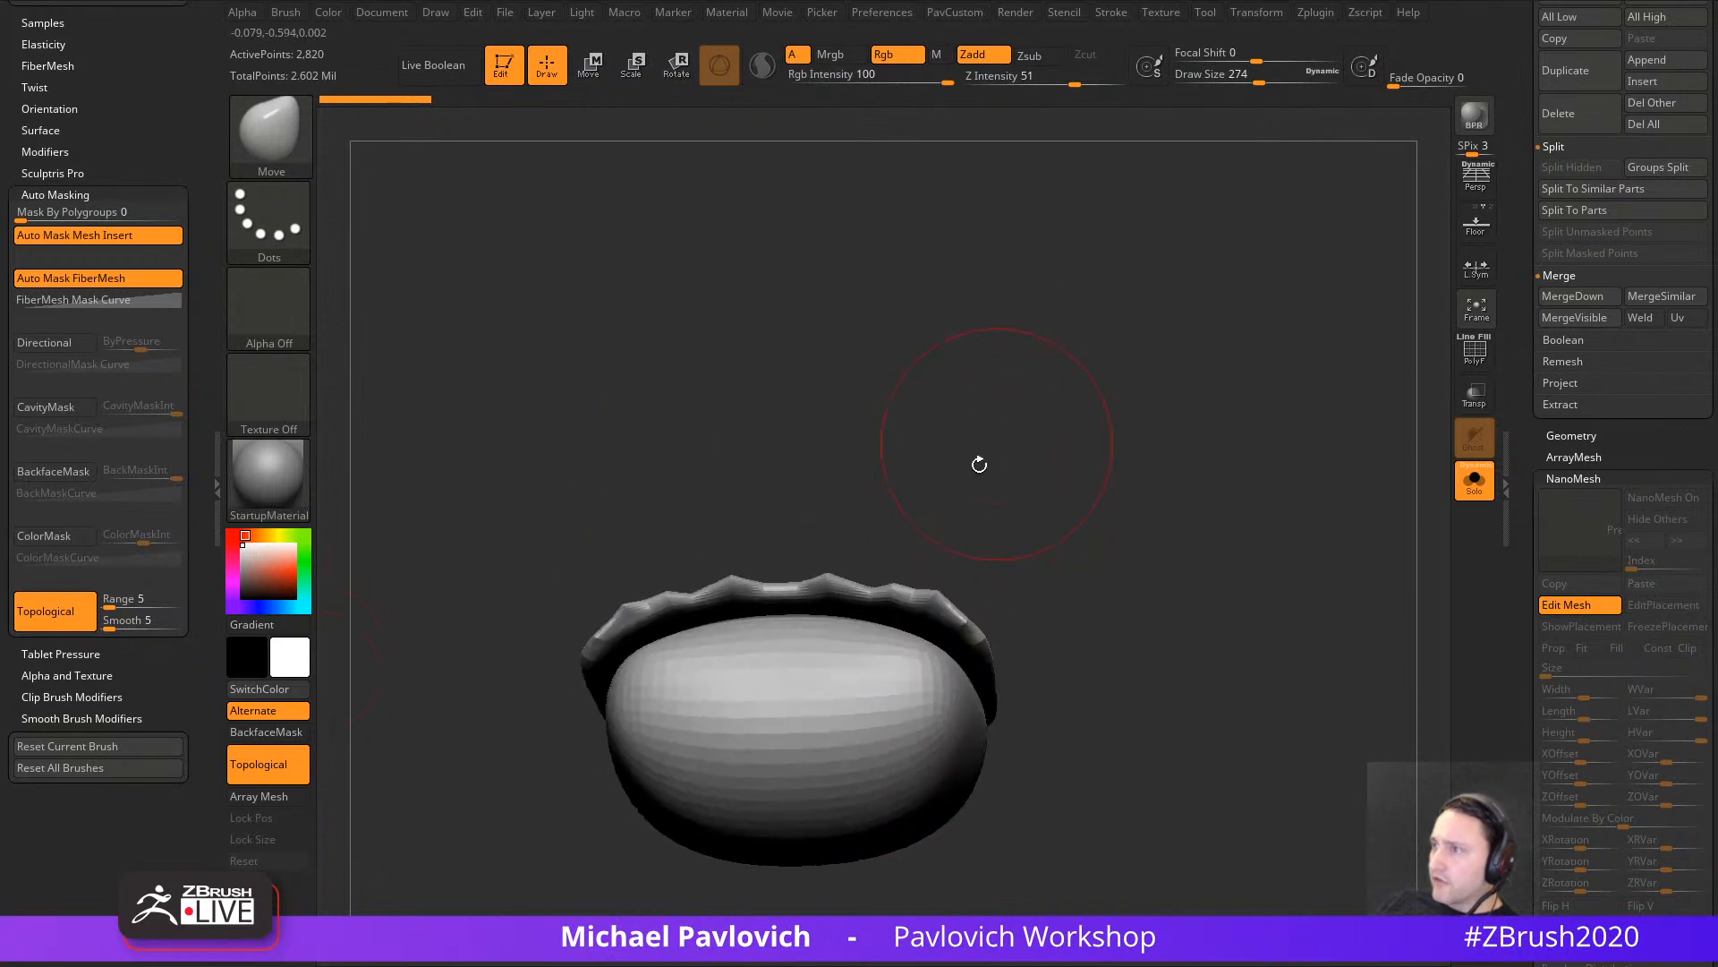
drag(1035, 565, 1058, 658)
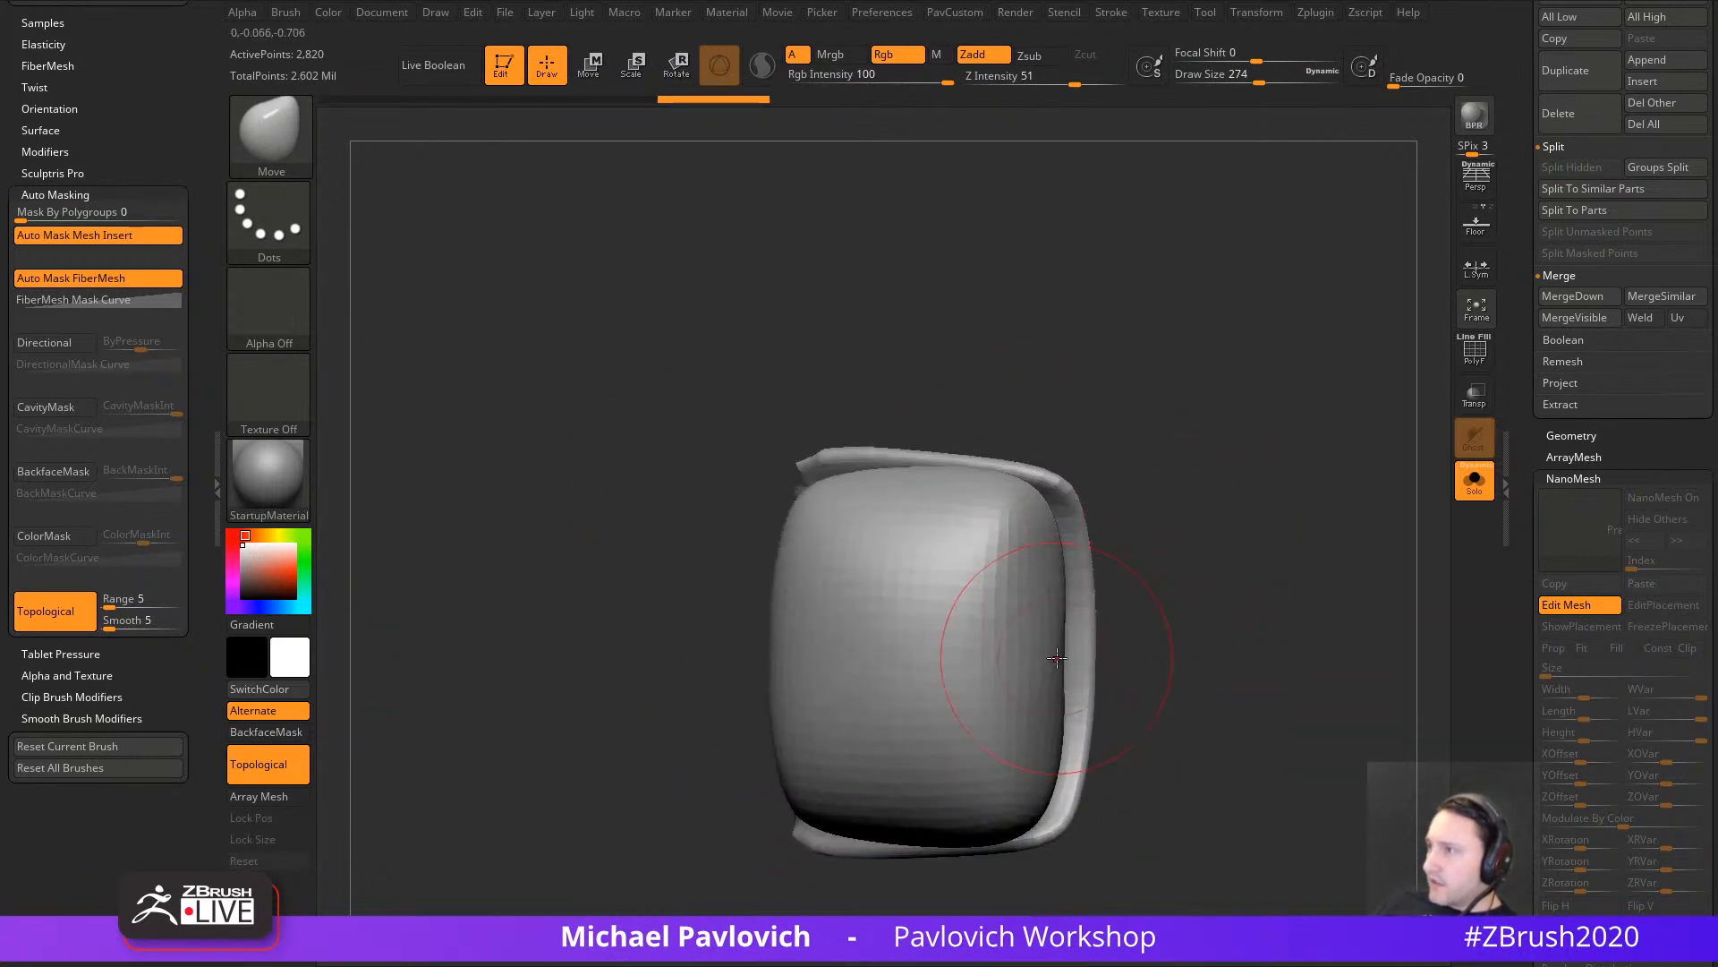
drag(1195, 580, 925, 608)
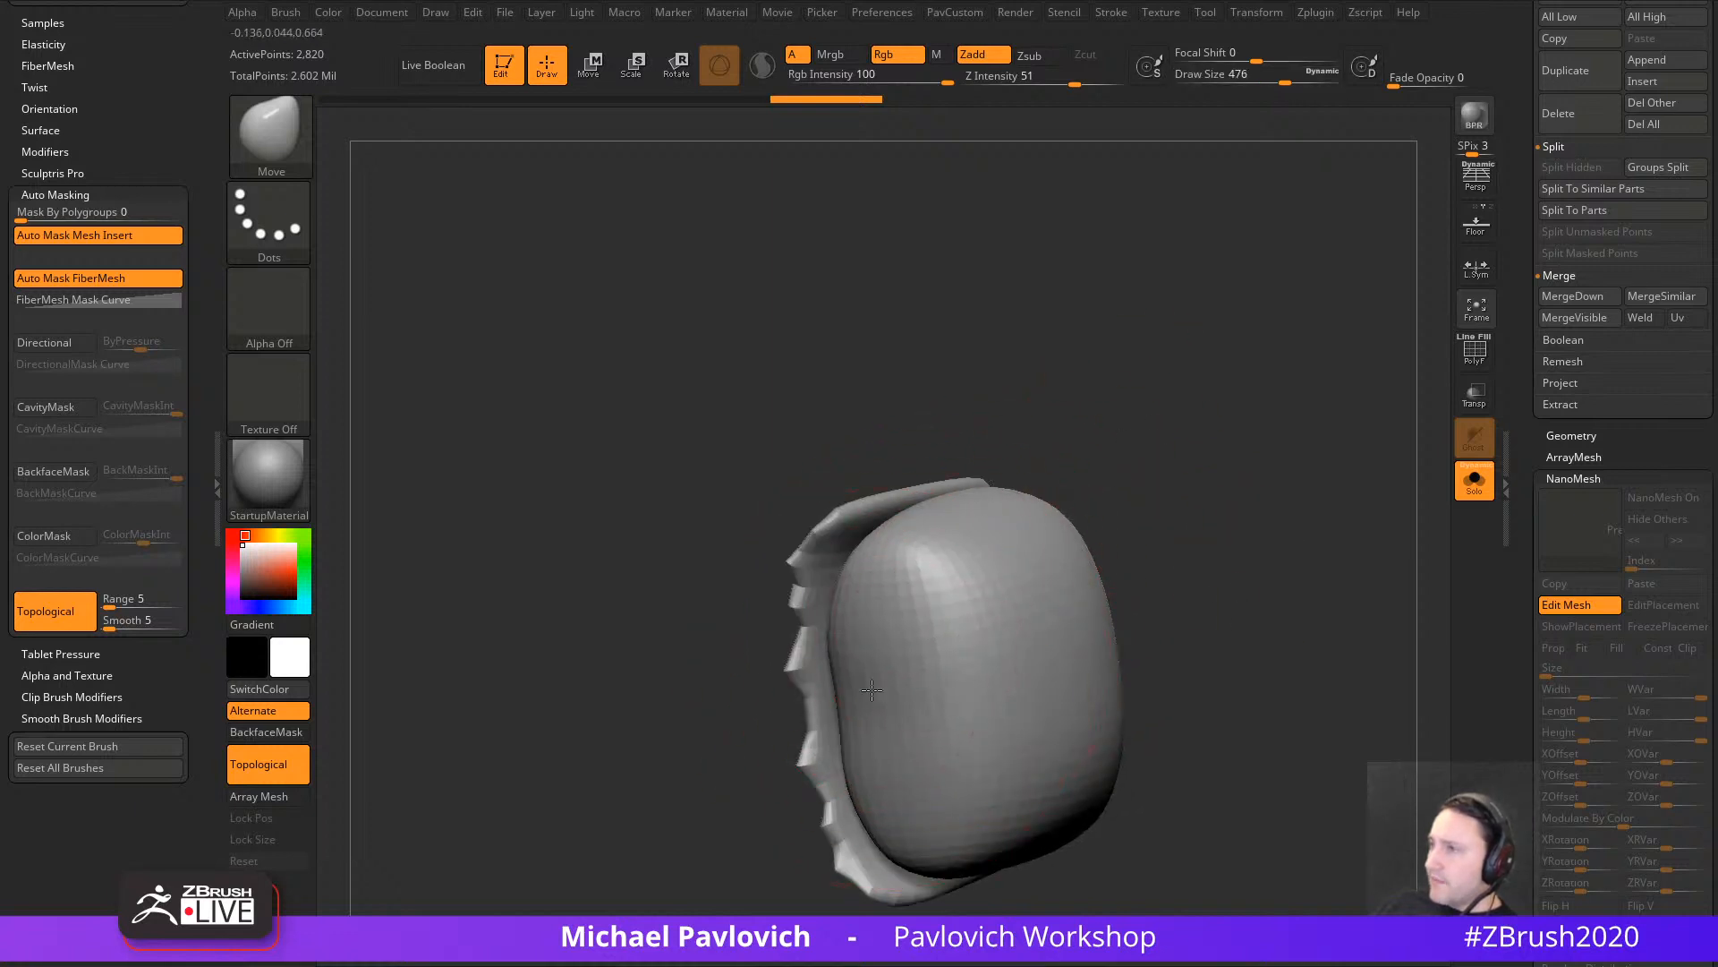
drag(872, 690, 890, 663)
key(s)
drag(914, 649, 898, 649)
drag(1147, 529, 1021, 573)
drag(886, 649, 906, 614)
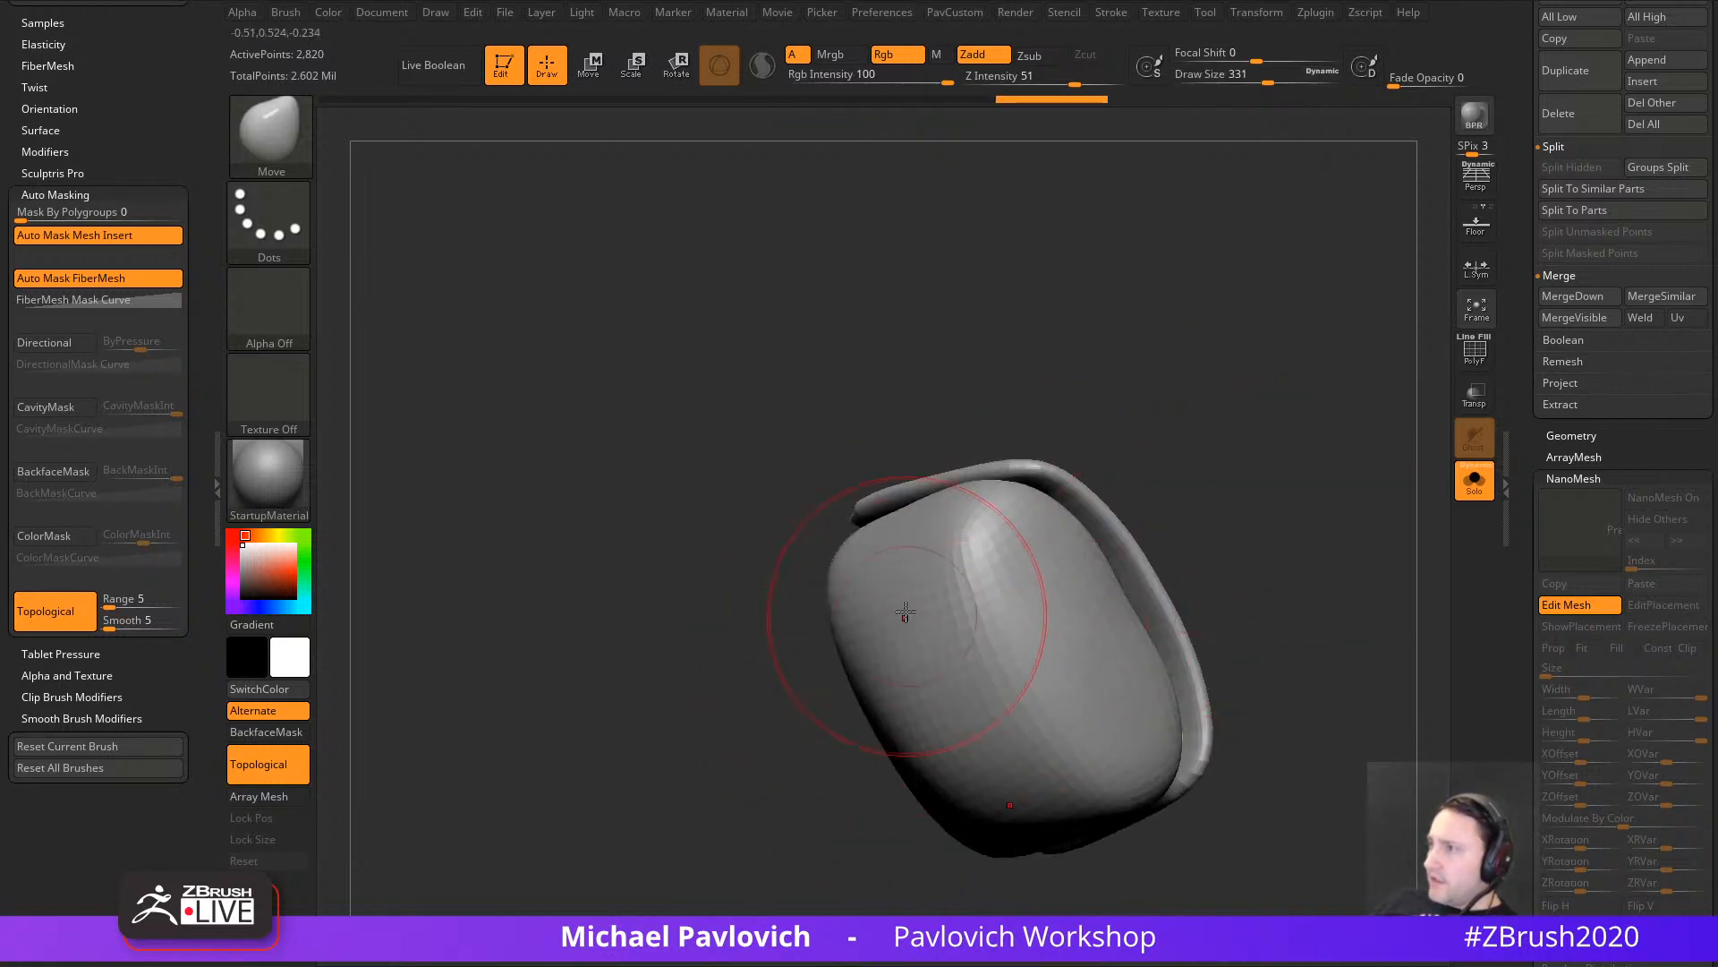
mouse_move(990, 722)
mouse_down()
mouse_move(1258, 582)
mouse_move(1339, 652)
mouse_move(1132, 644)
mouse_up()
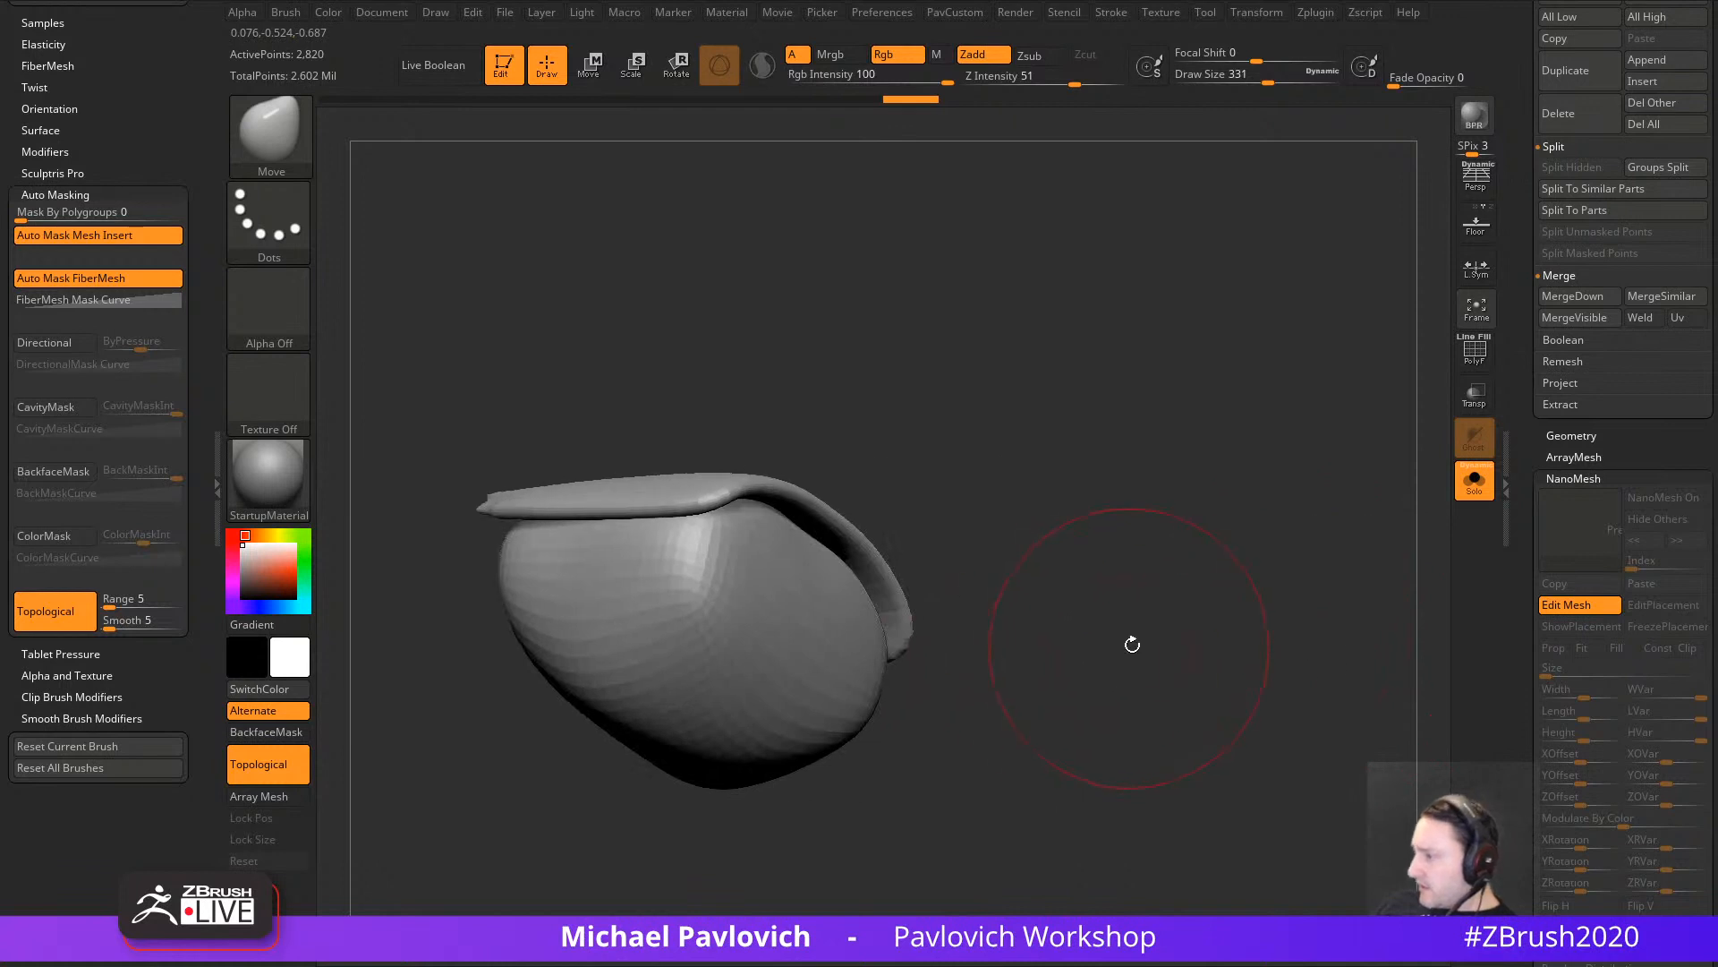
Step: Build up volume on the lower body's corners with the Clay brush, checking the topology with polyframe
key(2)
drag(1111, 583, 1271, 631)
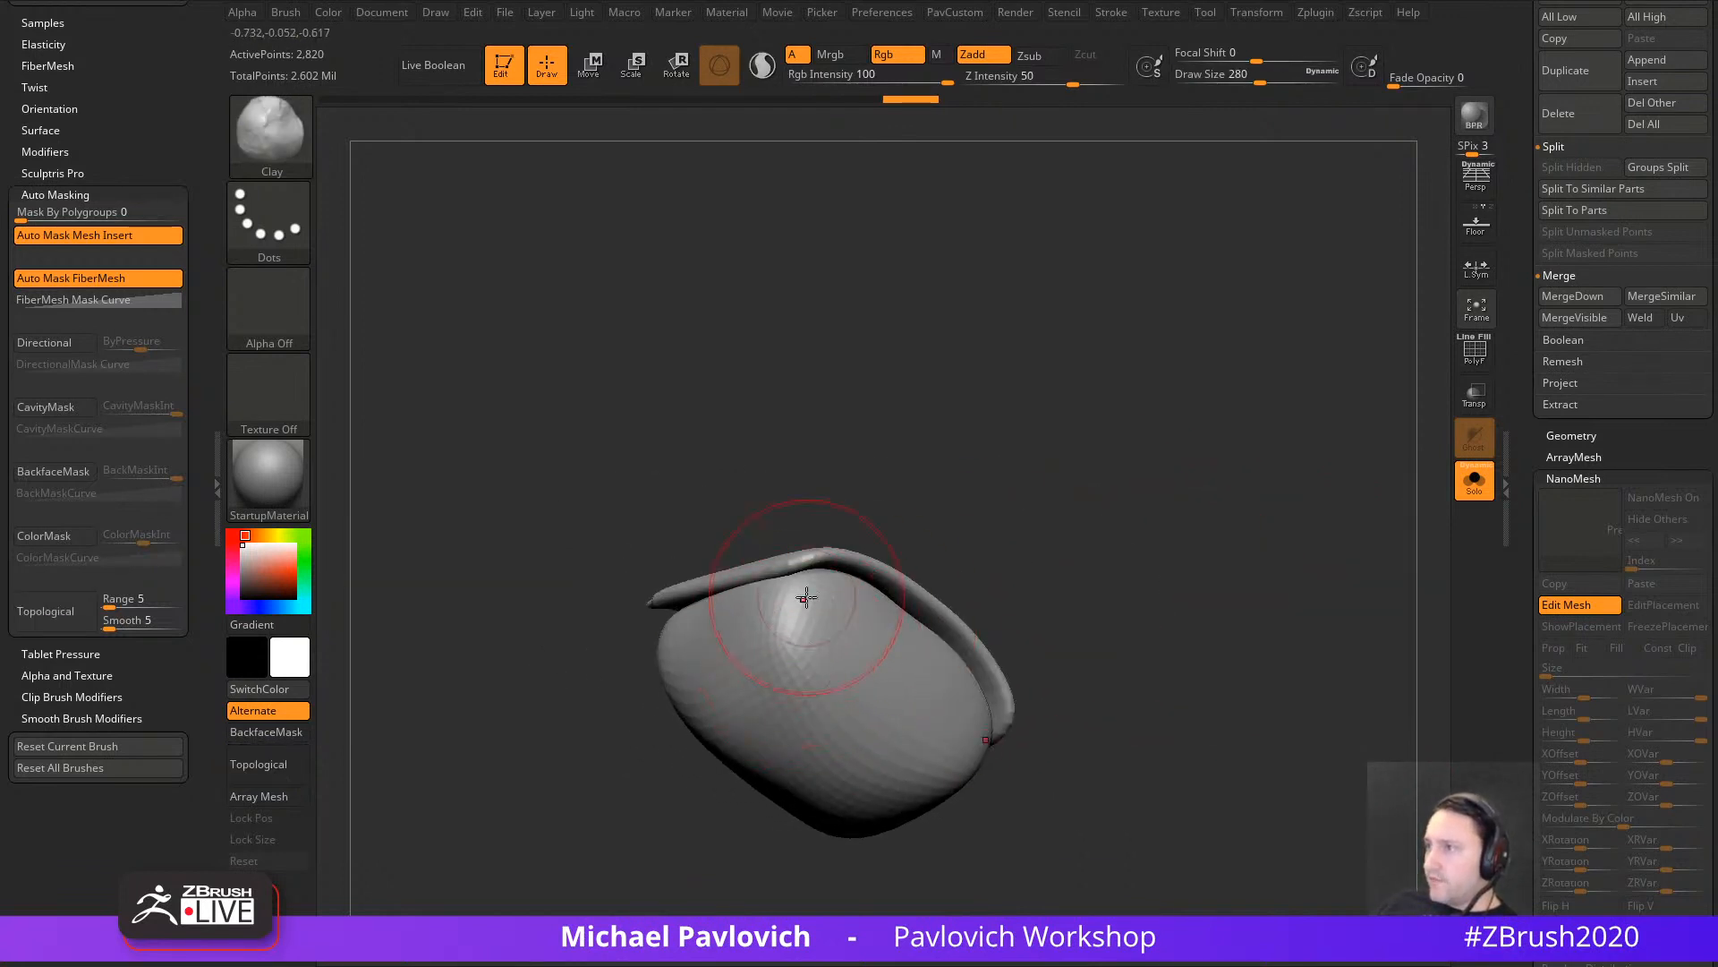
drag(816, 592, 749, 736)
drag(1212, 477, 1443, 395)
key(shift+f)
drag(1343, 447, 1110, 568)
drag(1005, 455, 955, 597)
key(shift+f)
drag(815, 562, 840, 706)
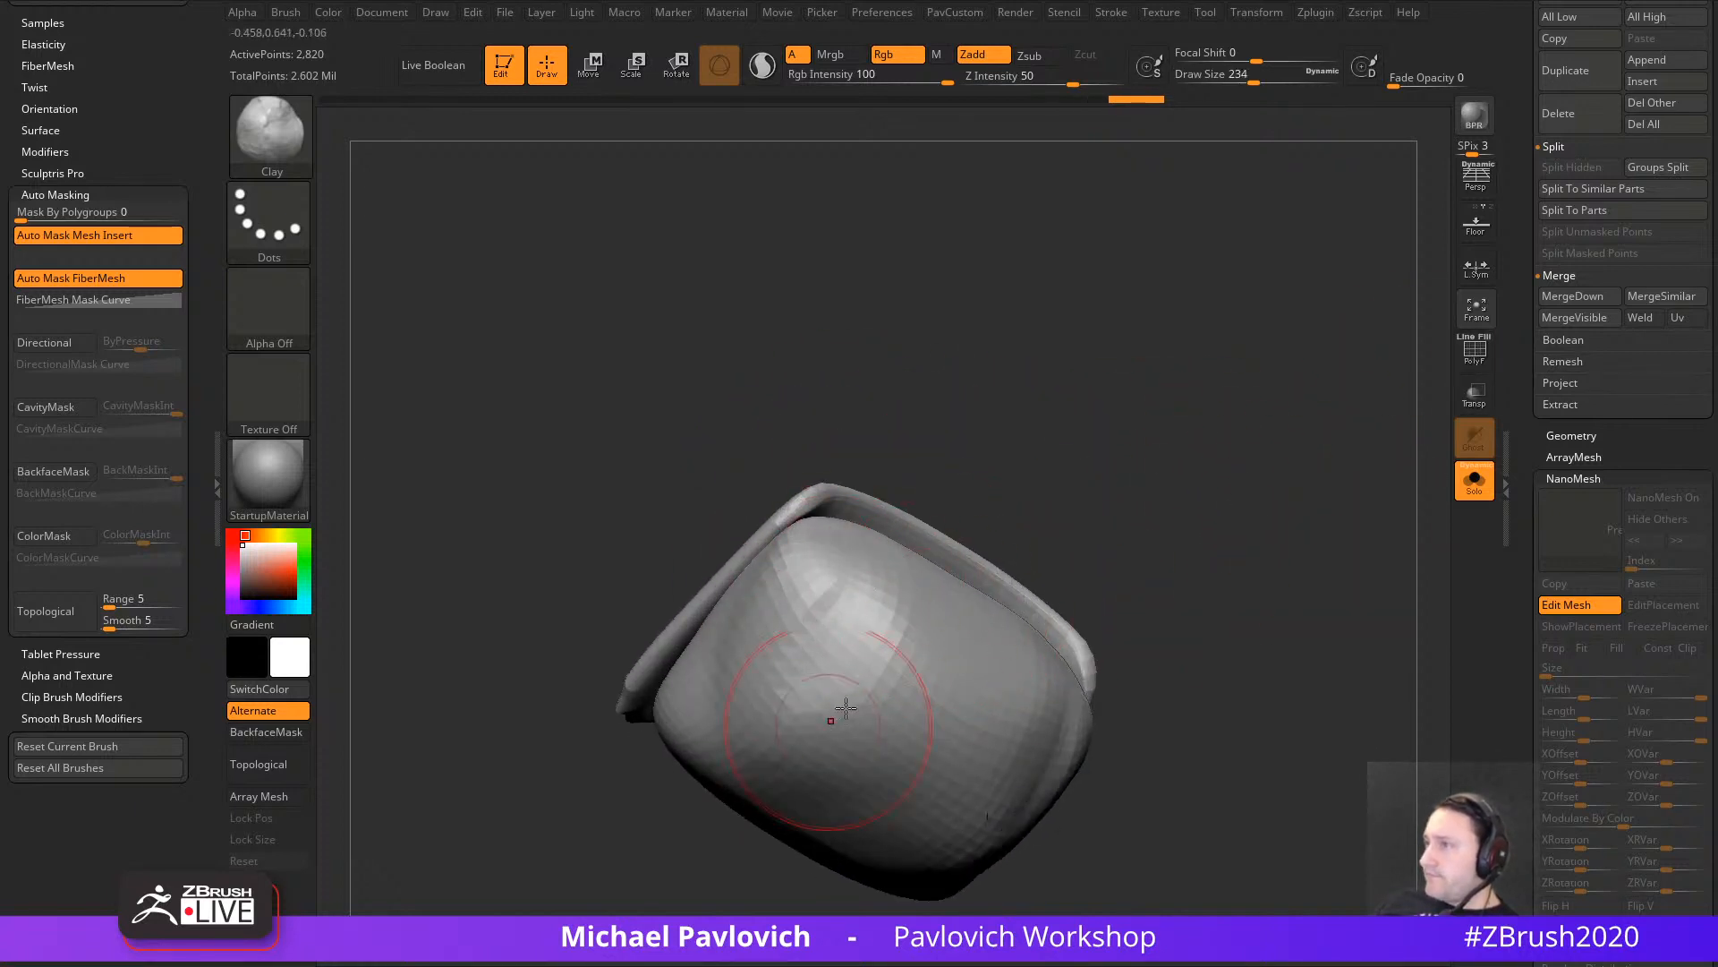
Step: Add more Clay strokes across the end and underside of the lower body
mouse_move(1172, 559)
alt+mouse_down()
mouse_move(1217, 480)
mouse_move(1170, 537)
alt+mouse_up()
mouse_move(997, 407)
mouse_down()
mouse_move(968, 465)
mouse_move(953, 443)
mouse_up()
drag(1235, 447, 1114, 378)
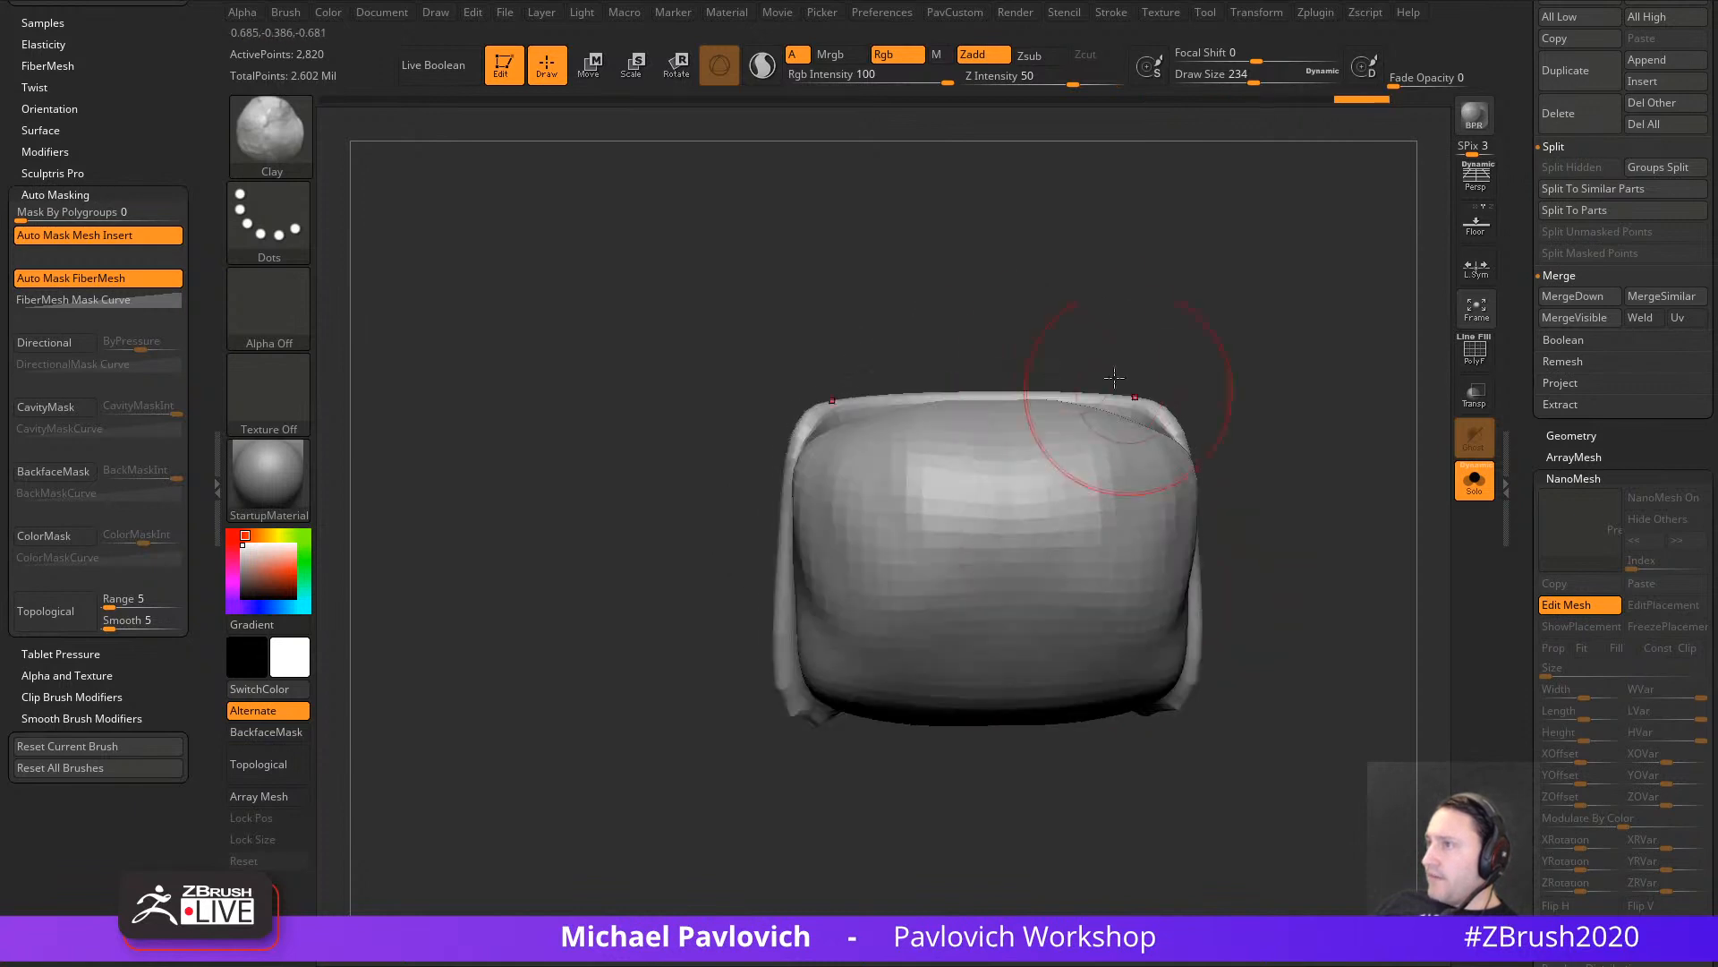
drag(1319, 511, 1253, 473)
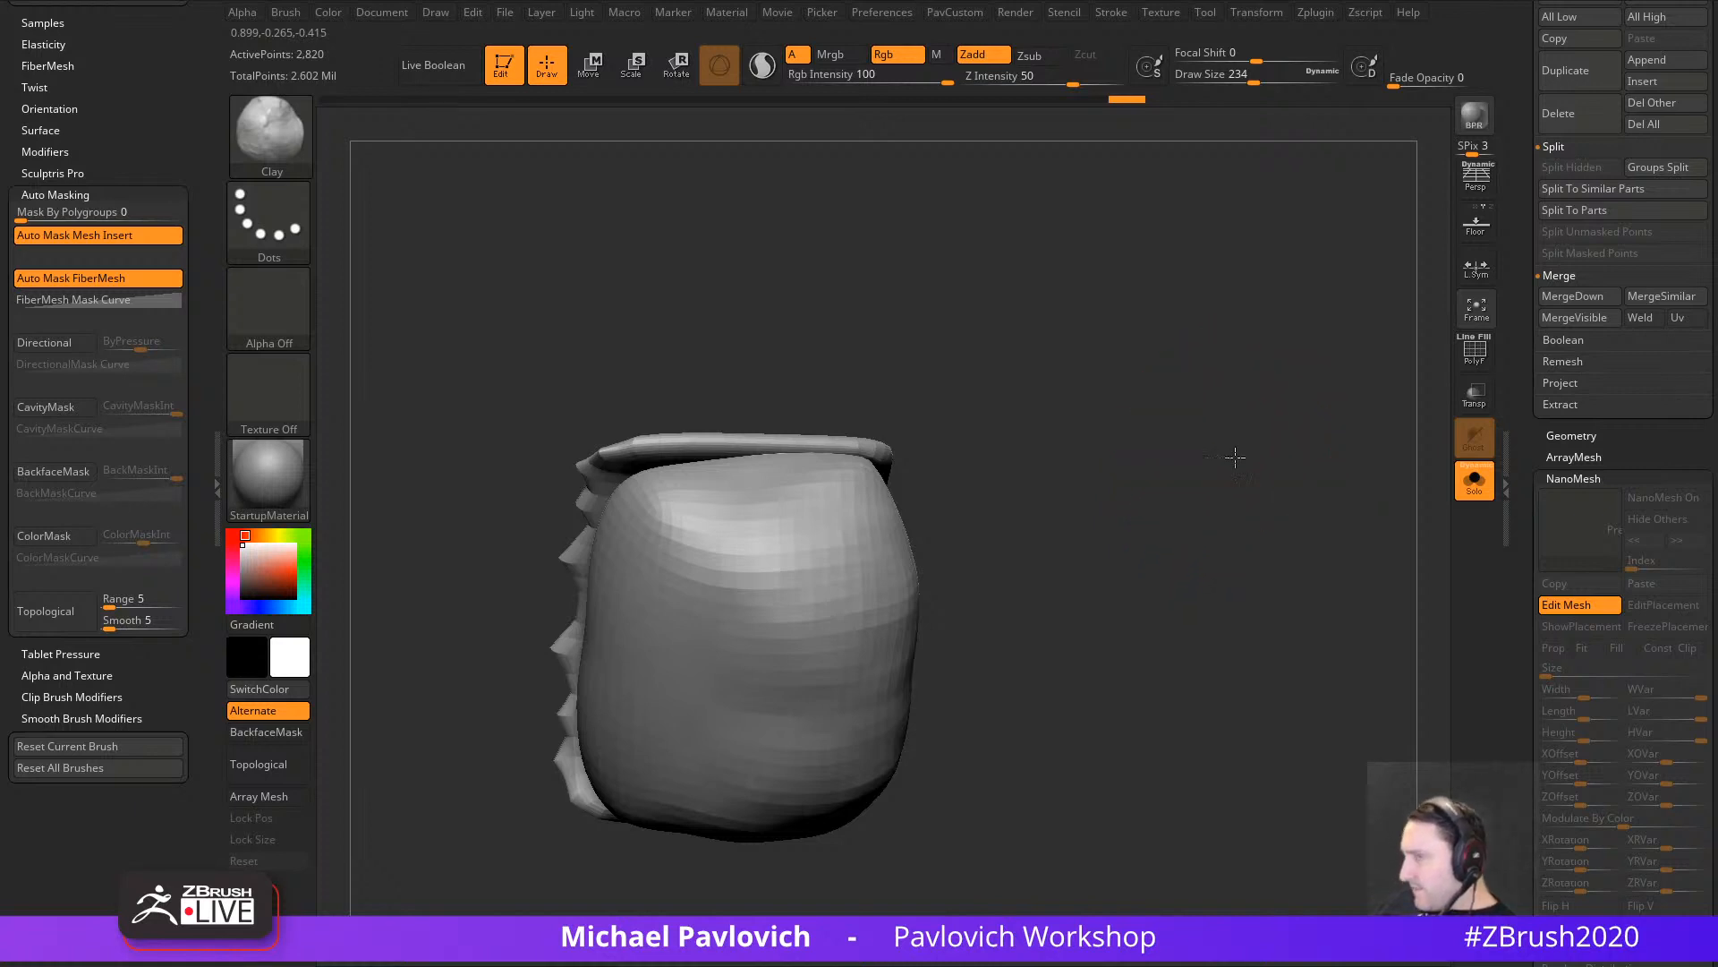
drag(1235, 457, 882, 633)
mouse_move(1277, 582)
mouse_down()
mouse_move(1166, 602)
mouse_move(1185, 593)
mouse_up()
key(s)
mouse_move(860, 729)
mouse_down()
mouse_move(898, 726)
mouse_move(797, 753)
mouse_move(967, 742)
mouse_up()
Step: Refine the lower body's silhouette with the Move brush, pushing its sides and underside into a bulging form
key(b)
key(m)
key(v)
key(s)
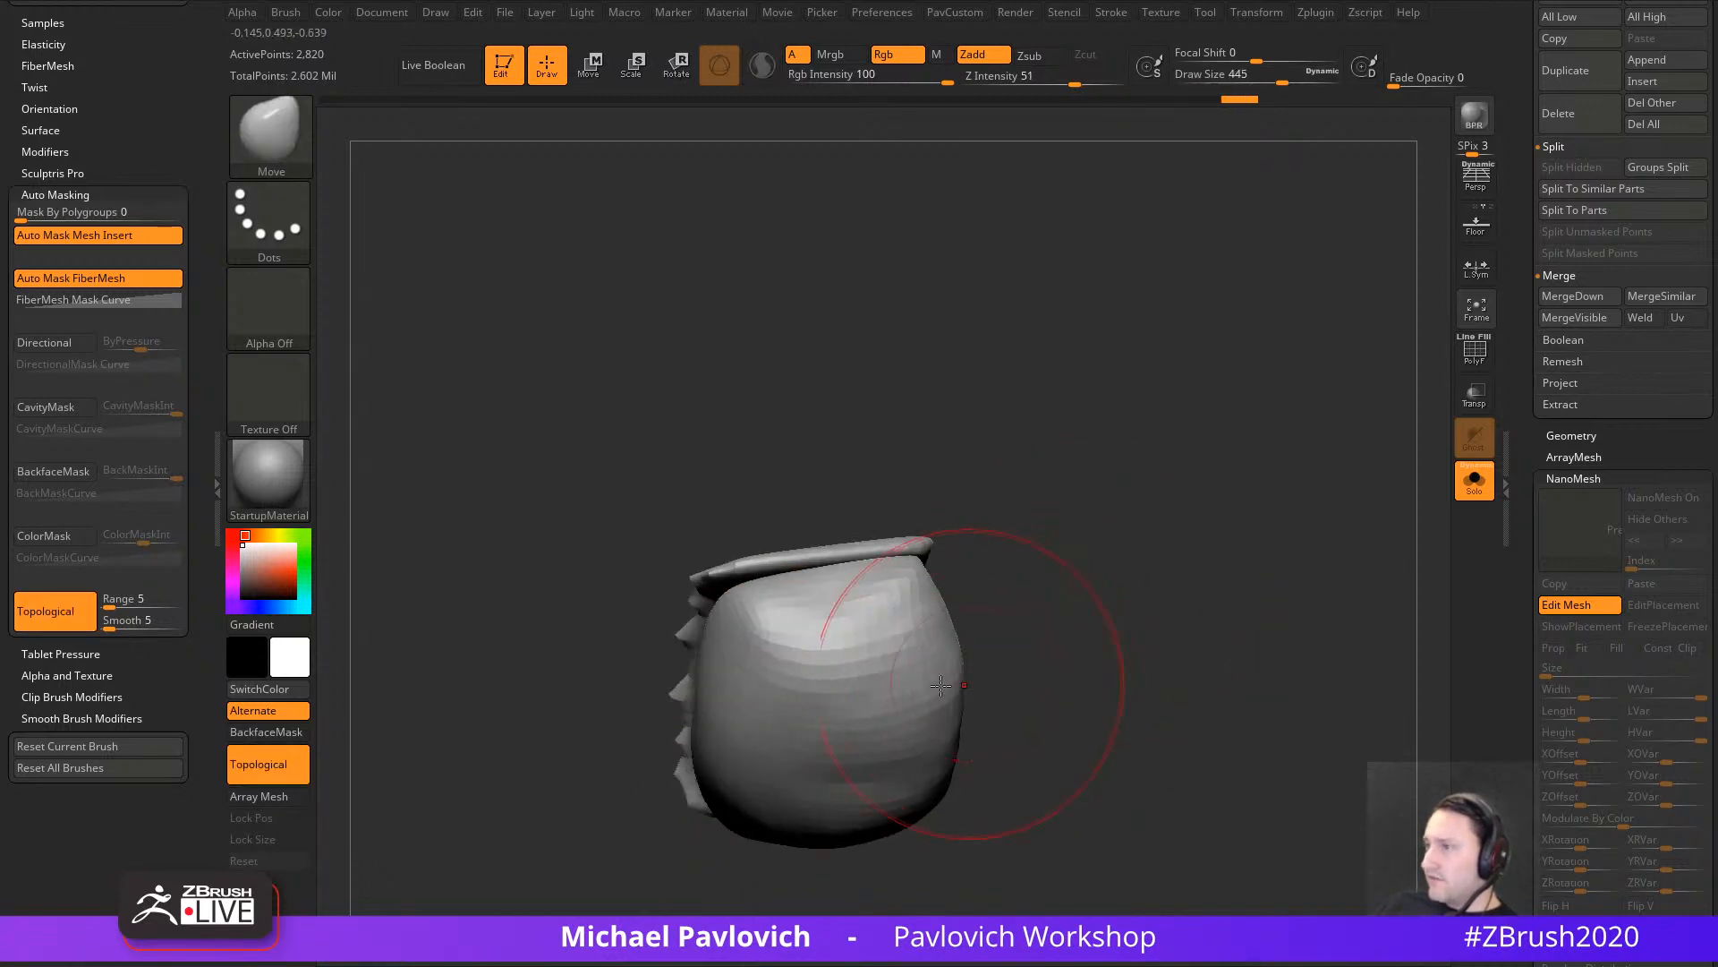
key(s)
drag(791, 707, 783, 707)
drag(1065, 626, 984, 647)
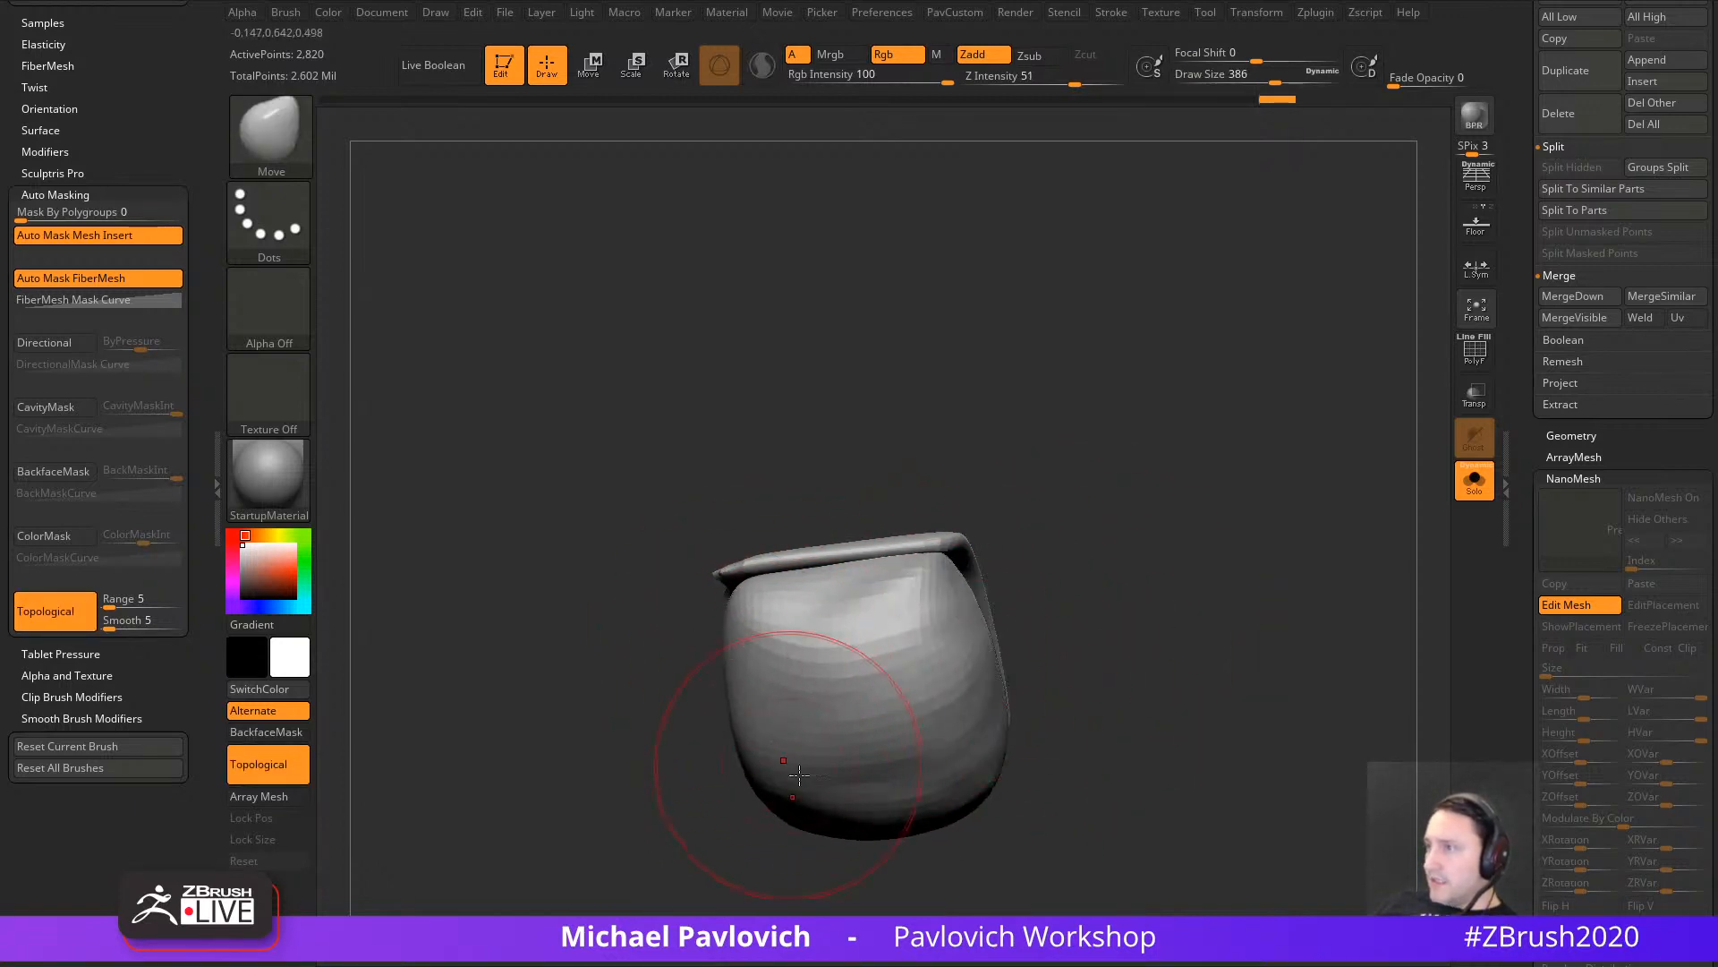
drag(799, 775, 817, 783)
key(s)
drag(1051, 663, 1097, 706)
drag(1128, 689, 1056, 627)
Step: Smooth the sculpted surface of the lower body
shift+drag(851, 752, 865, 681)
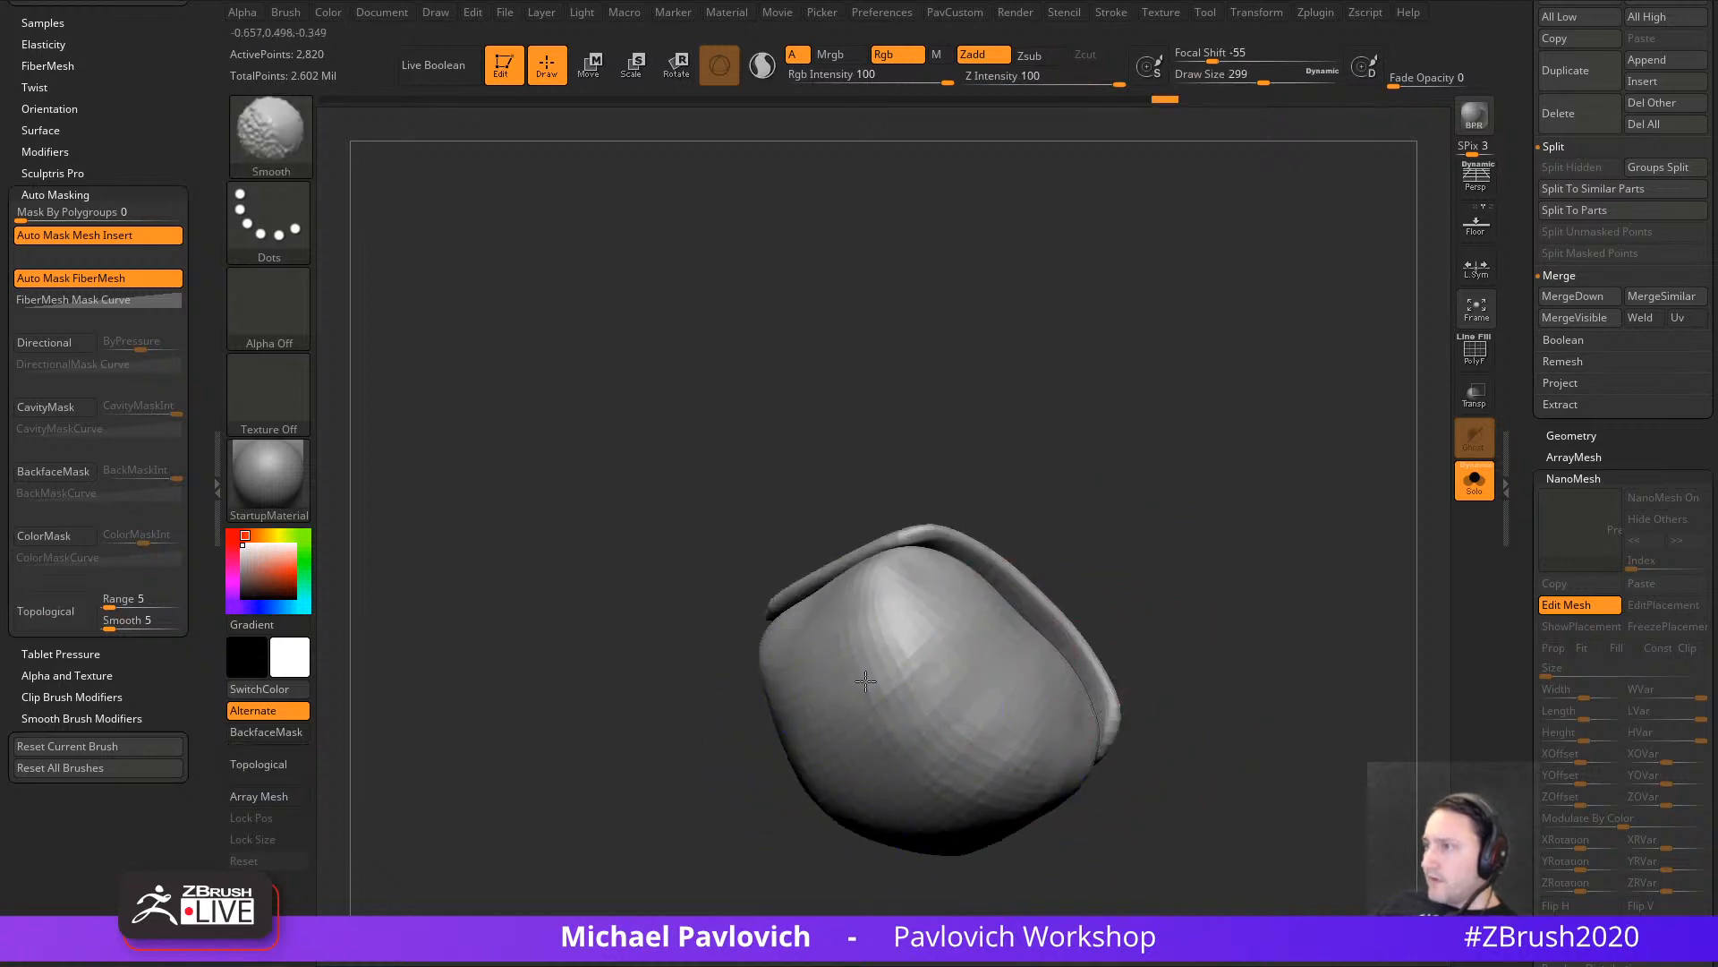
mouse_move(1172, 608)
mouse_down()
mouse_move(1220, 660)
mouse_move(1169, 704)
mouse_up()
key(s)
mouse_move(1204, 654)
shift+mouse_down()
mouse_move(1266, 572)
mouse_move(1282, 644)
mouse_move(1164, 557)
shift+mouse_up()
drag(1167, 447, 1158, 491)
Step: Mask the lower body so only the upper plate stays editable, using the isolated plate and an inverted mask
key(ctrl+shift)
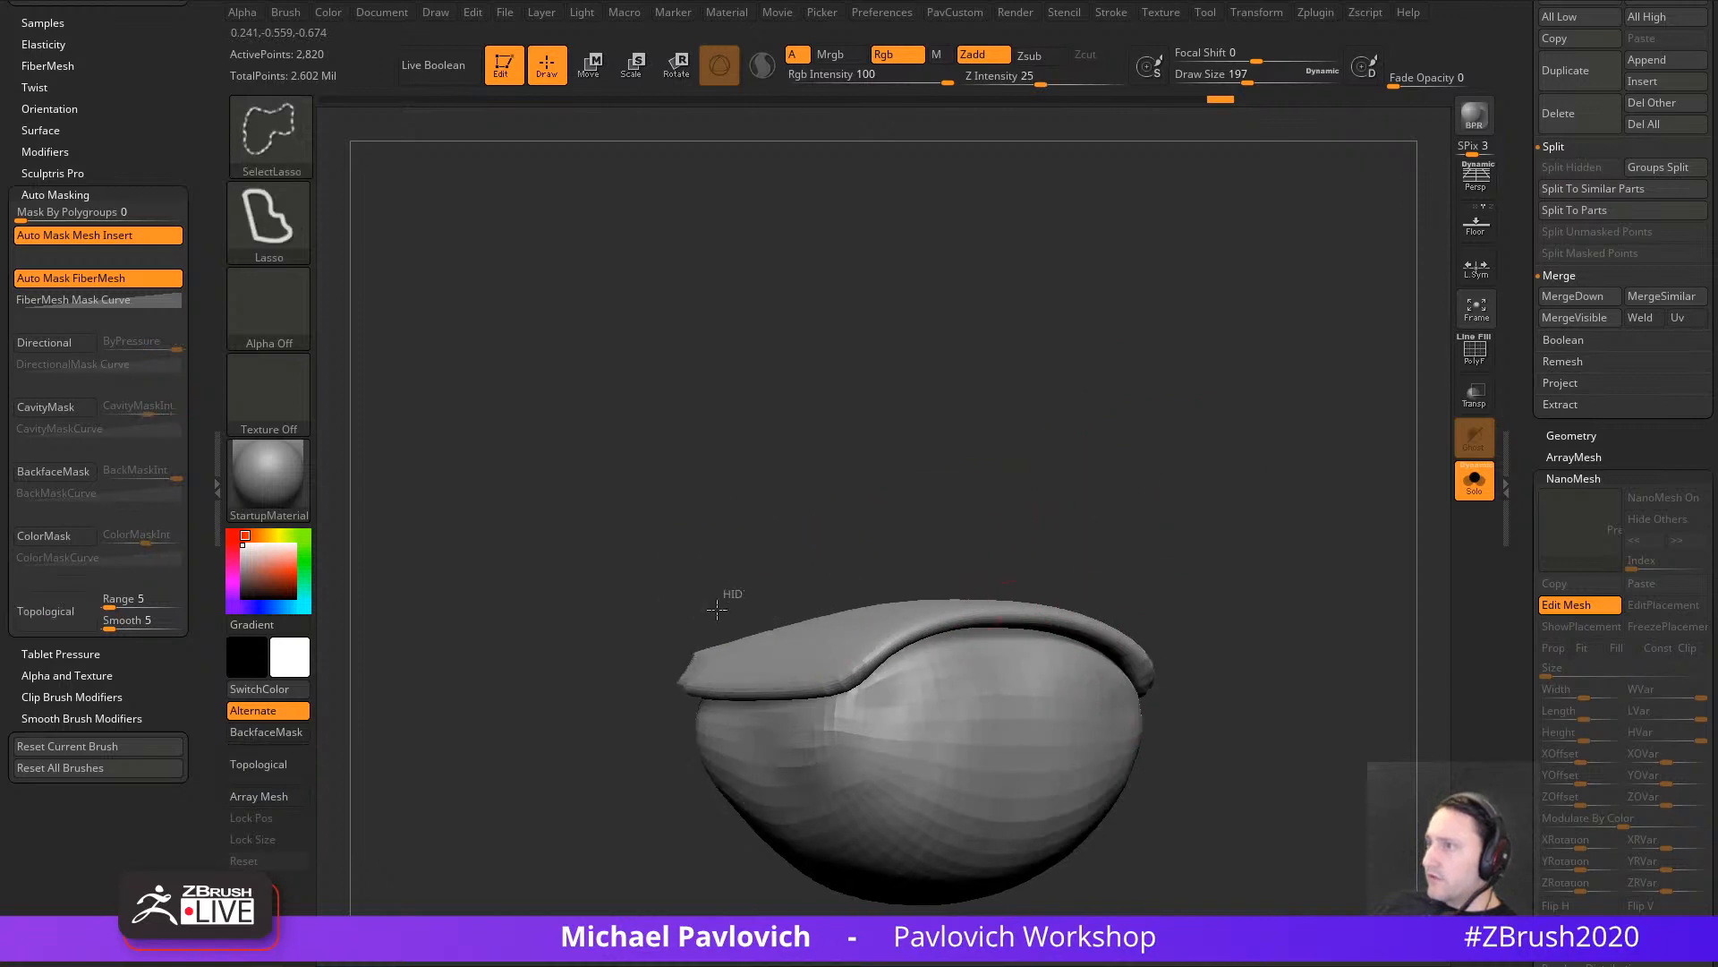
ctrl+shift+drag(707, 655, 726, 651)
ctrl+click(1266, 467)
ctrl+shift+click(1273, 447)
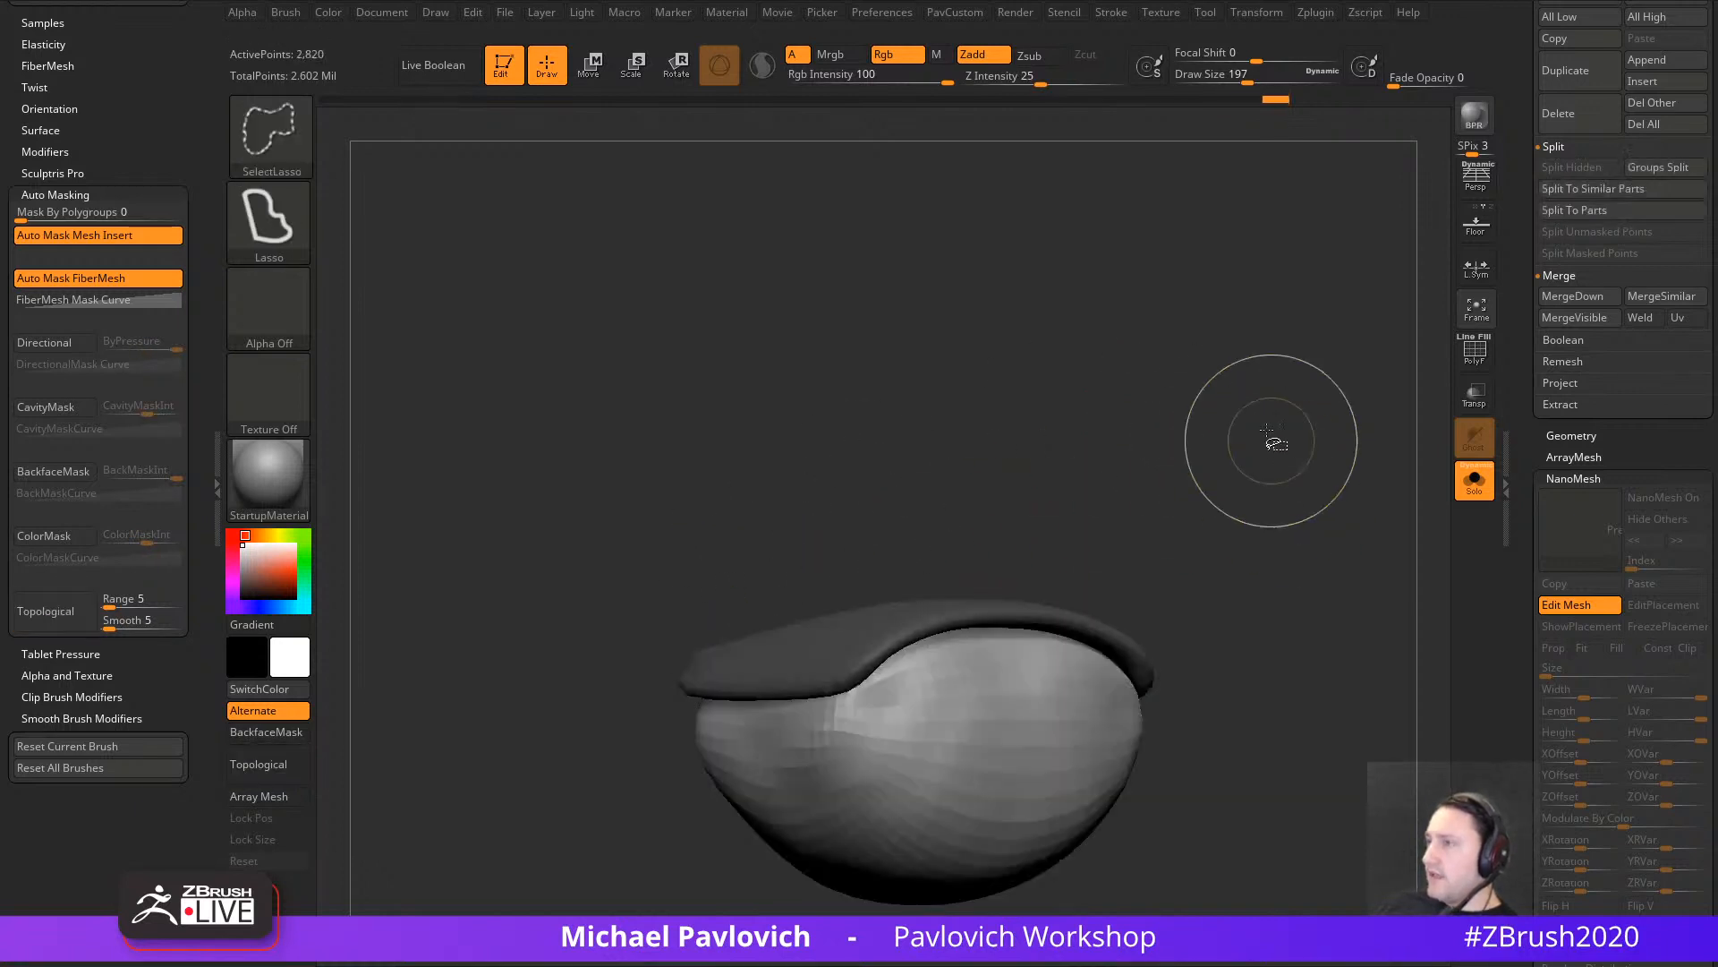
ctrl+click(1280, 444)
Step: Sharpen the plate's jagged rim with the Pinch brush at draw size 197
key(space)
drag(1298, 281, 1330, 281)
mouse_move(1124, 432)
mouse_down()
mouse_move(1254, 448)
mouse_move(1269, 428)
mouse_move(1220, 557)
mouse_move(1265, 537)
mouse_up()
key(b)
key(p)
key(i)
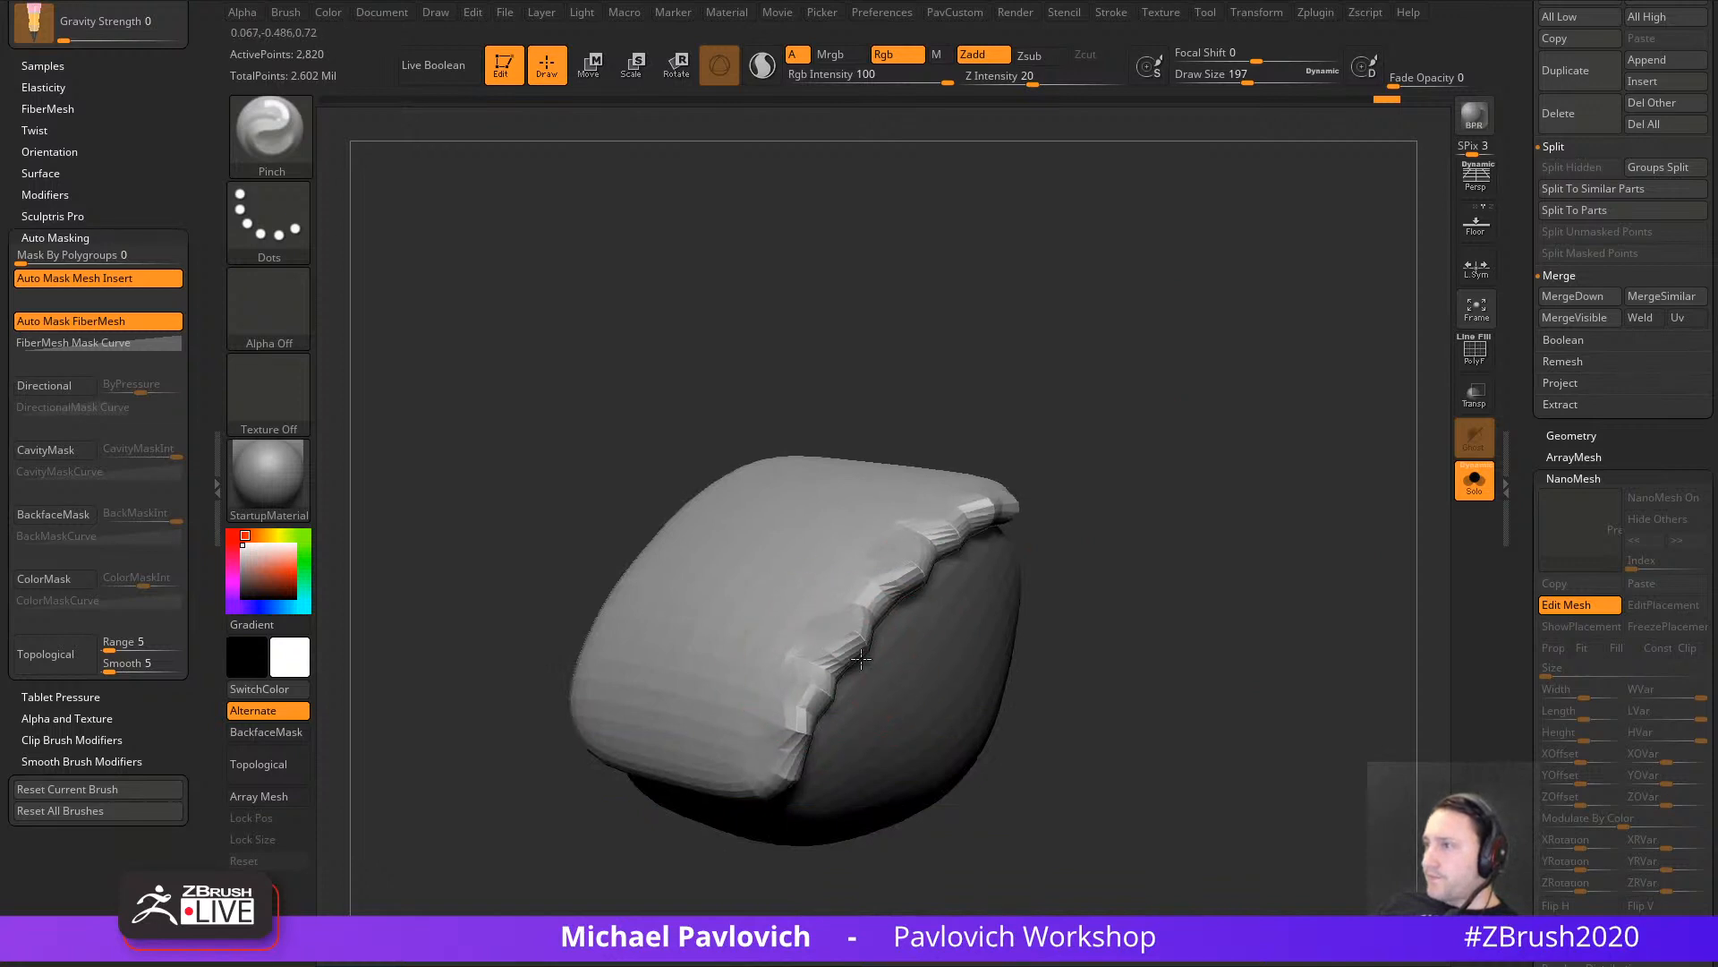
drag(861, 660, 845, 637)
drag(760, 782, 1025, 534)
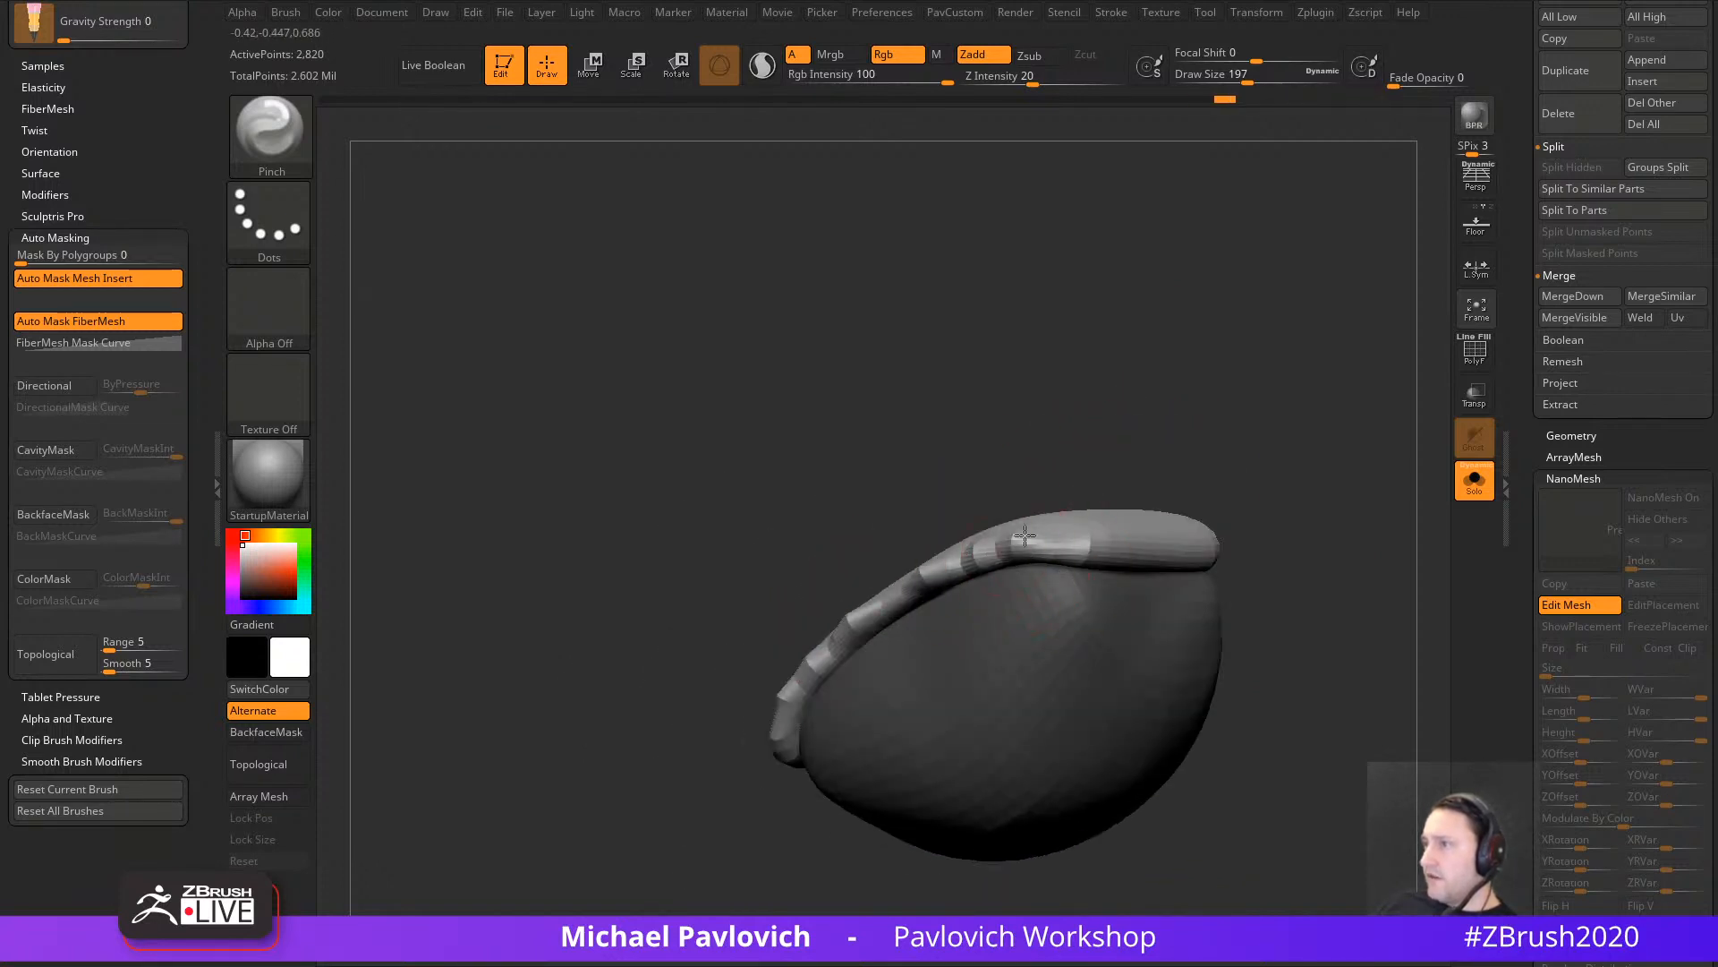
drag(1243, 481, 1202, 492)
drag(1026, 543, 1227, 492)
Step: Adjust the plate's rim with a larger brush and subdivide the segment mesh once
key(w)
key(q)
key(s)
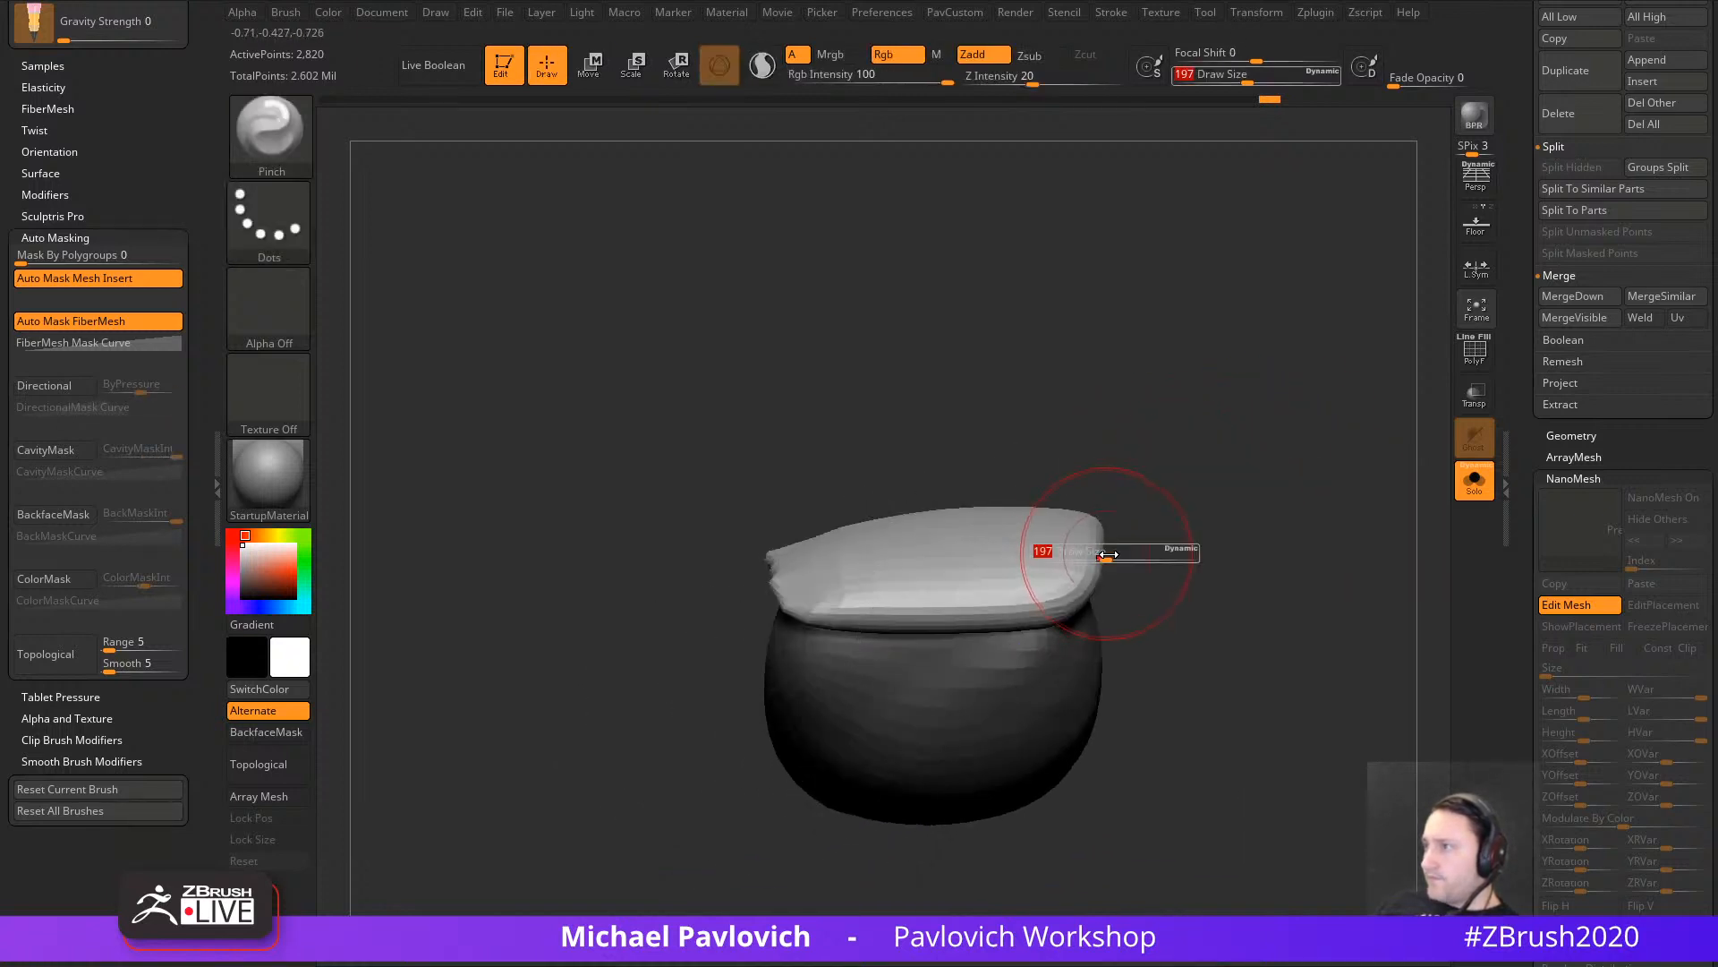
key(alt+t)
drag(1108, 554, 1192, 513)
drag(1251, 465, 1331, 462)
drag(989, 485, 990, 477)
mouse_move(1141, 414)
mouse_down()
mouse_move(1270, 449)
mouse_move(1312, 533)
mouse_move(1310, 438)
mouse_move(1292, 537)
mouse_move(1266, 449)
mouse_move(1246, 525)
mouse_move(1235, 430)
mouse_move(865, 498)
mouse_up()
key(ctrl+d)
Step: Isolate the armor plate and pull small spikes out of its rim with the SnakeHook brush
key(b)
key(s)
key(t)
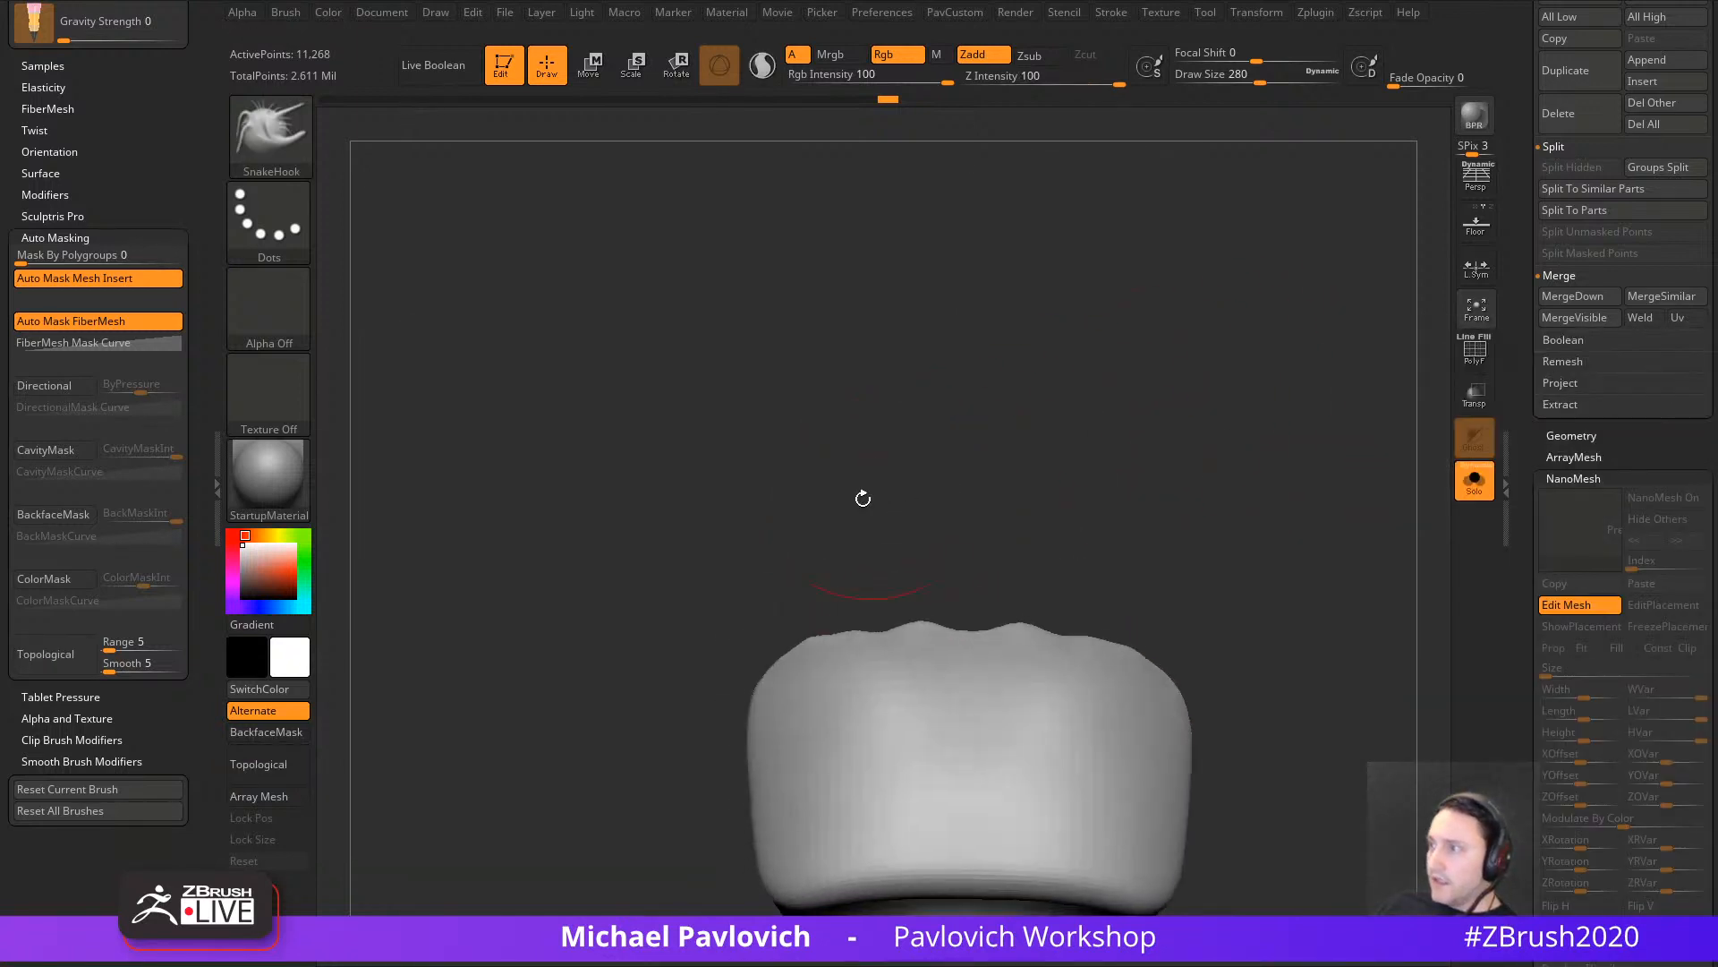
ctrl+shift+drag(830, 605, 816, 644)
ctrl+shift+click(1178, 510)
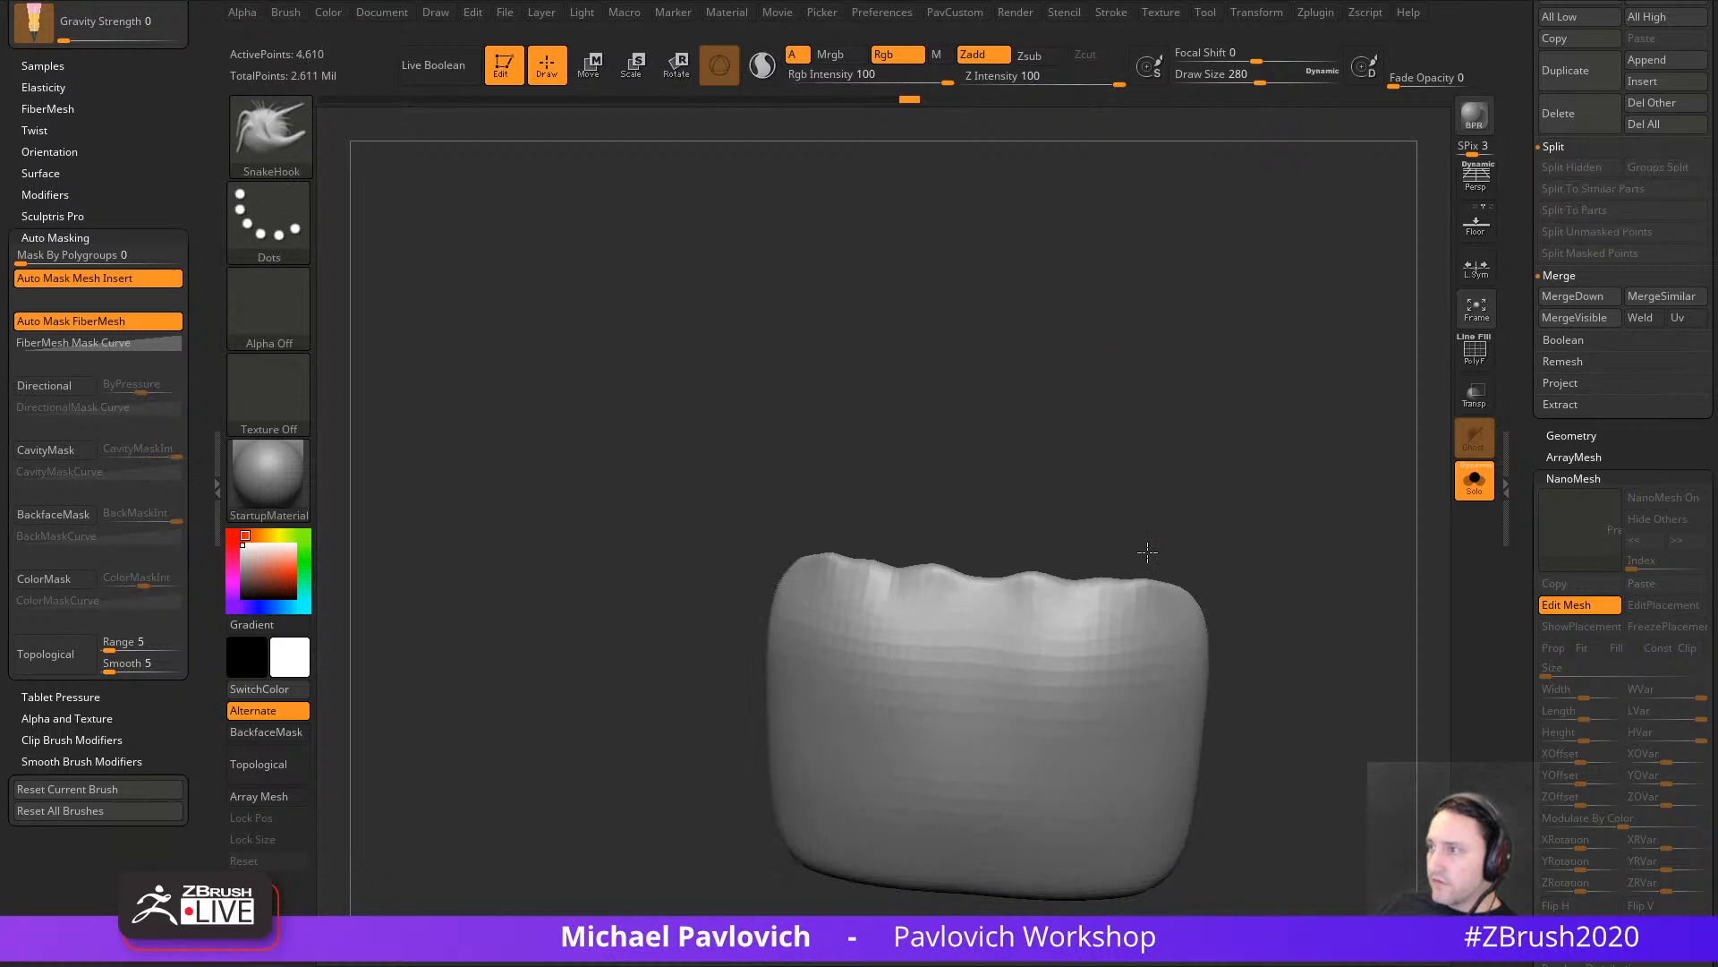
shift+drag(1147, 550, 1149, 573)
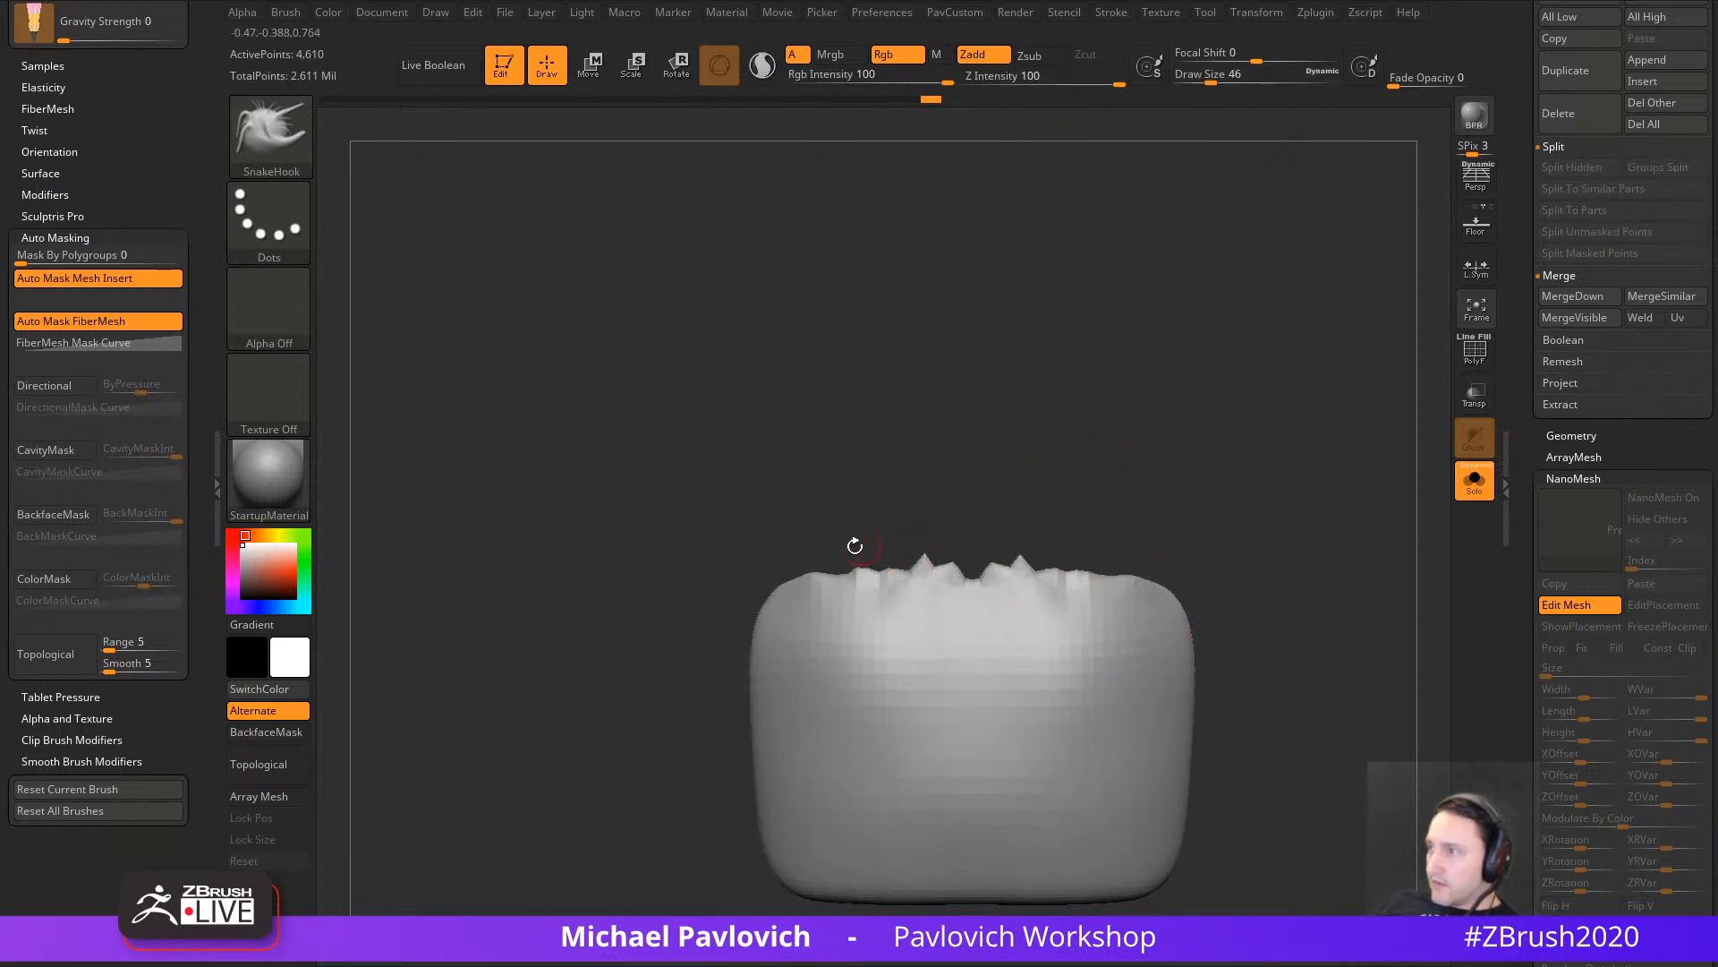
drag(855, 545, 983, 464)
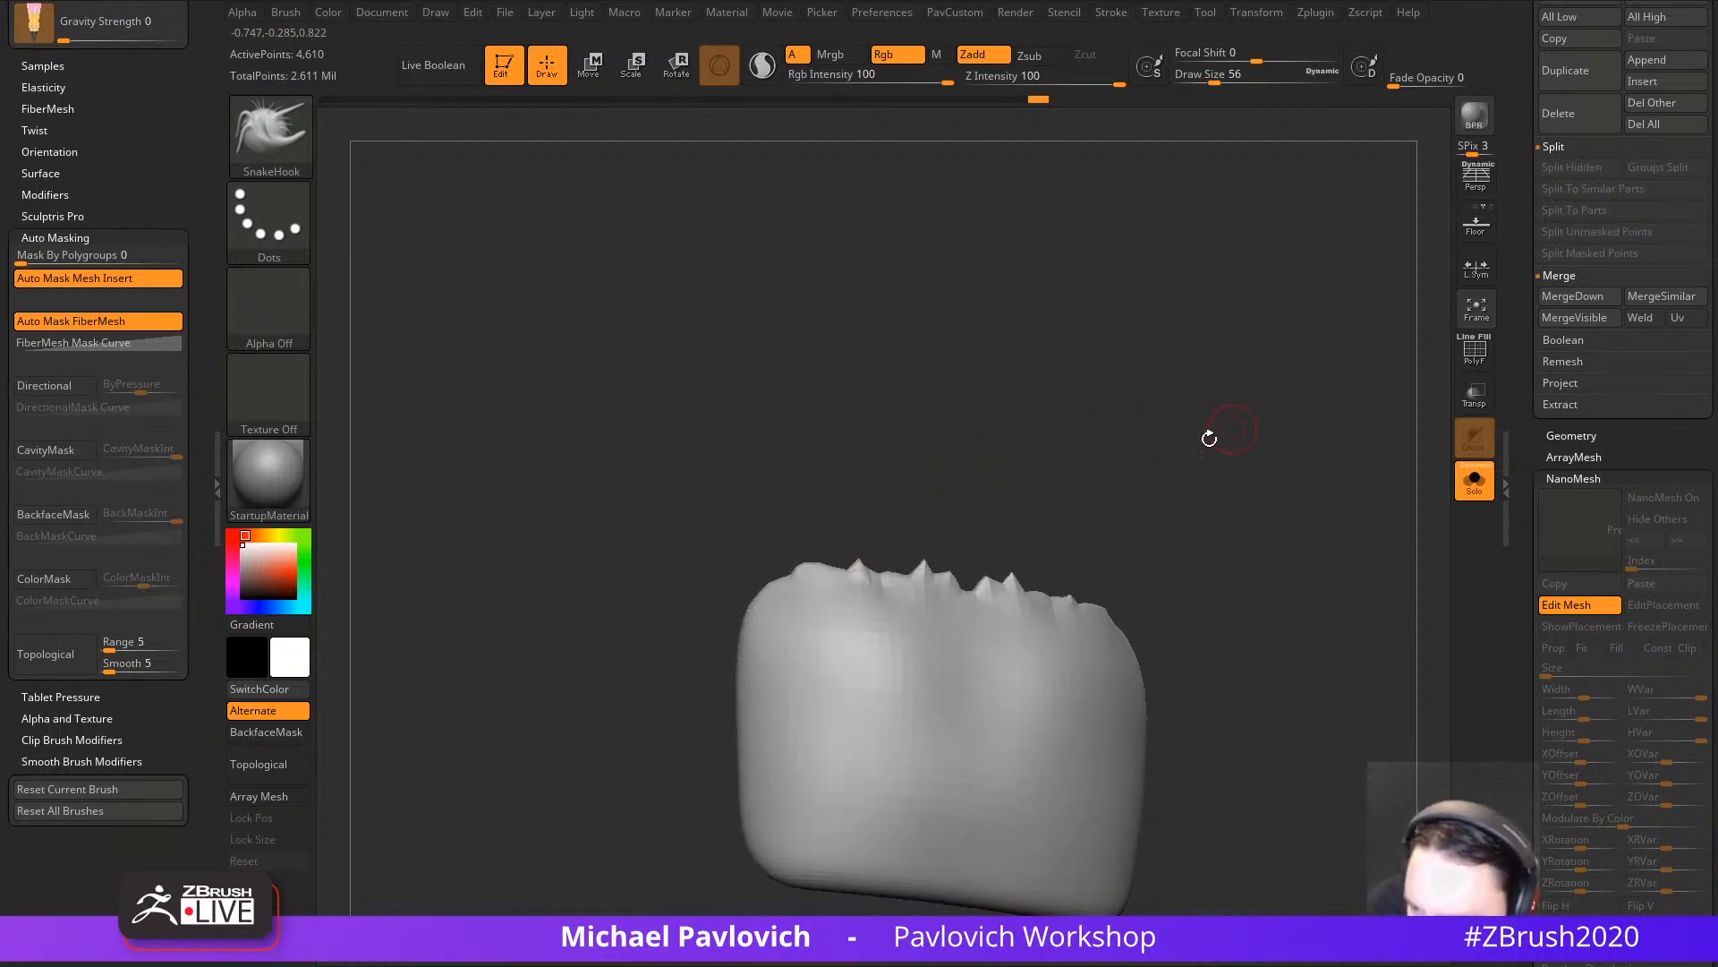
Step: Examine the banded back plates in the creature's reference image, then return to the sculpt
click(733, 949)
right_drag(1115, 457, 717, 564)
scroll(640, 577, up, 5)
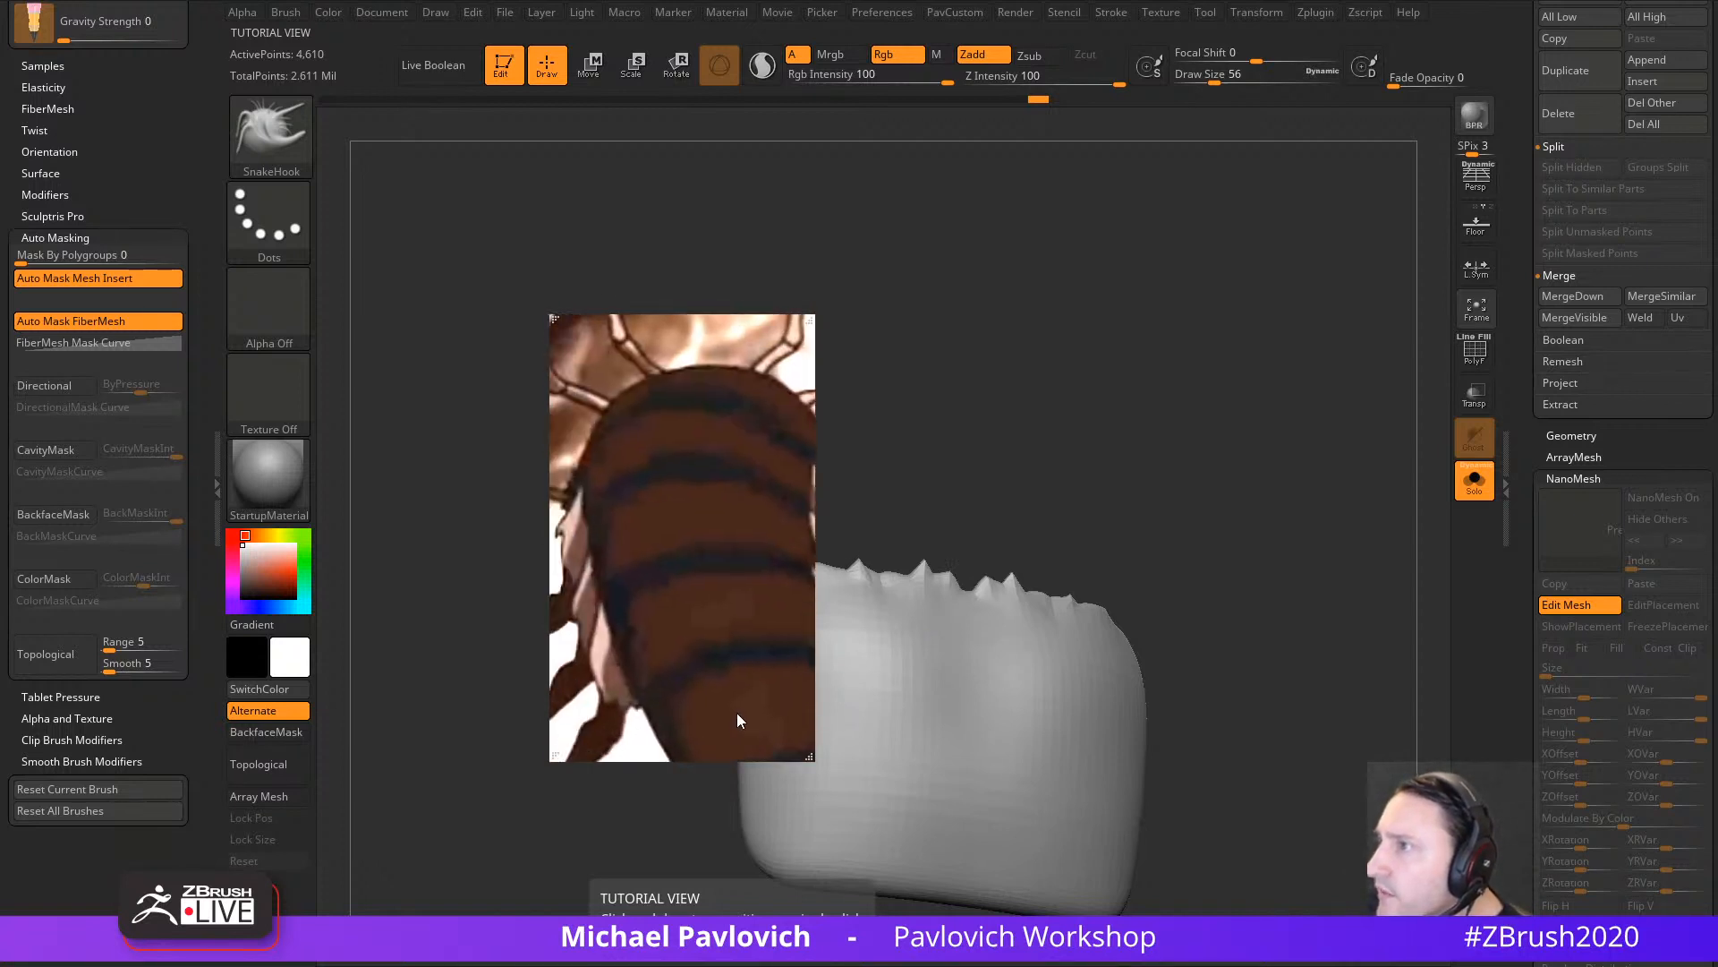
middle_drag(738, 713, 713, 564)
double_click(700, 546)
click(733, 949)
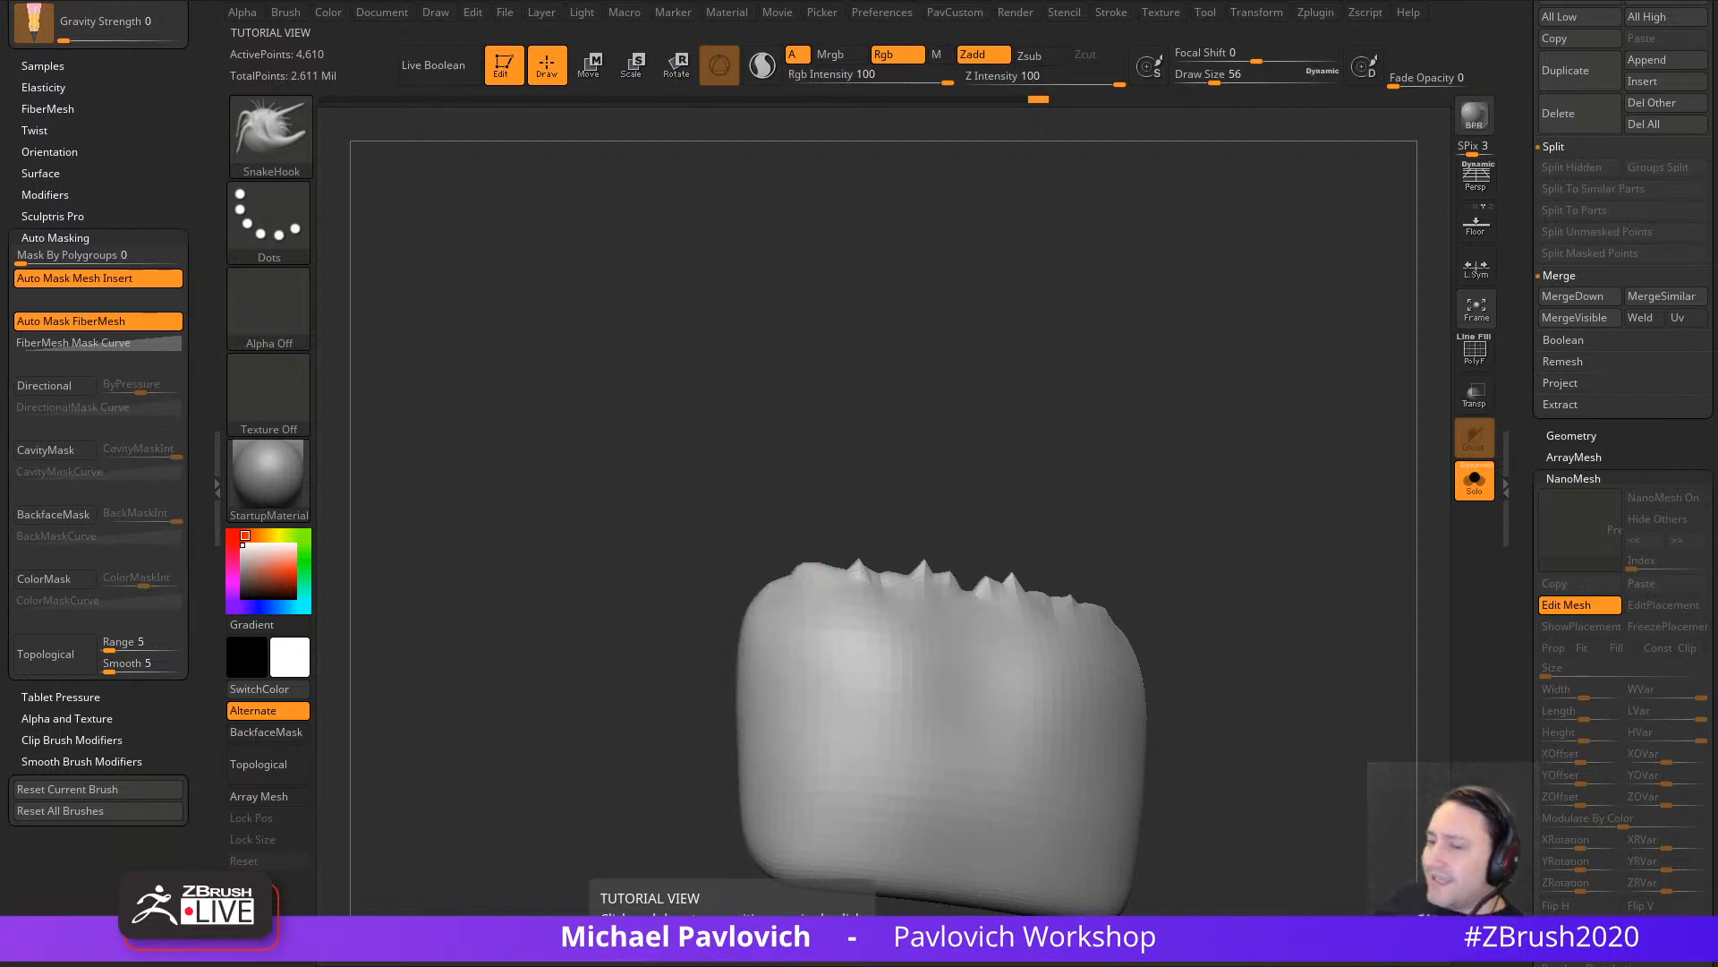
Step: Smooth the spikes out of the plate's rim and even its outline with the MoveAccu brush
mouse_move(1173, 320)
mouse_down()
mouse_move(1177, 349)
mouse_move(1074, 430)
mouse_move(964, 570)
mouse_move(1146, 537)
mouse_up()
key(1)
key(s)
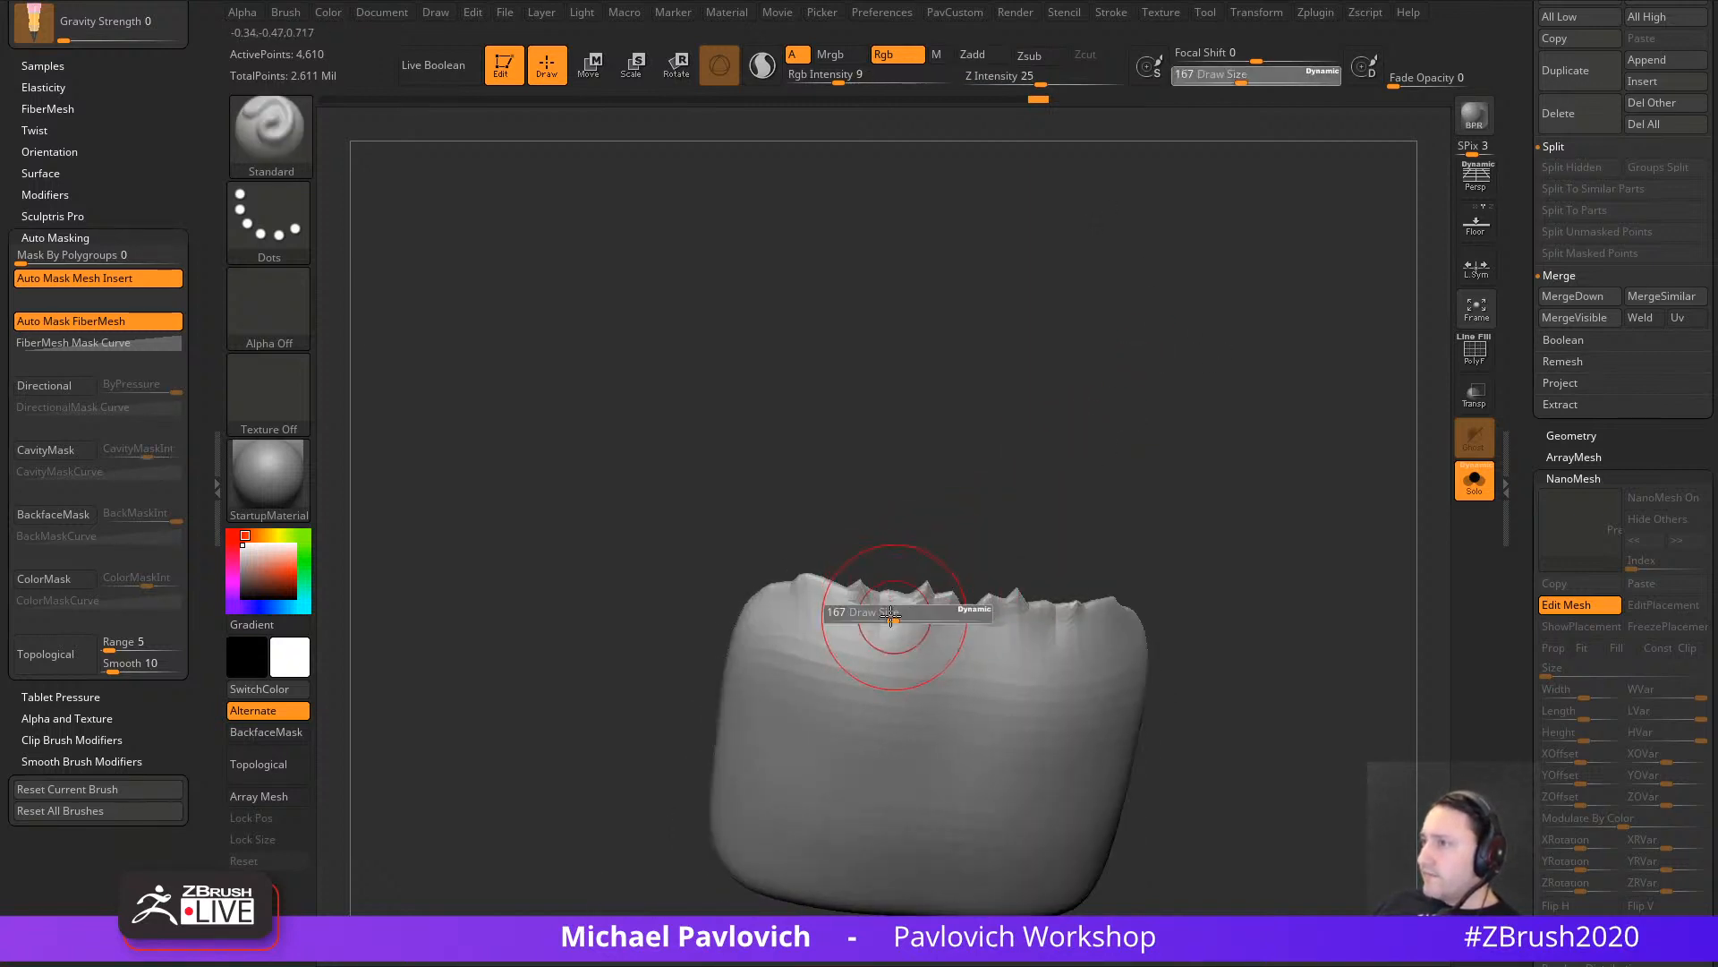
drag(894, 614, 888, 614)
shift+drag(841, 618, 967, 594)
mouse_move(1074, 528)
mouse_down()
mouse_move(1104, 495)
mouse_move(1121, 507)
mouse_move(1117, 466)
mouse_move(1092, 459)
mouse_up()
key(2)
drag(987, 590, 906, 602)
mouse_move(1051, 537)
mouse_down()
mouse_move(1093, 417)
mouse_move(1011, 466)
mouse_up()
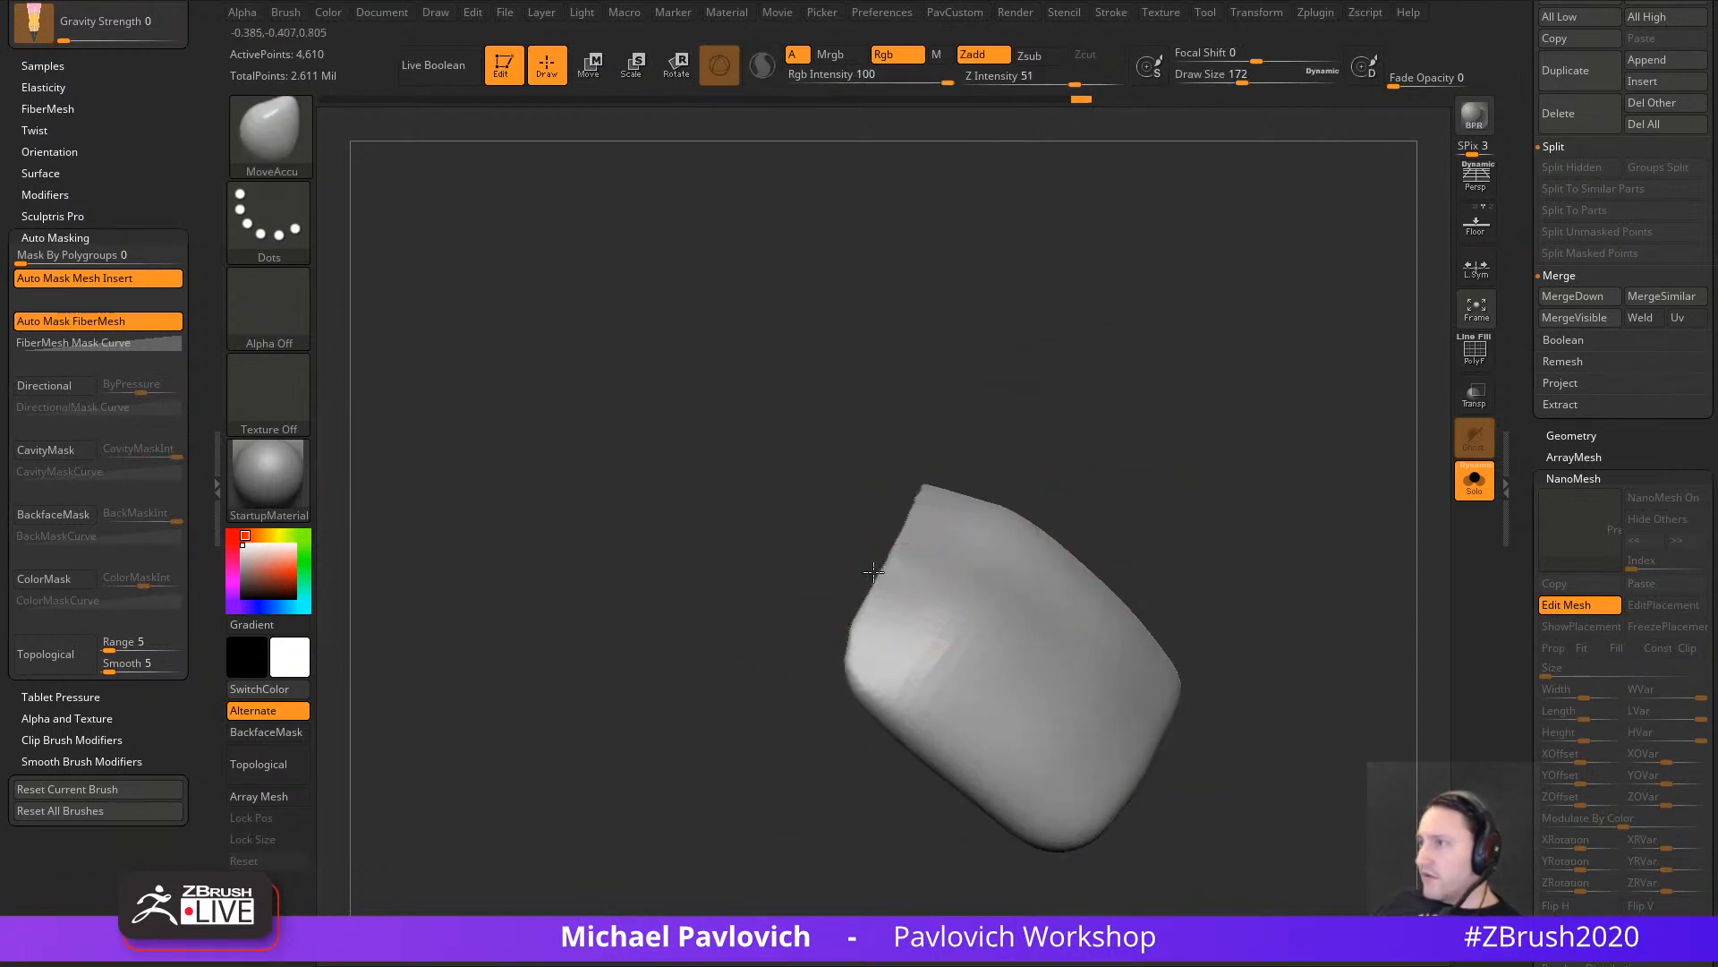
Step: Unhide the full segment mesh, leave NanoMesh mesh editing and review the plates across the whole creature
mouse_move(1138, 512)
mouse_down()
mouse_move(1157, 588)
mouse_move(1182, 487)
mouse_move(1161, 426)
mouse_move(1208, 528)
mouse_move(1322, 621)
mouse_move(1463, 579)
mouse_up()
click(1474, 483)
click(1580, 605)
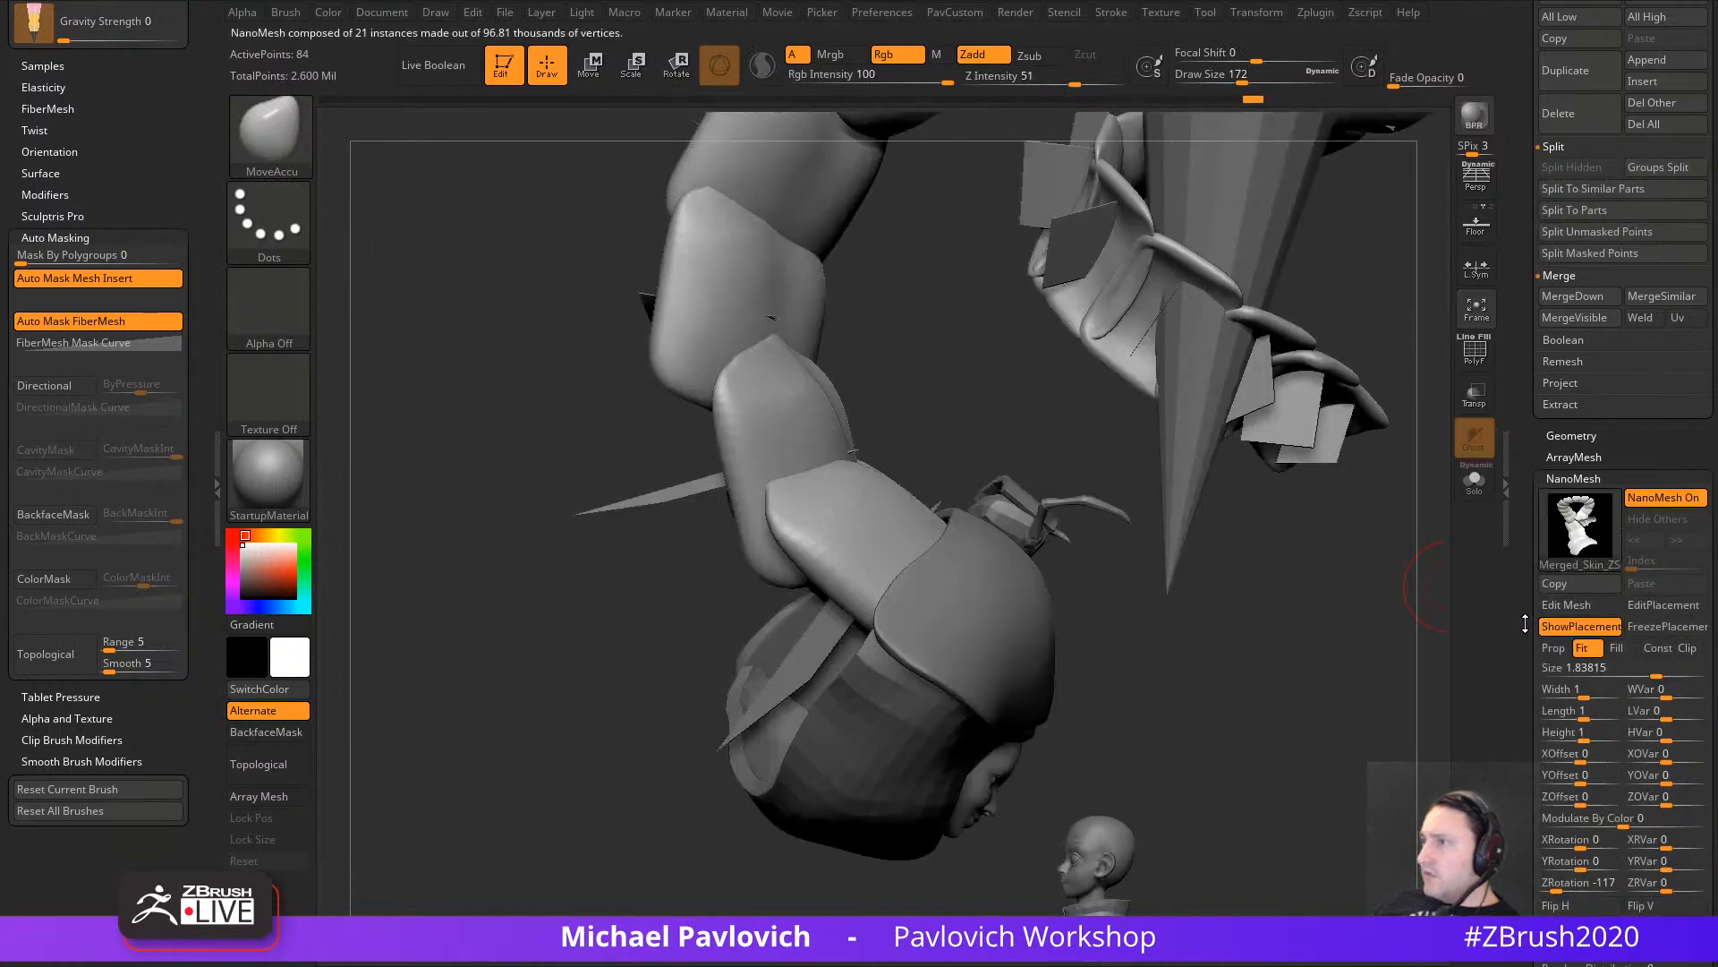
click(1566, 608)
ctrl+shift+click(1287, 628)
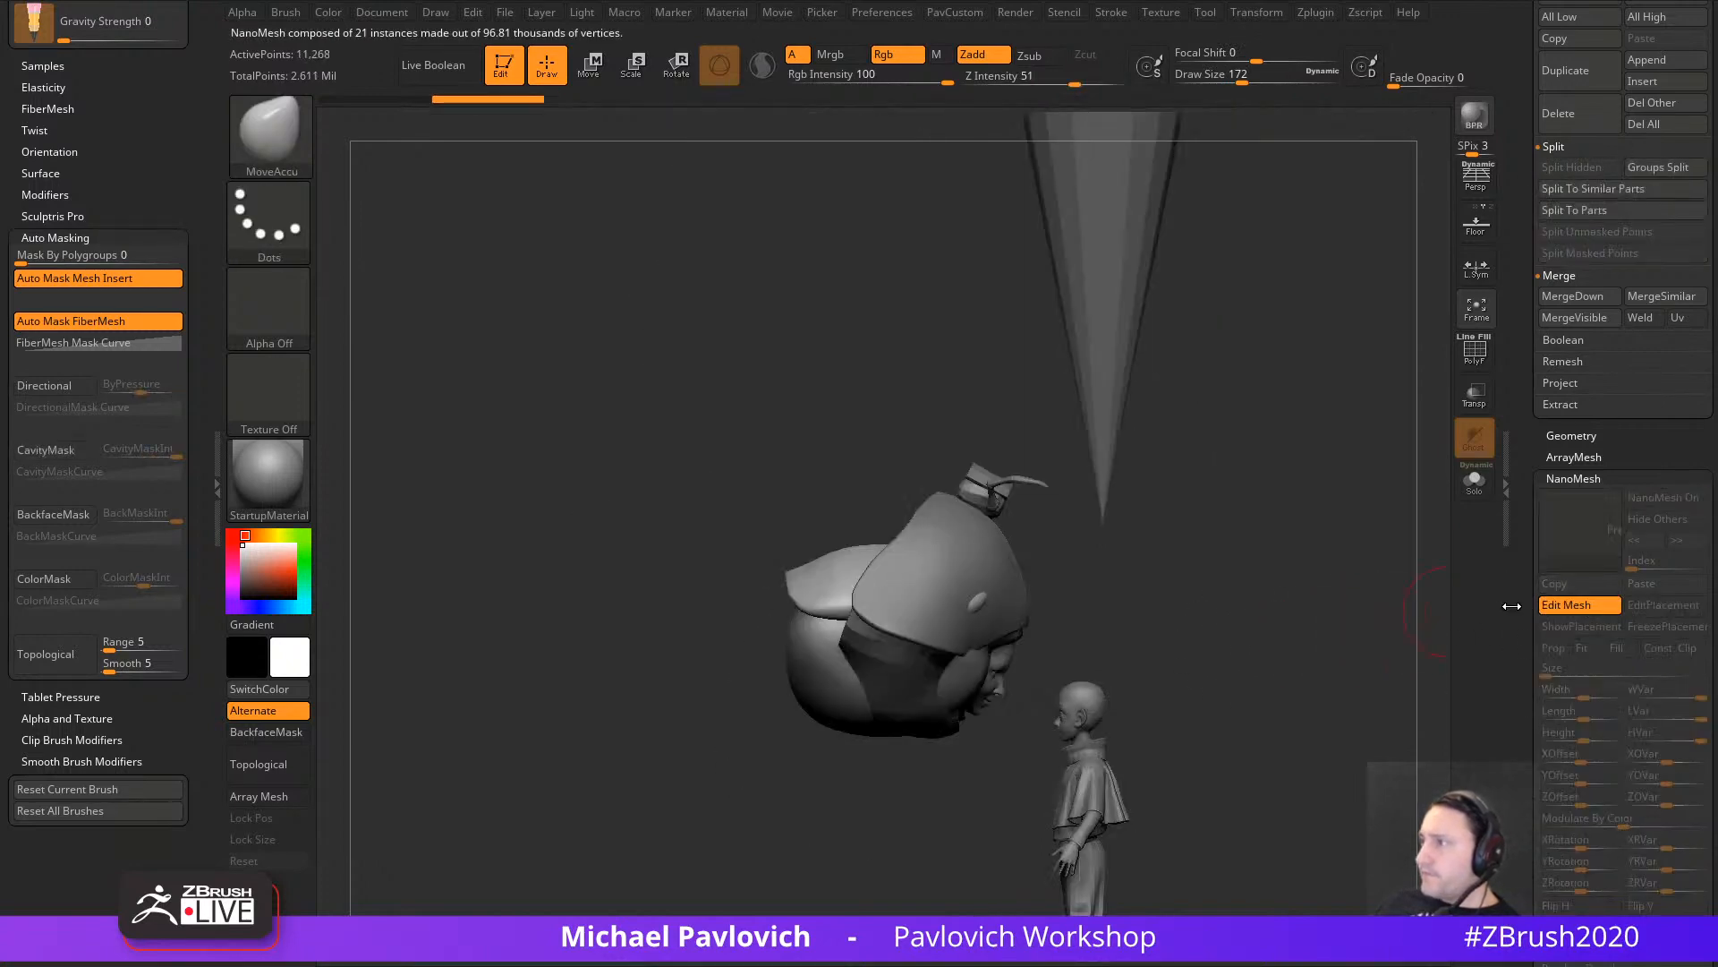
click(1568, 606)
mouse_move(1276, 596)
mouse_down()
mouse_move(1287, 644)
mouse_move(1266, 602)
mouse_move(1163, 625)
mouse_move(1189, 660)
mouse_move(1312, 614)
mouse_move(1298, 656)
mouse_move(1253, 662)
mouse_move(1250, 690)
mouse_move(1288, 661)
mouse_up()
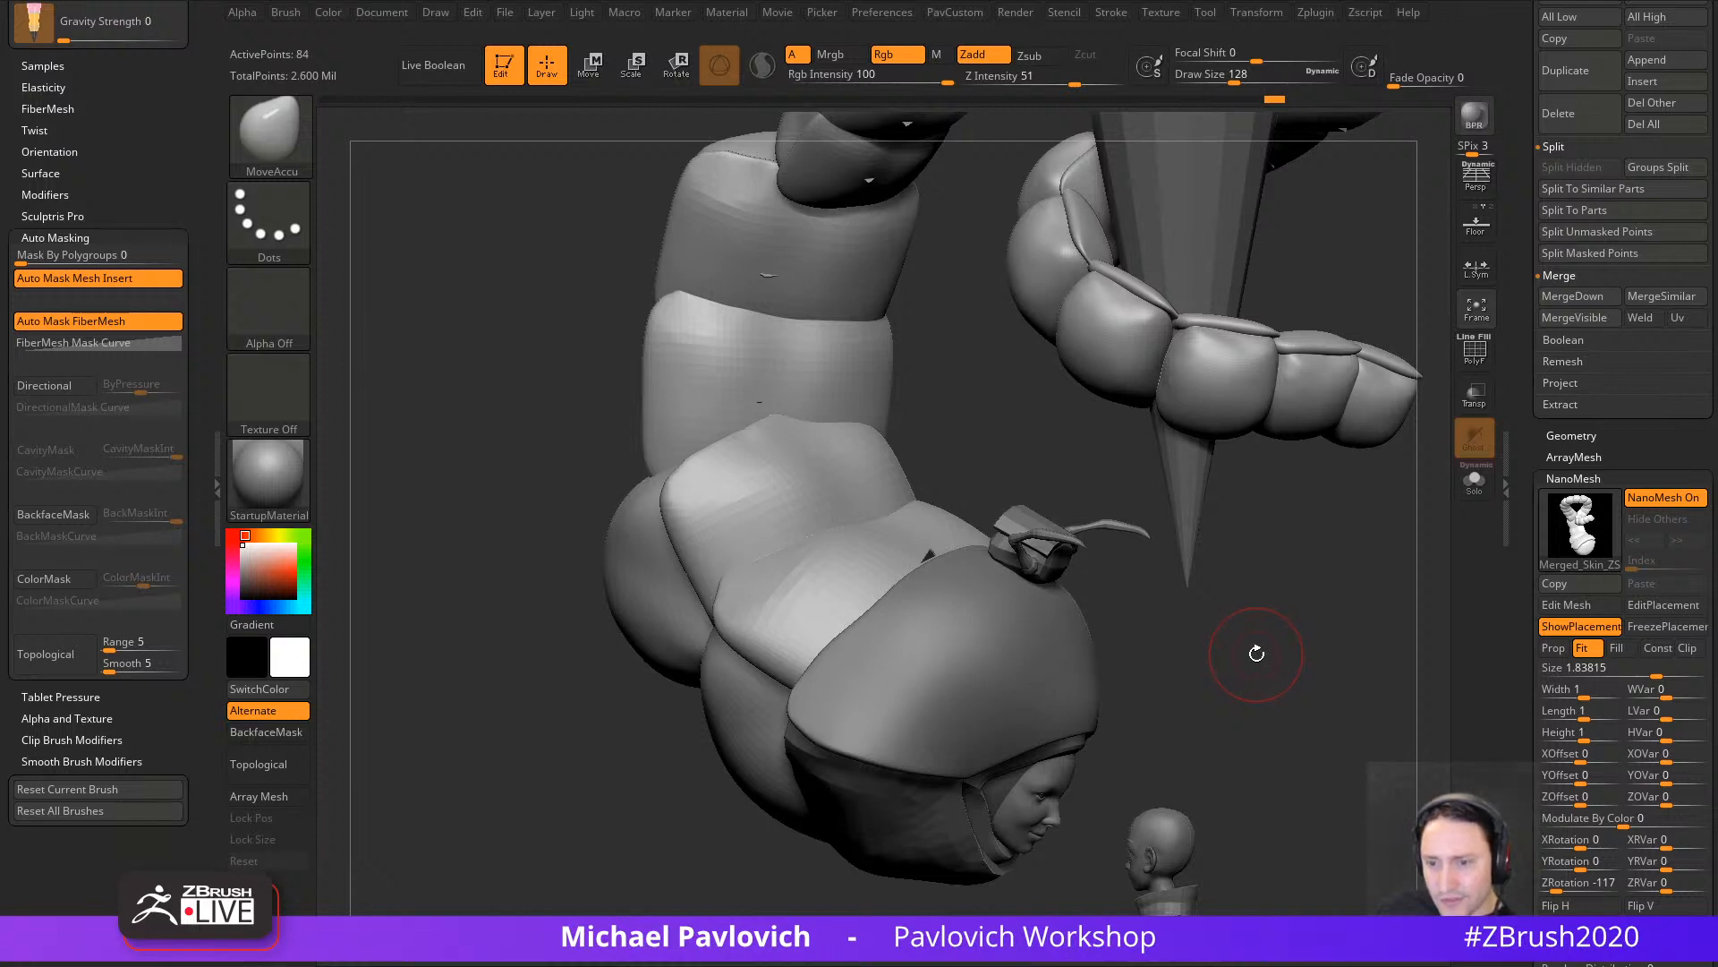
mouse_move(1256, 592)
mouse_down()
mouse_move(1246, 652)
mouse_move(1316, 648)
mouse_move(1302, 637)
mouse_move(1472, 532)
mouse_up()
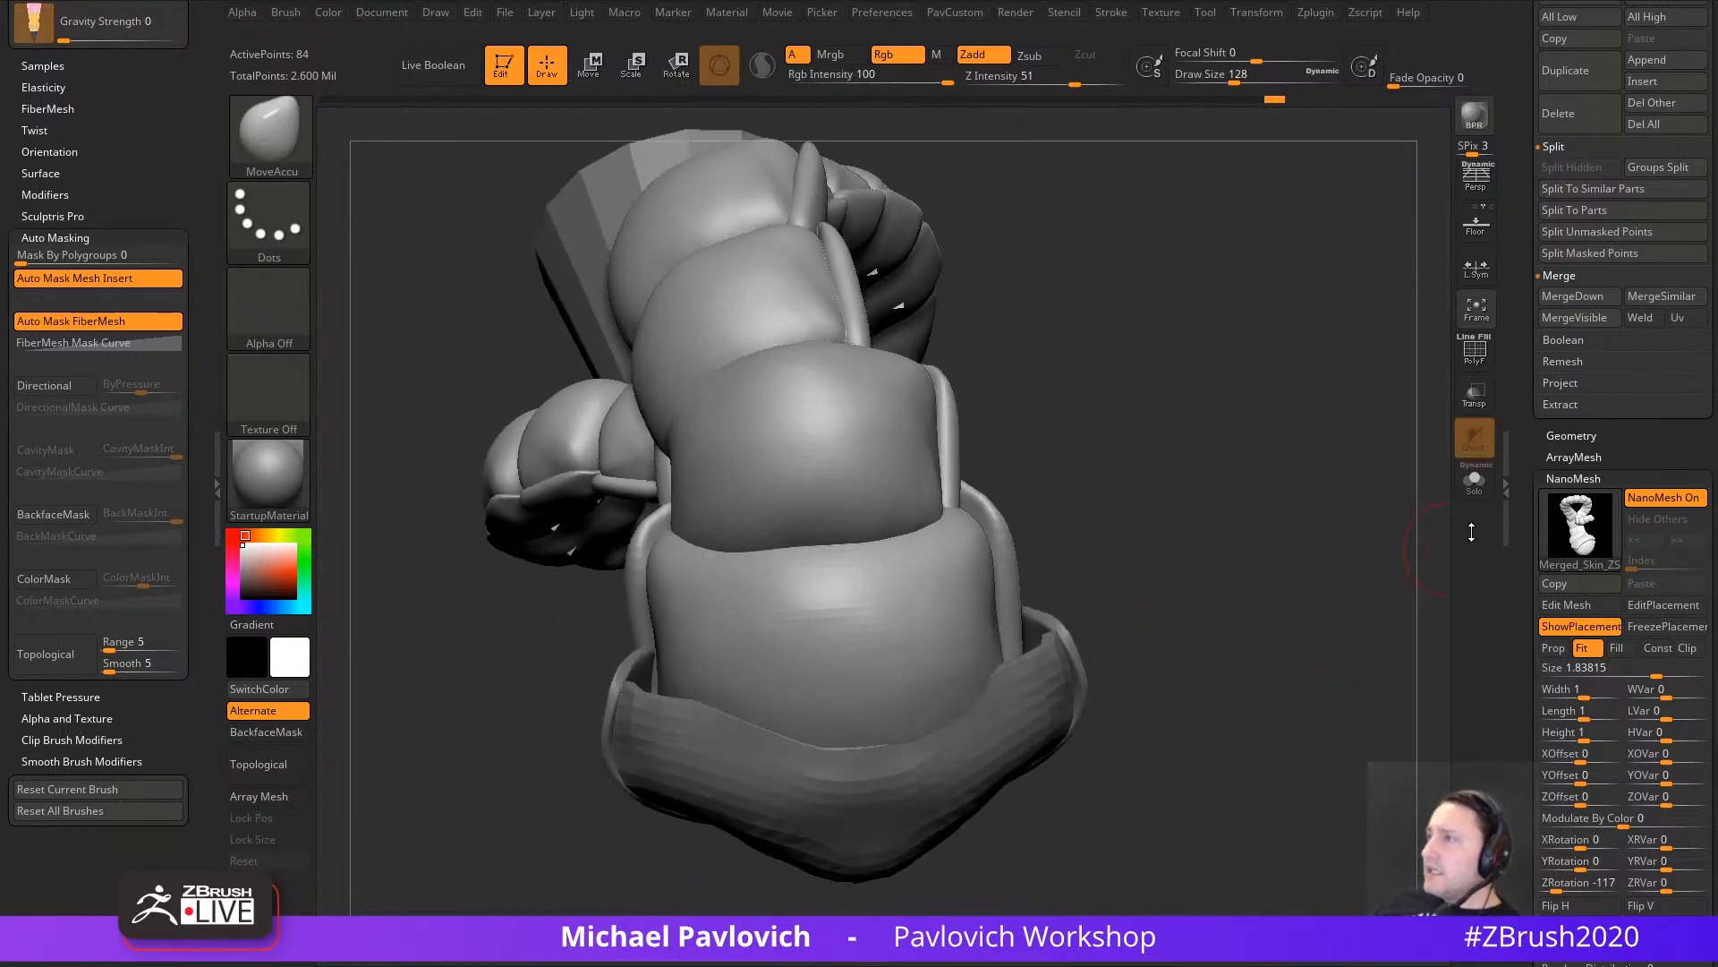
Step: Reopen the NanoMesh segment for mesh editing, isolate it and frame the plate's edge
click(1564, 605)
drag(1289, 659, 1361, 667)
click(1474, 484)
drag(1364, 586, 1288, 671)
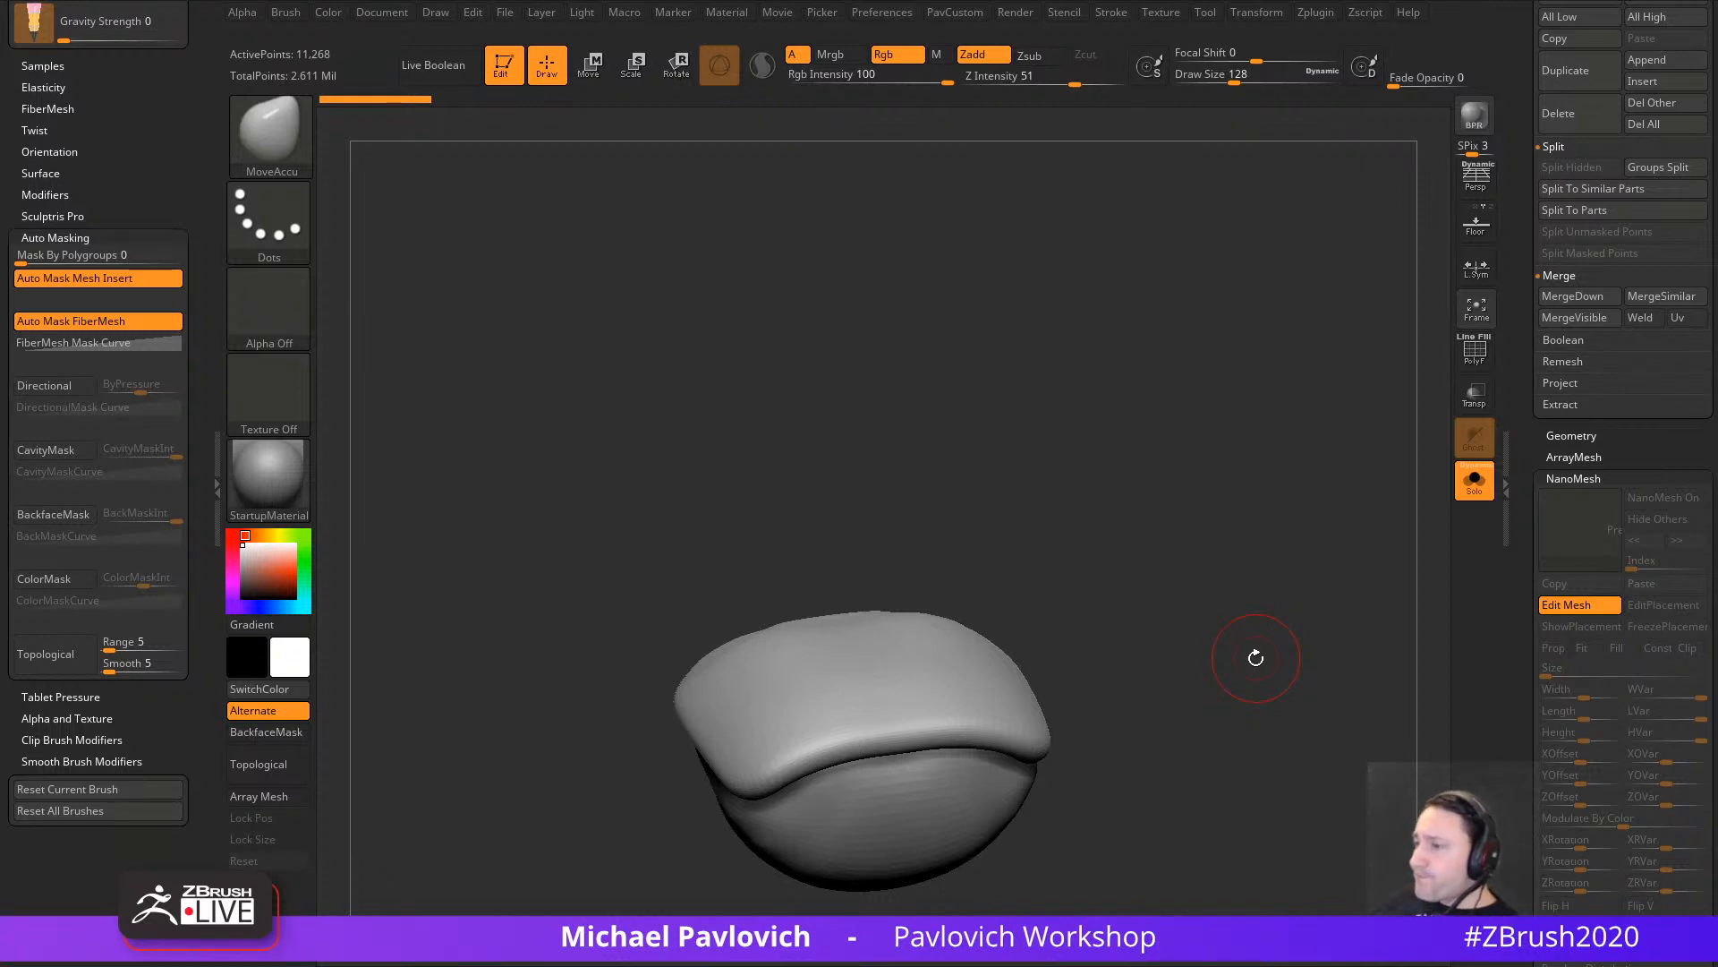
mouse_move(1256, 657)
mouse_down()
mouse_move(1262, 365)
mouse_move(1265, 534)
mouse_move(1304, 527)
mouse_move(1316, 548)
mouse_move(1289, 552)
mouse_move(1259, 503)
mouse_move(1300, 441)
mouse_move(1209, 487)
mouse_move(1199, 546)
mouse_up()
Step: Sharpen the plate's lower edge with a DamStandard stroke, reducing the draw size to 59
key(b)
key(d)
key(s)
key(bracketleft)
key(bracketleft)
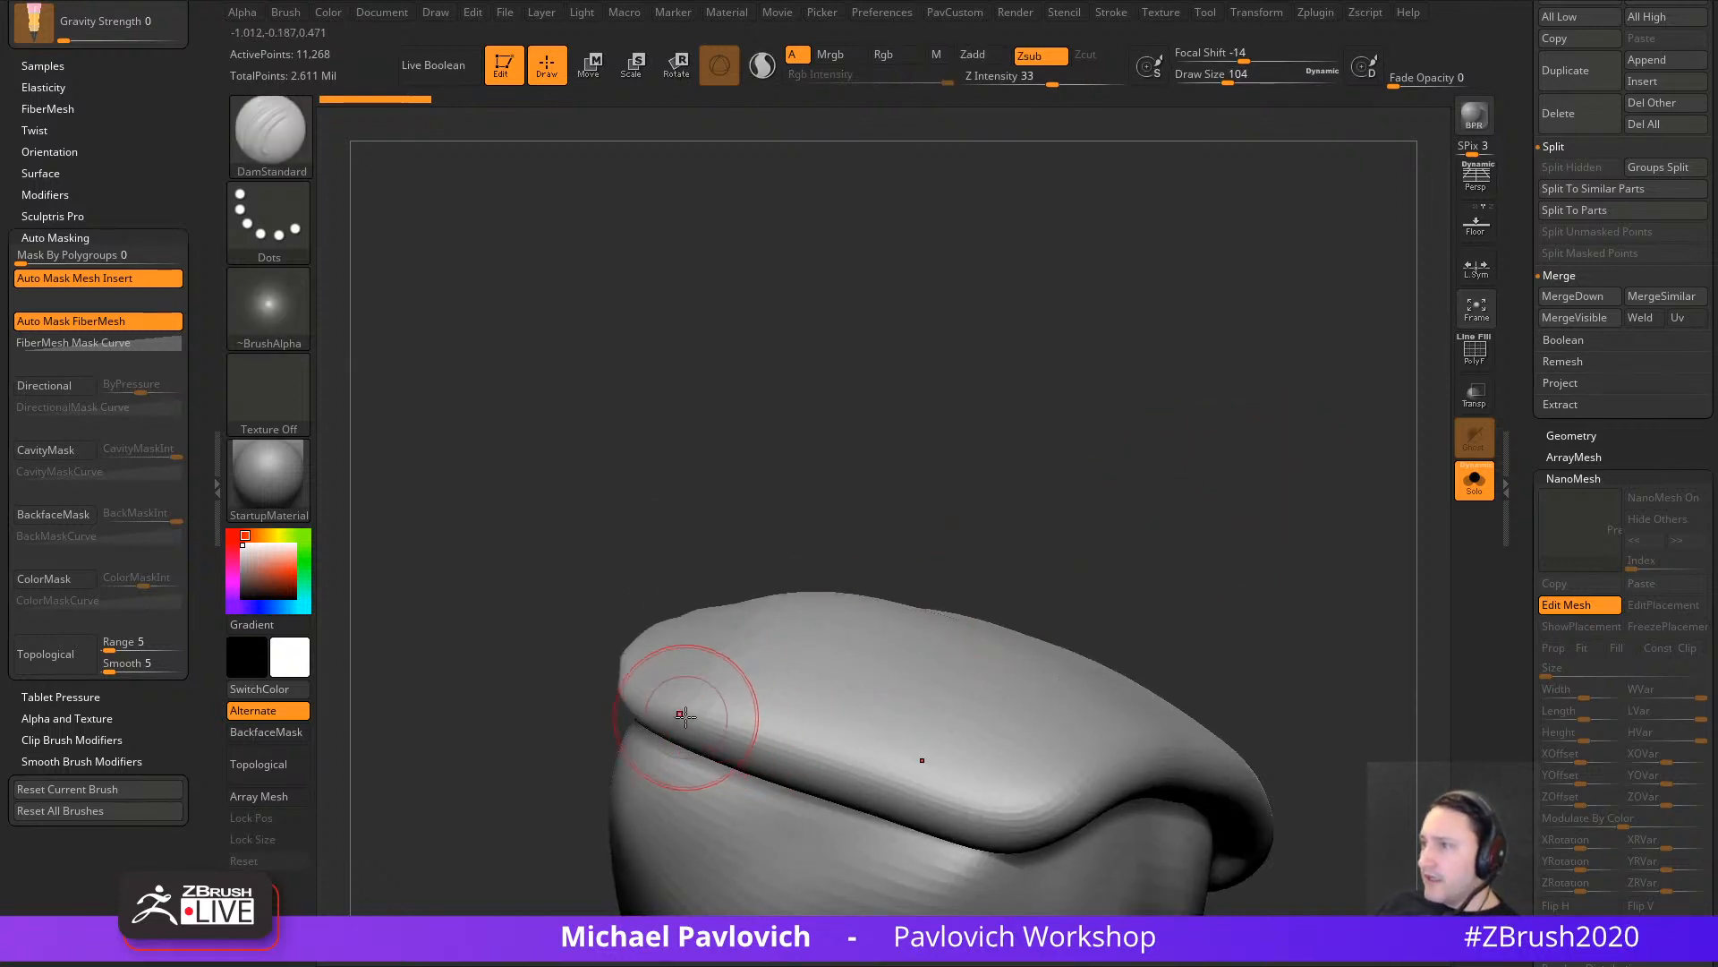
key(bracketleft)
drag(771, 738, 886, 777)
alt+drag(1258, 606, 1243, 497)
key(ctrl+z)
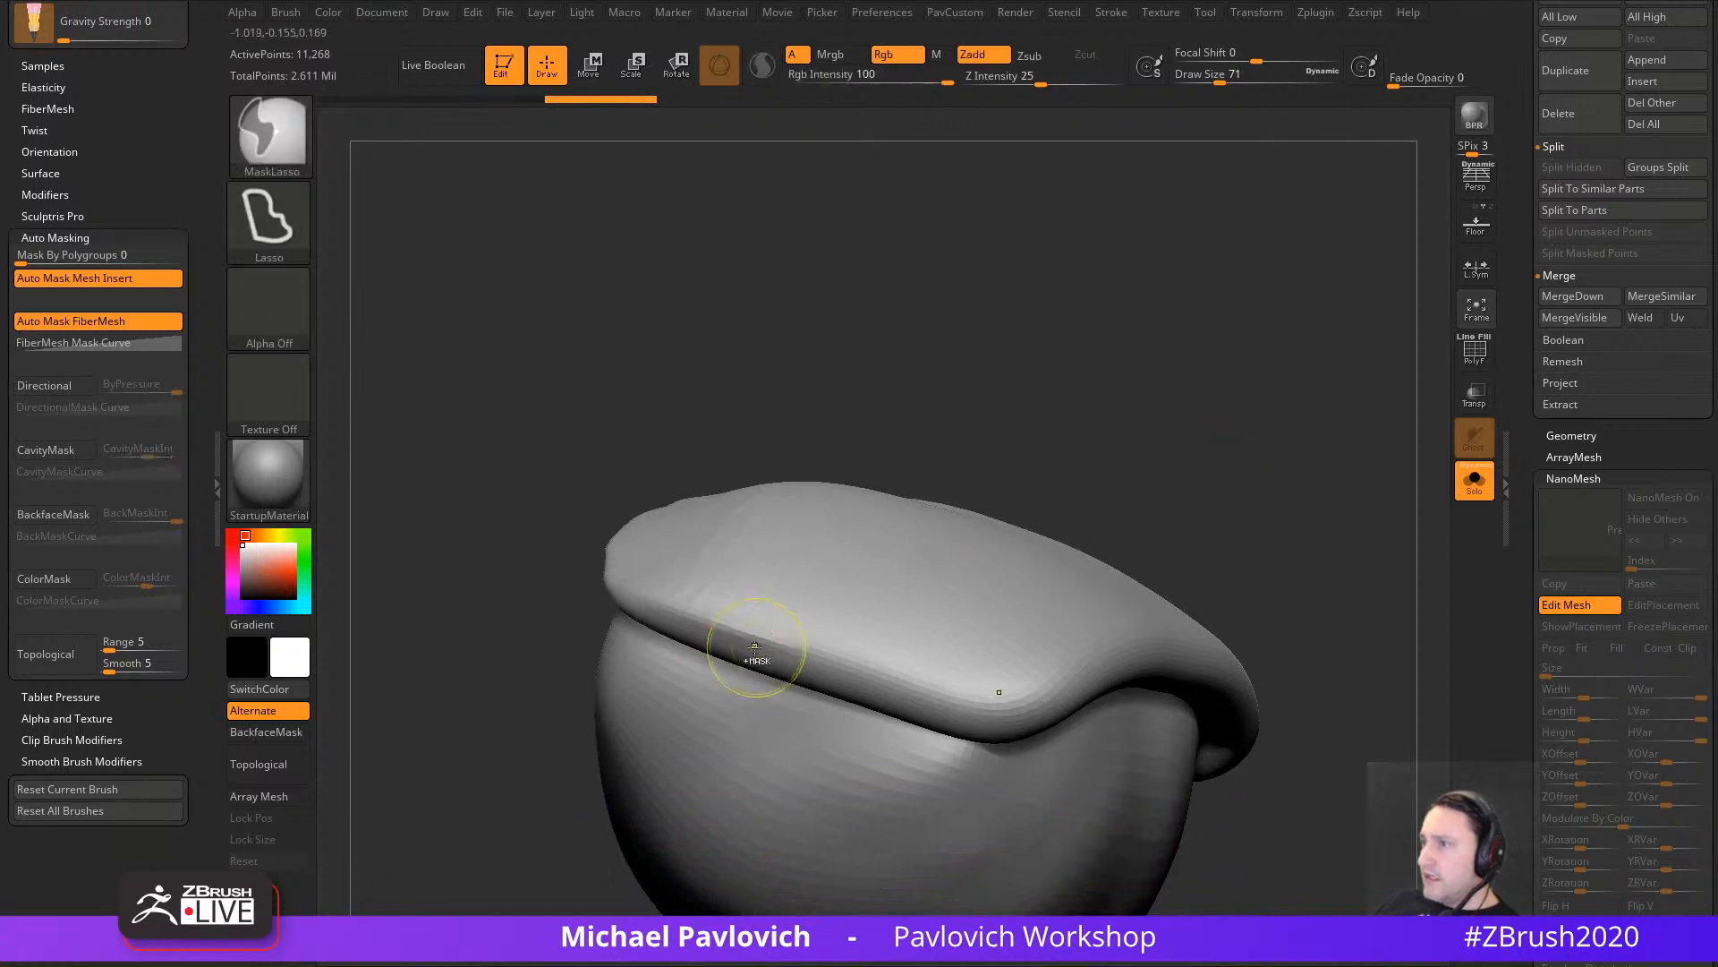
key(bracketleft)
key(ctrl+shift+z)
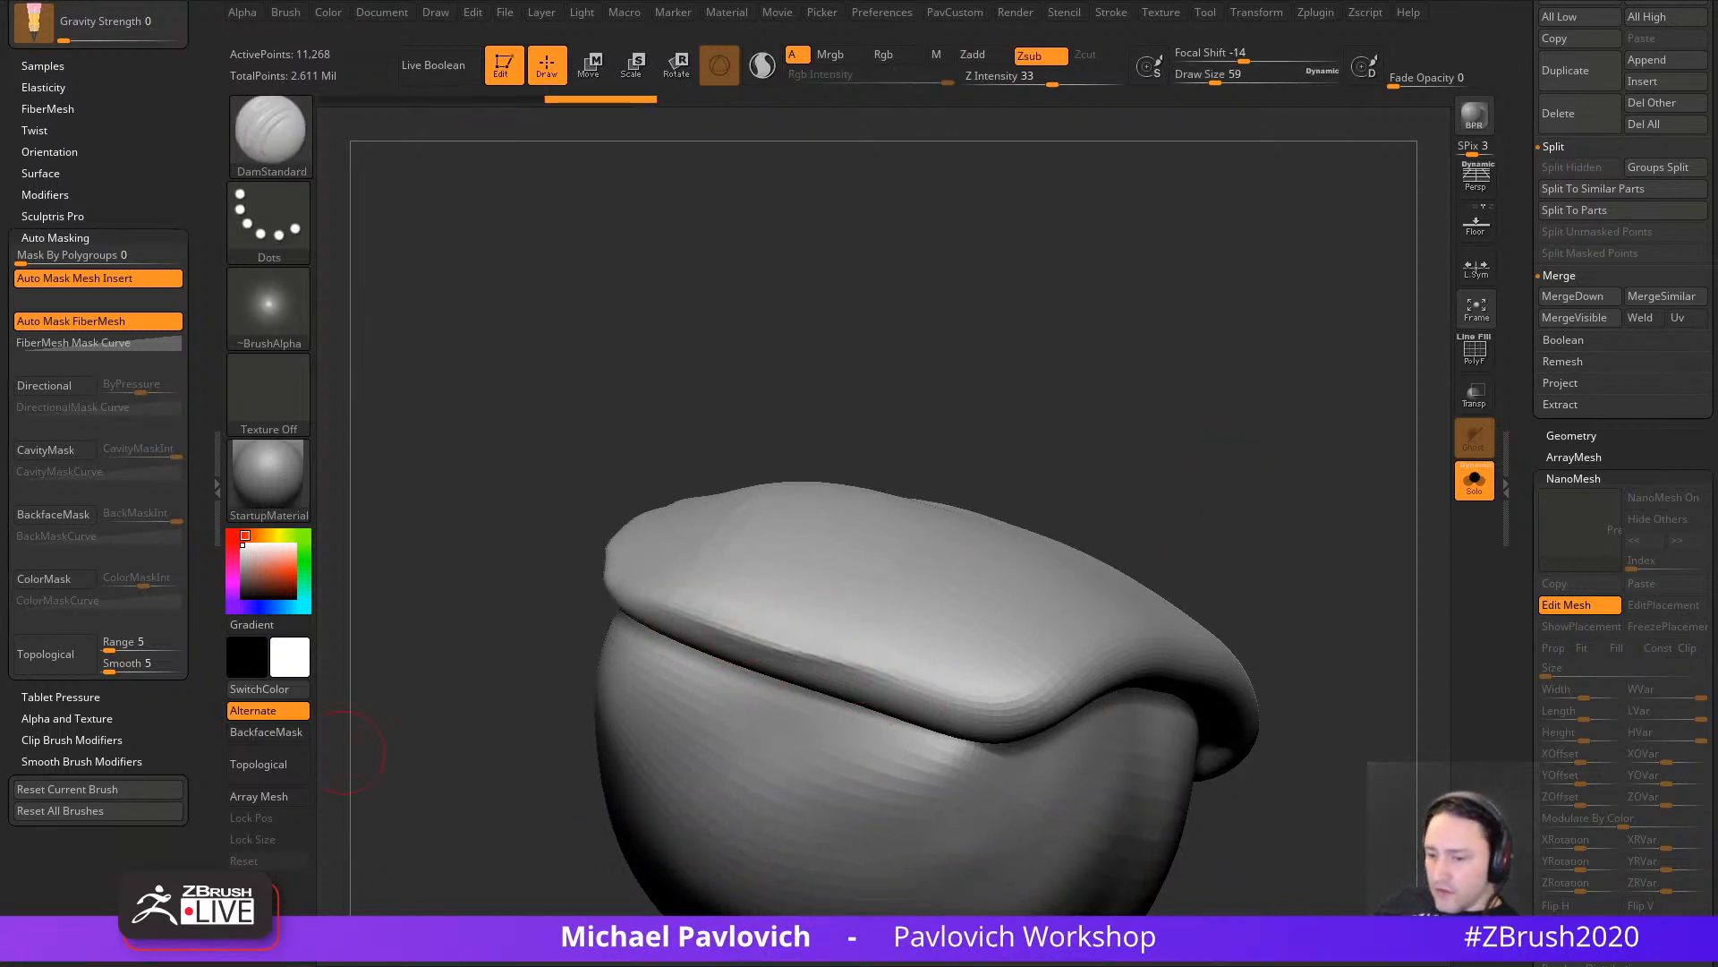
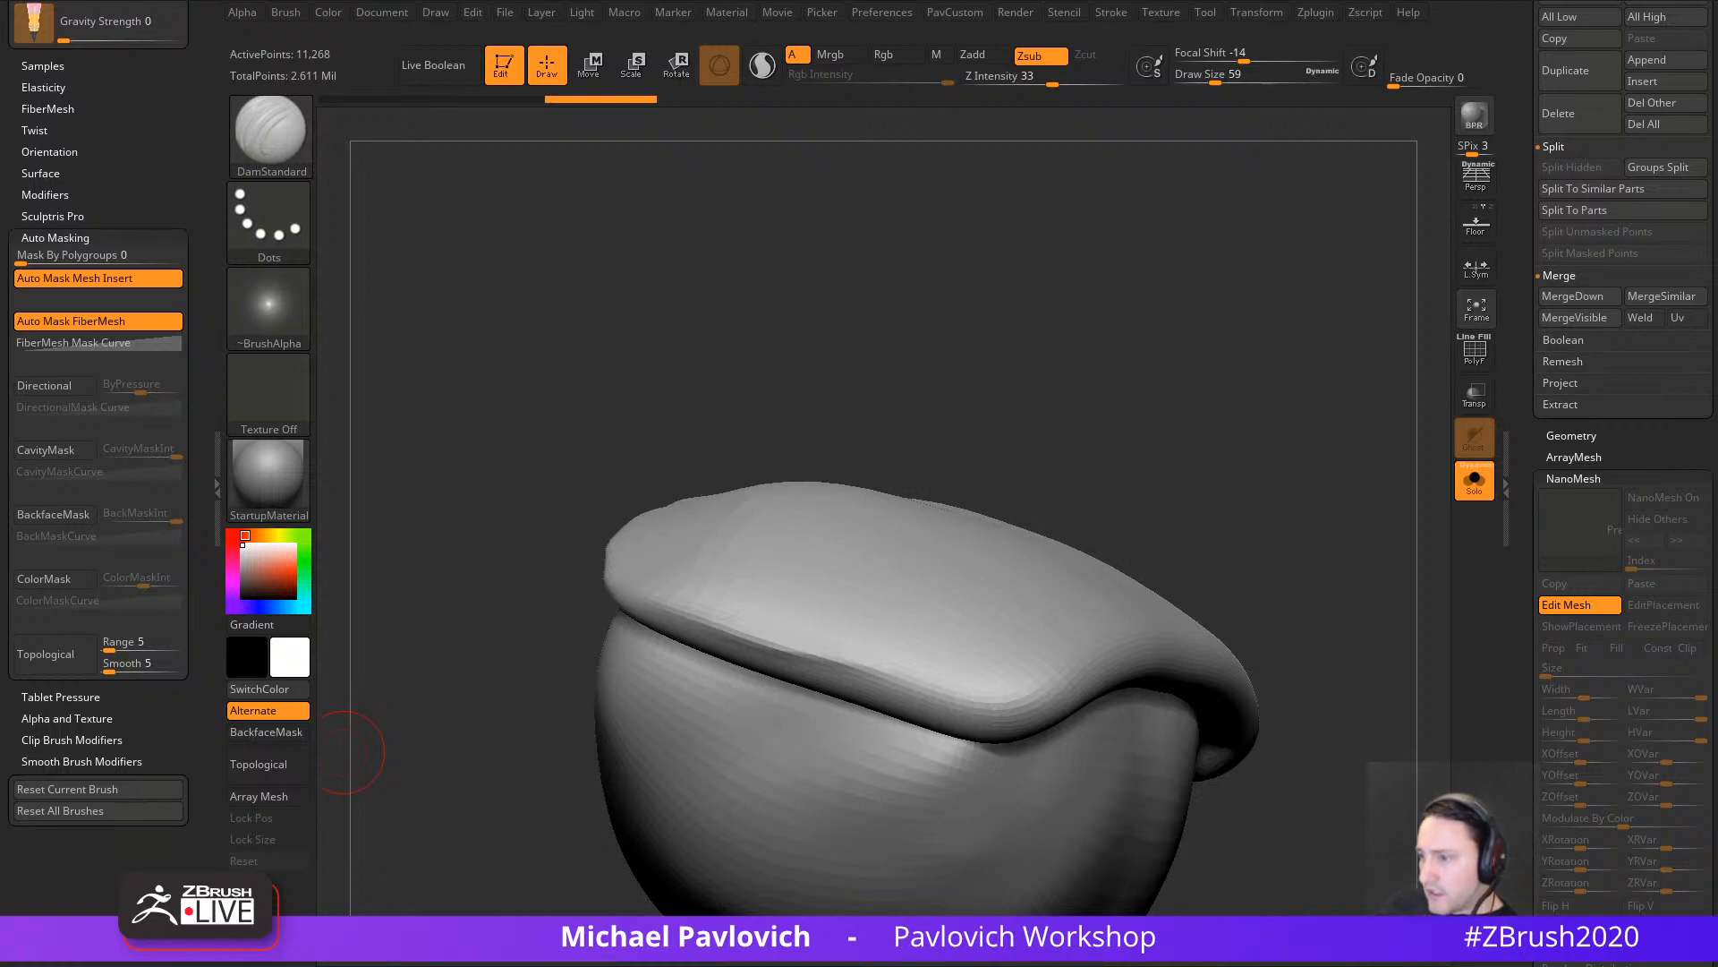
Step: Switch to the browser's centipede image search and limit the results to large images
drag(993, 962, 1090, 95)
scroll(710, 367, up, 2)
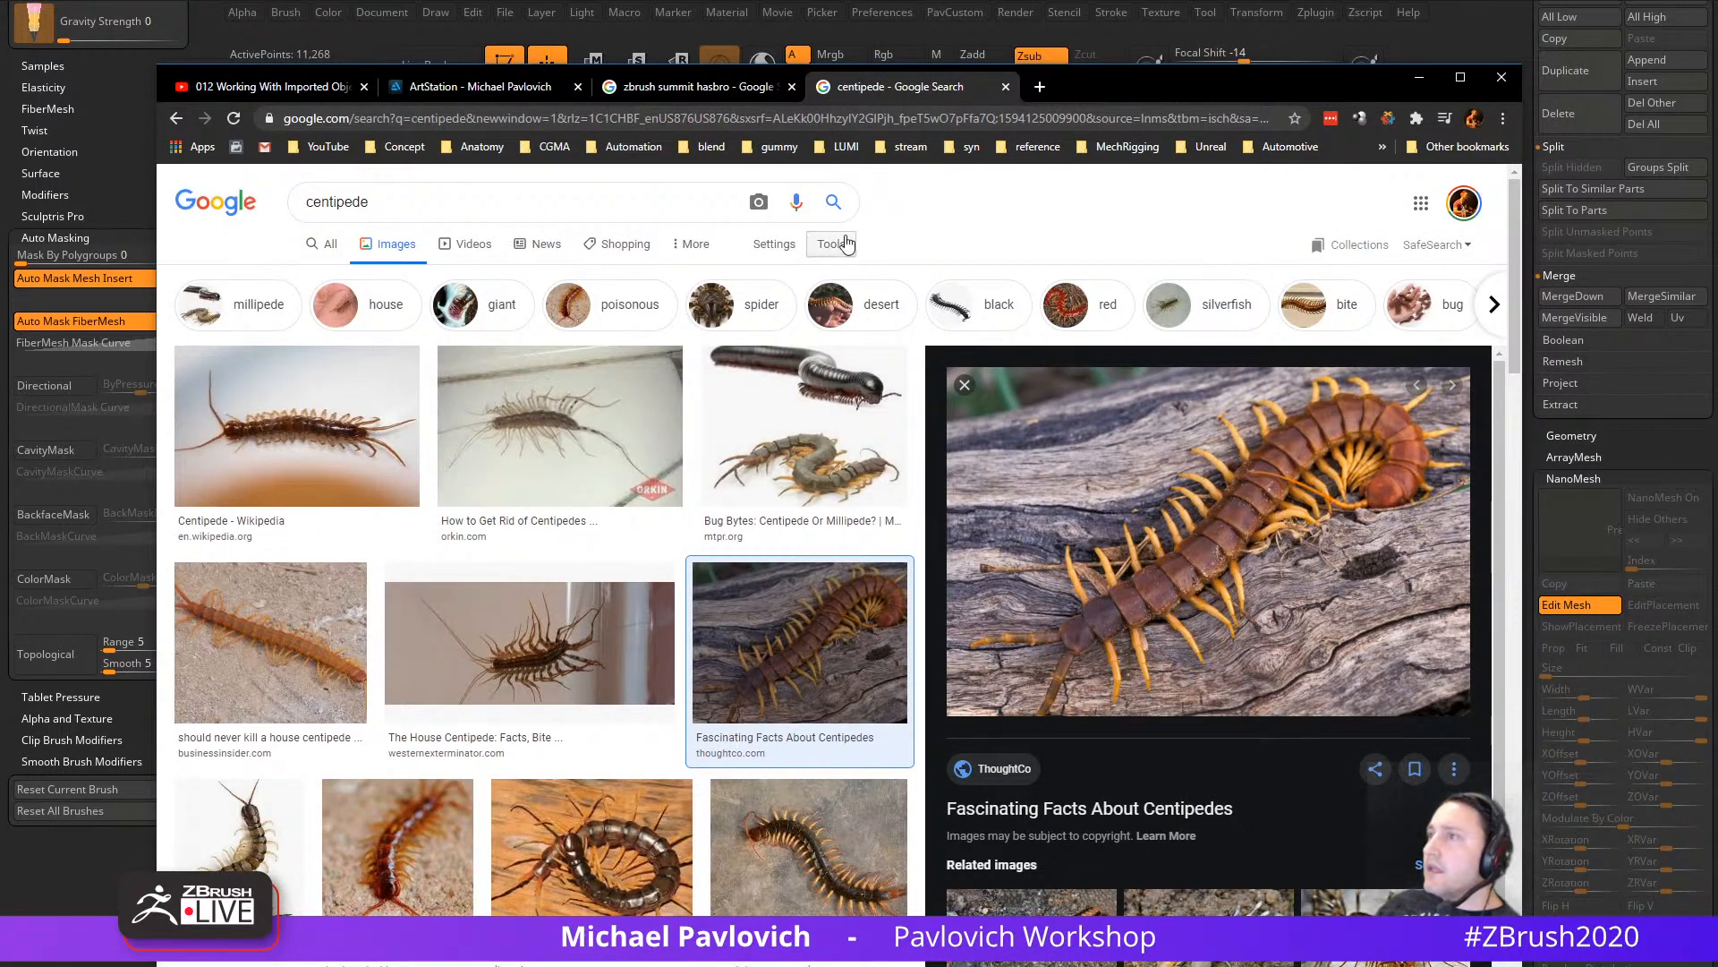
click(825, 247)
click(318, 277)
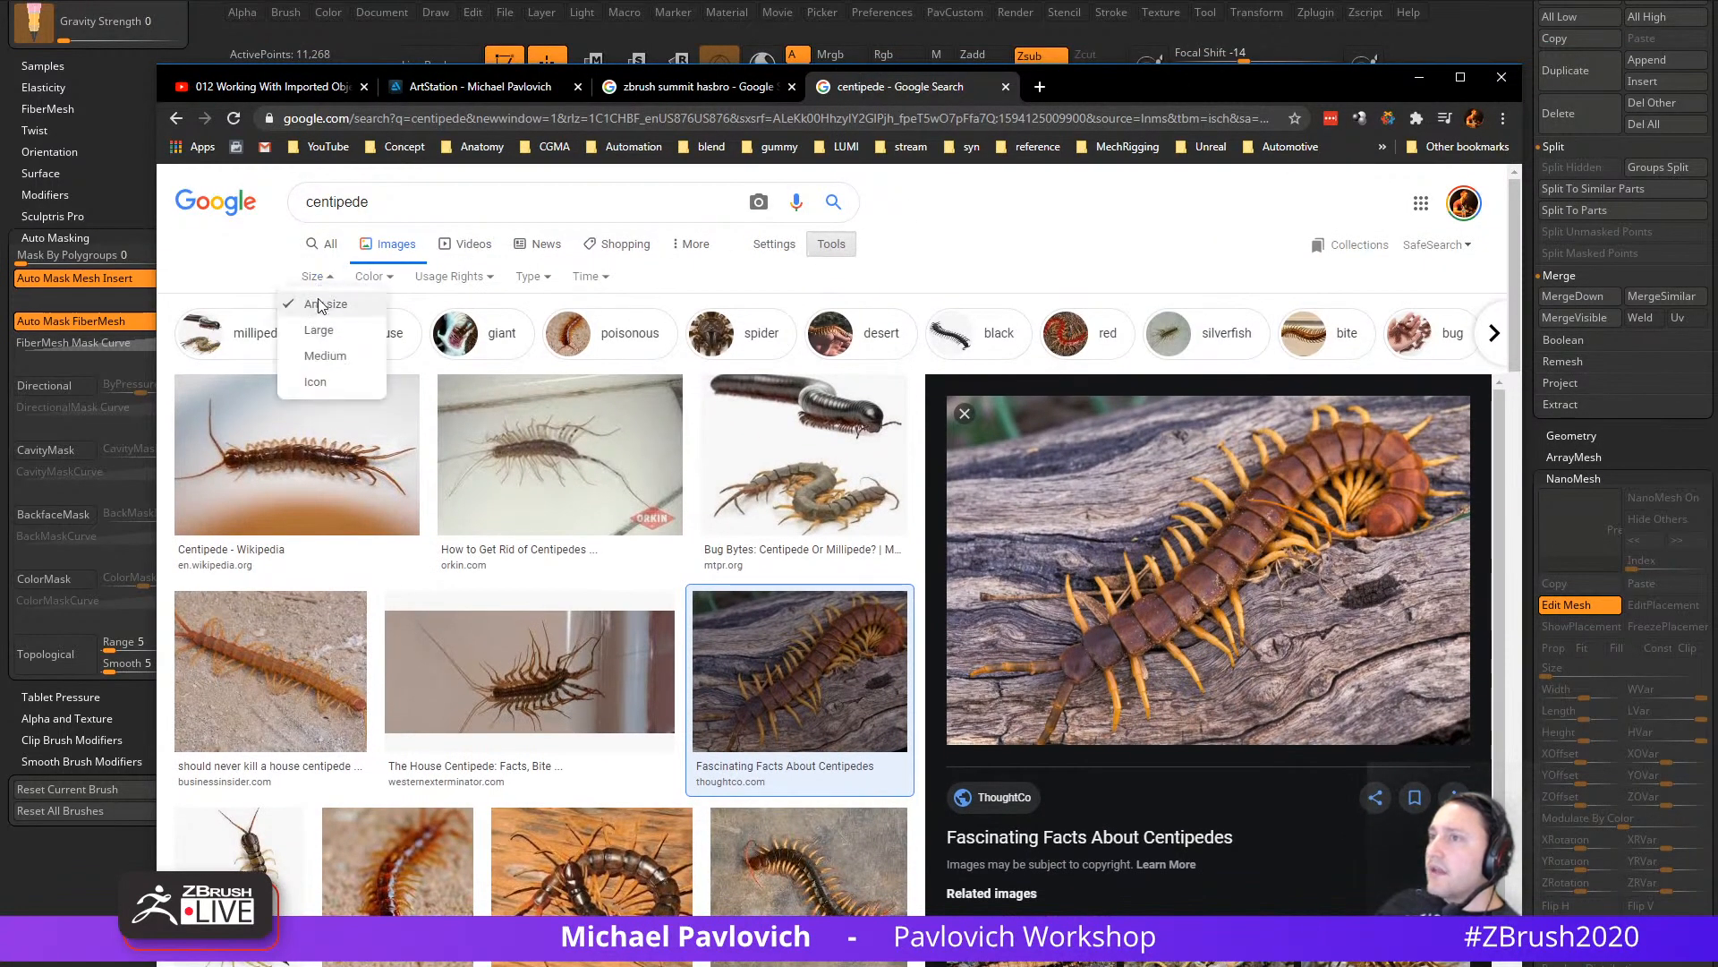
click(320, 335)
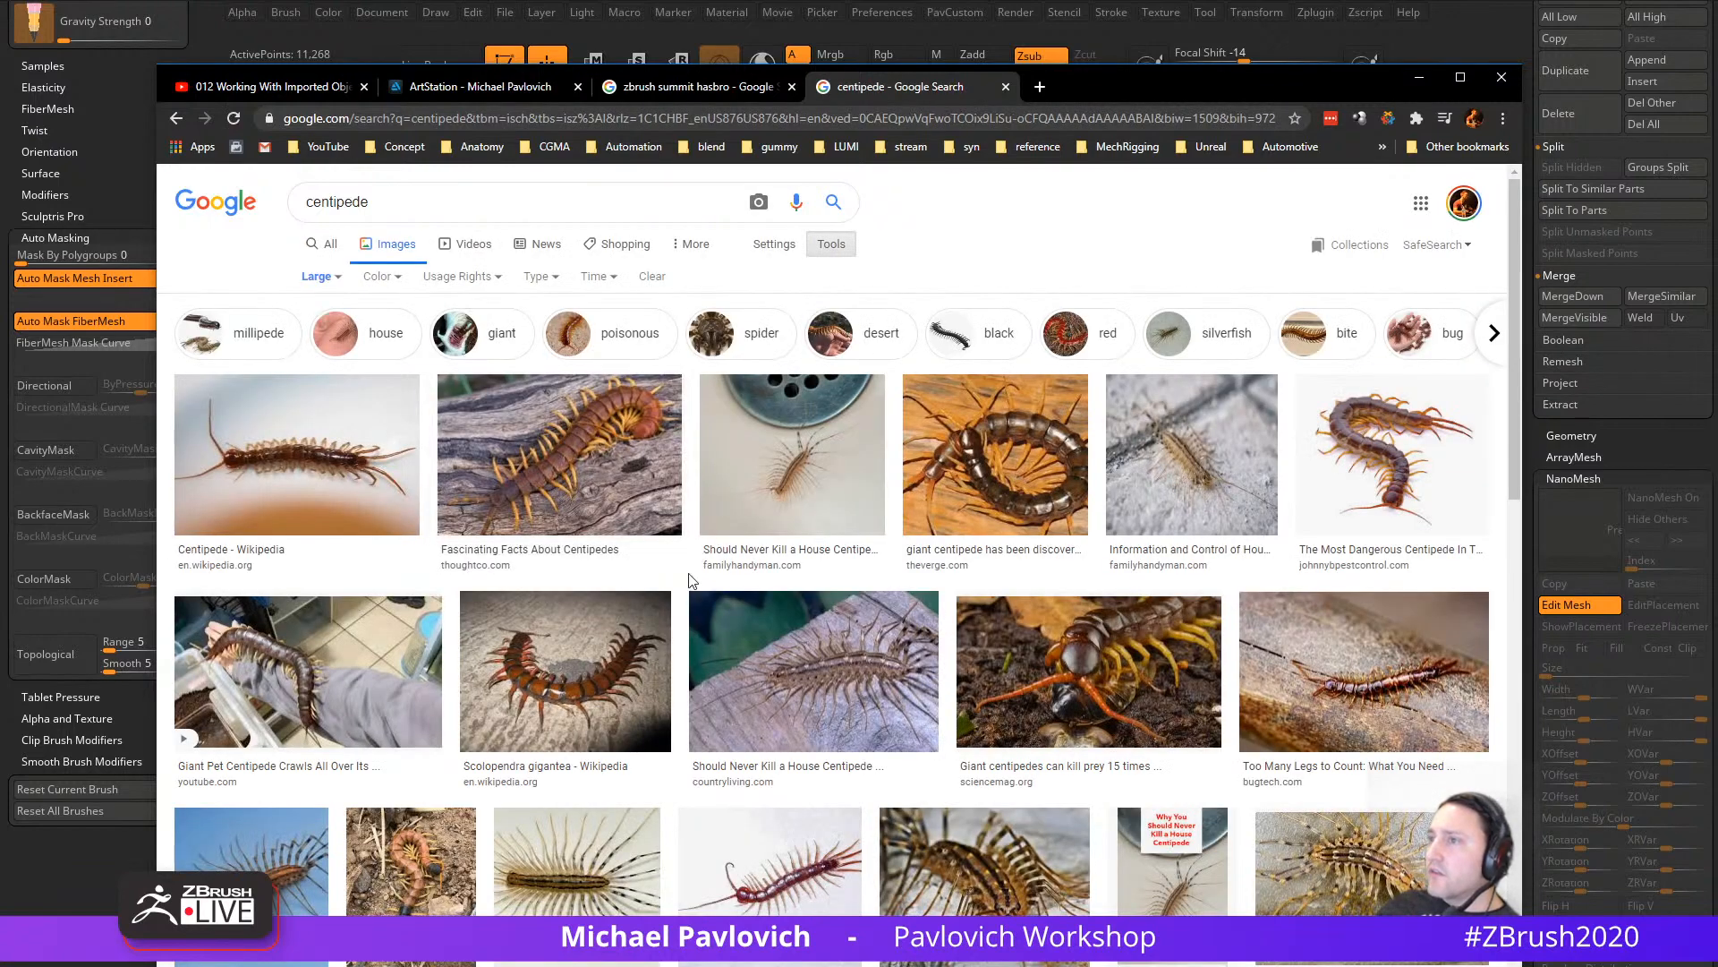
Step: Open the ThoughtCo centipede photo at full size in a new tab
click(662, 526)
right_click(1186, 383)
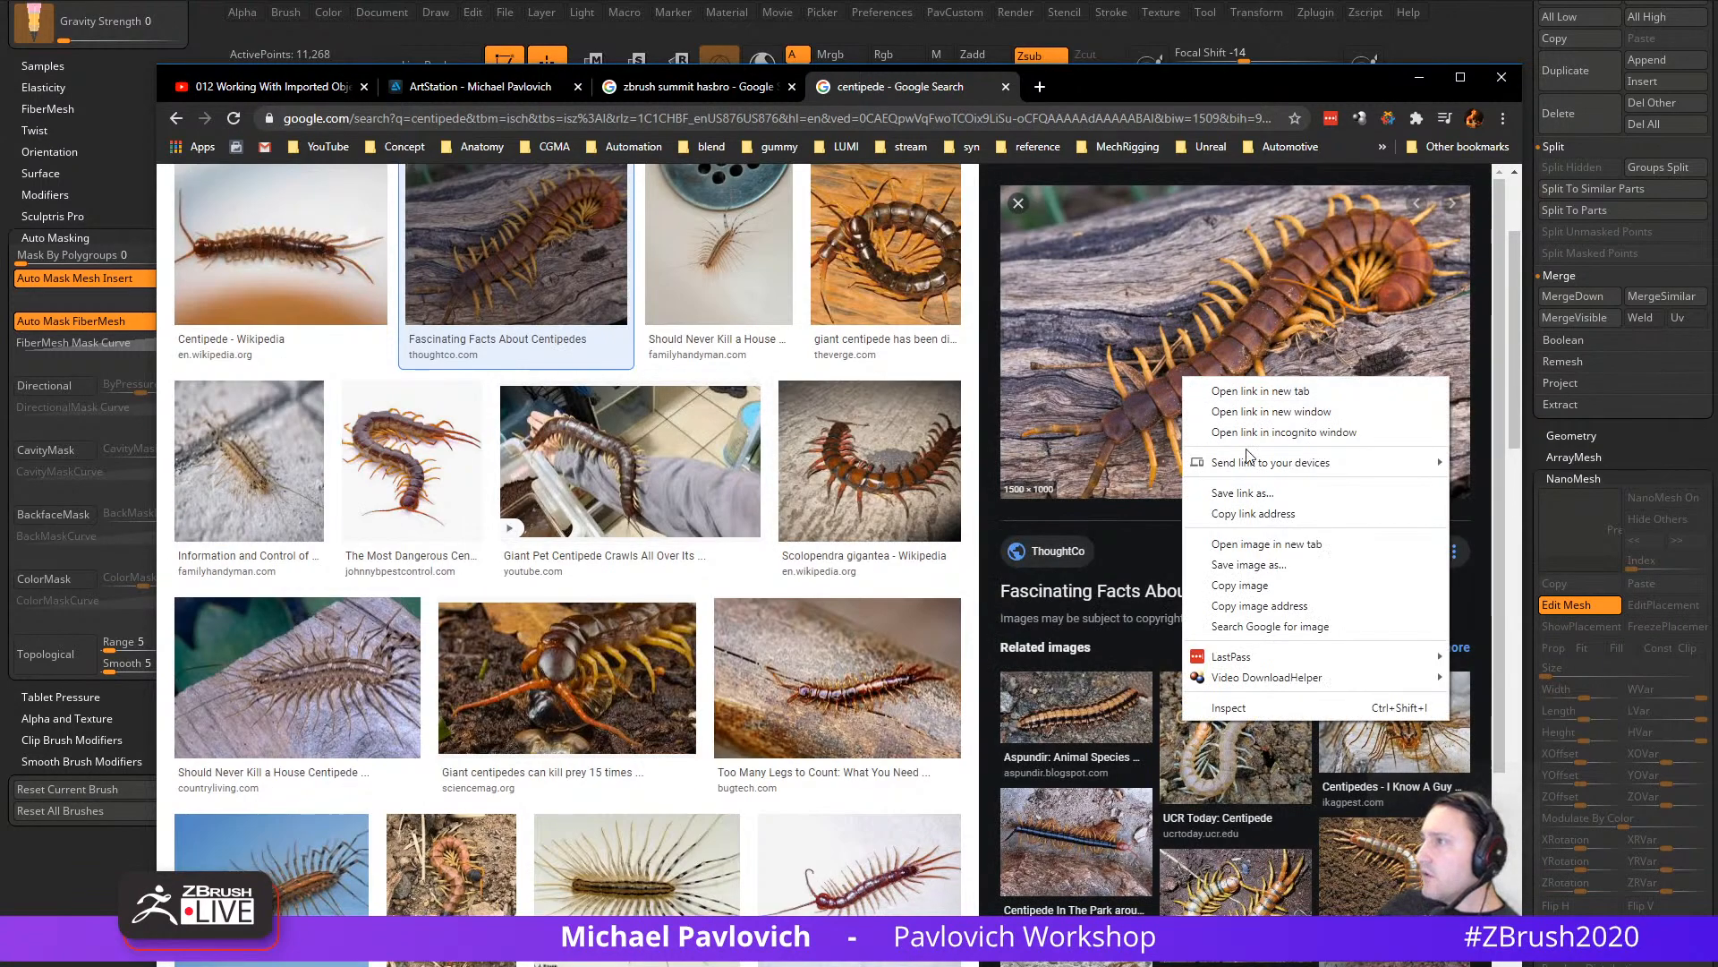
click(1266, 544)
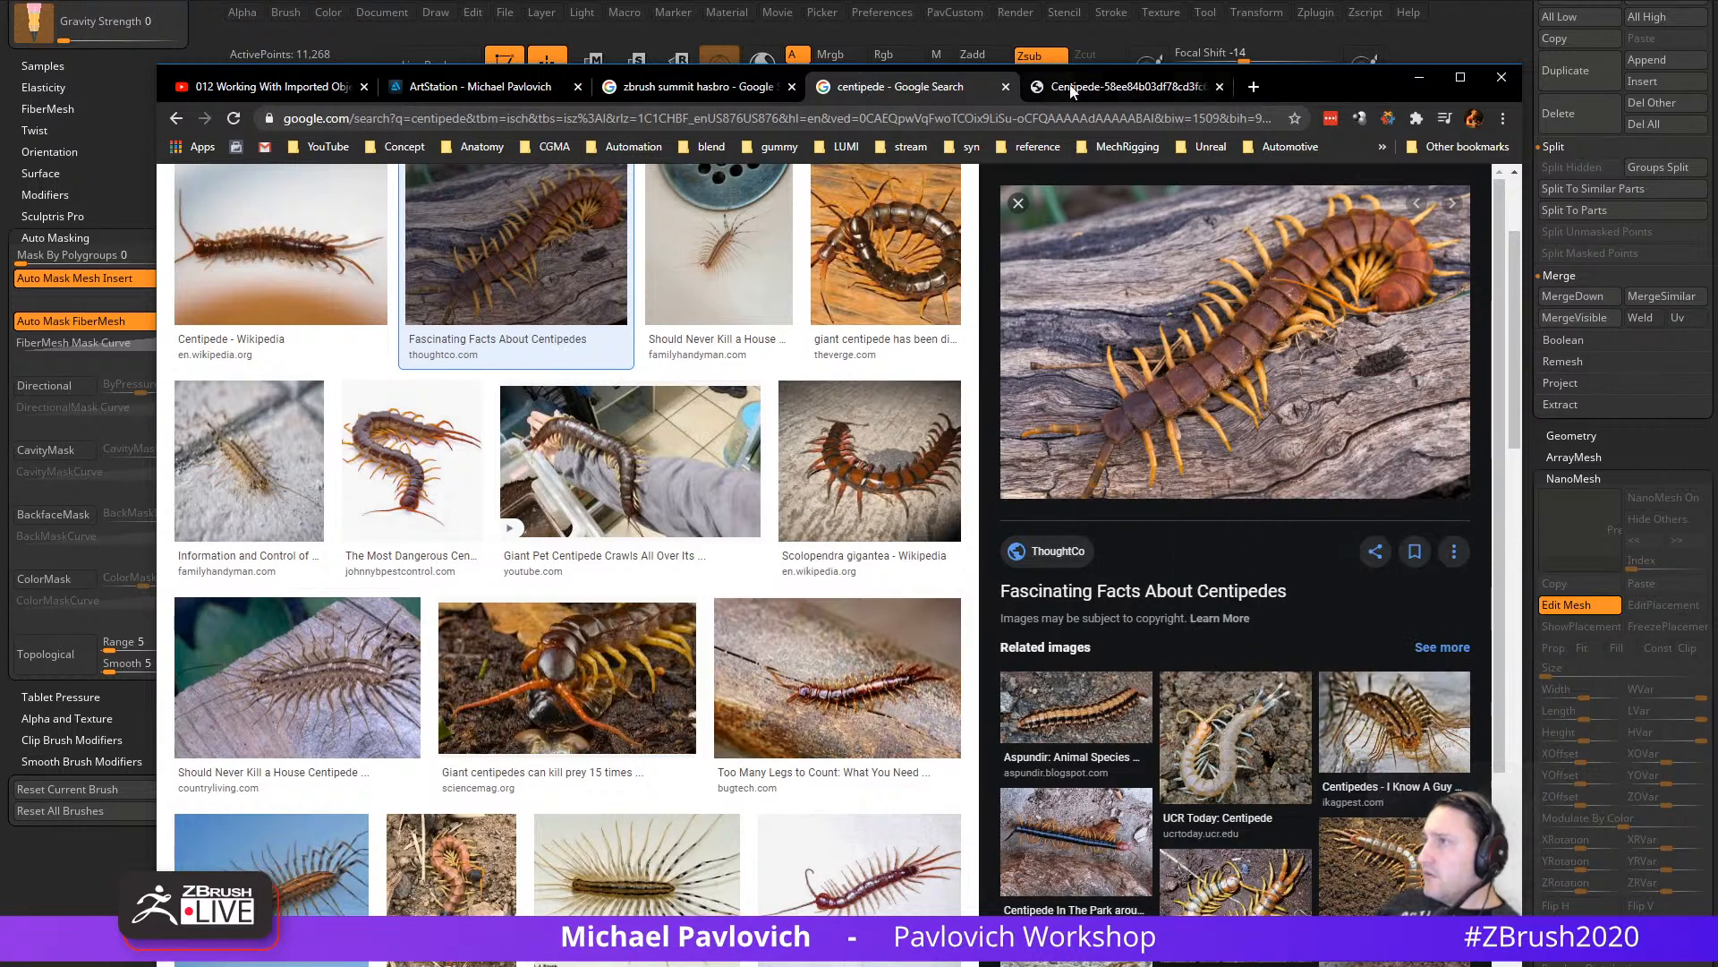
key(ctrl+Tab)
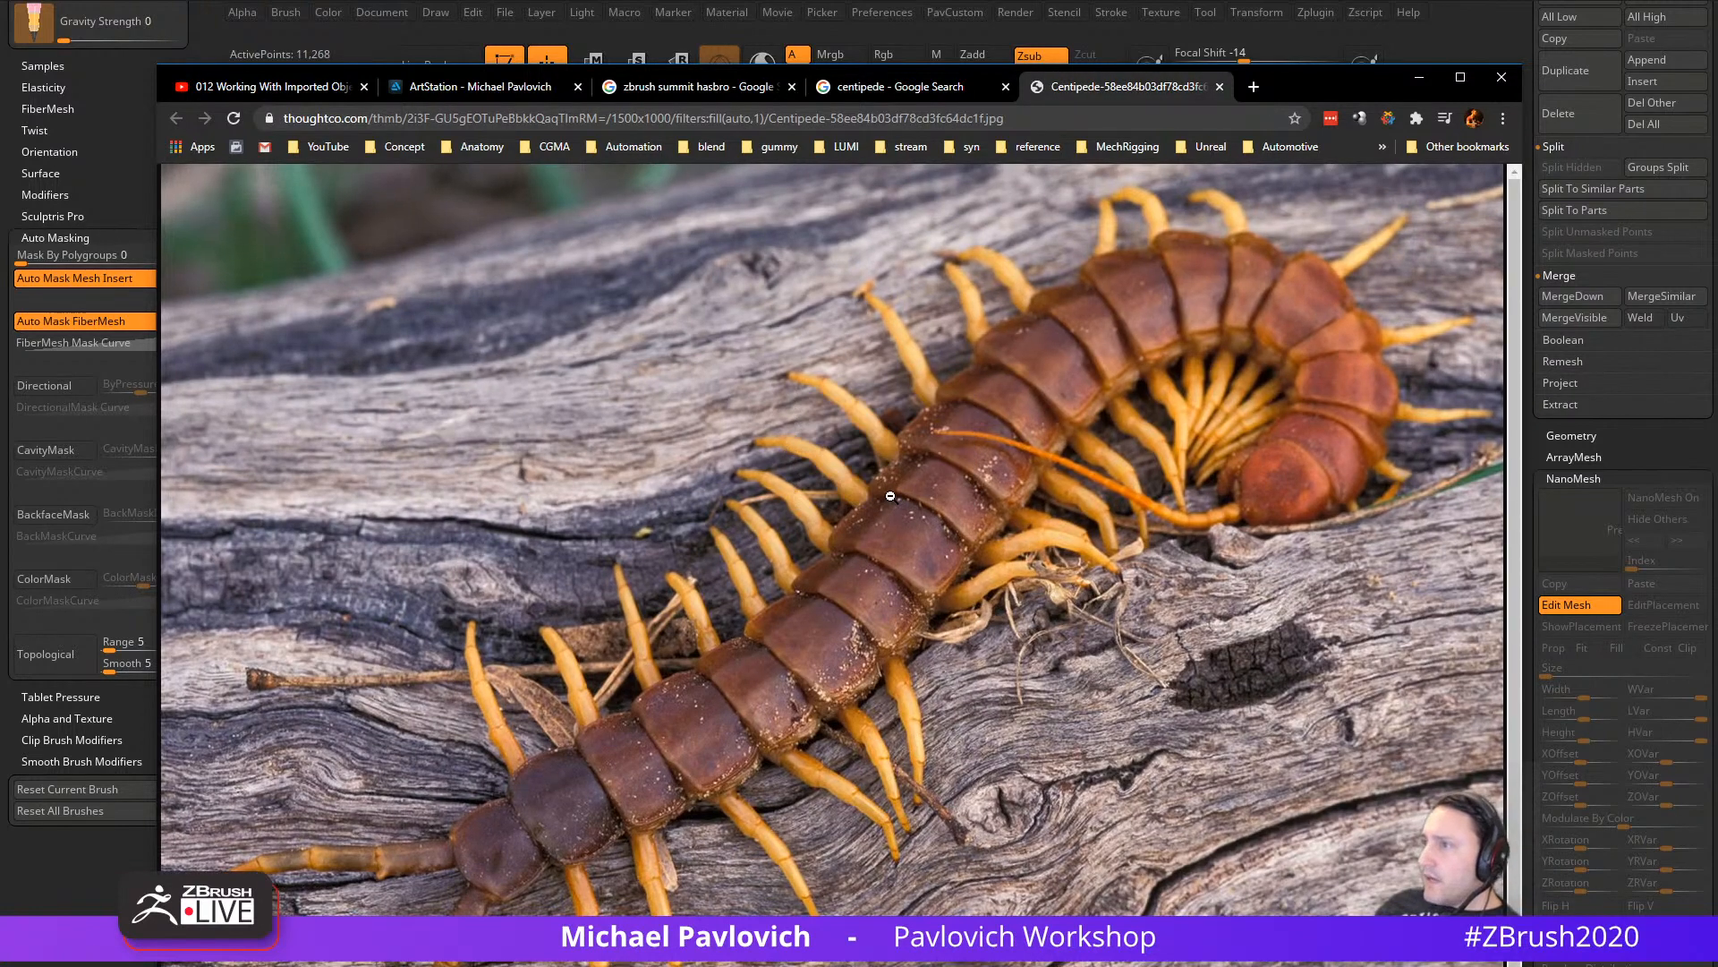
Step: Examine the overlapping body plates and their rims in the enlarged centipede photo, then return to ZBrush
ctrl+scroll(971, 521, up, 3)
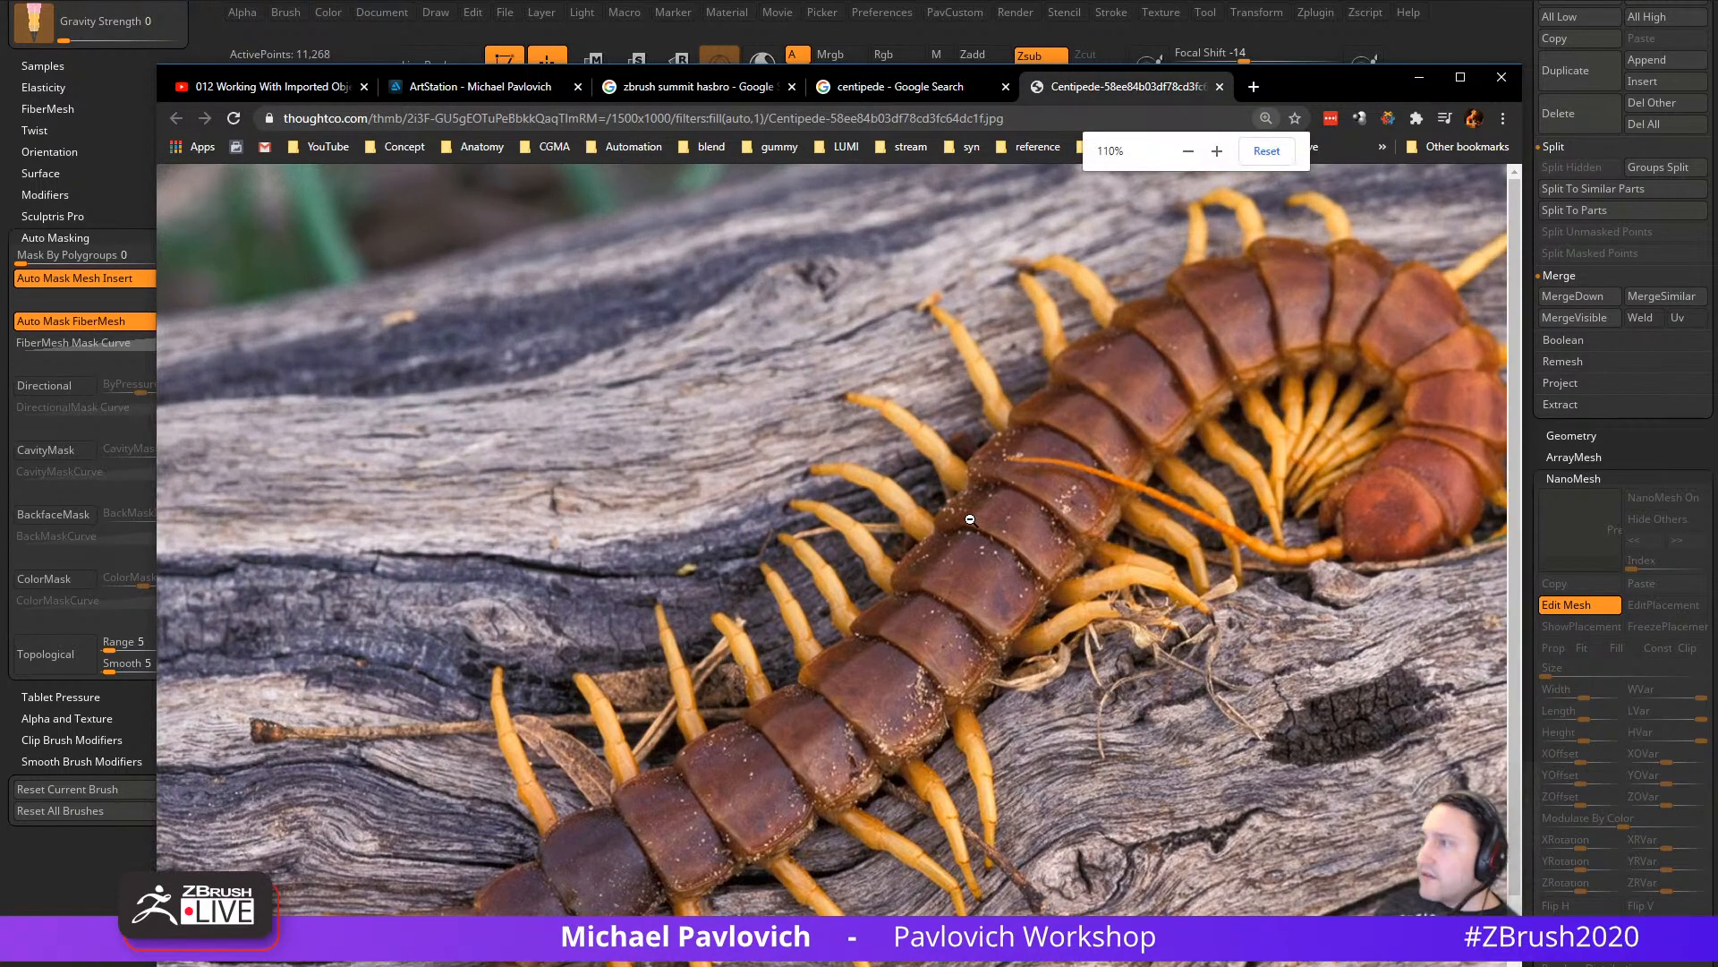
drag(1025, 714, 950, 483)
scroll(966, 517, down, 5)
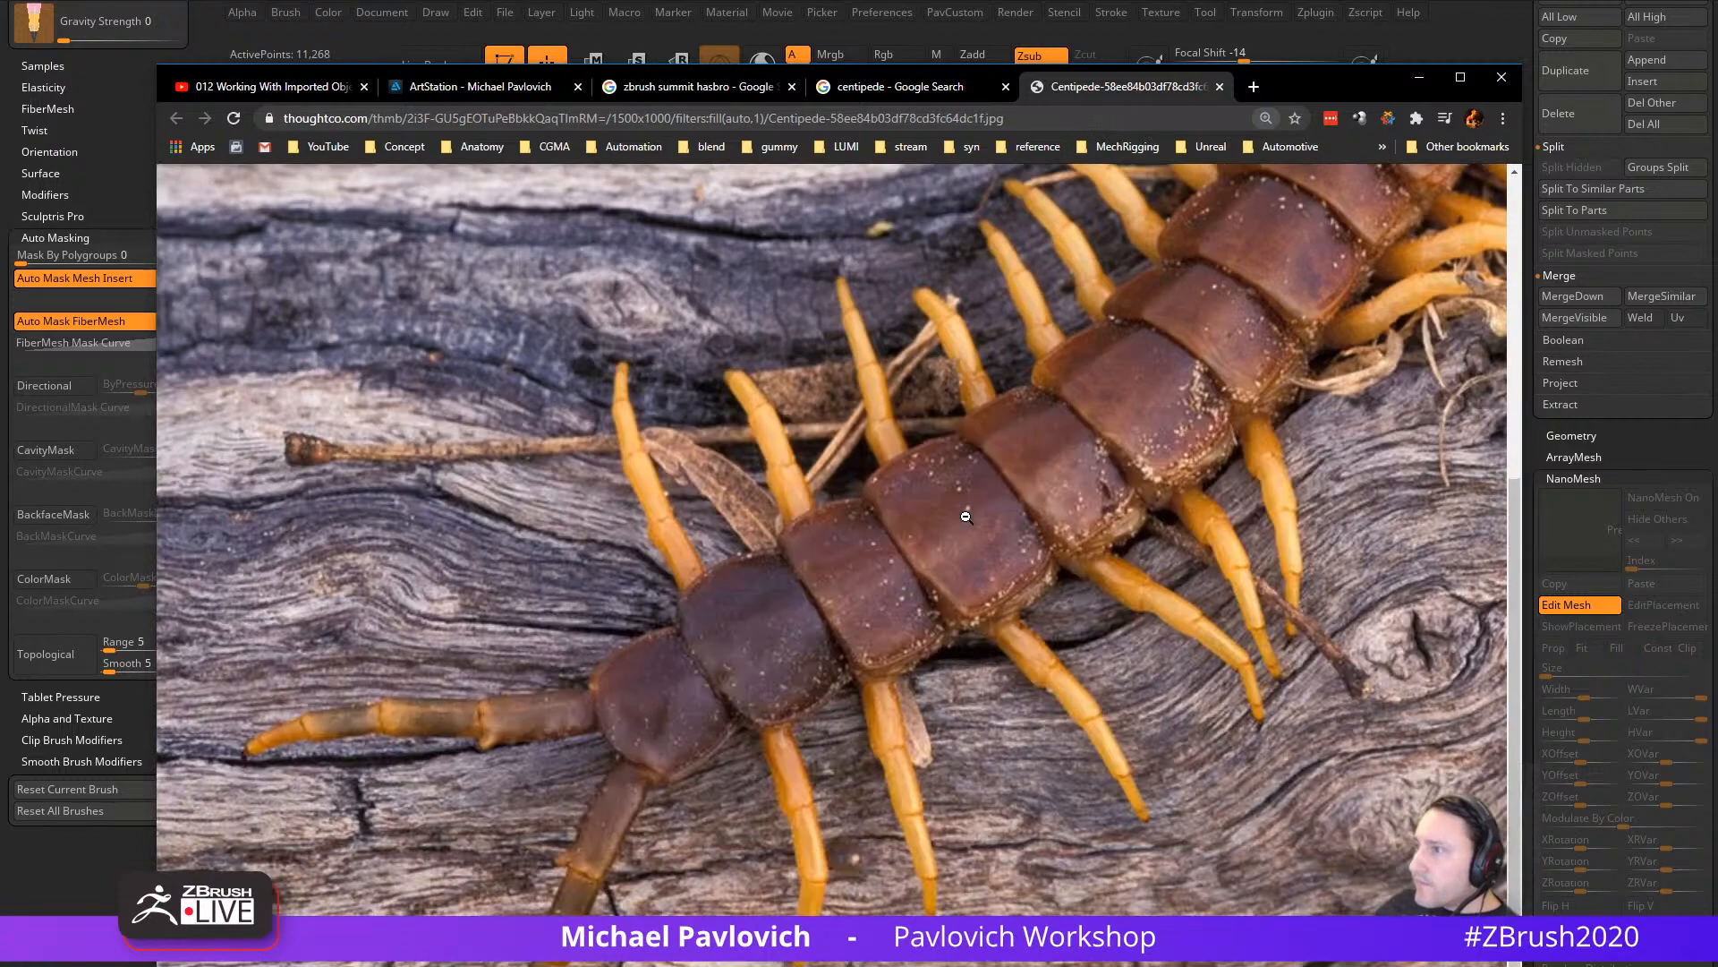
scroll(976, 549, up, 1)
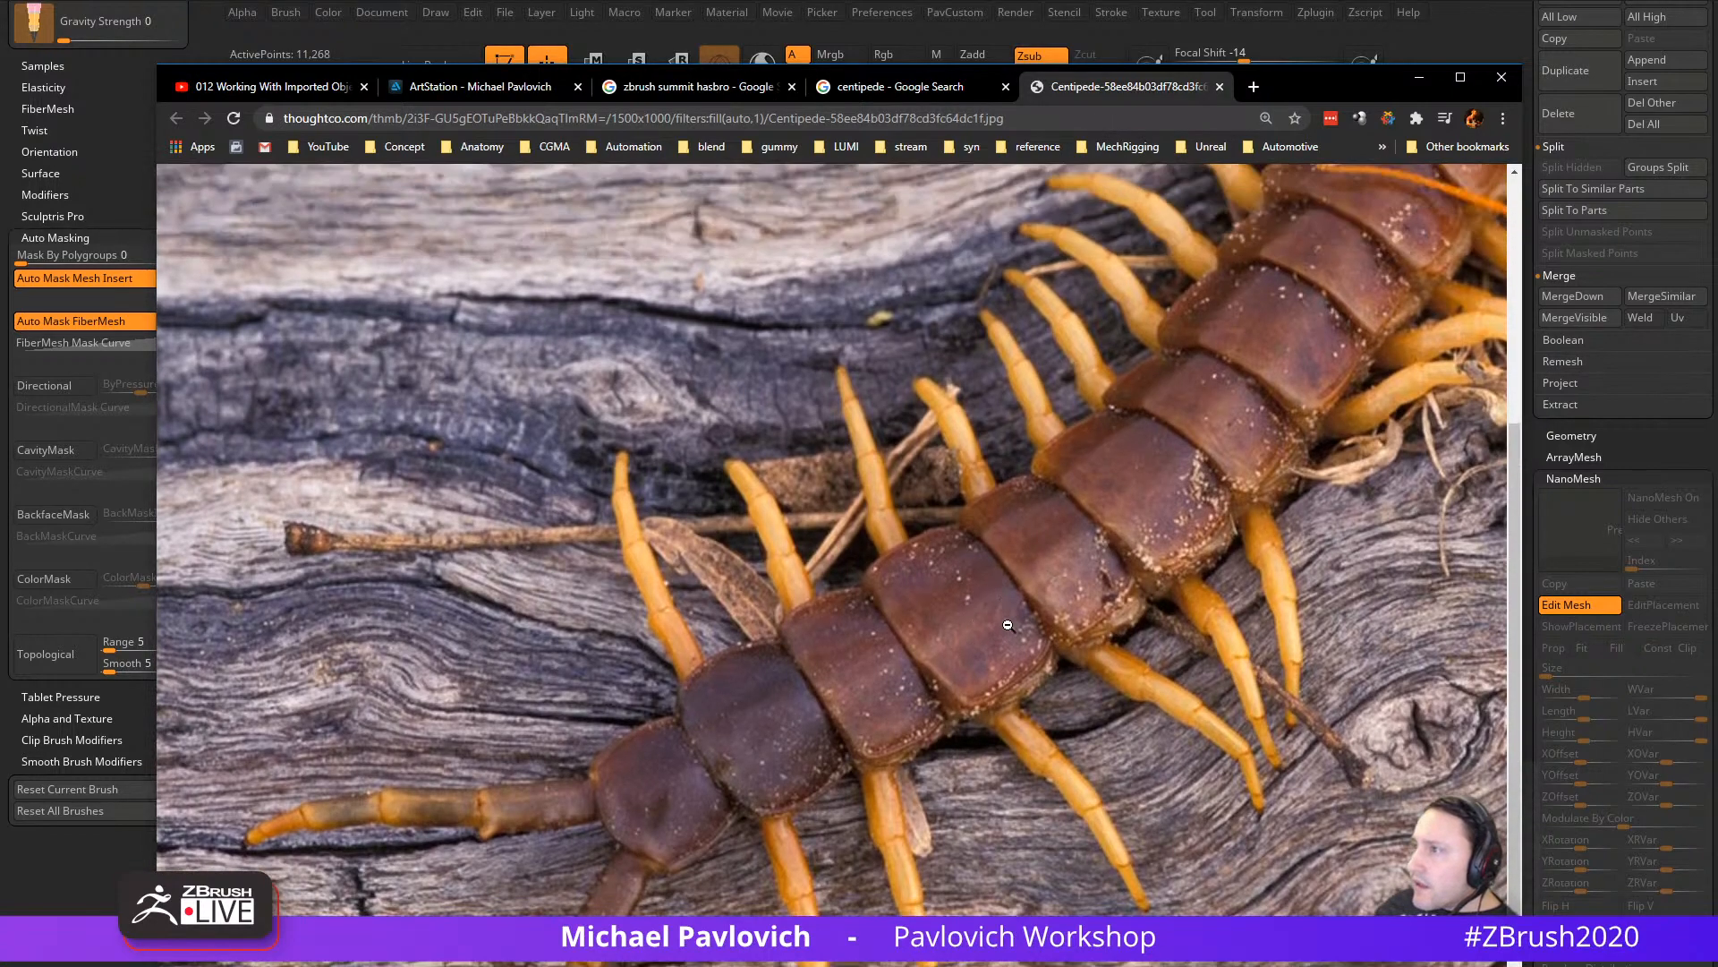
click(1181, 647)
click(1252, 644)
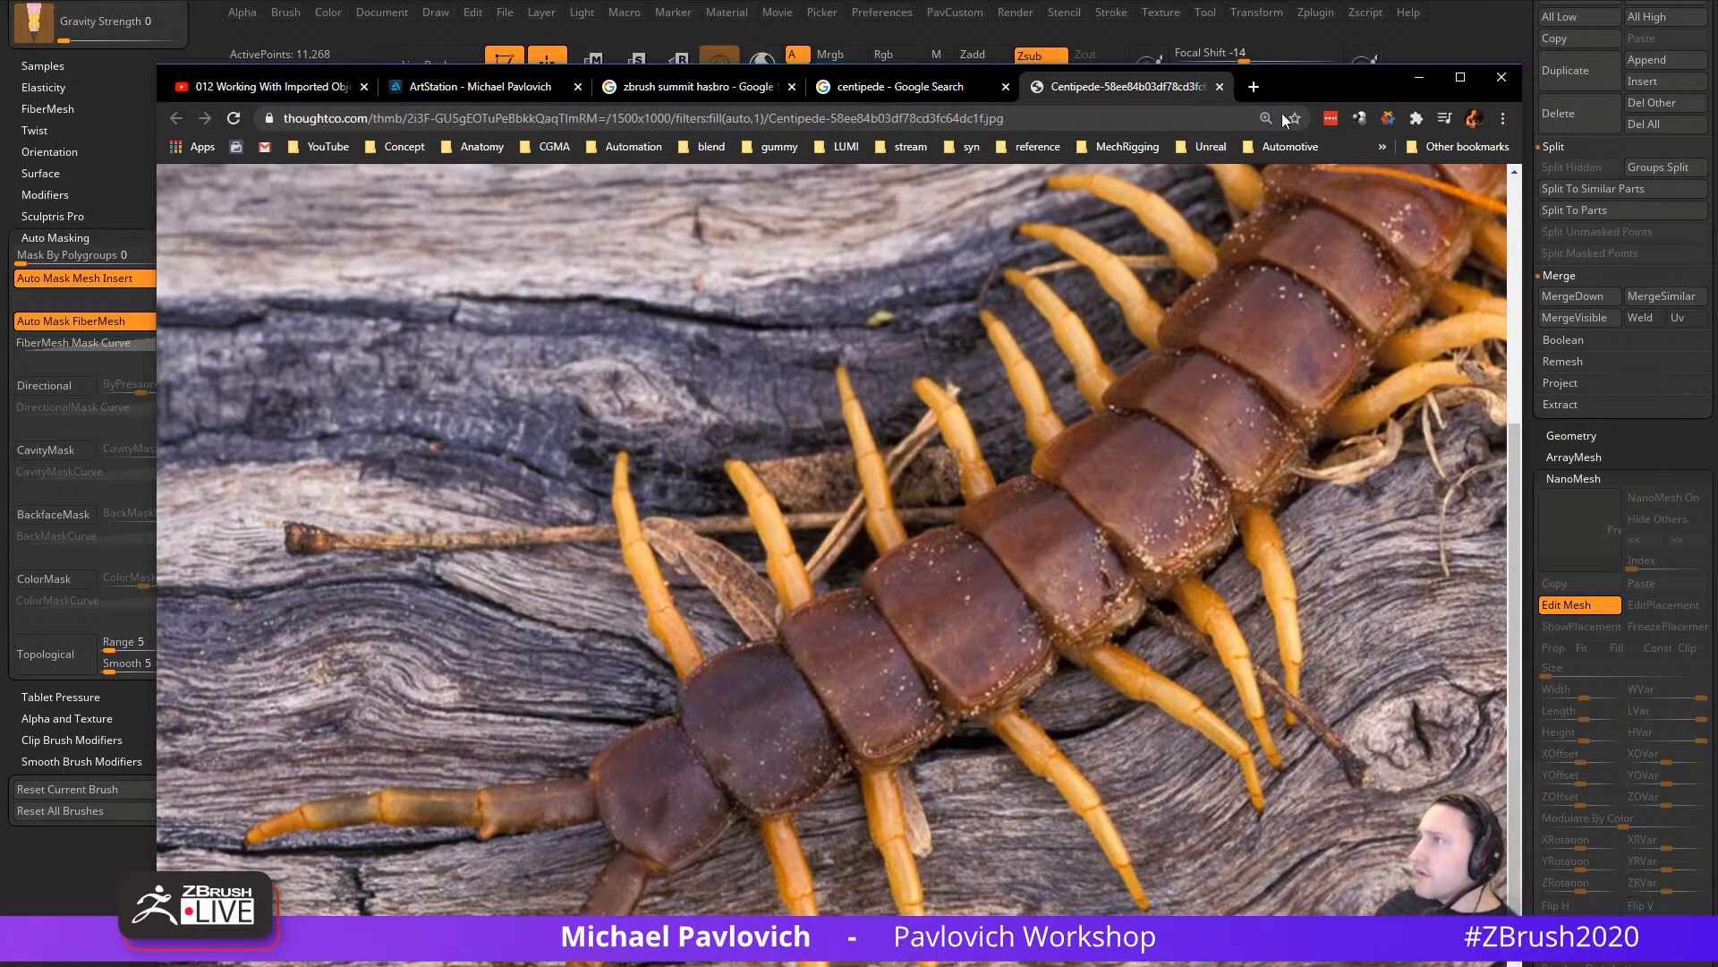
click(1419, 78)
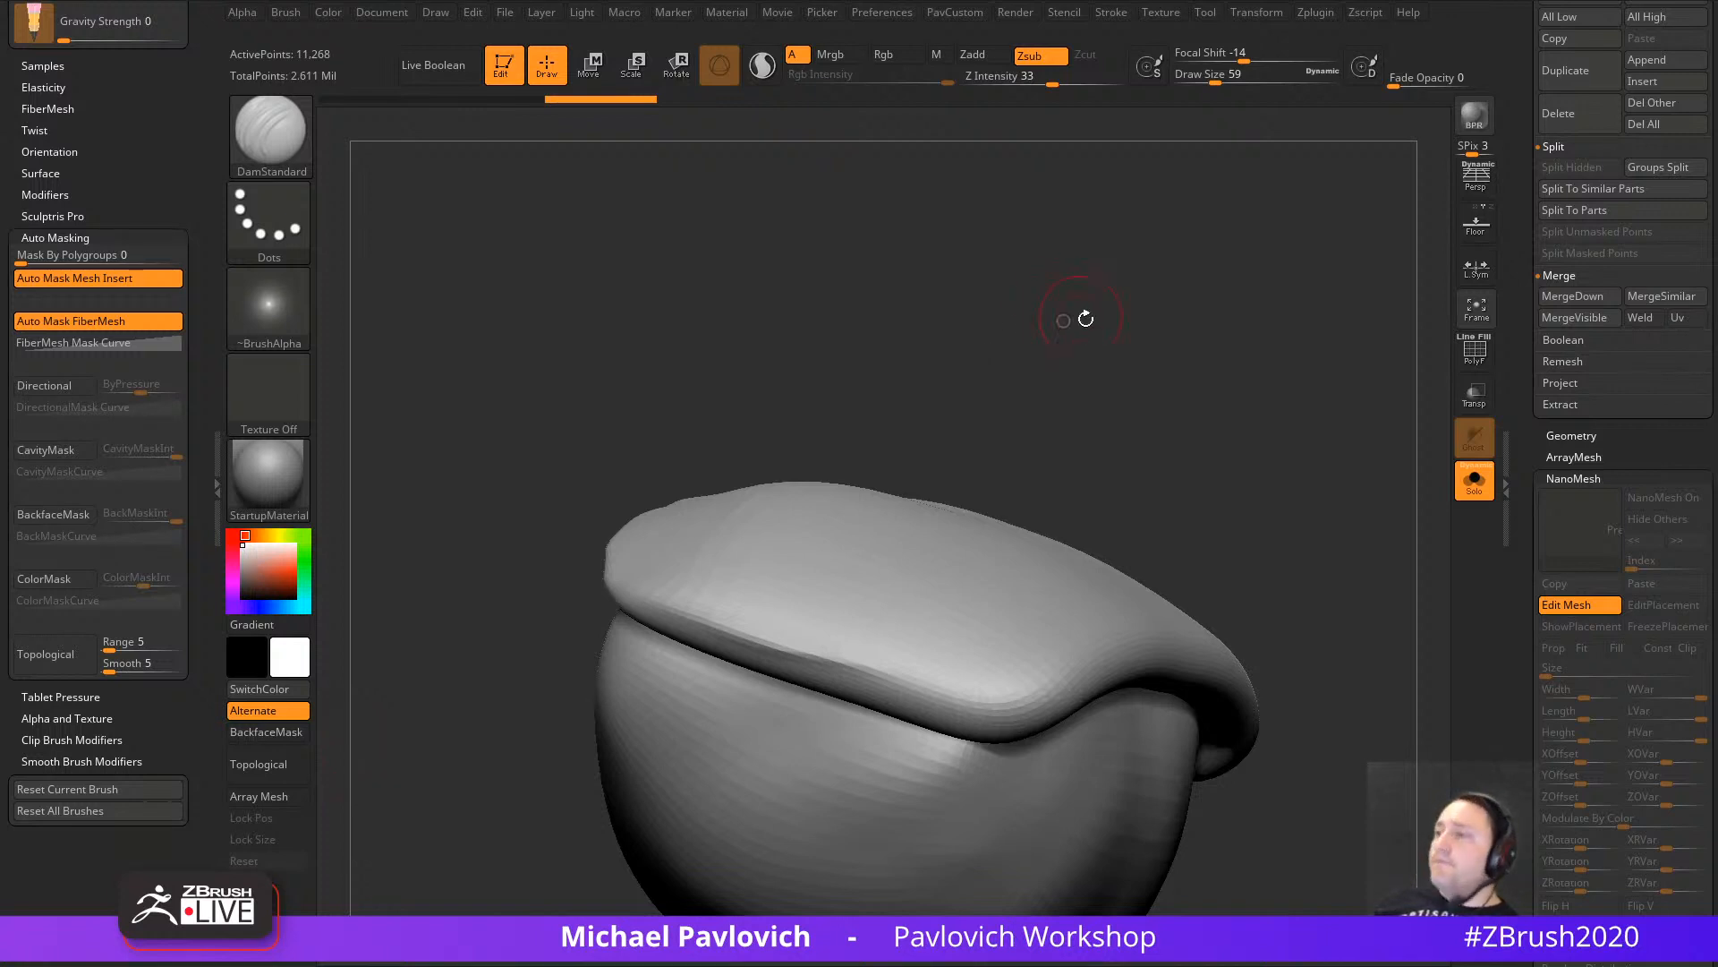
Step: Raise a crisp ridge along the plate's side edge with inverted DamStandard strokes and smooth part of it
drag(1085, 320, 1083, 394)
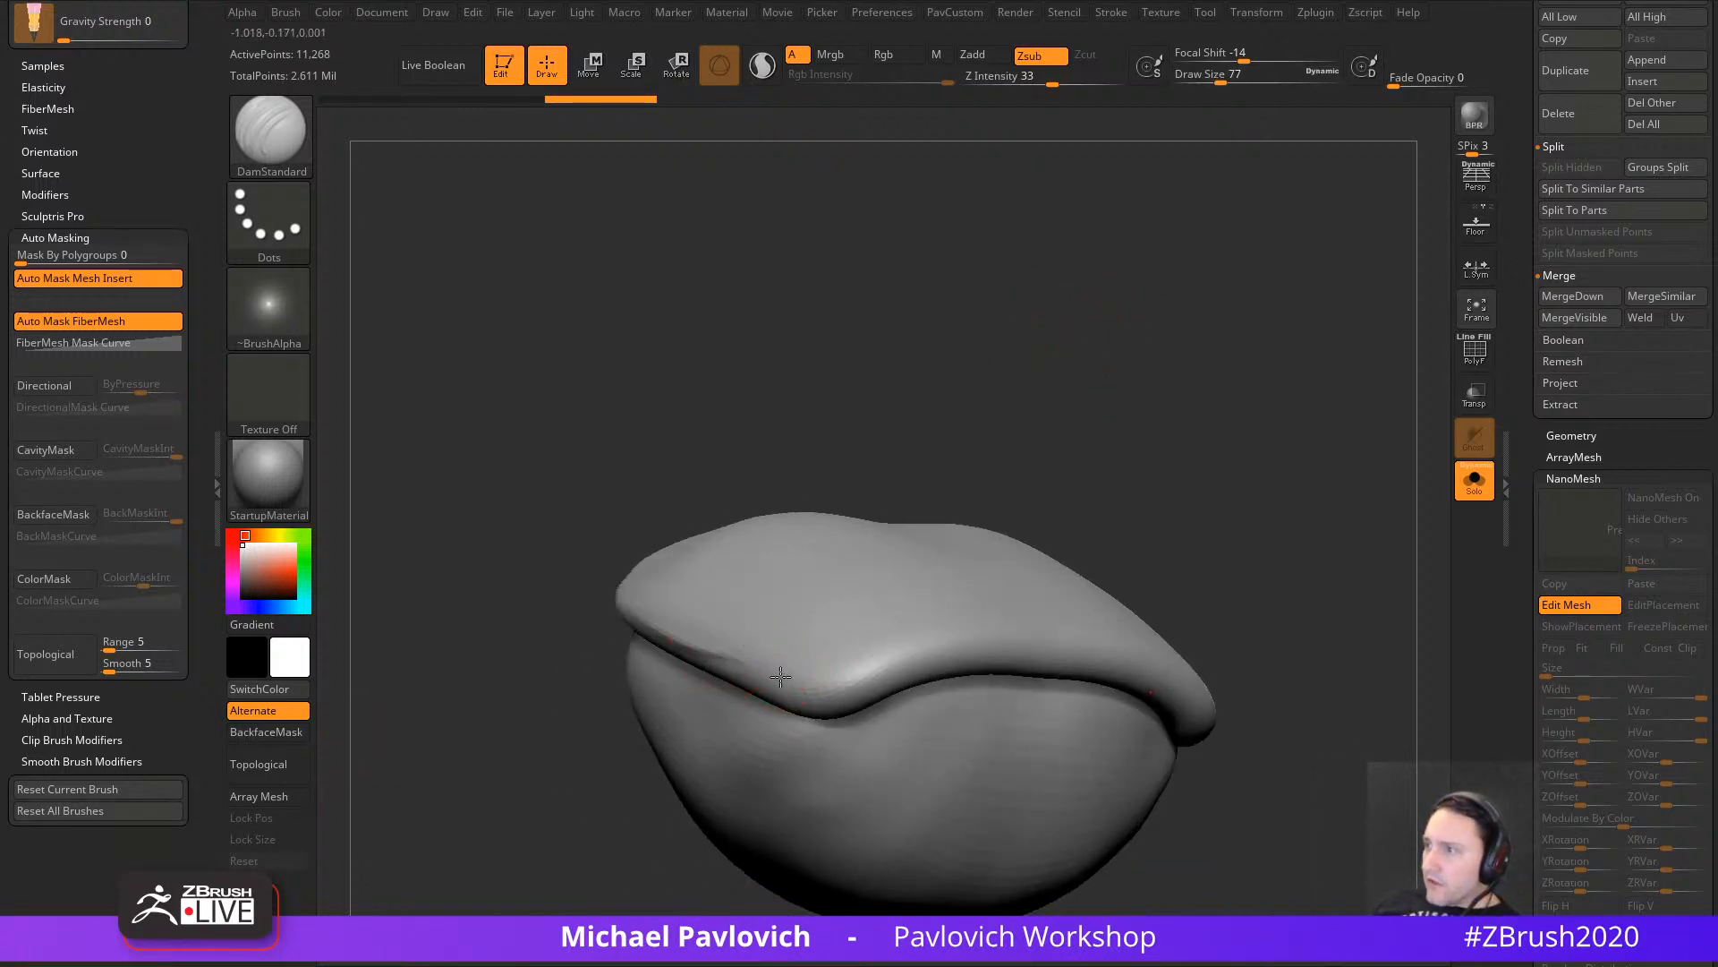
key(s)
click(753, 675)
mouse_move(694, 648)
alt+mouse_down()
mouse_move(802, 679)
mouse_move(930, 635)
mouse_move(1159, 660)
alt+mouse_up()
mouse_move(1220, 541)
mouse_down()
mouse_move(1205, 503)
mouse_move(1074, 537)
mouse_up()
alt+drag(707, 559, 821, 667)
drag(1035, 606, 996, 598)
mouse_move(707, 564)
shift+mouse_down()
mouse_move(786, 626)
mouse_move(764, 598)
shift+mouse_up()
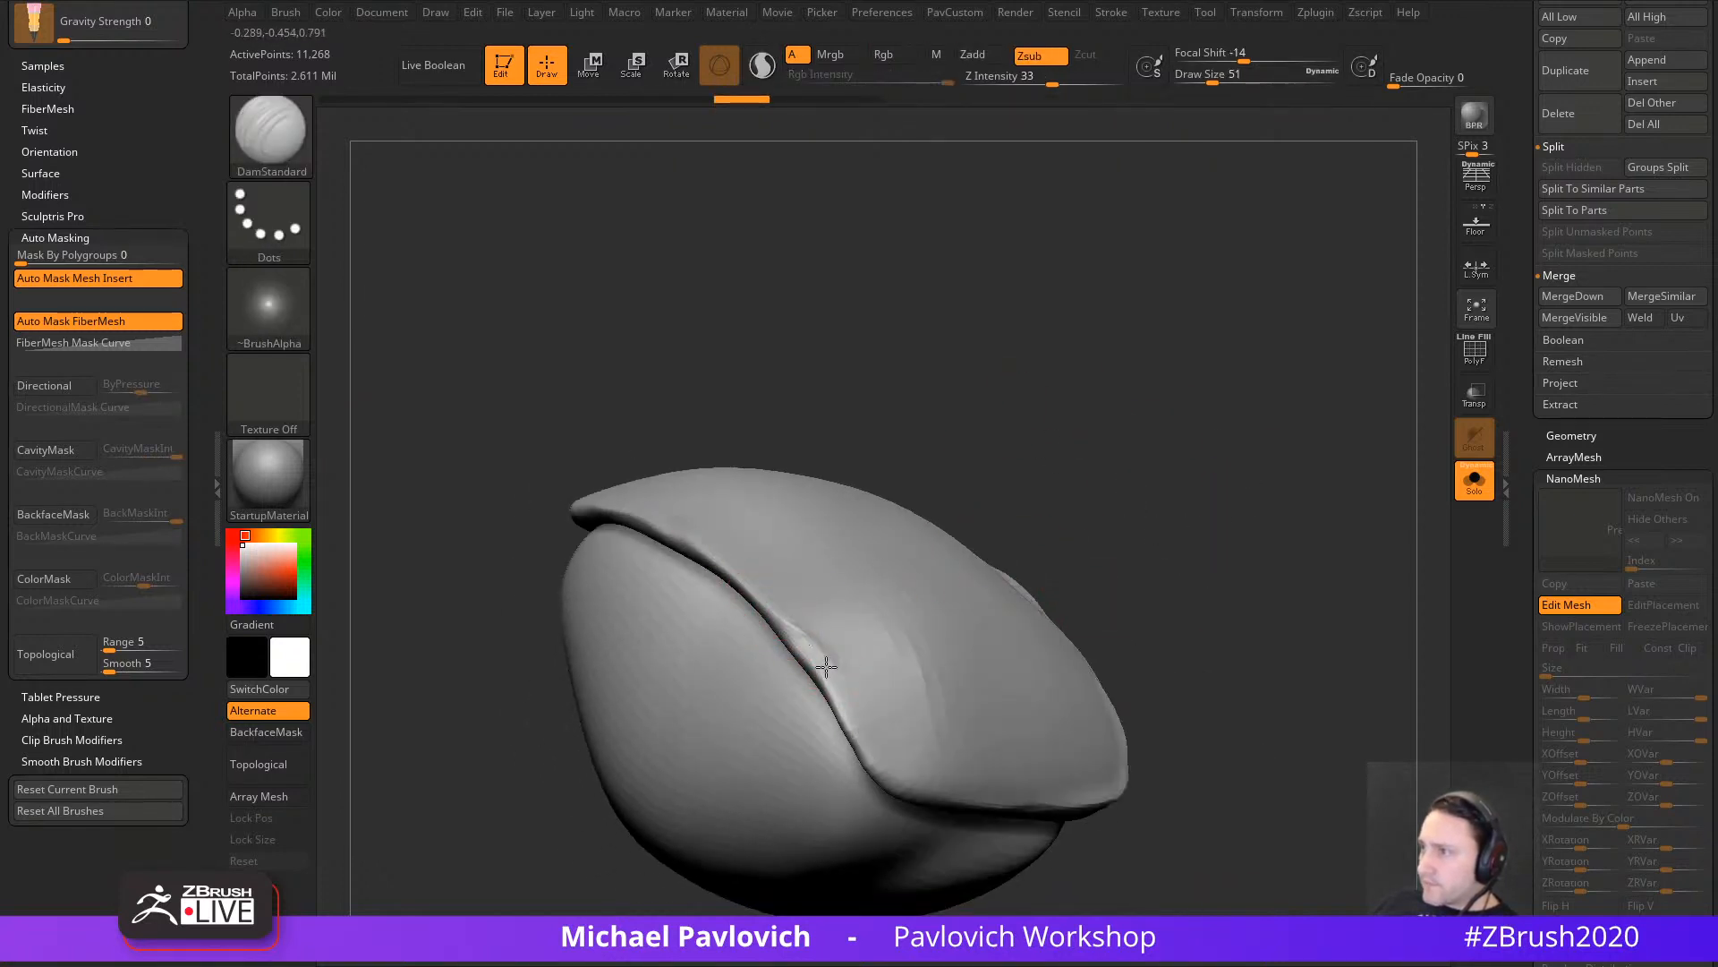
Step: Continue the raised ridge around the plate's corners and remaining edges with inverted DamStandard strokes at draw size 51
alt+drag(826, 666, 846, 716)
right_drag(855, 685, 940, 654)
alt+drag(843, 727, 892, 784)
drag(1208, 562, 980, 582)
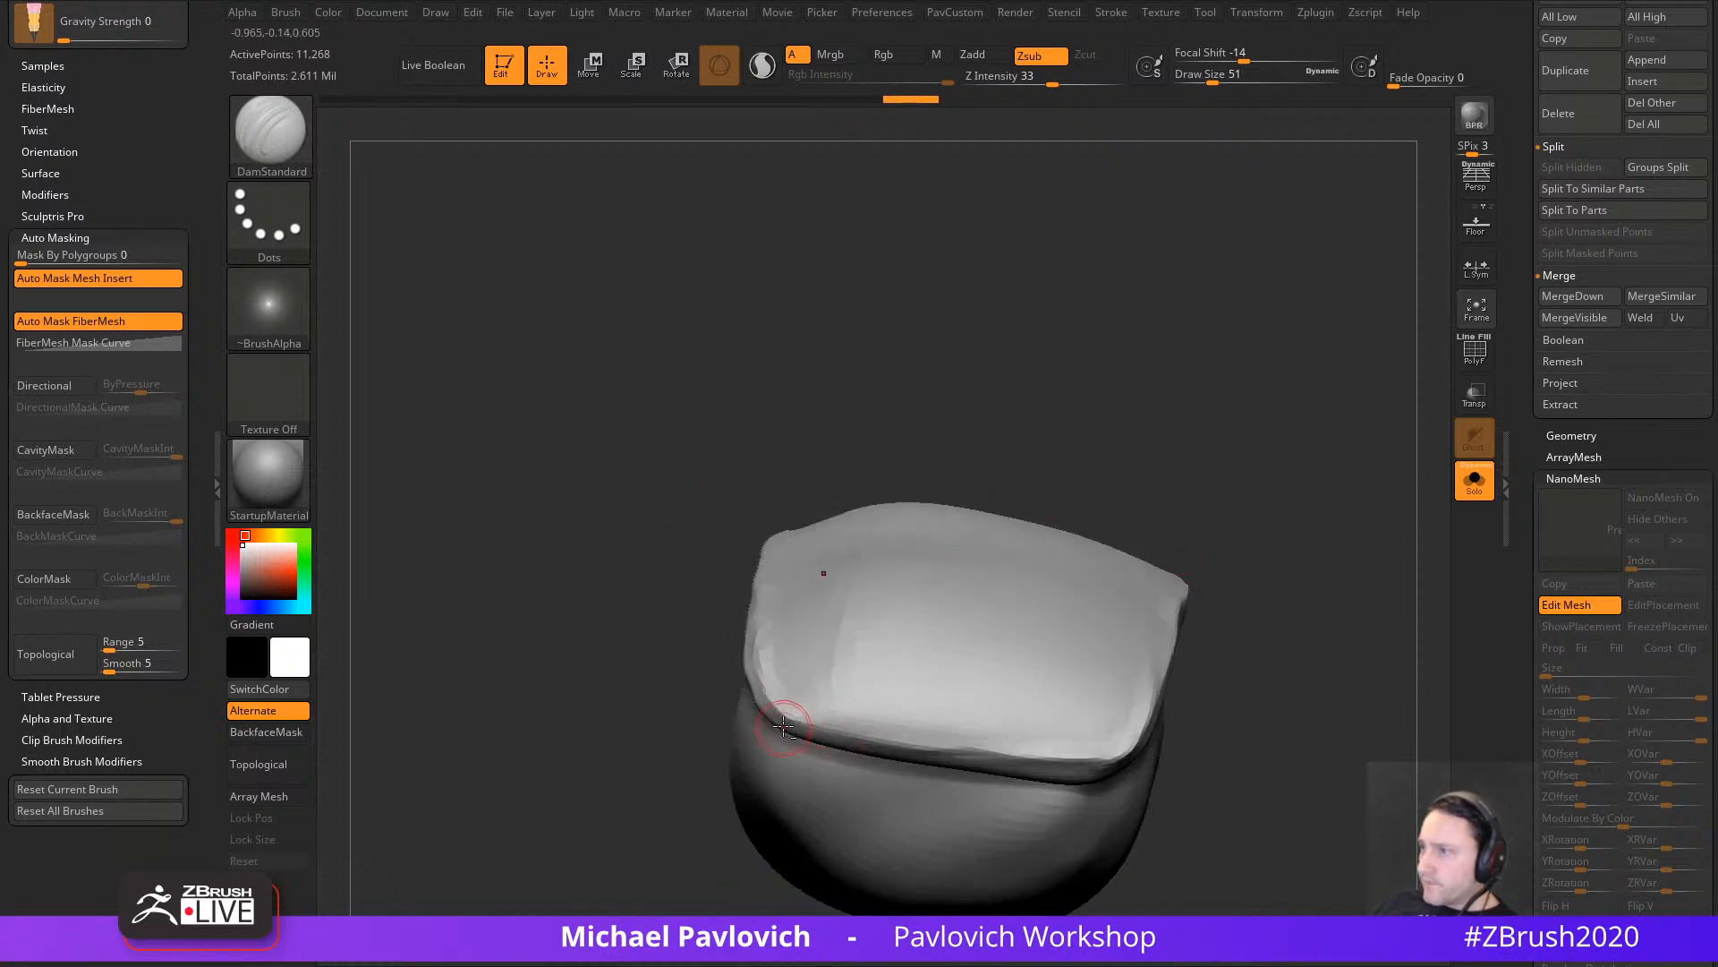
alt+drag(792, 716, 993, 732)
right_drag(1065, 721, 948, 747)
right_drag(1144, 714, 1113, 660)
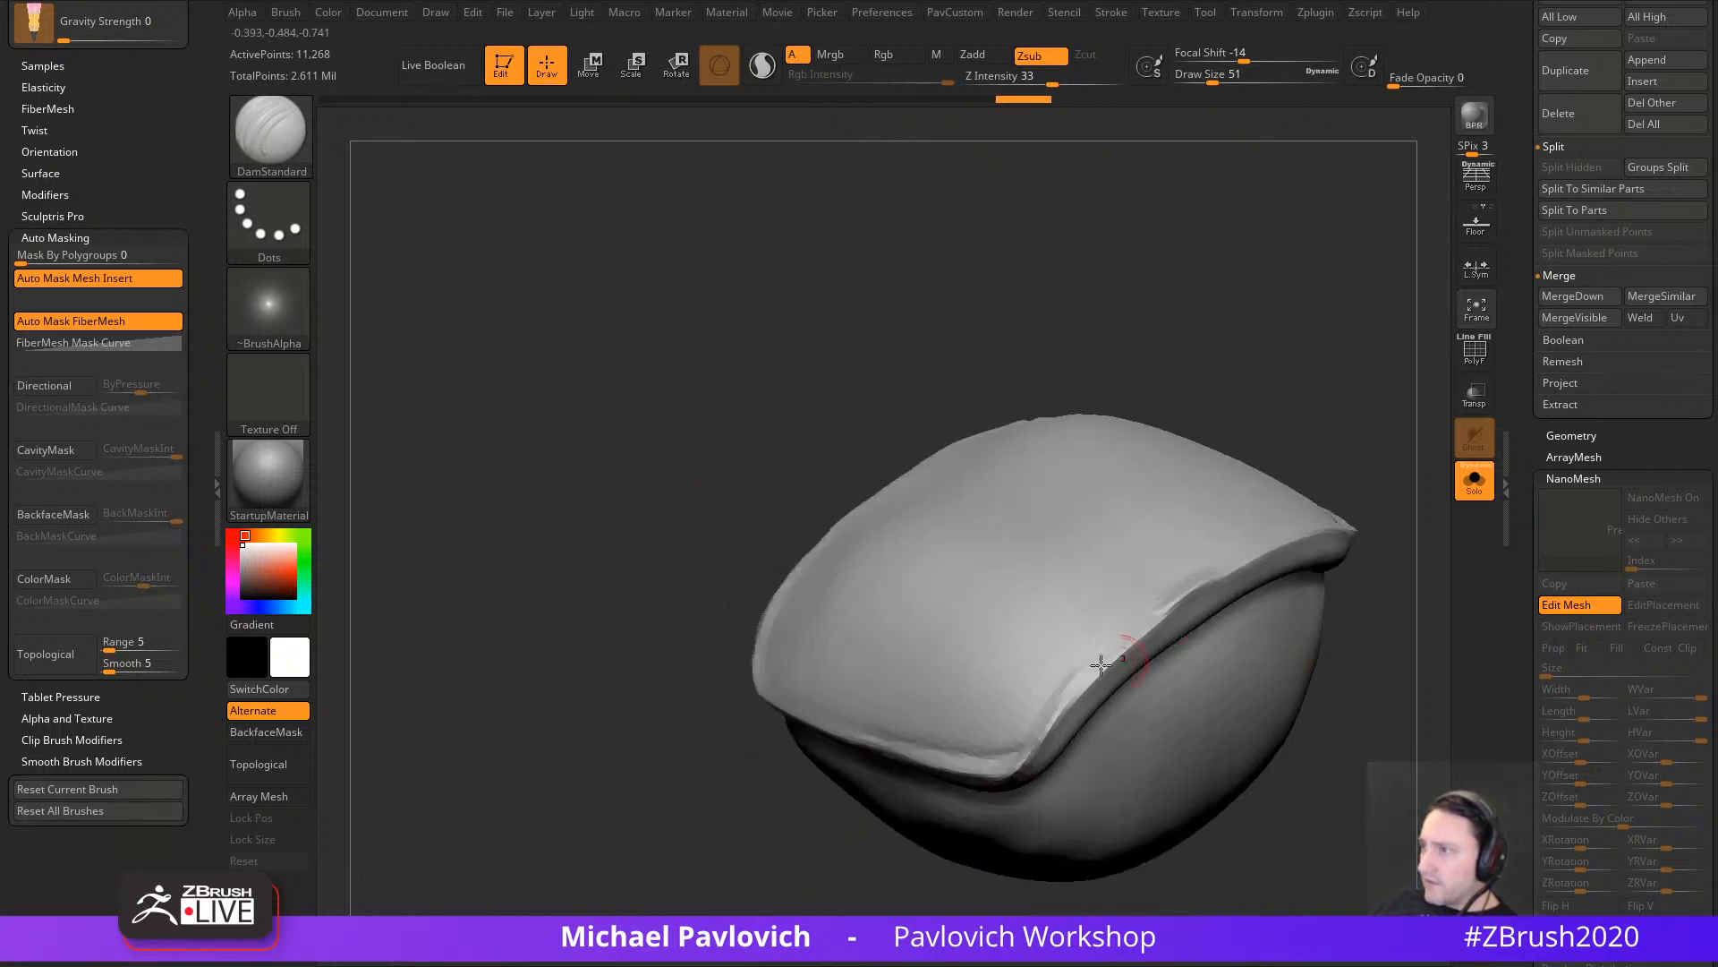
mouse_move(933, 738)
alt+mouse_down()
mouse_move(1012, 744)
mouse_move(1049, 711)
alt+mouse_up()
Step: Subdivide the segment mesh once more and check the refined rim from below
mouse_move(1371, 718)
mouse_down()
mouse_move(1306, 628)
mouse_move(1266, 625)
mouse_up()
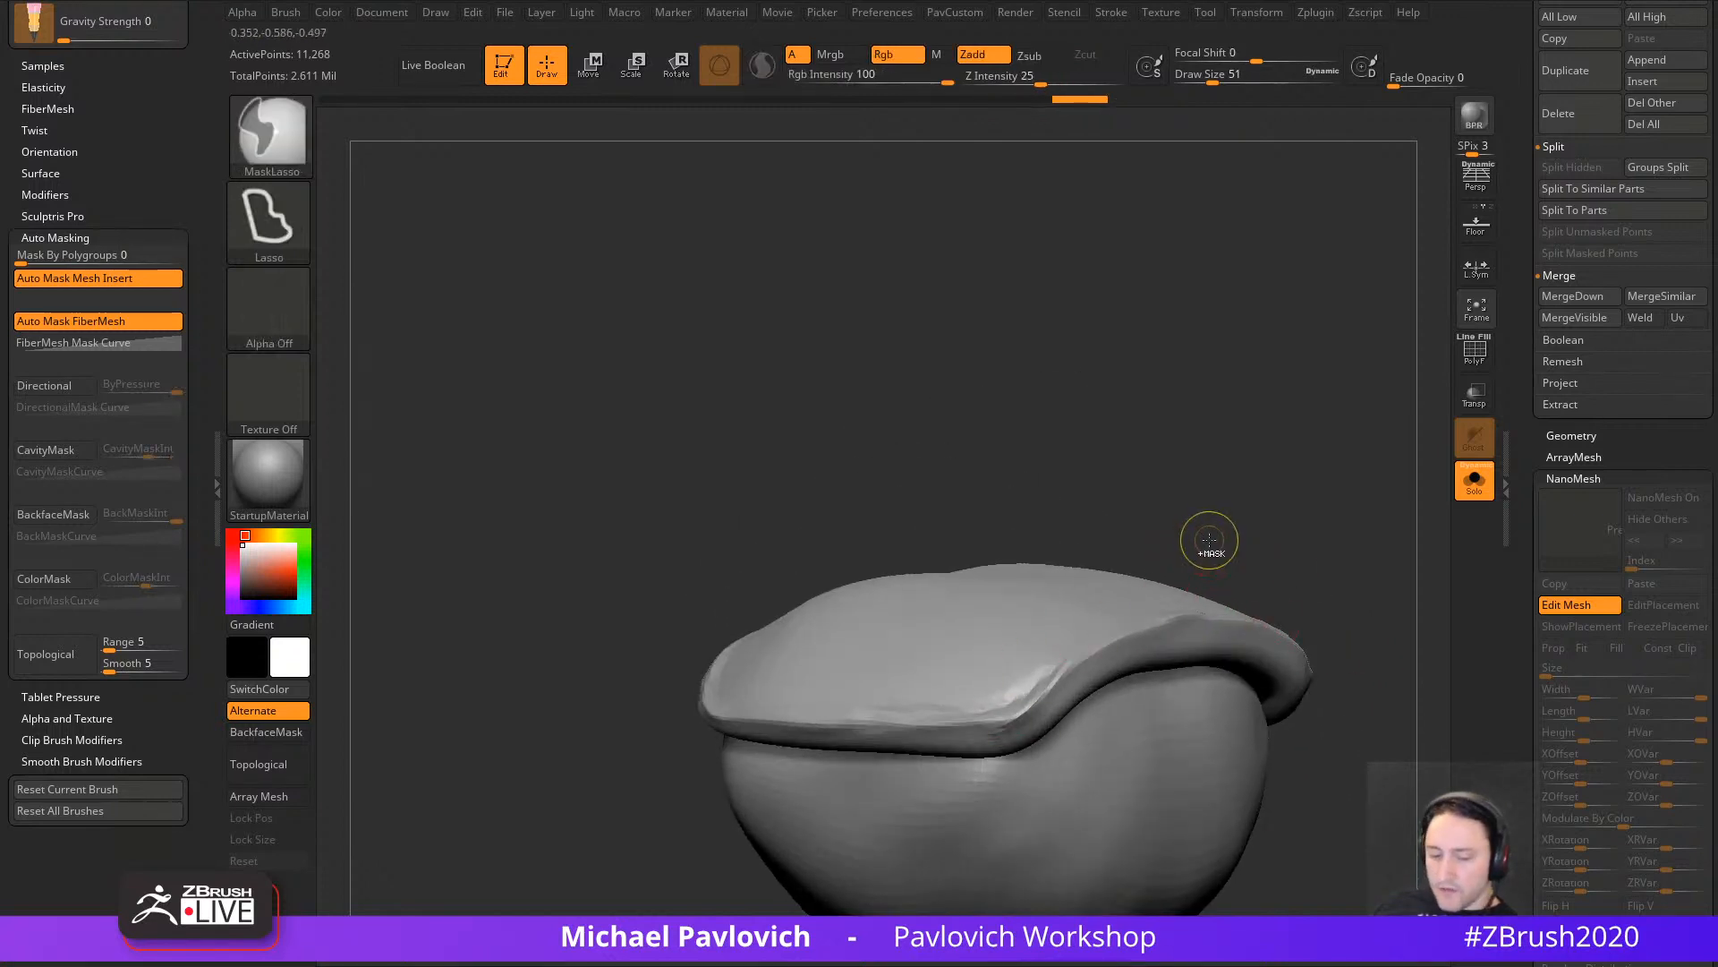
drag(1212, 537, 928, 624)
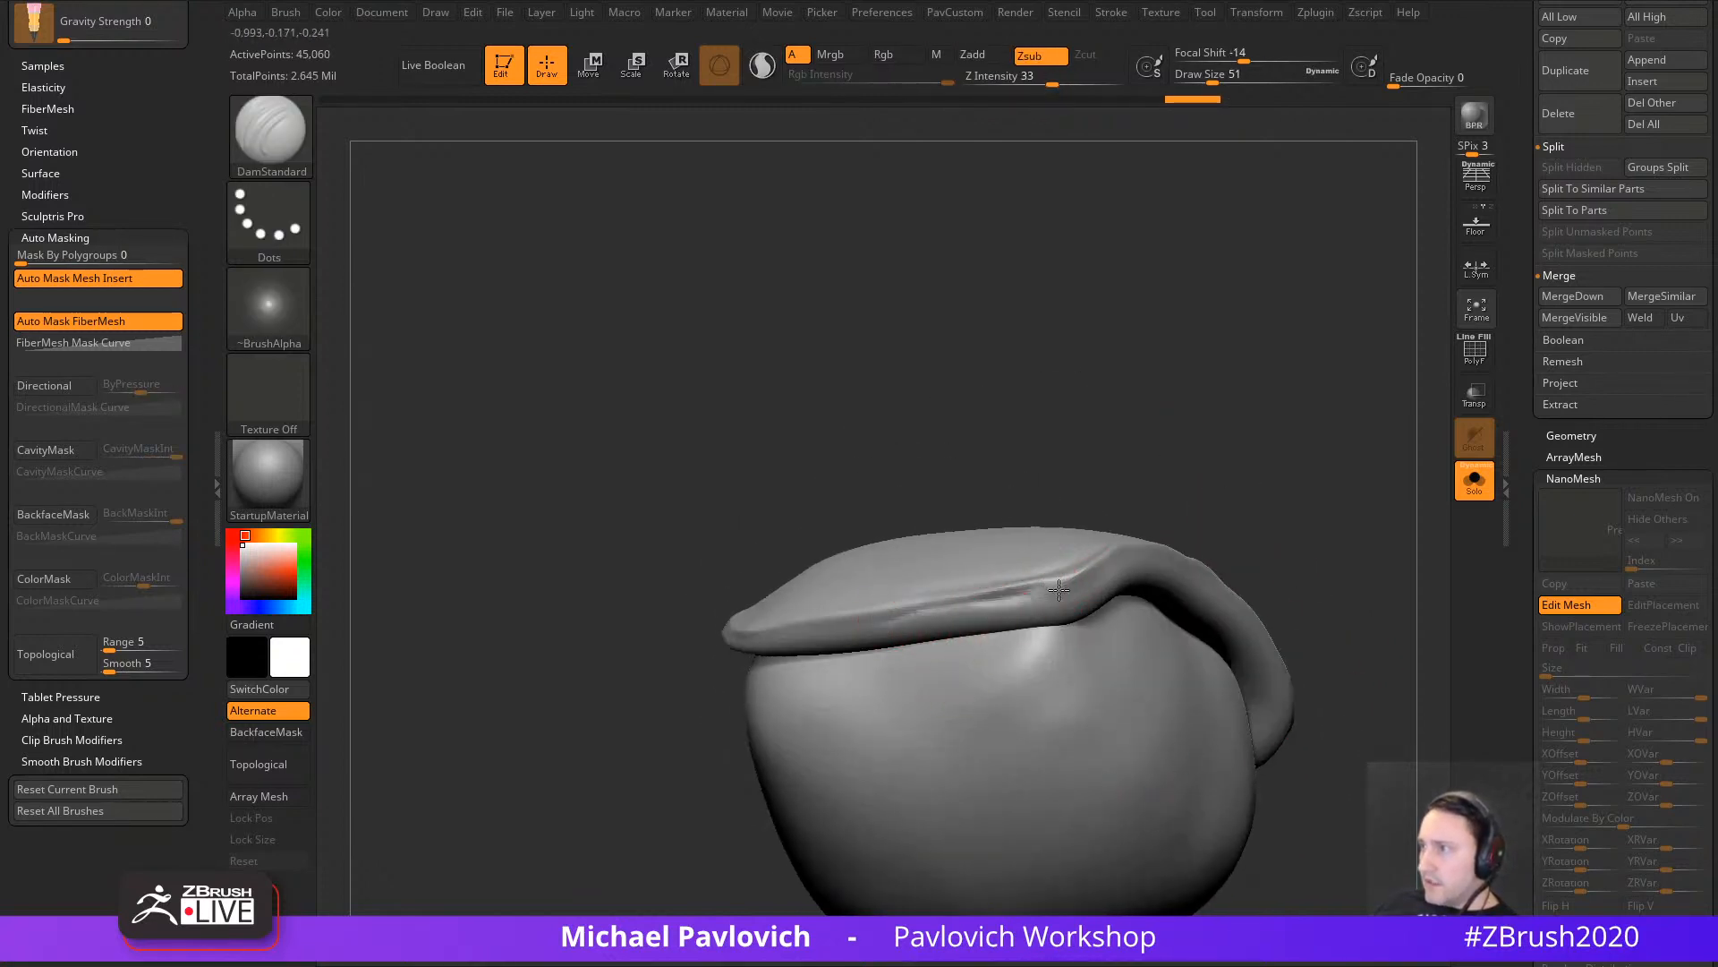
right_drag(1059, 589, 1054, 598)
right_drag(1172, 535, 1188, 431)
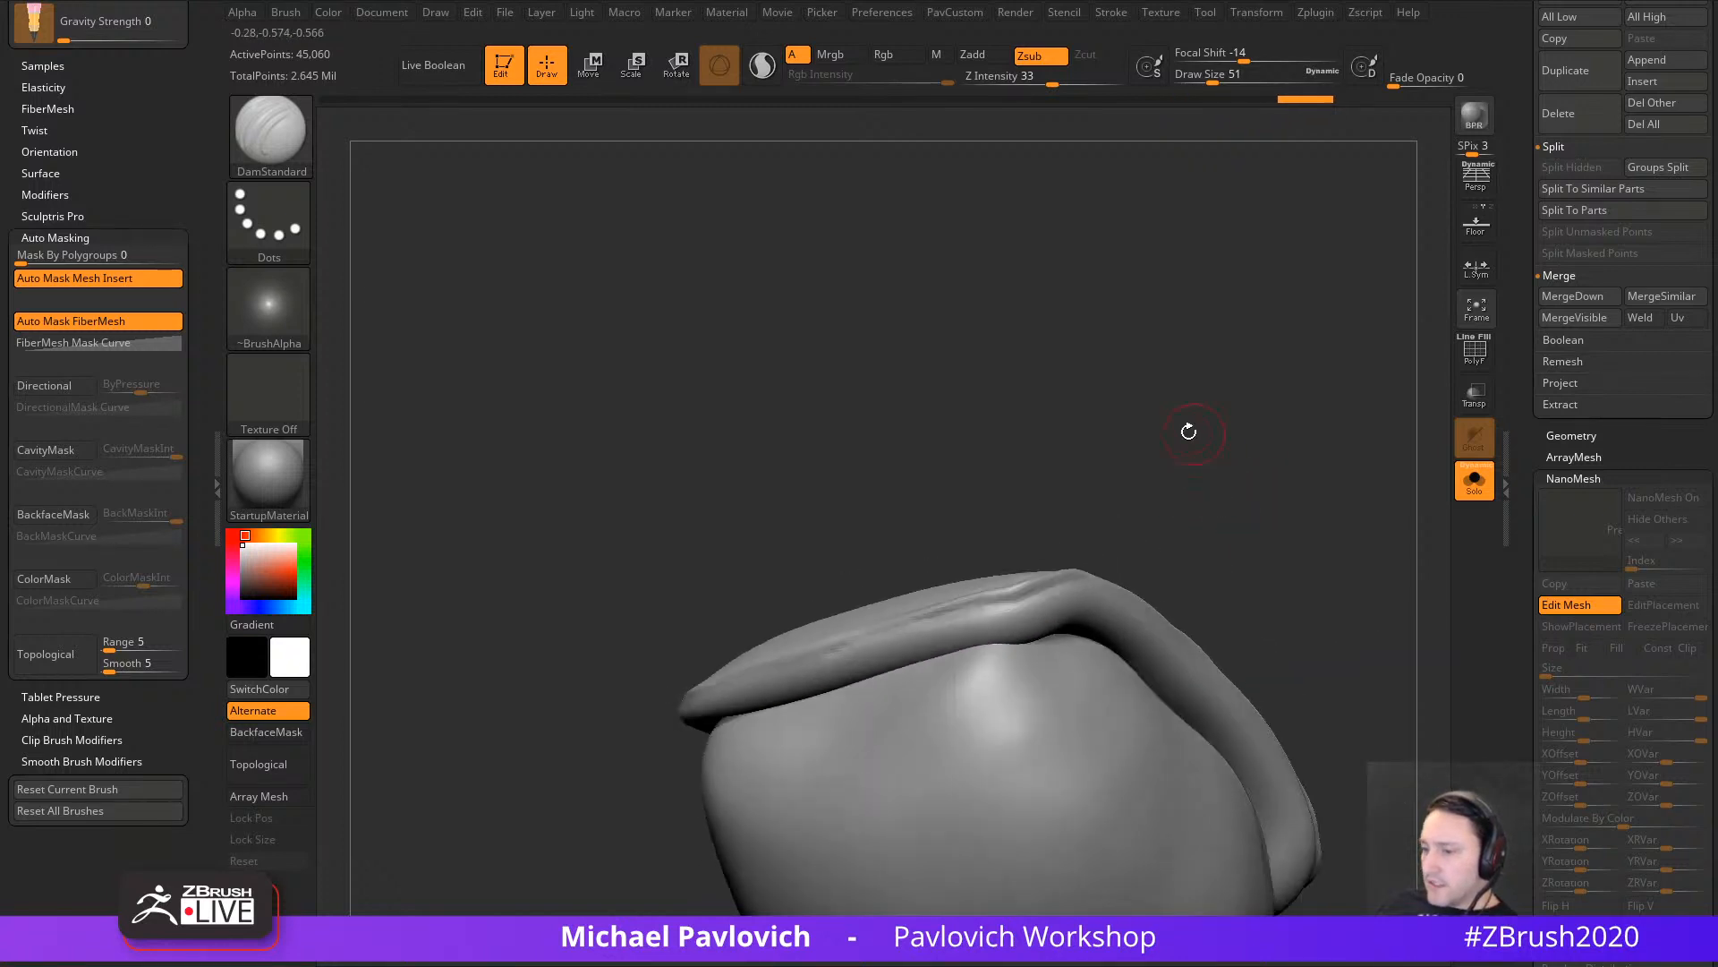
Step: Define the raised ridge around the plate's edges and corners with further DamStandard strokes at draw size 51
drag(873, 642, 1066, 598)
right_drag(1070, 599, 1109, 667)
drag(1083, 591, 1253, 563)
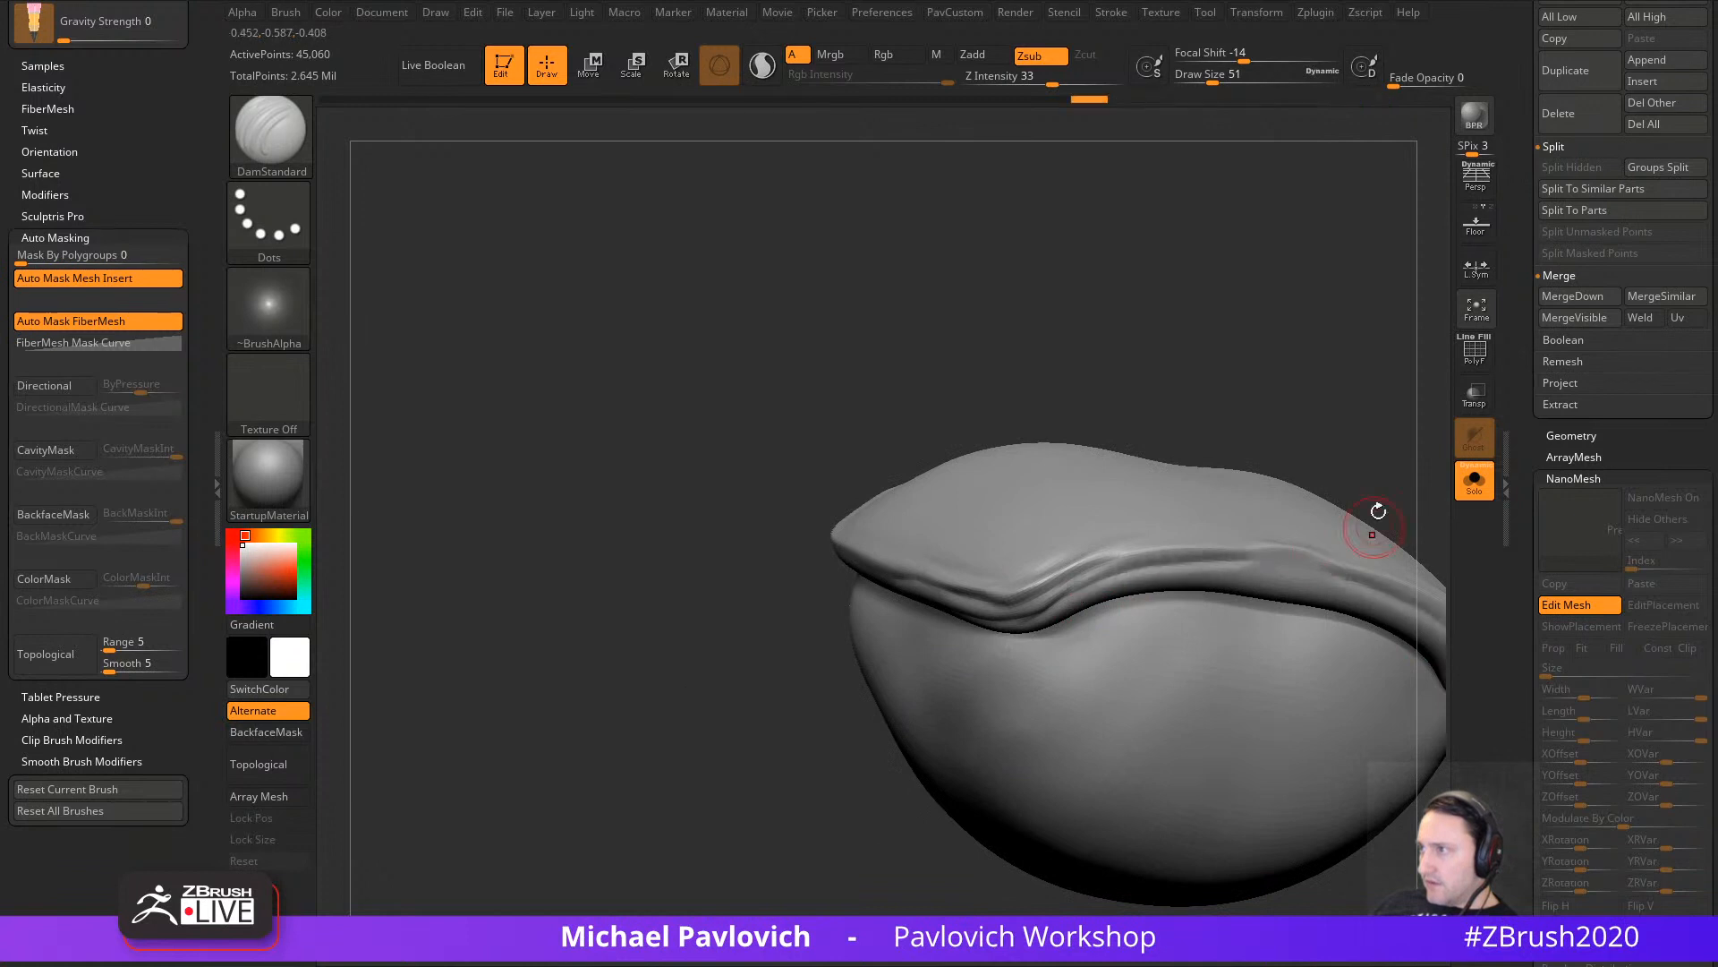
right_drag(1378, 507, 1409, 512)
drag(1200, 565, 1280, 553)
mouse_move(1315, 396)
right_down()
mouse_move(1164, 447)
mouse_move(1291, 561)
right_up()
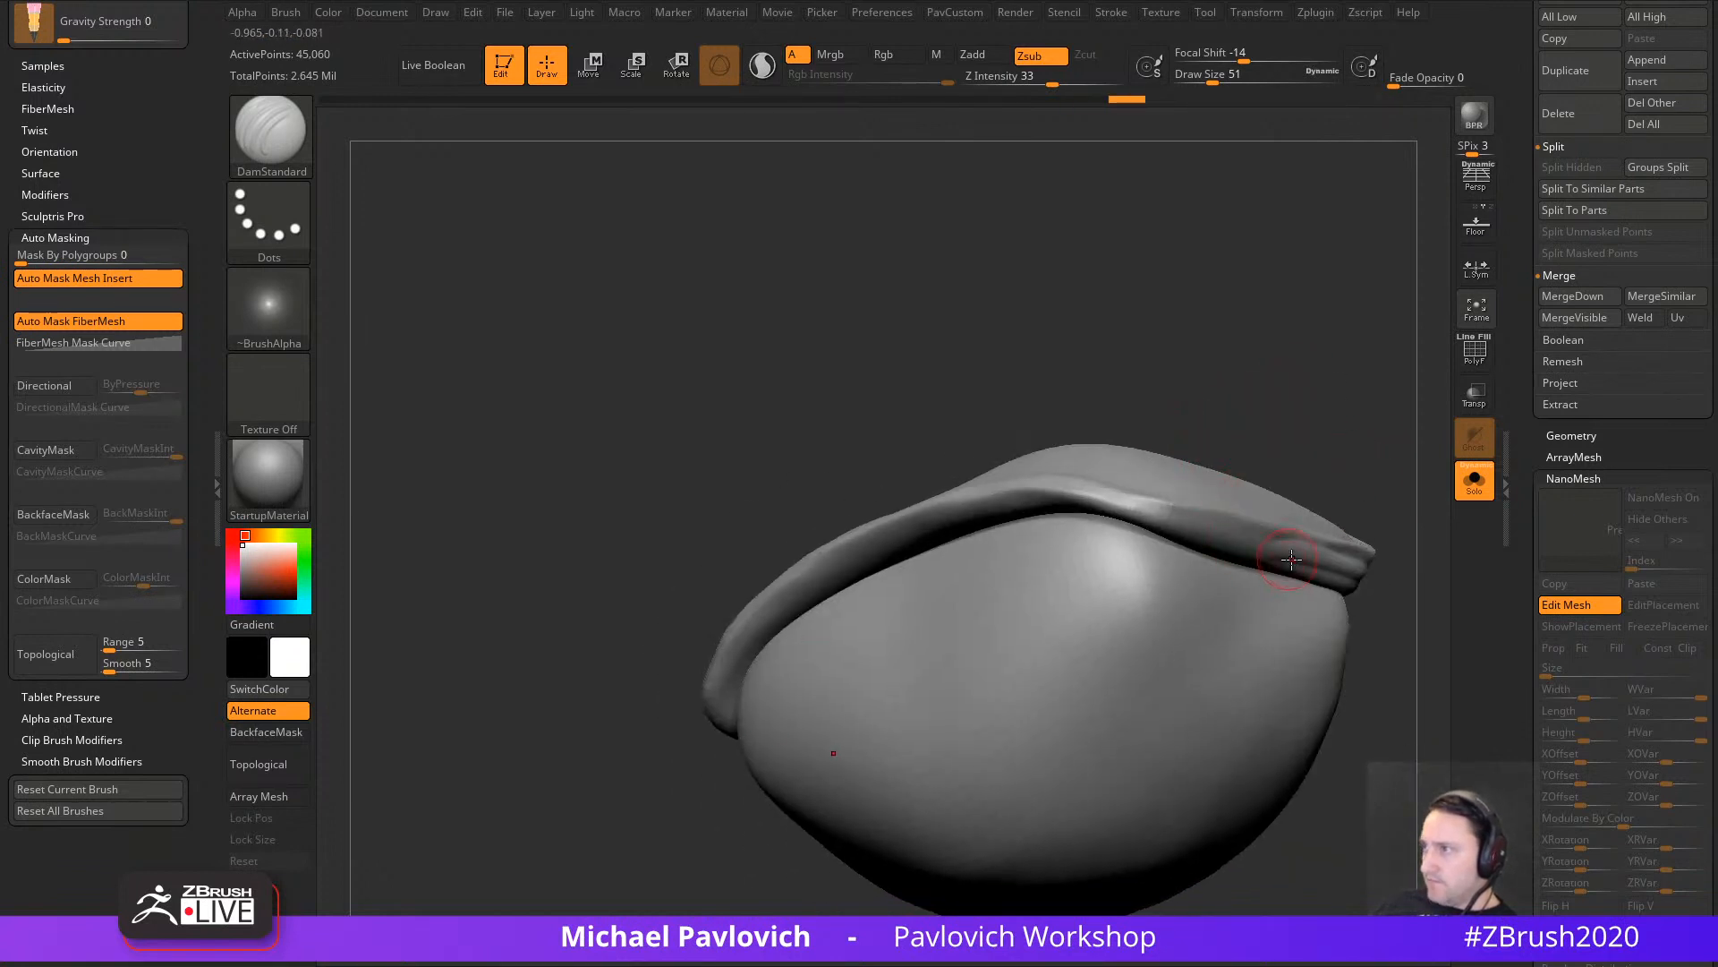
right_drag(1157, 530, 1304, 561)
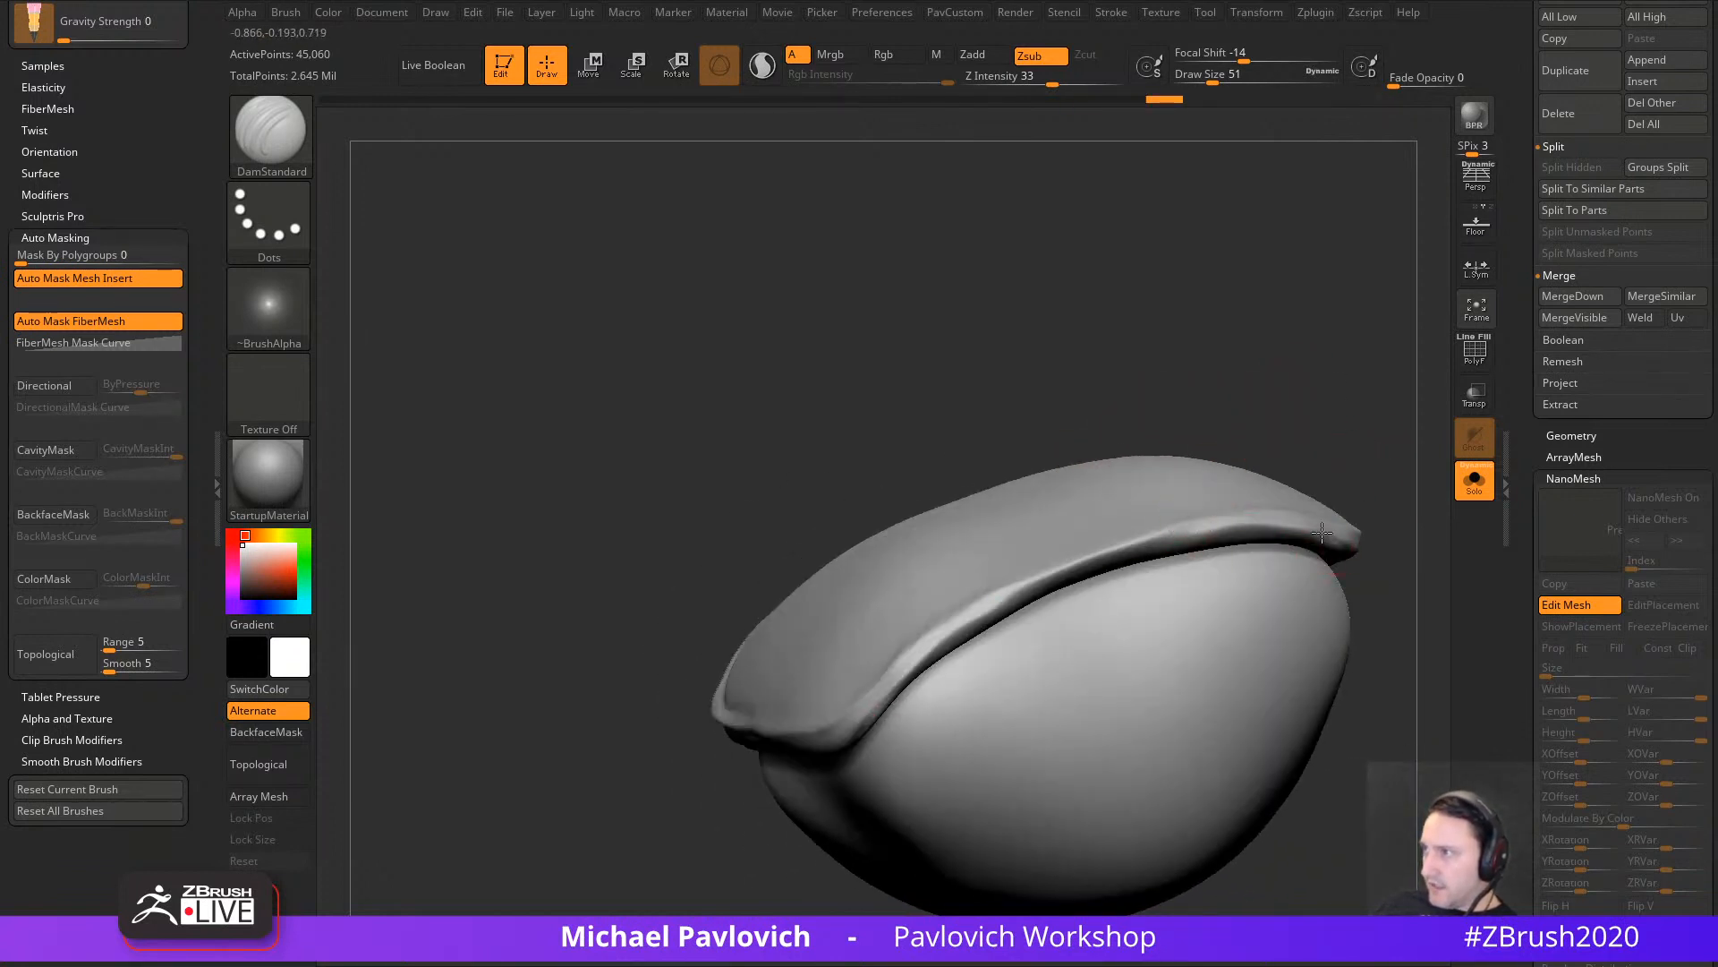
mouse_move(1138, 533)
right_down()
mouse_move(1350, 391)
mouse_move(1205, 407)
mouse_move(1342, 411)
mouse_move(1055, 349)
mouse_move(1223, 364)
mouse_move(908, 608)
mouse_move(1216, 460)
mouse_move(1231, 483)
mouse_move(1151, 491)
mouse_move(1221, 517)
mouse_move(1216, 472)
mouse_move(1047, 579)
right_up()
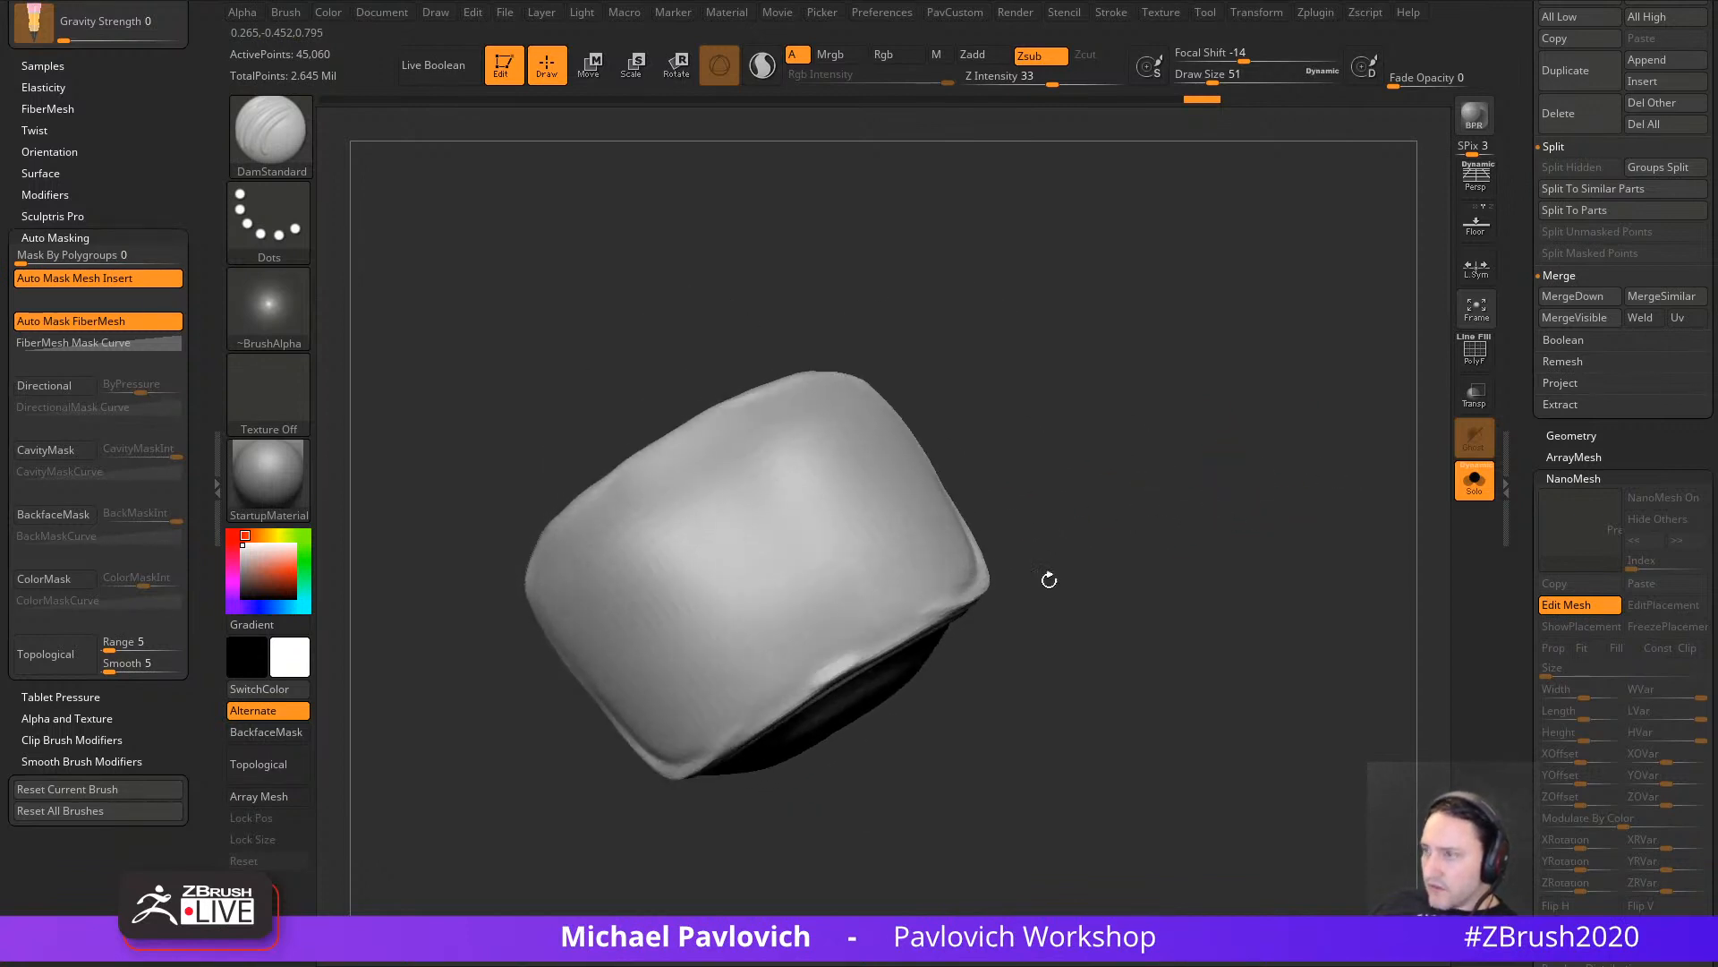
Step: Strengthen the ridge along the plate's edge with DamStandard strokes at draw size 77
key(s)
drag(809, 691, 818, 691)
drag(729, 745, 703, 730)
right_drag(628, 654, 937, 511)
mouse_move(755, 593)
right_down()
mouse_move(990, 609)
mouse_move(755, 633)
mouse_move(1124, 493)
mouse_move(1089, 522)
mouse_move(740, 617)
right_up()
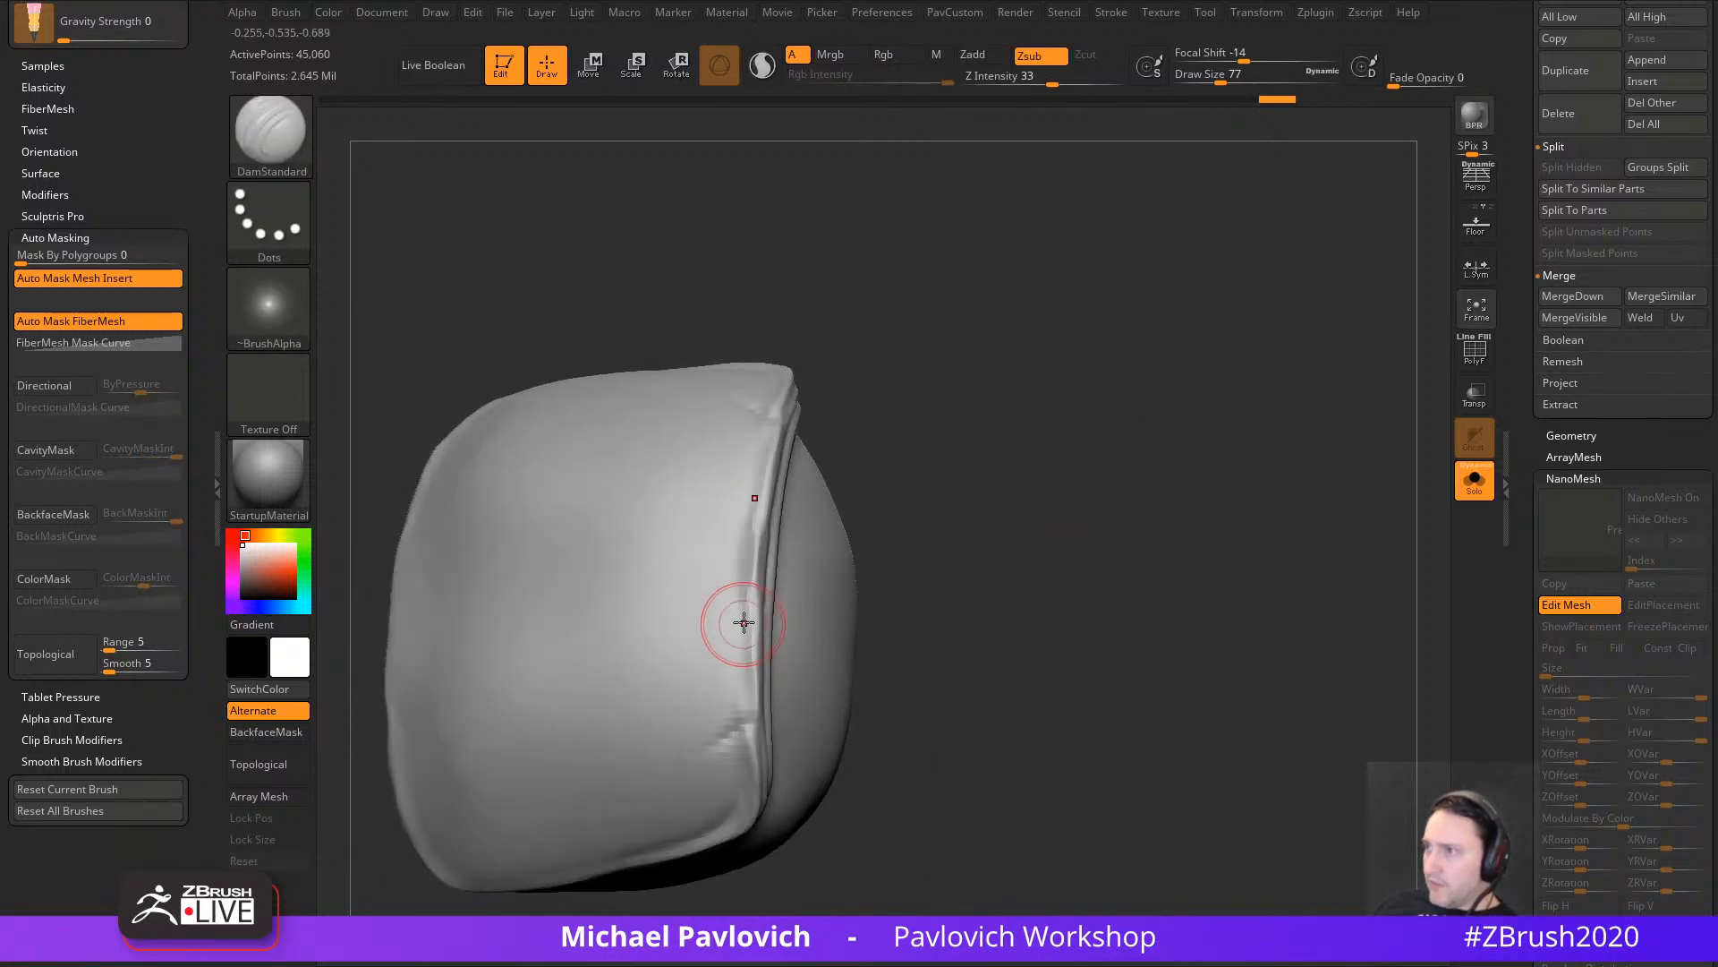
Step: Carve a groove just inside the plate's rim and around its corner using the Orb_Cracks brush at draw size 120
key(5)
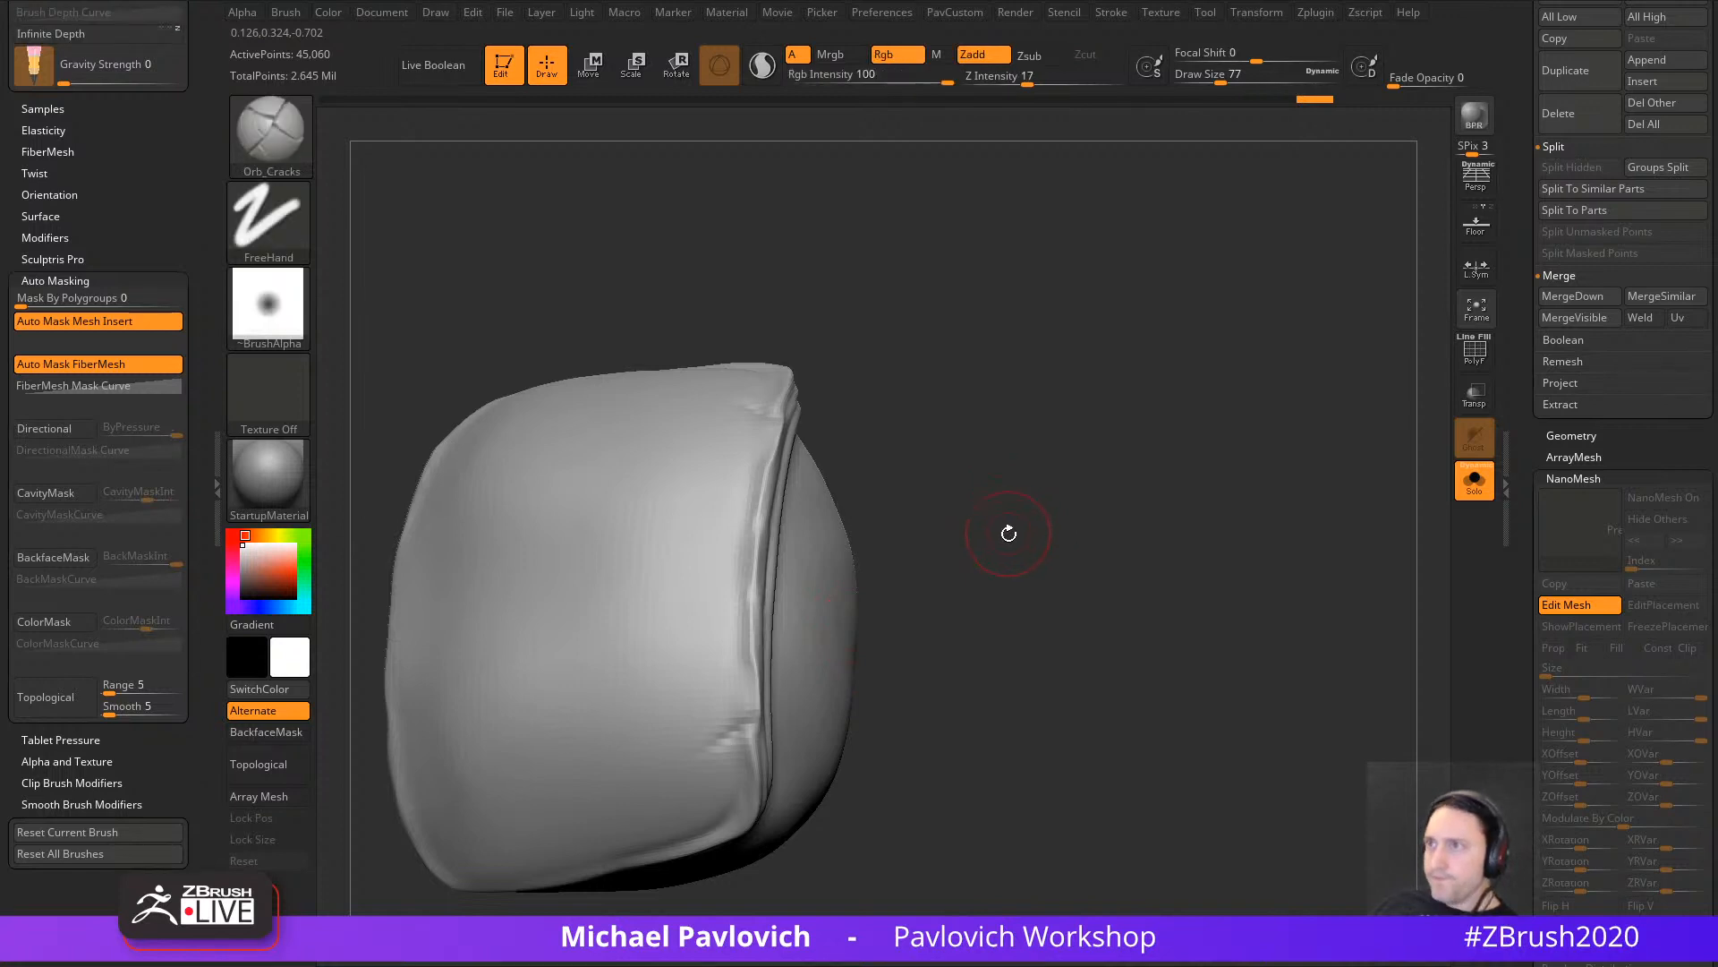
alt+right_drag(593, 636, 648, 667)
key(s)
drag(830, 665, 840, 666)
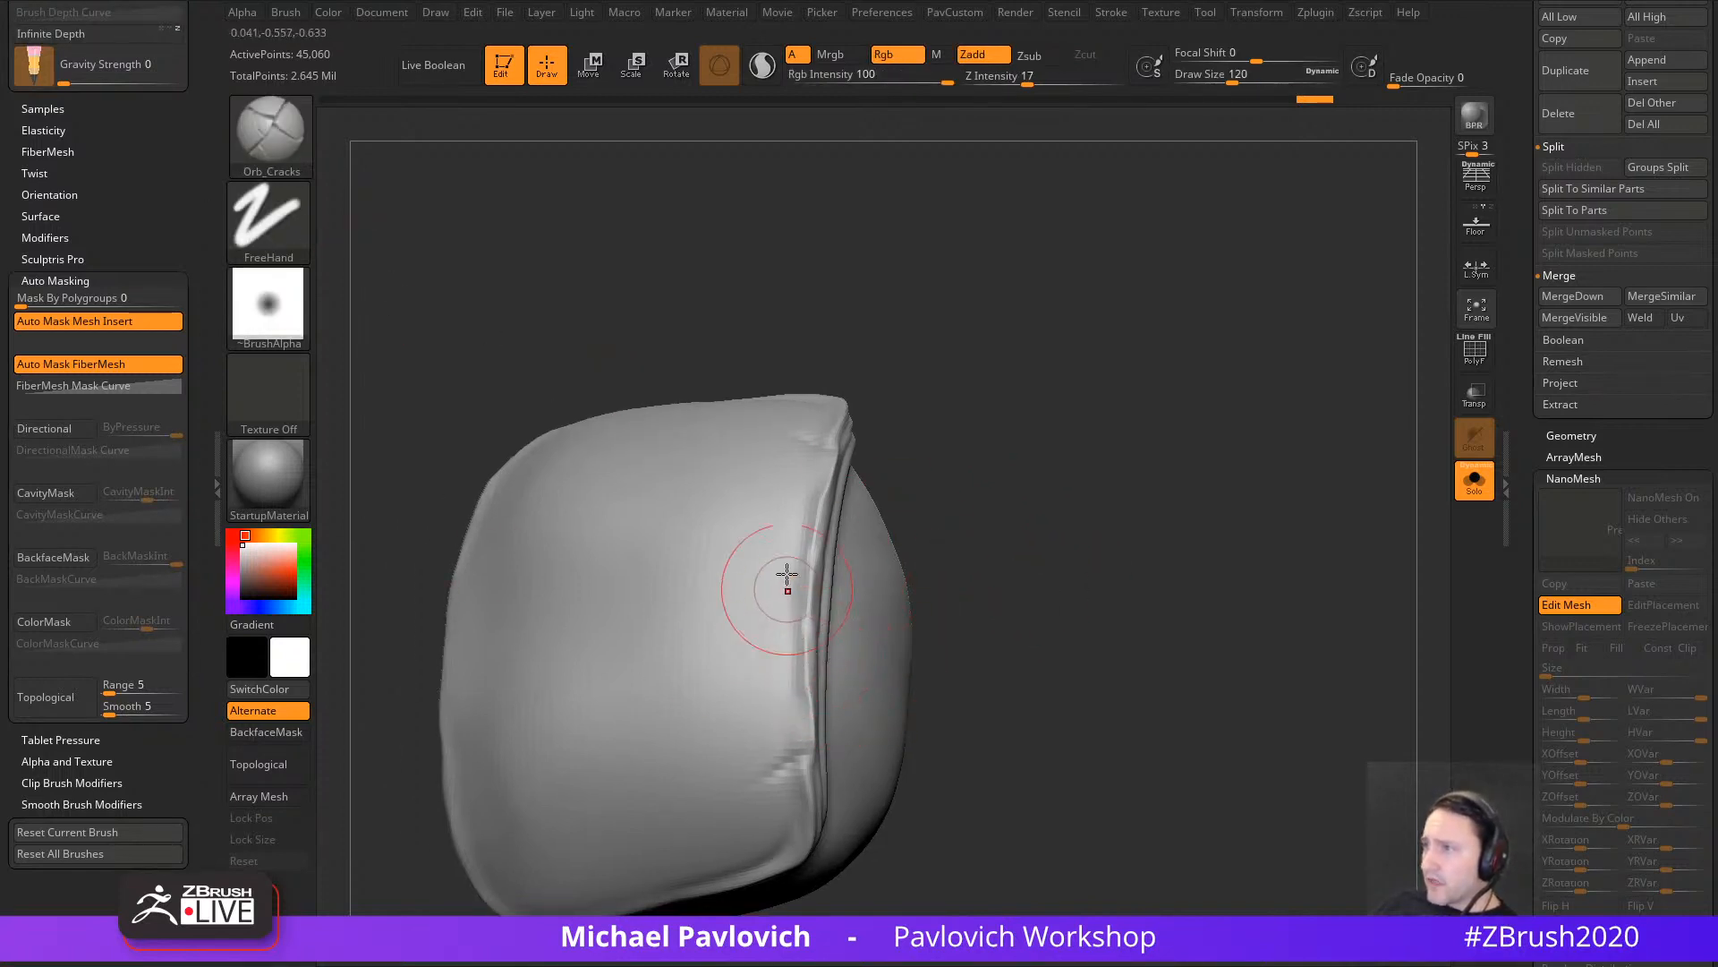
drag(776, 843, 759, 860)
right_drag(980, 706, 1049, 520)
Step: Subdivide the segment mesh once more and test Orb_Cracks strokes on it at draw size 136
key(s)
drag(872, 661, 875, 660)
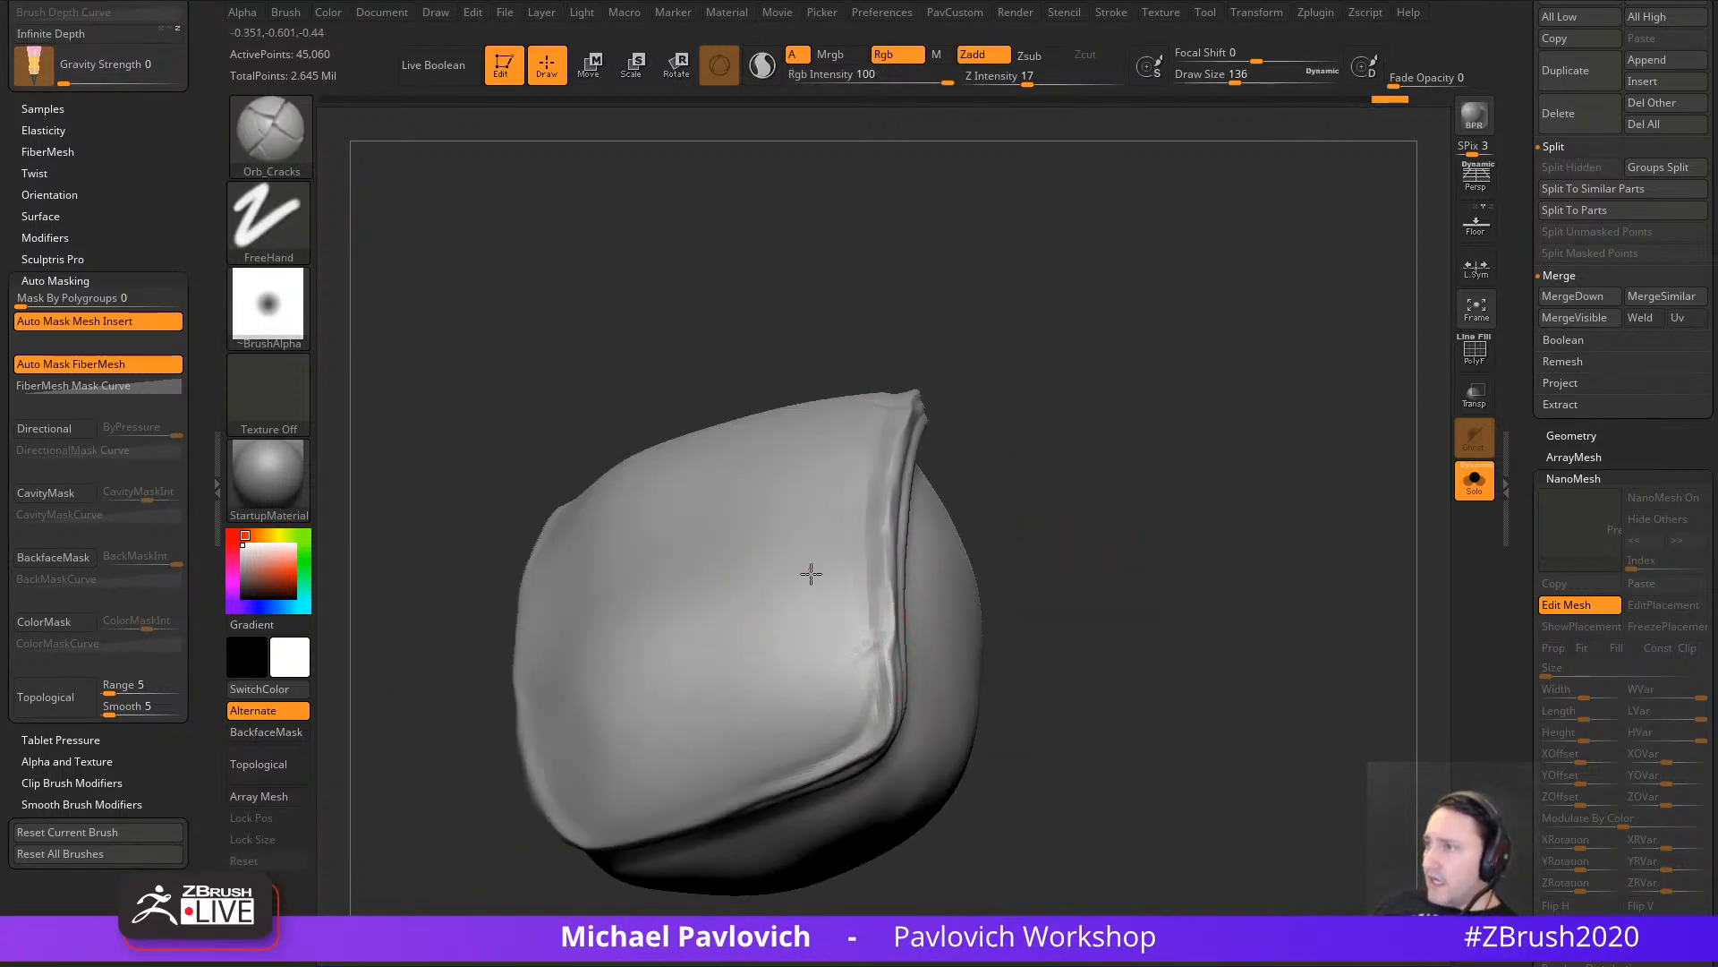
drag(809, 573, 709, 743)
key(ctrl+z)
mouse_move(1009, 529)
right_down()
mouse_move(1088, 567)
mouse_move(1059, 584)
right_up()
key(ctrl+d)
drag(961, 646, 932, 810)
key(ctrl+z)
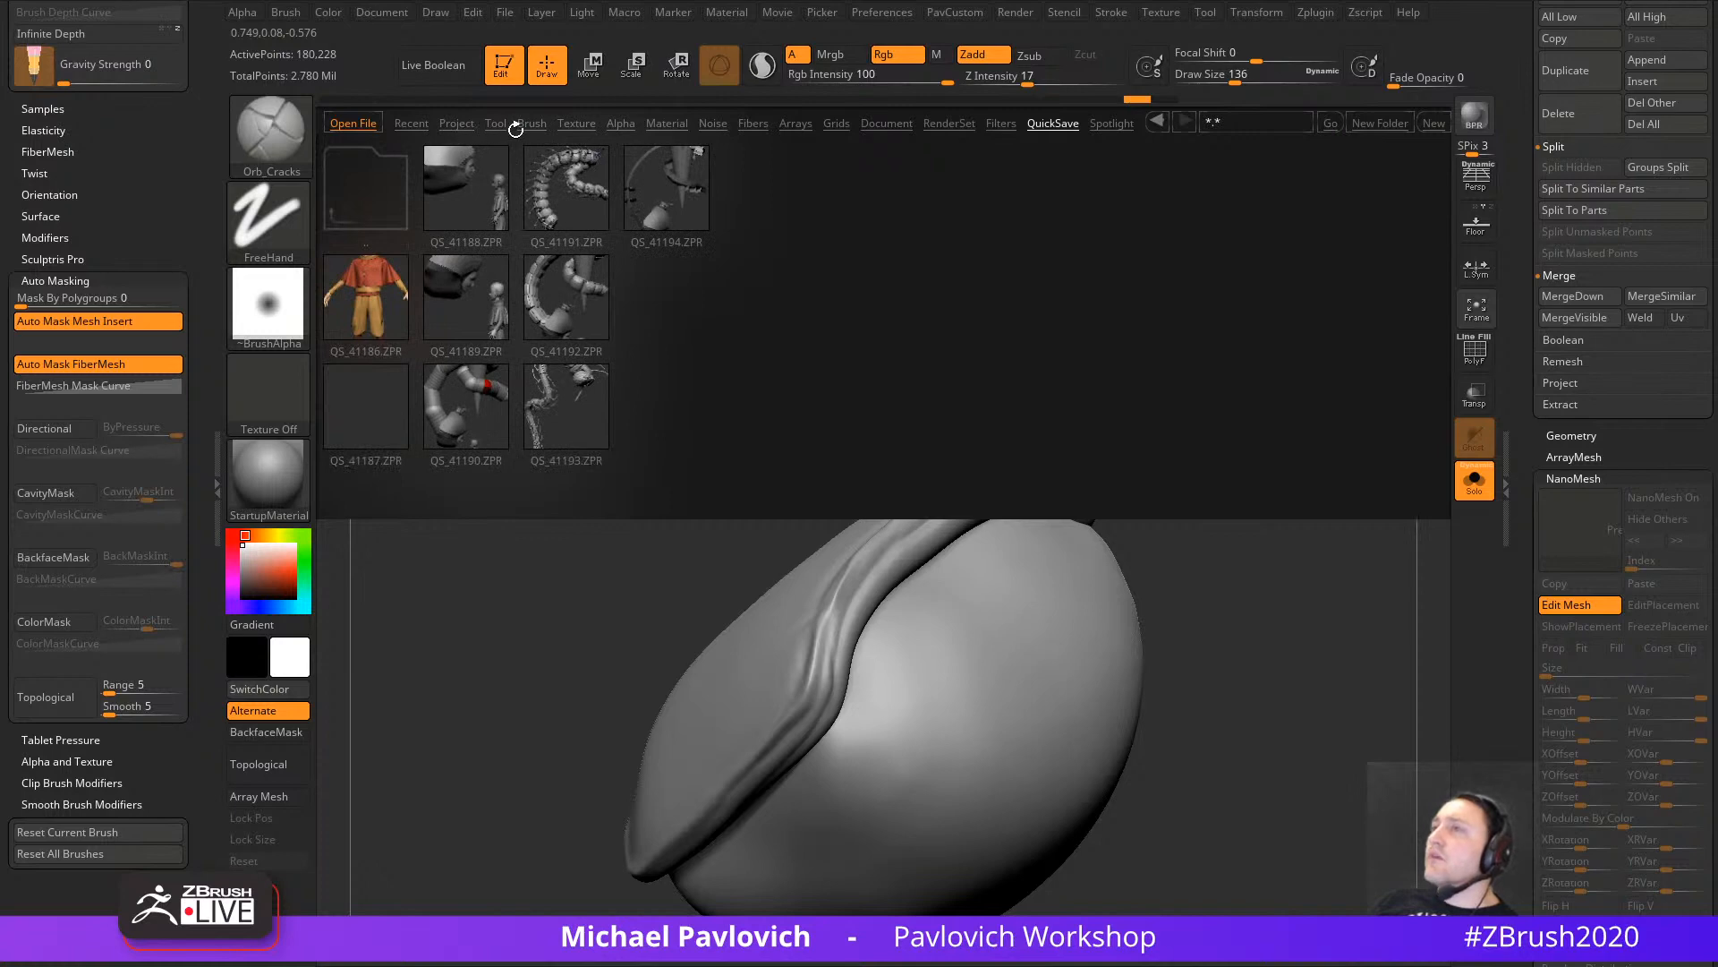
Step: Load the Orb_Slash01 brush from the Orb brush pack and try placing slash marks on the segment's body
click(528, 125)
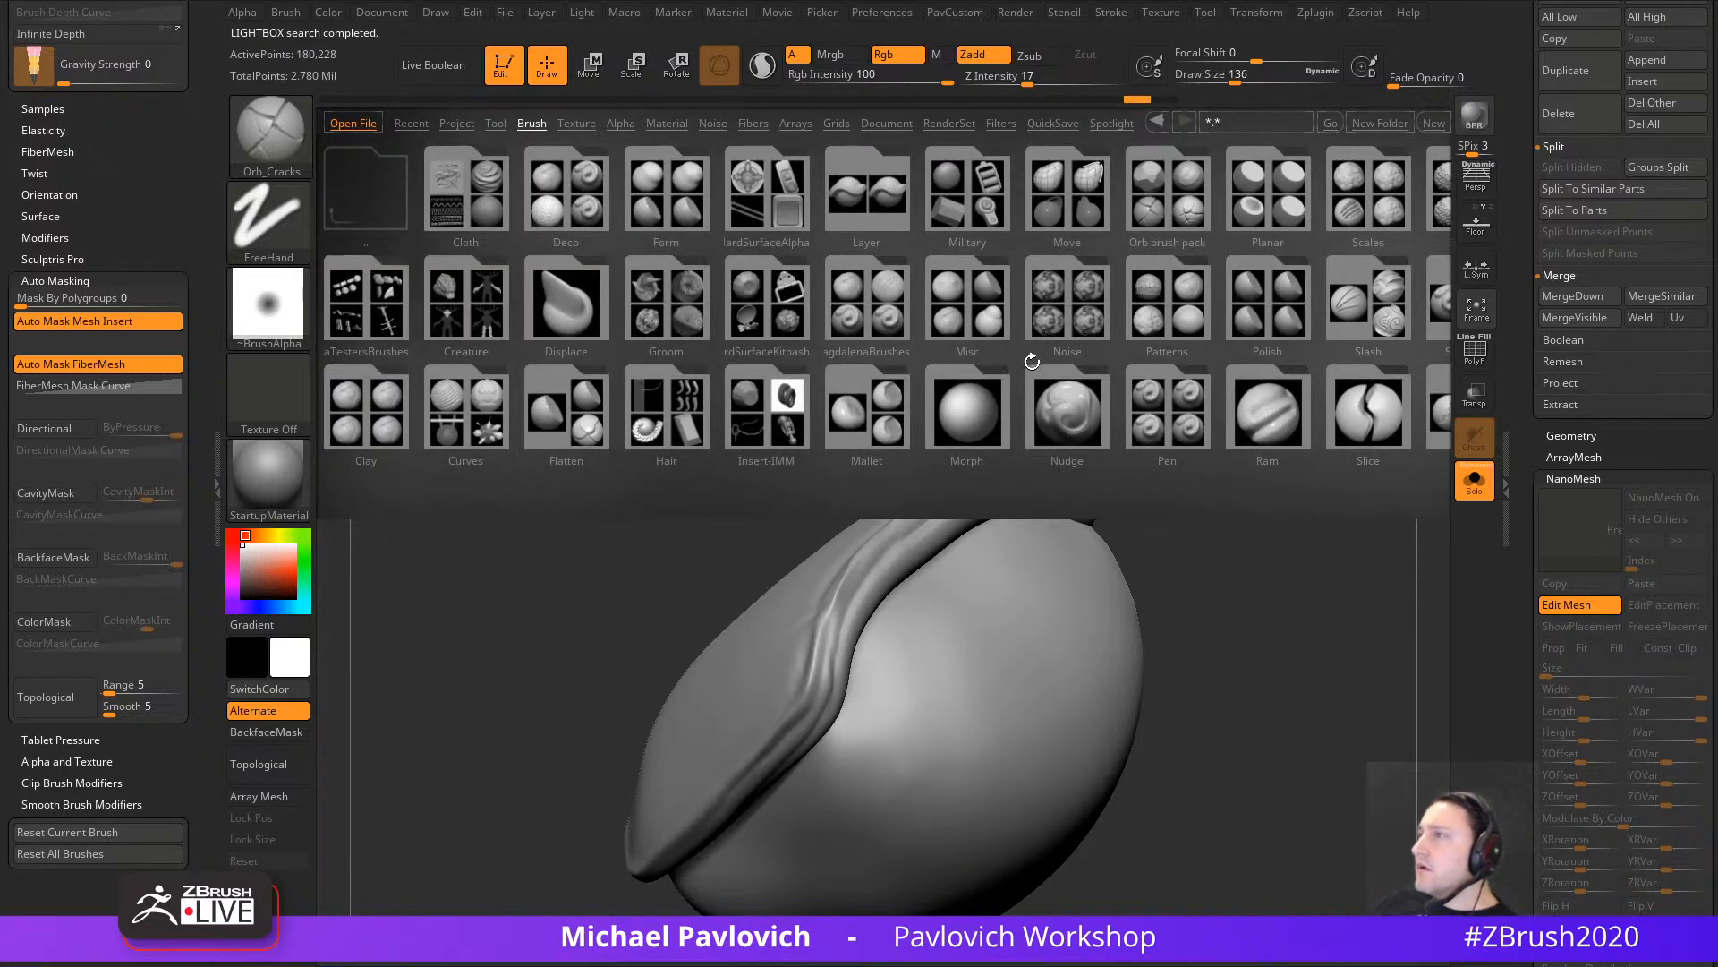
click(1171, 206)
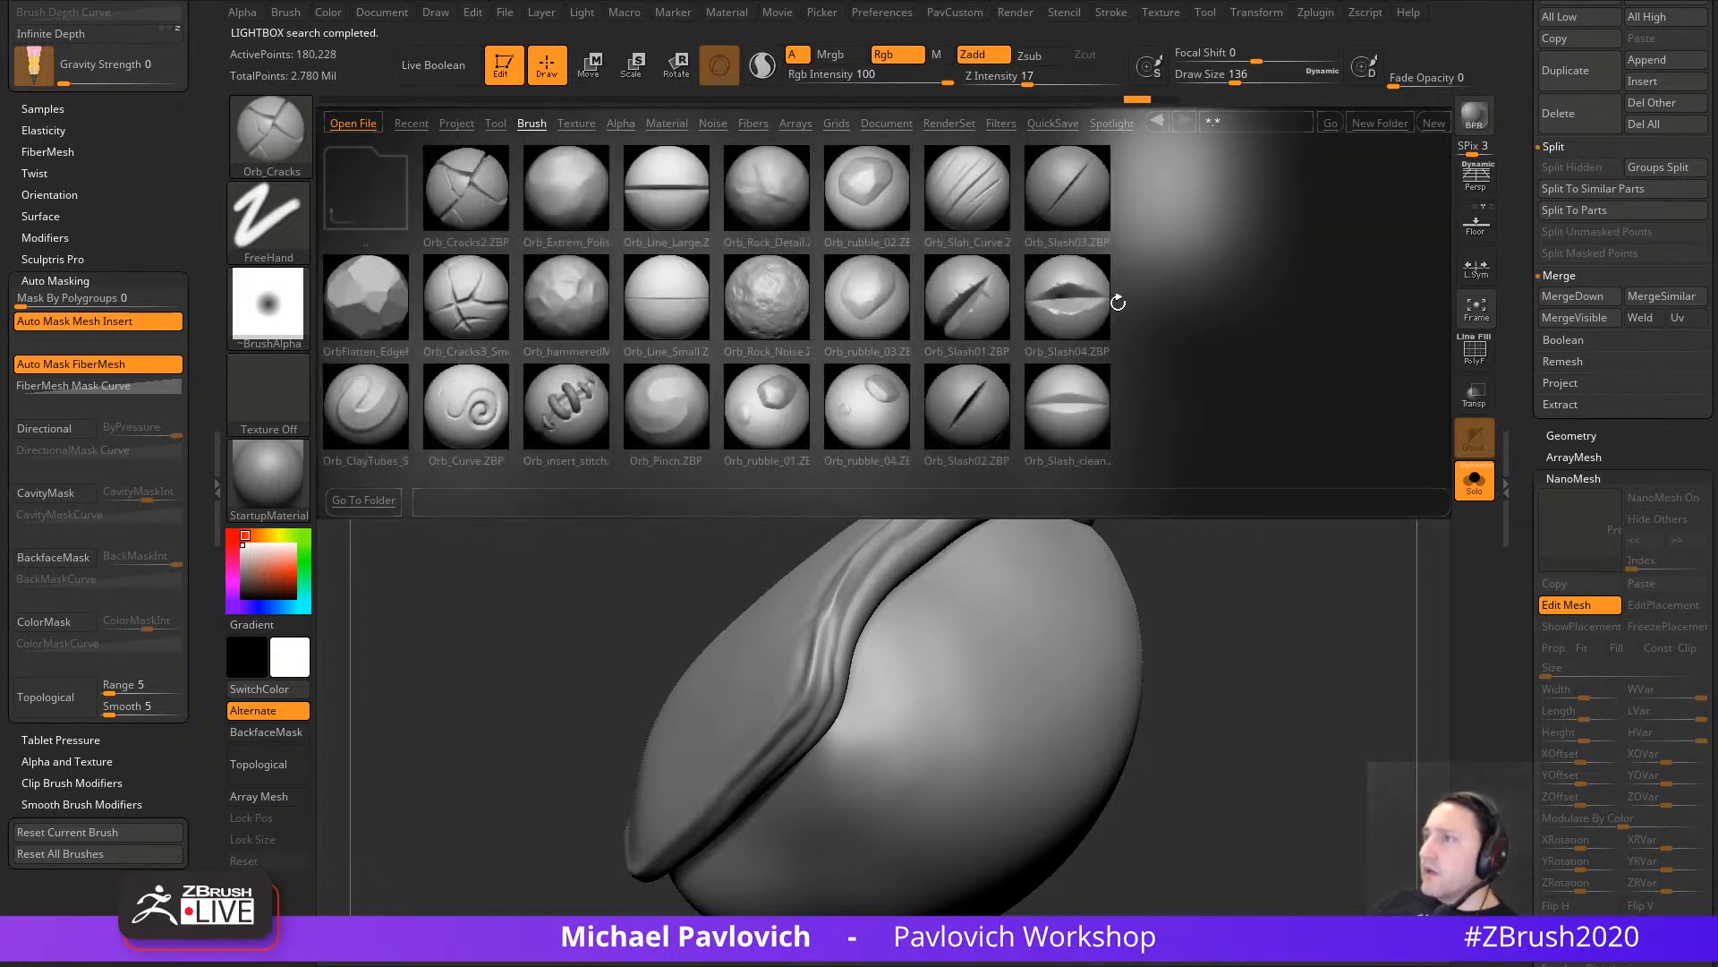
double_click(964, 302)
drag(1232, 616, 1280, 654)
drag(967, 705, 1020, 747)
drag(1304, 690, 1172, 646)
key(ctrl+z)
drag(956, 651, 920, 837)
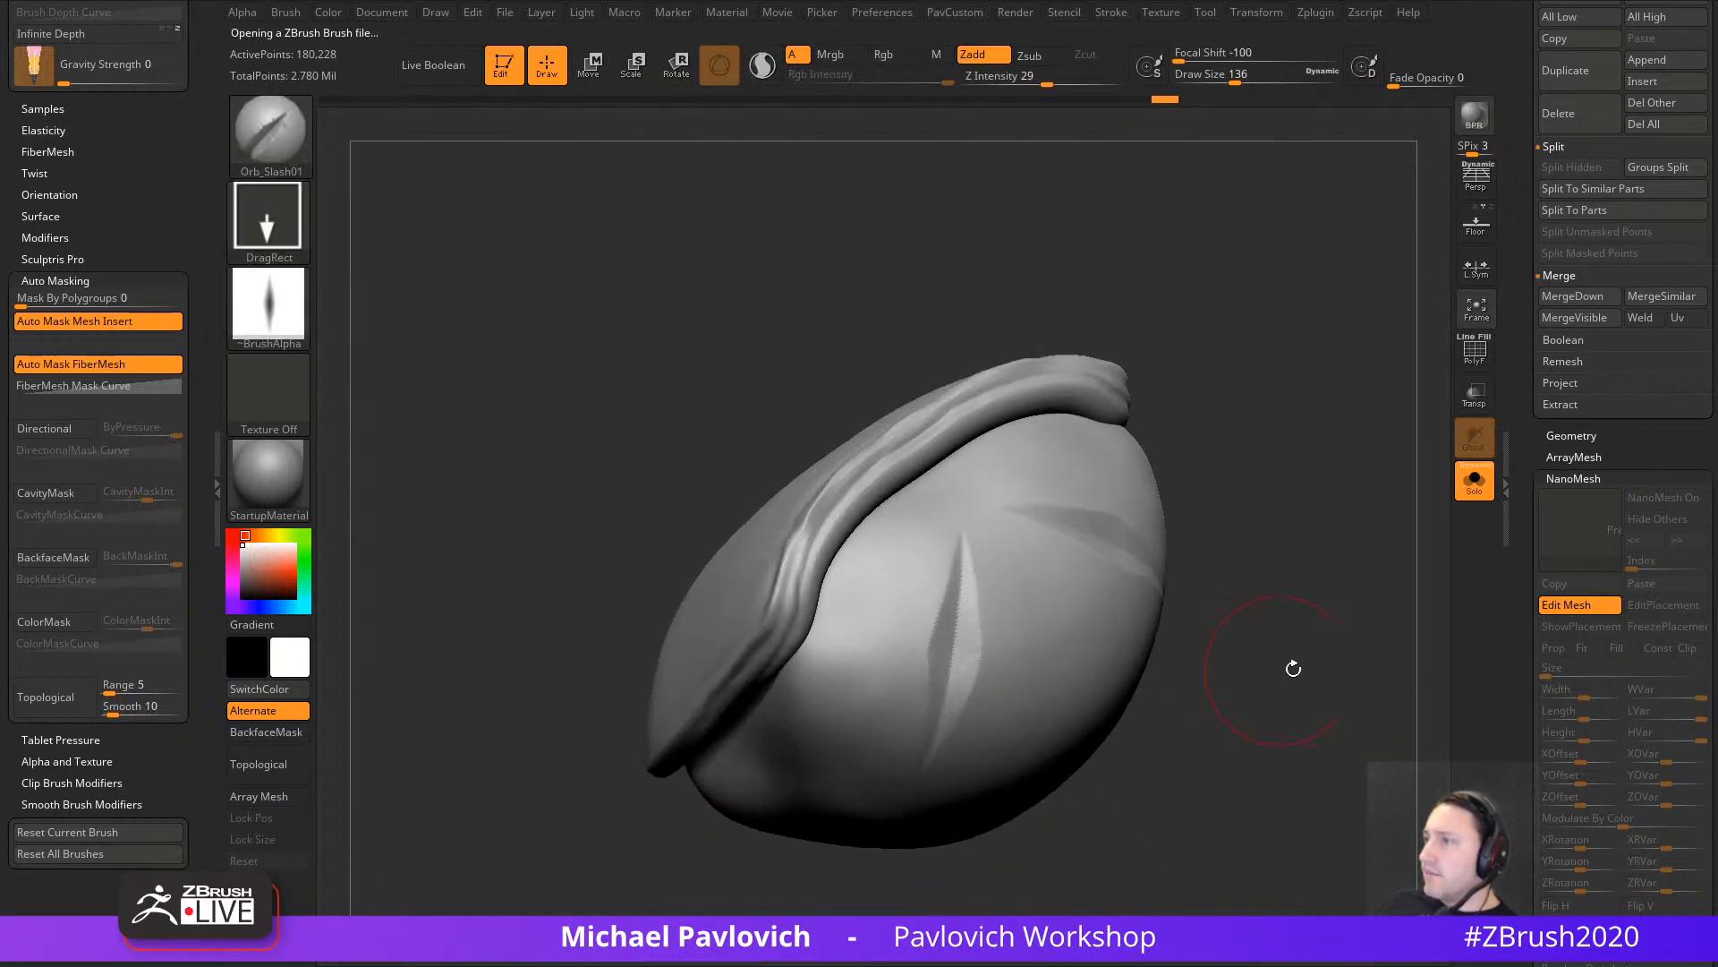
drag(1293, 668, 1199, 658)
key(ctrl+z)
mouse_move(955, 707)
mouse_down()
mouse_move(1175, 778)
mouse_move(1056, 913)
mouse_move(1006, 922)
mouse_up()
mouse_move(1390, 443)
mouse_down()
mouse_move(1215, 571)
mouse_move(1253, 555)
mouse_up()
key(ctrl+z)
drag(1243, 465, 1244, 502)
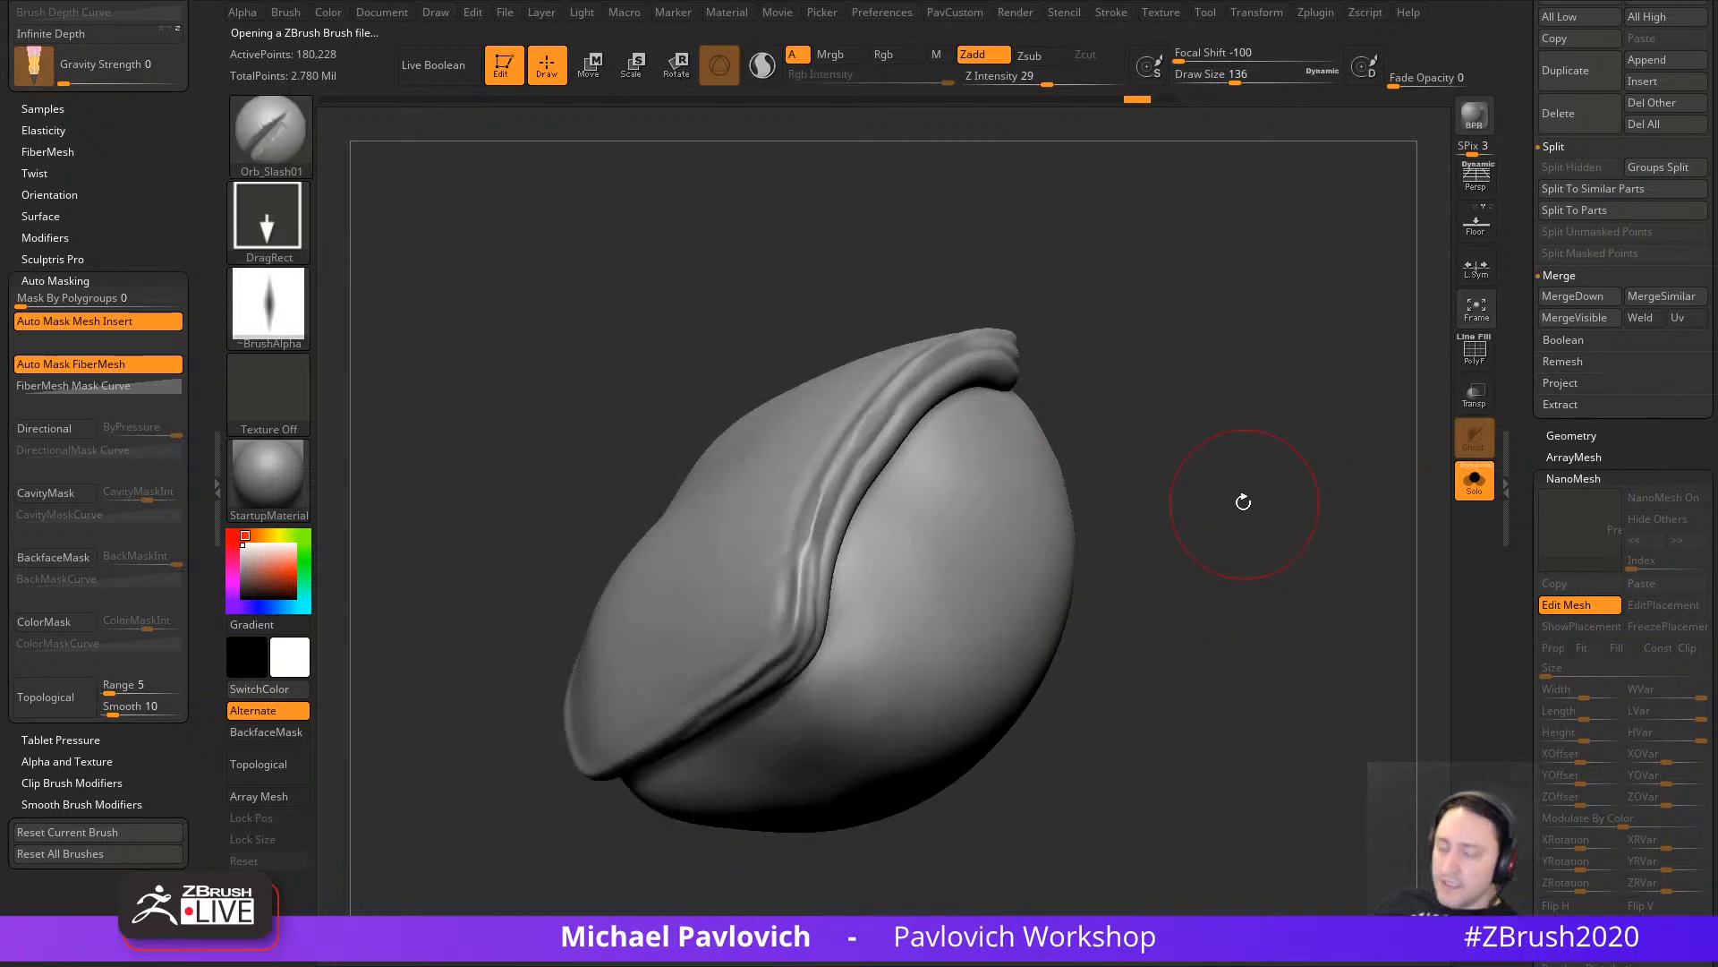
key(b)
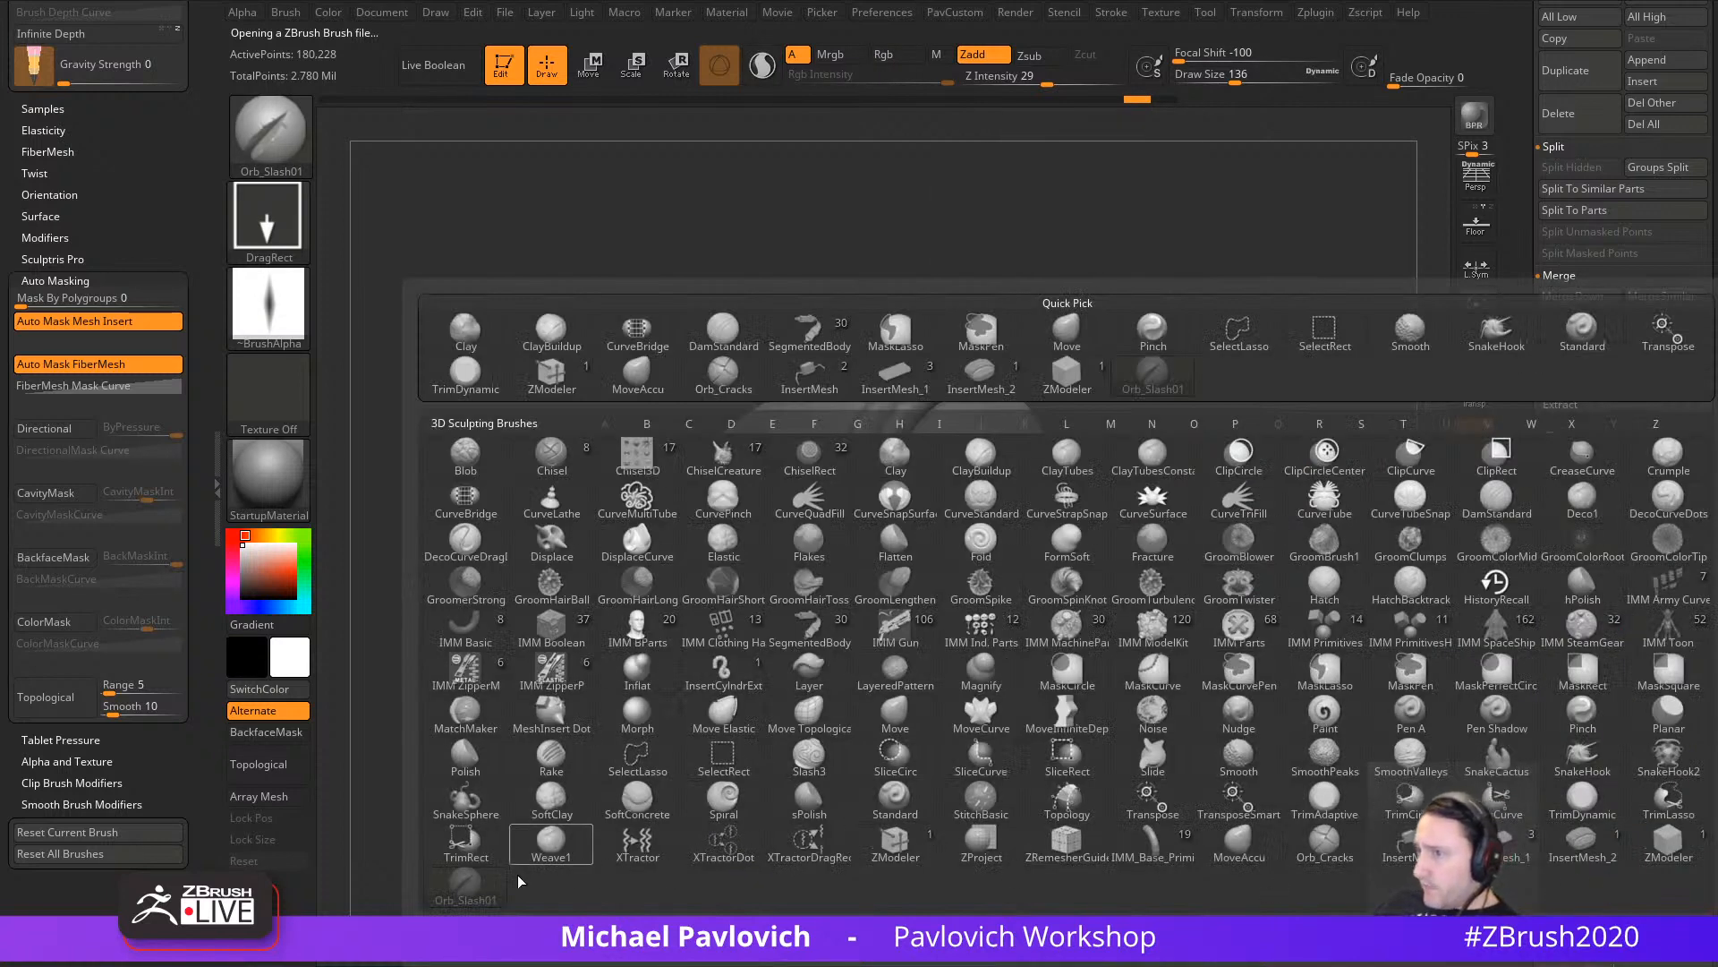
click(484, 892)
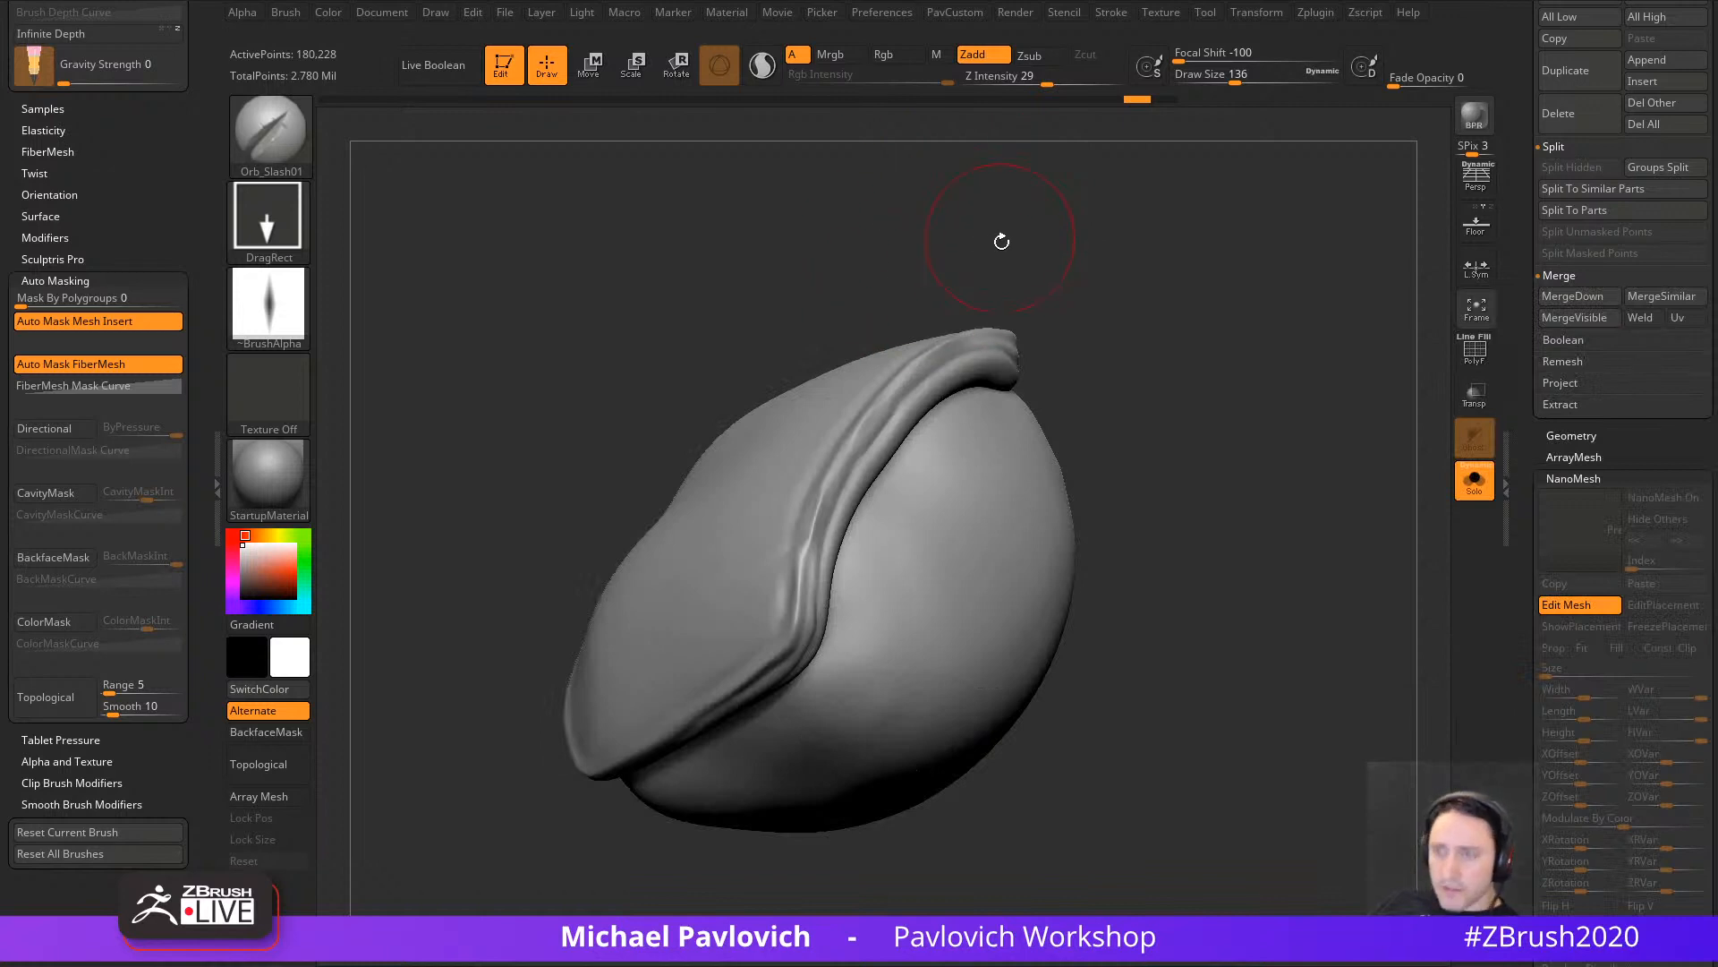
Step: Sharpen the groove along the plate's side rim with Orb_Cracks at draw size 94 and Z Intensity 31
key(3)
mouse_move(1124, 376)
mouse_down()
mouse_move(1146, 449)
mouse_move(1087, 456)
mouse_up()
key(s)
click(914, 528)
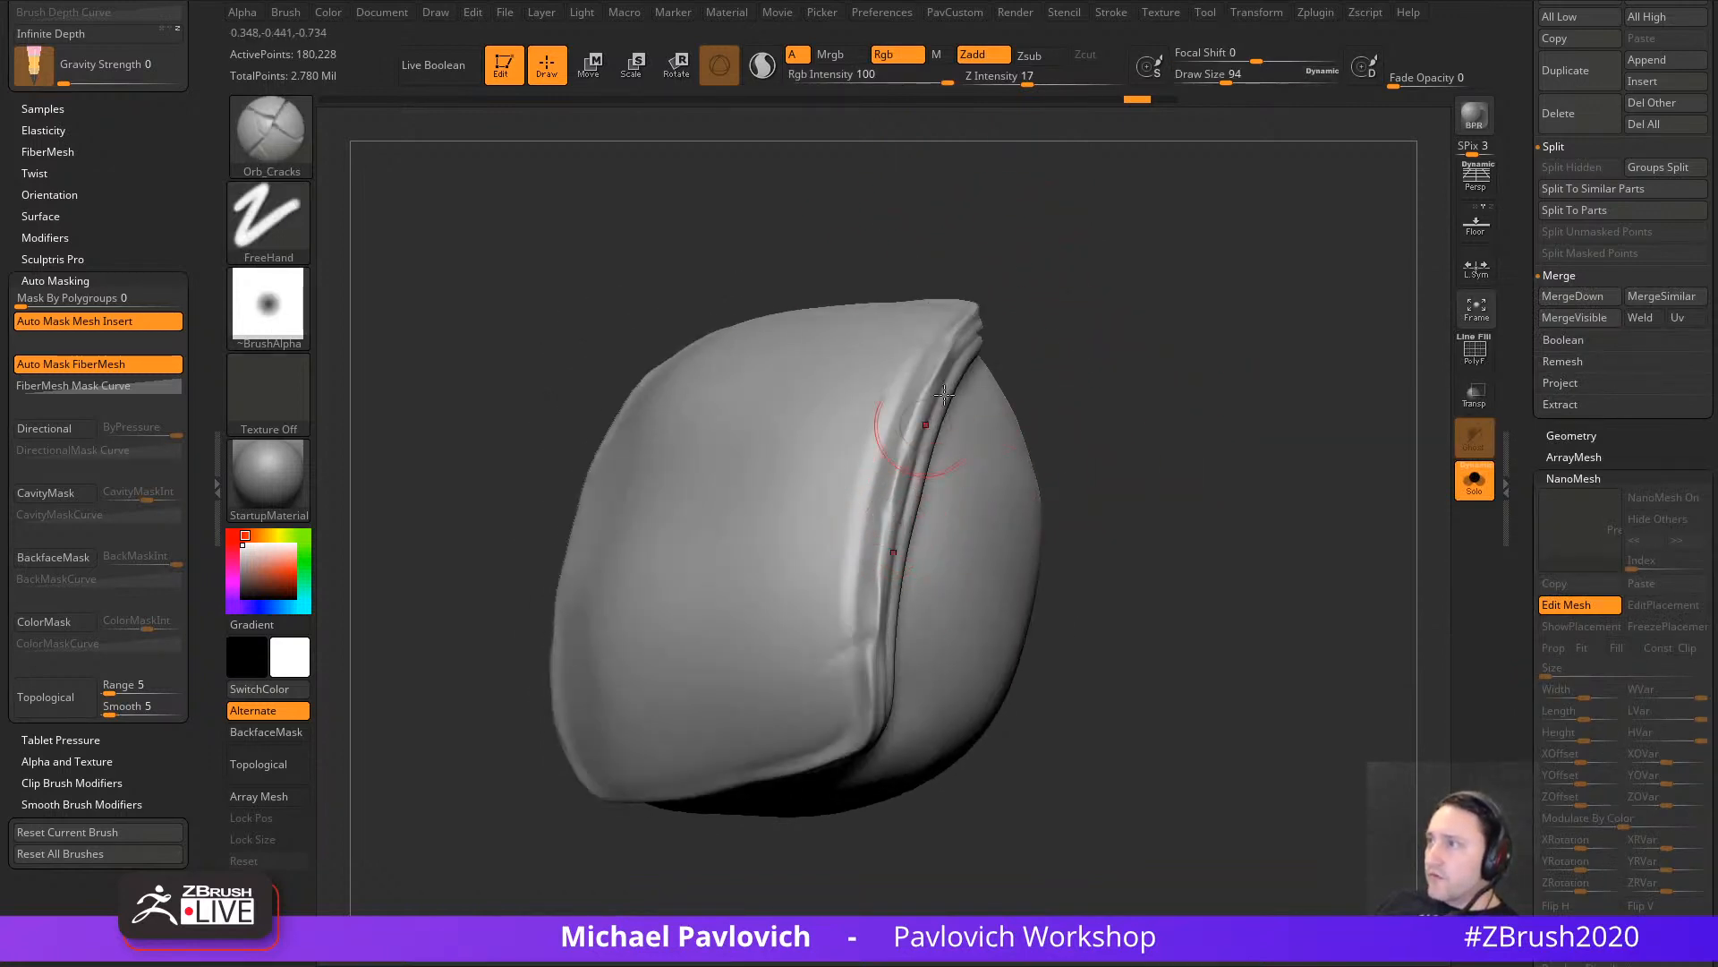
drag(1035, 82, 1050, 83)
drag(1079, 241, 1118, 262)
drag(921, 417, 931, 649)
Step: Continue the rim groove around the plate's corner with Orb_Cracks at draw size 74
drag(1096, 636, 1092, 573)
key(s)
click(926, 641)
mouse_move(938, 594)
mouse_down()
mouse_move(927, 665)
mouse_move(864, 692)
mouse_up()
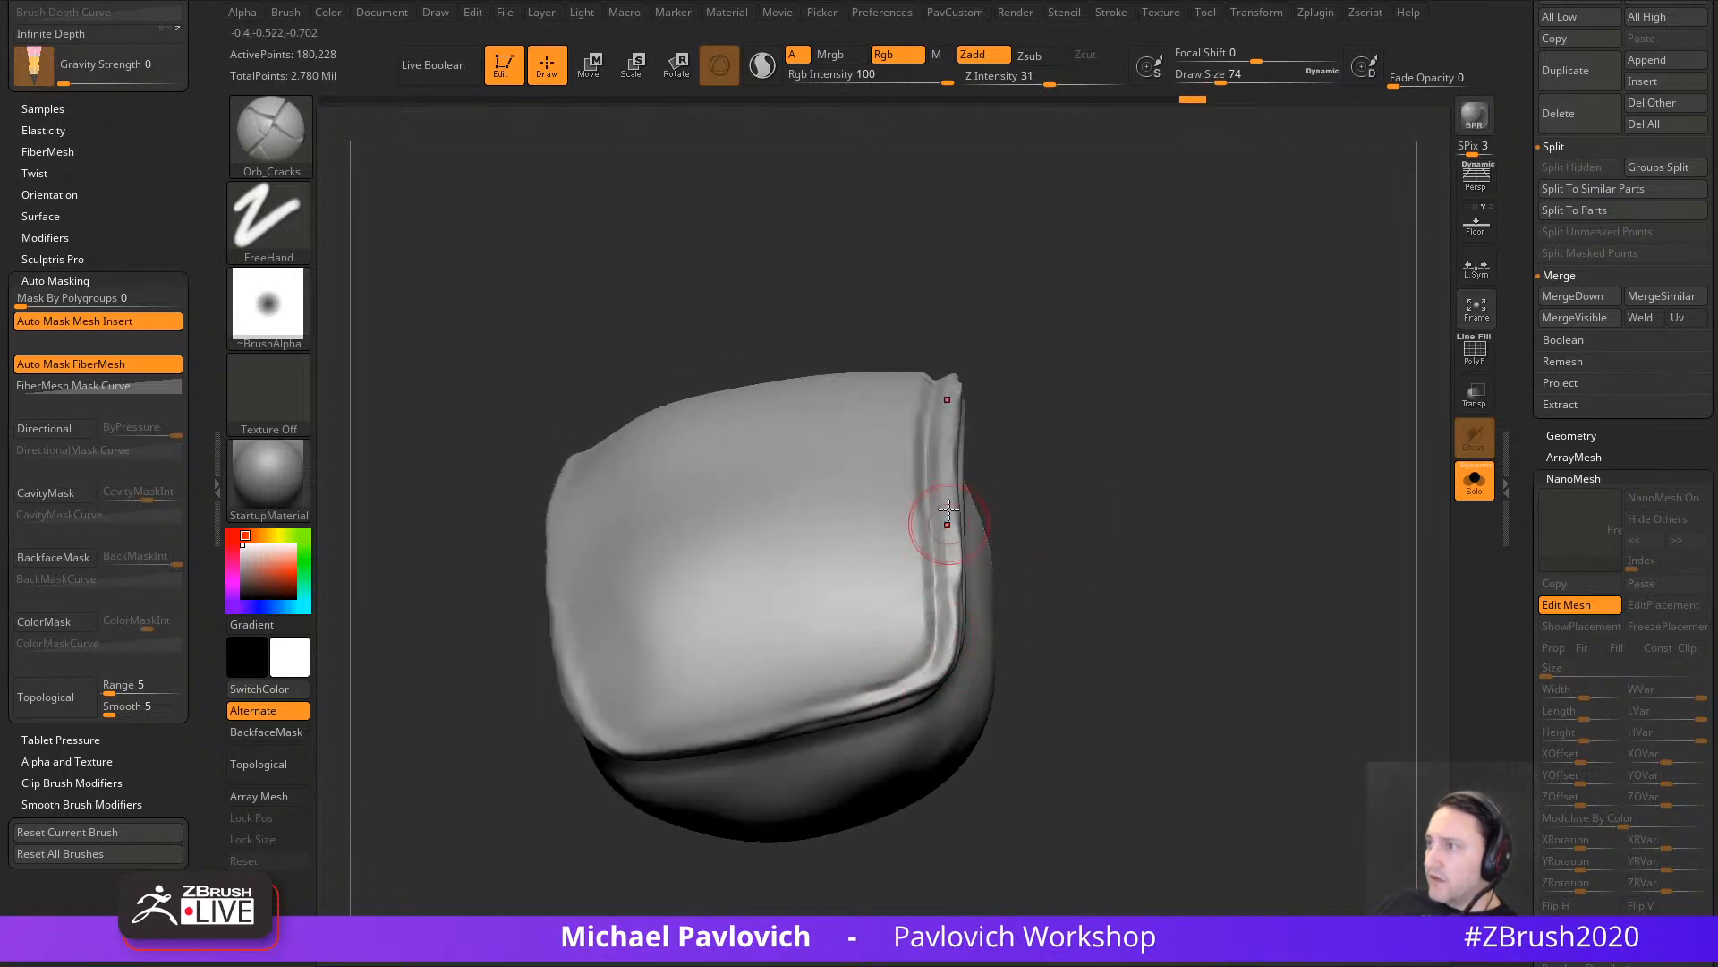
Step: Load the Ram brush from the brush library and try carving a border channel inside the plate's edges
drag(1311, 518, 1251, 523)
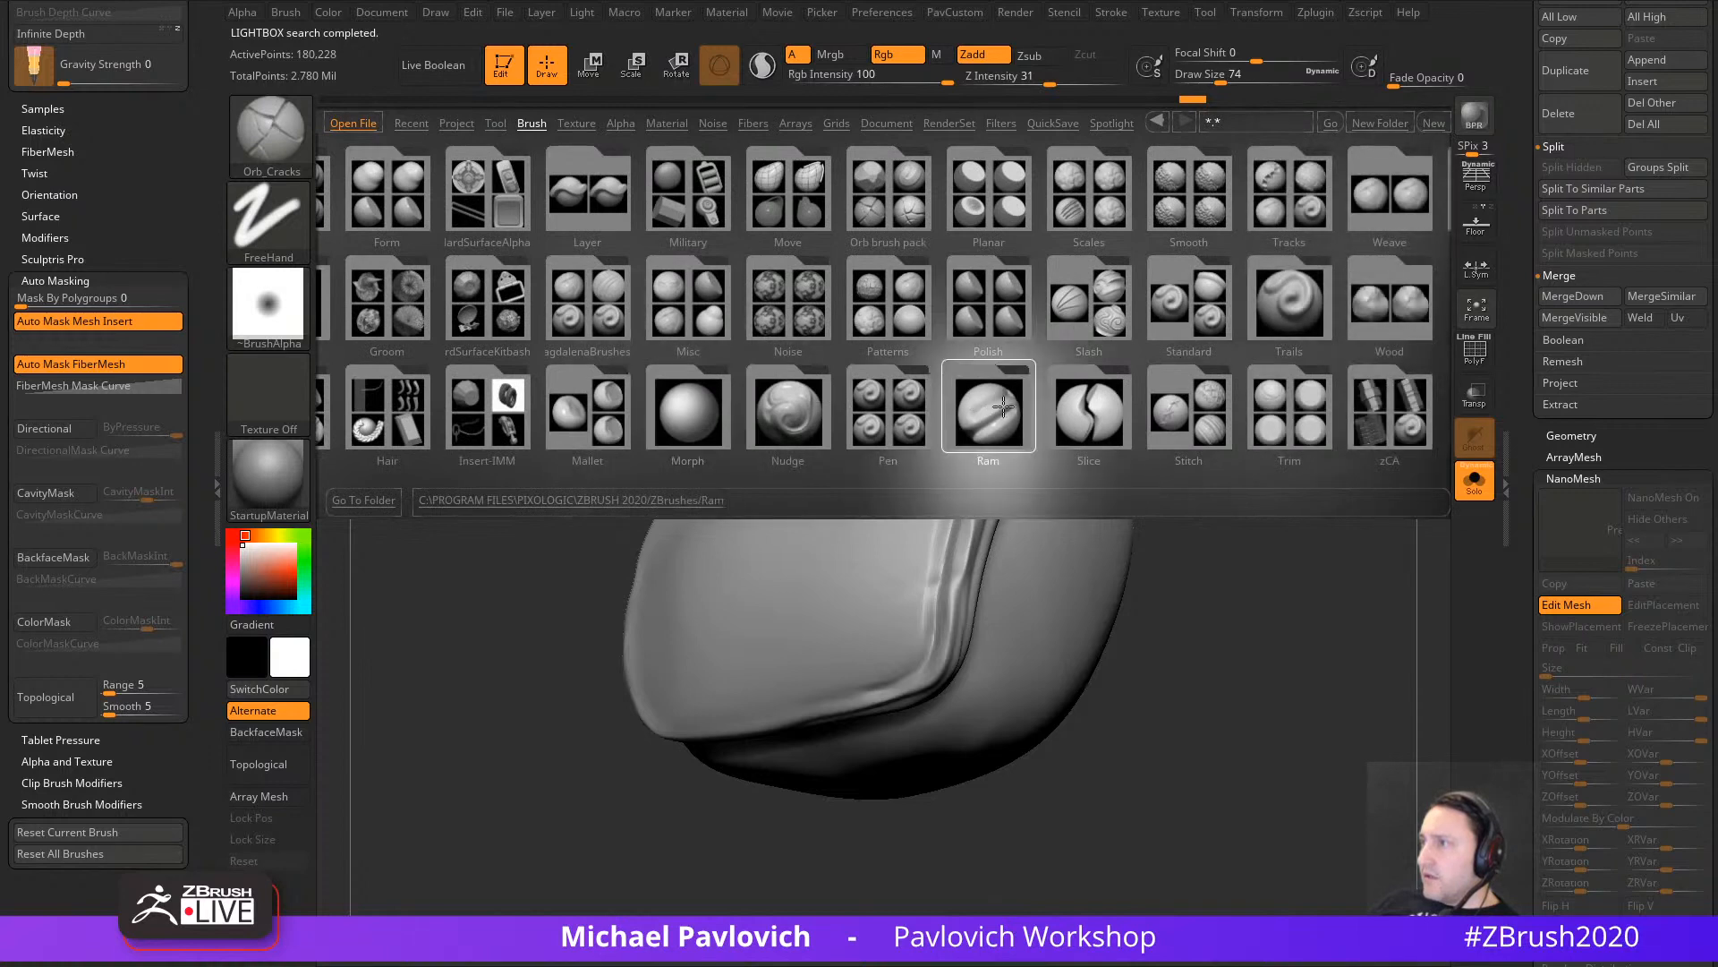
click(1098, 411)
double_click(356, 304)
mouse_move(1238, 480)
mouse_down()
mouse_move(1295, 467)
mouse_move(1200, 501)
mouse_up()
mouse_move(877, 496)
mouse_down()
mouse_move(890, 579)
mouse_move(691, 639)
mouse_up()
mouse_move(1074, 513)
mouse_down()
mouse_move(1110, 431)
mouse_move(1061, 542)
mouse_up()
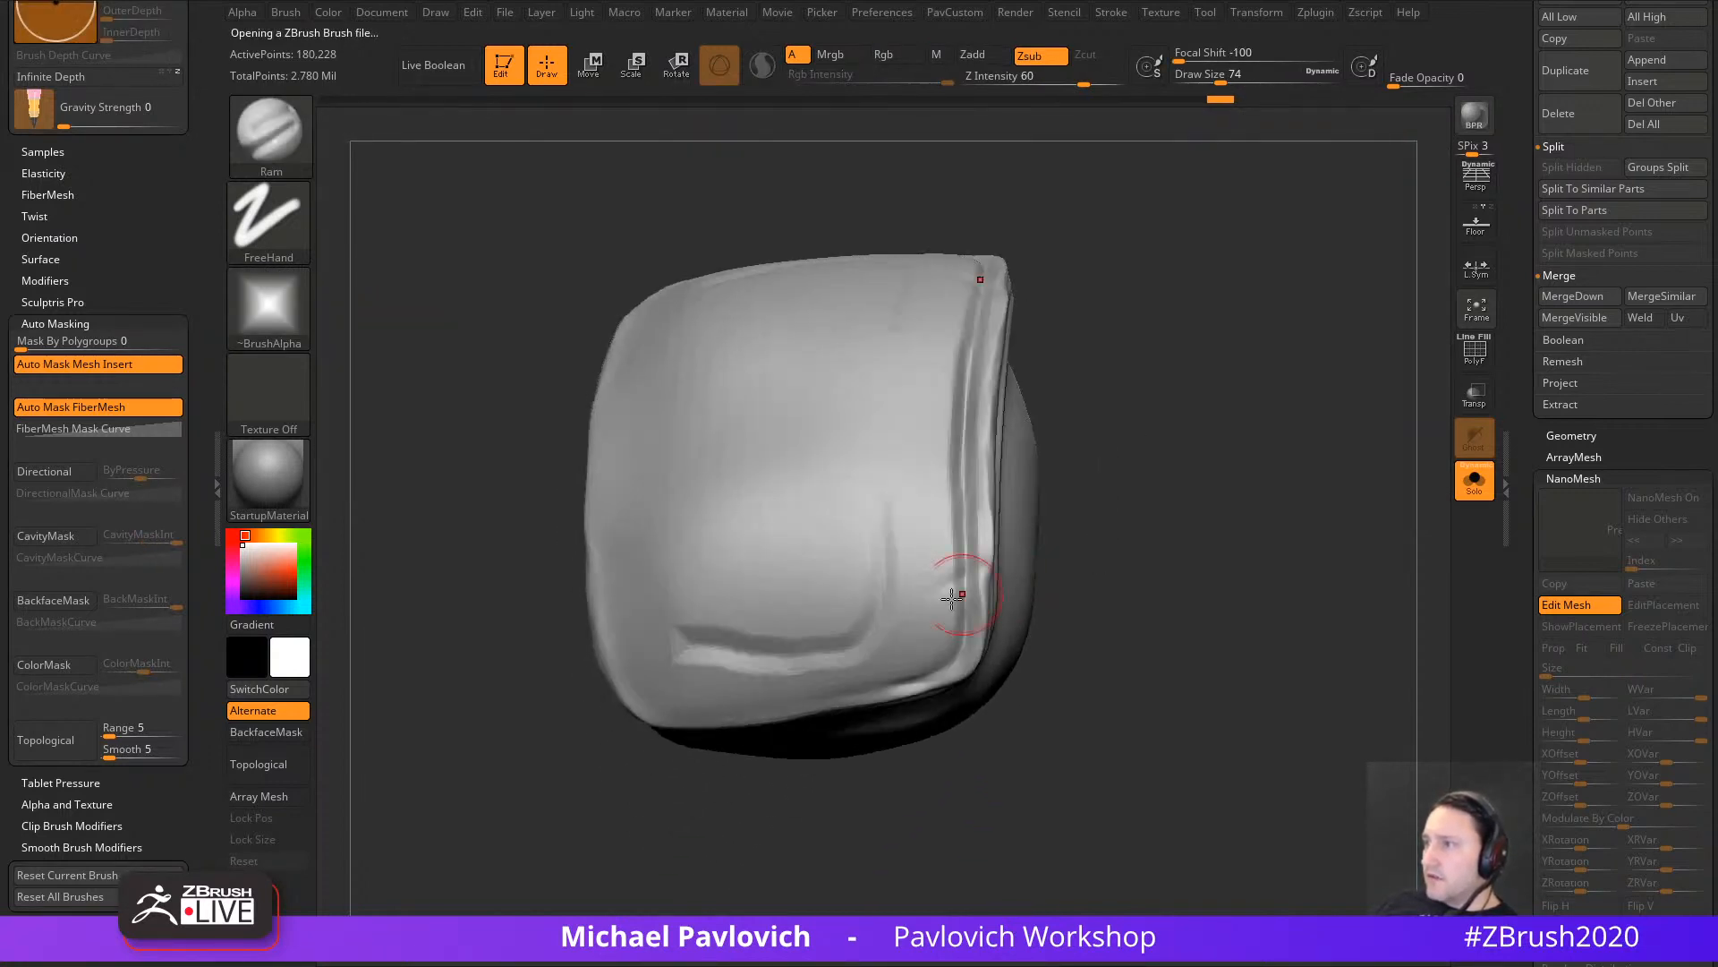
key(ctrl+z)
mouse_move(889, 492)
mouse_down()
mouse_move(894, 564)
mouse_move(712, 628)
mouse_up()
drag(1147, 543, 1126, 484)
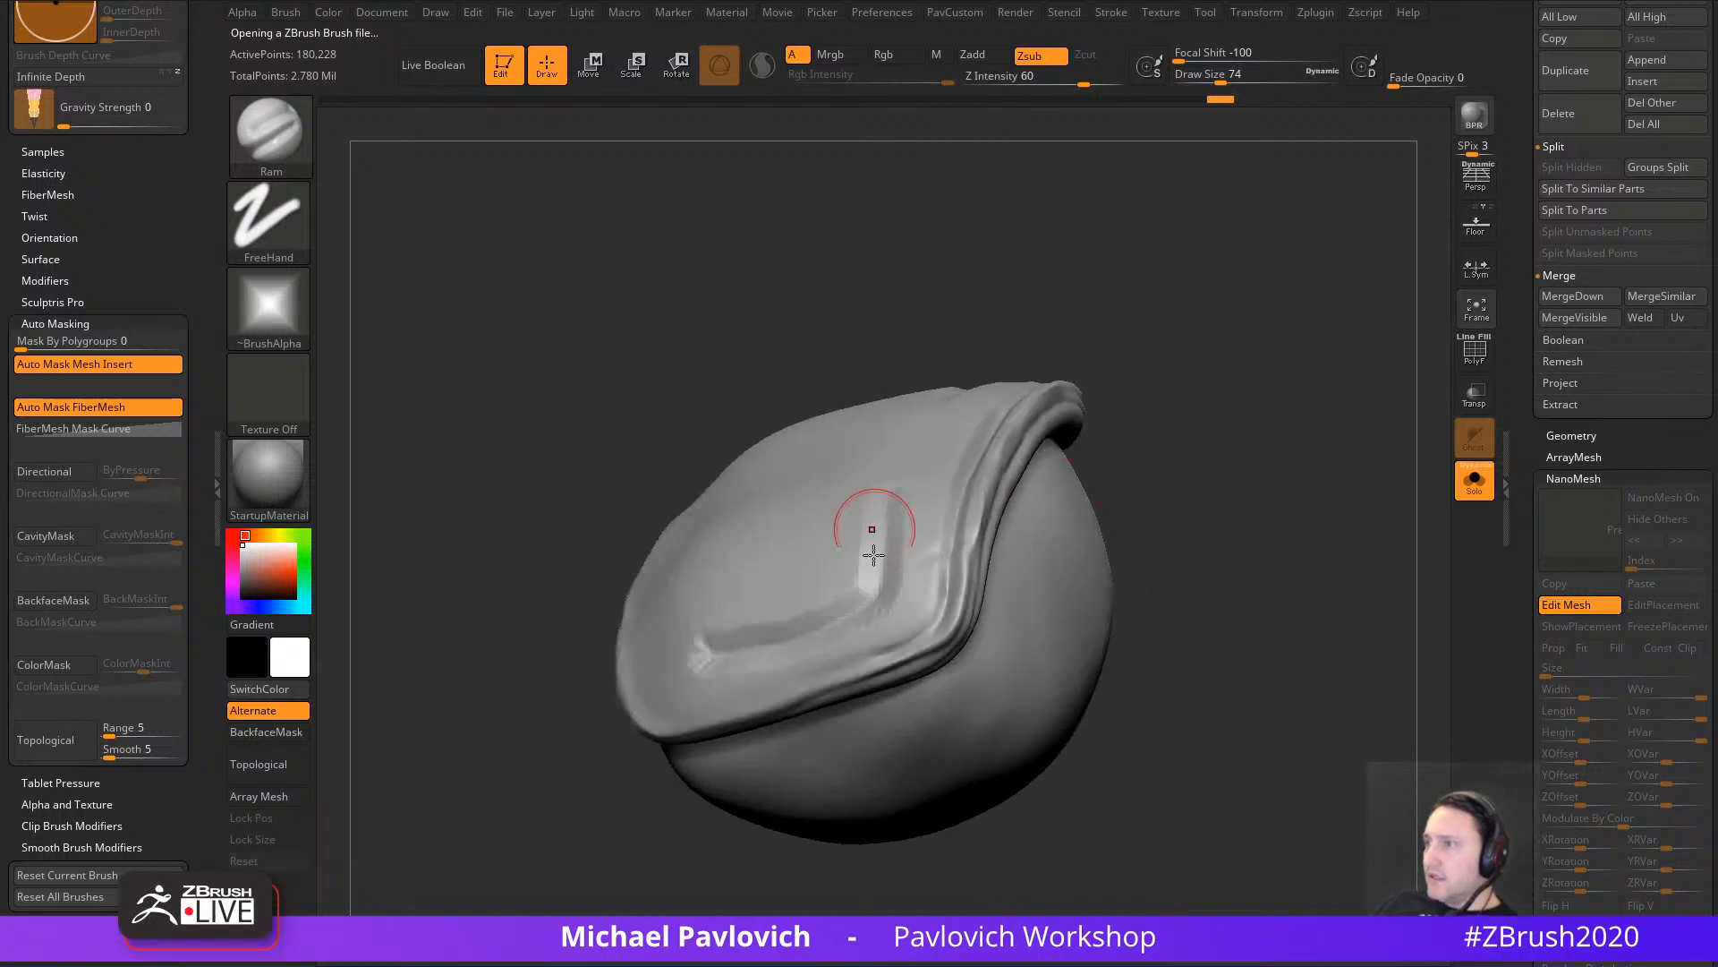
key(ctrl+z)
Step: Try carving the plate's inner border with the Chisel brush using BrushTip 8
key(comma)
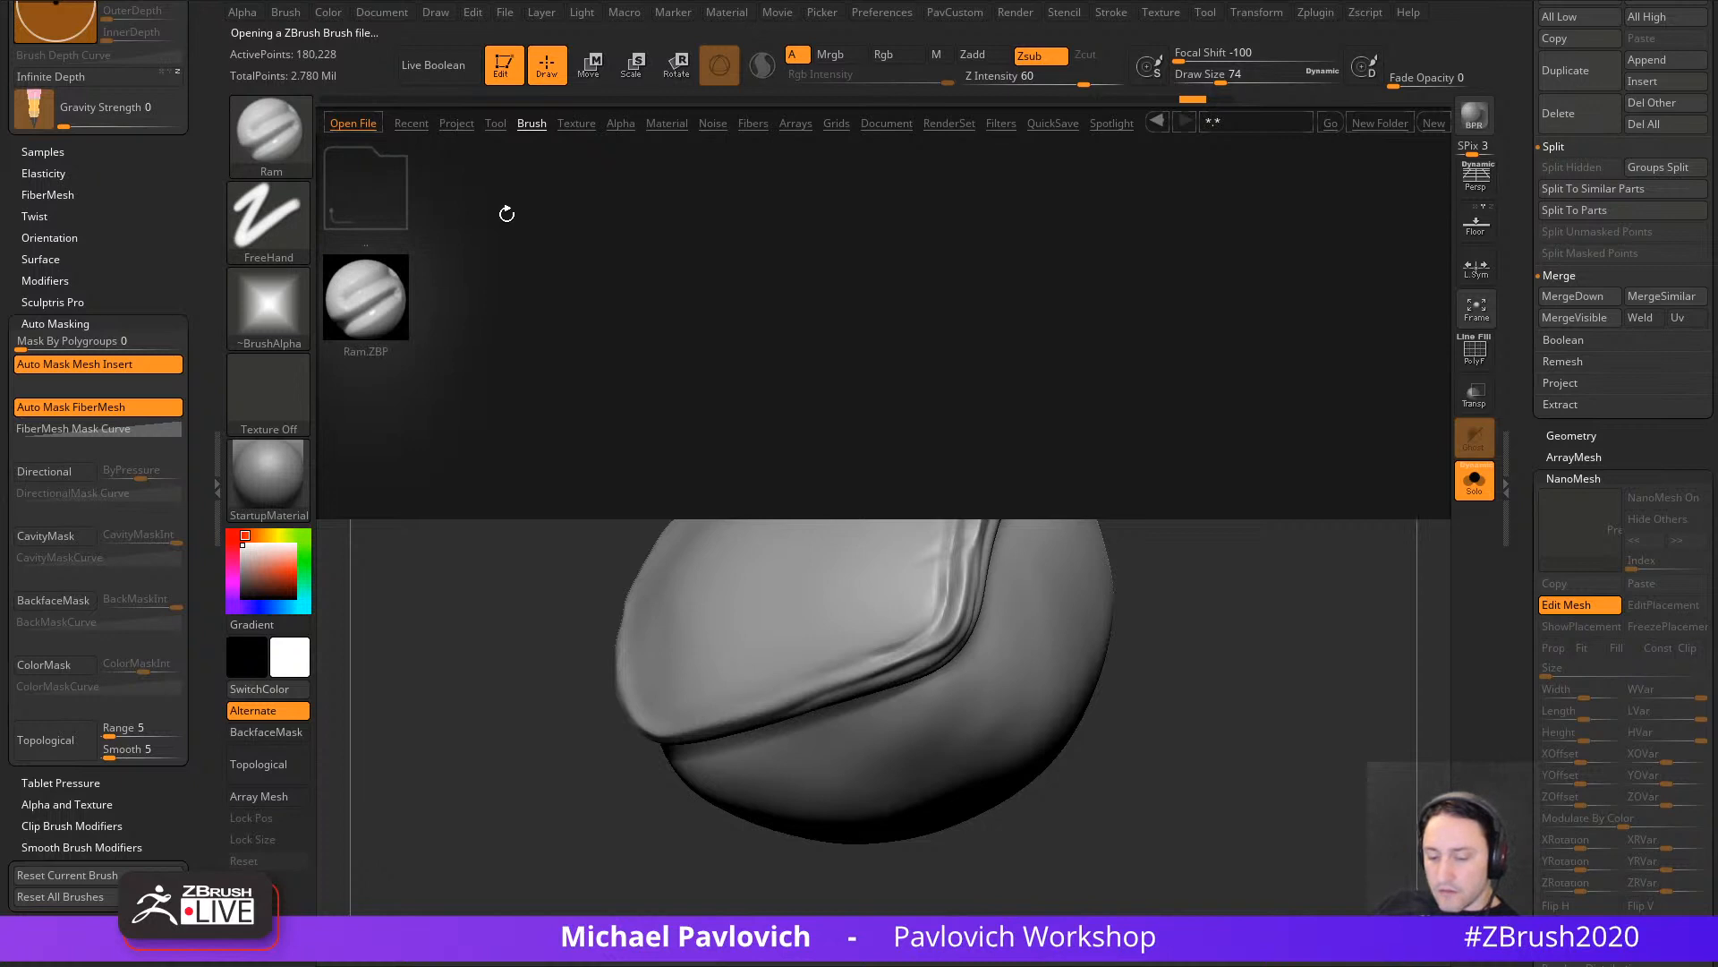
key(comma)
key(b)
click(134, 383)
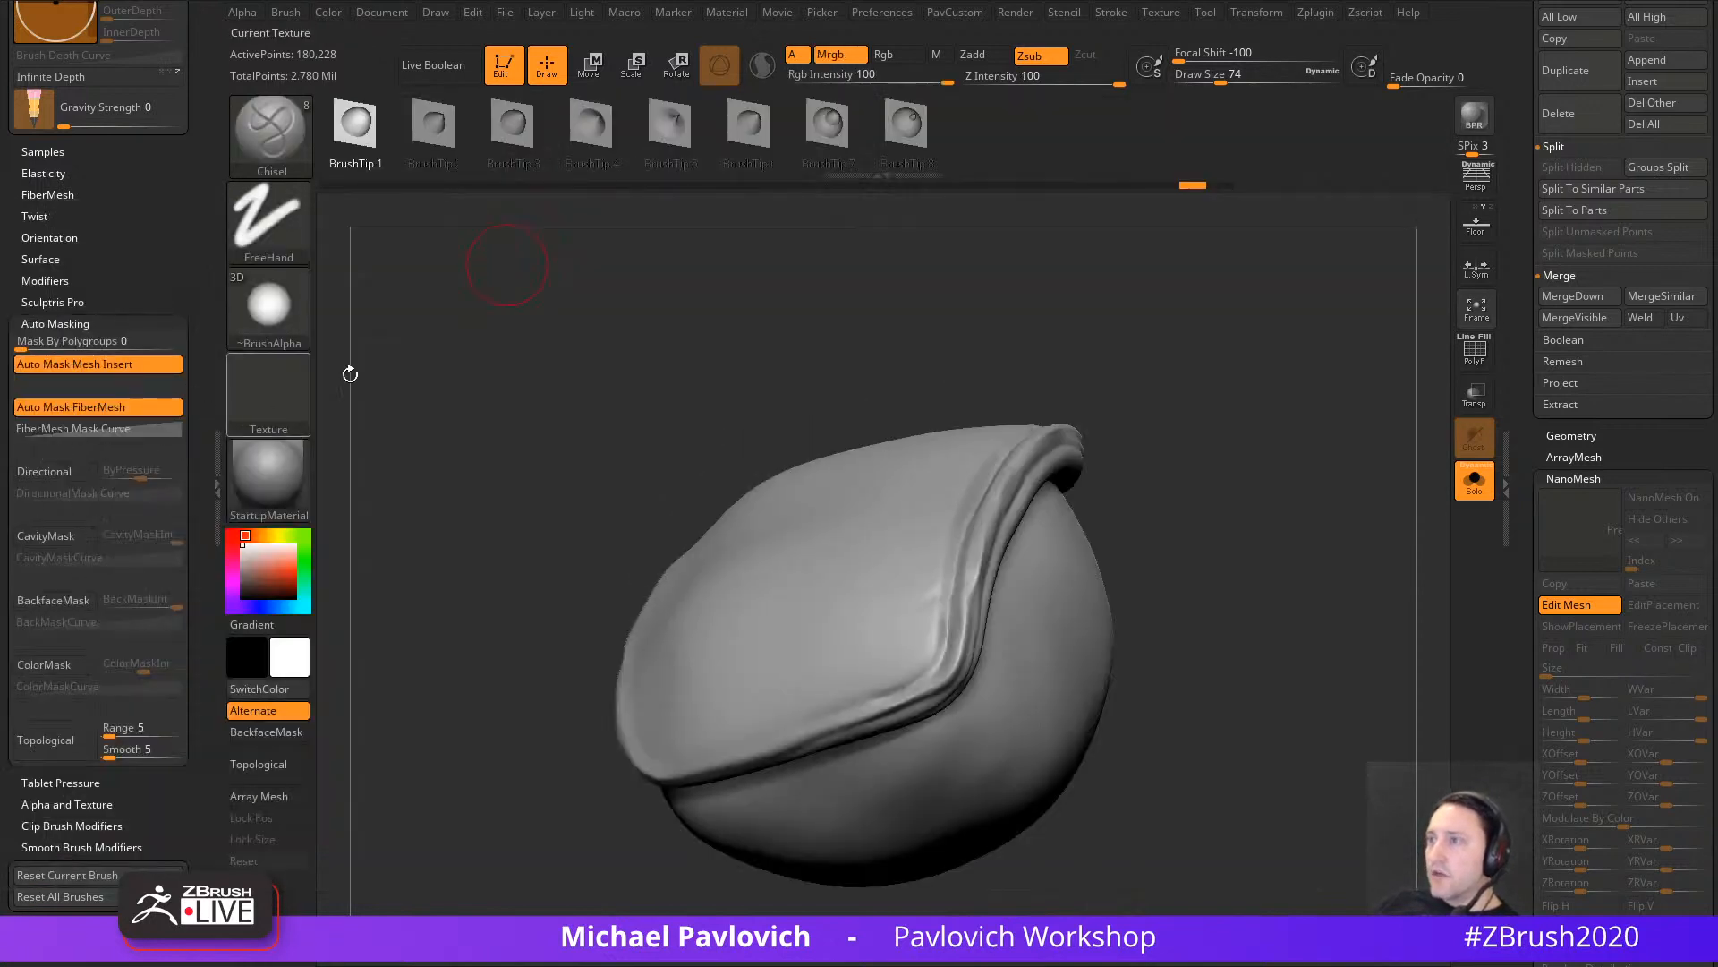
click(905, 127)
drag(1077, 321, 1054, 405)
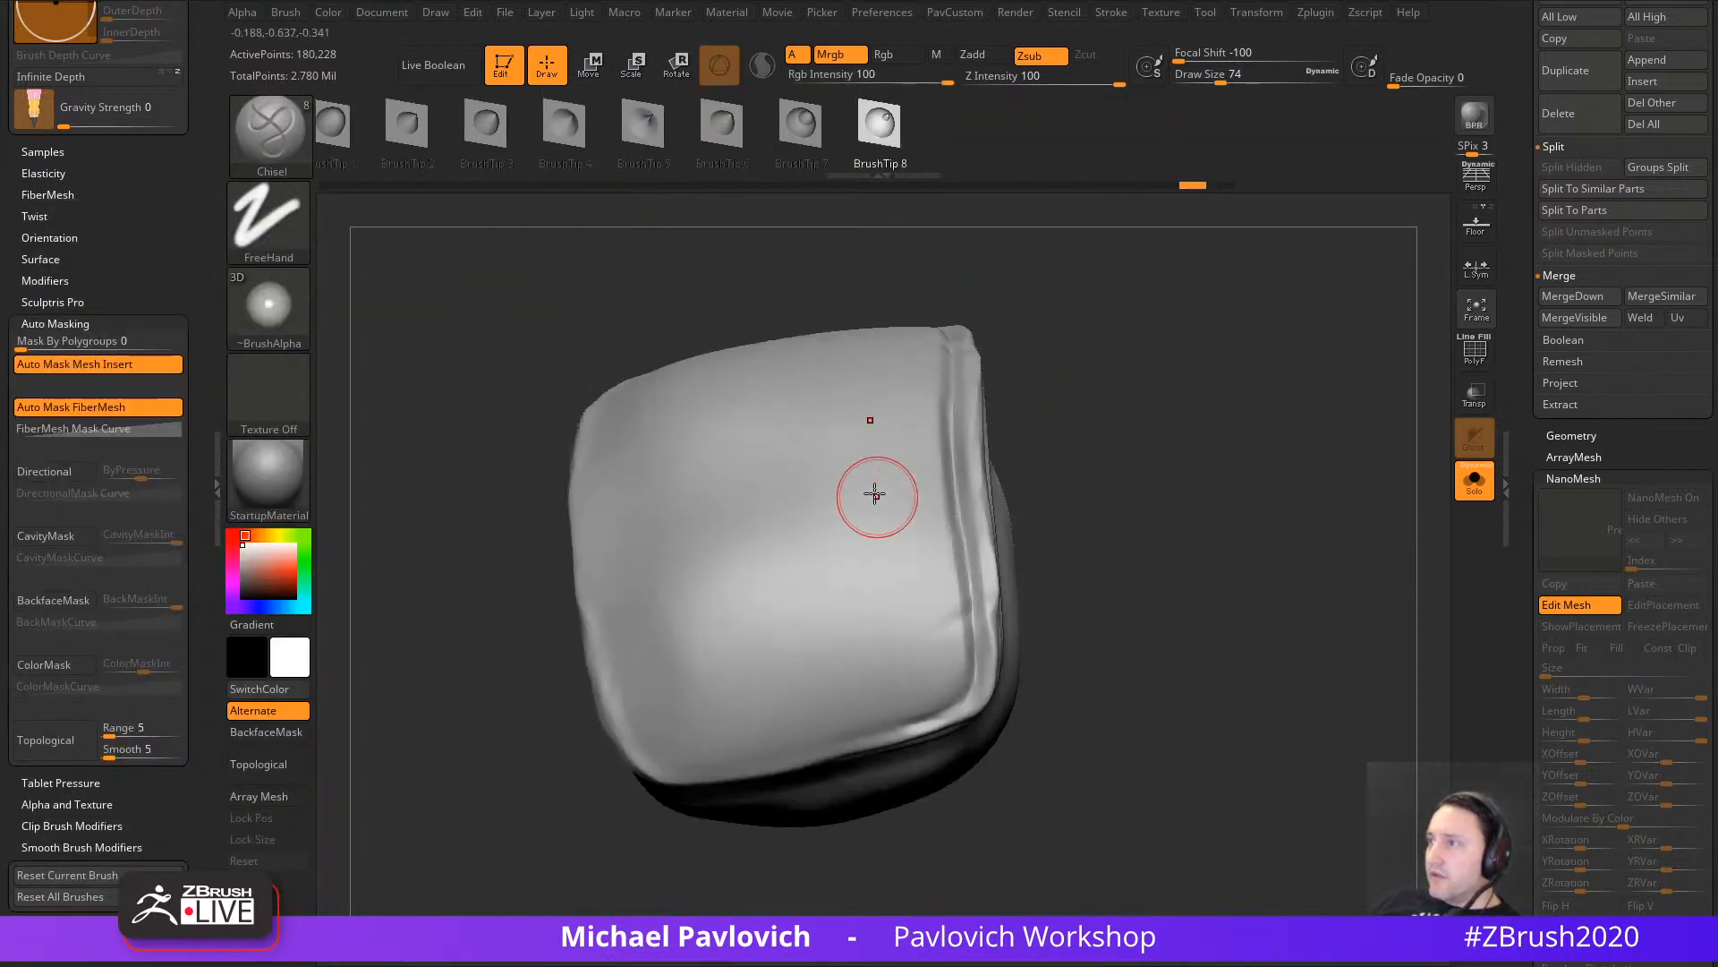
mouse_move(875, 493)
mouse_down()
mouse_move(766, 697)
mouse_move(684, 687)
mouse_up()
drag(1200, 508, 1163, 519)
key(ctrl+z)
mouse_move(833, 448)
mouse_down()
mouse_move(832, 598)
mouse_move(626, 675)
mouse_move(586, 667)
mouse_up()
mouse_move(1264, 479)
mouse_down()
mouse_move(1215, 453)
mouse_move(1295, 511)
mouse_move(1279, 465)
mouse_up()
Step: Carve a line along the inside of the plate's rim with DamStandard at draw sizes 97 and 87
key(b)
key(d)
key(s)
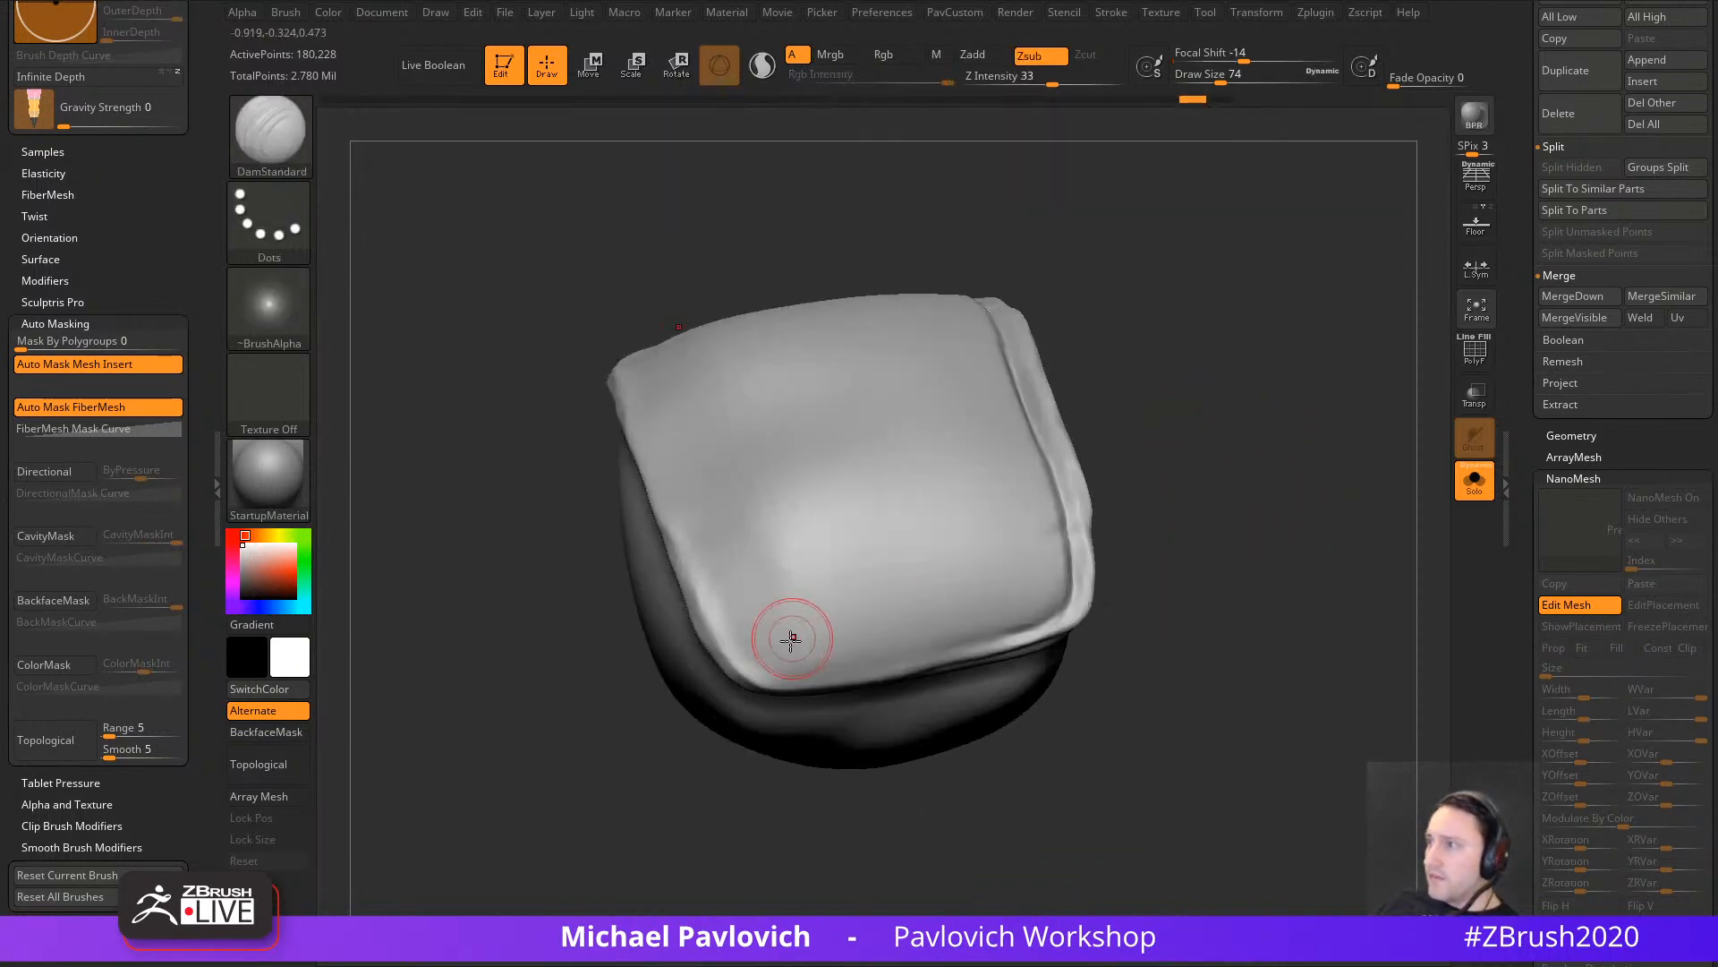
key(bracketright)
key(bracketright)
key(bracketright)
key(bracketleft)
key(bracketleft)
key(bracketleft)
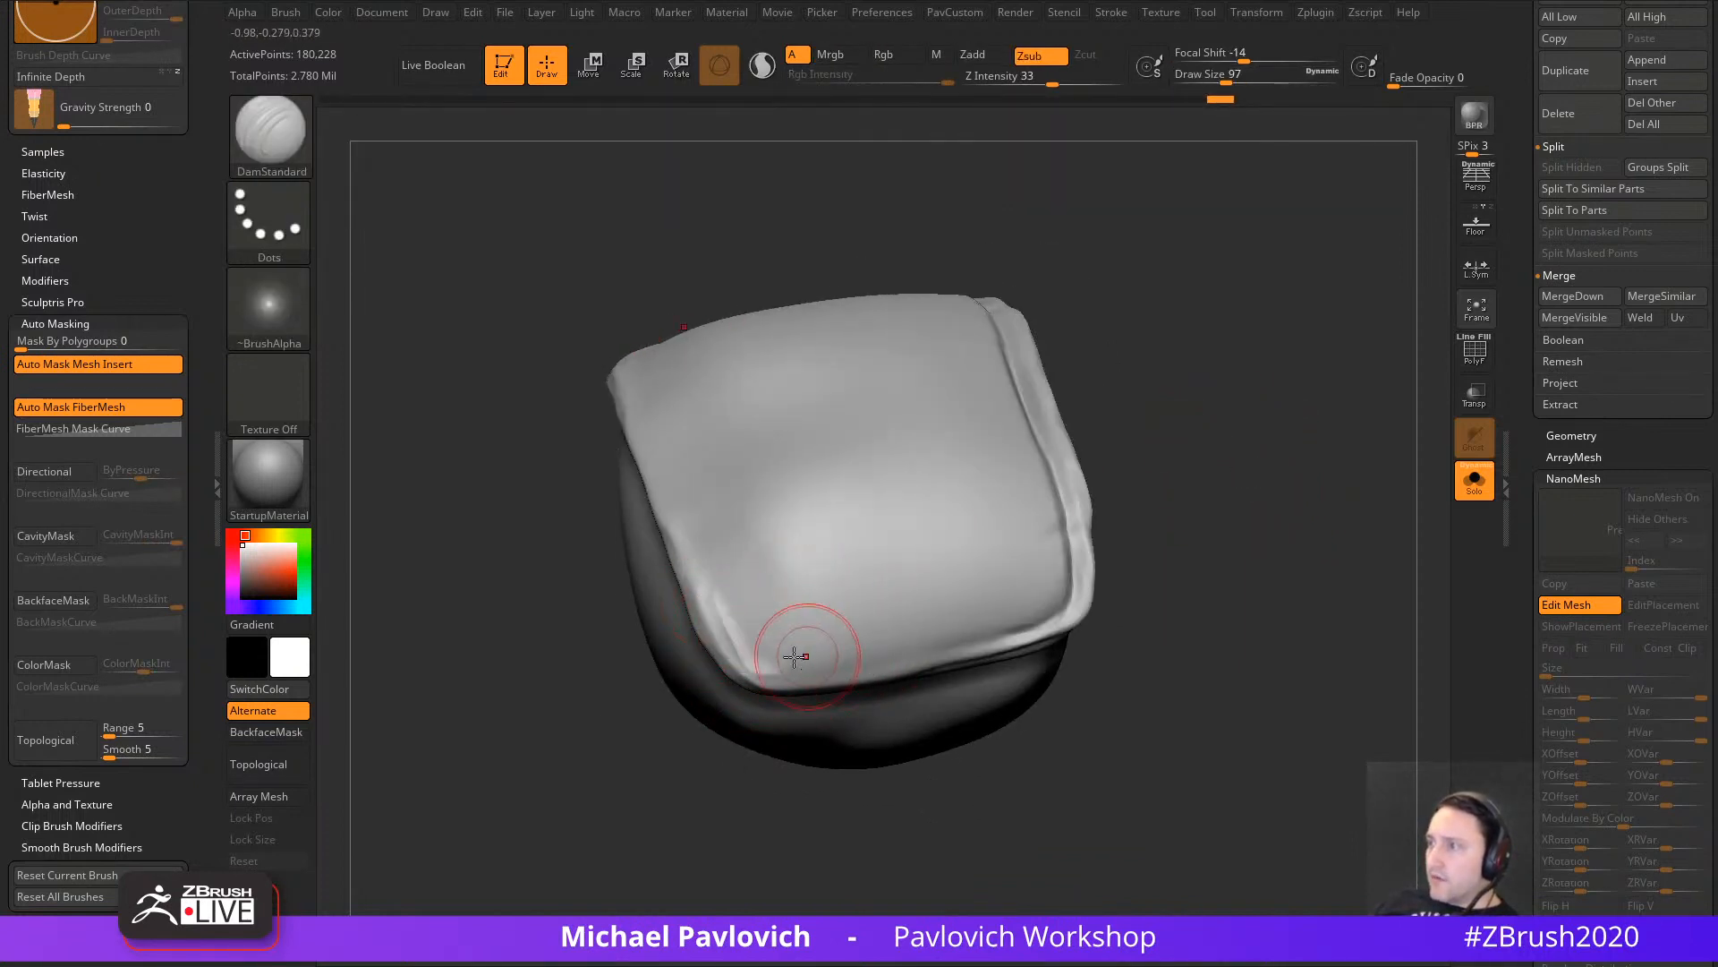
mouse_move(725, 613)
mouse_down()
mouse_move(922, 658)
mouse_move(989, 640)
mouse_up()
drag(1163, 671, 1180, 548)
drag(1285, 606, 1325, 658)
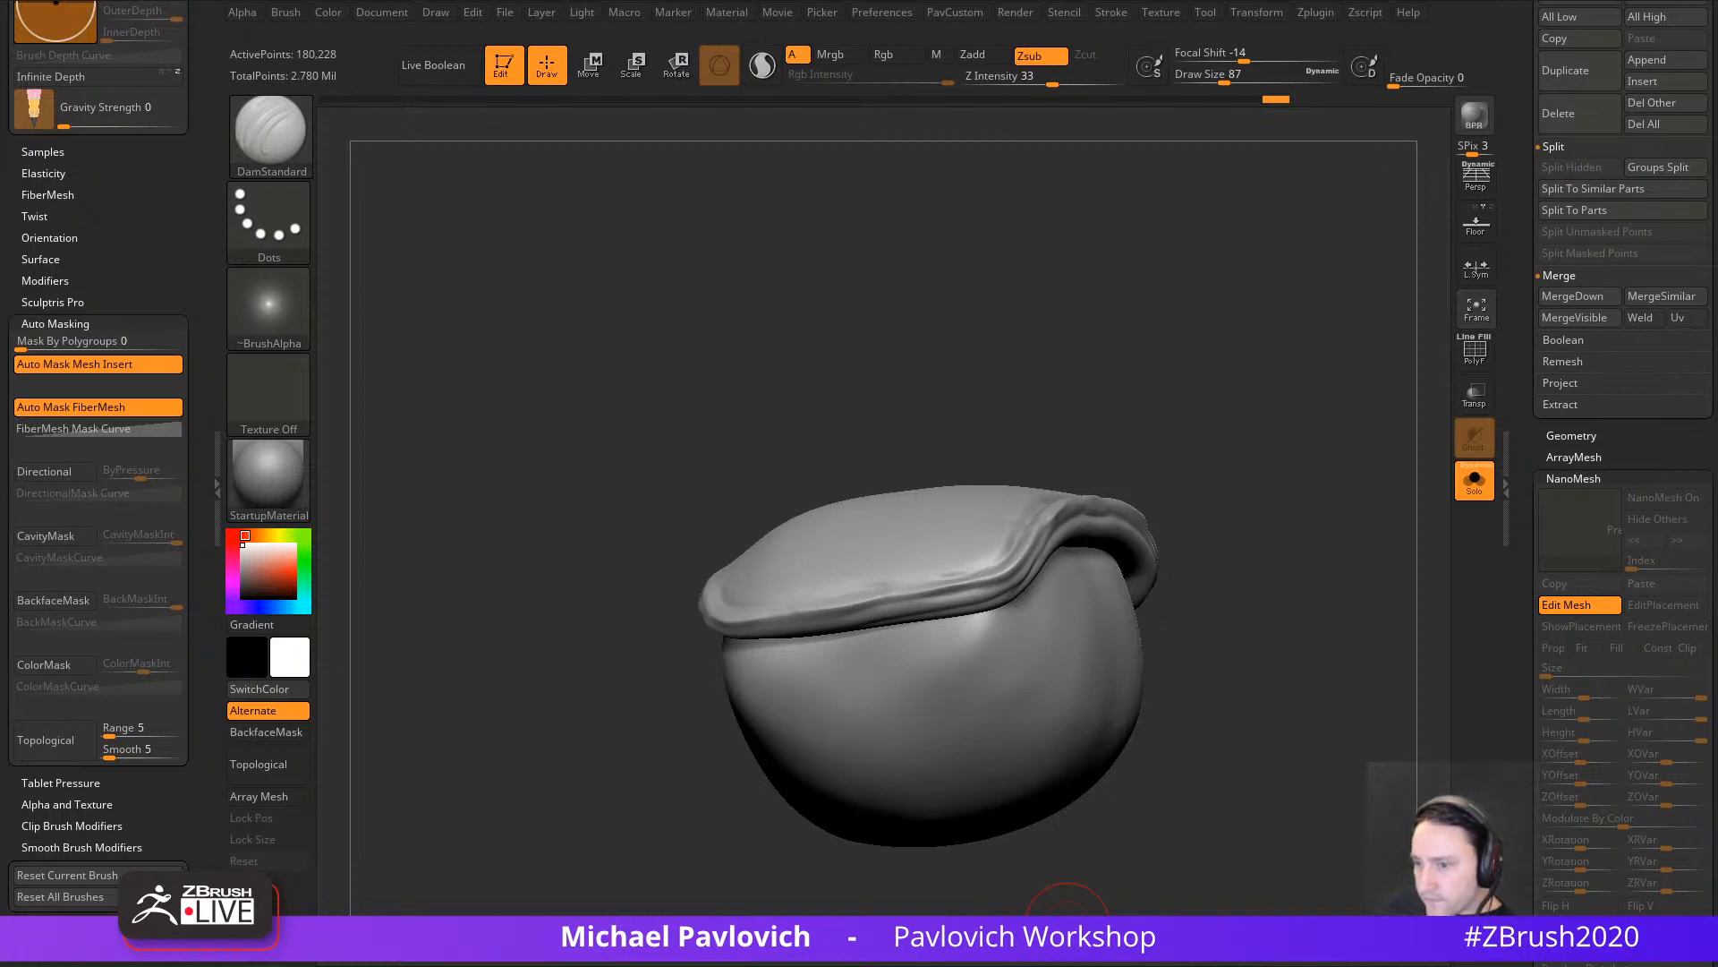
Step: Examine the plate surfaces, creases and rims along the whole body in the centipede photo, then return to ZBrush
drag(1717, 76, 1513, 0)
scroll(858, 525, down, 7)
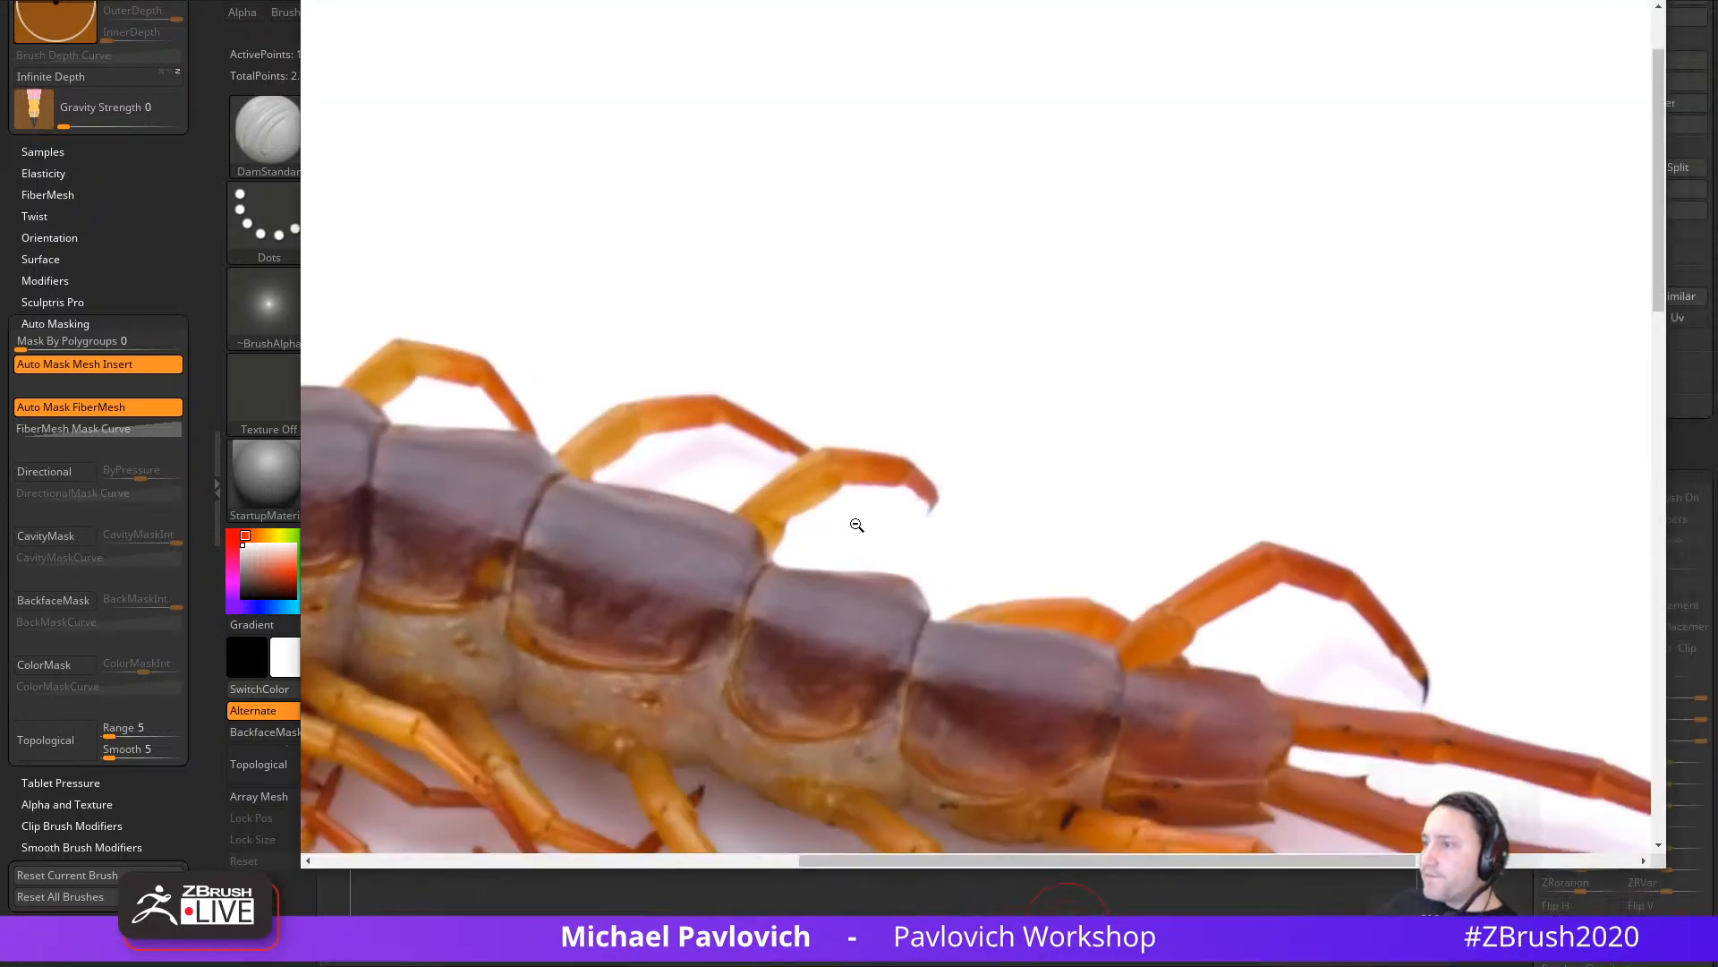
drag(819, 860, 553, 857)
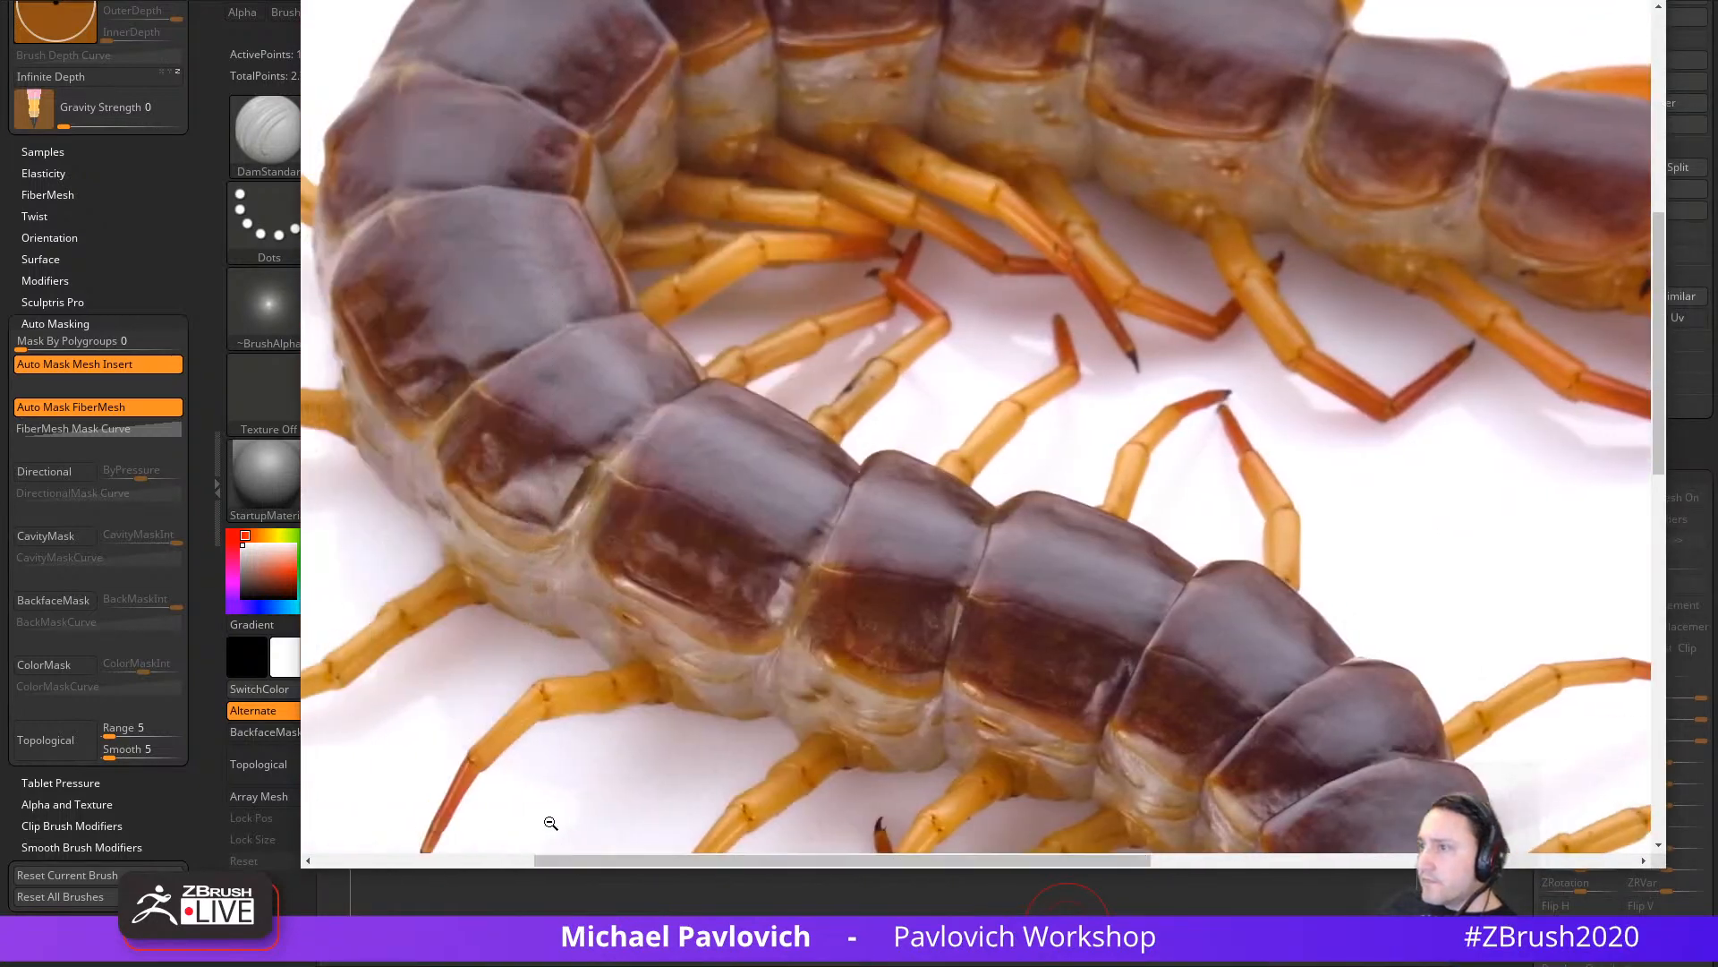
scroll(575, 666, down, 4)
scroll(665, 666, down, 4)
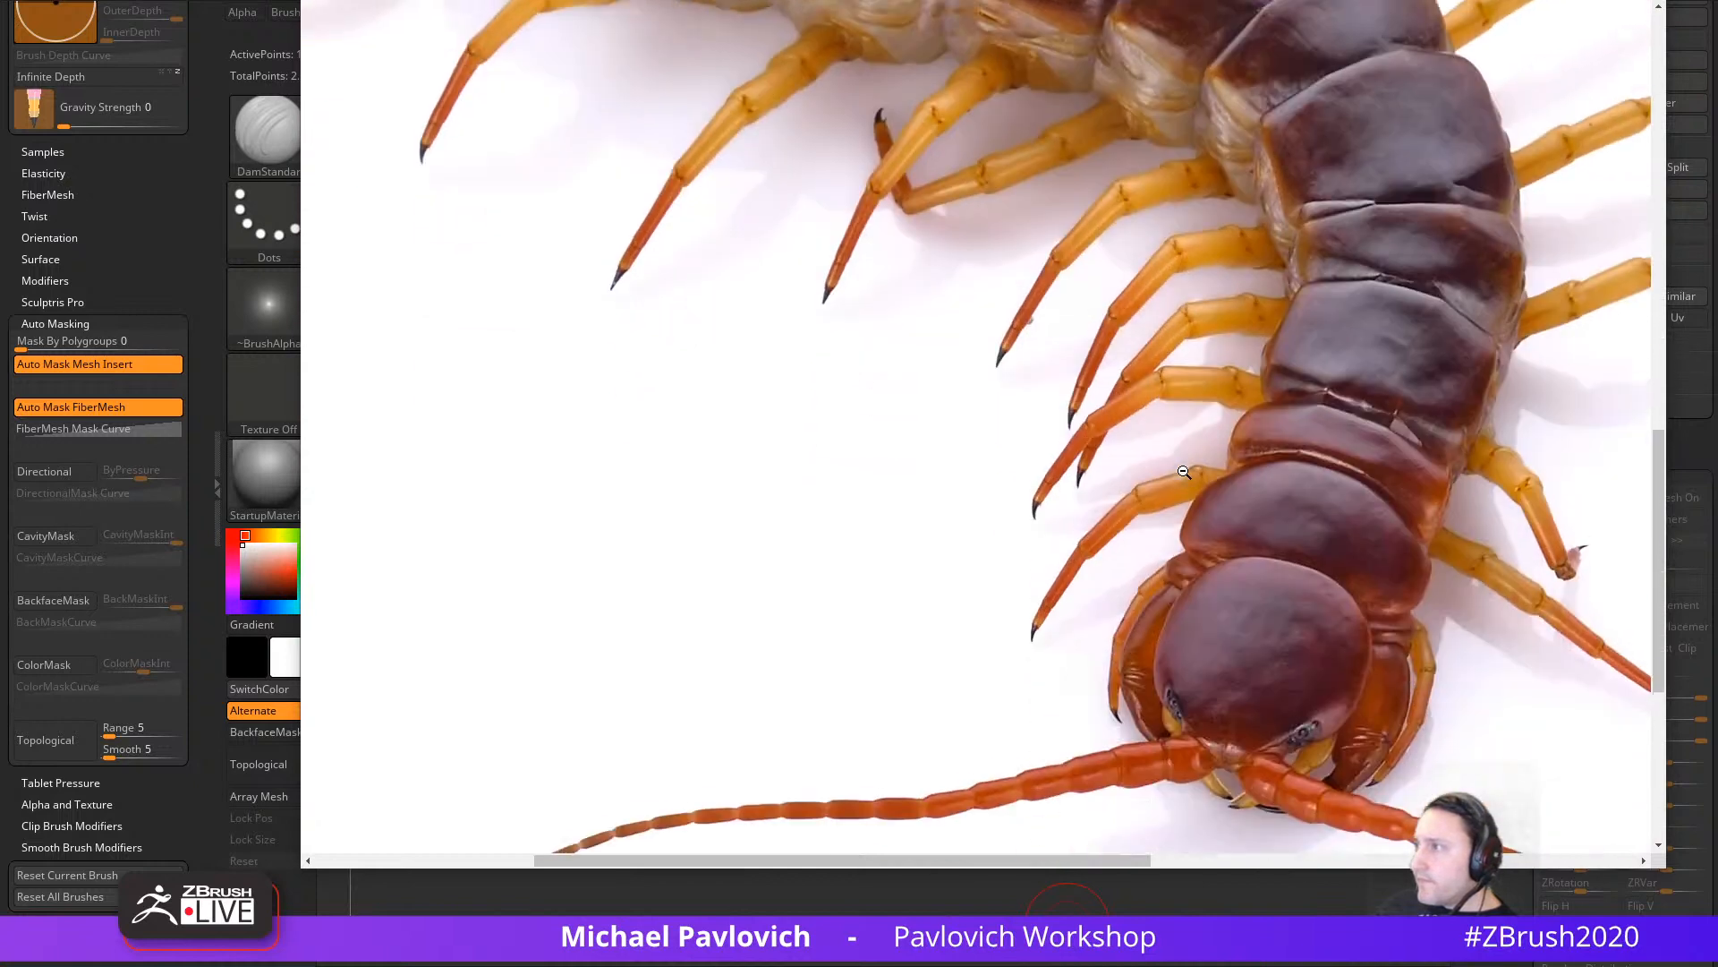
scroll(1312, 496, up, 3)
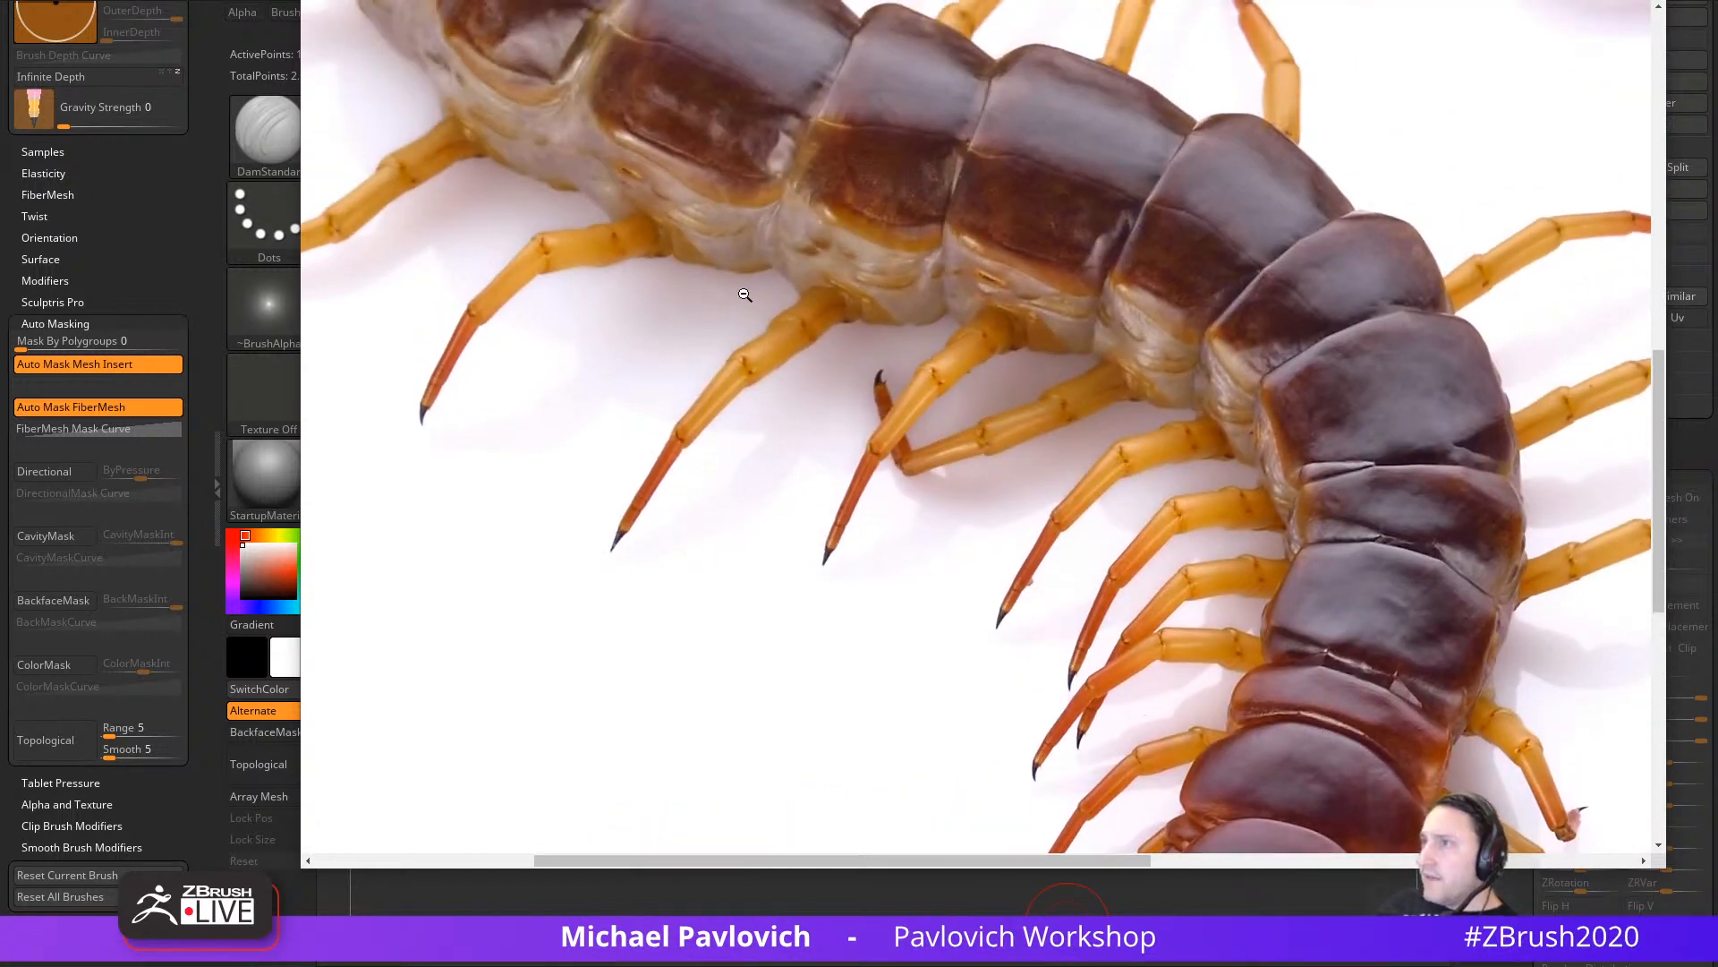
scroll(939, 288, up, 5)
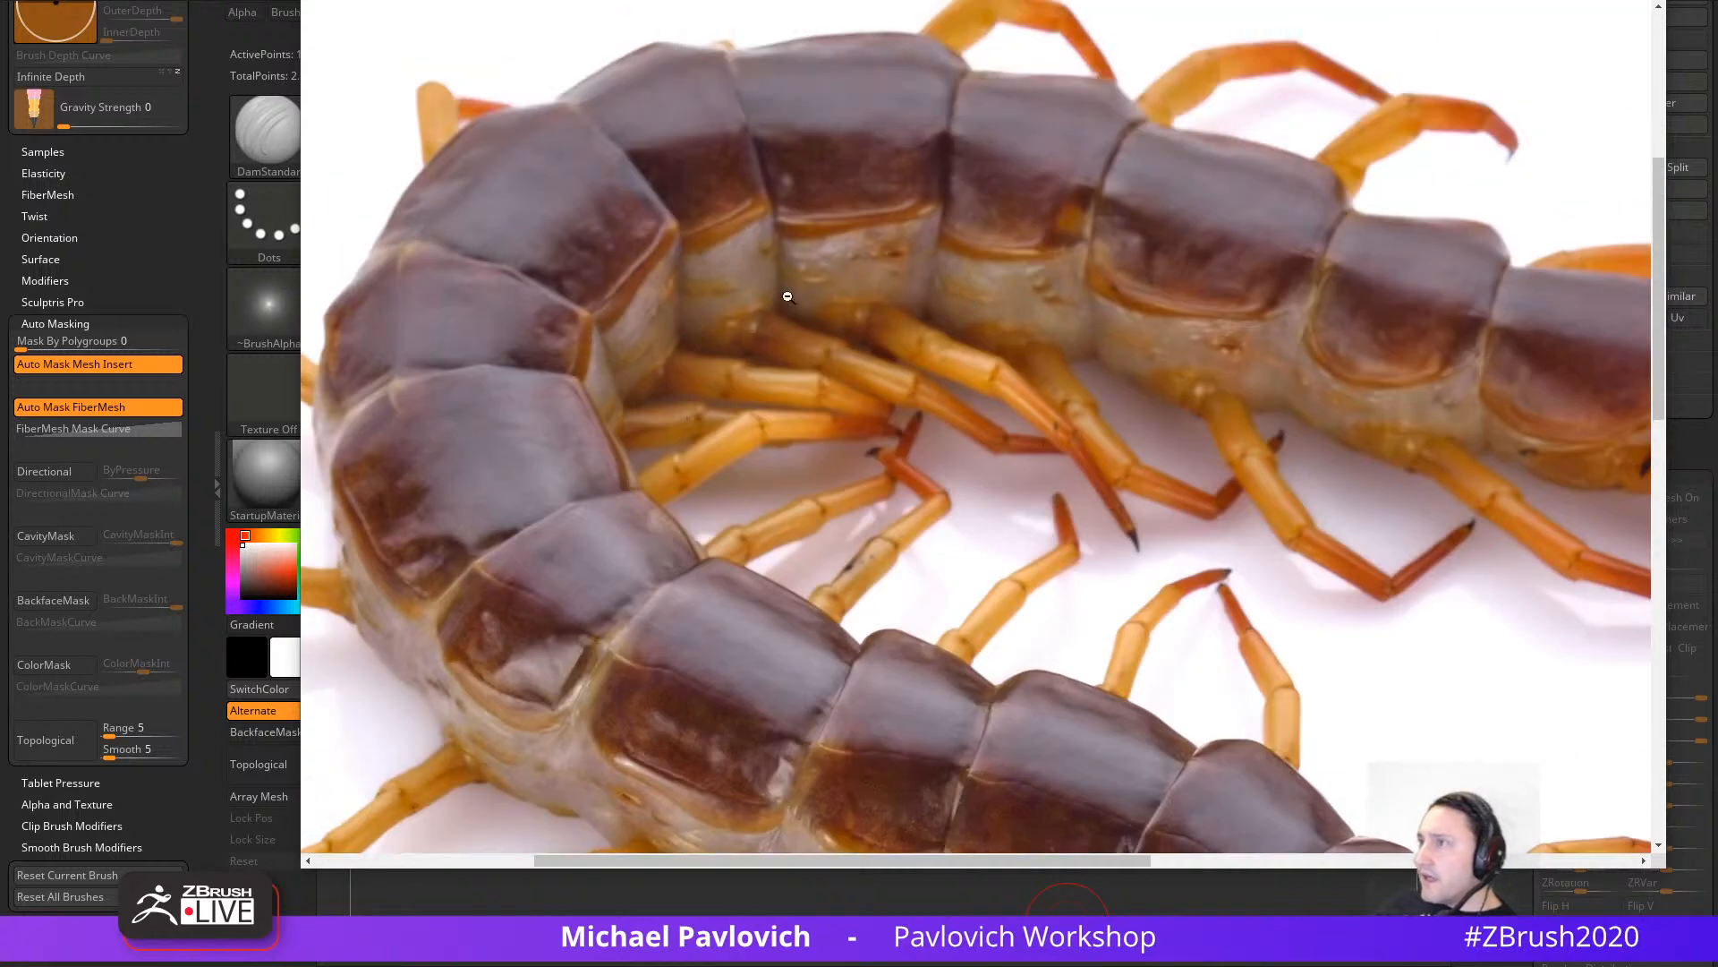
scroll(1401, 418, down, 3)
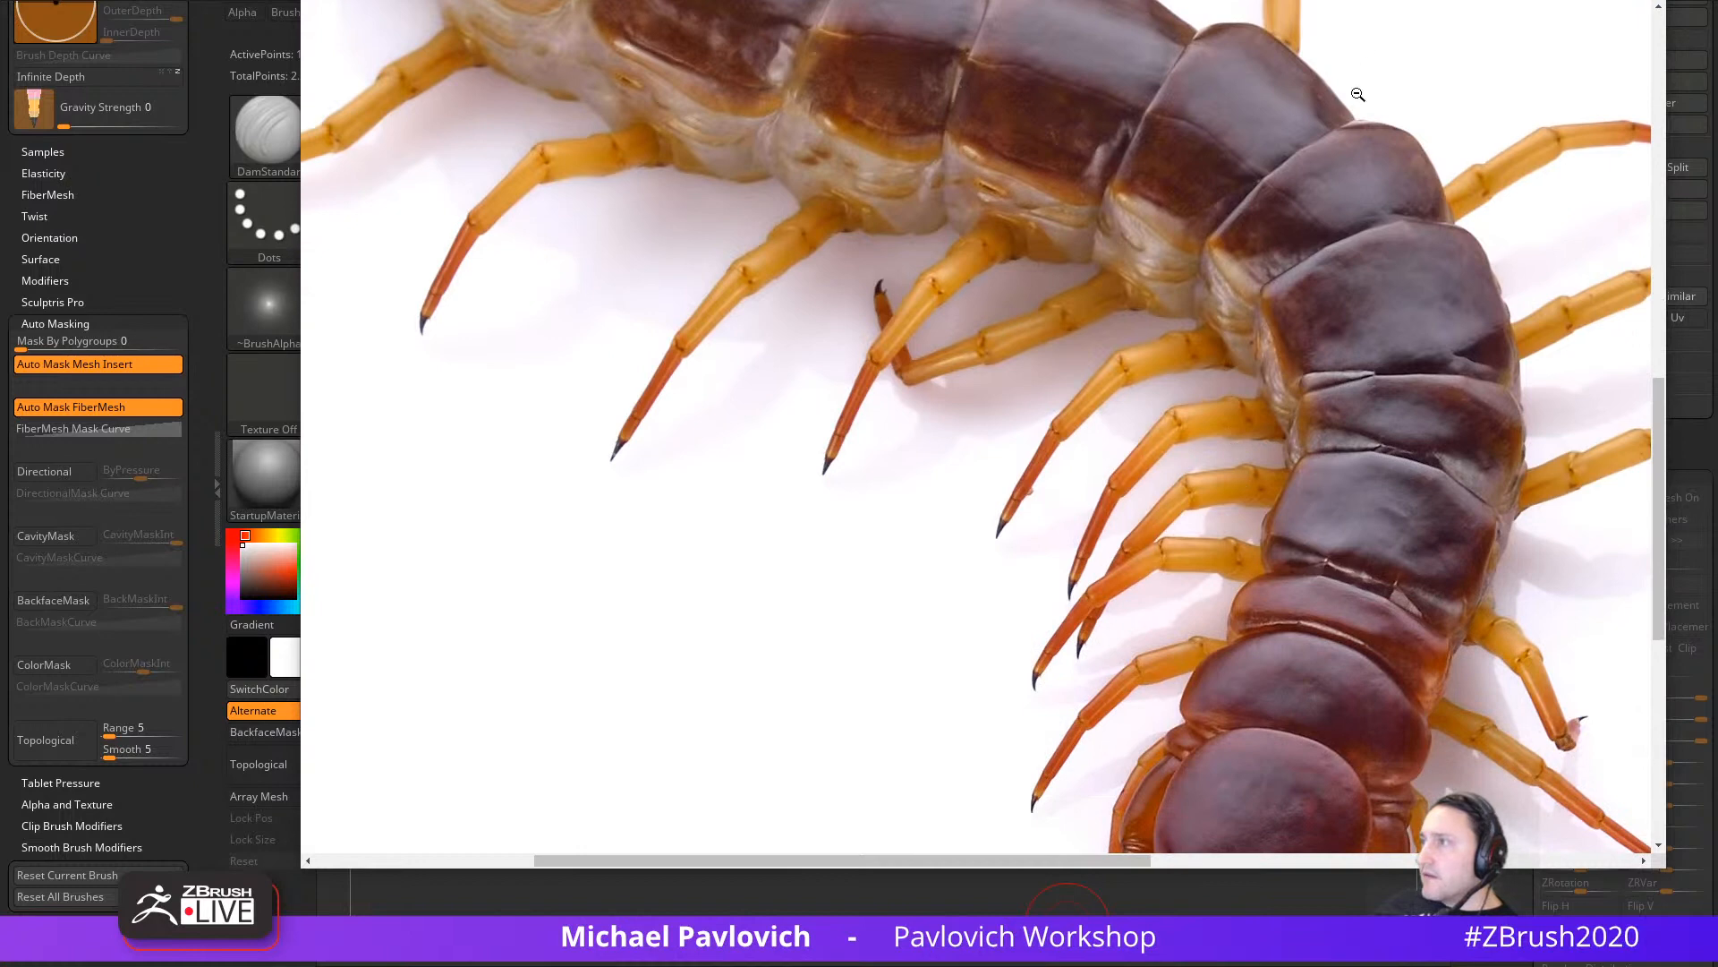
key(alt+Tab)
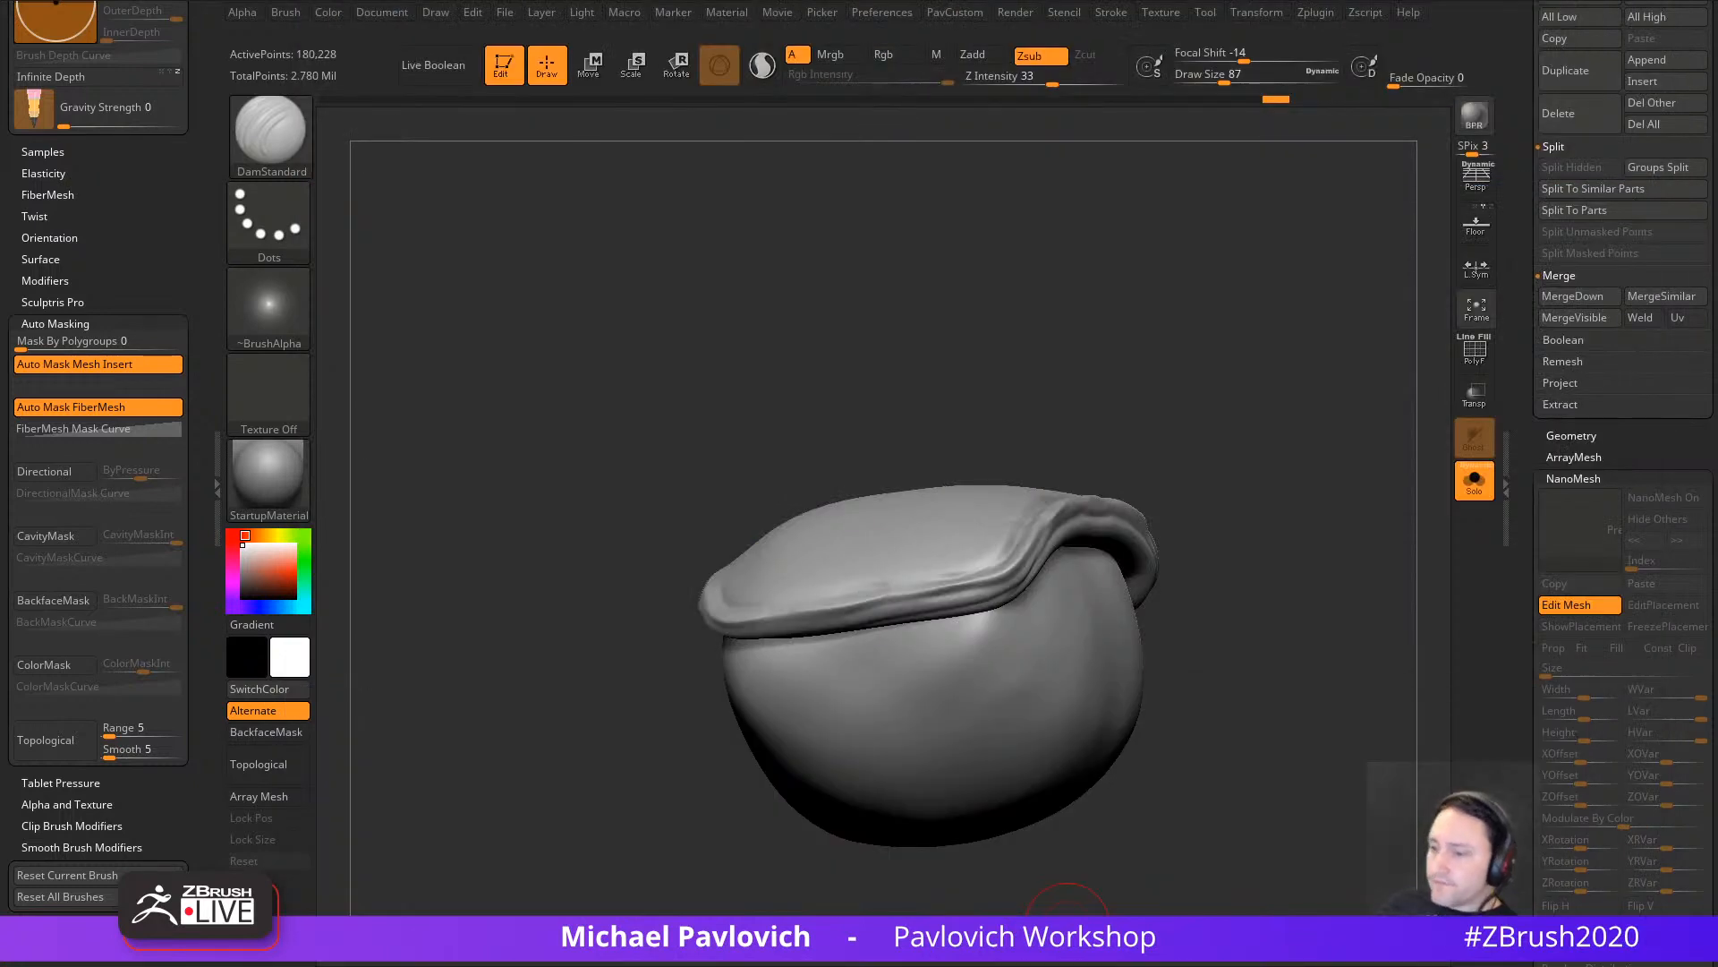
Step: Carve creases running lengthwise across the plate's top surface with DamStandard at draw size 87
mouse_move(1100, 288)
mouse_down()
mouse_move(1155, 337)
mouse_move(1170, 391)
mouse_move(1351, 507)
mouse_move(1300, 490)
mouse_move(1173, 502)
mouse_move(1270, 522)
mouse_up()
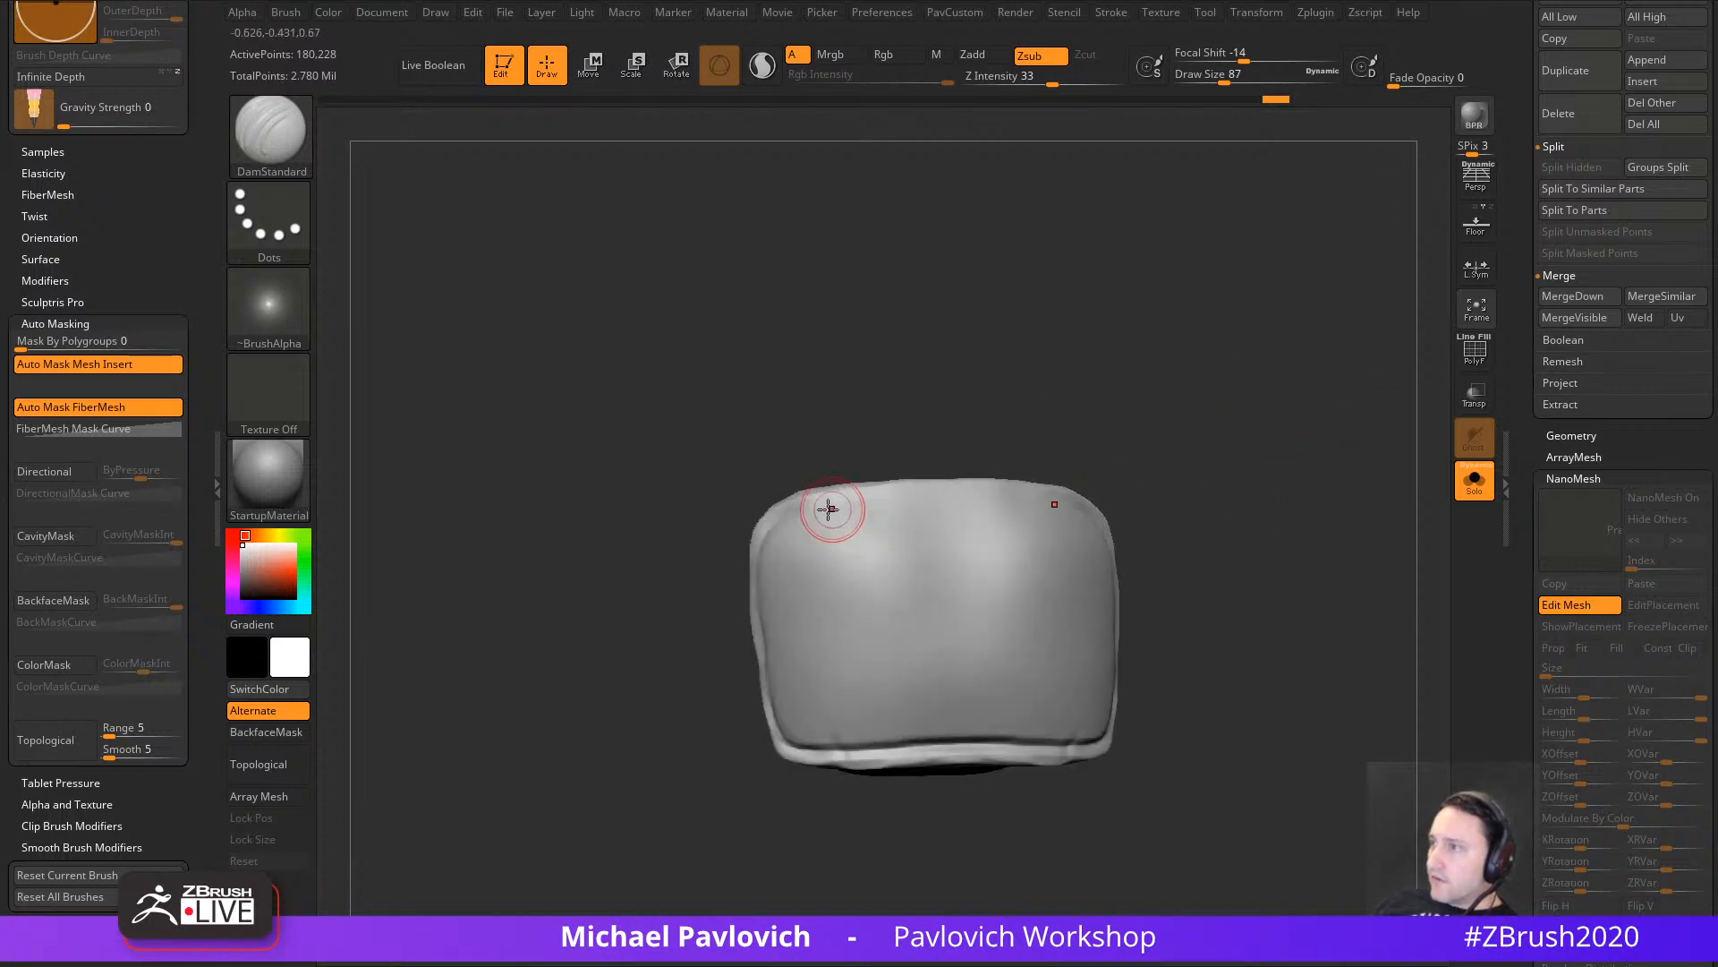
mouse_move(1147, 477)
mouse_down()
mouse_move(1169, 479)
mouse_move(1171, 563)
mouse_move(1153, 557)
mouse_up()
shift+drag(852, 573, 914, 569)
key(ctrl+z)
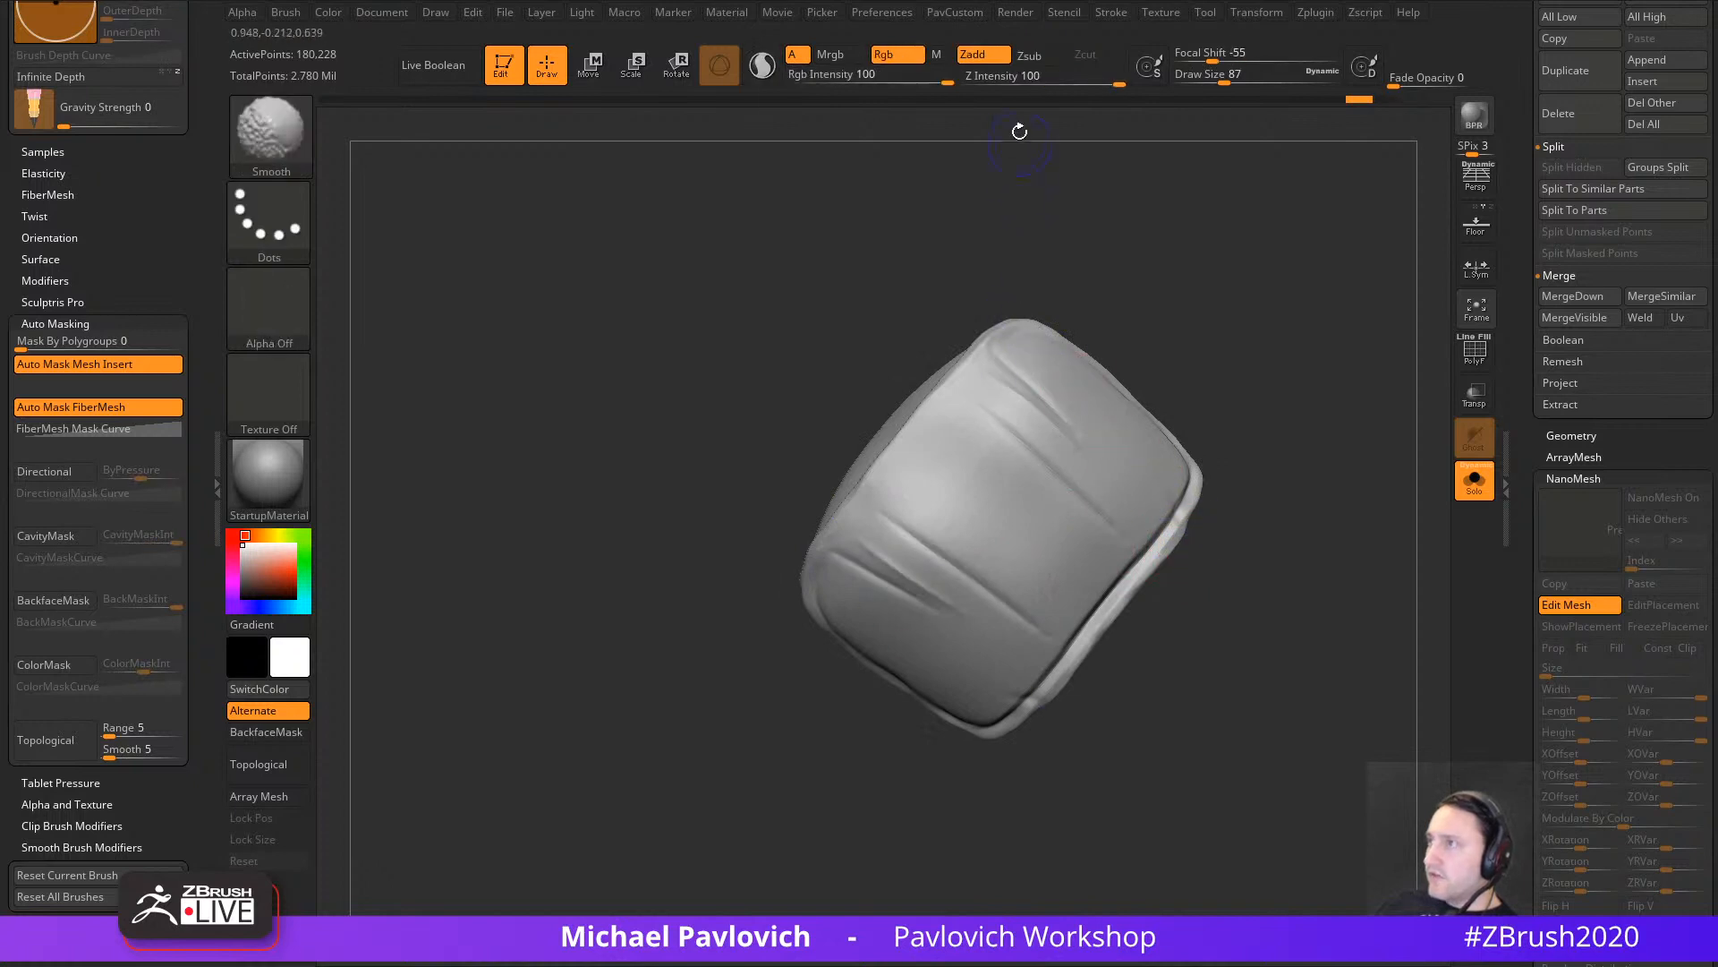
Step: Soften the creases on the plate's top surface using the Smooth brush at Z Intensity 26
shift+click(1043, 84)
drag(1056, 232, 1036, 255)
shift+drag(897, 528, 936, 554)
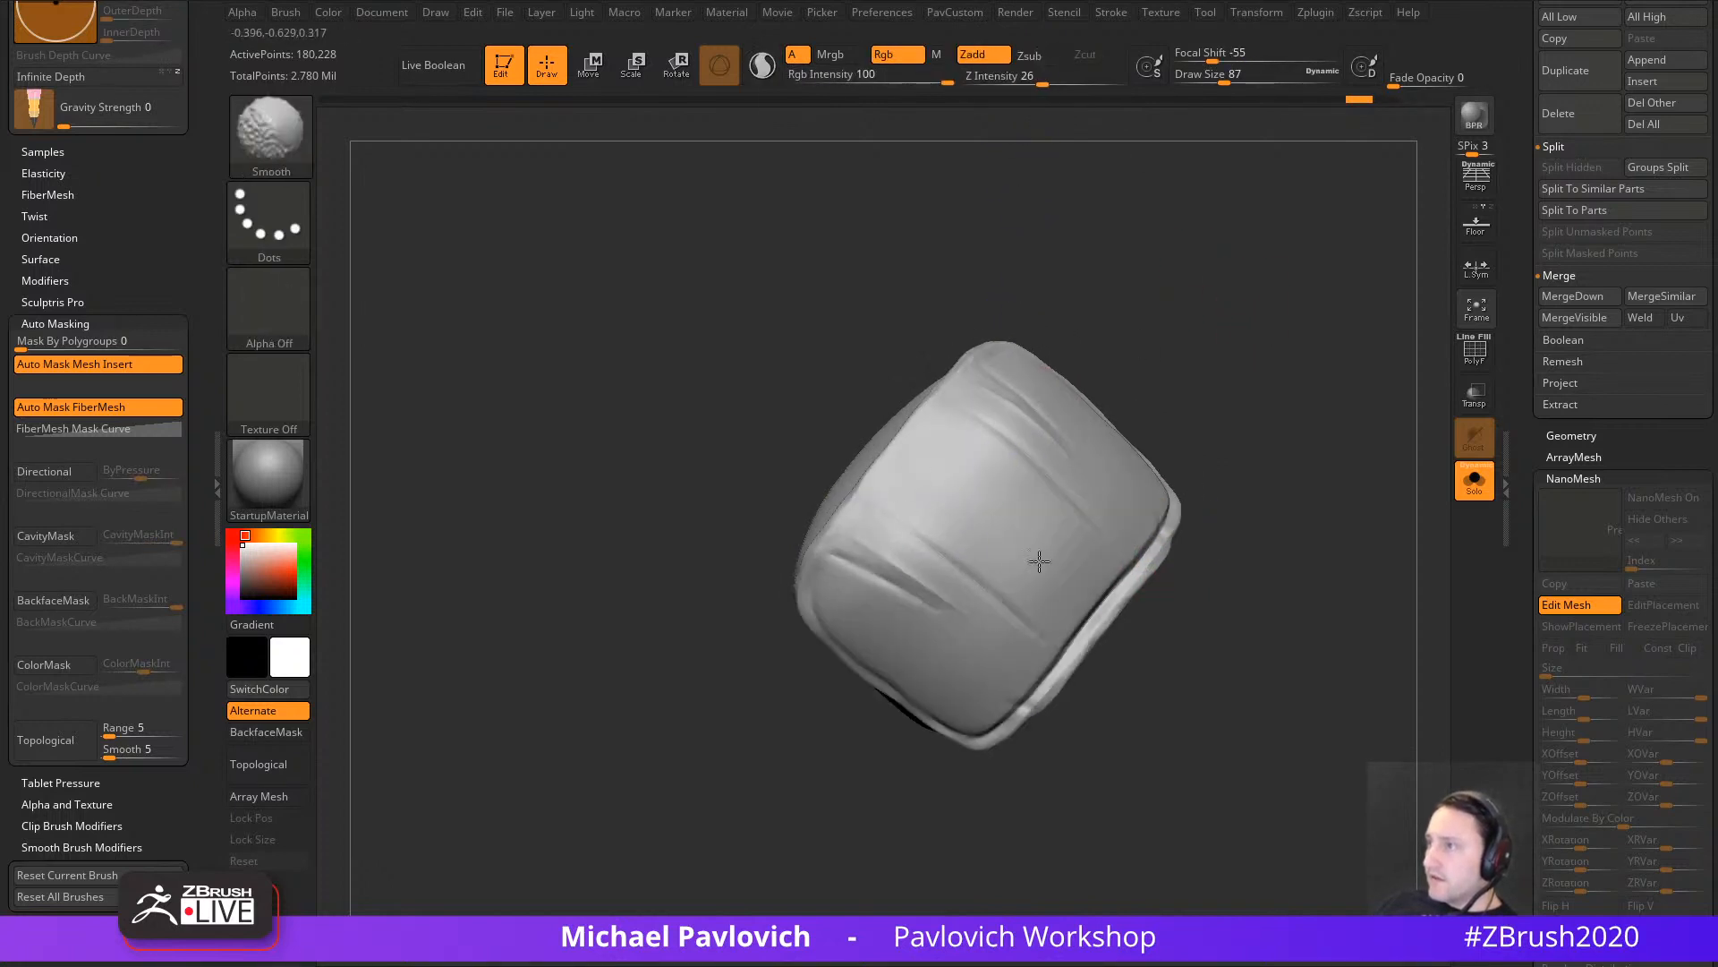
shift+drag(1039, 561, 900, 555)
drag(1200, 415, 1204, 393)
shift+drag(1030, 452, 1063, 479)
drag(1225, 528, 1228, 484)
shift+drag(1056, 652, 1087, 617)
drag(1228, 598, 1270, 532)
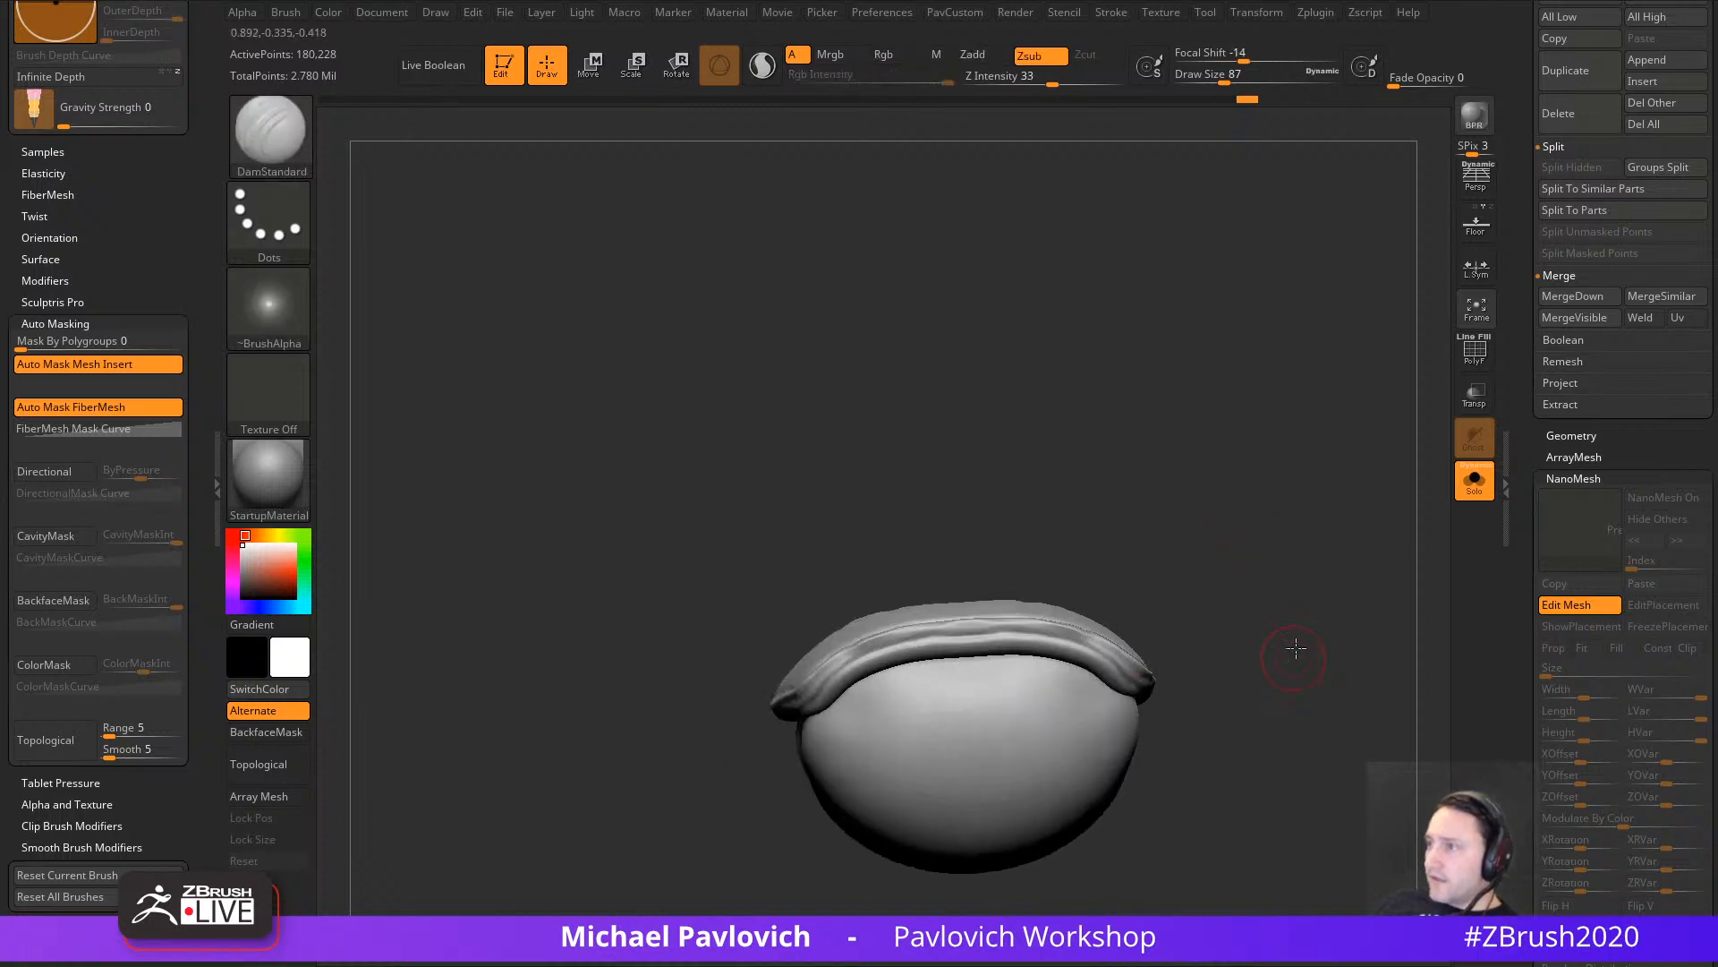
Step: Nudge the side of the rounded body beneath the plate outward with the topological Move brush at draw size 318
drag(1296, 648, 1106, 566)
drag(1215, 581, 1017, 648)
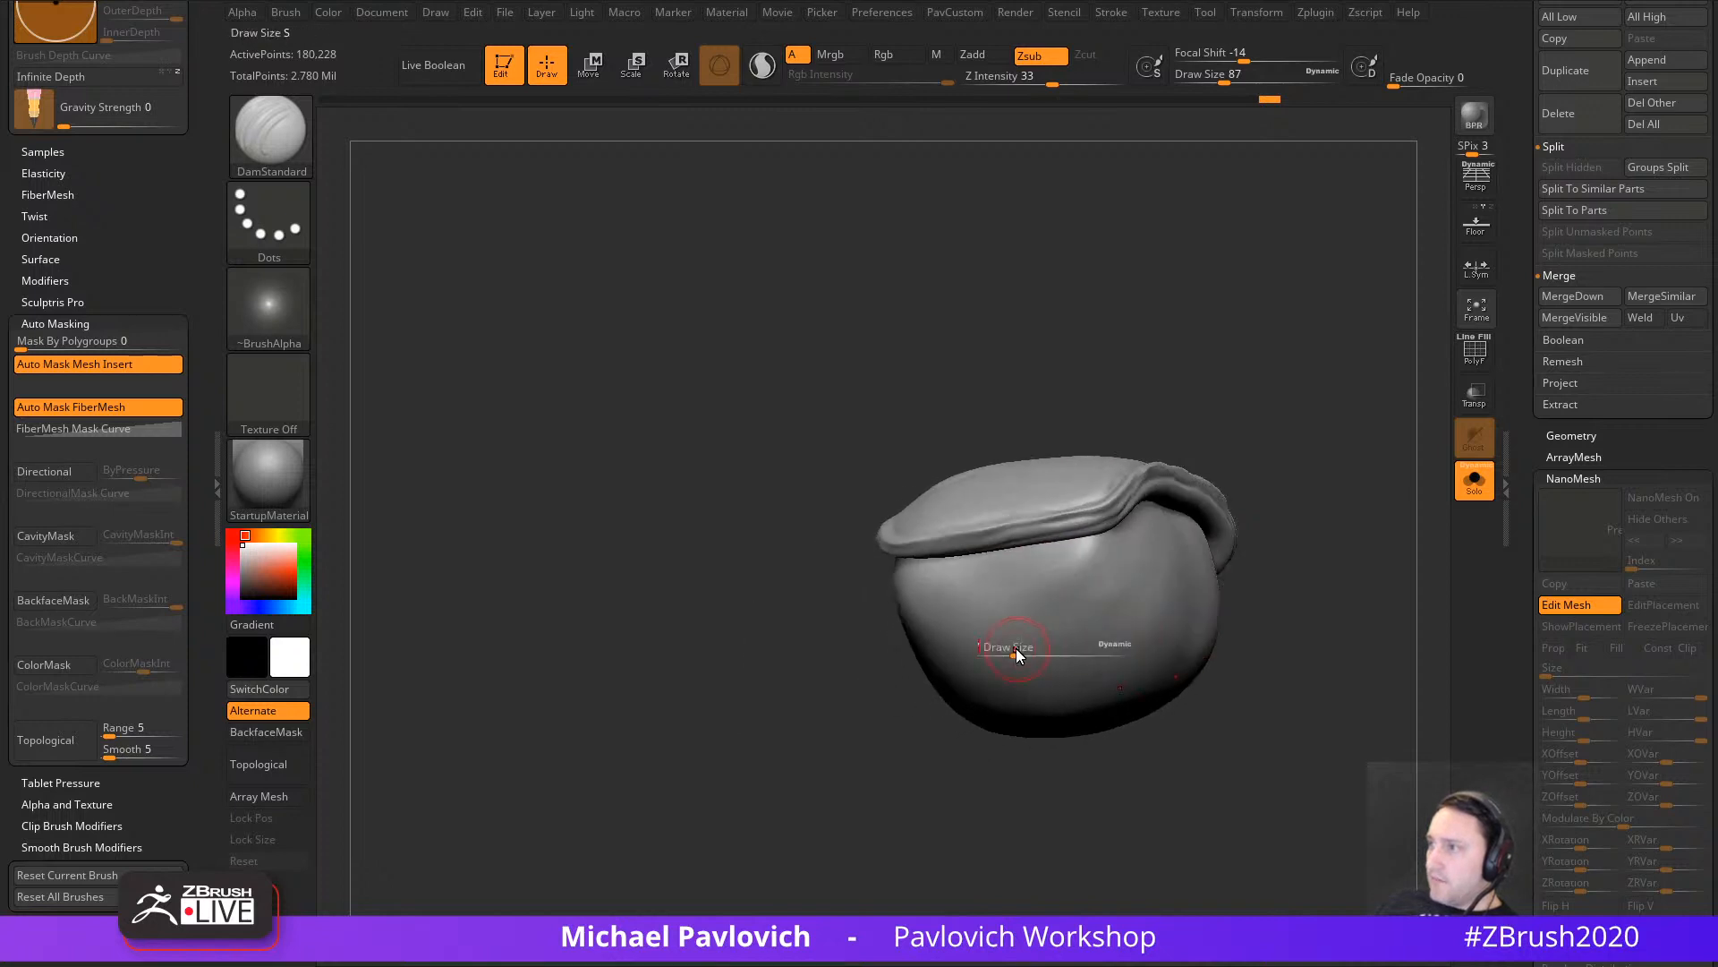
key(b)
key(m)
key(v)
drag(1267, 529, 1068, 524)
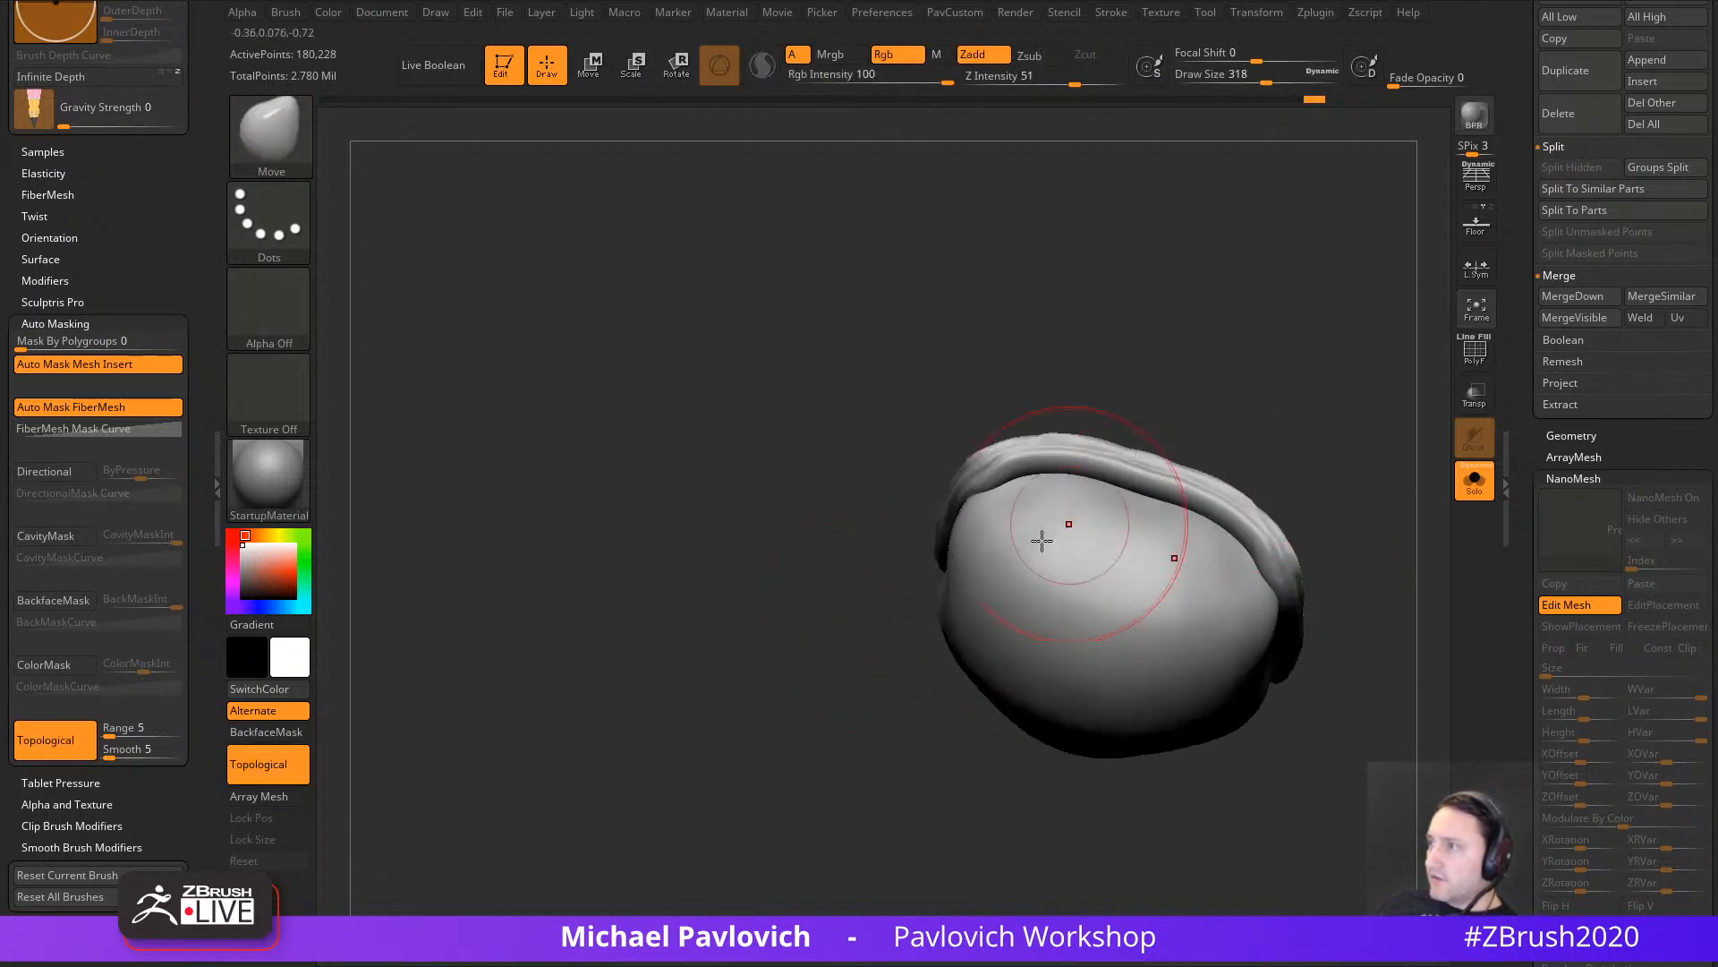
drag(945, 583, 937, 580)
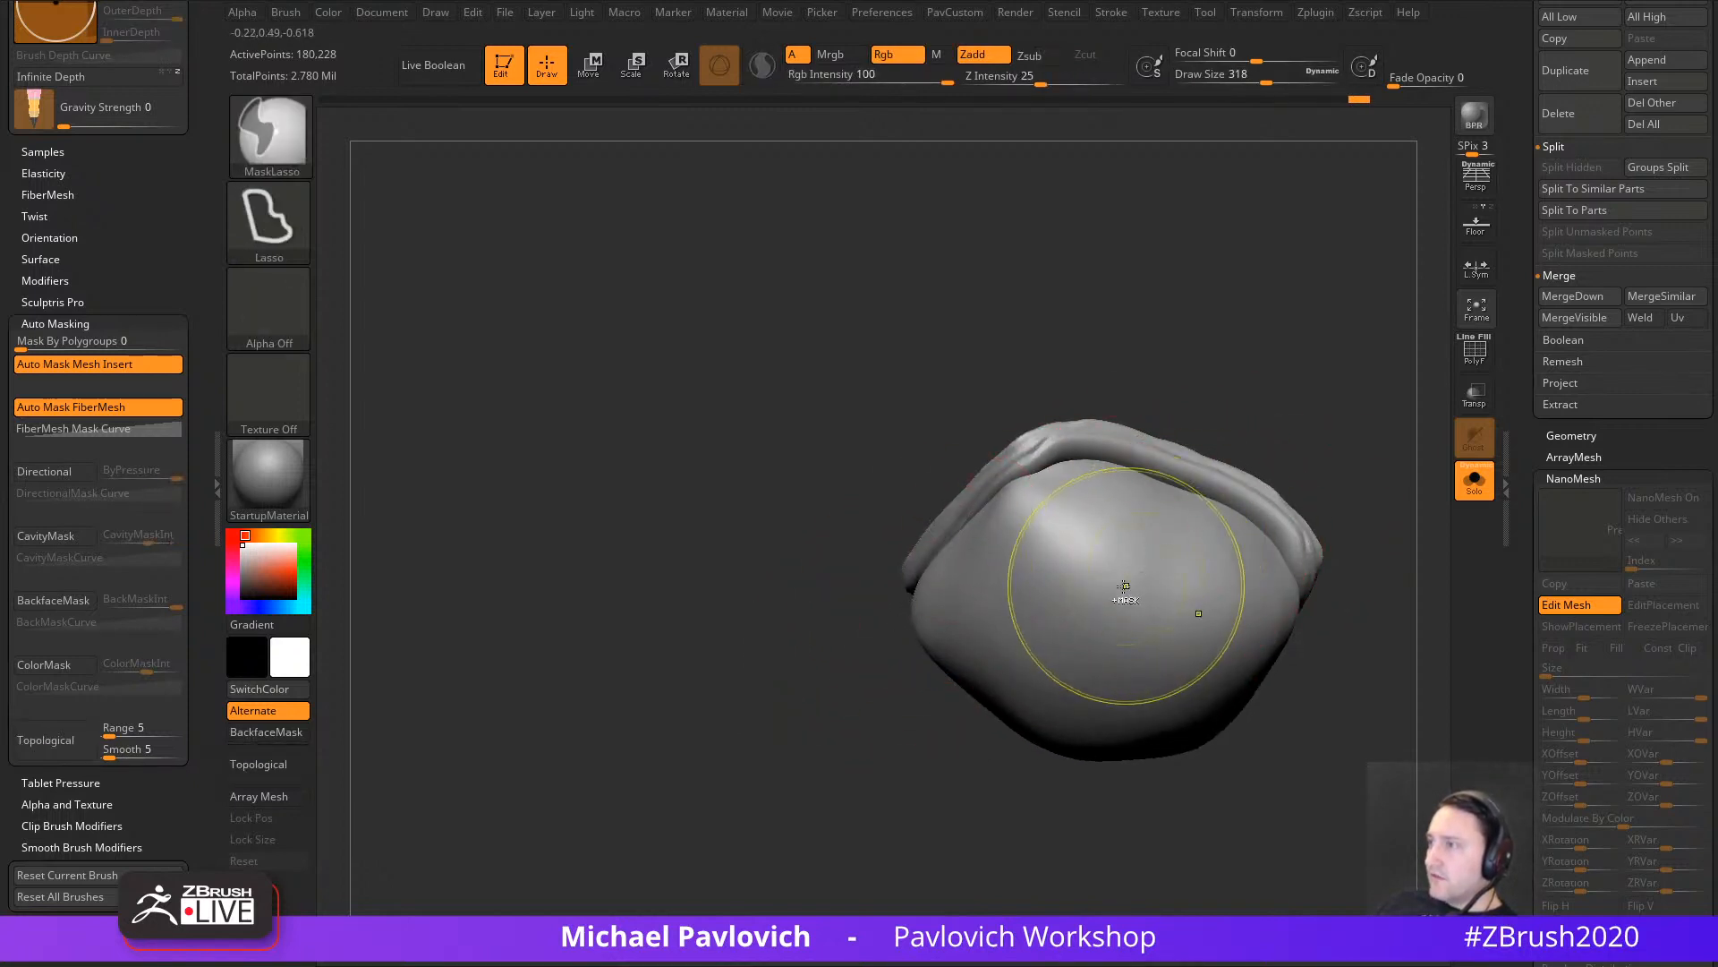
Step: Mask the armor plate by isolating the rounded body, masking it, showing everything again and inverting the mask
ctrl+shift+click(1123, 587)
ctrl+shift+click(1254, 433)
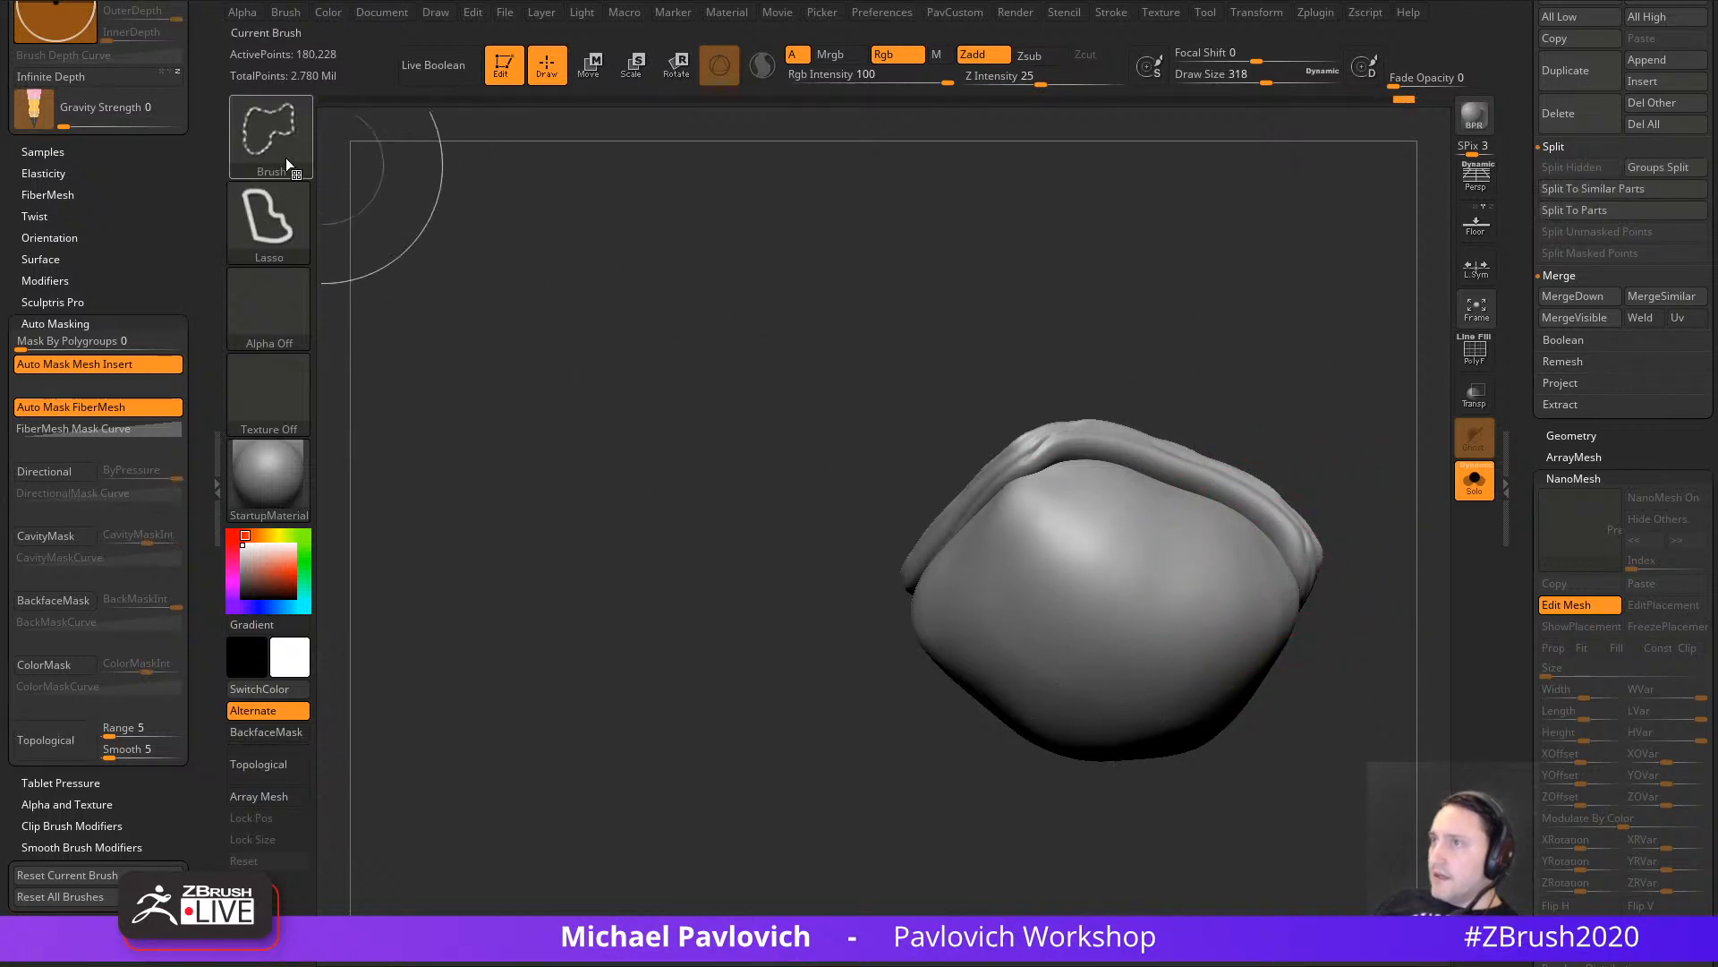
ctrl+shift+click(287, 158)
ctrl+shift+click(467, 152)
ctrl+shift+click(1164, 573)
ctrl+click(1312, 407)
ctrl+shift+click(1307, 390)
ctrl+click(1301, 374)
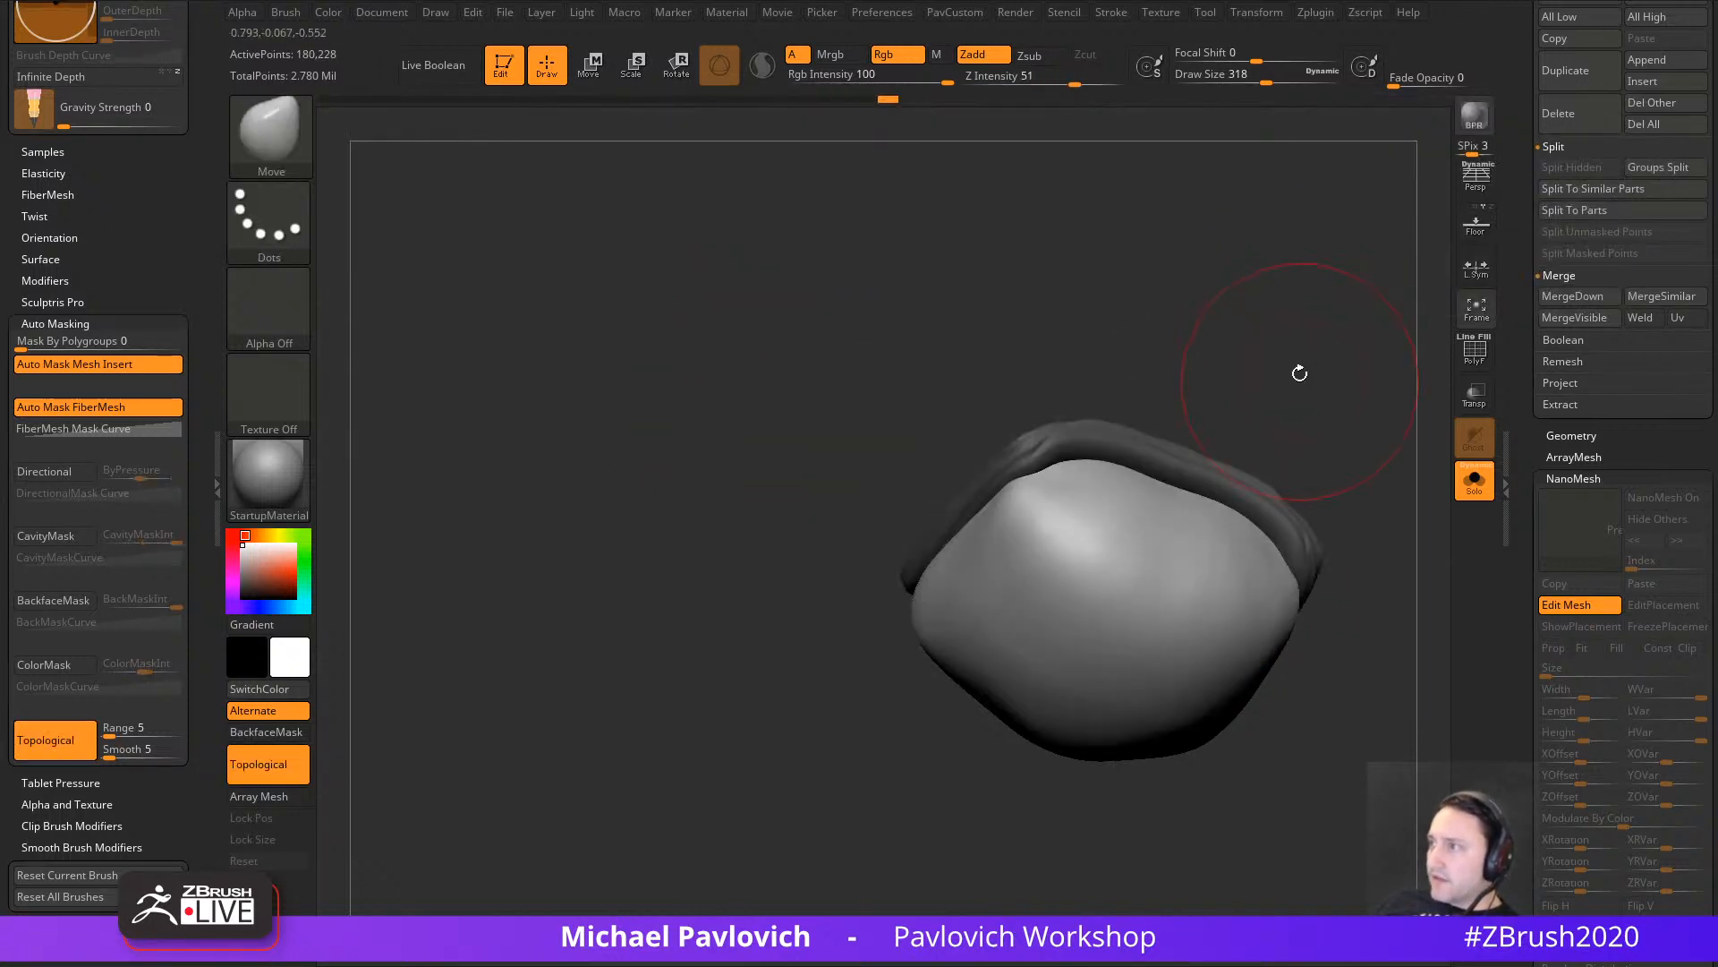
Step: Reshape the unmasked body to fit under the plate using the Move brush at draw sizes from 172 to 311
alt+drag(1300, 372, 1245, 436)
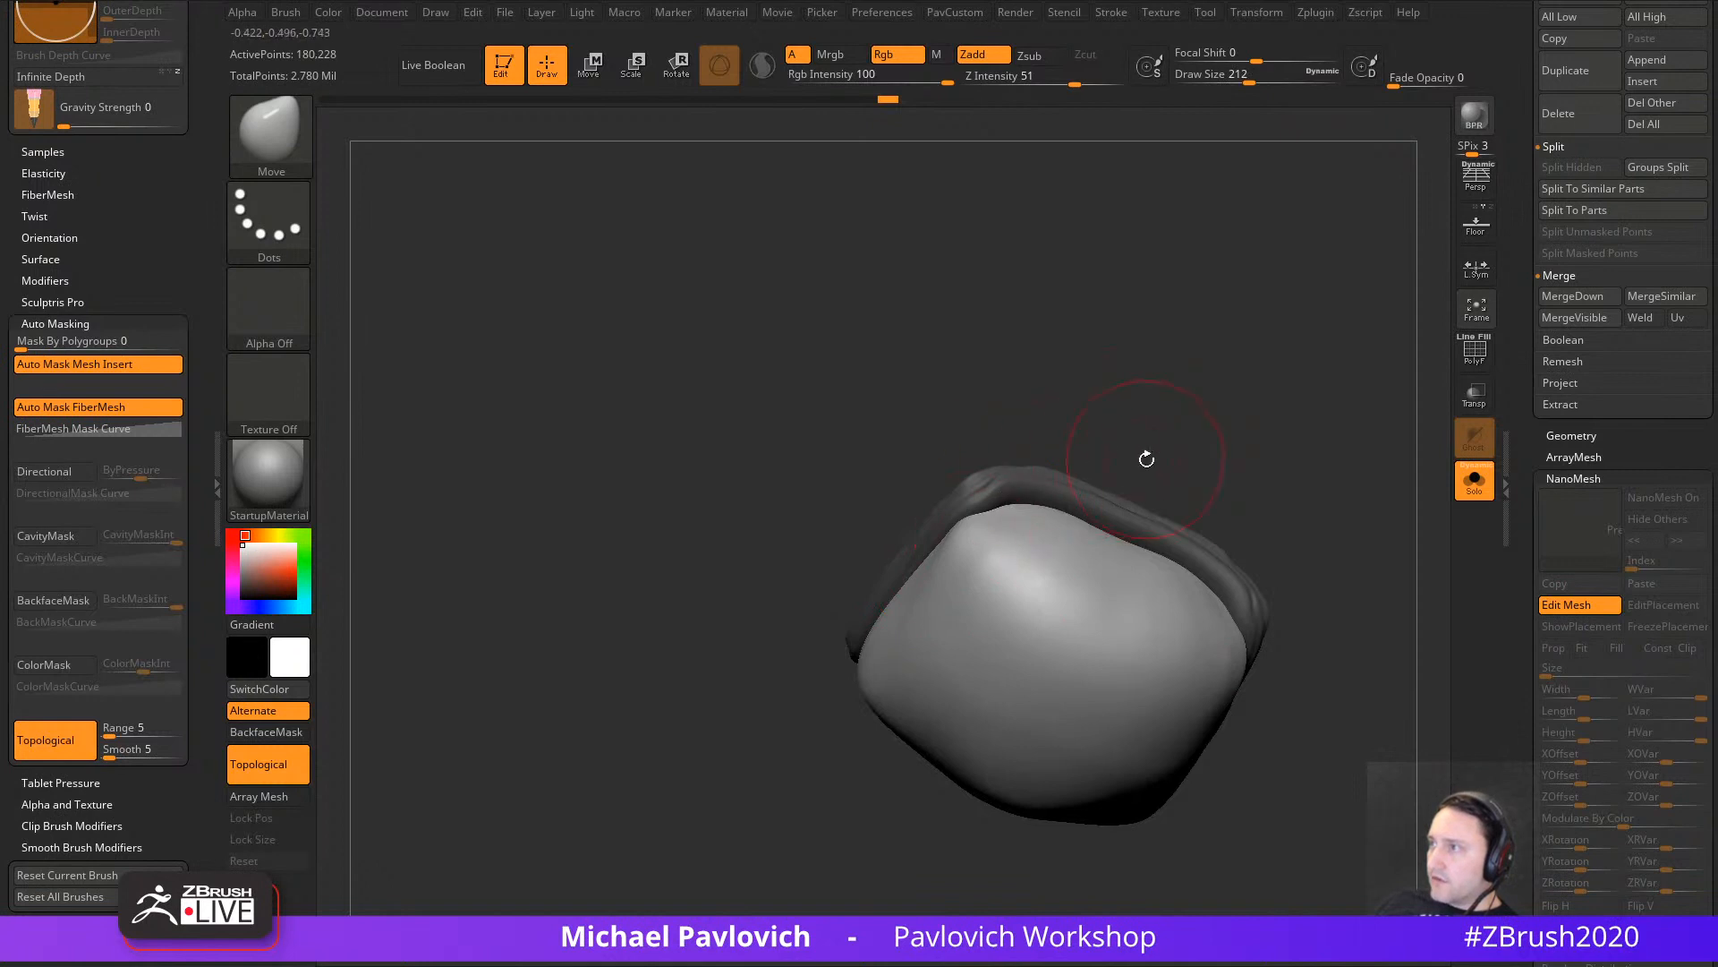
drag(1146, 459, 1113, 480)
key(s)
drag(1051, 532, 1066, 533)
drag(1043, 537, 1042, 491)
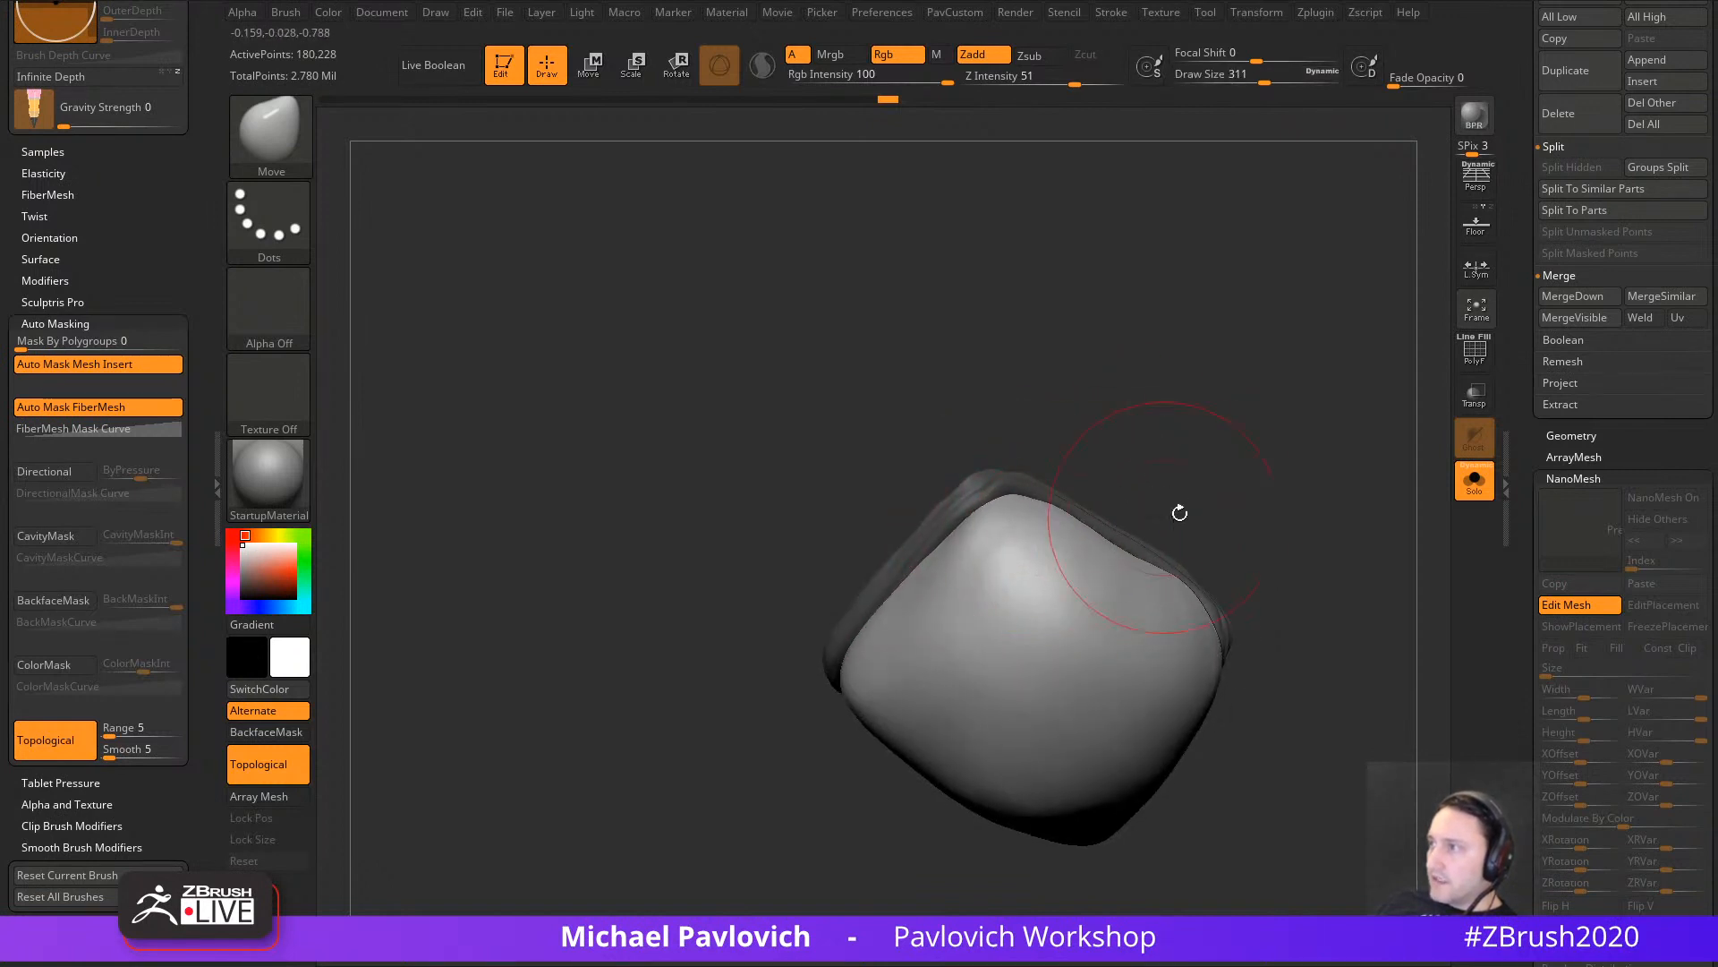
mouse_move(1179, 512)
mouse_down()
mouse_move(844, 729)
mouse_move(836, 690)
mouse_move(936, 723)
mouse_move(1051, 658)
mouse_up()
key(s)
mouse_move(970, 712)
mouse_down()
mouse_move(928, 633)
mouse_move(949, 675)
mouse_move(933, 676)
mouse_up()
key(s)
mouse_move(1289, 666)
mouse_down()
mouse_move(1273, 574)
mouse_move(1350, 468)
mouse_move(1338, 534)
mouse_move(1291, 501)
mouse_up()
key(s)
drag(1290, 510, 1079, 553)
key(ctrl+z)
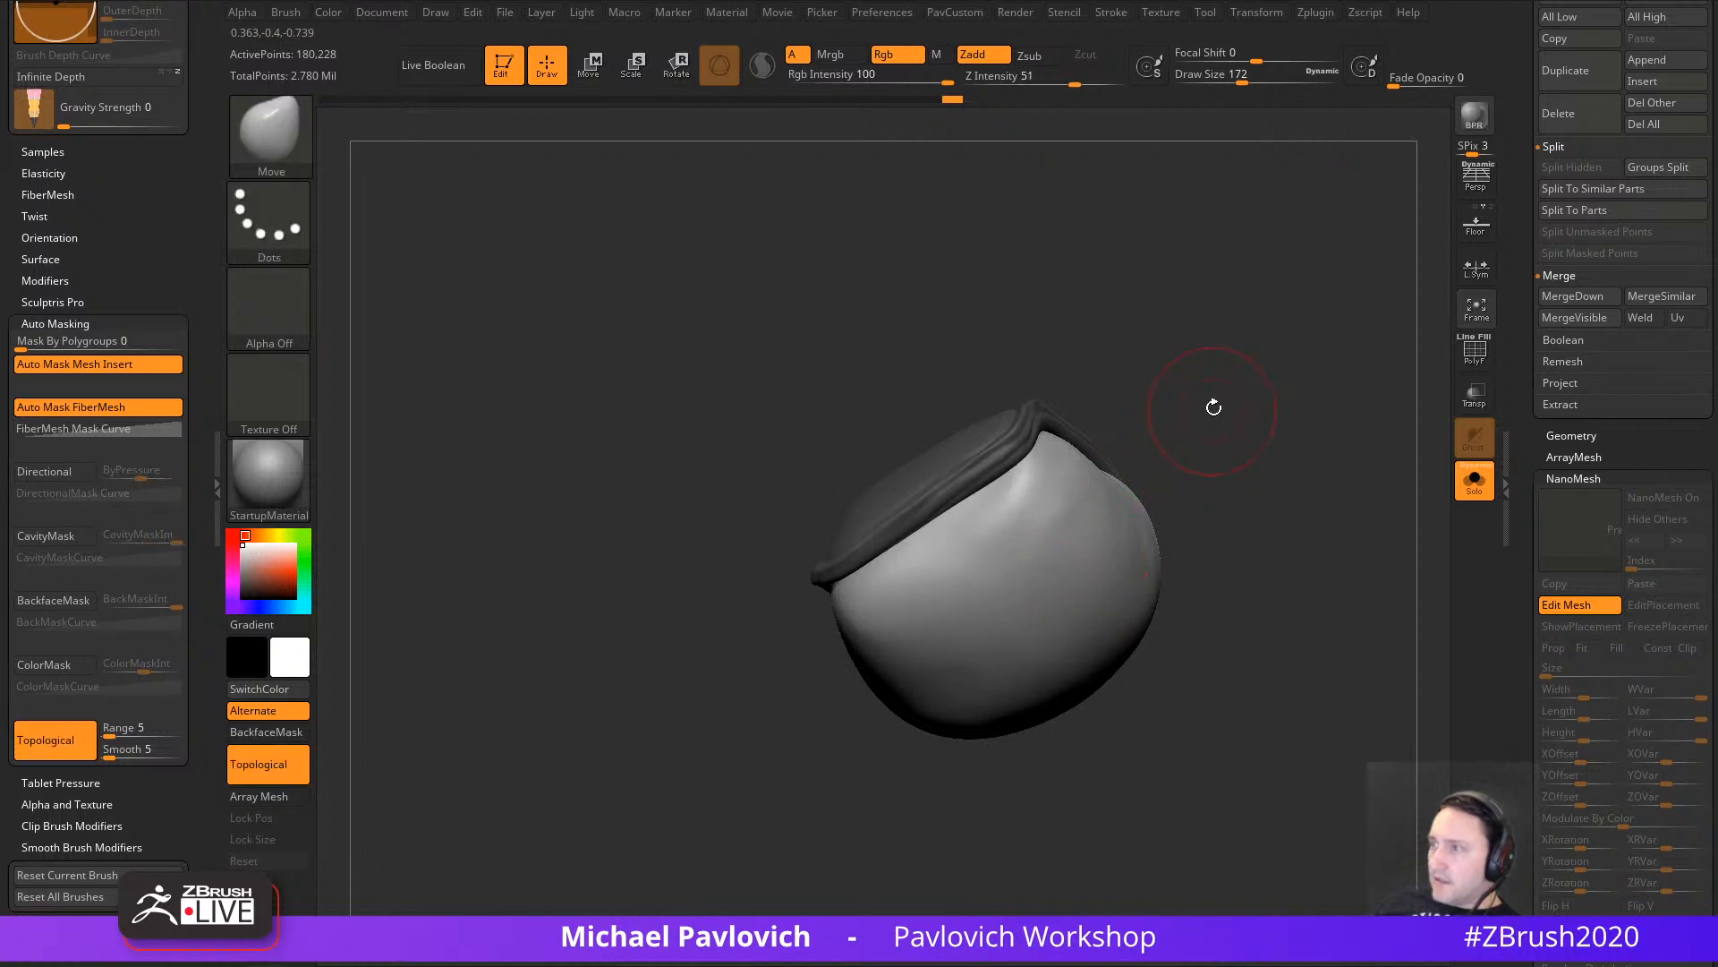
Step: Carve a series of curved creases across the body's side beneath the plate with DamStandard at draw sizes 172 and 167
drag(1212, 407, 1249, 460)
key(b)
key(d)
key(s)
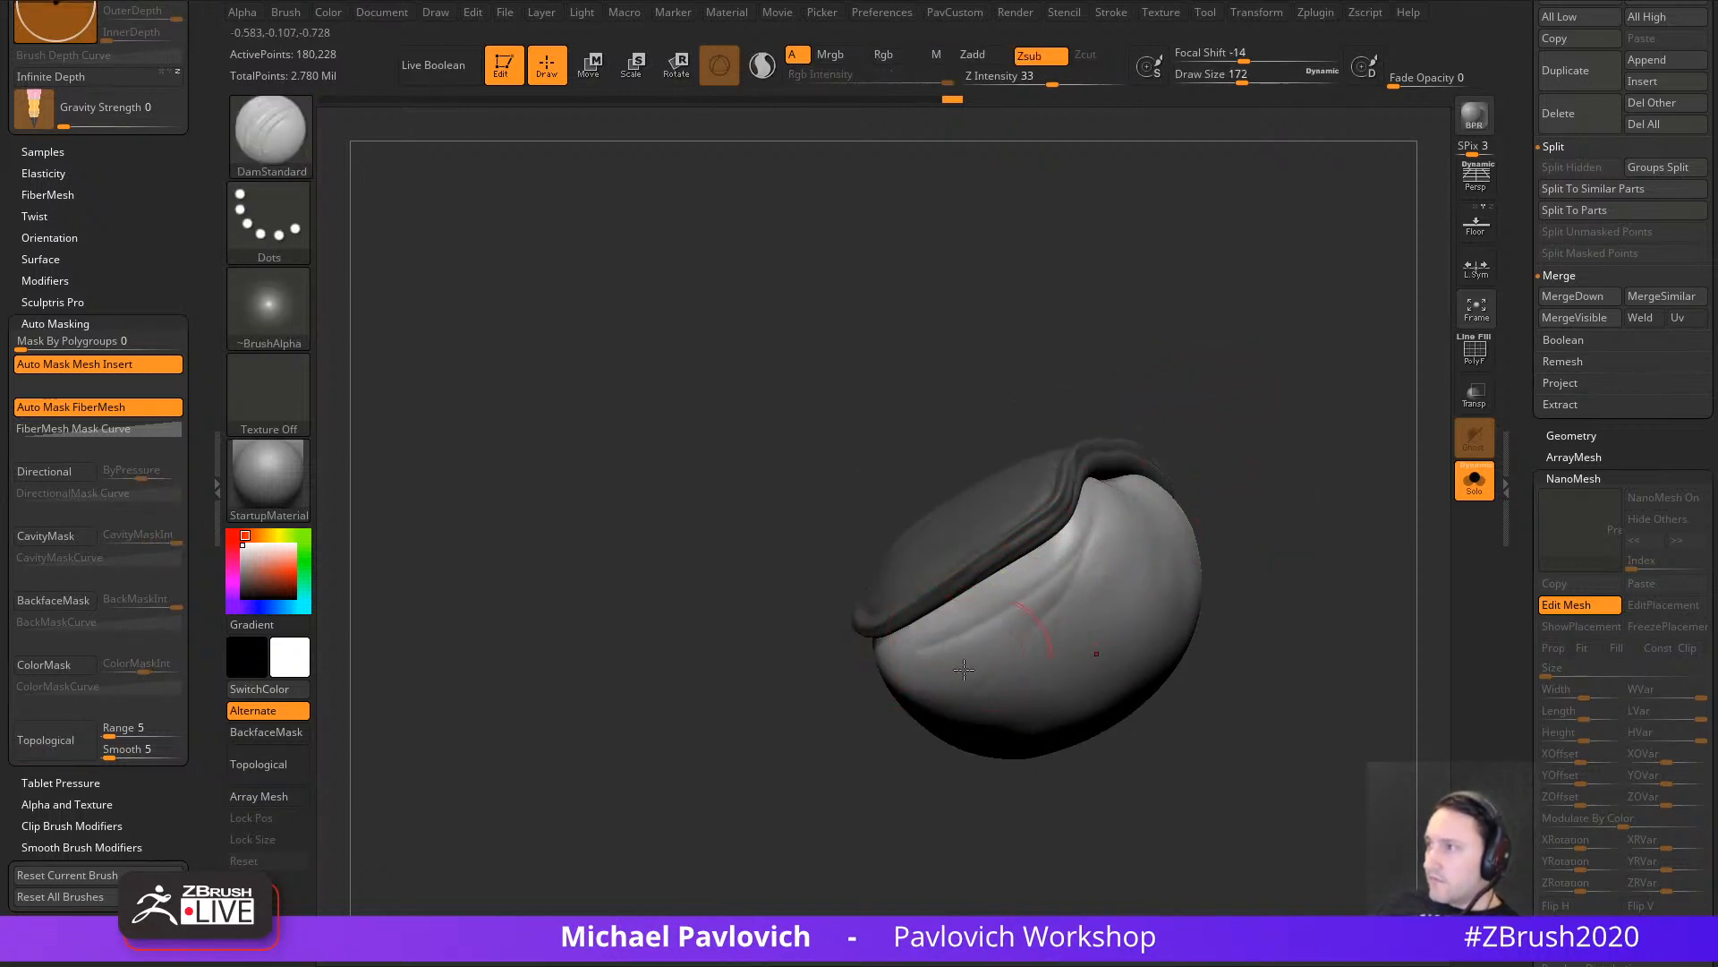
mouse_move(1207, 528)
mouse_down()
mouse_move(1215, 499)
mouse_move(1071, 556)
mouse_up()
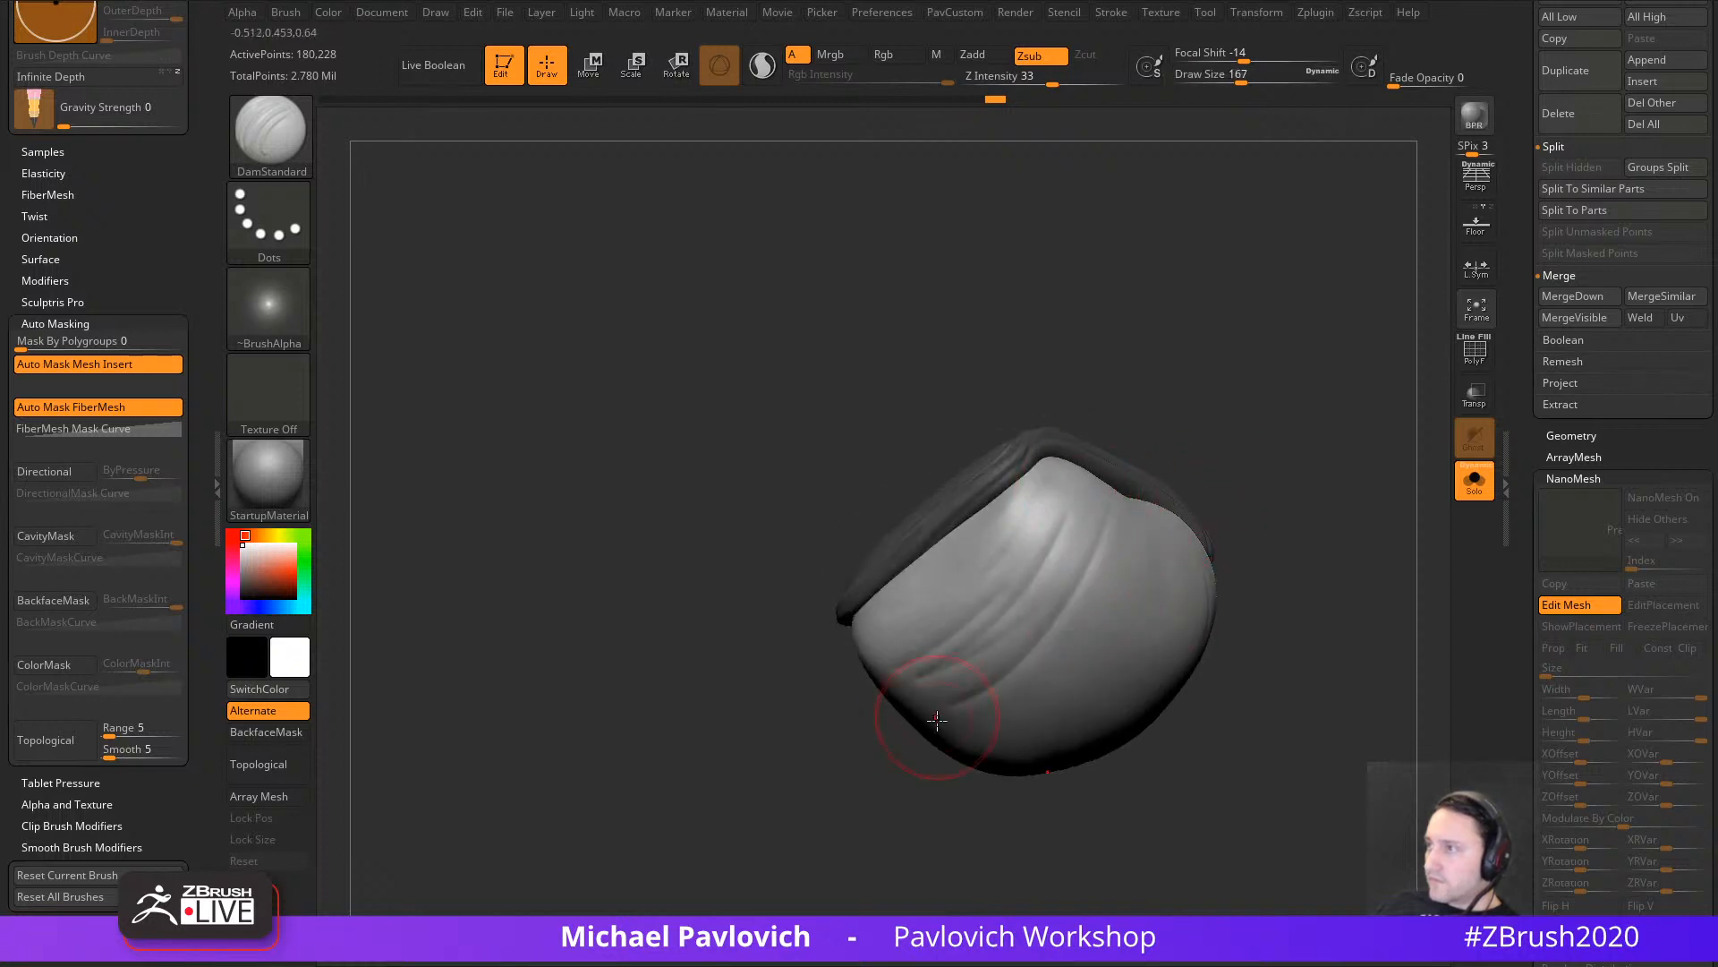
mouse_move(881, 775)
mouse_down()
mouse_move(888, 707)
mouse_move(1109, 522)
mouse_up()
mouse_move(1021, 716)
mouse_down()
mouse_move(1162, 591)
mouse_move(1258, 456)
mouse_move(1209, 472)
mouse_up()
Step: Build up lumpy, fleshy folds between the body's creases with the Clay brush at draw sizes from 120 down to 56
key(b)
key(c)
key(l)
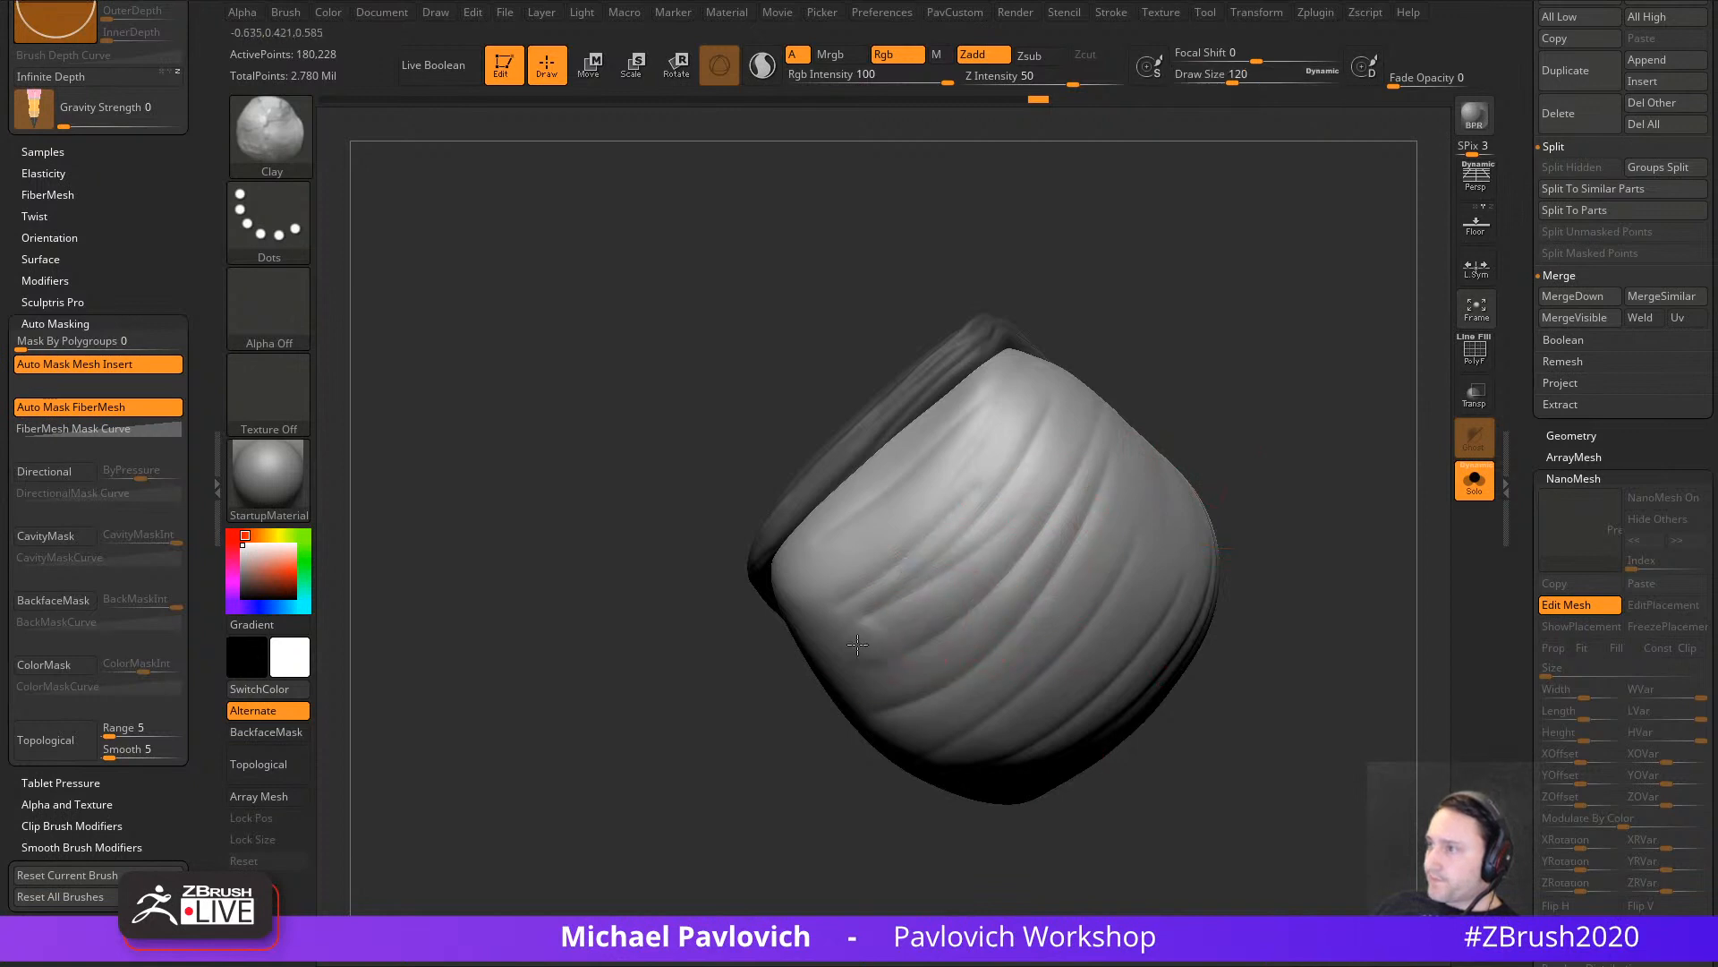
drag(1147, 416, 1190, 421)
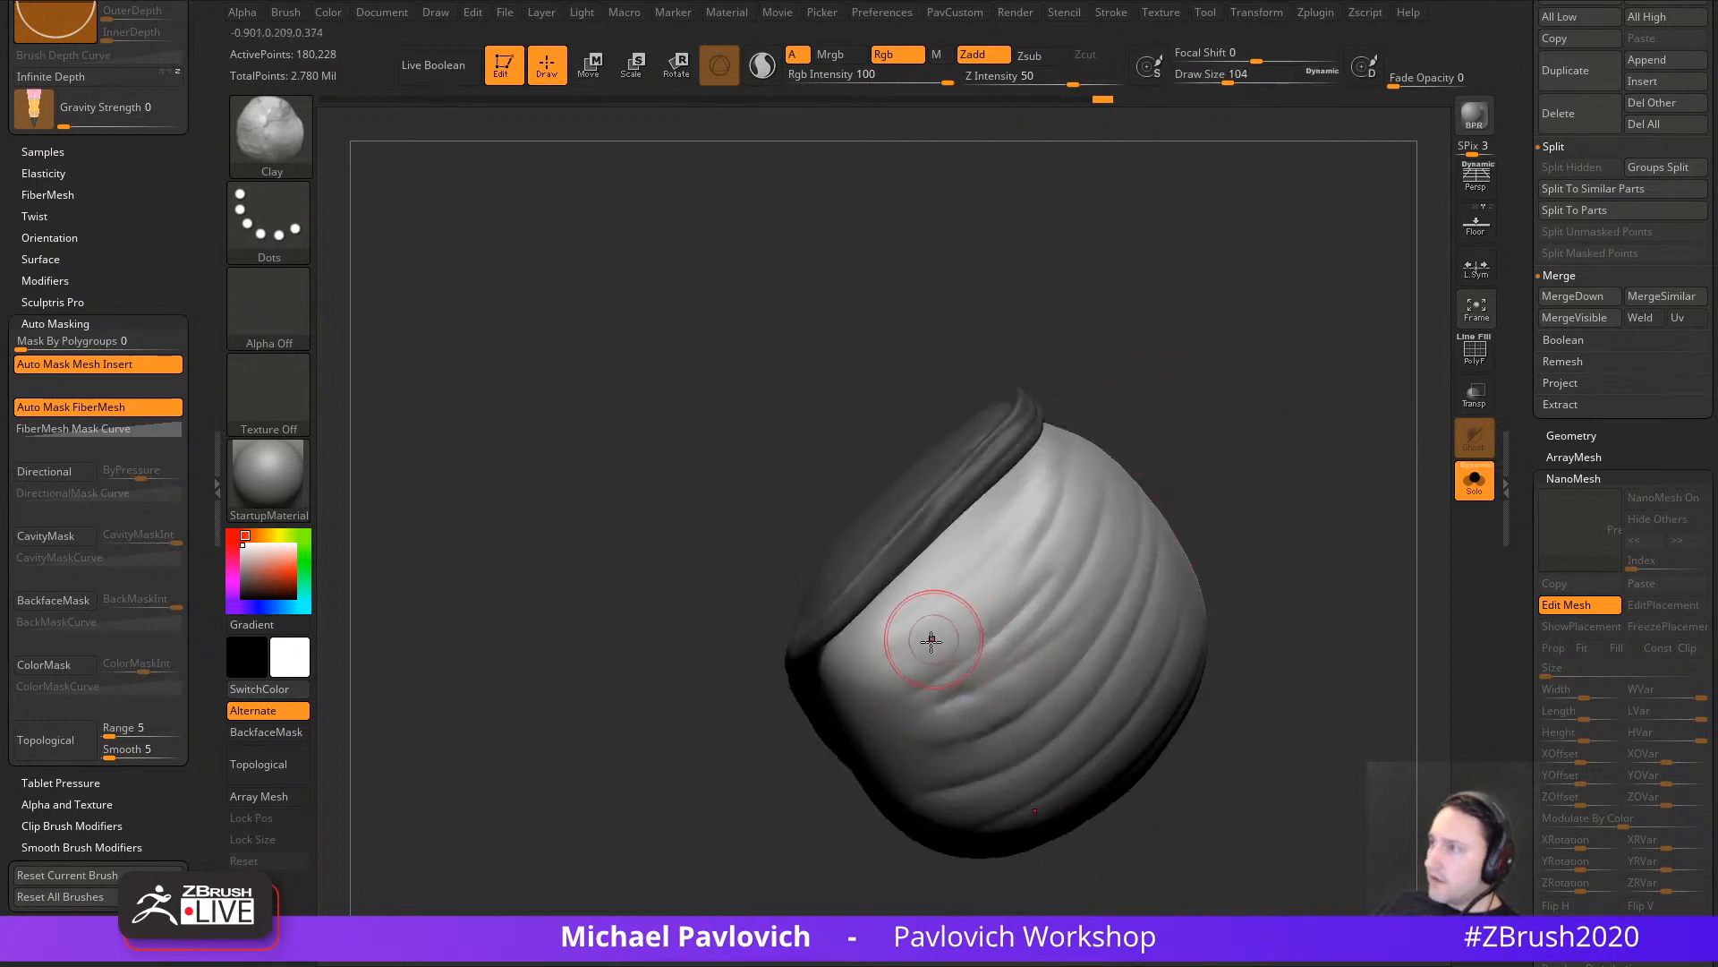
right_drag(1024, 570, 1096, 490)
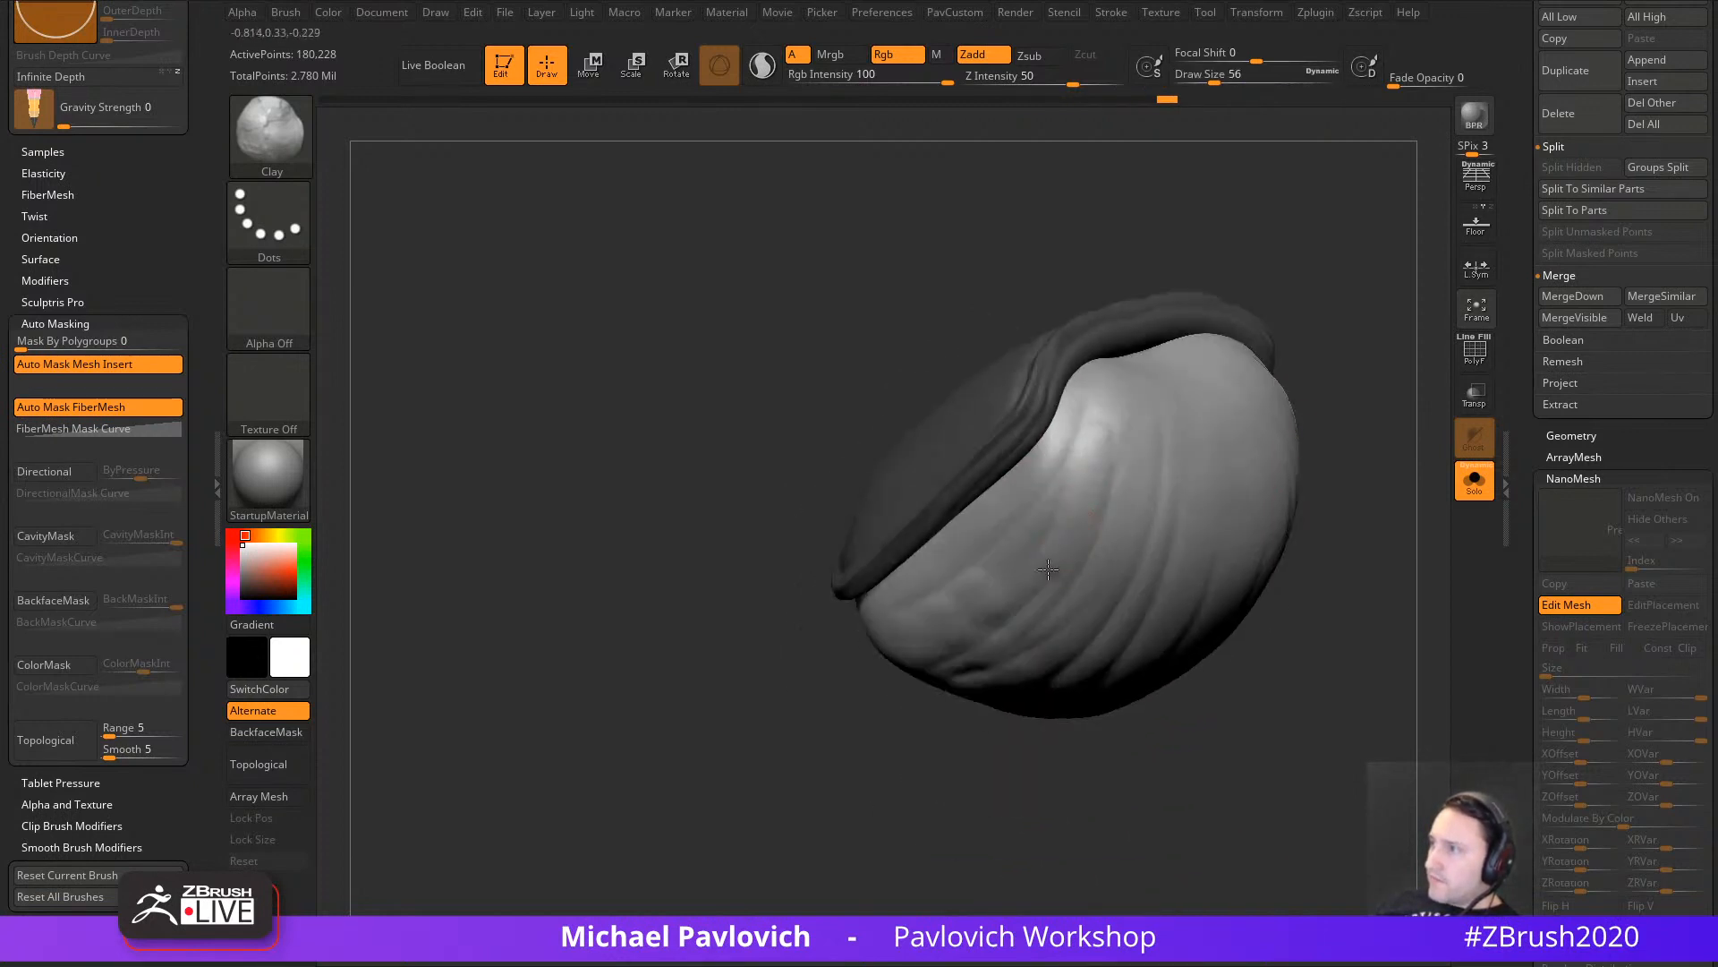
mouse_move(1099, 579)
right_down()
mouse_move(1069, 606)
mouse_move(1205, 426)
mouse_move(1080, 521)
right_up()
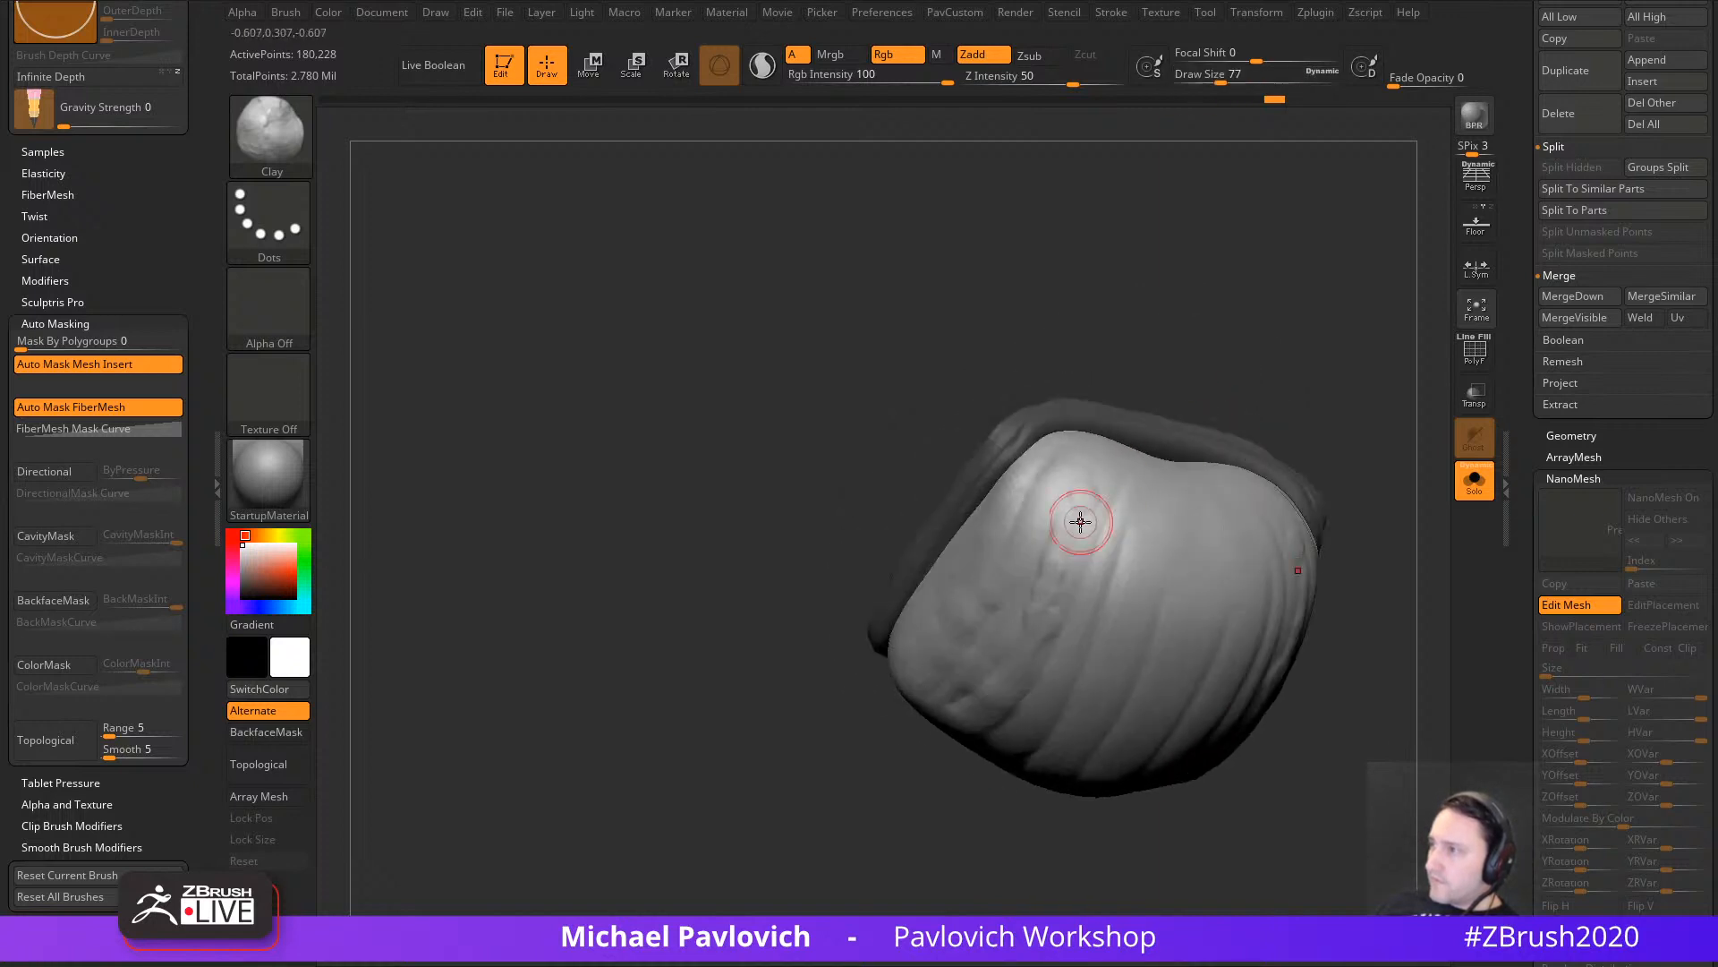
right_drag(1102, 661, 1076, 530)
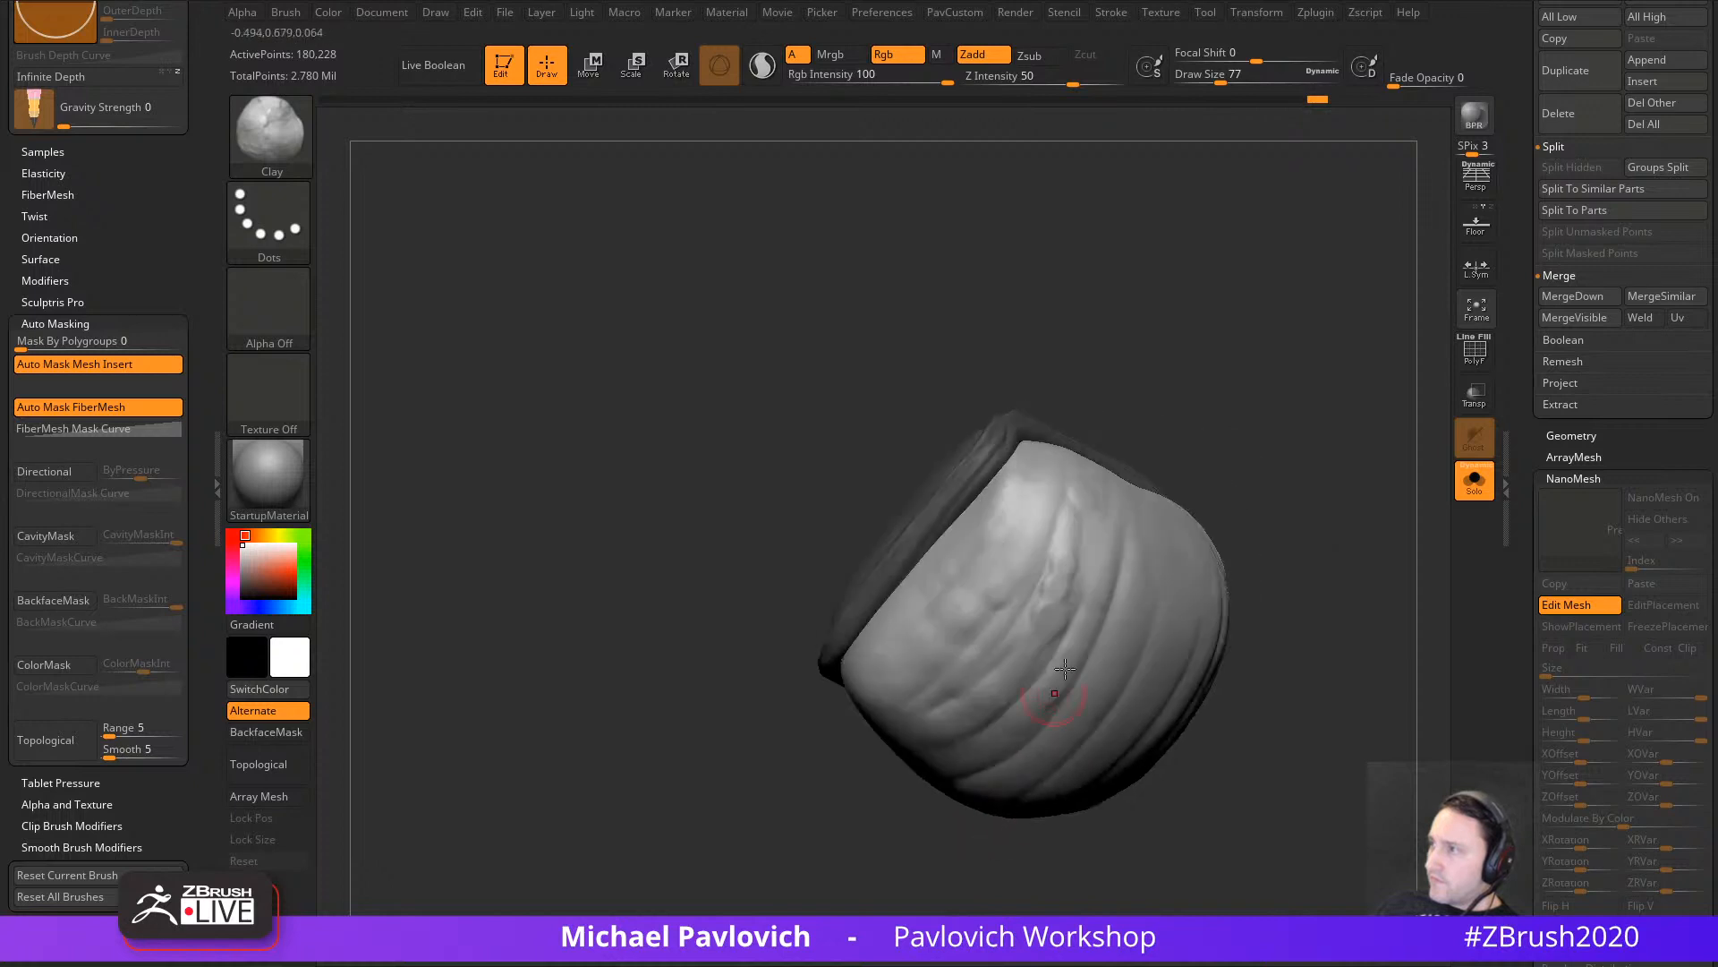
key(shift)
mouse_move(986, 703)
right_down()
mouse_move(1315, 471)
mouse_move(943, 614)
mouse_move(1196, 517)
right_up()
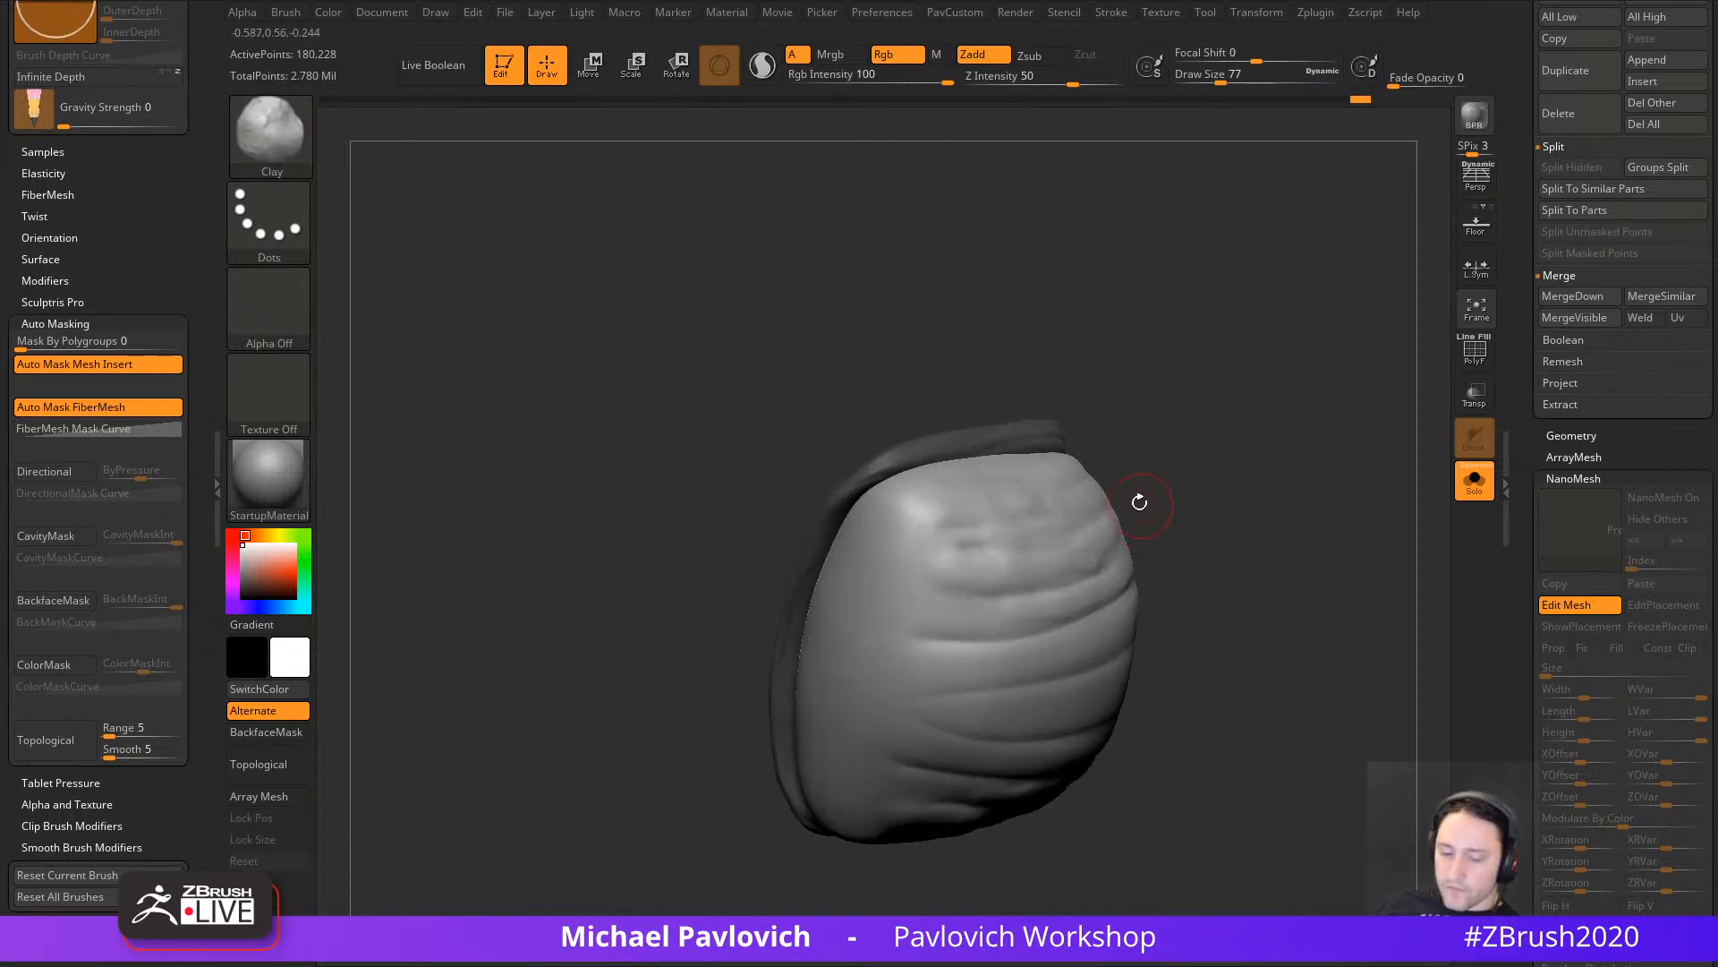
Step: Deepen and extend the body's creases toward its end with DamStandard at draw size 132
key(b)
key(d)
key(s)
key(s)
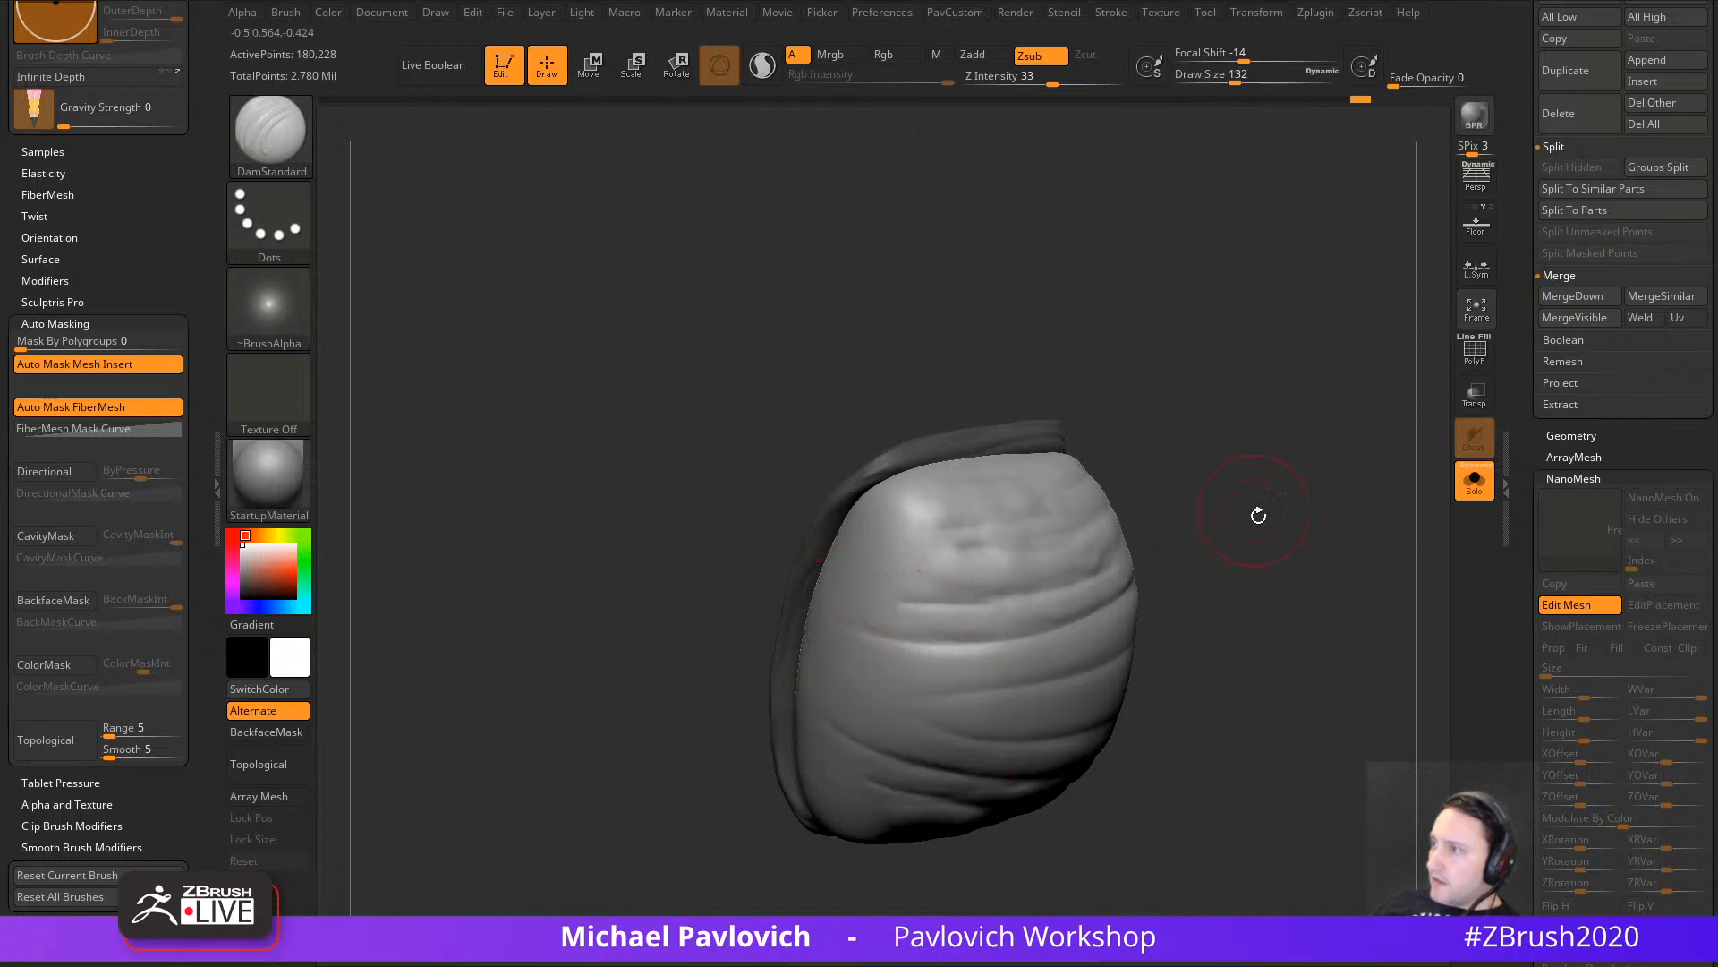
Step: Exit Solo mode, stop editing the NanoMesh source mesh and frame the full segmented creature
right_drag(1259, 516, 1196, 625)
click(1488, 482)
right_drag(1297, 525, 1357, 567)
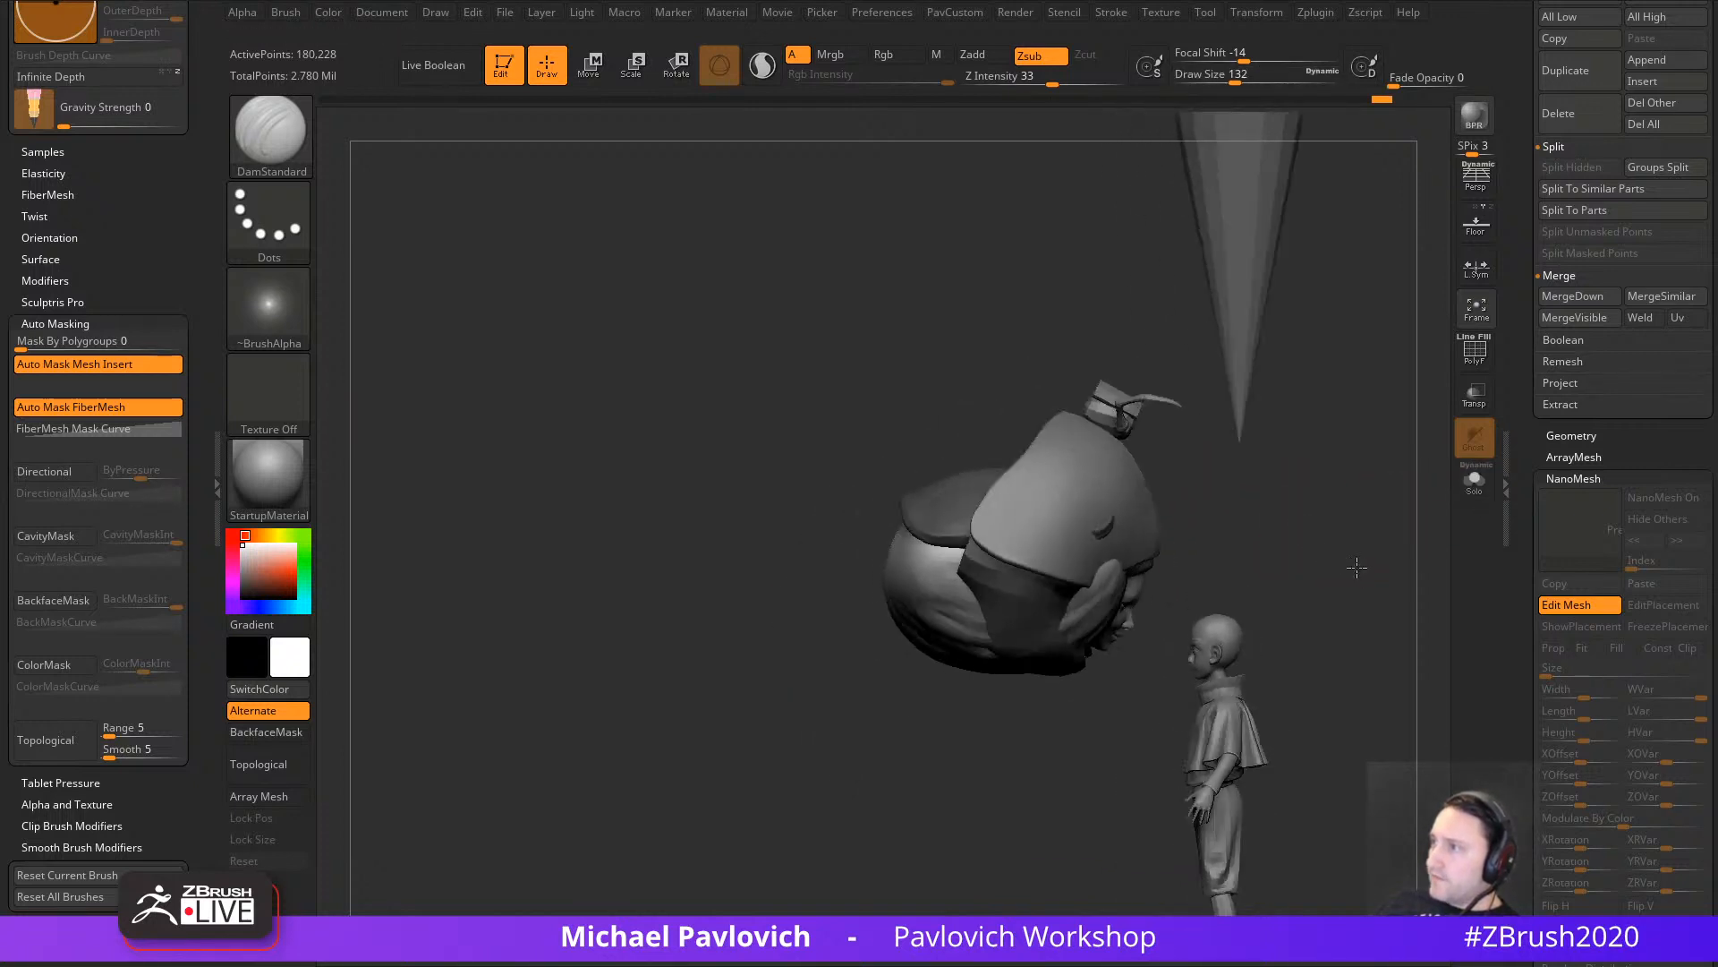
click(1580, 604)
right_drag(1148, 634, 846, 506)
key(f)
mouse_move(1272, 457)
right_down()
mouse_move(1227, 567)
mouse_move(1305, 603)
mouse_move(1196, 644)
right_up()
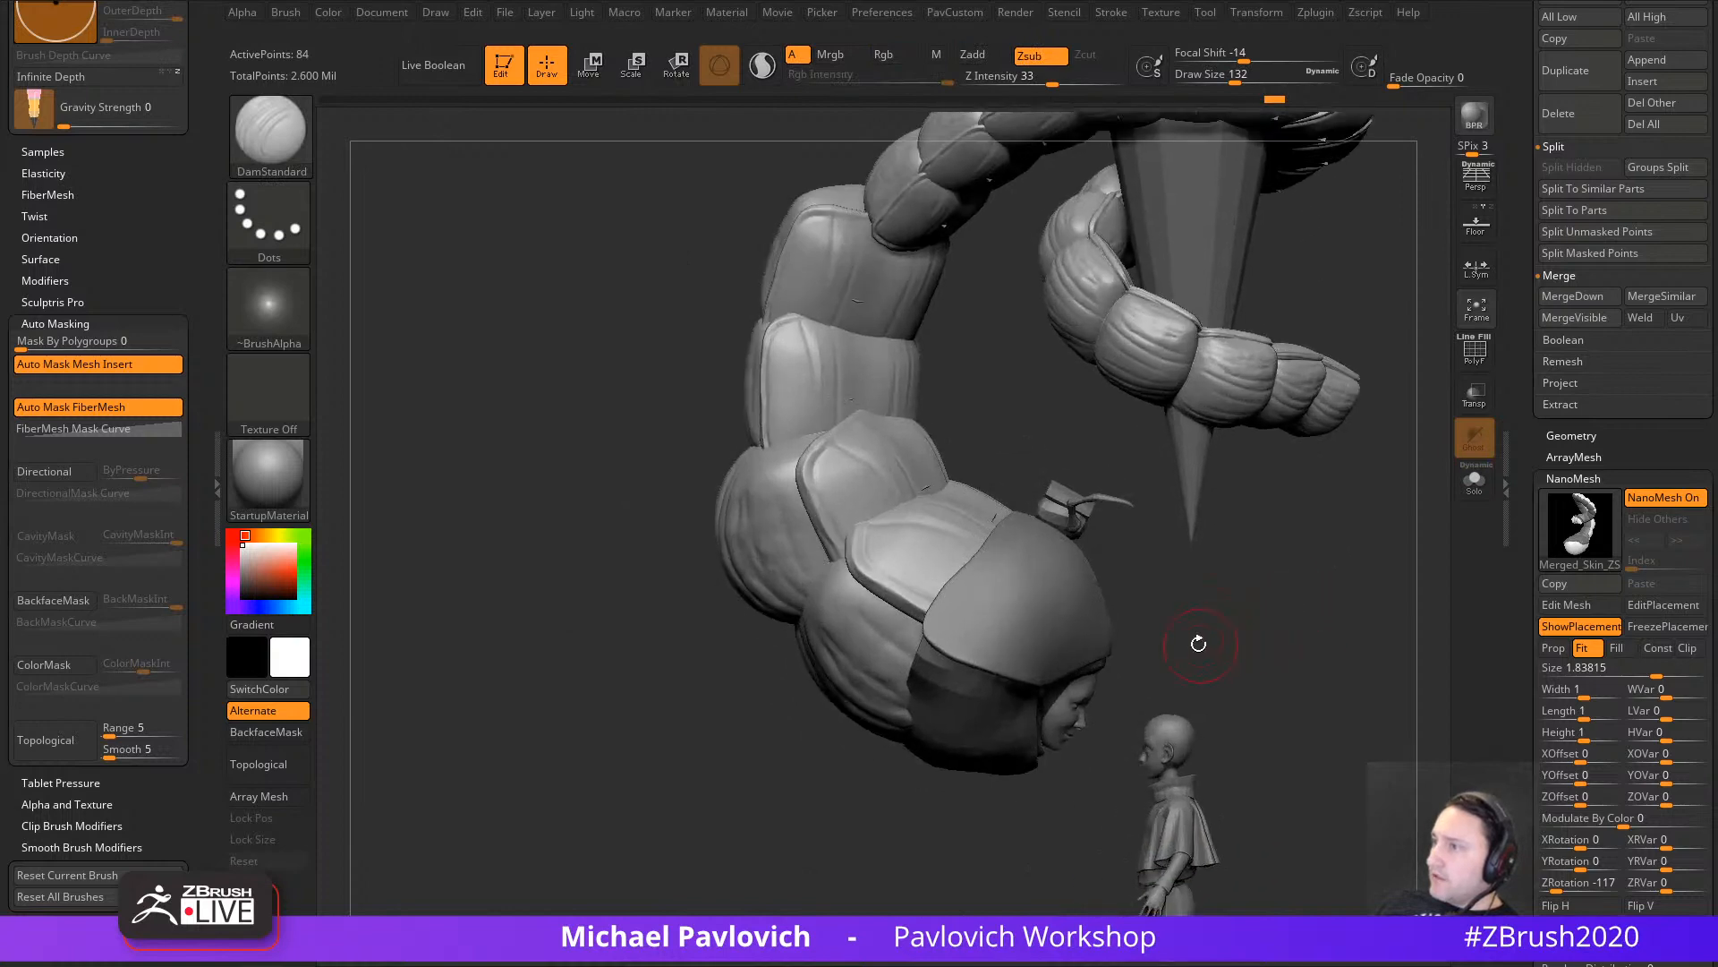
Step: Activate the Standard brush, select the helmet plate above the face as the active subtool and turn on its wireframe
key(b)
key(s)
key(t)
alt+click(1057, 621)
mouse_move(1275, 586)
right_down()
mouse_move(1223, 602)
mouse_move(1152, 579)
mouse_move(1005, 663)
mouse_move(1074, 594)
mouse_move(1249, 588)
right_up()
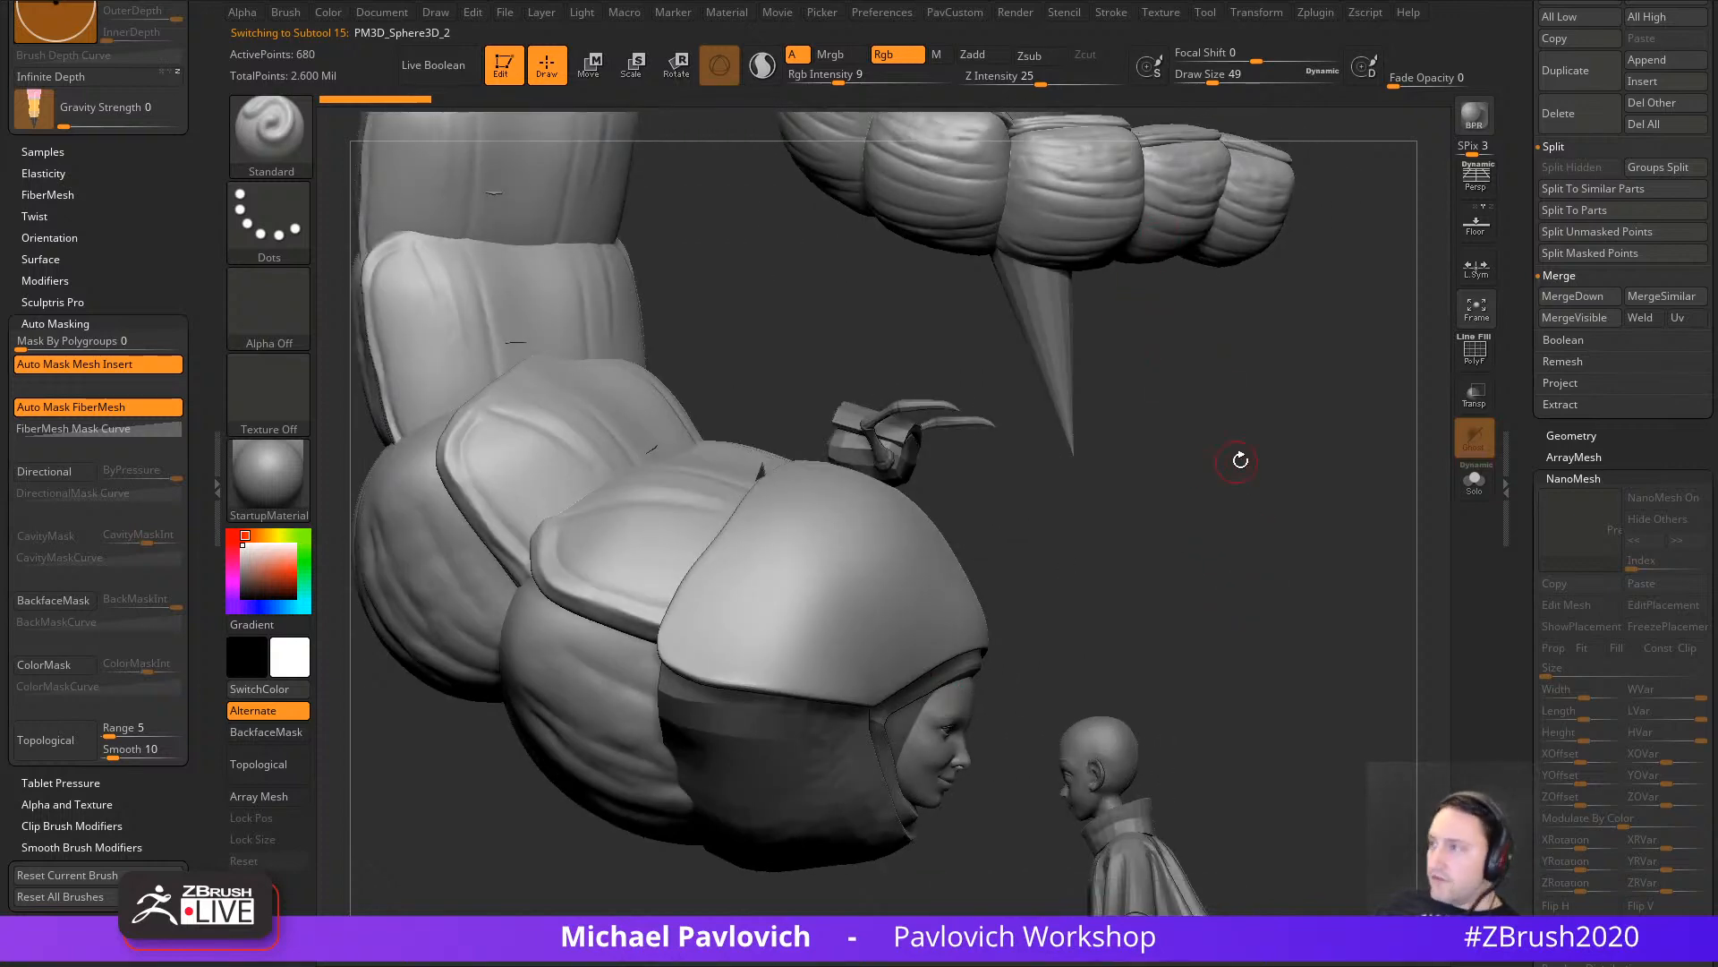
right_drag(1241, 460, 1238, 525)
click(1473, 355)
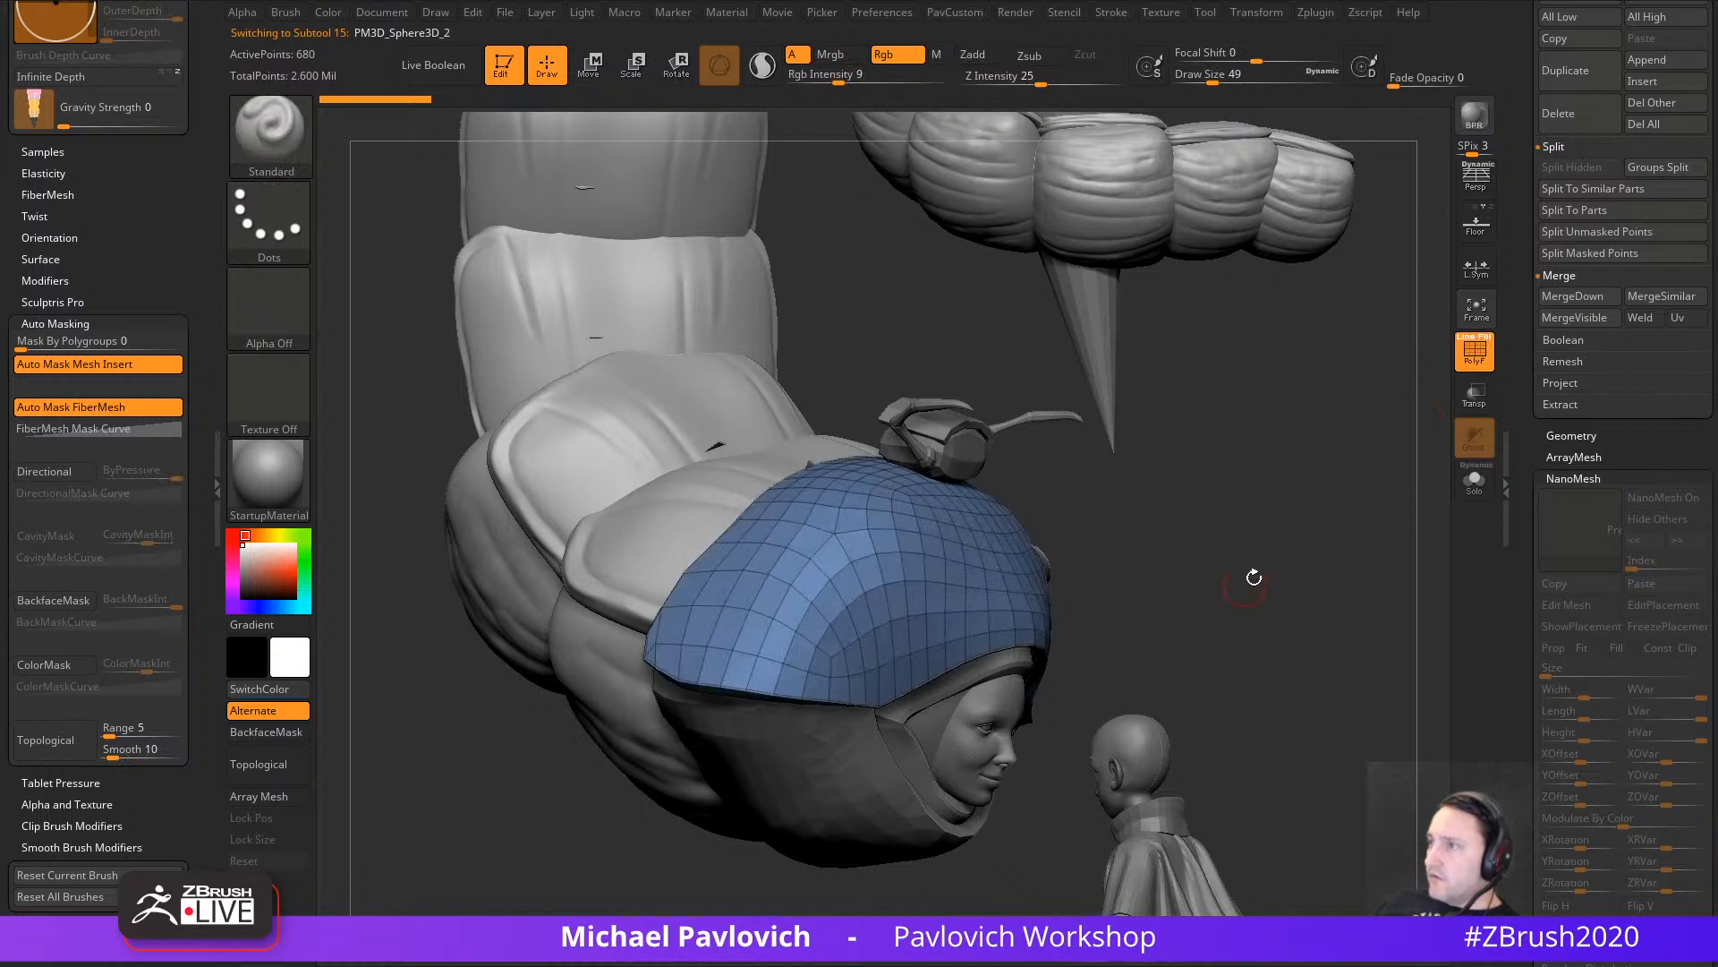
mouse_move(1213, 580)
right_down()
mouse_move(1265, 579)
mouse_move(1214, 577)
mouse_move(1228, 566)
right_up()
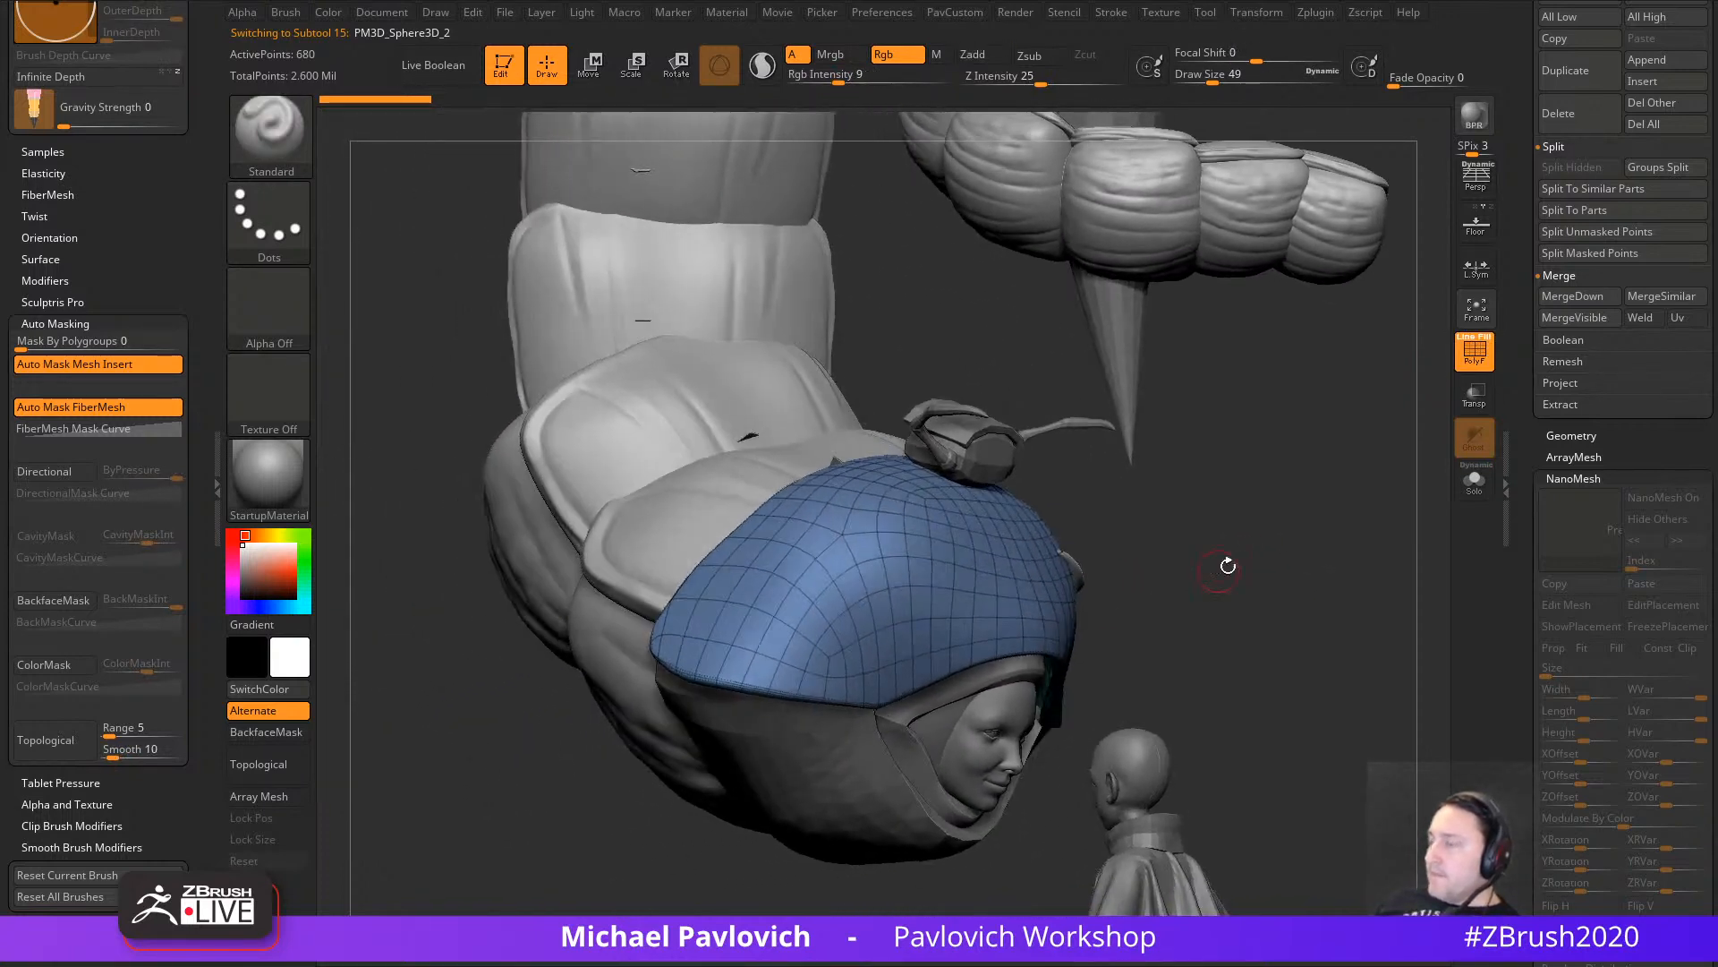
Step: Apply the helmet plate's Dynamic Subdiv as real subdivision levels
click(1571, 436)
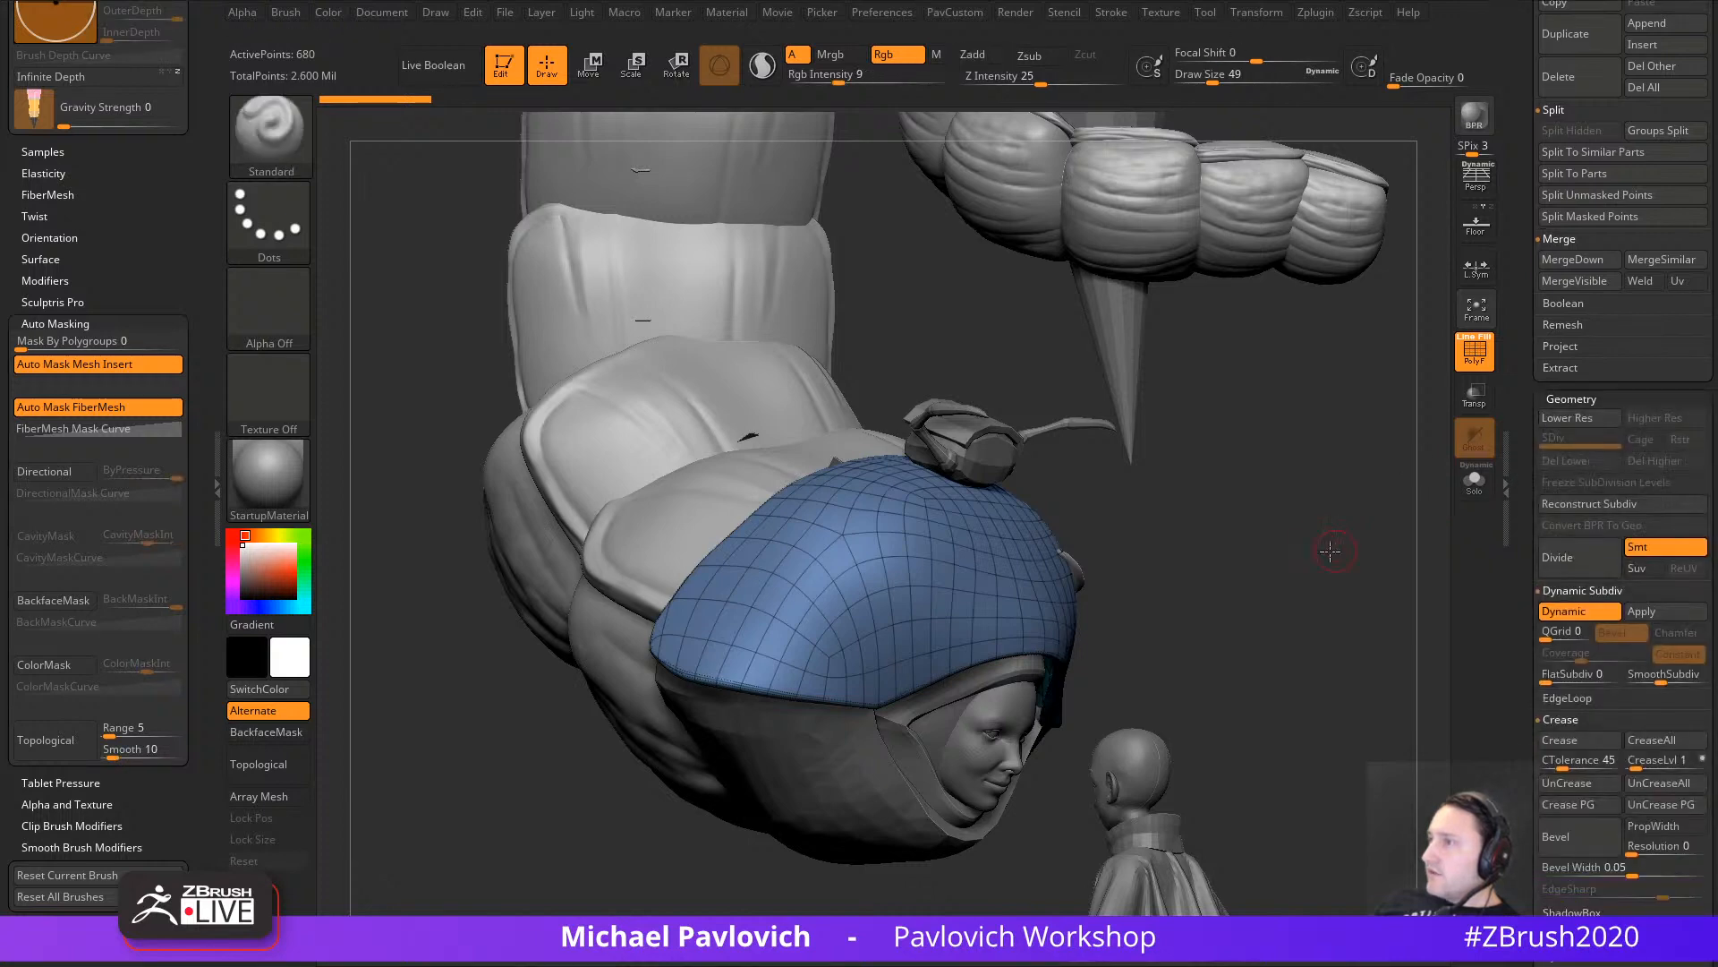
right_drag(1331, 537, 1343, 497)
click(1651, 613)
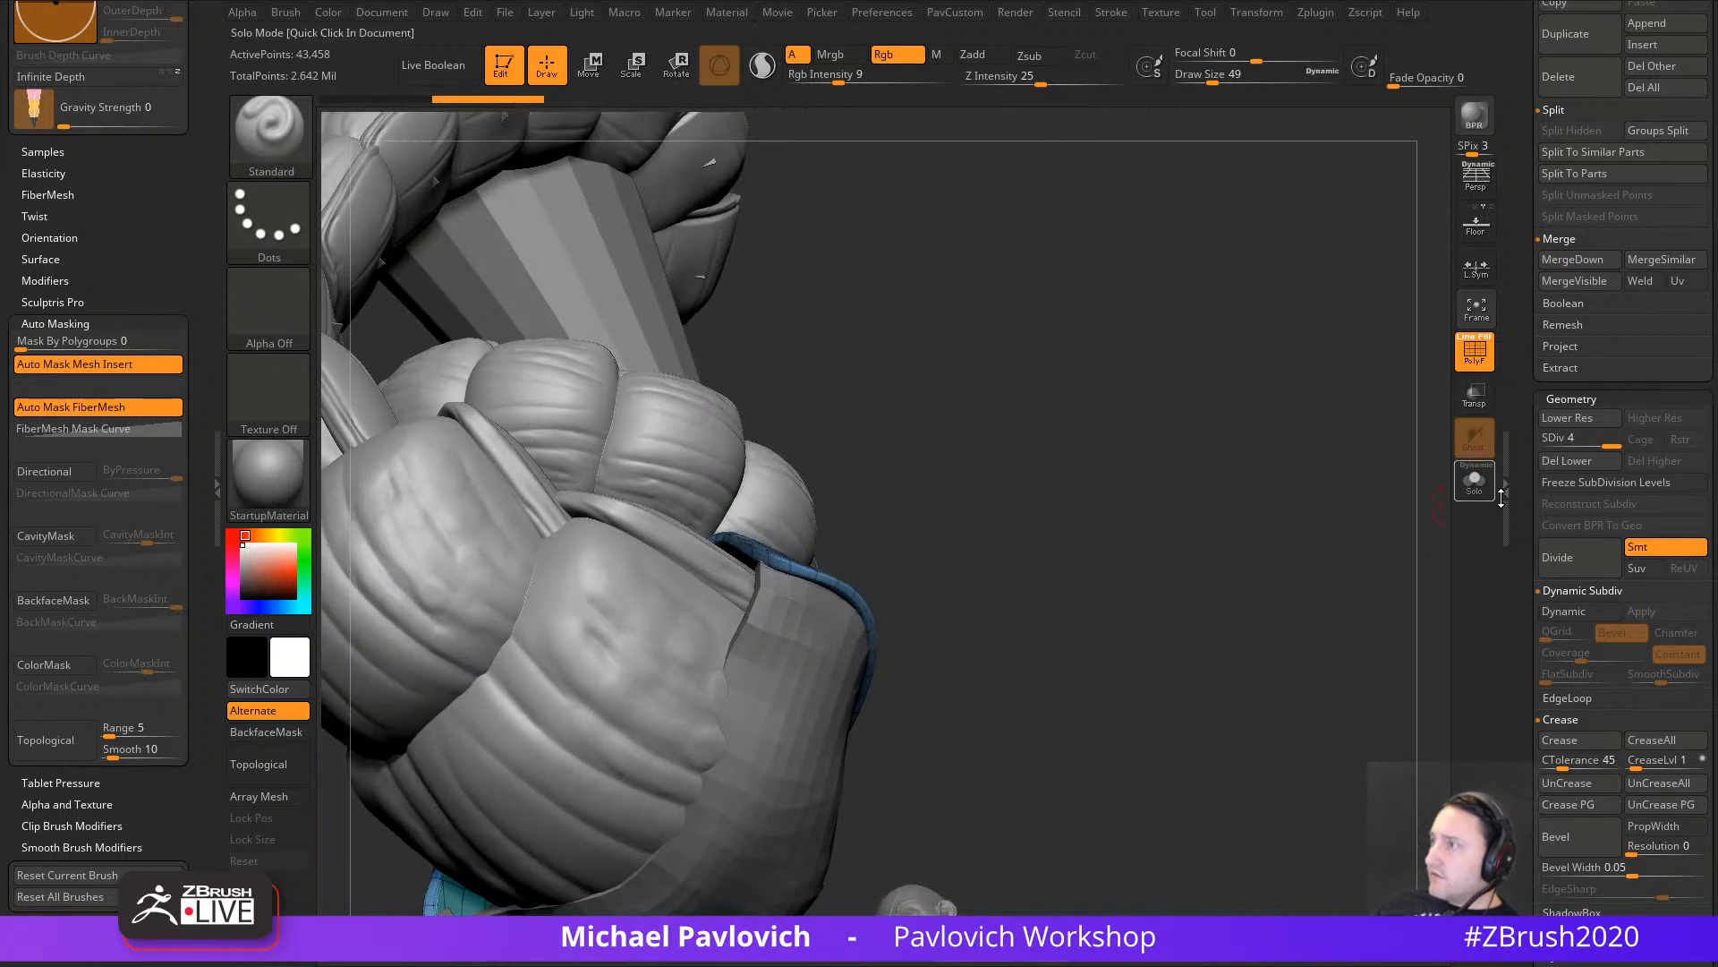
Step: Lower the helmet plate to subdivision level 1 and shift its rear edge with the Move brush, using topological masking
click(1548, 439)
mouse_move(1239, 595)
right_down()
mouse_move(1235, 723)
mouse_move(1251, 641)
mouse_move(1321, 598)
right_up()
key(b)
key(m)
key(v)
key(s)
drag(1297, 599, 1280, 587)
key(alt+t)
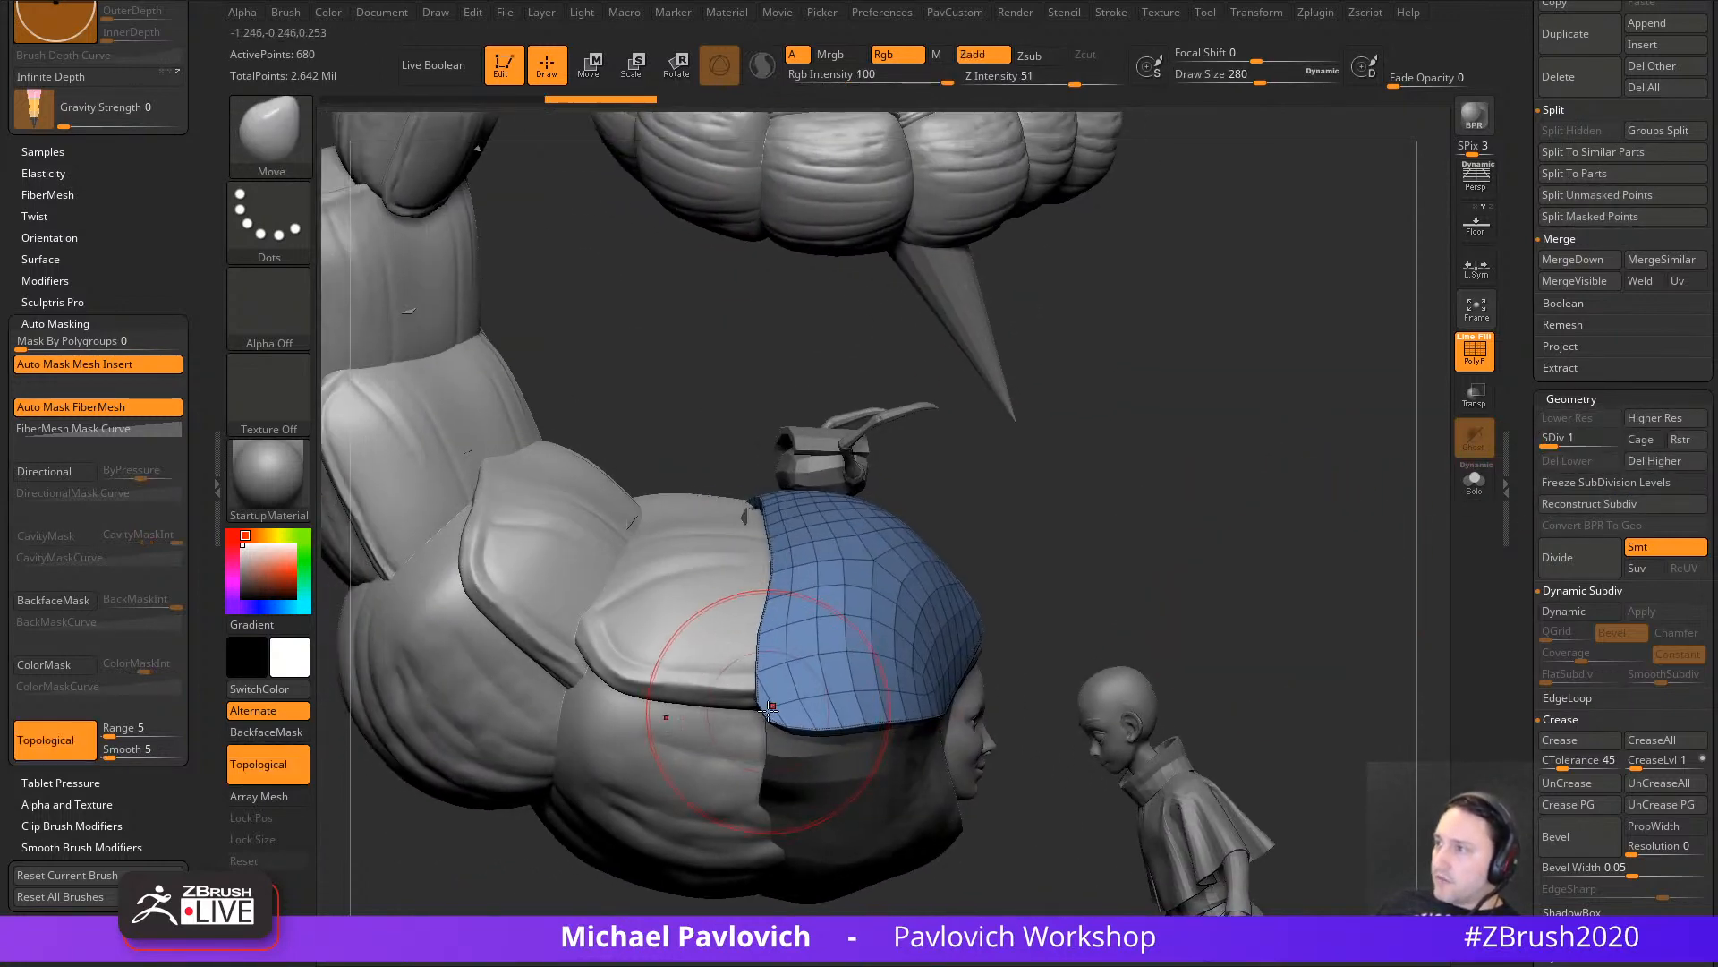
drag(767, 708, 754, 712)
key(bracketleft)
drag(763, 620, 772, 619)
Step: Adjust the helmet plate's lower side edge against the jaw shell with the Move brush at draw size 223
right_drag(1109, 552, 1039, 563)
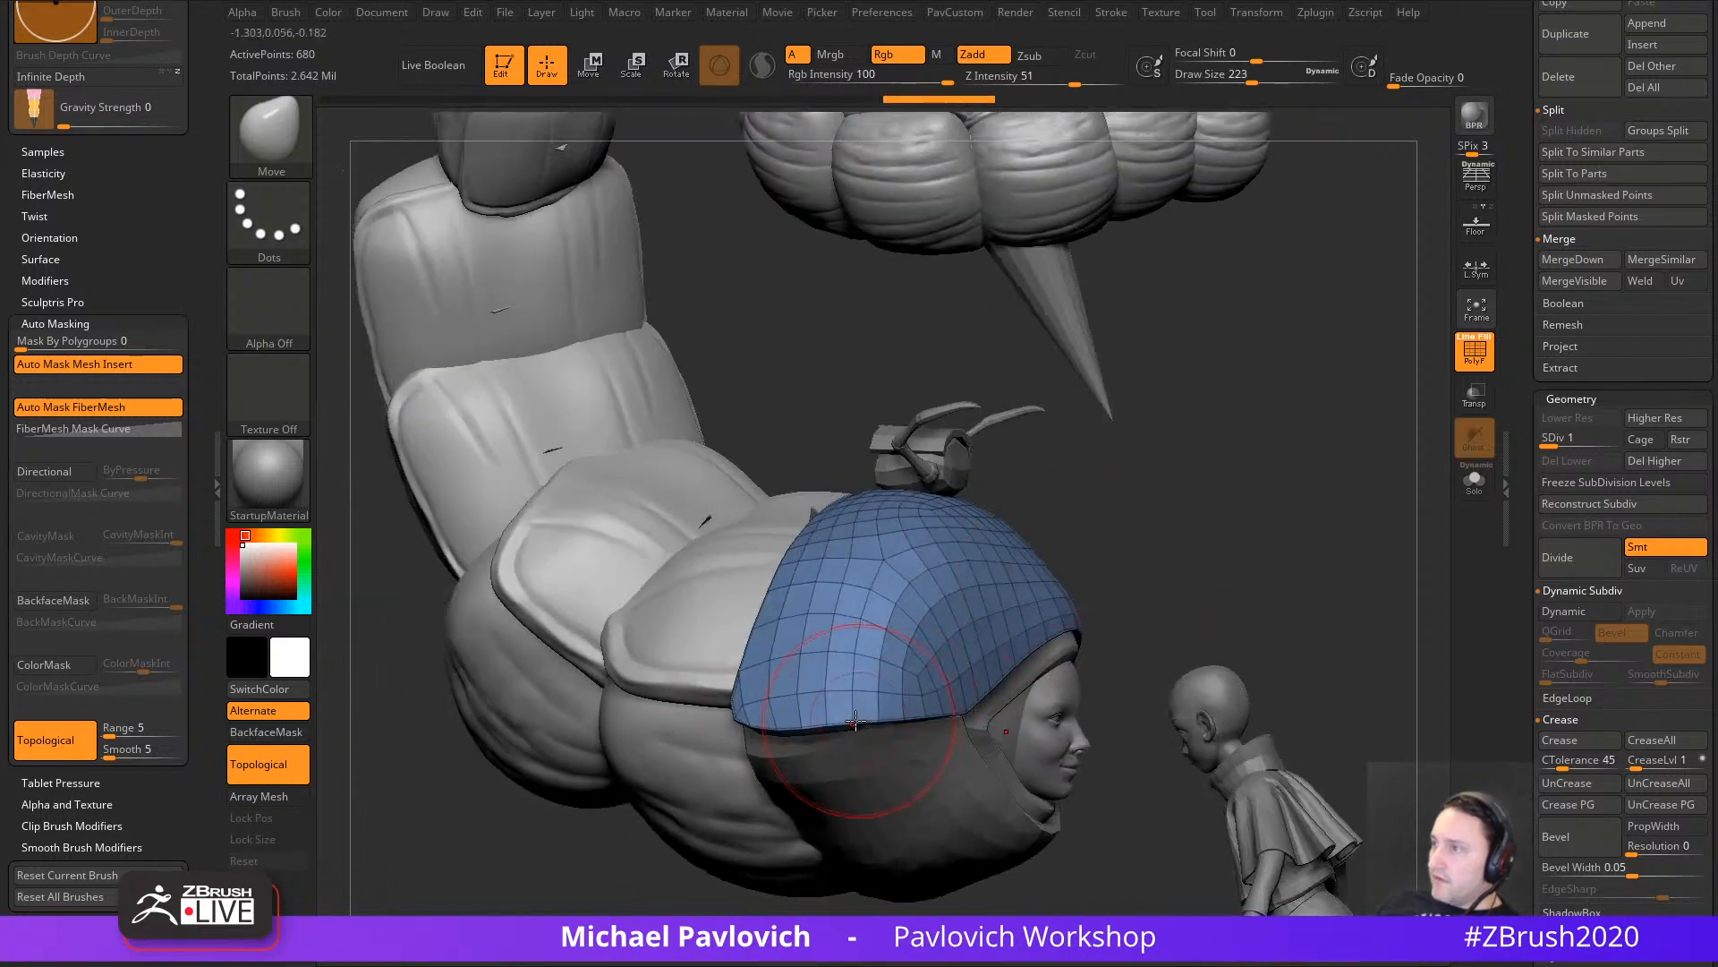
drag(852, 711, 851, 721)
right_drag(976, 729, 886, 711)
drag(858, 719, 854, 718)
right_drag(884, 664, 922, 622)
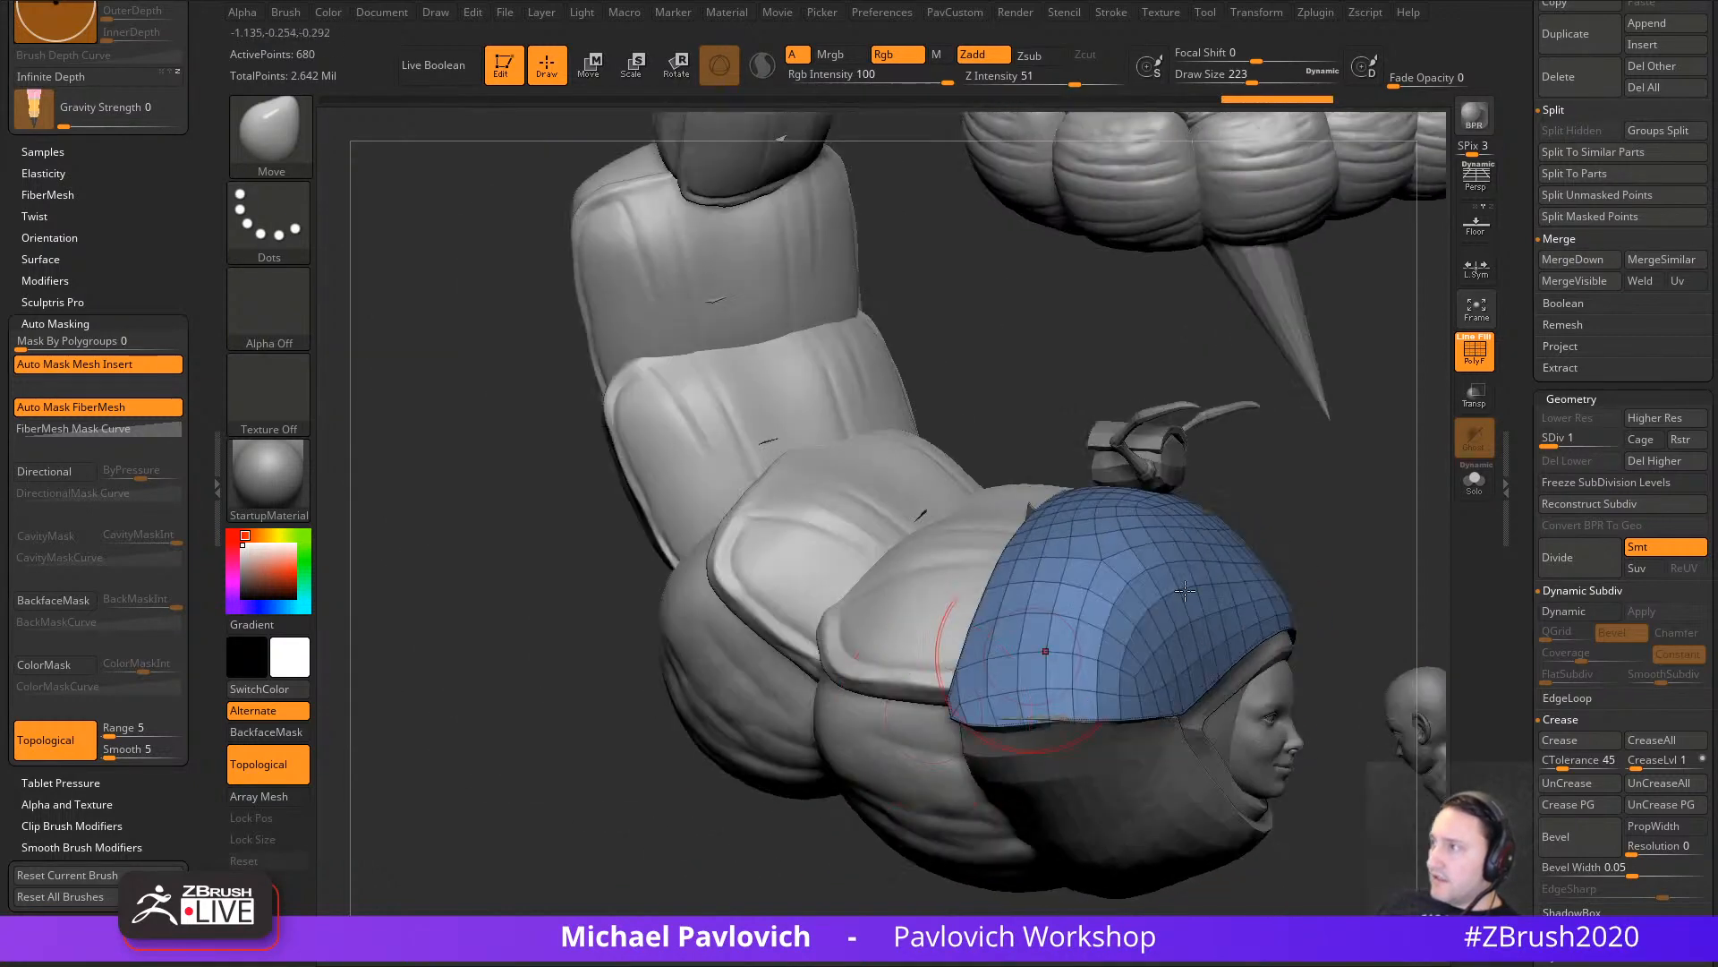
Step: Raise the helmet plate to subdivision level 4, turn off the wireframe and reduce the draw size to 163
key(d)
key(d)
key(d)
mouse_move(1329, 555)
right_down()
mouse_move(1351, 498)
mouse_move(1323, 571)
right_up()
key(shift+f)
key([)
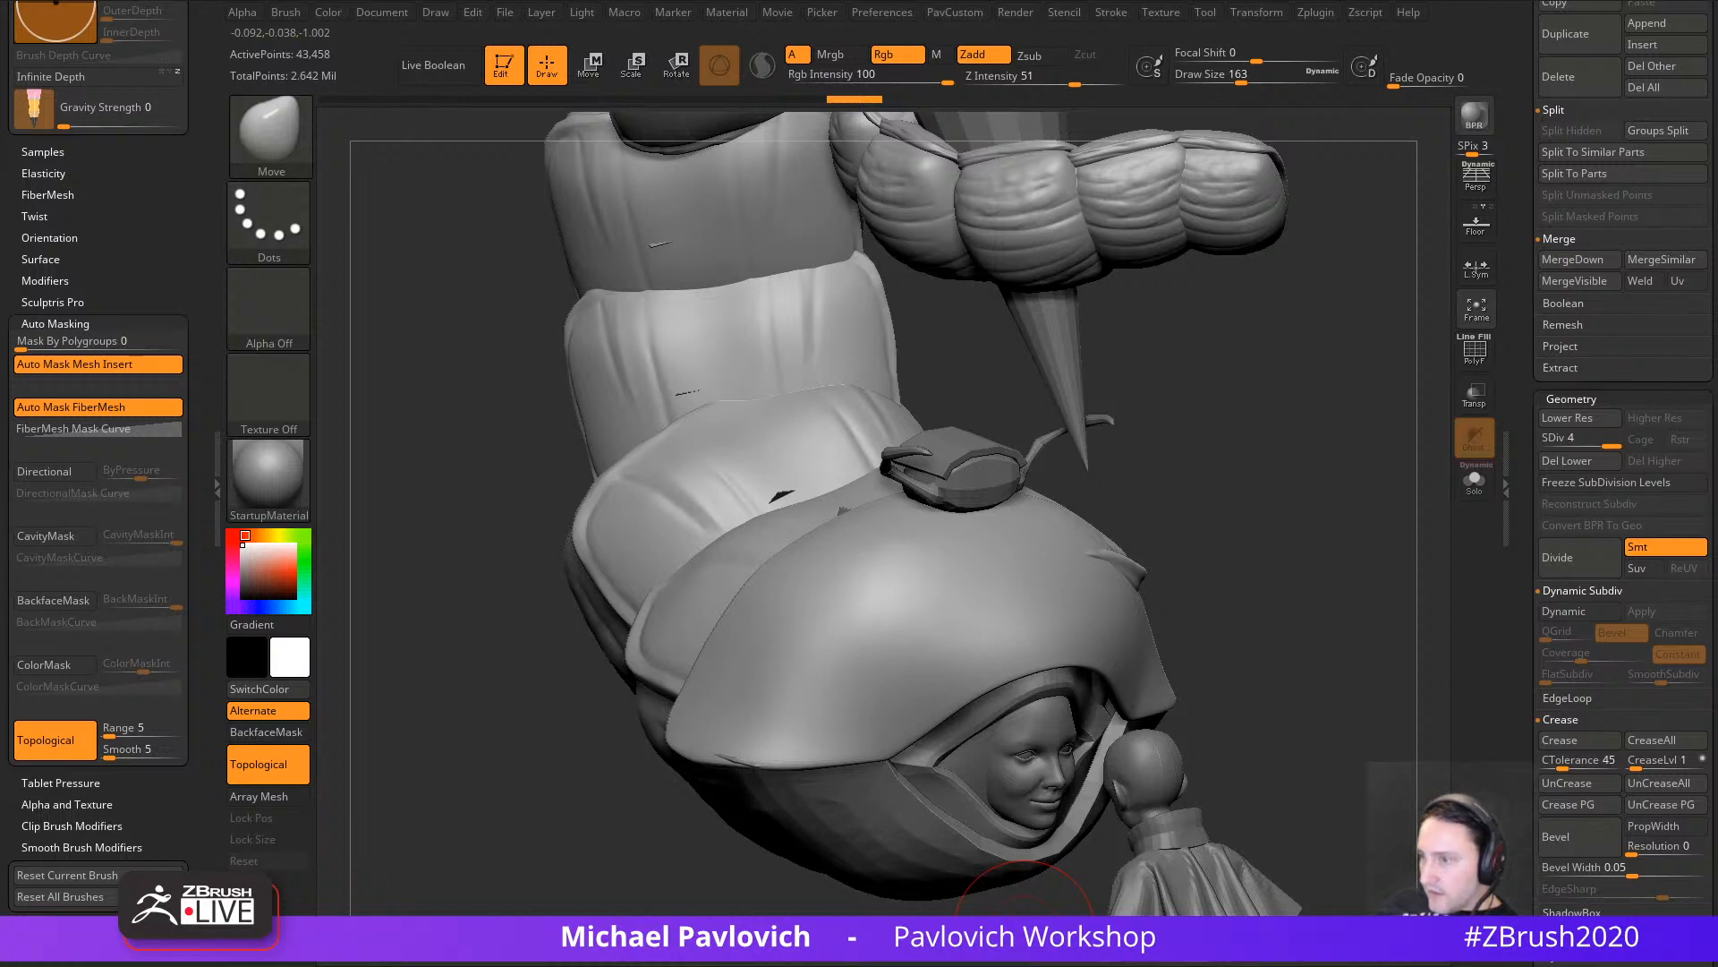
key(alt+Tab)
key(alt+Tab)
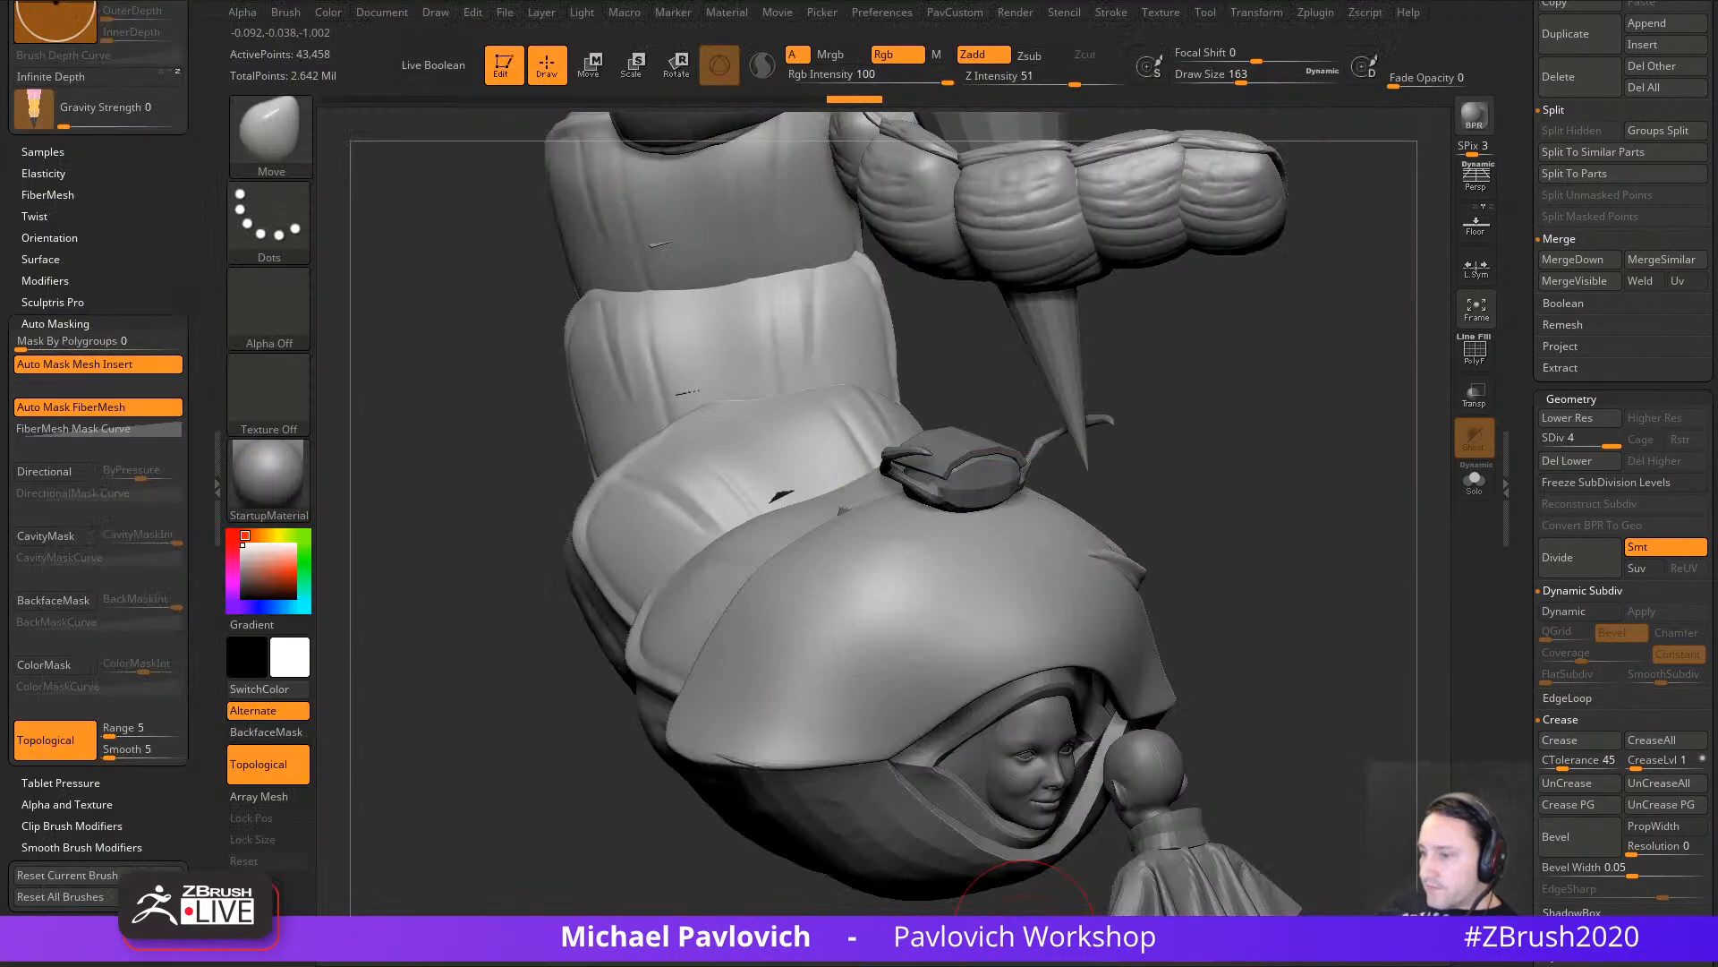
Step: Carve a crease along the helmet plate's front rim above the face with the DamStandard brush at draw size 41
right_drag(1321, 522, 1346, 537)
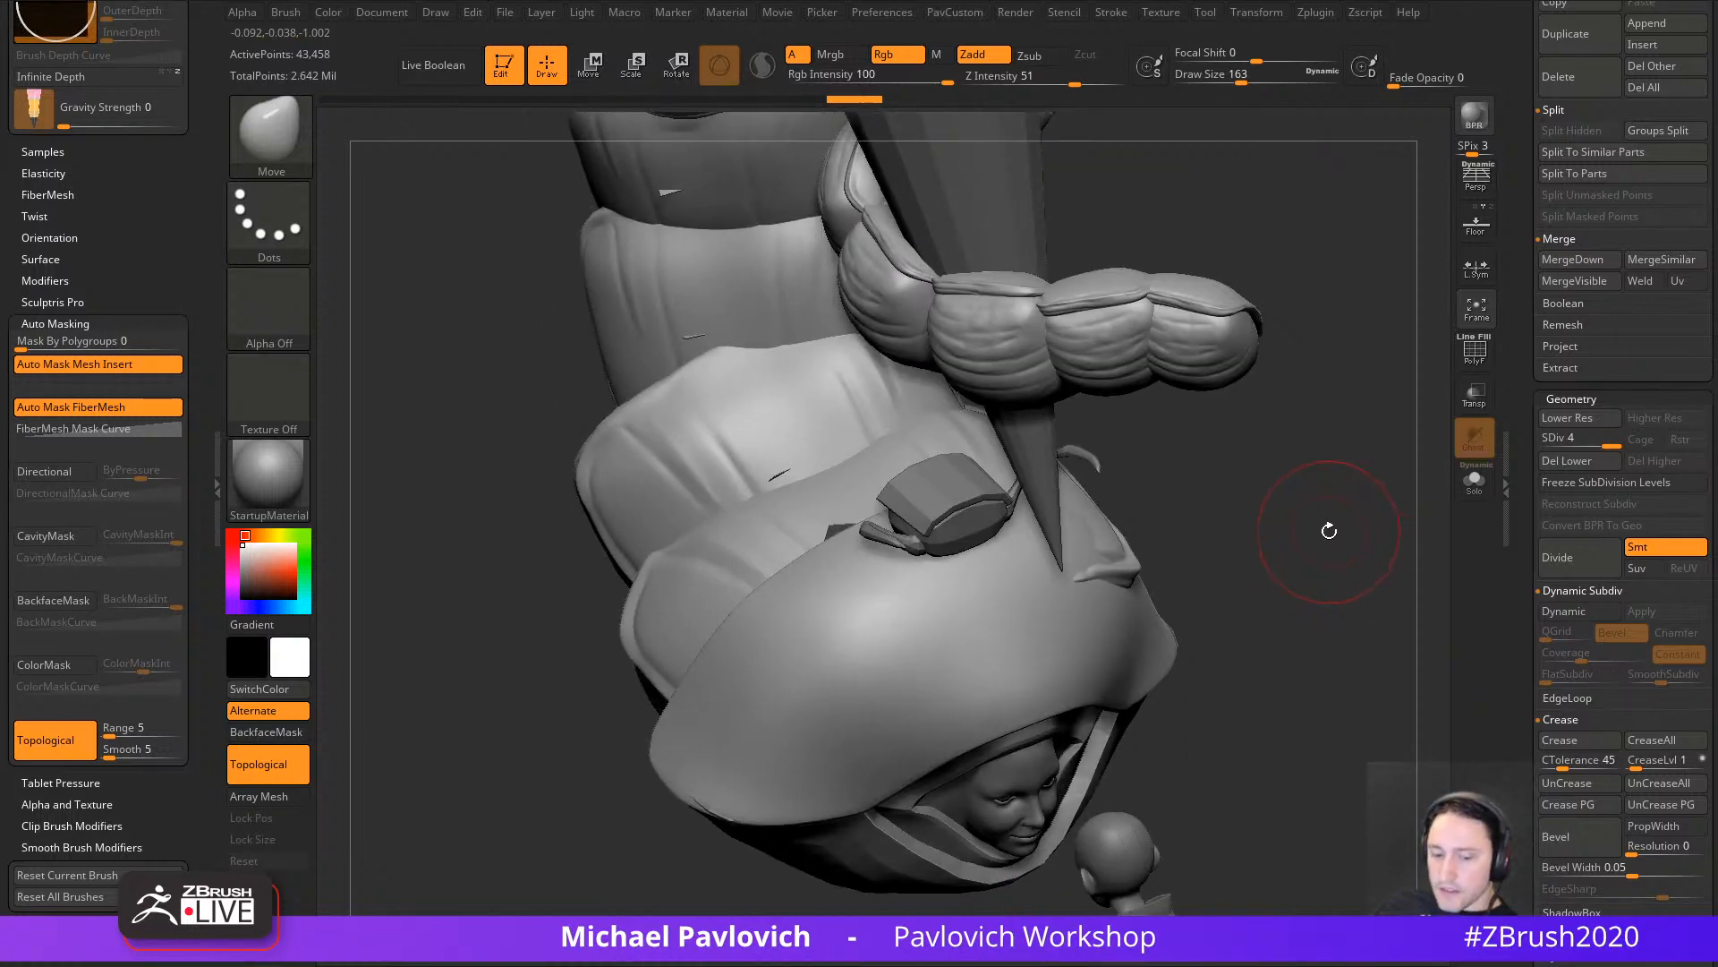
key(b)
key(d)
key(s)
right_drag(1199, 501, 1309, 510)
drag(927, 672, 915, 713)
mouse_move(1352, 548)
right_down()
mouse_move(1406, 539)
mouse_move(1325, 573)
right_up()
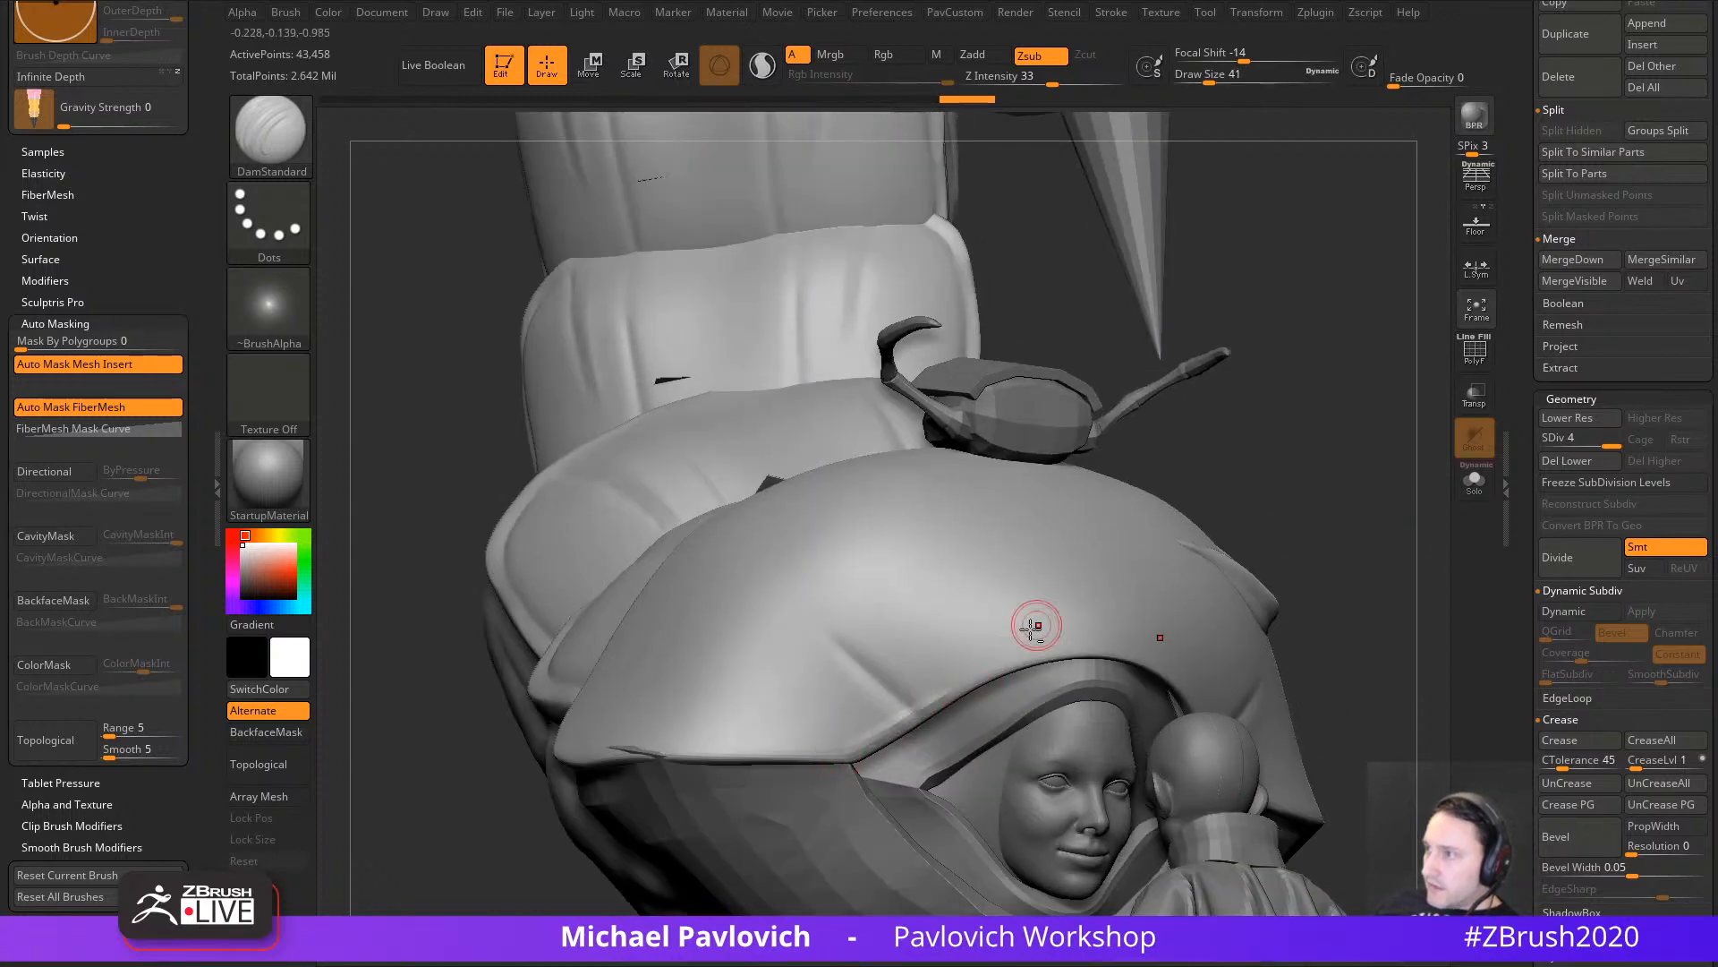
drag(1067, 640, 941, 707)
right_drag(1215, 628, 1020, 647)
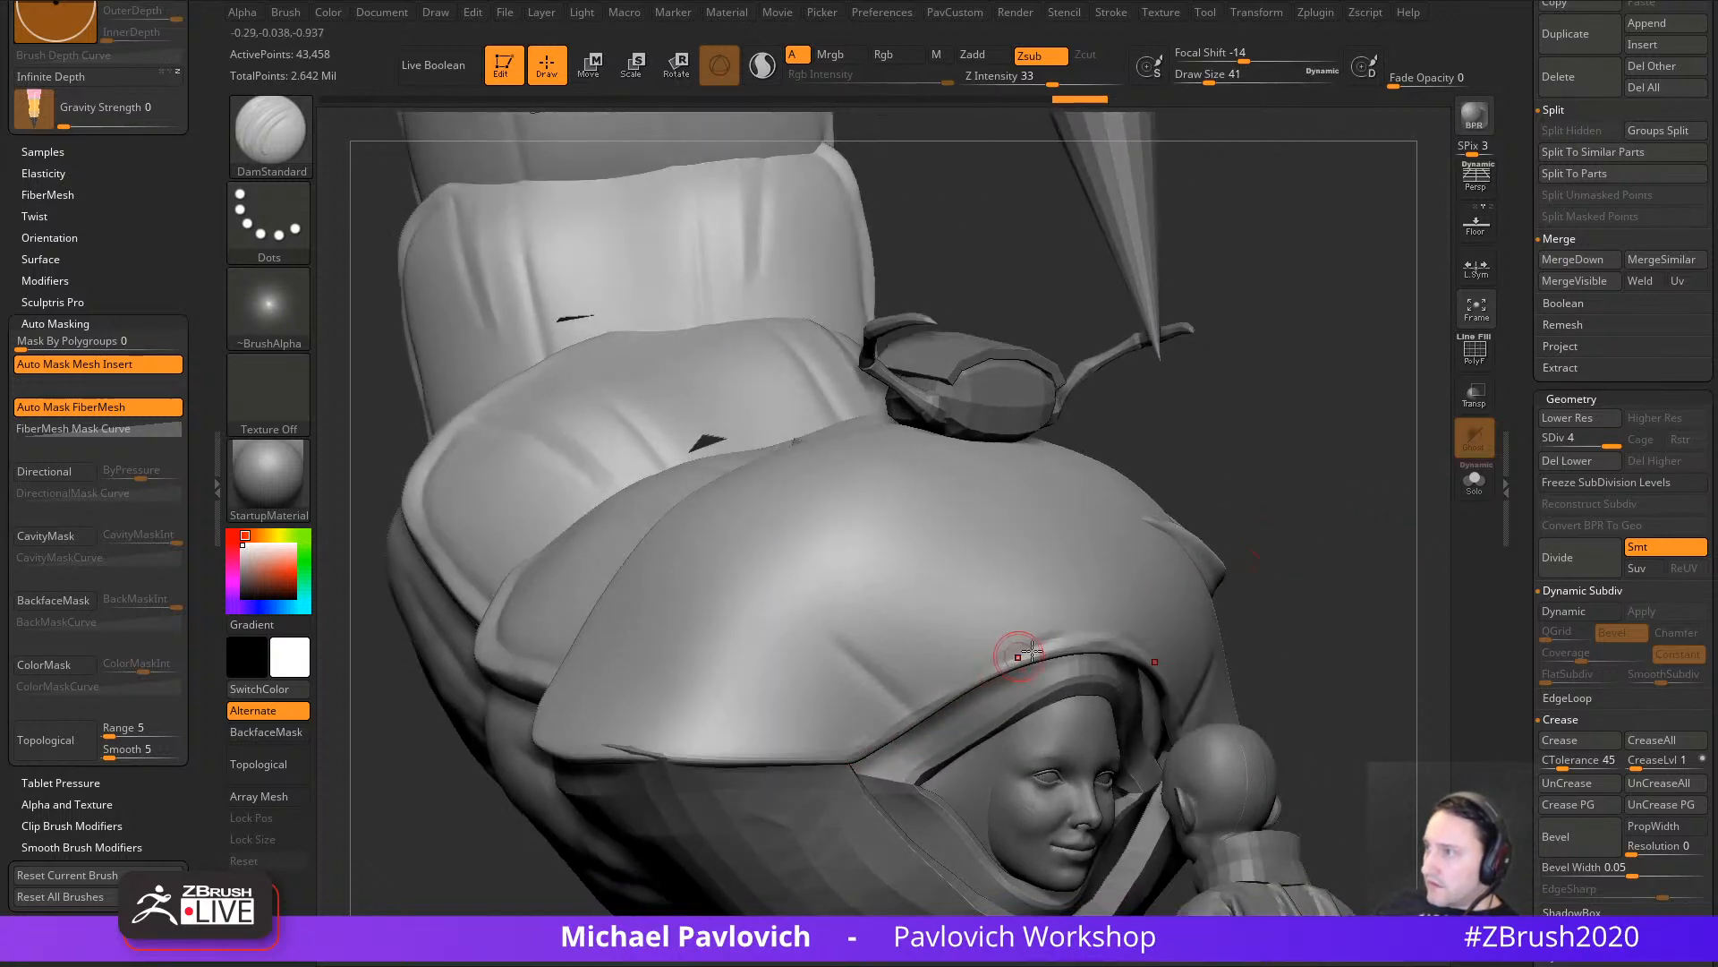
drag(1099, 638, 881, 756)
drag(934, 702, 824, 760)
right_drag(1250, 492, 1325, 465)
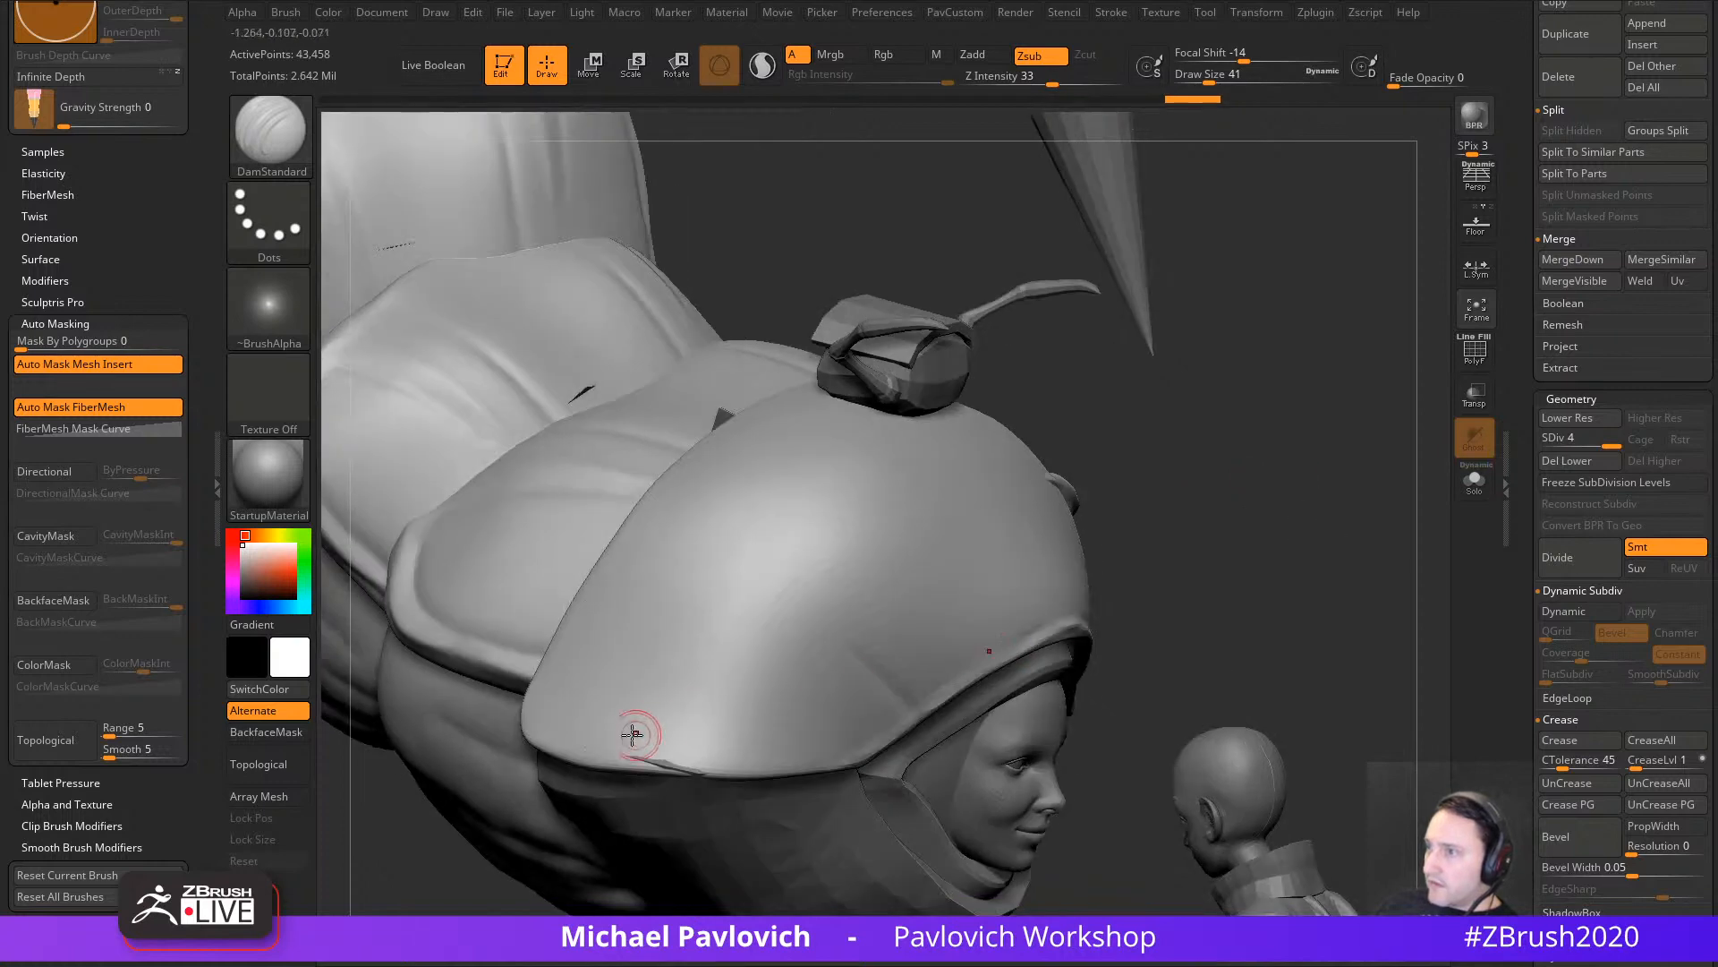
Step: Carve the groove on along the helmet plate's lower side edge at draw size 44 and smooth it
key(s)
click(605, 744)
drag(662, 745, 816, 767)
drag(1280, 528, 1146, 618)
mouse_move(832, 748)
shift+mouse_down()
mouse_move(728, 754)
mouse_move(803, 748)
shift+mouse_up()
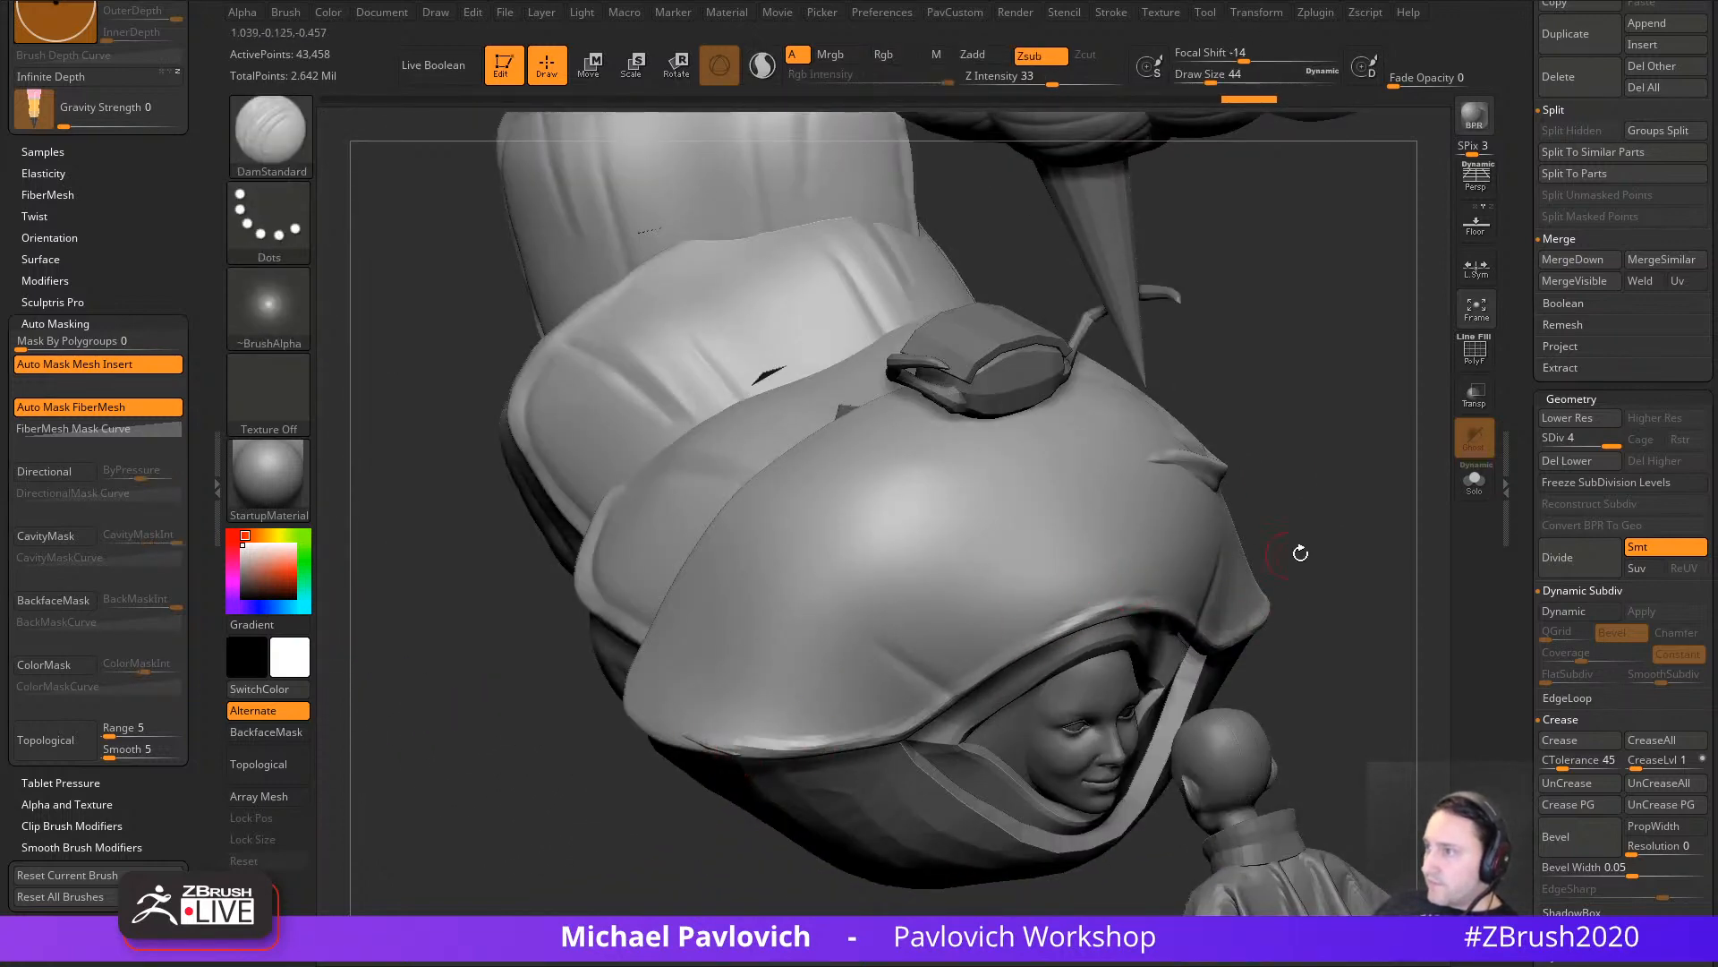
Step: Divide the helmet plate to subdivision level 5 and refine the lower edge groove with a brush size of 90
right_drag(1300, 553, 775, 729)
key(ctrl+d)
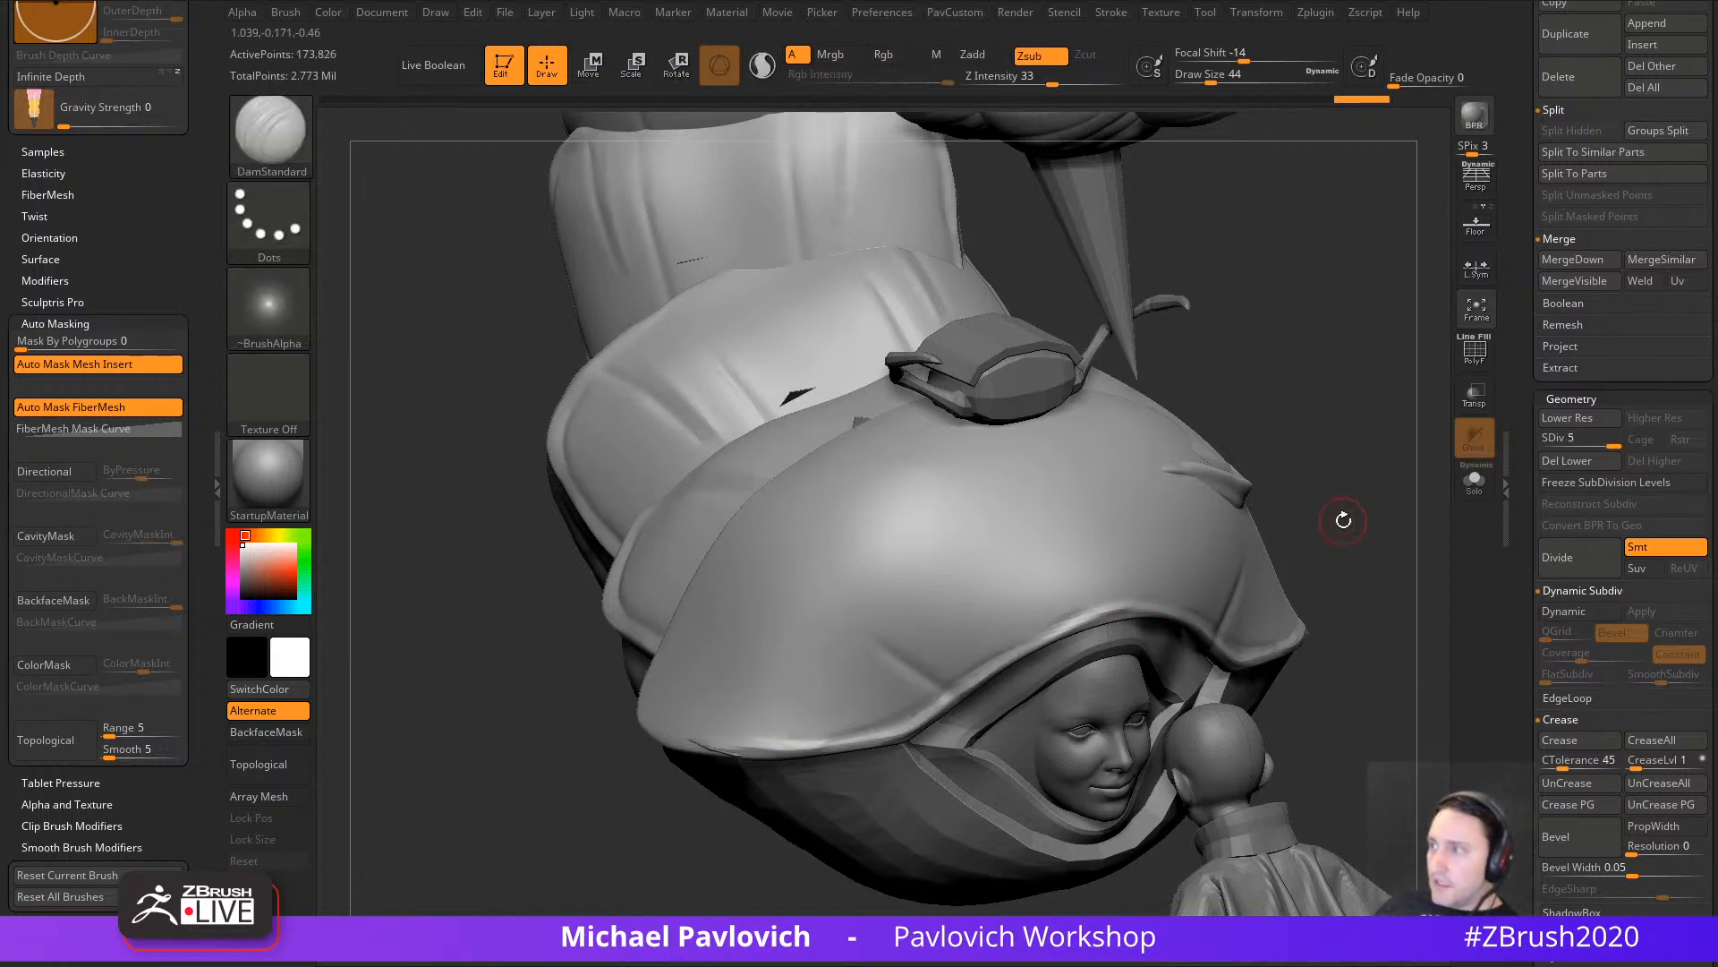
drag(1343, 518, 1383, 488)
key(s)
drag(850, 721, 864, 721)
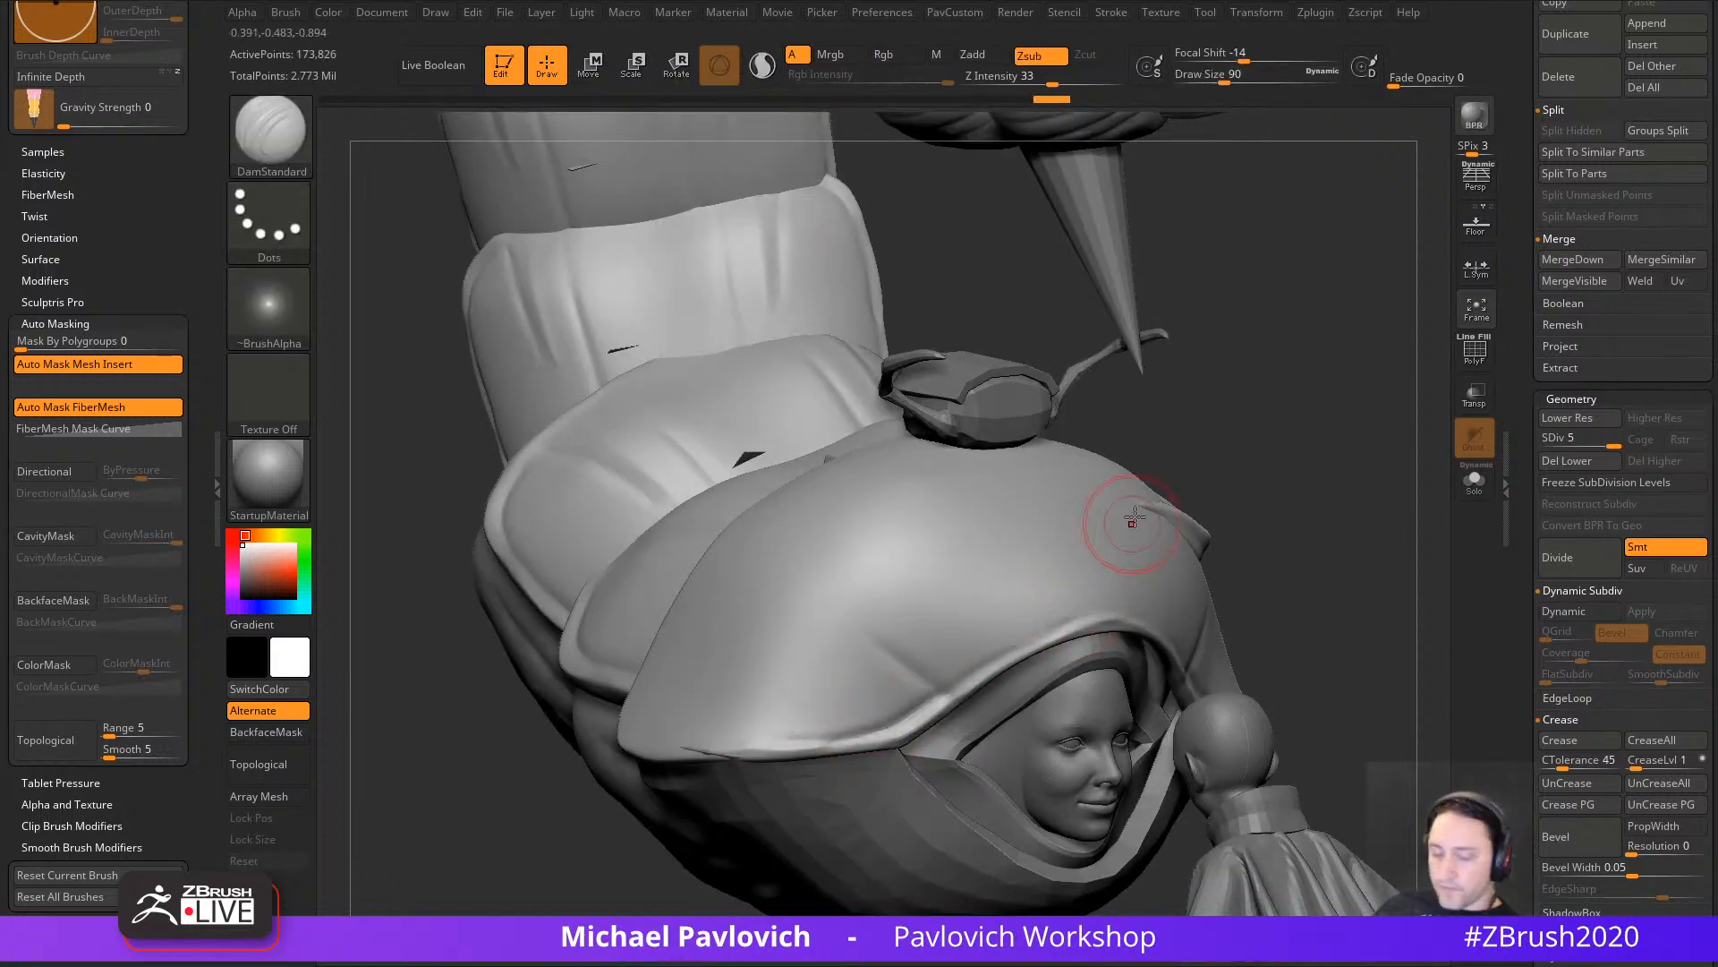
Step: Sharpen the crease along the helmet plate's front rim with the Orb_Cracks brush at draw size 101
key(4)
drag(1265, 543, 1195, 540)
drag(929, 699, 1065, 635)
key(ctrl+z)
key(s)
drag(897, 723, 1083, 622)
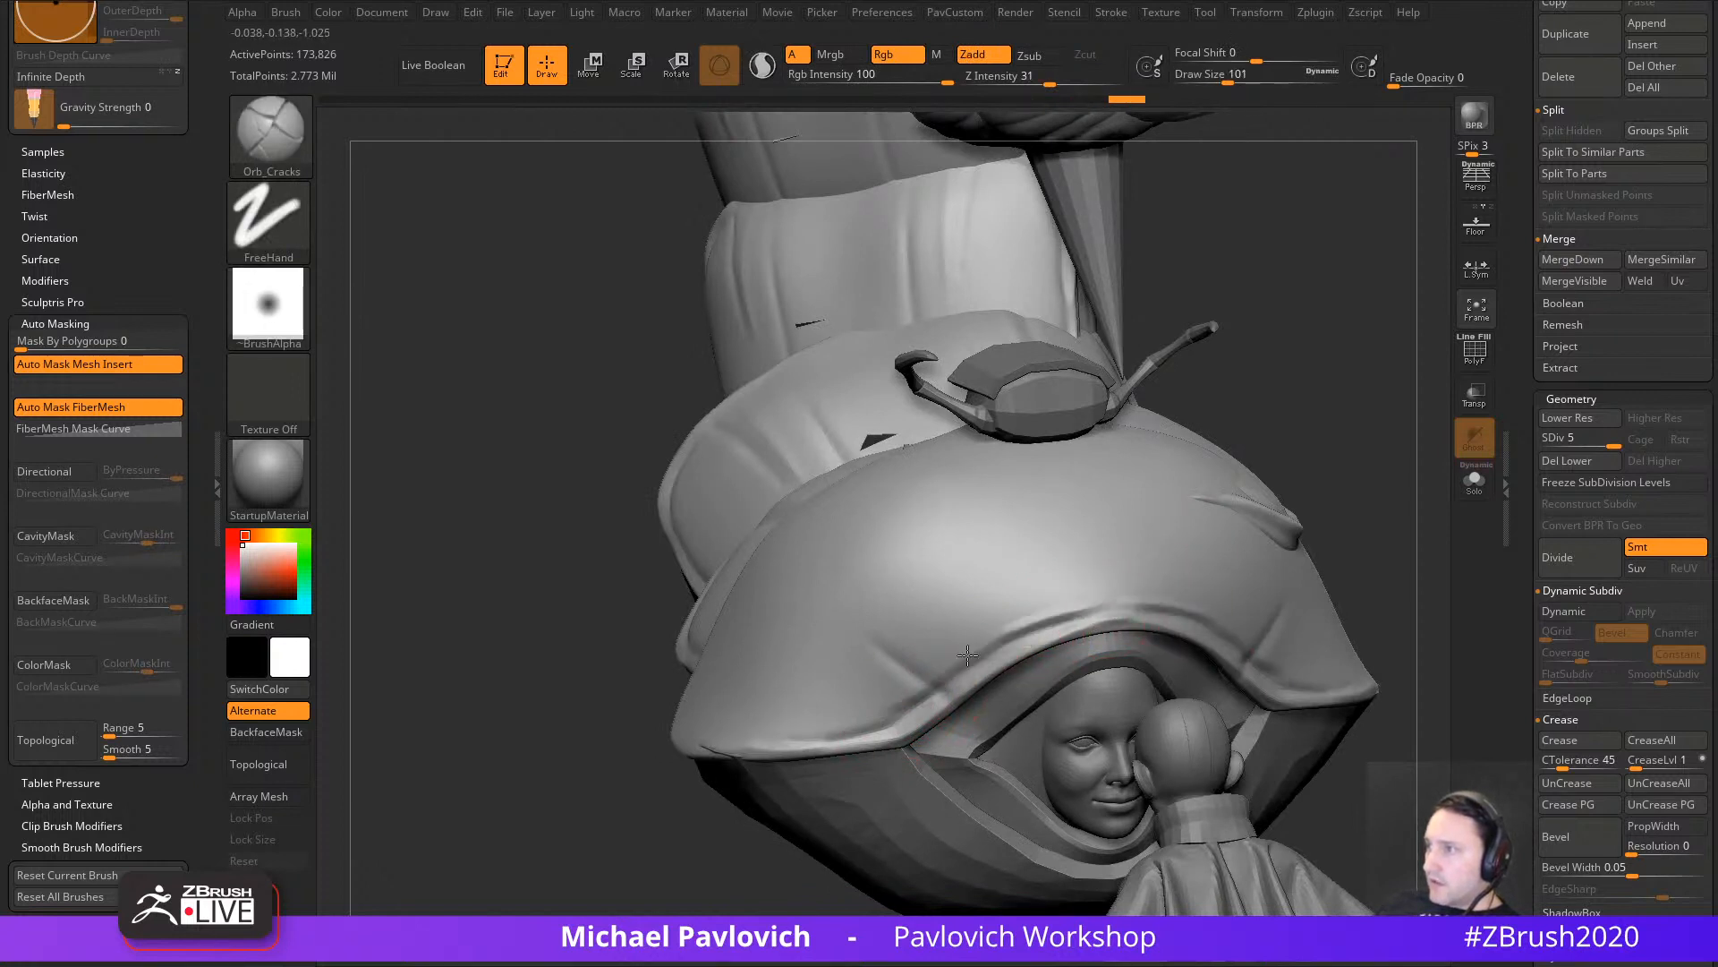
drag(1316, 498, 1055, 594)
key(shift)
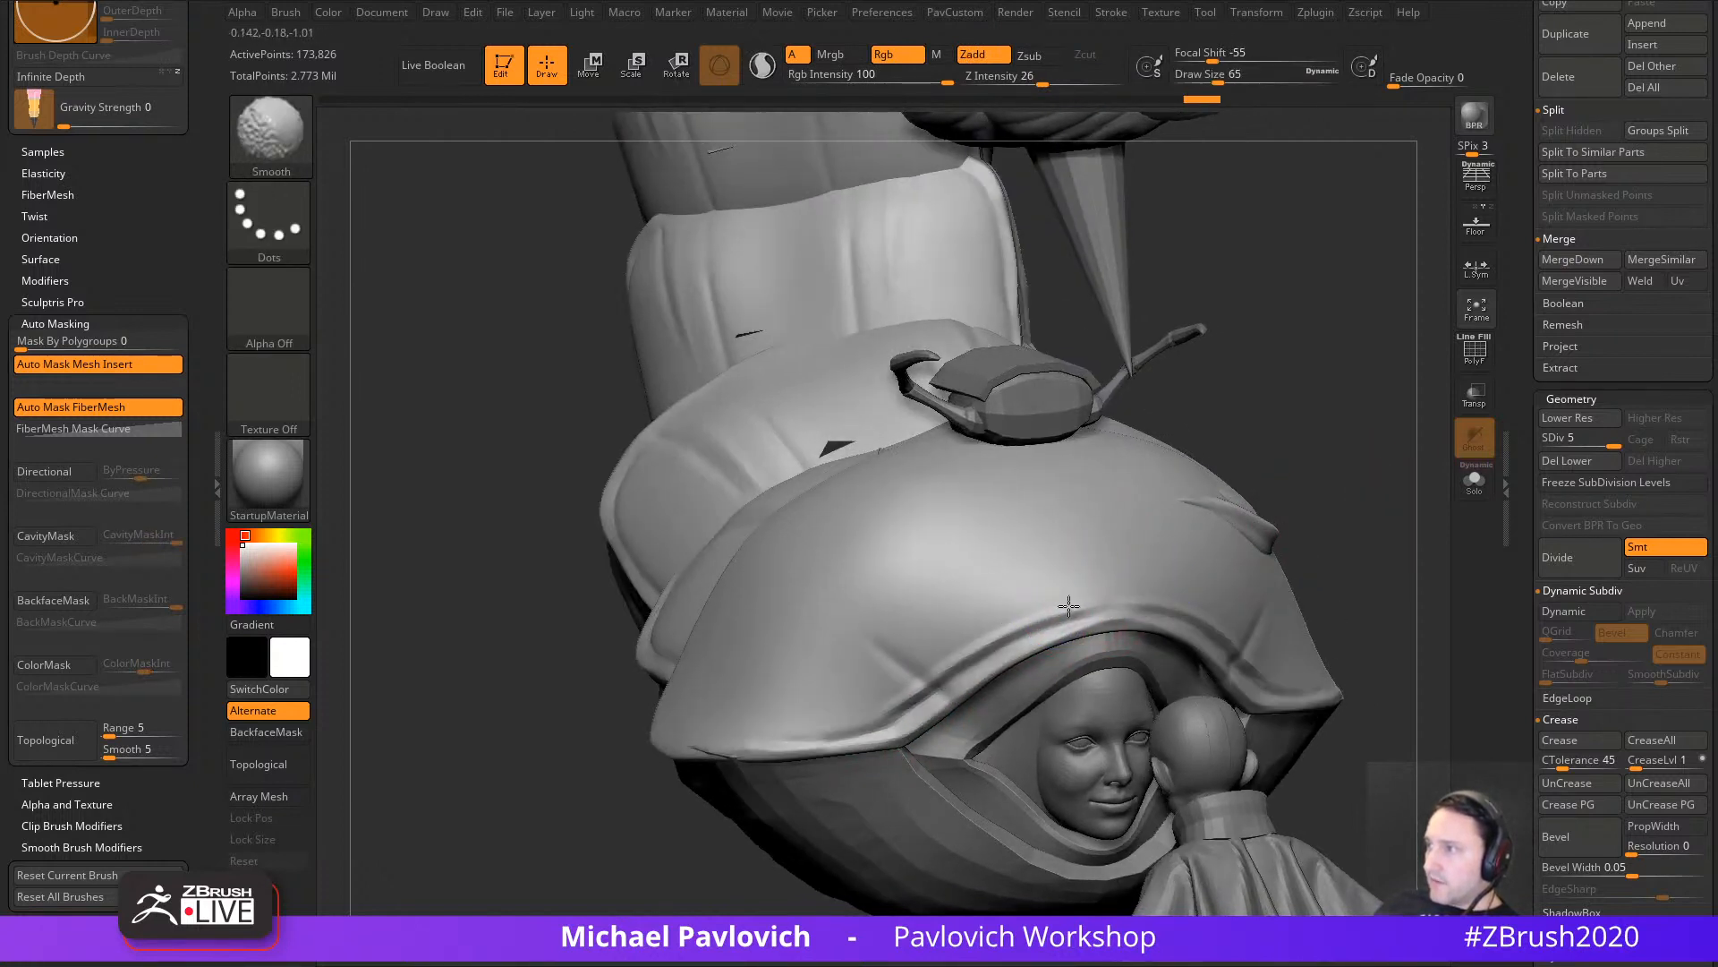
Step: Carve wrinkles into the side of the helmet plate with the DamStandard brush and soften them by smoothing
mouse_move(573, 747)
mouse_down()
mouse_move(949, 582)
mouse_move(1152, 850)
mouse_move(1183, 608)
mouse_move(1012, 641)
mouse_up()
key(b)
key(d)
key(s)
key(s)
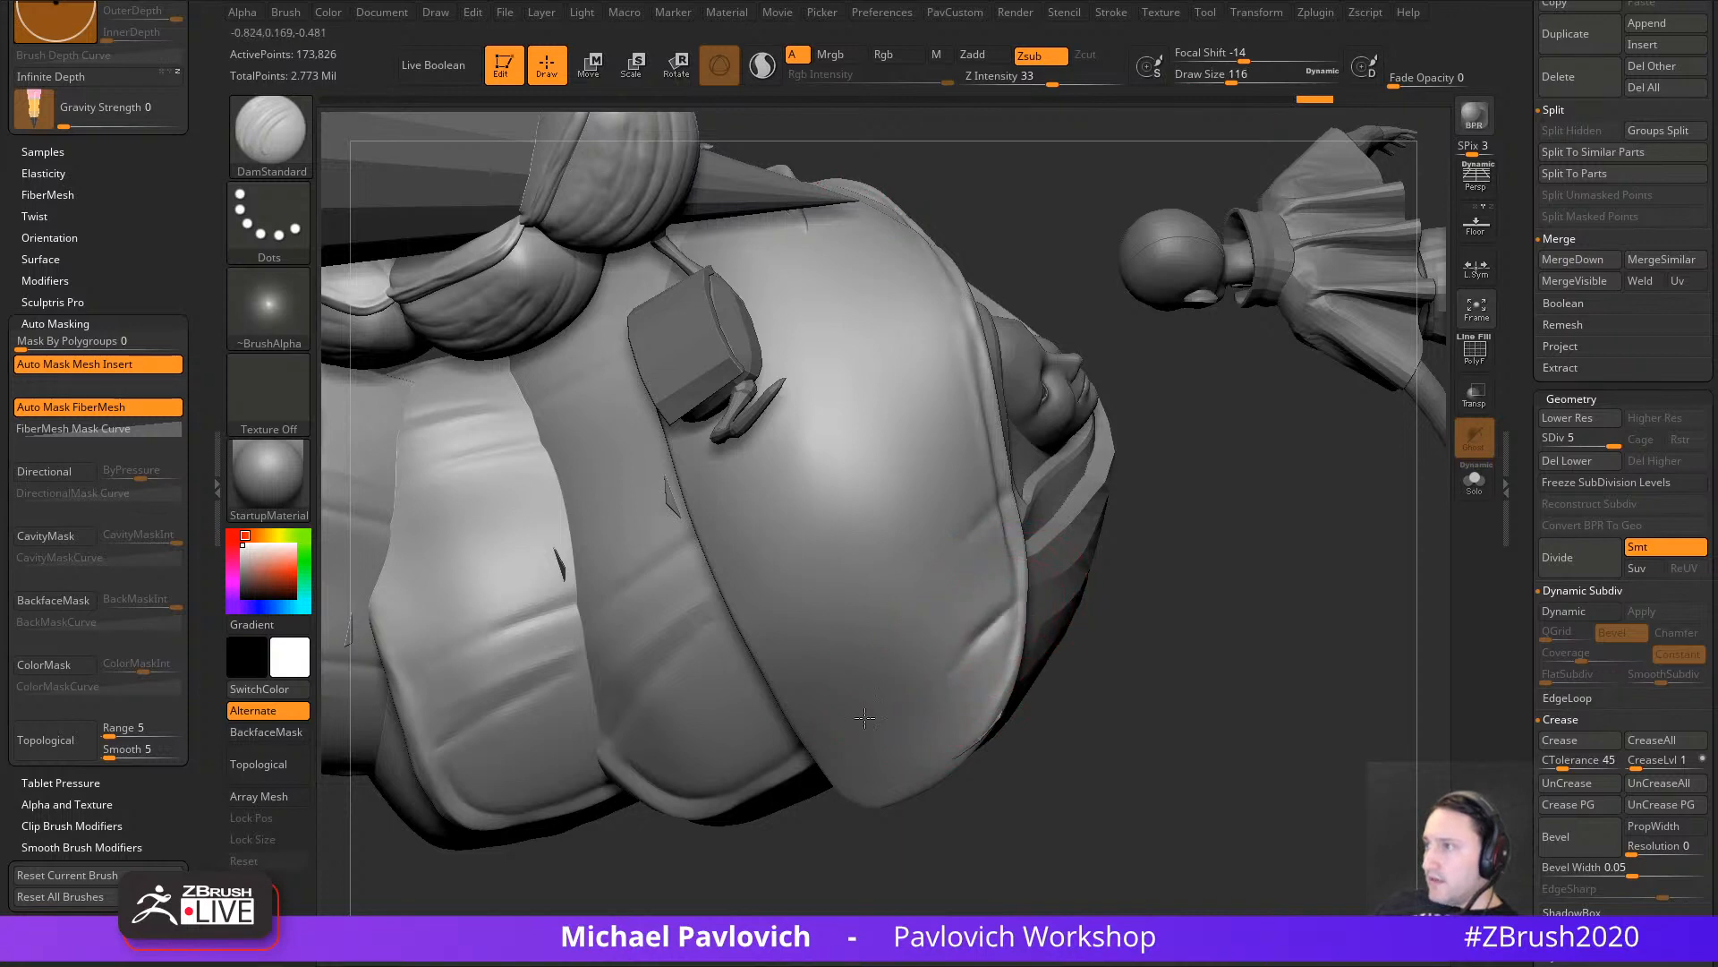
drag(864, 718, 852, 723)
drag(1184, 631, 1155, 573)
shift+drag(955, 606, 931, 636)
mouse_move(1199, 582)
mouse_down()
mouse_move(1252, 449)
mouse_move(813, 710)
mouse_move(958, 606)
mouse_up()
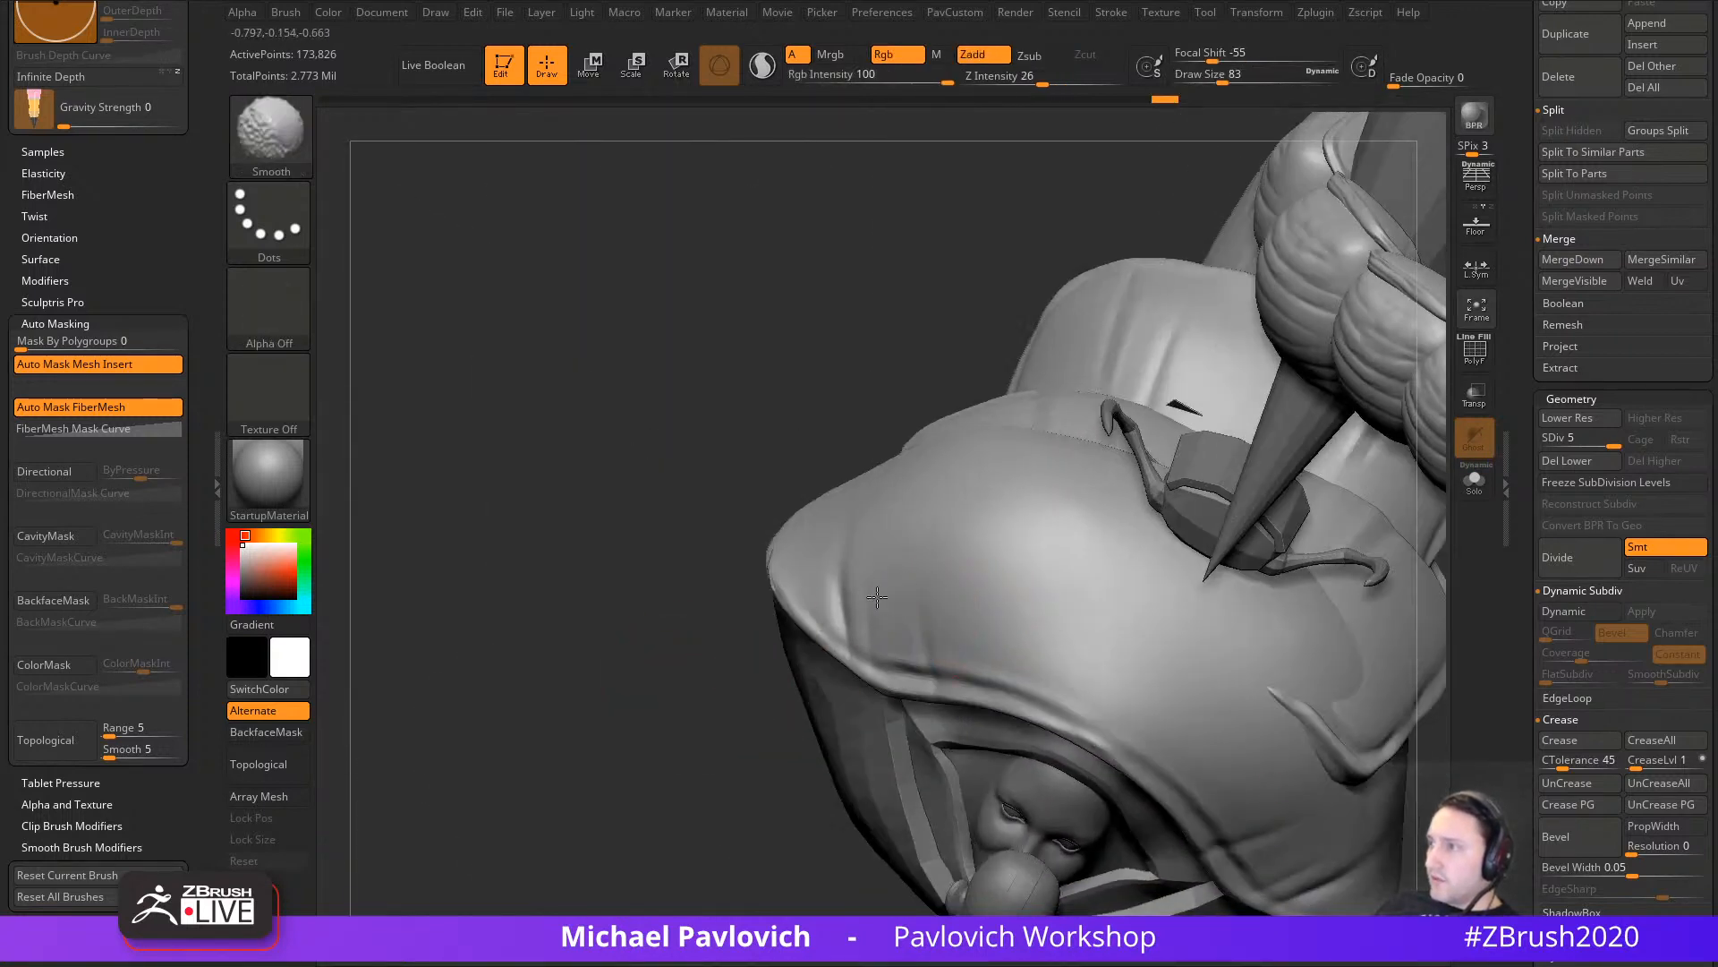
Step: Carve short folds running inward from the helmet plate's front rim with DamStandard at draw size 83
alt+right_drag(977, 624, 937, 649)
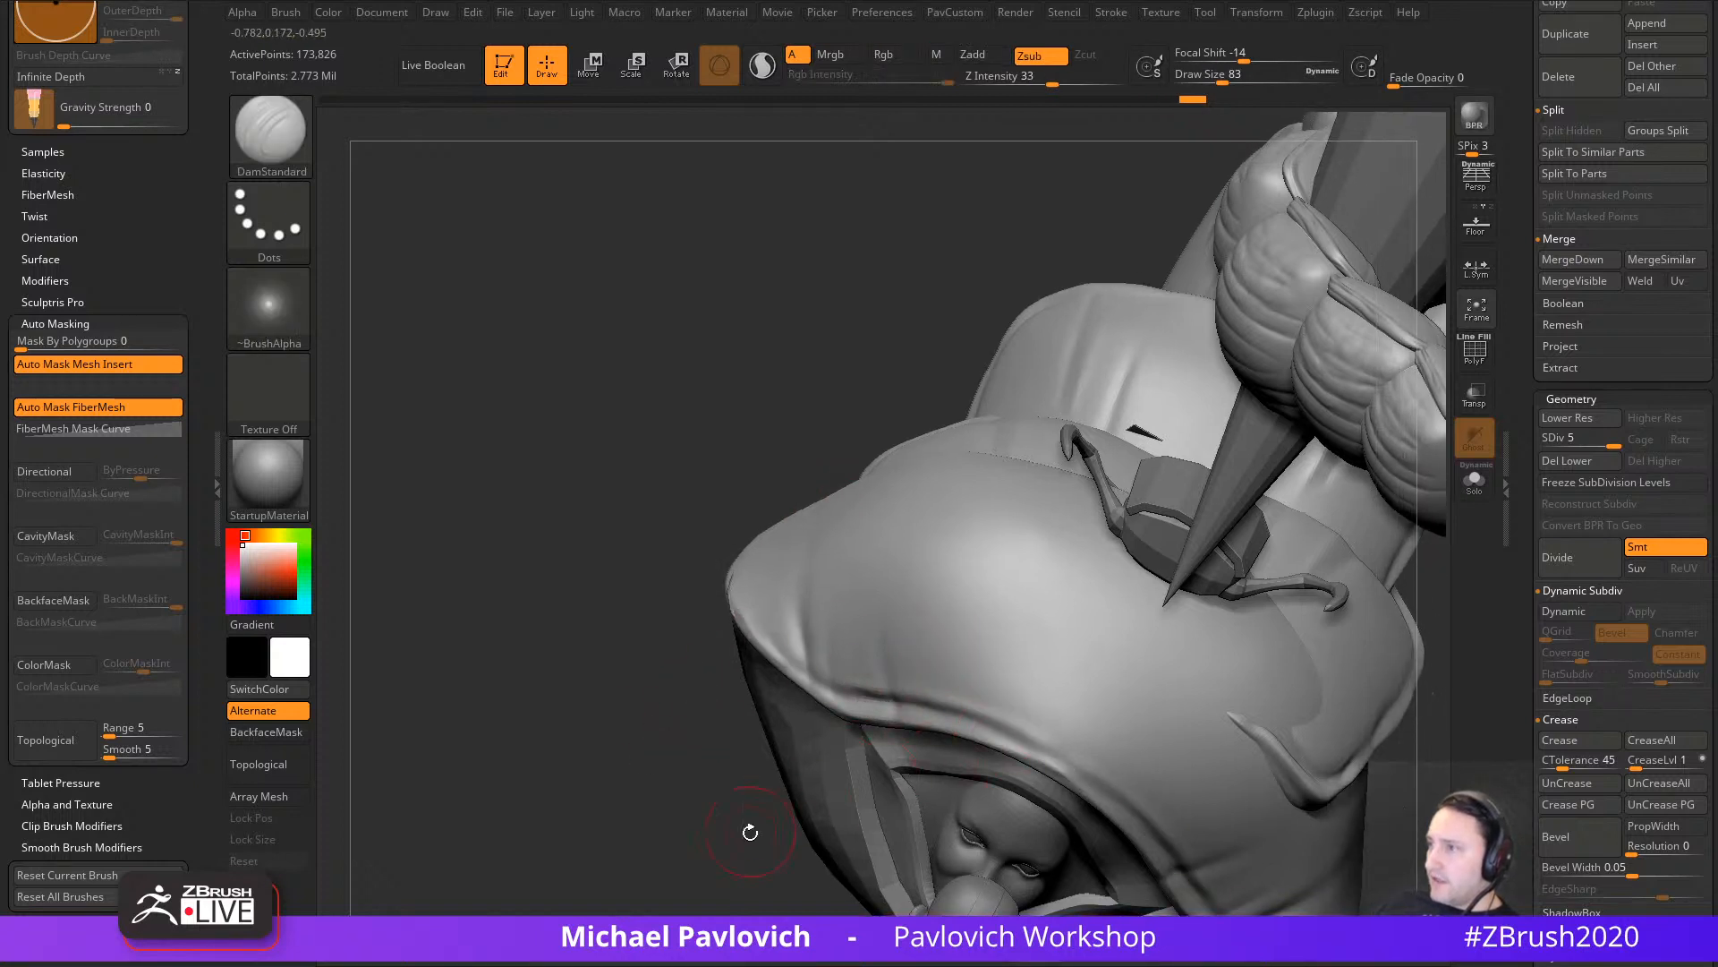
drag(750, 832, 852, 687)
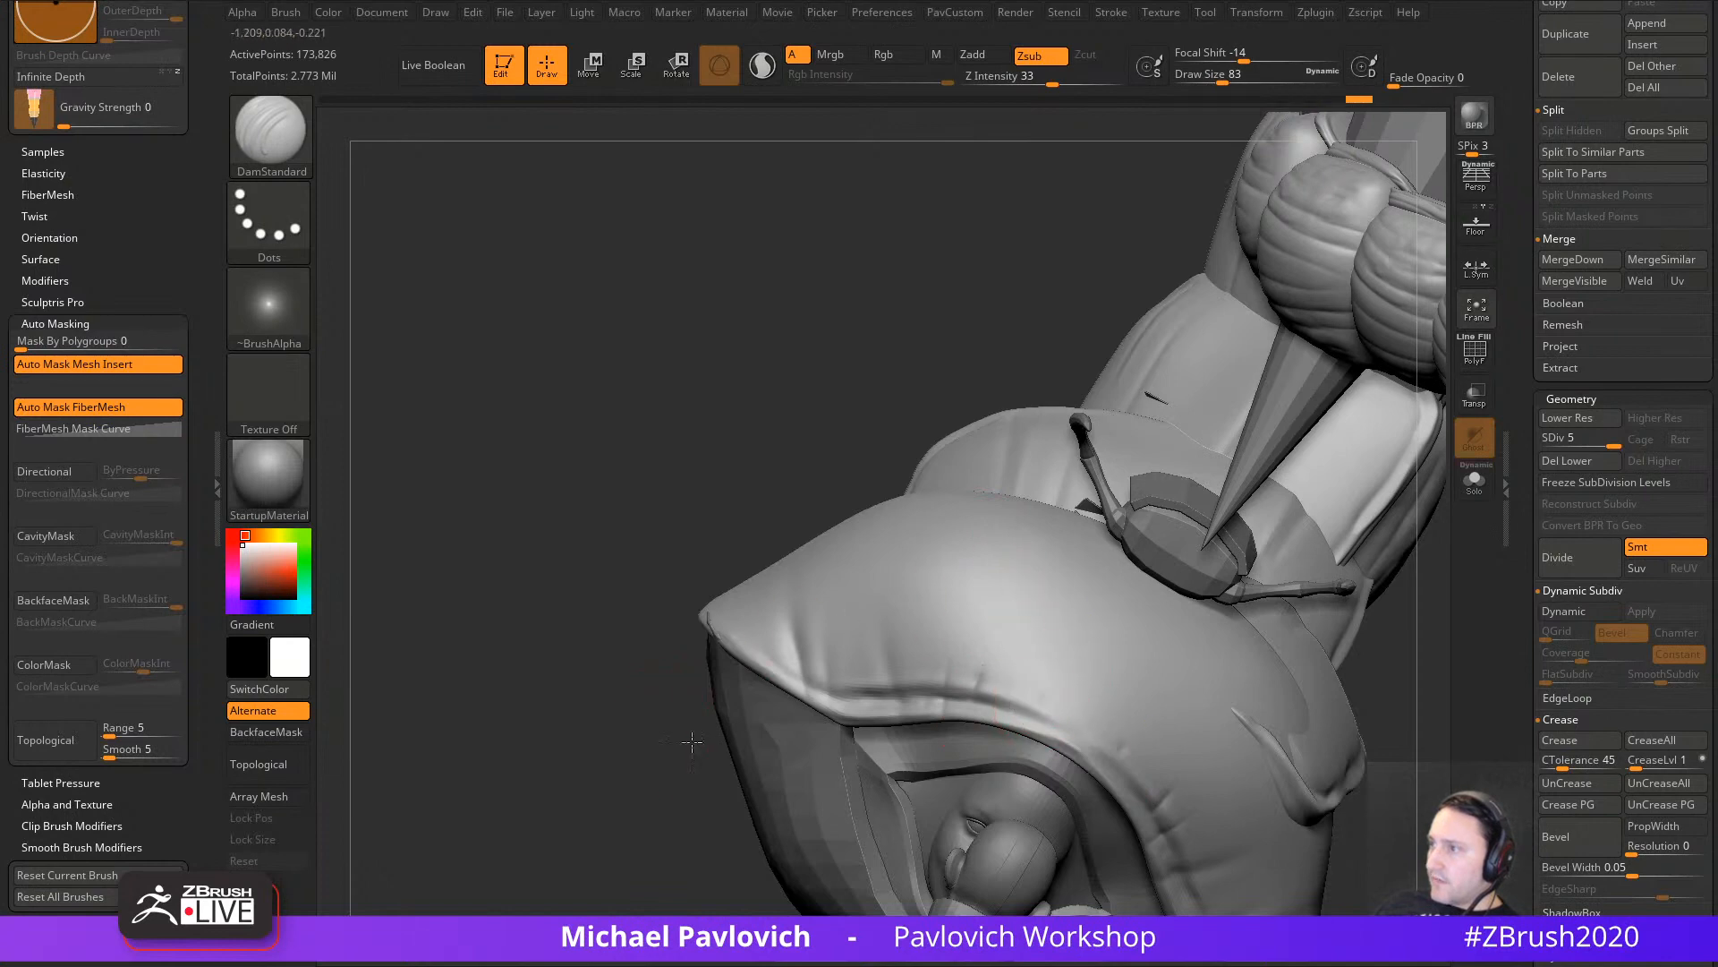
right_drag(1038, 608, 997, 749)
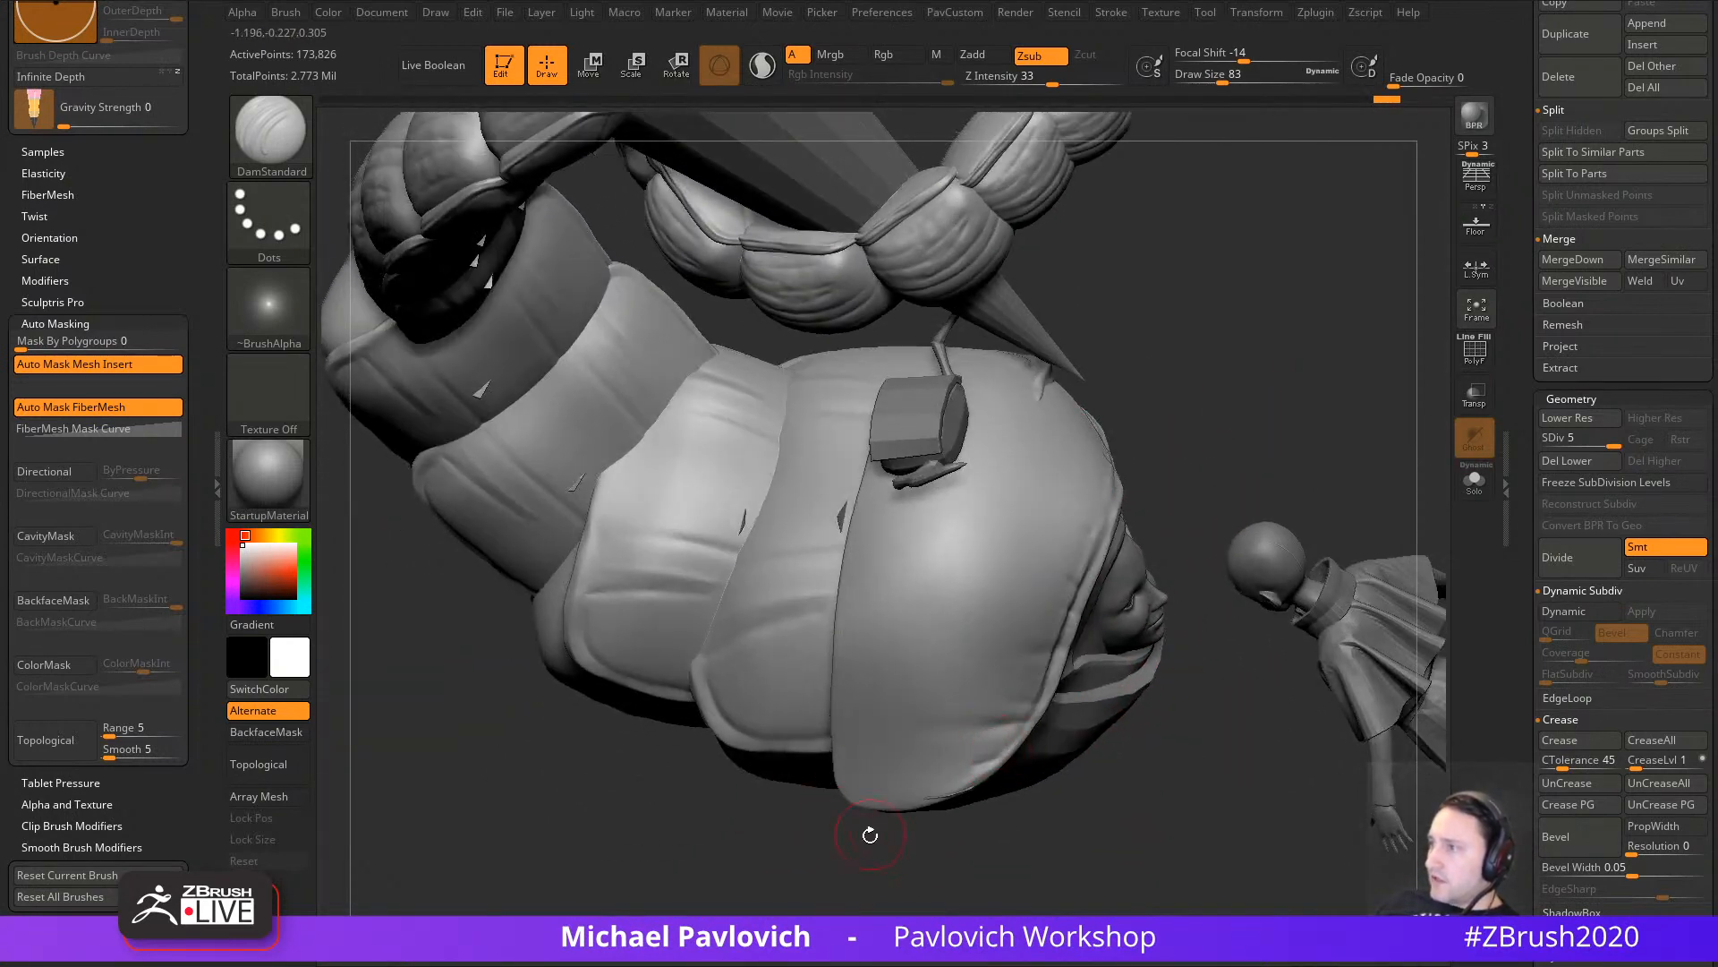
Step: Carve matching short folds along the rear edge of the helmet plate
right_drag(870, 835, 1005, 767)
right_drag(769, 778, 1011, 694)
right_drag(964, 555, 878, 633)
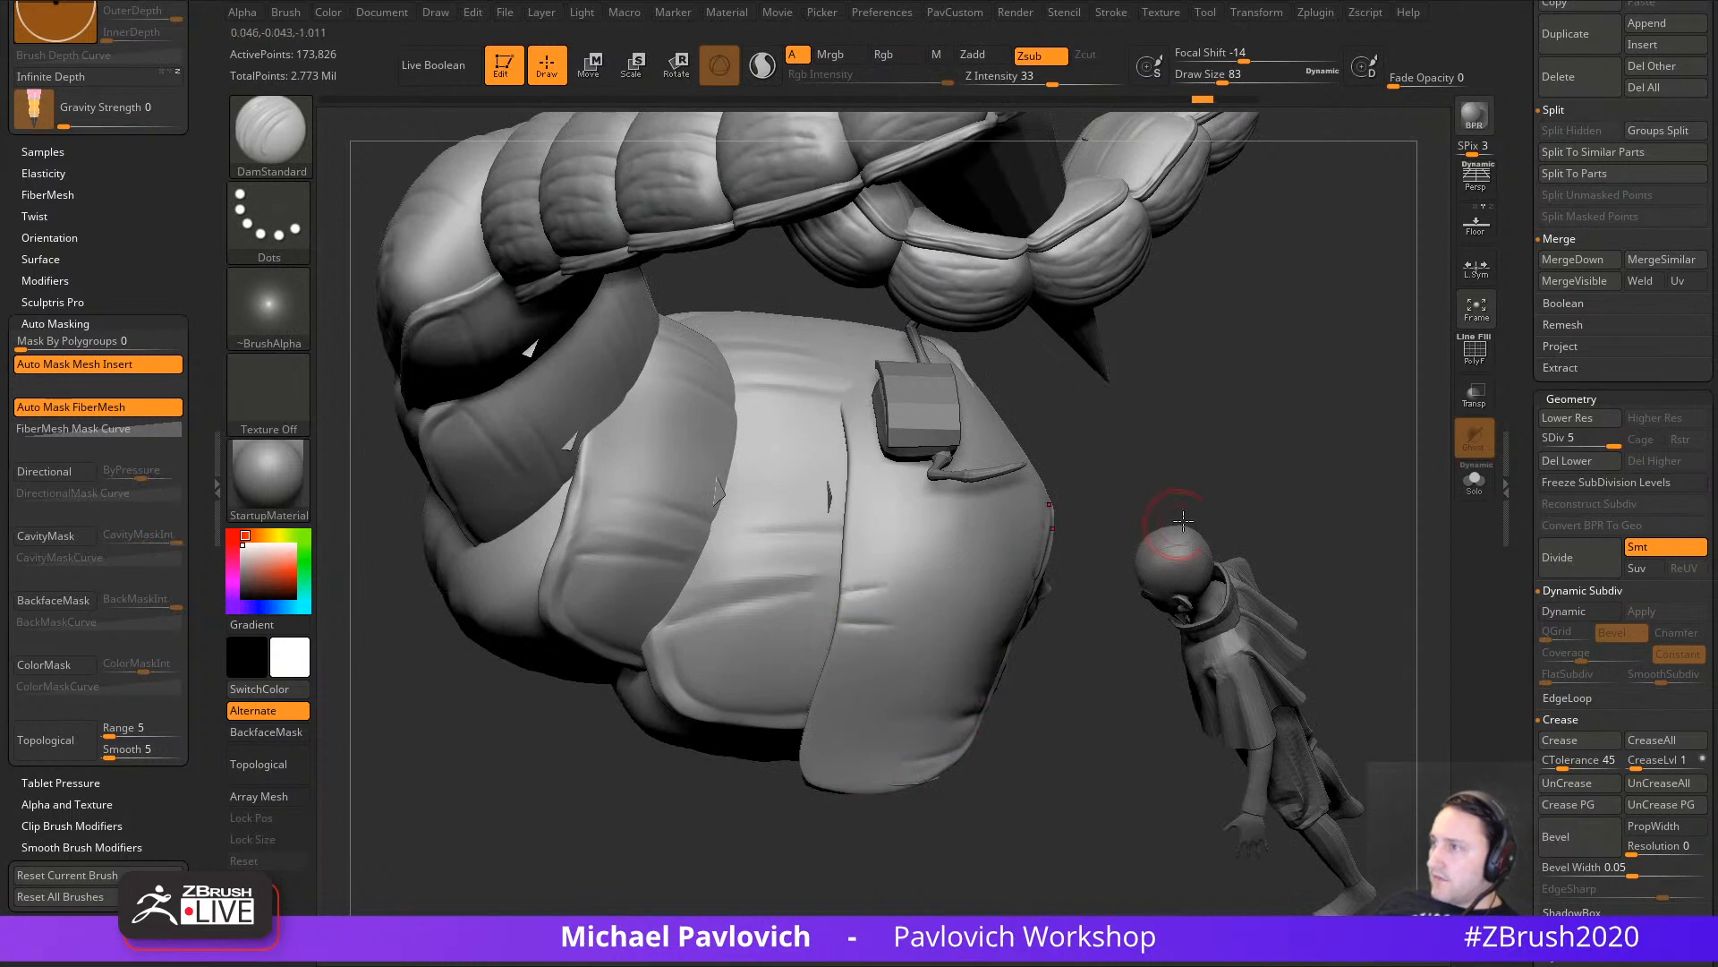
mouse_move(1184, 520)
right_down()
mouse_move(1251, 567)
mouse_move(878, 572)
mouse_move(1250, 449)
mouse_move(994, 483)
mouse_move(1158, 614)
right_up()
key(shift)
Step: Select the jaw shell below the helmet plate, enable Dynamic Subdiv on it and apply it as real subdivision levels
alt+click(949, 819)
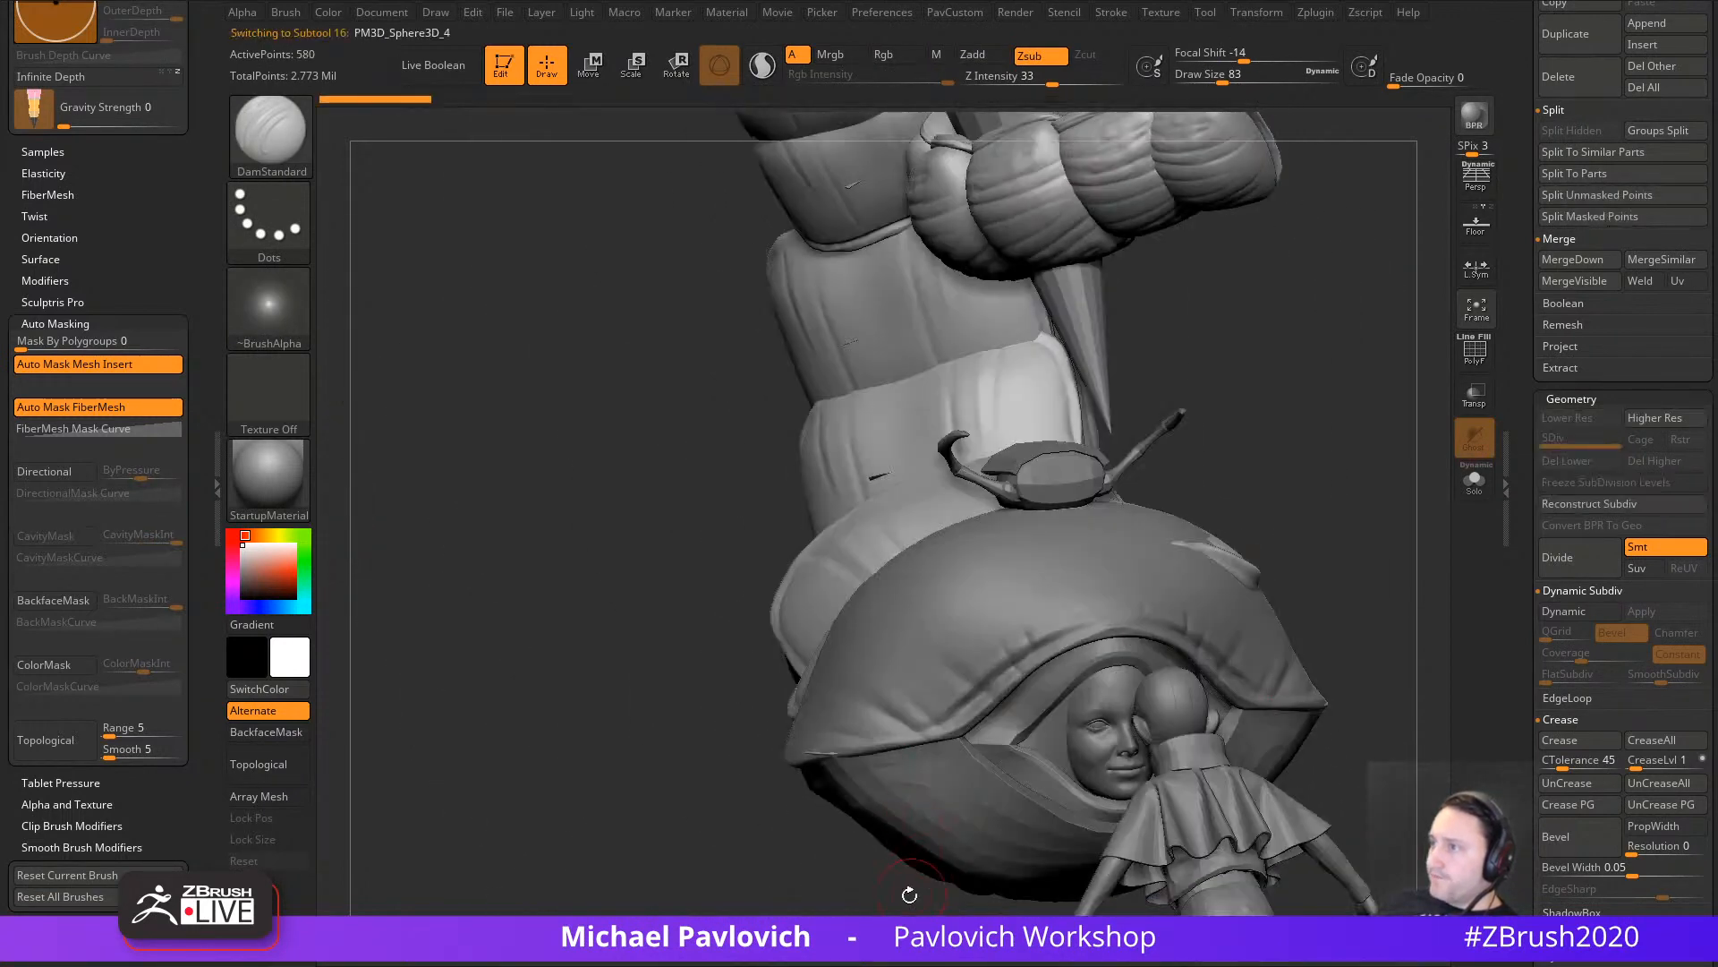
mouse_move(910, 895)
right_down()
mouse_move(817, 824)
mouse_move(961, 803)
right_up()
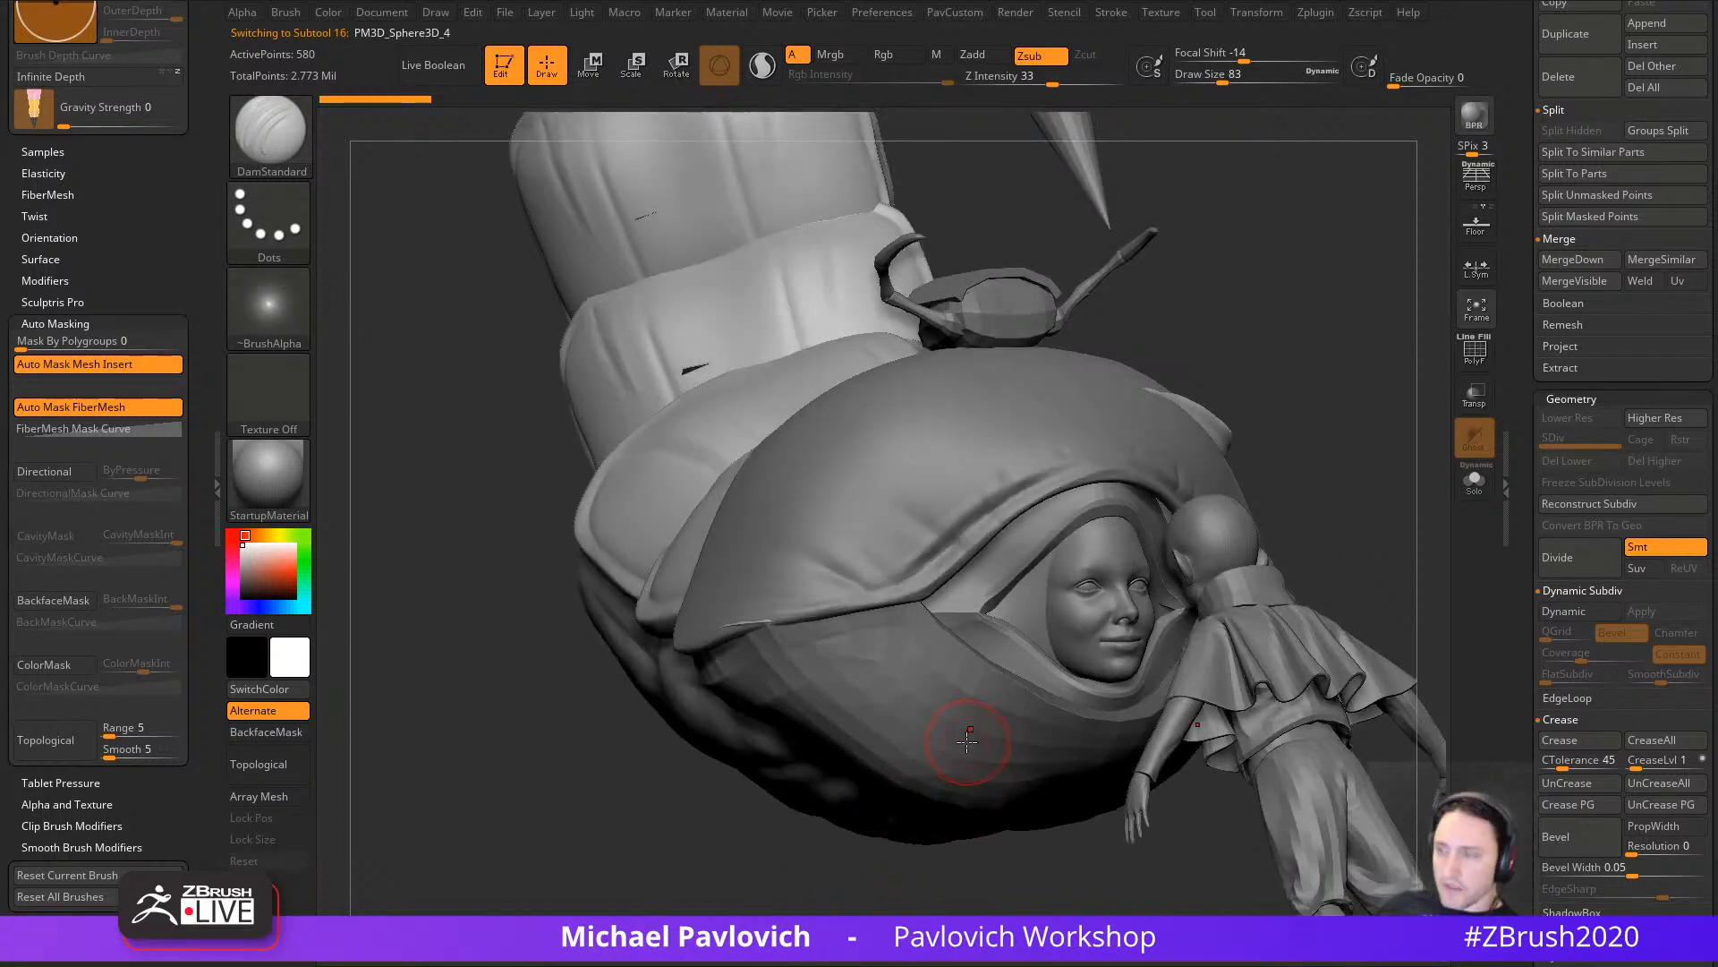
key(d)
right_drag(1173, 447, 1320, 438)
key(3)
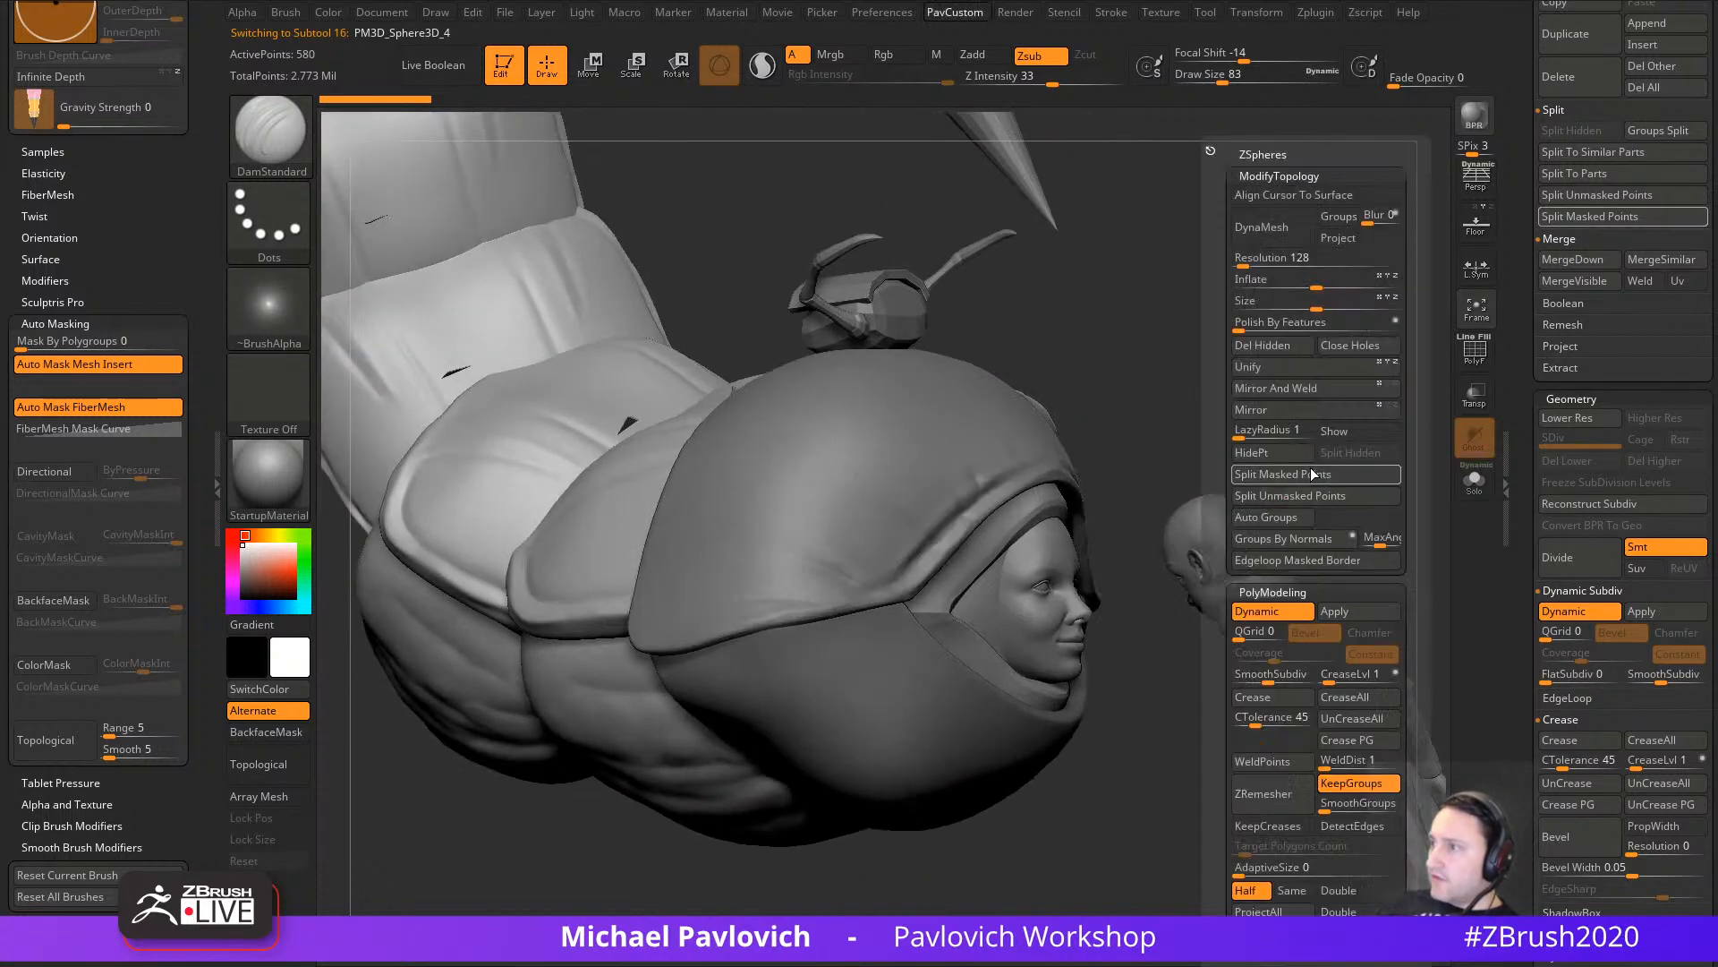
click(1337, 616)
scroll(1685, 580, up, 10)
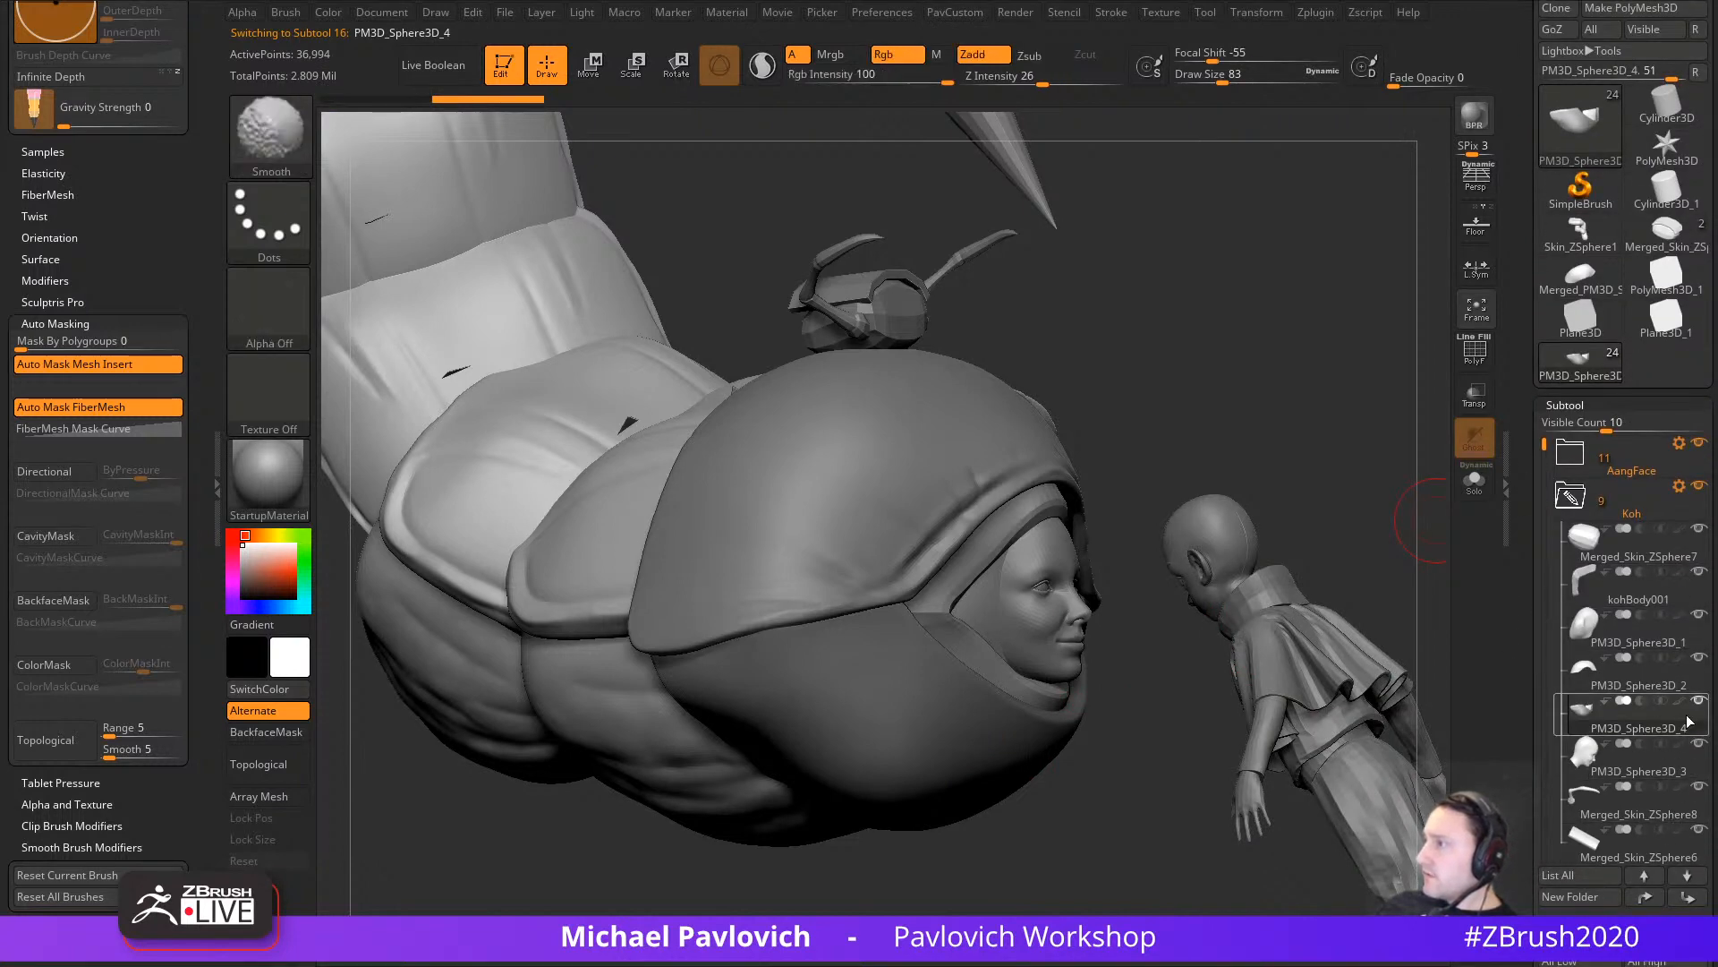
mouse_move(1006, 795)
right_down()
mouse_move(1089, 794)
mouse_move(1065, 771)
right_up()
right_drag(707, 788, 942, 677)
right_drag(915, 842, 881, 730)
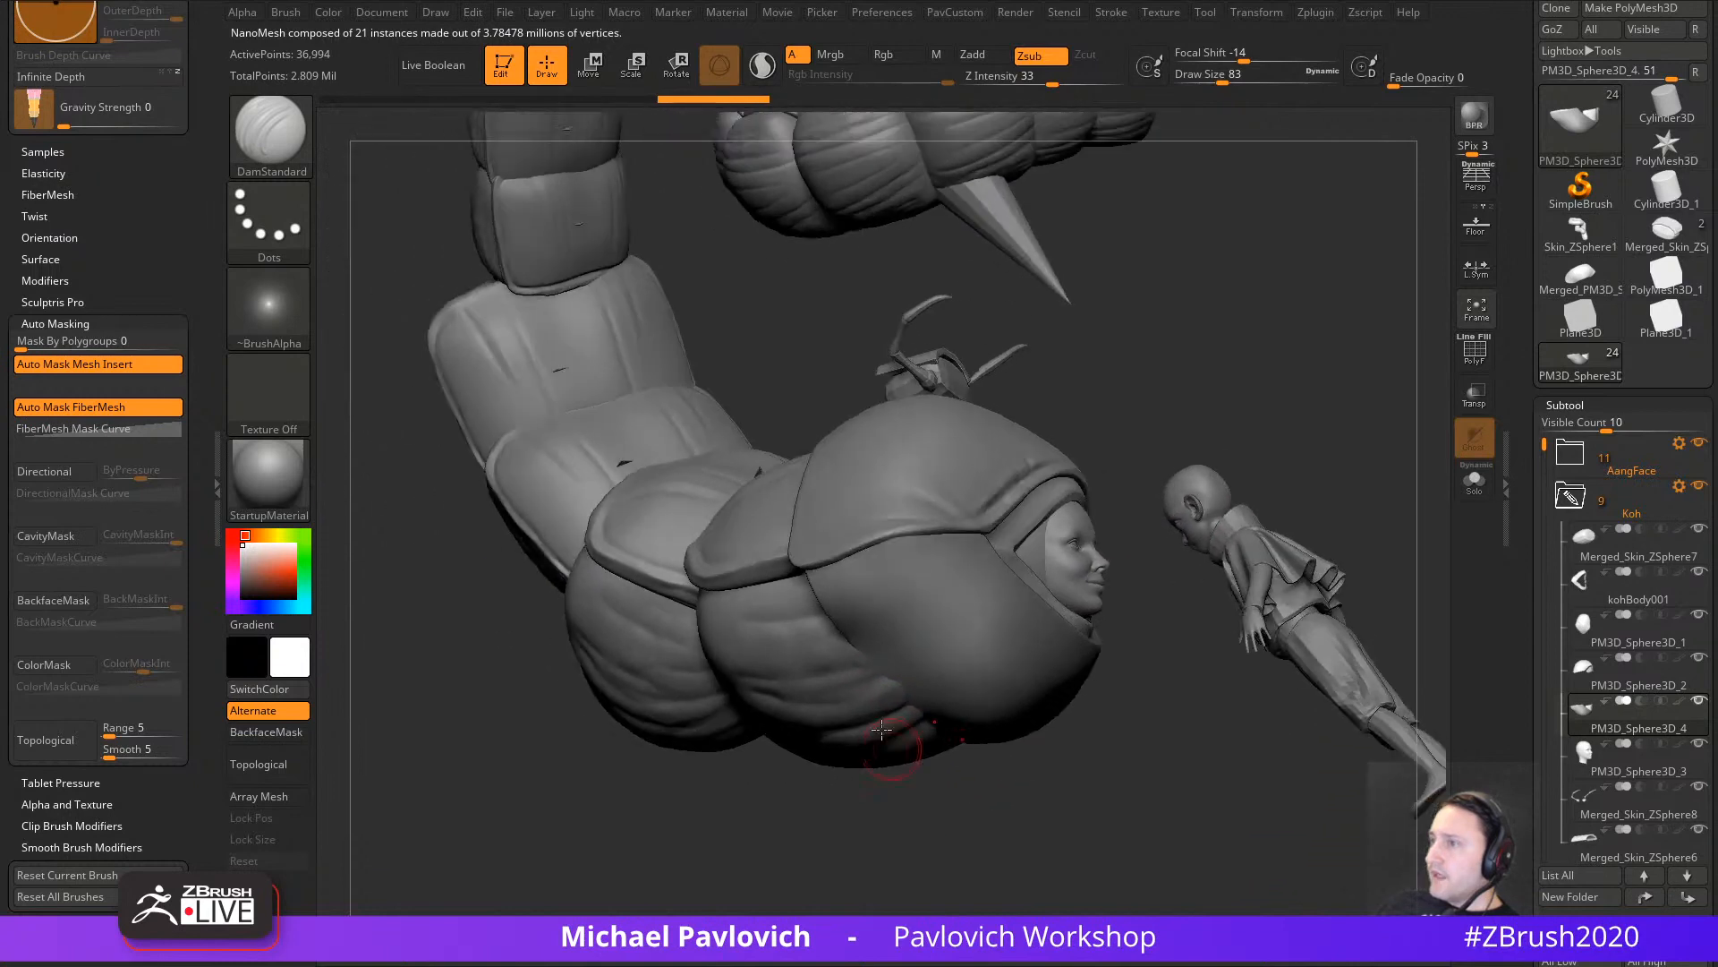
mouse_move(954, 805)
right_down()
mouse_move(925, 811)
mouse_move(922, 729)
right_up()
Step: Lower the jaw shell to subdivision level 1 and reshape its rear edge with the topological Move brush
key(s)
click(999, 702)
key(b)
key(m)
key(v)
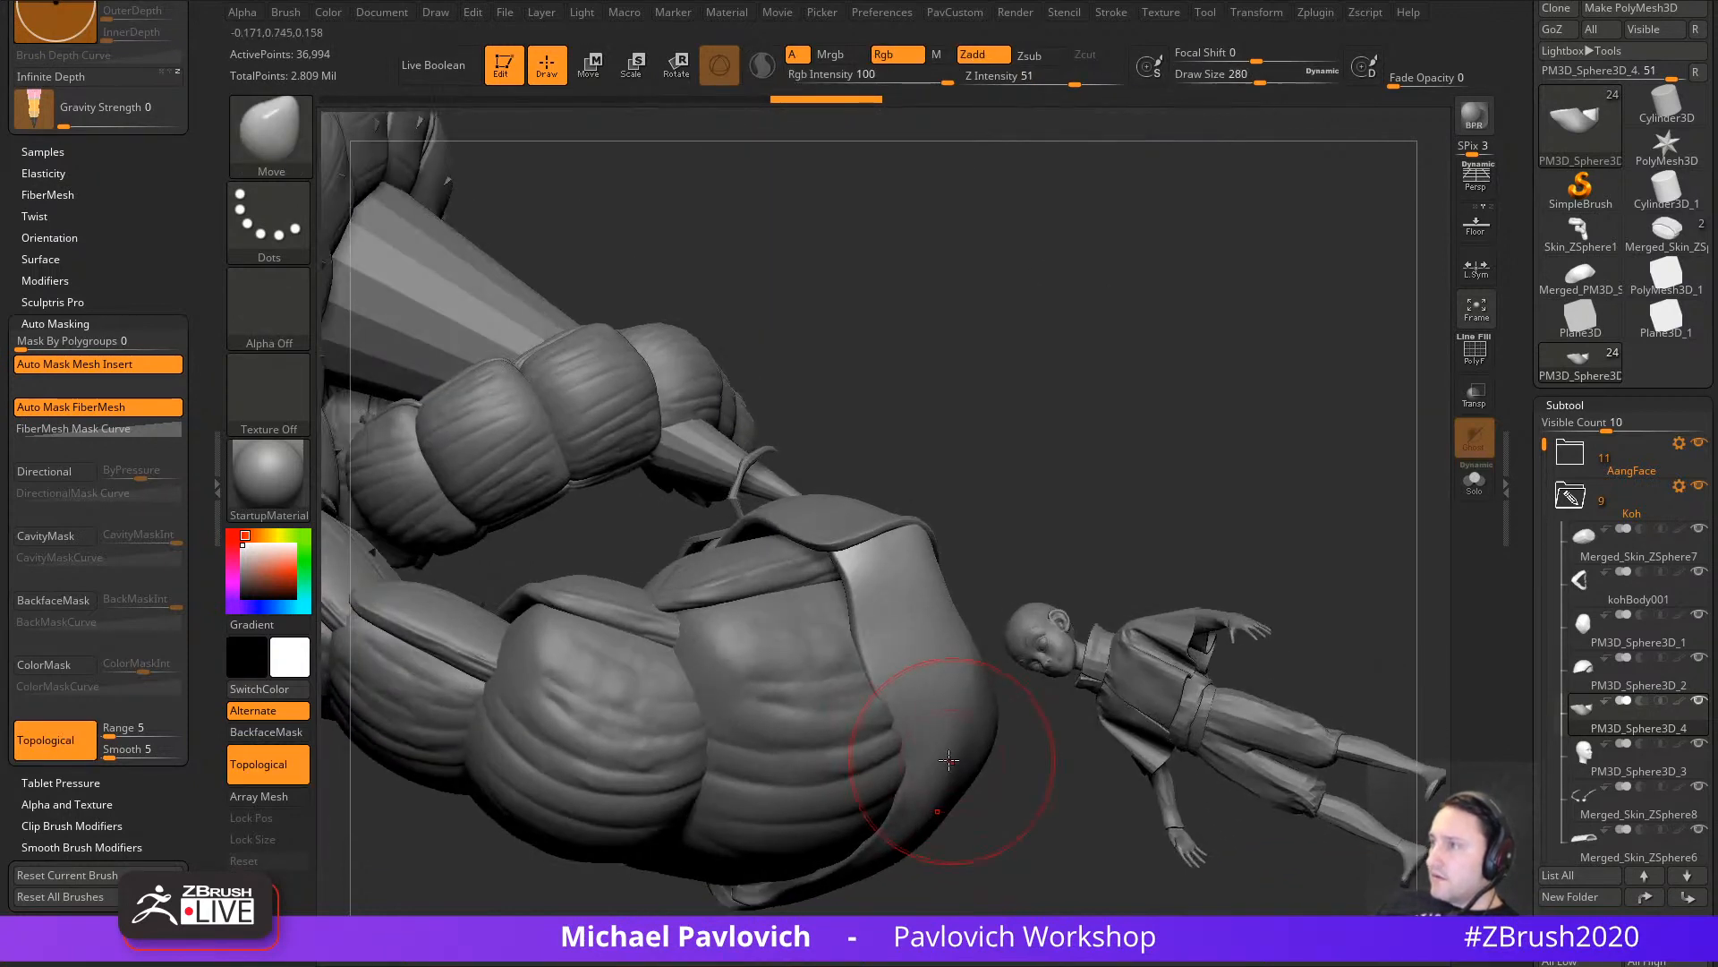
scroll(1548, 471, down, 10)
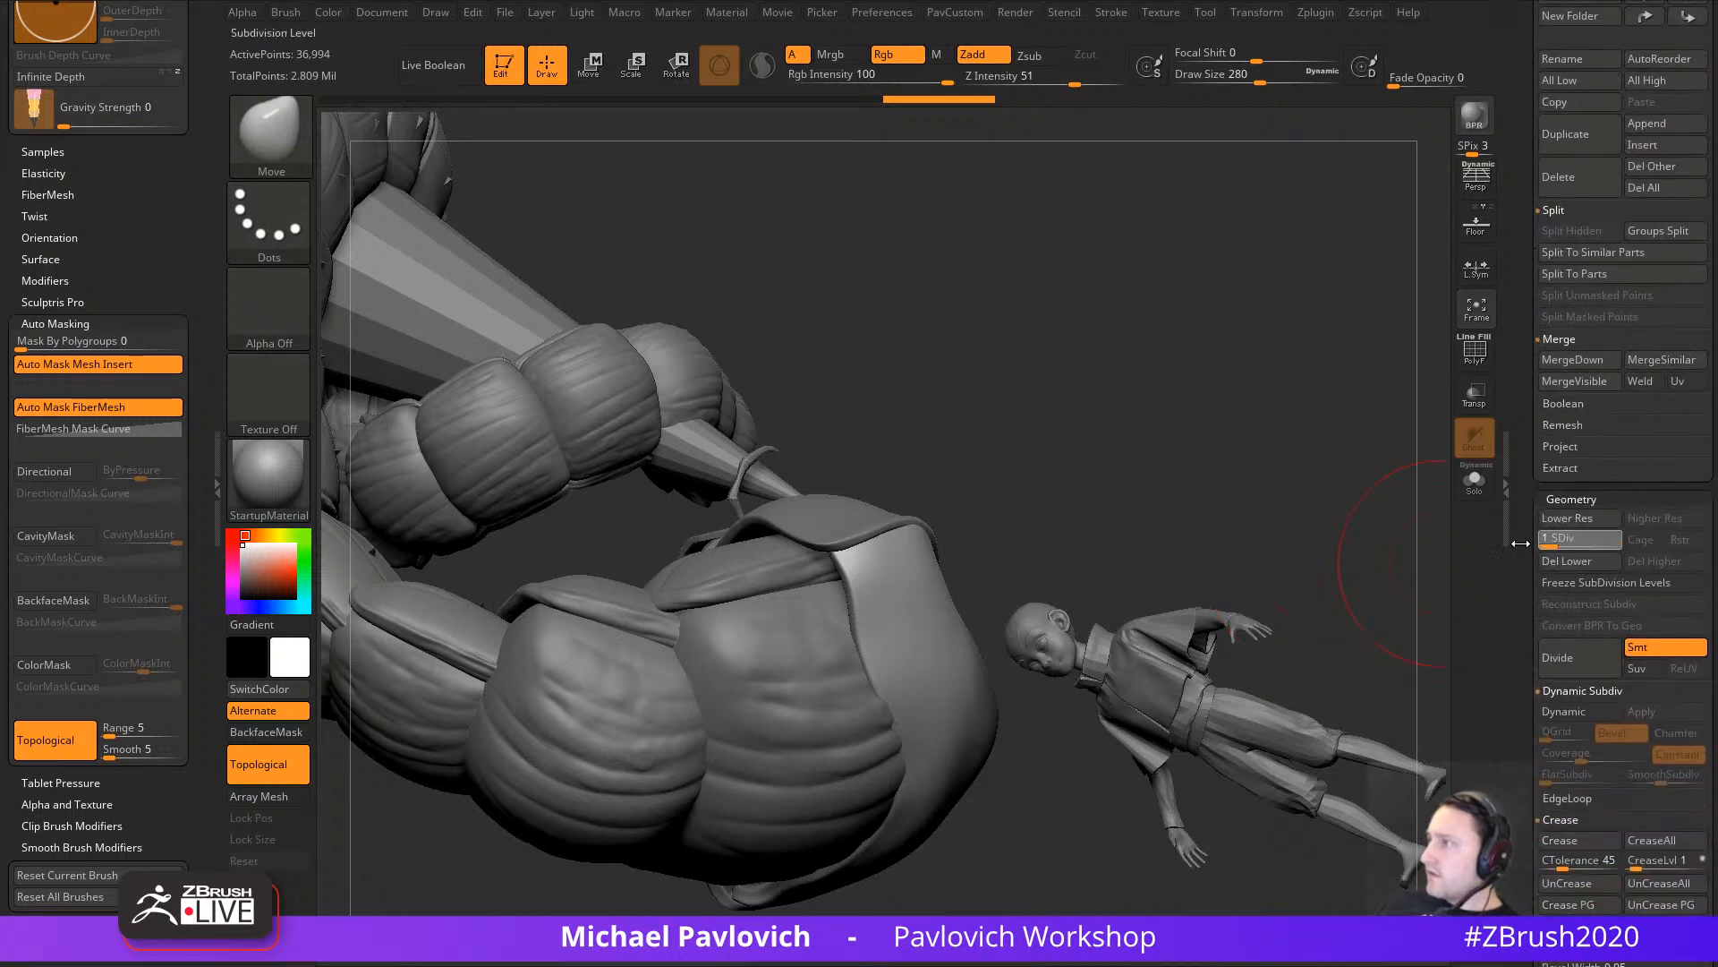
drag(1522, 543, 1518, 544)
right_drag(1396, 537, 1369, 421)
drag(918, 719, 895, 683)
key(s)
click(917, 724)
drag(903, 750, 913, 760)
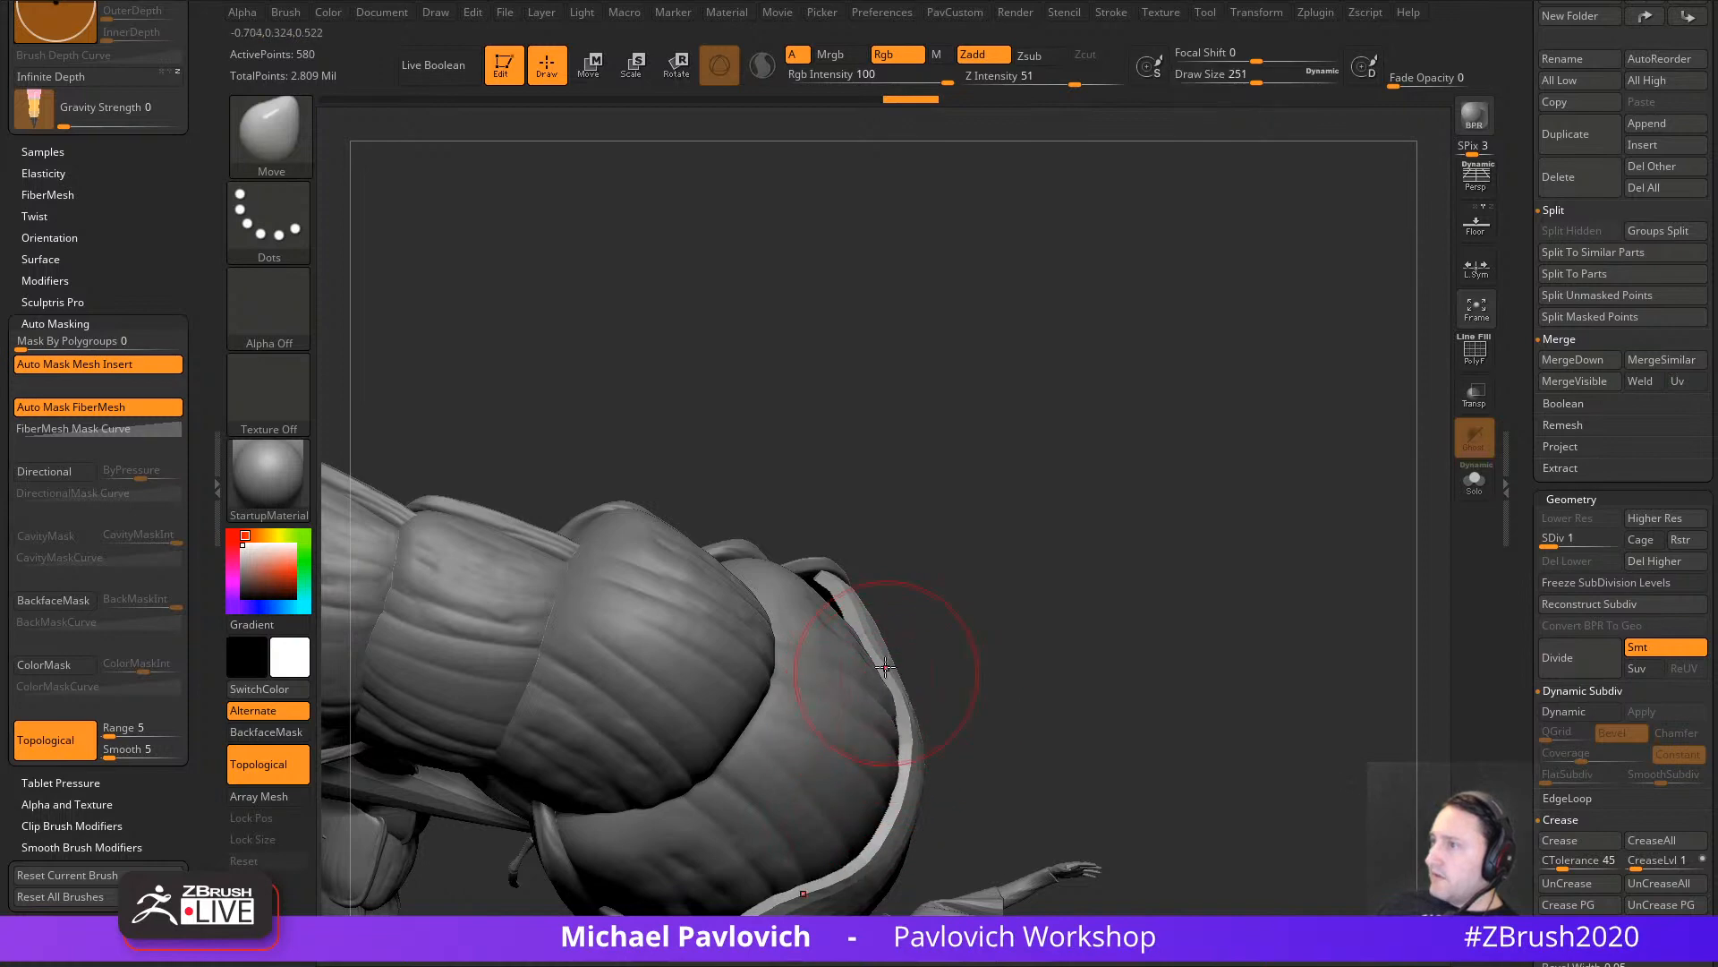
Step: Push the underside and rear rim of the jaw shell closer to the body with a smaller Move brush
drag(885, 666, 861, 647)
mouse_move(804, 888)
right_down()
mouse_move(966, 682)
mouse_move(836, 562)
mouse_move(876, 633)
right_up()
drag(977, 740, 968, 755)
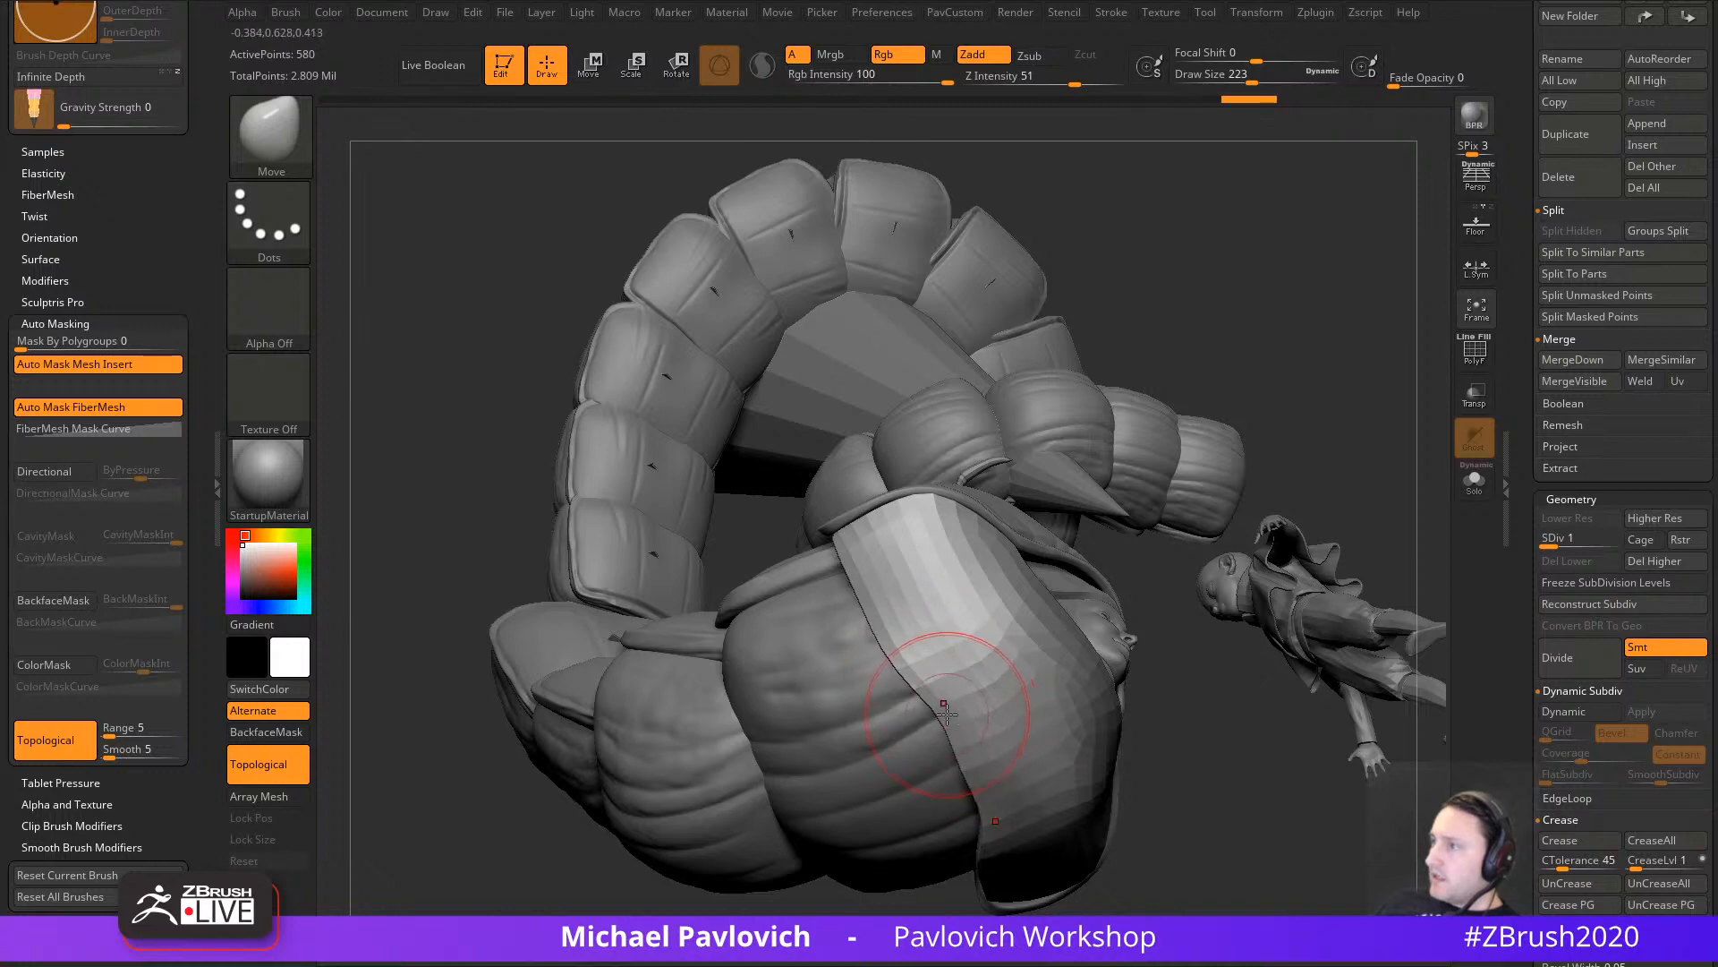
right_drag(986, 698, 1392, 655)
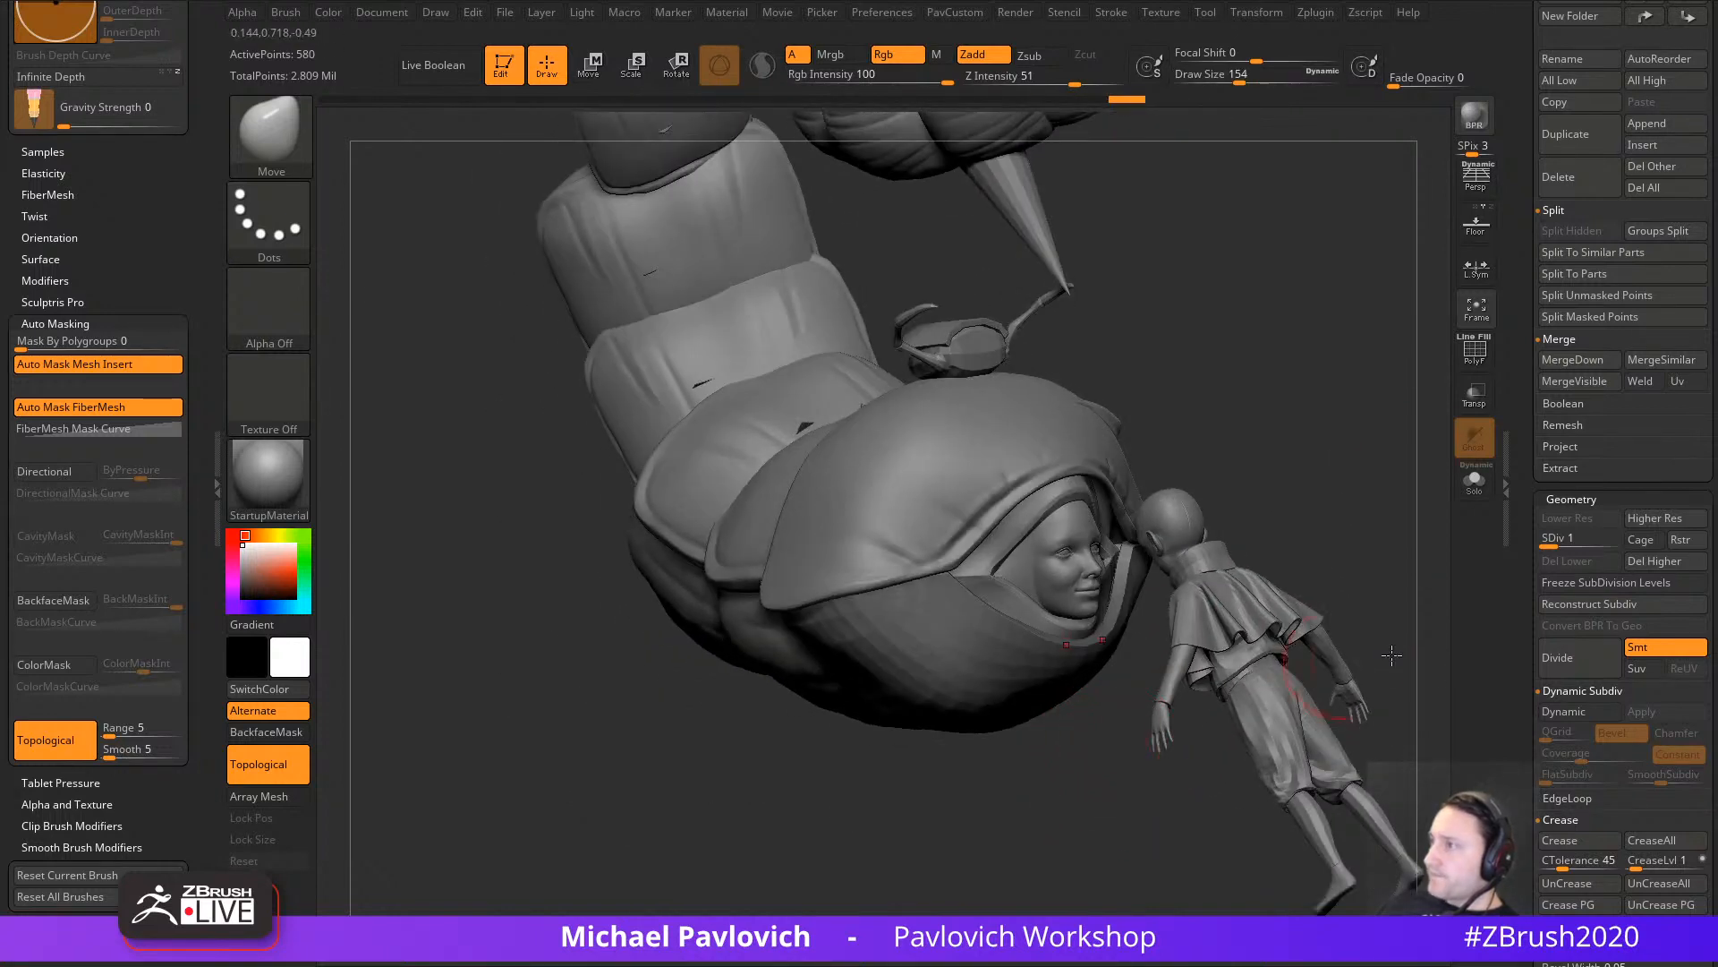
Step: Return the jaw shell to subdivision level 4 and carve folds across its side with DamStandard at draw size 83
click(1612, 543)
mouse_move(931, 806)
right_down()
mouse_move(827, 867)
mouse_move(874, 830)
mouse_move(972, 843)
mouse_move(959, 809)
right_up()
key(shift+t)
key(b)
key(d)
key(s)
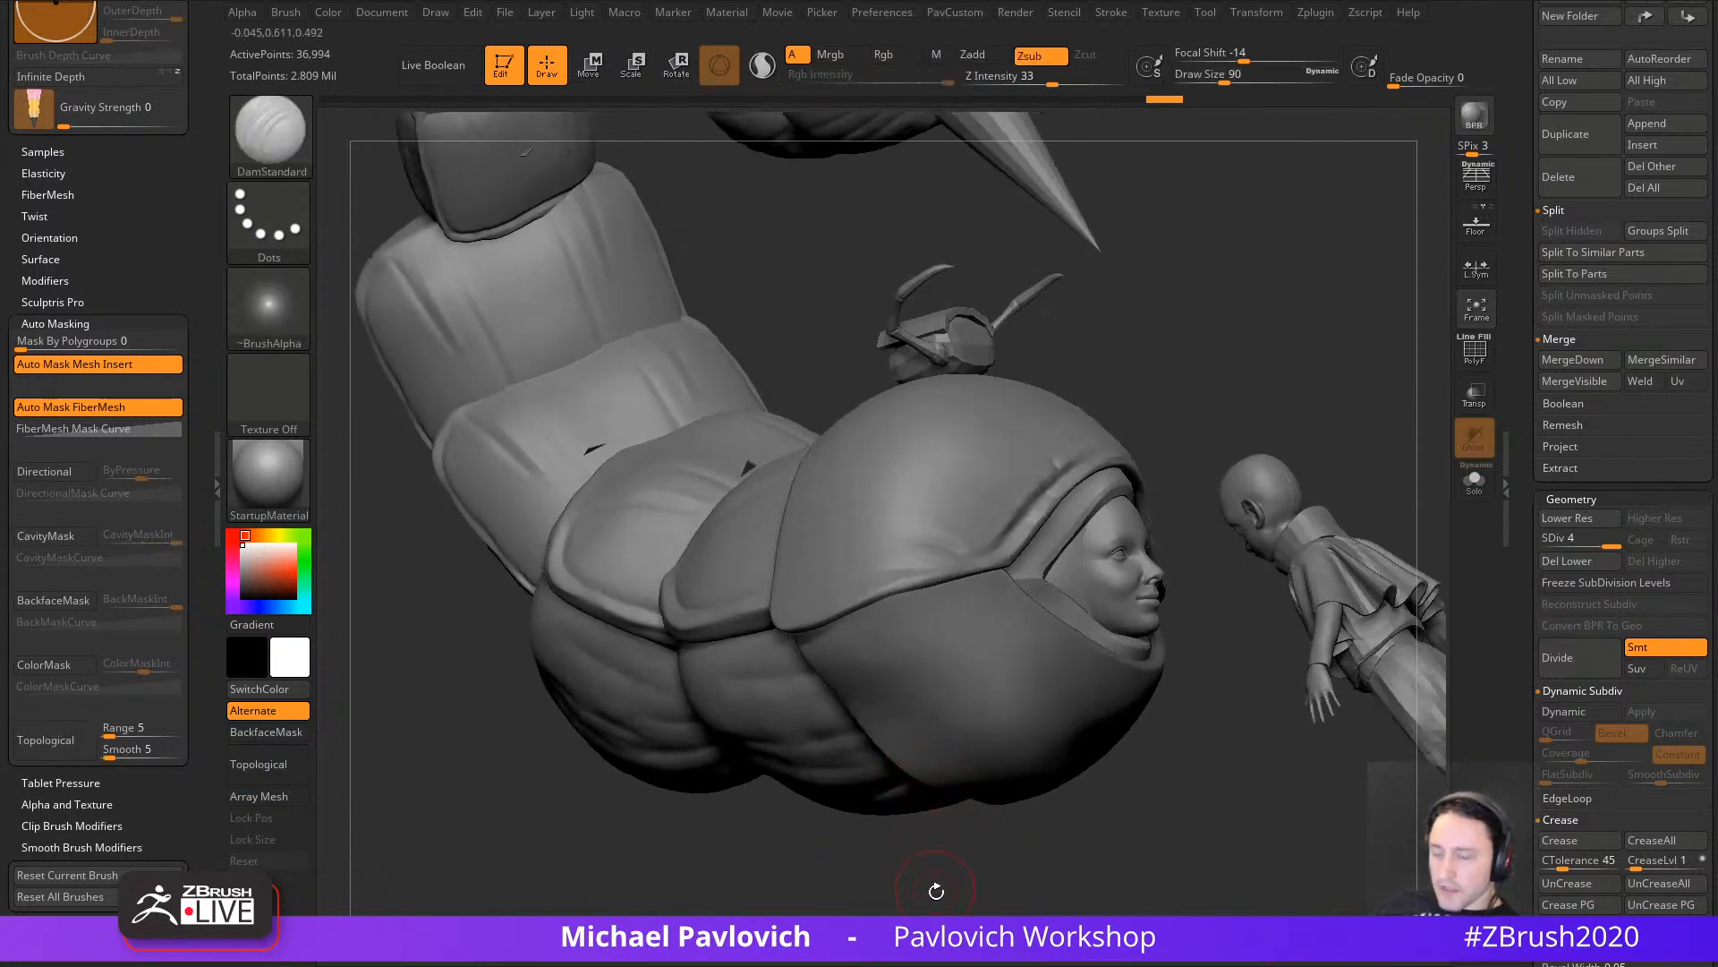
right_drag(932, 889, 927, 836)
key(s)
drag(933, 658, 911, 658)
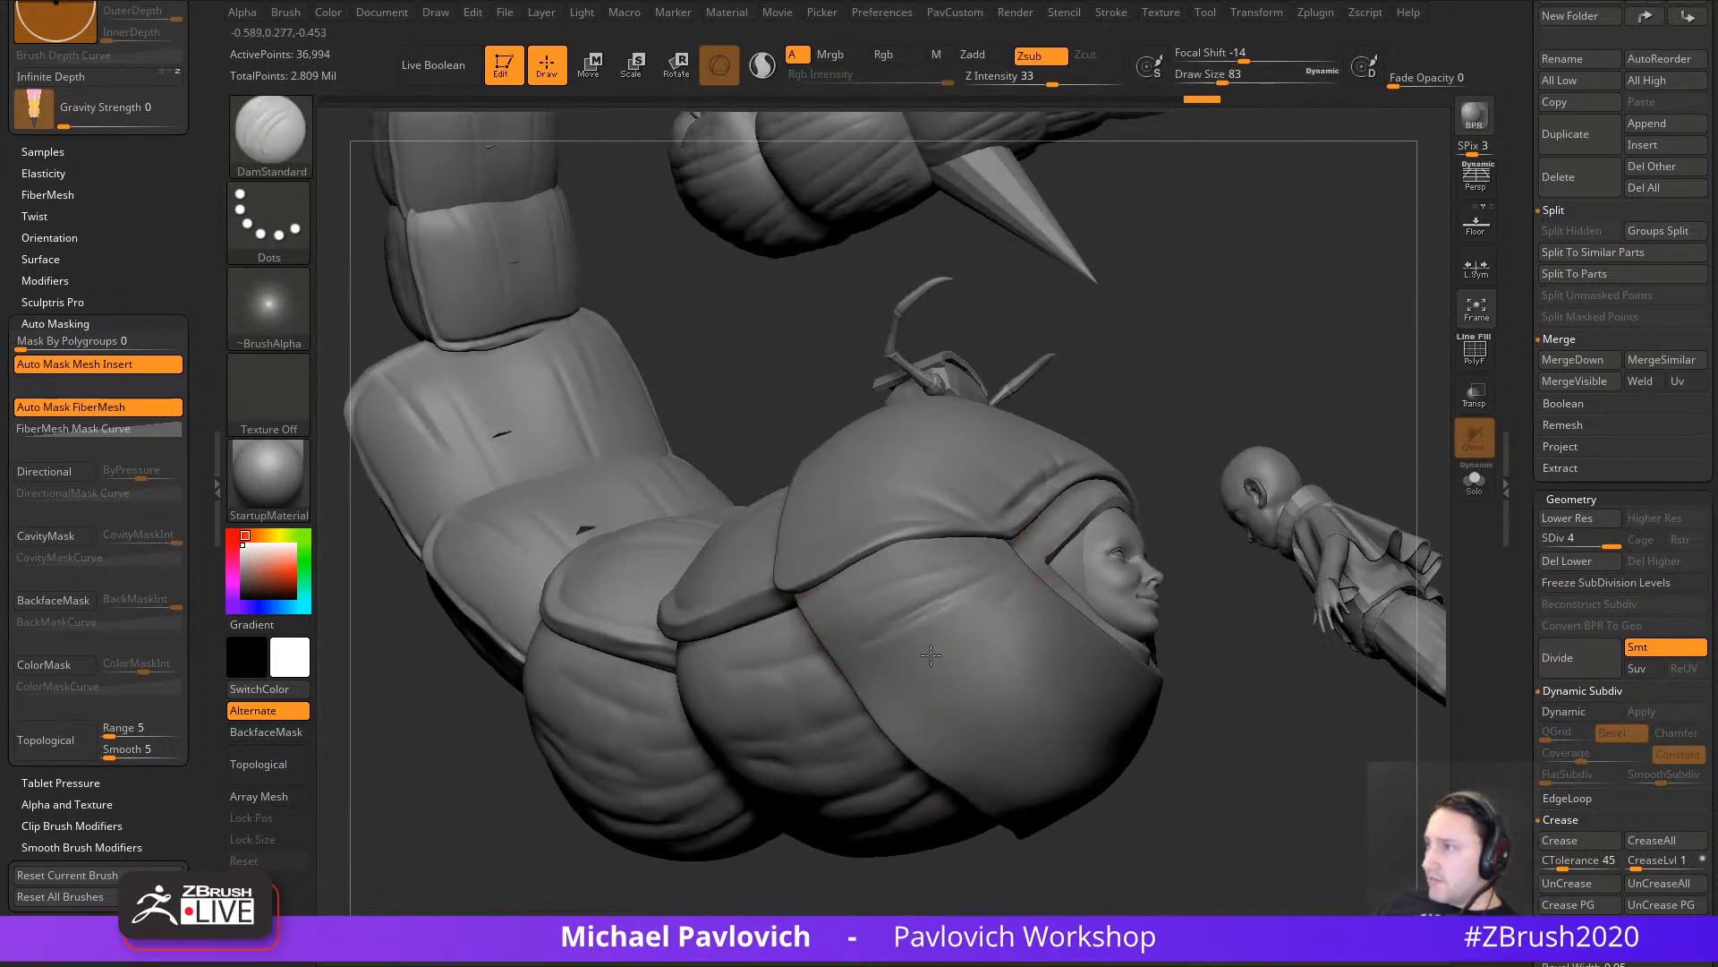
right_drag(931, 656, 932, 716)
right_drag(1253, 689, 1320, 734)
right_drag(1178, 805, 1208, 815)
Step: Thicken the rear rim of the jaw shell with the Inflat brush
key(b)
key(i)
key(n)
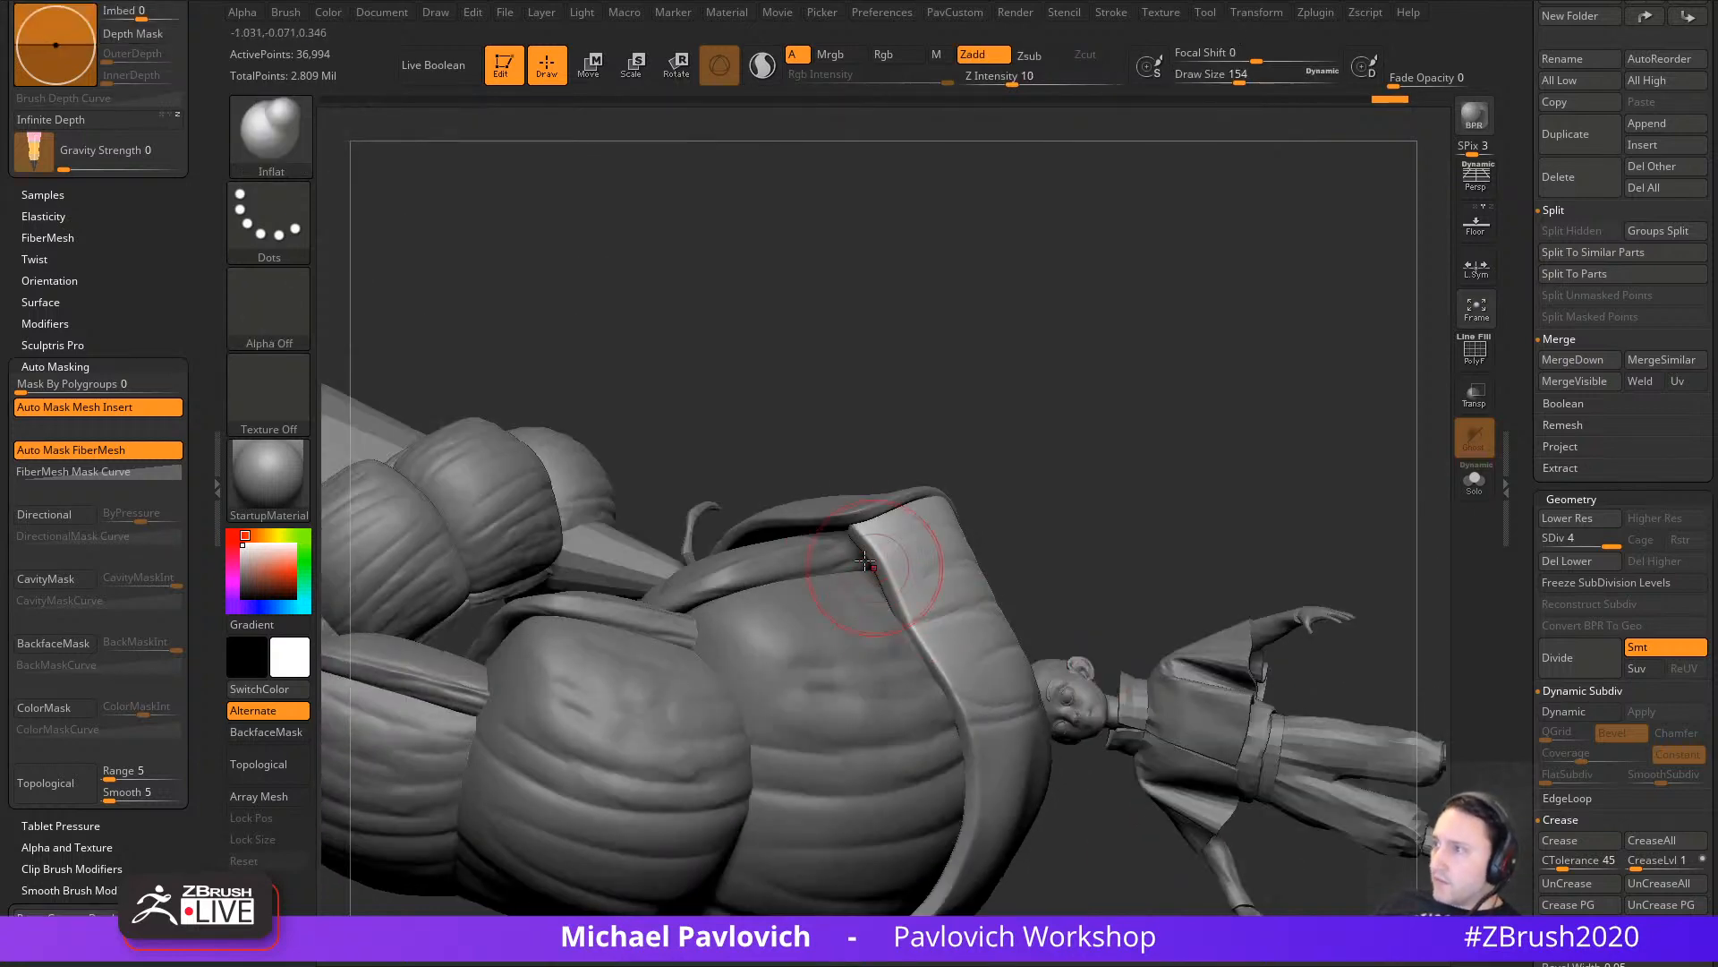
key(s)
mouse_move(861, 554)
mouse_down()
mouse_move(893, 618)
mouse_move(935, 890)
mouse_up()
Step: Select the helmet plate with the topological Move brush active, lower it to subdivision level 1 and isolate it with its wireframe shown
mouse_move(1050, 475)
alt+right_down()
mouse_move(1057, 327)
mouse_move(1016, 537)
alt+right_up()
key(b)
key(m)
key(t)
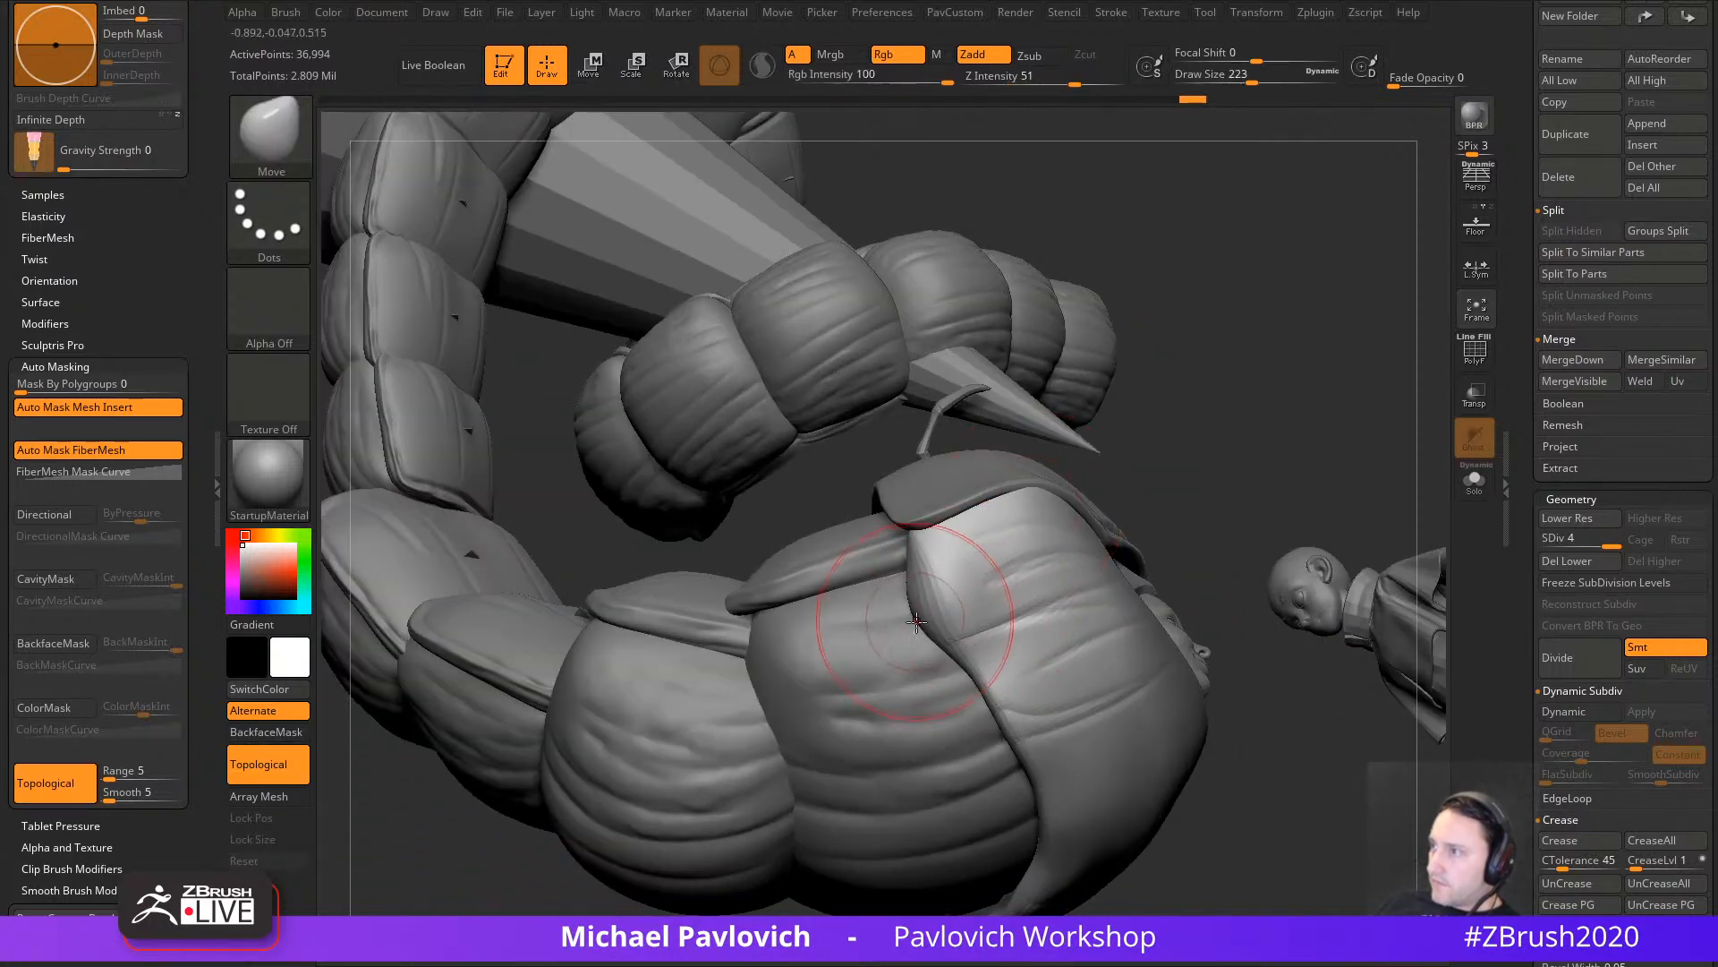
alt+click(1039, 453)
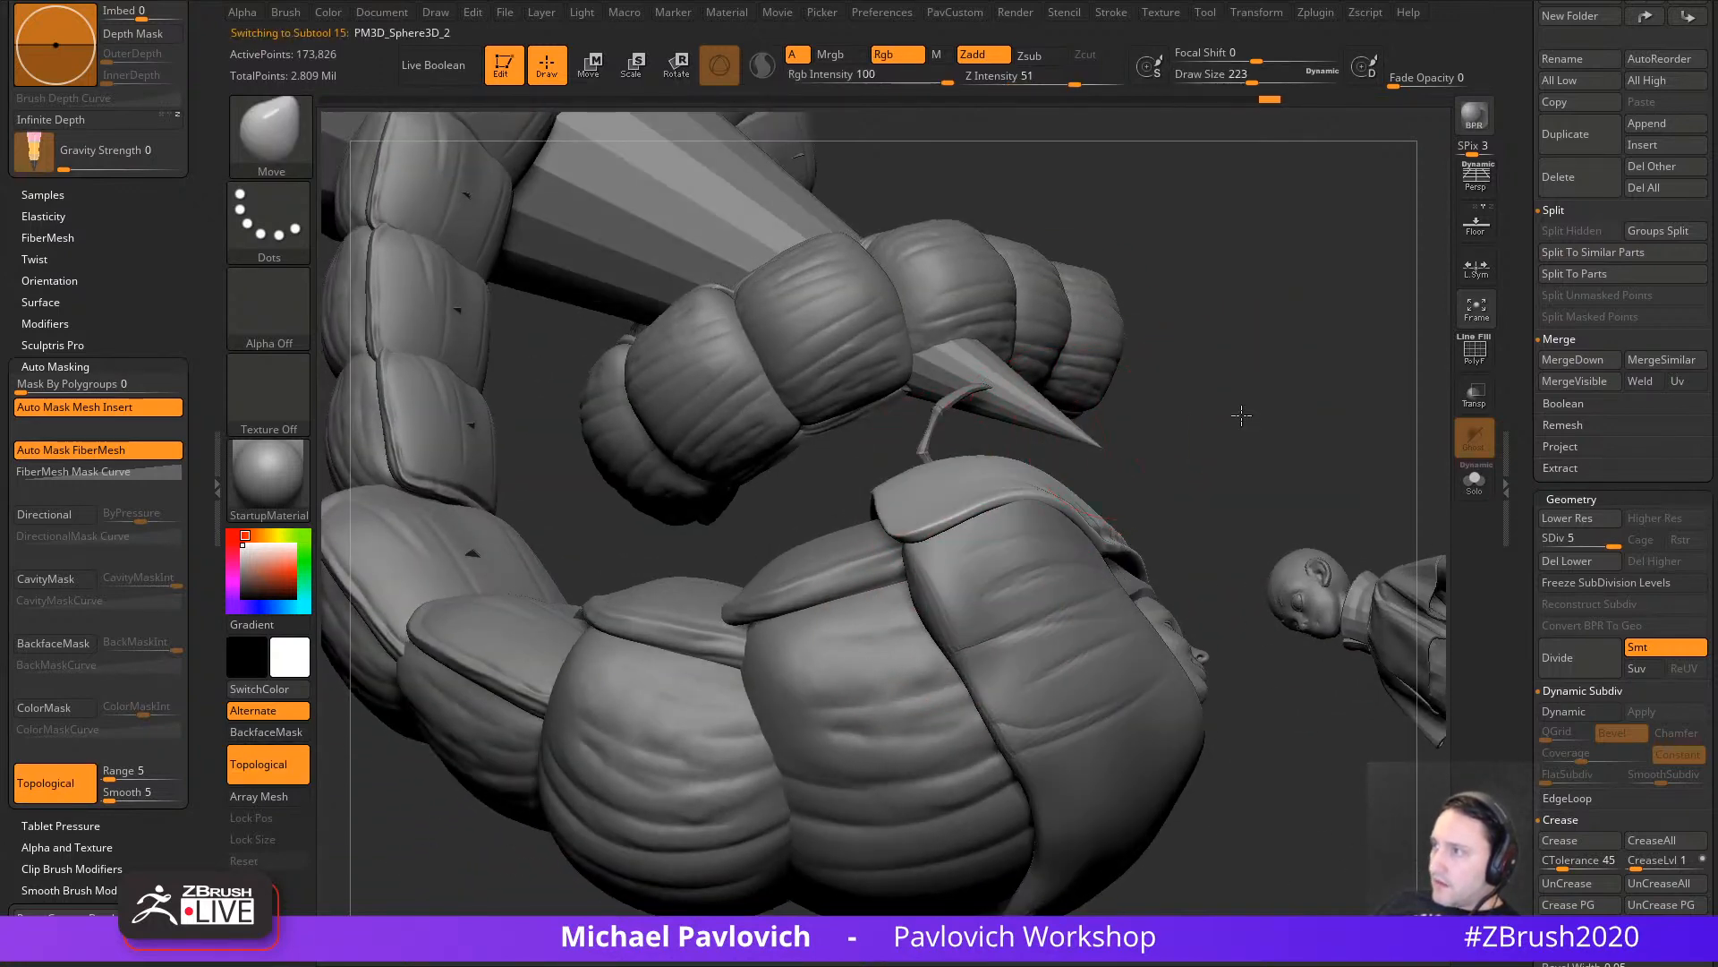
right_drag(1239, 414, 1168, 434)
key(s)
drag(1163, 434, 1155, 434)
mouse_move(1173, 429)
right_down()
mouse_move(1359, 379)
mouse_move(1409, 392)
mouse_move(1408, 454)
right_up()
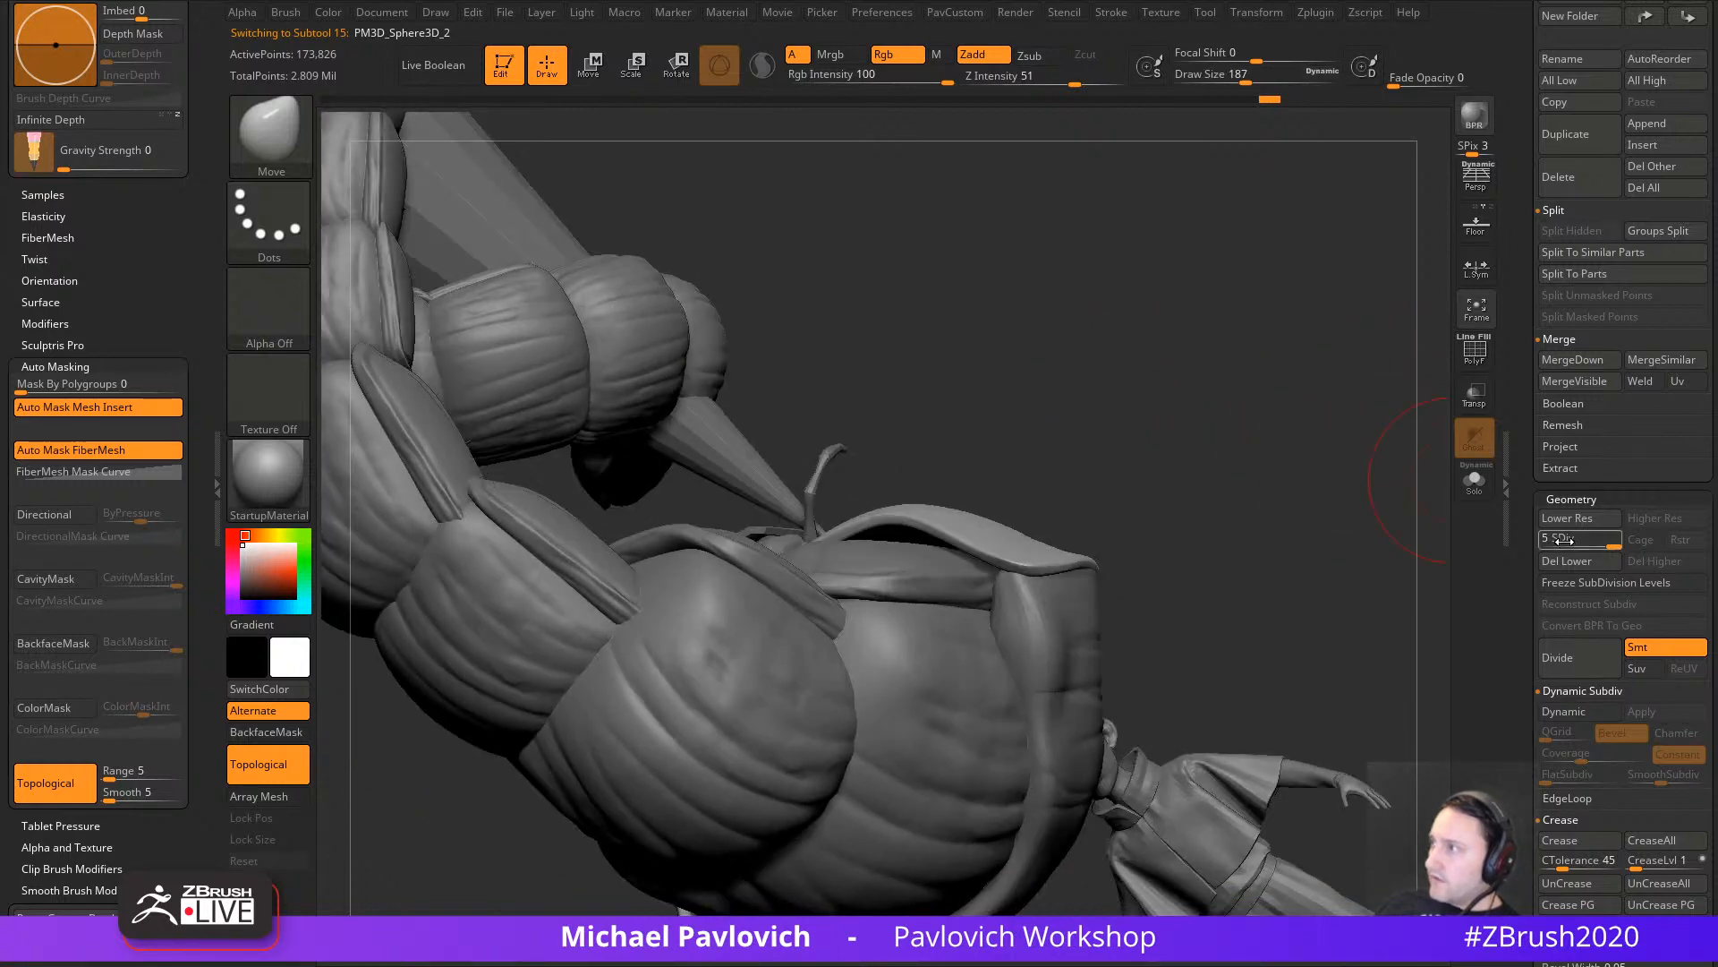
drag(1564, 539, 1534, 541)
key(shift+f)
click(1474, 483)
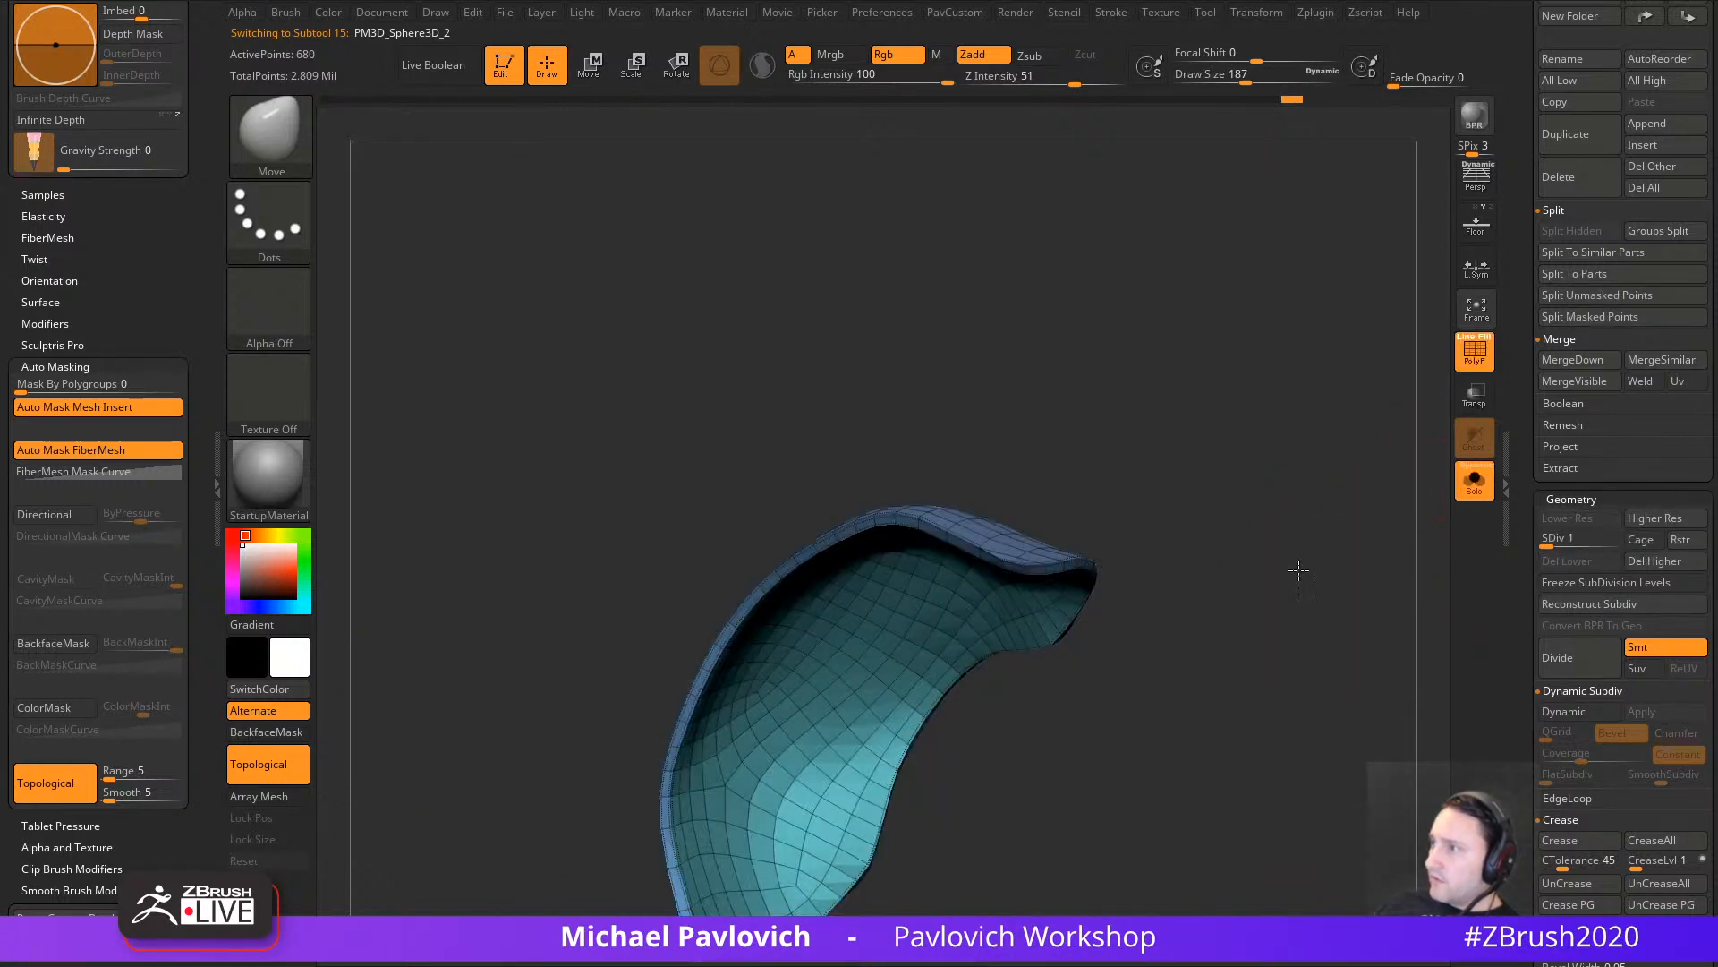
Step: Adjust the inner wall of the isolated helmet plate with the Move brush at draw size 620
right_drag(1289, 564, 1085, 588)
key(w)
click(962, 608)
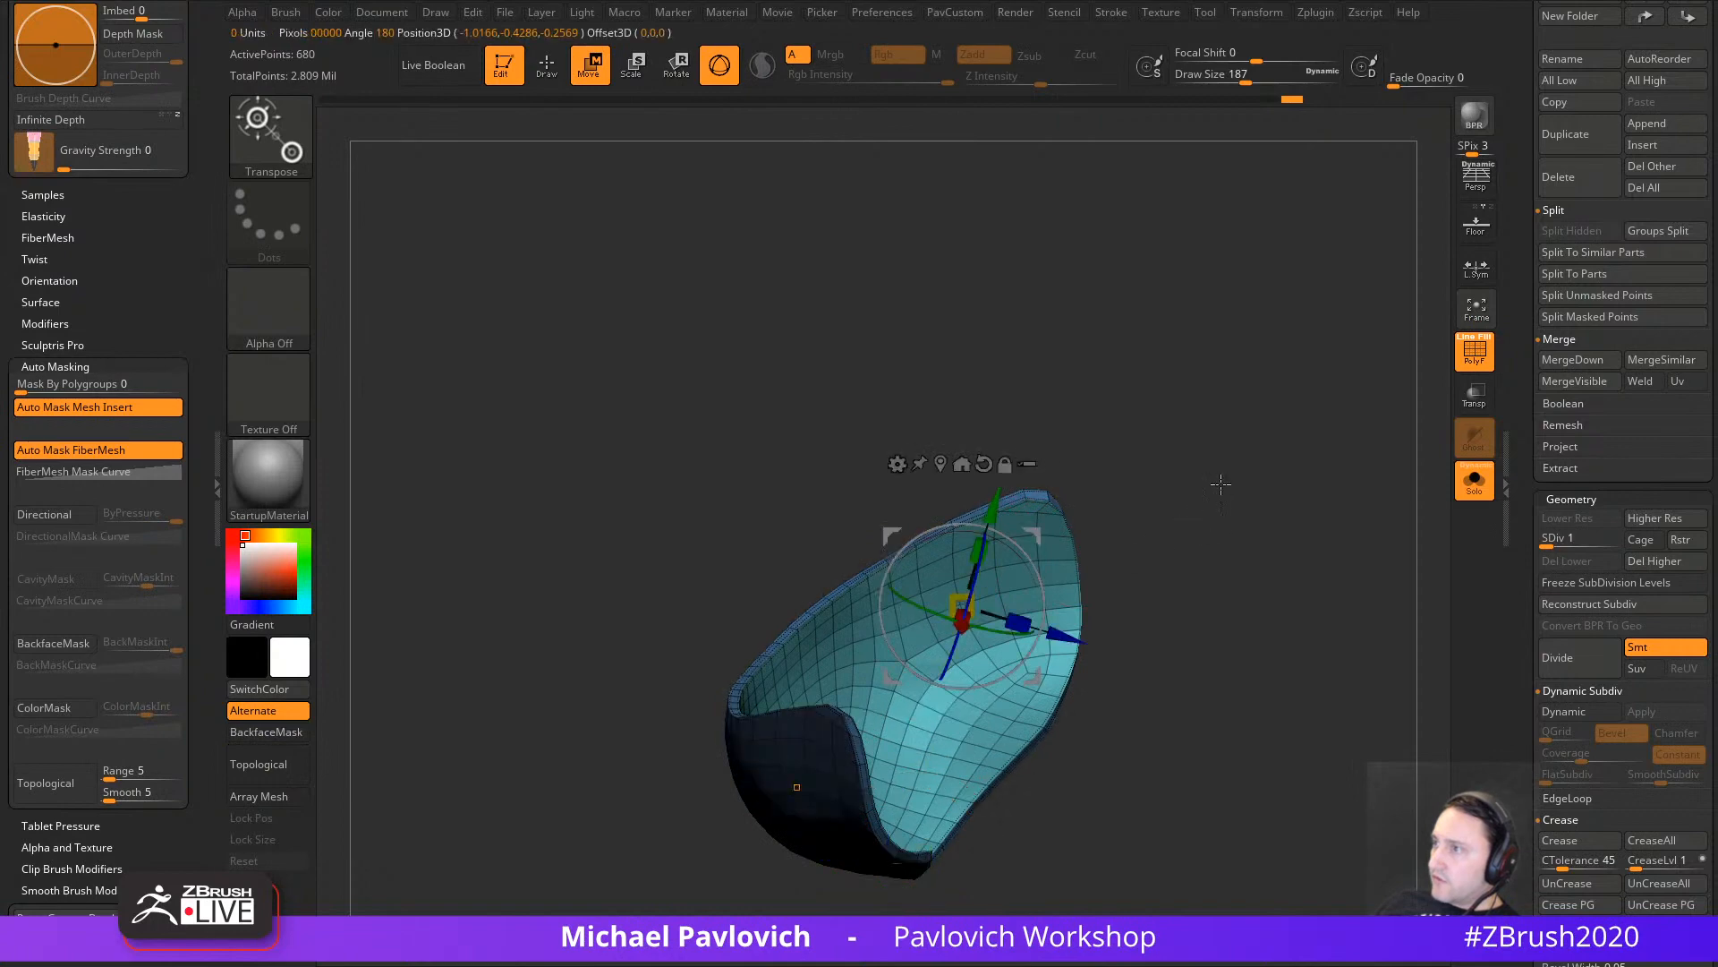
mouse_move(1224, 486)
right_down()
mouse_move(1231, 514)
mouse_move(1170, 568)
mouse_move(1103, 574)
right_up()
key(q)
key(s)
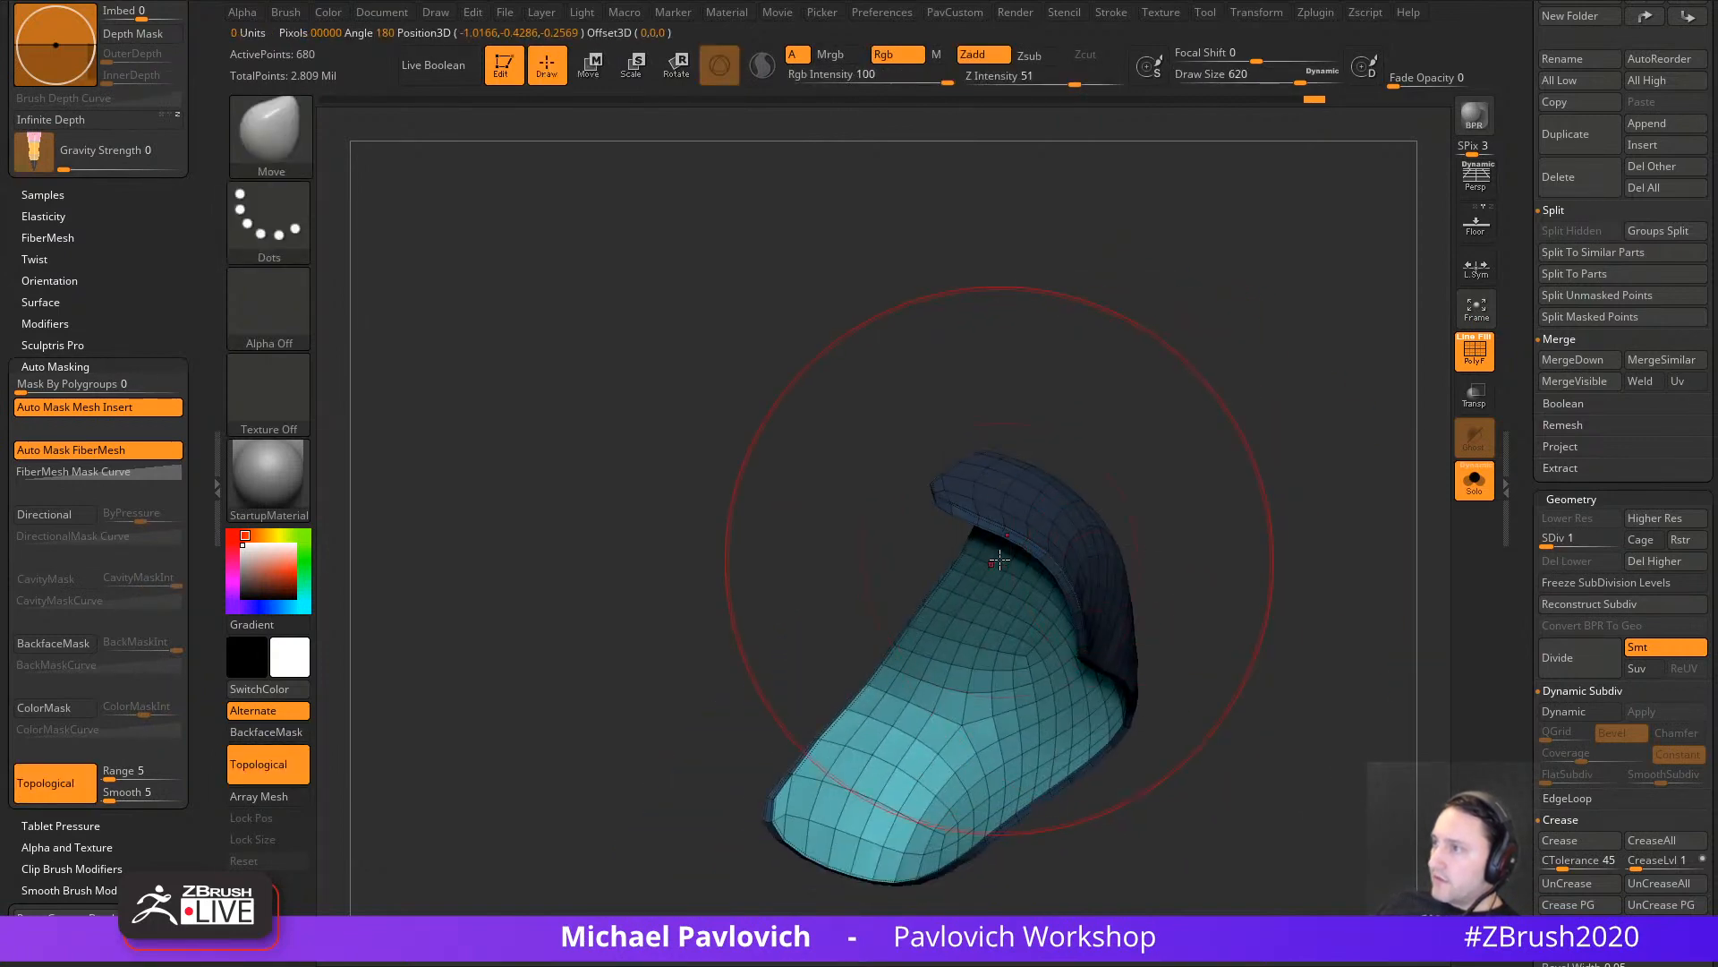
drag(990, 560, 1000, 546)
Step: Show the surrounding parts again and fit the helmet plate's rear edge over the body with the Move brush
mouse_move(1166, 447)
right_down()
mouse_move(1227, 453)
mouse_move(1232, 475)
right_up()
key(s)
mouse_move(1233, 537)
mouse_down()
mouse_move(1214, 537)
mouse_move(1207, 504)
mouse_up()
right_drag(1207, 504, 1439, 489)
click(1474, 483)
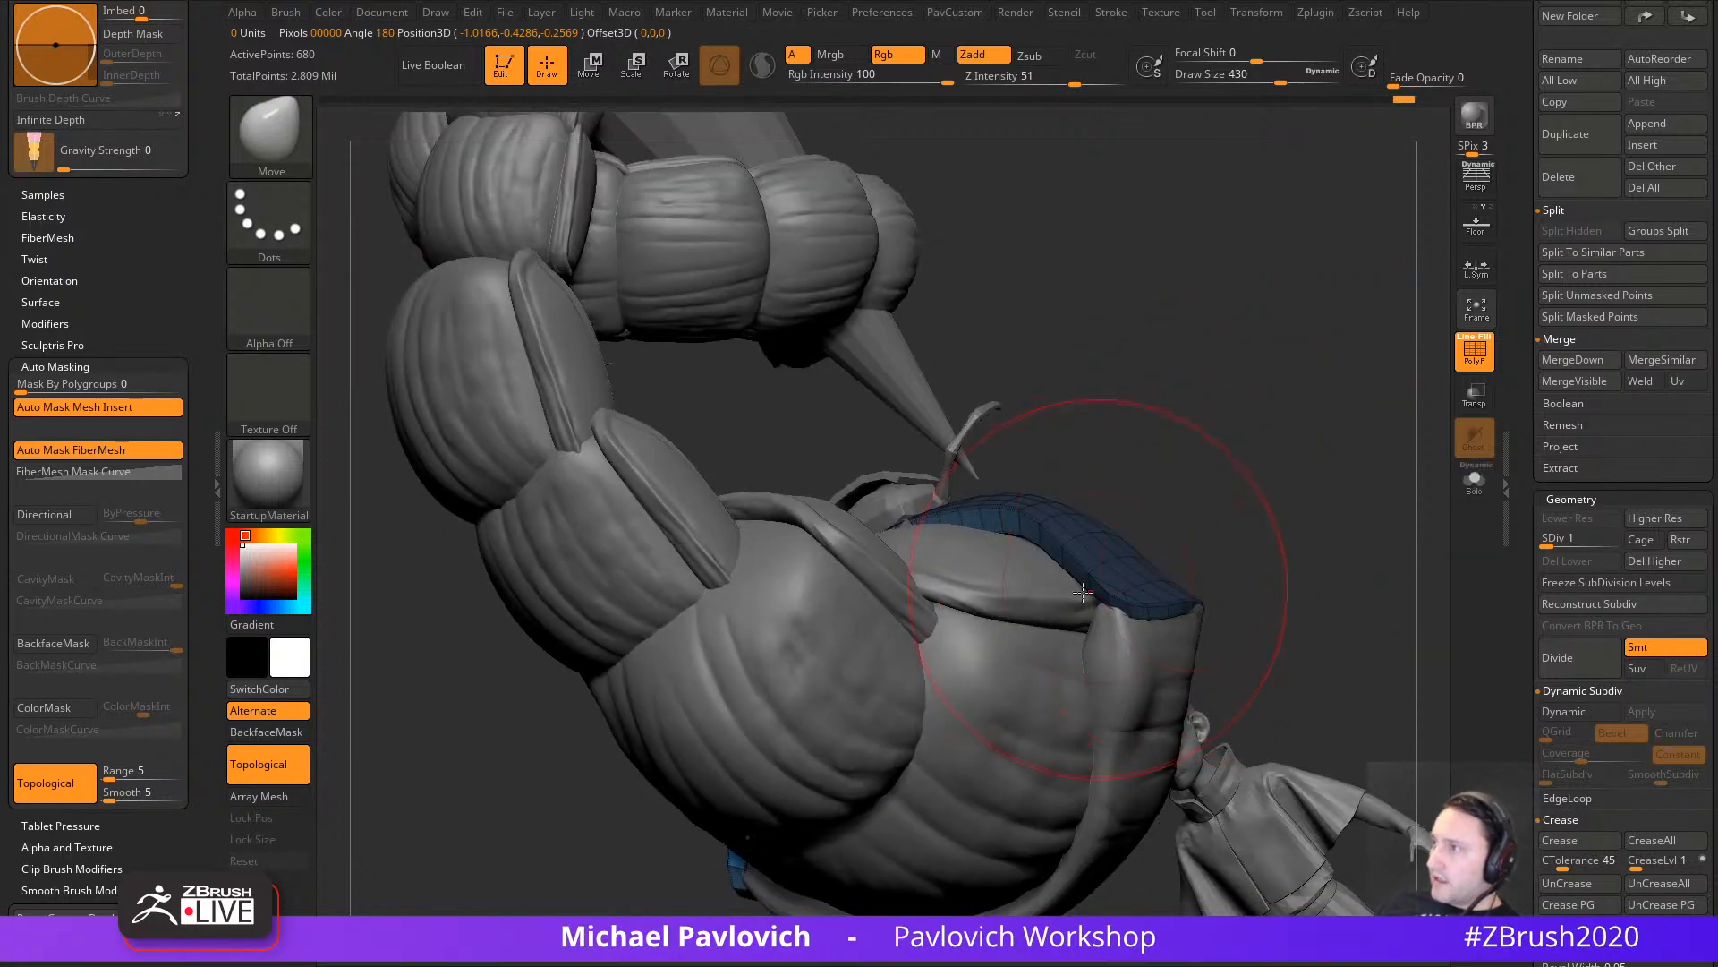
mouse_move(1061, 594)
right_down()
mouse_move(1200, 576)
mouse_move(1107, 622)
right_up()
mouse_move(1232, 571)
mouse_down()
mouse_move(937, 672)
mouse_move(1115, 868)
mouse_up()
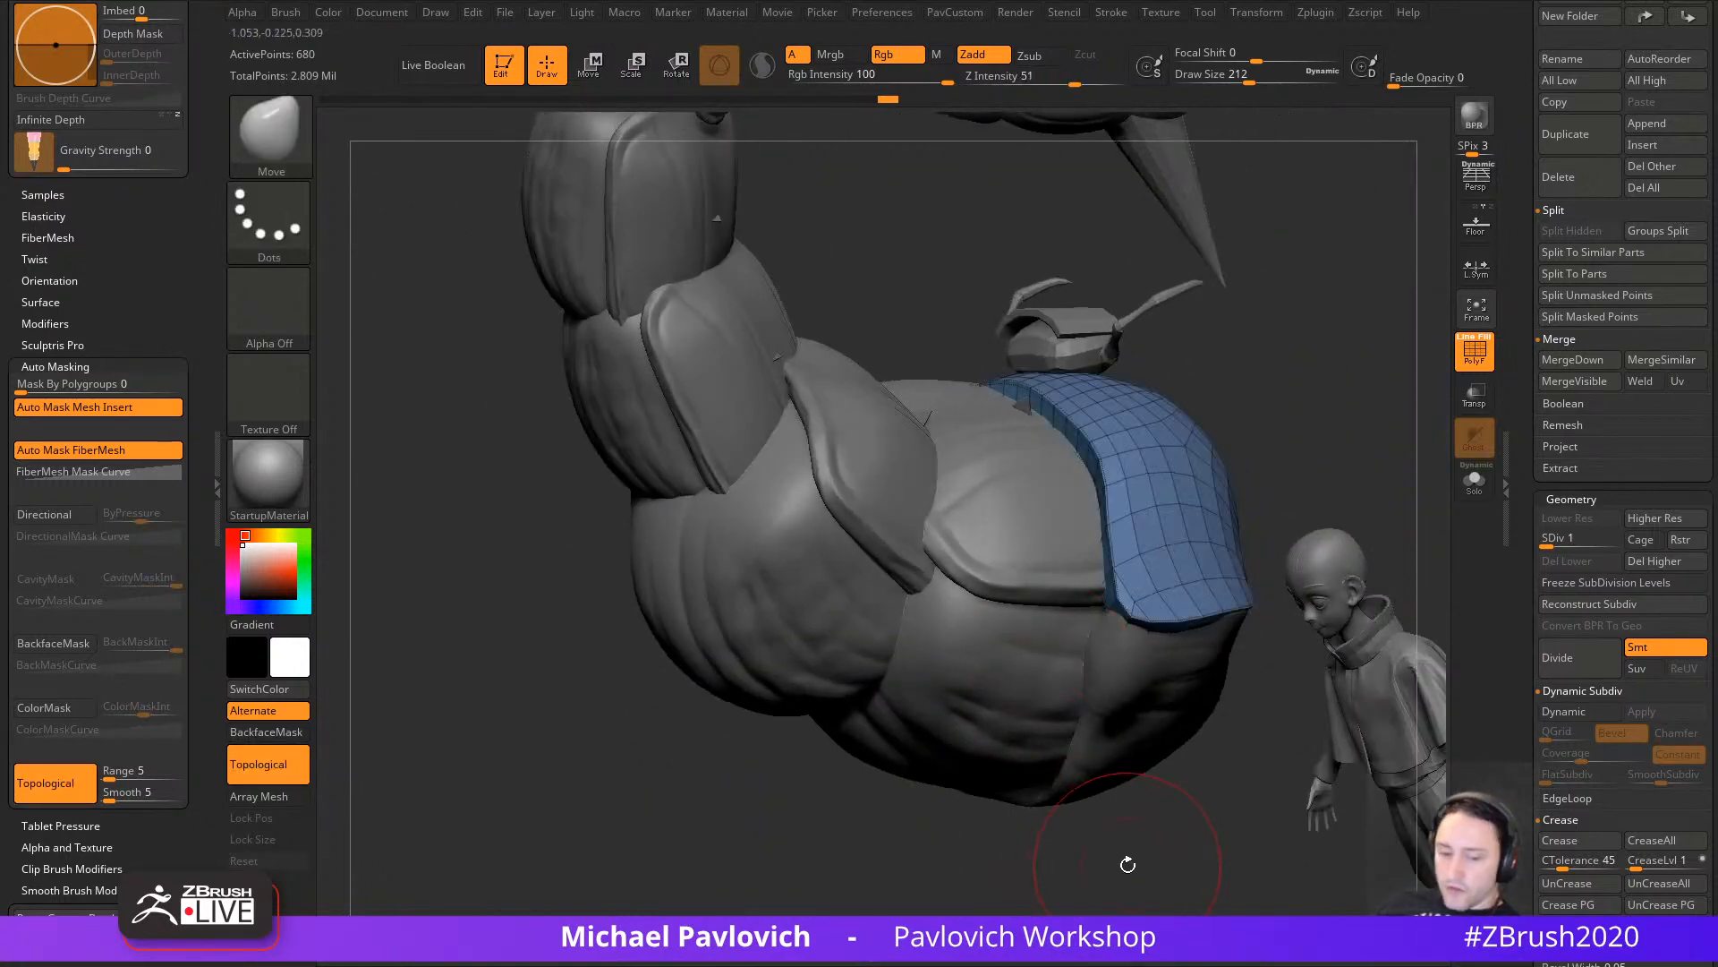
Step: Return the helmet plate to its highest subdivision level, hide the wireframe and select the jaw shell
click(1615, 539)
mouse_move(1312, 462)
alt+mouse_down()
mouse_move(1204, 537)
mouse_move(1308, 453)
mouse_move(1350, 484)
mouse_move(1257, 494)
mouse_move(767, 760)
mouse_move(922, 751)
alt+mouse_up()
click(1468, 354)
key(1)
alt+click(990, 667)
mouse_move(1010, 845)
alt+mouse_down()
mouse_move(966, 785)
mouse_move(913, 763)
mouse_move(917, 846)
alt+mouse_up()
Step: Deepen the folds on the side of the jaw shell, reducing the brush size between strokes
key(2)
key(s)
drag(1031, 660, 1019, 660)
drag(1047, 597, 953, 665)
key(s)
drag(1035, 629, 1020, 630)
Step: Build up ridges between the jaw shell's folds with ClayTubes at intensity 16 and draw size 65
key(3)
drag(1072, 84, 1037, 85)
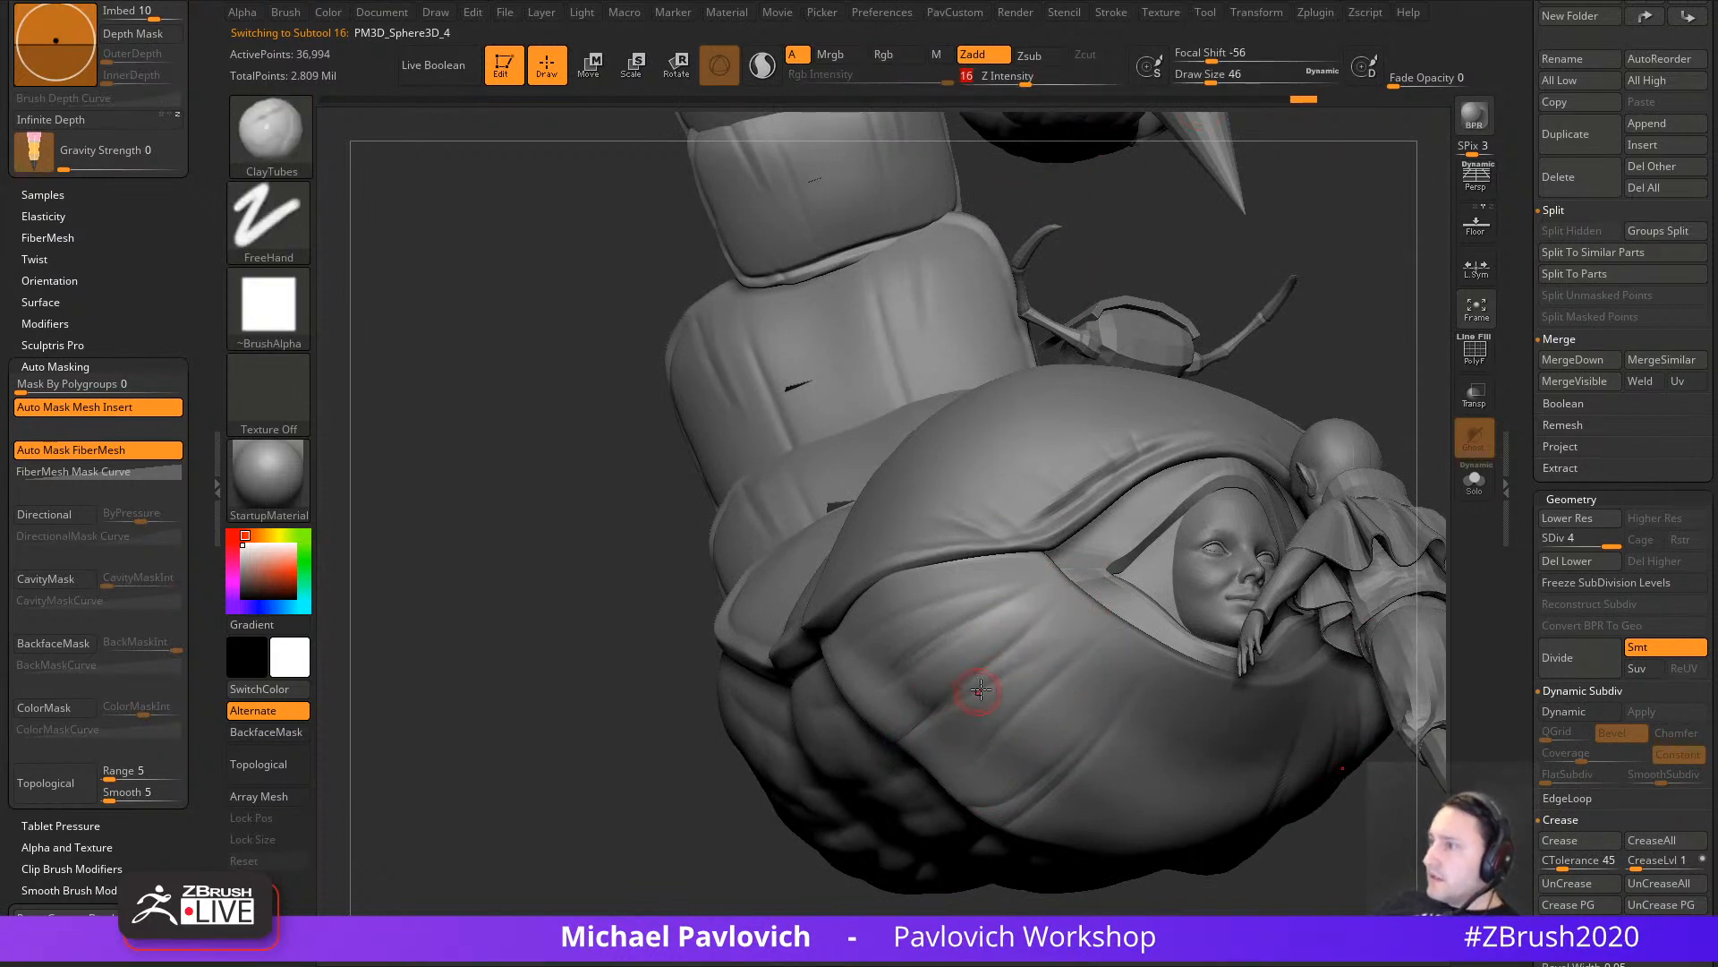
key(])
drag(1006, 696, 1031, 681)
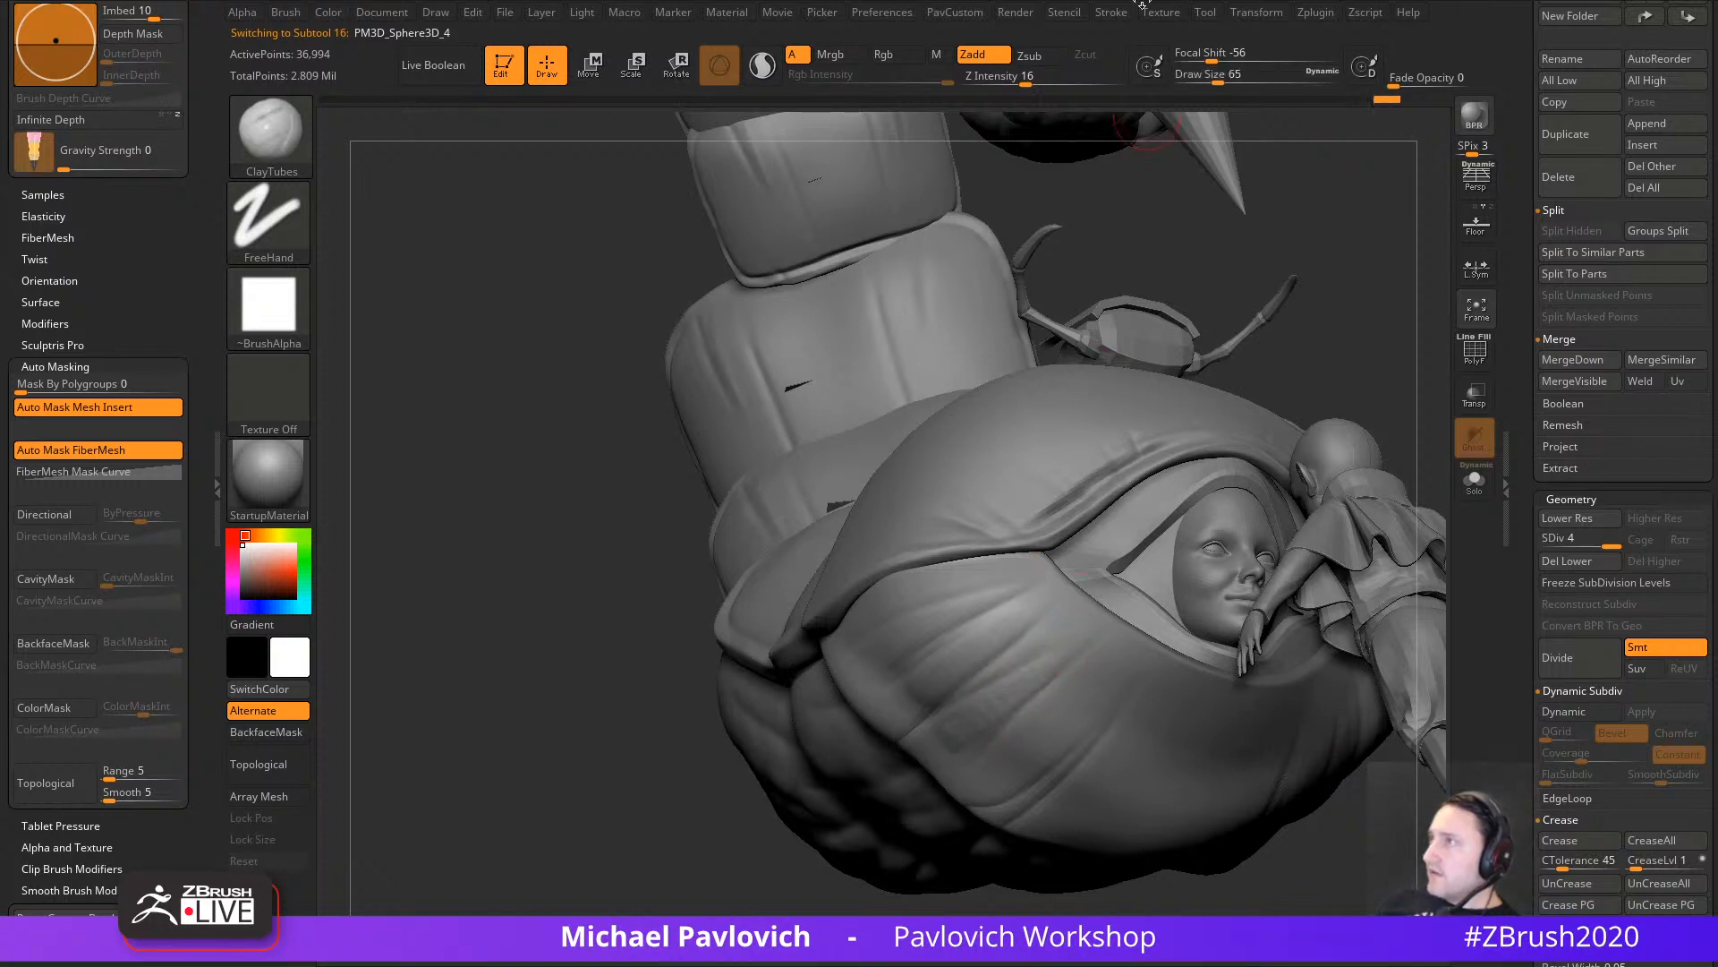
Step: Examine the curve, Lazy Mouse and modifier stroke settings, including those of the Smooth brush
click(1111, 12)
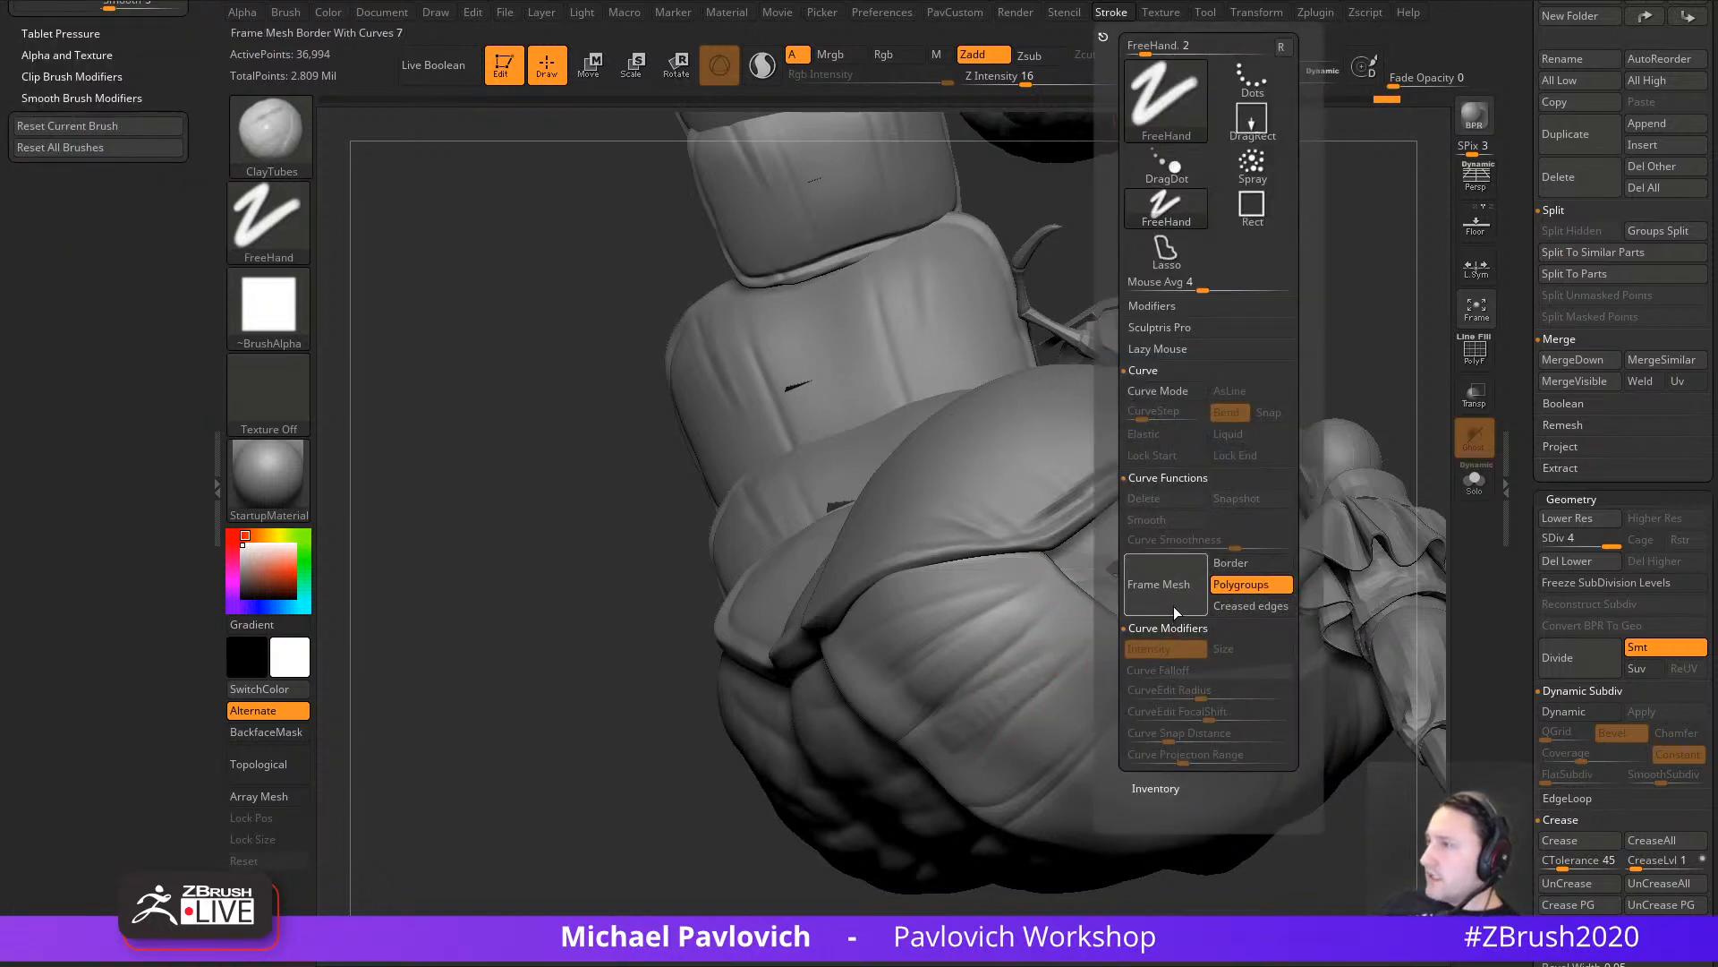
key(shift)
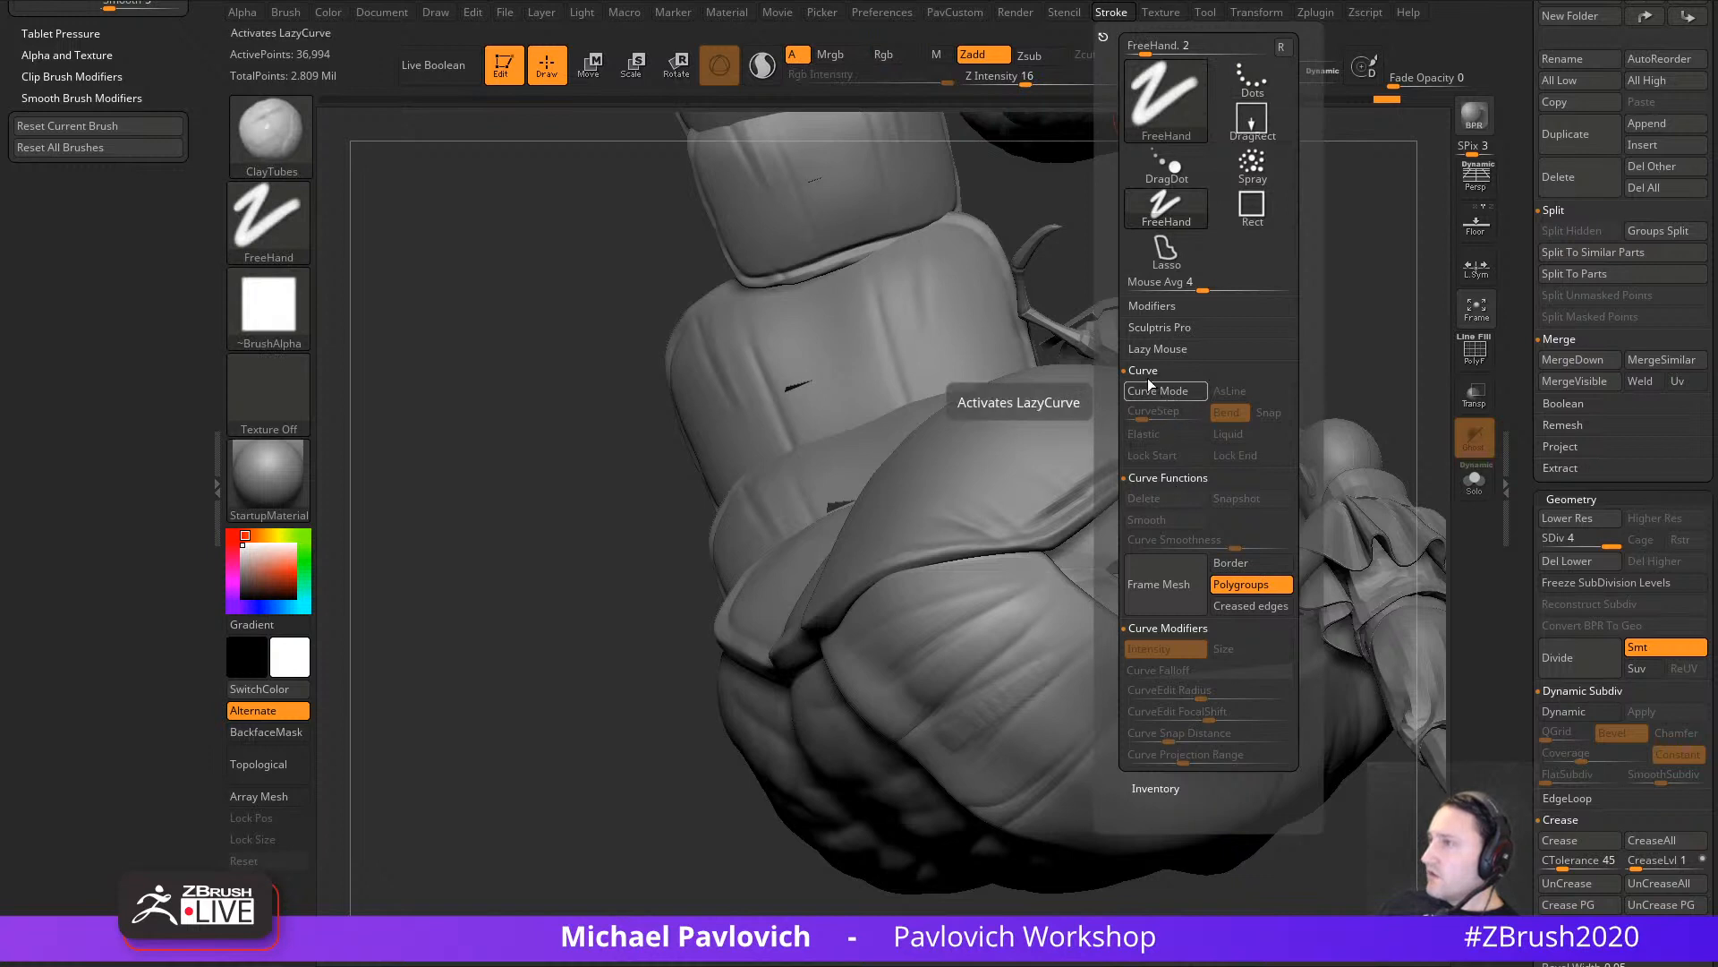
click(1151, 369)
click(1152, 392)
click(1156, 351)
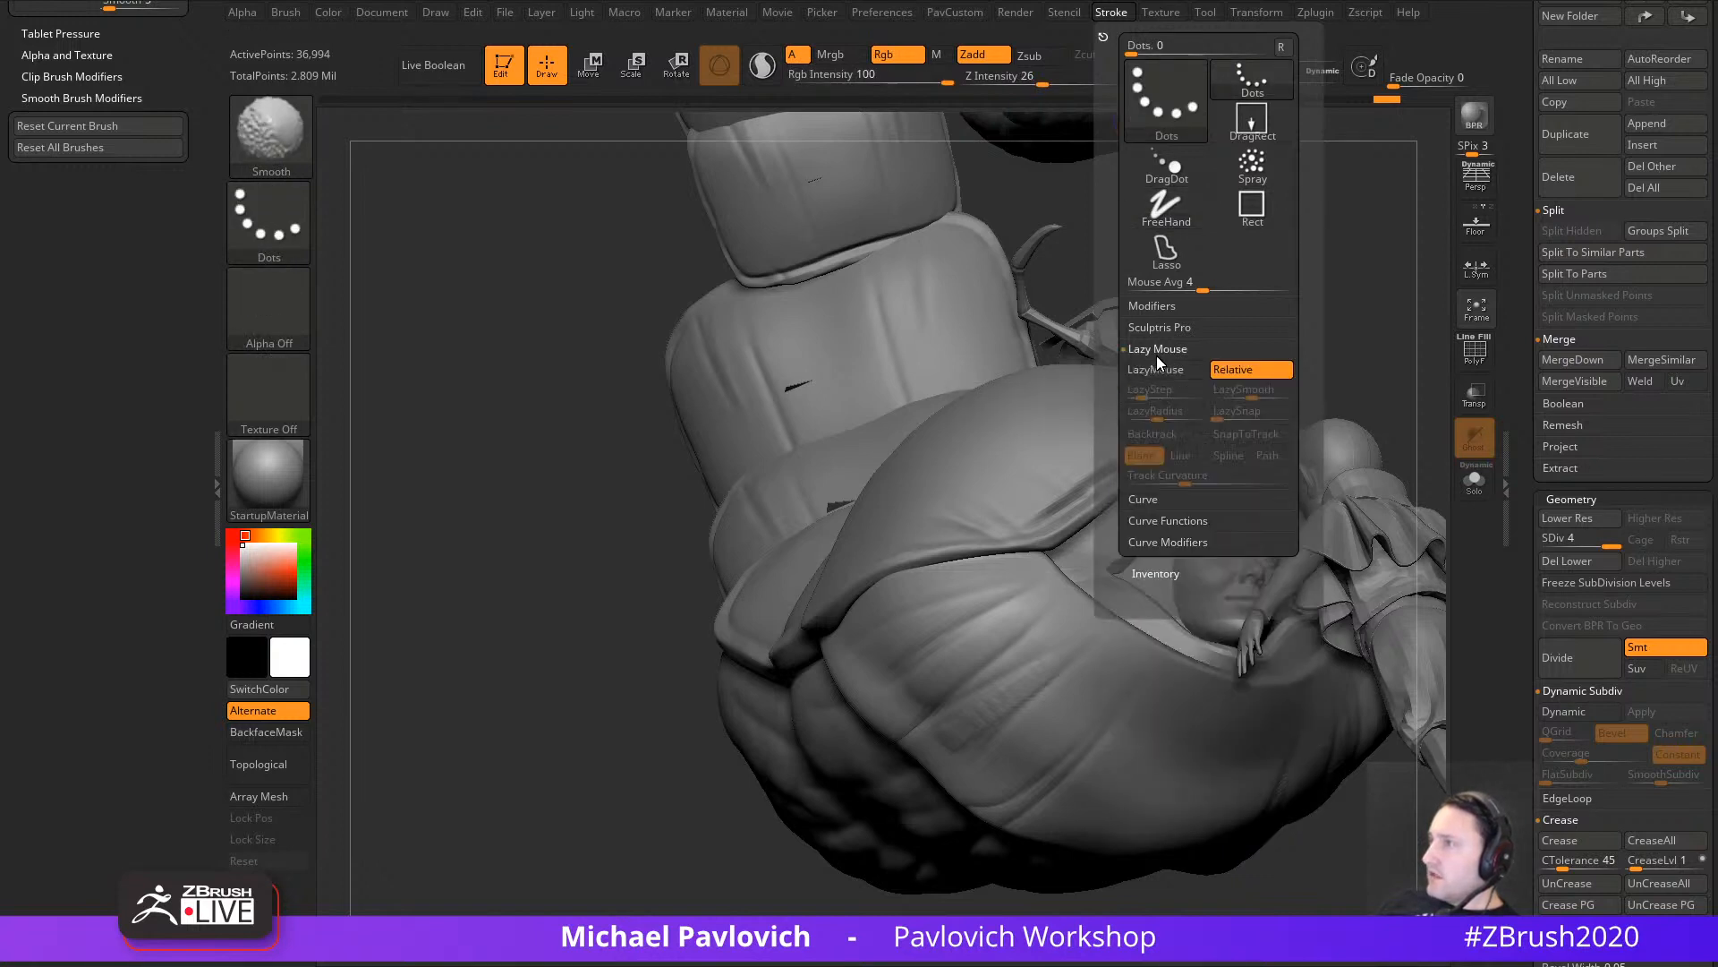
shift+click(1161, 309)
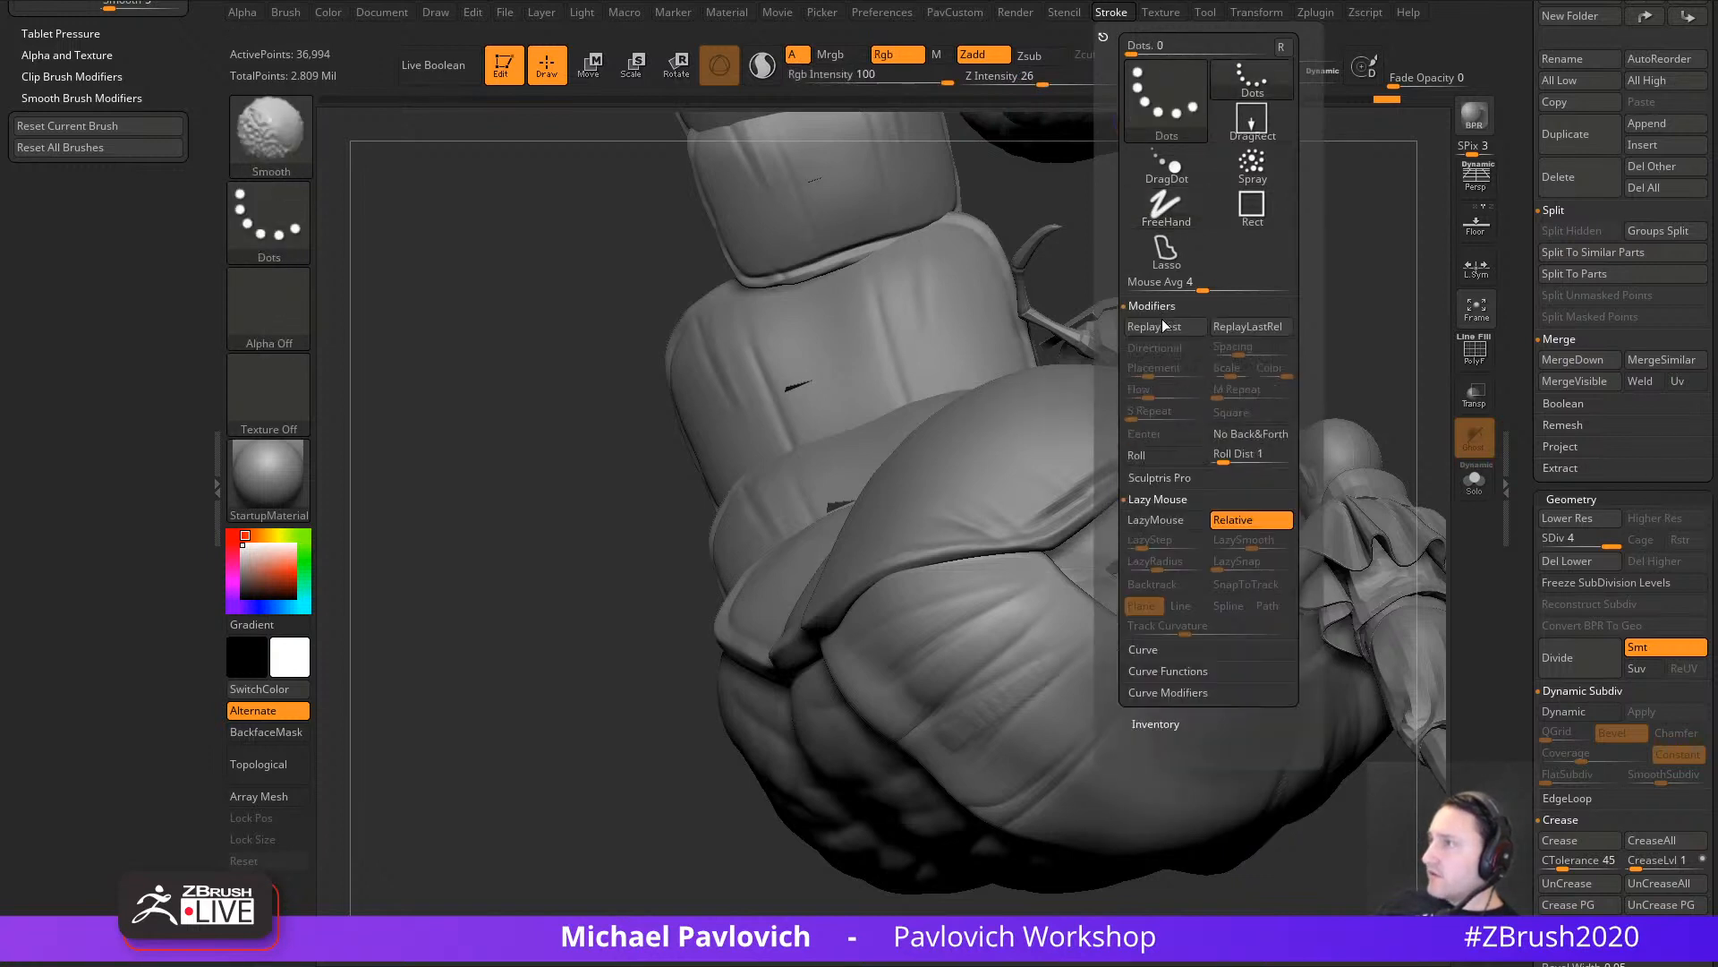
click(1240, 457)
Step: Add more ClayTubes volume around the jaw shell's folds and smooth the rough strokes
drag(652, 768, 1001, 645)
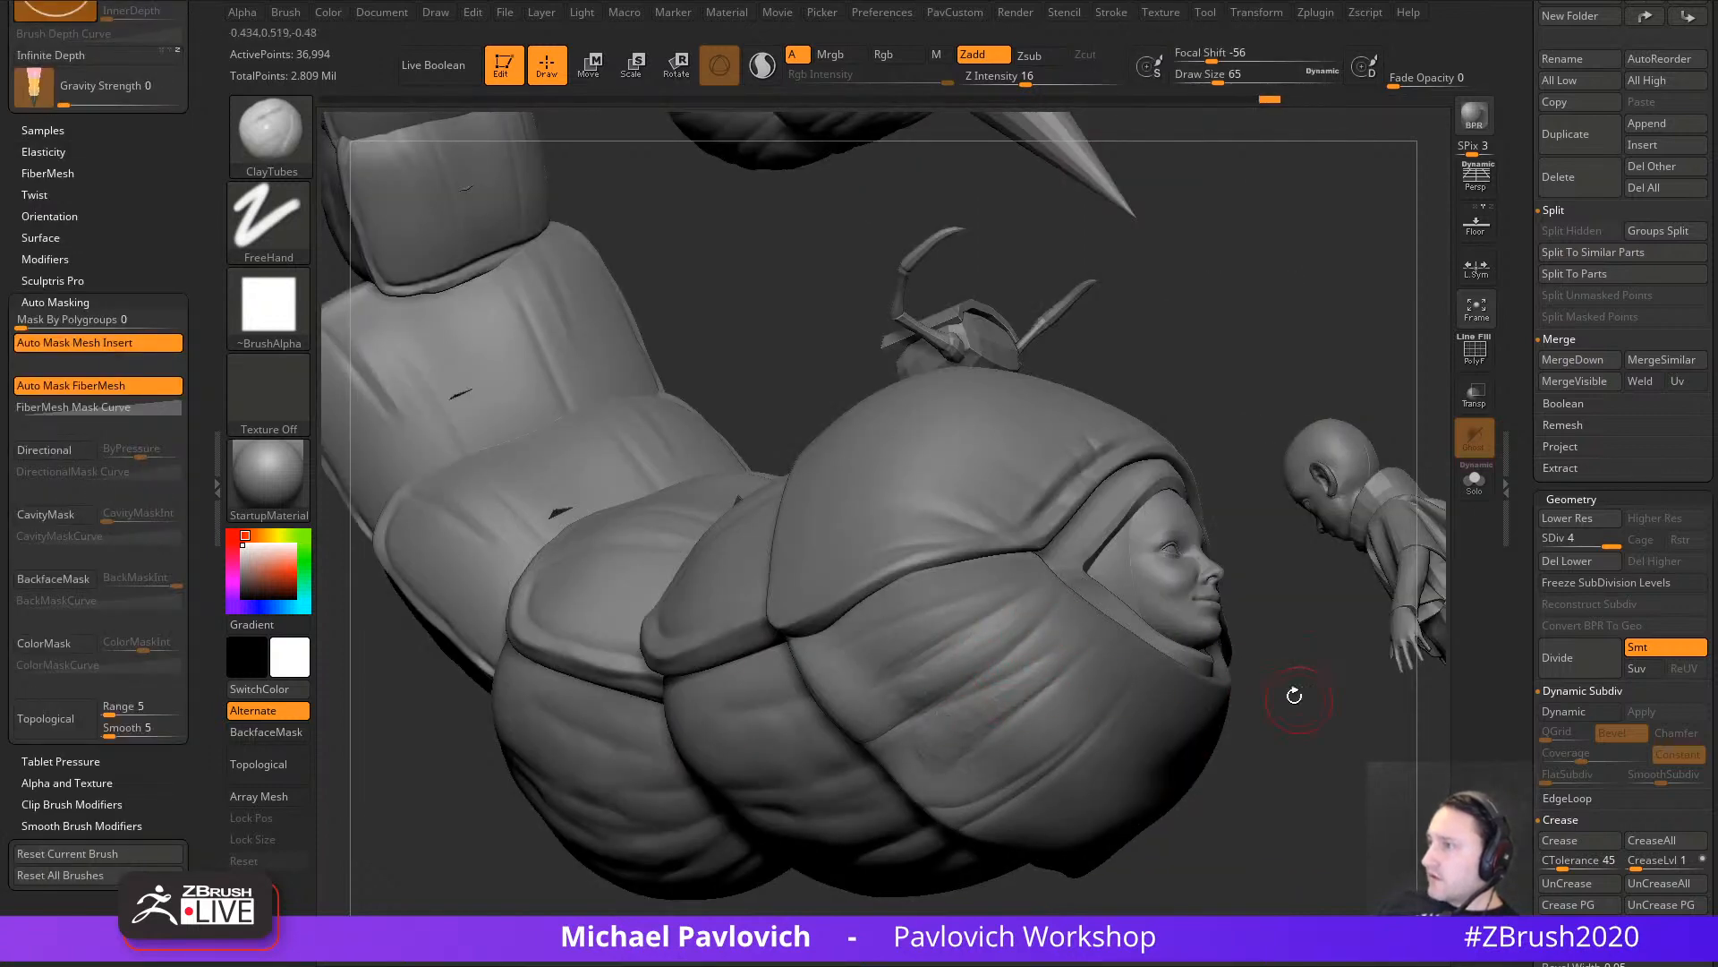
drag(1294, 696, 910, 717)
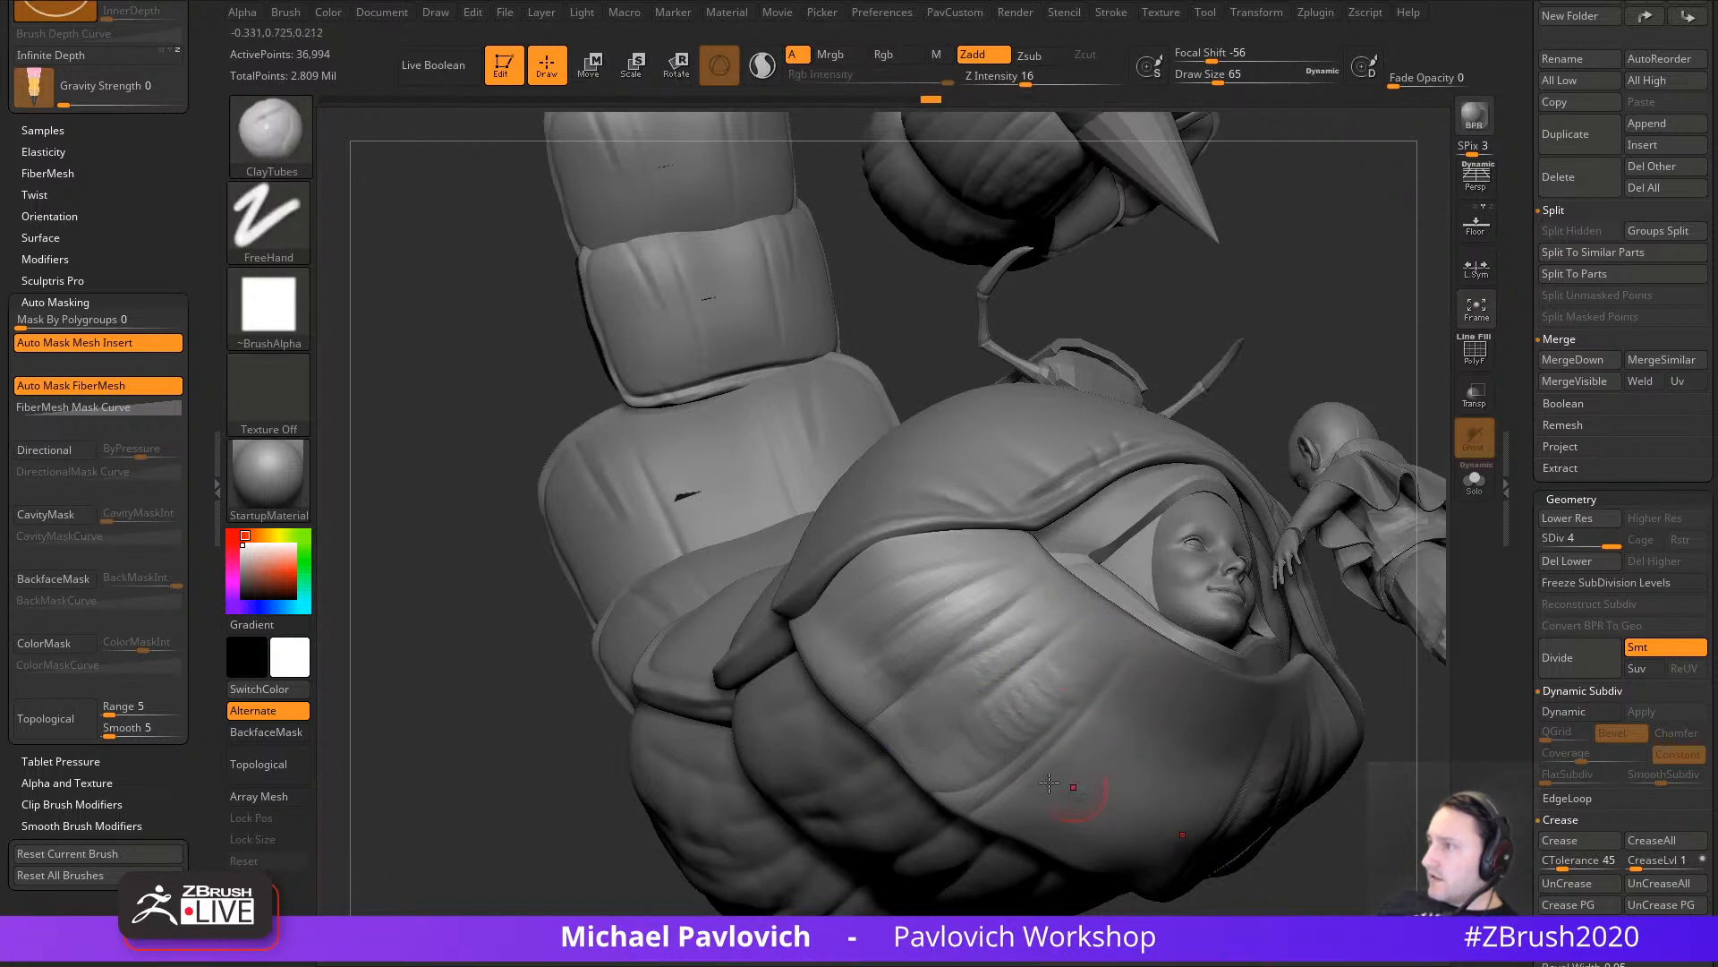
key(shift)
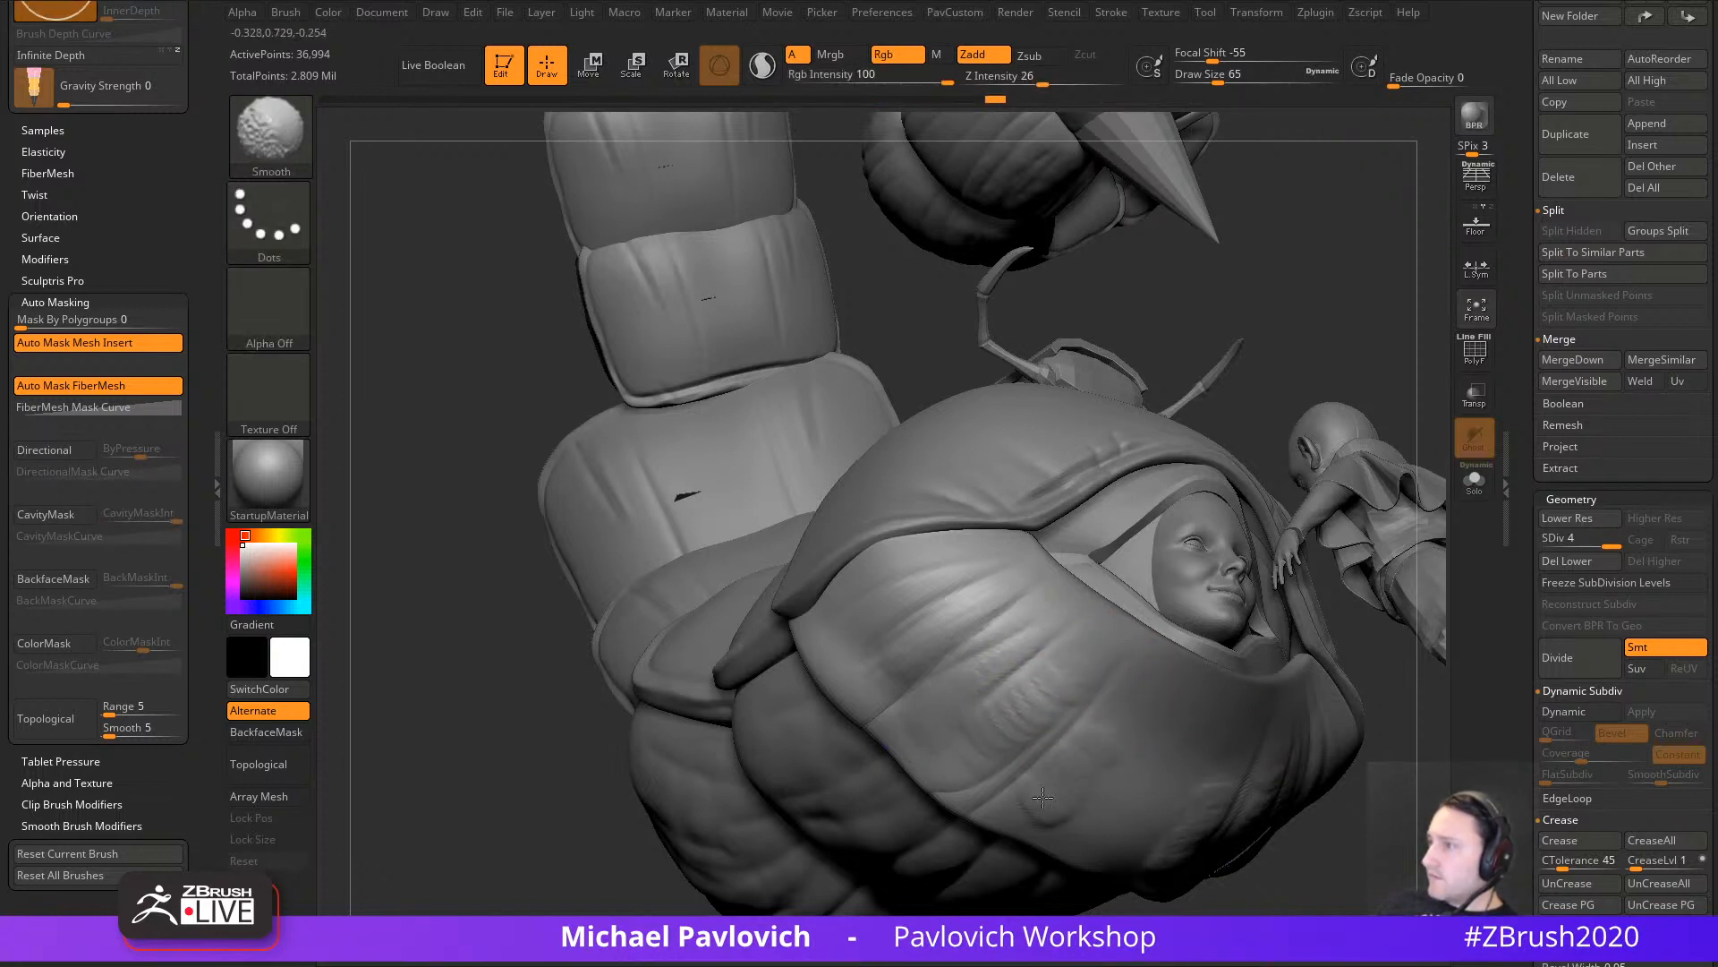
shift+drag(1043, 798, 1062, 822)
mouse_move(1024, 704)
shift+mouse_down()
mouse_move(1075, 663)
mouse_move(995, 667)
mouse_move(1061, 641)
shift+mouse_up()
Step: Soften the jaw shell's ridges and recut the creases between them with DamStandard at draw size 65
key(b)
key(d)
key(s)
mouse_move(1039, 626)
shift+mouse_down()
mouse_move(977, 656)
mouse_move(946, 612)
shift+mouse_up()
shift+drag(946, 613, 913, 647)
right_drag(860, 591, 960, 612)
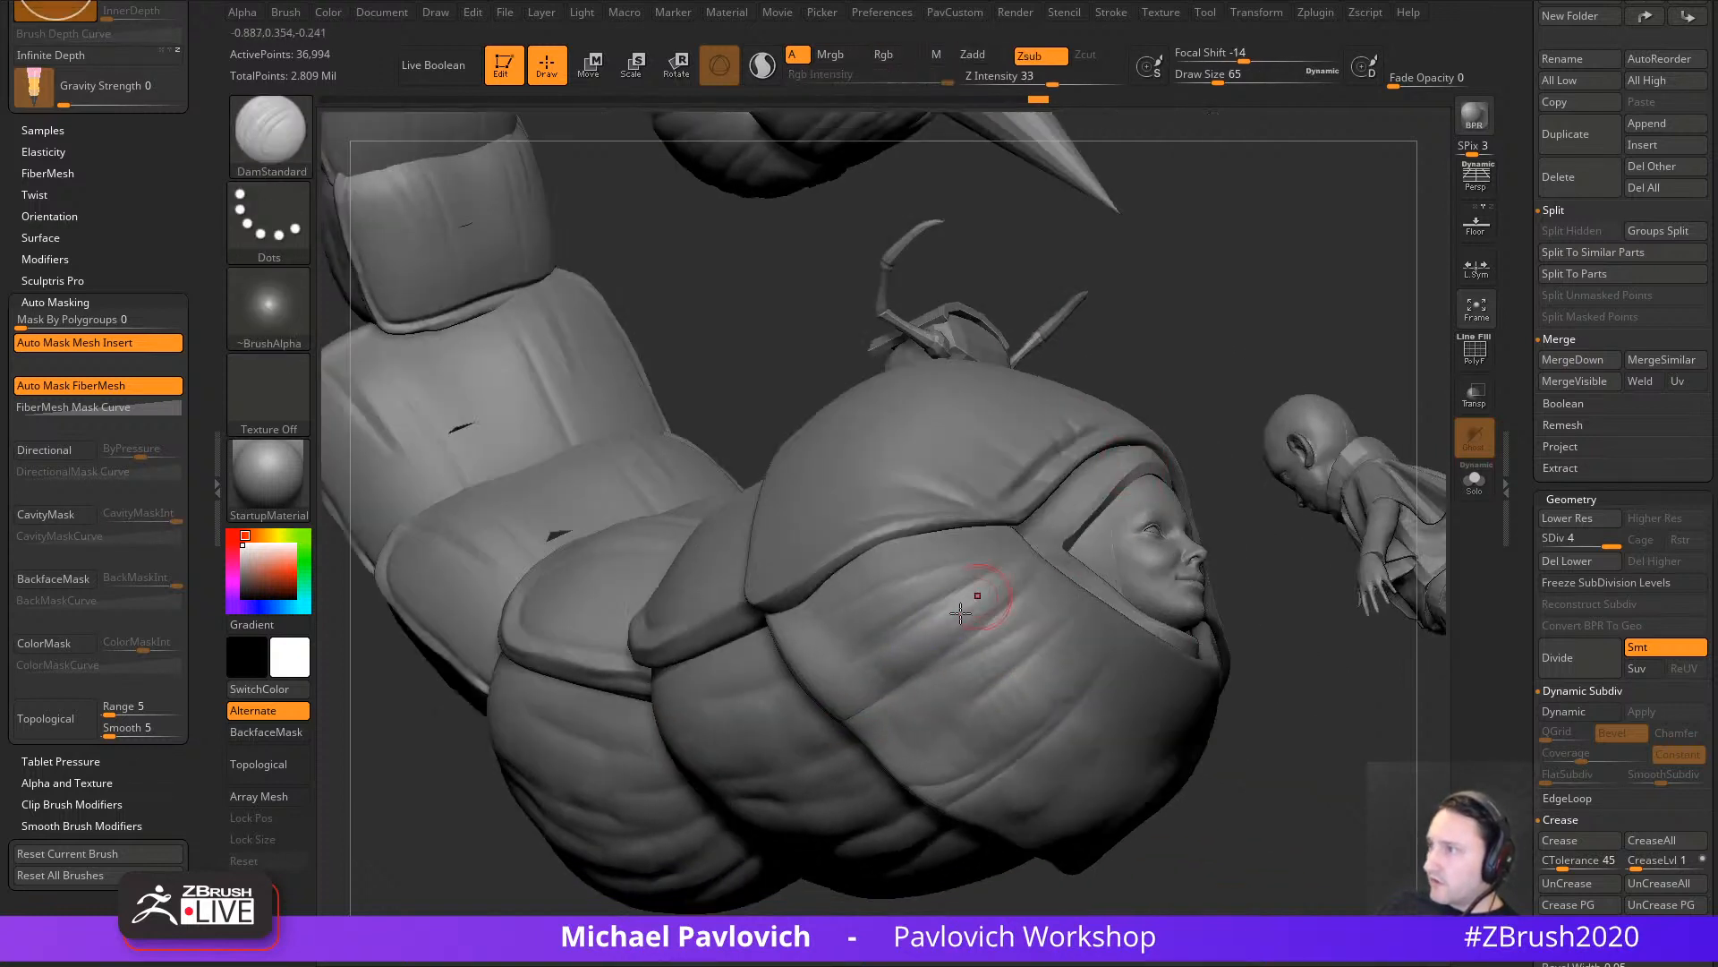
mouse_move(902, 673)
mouse_down()
mouse_move(1022, 594)
mouse_move(1079, 600)
mouse_up()
drag(920, 752, 1024, 659)
Step: Fill out the ridges beside the jaw shell's creases with the Clay brush and smooth them
key(b)
key(c)
key(l)
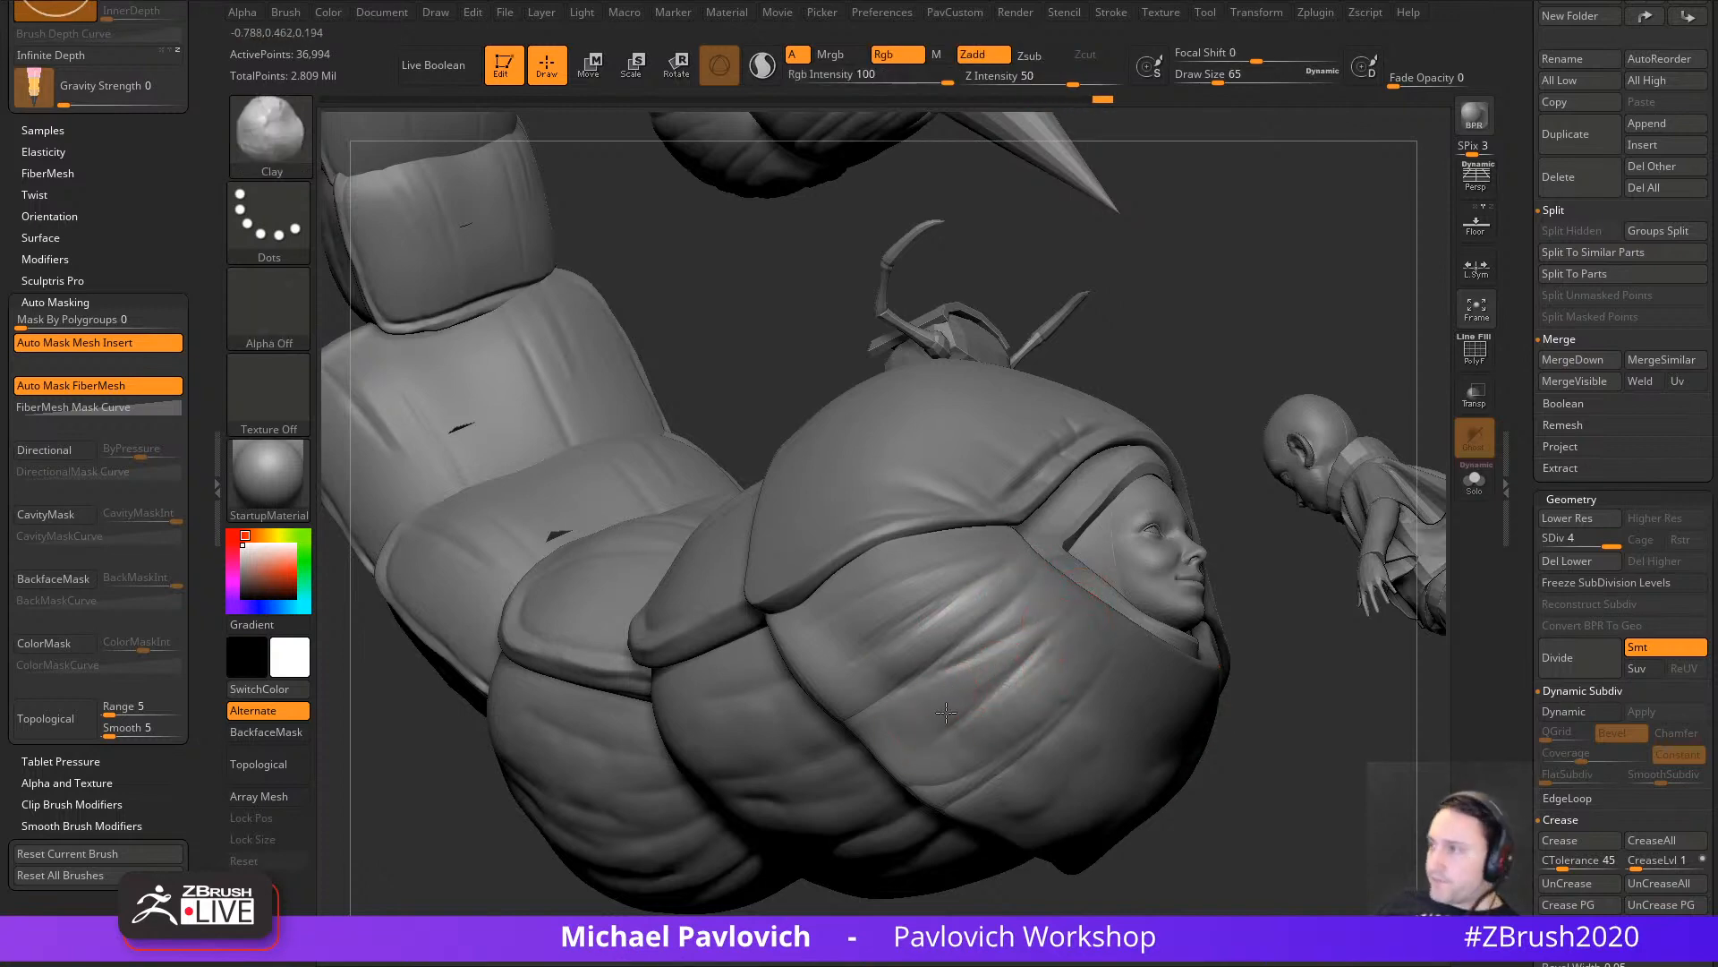
drag(946, 712, 1114, 598)
mouse_move(1150, 573)
right_down()
mouse_move(1229, 636)
mouse_move(946, 735)
right_up()
mouse_move(1077, 721)
shift+mouse_down()
mouse_move(945, 633)
mouse_move(992, 596)
shift+mouse_up()
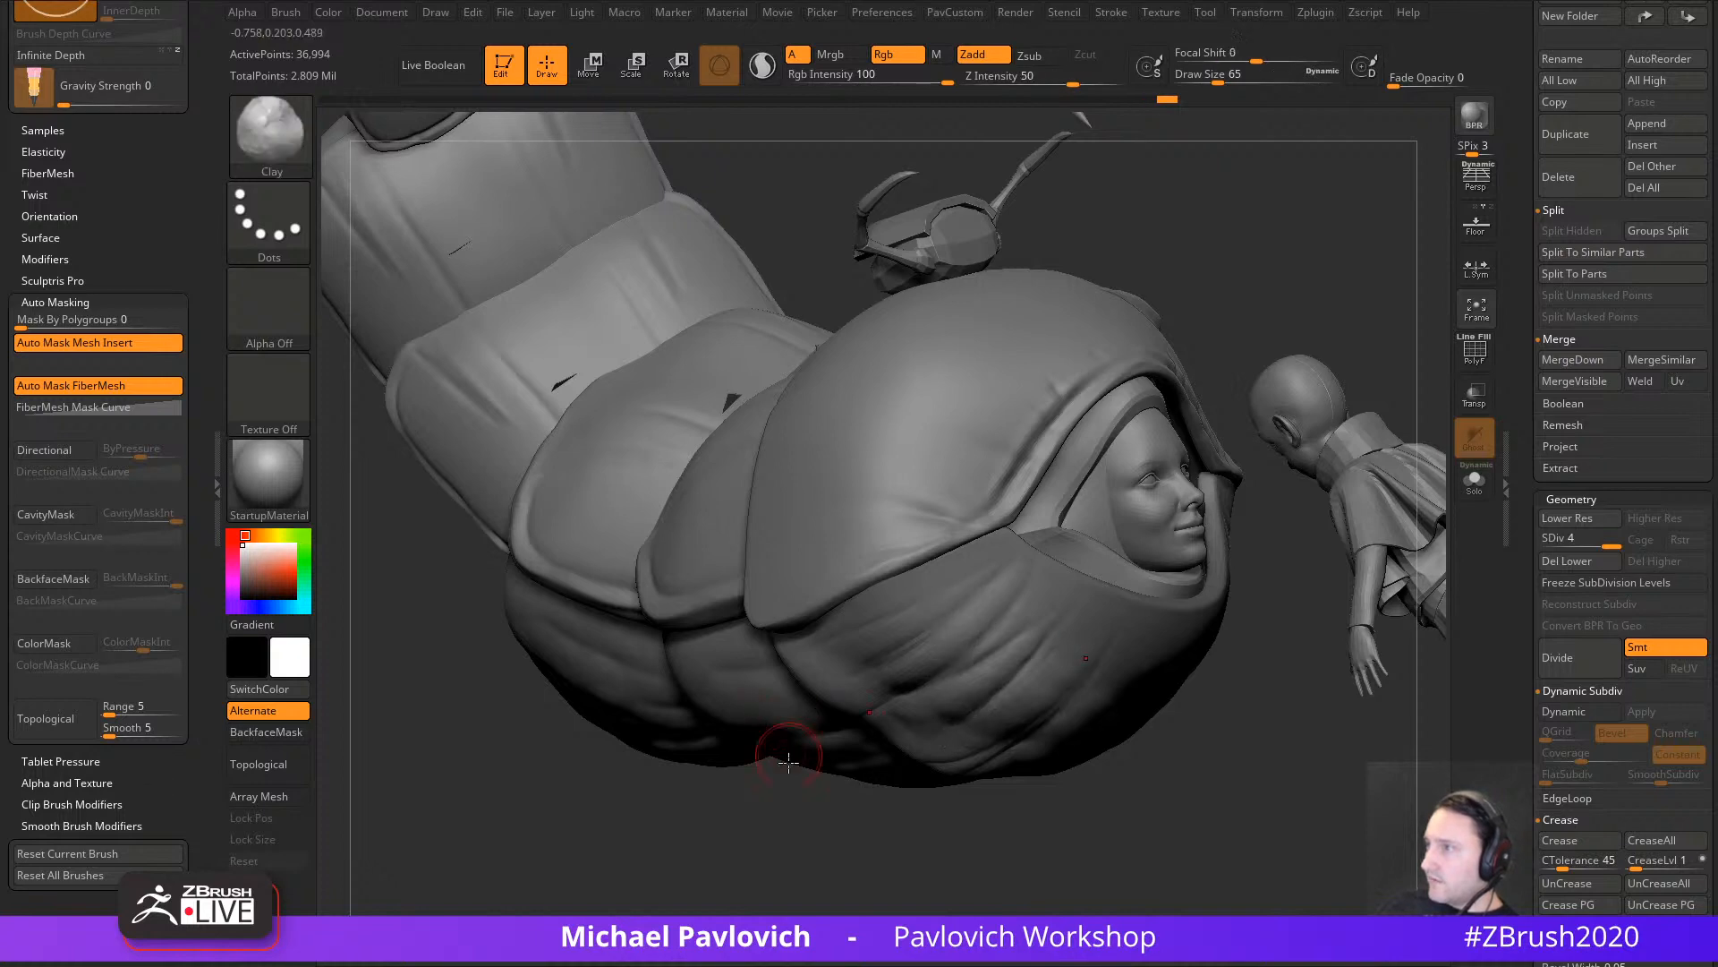
Step: Select the helmet plate and smooth its surface along the lower side and rear edge
mouse_move(786, 749)
right_down()
mouse_move(889, 539)
mouse_move(947, 557)
right_up()
alt+click(948, 556)
mouse_move(788, 787)
right_down()
mouse_move(836, 806)
mouse_move(829, 789)
mouse_move(772, 814)
right_up()
mouse_move(915, 656)
mouse_down()
mouse_move(878, 669)
mouse_move(882, 640)
mouse_up()
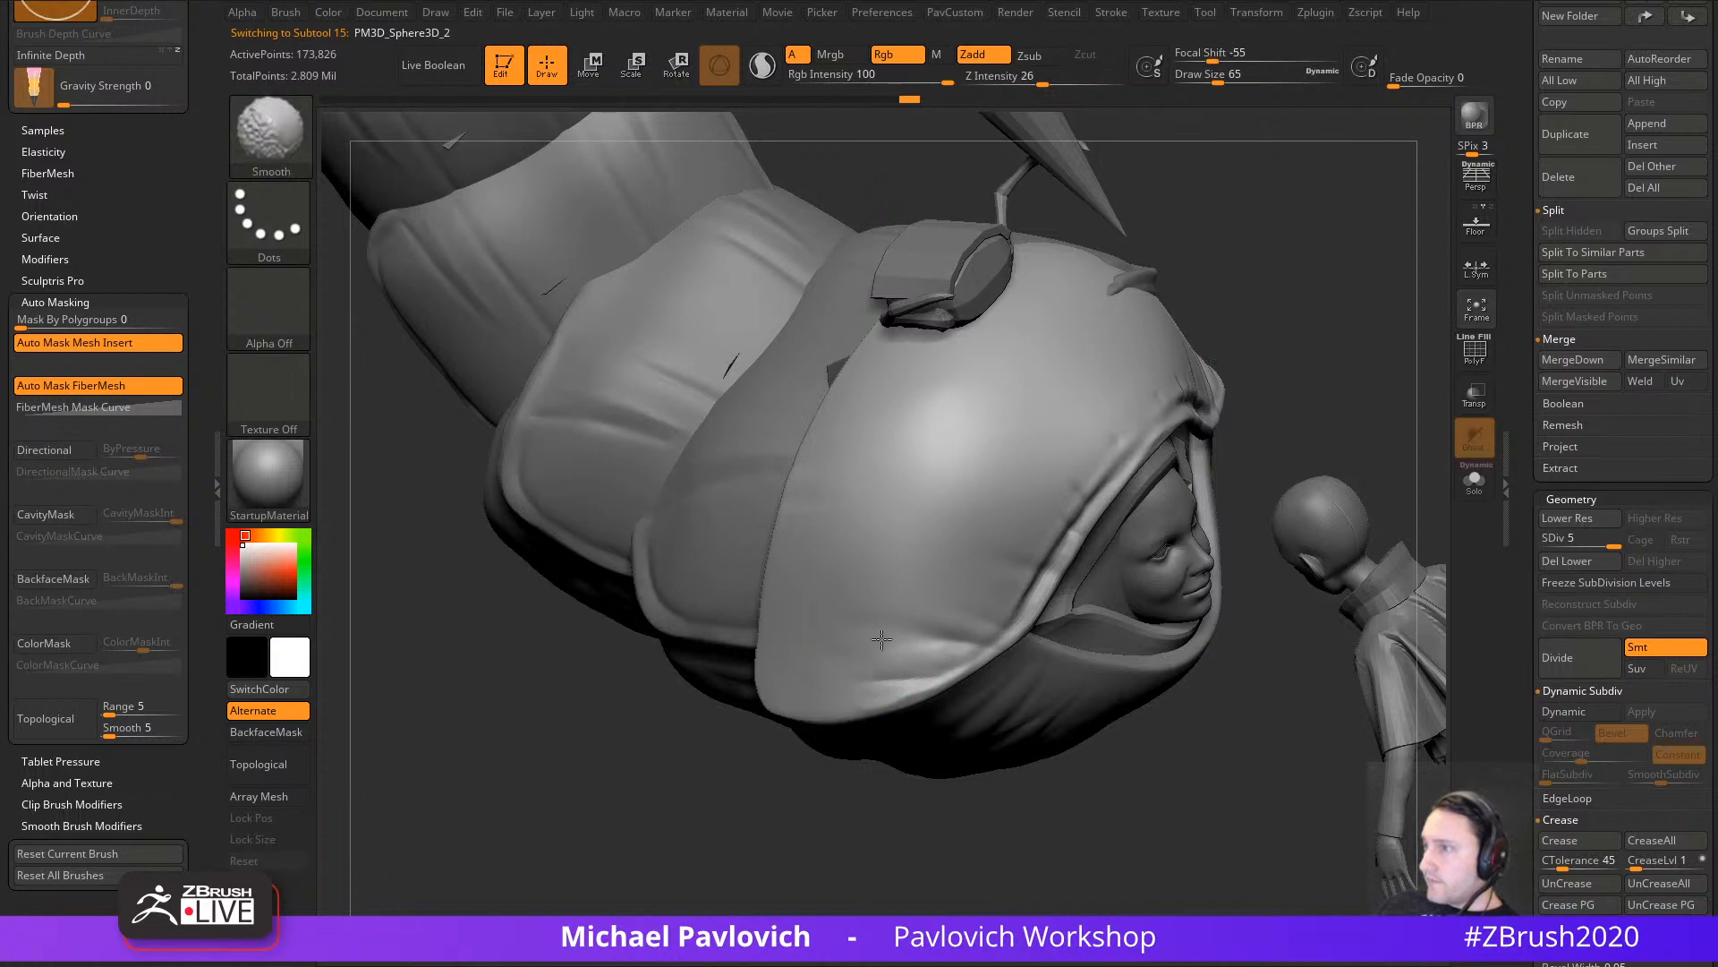
right_drag(823, 658, 886, 650)
mouse_move(795, 583)
shift+mouse_down()
mouse_move(823, 452)
mouse_move(852, 517)
shift+mouse_up()
Step: Select the segmented body and bring the whole creature and the standing figure into view
mouse_move(1289, 324)
alt+right_down()
mouse_move(1310, 463)
mouse_move(1346, 503)
mouse_move(1327, 526)
mouse_move(1346, 529)
mouse_move(1350, 491)
mouse_move(1270, 506)
mouse_move(1369, 670)
mouse_move(1371, 618)
alt+right_up()
mouse_move(1372, 618)
ctrl+right_down()
mouse_move(1380, 583)
mouse_move(1319, 587)
mouse_move(1316, 633)
mouse_move(1228, 596)
mouse_move(1215, 628)
ctrl+right_up()
alt+click(776, 702)
right_drag(1209, 546, 1115, 458)
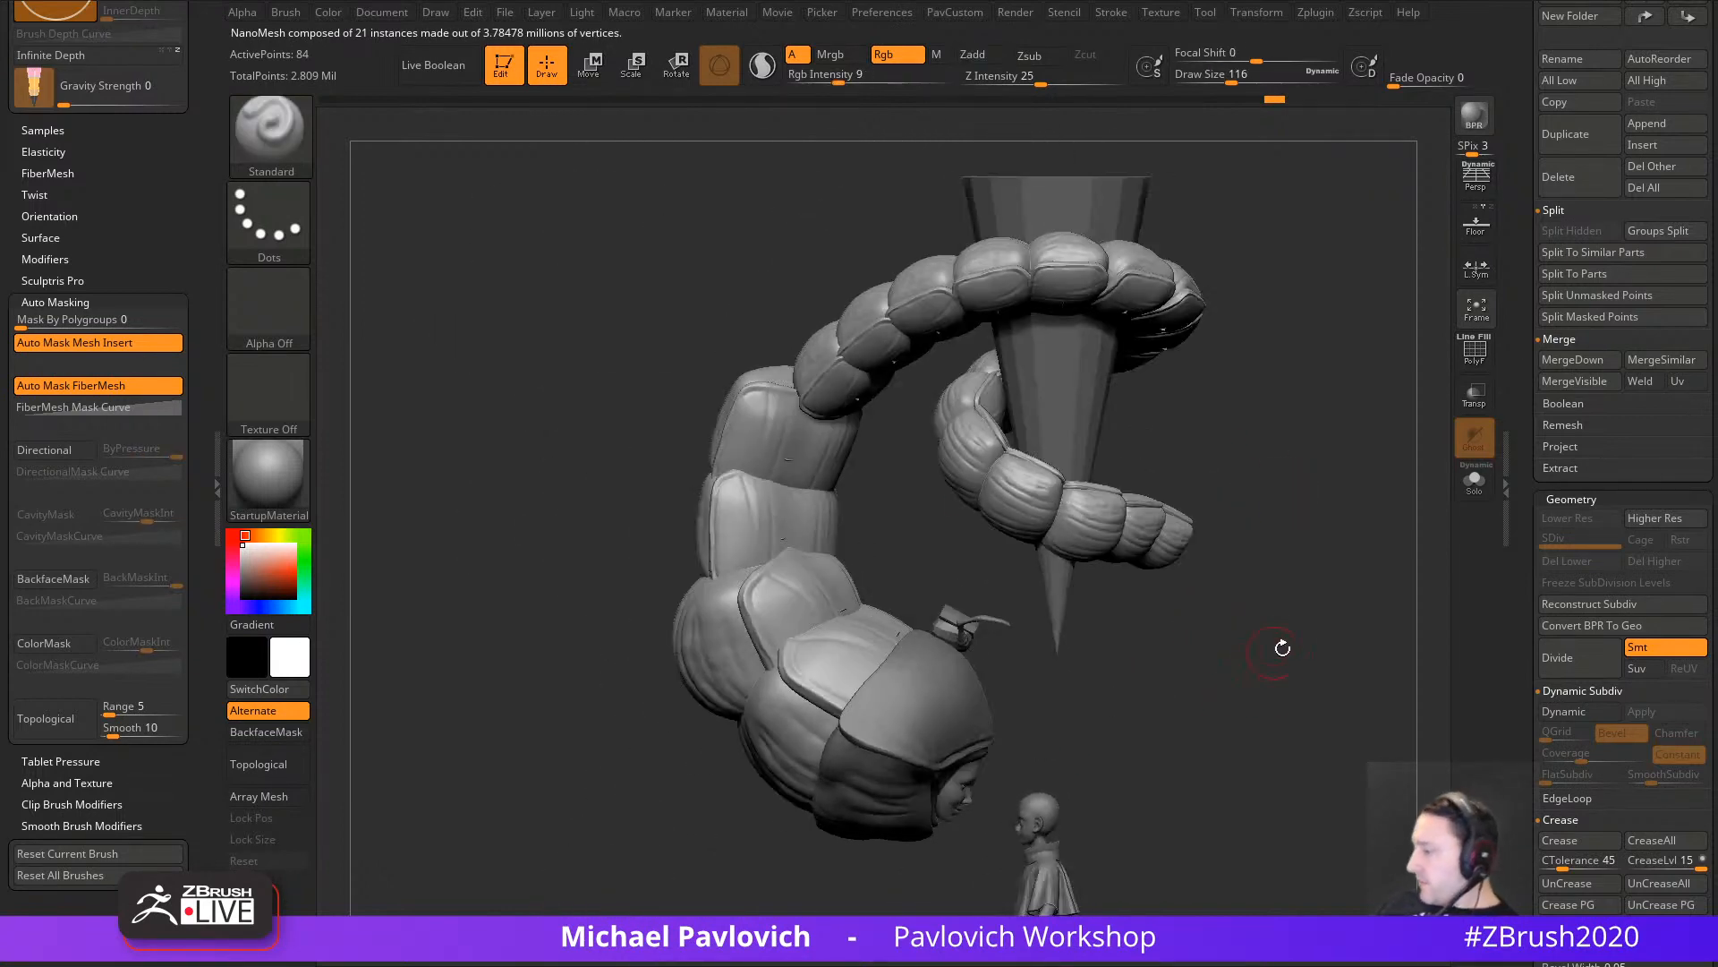
alt+right_drag(1286, 563, 1315, 600)
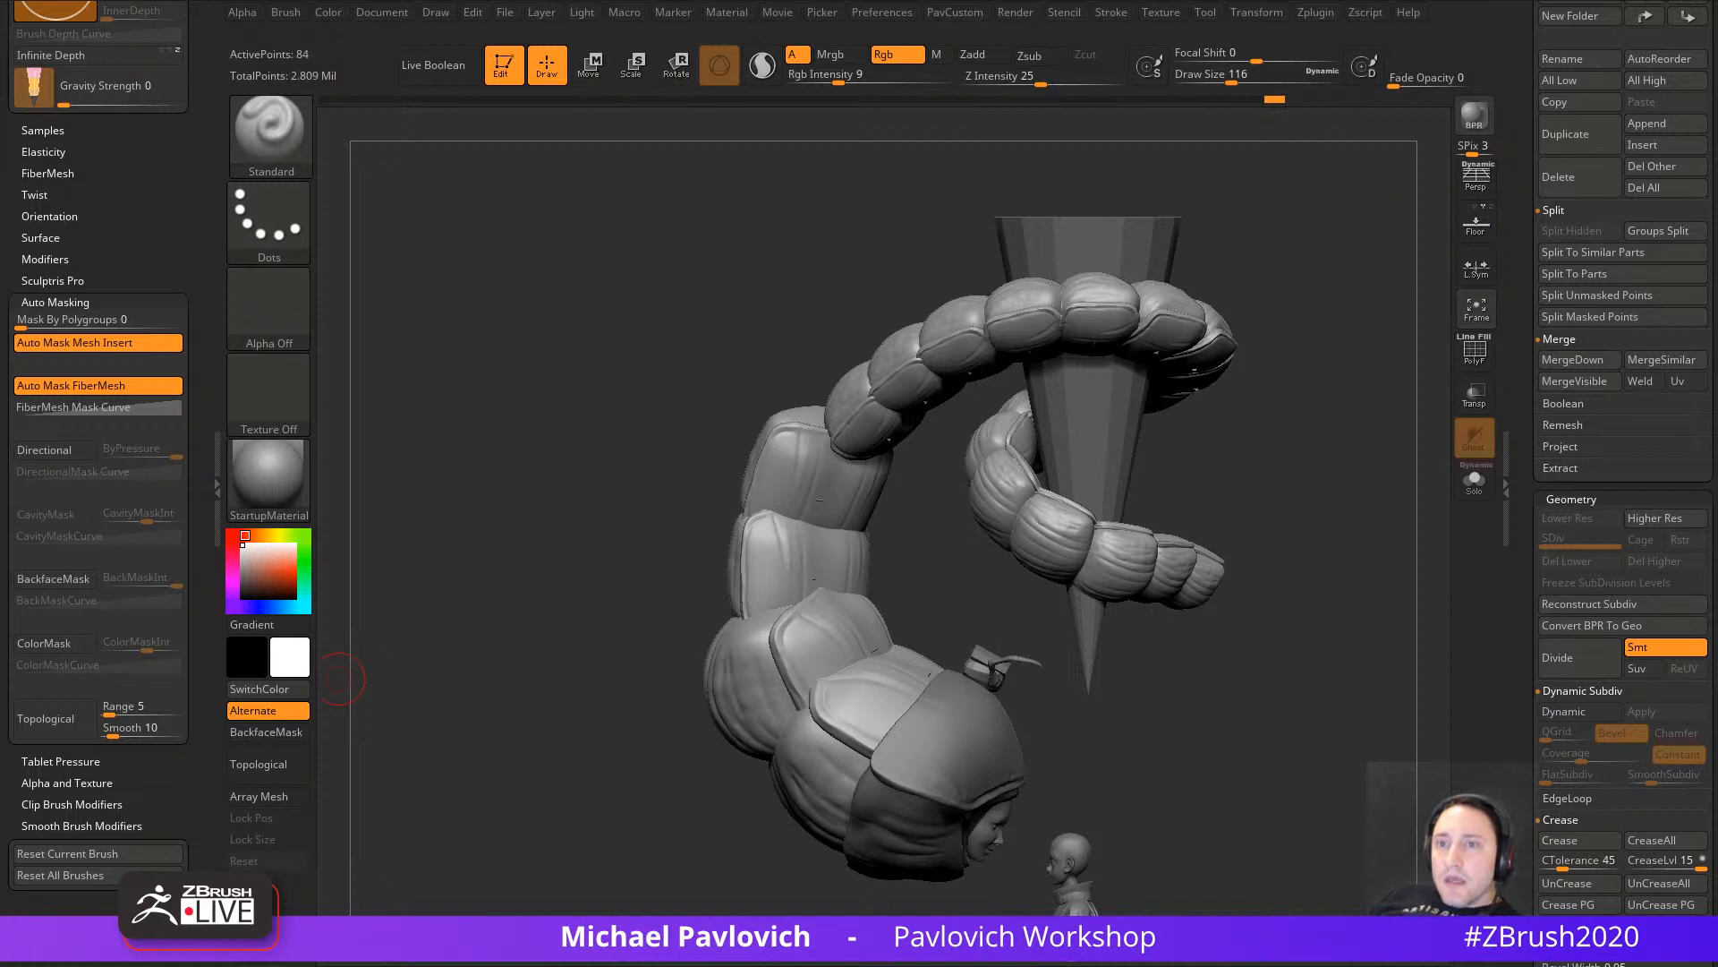
mouse_move(1313, 516)
right_down()
mouse_move(1331, 517)
mouse_move(1154, 426)
mouse_move(1263, 573)
mouse_move(1255, 498)
right_up()
key(f)
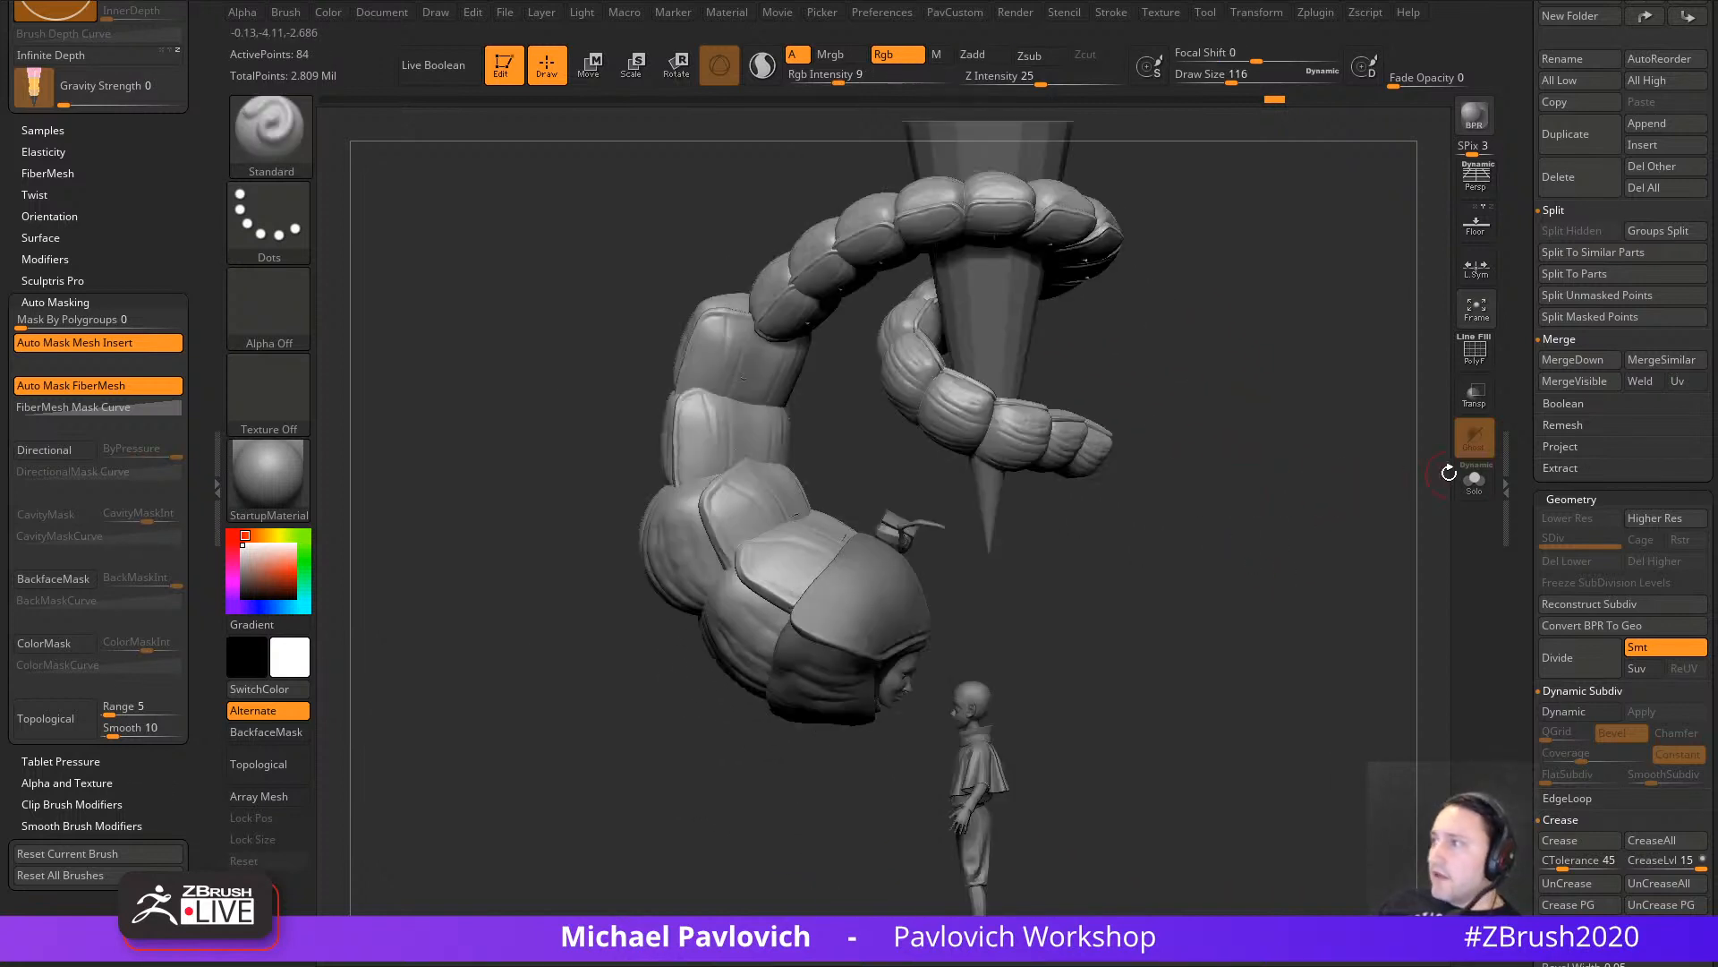
Step: Inspect the creature's overall silhouette by toggling isolation of the selected part and reframing the scene
click(1468, 486)
click(1470, 485)
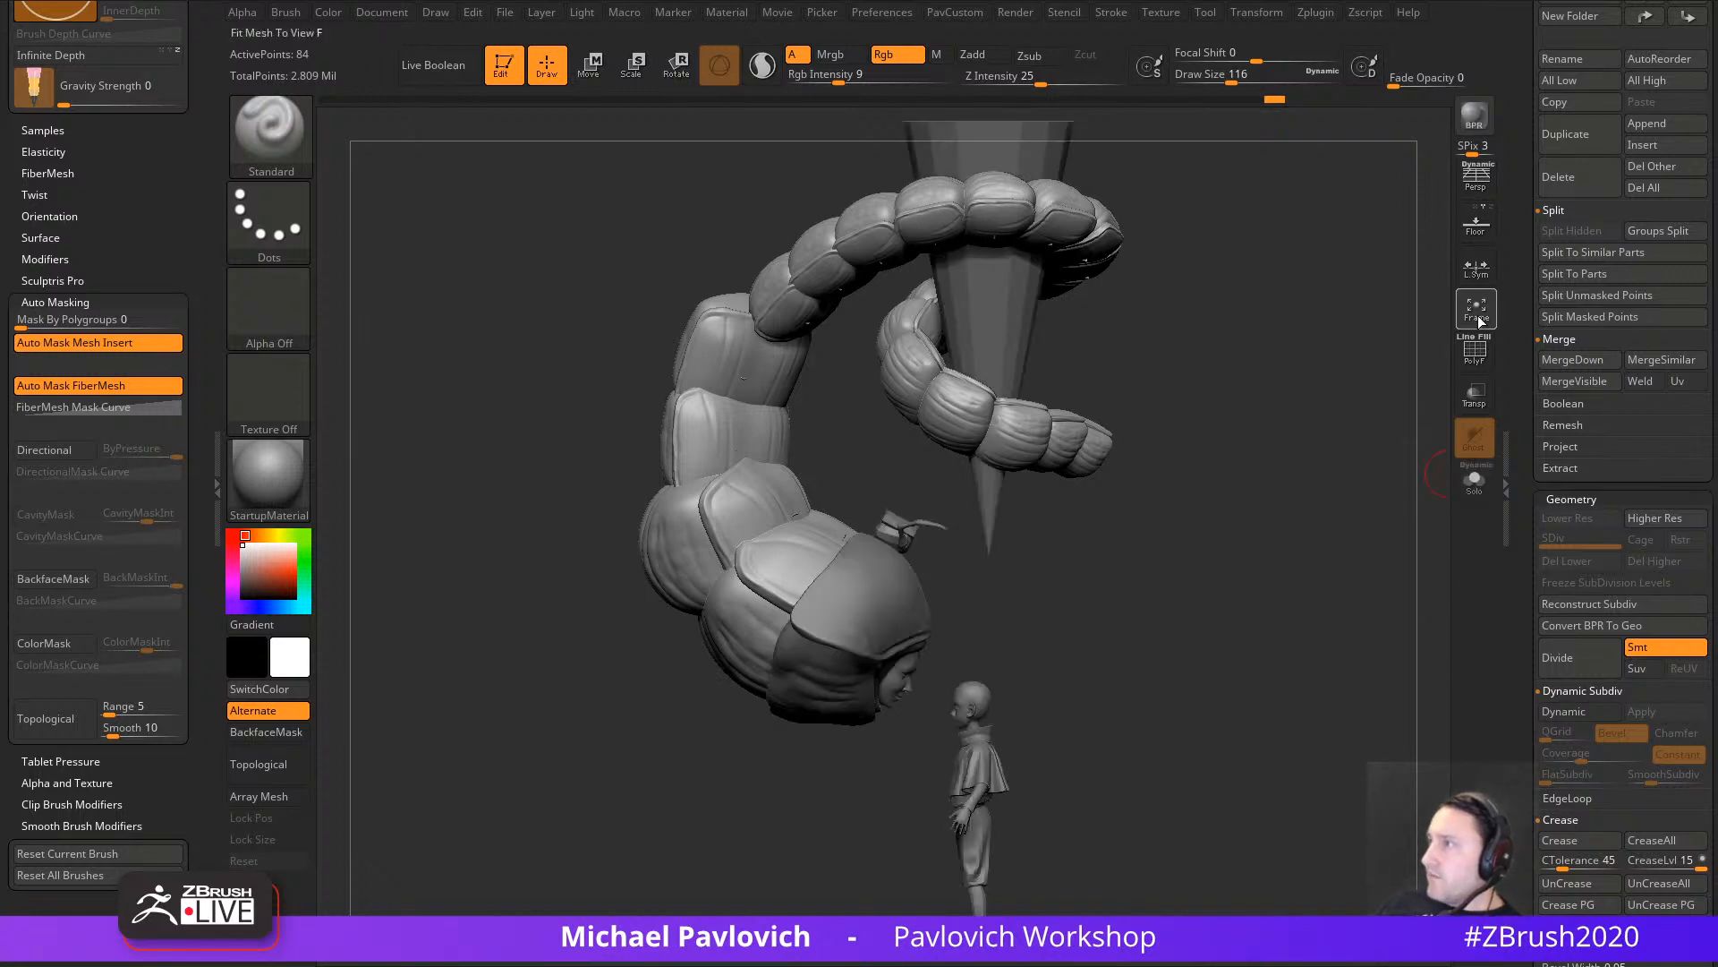
key(f)
key(f)
key(f)
click(1474, 482)
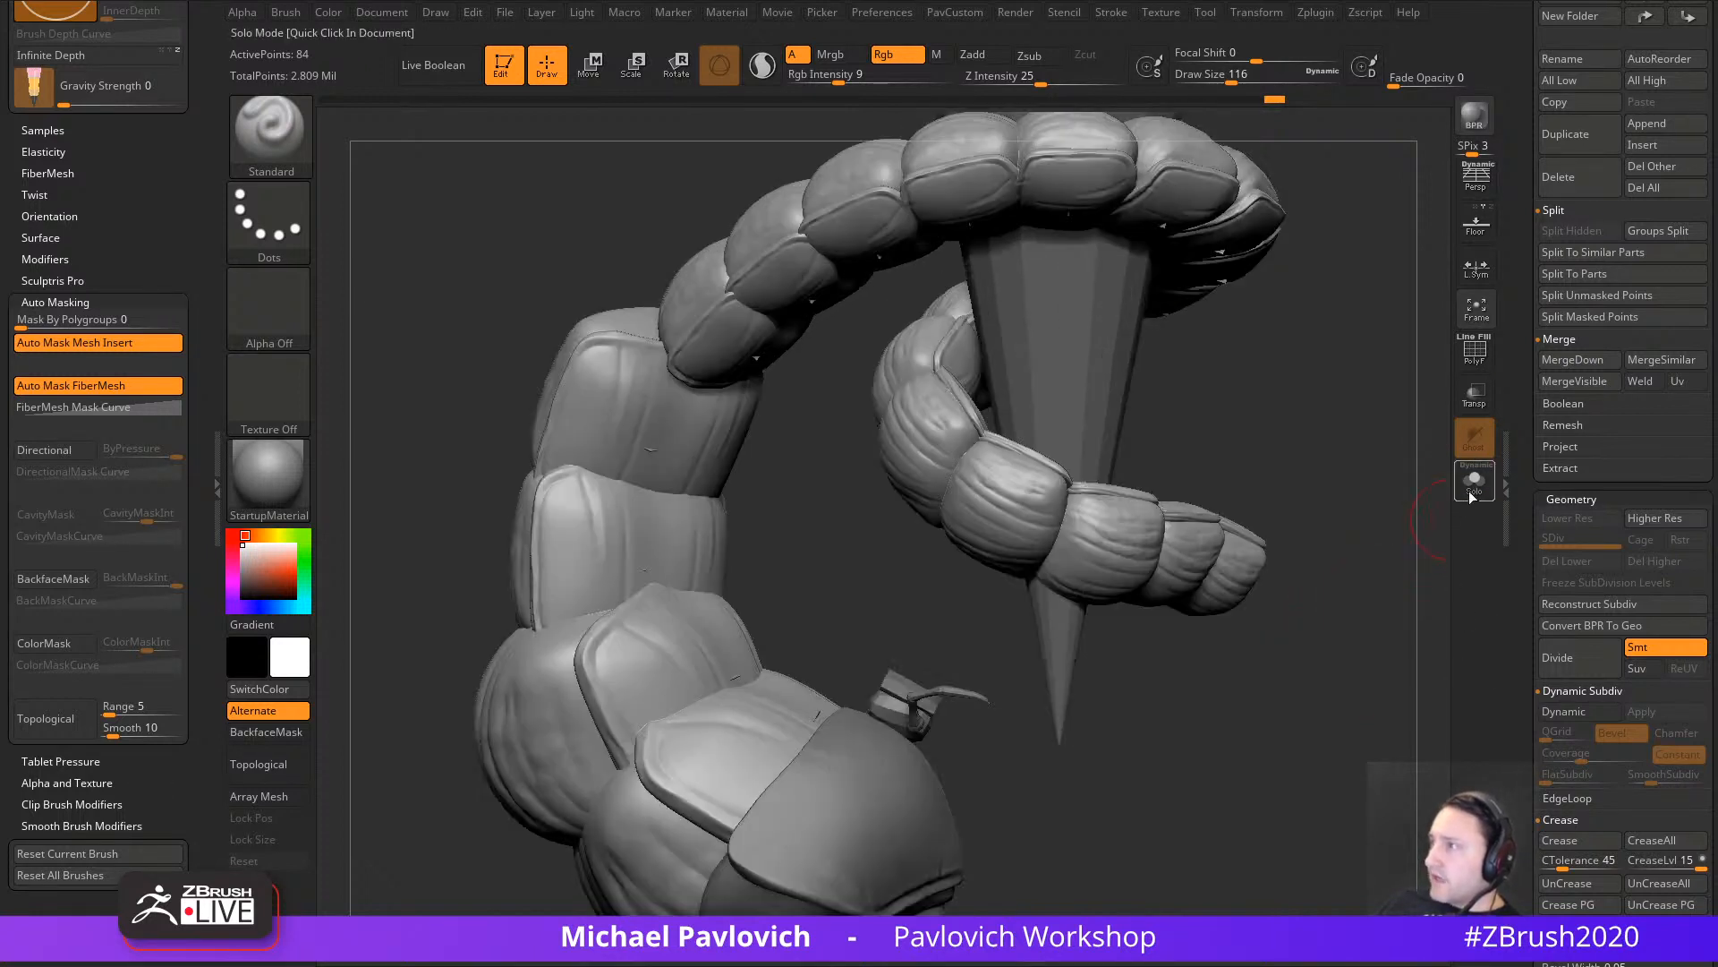
key(f)
click(1470, 494)
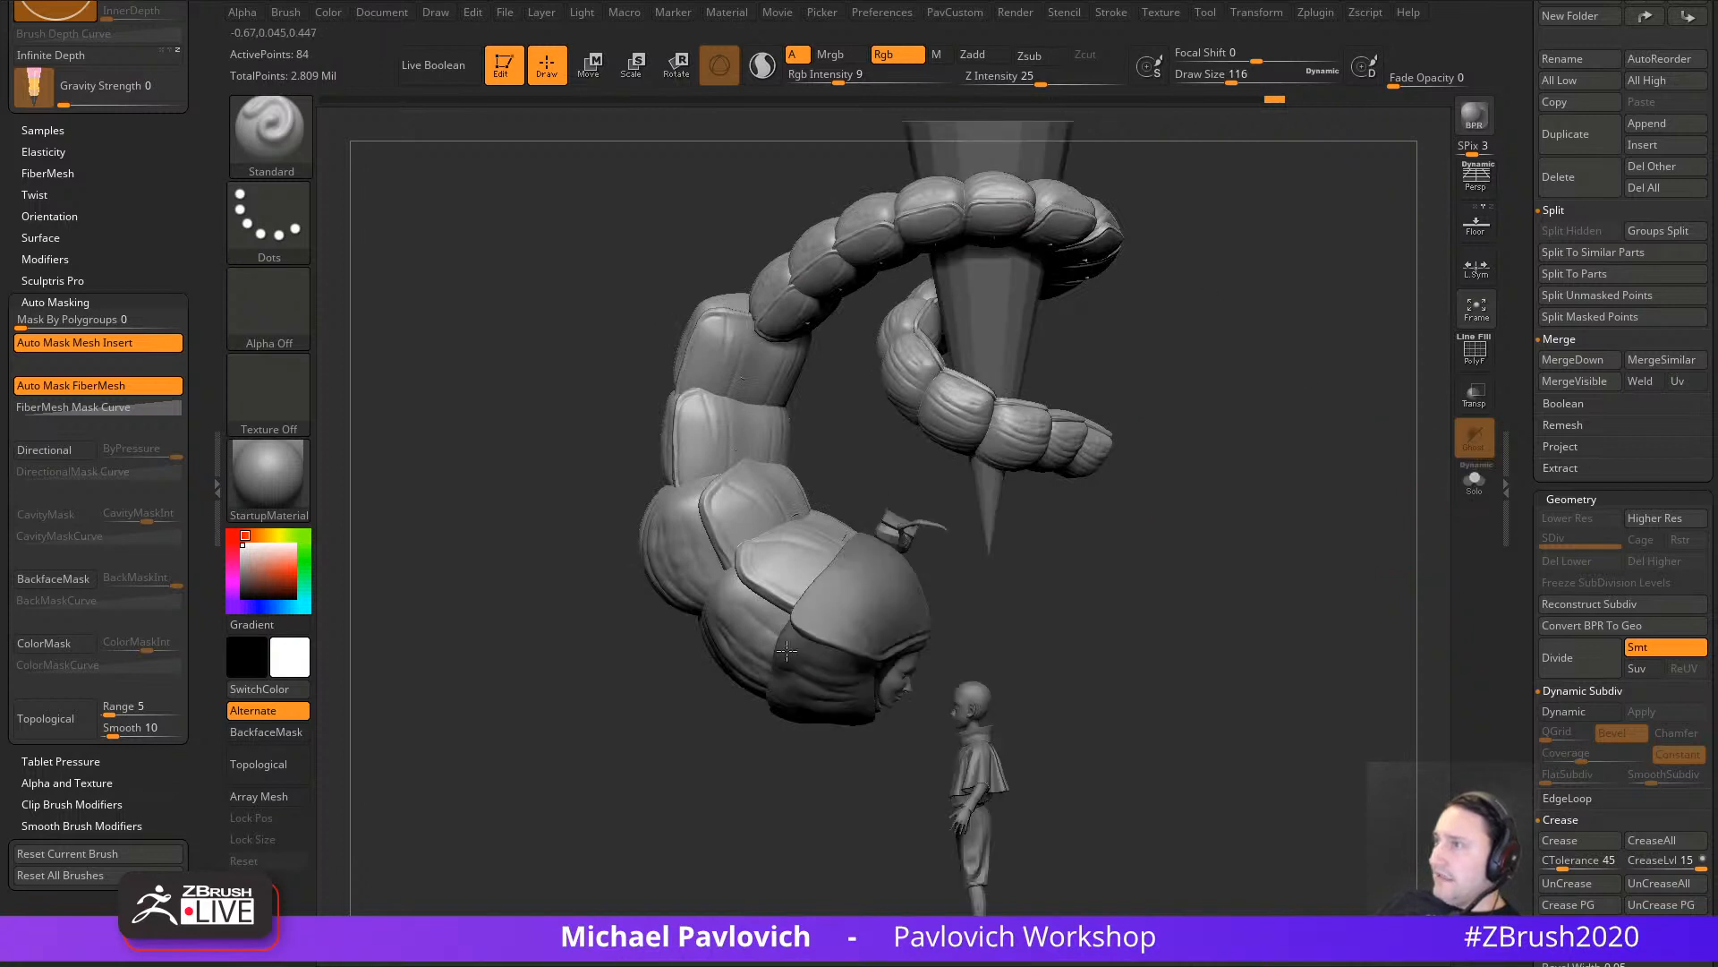
Step: Select the face inside the helmet and review it with the whole creature and the standing figure in view
key(f)
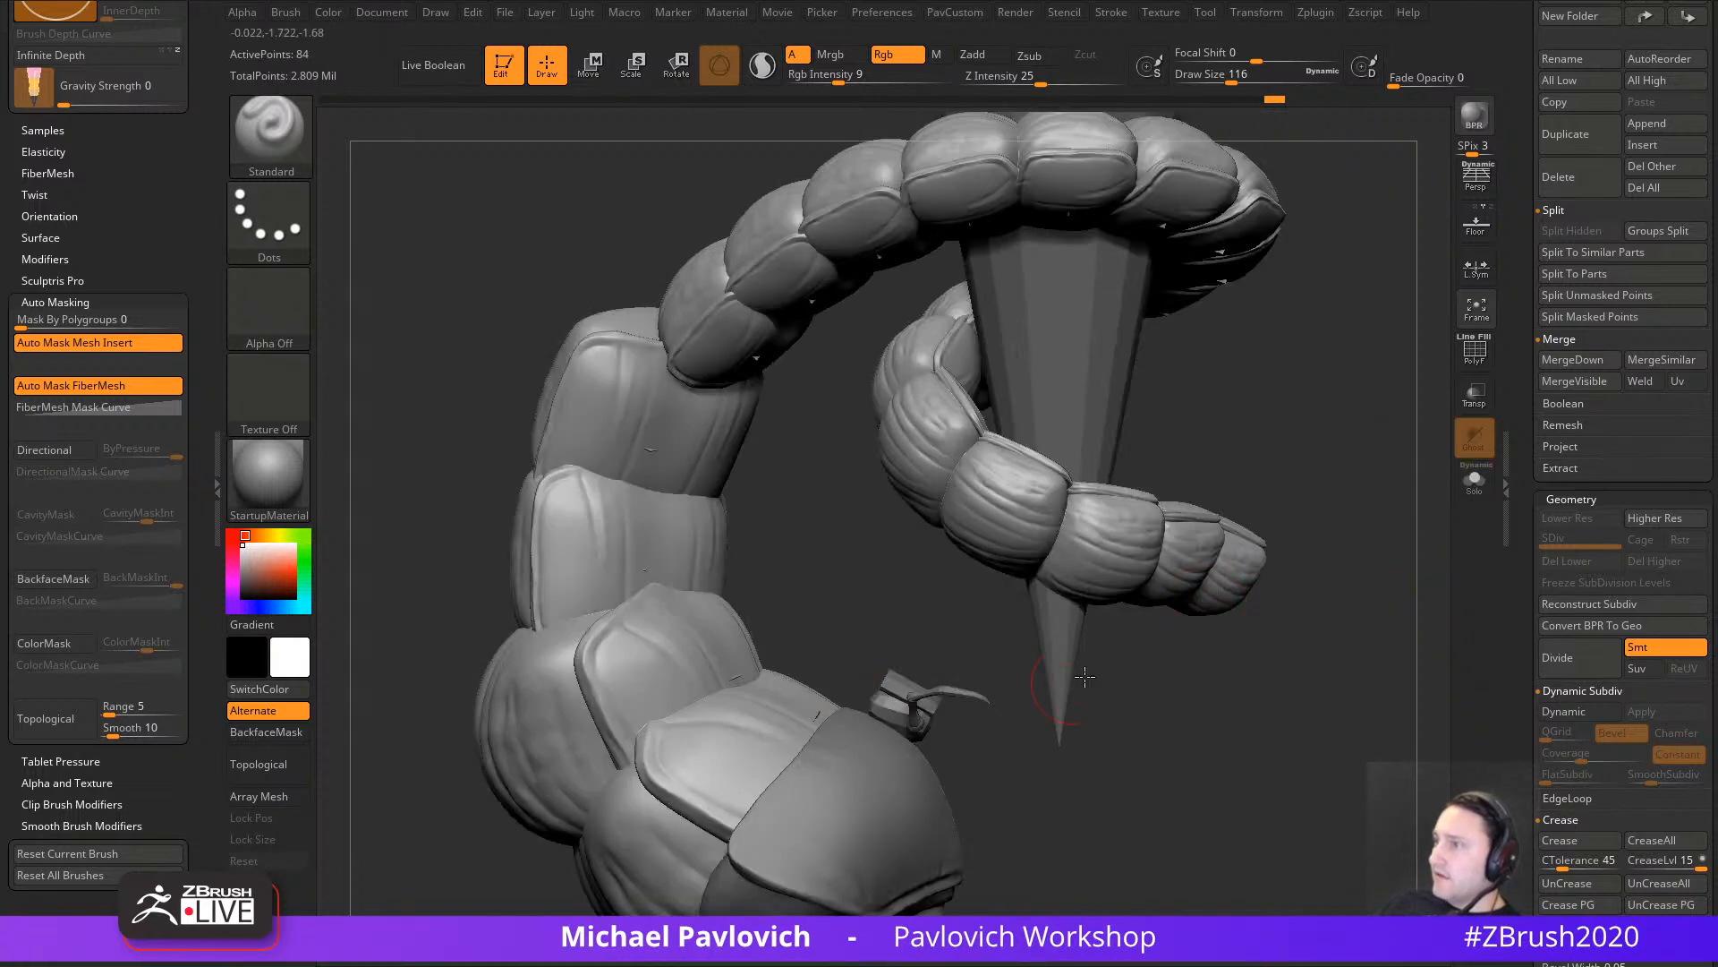
click(1474, 483)
key(f)
click(1469, 494)
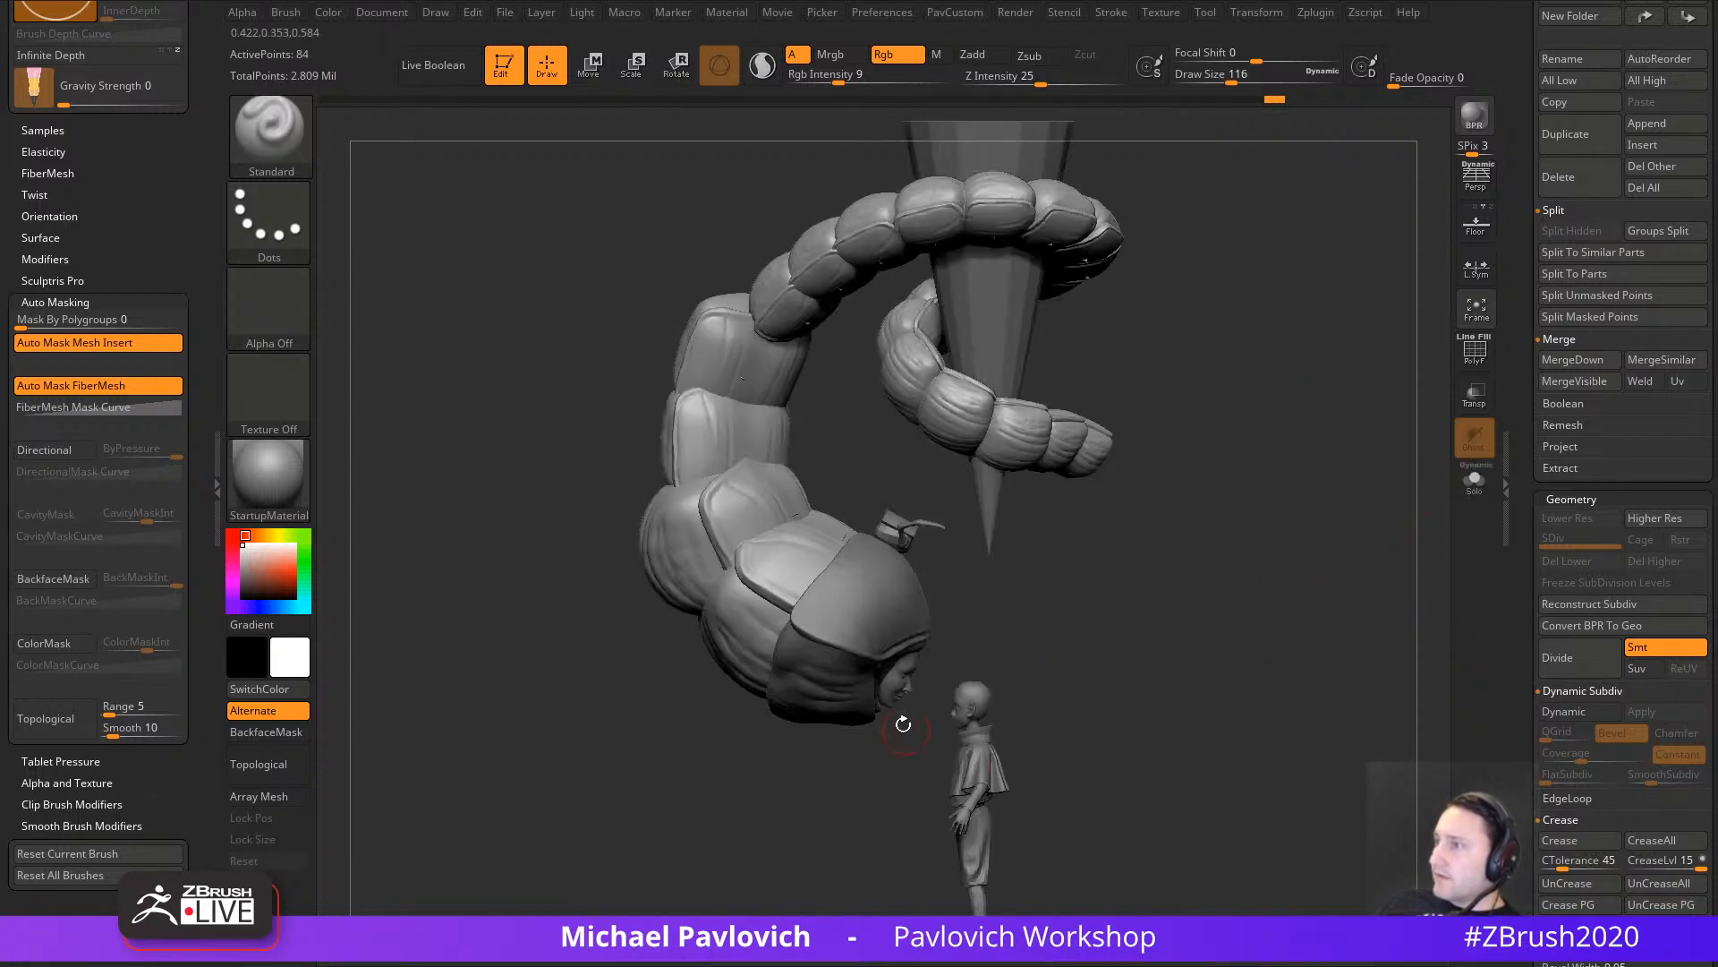
alt+click(905, 681)
key(f)
key(f)
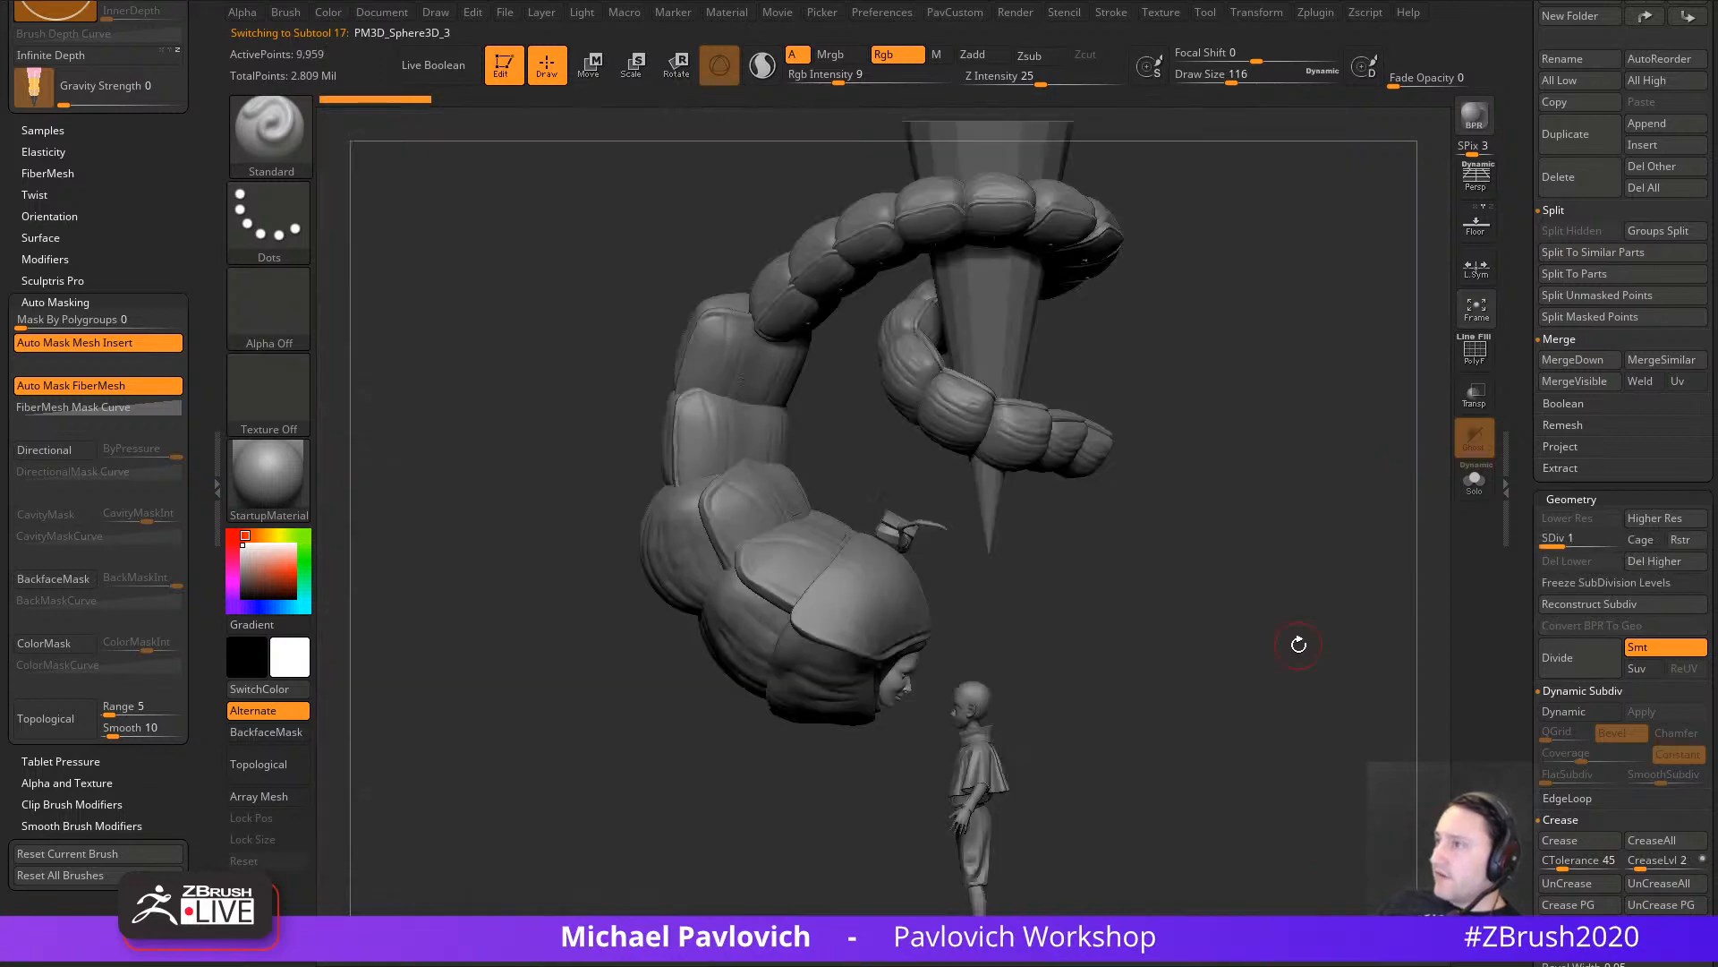
key(f)
drag(1426, 526, 1364, 601)
key(f)
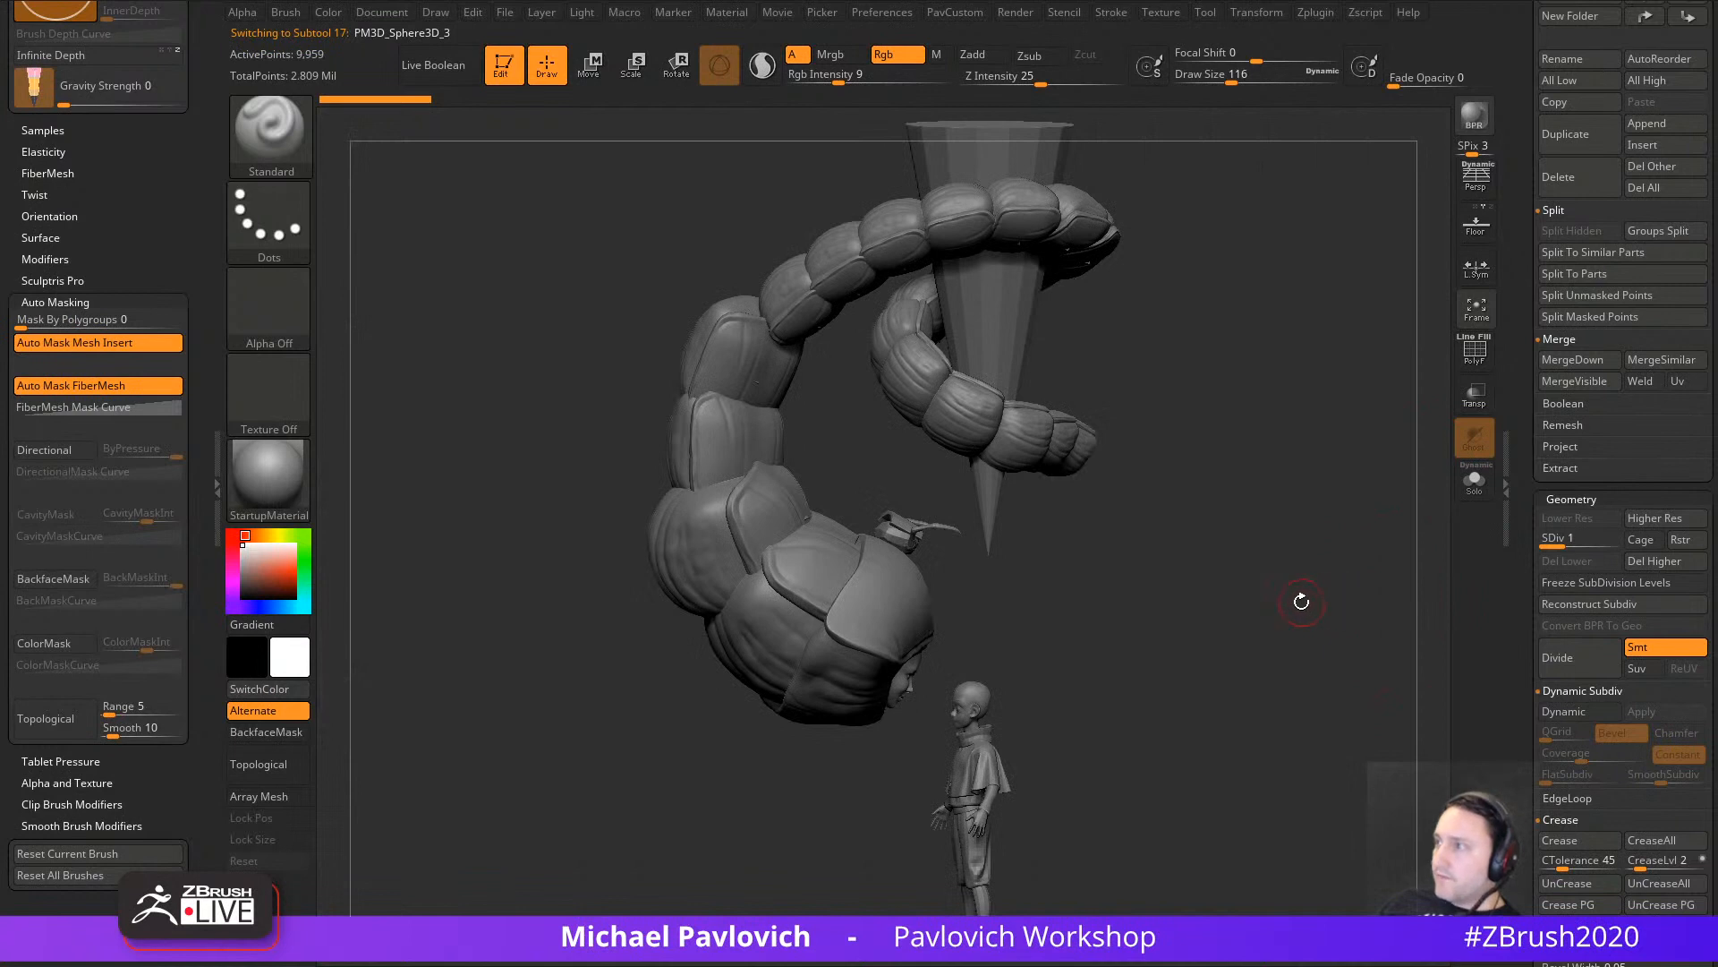
Step: Review the standing figure, the cone, the coiled body and the helmet plate in turn from several angles
alt+click(983, 713)
alt+click(983, 771)
alt+click(1025, 451)
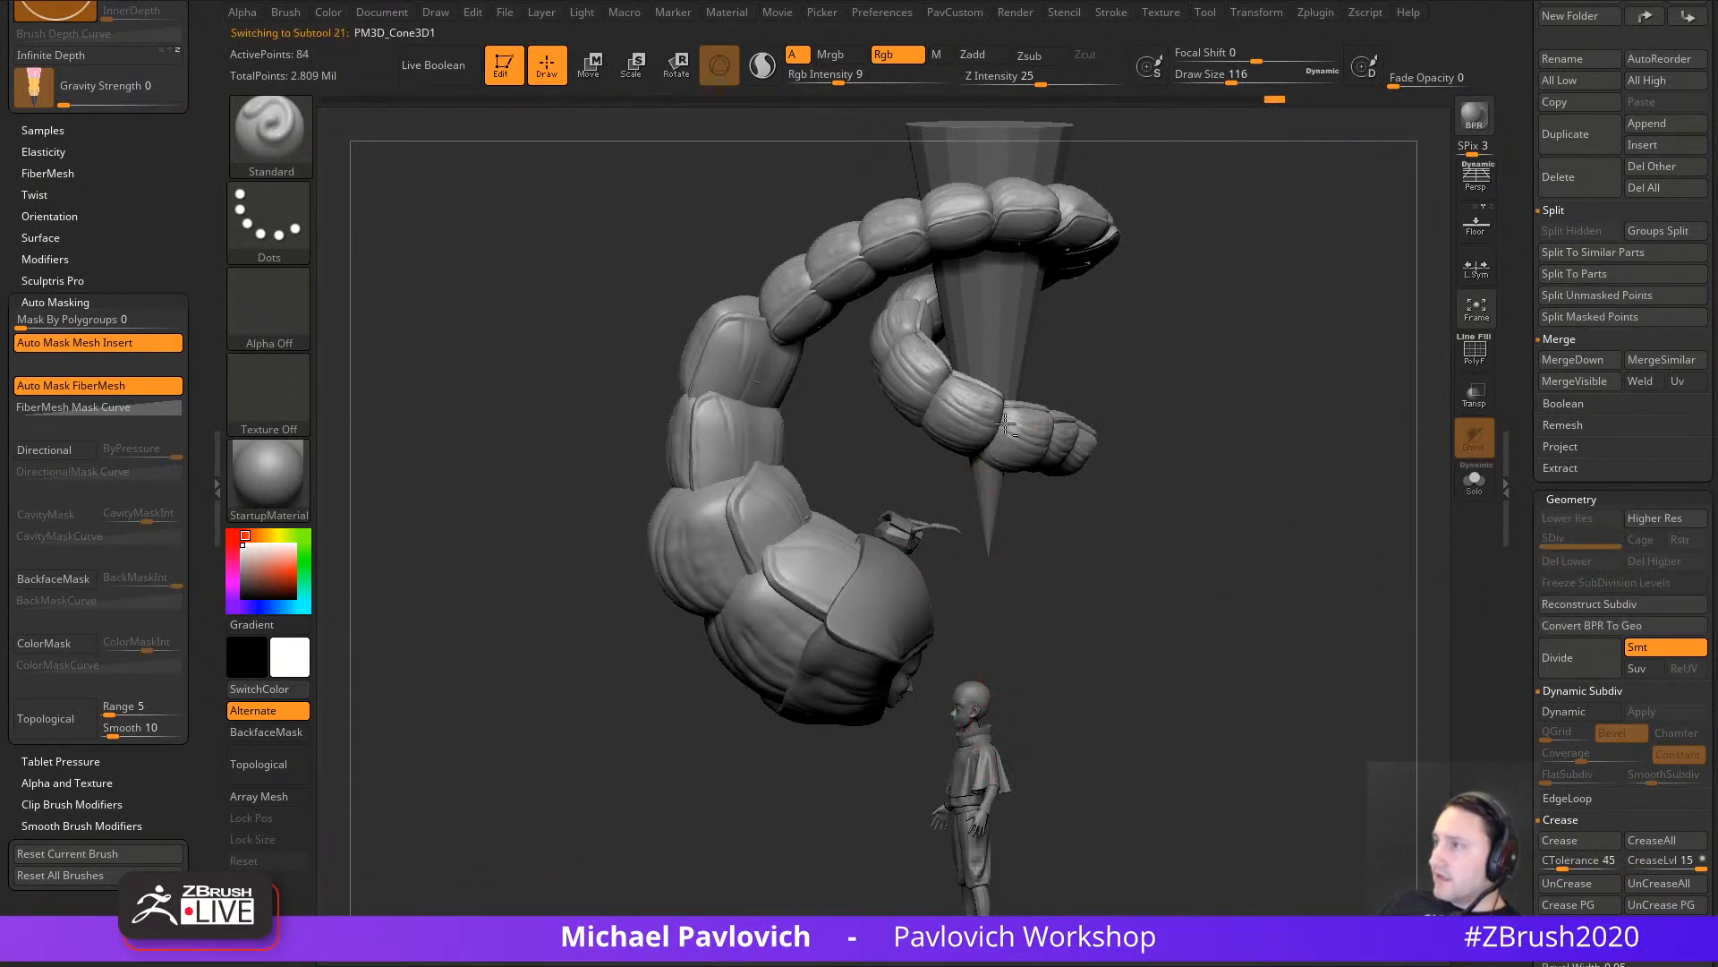
alt+click(999, 338)
alt+click(954, 430)
alt+click(878, 610)
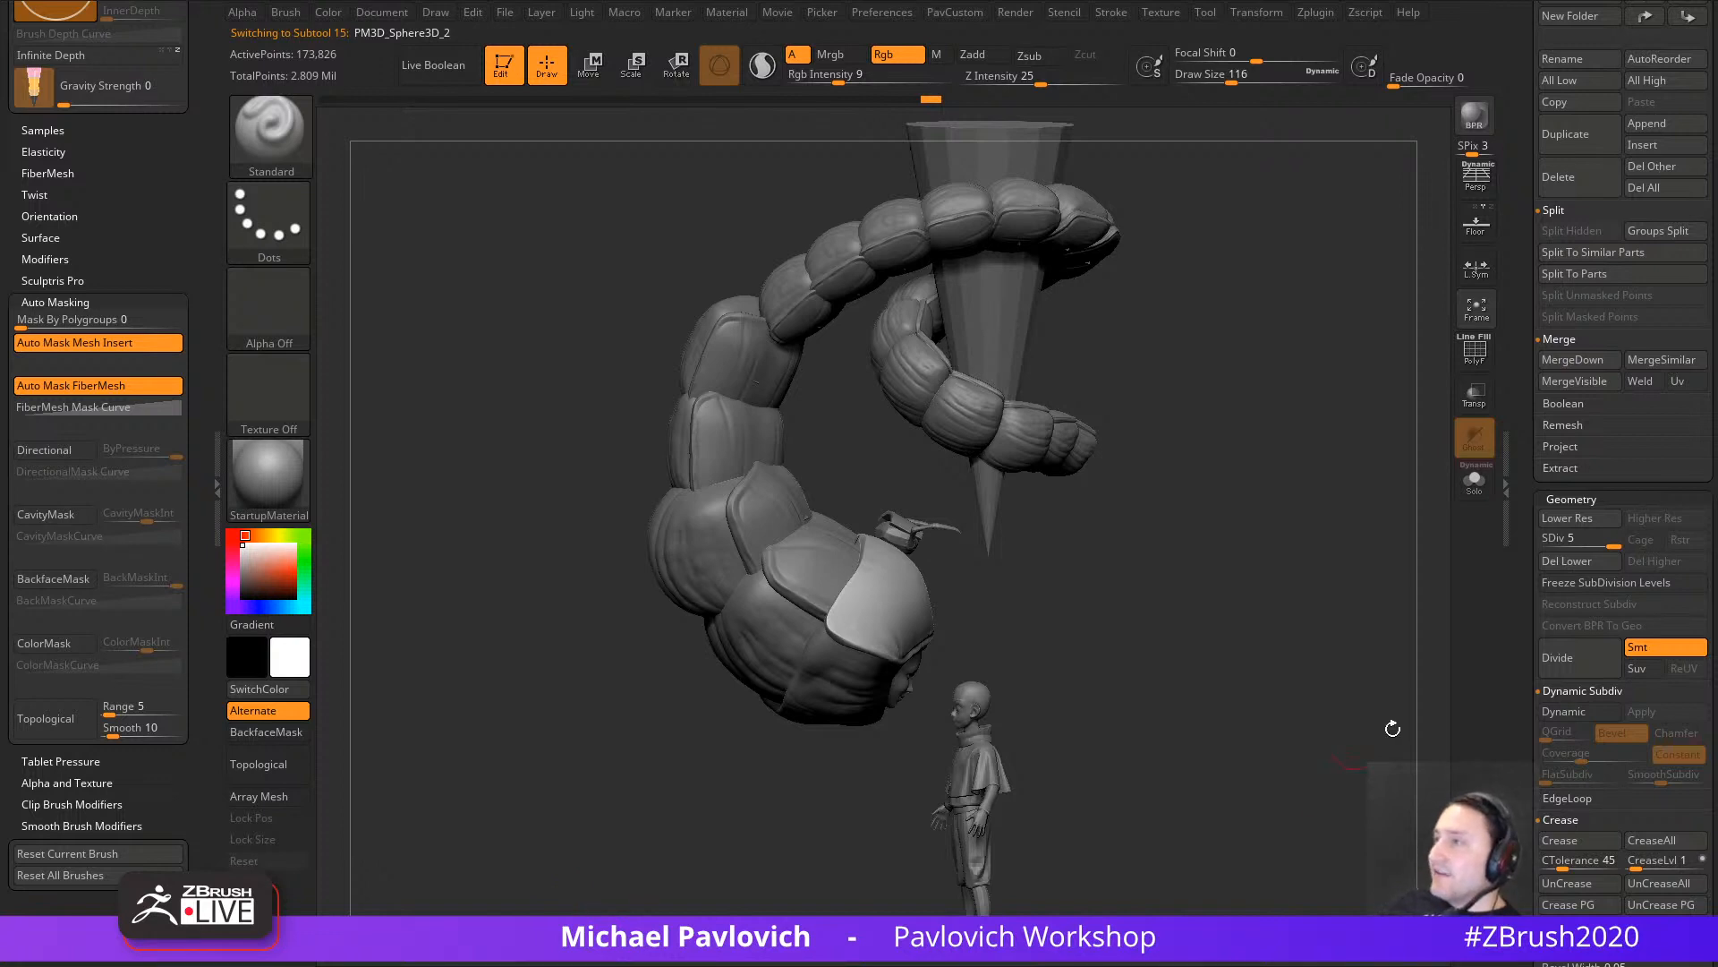
drag(1393, 728, 1229, 752)
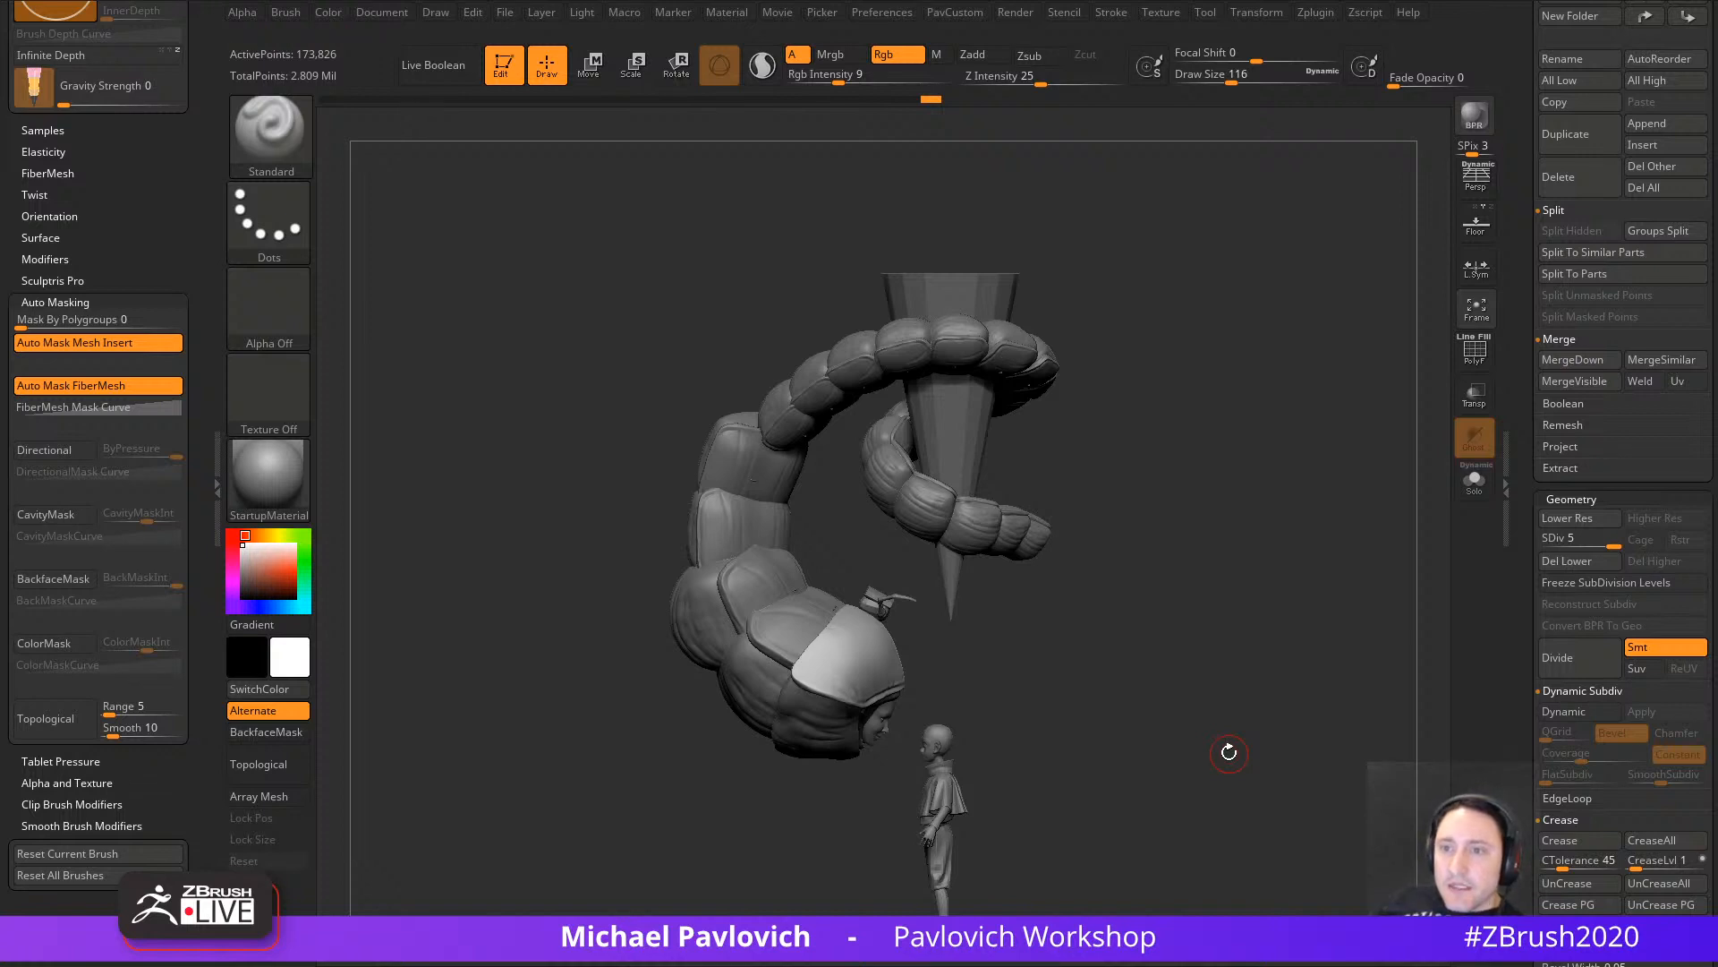
drag(1116, 449, 1285, 686)
alt+click(1063, 647)
drag(1239, 514, 1285, 608)
mouse_move(1280, 555)
ctrl+mouse_down()
mouse_move(1327, 652)
mouse_move(1292, 631)
ctrl+mouse_up()
mouse_move(1292, 631)
mouse_down()
mouse_move(1316, 593)
mouse_move(1283, 593)
mouse_move(1345, 473)
mouse_move(1369, 502)
mouse_move(1417, 491)
mouse_move(1350, 517)
mouse_move(1303, 497)
mouse_move(1371, 661)
mouse_move(1325, 783)
mouse_move(1298, 806)
mouse_up()
Step: Select the helmet plate and carve short creases running up from its front rim with the Orb_Cracks brush
alt+click(890, 534)
mouse_move(1221, 421)
mouse_down()
mouse_move(1232, 464)
mouse_move(1209, 438)
mouse_move(1154, 452)
mouse_up()
key(4)
key(s)
drag(886, 614, 877, 614)
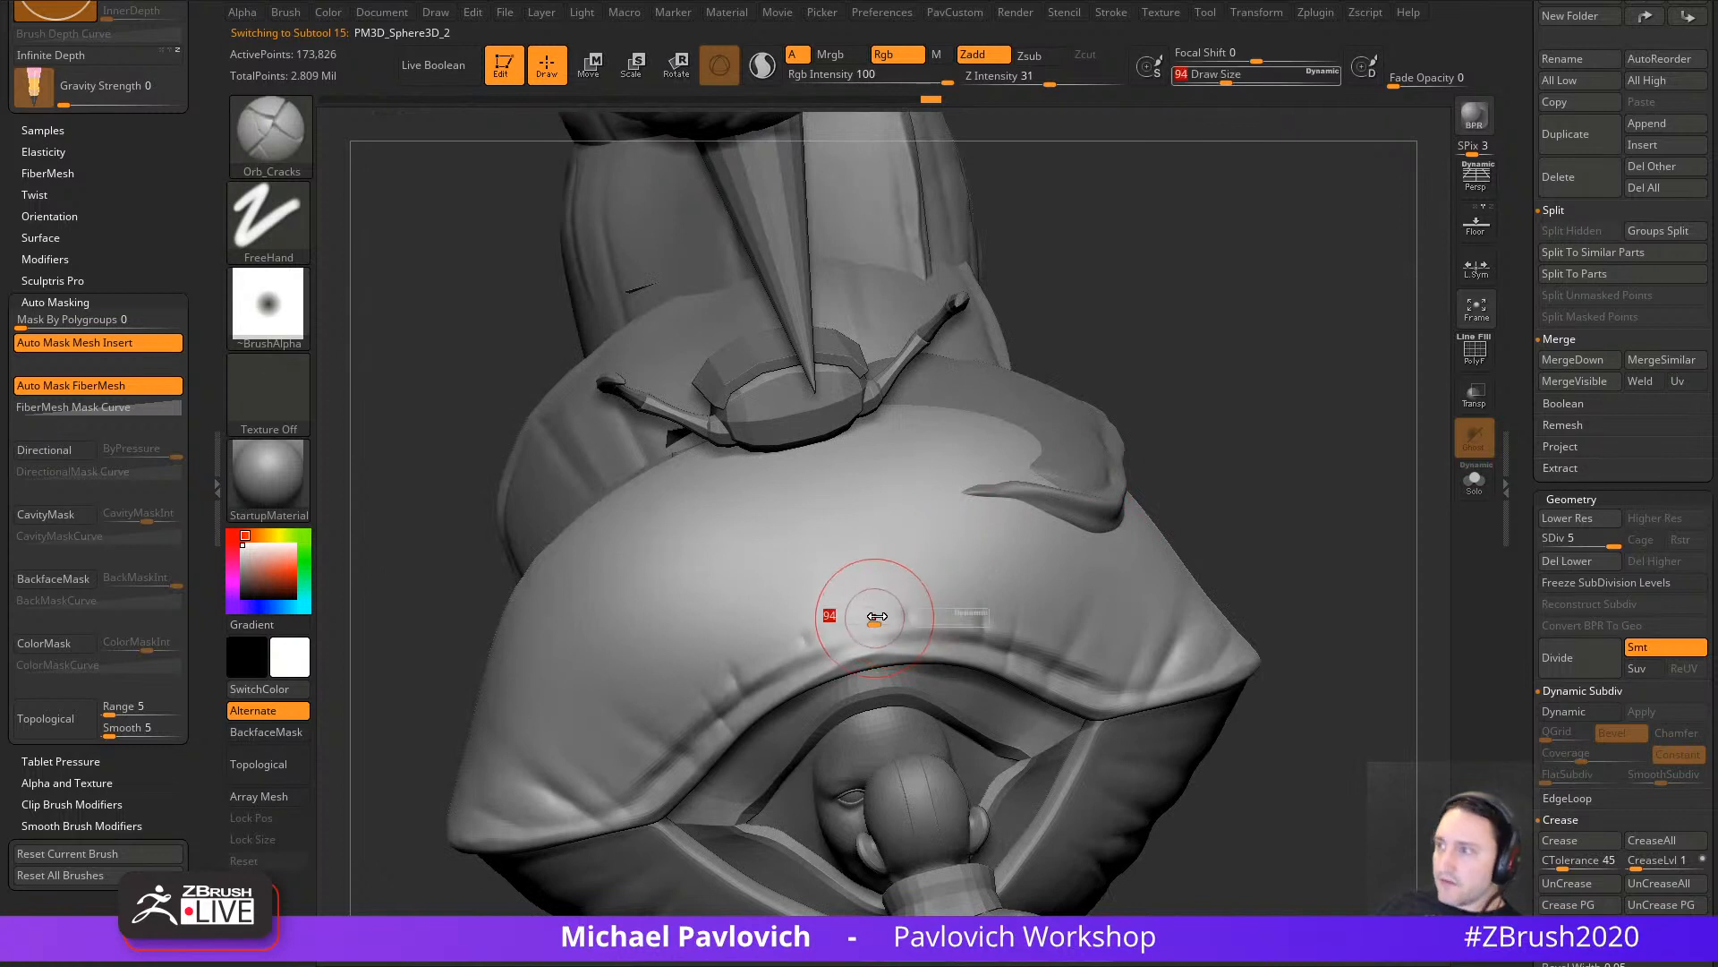
drag(772, 679, 988, 617)
key(ctrl+z)
key(ctrl+z)
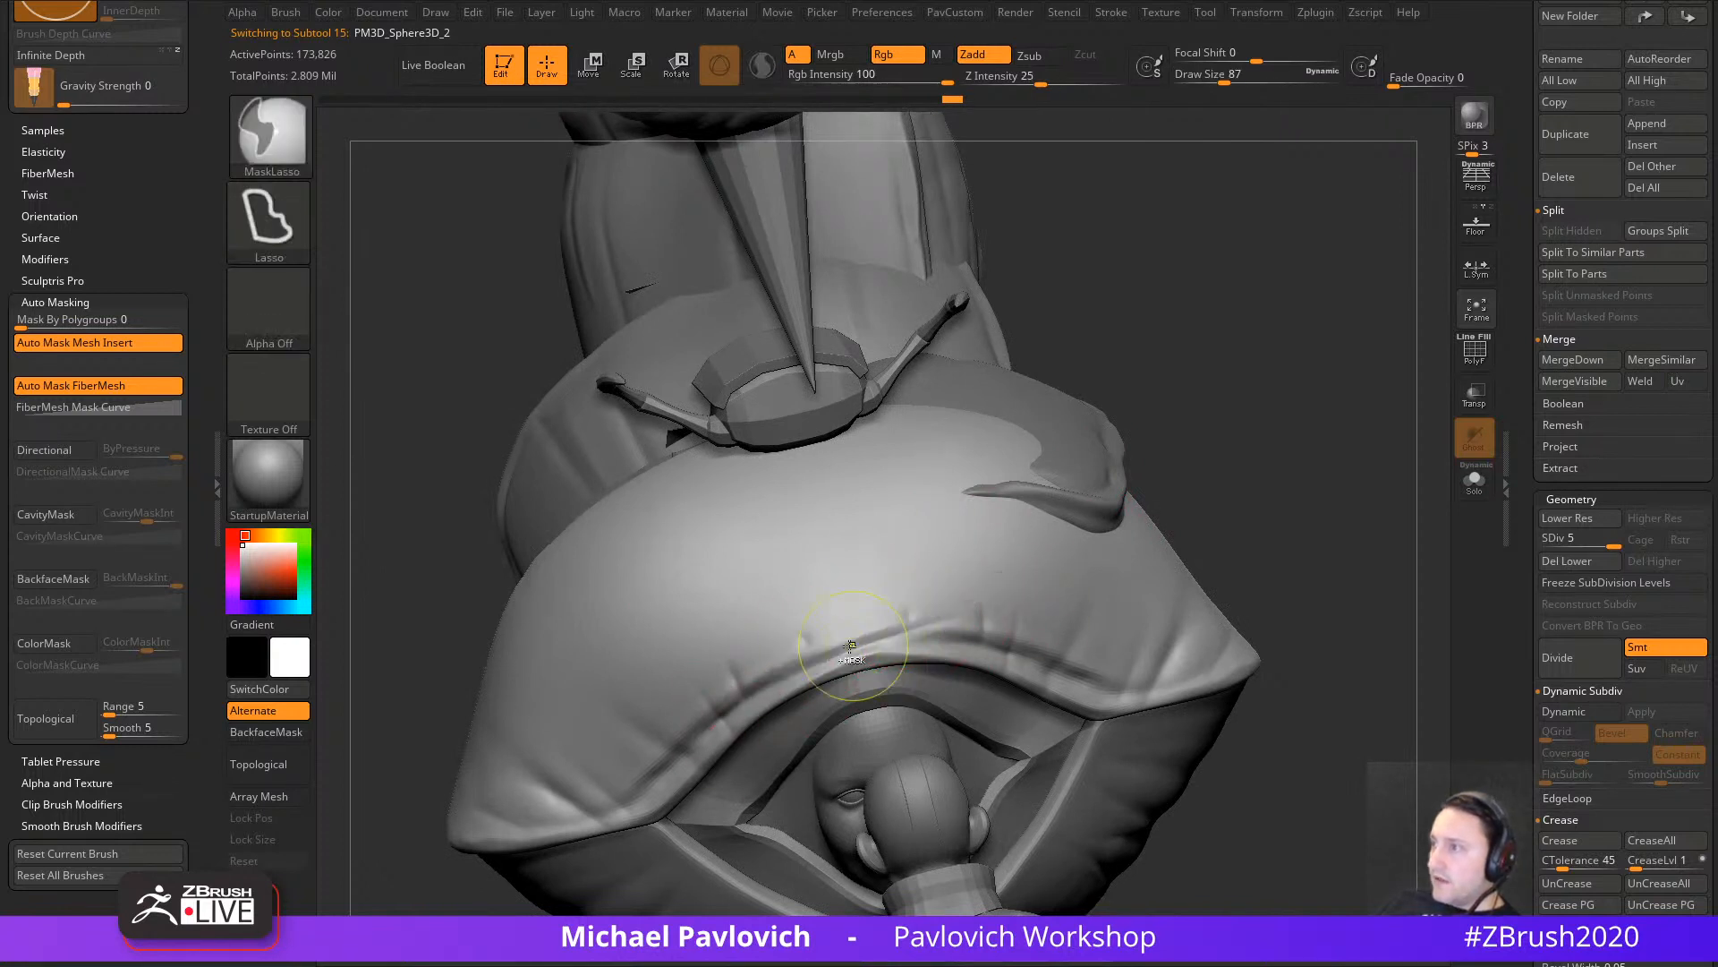
key(s)
mouse_move(837, 639)
mouse_down()
mouse_move(870, 652)
mouse_move(950, 631)
mouse_move(849, 566)
mouse_up()
drag(956, 636, 970, 546)
drag(1003, 661, 1009, 586)
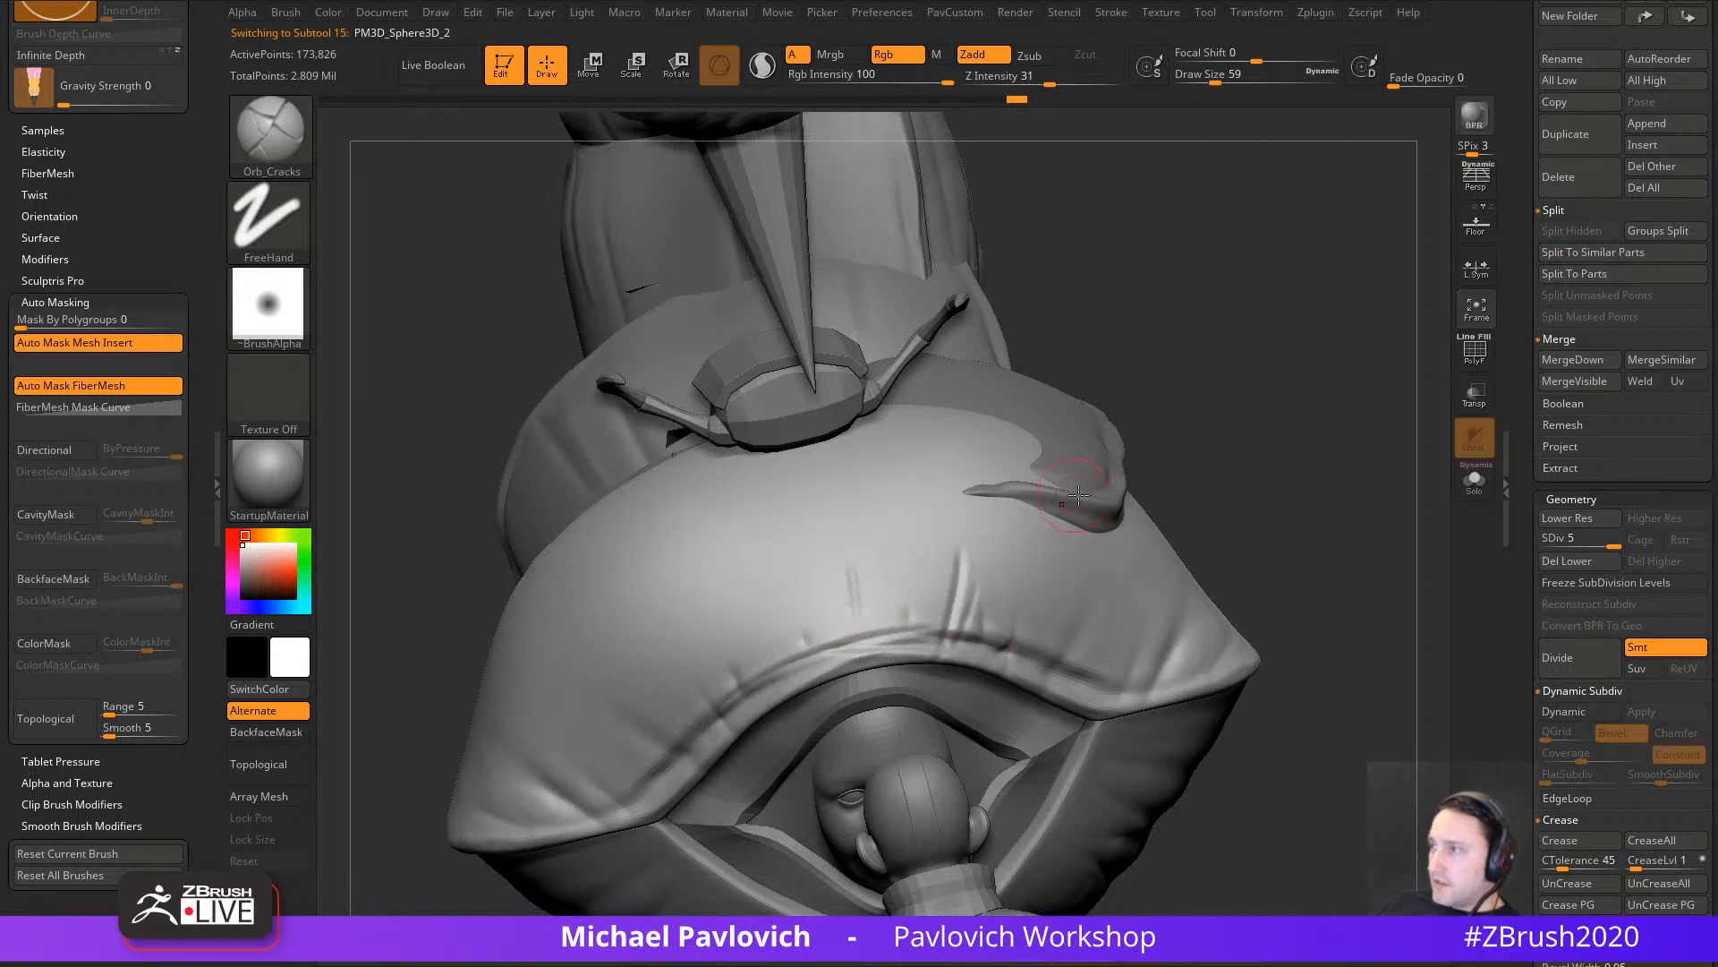
Step: Build up the ridges beside the helmet plate's front creases with the Clay brush and smooth them
drag(1259, 509, 1263, 491)
key(2)
key(s)
drag(960, 572, 993, 619)
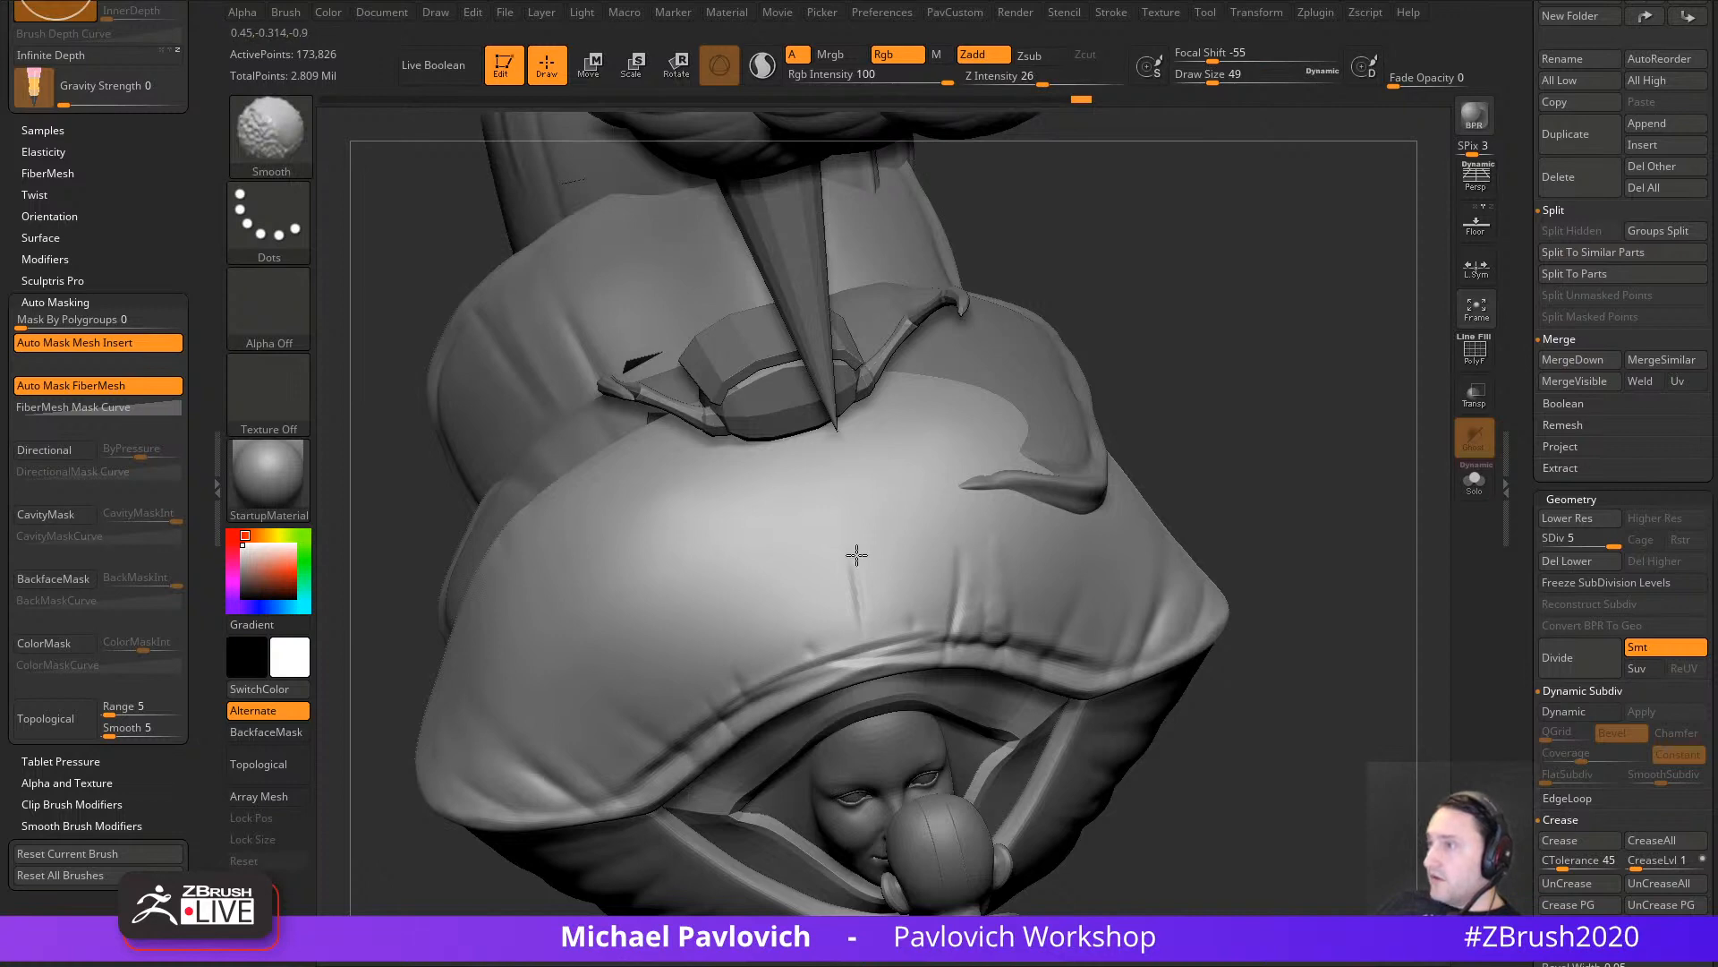
mouse_move(1254, 476)
mouse_down()
mouse_move(979, 599)
mouse_move(920, 587)
mouse_up()
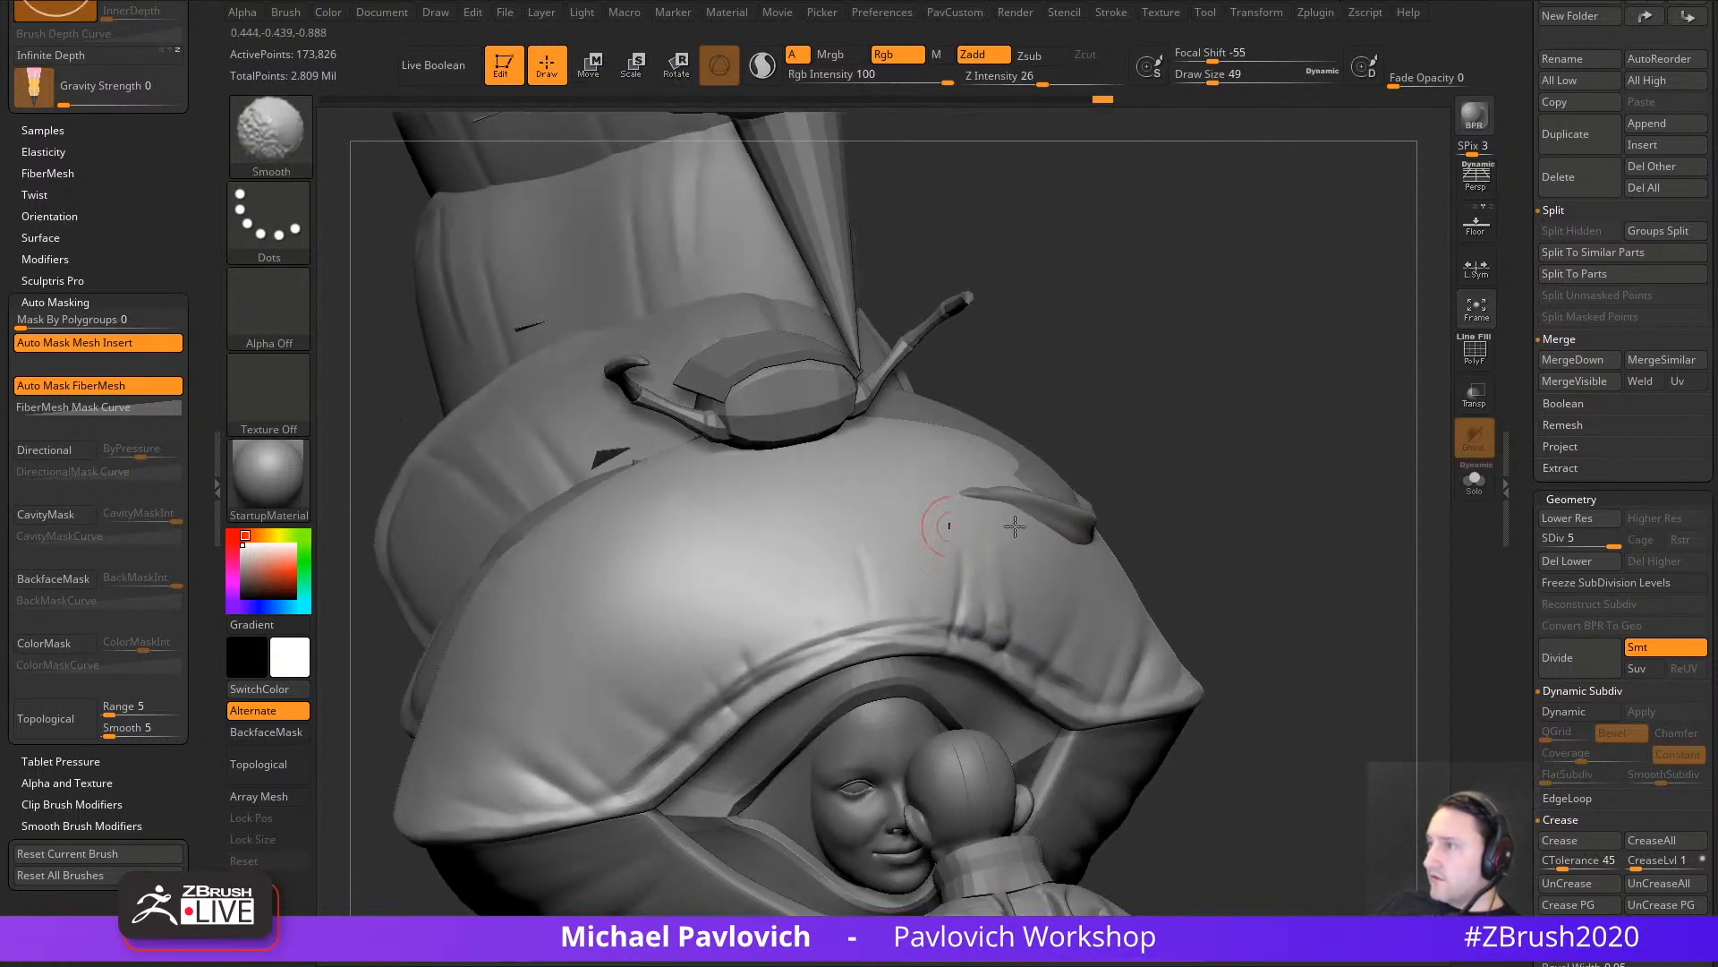
mouse_move(1307, 519)
mouse_down()
mouse_move(1238, 507)
mouse_move(1182, 529)
mouse_move(1278, 520)
mouse_up()
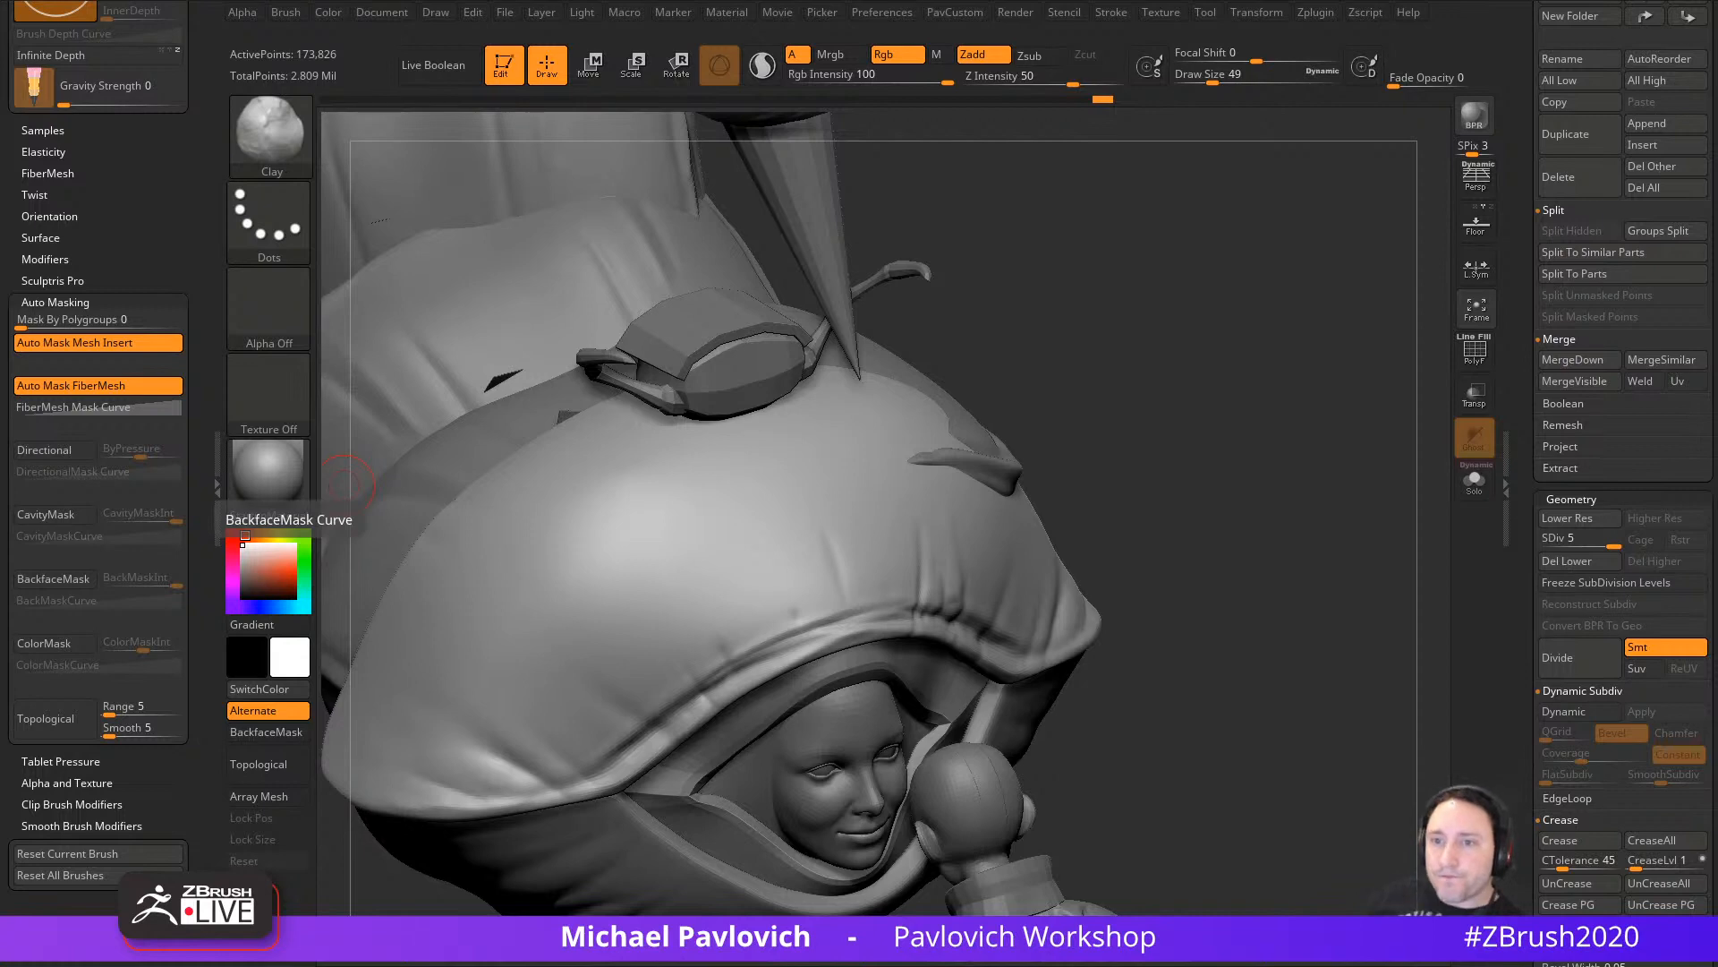
Step: Examine the helmet plate, then select the standing figure's trousers and compare the figure with the creature's head
drag(1277, 390, 1246, 438)
mouse_move(1232, 530)
alt+mouse_down()
mouse_move(1197, 507)
mouse_move(1161, 515)
alt+mouse_up()
key(s)
click(1087, 557)
drag(1032, 562, 846, 586)
mouse_move(1163, 626)
alt+mouse_down()
mouse_move(1151, 568)
mouse_move(1098, 662)
mouse_move(1111, 584)
alt+mouse_up()
key(s)
click(1063, 693)
alt+click(995, 757)
drag(1056, 658, 1217, 529)
alt+click(921, 738)
mouse_move(1210, 634)
mouse_down()
mouse_move(1163, 635)
mouse_move(1178, 516)
mouse_move(1180, 619)
mouse_up()
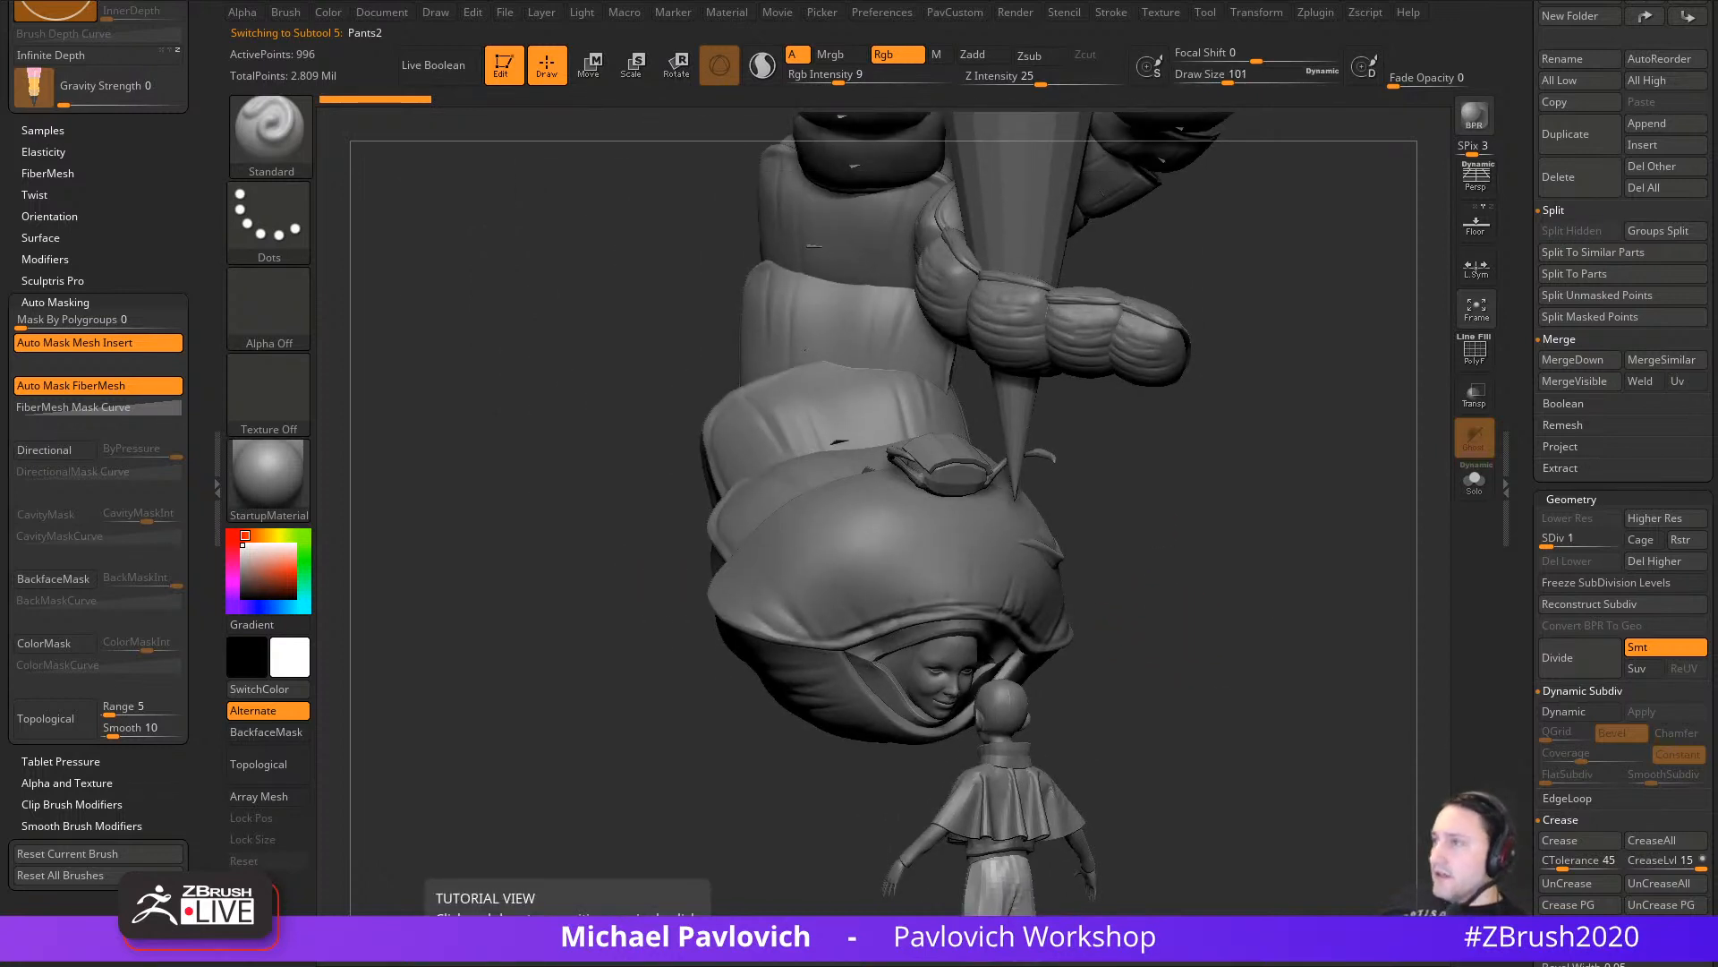
Step: Select the small faceted block above the helmet and compare the creature's side silhouette with the two reference images
drag(1121, 587, 1105, 627)
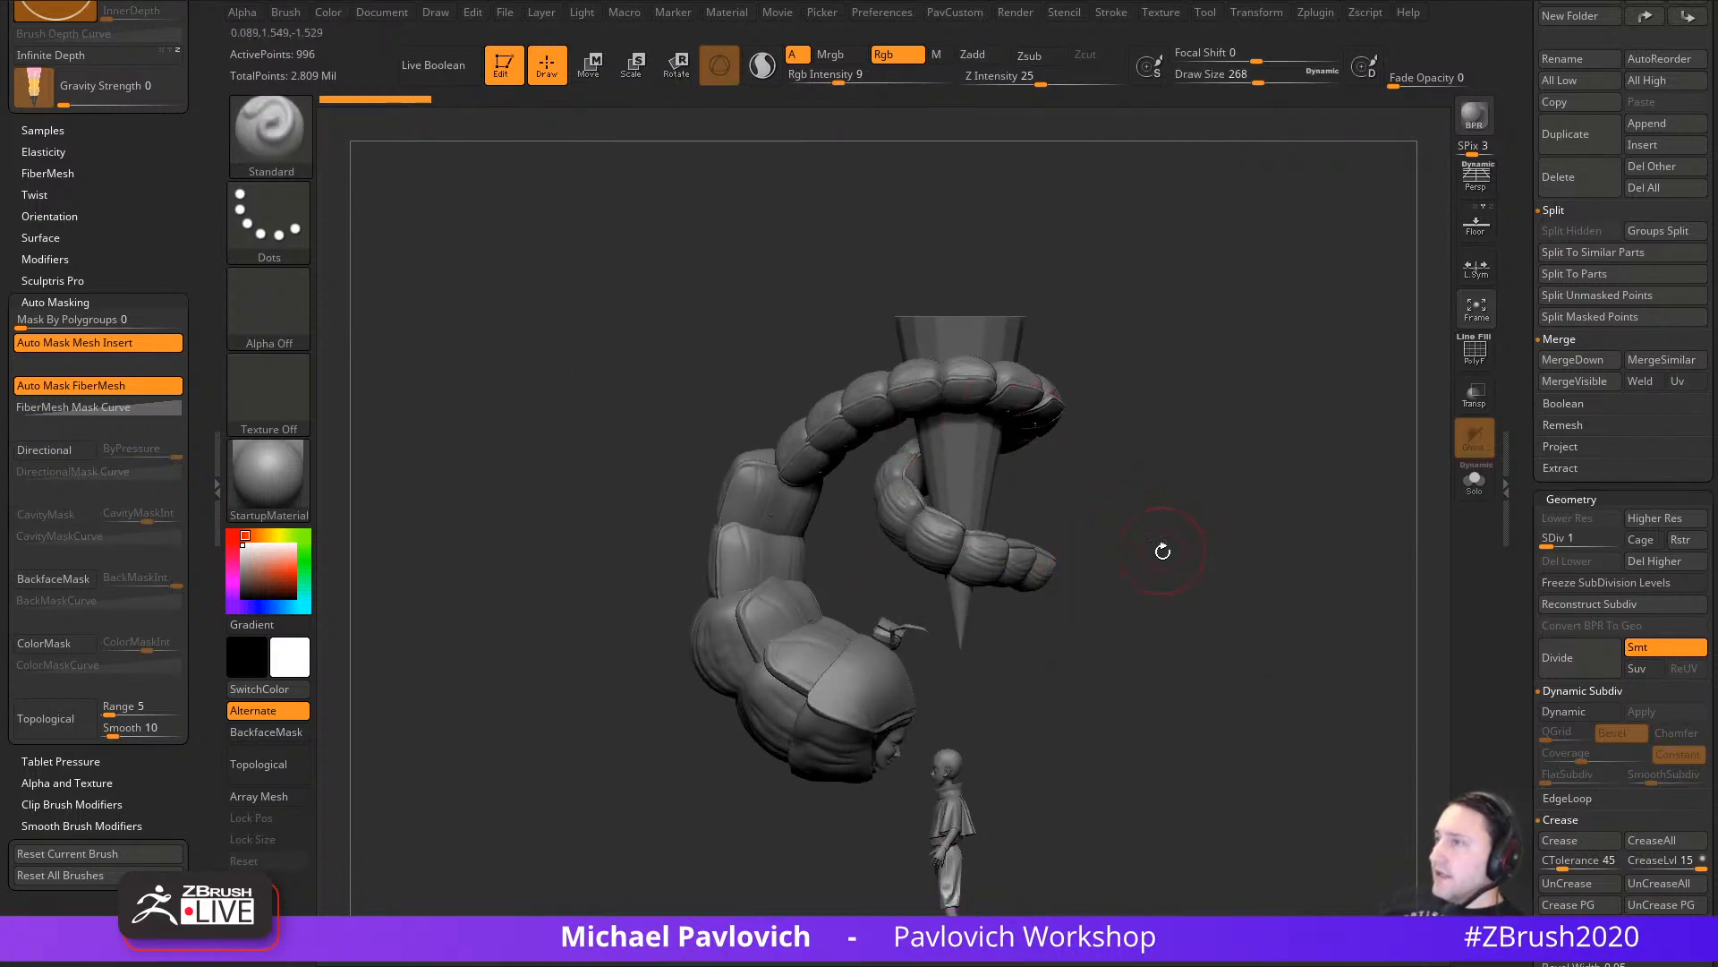
mouse_move(1163, 548)
mouse_down()
mouse_move(1136, 582)
mouse_move(995, 595)
mouse_move(1184, 583)
mouse_move(1178, 564)
mouse_move(1162, 564)
mouse_move(1163, 606)
mouse_move(1154, 586)
mouse_move(1093, 599)
mouse_move(1182, 598)
mouse_up()
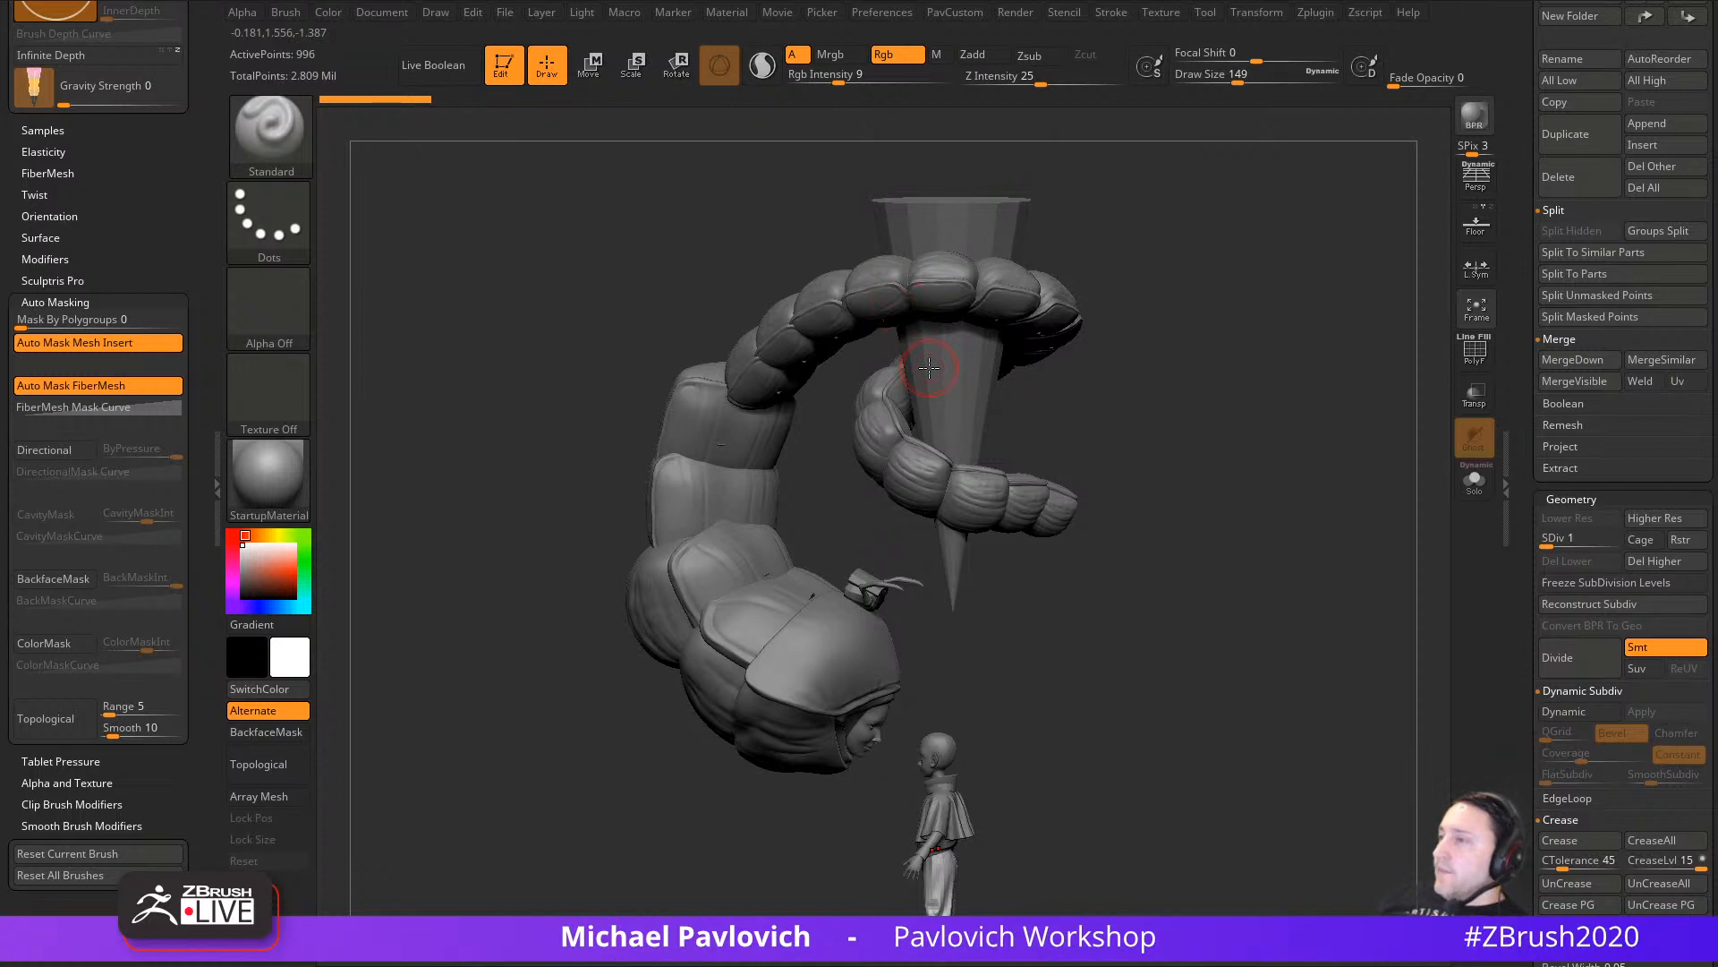
key(f)
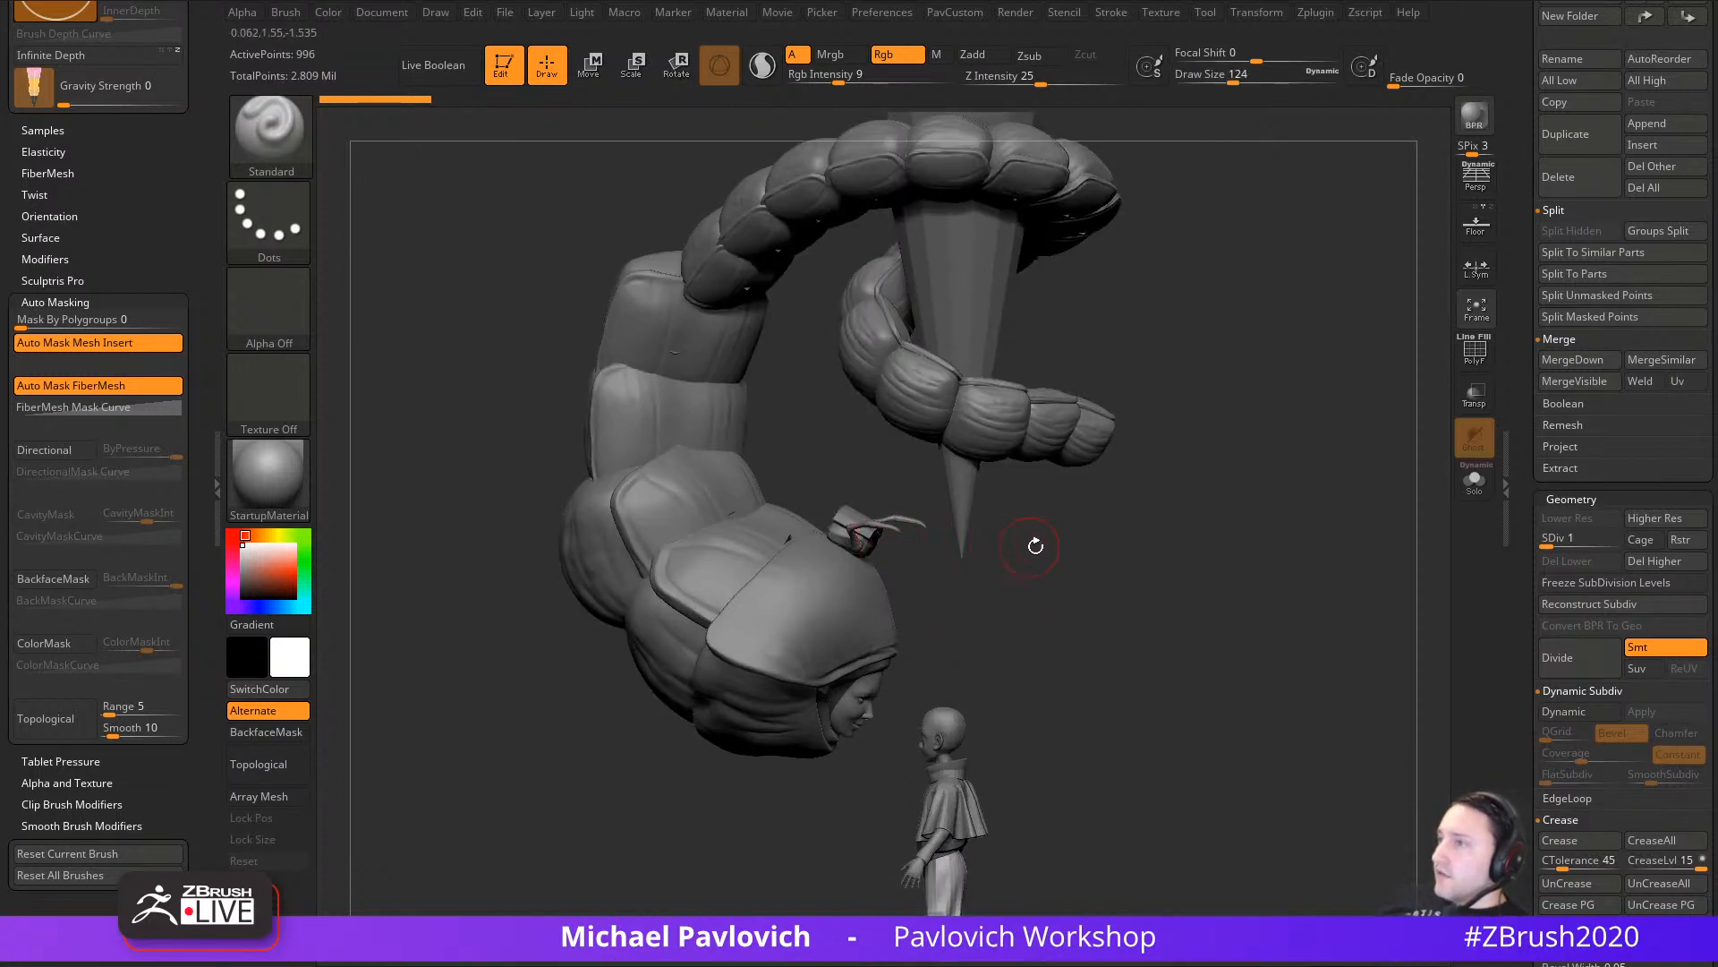
alt+drag(1036, 545, 1136, 555)
alt+click(907, 597)
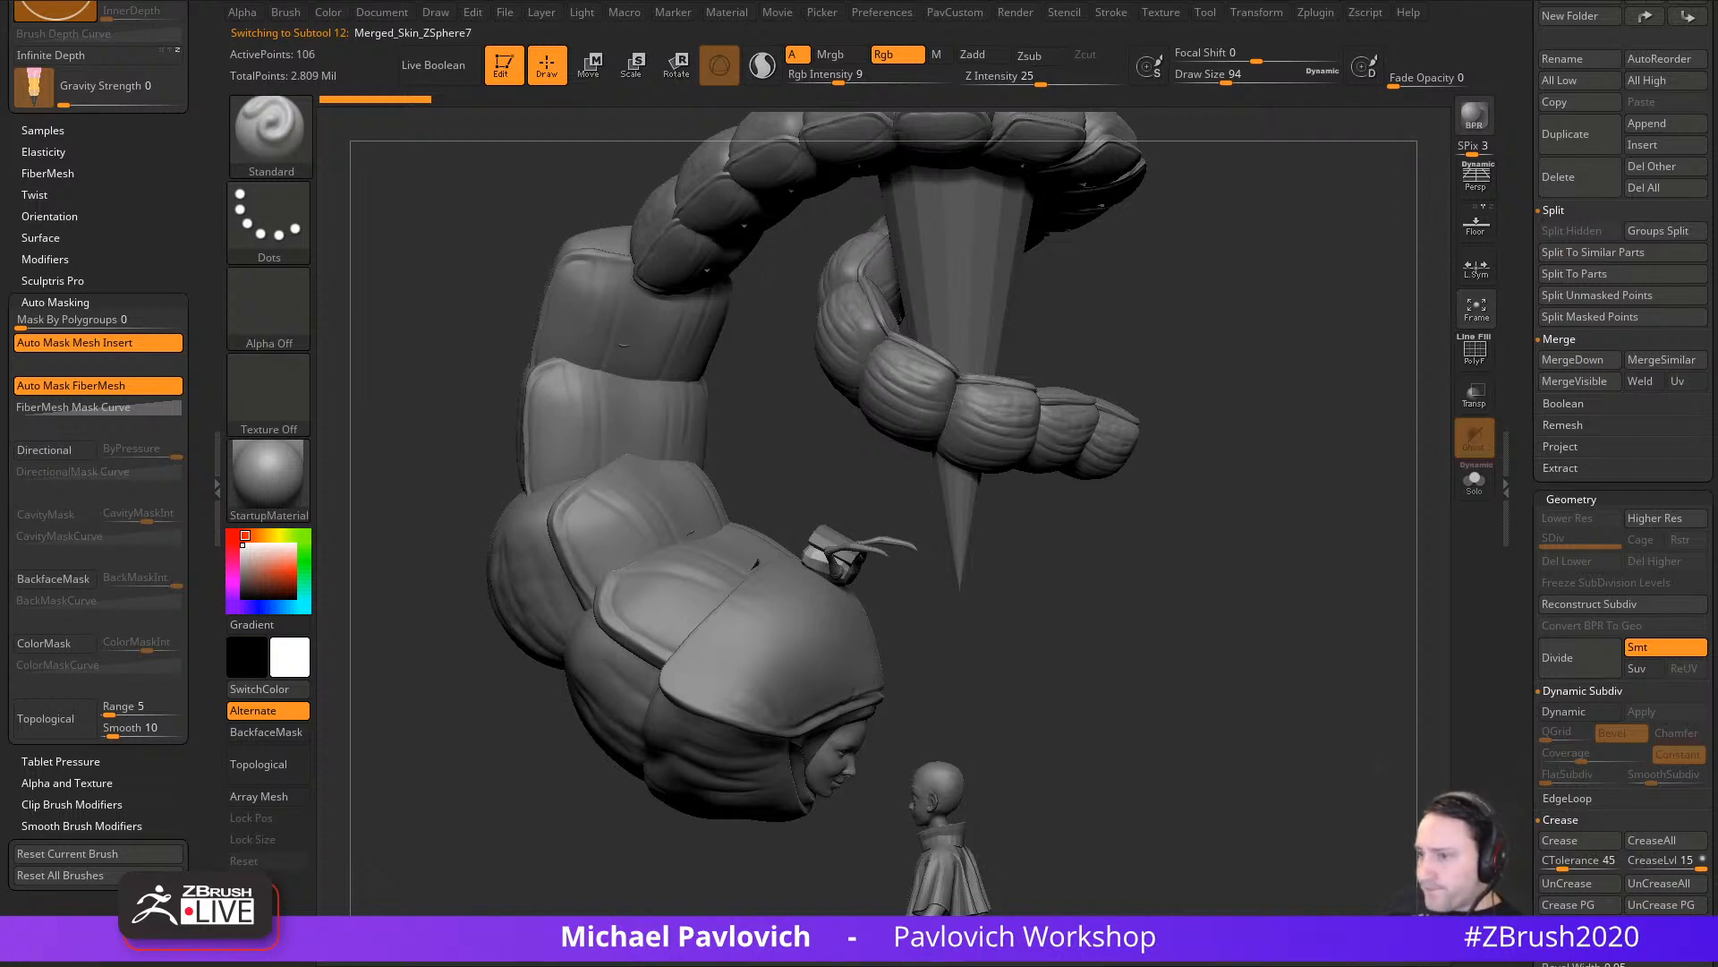
drag(803, 966, 767, 534)
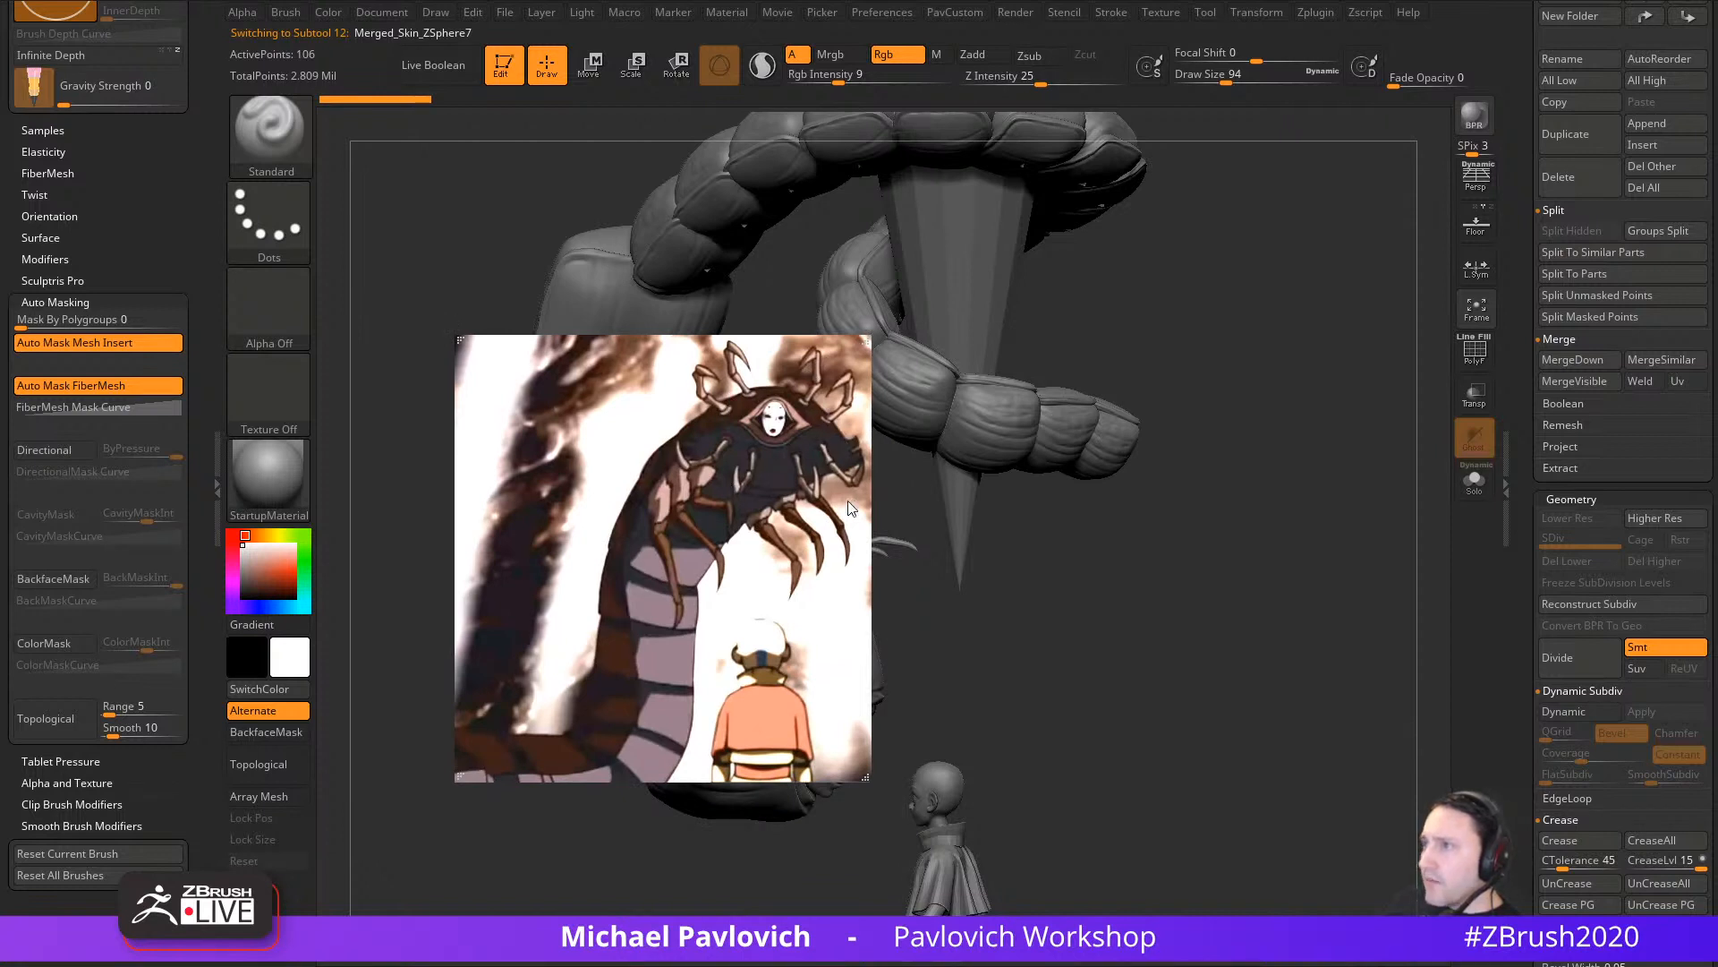
drag(697, 641, 702, 965)
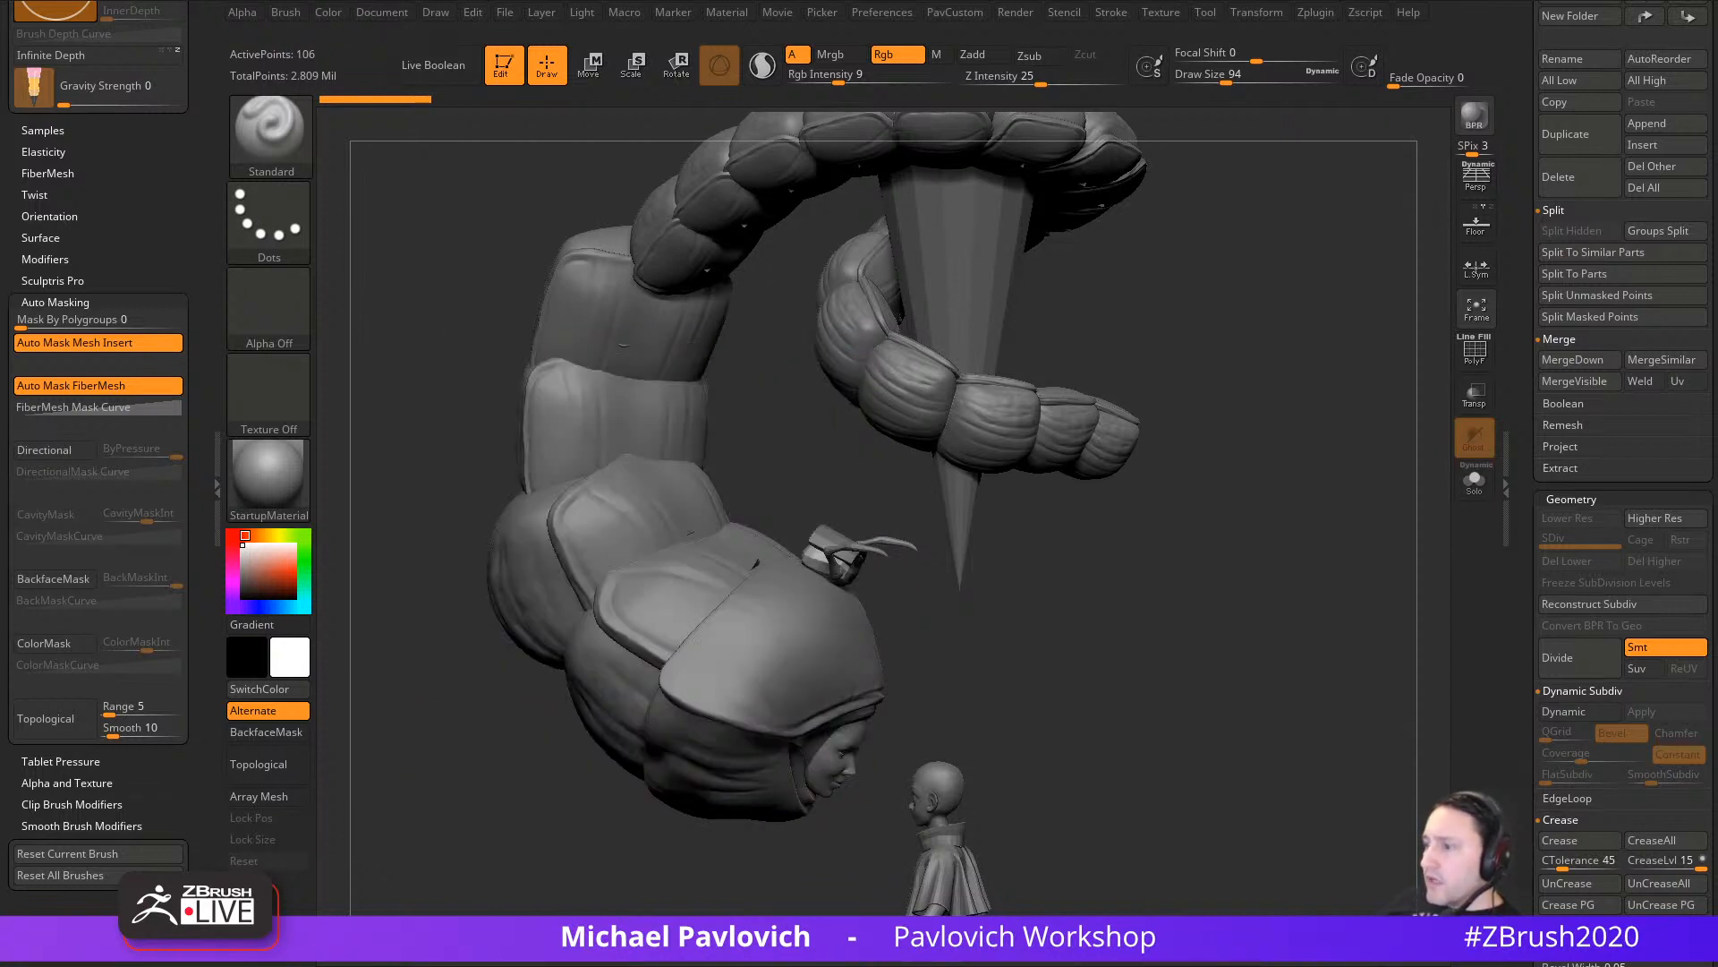
drag(841, 966, 758, 792)
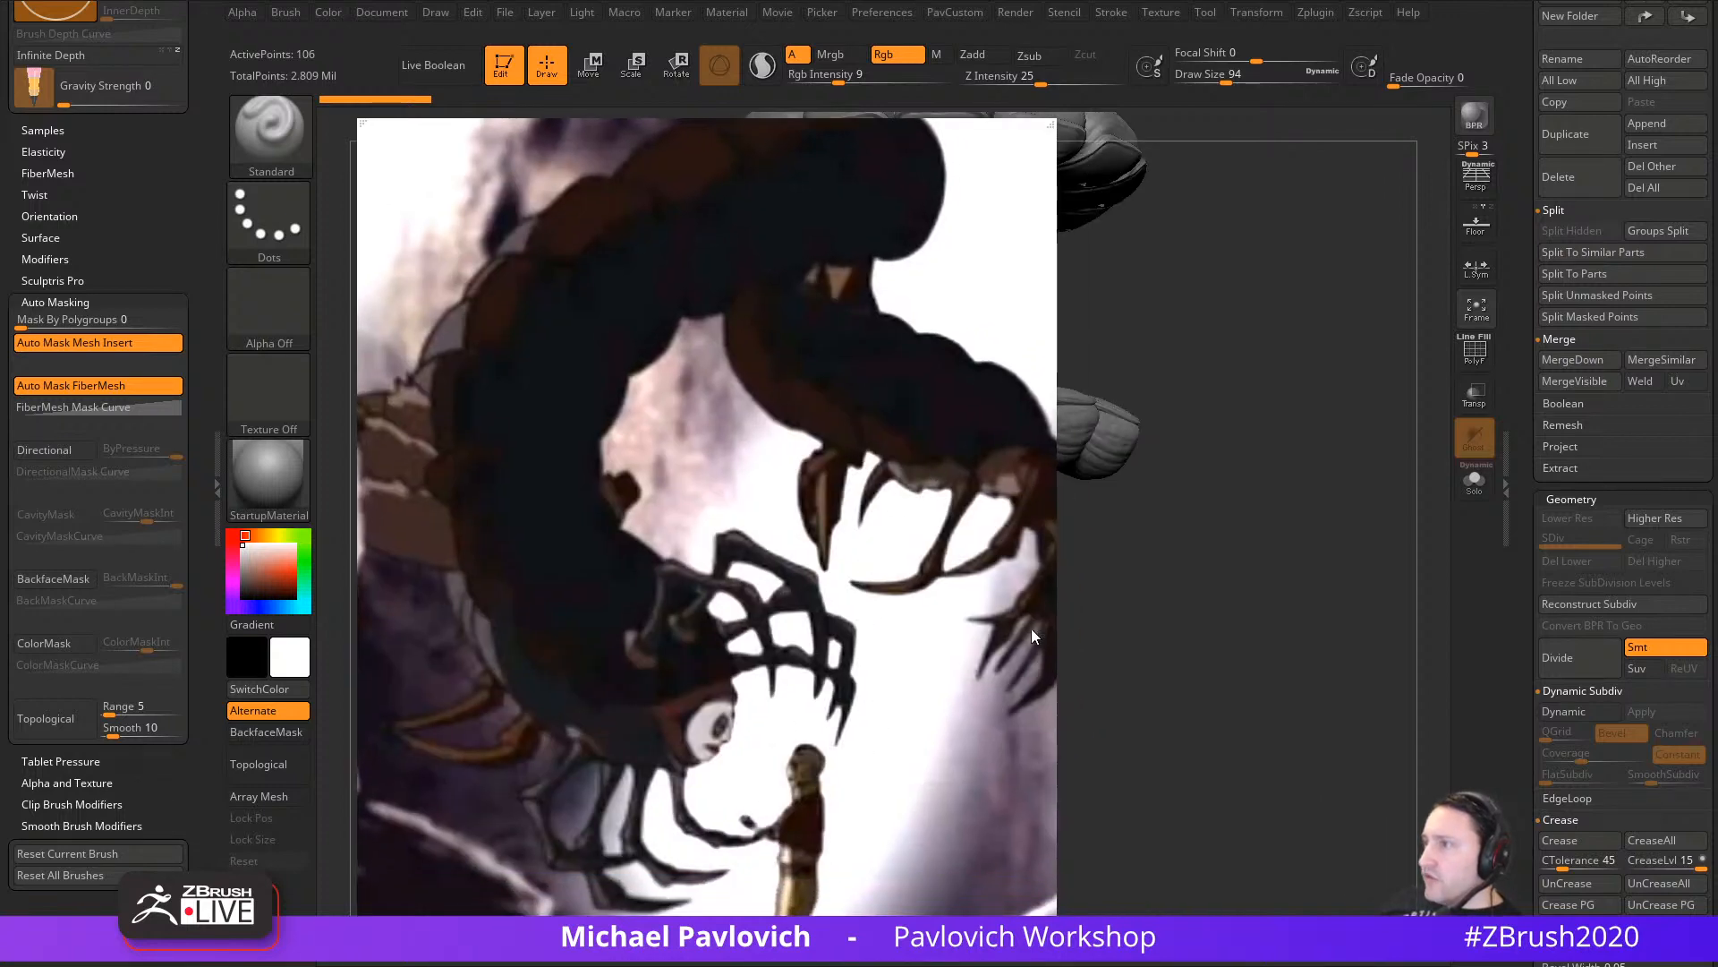
drag(1031, 628, 1235, 966)
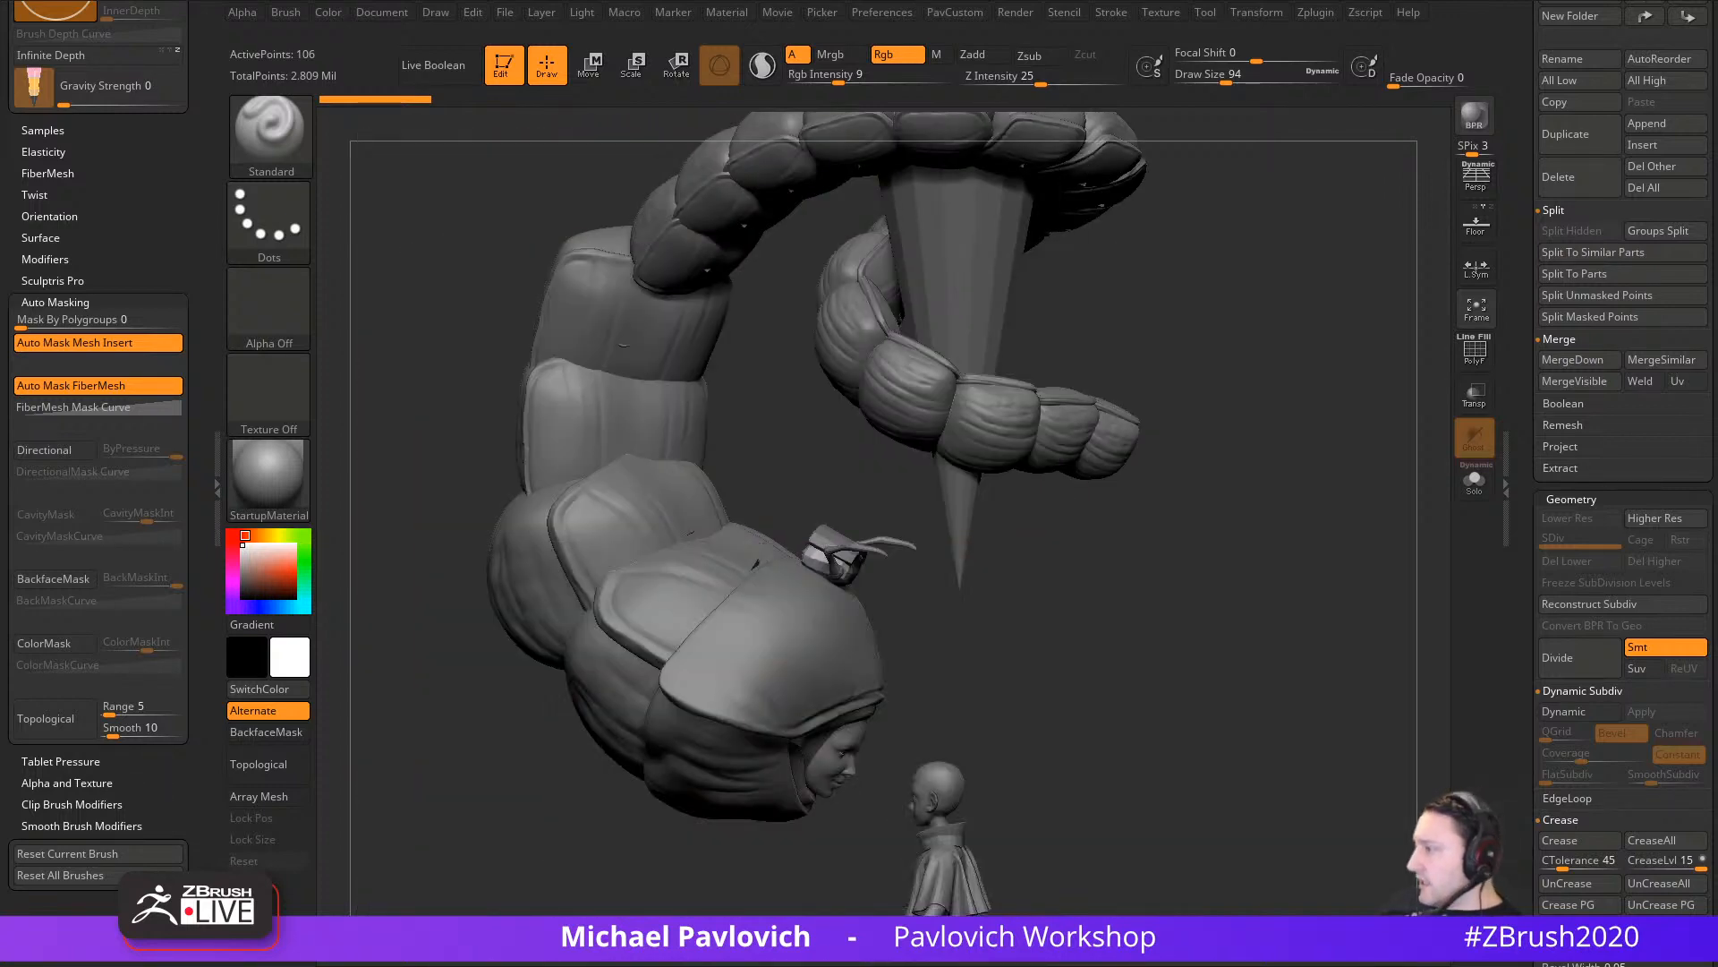
Step: Select the pair of insect legs above the helmet, isolate it and hide one of the two legs
drag(882, 580, 877, 589)
alt+click(874, 573)
drag(990, 583, 1202, 546)
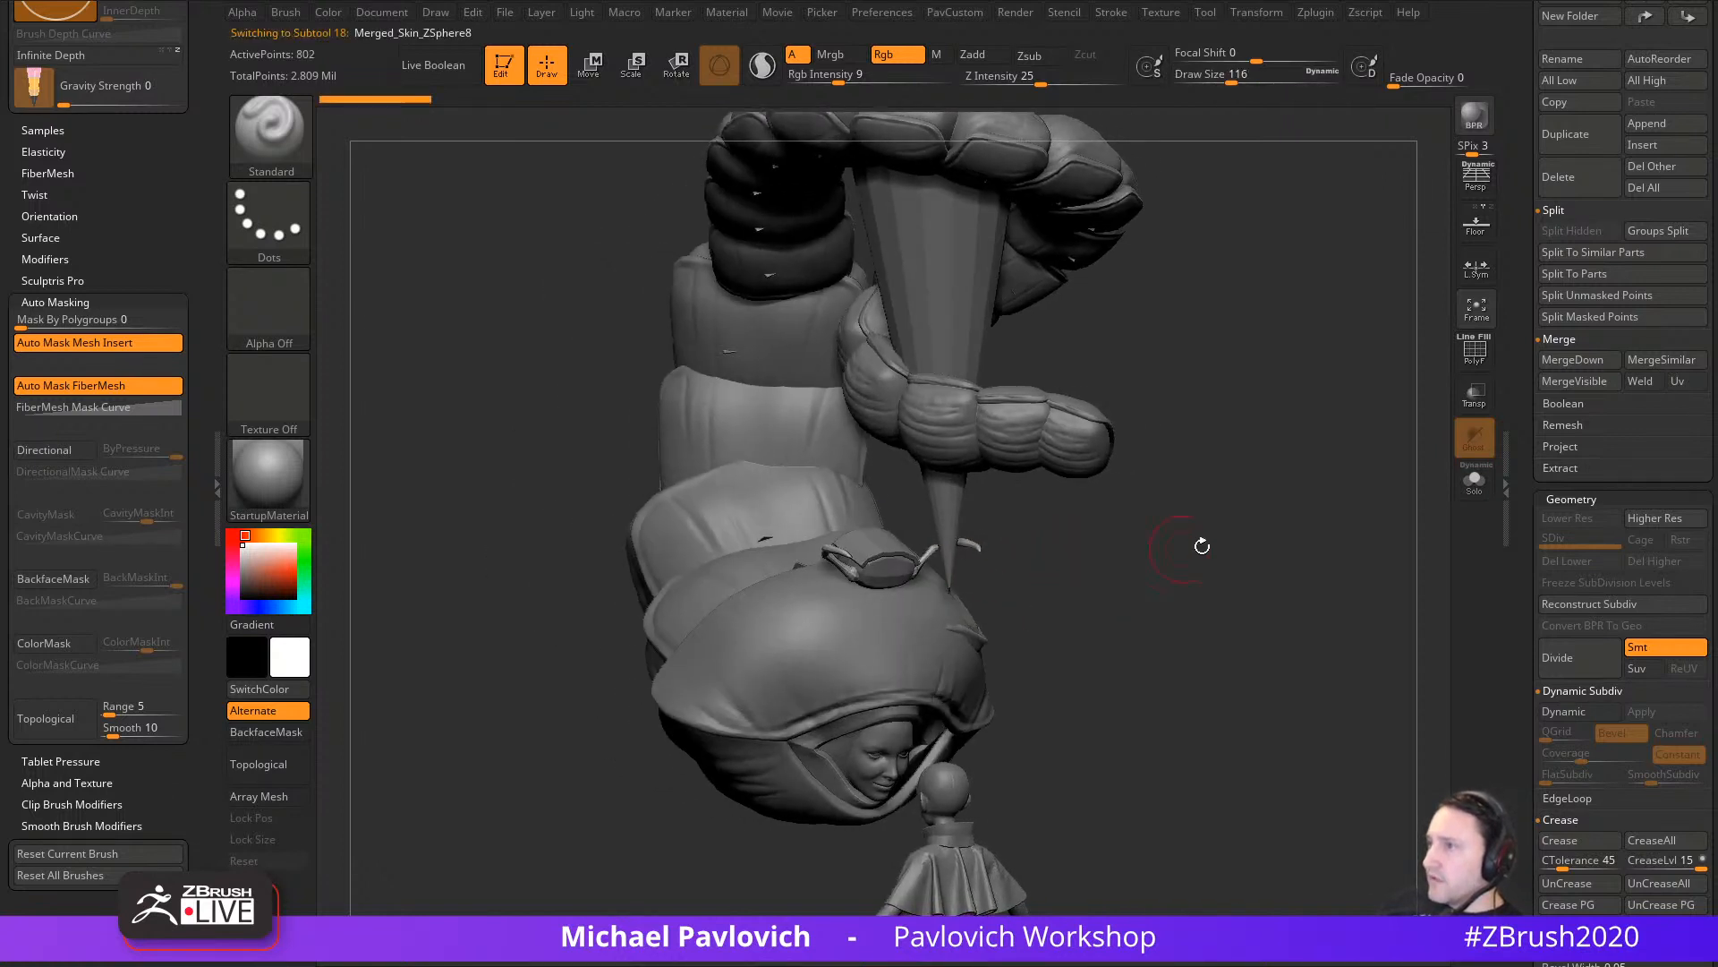
click(1479, 492)
shift+drag(1324, 528, 1203, 665)
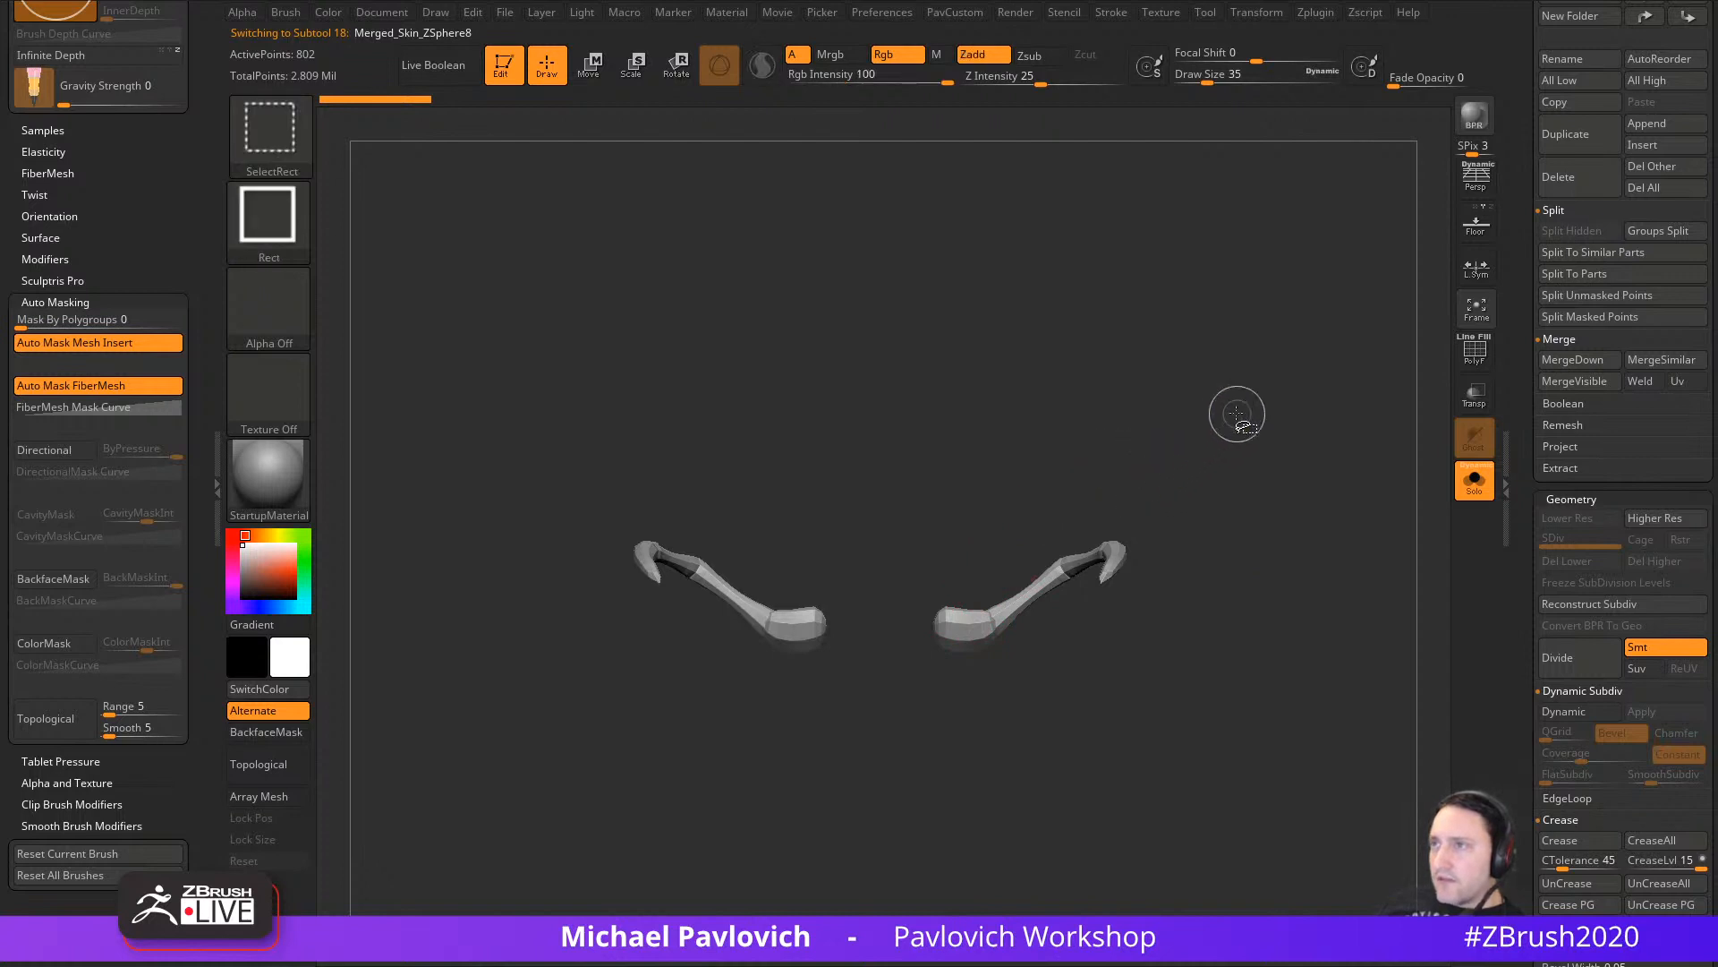
ctrl+alt+shift+drag(1233, 415, 899, 750)
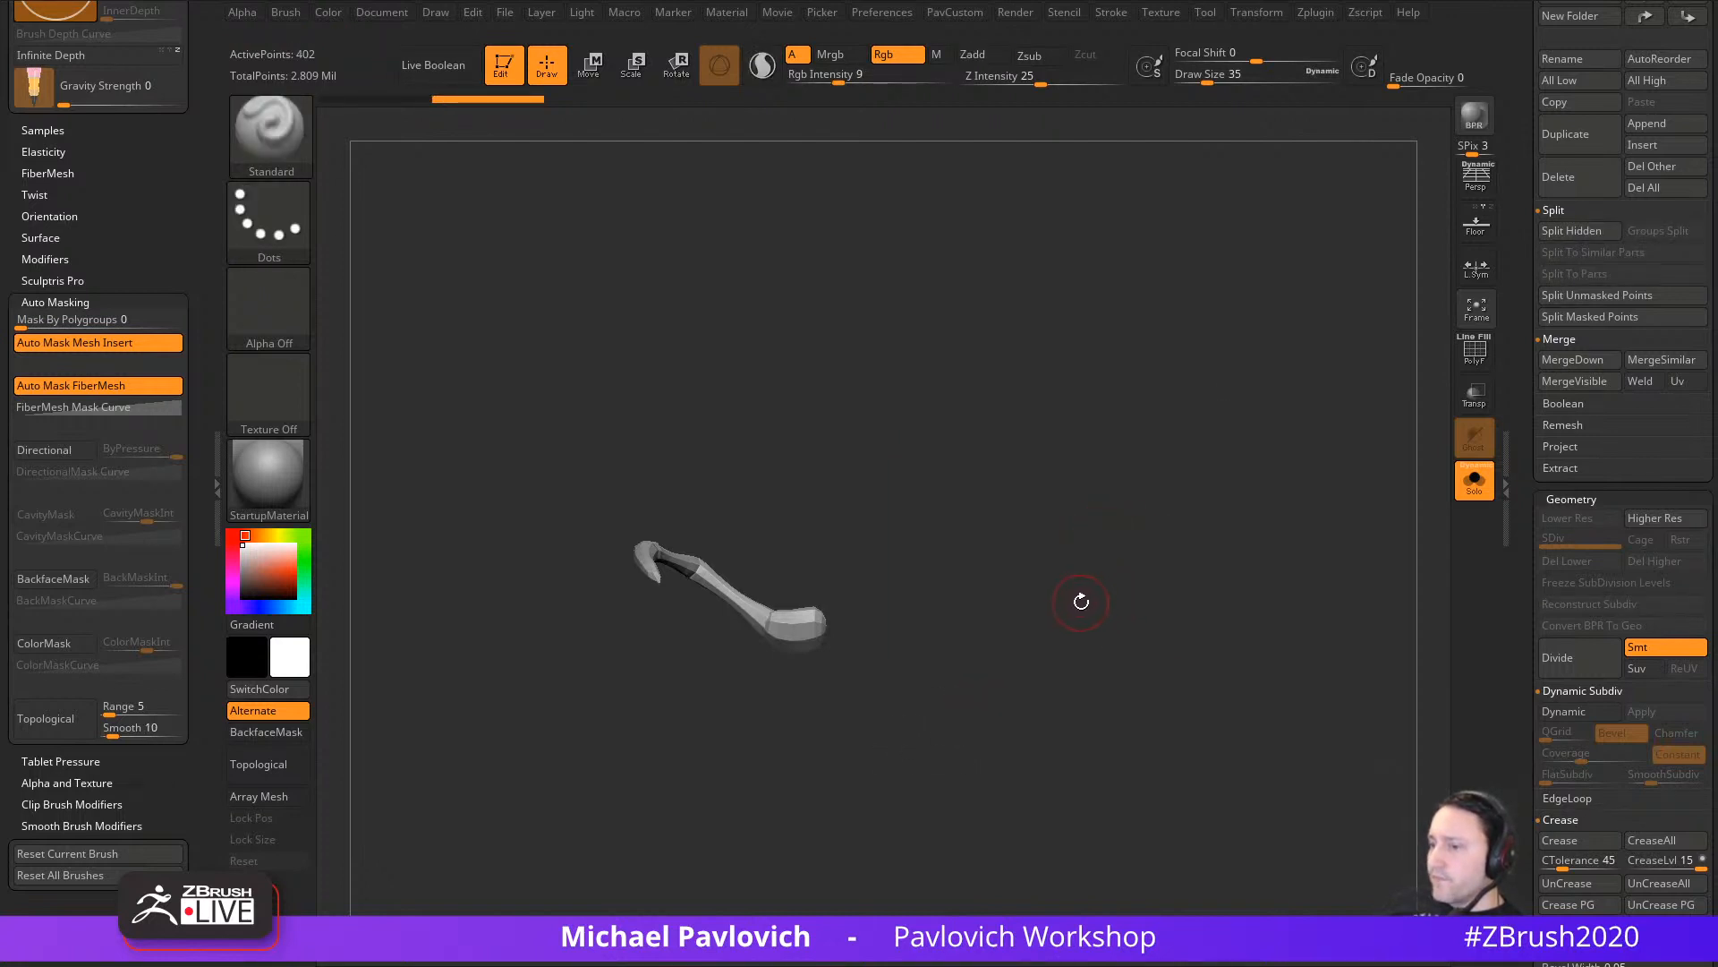
Step: Turn the remaining leg to the desired insertion view and create a new InsertMesh brush from it
mouse_move(1104, 582)
mouse_down()
mouse_move(1181, 587)
mouse_move(1222, 694)
mouse_move(1133, 682)
mouse_move(1186, 687)
mouse_move(1250, 637)
mouse_move(1190, 633)
mouse_move(1192, 706)
mouse_move(1150, 721)
mouse_move(1200, 643)
mouse_move(1262, 626)
mouse_move(1185, 658)
mouse_move(1264, 563)
mouse_move(1253, 609)
mouse_move(1271, 613)
mouse_move(1276, 582)
mouse_move(1278, 598)
mouse_move(1304, 591)
mouse_move(1274, 591)
mouse_up()
key(b)
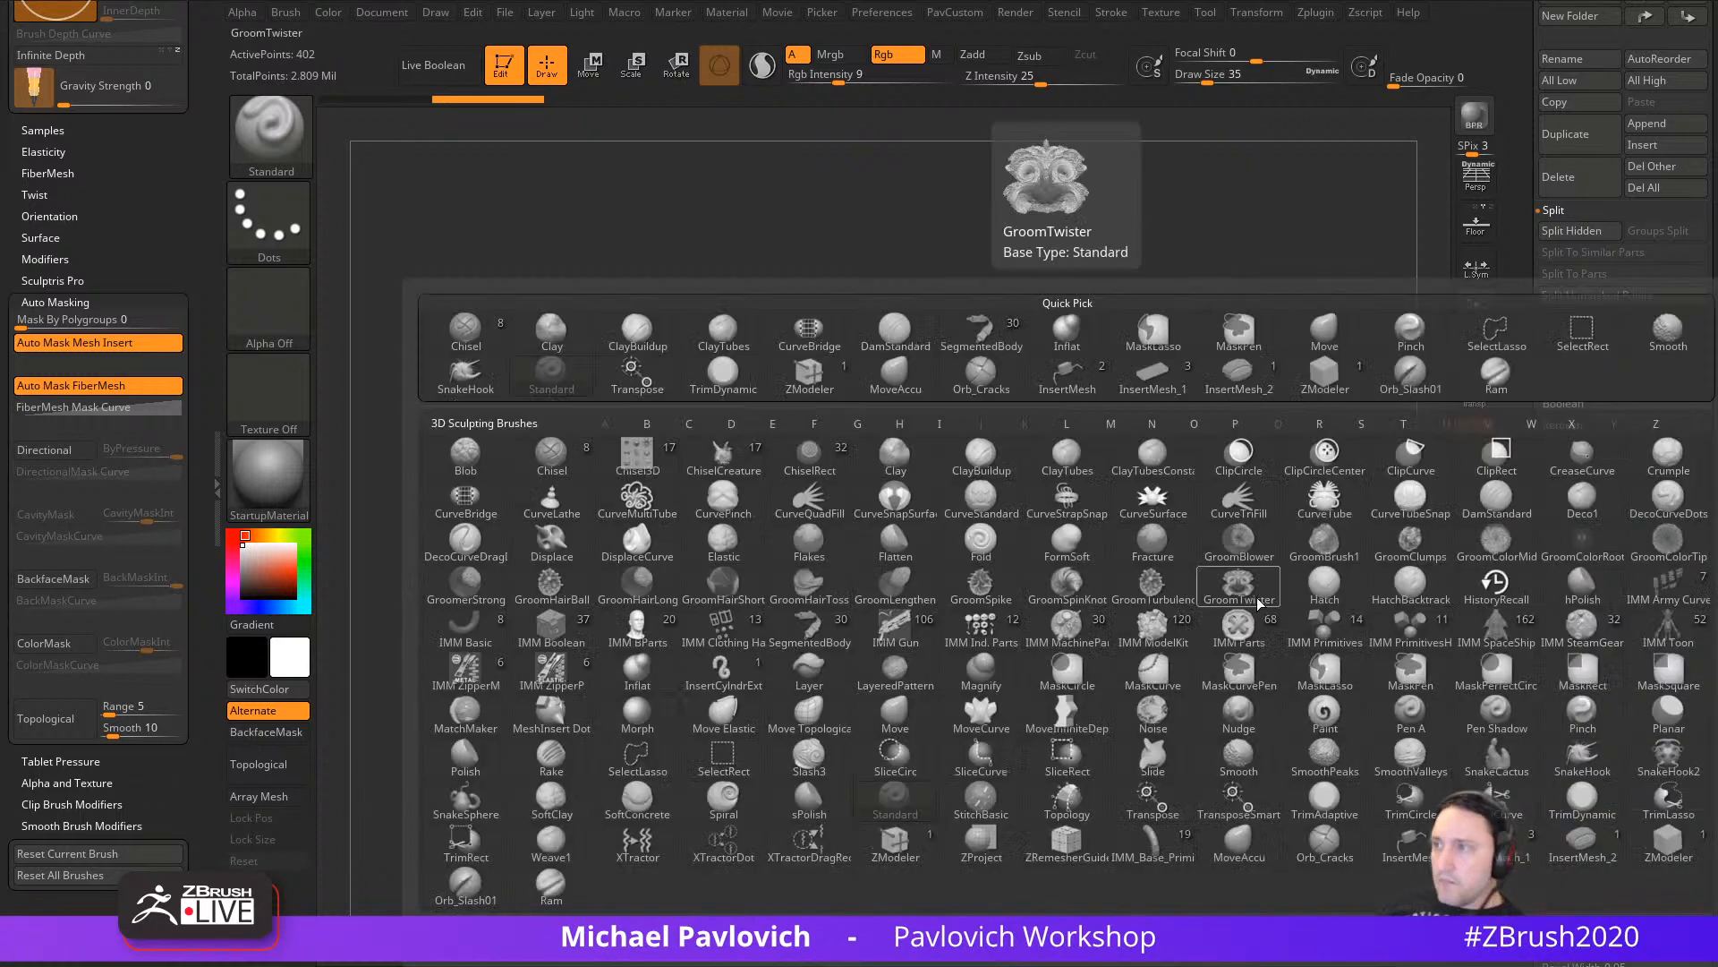
click(832, 927)
click(766, 315)
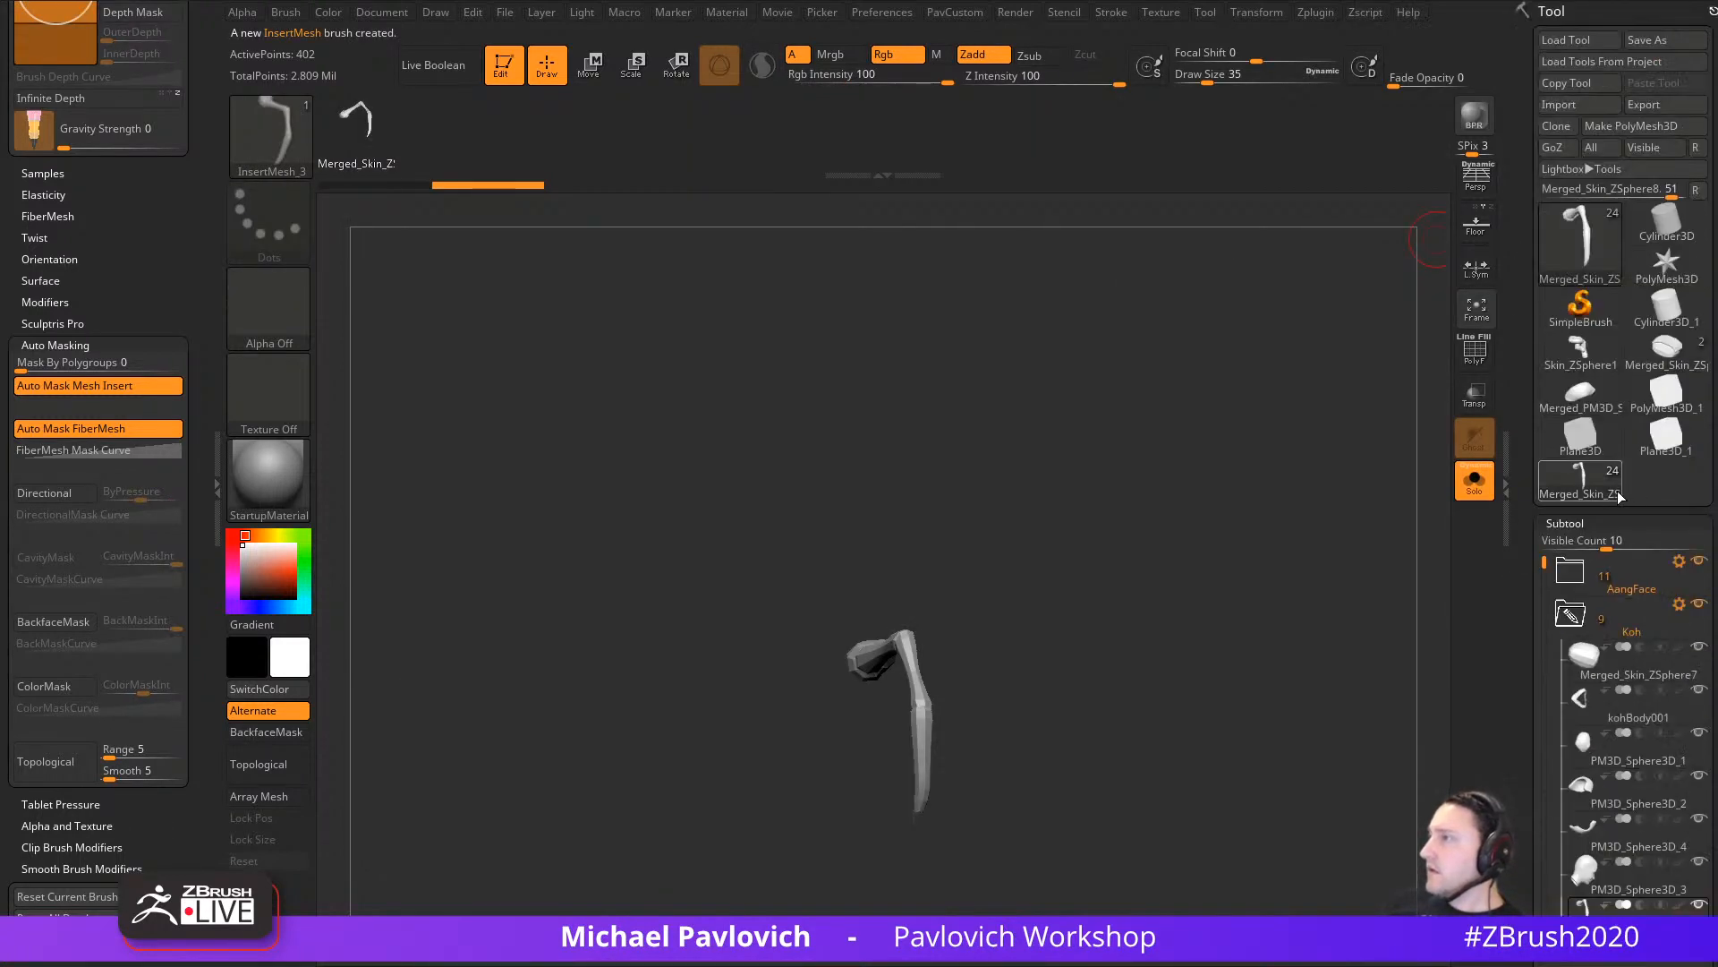
Step: Show the full creature again and hide the leg pair, its surrounding frame and the small faceted block above the helmet
click(1487, 499)
alt+drag(1242, 606, 1063, 460)
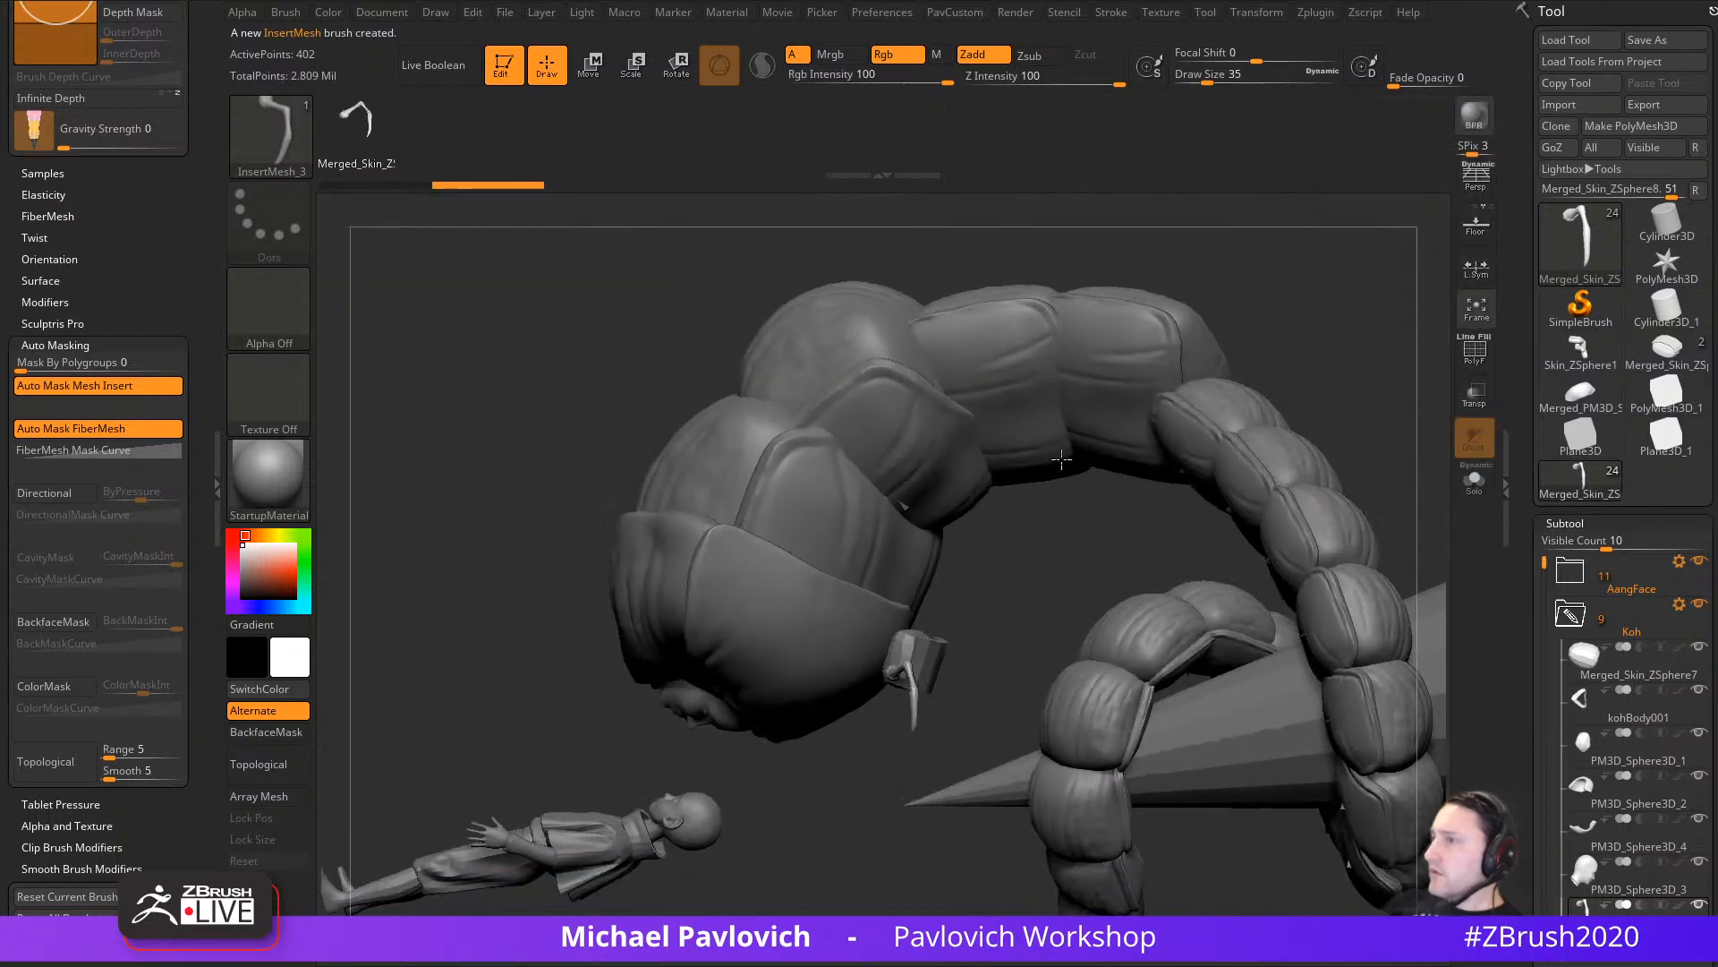
mouse_move(1164, 421)
mouse_down()
mouse_move(1298, 456)
mouse_move(1289, 349)
mouse_move(1388, 594)
mouse_move(1323, 685)
mouse_move(1381, 599)
mouse_up()
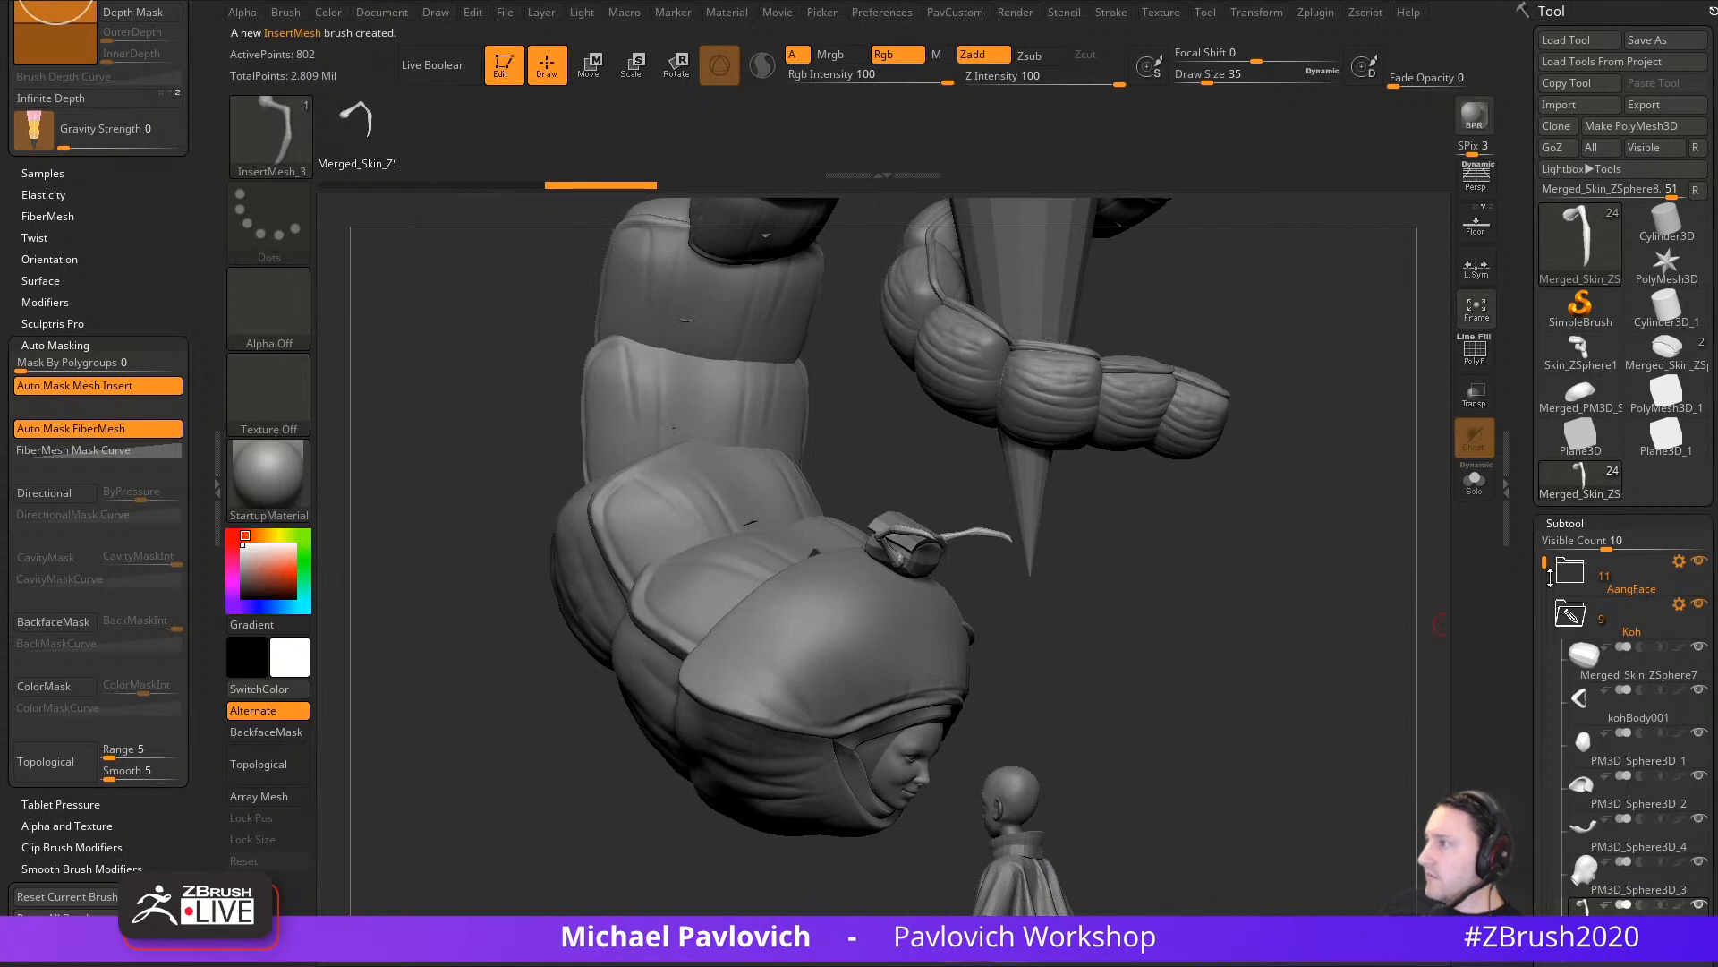
drag(1547, 567, 1547, 644)
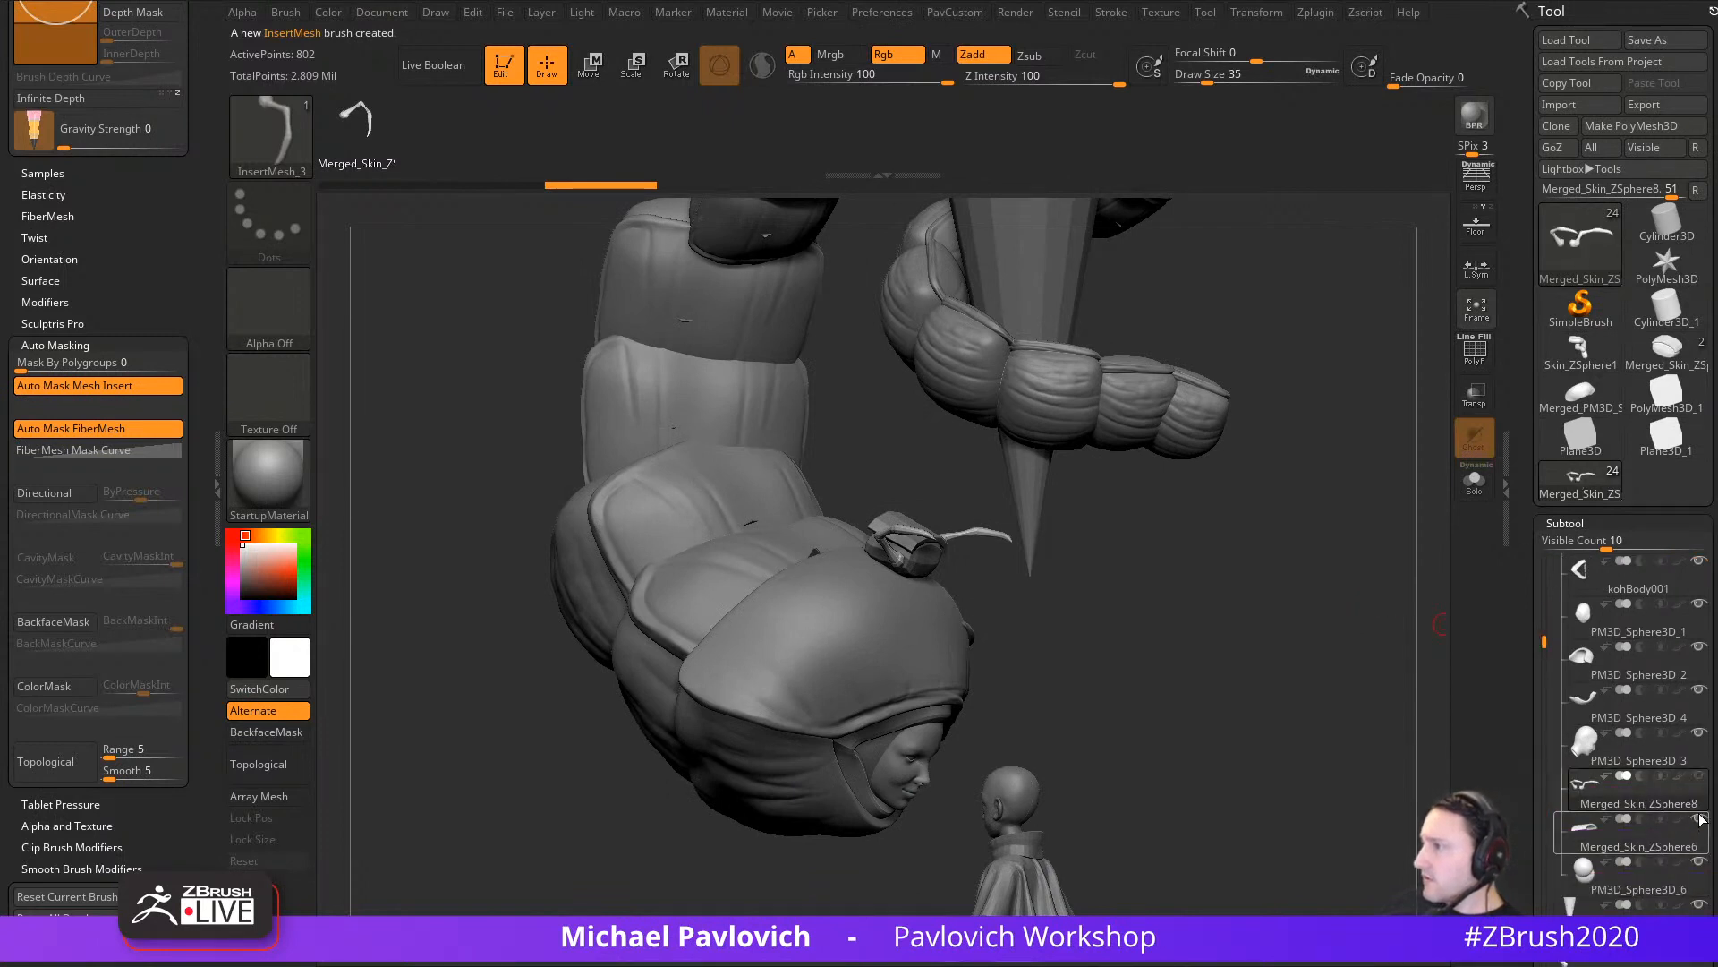
alt+click(853, 672)
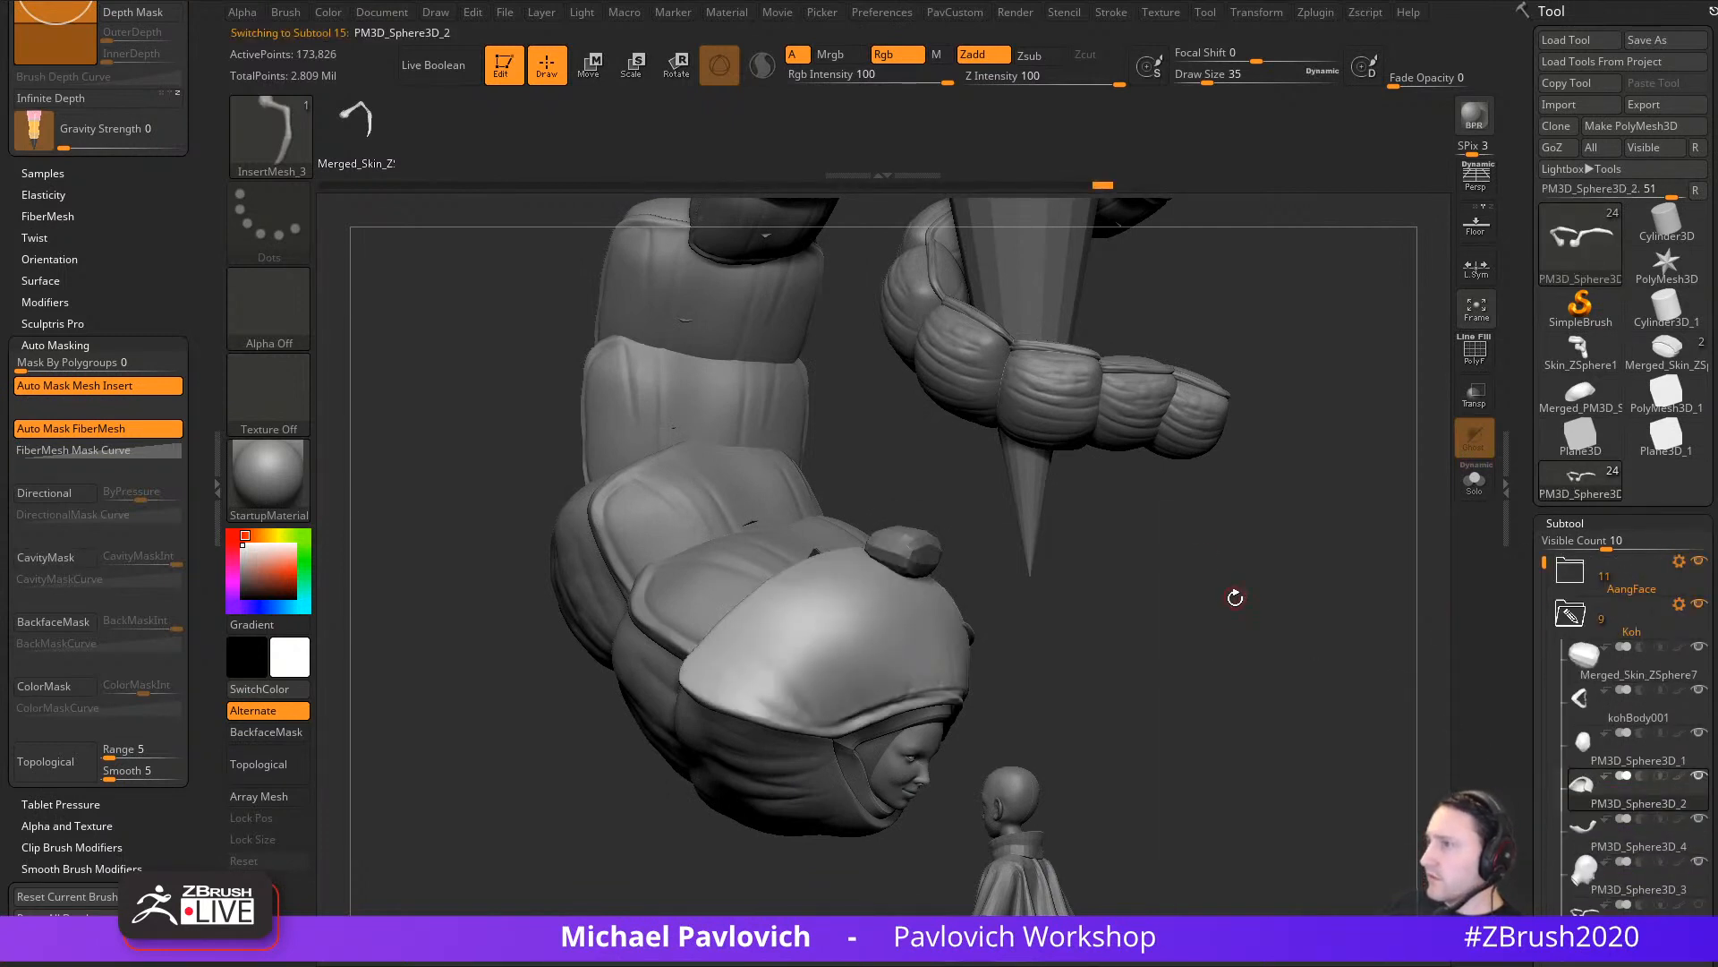
drag(1235, 594, 1131, 591)
alt+click(904, 536)
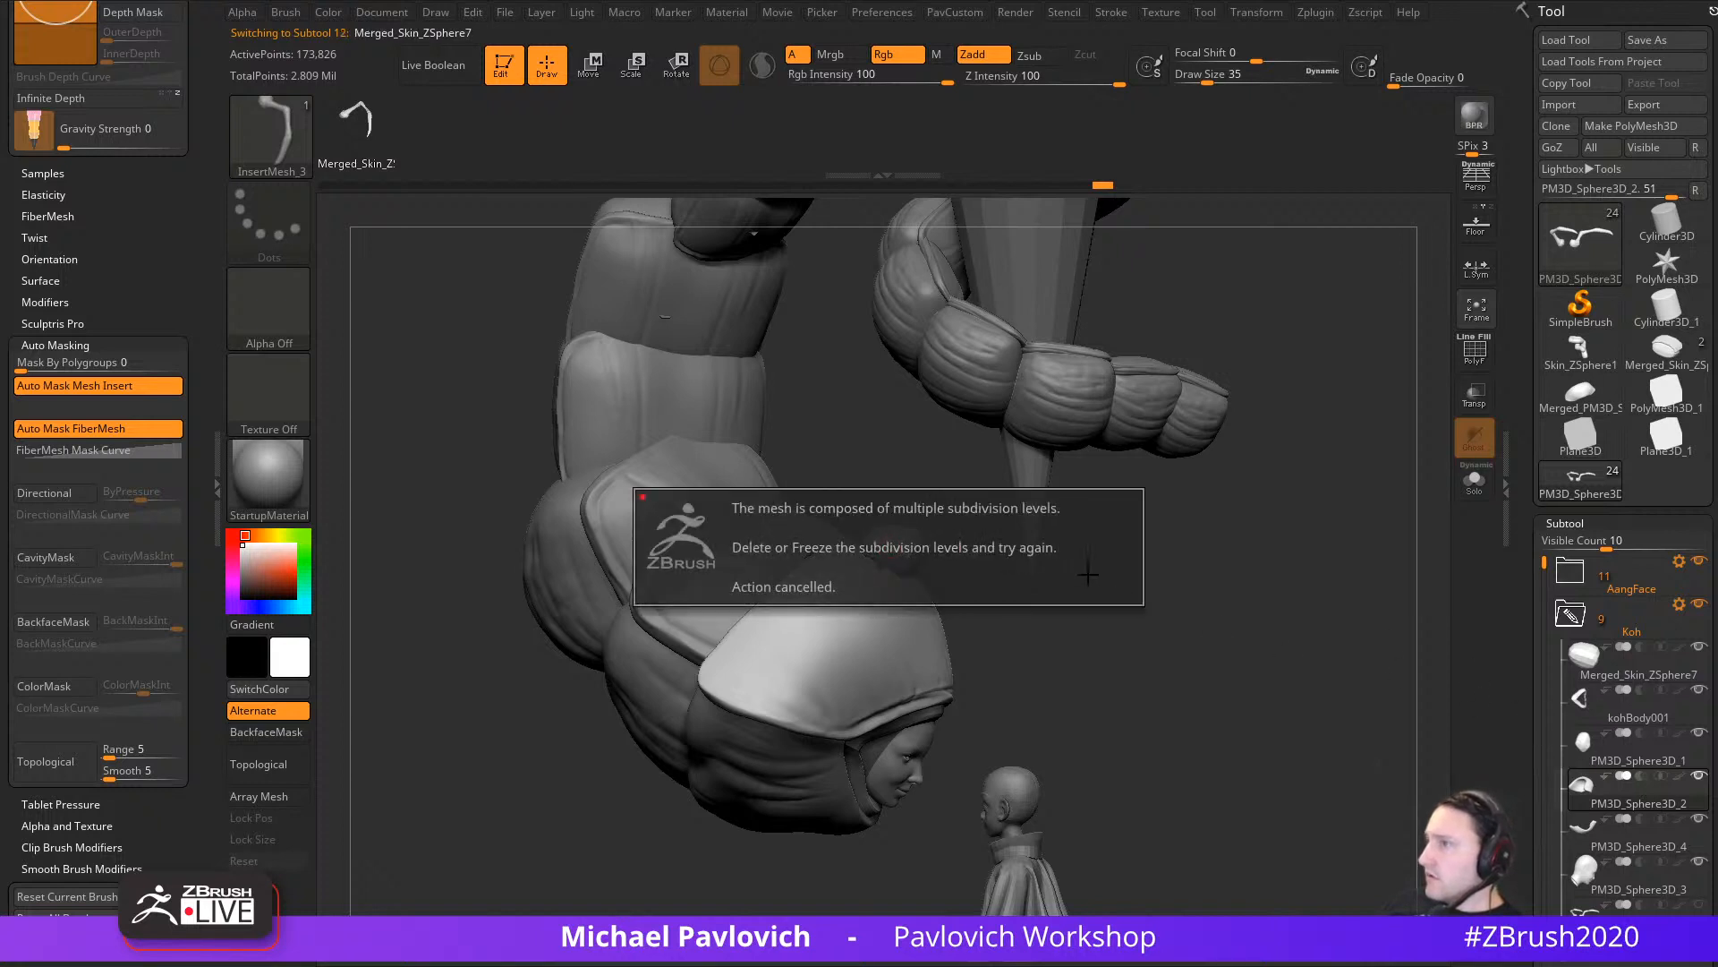
click(1699, 646)
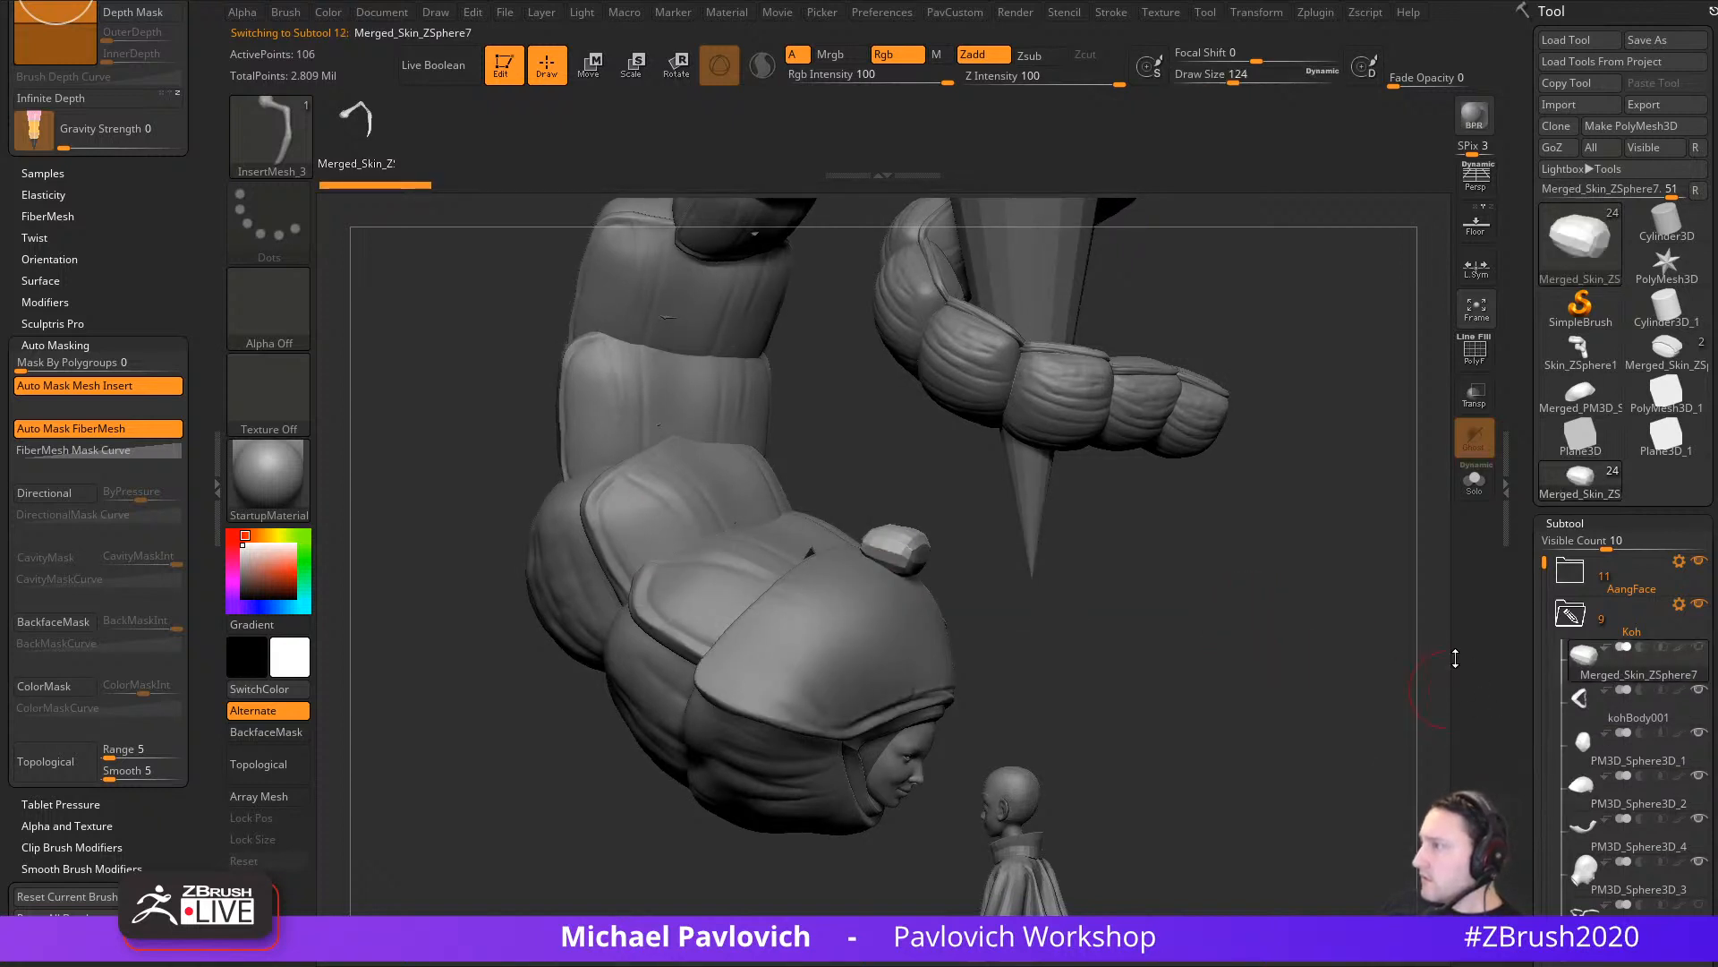
Step: Switch to the Standard brush and select the cone in the middle of the coiled body, keeping the whole scene in view
key(b)
key(s)
key(t)
key(s)
mouse_move(1133, 657)
mouse_down()
mouse_move(1193, 660)
mouse_move(1136, 656)
mouse_move(1233, 609)
mouse_move(1288, 632)
mouse_up()
alt+click(909, 600)
drag(1519, 886, 1512, 20)
drag(1312, 671, 1210, 690)
key(s)
mouse_move(1258, 586)
alt+mouse_down()
mouse_move(1287, 702)
mouse_move(1369, 680)
alt+mouse_up()
alt+click(1063, 170)
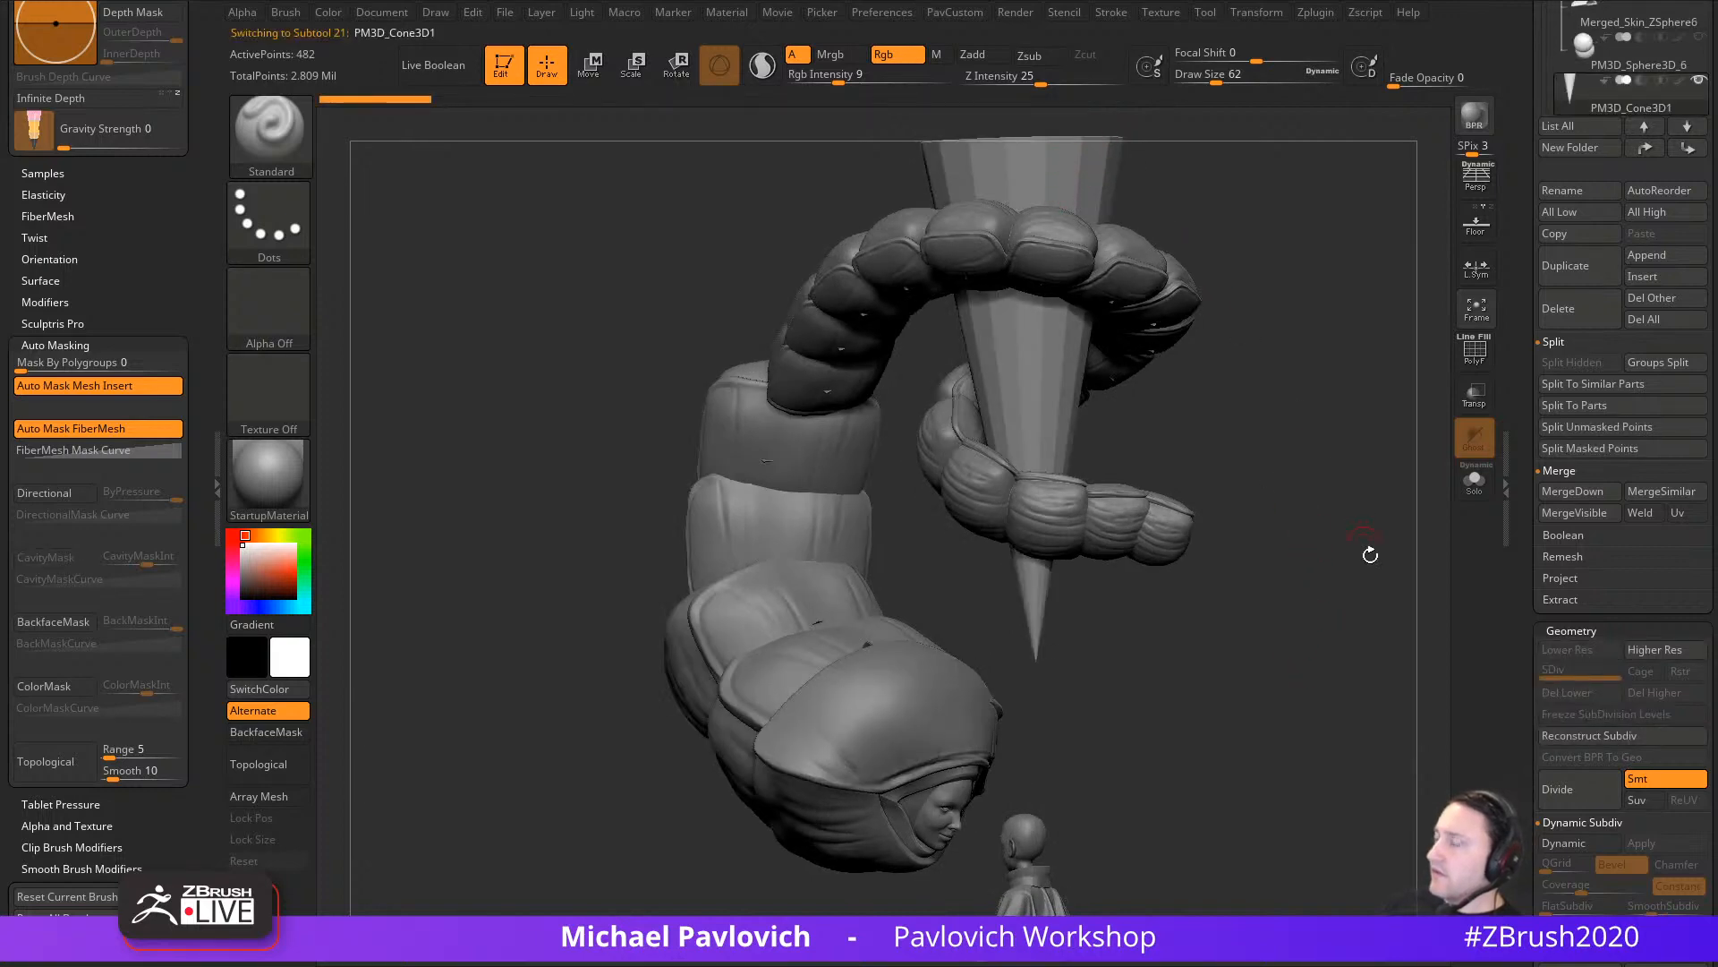
alt+drag(1369, 553, 1523, 756)
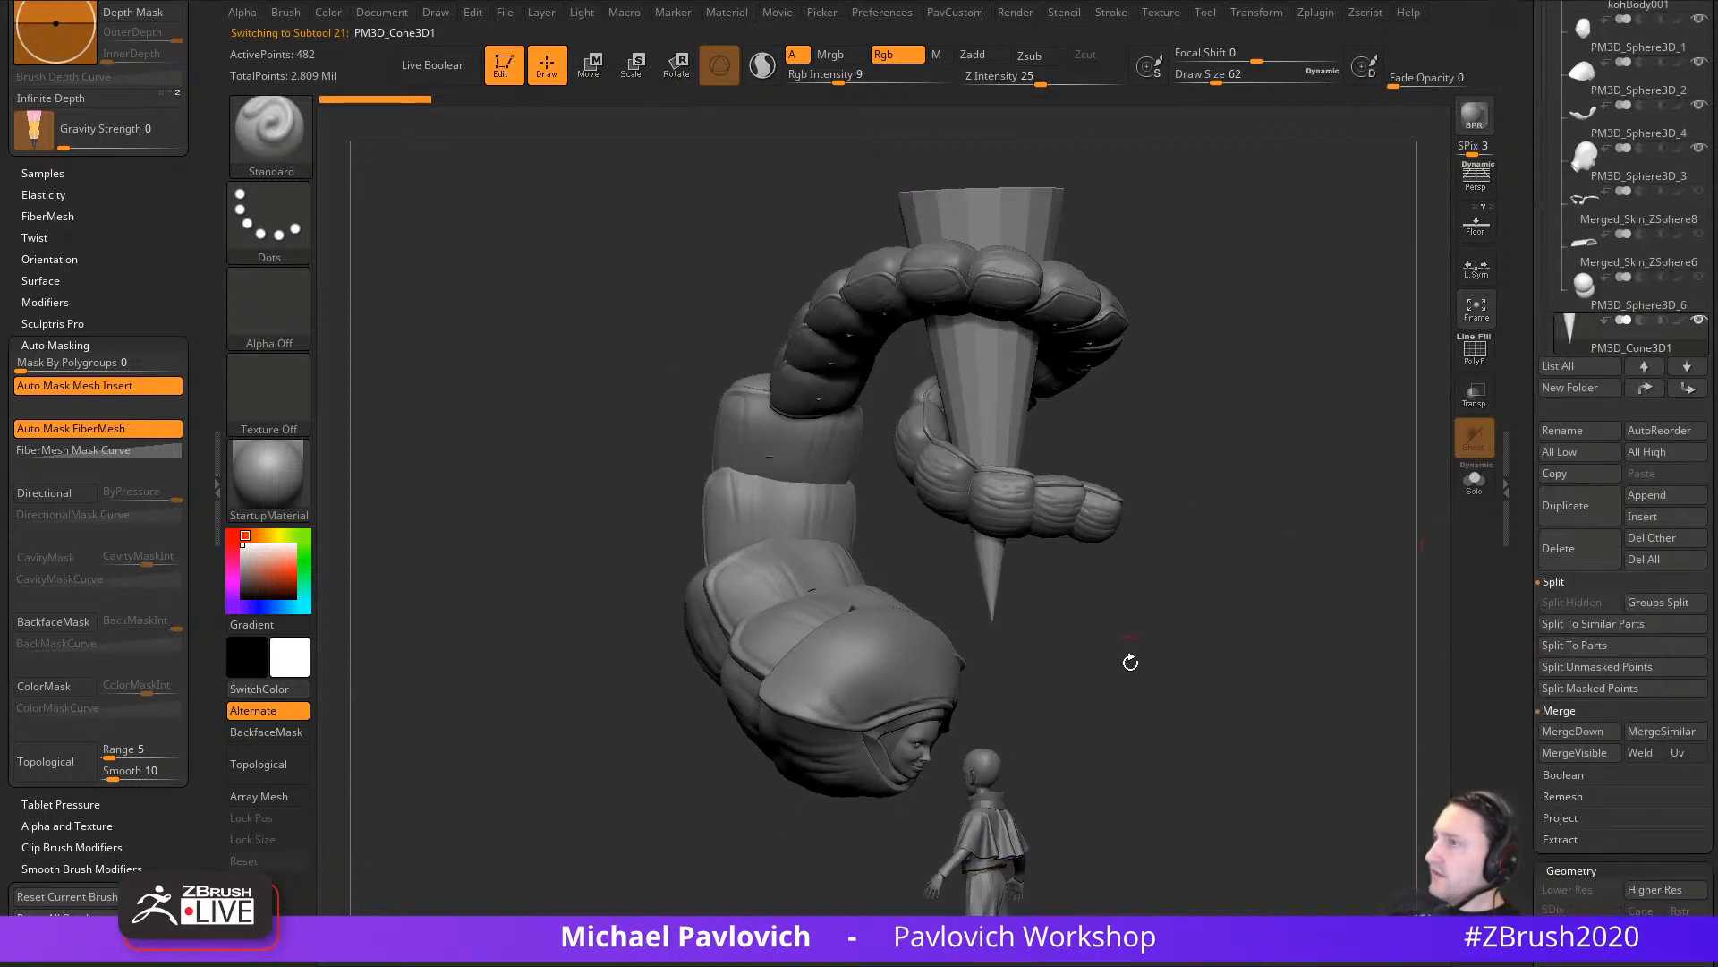
Step: Frame the helmet with the cone still selected and switch to the custom InsertMesh_3 leg brush
alt+drag(1128, 659, 1256, 638)
drag(1093, 602, 1038, 614)
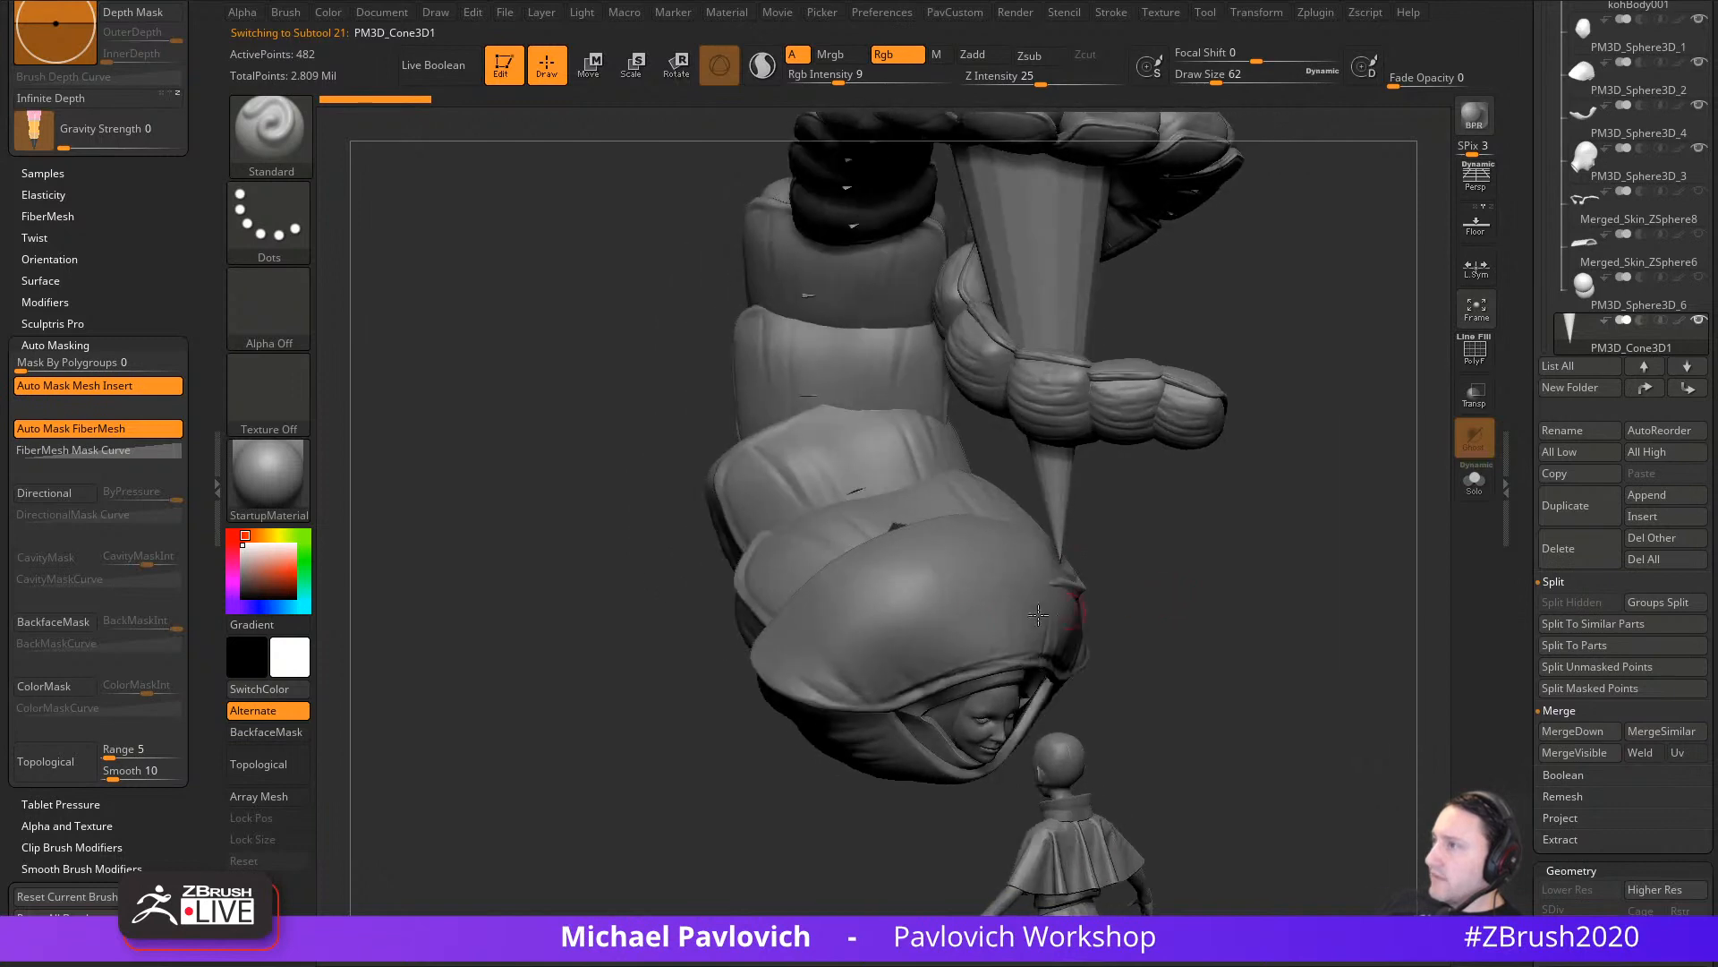
drag(1200, 606, 1124, 615)
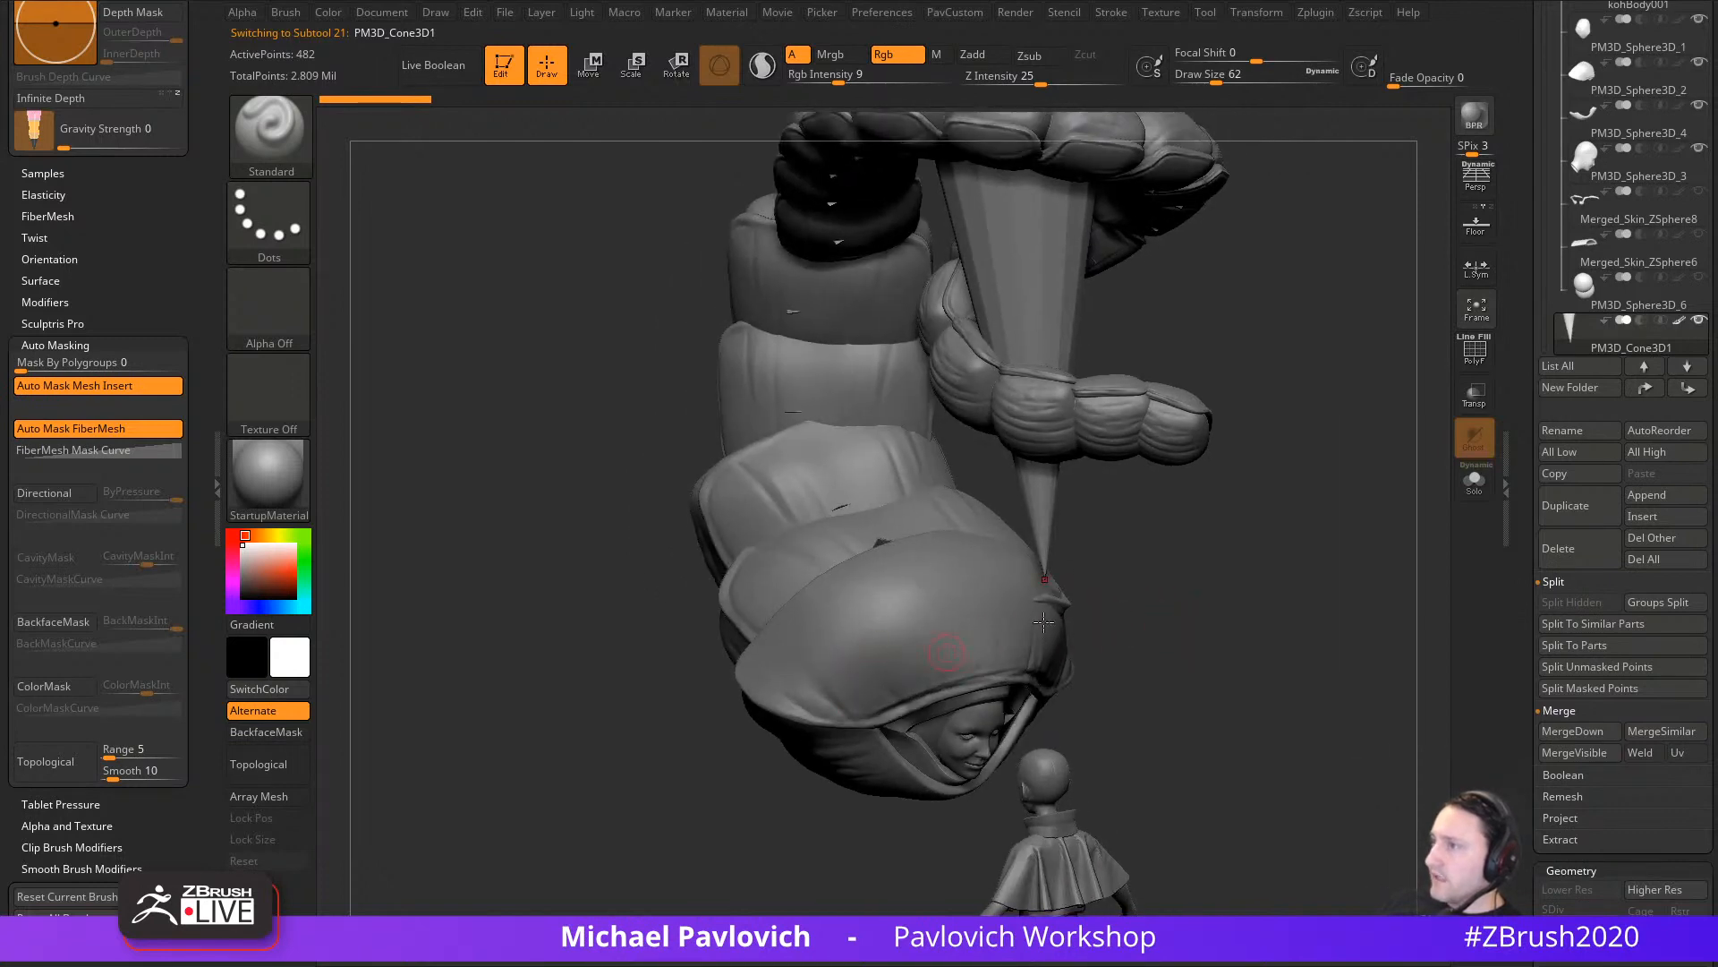
drag(1525, 276, 1521, 453)
drag(1307, 452, 1373, 495)
key(b)
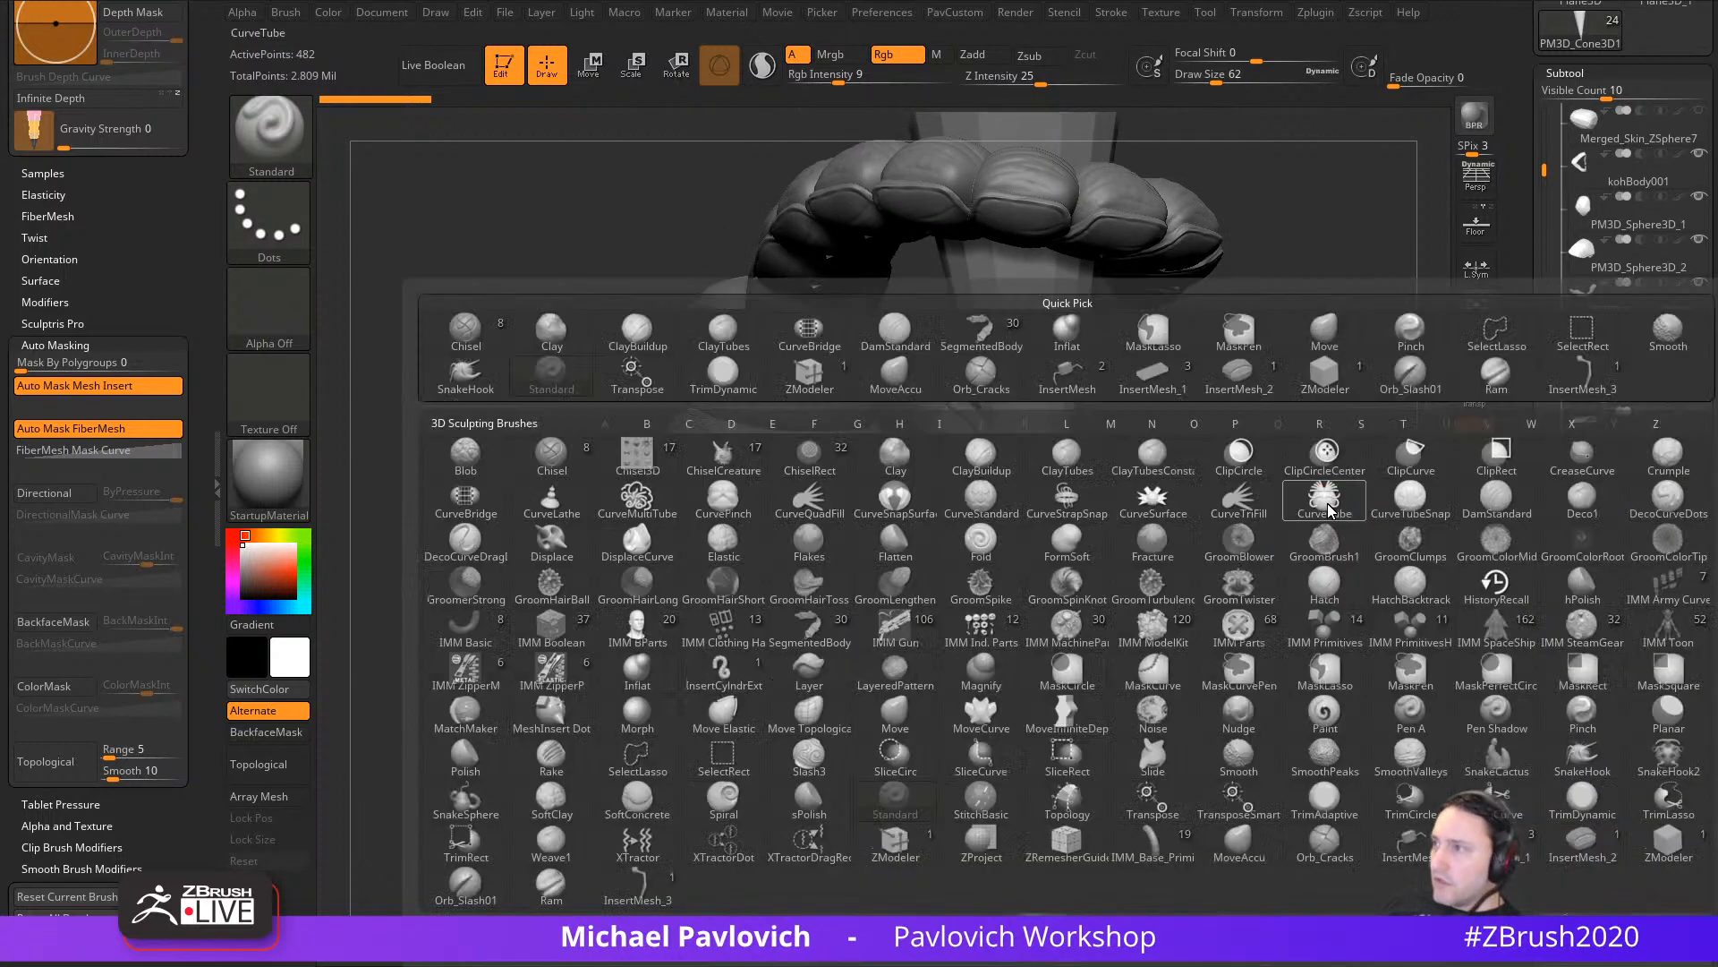
click(651, 890)
drag(1100, 593, 1112, 666)
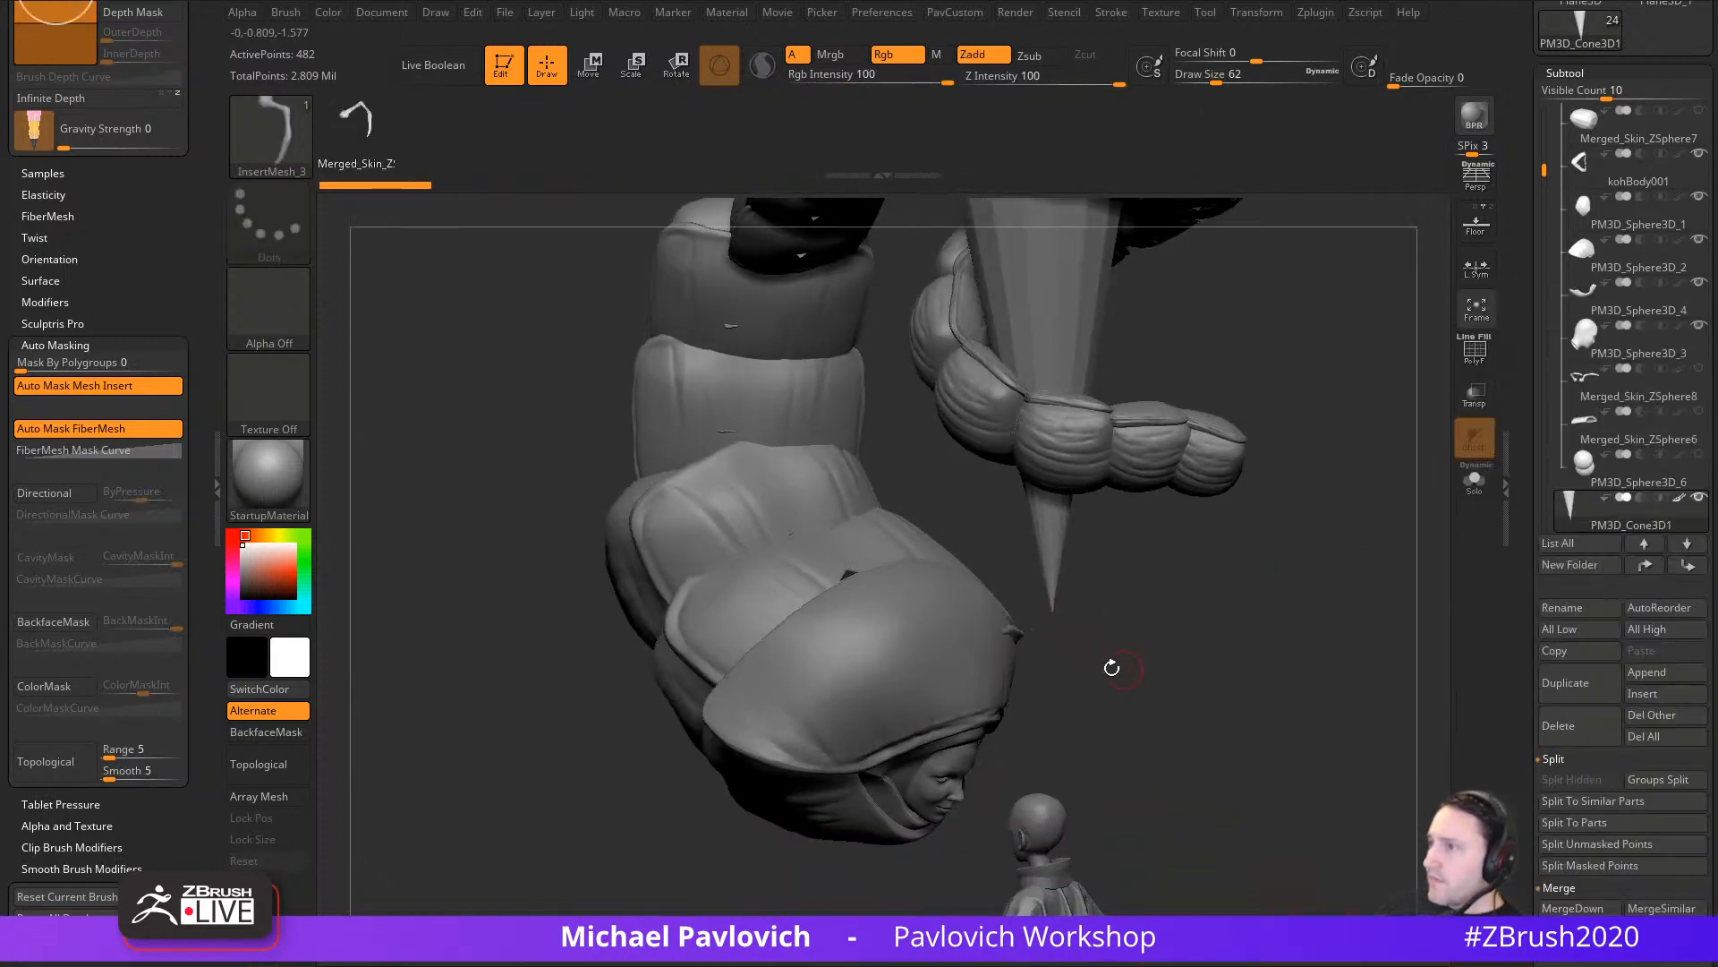
Step: Try to insert a leg at the side of the helmet, working towards a front view, and undo the attempt
drag(702, 759, 677, 774)
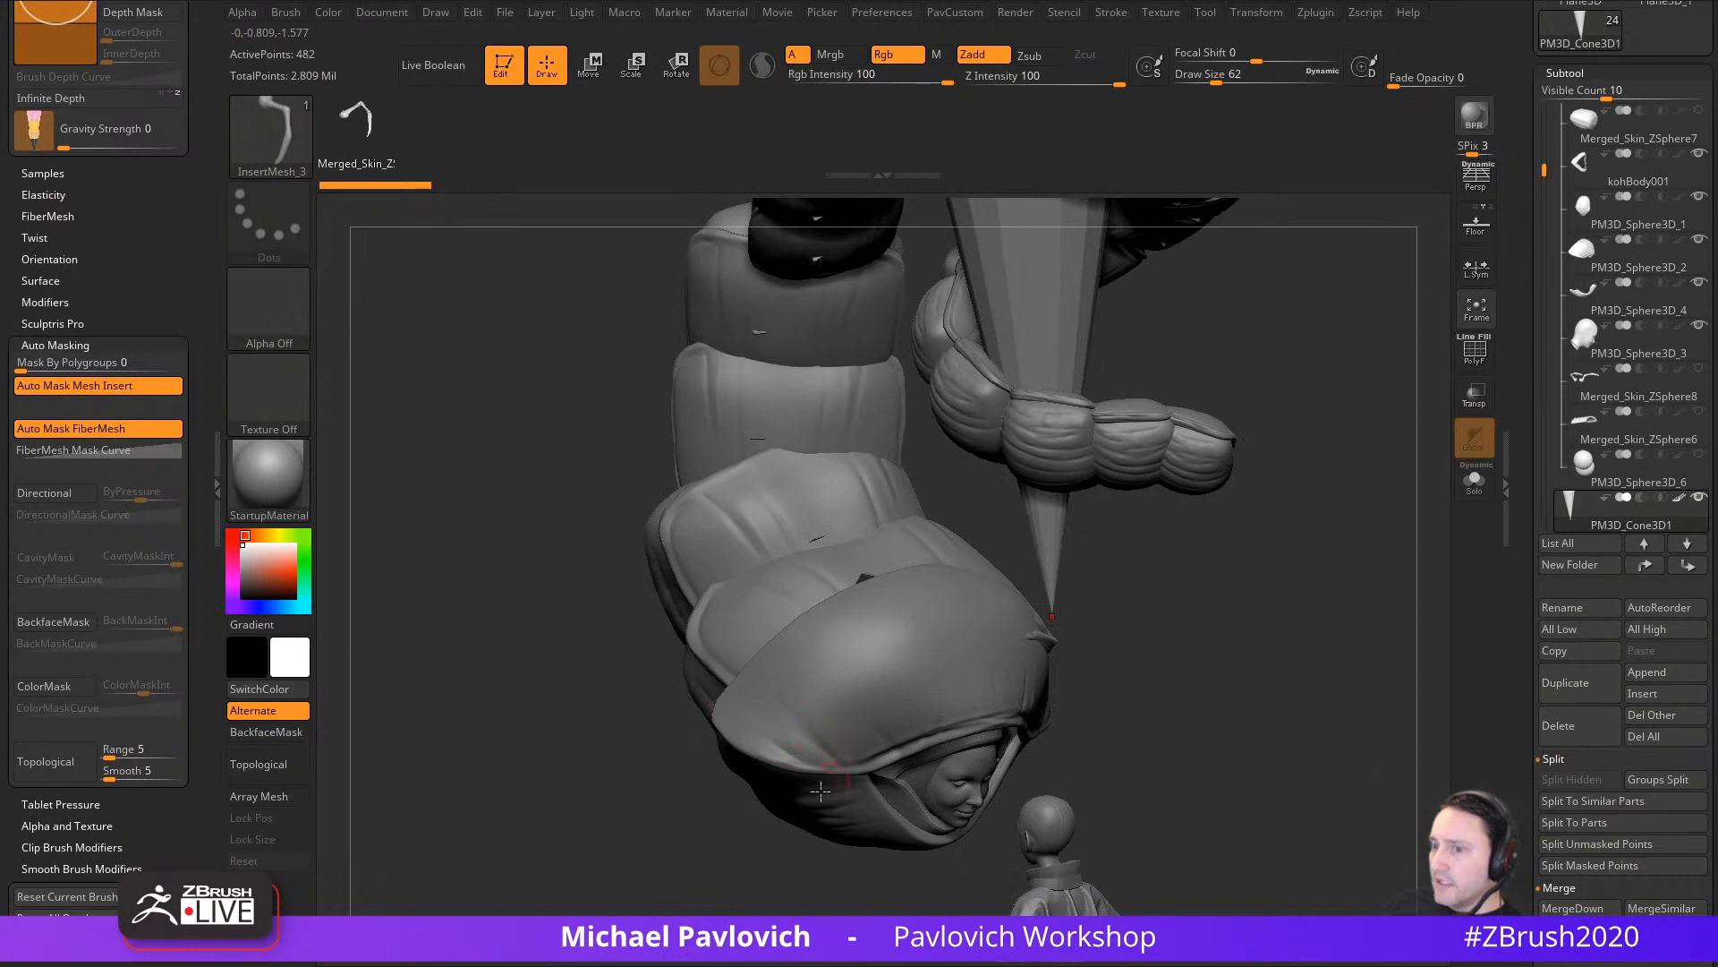
right_drag(820, 789, 801, 694)
drag(784, 665, 745, 613)
drag(1117, 630, 1072, 652)
drag(1217, 629, 1165, 637)
key(ctrl+z)
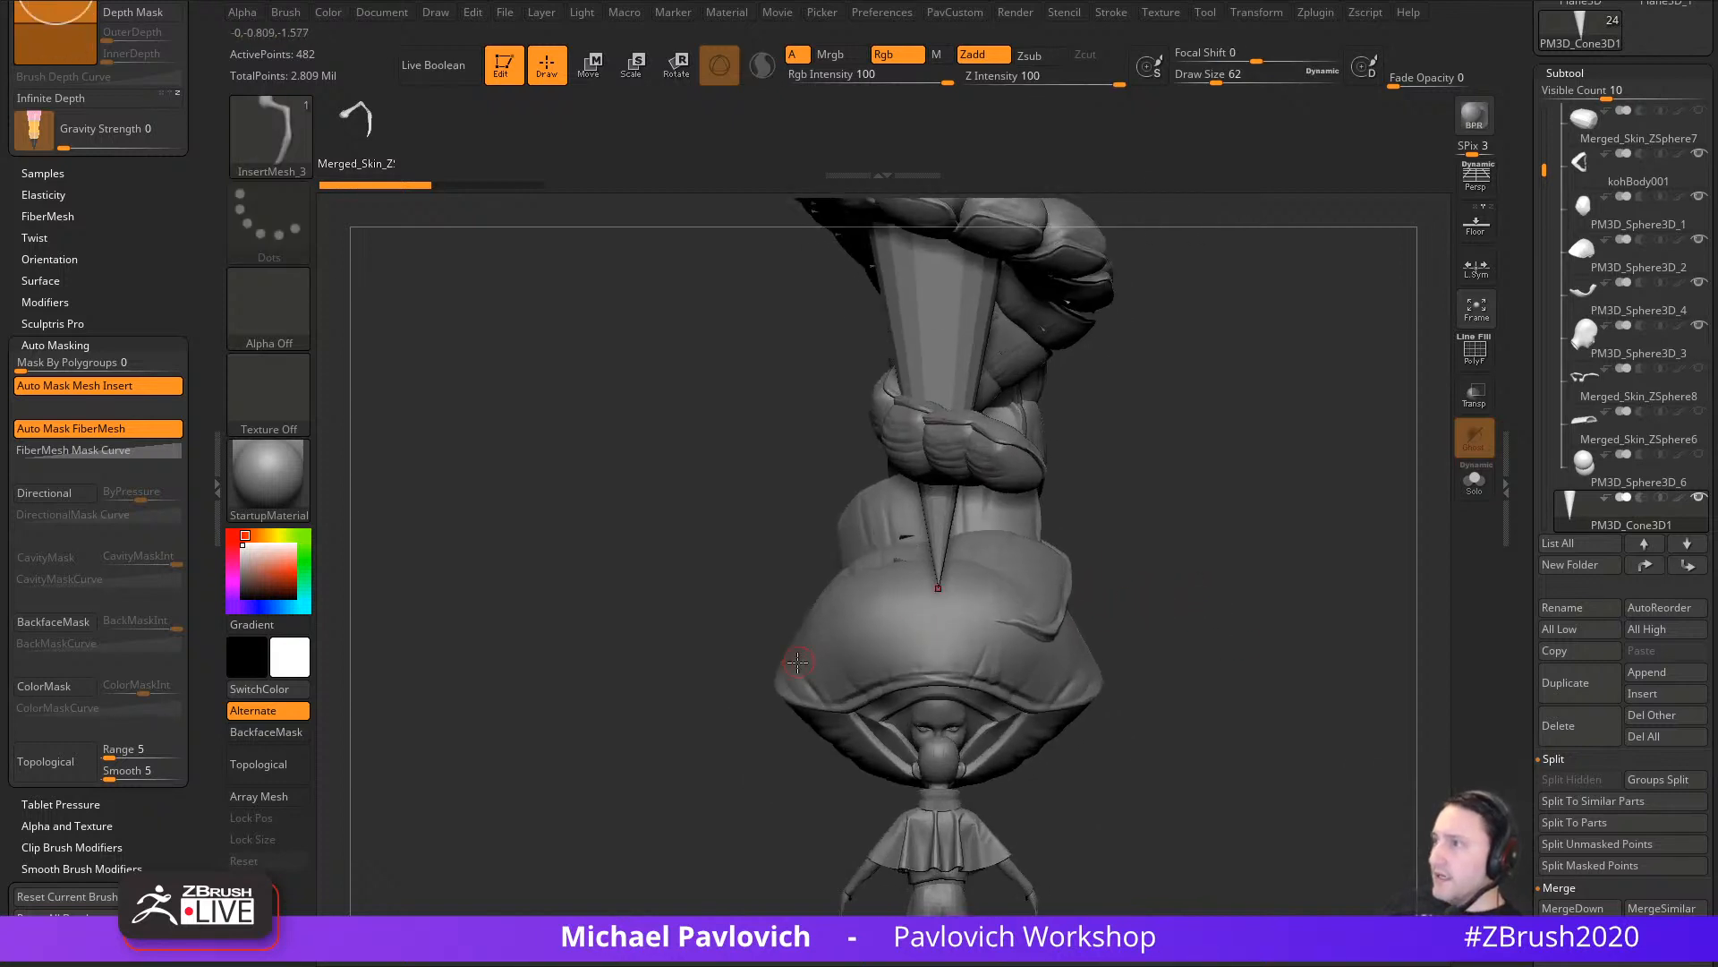
Step: Try to insert a mirrored pair of legs into the cone subtool, one on each side of the helmet
drag(810, 659, 848, 695)
drag(1286, 713, 1290, 666)
drag(1113, 487, 1056, 499)
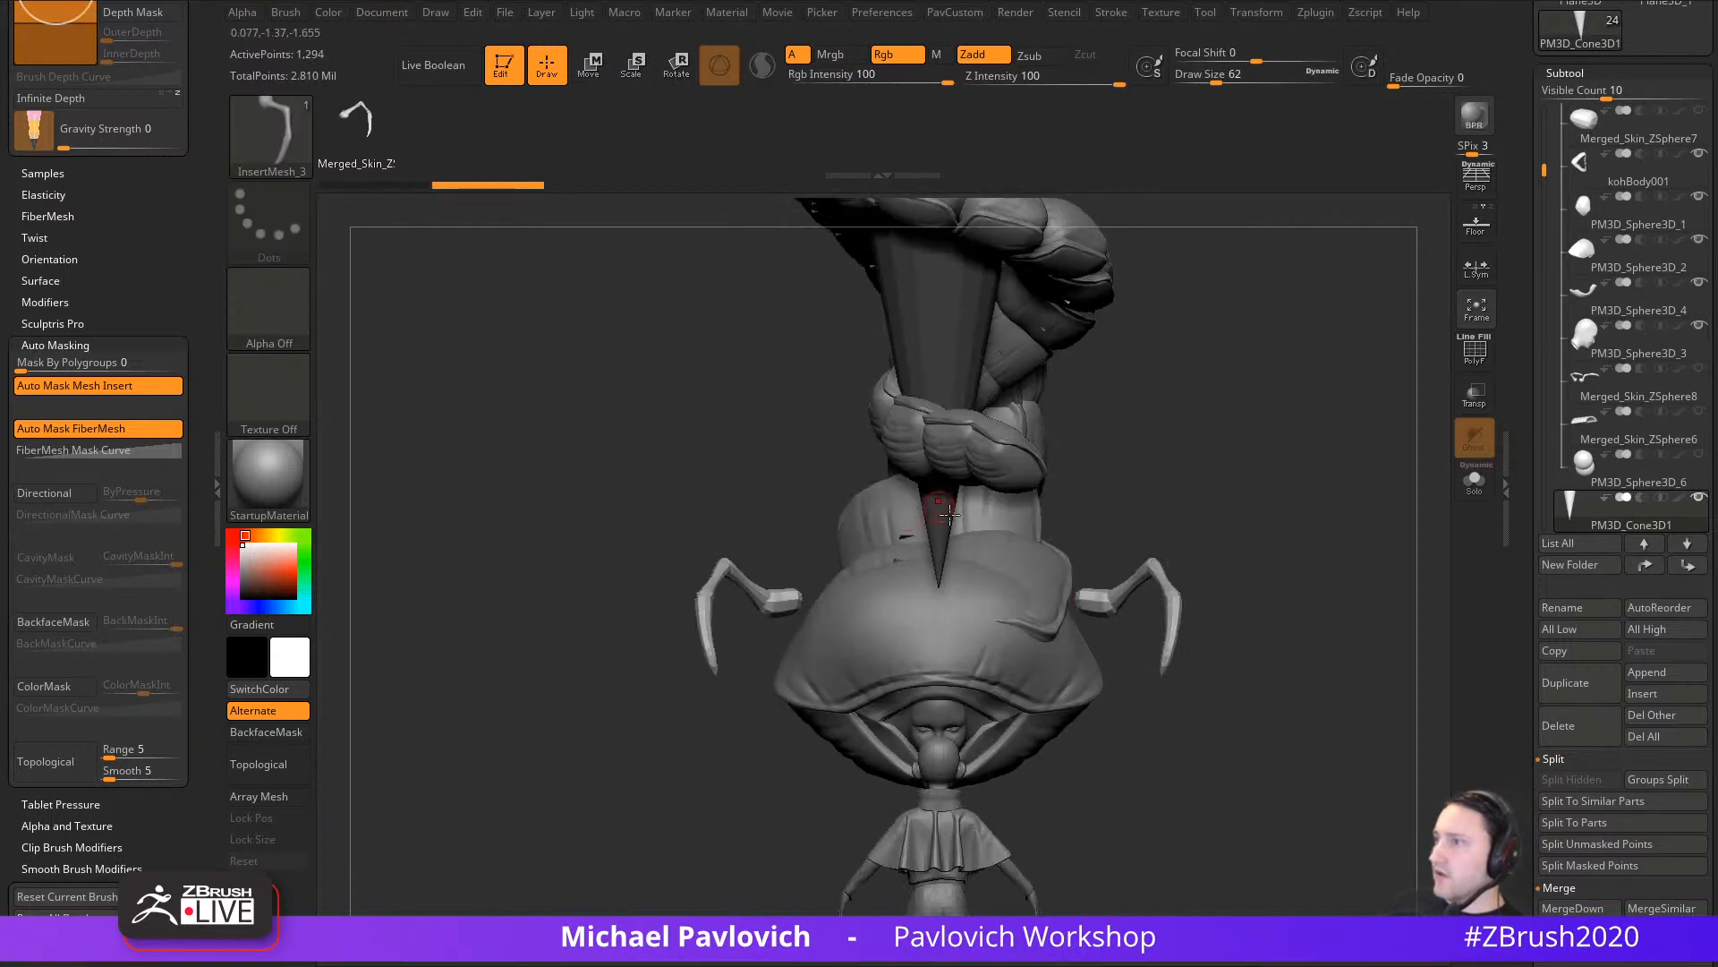
alt+drag(1235, 503, 1271, 565)
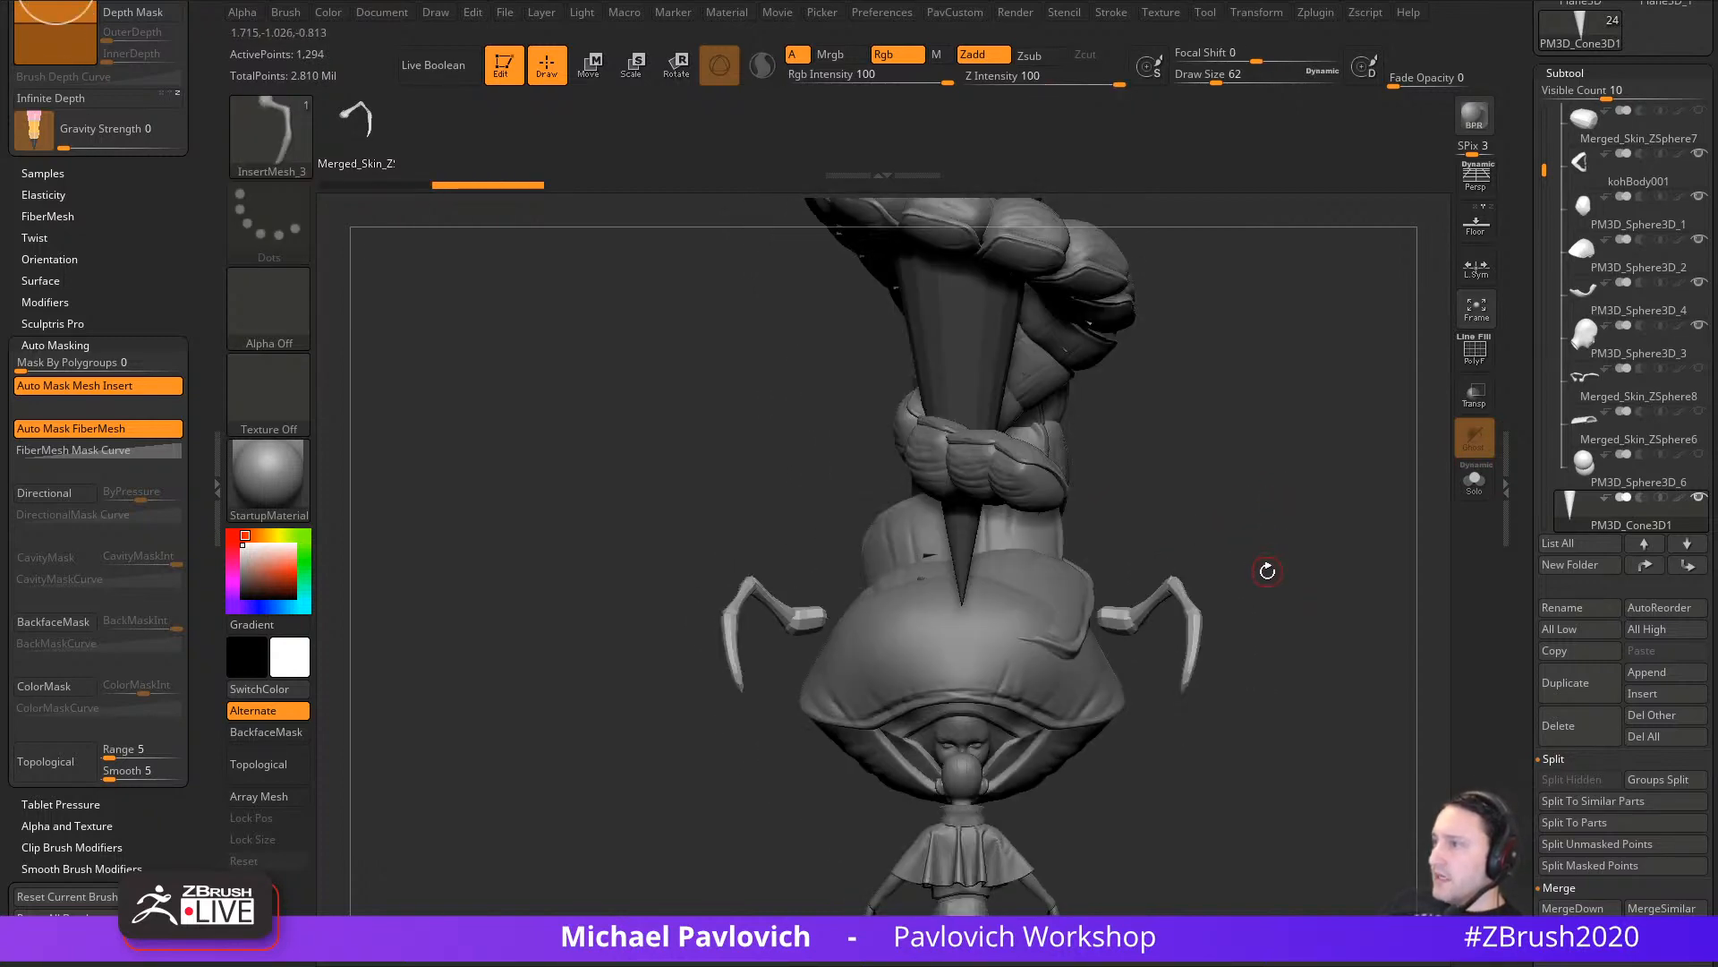
Step: Switch to the Standard brush, select the helmet armor instead of the cone and duplicate it as a separate subtool
key(b)
key(s)
key(t)
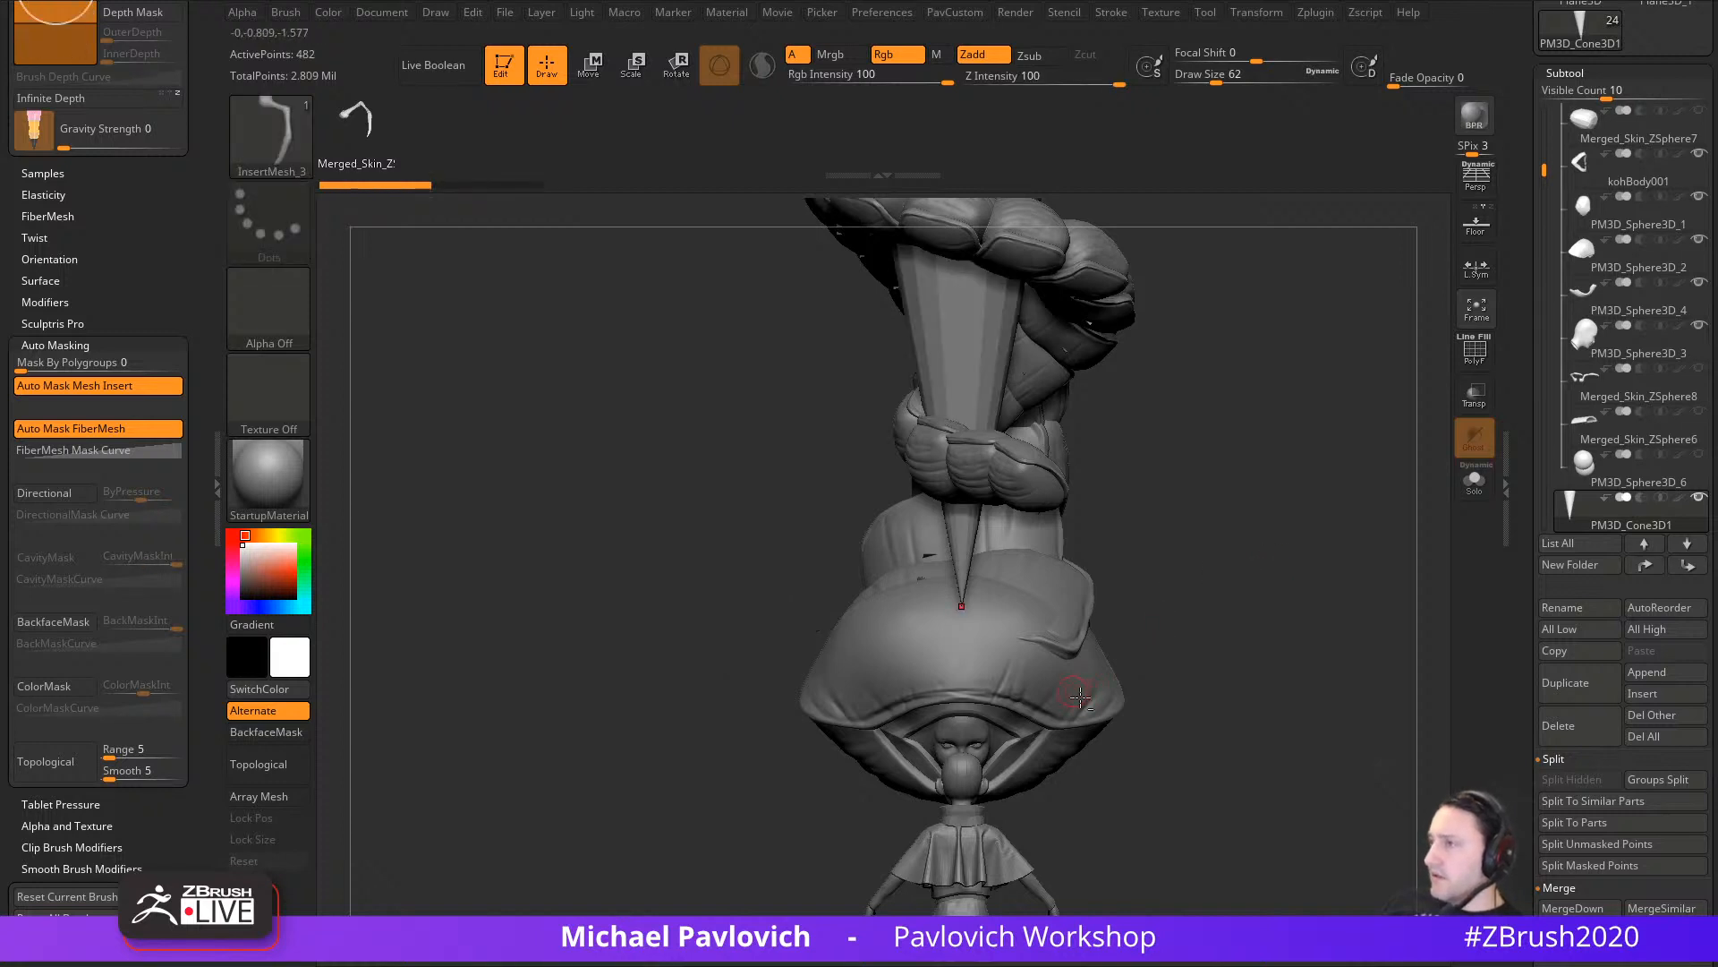
alt+click(1081, 697)
alt+drag(1210, 635, 1141, 619)
drag(1289, 563, 1396, 560)
drag(1529, 596, 1536, 337)
scroll(1524, 710, down, 5)
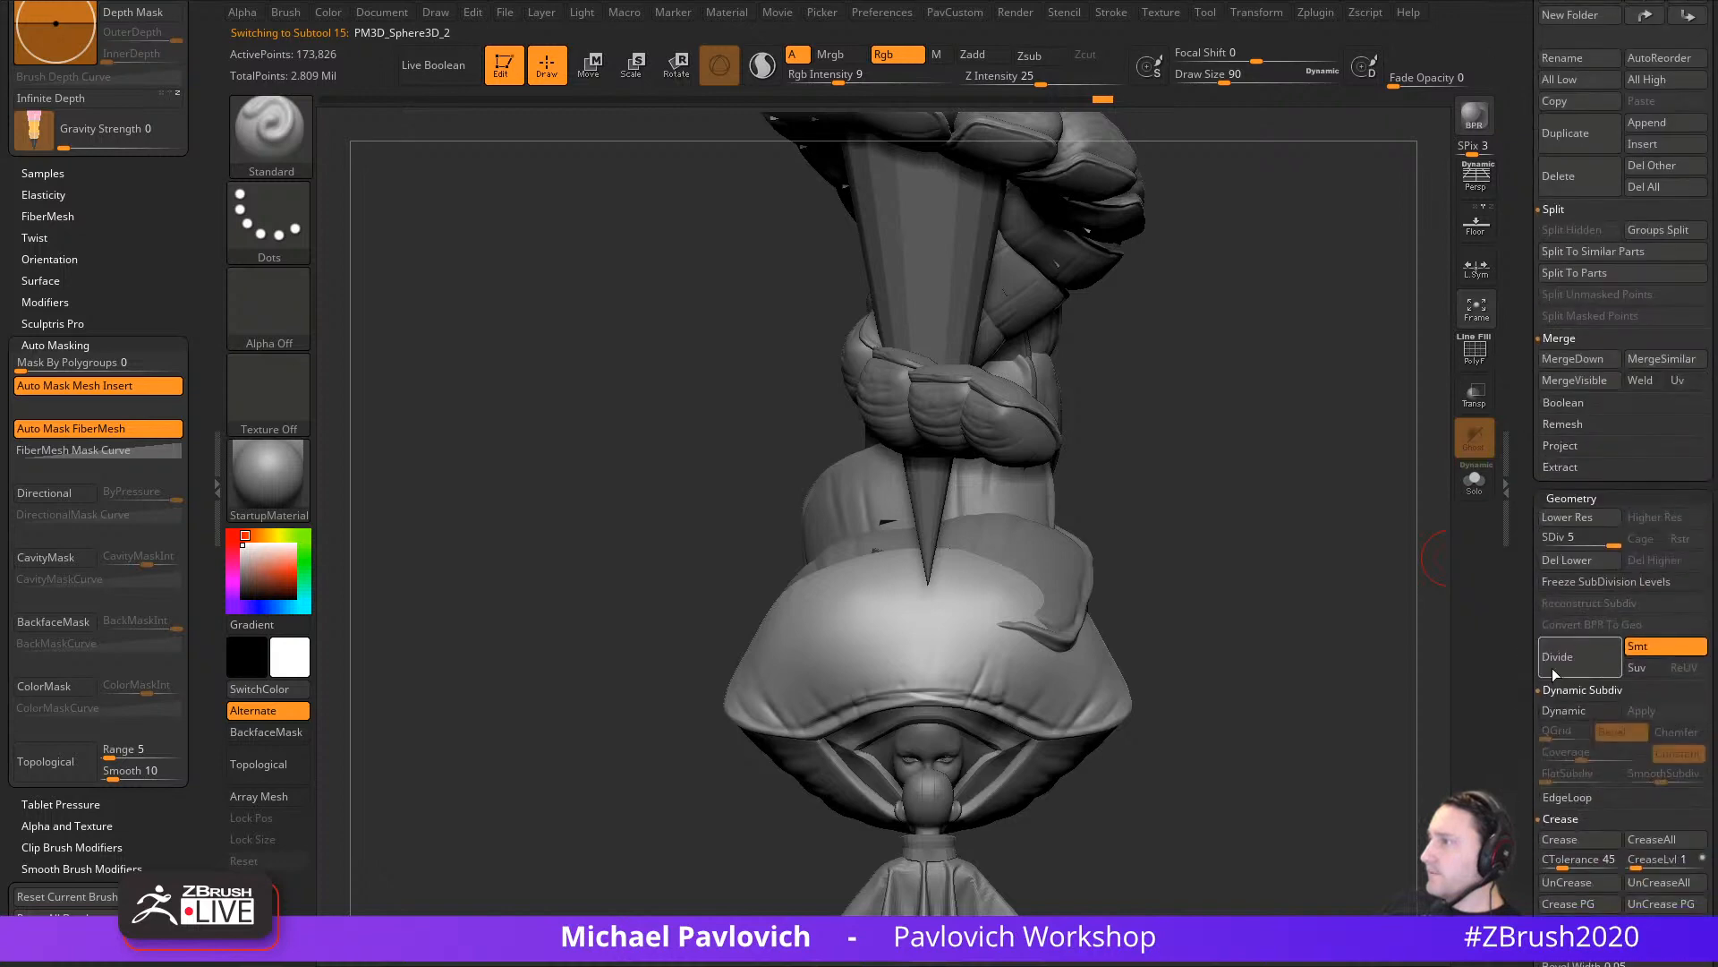
scroll(1529, 588, up, 6)
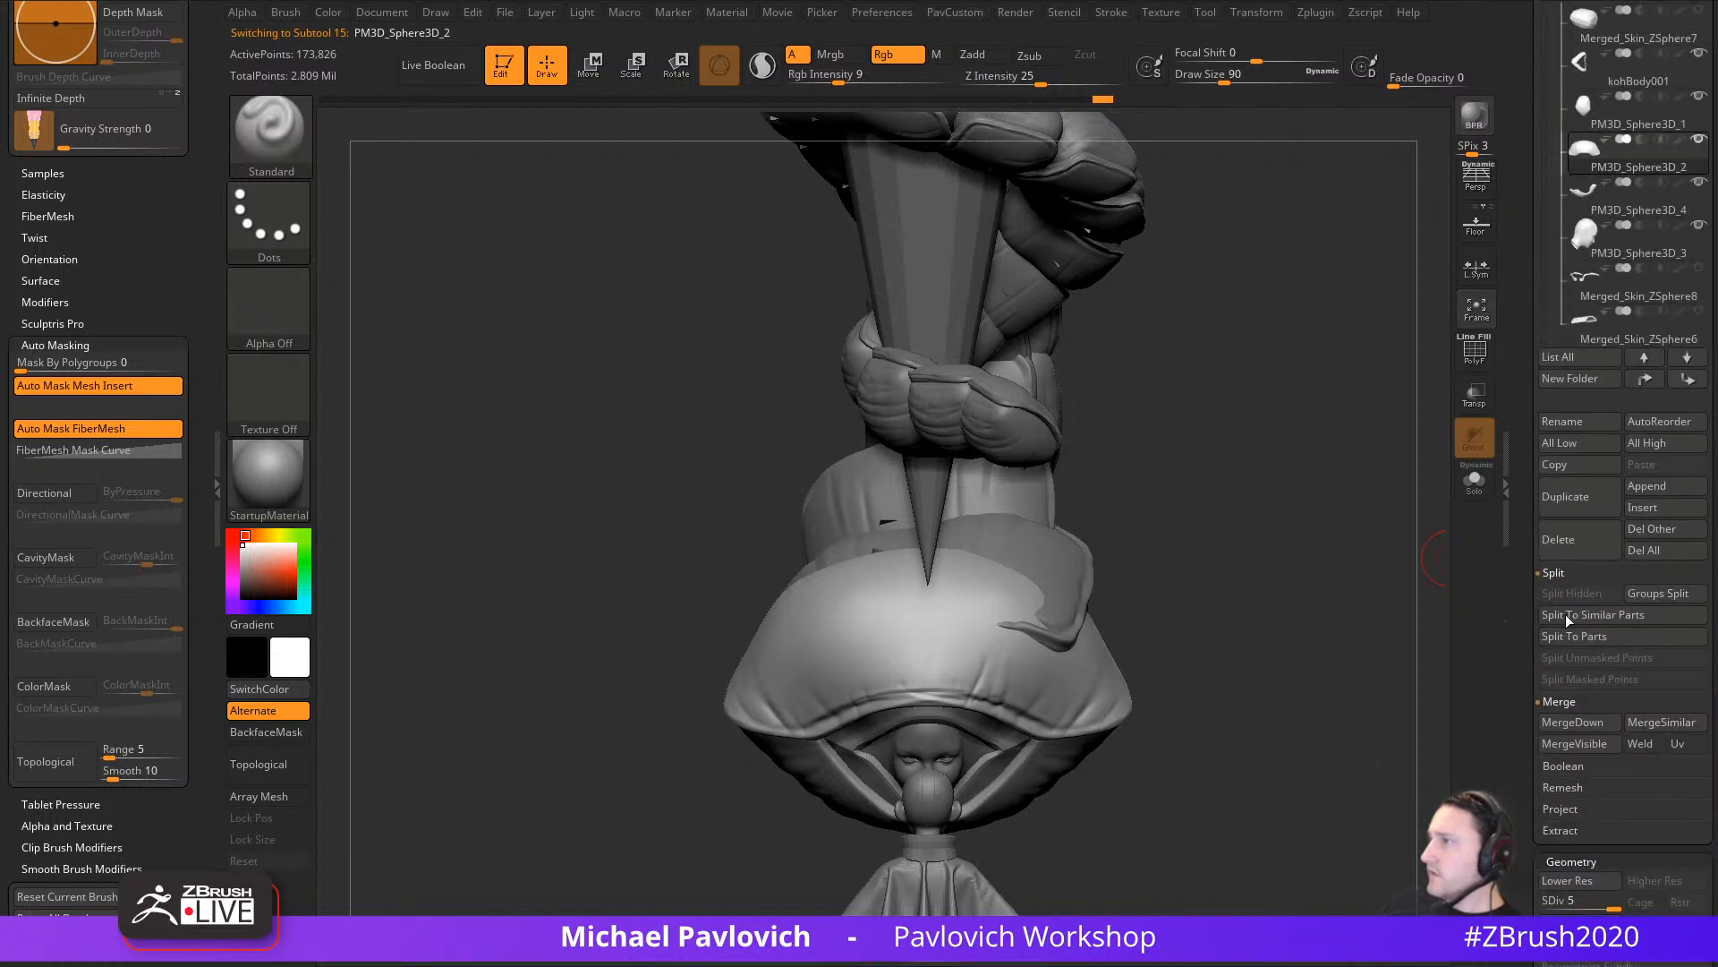
click(1575, 508)
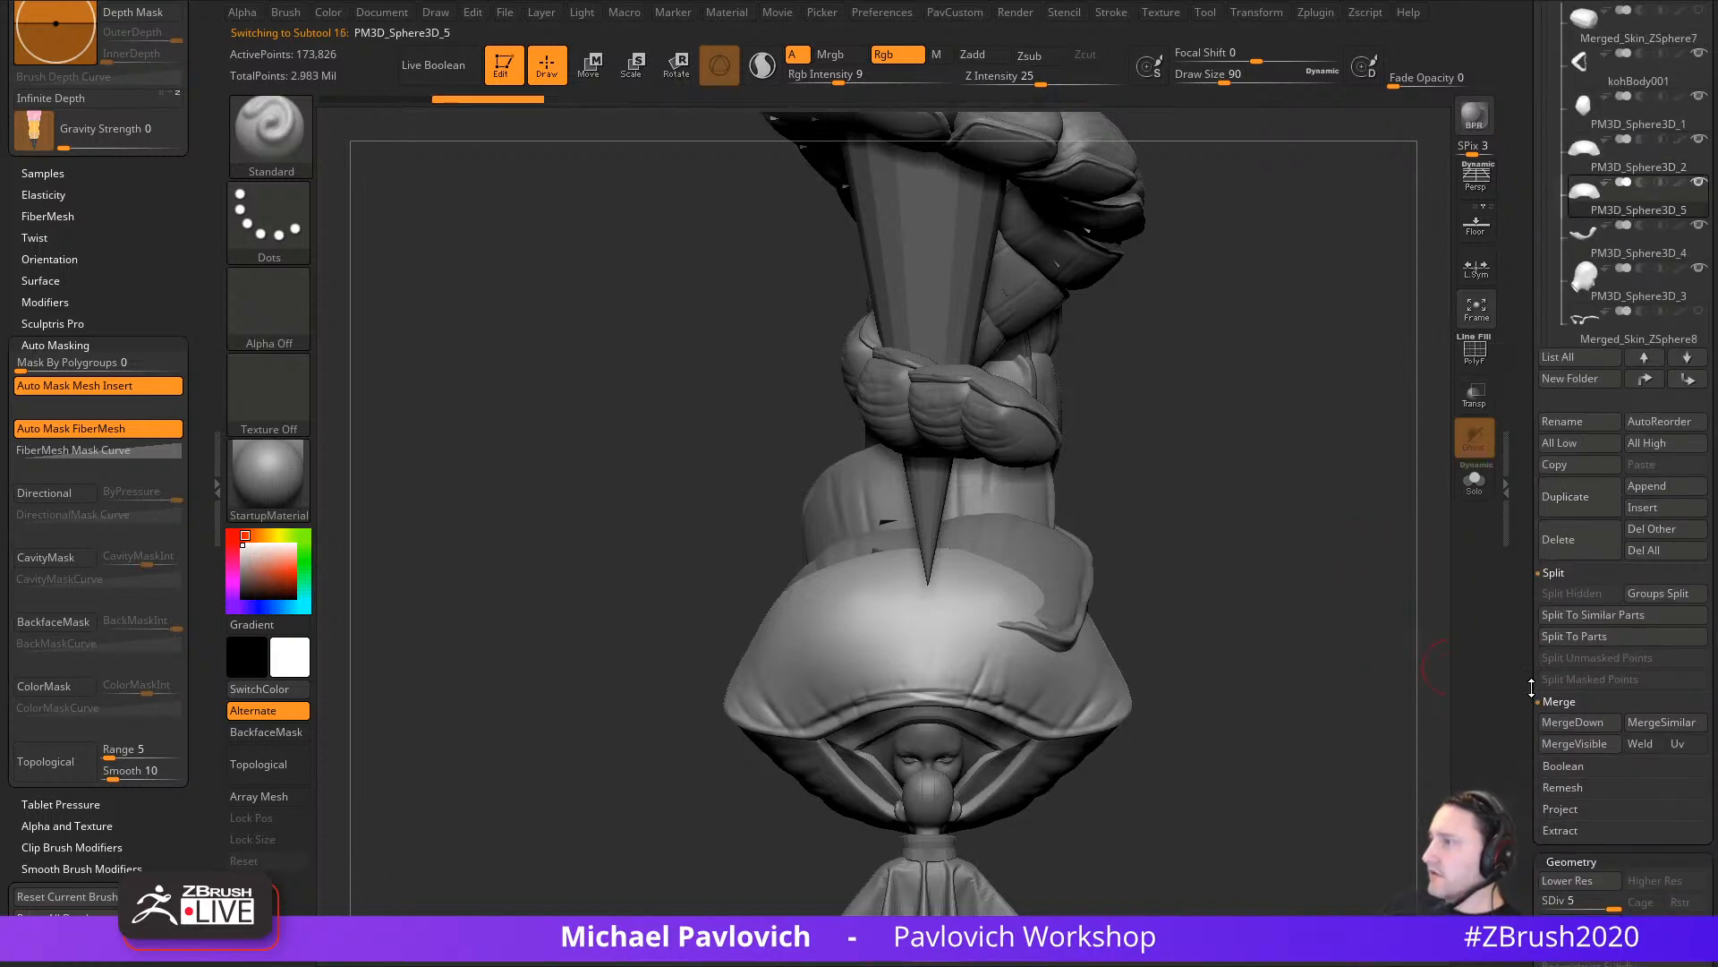
Step: Strip the helmet duplicate down to its lowest subdivision level and shrink it inward with a slightly negative Inflate
scroll(1531, 688, down, 4)
drag(1532, 689, 1530, 692)
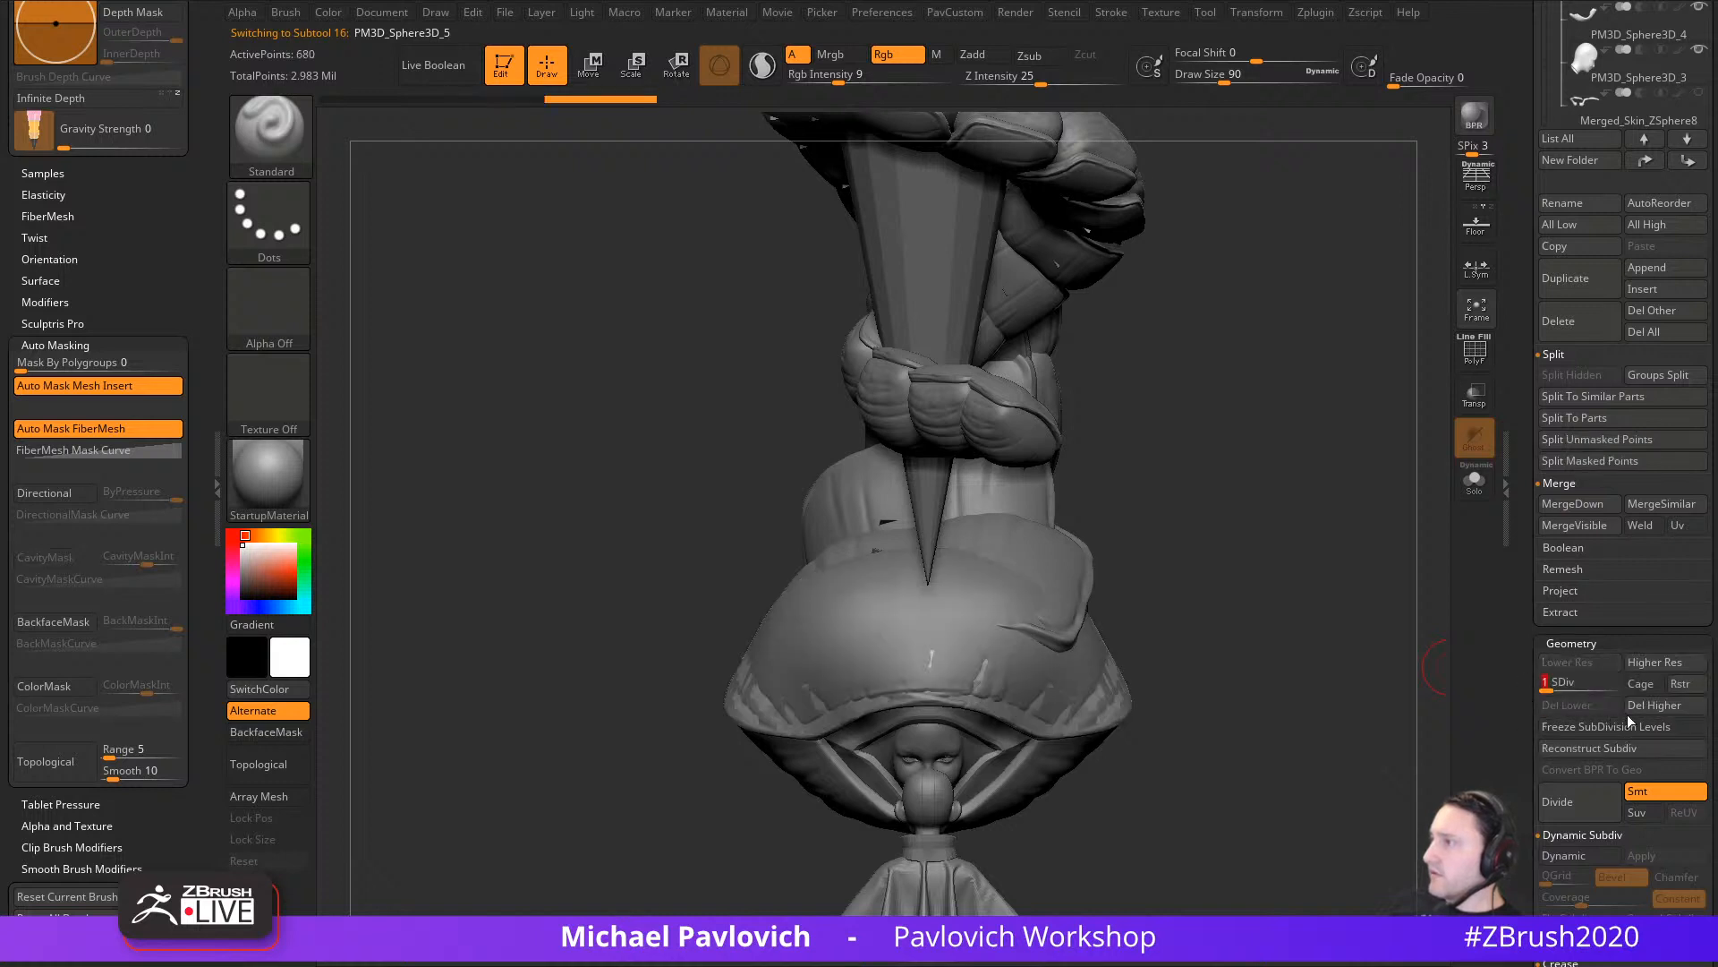
key(1)
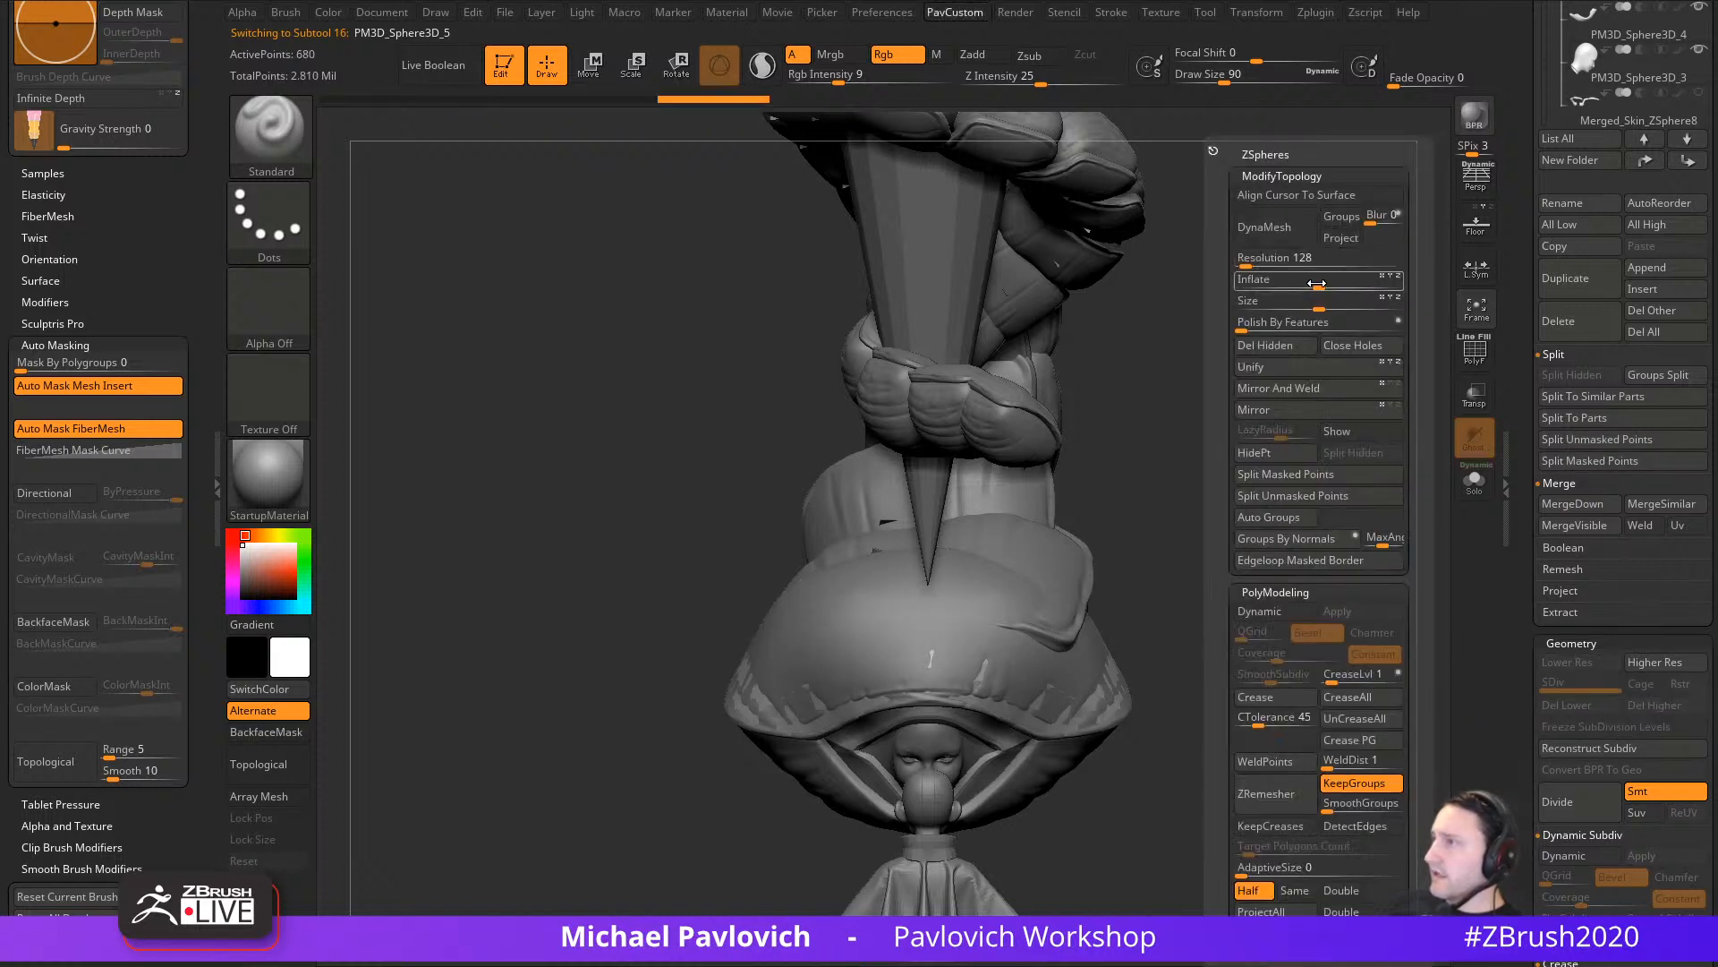
drag(1317, 284, 1308, 284)
click(1292, 616)
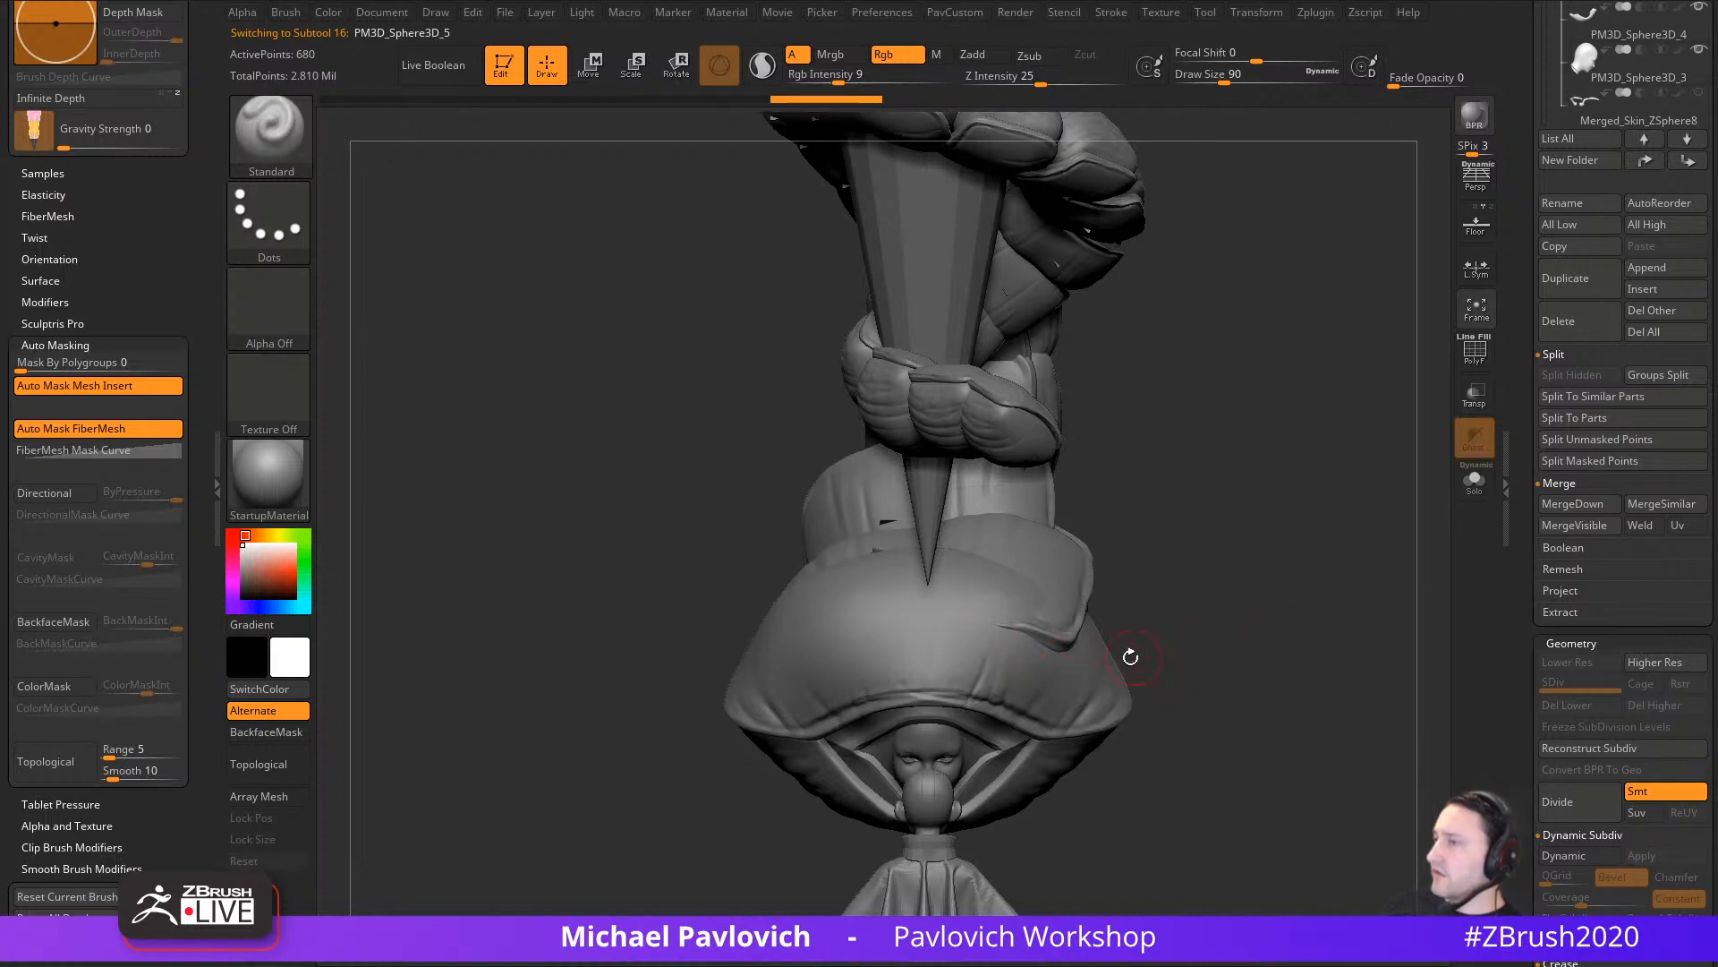
Step: Isolate the shrunken helmet duplicate and examine its low-poly surface from several angles
drag(1288, 588, 1293, 588)
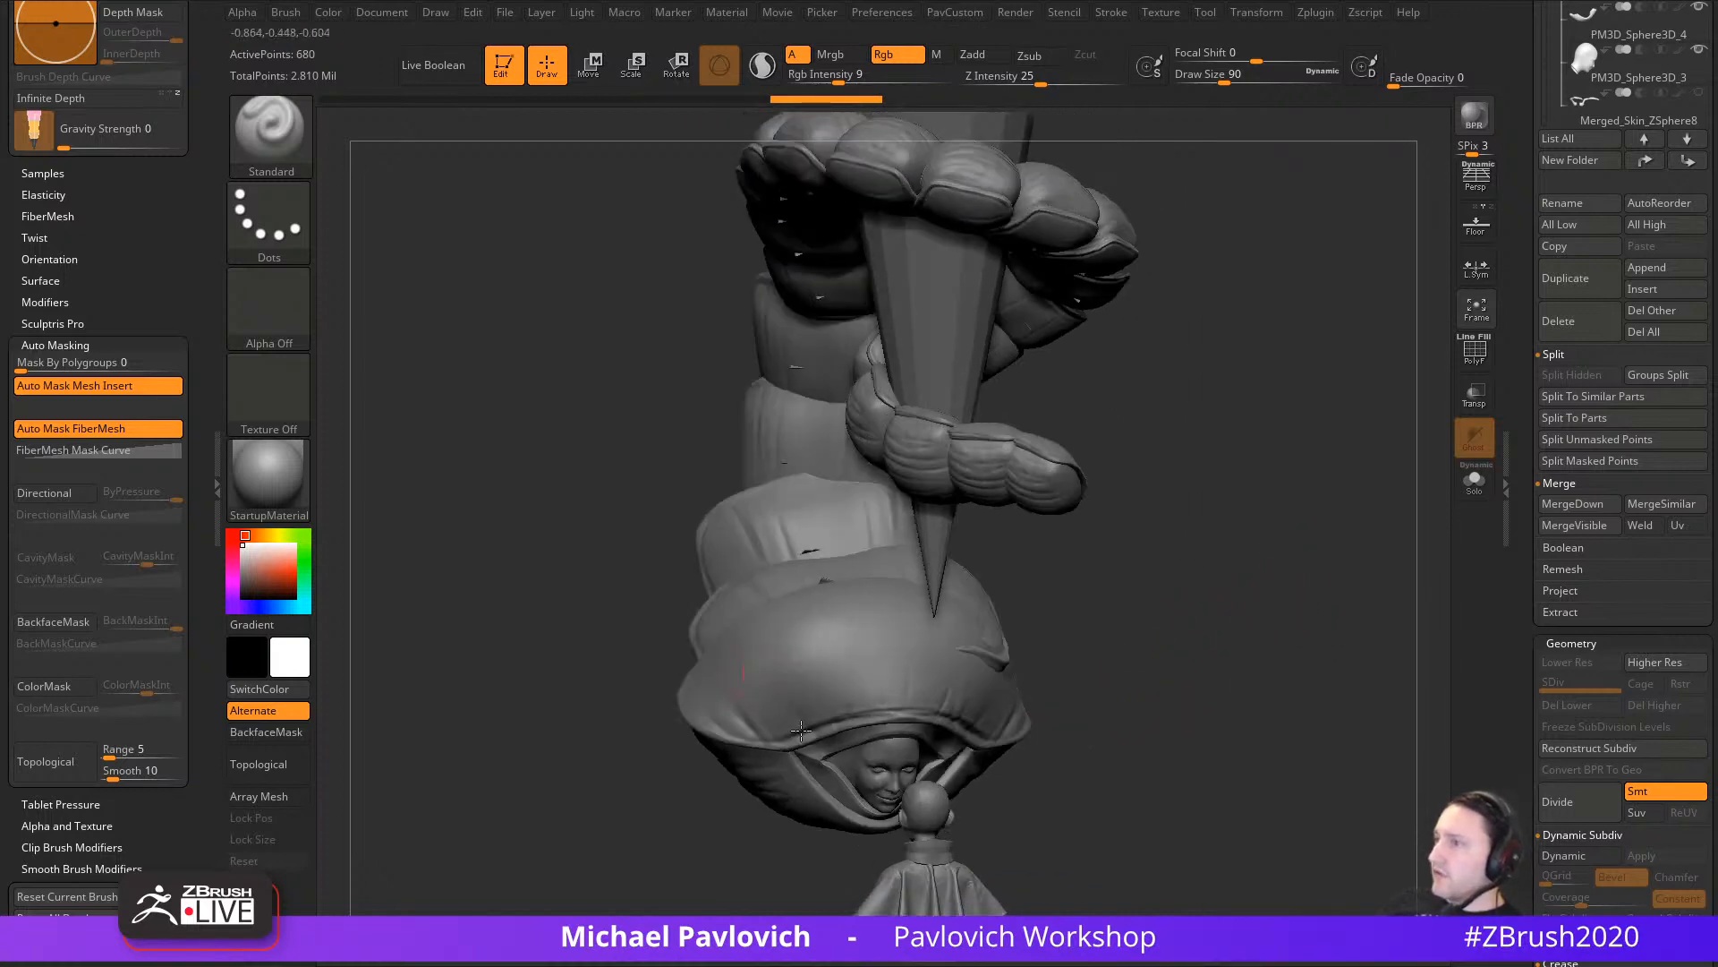
click(1475, 483)
shift+drag(1412, 556, 1369, 564)
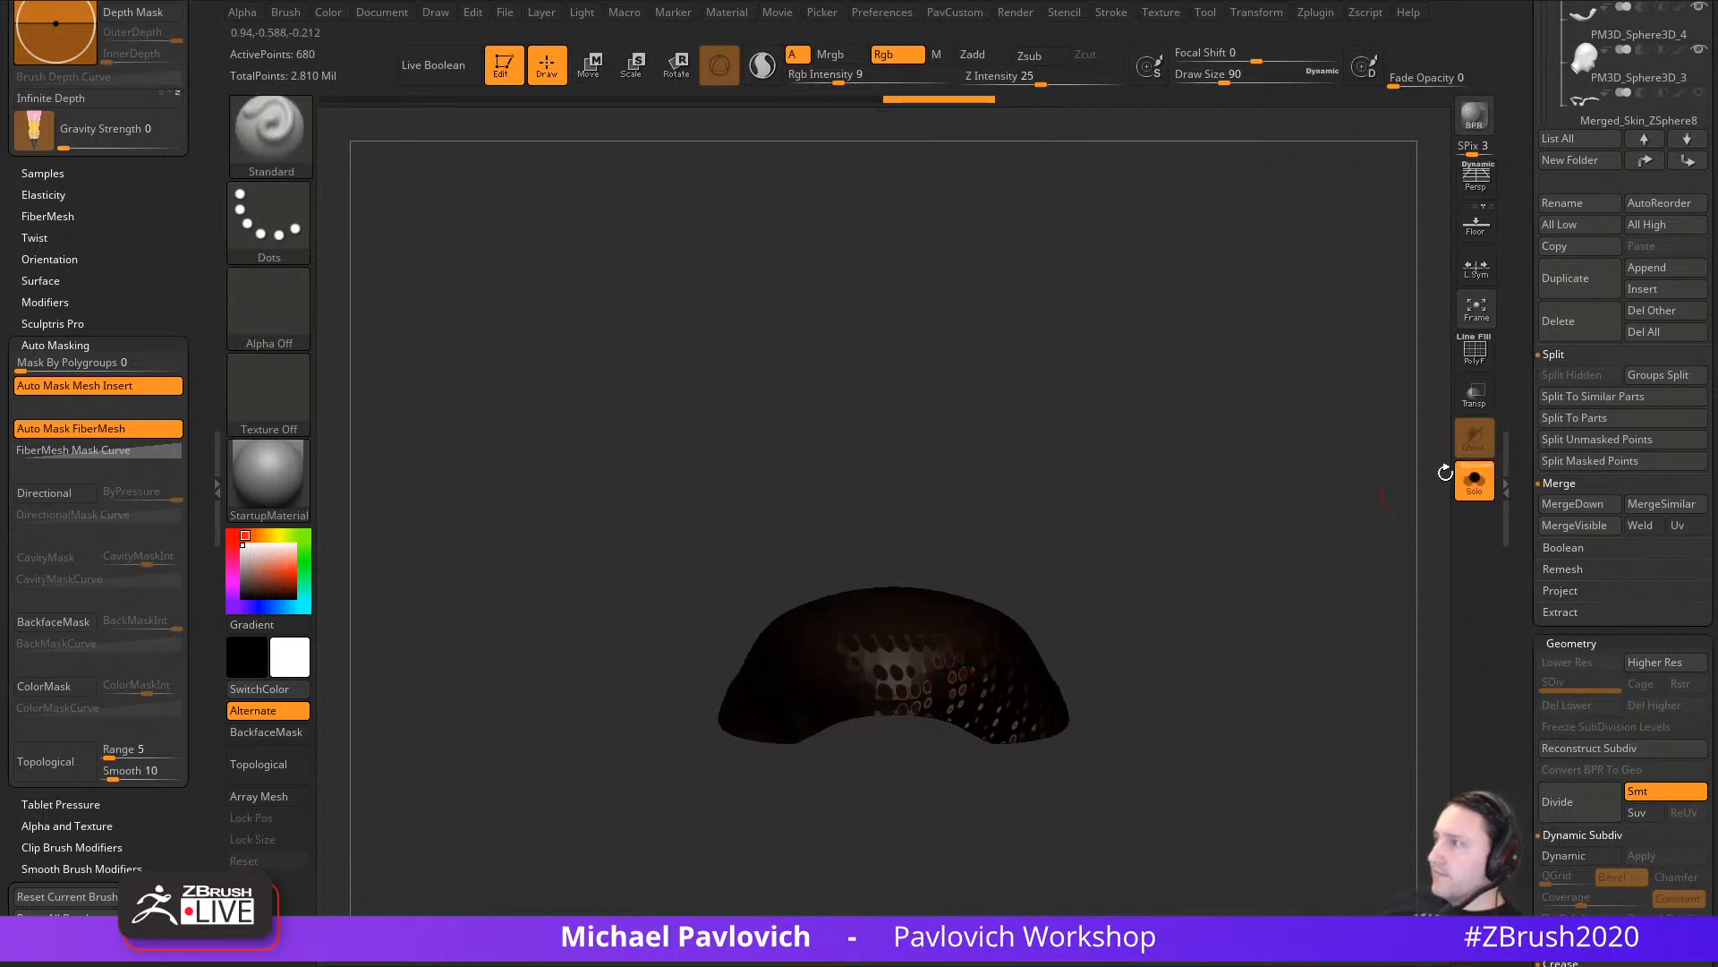
scroll(1641, 499, up, 6)
click(1661, 497)
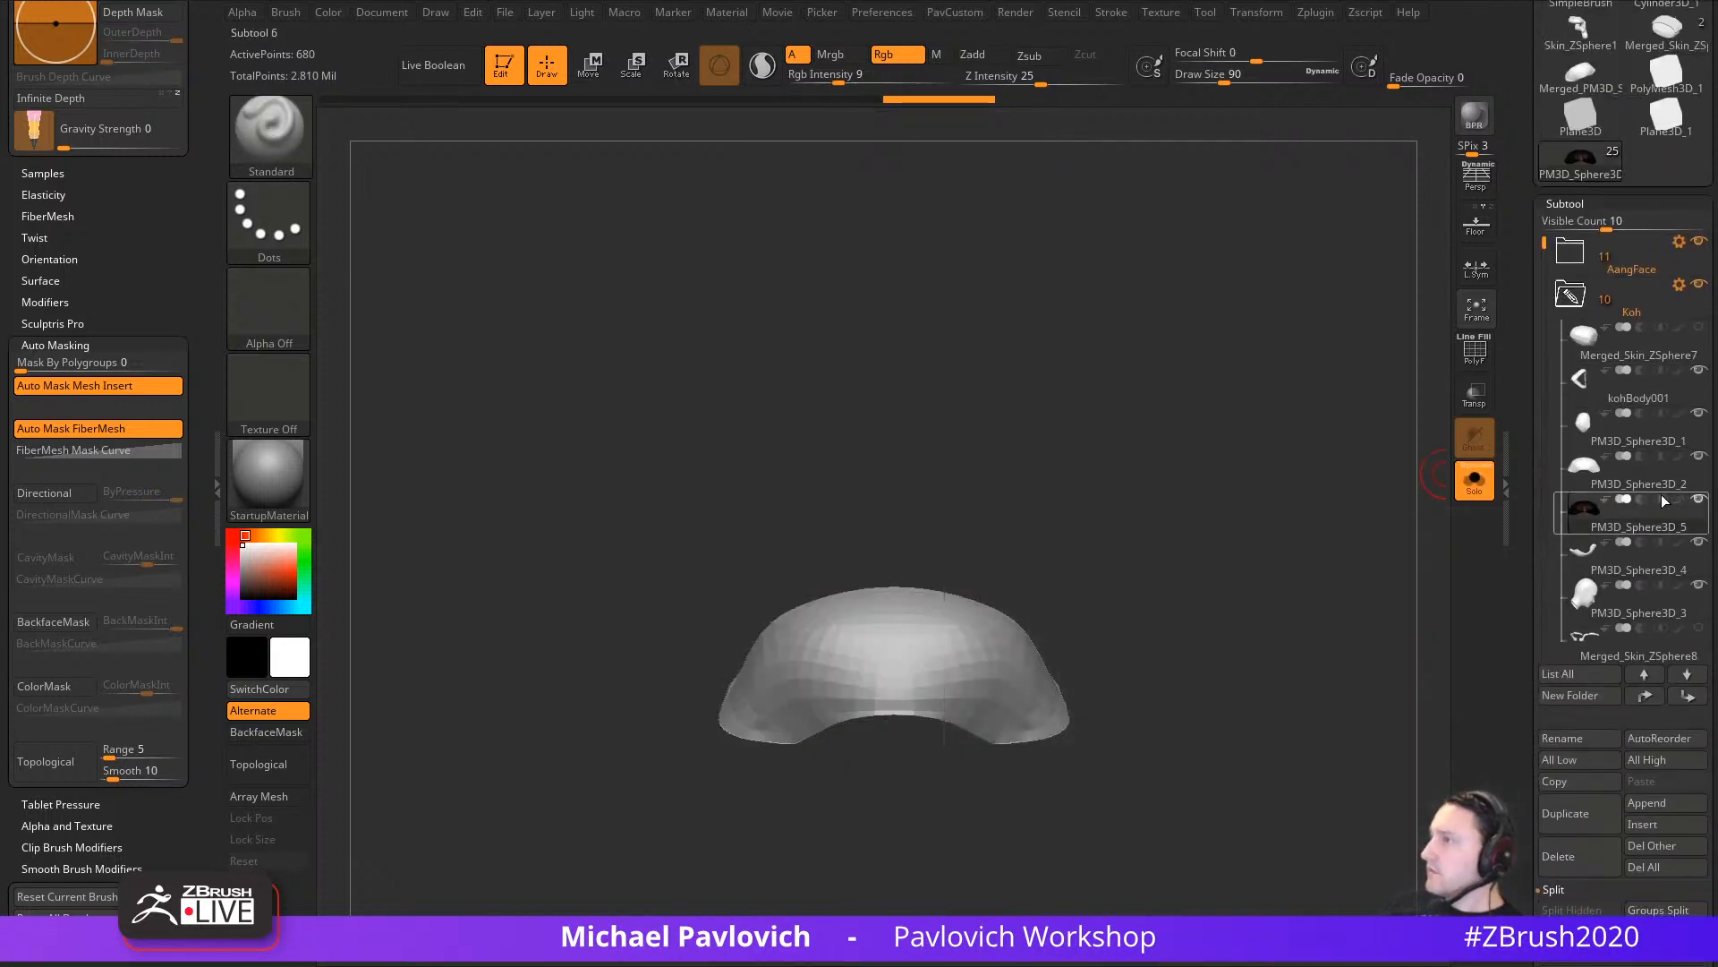
click(1066, 605)
drag(1082, 601, 1179, 591)
Step: Try flipping the normals of the isolated helmet duplicate and check its inner and outer sides
key(space)
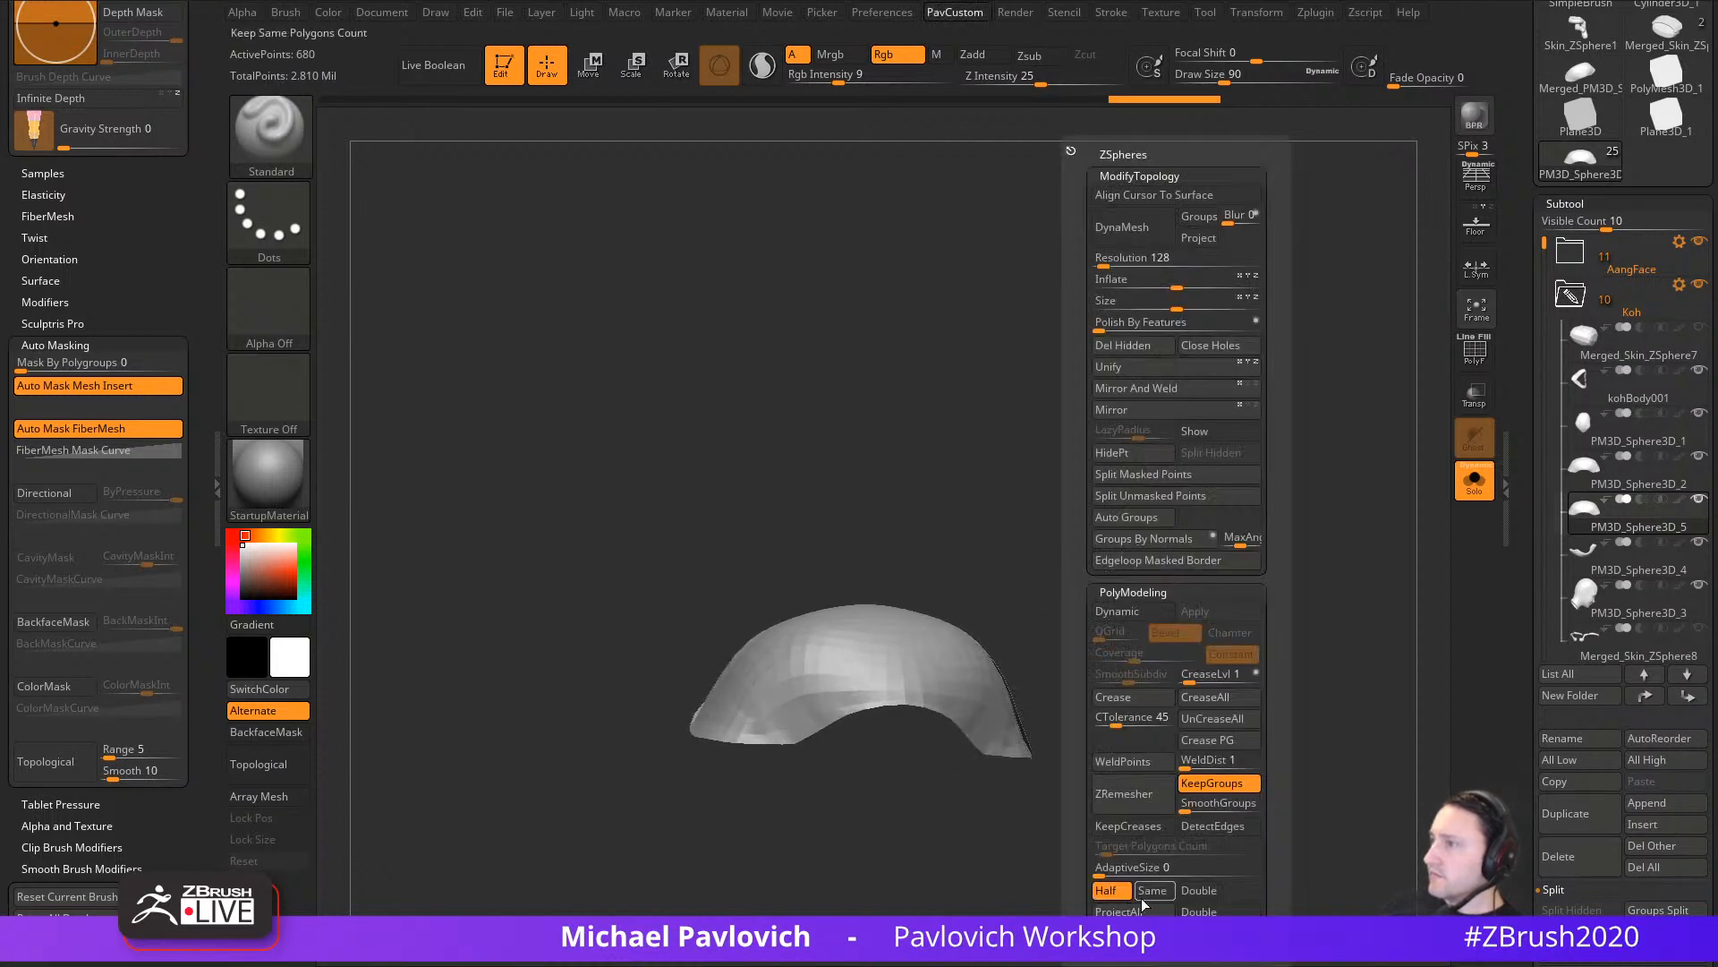
click(1192, 934)
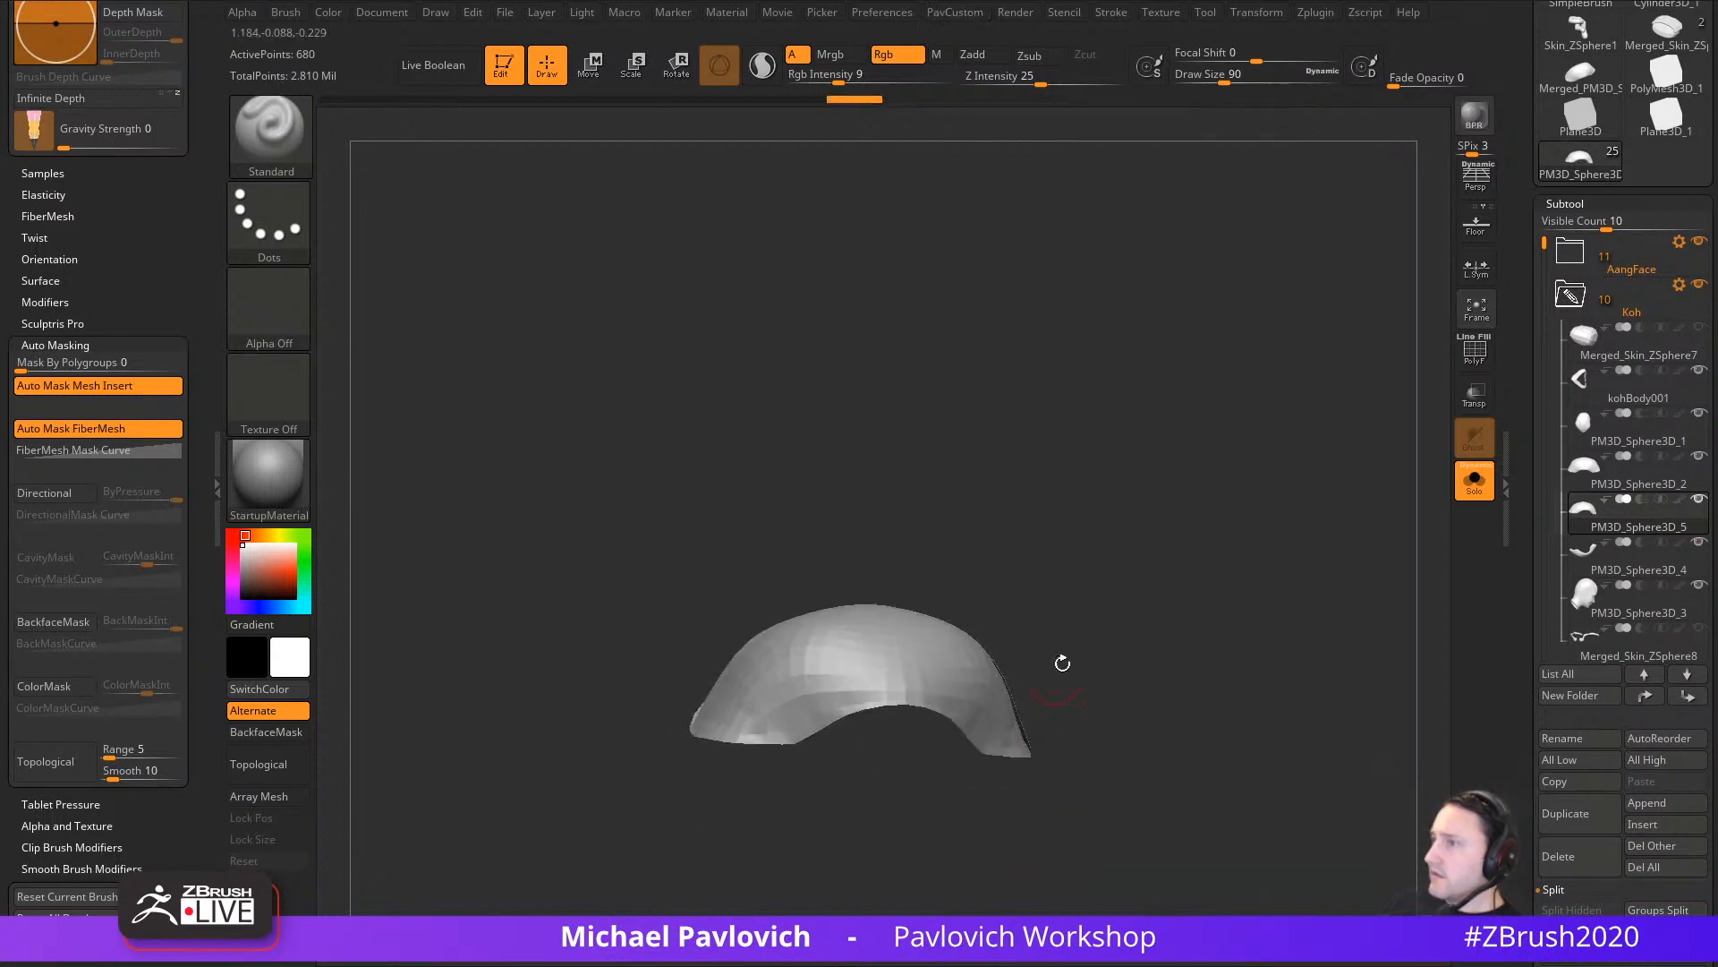
drag(1062, 659, 1277, 640)
key(space)
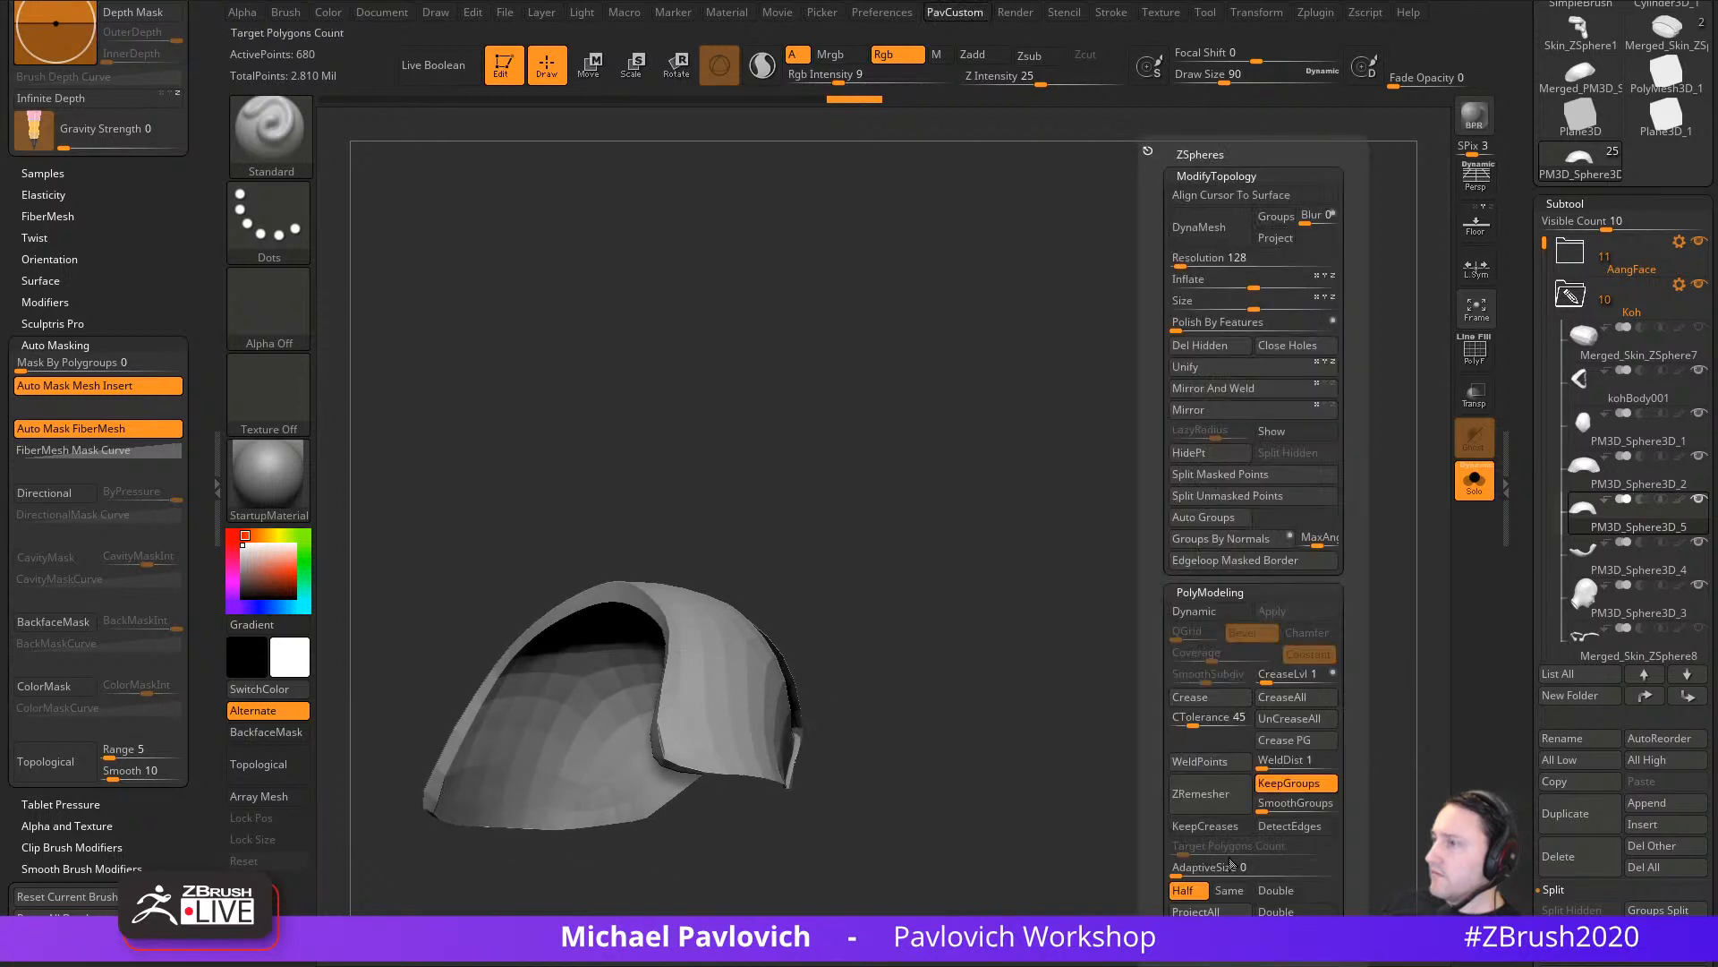
click(1199, 934)
click(1200, 933)
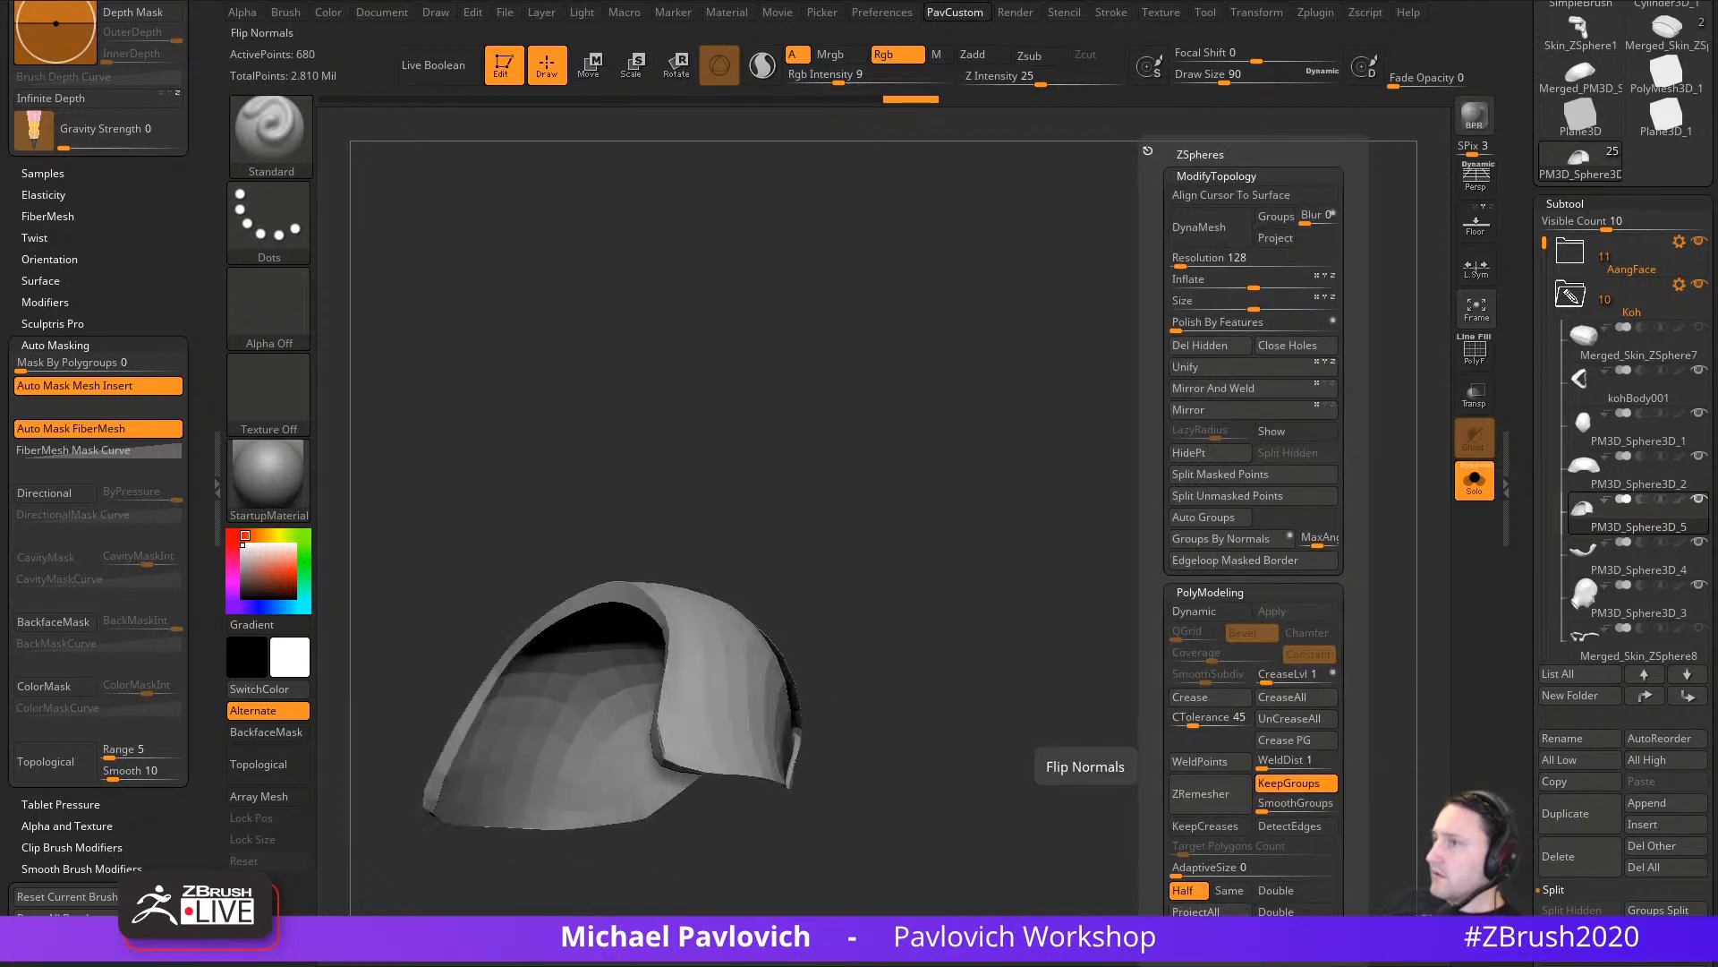
drag(1346, 455, 1304, 575)
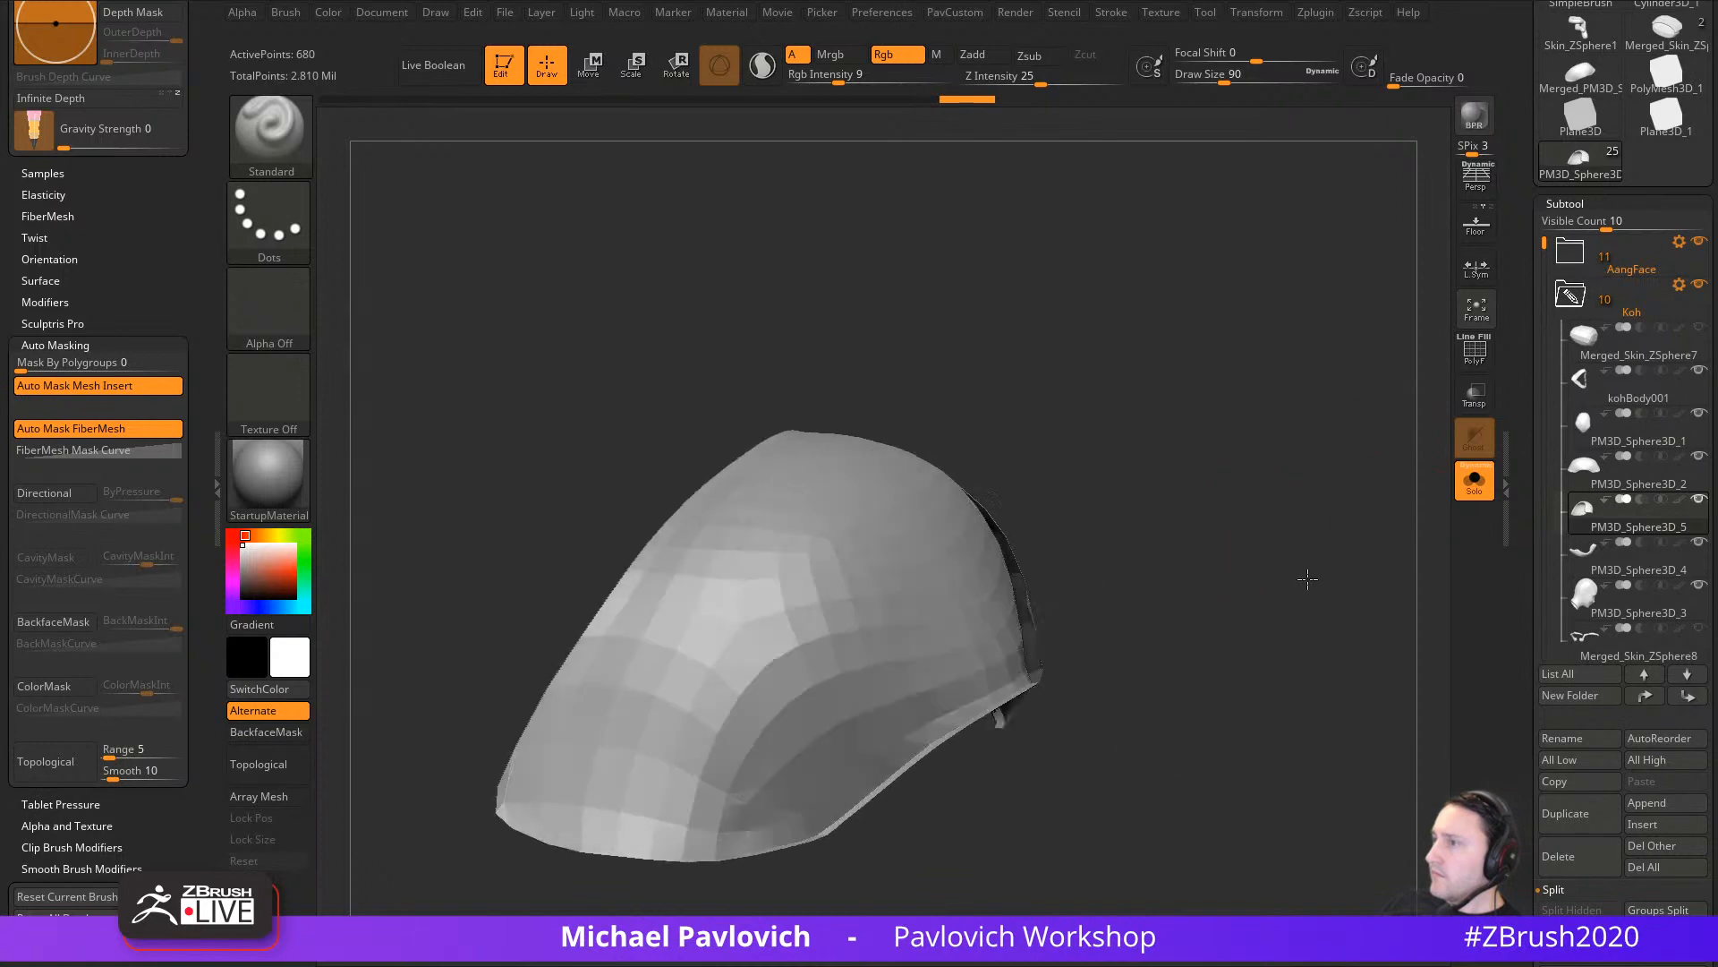
Step: Show the polygroup wireframe on the helmet duplicate and compare its outer shell and inner shell in isolation
key(shift+f)
drag(1304, 474, 1347, 519)
ctrl+shift+click(749, 633)
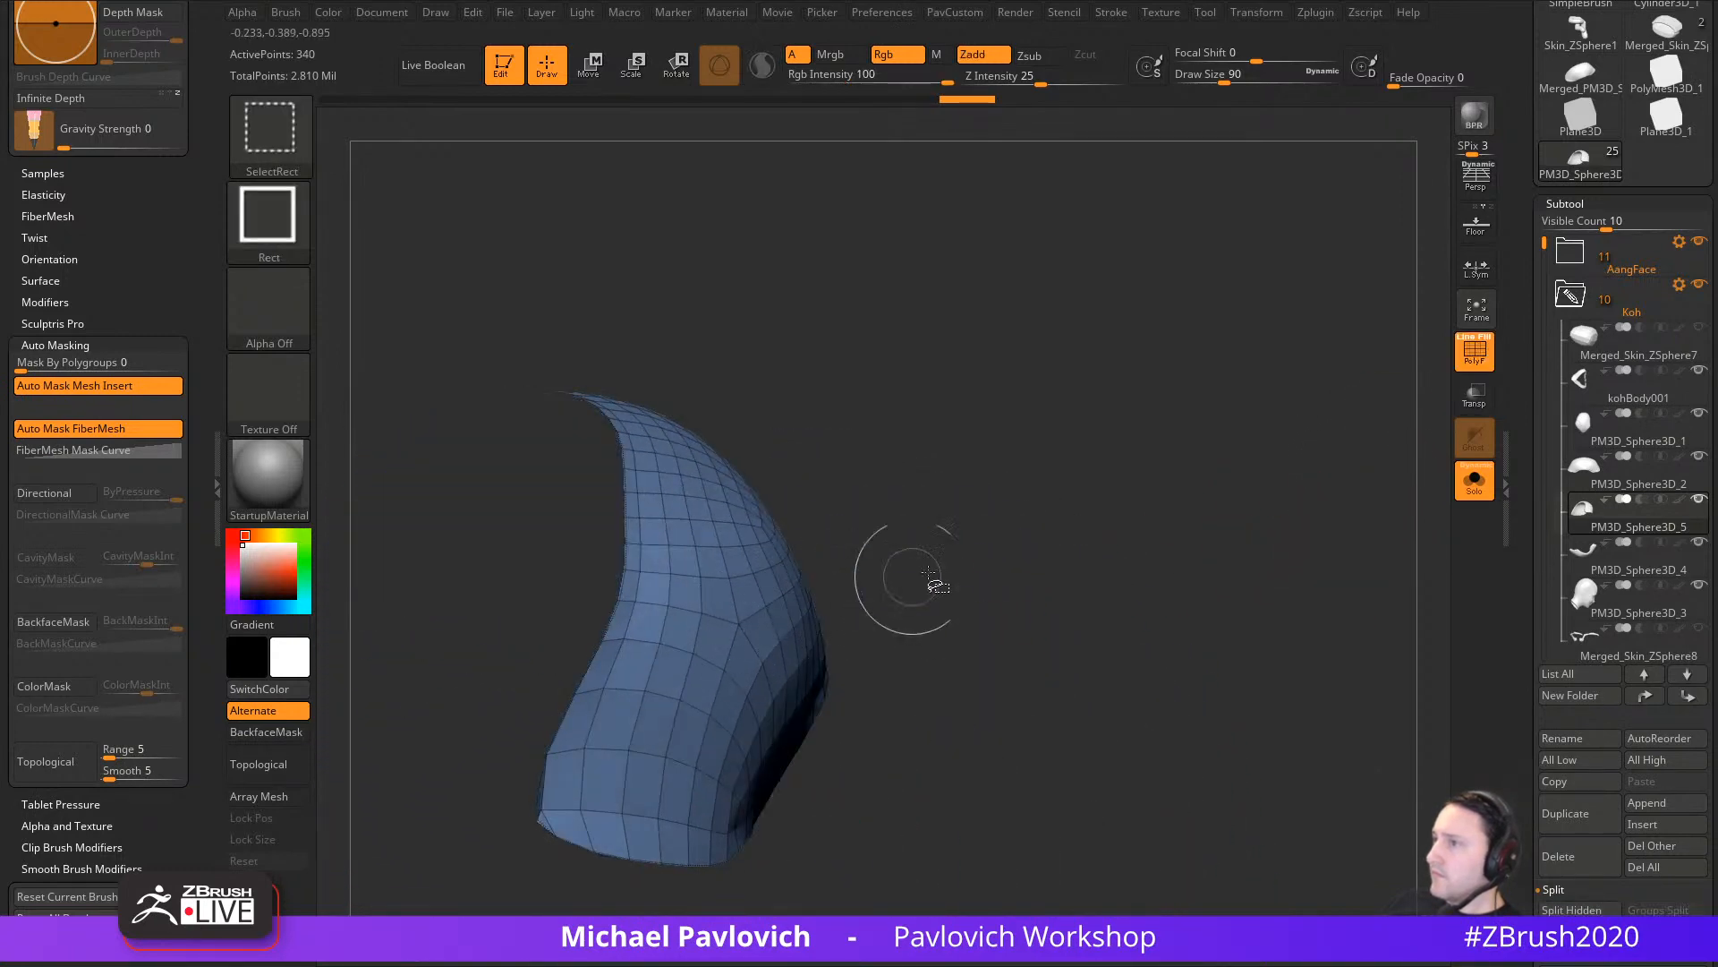
ctrl+shift+click(1098, 501)
key(space)
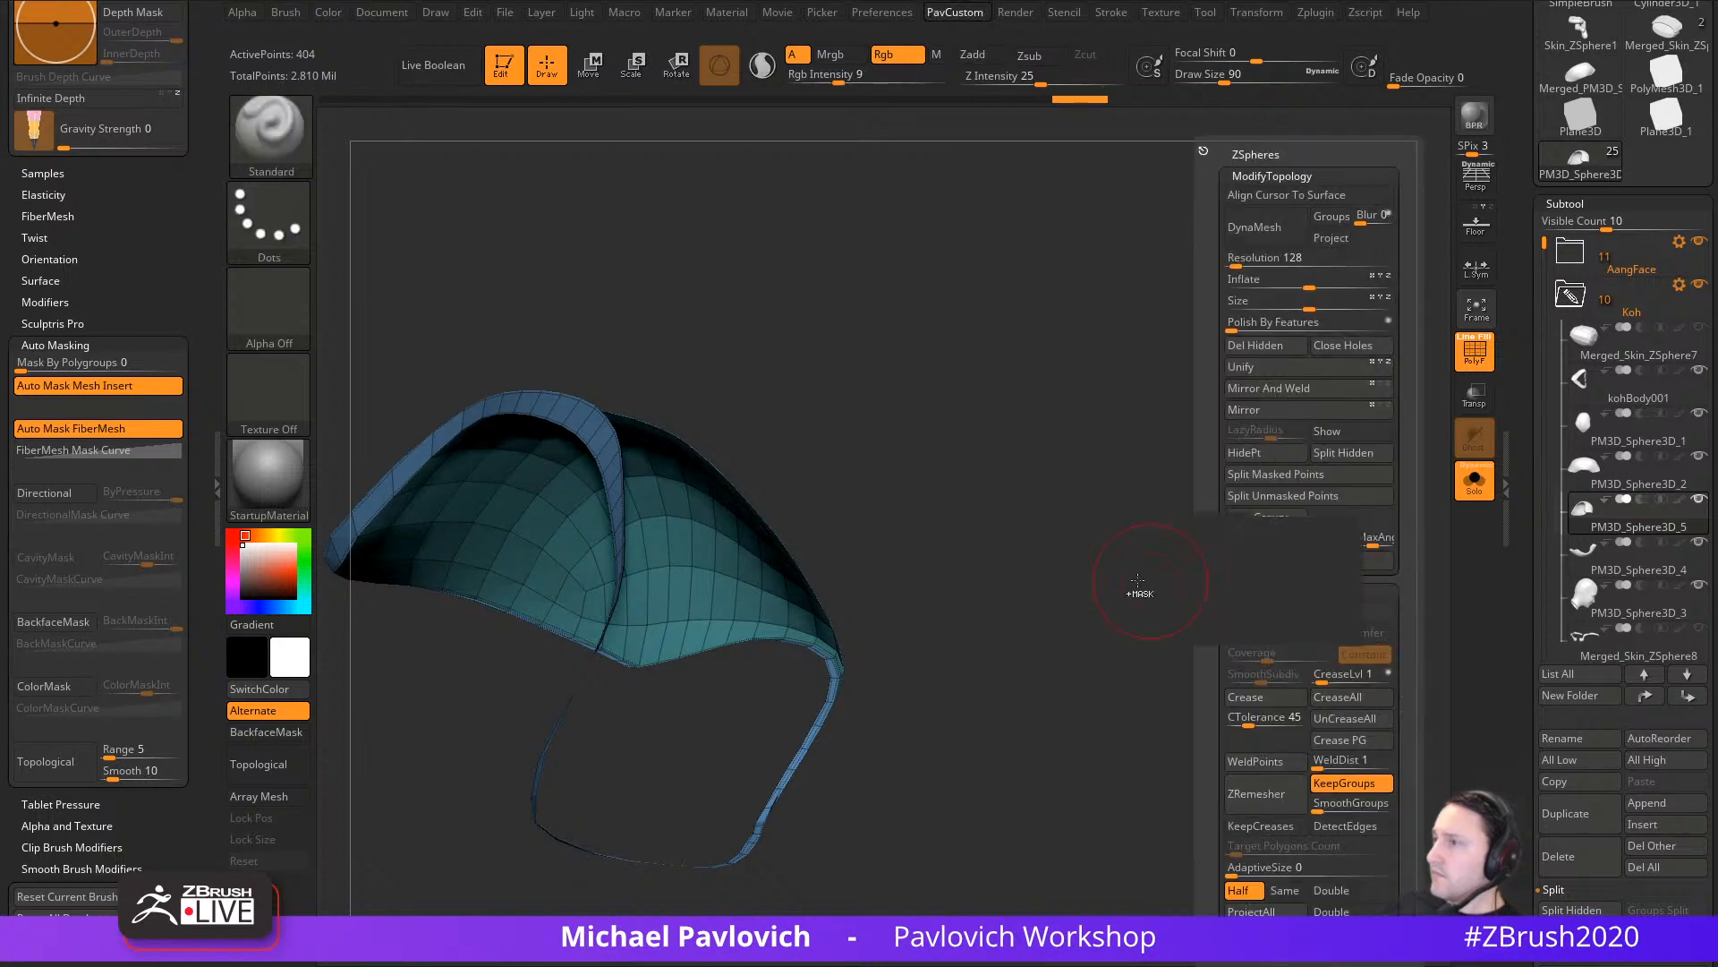
ctrl+shift+drag(1189, 496, 1291, 632)
ctrl+shift+click(1235, 569)
Step: Examine the isolated outer shell with the Flip Normals option at hand and restore the complete helmet duplicate
mouse_move(1238, 573)
mouse_down()
mouse_move(1410, 555)
mouse_move(1270, 614)
mouse_move(1299, 689)
mouse_up()
key(space)
key(space)
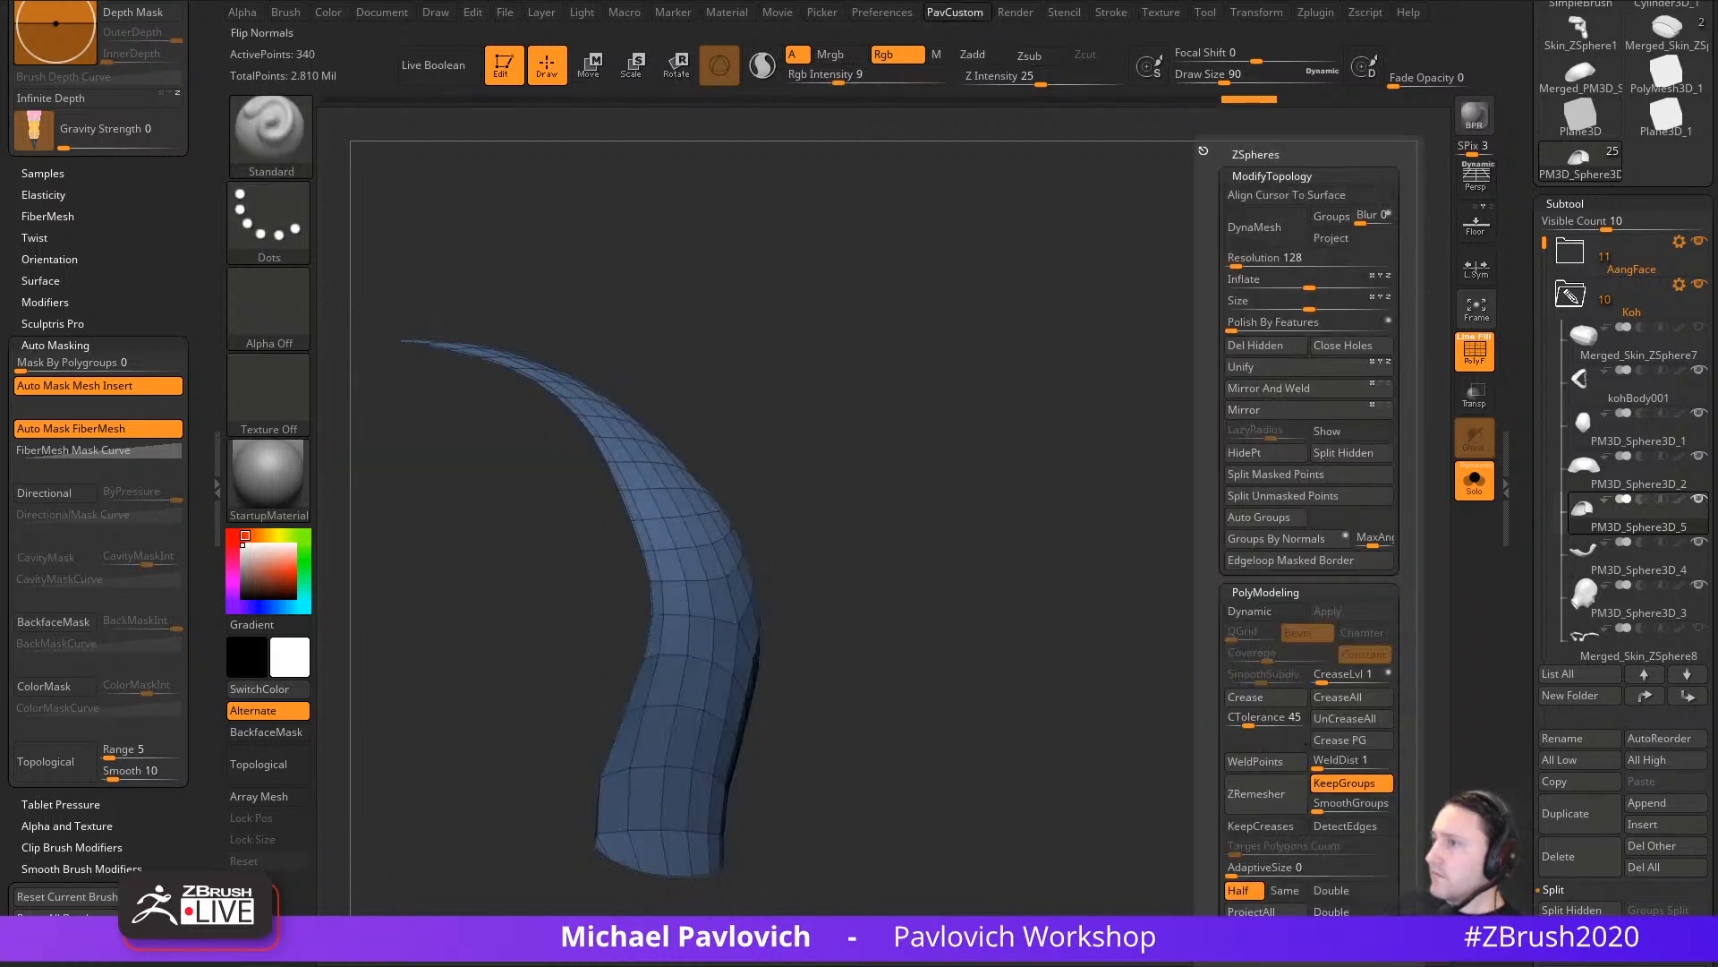
drag(1119, 664, 1263, 644)
key(space)
ctrl+shift+click(1242, 691)
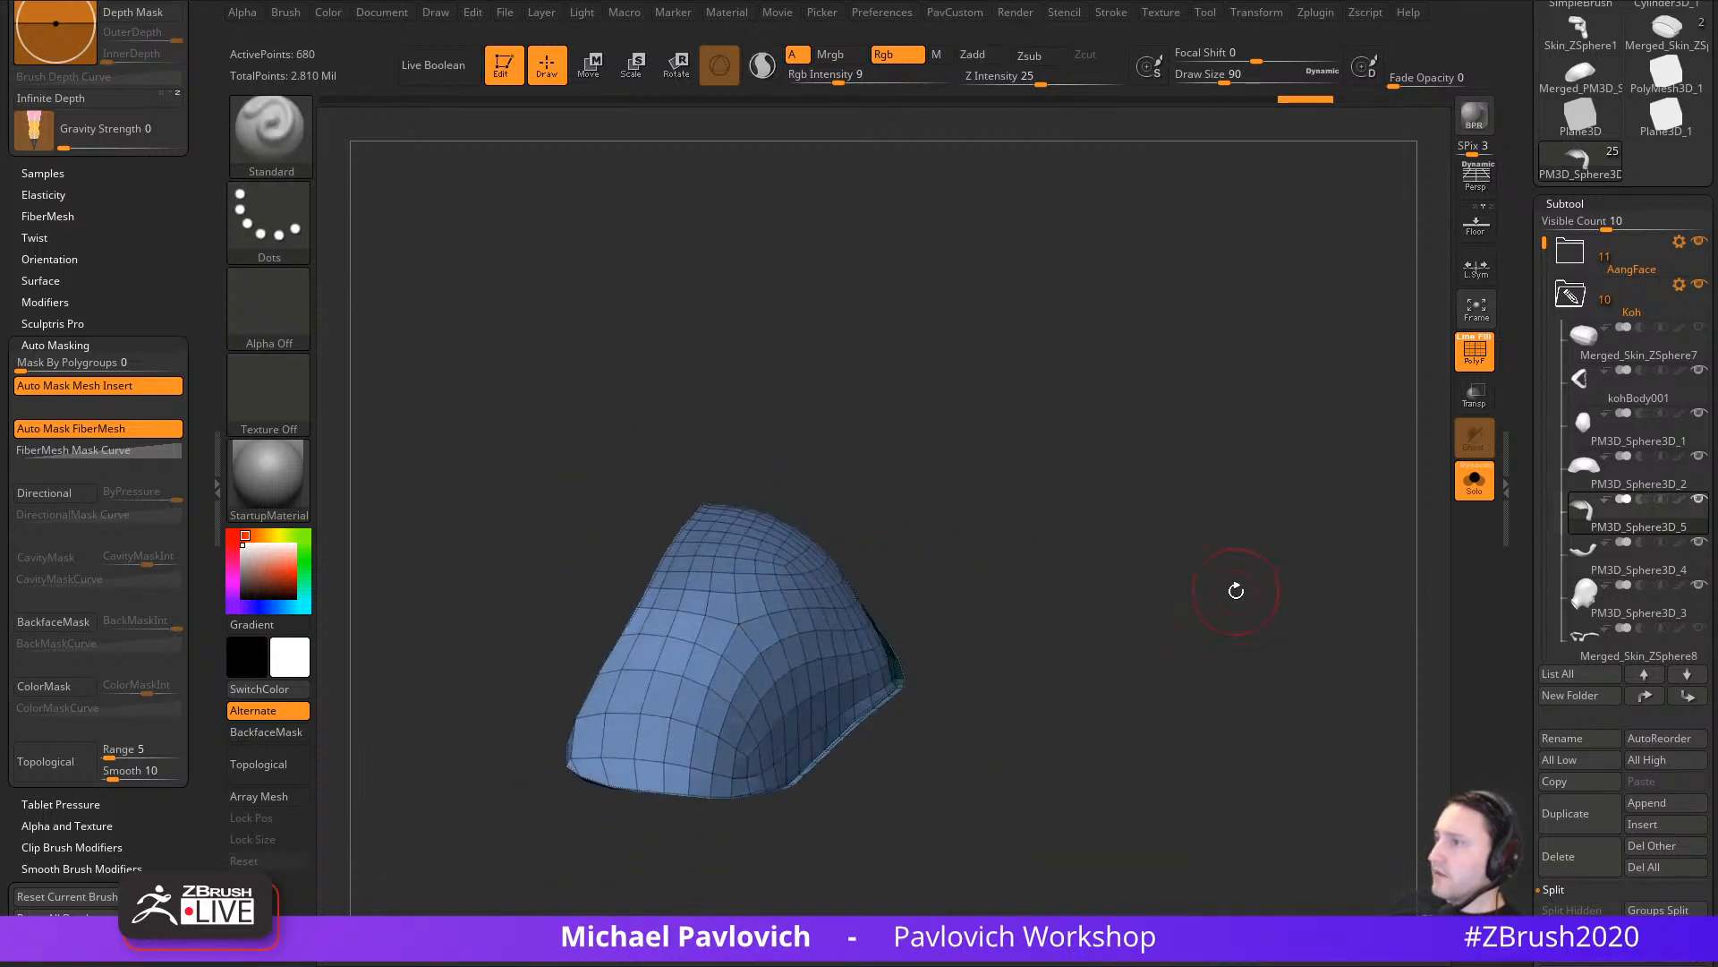
Step: Hide the outer shell of the helmet duplicate, clear any mask, leave isolation and turn on ghost transparency
key(space)
ctrl+shift+click(861, 705)
ctrl+click(1240, 633)
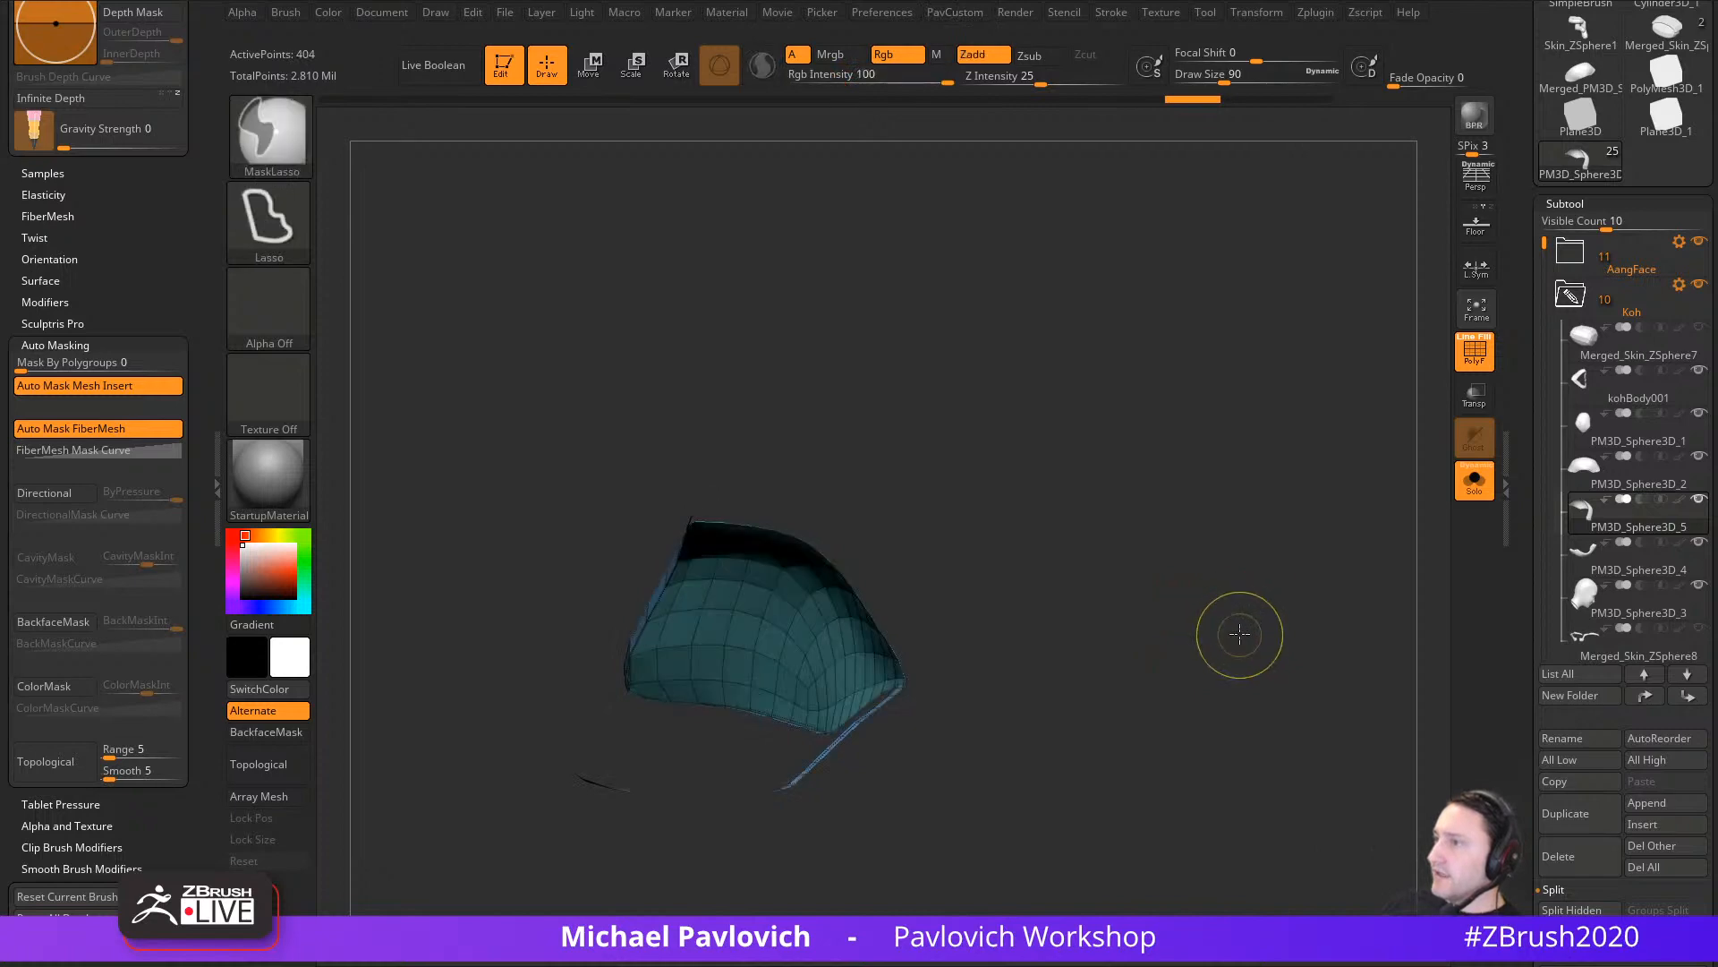
ctrl+click(1240, 634)
ctrl+drag(1209, 514, 1375, 538)
click(1475, 483)
click(1475, 397)
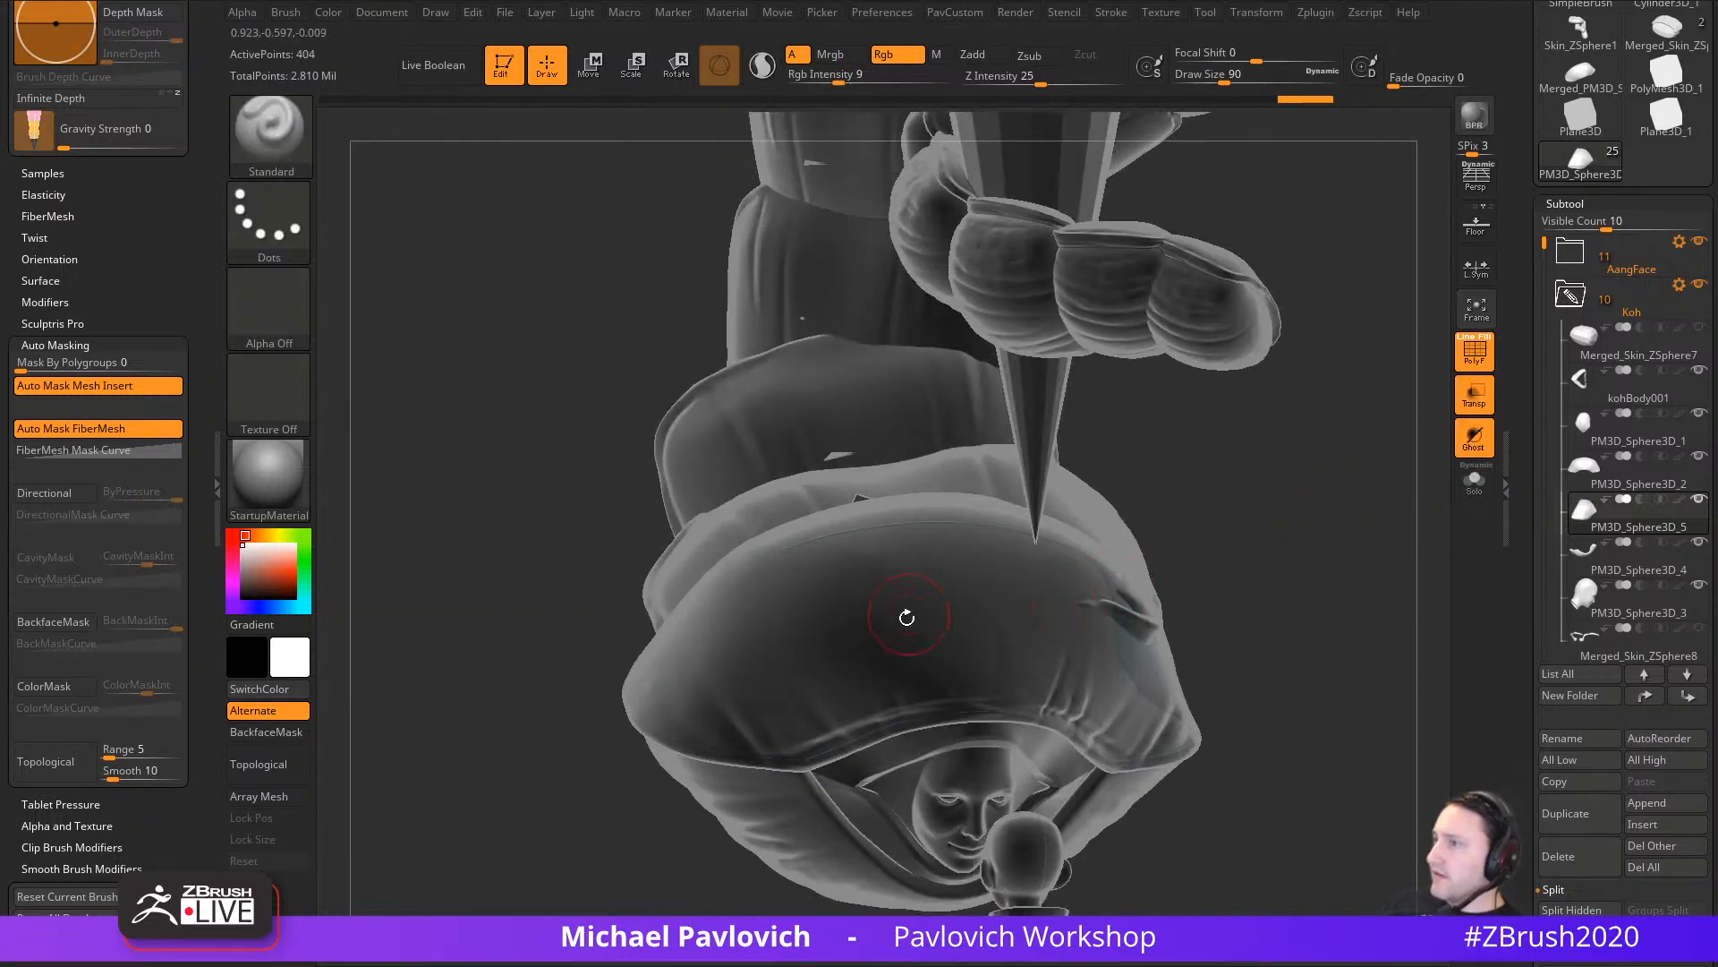
Step: Compare the remaining inner shell with the surrounding head armor, both isolated and within the full creature
drag(907, 617, 930, 649)
shift+drag(862, 605, 895, 618)
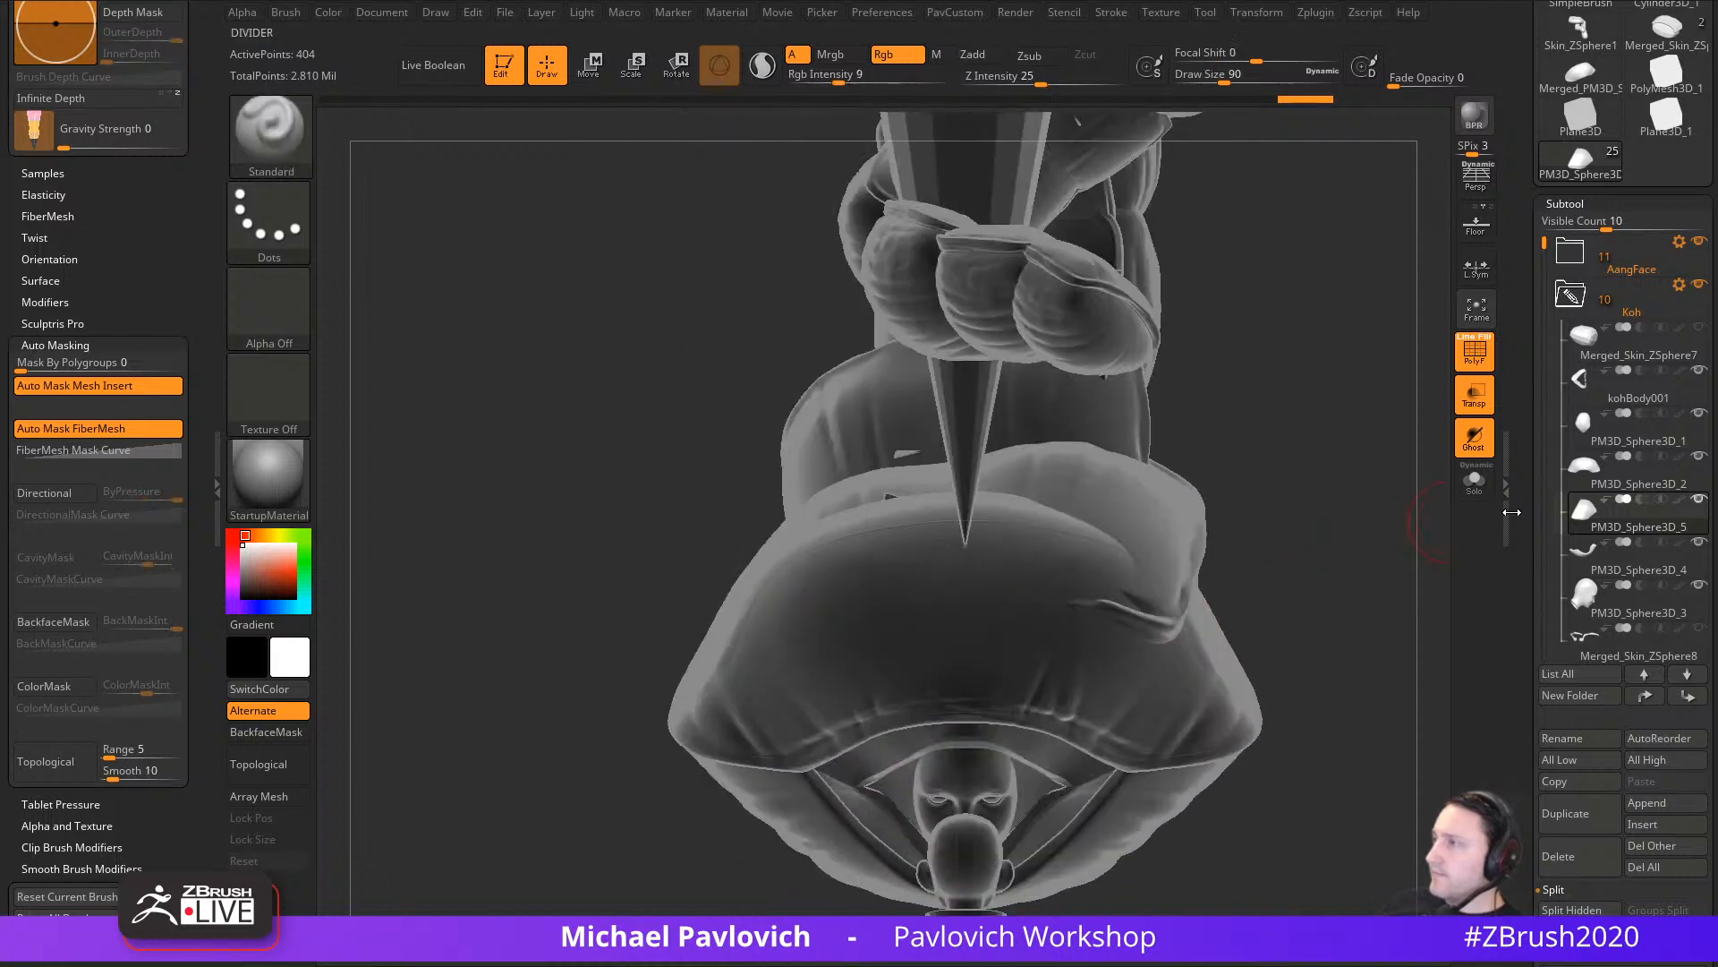
click(1476, 482)
drag(1396, 533, 1441, 508)
click(1475, 482)
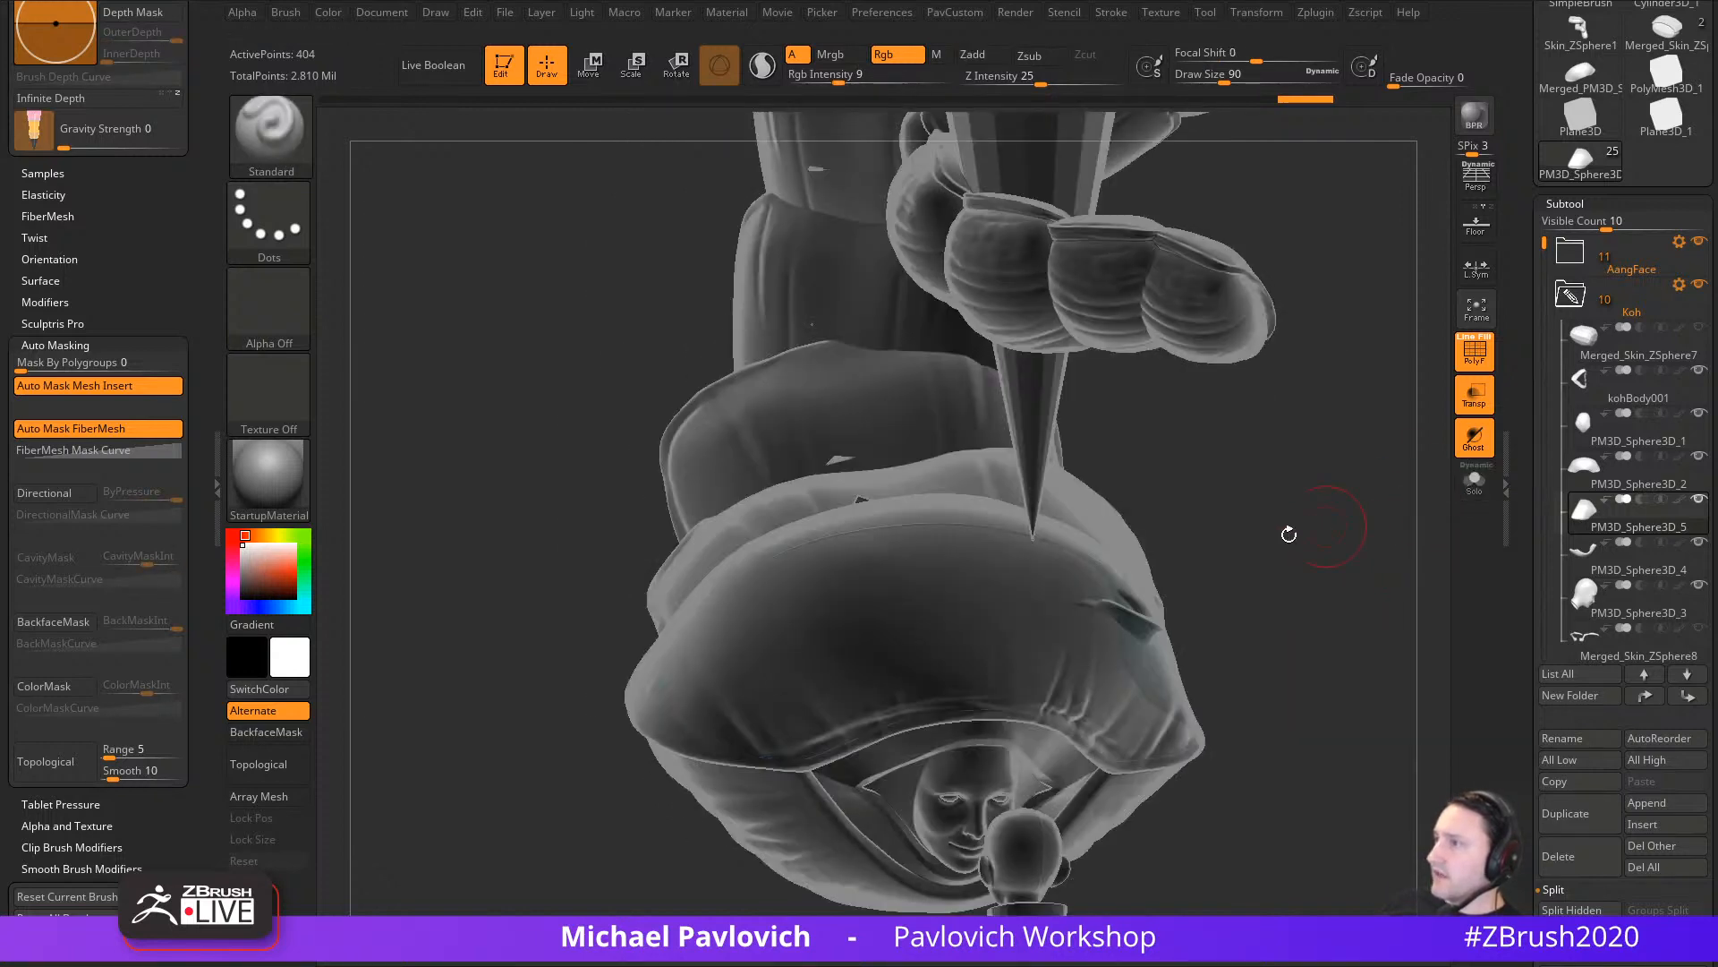
Step: Restore the outer shell of the helmet duplicate and undo the last stroke on it
ctrl+shift+click(1352, 534)
drag(789, 639, 799, 674)
key(ctrl+z)
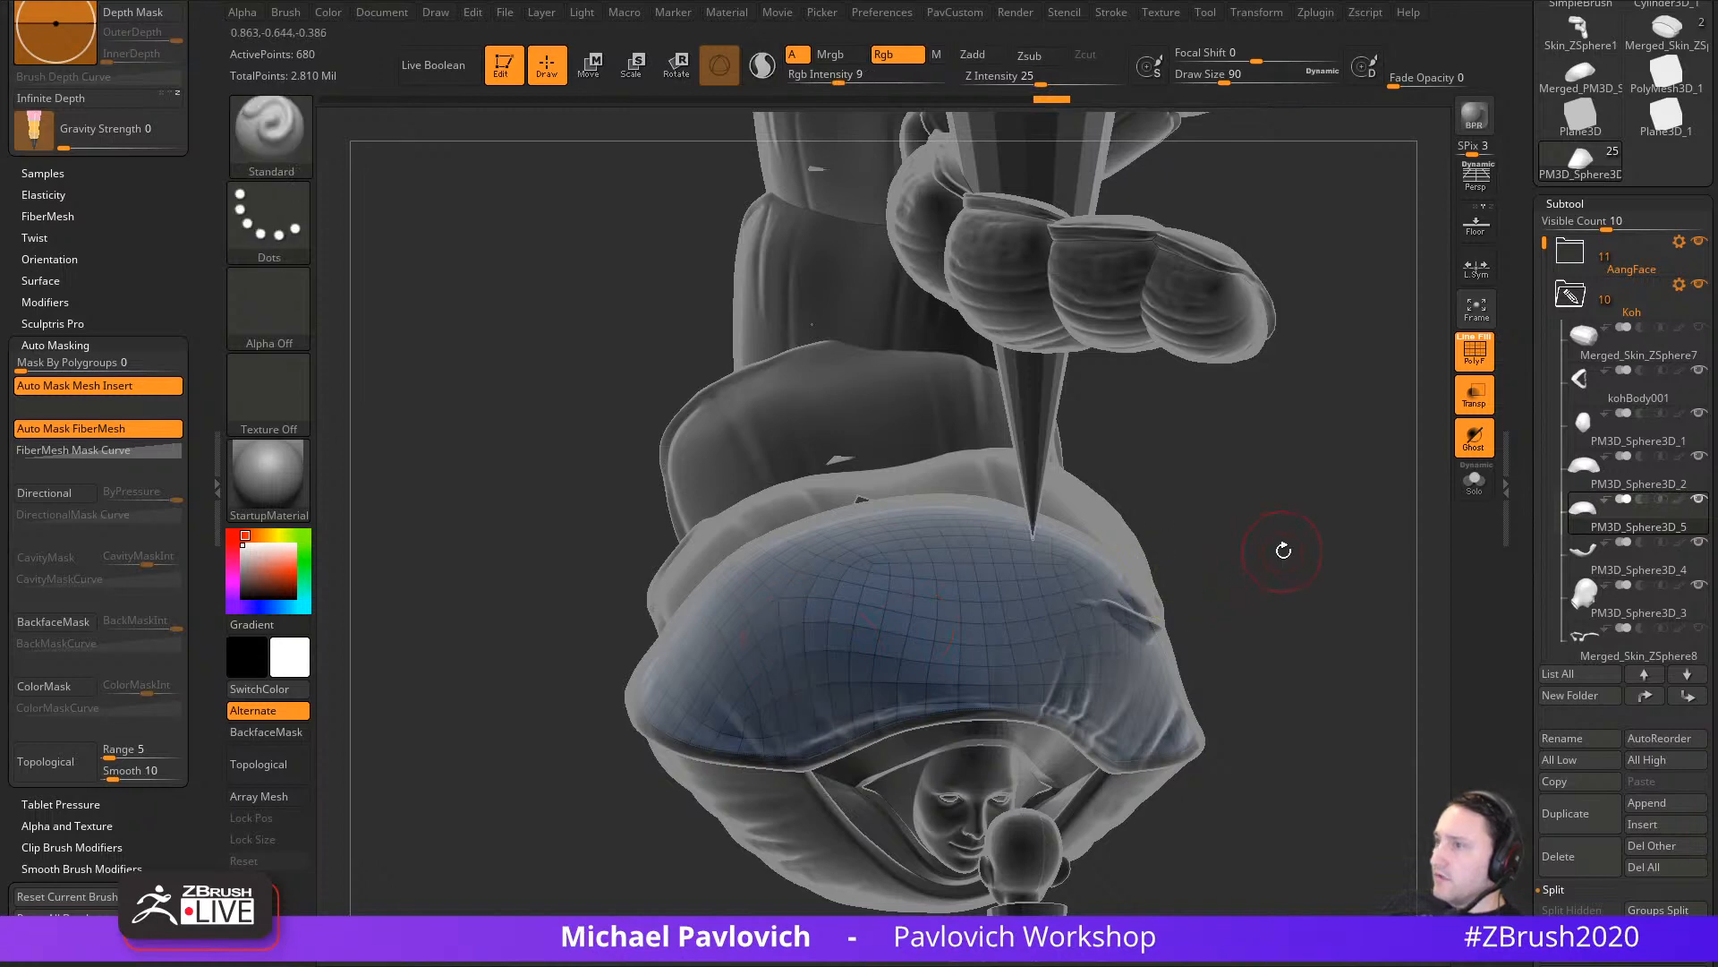
alt+drag(1282, 548, 1271, 539)
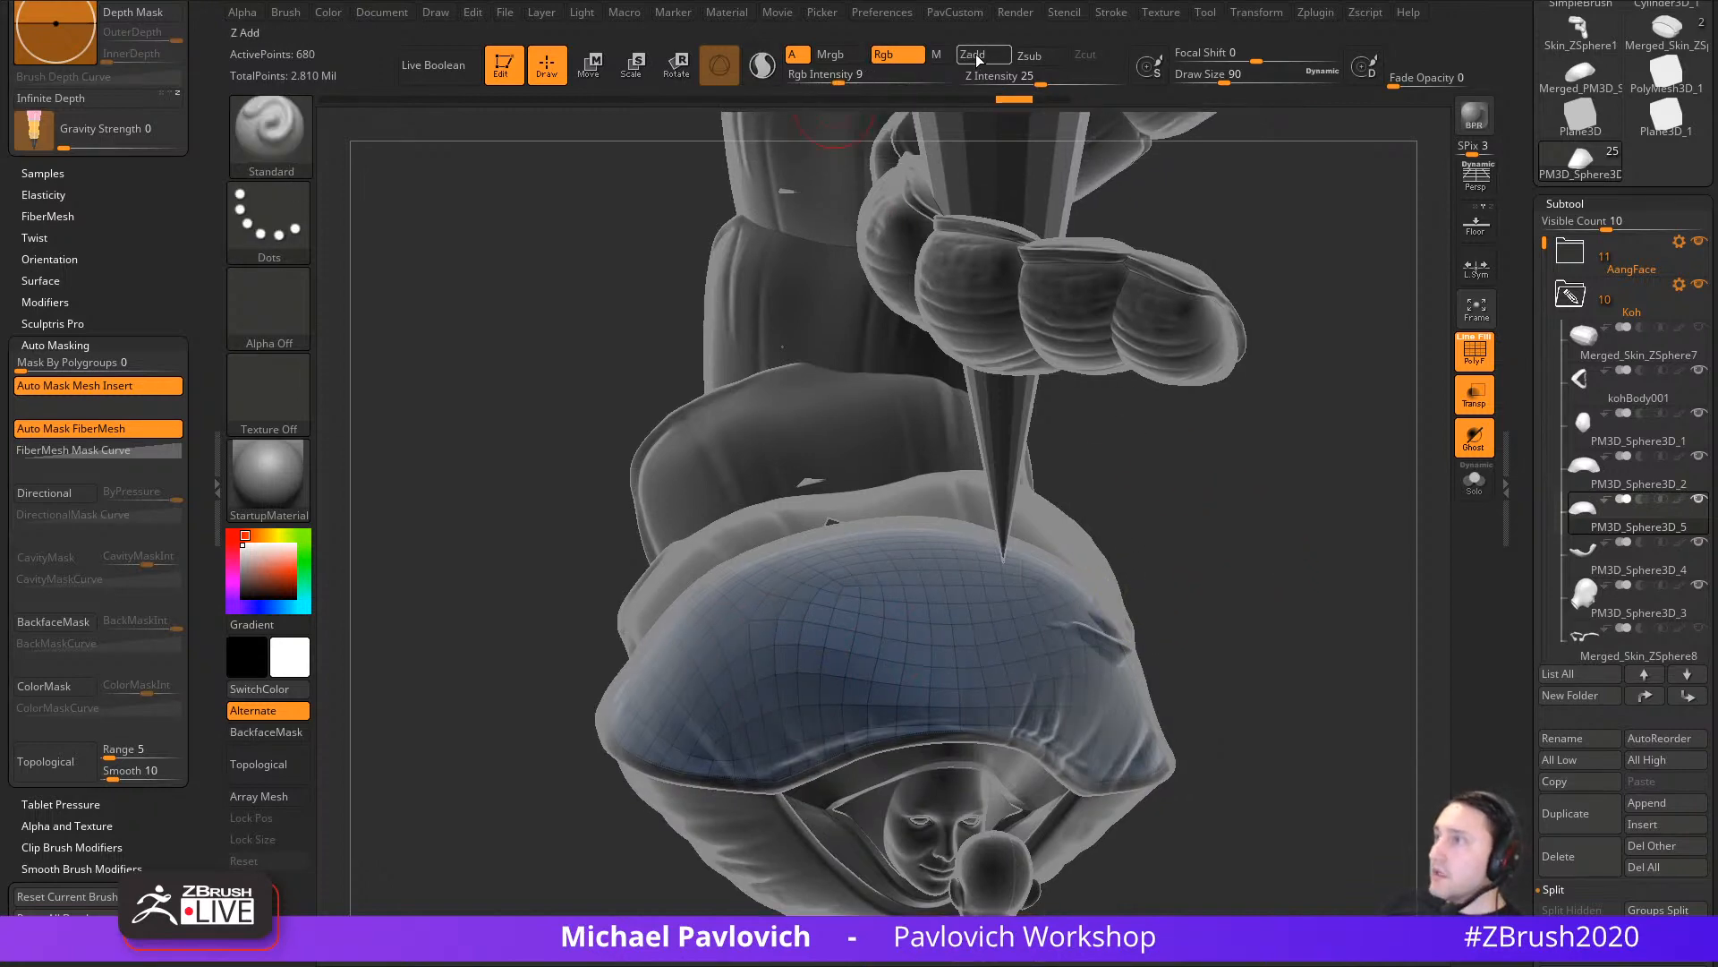
Step: Switch back to the InsertMesh_3 leg brush and frame the creature's head from the front
key(b)
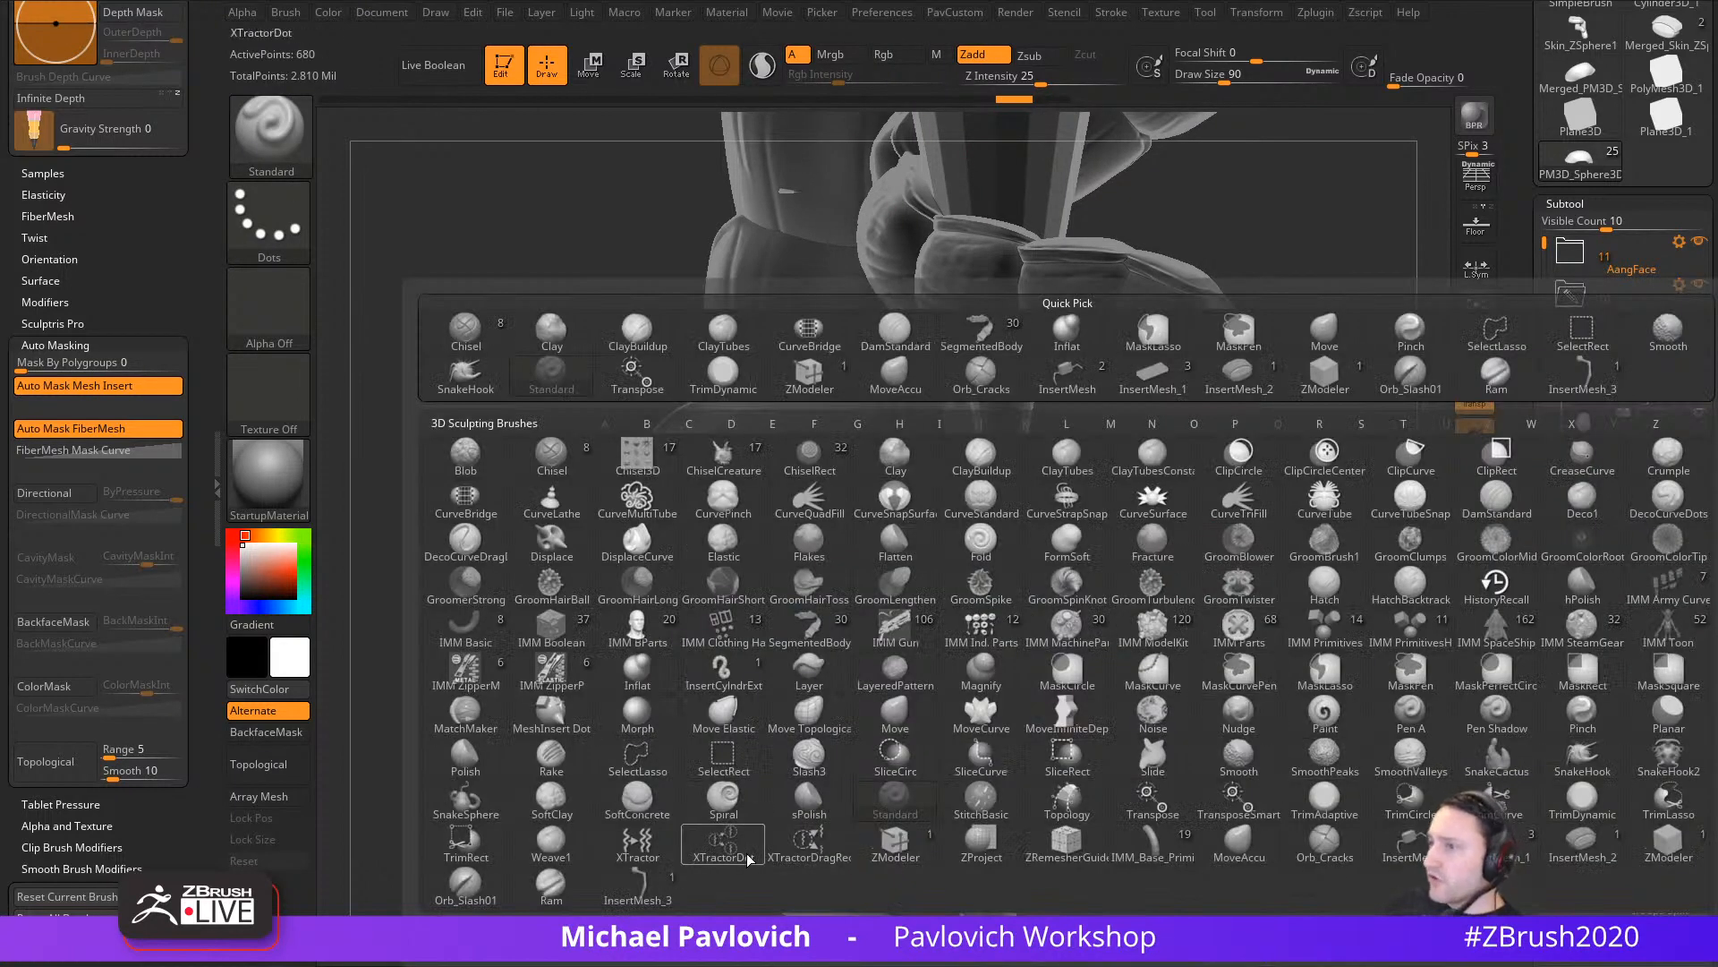
click(639, 885)
mouse_move(1239, 743)
alt+mouse_down()
mouse_move(1215, 695)
mouse_move(1186, 694)
alt+mouse_up()
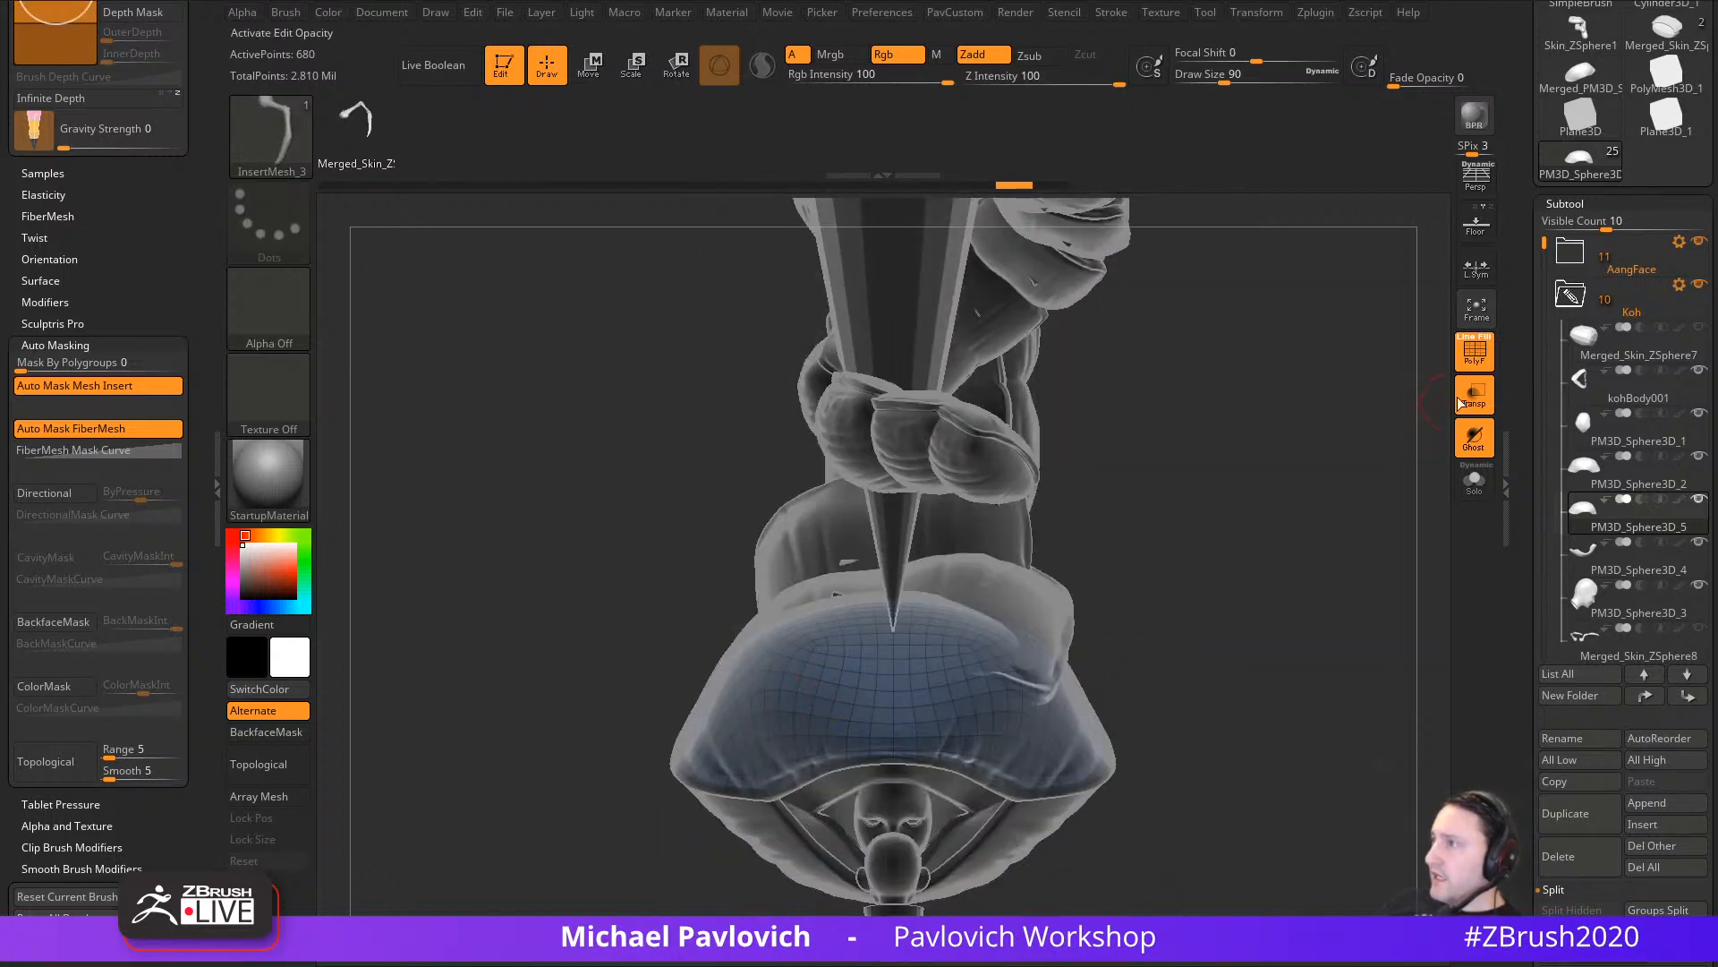
Step: Turn off the wireframe, transparency and ghost display and bring the solid helmet into view
key(shift+f)
drag(1327, 526, 1396, 466)
click(1479, 448)
click(1476, 397)
click(1476, 398)
click(1476, 439)
click(1476, 399)
alt+drag(1294, 524, 1369, 483)
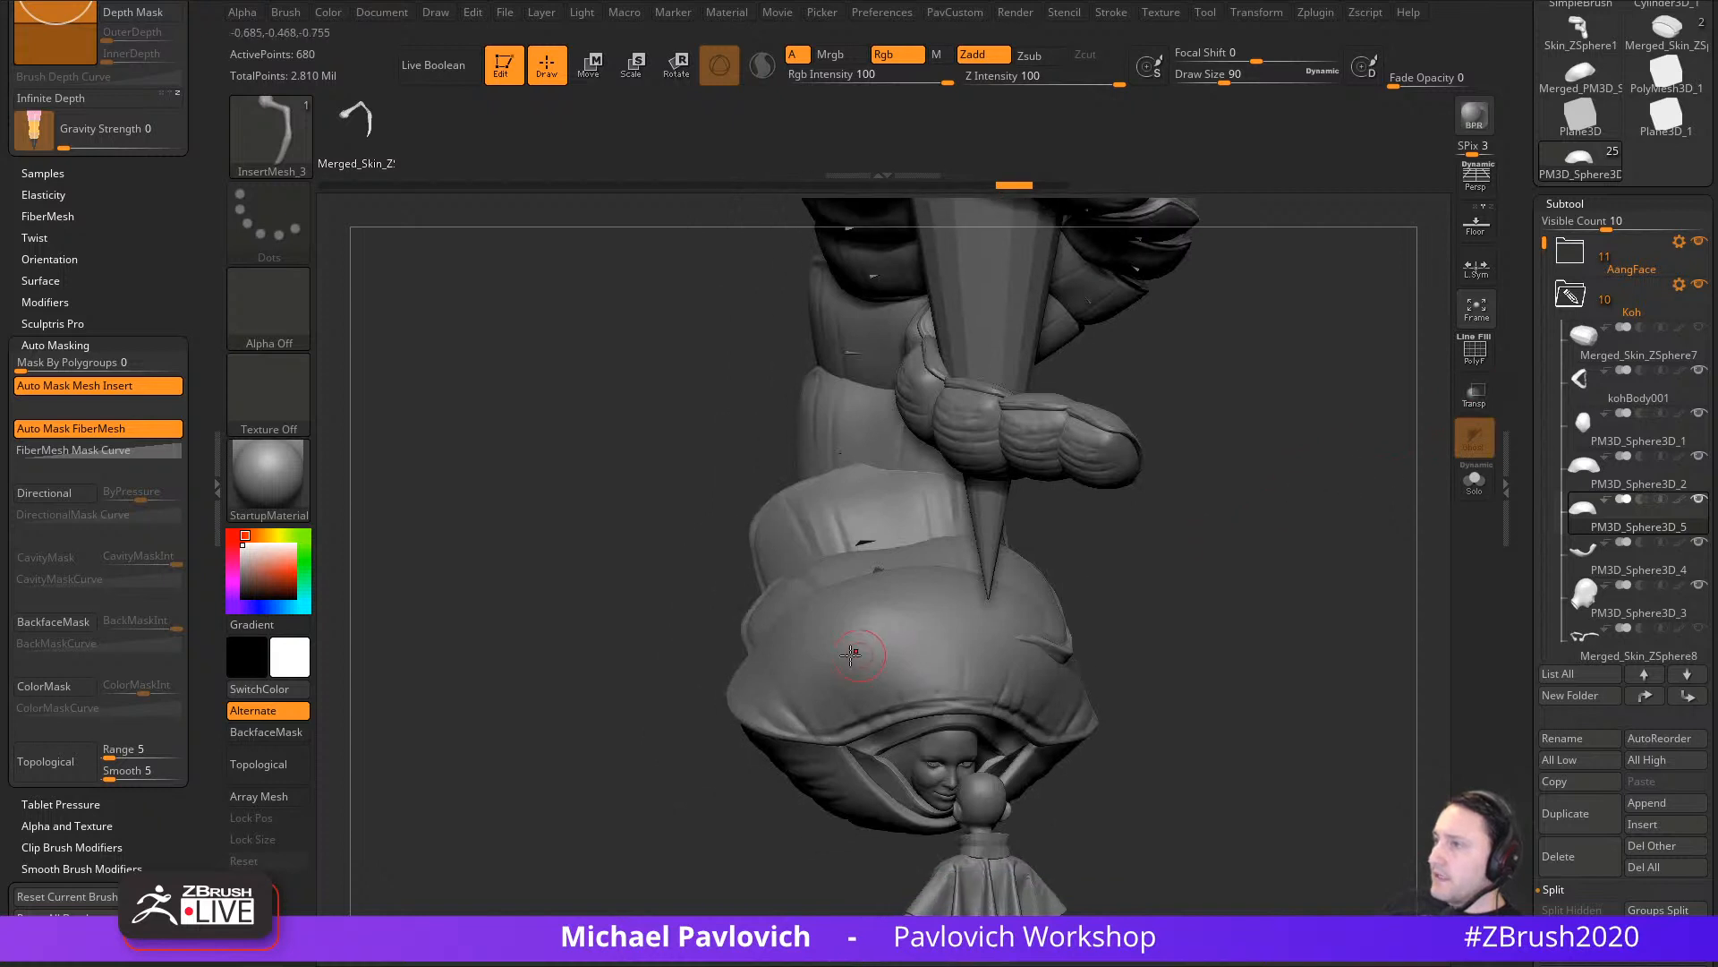
Step: Test a leg pair on the helmet, undo it, and set the leg brush's Imbed depth to 0
drag(1243, 602, 877, 651)
drag(1247, 671, 1297, 575)
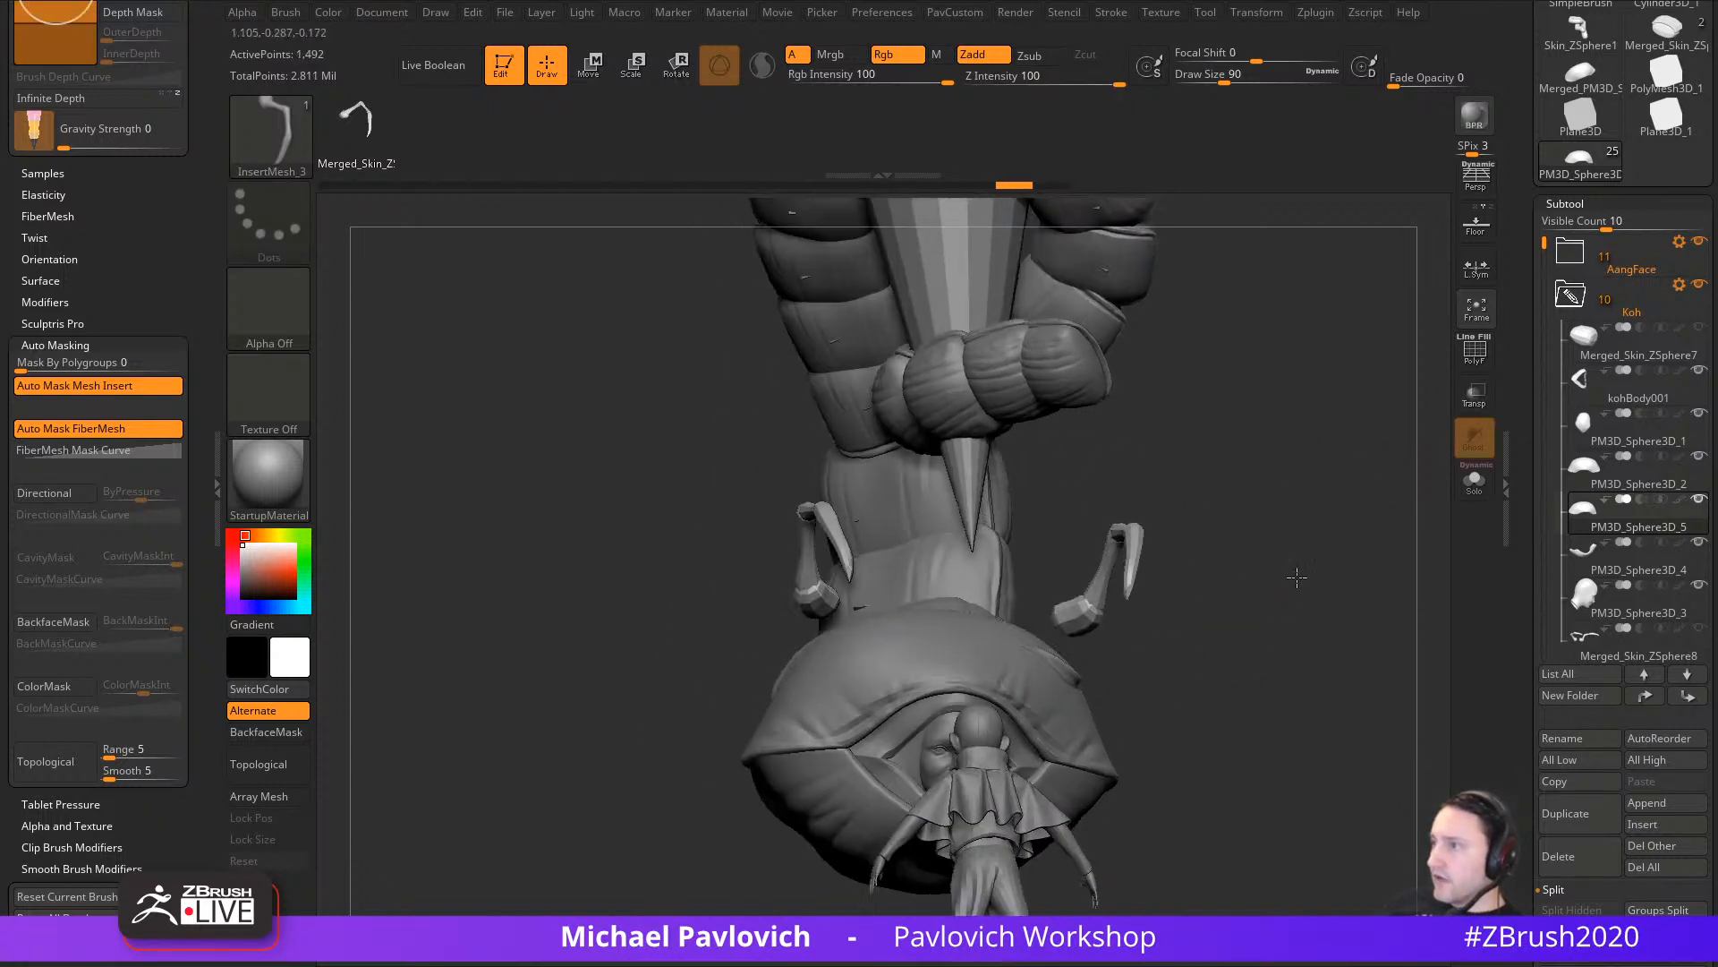
mouse_move(134, 233)
mouse_down()
mouse_move(137, 369)
mouse_move(114, 385)
mouse_up()
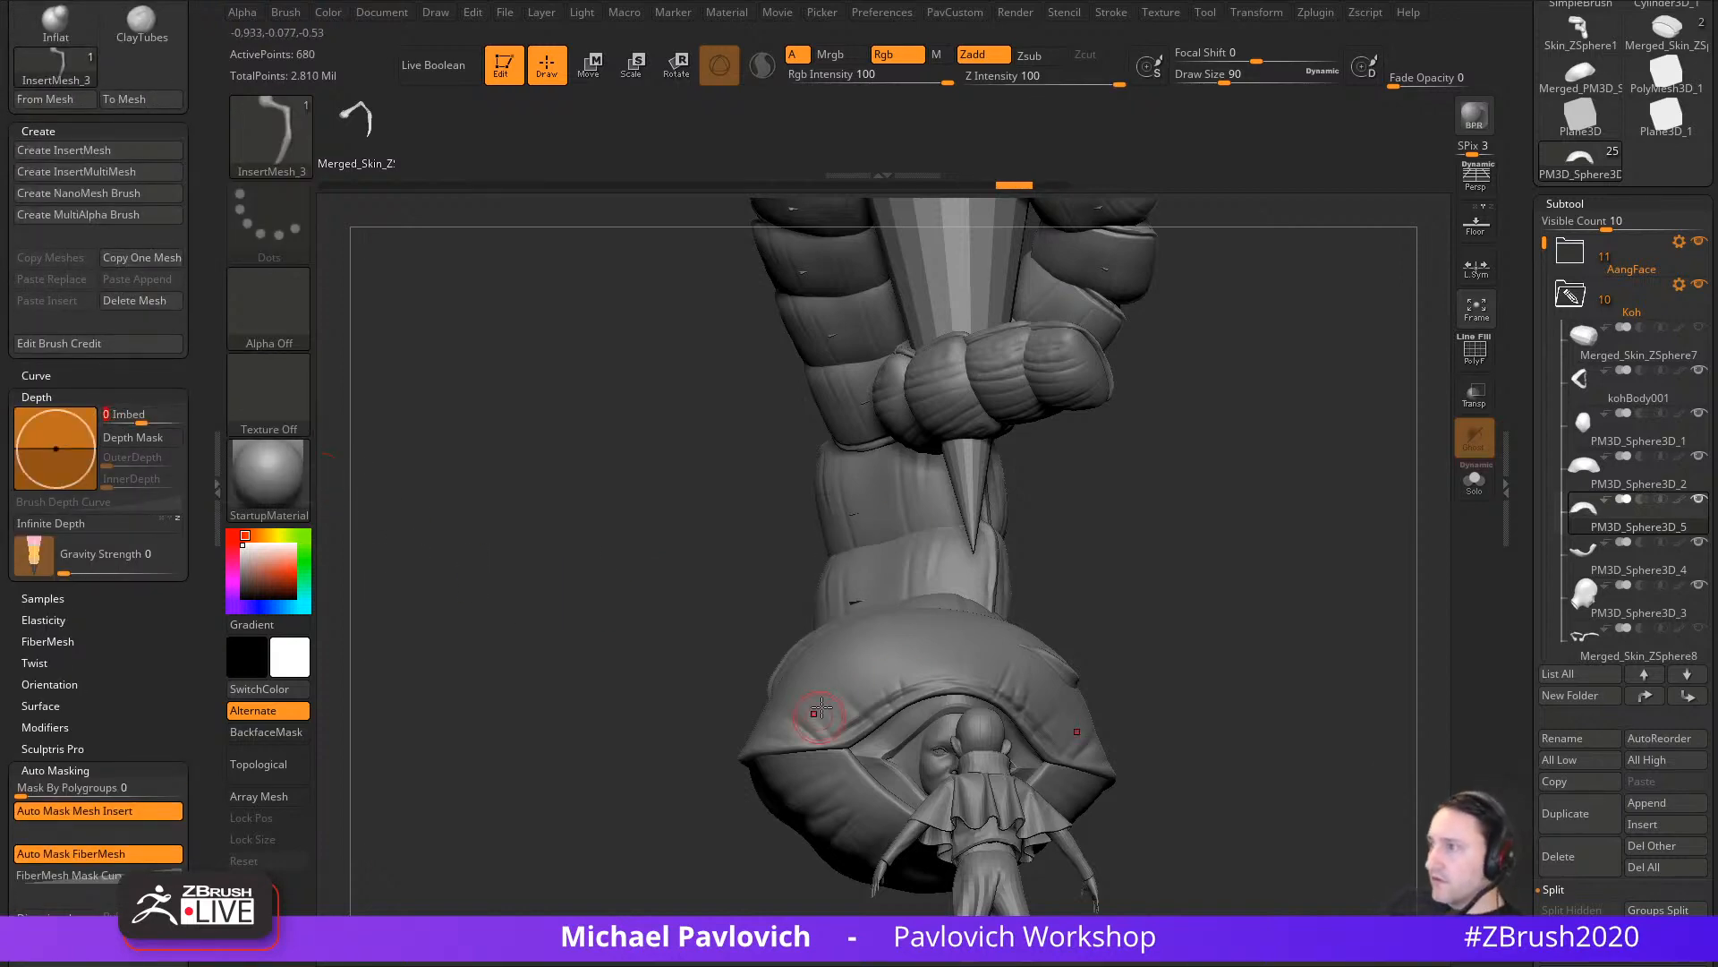
drag(839, 711, 851, 718)
mouse_move(1244, 598)
mouse_down()
mouse_move(1205, 605)
mouse_move(1235, 629)
mouse_up()
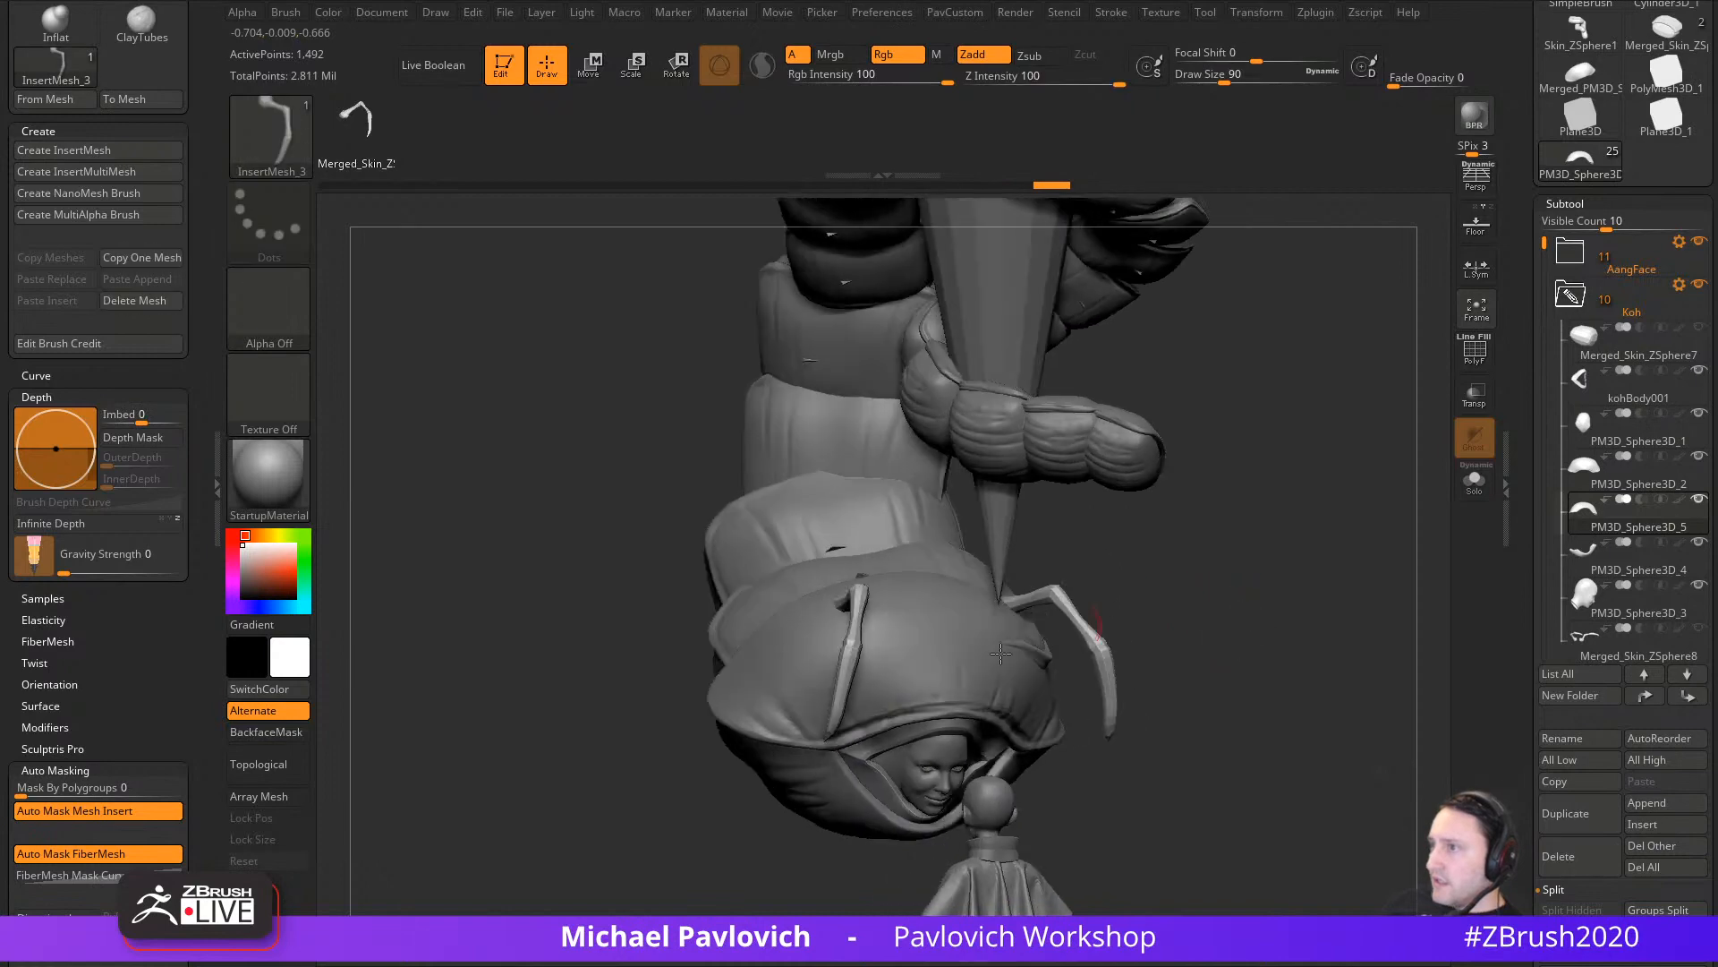
key(ctrl+z)
Step: Insert a mirrored leg pair on the helmet's sides and move and rotate it to match the reference image
drag(1204, 573, 1082, 583)
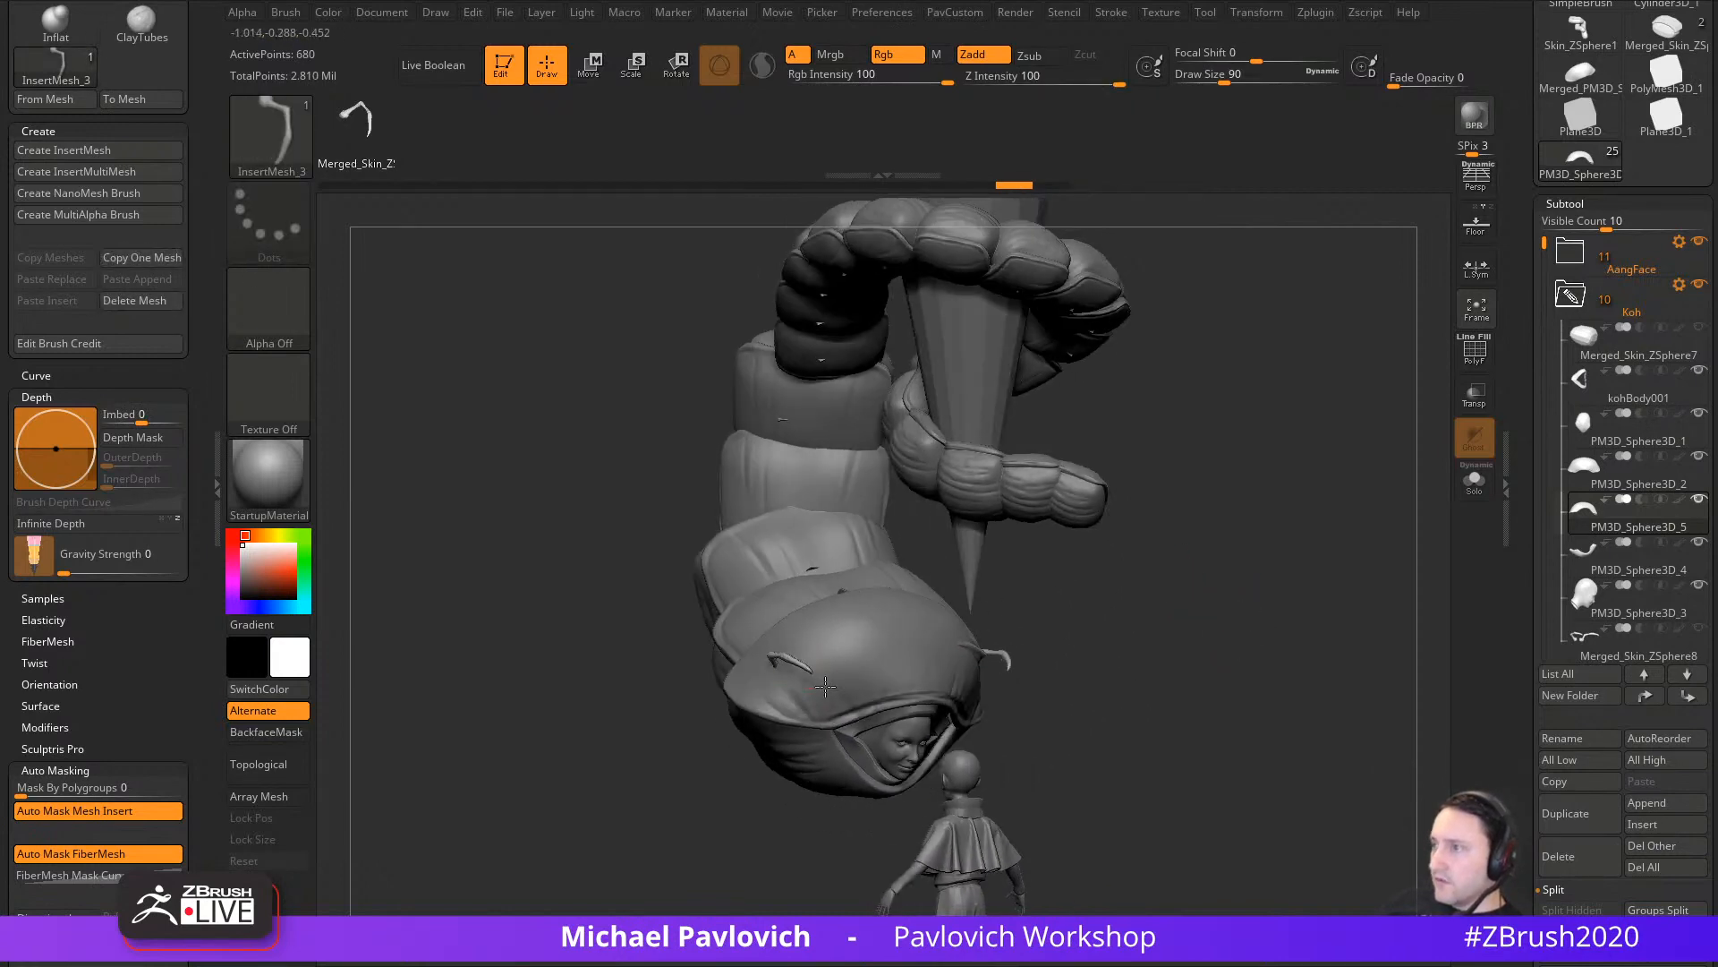
drag(857, 709, 859, 707)
drag(1096, 613, 1208, 604)
key(w)
drag(870, 603, 921, 599)
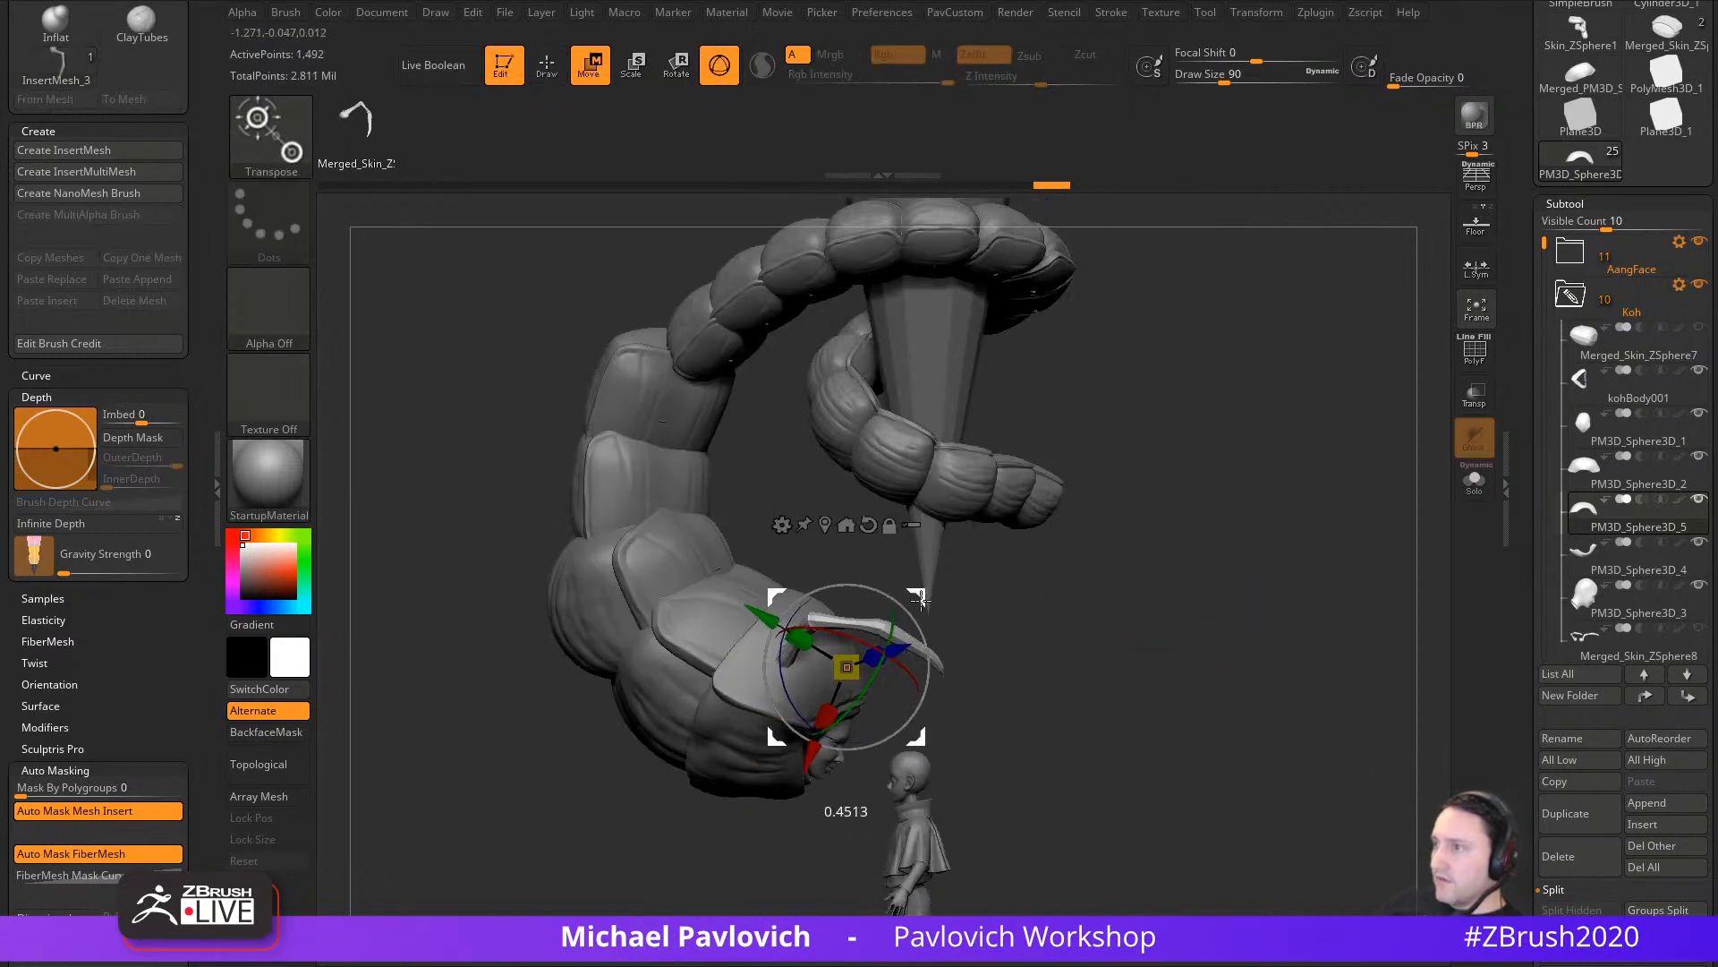
drag(1067, 614, 911, 614)
drag(755, 785, 1006, 666)
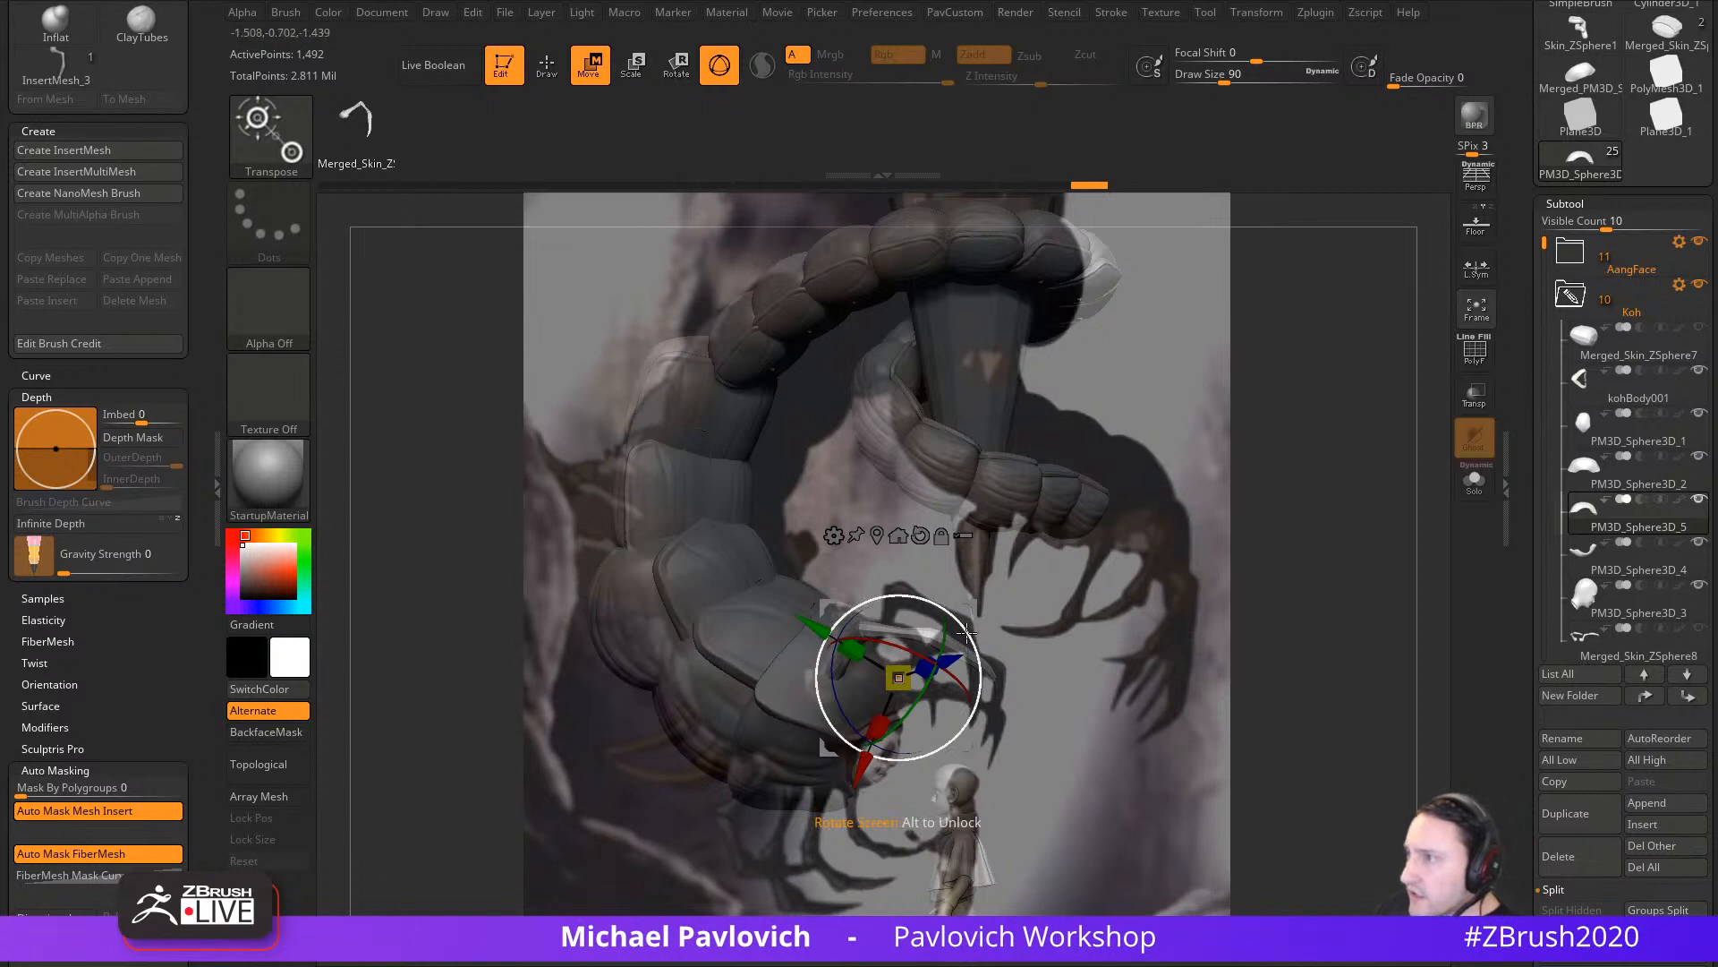
mouse_move(966, 633)
mouse_down()
mouse_move(929, 666)
mouse_move(953, 619)
mouse_up()
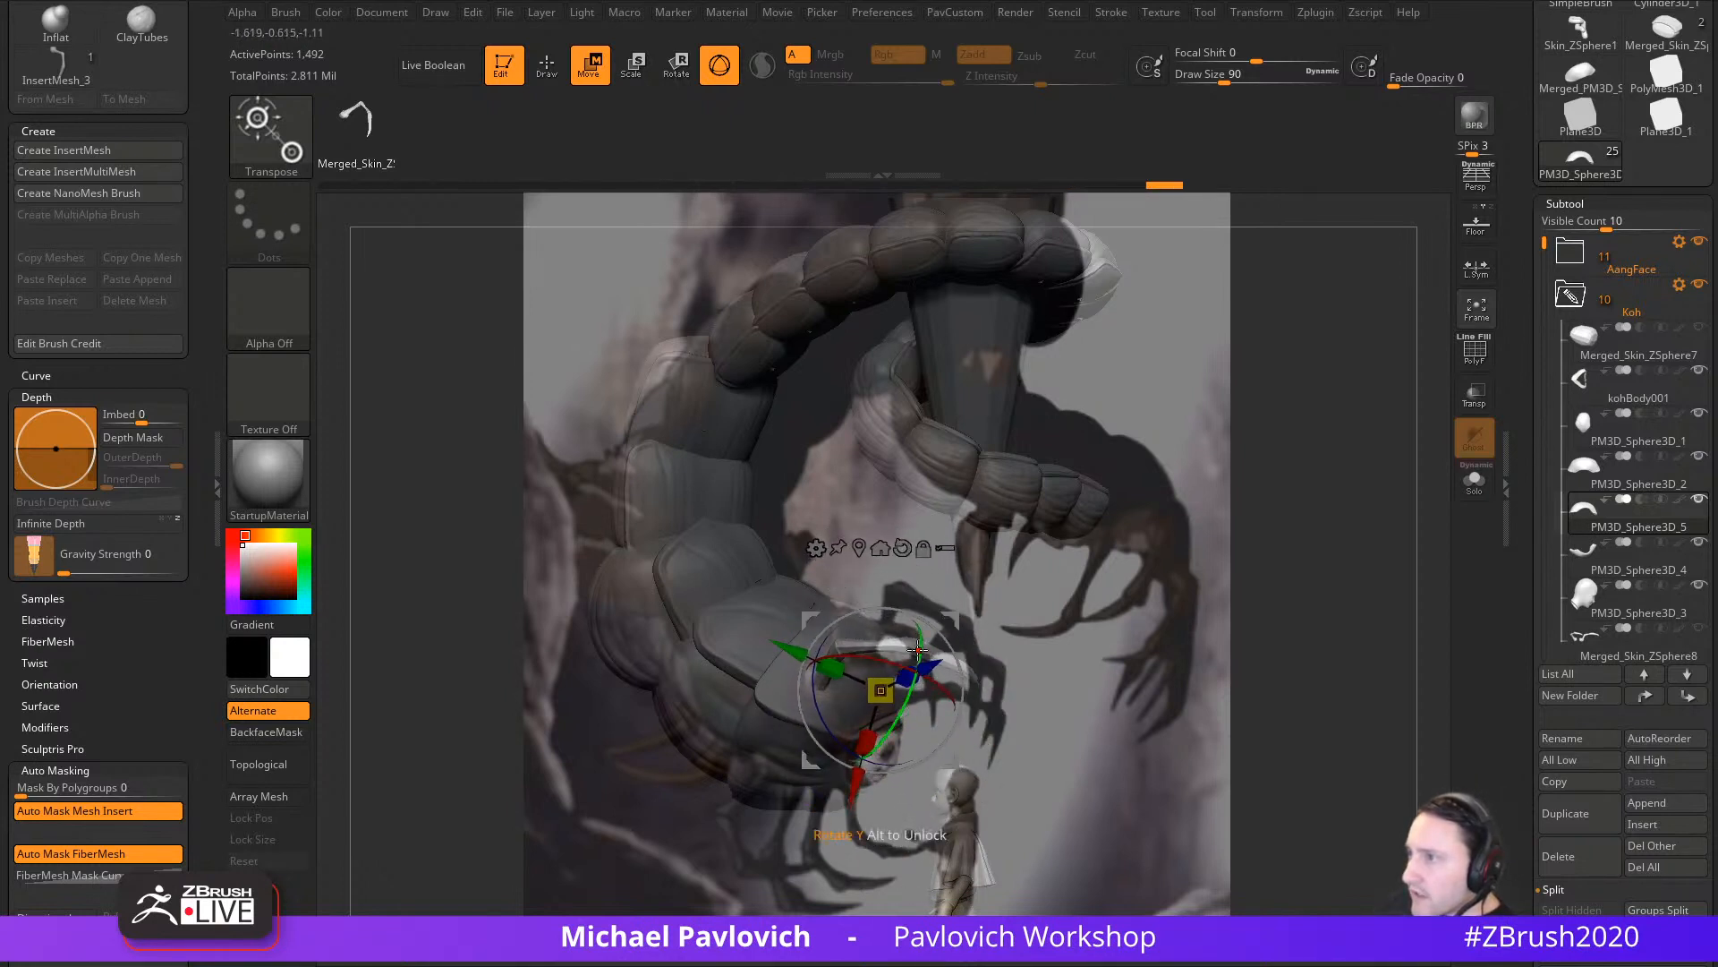
mouse_move(902, 703)
mouse_down()
mouse_move(891, 713)
mouse_move(868, 642)
mouse_move(908, 597)
mouse_move(945, 665)
mouse_up()
Step: Check the leg pair from the front and refine its rotation against the reference side view
key(q)
drag(1176, 610, 908, 618)
key(w)
key(q)
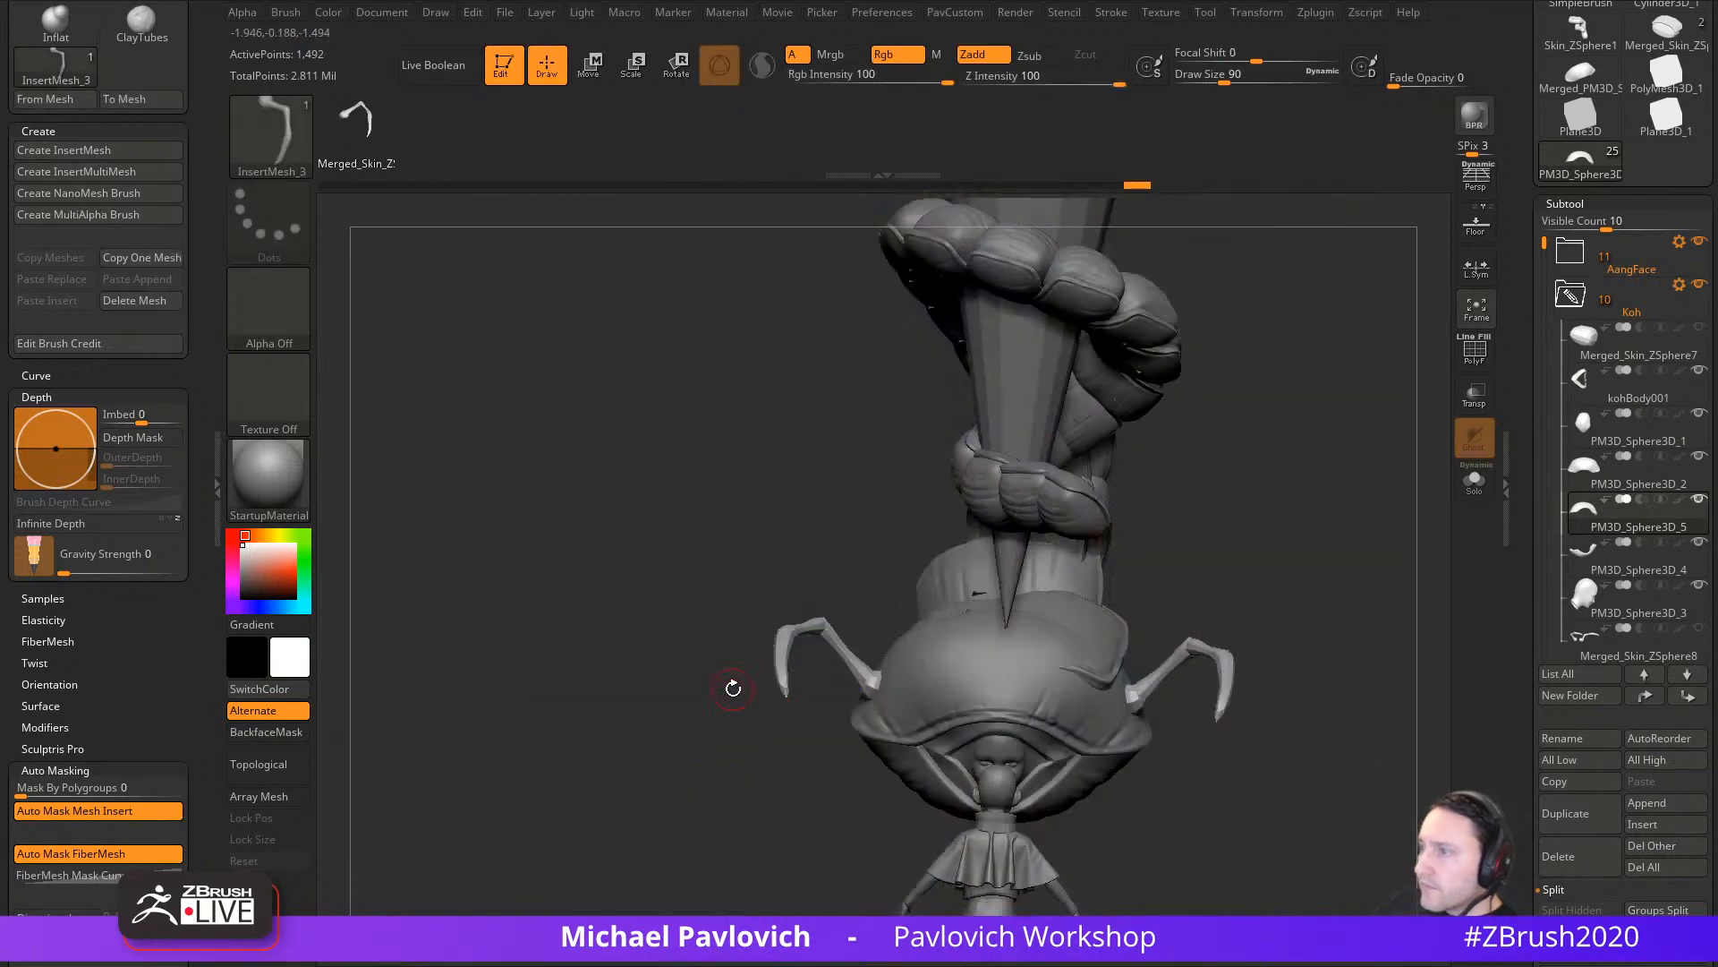
key(ctrl+shift+z)
key(shift+z)
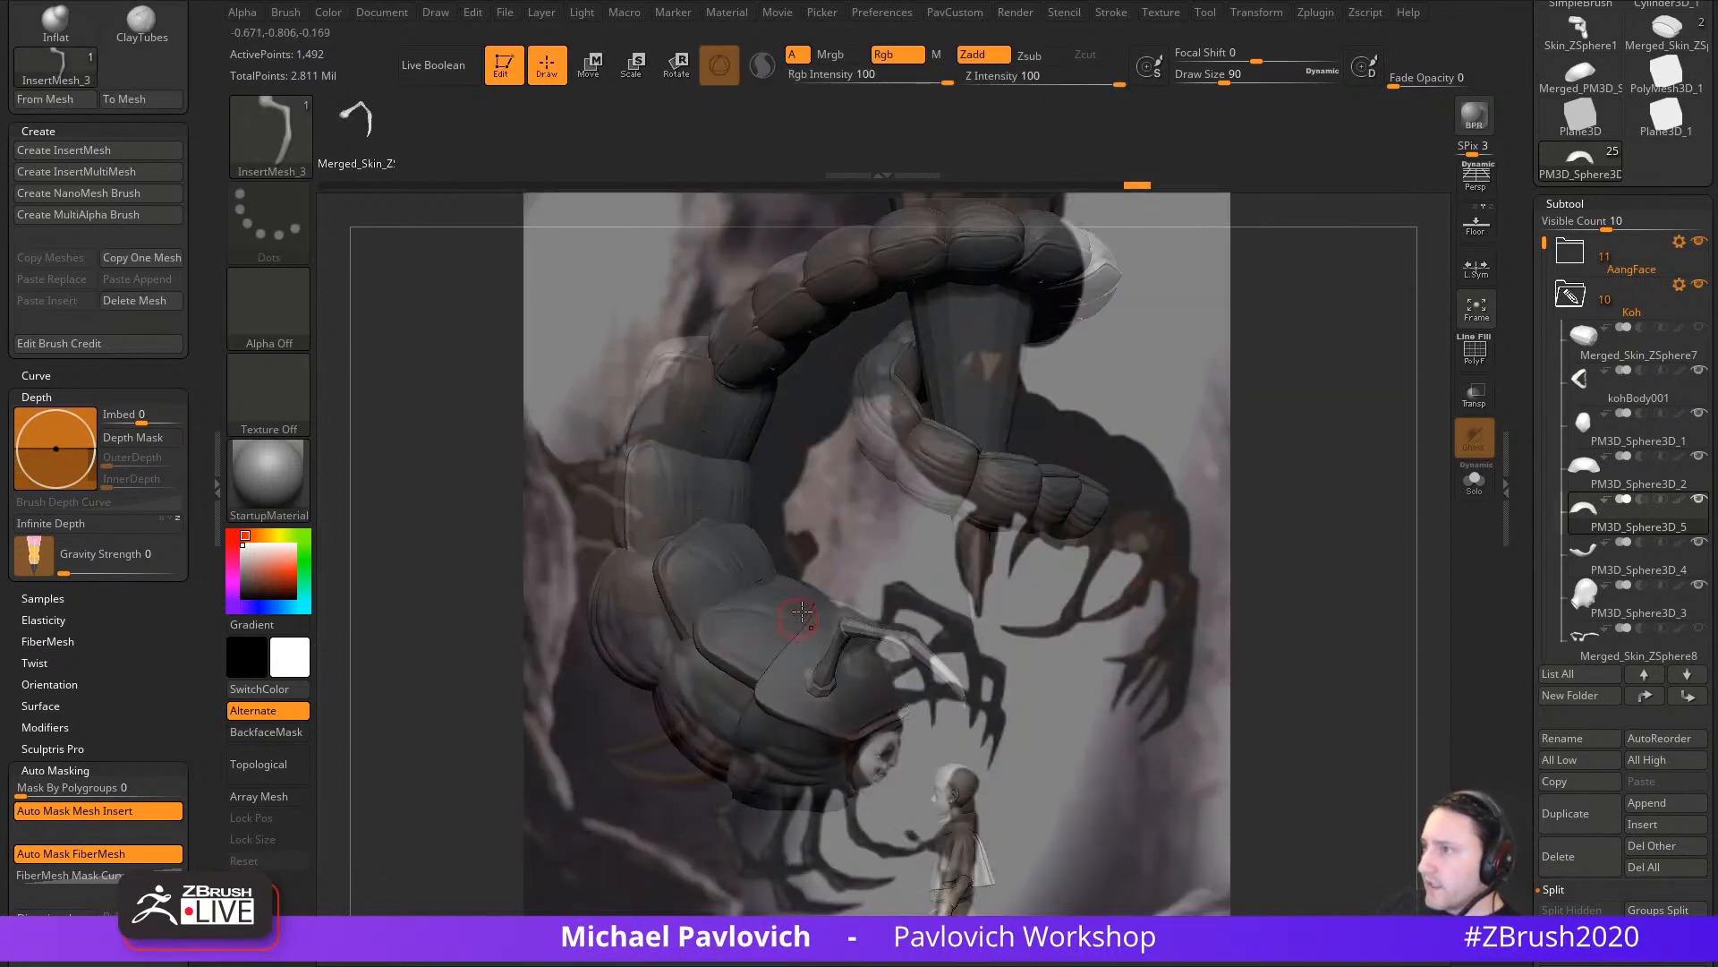
key(w)
drag(945, 617, 941, 608)
key(q)
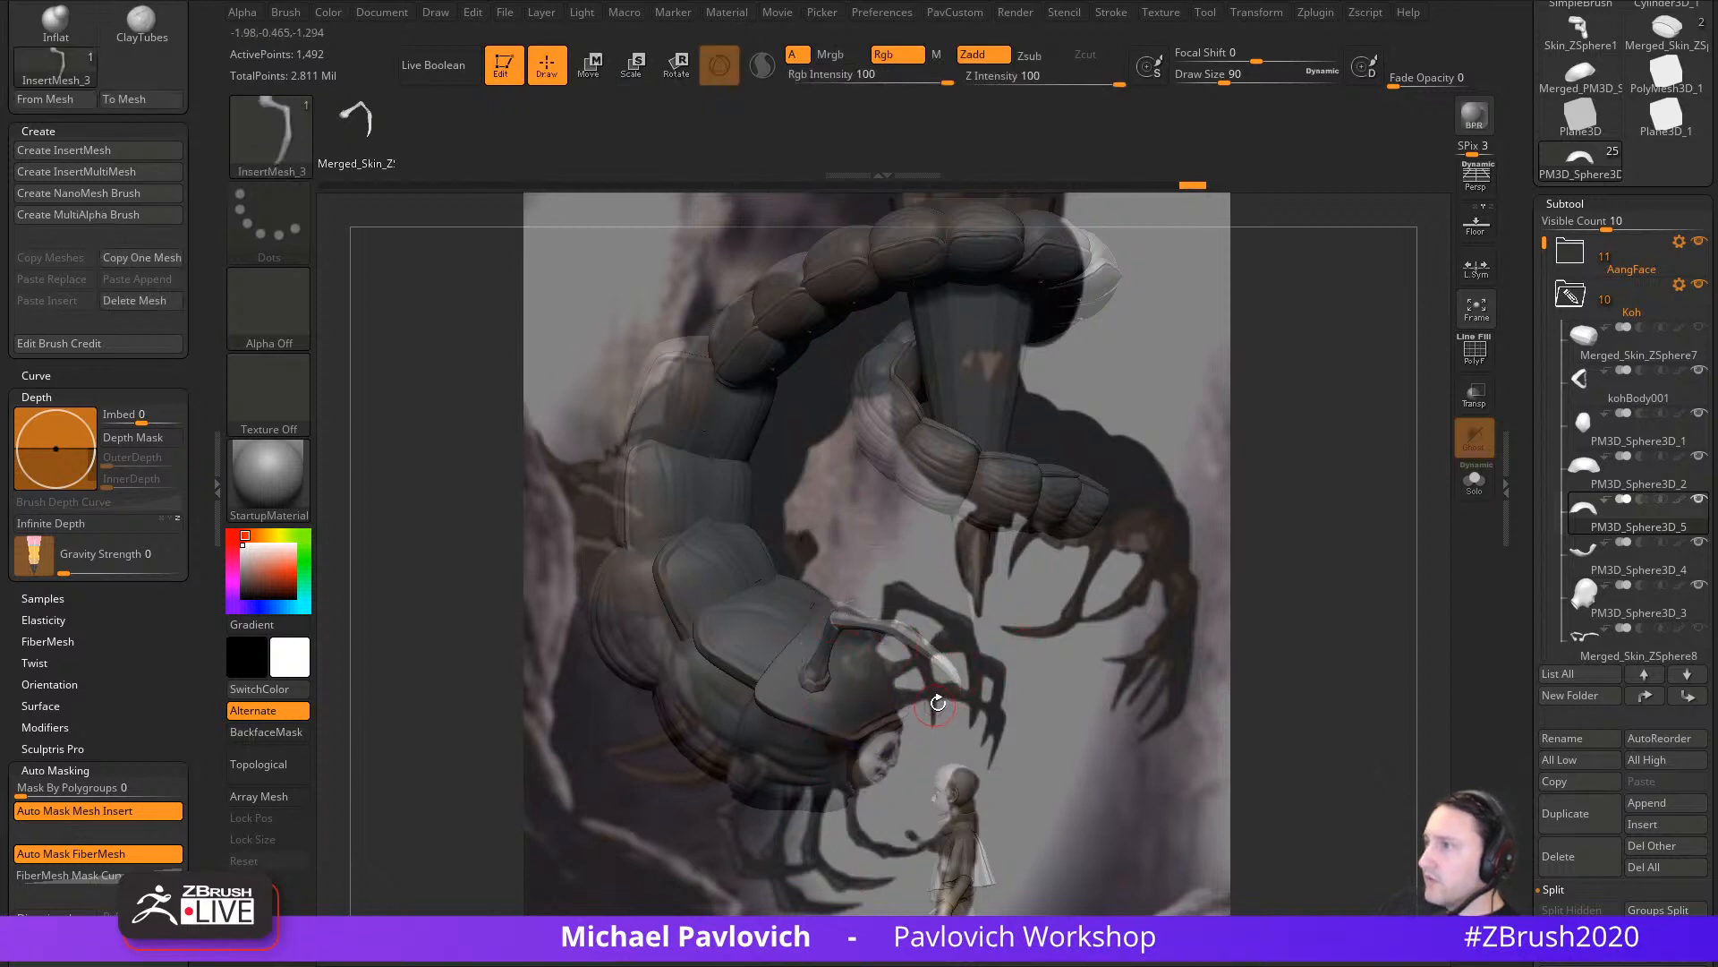
Step: Mask the upper leg segment, place the gizmo at the leg joint and rotate the lower segment downward
key(ctrl)
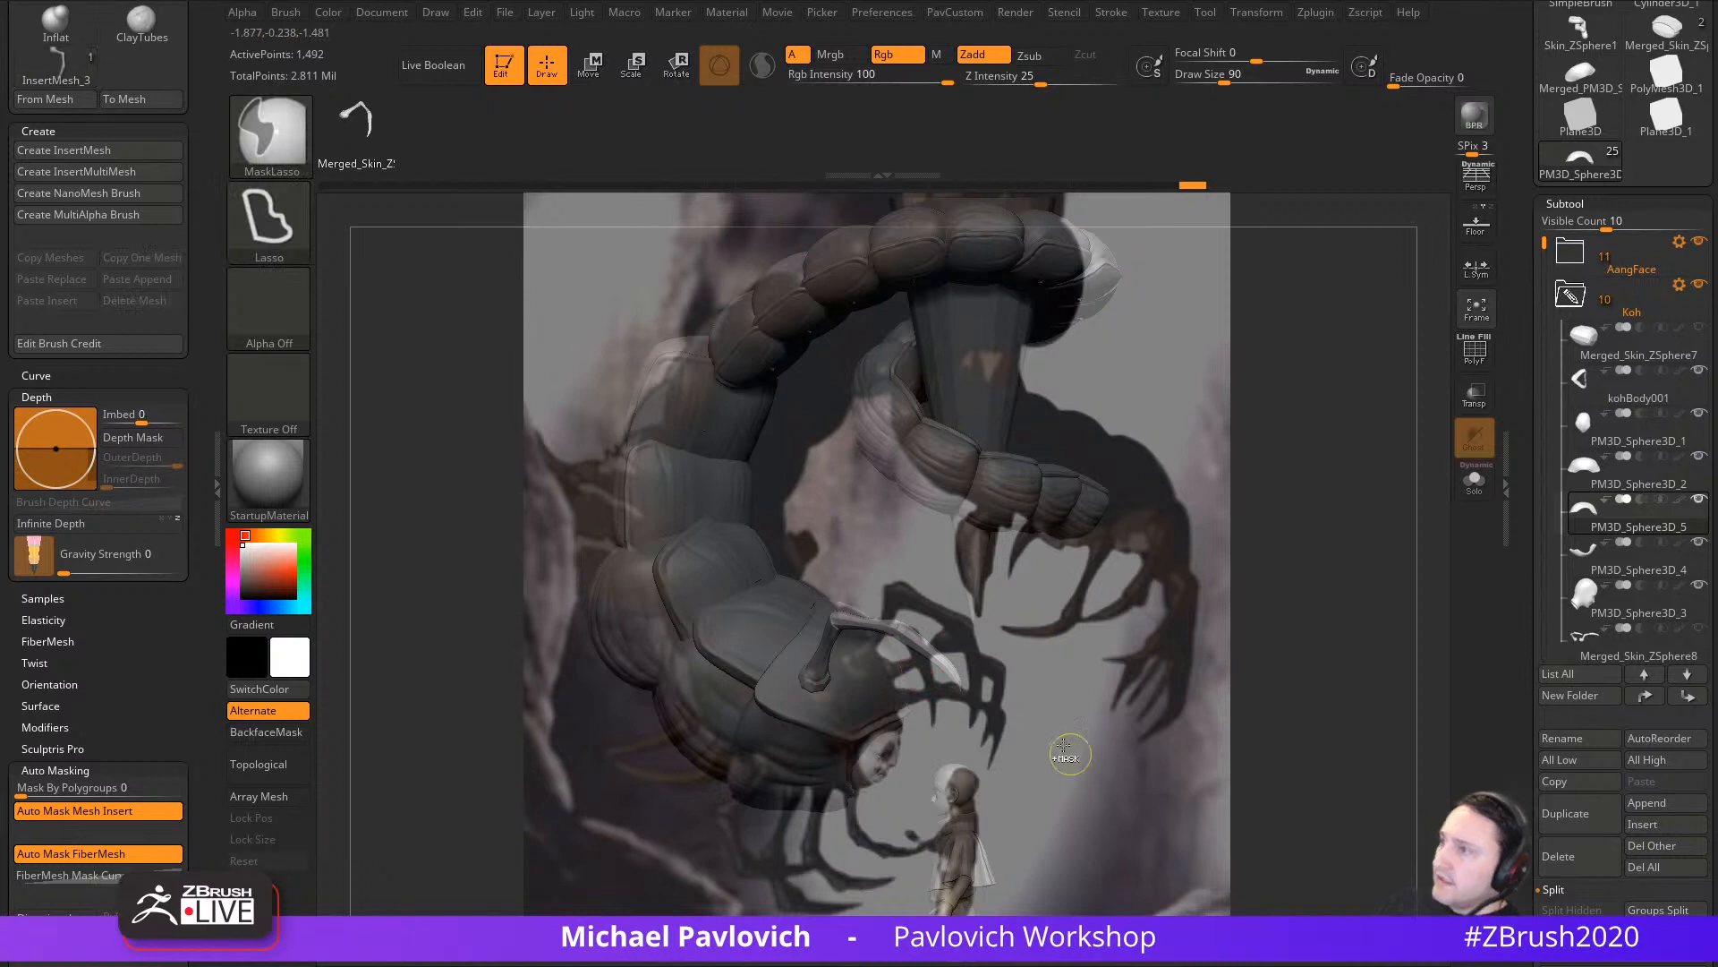
key(ctrl+shift)
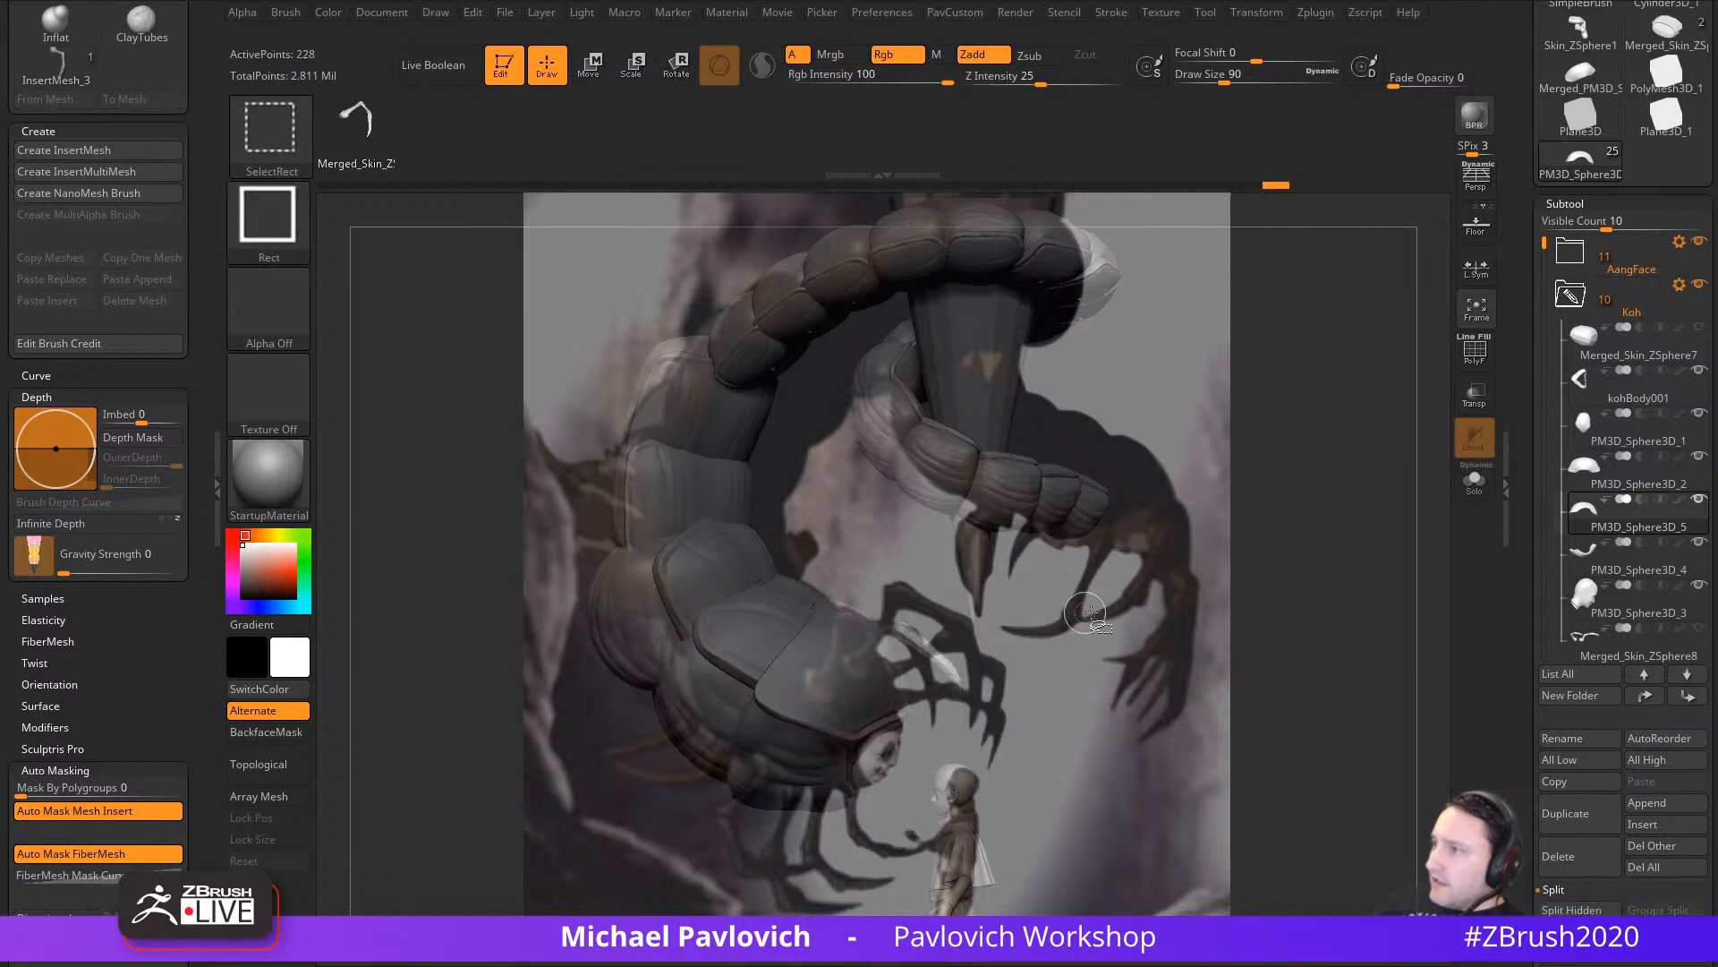
key(w)
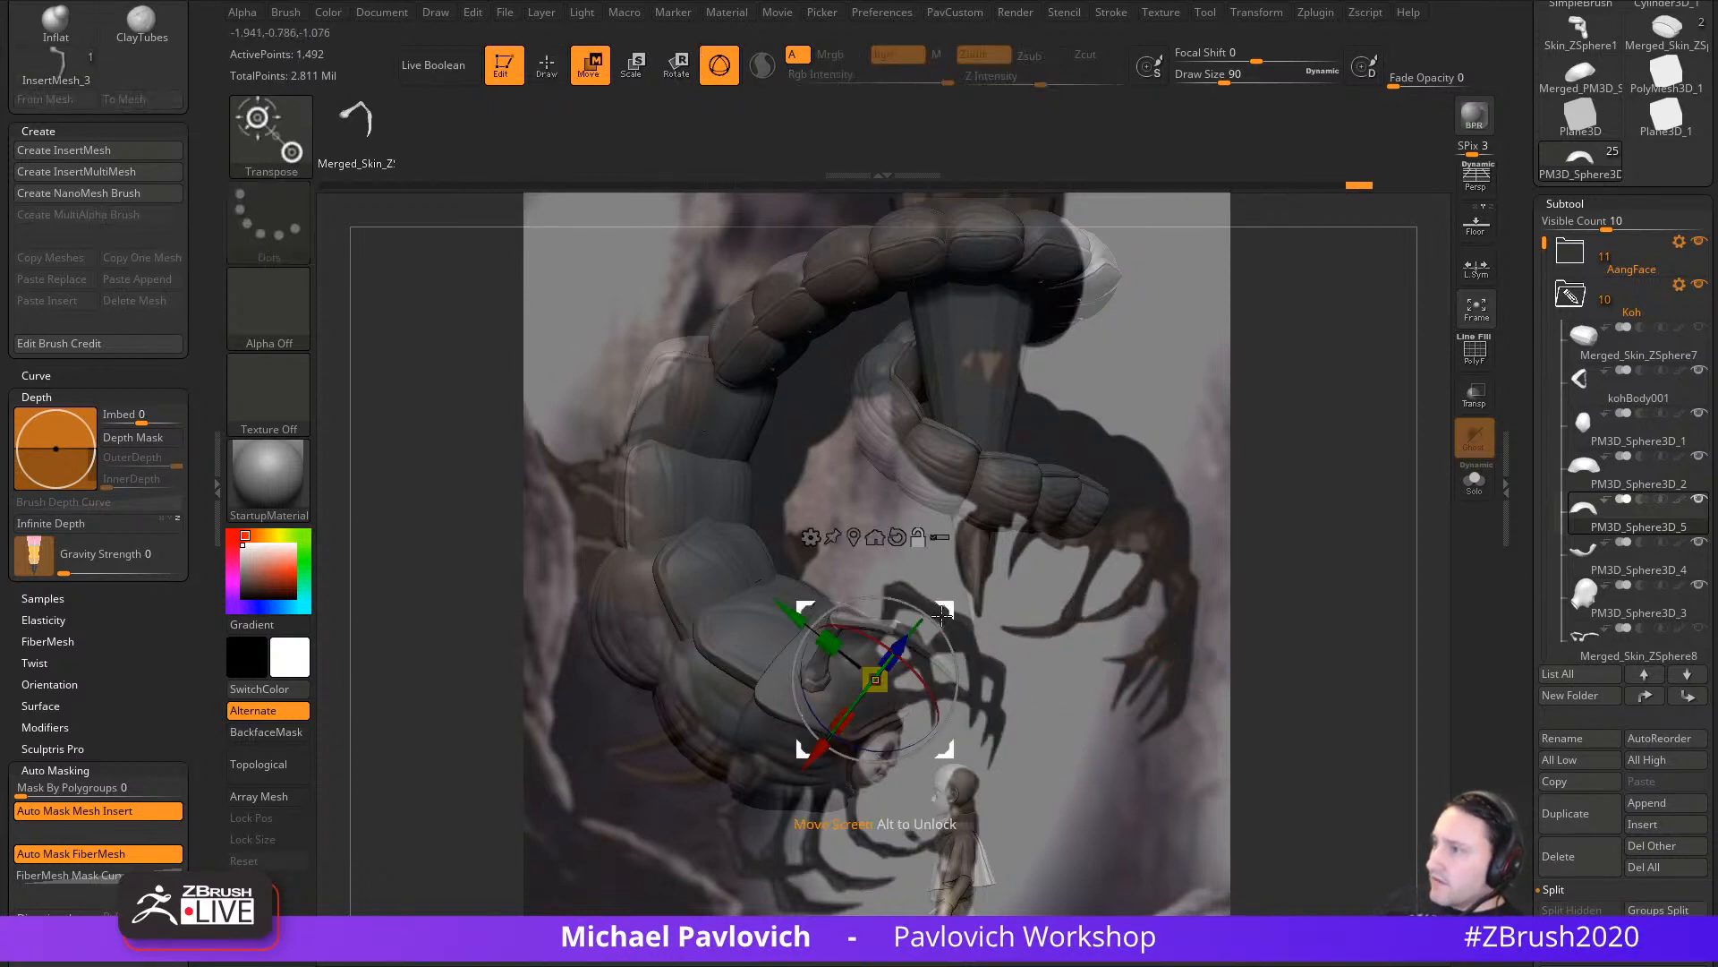
key(ctrl+z)
alt+click(902, 632)
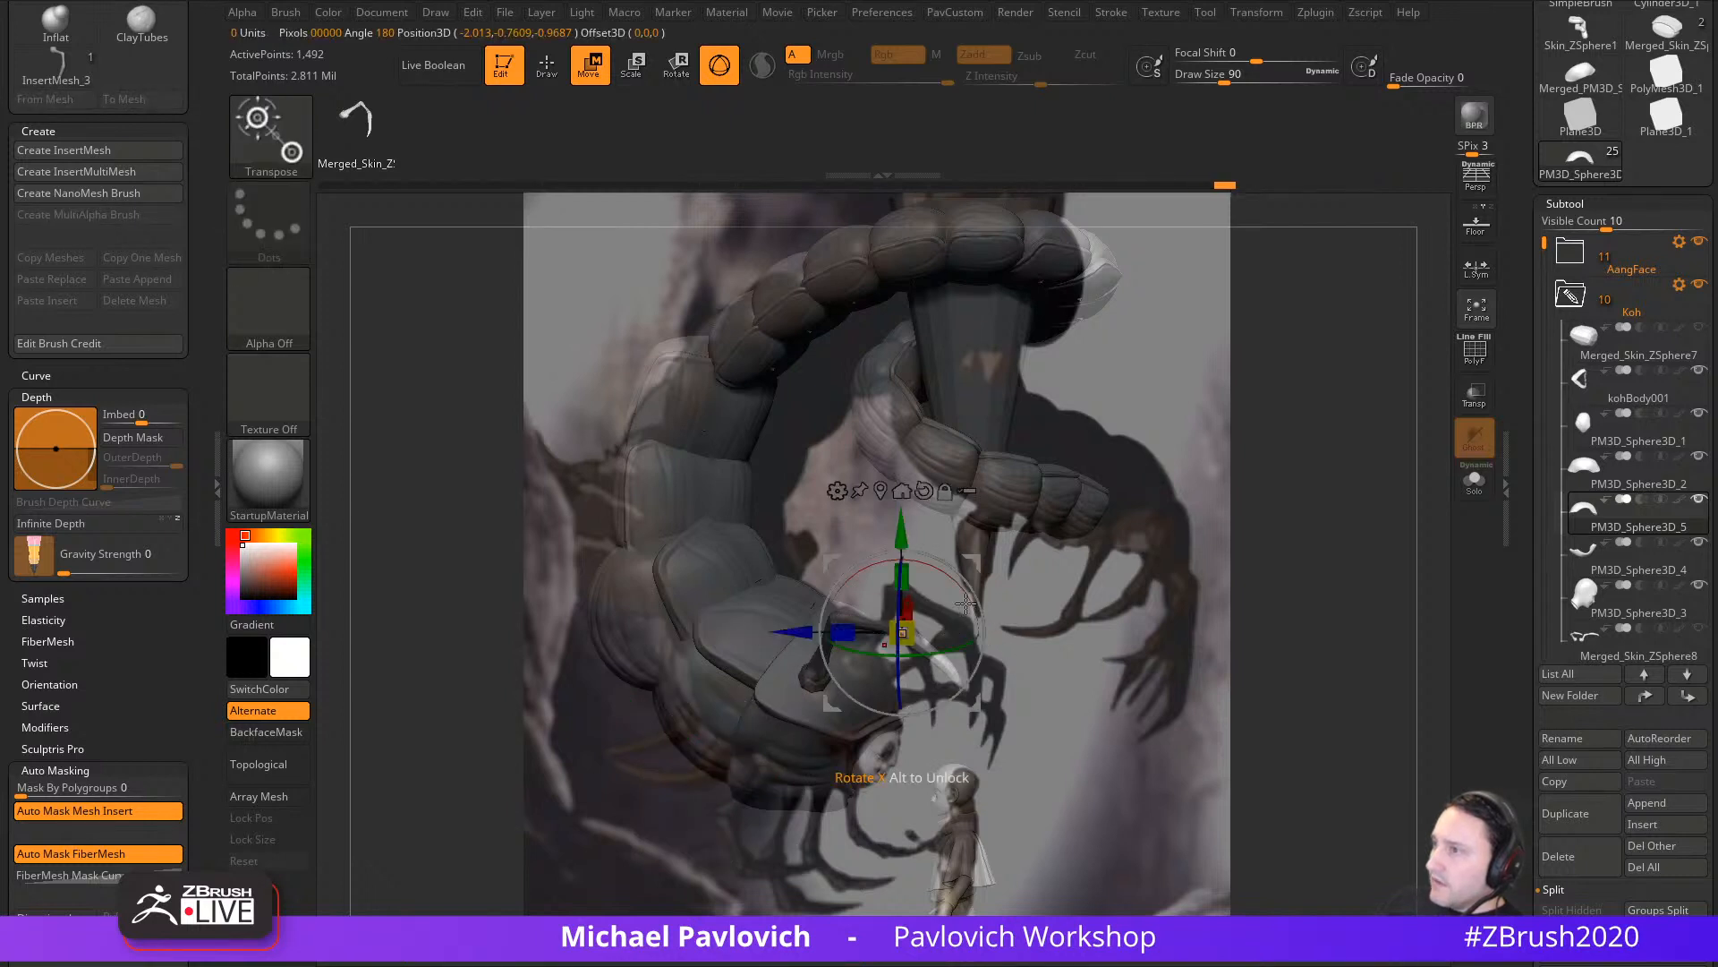
drag(966, 601, 1013, 566)
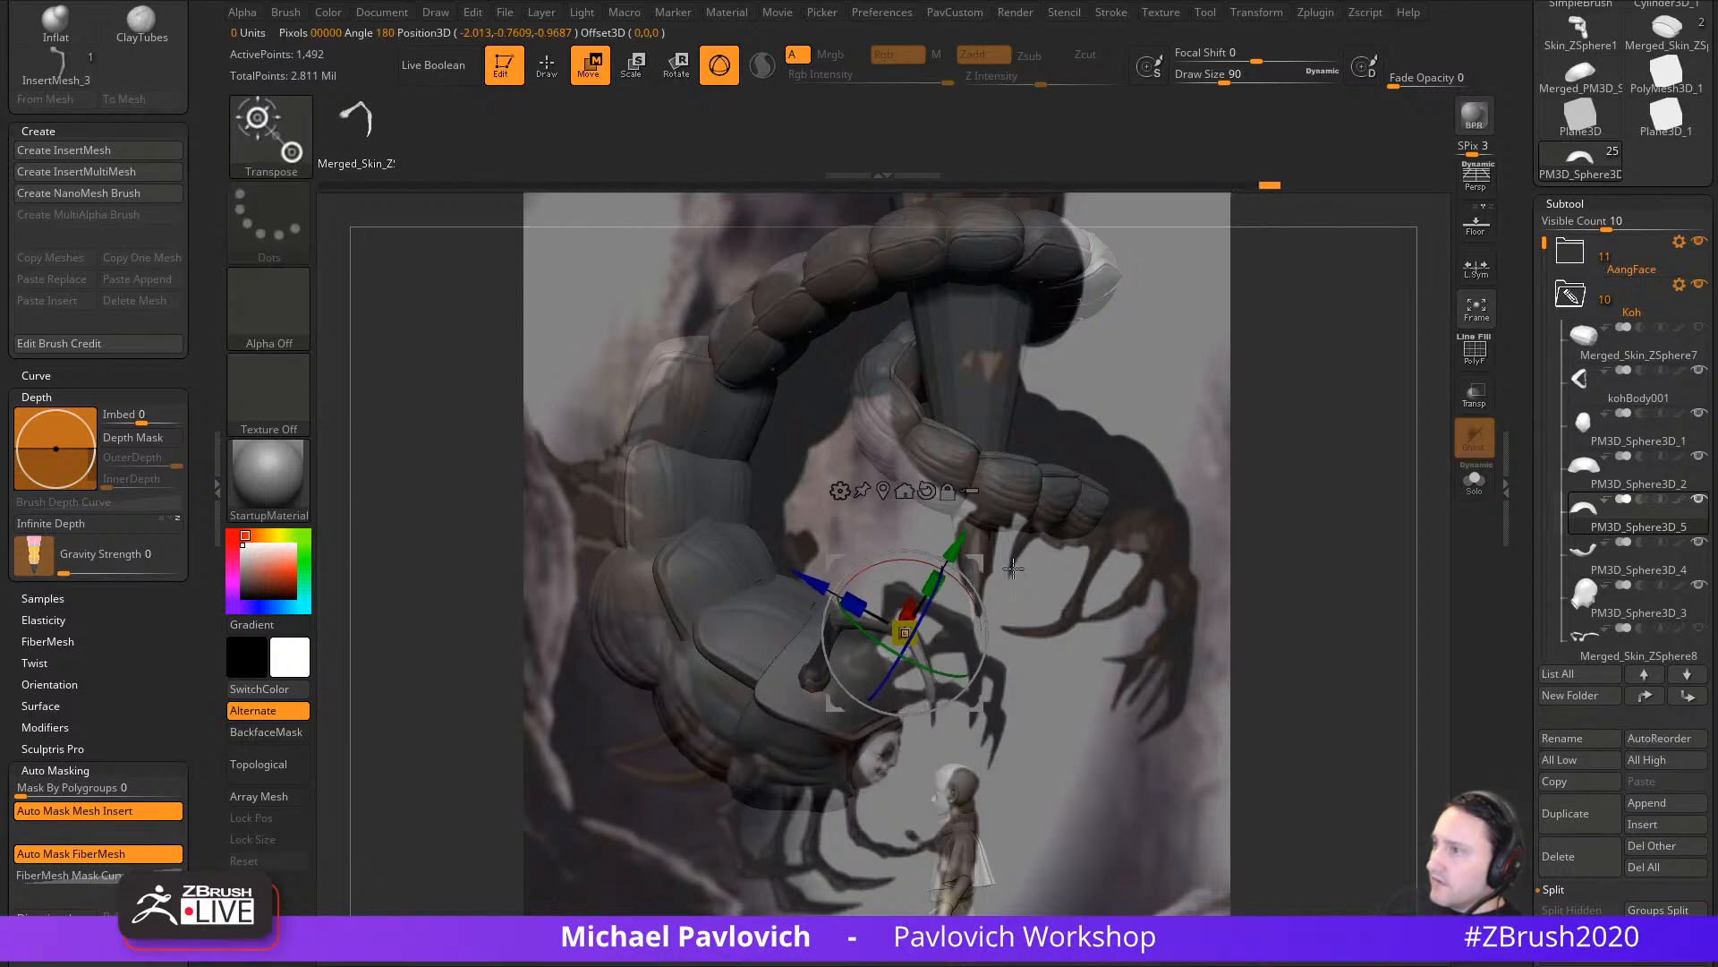
Step: Pull the lower leg segment toward the reference limb with the topological Move brush at draw size 324
key(q)
key(s)
key(b)
key(m)
key(v)
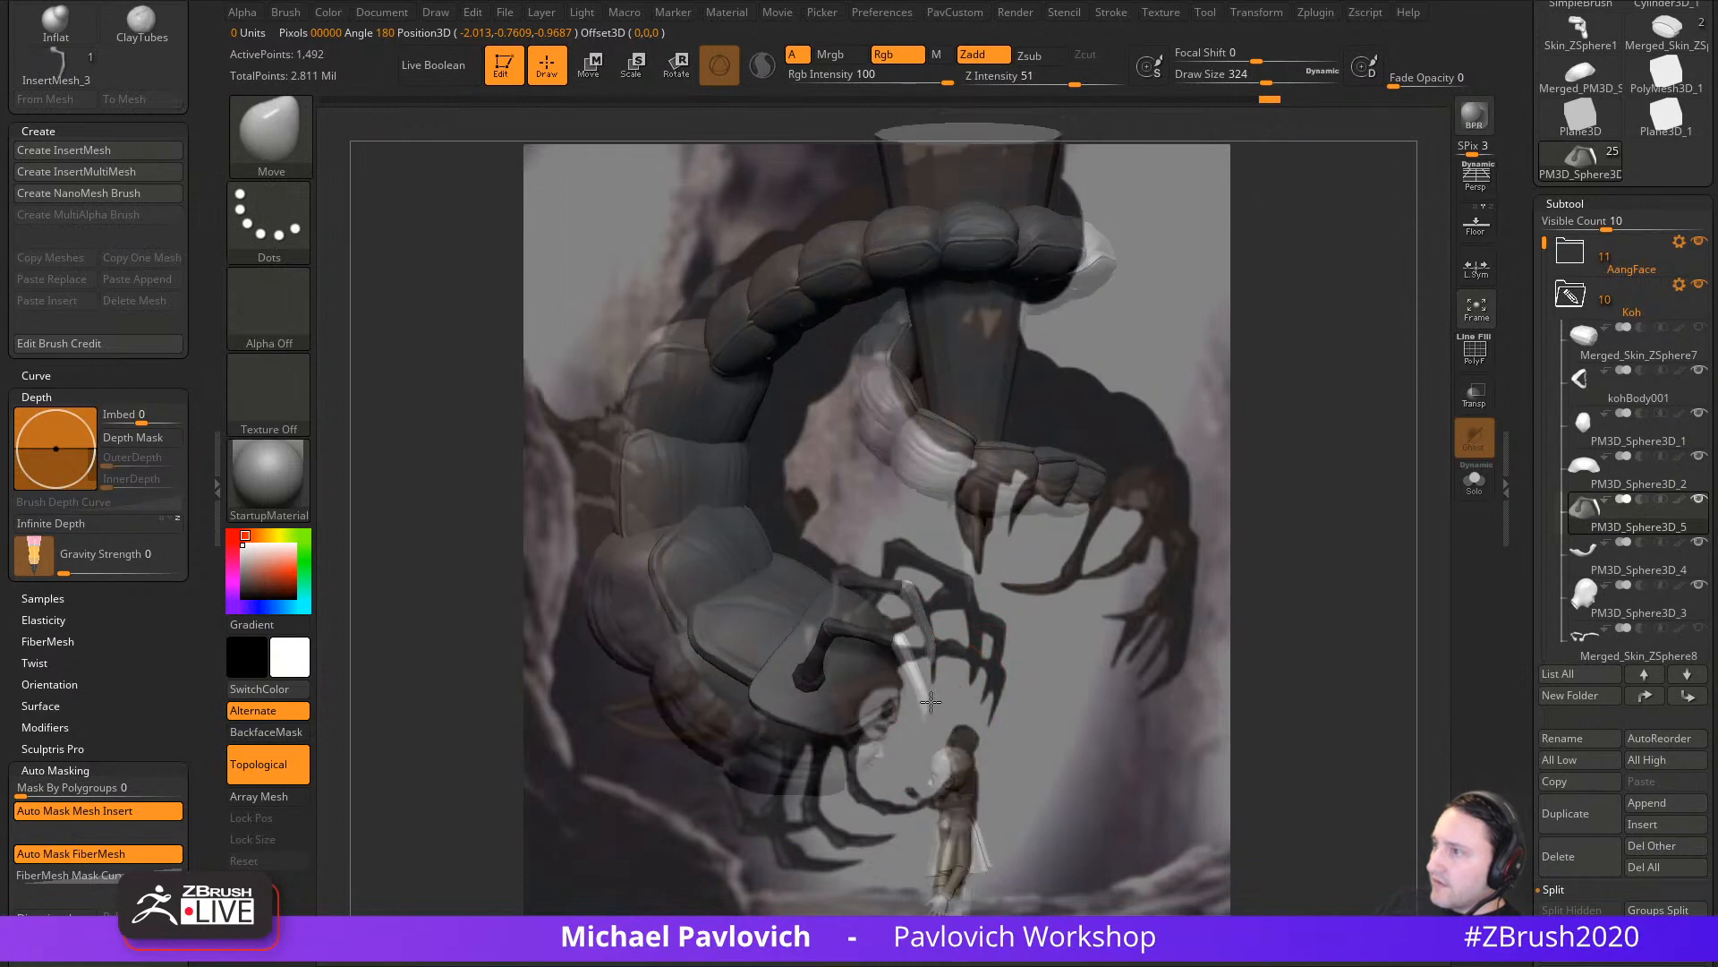
right_drag(931, 703, 1014, 658)
key(shift+z)
Step: Reduce the Move brush's draw size to 136 and review the reshaped leg pair around the head
right_drag(1262, 639, 1199, 656)
key(ctrl+z)
key(s)
drag(1204, 660, 1139, 662)
key(ctrl+shift+z)
key(s)
mouse_move(1175, 660)
right_down()
mouse_move(1247, 630)
mouse_move(1251, 659)
right_up()
right_drag(1088, 542, 1167, 534)
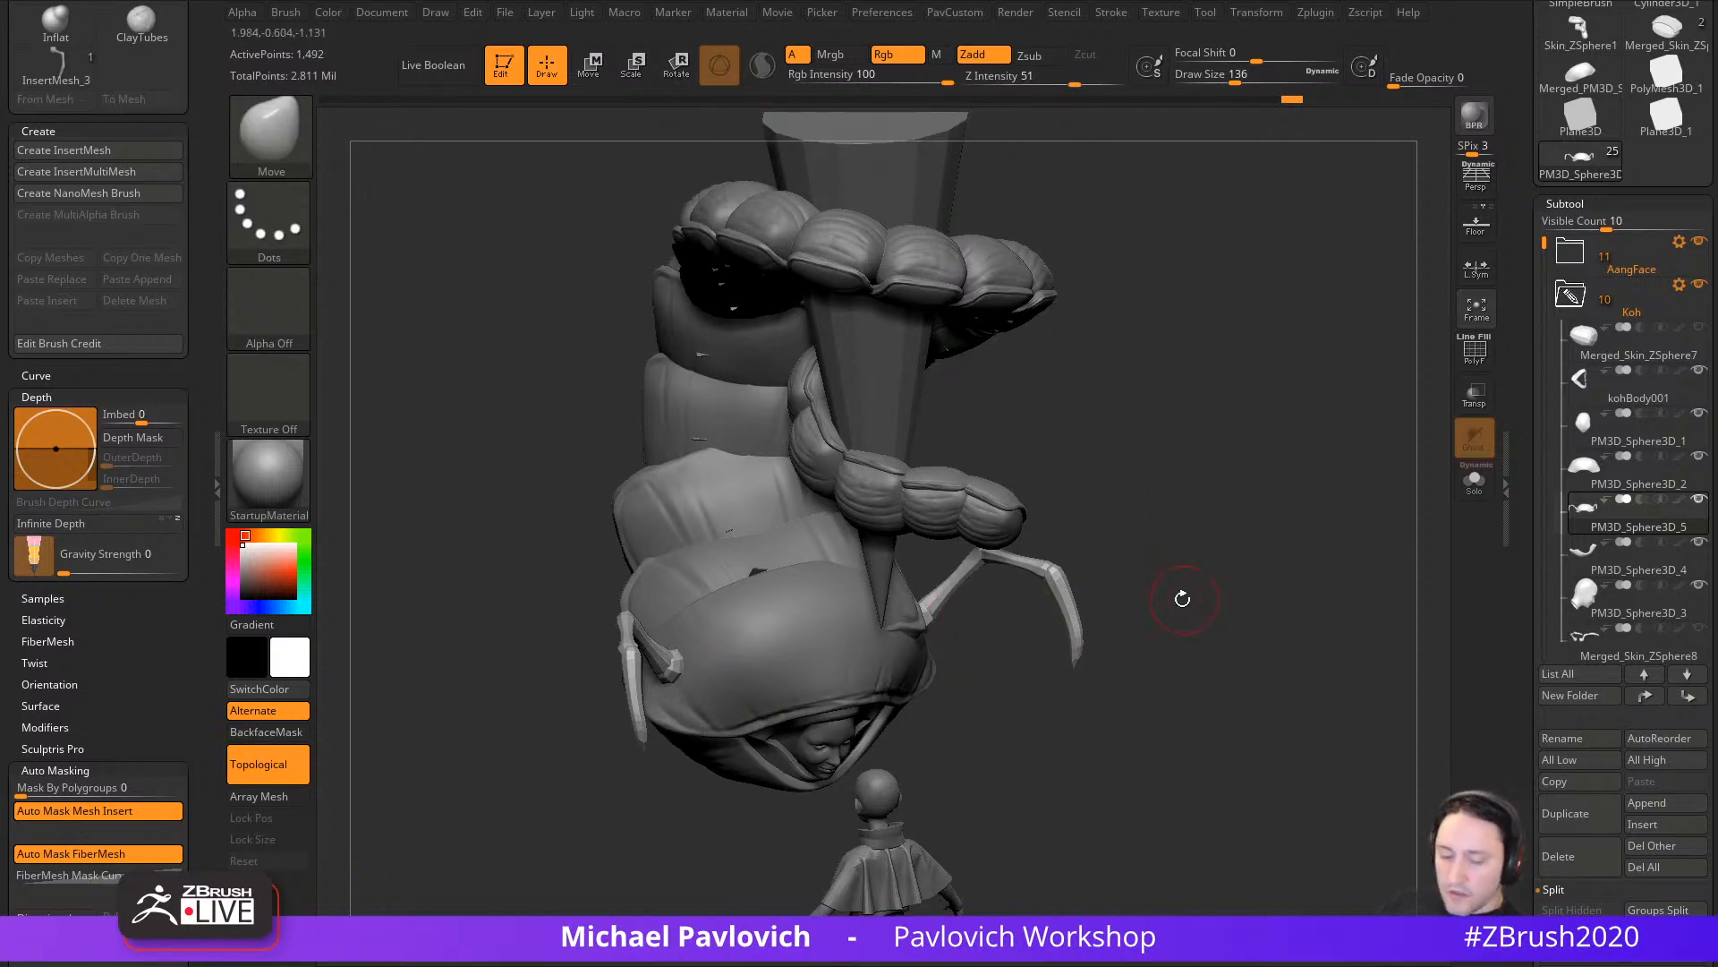
Step: Insert a second leg pair higher on the helmet with InsertMesh_3 and move and rotate it to splay outward
key(b)
click(638, 886)
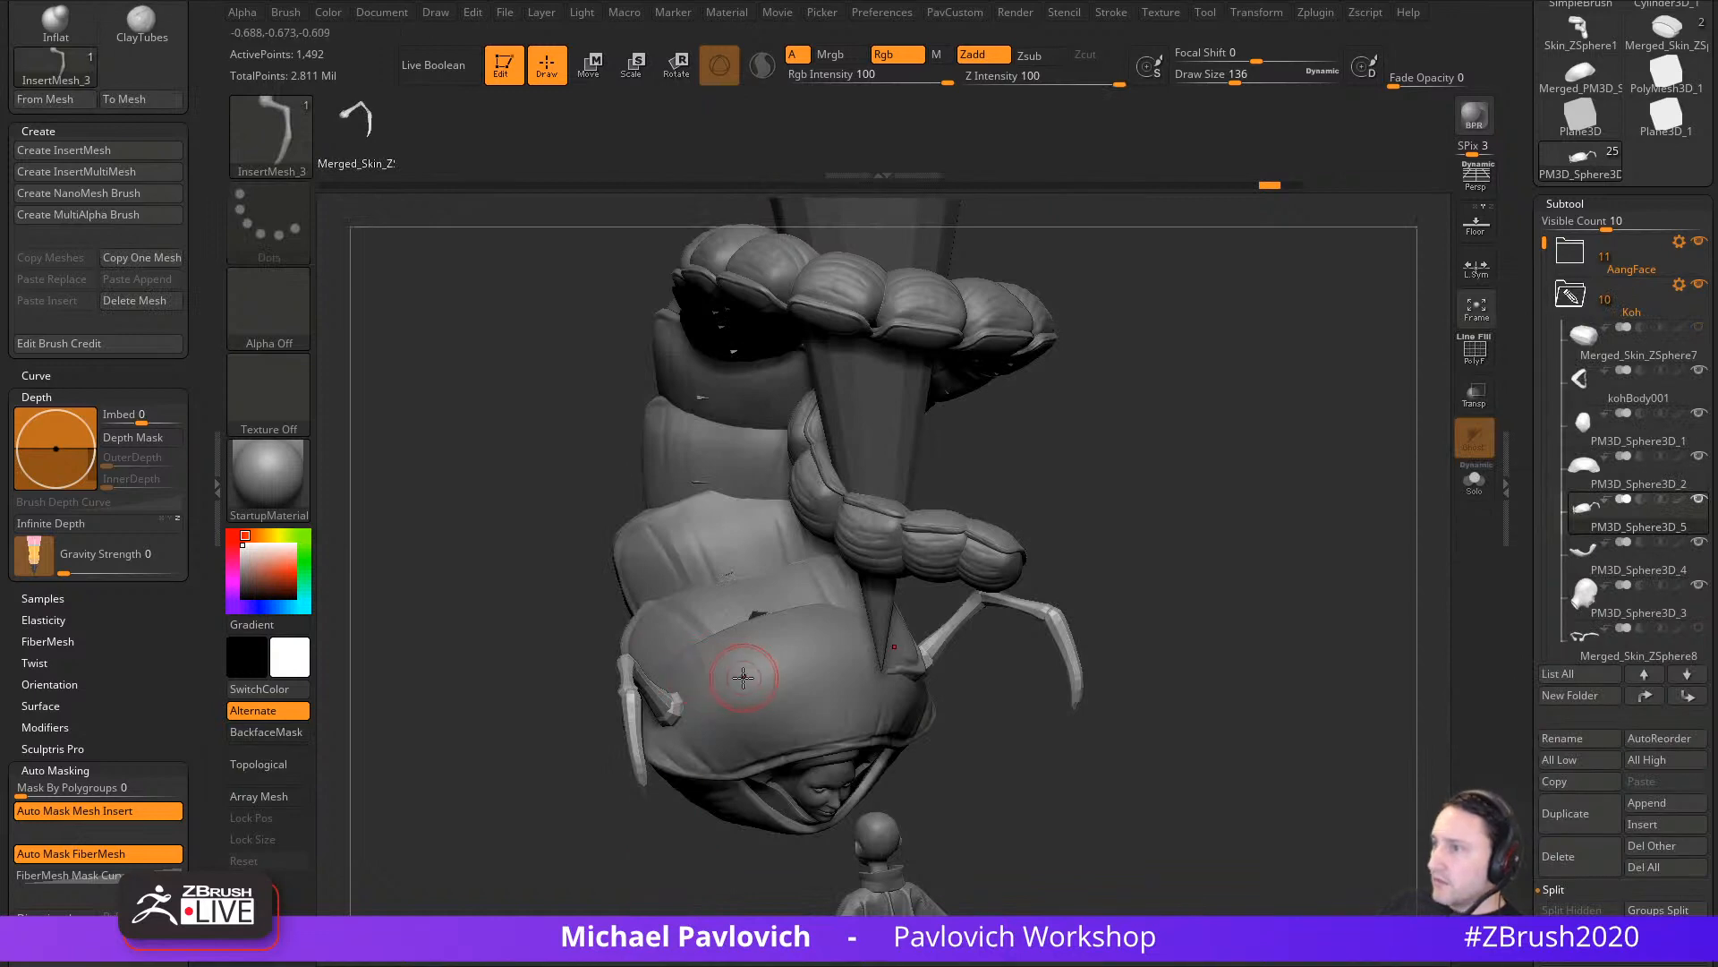
right_drag(1029, 626, 1270, 566)
key(w)
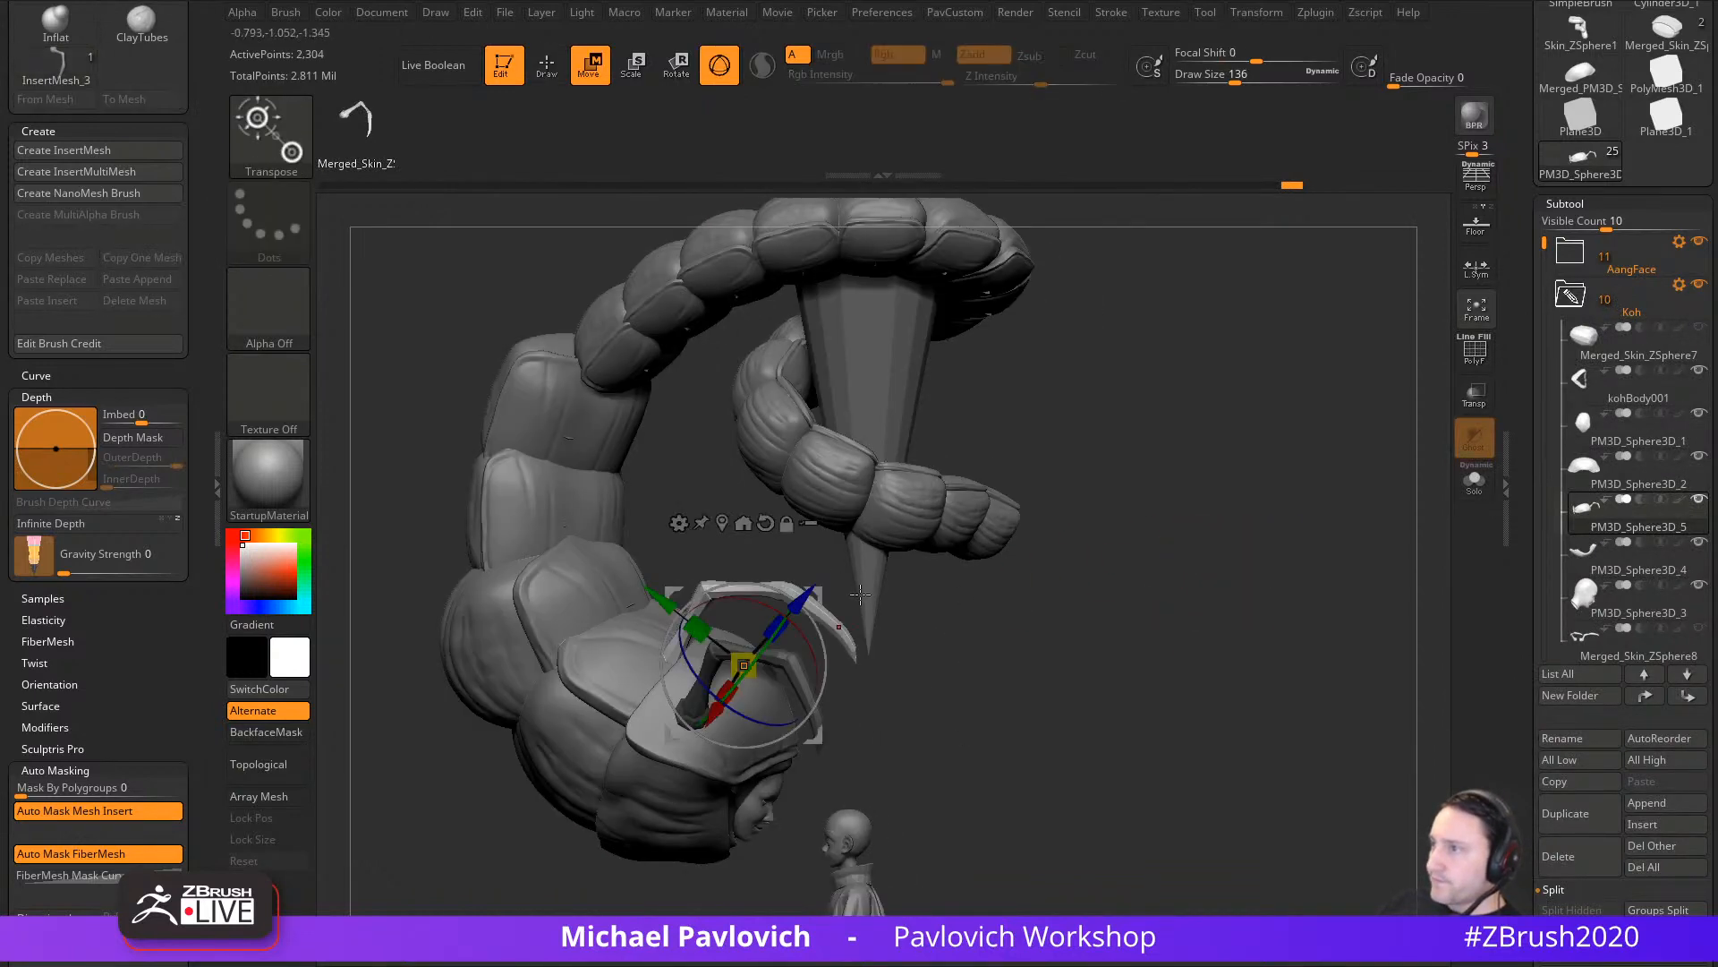
drag(827, 597, 871, 611)
right_drag(1132, 586, 917, 604)
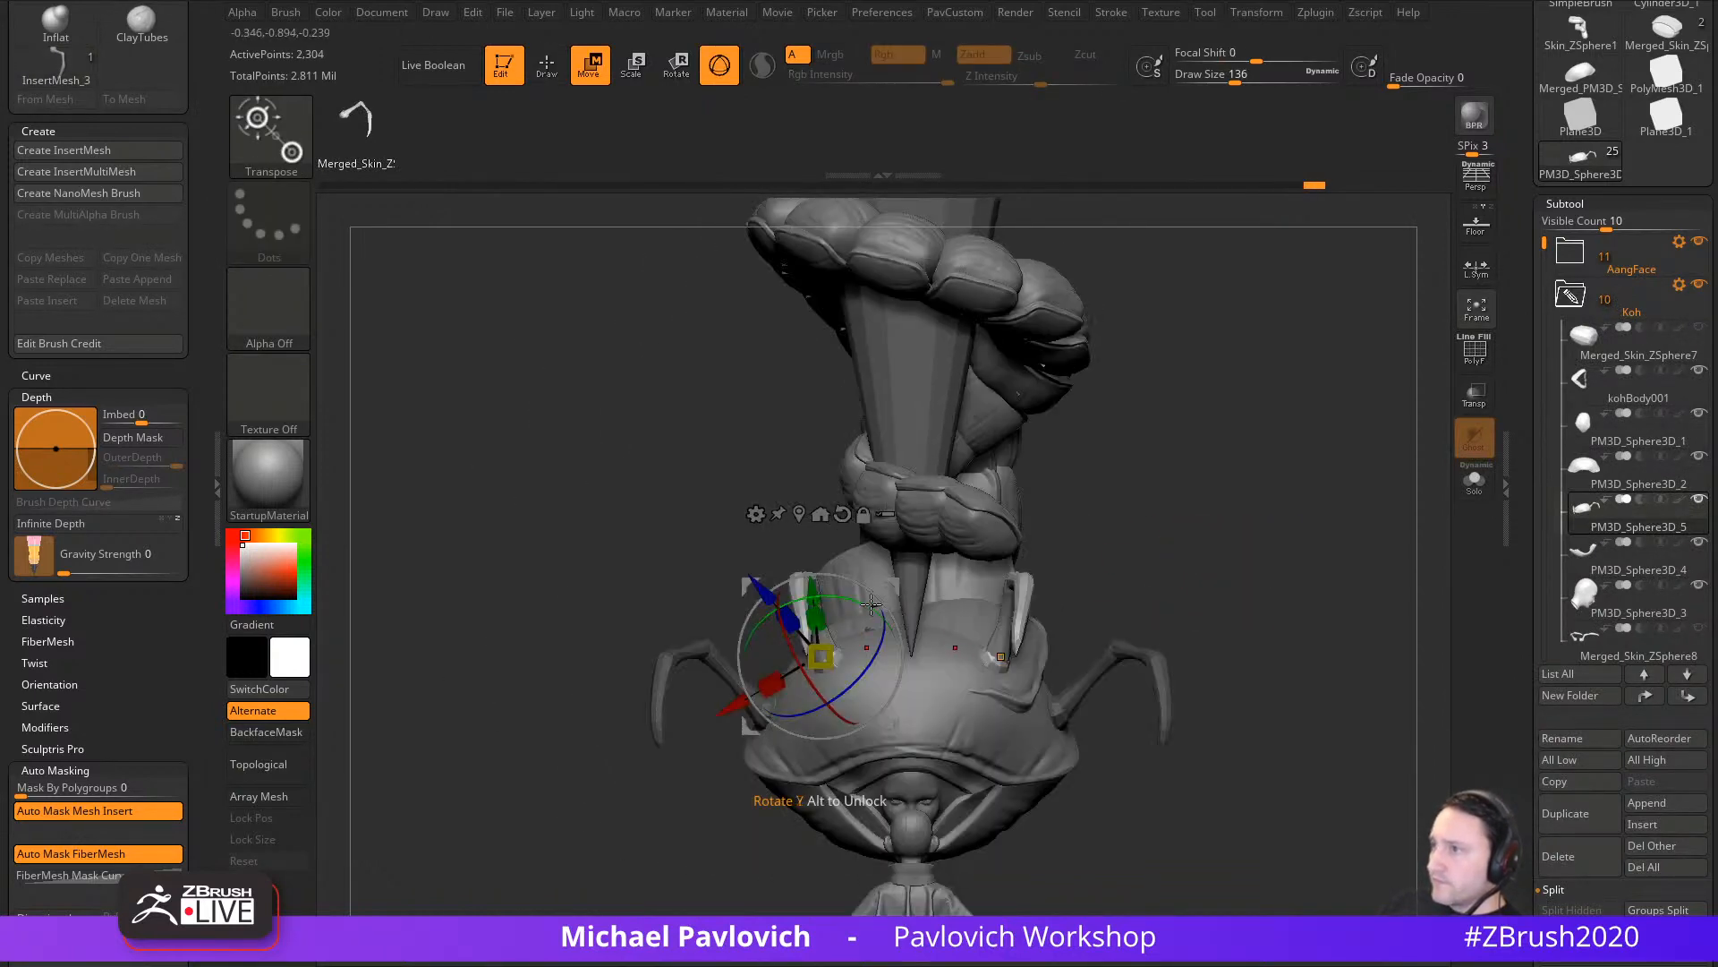
drag(871, 605, 885, 583)
right_drag(1136, 542, 1123, 420)
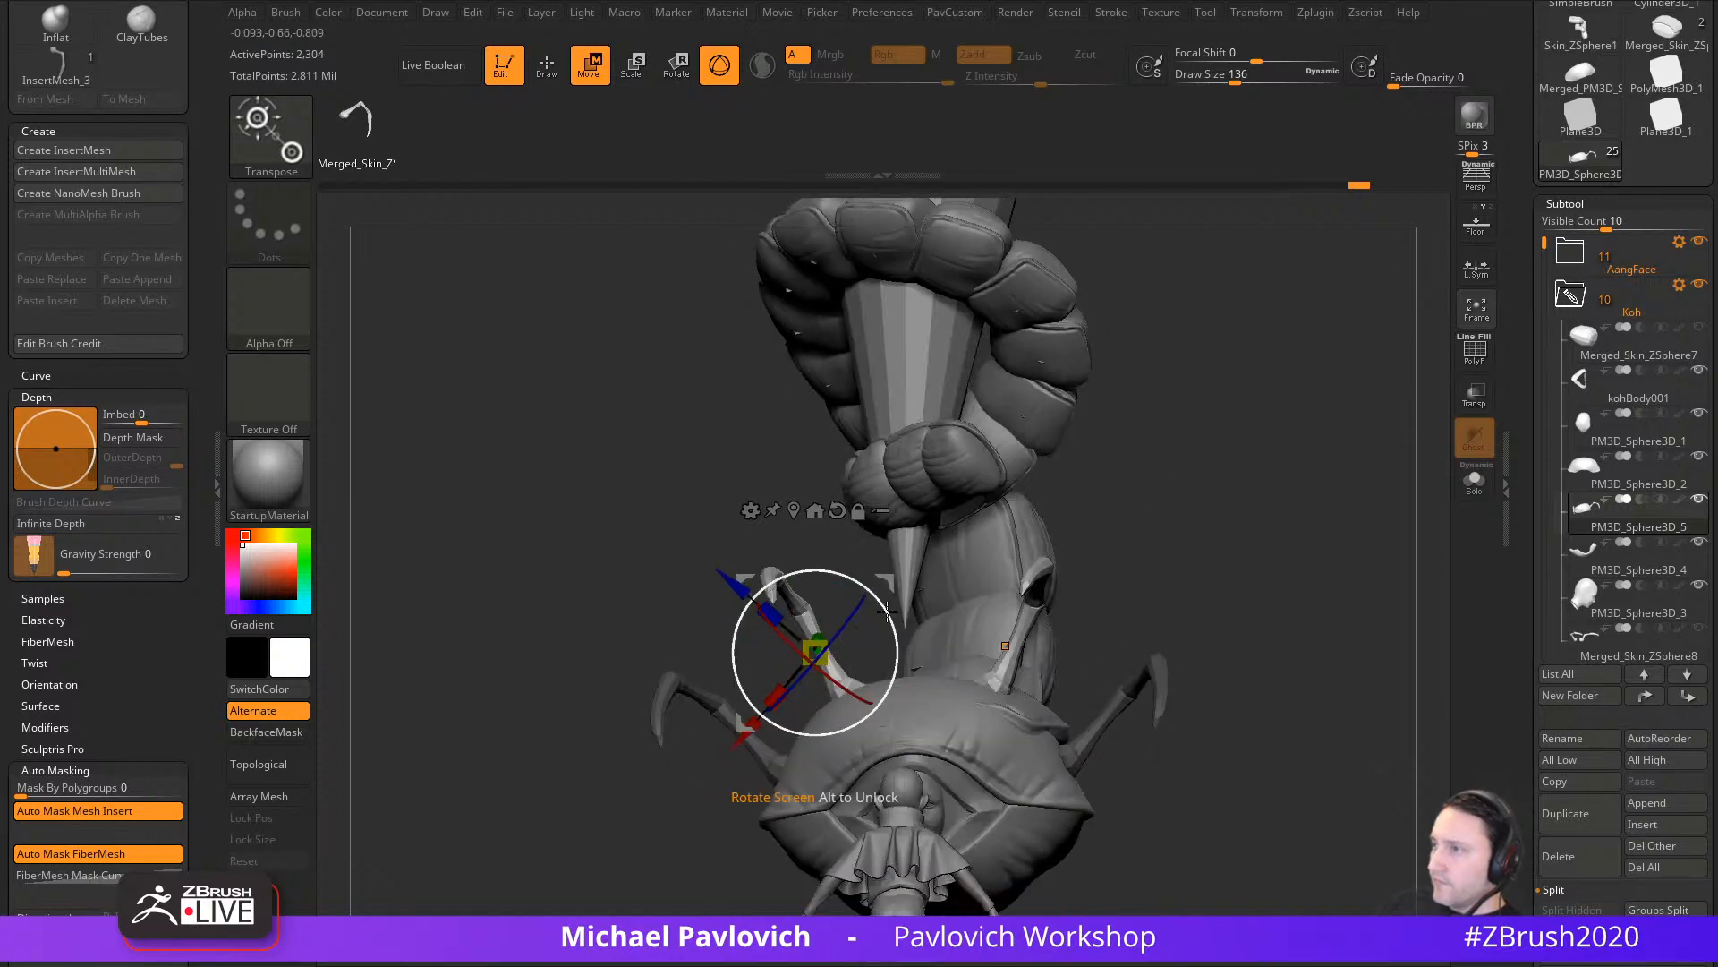
drag(897, 630, 899, 646)
drag(886, 583, 859, 580)
Step: Duplicate both leg pairs together with the helmet shell and place the copy below the head
key(q)
mouse_move(1132, 533)
right_down()
mouse_move(1294, 539)
mouse_move(1265, 526)
mouse_move(1235, 606)
mouse_move(1262, 531)
mouse_move(1176, 495)
right_up()
right_drag(788, 594, 1315, 619)
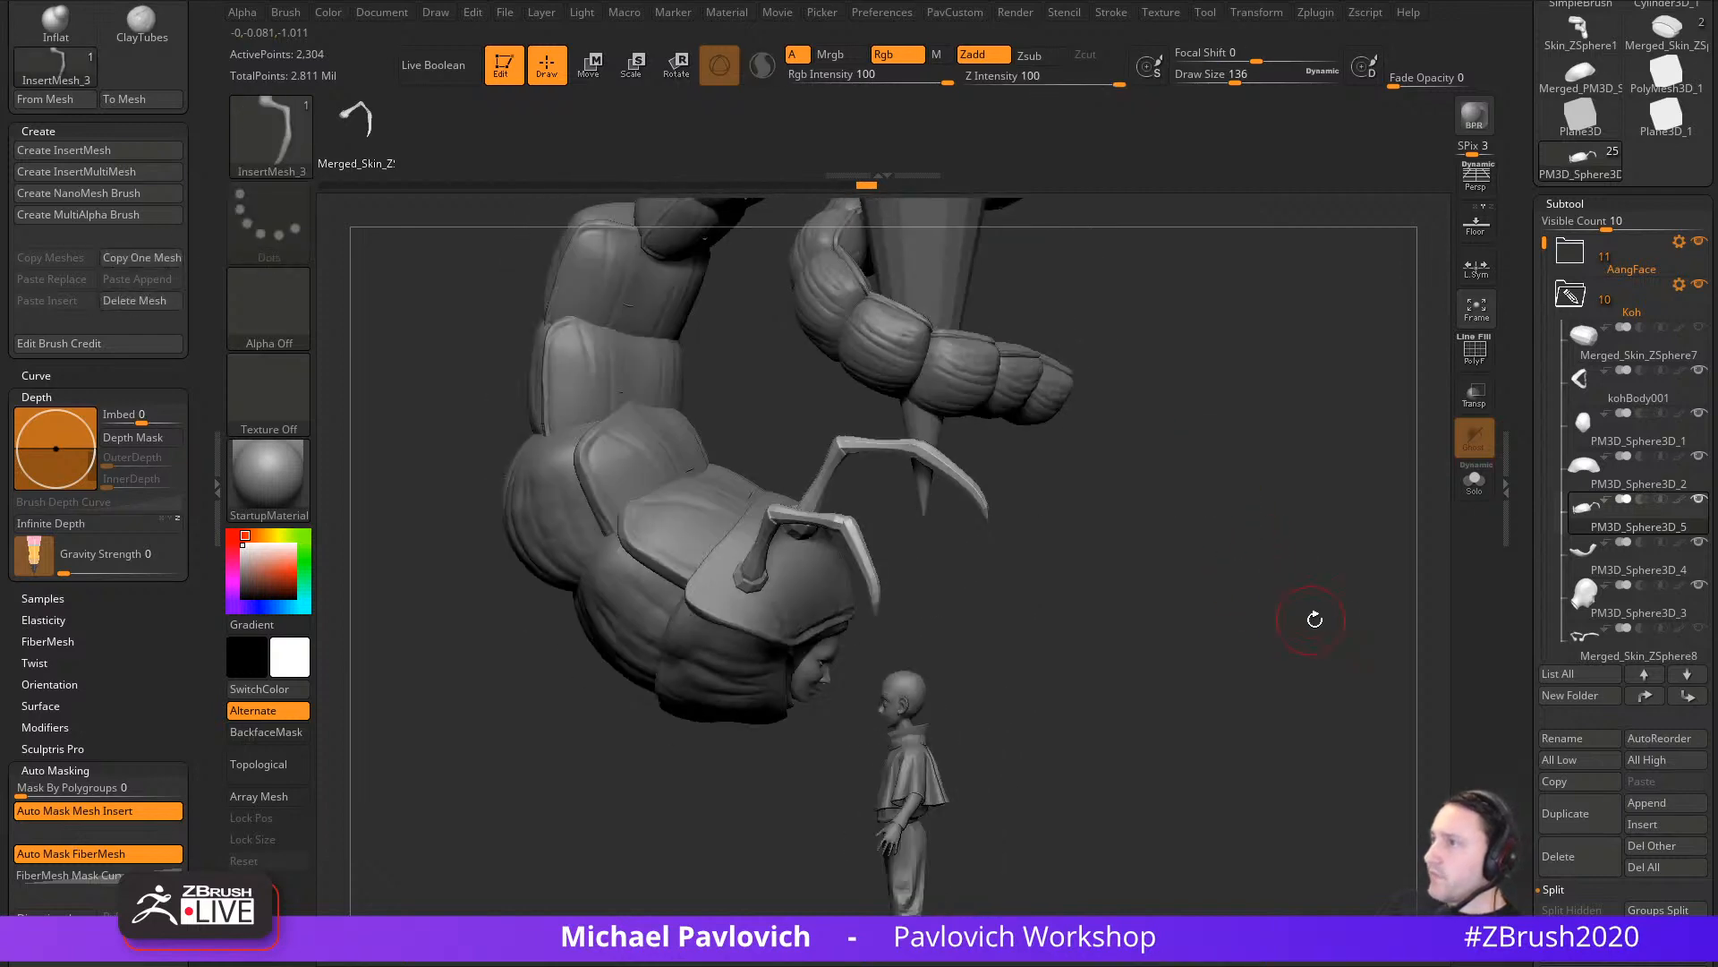
key(w)
ctrl+drag(949, 443, 932, 582)
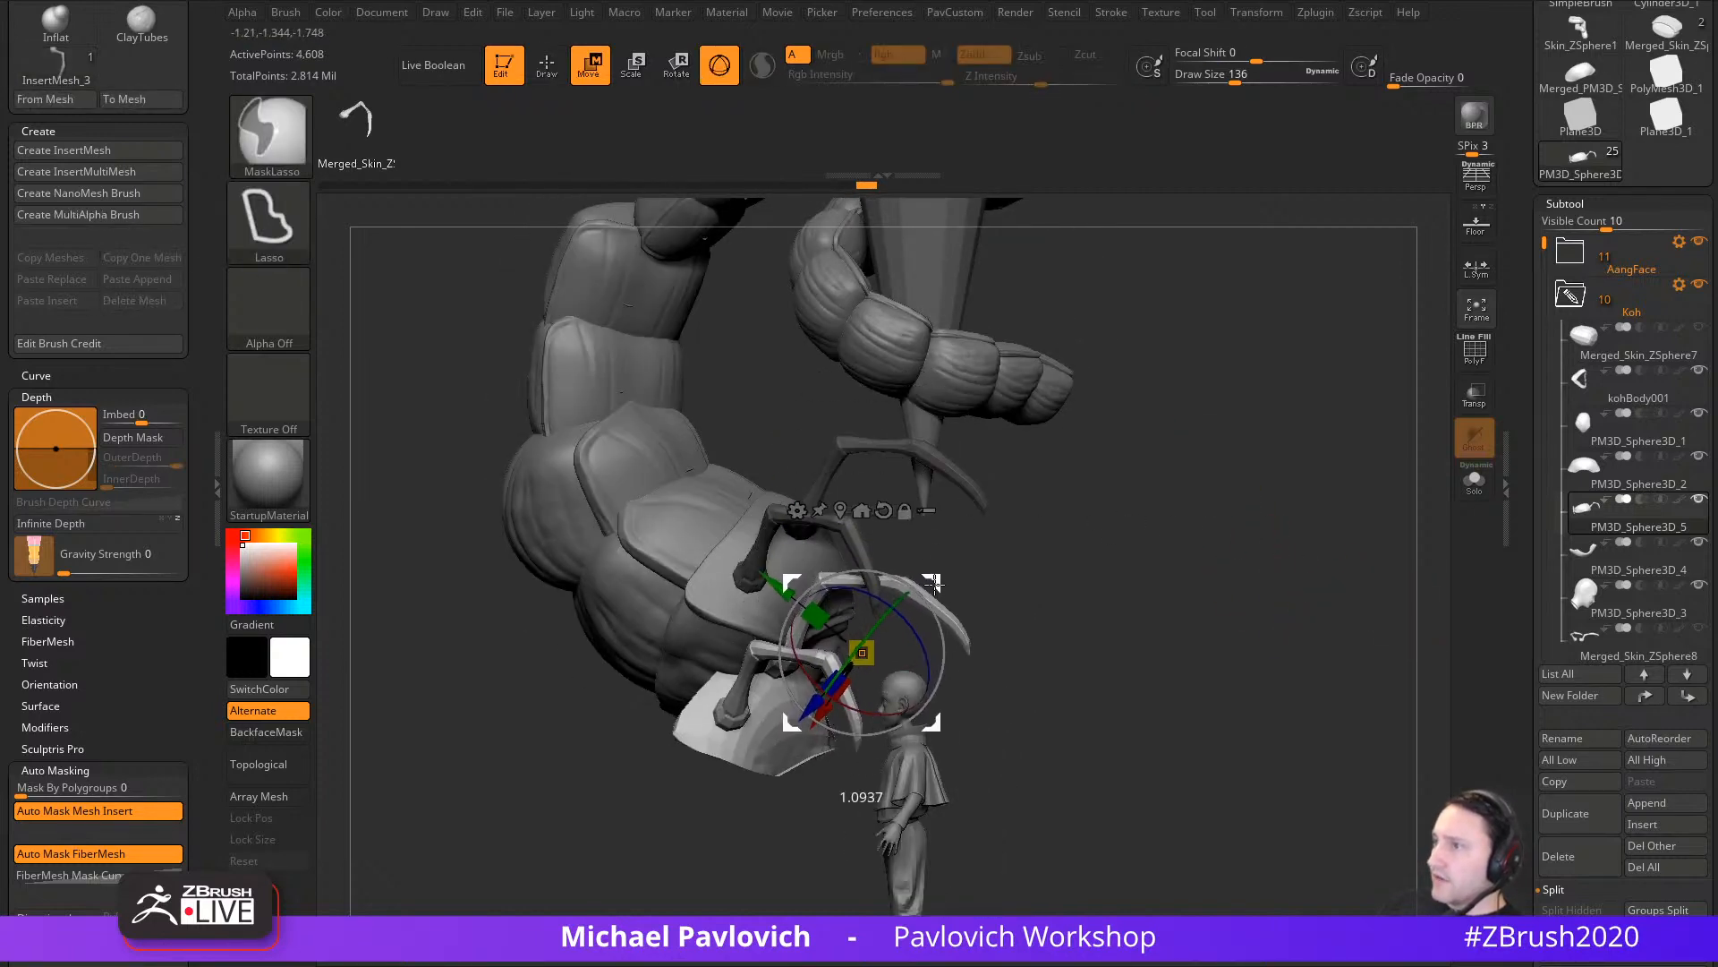
Step: Isolate the leg subtool, delete the duplicated lower helmet shell and clear the mask
key(q)
click(1474, 483)
ctrl+shift+drag(841, 843, 770, 750)
key(ctrl+shift+a)
ctrl+shift+drag(1313, 543, 1342, 631)
key(3)
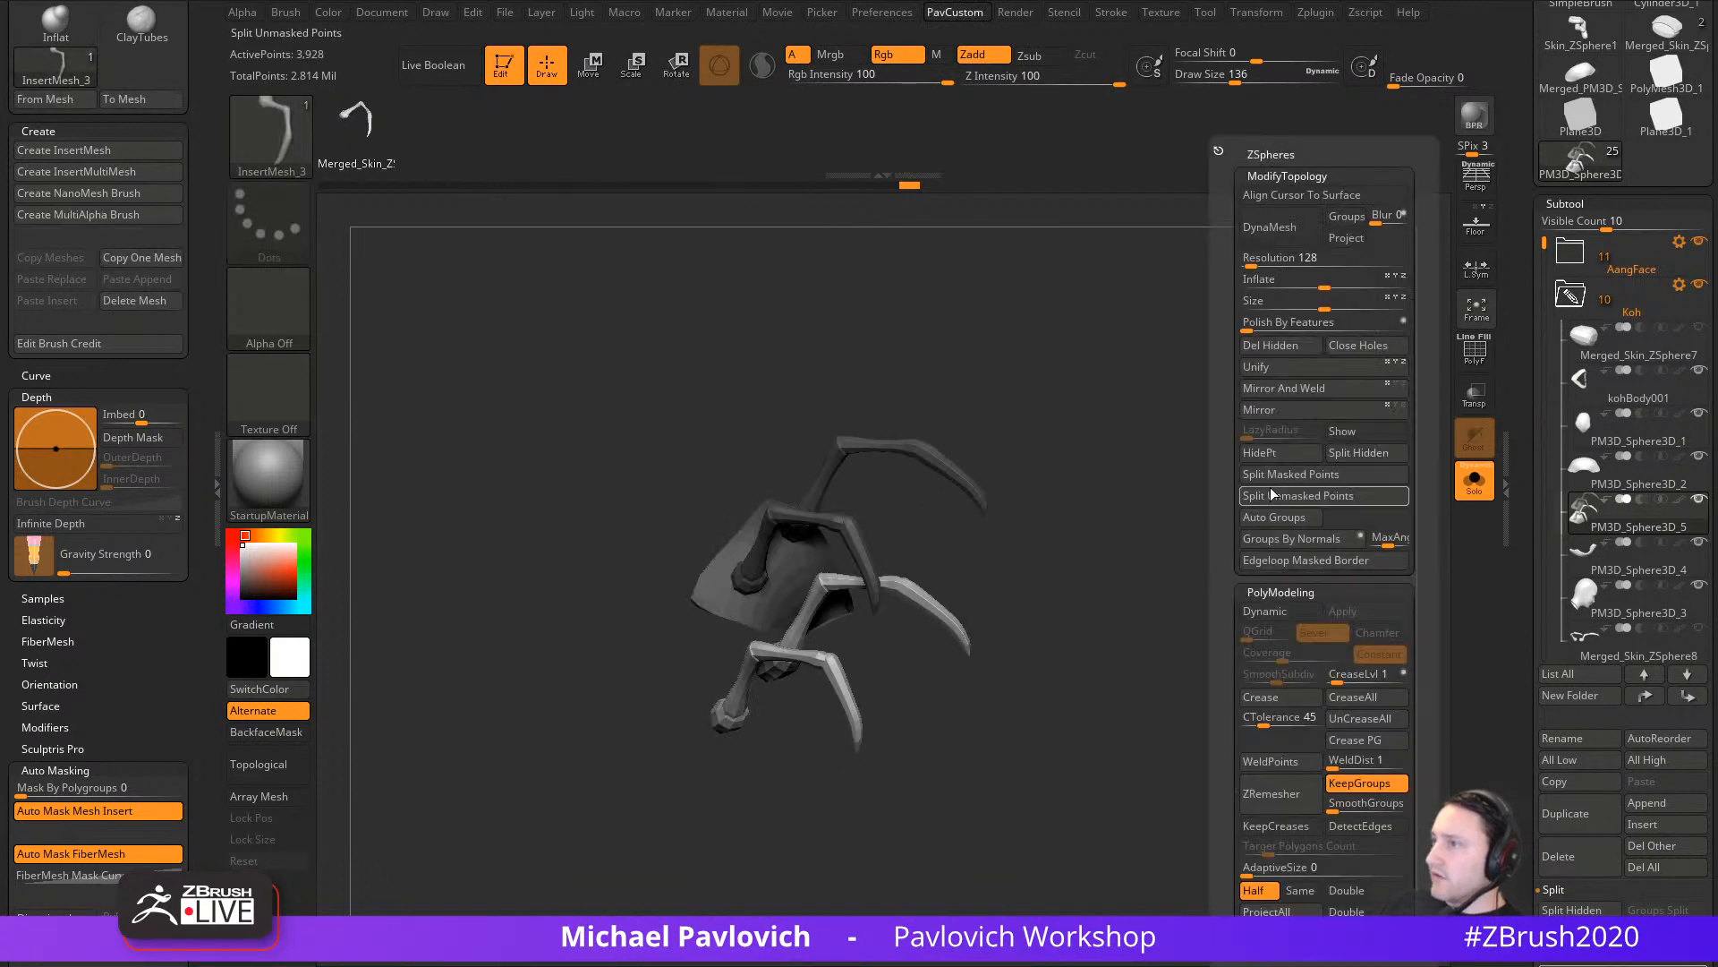
click(1275, 349)
ctrl+drag(1031, 422, 1076, 586)
Step: Delete the remaining upper helmet shell from the subtool, keeping only the legs
ctrl+shift+drag(646, 525, 718, 619)
key(ctrl+shift+a)
ctrl+shift+drag(1251, 488, 1297, 548)
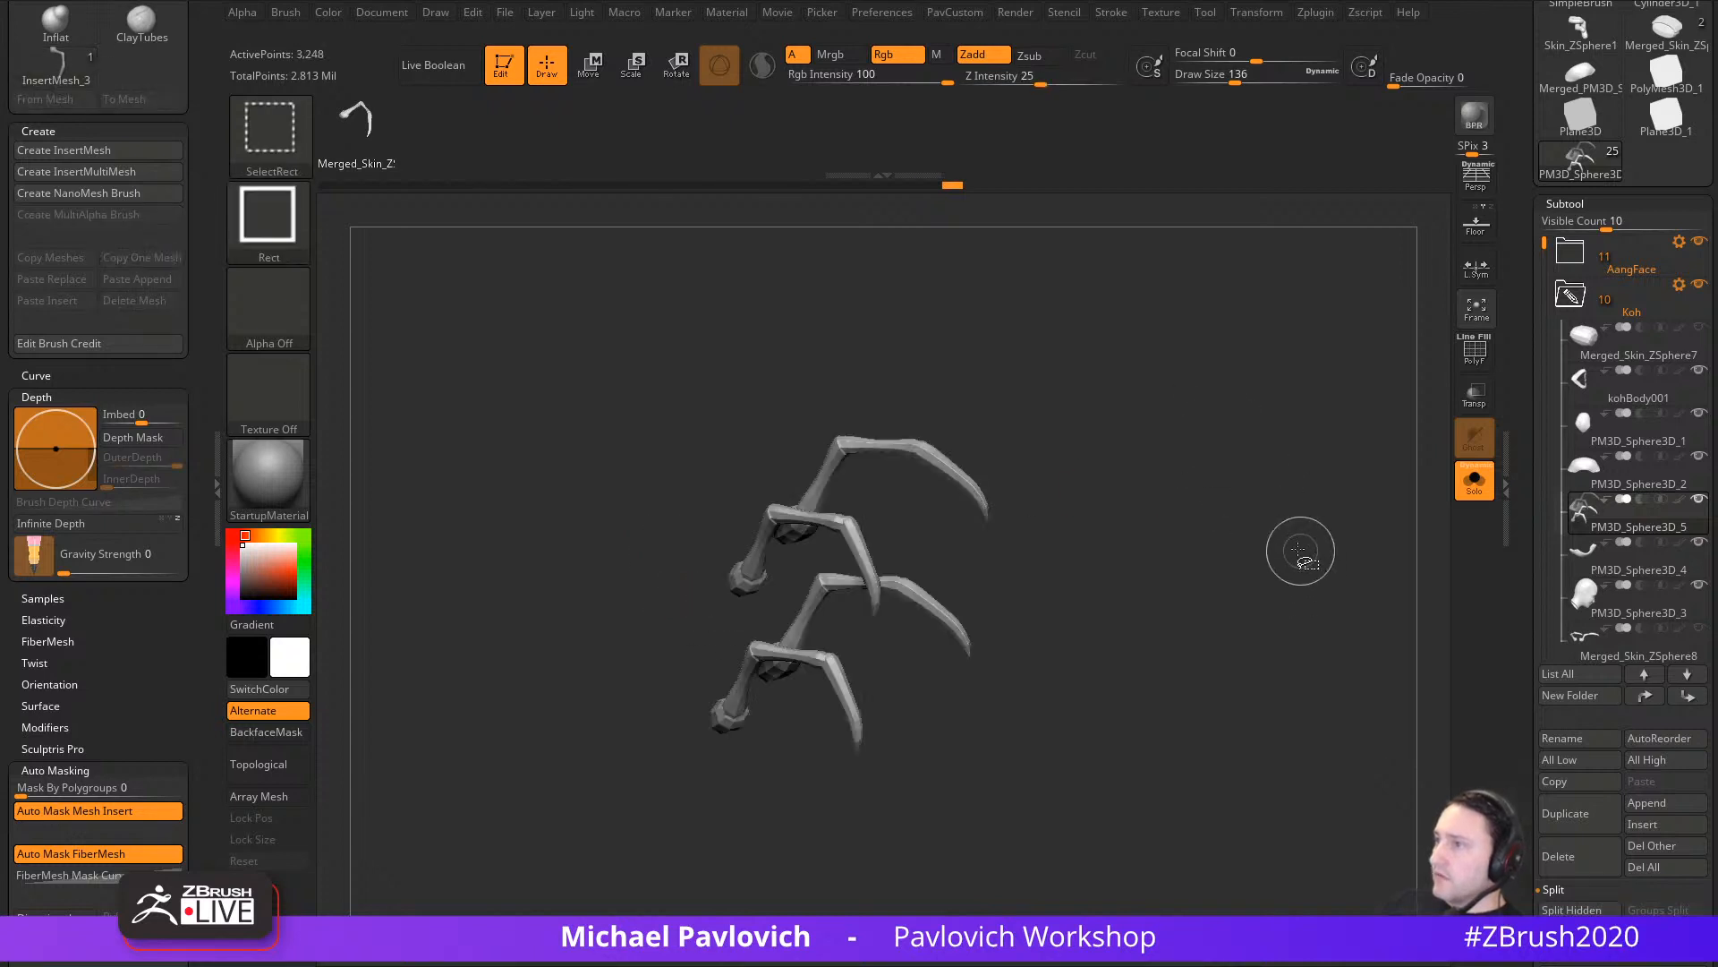
key(3)
click(1253, 348)
ctrl+shift+drag(658, 642, 800, 725)
ctrl+shift+click(1230, 573)
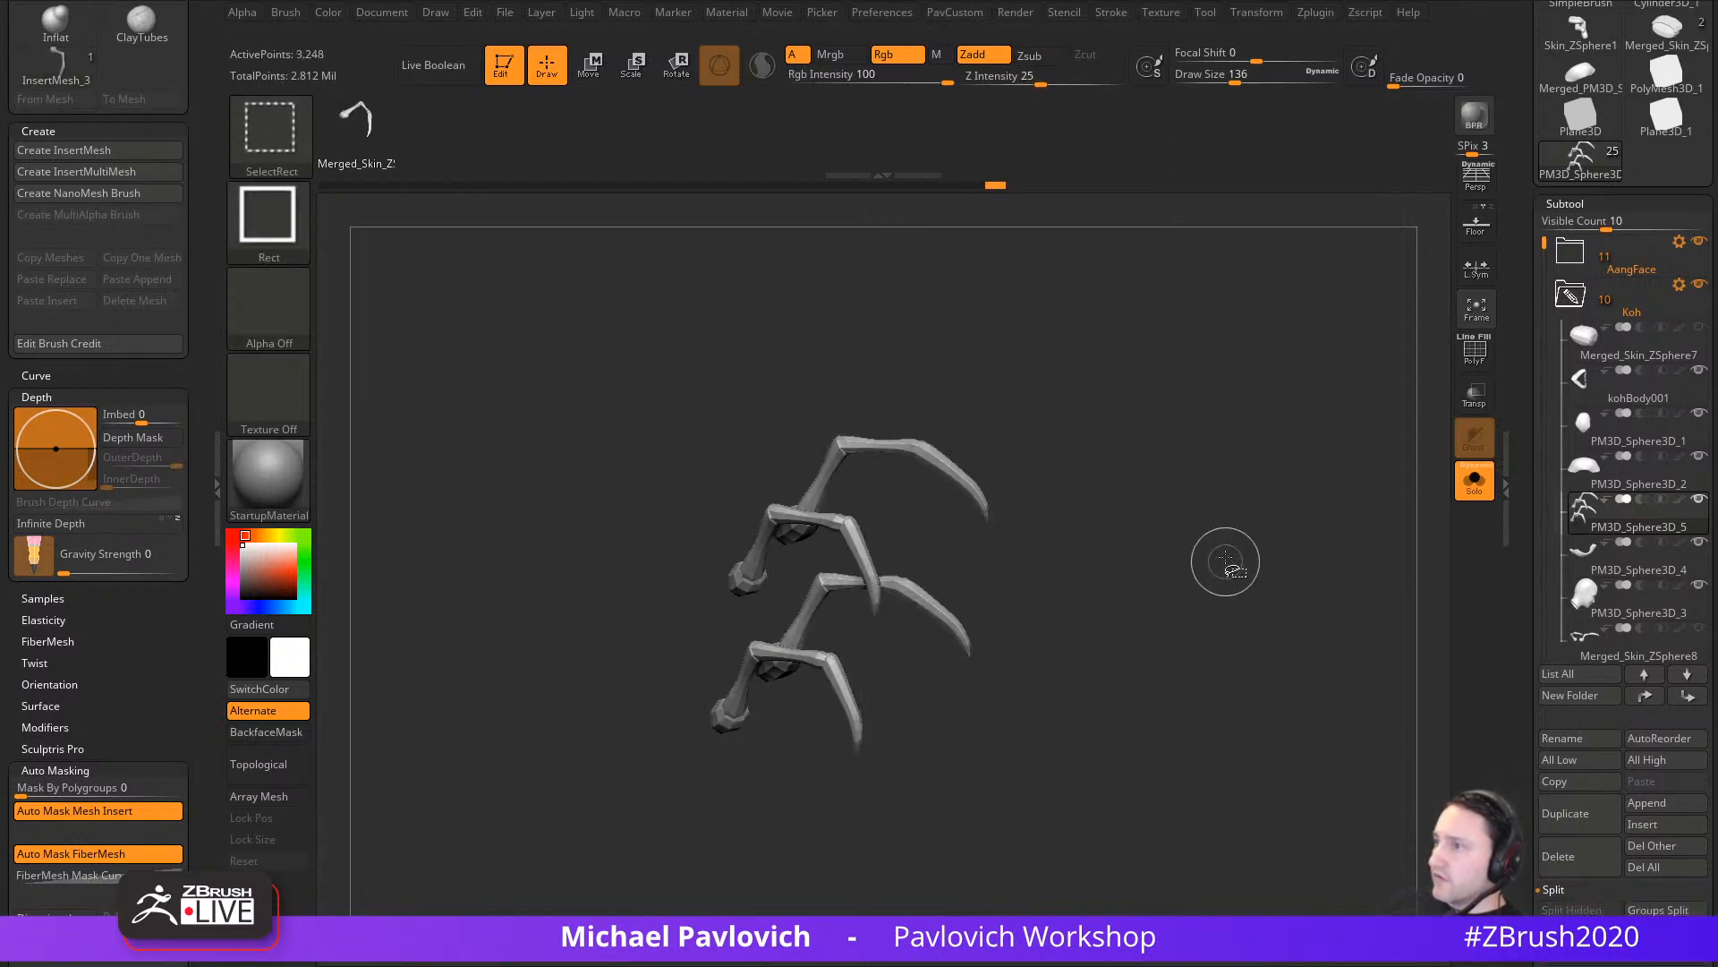
Step: Separate the upper and lower legs with a lasso selection, show only the lower set and mirror it vertically
ctrl+shift+click(285, 135)
ctrl+shift+click(796, 240)
mouse_move(1024, 819)
ctrl+shift+mouse_down()
mouse_move(1005, 582)
mouse_move(706, 584)
mouse_move(707, 796)
ctrl+shift+mouse_up()
key(ctrl+shift+a)
ctrl+shift+drag(1259, 575, 1352, 693)
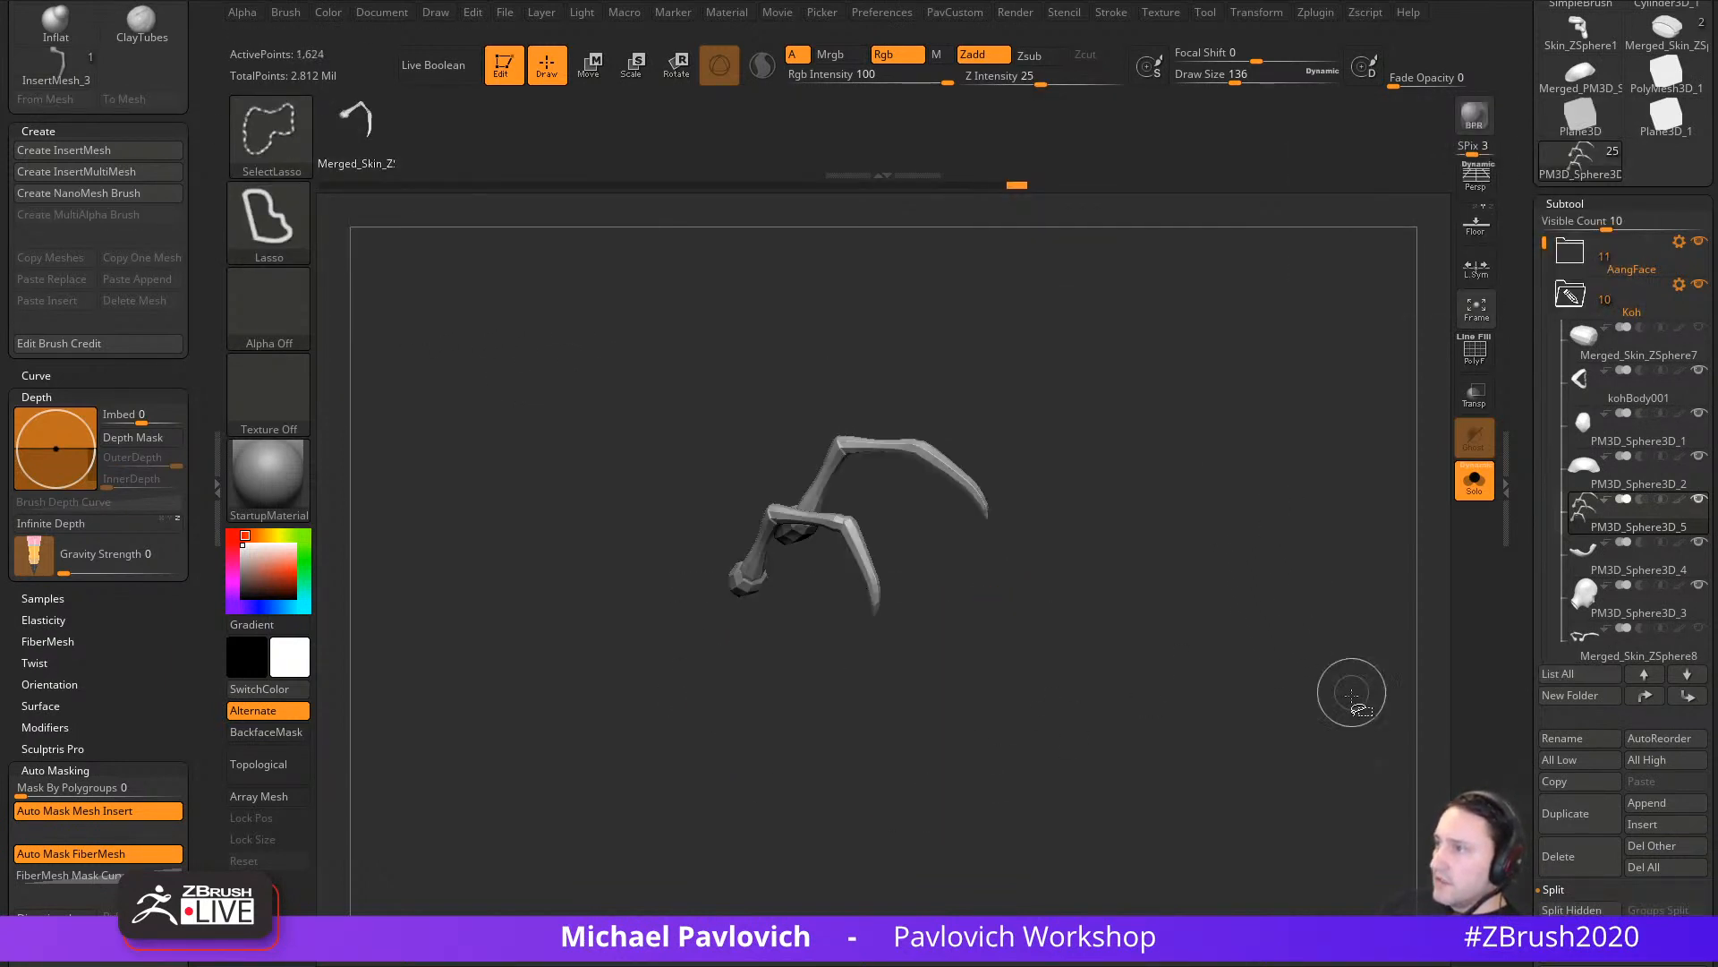
mouse_move(1310, 618)
mouse_down()
mouse_move(1235, 579)
mouse_move(1275, 499)
mouse_move(1299, 593)
mouse_up()
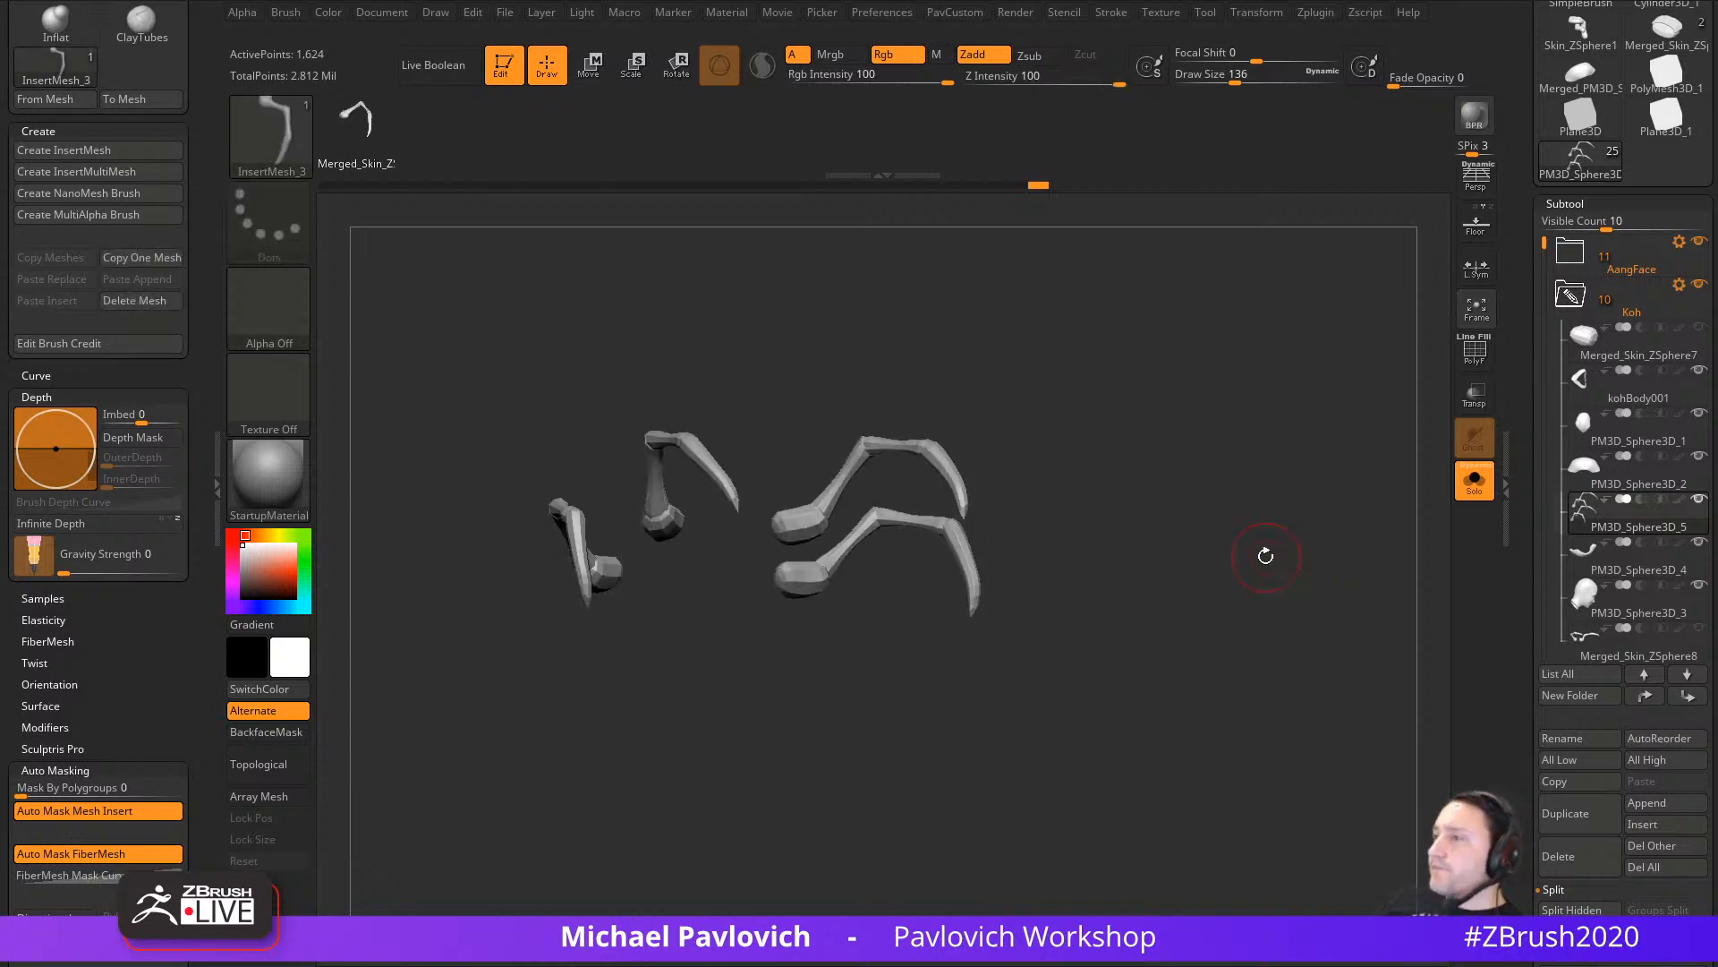
mouse_move(1200, 463)
ctrl+shift+mouse_down()
mouse_move(1243, 567)
mouse_move(1265, 549)
ctrl+shift+mouse_up()
key(space)
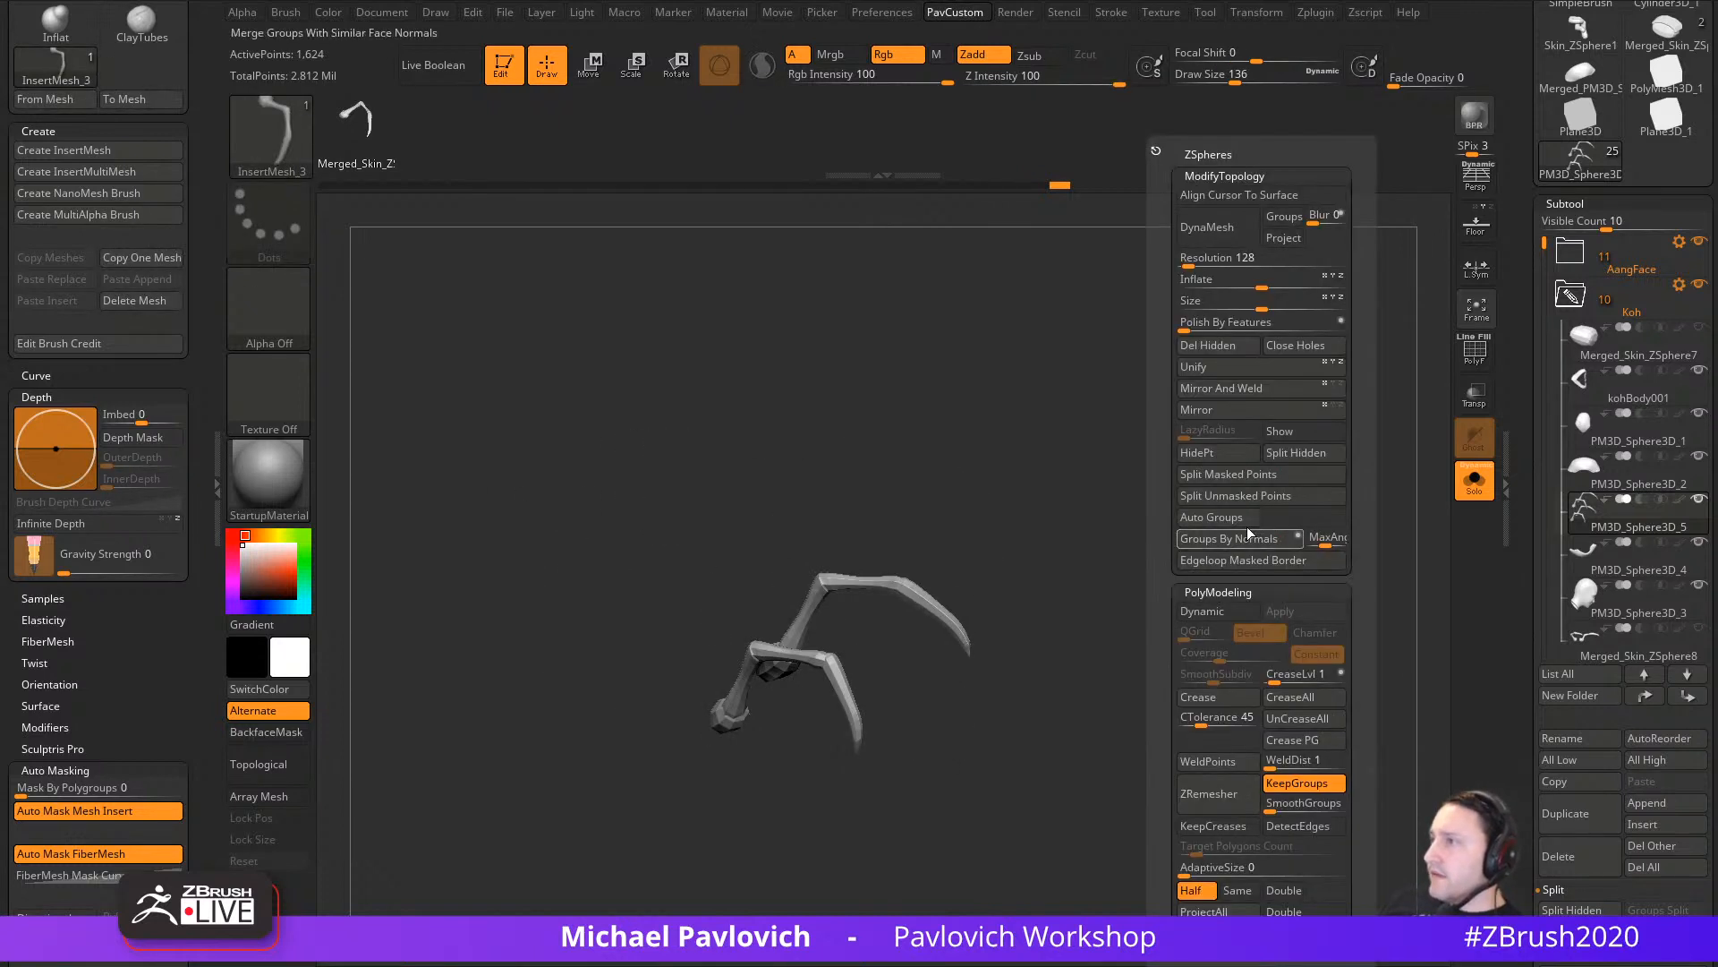
click(1325, 410)
Step: Move and rotate the mirrored lower legs into place beneath the head, with the full creature shown
key(w)
drag(937, 577, 946, 674)
click(1475, 481)
mouse_move(1245, 566)
mouse_down()
mouse_move(1198, 572)
mouse_move(1281, 575)
mouse_up()
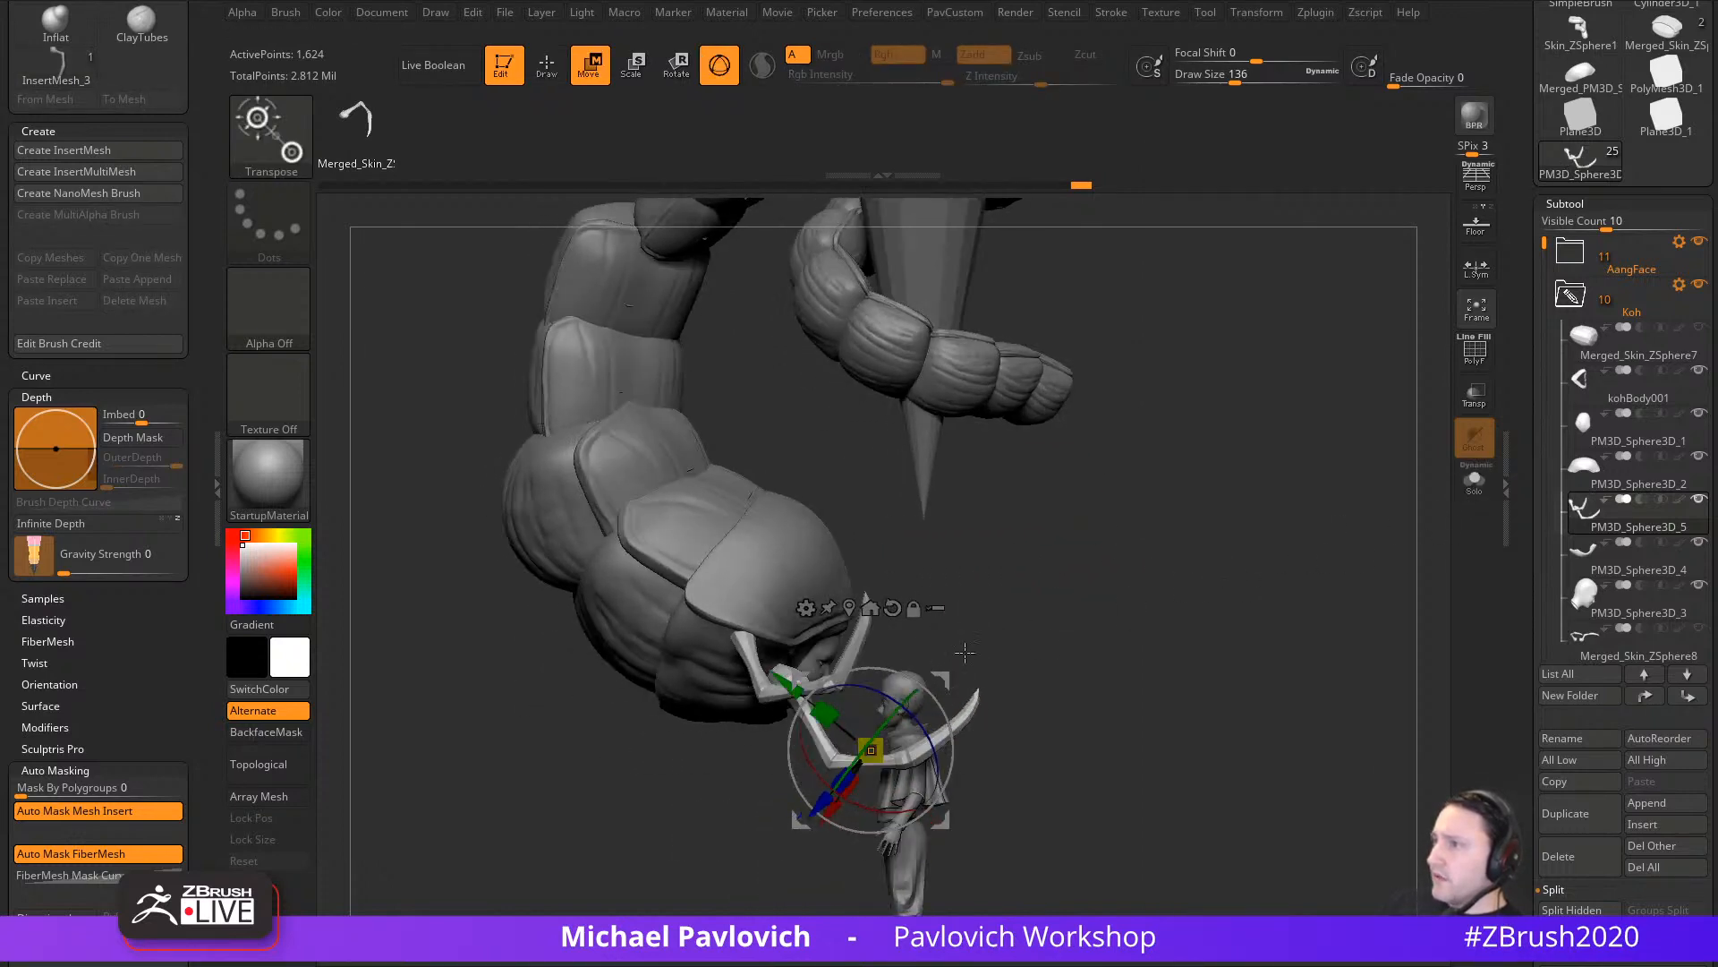
drag(940, 680, 897, 714)
key(q)
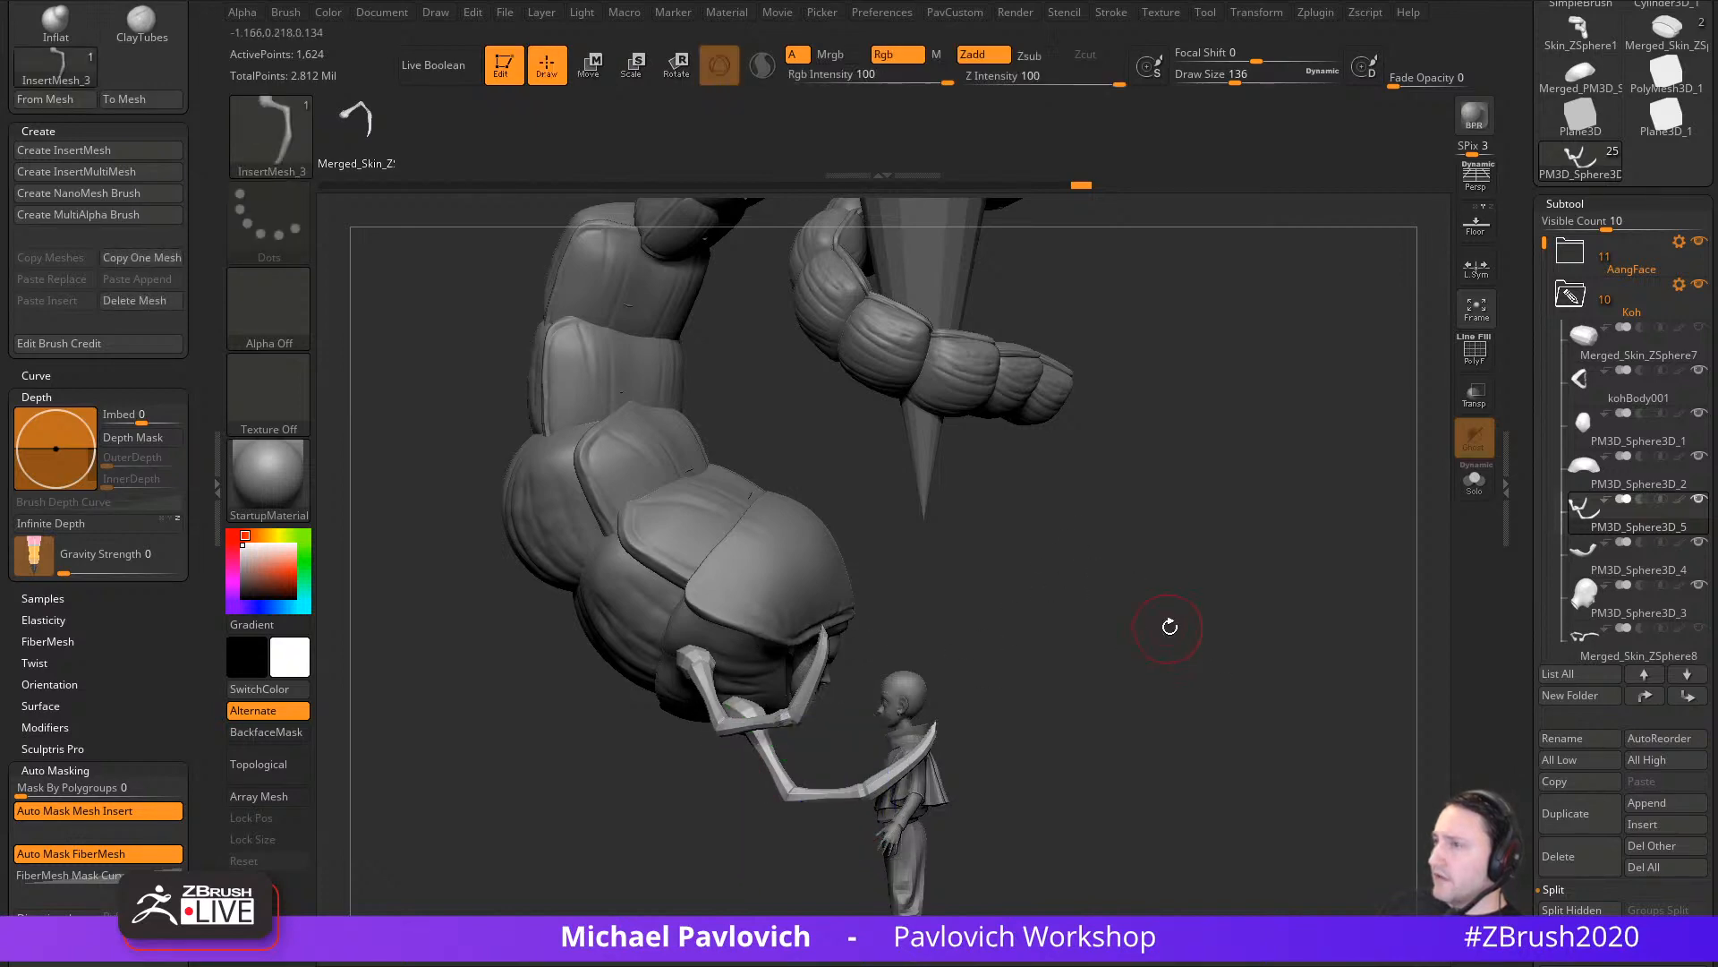
Step: Unhide the upper legs so both leg sets show around the creature's head
ctrl+shift+click(1172, 627)
mouse_move(1289, 599)
mouse_down()
mouse_move(1211, 599)
mouse_move(1241, 601)
mouse_up()
key(ctrl+z)
key(space)
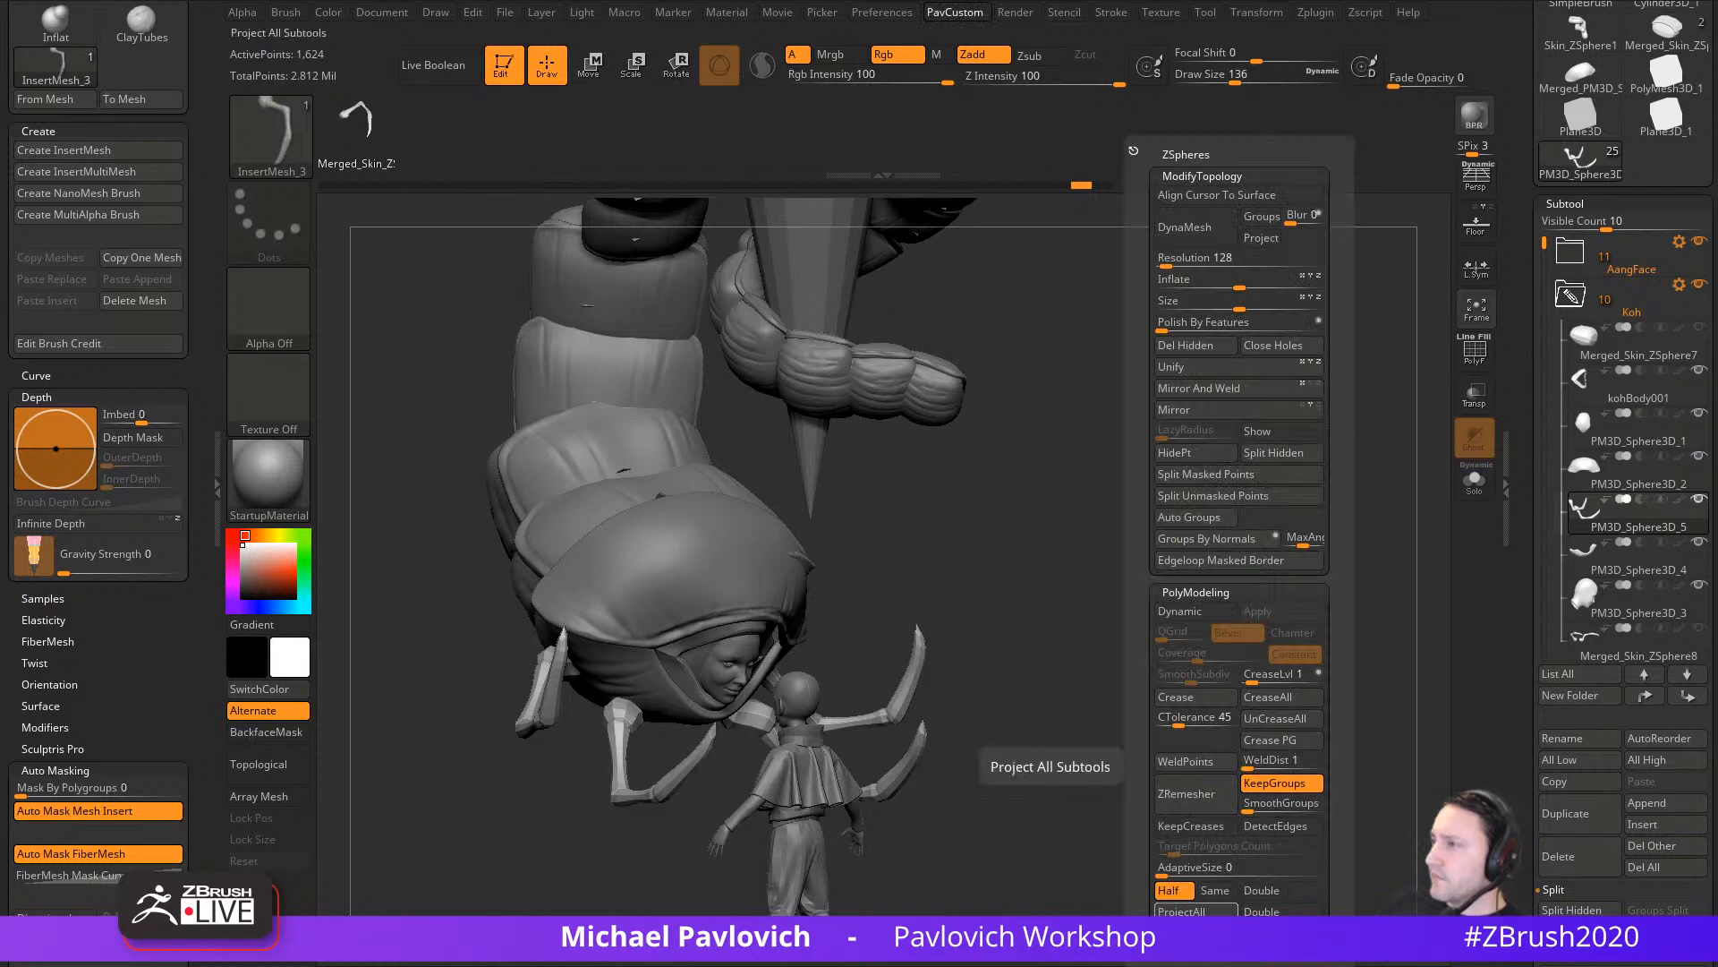
key(ctrl+shift+z)
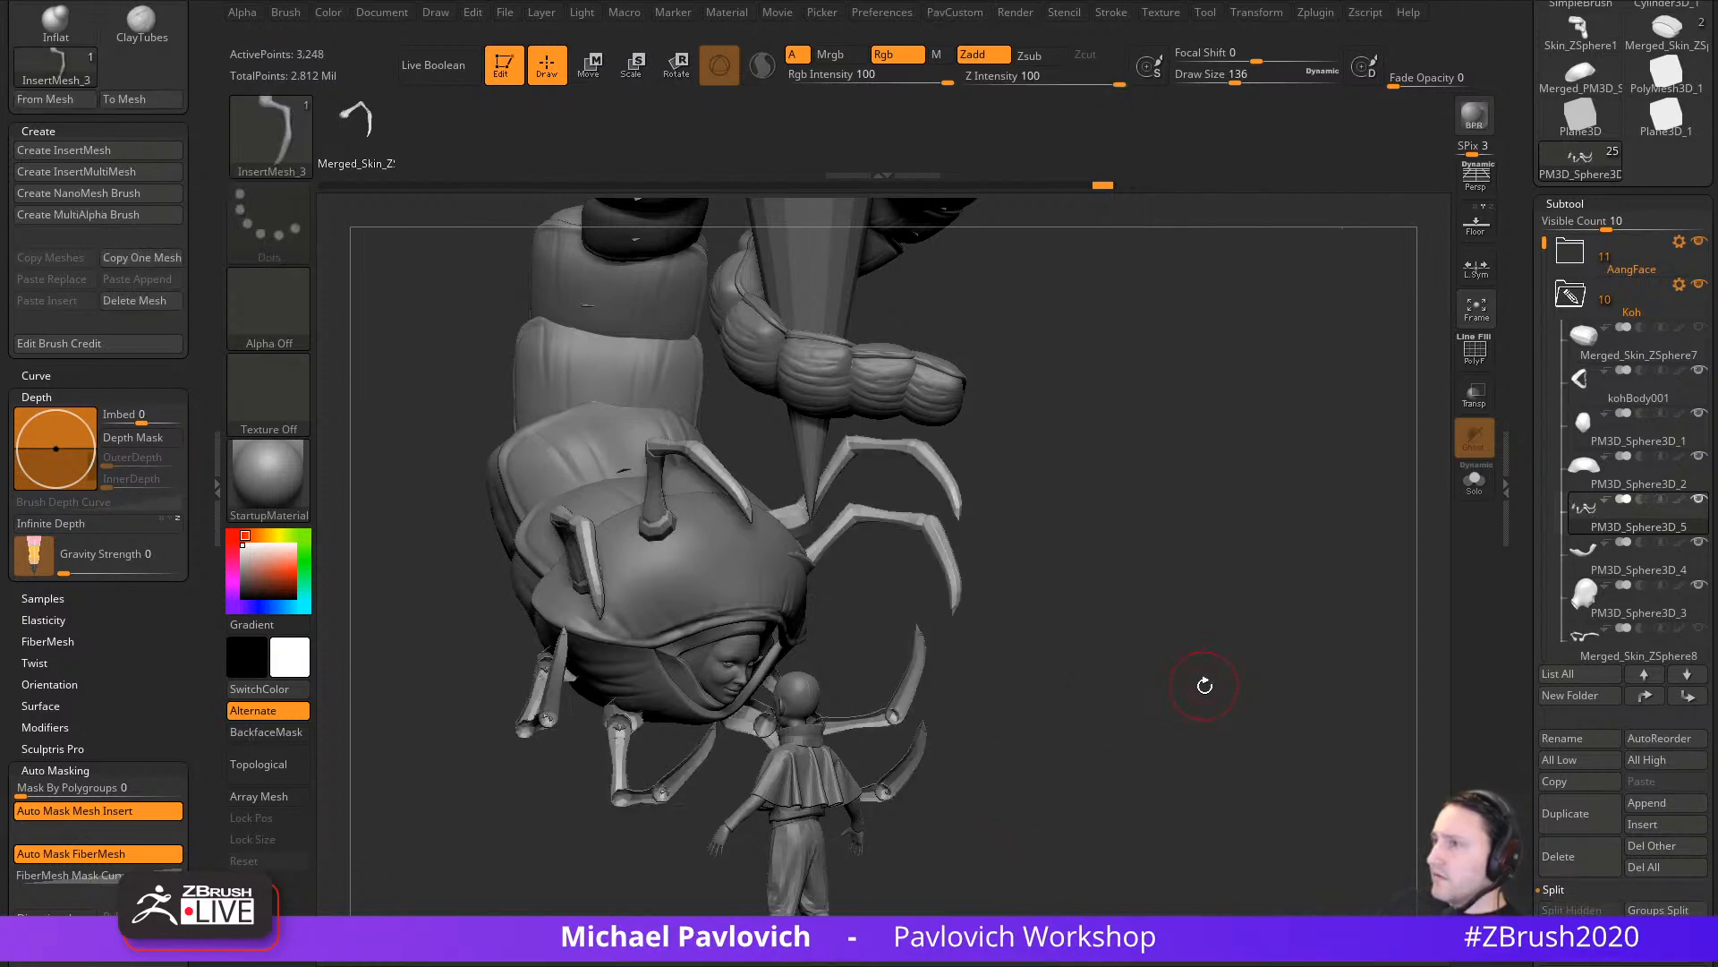
key(ctrl+z)
drag(1197, 694, 1200, 694)
key(space)
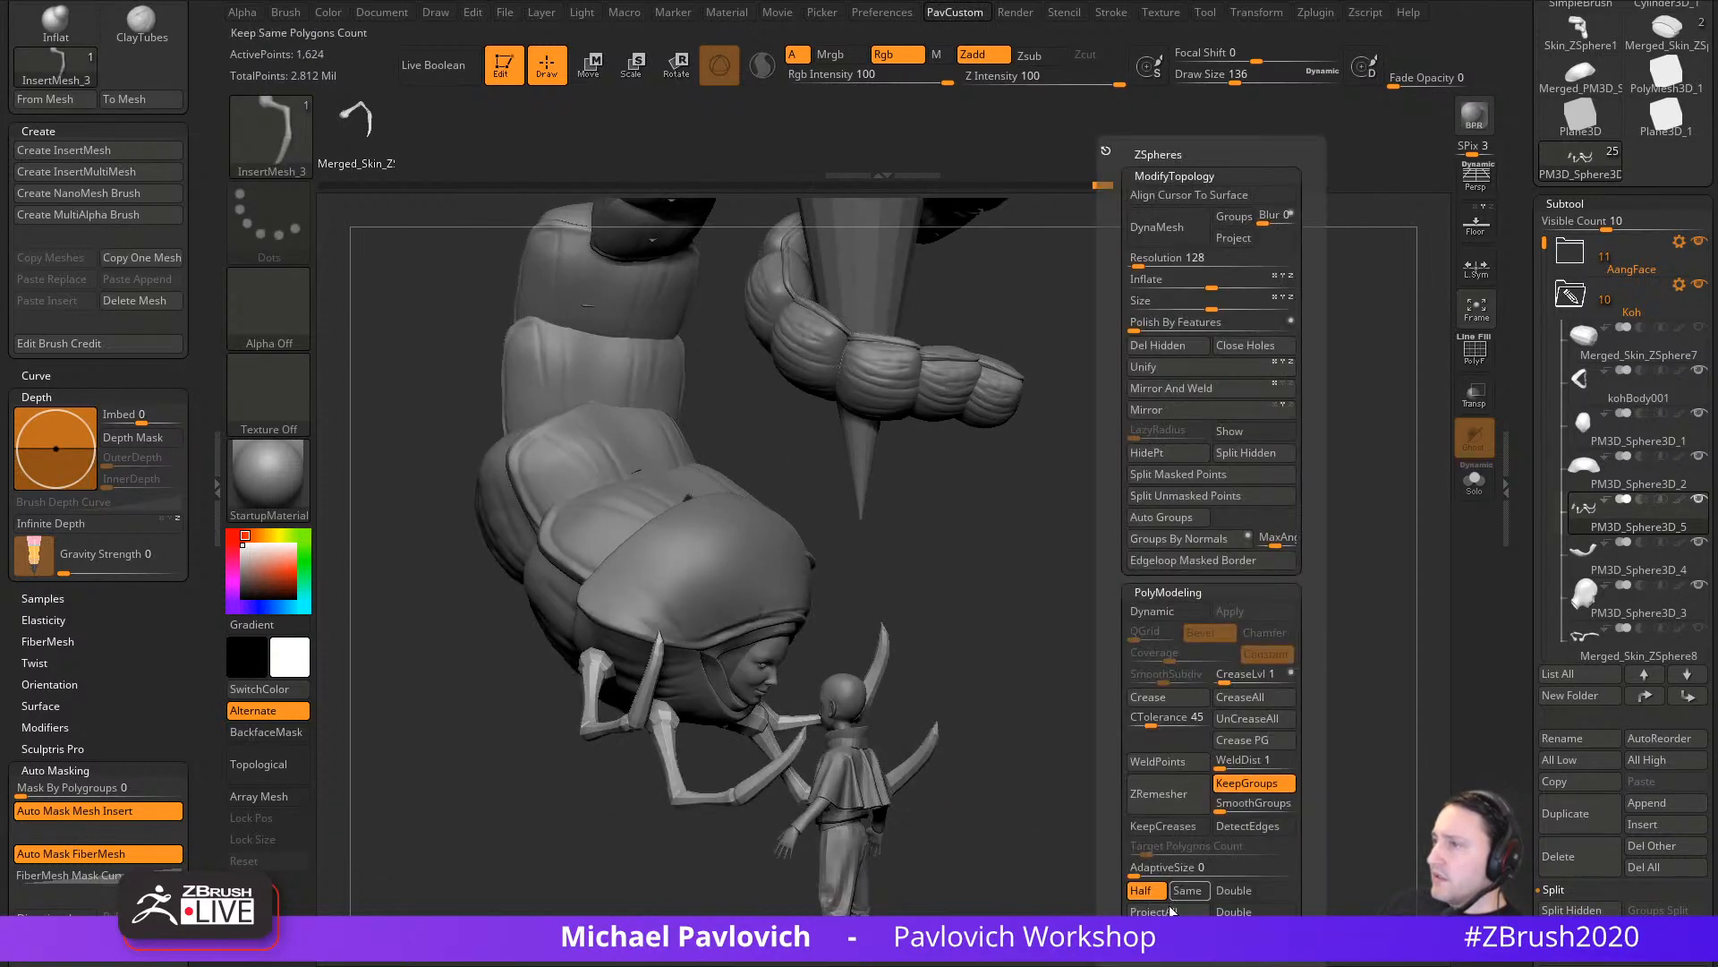
ctrl+shift+click(1237, 820)
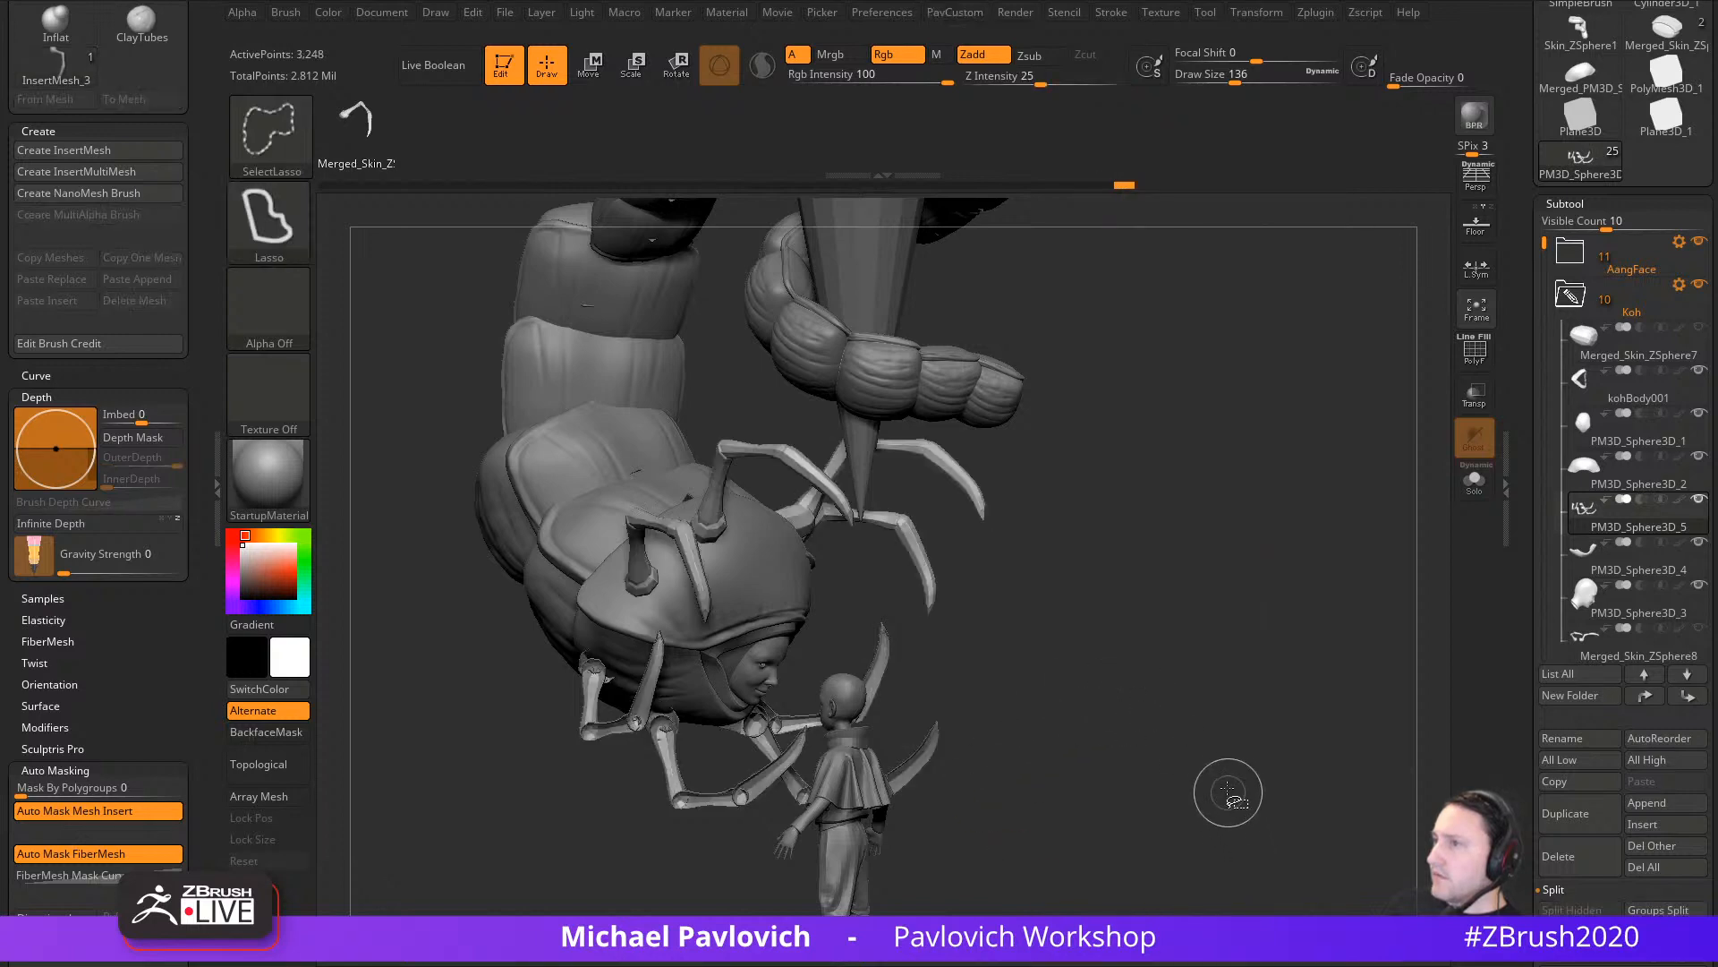
mouse_move(1220, 752)
mouse_down()
mouse_move(1154, 794)
mouse_move(787, 689)
mouse_move(847, 882)
mouse_up()
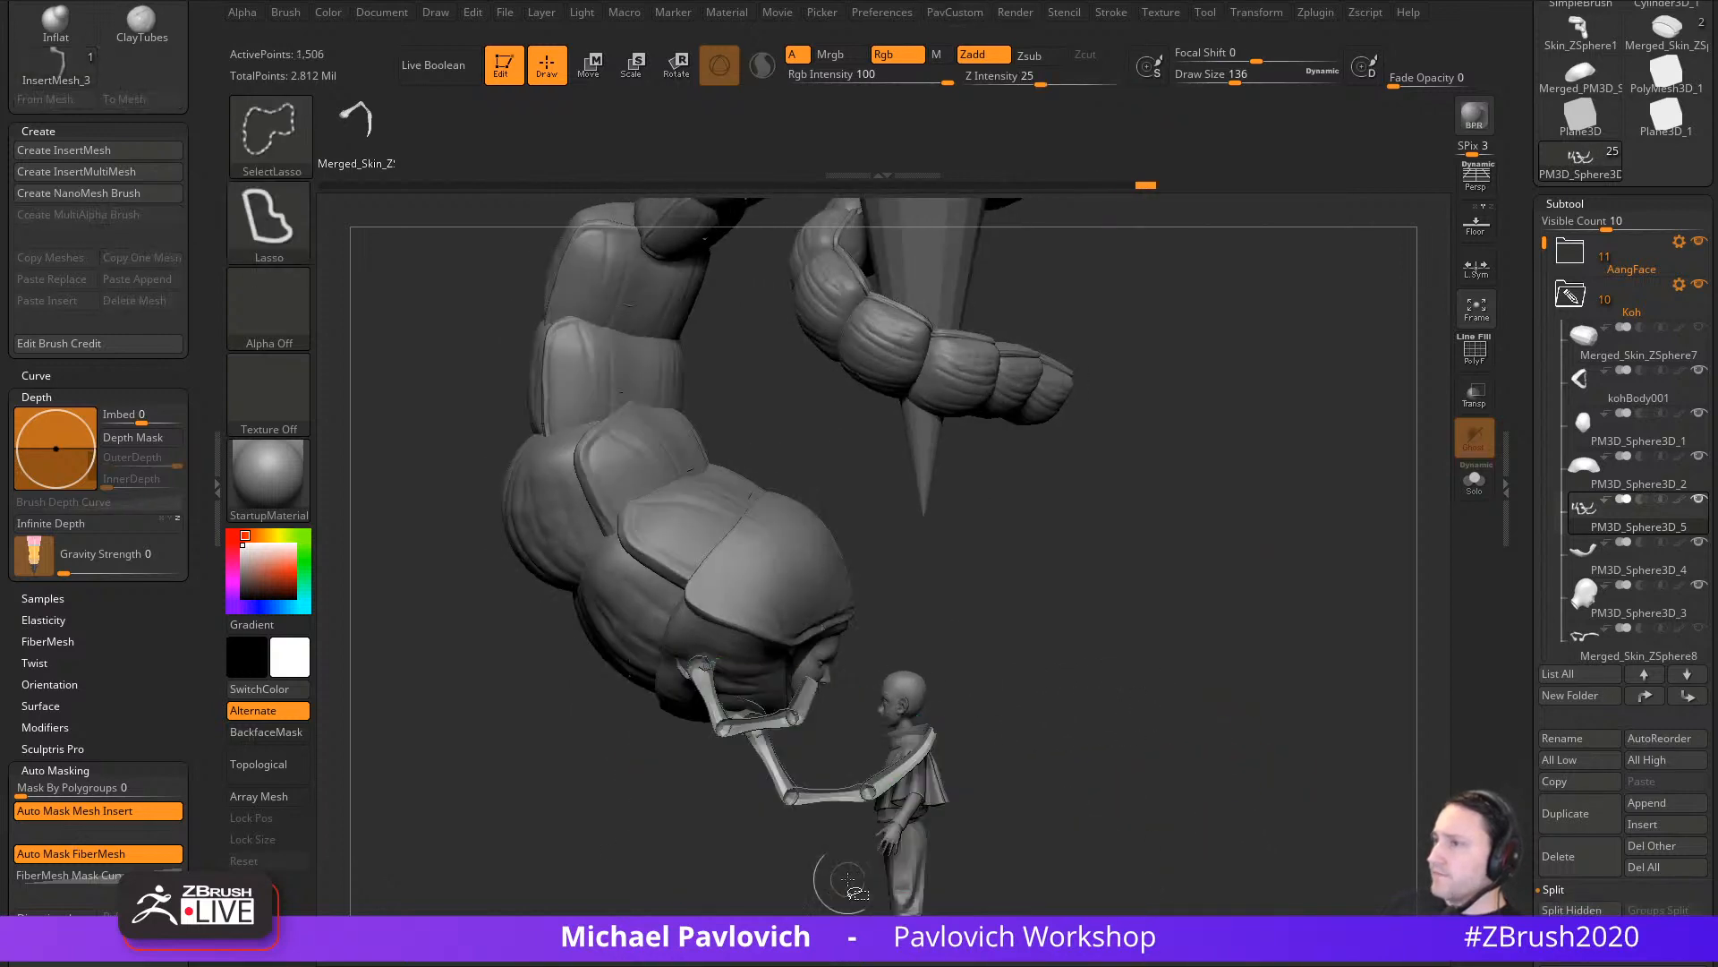
key(space)
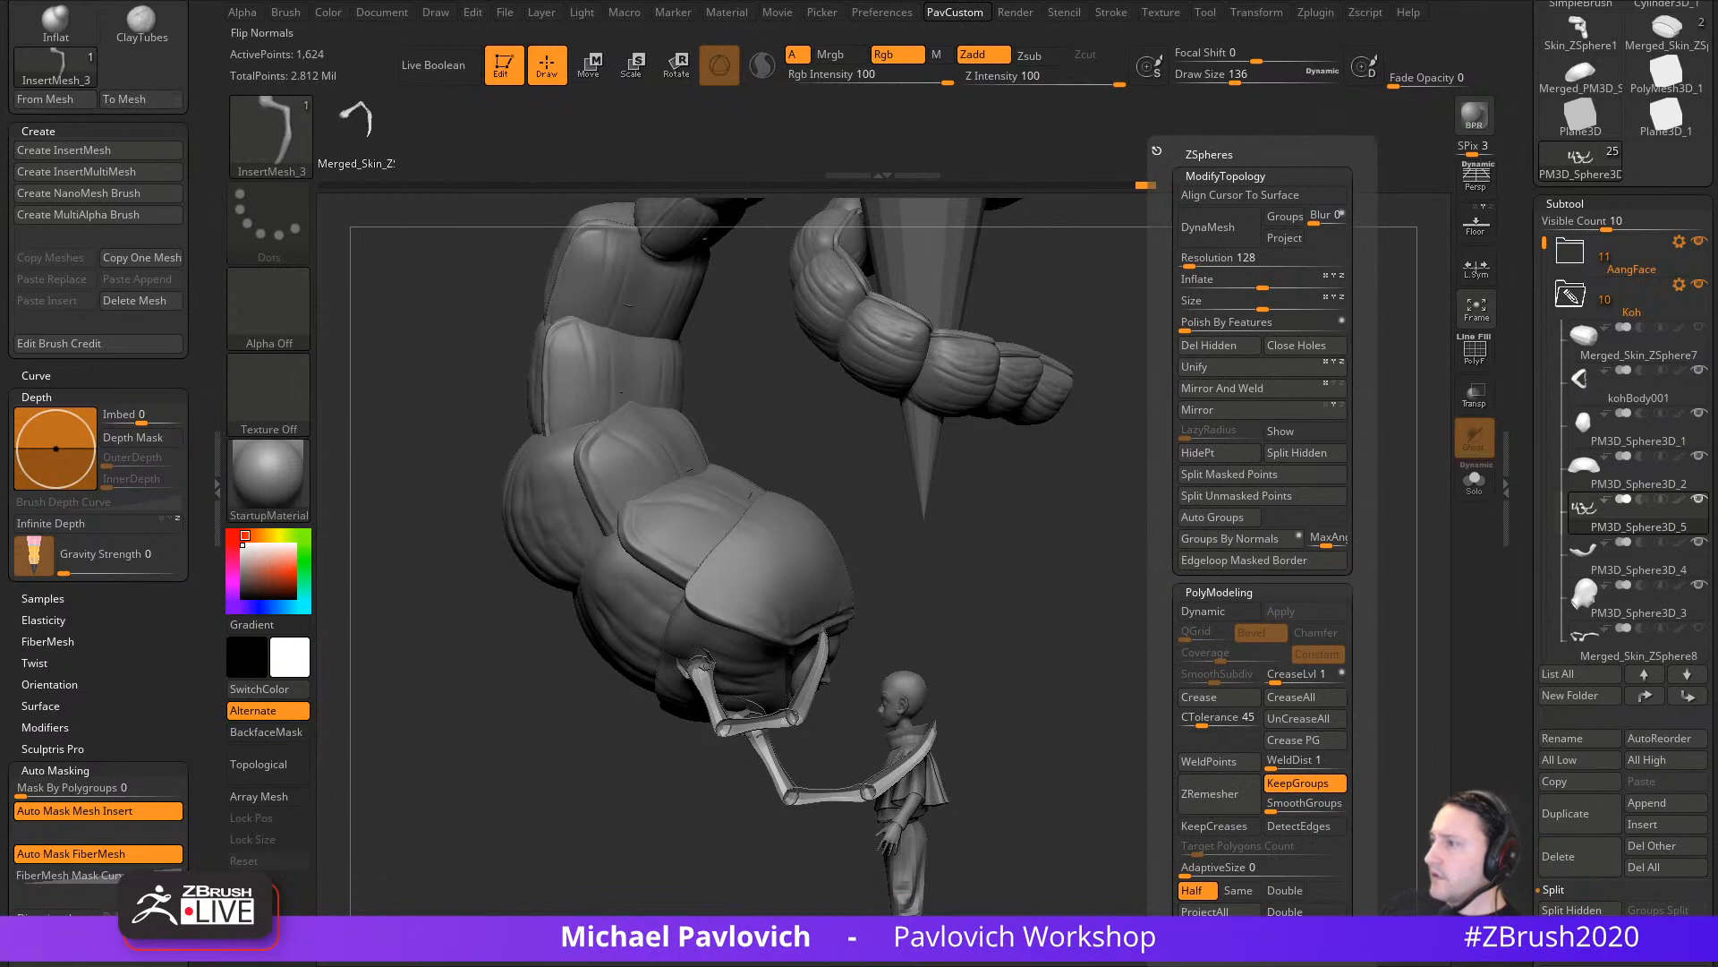
ctrl+shift+click(1082, 752)
Step: Display the polygroups and give each lower leg pair its own polygroup, keeping all legs visible
drag(1301, 674, 1218, 593)
alt+drag(1216, 508, 1223, 581)
key(shift+f)
key(s)
alt+drag(1234, 598, 1271, 597)
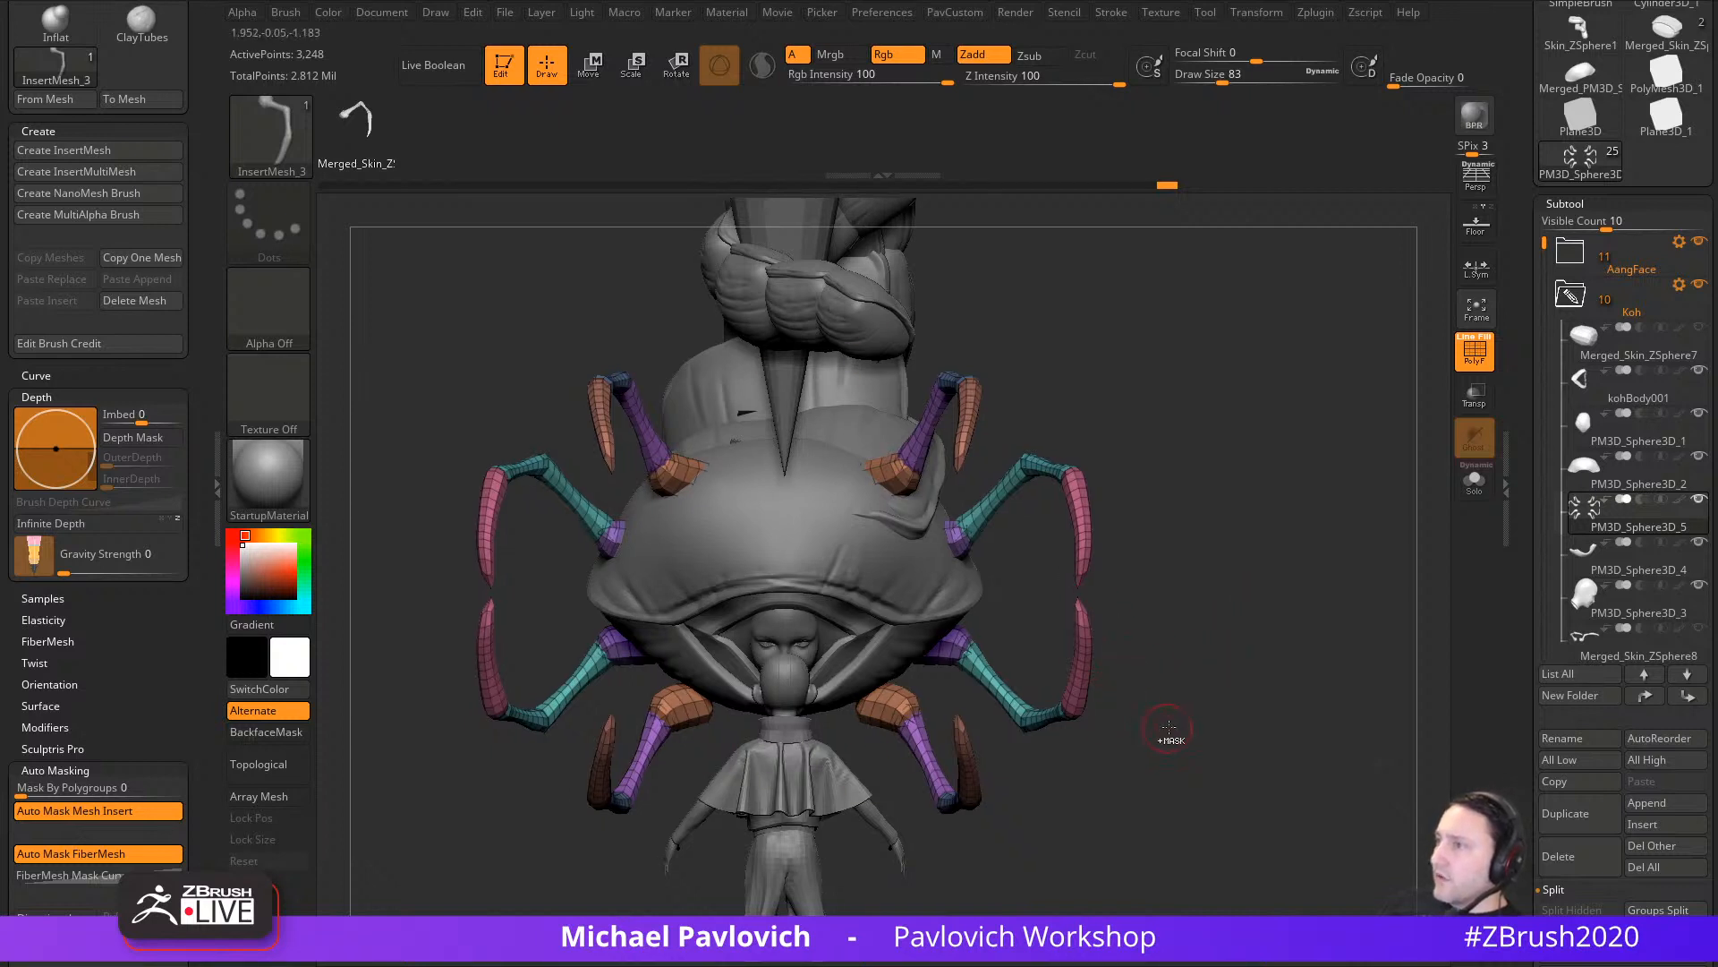
mouse_move(1169, 727)
ctrl+shift+mouse_down()
mouse_move(939, 626)
mouse_move(1267, 746)
ctrl+shift+mouse_up()
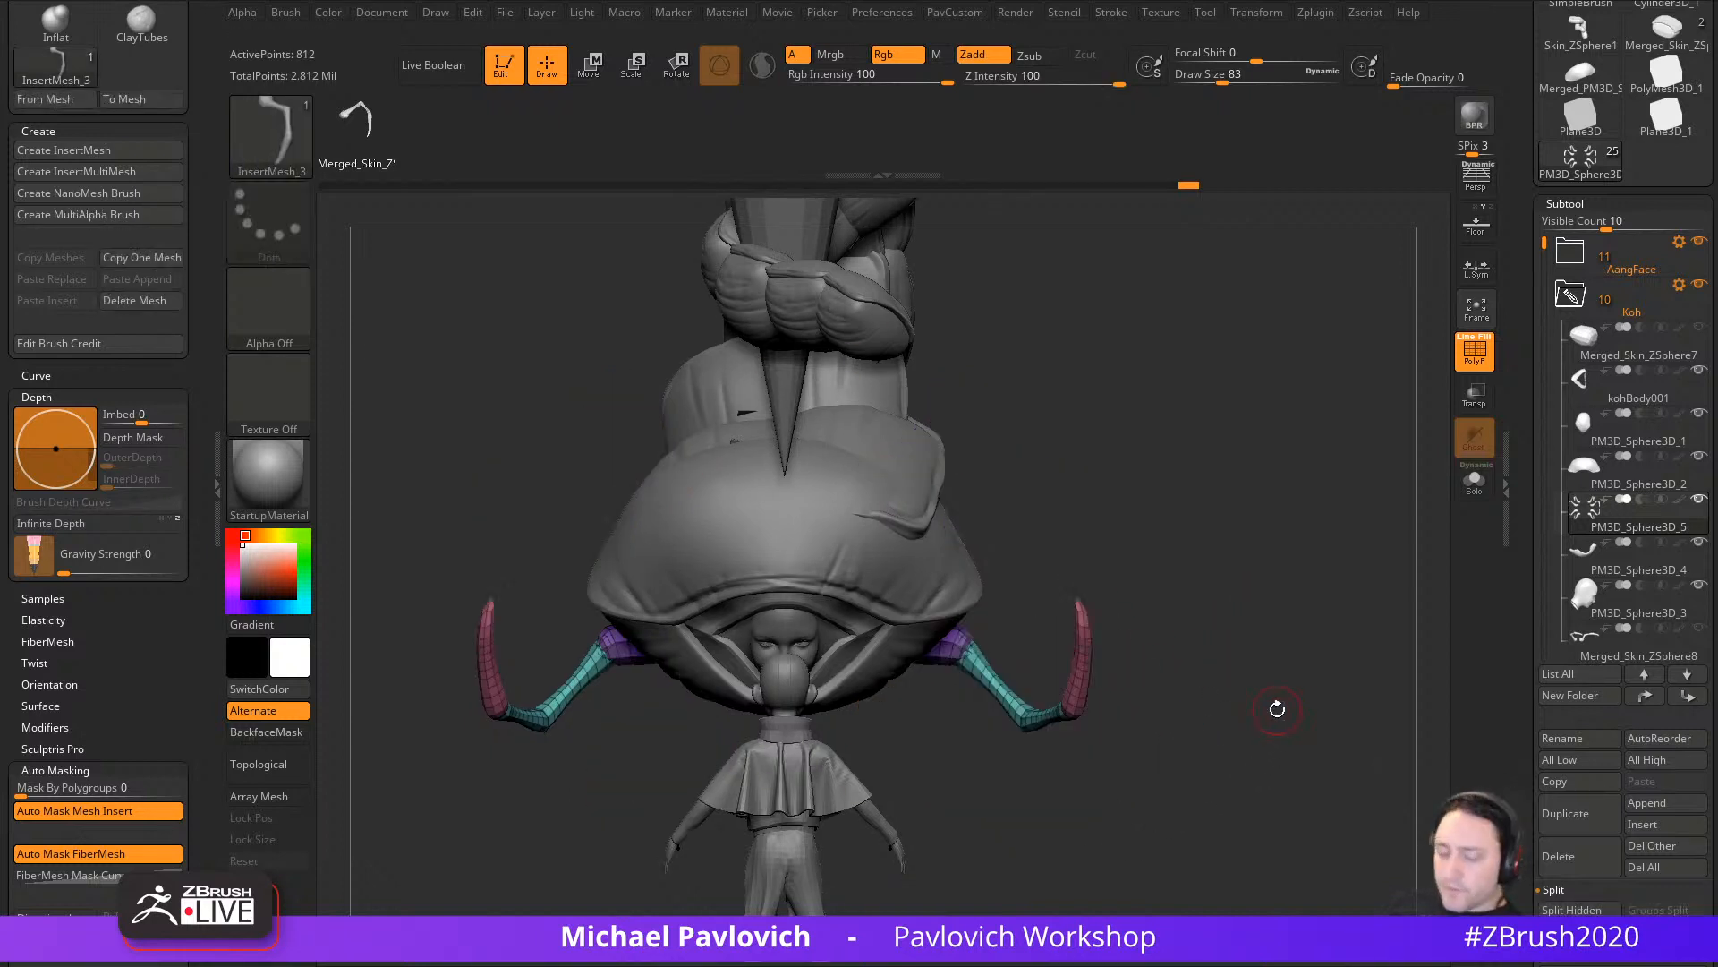
ctrl+shift+click(1151, 696)
mouse_move(977, 734)
ctrl+mouse_down()
mouse_move(967, 868)
mouse_move(1085, 852)
mouse_move(872, 707)
mouse_move(1029, 850)
ctrl+mouse_up()
key(ctrl+w)
ctrl+shift+click(1241, 644)
Step: Isolate the lower outer leg pair with a mask and adjust its rotation and position beside the head
mouse_move(1241, 644)
alt+mouse_down()
mouse_move(1263, 688)
mouse_move(1250, 625)
alt+mouse_up()
key(w)
ctrl+click(1019, 652)
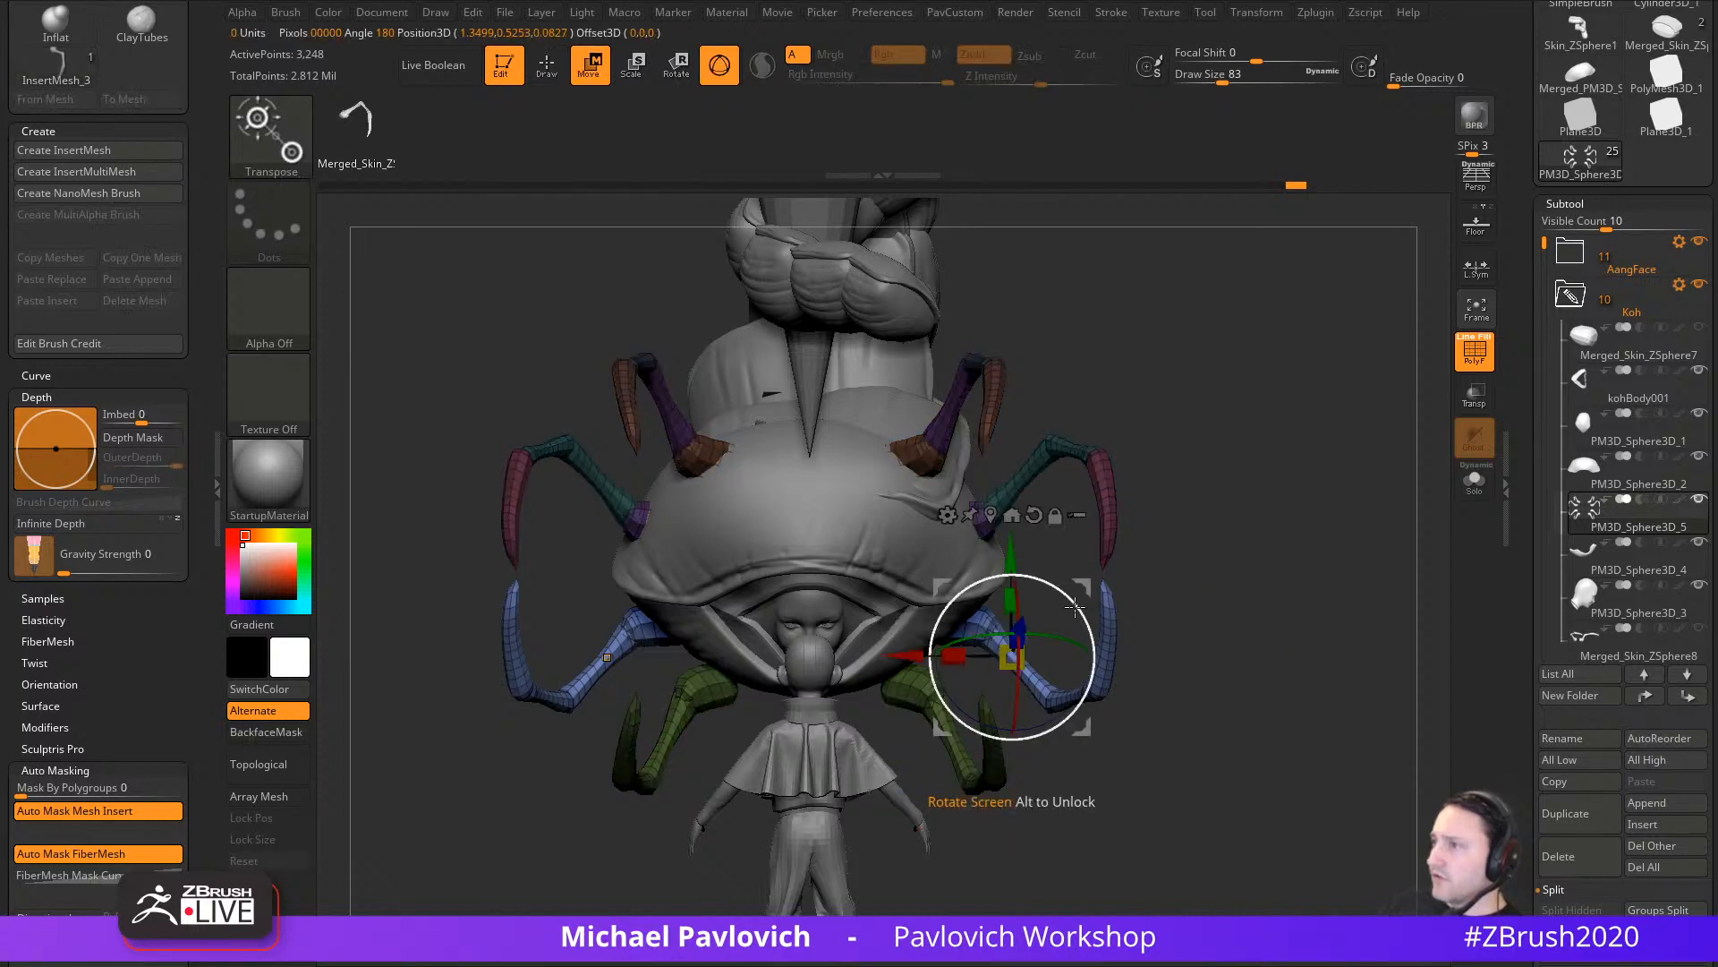
mouse_move(1082, 588)
mouse_down()
mouse_move(1087, 624)
mouse_move(1080, 602)
mouse_up()
drag(1185, 599, 1095, 516)
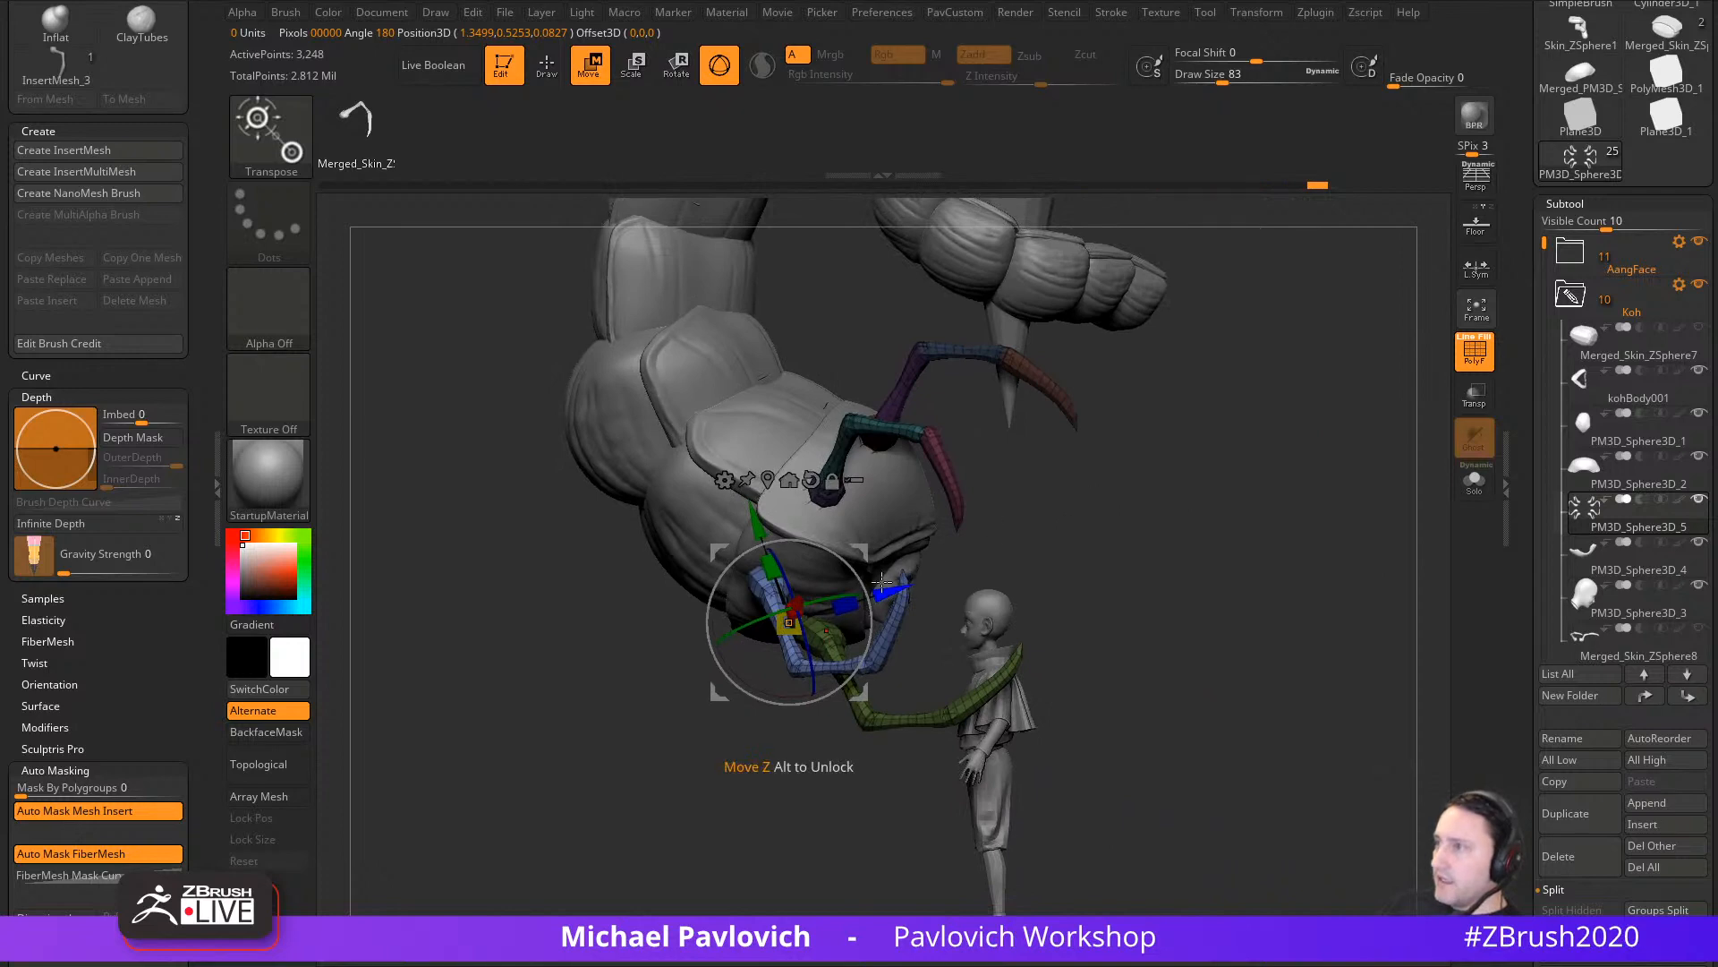
mouse_move(851, 569)
mouse_down()
mouse_move(860, 583)
mouse_move(891, 555)
mouse_up()
key(q)
Step: Mask everything except the lower inner leg pair and angle those legs outward in front view
mouse_move(1065, 539)
shift+mouse_down()
mouse_move(1040, 564)
mouse_move(1131, 534)
shift+mouse_up()
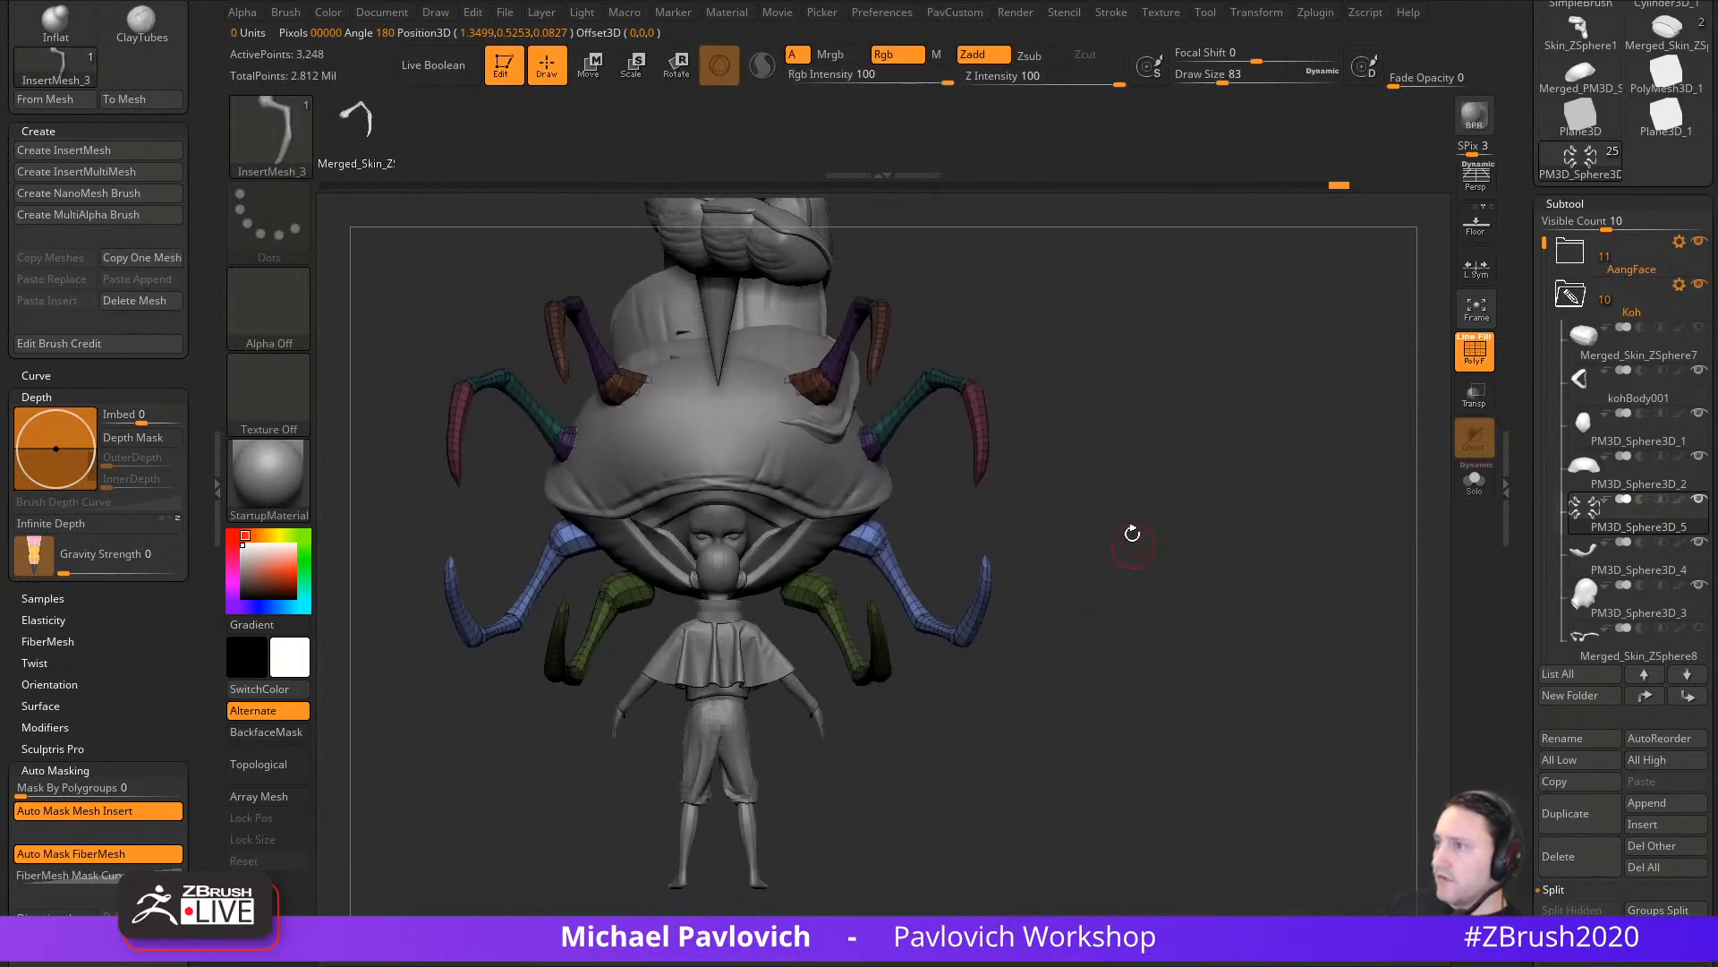
key(w)
drag(910, 565, 911, 611)
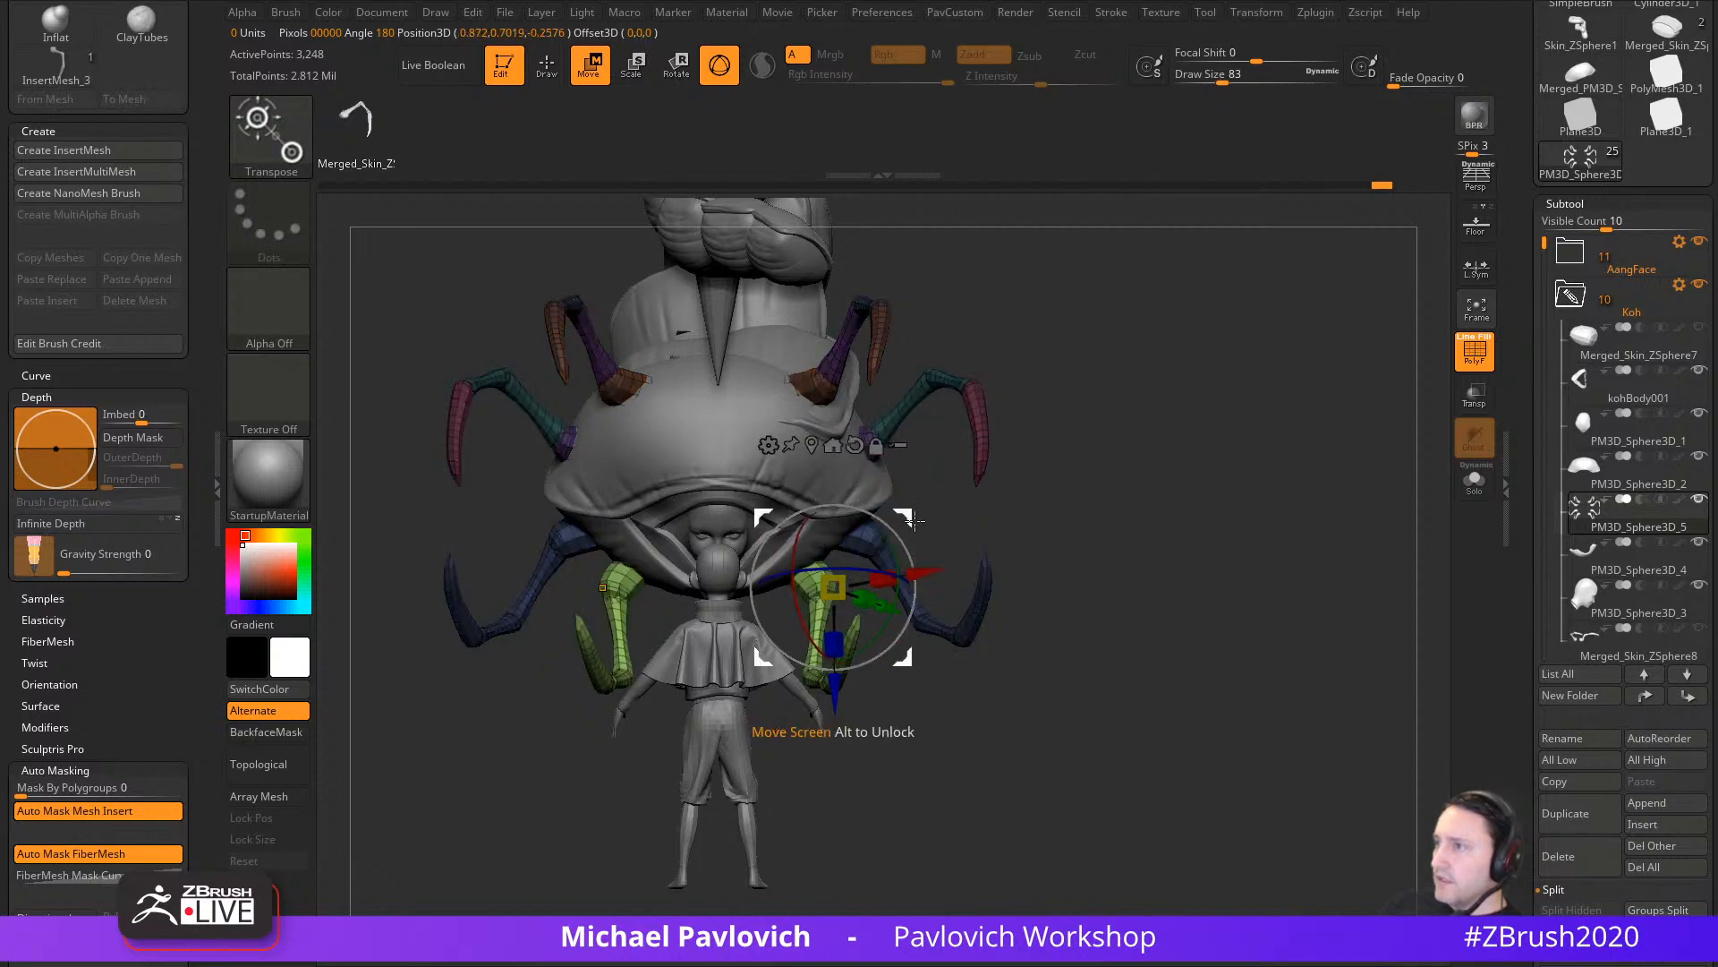
drag(905, 517, 884, 551)
drag(892, 520, 887, 519)
key(q)
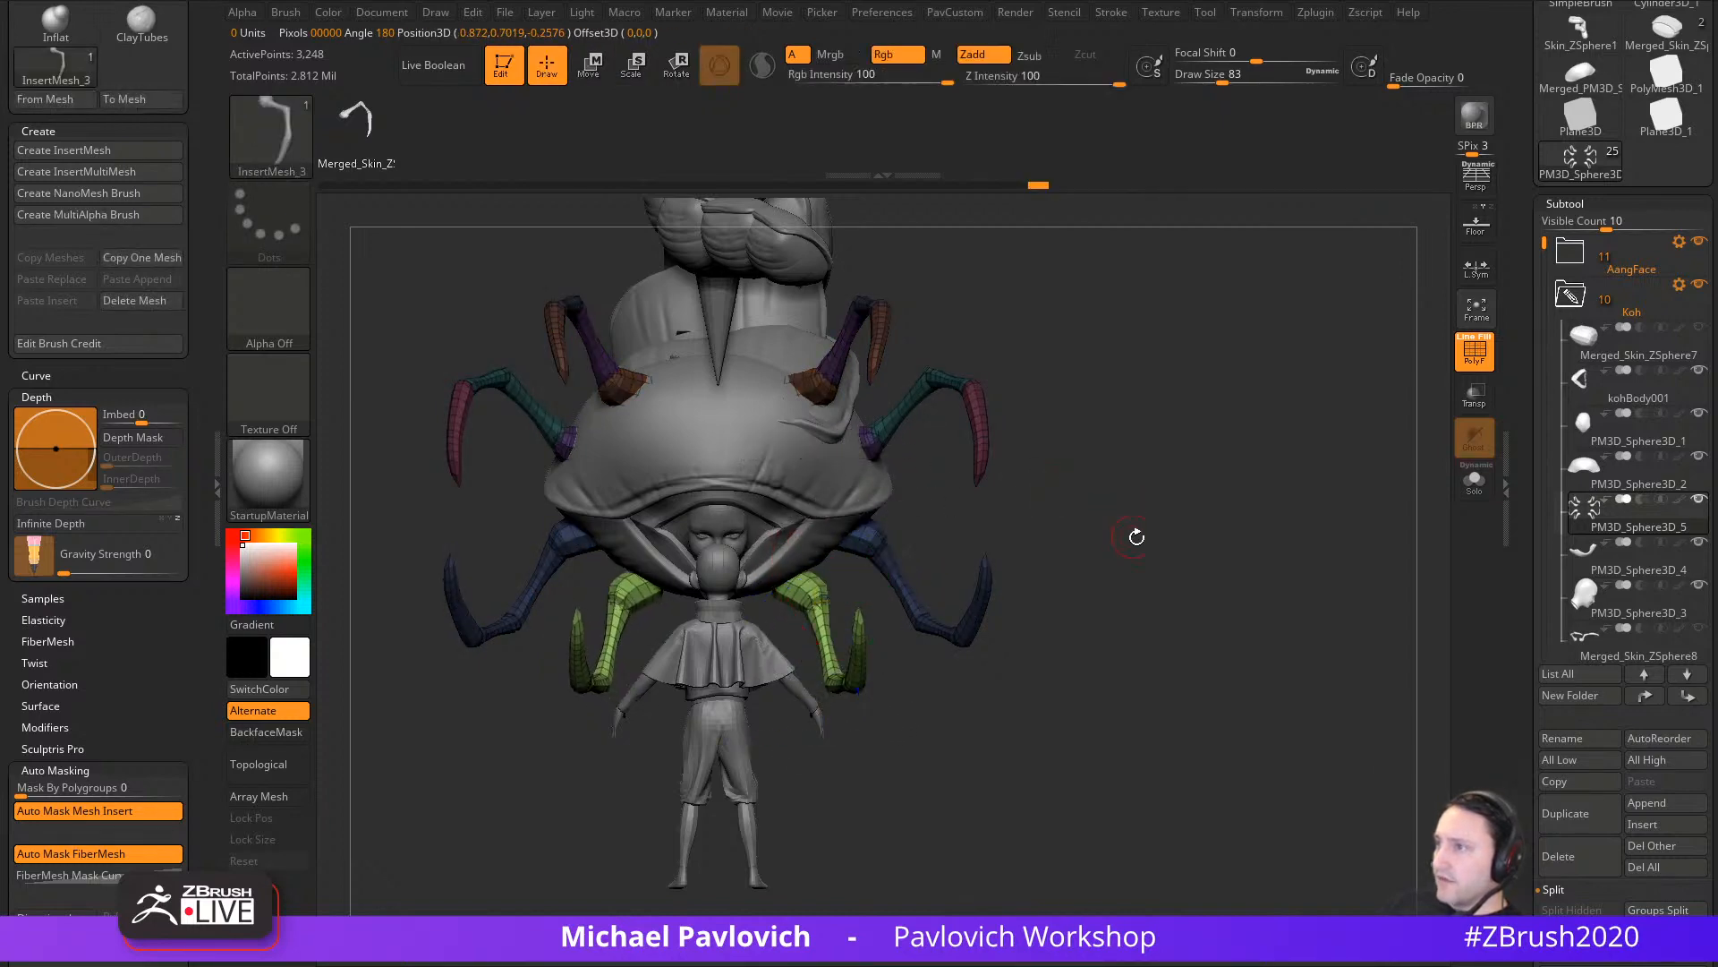
Step: Adjust the tilt and placement of the lower inner legs beneath the head in side view
mouse_move(1135, 537)
mouse_down()
mouse_move(1205, 510)
mouse_move(1131, 549)
mouse_move(837, 527)
mouse_up()
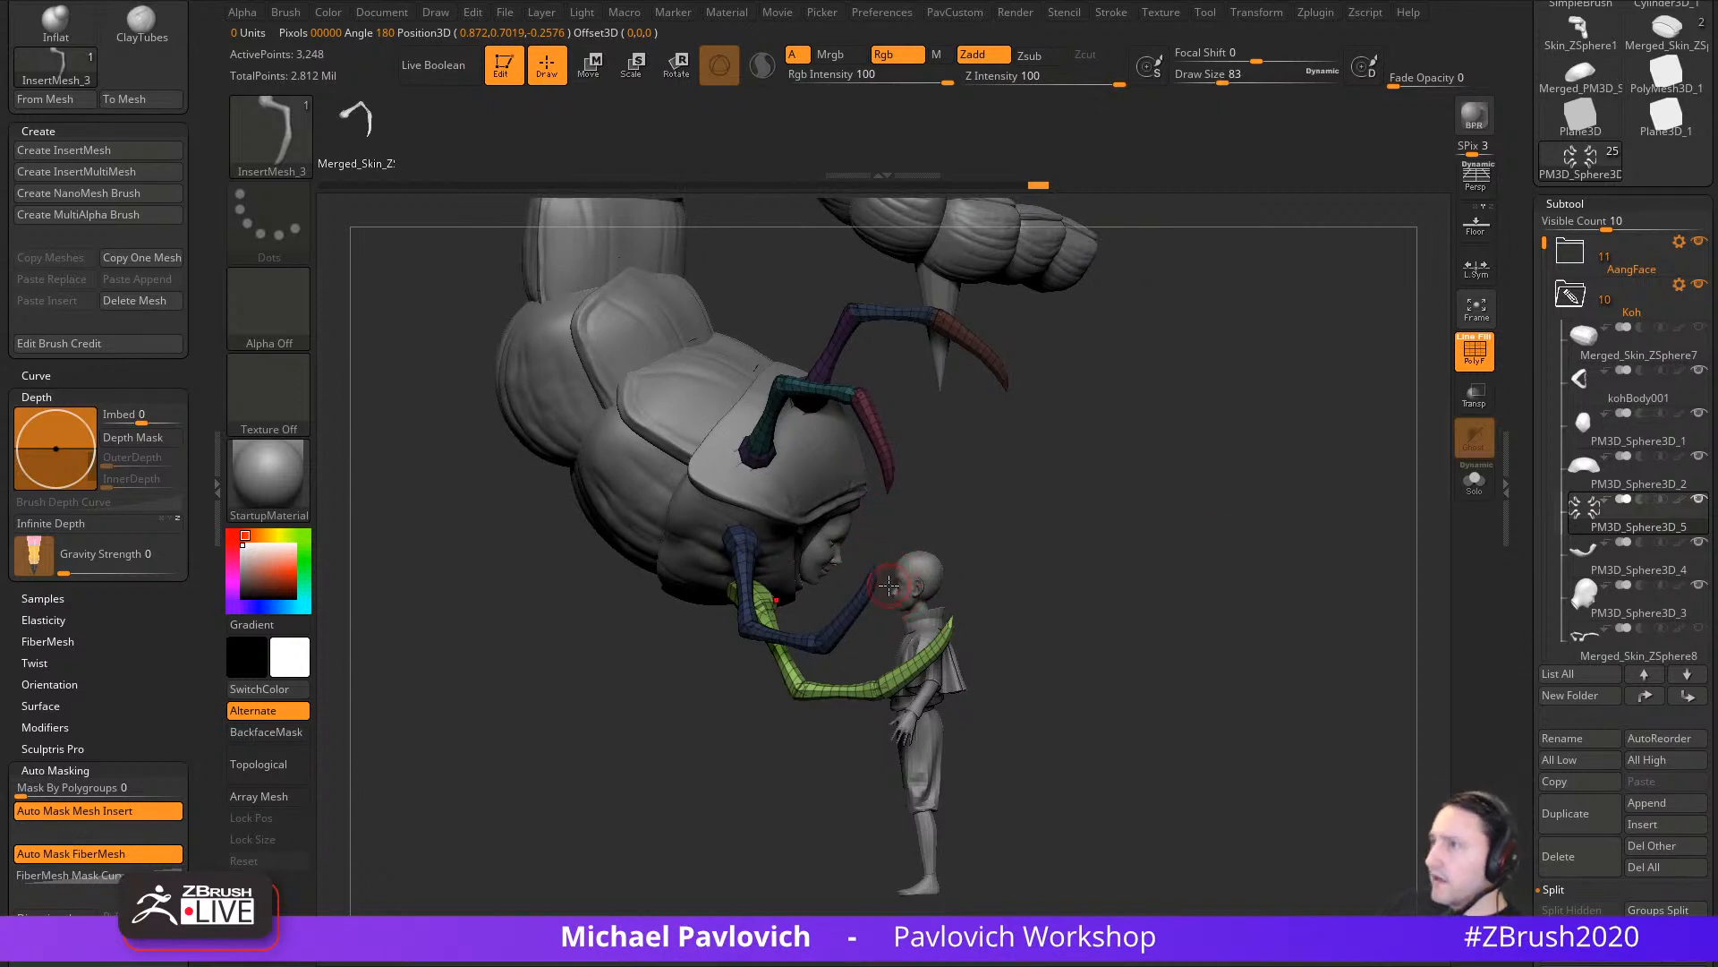
key(w)
drag(839, 578, 840, 580)
drag(835, 527, 814, 520)
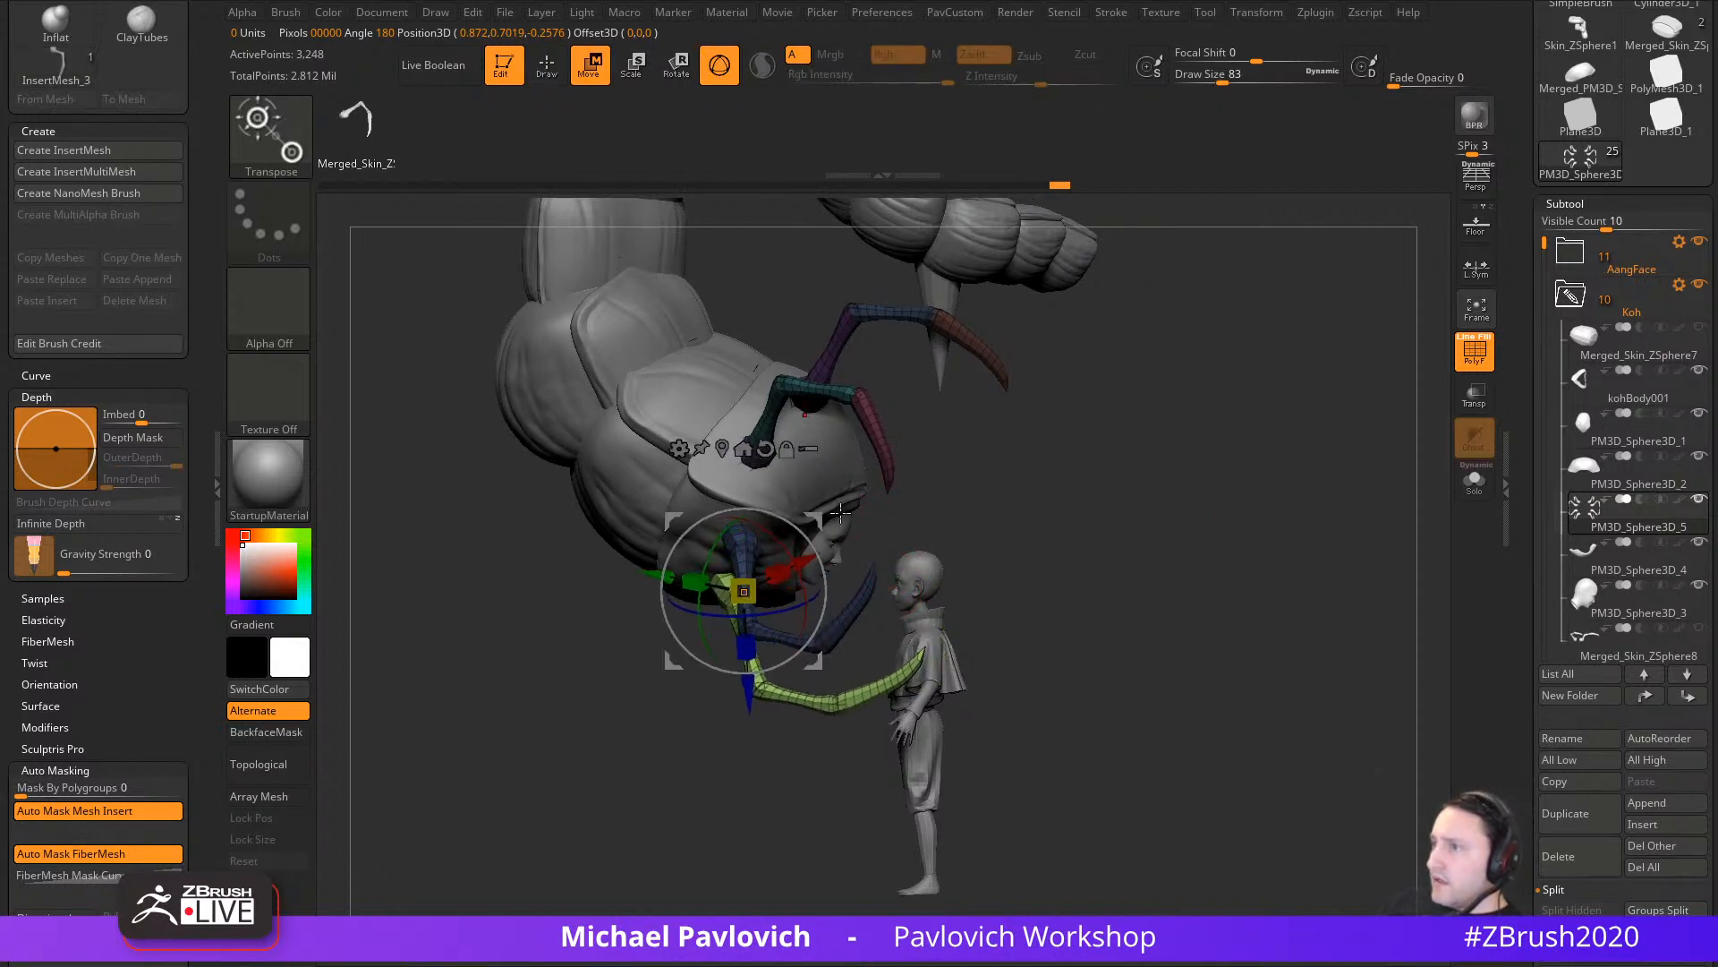
drag(734, 592, 732, 593)
drag(812, 524, 796, 535)
key(q)
Step: Spread the lower inner legs further apart so their tips sit wider beneath the head
mouse_move(1066, 540)
alt+mouse_down()
mouse_move(1068, 565)
mouse_move(997, 580)
mouse_move(1027, 585)
alt+mouse_up()
key(w)
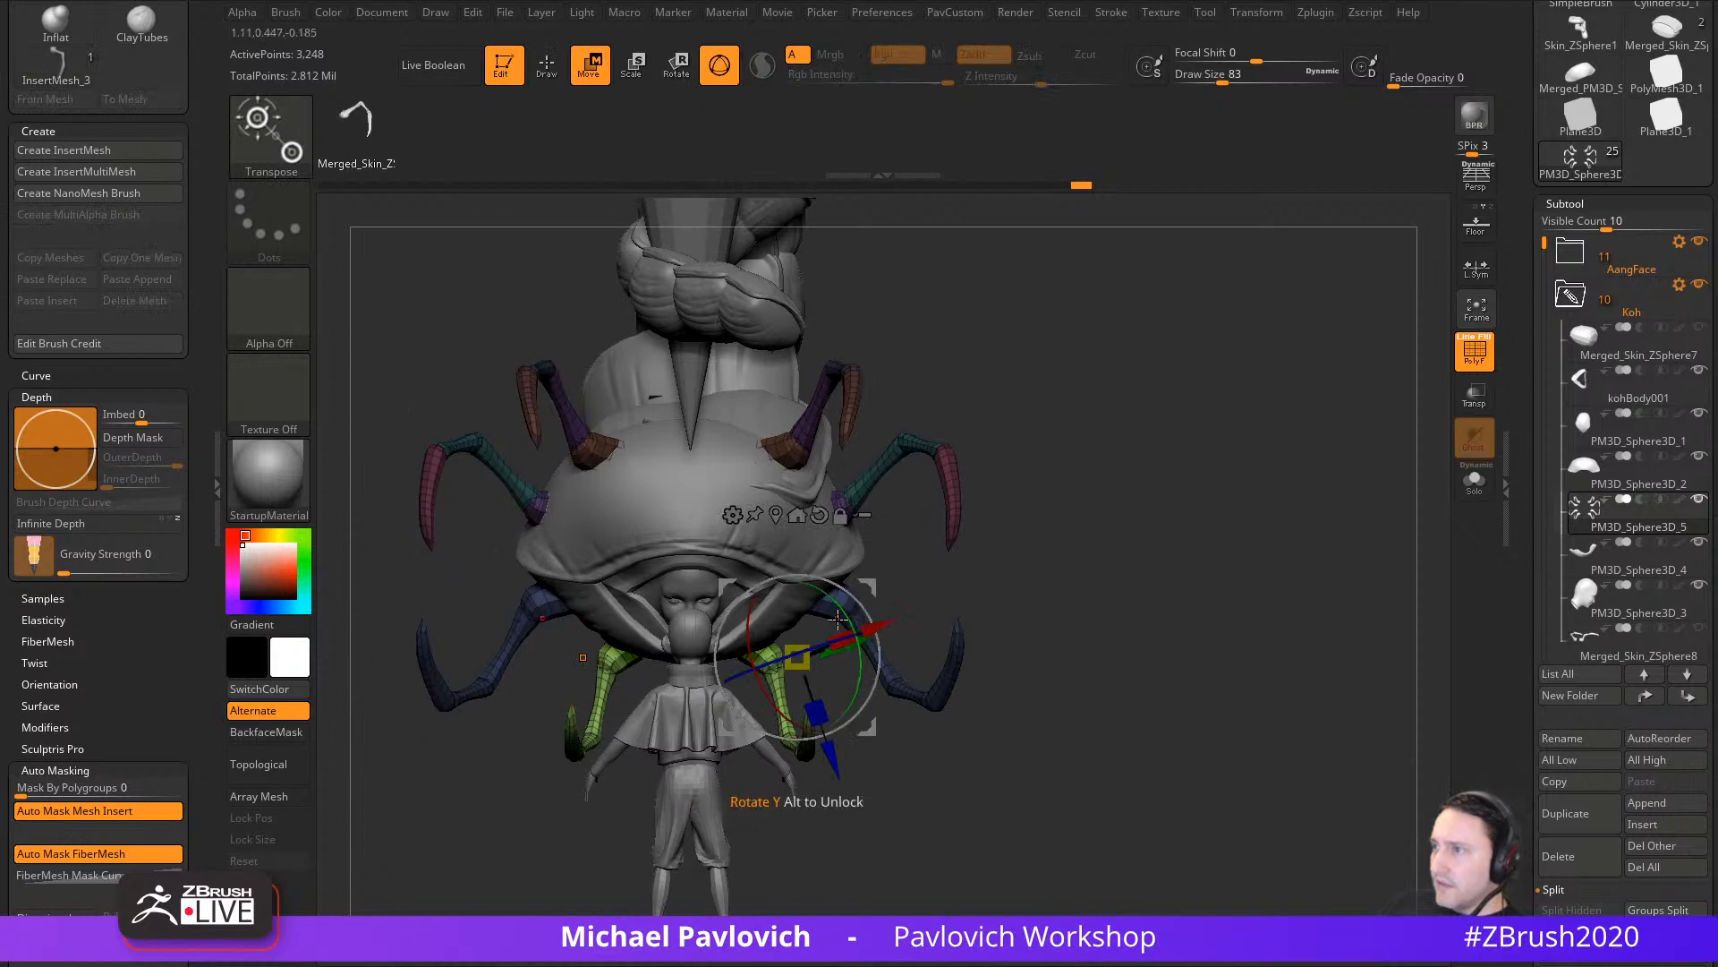
mouse_move(805, 641)
mouse_down()
mouse_move(841, 628)
mouse_move(815, 592)
mouse_up()
drag(831, 584, 832, 582)
key(q)
drag(1000, 564, 1066, 616)
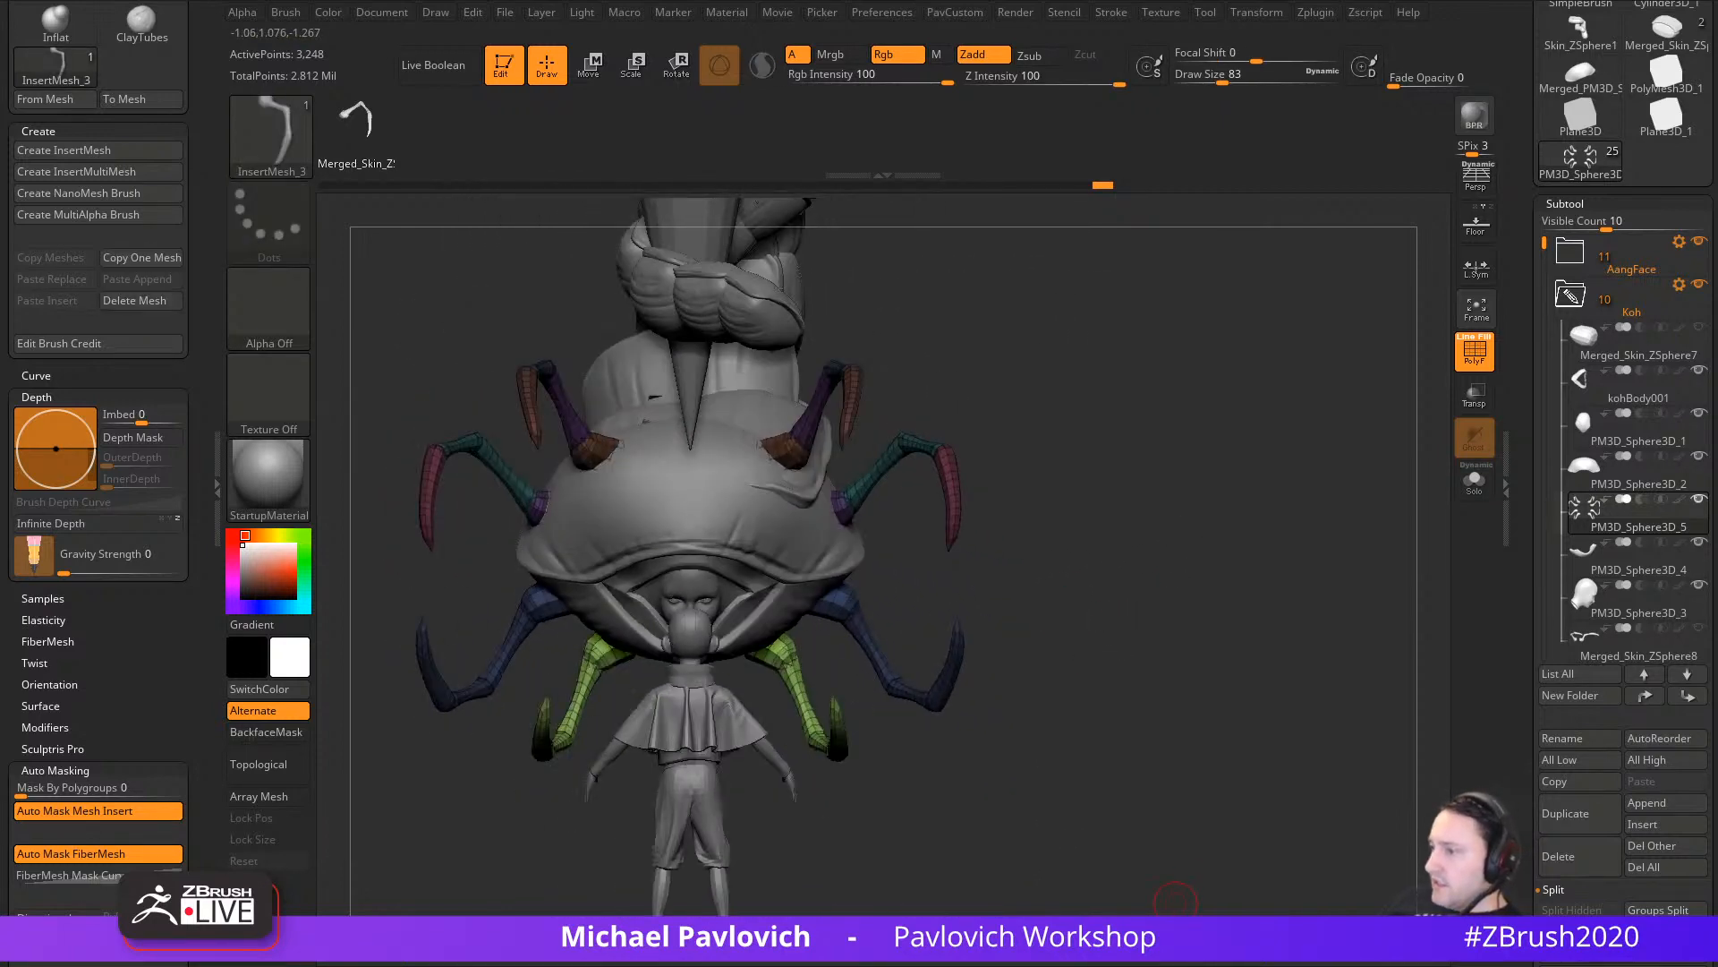
Step: Check the reference image and insert another InsertMesh_3 leg on the side of the head behind the lower legs
key(alt+Tab)
drag(943, 561, 948, 725)
key(alt+Tab)
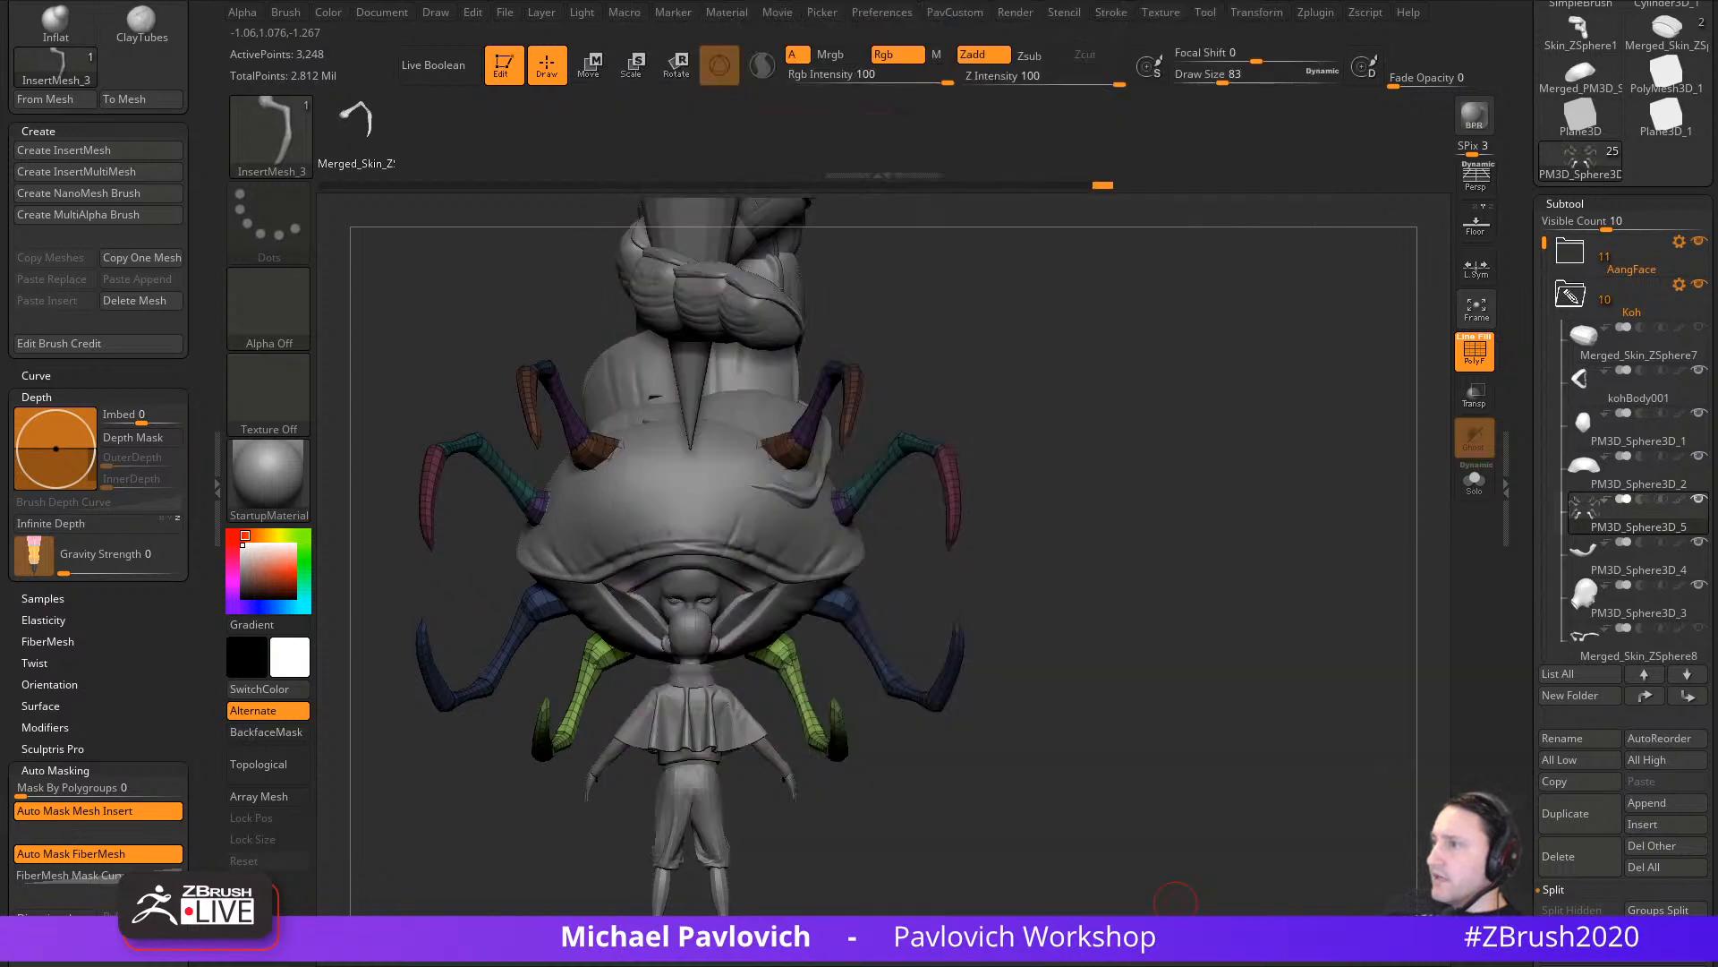
mouse_move(1025, 440)
mouse_down()
mouse_move(1185, 507)
mouse_move(1197, 533)
mouse_move(1166, 571)
mouse_move(1065, 618)
mouse_move(1115, 630)
mouse_move(1182, 592)
mouse_up()
key(b)
key(s)
key(t)
key(b)
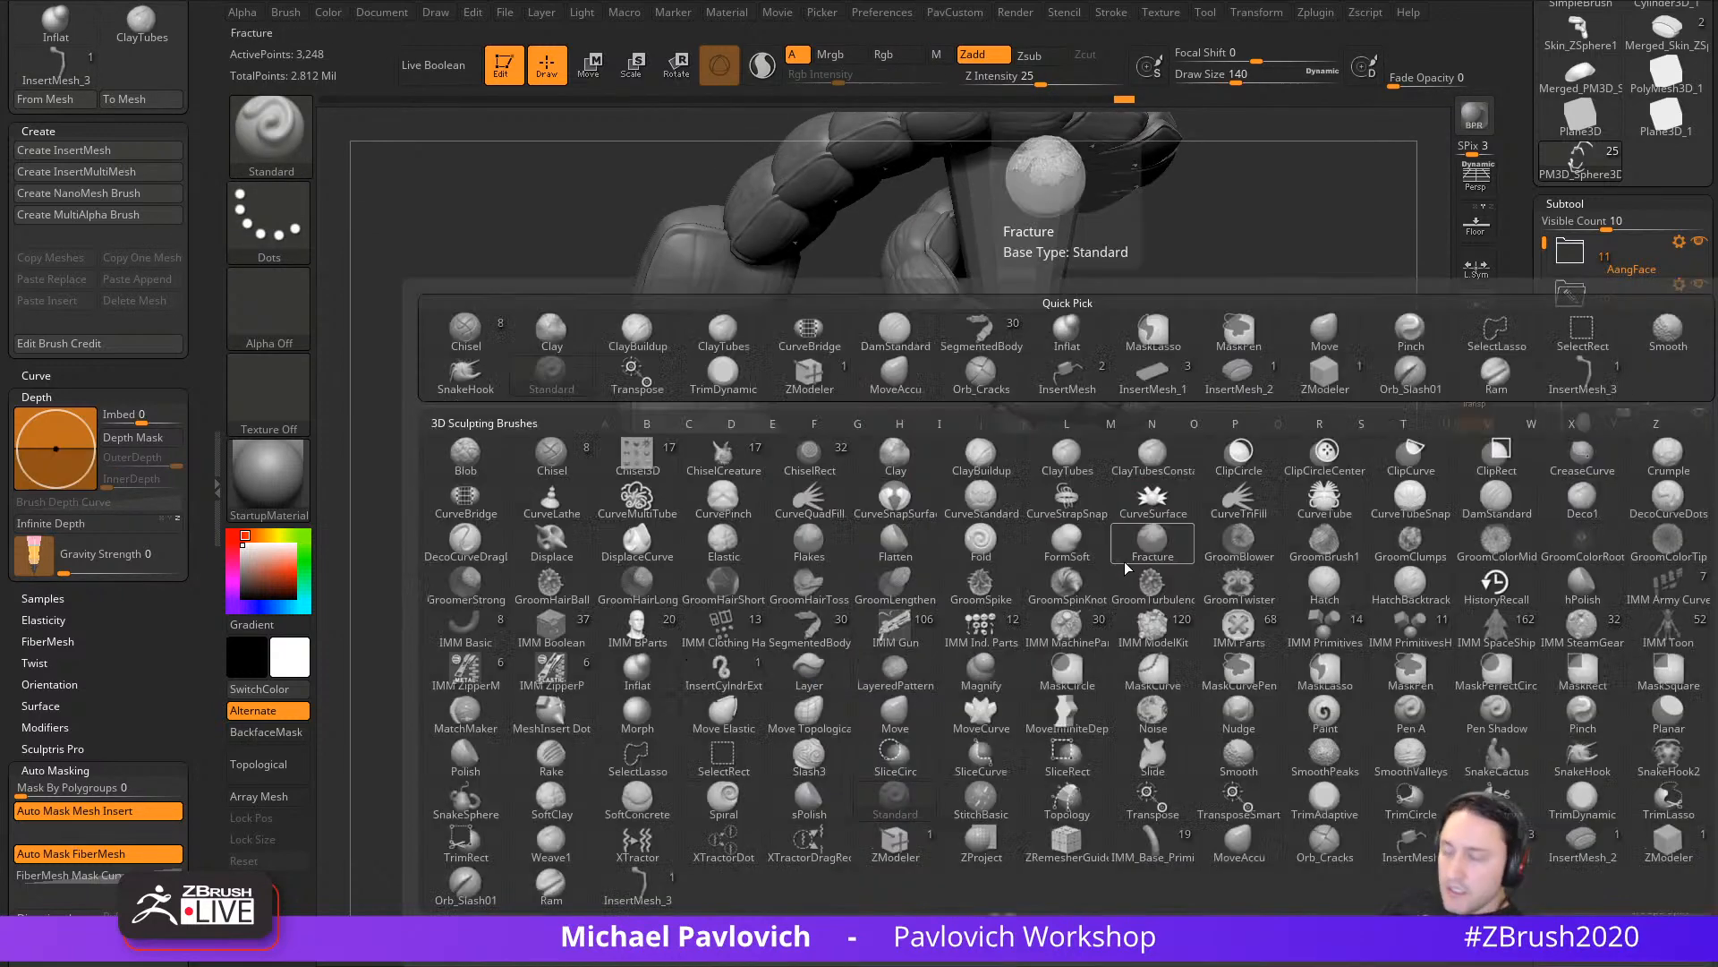
click(638, 884)
mouse_move(1133, 689)
alt+mouse_down()
mouse_move(1160, 710)
mouse_move(1117, 685)
alt+mouse_up()
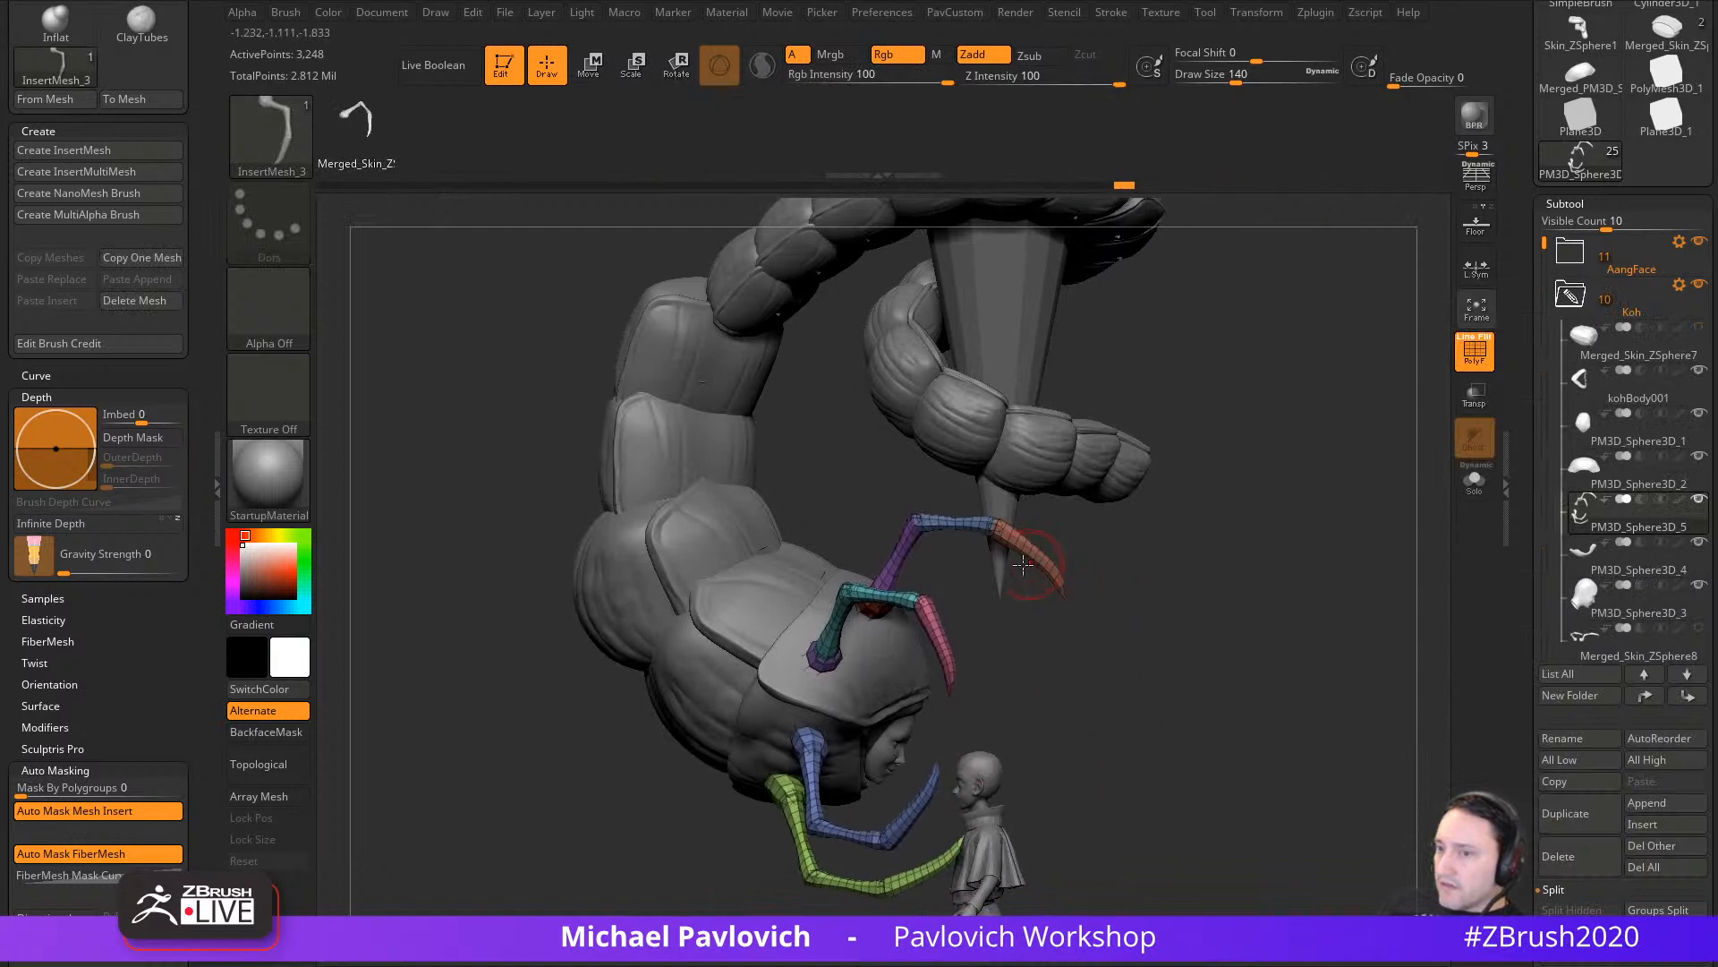
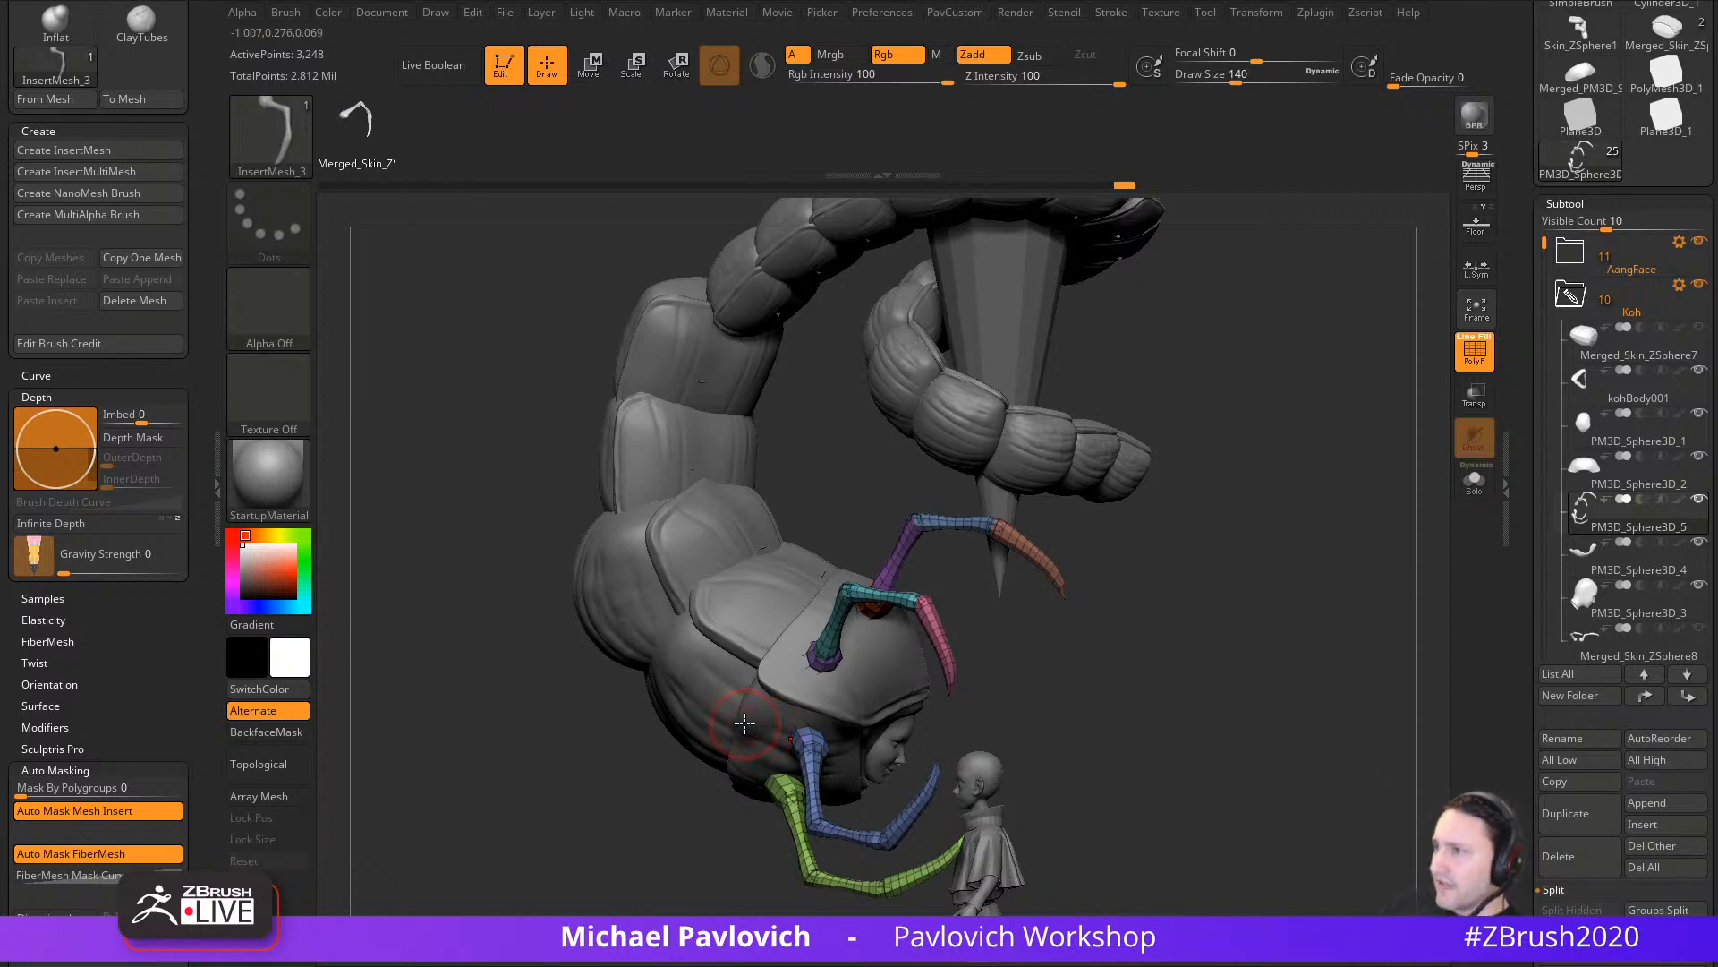
drag(737, 768, 725, 800)
right_drag(1101, 667, 958, 660)
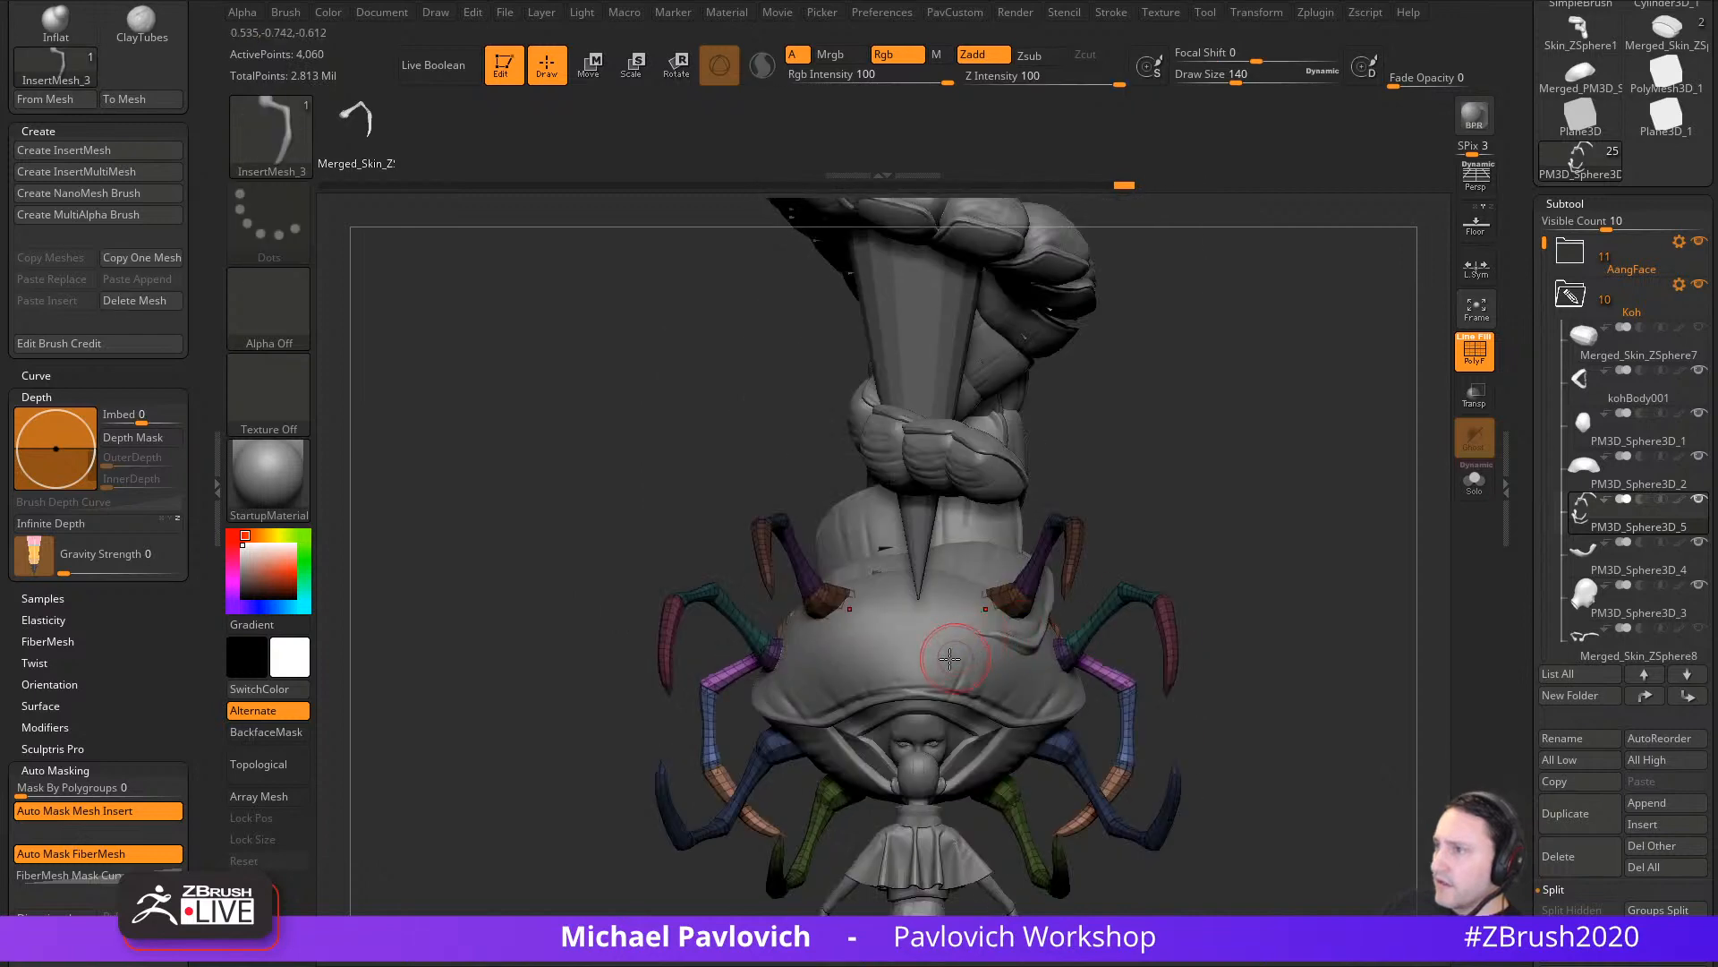
Step: Rotate and reposition the newly inserted side leg so it hangs downward behind the lower legs
key(w)
drag(859, 681, 868, 720)
drag(858, 795, 800, 869)
key(q)
right_drag(556, 772, 1053, 551)
key(w)
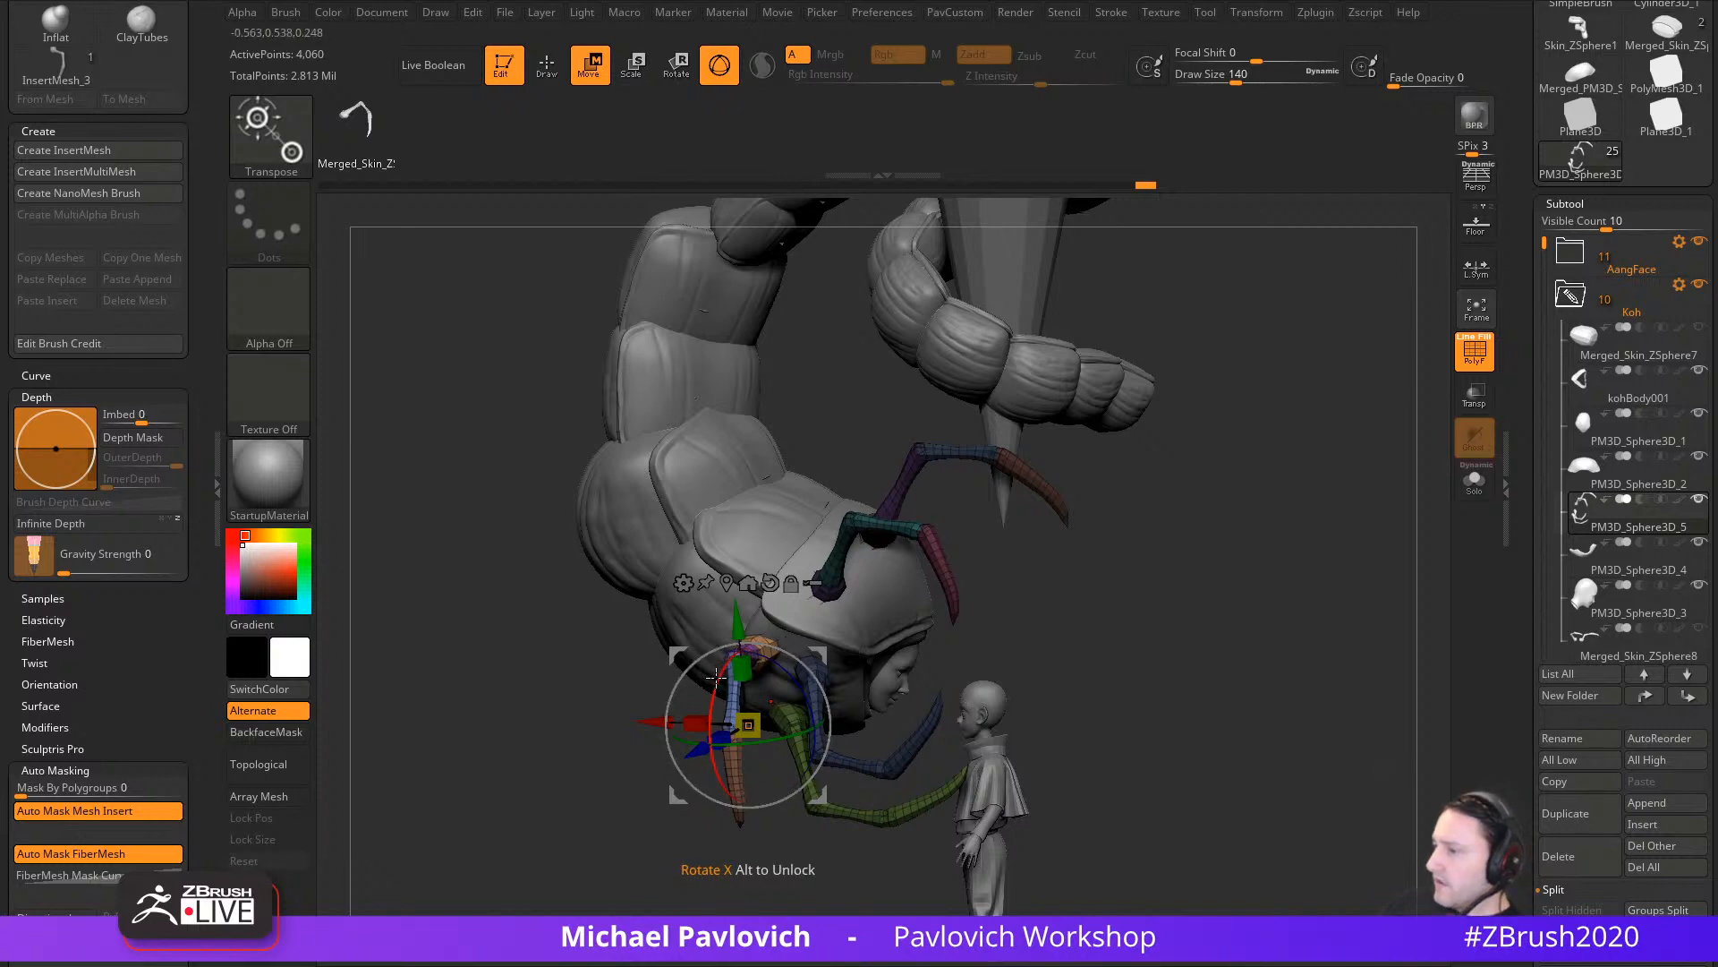
Step: Compare the leg placement with the reference images, and swing the new leg back onto the body behind the head
key(alt+Tab)
right_drag(645, 475, 534, 649)
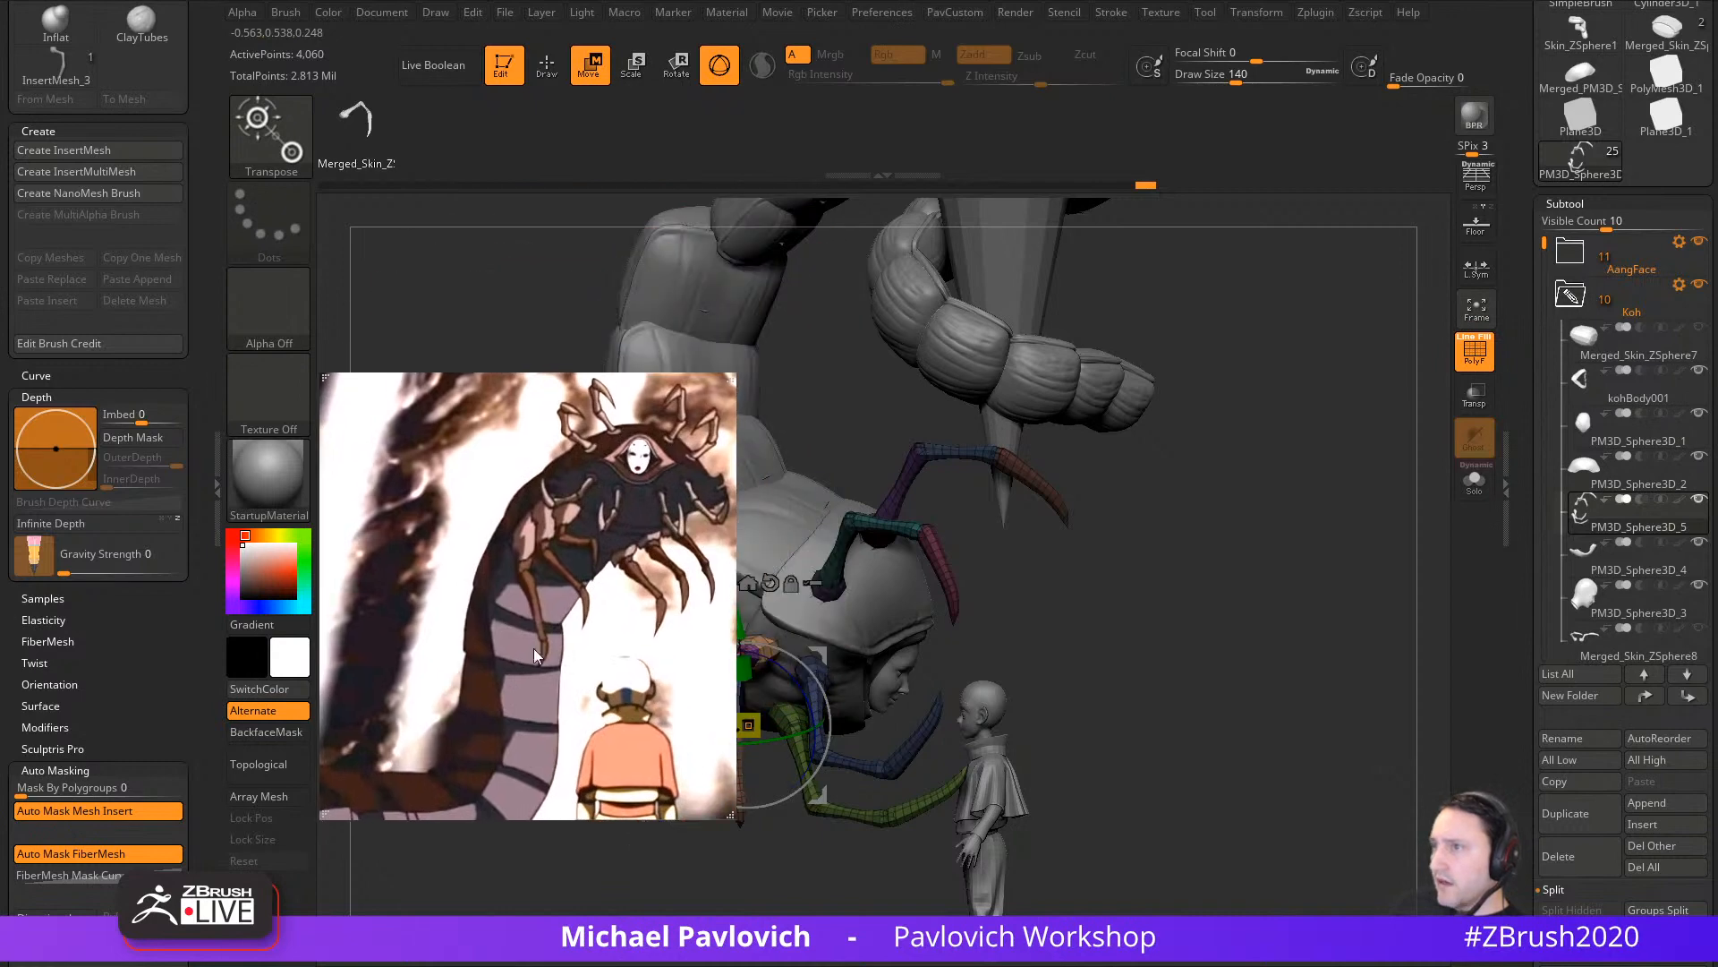
key(alt+Tab)
key(alt+Tab)
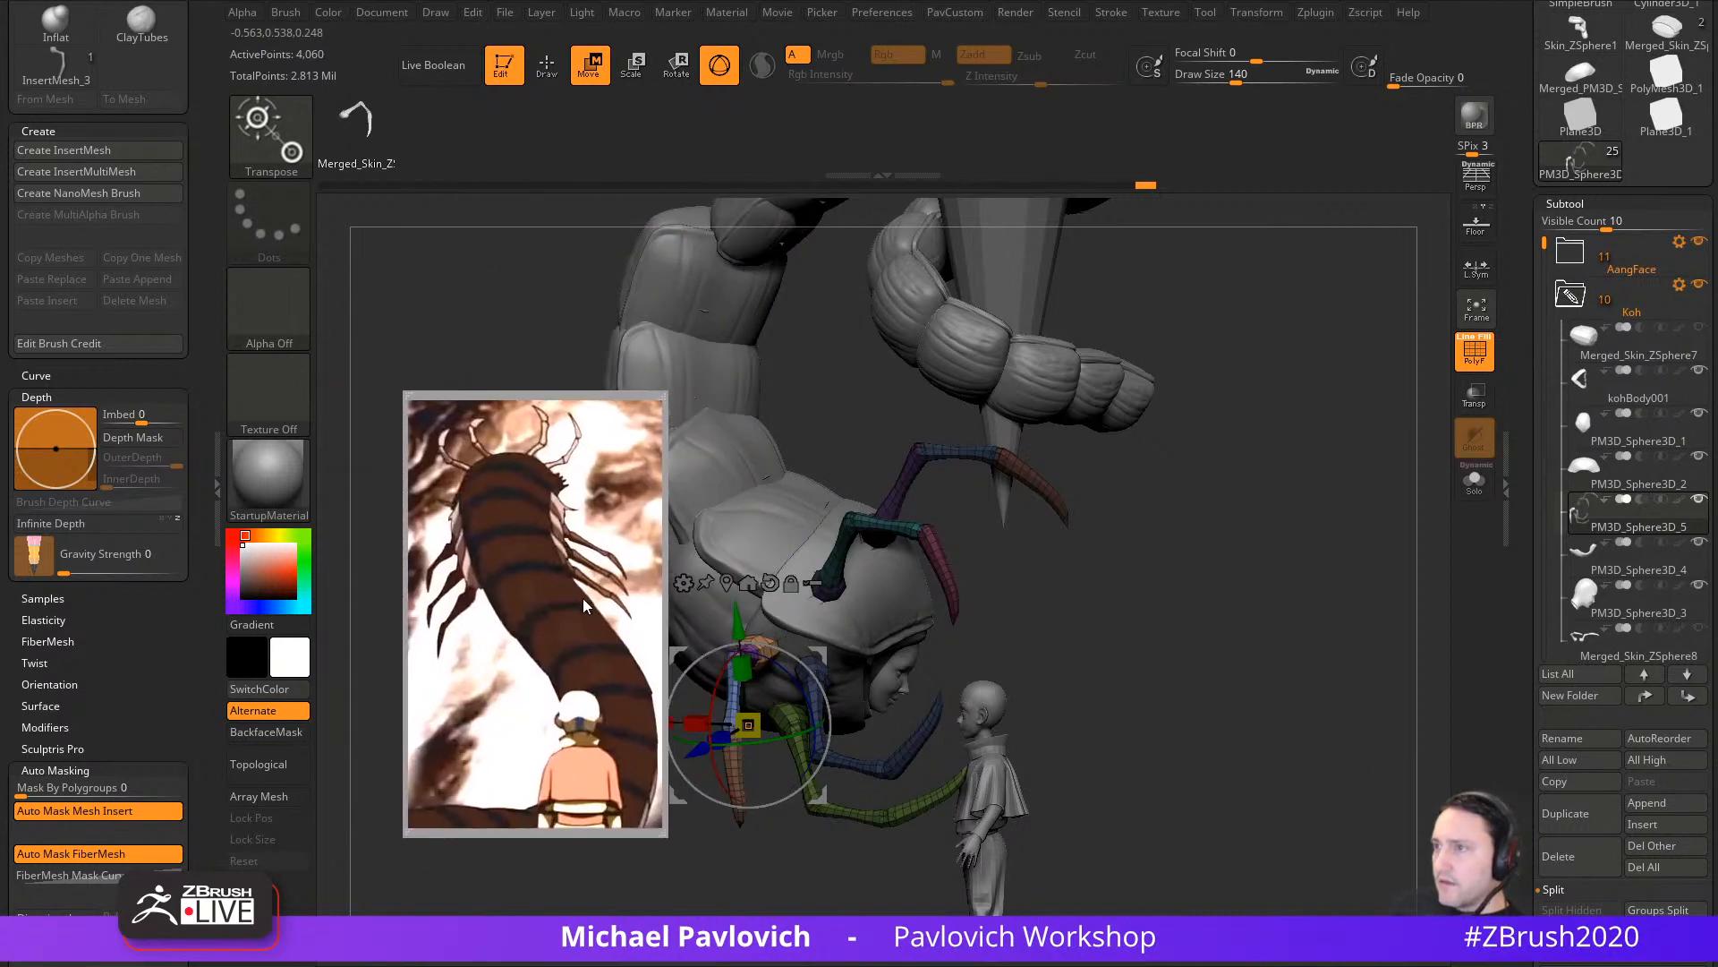
key(alt+Tab)
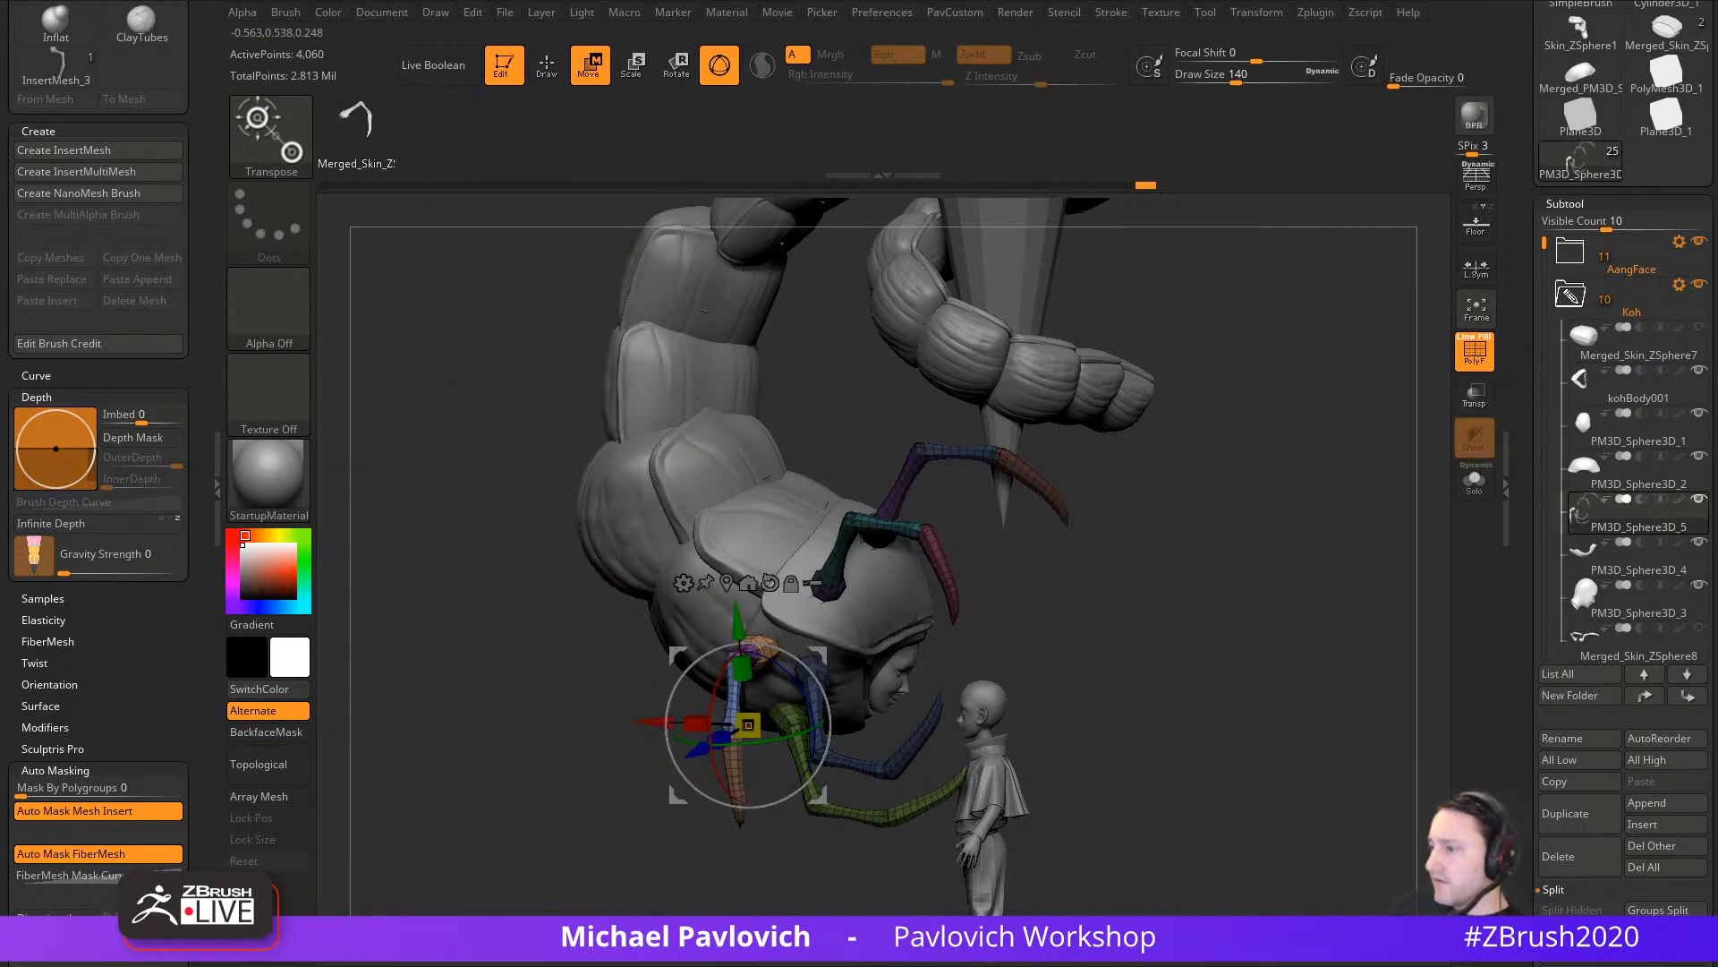
key(alt+Tab)
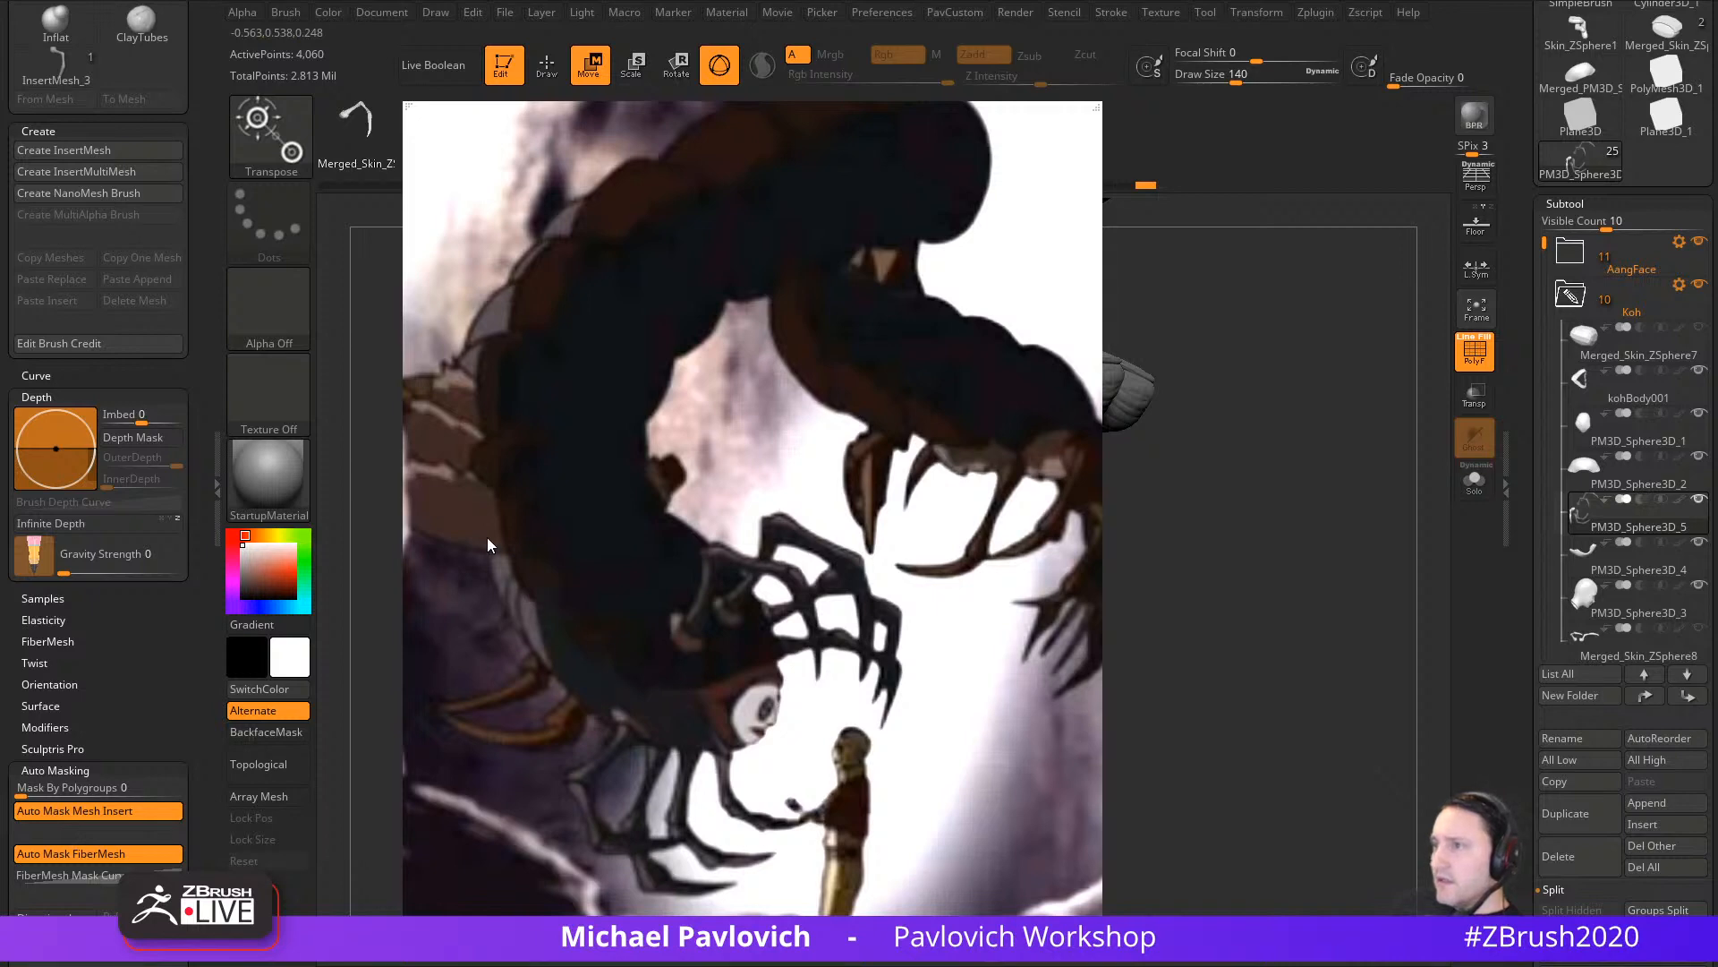
key(alt+Tab)
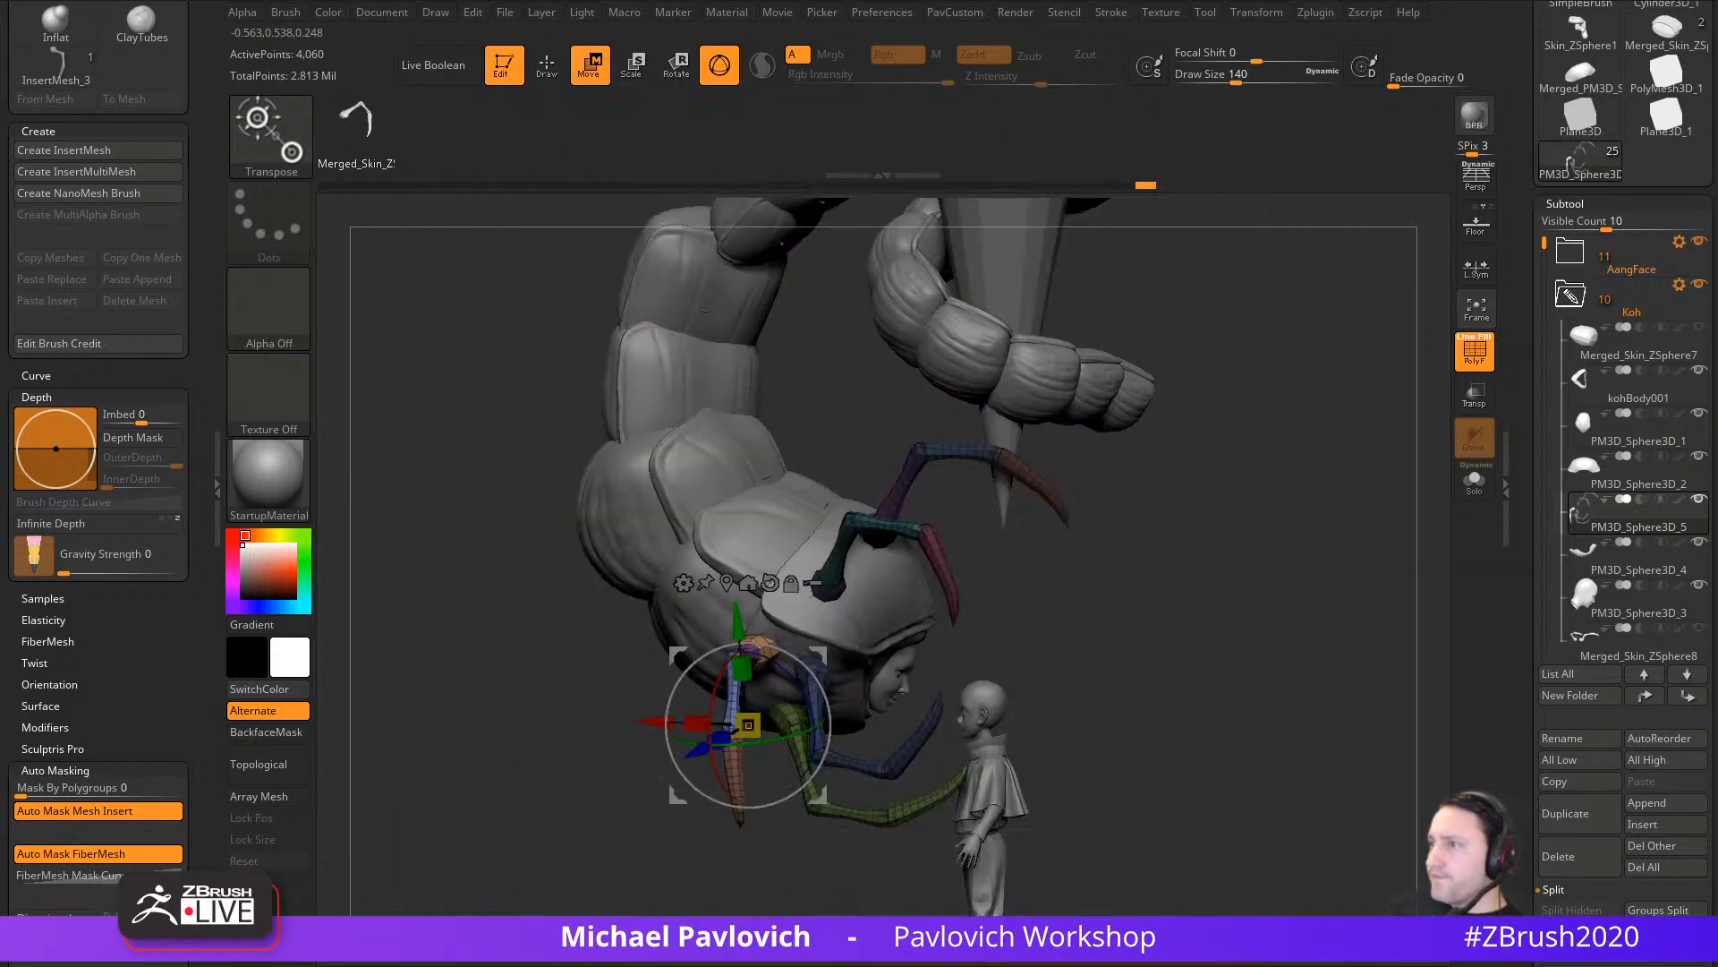
drag(1187, 529, 1128, 575)
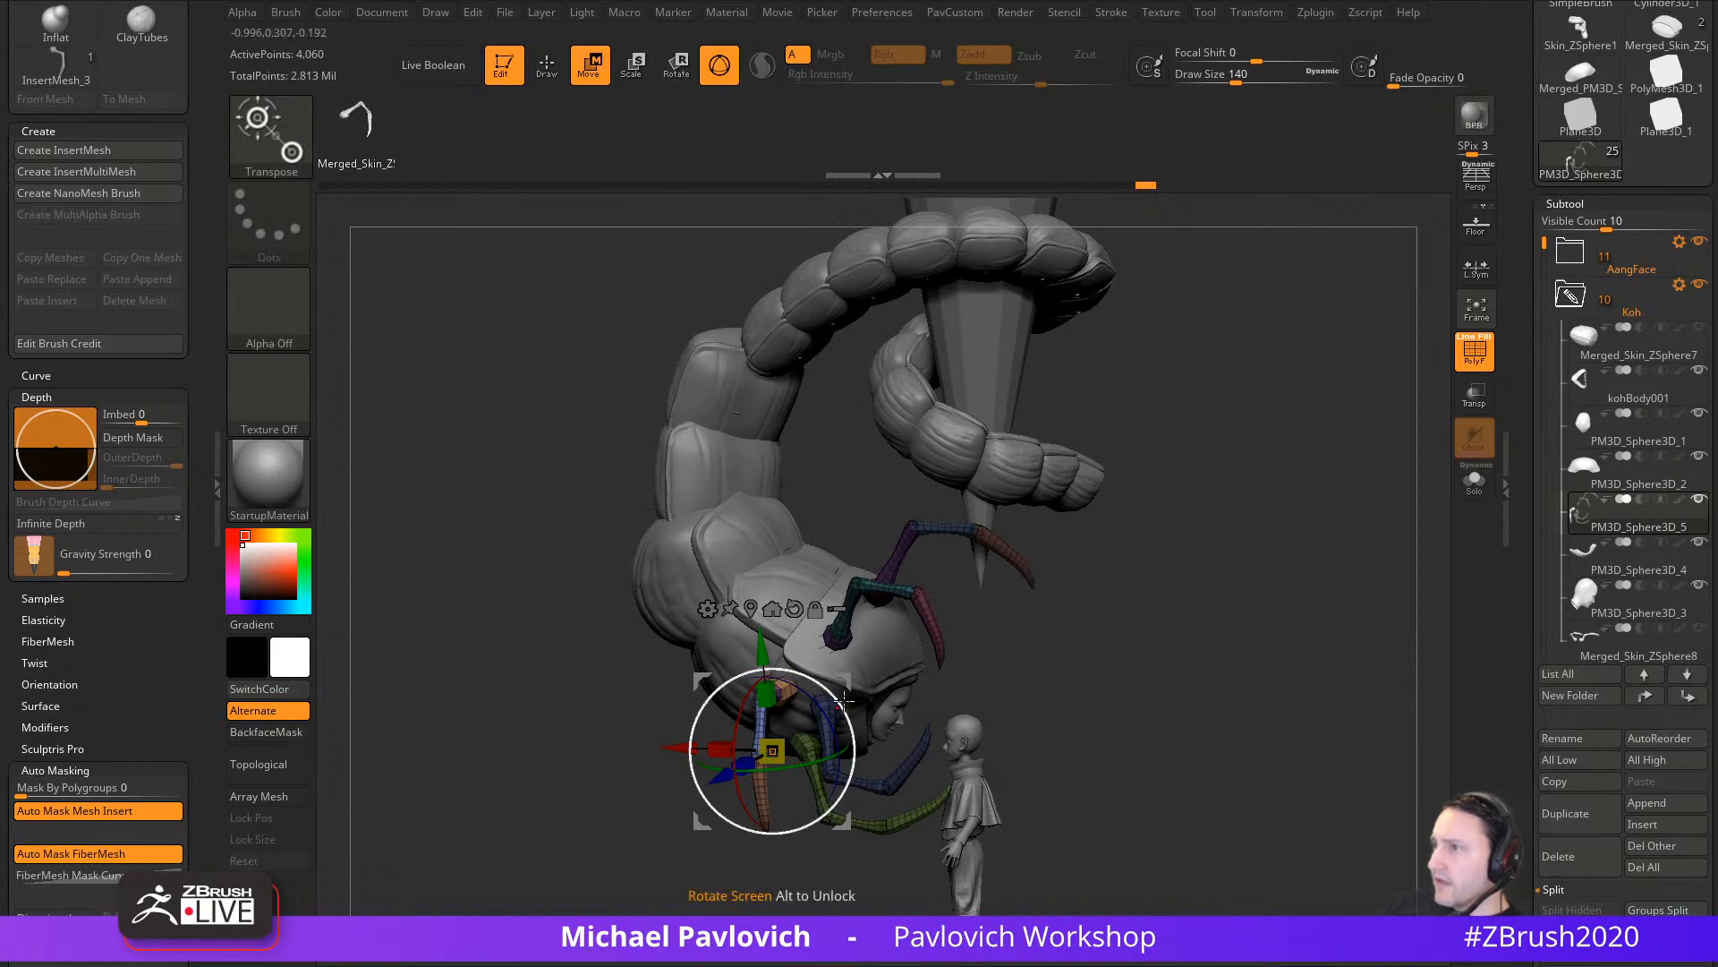
drag(843, 699, 761, 665)
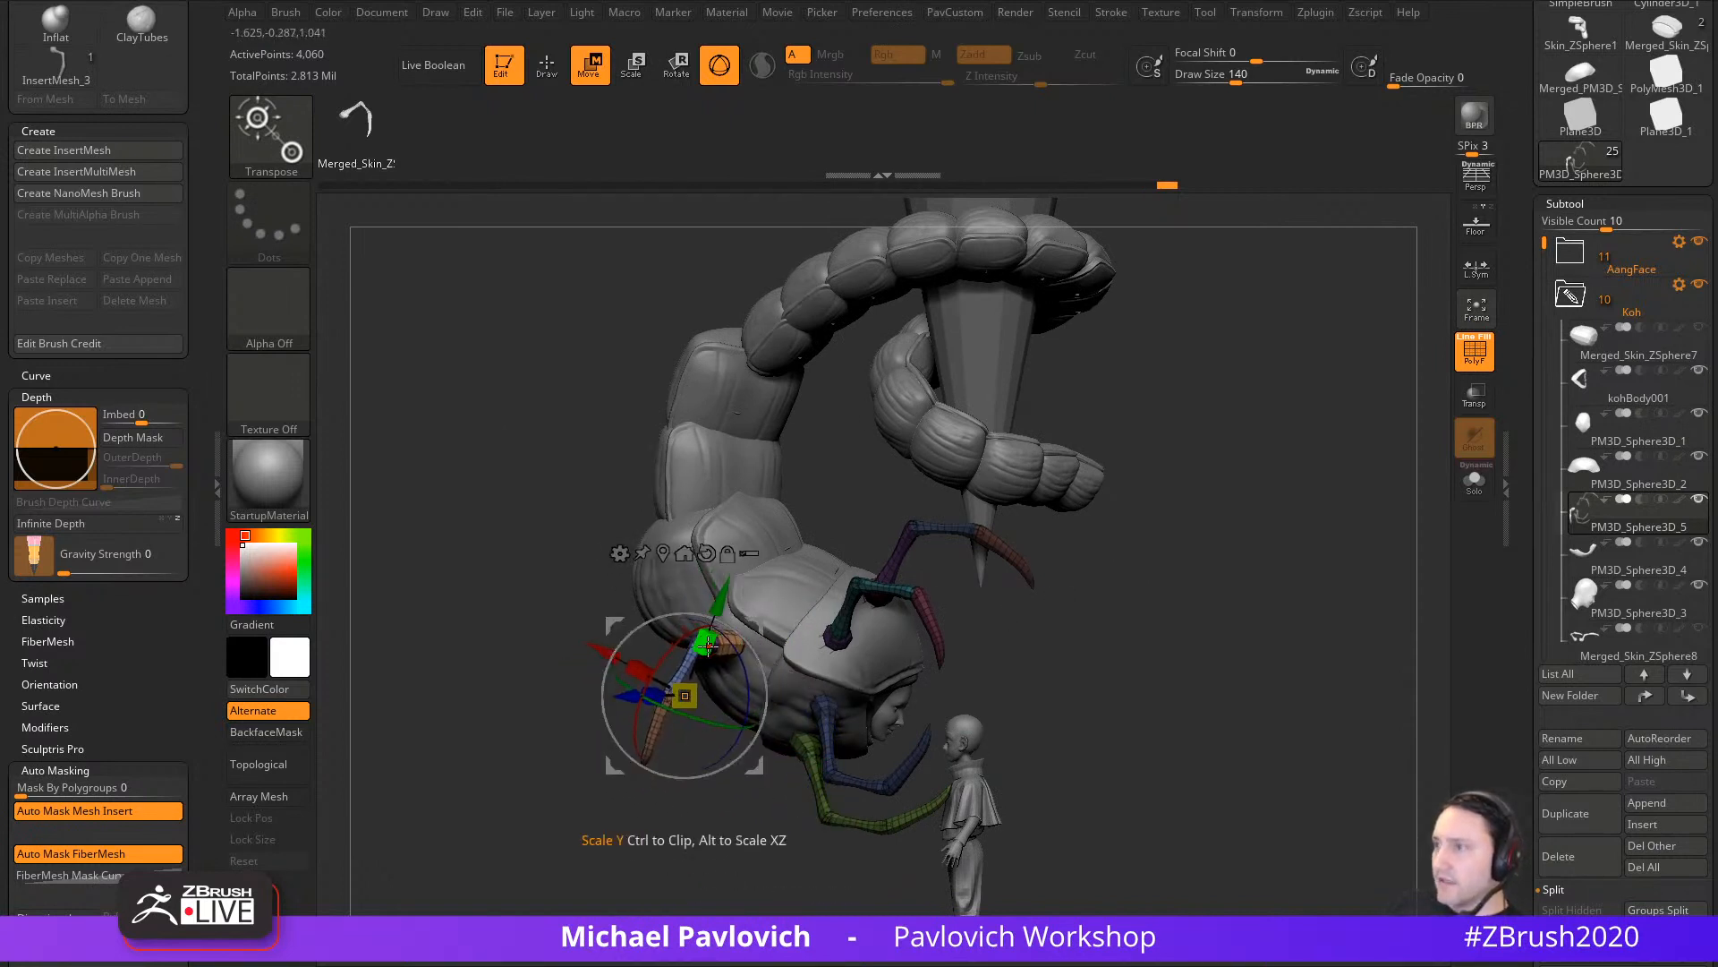
Step: Solo the legs and split the newly placed rear leg off into its own subtool
click(1468, 492)
alt+click(770, 620)
drag(1356, 577, 1397, 564)
alt+drag(841, 559, 825, 551)
key(q)
key(grave)
click(1278, 454)
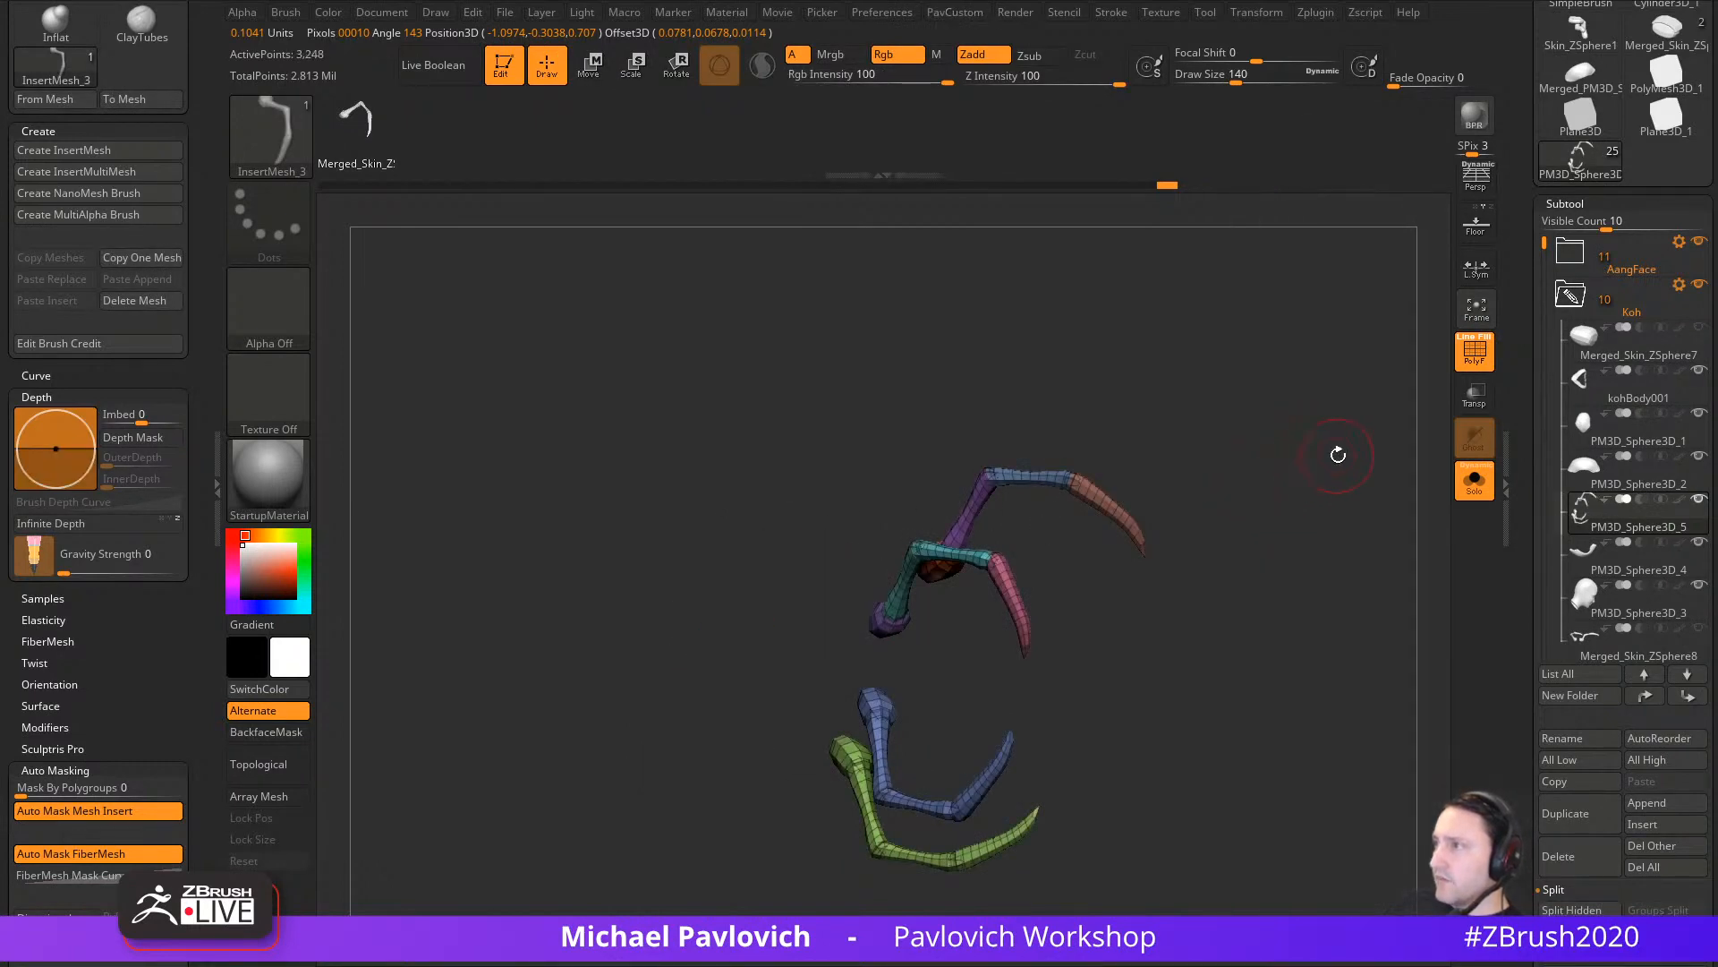
key(grave)
click(1361, 453)
Step: Make the split-off rear leg the active subtool, show the full creature and activate the transform gizmo on the leg
click(1629, 612)
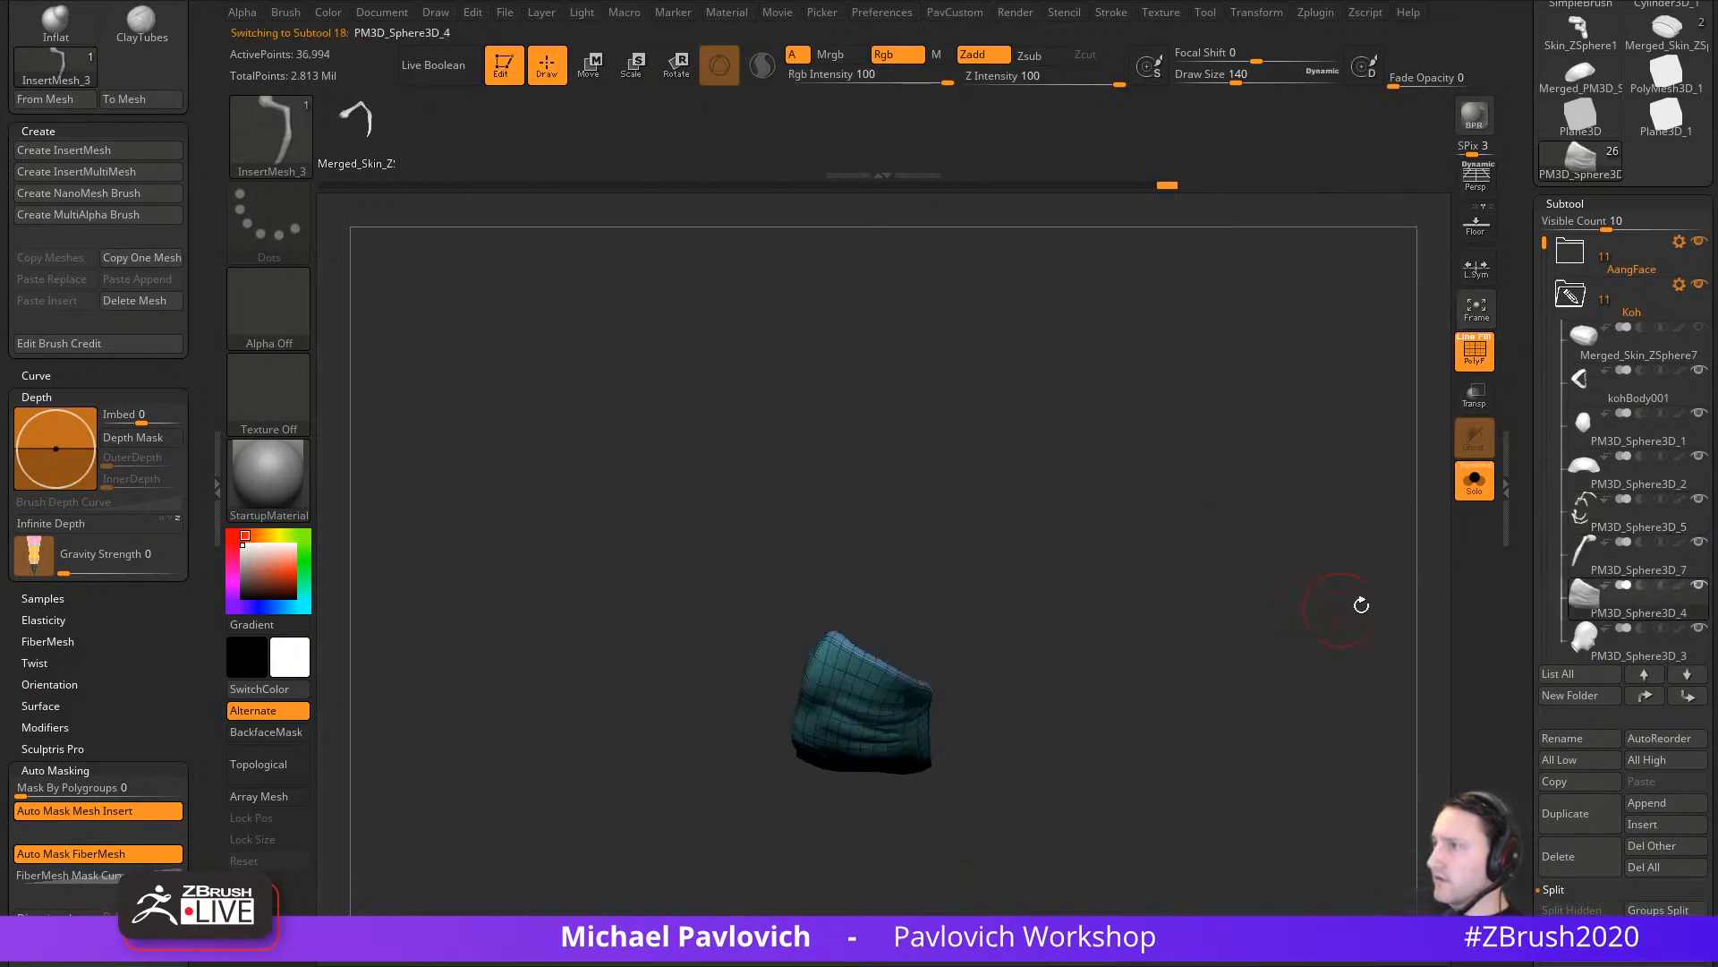
click(1634, 518)
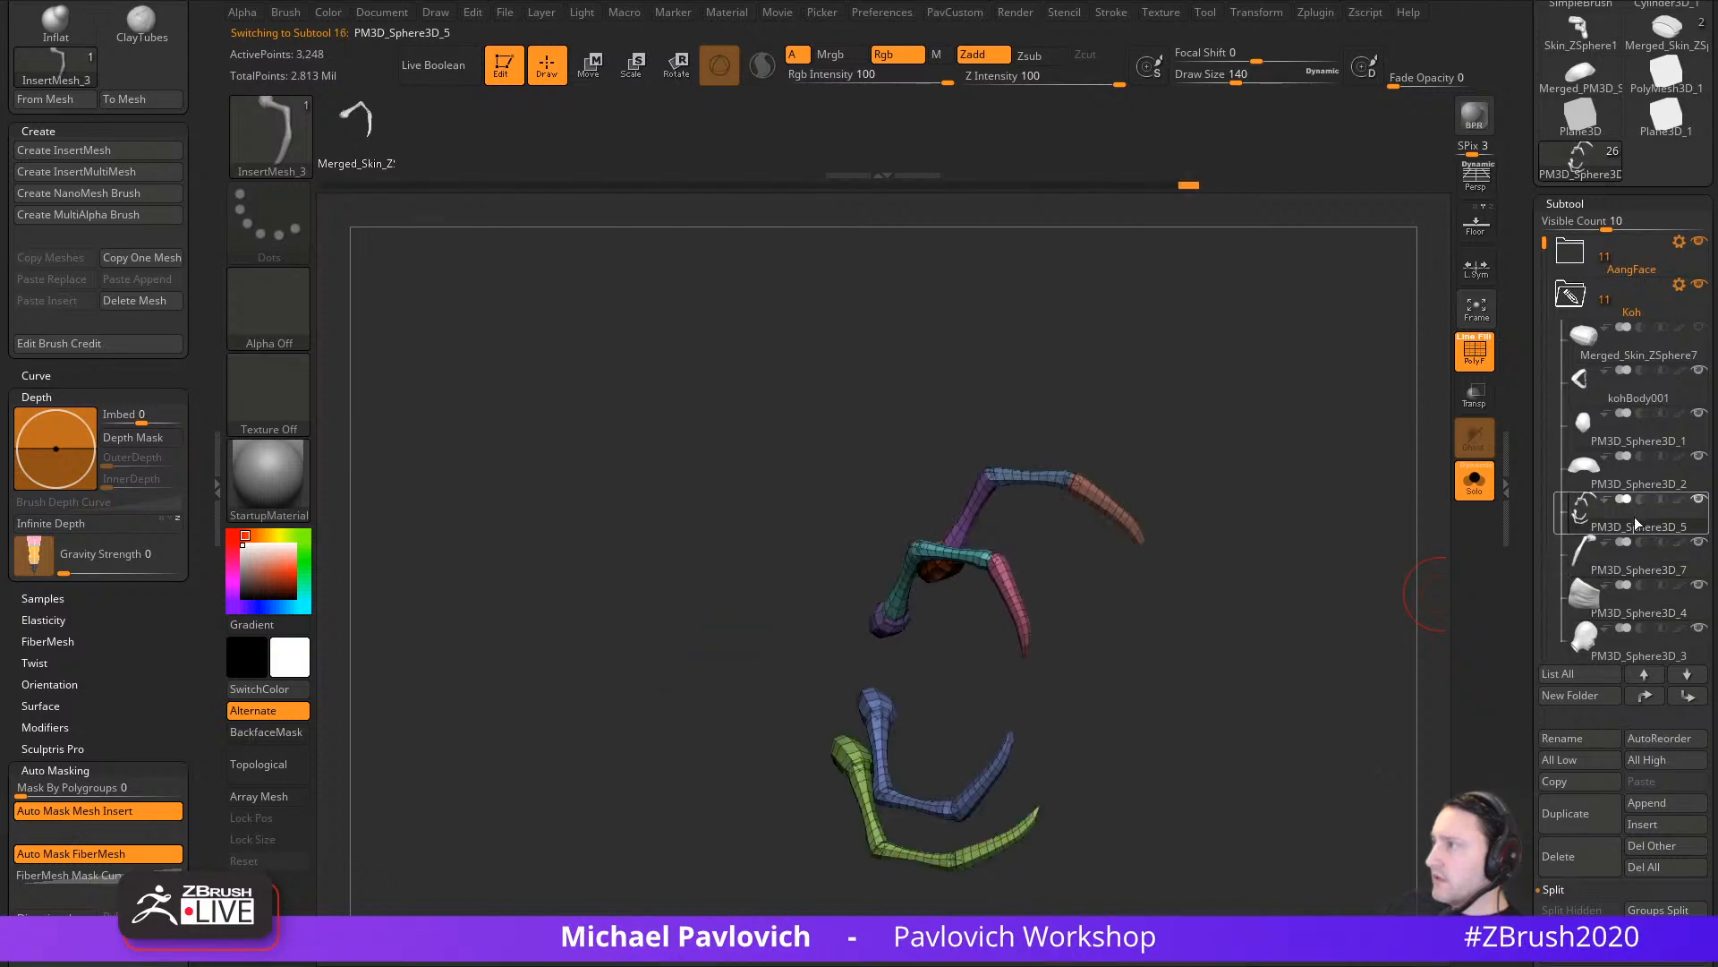
click(1624, 562)
click(1473, 488)
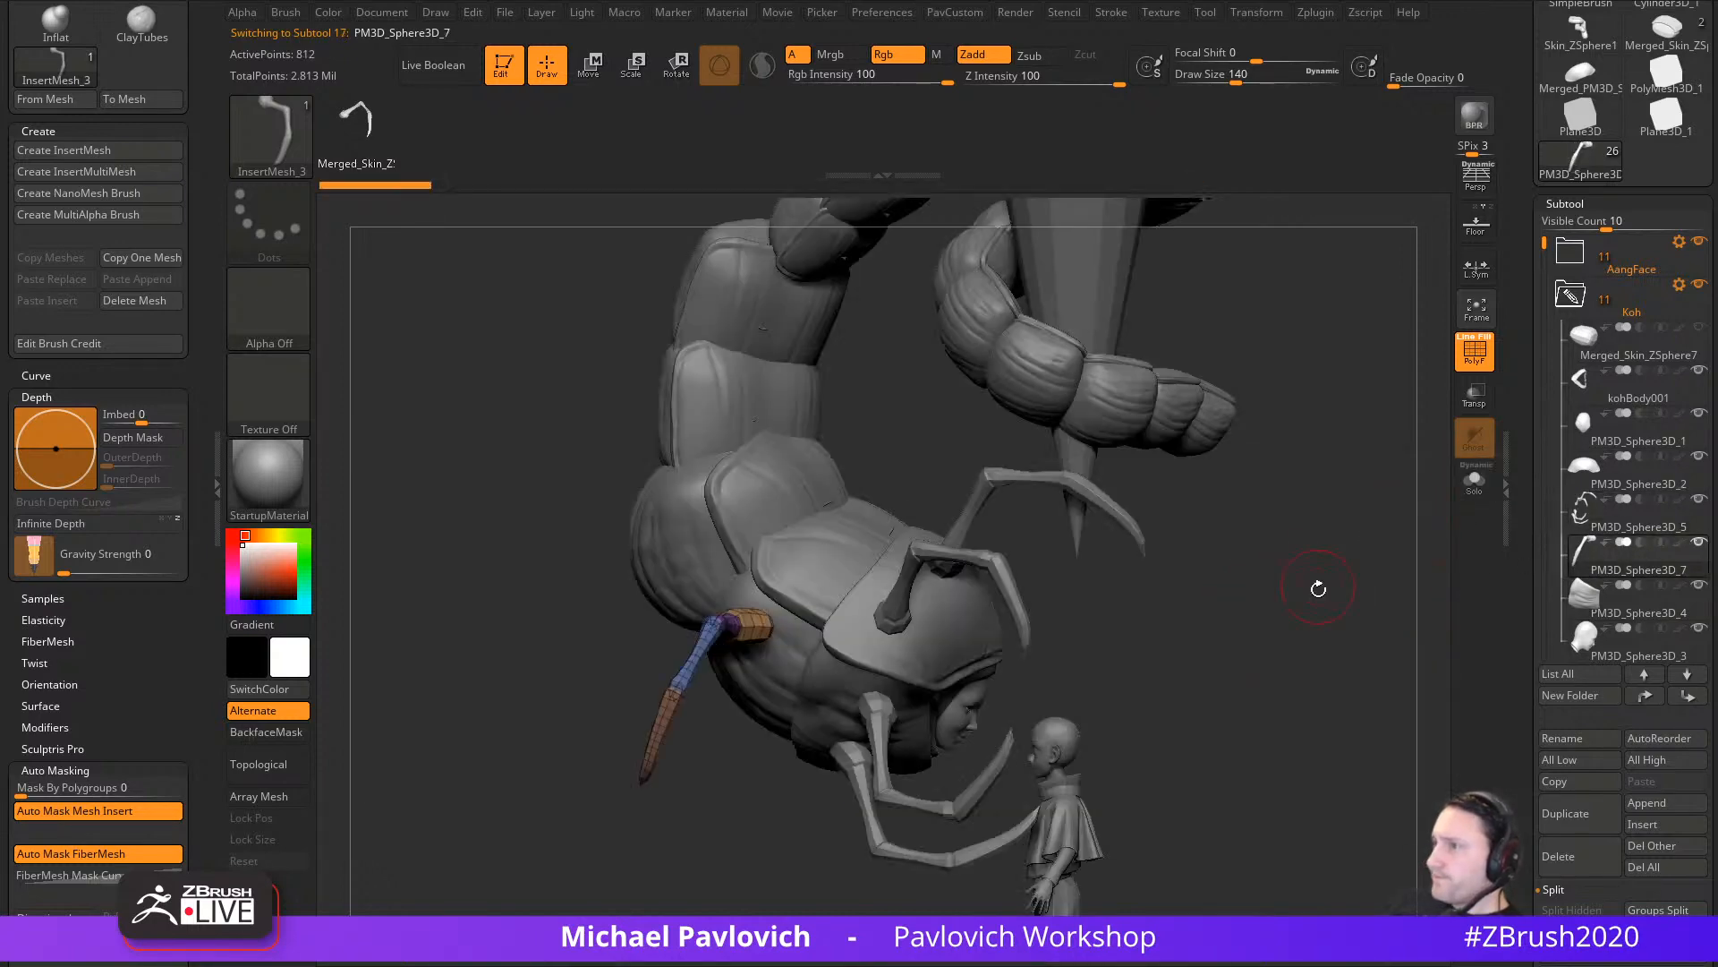
mouse_move(1319, 587)
mouse_down()
mouse_move(1200, 572)
mouse_move(1314, 584)
mouse_up()
key(w)
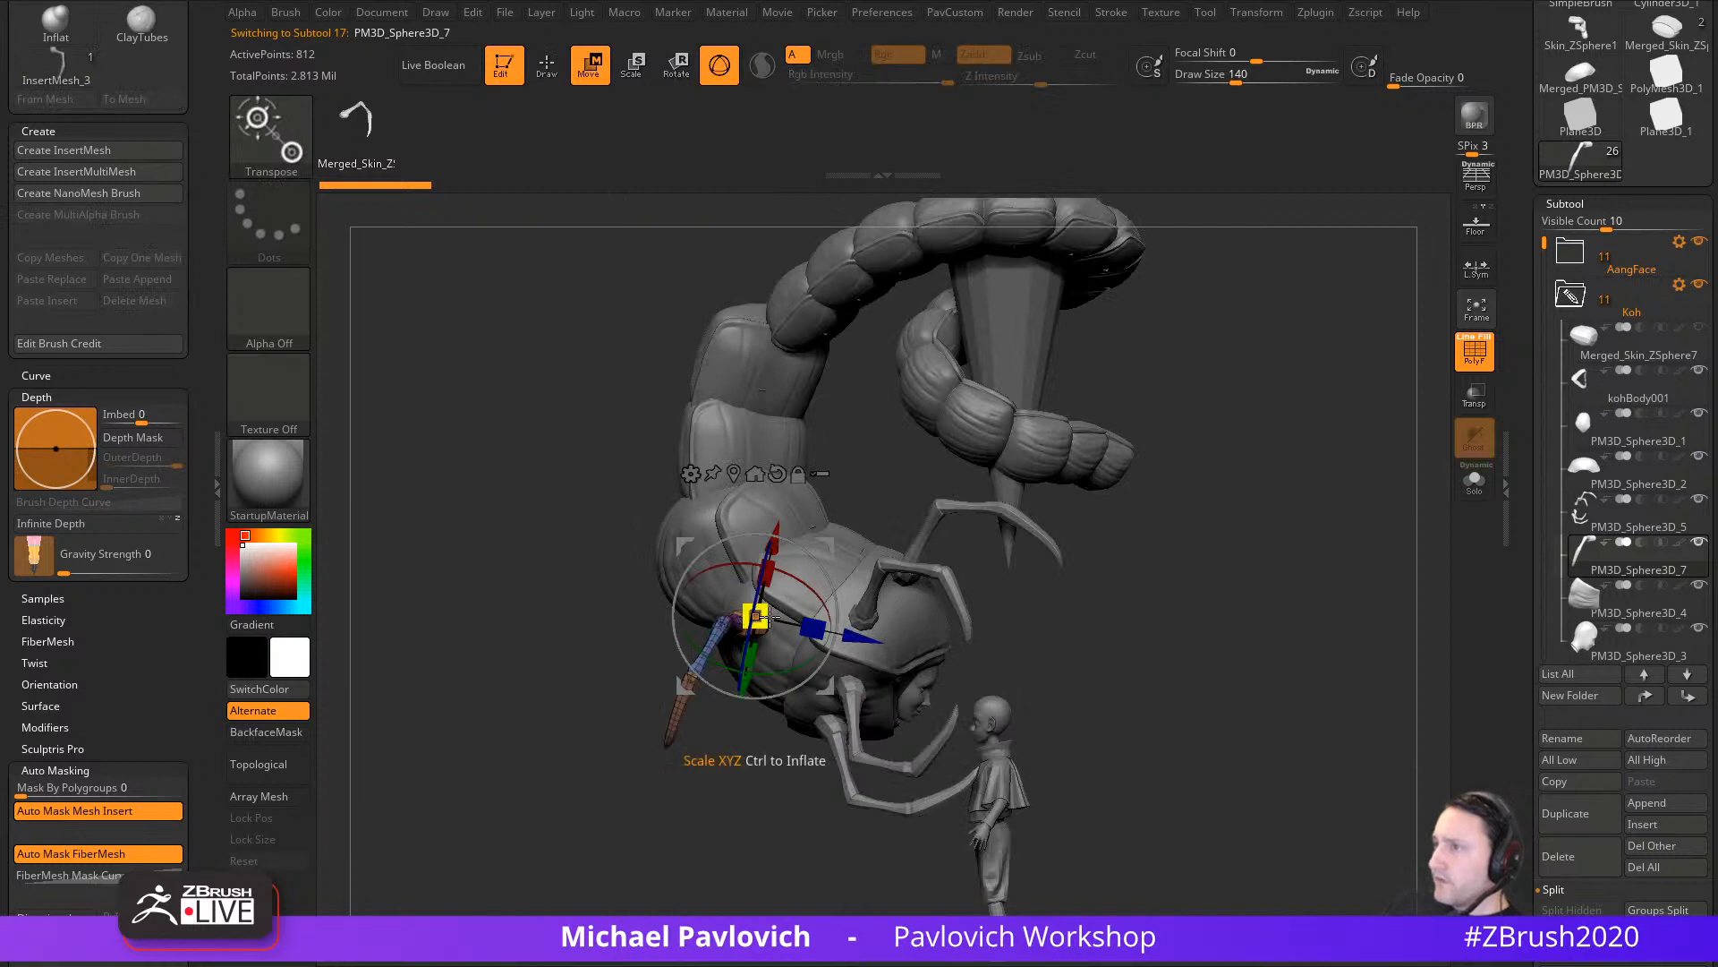
Step: Move the rear leg pair outward behind the head and rotate the legs so they spread backward from the body
drag(756, 616, 745, 623)
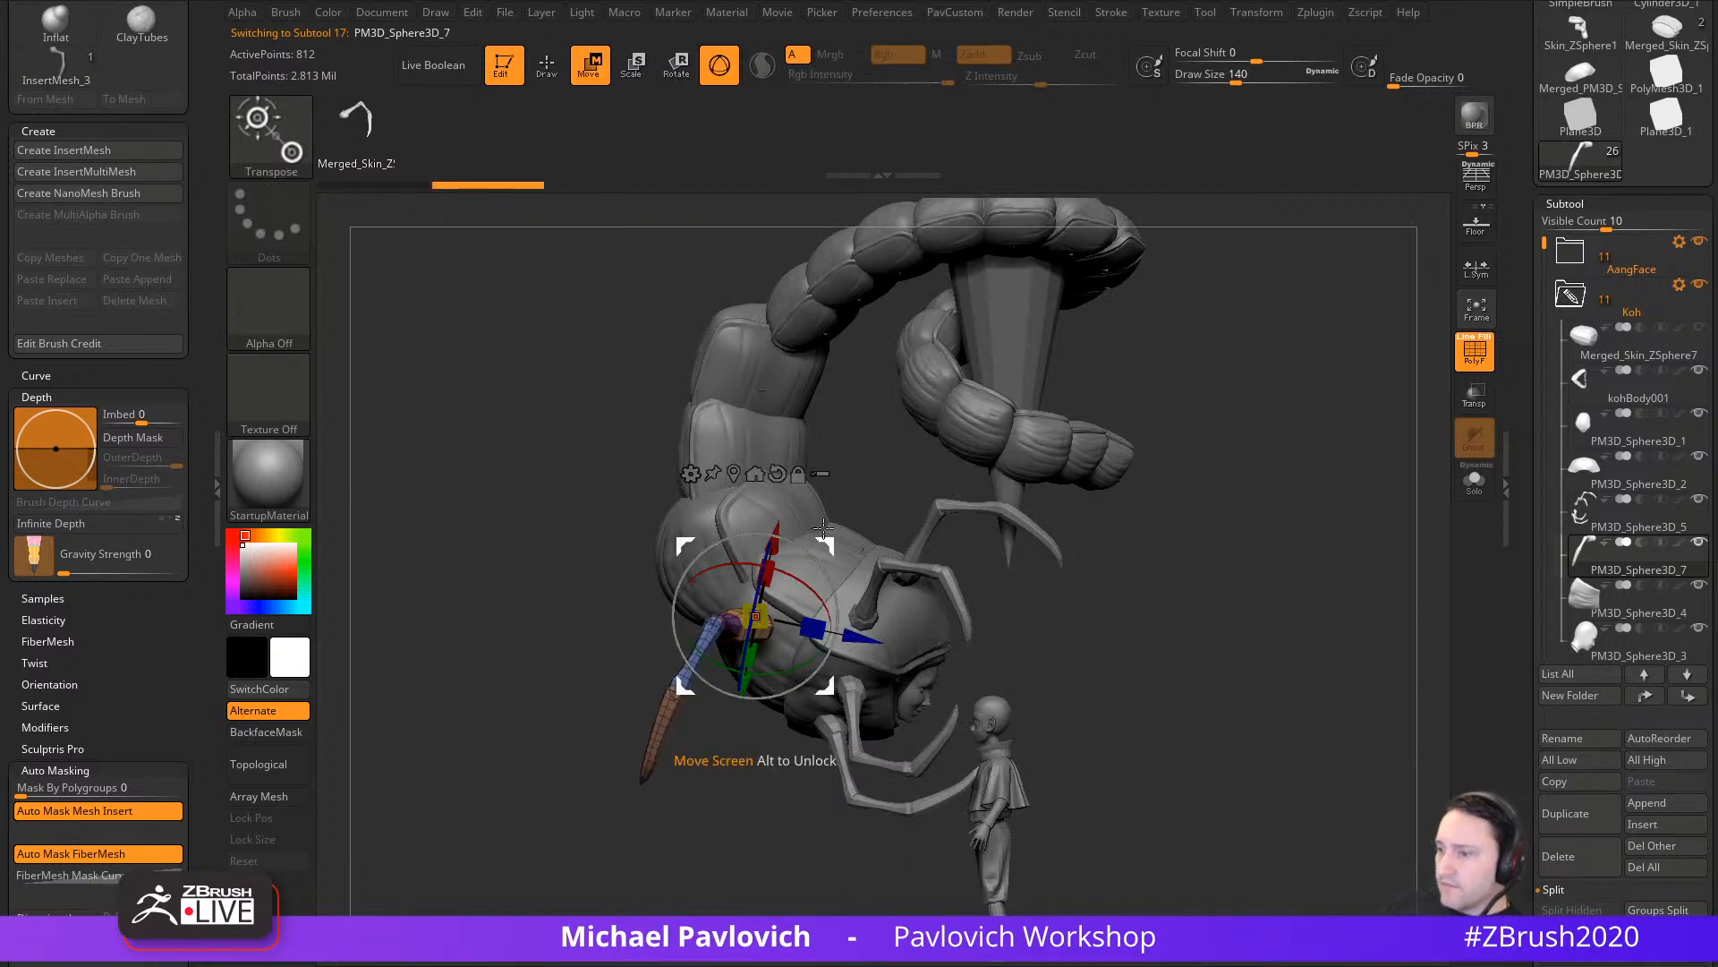
drag(1216, 539, 1203, 565)
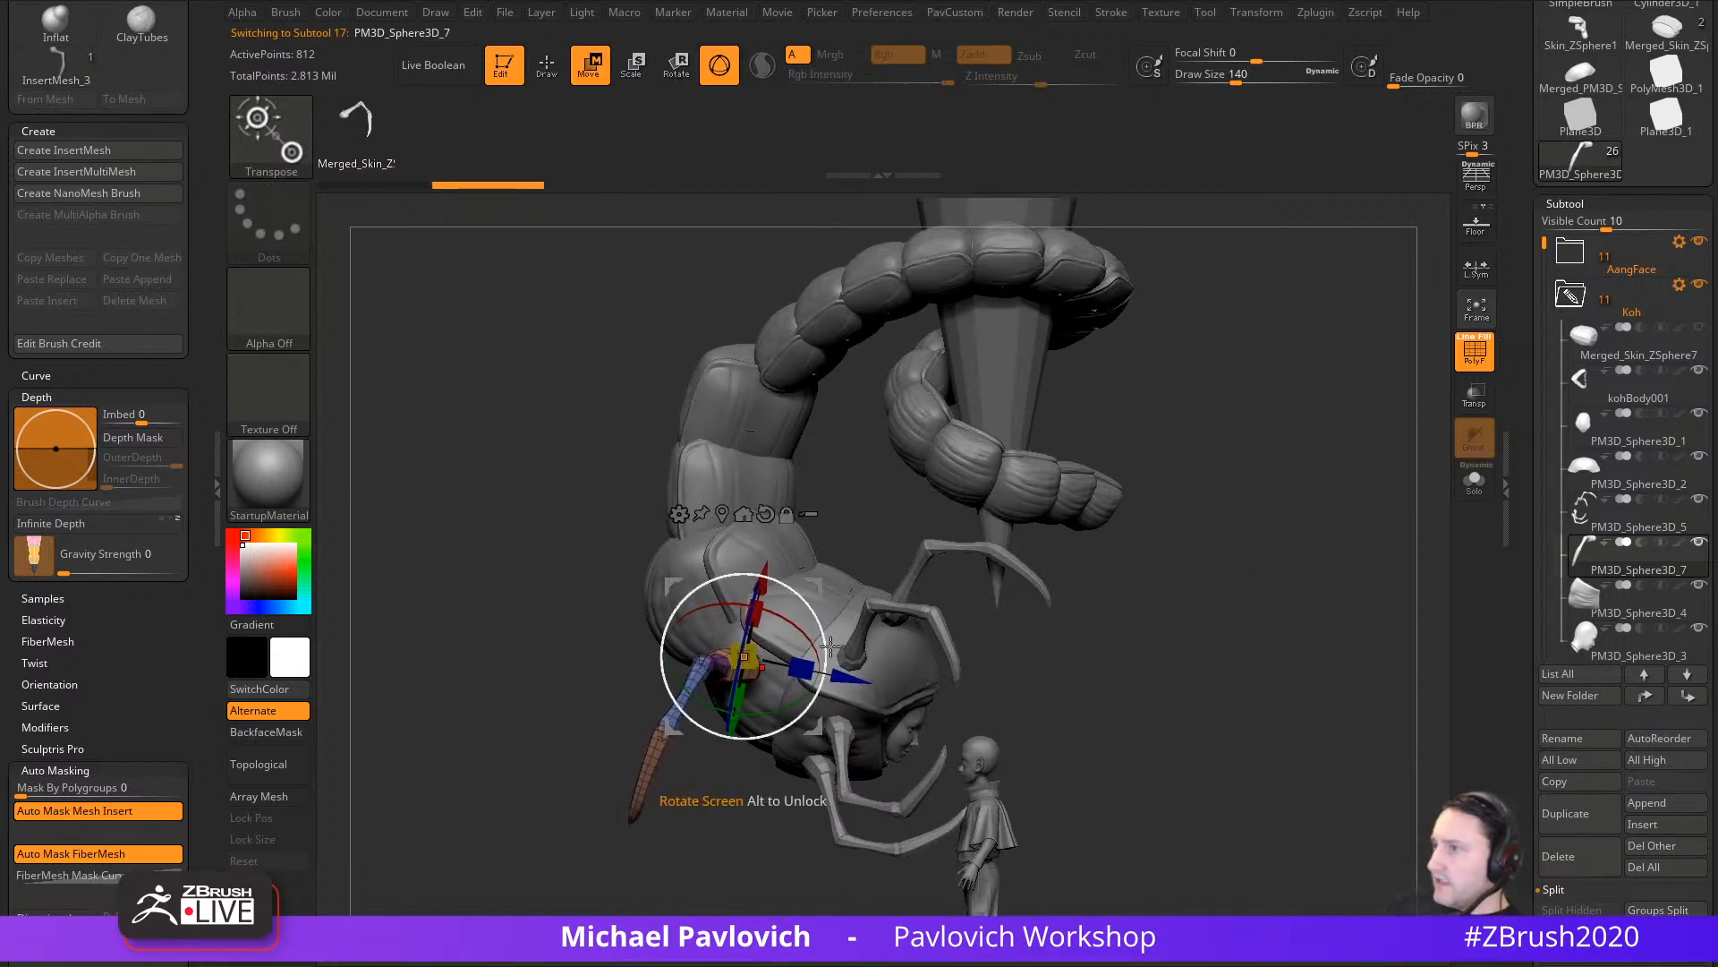
drag(1104, 589, 959, 712)
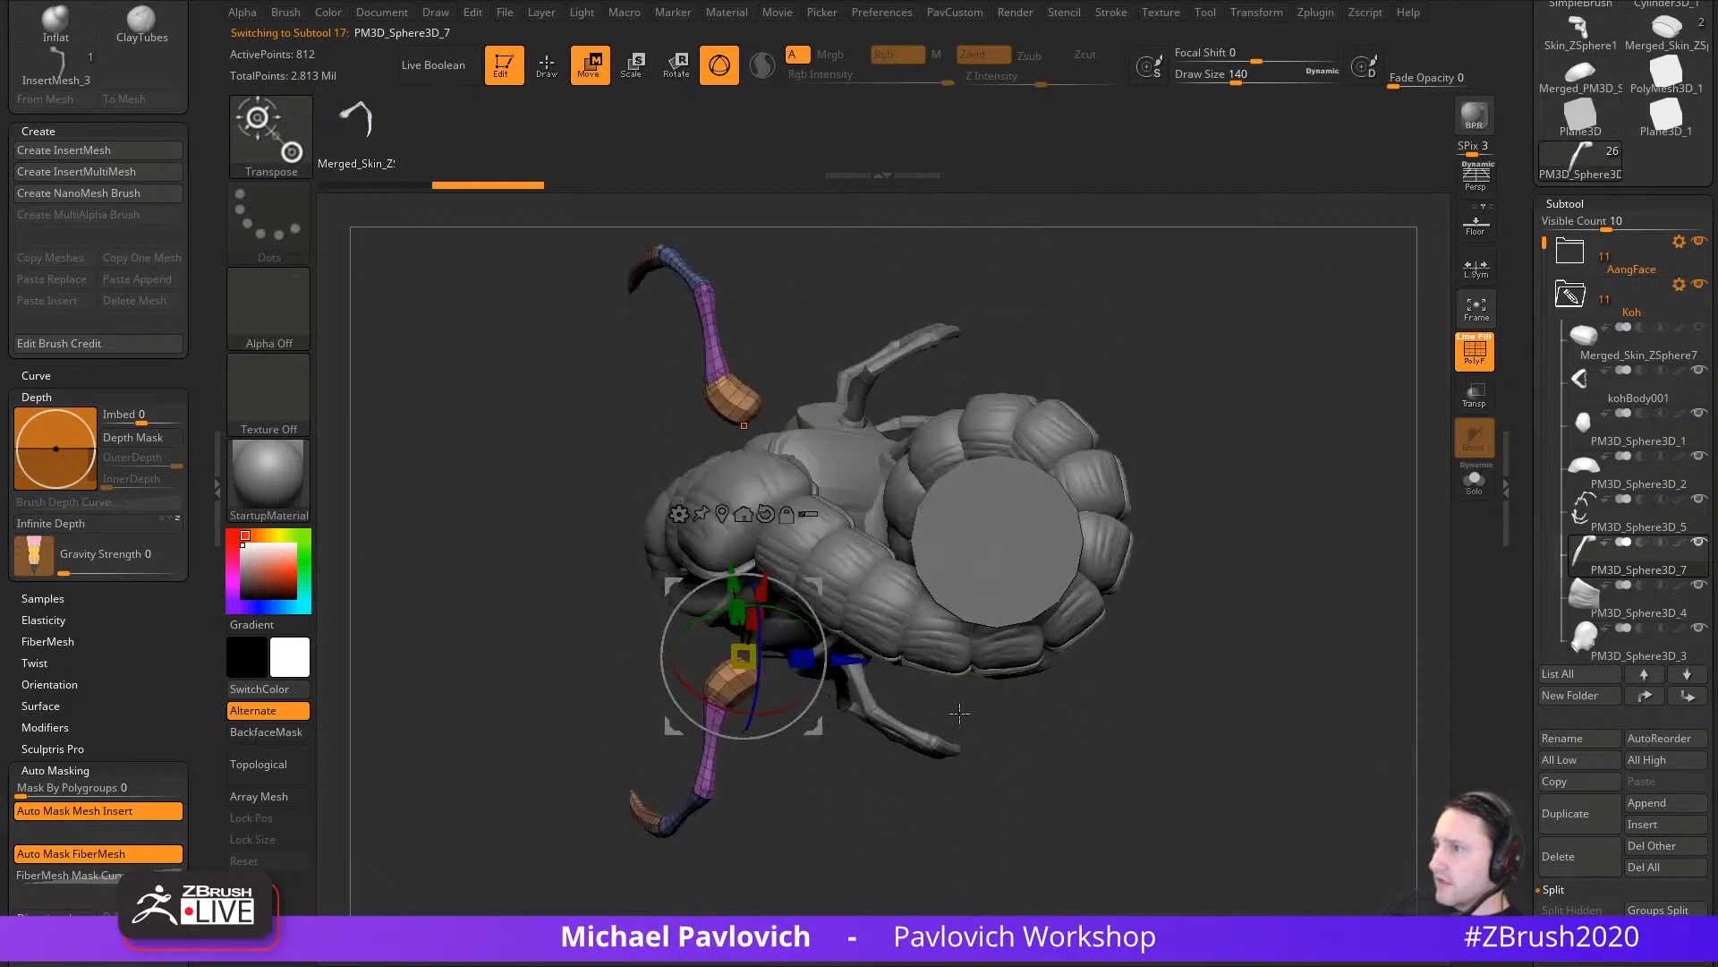
drag(825, 653, 810, 704)
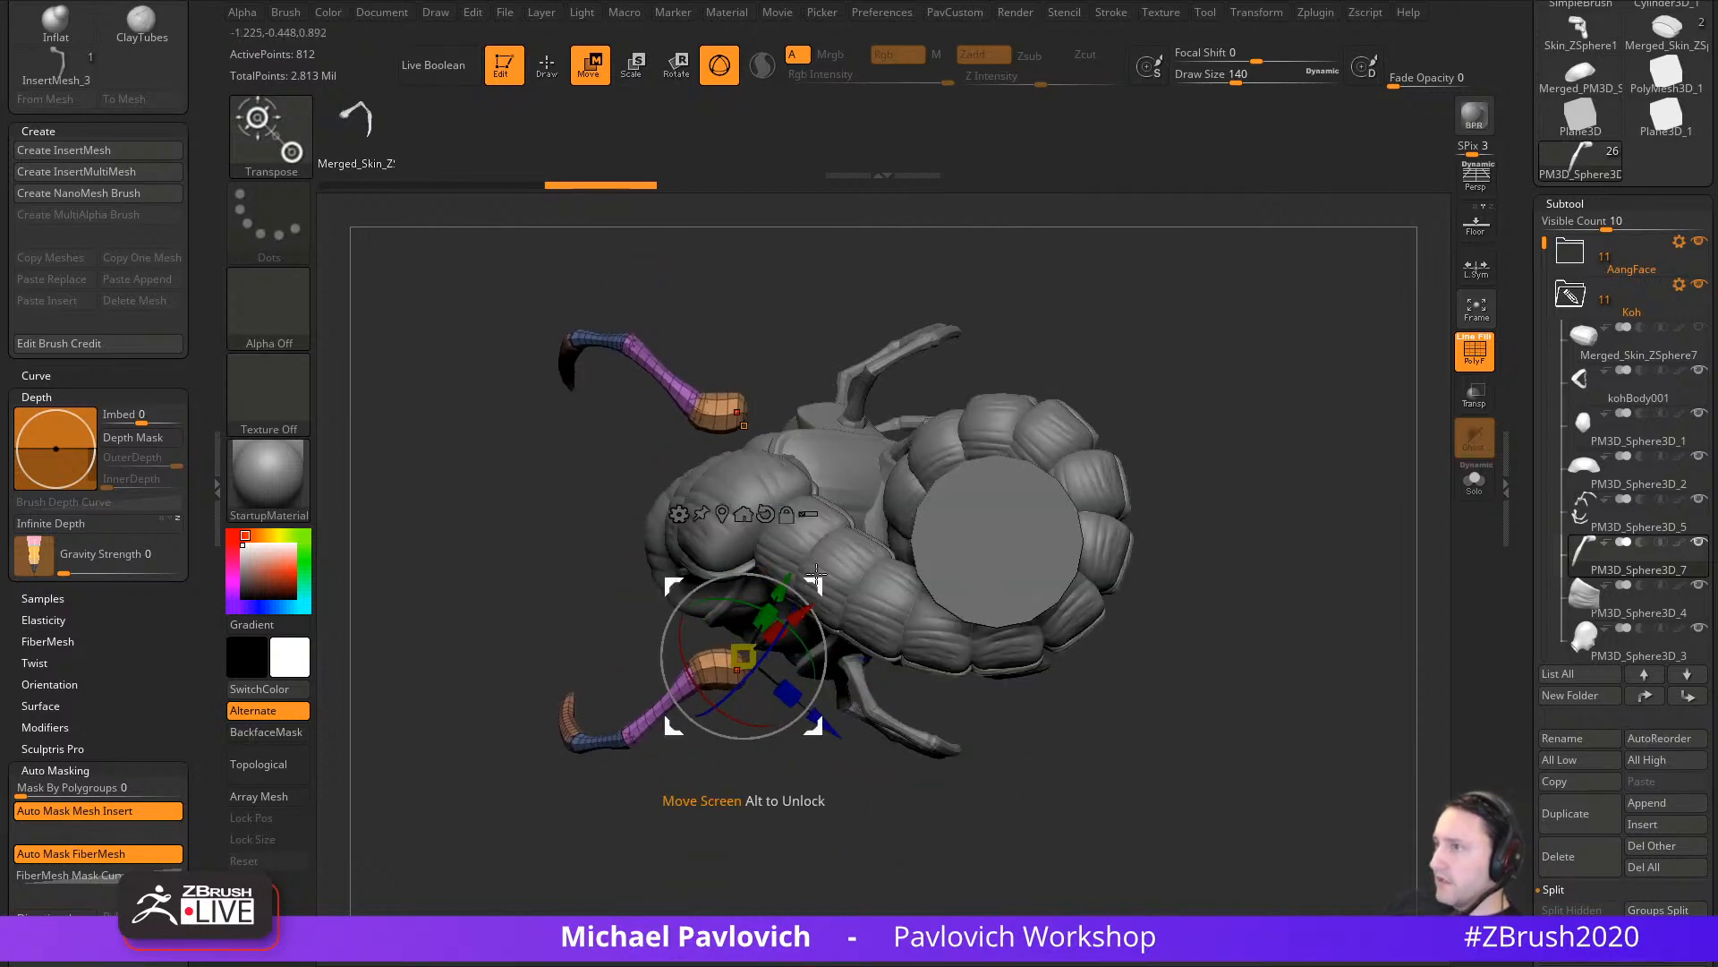
drag(817, 574, 837, 547)
key(q)
drag(1307, 552, 1223, 457)
key(w)
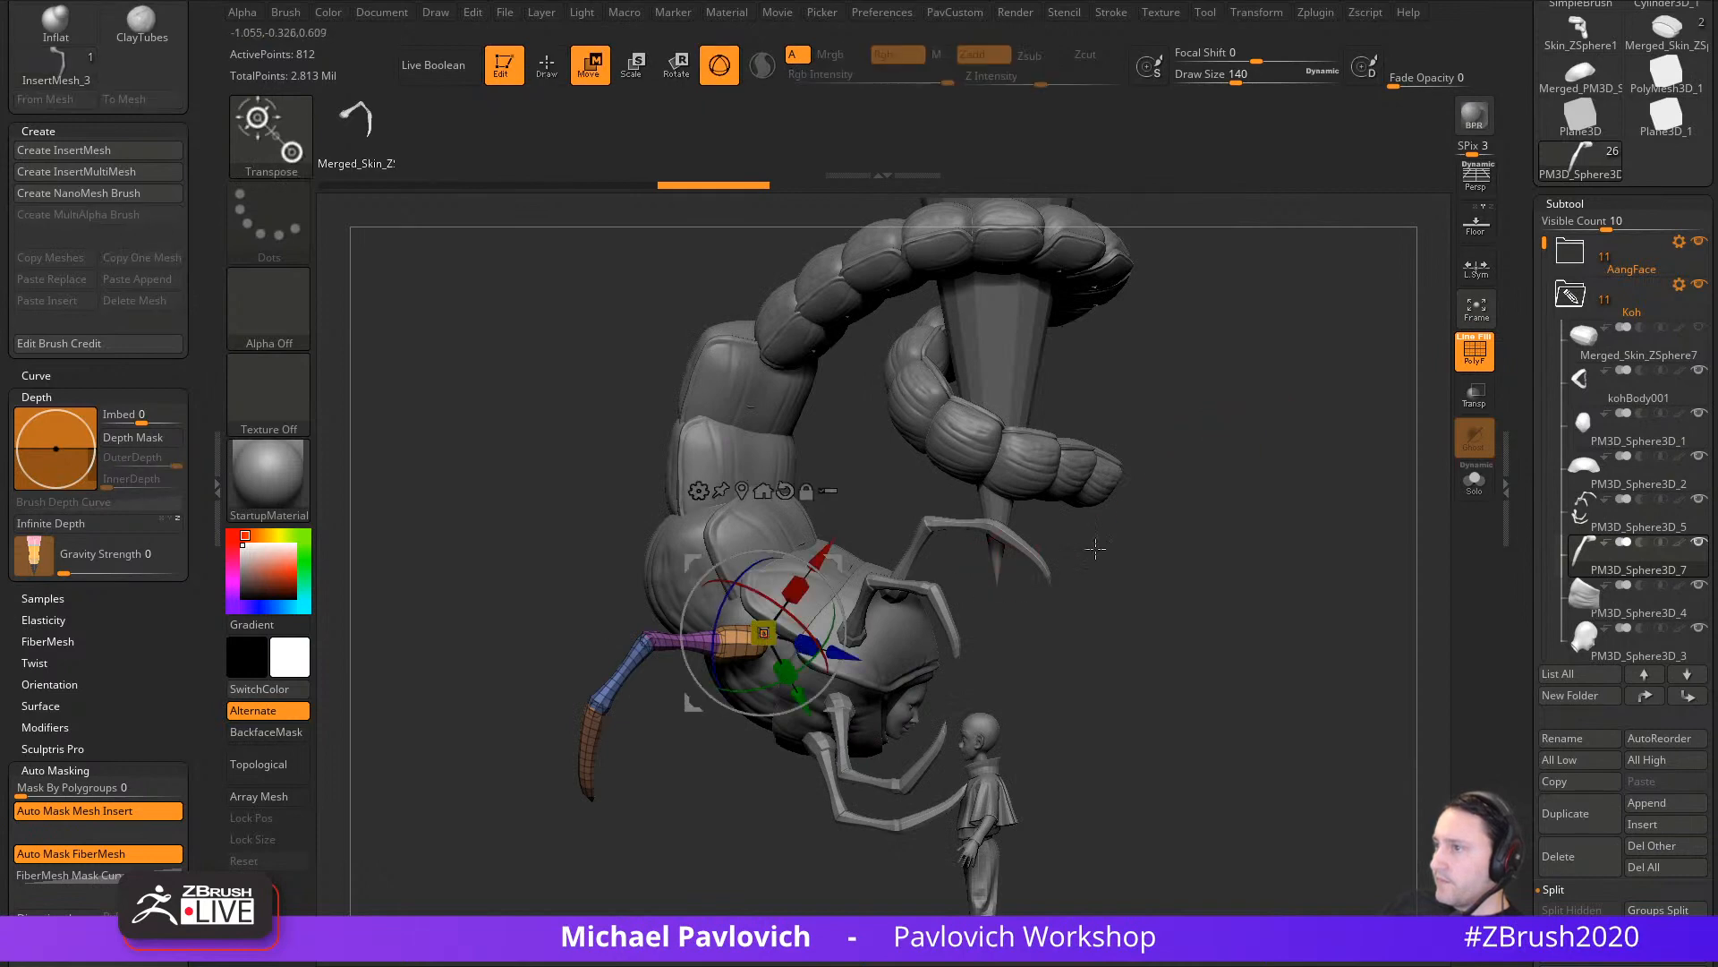
Step: Adjust the rear leg pair's angle and shift it inward so the leg bases meet both sides of the body
mouse_move(1093, 552)
mouse_down()
mouse_move(1011, 562)
mouse_move(1189, 522)
mouse_move(1213, 580)
mouse_move(1079, 553)
mouse_up()
key(q)
key(w)
drag(791, 658, 818, 628)
drag(1076, 594, 1225, 557)
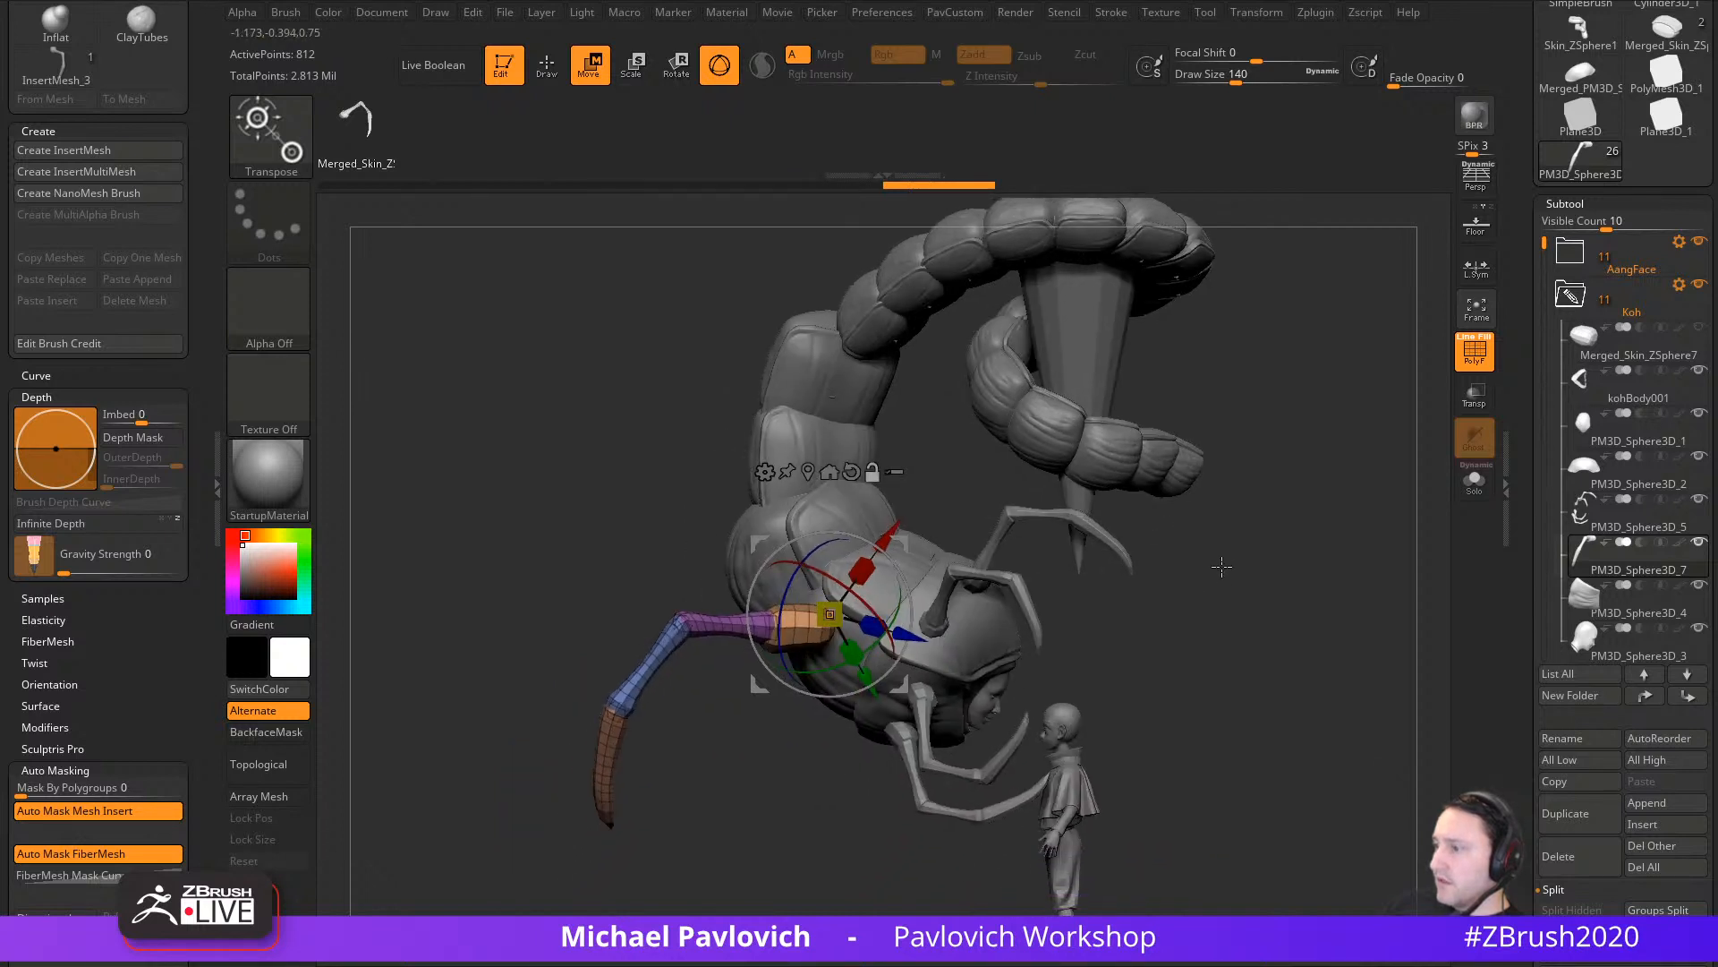
drag(902, 587, 907, 594)
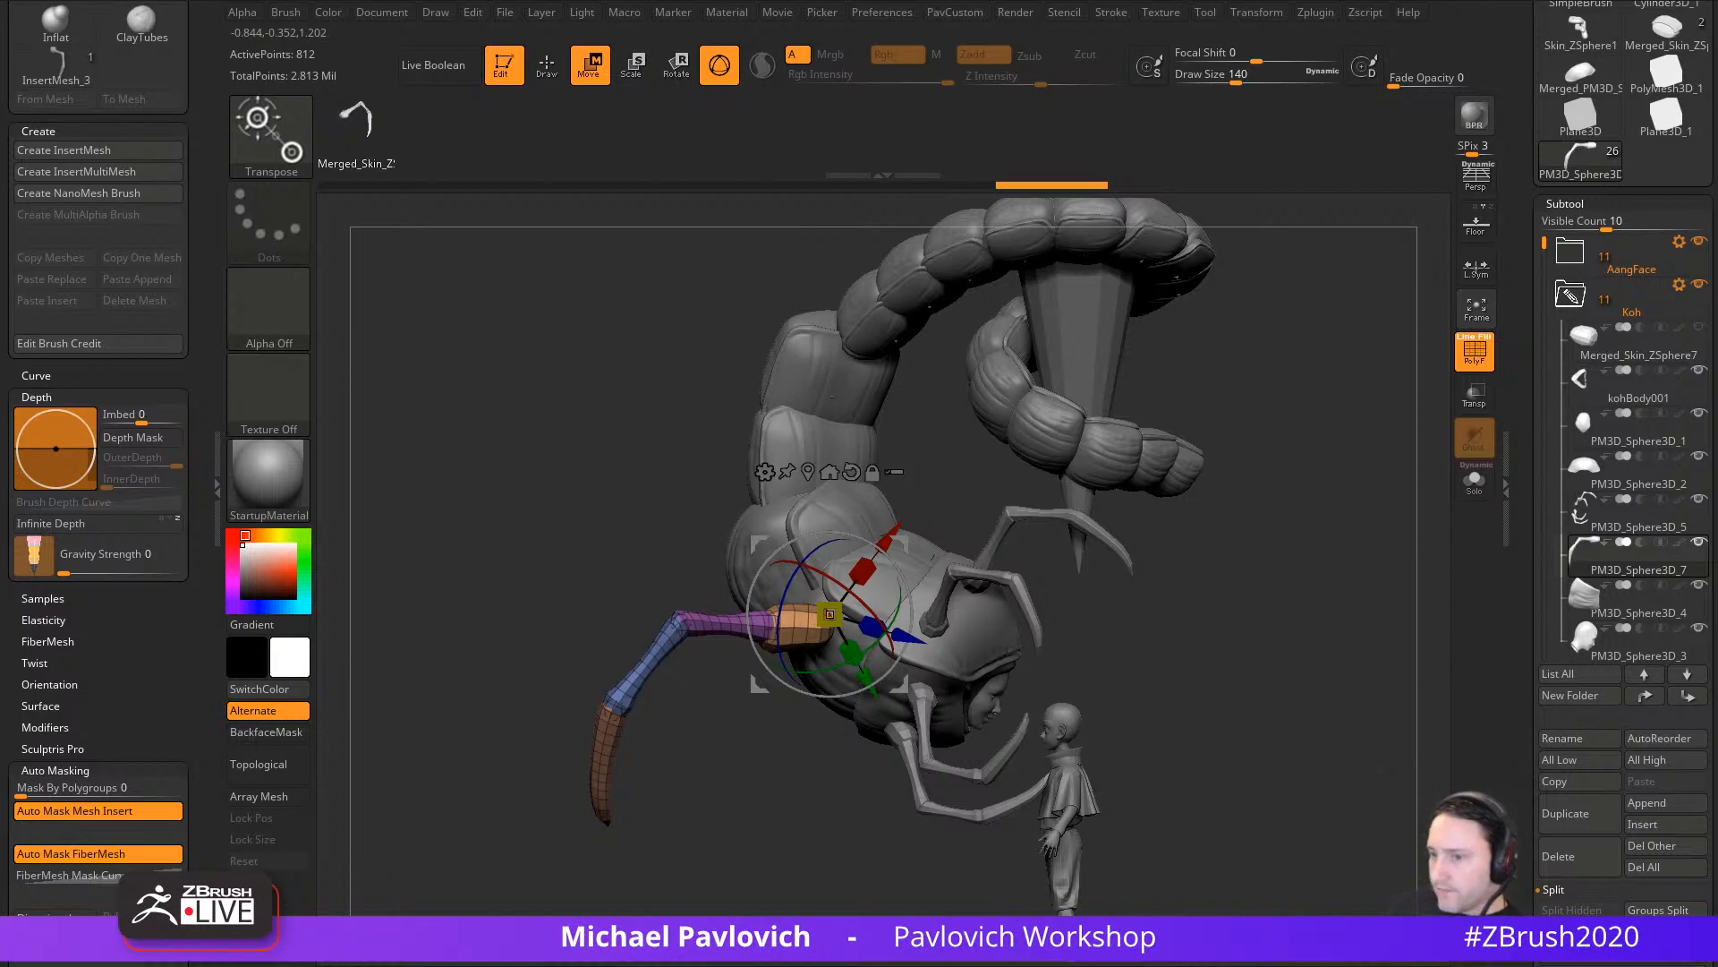
drag(1272, 494, 1340, 523)
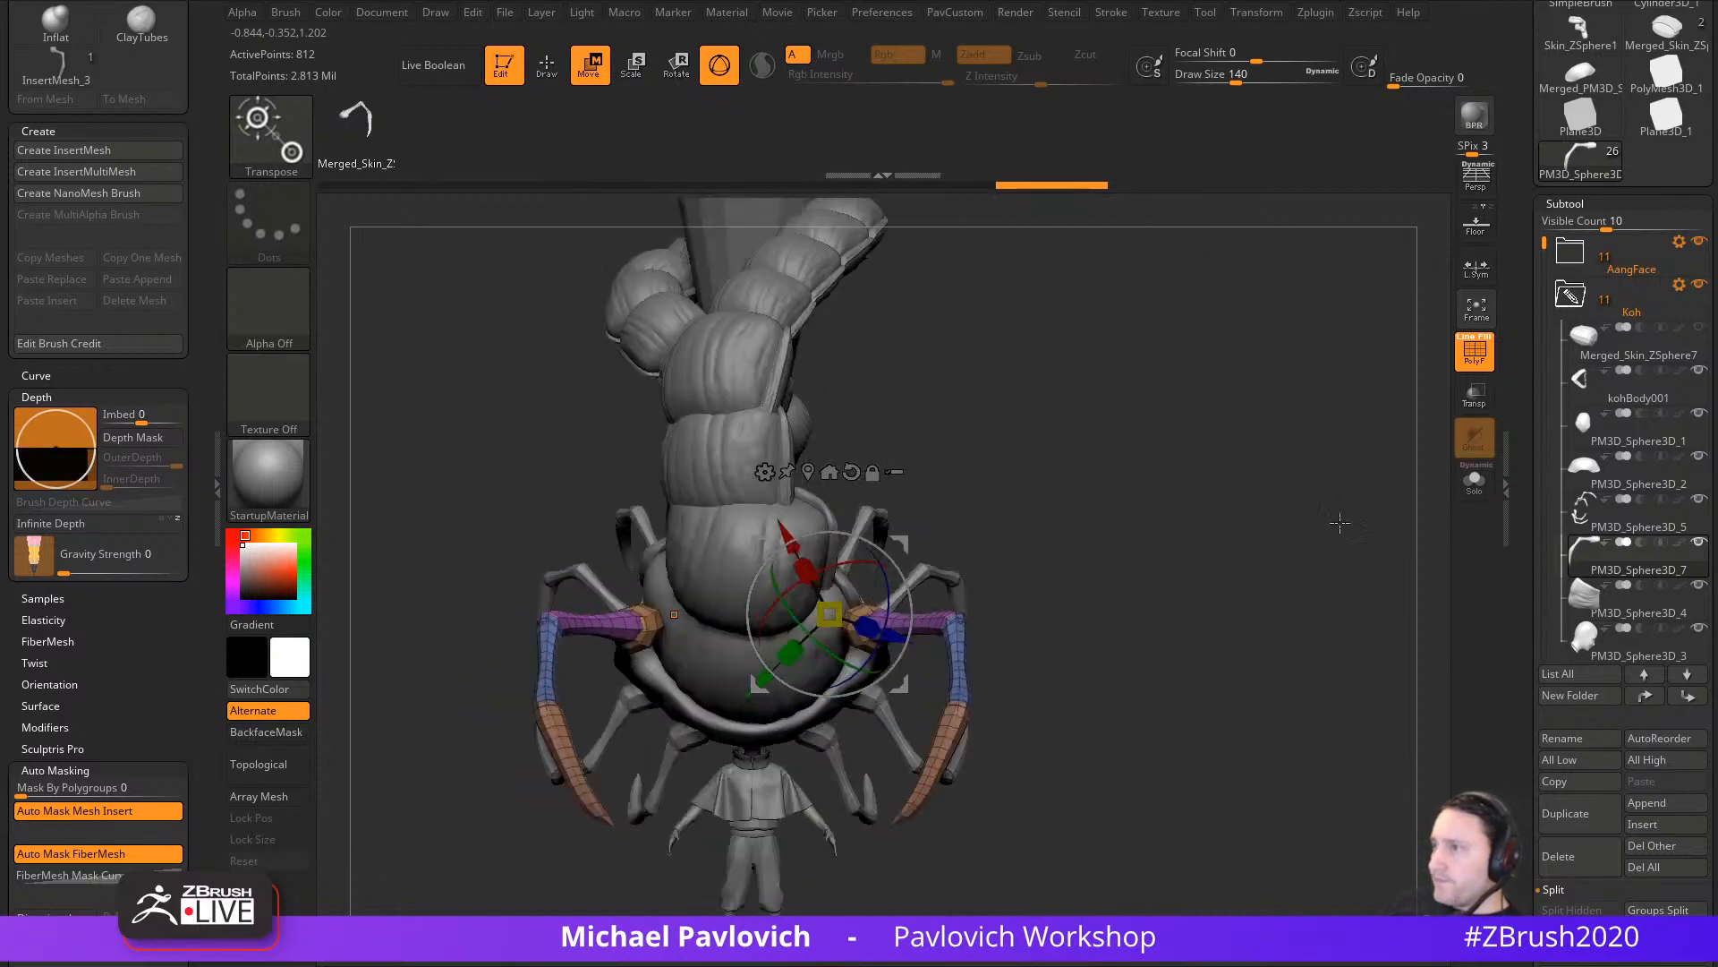
drag(896, 537, 877, 534)
Step: Duplicate the rear leg pair twice up the body to form three stacked pairs, and reposition the newest copy
drag(1298, 537, 1264, 603)
ctrl+drag(922, 604, 886, 526)
drag(684, 461, 828, 476)
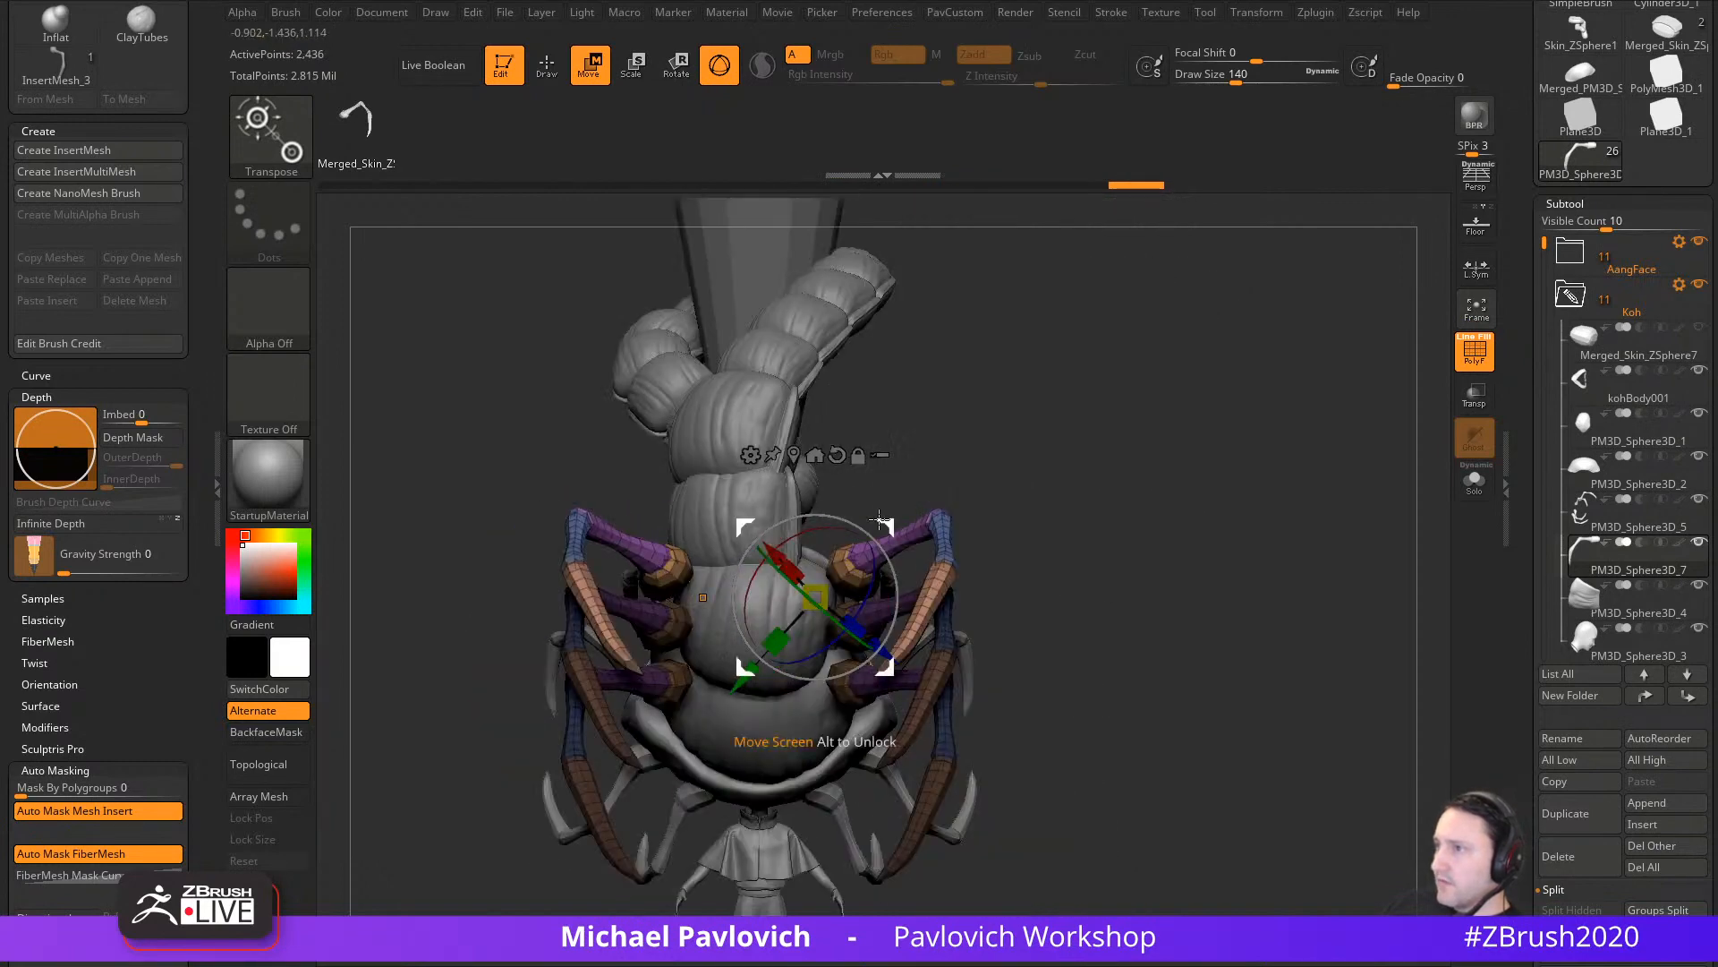
drag(886, 530, 874, 539)
key(q)
mouse_move(1032, 509)
mouse_down()
mouse_move(996, 596)
mouse_move(761, 650)
mouse_up()
key(w)
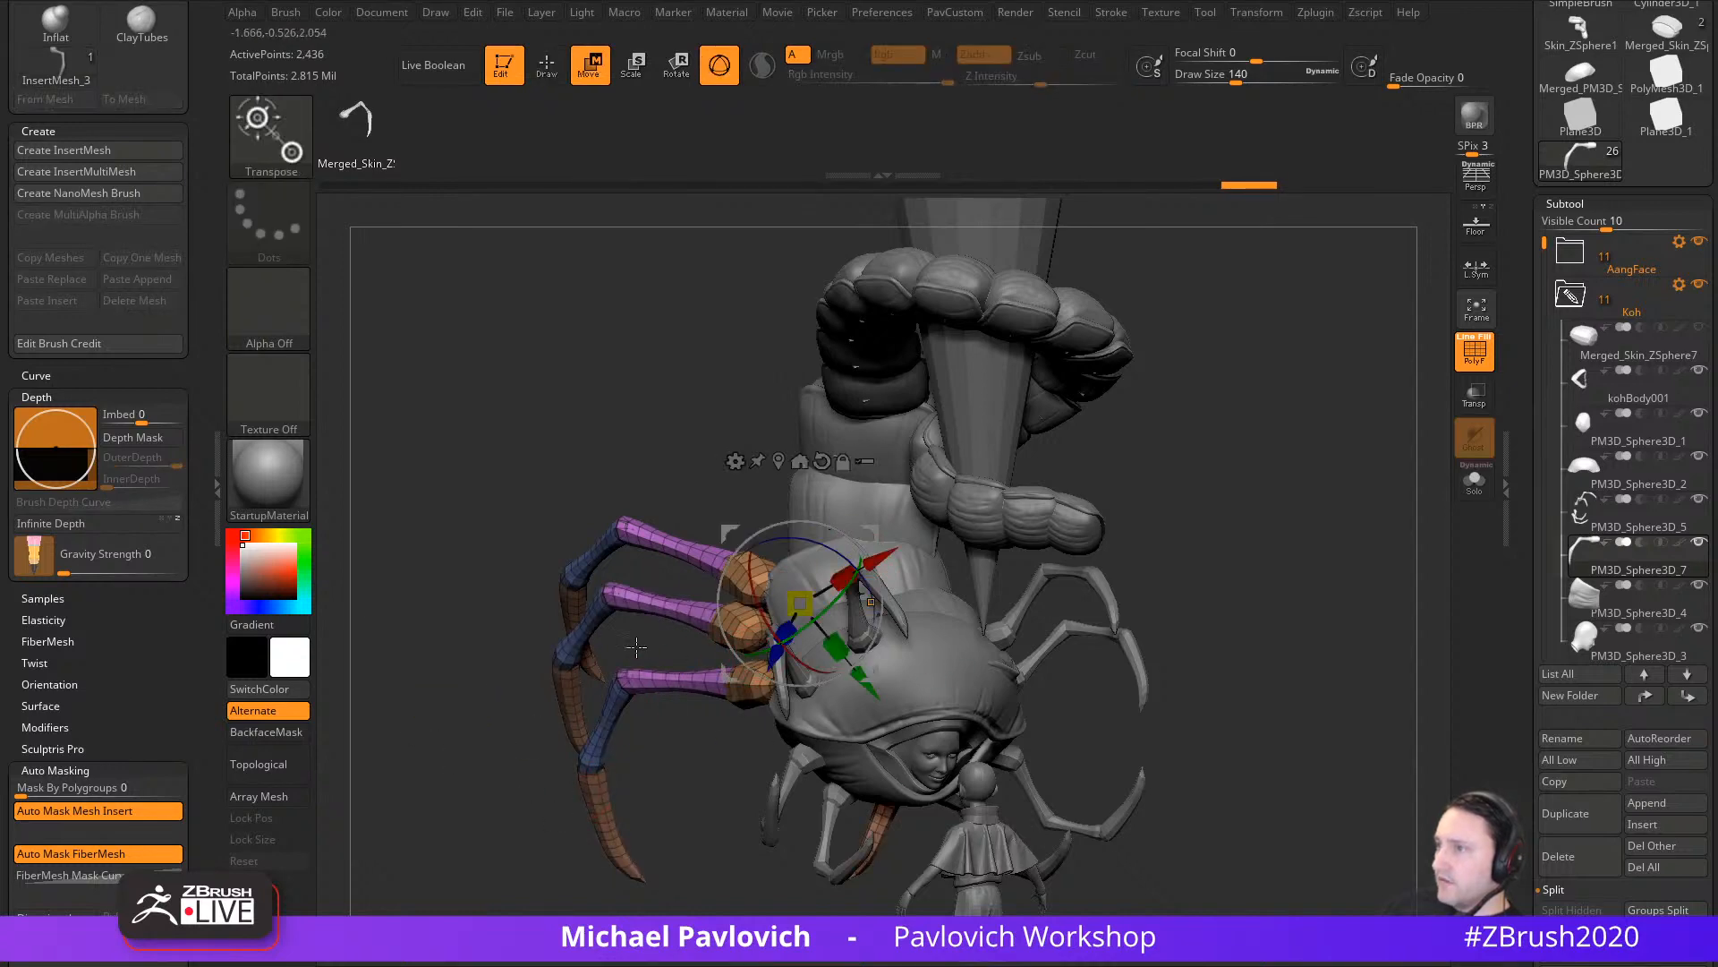
Step: Assign the lowest leg pair its own polygroup, then isolate the middle pair and group it separately
drag(634, 646, 1096, 562)
key(q)
mouse_move(1327, 597)
mouse_down()
mouse_move(1262, 572)
mouse_move(1334, 570)
mouse_move(1343, 613)
mouse_up()
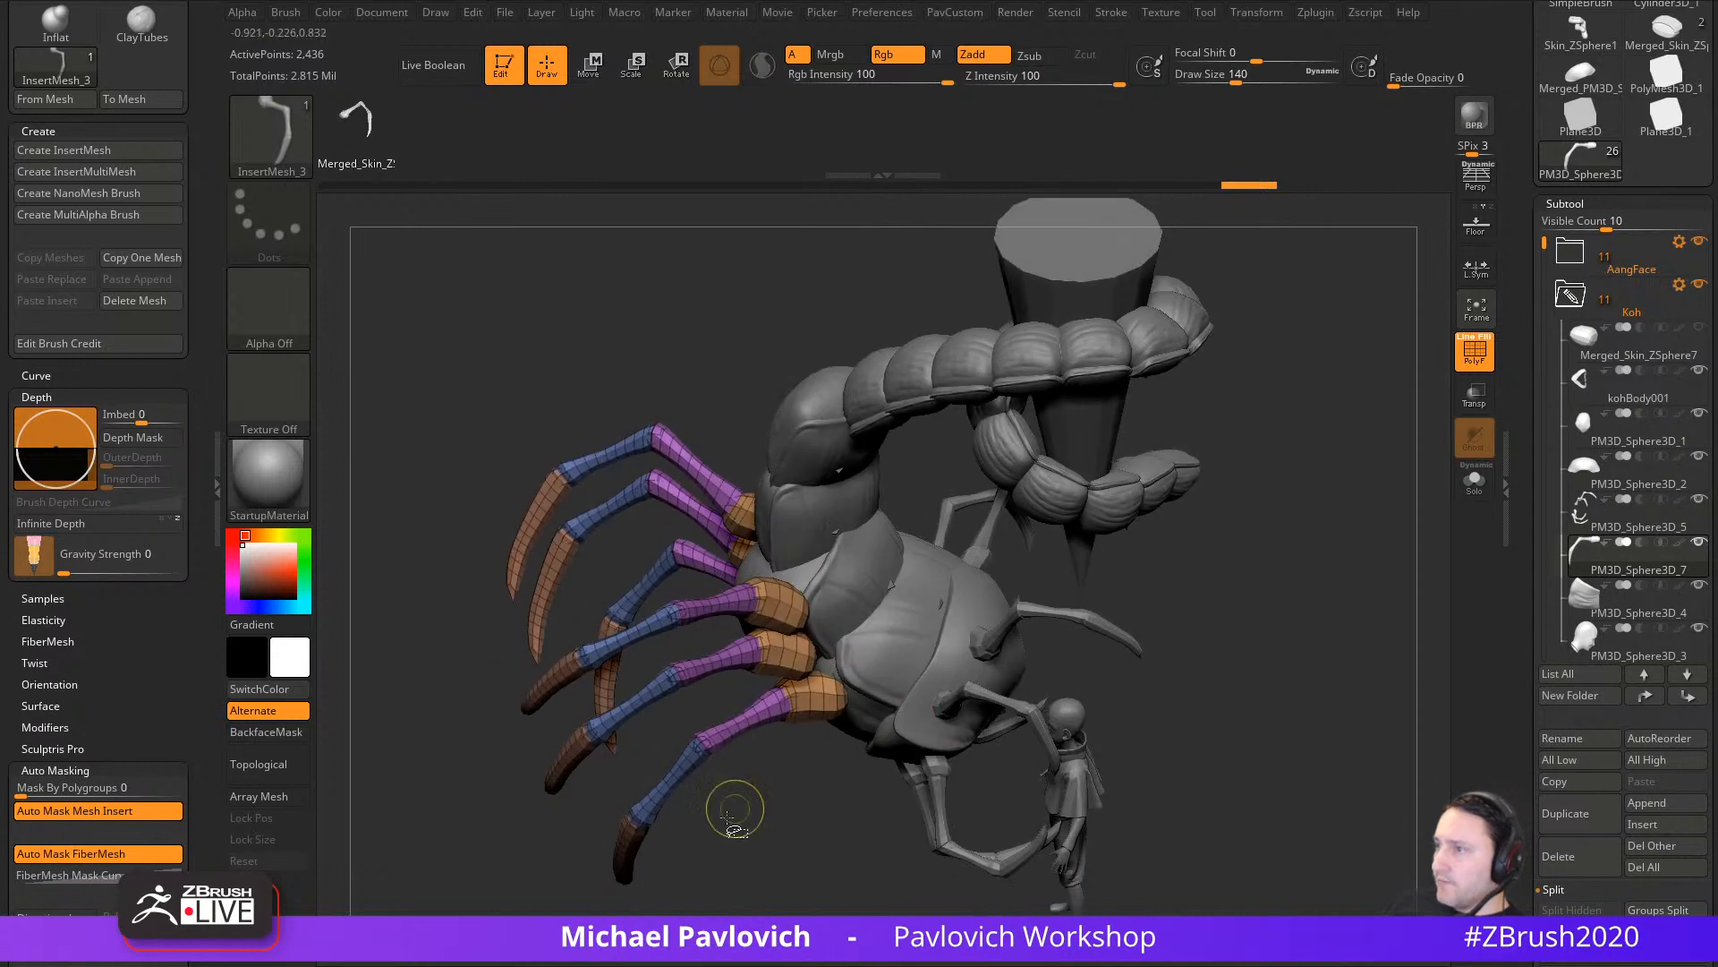
mouse_move(750, 833)
ctrl+shift+mouse_down()
mouse_move(753, 696)
mouse_move(672, 873)
ctrl+shift+mouse_up()
key(ctrl+shift+a)
ctrl+shift+click(1272, 582)
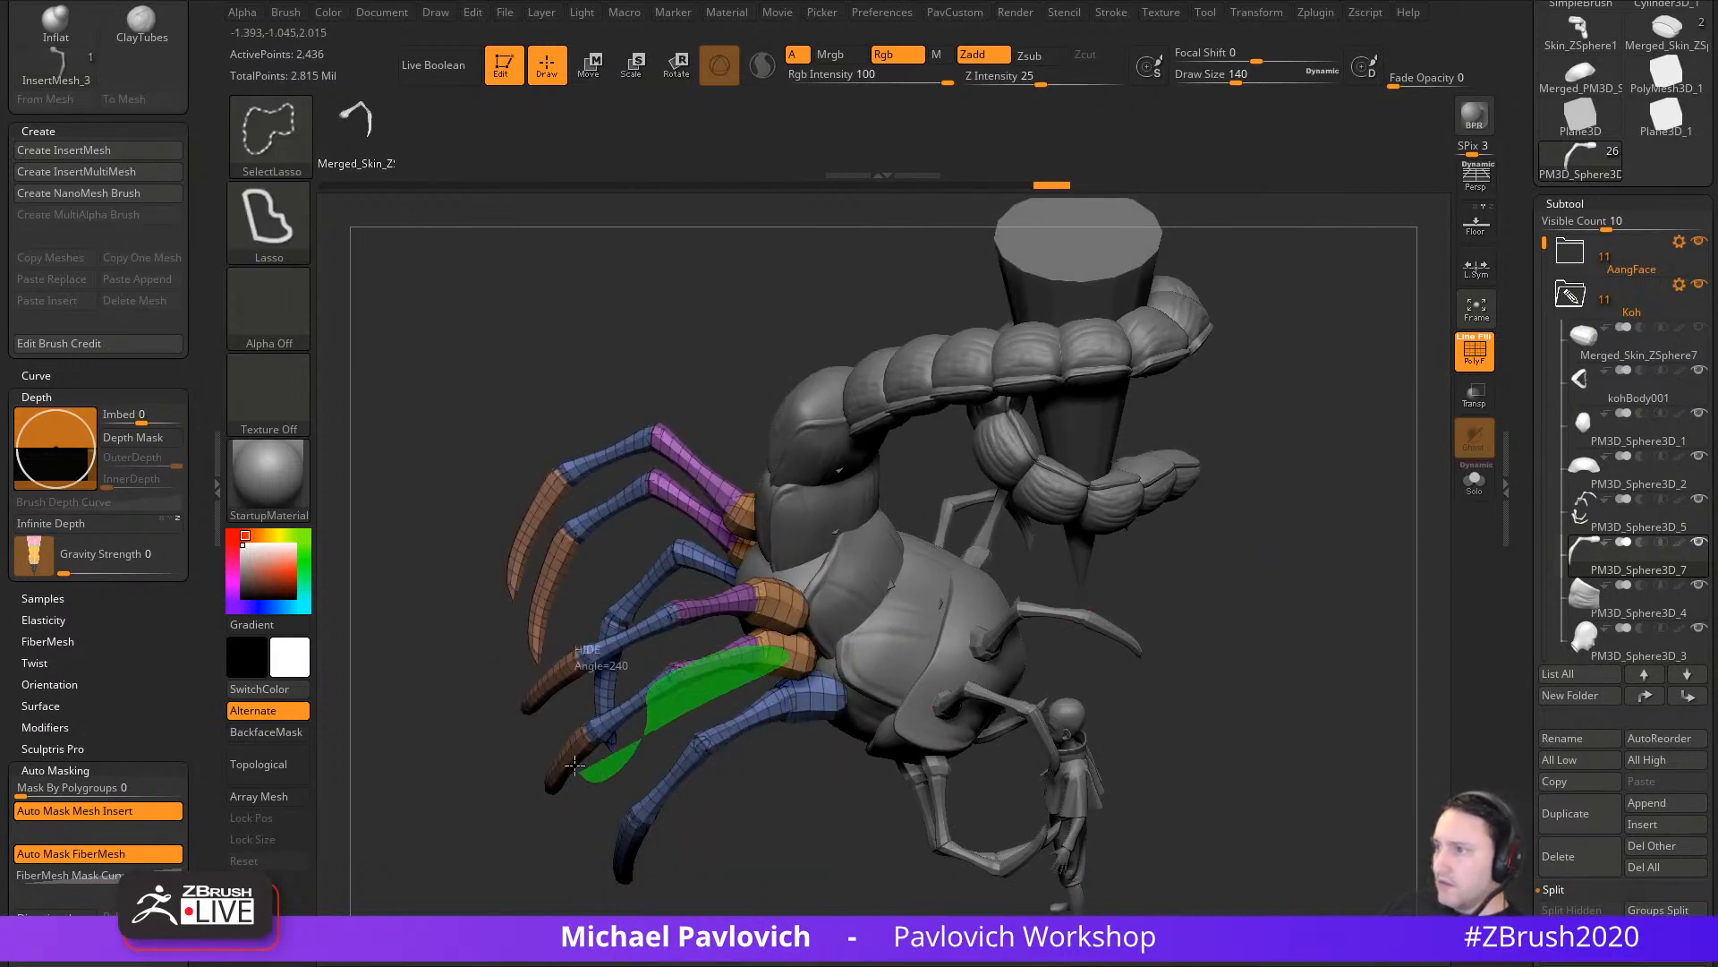
ctrl+shift+drag(575, 766, 544, 816)
key(ctrl+shift+a)
key(ctrl+w)
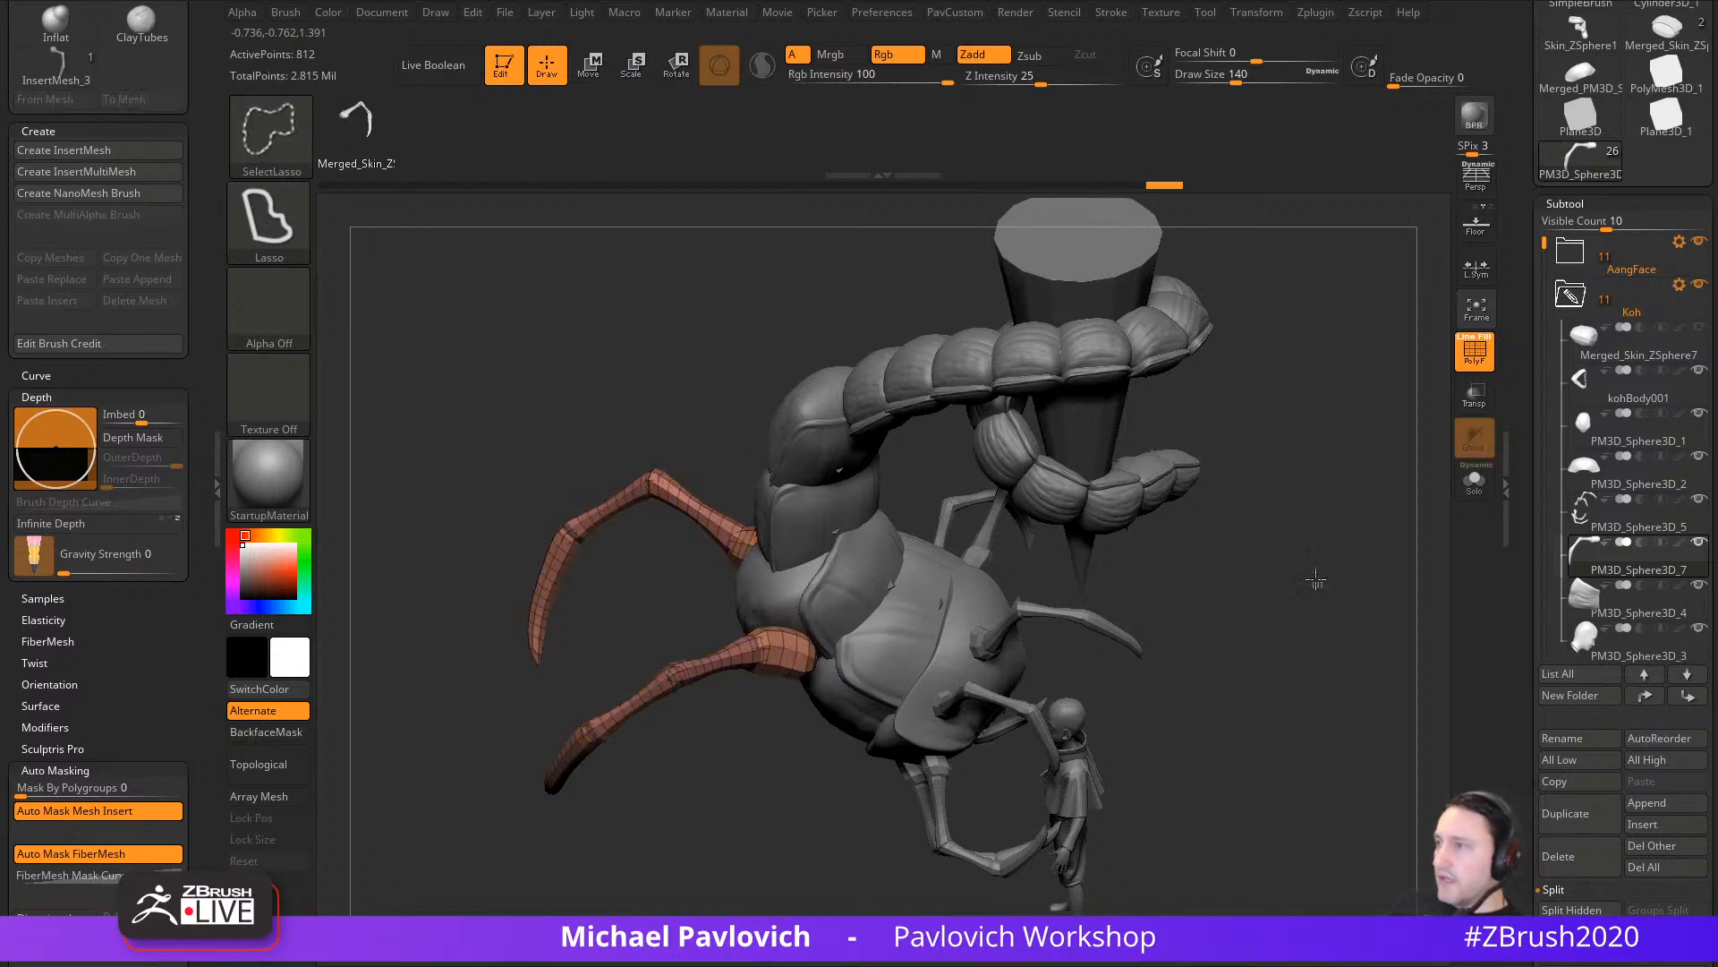
Step: Hide the lower and middle leg pairs, group the top pair as one polygroup, and show all the legs
ctrl+shift+click(1315, 580)
drag(545, 847, 602, 764)
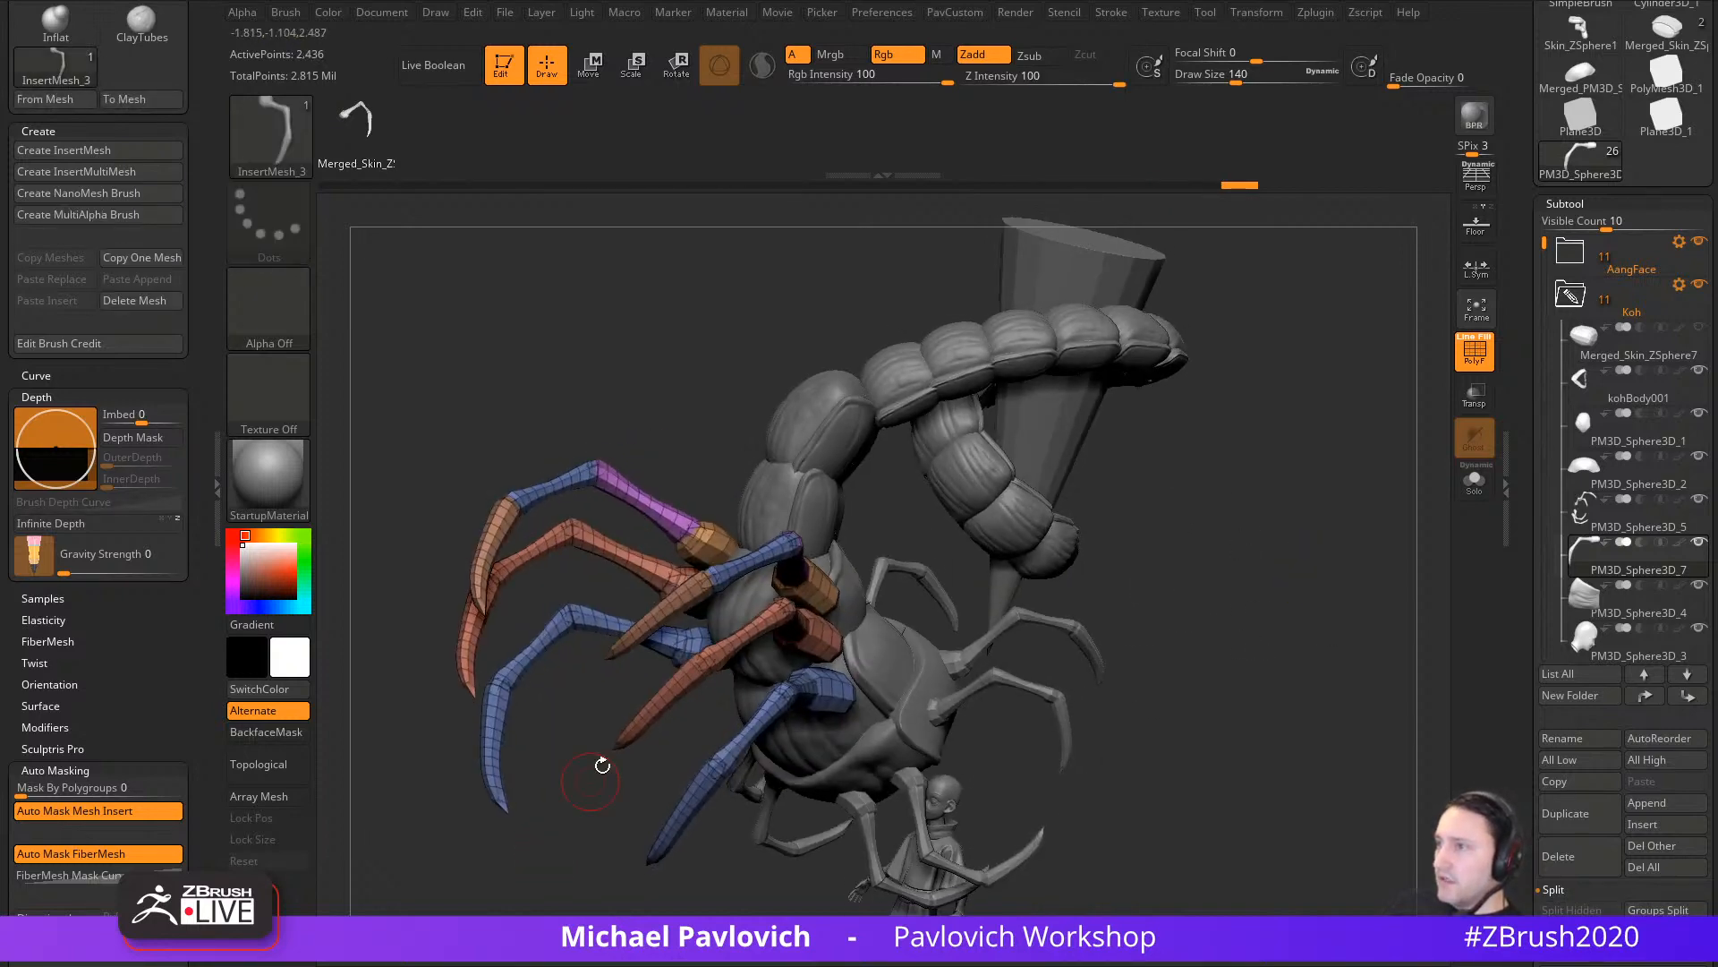
ctrl+shift+click(726, 651)
ctrl+shift+click(727, 650)
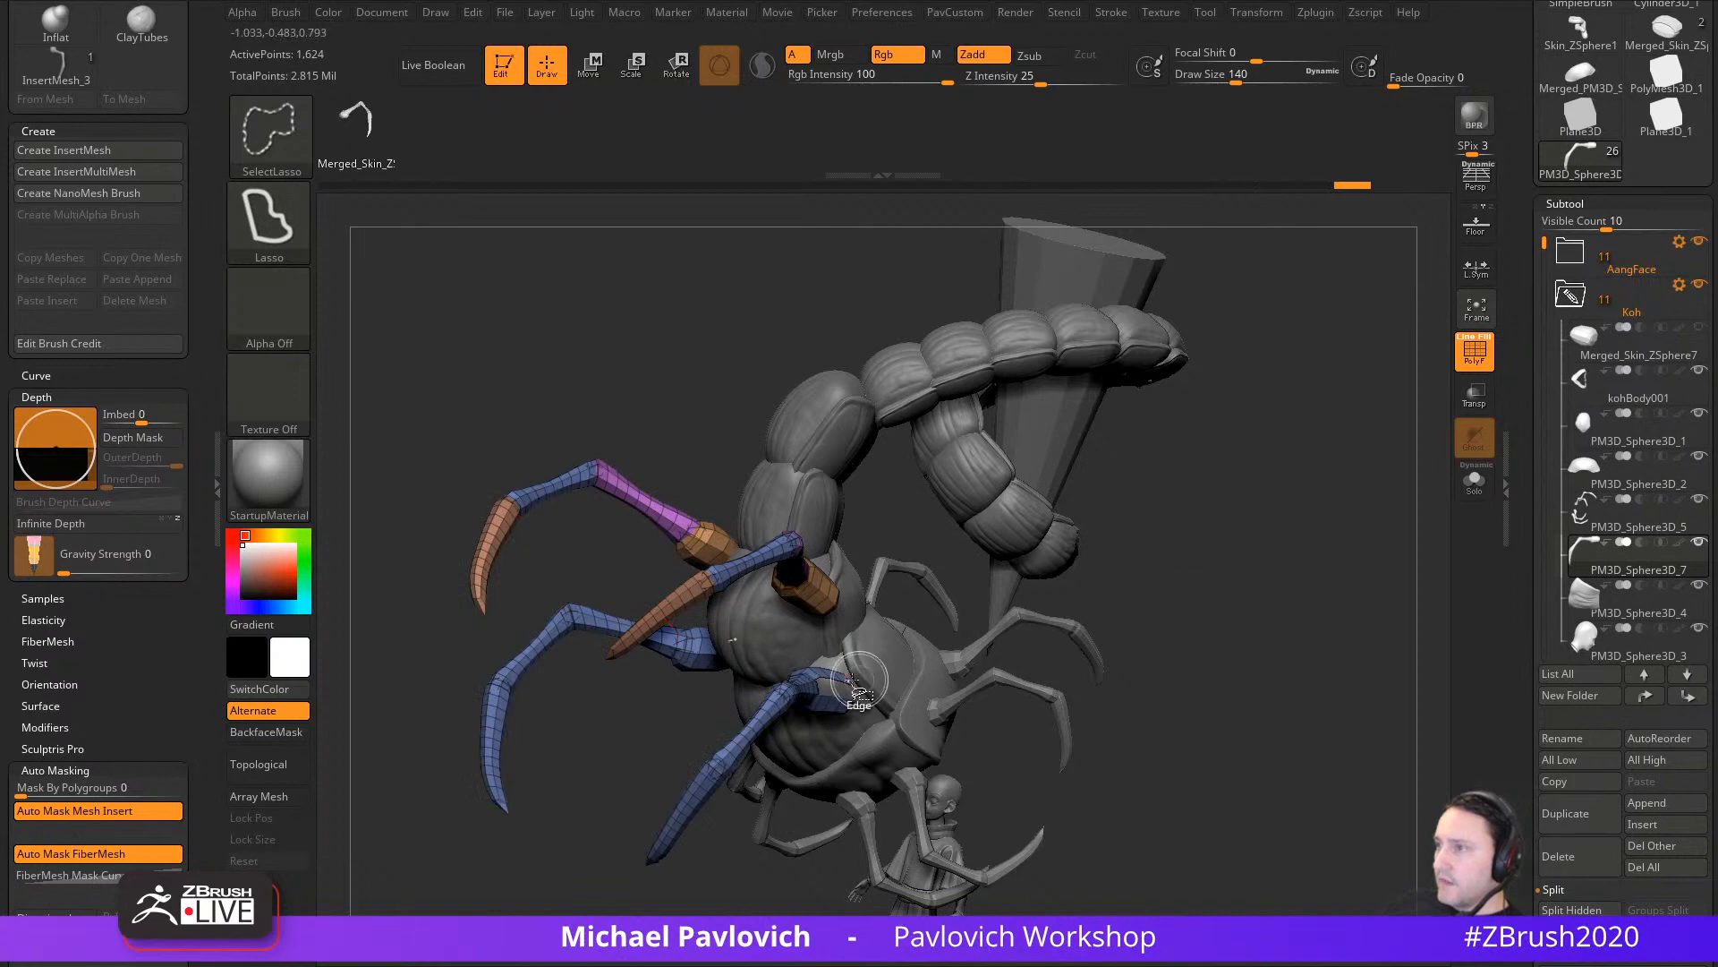
ctrl+shift+click(821, 675)
mouse_move(1181, 592)
ctrl+shift+mouse_down()
mouse_move(1295, 713)
mouse_move(1308, 766)
ctrl+shift+mouse_up()
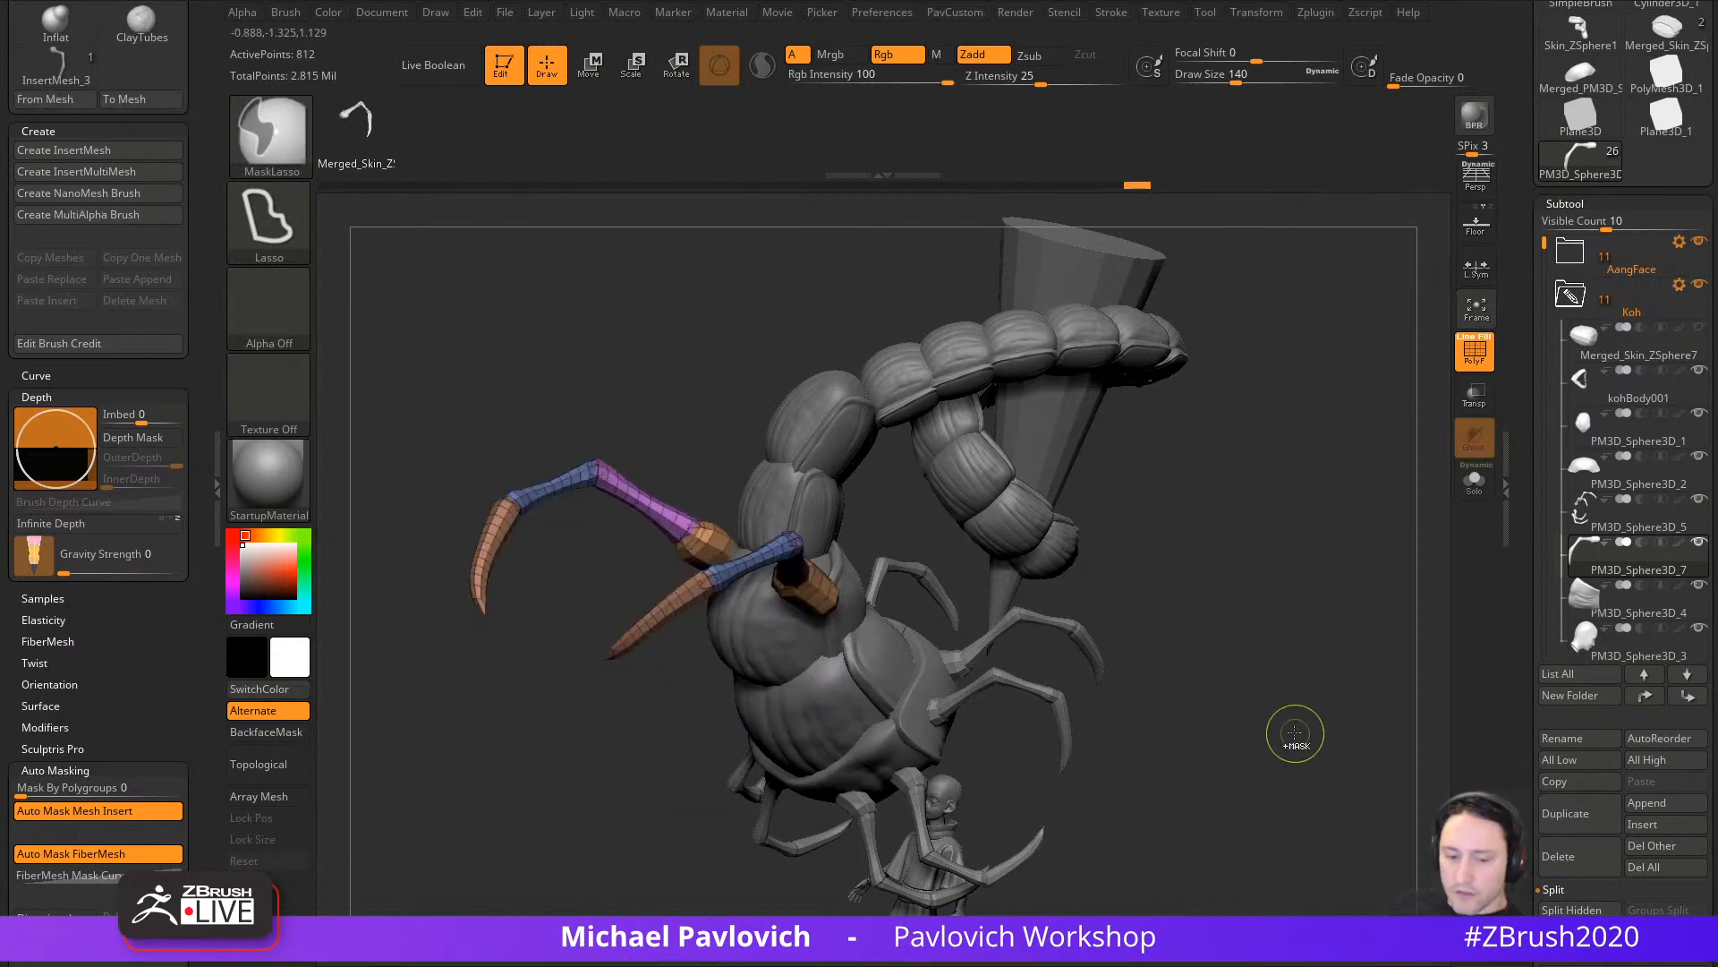
ctrl+shift+click(1295, 732)
Step: Mask everything except the lowest leg pair and move that pair in against the sides of the body
drag(1307, 633, 1307, 564)
key(w)
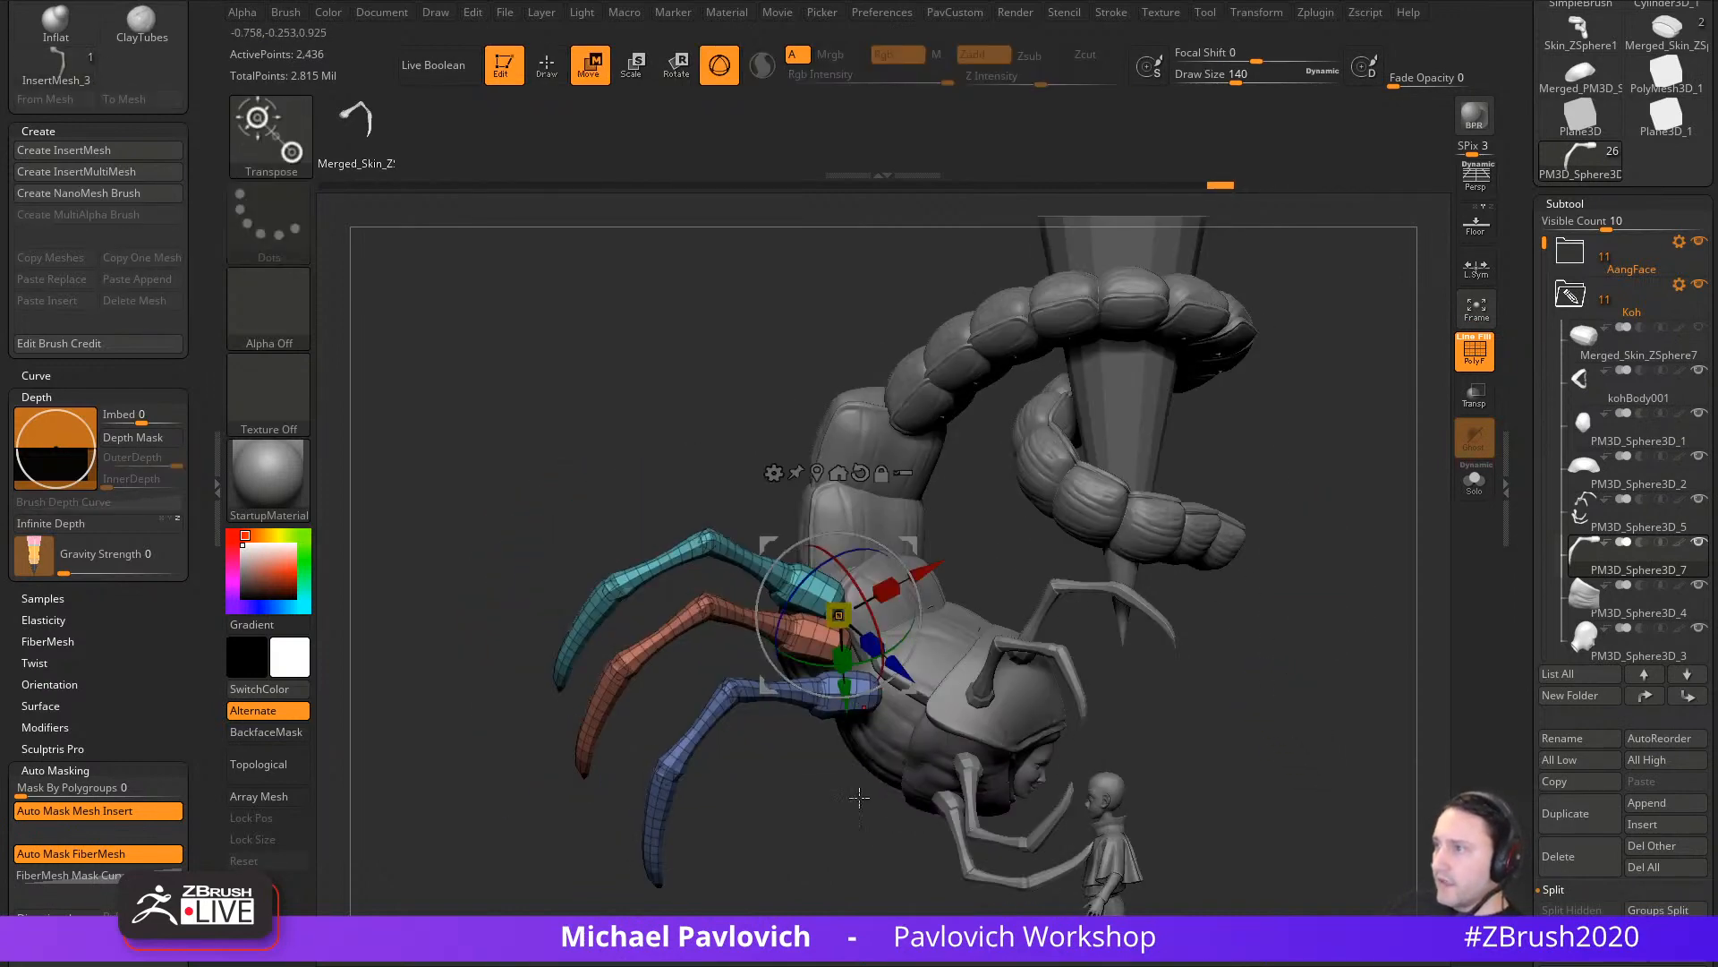
drag(829, 851, 760, 766)
ctrl+click(707, 682)
drag(682, 838, 710, 725)
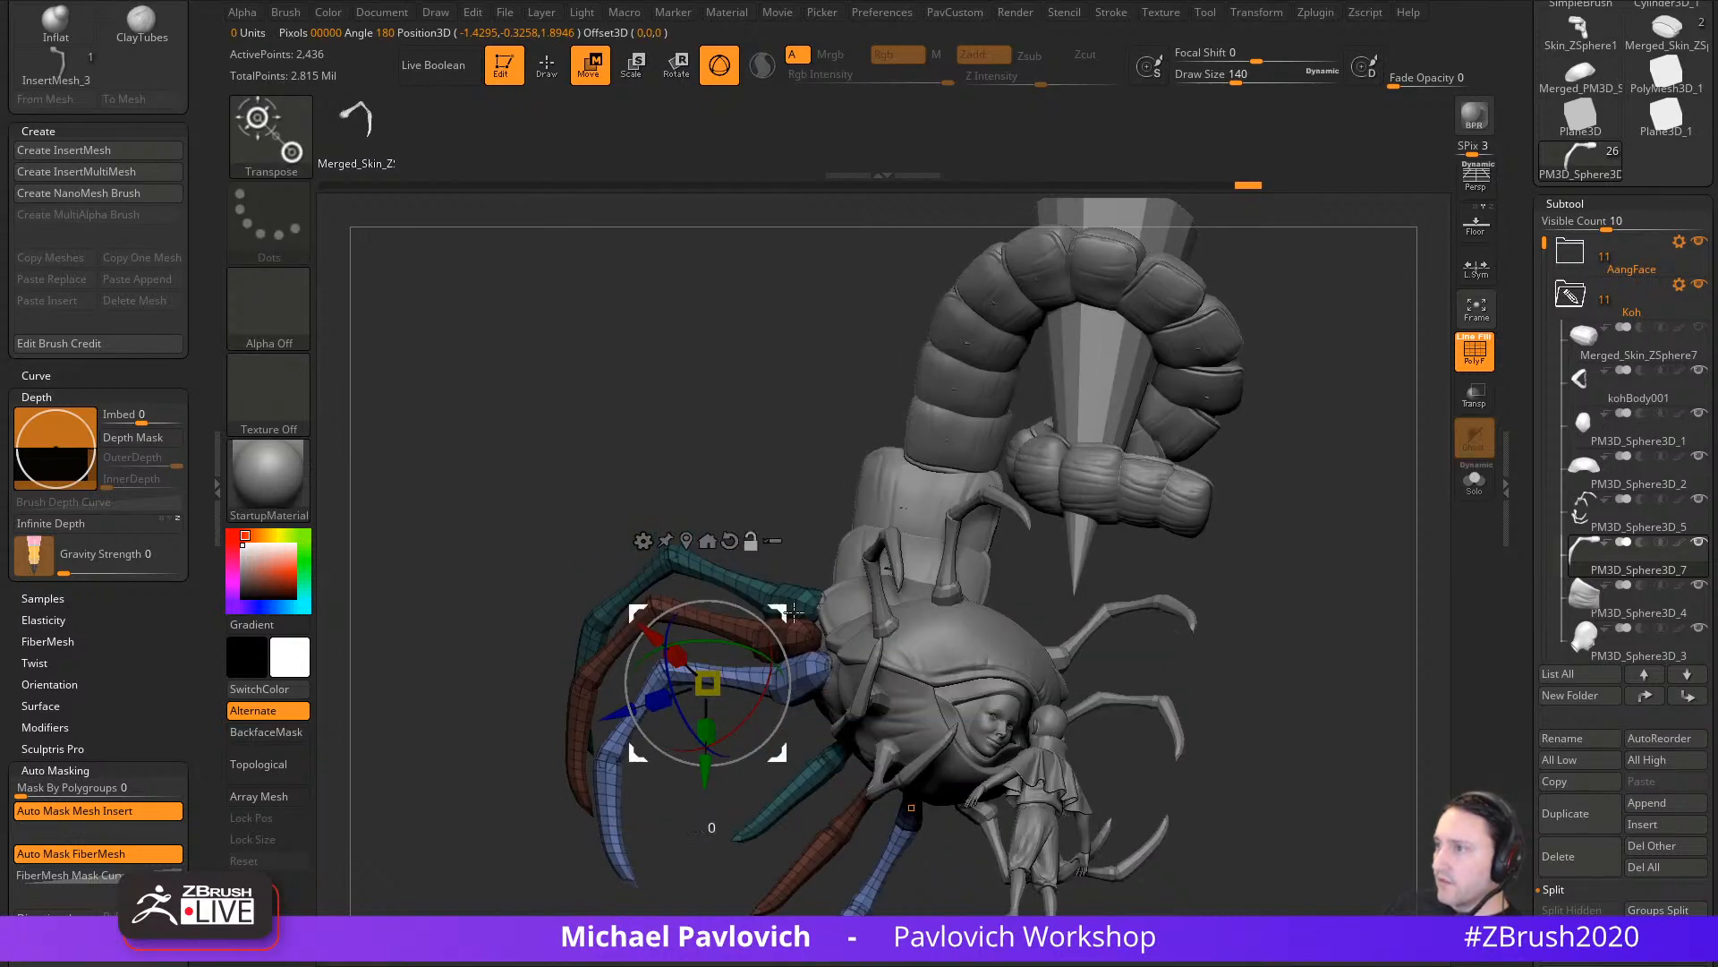
mouse_move(793, 611)
mouse_down()
mouse_move(880, 611)
mouse_move(856, 654)
mouse_move(879, 612)
mouse_up()
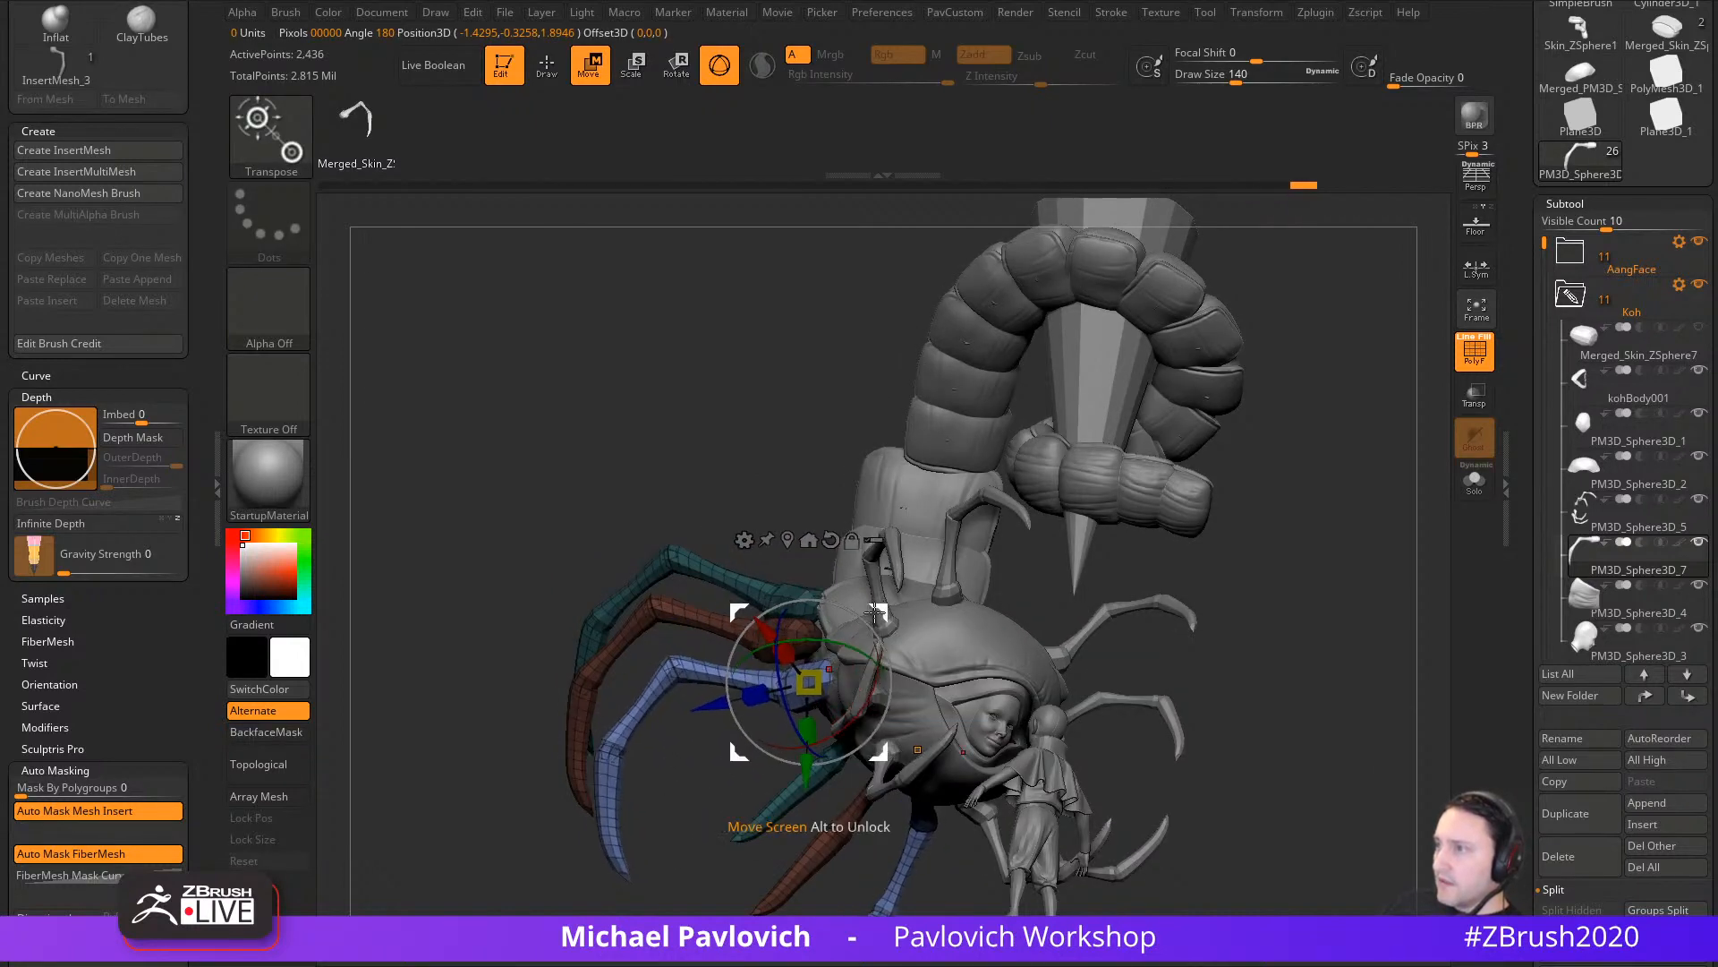
Step: Mask everything except the middle leg pair and move it inward to meet the body segment
key(q)
drag(731, 516, 777, 528)
key(w)
ctrl+click(743, 617)
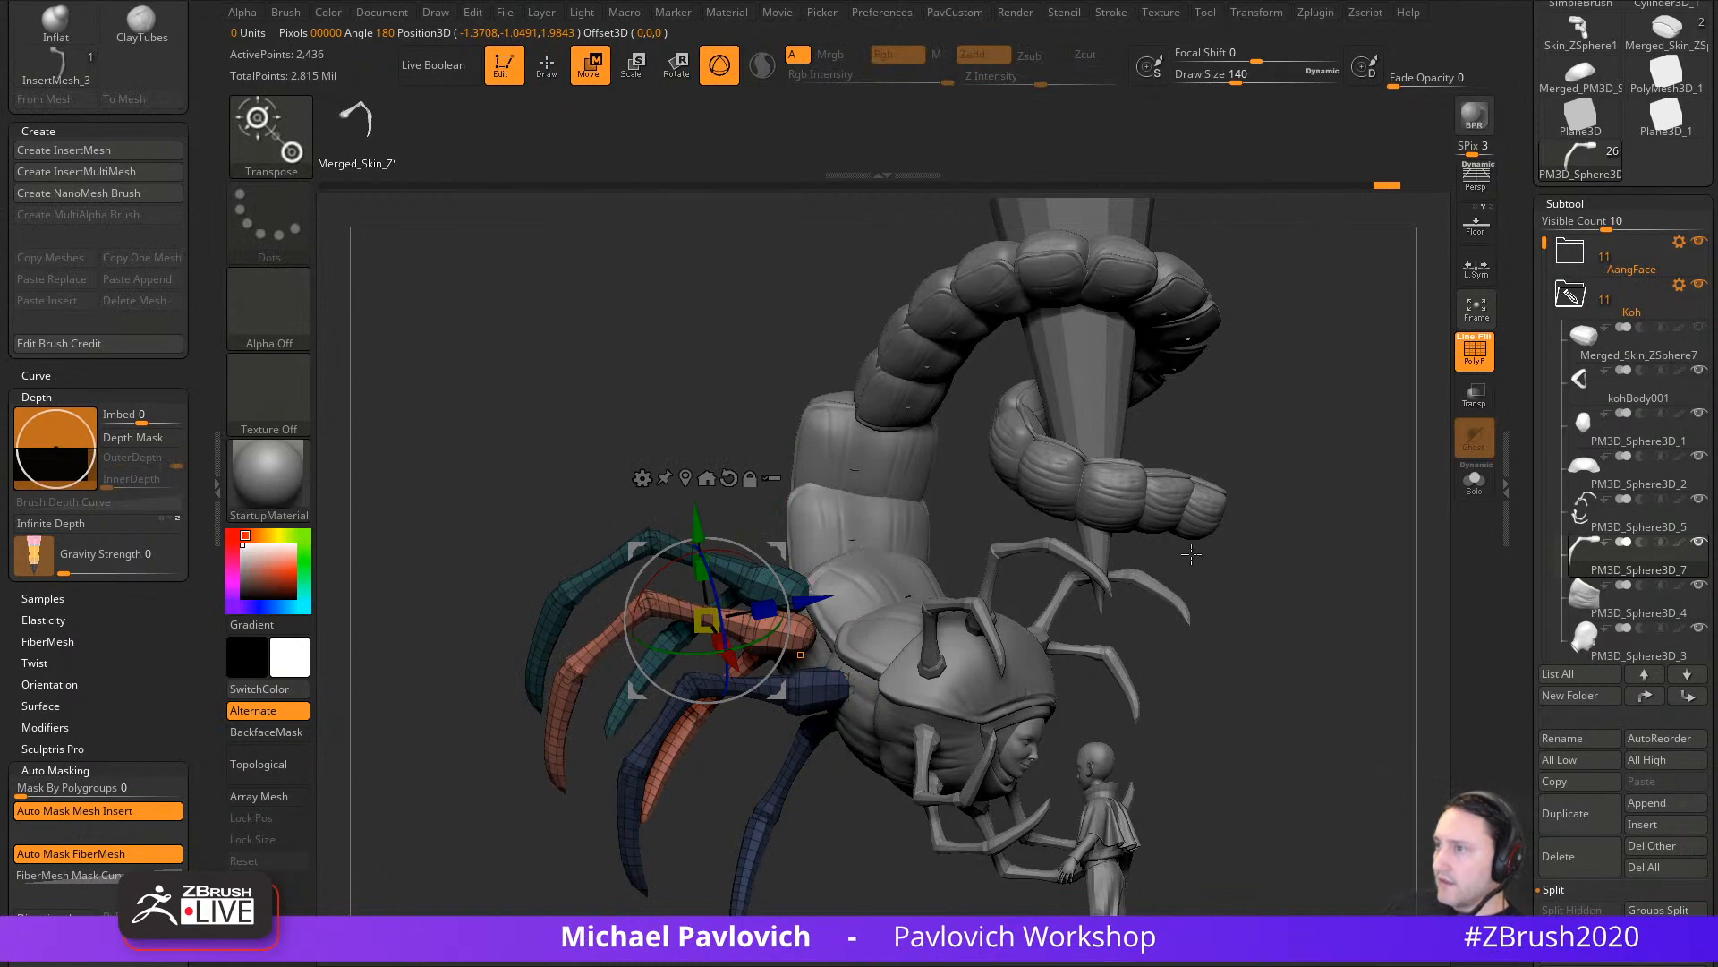
drag(1191, 554, 799, 548)
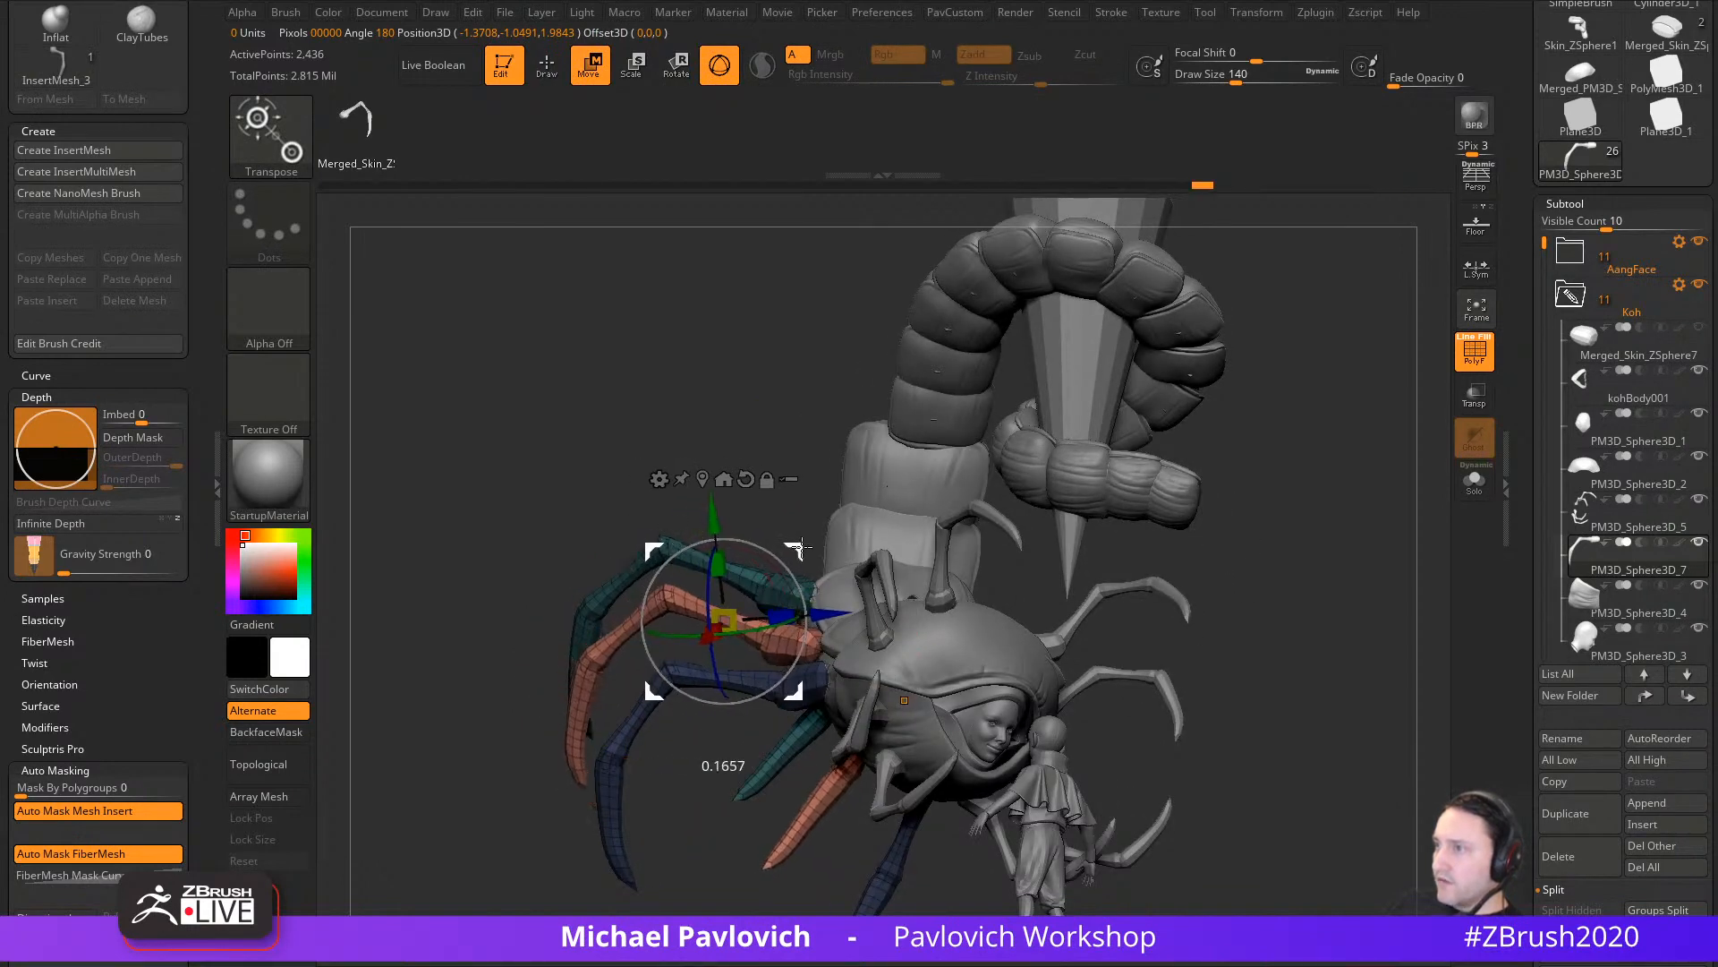
drag(784, 469, 1025, 498)
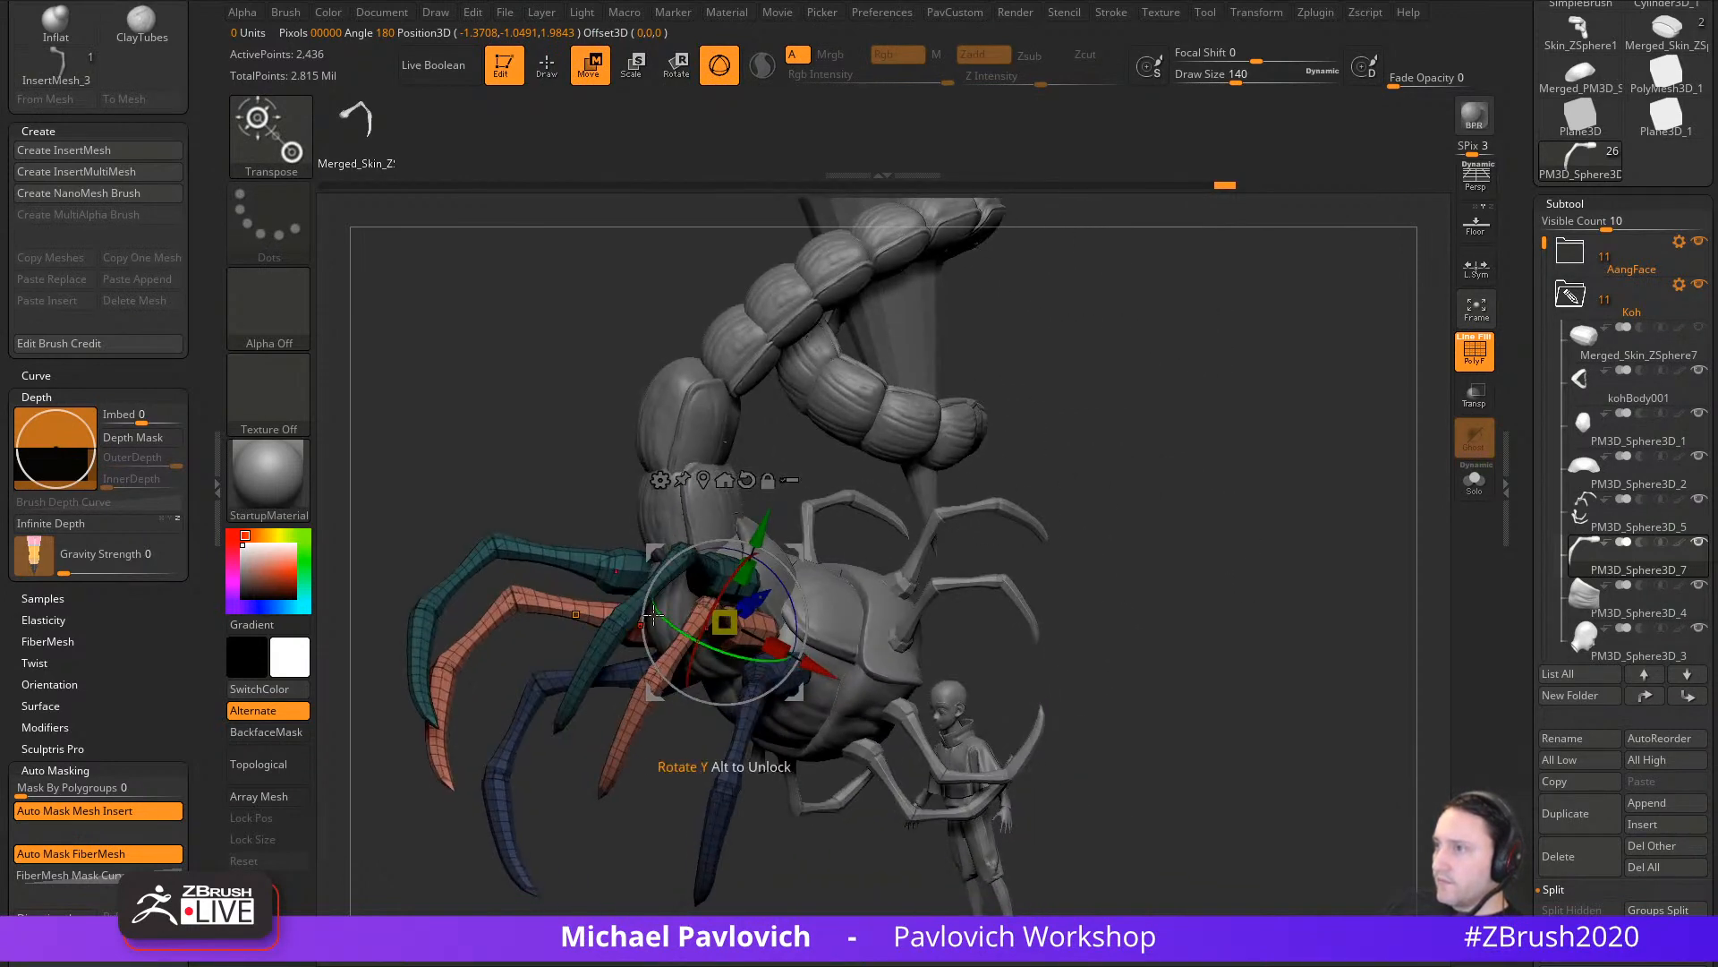
Step: Mask everything except the top leg pair, set the pivot at its base, and rotate and move the pair onto the body
ctrl+click(620, 632)
drag(609, 501, 393, 509)
alt+click(813, 576)
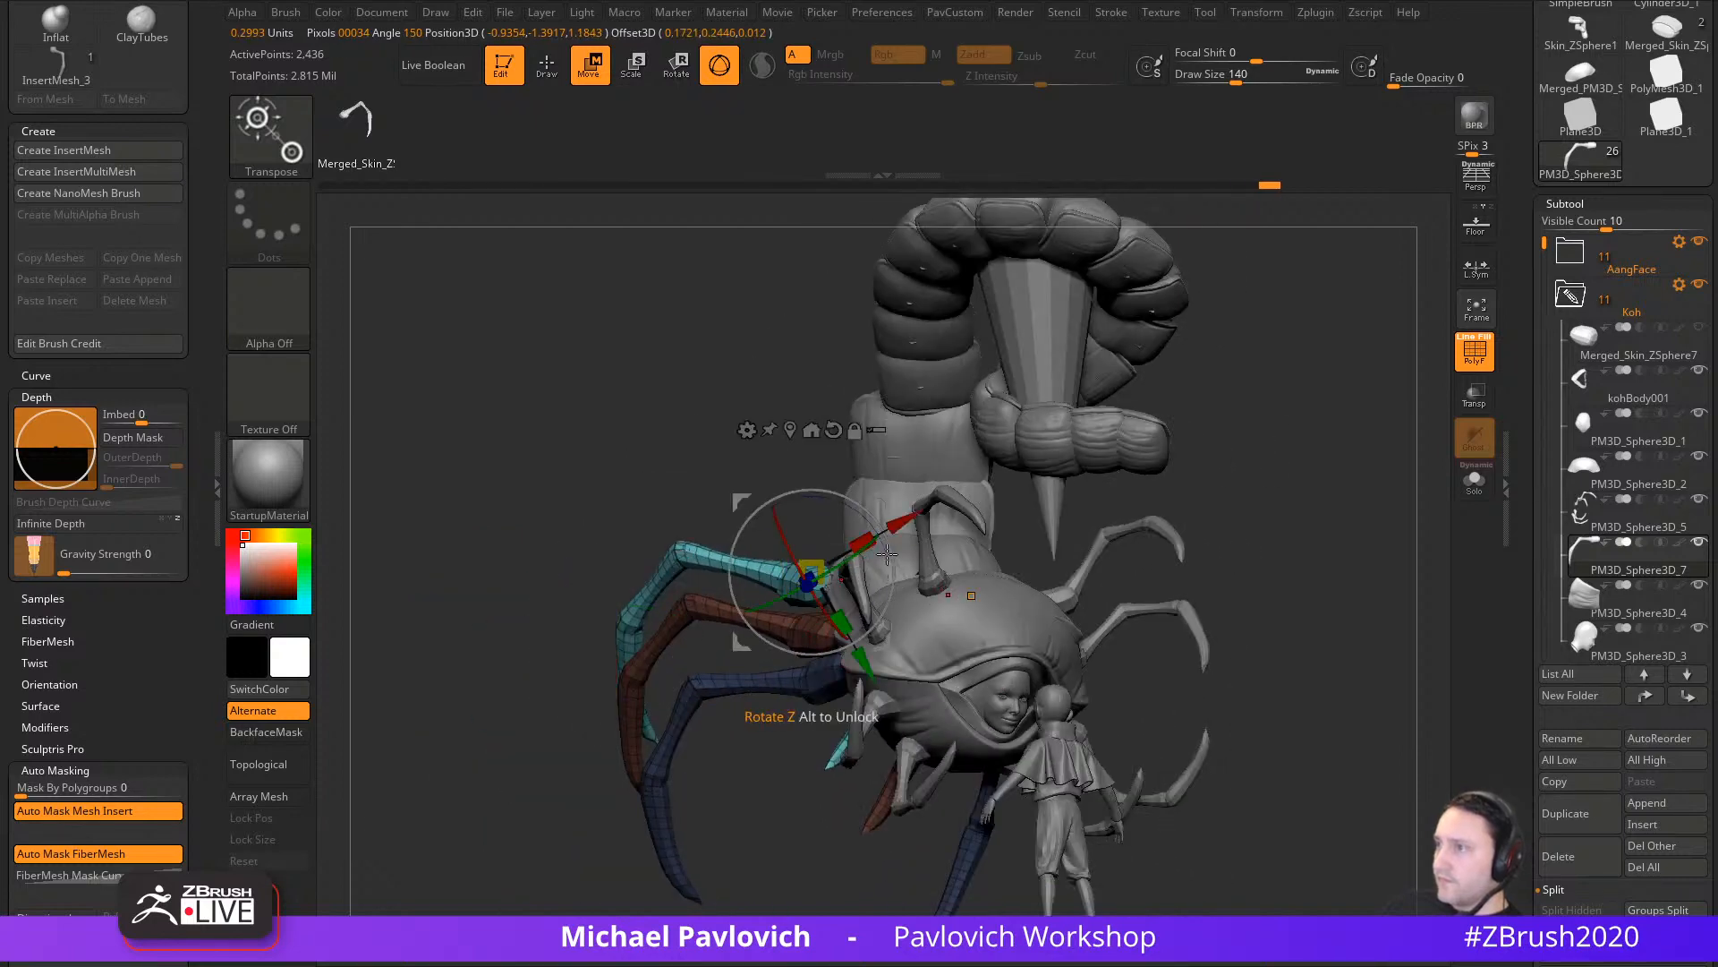
drag(887, 555, 916, 541)
drag(802, 561, 810, 554)
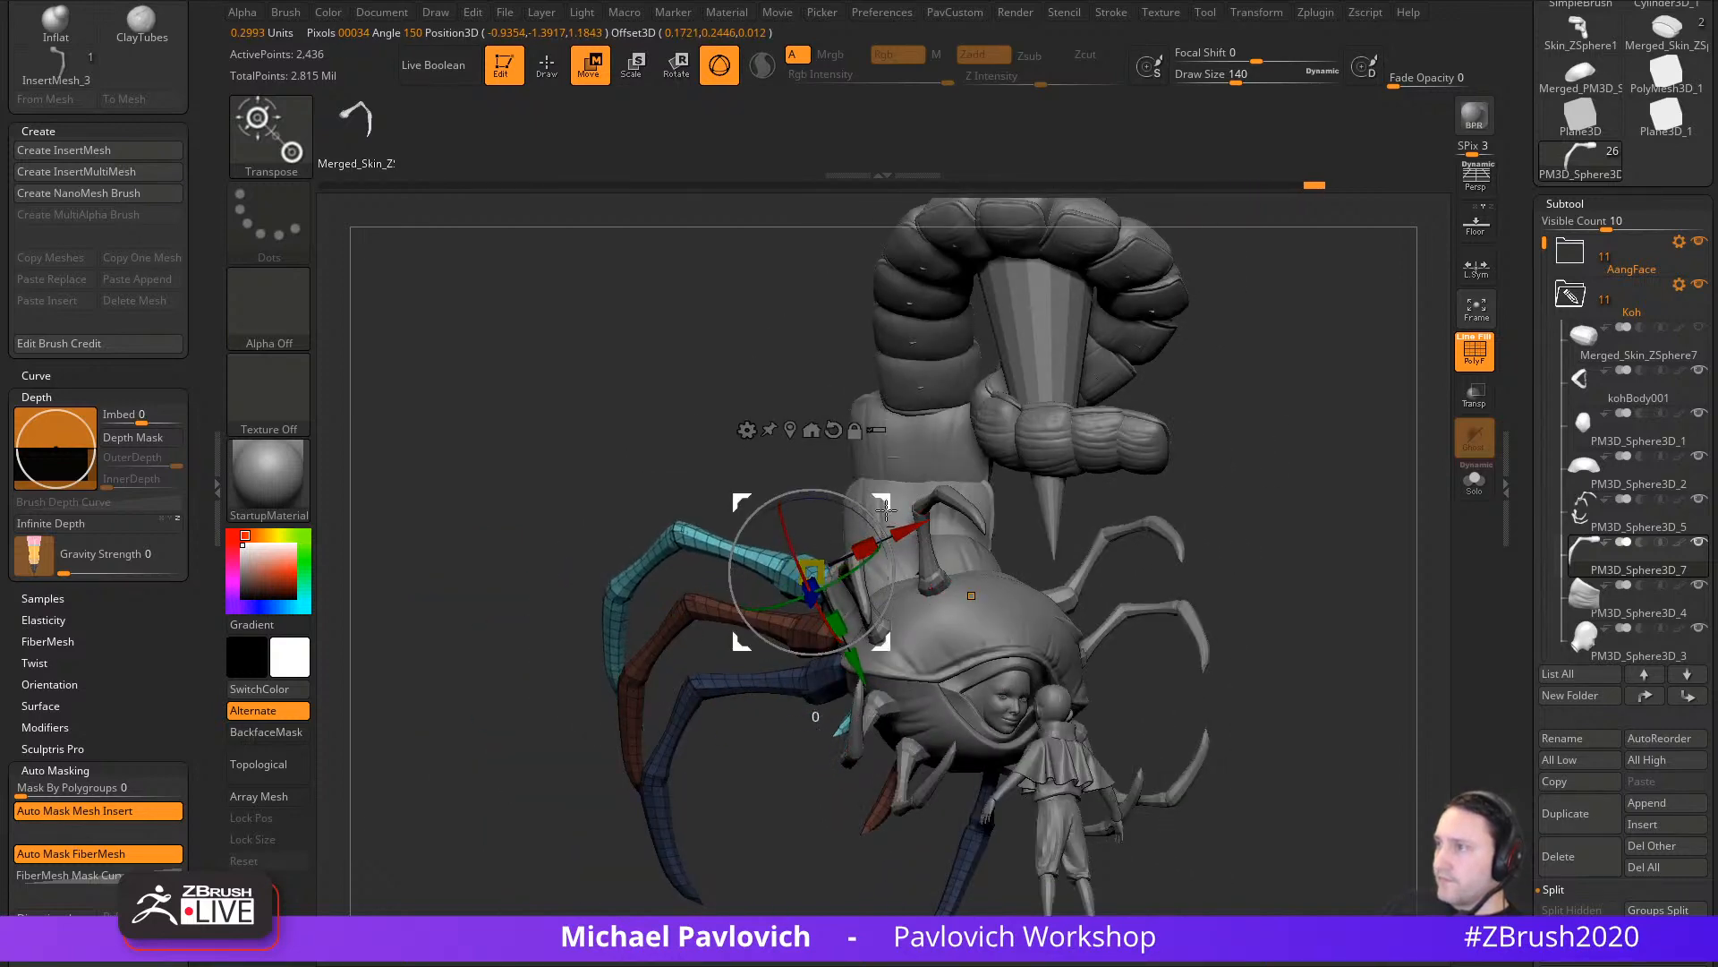
drag(882, 503, 891, 513)
Step: Examine the three leg pairs along the body from several angles around the whole creature
key(q)
mouse_move(1384, 605)
alt+mouse_down()
mouse_move(1237, 621)
mouse_move(1283, 644)
mouse_move(1243, 648)
mouse_move(1220, 601)
mouse_move(1244, 581)
alt+mouse_up()
key(1)
key(s)
key(s)
key(s)
drag(1244, 582, 1181, 587)
alt+click(799, 664)
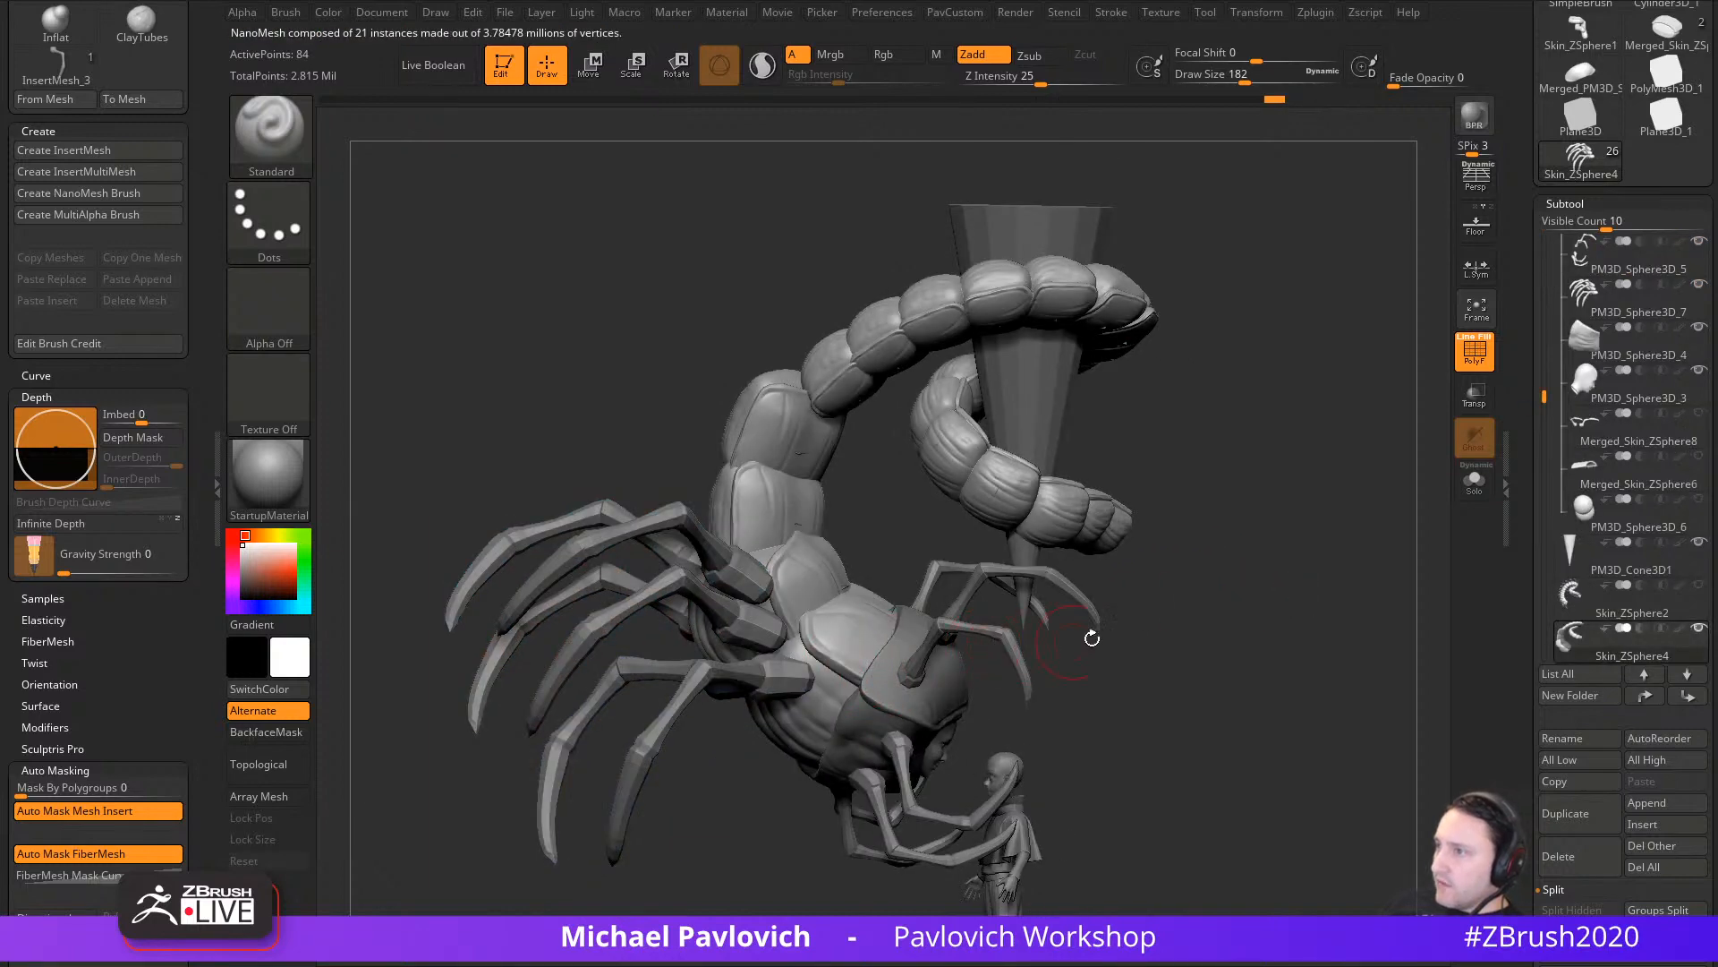
mouse_move(1243, 649)
mouse_down()
mouse_move(1200, 659)
mouse_move(1265, 645)
mouse_move(1225, 642)
mouse_up()
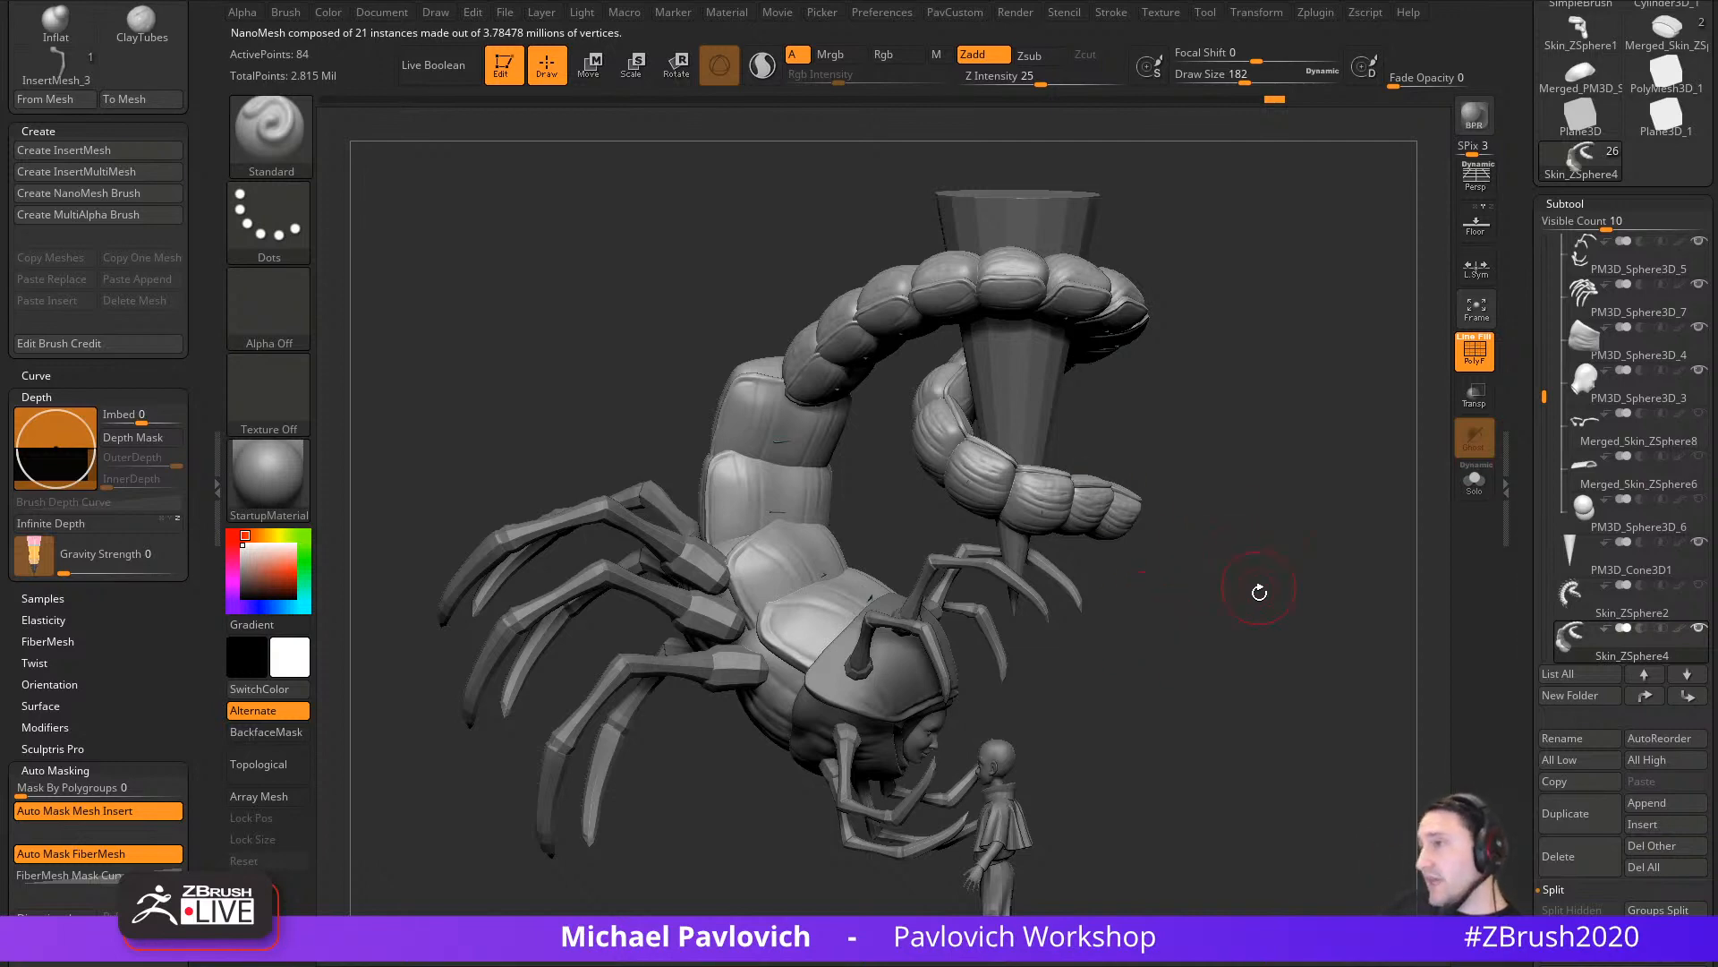
drag(1254, 591, 1389, 538)
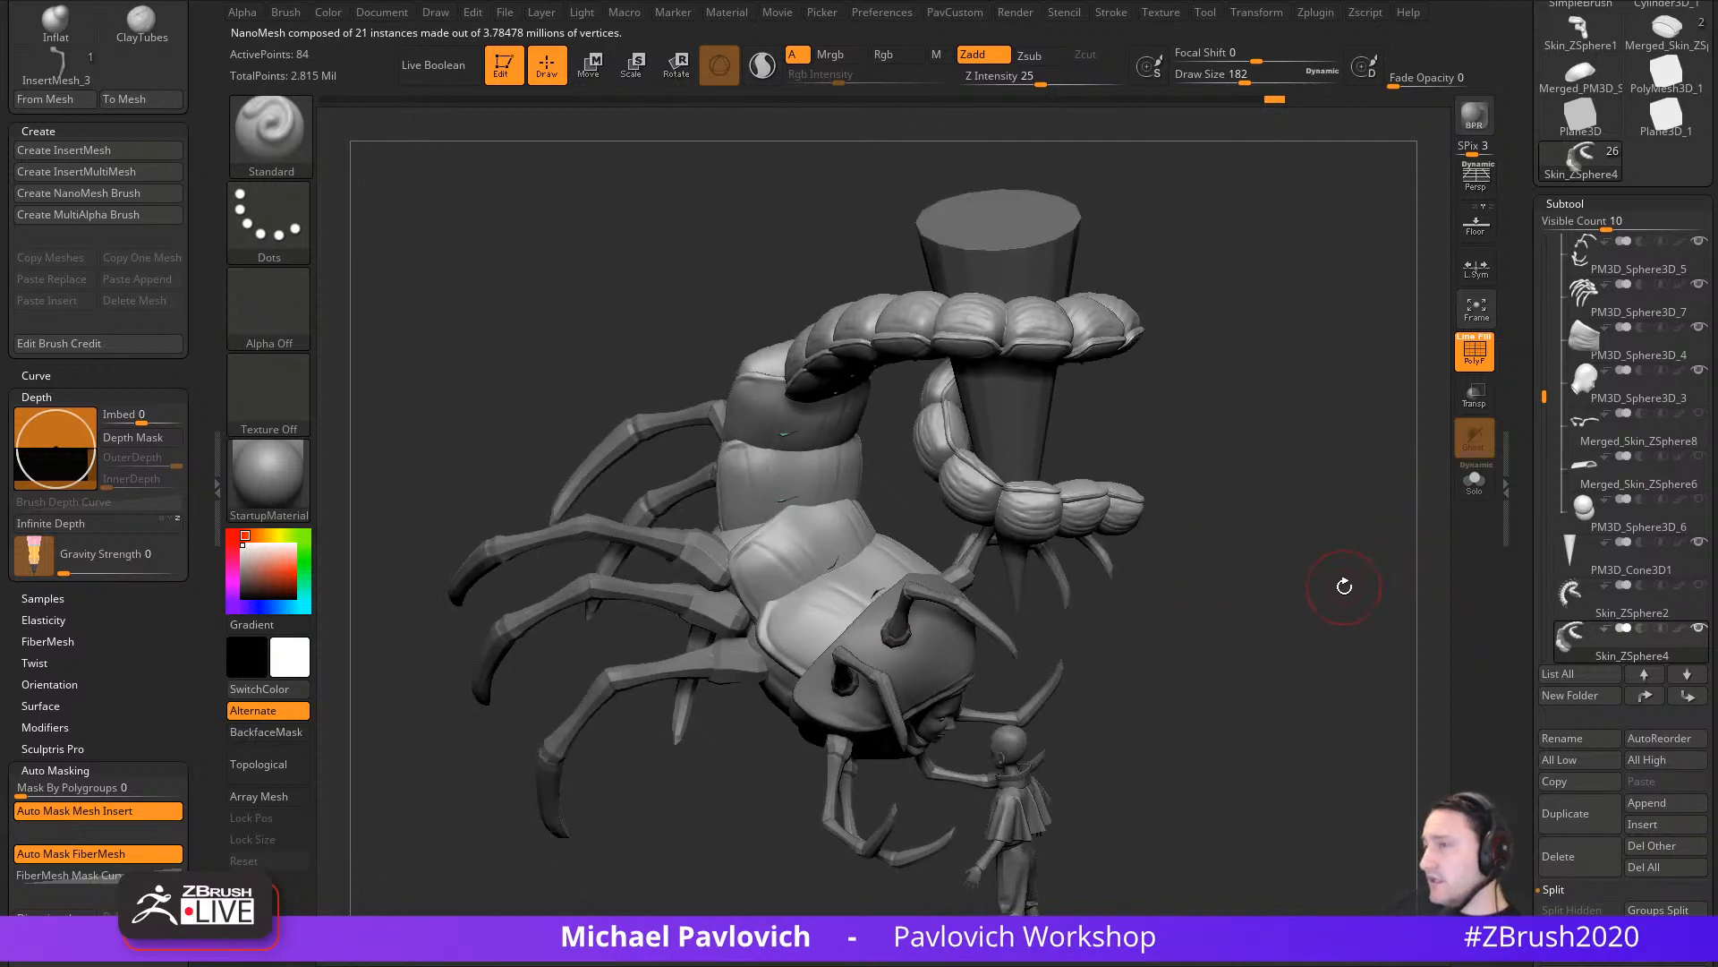
Step: Make the three-pair side legs the active subtool and set the draw size to 149
click(1477, 353)
alt+drag(1274, 575, 1297, 618)
alt+click(754, 623)
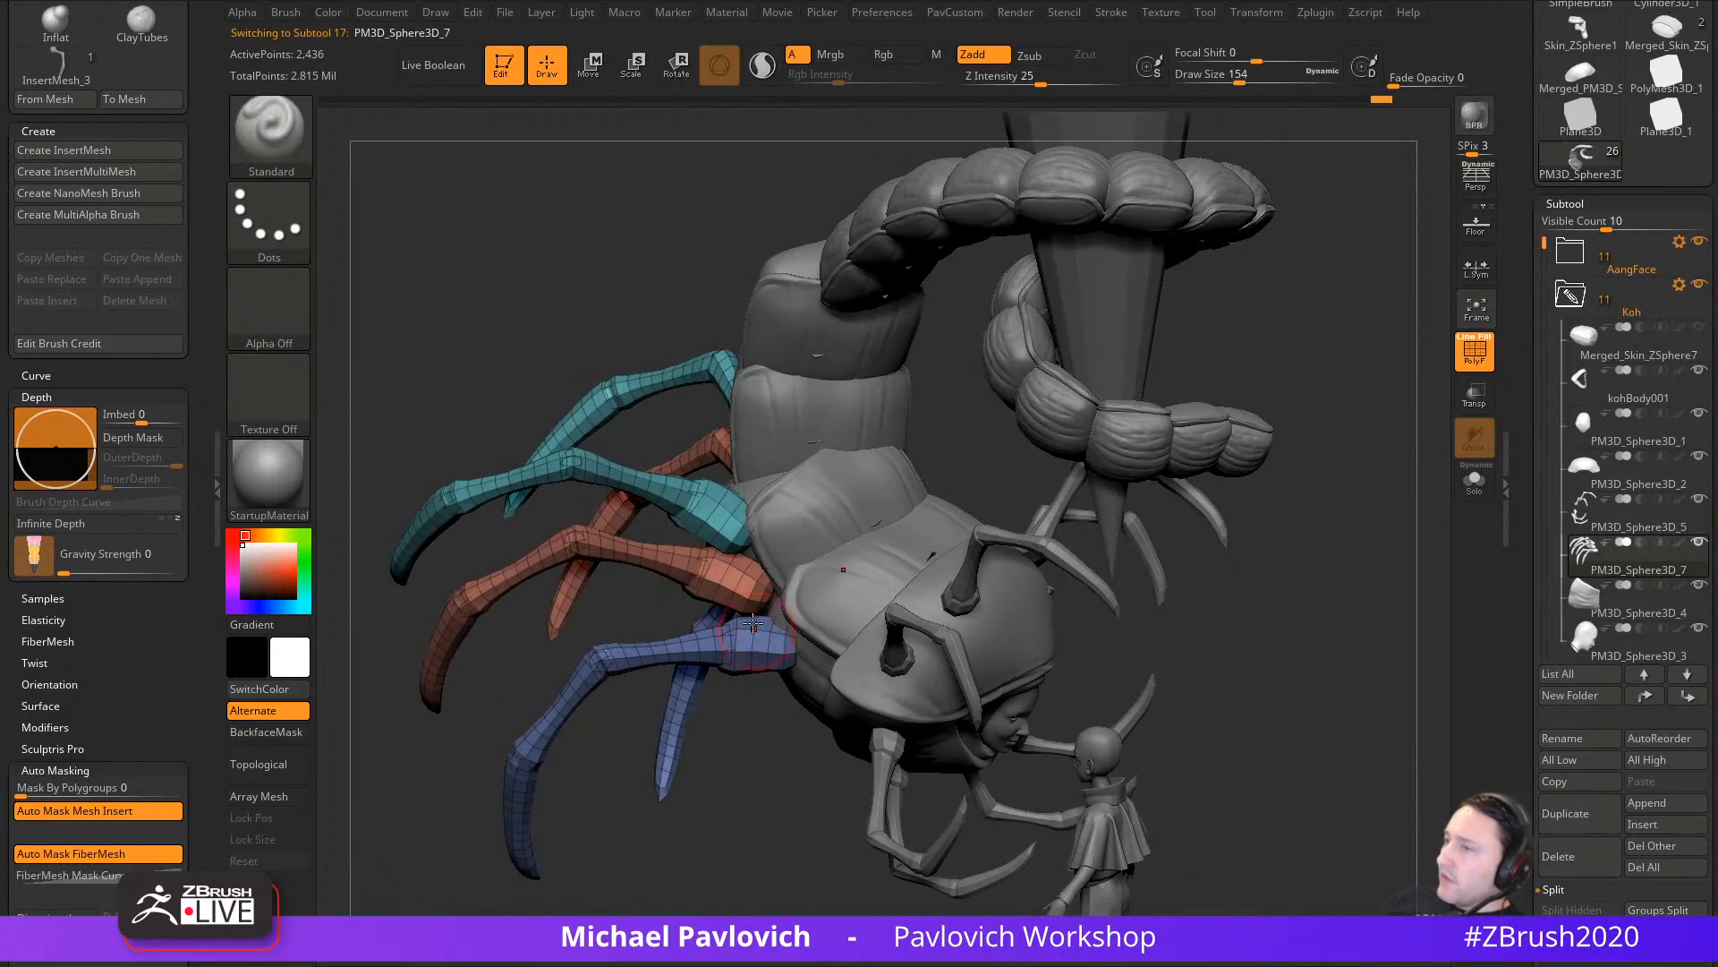
right_drag(736, 664, 759, 744)
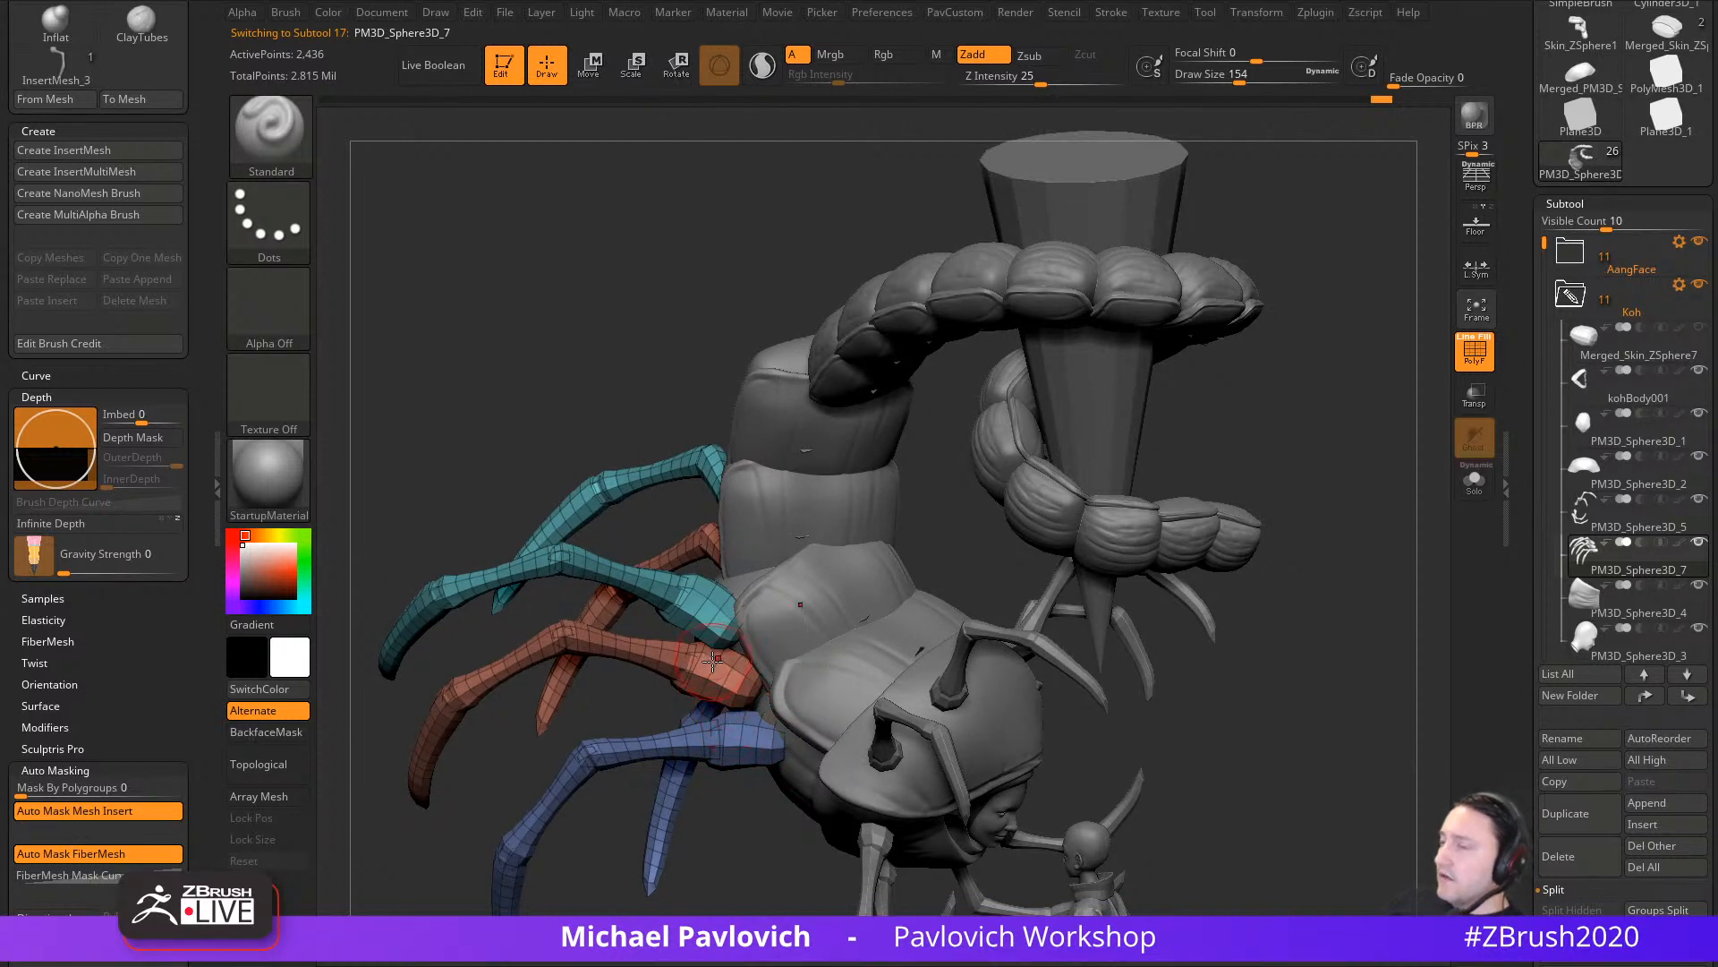
key(s)
click(731, 689)
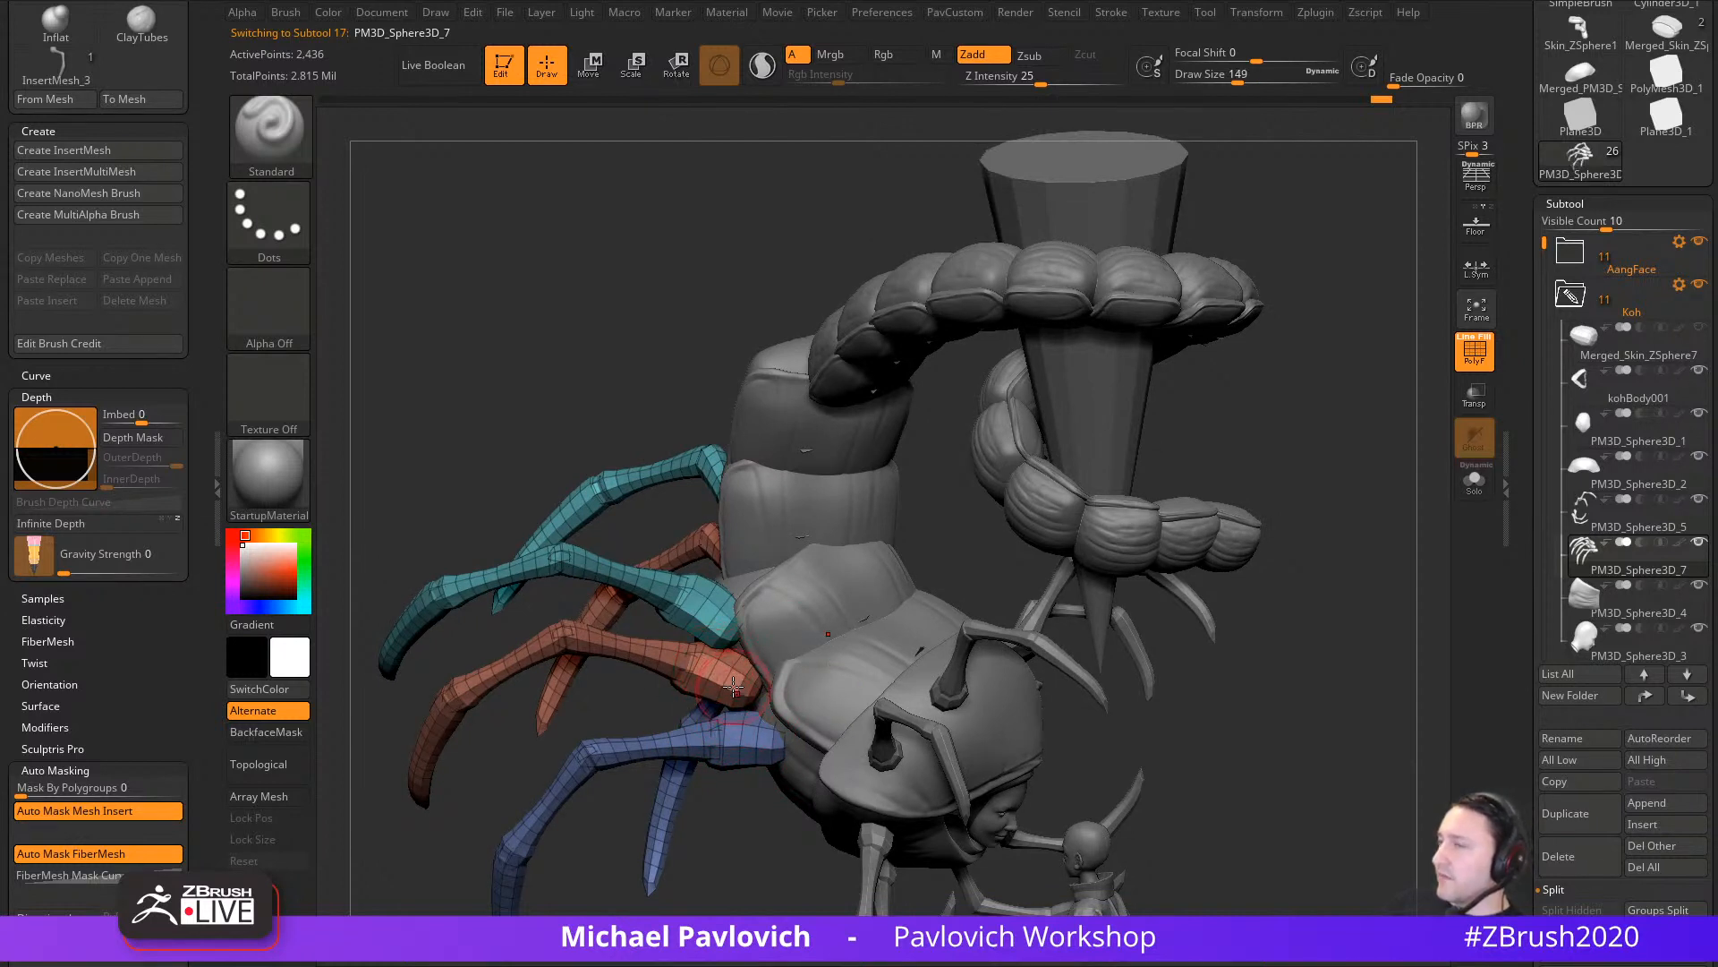
Step: Duplicate the side legs subtool and check the duplicate's display properties
alt+right_drag(1217, 601, 1201, 583)
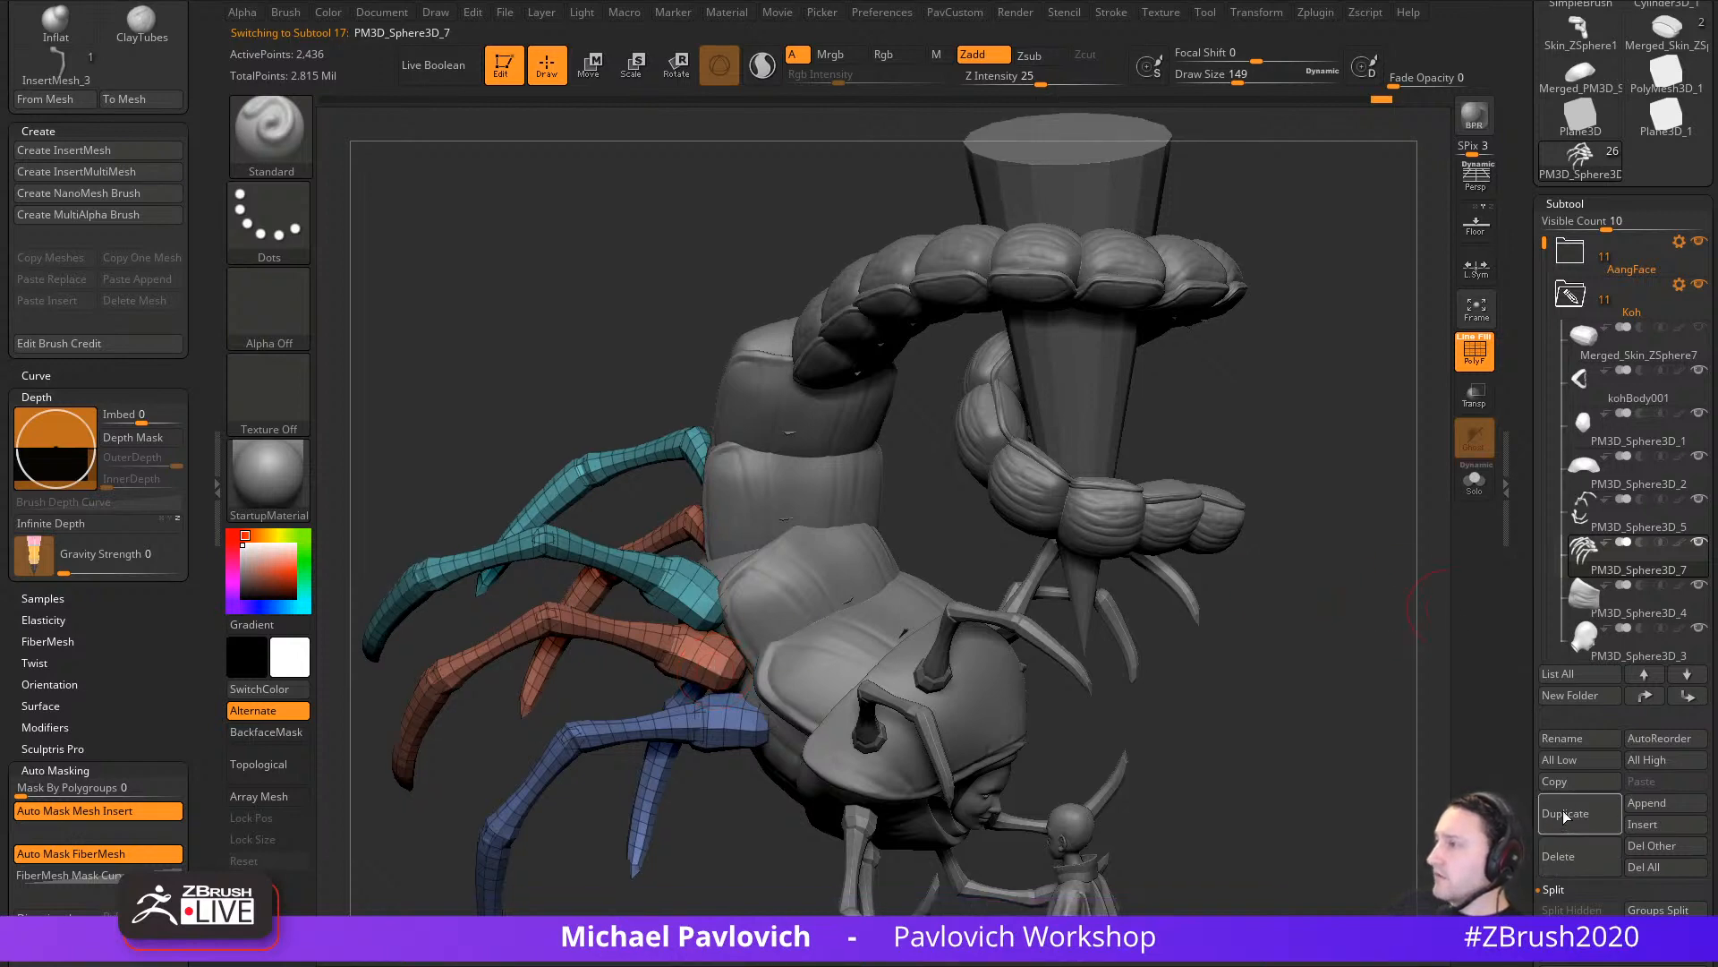
click(1563, 813)
drag(1528, 758, 1534, 429)
shift+click(1565, 606)
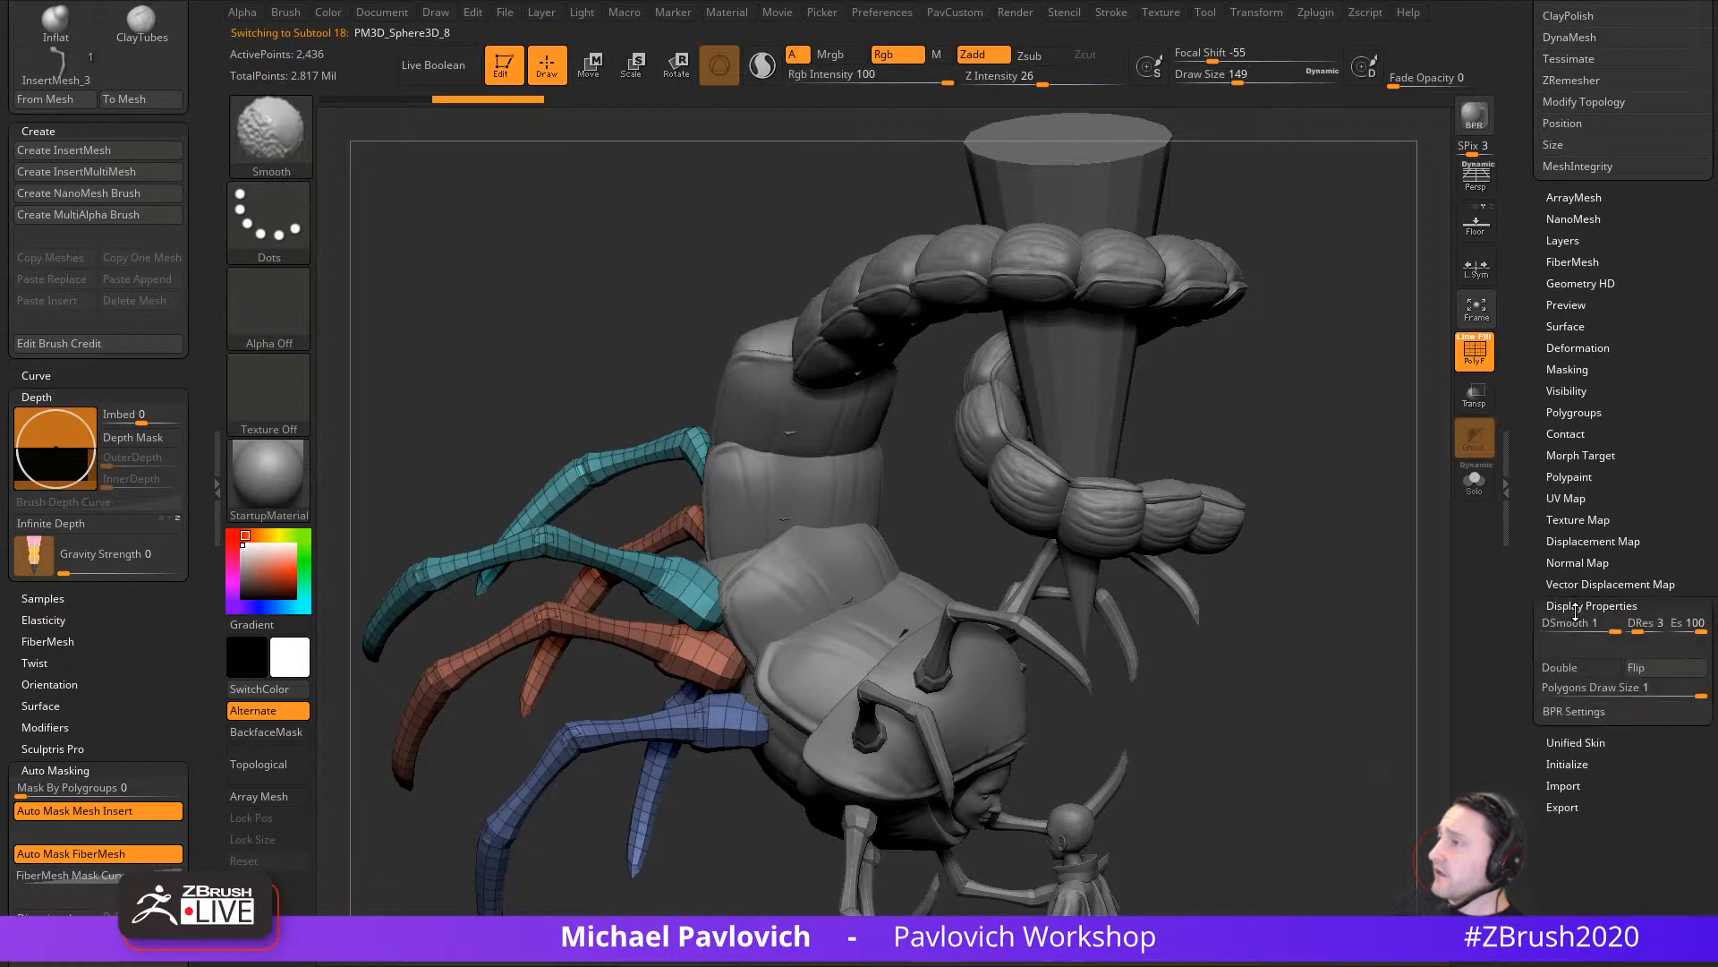
drag(1537, 588, 1533, 842)
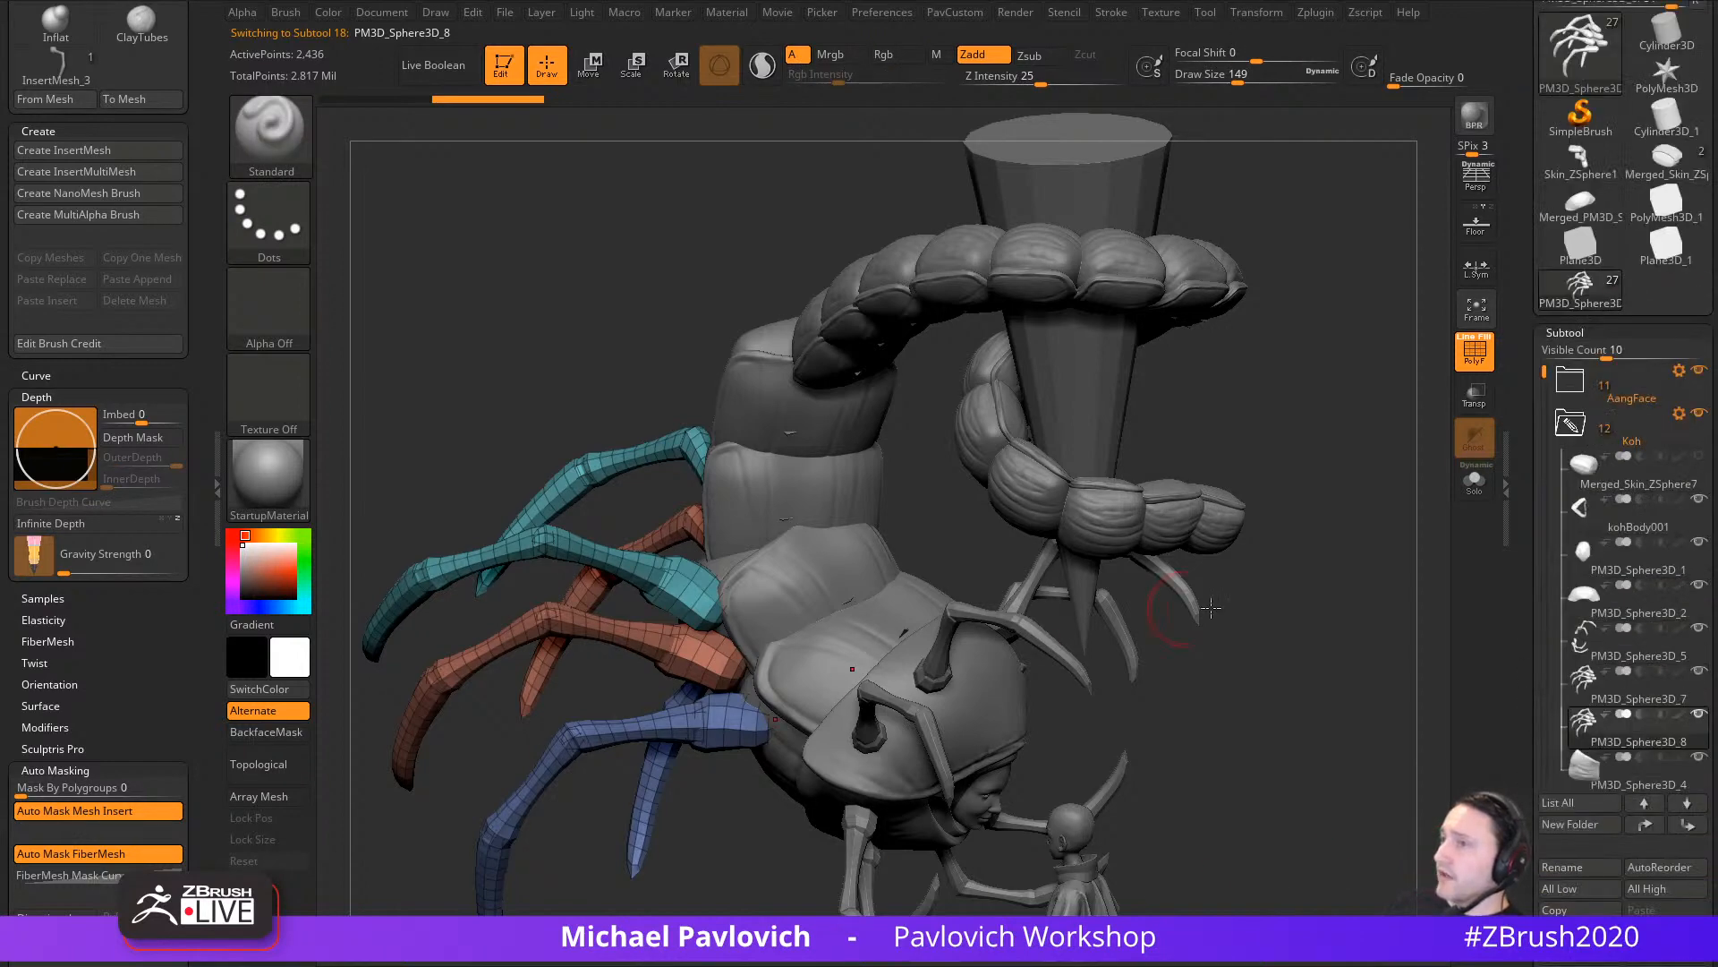
Step: Solo the duplicated legs and set the draw size to 163
drag(1210, 608, 1332, 619)
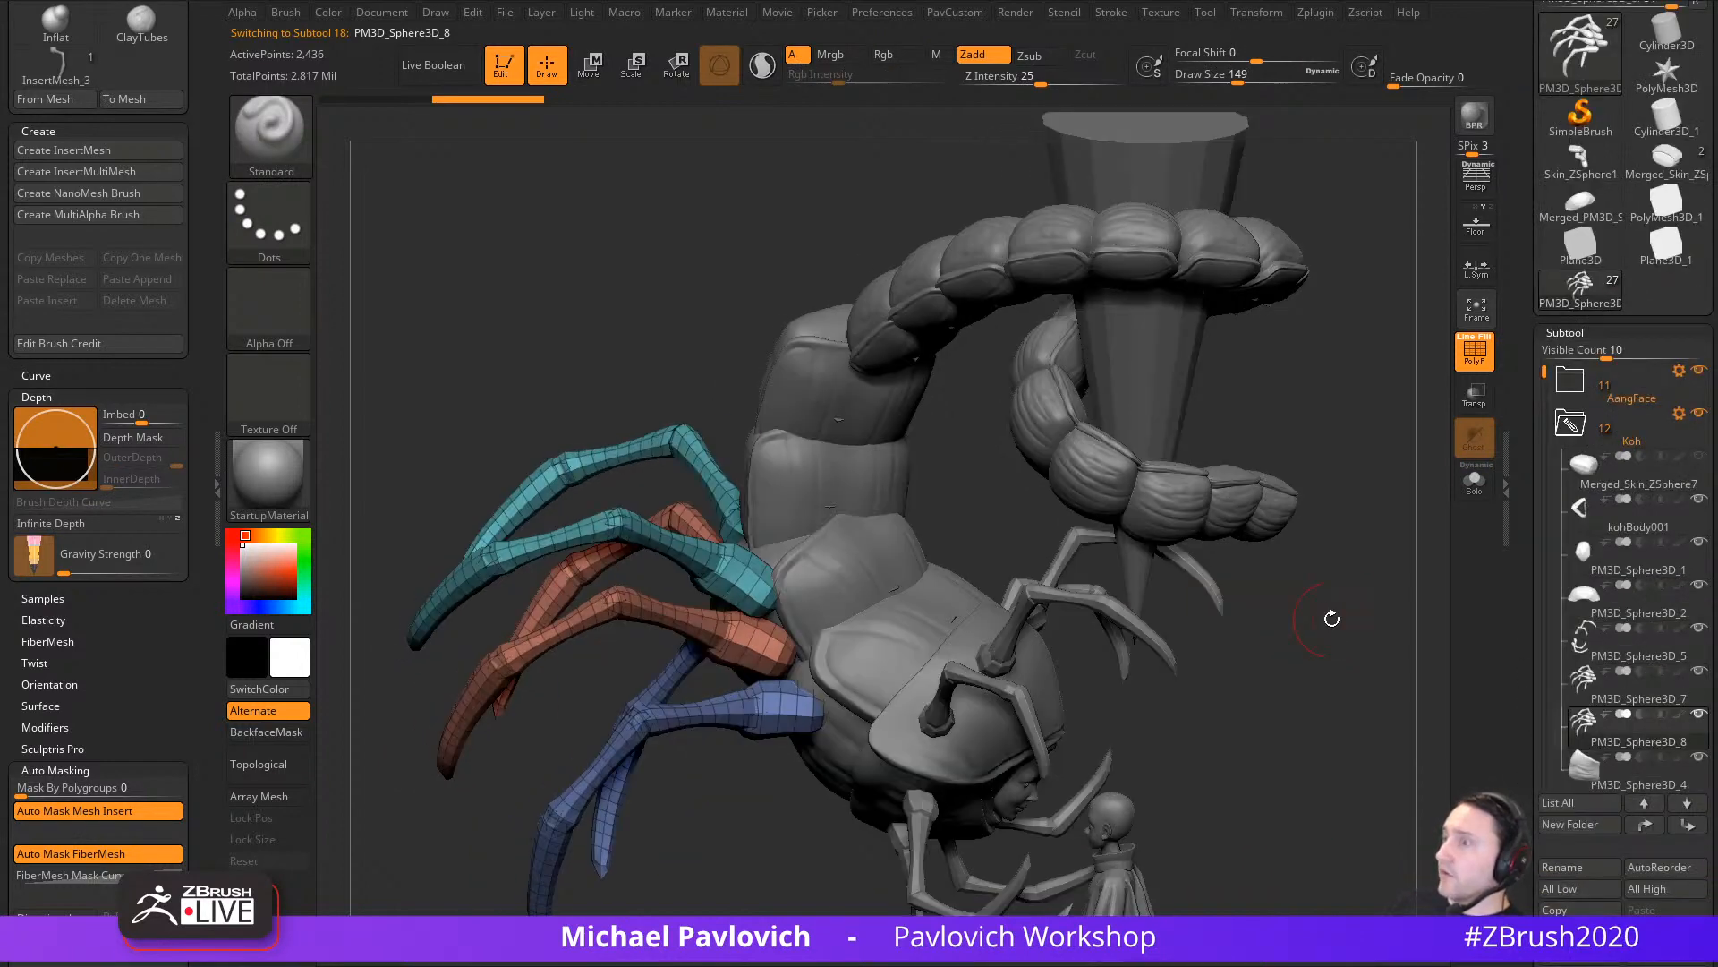
click(1470, 484)
key(s)
drag(997, 588, 990, 656)
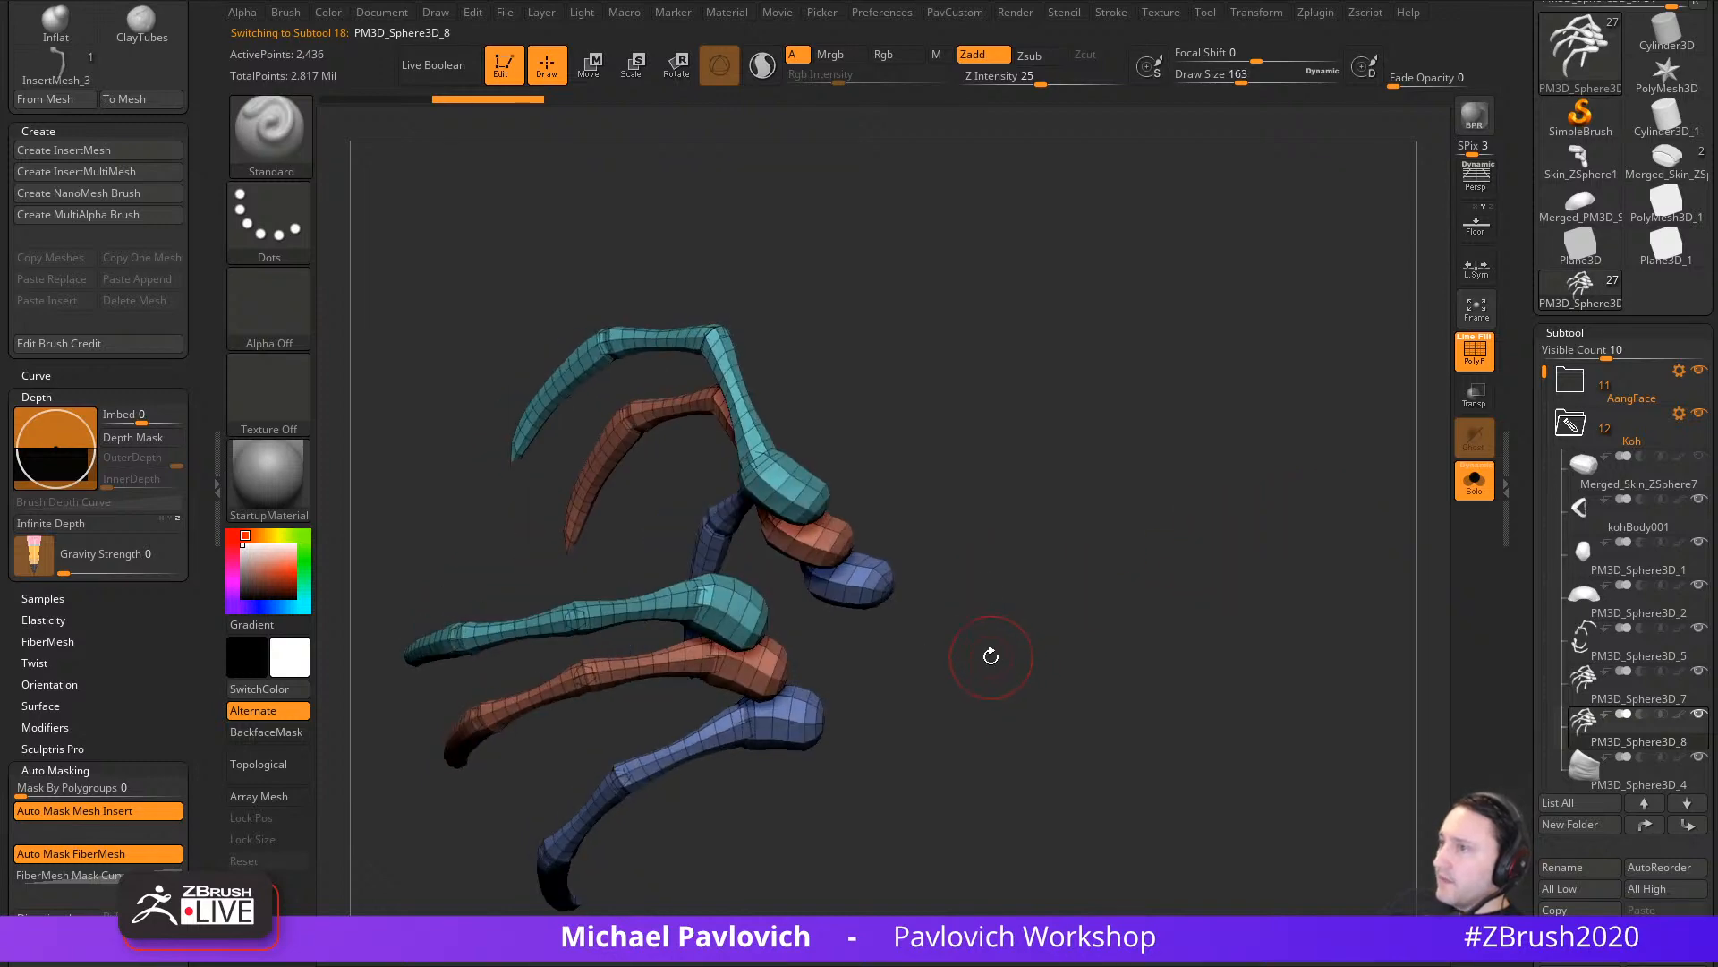
Step: Assign a separate polygroup to each segment of the duplicated legs with Auto Groups, and mirror and weld the mesh
key(2)
click(991, 474)
key(2)
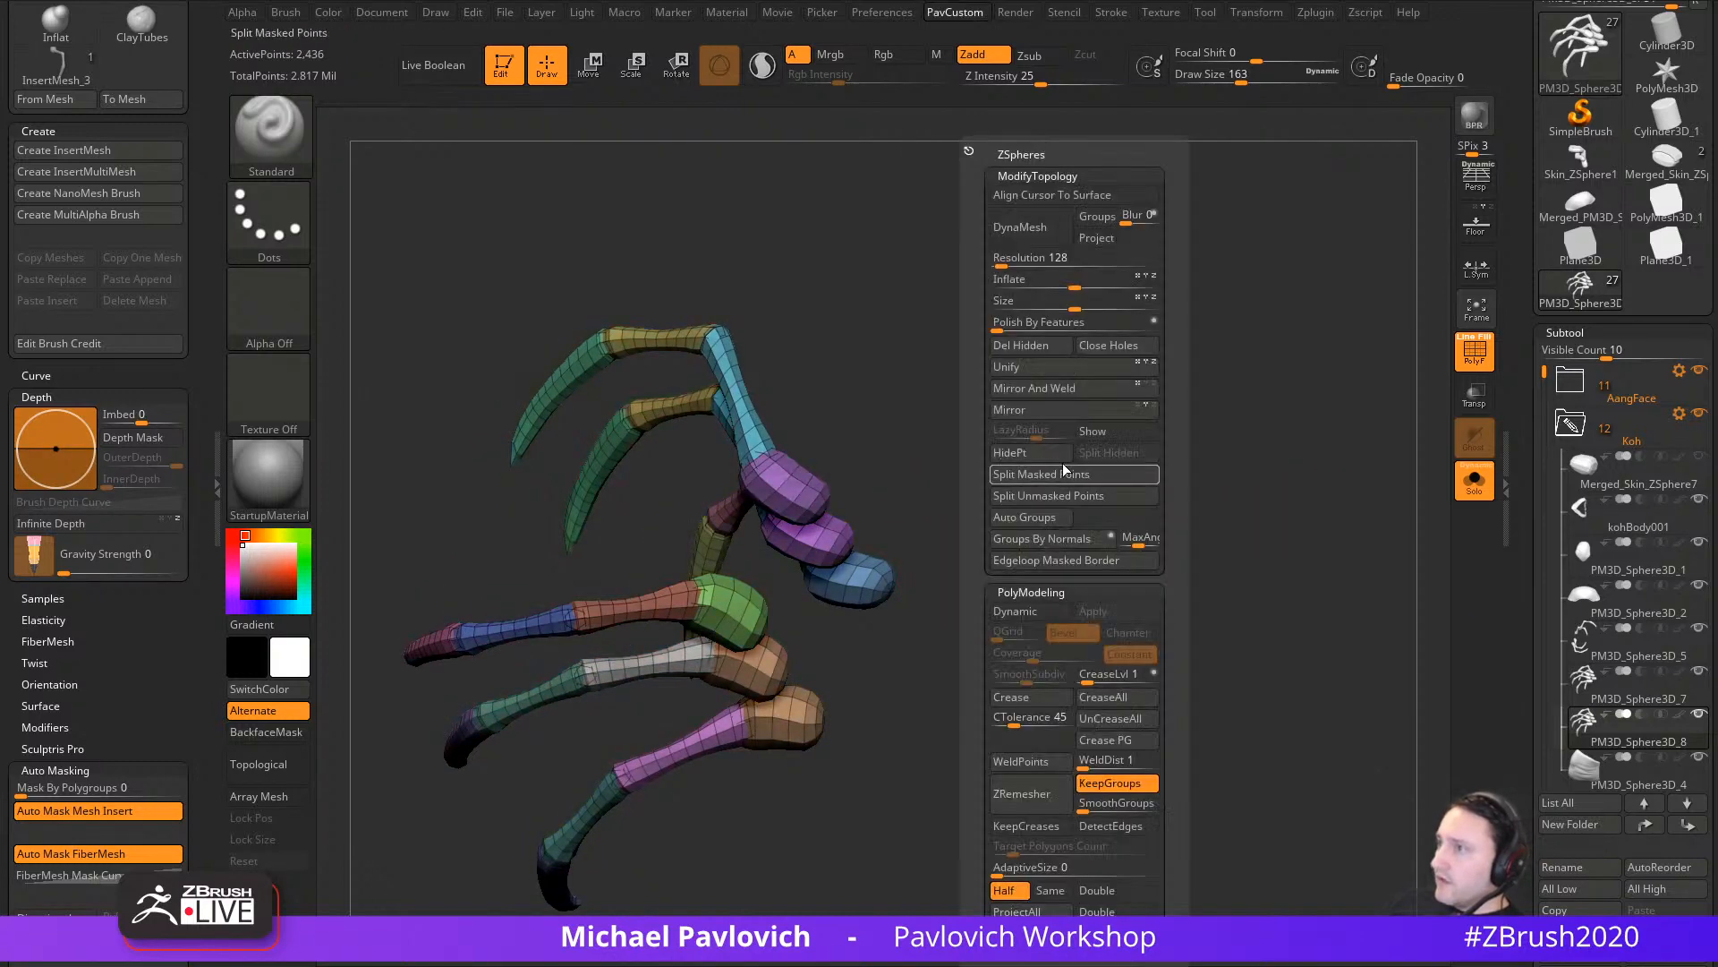
Step: Isolate the six rounded base segments of the legs with SelectRect and delete all the other leg segments
ctrl+shift+click(271, 136)
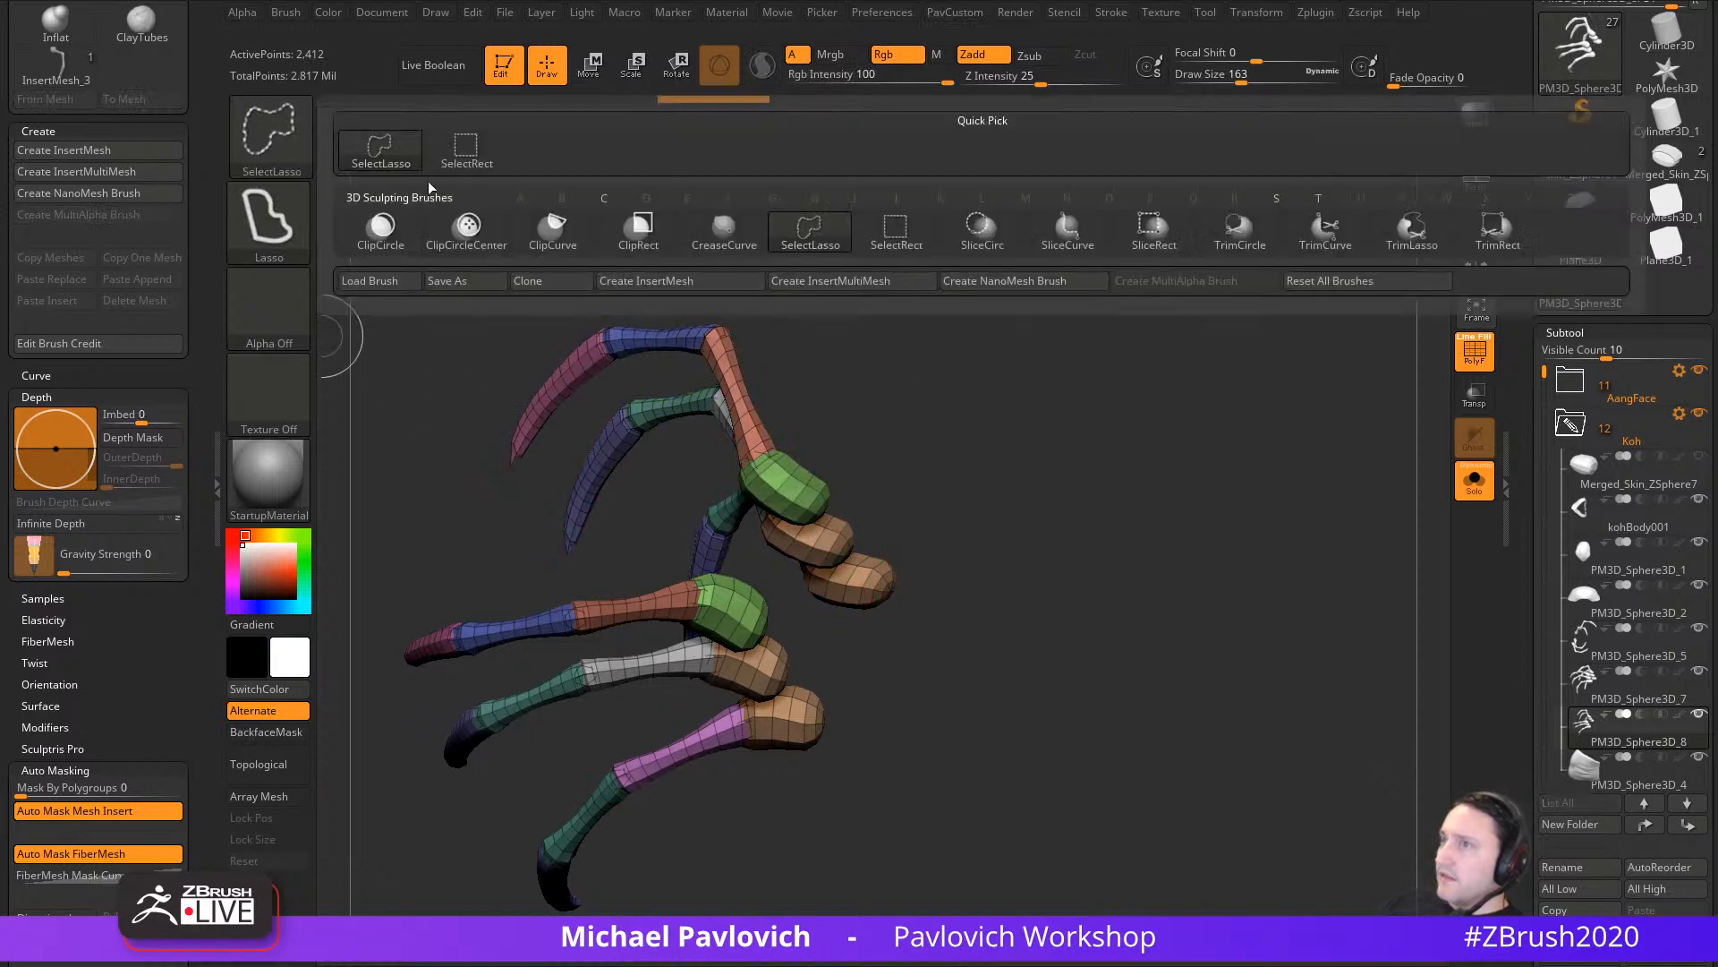
ctrl+shift+click(464, 156)
ctrl+shift+click(784, 483)
ctrl+shift+drag(987, 428, 1007, 475)
ctrl+shift+click(834, 533)
ctrl+shift+click(876, 581)
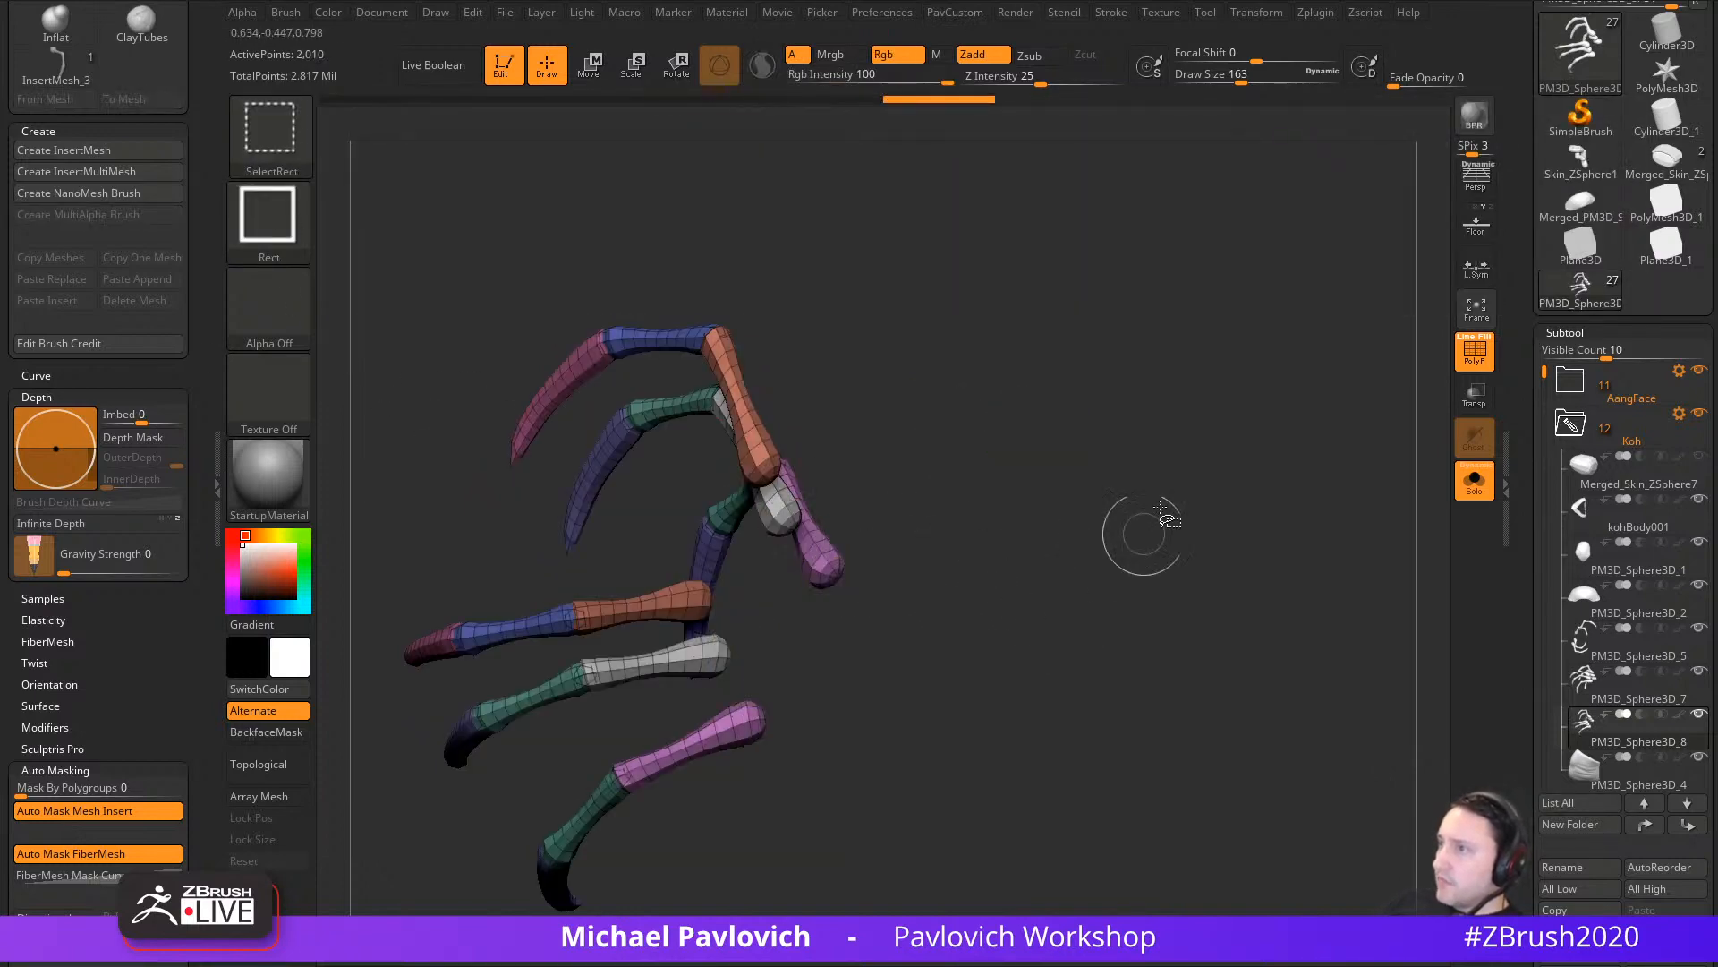
ctrl+shift+drag(1142, 536, 1324, 683)
key(2)
click(1174, 345)
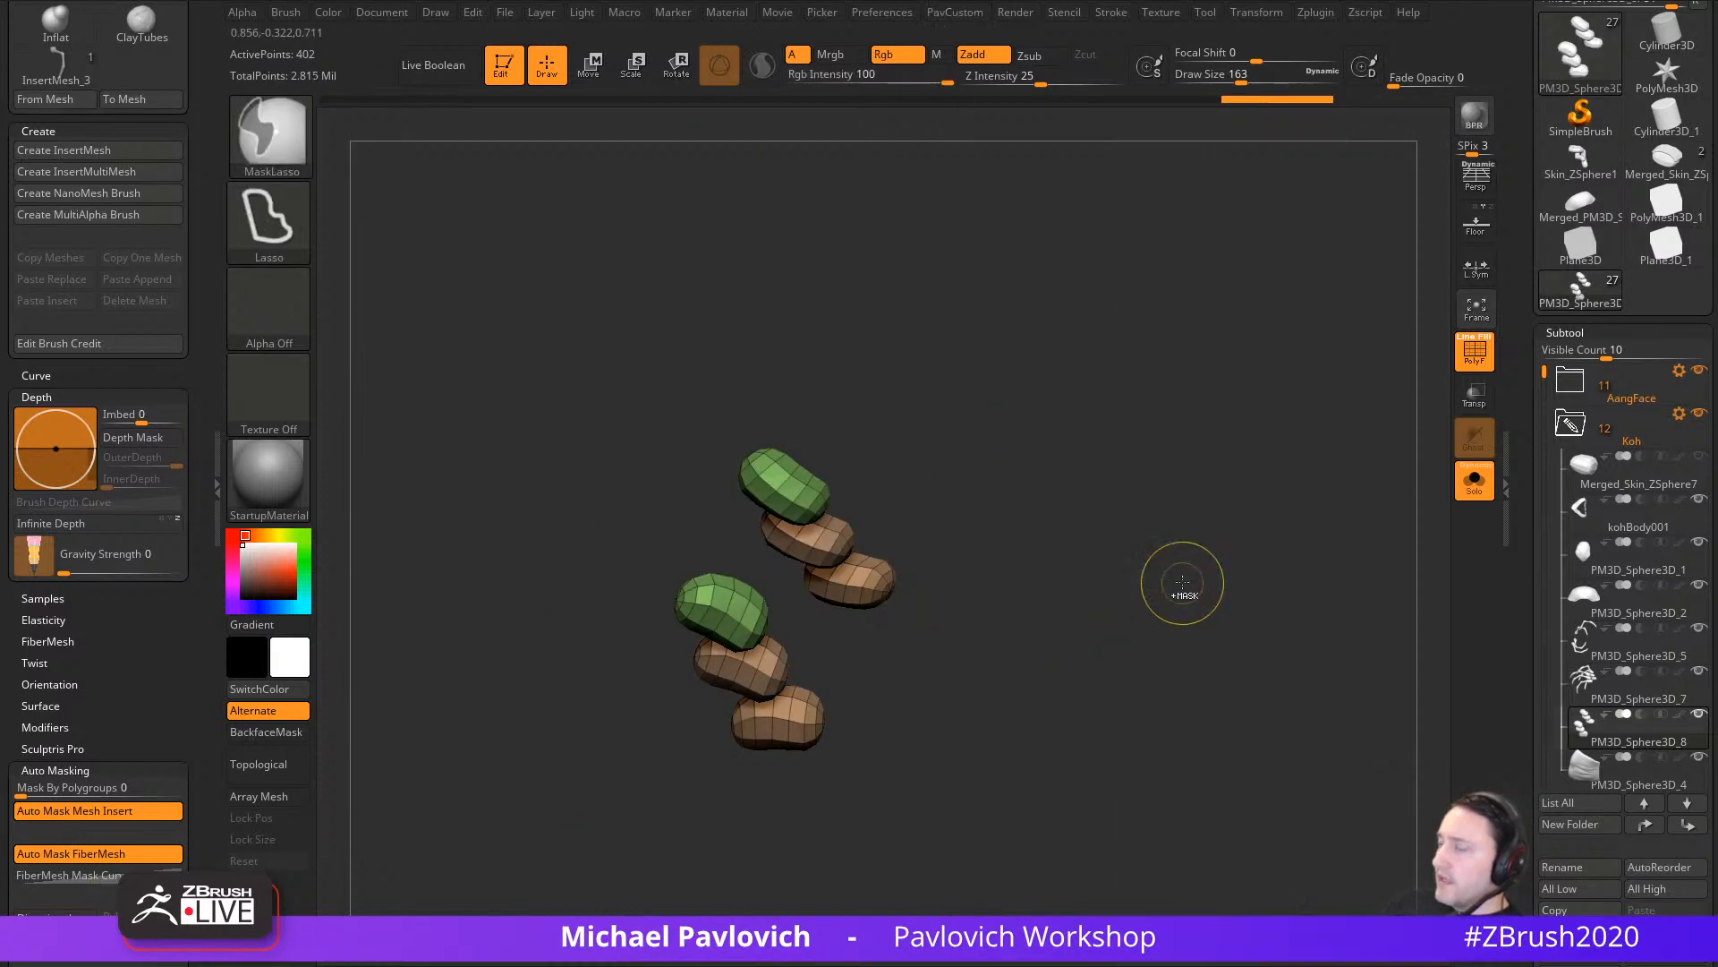
Step: Mask the leg bases completely, leave solo view and preview FiberMesh fibers on them
ctrl+click(1185, 584)
drag(1185, 586, 1260, 550)
click(1473, 483)
drag(1519, 639, 1522, 252)
click(1572, 597)
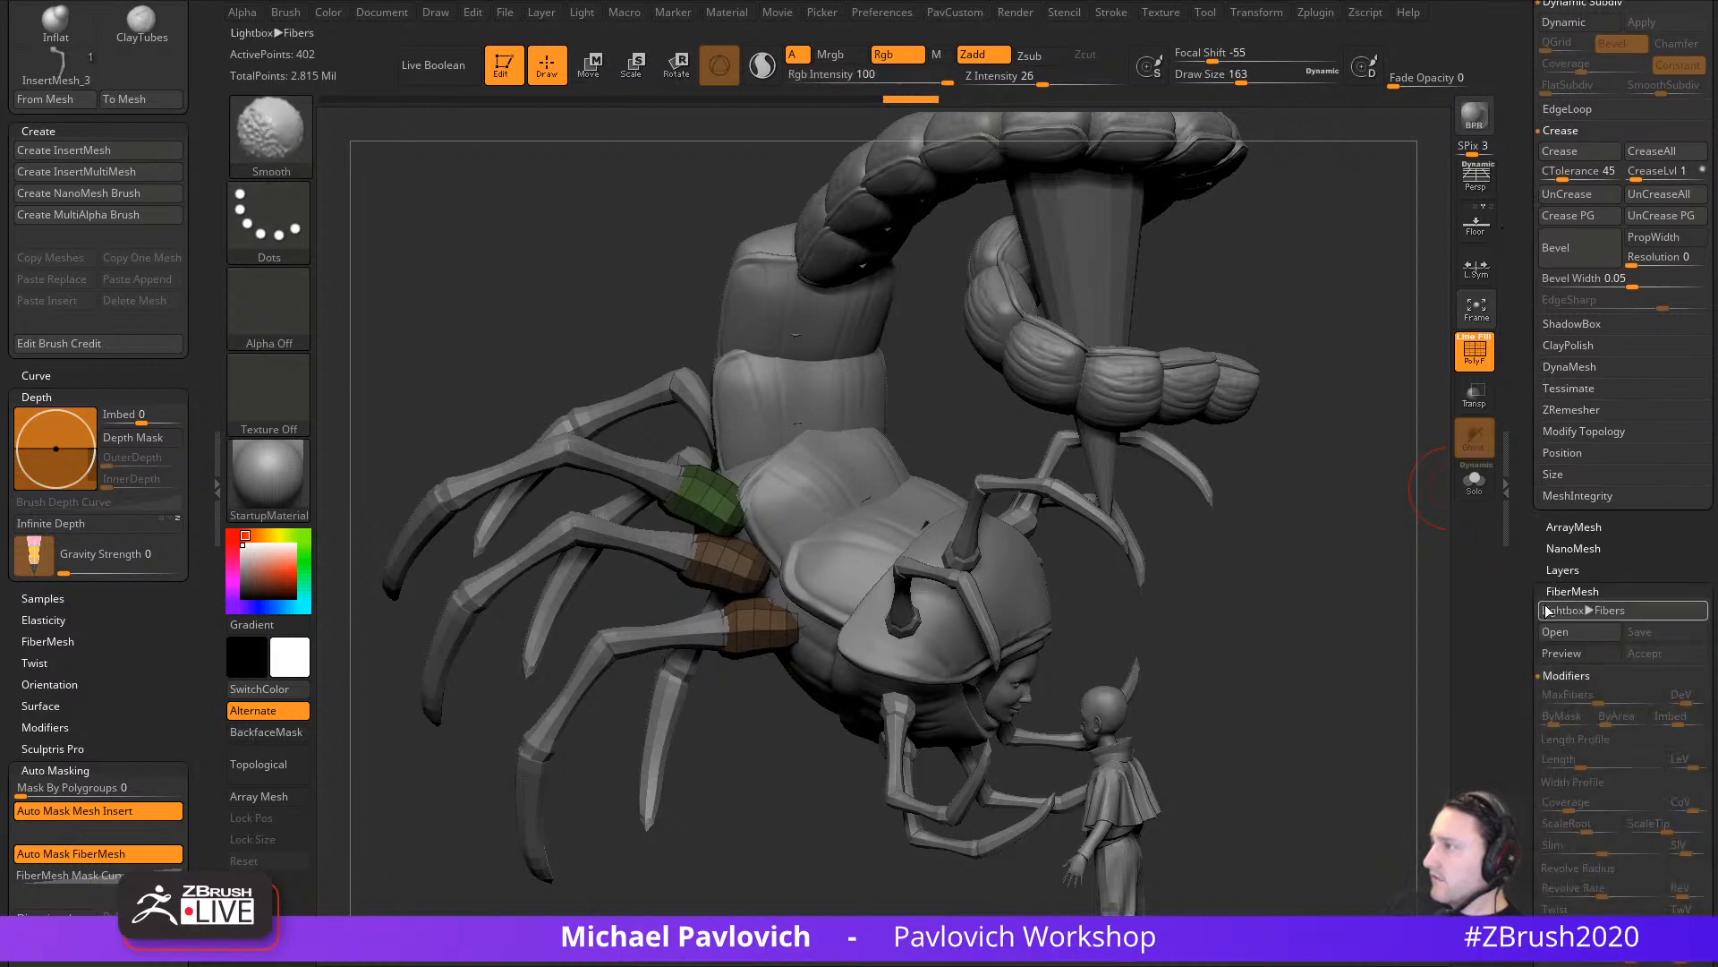
click(1574, 625)
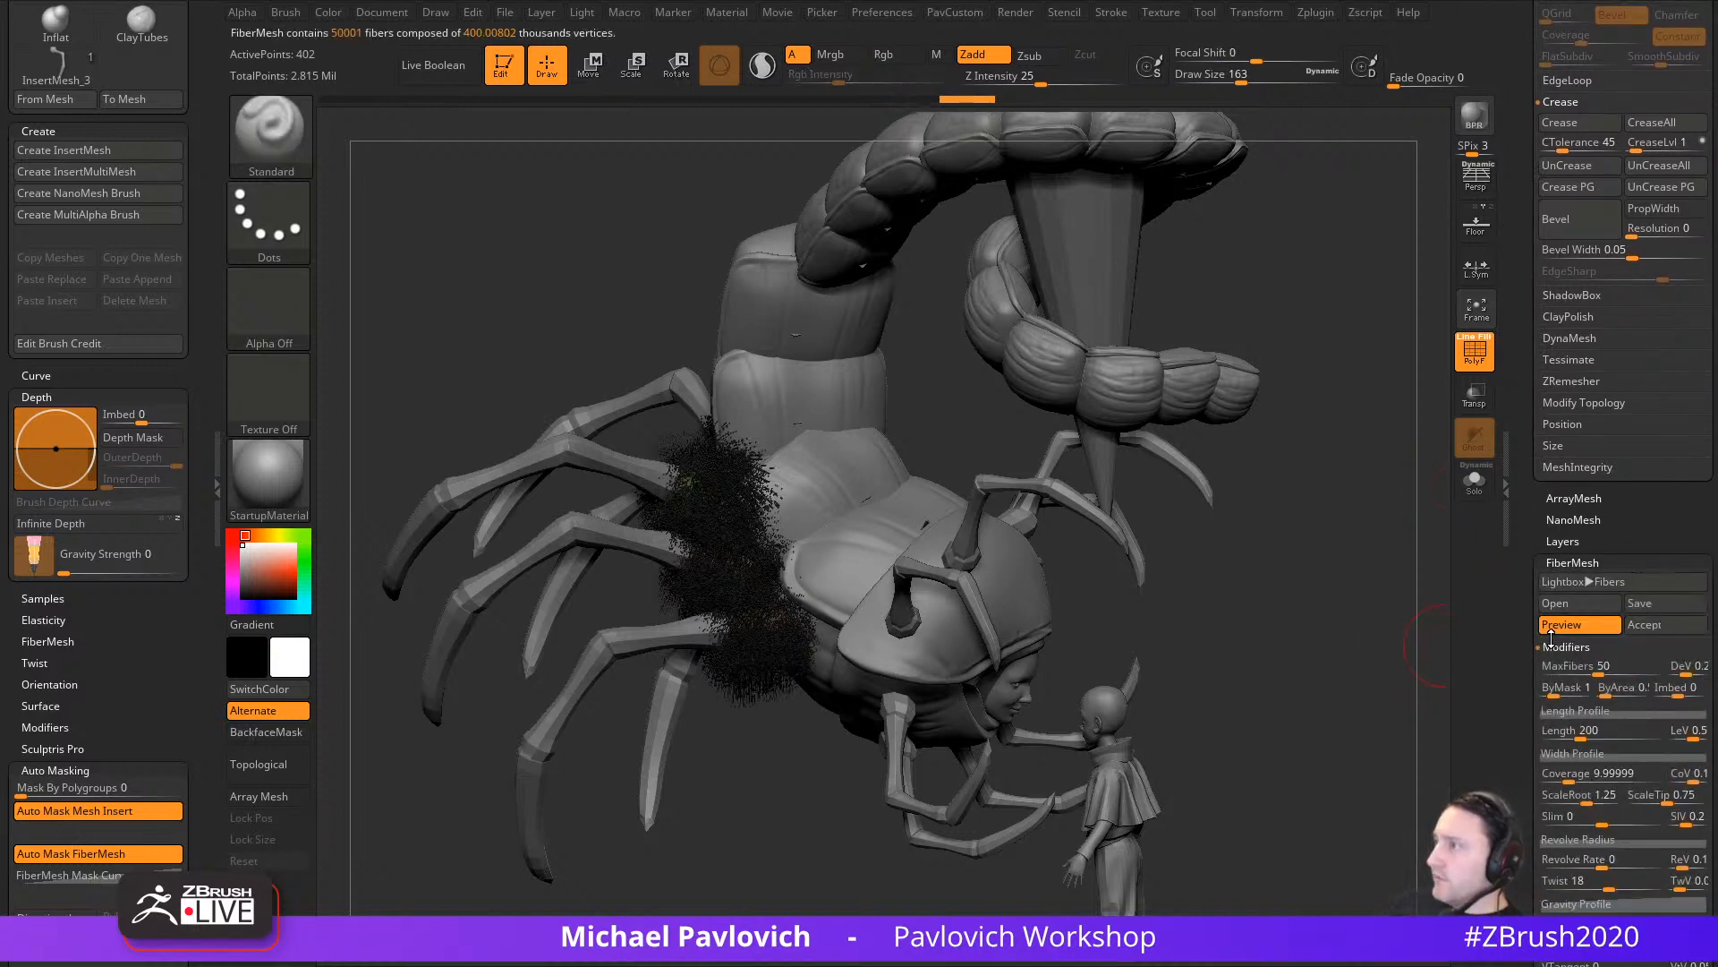
Step: Set the fibers' tip color to light tan and their base color to dark brown
drag(1534, 636, 1525, 503)
ctrl+right_drag(1404, 584, 1385, 656)
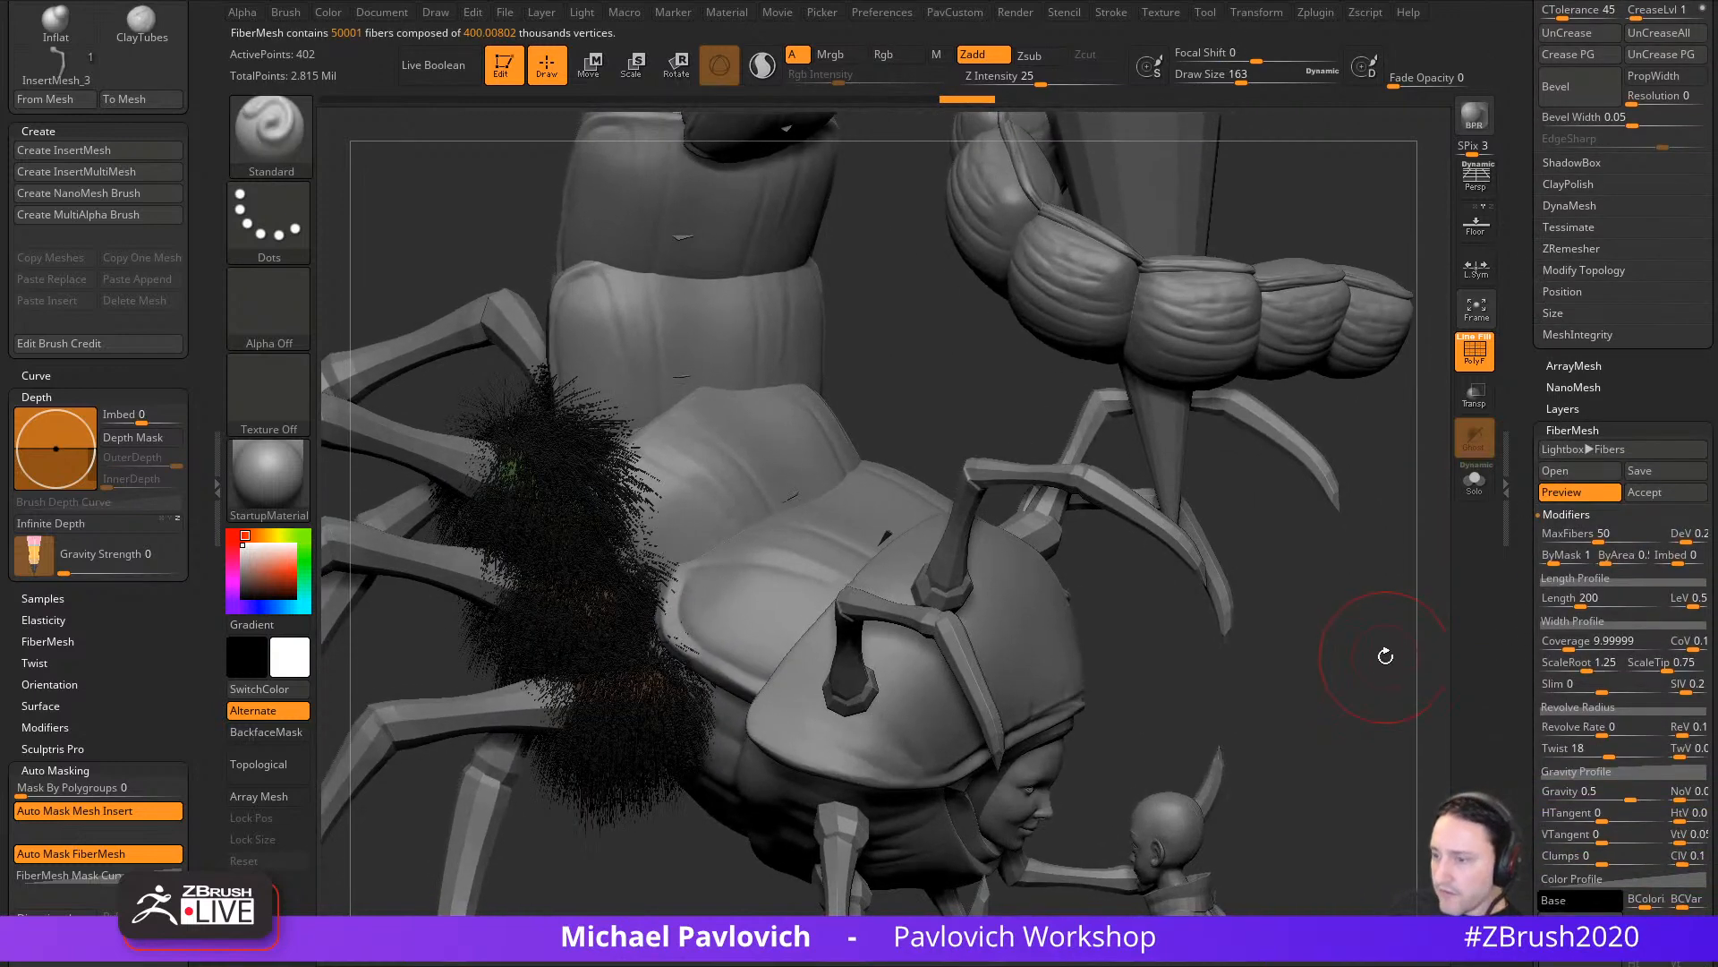
drag(1537, 682, 1523, 544)
click(1586, 535)
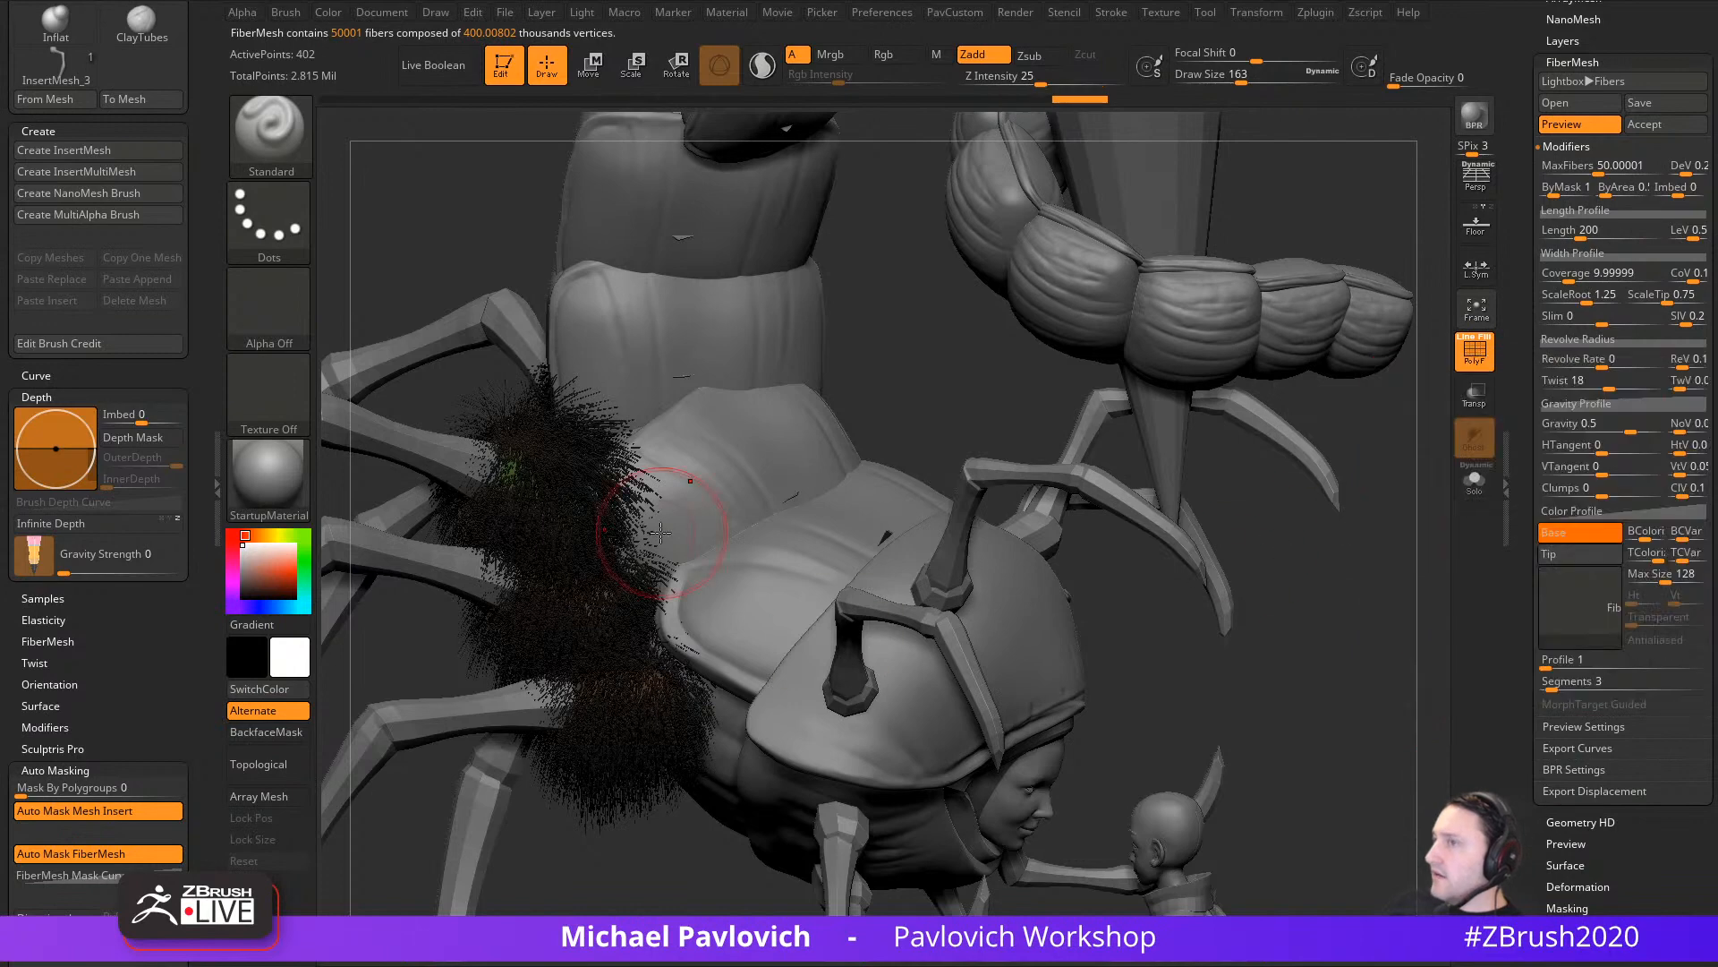
click(1572, 555)
click(1502, 394)
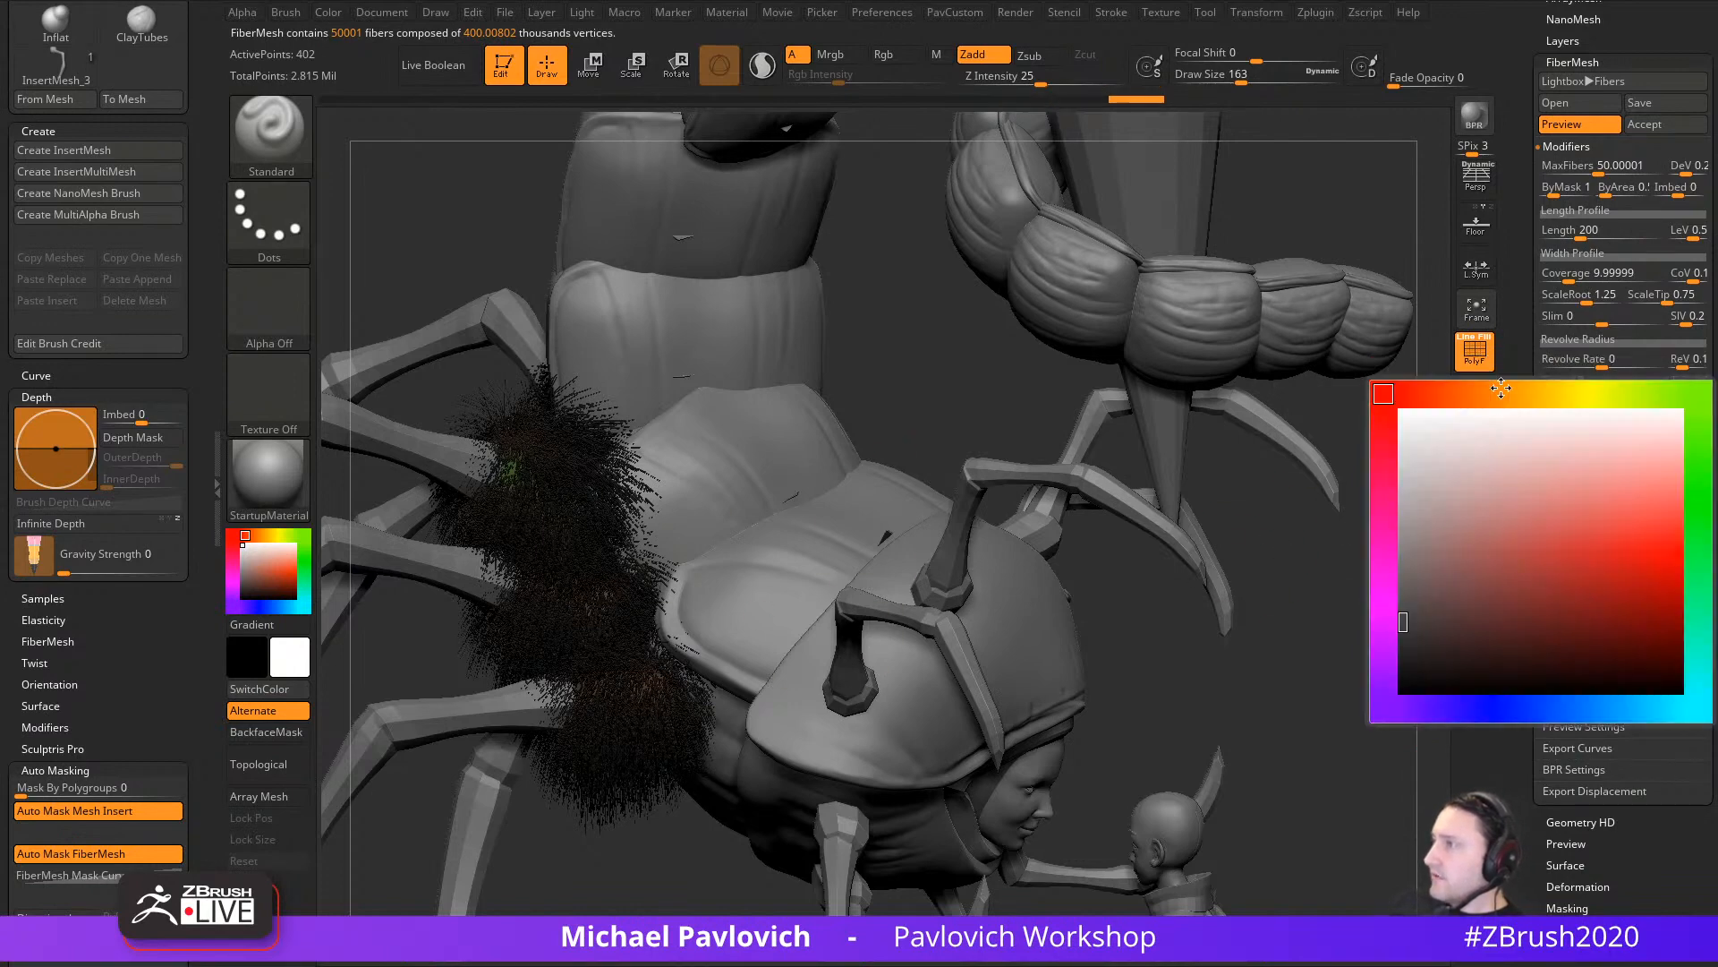
click(1497, 525)
mouse_move(1539, 549)
mouse_down()
mouse_move(1543, 568)
mouse_move(1534, 524)
mouse_up()
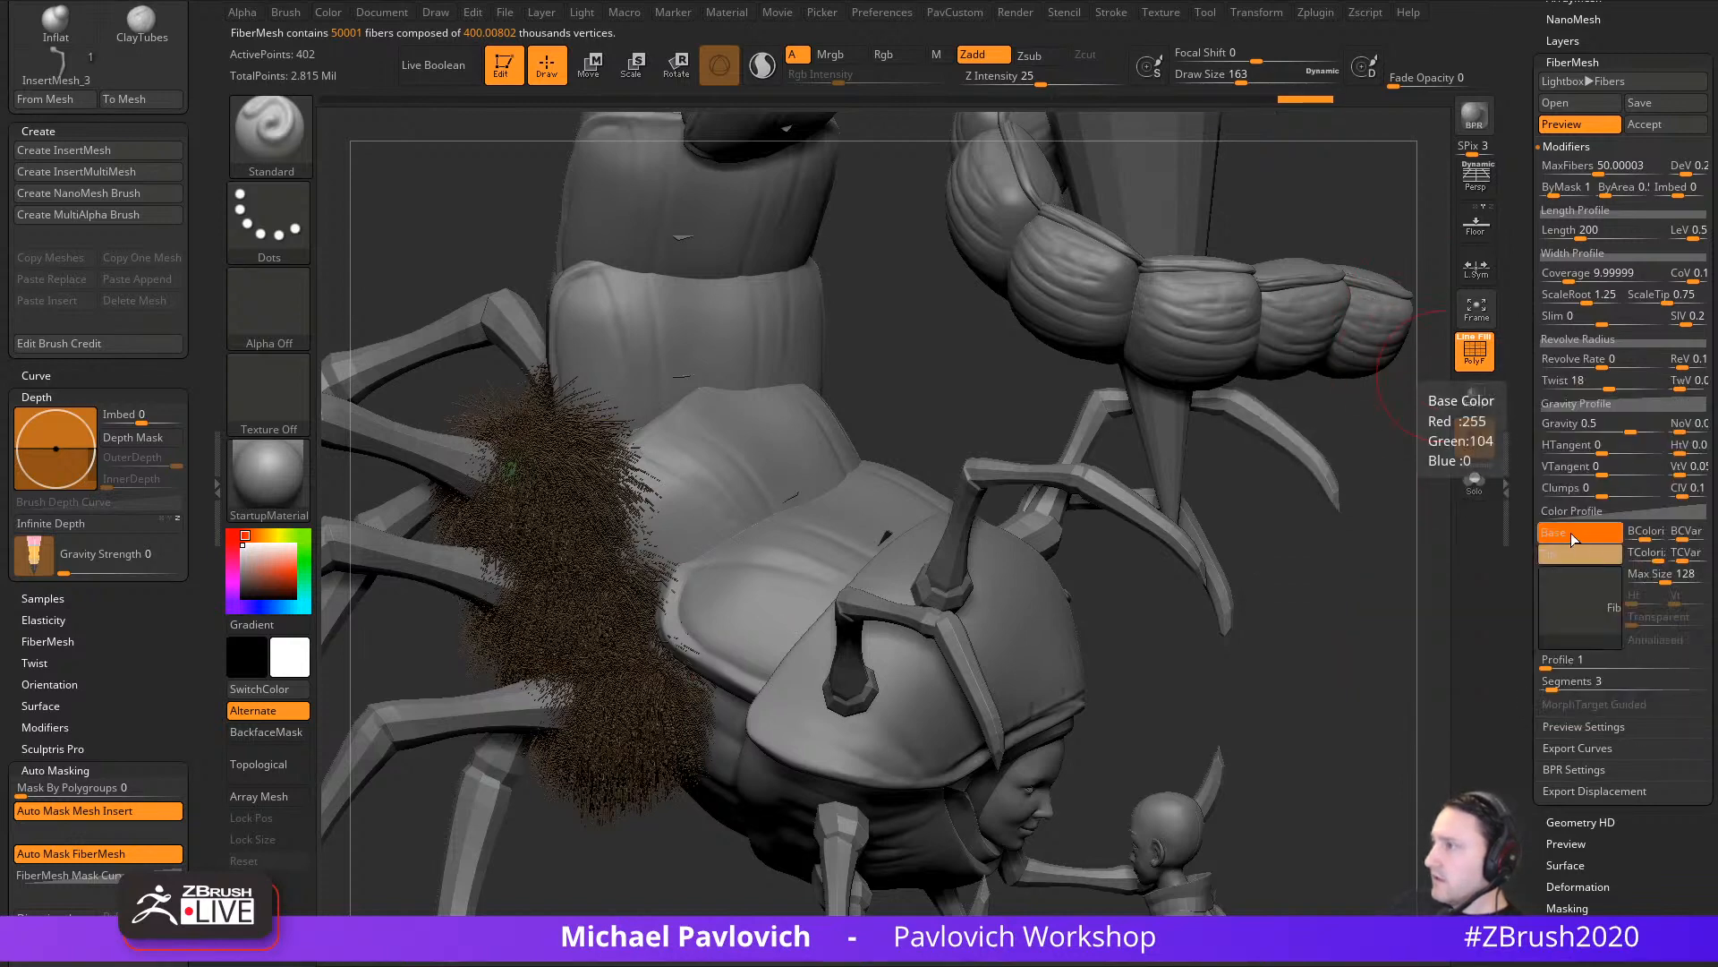
mouse_move(1575, 552)
mouse_down()
mouse_move(1512, 638)
mouse_move(1555, 644)
mouse_move(1558, 606)
mouse_up()
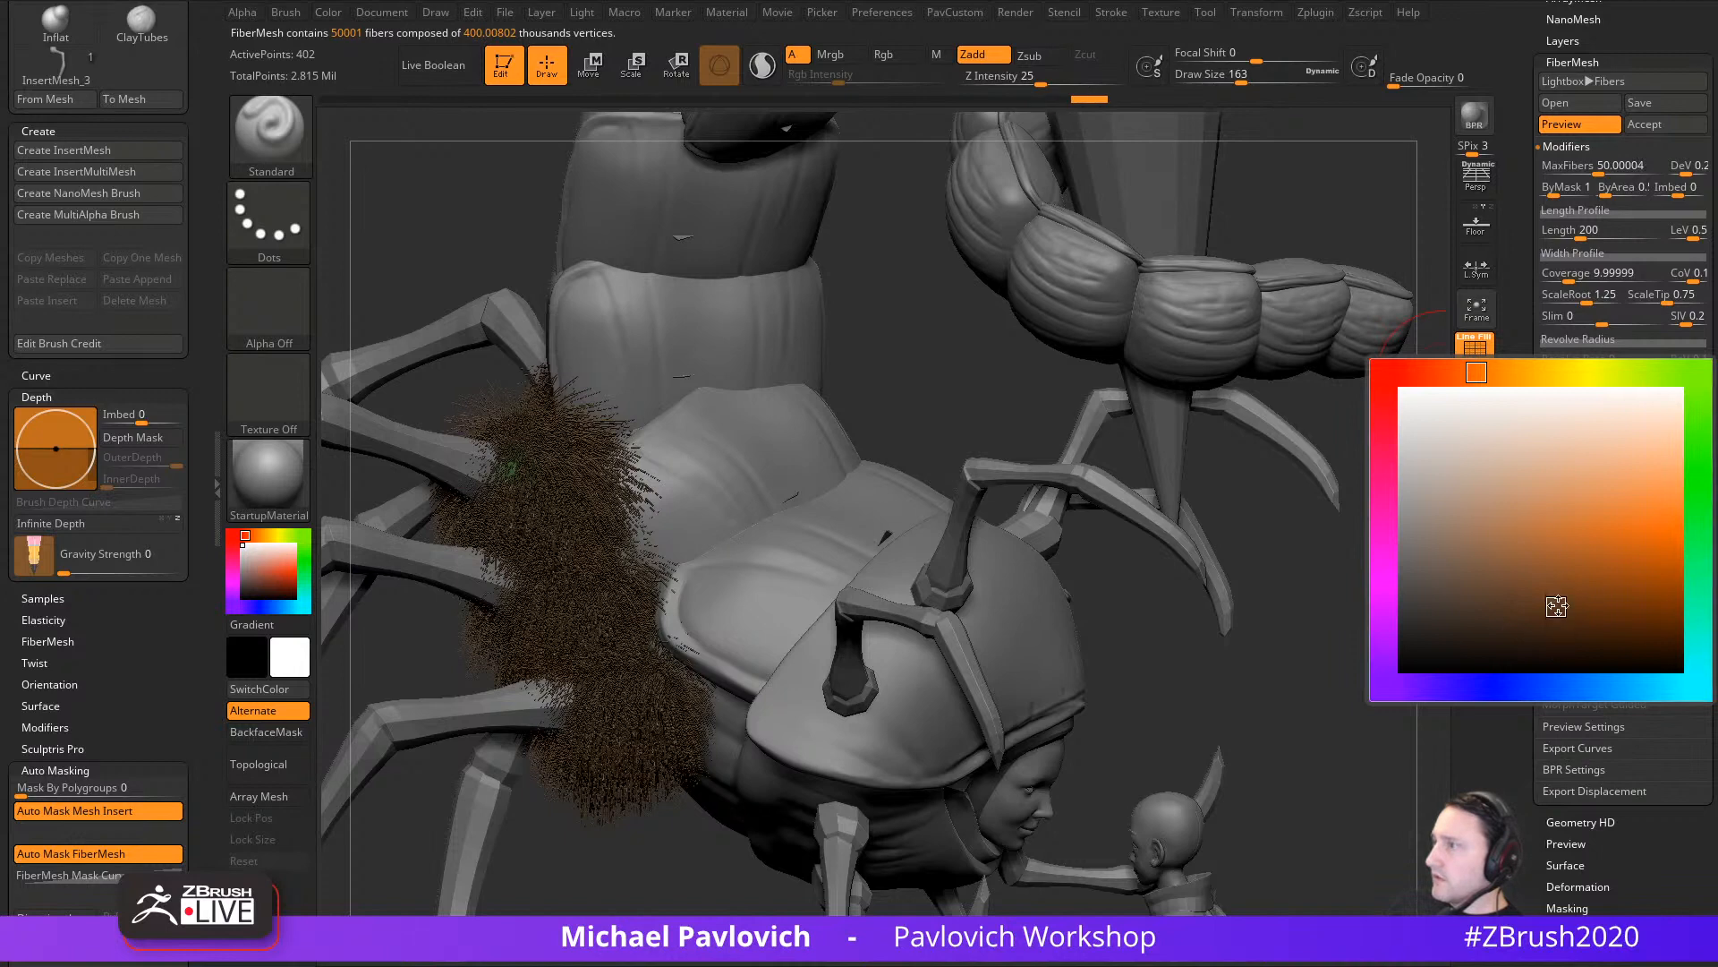
drag(1489, 424, 1477, 372)
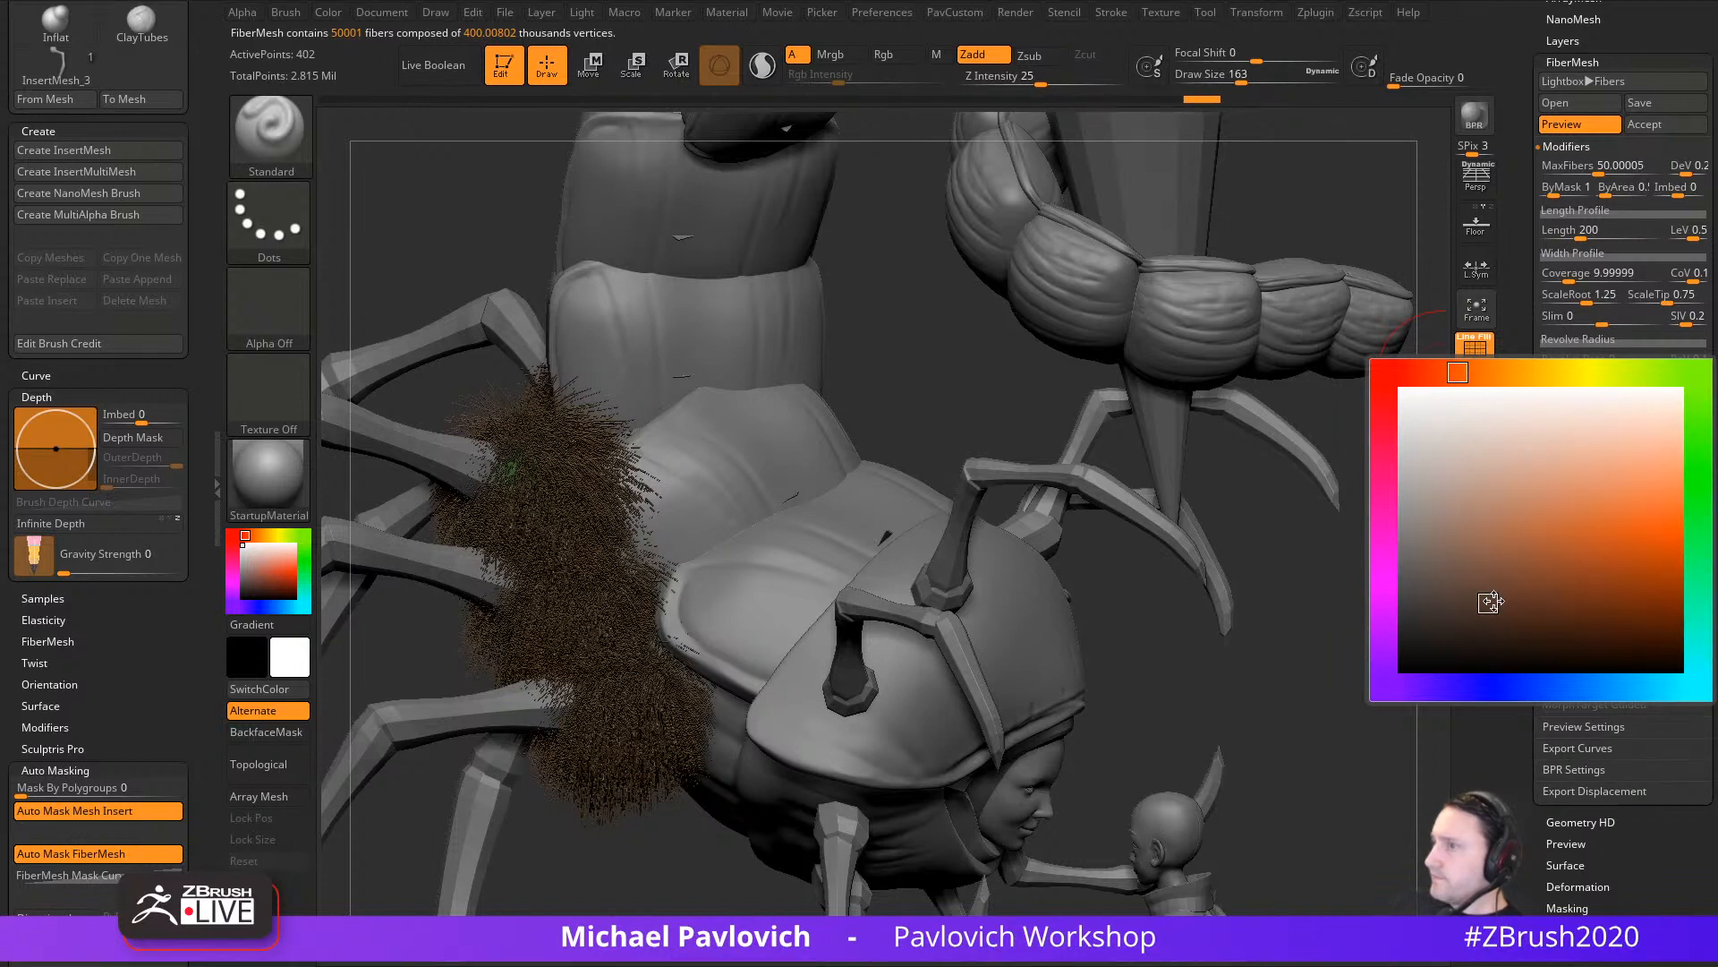
click(1519, 492)
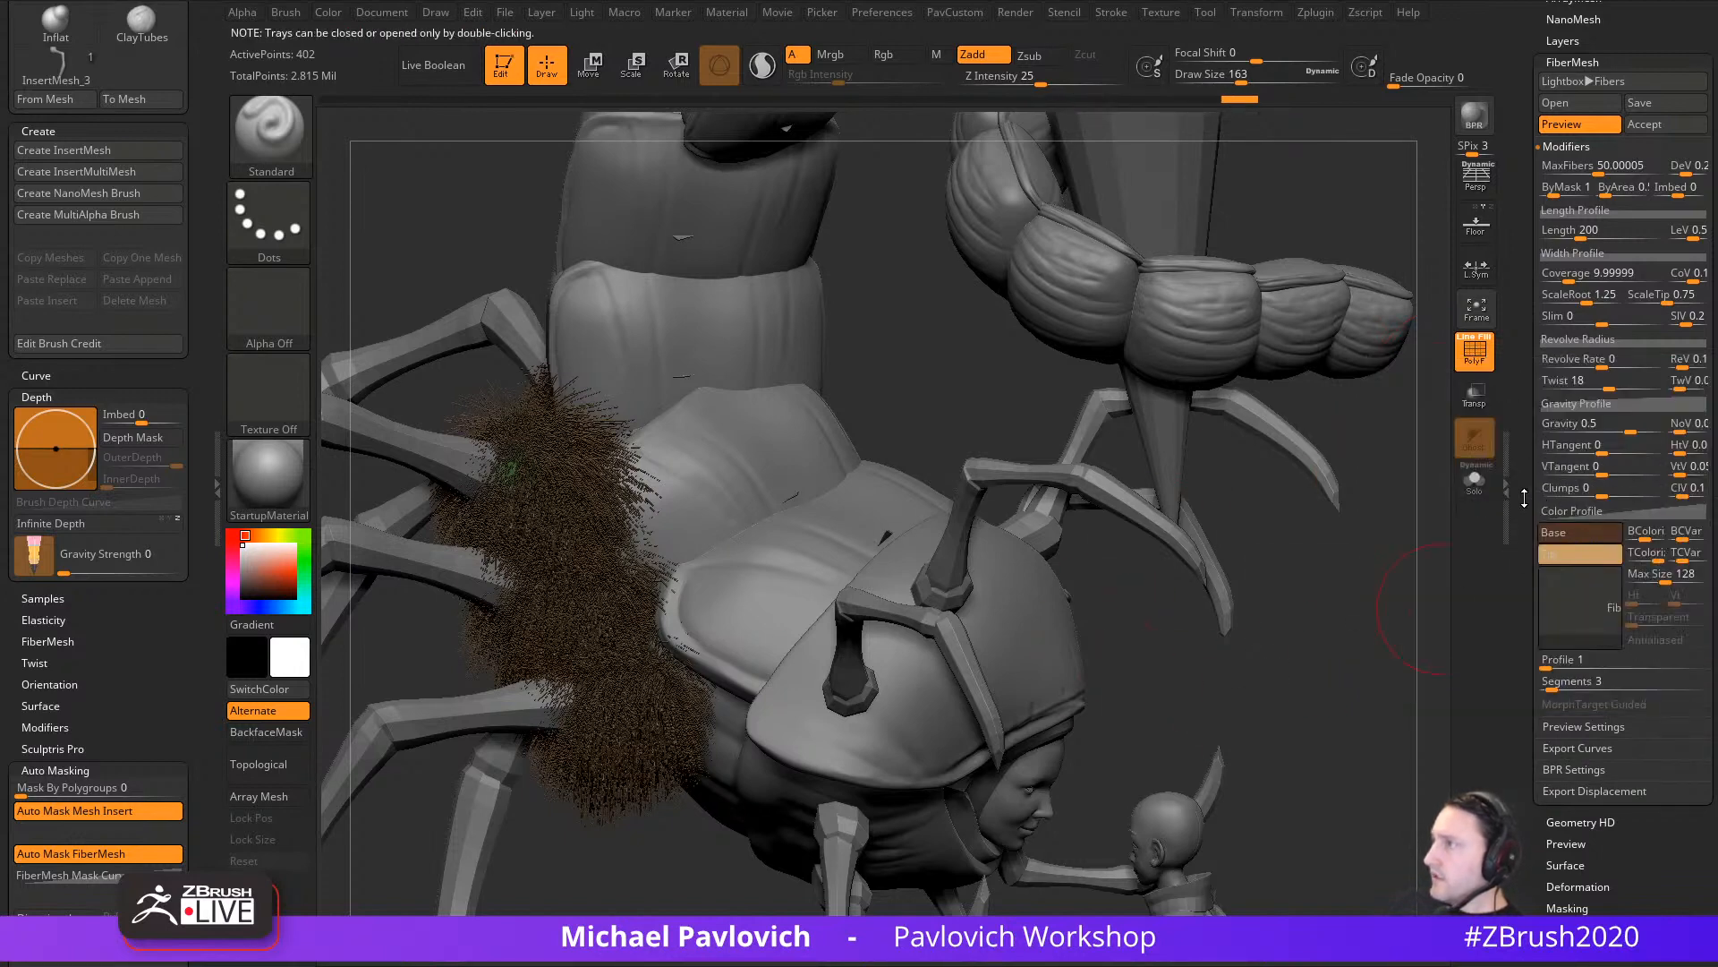
Step: Thicken the fibers by setting Coverage to about 209.4 and set their Gravity to about 0.52
drag(1525, 493, 1531, 654)
click(1595, 674)
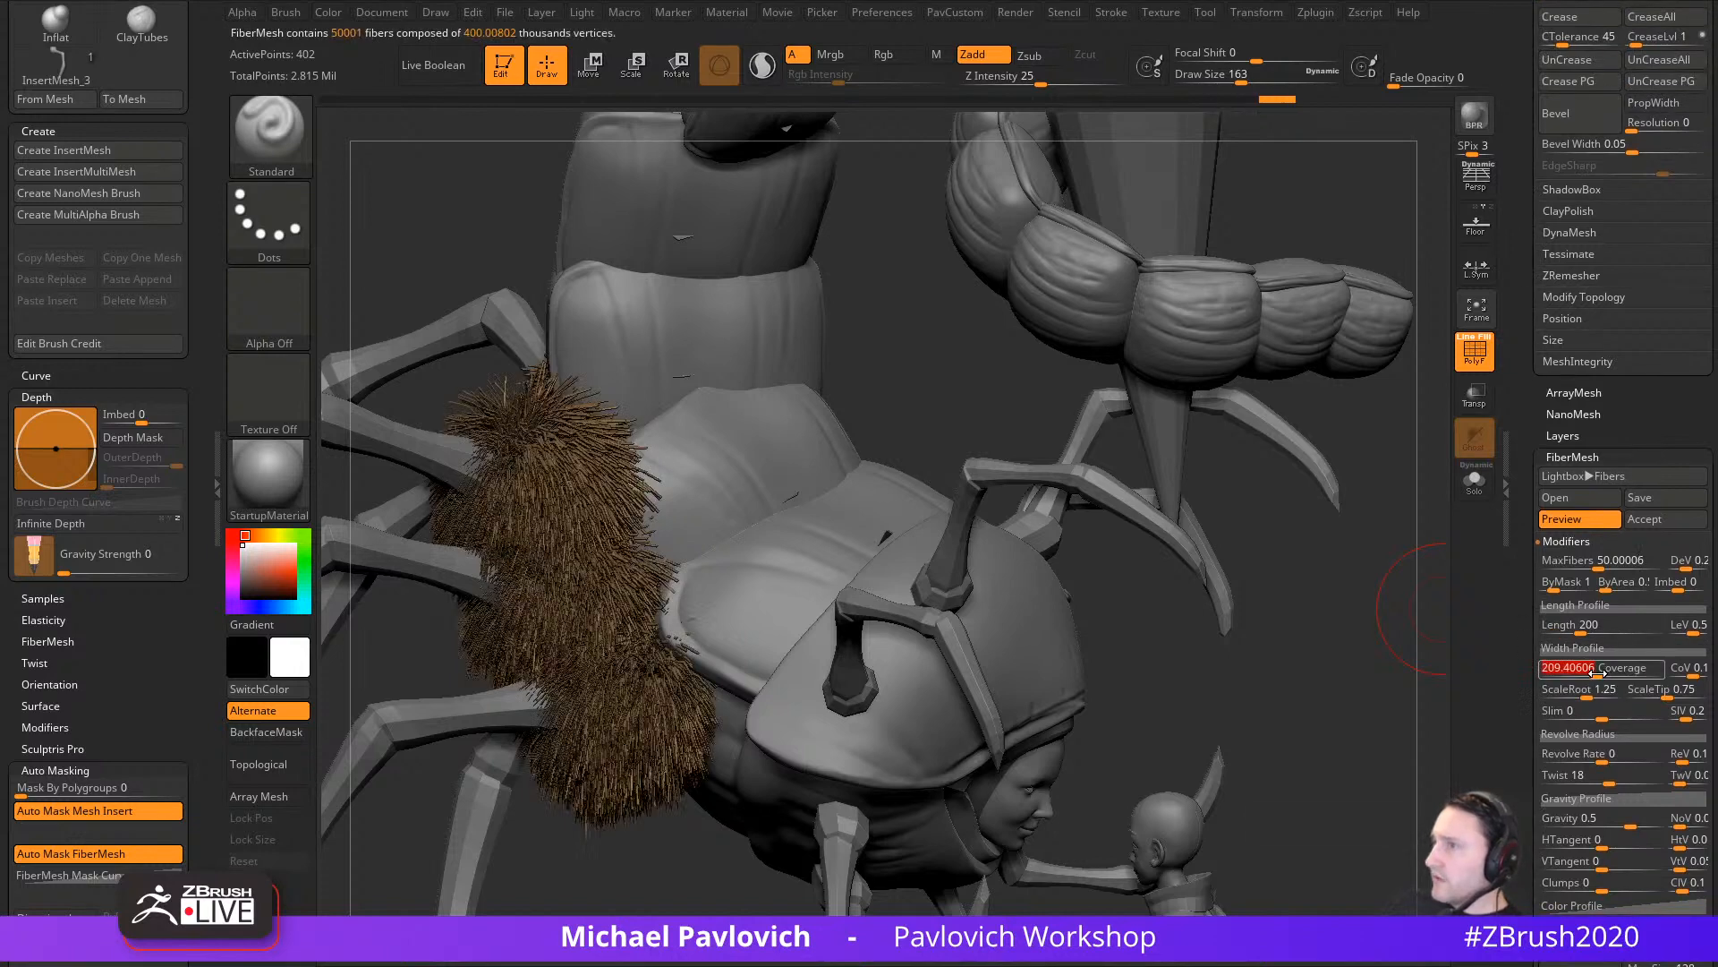
drag(1419, 700, 1363, 666)
drag(1387, 602, 1005, 672)
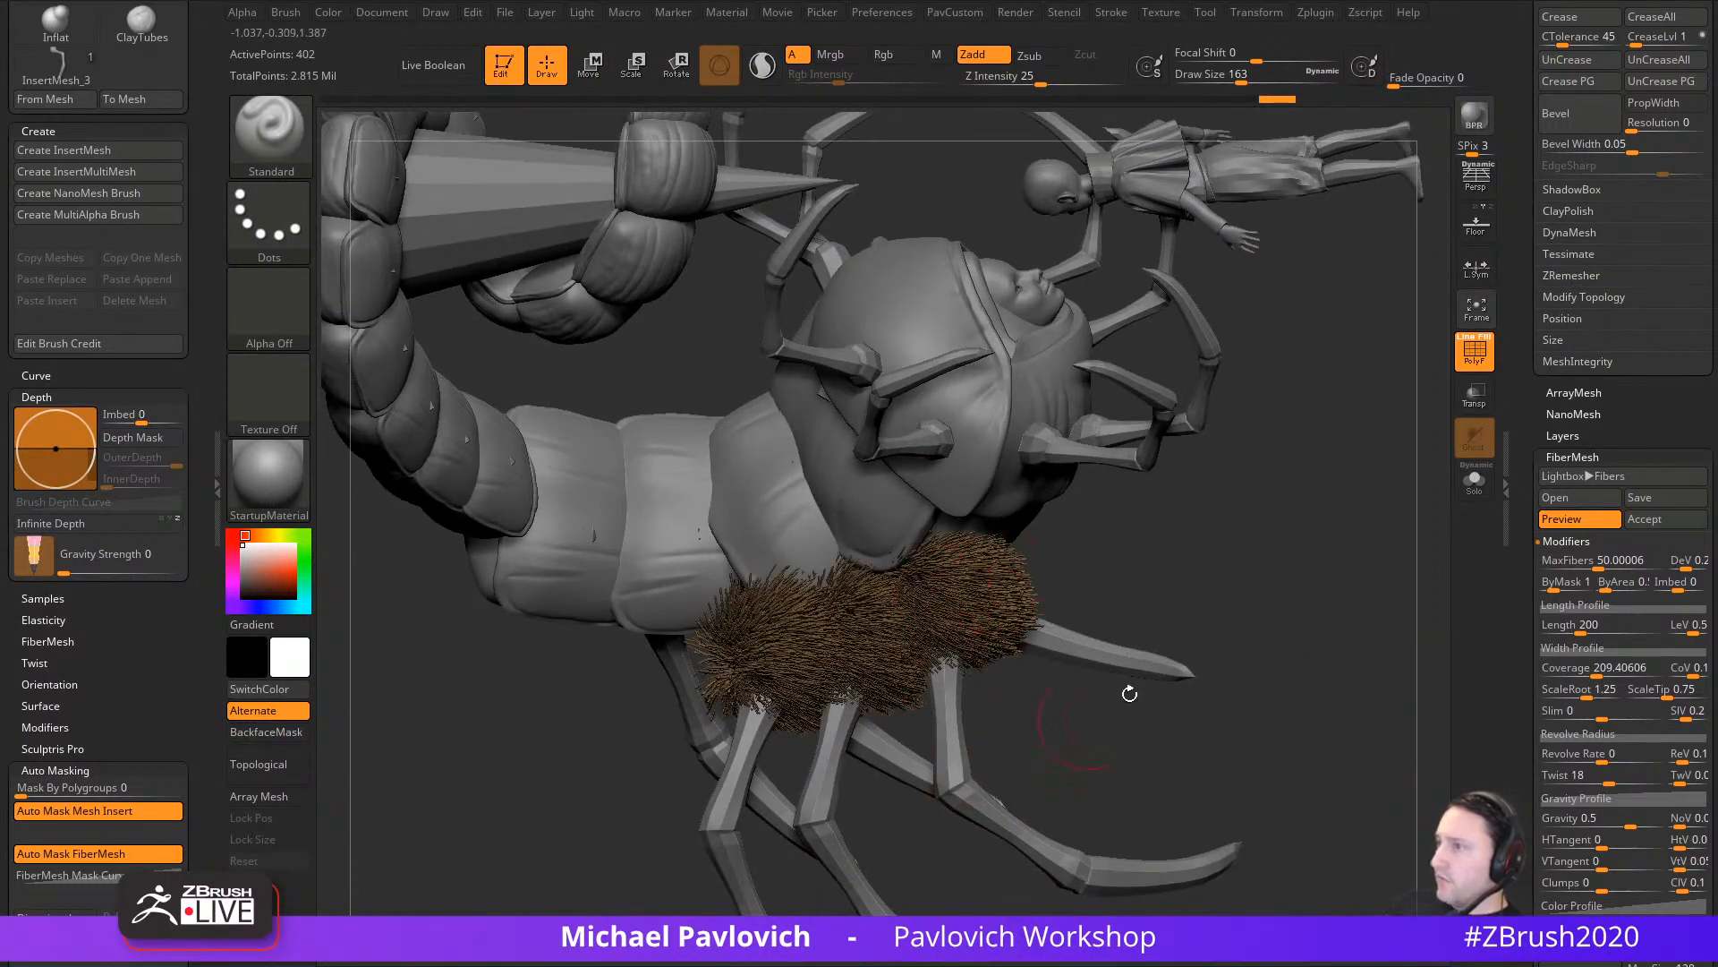
drag(1130, 693, 1360, 662)
scroll(1517, 563, down, 3)
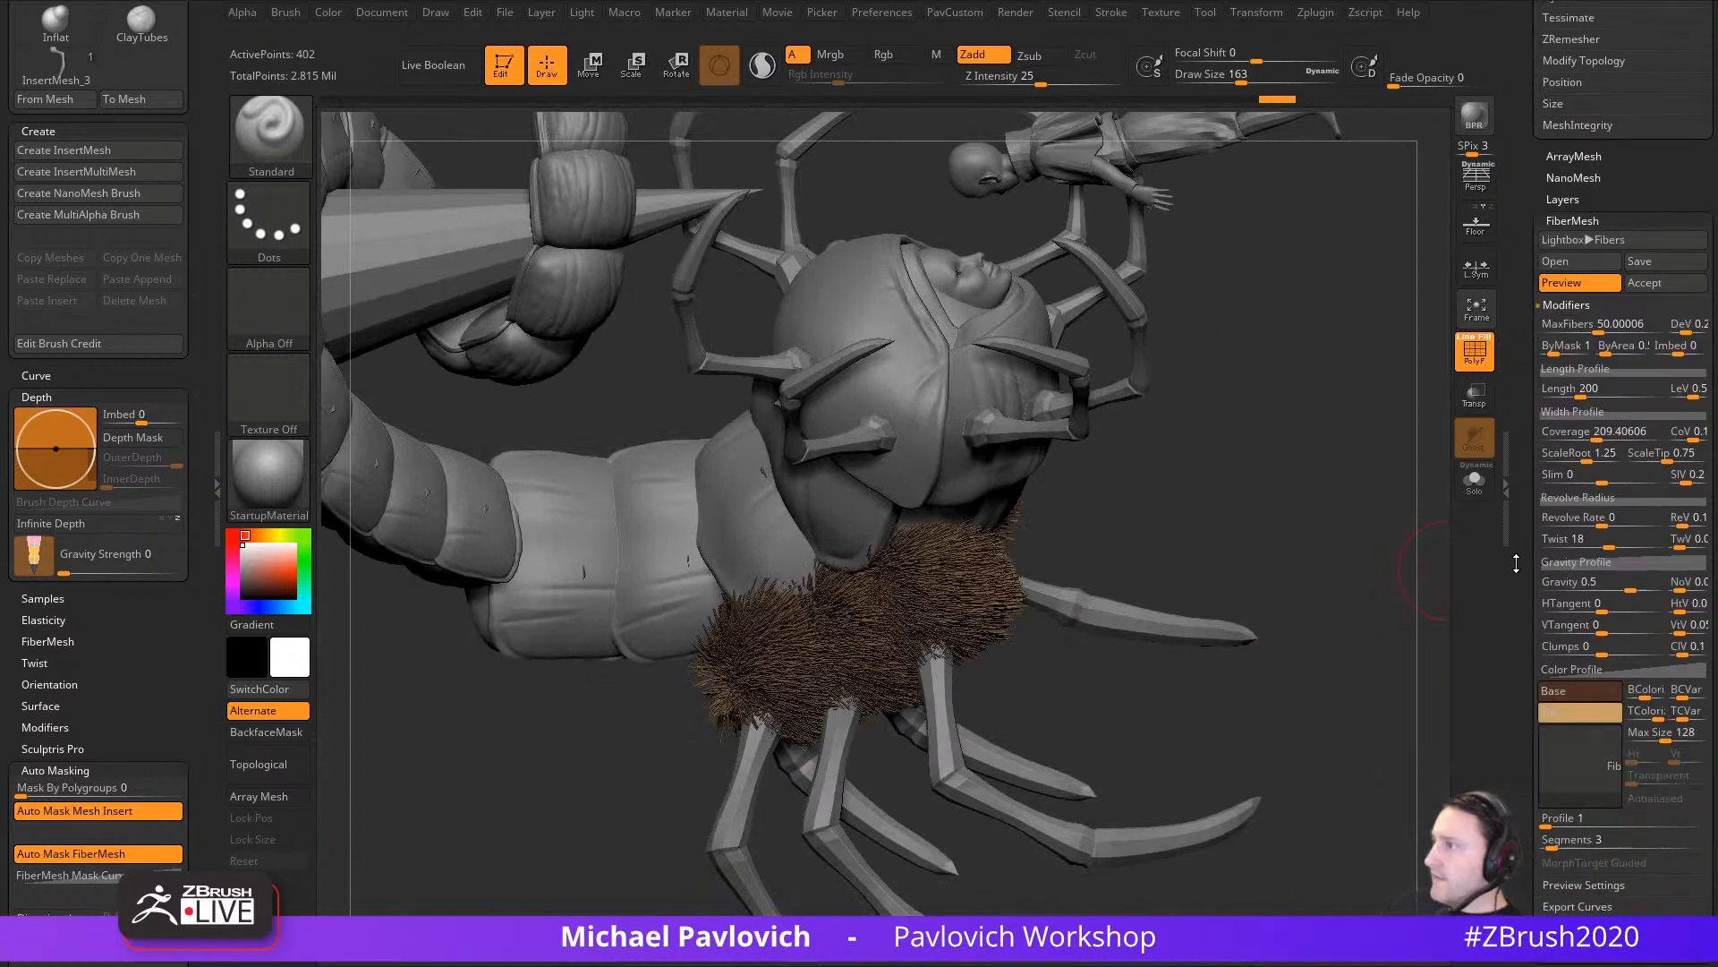
drag(1618, 591, 1630, 593)
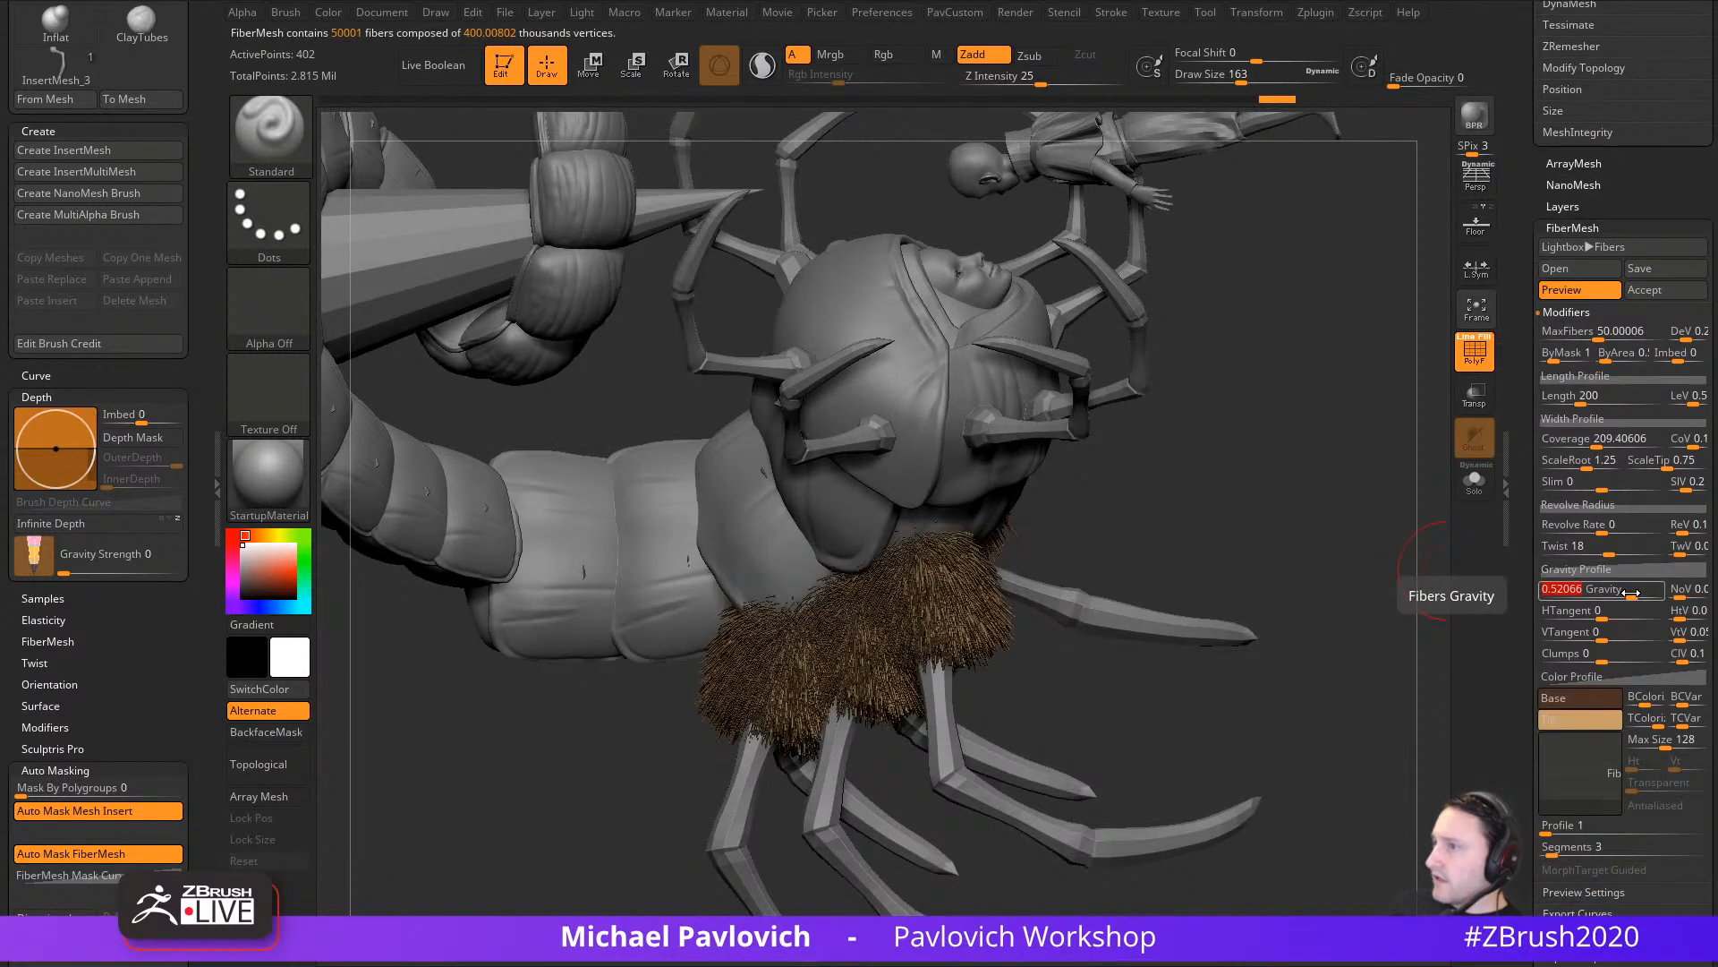
drag(1316, 523, 1311, 520)
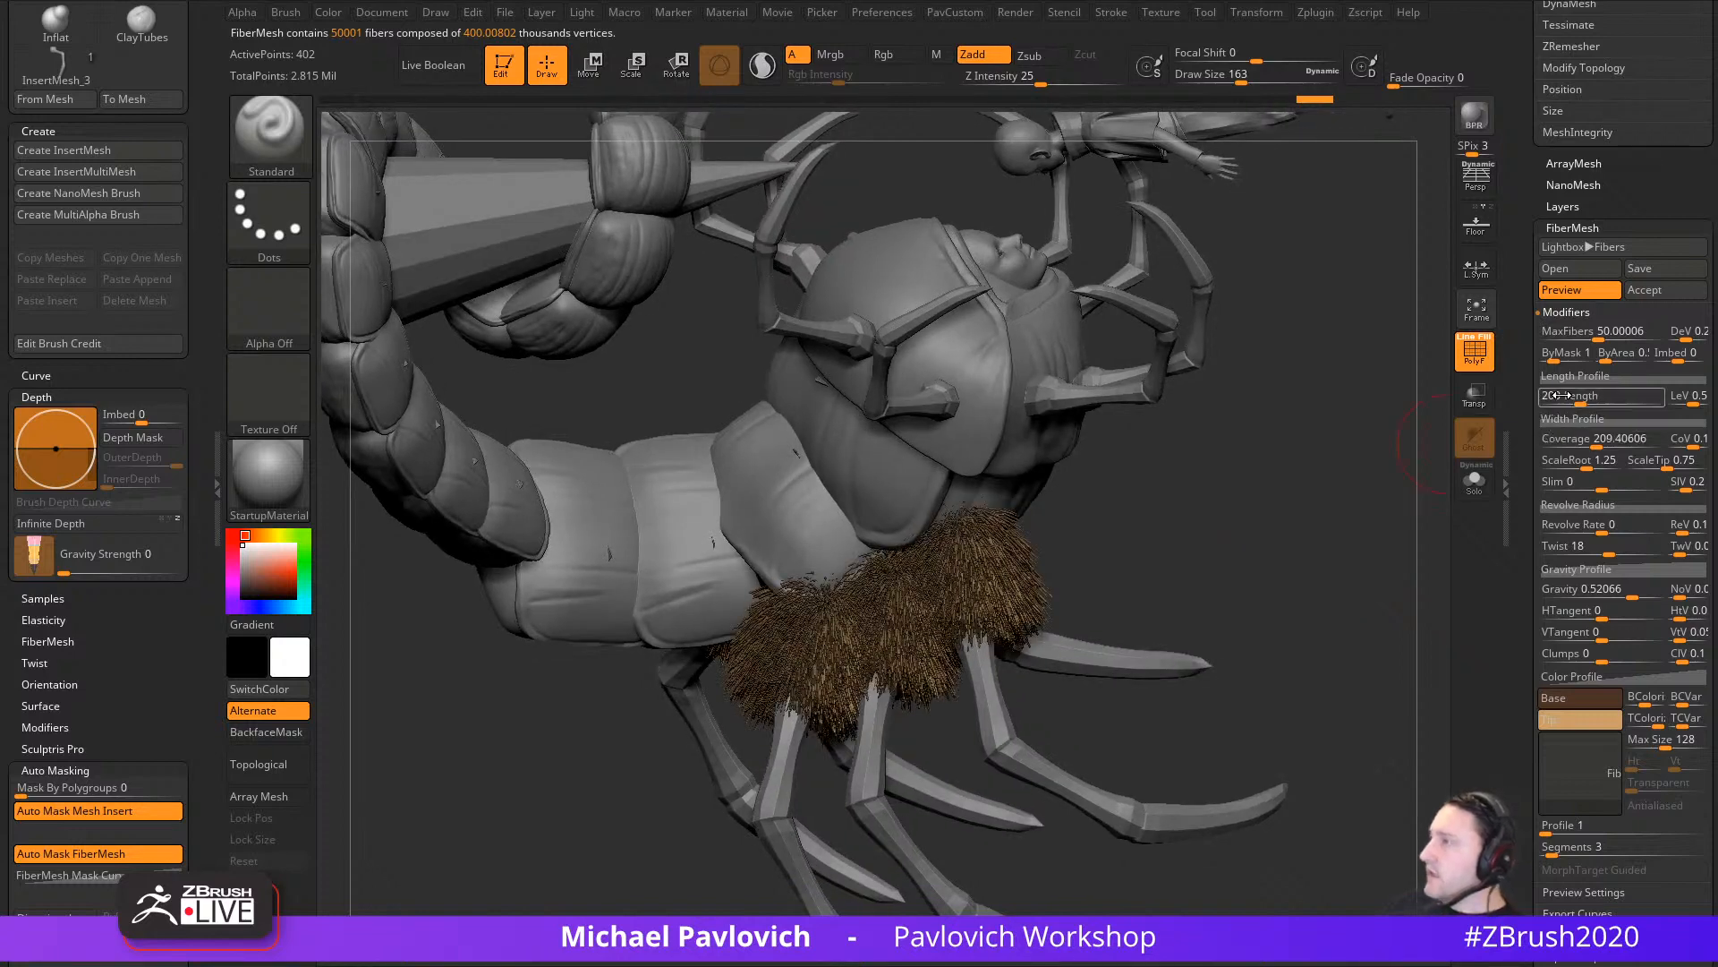
Step: Reduce MaxFibers to about 22.87 and raise the fiber Coverage to about 563.35
drag(1616, 331, 1591, 332)
click(1588, 332)
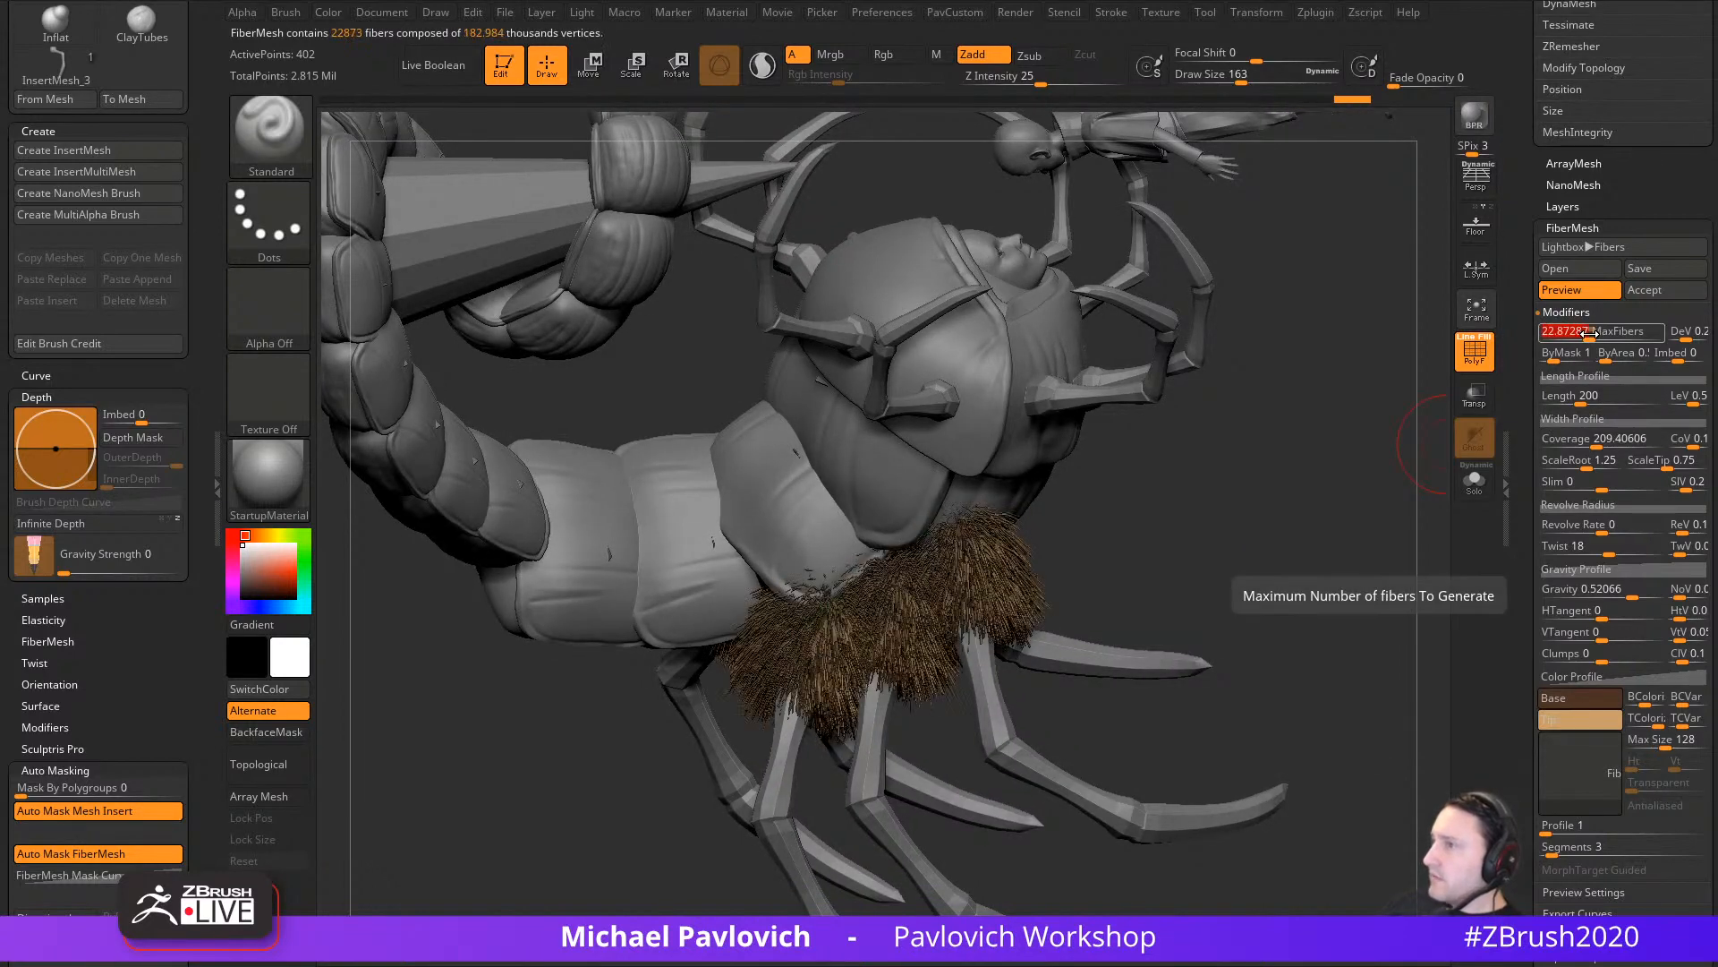
alt+drag(1224, 512, 1315, 507)
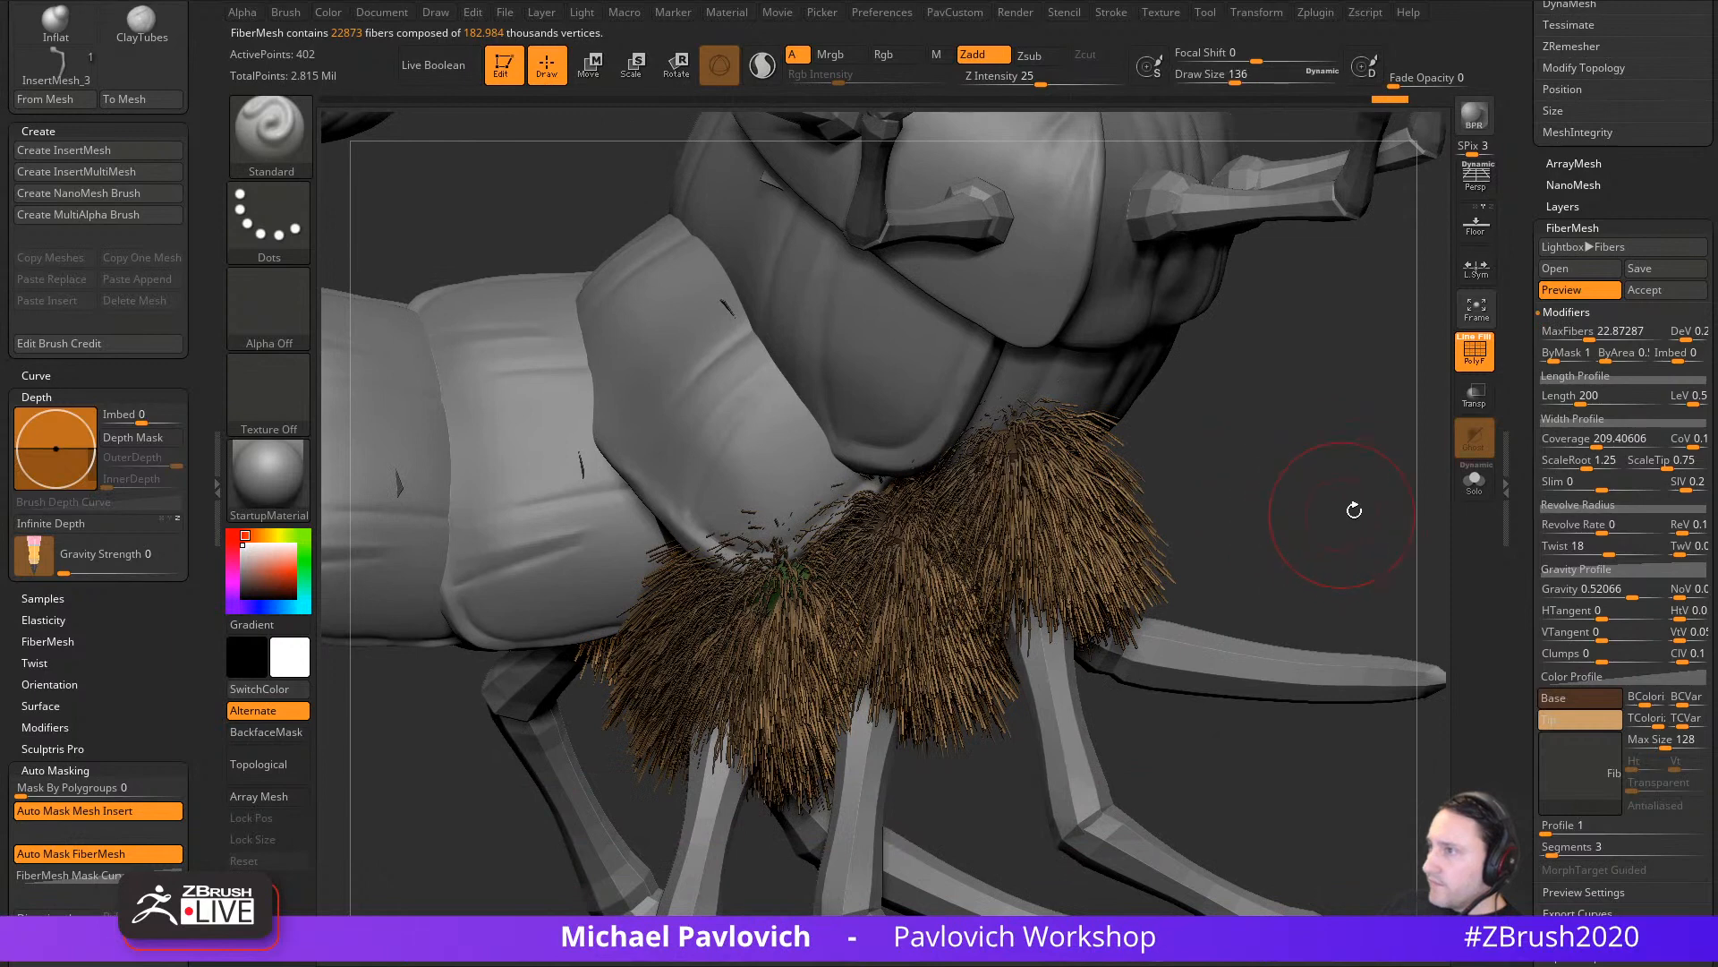
drag(1593, 438, 1611, 443)
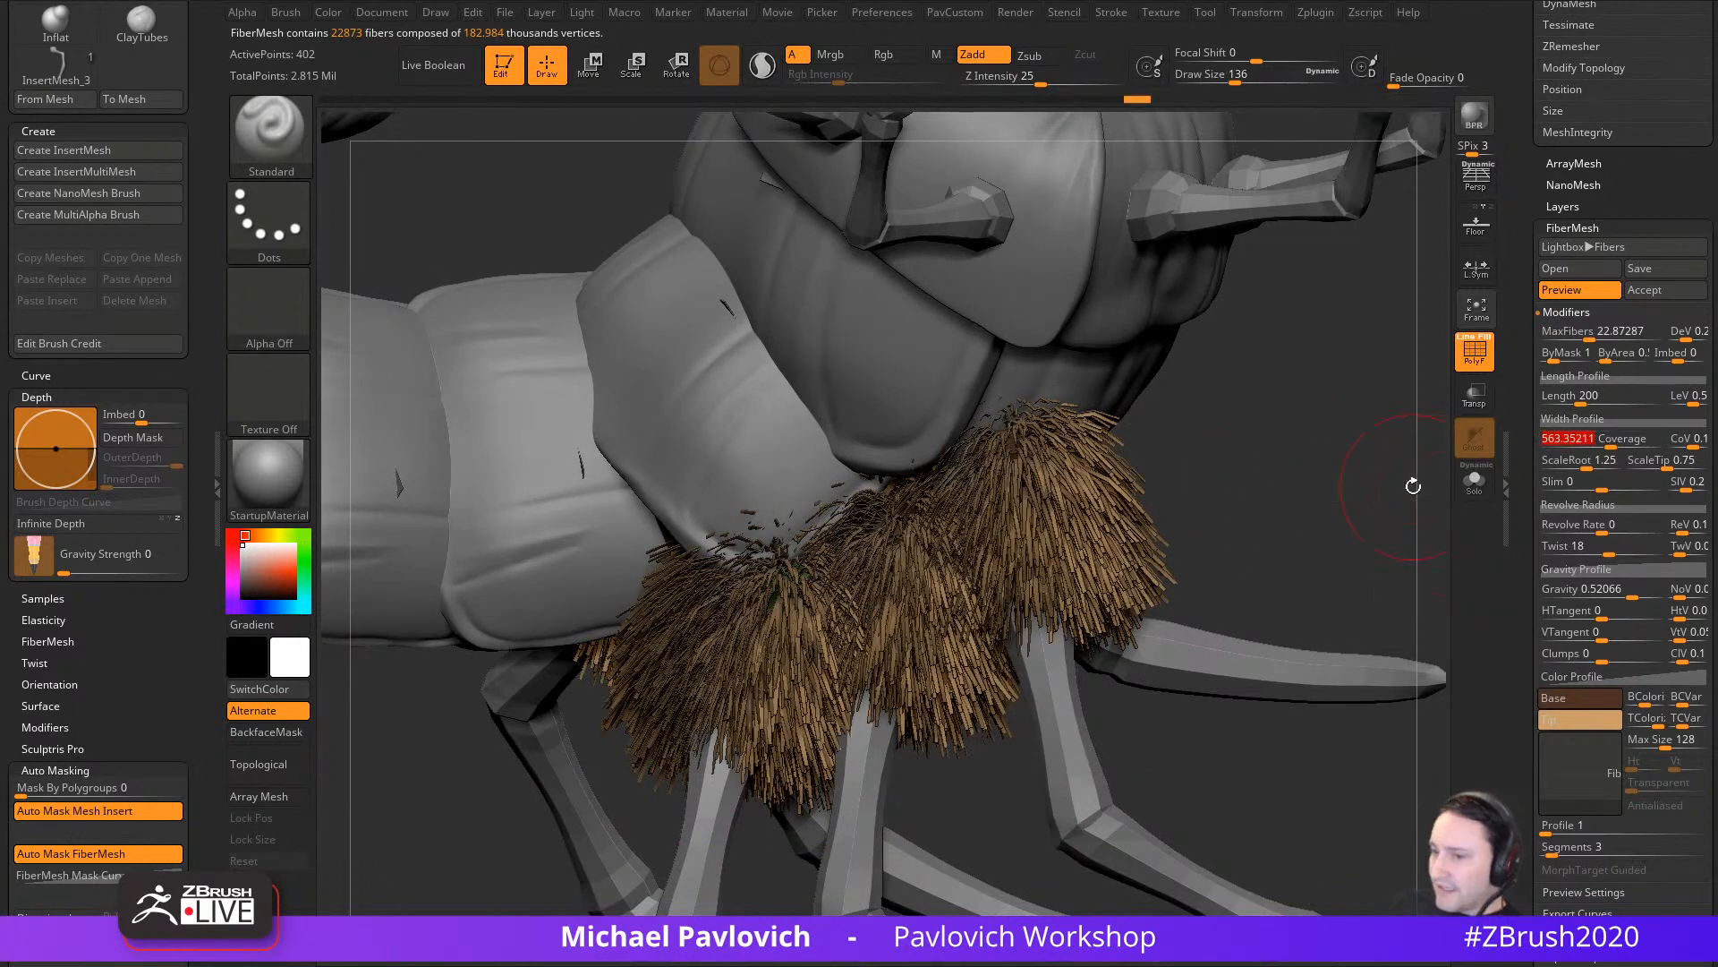
drag(1322, 408, 1235, 469)
scroll(1593, 555, down, 5)
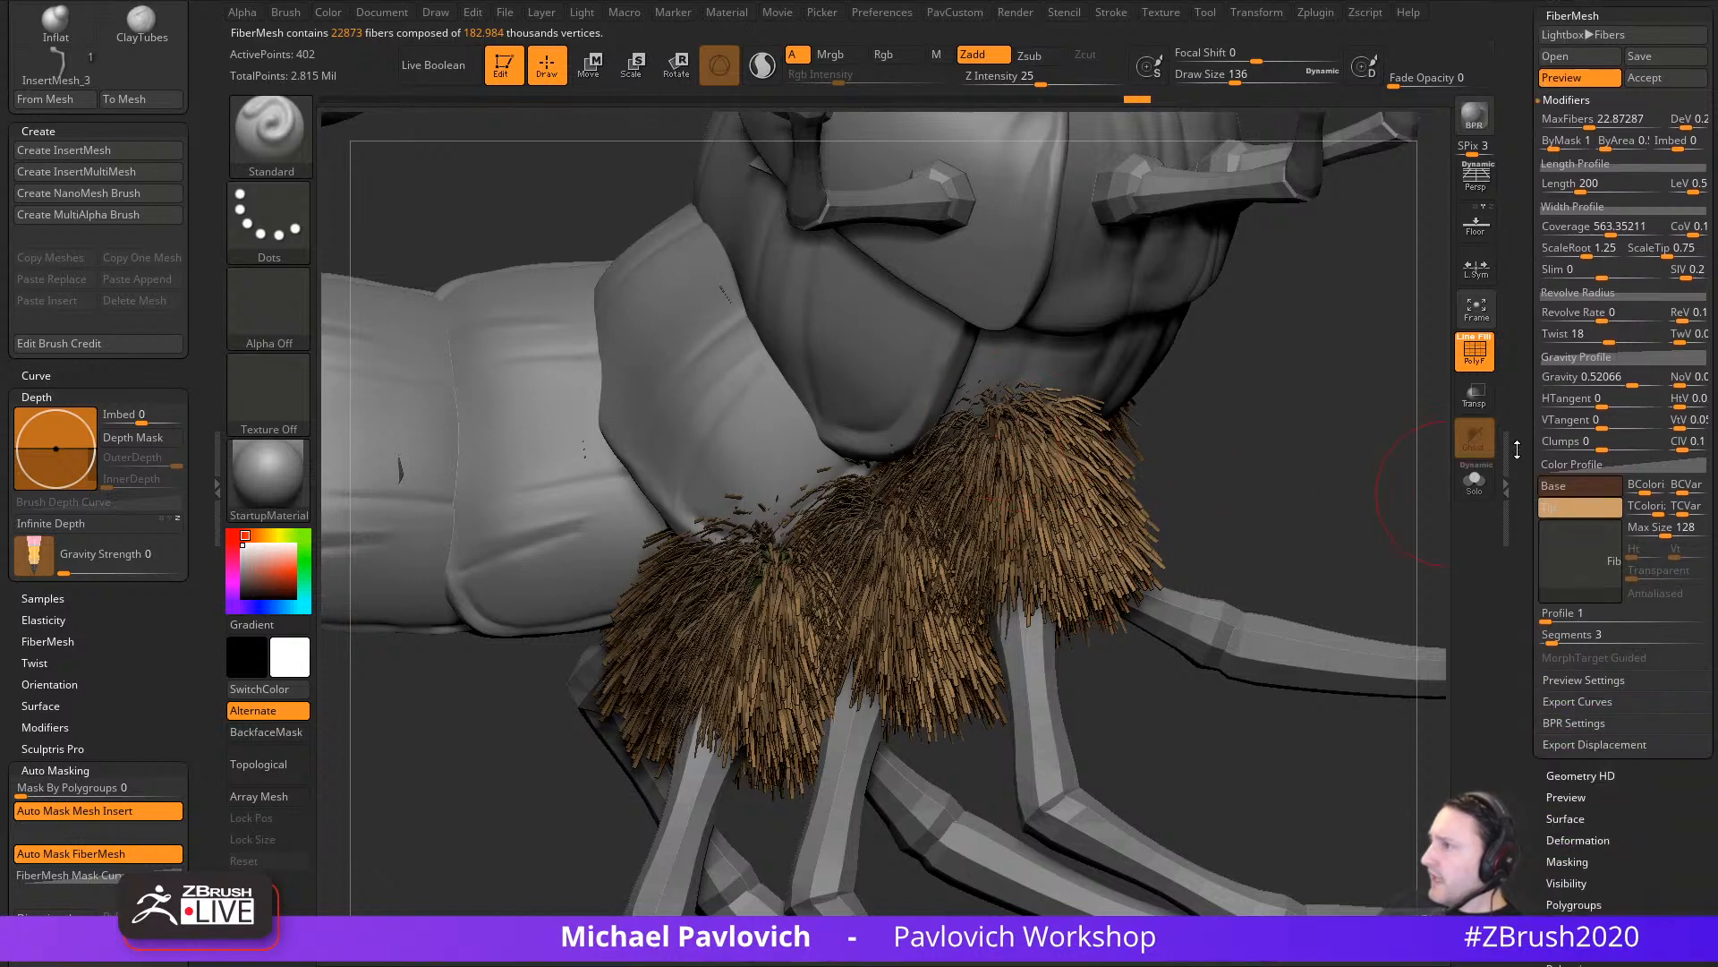
Step: Render the fur with BPR with and without the polyframe display, and open the fibers' BPR settings
click(1474, 114)
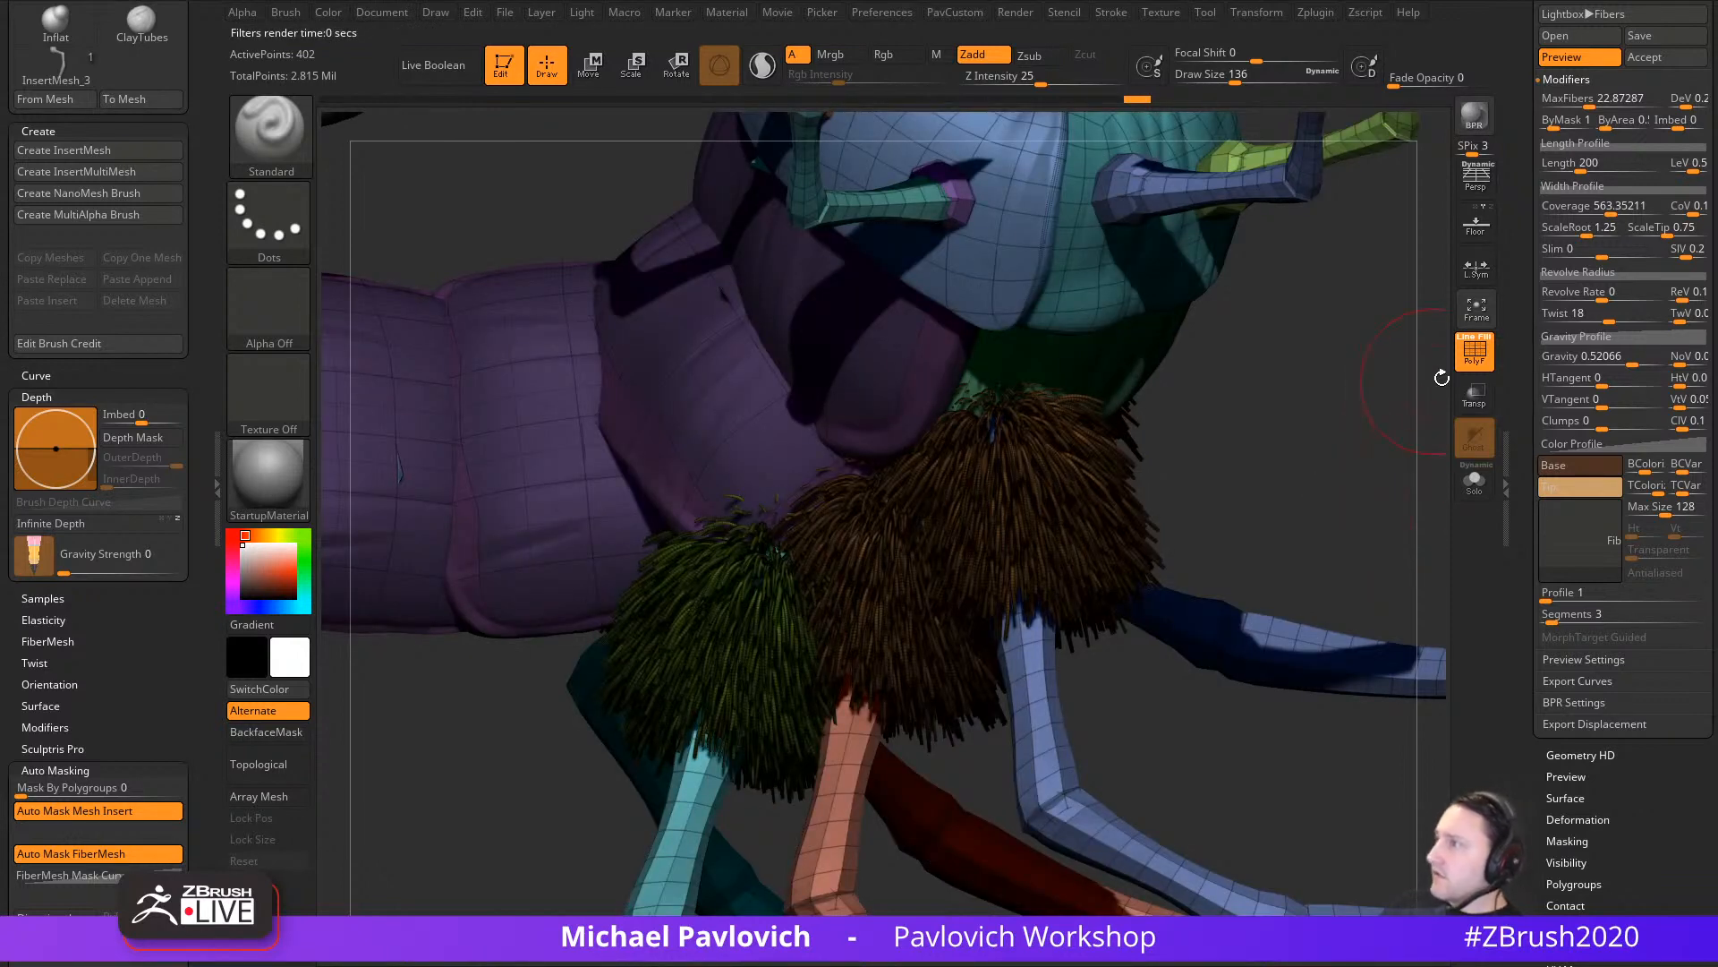
key(shift+f)
key(shift+r)
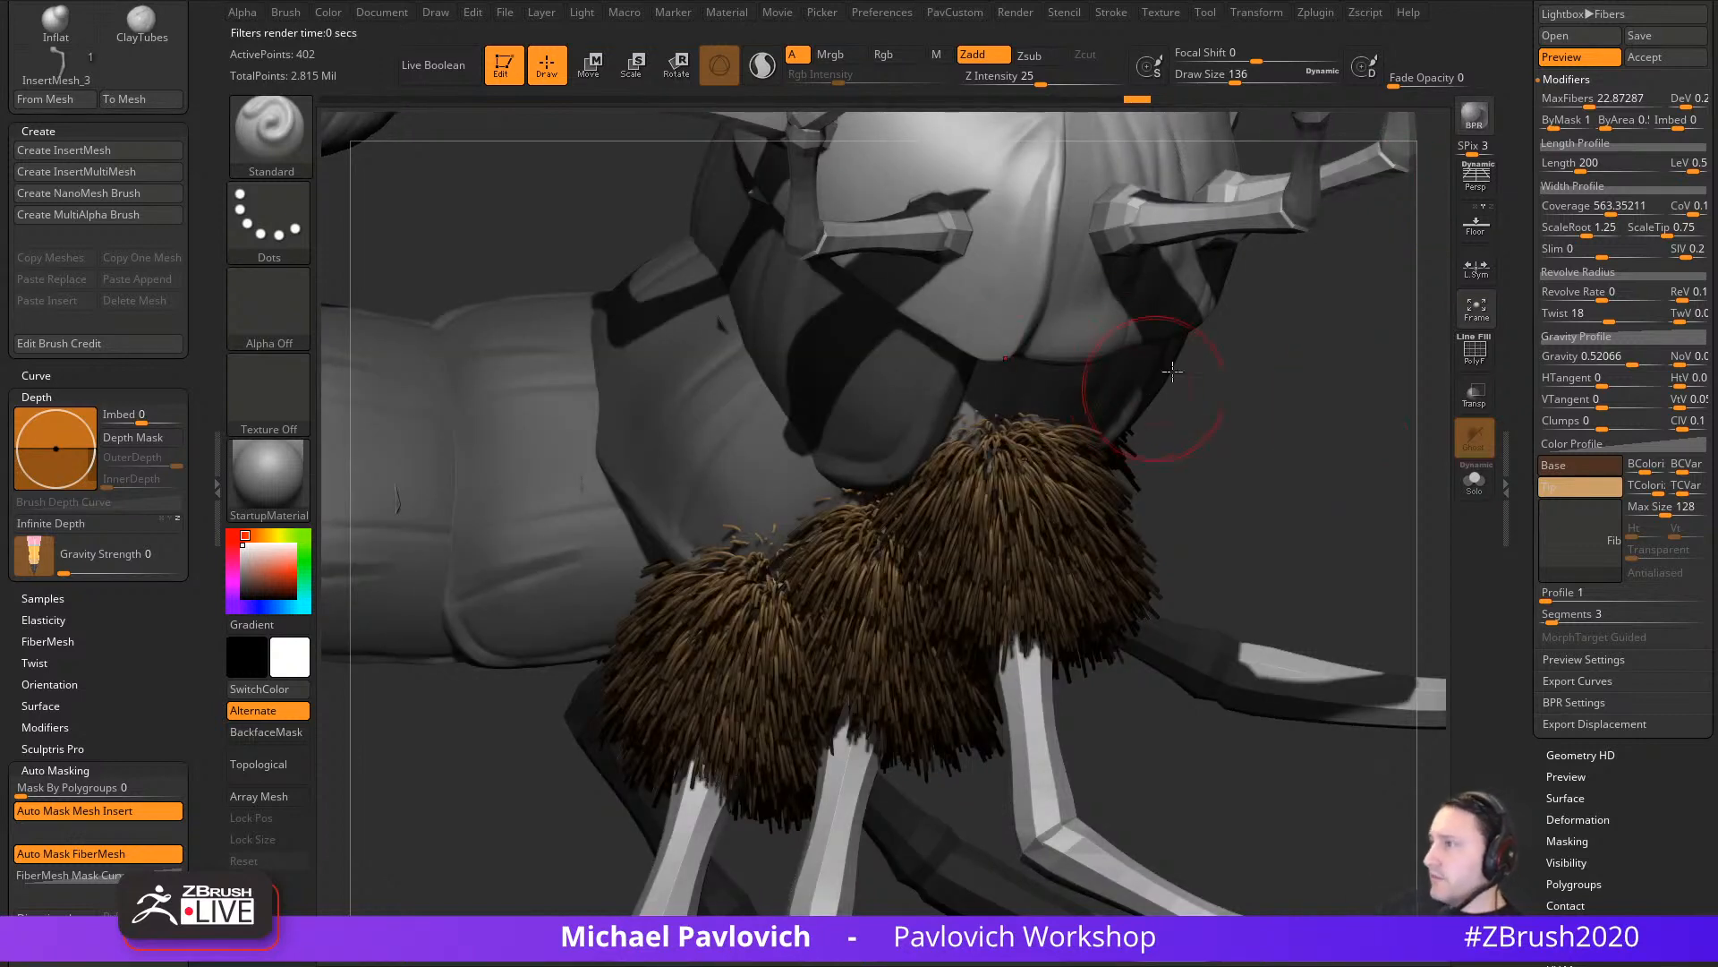
key(shift)
click(1570, 703)
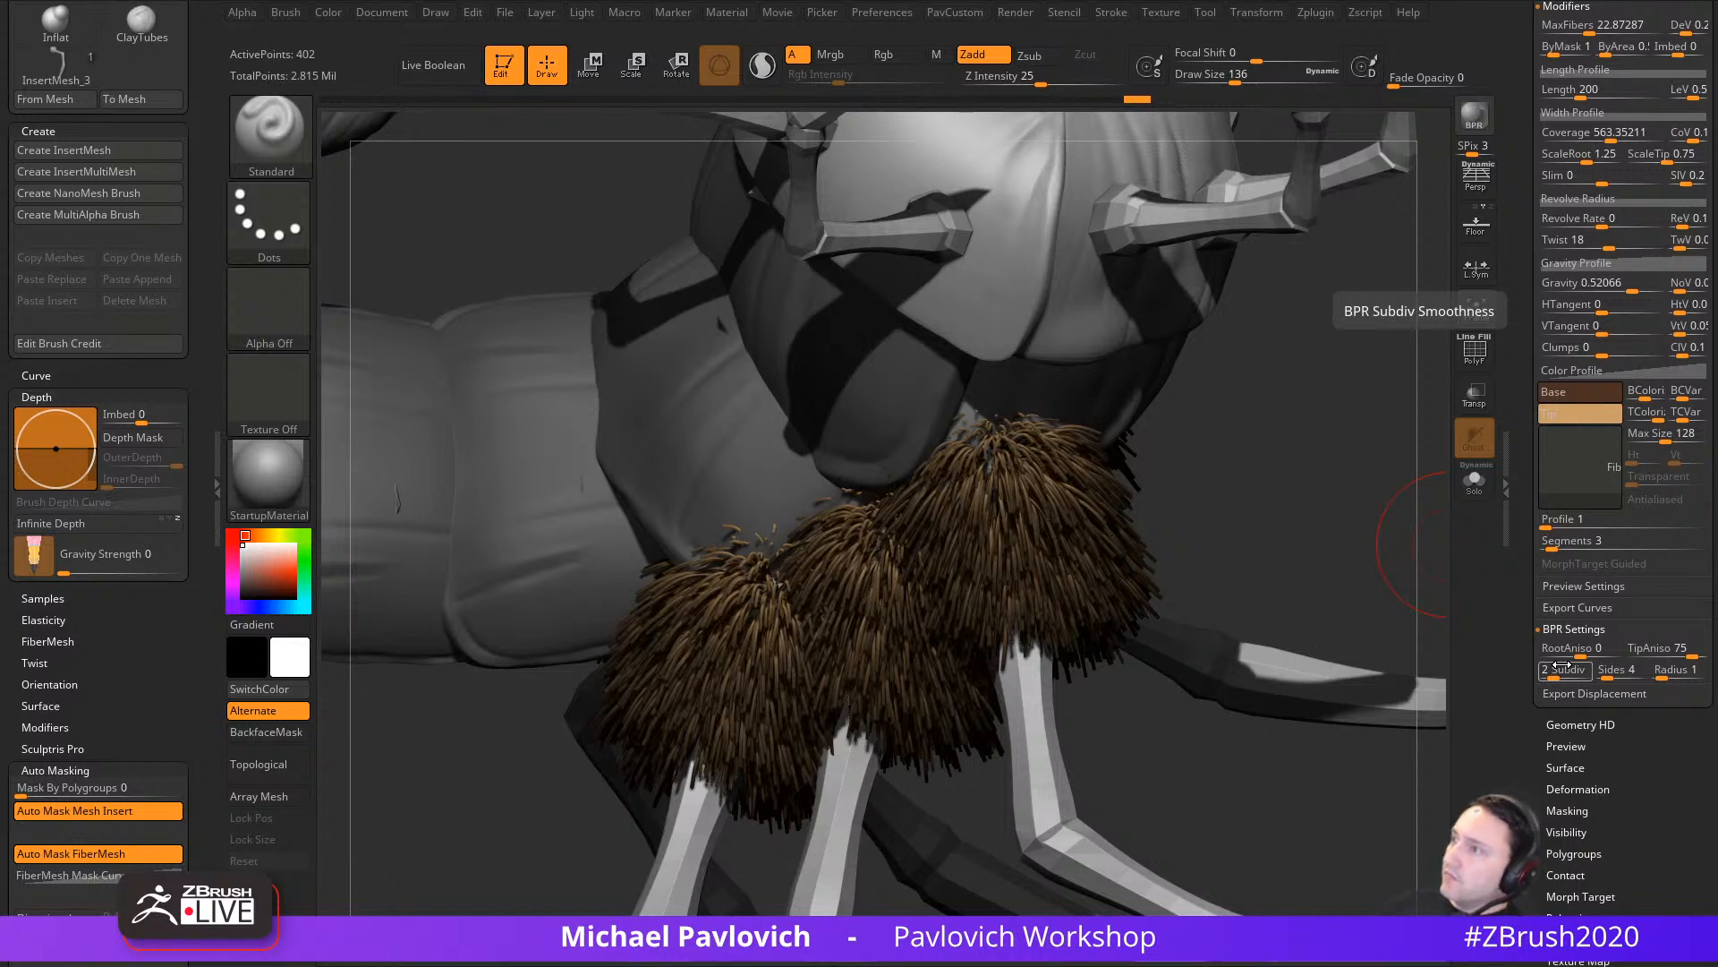
Step: Set the fibers to 6 segments and increase their Length to about 290.25
drag(1382, 515, 1435, 516)
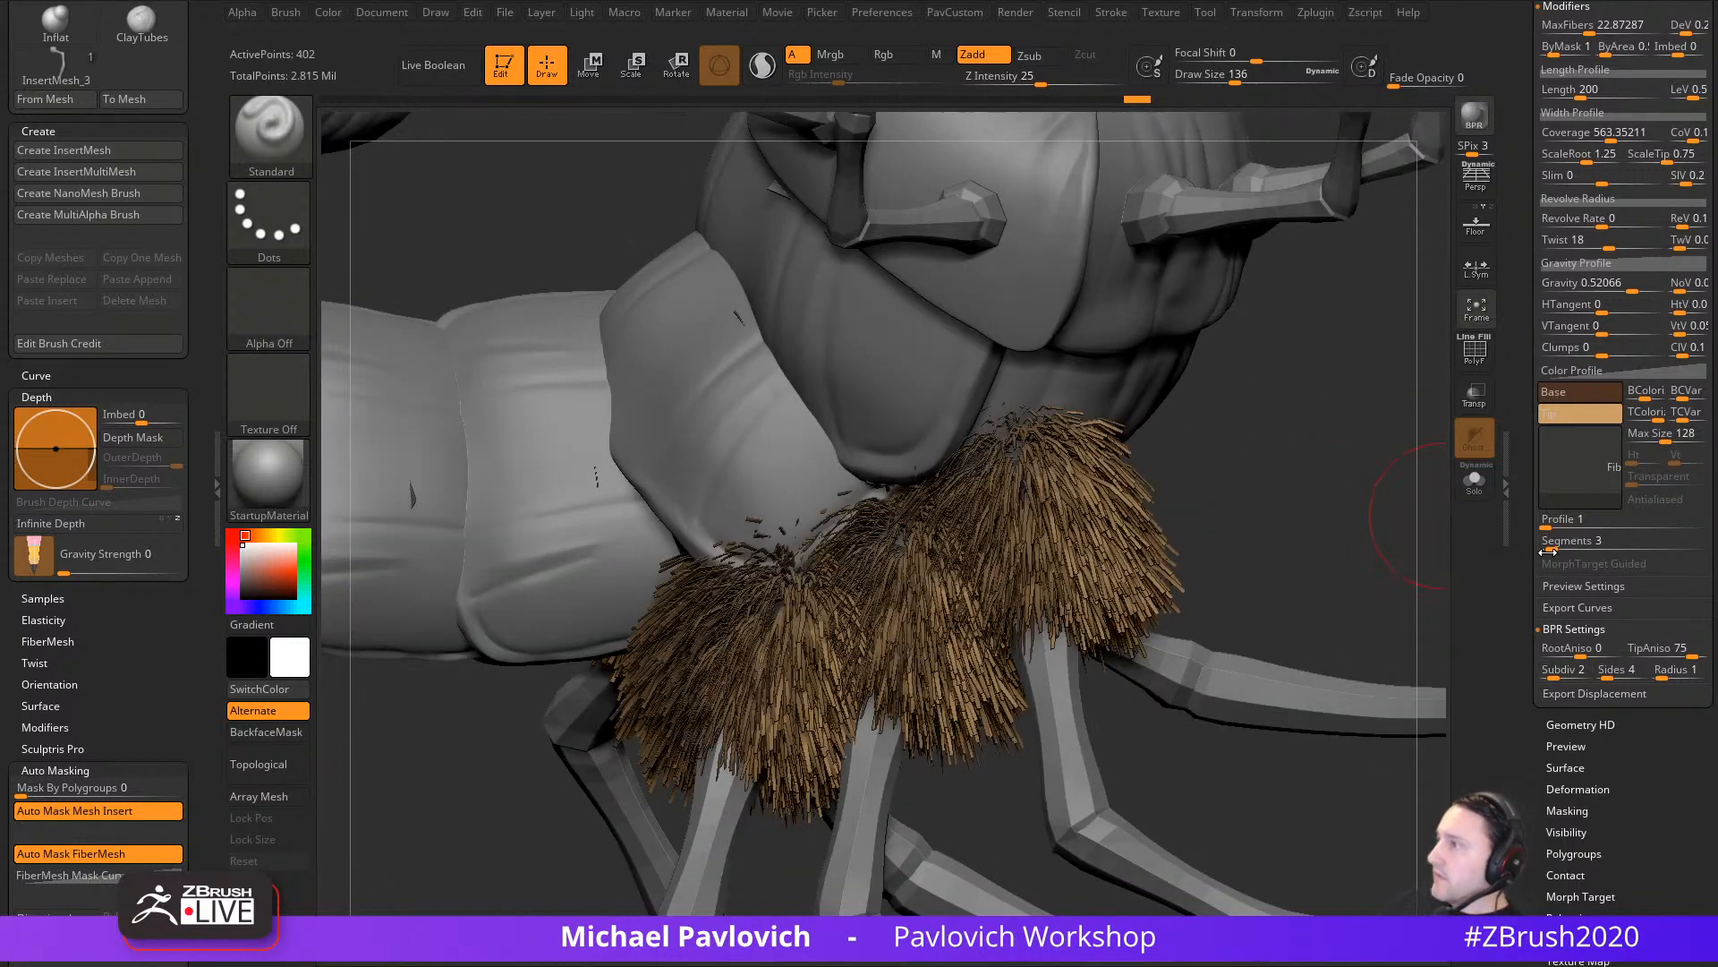
drag(1551, 548, 1559, 549)
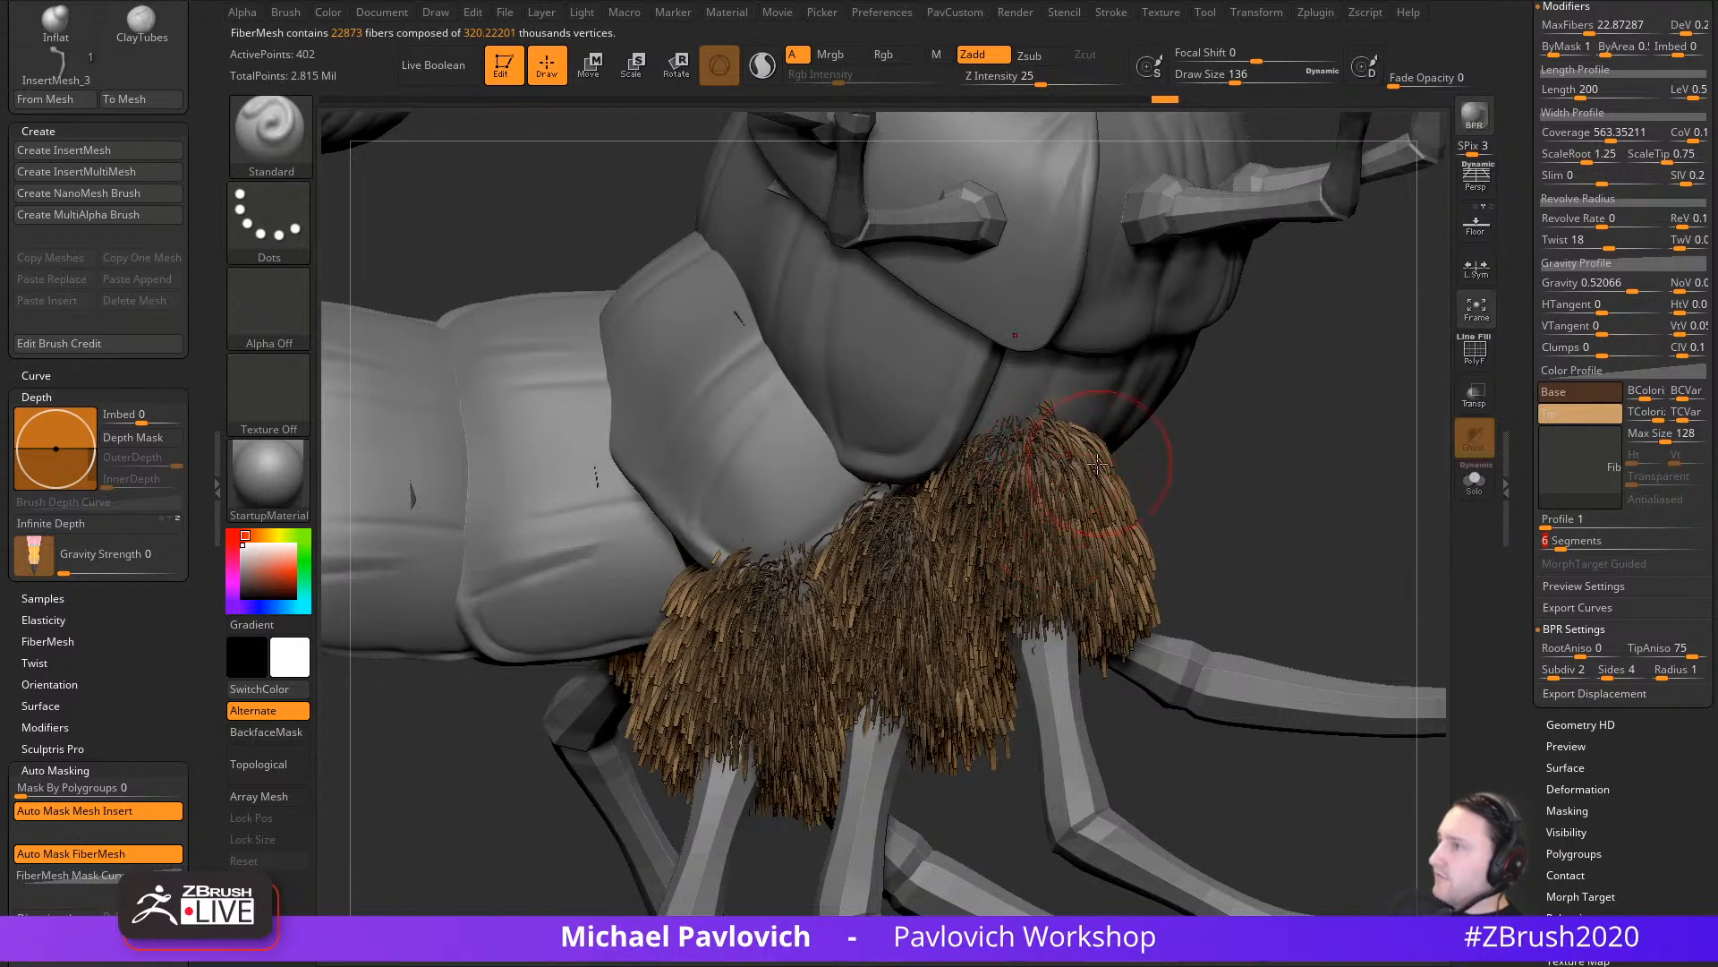
scroll(1593, 627, up, 6)
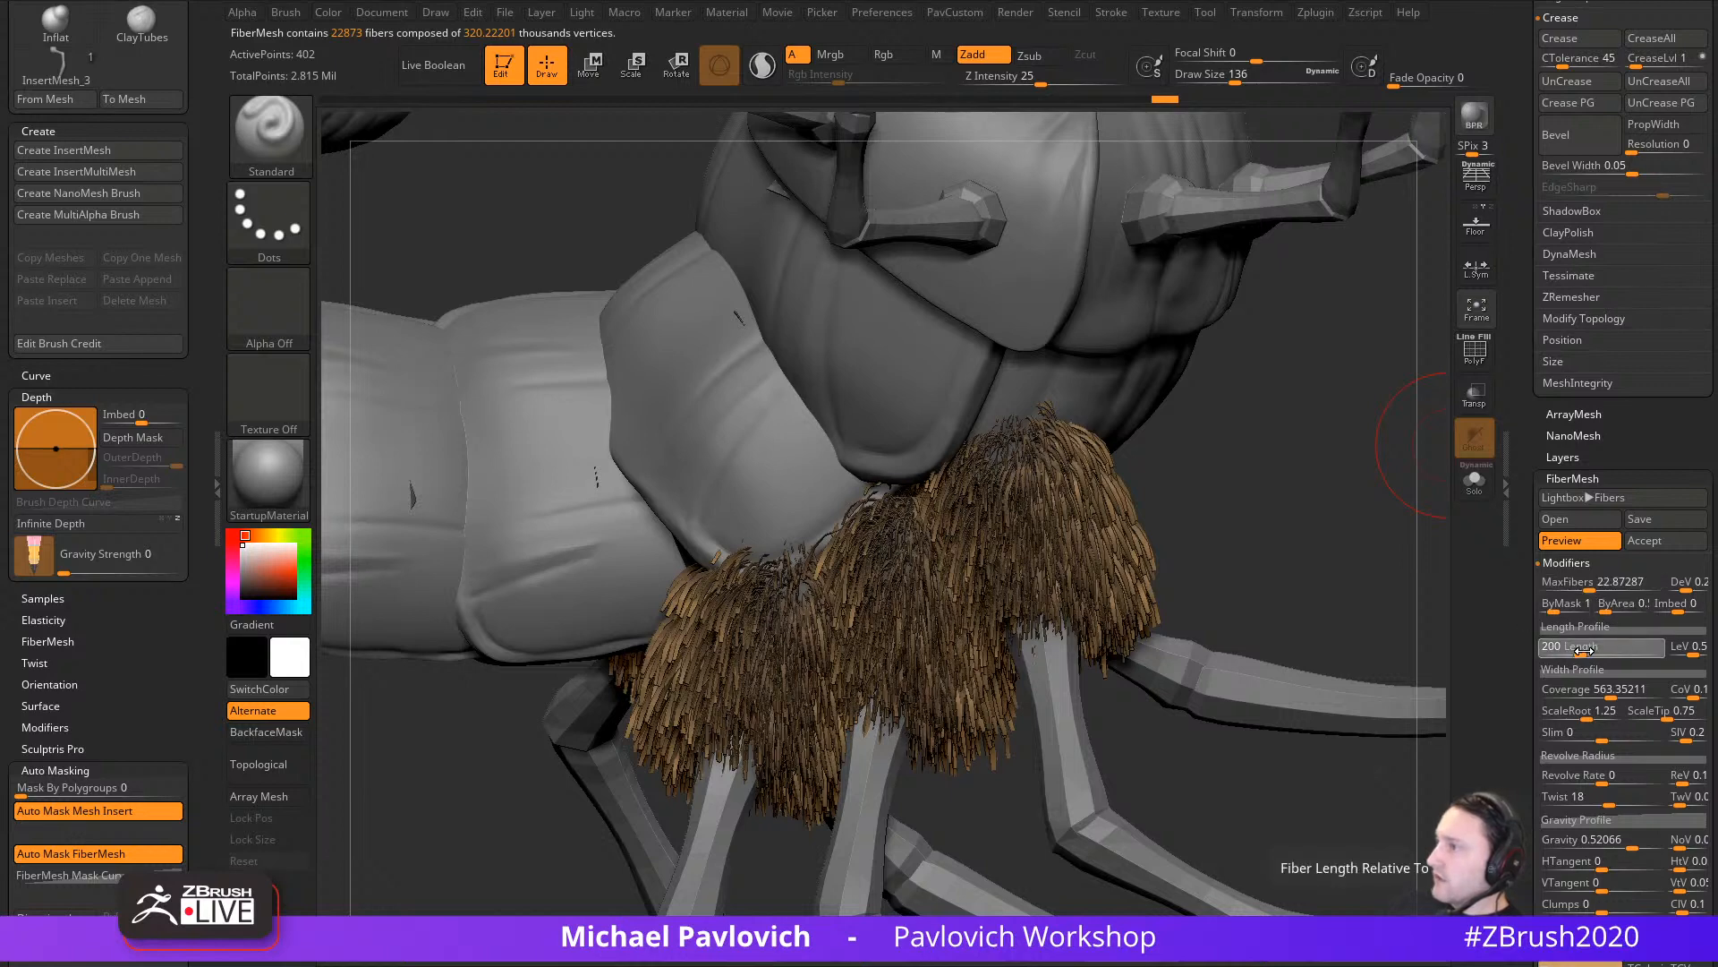
drag(1579, 647, 1591, 651)
drag(1297, 580, 1333, 558)
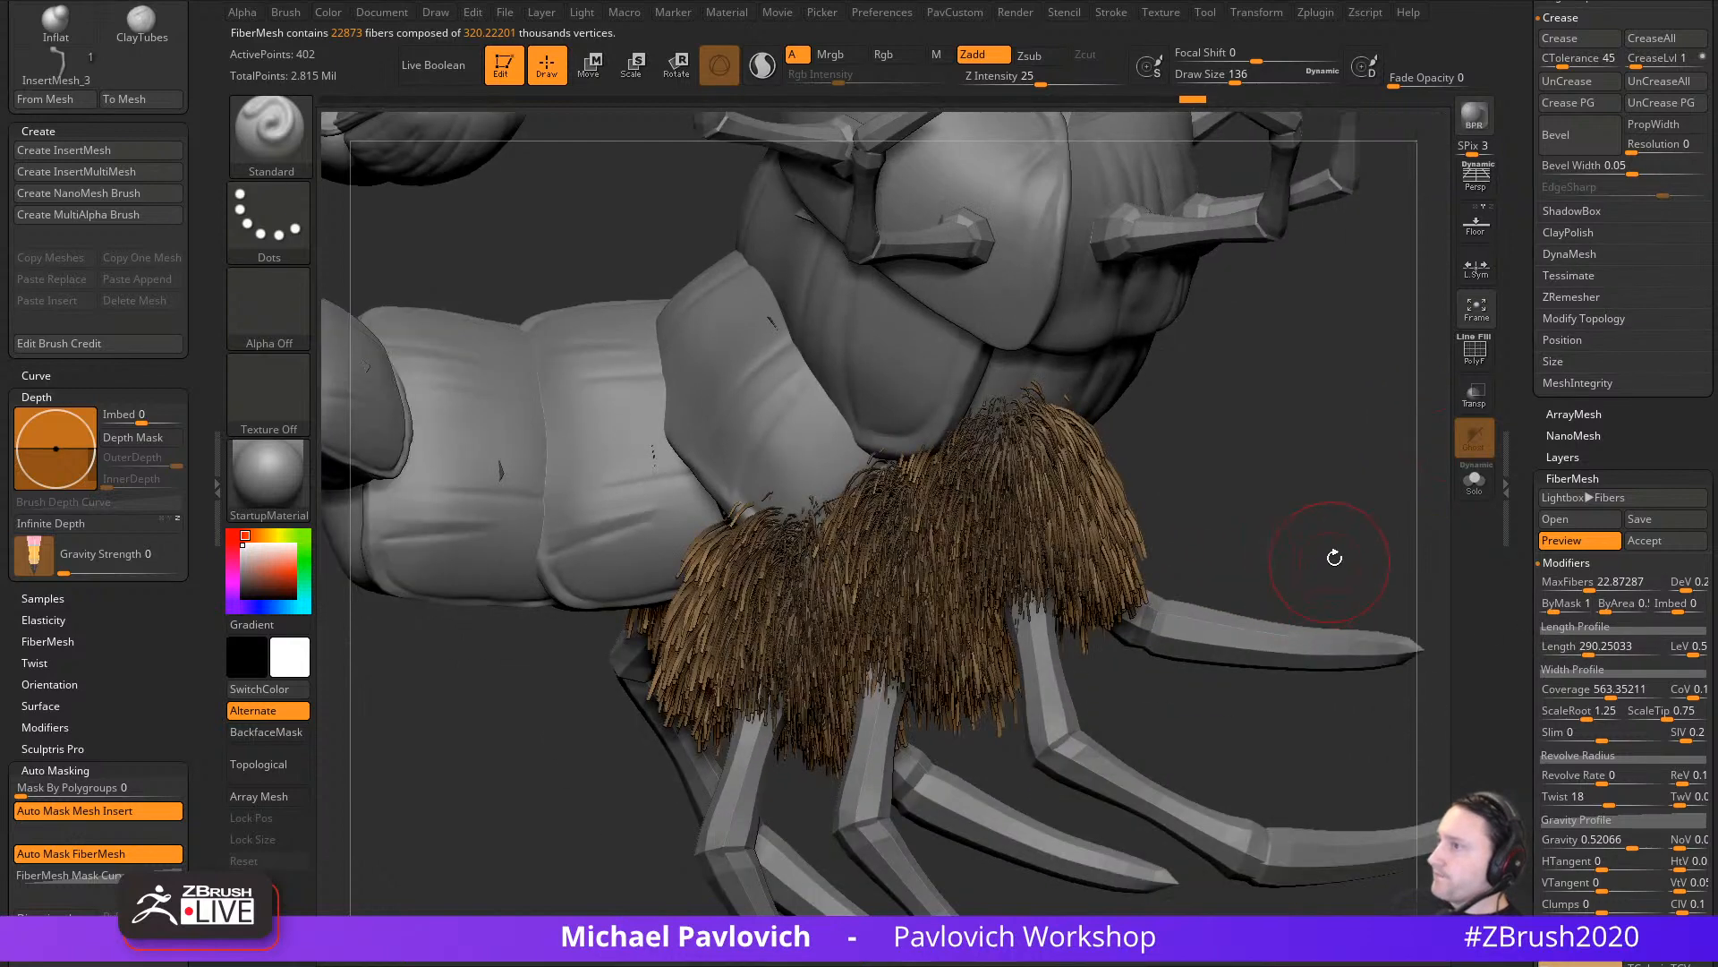
Step: Render the longer fur with BPR and examine it around the leg bases from the front and the side
scroll(1522, 349, up, 9)
click(1472, 125)
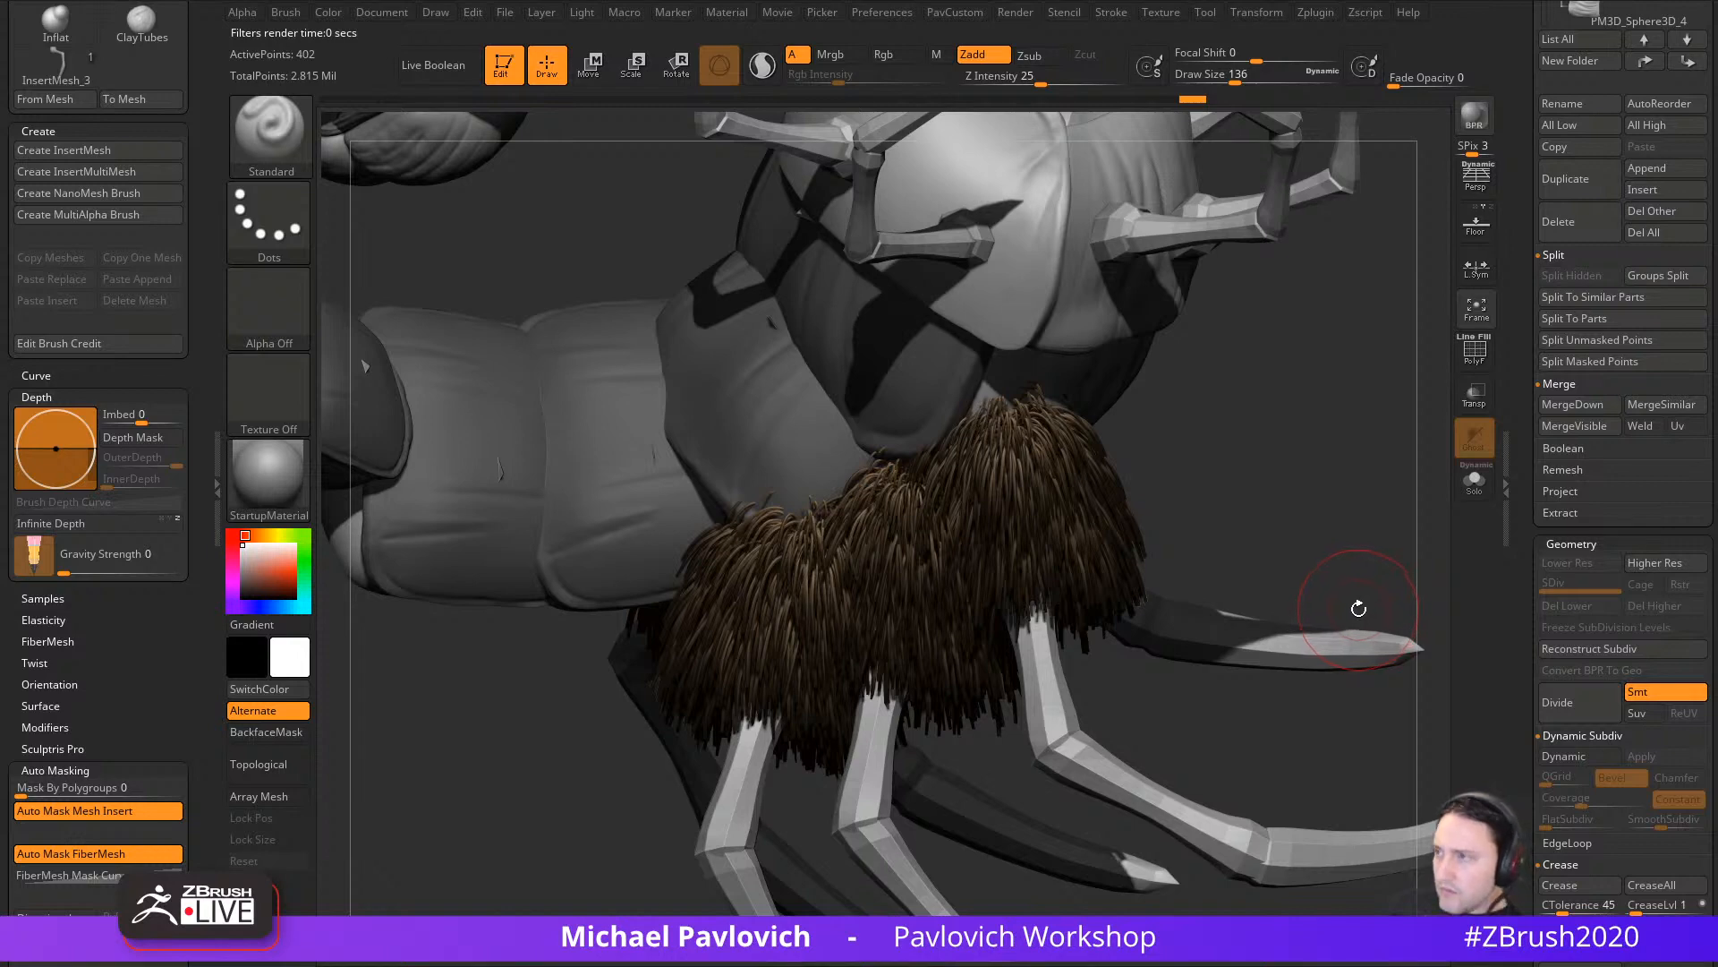
drag(1326, 533, 1289, 538)
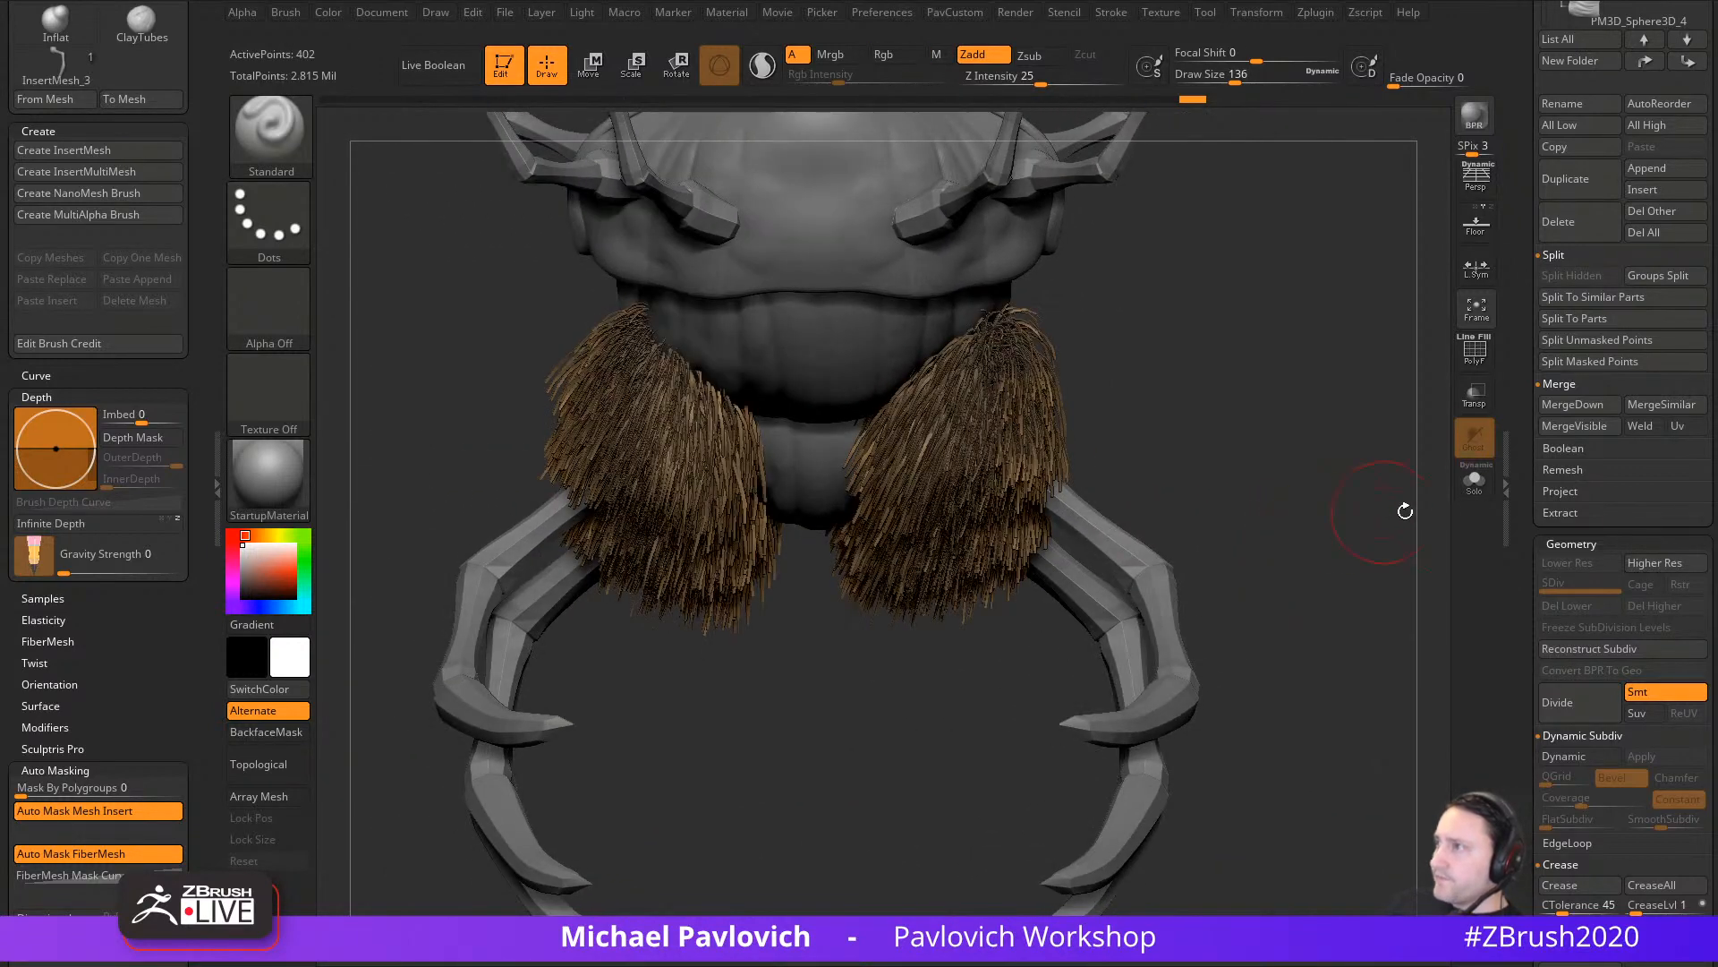
scroll(1541, 565, up, 5)
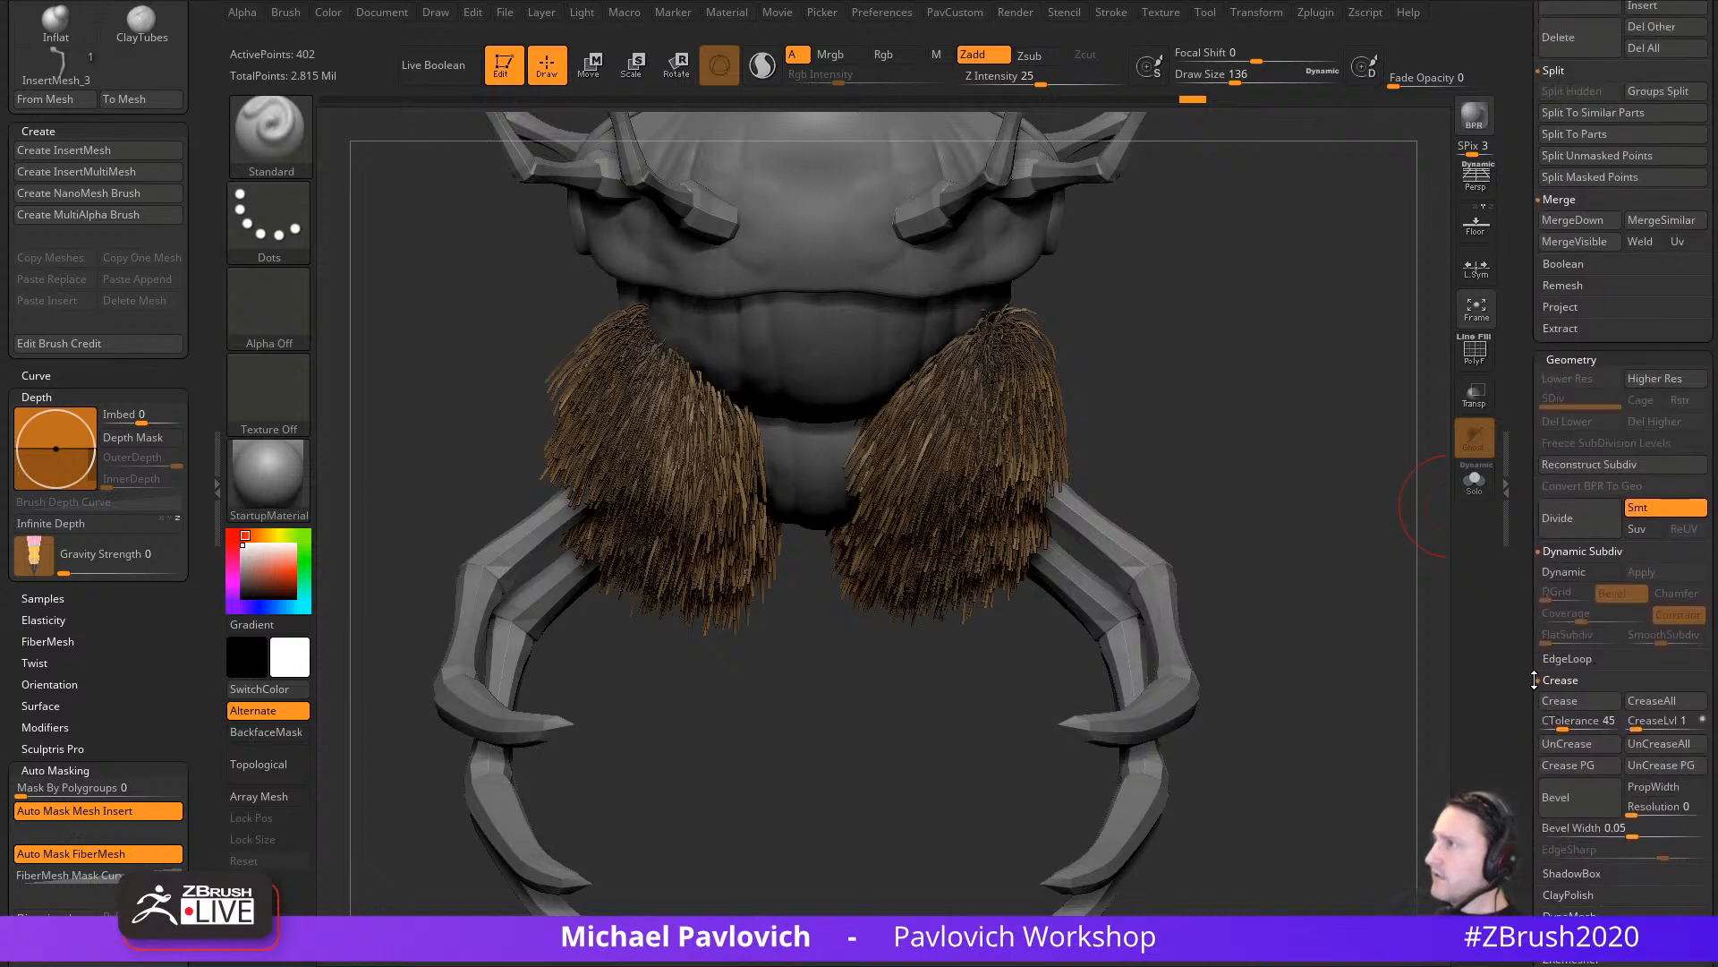
drag(1326, 605, 1374, 614)
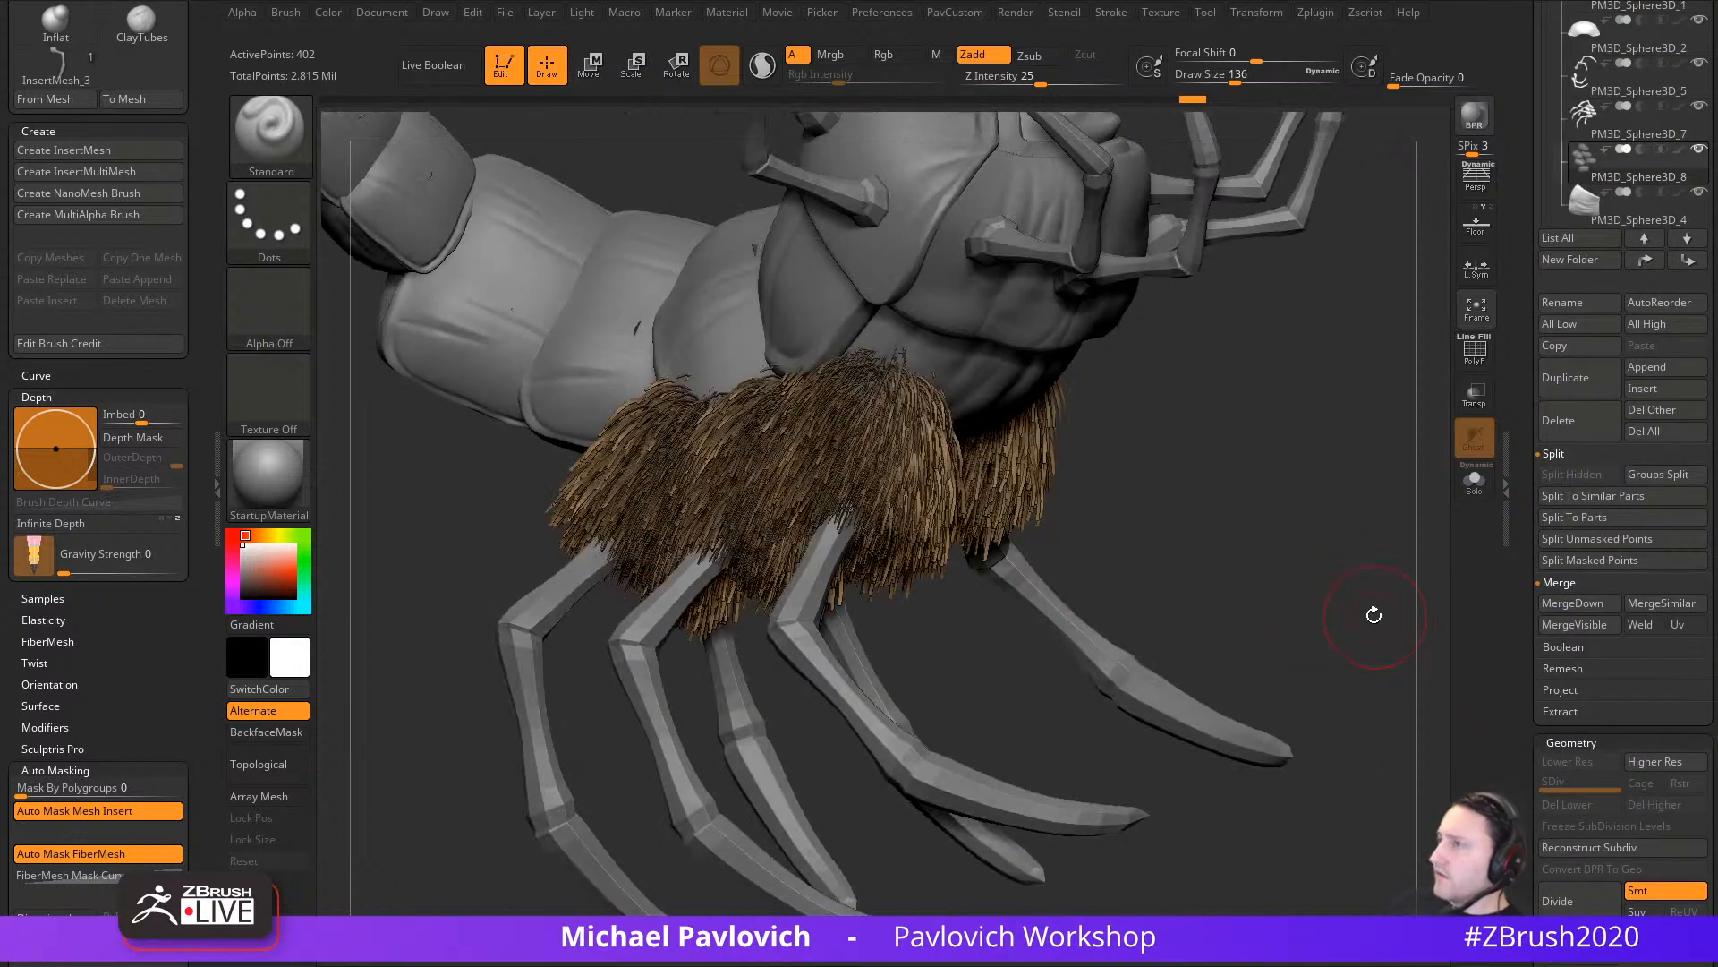
Step: Show the polyframe and turn off the FiberMesh preview to expose the leg bases' polygroups
click(1473, 365)
alt+drag(1322, 420, 1351, 515)
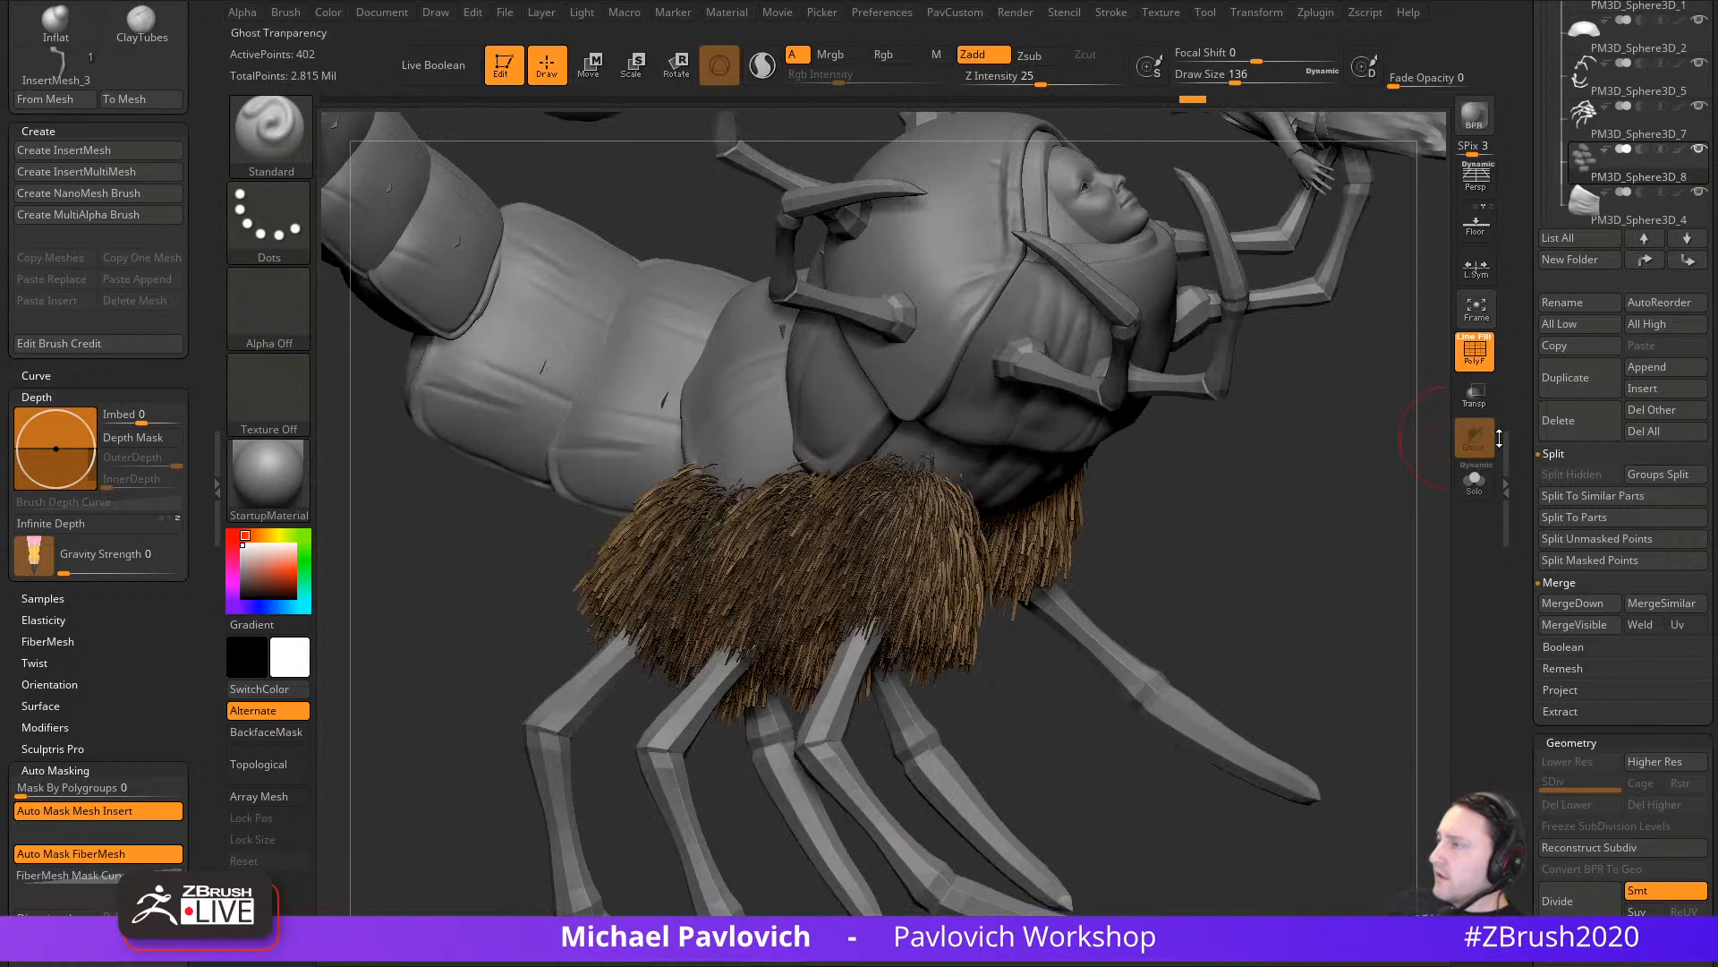
scroll(1575, 537, down, 10)
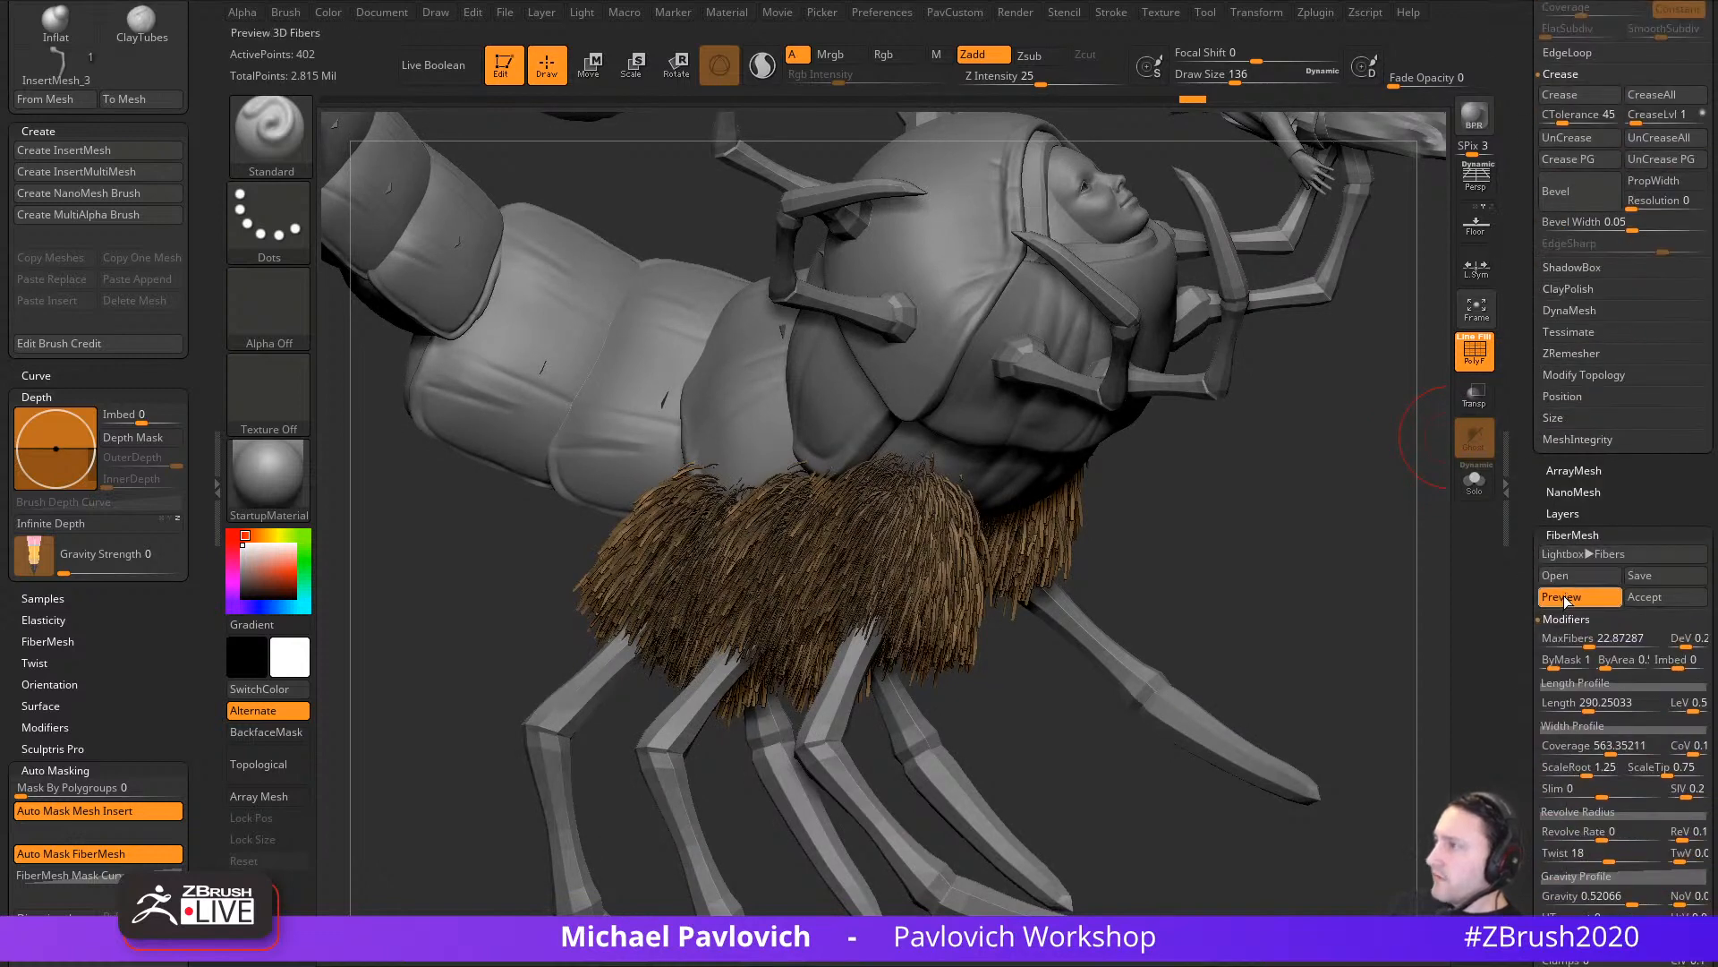
click(1562, 597)
mouse_move(1266, 540)
mouse_down()
mouse_move(1342, 539)
mouse_move(1335, 606)
mouse_move(1231, 580)
mouse_up()
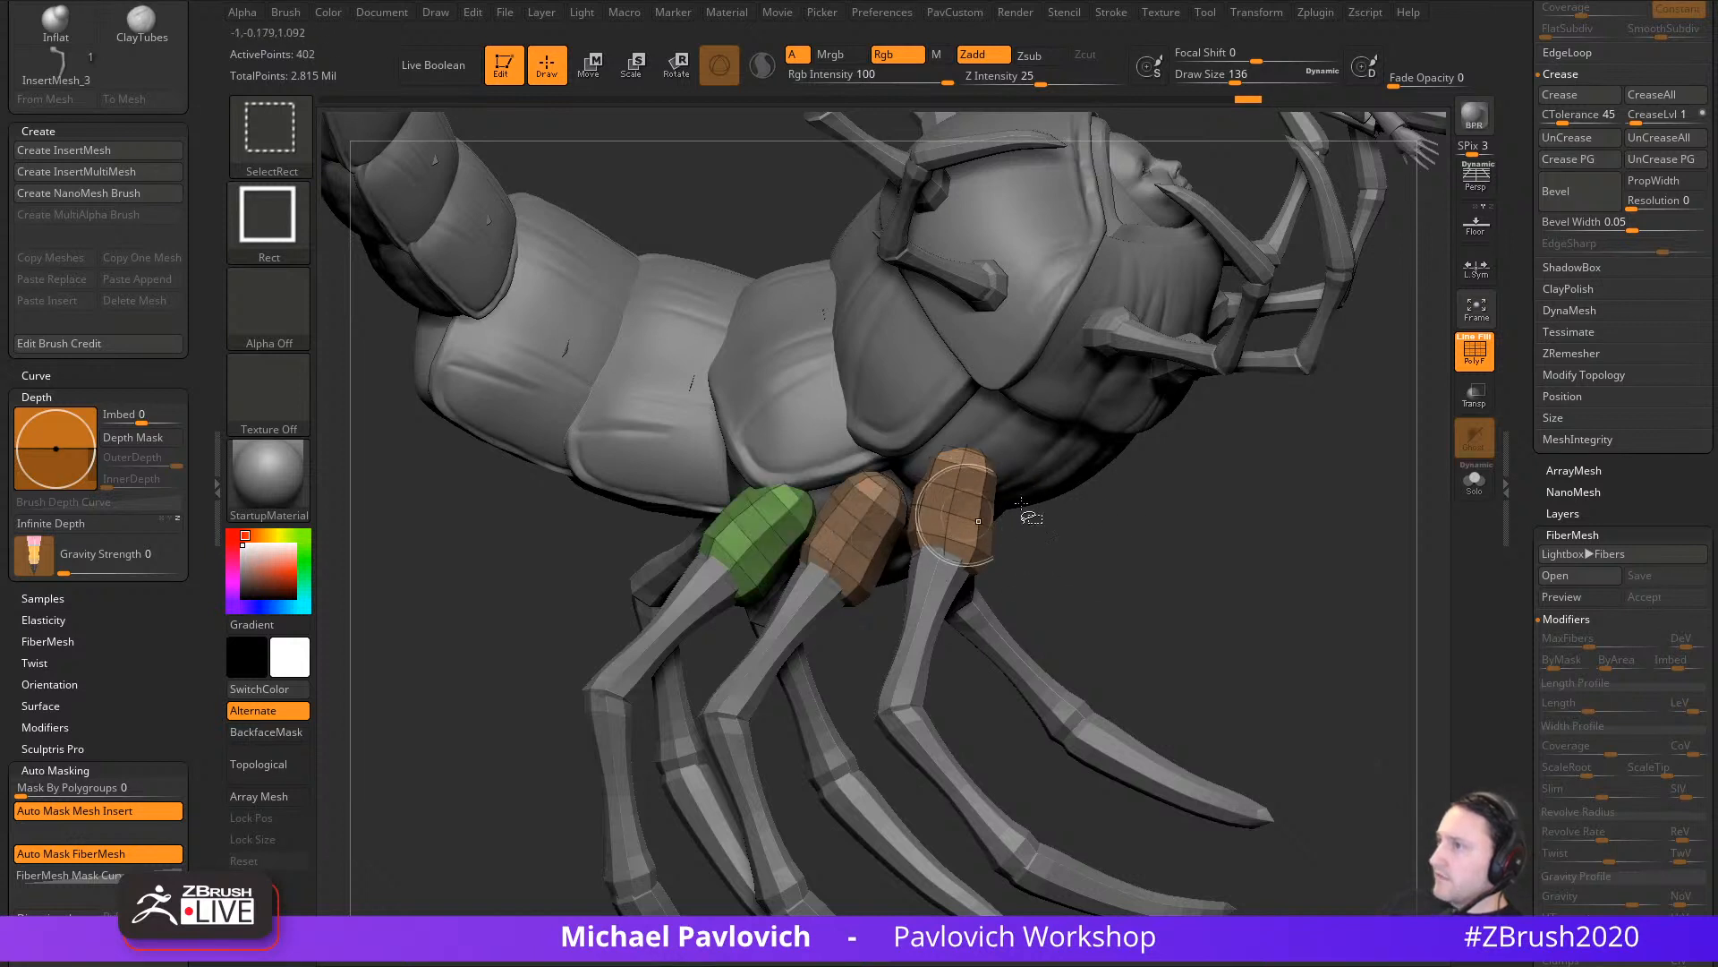
Step: Solo the leg bases, isolate the front pair, give it its own polygroup and unhide the others
click(1474, 478)
ctrl+shift+click(949, 510)
ctrl+shift+click(1065, 506)
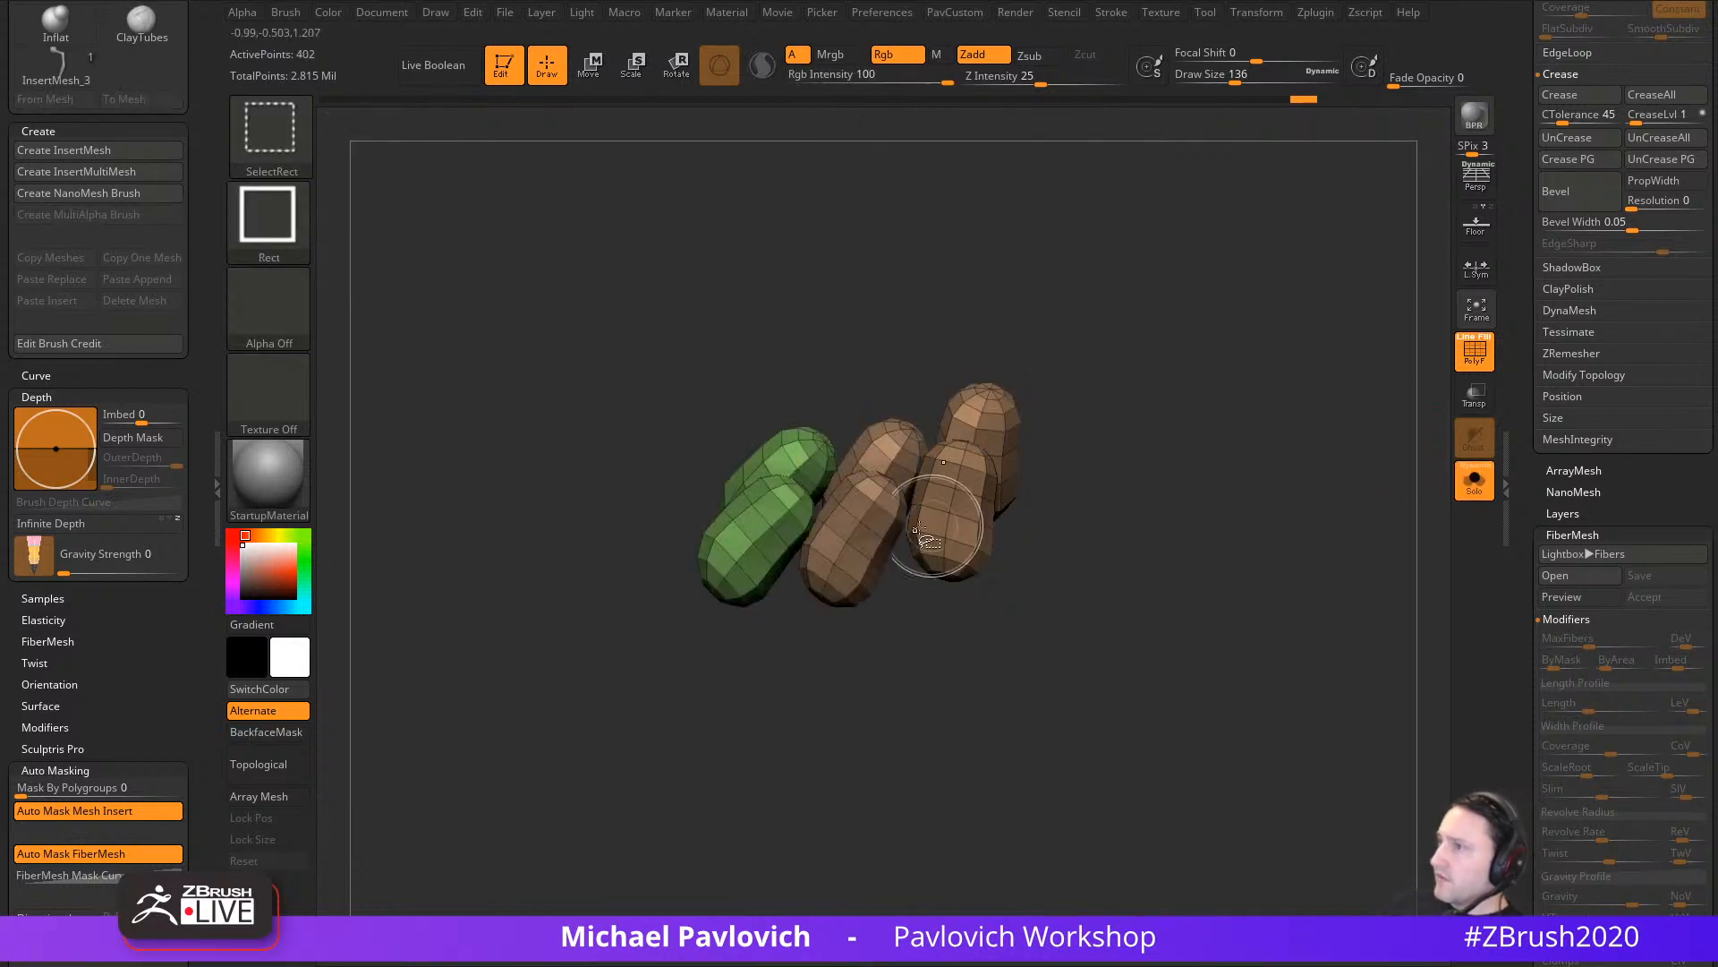
ctrl+shift+click(882, 537)
ctrl+shift+click(1209, 512)
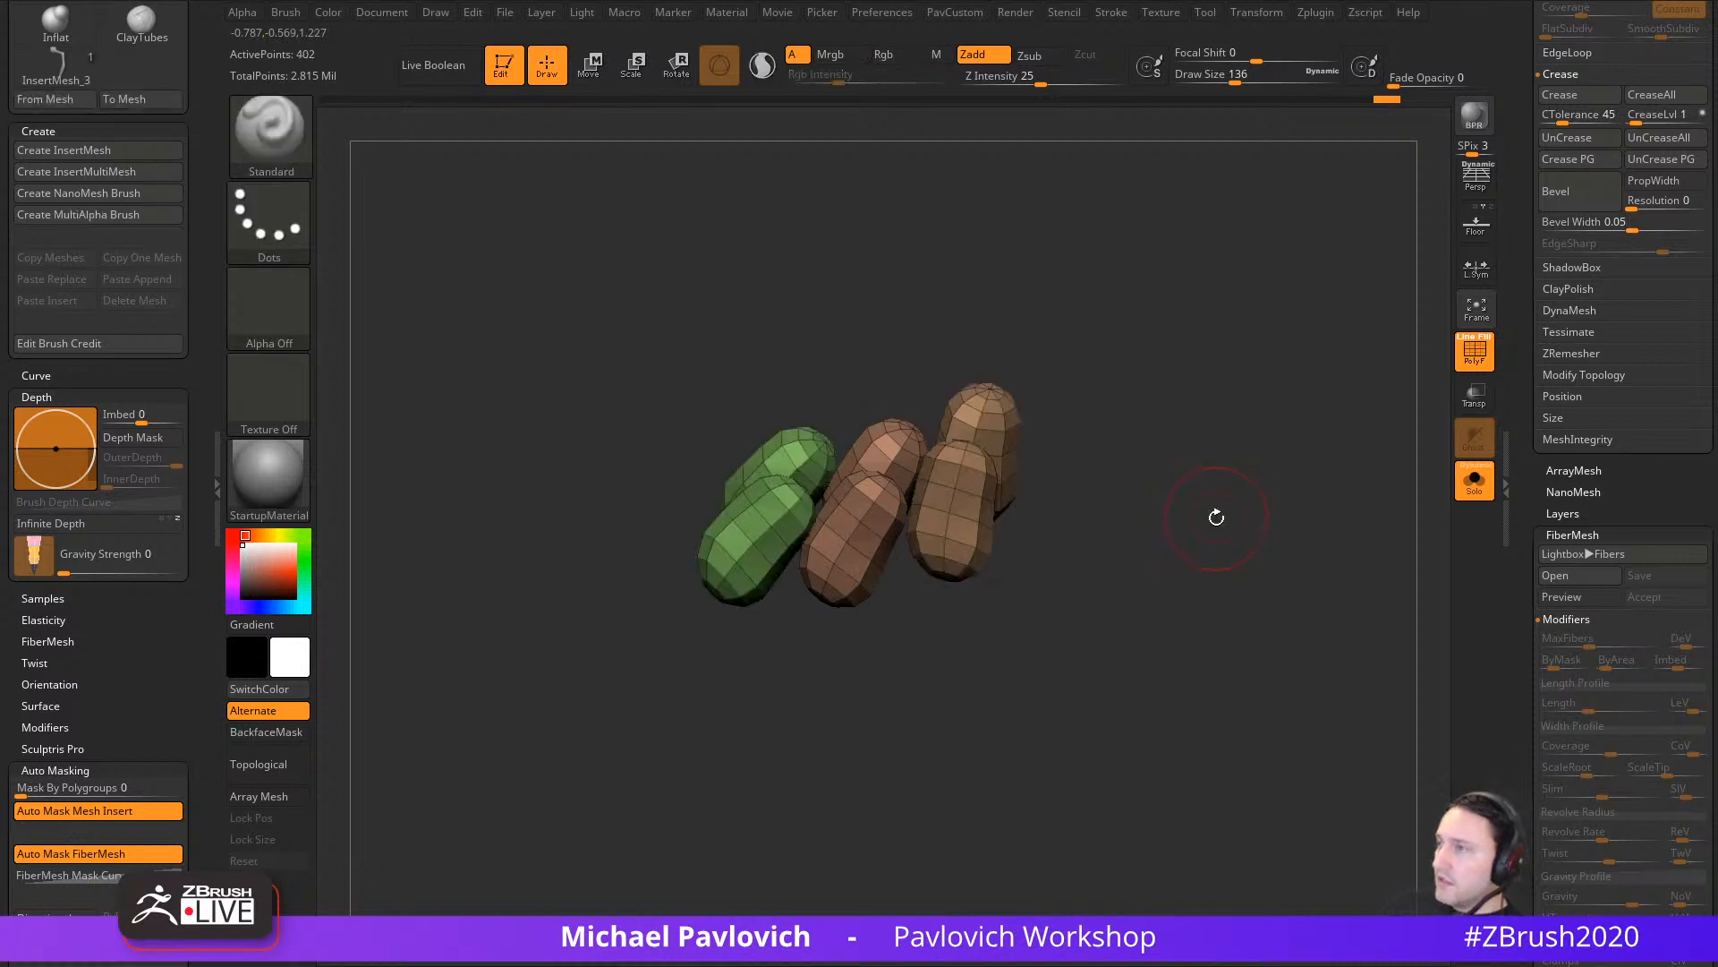
ctrl+shift+click(982, 521)
key(ctrl+w)
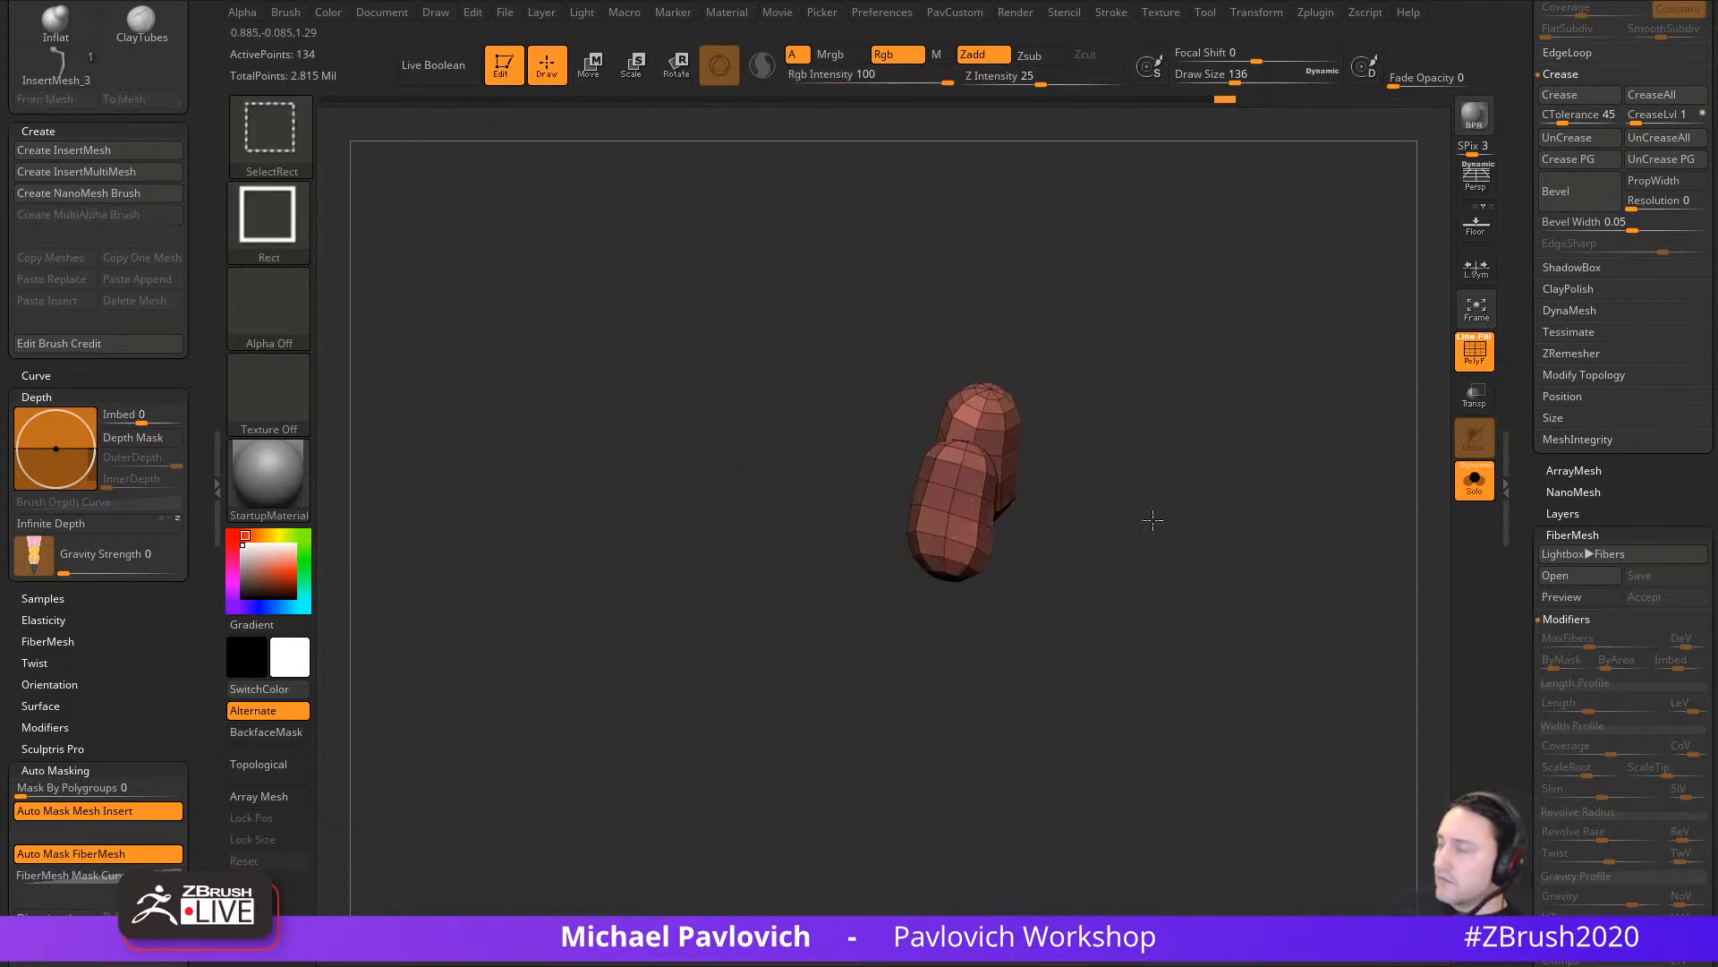
ctrl+shift+click(1155, 520)
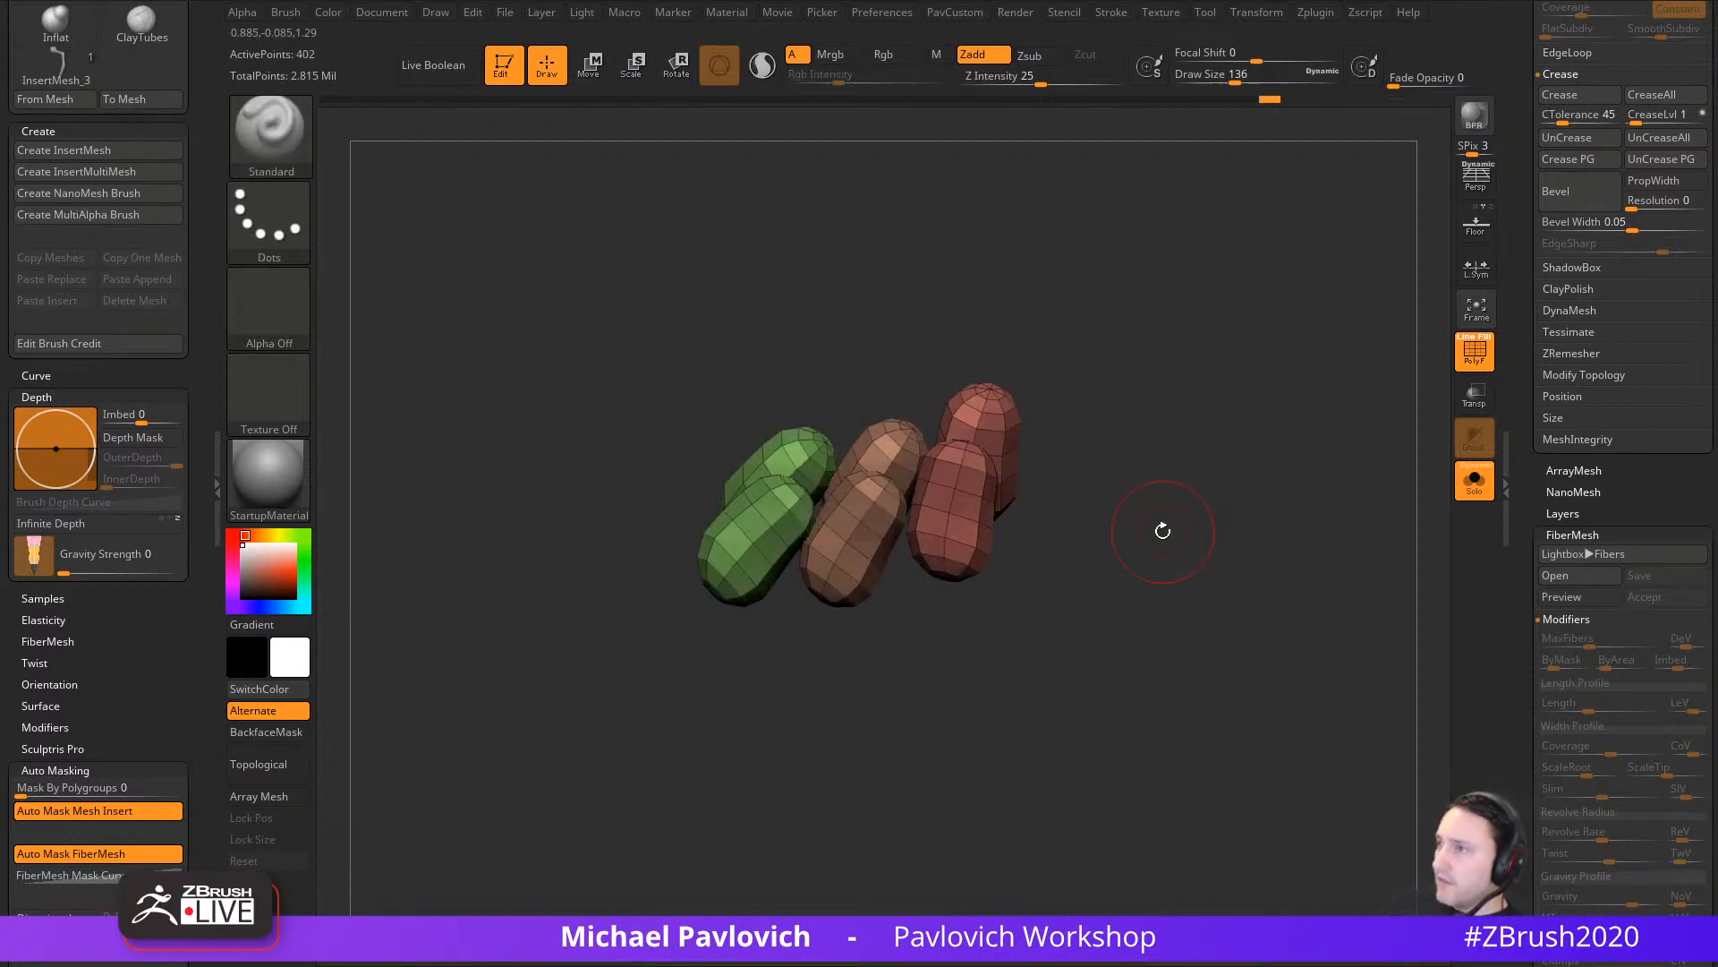
Step: Turn the FiberMesh preview back on and inspect the fur on the soloed leg bases
click(1571, 596)
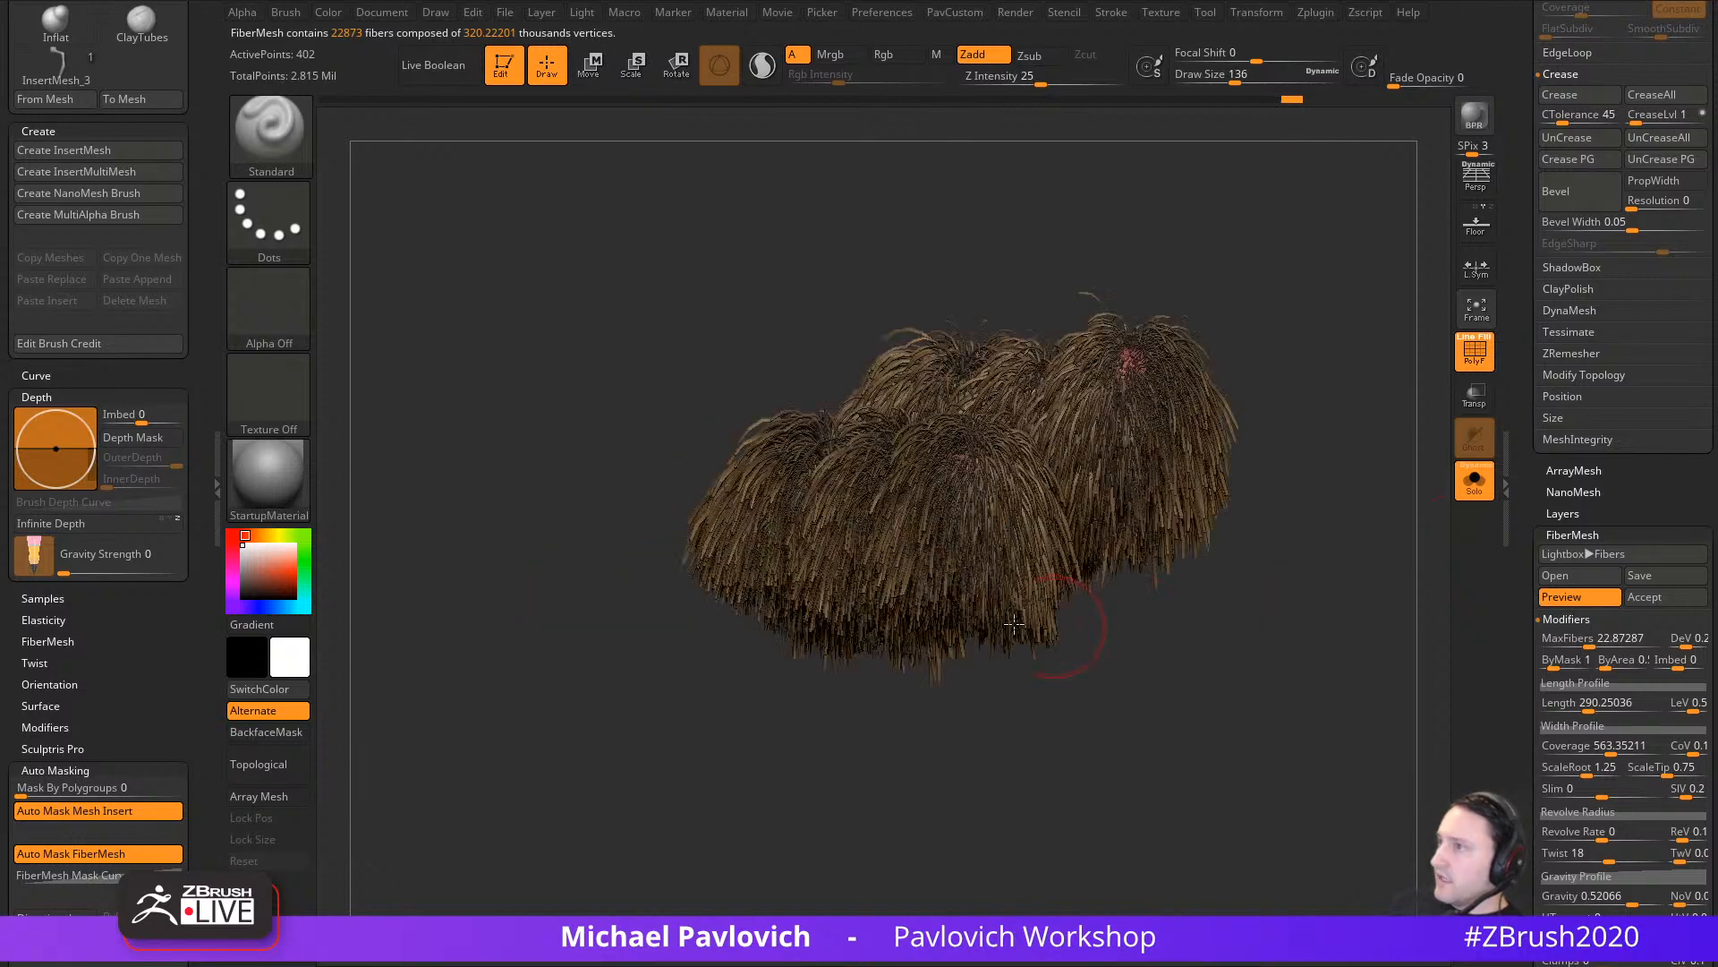
drag(1358, 507, 1253, 582)
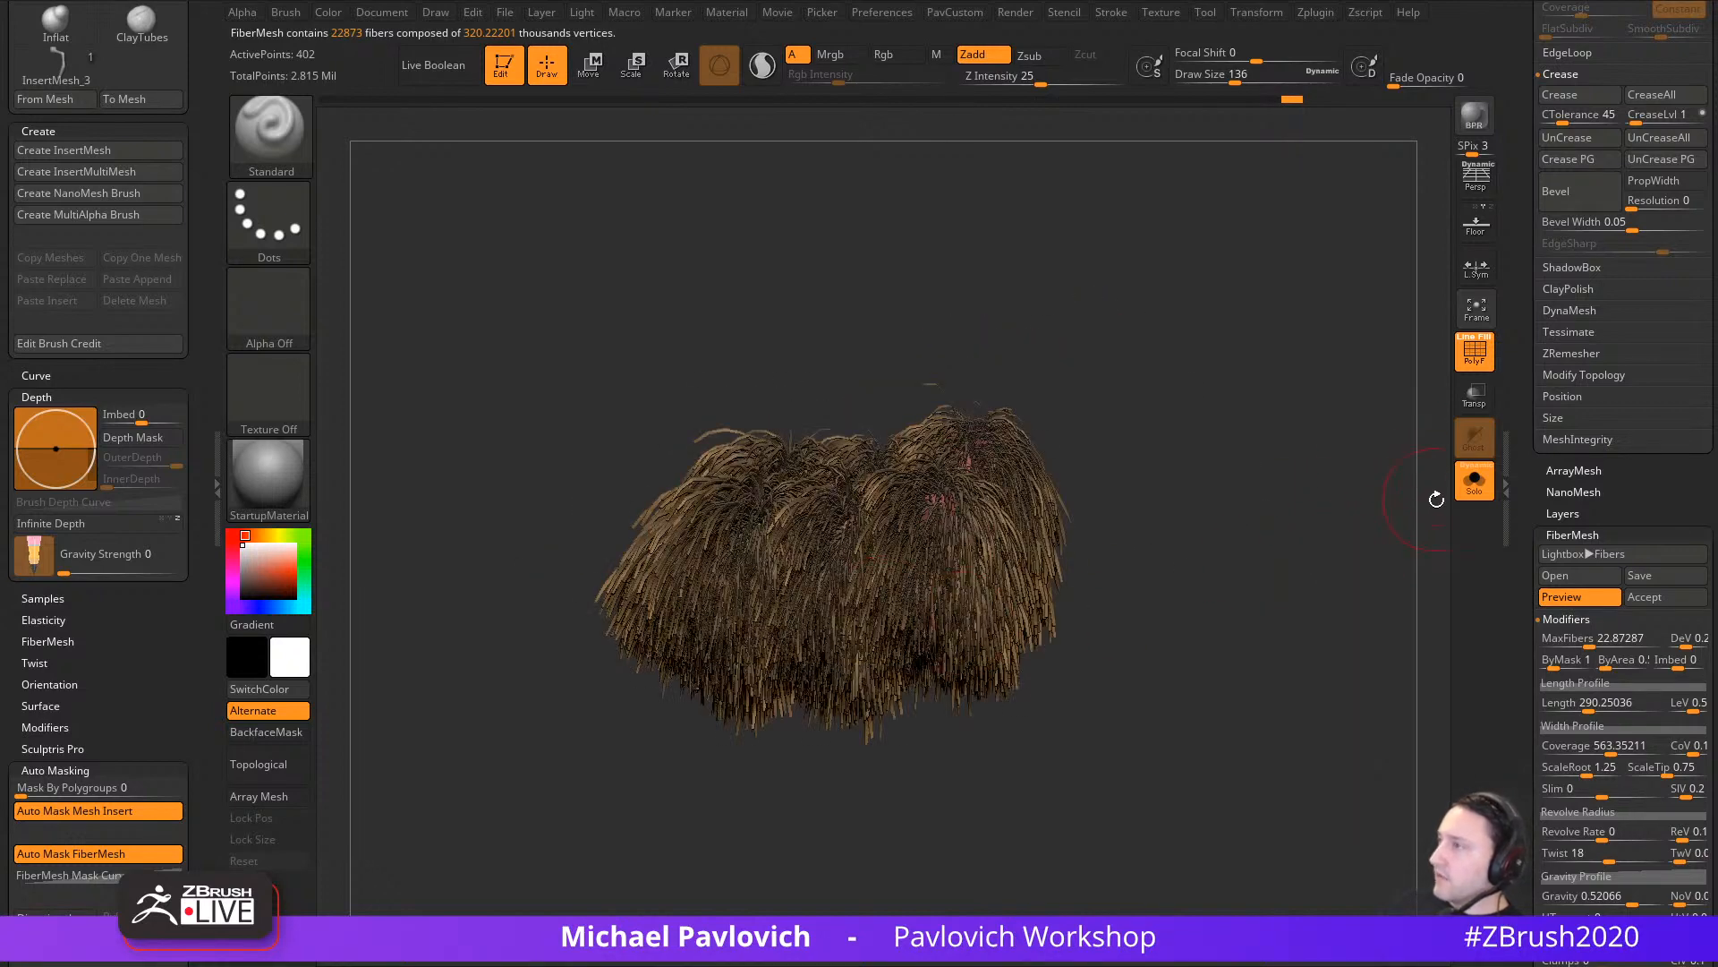
drag(1446, 537, 1375, 554)
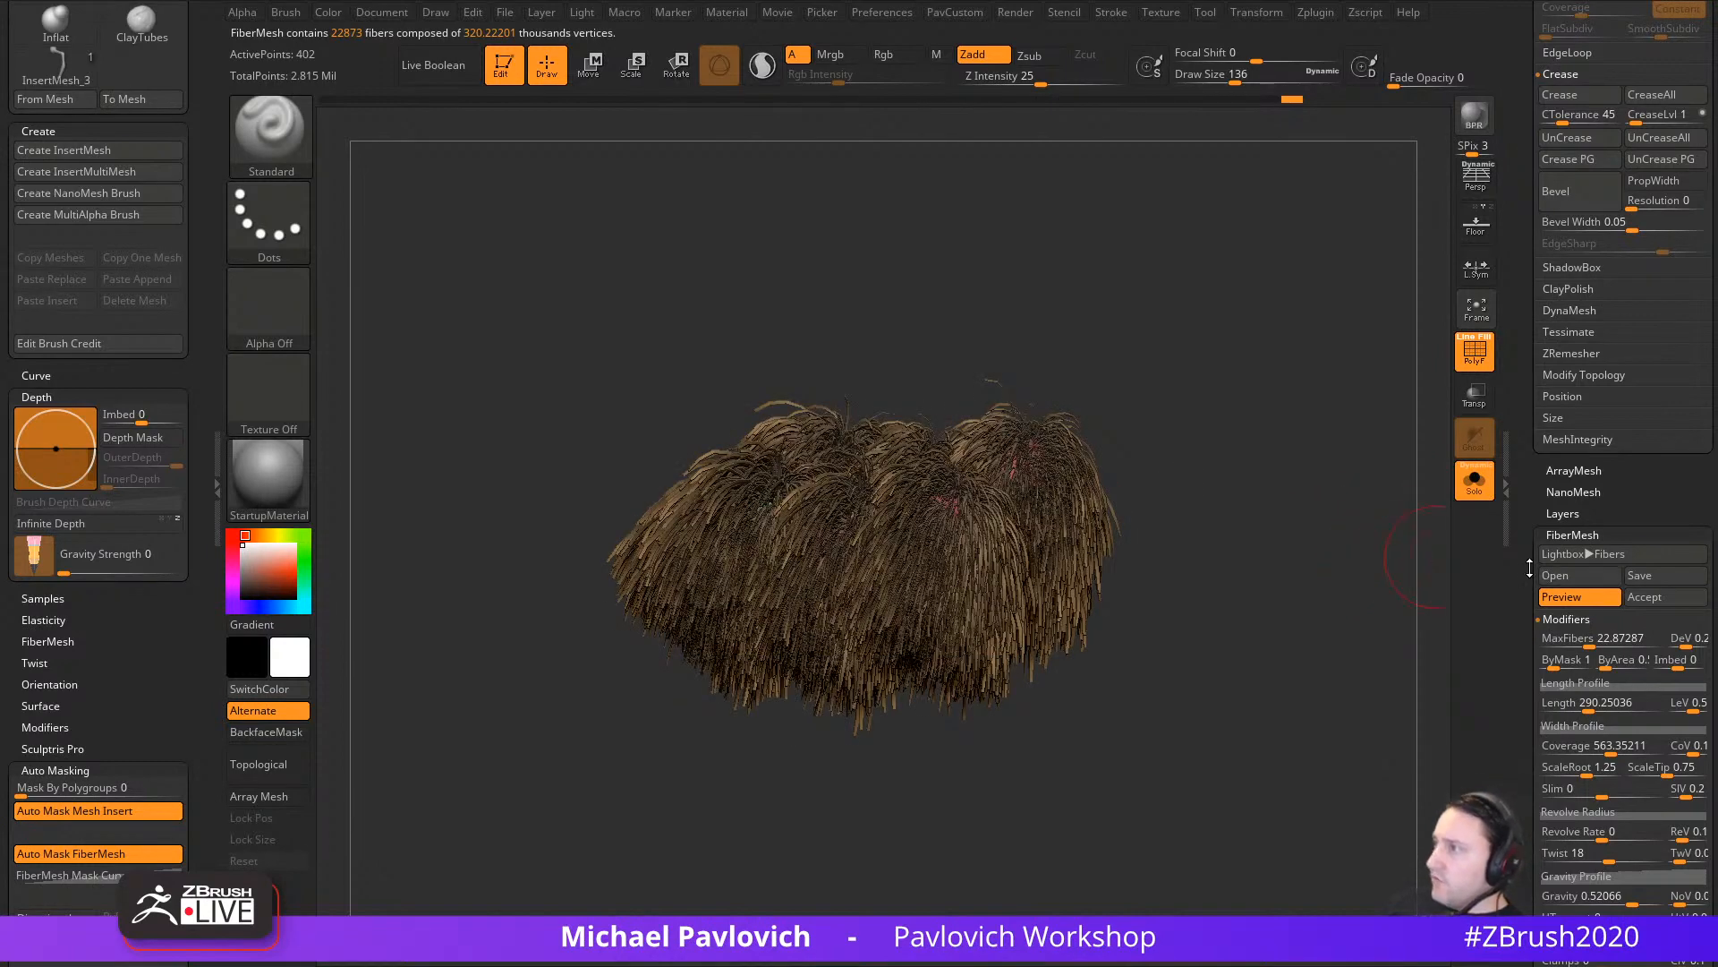
scroll(1530, 569, down, 5)
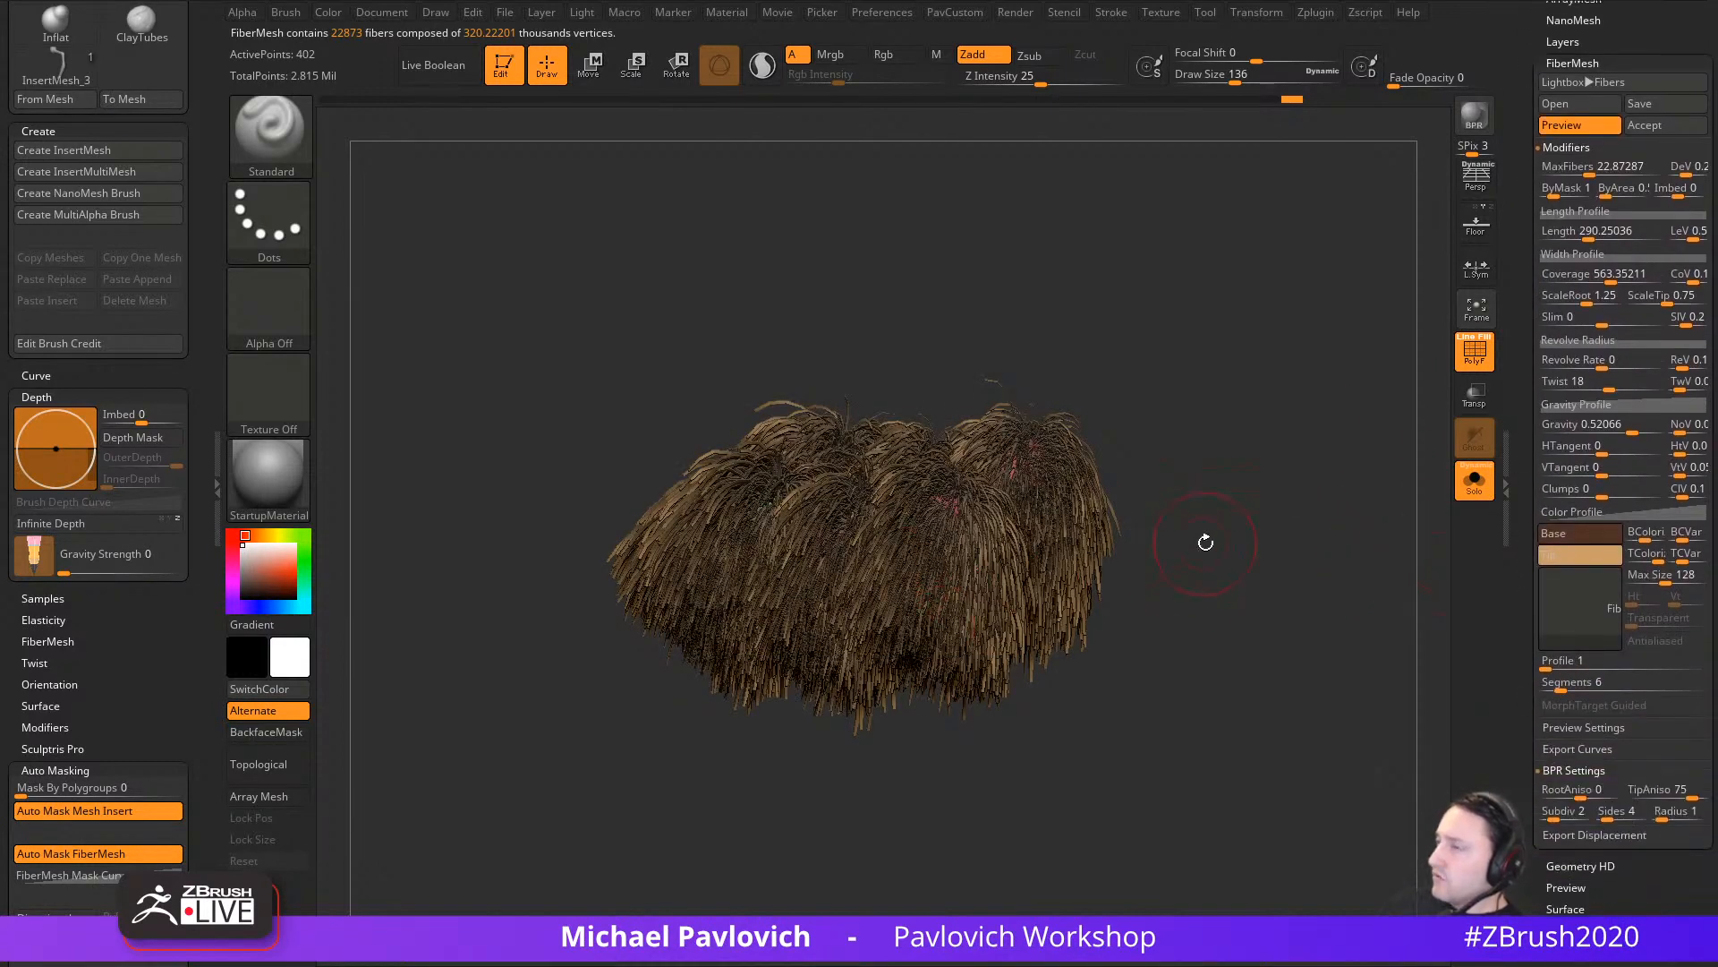
drag(1522, 586, 1519, 479)
alt+drag(1280, 485, 1262, 618)
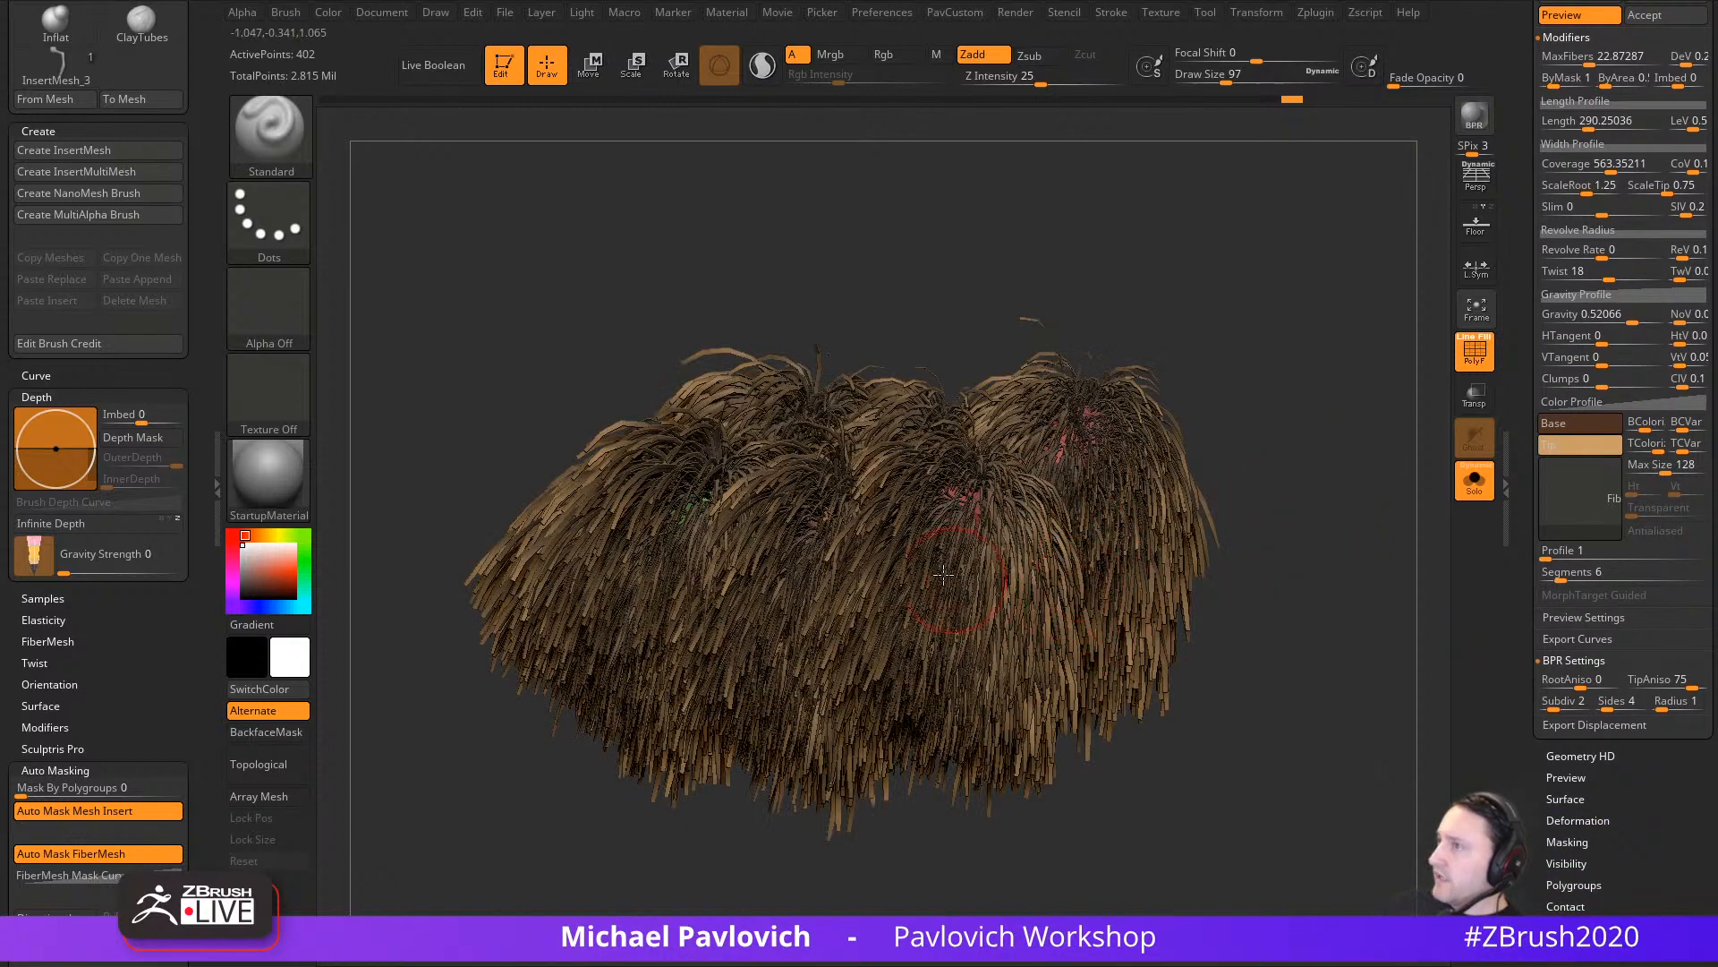
drag(1525, 573, 1525, 503)
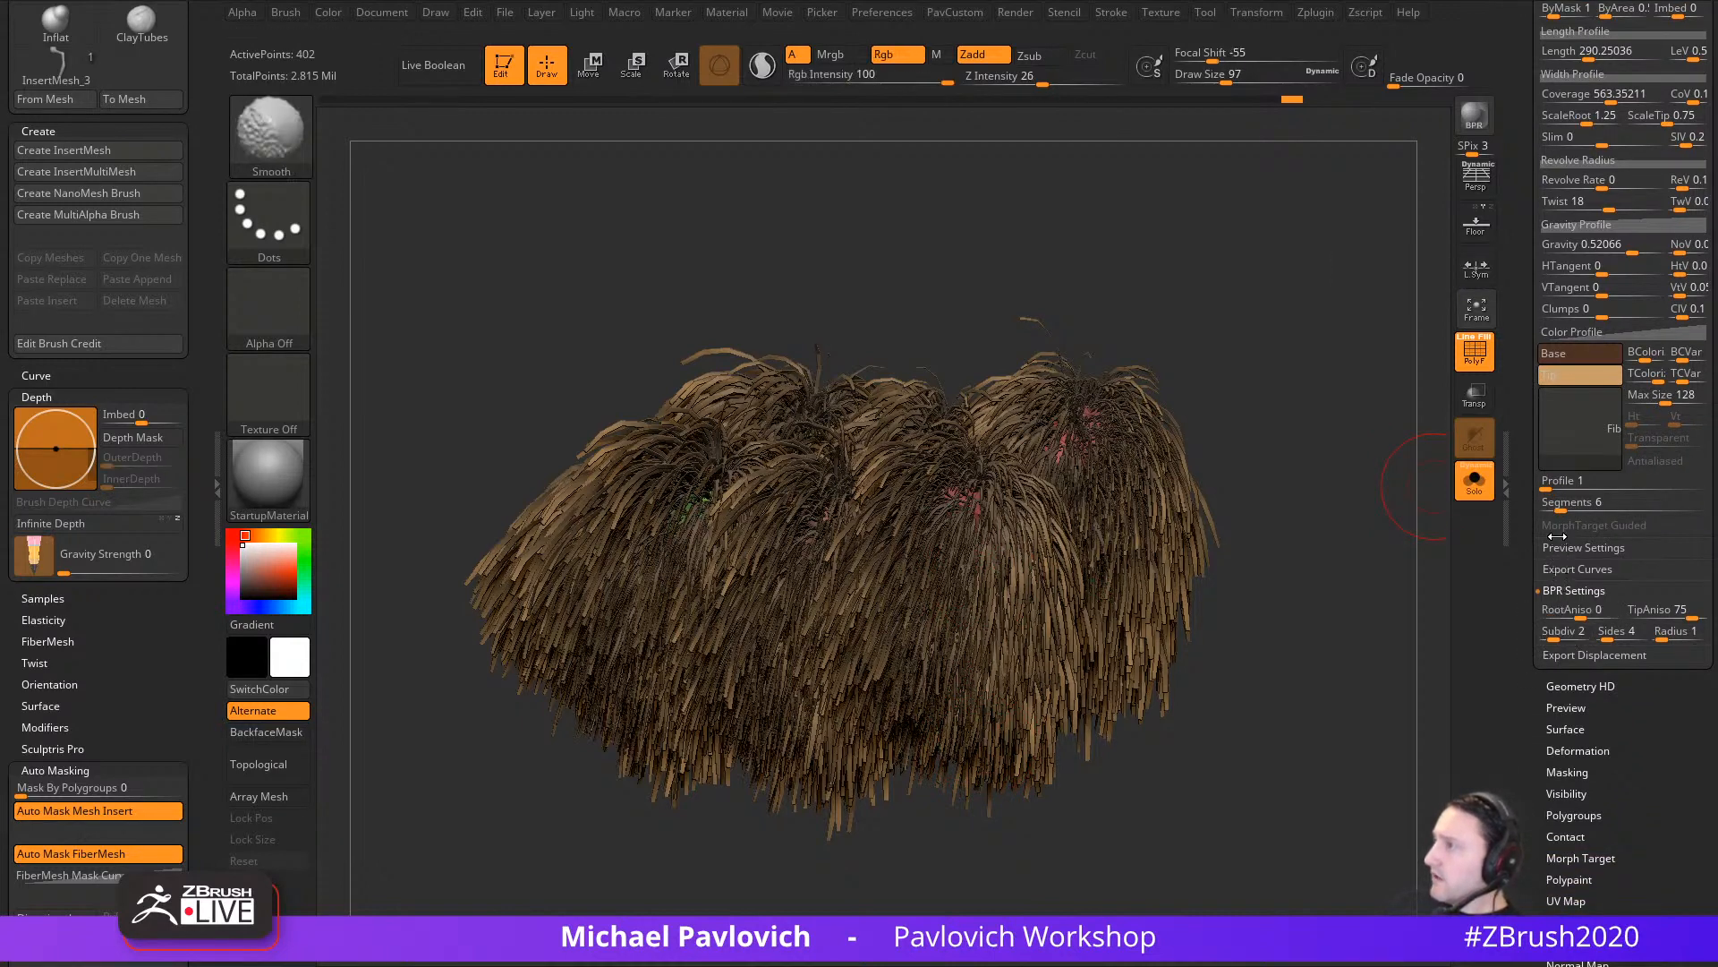
Step: Set the fibers' Profile to 4 sides and inspect the thicker strands from several angles
click(1554, 485)
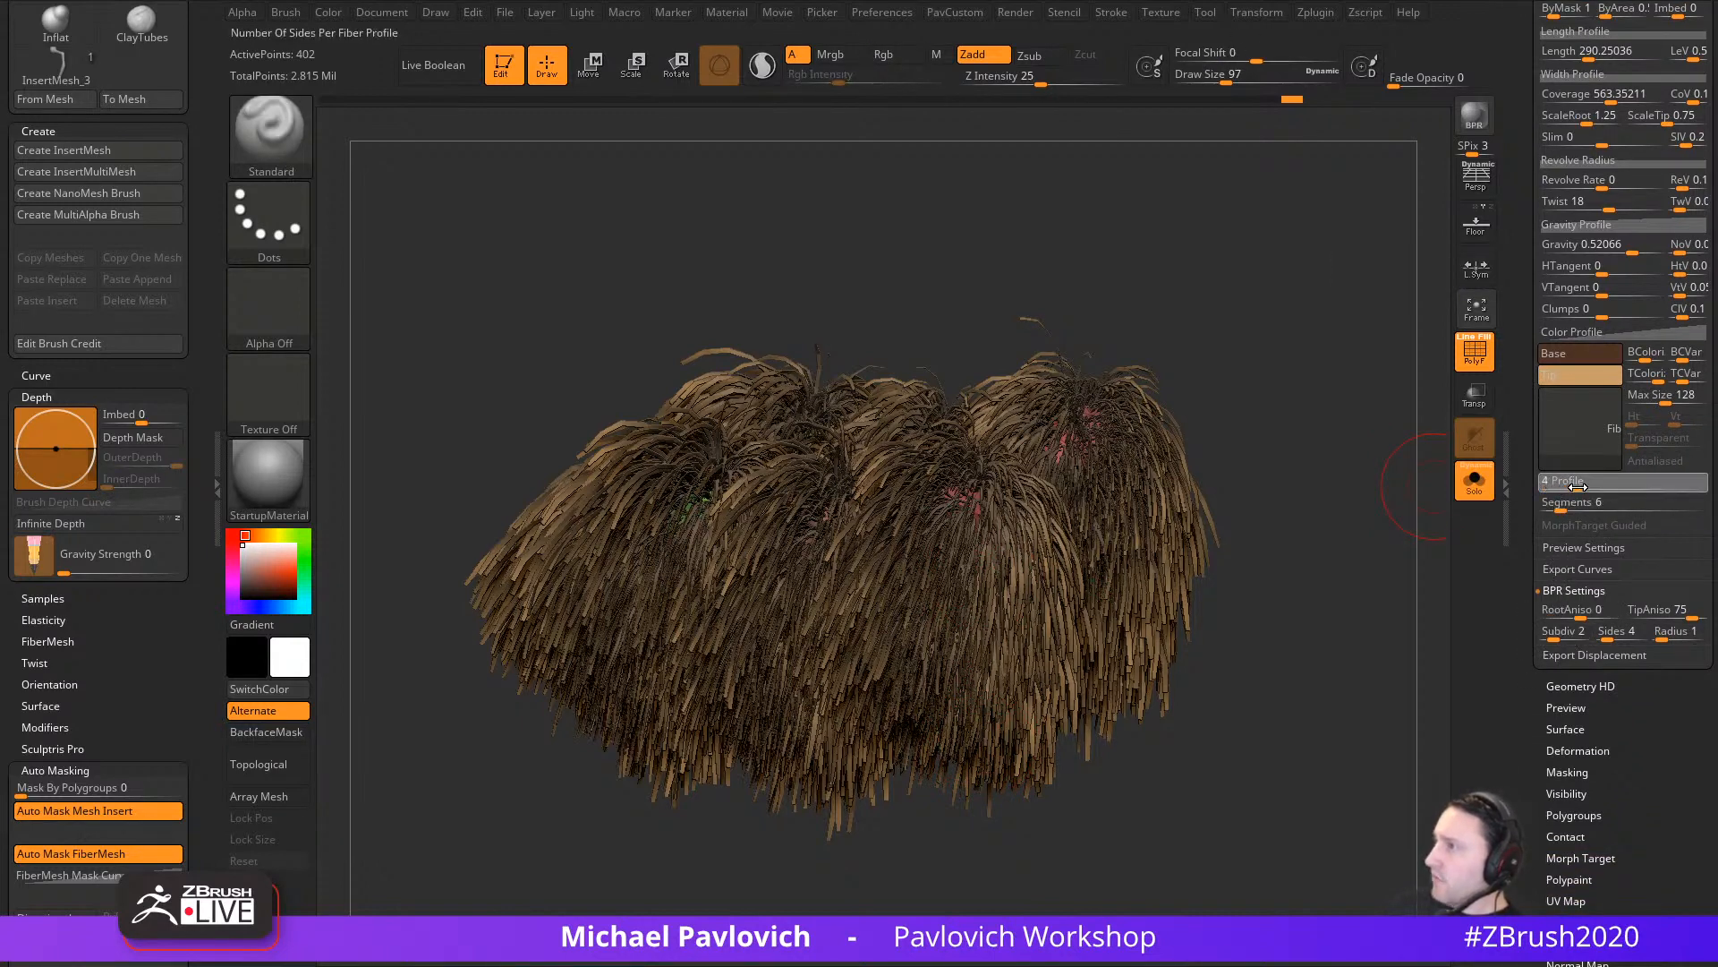
click(1464, 540)
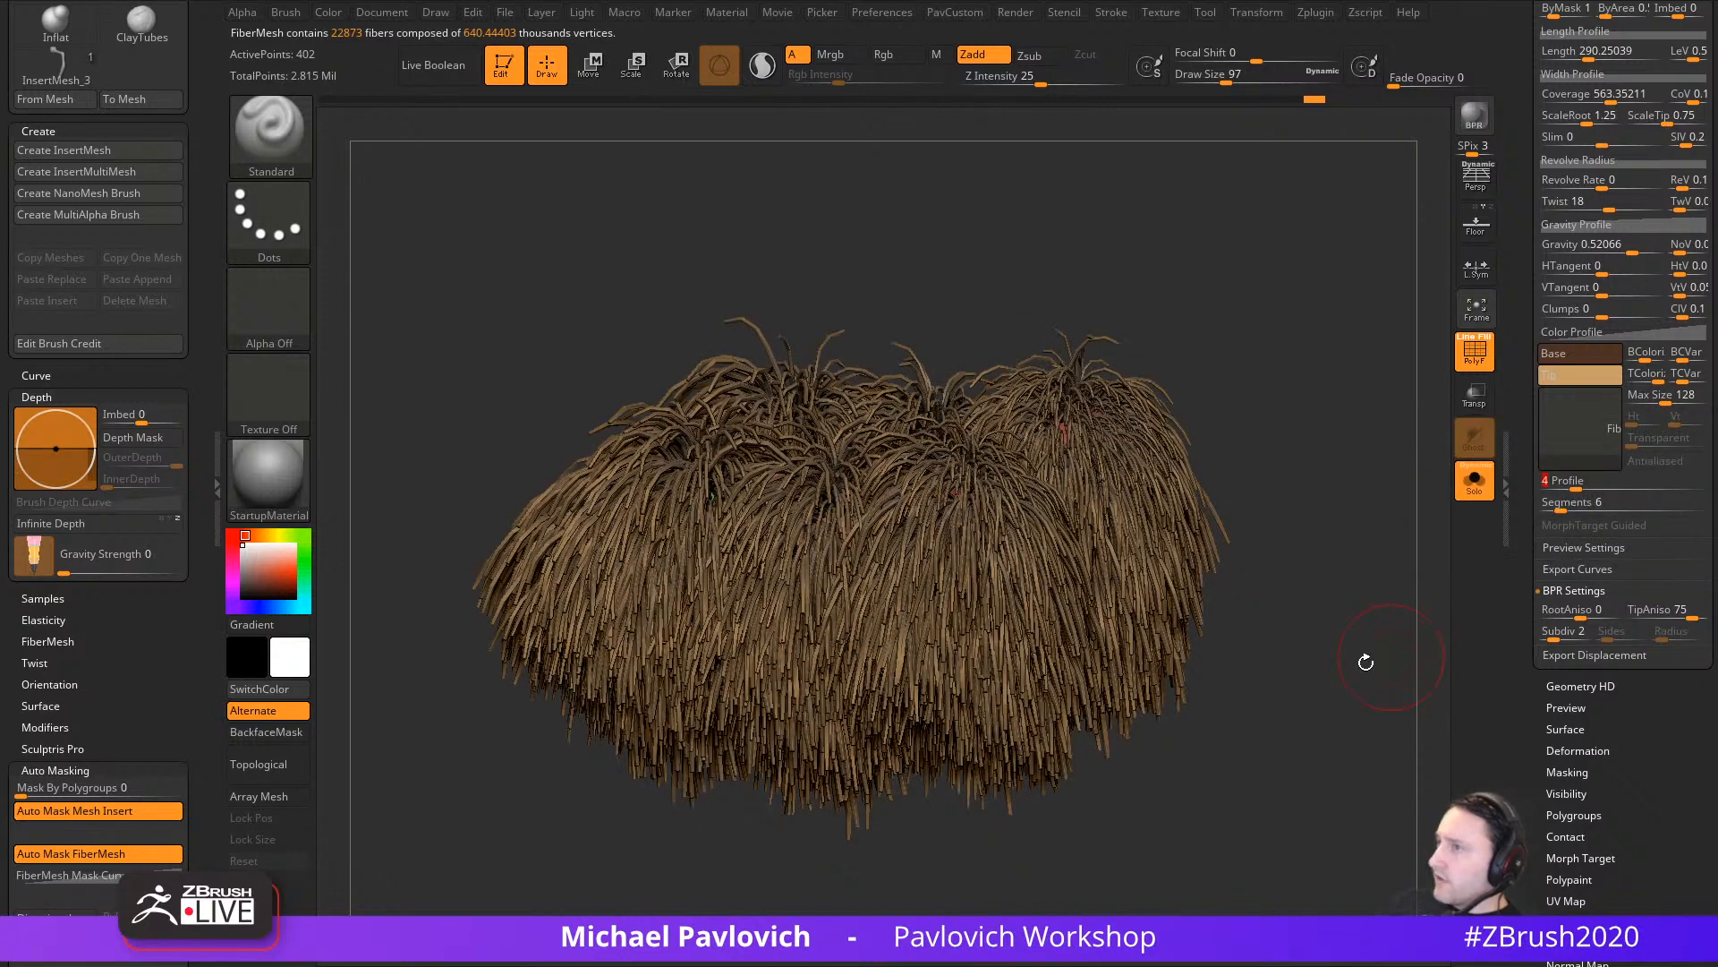
drag(1300, 620, 1079, 871)
drag(1287, 587, 1312, 593)
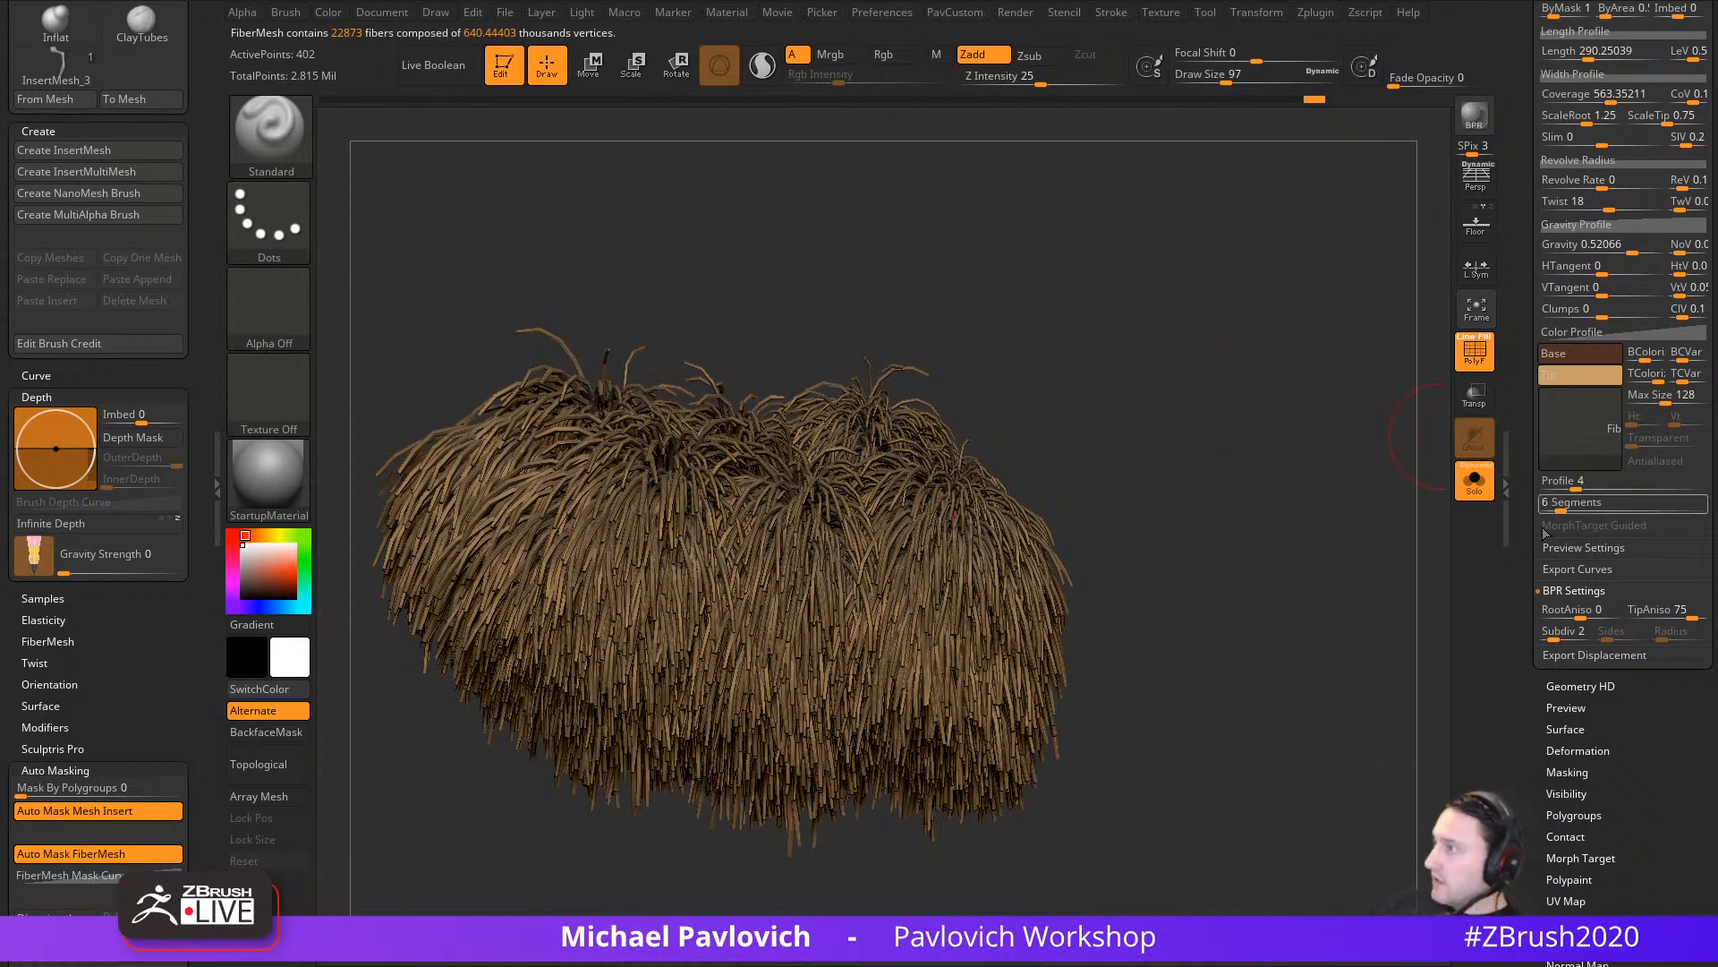
drag(1394, 608, 1430, 602)
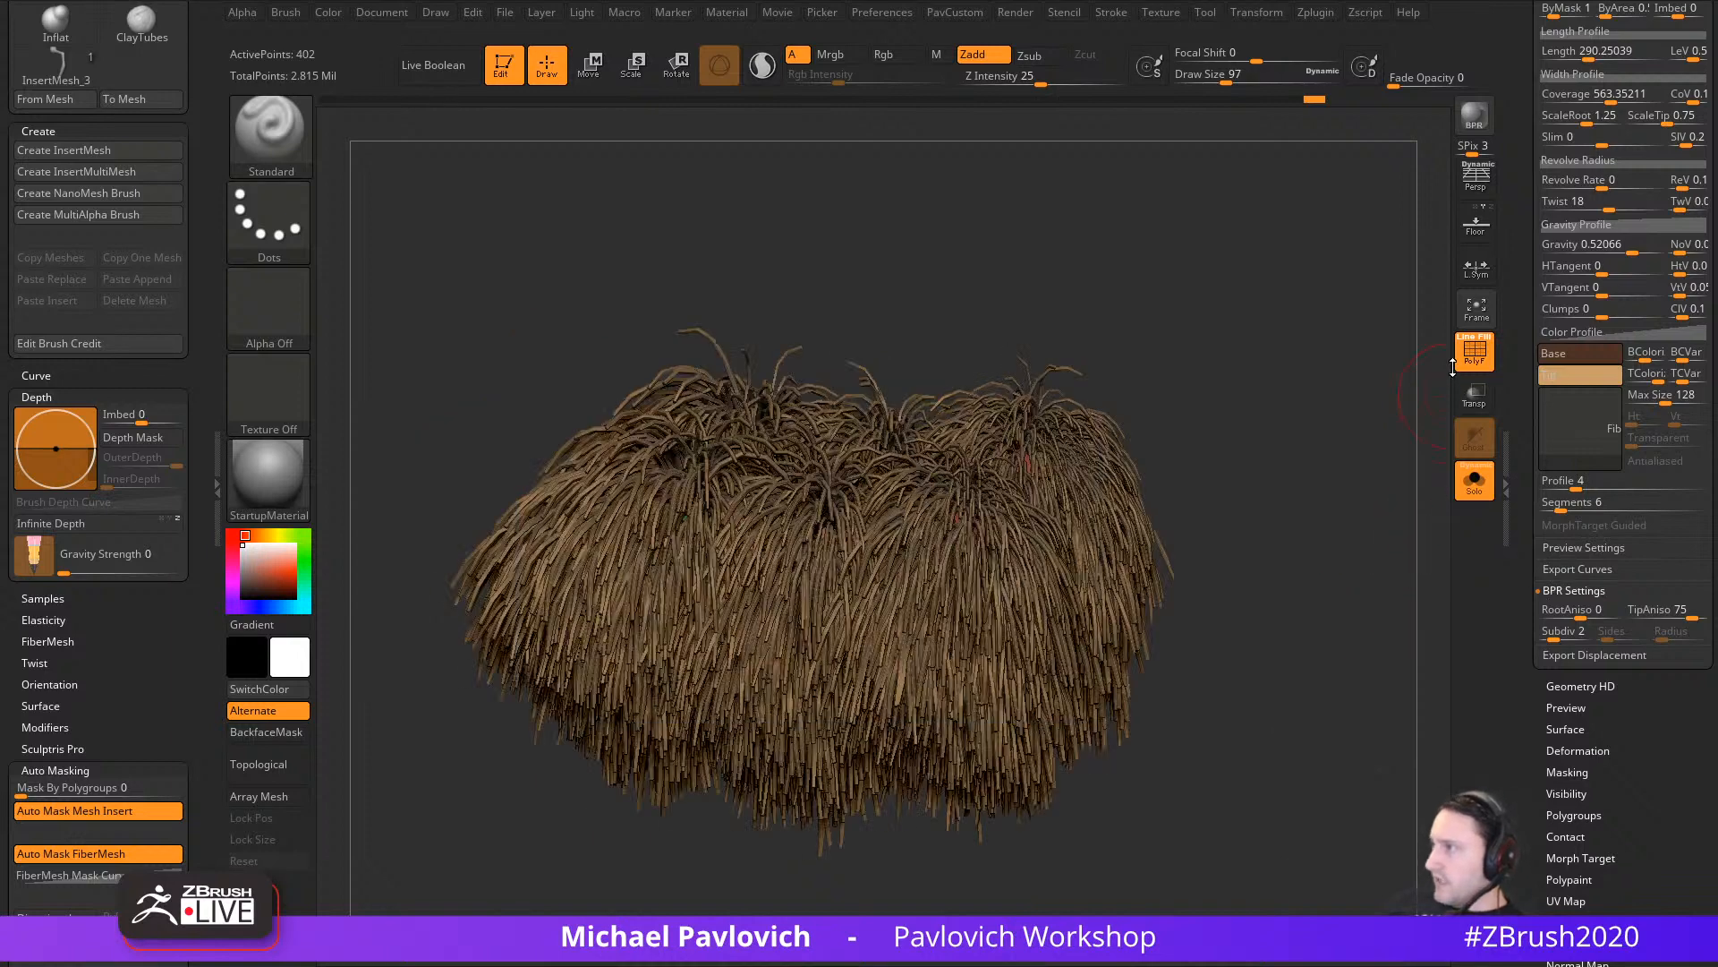
Step: Render the soloed fur with BPR, then bring back the rest of the creature
click(1475, 117)
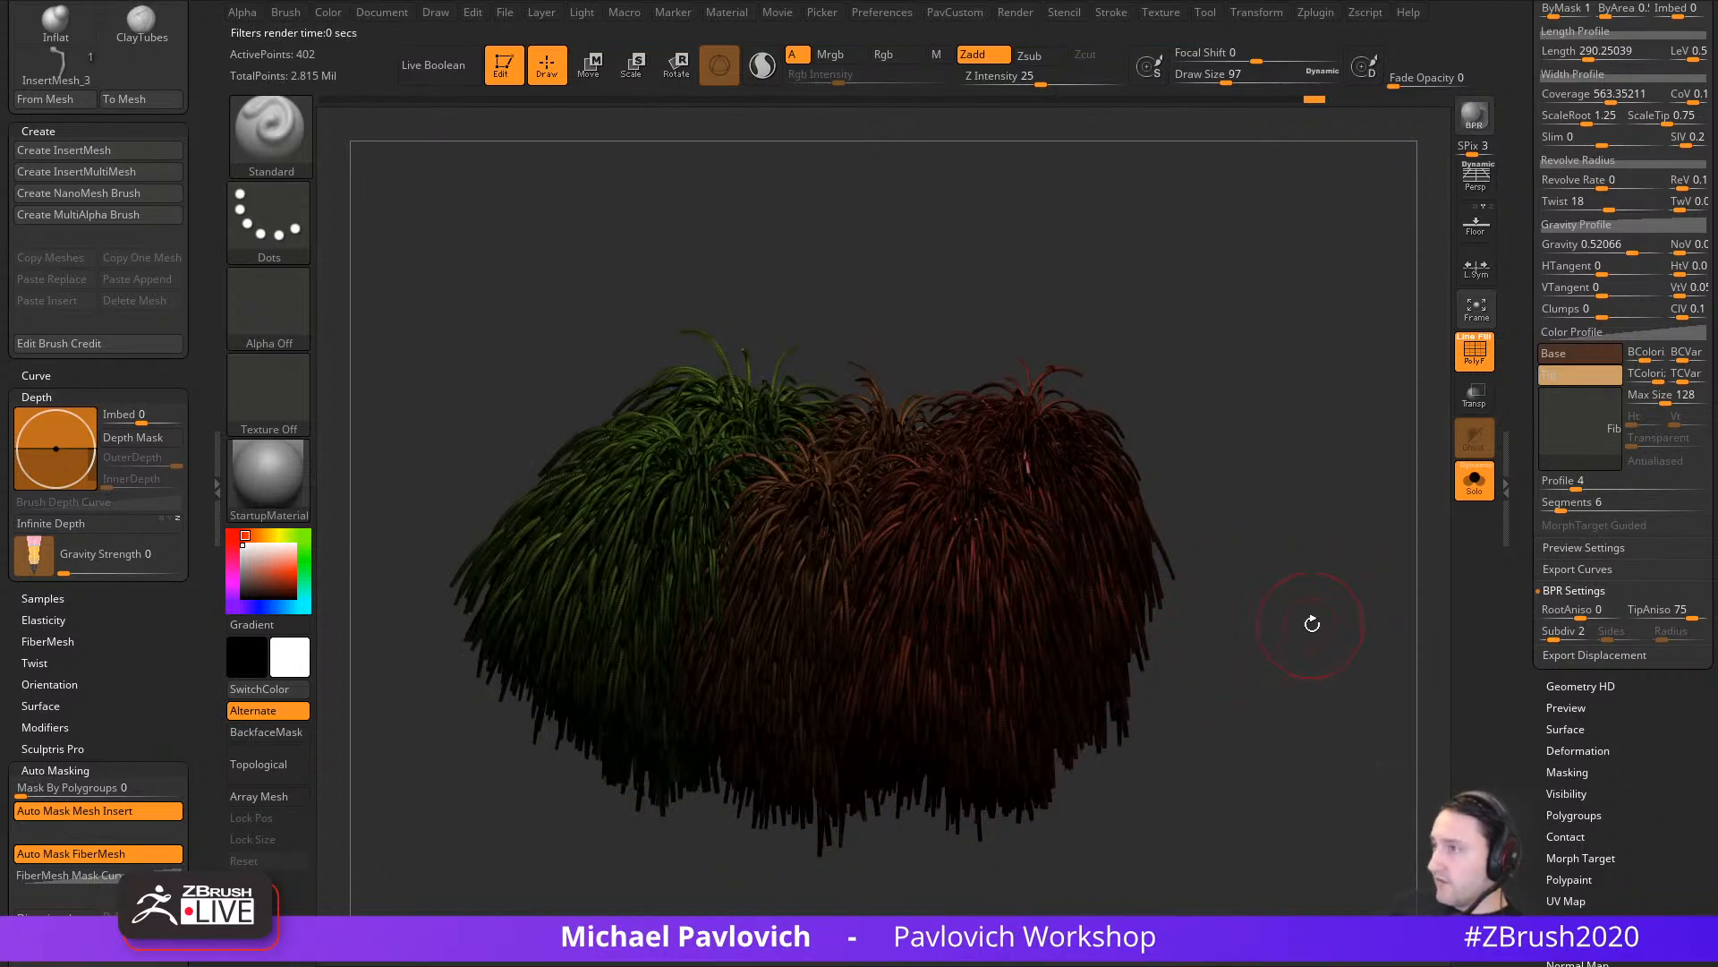
click(1480, 497)
drag(1325, 548, 1271, 643)
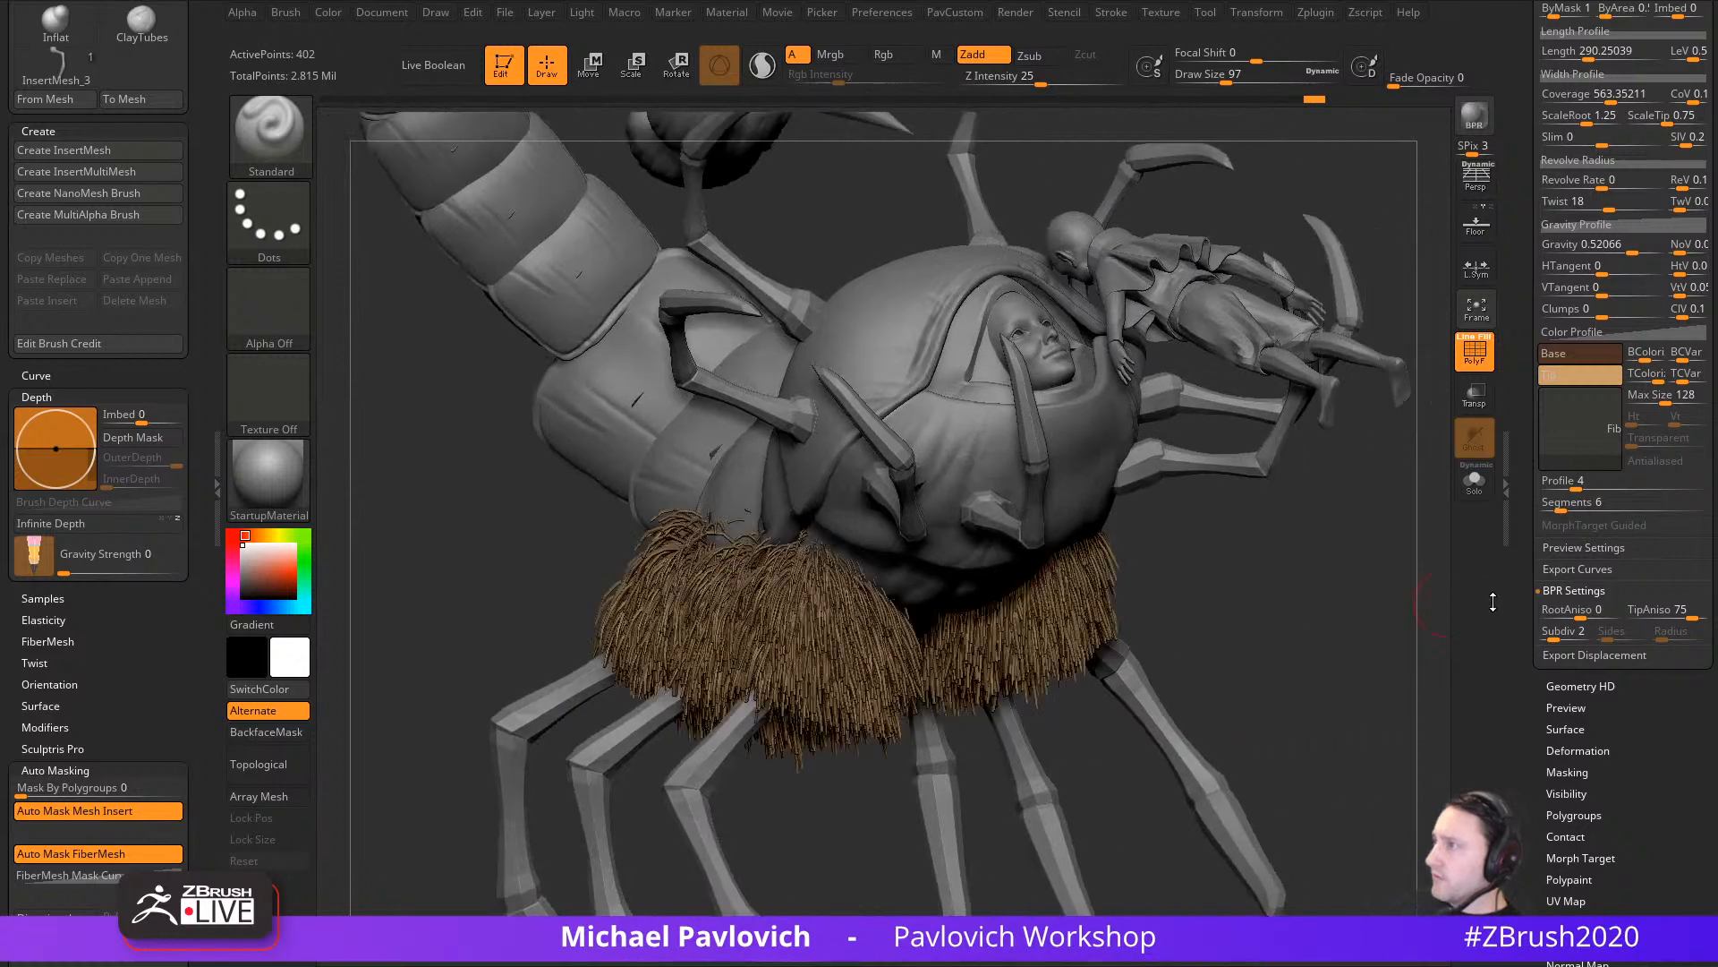
Step: Accept the fibers as a new subtool, decline Fast Preview mode and bring up the subtool list
mouse_move(1518, 607)
mouse_down()
mouse_move(1533, 446)
mouse_move(1574, 560)
mouse_up()
shift+click(1565, 558)
click(1643, 397)
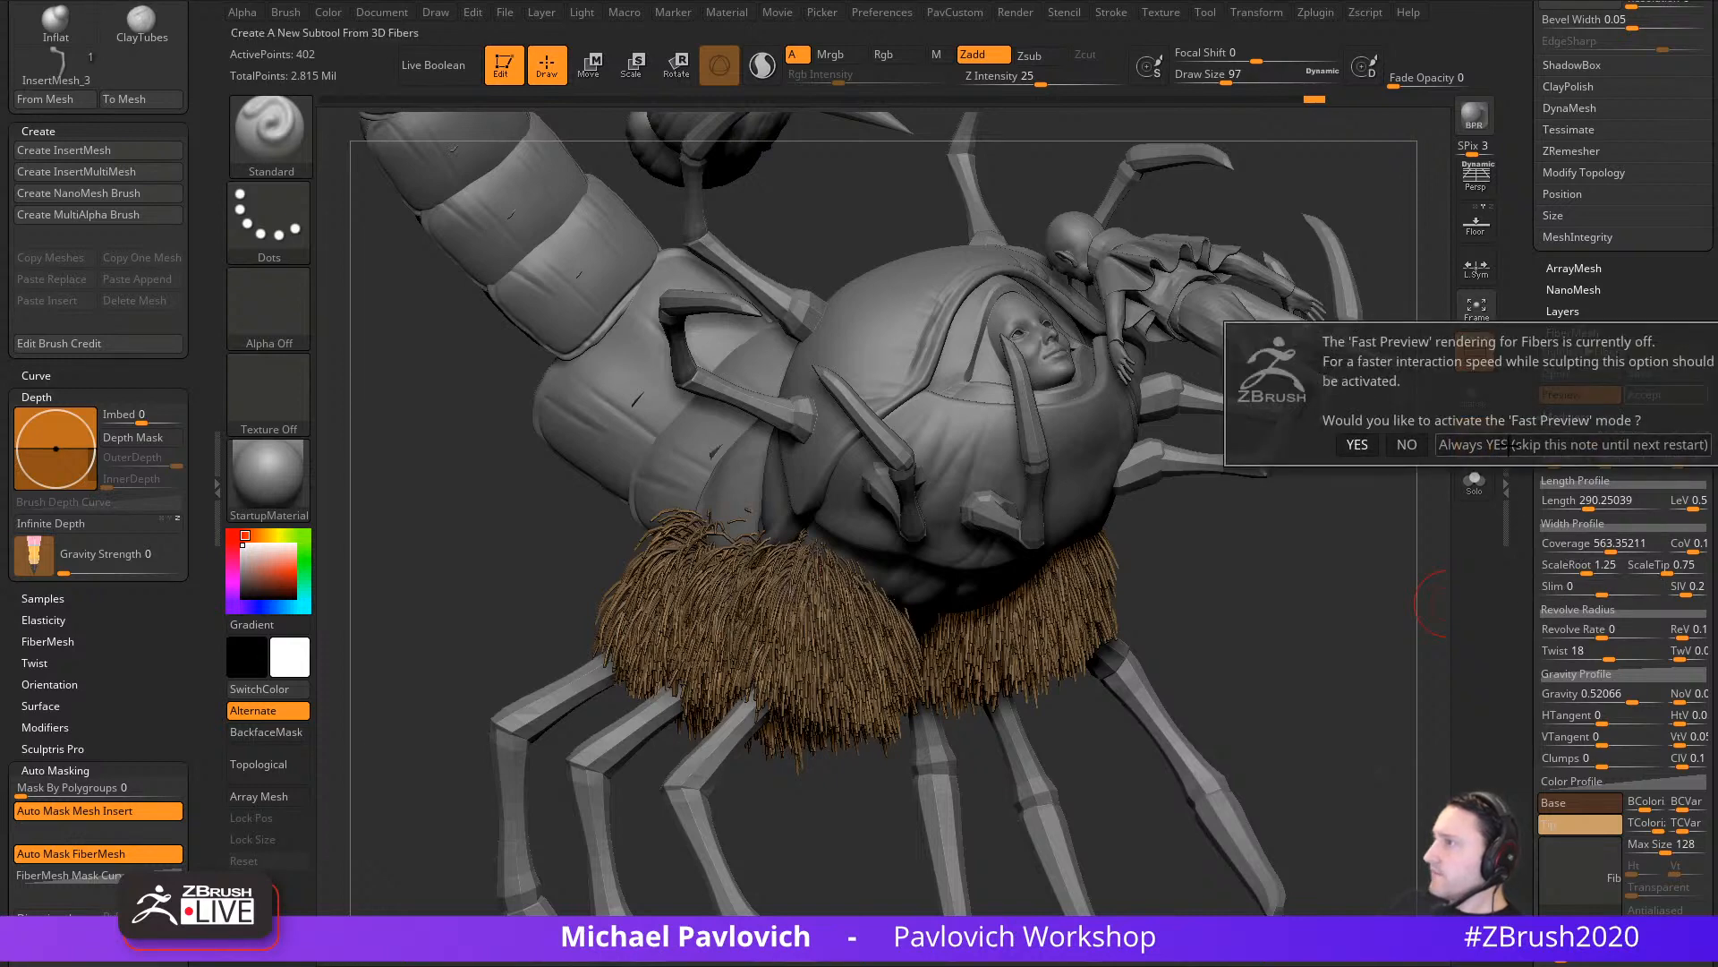
click(1411, 444)
drag(1528, 376, 1534, 716)
drag(1562, 580, 1549, 467)
drag(1544, 300, 1544, 394)
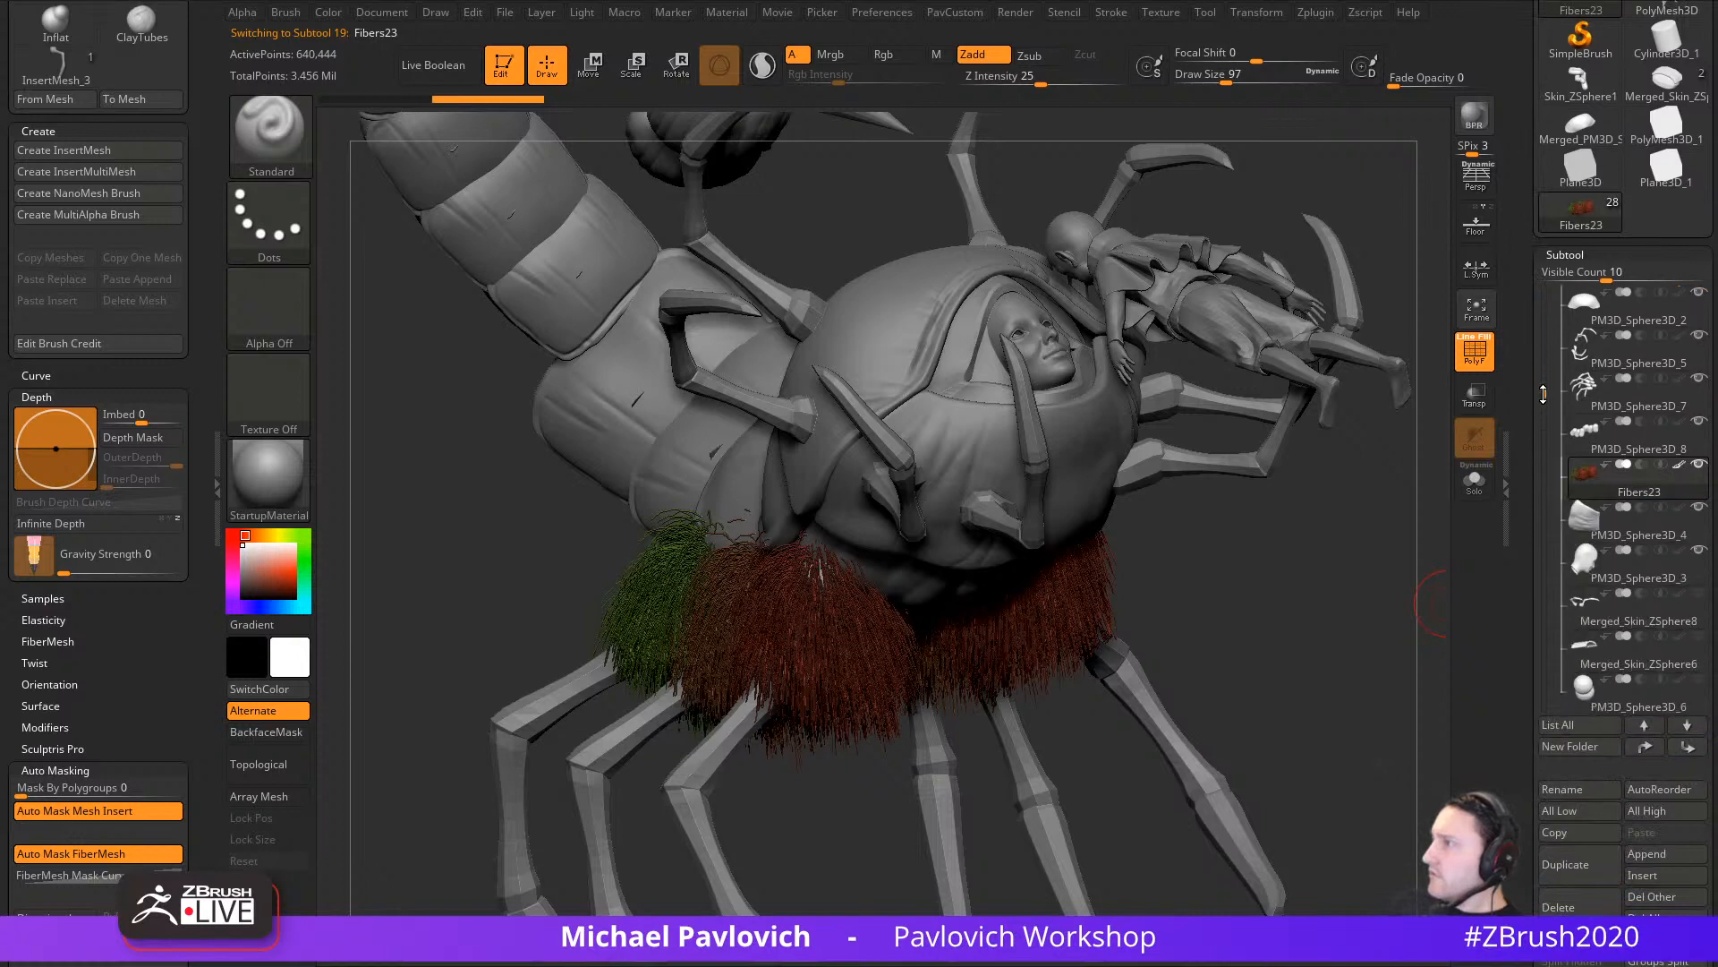
Step: Turn off the polyframe and the Fibers23 subtool's polypaint, set the Draw Size to 197 and render with BPR
mouse_move(1624, 444)
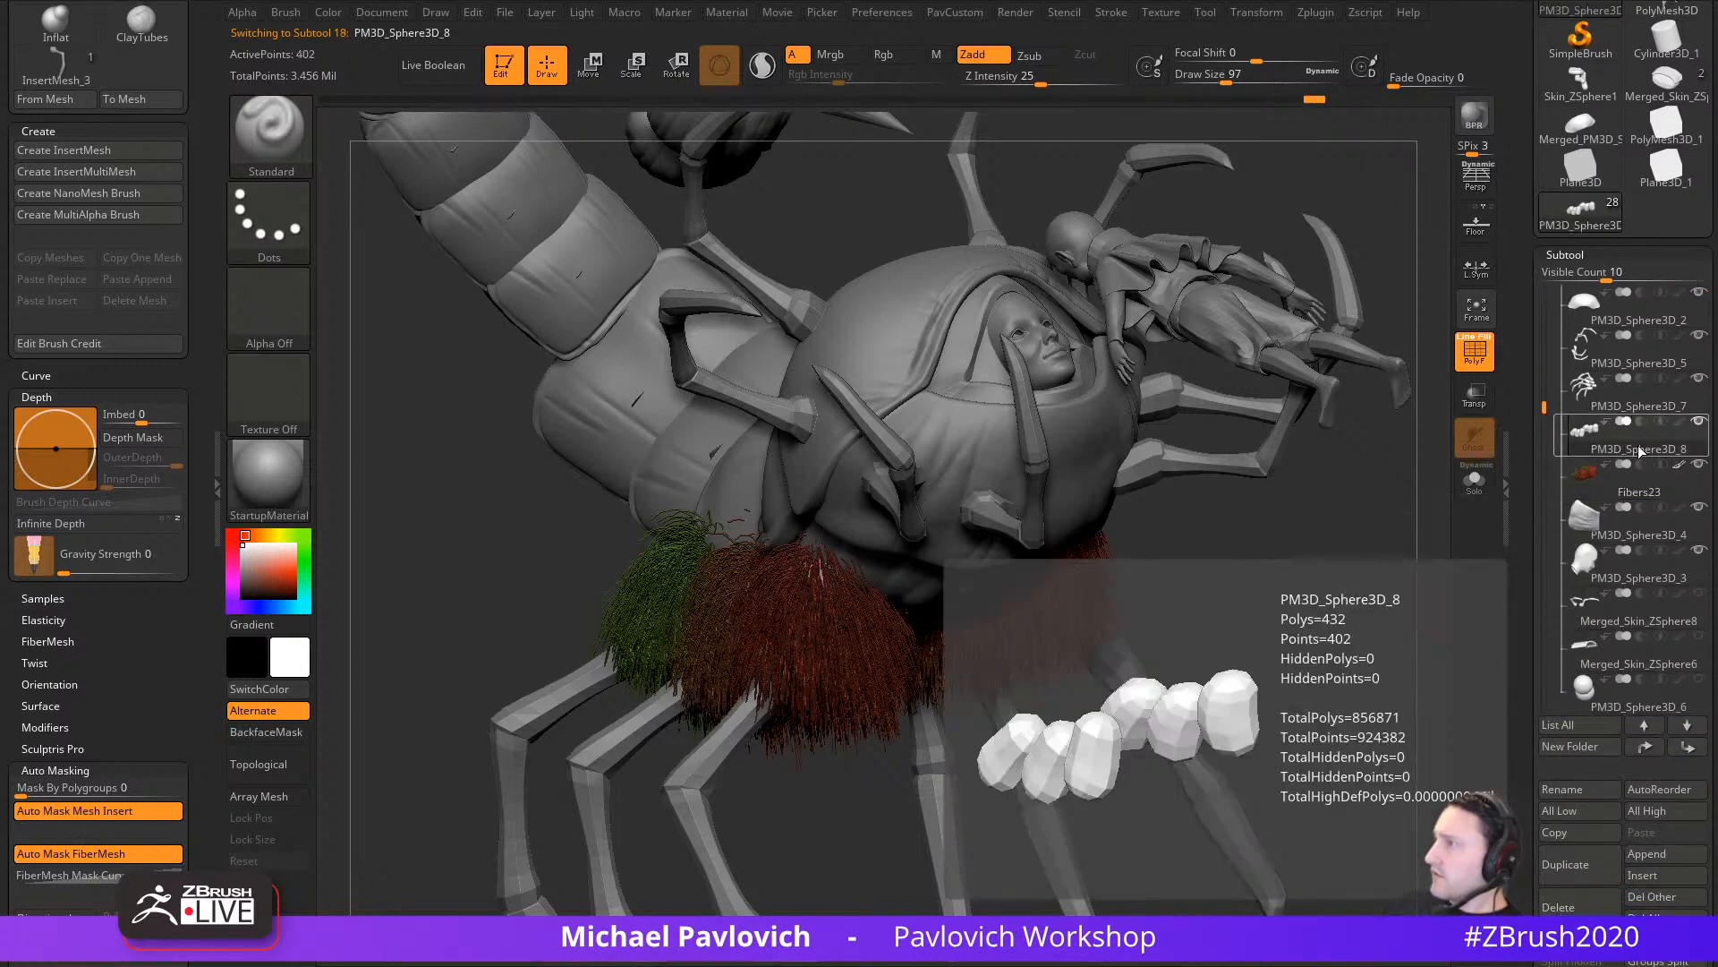
mouse_move(1303, 608)
mouse_down()
mouse_move(1304, 575)
mouse_move(1338, 542)
mouse_move(1324, 614)
mouse_up()
key(shift+f)
drag(1320, 717, 1316, 761)
click(1680, 465)
drag(1257, 632, 1285, 669)
key(s)
click(1278, 670)
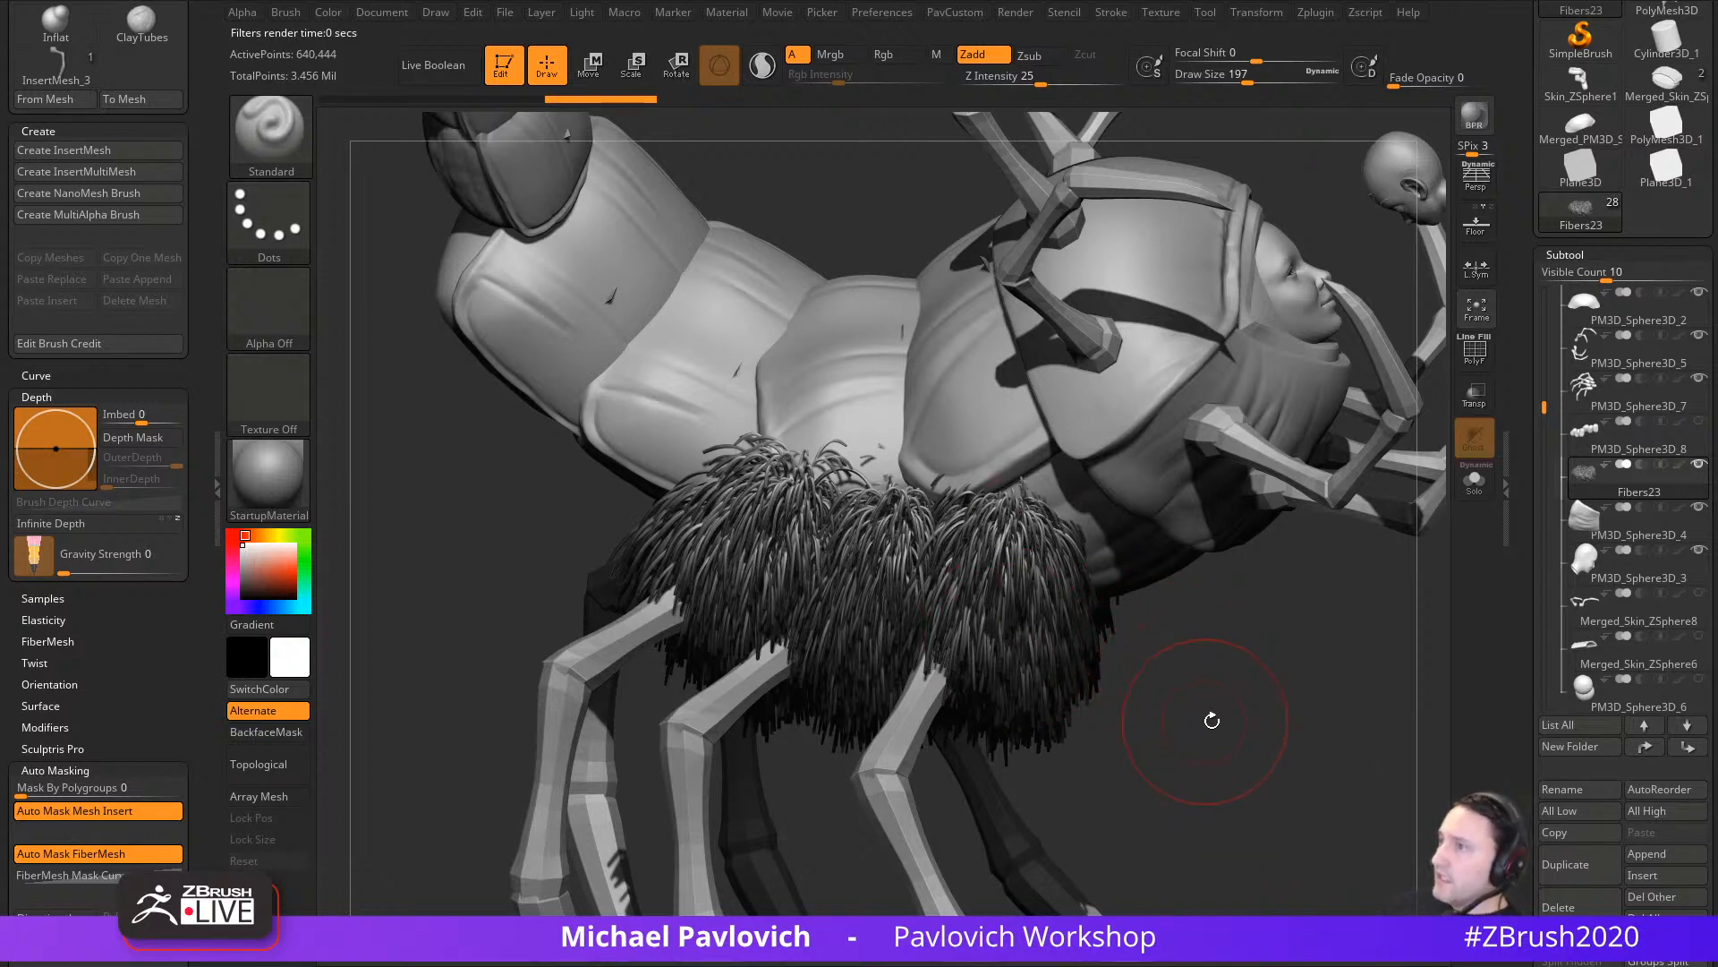
drag(1270, 728, 1285, 741)
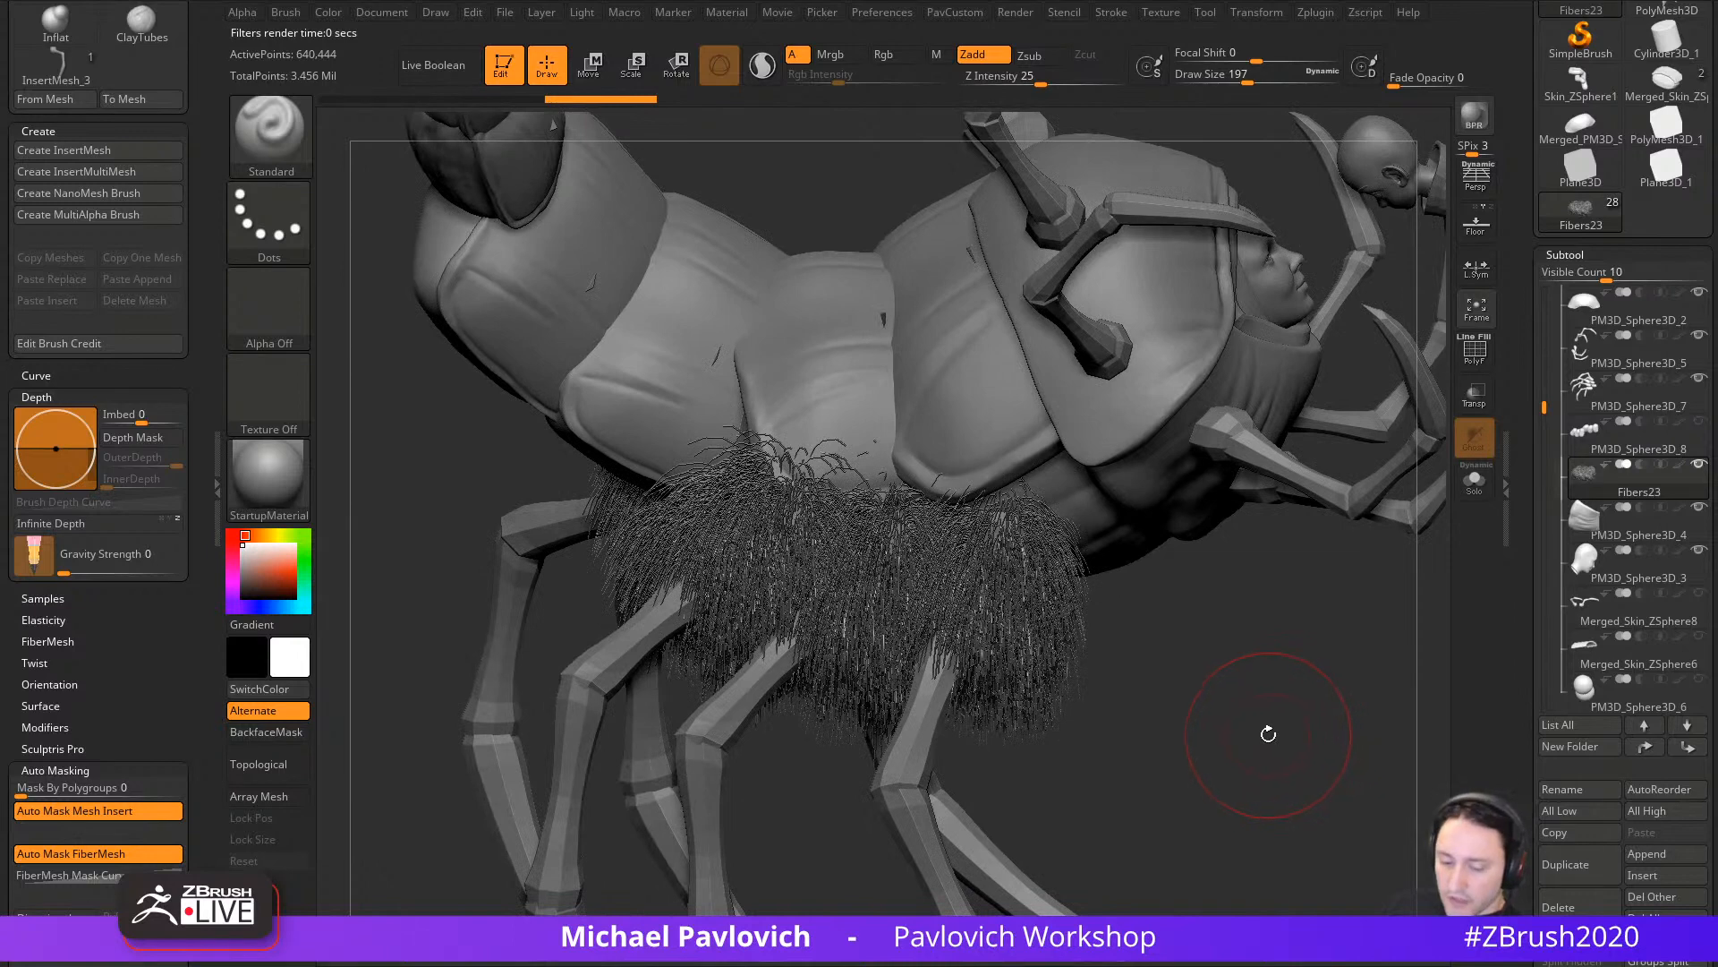
Step: Choose the GroomHairToss brush and set its Mask By Polygroups to 100
key(b)
key(g)
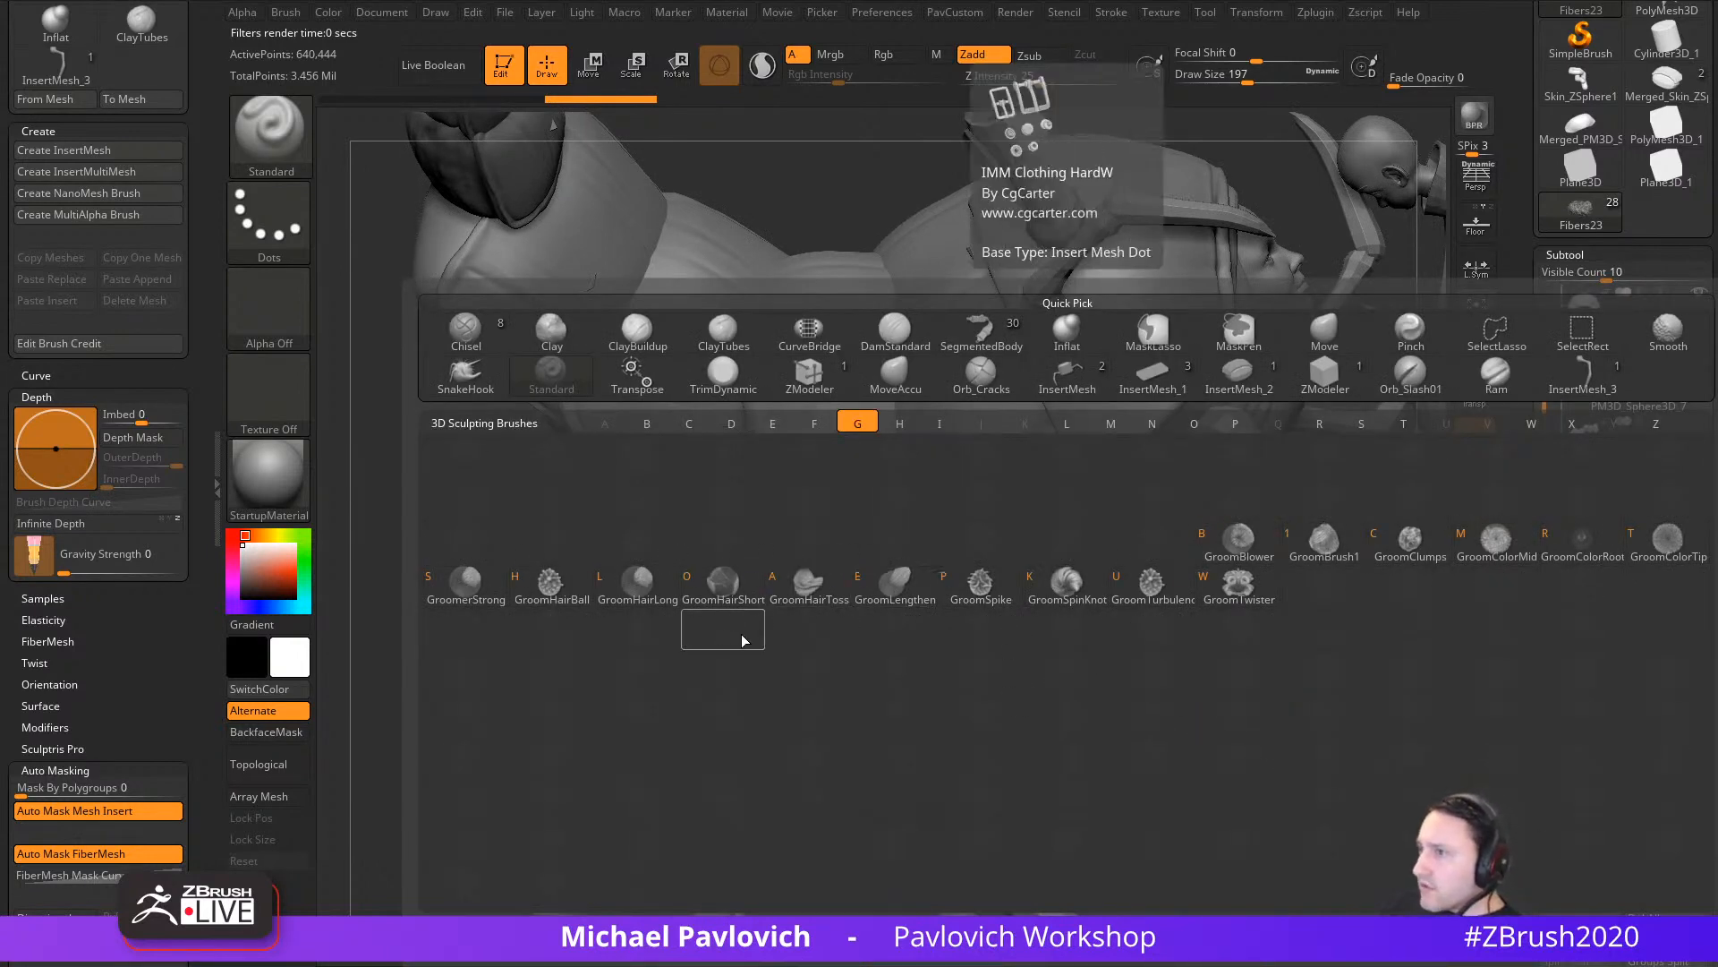
click(814, 586)
drag(1283, 641, 1144, 645)
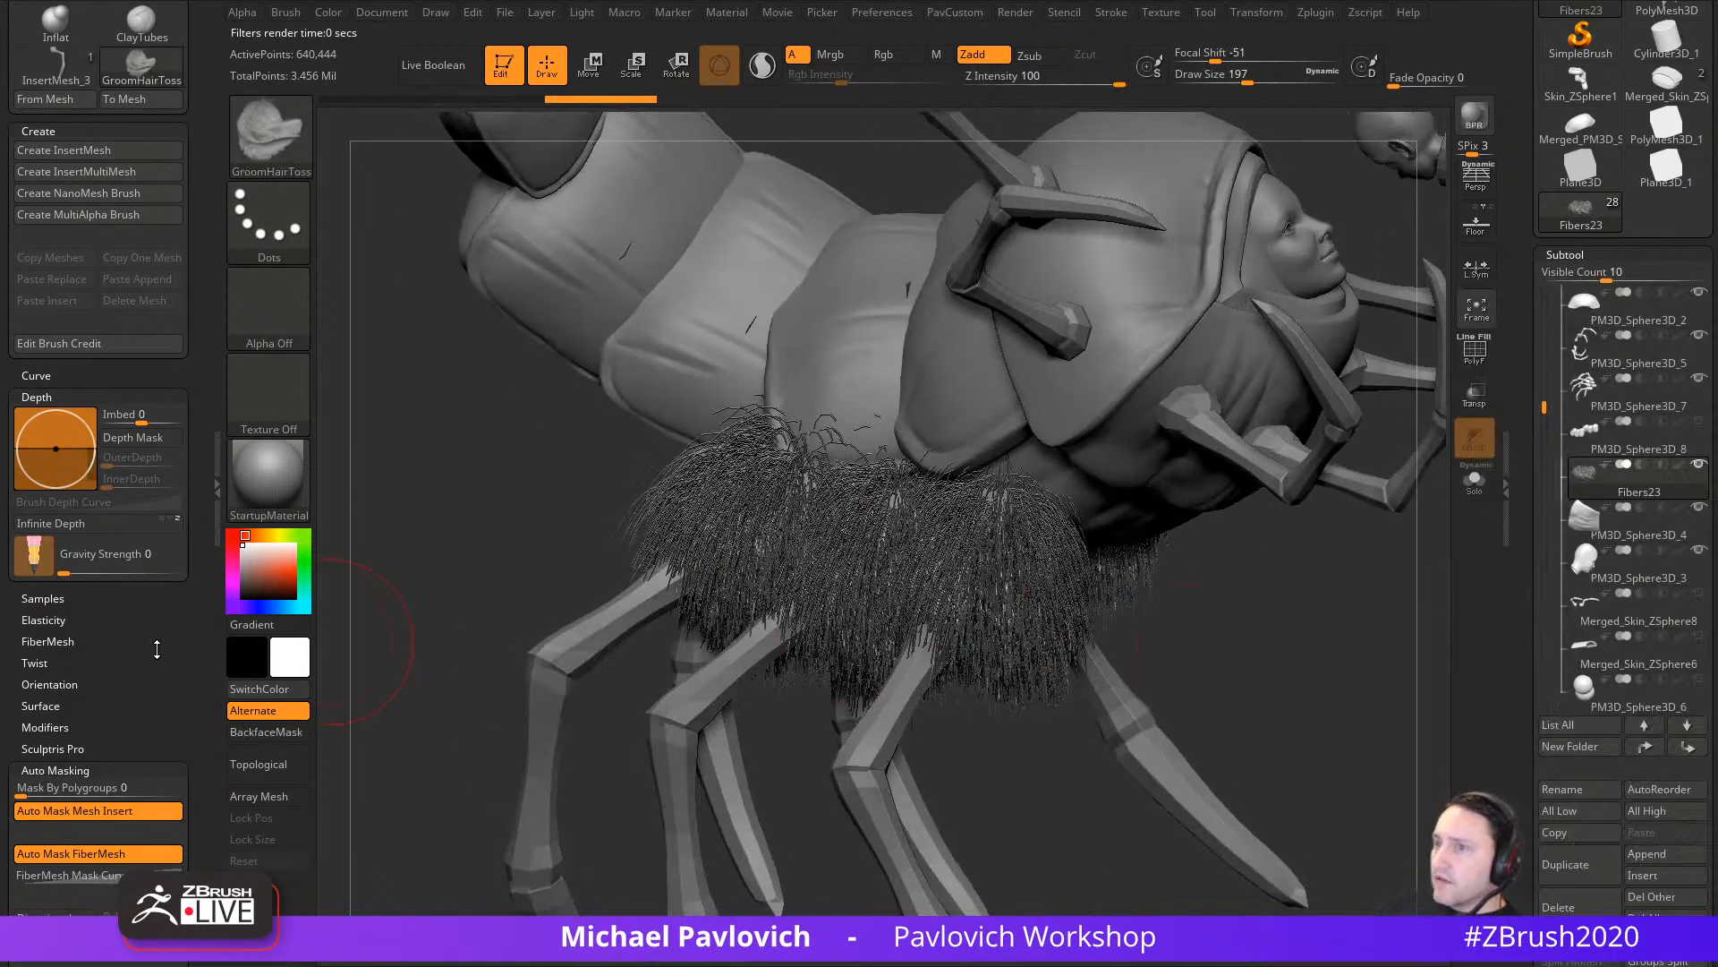
drag(156, 649, 157, 483)
drag(150, 348, 211, 341)
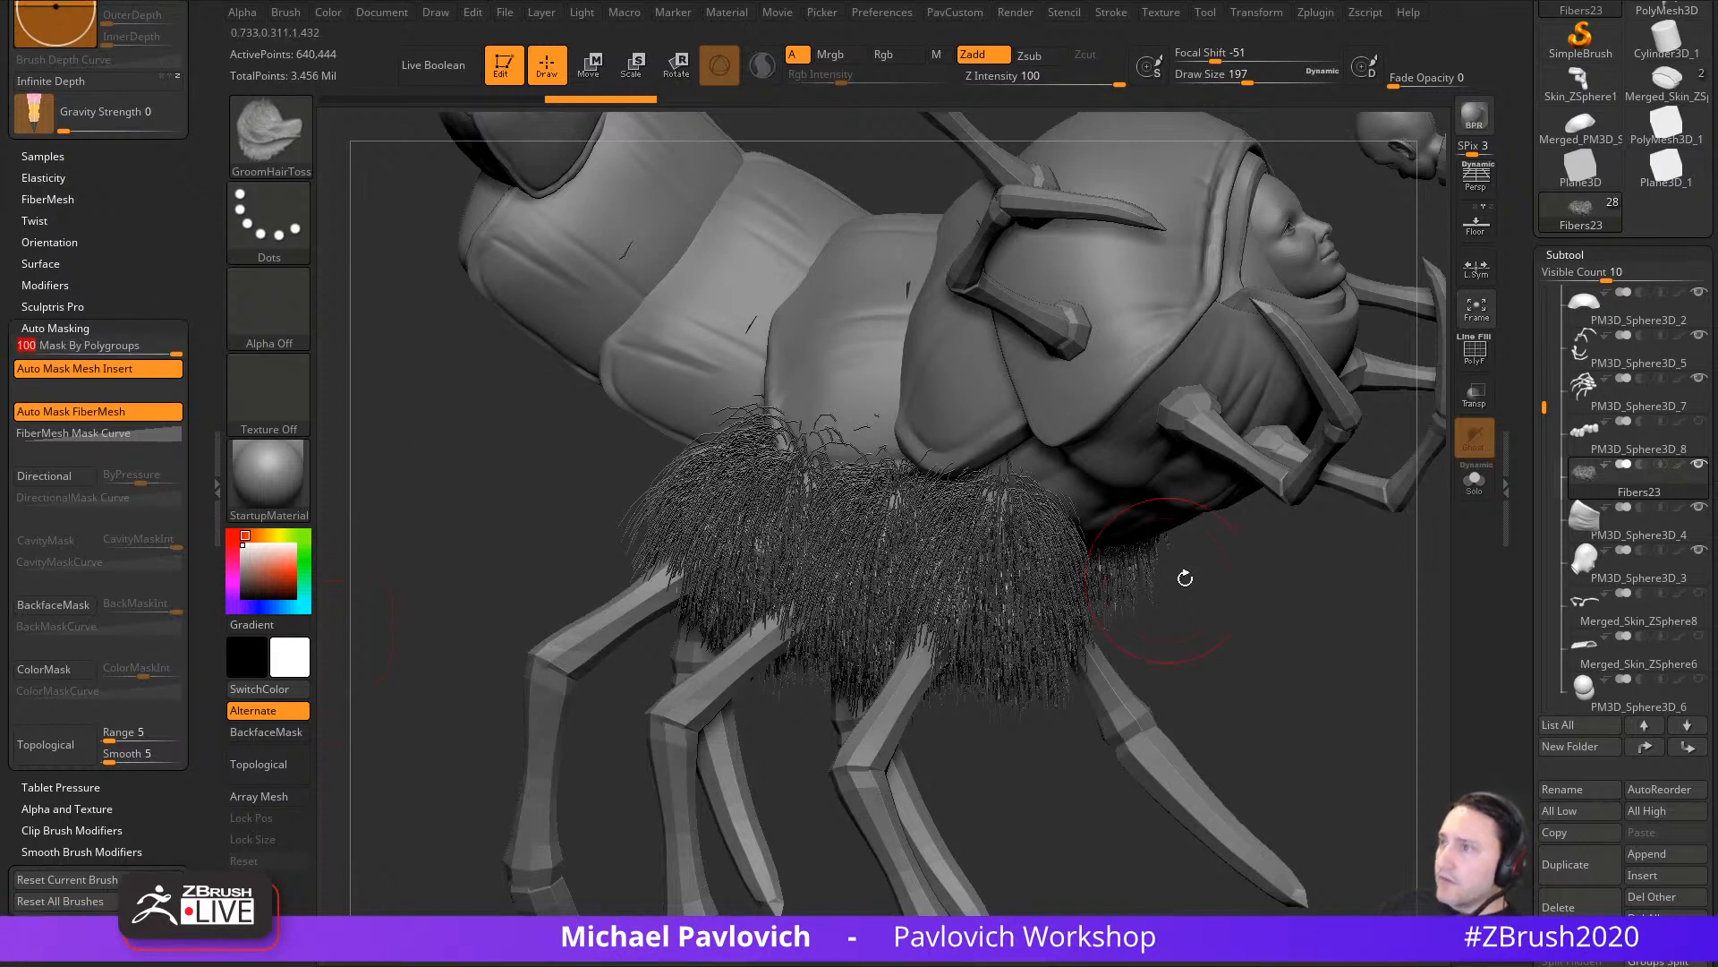
Step: Enlarge the brush to Draw Size 430 and comb the front leg base's fur down along the leg
drag(1185, 579, 1207, 595)
key(s)
drag(1207, 595, 1239, 594)
drag(989, 553, 1015, 666)
drag(1043, 537, 1001, 649)
drag(982, 515, 975, 649)
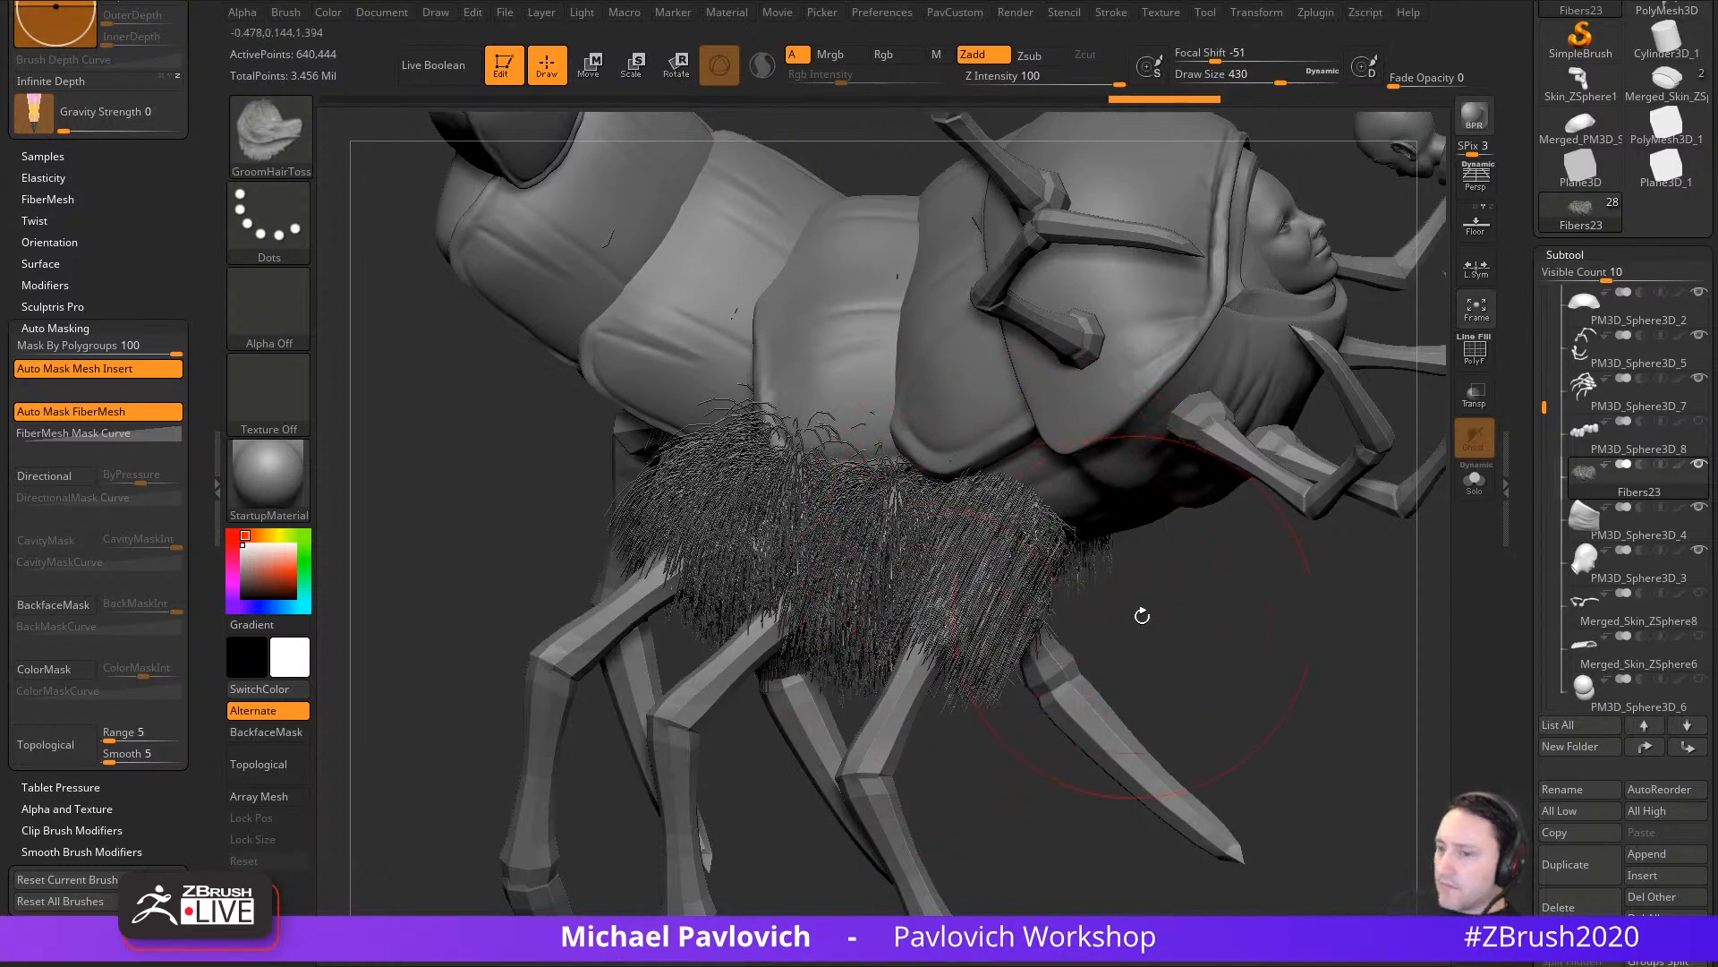
Step: Comb the fur on the middle and rear leg bases down toward the legs, working around to the back
mouse_move(1142, 615)
mouse_down()
mouse_move(1220, 630)
mouse_move(1049, 592)
mouse_up()
drag(886, 501, 815, 609)
drag(784, 448, 685, 560)
drag(539, 551, 682, 540)
drag(738, 457, 658, 591)
drag(540, 605, 707, 573)
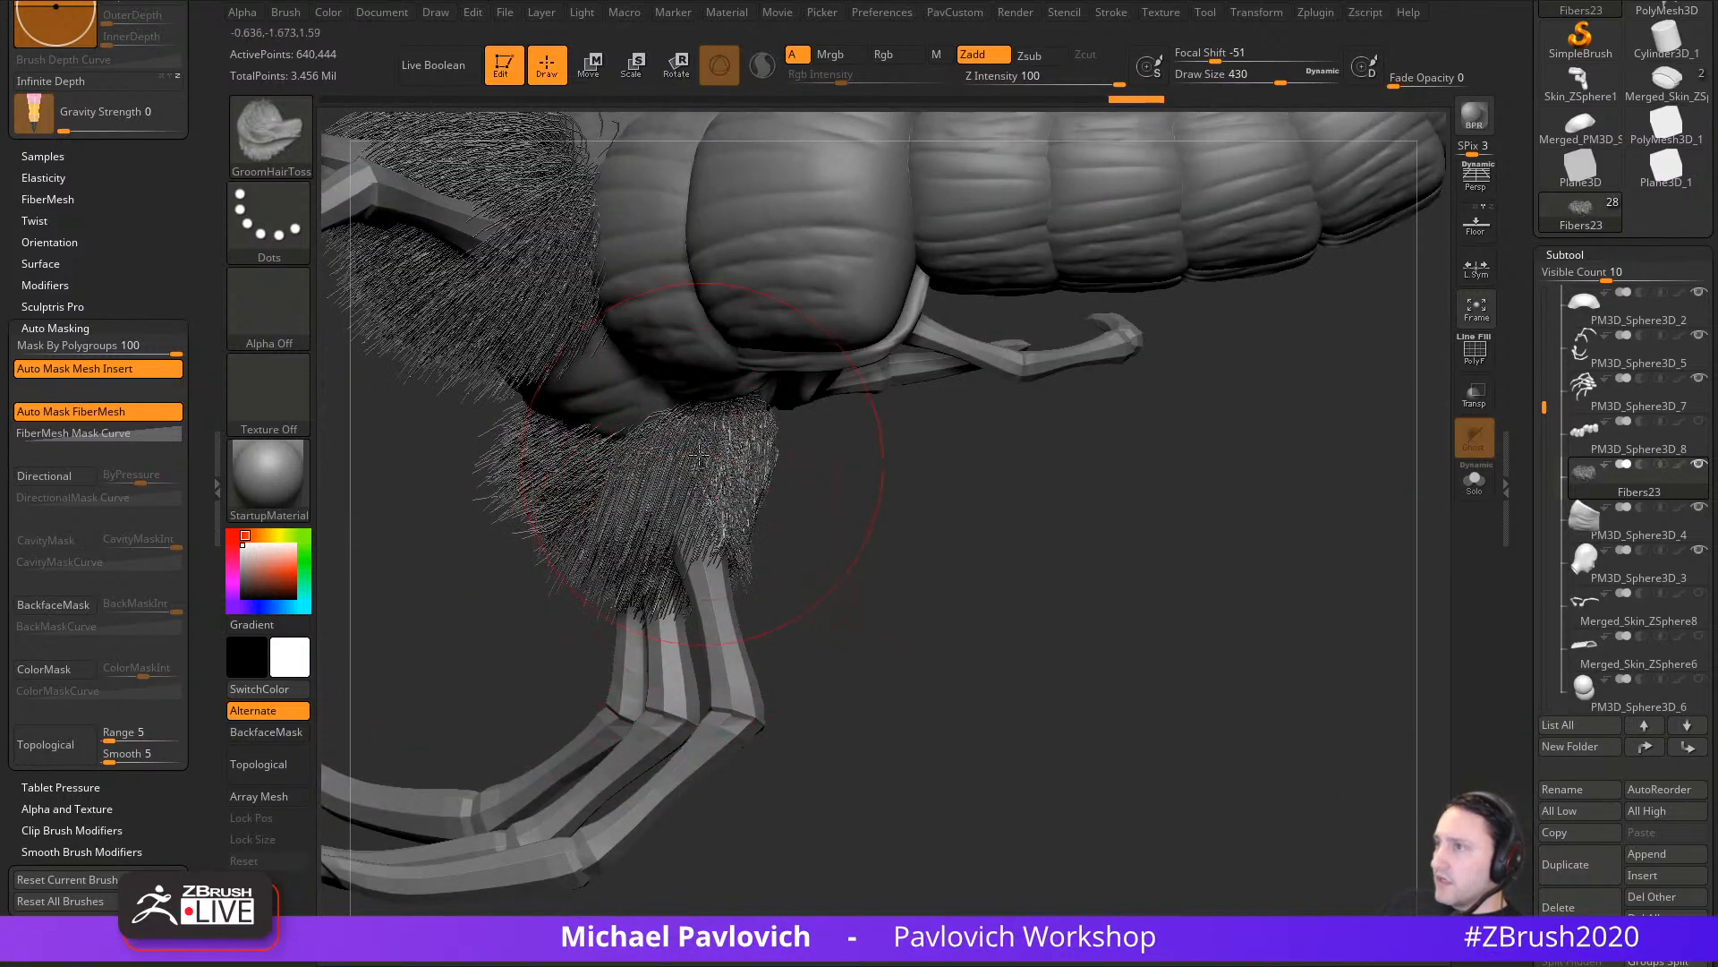
drag(699, 455, 707, 573)
drag(1051, 610, 1114, 628)
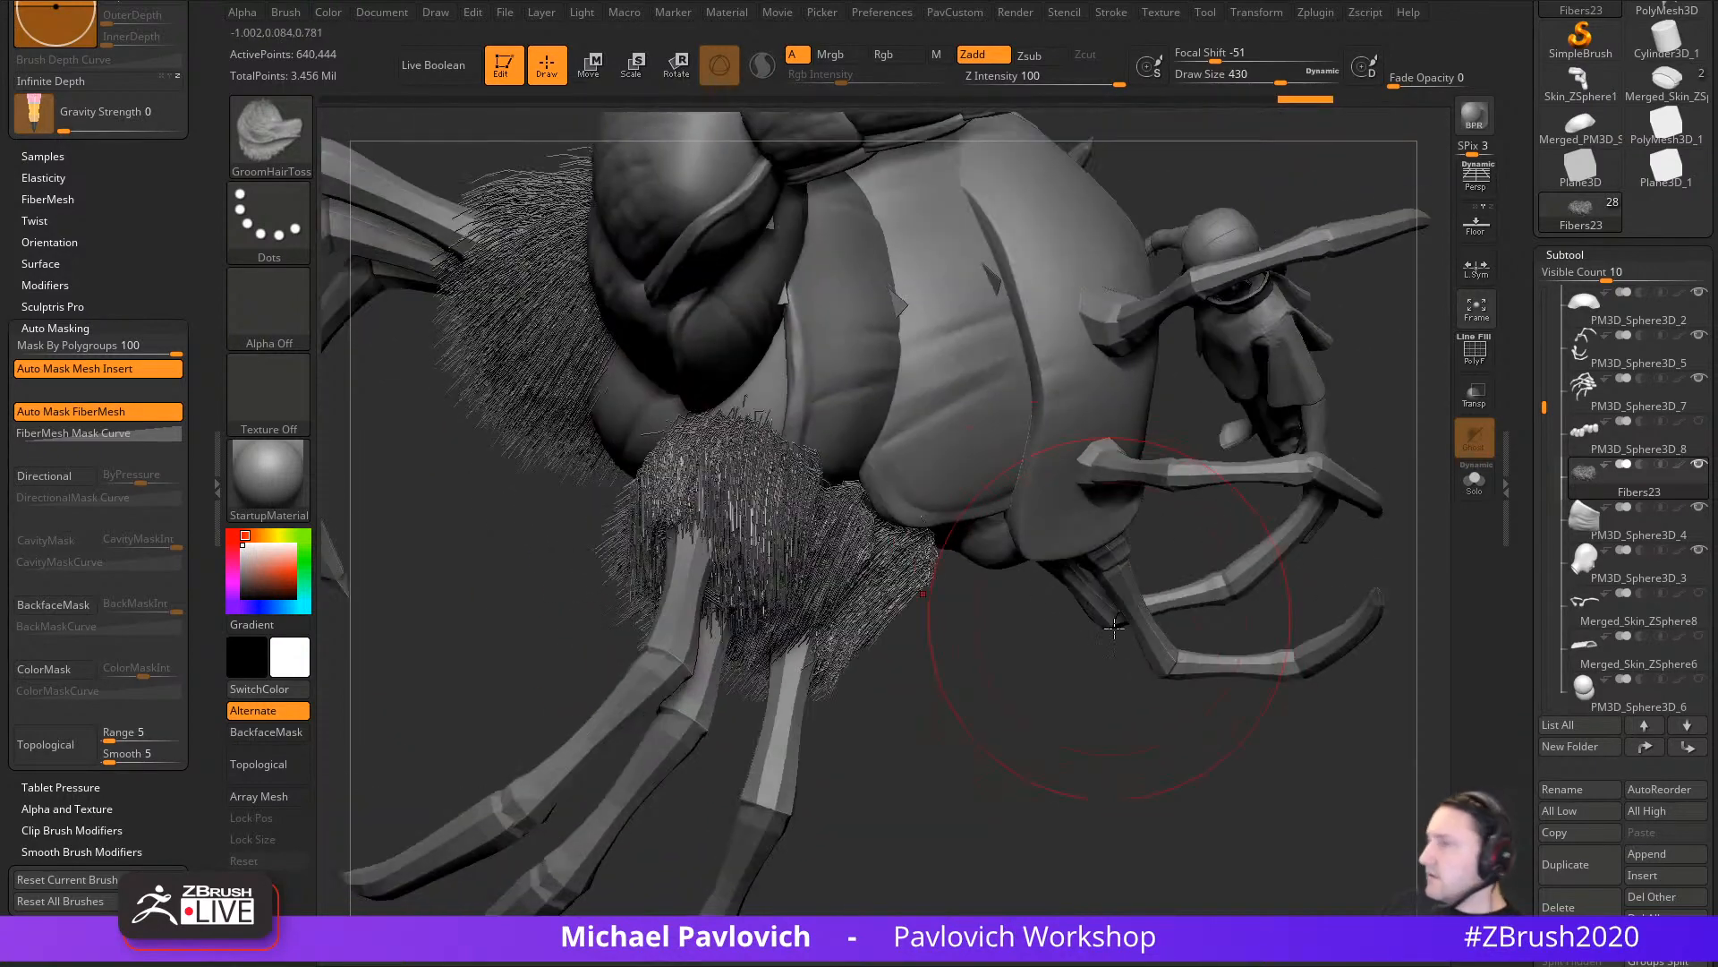
Step: Comb the outer and front-facing fur down over the legs and reduce the Draw Size to 408
drag(994, 657, 922, 626)
drag(723, 505, 689, 627)
mouse_move(872, 698)
mouse_down()
mouse_move(921, 695)
mouse_move(944, 627)
mouse_up()
drag(924, 527, 841, 639)
drag(858, 702, 992, 616)
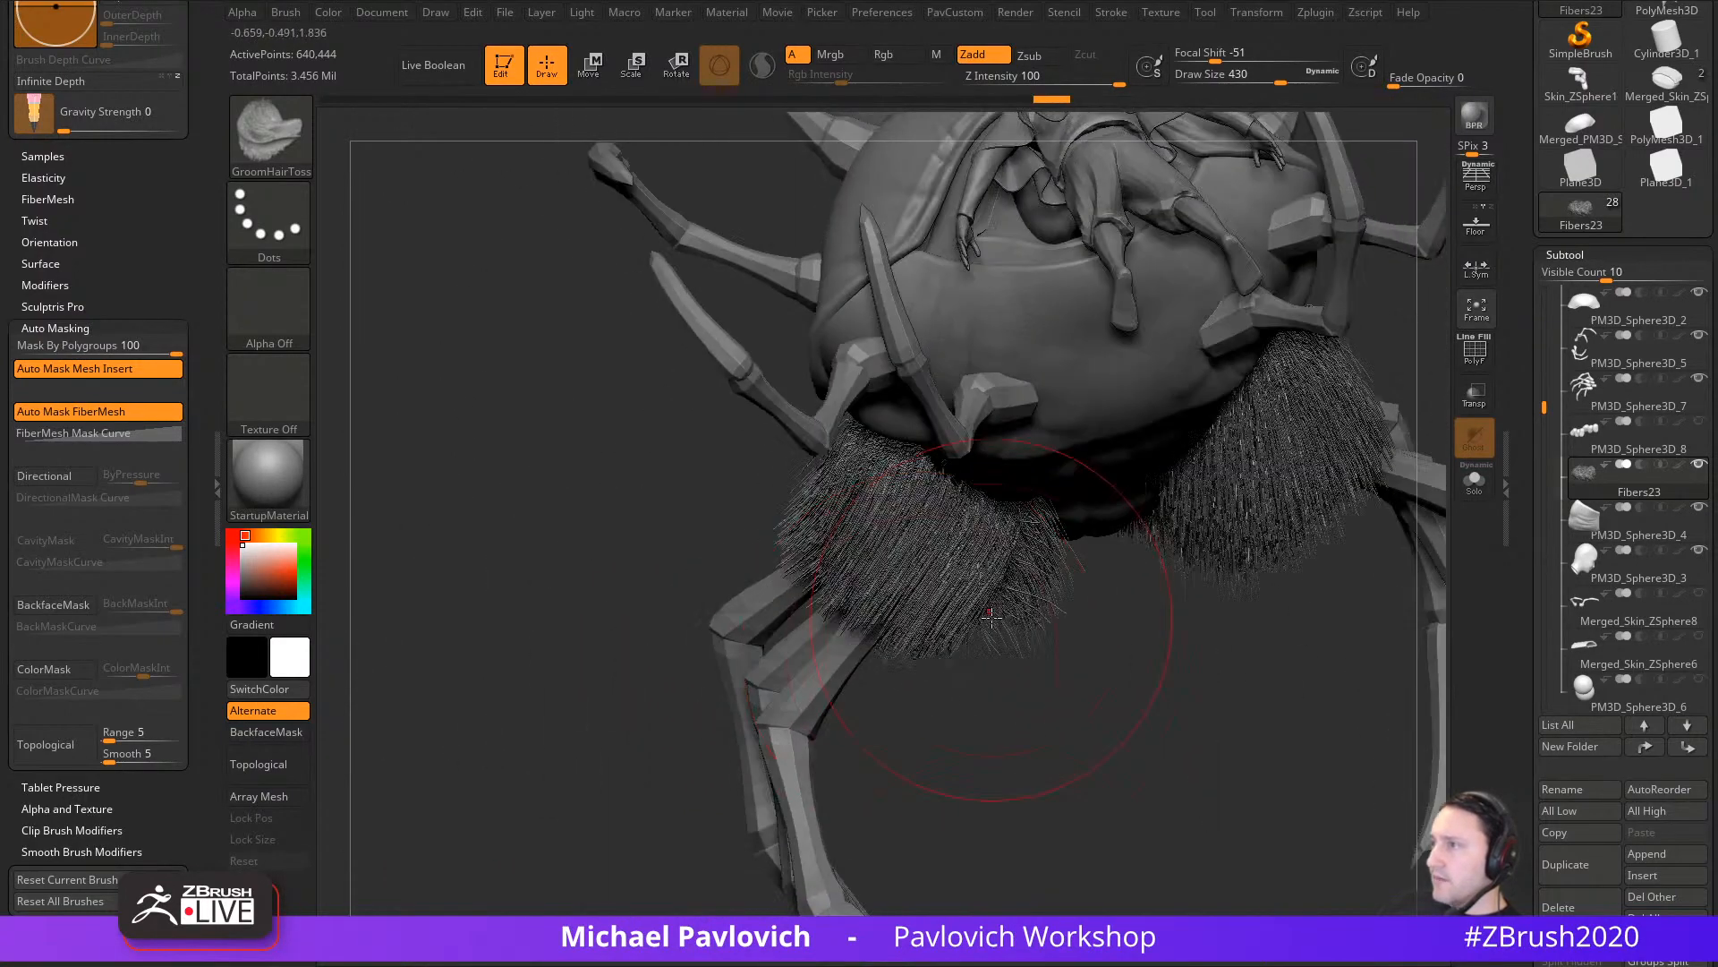
mouse_move(971, 696)
mouse_down()
mouse_move(1016, 564)
mouse_move(953, 649)
mouse_up()
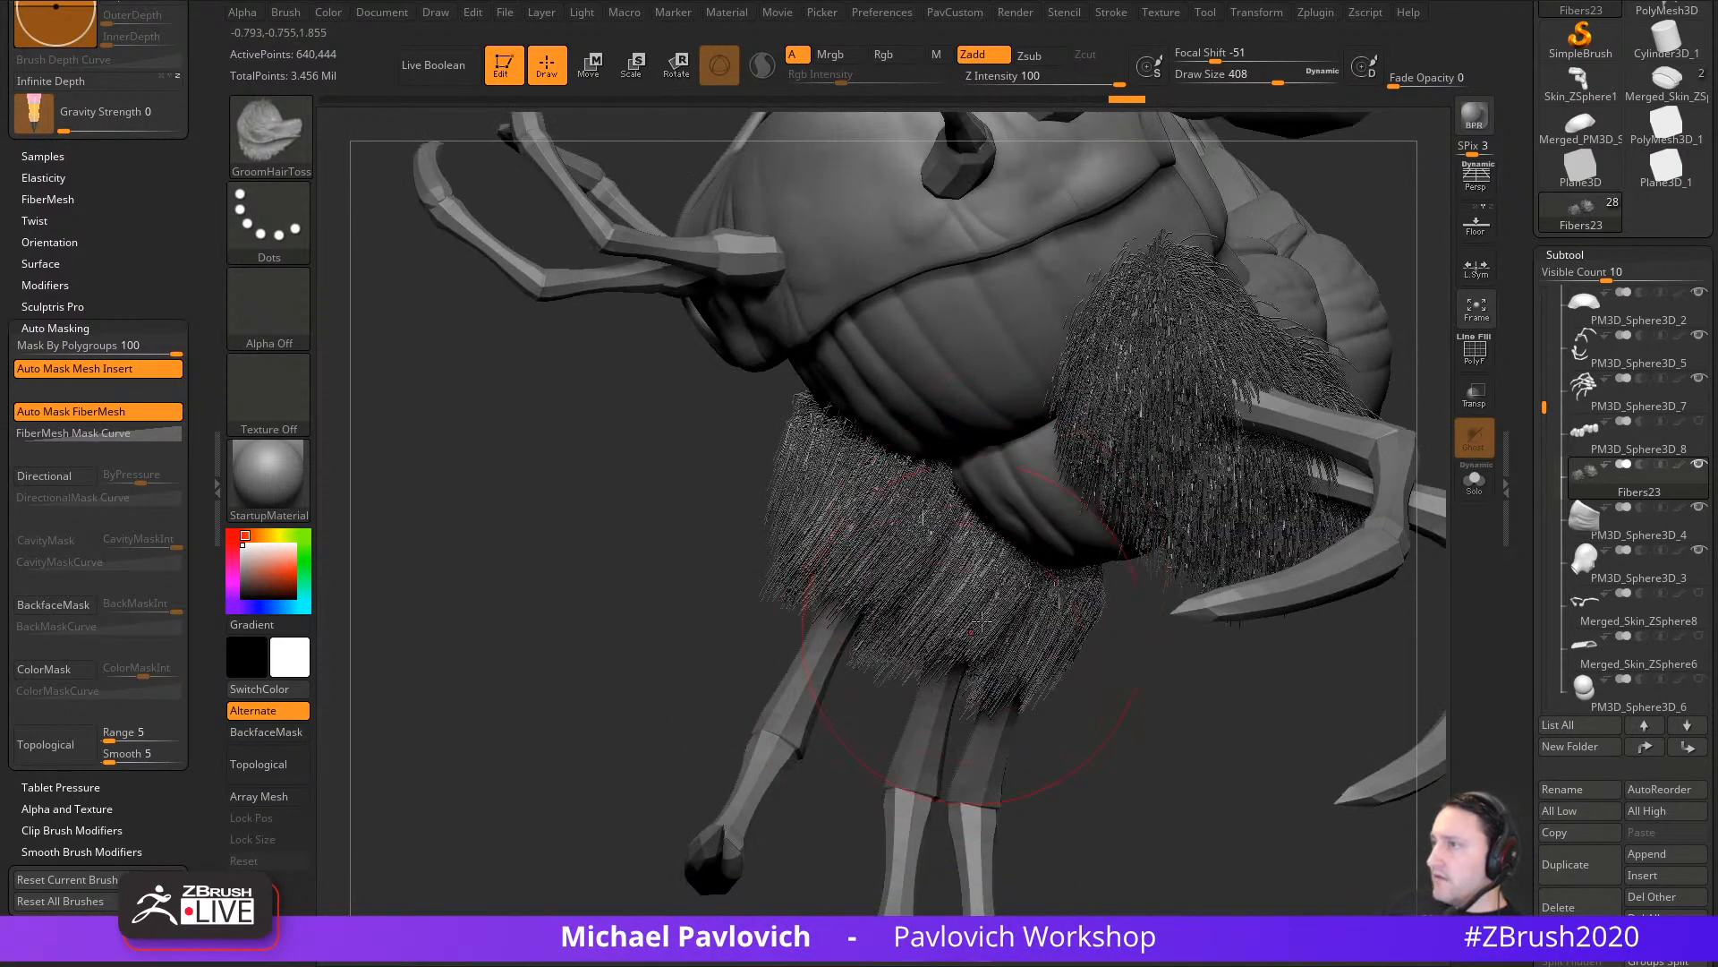
Step: Comb the fur on the inner and underside of the leg bases down along each leg
drag(923, 520, 927, 658)
drag(1154, 735, 954, 535)
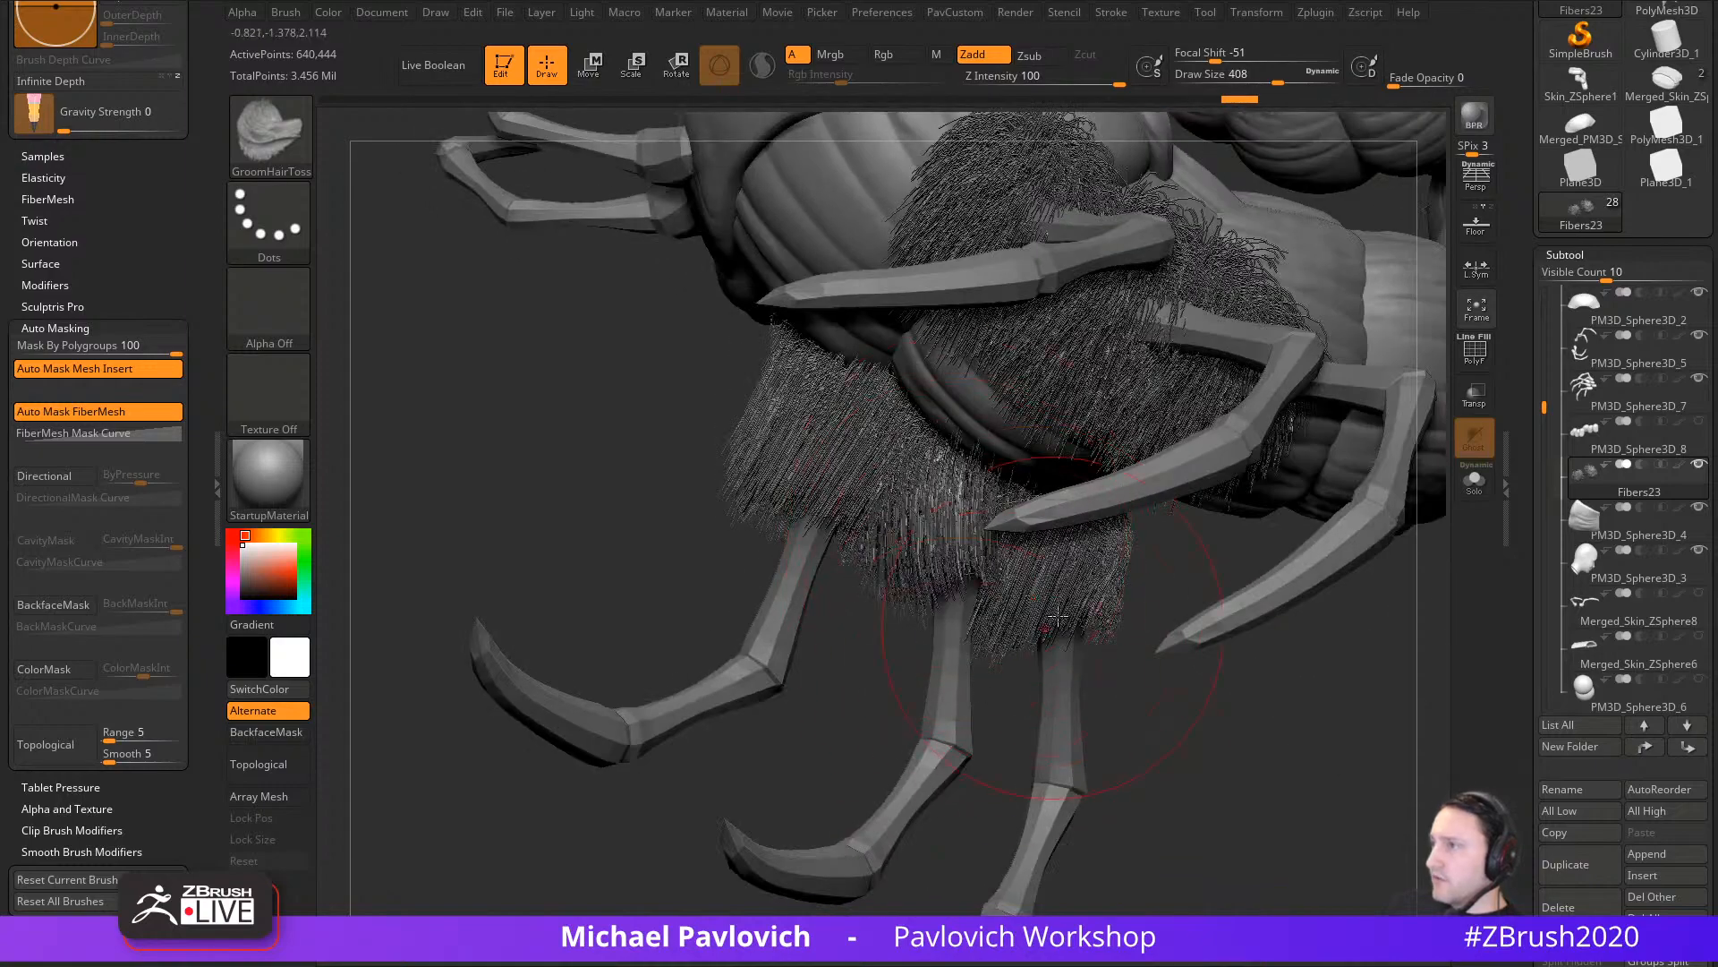
drag(1058, 616, 1070, 660)
drag(1220, 733, 1186, 689)
drag(1078, 545, 1109, 714)
mouse_move(1150, 792)
mouse_down()
mouse_move(1230, 830)
mouse_move(1322, 814)
mouse_up()
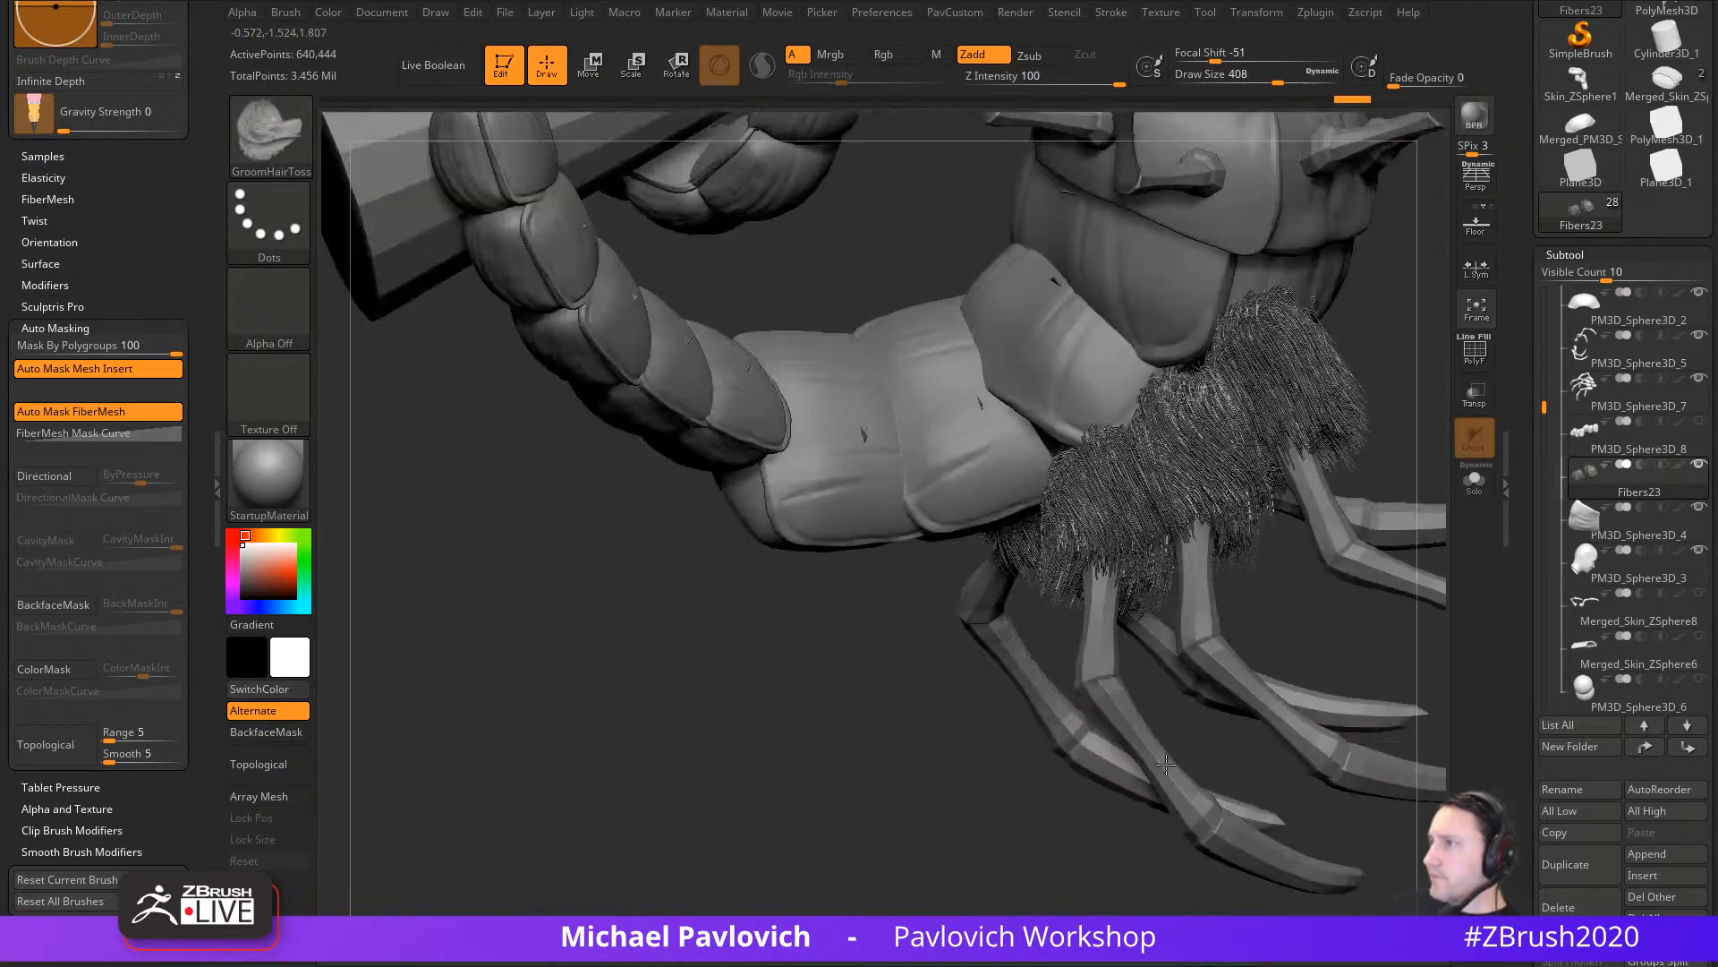
Step: Groom the remaining fur outward along the legs from the rear and the creature's opposite side
mouse_move(1165, 764)
mouse_down()
mouse_move(1044, 771)
mouse_move(760, 841)
mouse_move(575, 695)
mouse_move(1040, 488)
mouse_move(1319, 468)
mouse_move(1067, 522)
mouse_up()
drag(1025, 468, 1096, 544)
drag(1309, 423, 1047, 448)
mouse_move(967, 511)
mouse_down()
mouse_move(993, 582)
mouse_move(1083, 564)
mouse_up()
drag(1281, 392, 1082, 432)
drag(1243, 476, 1193, 441)
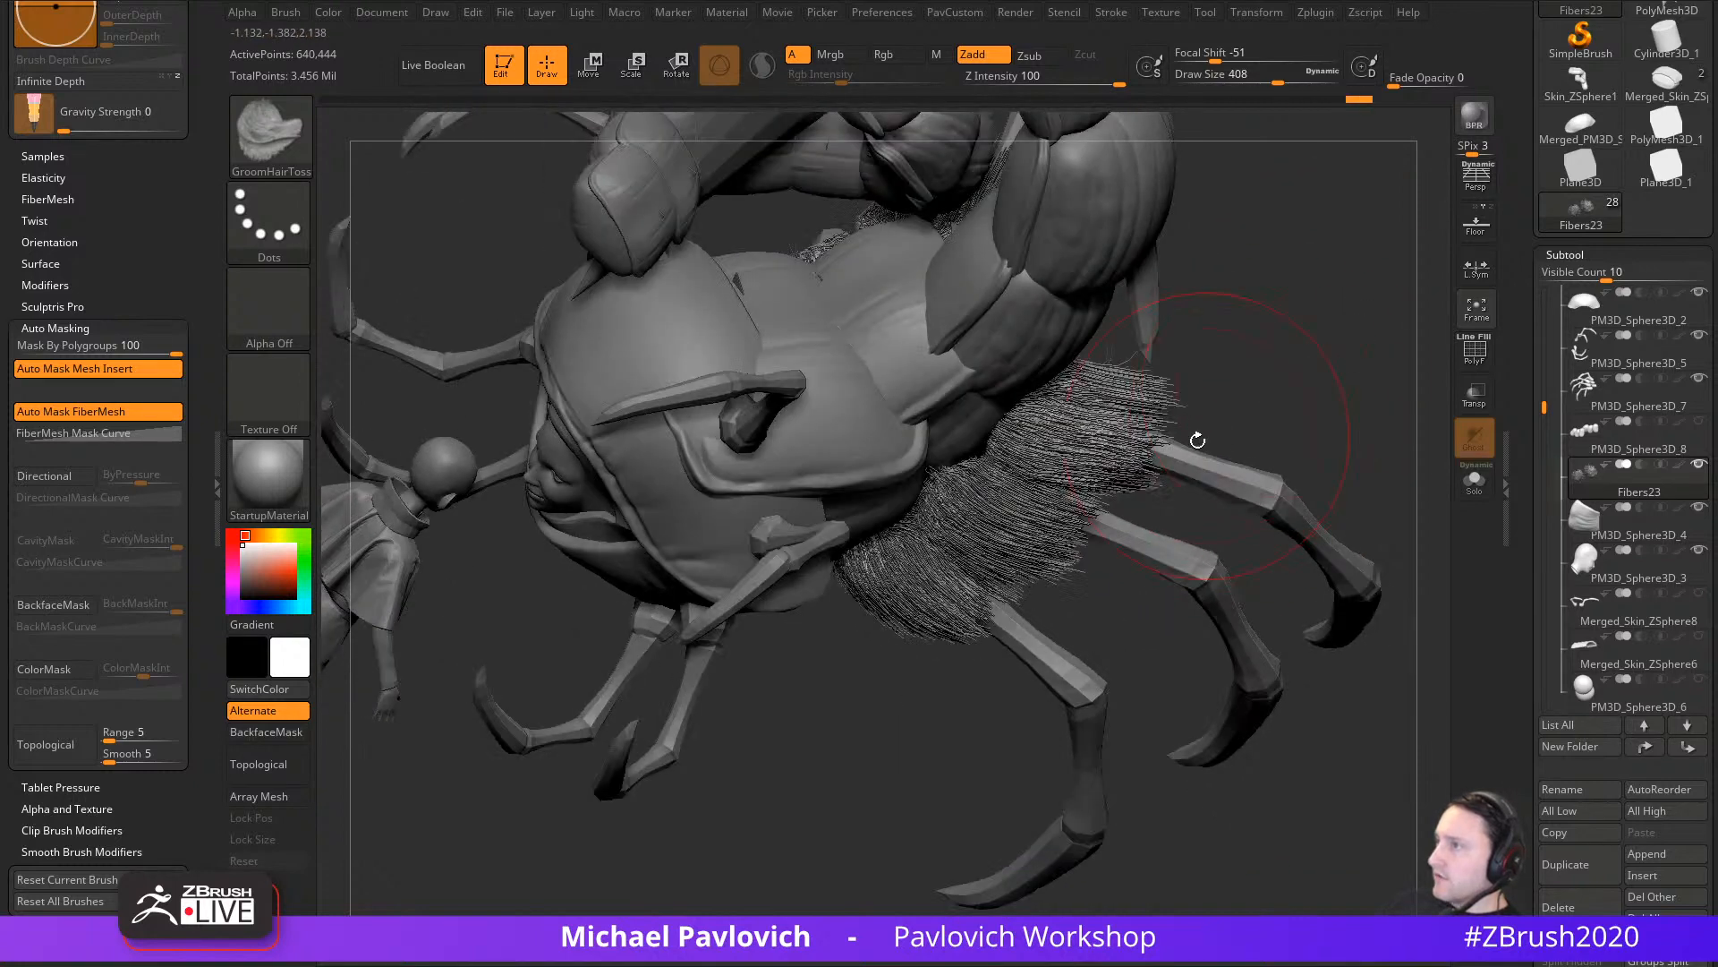
Step: Comb the fur on the side leg bases down along the legs from the outer front side
key(shift)
drag(1103, 343, 1173, 431)
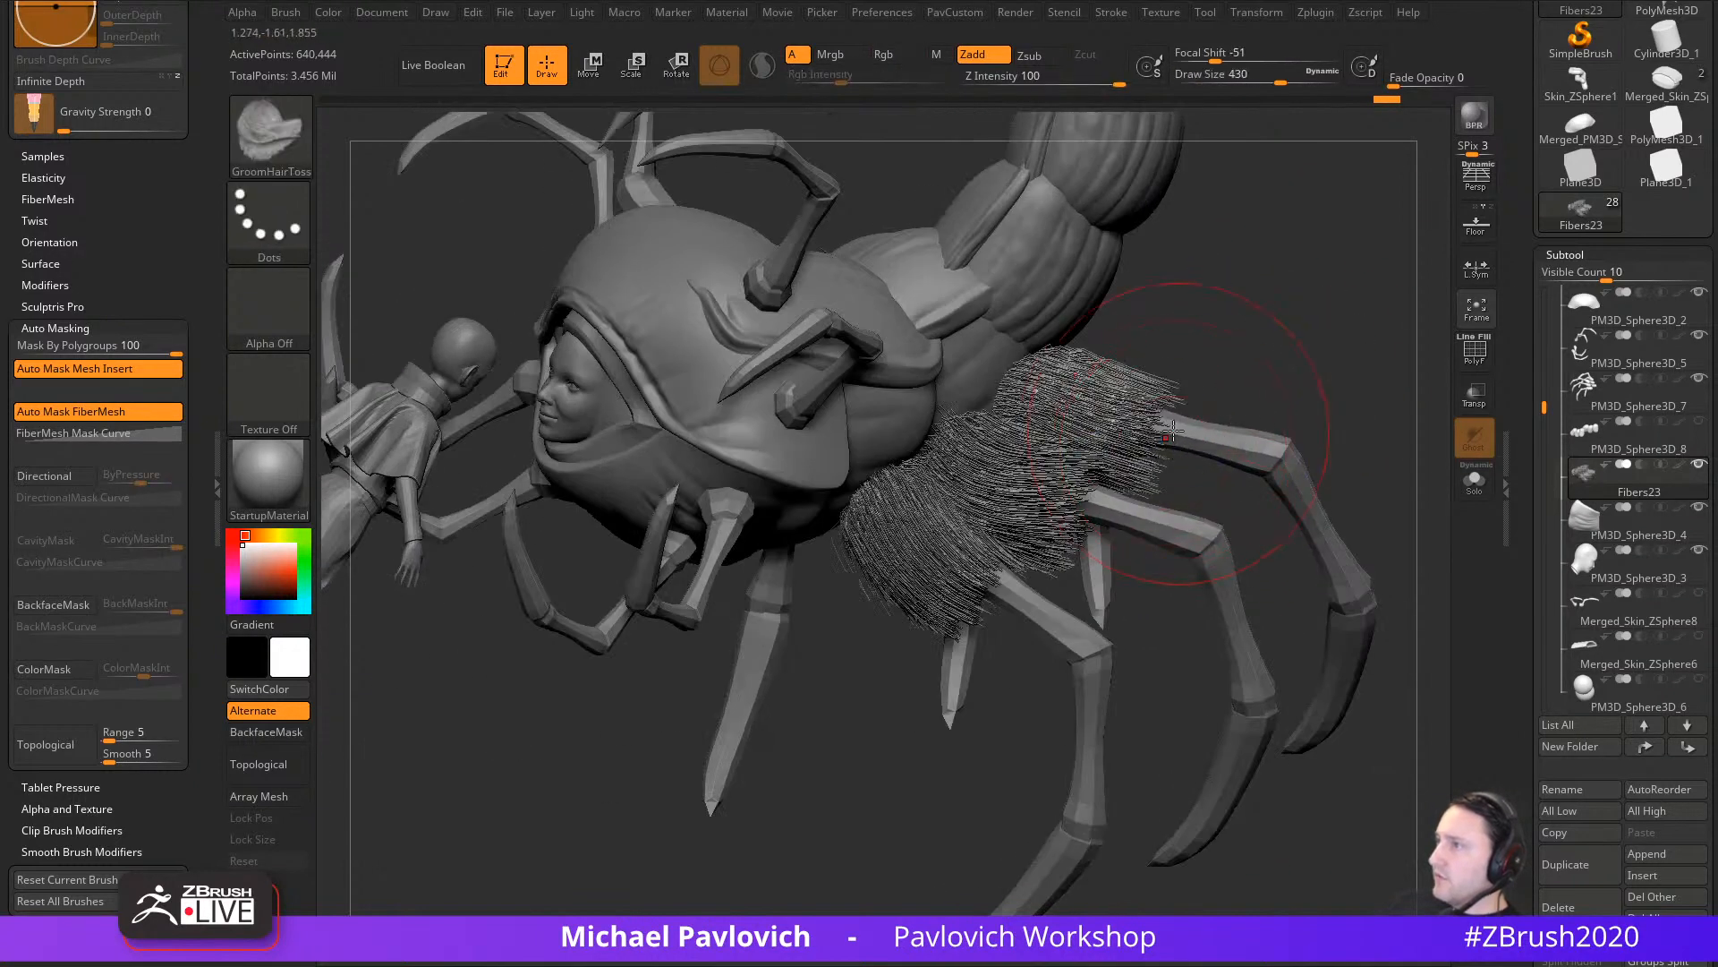
drag(1283, 457, 1014, 477)
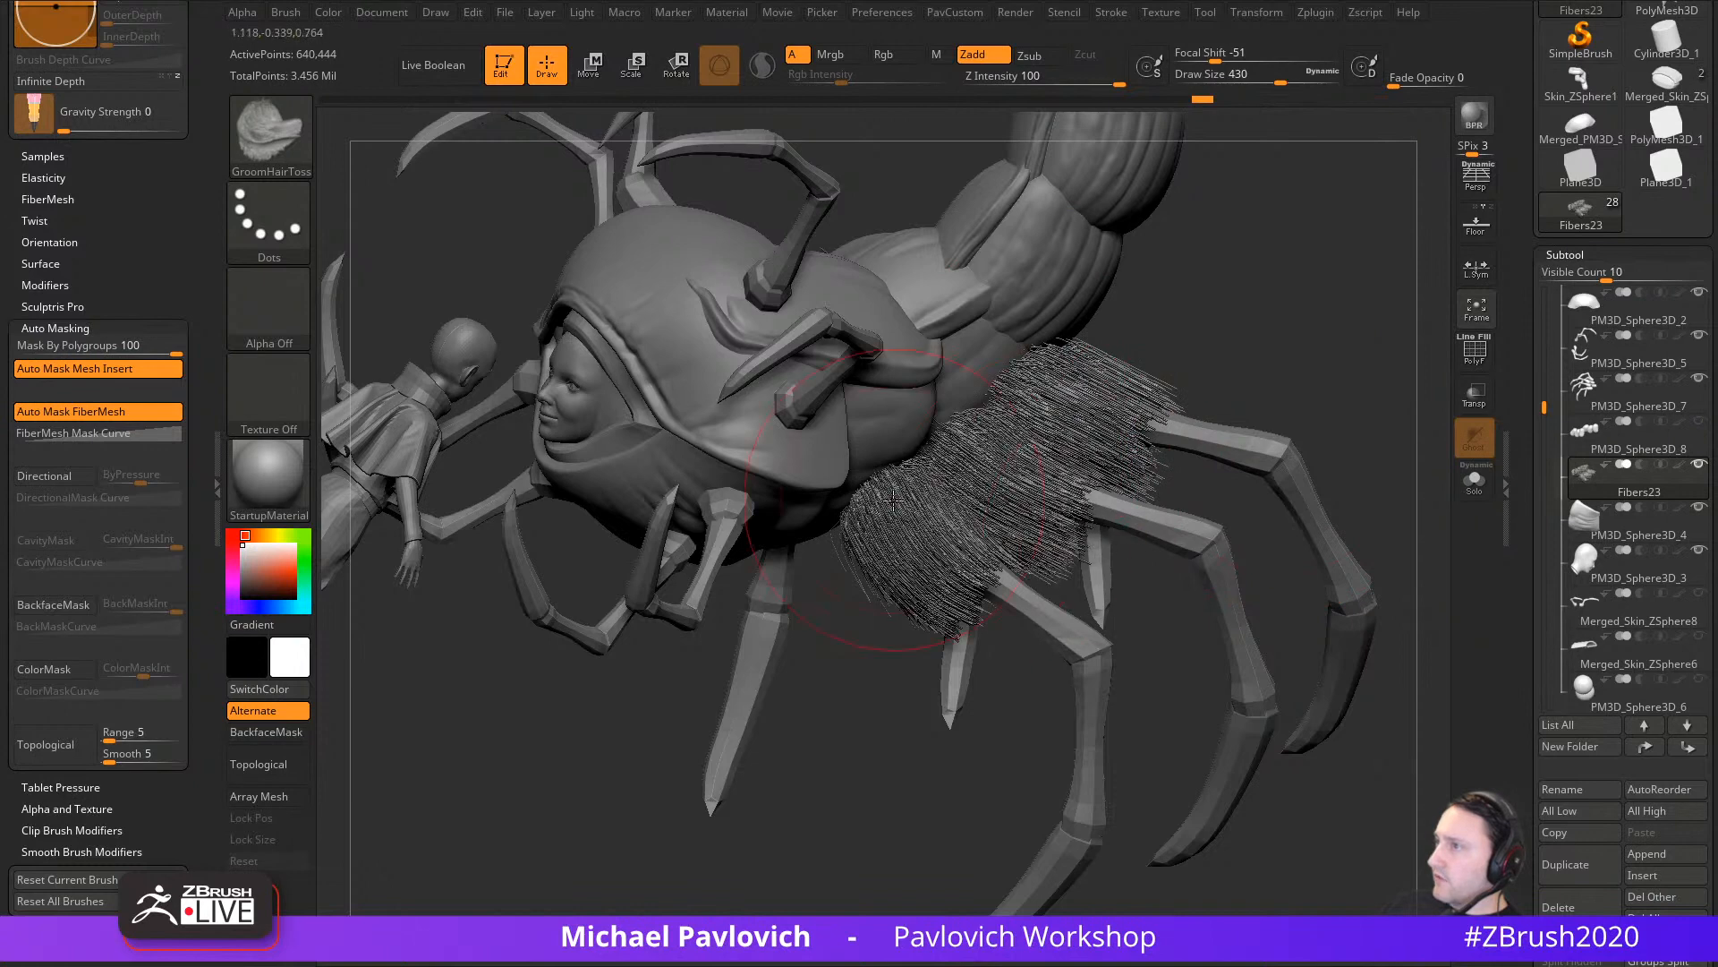
key([)
mouse_move(893, 500)
mouse_down()
mouse_move(1002, 560)
mouse_move(1086, 666)
mouse_up()
Step: Switch to the Move Topological brush, turn off topological auto masking and shift the fur on the leg bases
key(b)
key(m)
key(t)
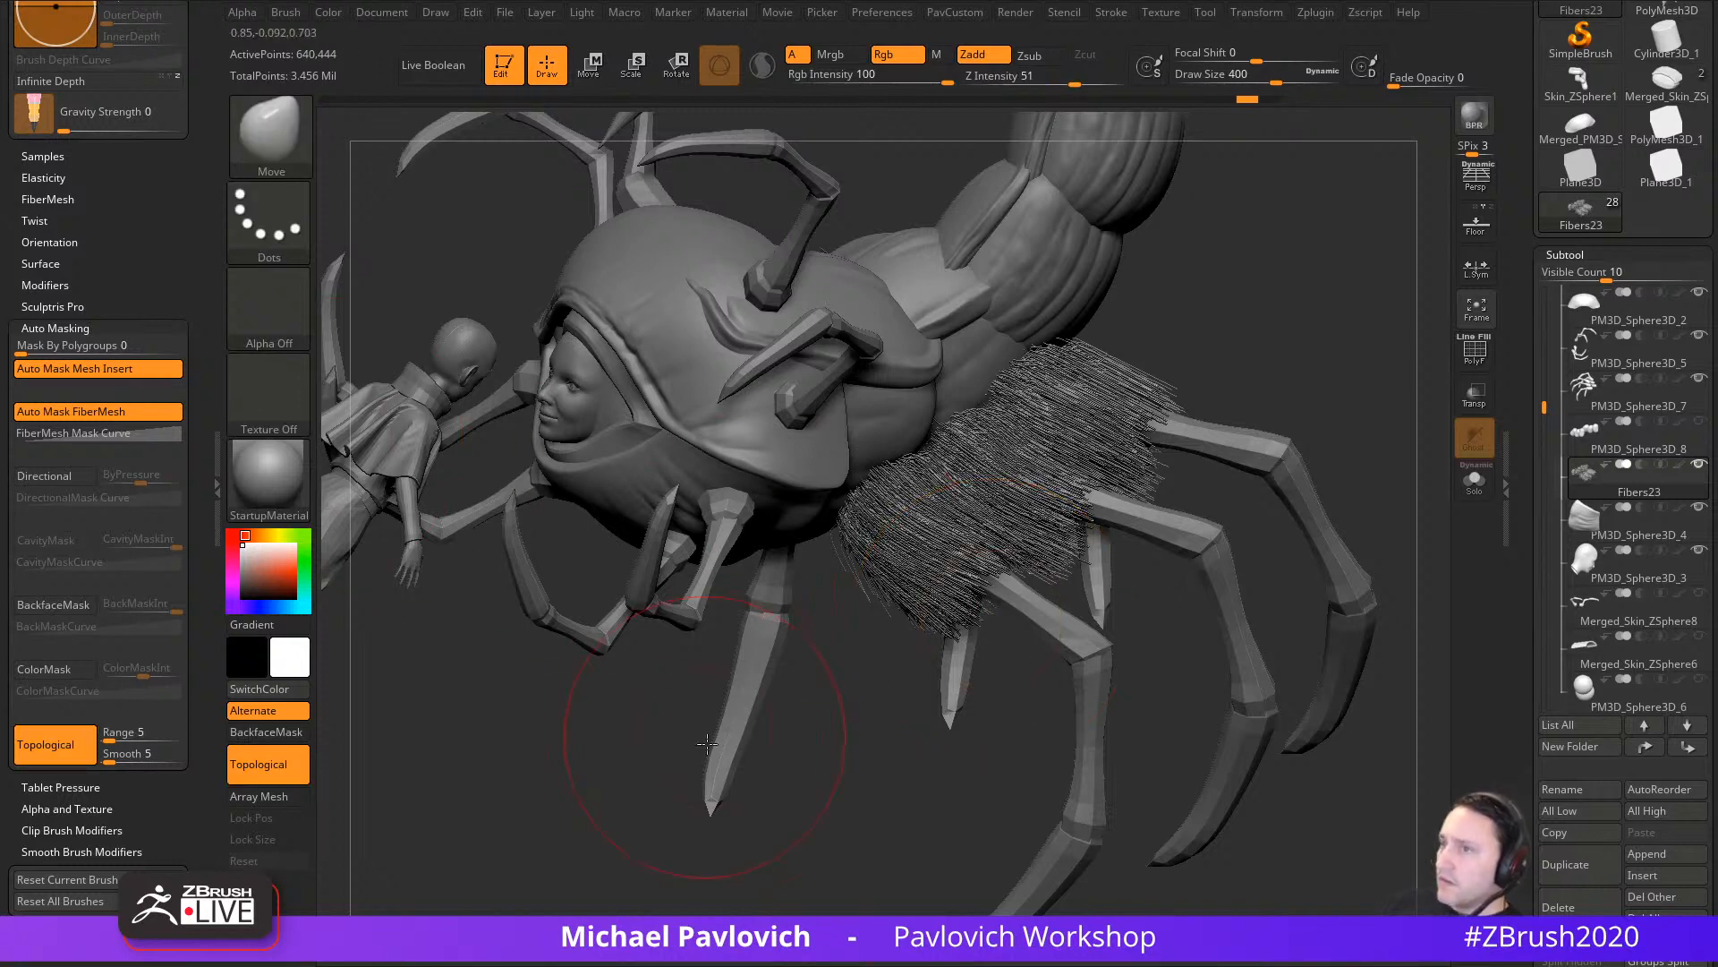
click(54, 735)
mouse_move(920, 755)
mouse_down()
mouse_move(967, 644)
mouse_move(1096, 532)
mouse_move(1115, 537)
mouse_move(1073, 552)
mouse_move(1063, 488)
mouse_move(1103, 510)
mouse_up()
Step: Draw the fur tips together over the front and middle legs with the Pinch brush
key(b)
key(p)
key(i)
drag(1113, 641, 1002, 637)
mouse_move(1065, 510)
shift+mouse_down()
mouse_move(1086, 539)
mouse_move(1099, 506)
shift+mouse_up()
drag(1090, 673, 994, 684)
Step: Switch to the GroomSpike brush, try it on the front leg's fur, and set Draw Size to 132 and Mask By Polygroups to 100
key(b)
key(g)
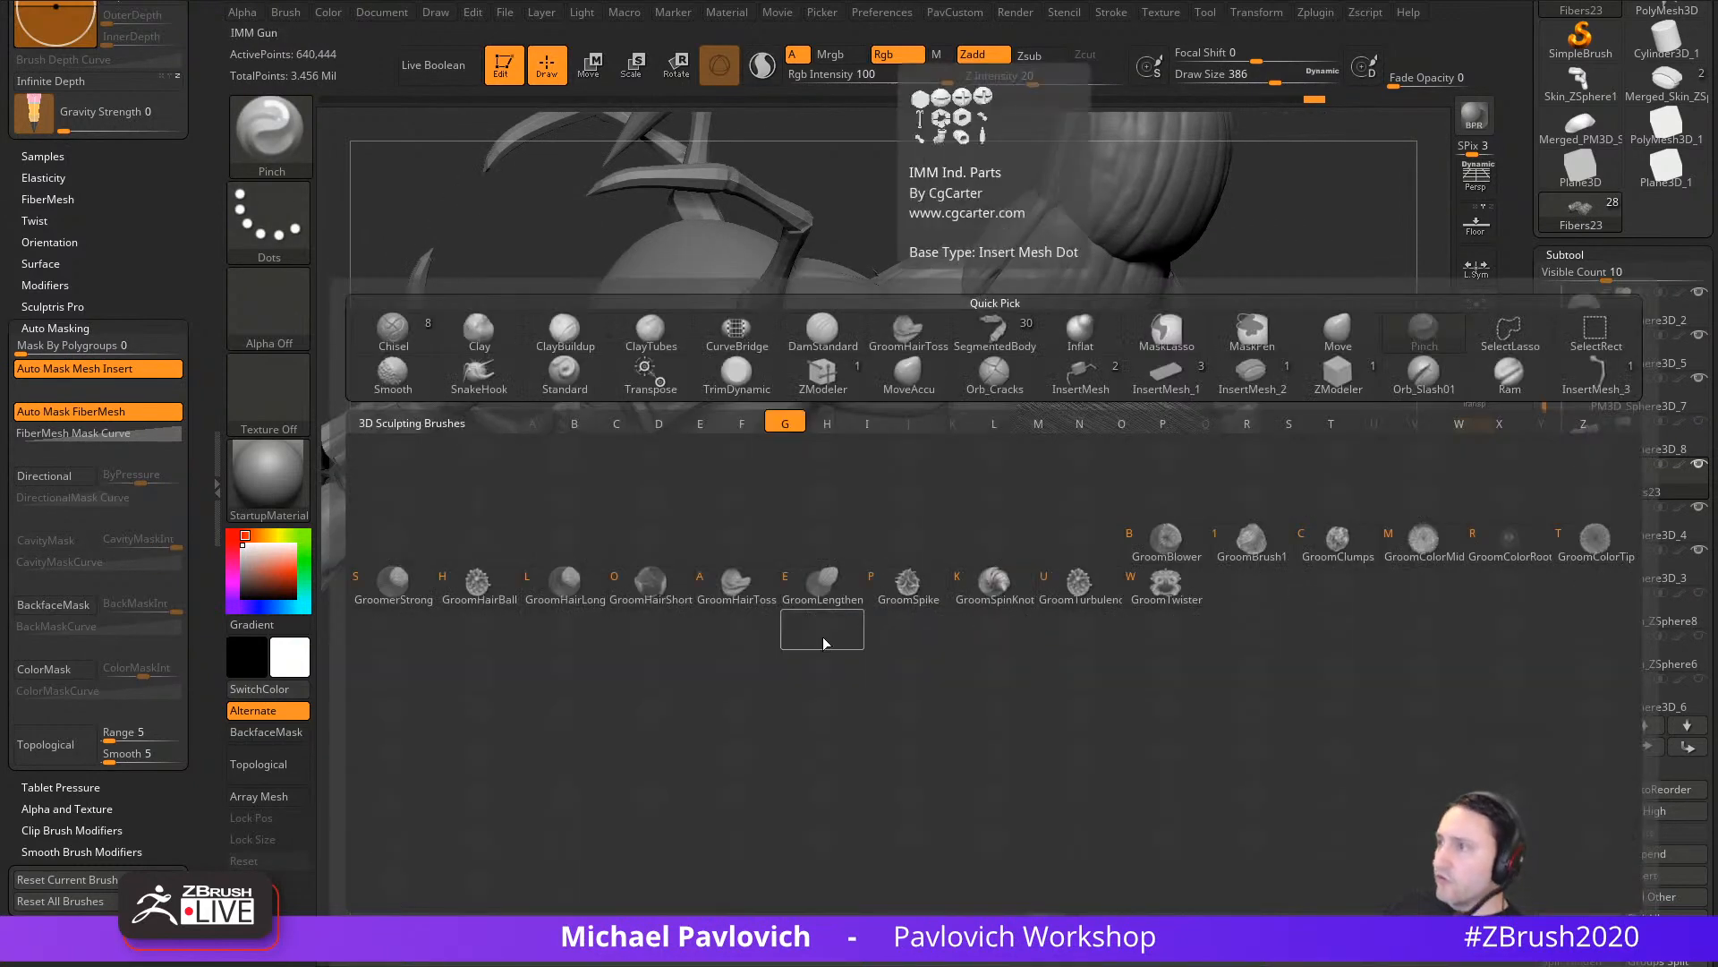
click(908, 583)
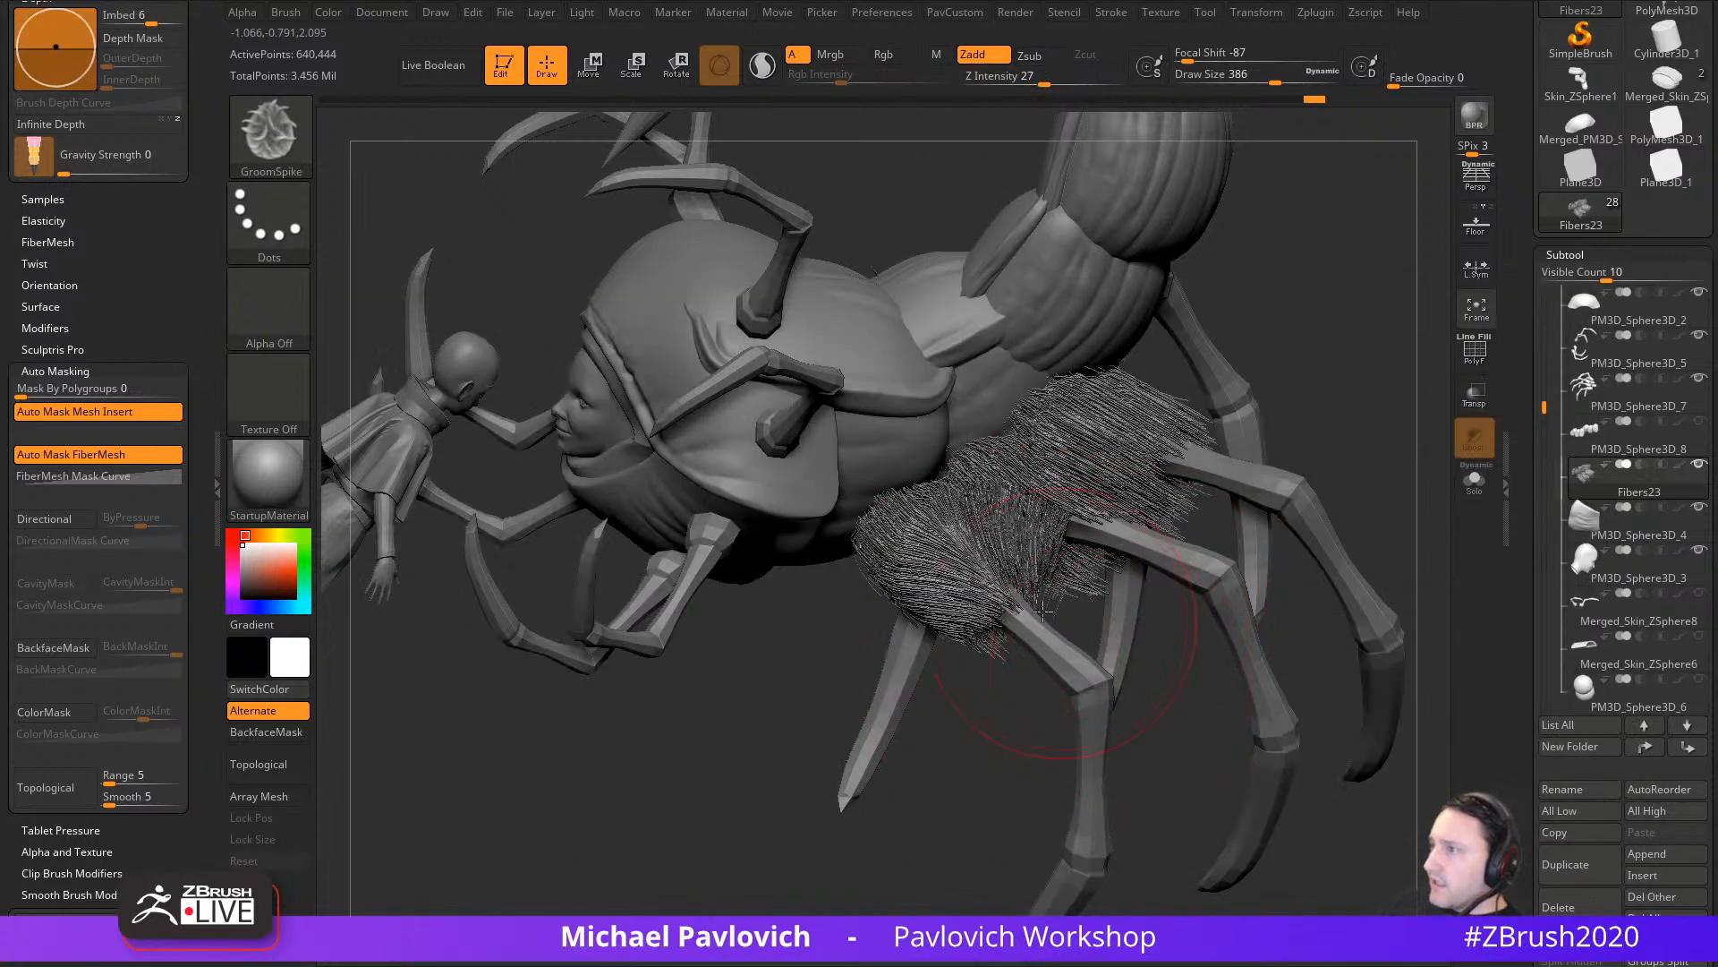
mouse_move(1013, 720)
mouse_down()
mouse_move(990, 659)
mouse_move(922, 618)
mouse_move(963, 650)
mouse_move(1025, 617)
mouse_move(1033, 580)
mouse_move(1009, 590)
mouse_up()
key(s)
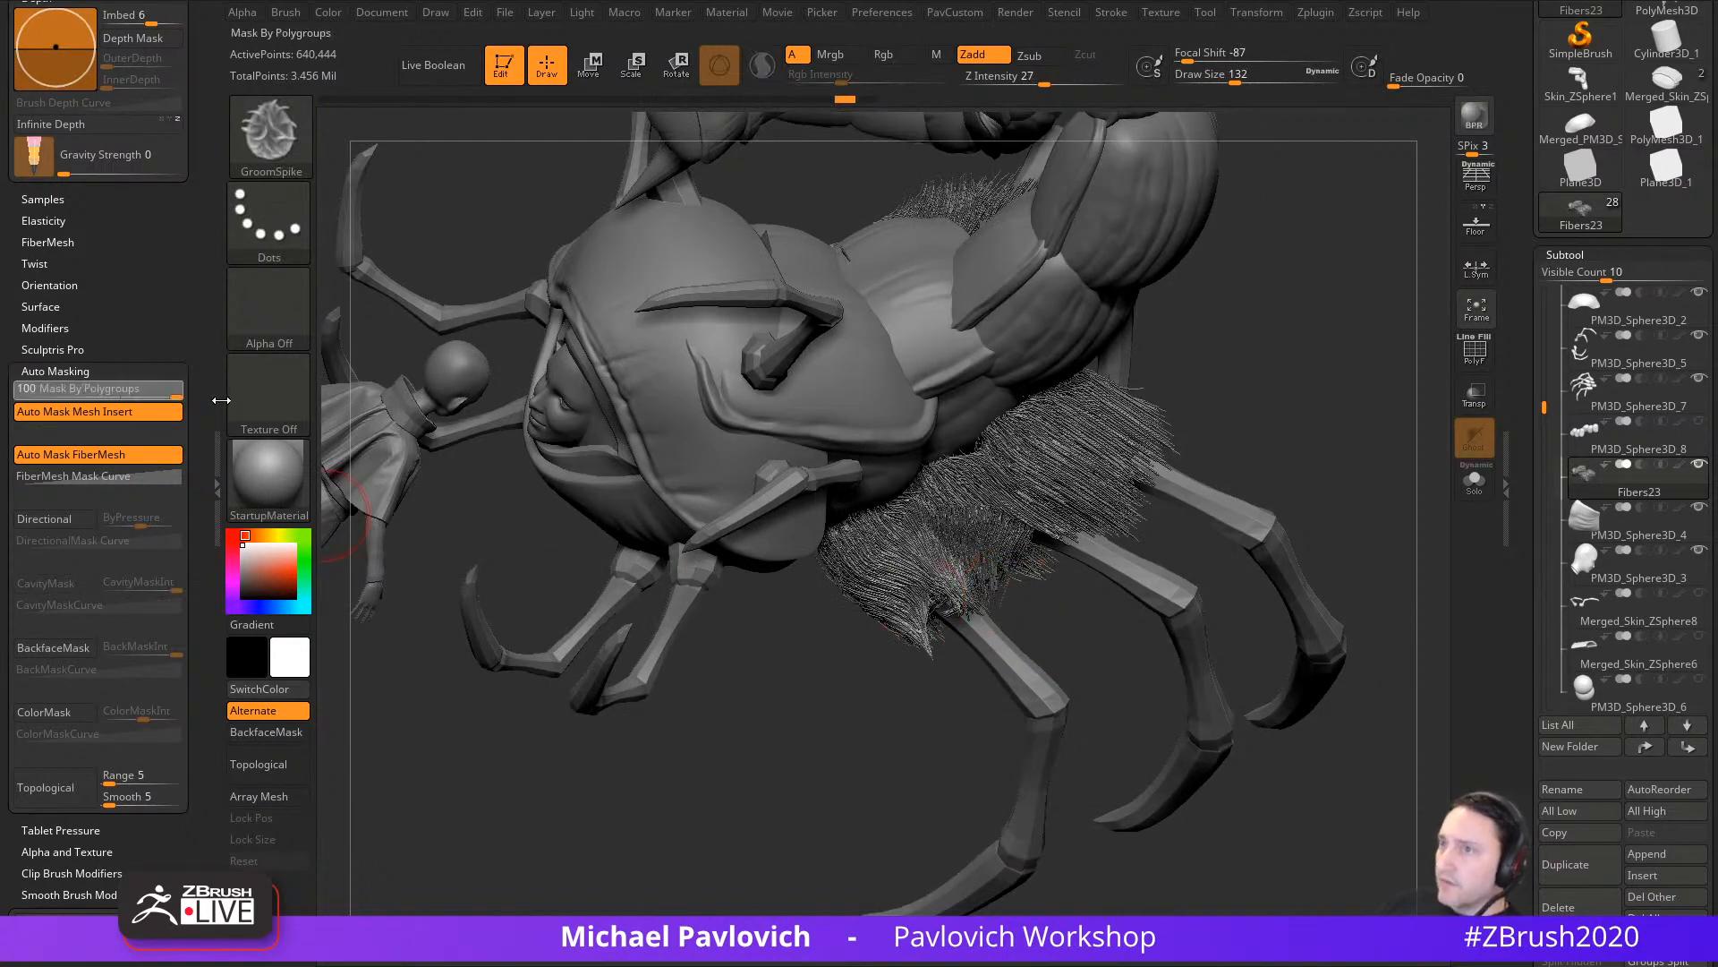
Step: Show the fur's polygroups and gather the fur on the front and middle leg bases into spiky tufts
click(1477, 350)
drag(1351, 480, 972, 690)
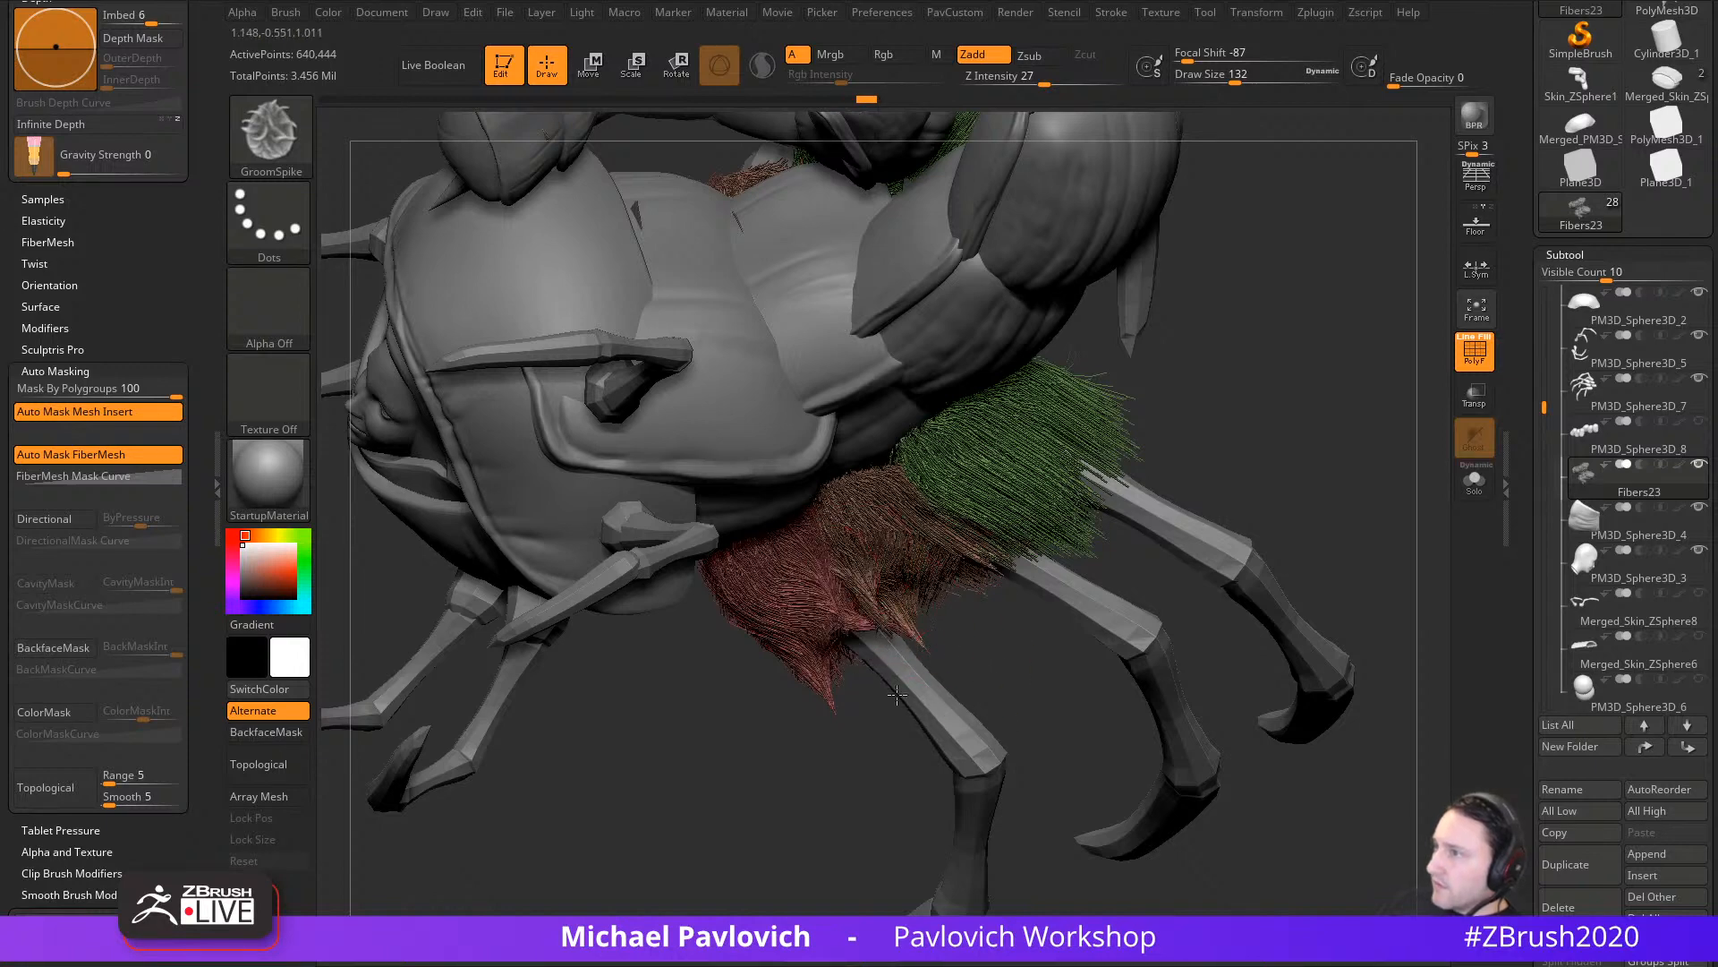
mouse_move(858, 592)
mouse_down()
mouse_move(1017, 671)
mouse_move(1003, 682)
mouse_up()
mouse_move(923, 534)
mouse_down()
mouse_move(1025, 602)
mouse_move(1036, 648)
mouse_up()
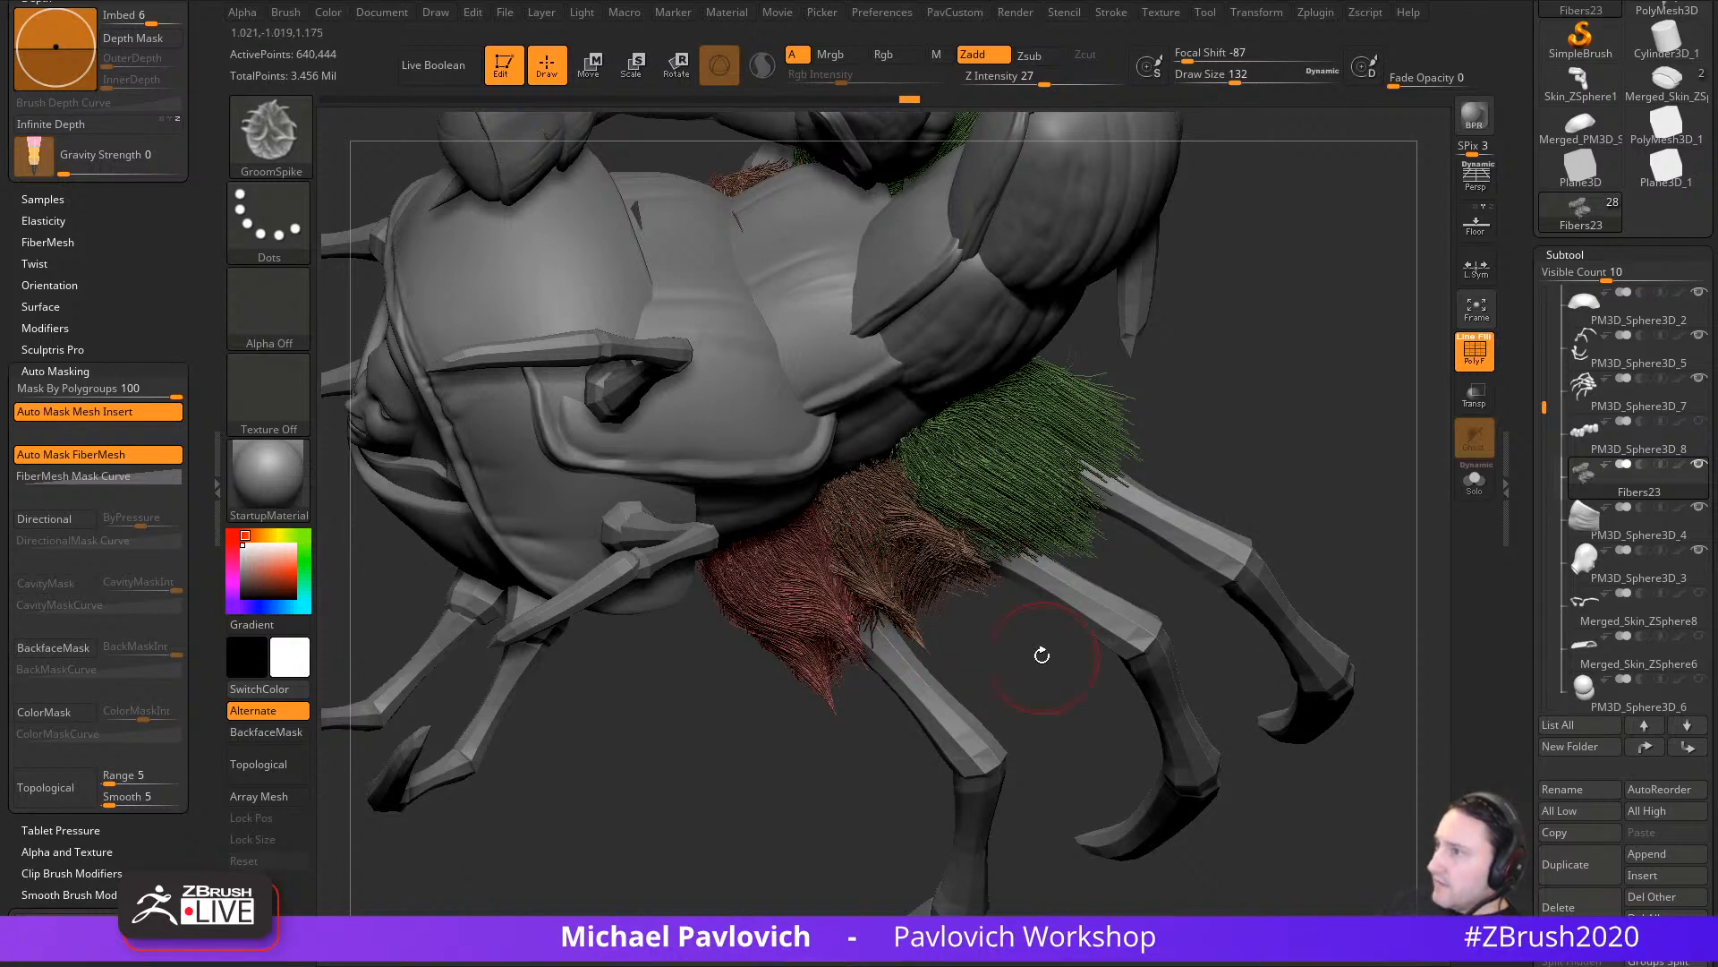
drag(965, 479, 1094, 512)
drag(1269, 418, 1074, 501)
drag(932, 586, 1018, 681)
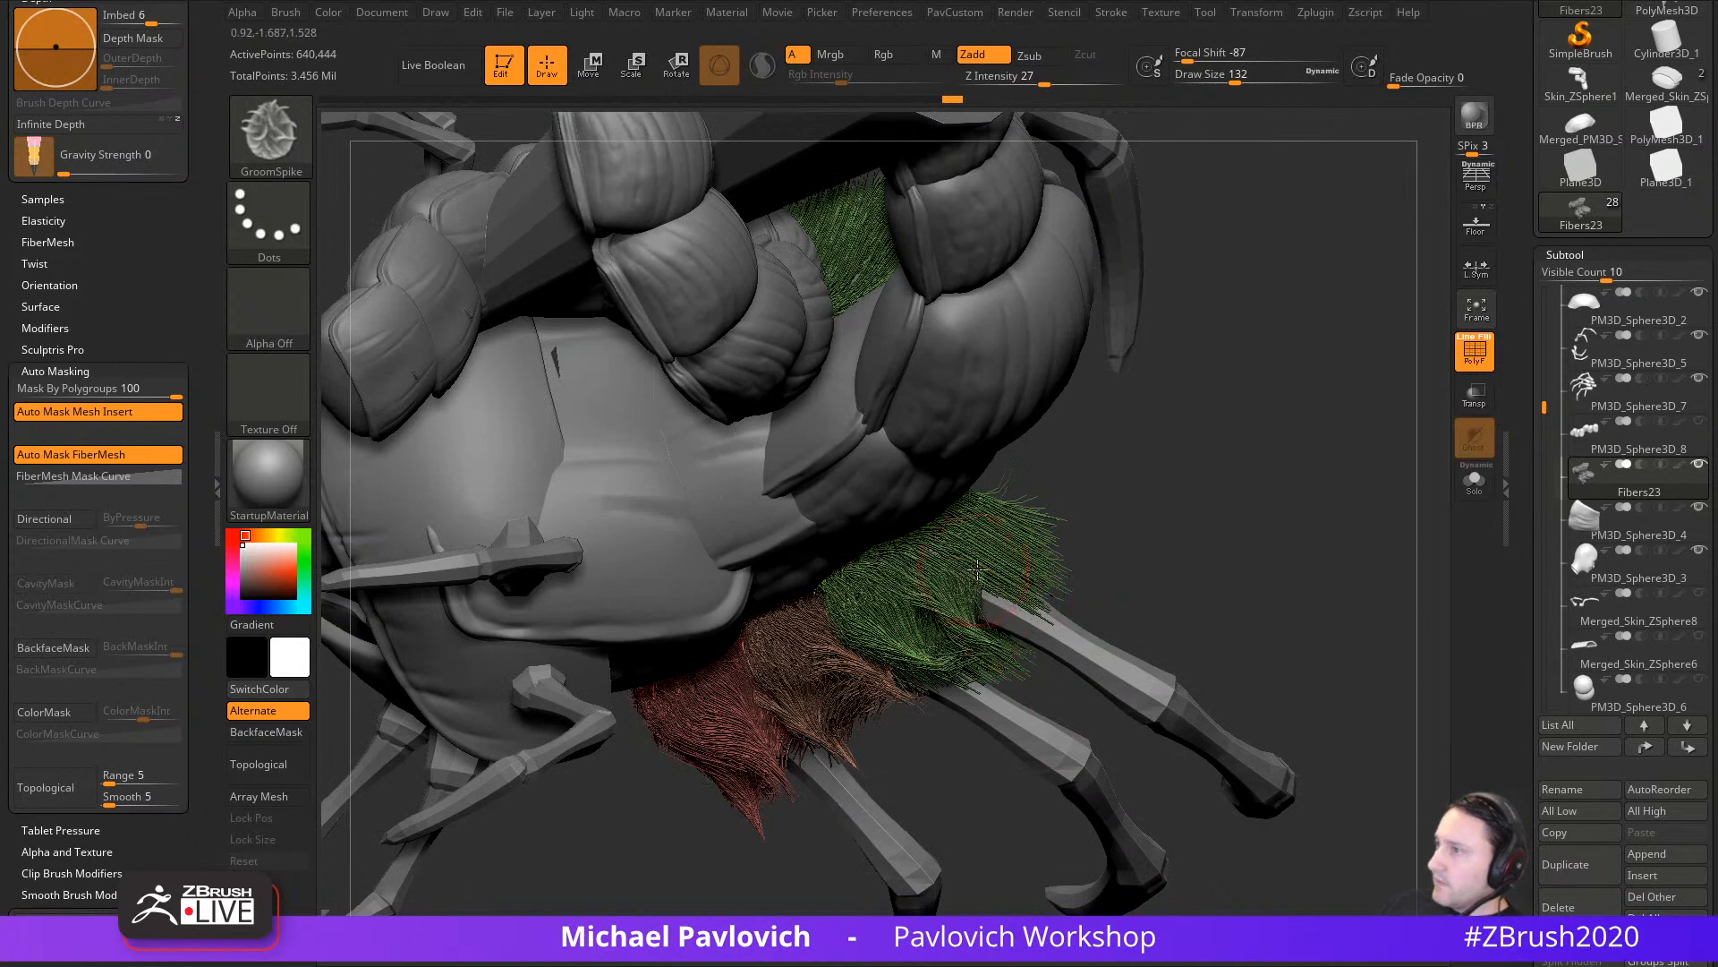
Step: Groom the rear leg base's outer fur into pointed tufts along the leg
drag(952, 557, 1074, 608)
drag(1235, 573, 1081, 625)
drag(1012, 492, 1110, 559)
drag(1279, 546, 1164, 609)
drag(1042, 496, 1101, 604)
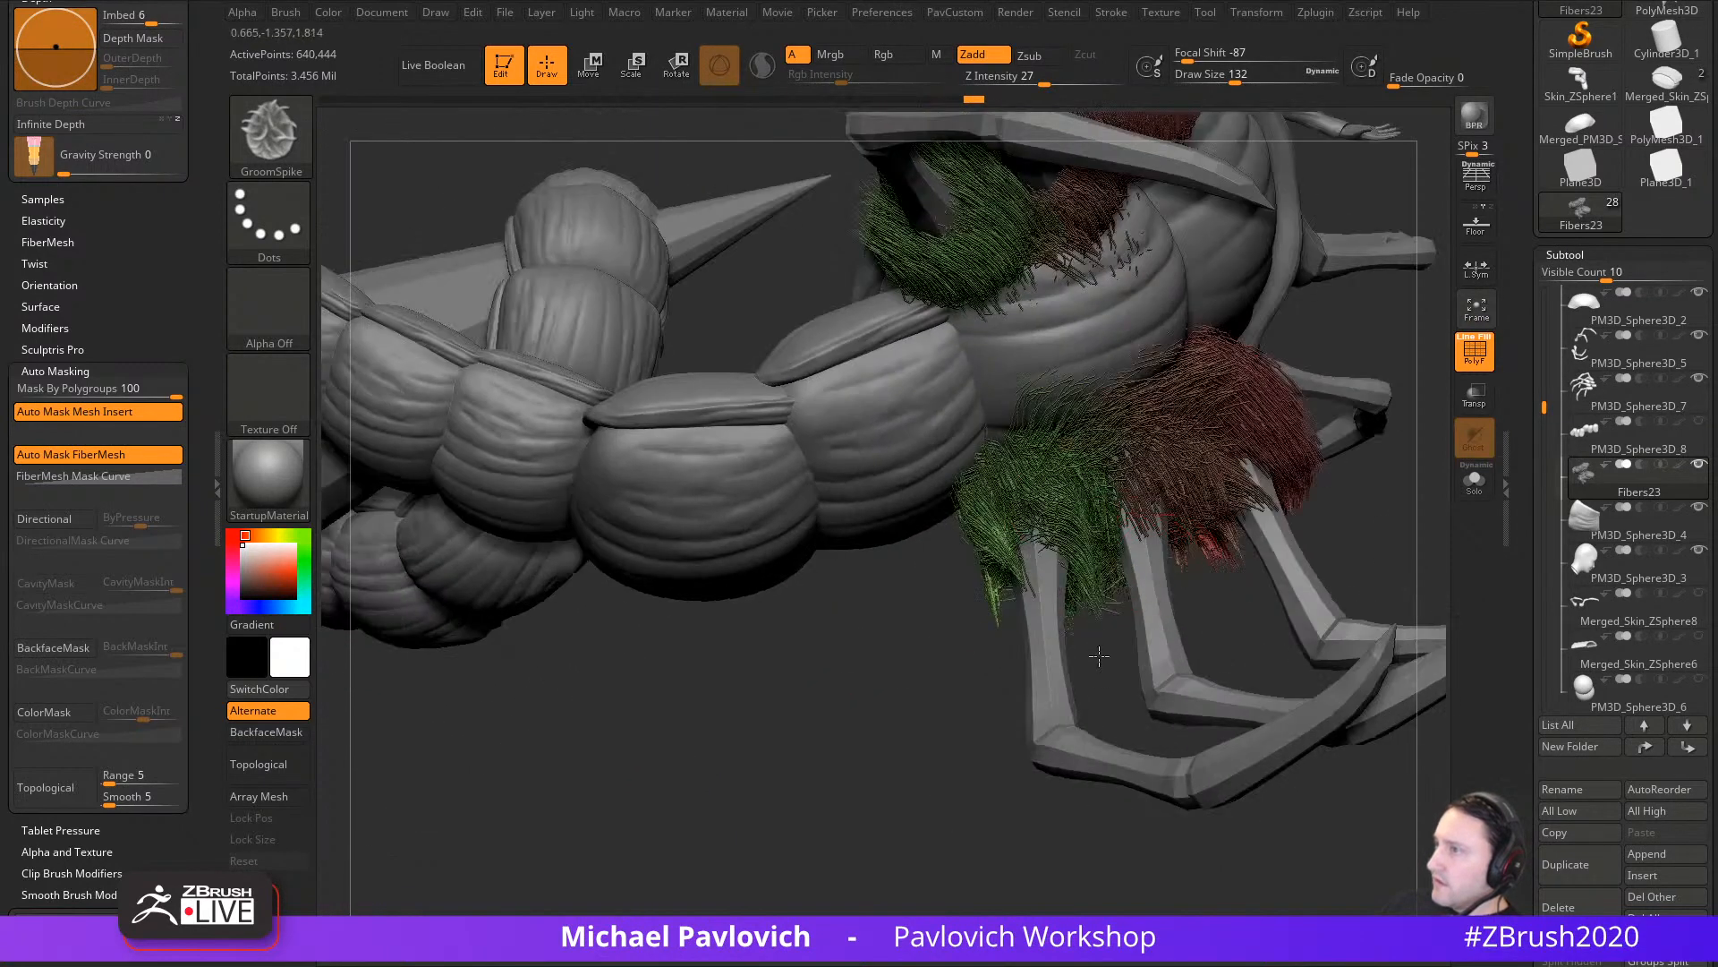
Step: Spike the rear leg base's fur downward from behind, working around toward the underside
drag(1007, 475, 1101, 690)
drag(1070, 488, 1108, 599)
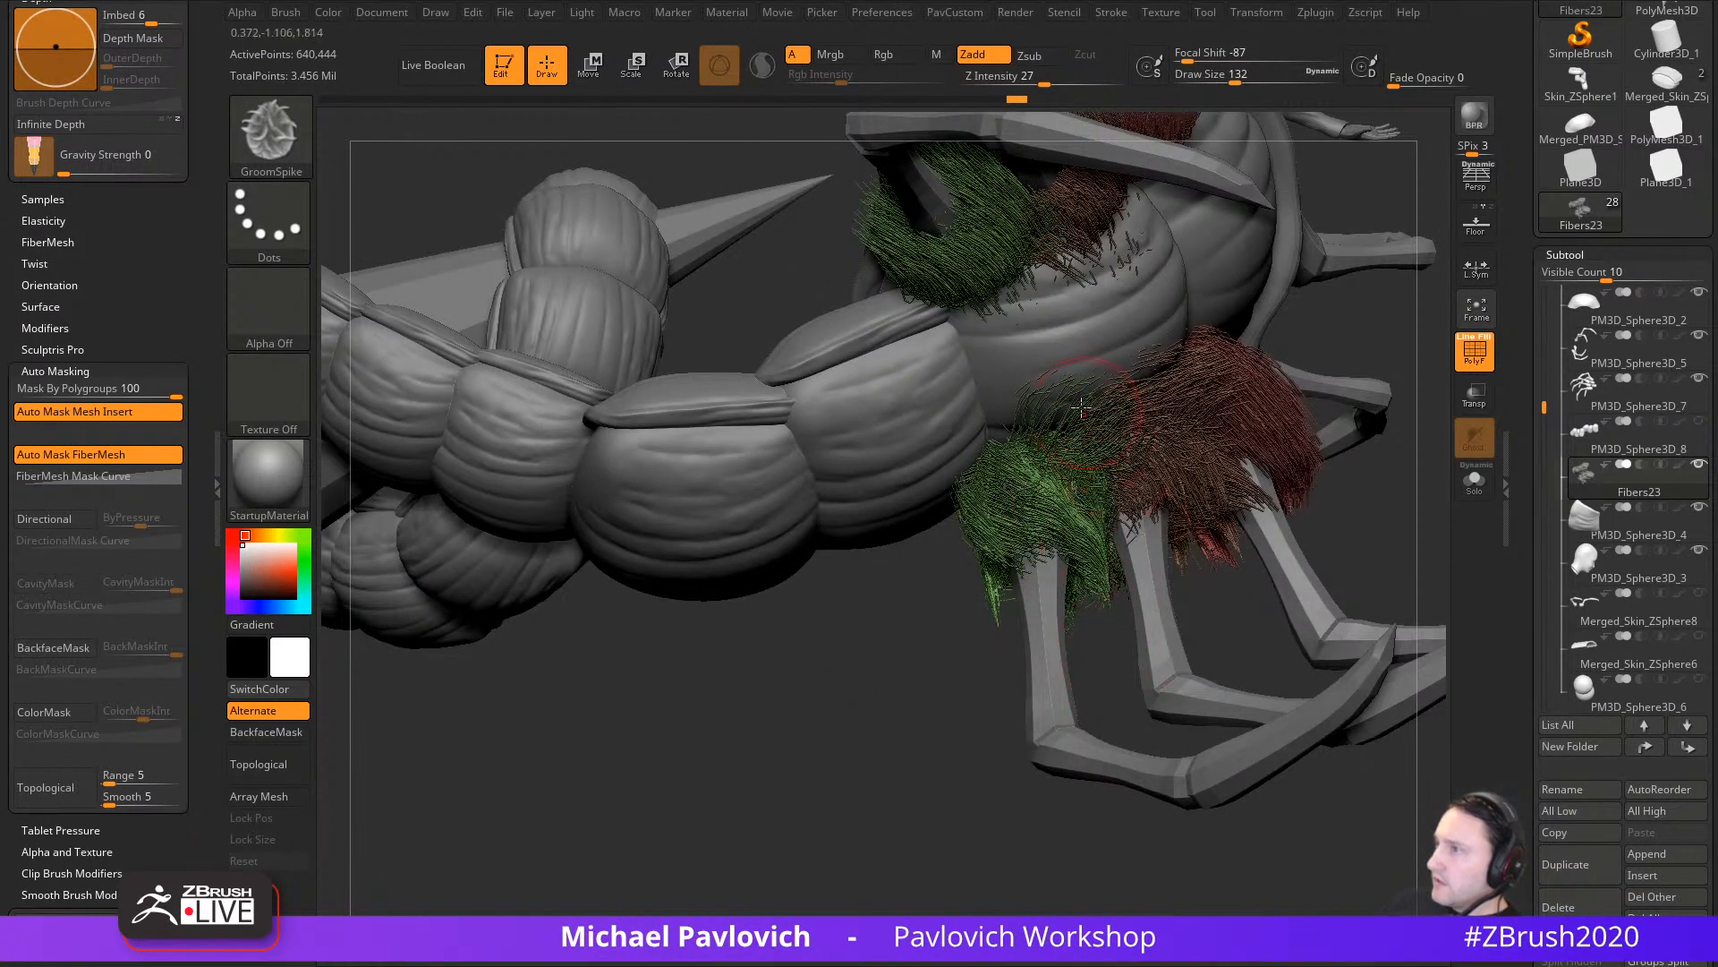
drag(1081, 407, 1125, 598)
mouse_move(1038, 439)
mouse_down()
mouse_move(1119, 606)
mouse_move(1029, 653)
mouse_up()
mouse_move(1016, 465)
mouse_down()
mouse_move(1062, 655)
mouse_move(1070, 591)
mouse_up()
drag(1349, 438, 1262, 501)
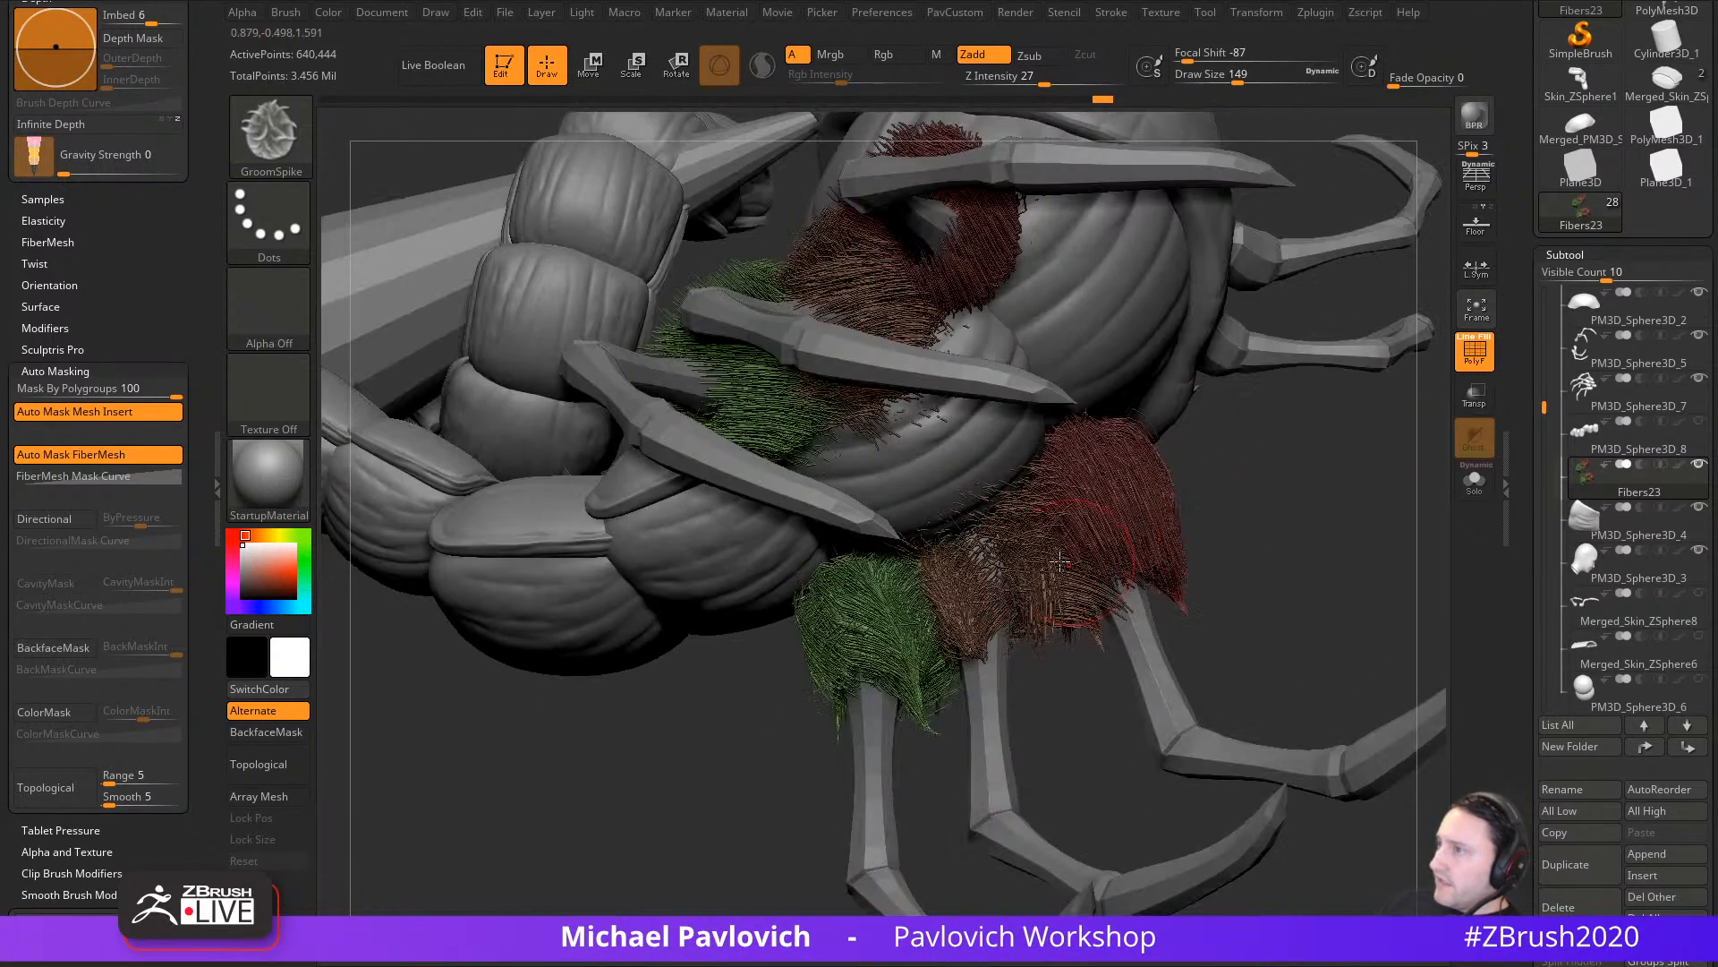
Step: Spike the underside fur on the middle and front leg bases down along the legs with Draw Size 149
mouse_move(1001, 511)
mouse_down()
mouse_move(990, 705)
mouse_move(1090, 737)
mouse_up()
drag(1297, 502, 1199, 475)
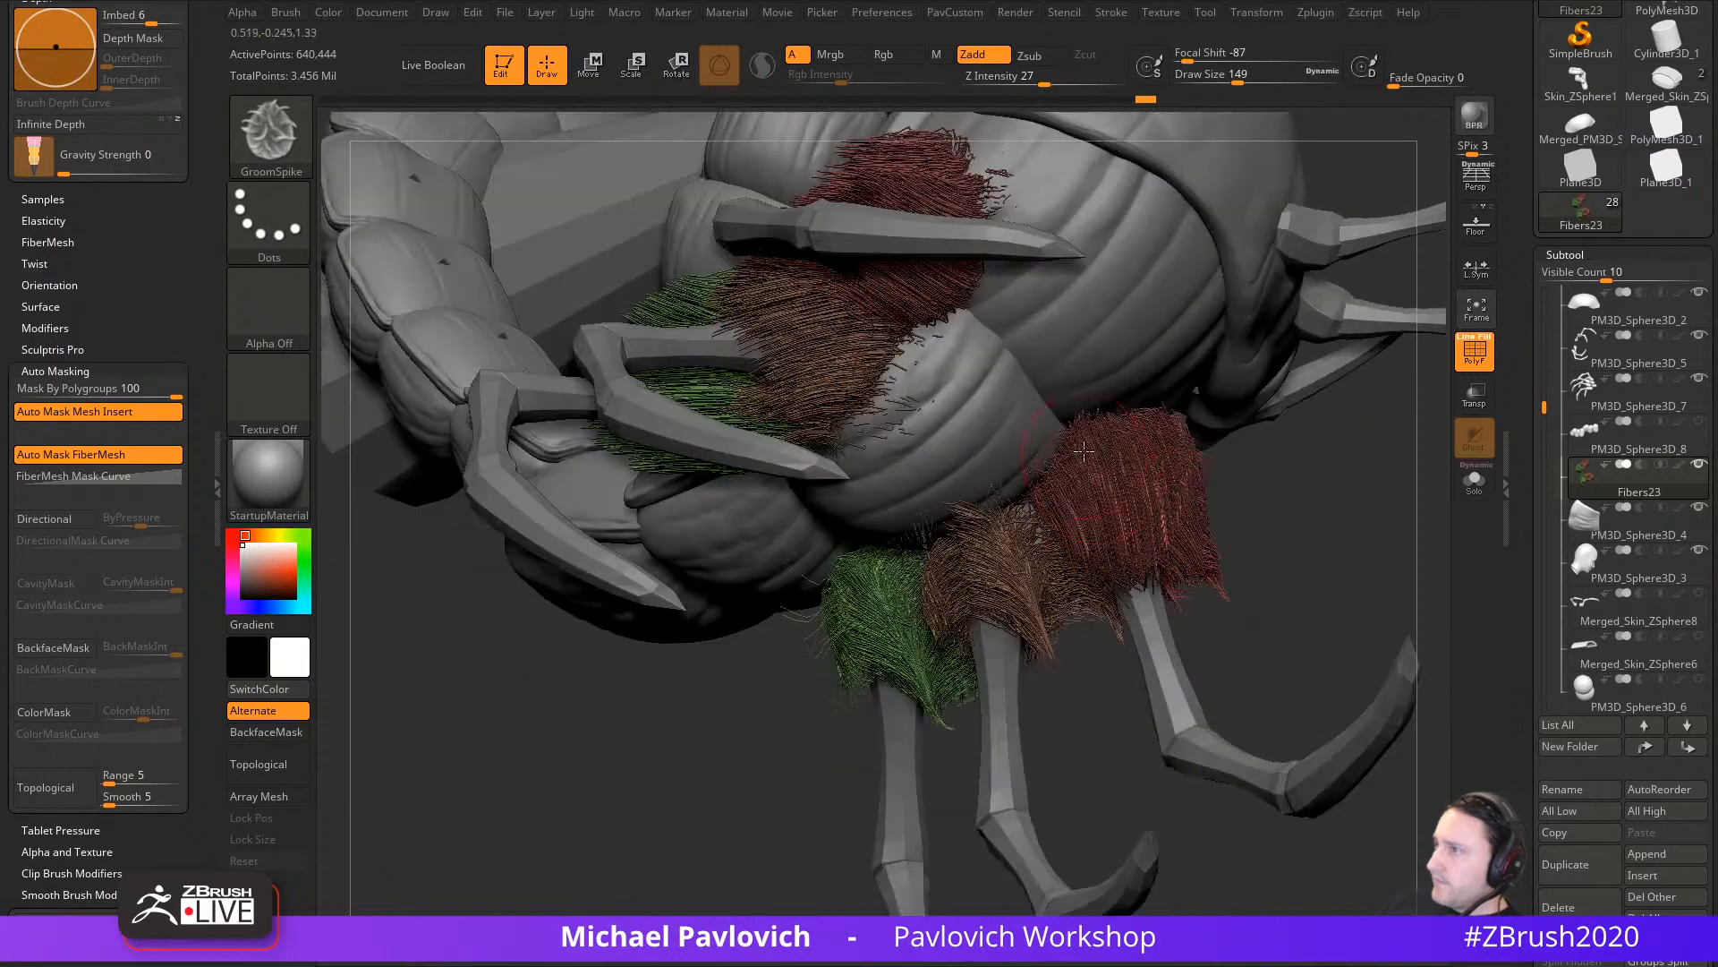
drag(1084, 451, 1115, 546)
drag(1155, 457, 1172, 539)
Step: Turn off the polygroup display and make a best-preview render of the whole creature to check the fur
mouse_move(1379, 546)
alt+mouse_down()
mouse_move(1393, 453)
mouse_move(1342, 645)
mouse_move(1119, 707)
mouse_move(943, 726)
mouse_move(1256, 590)
alt+mouse_up()
key(shift+f)
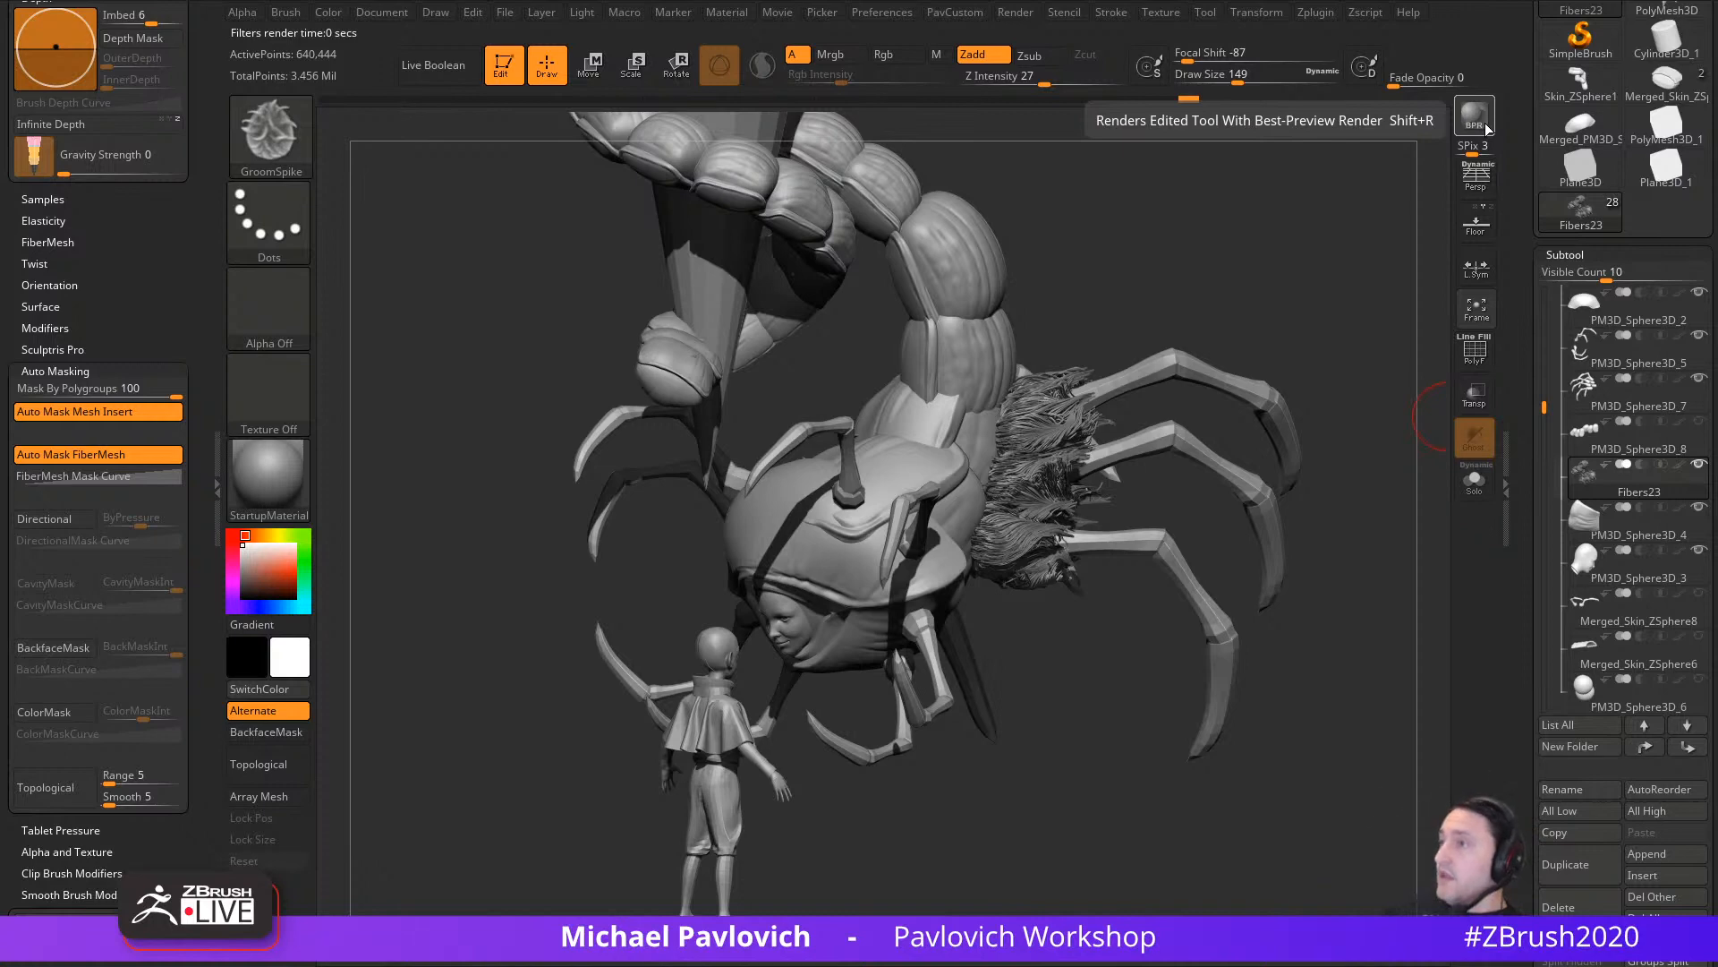
drag(1251, 165, 1001, 685)
mouse_move(807, 695)
mouse_down()
mouse_move(909, 690)
mouse_move(874, 659)
mouse_move(844, 671)
mouse_up()
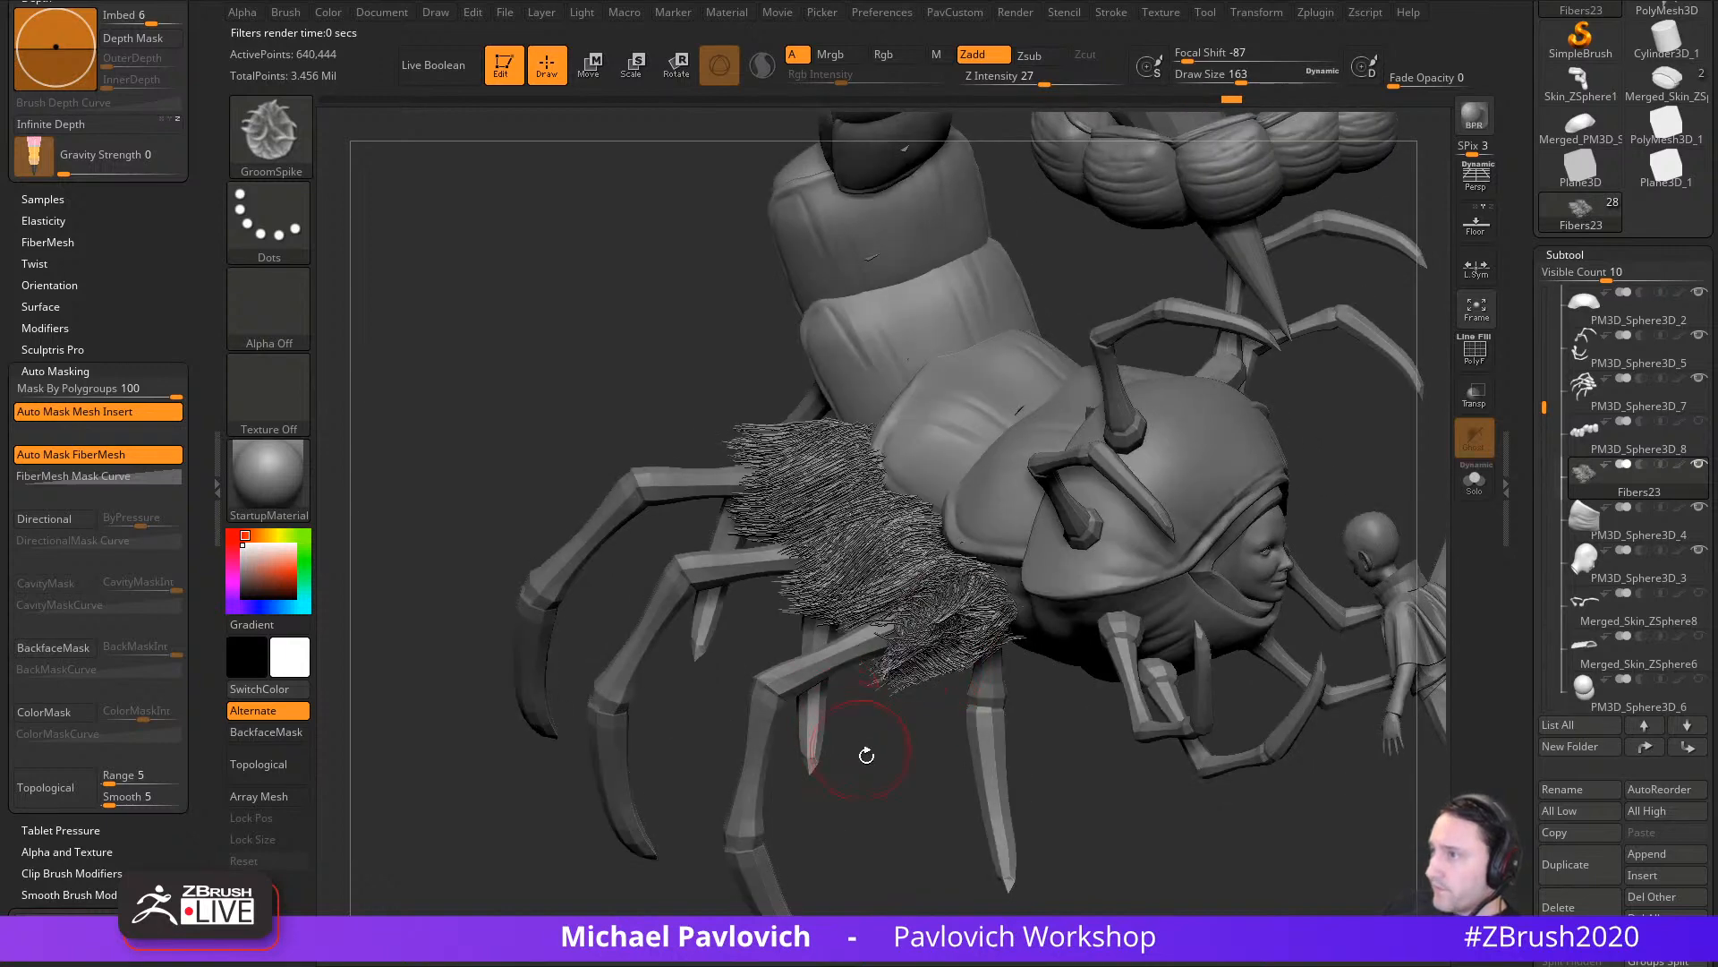
Step: Groom the fur on the creature's opposite side into tufts from above and behind with Draw Size 163
drag(866, 755, 783, 593)
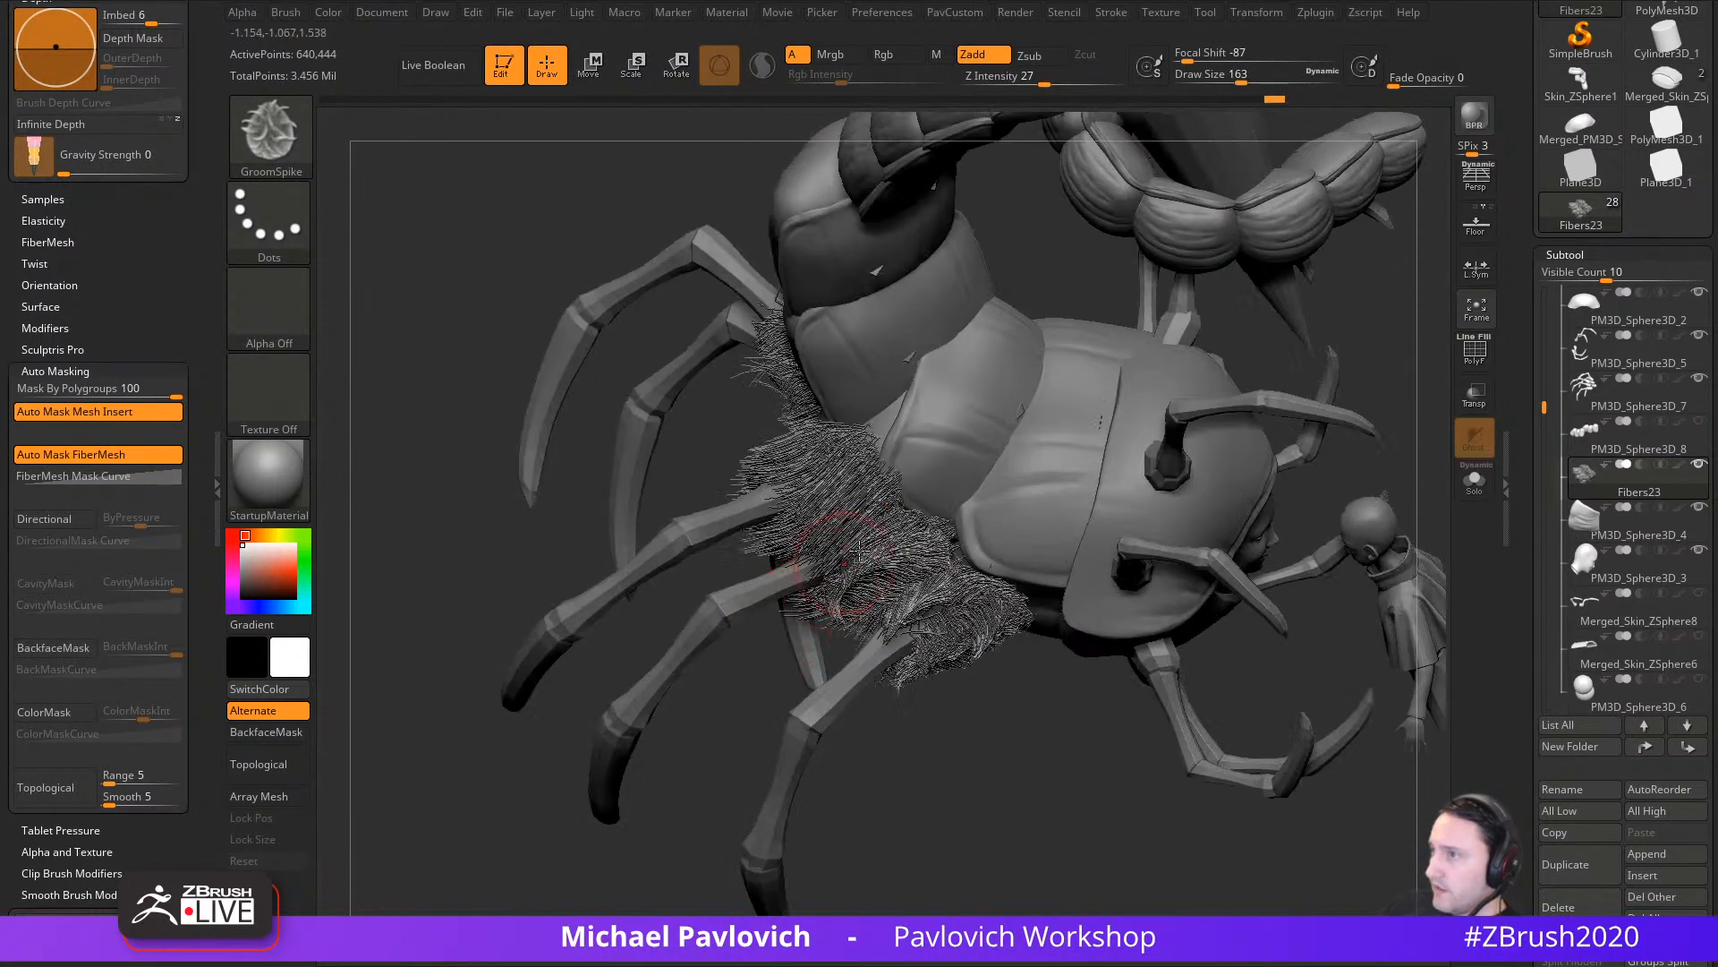
drag(740, 671, 795, 601)
drag(873, 551, 851, 521)
mouse_move(682, 421)
mouse_down()
mouse_move(739, 447)
mouse_move(725, 492)
mouse_move(761, 447)
mouse_up()
drag(819, 420, 815, 511)
mouse_move(689, 510)
mouse_down()
mouse_move(784, 528)
mouse_move(739, 484)
mouse_up()
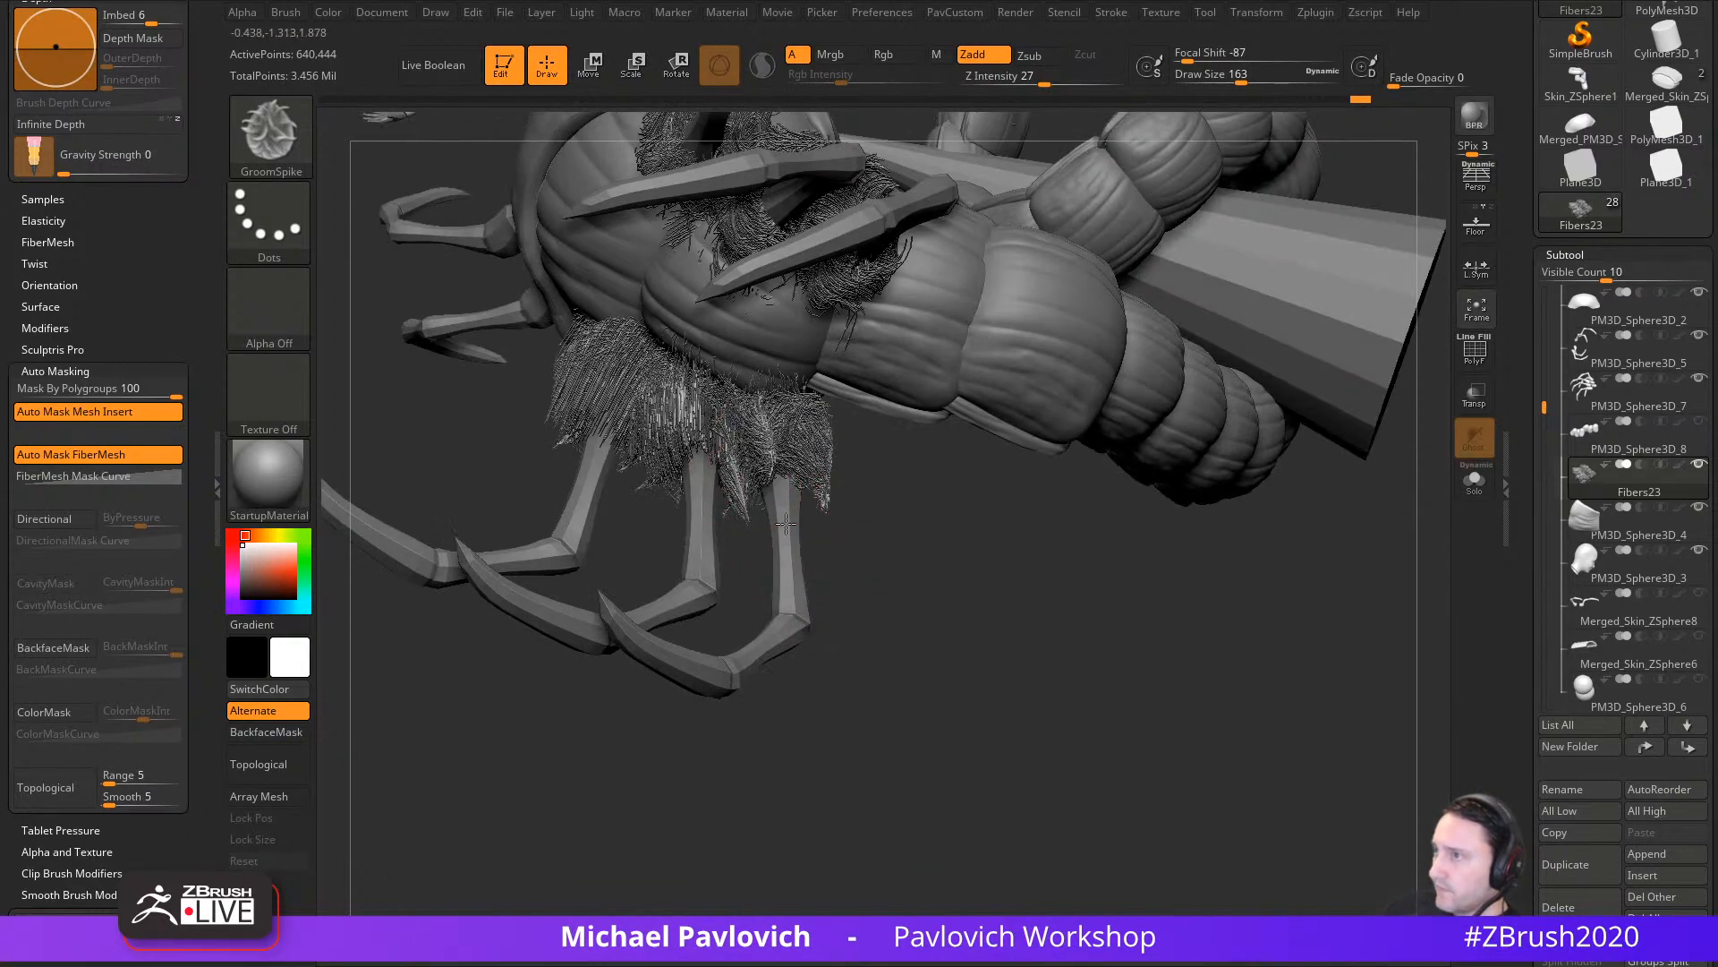
Step: Spike the underside fur of the opposite leg bases down along the legs, concentrating on the front leg
drag(902, 615, 1001, 618)
mouse_move(828, 528)
mouse_down()
mouse_move(839, 604)
mouse_move(703, 704)
mouse_up()
drag(899, 521, 940, 592)
drag(707, 497, 729, 570)
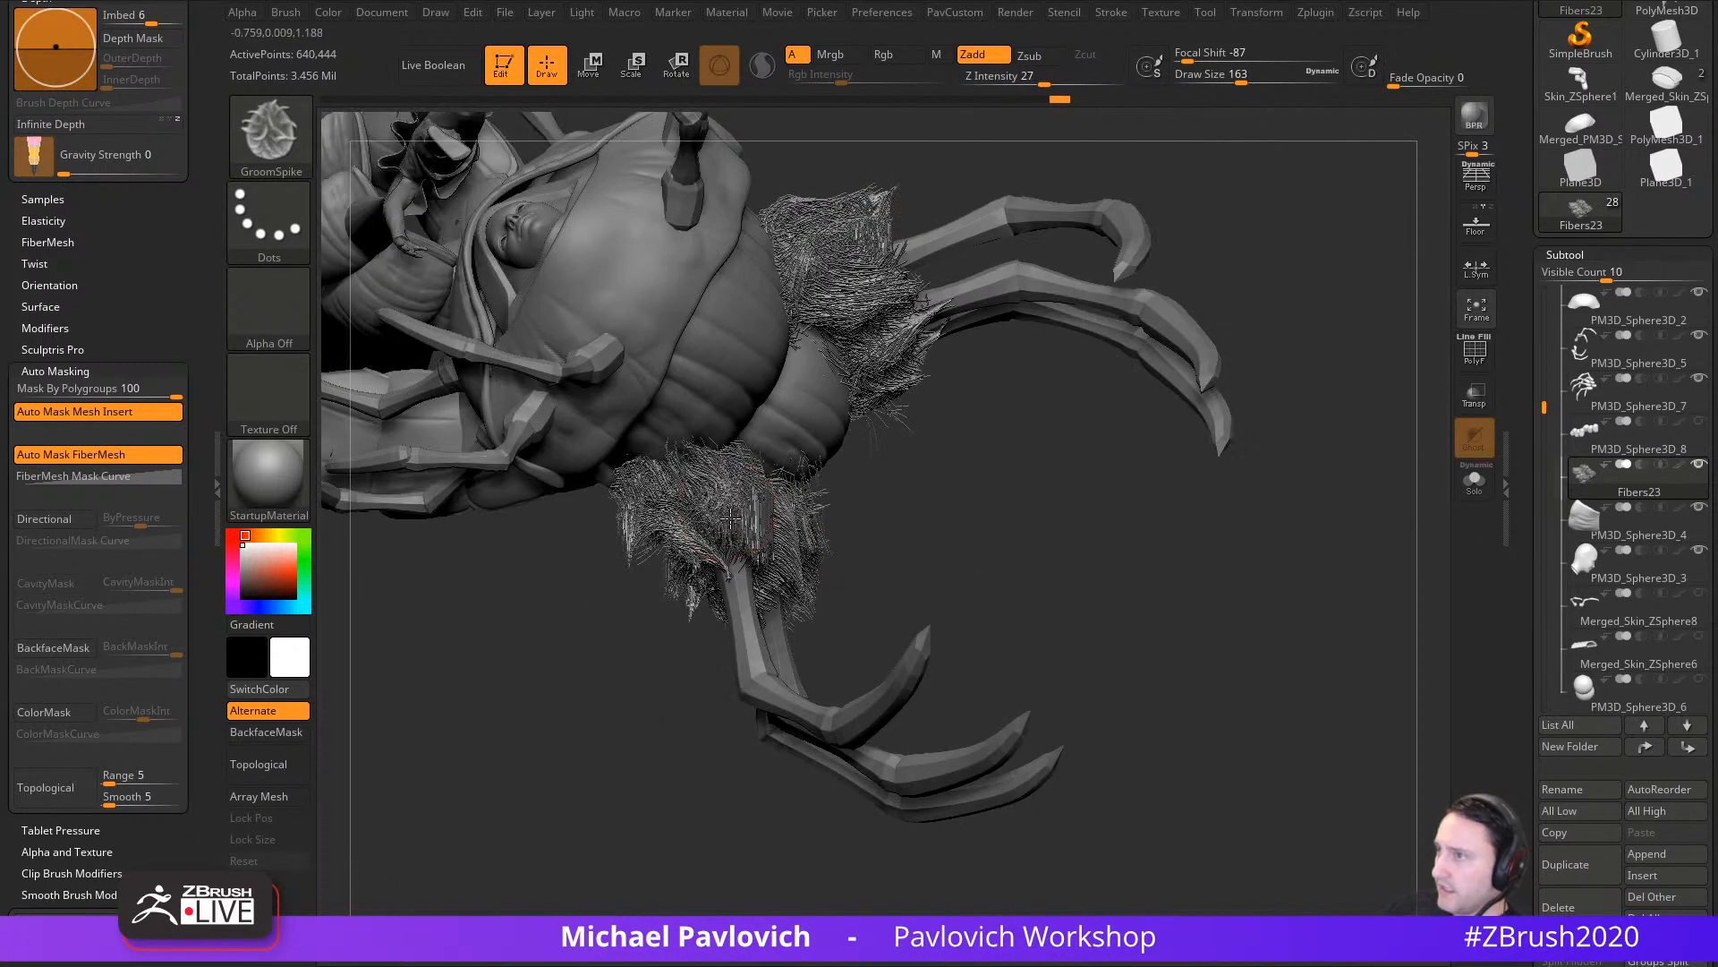
drag(643, 487, 689, 626)
drag(686, 464, 726, 582)
mouse_move(676, 449)
mouse_down()
mouse_move(705, 586)
mouse_move(759, 580)
mouse_up()
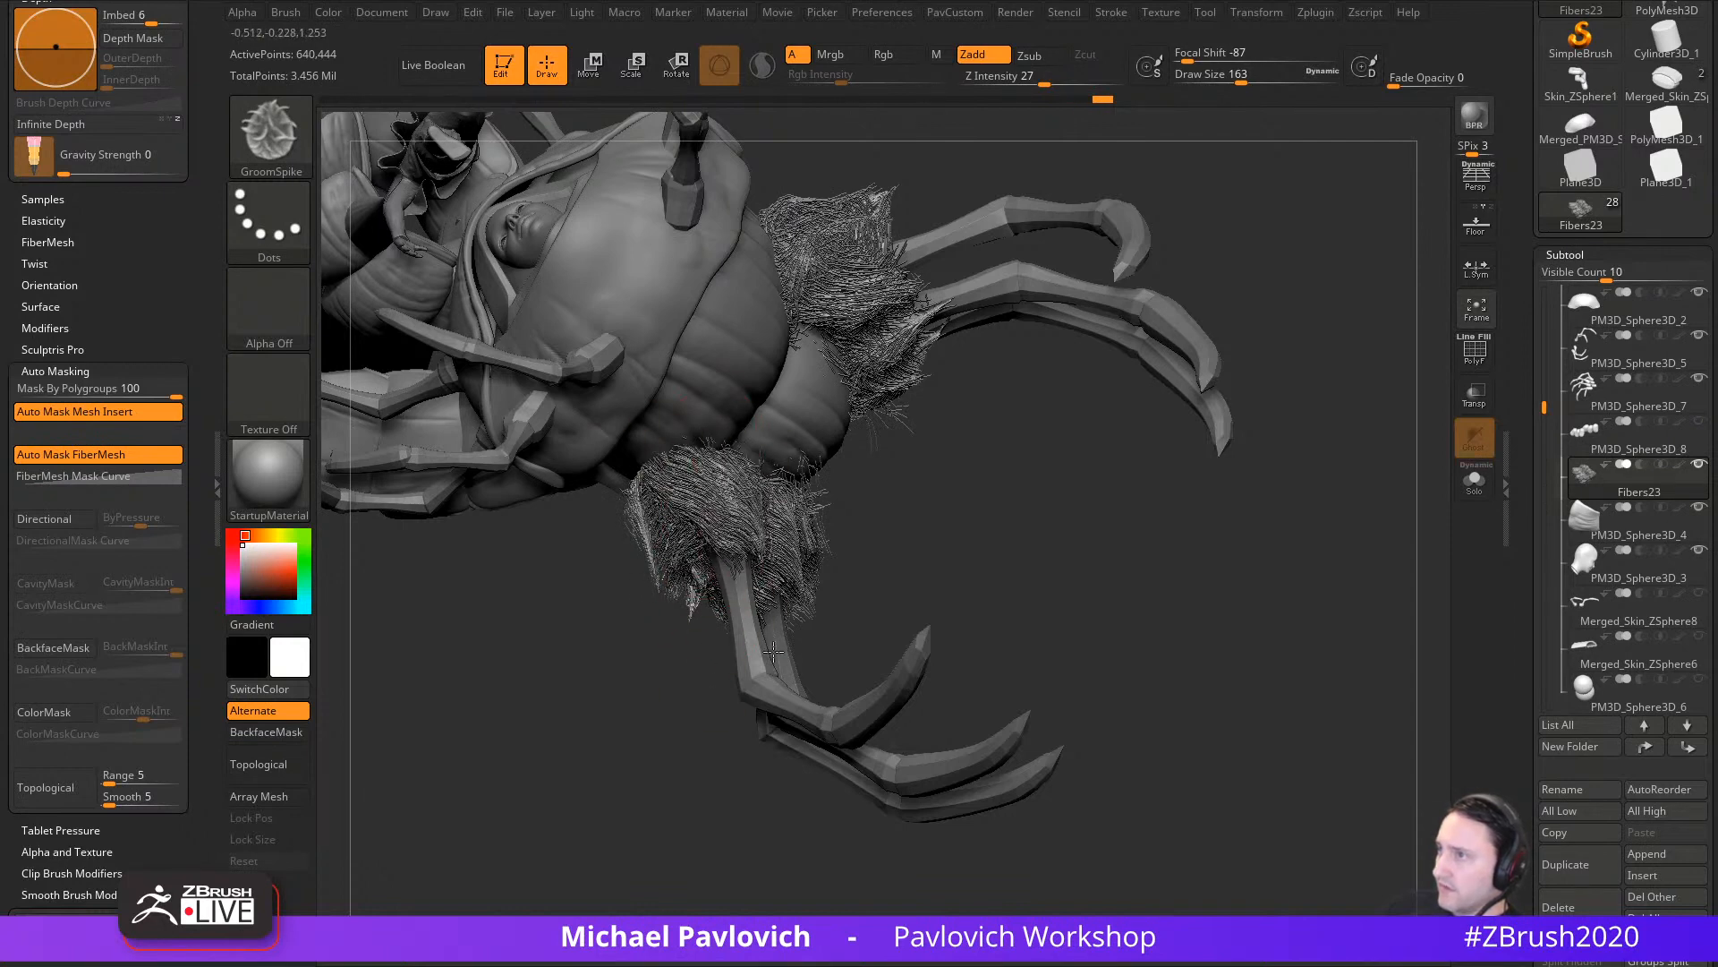
mouse_move(775, 652)
mouse_down()
mouse_move(828, 631)
mouse_move(864, 640)
mouse_up()
drag(693, 470, 734, 557)
Step: Refine the tufts across the opposite front, middle and rear leg bases, raising the Draw Size to 172
right_drag(729, 560, 742, 506)
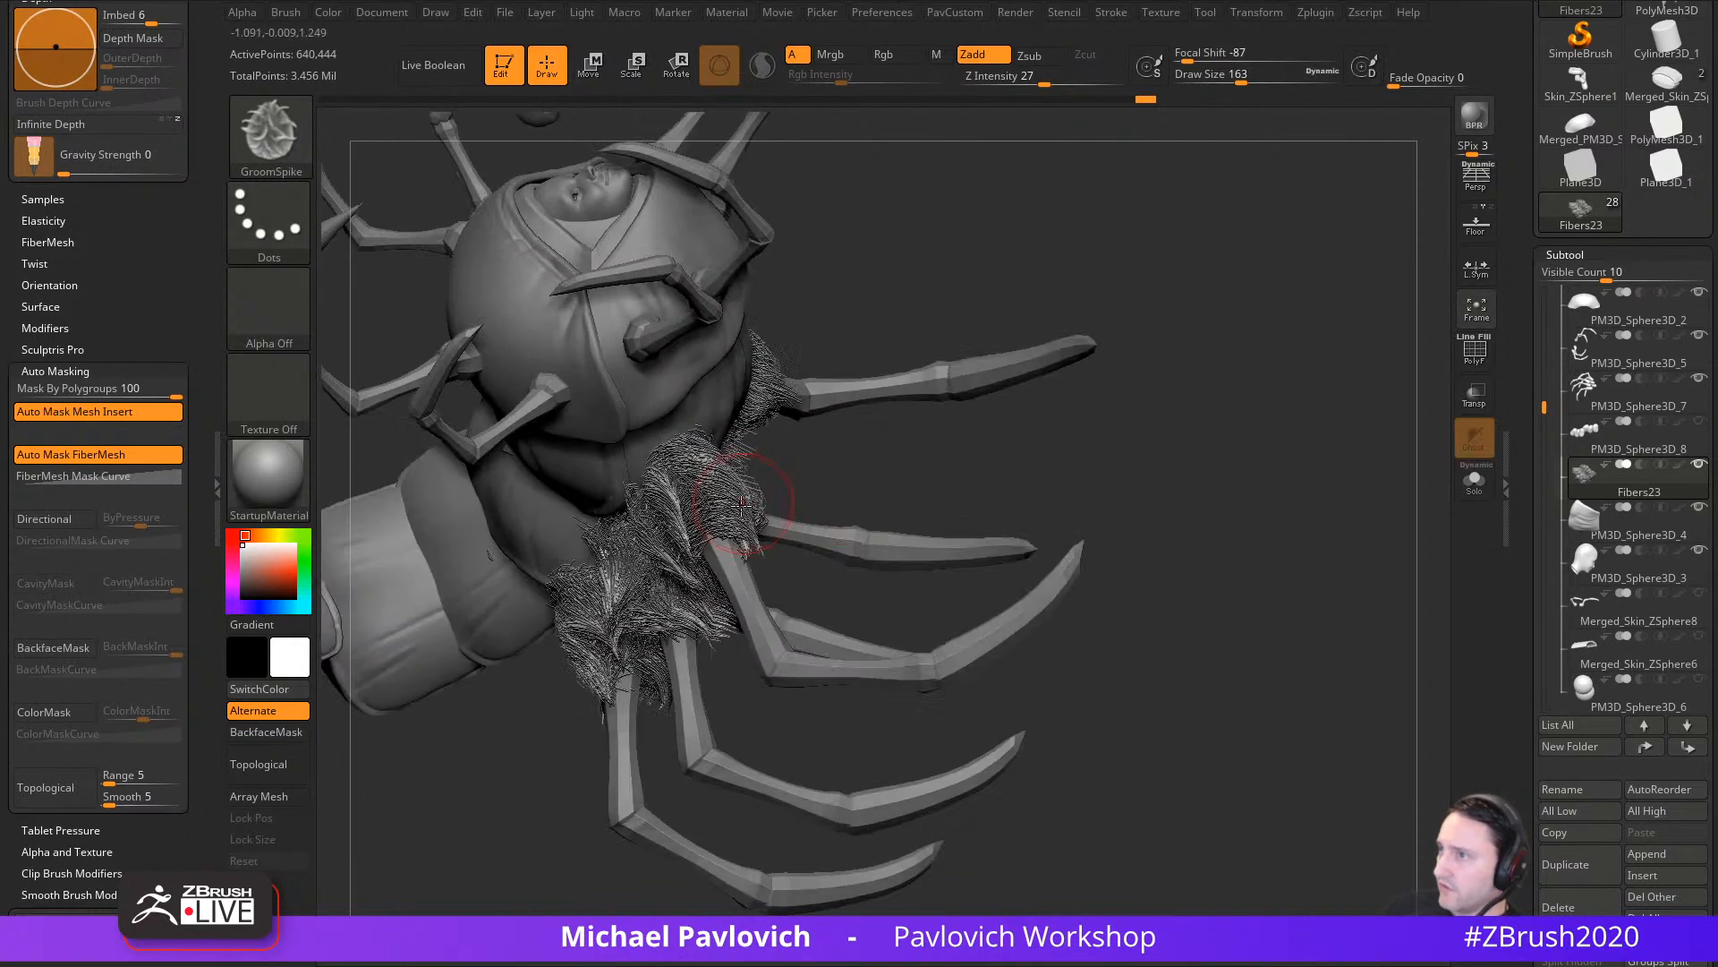
drag(700, 525, 727, 573)
drag(679, 465, 722, 577)
mouse_move(920, 471)
mouse_down()
mouse_move(997, 411)
mouse_move(923, 461)
mouse_up()
mouse_move(736, 452)
mouse_down()
mouse_move(778, 589)
mouse_move(745, 526)
mouse_move(702, 610)
mouse_up()
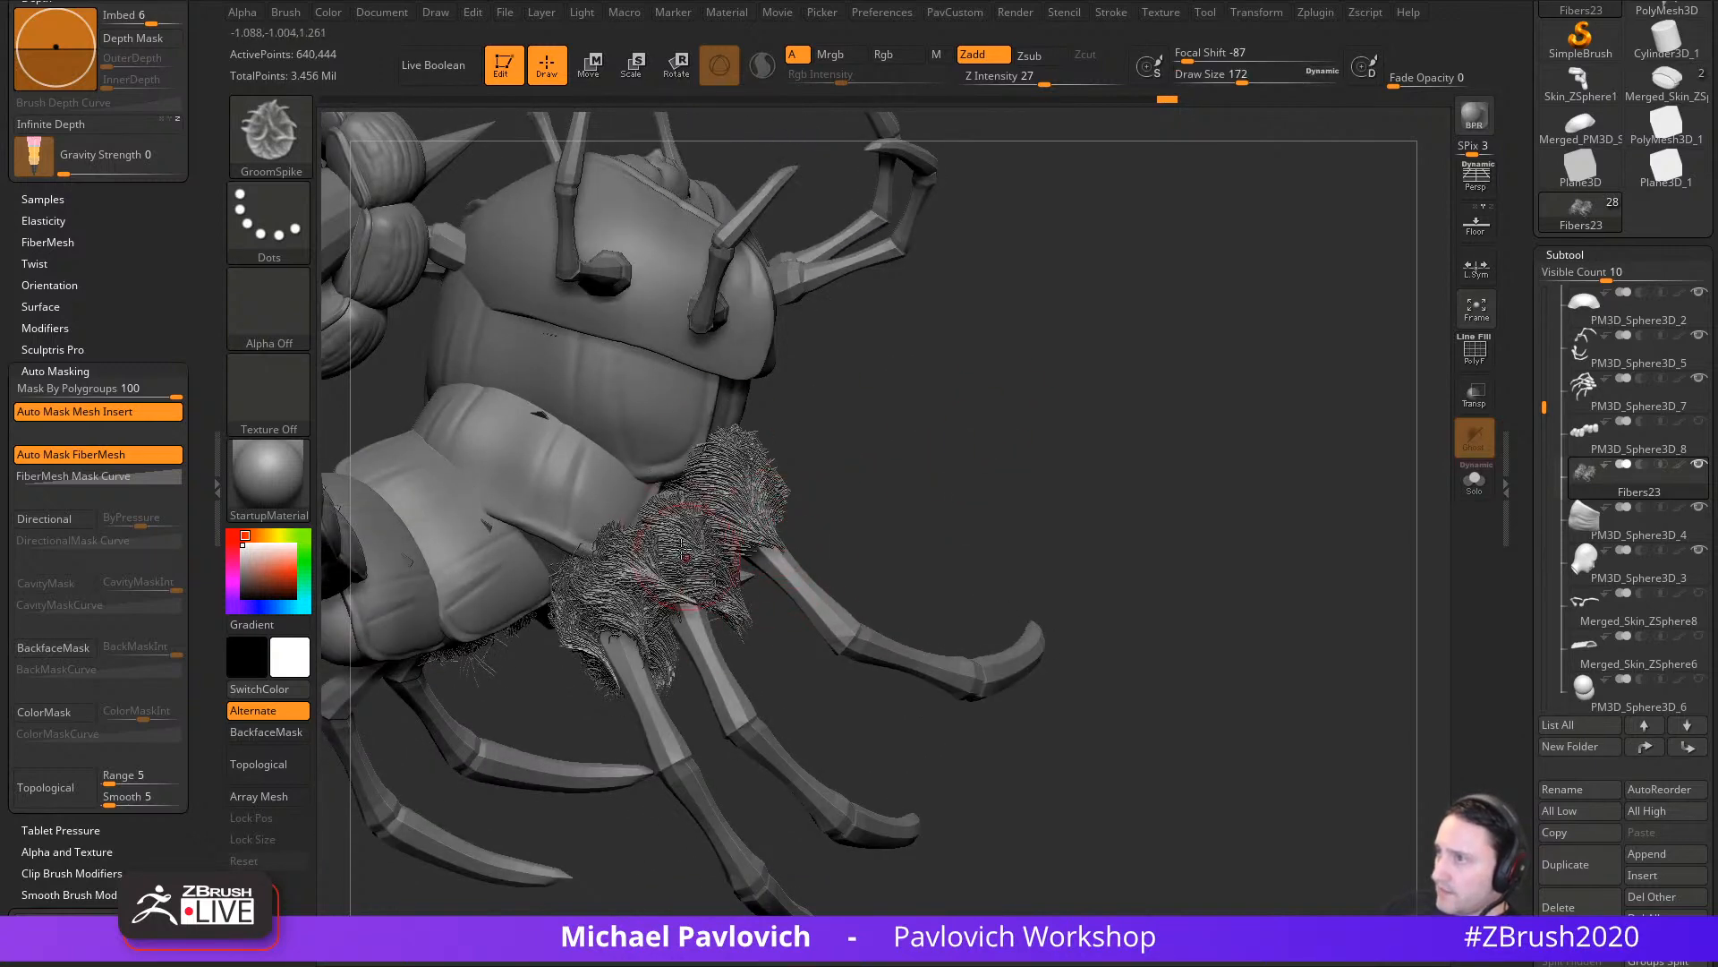
drag(672, 512, 703, 622)
mouse_move(611, 564)
mouse_down()
mouse_move(661, 671)
mouse_move(668, 740)
mouse_up()
drag(925, 535, 727, 626)
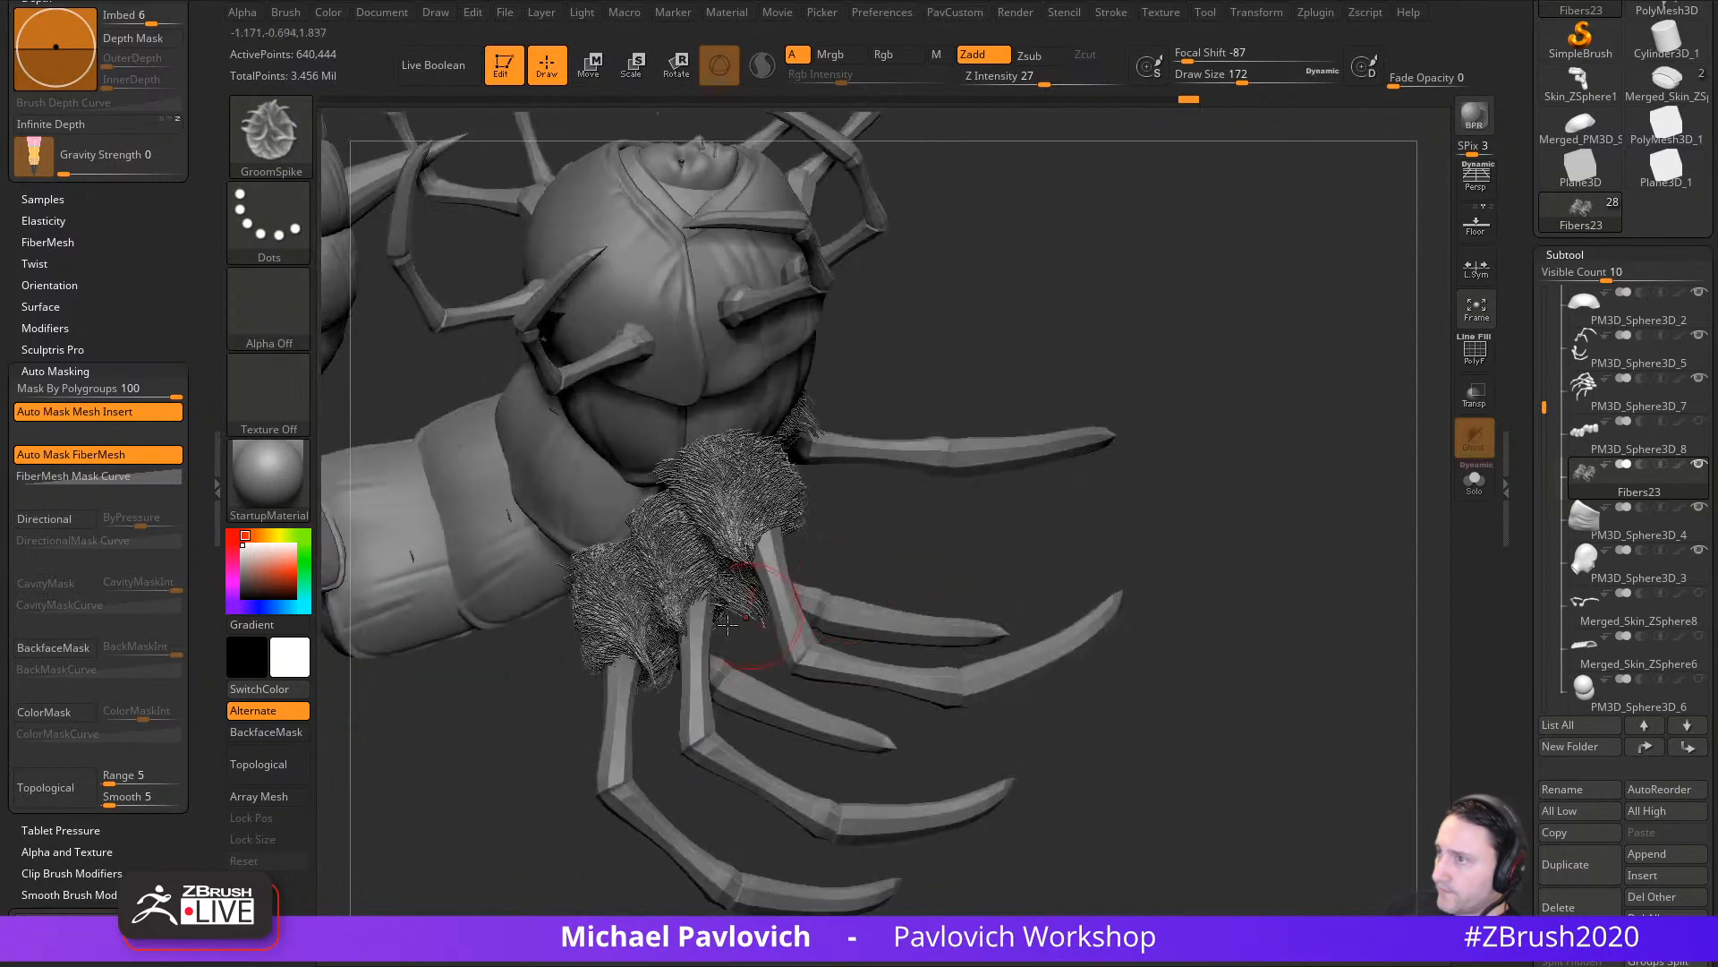
Step: Expand the FiberMesh mask curve and pull the front leg base's fur outward with the Move brush at Draw Size 305
drag(859, 573, 1117, 489)
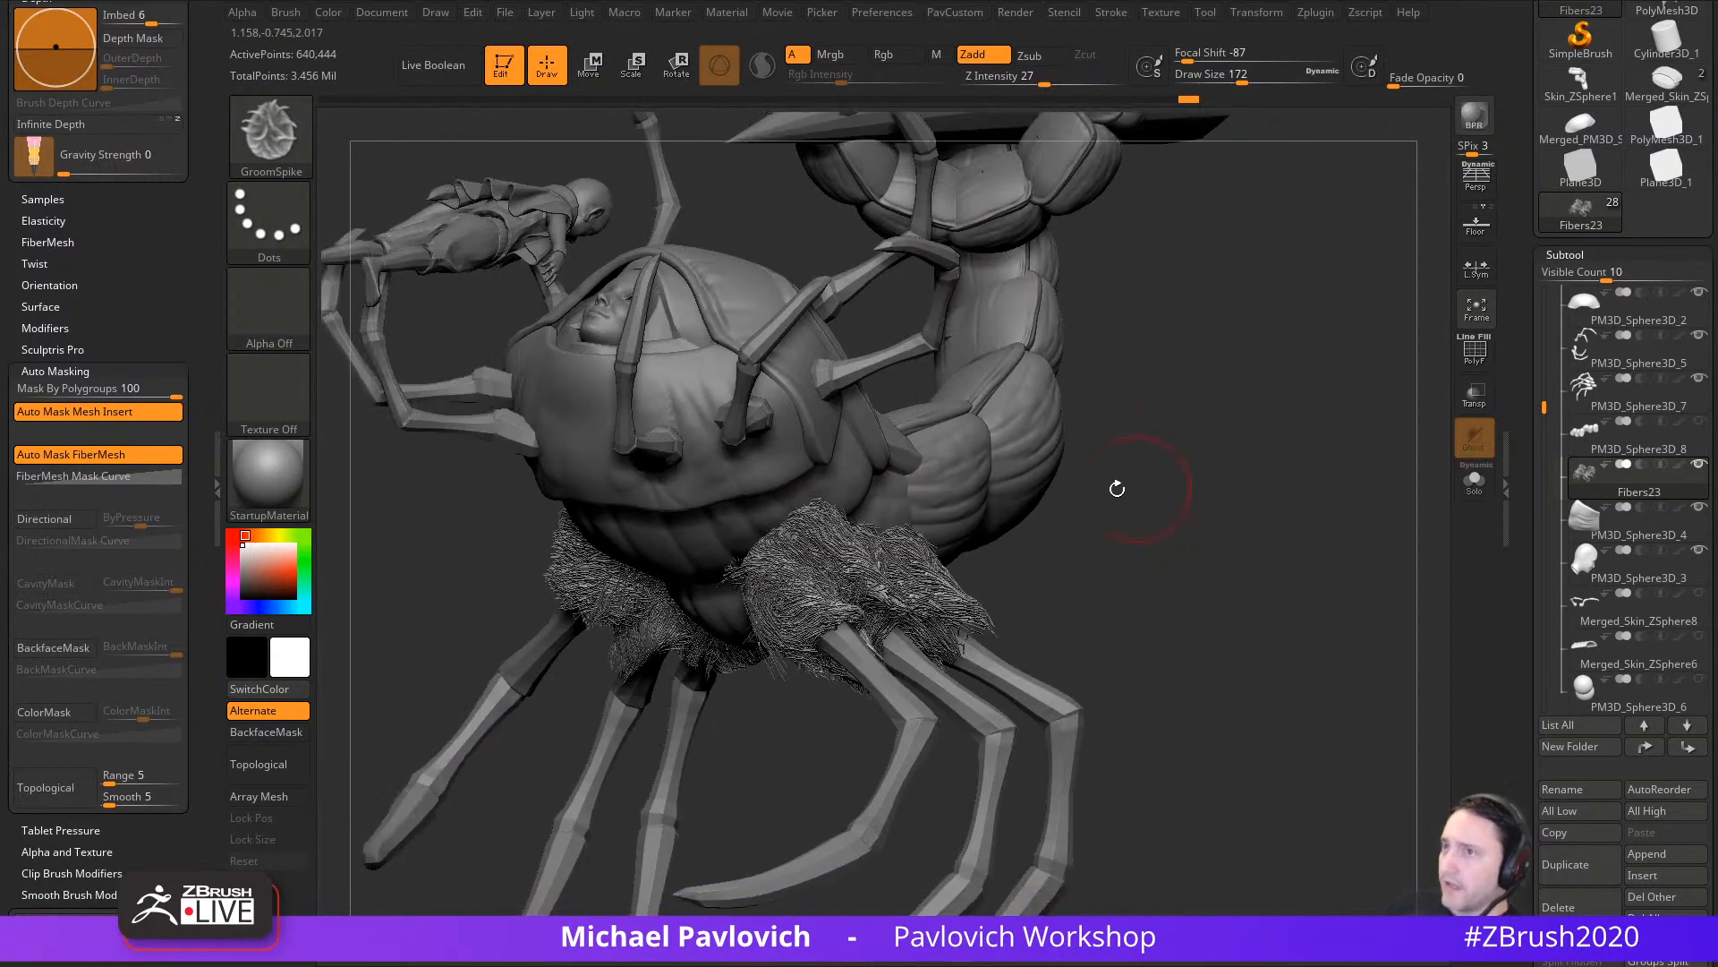
click(104, 475)
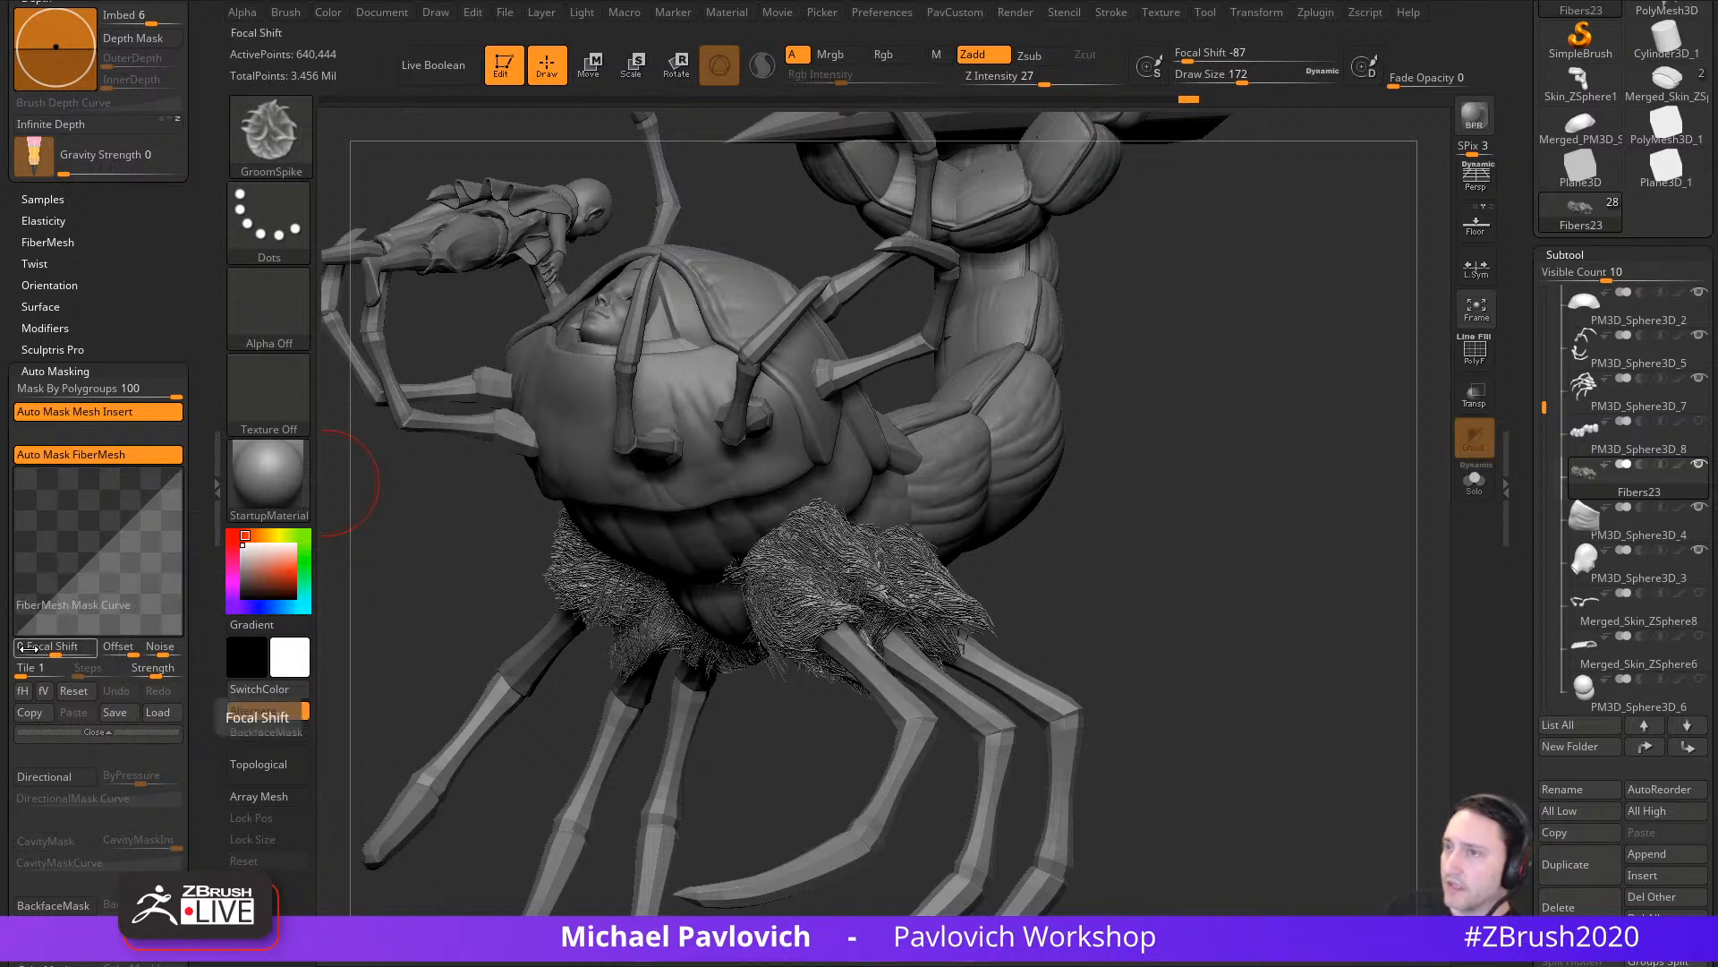
mouse_move(1129, 546)
mouse_down()
mouse_move(1200, 579)
mouse_move(1183, 586)
mouse_move(1185, 525)
mouse_move(1137, 572)
mouse_up()
key(b)
key(m)
key(v)
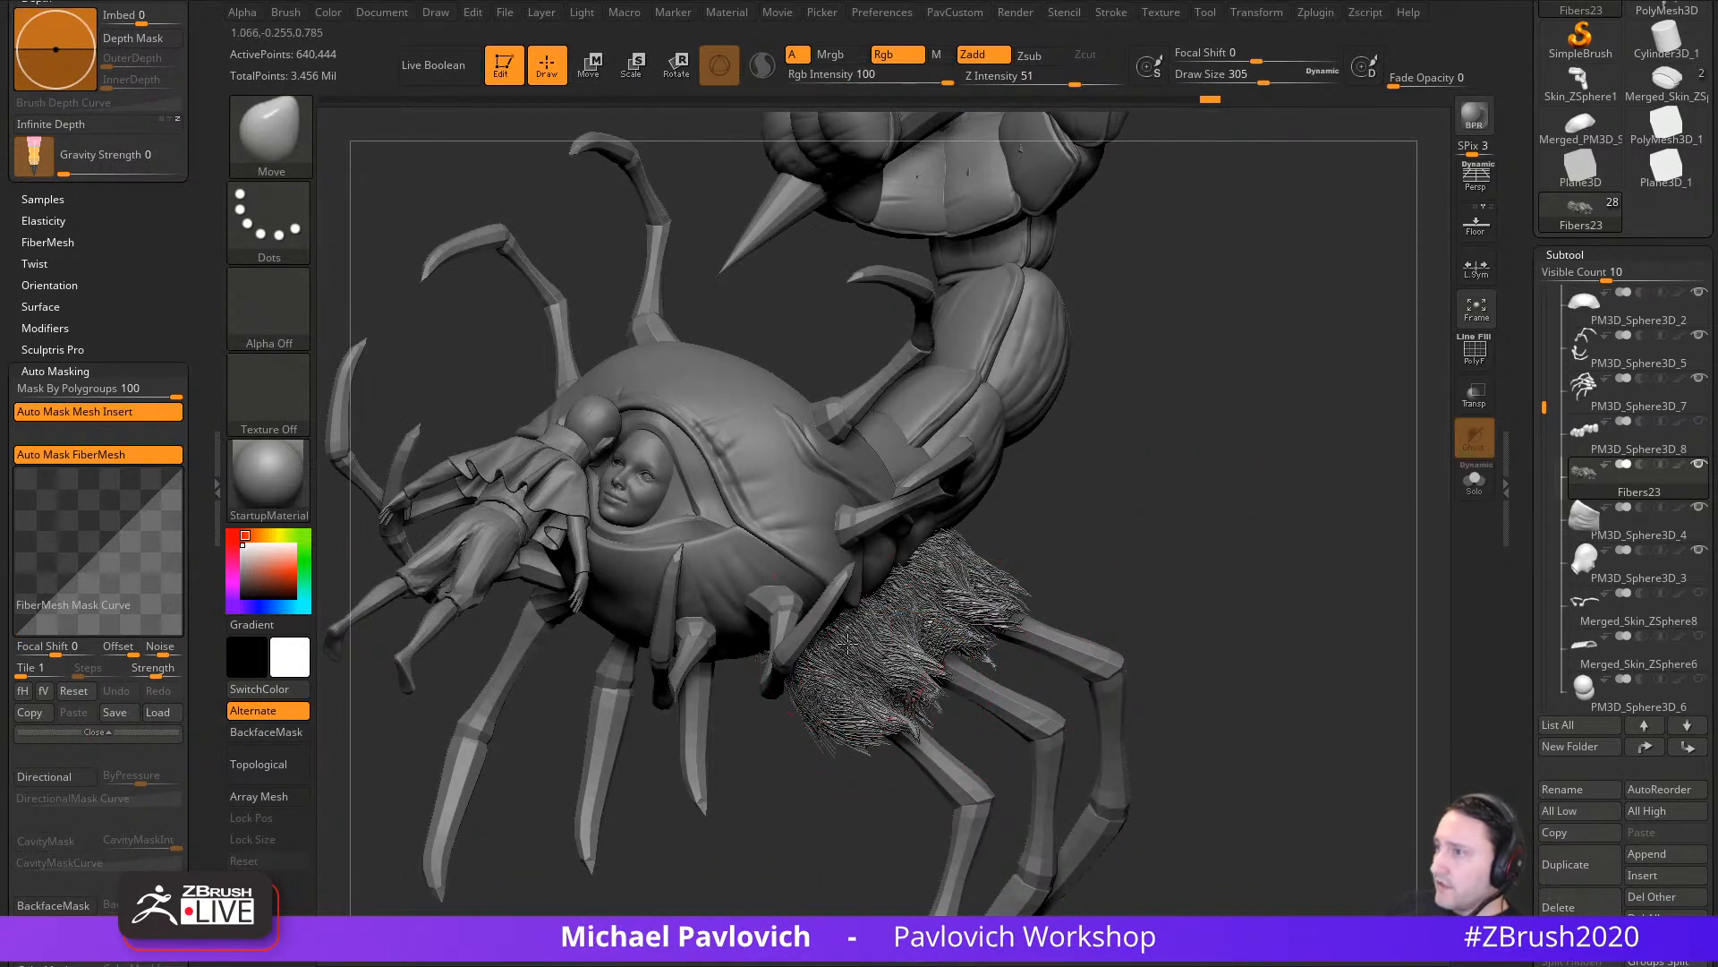
drag(847, 644, 1018, 796)
drag(1184, 598, 1240, 501)
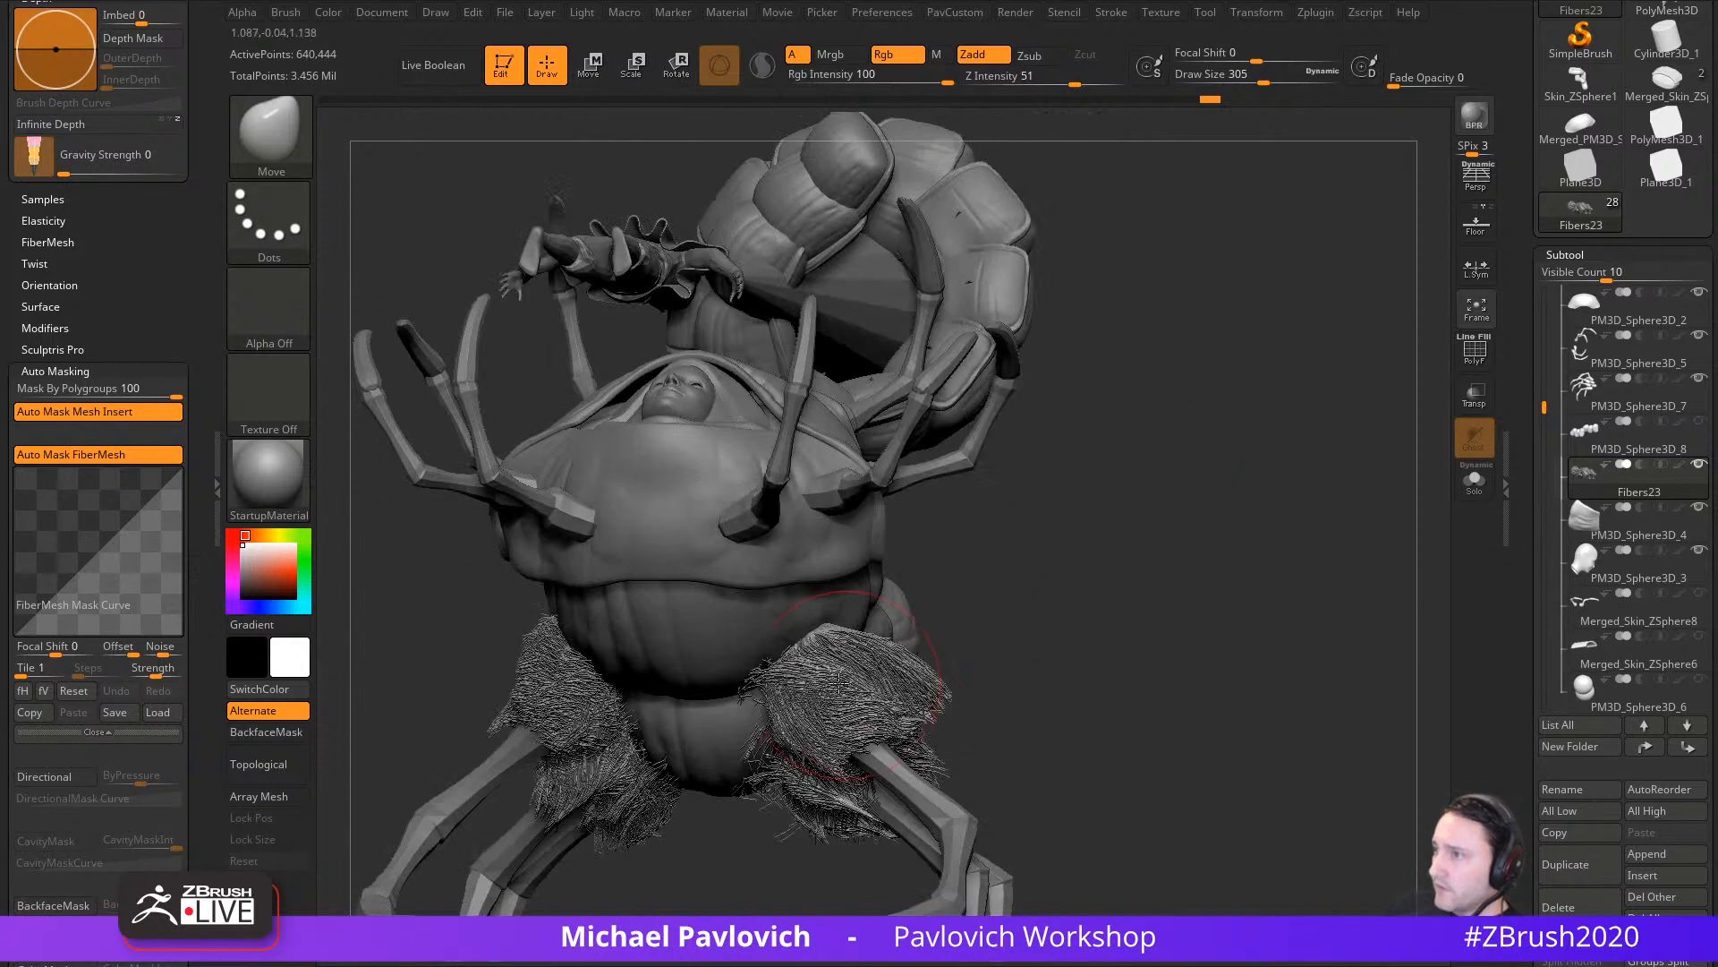
drag(839, 683, 878, 673)
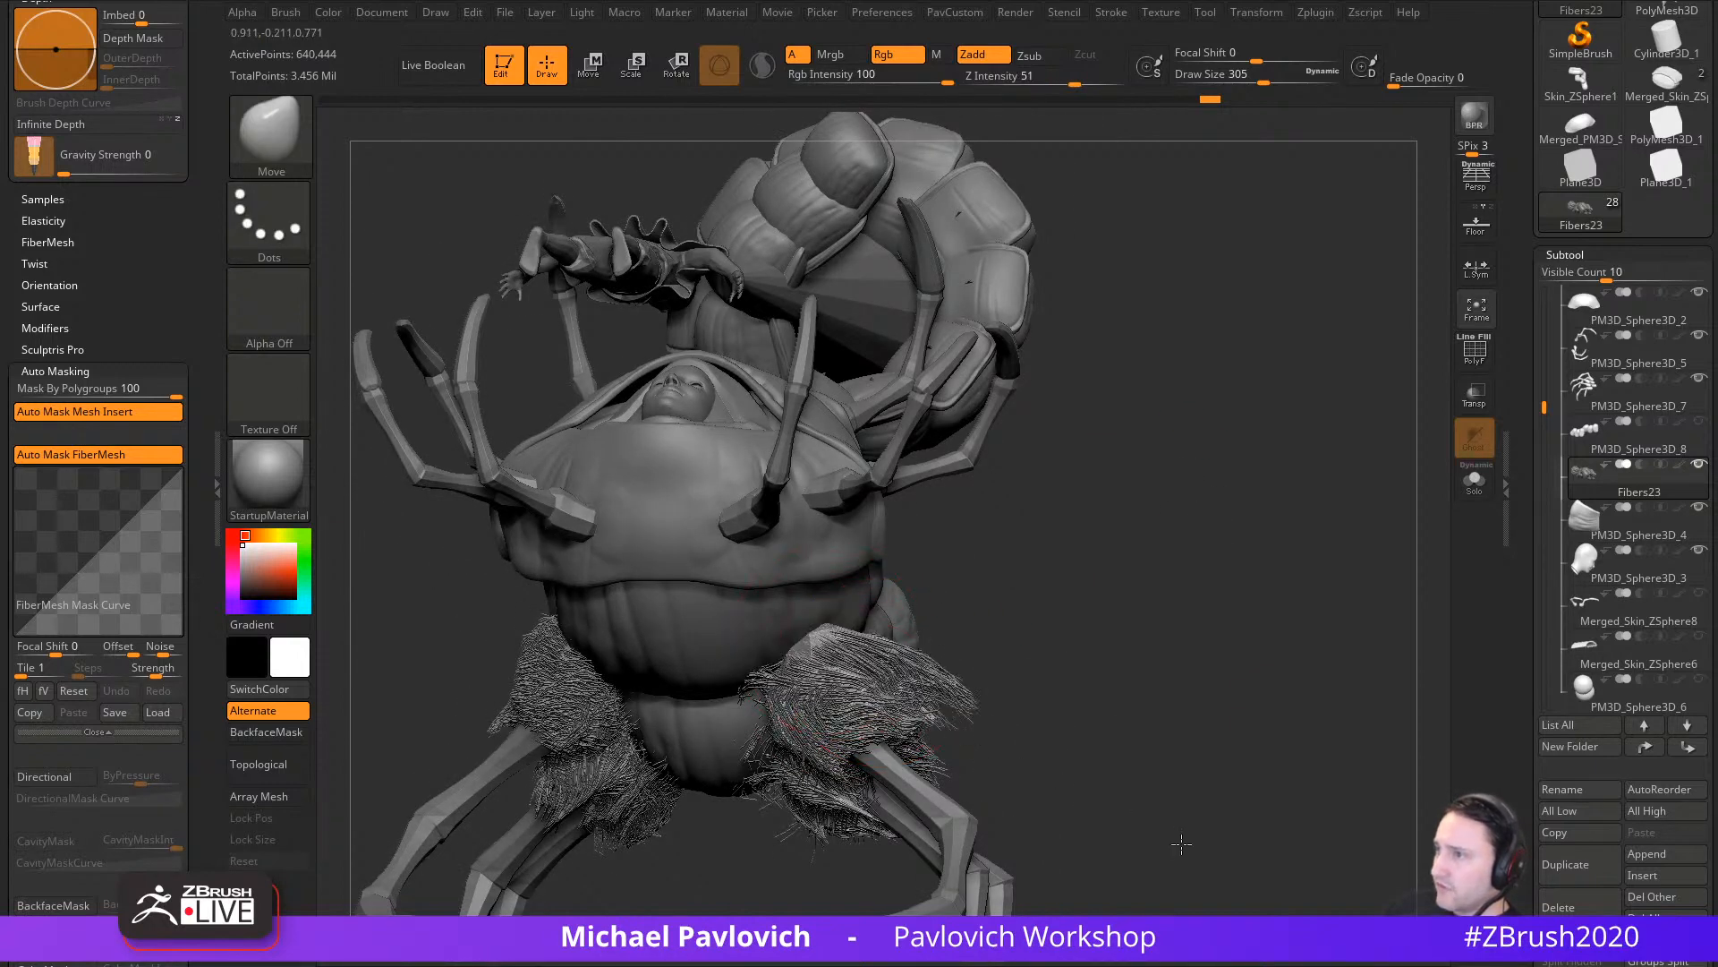
key(ctrl)
Step: Reduce the Move brush's Draw Size to 274 and reshape the fur clumps on the middle and rear leg bases
mouse_move(1187, 610)
mouse_down()
mouse_move(1185, 683)
mouse_move(889, 767)
mouse_move(1040, 655)
mouse_up()
drag(1258, 481, 999, 526)
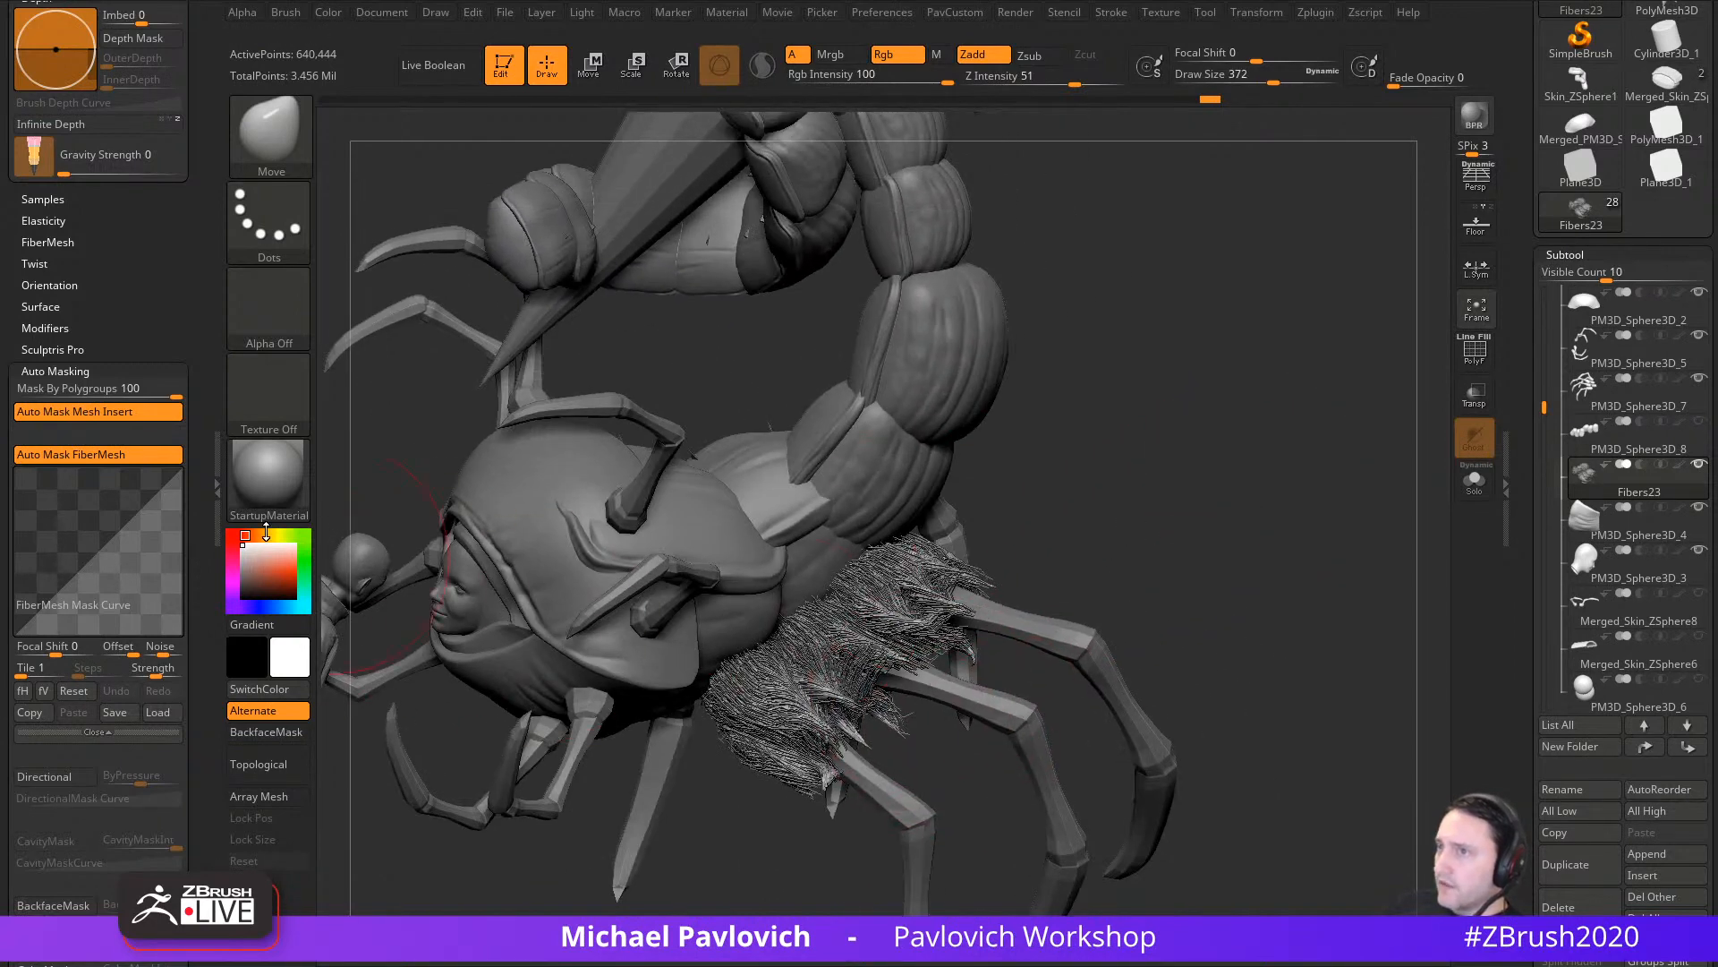
key(s)
drag(968, 646, 954, 646)
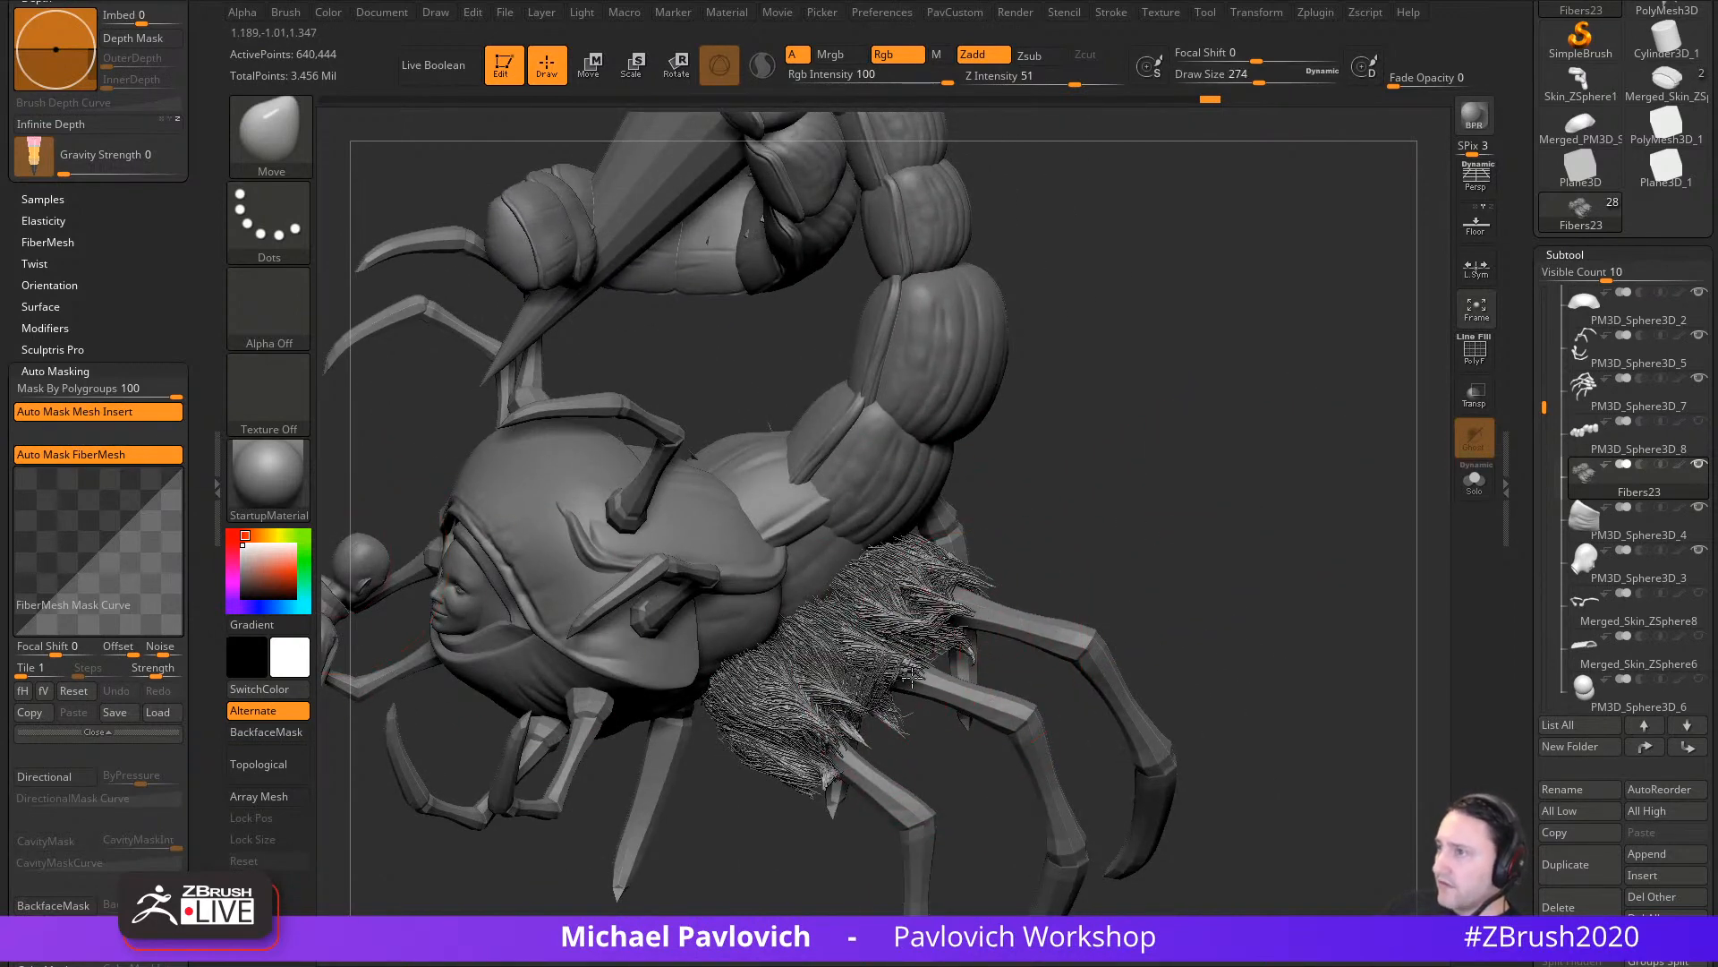
mouse_move(1032, 521)
mouse_down()
mouse_move(919, 611)
mouse_move(926, 593)
mouse_up()
drag(1048, 578, 1087, 524)
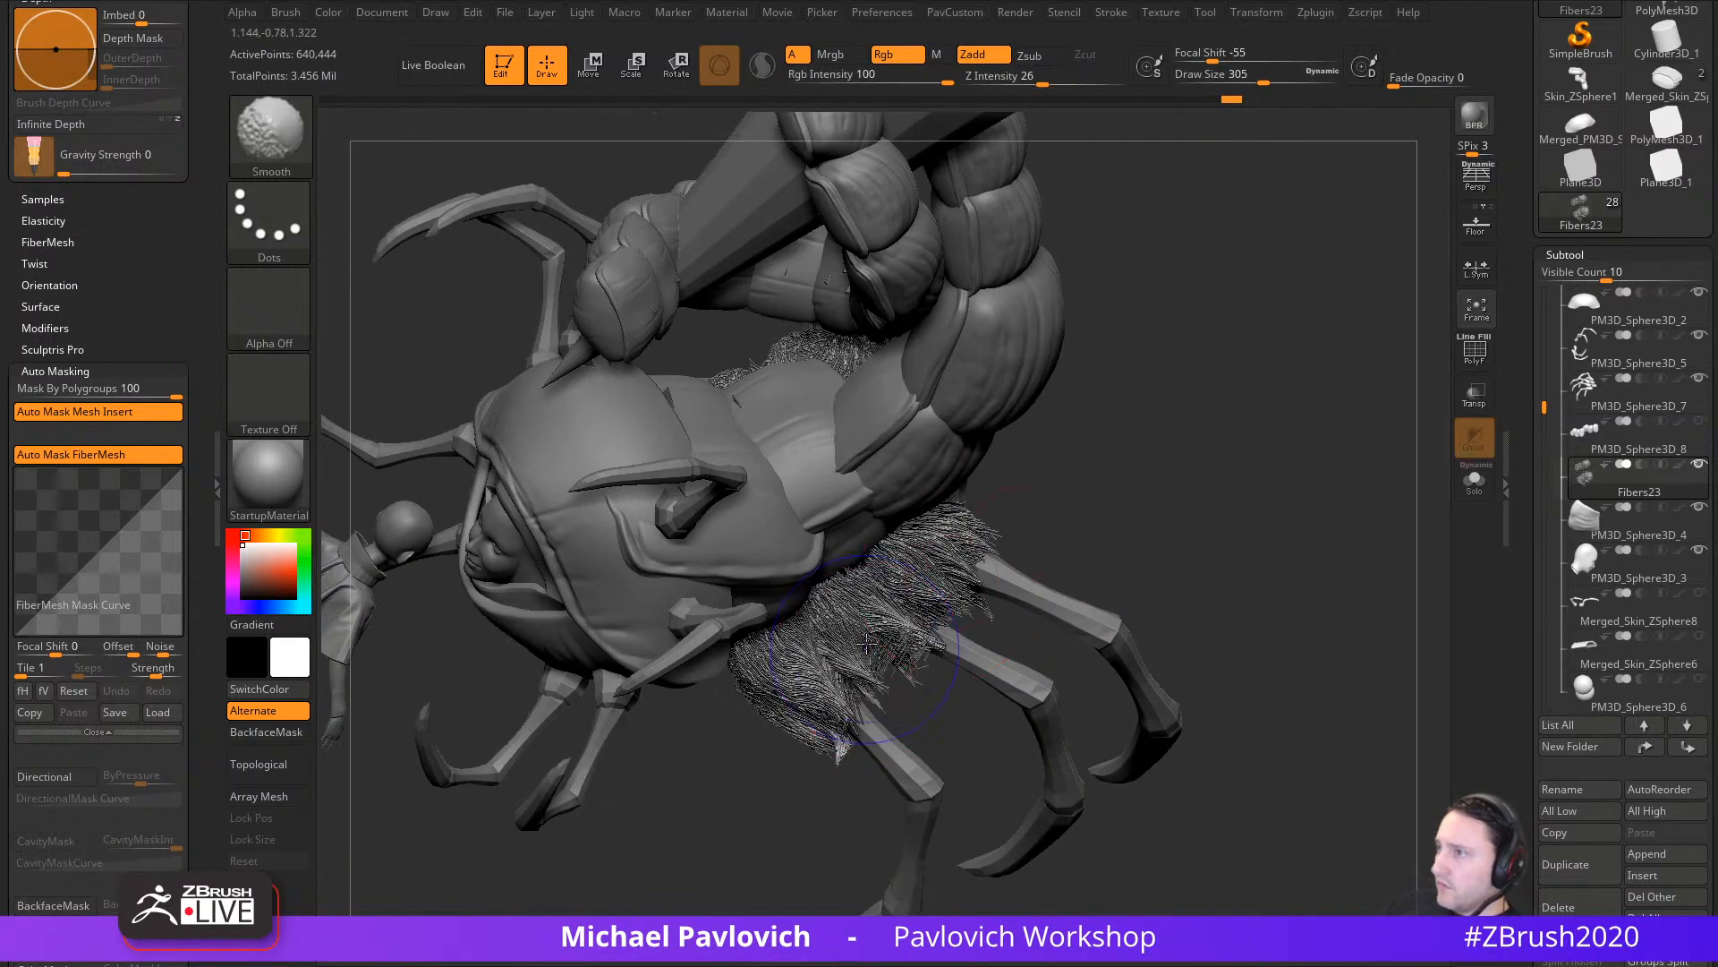
Step: Smooth and reposition the fur clumps on the opposite leg bases with Draw Size 305
mouse_move(1139, 602)
mouse_down()
mouse_move(1216, 510)
mouse_move(1276, 512)
mouse_up()
shift+drag(704, 570, 638, 547)
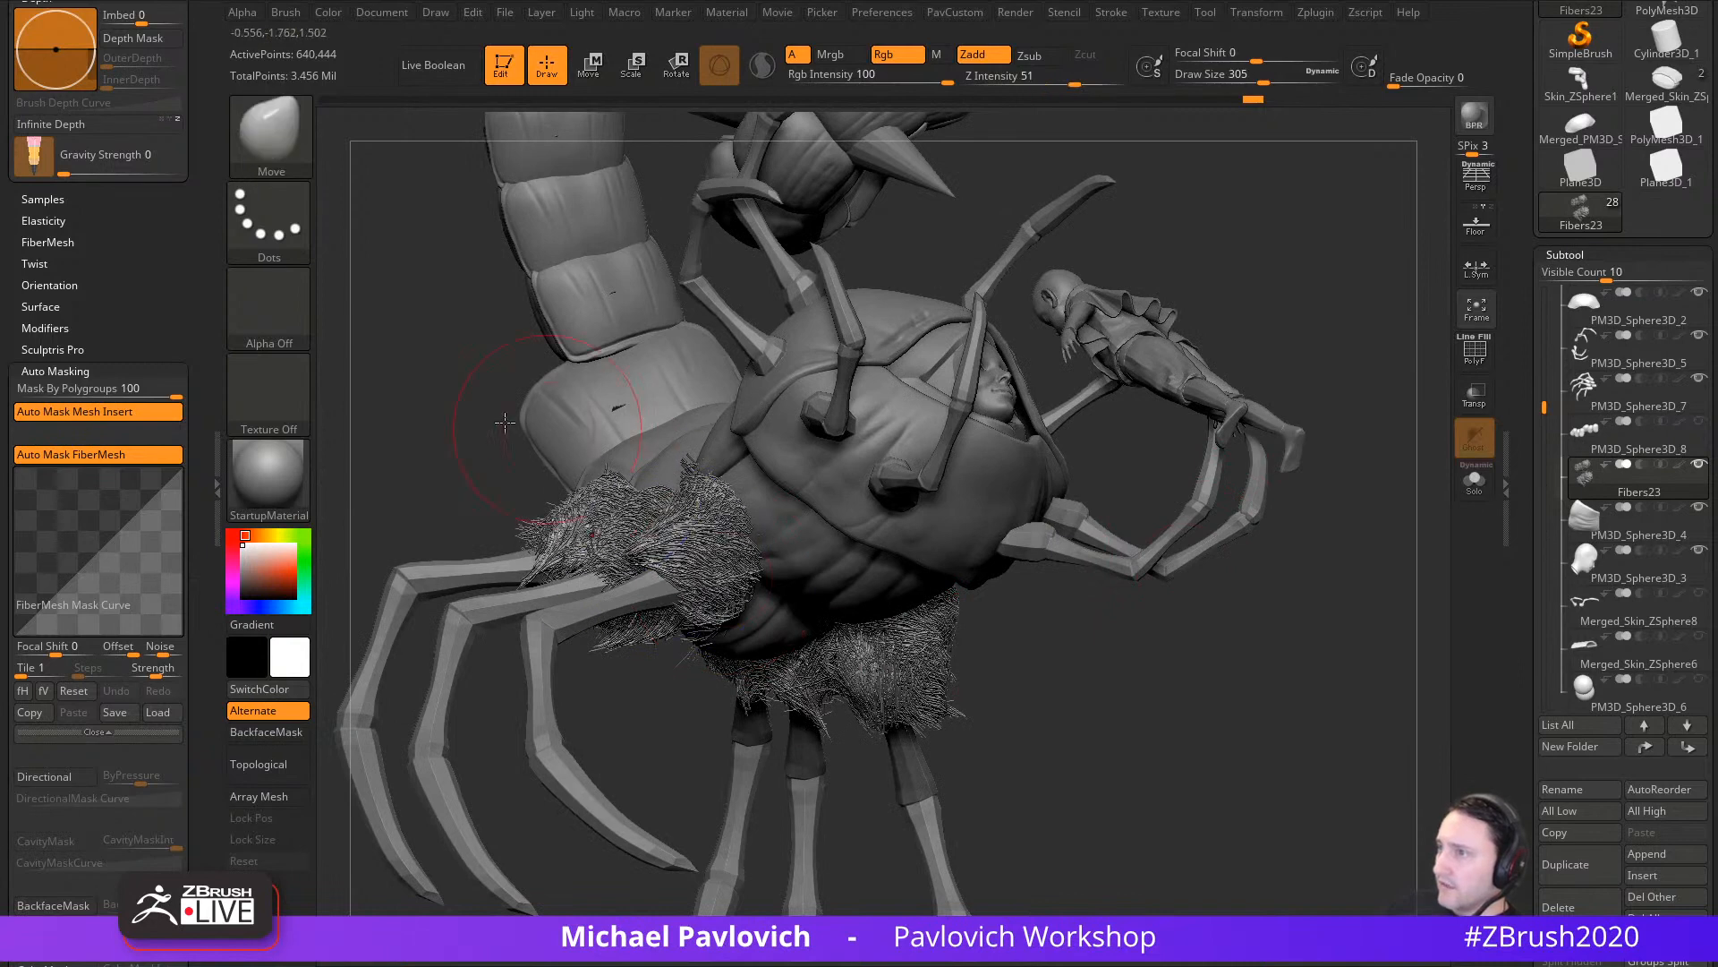
drag(618, 407, 707, 358)
shift+drag(537, 537, 609, 600)
drag(775, 576, 859, 595)
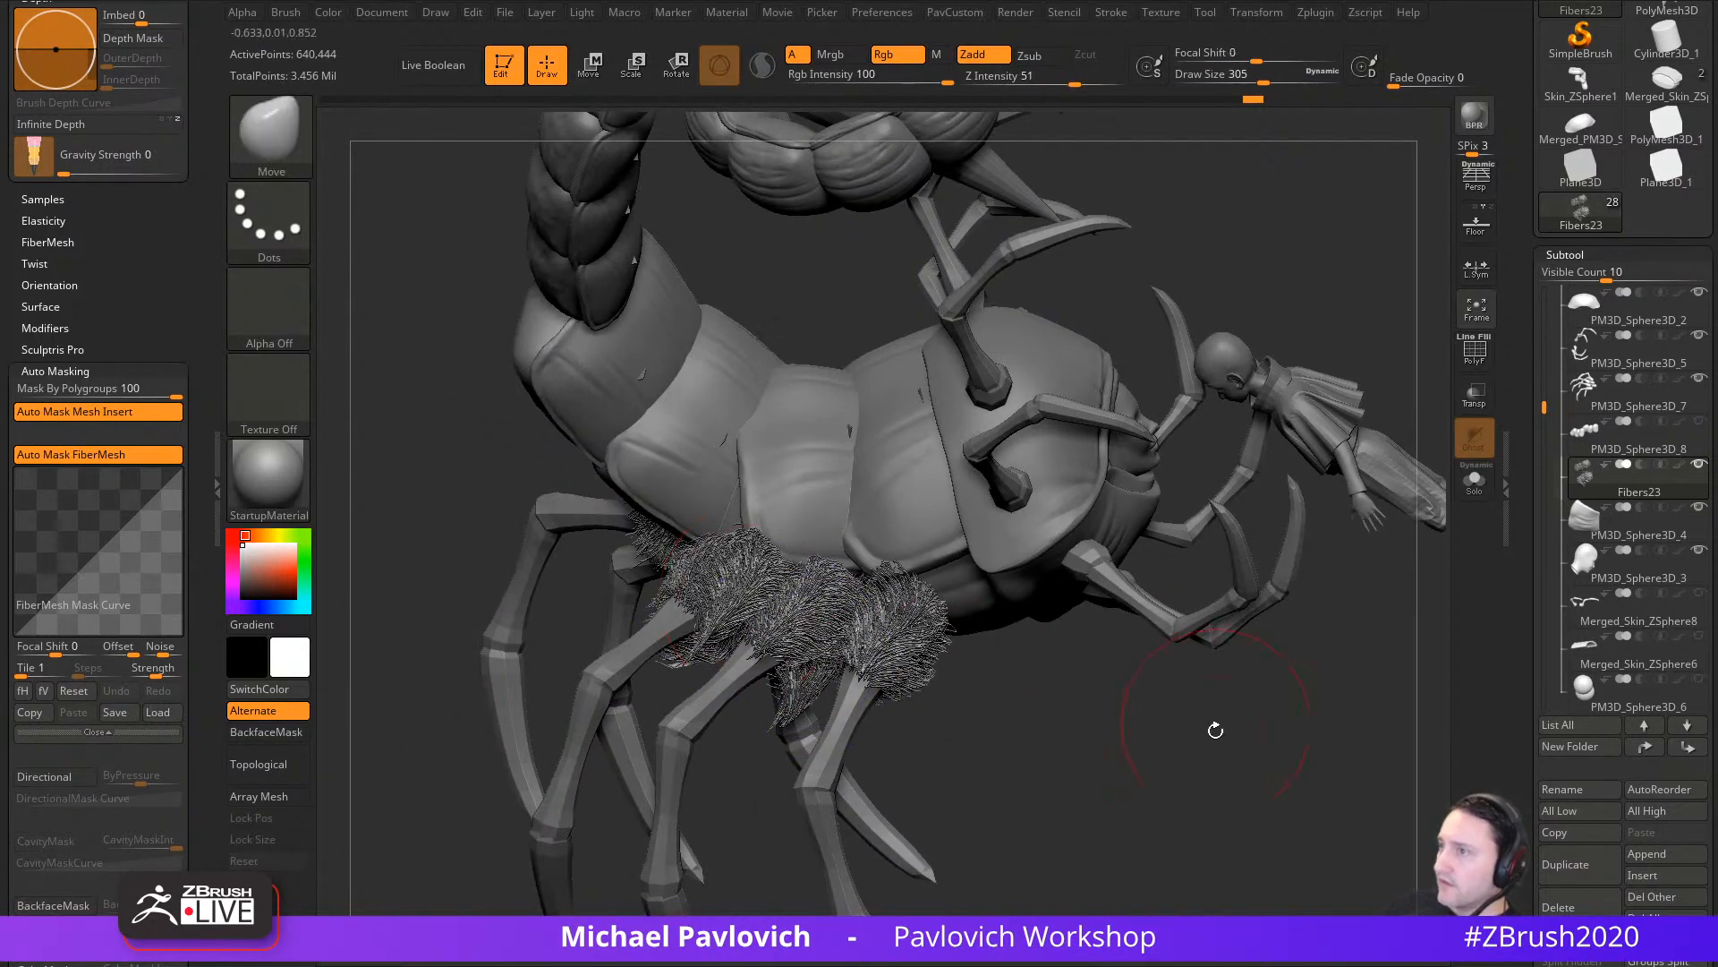
Step: Turn on the Fibers23 subtool's color display and examine the brown fur around the leg bases
mouse_move(1212, 728)
mouse_down()
mouse_move(1170, 748)
mouse_move(1235, 729)
mouse_up()
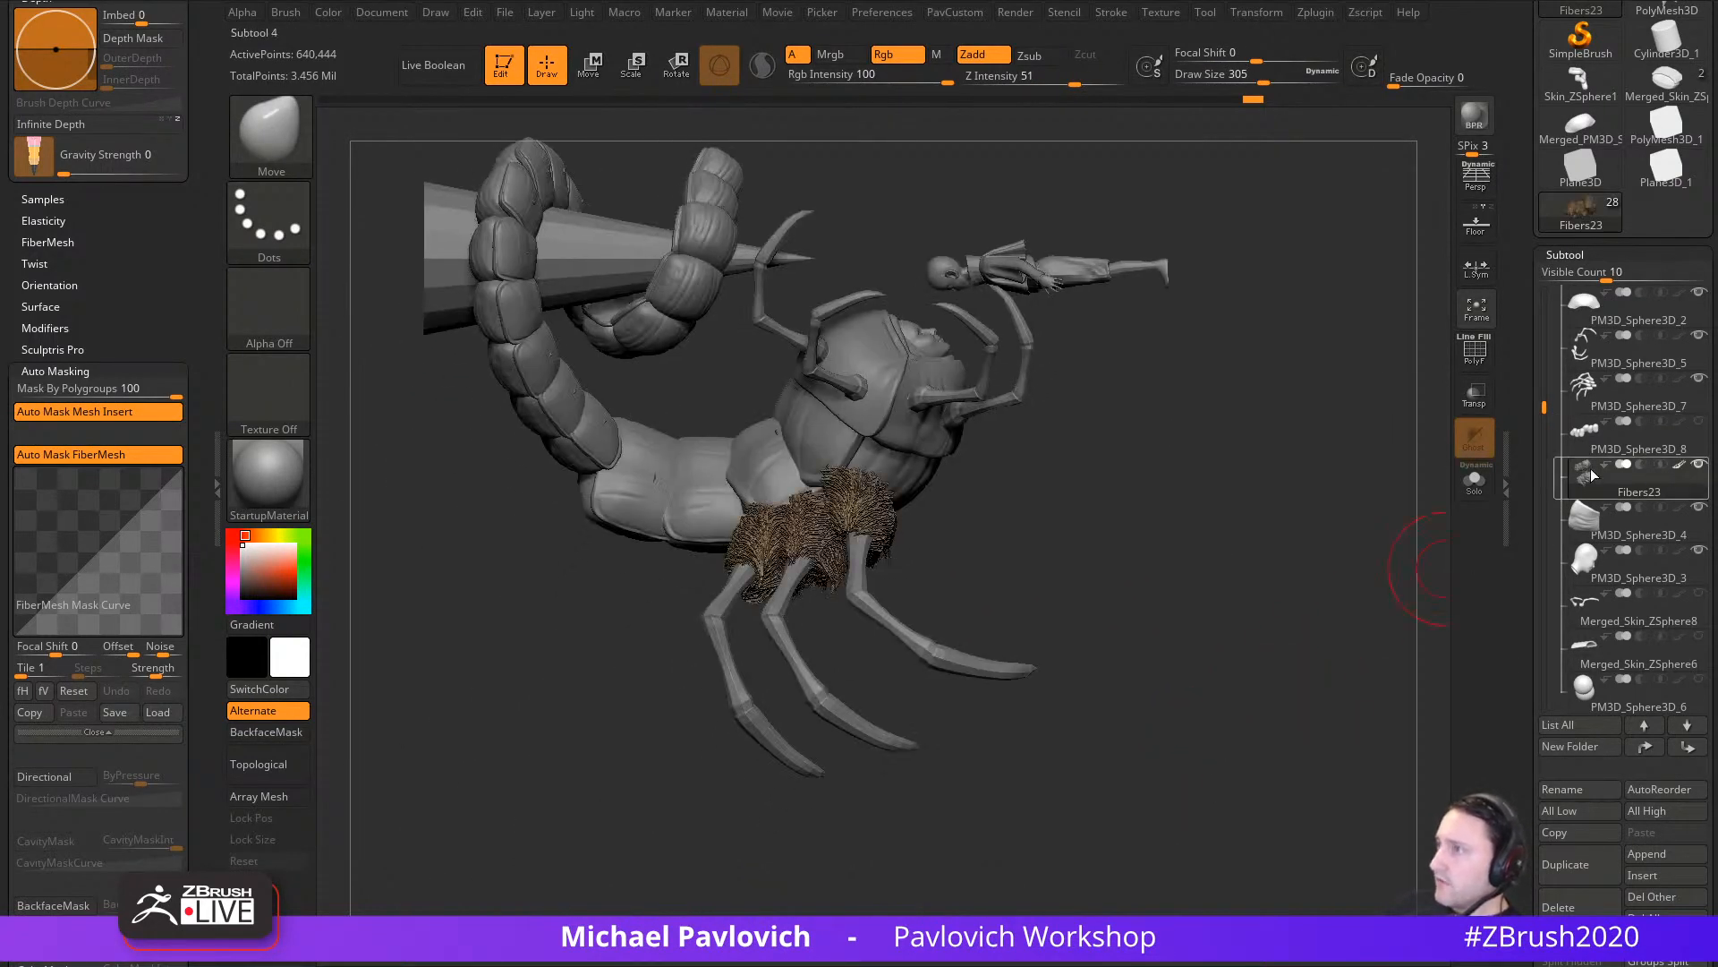
drag(1365, 545, 1246, 689)
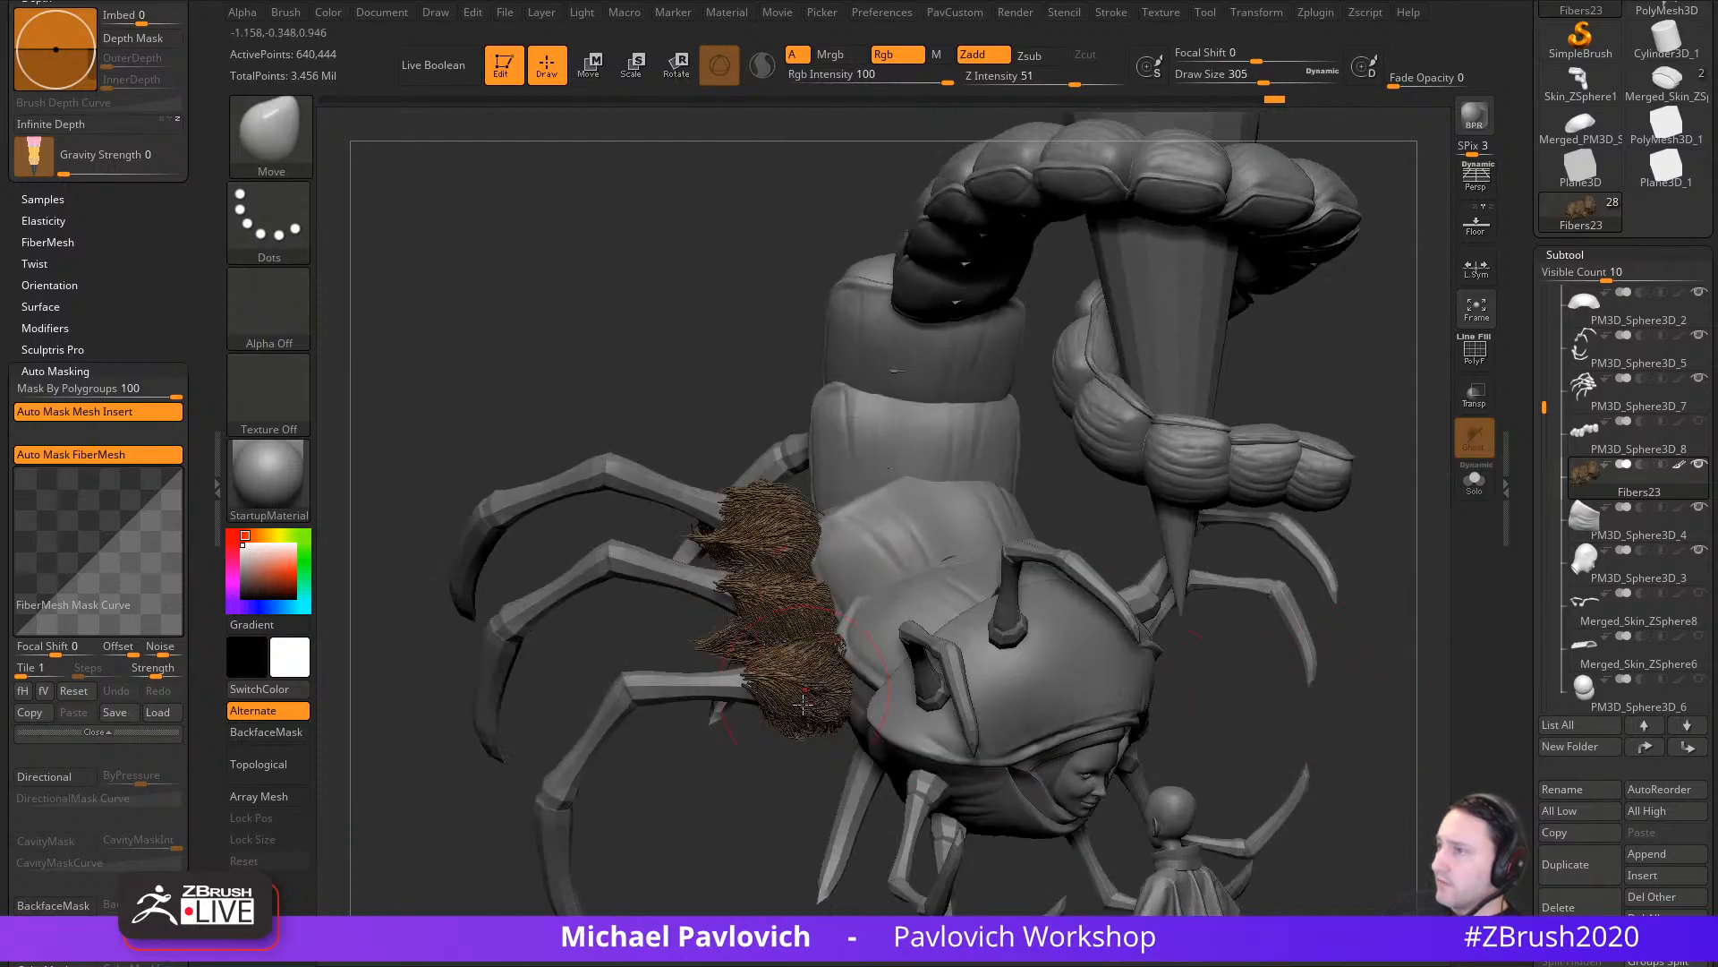
drag(1373, 698, 1293, 624)
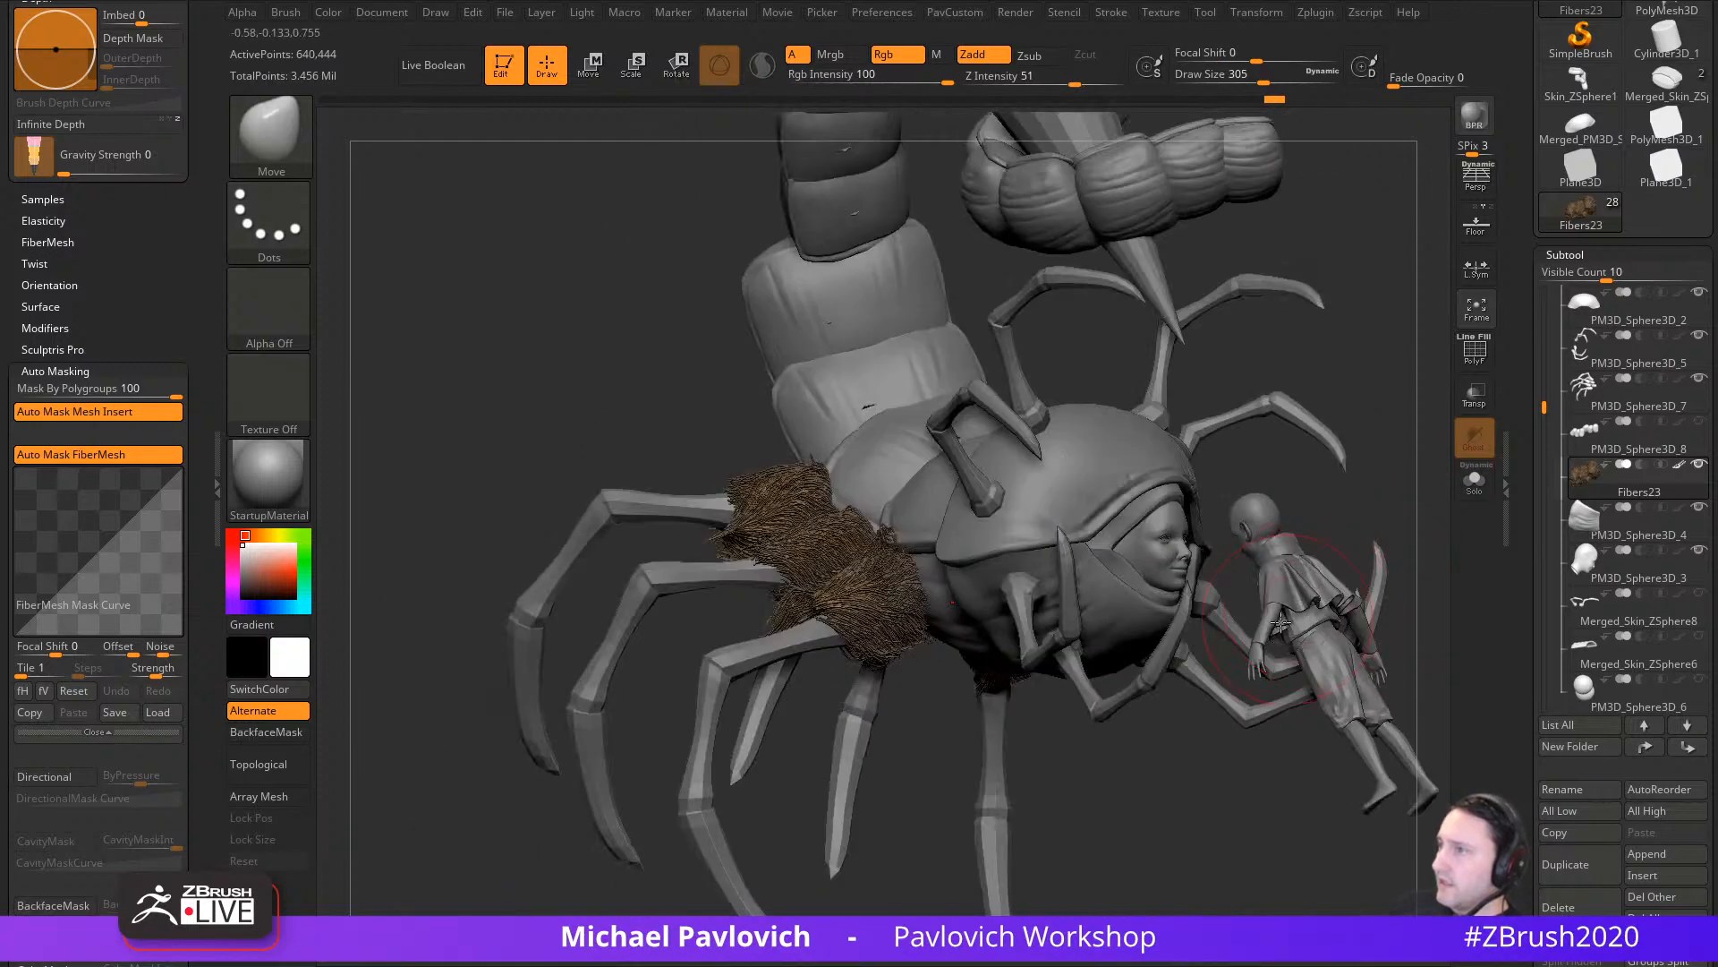
Step: Examine the whole creature and its furred leg bases from several angles, setting the Draw Size to 145
mouse_move(1381, 487)
mouse_down()
mouse_move(1432, 448)
mouse_move(1393, 537)
mouse_move(1339, 555)
mouse_move(1369, 573)
mouse_move(1364, 529)
mouse_move(1369, 588)
mouse_move(1407, 583)
mouse_move(1324, 614)
mouse_move(1369, 596)
mouse_move(1351, 668)
mouse_move(1363, 600)
mouse_up()
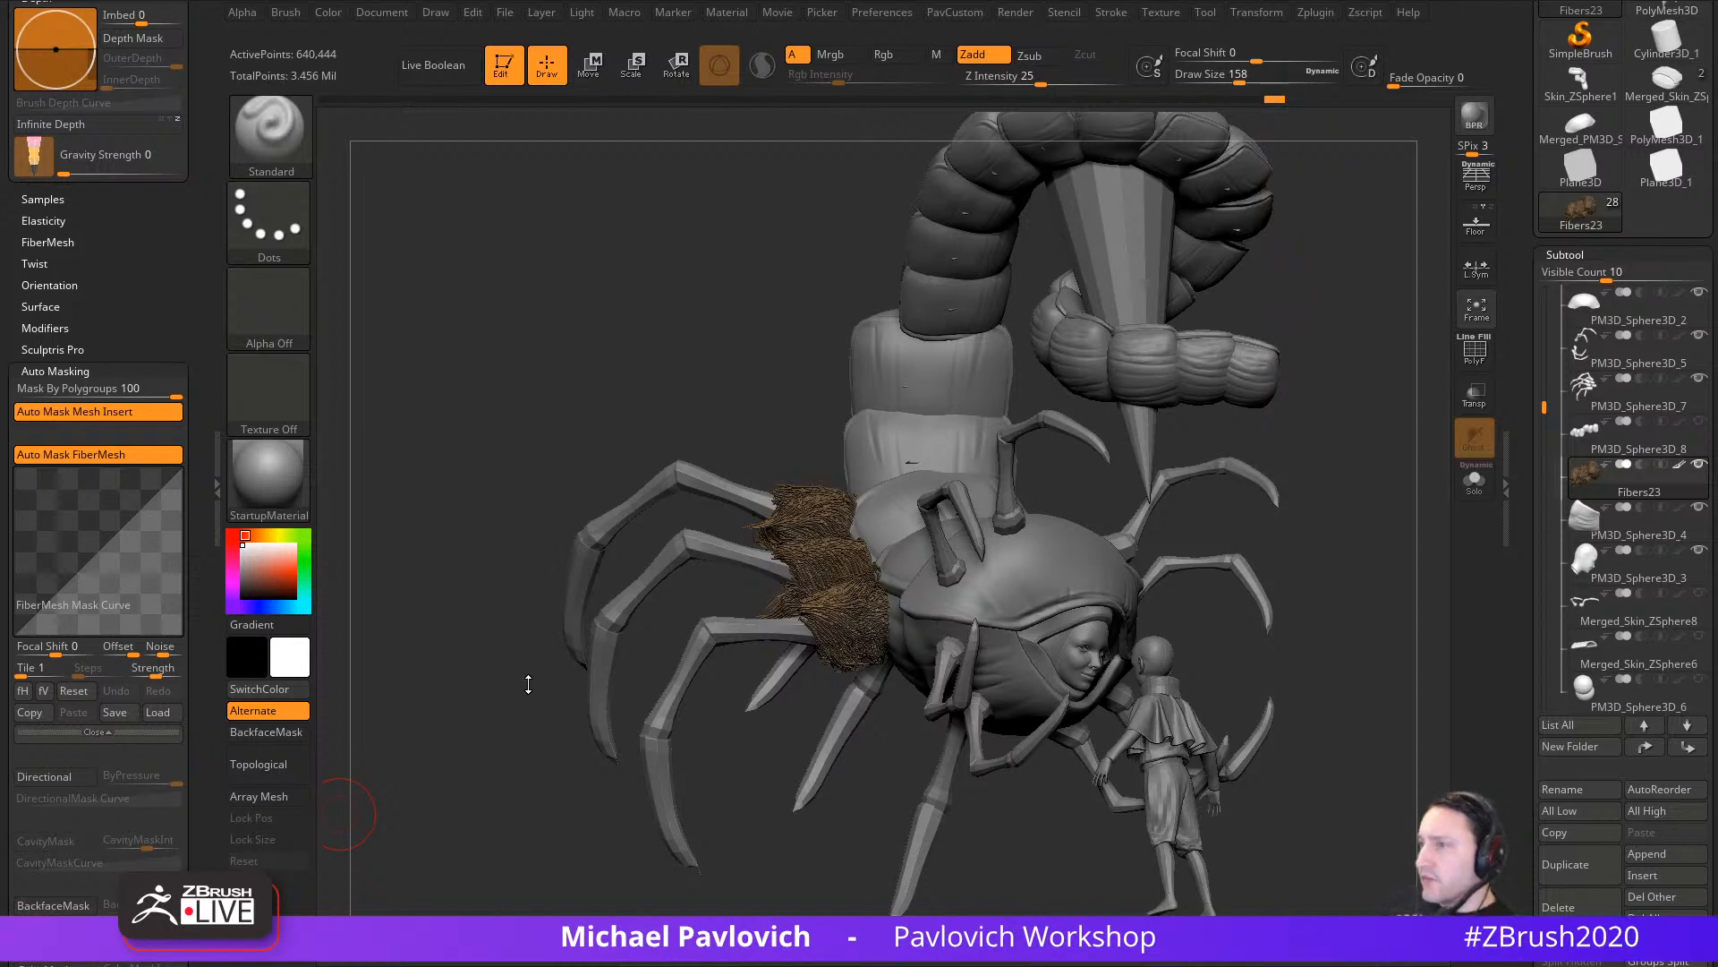
drag(528, 684, 505, 699)
click(537, 944)
drag(890, 653, 832, 966)
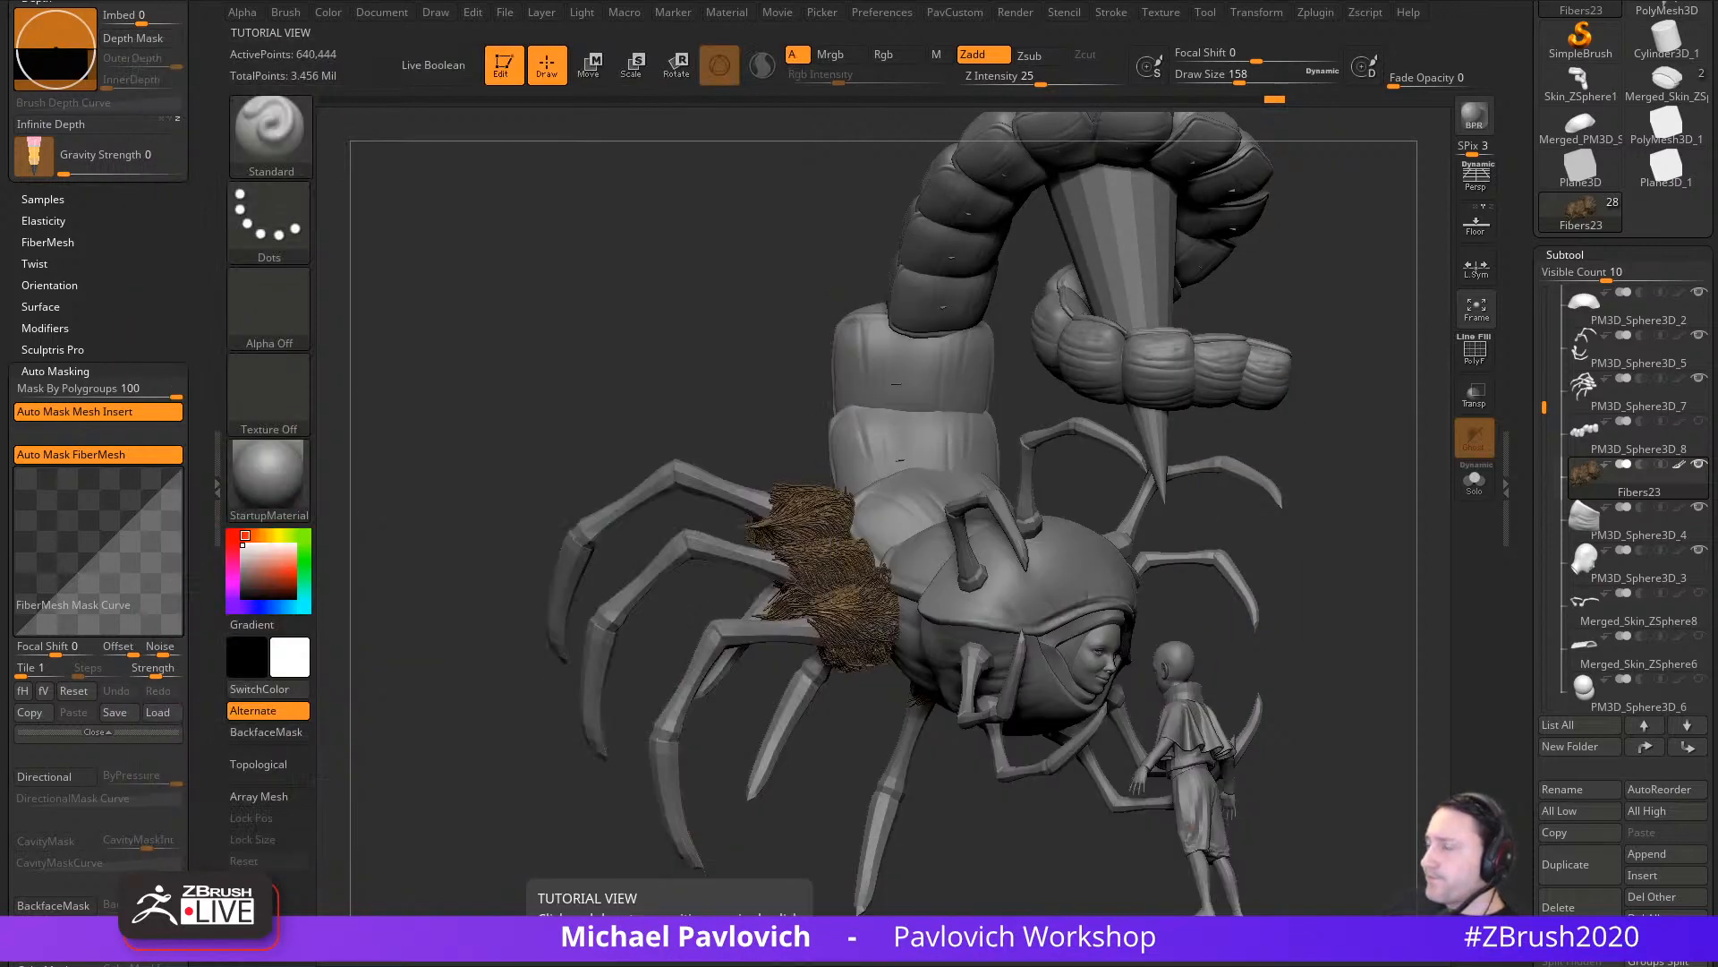
mouse_move(1252, 408)
mouse_down()
mouse_move(1377, 449)
mouse_move(1343, 513)
mouse_move(1292, 512)
mouse_up()
key(s)
mouse_move(1292, 514)
mouse_down()
mouse_move(1315, 514)
mouse_move(1267, 510)
mouse_up()
key(s)
alt+drag(1263, 521, 1232, 570)
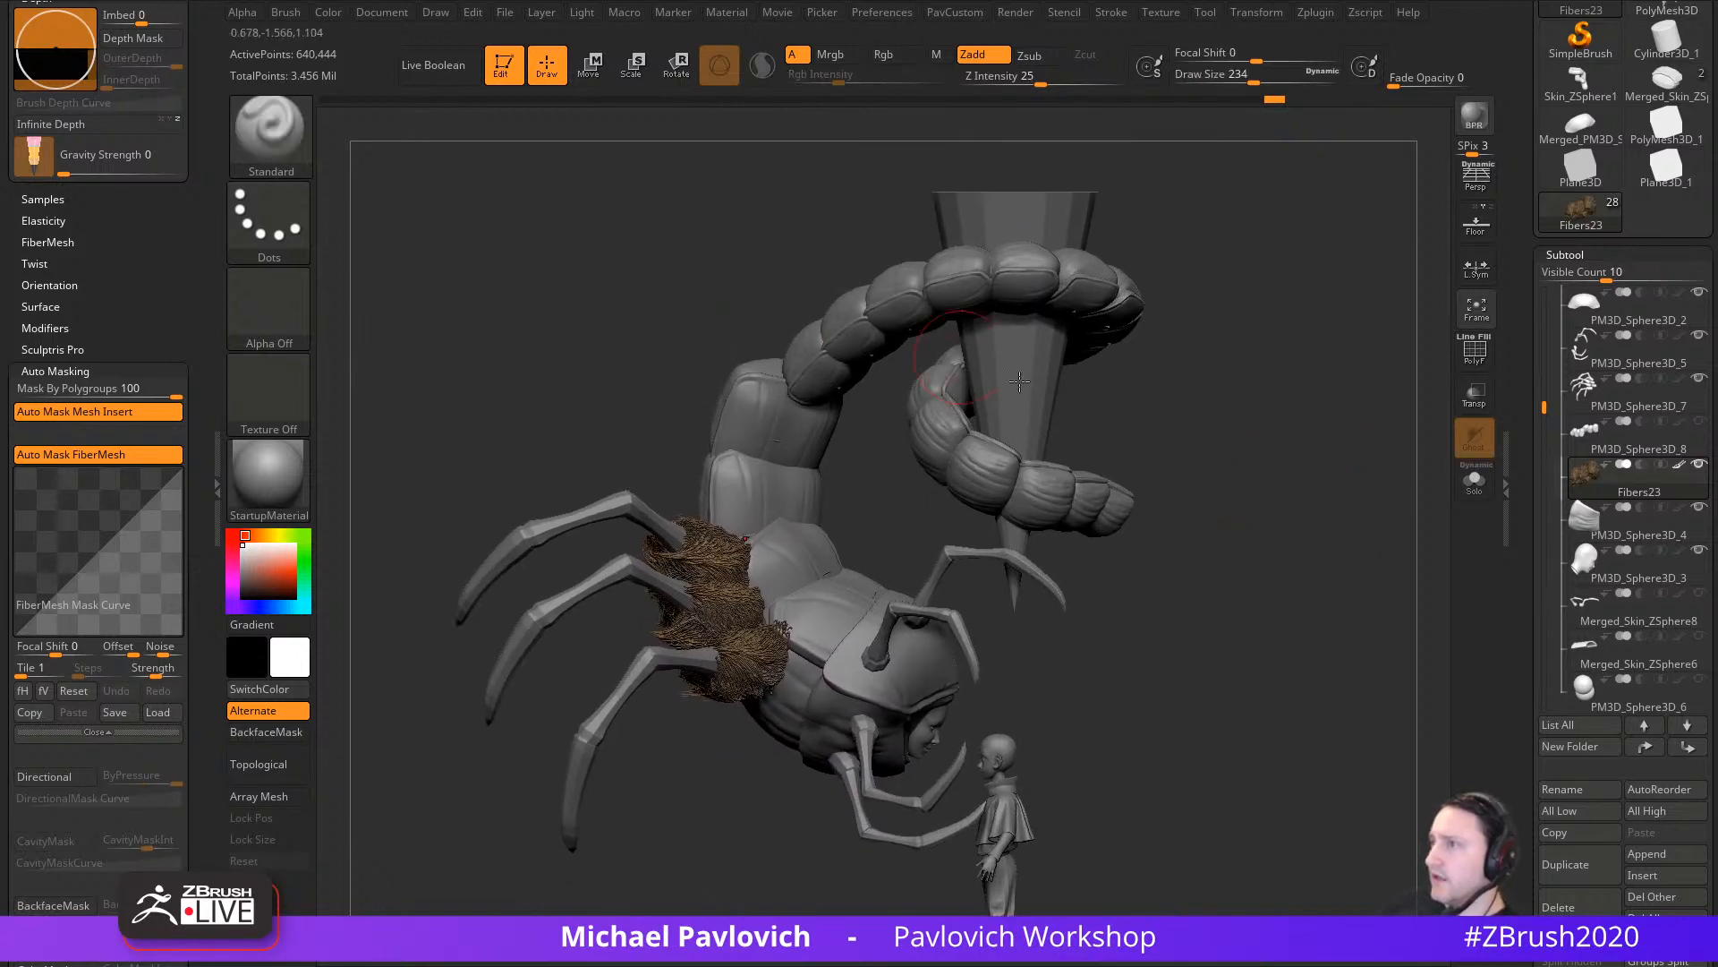
key(s)
drag(1279, 484, 1263, 490)
mouse_move(1269, 503)
alt+mouse_down()
mouse_move(1212, 510)
mouse_move(1190, 460)
mouse_move(1212, 486)
alt+mouse_up()
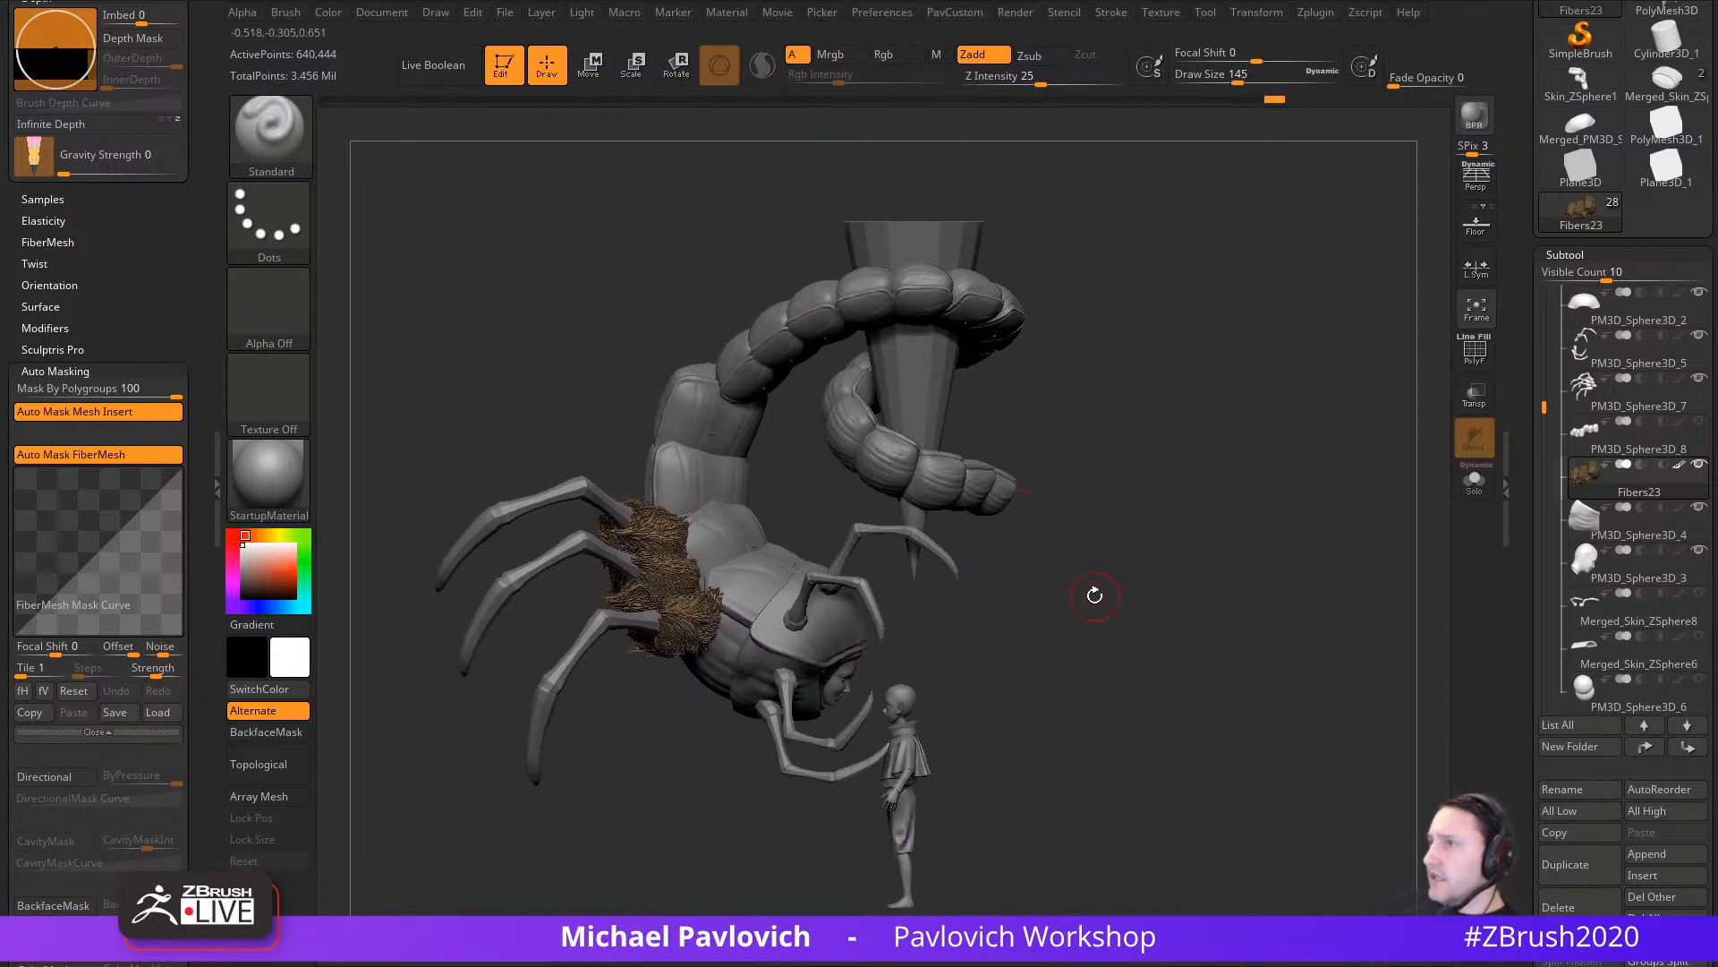
alt+drag(1082, 599, 1128, 593)
alt+drag(1026, 551, 1056, 613)
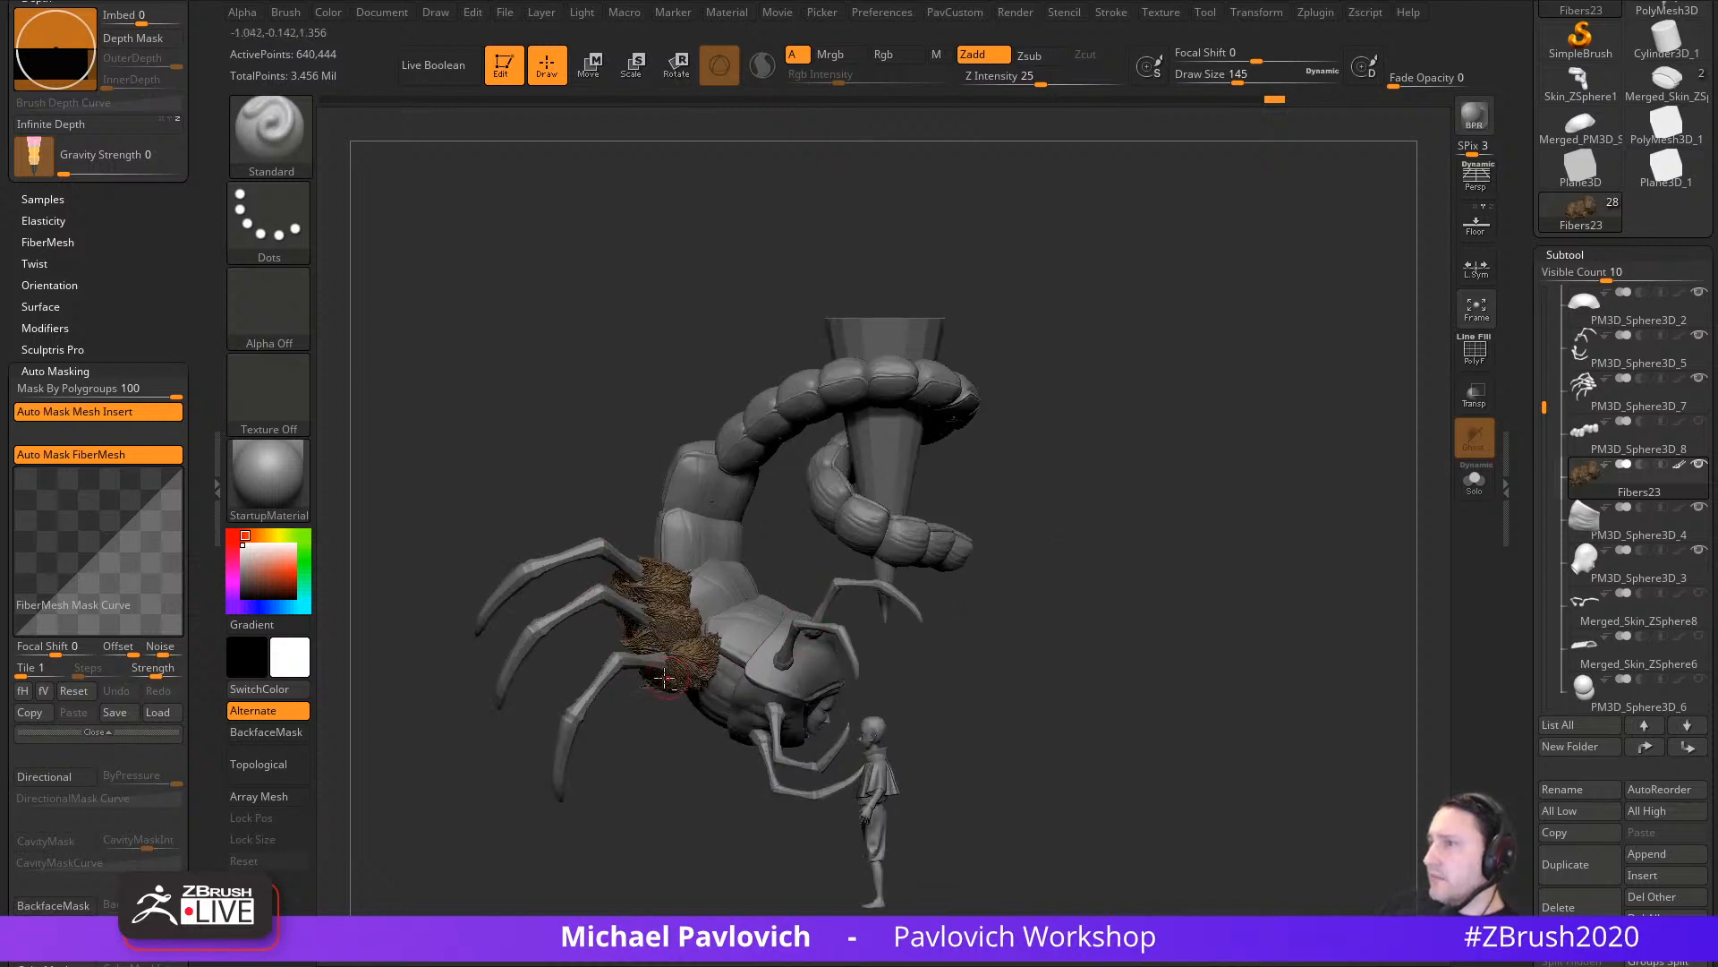
Step: Select the side legs subtool PM3D_Sphere3D_7, isolate the front leg with a polygroup mask, and reposition it against its fur clump
key(s)
drag(648, 694, 641, 694)
alt+click(620, 667)
mouse_move(1022, 578)
alt+mouse_down()
mouse_move(1062, 540)
mouse_move(1027, 605)
alt+mouse_up()
key(w)
ctrl+click(661, 626)
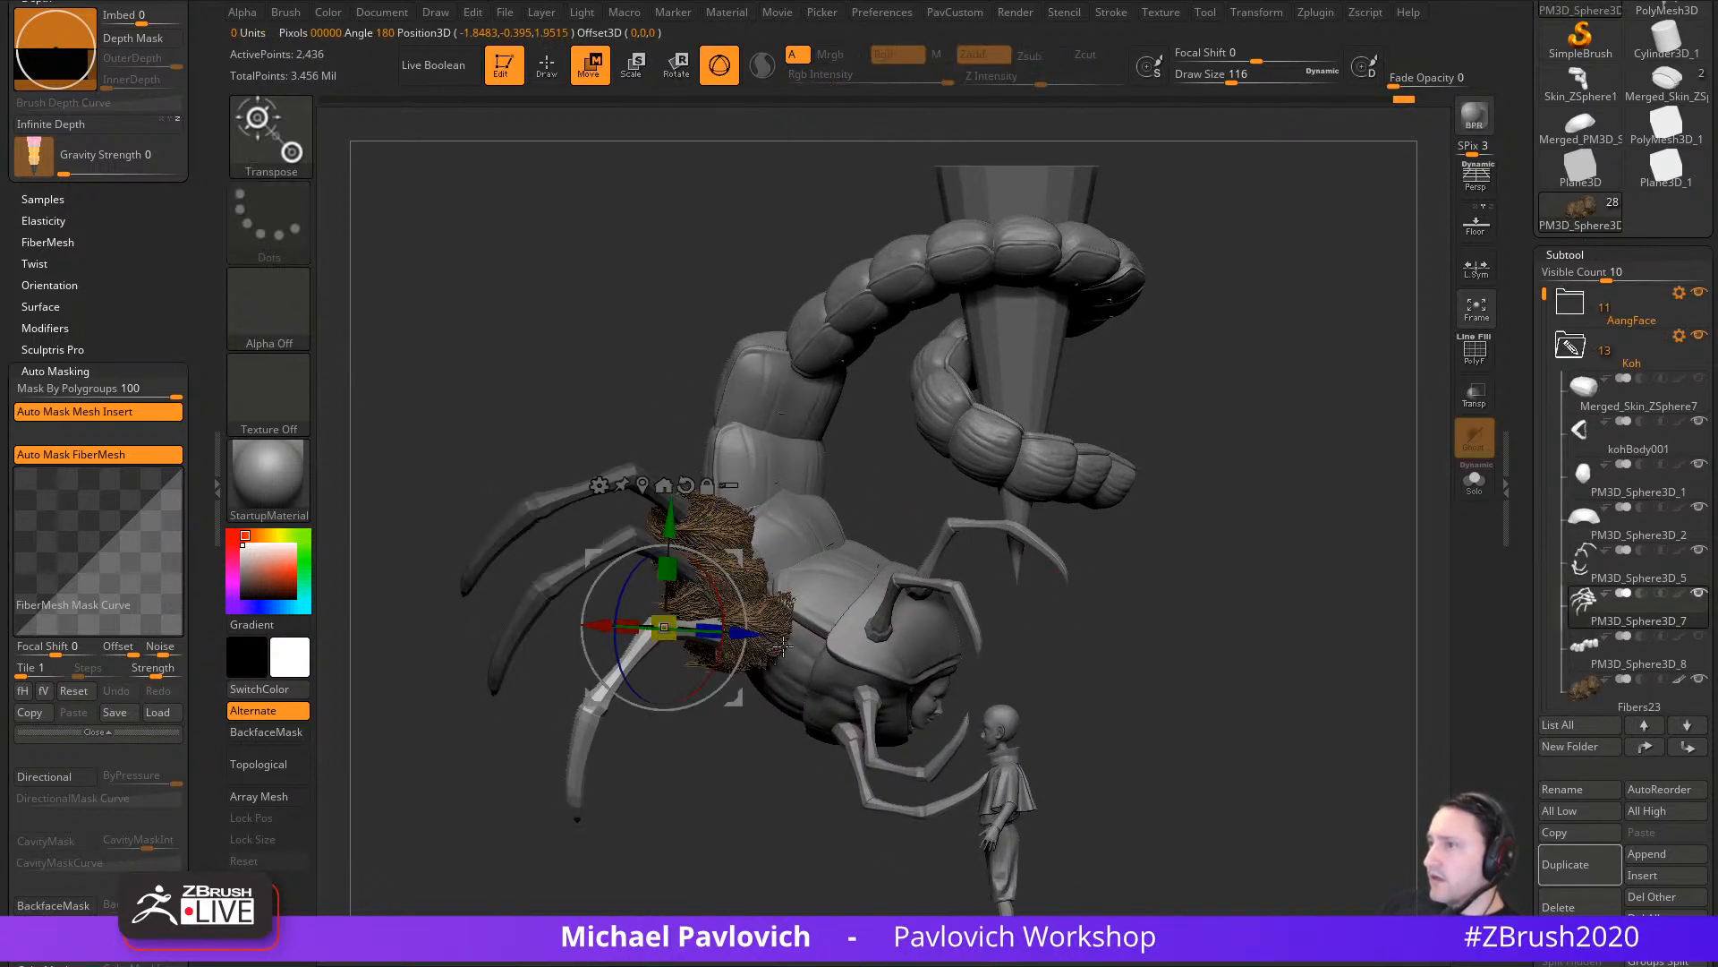
alt+drag(661, 627, 795, 573)
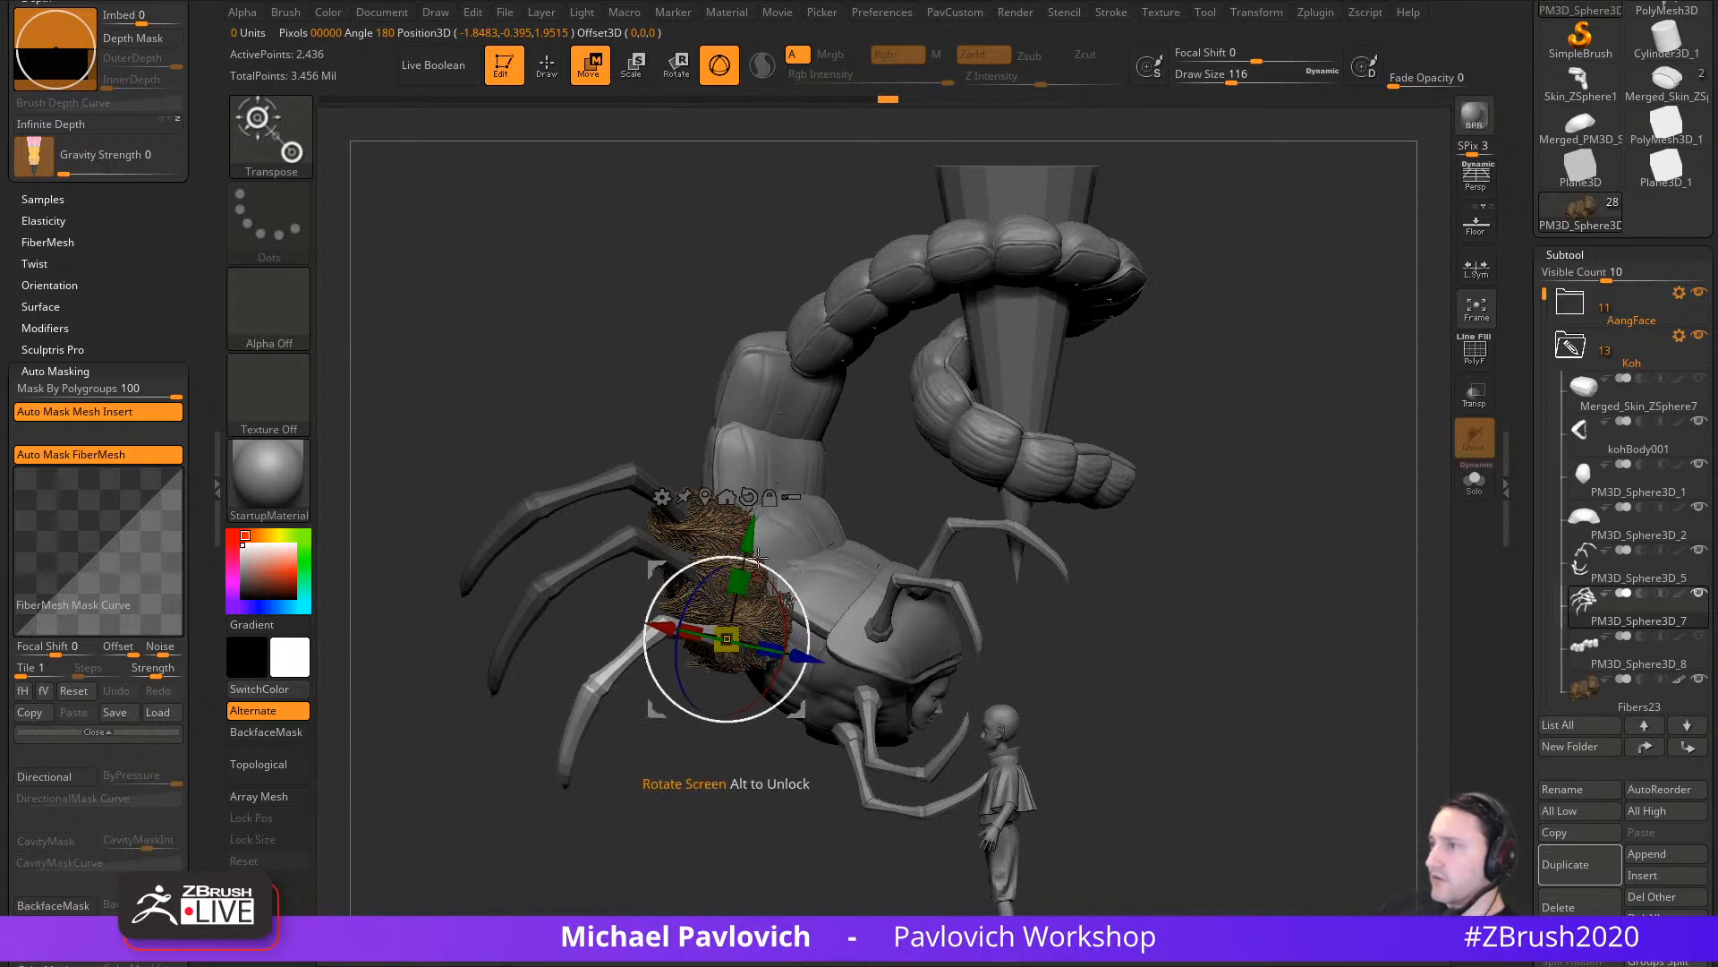
Step: Mask everything except the middle side leg and move and rotate it into its fur clump
ctrl+click(606, 550)
alt+drag(677, 482, 770, 520)
drag(702, 590, 689, 596)
Step: Isolate the rear side leg, shift and rotate it inward into the fur, and clear the mask in Draw mode
ctrl+click(616, 488)
ctrl+click(647, 485)
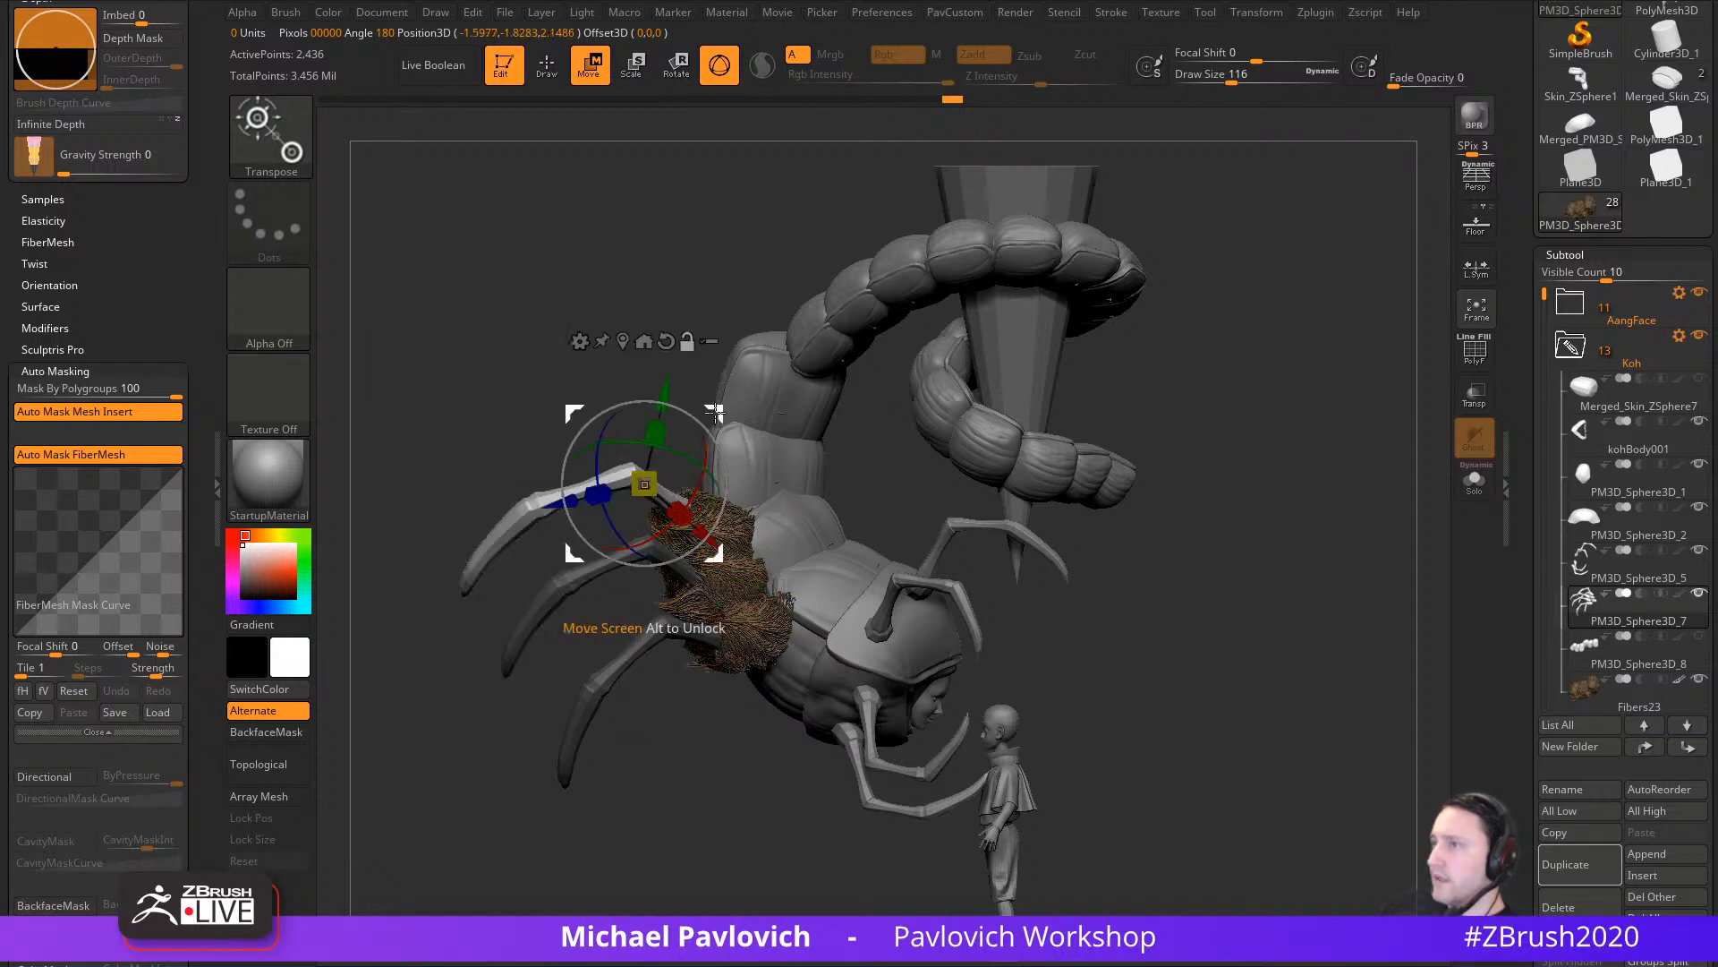
alt+drag(717, 416, 678, 512)
drag(754, 441, 748, 456)
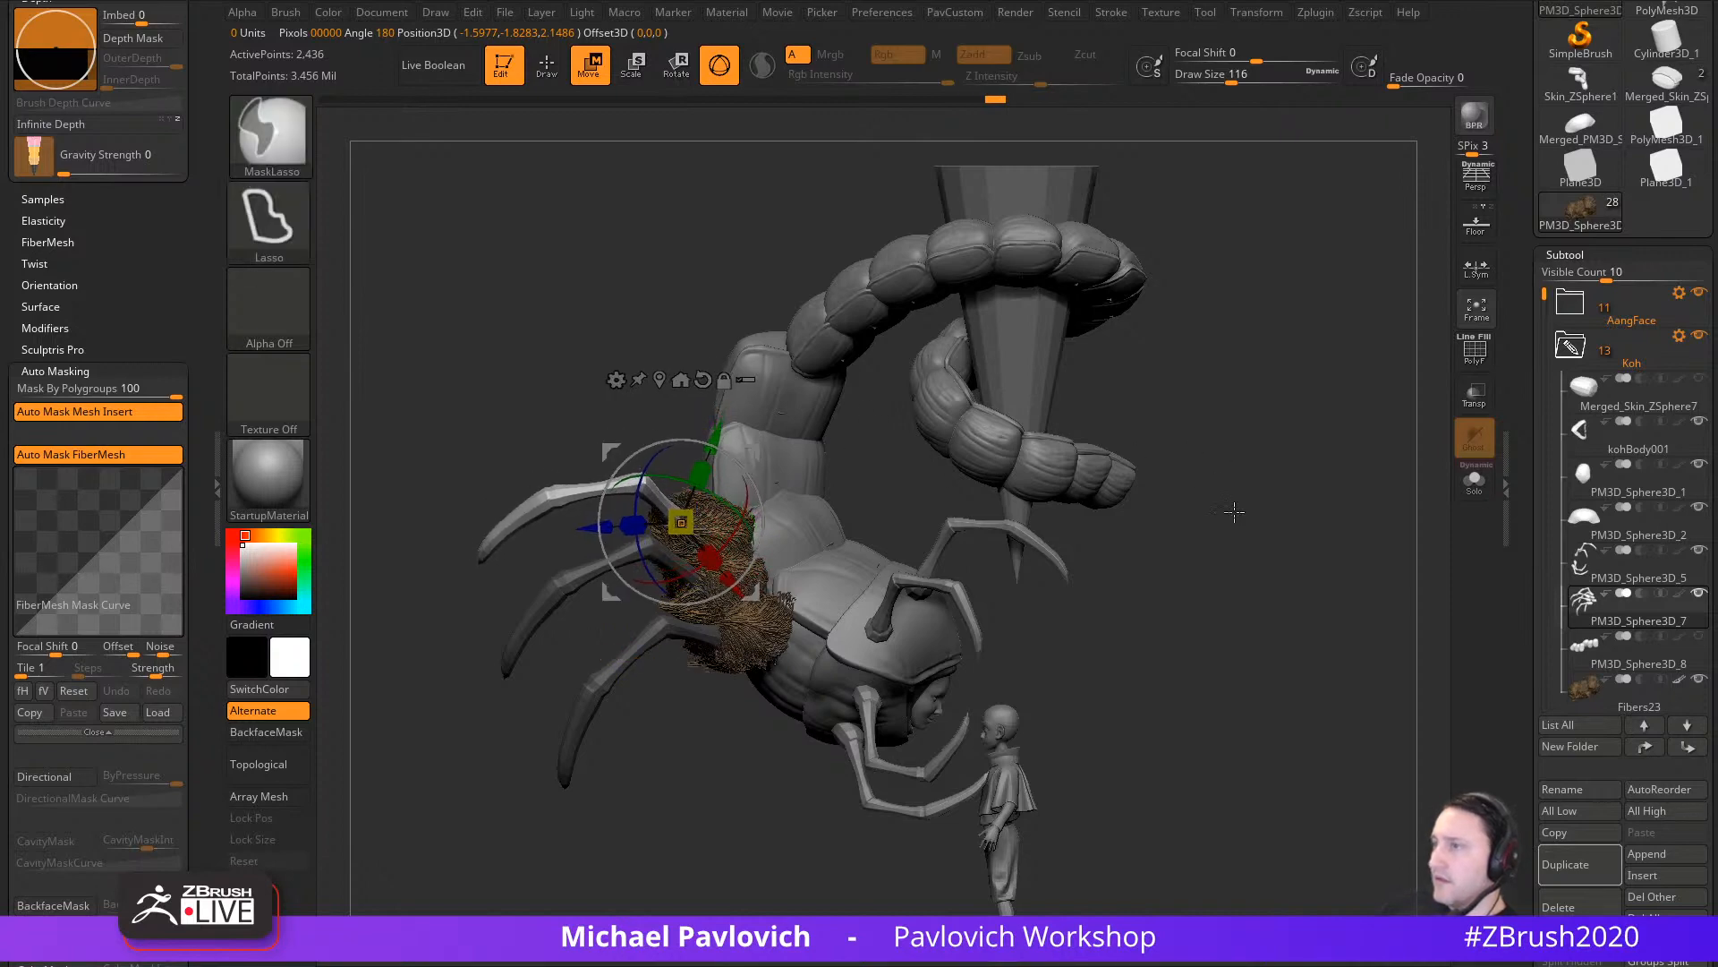
key(q)
mouse_move(1232, 507)
ctrl+mouse_down()
mouse_move(1240, 560)
mouse_move(1119, 617)
mouse_move(1020, 620)
mouse_move(1213, 601)
ctrl+mouse_up()
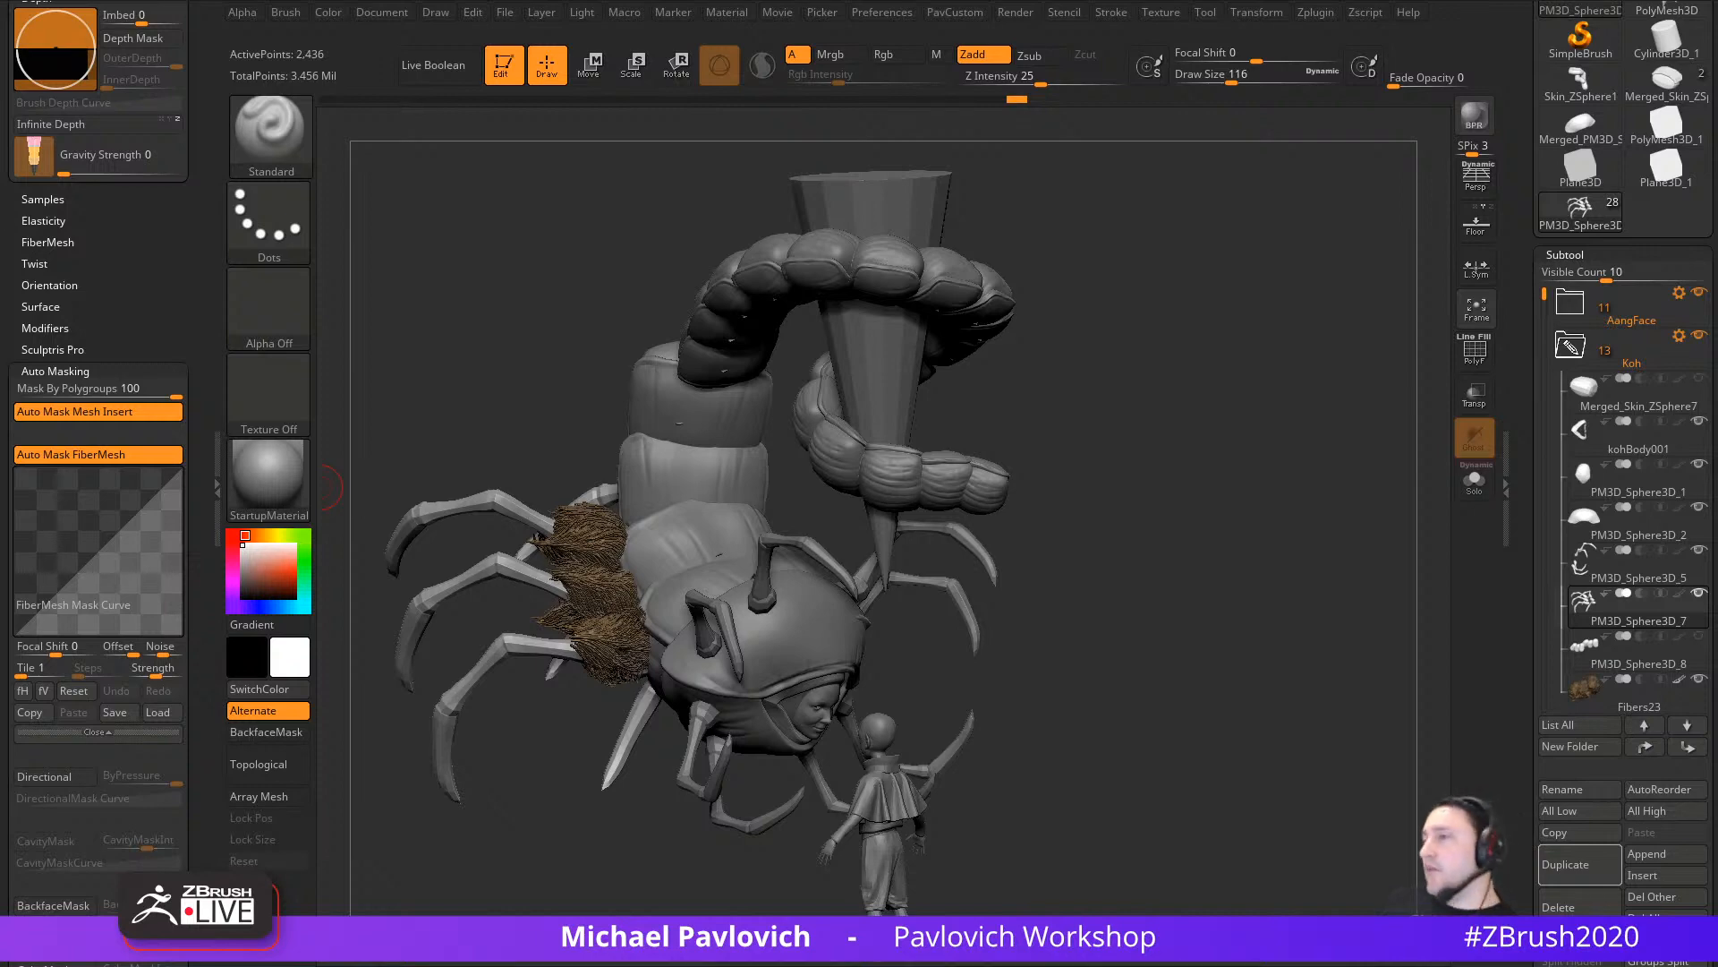
Step: Examine how the repositioned side legs meet the brown fur from several angles, ending with Draw Size 116
mouse_move(1139, 593)
right_down()
mouse_move(1181, 612)
mouse_move(1184, 639)
right_up()
key(s)
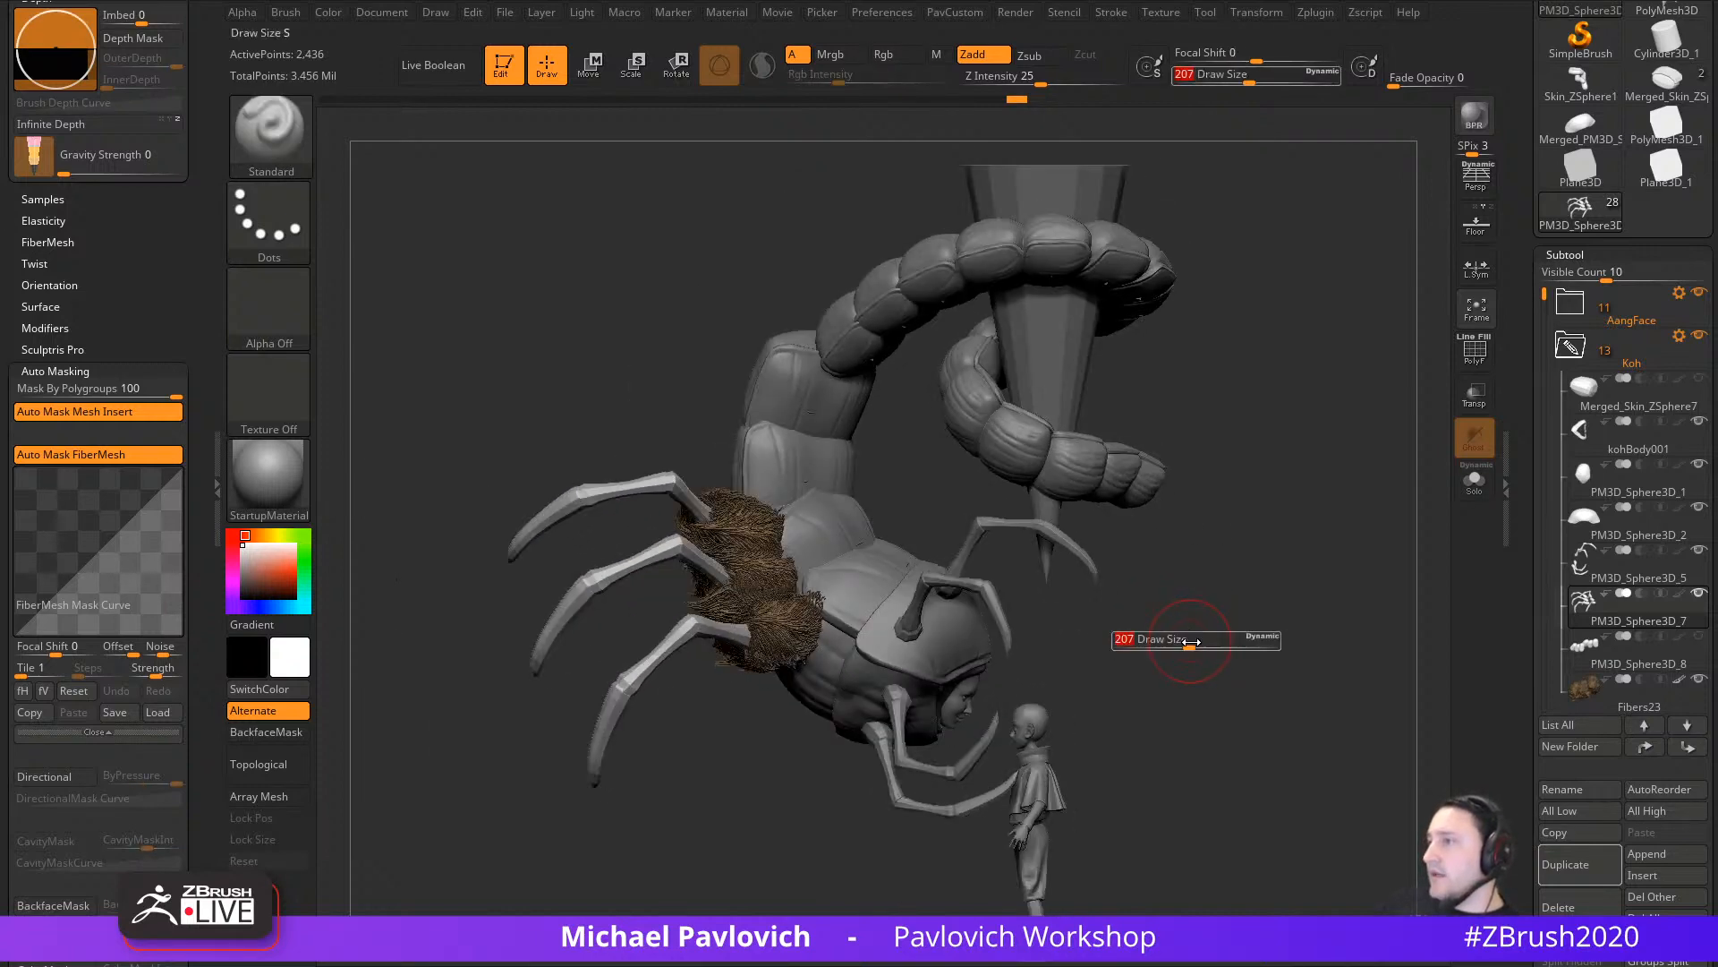
drag(1193, 644, 1196, 644)
mouse_move(1191, 667)
alt+right_down()
mouse_move(1186, 581)
mouse_move(1204, 618)
alt+right_up()
right_drag(1204, 617, 1186, 625)
key(s)
drag(1186, 625, 1183, 625)
key(s)
right_drag(1178, 626, 1105, 690)
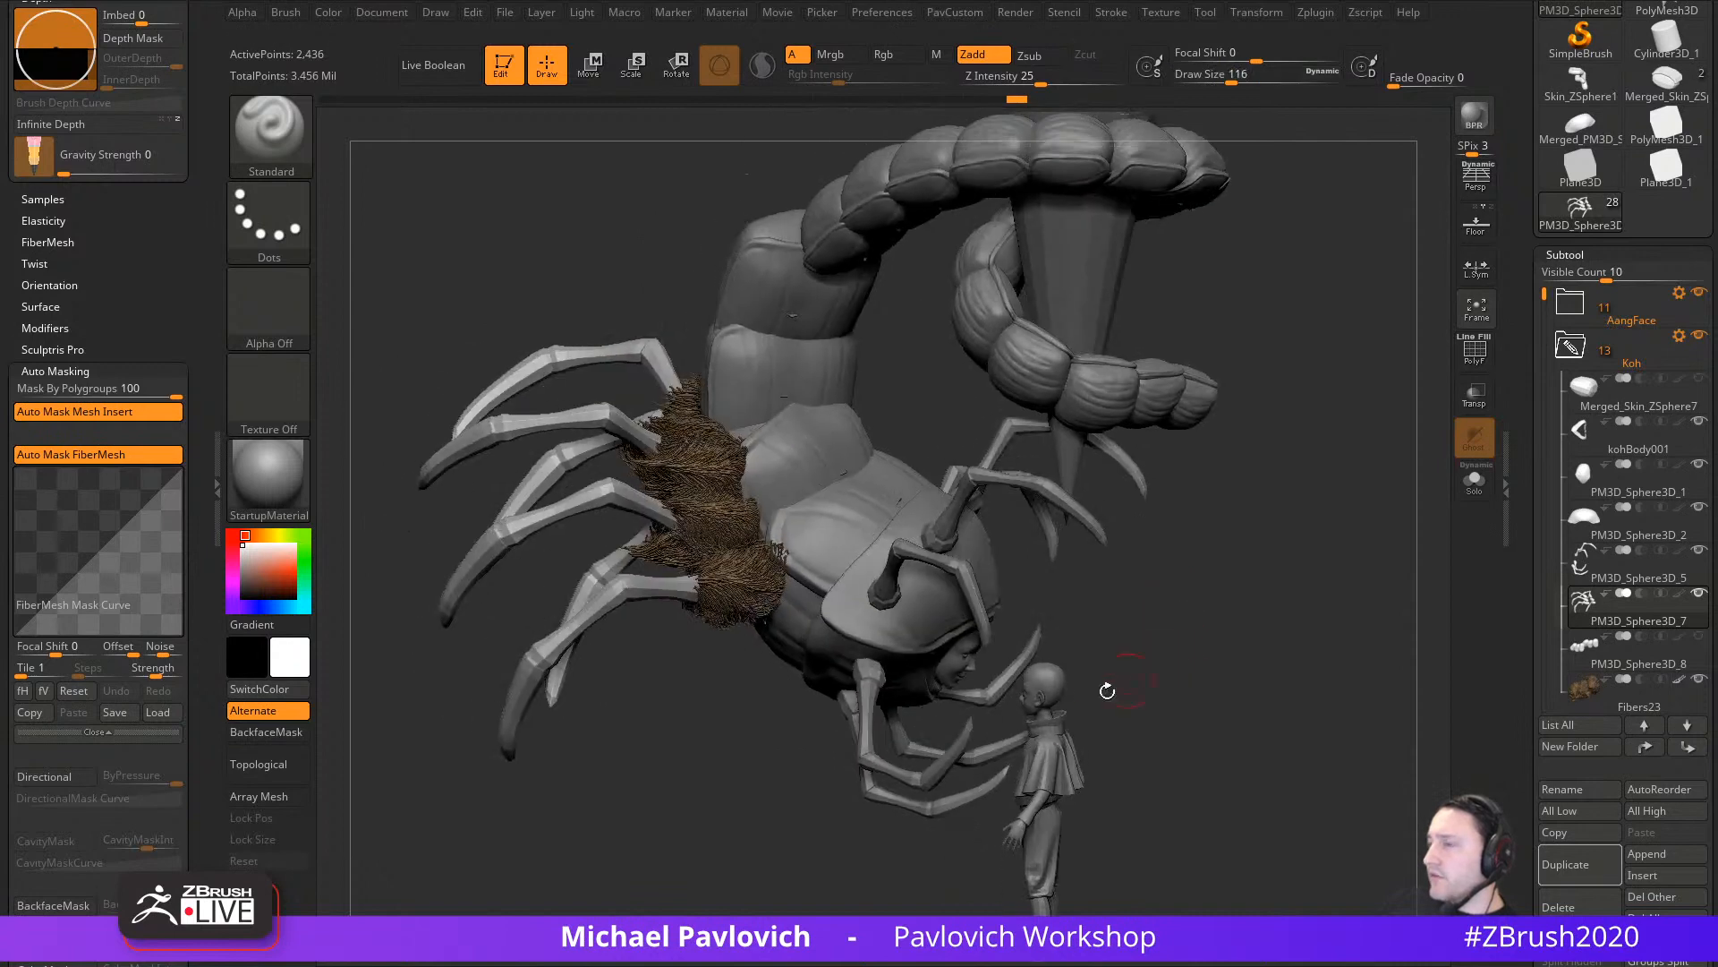
Step: Select the aangHead001 figure and examine the creature's pose around it from the front and side, setting Draw Size to 128
alt+click(1056, 703)
mouse_move(1267, 215)
alt+right_down()
mouse_move(1231, 484)
mouse_move(1147, 498)
alt+right_up()
key(s)
drag(1146, 498, 1168, 498)
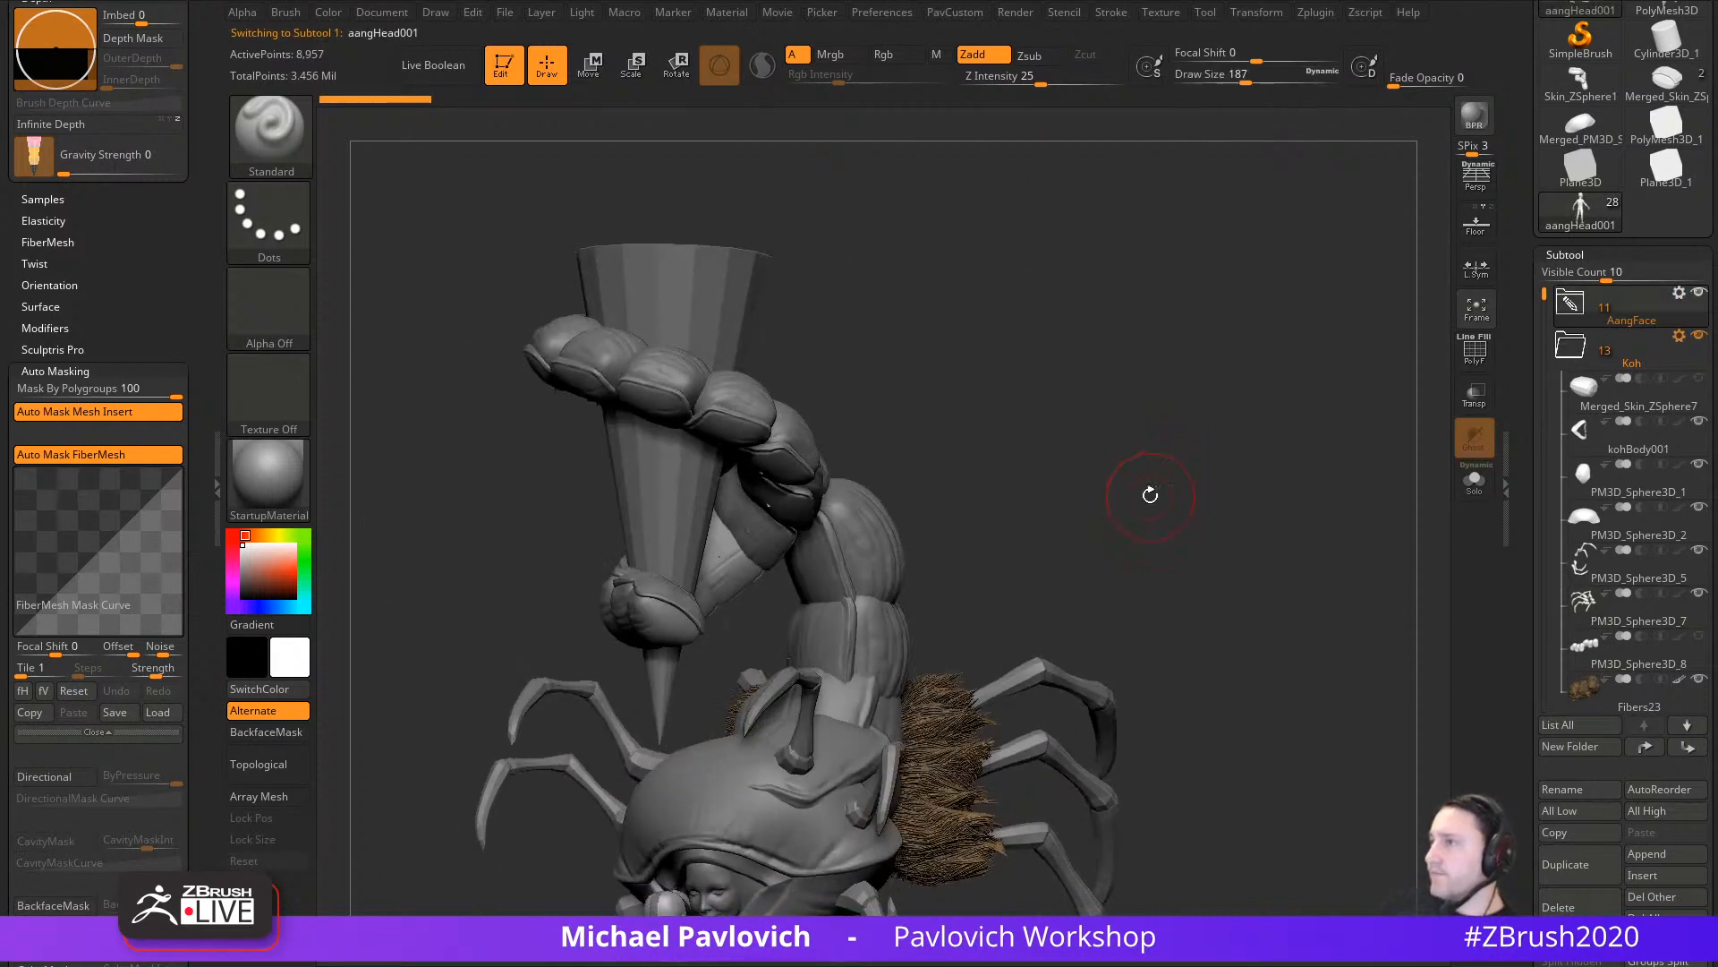
right_drag(1150, 495, 1205, 510)
key(s)
drag(1207, 516, 1200, 516)
right_drag(1231, 563, 1242, 465)
key(s)
drag(1247, 469, 1243, 466)
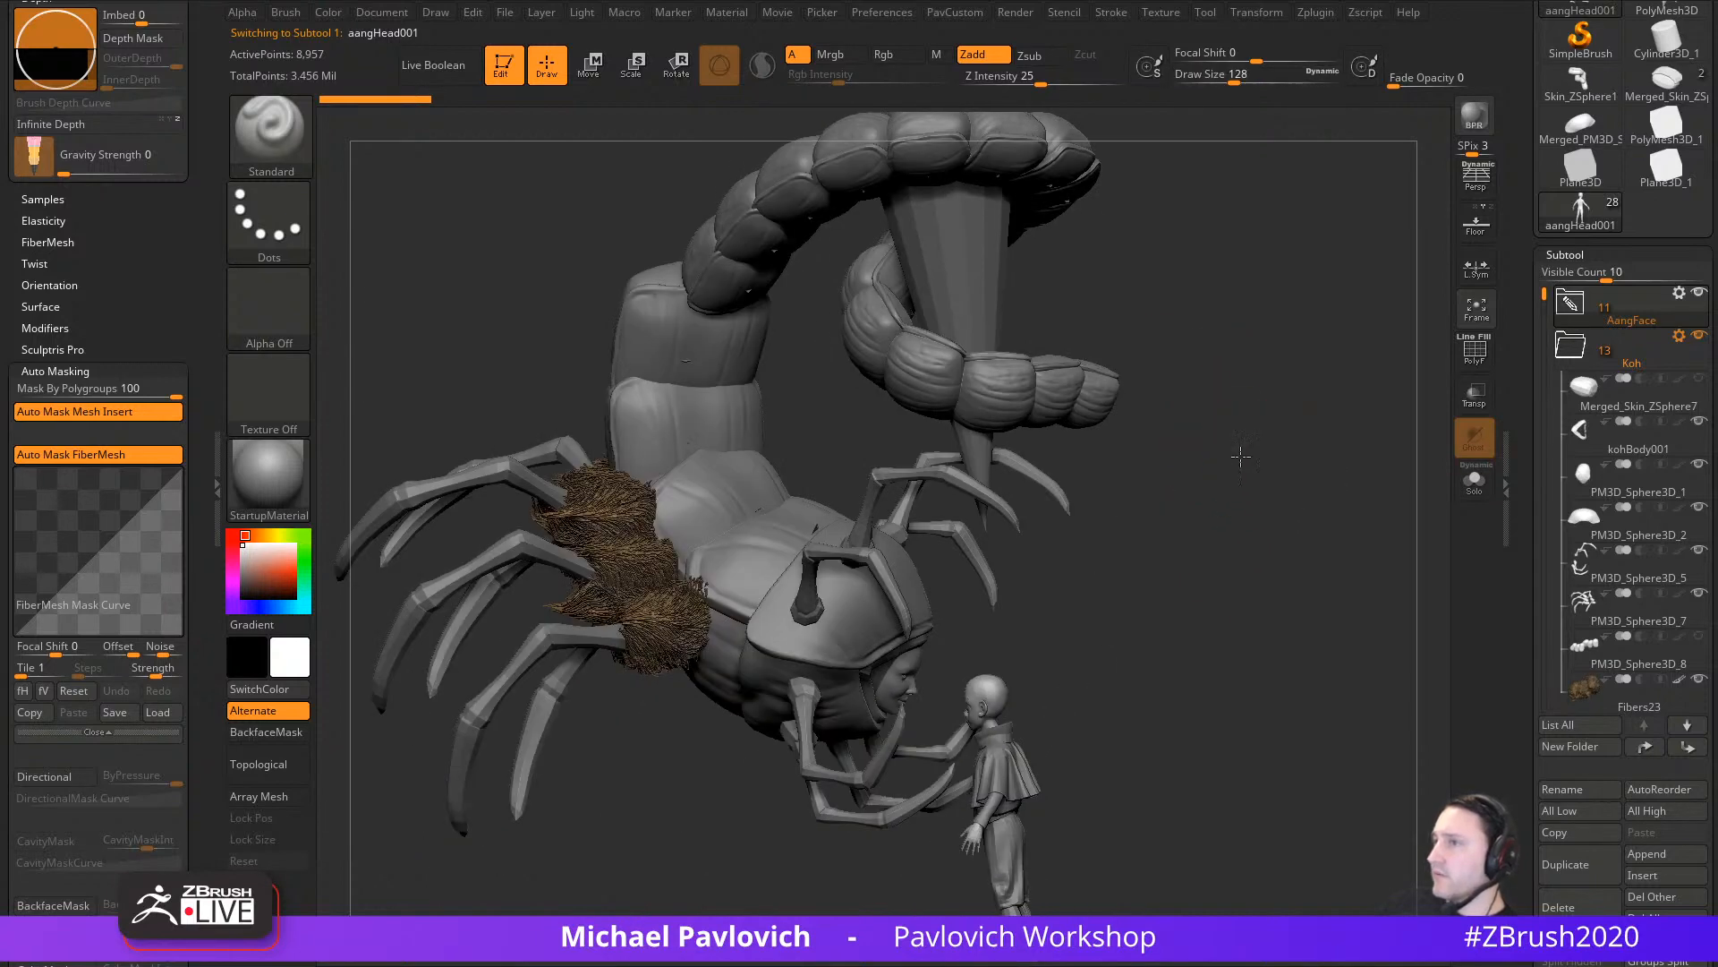
Step: Select the segmented body subtool Skin_ZSphere4 and examine the coiled tail and overall silhouette from the side and front
mouse_move(1243, 453)
right_down()
mouse_move(1240, 519)
mouse_move(1313, 474)
mouse_move(1131, 515)
mouse_move(914, 428)
mouse_move(885, 561)
mouse_move(1119, 502)
mouse_move(1217, 408)
mouse_move(1132, 553)
mouse_move(1146, 543)
right_up()
alt+click(779, 657)
key(s)
mouse_move(1146, 544)
mouse_down()
mouse_move(1162, 544)
mouse_move(1134, 544)
mouse_up()
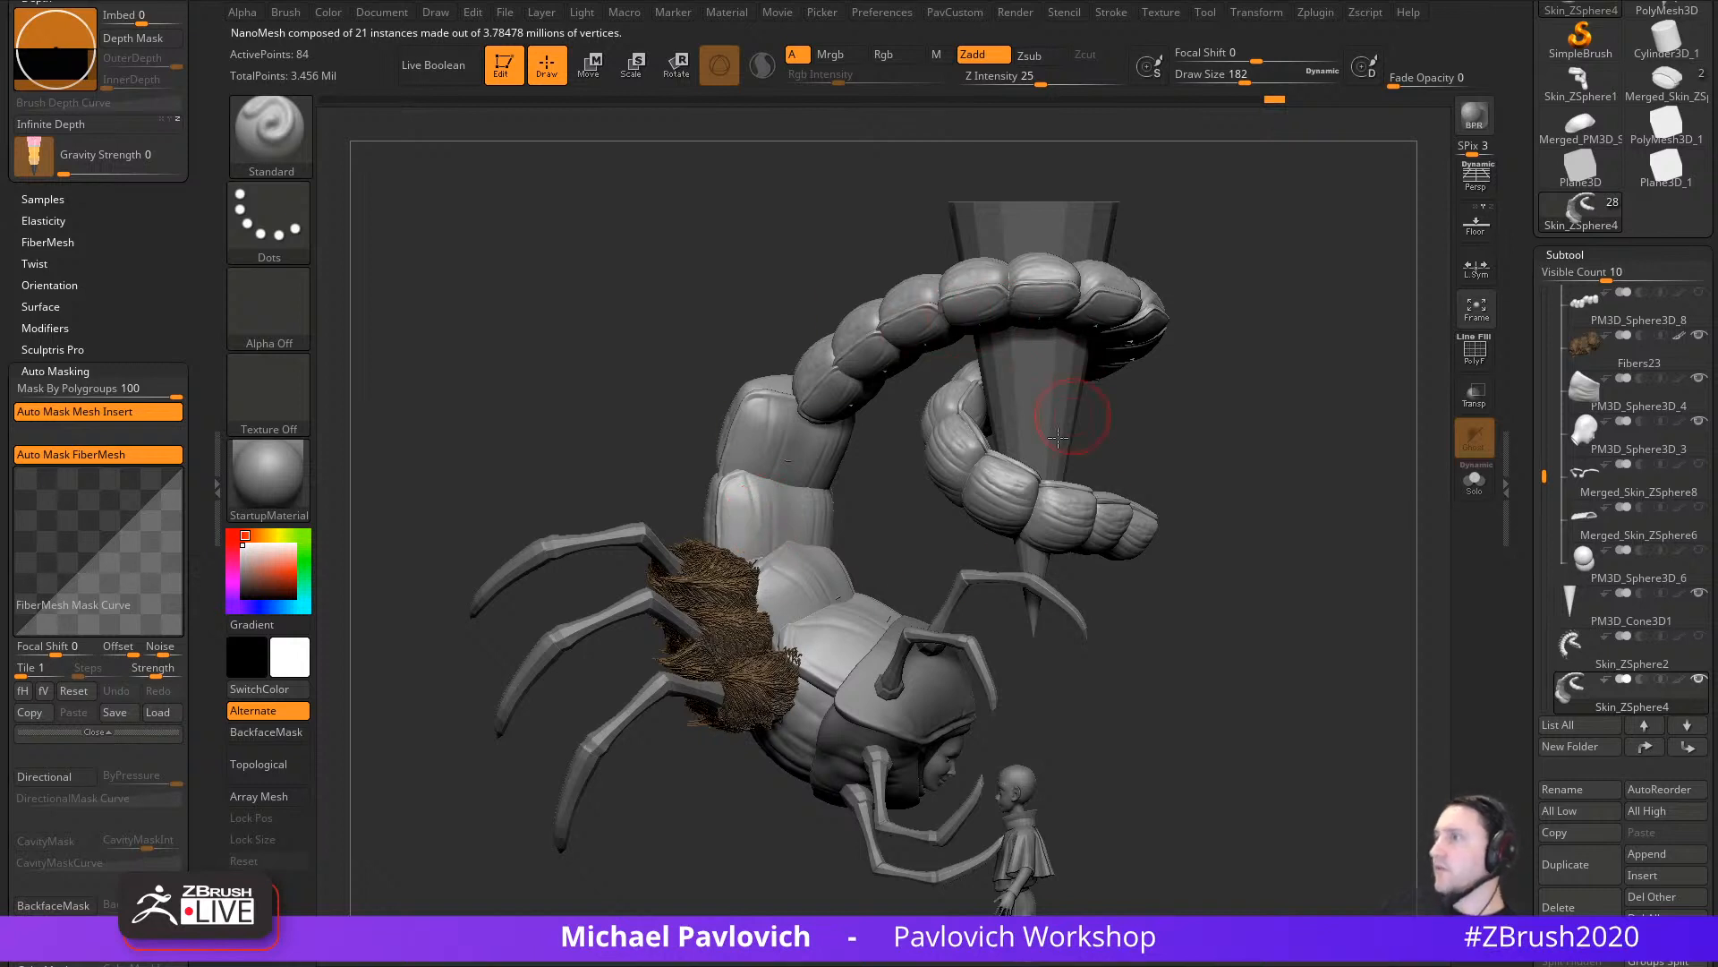
mouse_move(1276, 568)
right_down()
mouse_move(1220, 602)
mouse_move(1078, 573)
right_up()
key(s)
drag(1154, 594, 1156, 596)
mouse_move(1156, 596)
right_down()
mouse_move(1143, 575)
mouse_move(1131, 602)
mouse_move(1152, 579)
right_up()
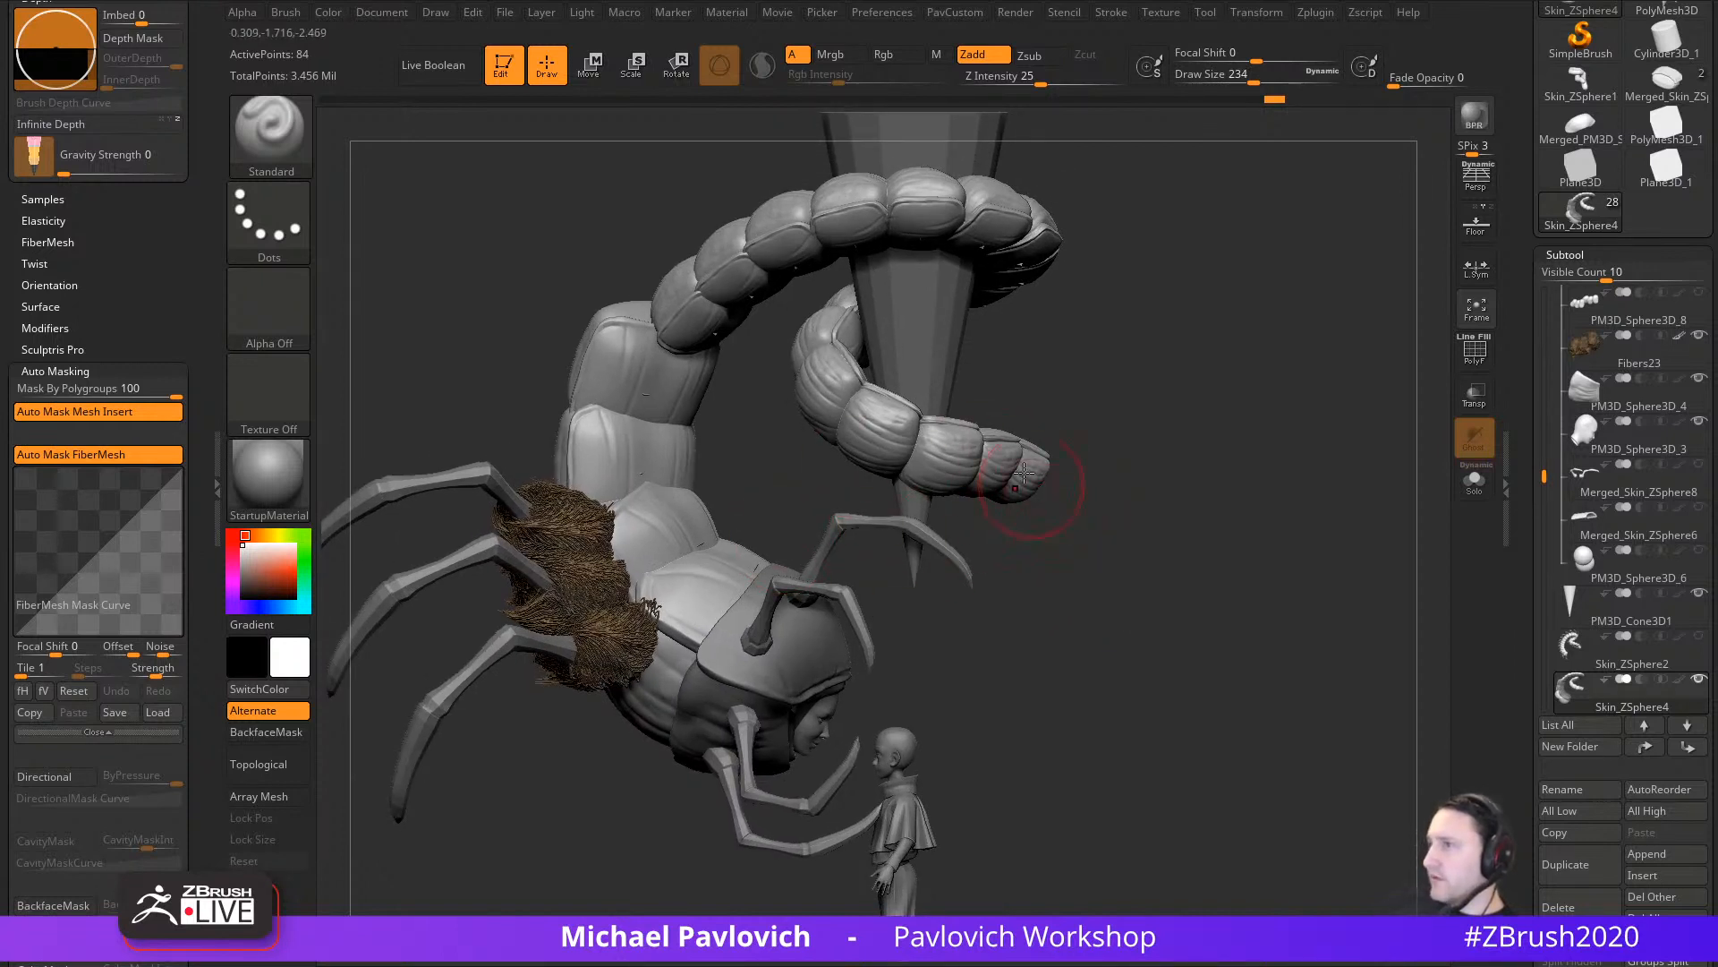
mouse_move(1104, 597)
right_down()
mouse_move(1105, 626)
mouse_move(1140, 603)
mouse_move(1098, 596)
mouse_move(1112, 537)
right_up()
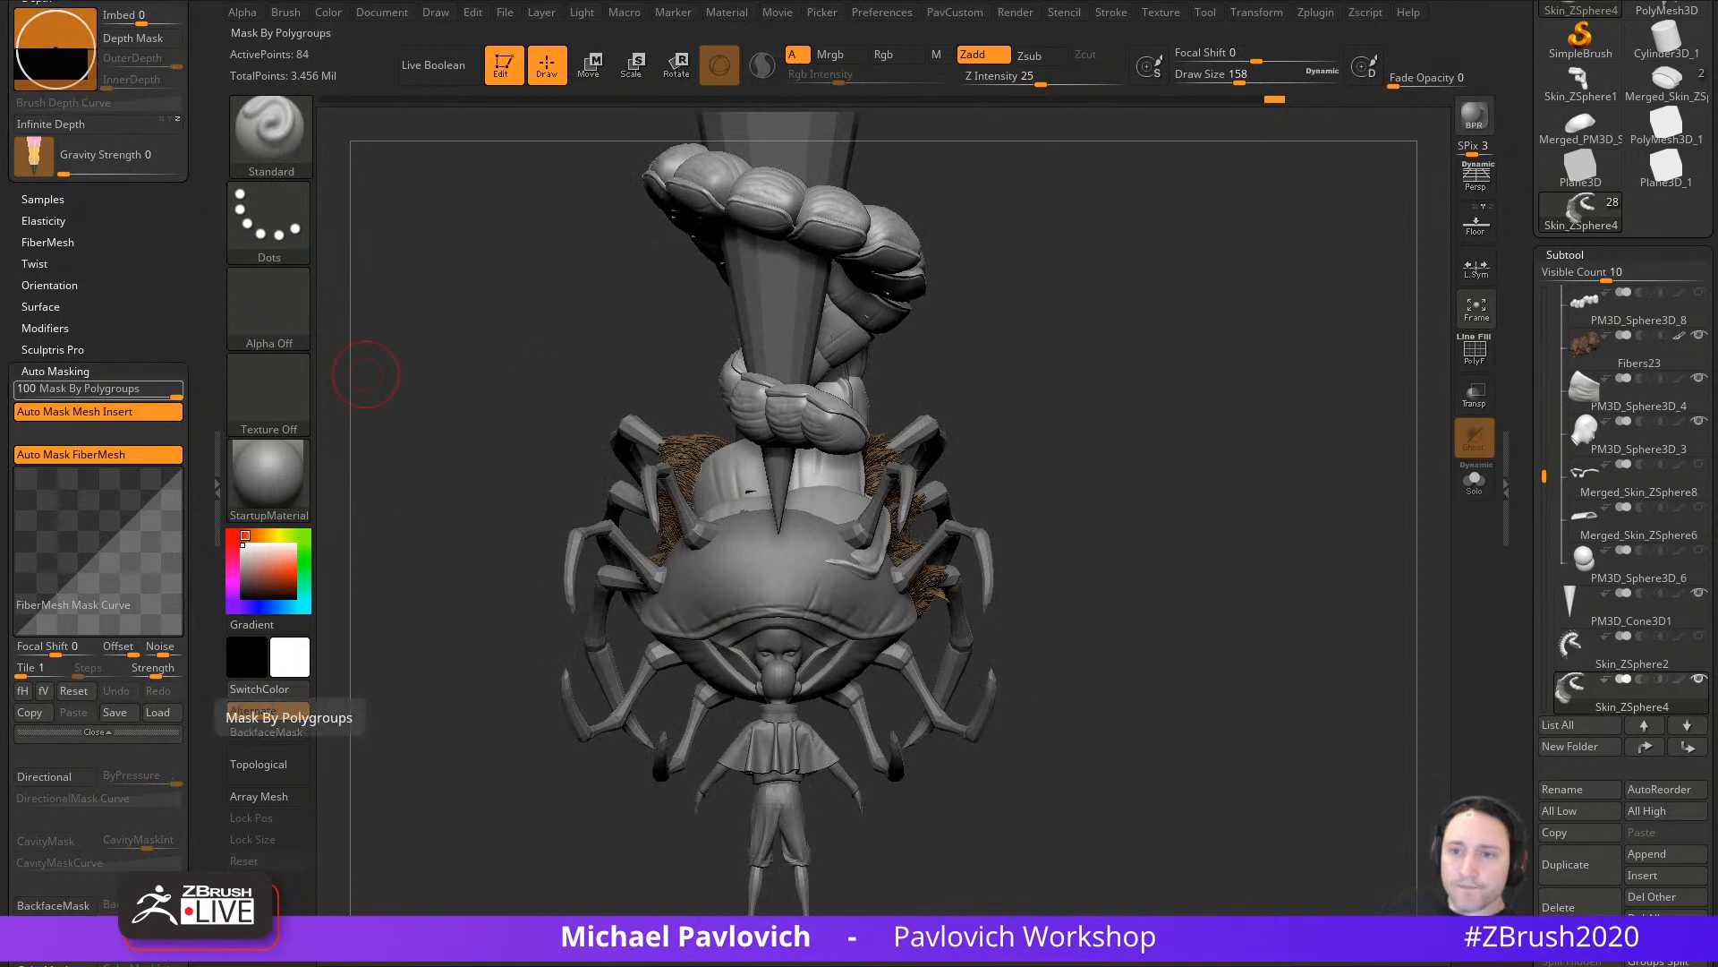